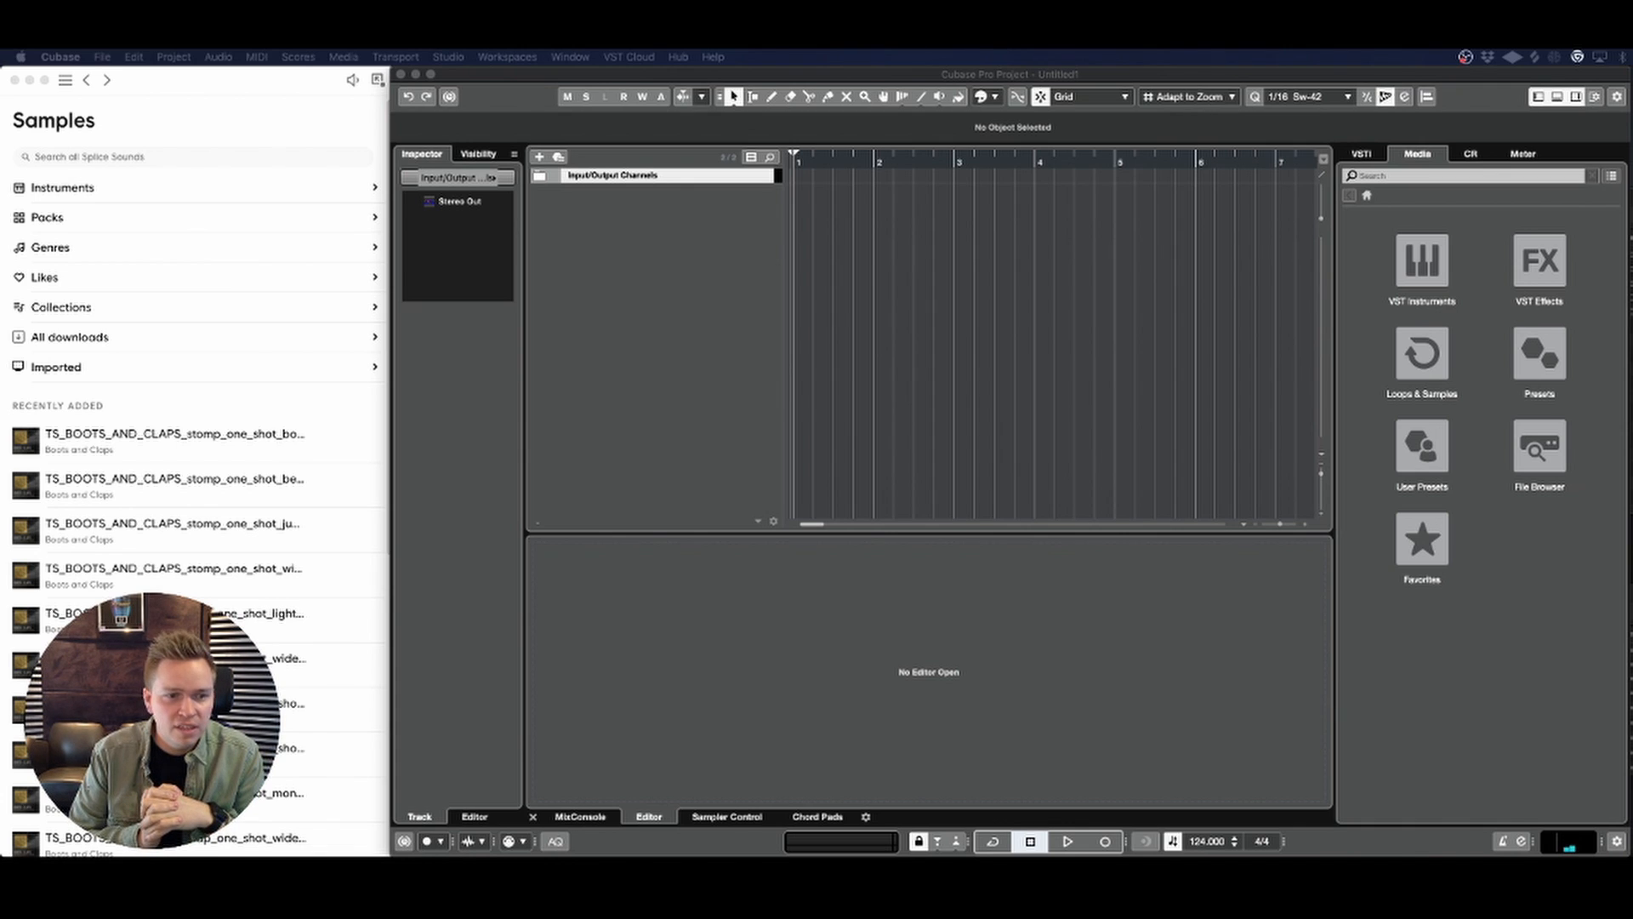
Step: Tap the song's tempo in the Beat Calculator and set the project tempo to 106 BPM
{"action": "left_click", "coordinate": [690, 323]}
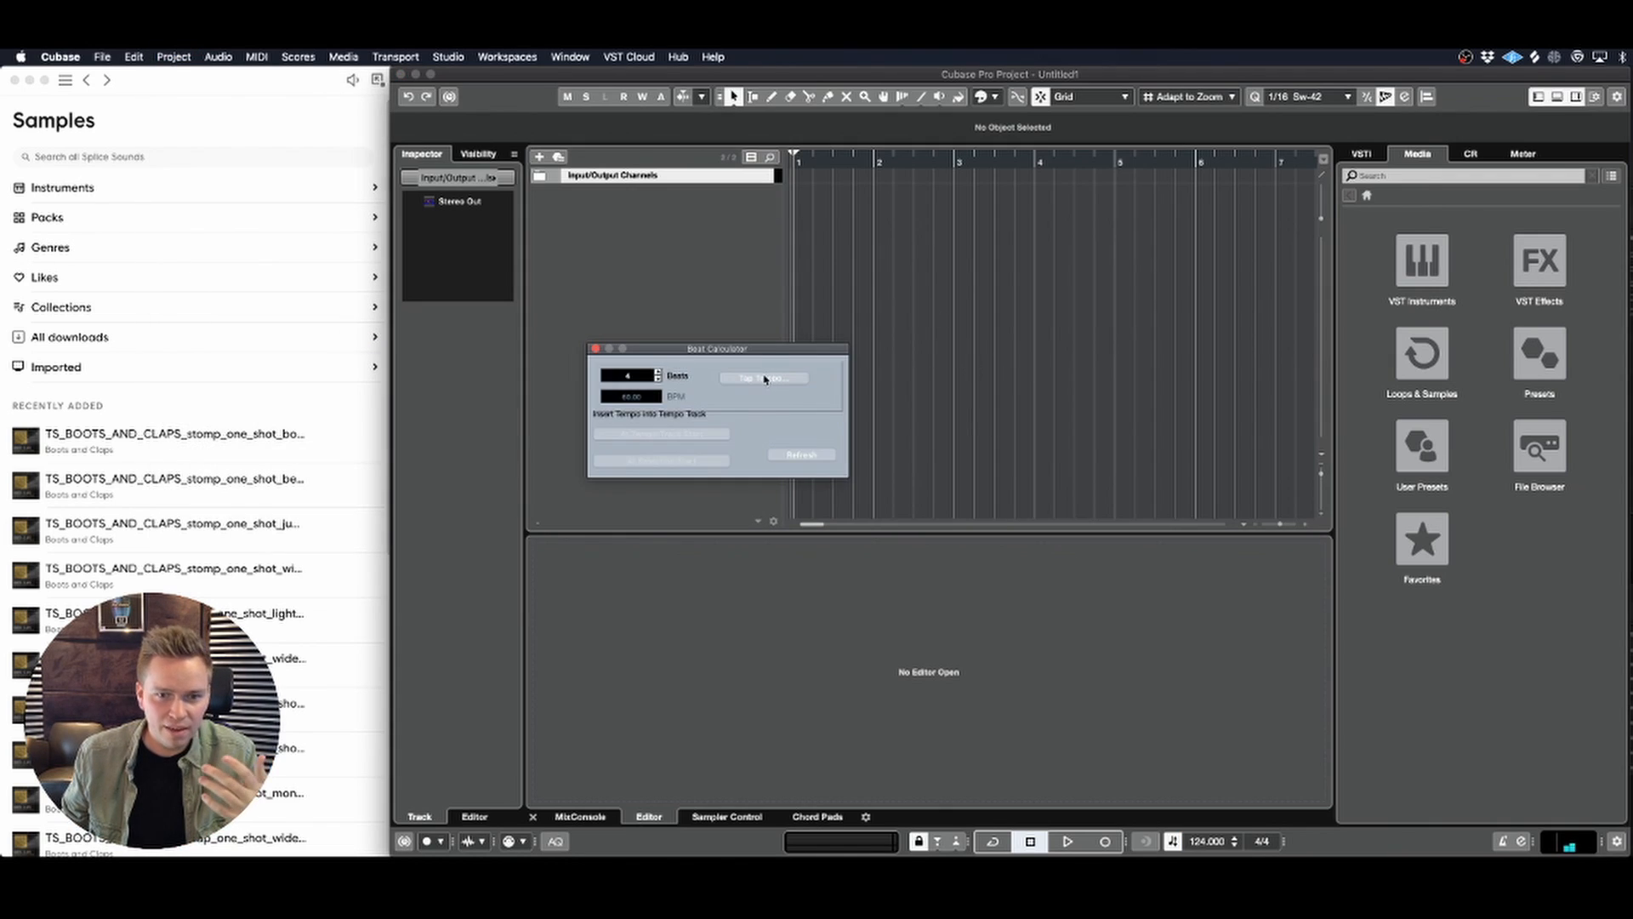
{"action": "left_click", "coordinate": [759, 379]}
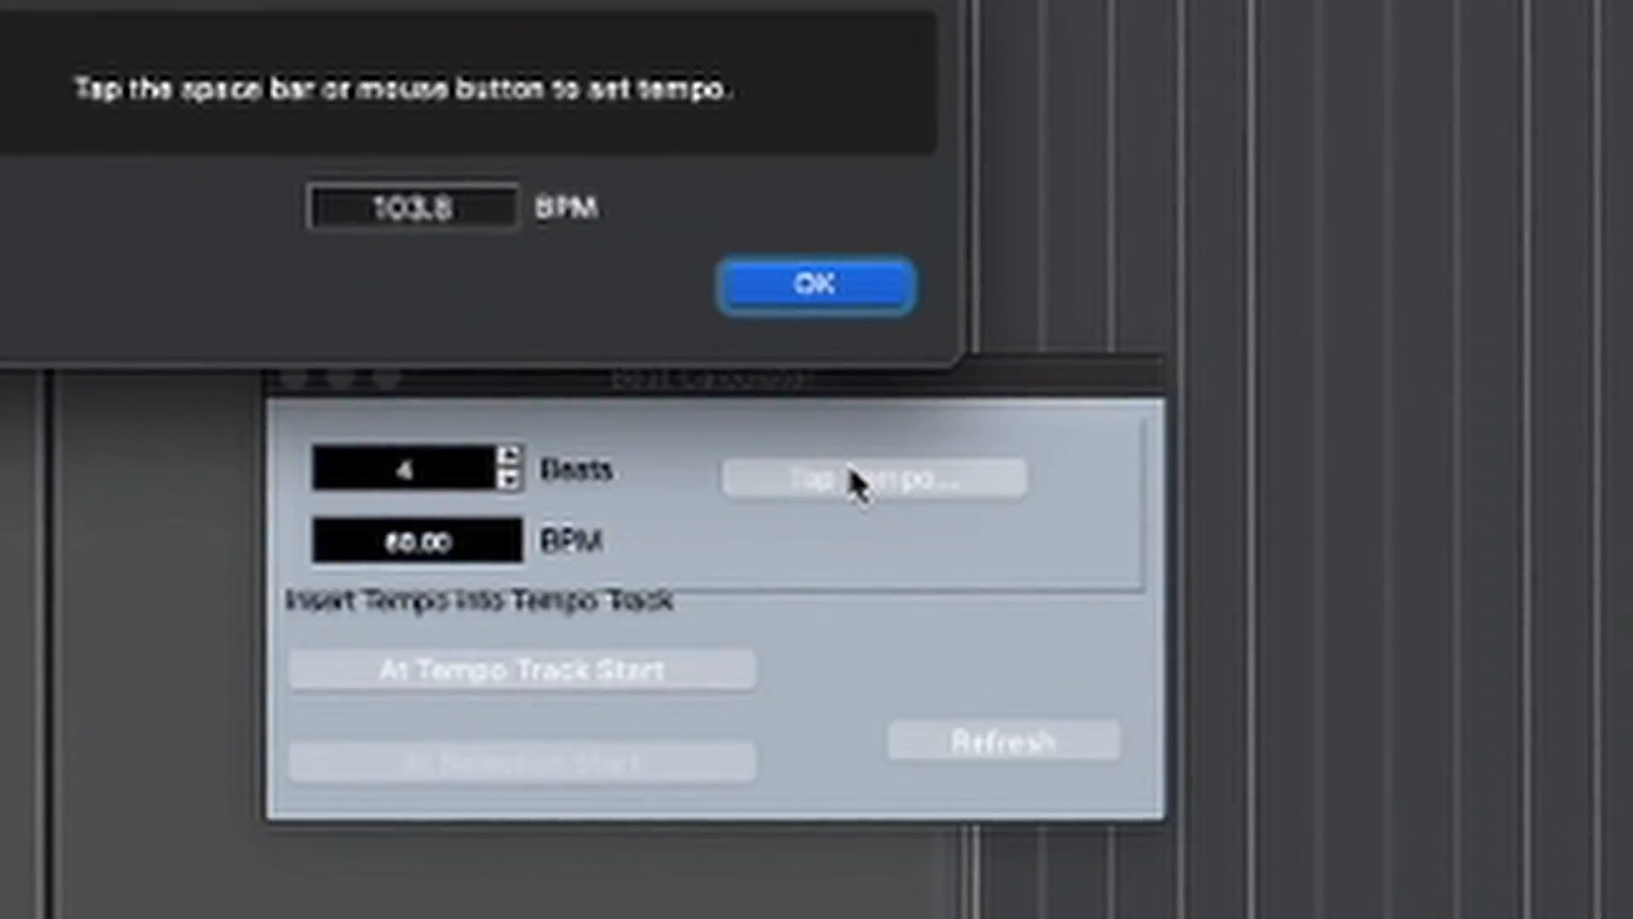
{"action": "key", "text": "space"}
{"action": "key", "text": "space"}
{"action": "key", "text": "space"}
{"action": "key", "text": "space"}
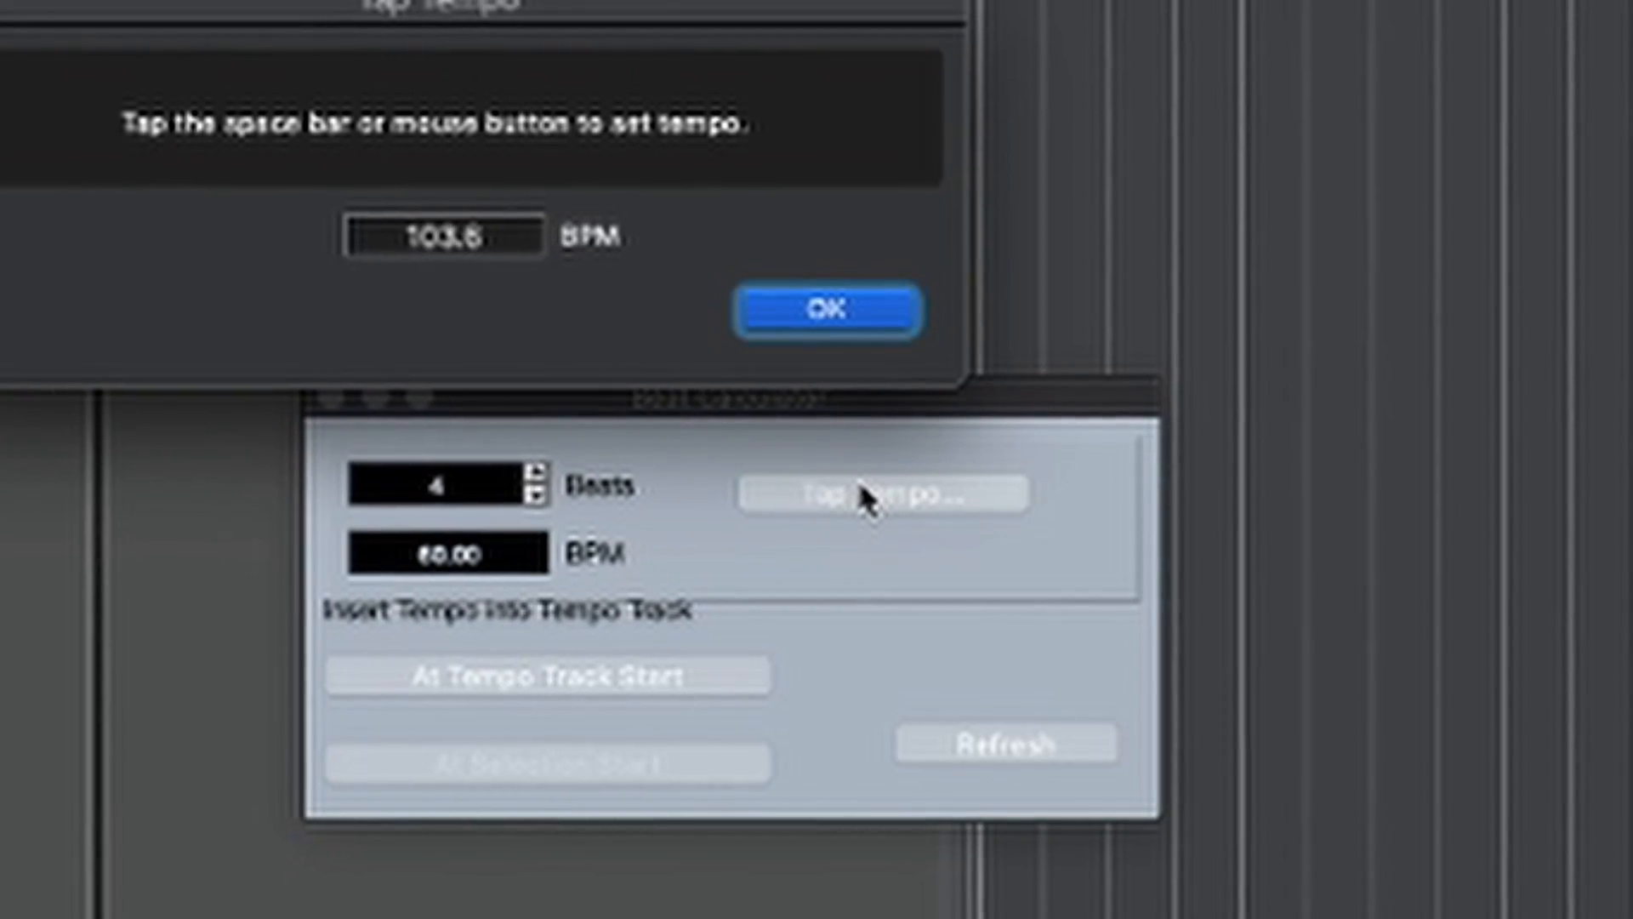
{"action": "key", "text": "space"}
{"action": "key", "text": "space"}
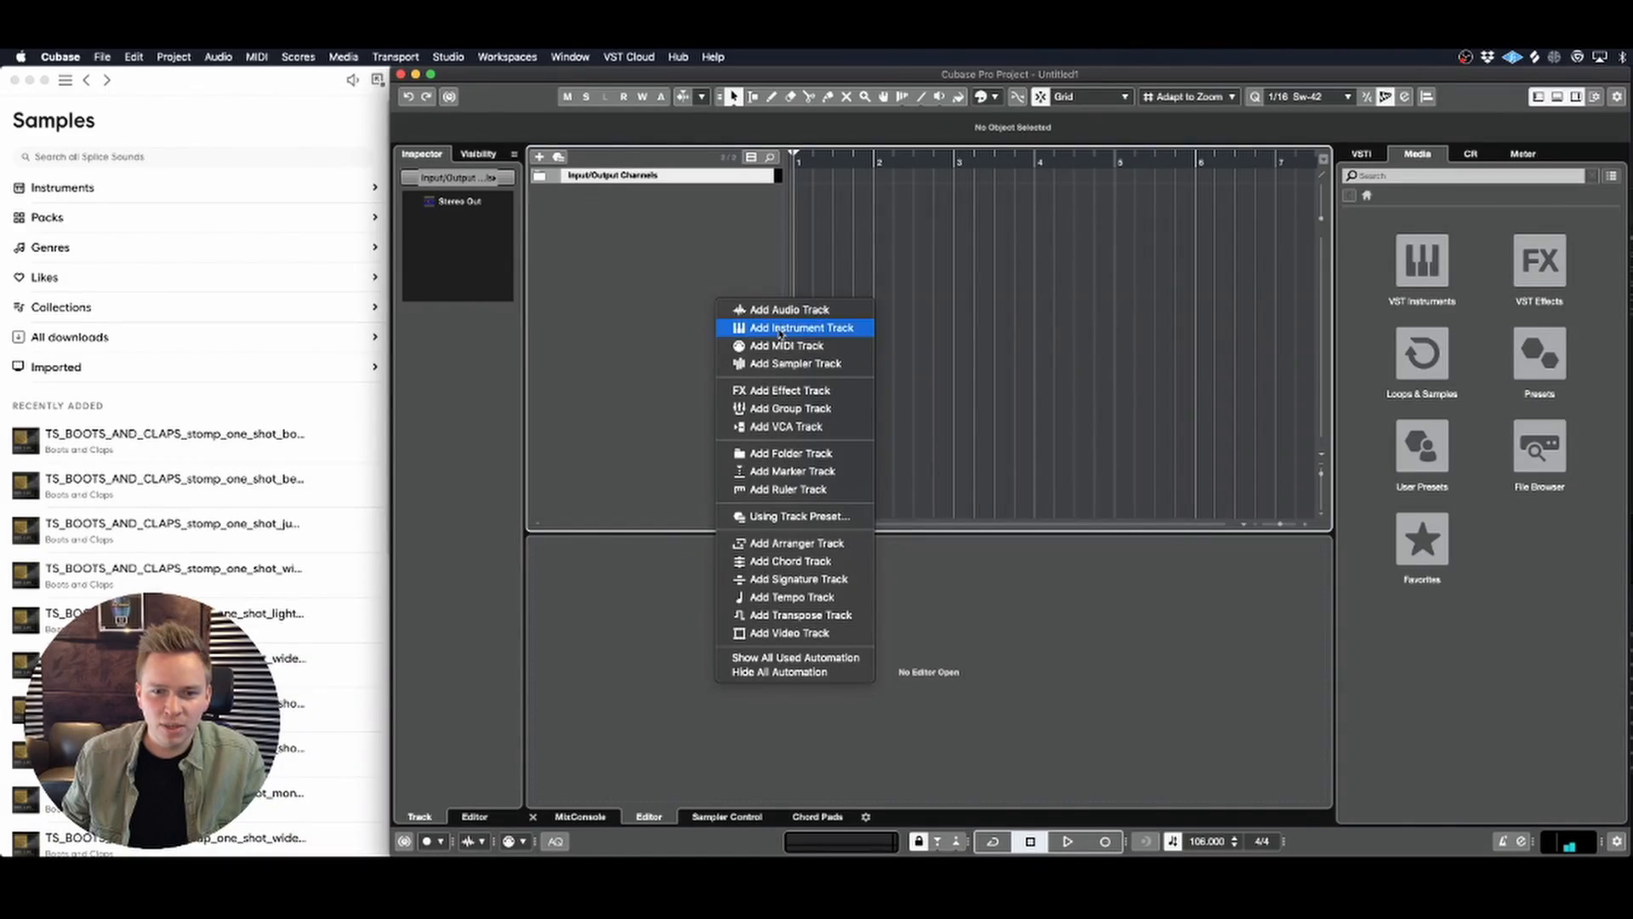
Step: Add one instrument track using Serum, routed to Stereo Out
{"action": "left_click", "coordinate": [780, 329]}
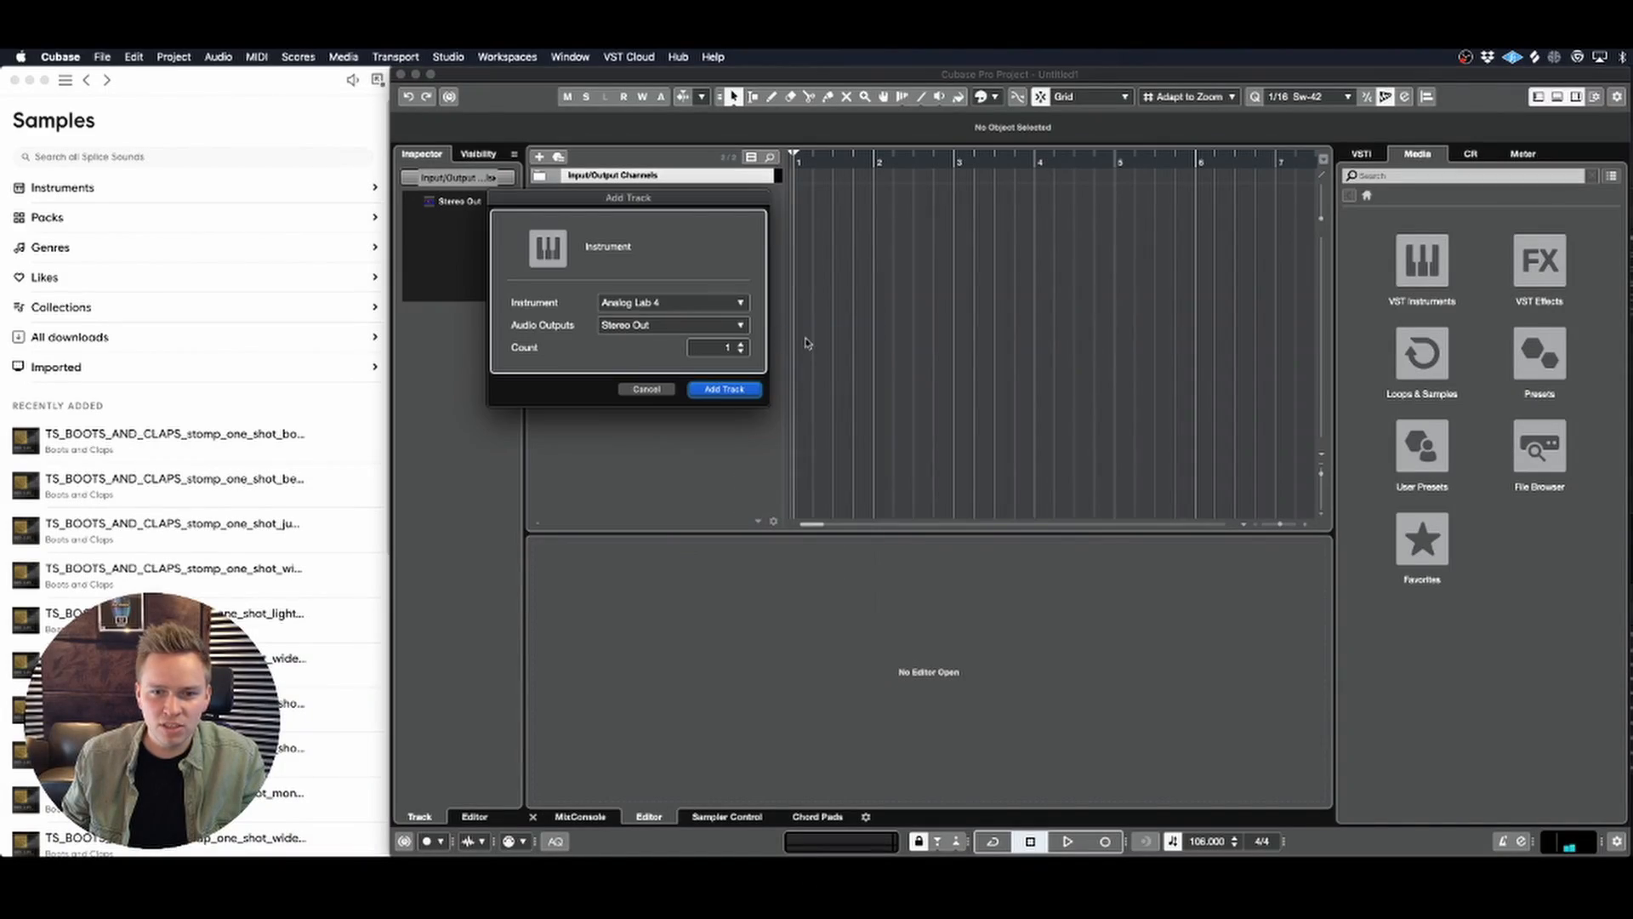
{"action": "left_click", "coordinate": [667, 305]}
{"action": "type", "text": "ser"}
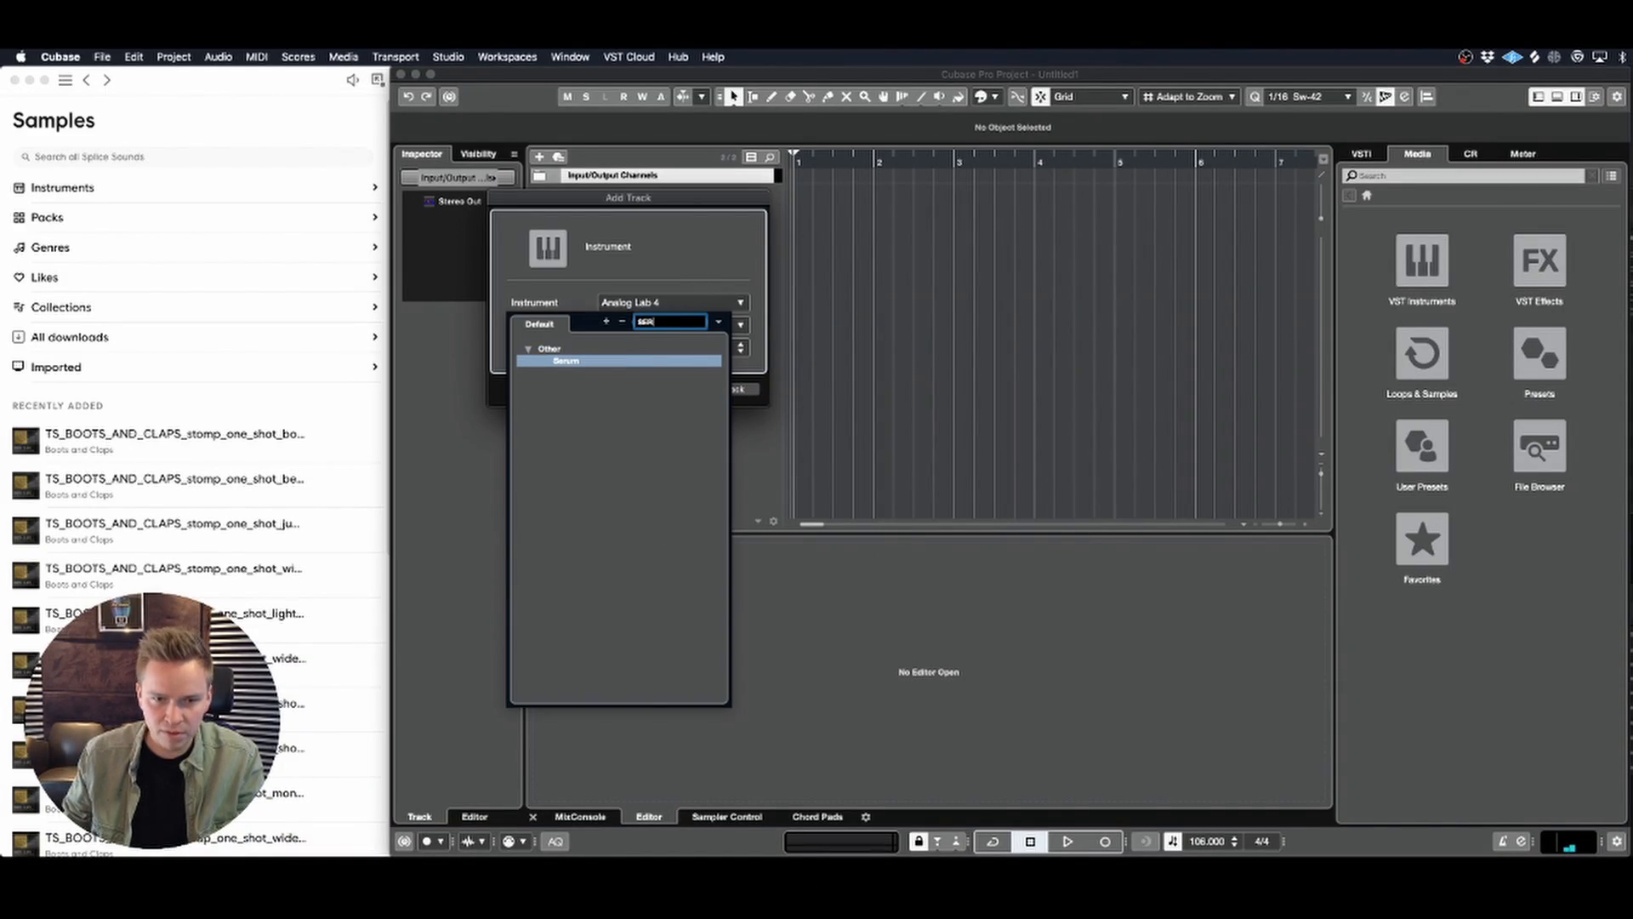
{"action": "left_click", "coordinate": [676, 360]}
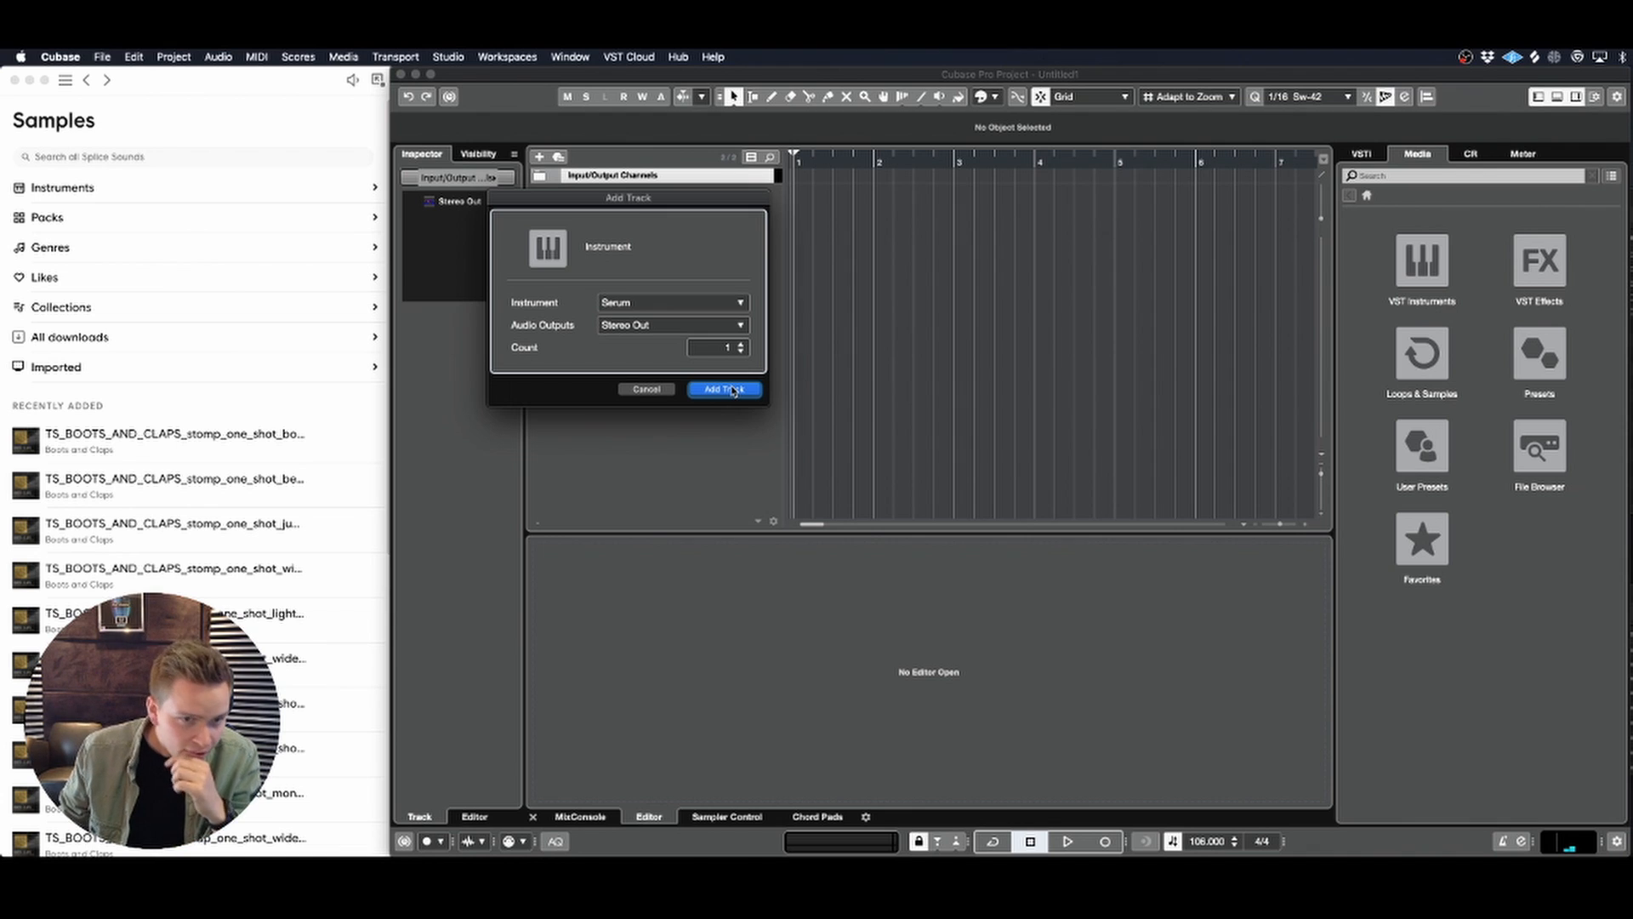
{"action": "left_click", "coordinate": [724, 390]}
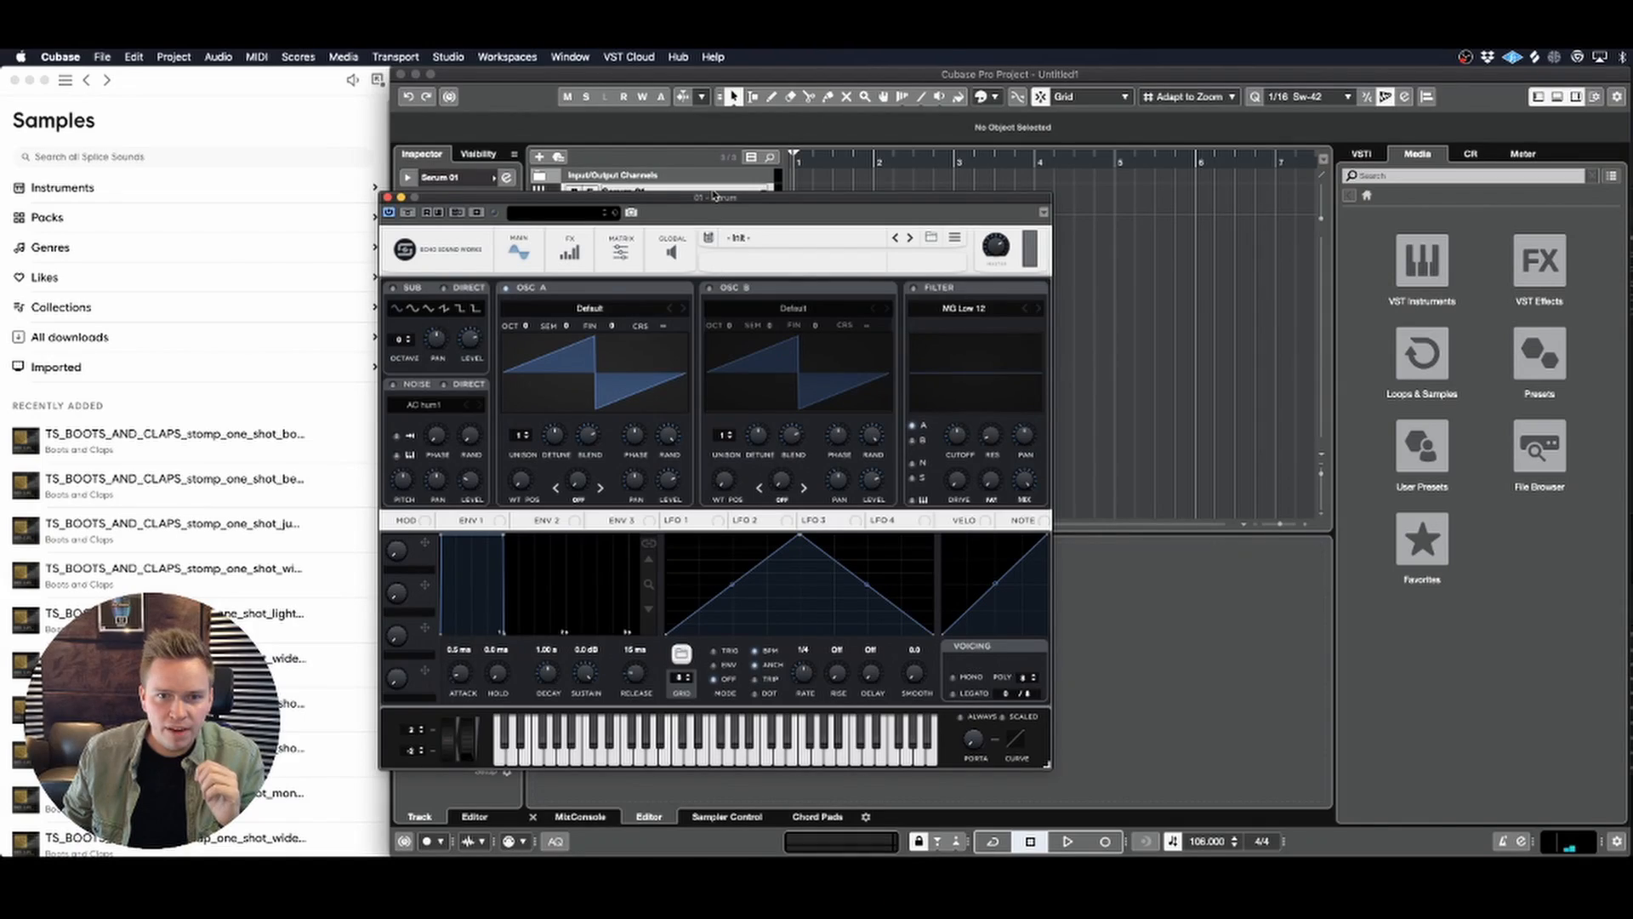
{"action": "left_click_drag", "start_coordinate": [713, 200], "coordinate": [826, 183]}
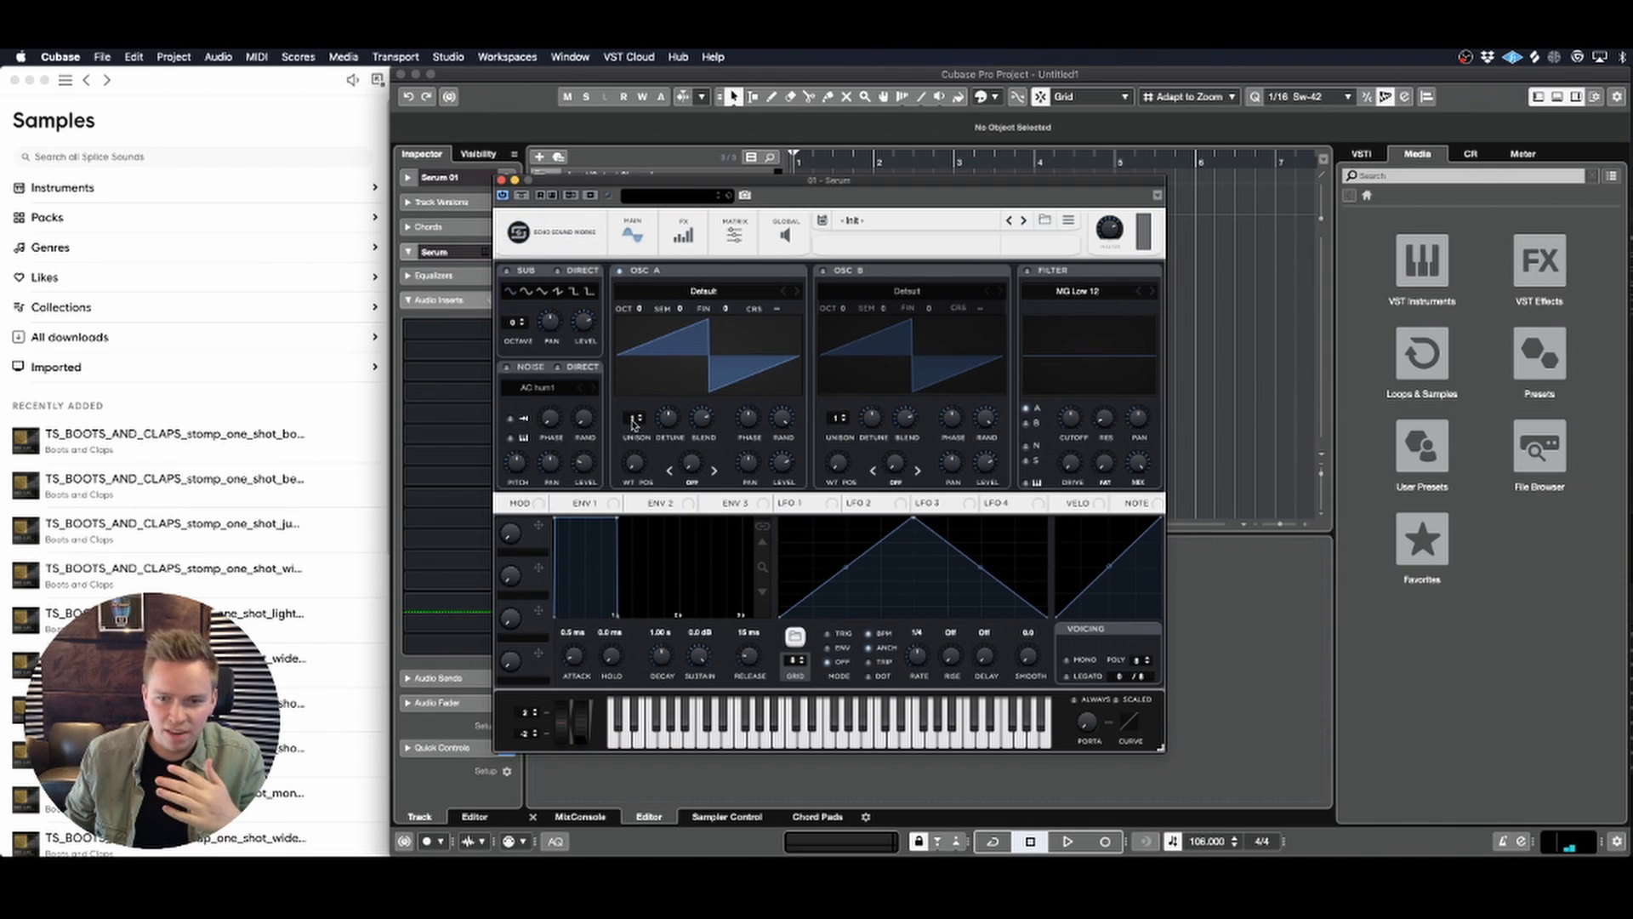
Step: Browse the Echo Sound Works preset categories in Serum, including the BELL, BS and CHRD sounds
{"action": "left_click", "coordinate": [902, 223]}
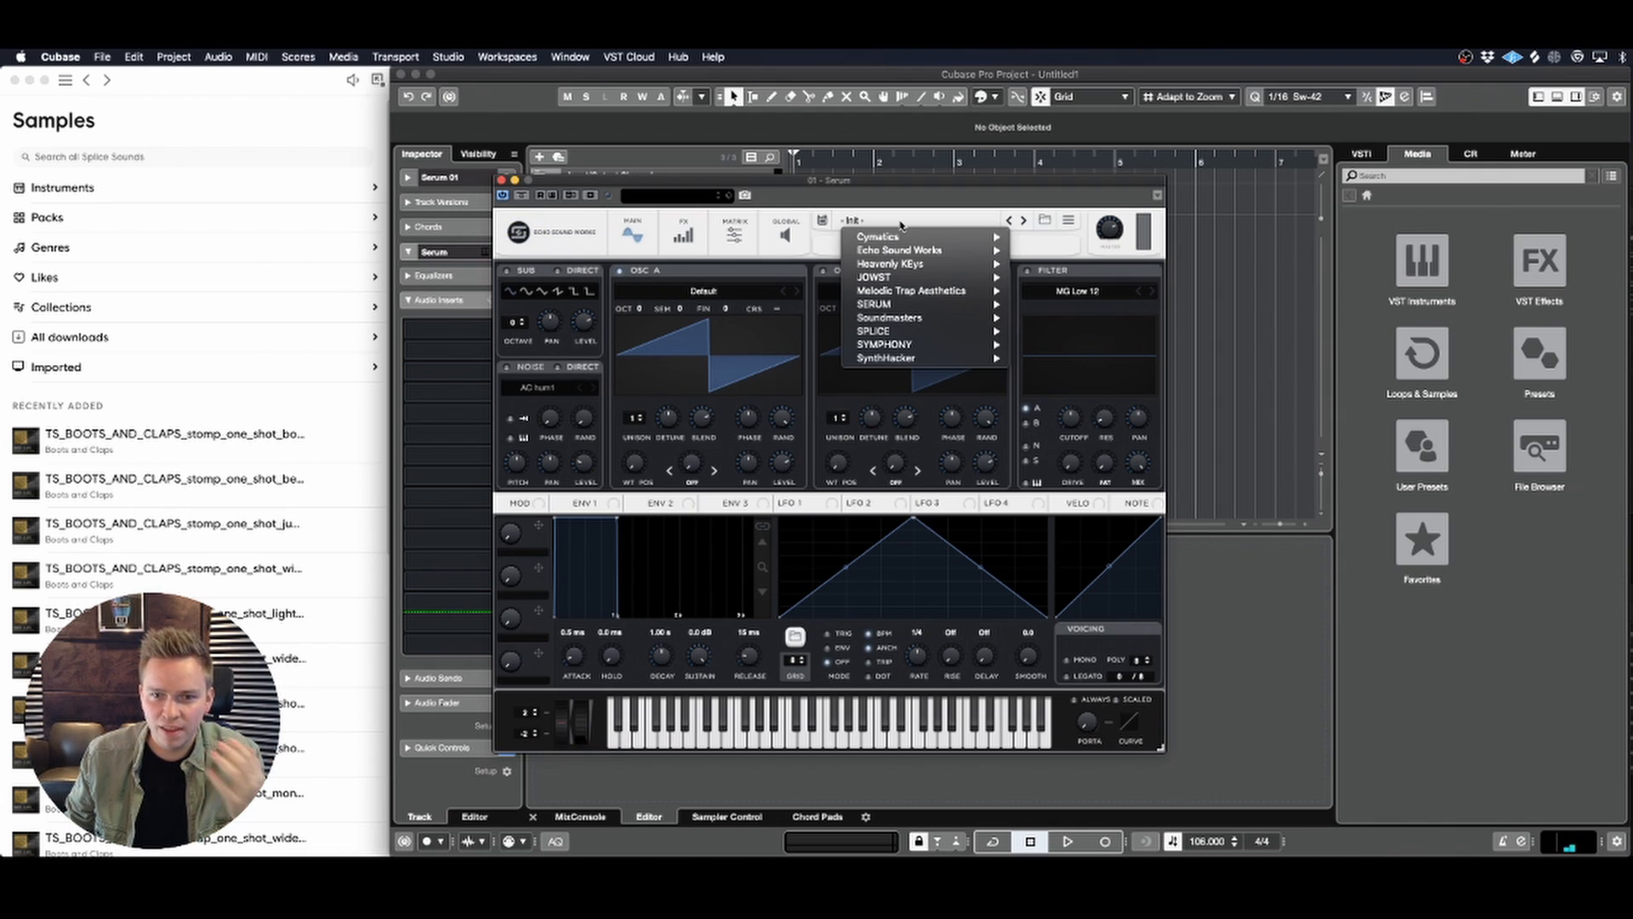
{"action": "mouse_move", "coordinate": [940, 251]}
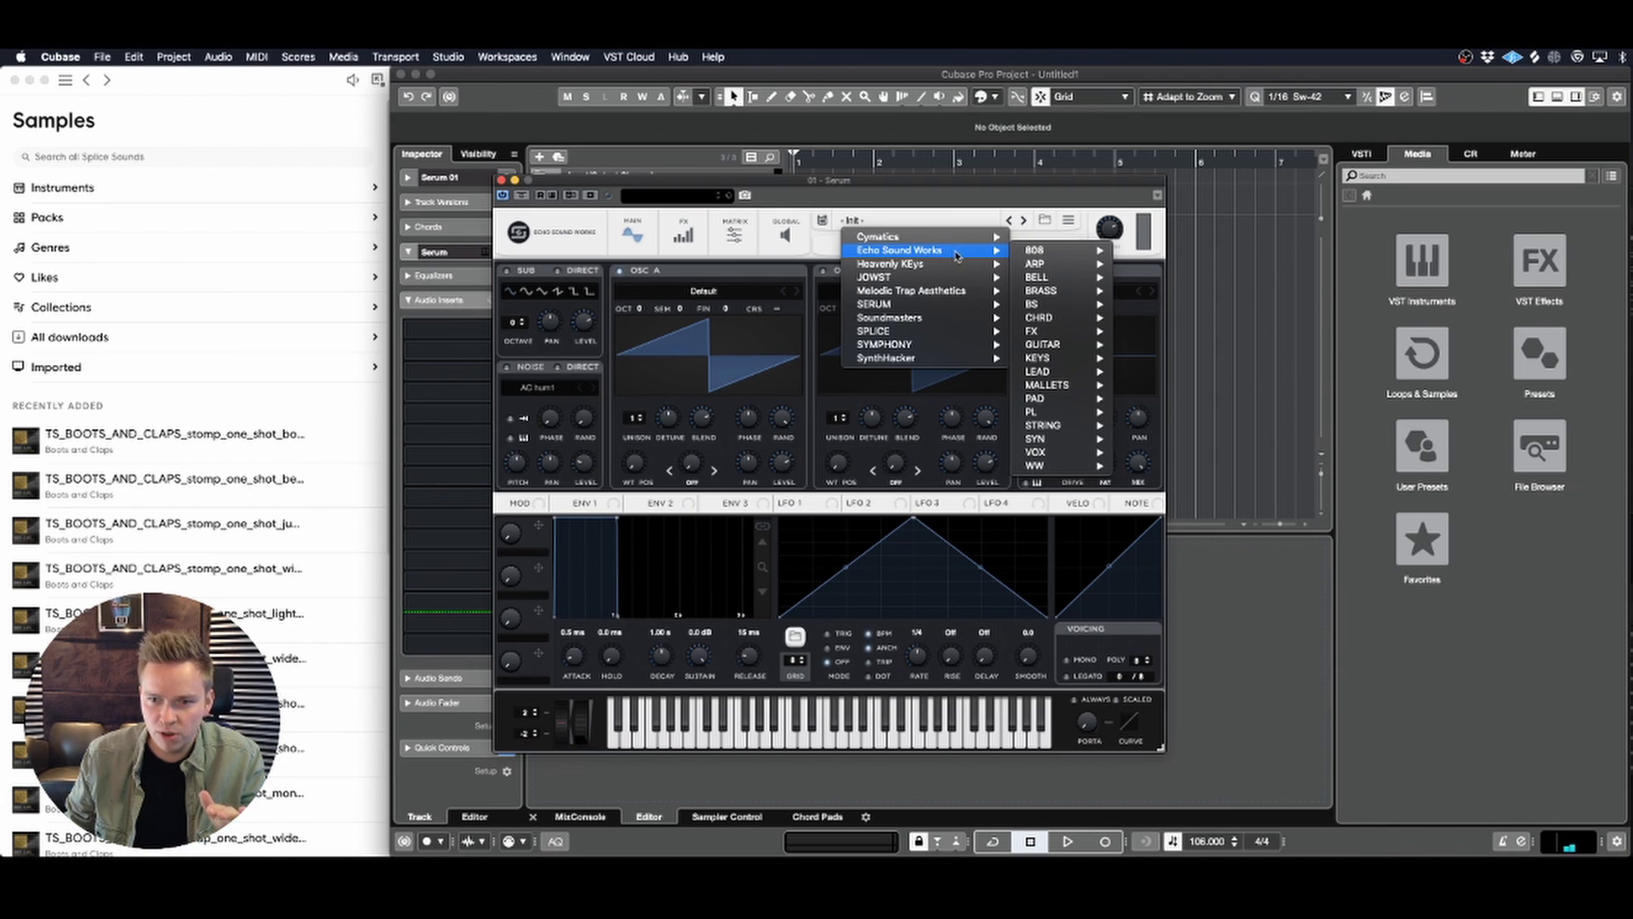
{"action": "mouse_move", "coordinate": [1046, 257]}
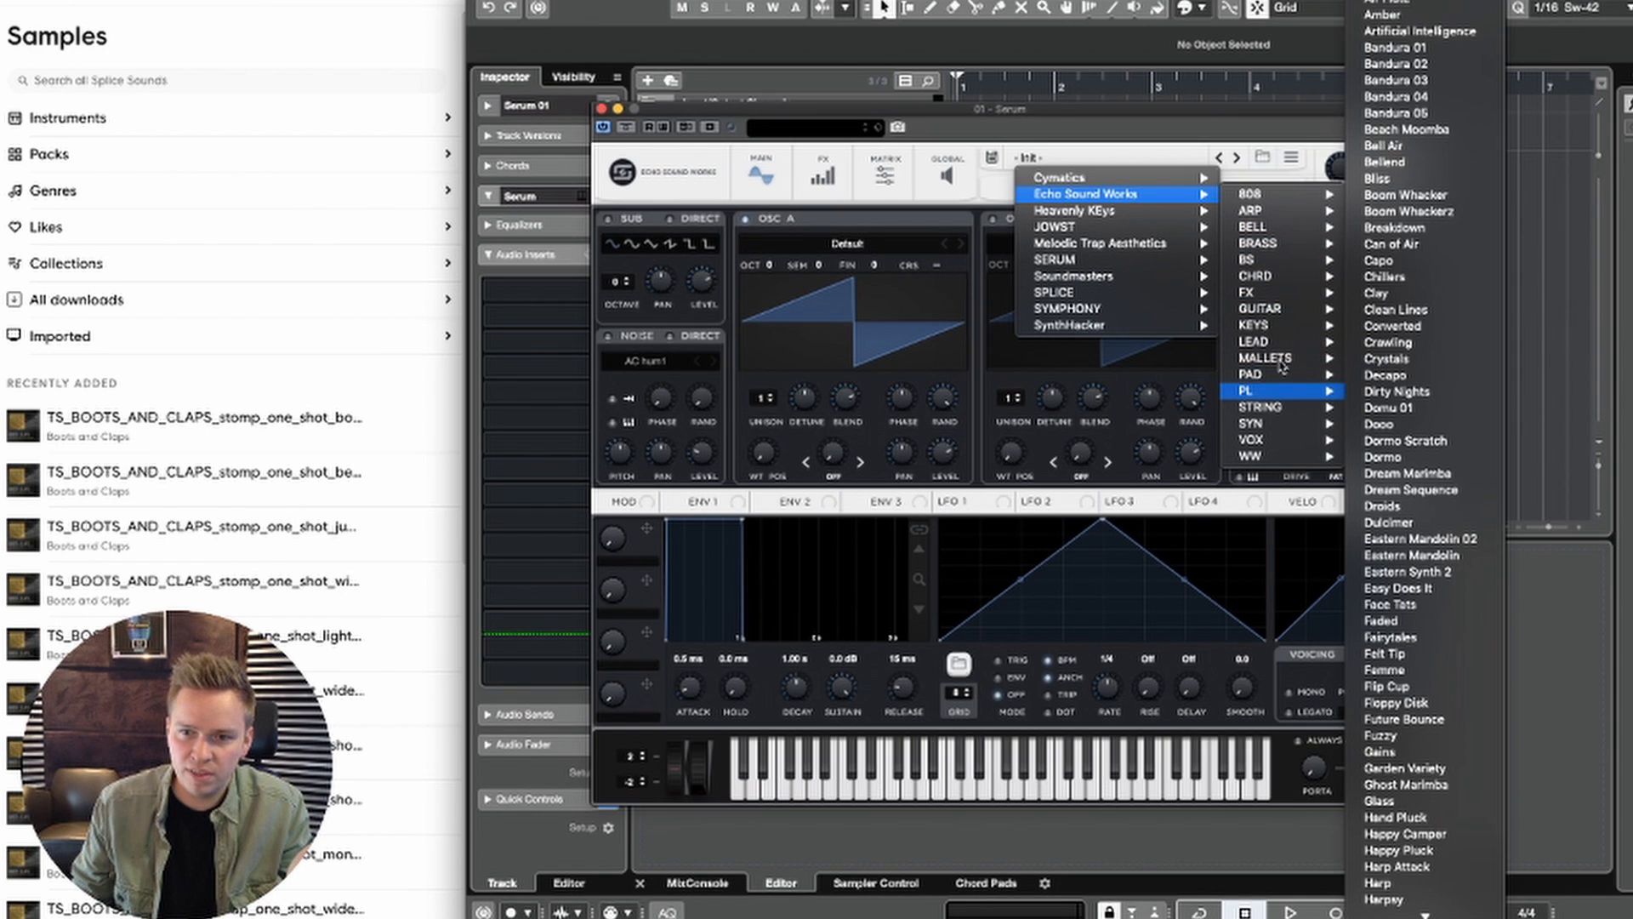
{"action": "mouse_move", "coordinate": [1278, 266]}
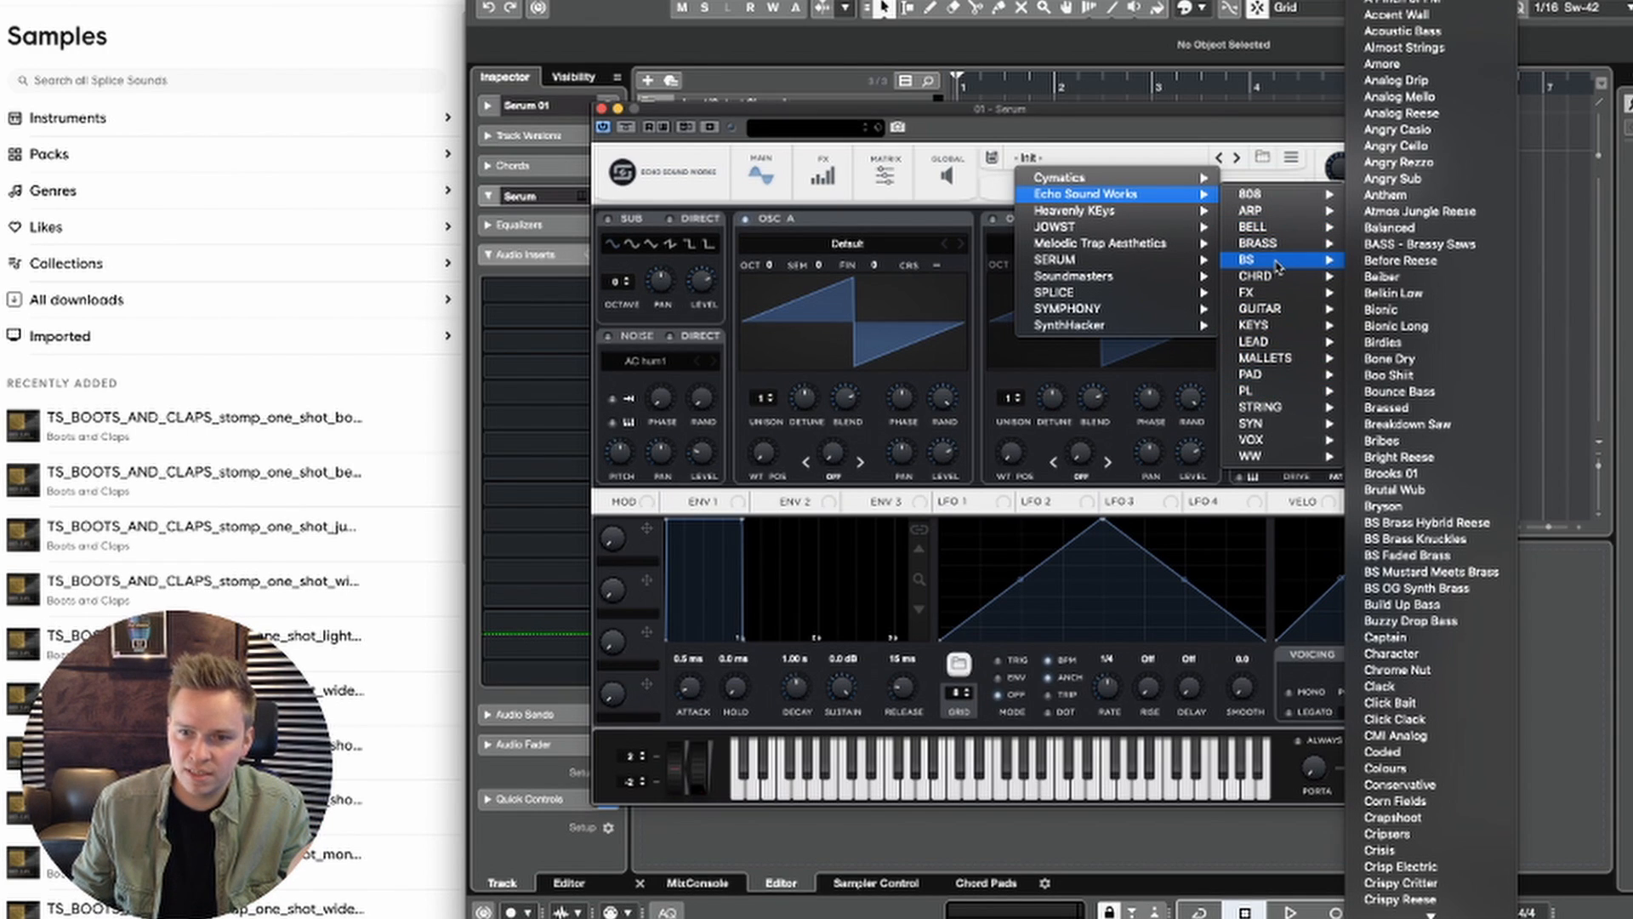
{"action": "mouse_move", "coordinate": [1273, 319]}
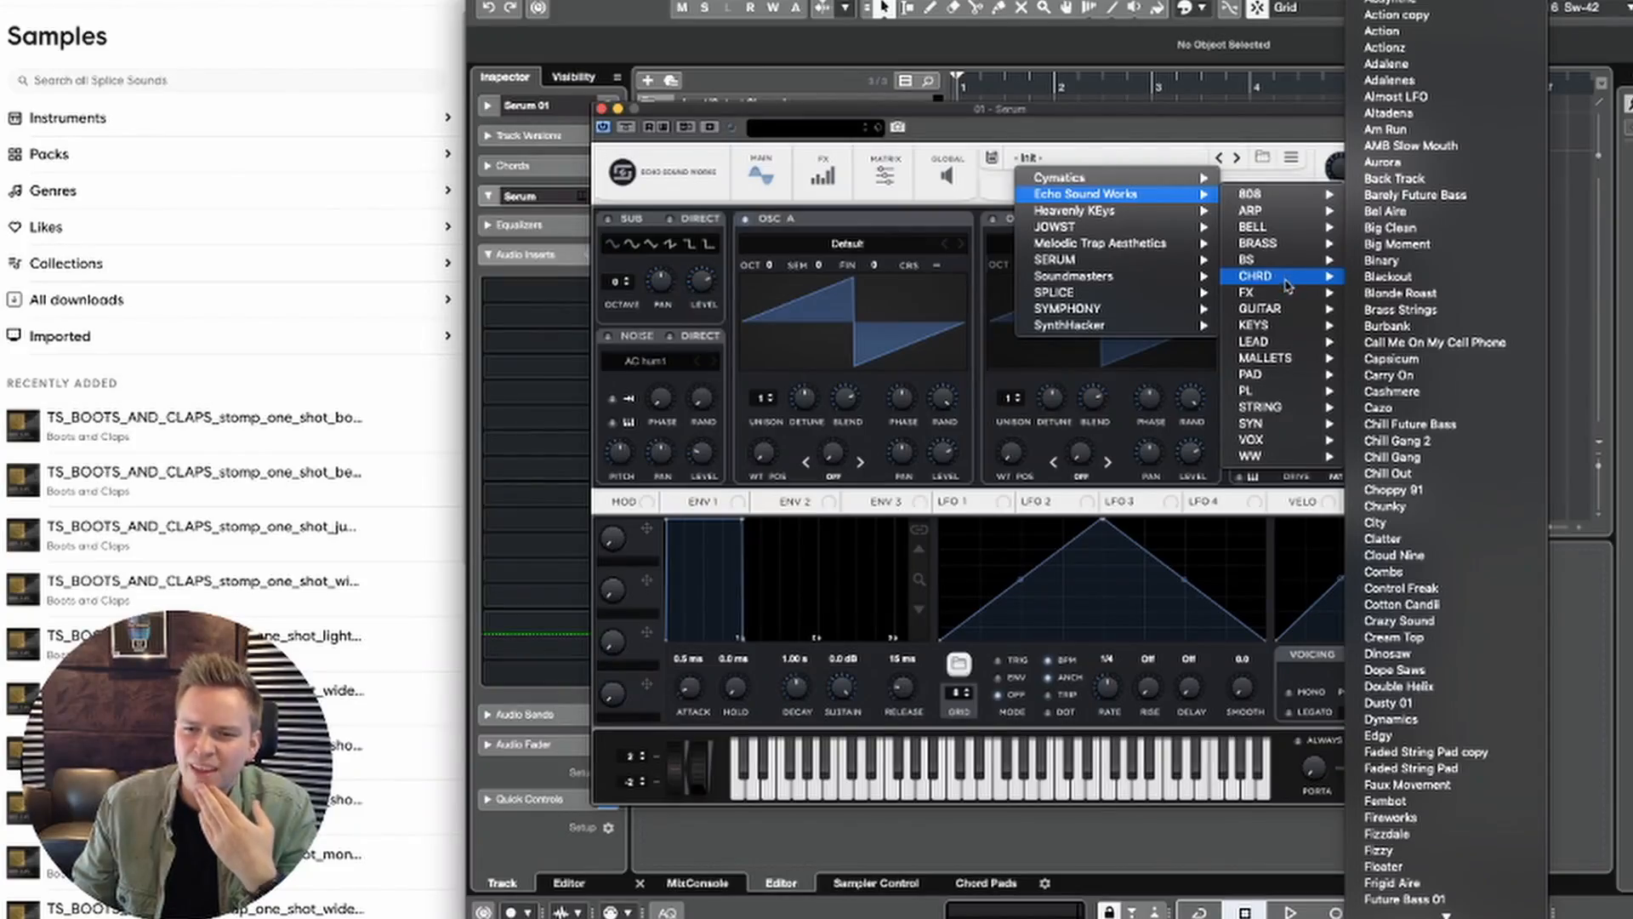
{"action": "mouse_move", "coordinate": [1284, 443]}
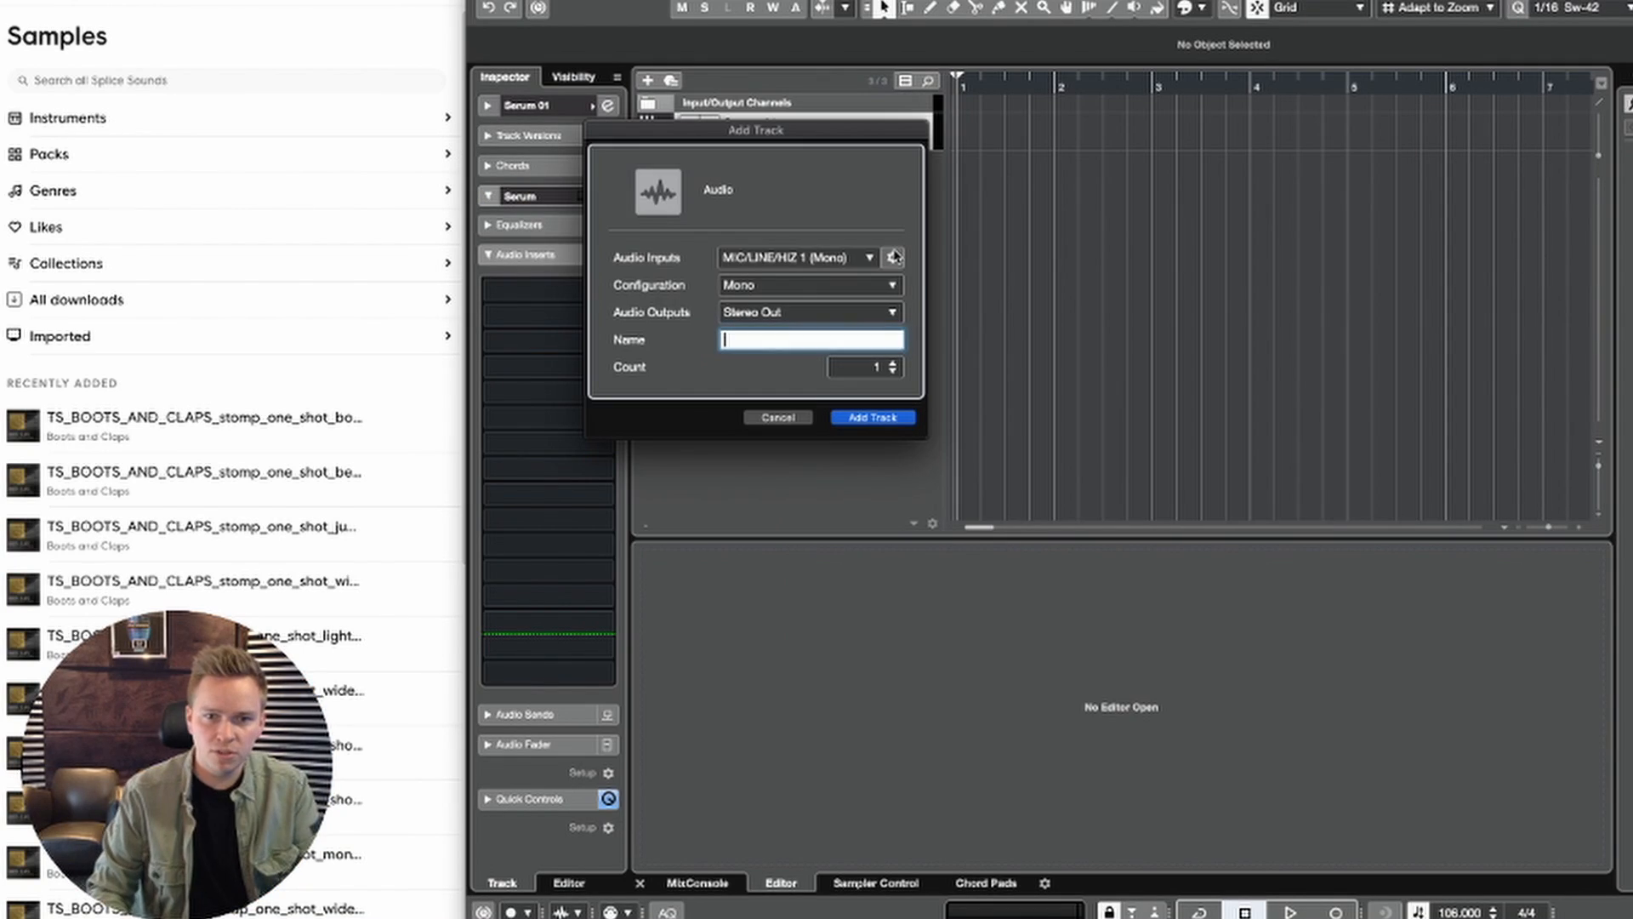
Step: Add a stereo audio track named VOX
{"action": "left_click", "coordinate": [791, 285]}
{"action": "left_click", "coordinate": [795, 305]}
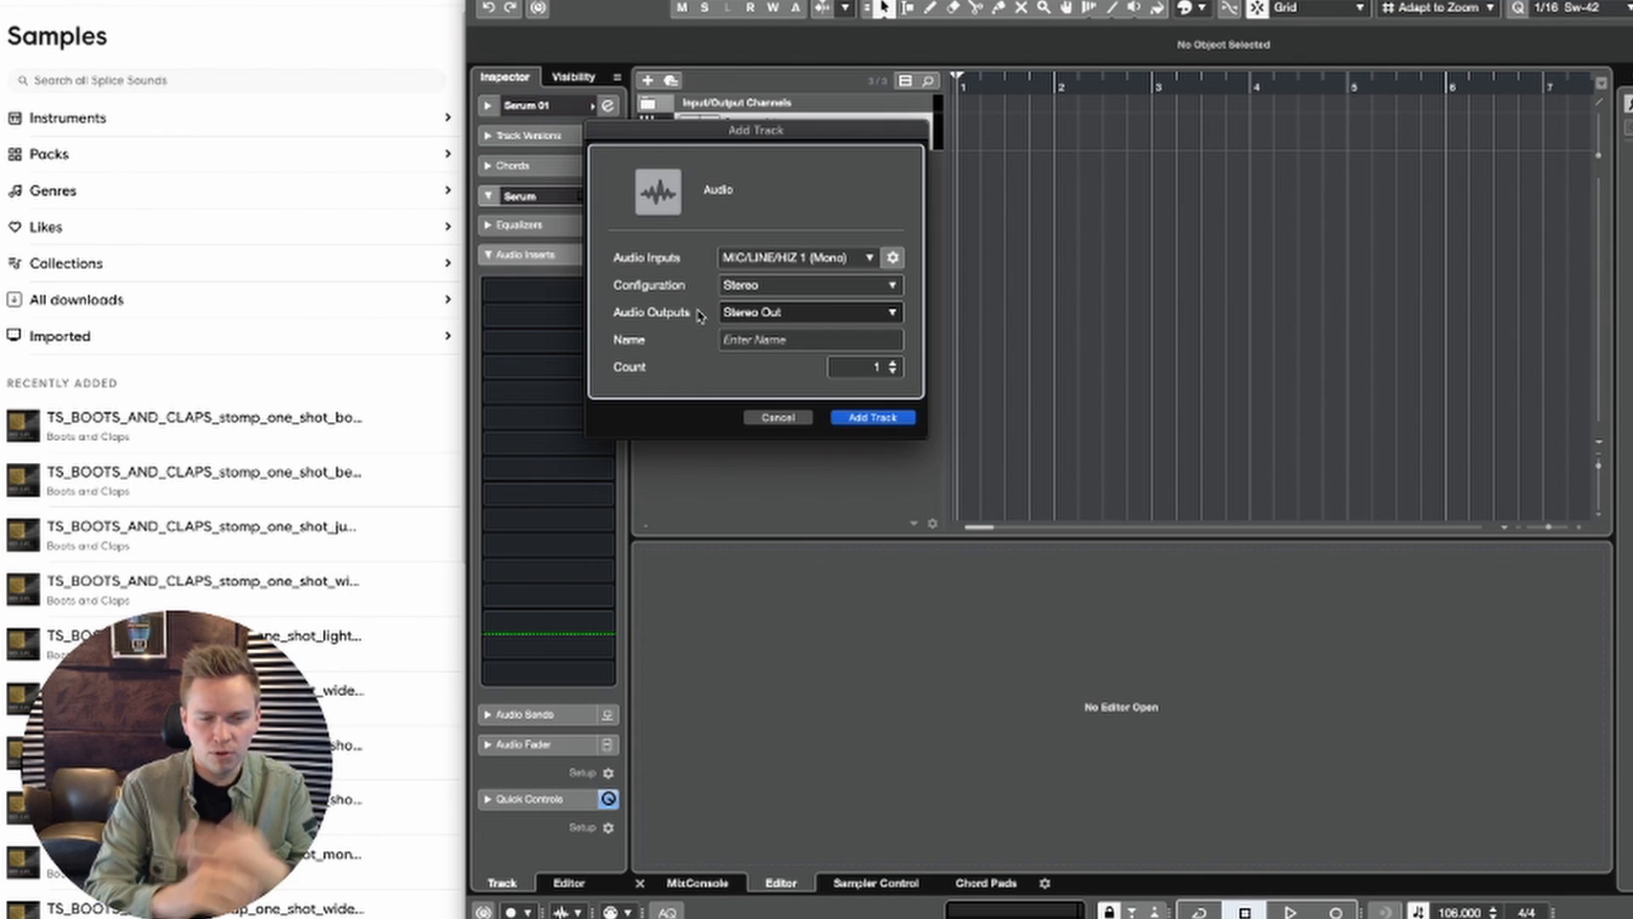
{"action": "left_click", "coordinate": [774, 338]}
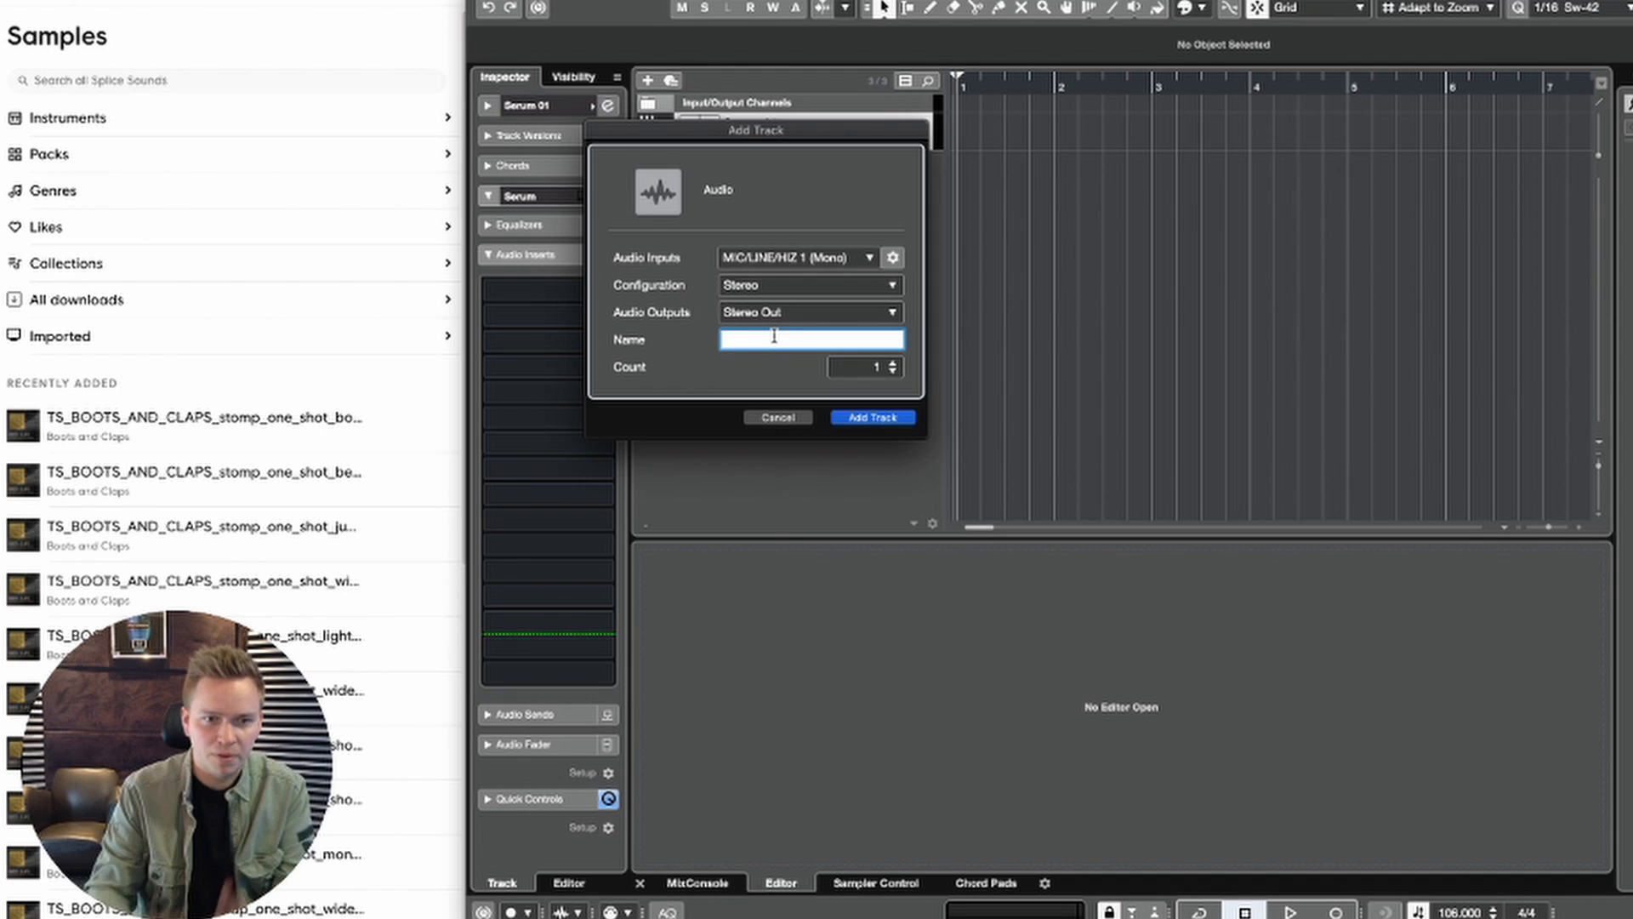
{"action": "type", "text": "VOX"}
{"action": "key", "text": "Return"}
Step: Audition single notes on Serum's on-screen keyboard
{"action": "right_click", "coordinate": [844, 277]}
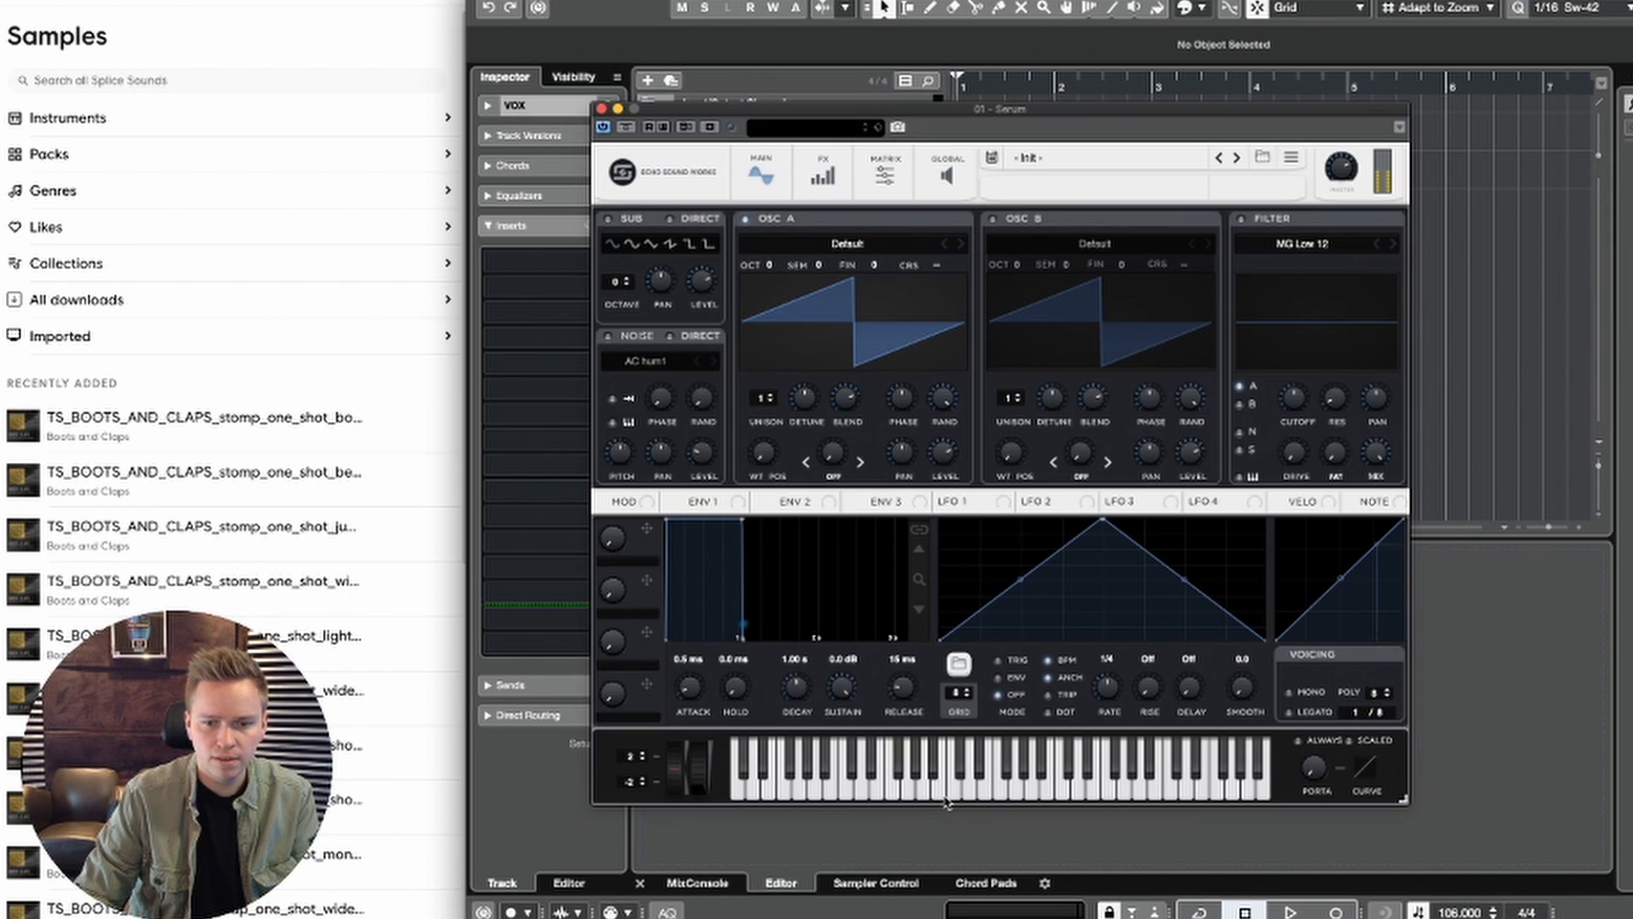
{"action": "mouse_move", "coordinate": [948, 799]}
{"action": "left_mouse_down"}
{"action": "mouse_move", "coordinate": [1008, 795]}
{"action": "mouse_move", "coordinate": [1004, 769]}
{"action": "left_mouse_up"}
{"action": "left_click", "coordinate": [1005, 769]}
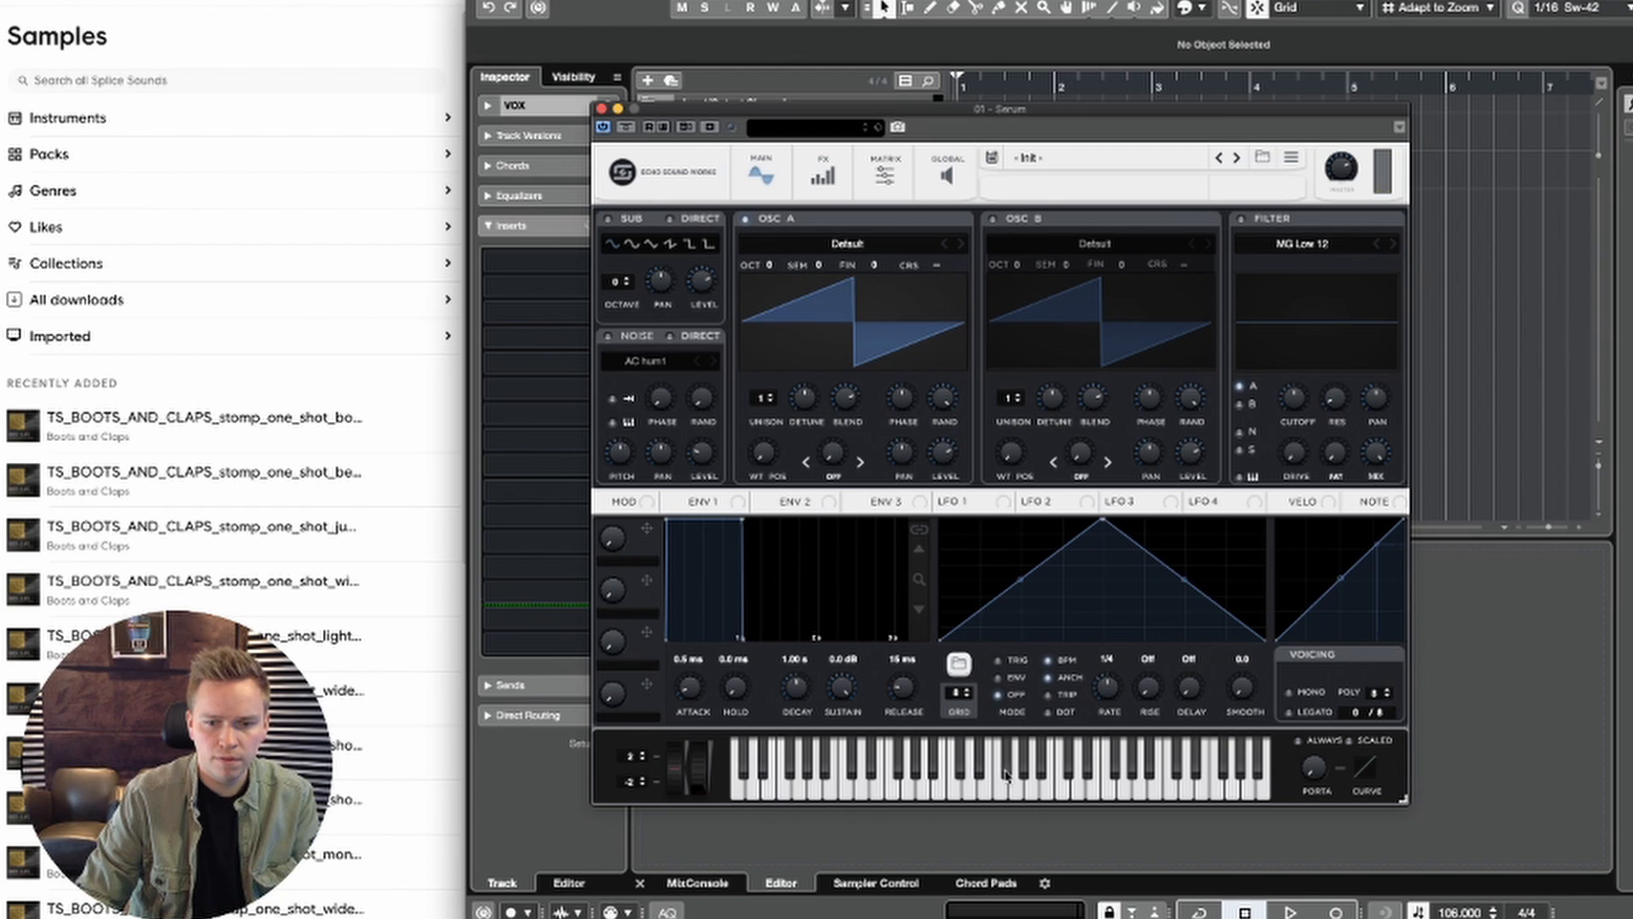
{"action": "left_click", "coordinate": [902, 748]}
{"action": "left_click", "coordinate": [899, 759]}
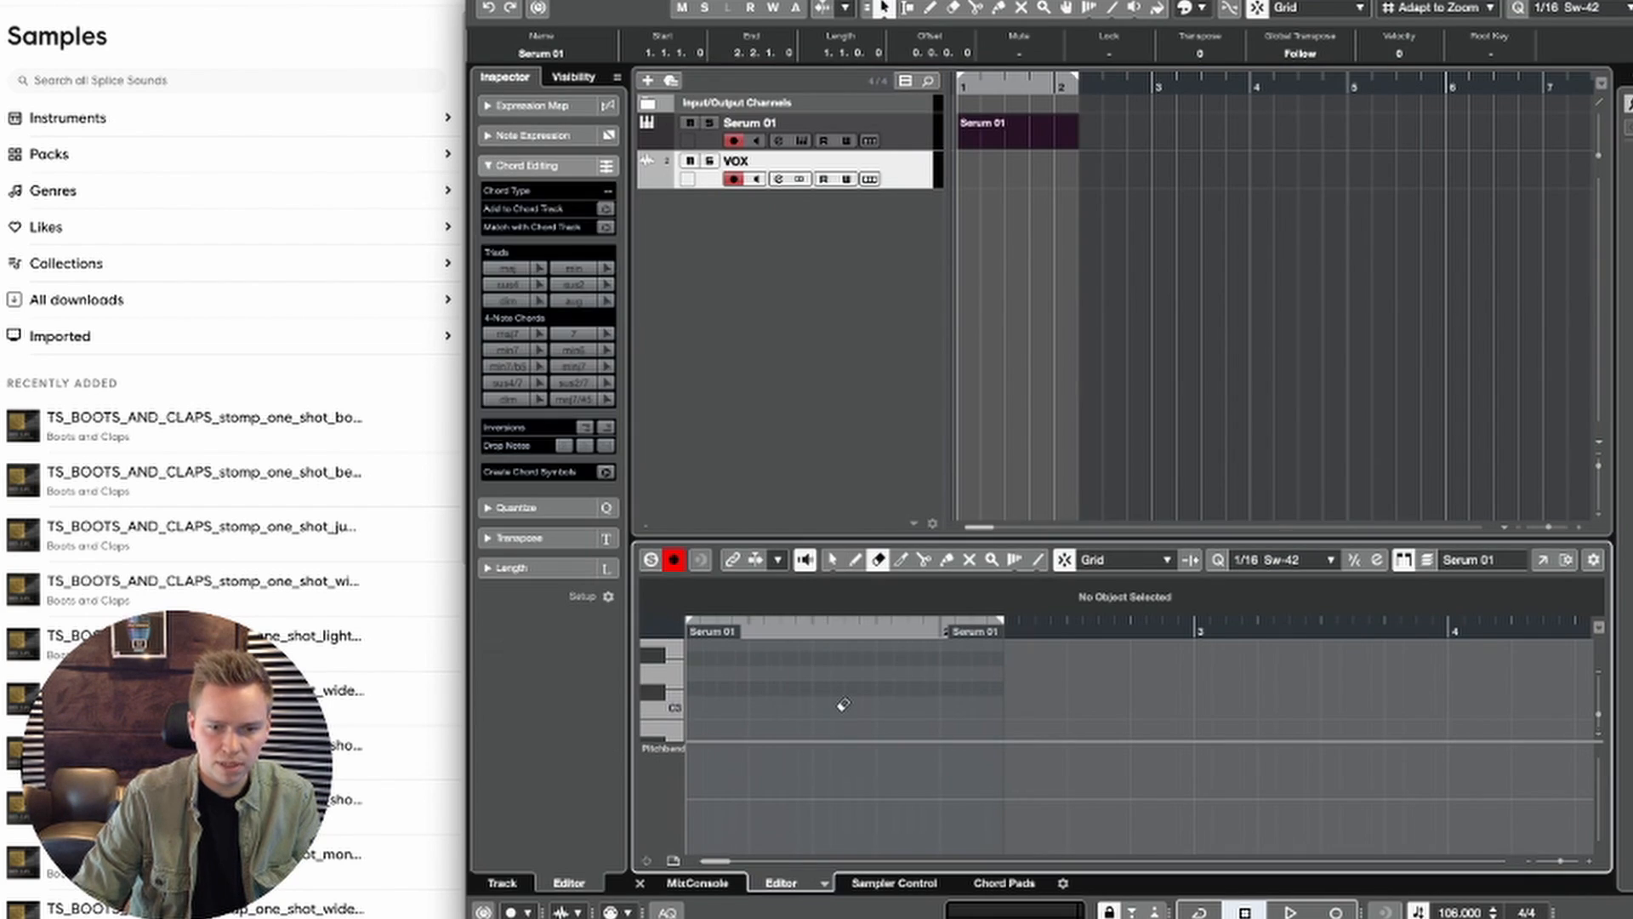
Step: Draw a sixteenth note at the start of the Serum 01 part and transpose it down to F#1
{"action": "right_click", "coordinate": [842, 704]}
{"action": "left_click", "coordinate": [868, 712]}
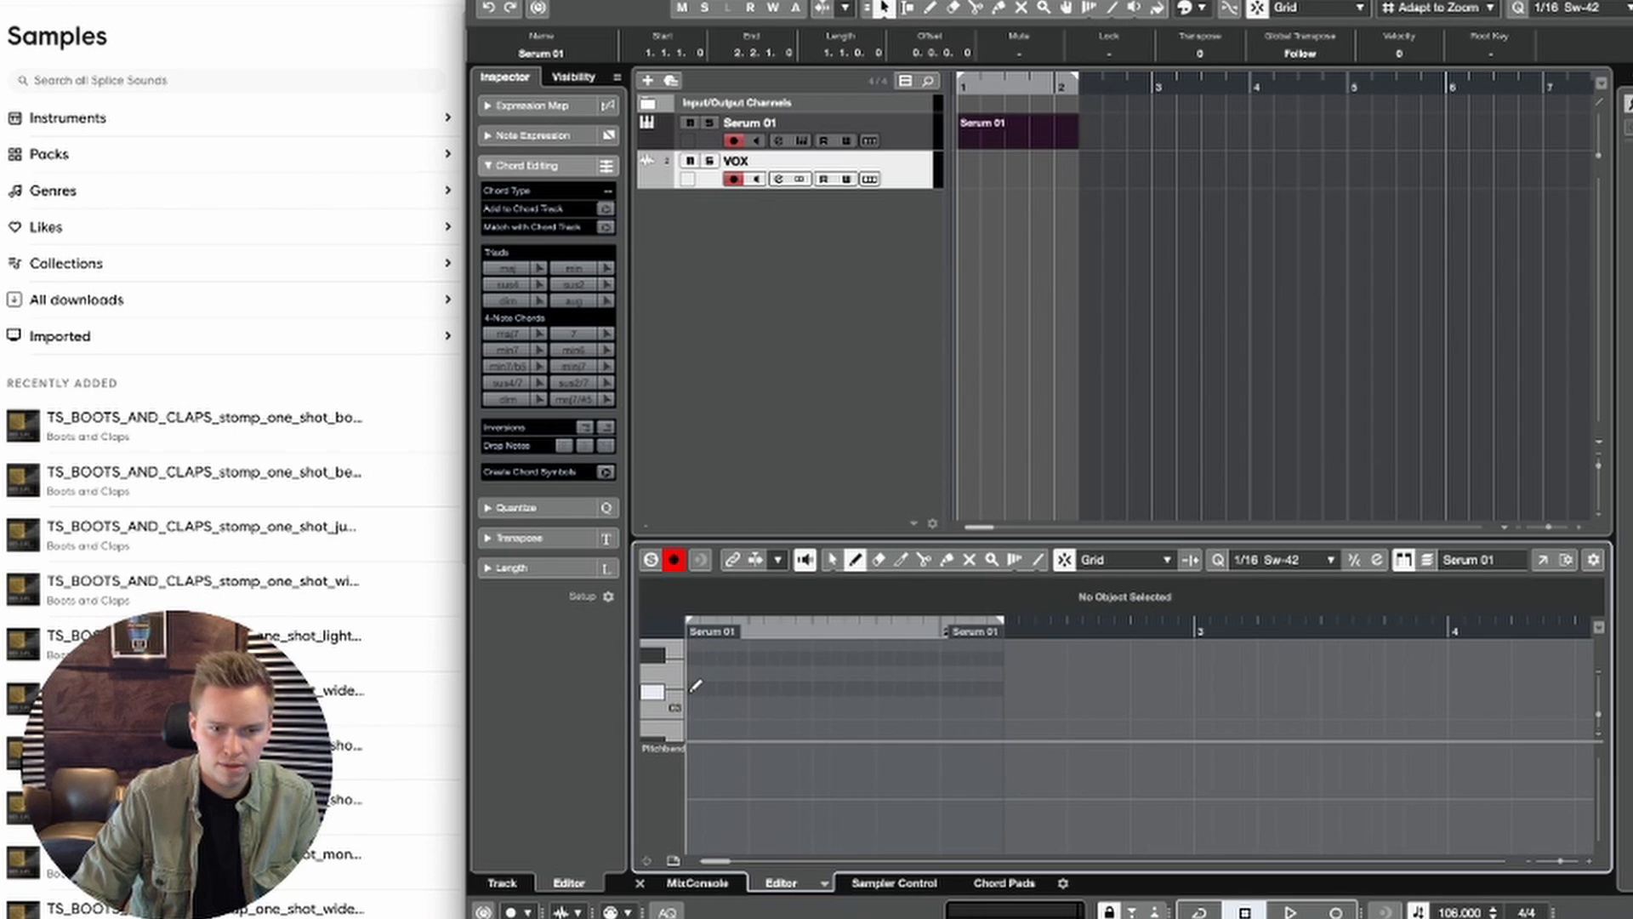
{"action": "left_click", "coordinate": [696, 686]}
{"action": "key", "text": "Down"}
{"action": "key", "text": "Down"}
{"action": "key", "text": "Down"}
{"action": "key", "text": "Down"}
{"action": "key", "text": "Down"}
{"action": "key", "text": "Down"}
{"action": "key", "text": "Down"}
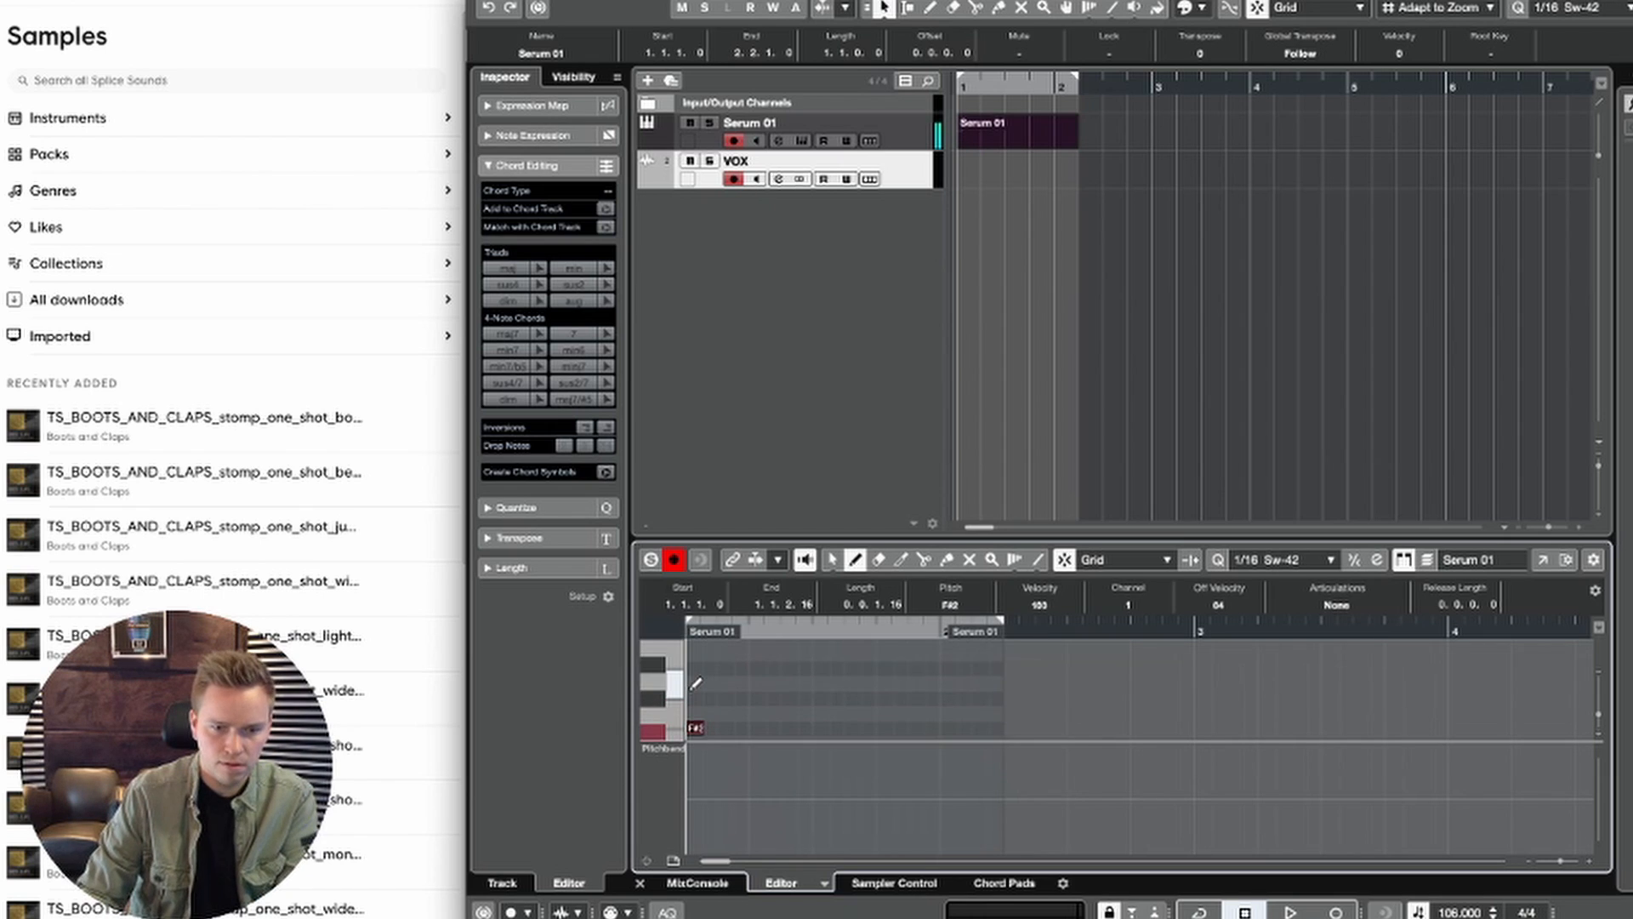
{"action": "key", "text": "Down"}
{"action": "key", "text": "Down"}
{"action": "key", "text": "Down"}
{"action": "key", "text": "Down"}
{"action": "key", "text": "Down"}
{"action": "key", "text": "Down"}
{"action": "key", "text": "Down"}
{"action": "key", "text": "Down"}
{"action": "key", "text": "Down"}
{"action": "key", "text": "Down"}
{"action": "key", "text": "Down"}
{"action": "key", "text": "Down"}
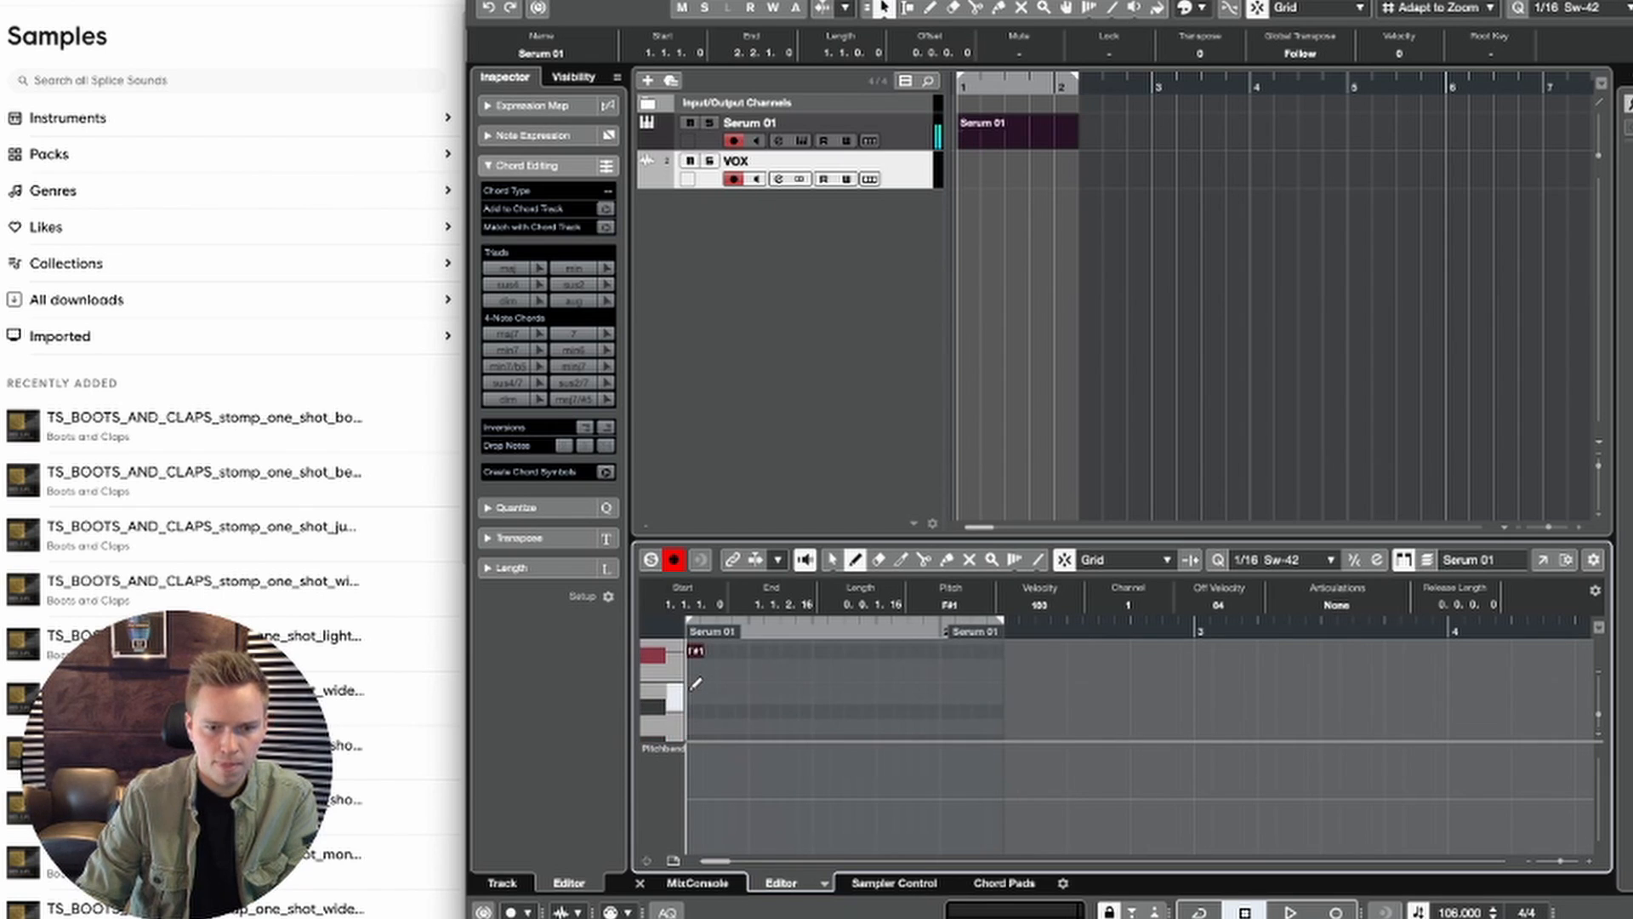
Step: Play back the Serum 01 part and shorten it to one bar
{"action": "key", "text": "space"}
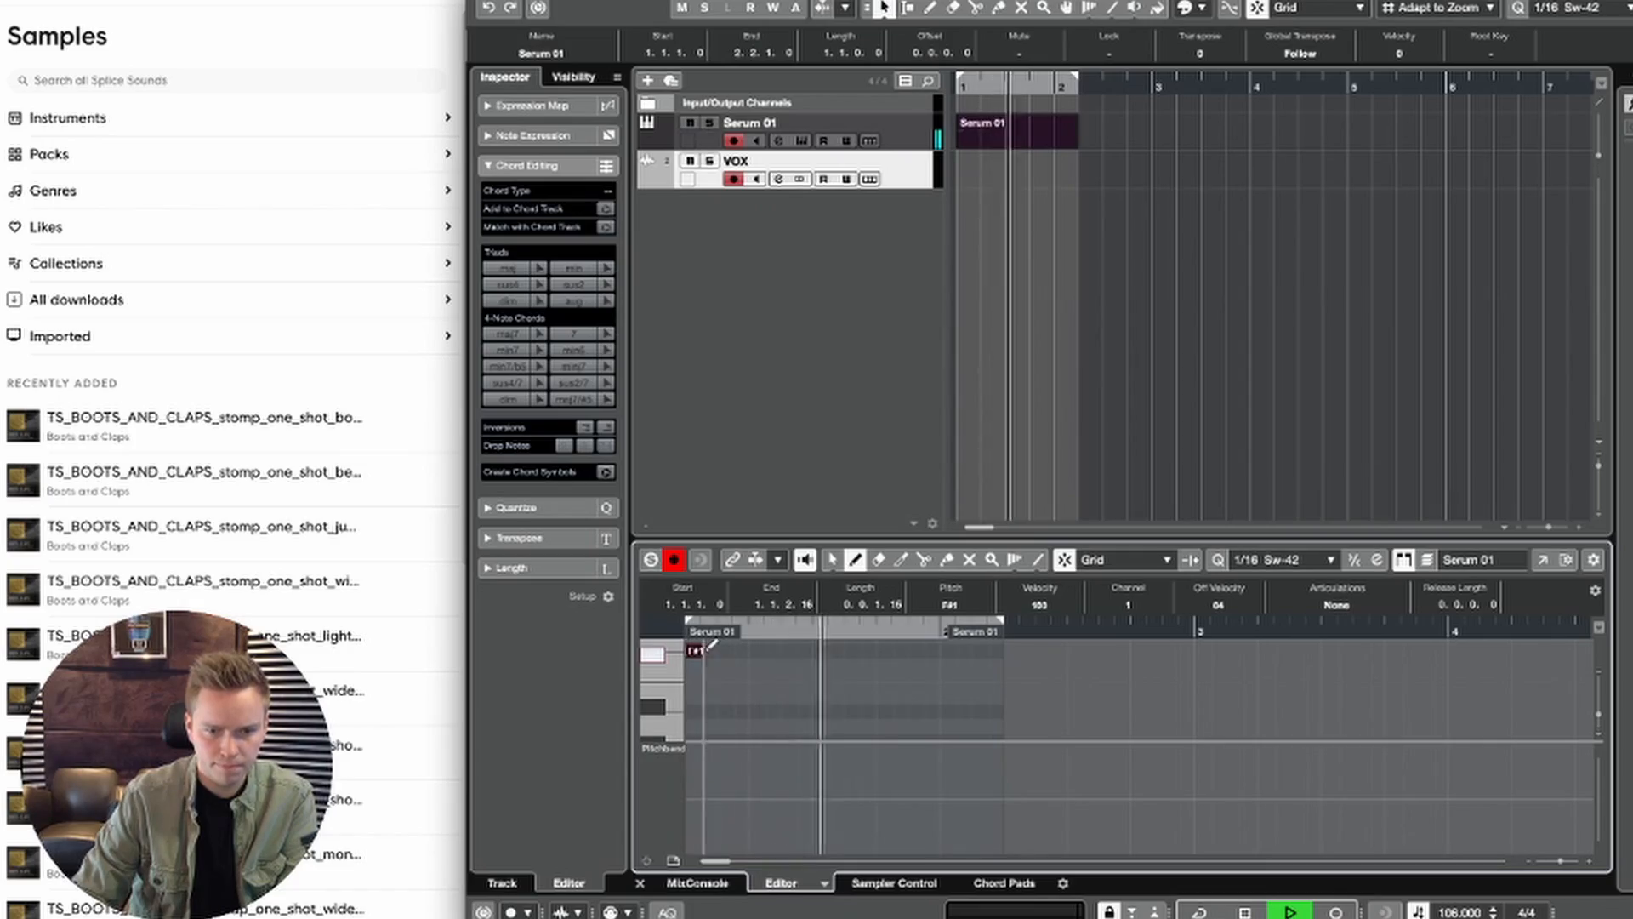
{"action": "left_click_drag", "start_coordinate": [711, 649], "coordinate": [894, 646]}
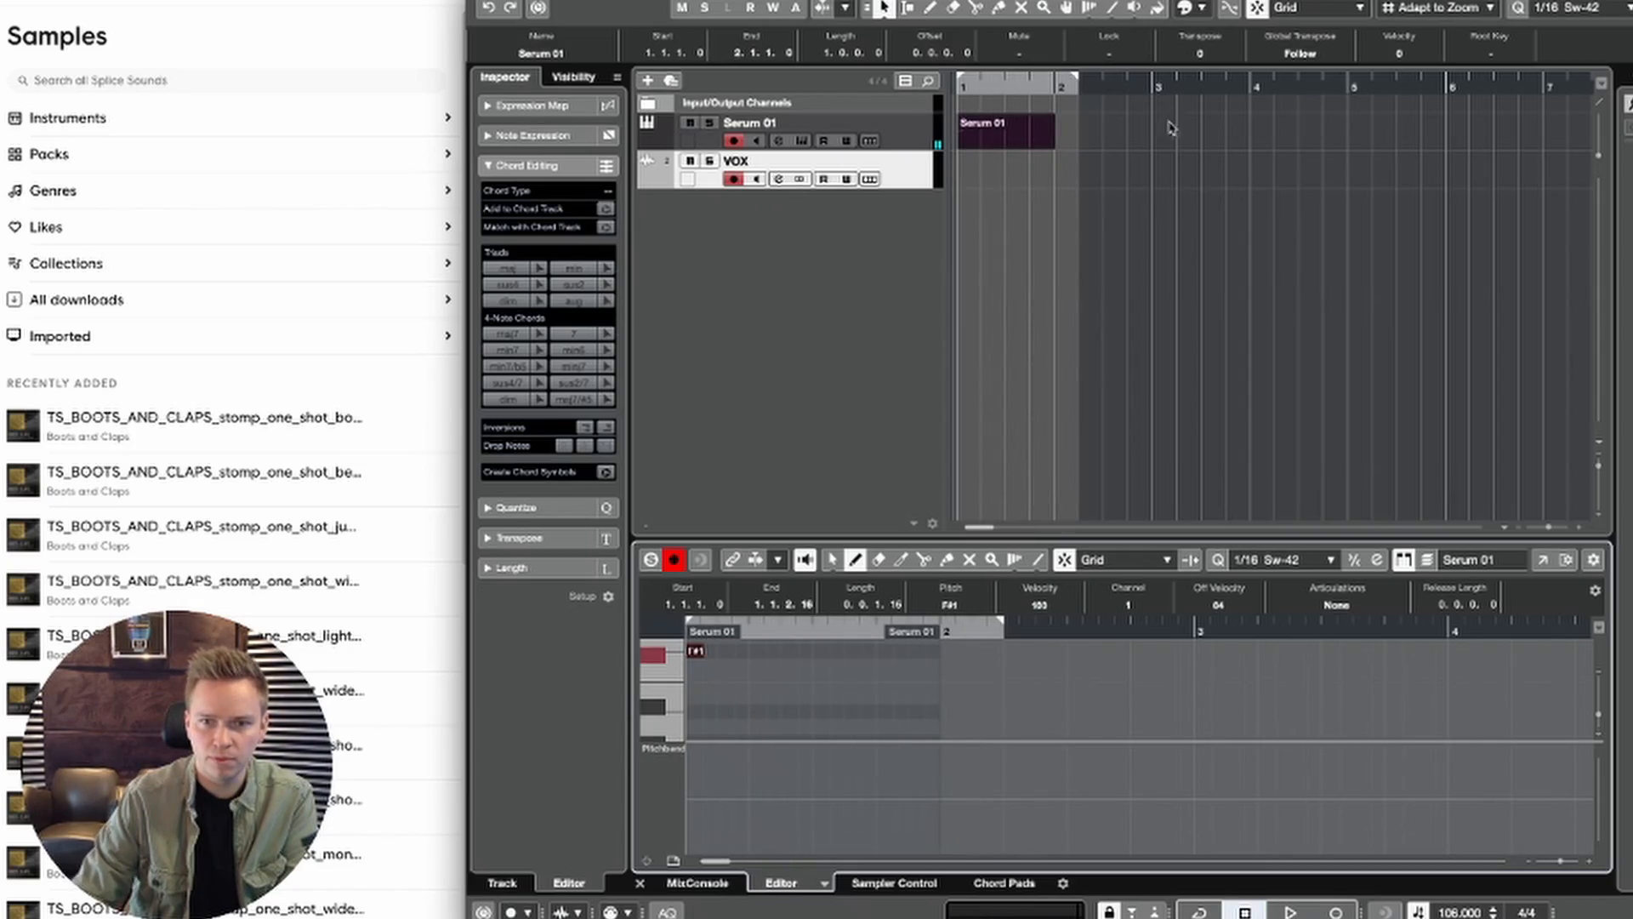
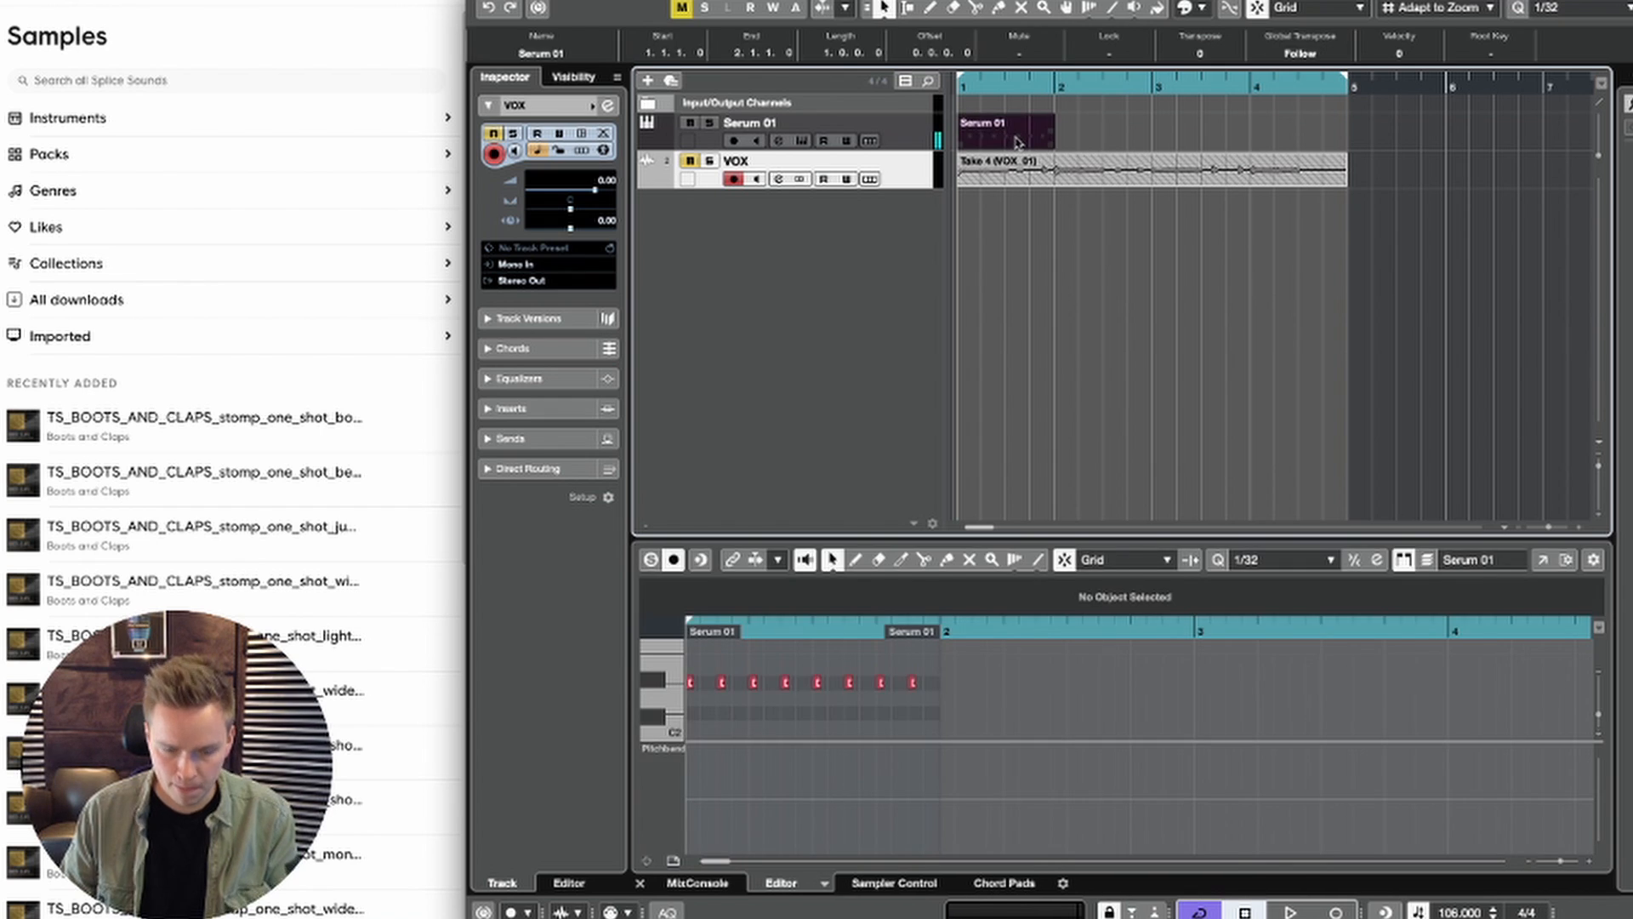
Step: Repeat the one-bar Serum 01 part across bars 1 to 4, unmute the VOX track and play both together
{"action": "key", "text": "super+k"}
{"action": "key", "text": "space"}
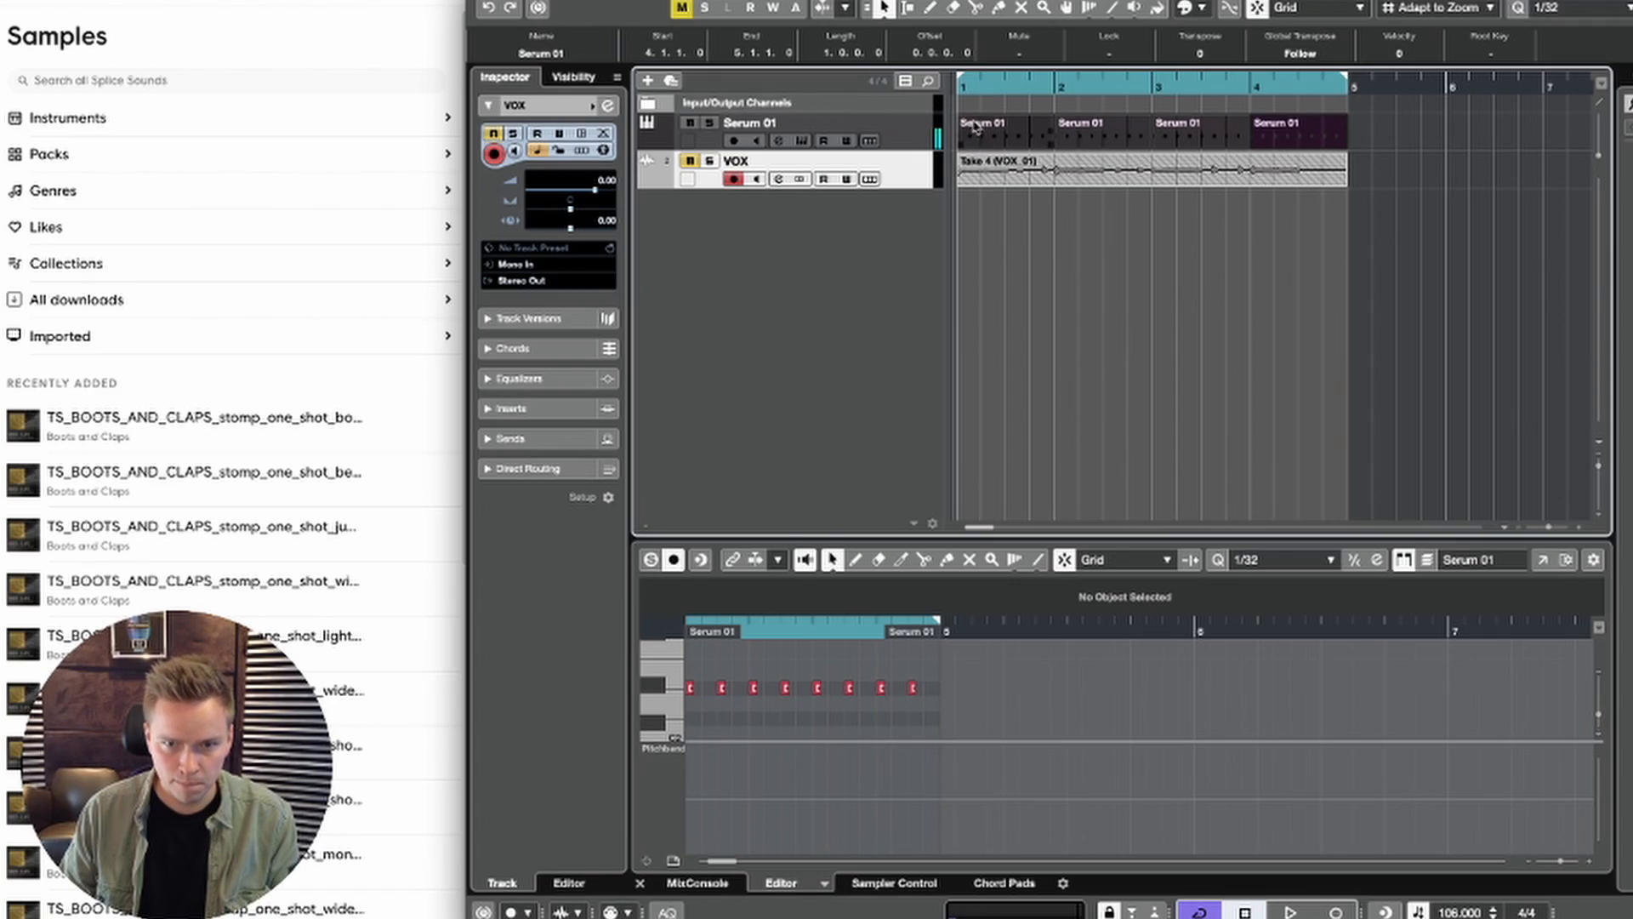
{"action": "left_click", "coordinate": [689, 161]}
{"action": "key", "text": "space"}
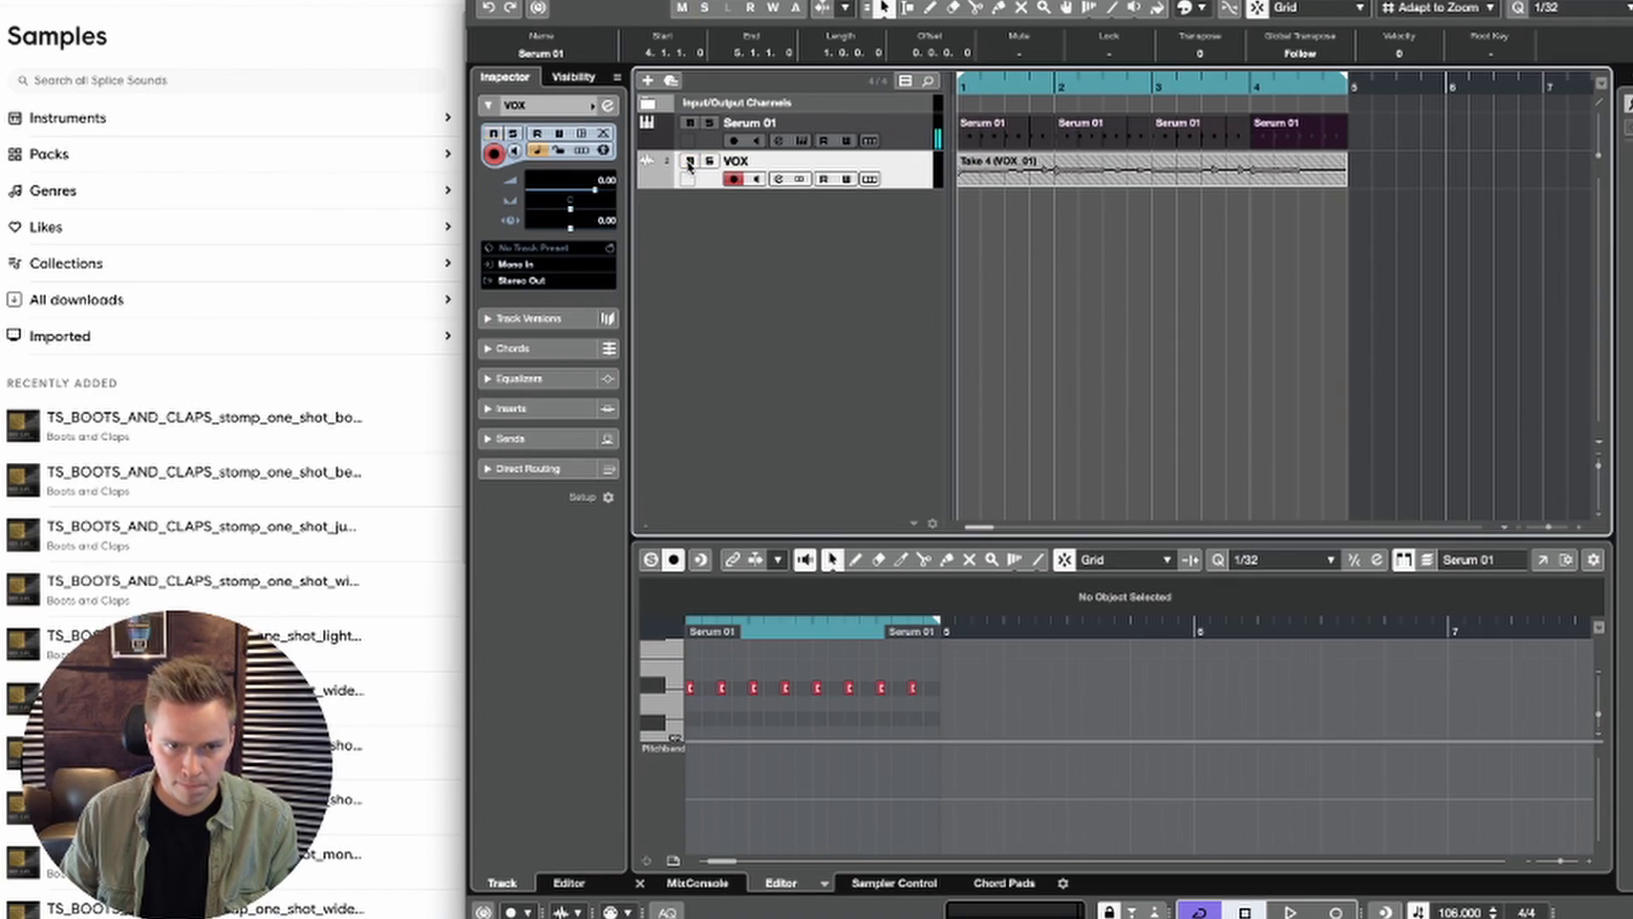
Step: Insert Auto-Tune EFX on the VOX track and set its retune speed to 0
{"action": "left_click", "coordinate": [514, 406]}
{"action": "key", "text": "space"}
{"action": "left_click", "coordinate": [505, 260]}
{"action": "type", "text": "ef"}
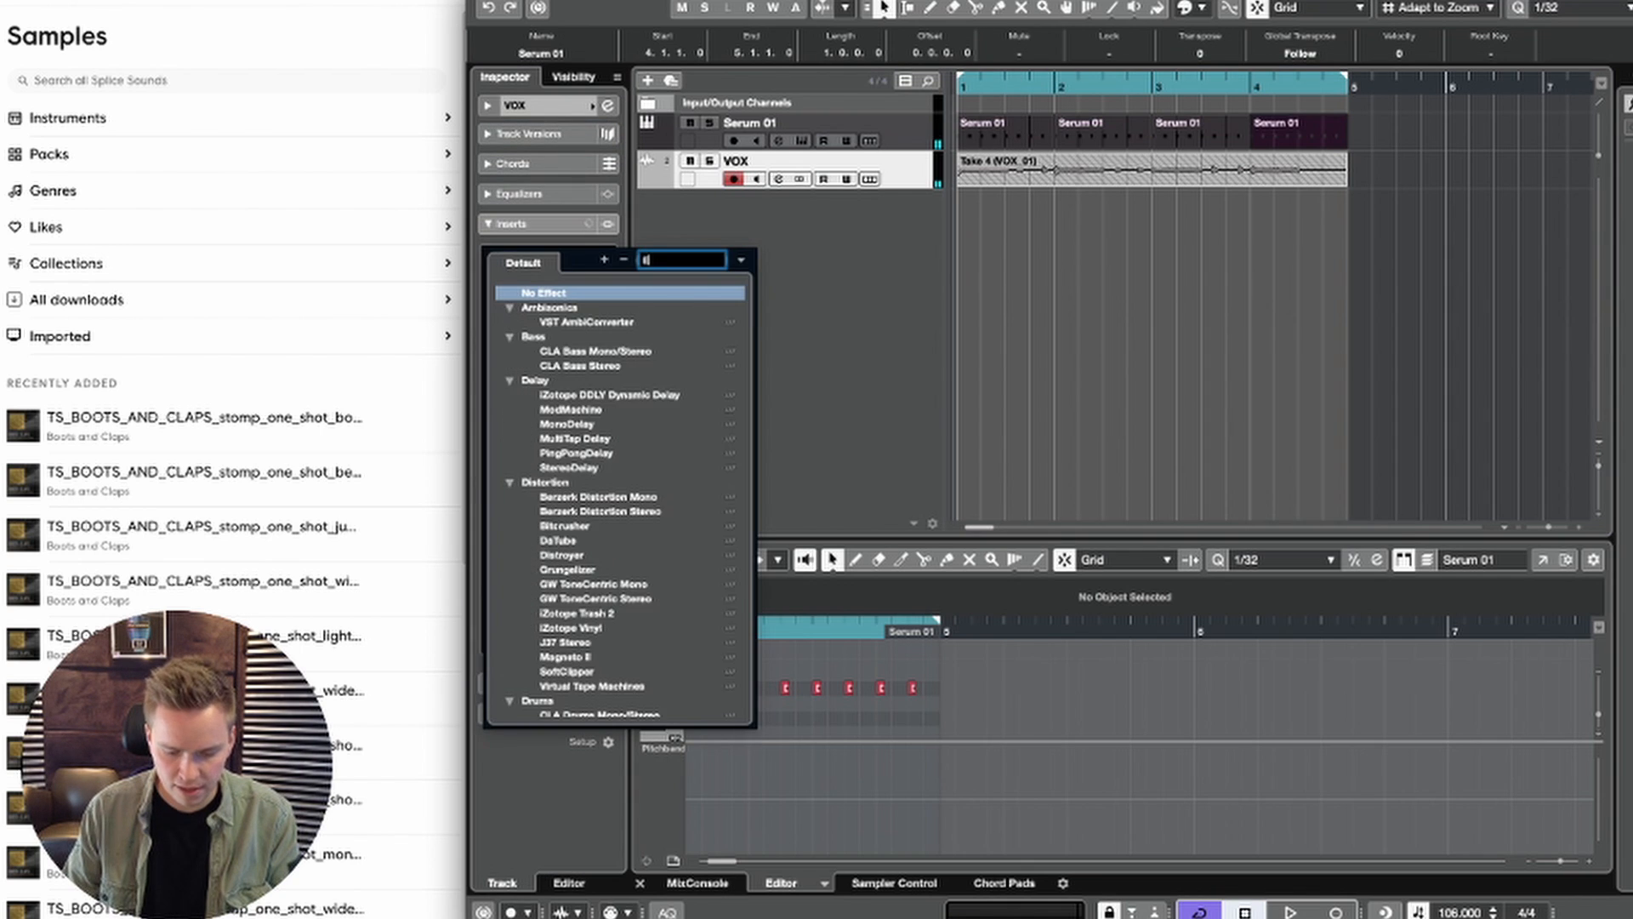
{"action": "type", "text": "x"}
{"action": "left_click", "coordinate": [567, 308]}
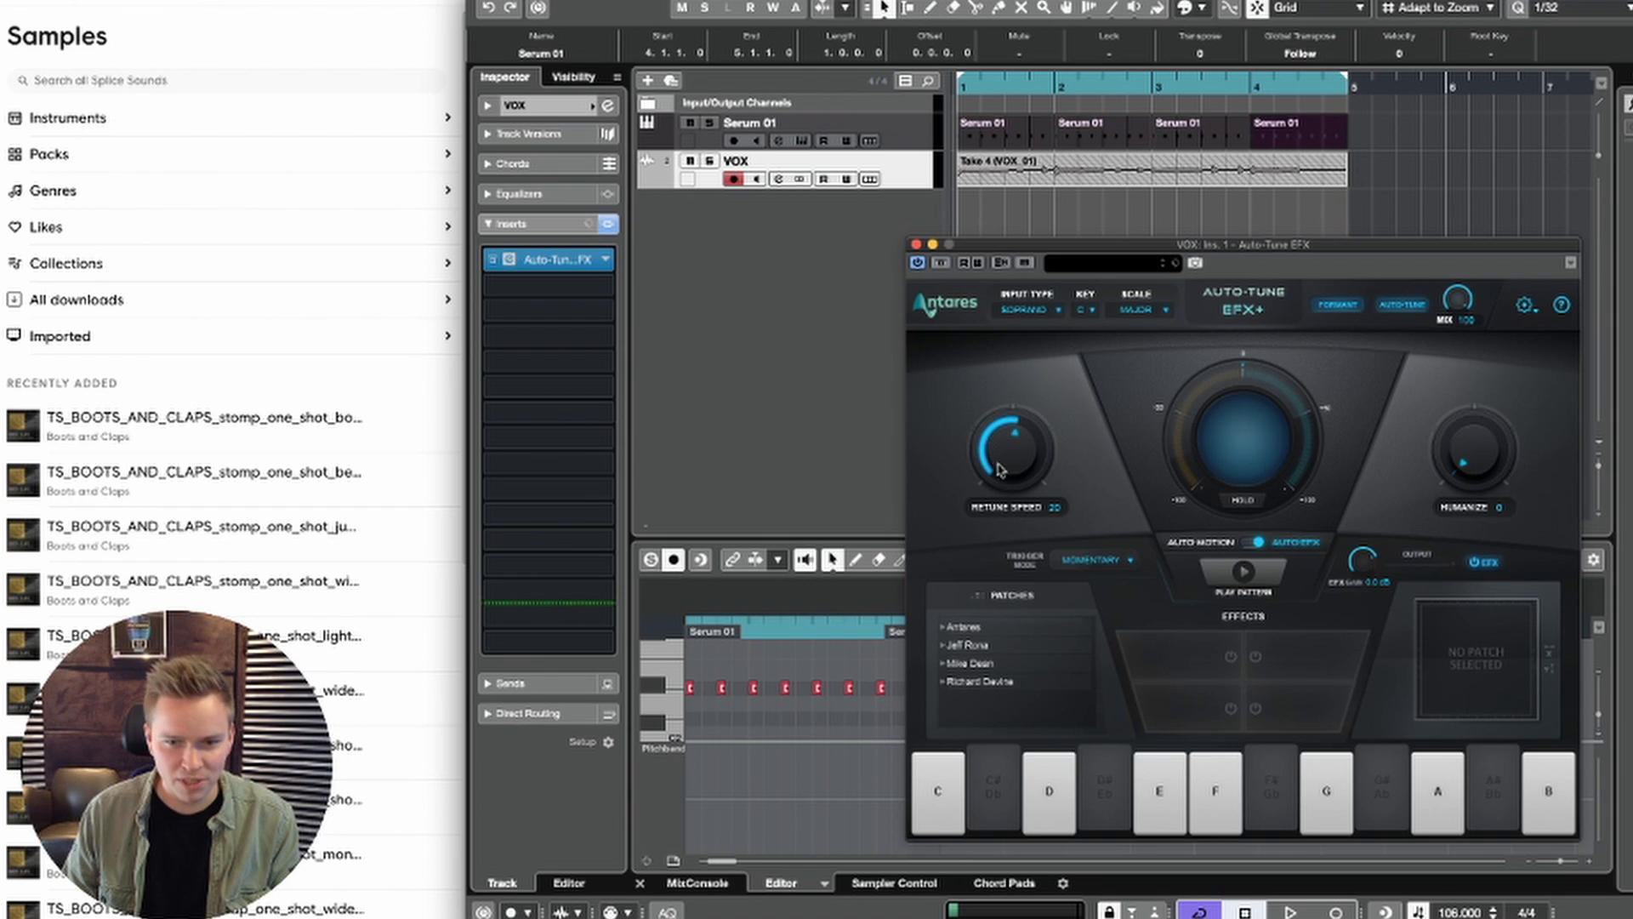
{"action": "key", "text": "space"}
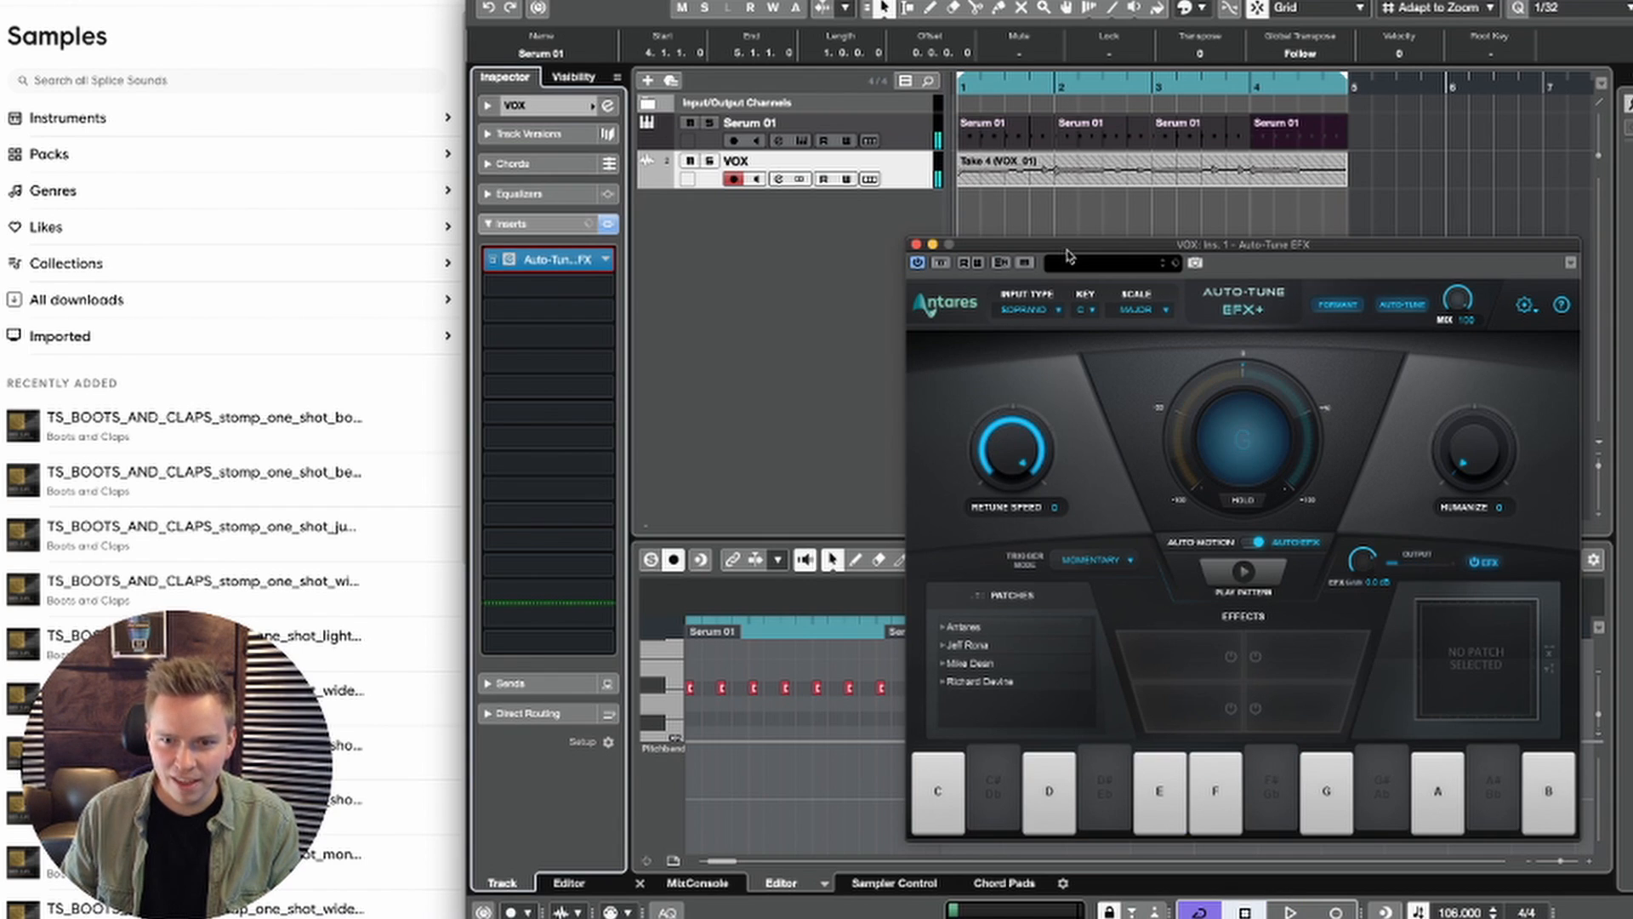
Step: Set the Auto-Tune key to Eb and the scale to Minor, play back the vocal and close the plug-in
{"action": "left_click", "coordinate": [1088, 310]}
{"action": "left_click", "coordinate": [1091, 367]}
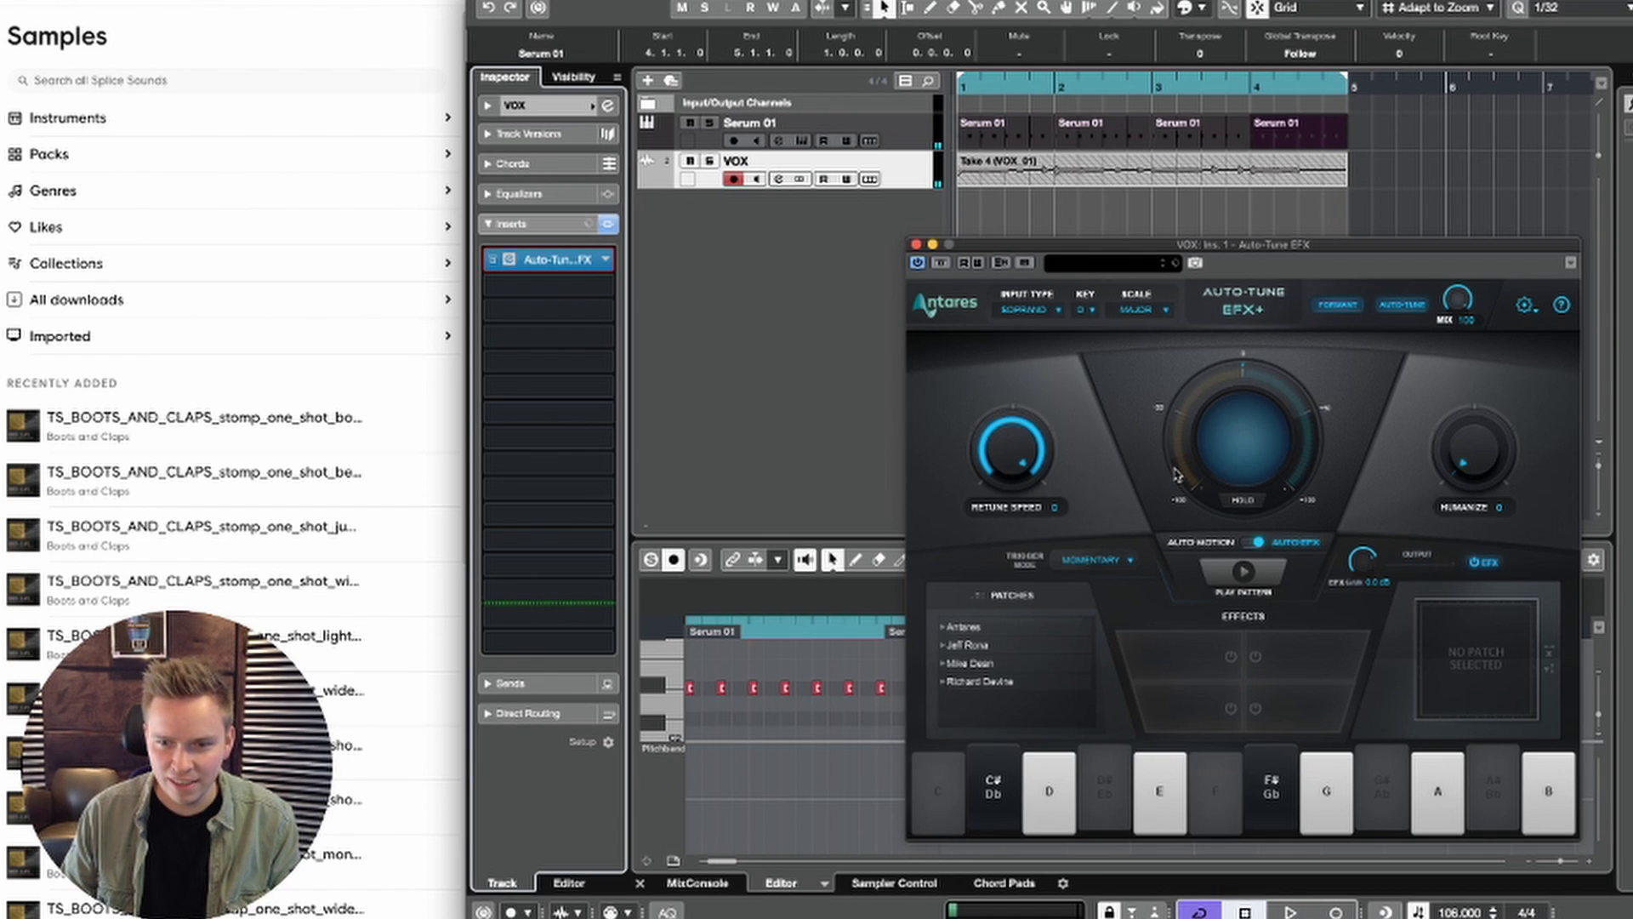
{"action": "left_click", "coordinate": [1090, 310]}
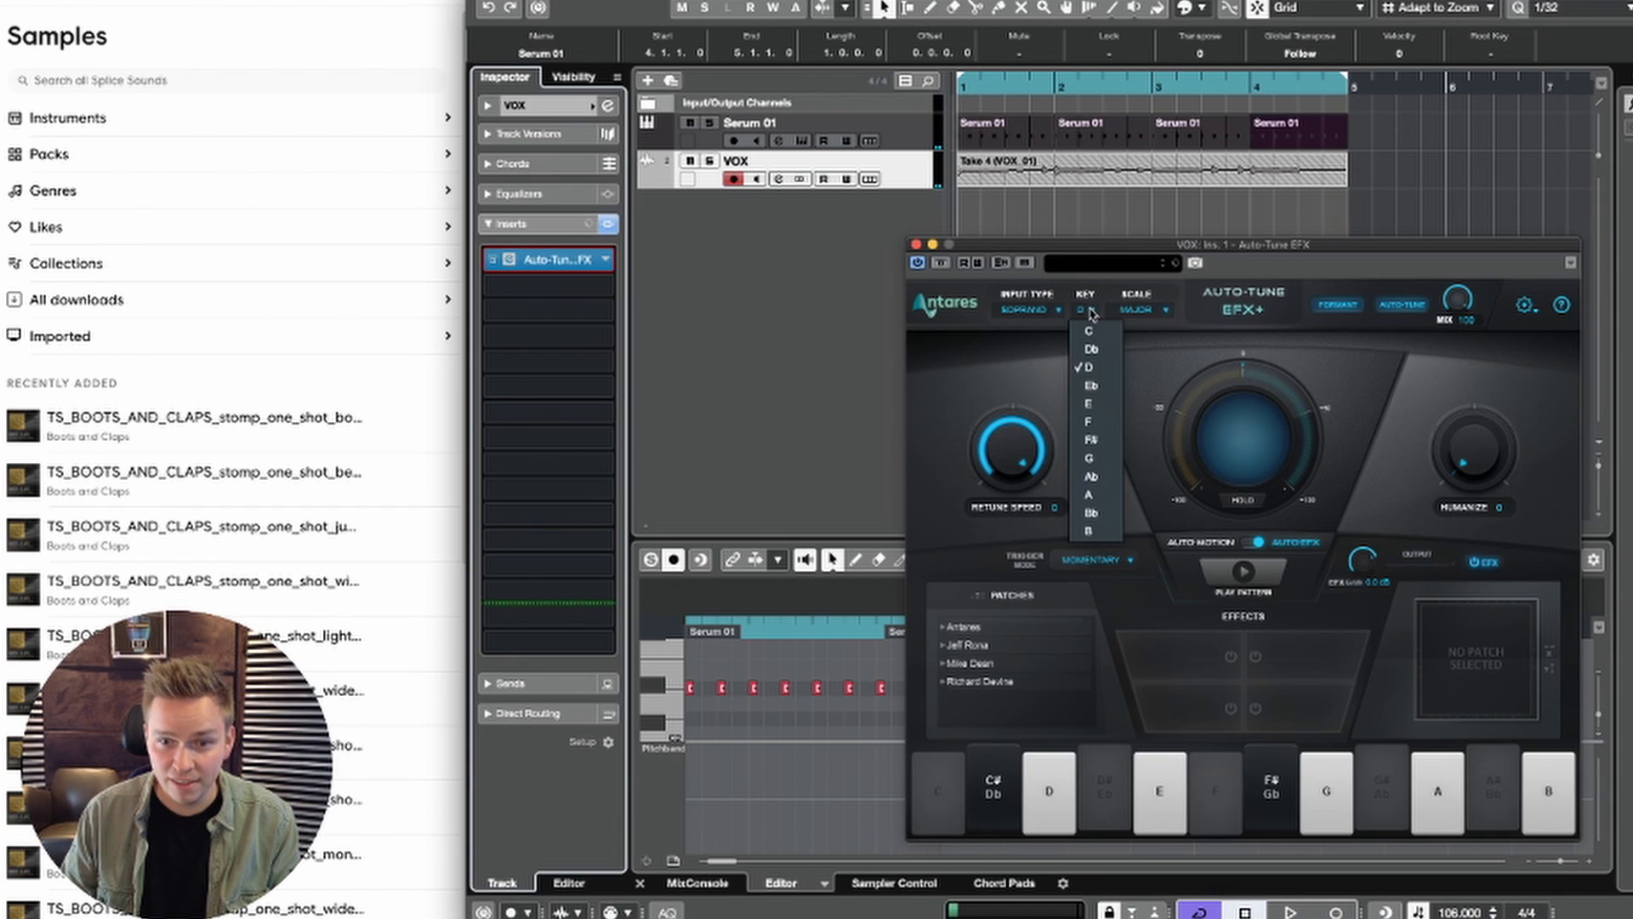
{"action": "left_click", "coordinate": [1091, 386]}
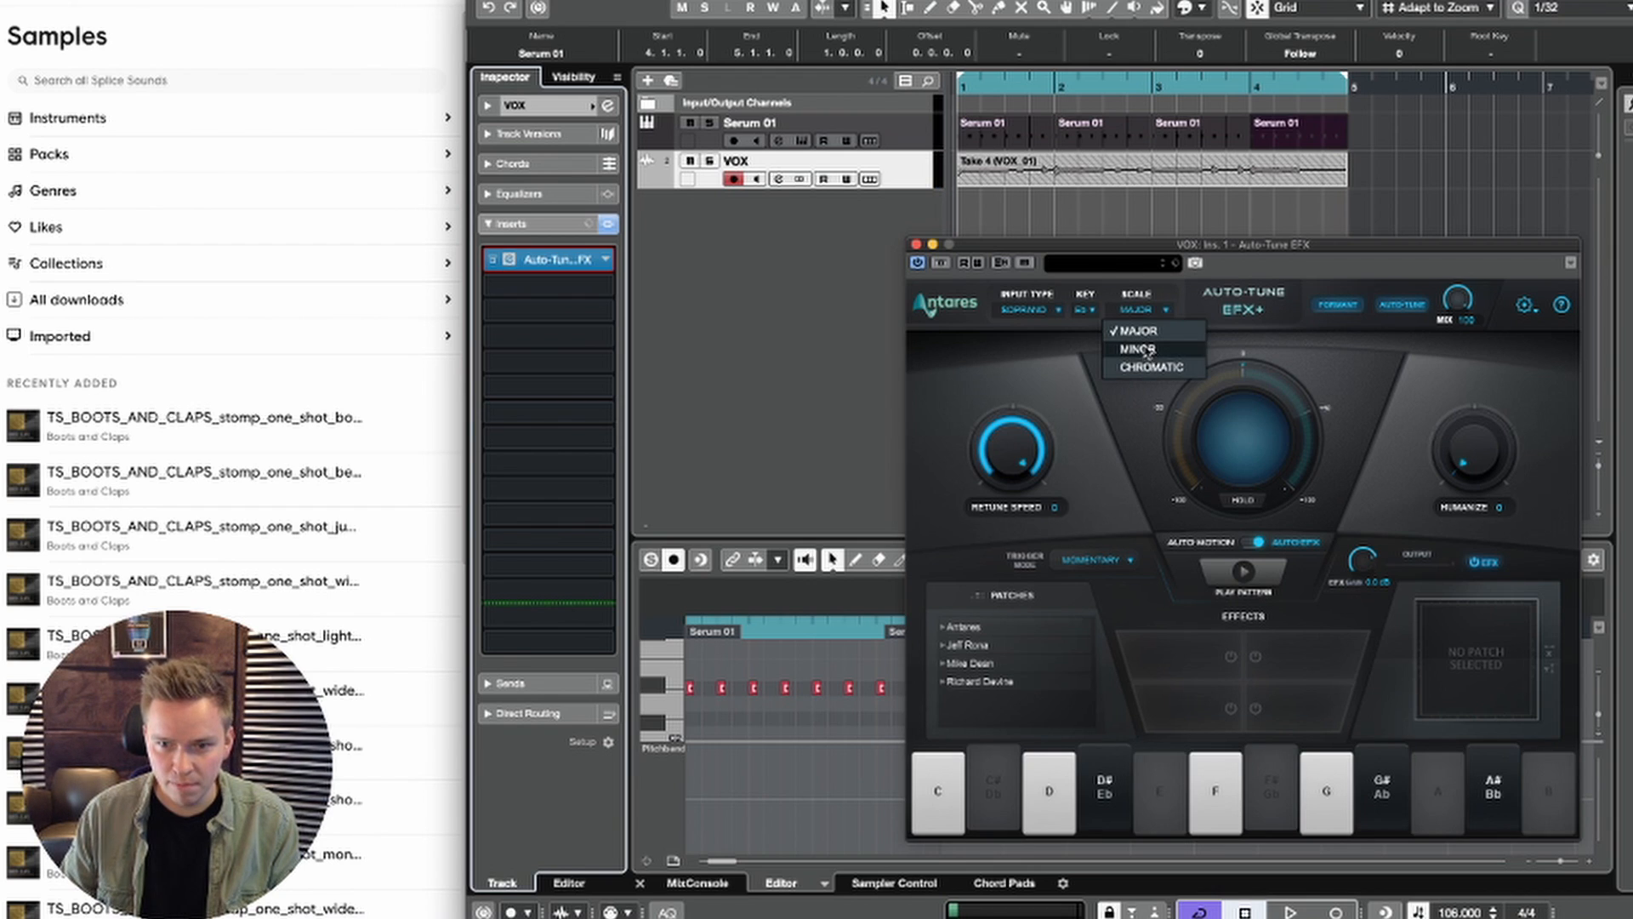
{"action": "left_click", "coordinate": [1138, 350]}
{"action": "key", "text": "space"}
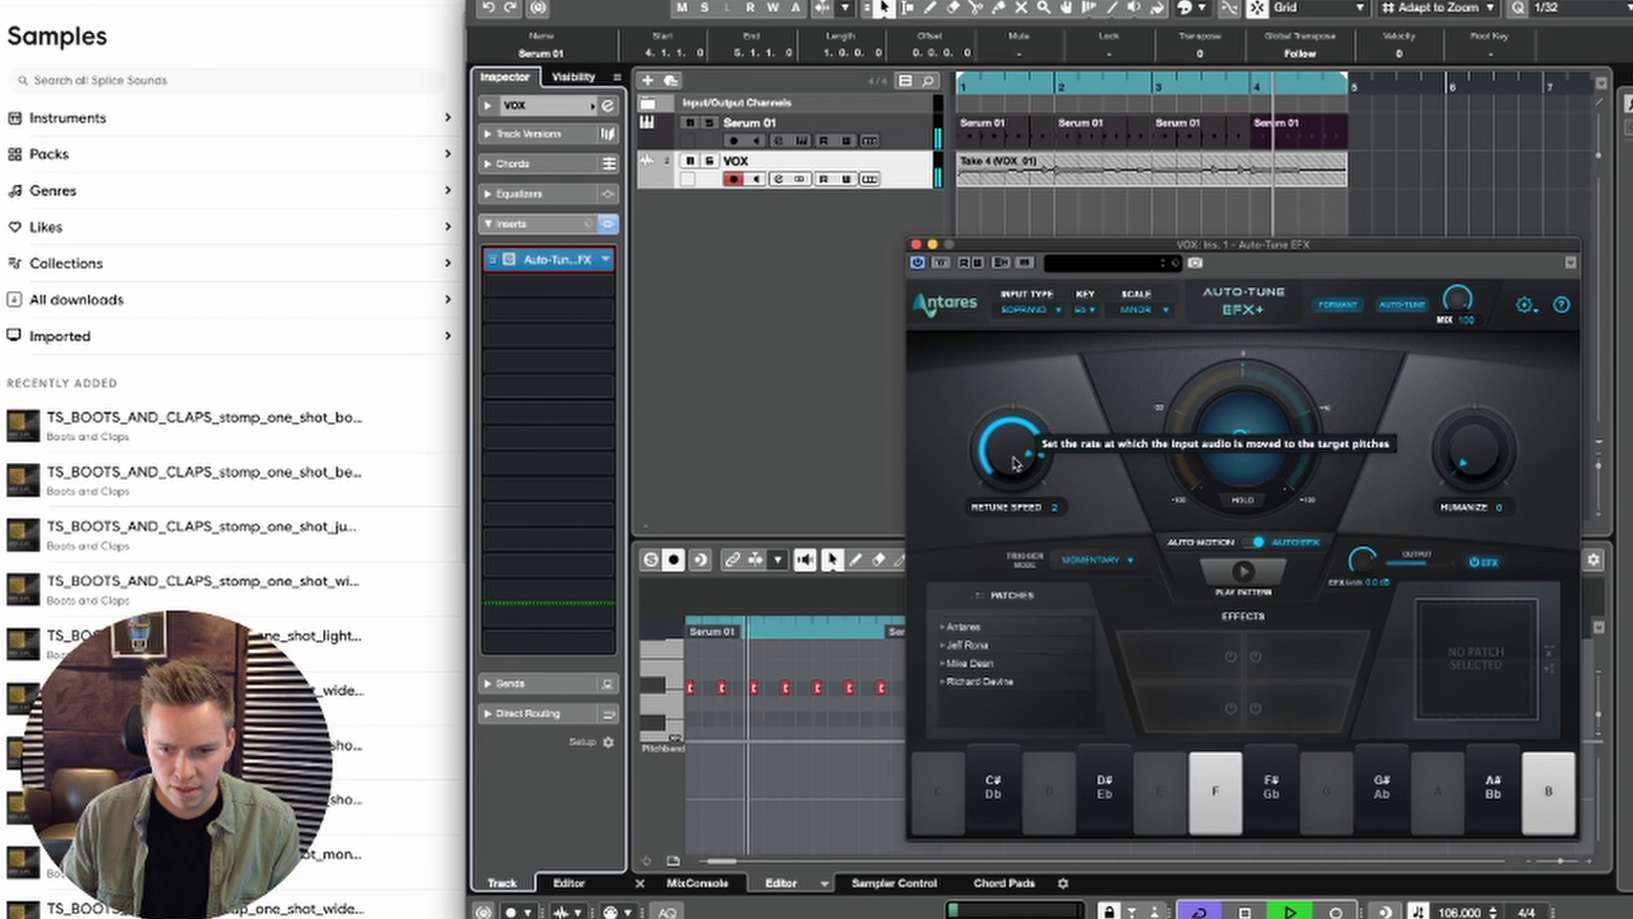
{"action": "key", "text": "space"}
{"action": "left_click", "coordinate": [917, 245]}
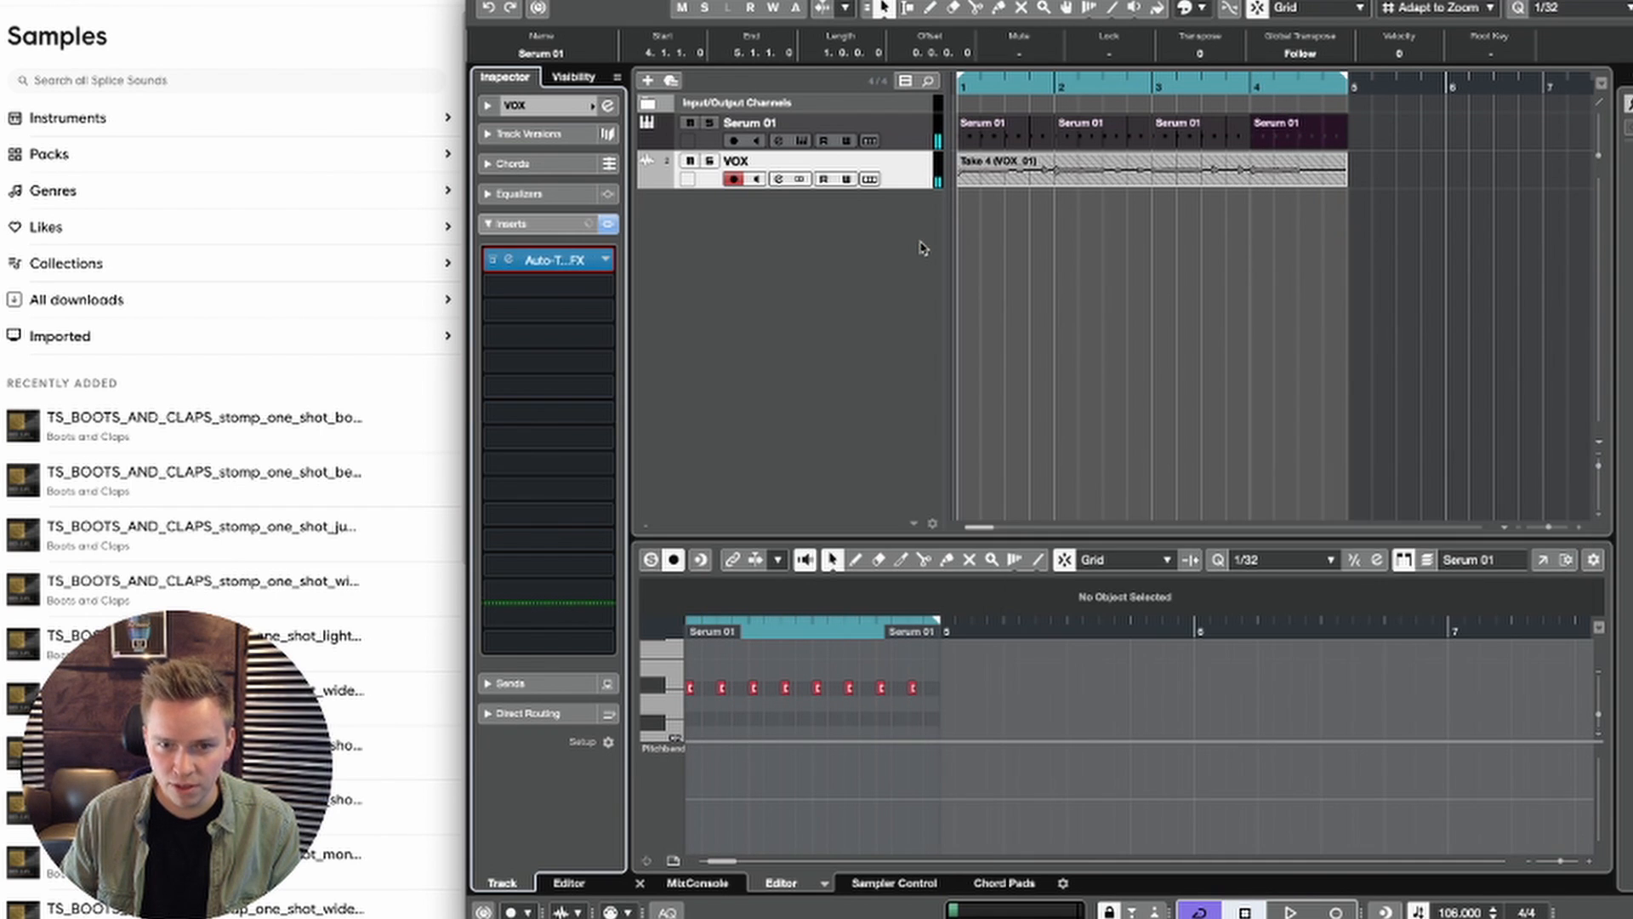
Step: Open the VOX recording for editing and analyze it with VariAudio to detect its note segments
{"action": "left_click", "coordinate": [1011, 178]}
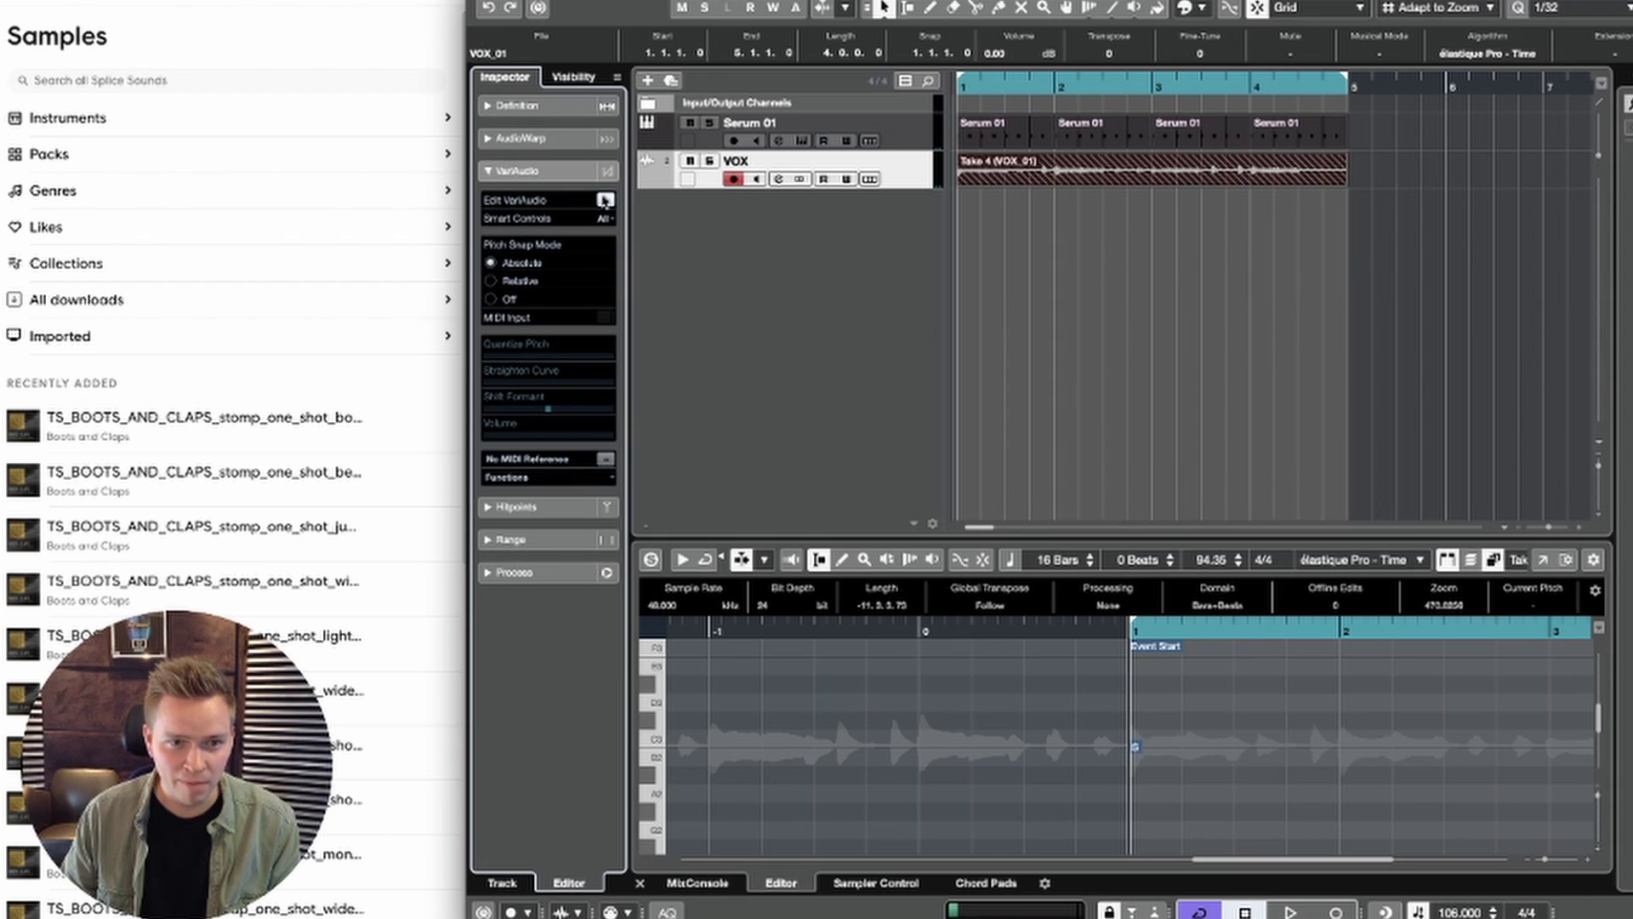
{"action": "left_click", "coordinate": [605, 201]}
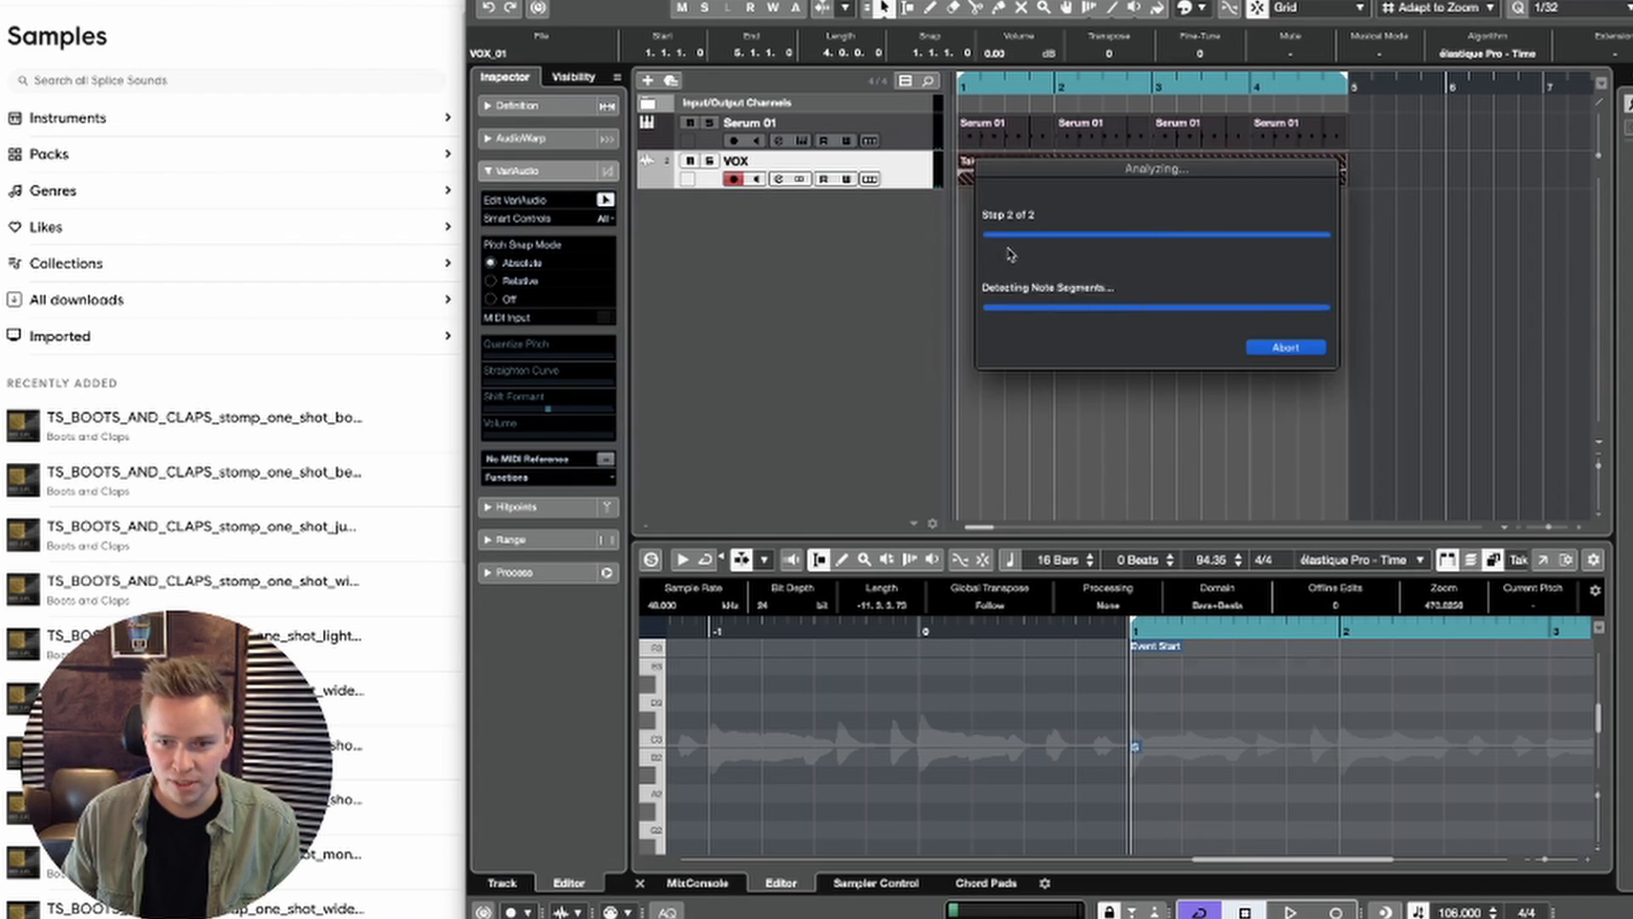
{"action": "scroll", "coordinate": [1140, 663], "scroll_direction": "right", "scroll_amount": 3}
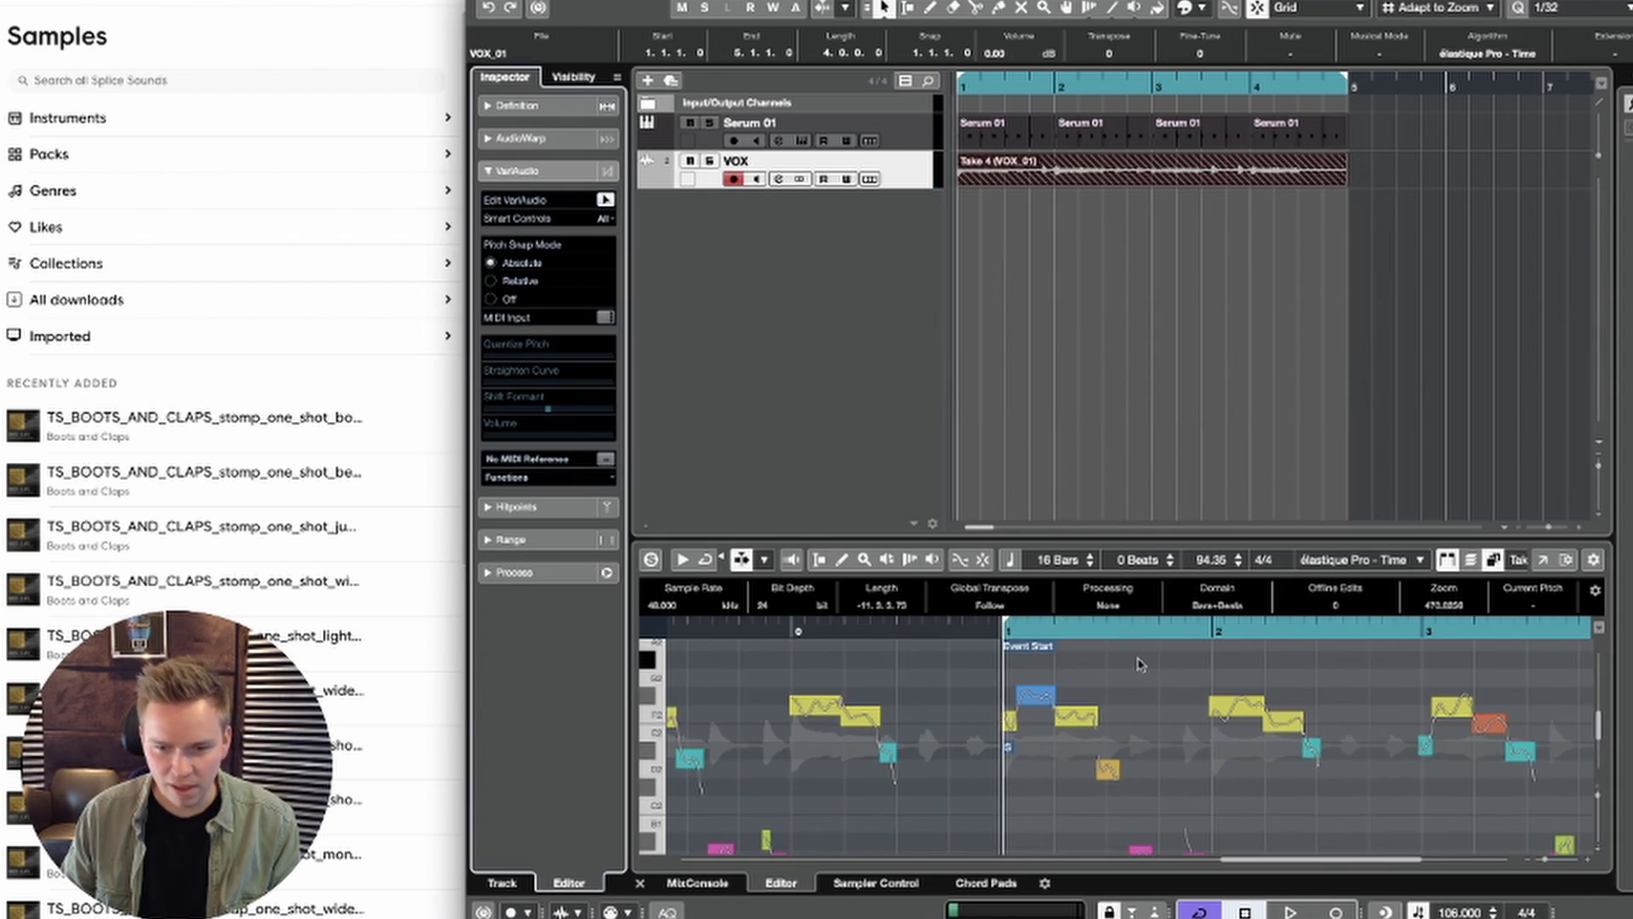
Step: Split the F#2 vocal segment just after the start of bar 1 and adjust its pitch quantization
{"action": "left_click_drag", "start_coordinate": [1045, 701], "coordinate": [1038, 703]}
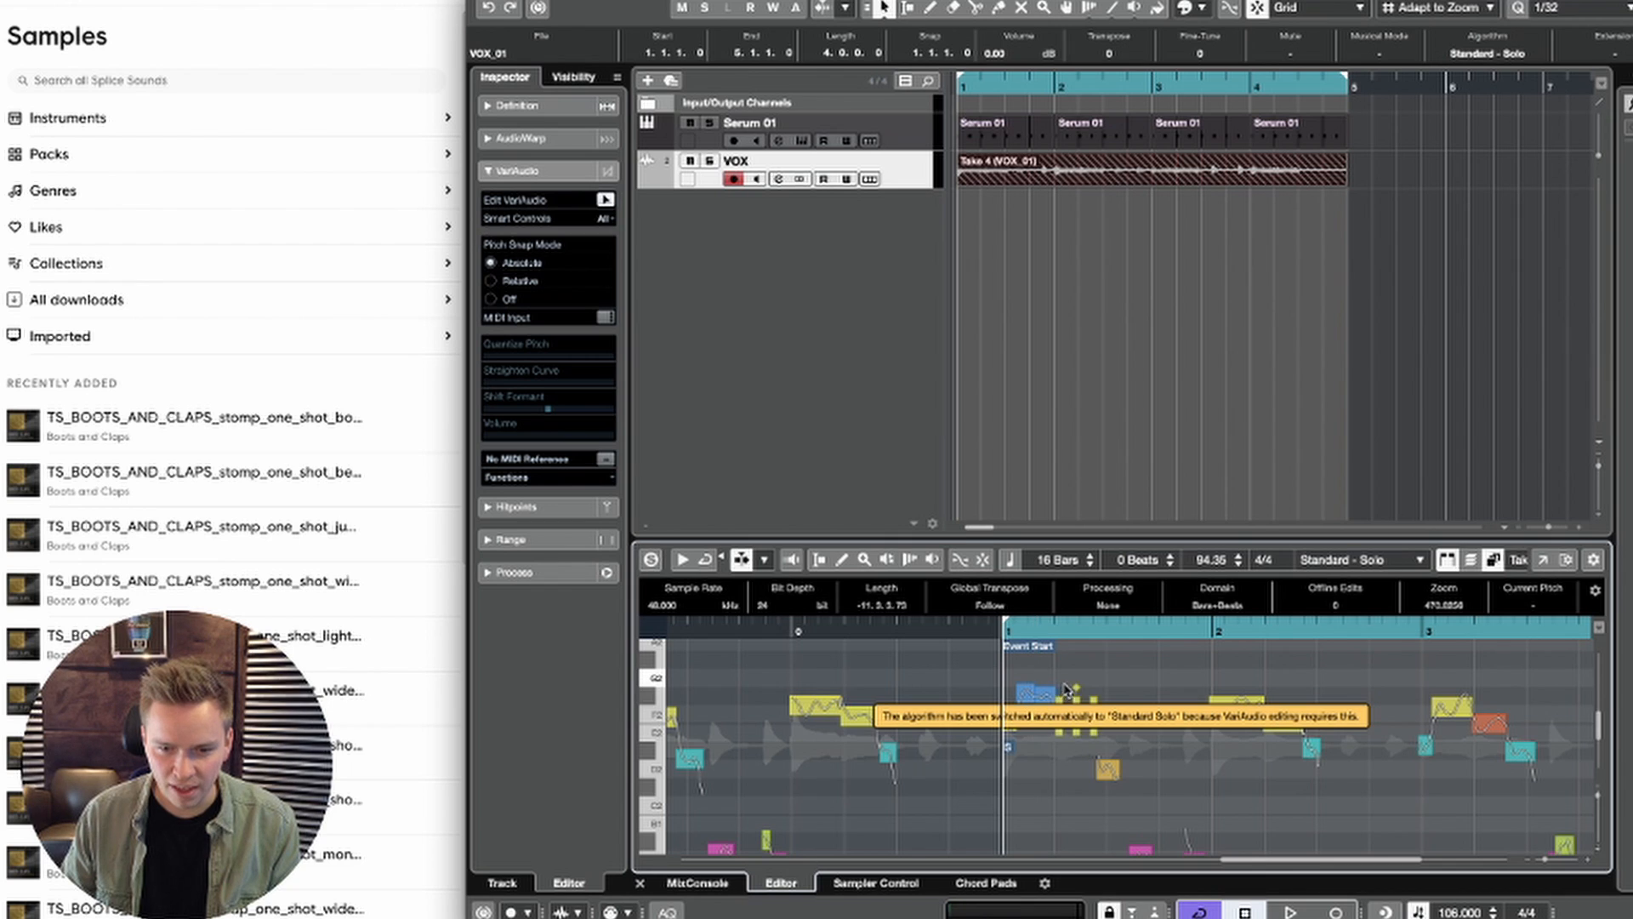
{"action": "left_click", "coordinate": [1024, 693]}
{"action": "left_click_drag", "start_coordinate": [608, 366], "coordinate": [603, 359]}
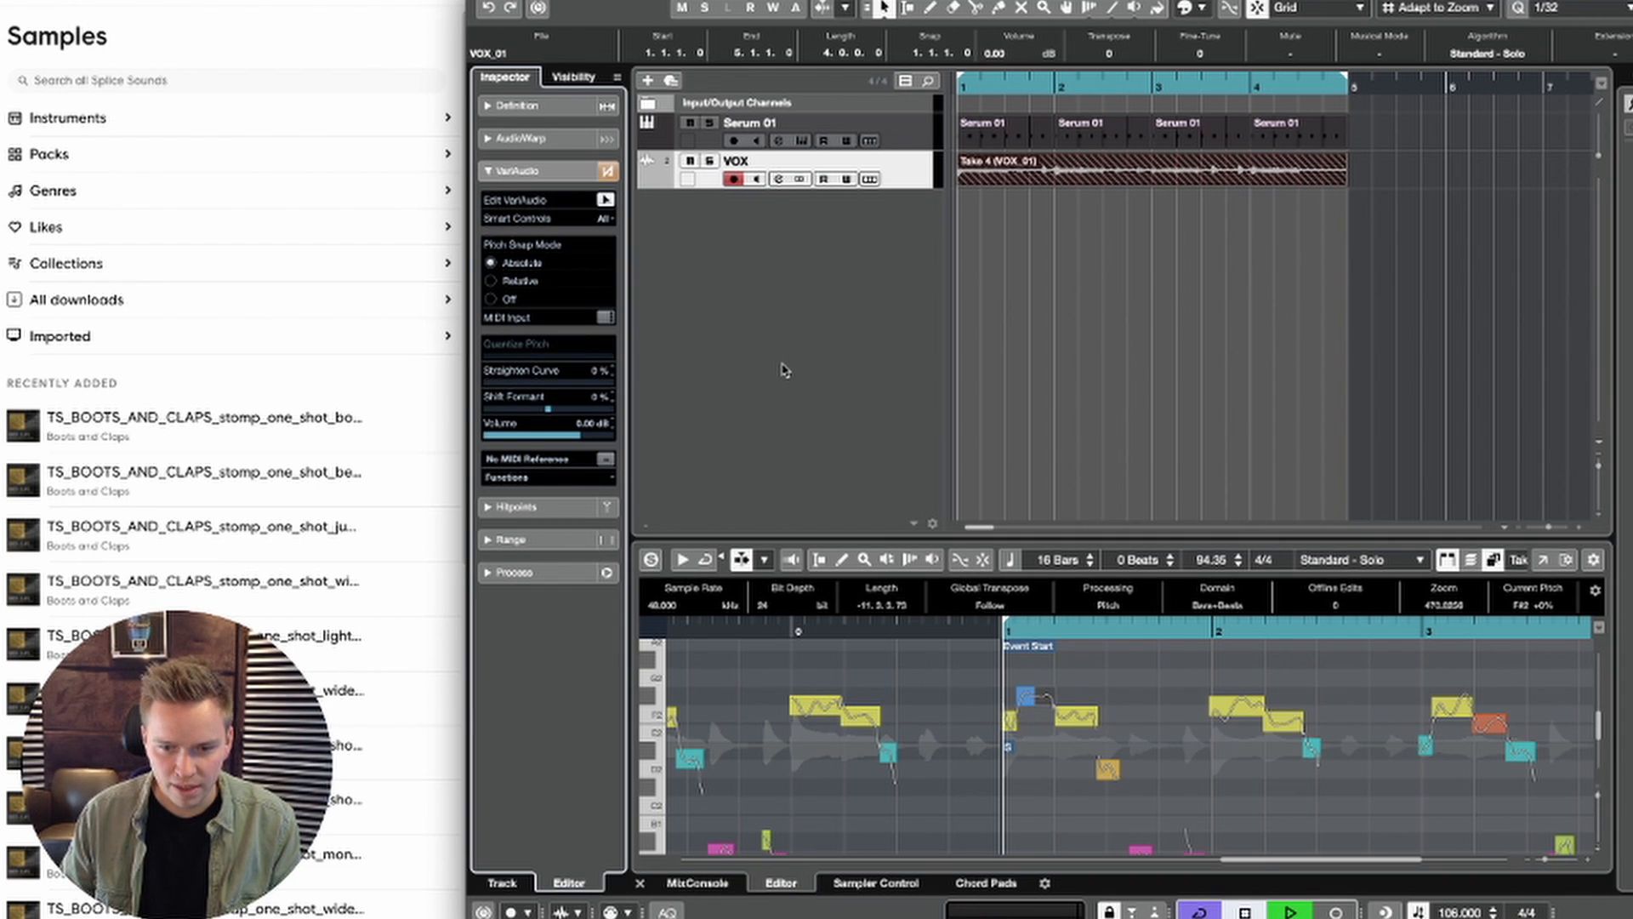
Step: Select the F2, D2 and A1 vocal segments of bar 1 in turn while the loop plays
{"action": "left_click", "coordinate": [1076, 715]}
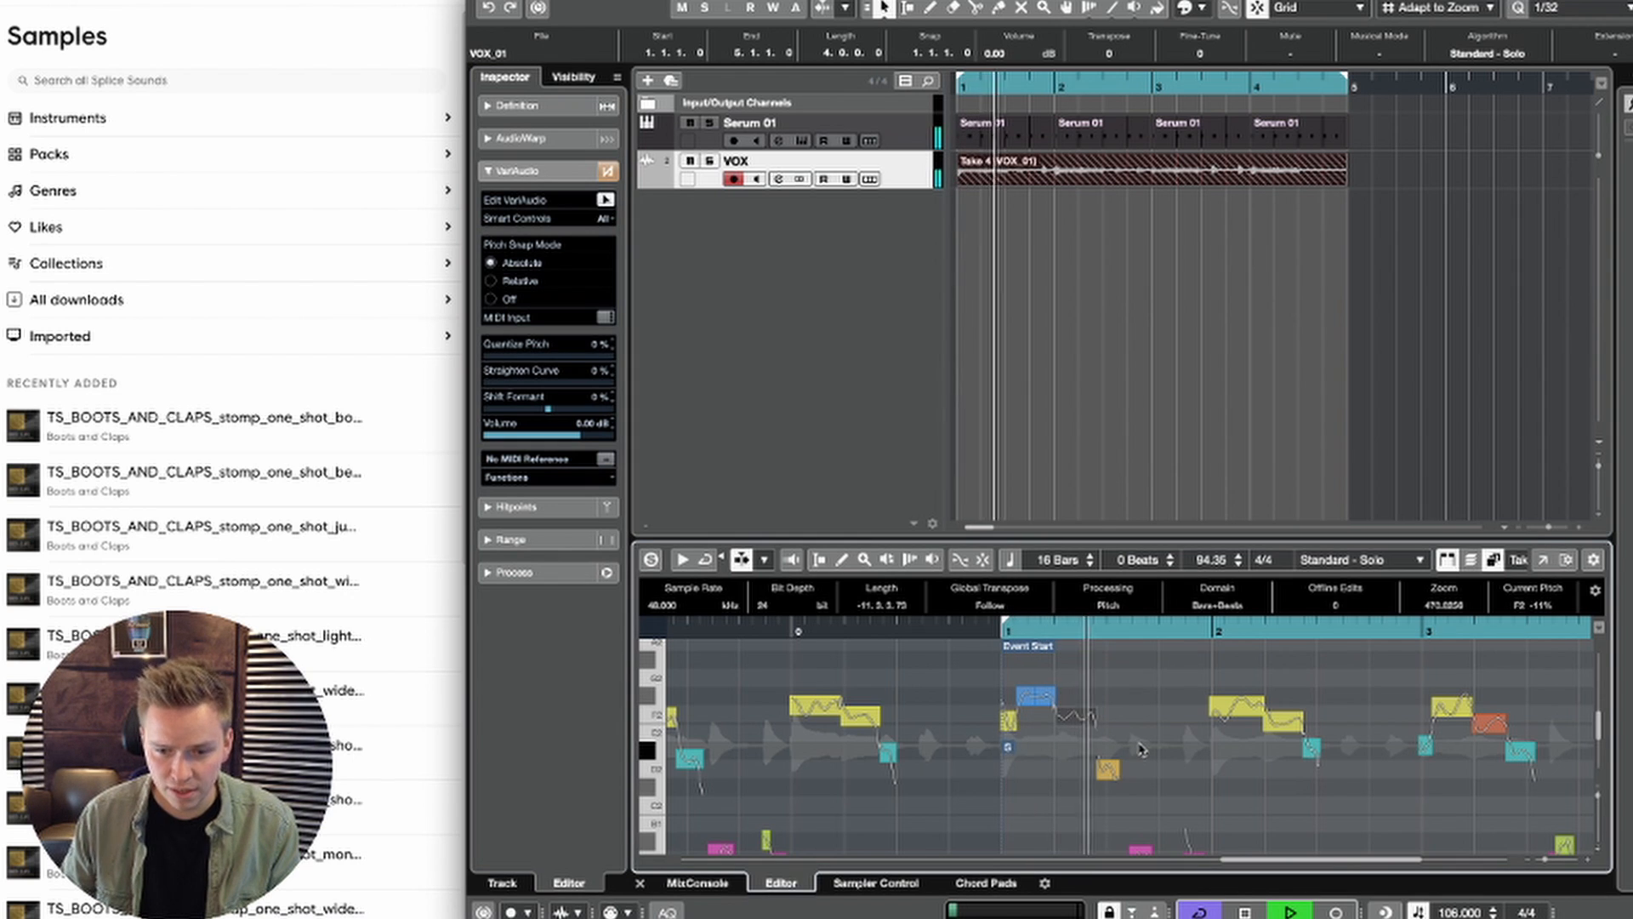
{"action": "left_click", "coordinate": [1106, 770]}
{"action": "scroll", "coordinate": [1102, 791], "scroll_direction": "down", "scroll_amount": 2}
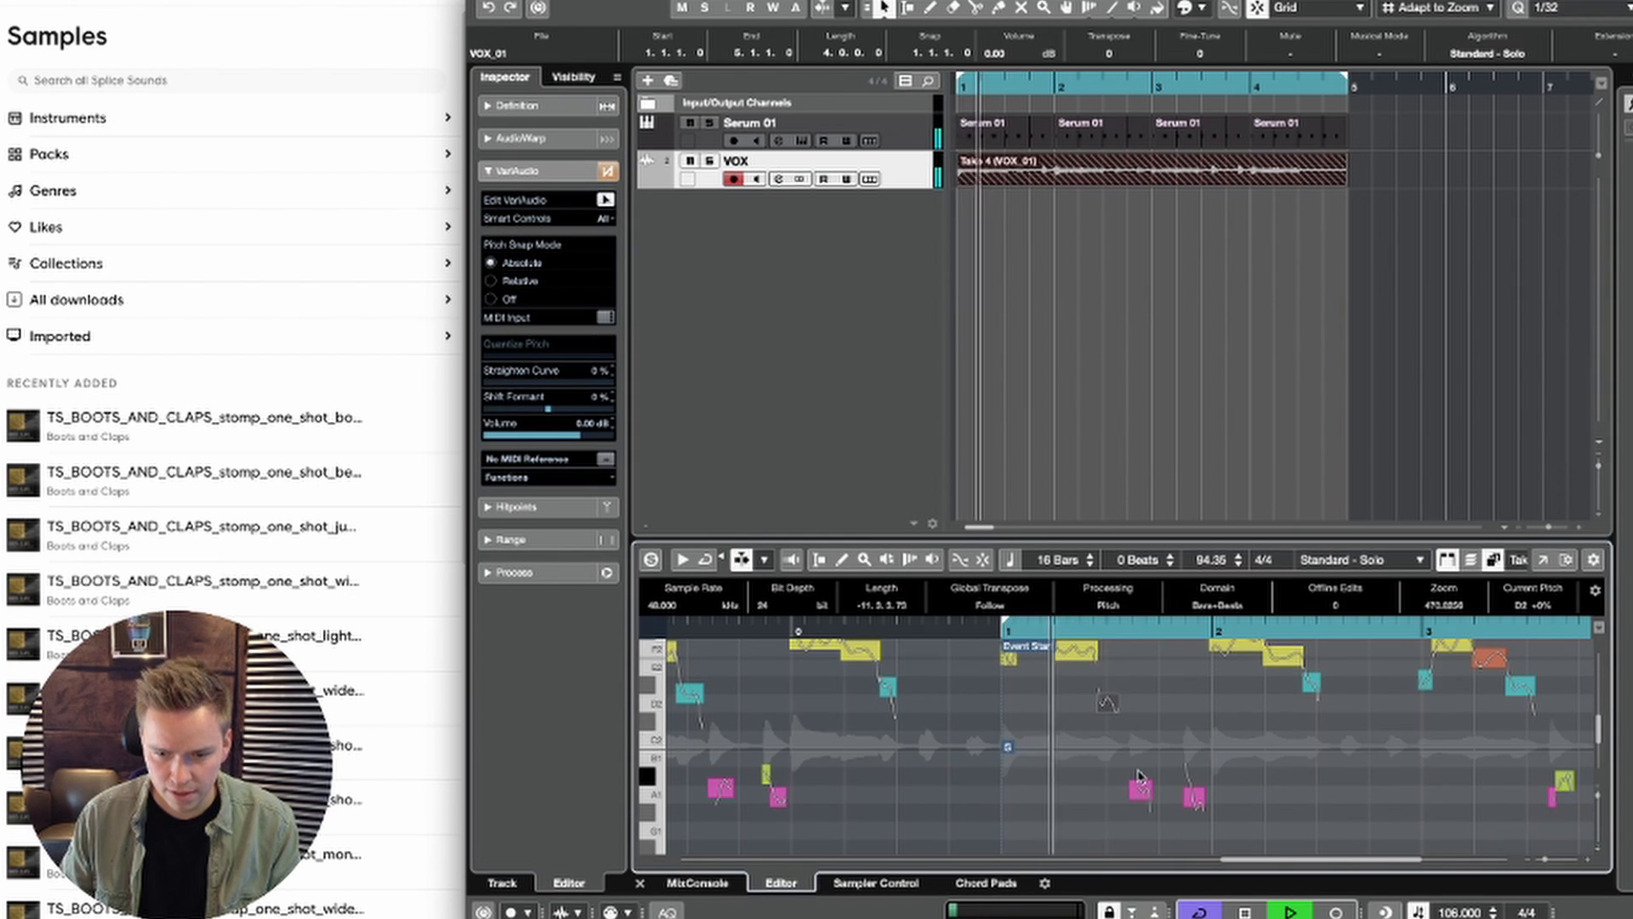
{"action": "left_click", "coordinate": [1142, 797]}
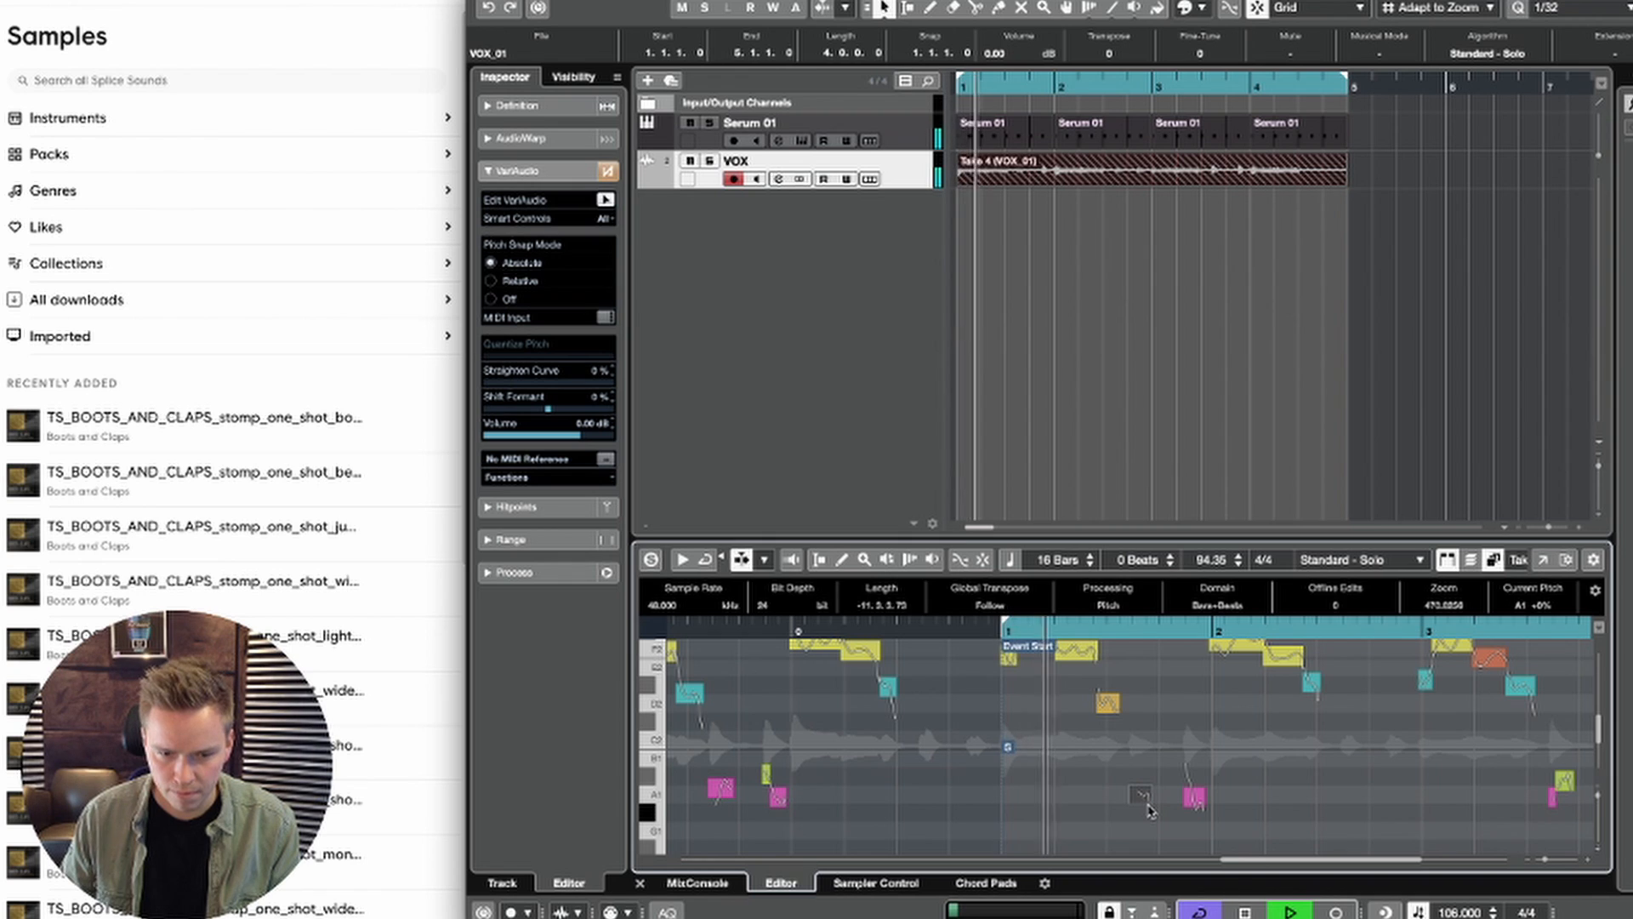
Step: Try the two low vocal segments at the end of bar 1 at G#1 and play back the result
{"action": "key", "text": "space"}
{"action": "key", "text": "space"}
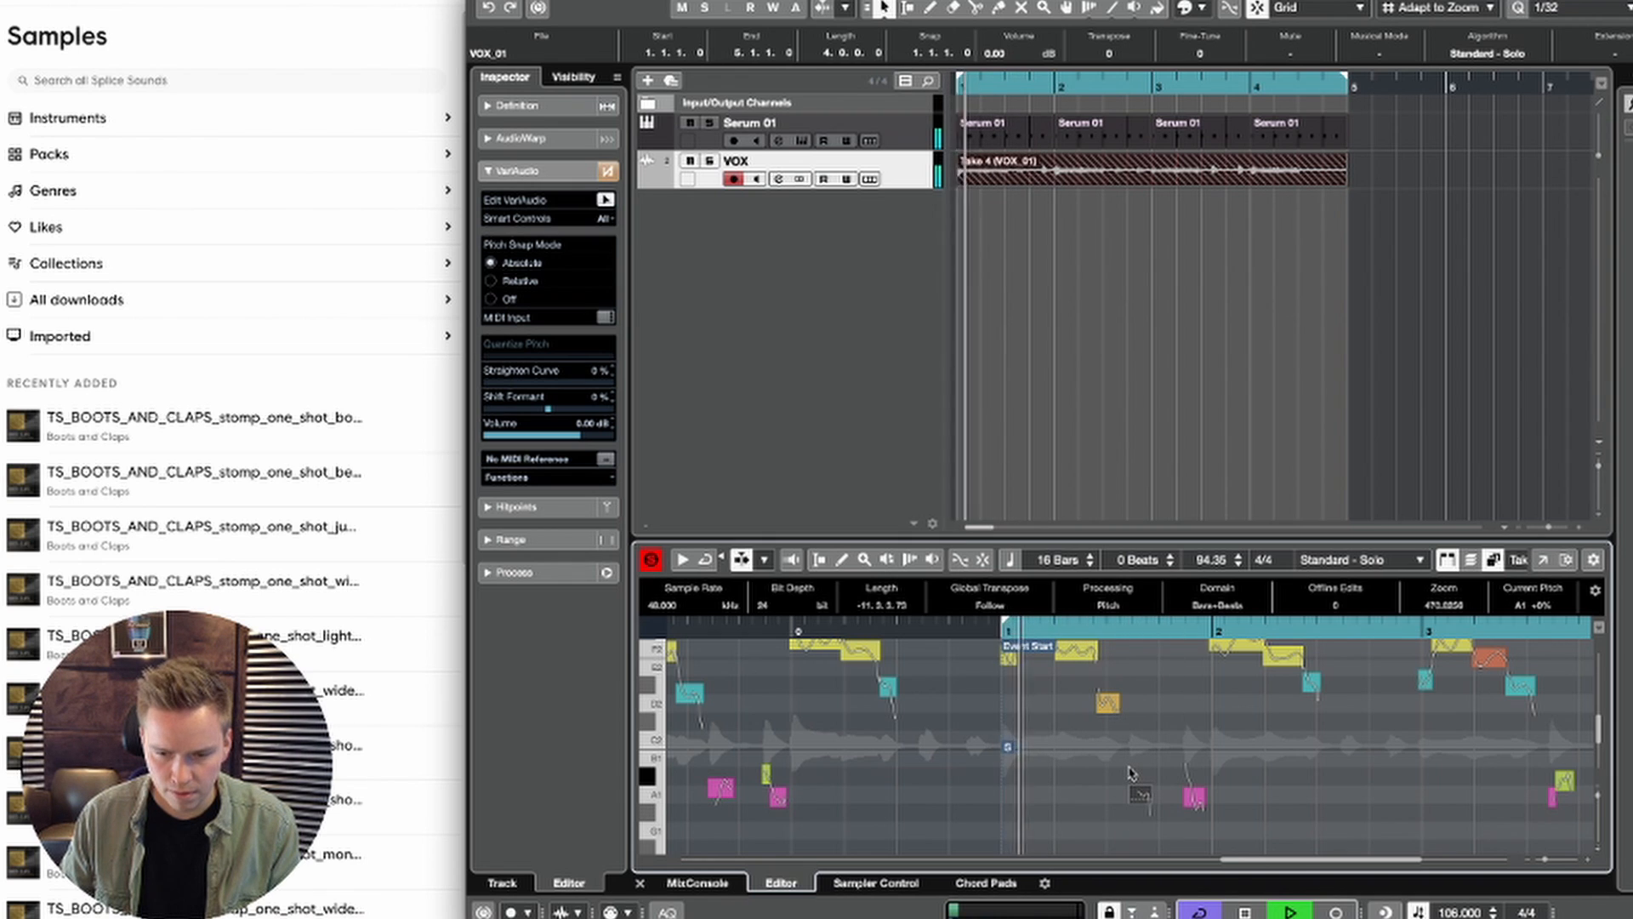
{"action": "key", "text": "space"}
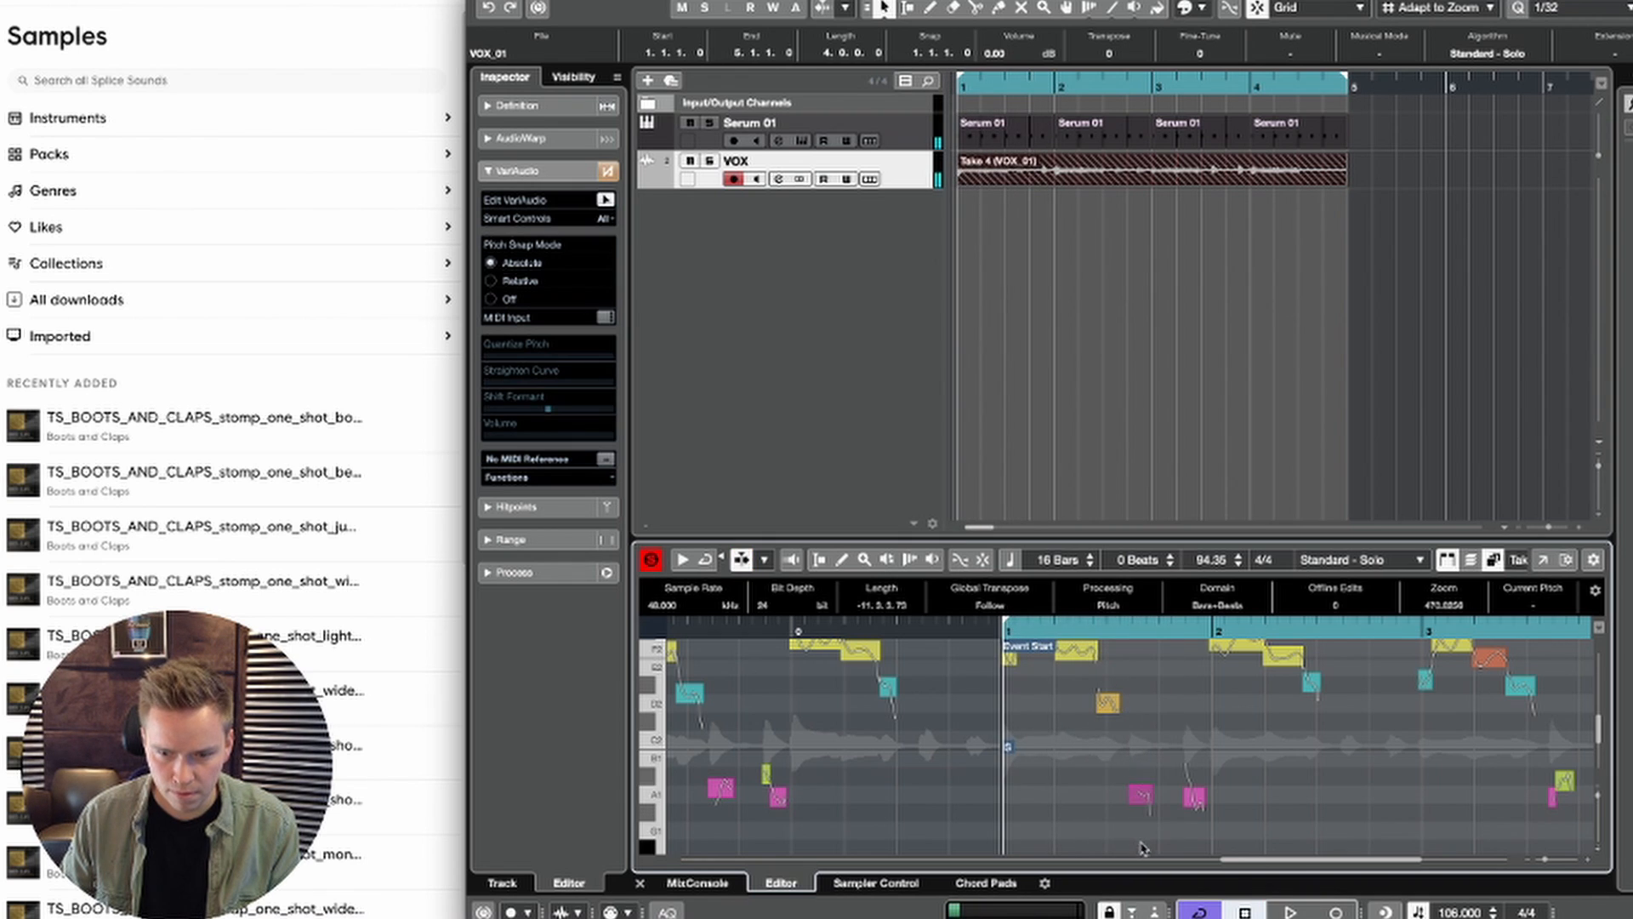
{"action": "key", "text": "space"}
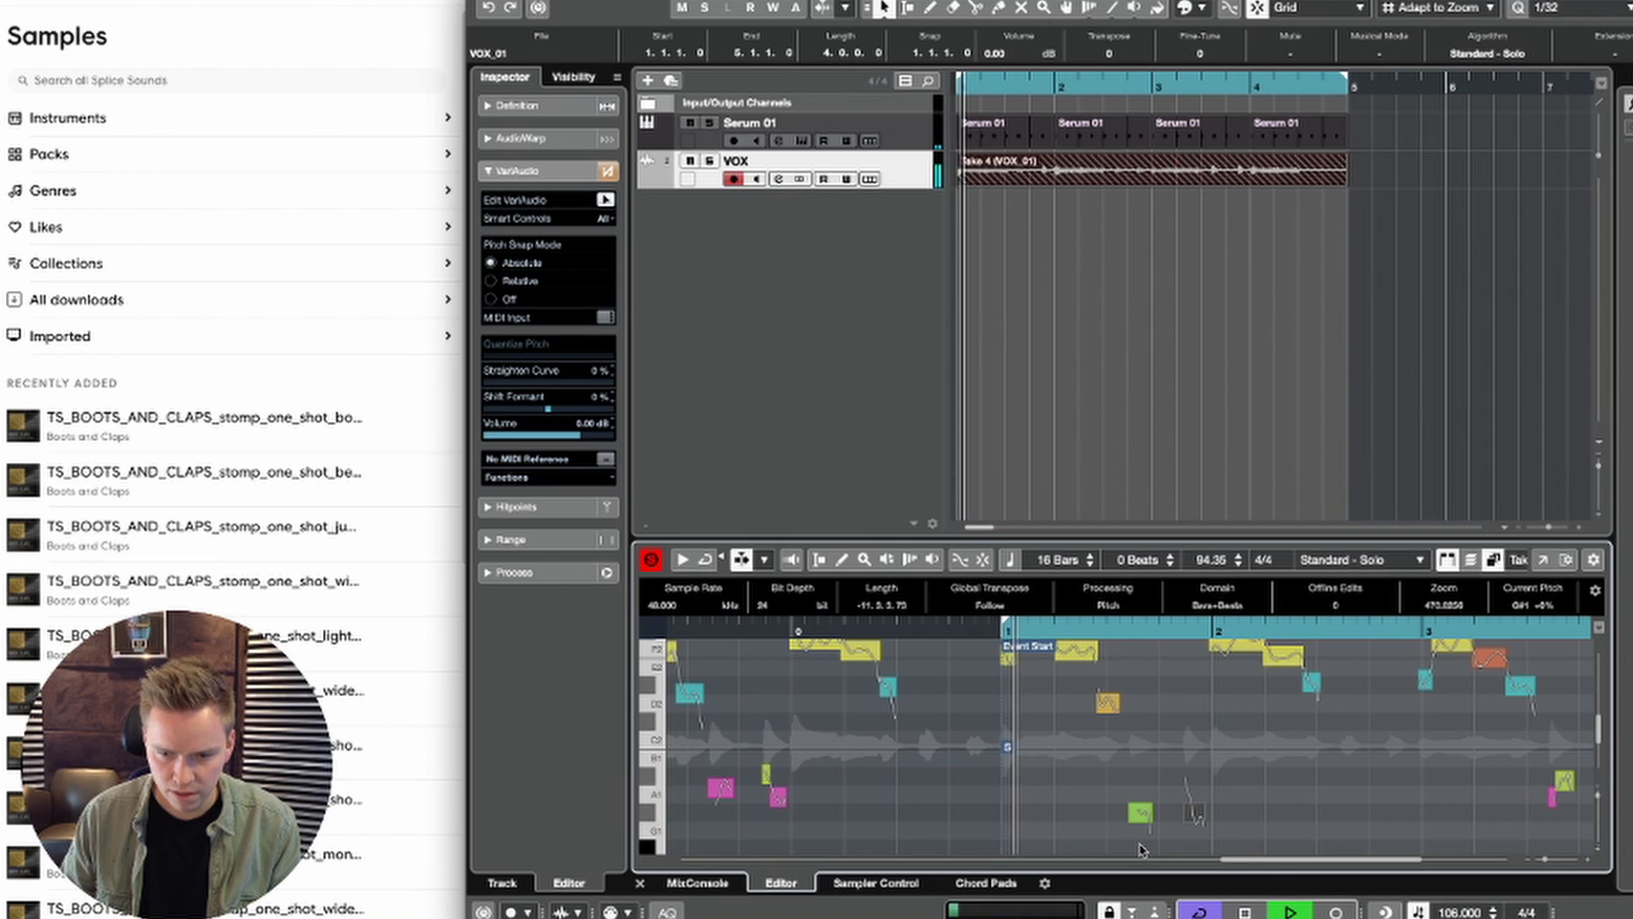
{"action": "key", "text": "space"}
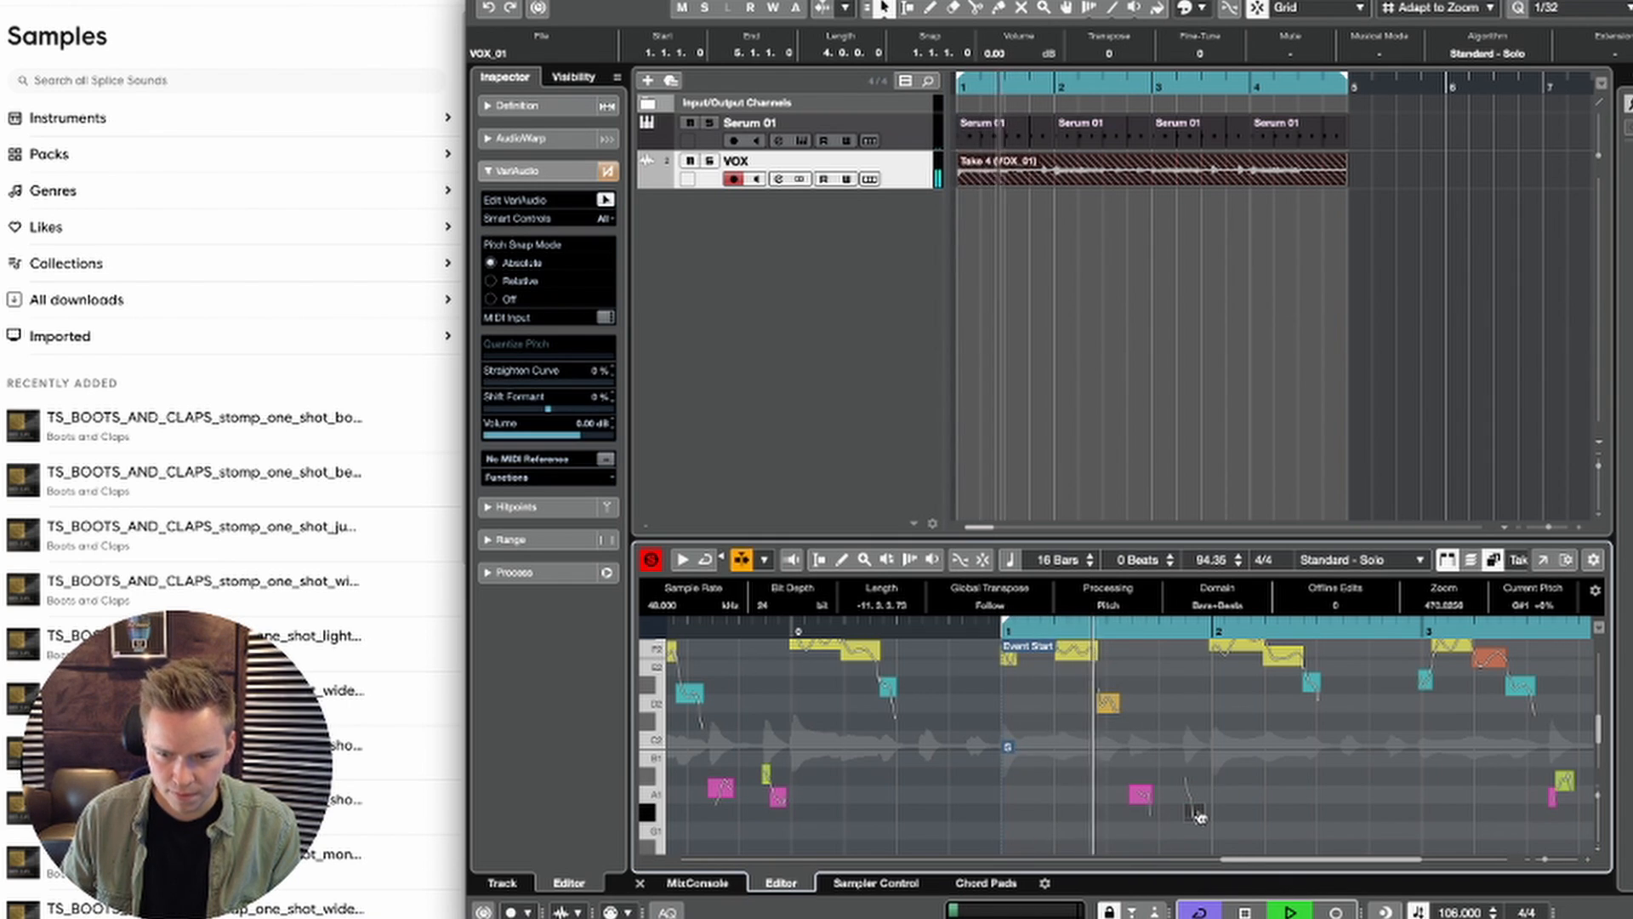
{"action": "left_click_drag", "start_coordinate": [1198, 818], "coordinate": [1110, 764]}
{"action": "key", "text": "space"}
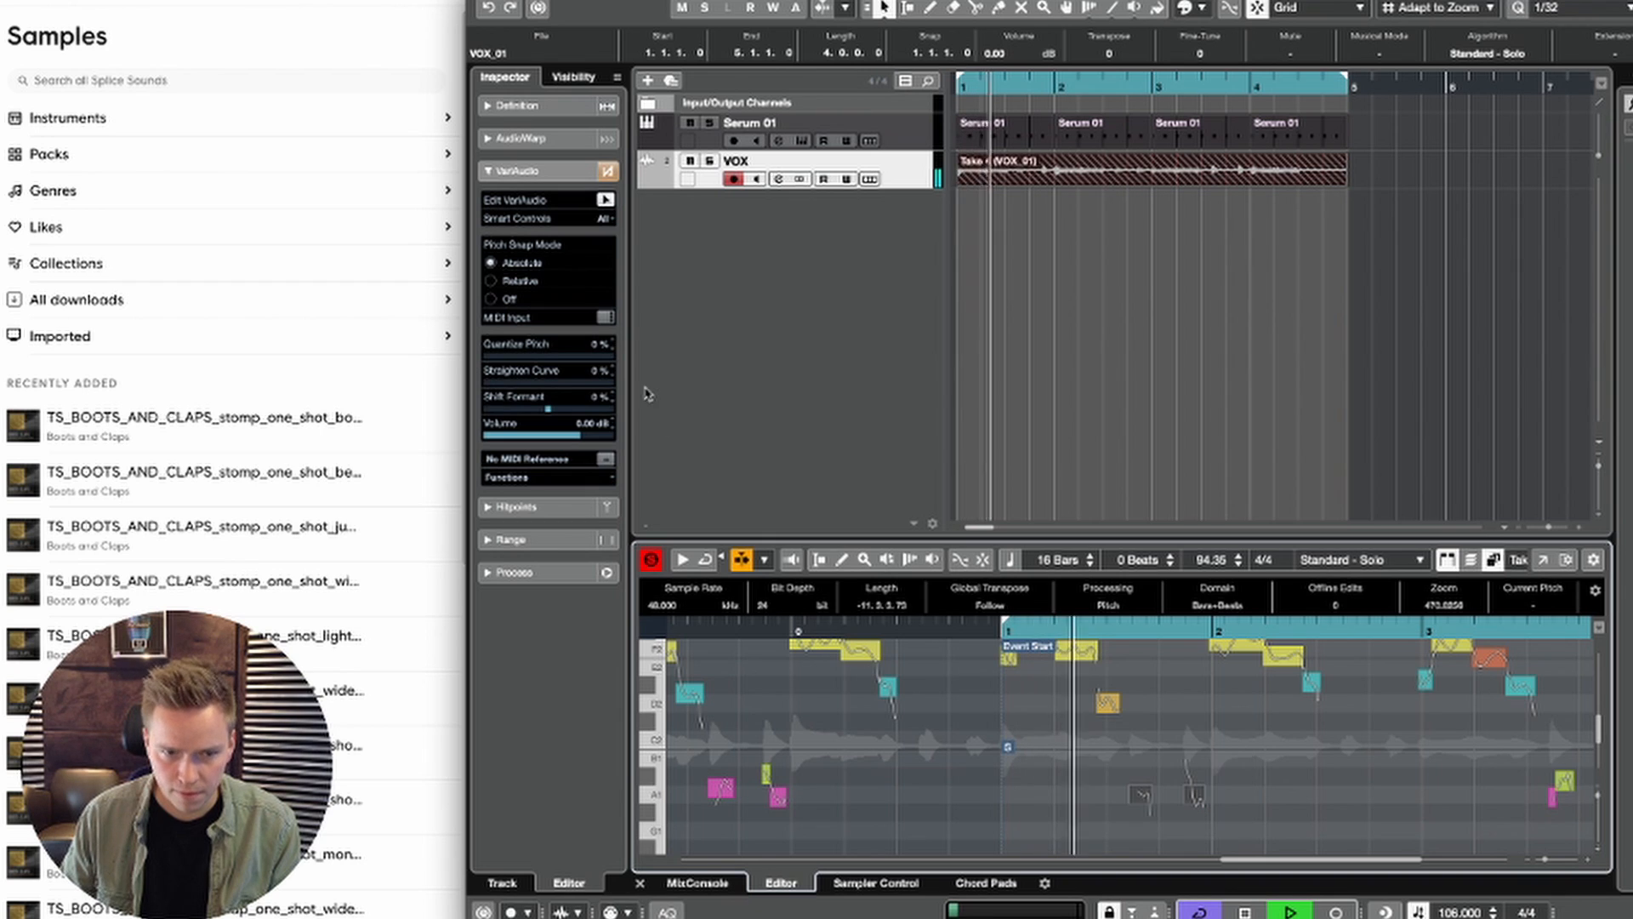
Step: Set Quantize Pitch to 74% for the two low segments at the end of bar 1 and transpose them up to A#1
{"action": "left_click", "coordinate": [572, 358]}
{"action": "left_click_drag", "start_coordinate": [573, 359], "coordinate": [580, 360]}
{"action": "key", "text": "space"}
{"action": "key", "text": "space"}
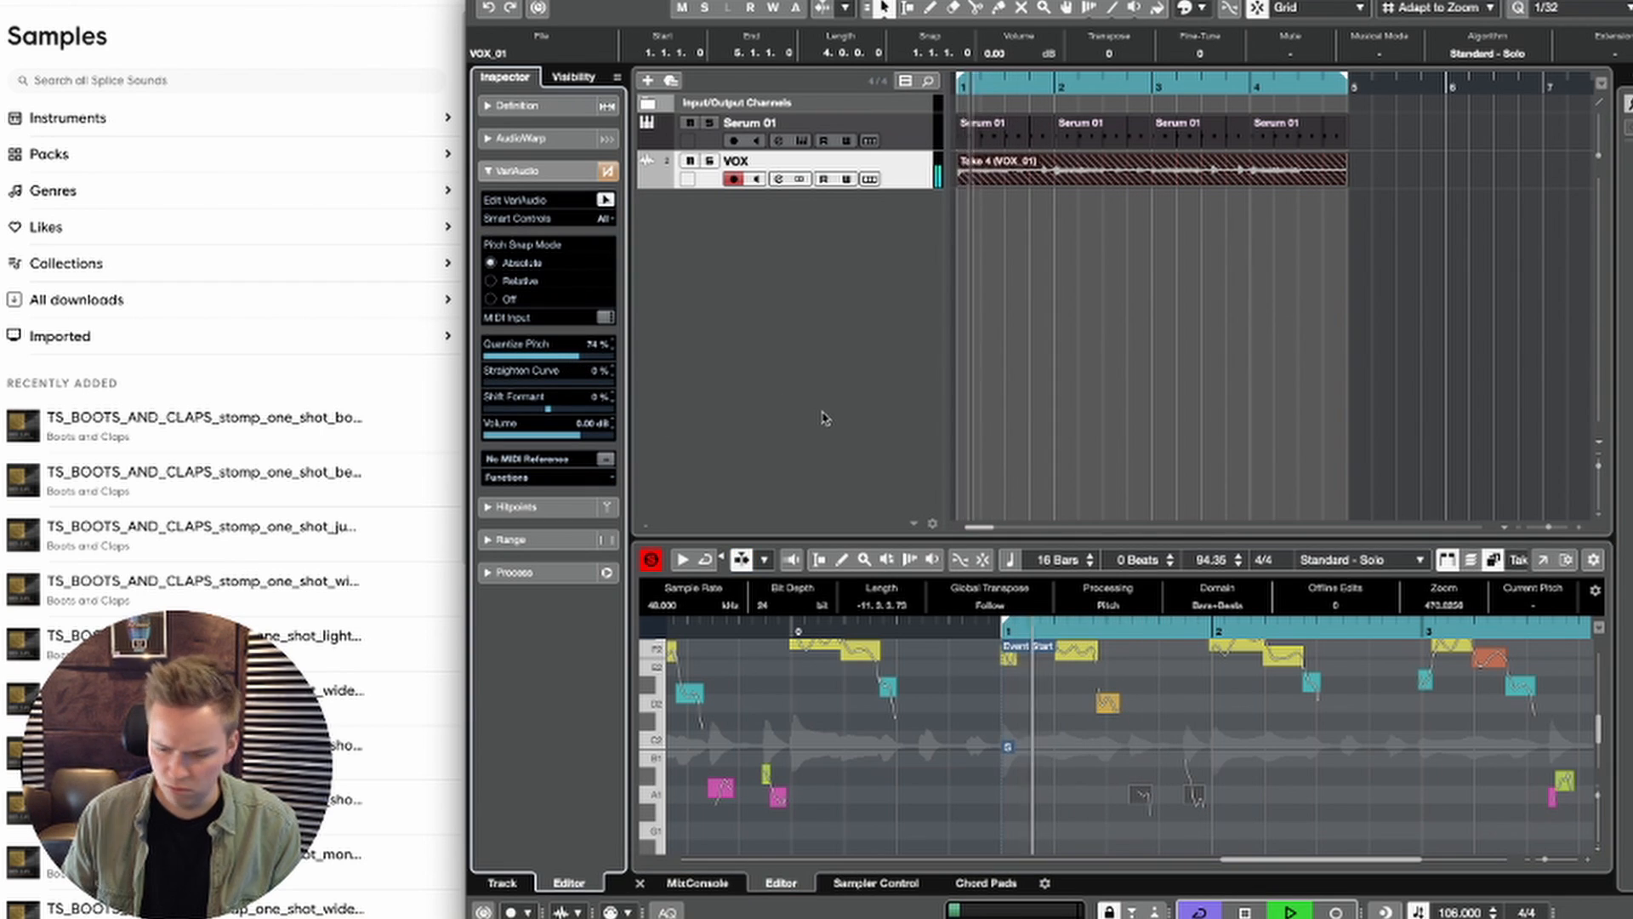
{"action": "key", "text": "Up"}
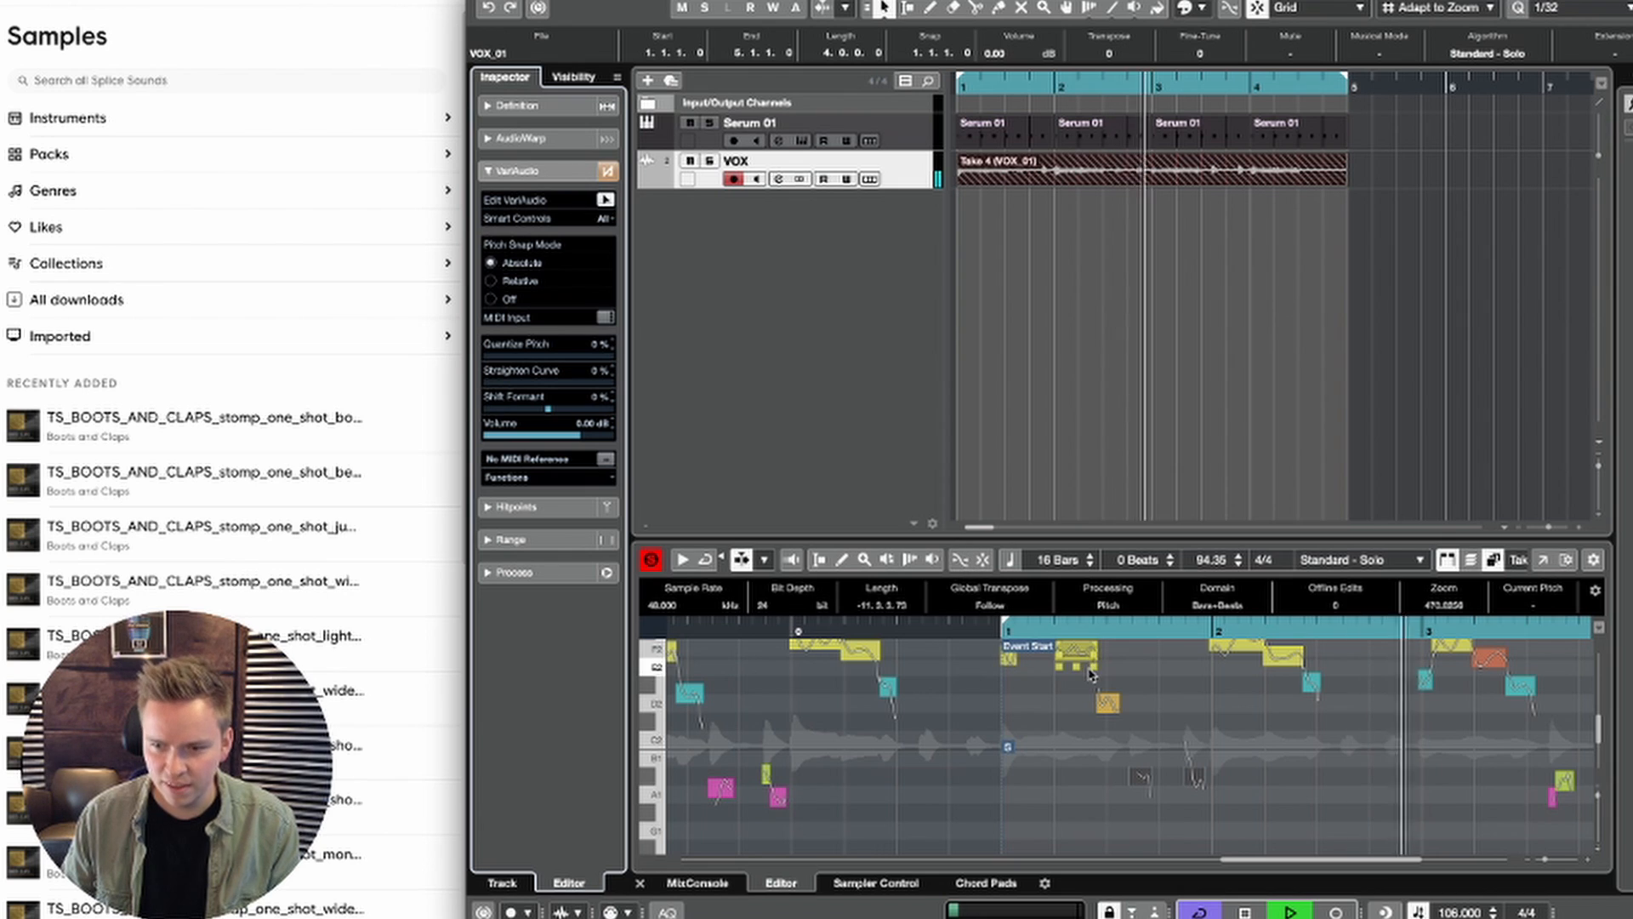
{"action": "scroll", "coordinate": [1164, 721], "scroll_direction": "up", "scroll_amount": 1}
{"action": "scroll", "coordinate": [1163, 721], "scroll_direction": "up", "scroll_amount": 1}
{"action": "scroll", "coordinate": [1163, 720], "scroll_direction": "right", "scroll_amount": 2}
{"action": "key", "text": "space"}
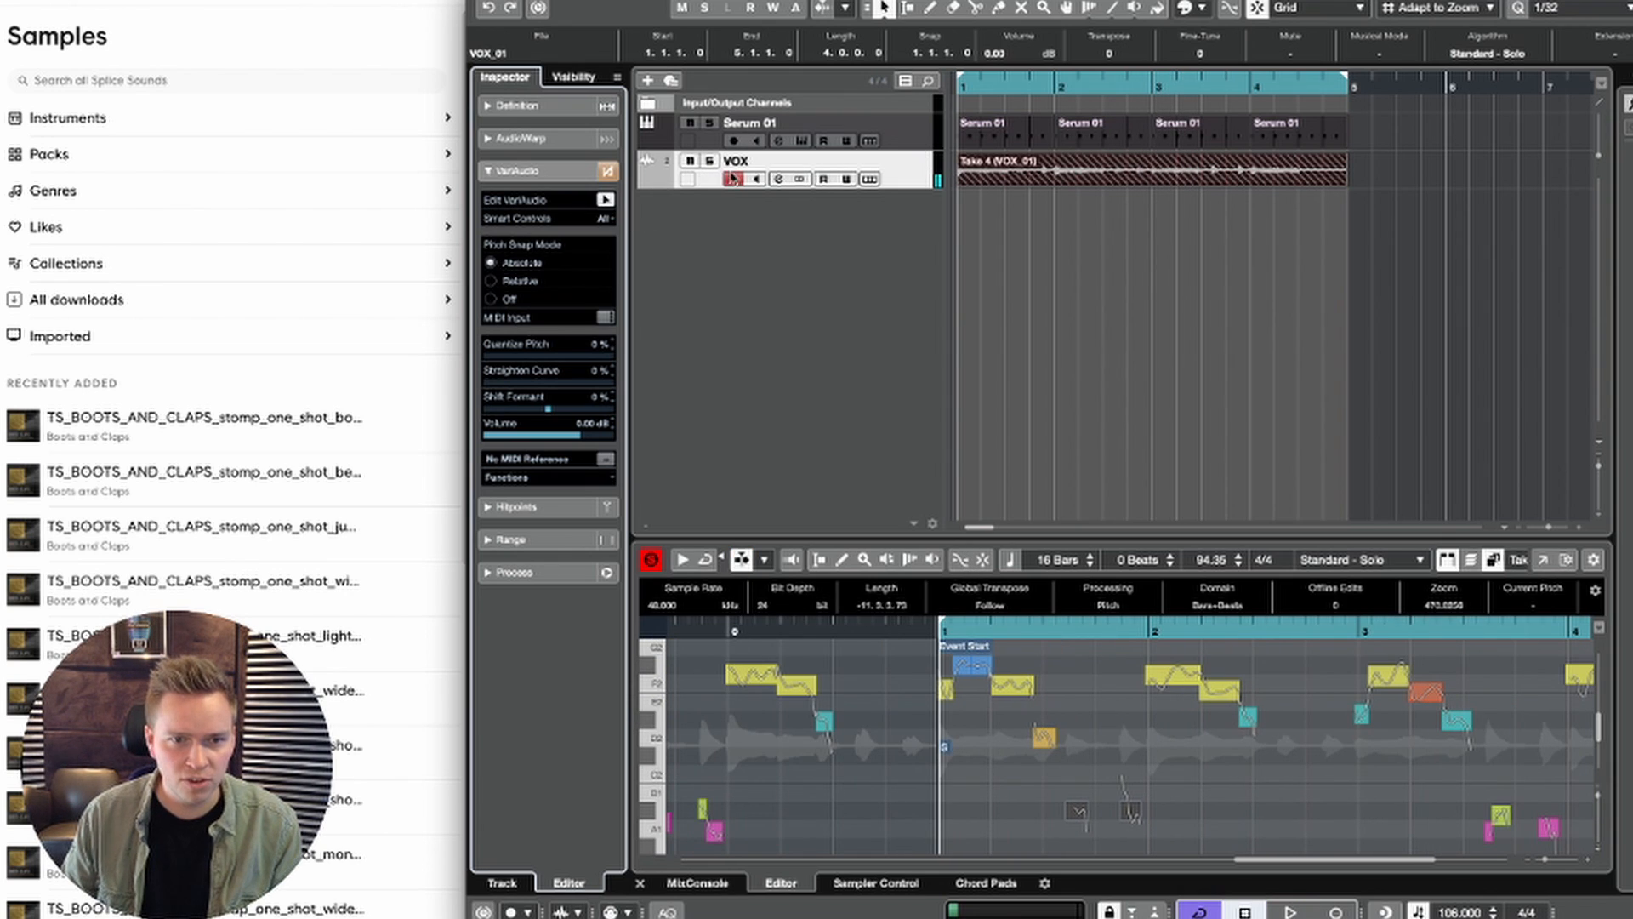
Step: Bypass the Auto-Tune insert on the VOX track and play back the vocal
{"action": "left_click", "coordinate": [823, 172]}
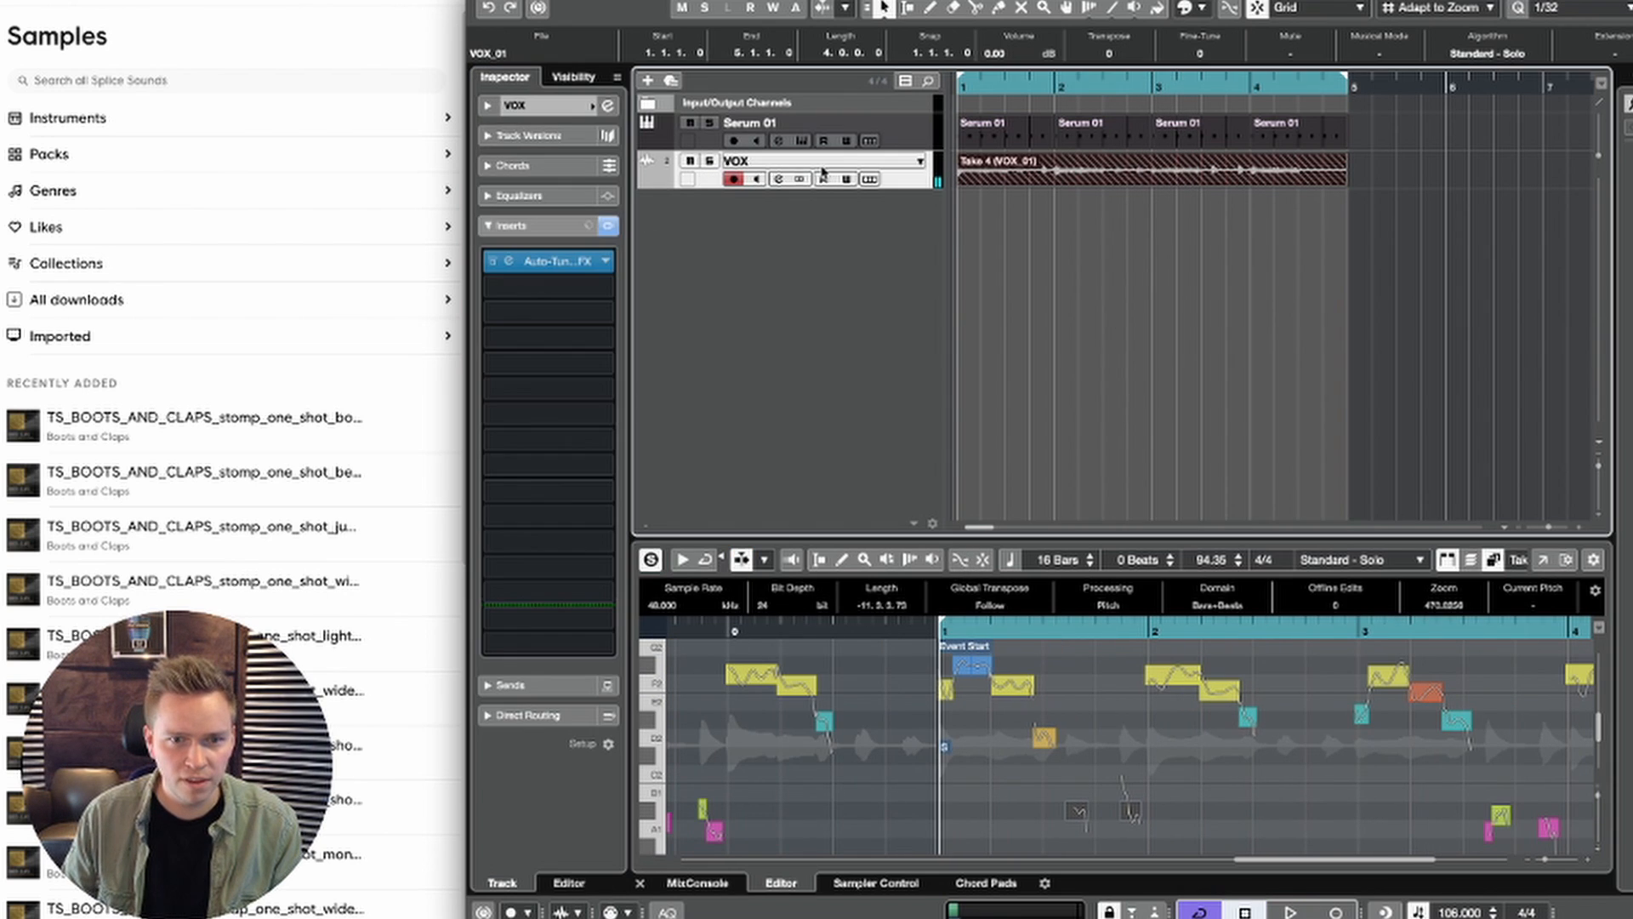
{"action": "left_click", "coordinate": [492, 262]}
{"action": "key", "text": "space"}
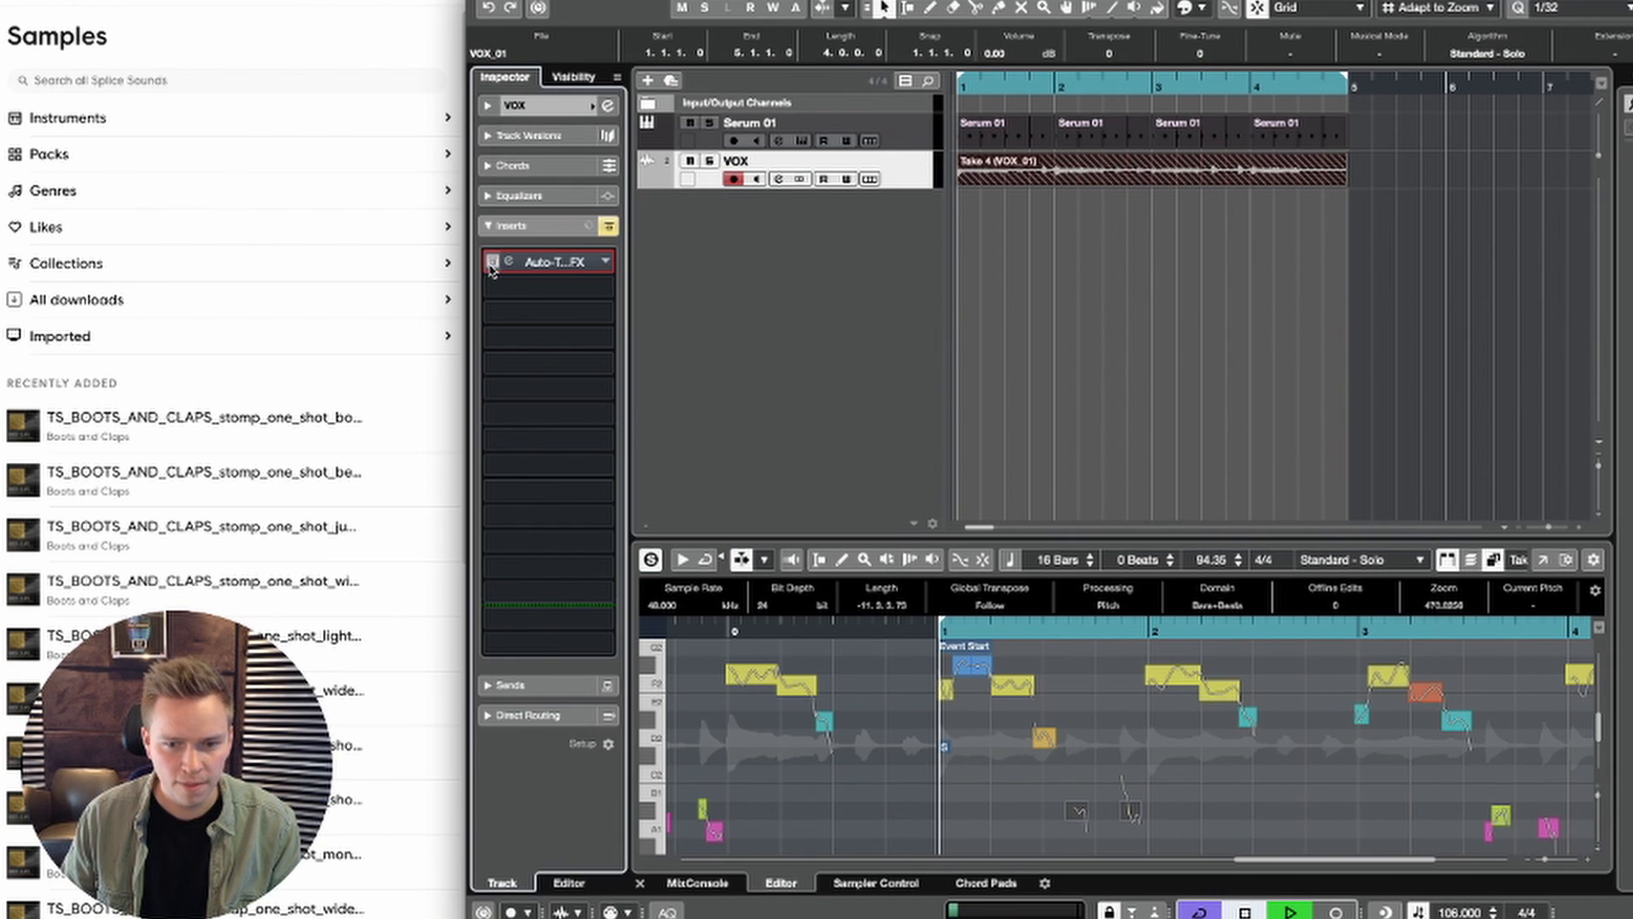
Step: Set Quantize Pitch to 100% and Straighten Curve to about 40% for the first part of the F#2 segment in bar 1
{"action": "left_click", "coordinate": [966, 702]}
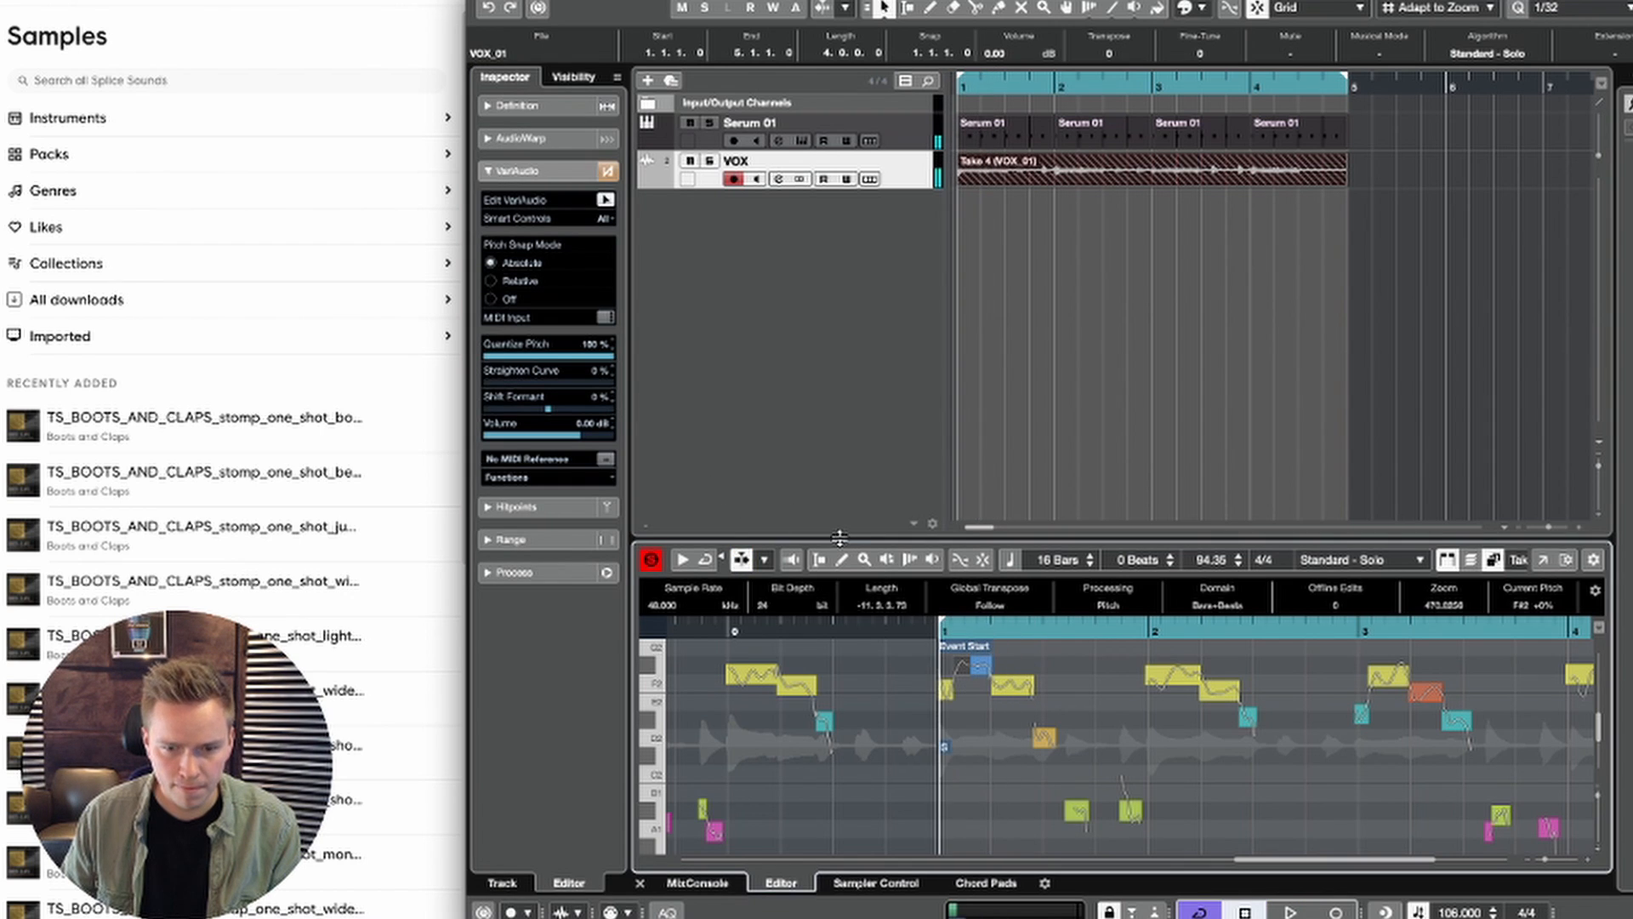
{"action": "key", "text": "h"}
{"action": "key", "text": "h"}
{"action": "key", "text": "h"}
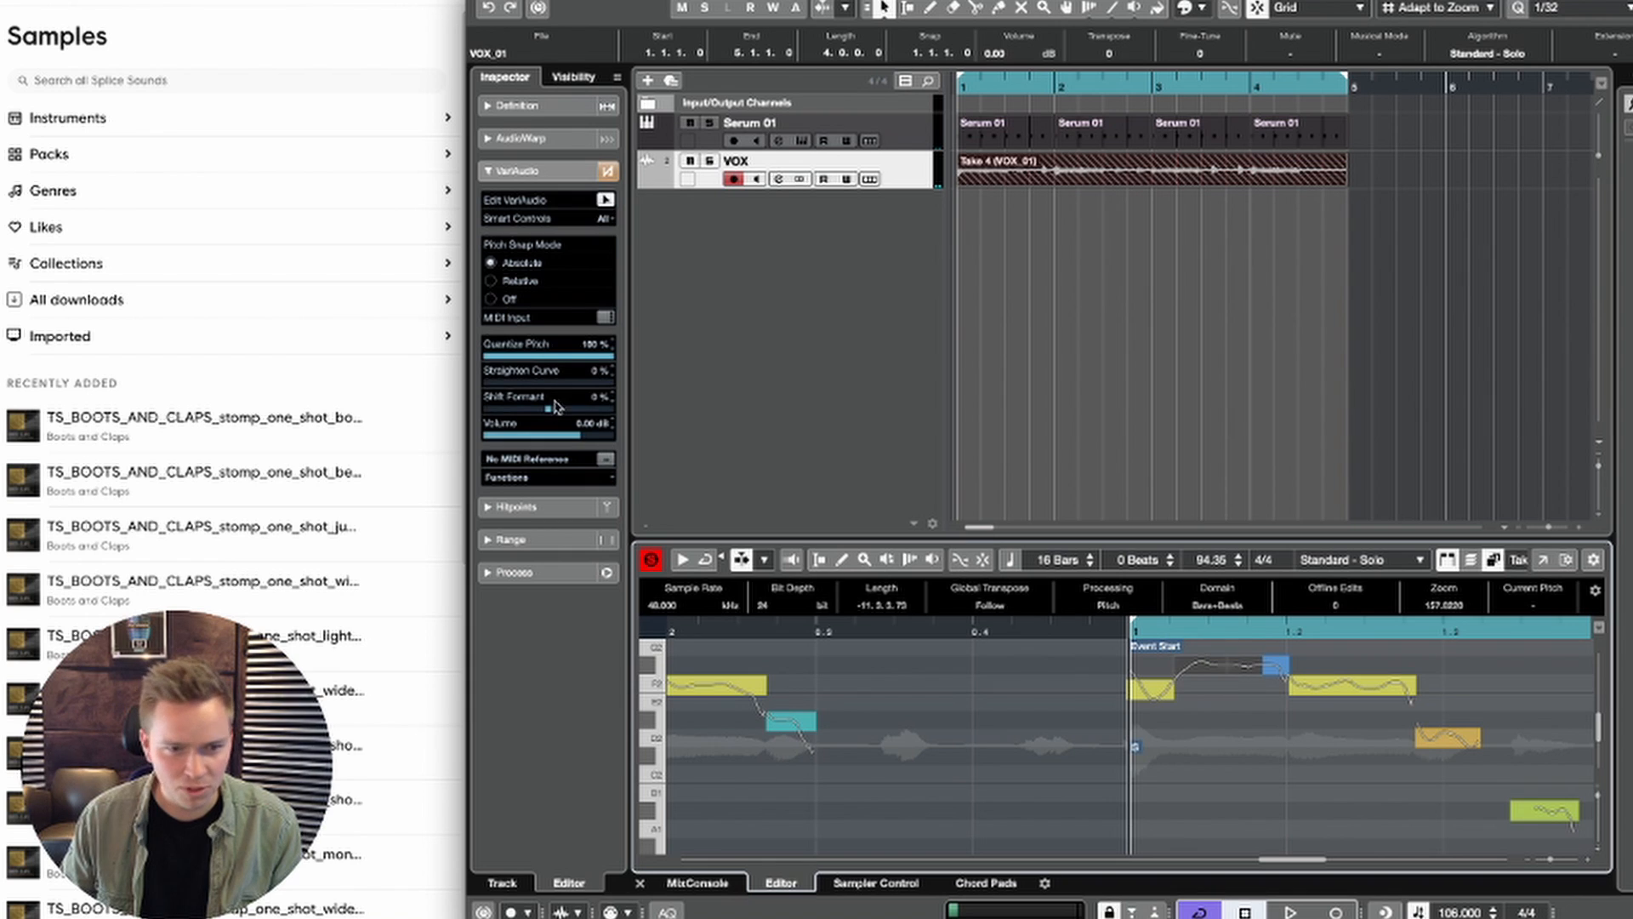
{"action": "left_click", "coordinate": [535, 382]}
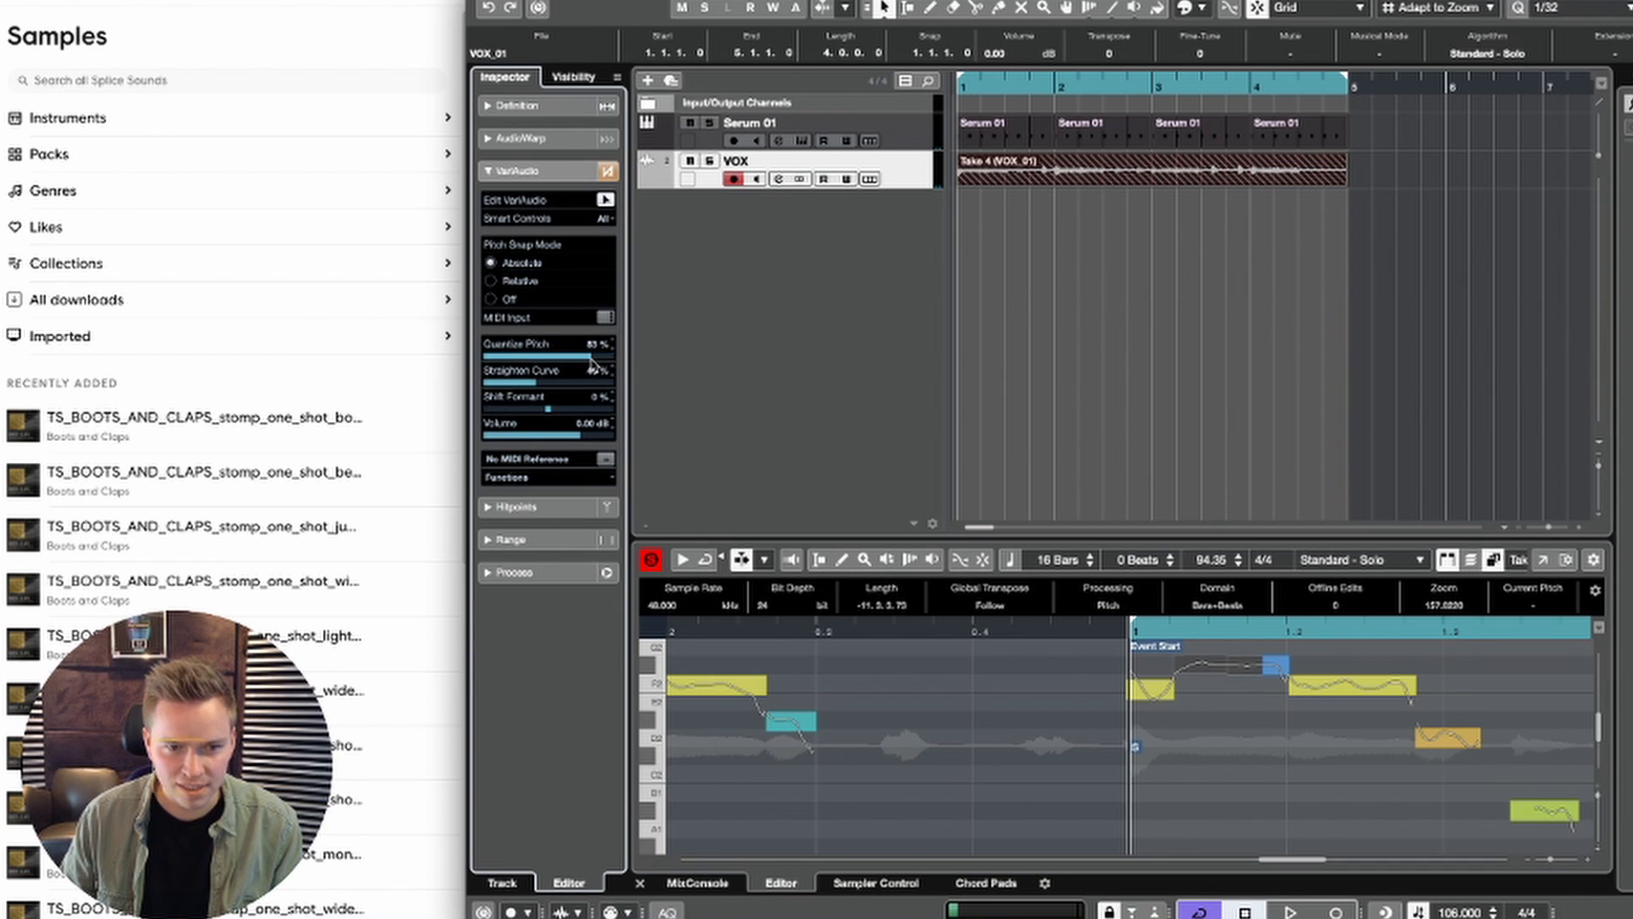
{"action": "key", "text": "space"}
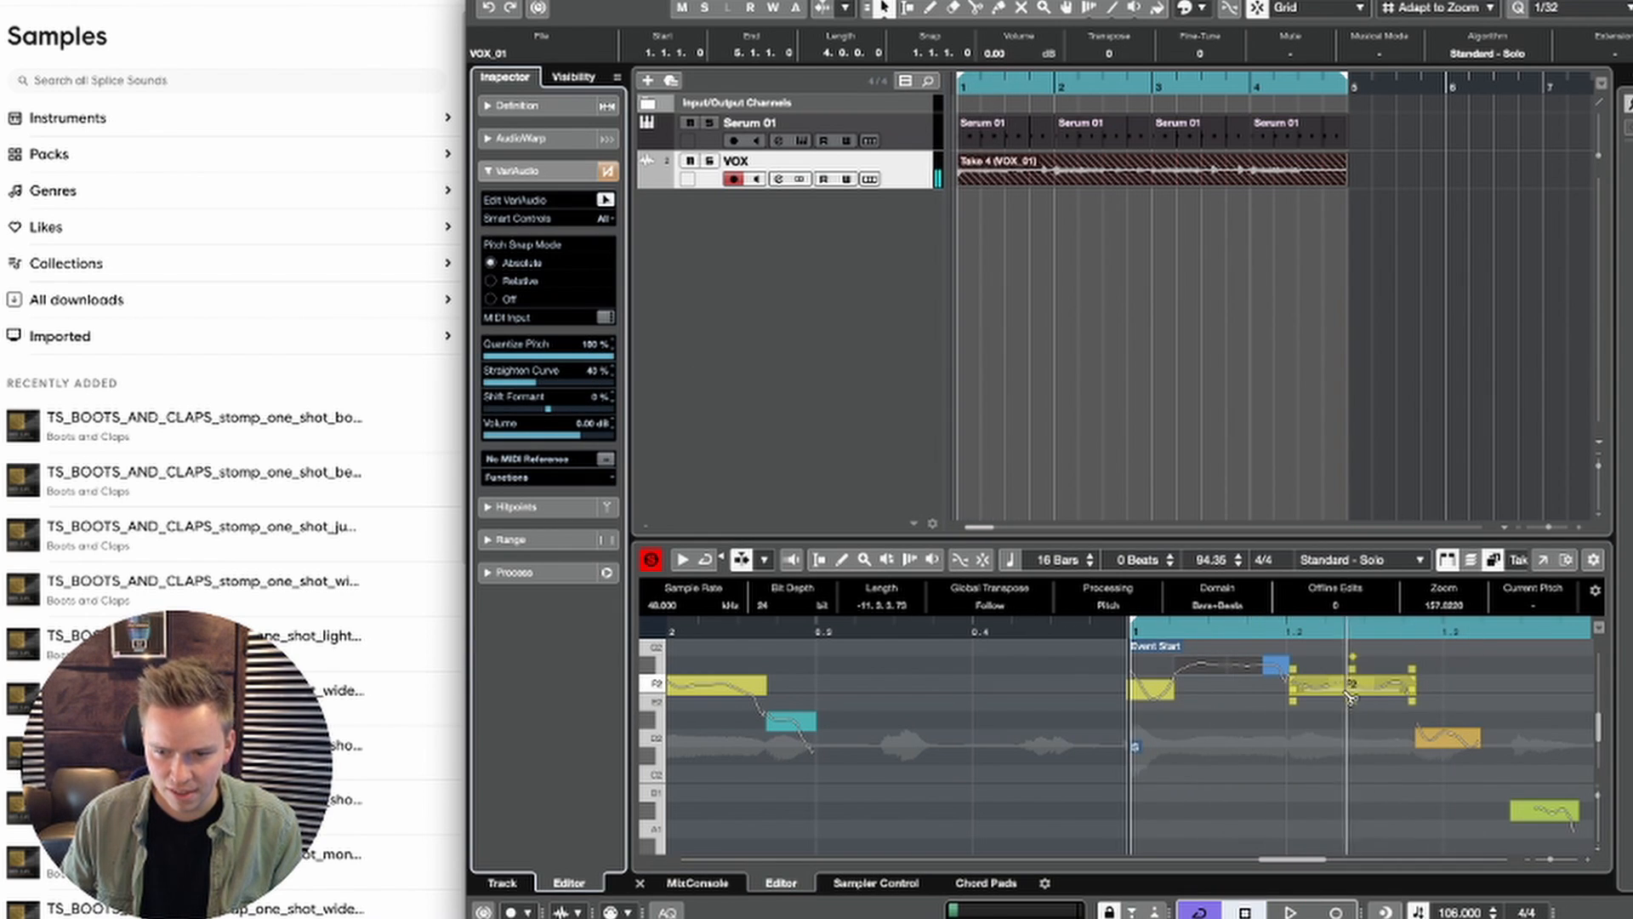
Step: Split the F2 segment in bar 1 into three and set its middle piece to 100% Quantize Pitch and about 60% Straighten Curve
{"action": "left_click", "coordinate": [1323, 693]}
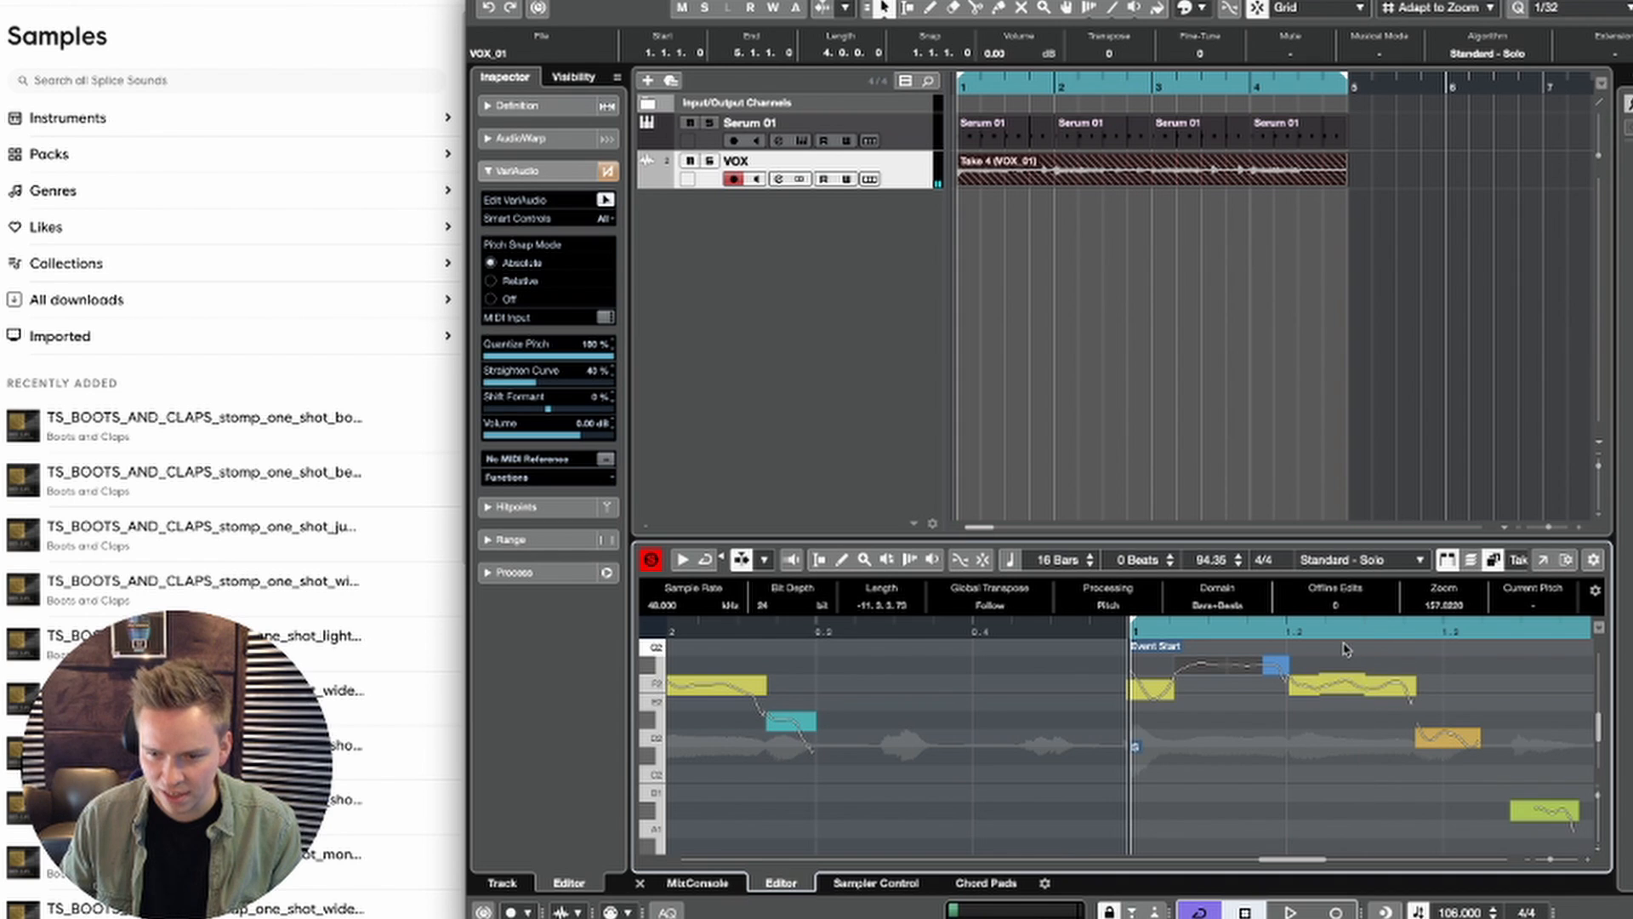
{"action": "left_click_drag", "start_coordinate": [1344, 649], "coordinate": [1347, 717]}
{"action": "left_click_drag", "start_coordinate": [561, 358], "coordinate": [694, 358]}
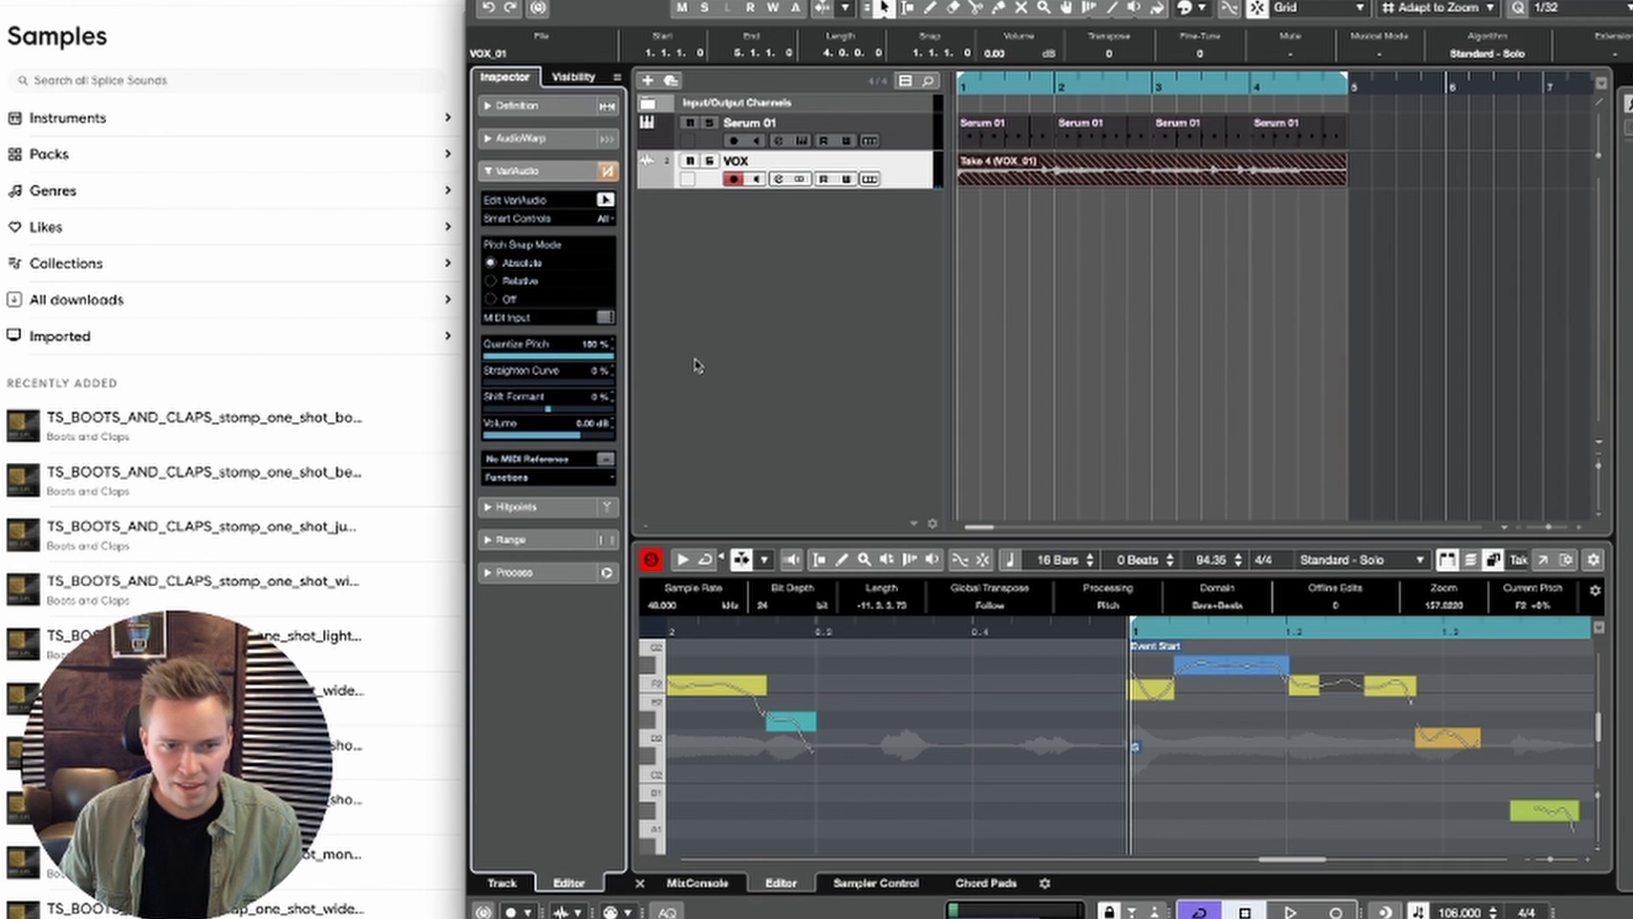
{"action": "key", "text": "space"}
{"action": "left_click_drag", "start_coordinate": [540, 382], "coordinate": [565, 384]}
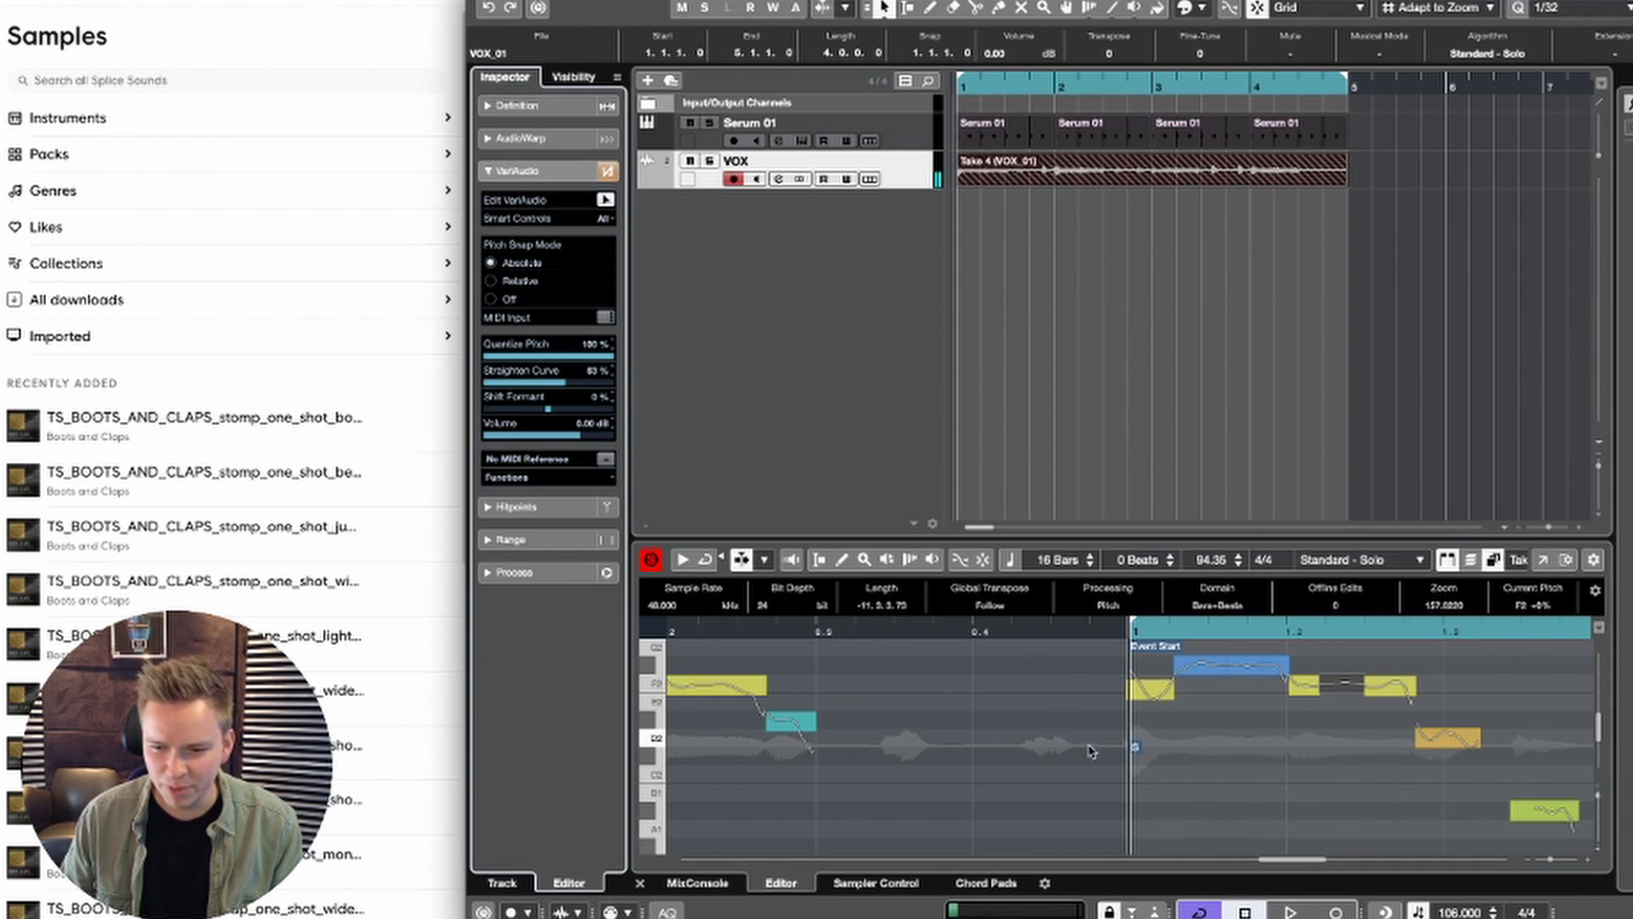
Step: Split the D2 segment in bar 1 in two, set Quantize Pitch to 100% for its second part and play it back
{"action": "key", "text": "space"}
{"action": "left_click", "coordinate": [1281, 748]}
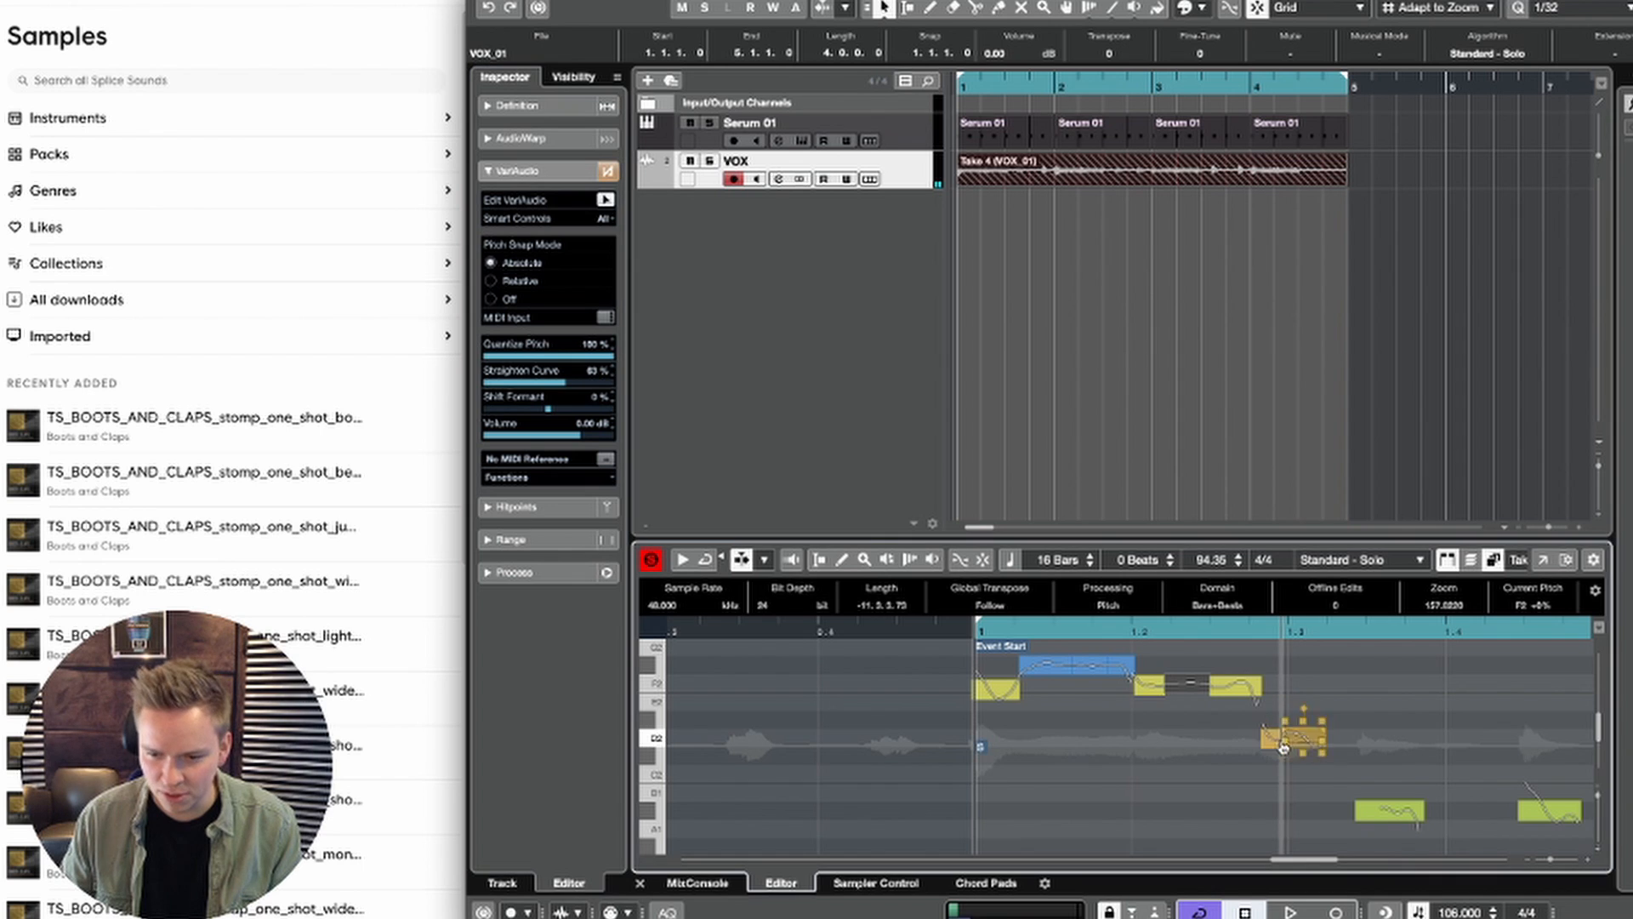
{"action": "left_click", "coordinate": [1304, 735]}
{"action": "left_click", "coordinate": [529, 357]}
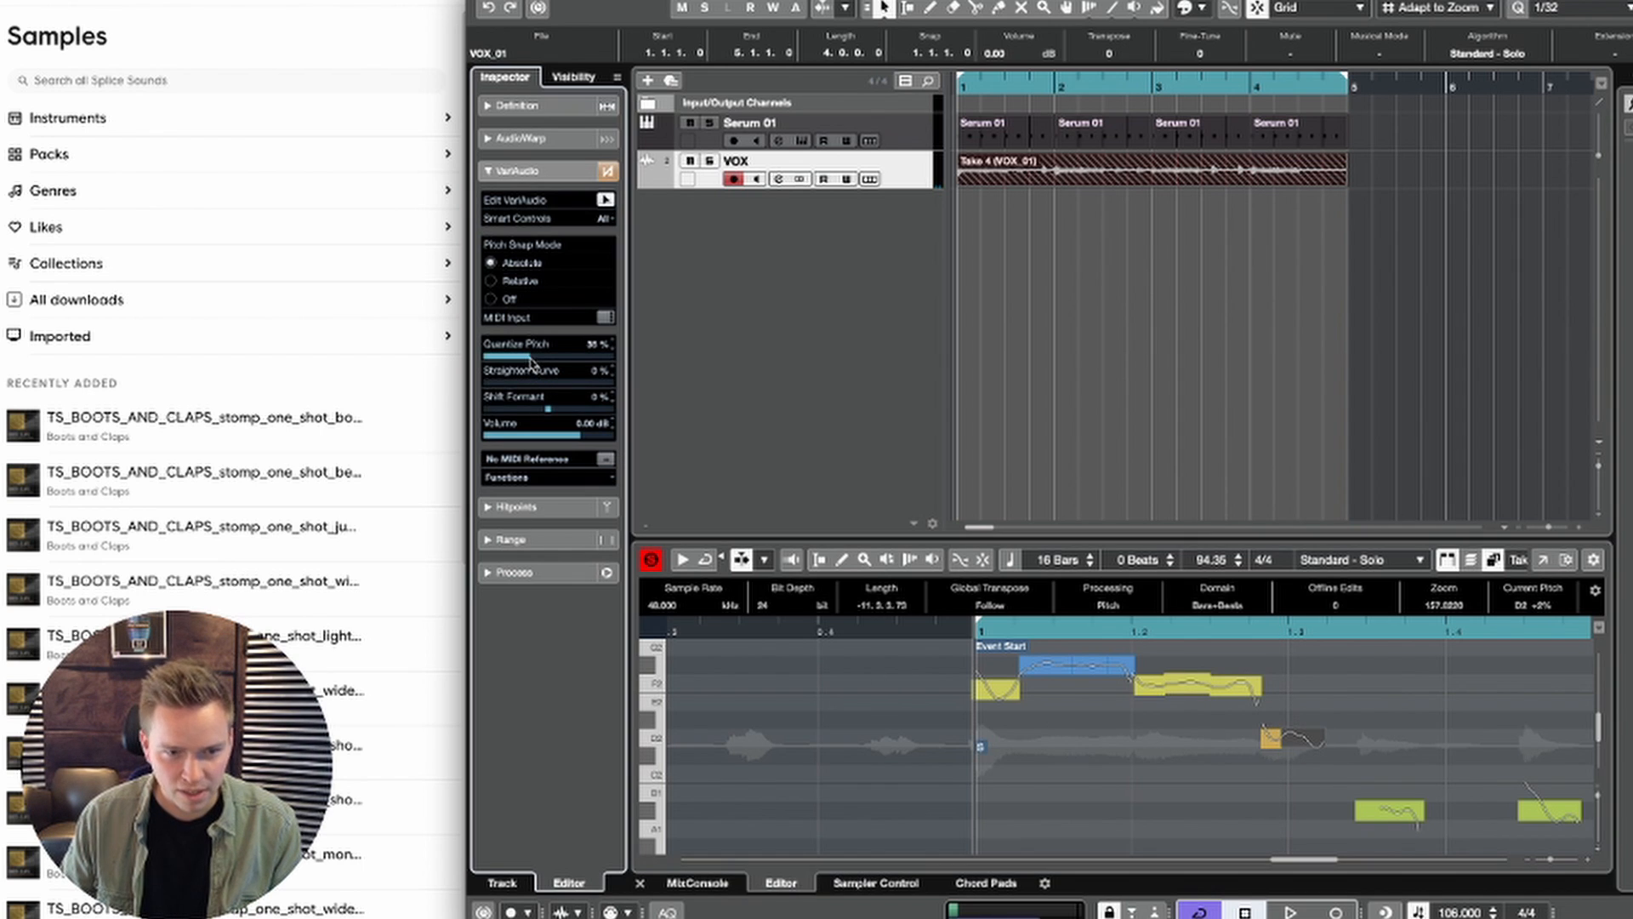
{"action": "key", "text": "space"}
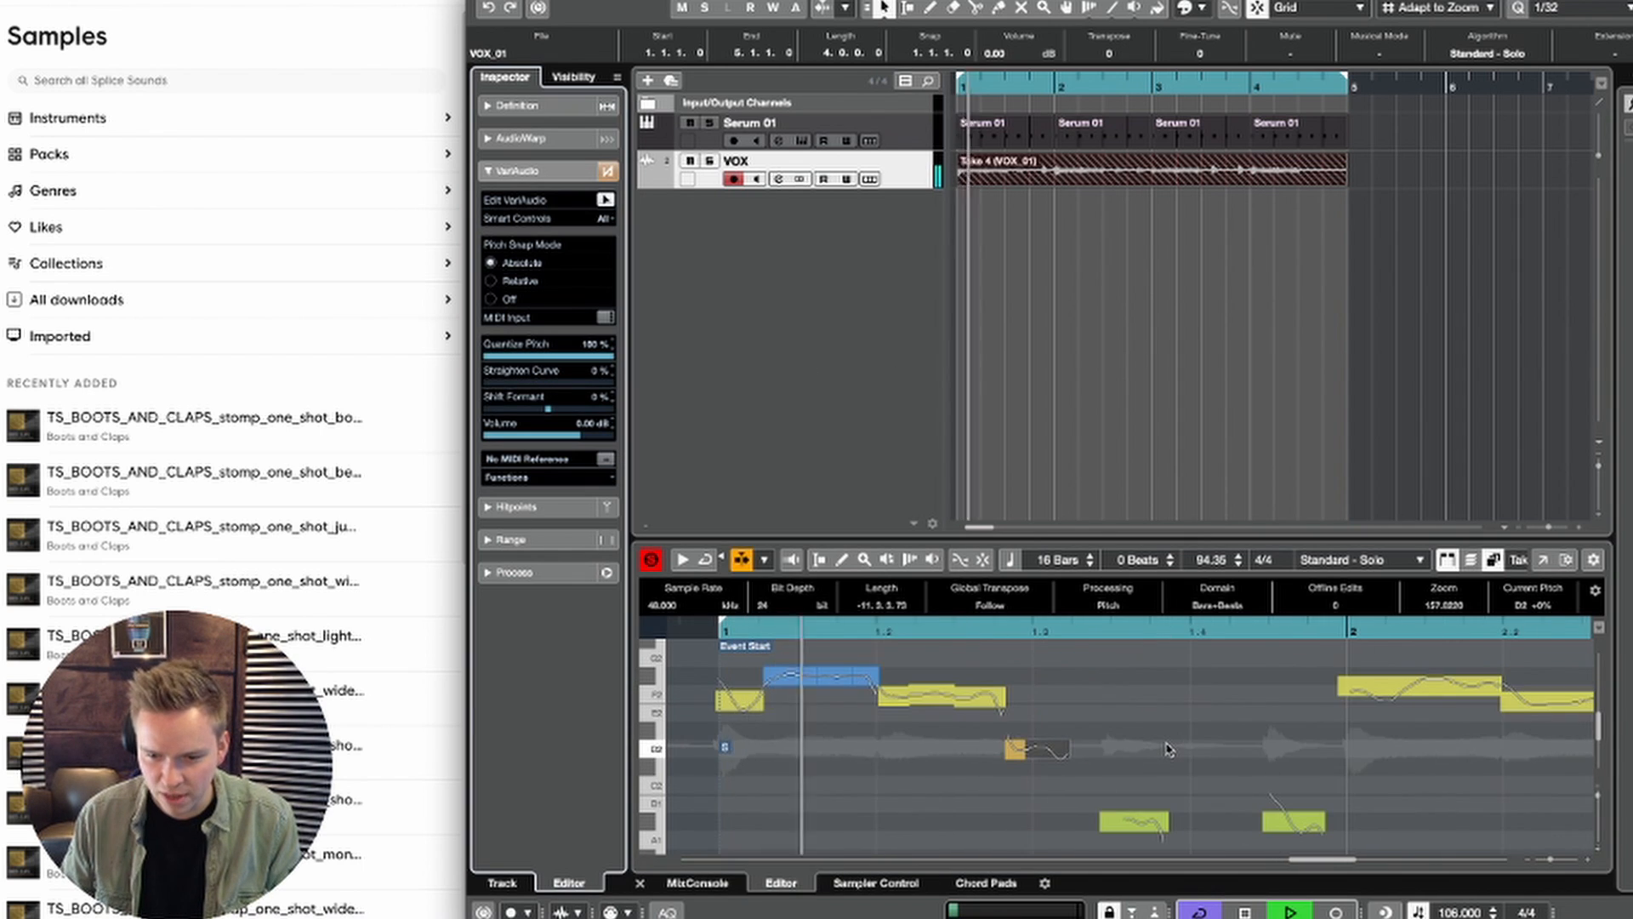
{"action": "key", "text": "space"}
{"action": "key", "text": "space"}
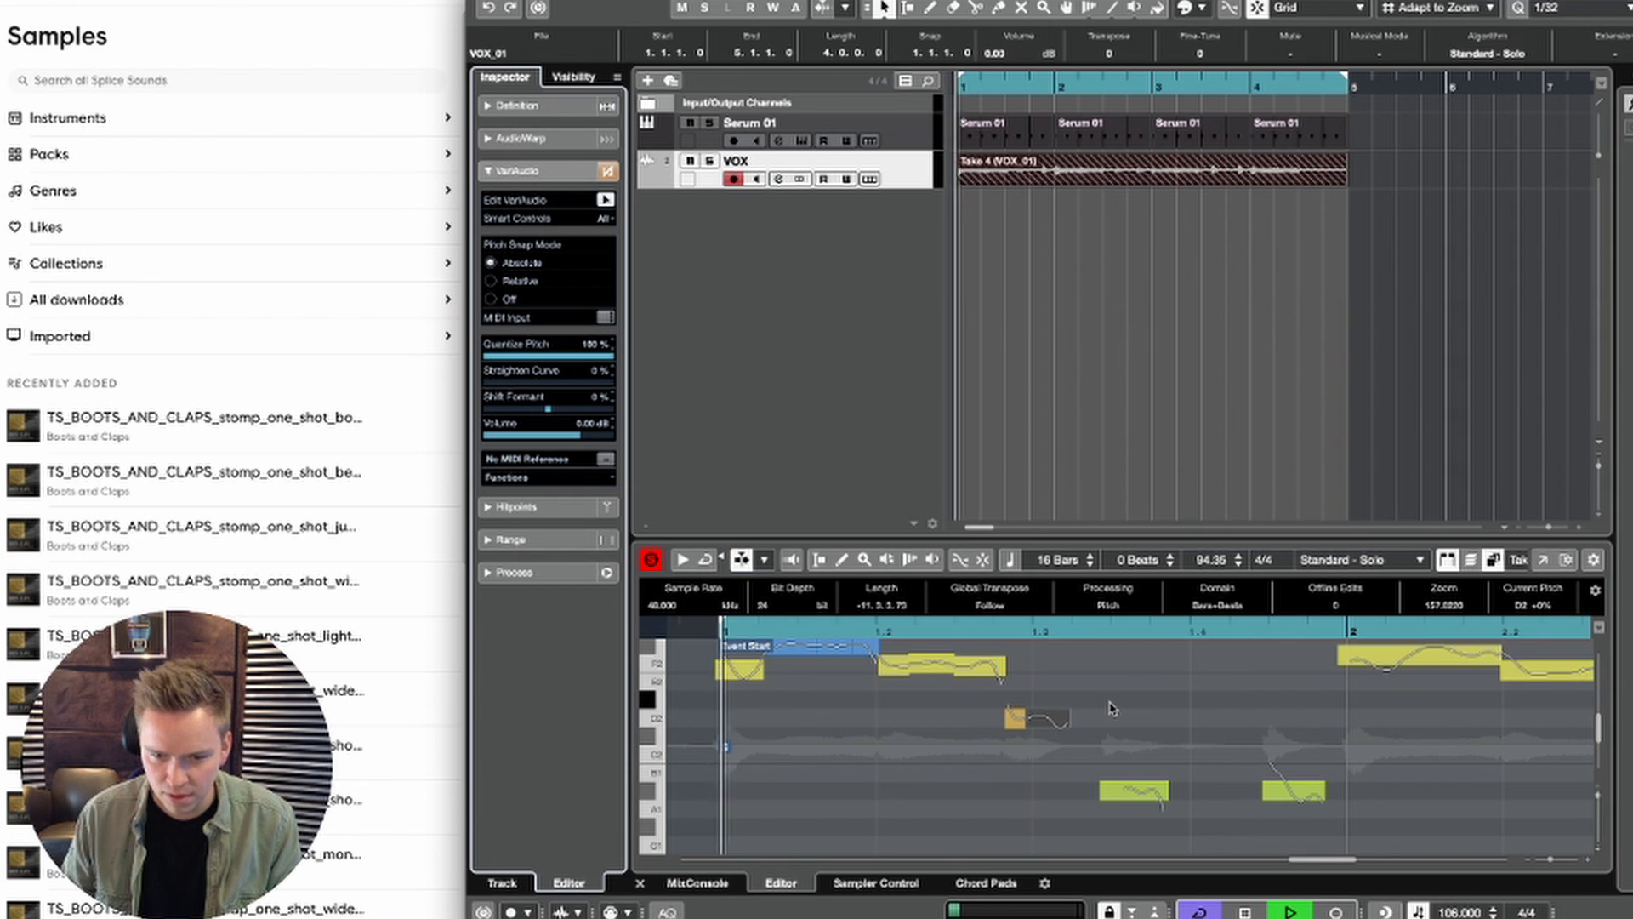
Step: Transpose both parts of the D2 segment in bar 1 up a semitone to D#2 and play back the change
{"action": "left_click_drag", "start_coordinate": [1101, 702], "coordinate": [991, 742]}
{"action": "key", "text": "space"}
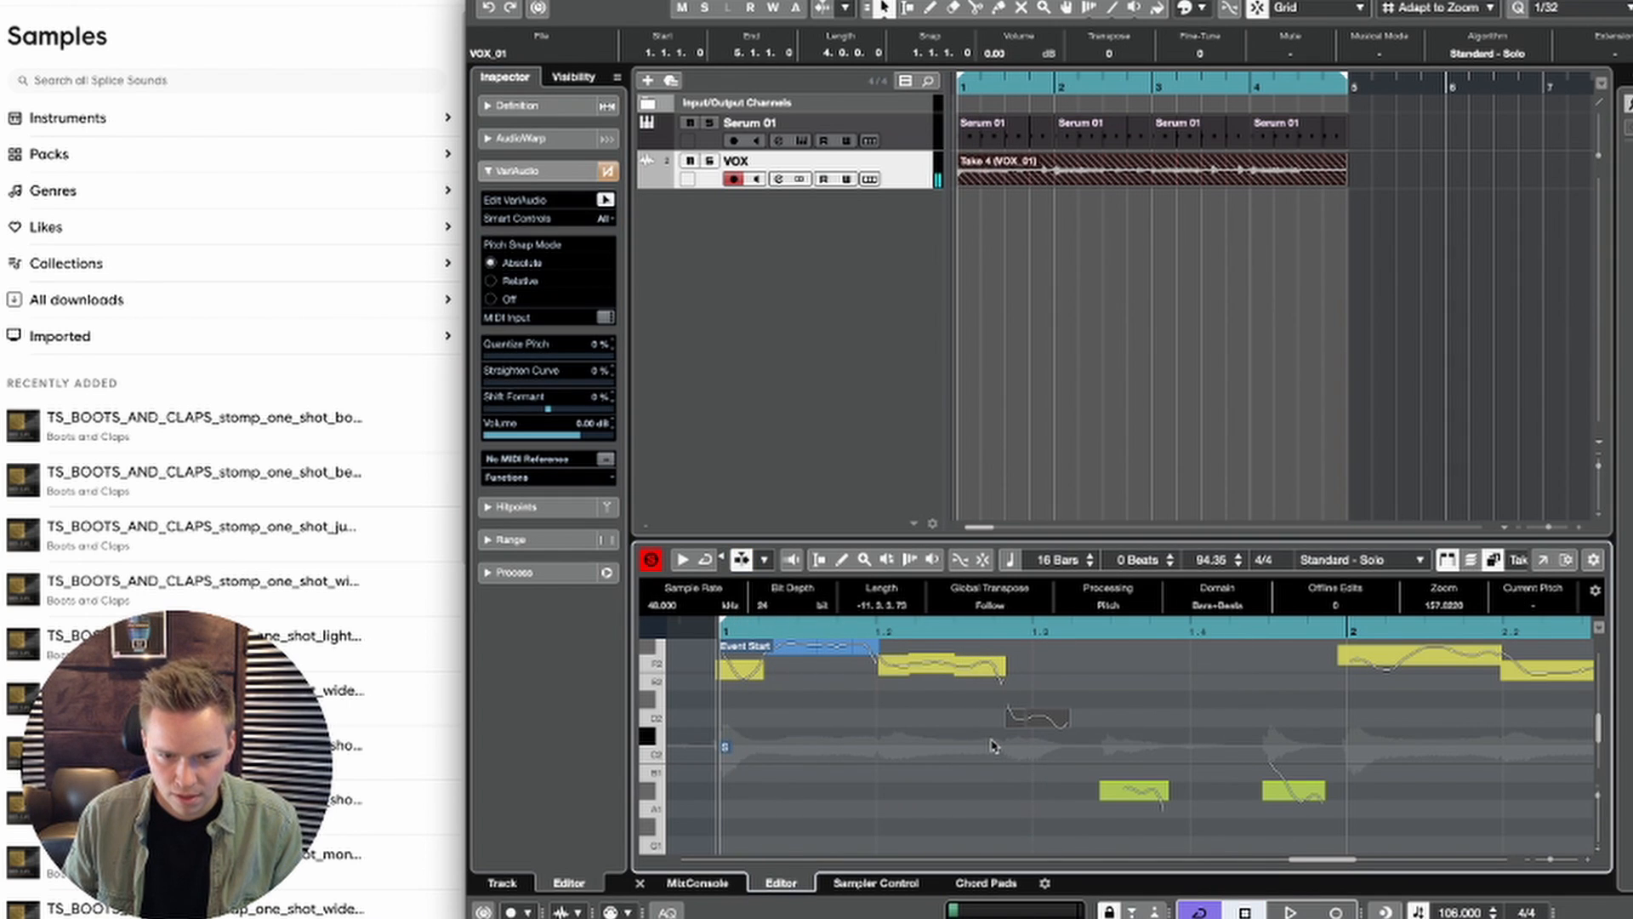
{"action": "key", "text": "space"}
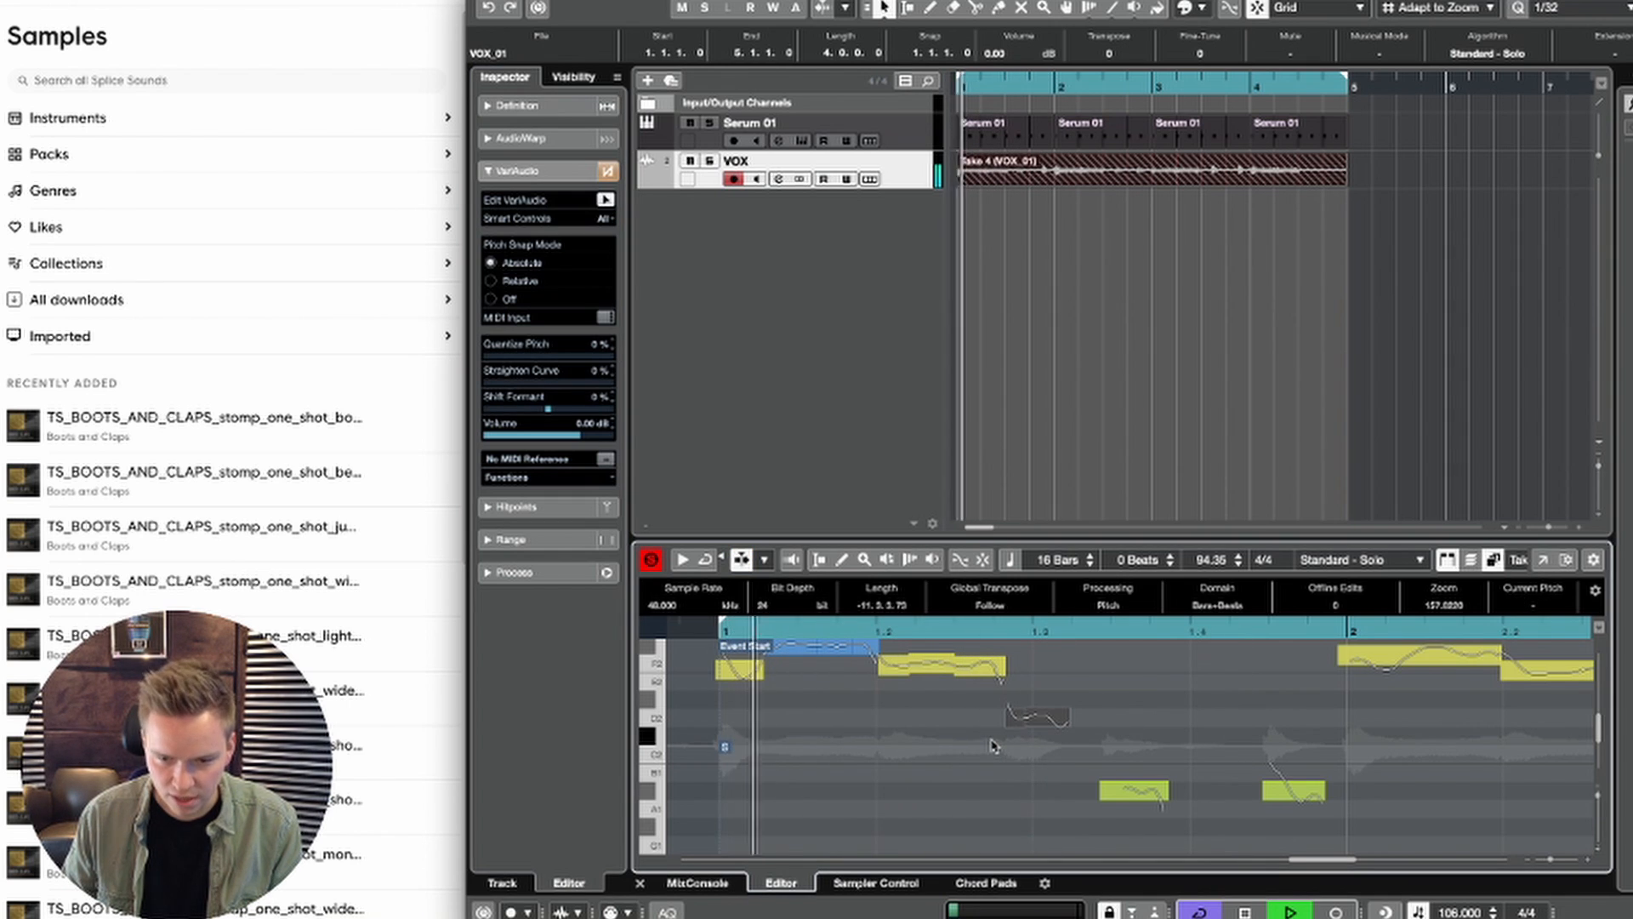
{"action": "key", "text": "Up"}
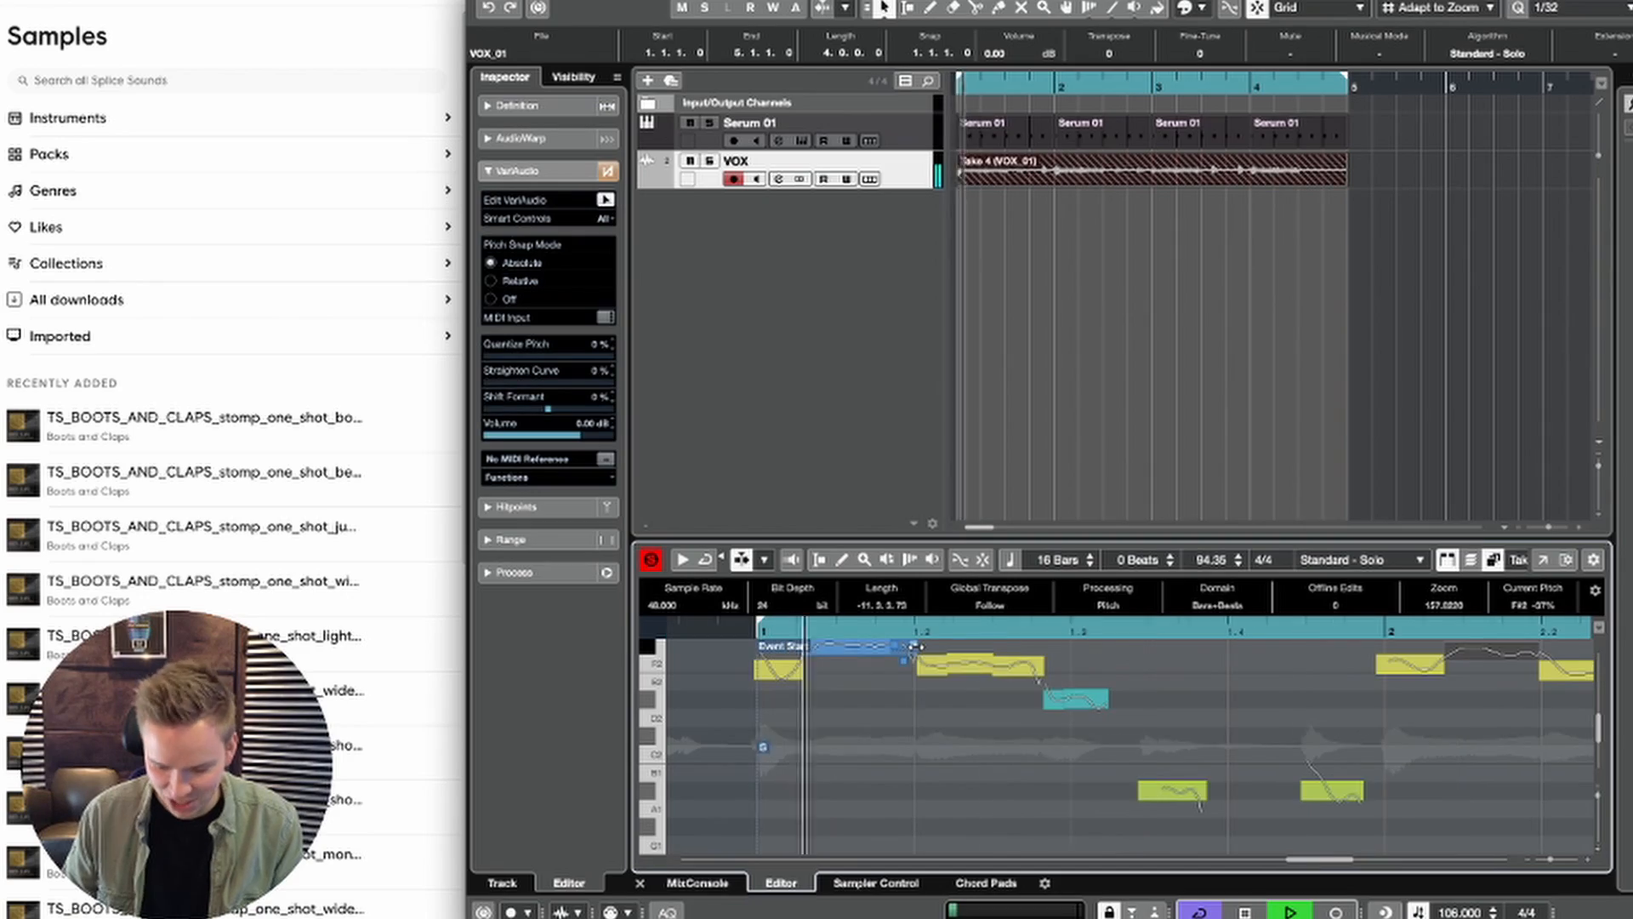
{"action": "key", "text": "space"}
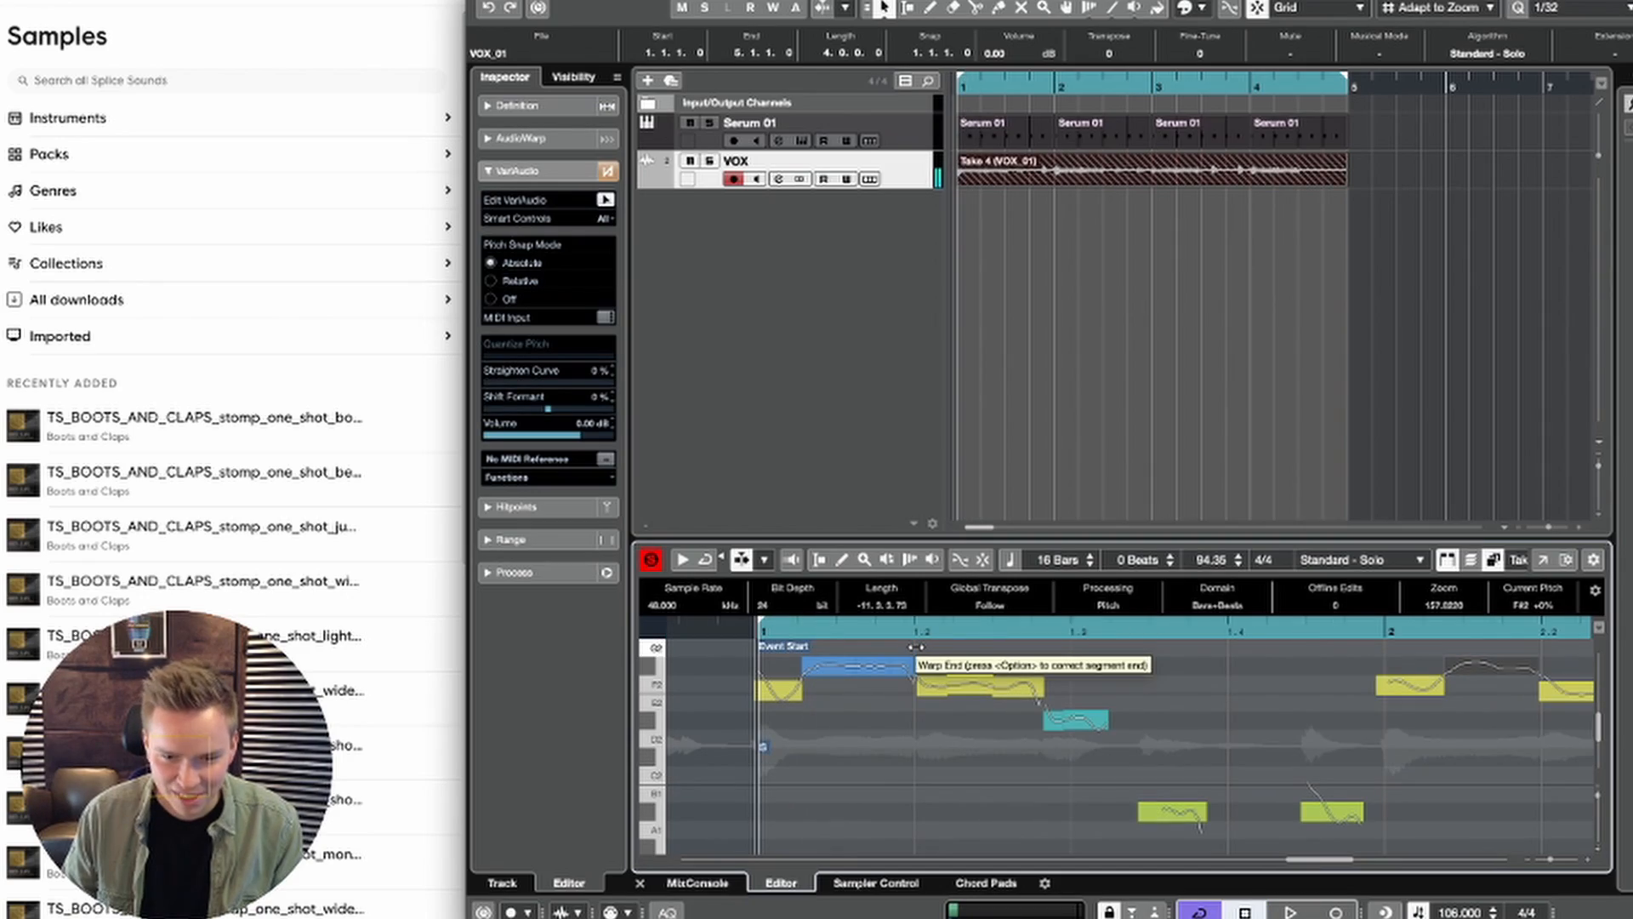
Step: Play back the tuned vocal from bar 1, checking the F#2 segments in bars 1 and 2
{"action": "scroll", "coordinate": [913, 647], "scroll_direction": "up", "scroll_amount": 1}
{"action": "key", "text": "Left"}
{"action": "left_click", "coordinate": [859, 683]}
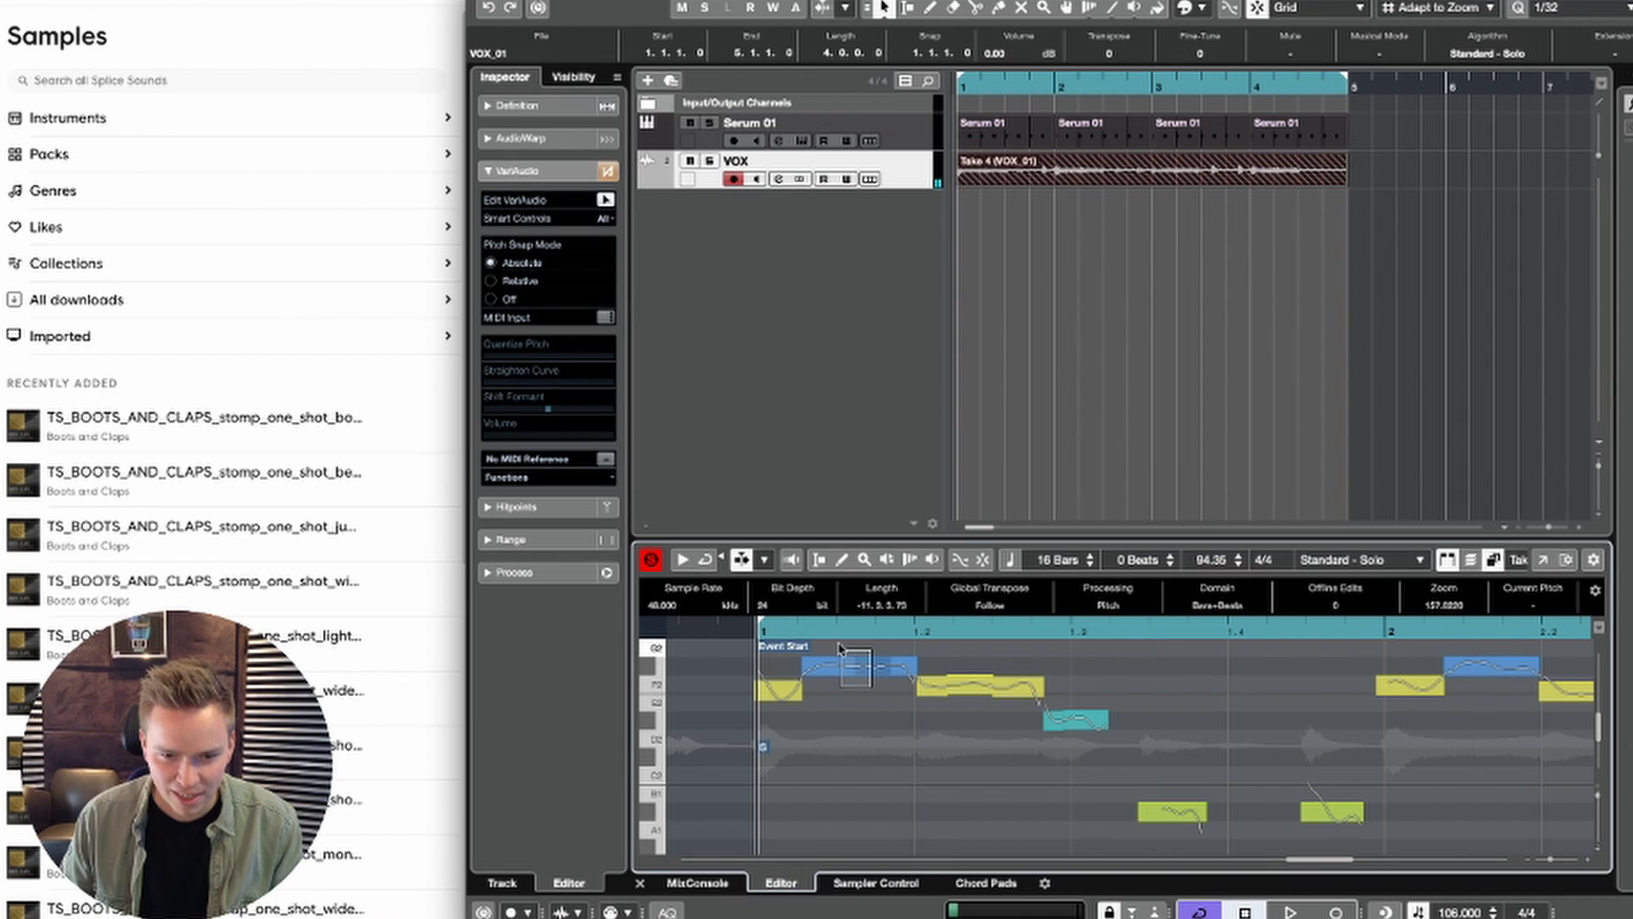
{"action": "left_click", "coordinate": [857, 664]}
{"action": "key", "text": "space"}
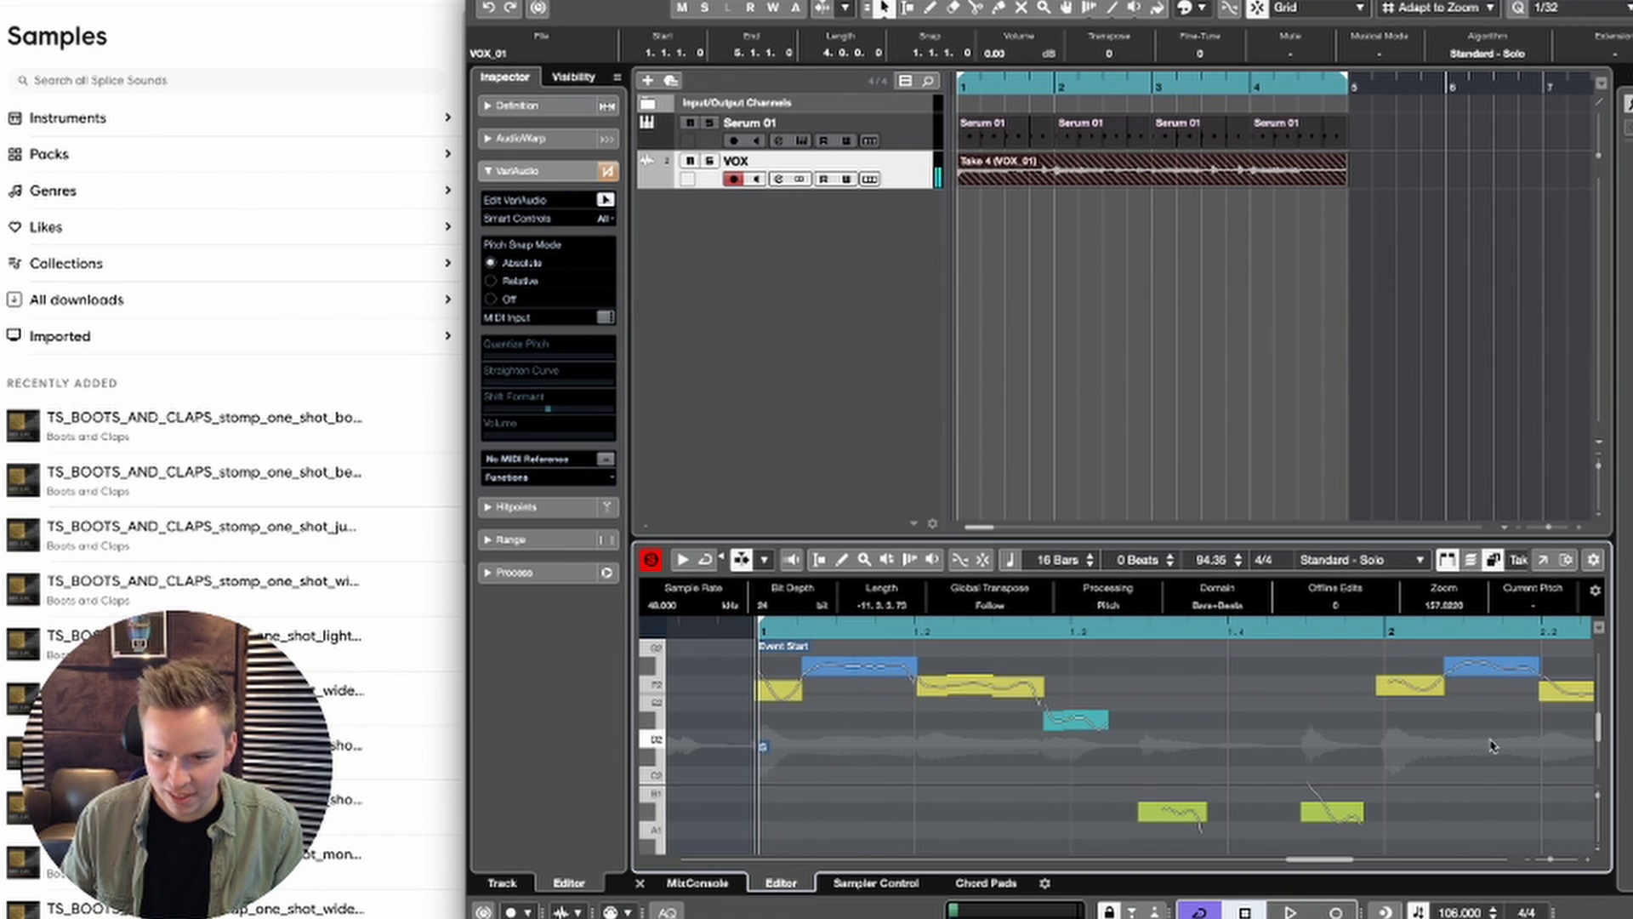
{"action": "left_click", "coordinate": [1487, 665]}
{"action": "key", "text": "space"}
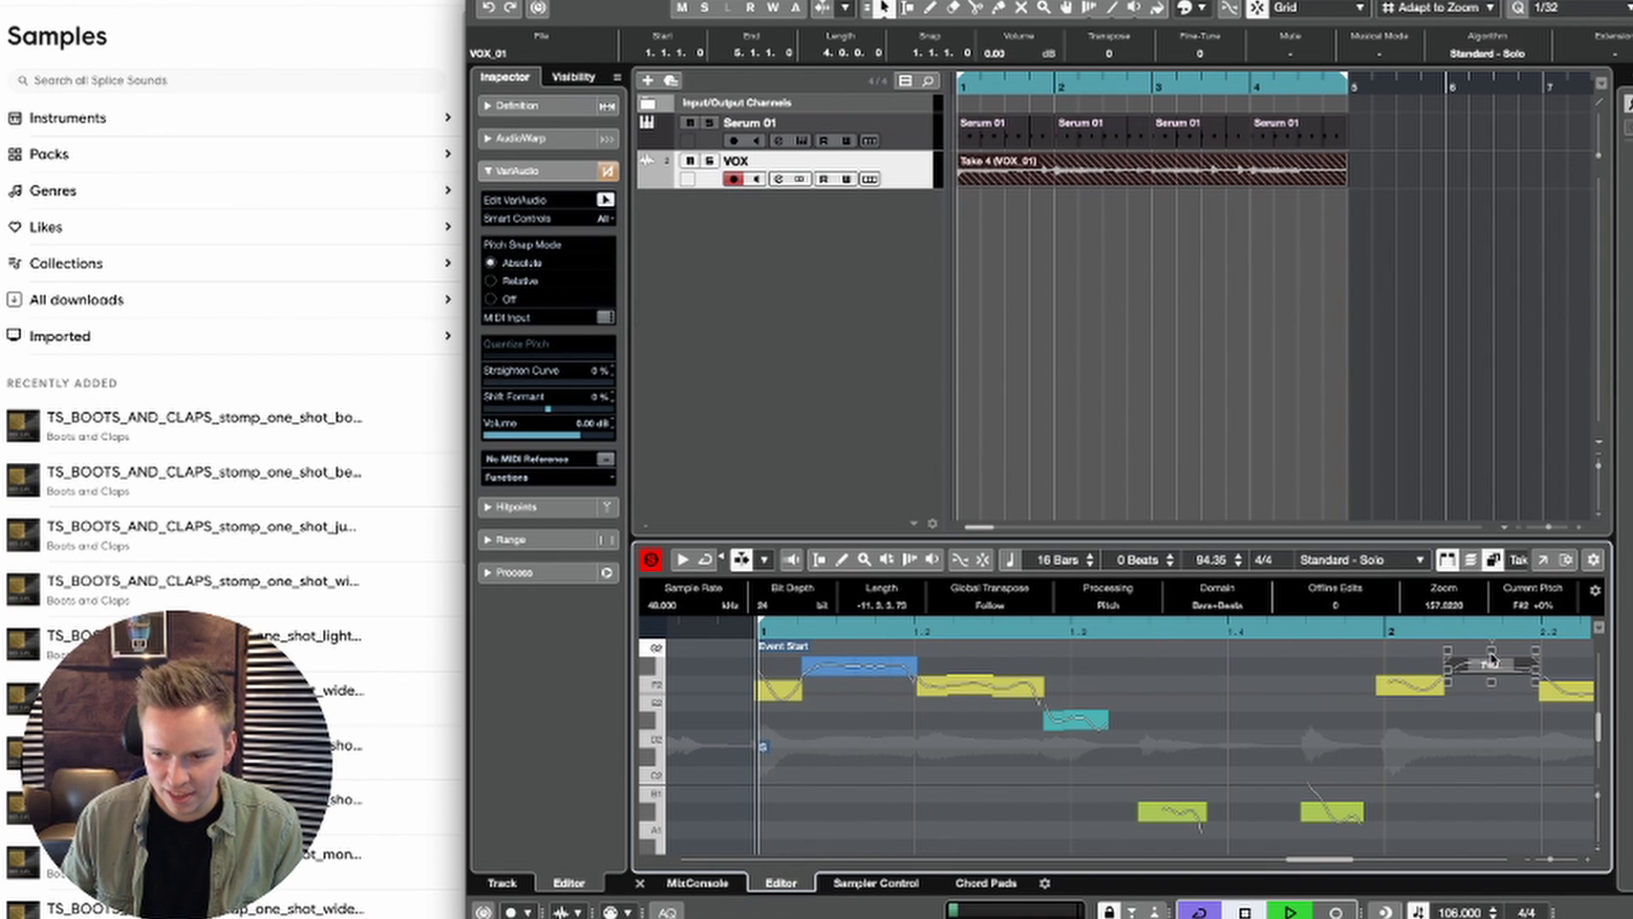
Step: Play back from bar 2 and quantize the pitch of the F2 segment that starts at beat 2.2
{"action": "left_click", "coordinate": [1365, 629]}
{"action": "scroll", "coordinate": [1406, 735], "scroll_direction": "right", "scroll_amount": 3}
{"action": "scroll", "coordinate": [1406, 736], "scroll_direction": "right", "scroll_amount": 1}
{"action": "key", "text": "space"}
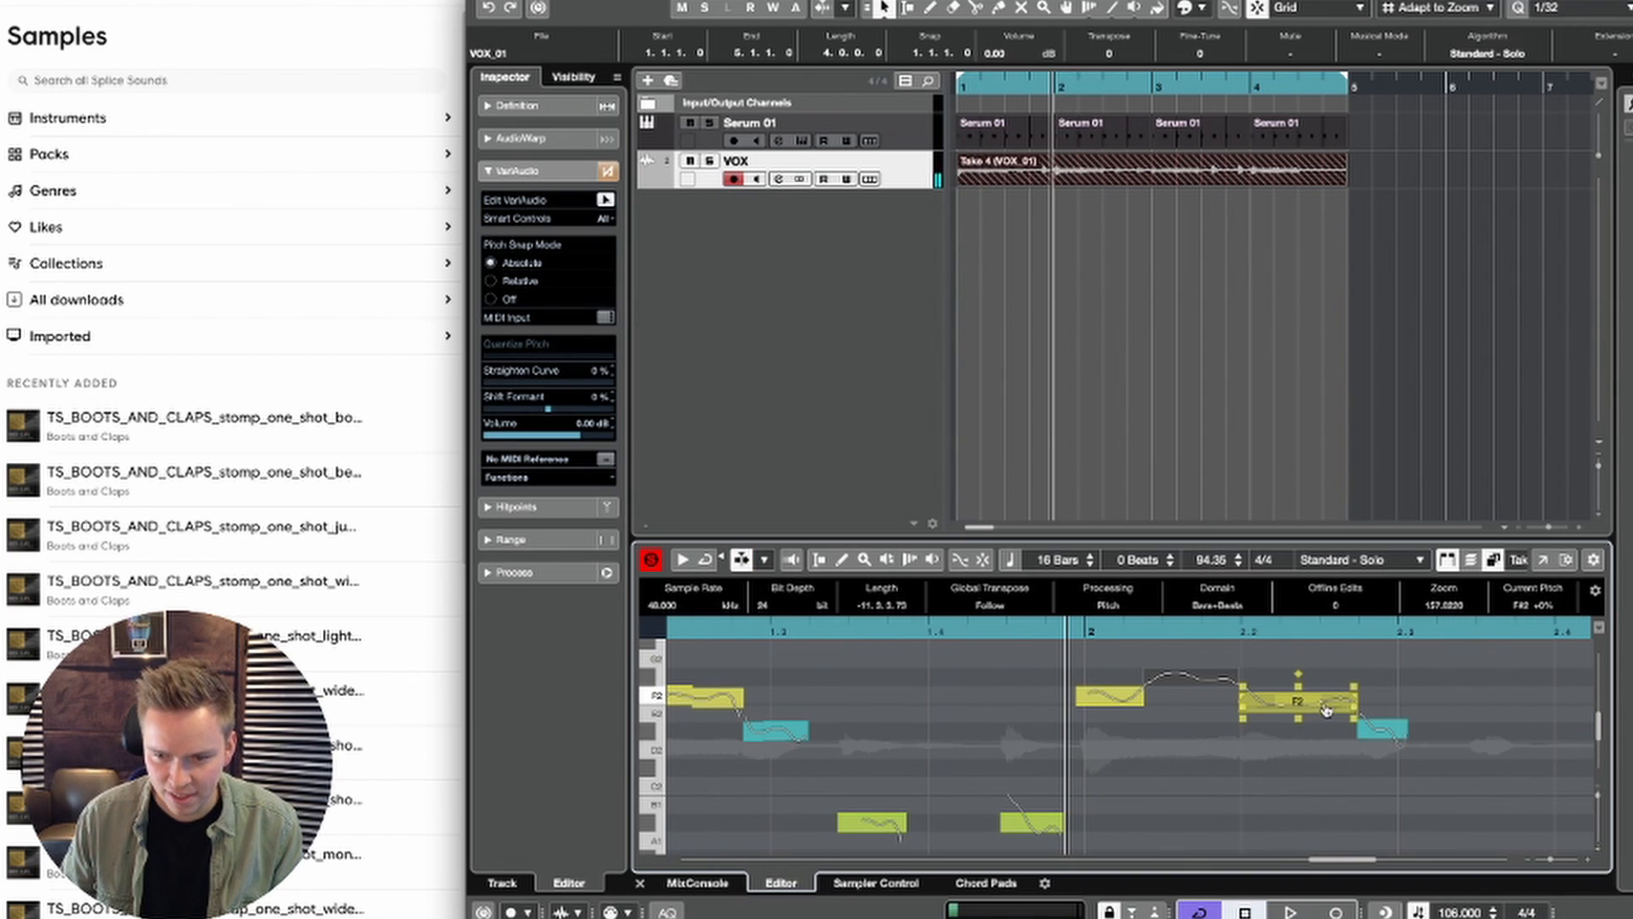
{"action": "left_click", "coordinate": [1304, 700]}
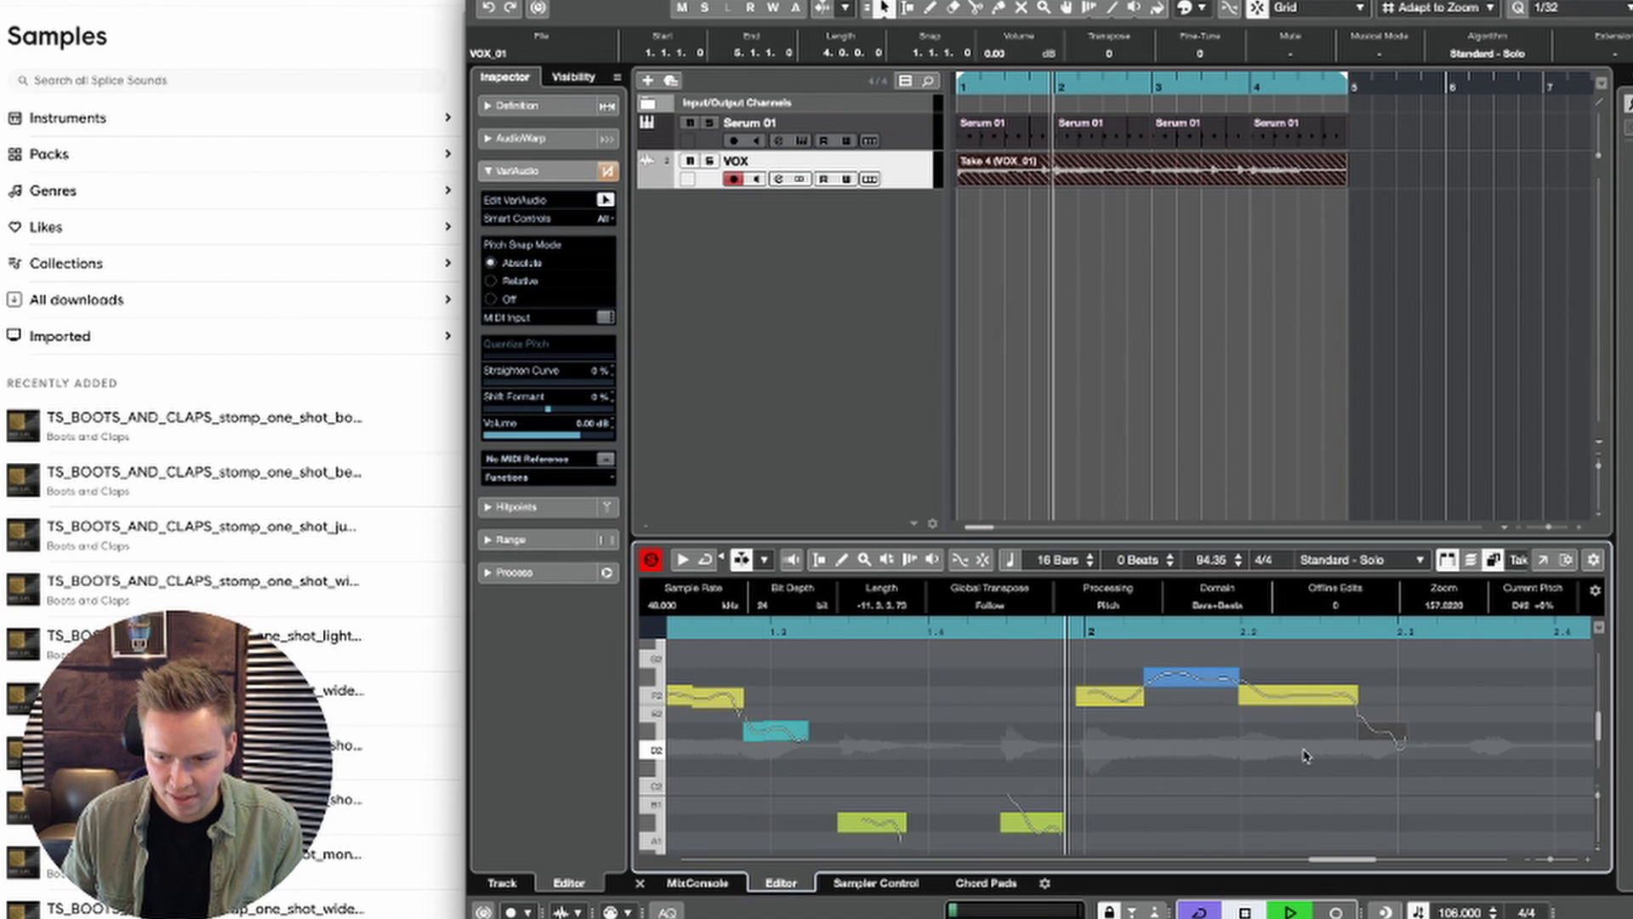
Step: Split the D#2 segment before beat 2.3 and set Quantize Pitch to about 88% for both of its parts
{"action": "left_click", "coordinate": [1382, 738]}
{"action": "key", "text": "space"}
{"action": "key", "text": "space"}
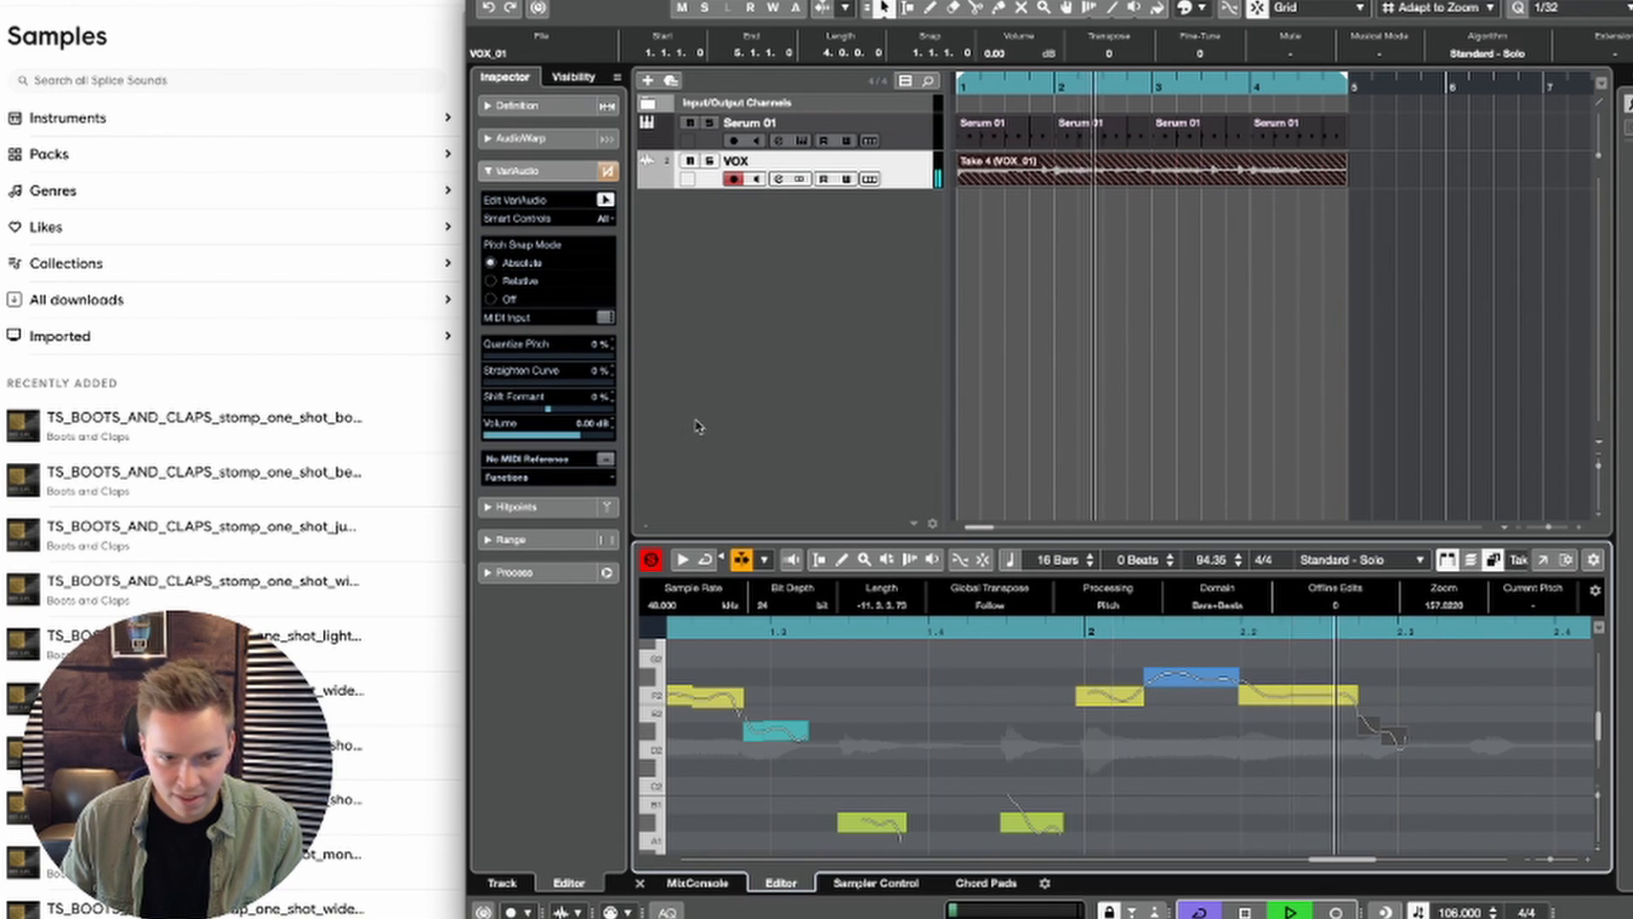
{"action": "left_click", "coordinate": [599, 356]}
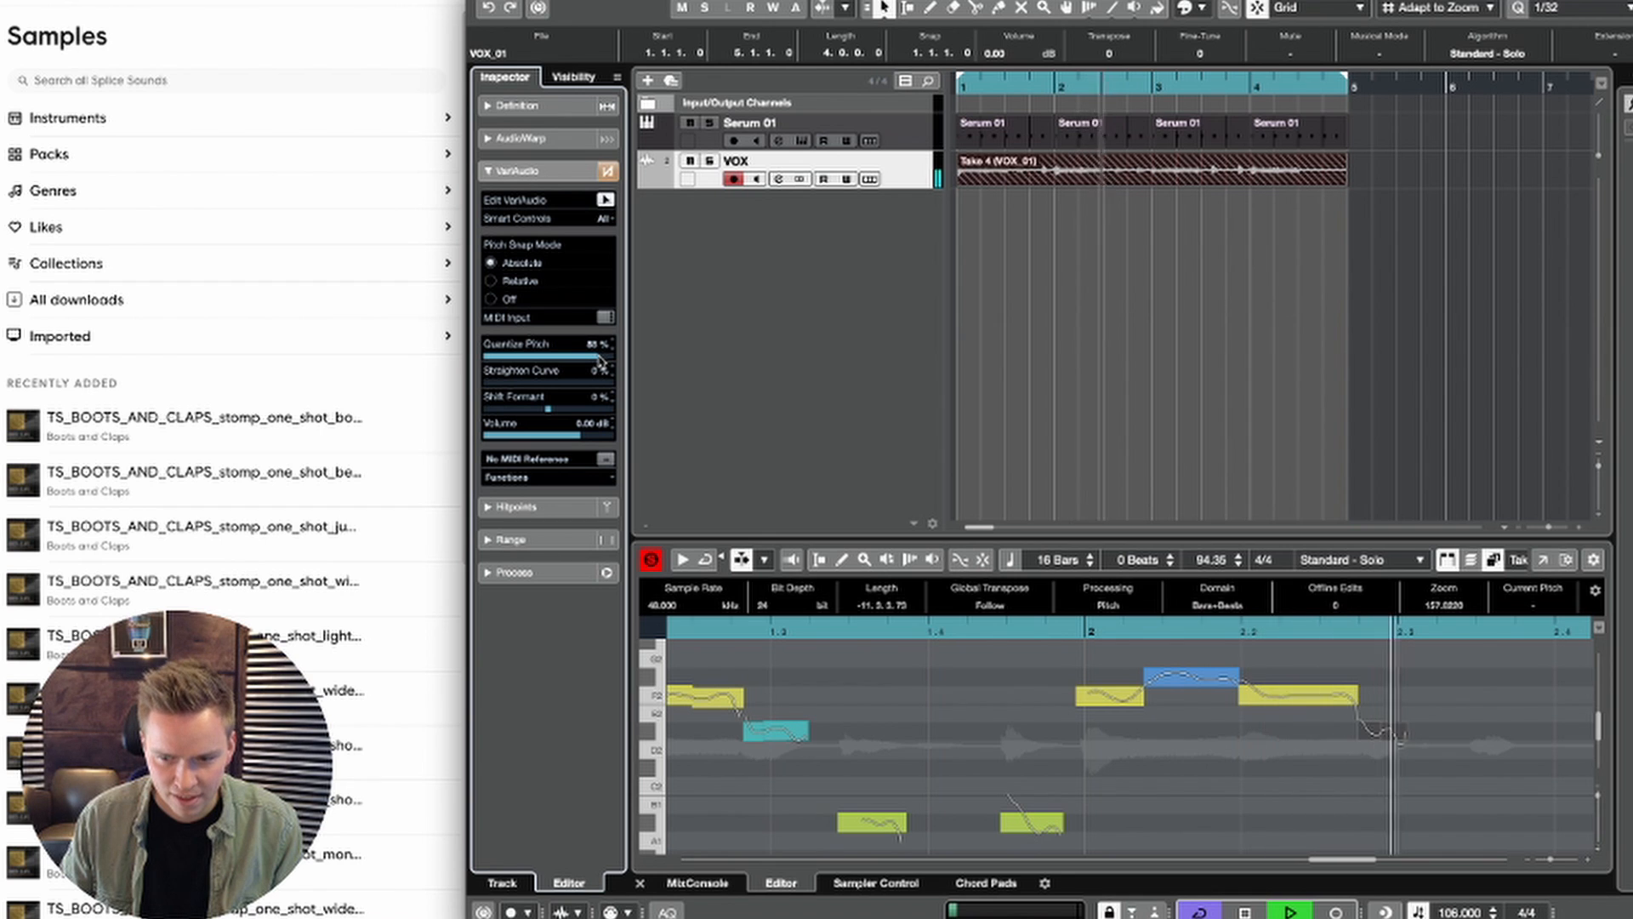
{"action": "key", "text": "space"}
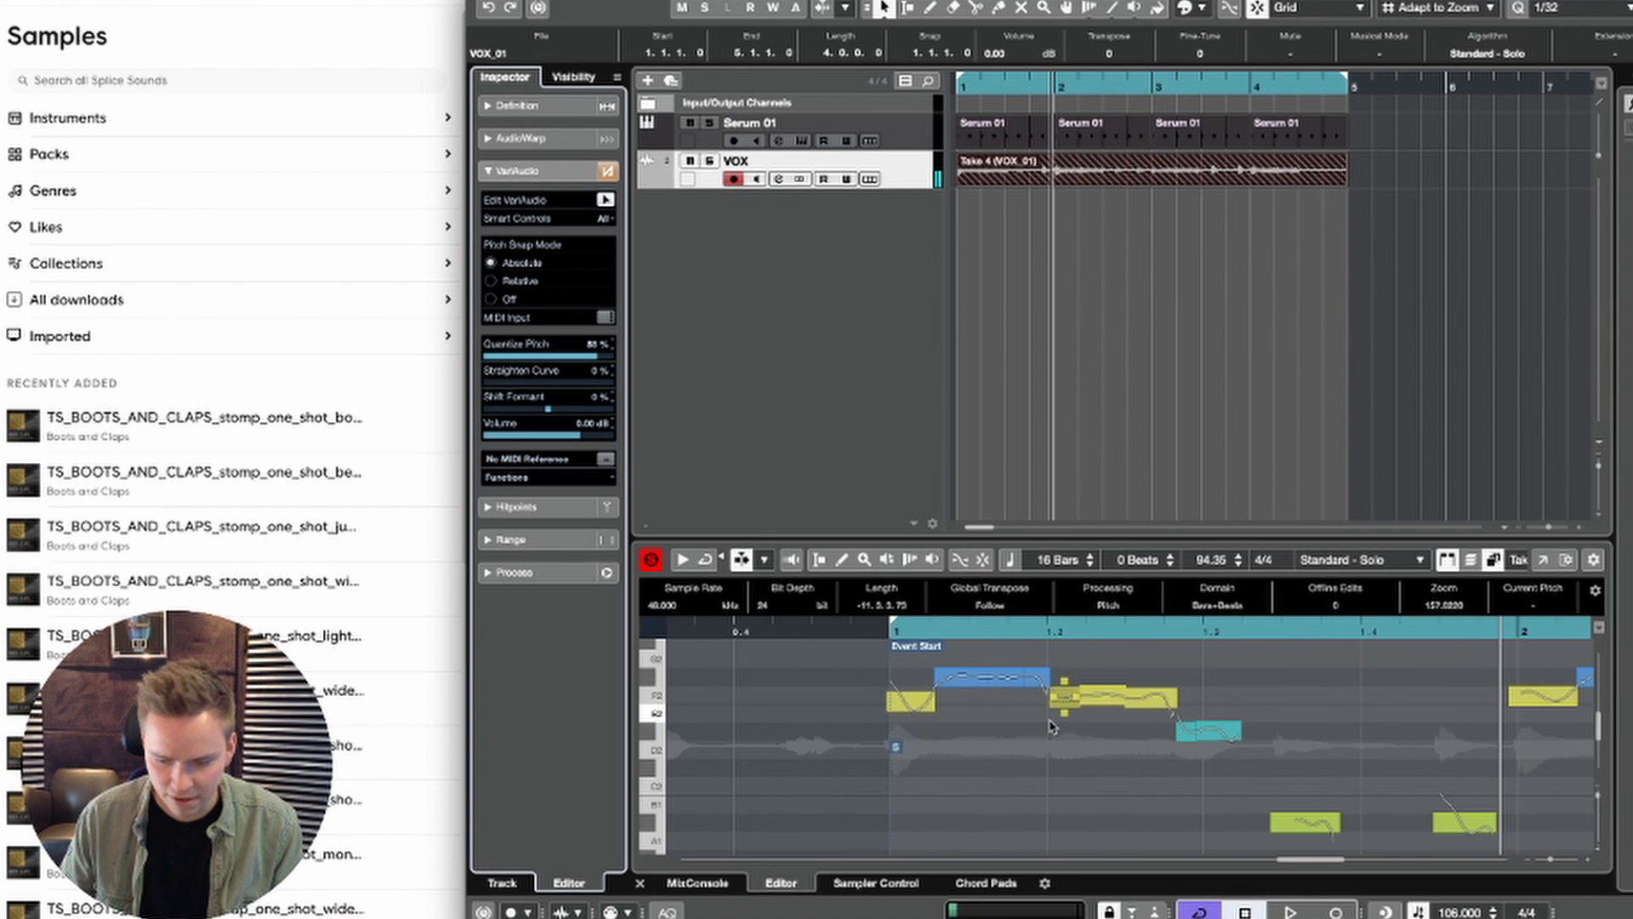
Step: Mute the Serum 01 track and play back the vocal alone from bar 1
{"action": "key", "text": "Return"}
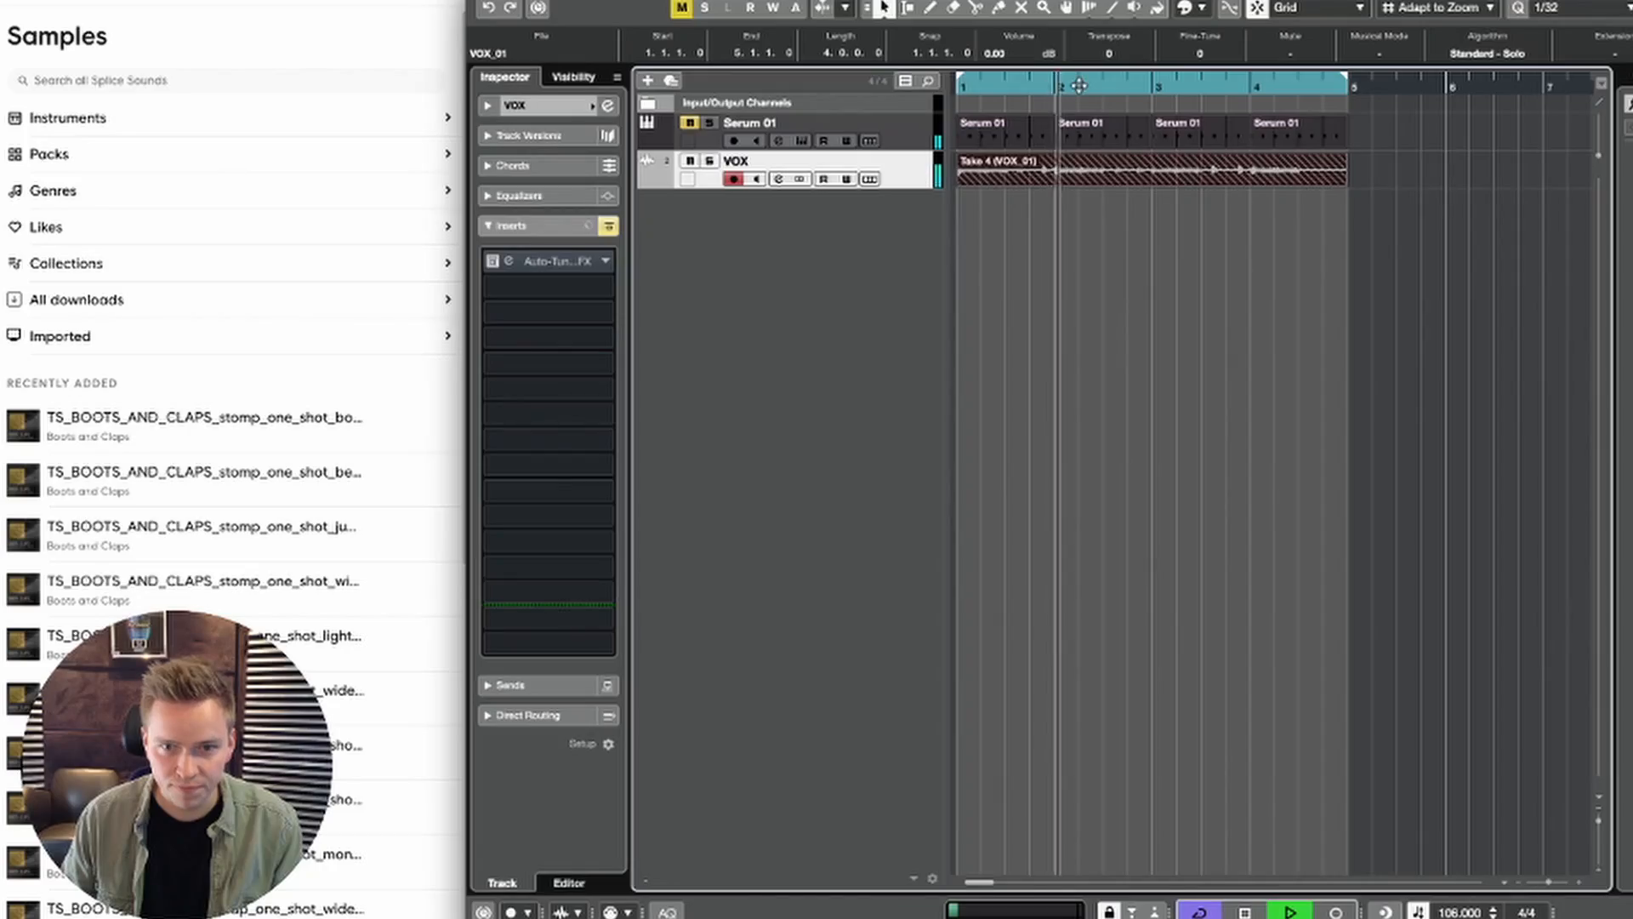
{"action": "left_click", "coordinate": [982, 86]}
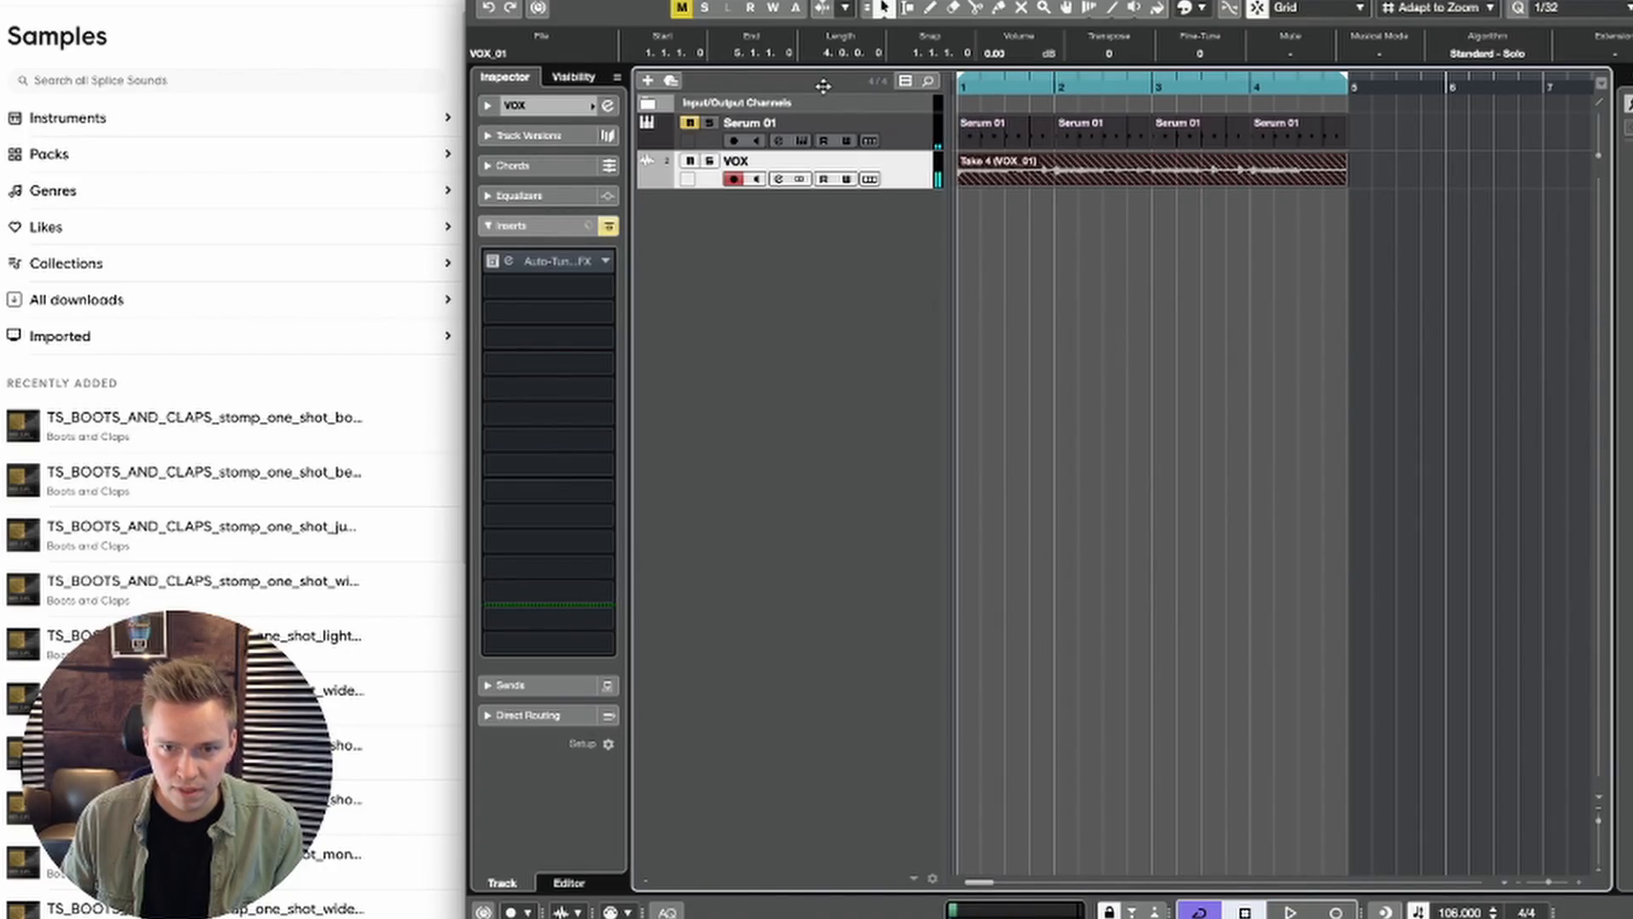
{"action": "key", "text": "space"}
Step: Split the vocal event on the VOX track at the start of bar 2 and bar 3, keeping it in its original position
{"action": "left_click_drag", "start_coordinate": [1056, 170], "coordinate": [1130, 180]}
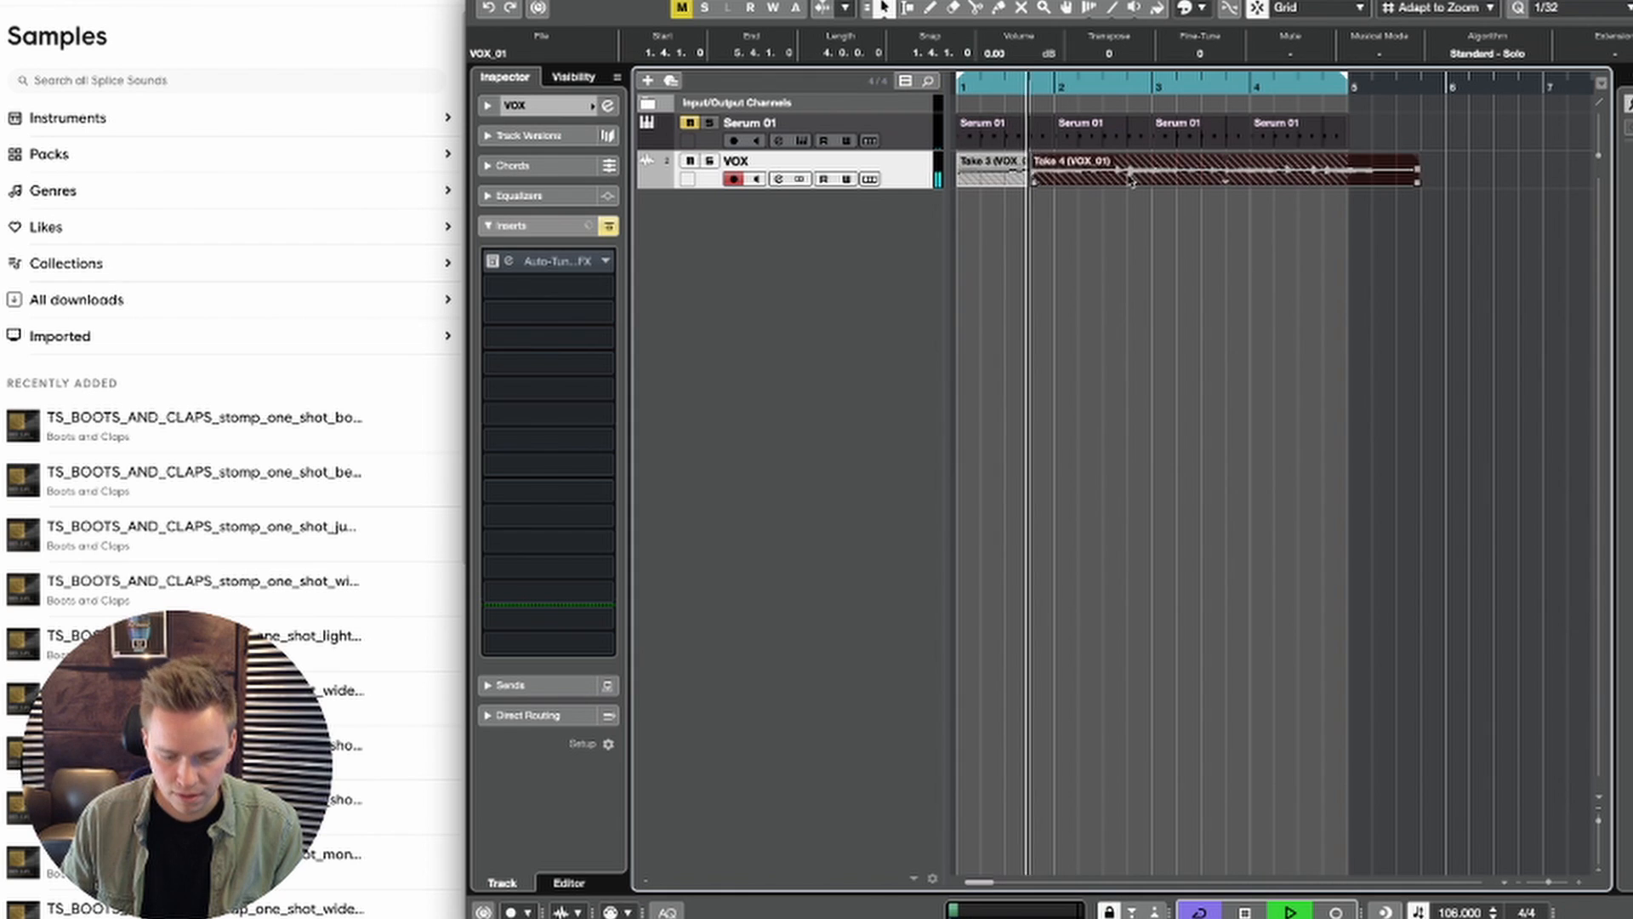
{"action": "key", "text": "super+z"}
{"action": "right_click", "coordinate": [1129, 178]}
{"action": "left_click", "coordinate": [1224, 177]}
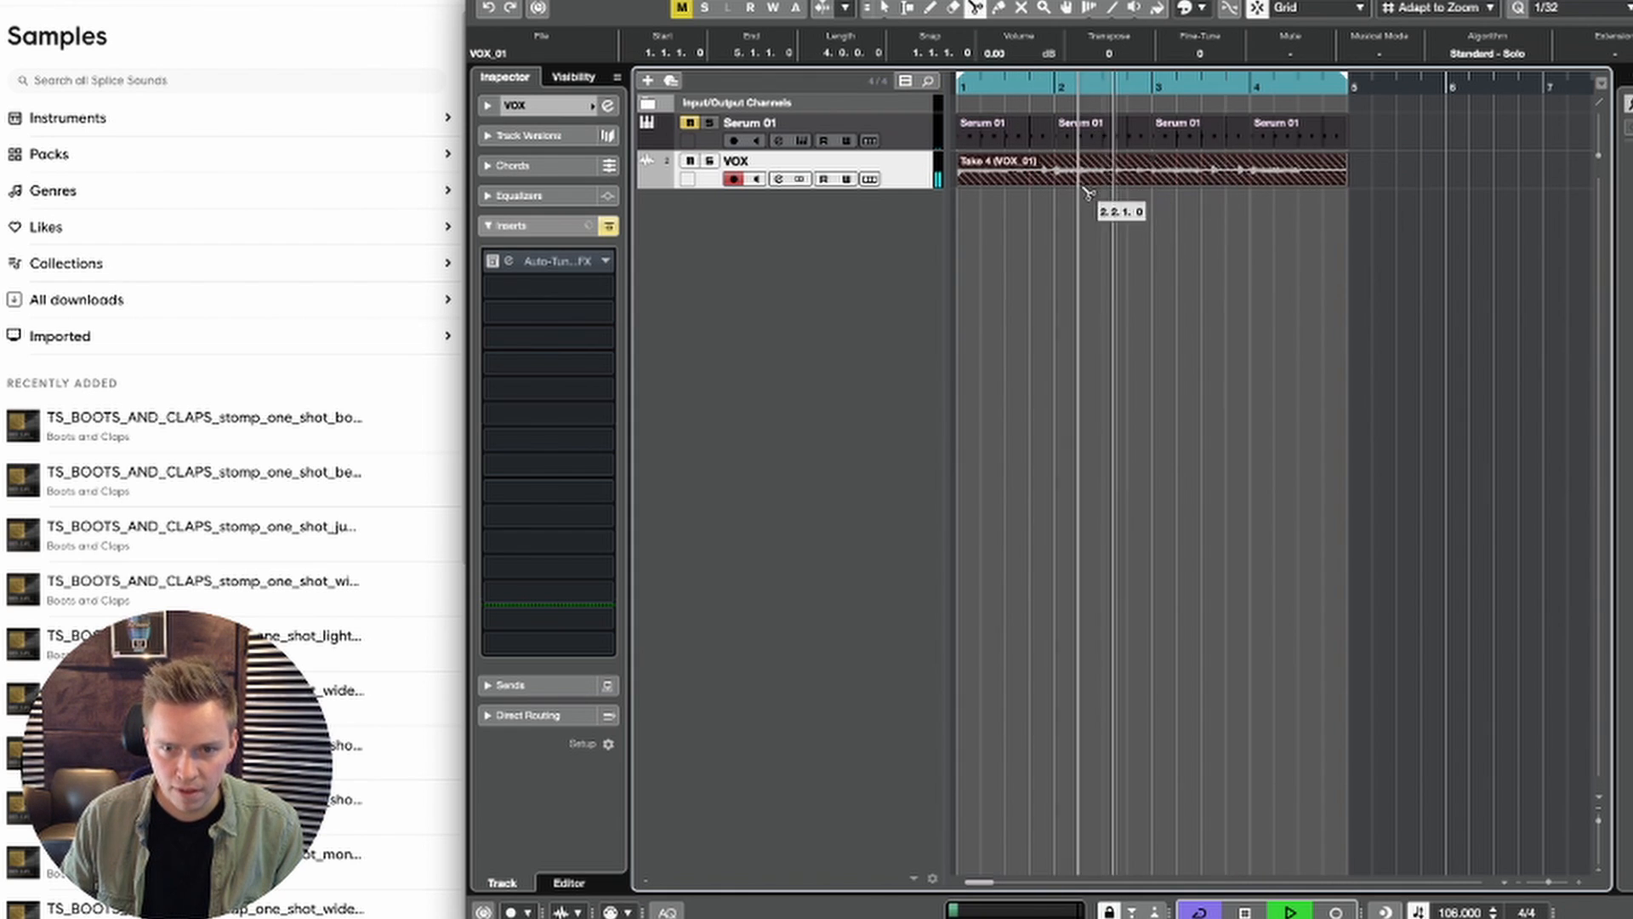
{"action": "left_click", "coordinate": [1059, 180]}
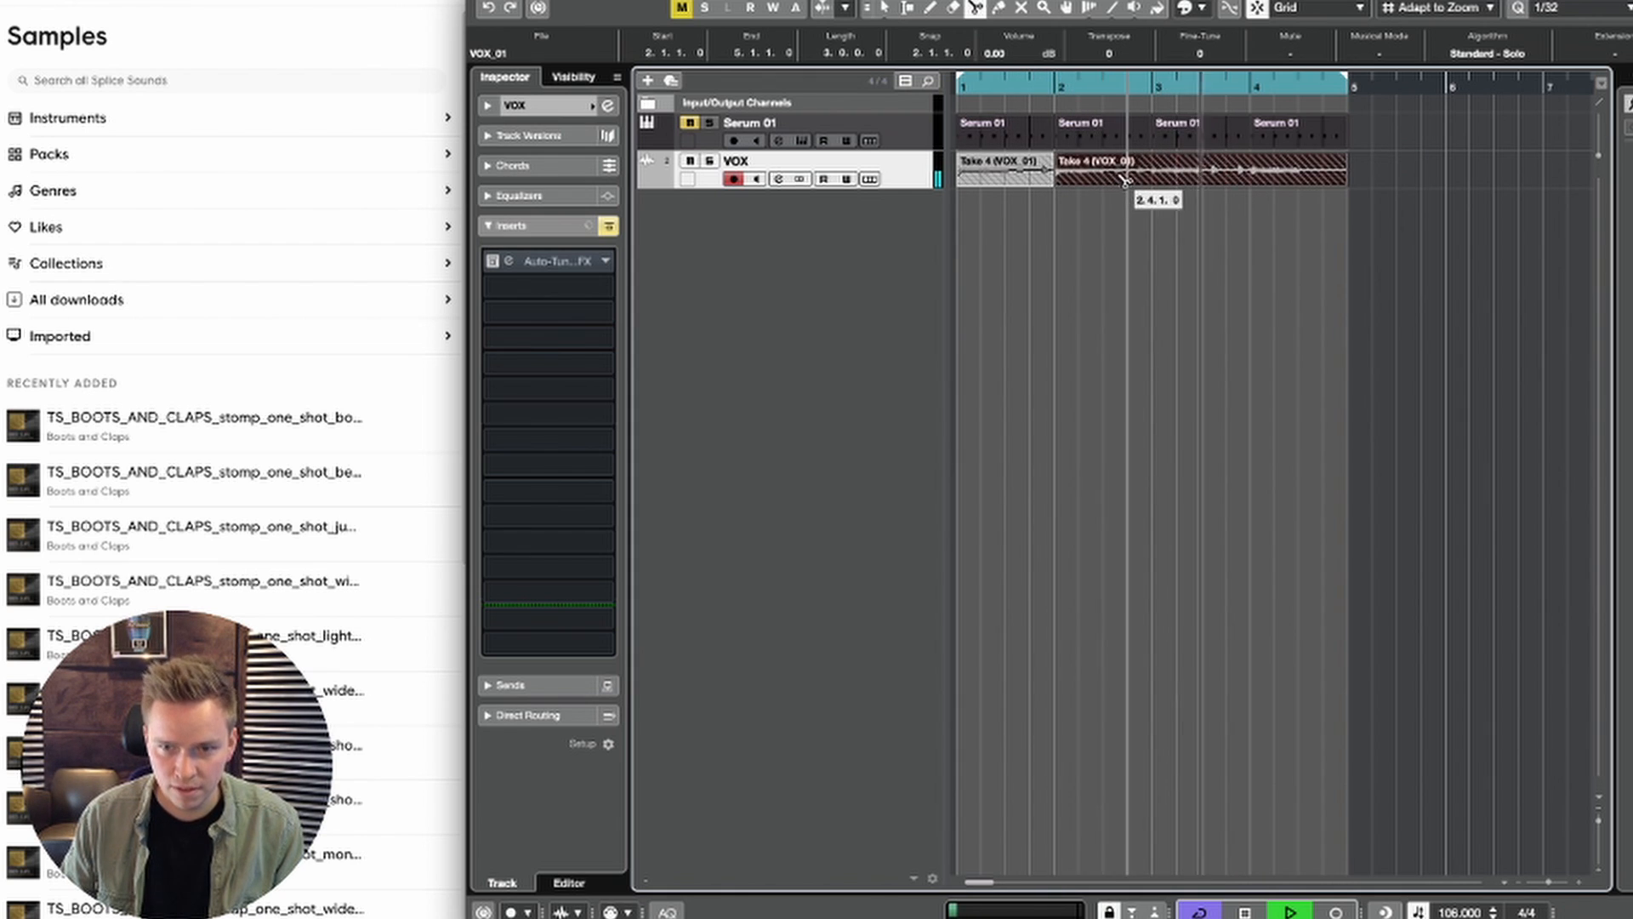
{"action": "left_click", "coordinate": [1157, 178]}
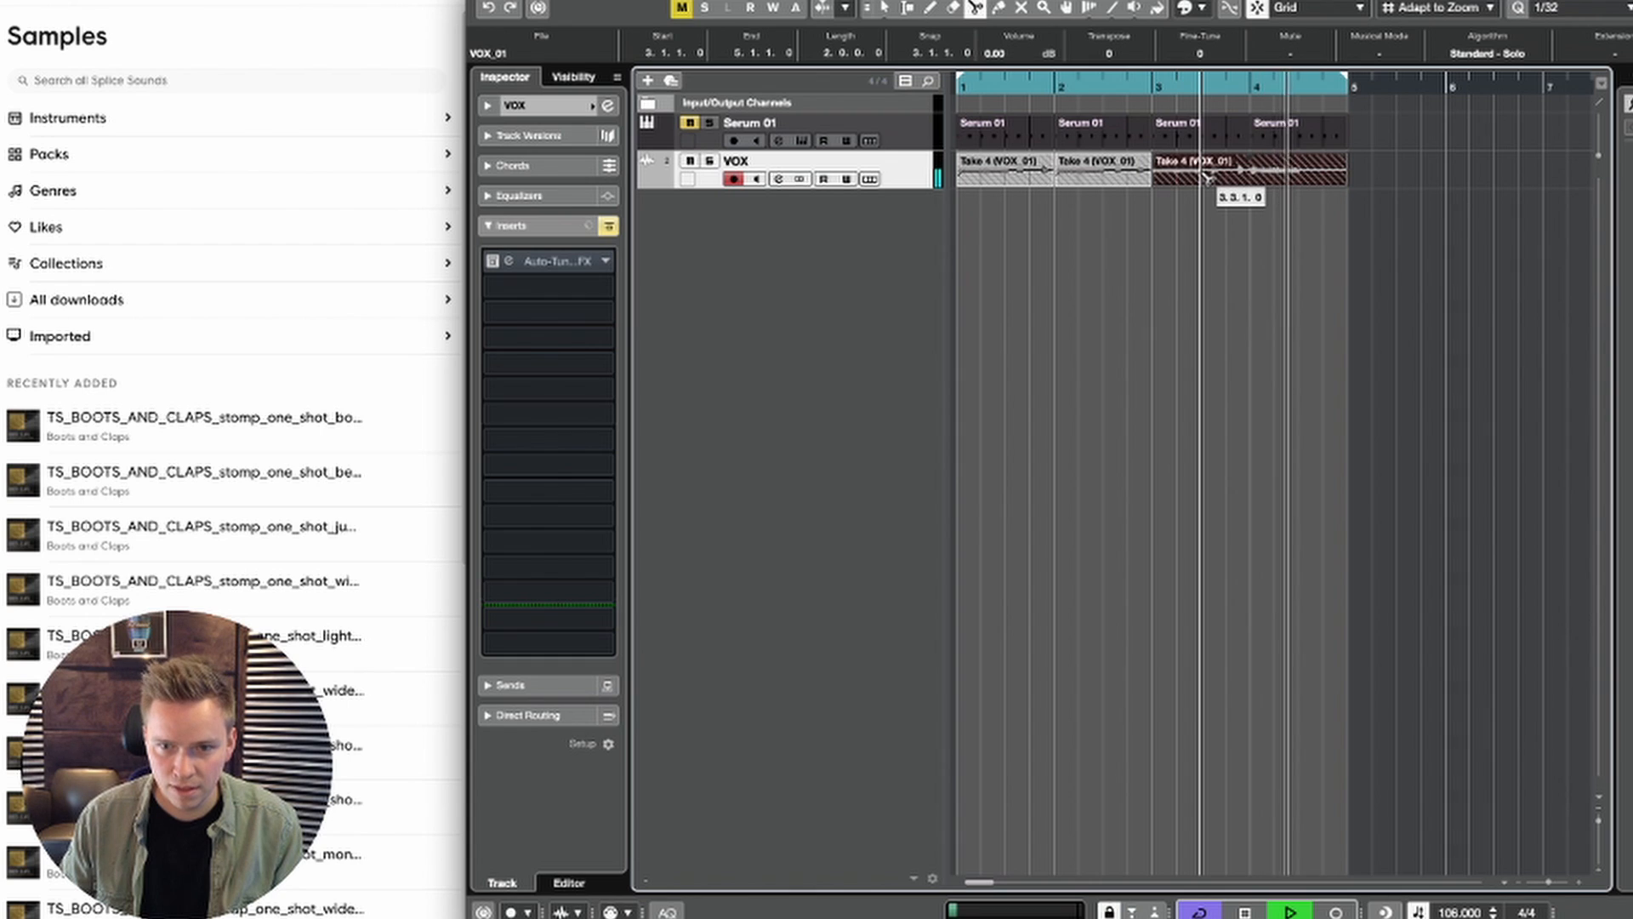
Step: Delete the vocal from bar 3 onward, move the bar 1 Take 4 piece to bar 3 and extend it to bar 5
{"action": "key", "text": "1"}
{"action": "key", "text": "space"}
{"action": "left_click_drag", "start_coordinate": [1261, 206], "coordinate": [1199, 179]}
{"action": "key", "text": "Delete"}
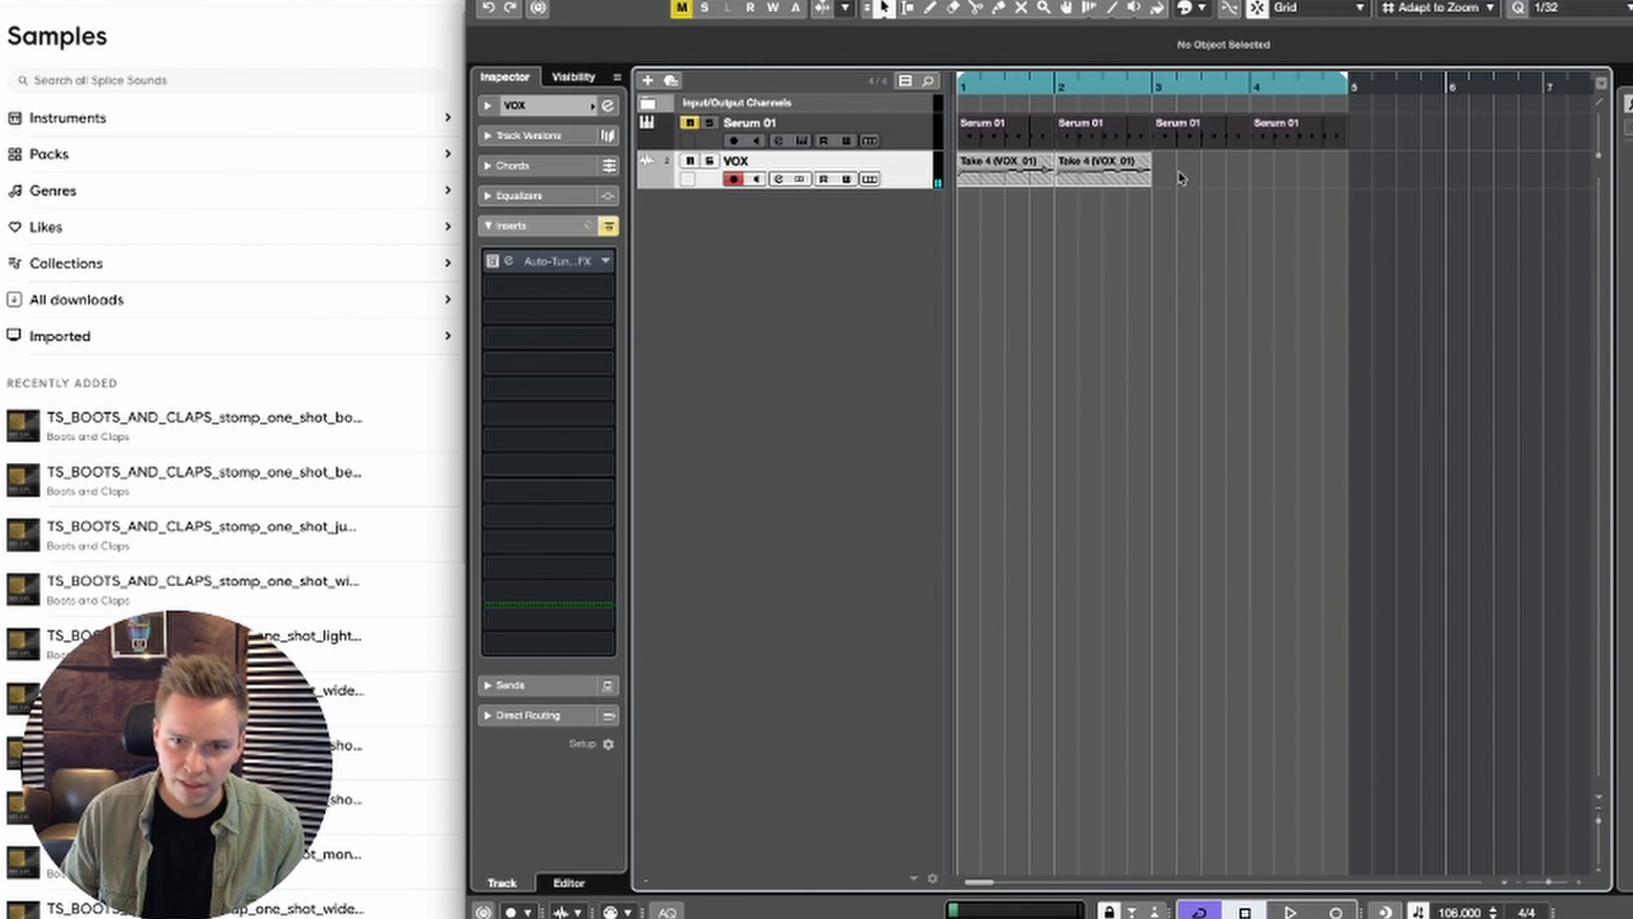
{"action": "left_click", "coordinate": [1029, 173]}
{"action": "left_click_drag", "start_coordinate": [1012, 176], "coordinate": [1333, 192]}
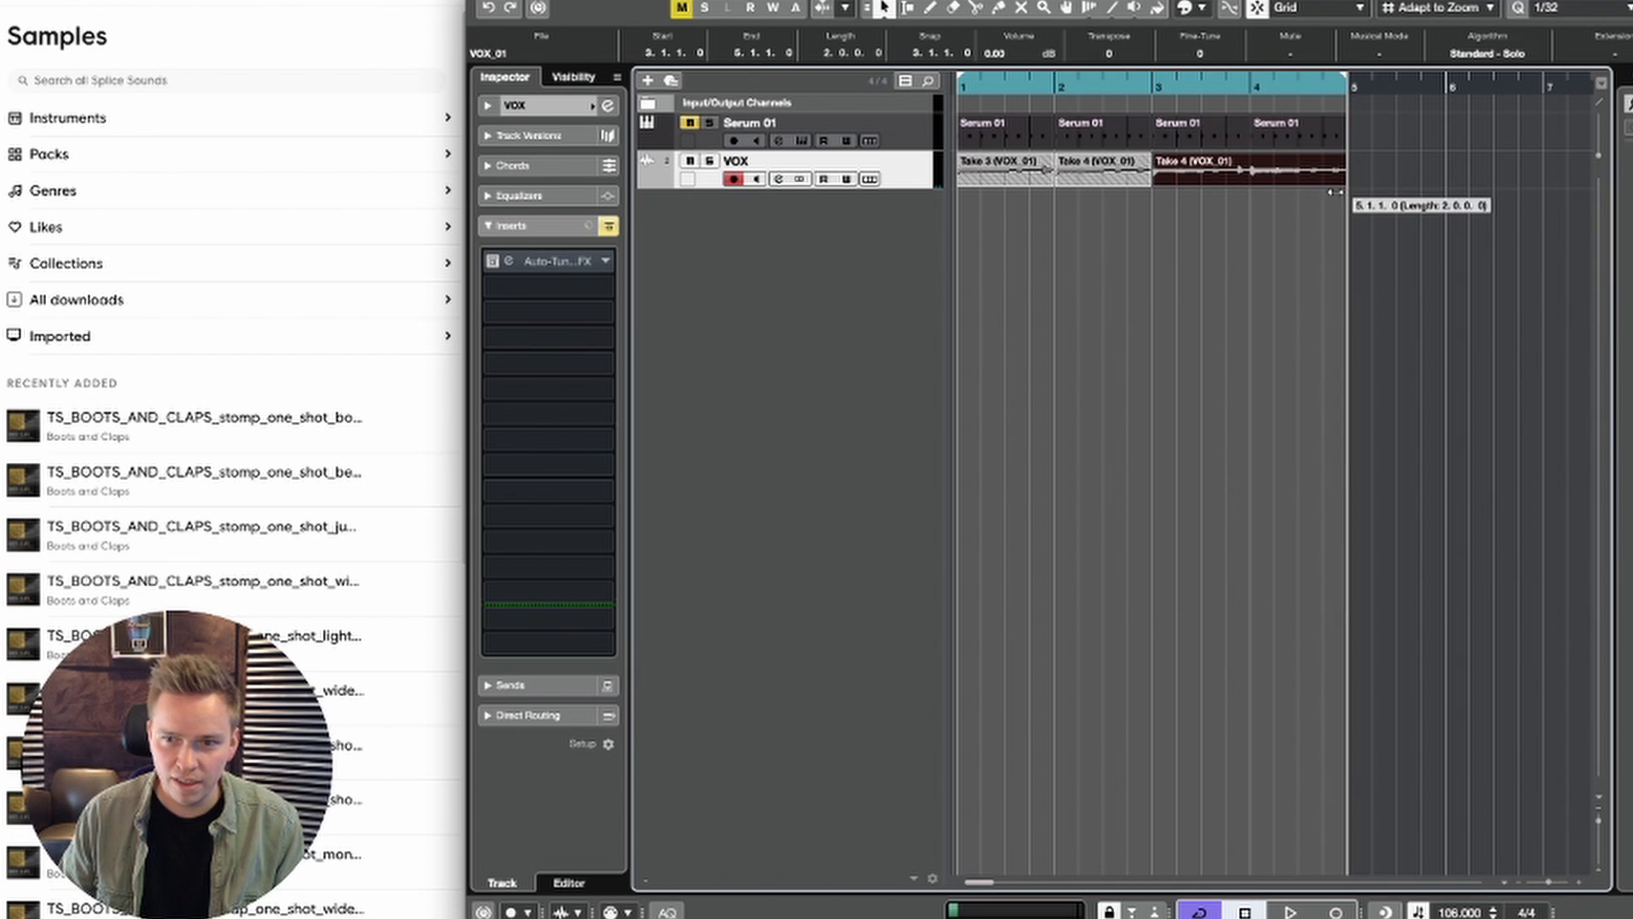
Step: Delete the vocal events in bars 1 and 2, move the two-bar Take 4 event to bar 1 and play it back
{"action": "left_click_drag", "start_coordinate": [1098, 205], "coordinate": [1001, 179]}
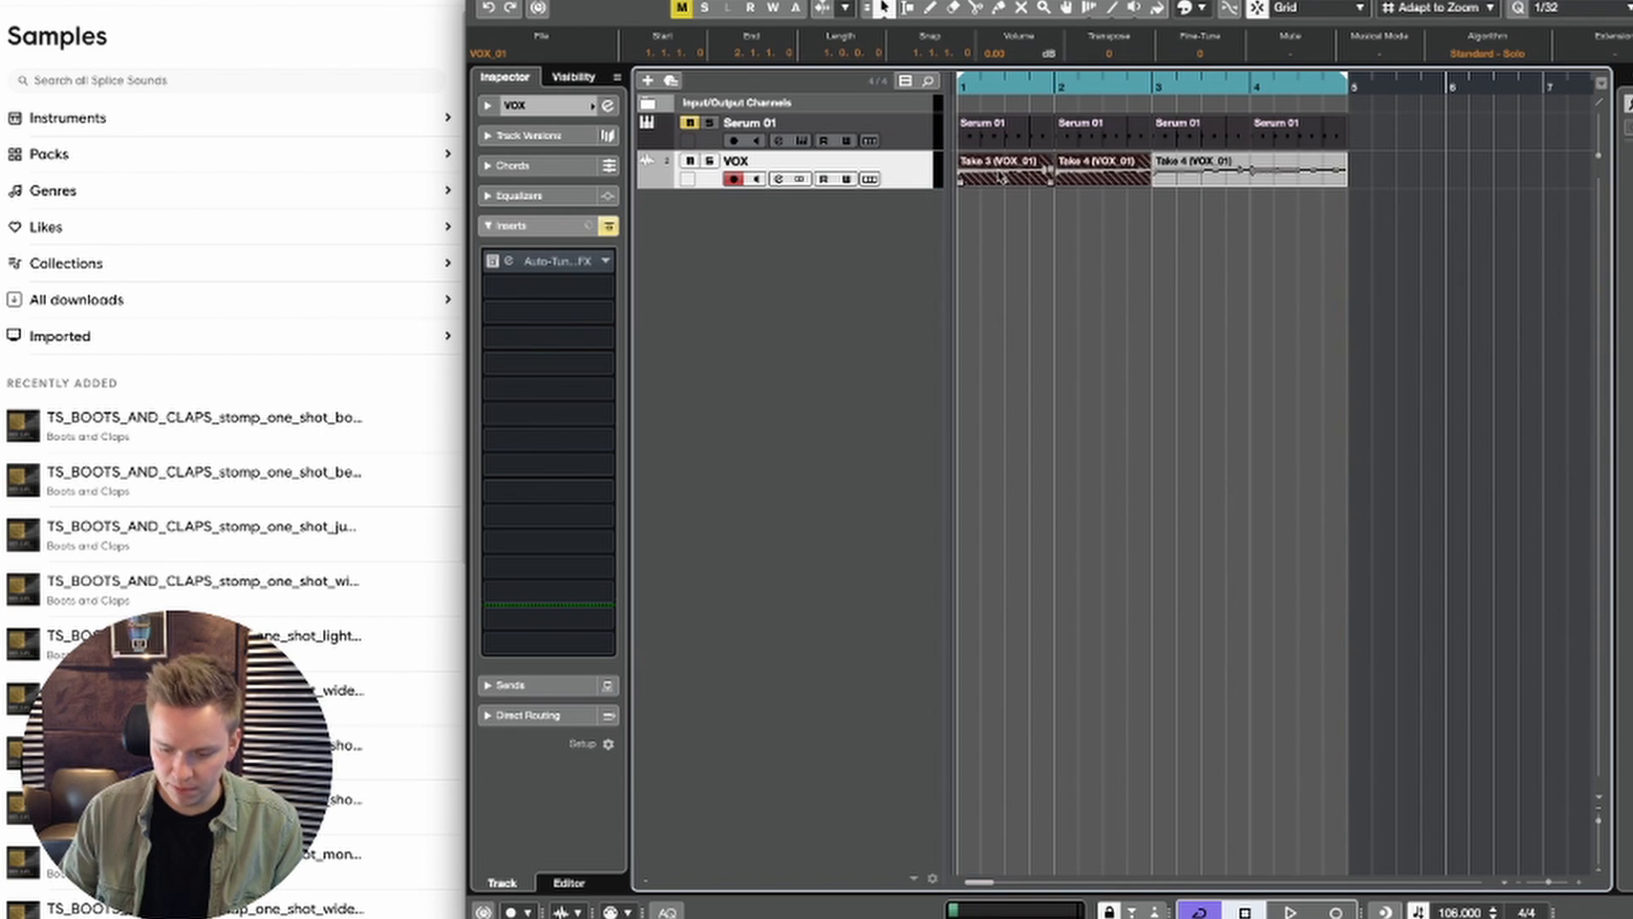
{"action": "key", "text": "Delete"}
{"action": "key", "text": "space"}
{"action": "key", "text": "space"}
{"action": "left_click_drag", "start_coordinate": [1195, 174], "coordinate": [1001, 169]}
{"action": "key", "text": "space"}
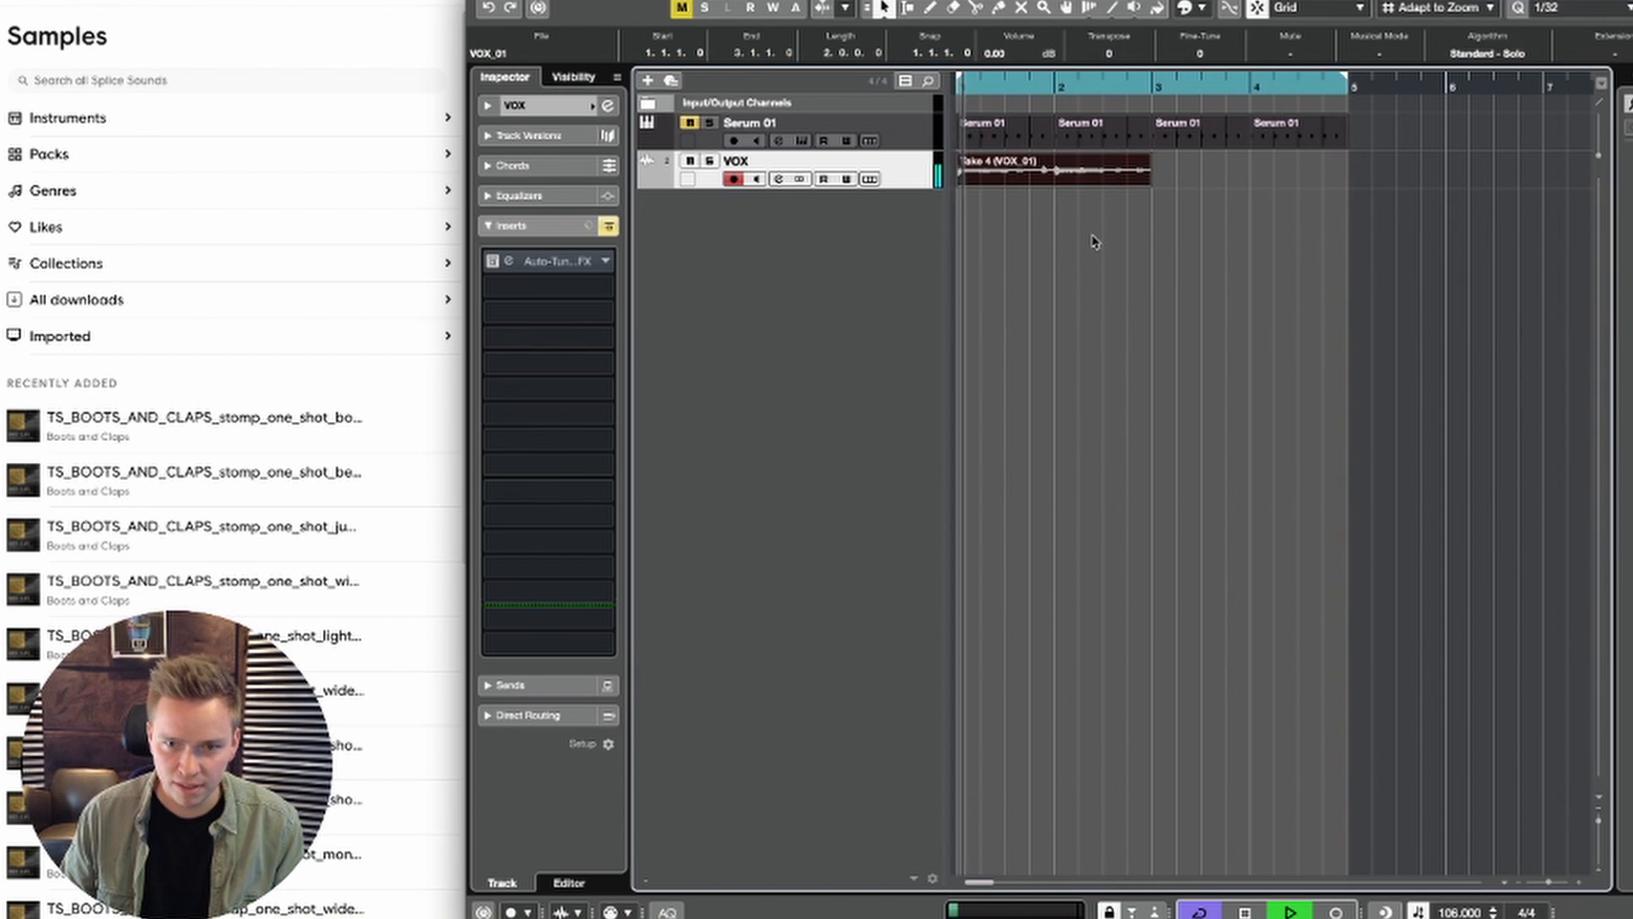
Step: Open the two-bar vocal event in the sample editor and play back its ending from about beat 2.4
{"action": "left_click", "coordinate": [1094, 237]}
{"action": "left_click", "coordinate": [1080, 180]}
{"action": "double_click", "coordinate": [1079, 180]}
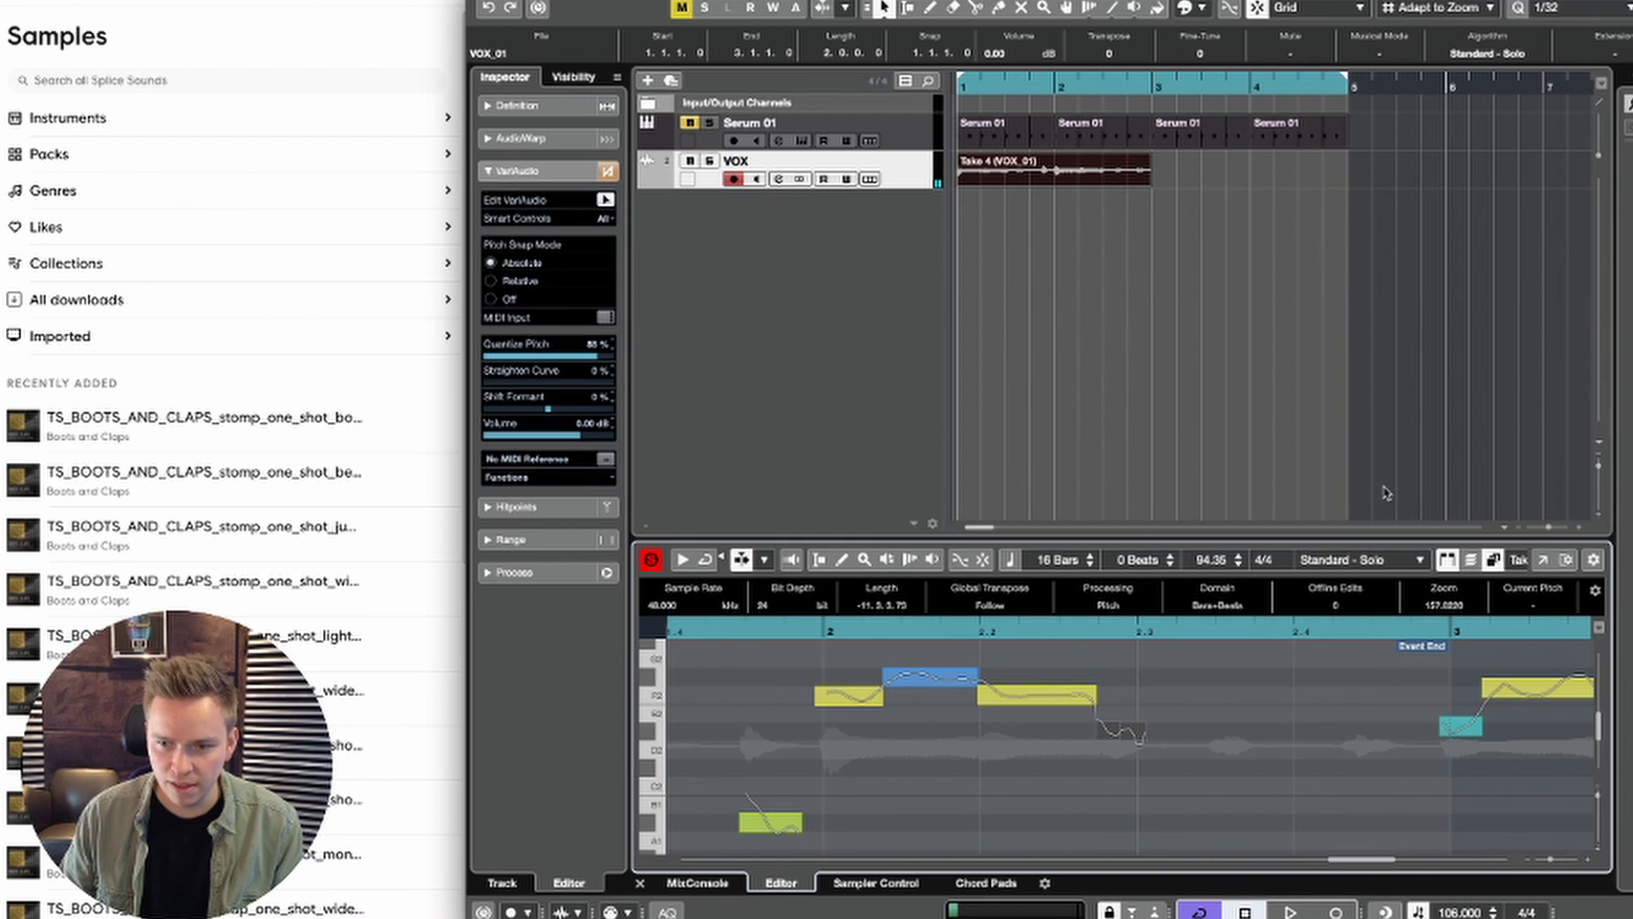
{"action": "left_click", "coordinate": [1124, 82]}
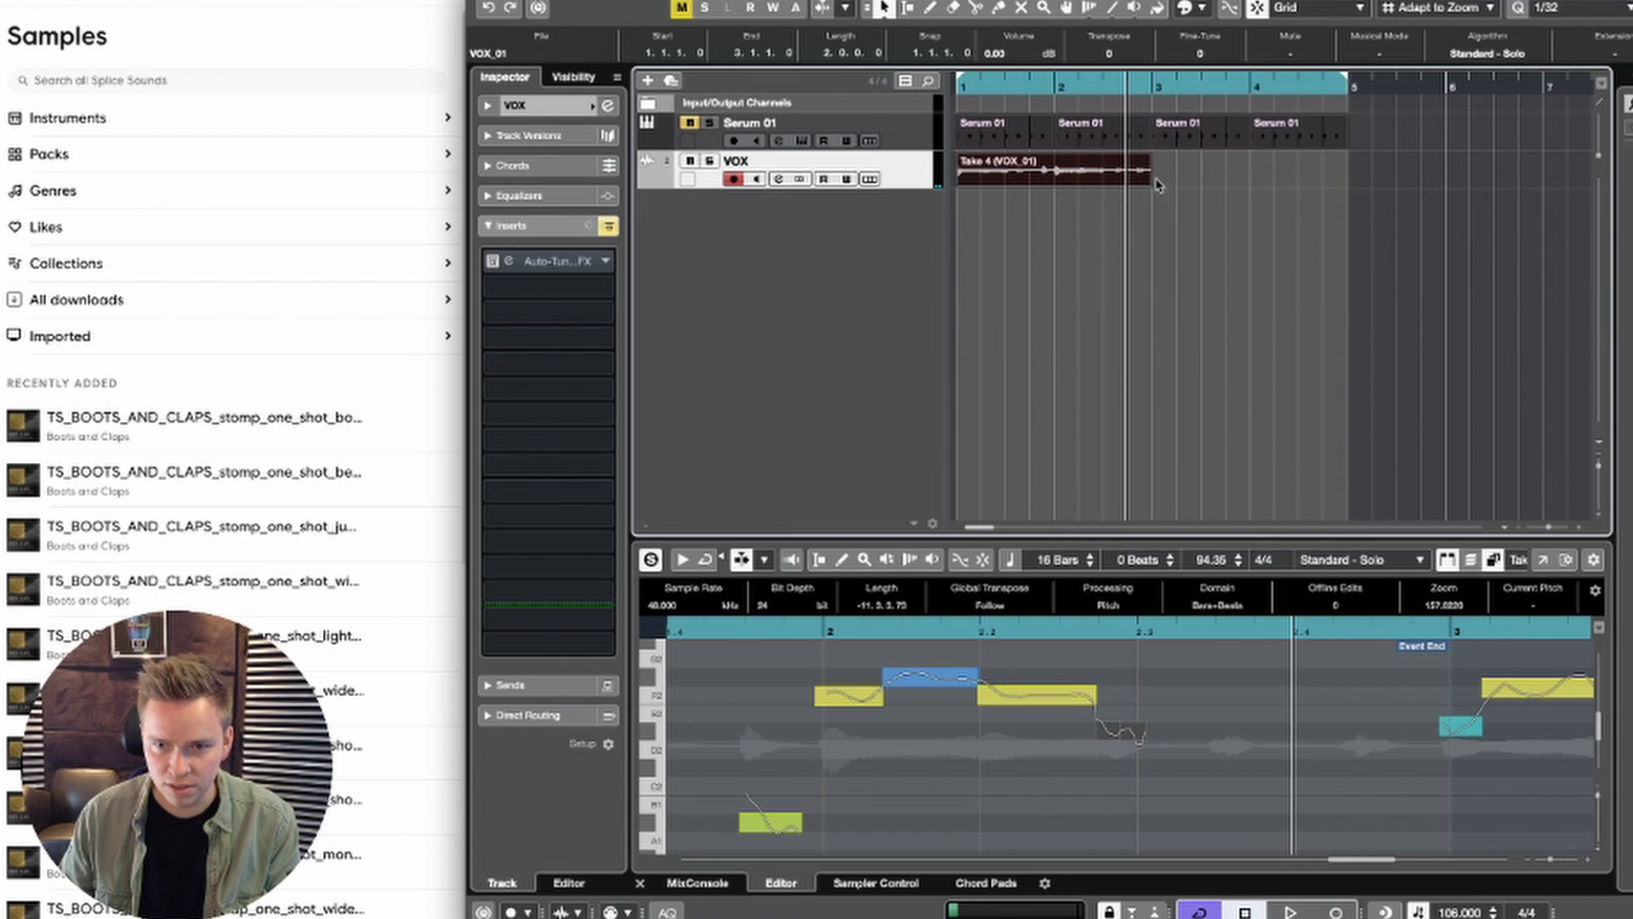
{"action": "key", "text": "h"}
{"action": "key", "text": "h"}
{"action": "key", "text": "space"}
{"action": "key", "text": "space"}
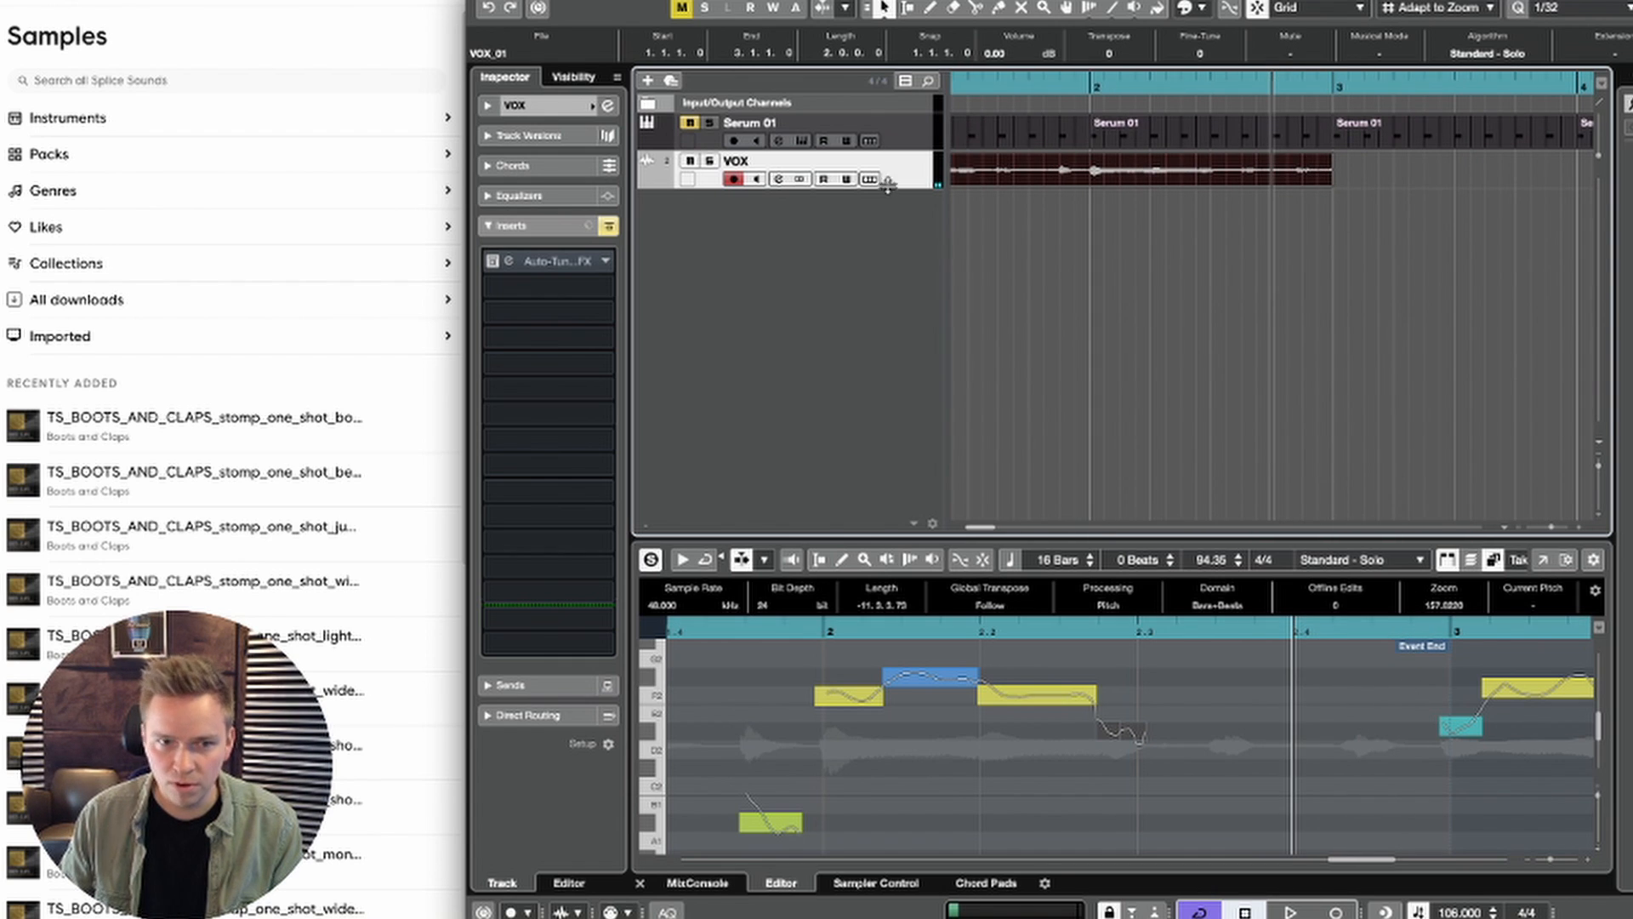
{"action": "key", "text": "space"}
{"action": "key", "text": "space"}
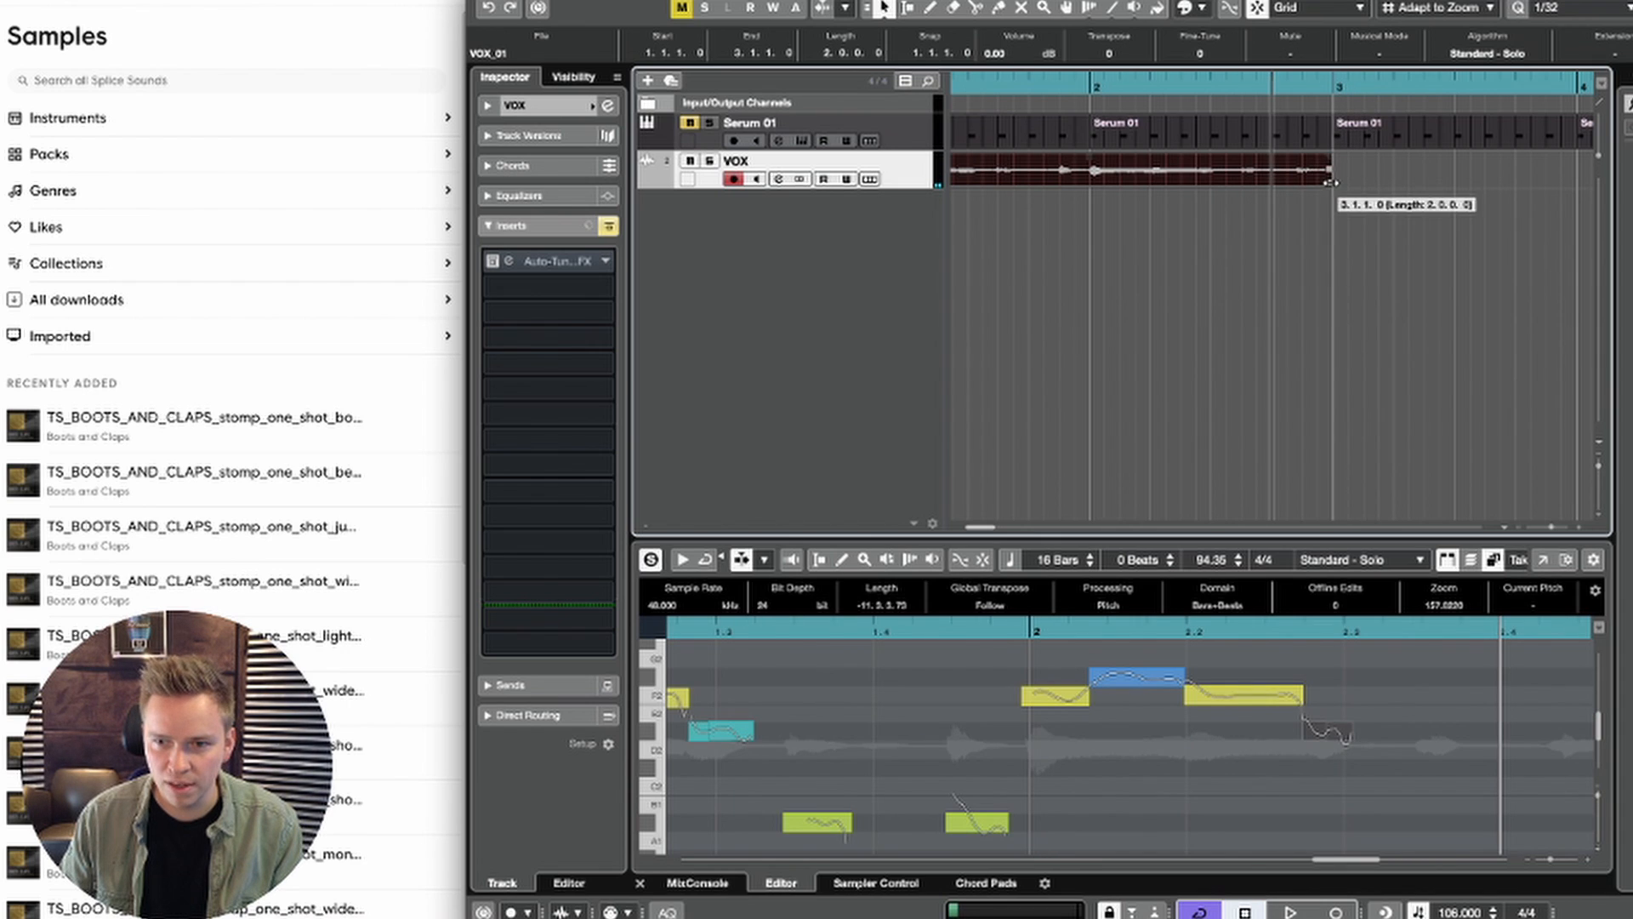
Step: Try shortening the vocal event to end at 2.4.4.0 and placing a duplicate directly after it
{"action": "key", "text": "super+d"}
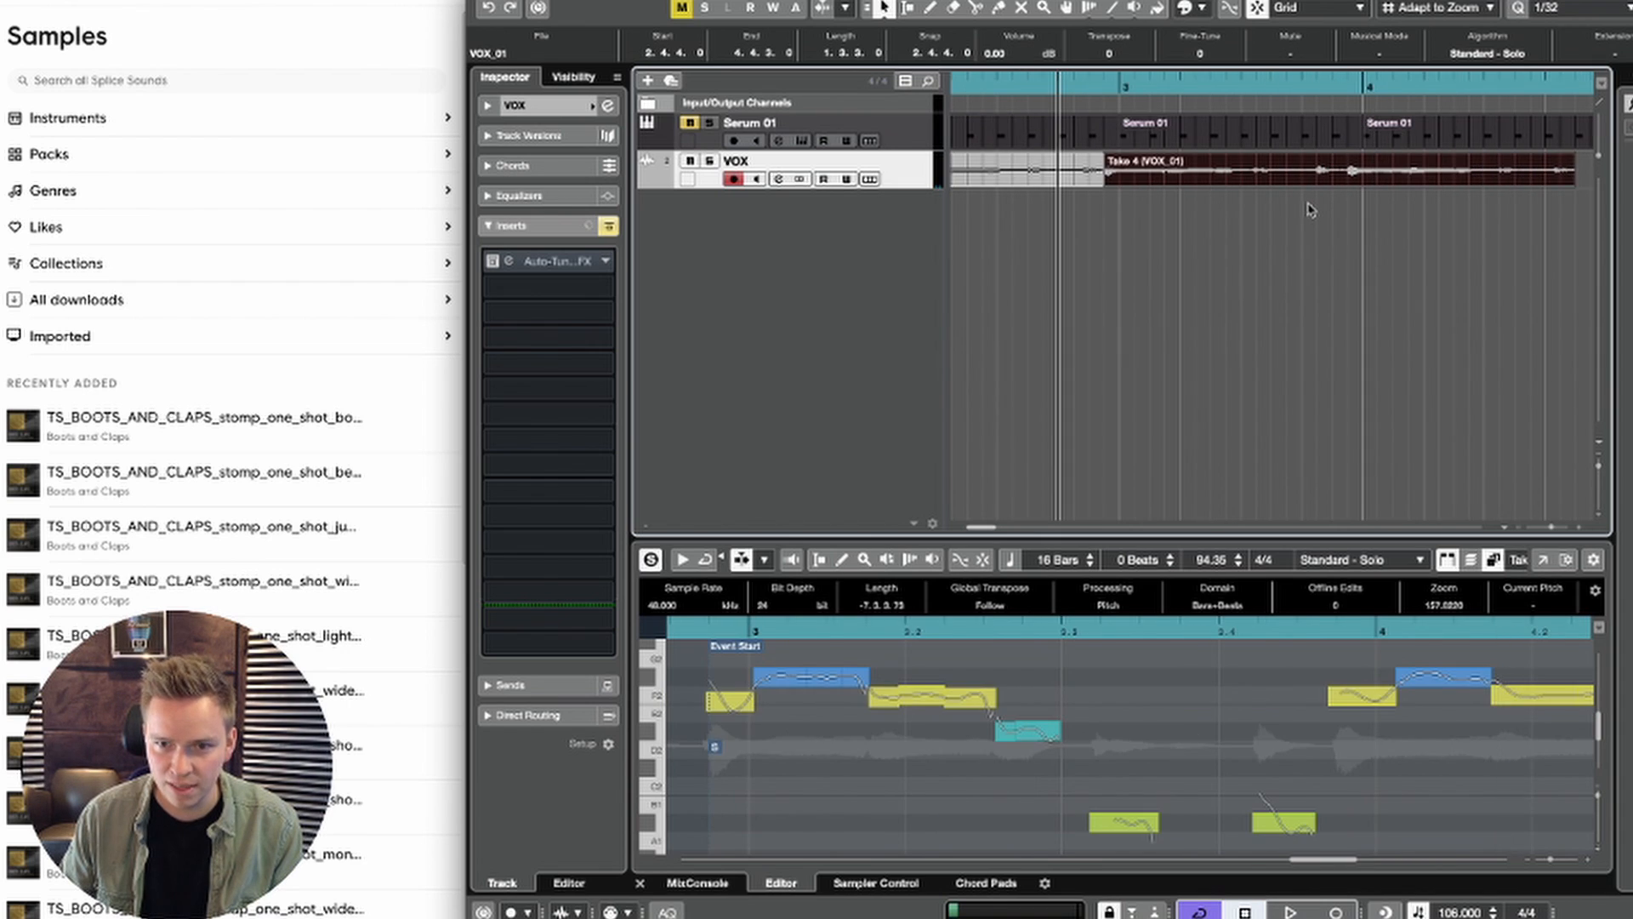
{"action": "mouse_move", "coordinate": [1140, 177]}
{"action": "left_mouse_down"}
{"action": "mouse_move", "coordinate": [1169, 176]}
{"action": "mouse_move", "coordinate": [1154, 174]}
{"action": "left_mouse_up"}
{"action": "key", "text": "Delete"}
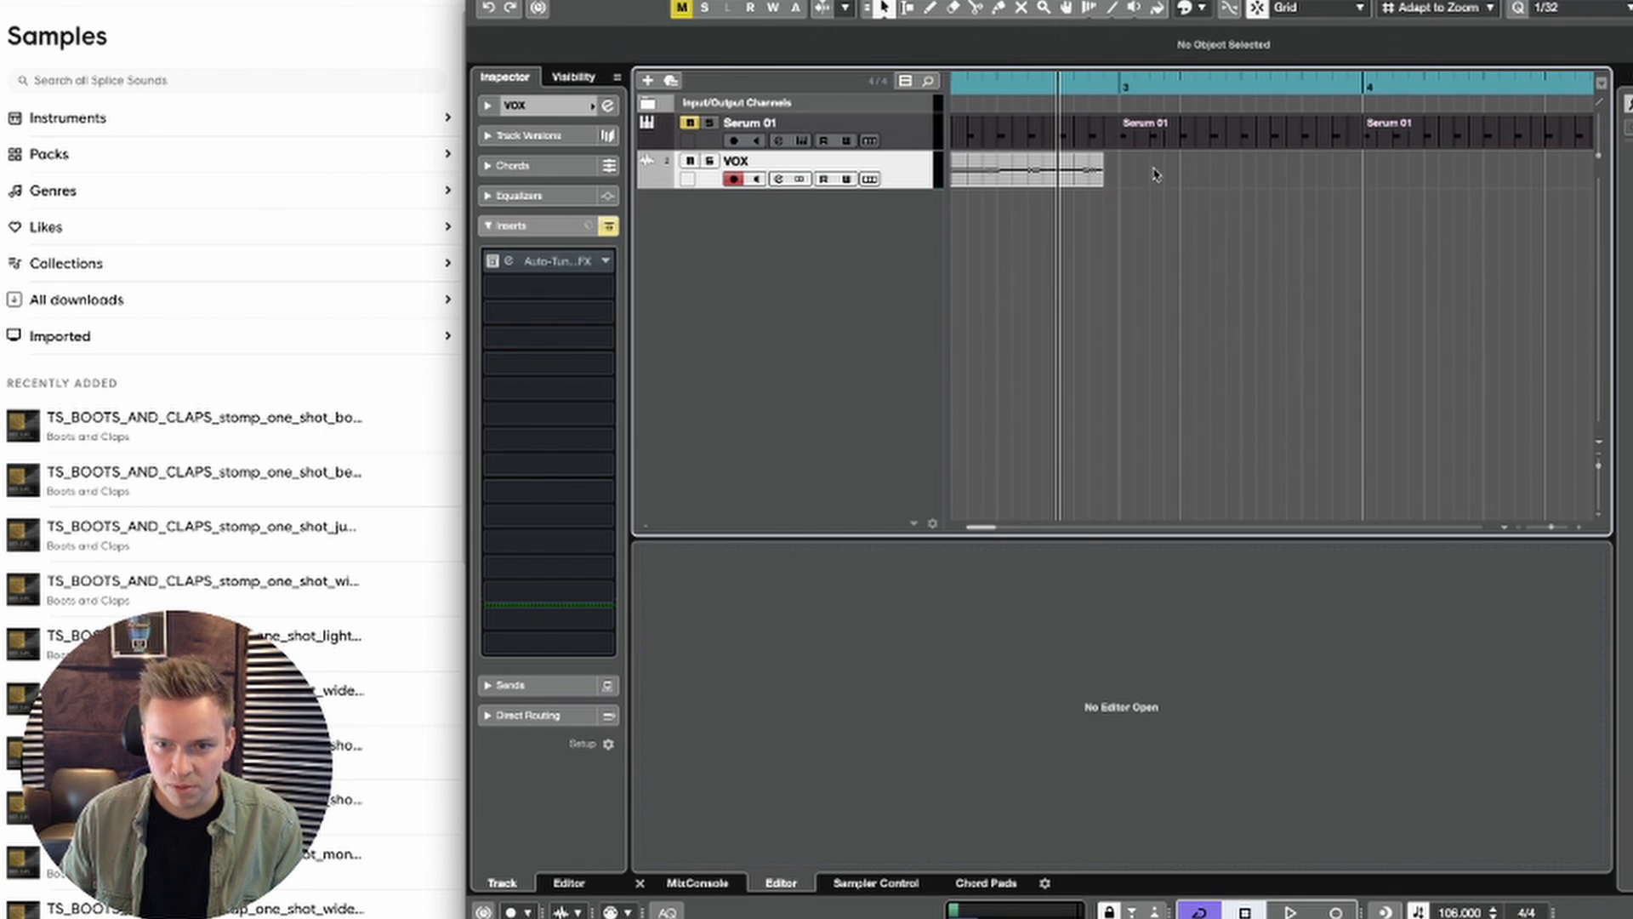
{"action": "left_click", "coordinate": [1099, 173]}
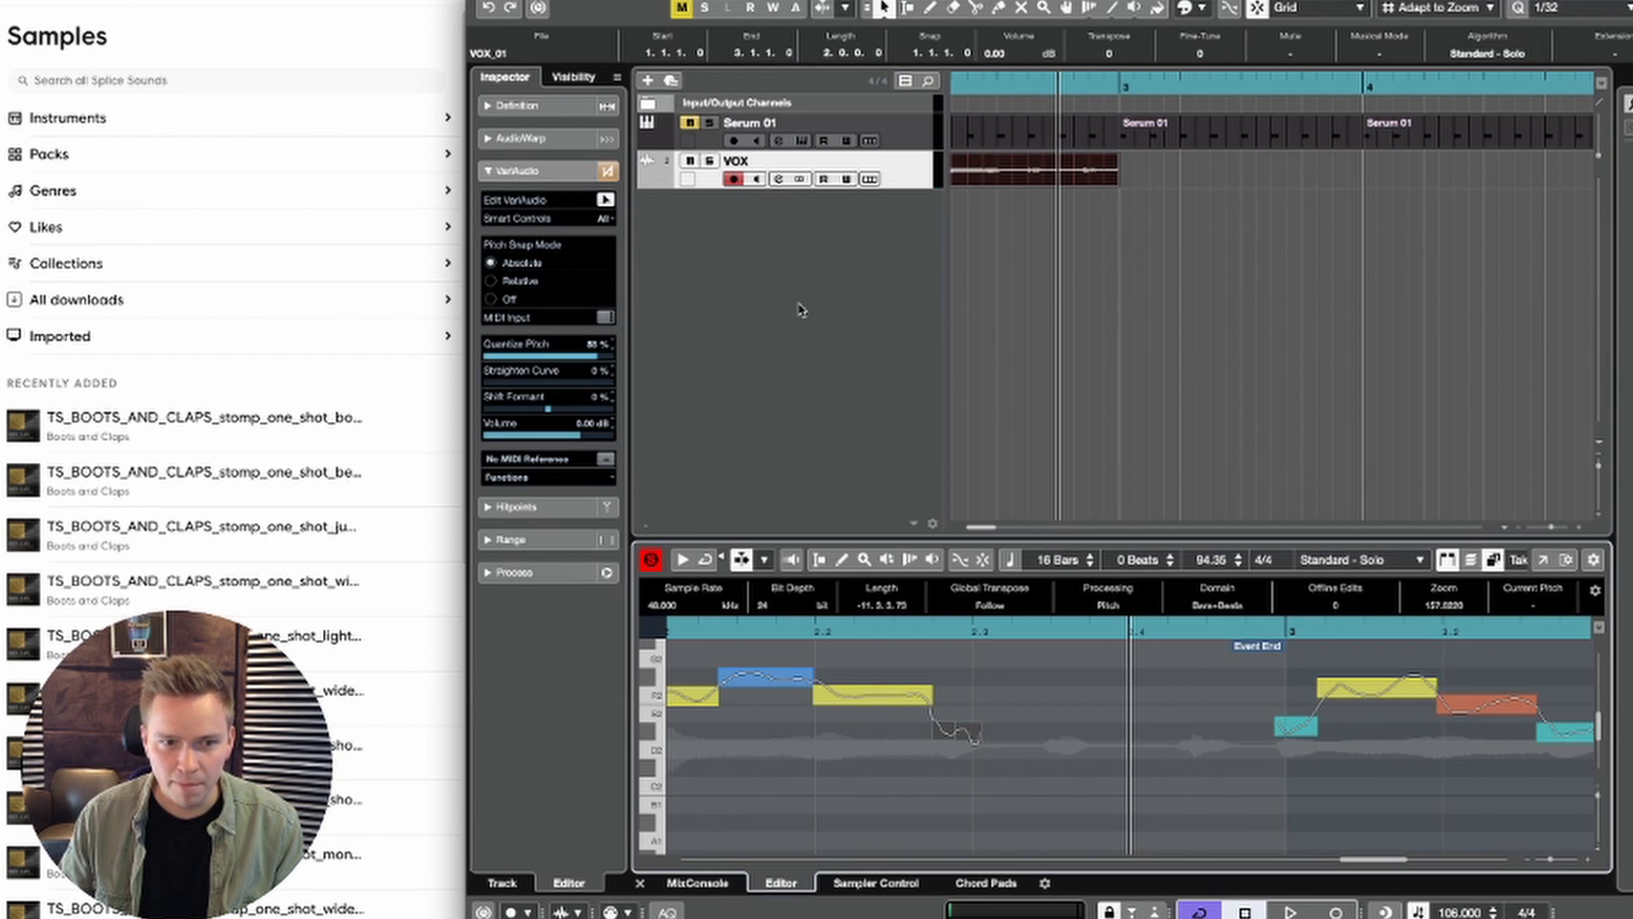
Step: Use Free Warp in AudioWarp to pull the late vocal onset near the event end back onto the start of bar 3
{"action": "left_click", "coordinate": [519, 138]}
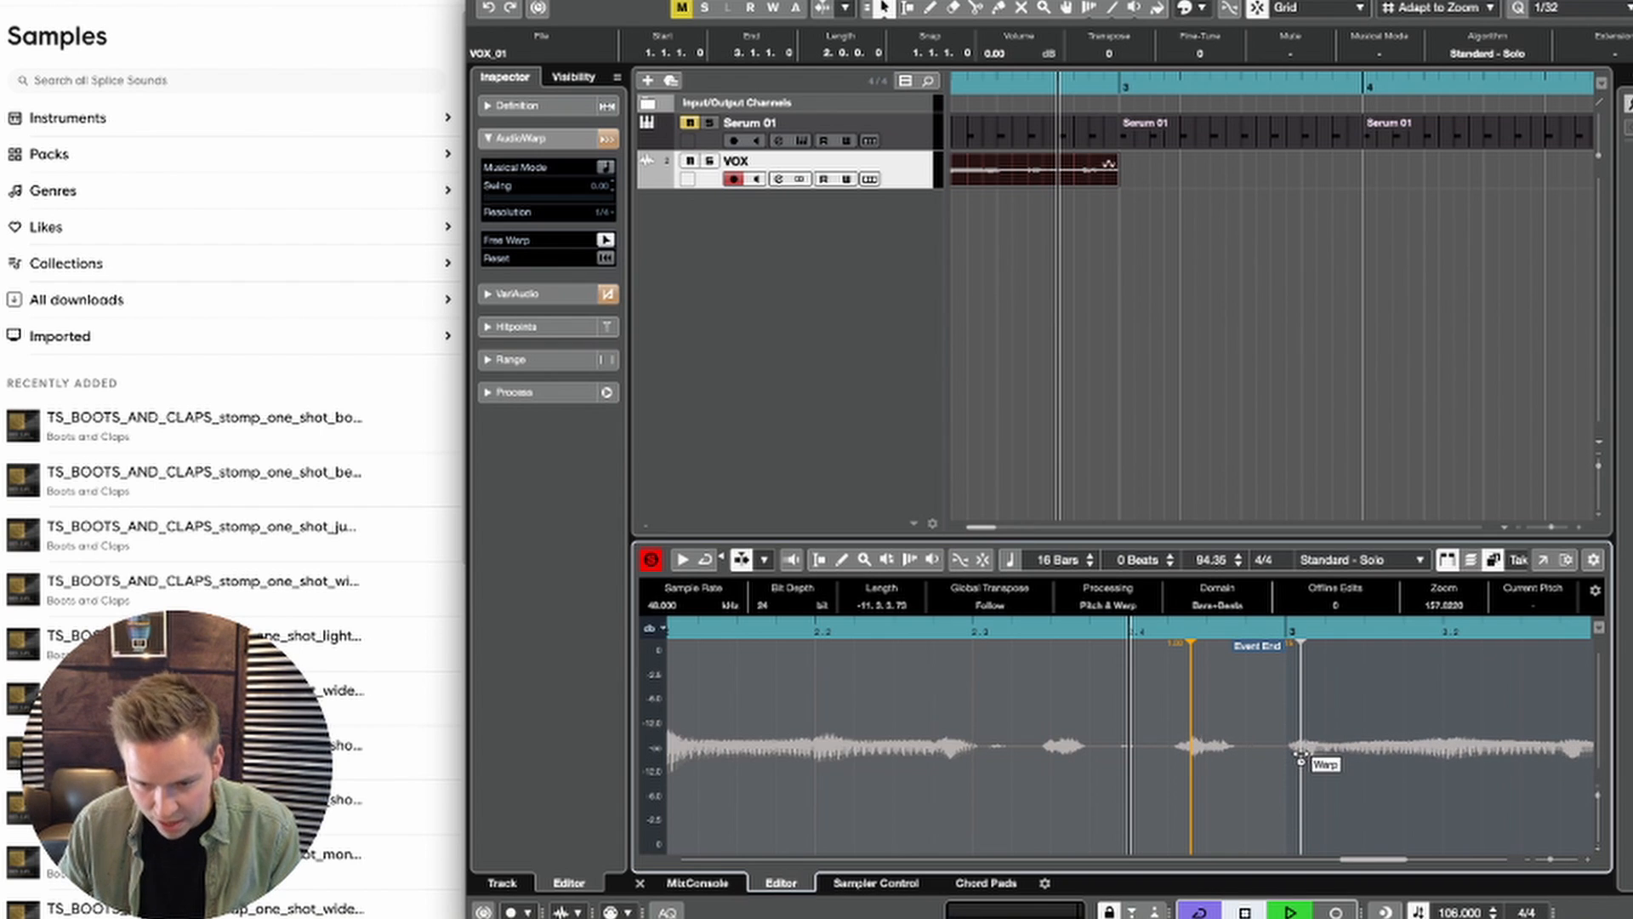
{"action": "left_click_drag", "start_coordinate": [1301, 757], "coordinate": [1258, 755]}
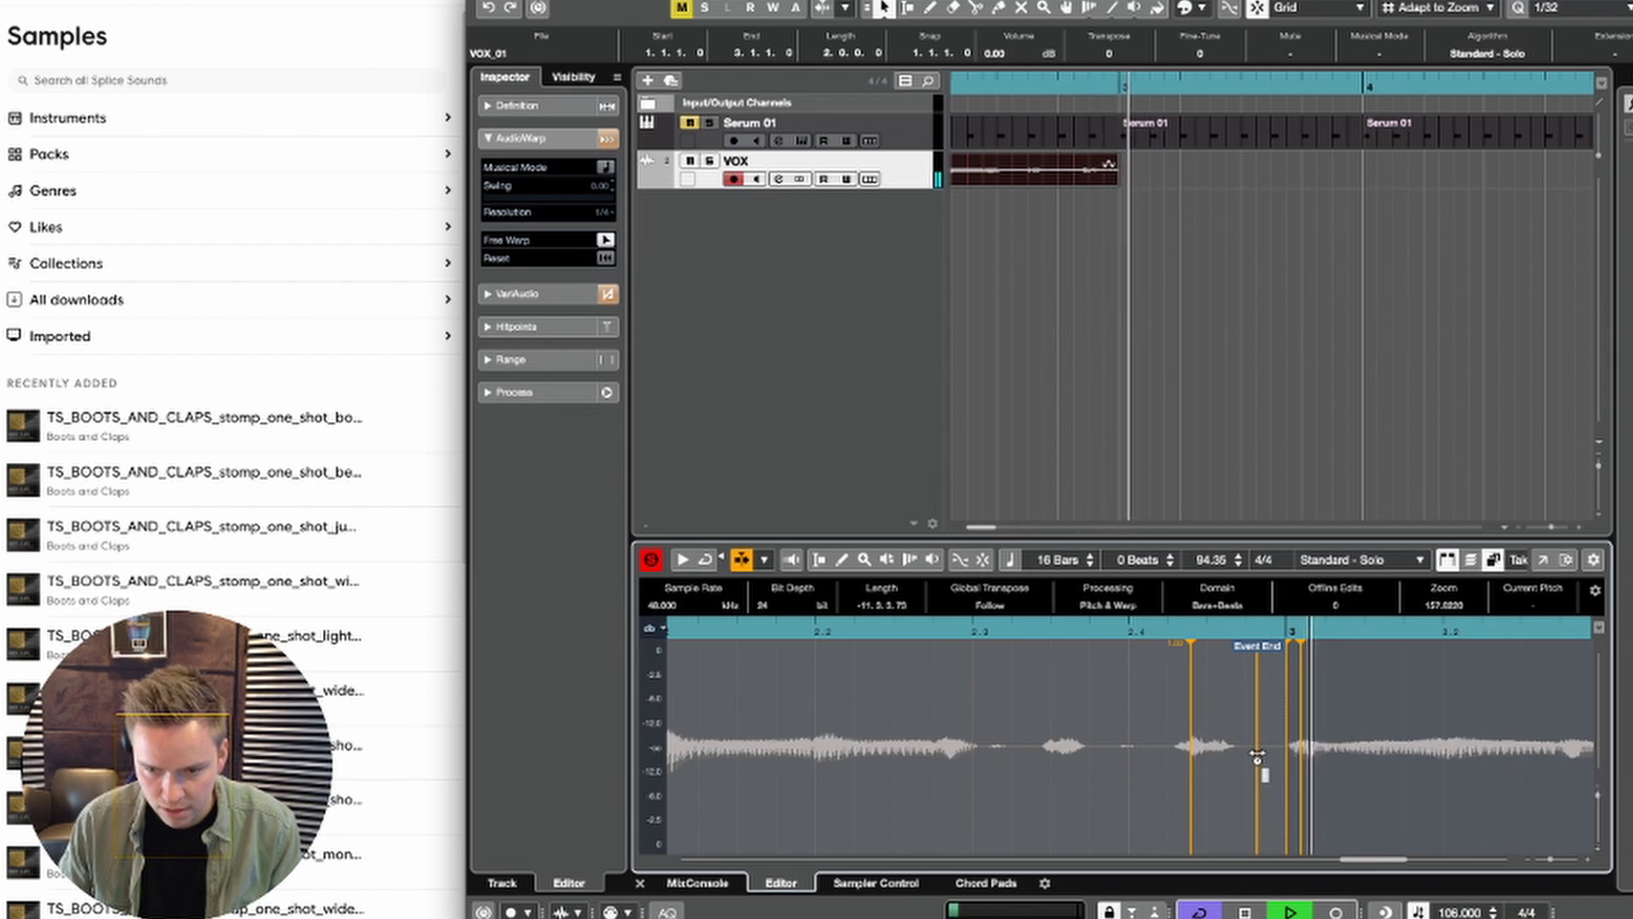
{"action": "key", "text": "super+z"}
{"action": "key", "text": "space"}
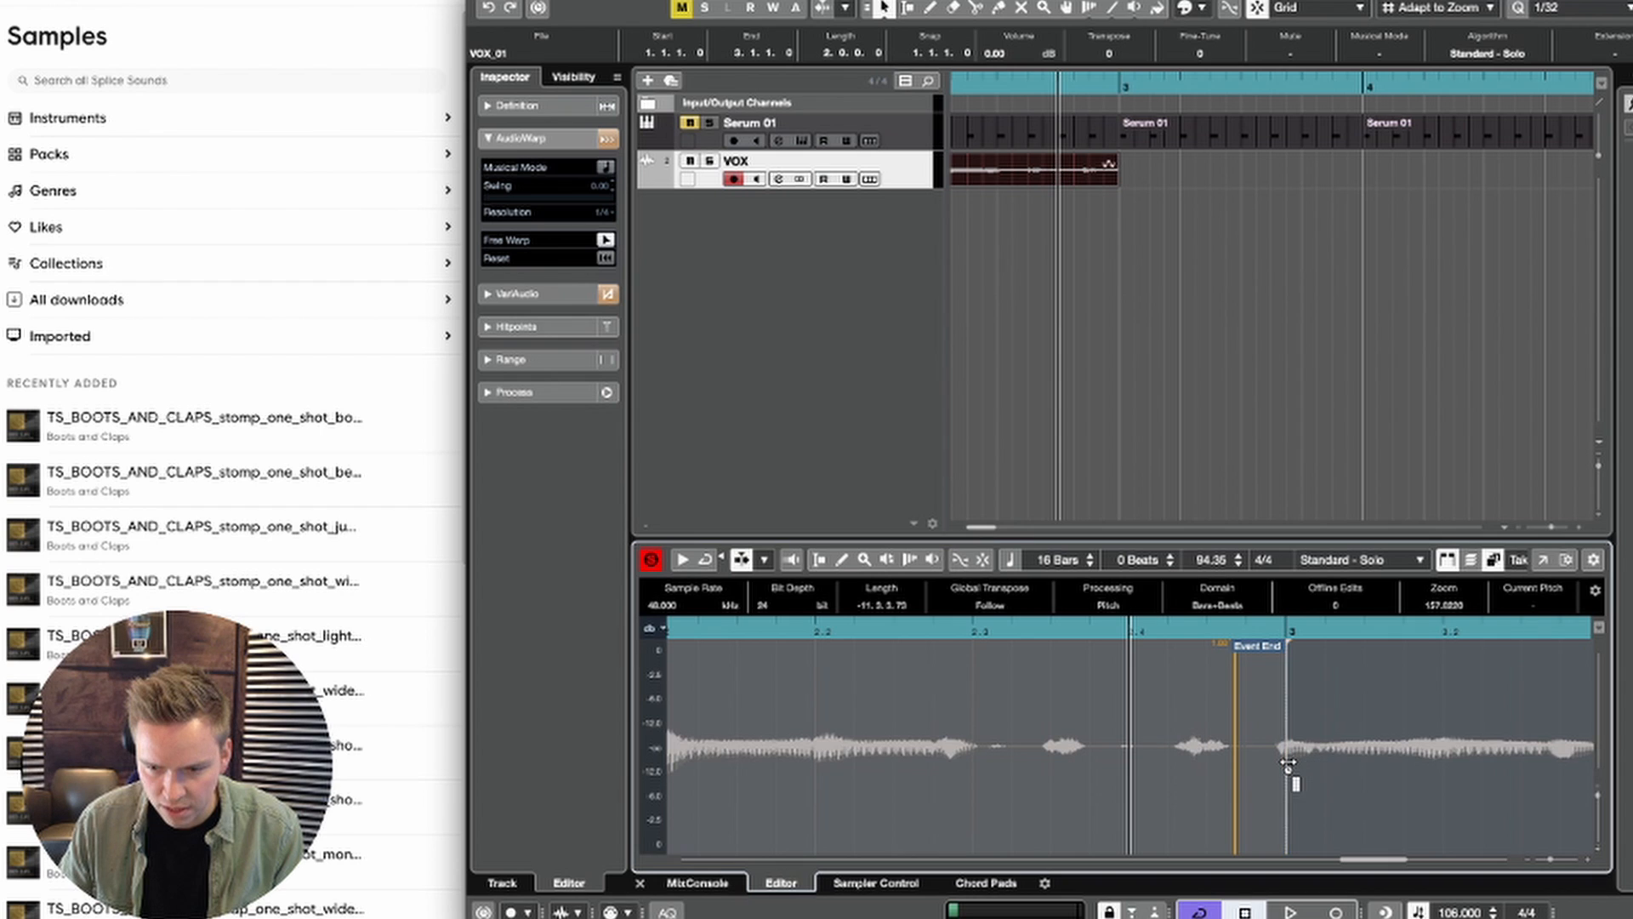
Step: Nudge the warped vocal onset at bar 3 slightly later and play back the end of the event
{"action": "left_click_drag", "start_coordinate": [1288, 761], "coordinate": [1299, 762]}
{"action": "key", "text": "space"}
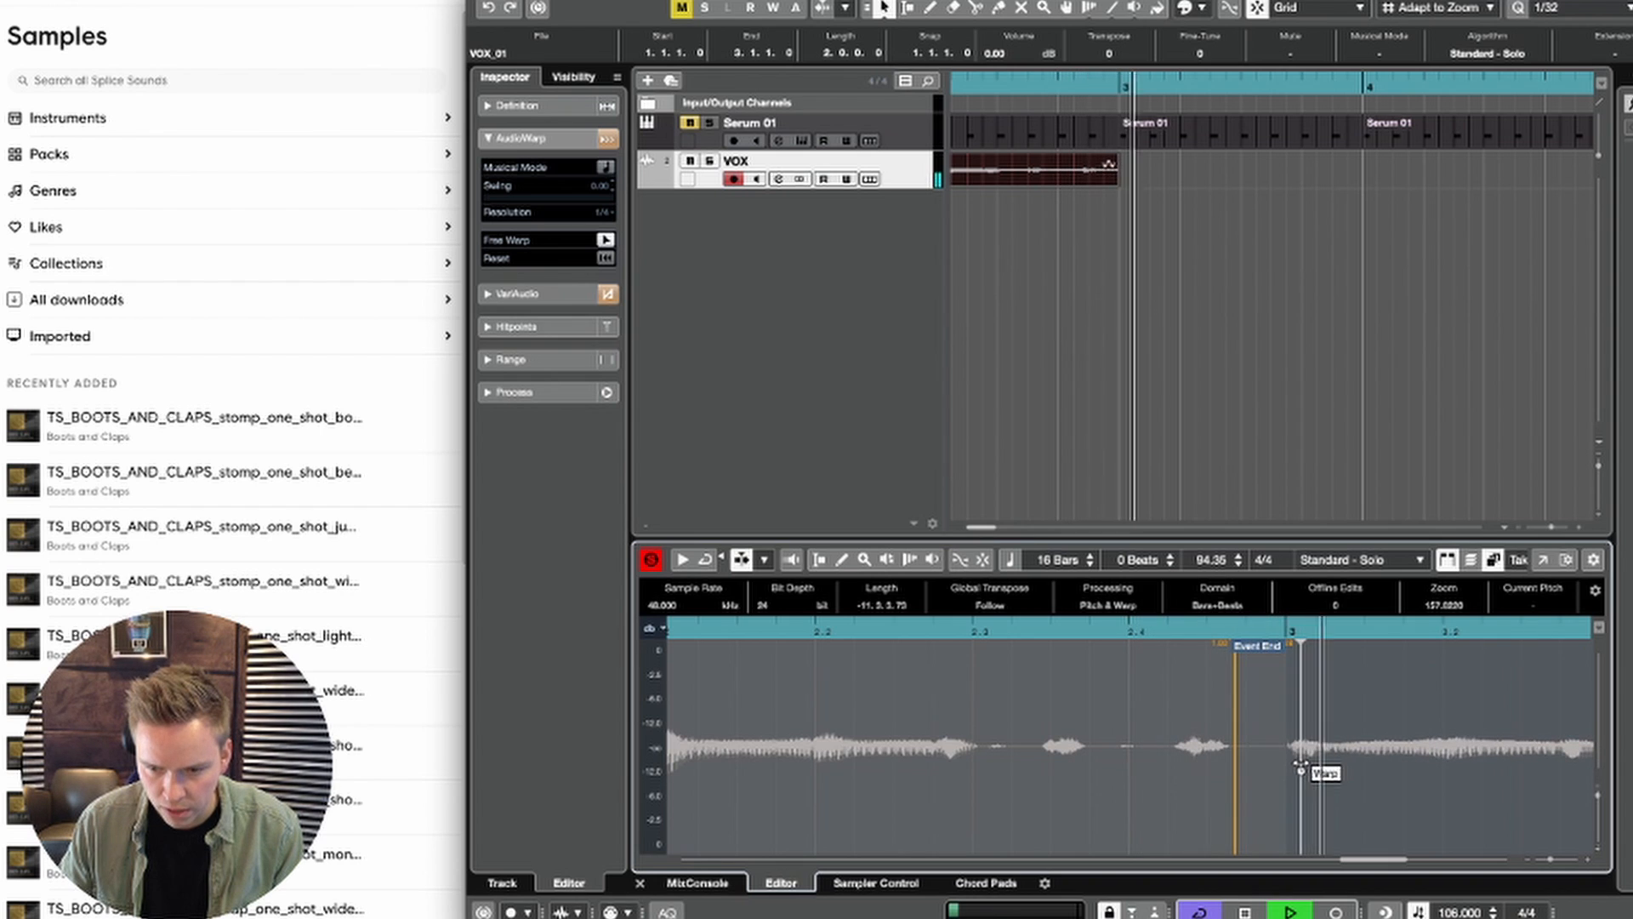
{"action": "key", "text": "space"}
{"action": "key", "text": "space"}
{"action": "key", "text": "ctrl+e"}
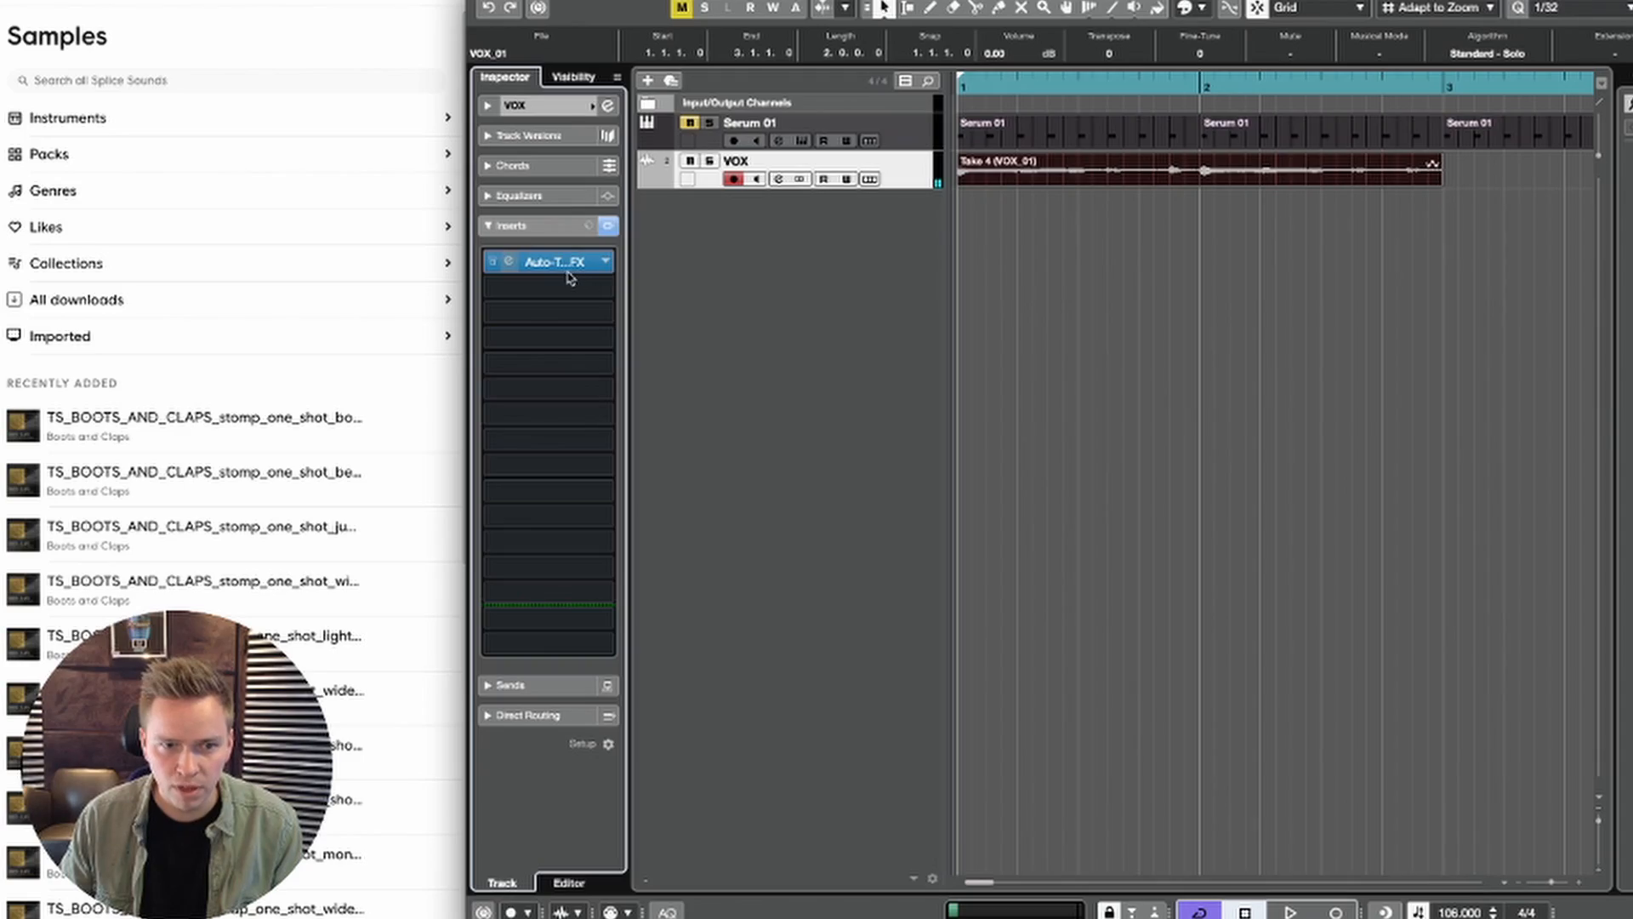
Step: On the VOX track's Auto-Tune EFX+ insert, set Retune Speed to 18 and disable Formant correction while the vocal plays
{"action": "left_click", "coordinate": [568, 270]}
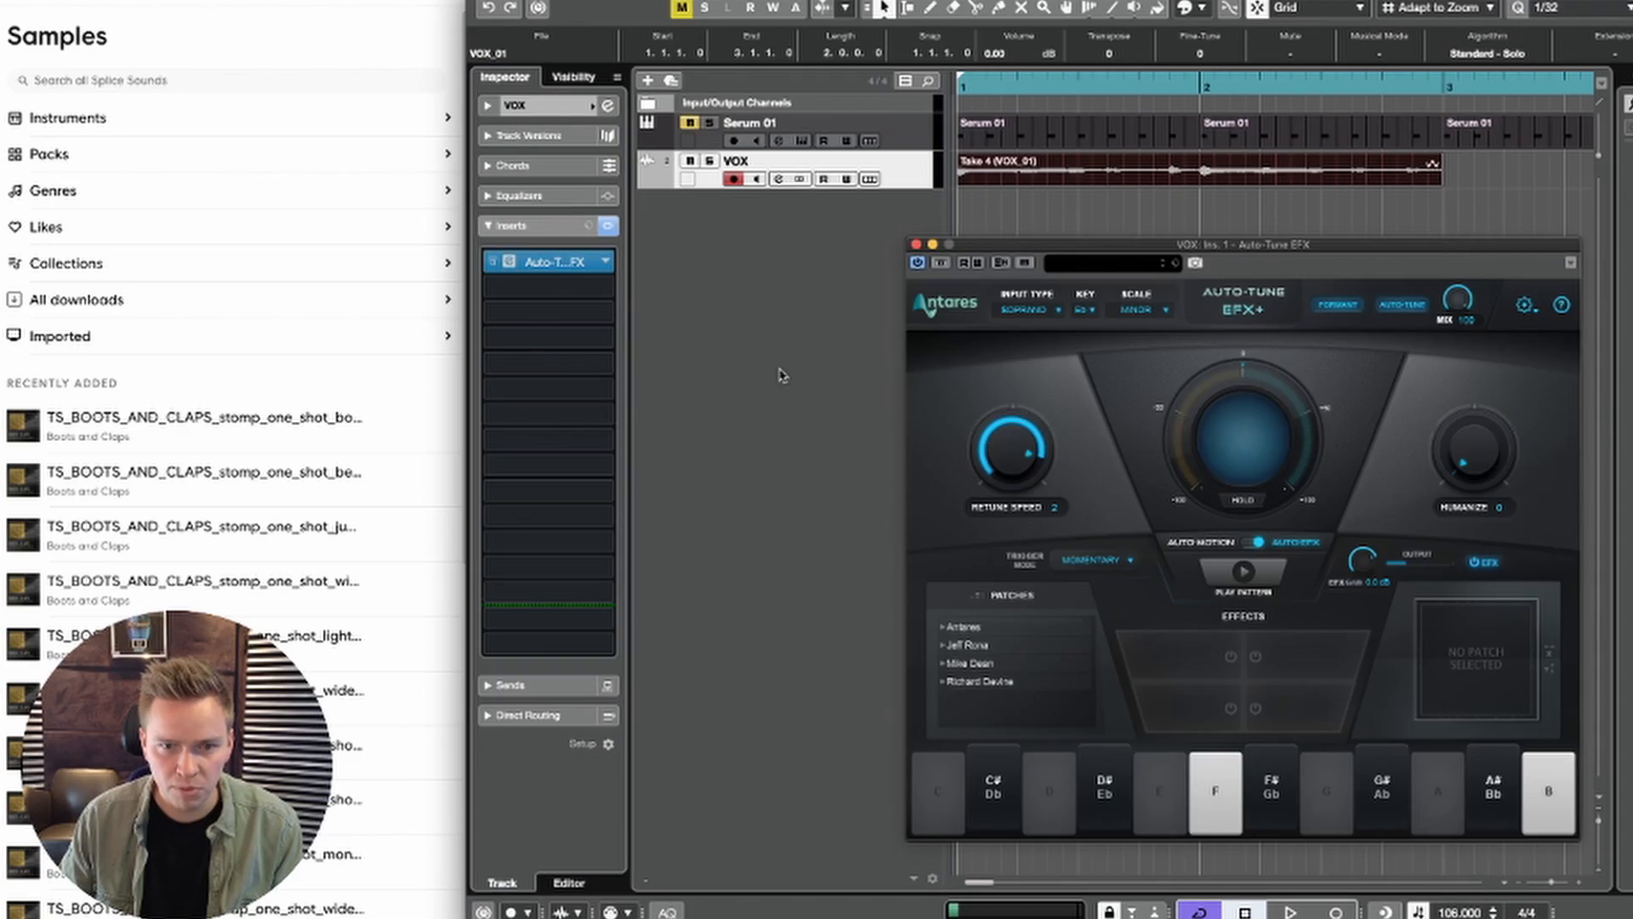
{"action": "key", "text": "space"}
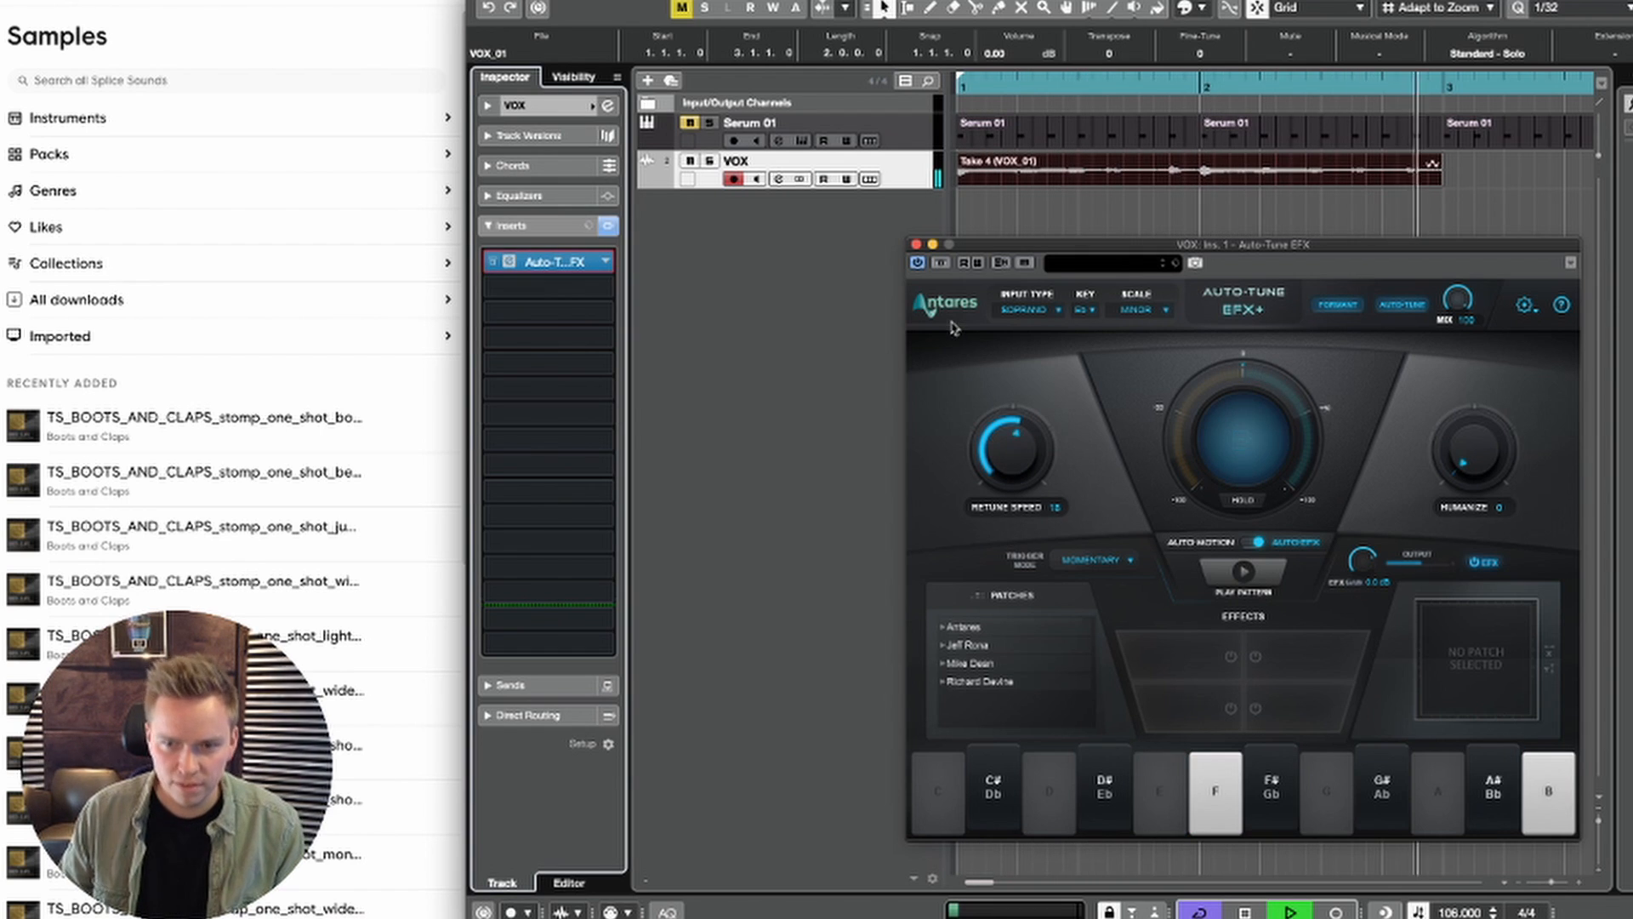
{"action": "key", "text": "space"}
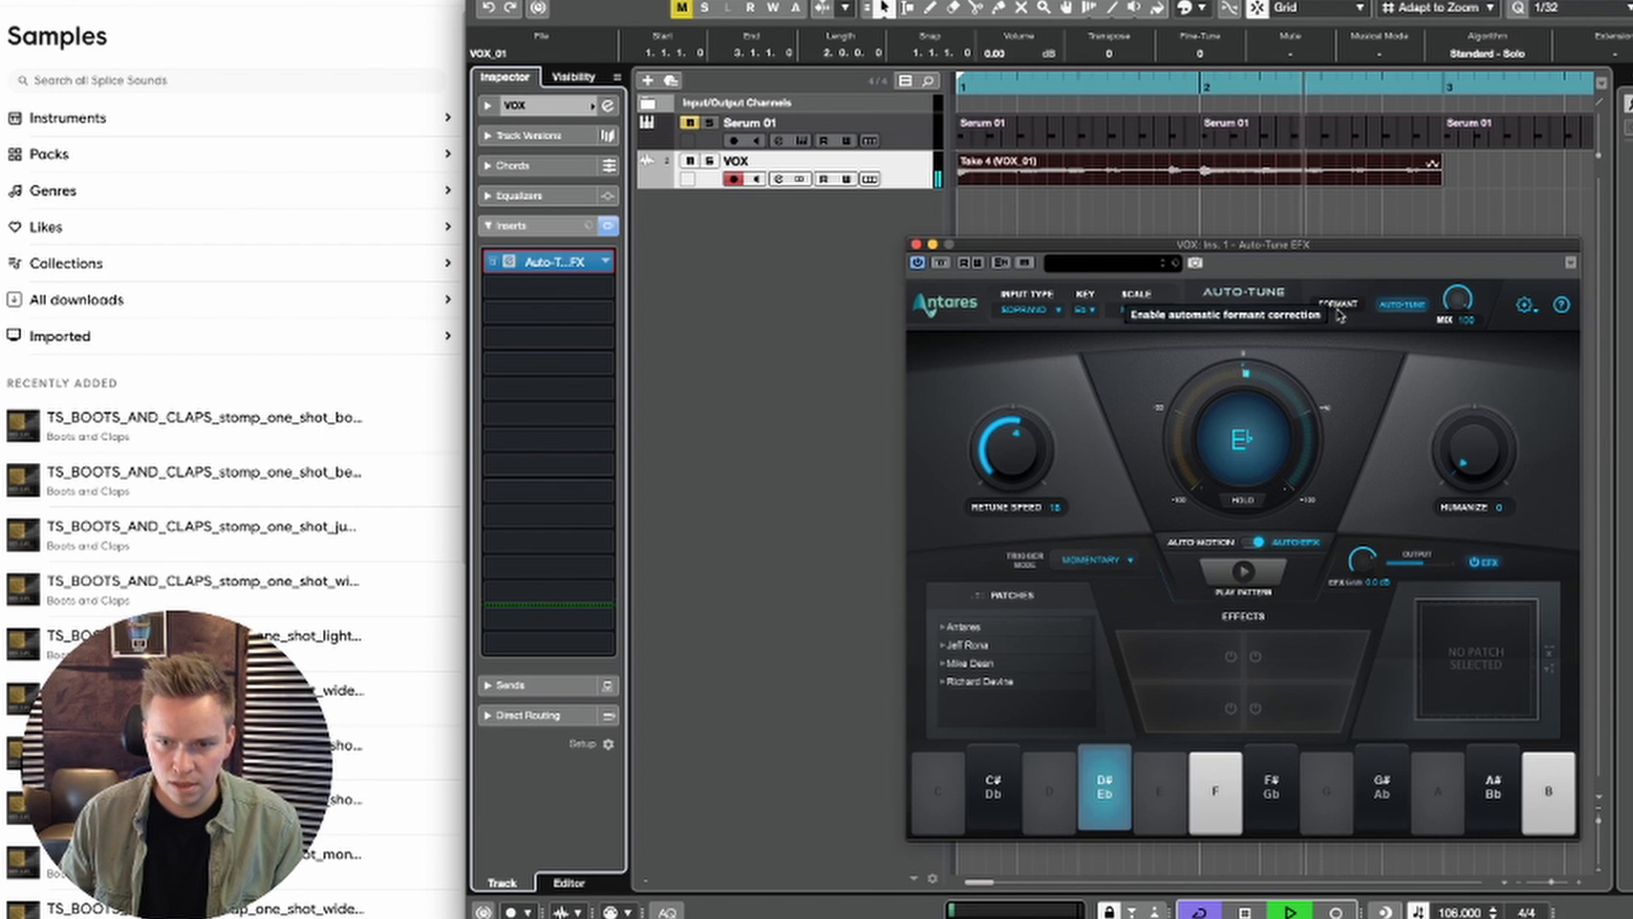
{"action": "key", "text": "space"}
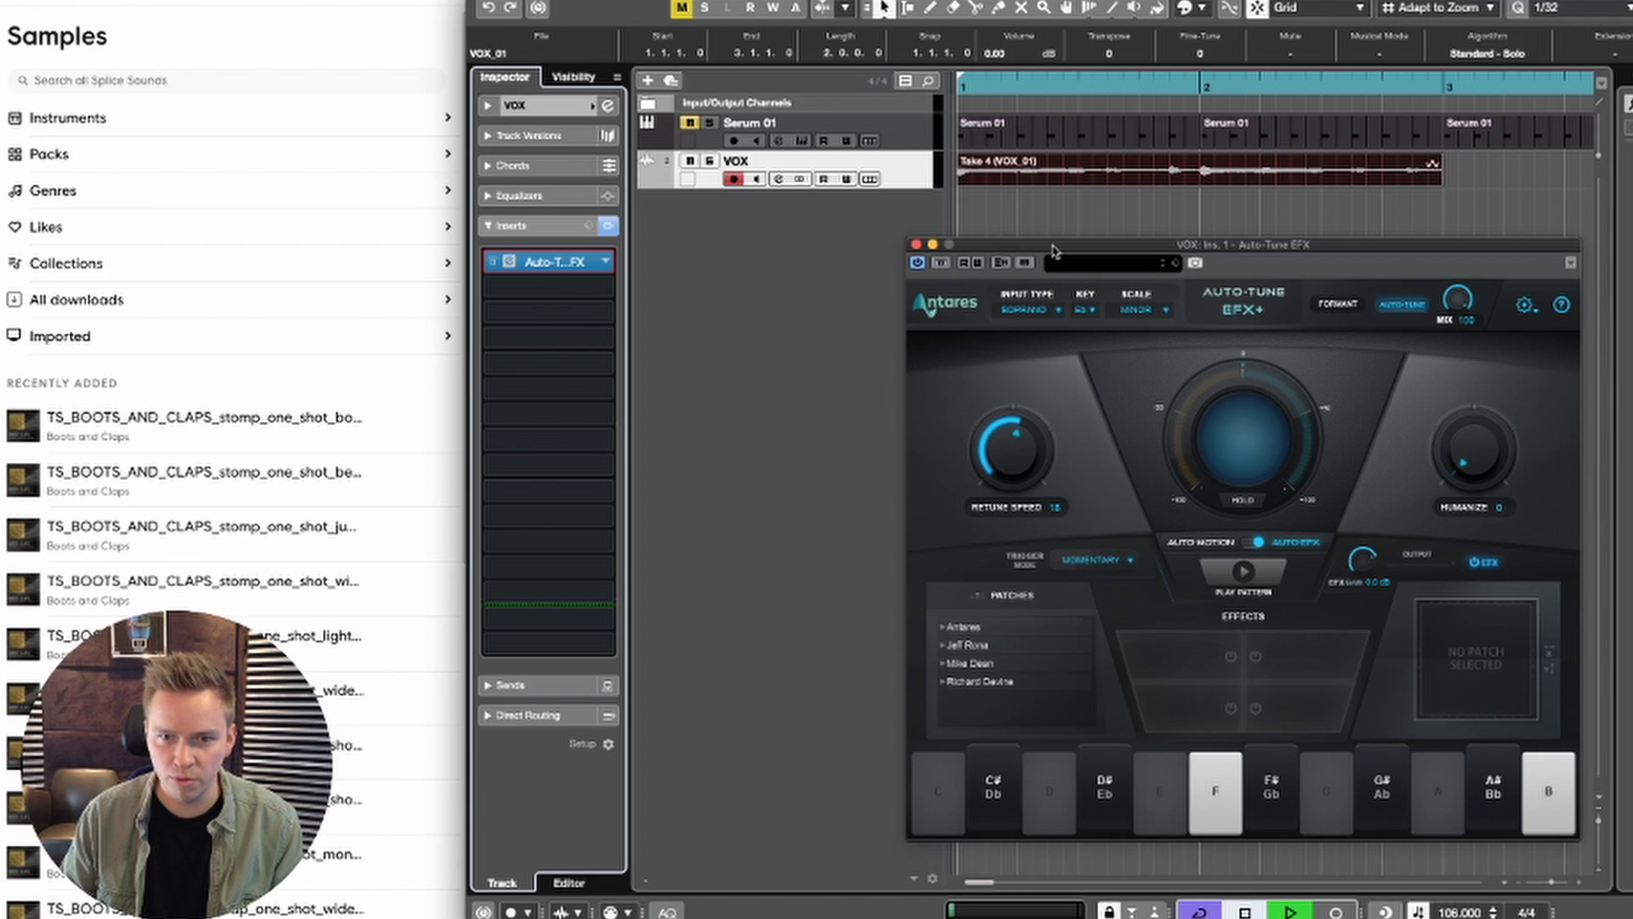
{"action": "left_click", "coordinate": [917, 245]}
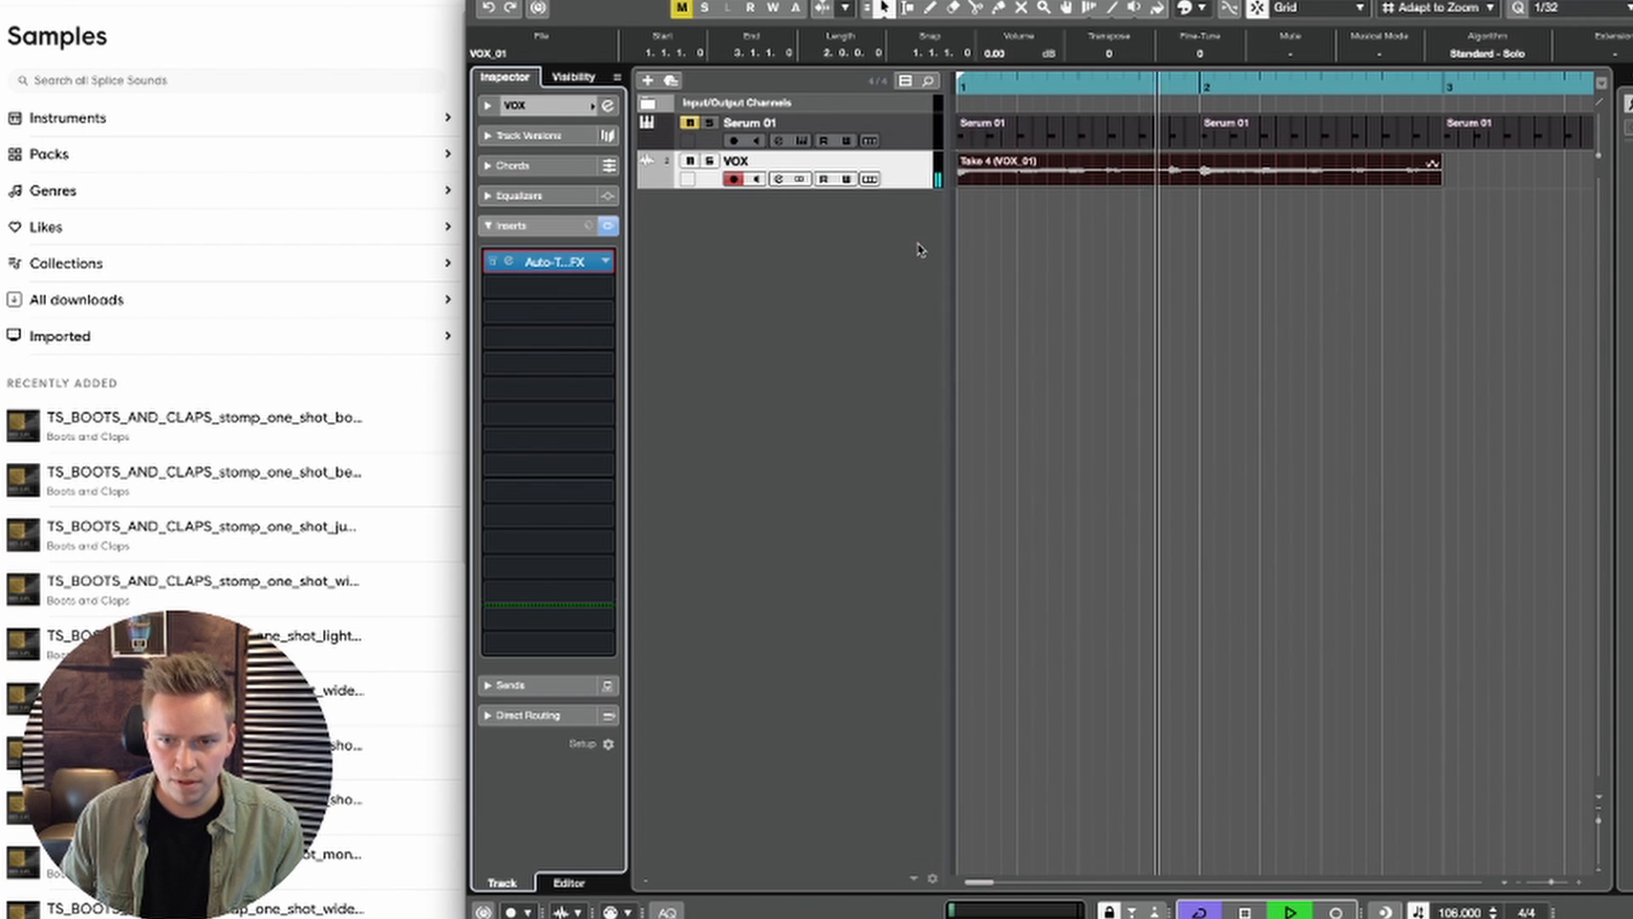
Step: Open the Take 4 vocal event in the sample editor and add a warp marker in the gap after beat 1.4
{"action": "left_click", "coordinate": [1193, 179]}
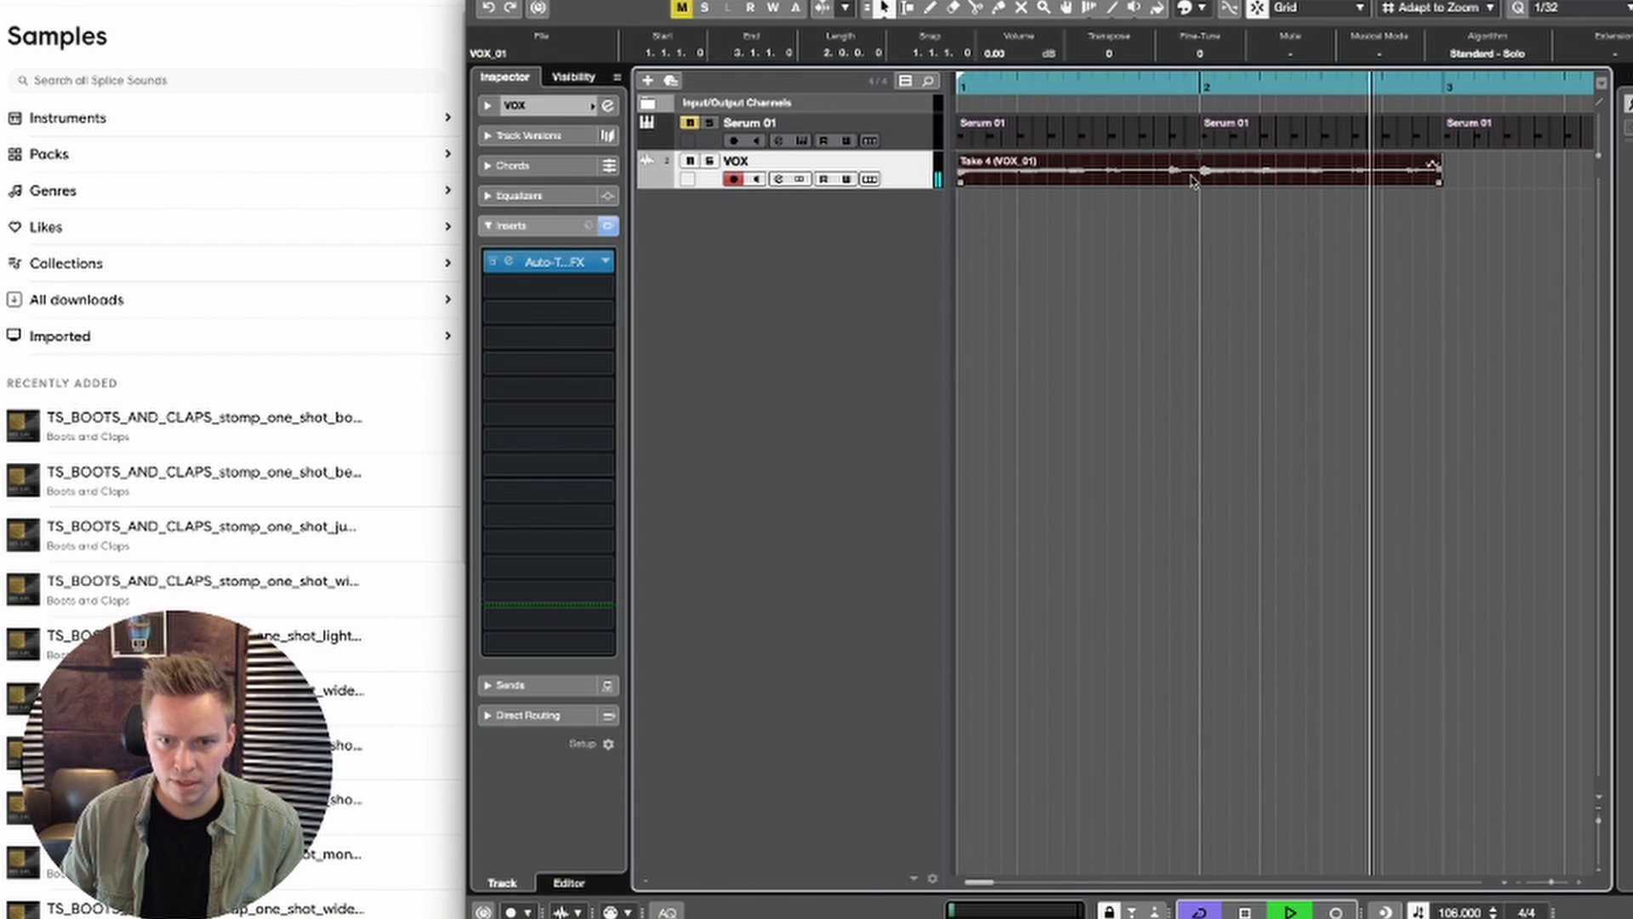
{"action": "double_click", "coordinate": [1194, 179]}
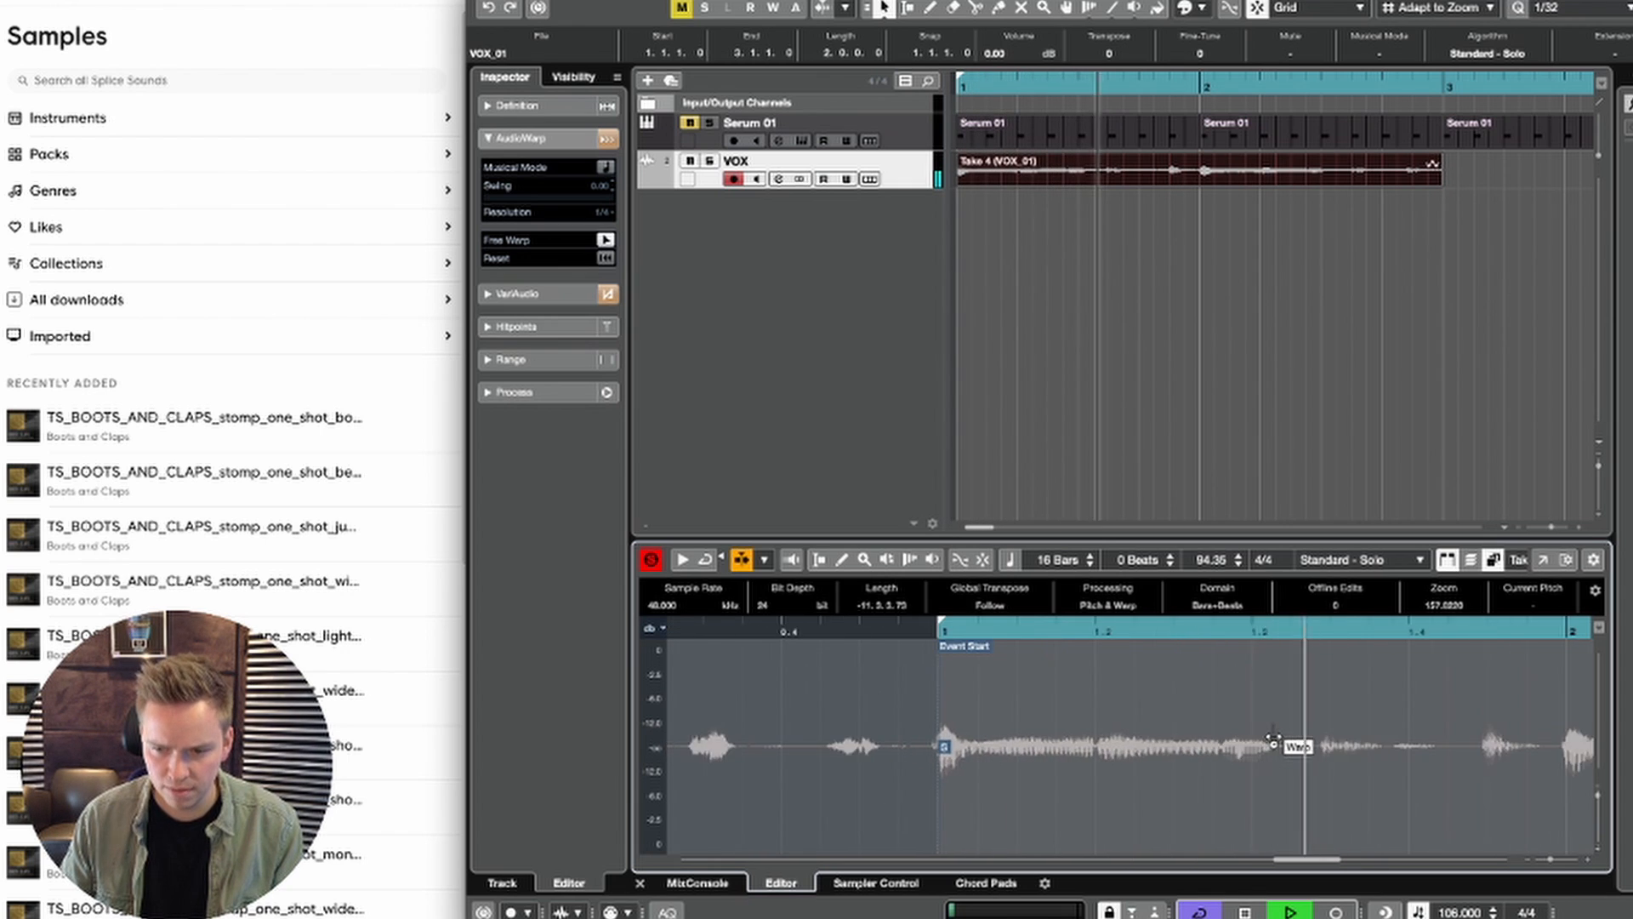
{"action": "scroll", "coordinate": [1273, 741], "scroll_direction": "right", "scroll_amount": 3}
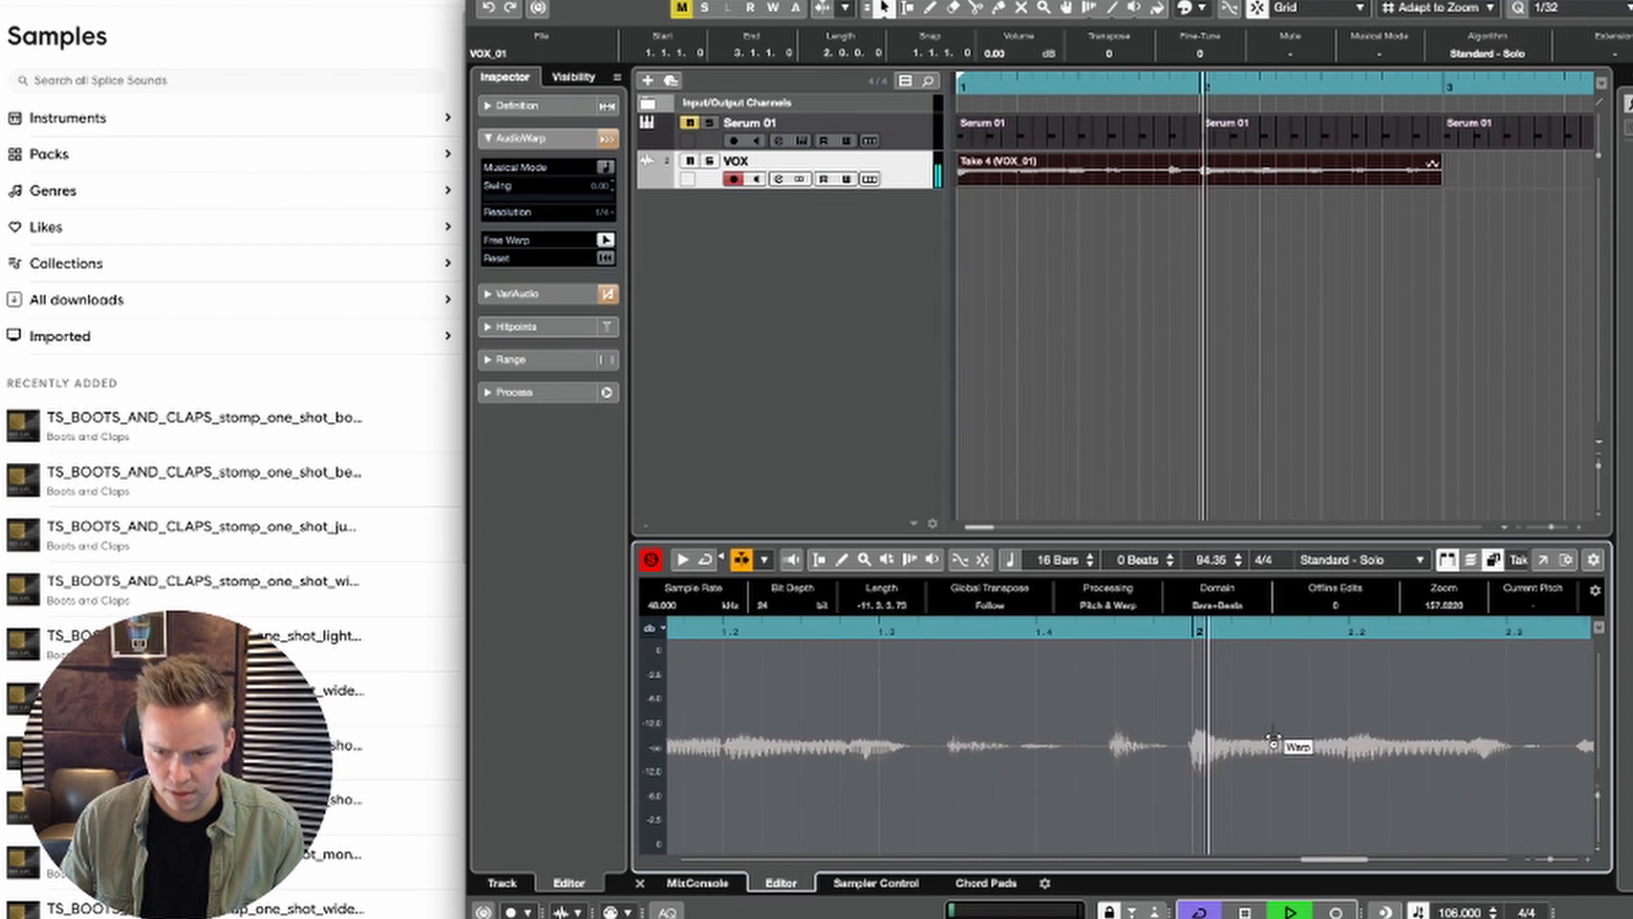
{"action": "left_click", "coordinate": [1074, 764]}
{"action": "key", "text": "space"}
{"action": "key", "text": "space"}
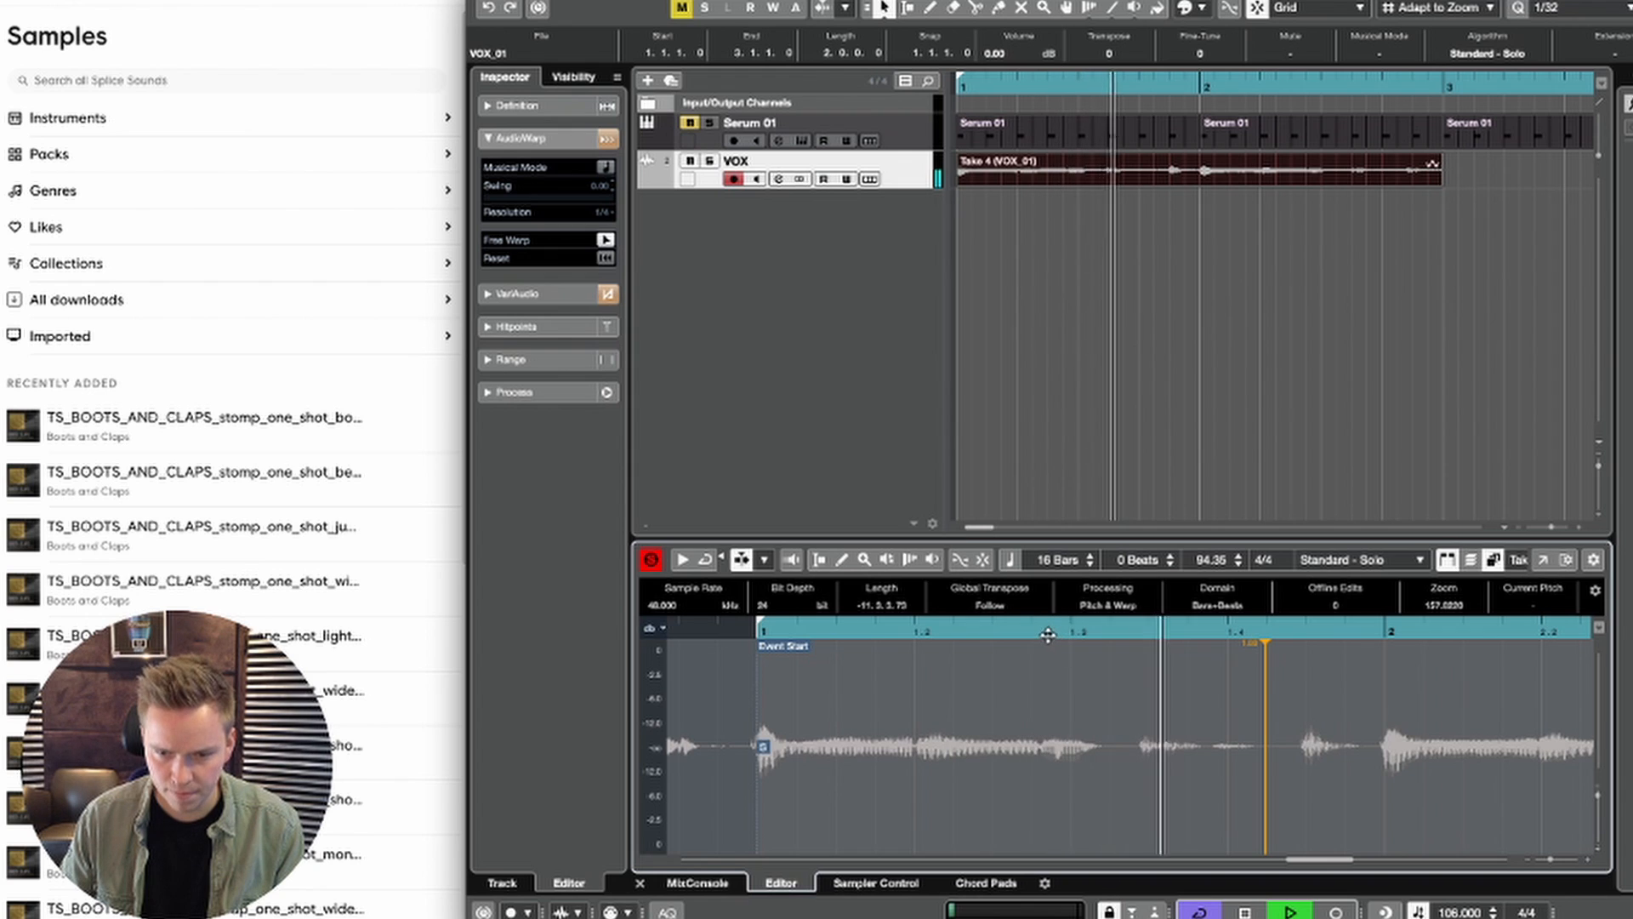
{"action": "left_click", "coordinate": [1046, 634]}
{"action": "key", "text": "space"}
Step: Pin the phrase end just after beat 1.3 with a warp marker and warp the following onset slightly later
{"action": "key", "text": "space"}
{"action": "left_click", "coordinate": [1101, 773]}
{"action": "key", "text": "space"}
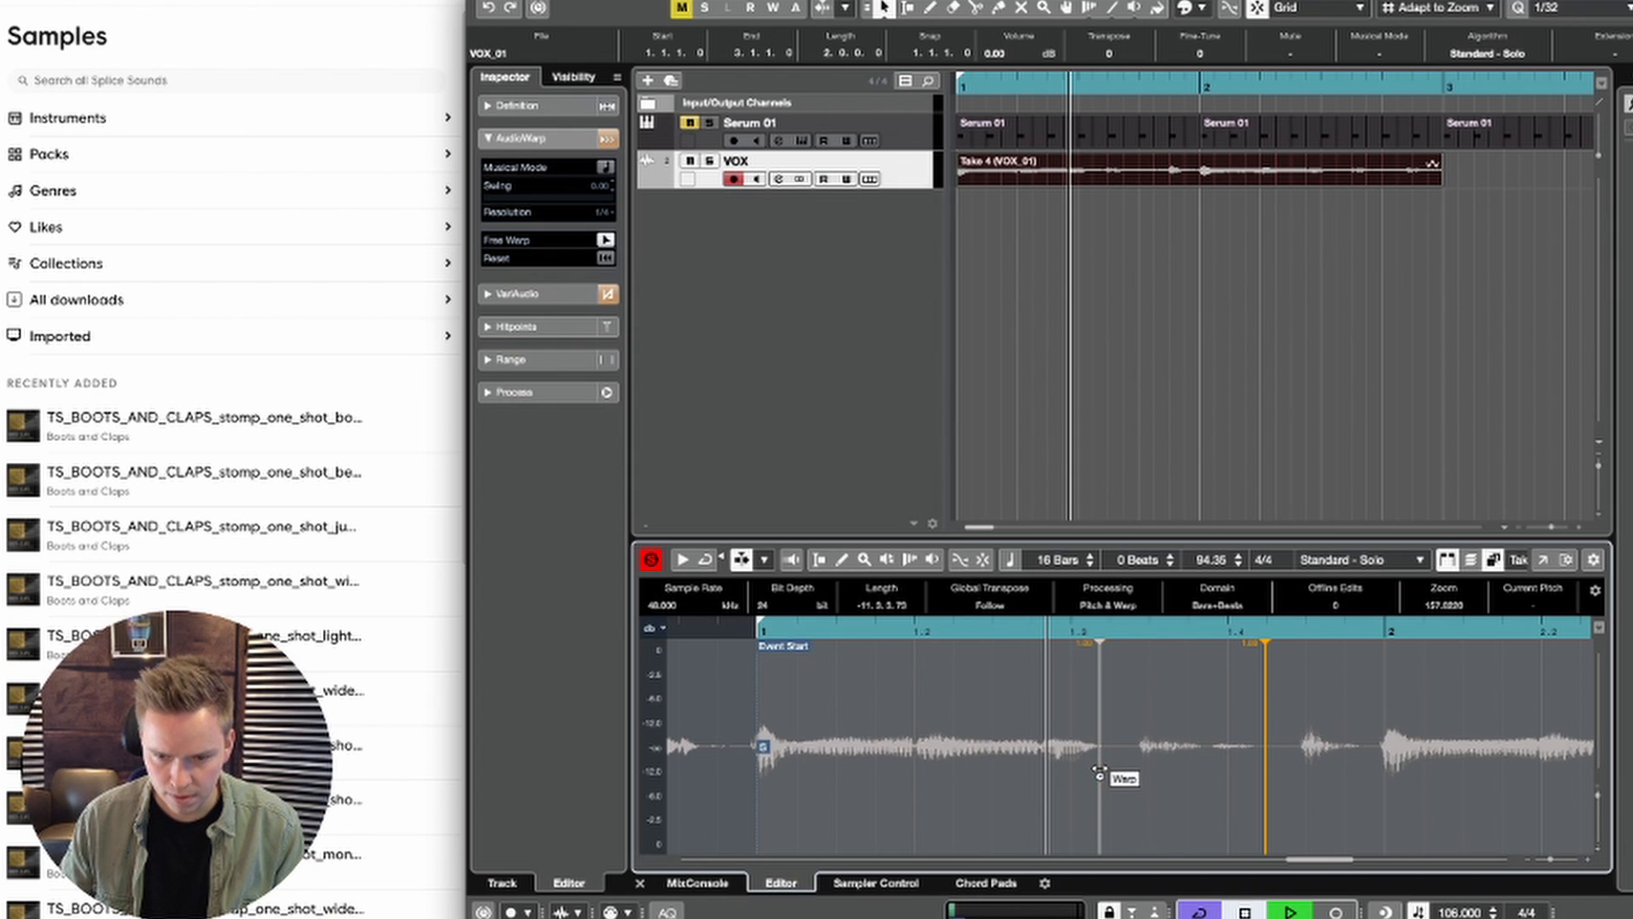
{"action": "key", "text": "space"}
{"action": "key", "text": "space"}
{"action": "key", "text": "space"}
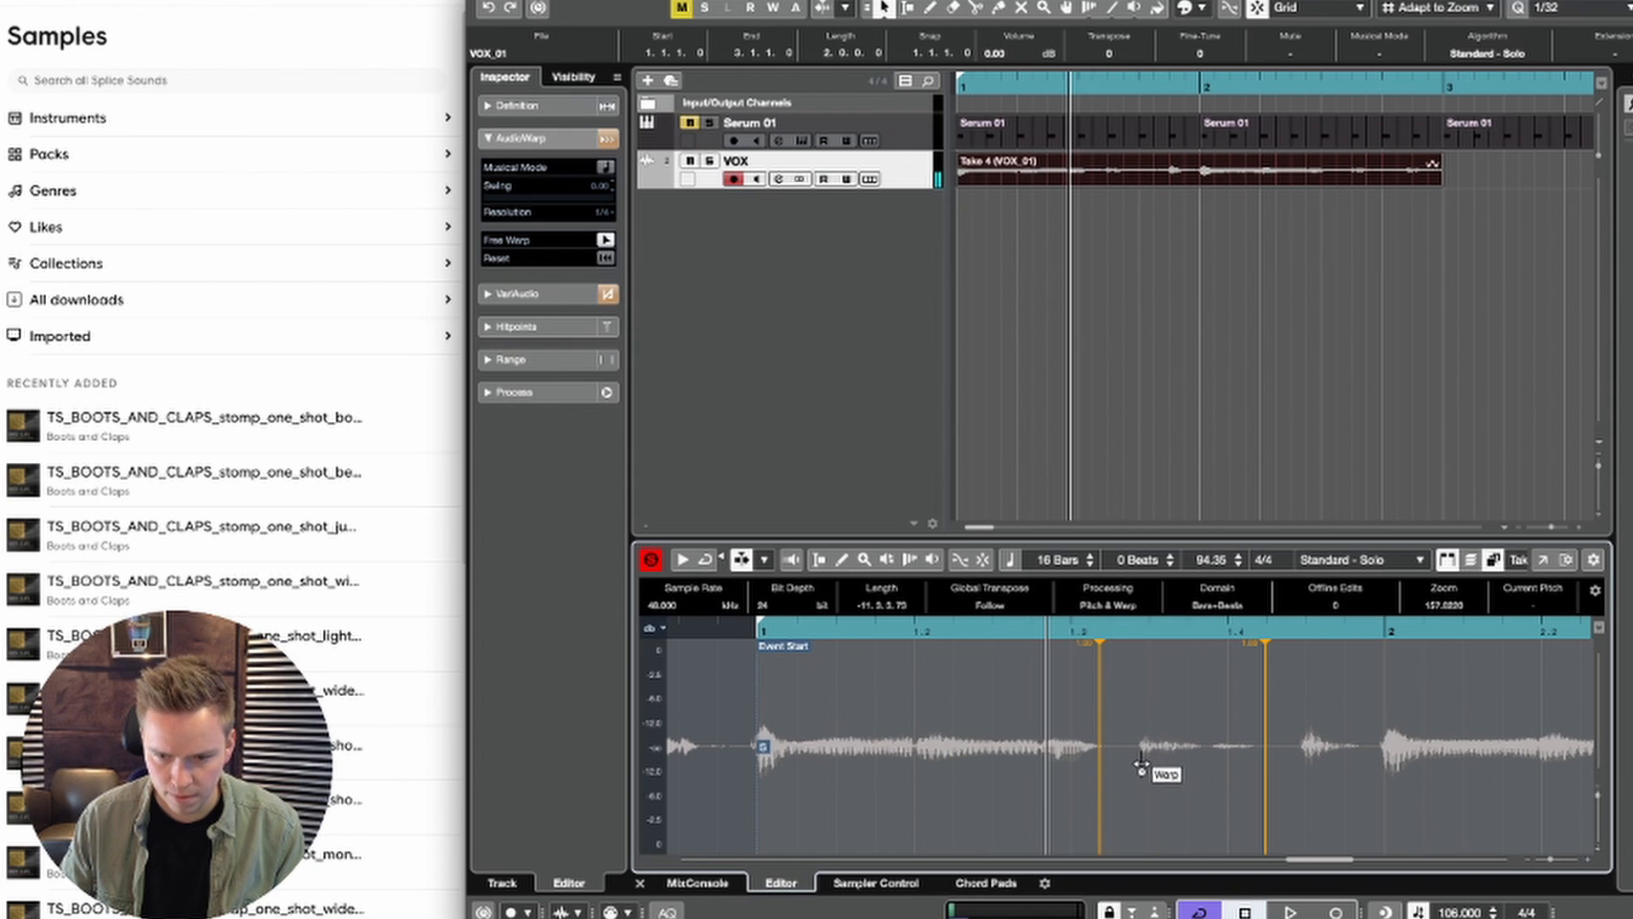
{"action": "key", "text": "space"}
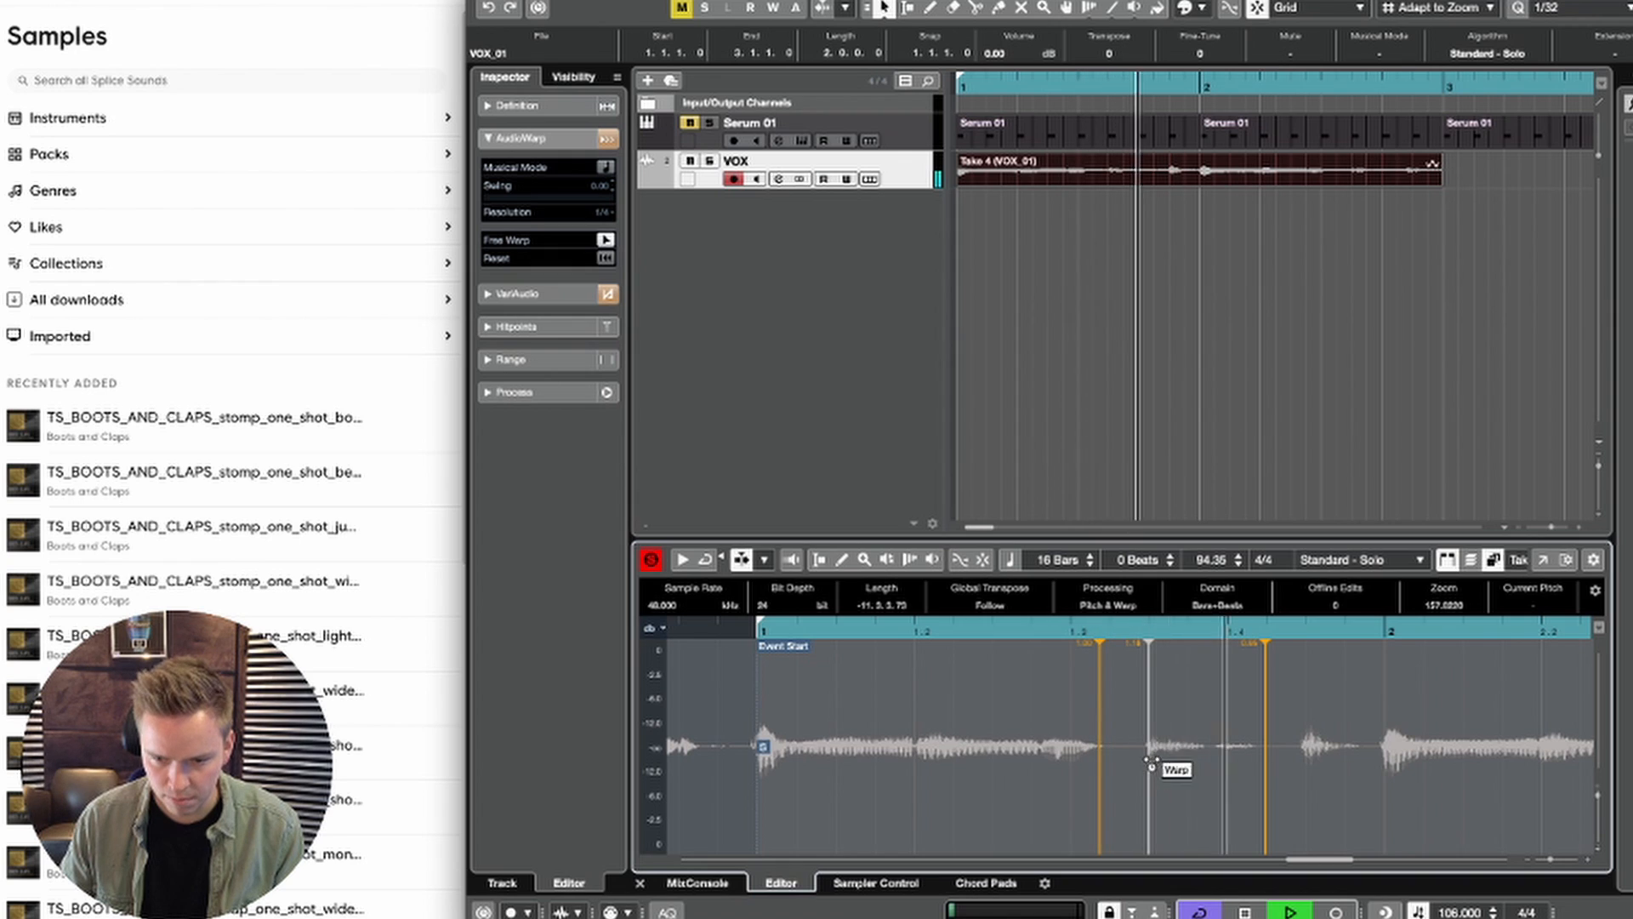
{"action": "key", "text": "space"}
{"action": "key", "text": "space"}
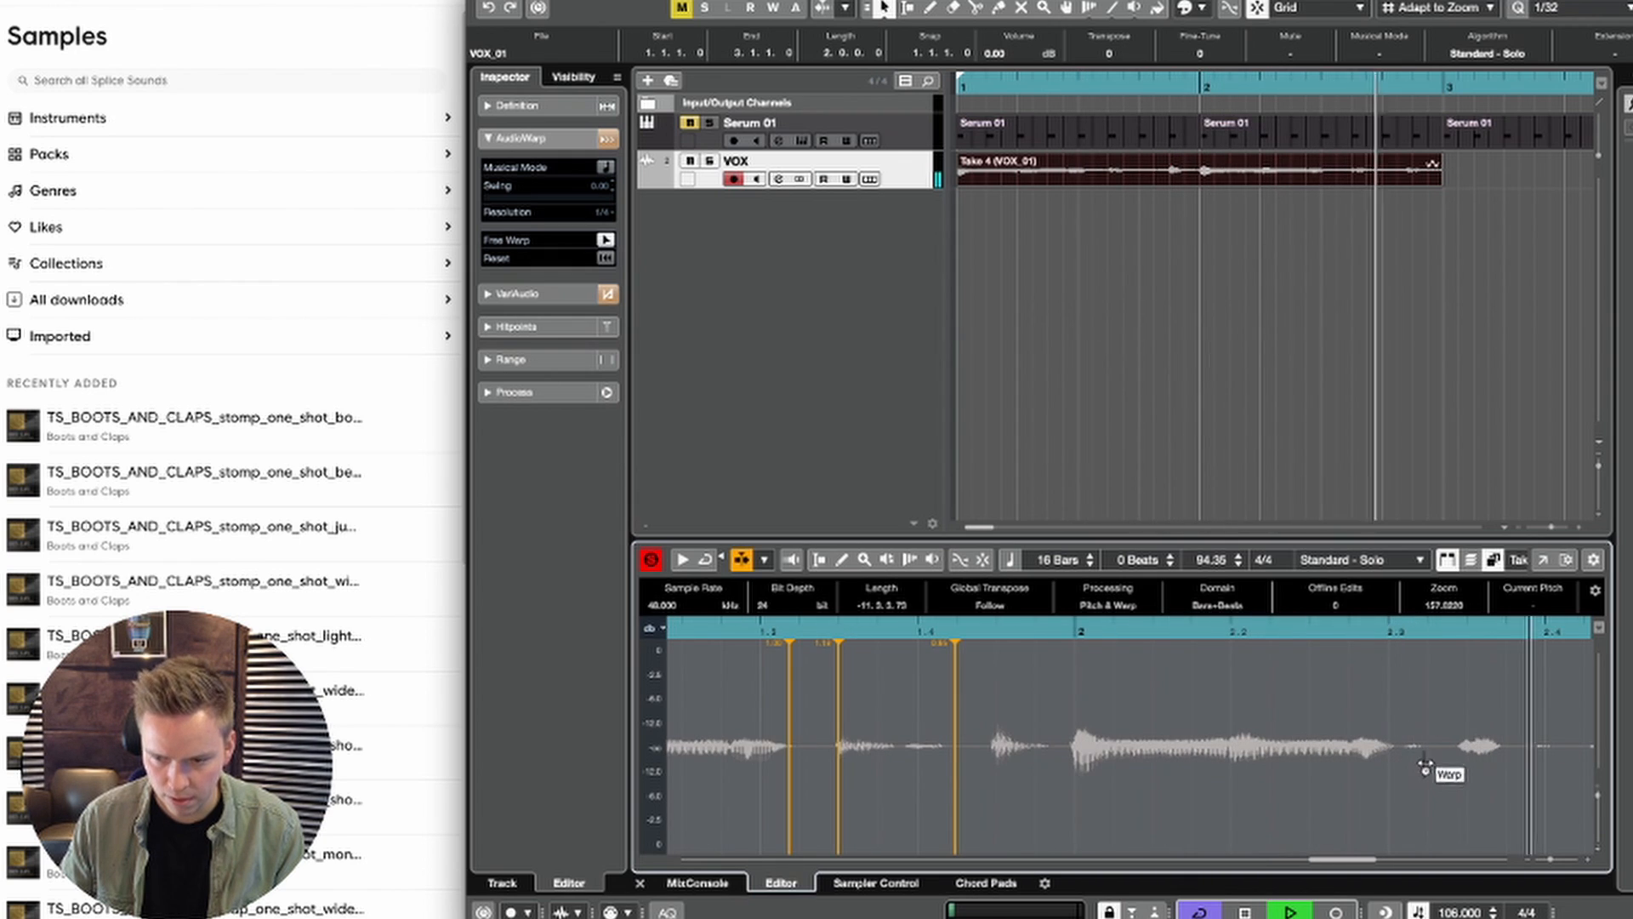
Step: Replace the warp marker after beat 1.4 with one at the phrase end near 2.3, and nudge the bar 2 onset slightly earlier
{"action": "key", "text": "space"}
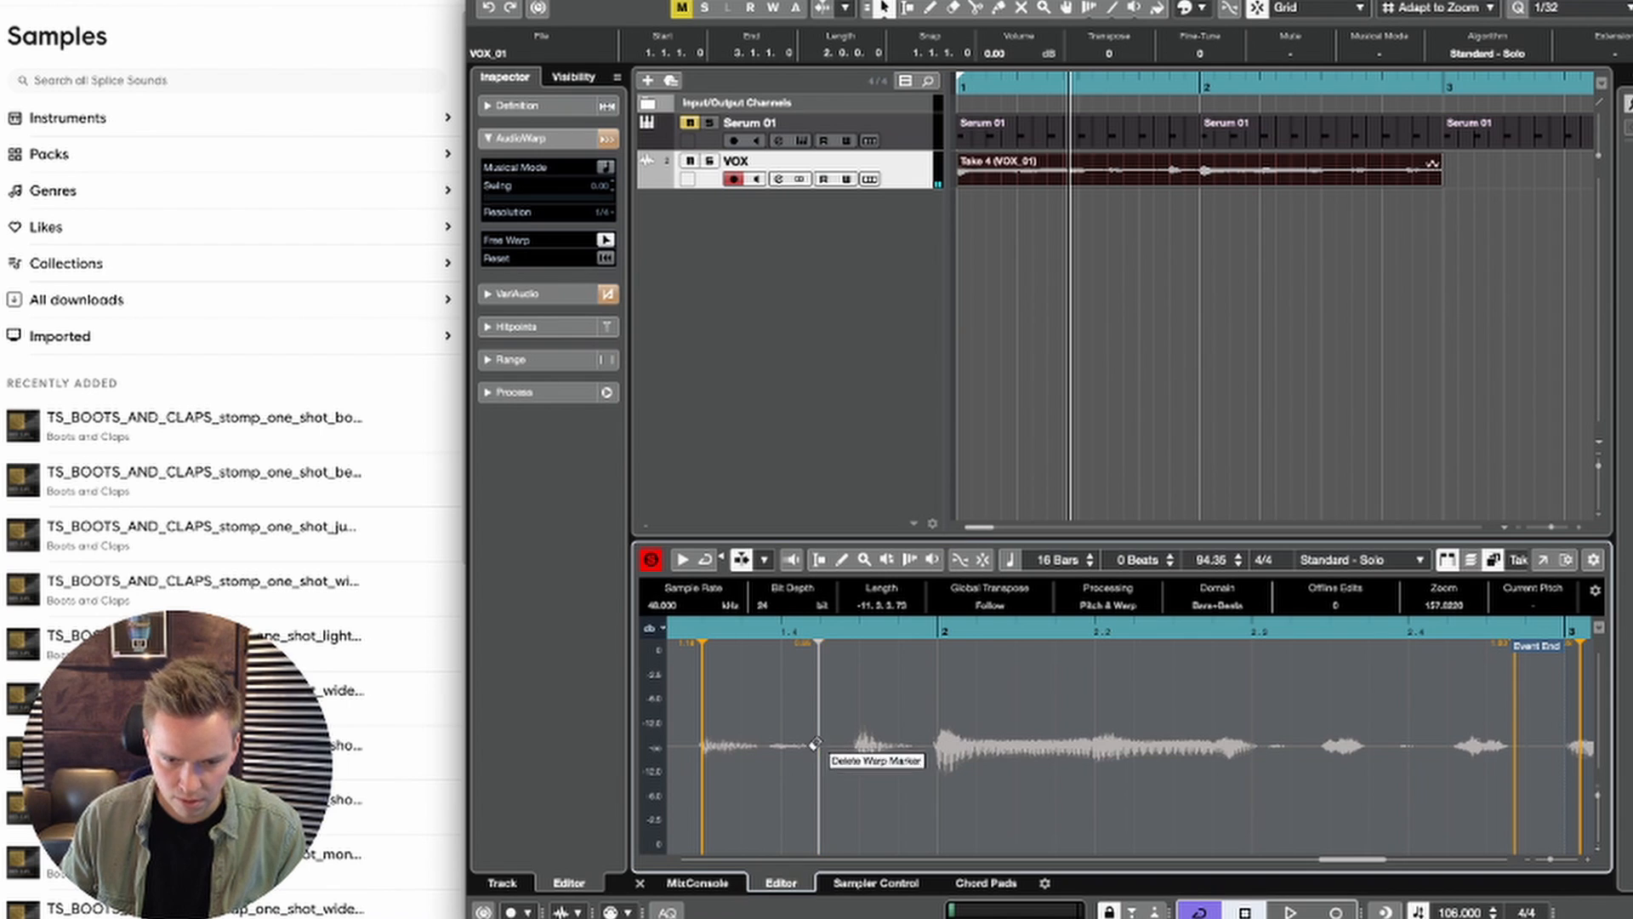
{"action": "key", "text": "space"}
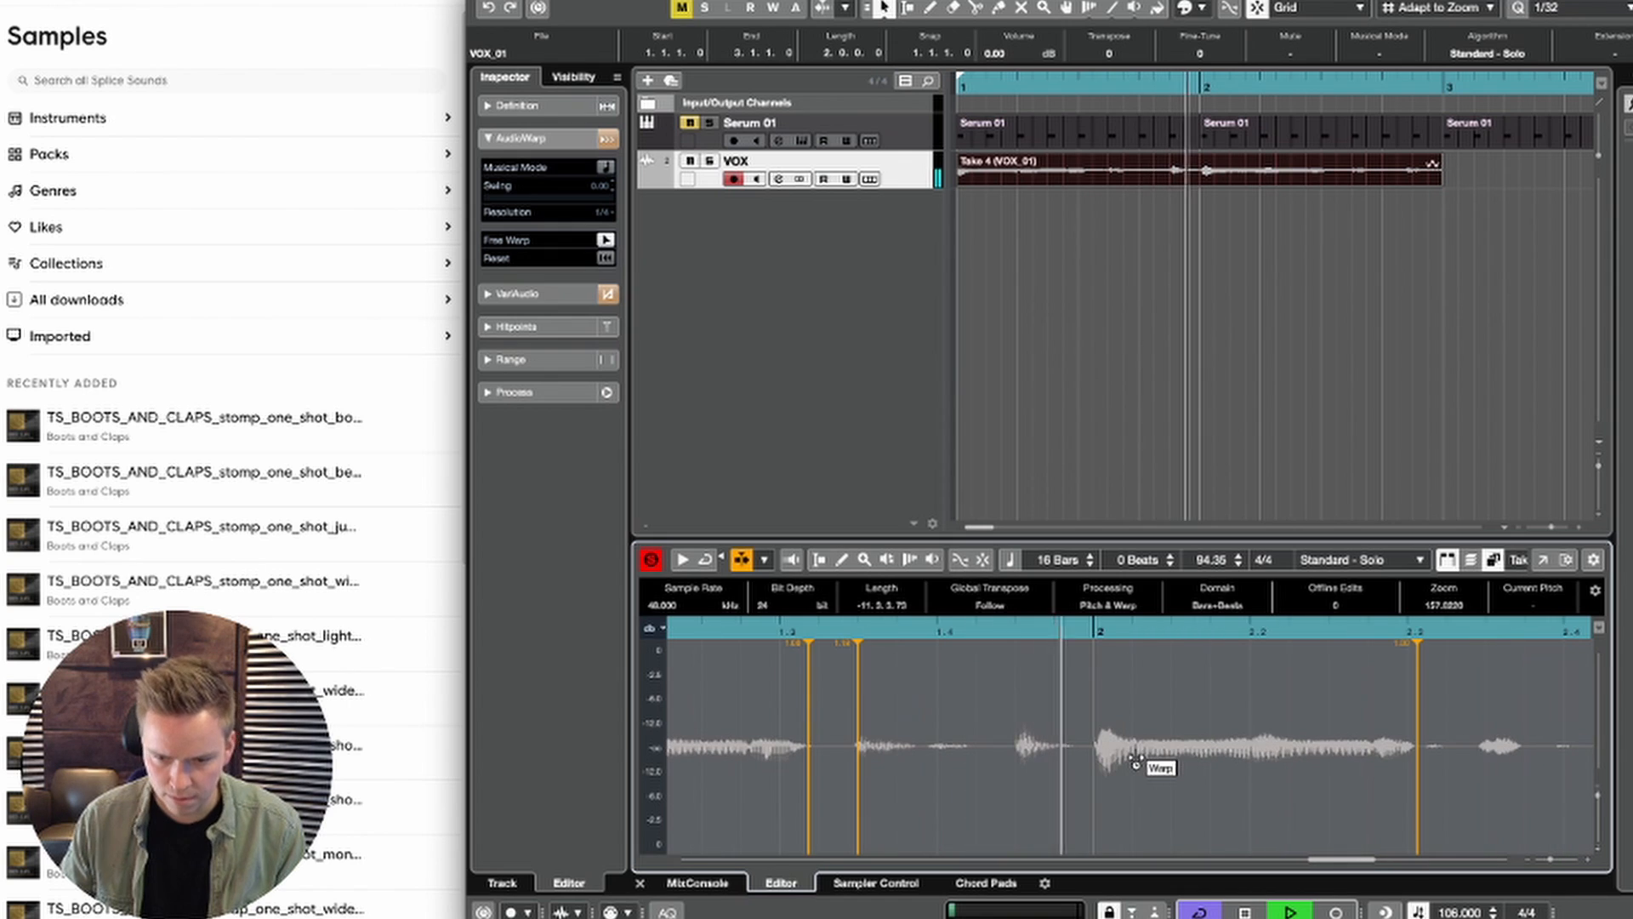
{"action": "left_click", "coordinate": [1089, 761]}
{"action": "left_click_drag", "start_coordinate": [1089, 761], "coordinate": [1083, 759]}
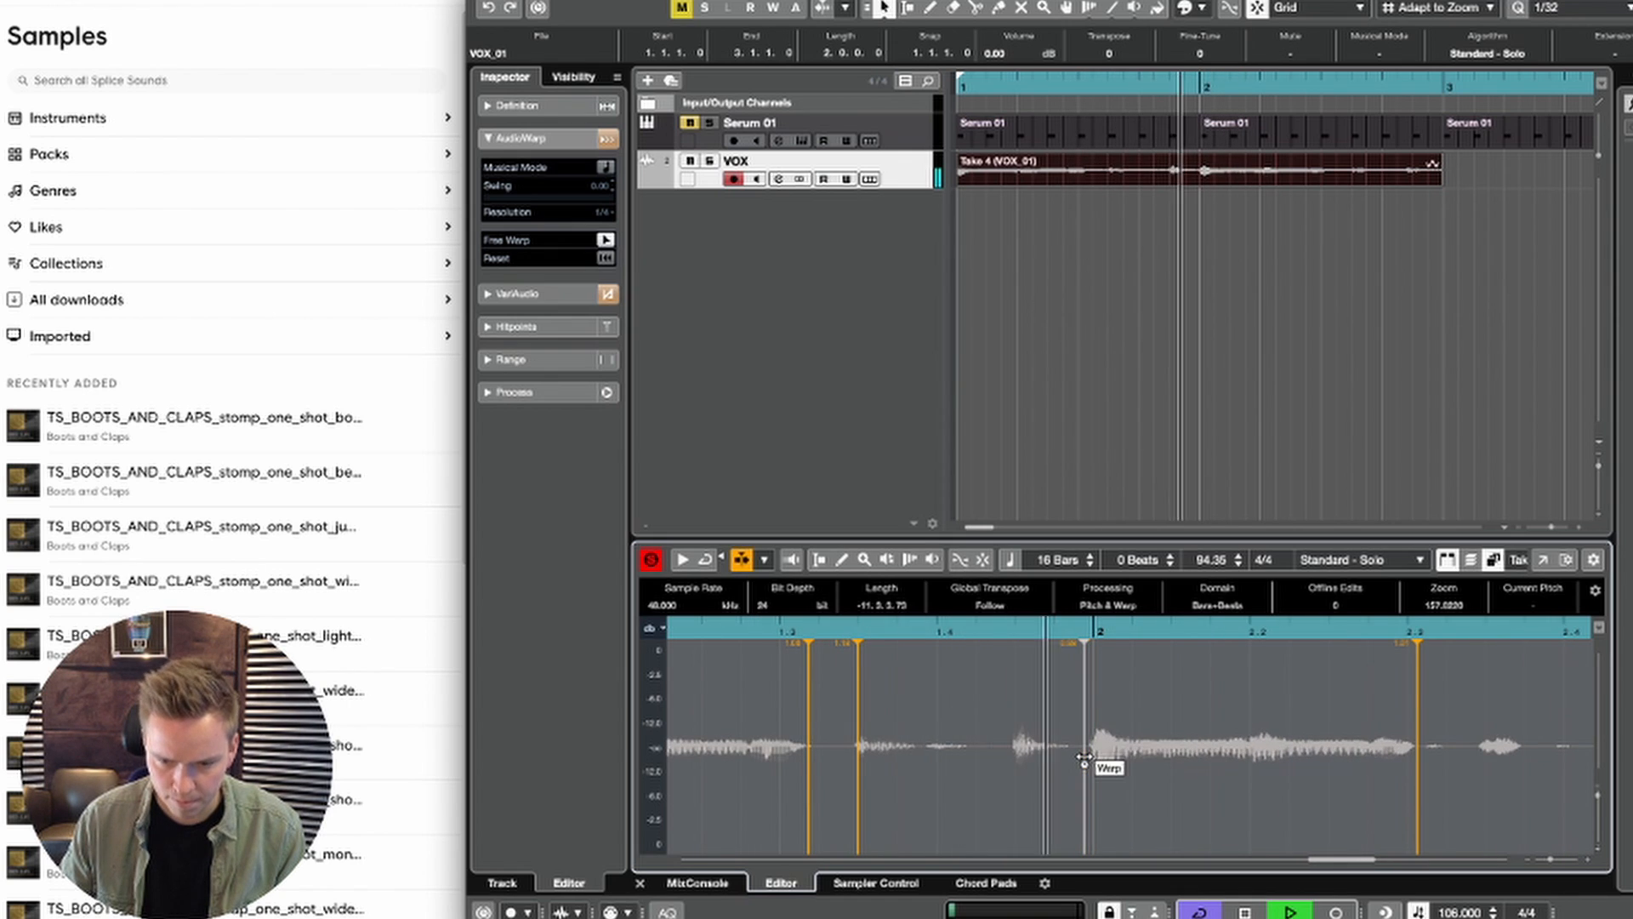
{"action": "key", "text": "space"}
{"action": "key", "text": "space"}
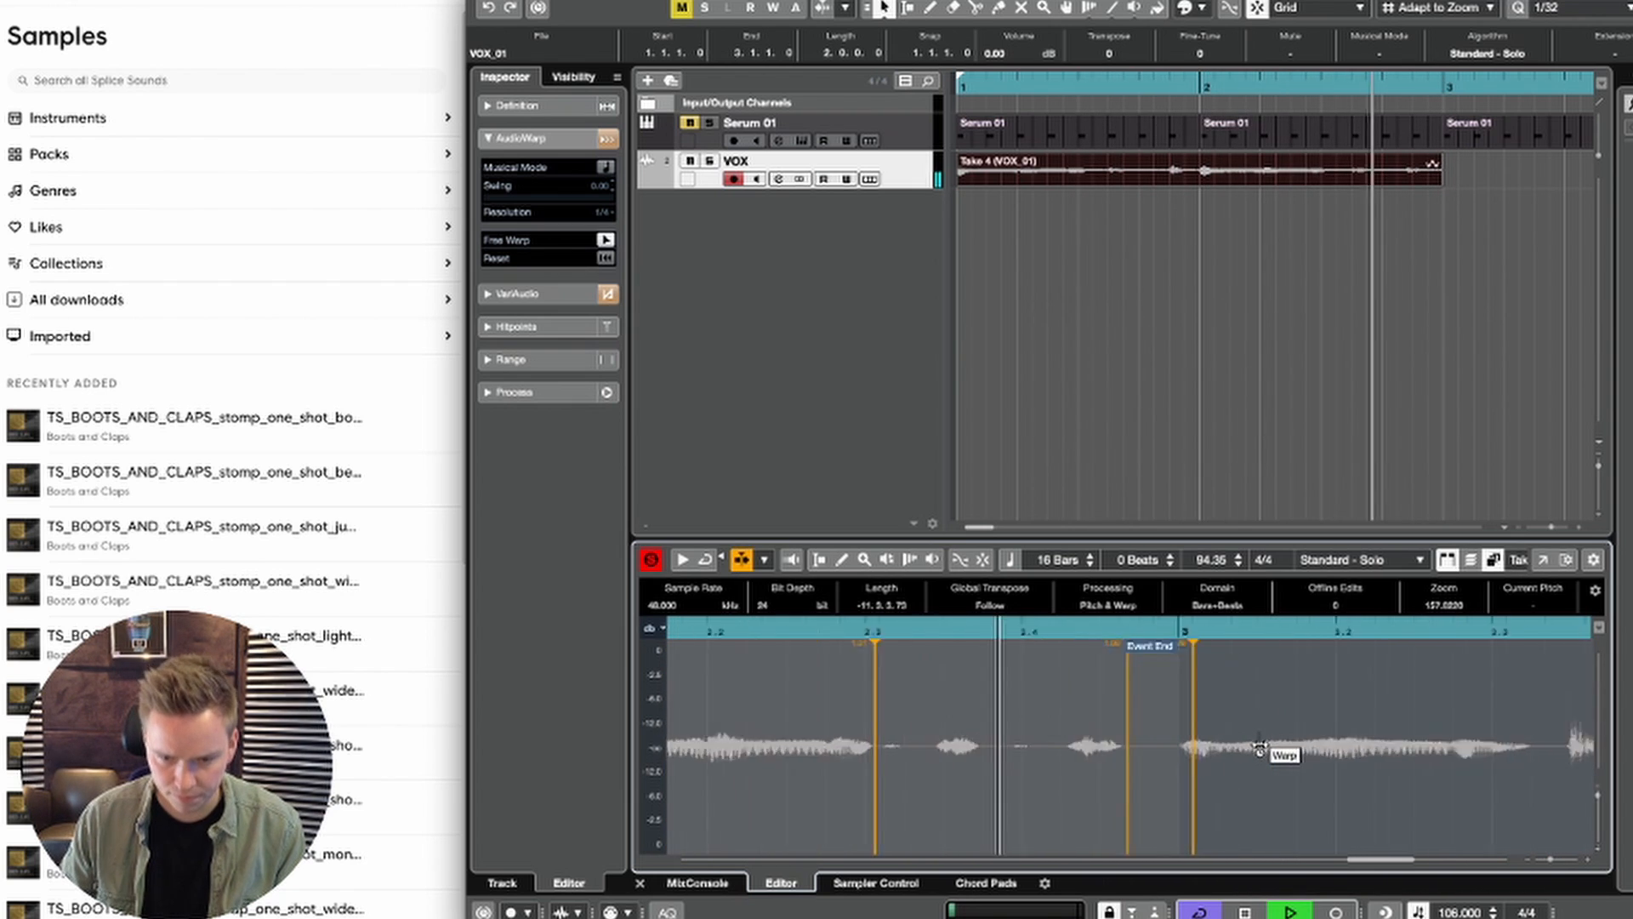
Step: Warp the two short vocal syllables between beat 2.3 and bar 3 at their onsets and play back the result
{"action": "left_click", "coordinate": [1228, 750]}
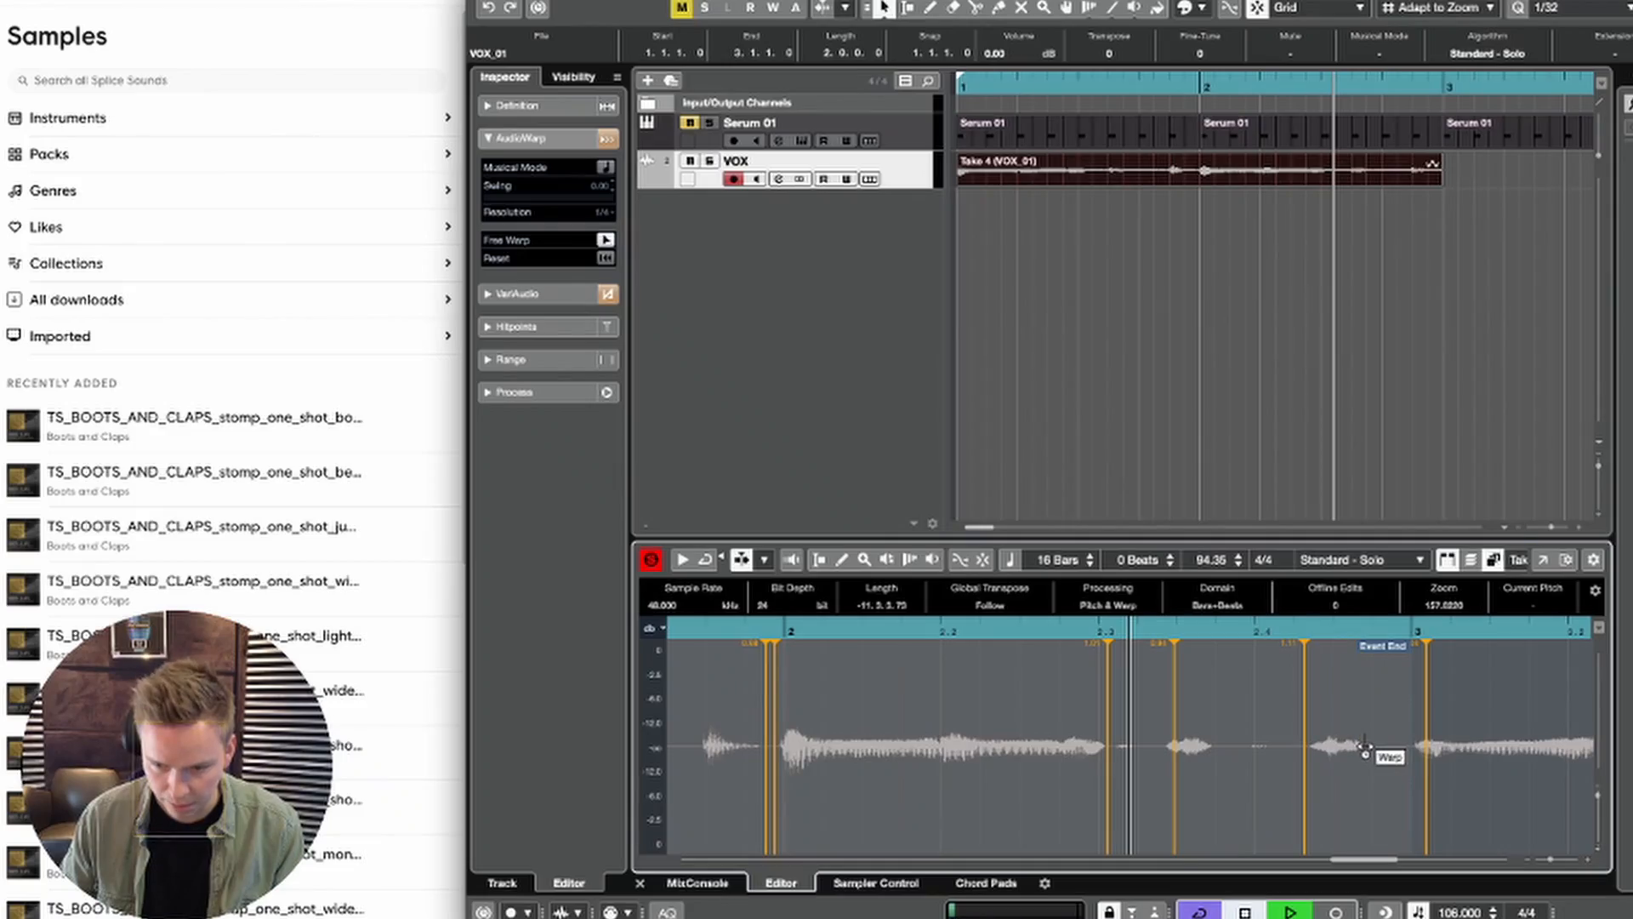
{"action": "key", "text": "space"}
{"action": "key", "text": "Return"}
{"action": "key", "text": "space"}
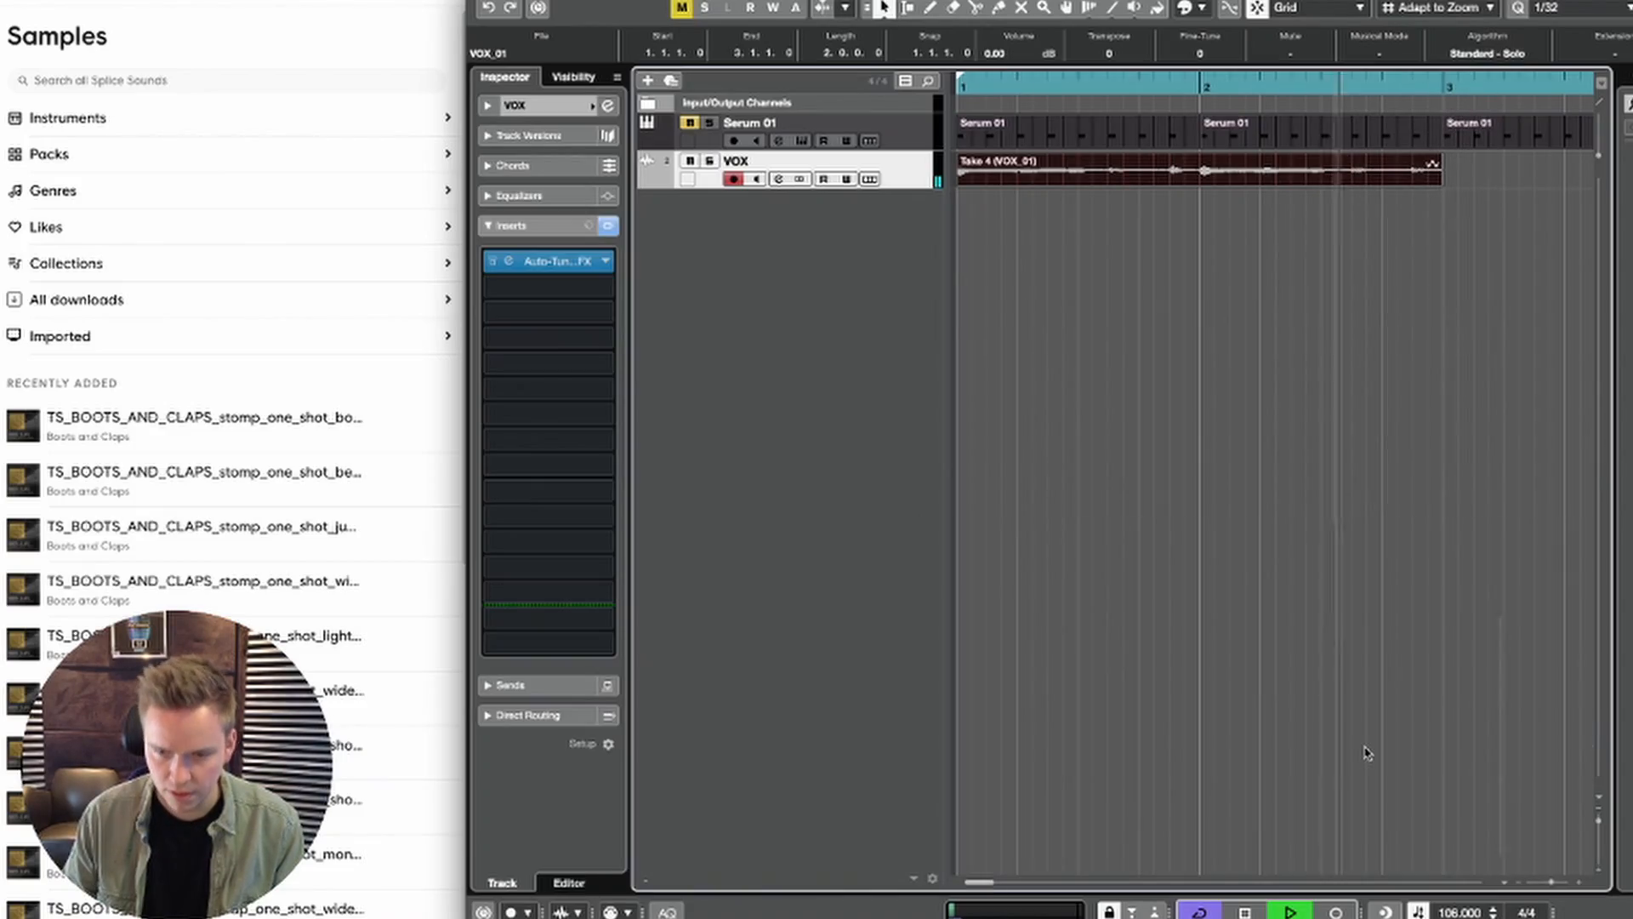
{"action": "key", "text": "space"}
Step: Delete the Serum 01 parts in bars 2 to 4, keeping only the first, and place the cursor mid-bar 1
{"action": "left_click", "coordinate": [1281, 346]}
{"action": "key", "text": "g"}
{"action": "key", "text": "g"}
{"action": "key", "text": "g"}
{"action": "key", "text": "g"}
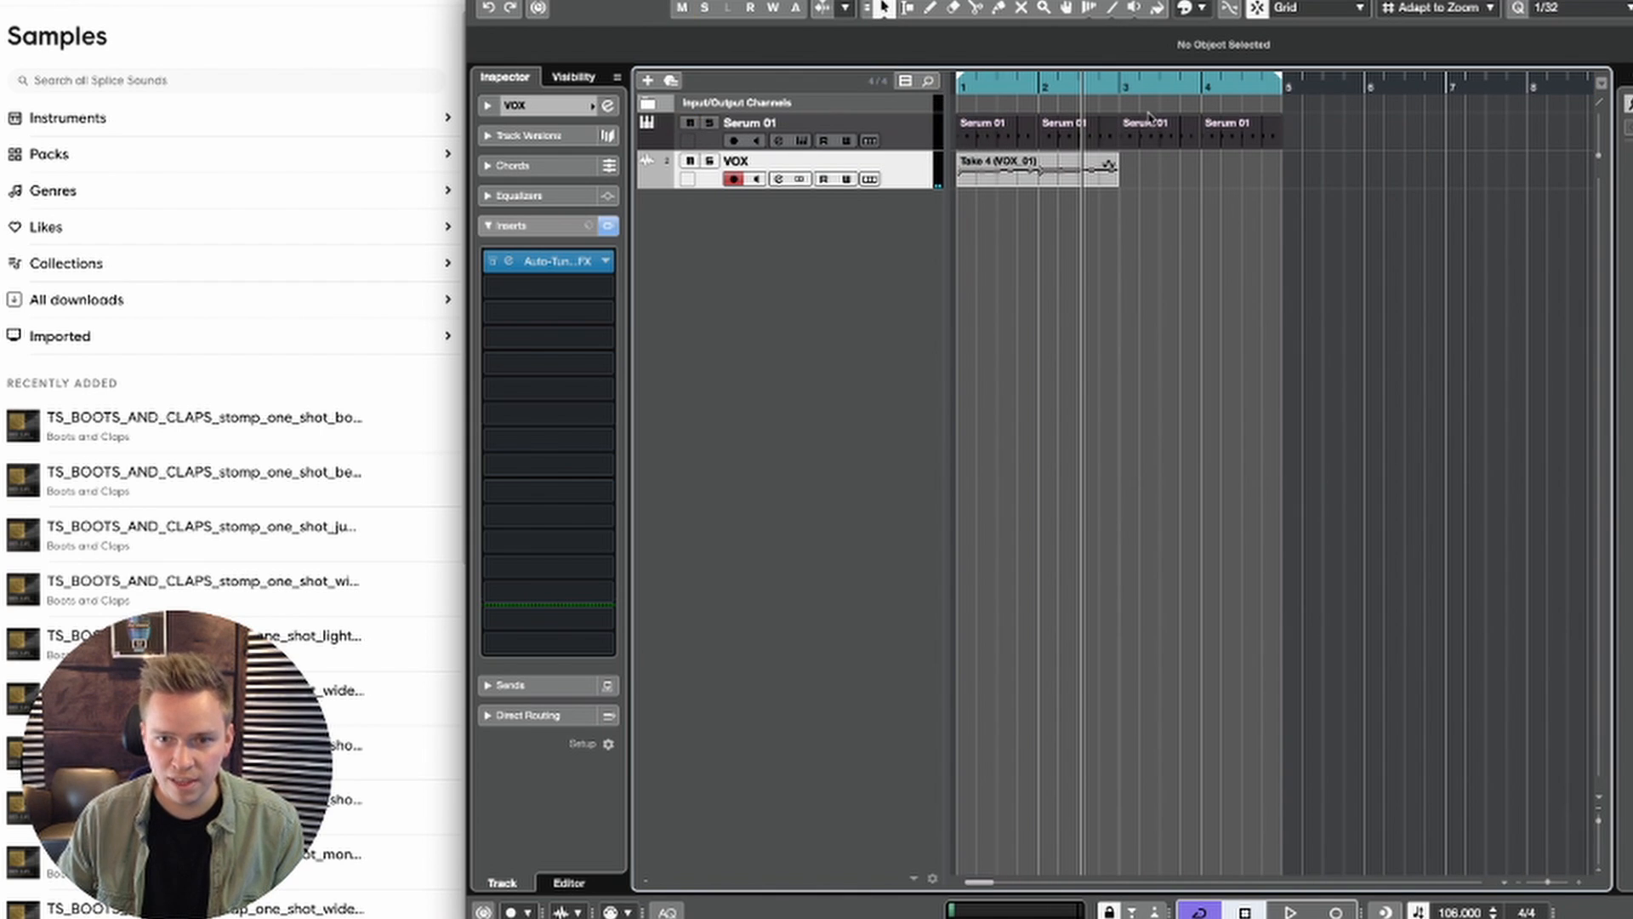
{"action": "left_click_drag", "start_coordinate": [1172, 108], "coordinate": [1048, 140]}
{"action": "key", "text": "Delete"}
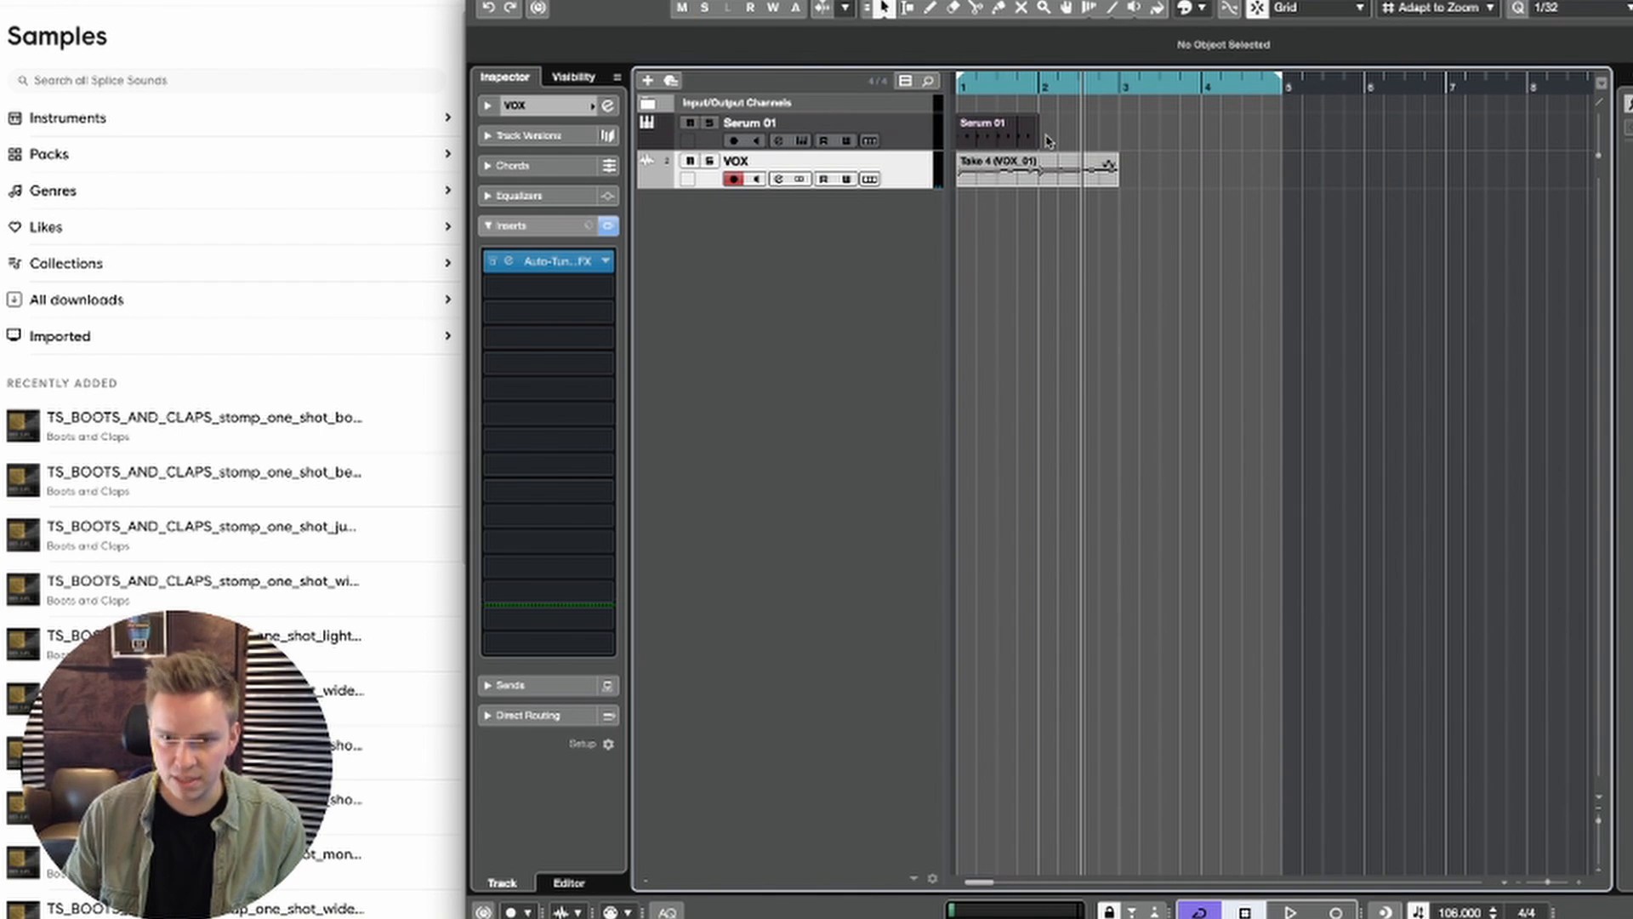
{"action": "left_click", "coordinate": [997, 87]}
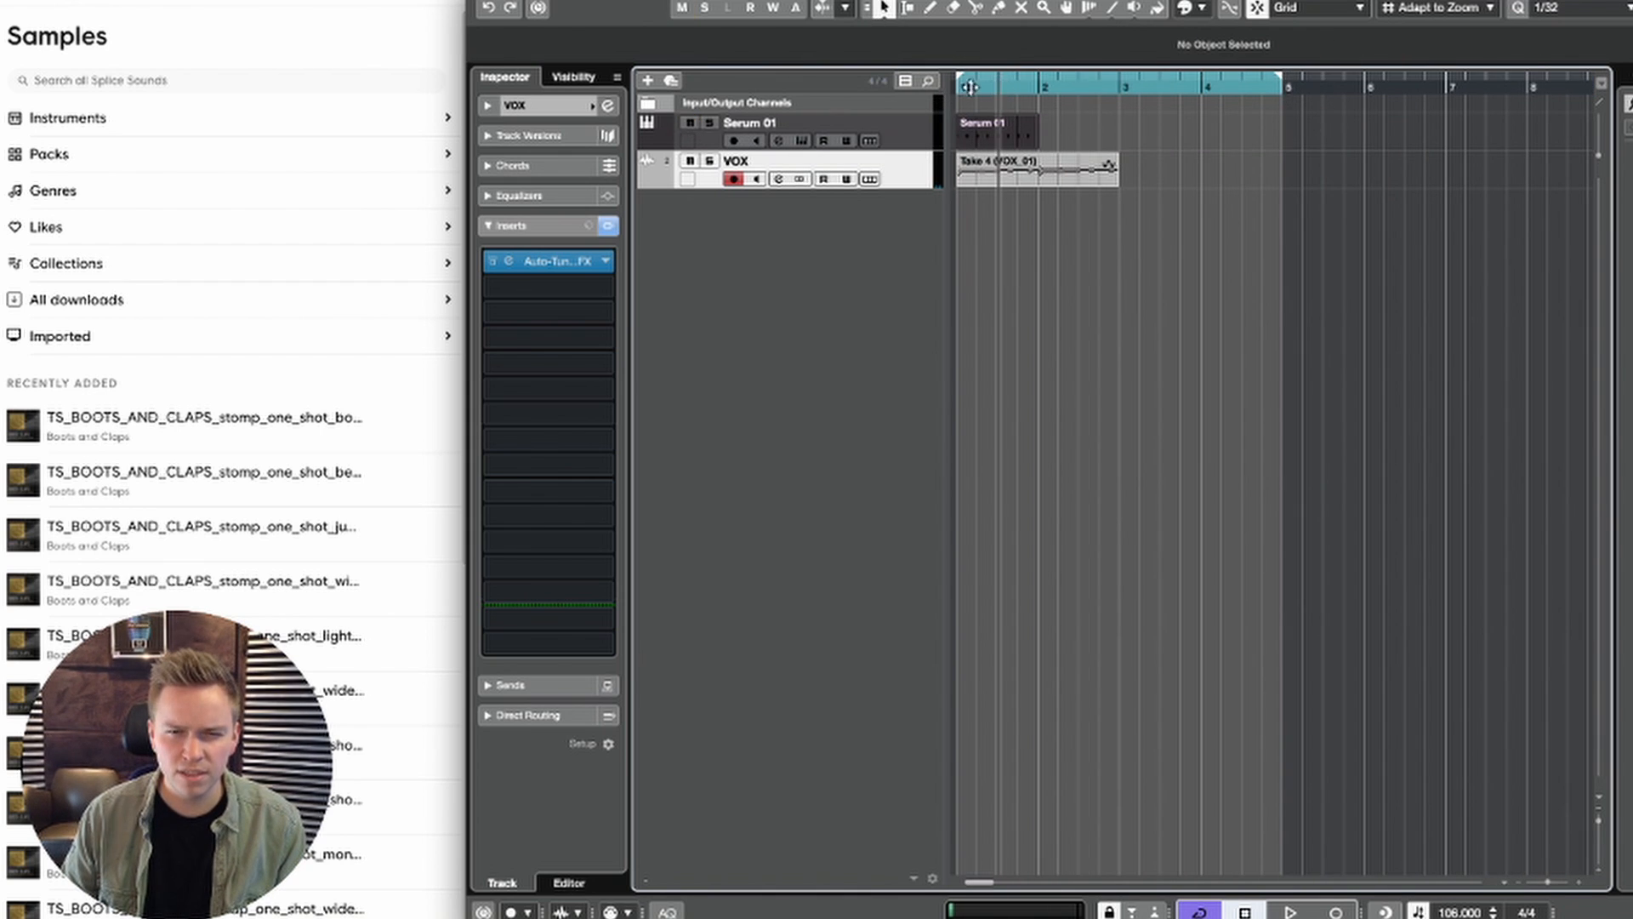
Step: Open Serum on the Serum 01 track and load the POLY - Faxing preset from the Soundmasters Deadmau5 POLY folder
{"action": "left_click", "coordinate": [778, 124]}
{"action": "left_click", "coordinate": [803, 141]}
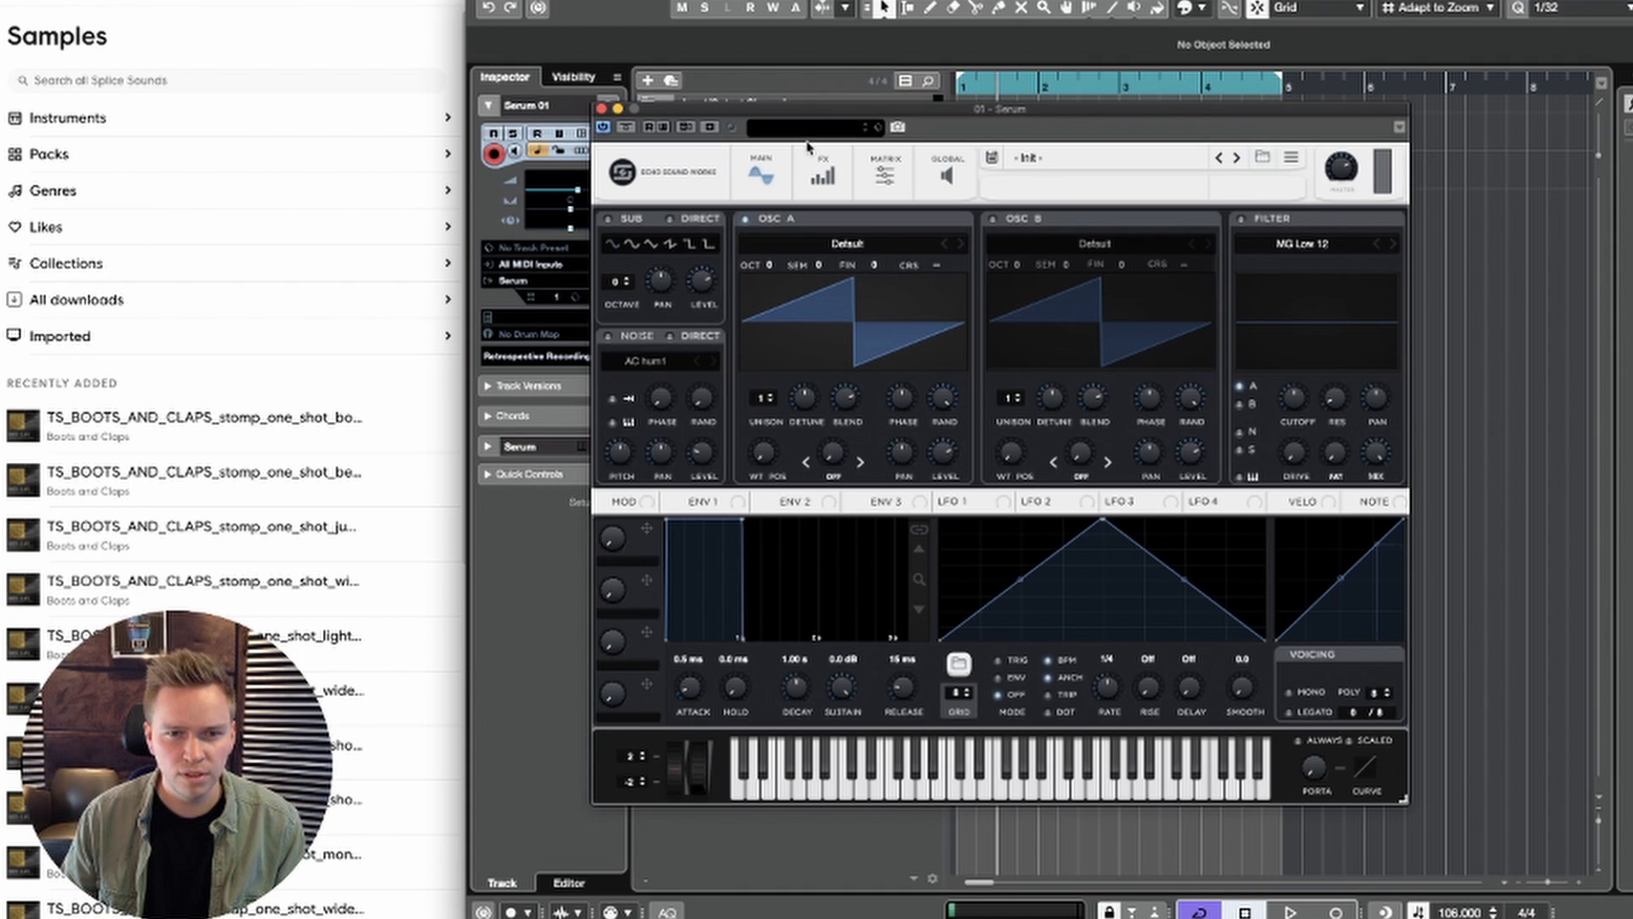
{"action": "left_click", "coordinate": [1138, 158]}
{"action": "mouse_move", "coordinate": [1138, 288]}
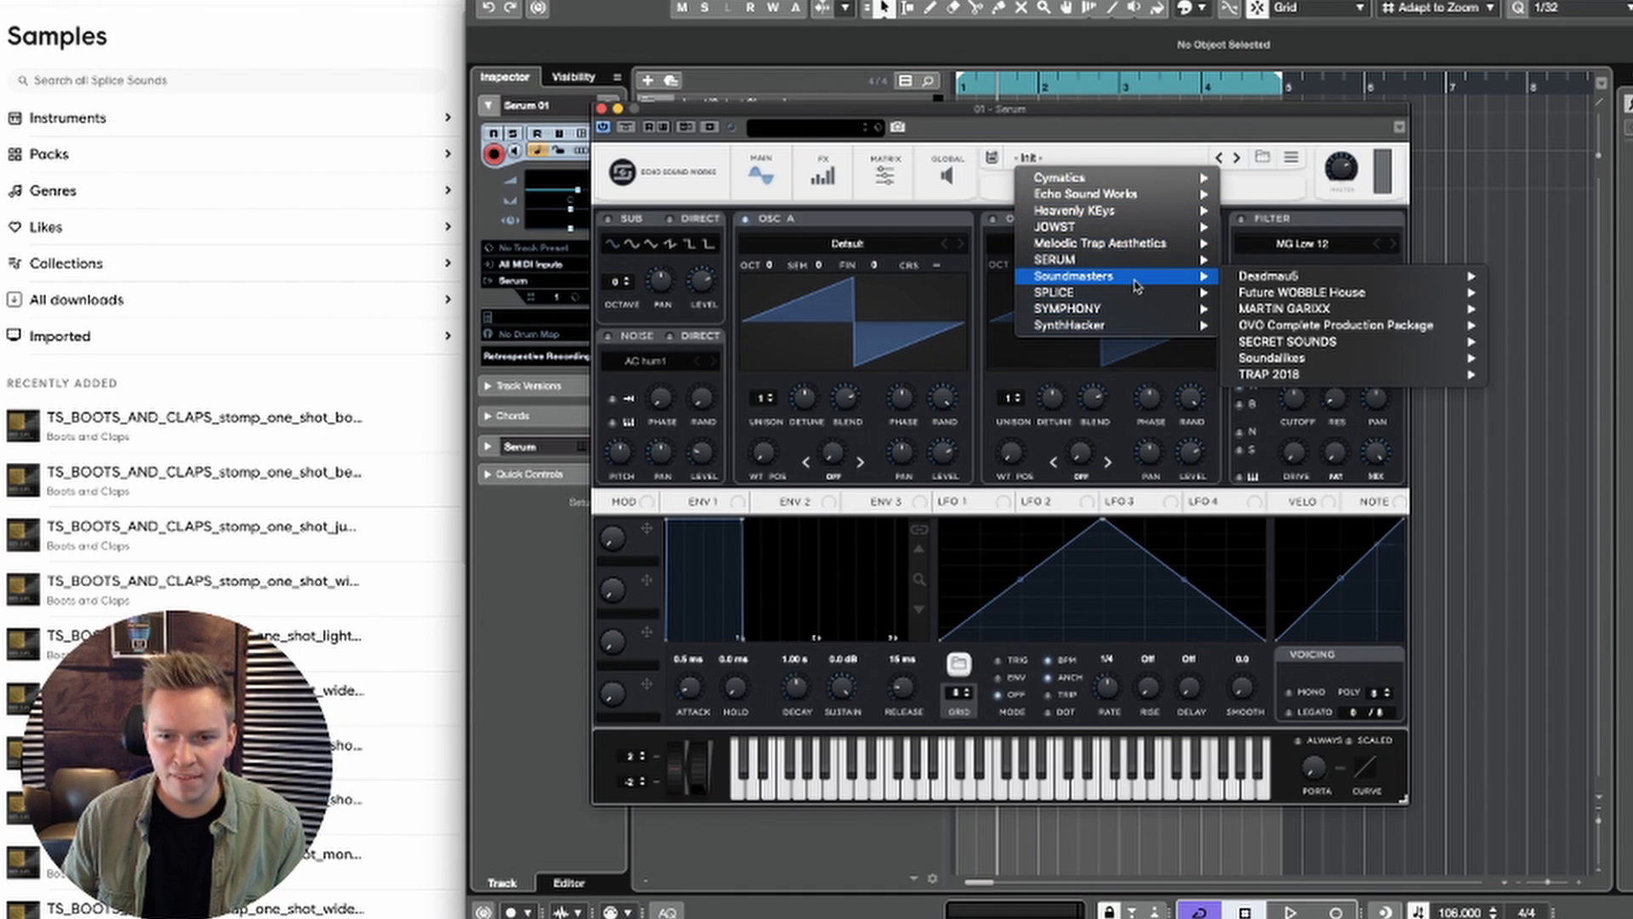
{"action": "mouse_move", "coordinate": [1290, 279]}
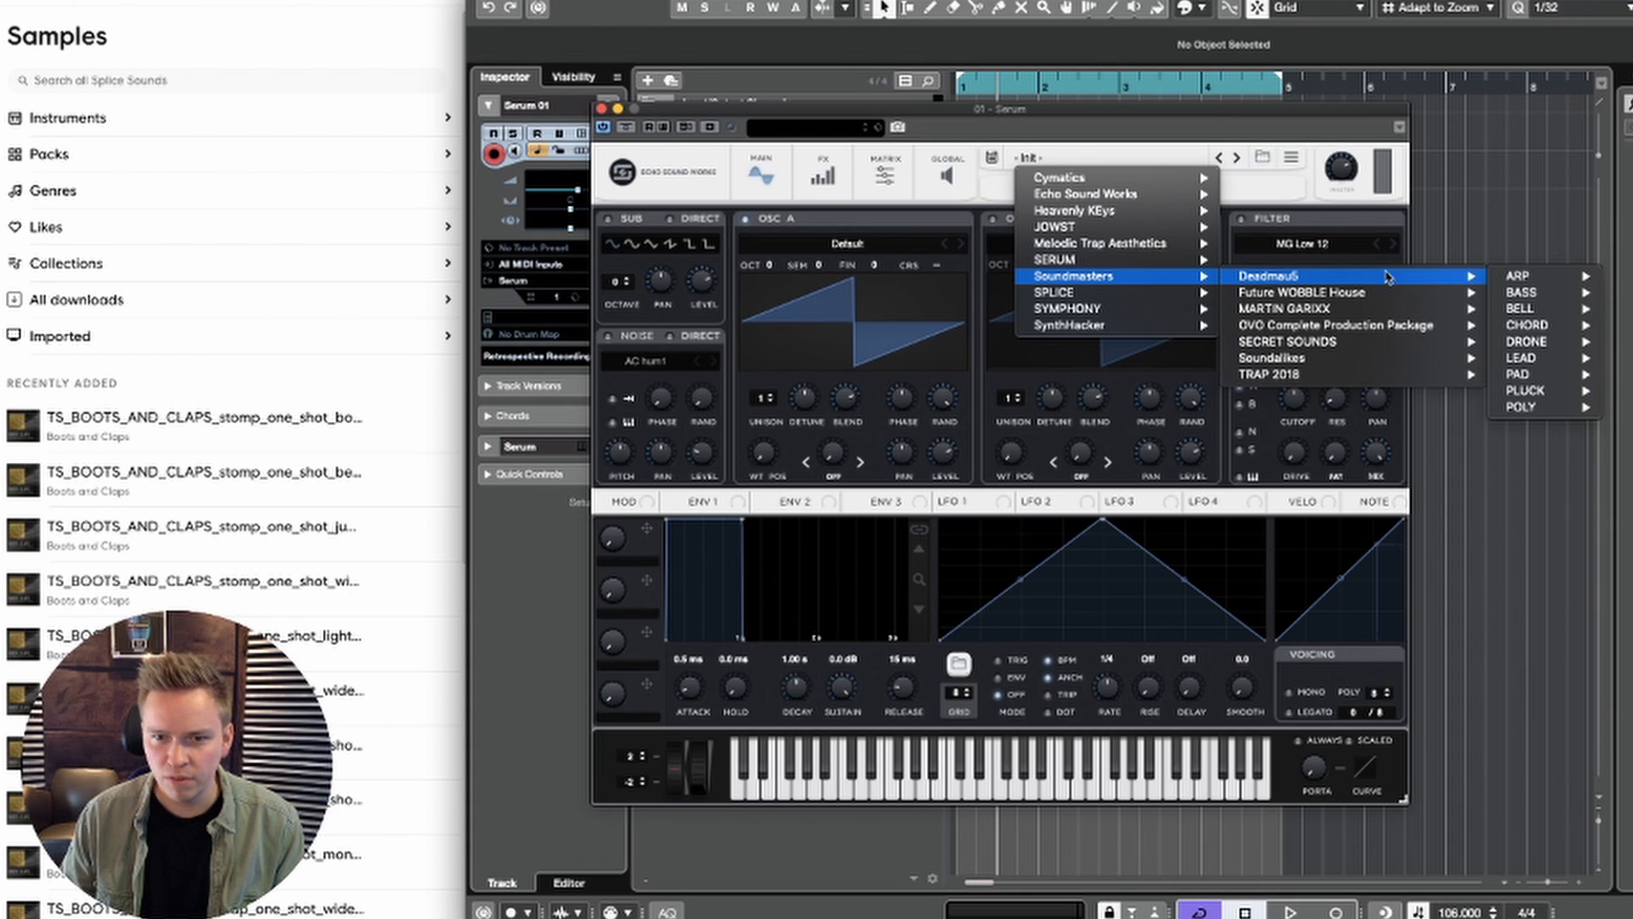
{"action": "mouse_move", "coordinate": [1519, 374]}
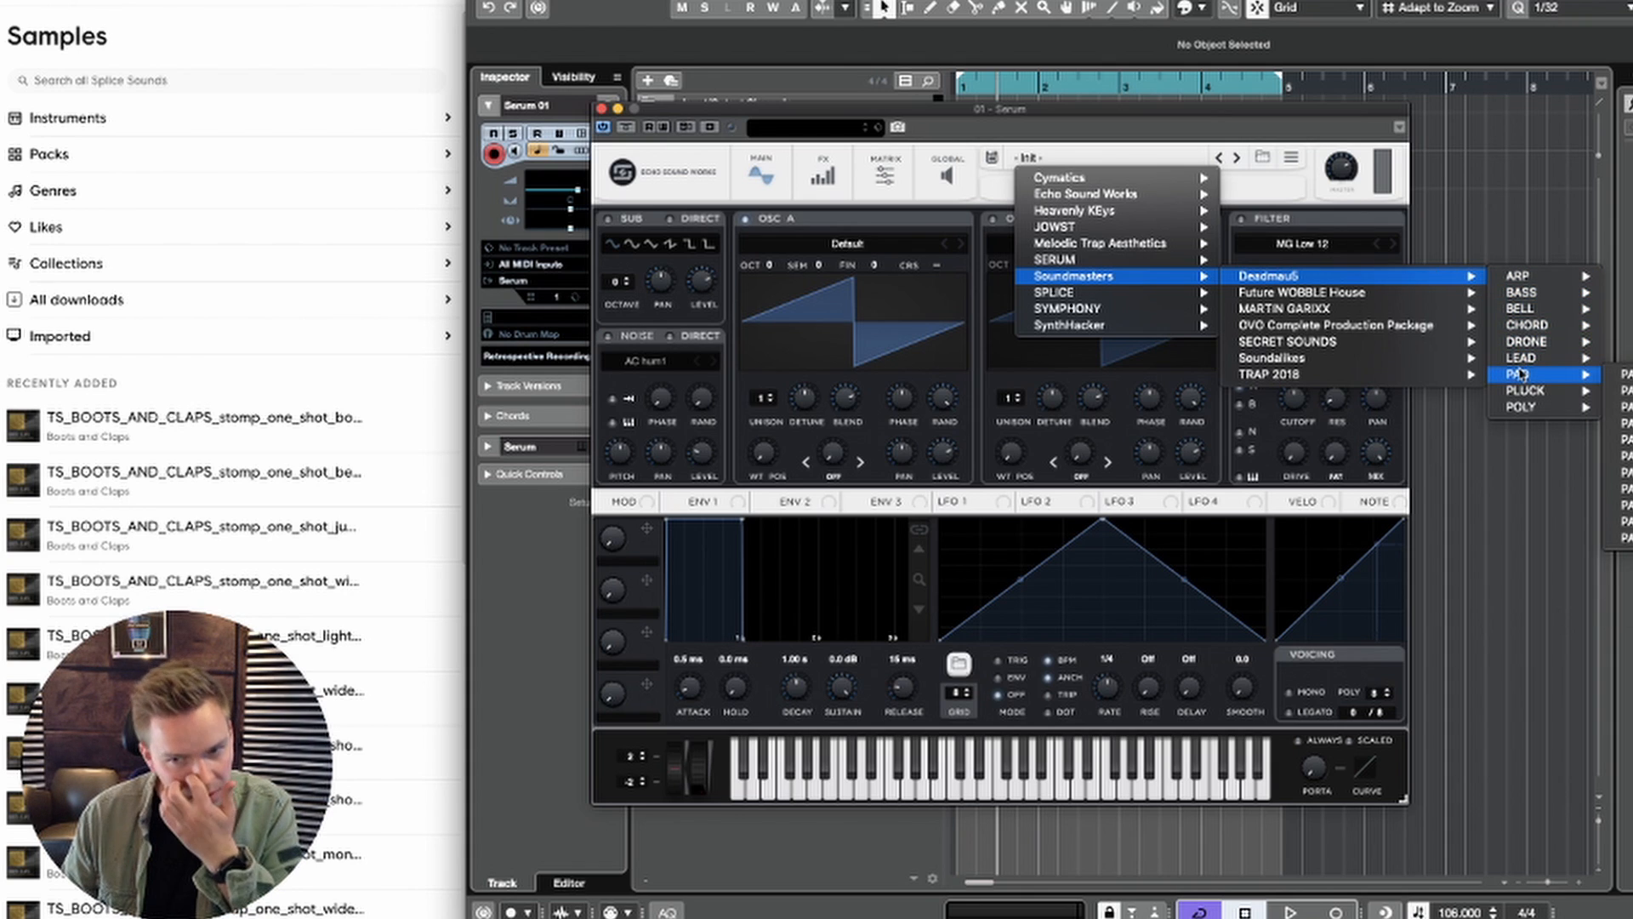
{"action": "mouse_move", "coordinate": [1536, 411]}
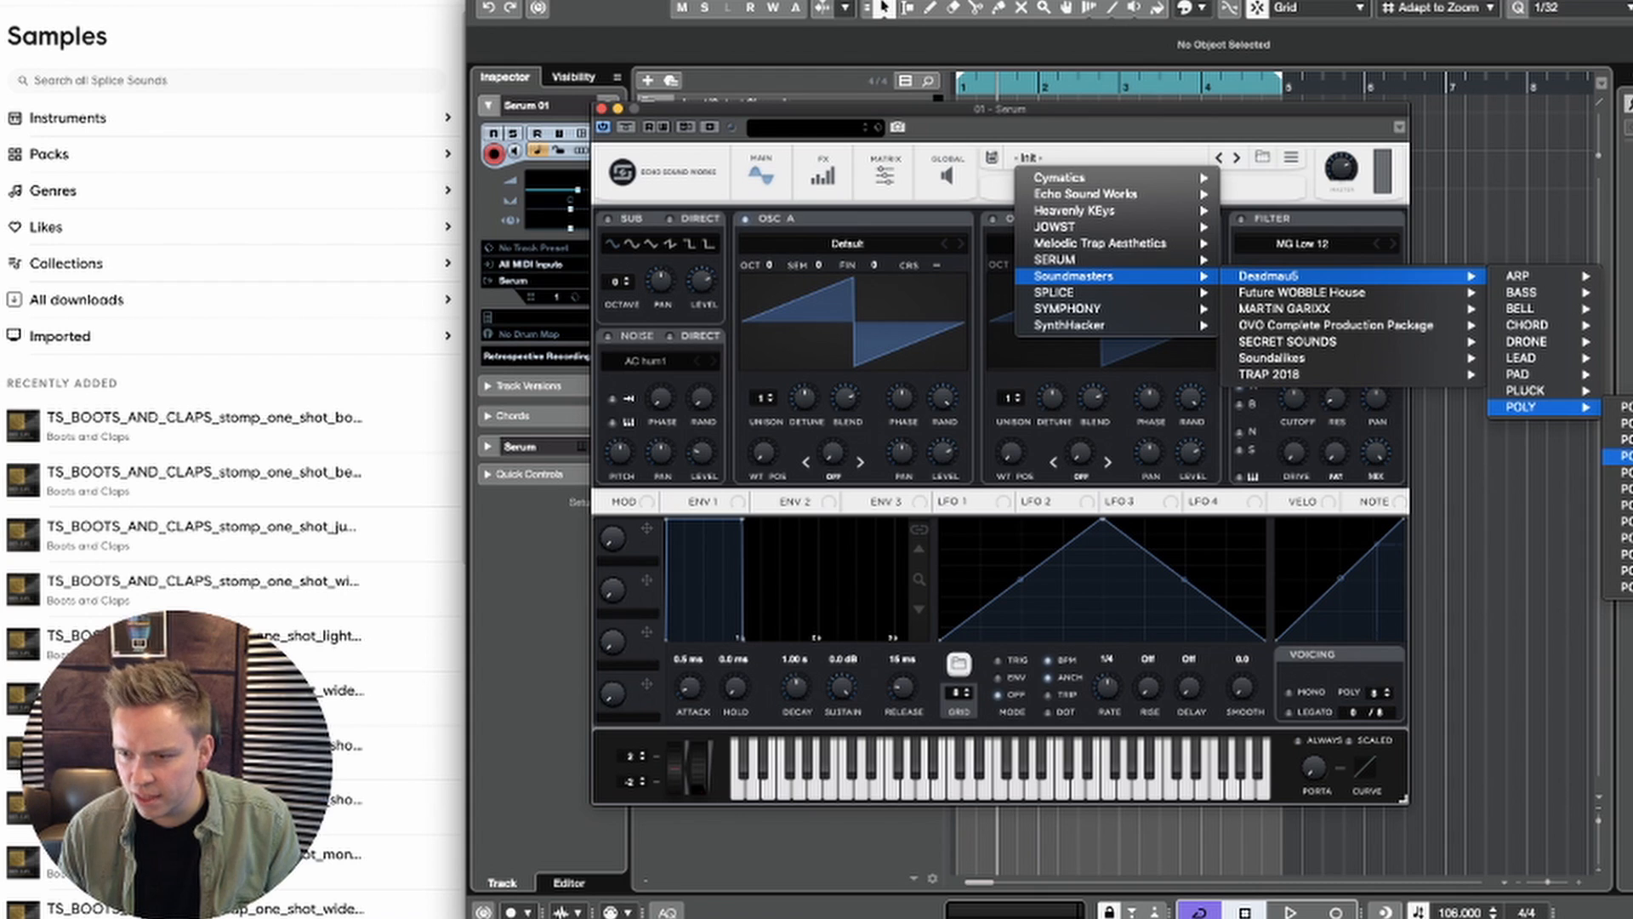
{"action": "left_click", "coordinate": [1621, 456]}
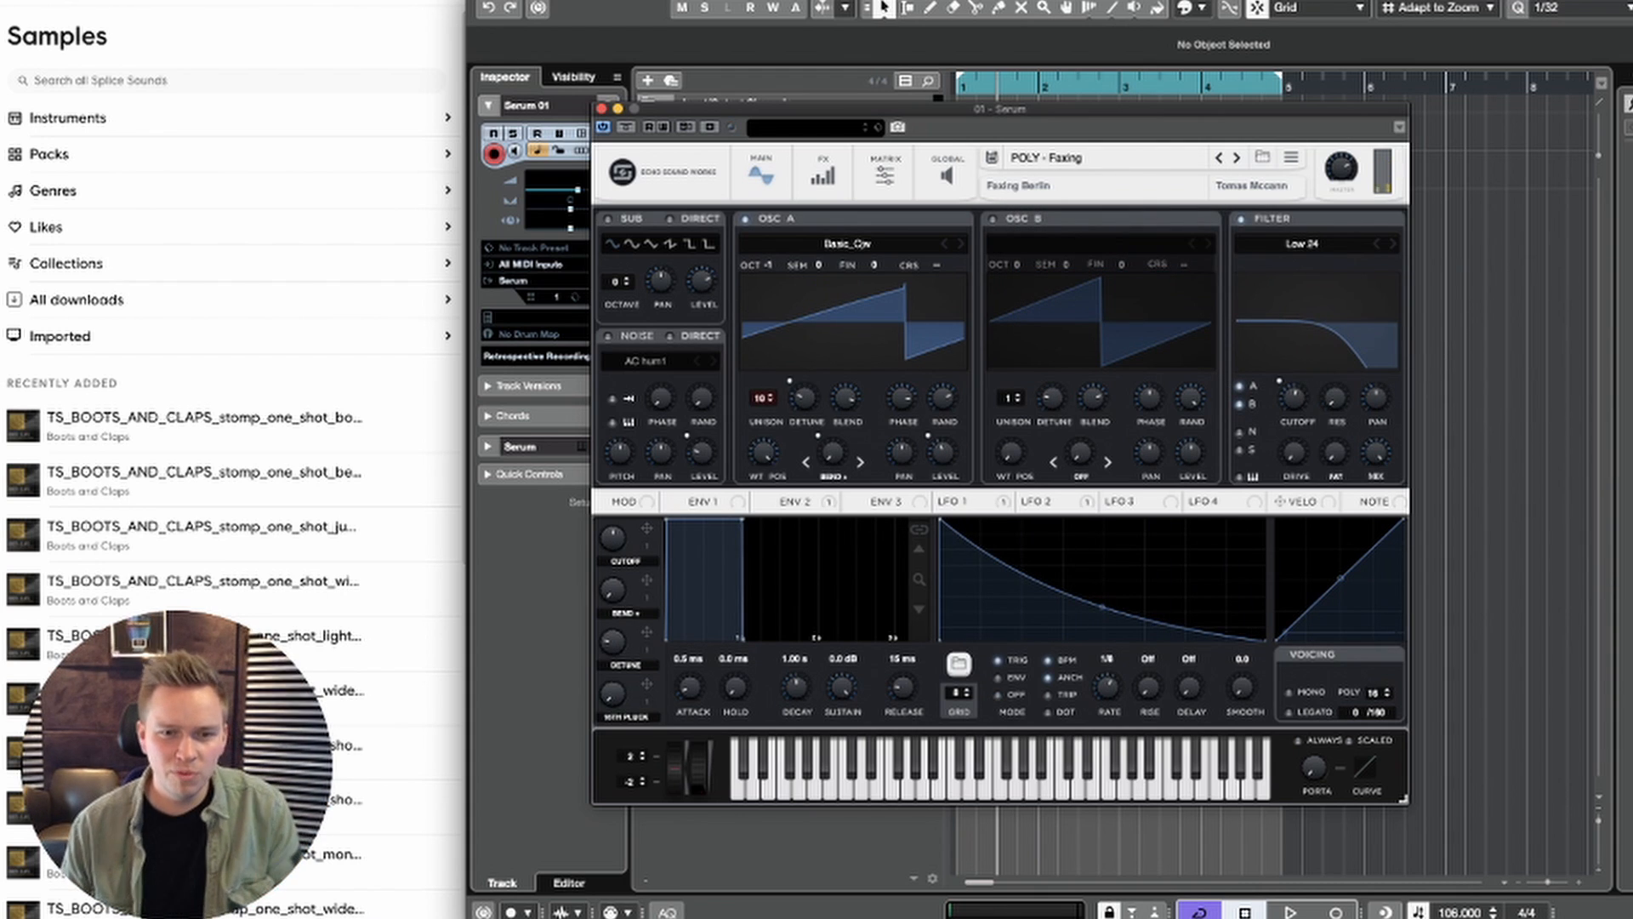
Step: Check LFO 2, reshape LFO 1 into a quick rise to a low peak with a slow decay, and close Serum
{"action": "left_click", "coordinate": [1036, 501]}
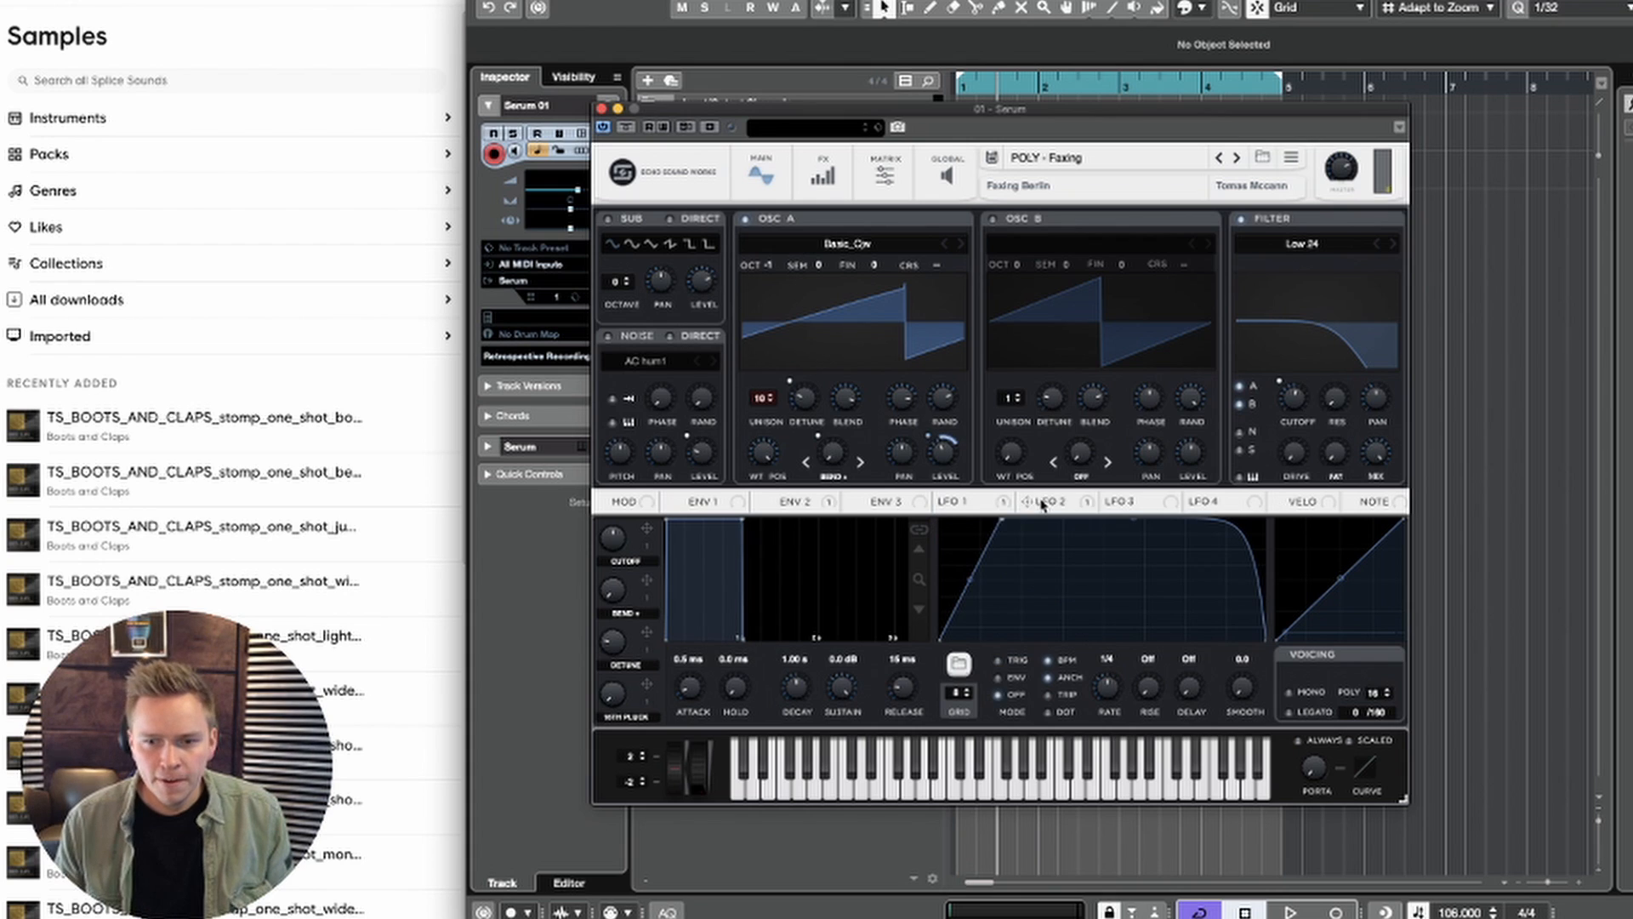
{"action": "left_click", "coordinate": [988, 506]}
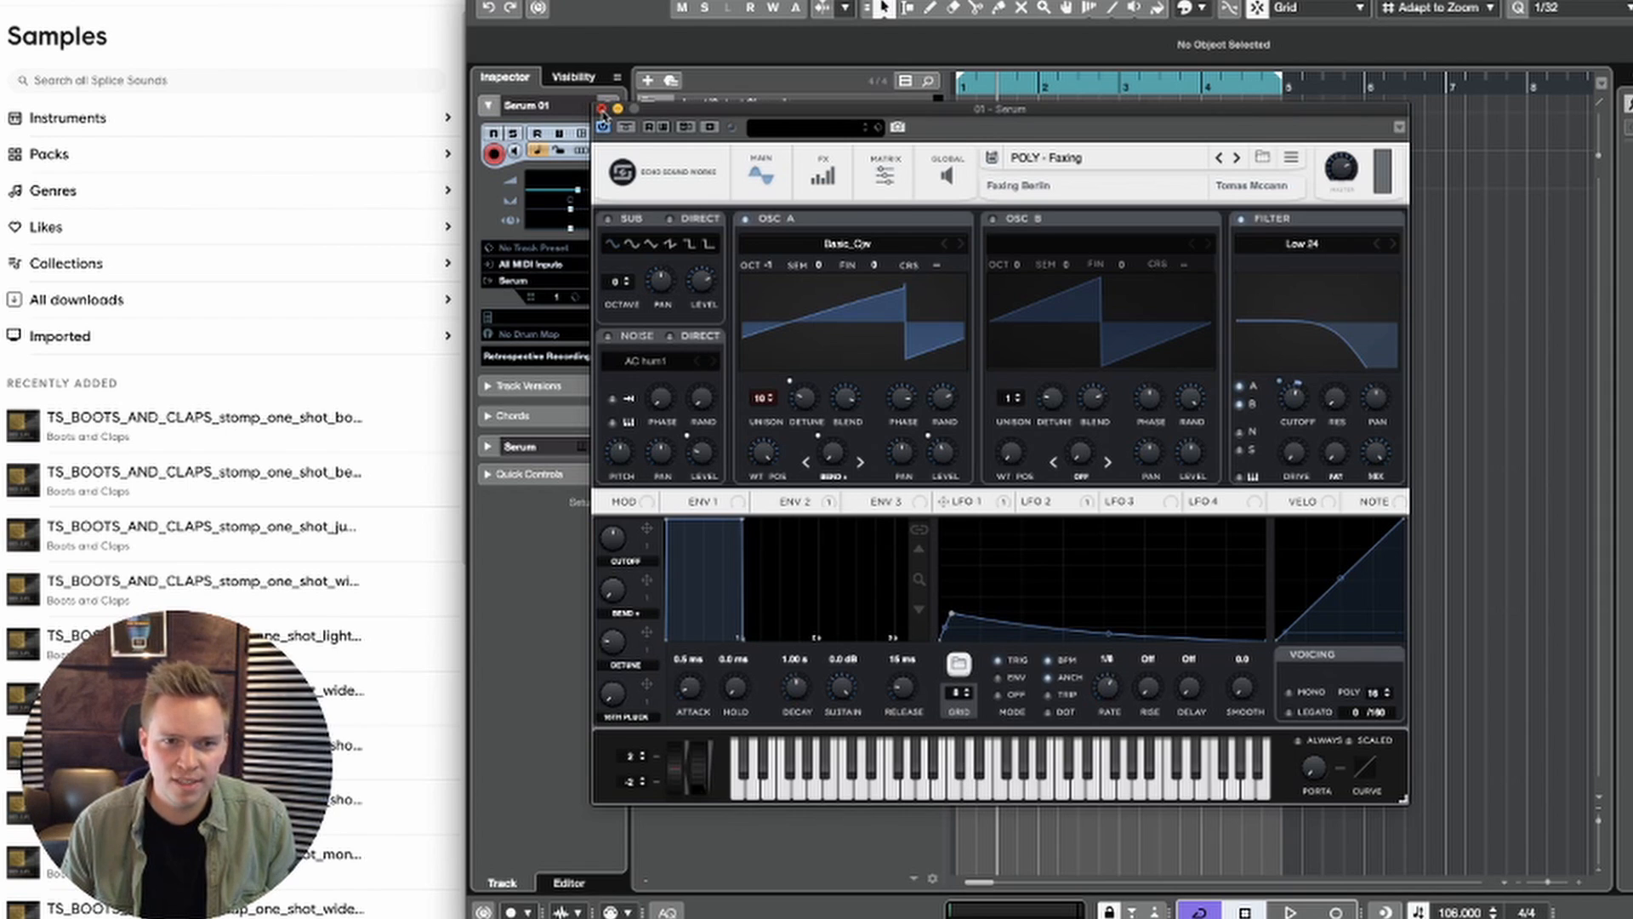
{"action": "left_click", "coordinate": [602, 109]}
Step: Replace the repeated notes in the Serum 01 part with a single D#2 note spanning all of bar 1
{"action": "double_click", "coordinate": [1008, 138]}
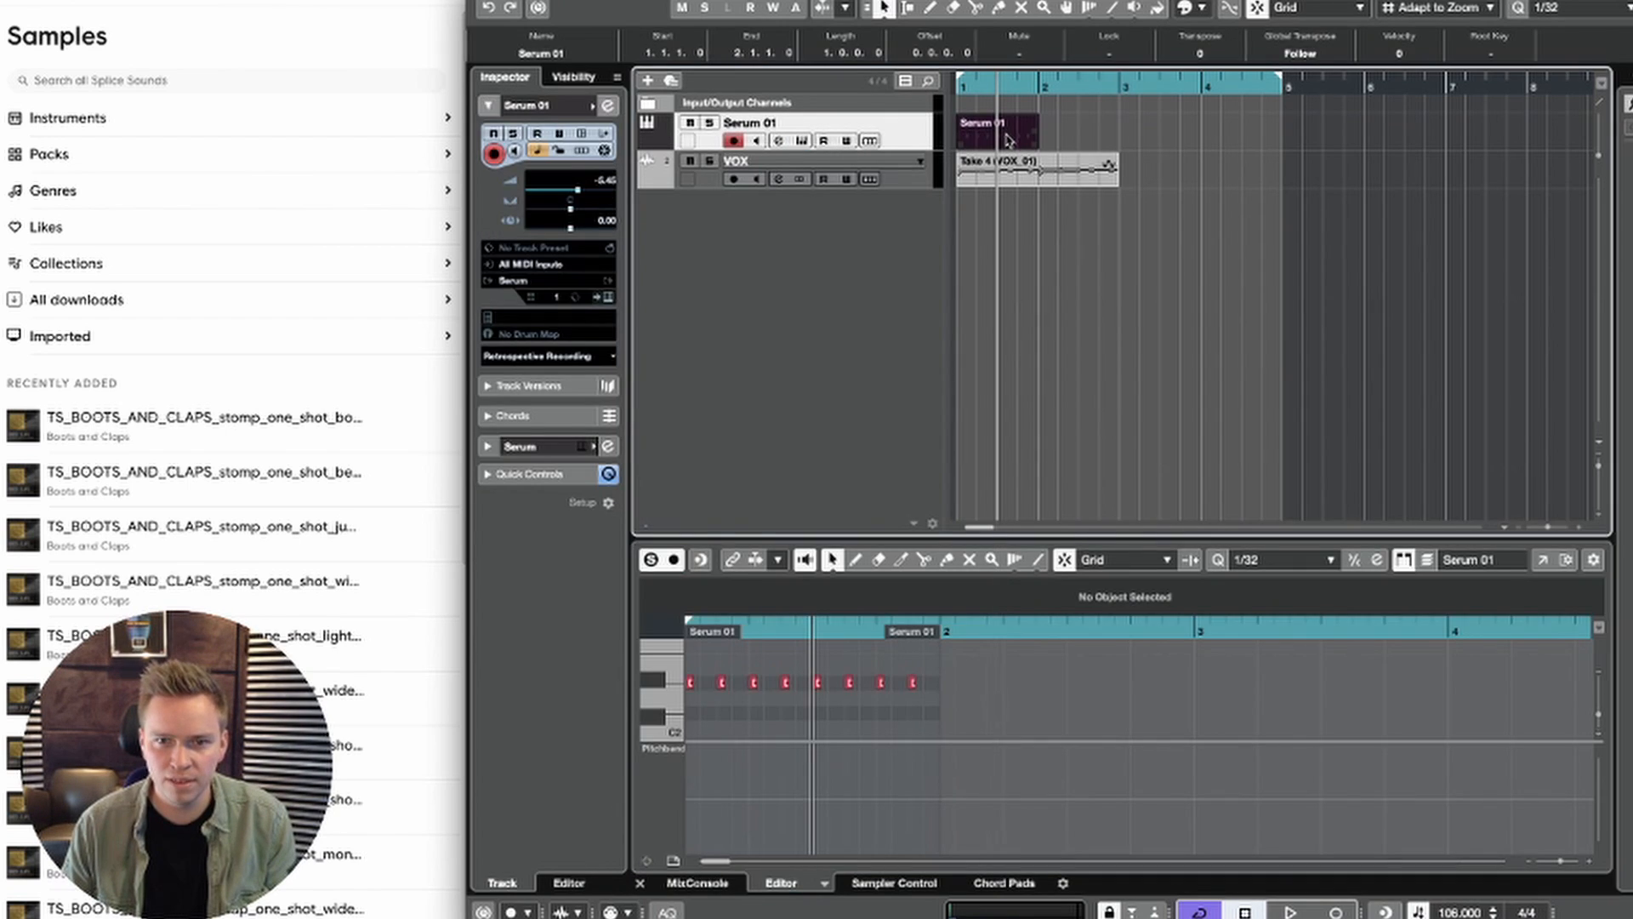
{"action": "left_click_drag", "start_coordinate": [946, 675], "coordinate": [713, 712]}
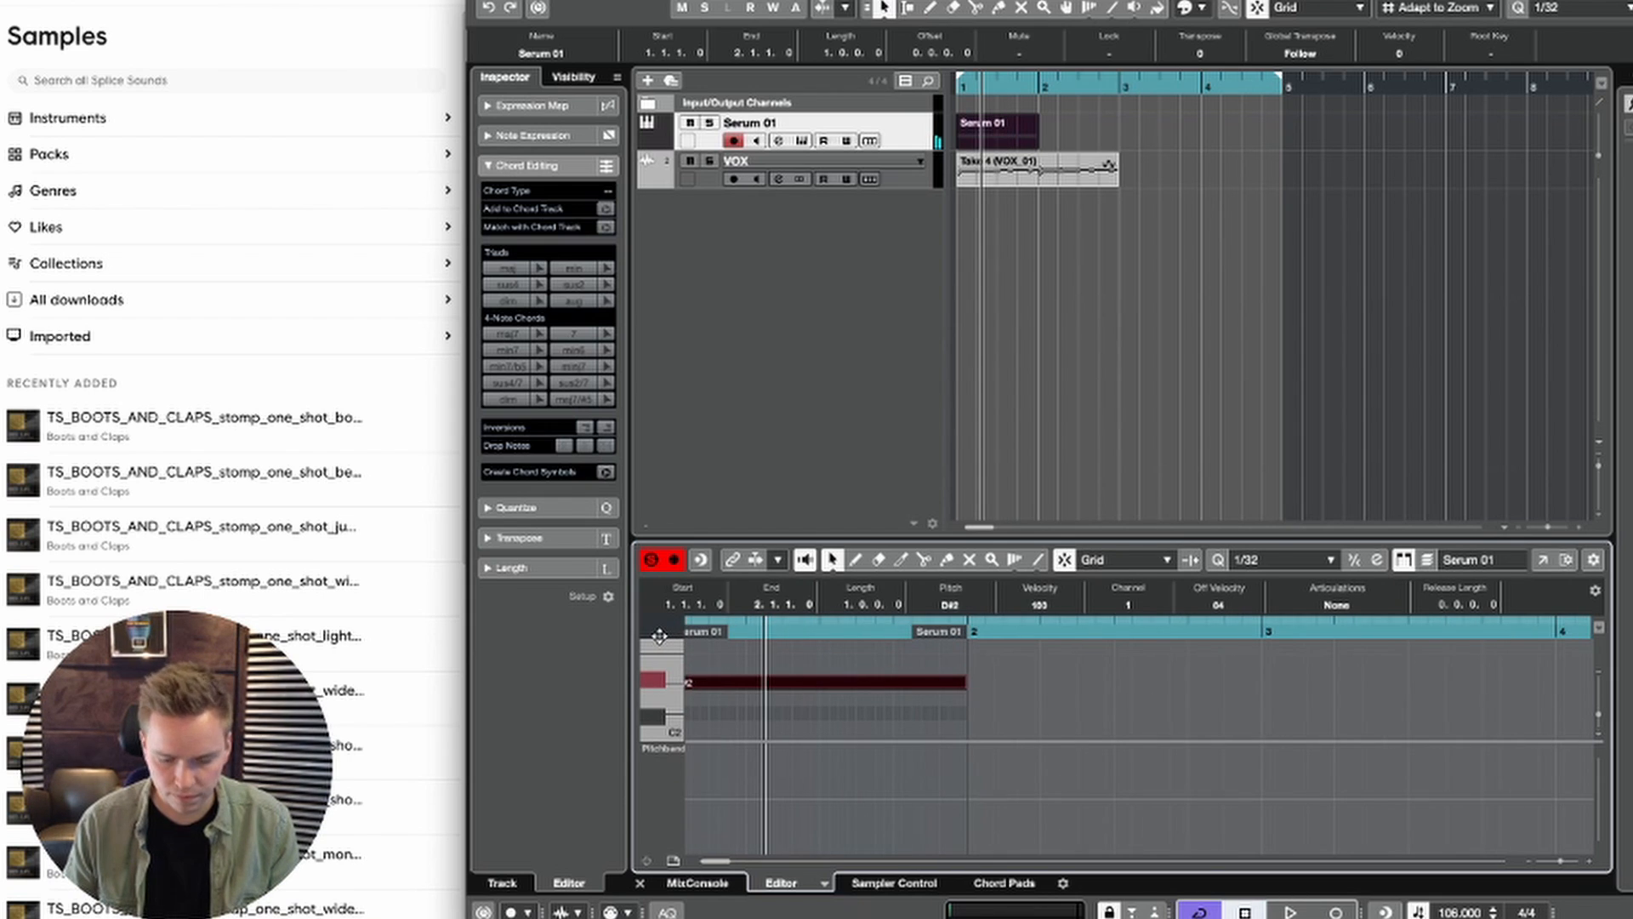
{"action": "key", "text": "space"}
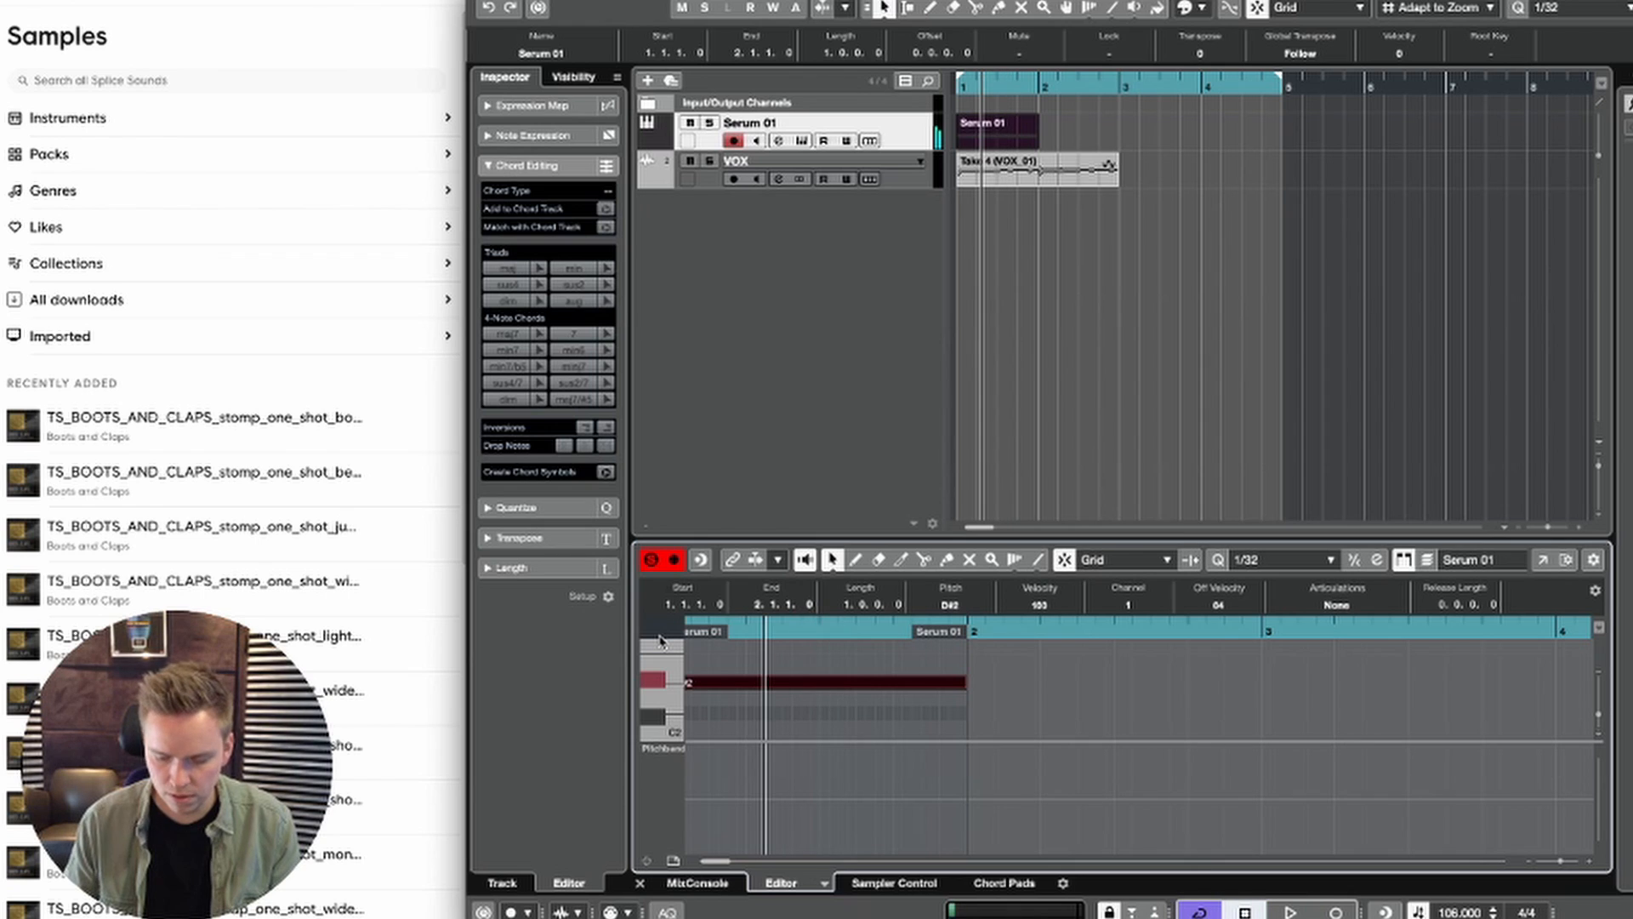
Step: Fill bars 1 to 4 by duplicating the one-bar Serum 01 part, and both tracks' two-bar section, during playback
{"action": "key", "text": "space"}
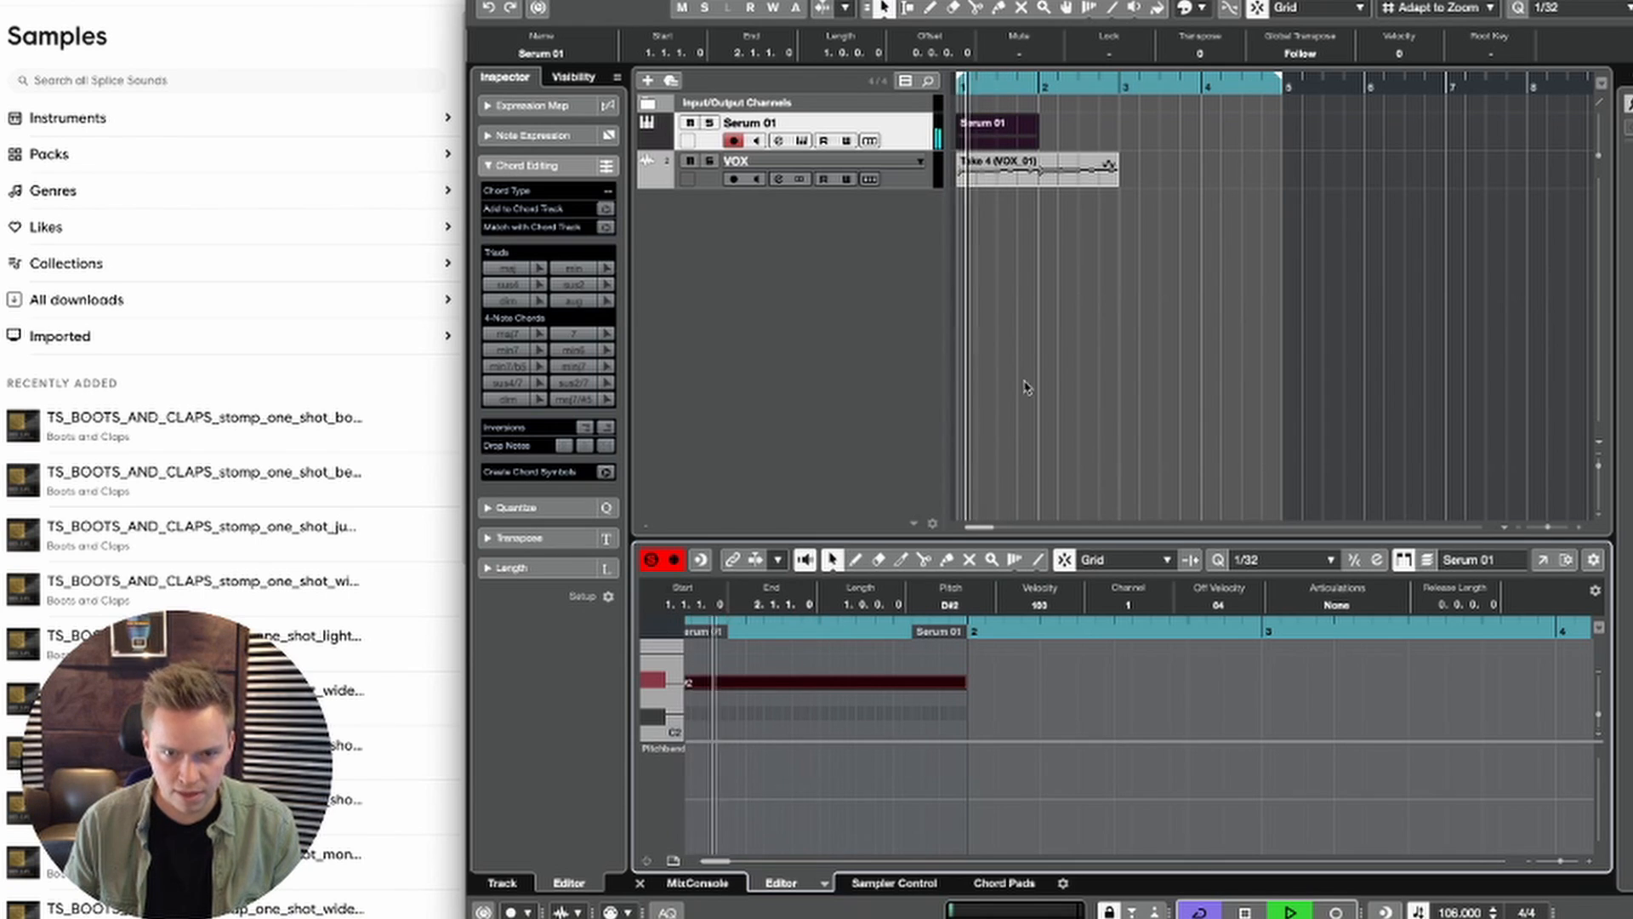
{"action": "left_click", "coordinate": [1057, 422]}
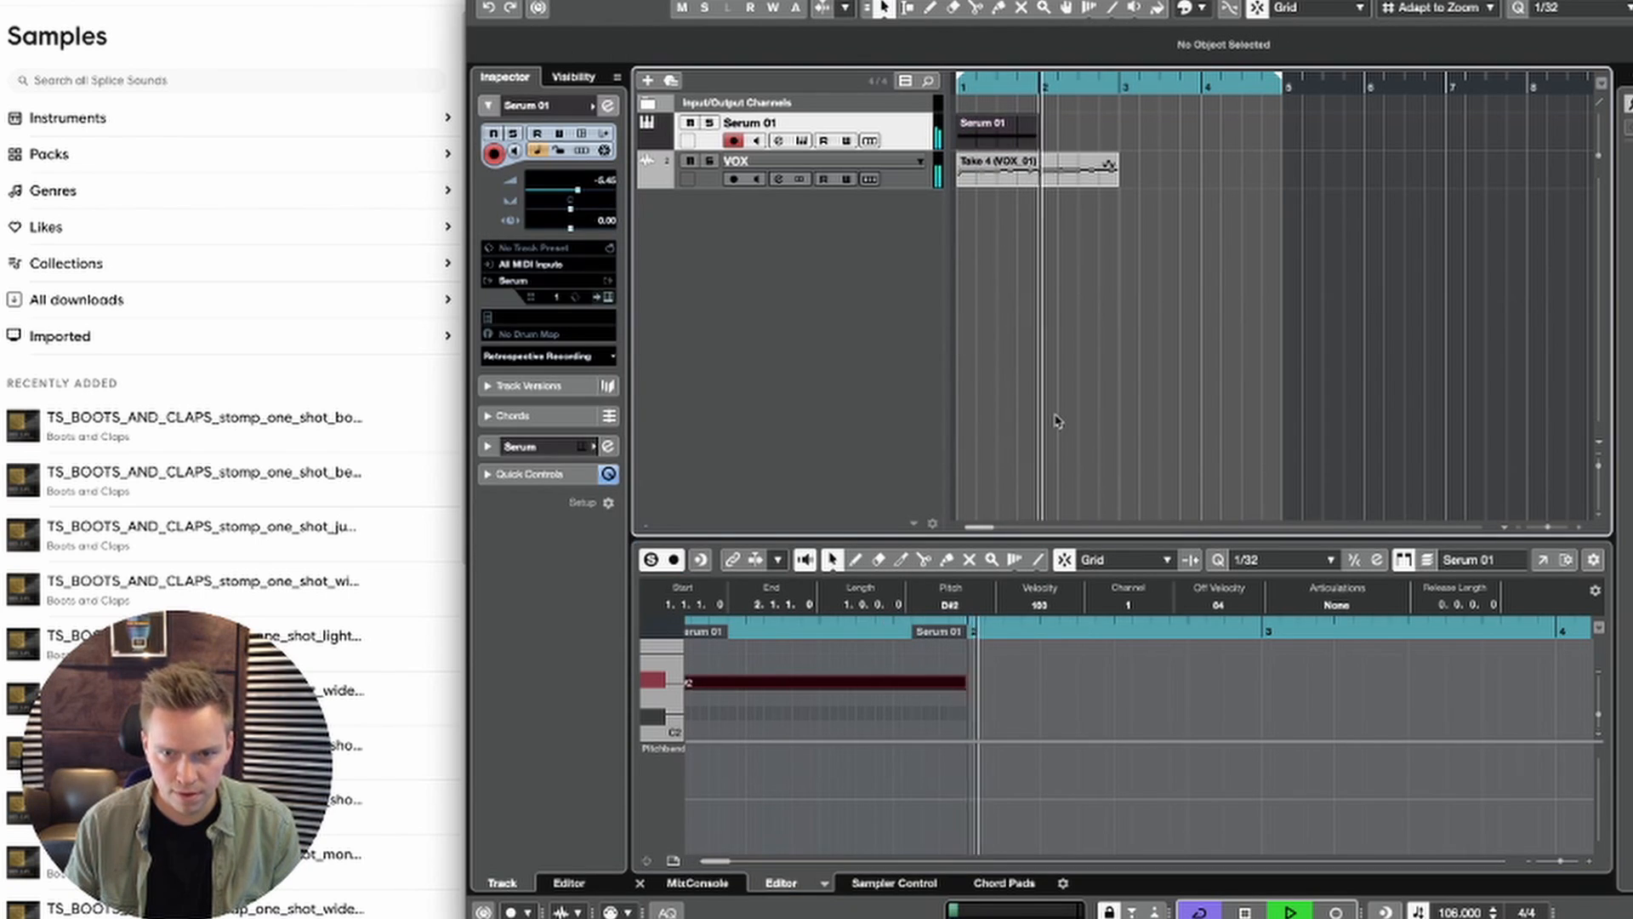
{"action": "key", "text": "space"}
{"action": "left_click", "coordinate": [1028, 135]}
{"action": "key", "text": "space"}
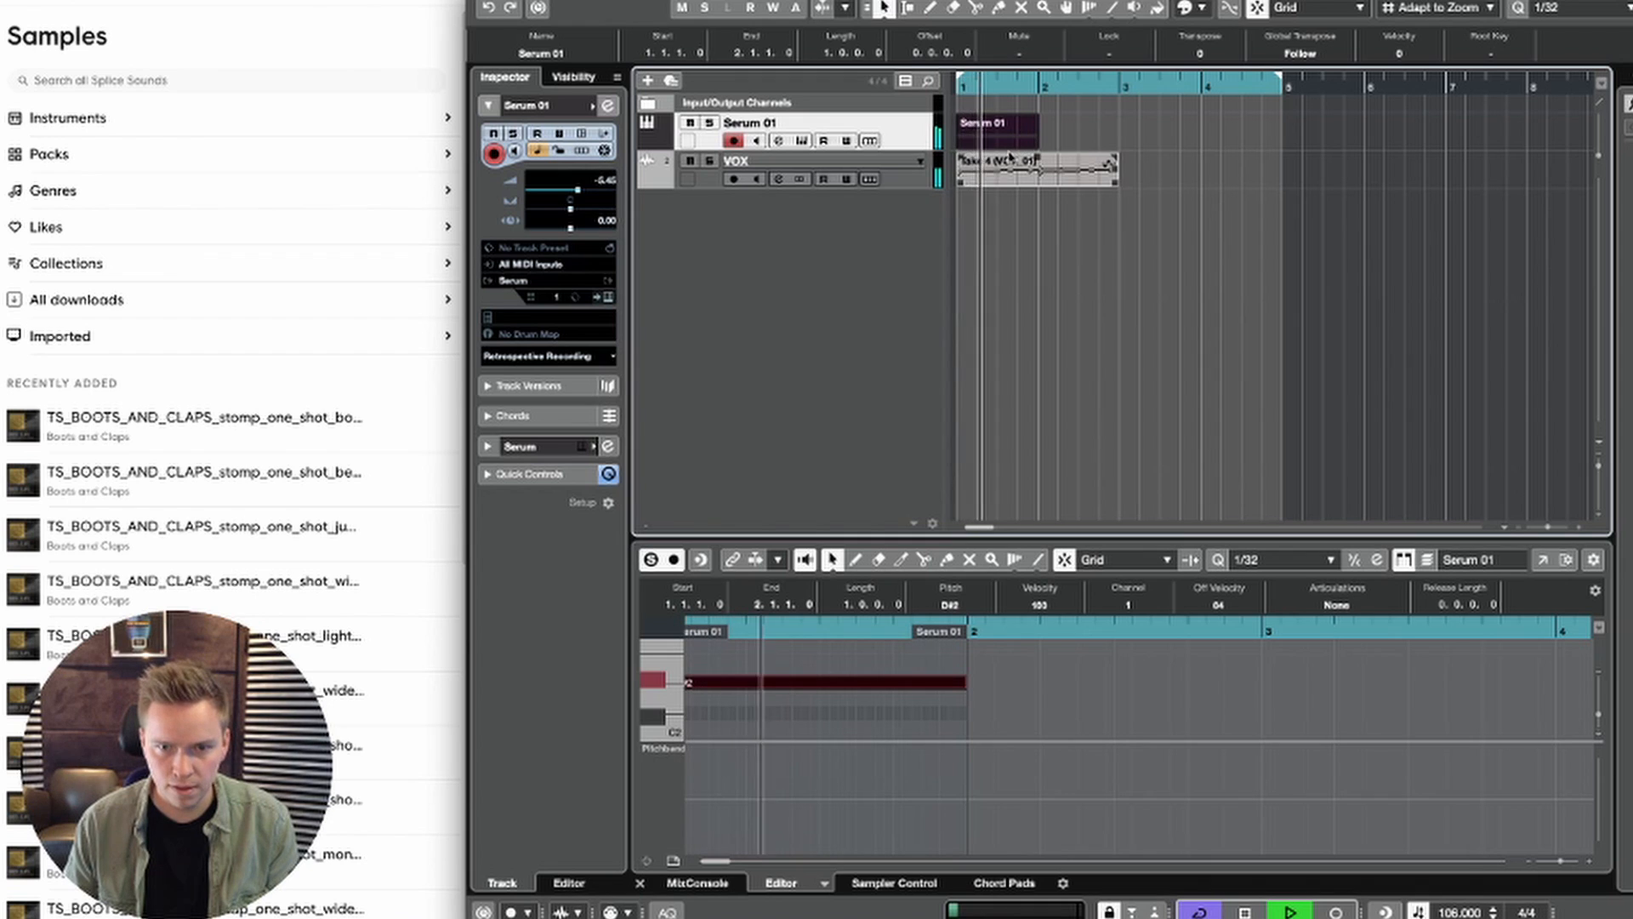
{"action": "key", "text": "ctrl+d"}
{"action": "left_click_drag", "start_coordinate": [1133, 203], "coordinate": [983, 139]}
{"action": "key", "text": "ctrl+d"}
{"action": "key", "text": "space"}
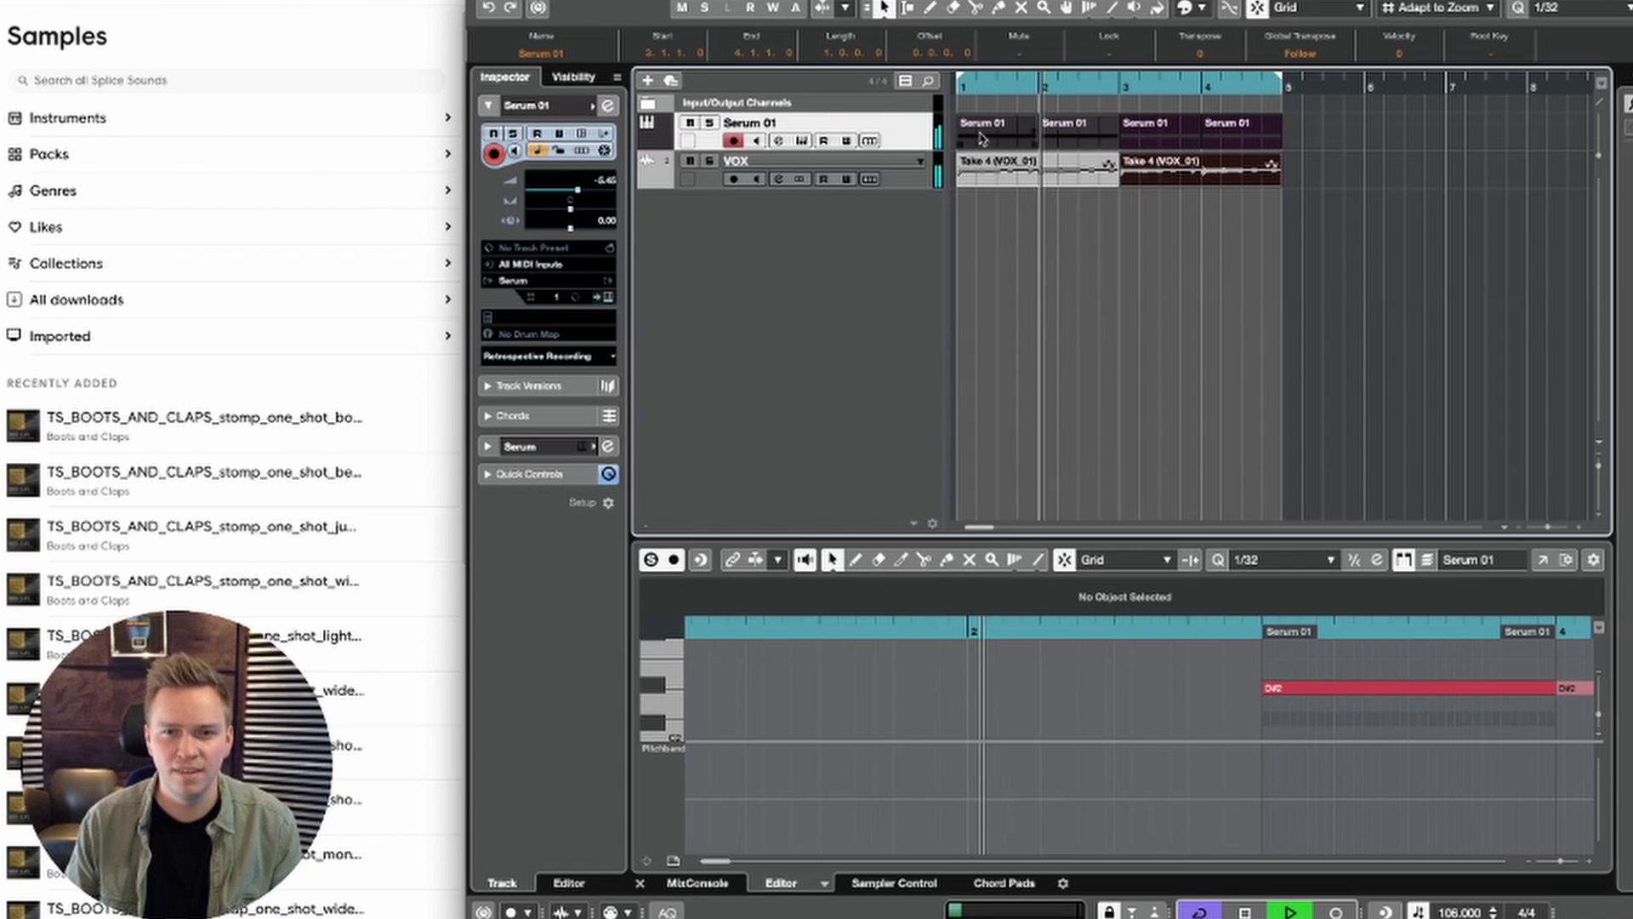
{"action": "left_click", "coordinate": [1131, 225]}
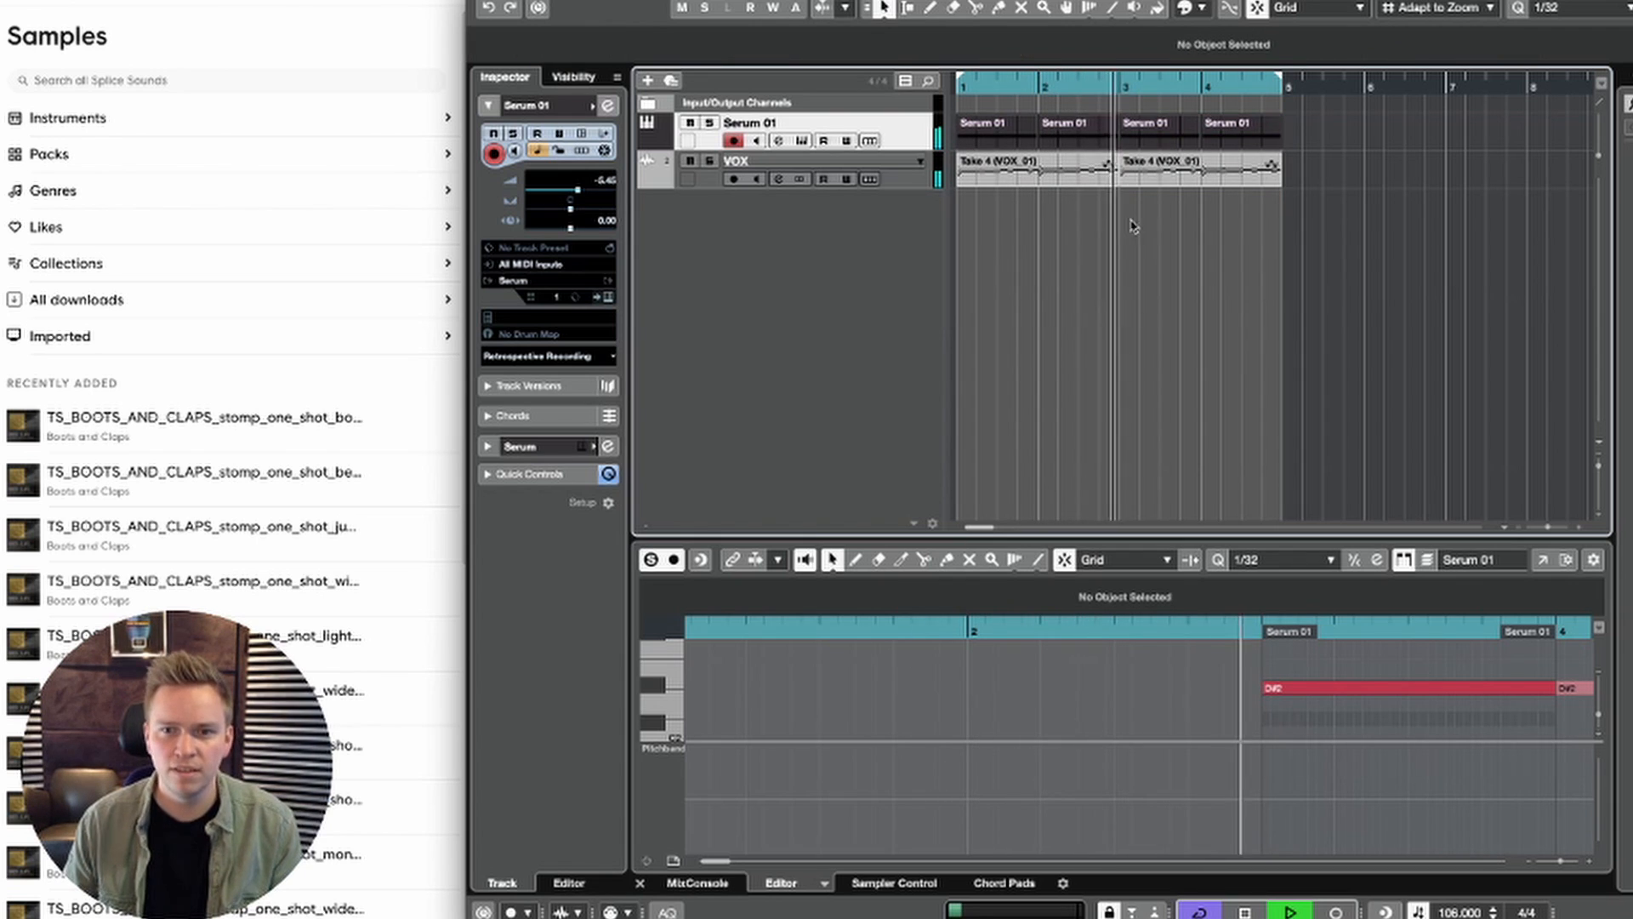
Step: Duplicate all Serum 01 and VOX events from bars 1–4 into bars 5–8, and set the cycle range to the copies
{"action": "left_click_drag", "start_coordinate": [1342, 217], "coordinate": [957, 115]}
{"action": "key", "text": "ctrl+d"}
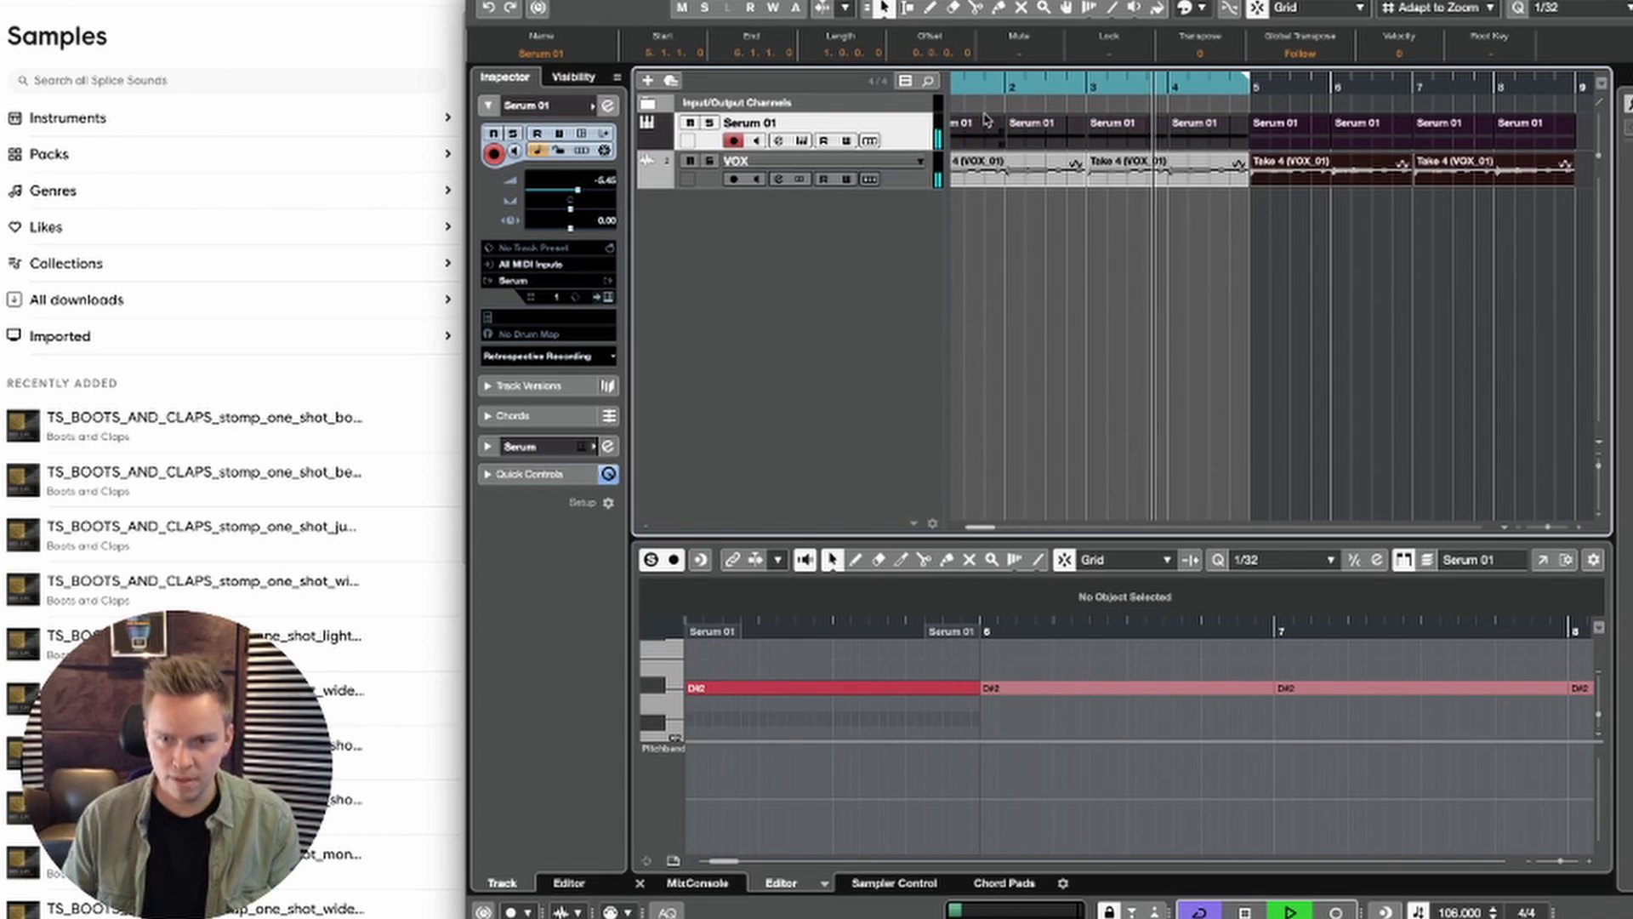
{"action": "key", "text": "p"}
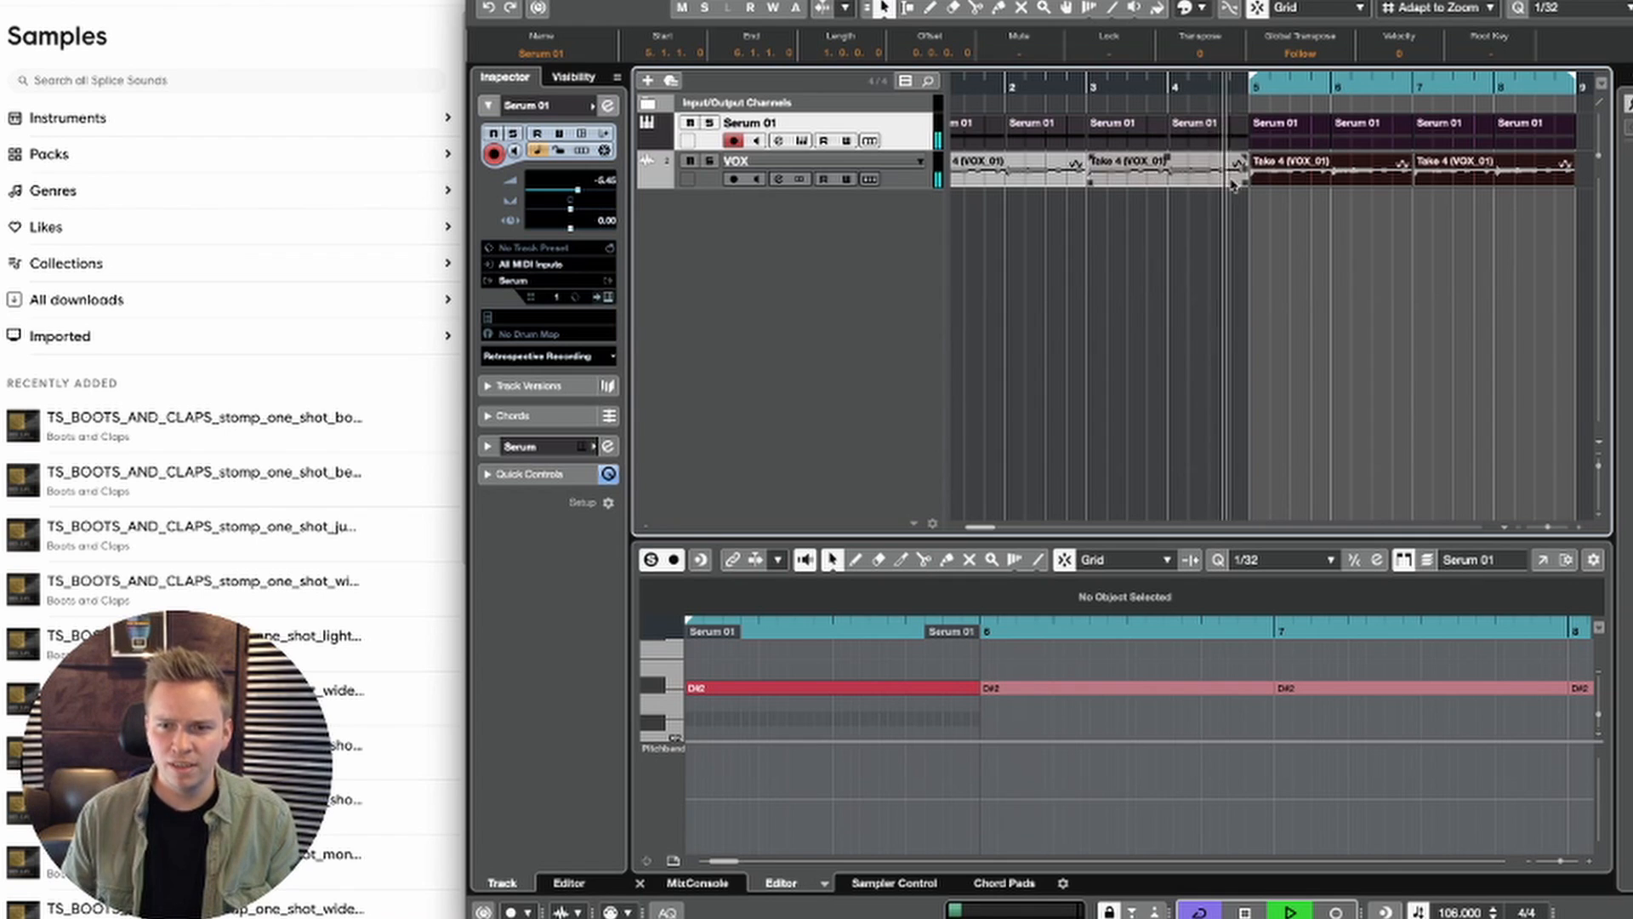
{"action": "left_click", "coordinate": [1311, 278]}
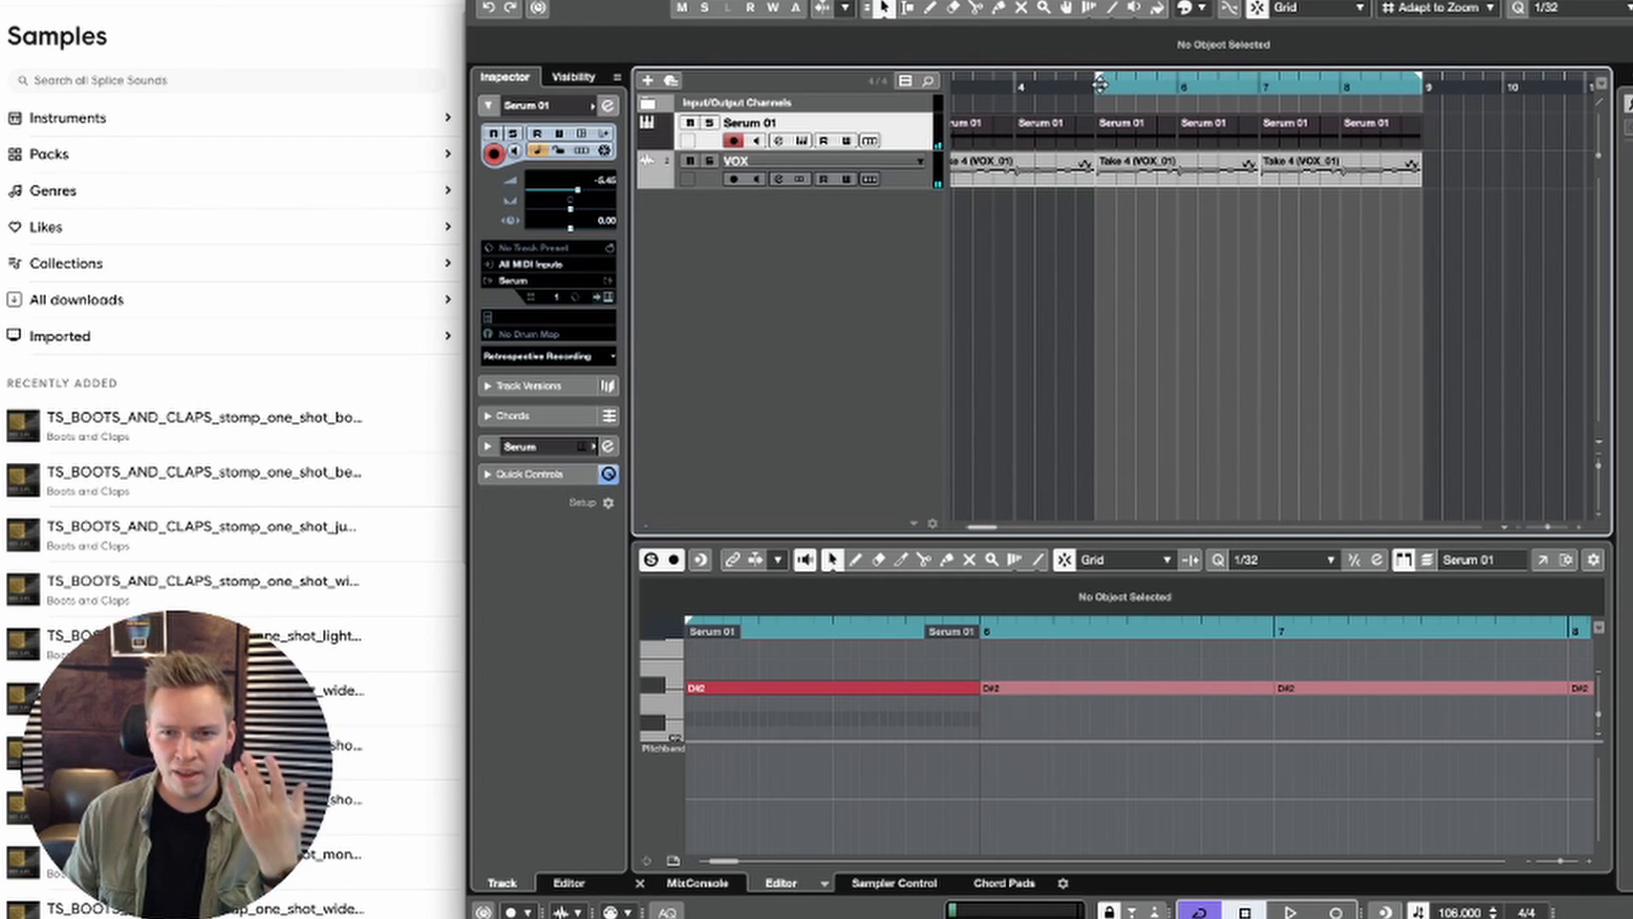
{"action": "scroll", "coordinate": [1081, 124], "scroll_direction": "left", "scroll_amount": 3}
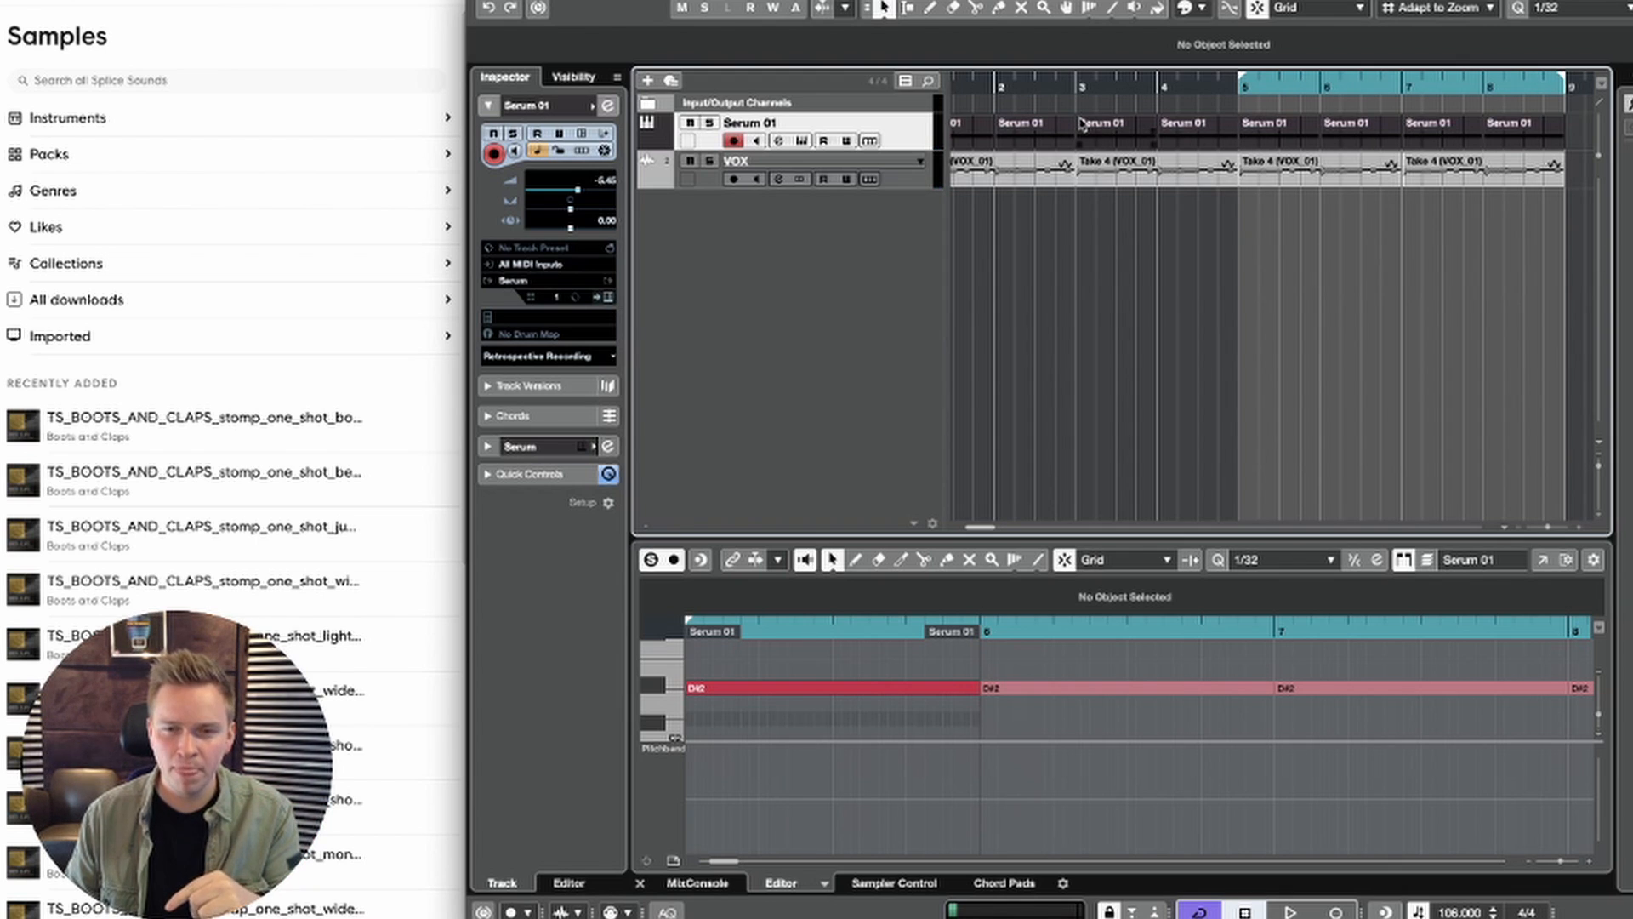
{"action": "scroll", "coordinate": [1080, 125], "scroll_direction": "right", "scroll_amount": 2}
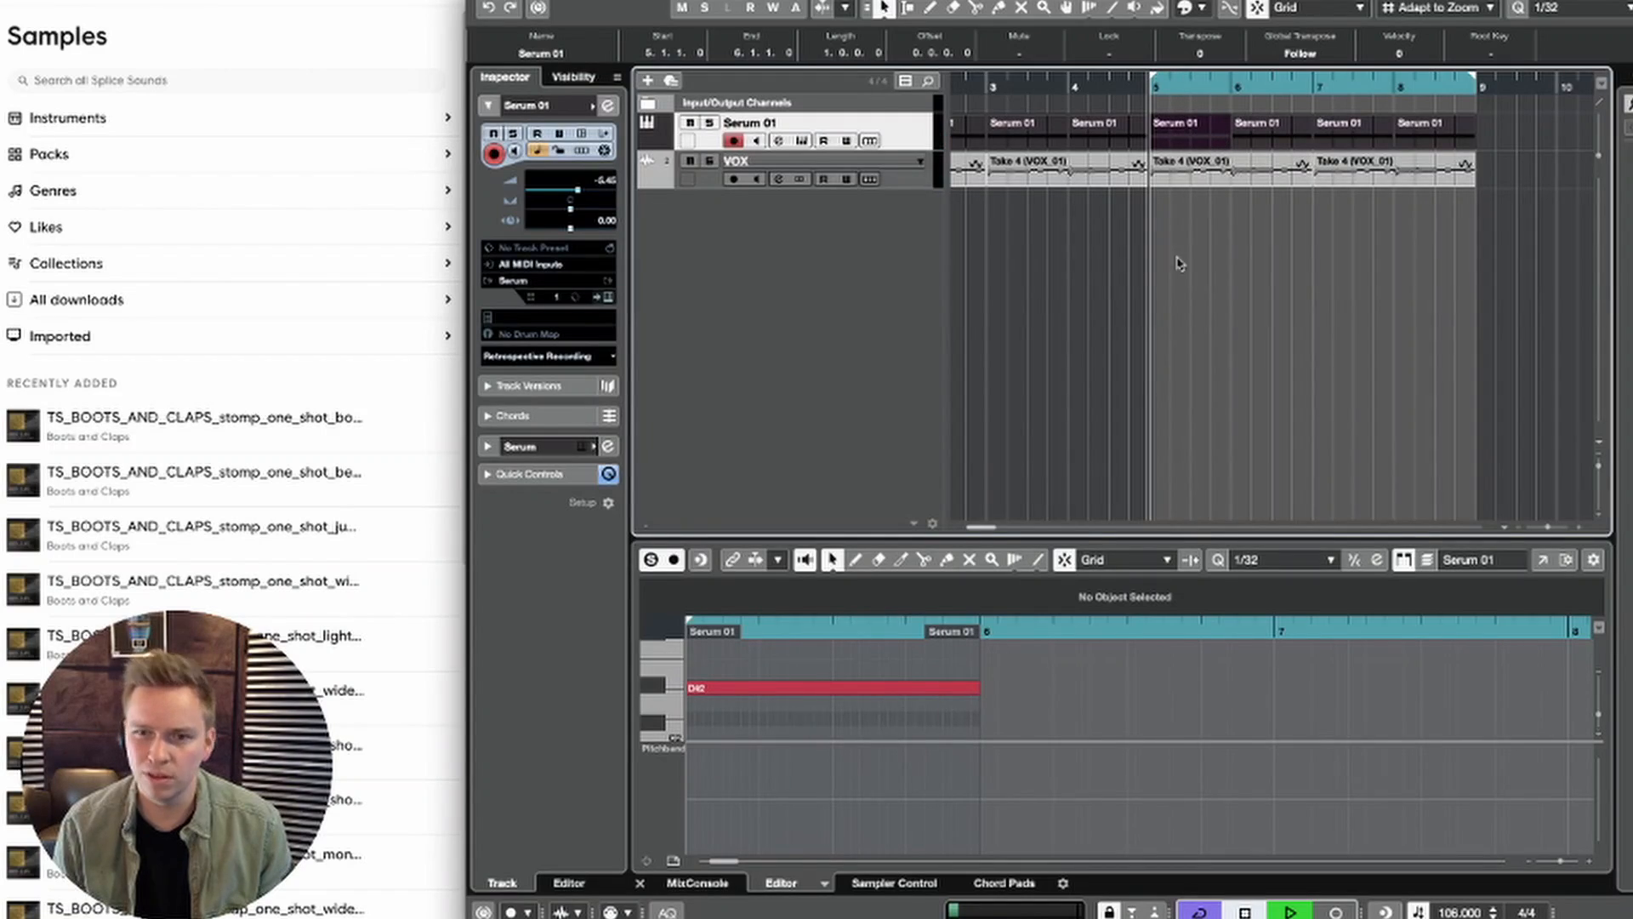
Step: Glue the four Serum 01 parts in bars 5 to 8 into one four-bar part and select it
{"action": "right_click", "coordinate": [1352, 162]}
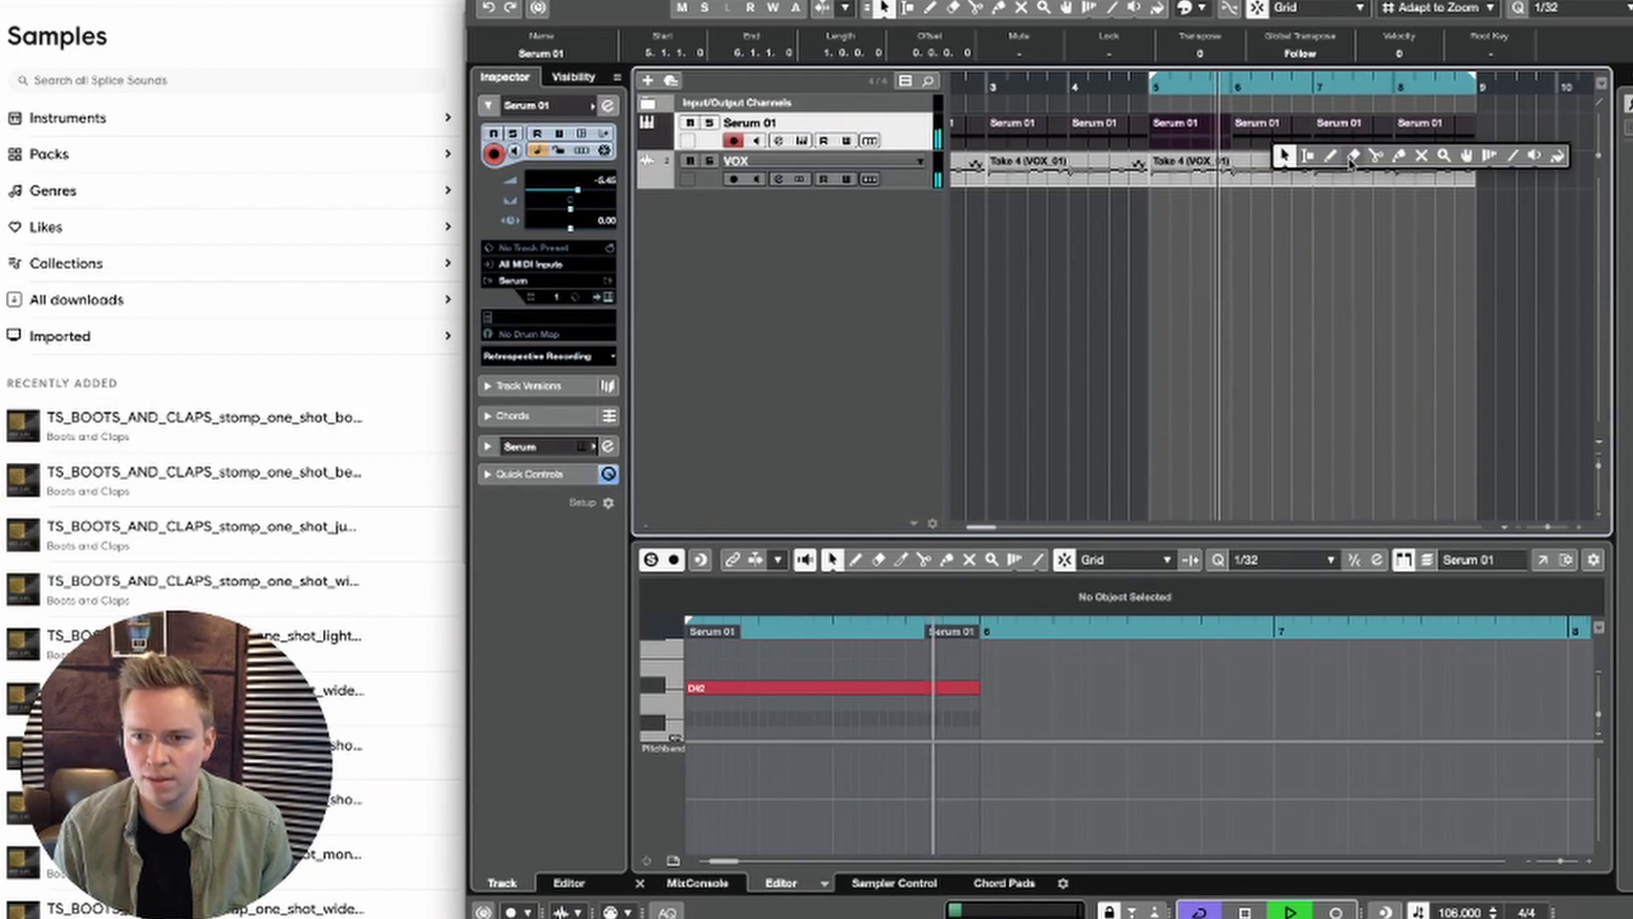
{"action": "left_click", "coordinate": [1399, 156]}
{"action": "key", "text": "space"}
{"action": "left_click", "coordinate": [1223, 130]}
{"action": "left_click", "coordinate": [1223, 130]}
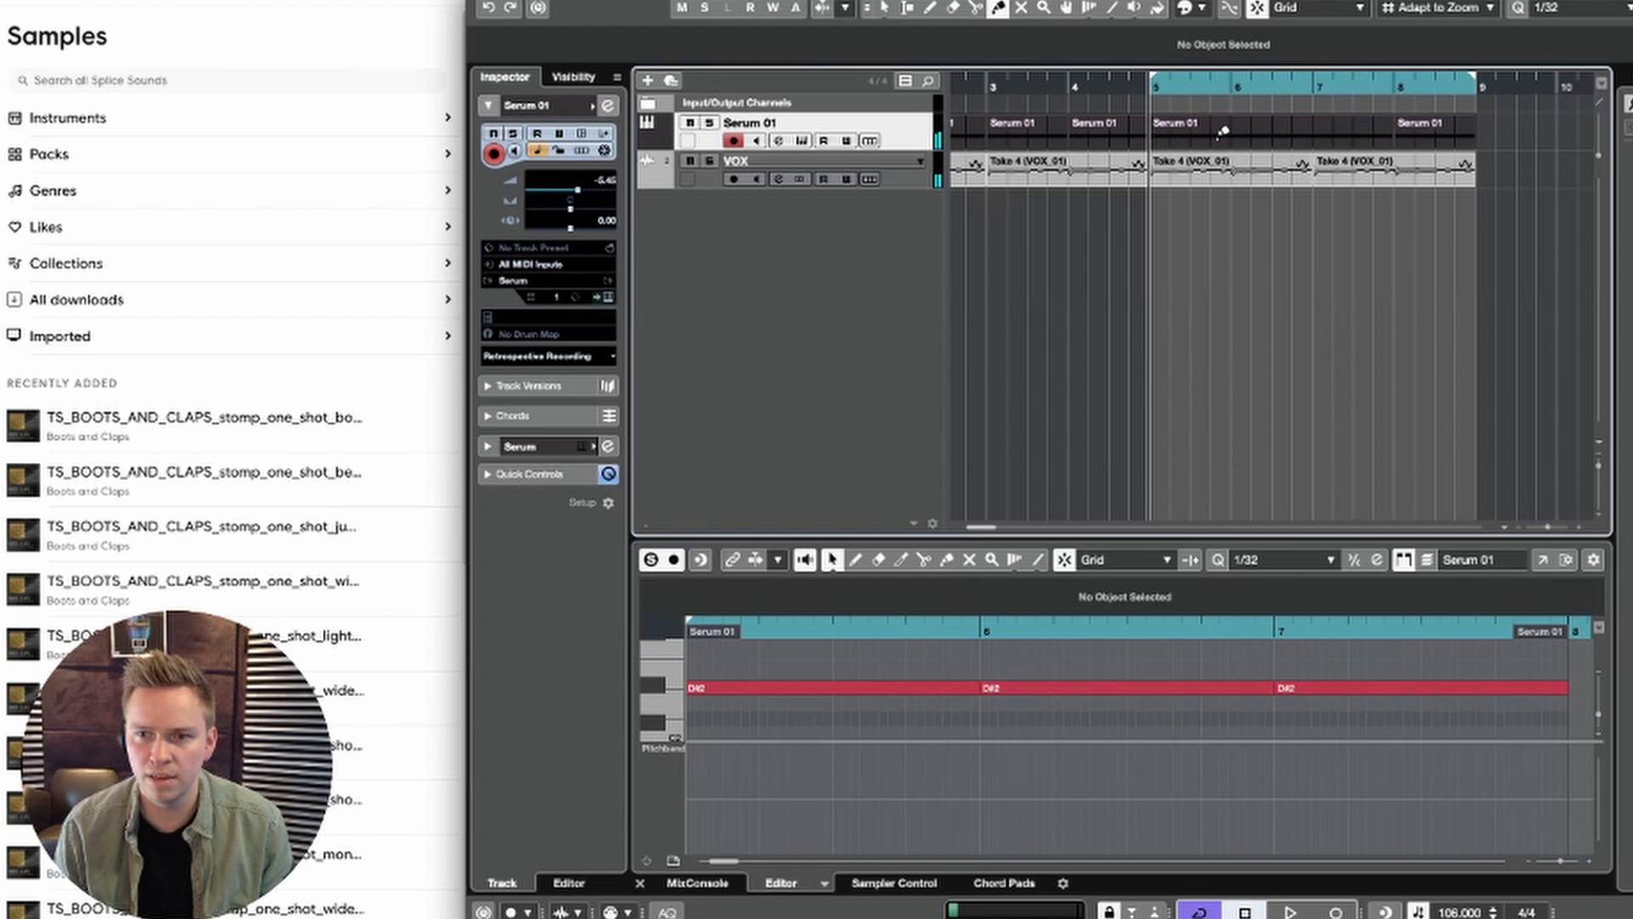
{"action": "key", "text": "1"}
{"action": "left_click", "coordinate": [1230, 143]}
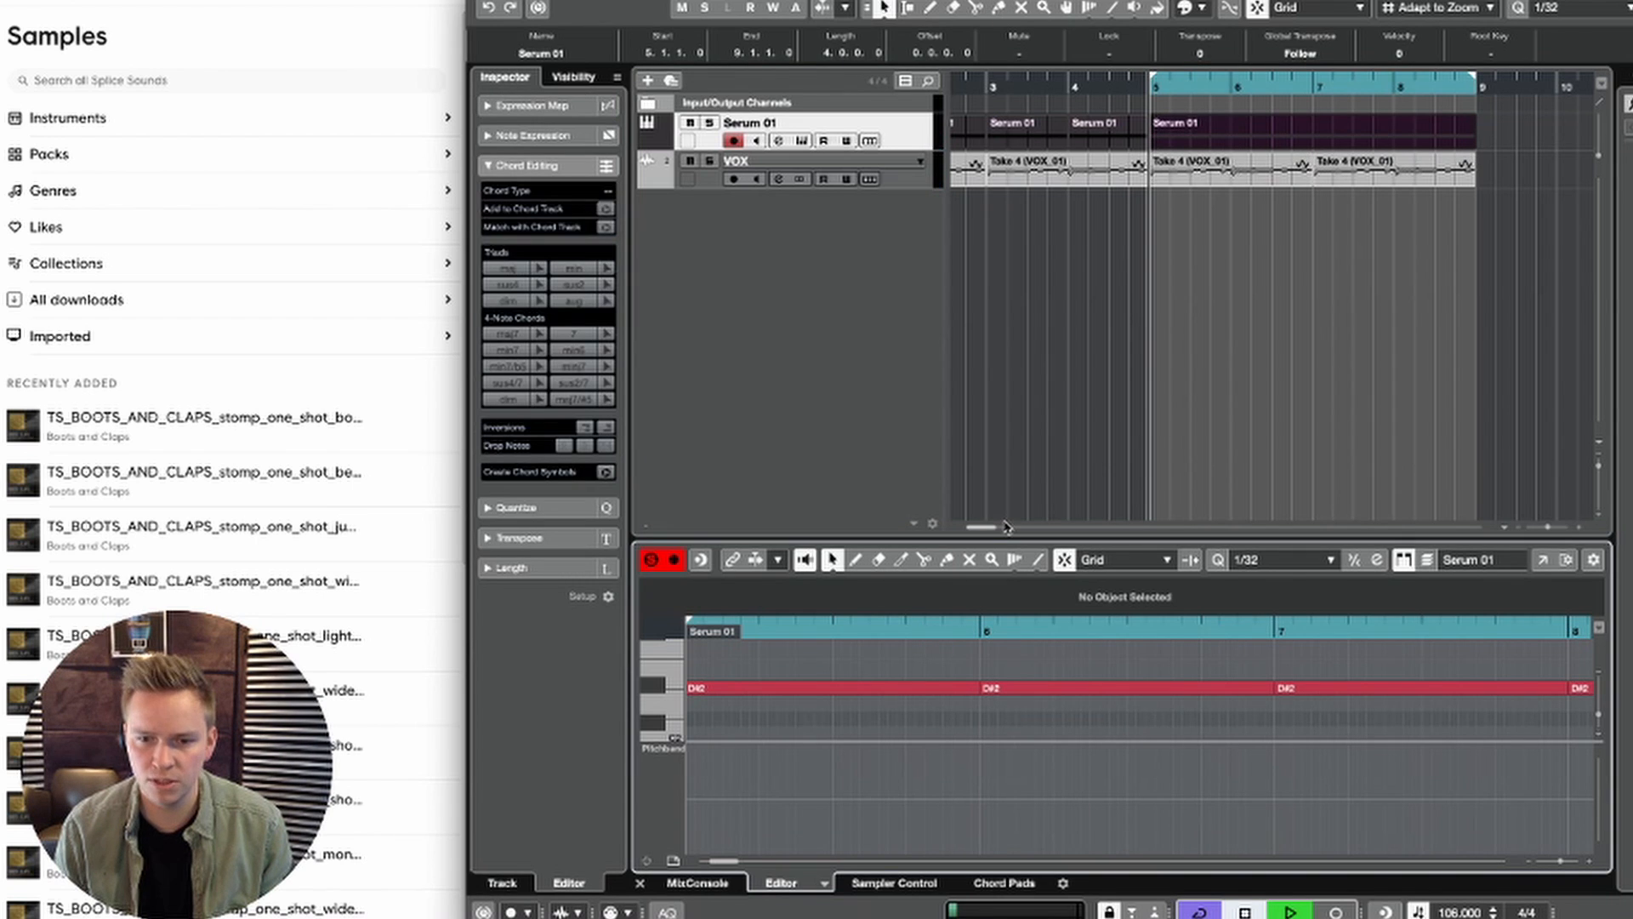
Step: Enlarge the key editor's height and fit more of the four-bar Serum 01 part into it during playback
{"action": "left_click_drag", "start_coordinate": [1004, 527], "coordinate": [1005, 372]}
{"action": "key", "text": "space"}
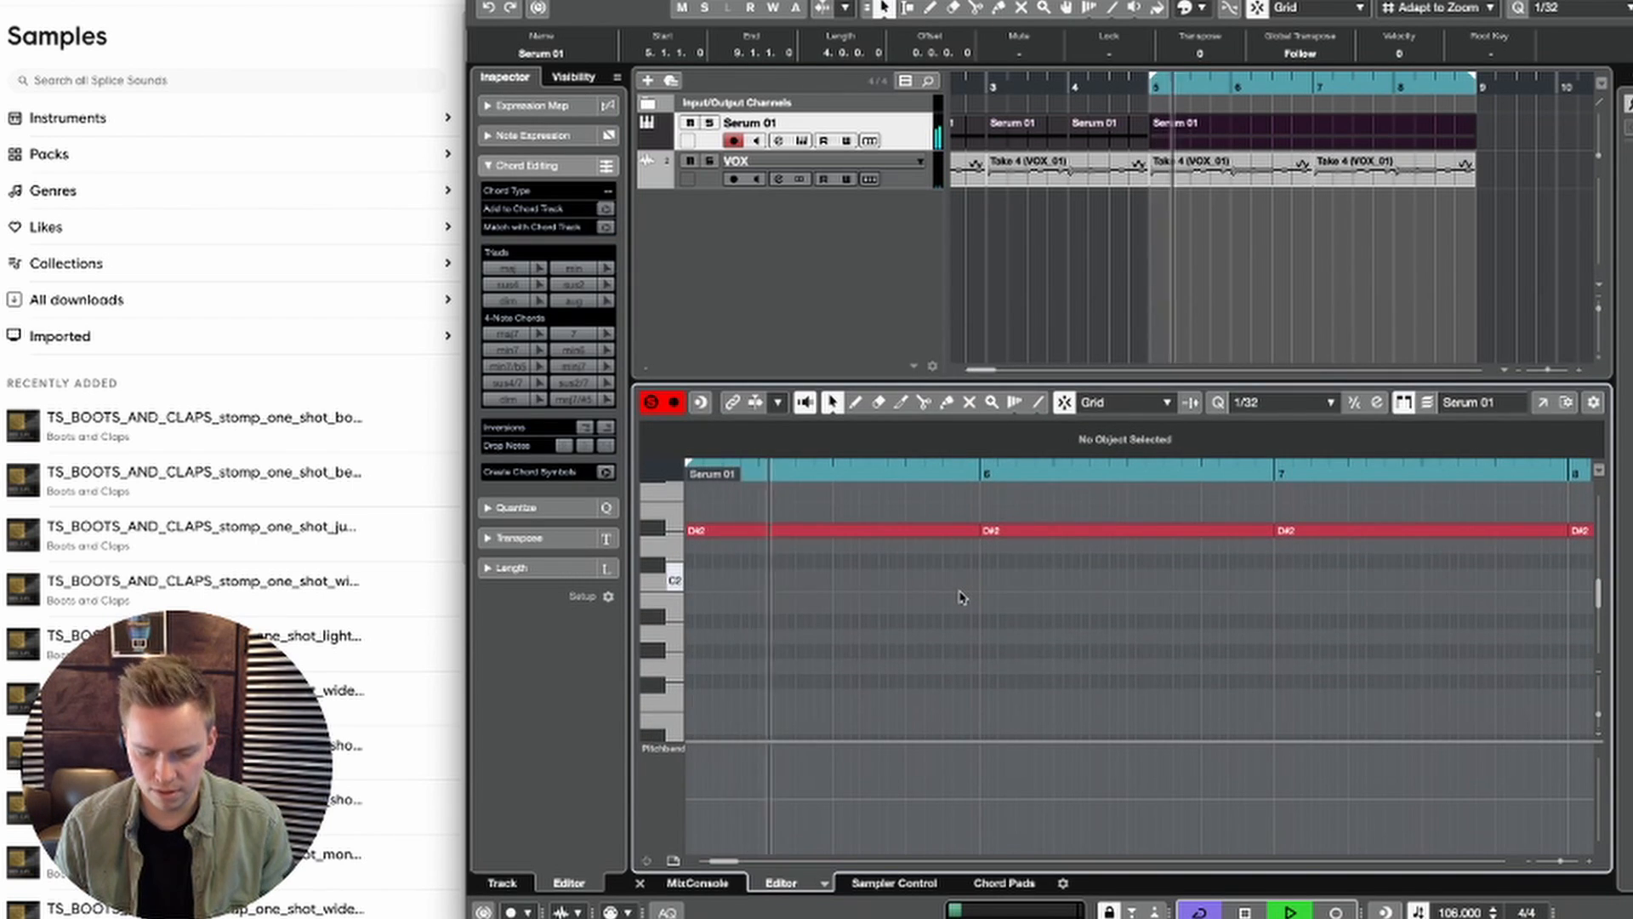
{"action": "key", "text": "g"}
{"action": "key", "text": "g"}
{"action": "key", "text": "g"}
{"action": "key", "text": "g"}
{"action": "key", "text": "space"}
{"action": "key", "text": "space"}
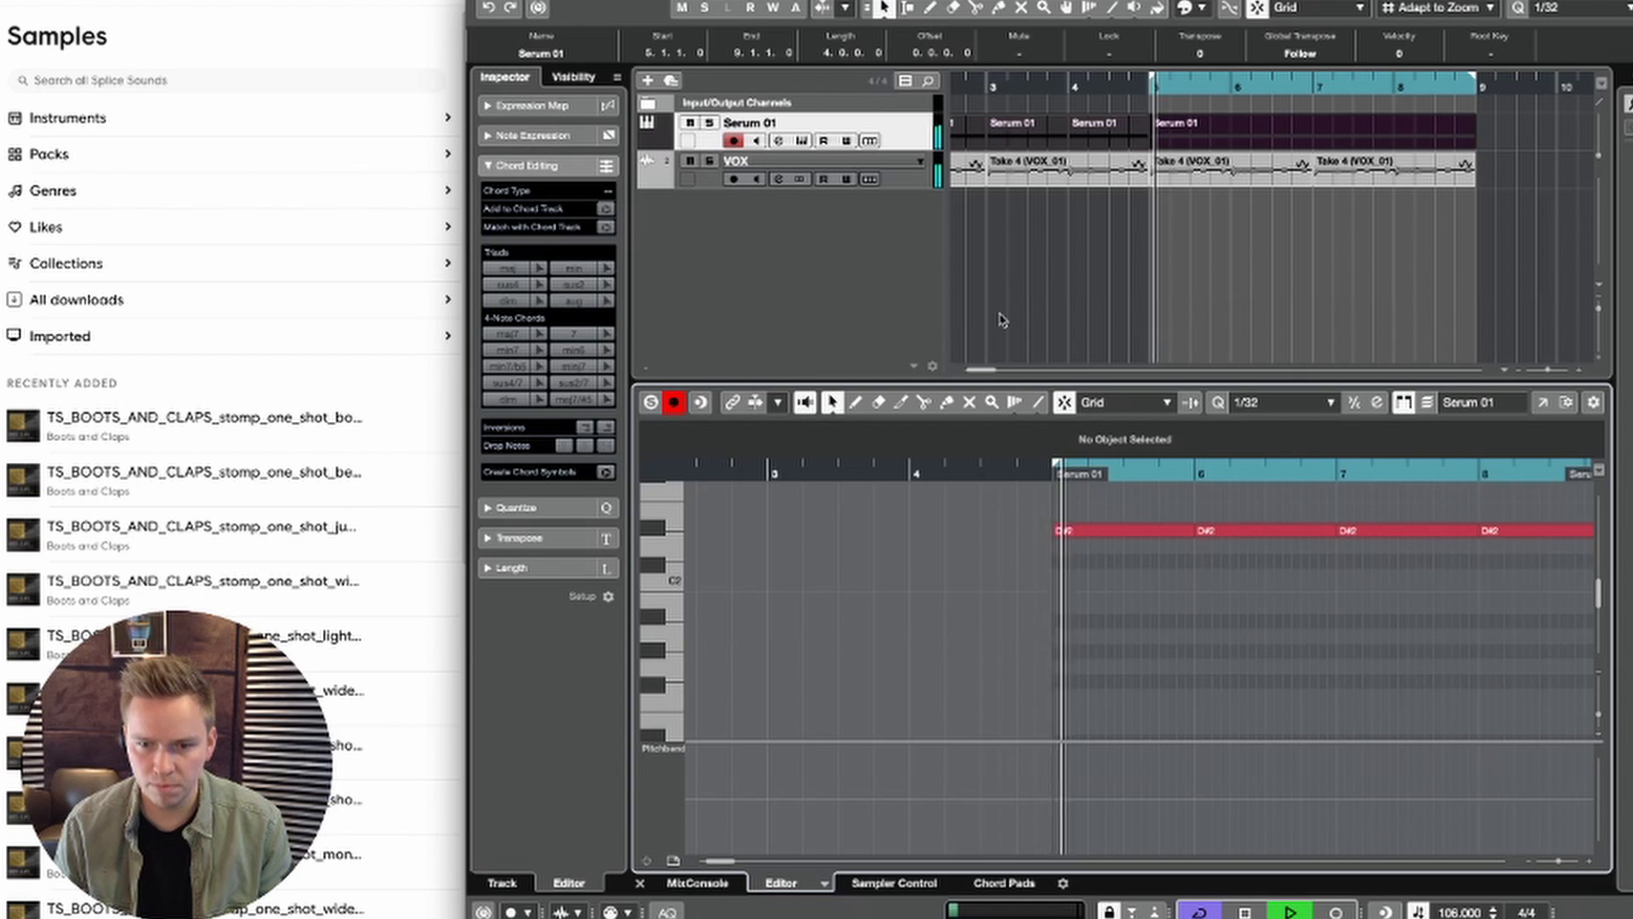
{"action": "key", "text": "h"}
{"action": "key", "text": "g"}
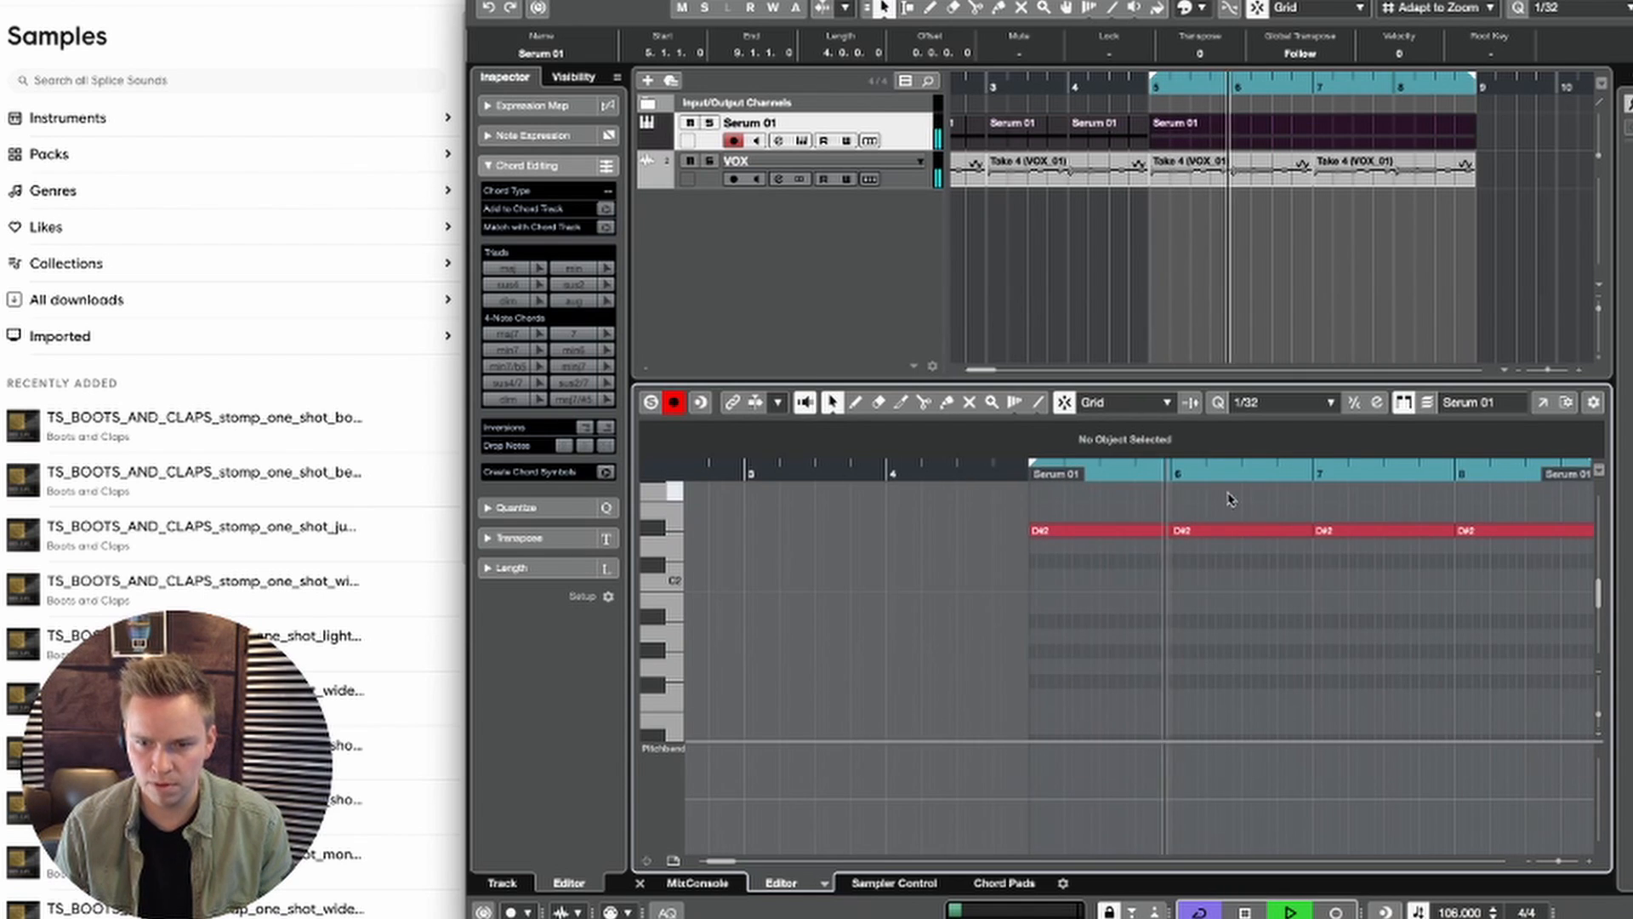
Step: Raise the bar 6 note of the Serum 01 part to F#2 and play it back
{"action": "key", "text": "space"}
{"action": "left_click", "coordinate": [1221, 531]}
{"action": "key", "text": "Up"}
{"action": "key", "text": "Up"}
{"action": "key", "text": "space"}
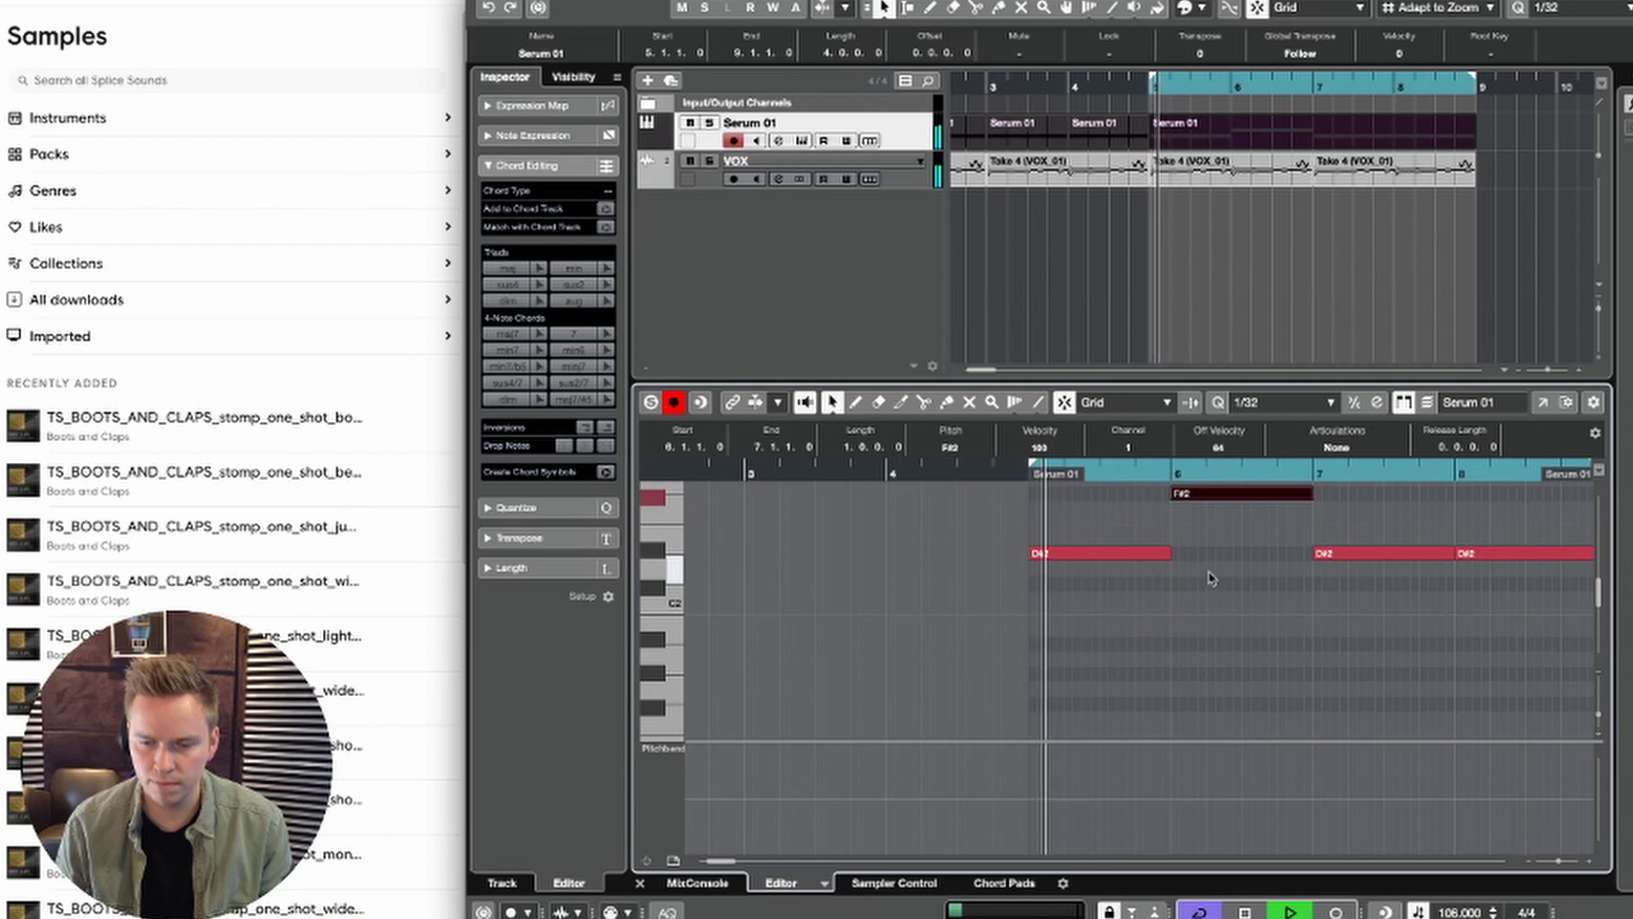
Step: Raise the Serum 01 note in bar 7 to G#2 and the one in bar 8 to A#2, and play the progression
{"action": "key", "text": "g"}
{"action": "key", "text": "g"}
{"action": "key", "text": "g"}
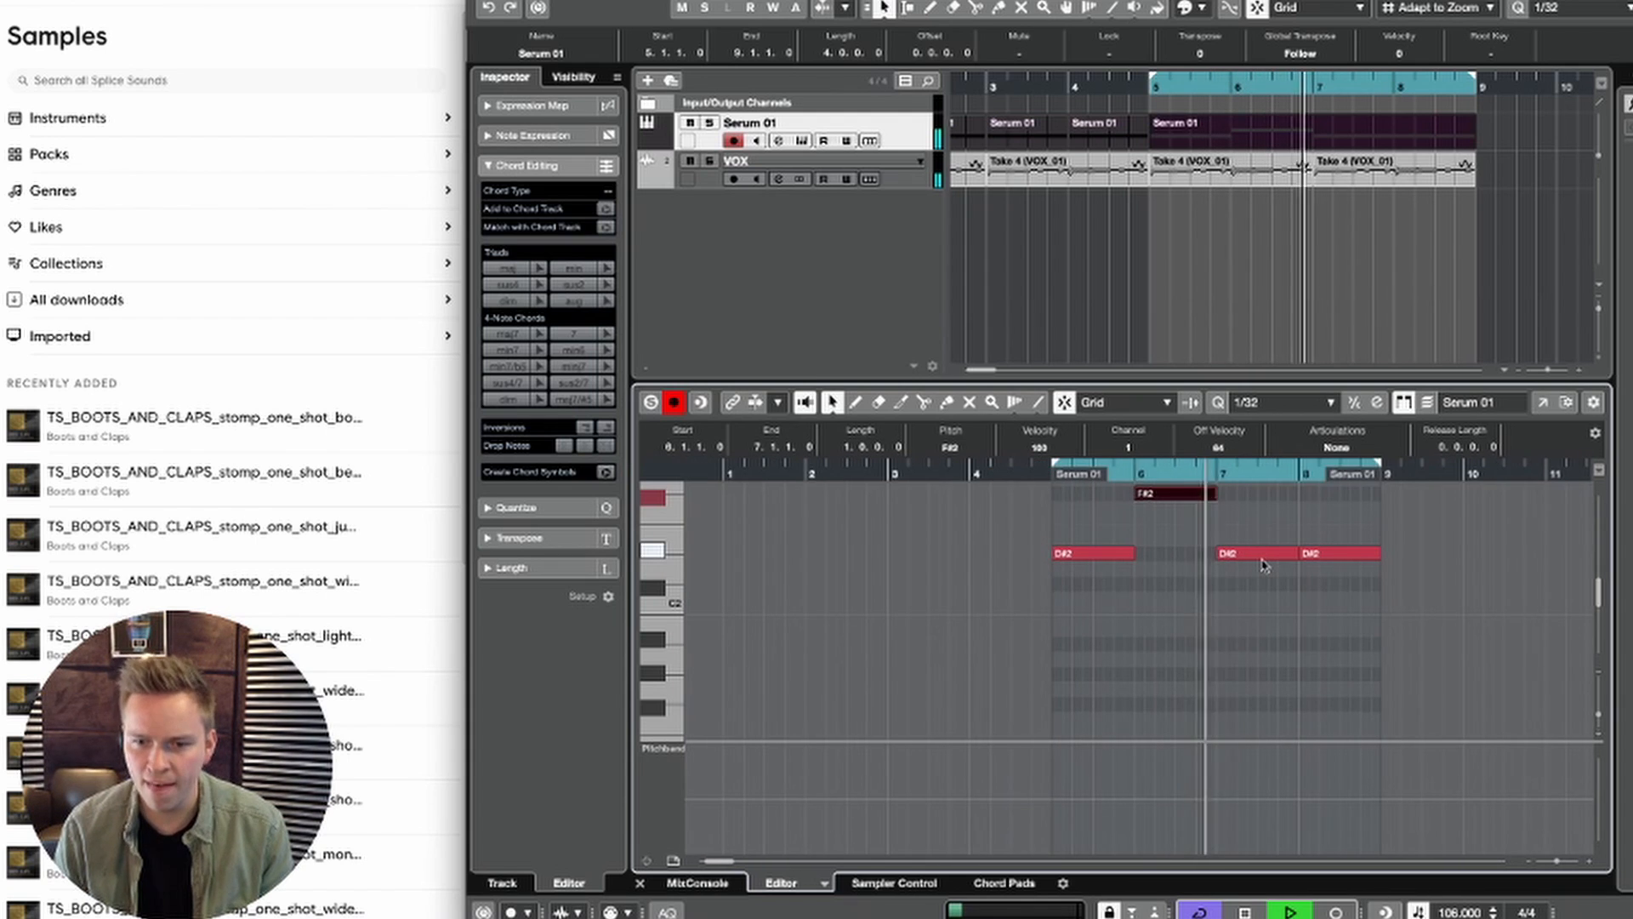
{"action": "key", "text": "space"}
{"action": "left_click_drag", "start_coordinate": [1268, 517], "coordinate": [1333, 570]}
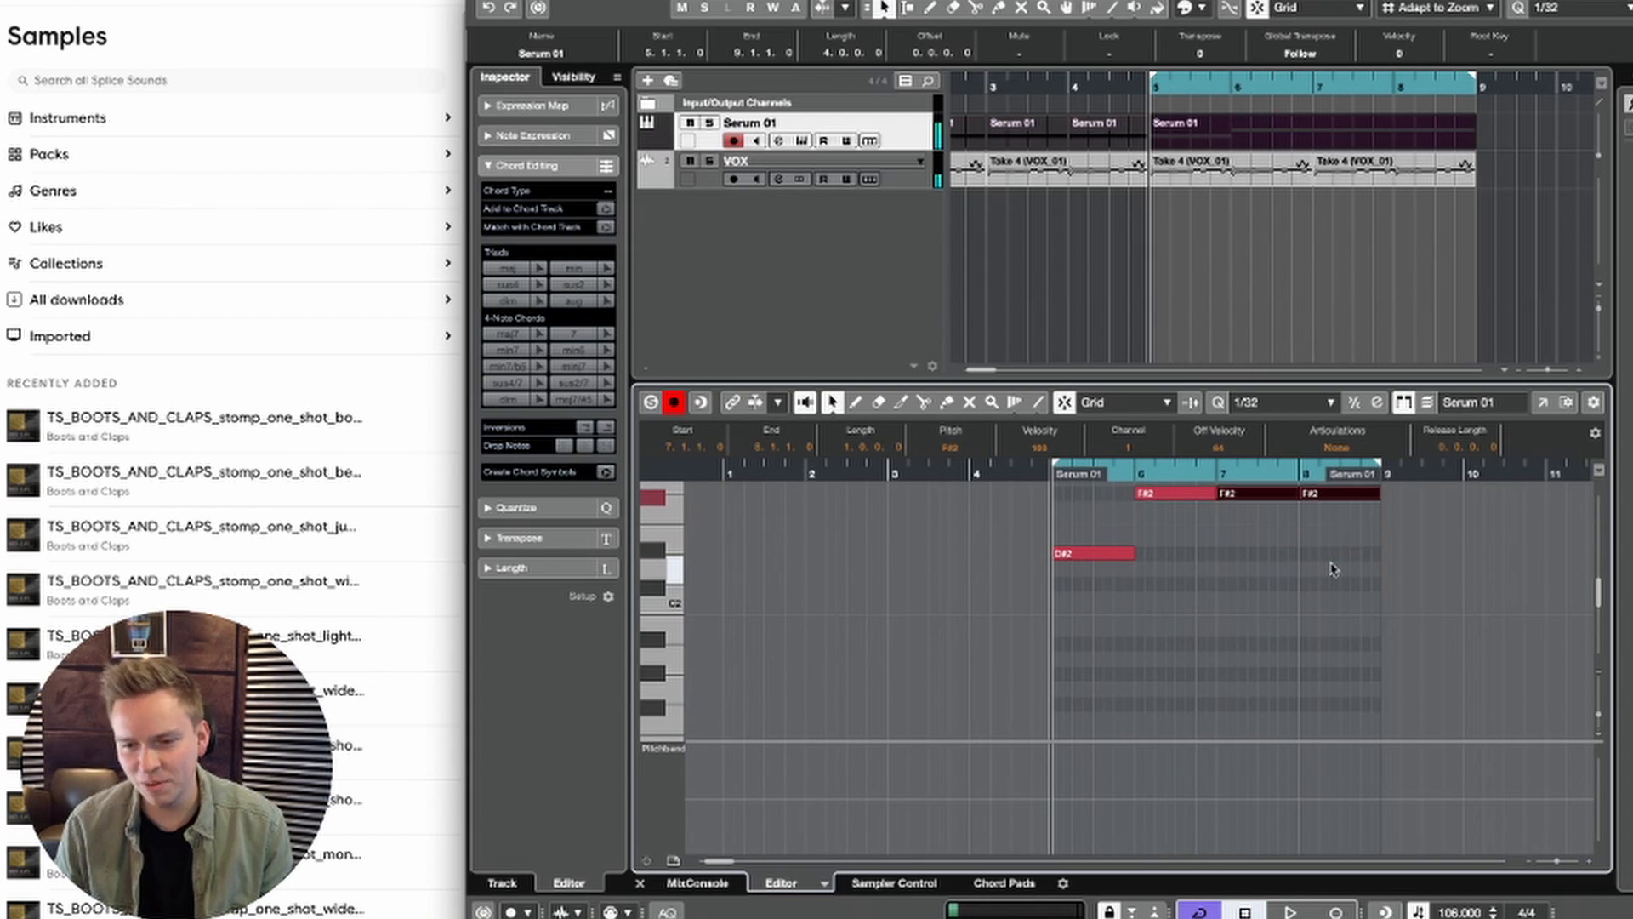
{"action": "key", "text": "Up"}
{"action": "key", "text": "Up"}
{"action": "key", "text": "Right"}
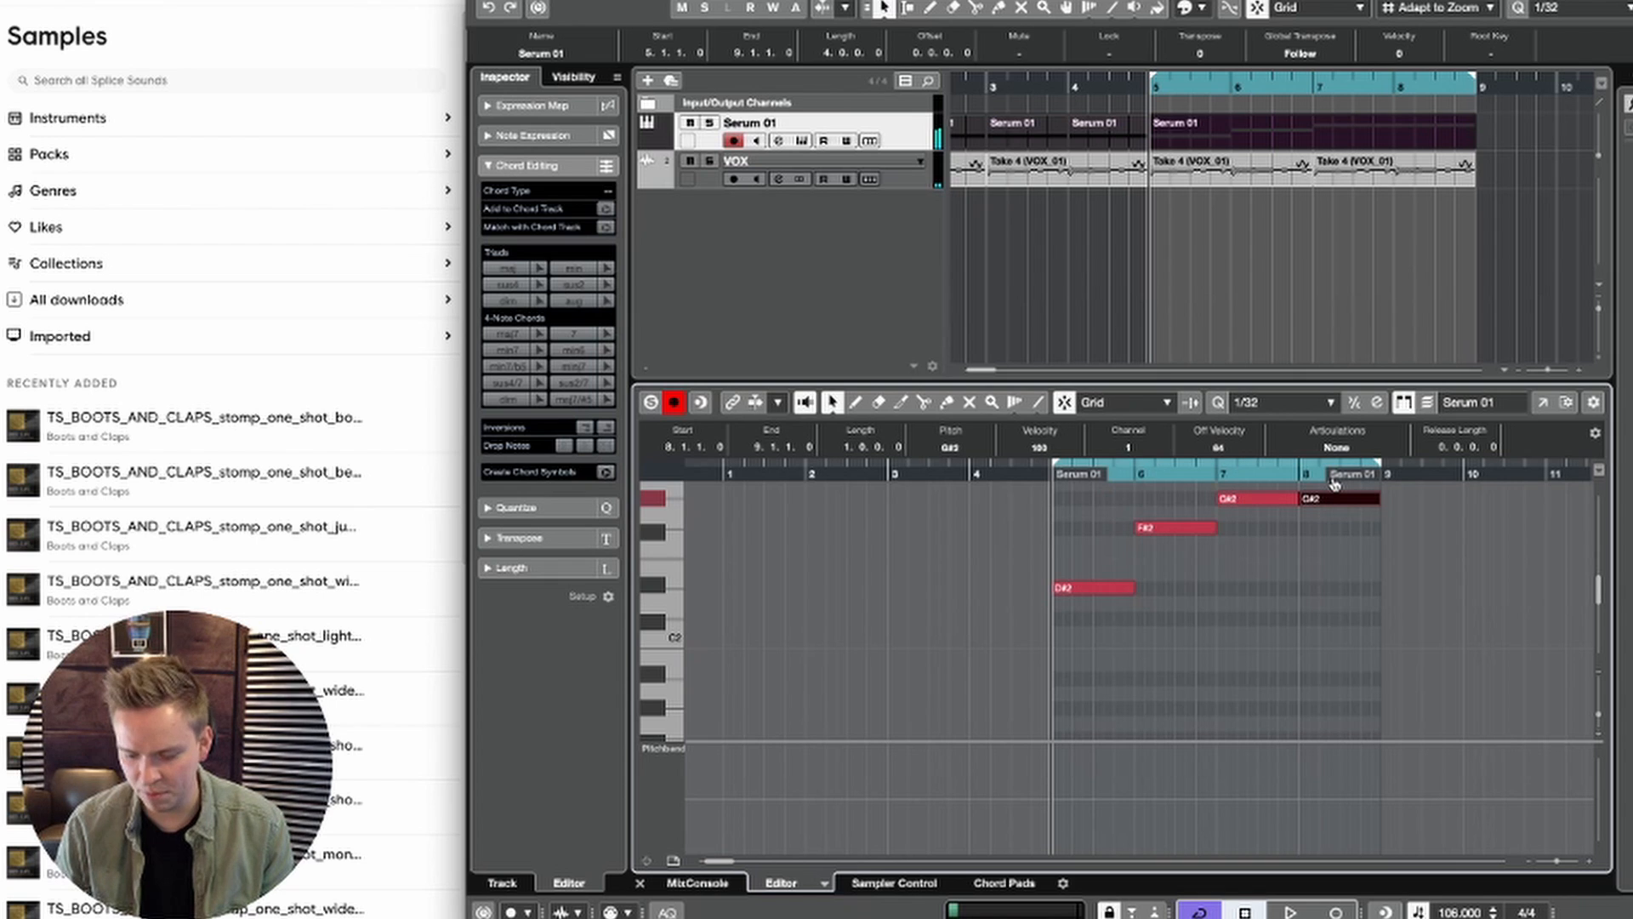
{"action": "key", "text": "Up"}
{"action": "key", "text": "Up"}
{"action": "key", "text": "space"}
{"action": "left_click", "coordinate": [1324, 628]}
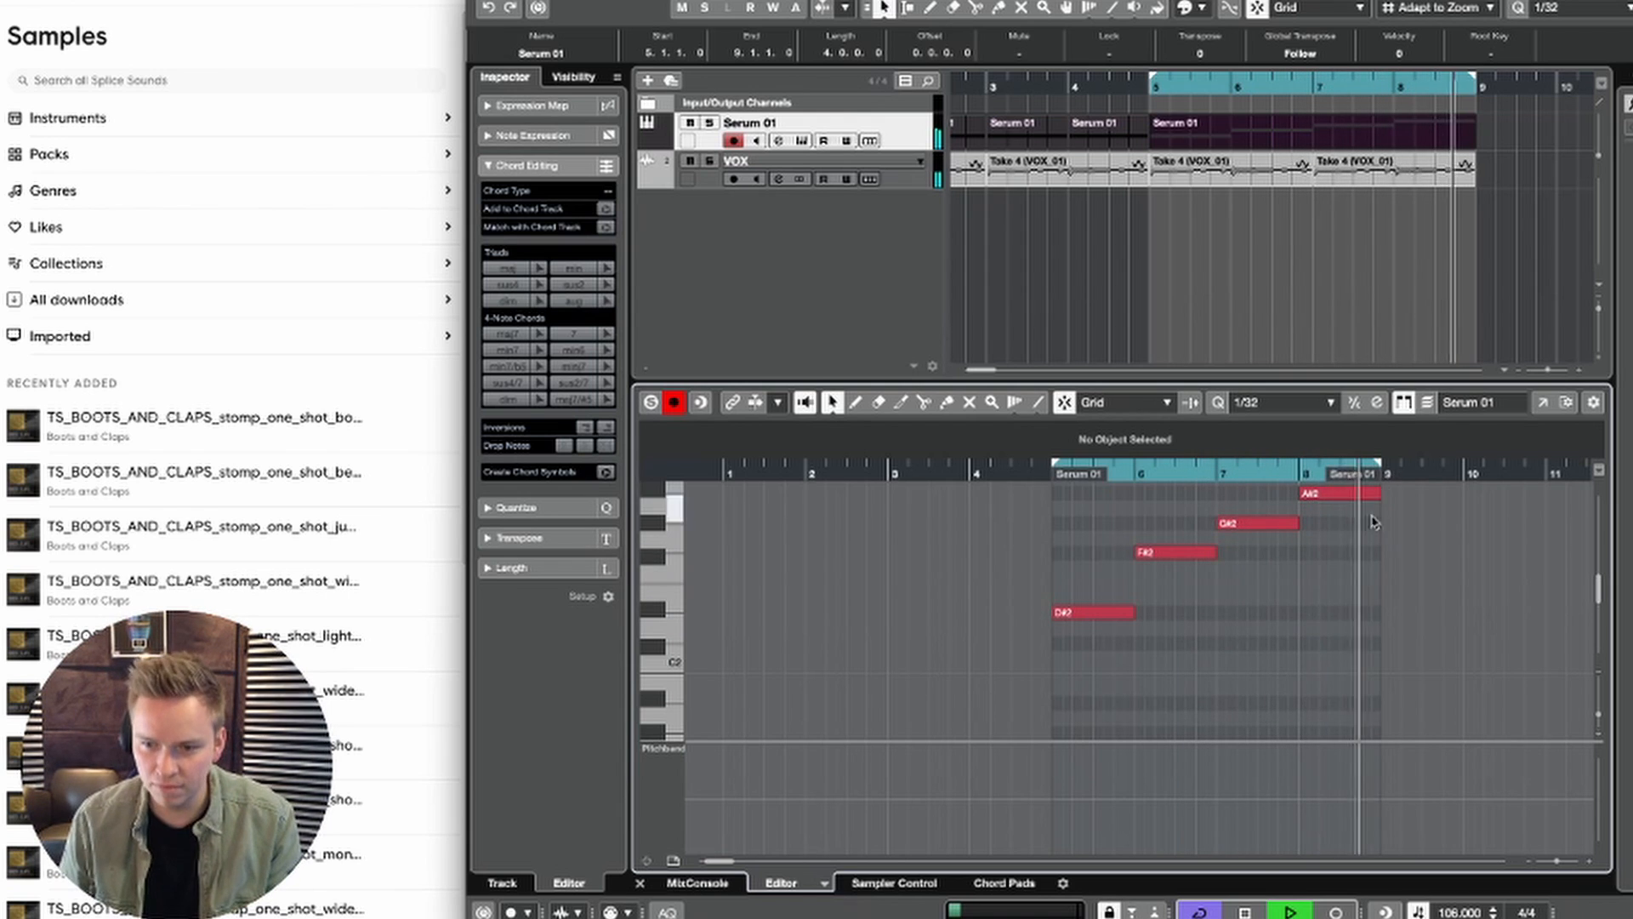
Step: Try A#2 in bar 6 and F#2 in bar 8 of the Serum 01 part, and undo these pitch changes
{"action": "left_click_drag", "start_coordinate": [1363, 514], "coordinate": [1331, 444]}
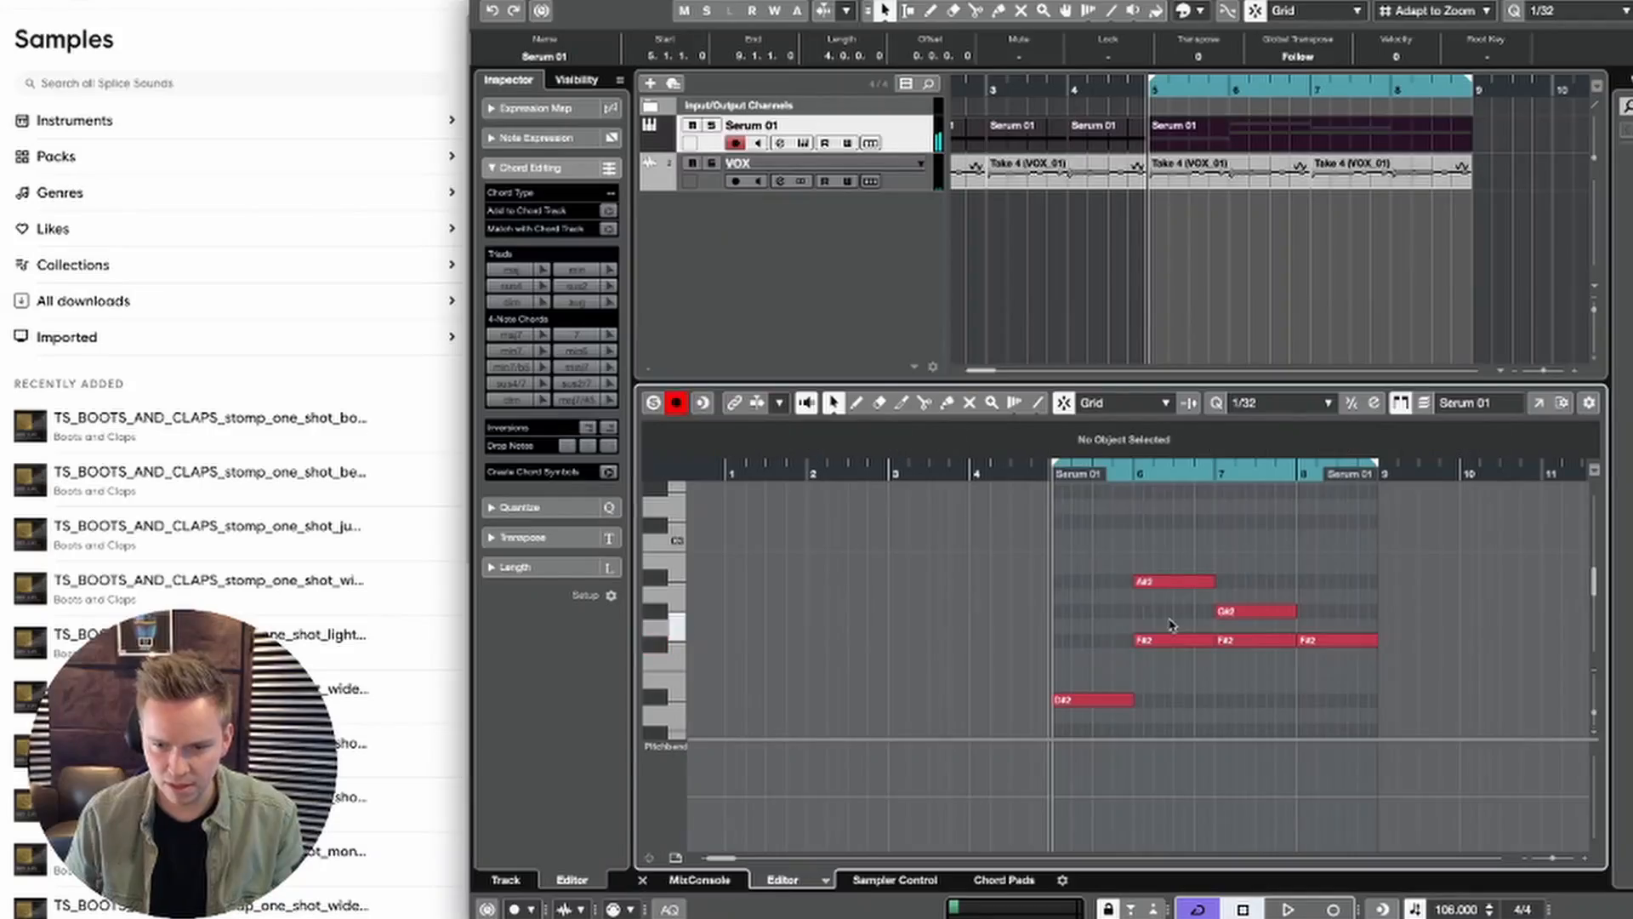
{"action": "left_click_drag", "start_coordinate": [1256, 668], "coordinate": [1256, 668]}
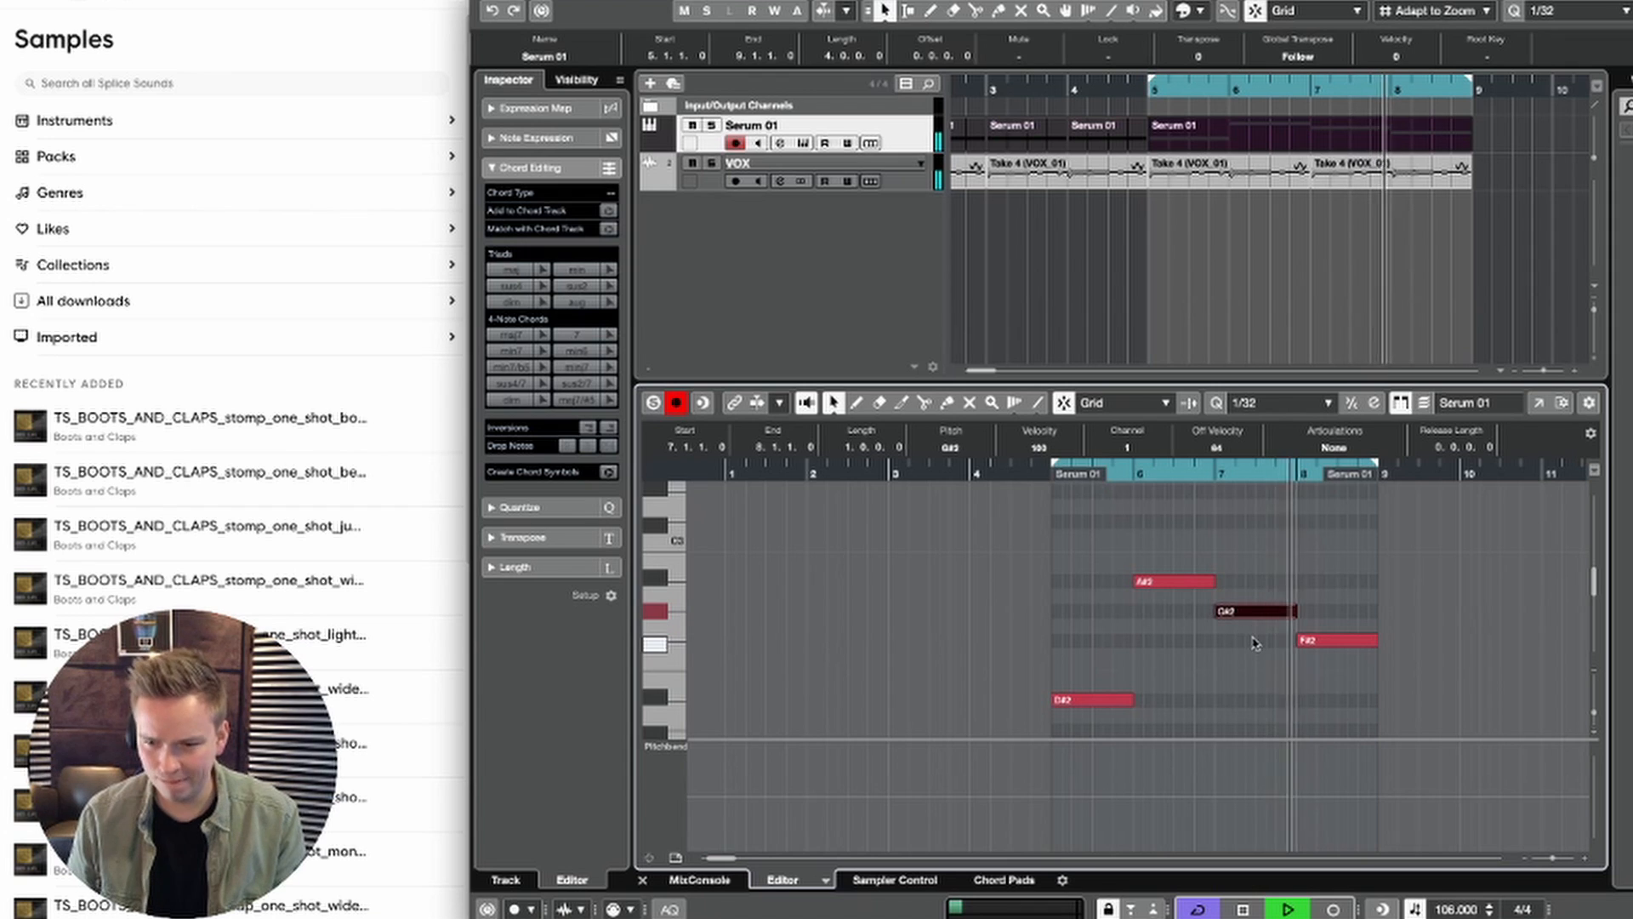
{"action": "key", "text": "super+z"}
{"action": "key", "text": "super+z"}
{"action": "key", "text": "super+z"}
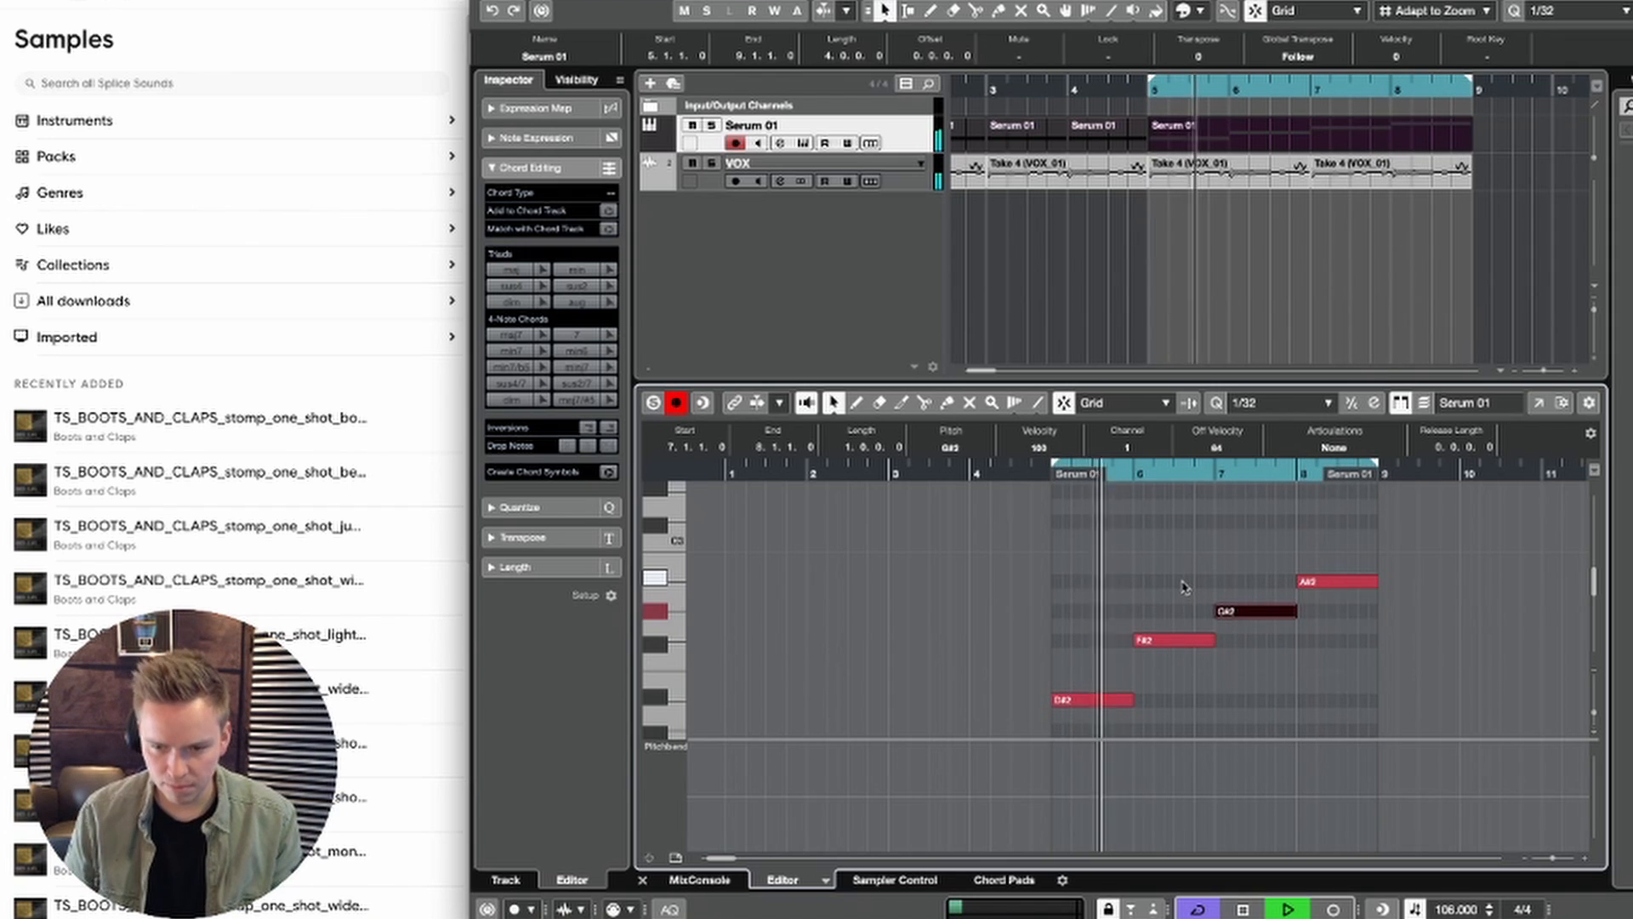
Step: Lower the bar 6 note of the Serum 01 part to C#2 and audition it in the loop
{"action": "key", "text": "space"}
{"action": "key", "text": "Left"}
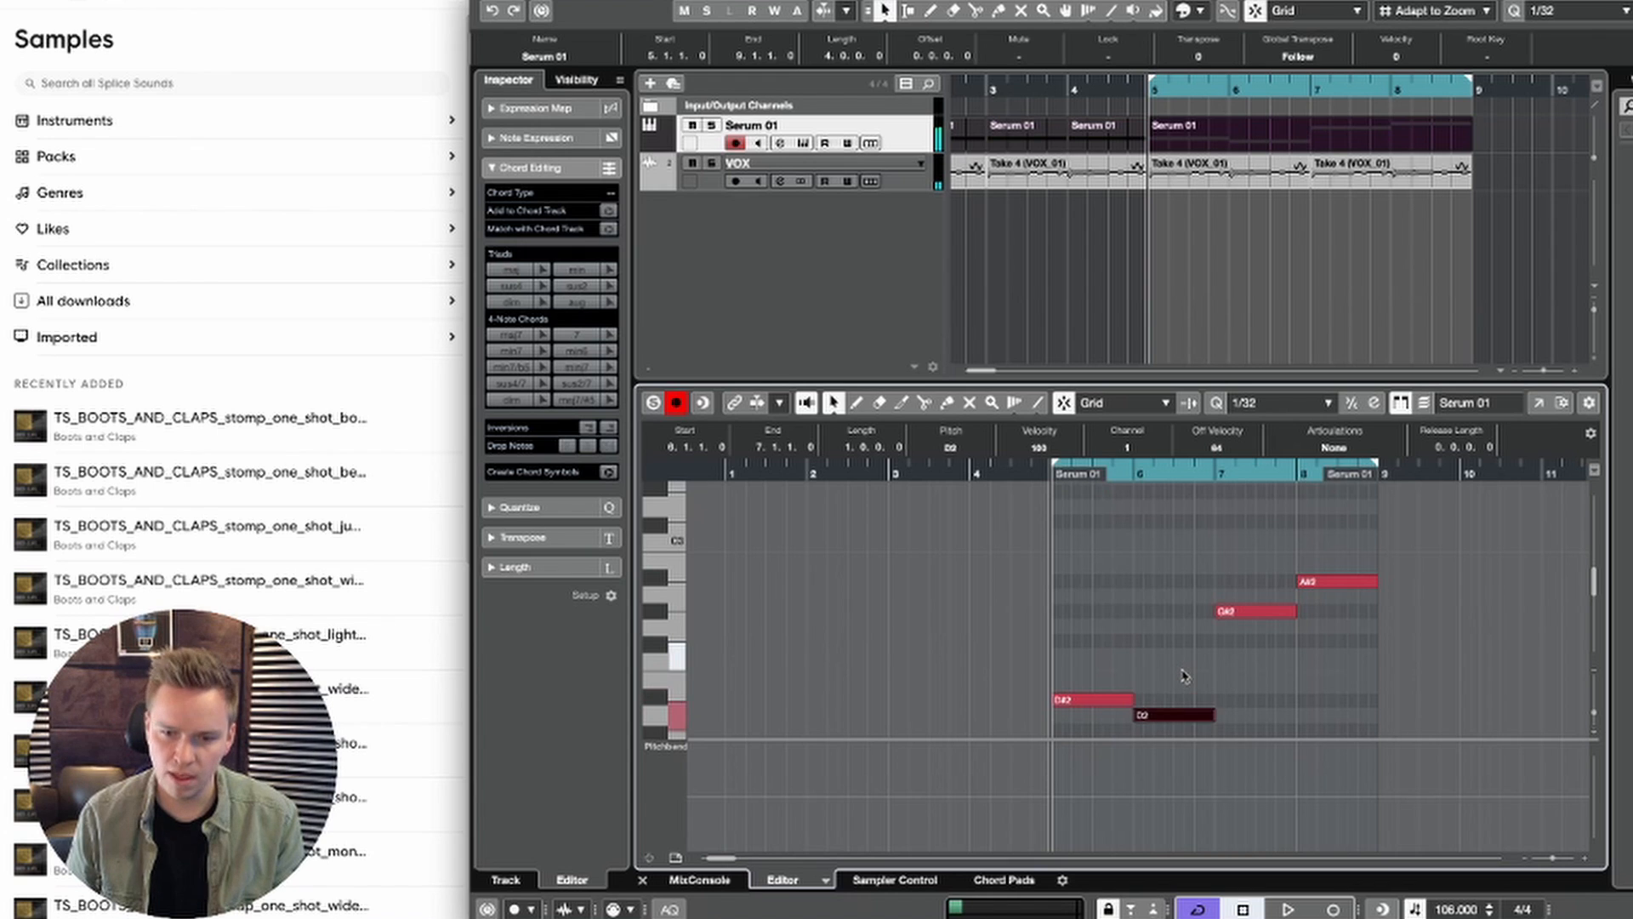
{"action": "key", "text": "Down"}
{"action": "key", "text": "space"}
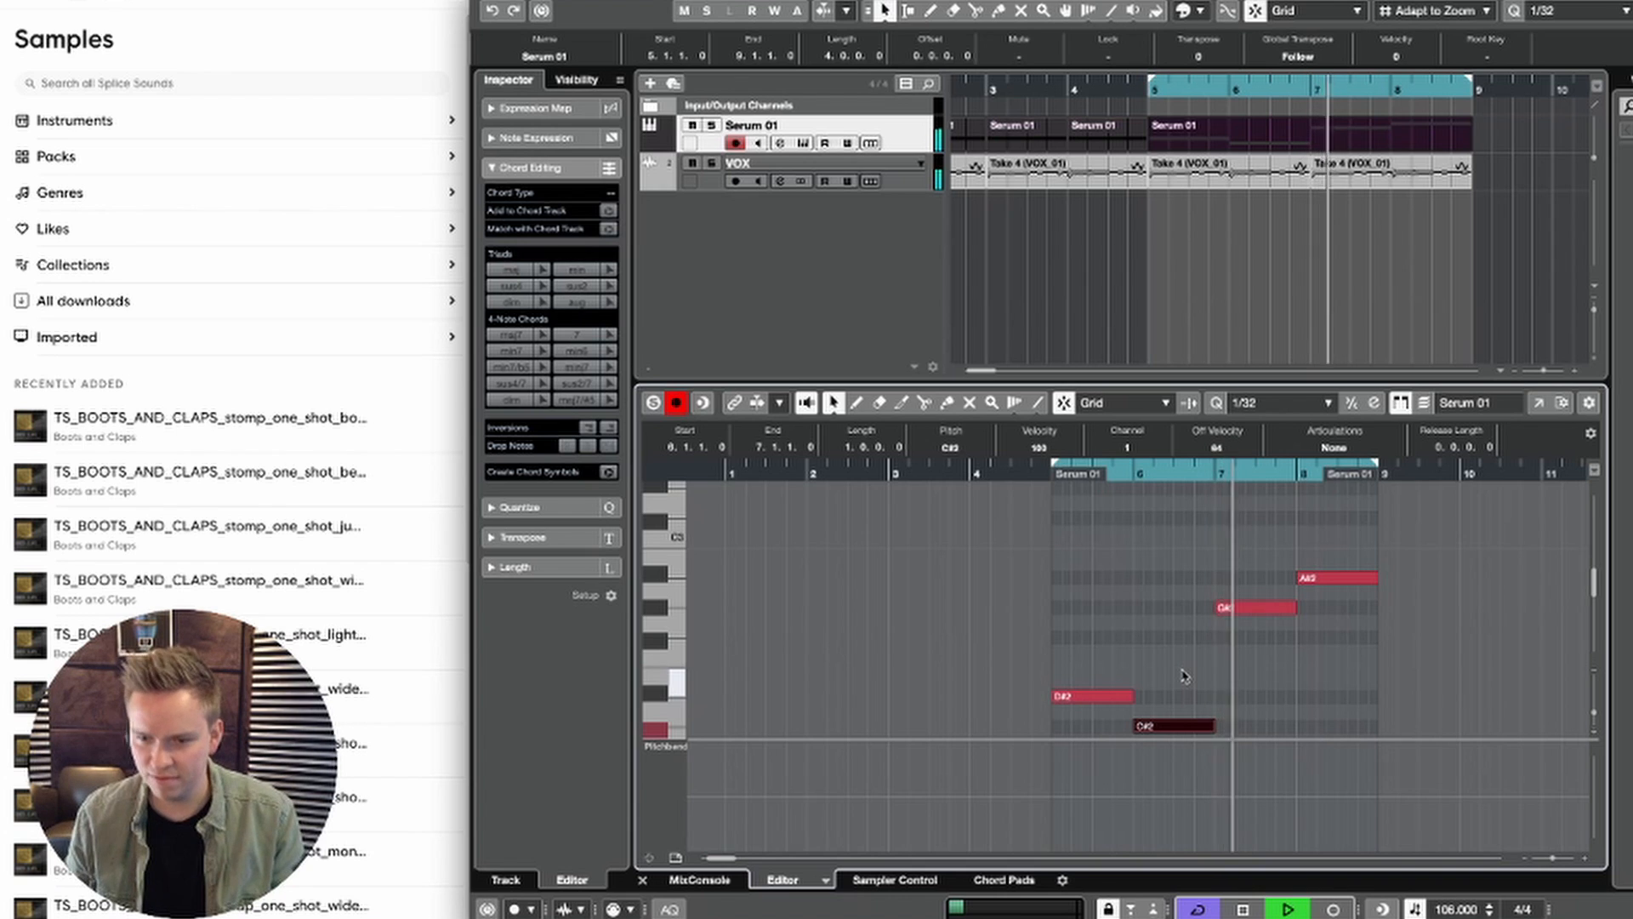
{"action": "left_click", "coordinate": [1187, 675]}
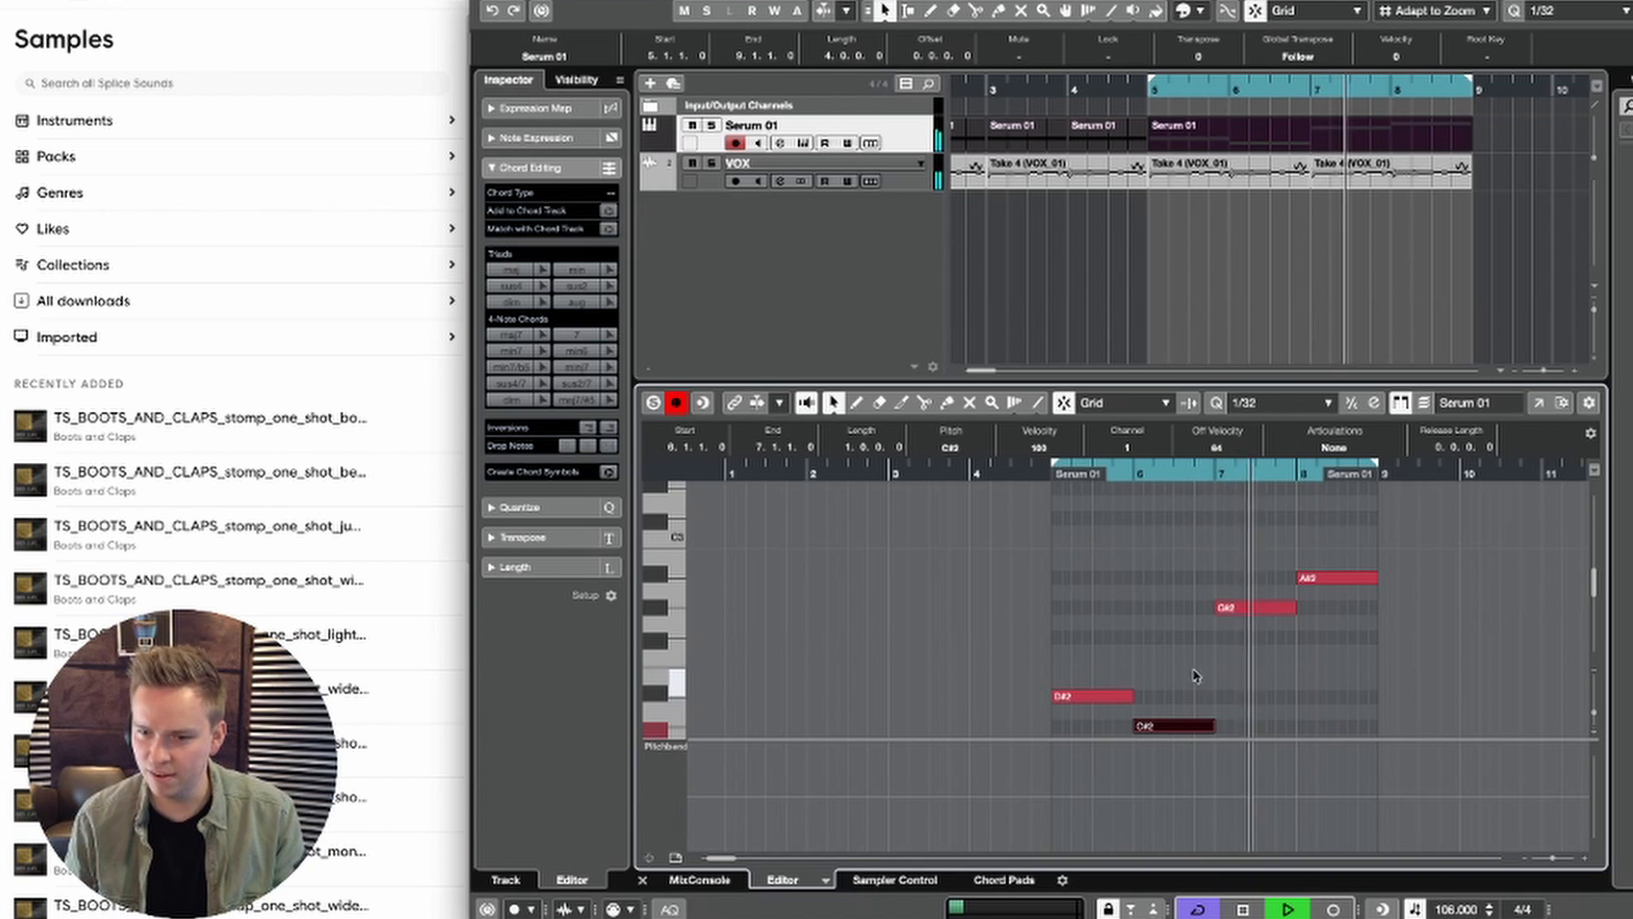
Step: Try the bar 8 note of the Serum 01 part at F#2 and F2 during playback
{"action": "left_click", "coordinate": [1342, 578]}
{"action": "key", "text": "space"}
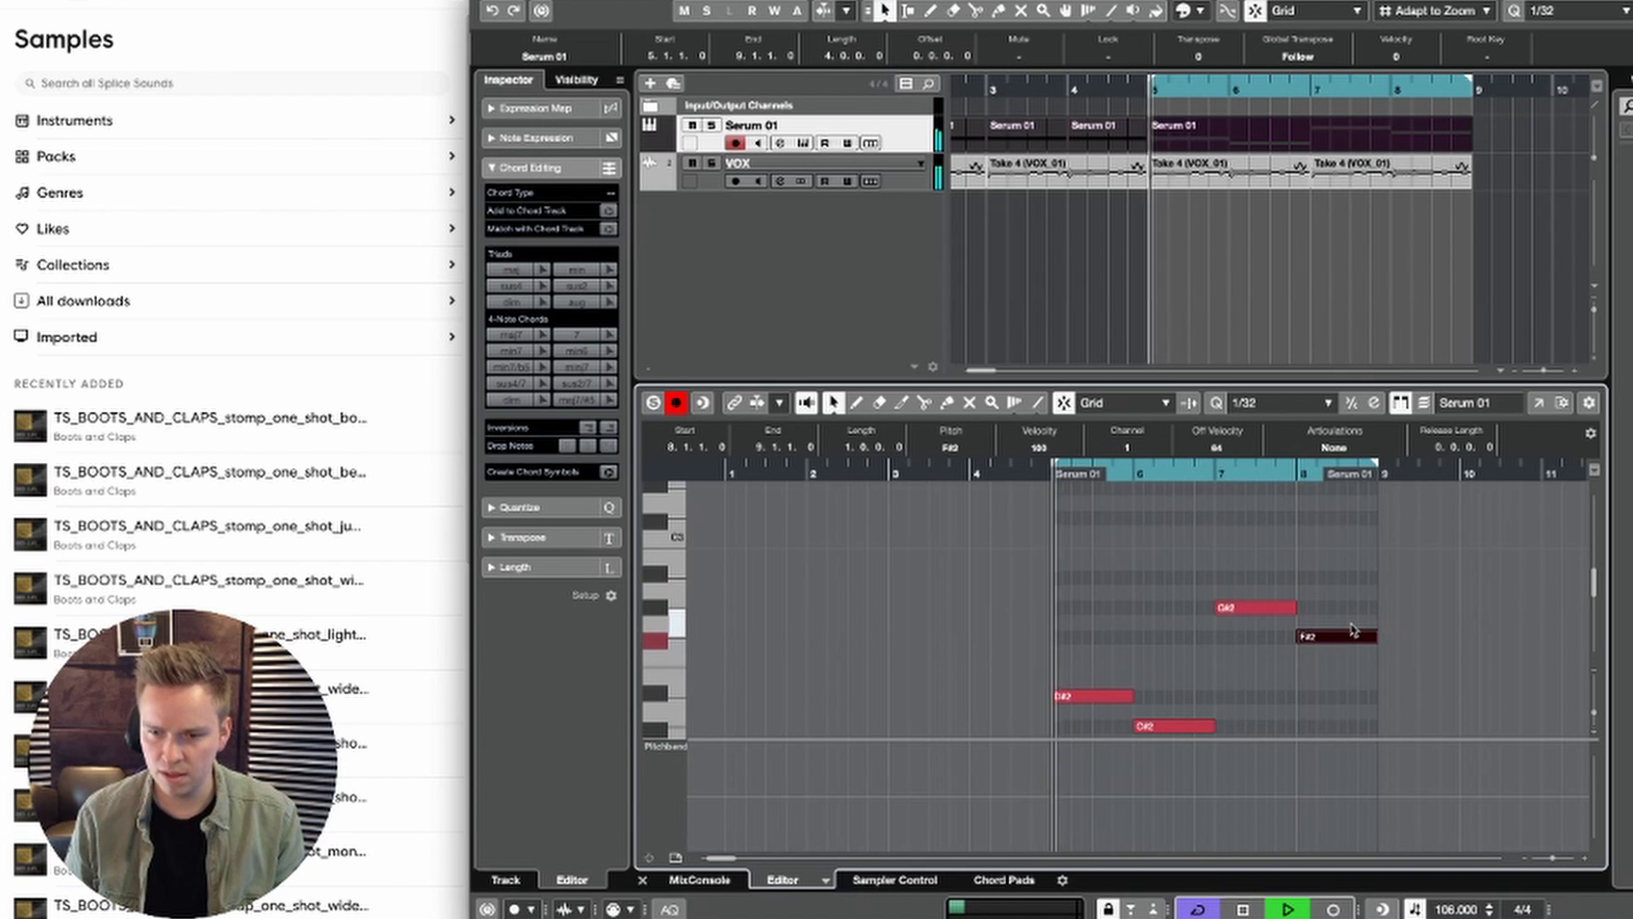
{"action": "key", "text": "Down"}
{"action": "key", "text": "space"}
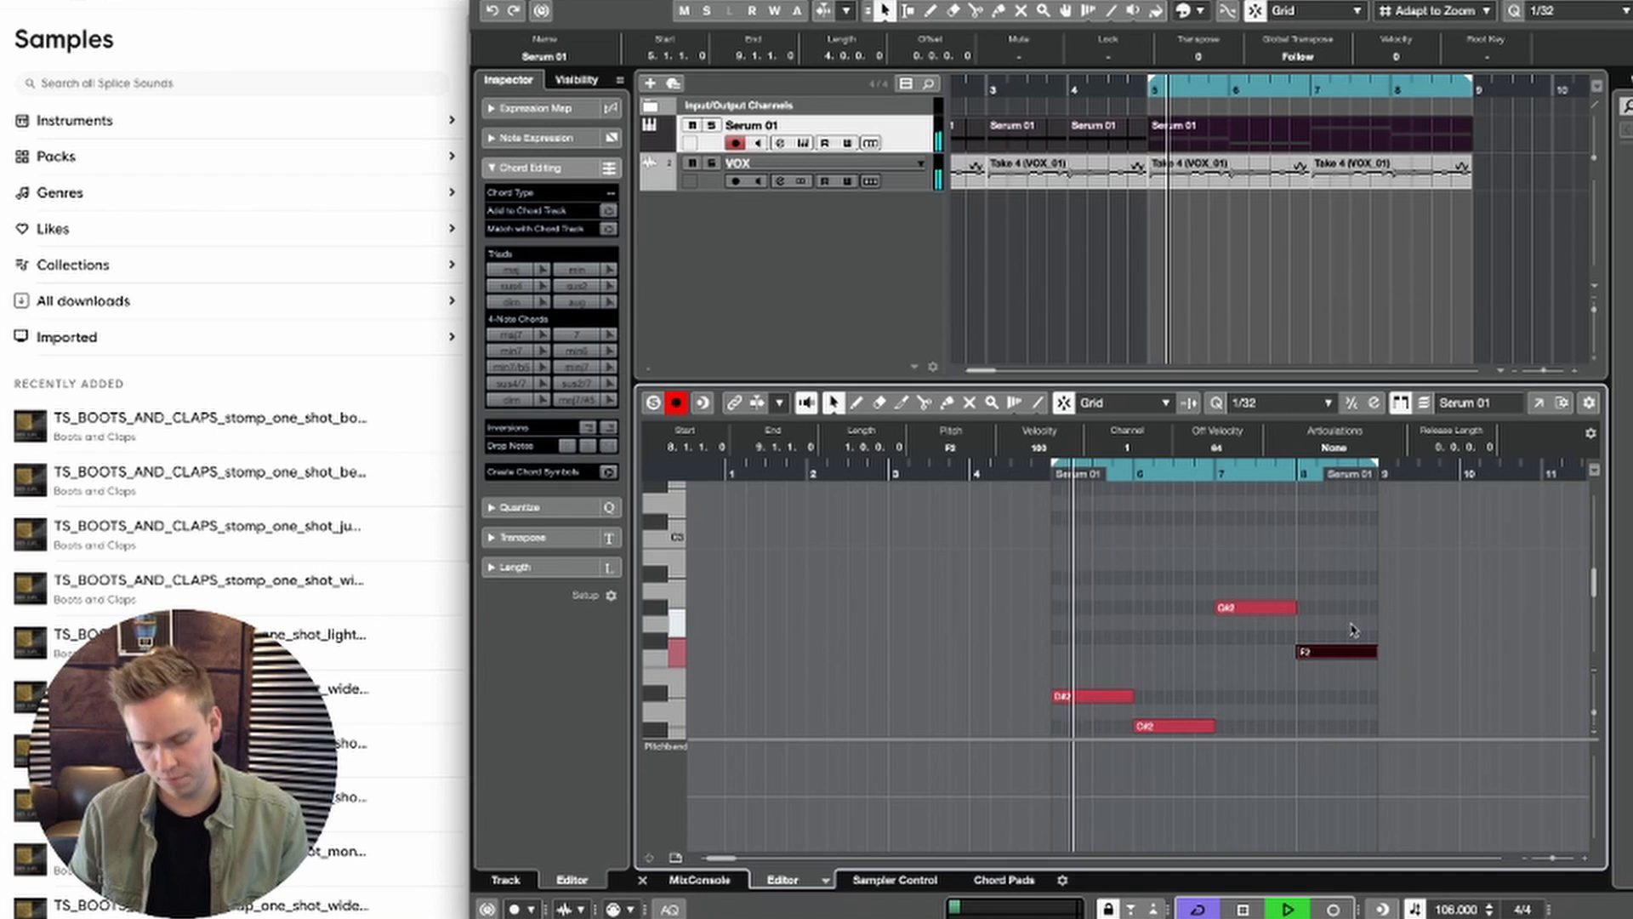
Step: Save the project as Untitled.cpr in the JOWST FROM SCRATCH folder and stop playback
{"action": "key", "text": "super+s"}
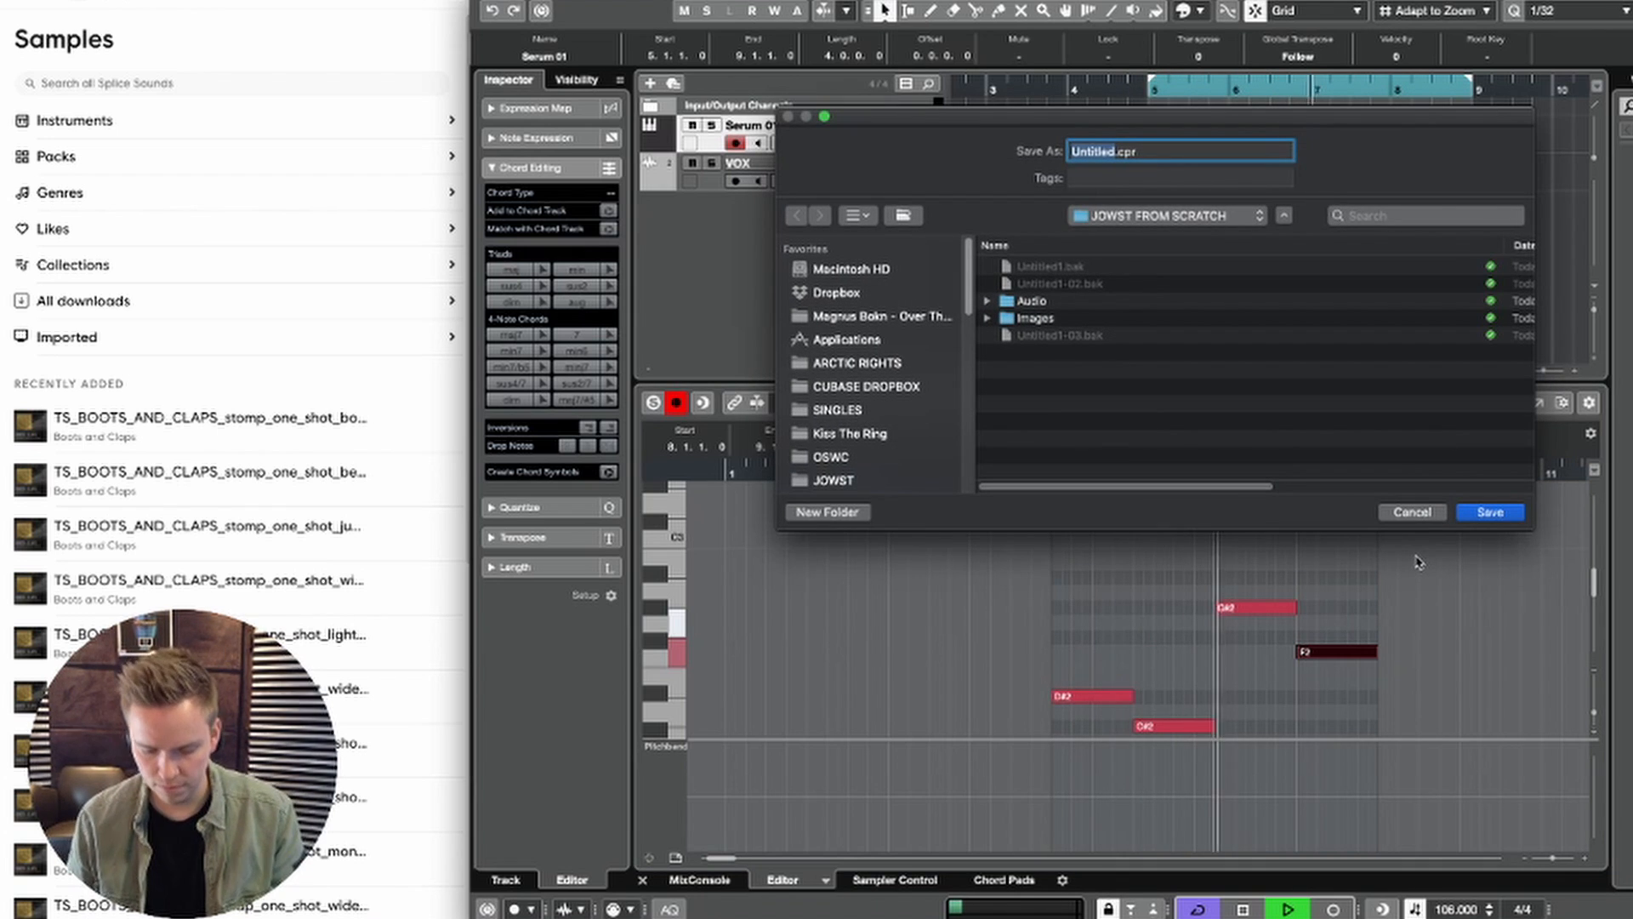
{"action": "key", "text": "Return"}
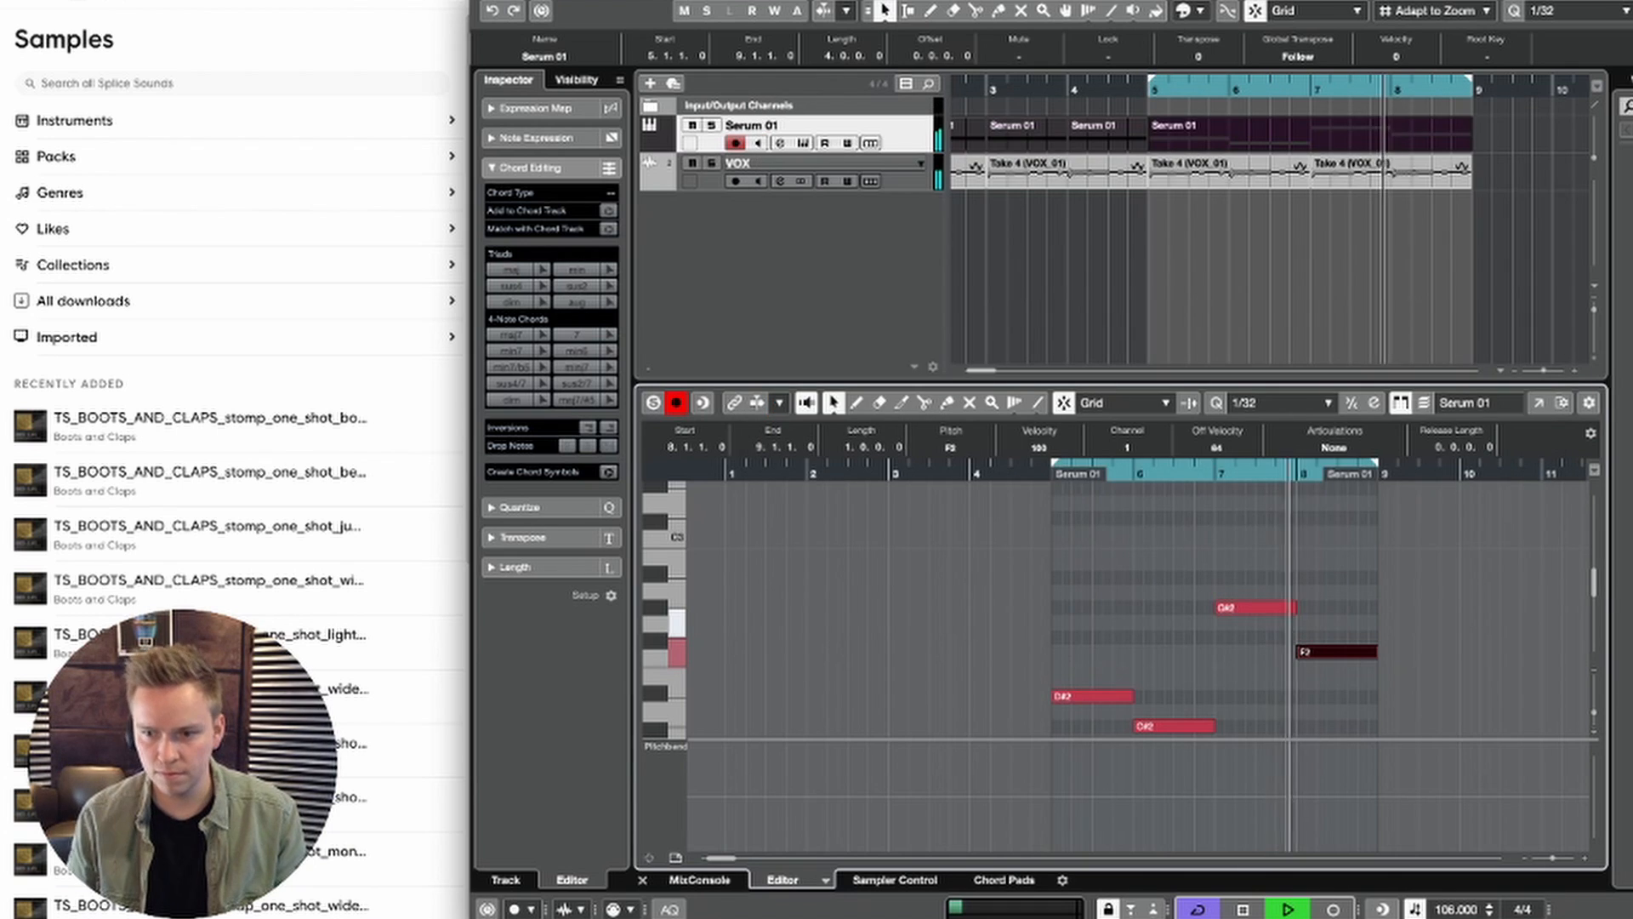
{"action": "key", "text": "space"}
Step: Try the bar 8 note of the Serum 01 part at A2 and G#2, playing back the loop
{"action": "left_click", "coordinate": [1342, 640]}
{"action": "left_click", "coordinate": [1342, 650]}
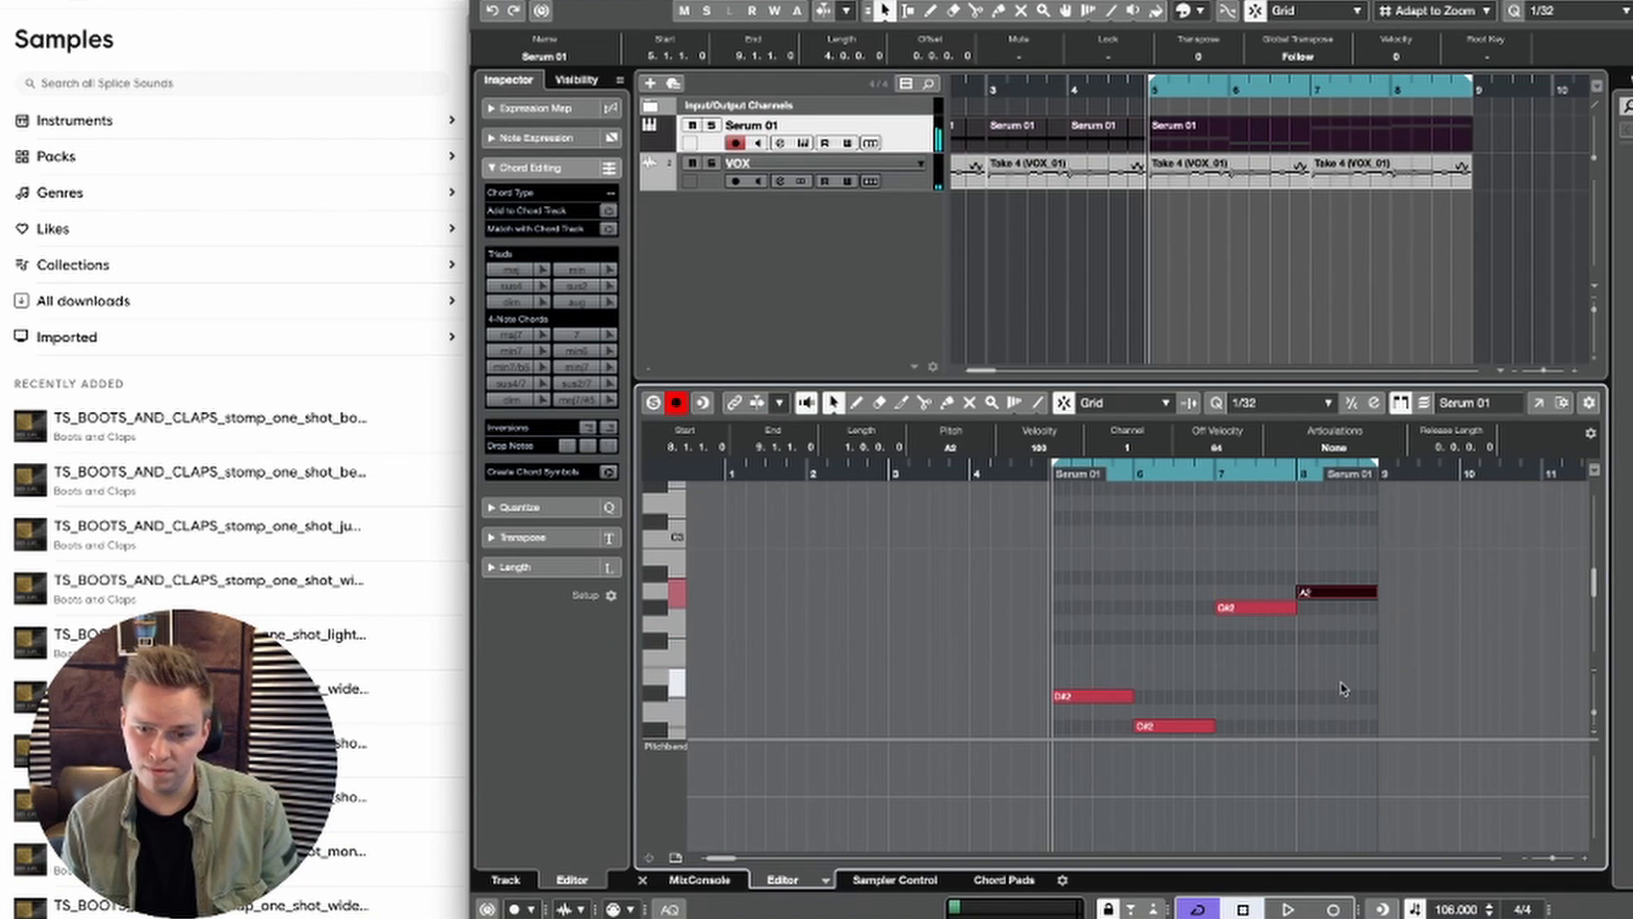
{"action": "key", "text": "space"}
{"action": "left_click", "coordinate": [1342, 689]}
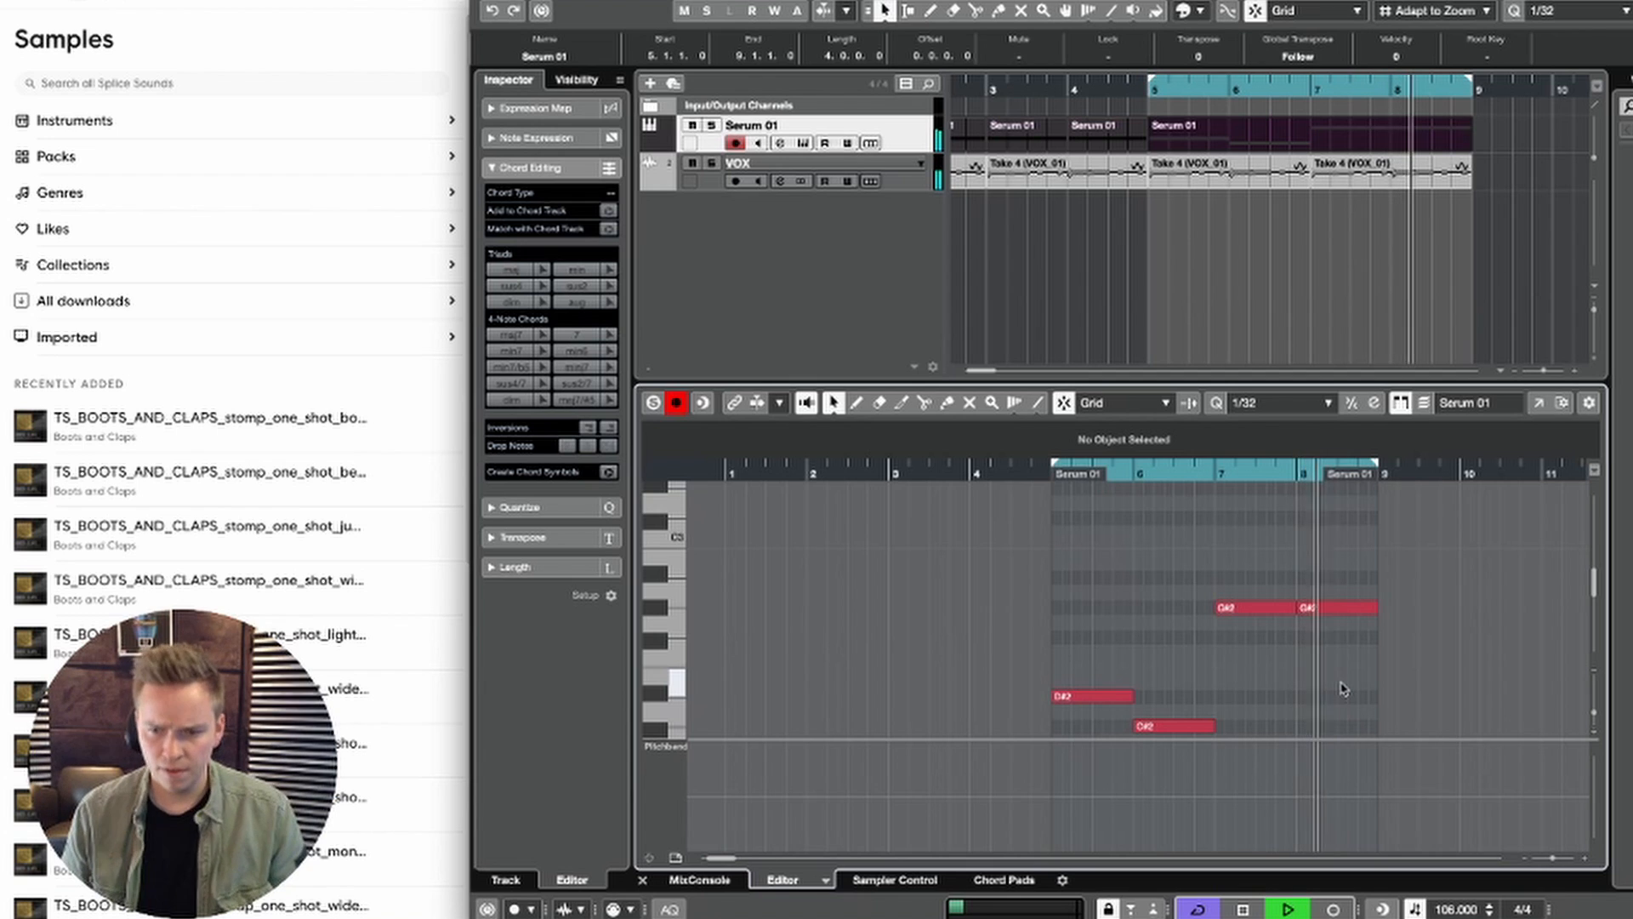
Step: Set the bar 8 note of the Serum 01 part to A#2 and deselect it
{"action": "left_click", "coordinate": [1340, 608]}
{"action": "key", "text": "Up"}
{"action": "key", "text": "Up"}
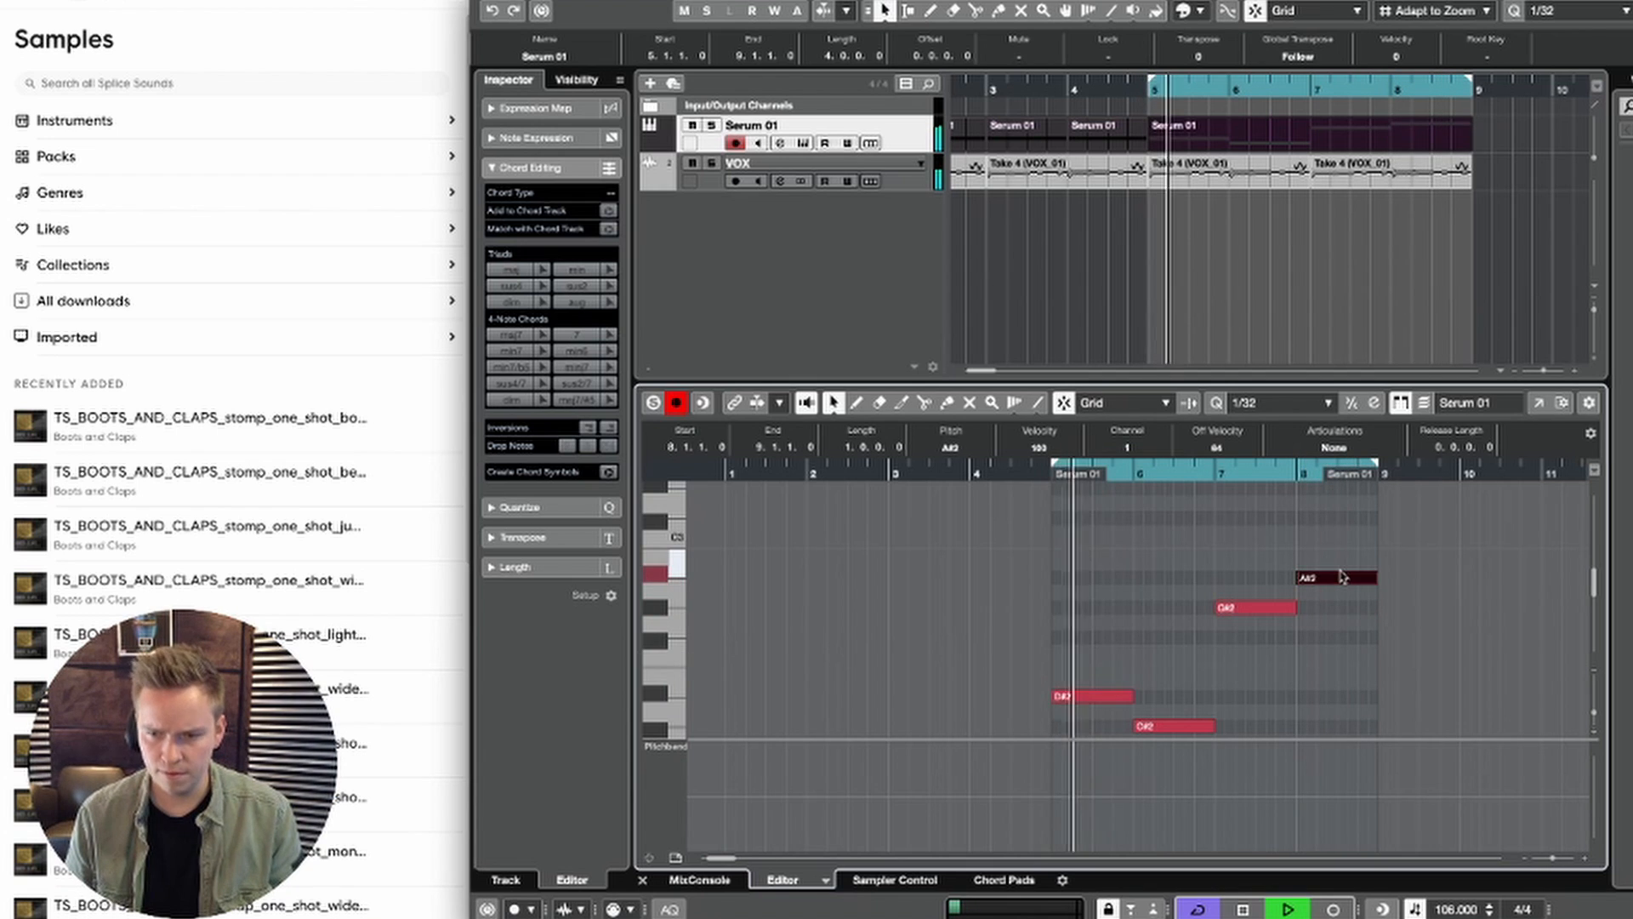
{"action": "left_click", "coordinate": [1345, 680]}
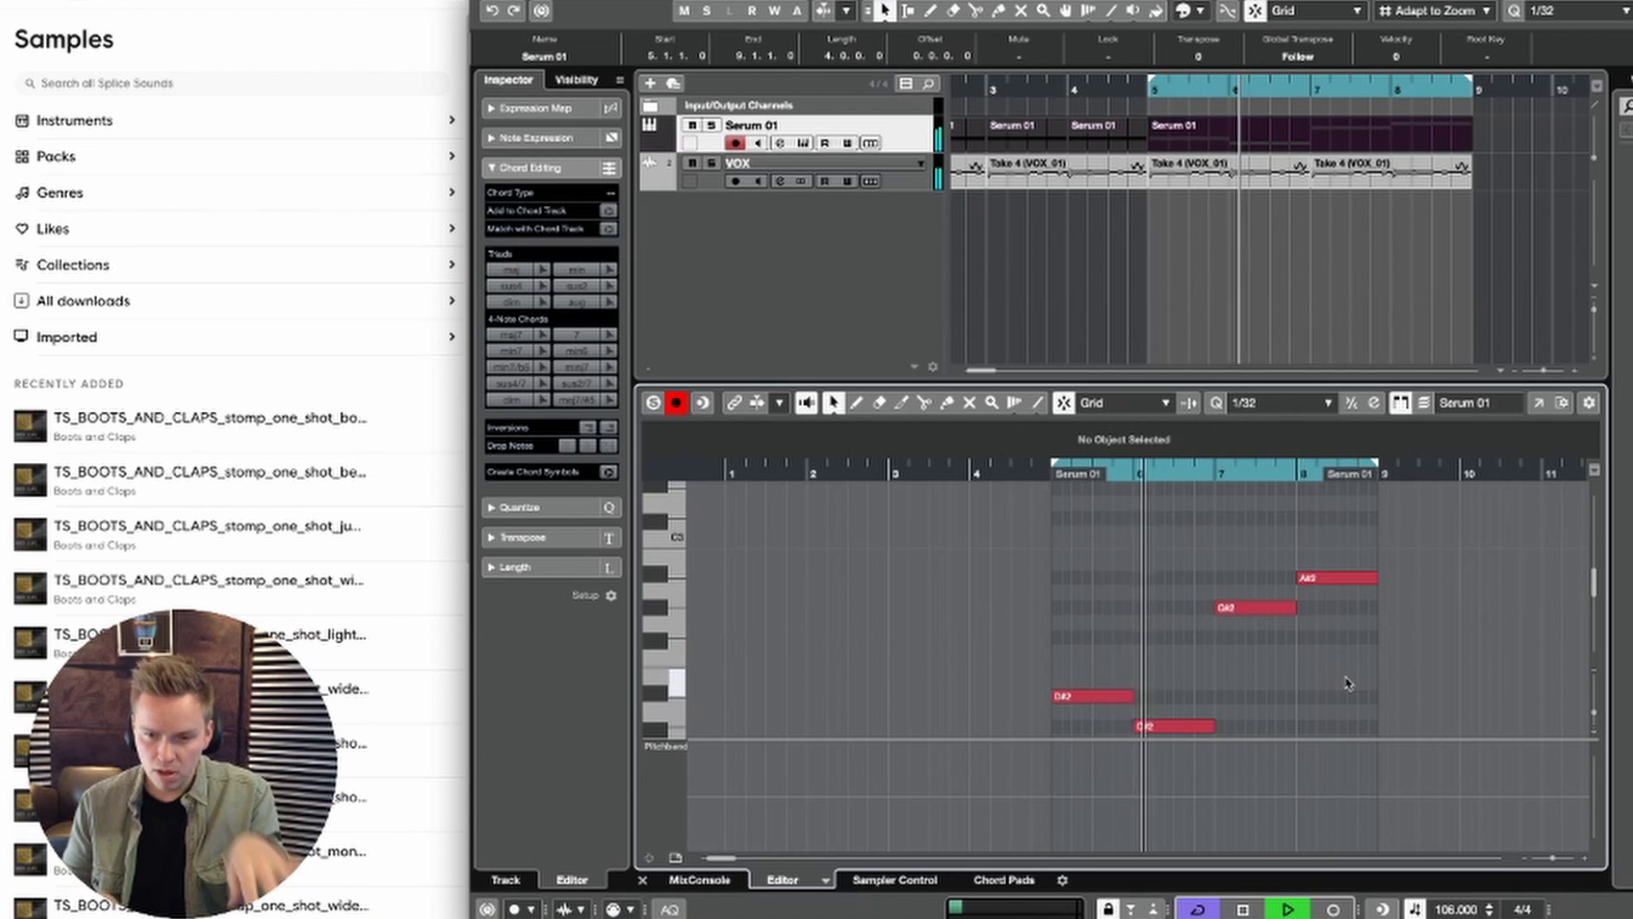
Step: Shorten the bar 6 C#2 note to end at 6.3.3, duplicate it and raise the duplicate to F#2
{"action": "key", "text": "space"}
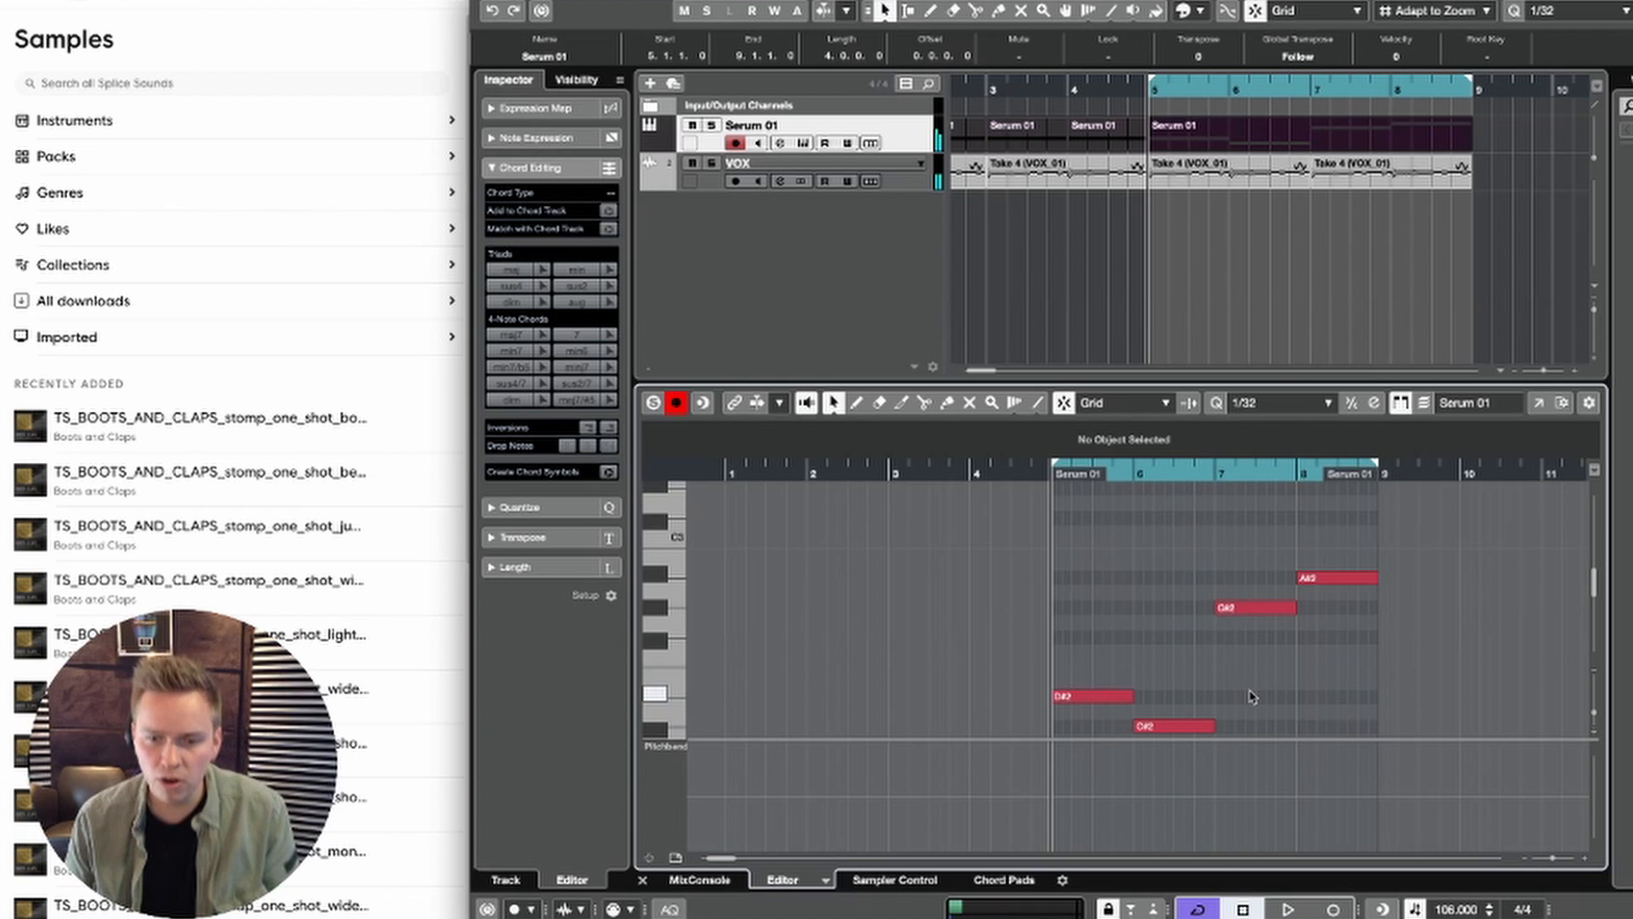
{"action": "left_click_drag", "start_coordinate": [1212, 729], "coordinate": [1190, 729]}
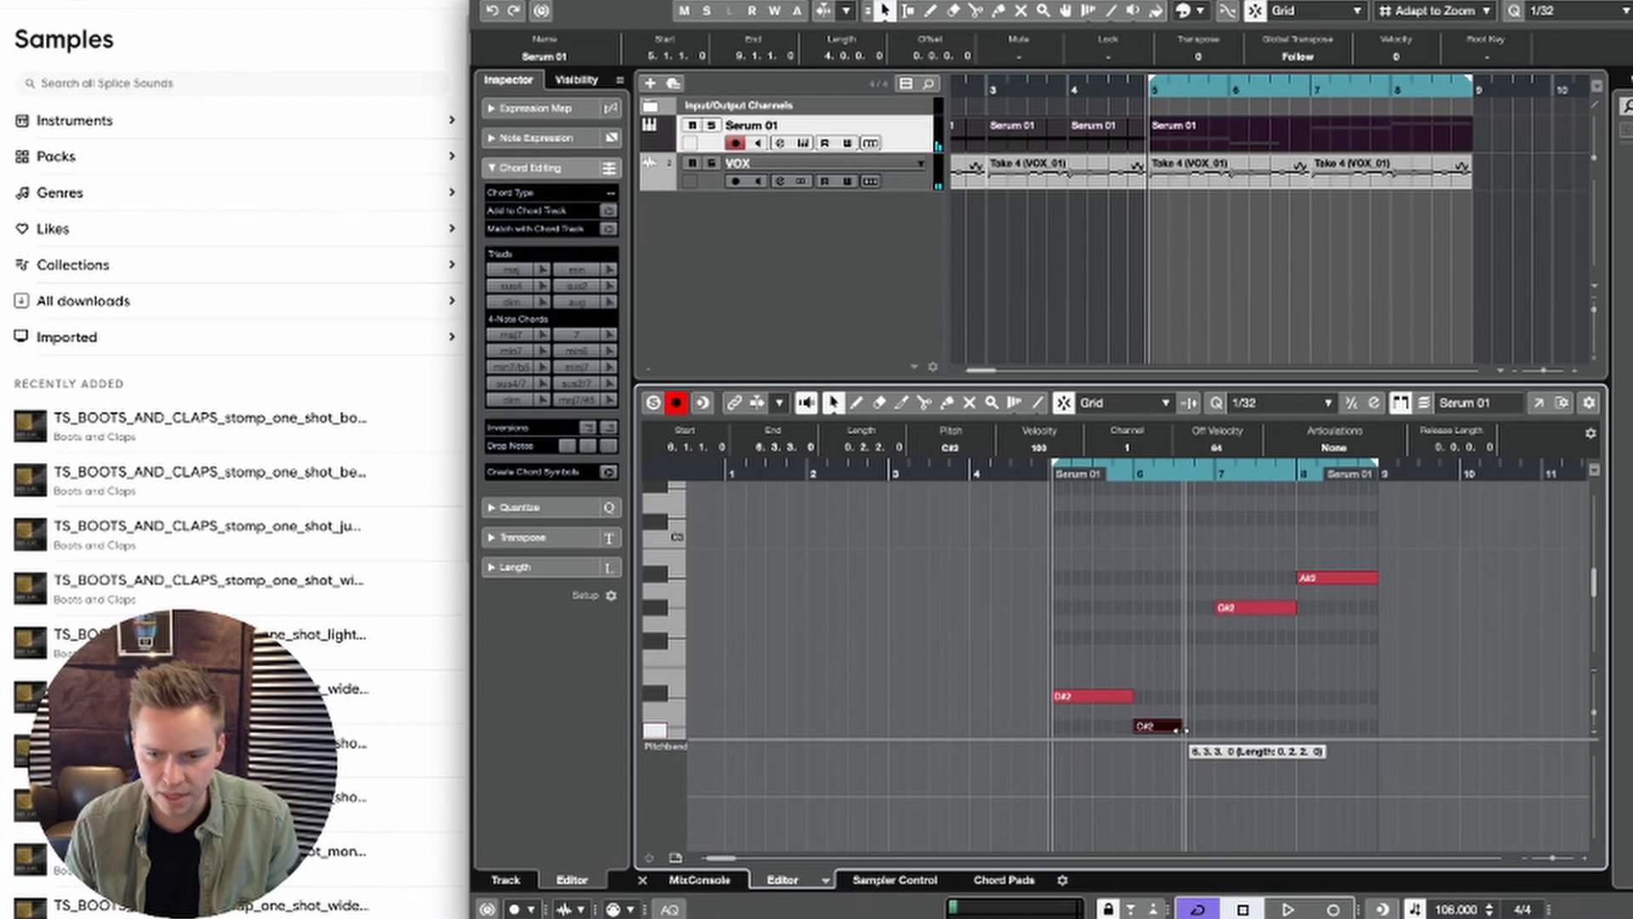
{"action": "key", "text": "super+d"}
{"action": "key", "text": "super+Up"}
{"action": "key", "text": "Up"}
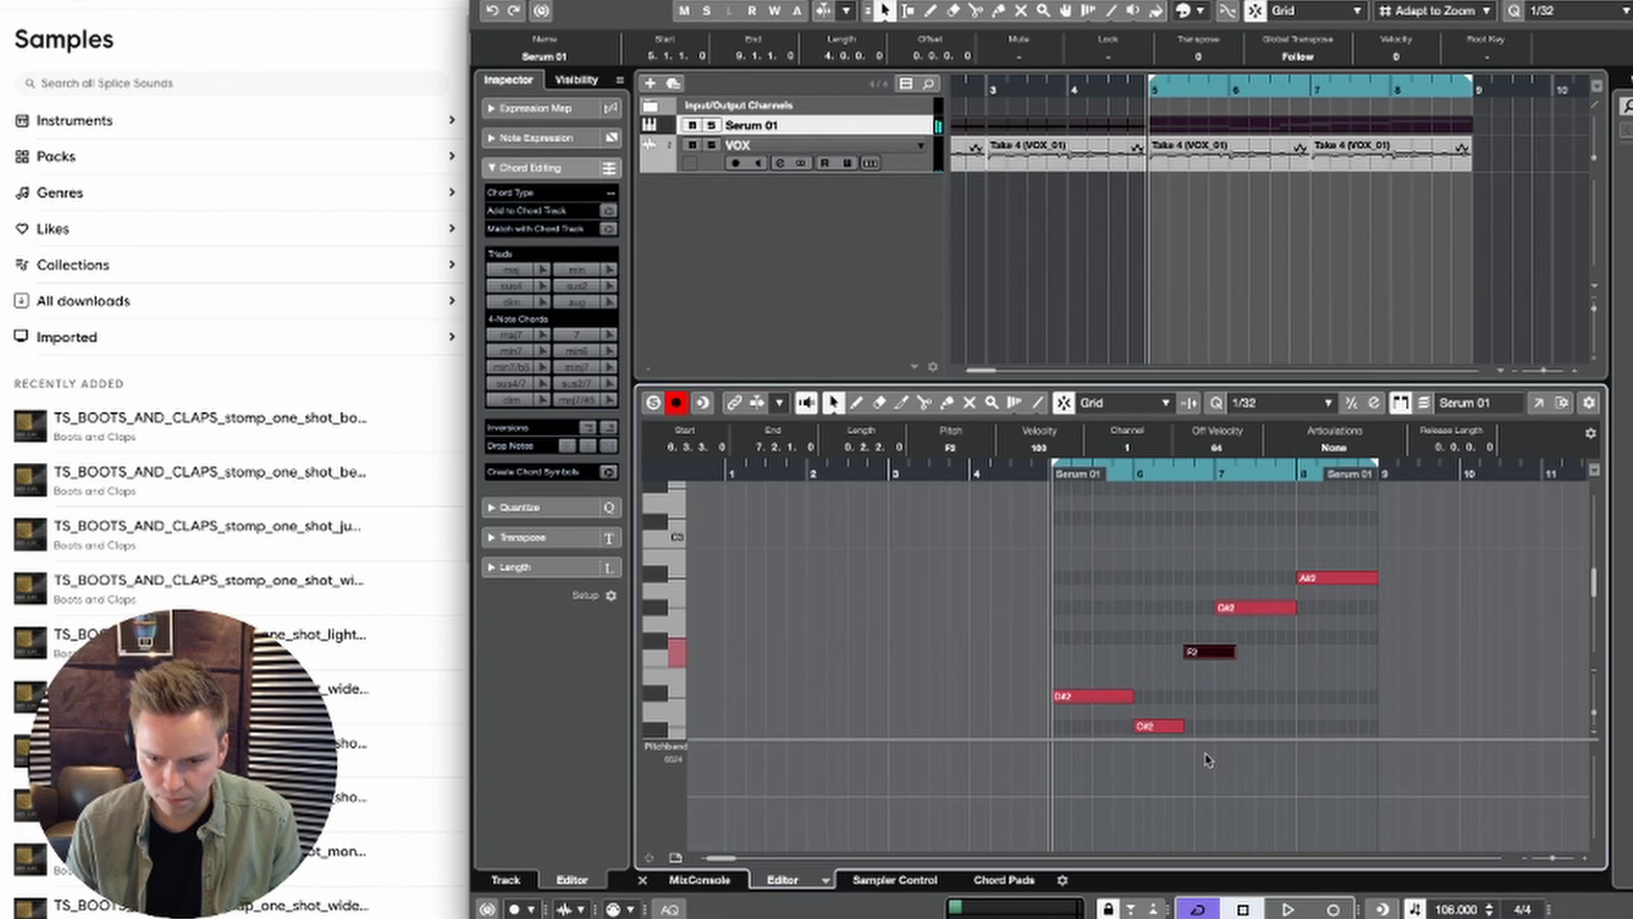
{"action": "left_click", "coordinate": [1243, 708]}
Step: Trim the duplicated F#2 note to end at bar 7, set its pitch to A#2 and play back the loop
{"action": "key", "text": "space"}
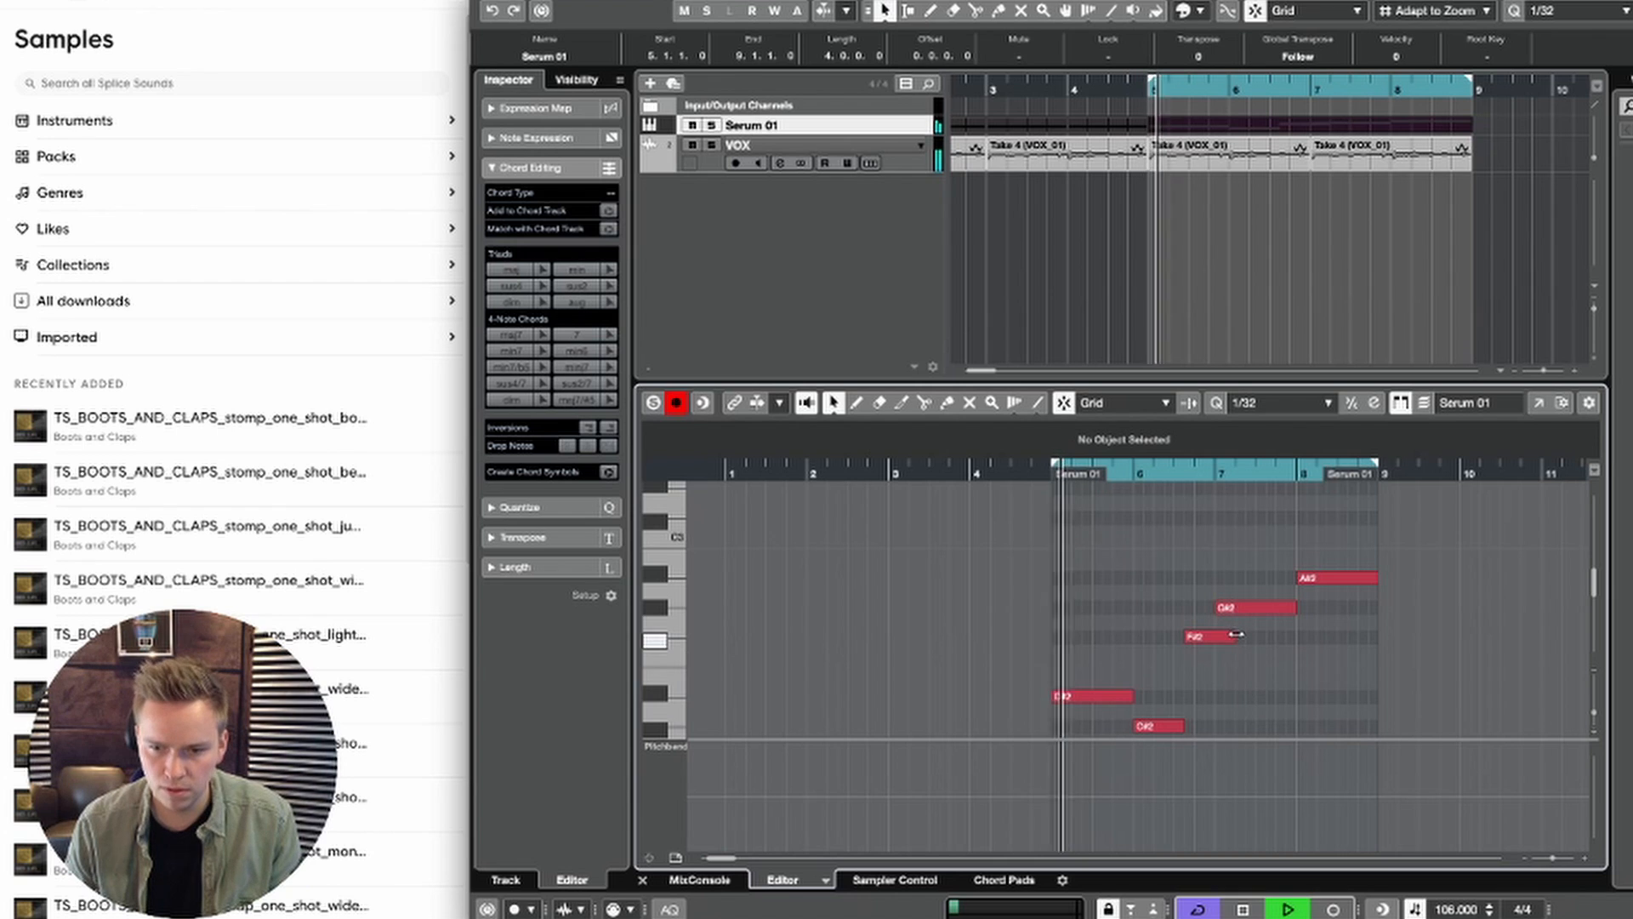
{"action": "left_click_drag", "start_coordinate": [1234, 636], "coordinate": [1216, 634]}
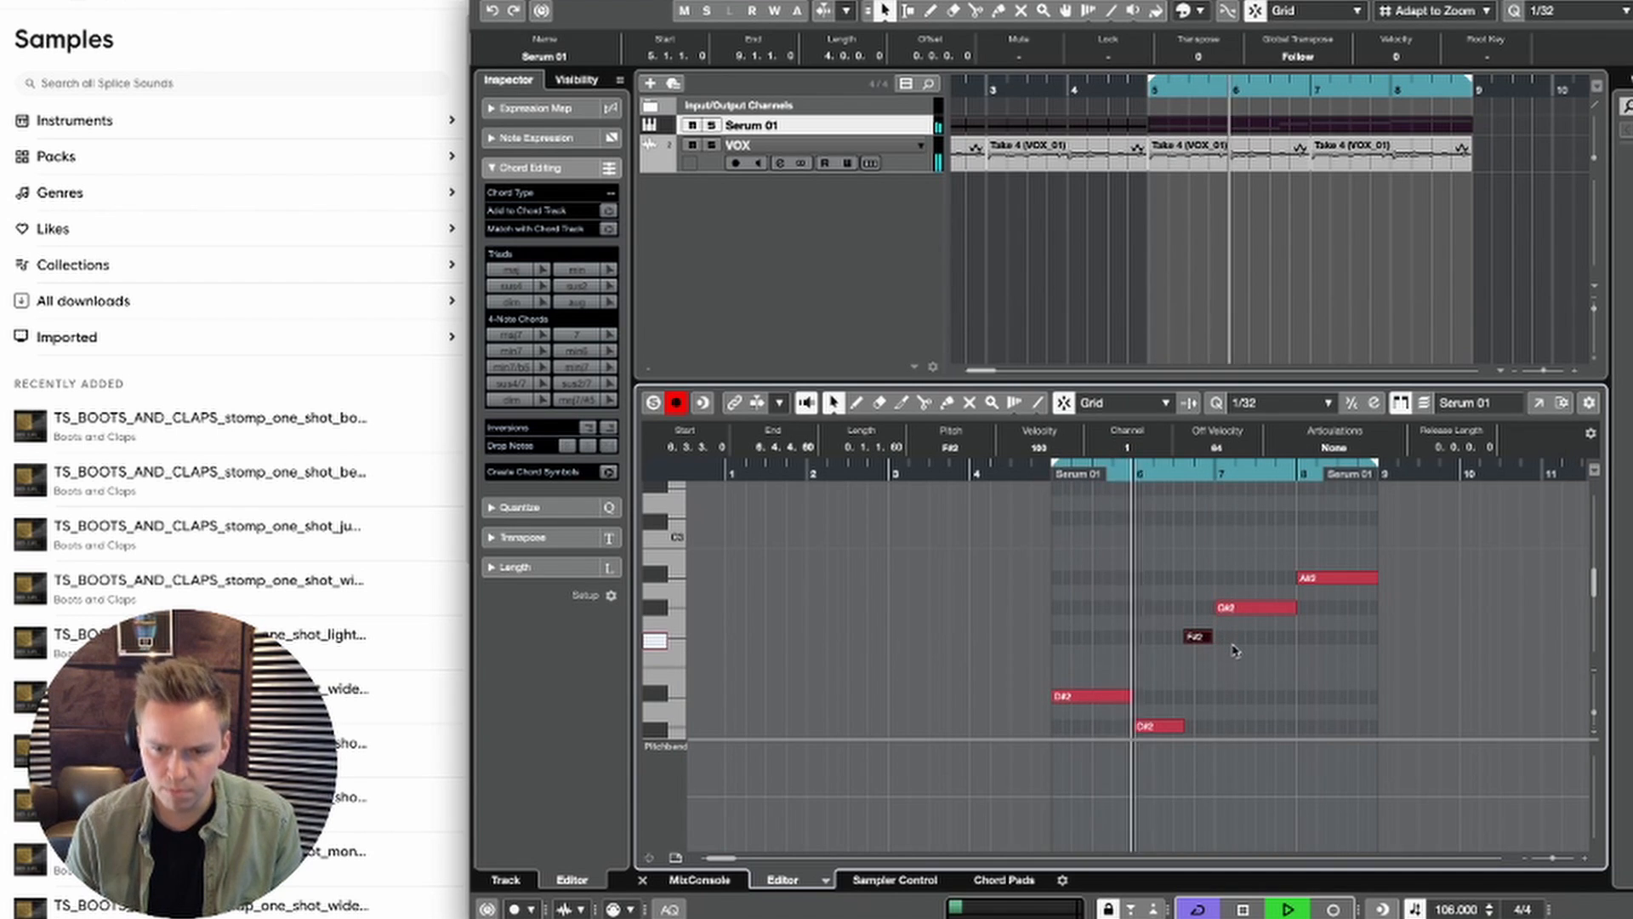
{"action": "left_click", "coordinate": [1235, 651]}
{"action": "key", "text": "space"}
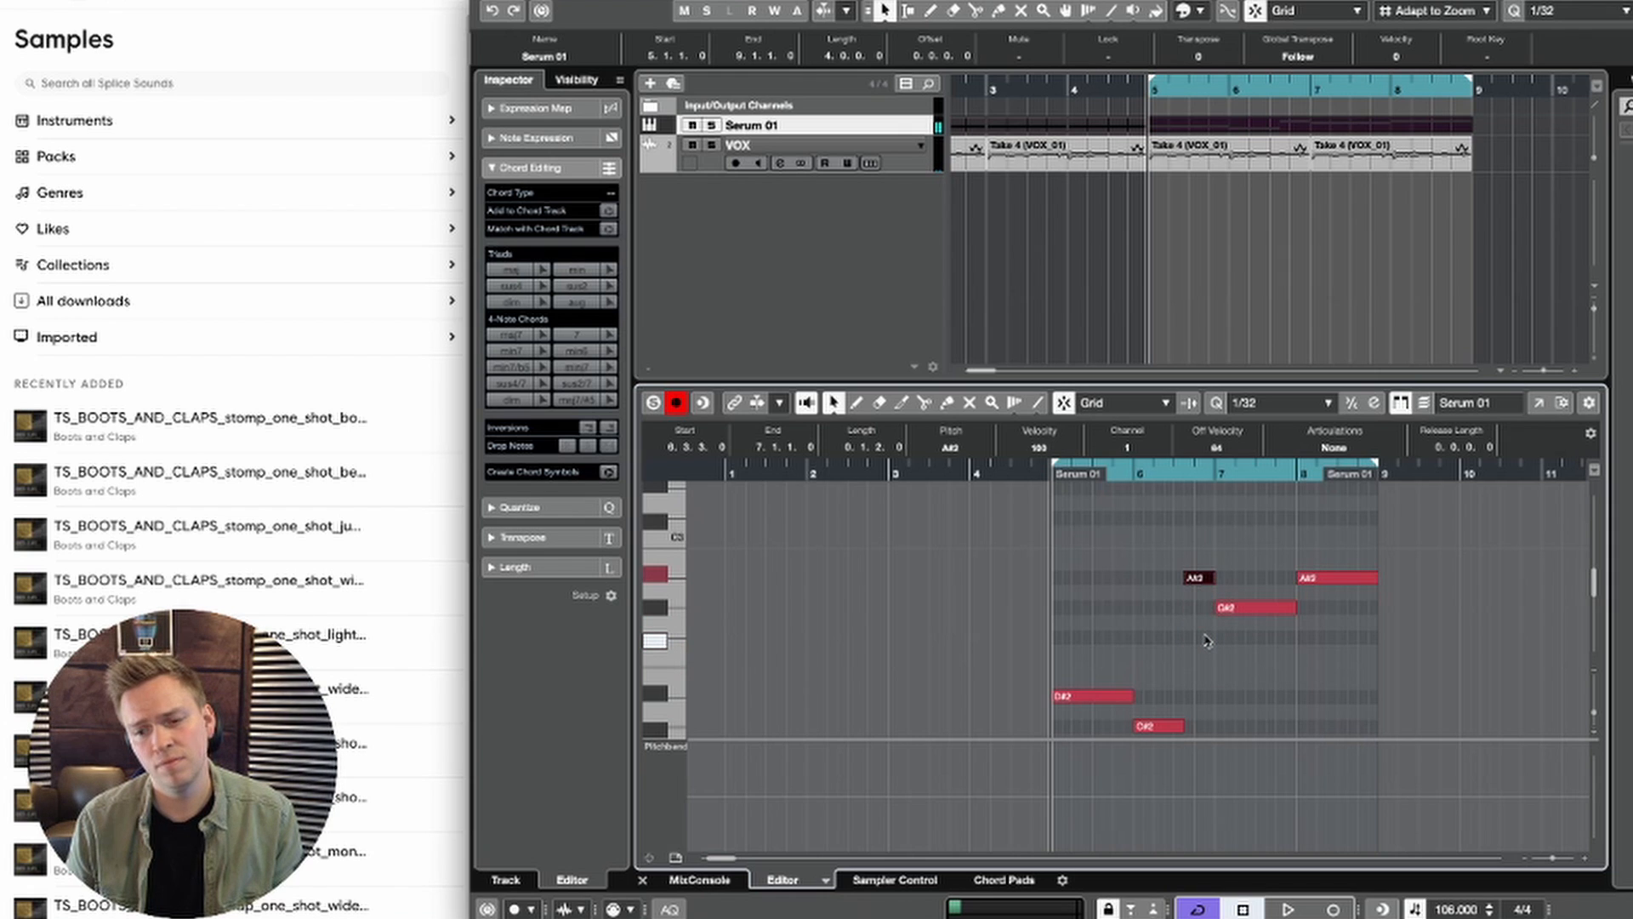
{"action": "key", "text": "space"}
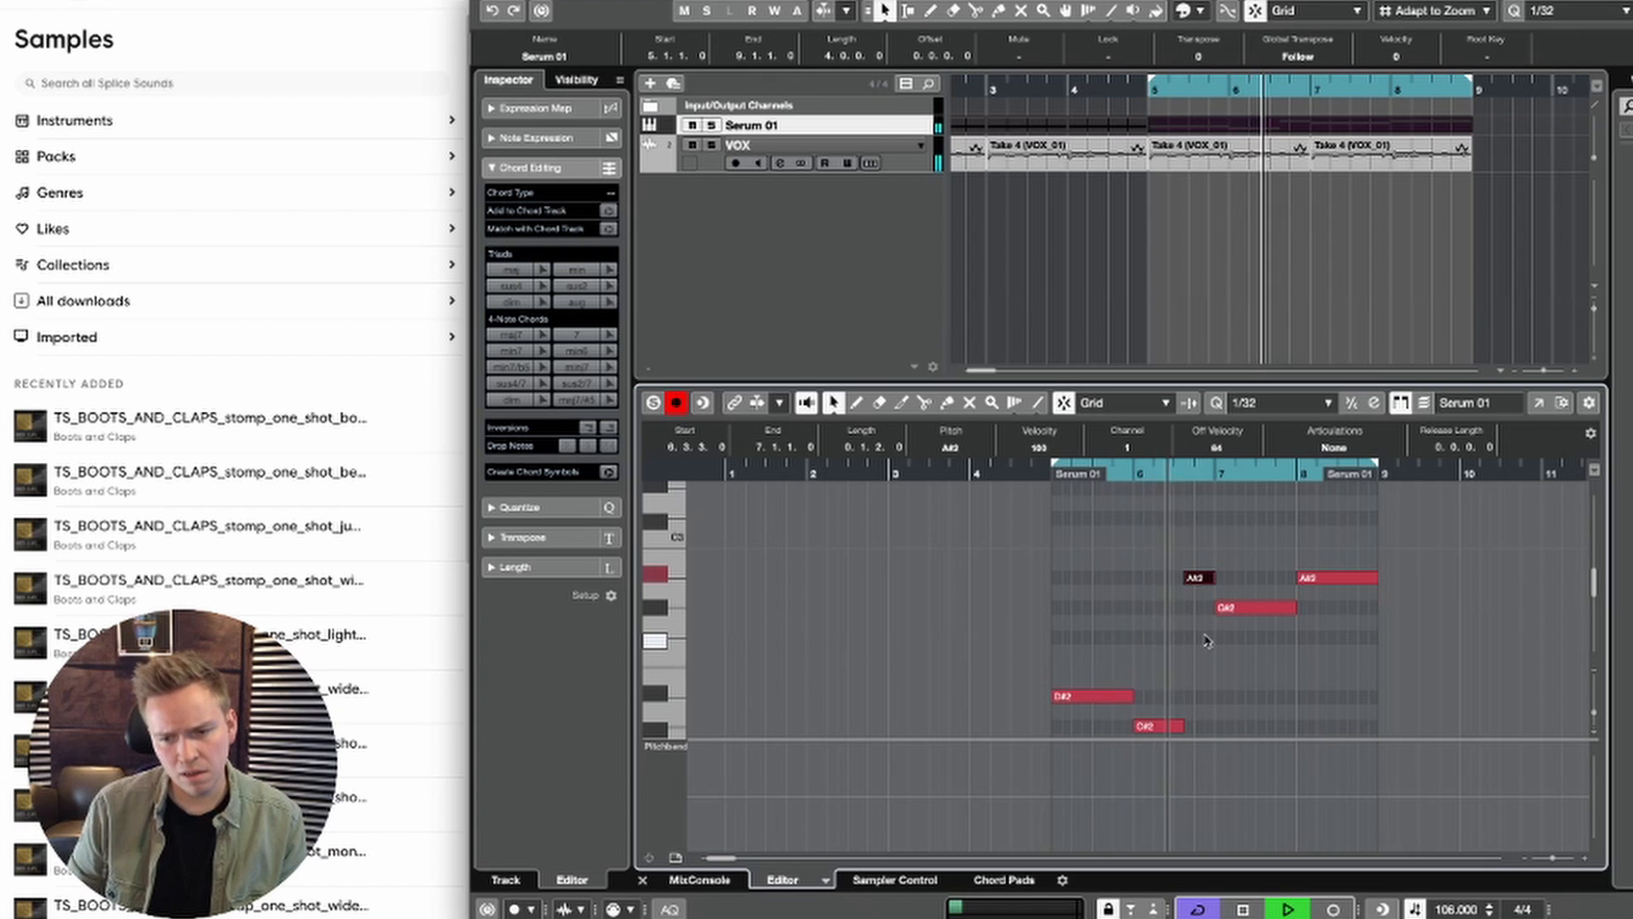
{"action": "key", "text": "space"}
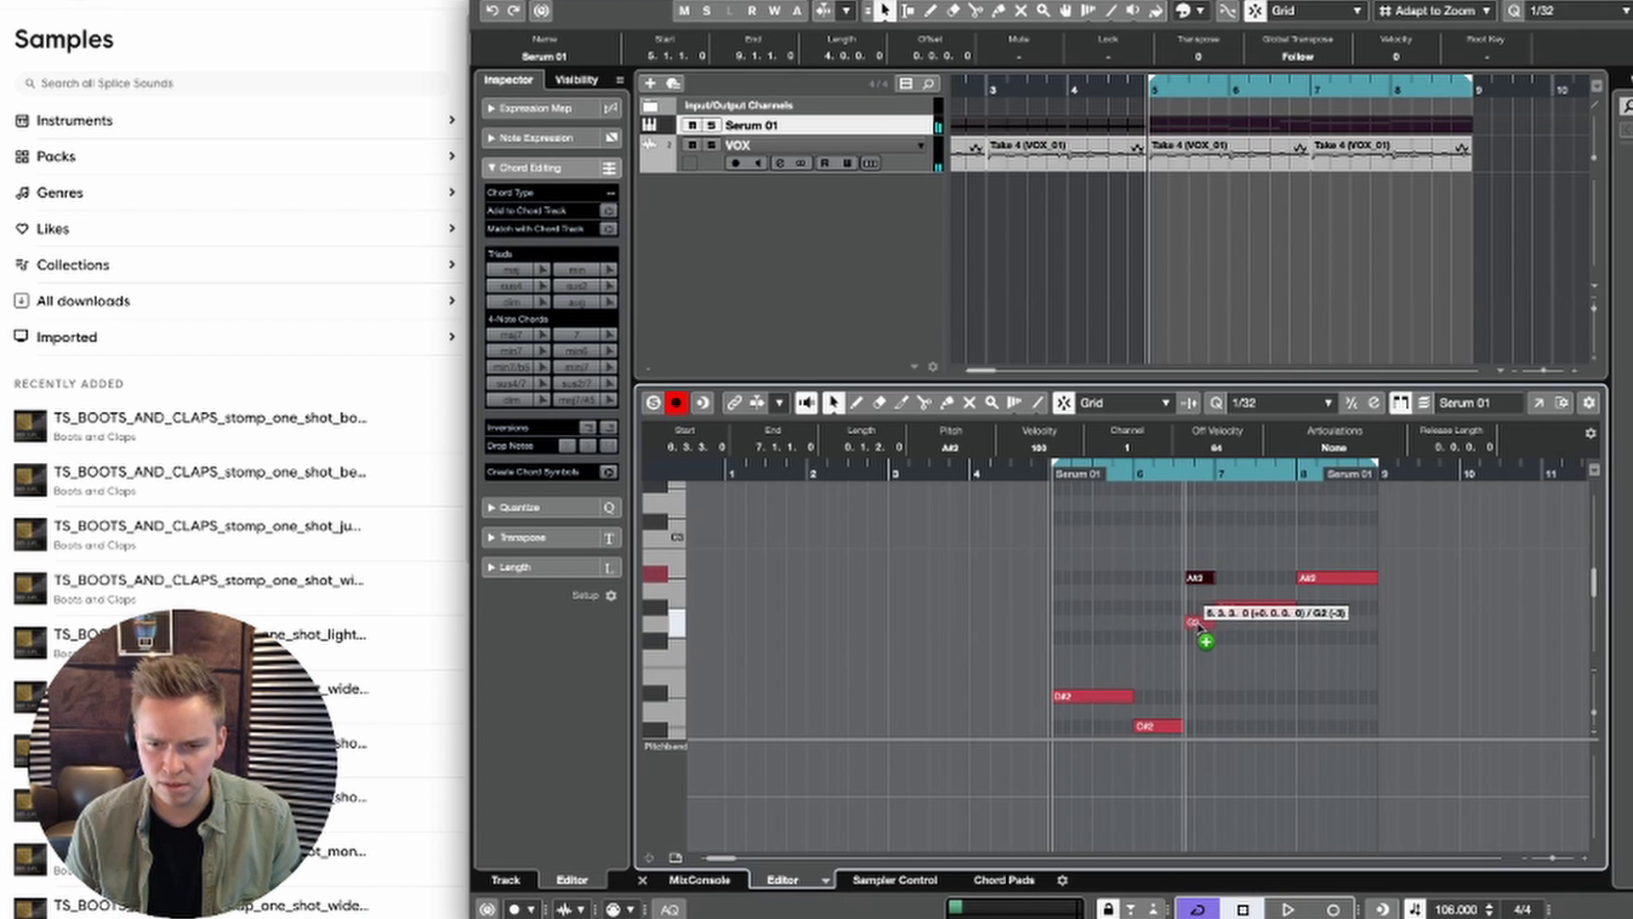
Step: Copy the A#2 note at 6.3.3 down to F#2 at the same position, playing back the loop
{"action": "left_click_drag", "start_coordinate": [1197, 627], "coordinate": [1196, 630]}
{"action": "key", "text": "space"}
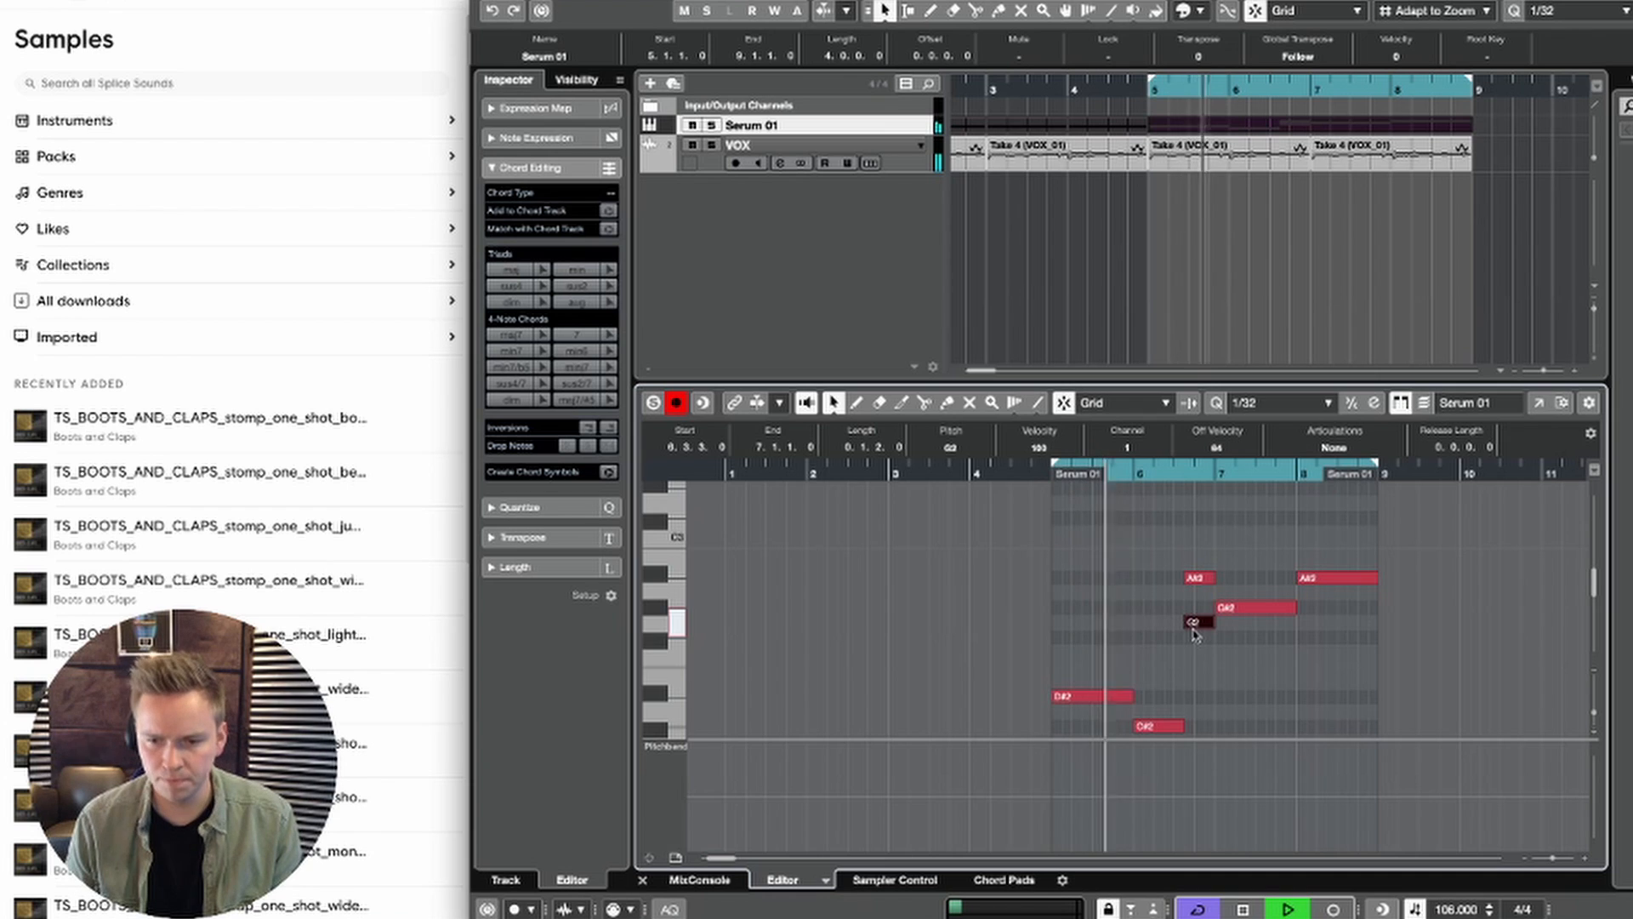
{"action": "key", "text": "Down"}
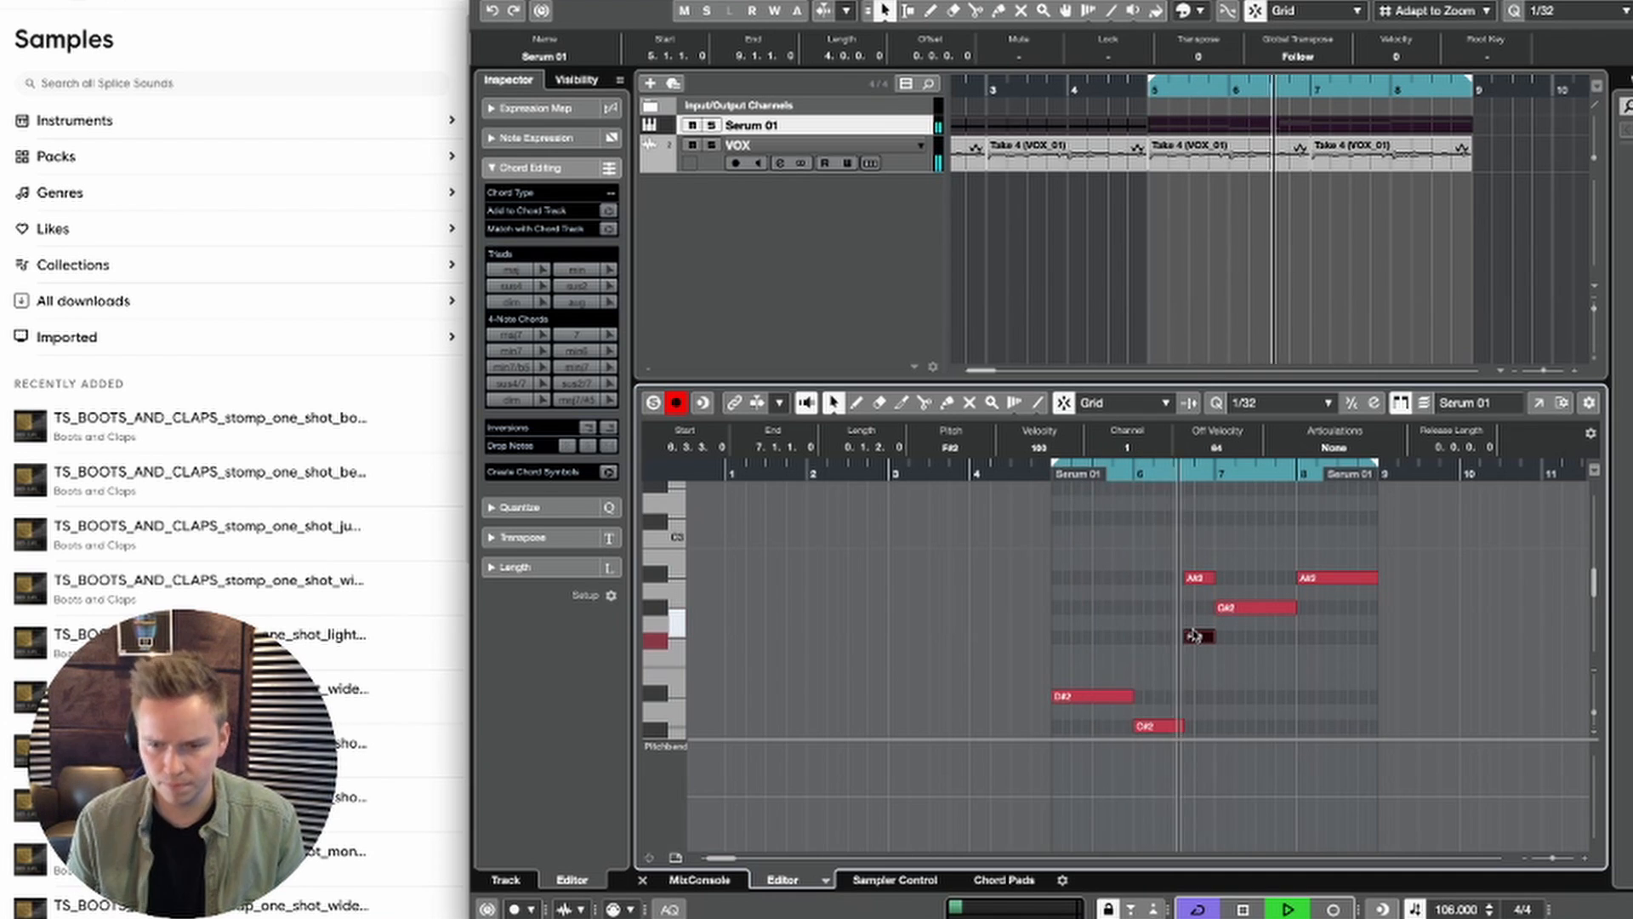
{"action": "key", "text": "space"}
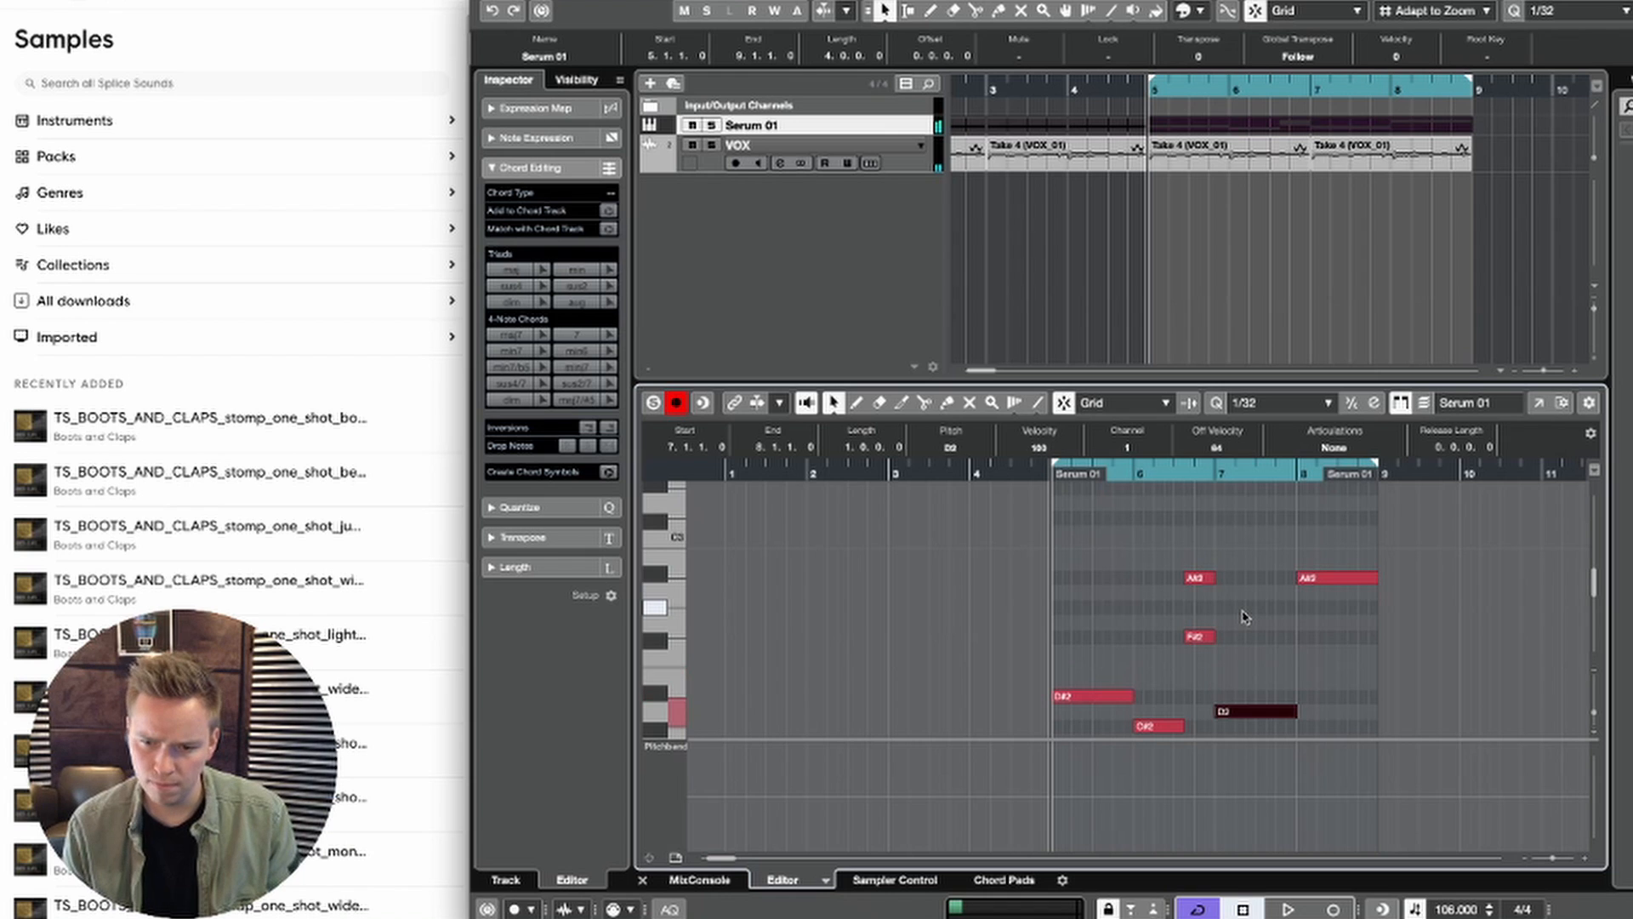
Step: Lower the bar 7 note of the Serum 01 part to B1 and play back the loop
{"action": "key", "text": "Down"}
{"action": "key", "text": "Down"}
{"action": "key", "text": "space"}
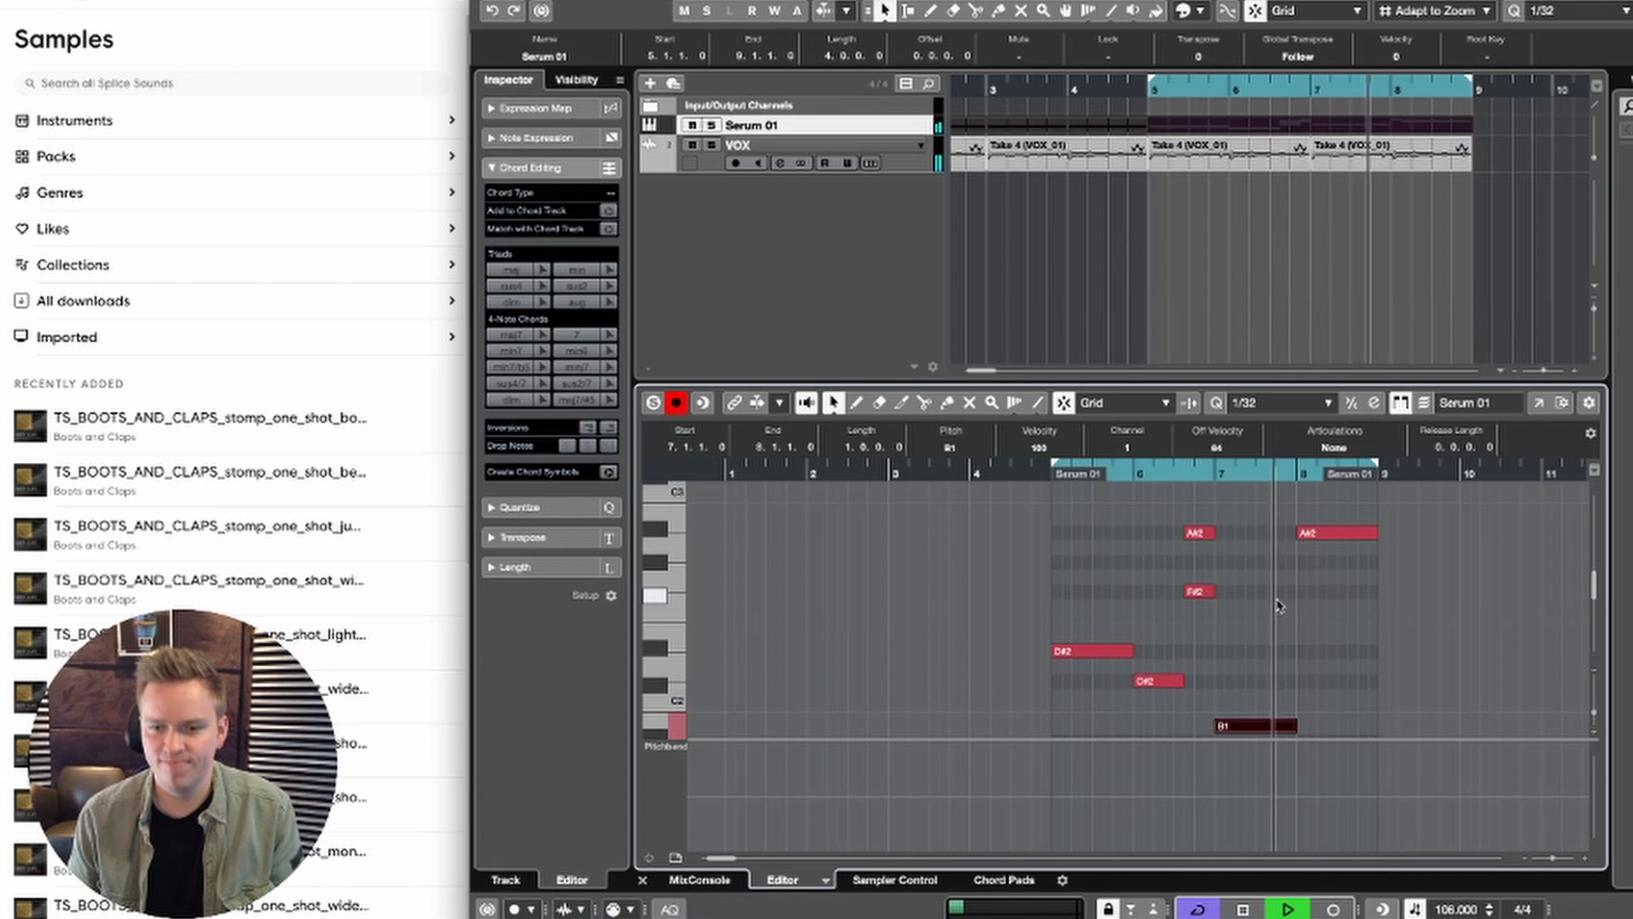
{"action": "key", "text": "space"}
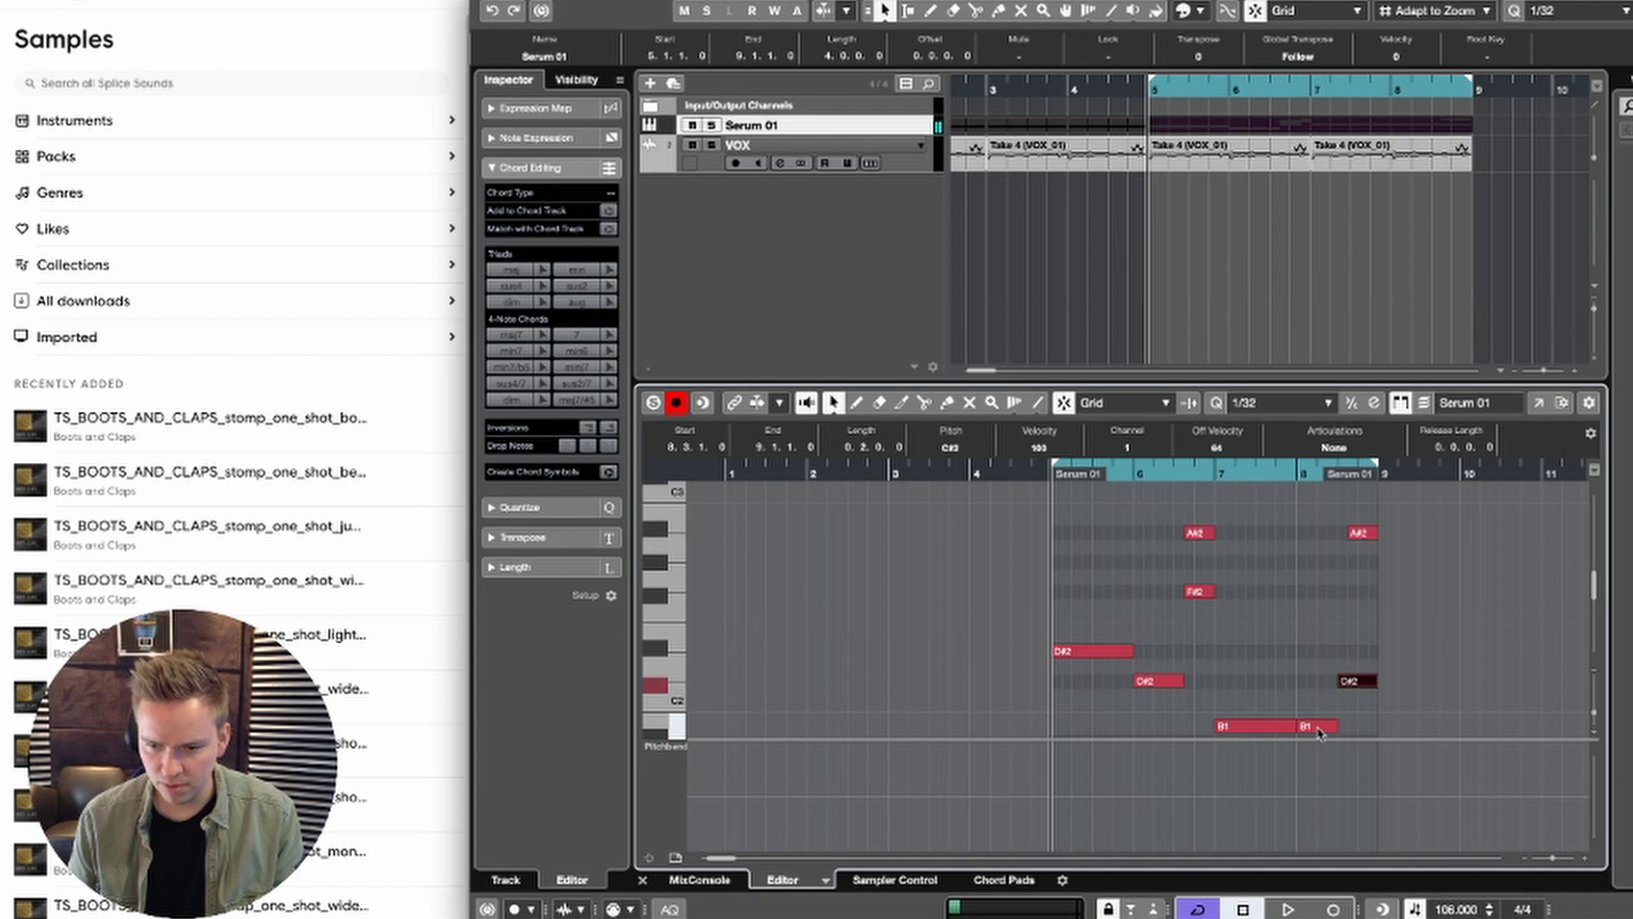
Step: Shorten the C#2 note at 8.3.1 to a length of 0.0.2.0 and play back the loop
{"action": "left_click_drag", "start_coordinate": [1376, 681], "coordinate": [1347, 681]}
{"action": "key", "text": "space"}
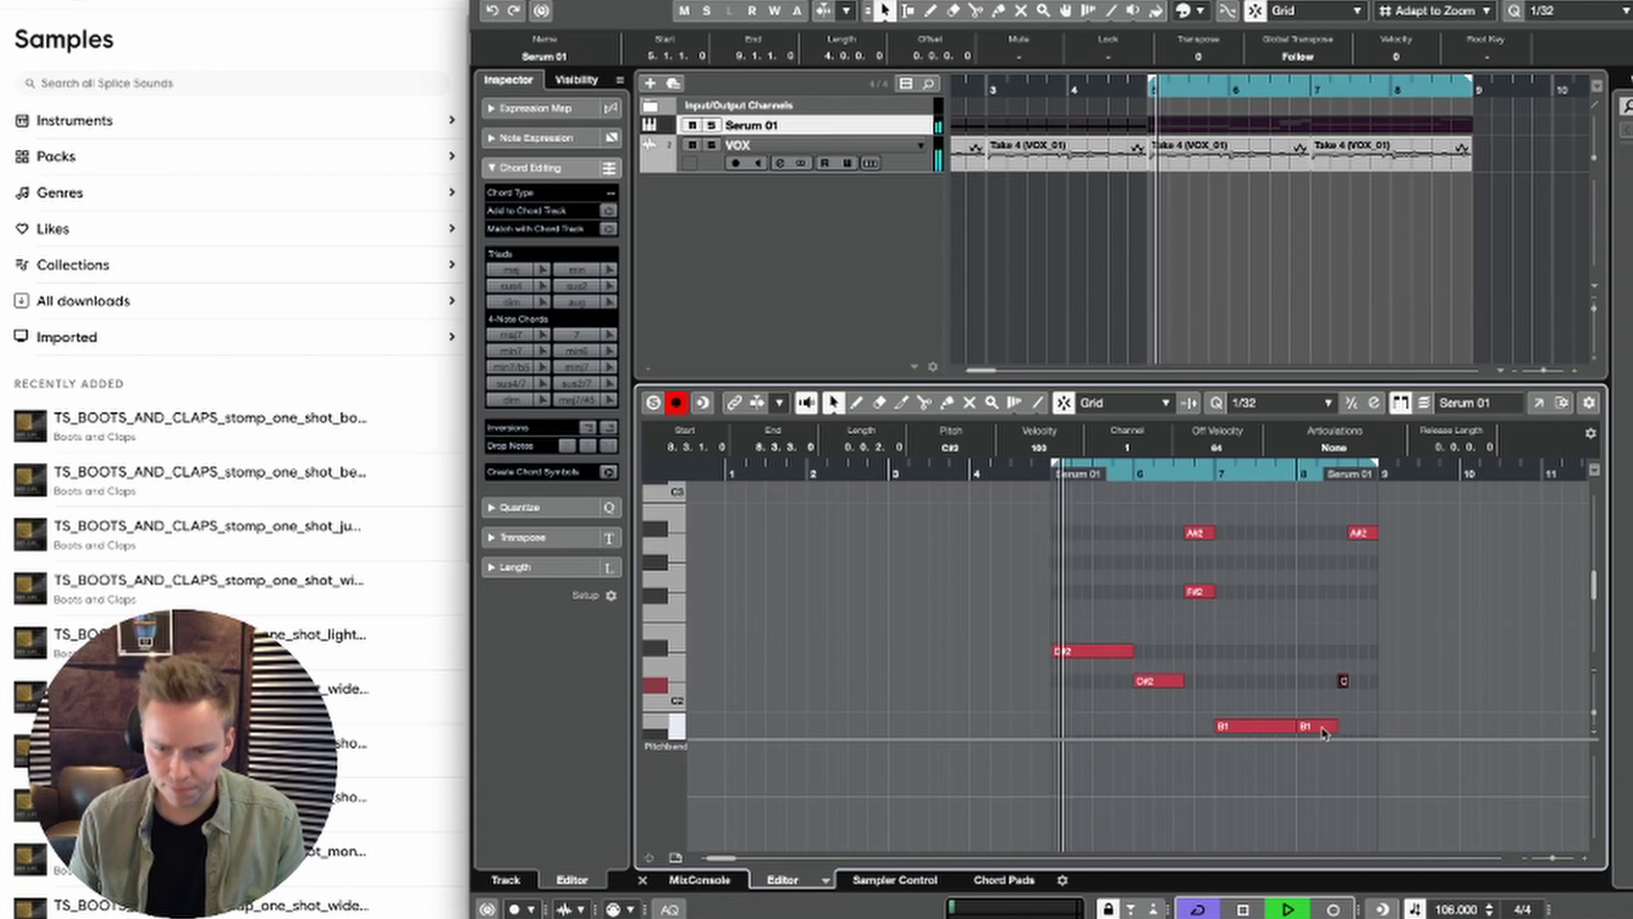
{"action": "left_click", "coordinate": [1339, 661]}
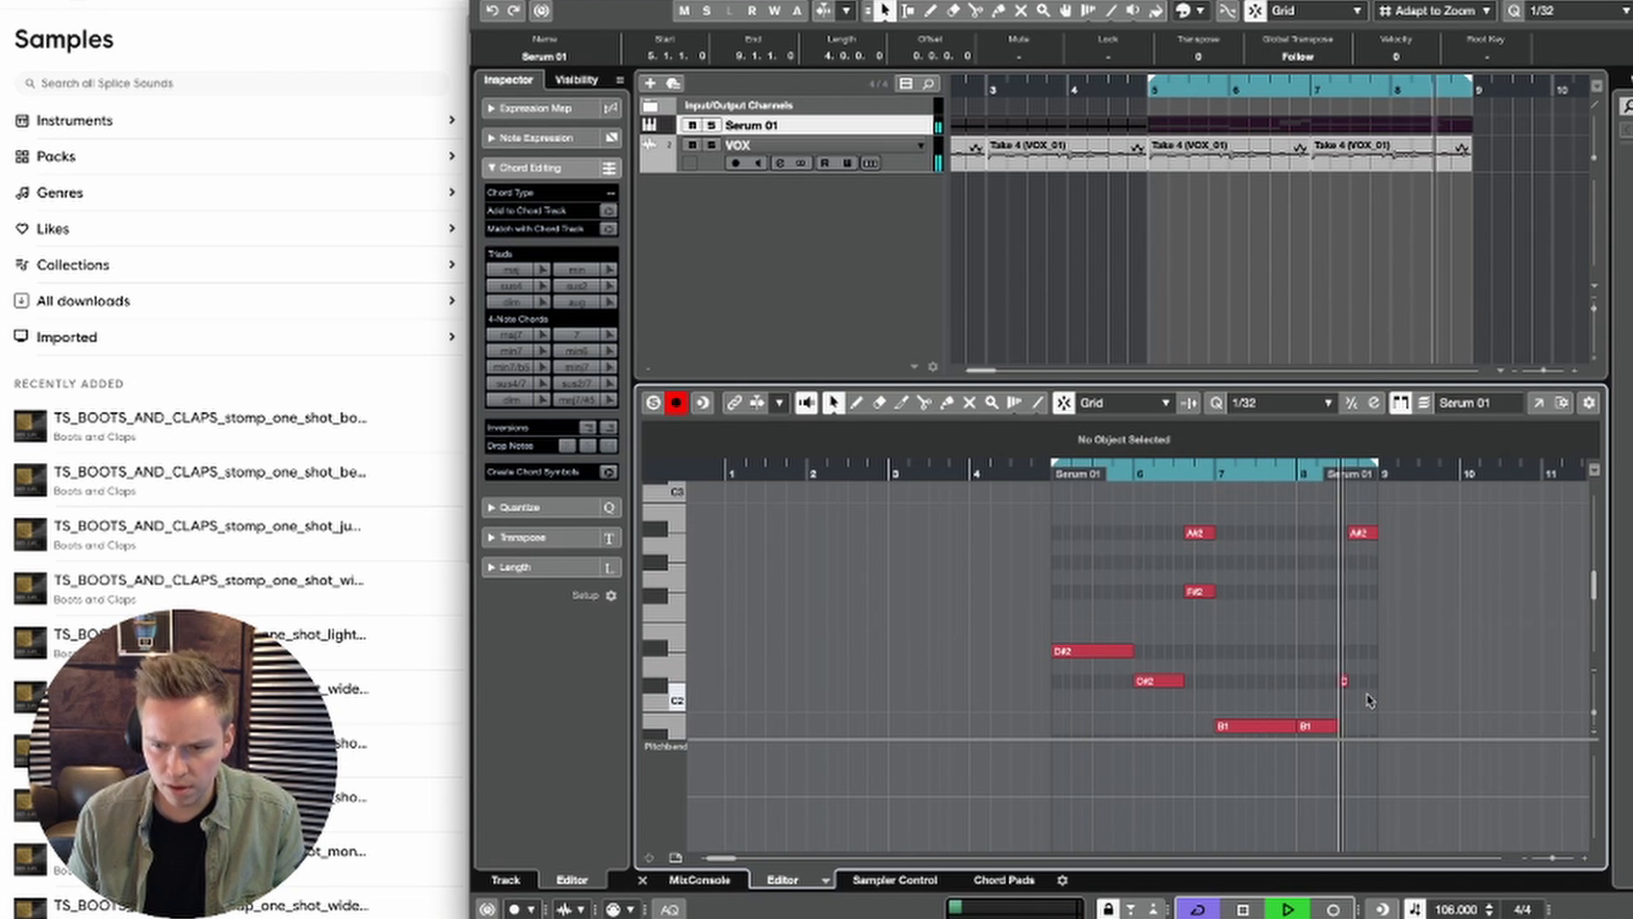
{"action": "key", "text": "space"}
Step: Move the short C#2 note in bar 8 to start at 8.3.3 and play back the loop
{"action": "left_click", "coordinate": [1341, 682]}
{"action": "key", "text": "space"}
{"action": "key", "text": "space"}
{"action": "key", "text": "super+Right"}
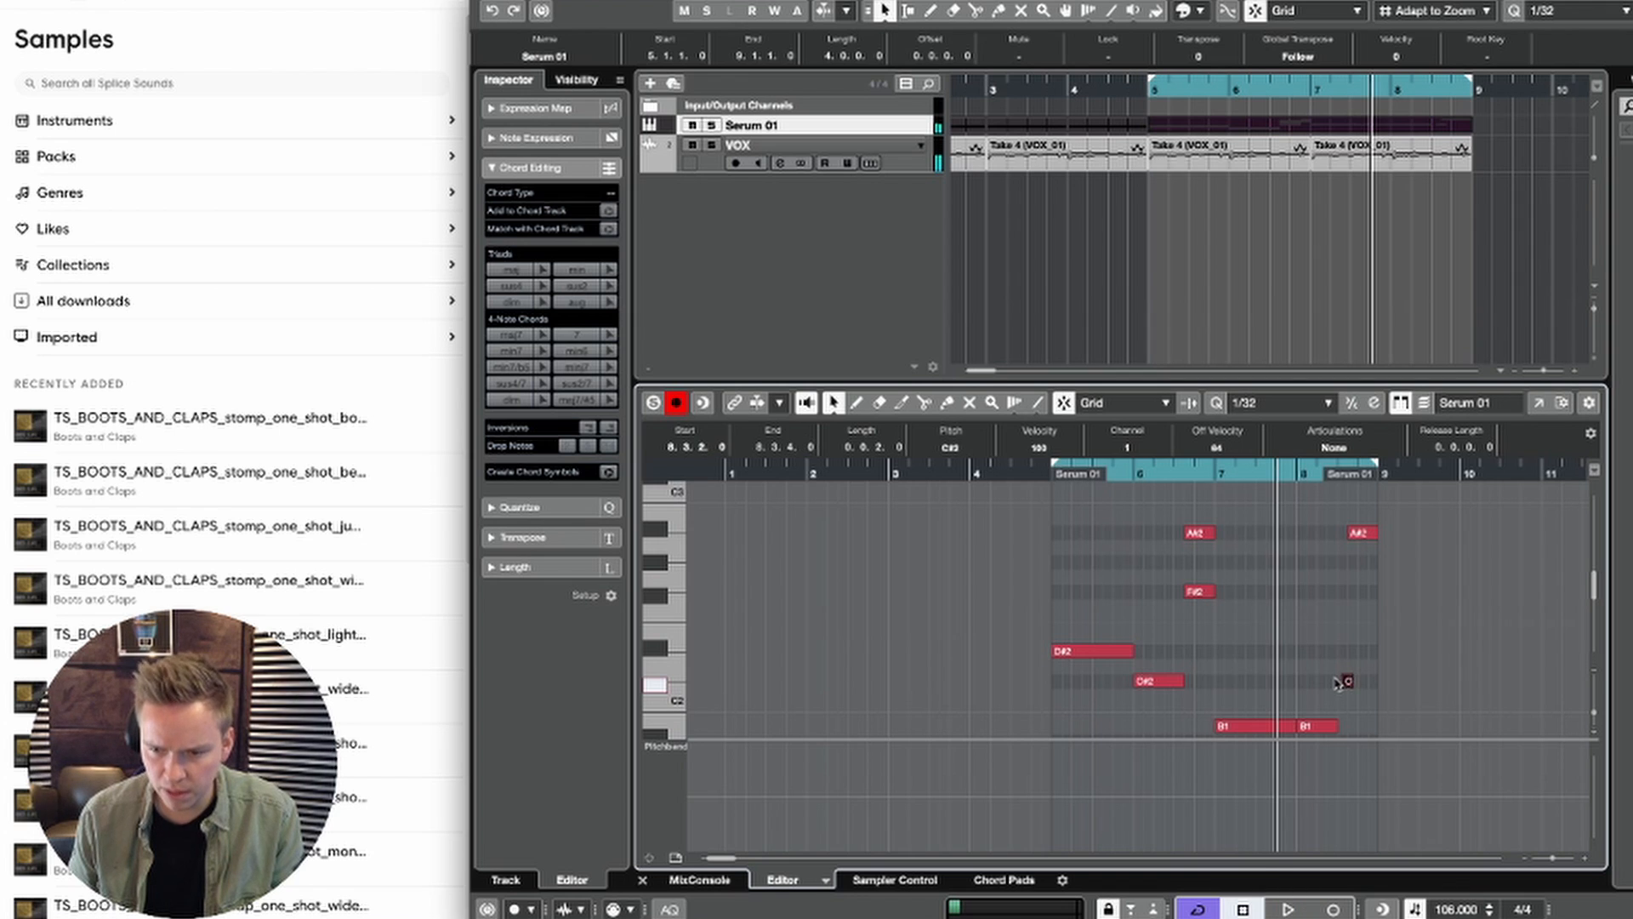
{"action": "key", "text": "super+Right"}
{"action": "key", "text": "space"}
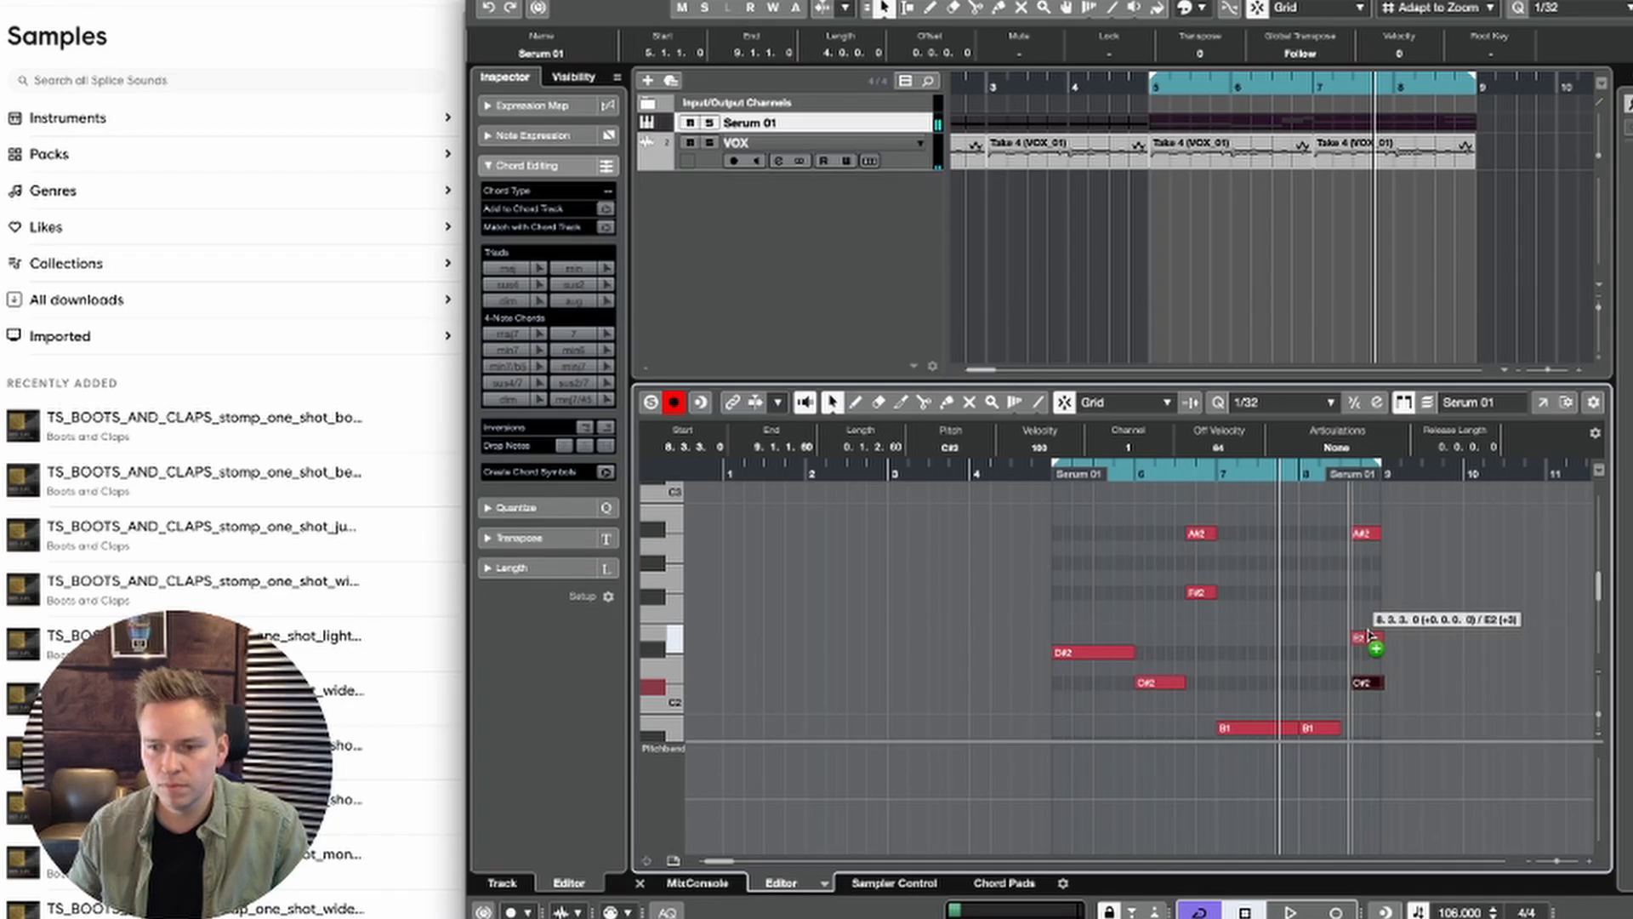
Step: Copy the C#2 note at 8.3.3 up to F3 and trim the chord notes there to end at bar 9
{"action": "scroll", "coordinate": [1371, 629], "scroll_direction": "down", "scroll_amount": 3}
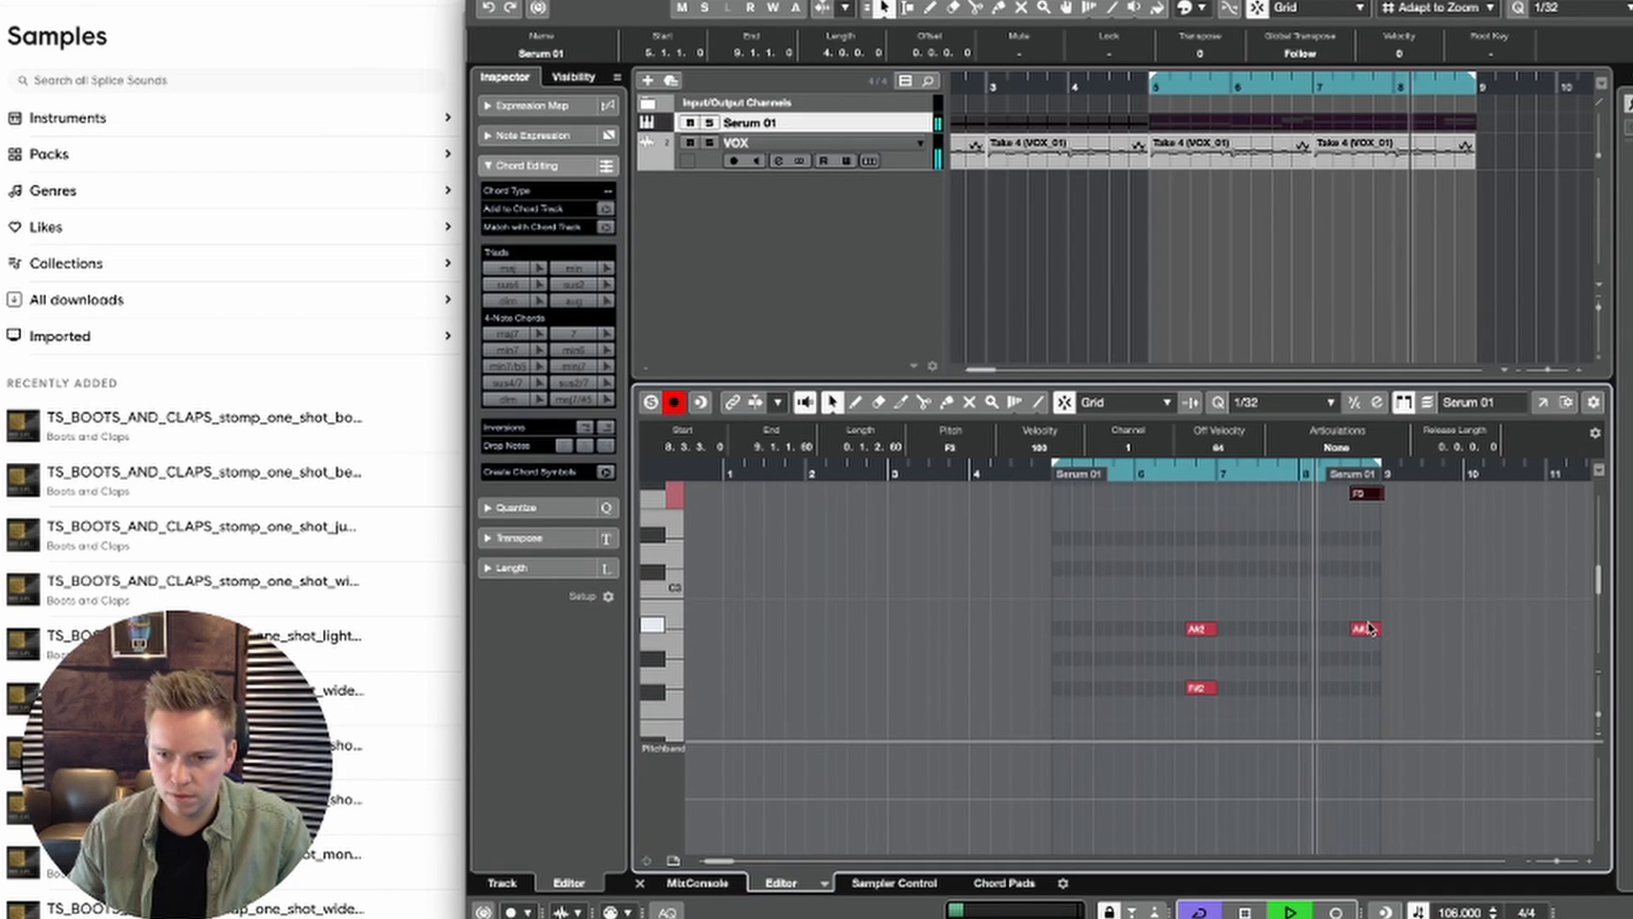
{"action": "scroll", "coordinate": [1427, 647], "scroll_direction": "up", "scroll_amount": 1}
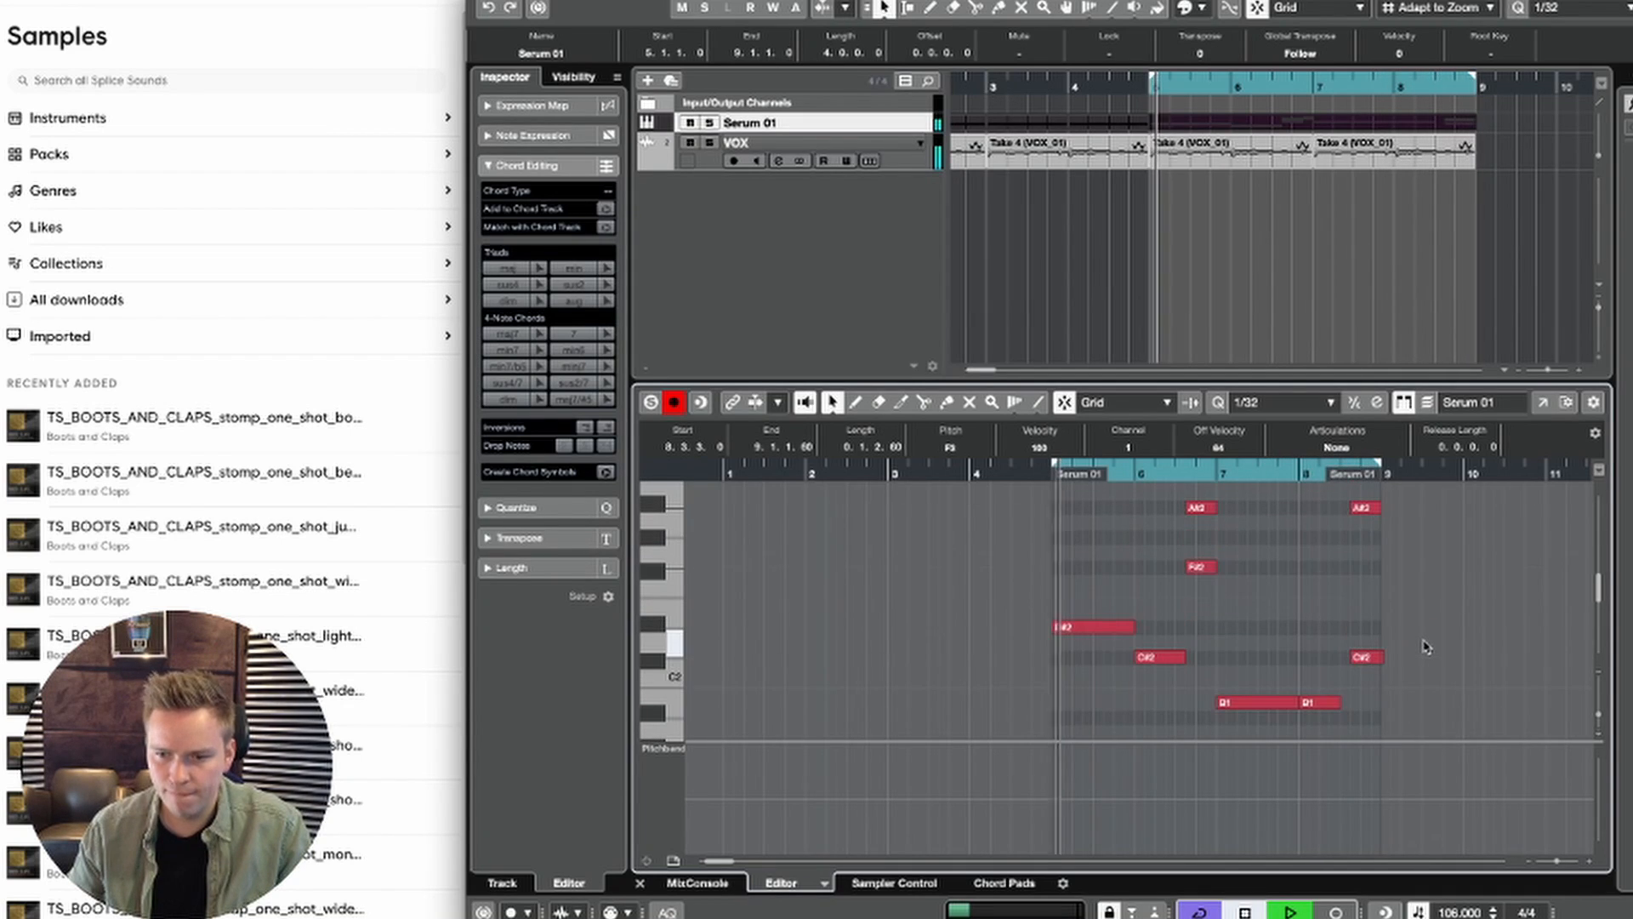
{"action": "left_click_drag", "start_coordinate": [1386, 682], "coordinate": [1365, 454]}
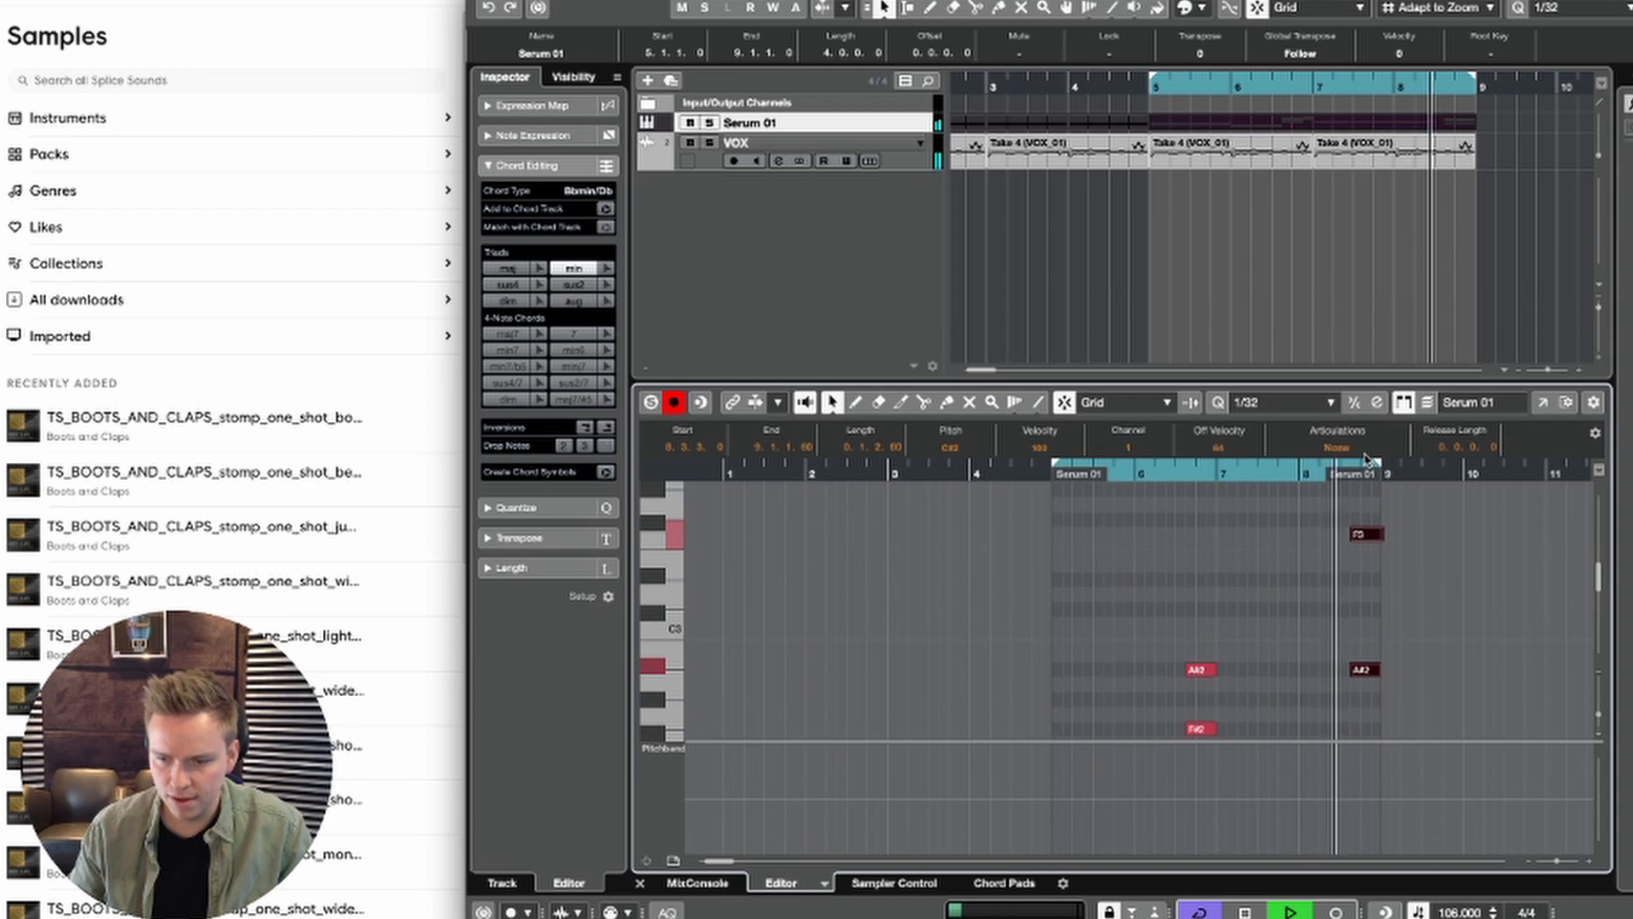
{"action": "key", "text": "space"}
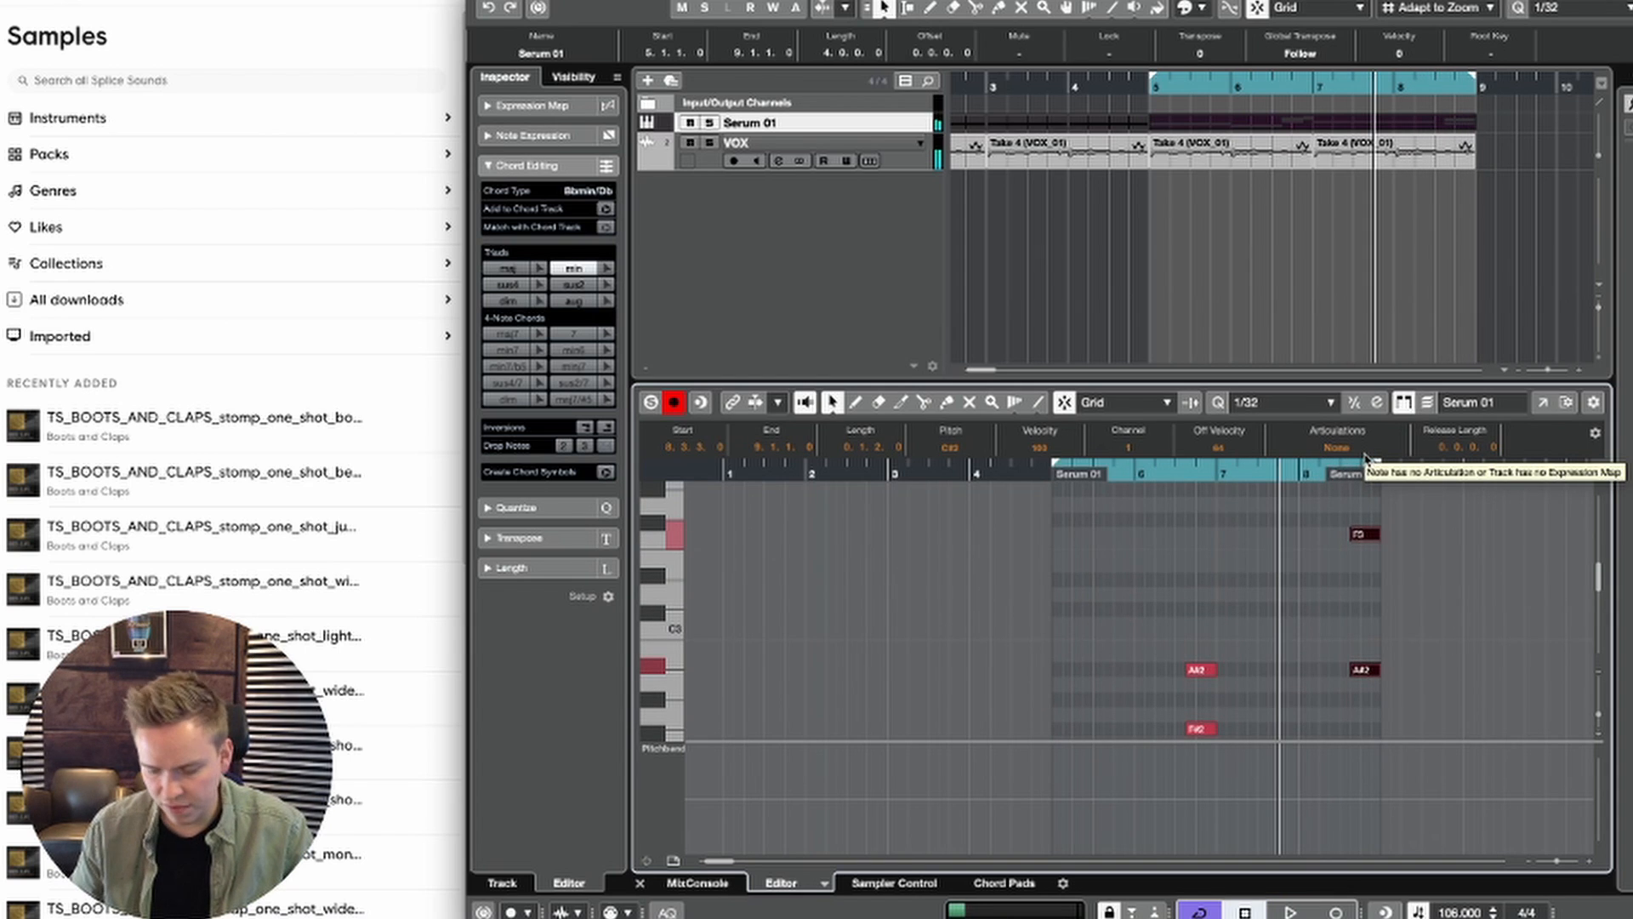
Step: Transpose all notes of the Serum 01 part up one octave and play back the loop
{"action": "key", "text": "super+a"}
{"action": "key", "text": "shift+Up"}
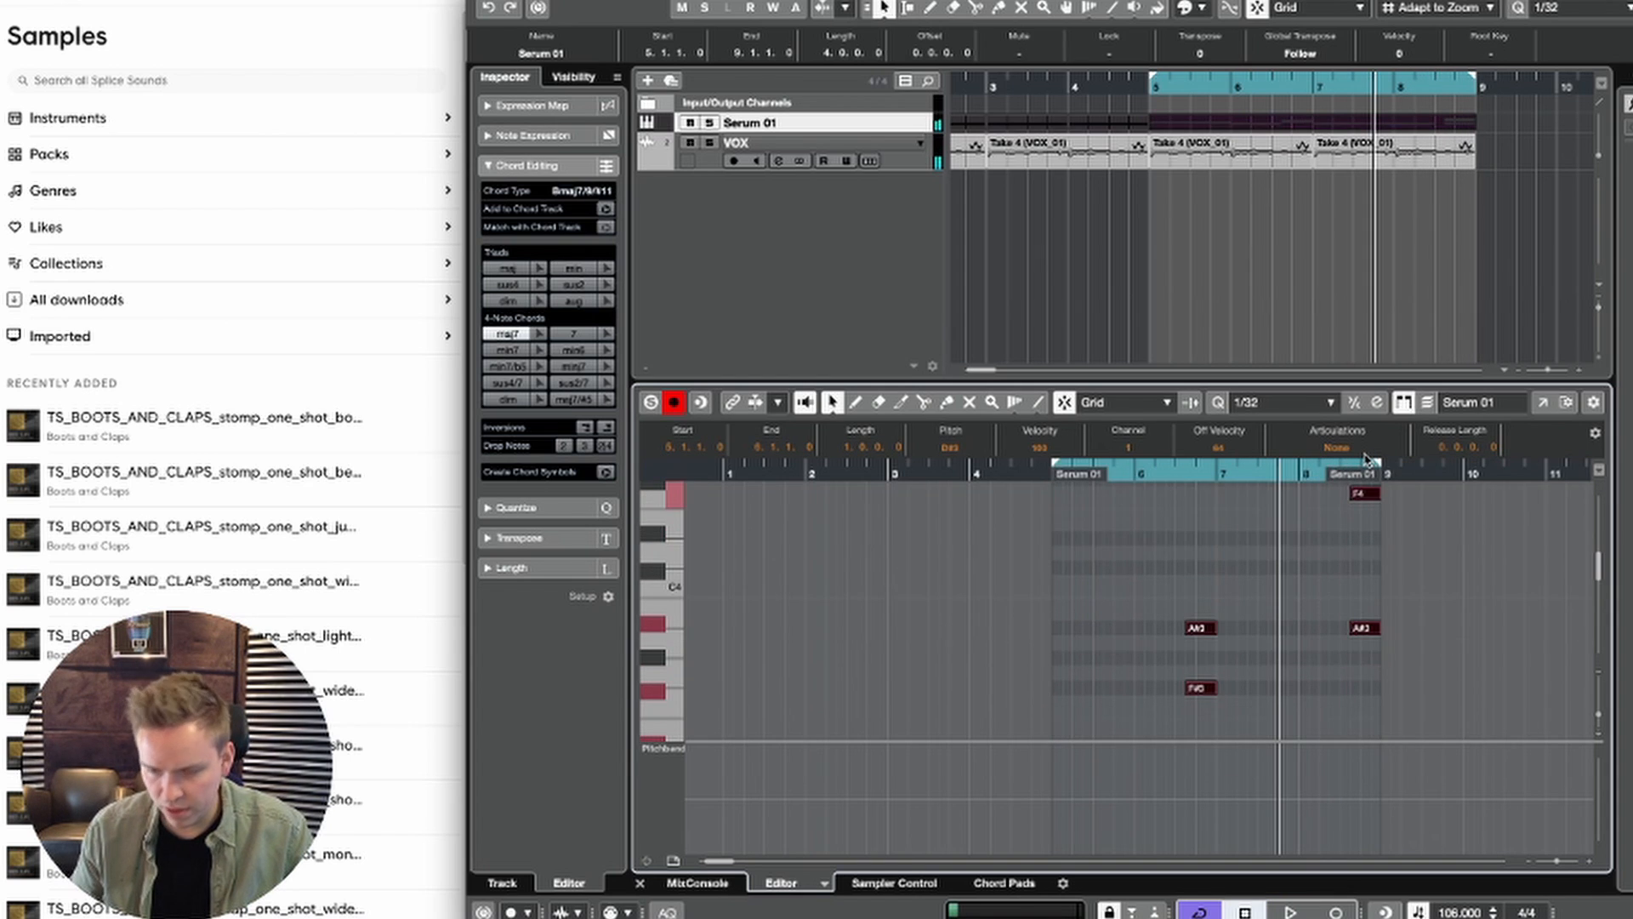
{"action": "left_click", "coordinate": [1045, 471]}
{"action": "key", "text": "space"}
{"action": "scroll", "coordinate": [1141, 595], "scroll_direction": "down", "scroll_amount": 4}
{"action": "left_click", "coordinate": [1155, 594]}
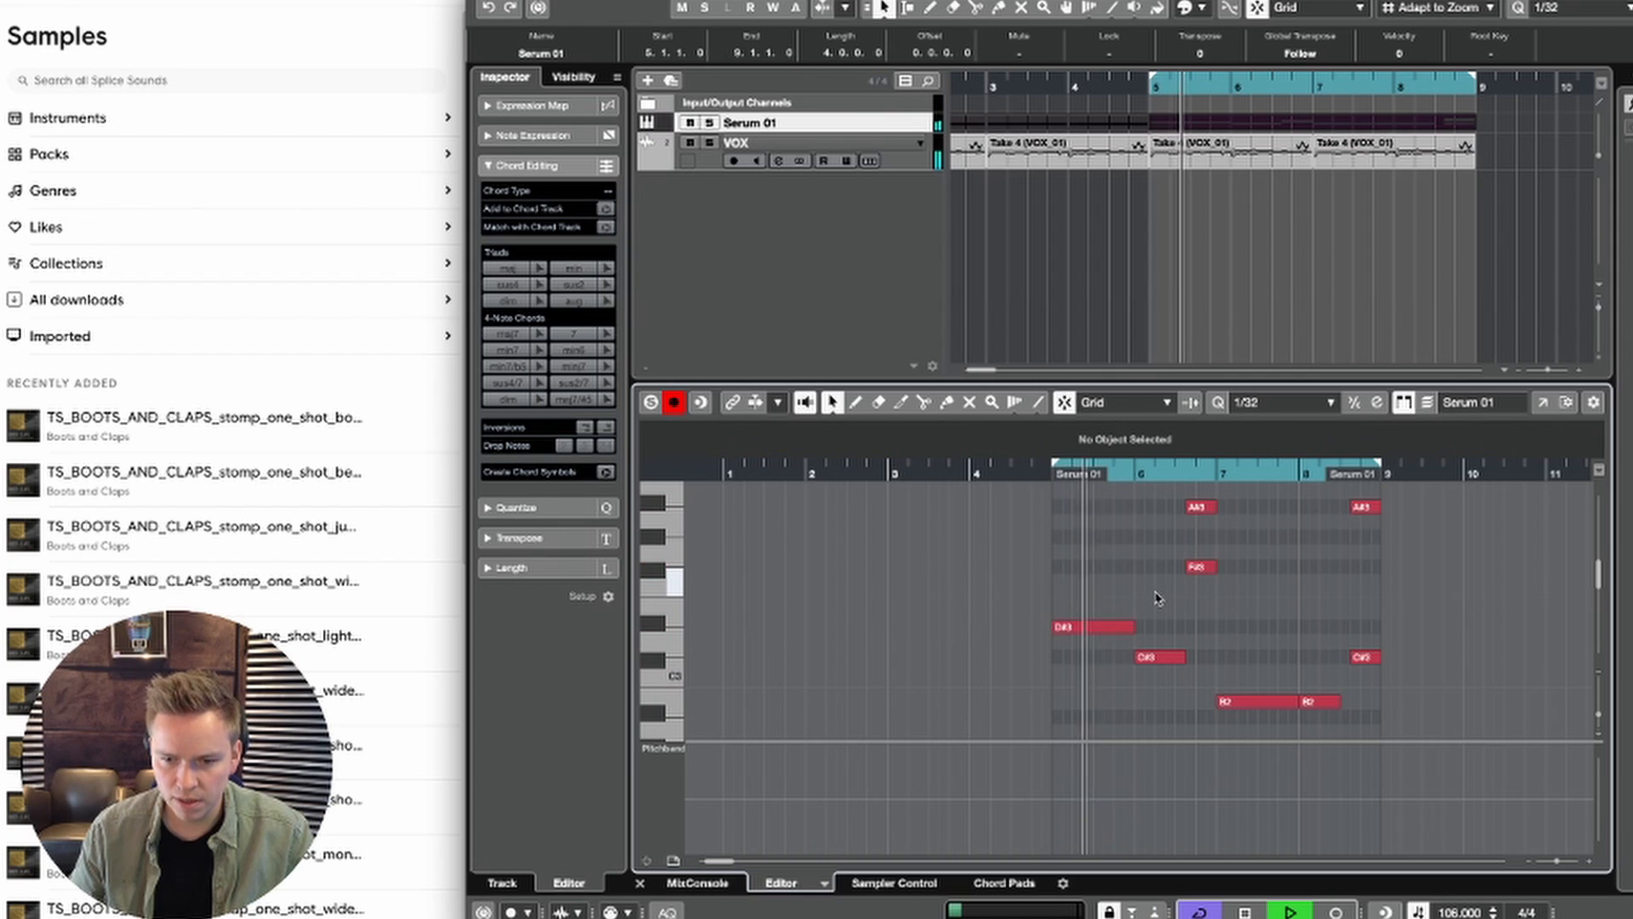
Step: Copy the bar 5 D#3 note up to F#3 and the bar 6 C#3 note up to F3
{"action": "left_click", "coordinate": [1115, 628]}
{"action": "key", "text": "space"}
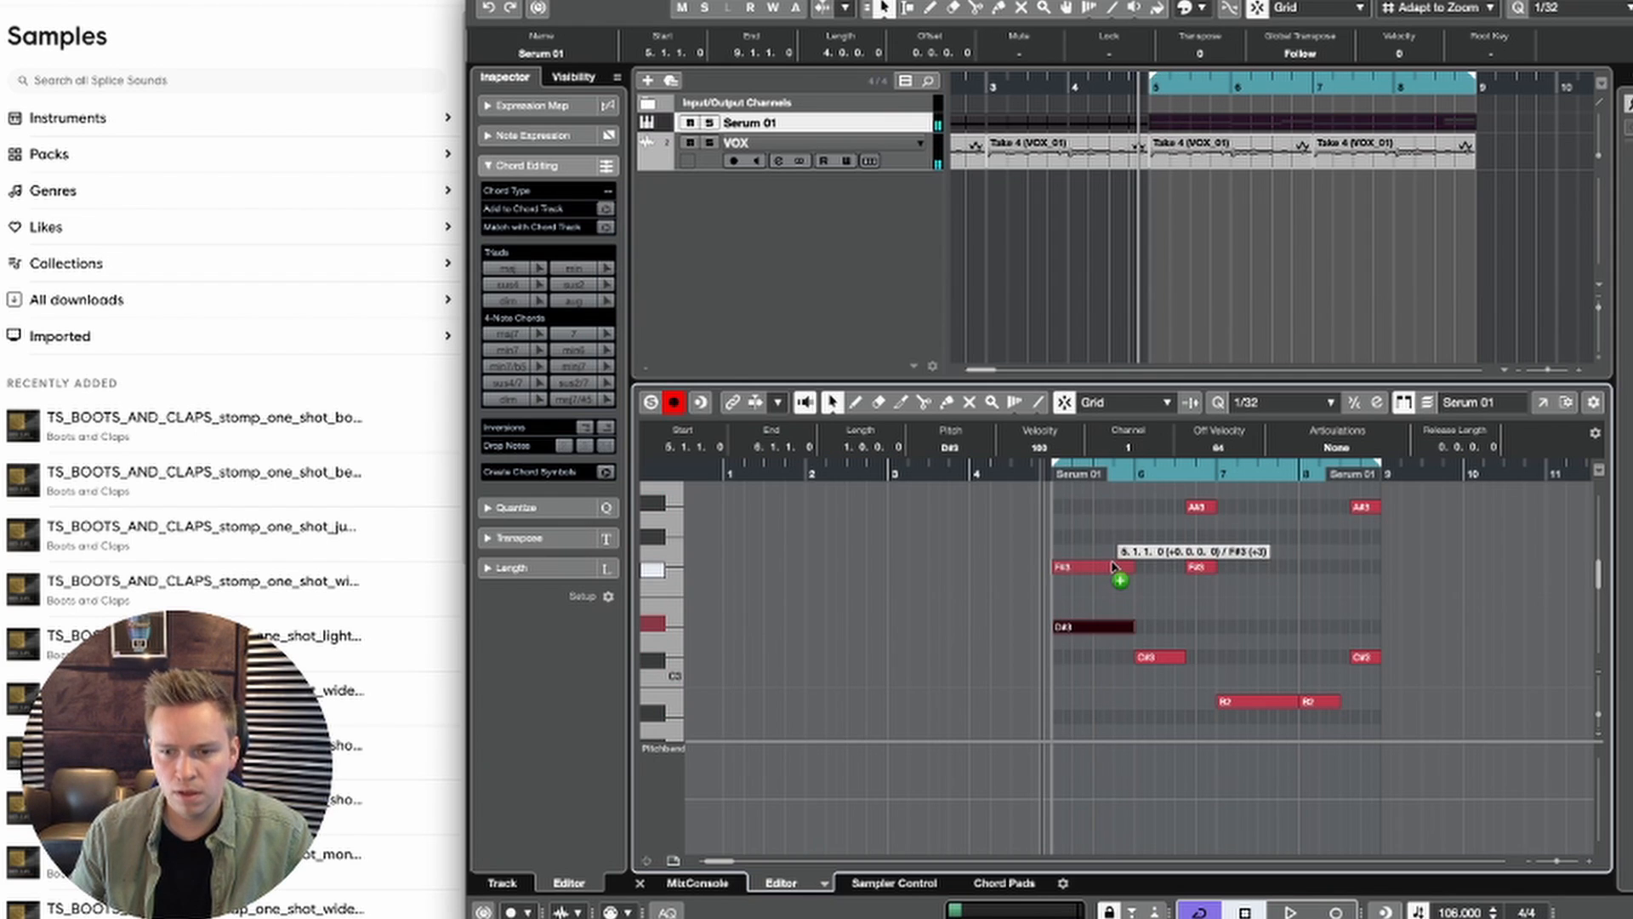
{"action": "left_click_drag", "start_coordinate": [1113, 567], "coordinate": [1114, 568]}
{"action": "key", "text": "space"}
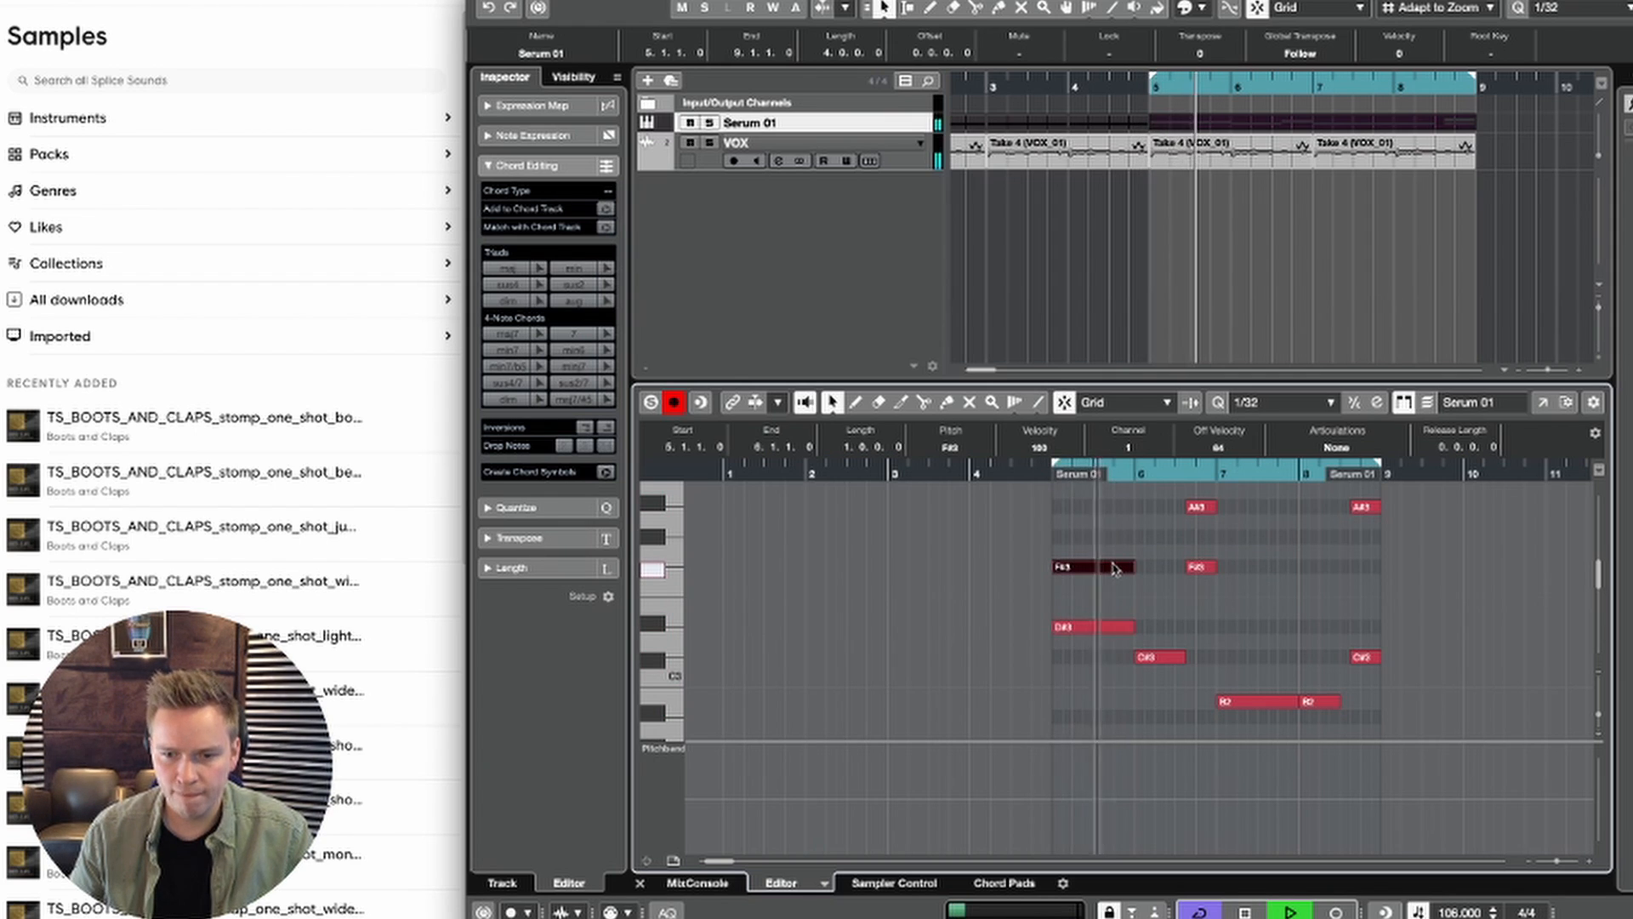
{"action": "key", "text": "space"}
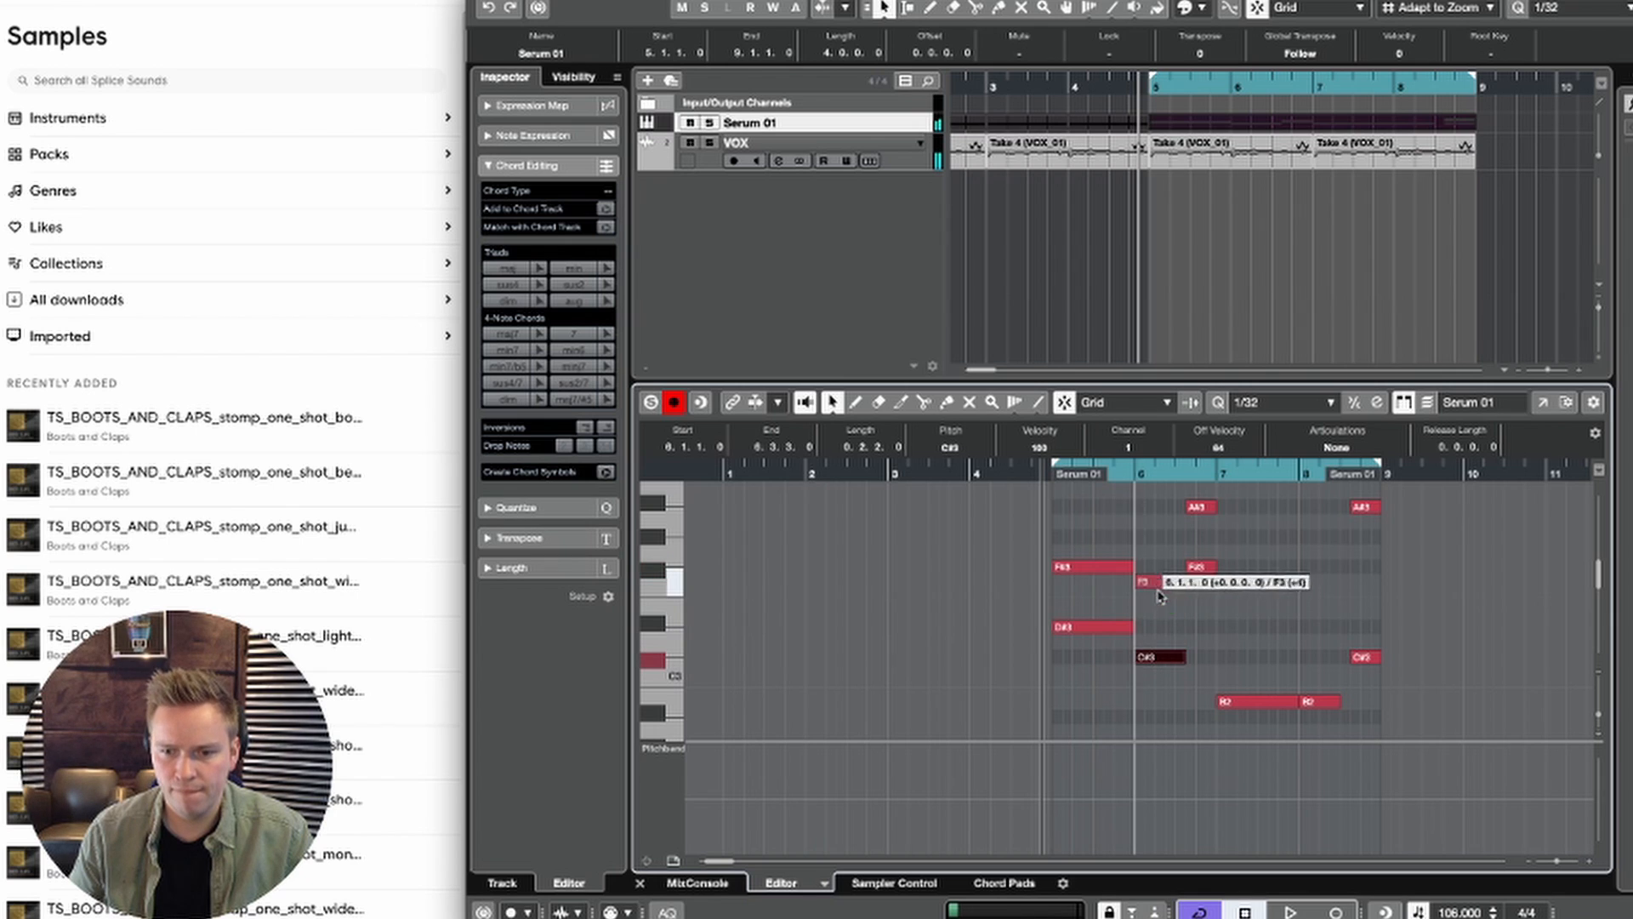
{"action": "key", "text": "space"}
Step: Raise the copied F#3 and F3 notes in bars 5 and 6 one octave and play back the loop
{"action": "left_click_drag", "start_coordinate": [1168, 597], "coordinate": [1123, 563]}
{"action": "key", "text": "space"}
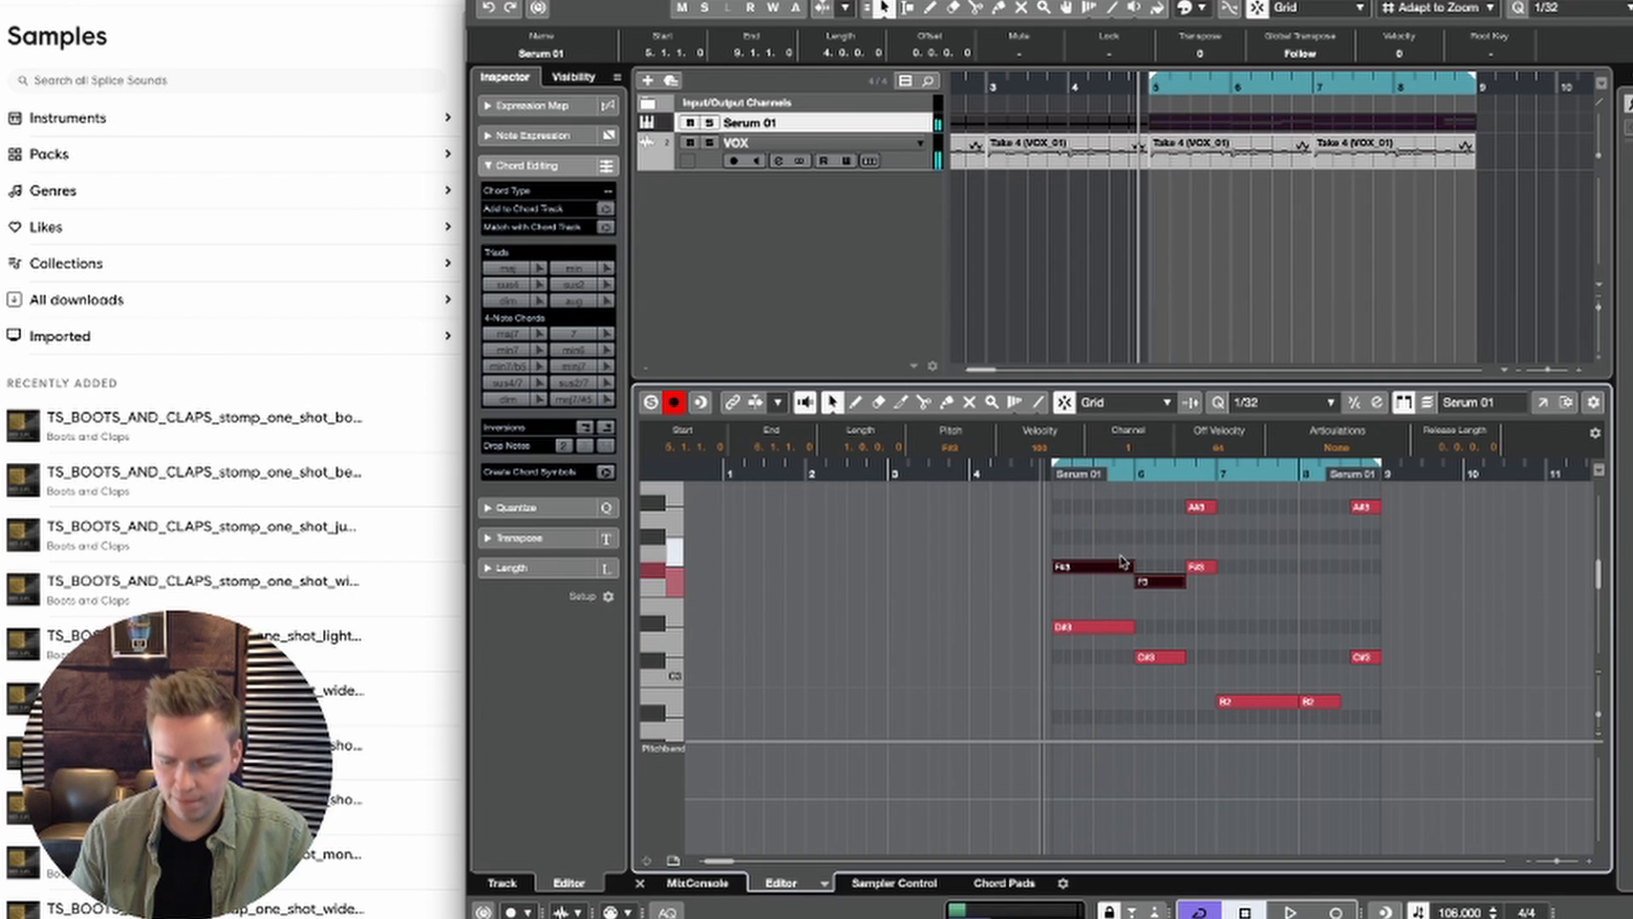
{"action": "key", "text": "shift+Up"}
{"action": "key", "text": "space"}
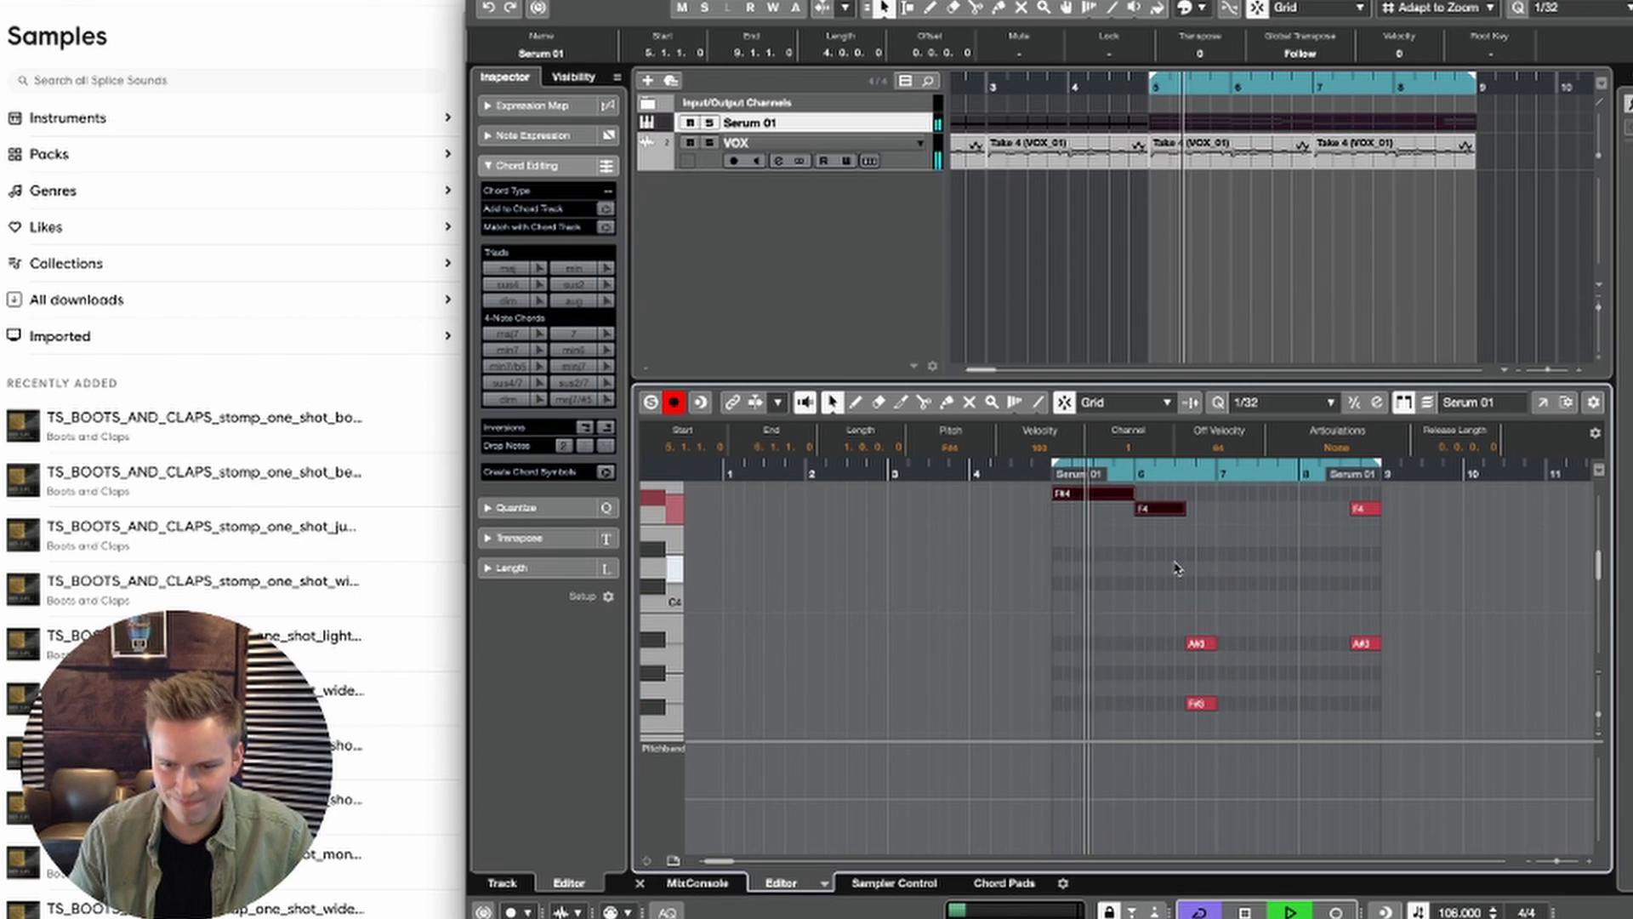
{"action": "scroll", "coordinate": [1176, 569], "scroll_direction": "down", "scroll_amount": 3}
{"action": "scroll", "coordinate": [1176, 568], "scroll_direction": "right", "scroll_amount": 2}
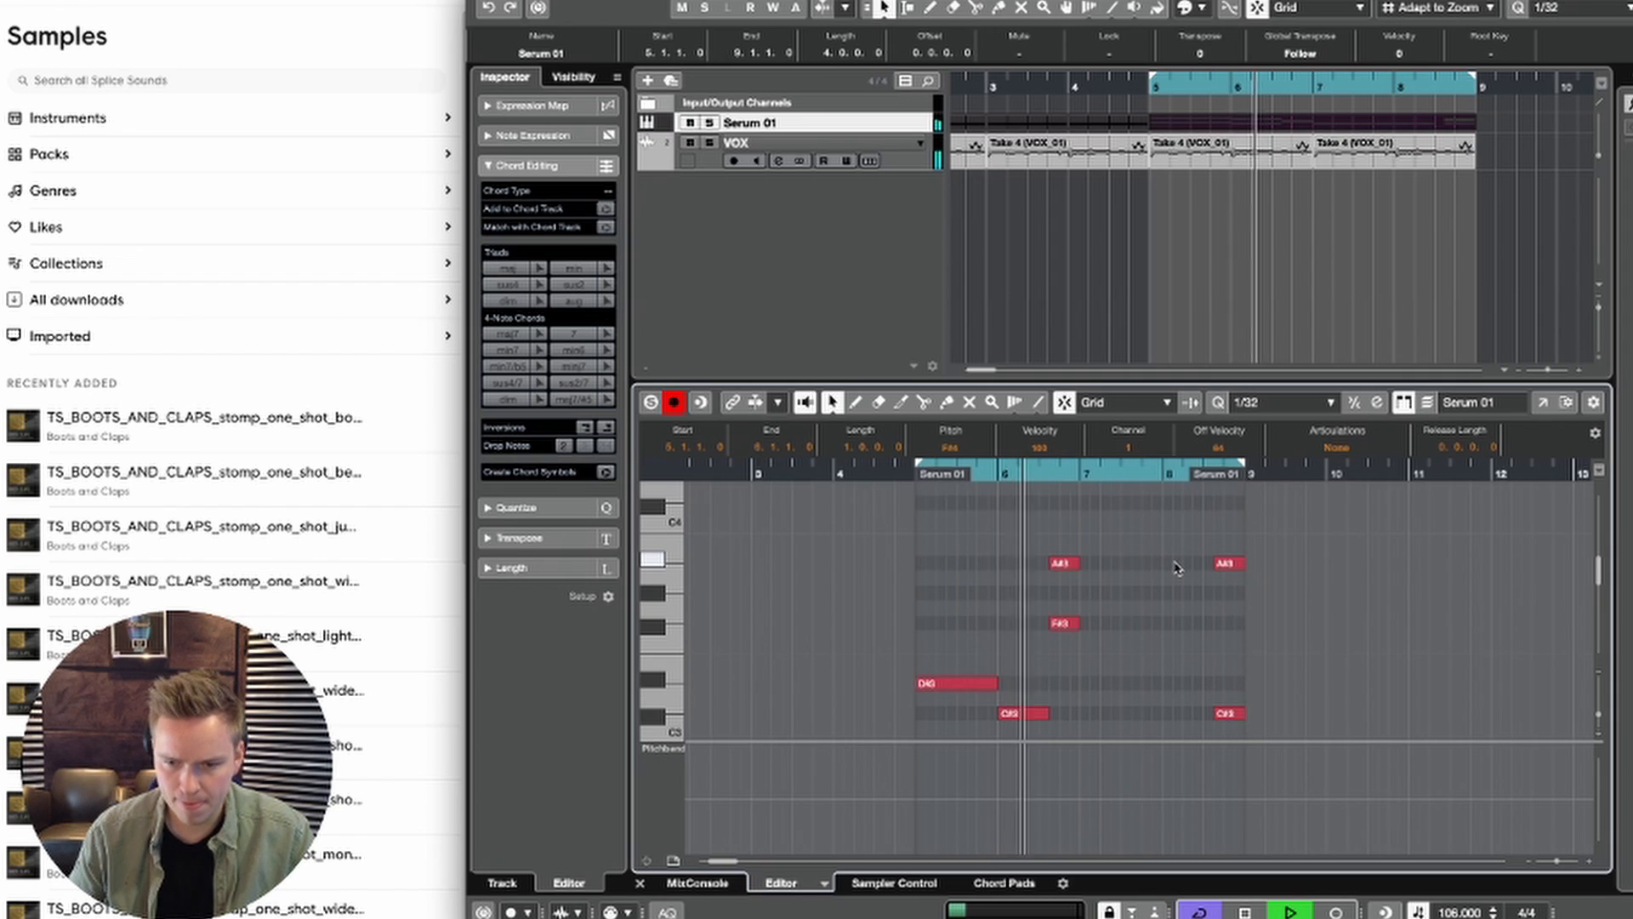
{"action": "scroll", "coordinate": [1177, 568], "scroll_direction": "right", "scroll_amount": 3}
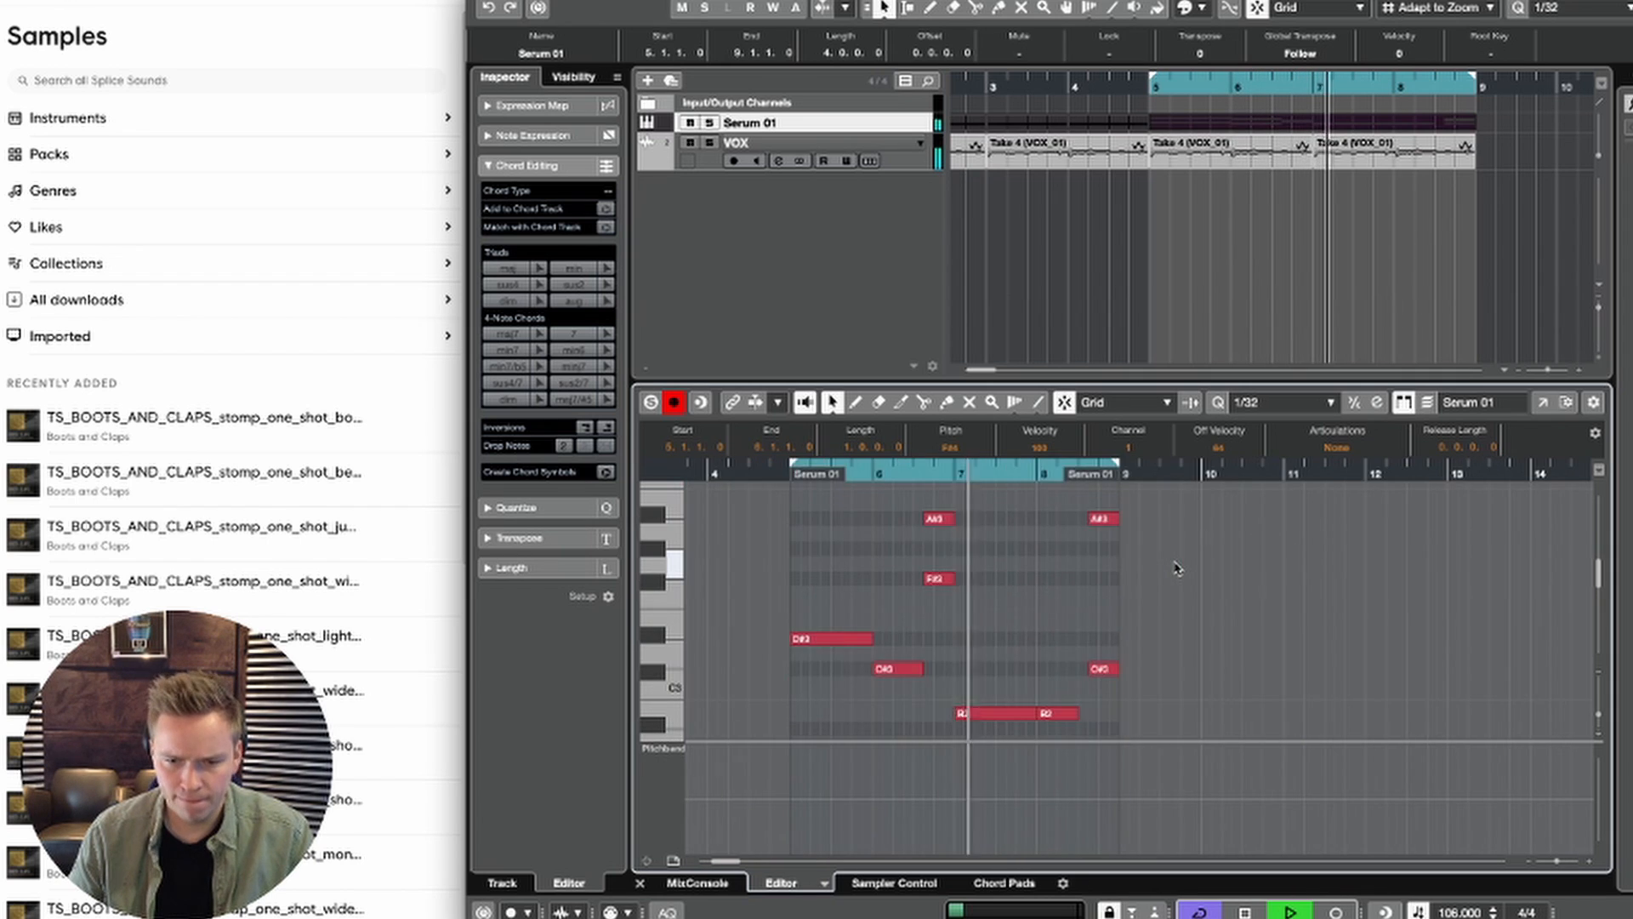
Step: Add a C#4 note to the chord at 6.3.3 by copying an existing note, playing back the loop
{"action": "scroll", "coordinate": [1177, 568], "scroll_direction": "up", "scroll_amount": 2}
{"action": "key", "text": "space"}
{"action": "key", "text": "space"}
{"action": "left_click_drag", "start_coordinate": [990, 624], "coordinate": [1004, 558]}
{"action": "scroll", "coordinate": [1004, 589], "scroll_direction": "up", "scroll_amount": 3}
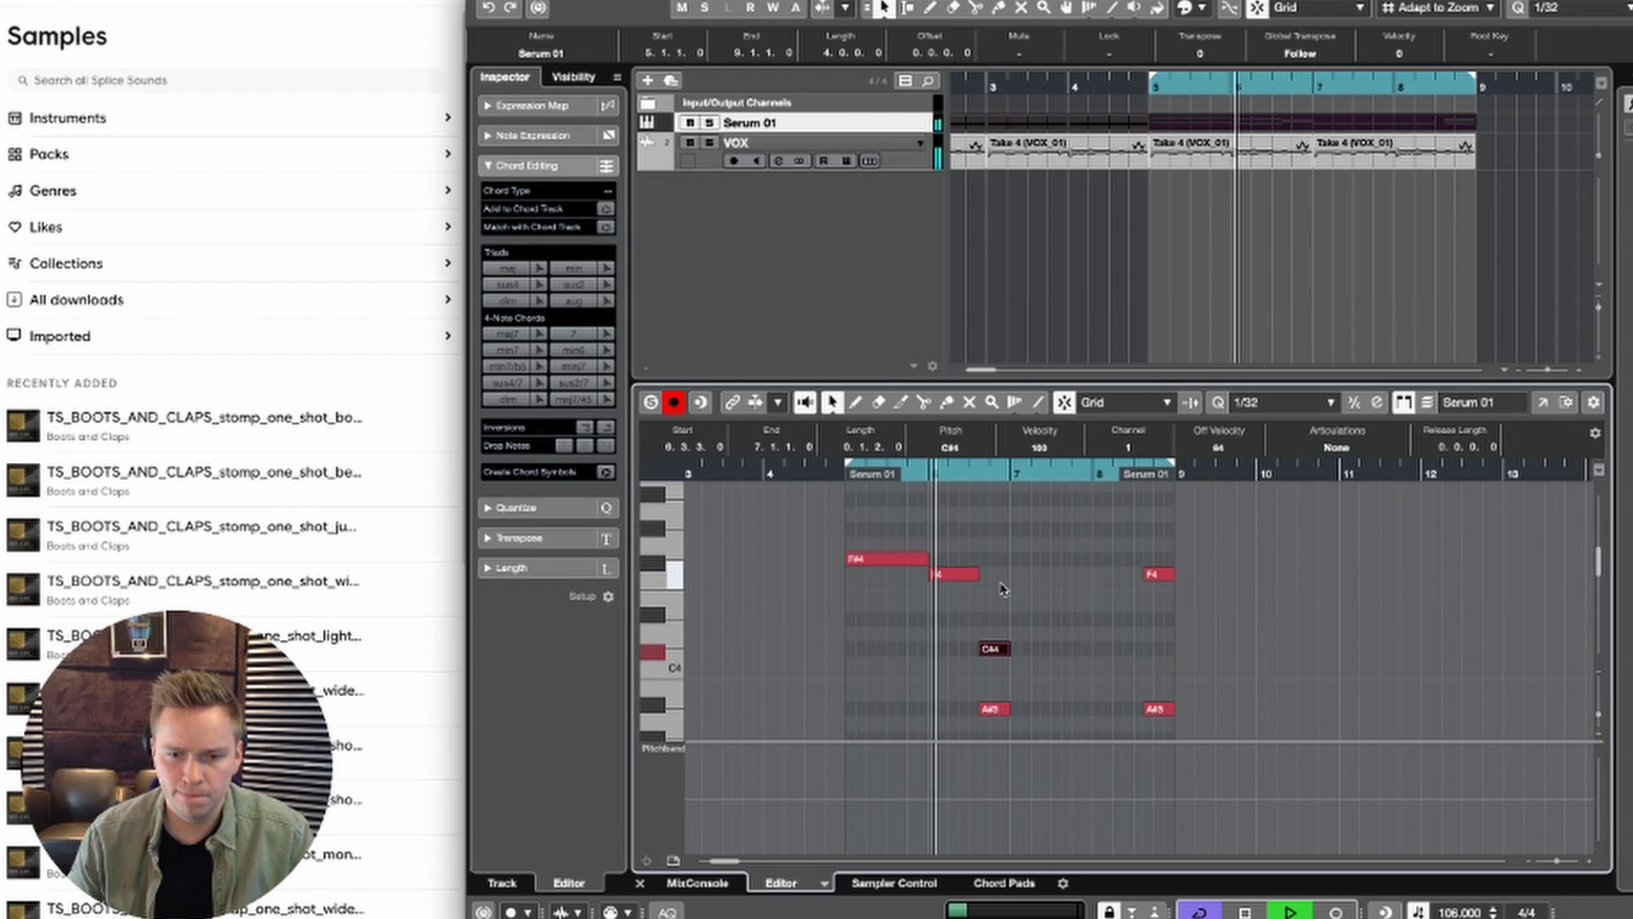
{"action": "scroll", "coordinate": [1002, 587], "scroll_direction": "down", "scroll_amount": 4}
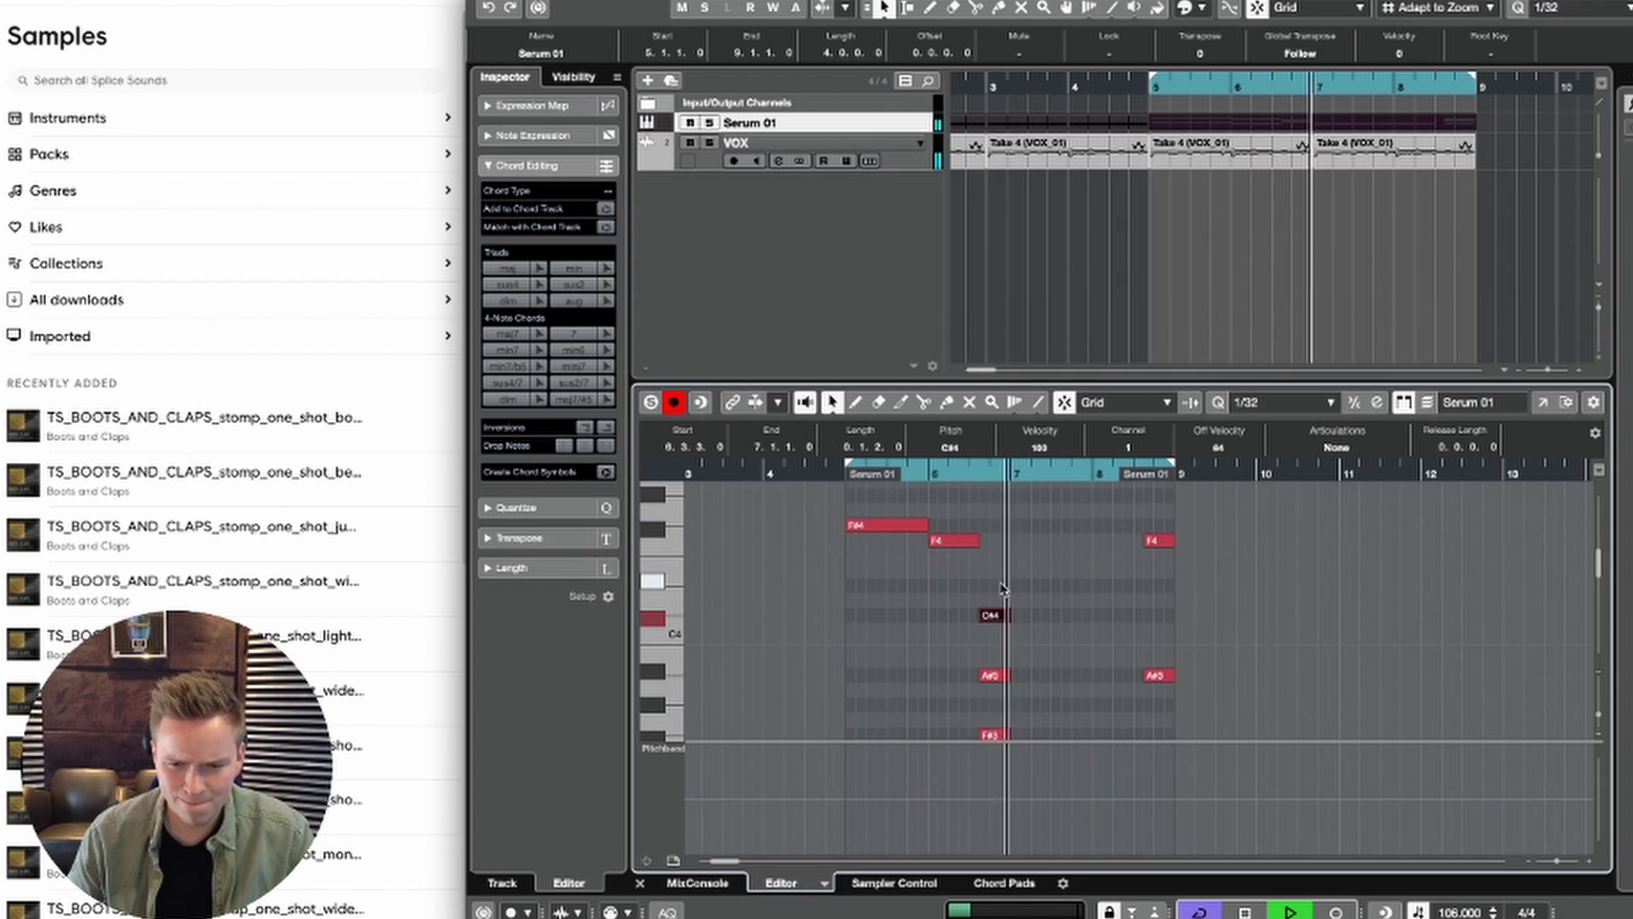
{"action": "key", "text": "space"}
Step: Copy the F#3 note at 6.3.3 up to F4 and play back the loop
{"action": "scroll", "coordinate": [997, 610], "scroll_direction": "up", "scroll_amount": 1}
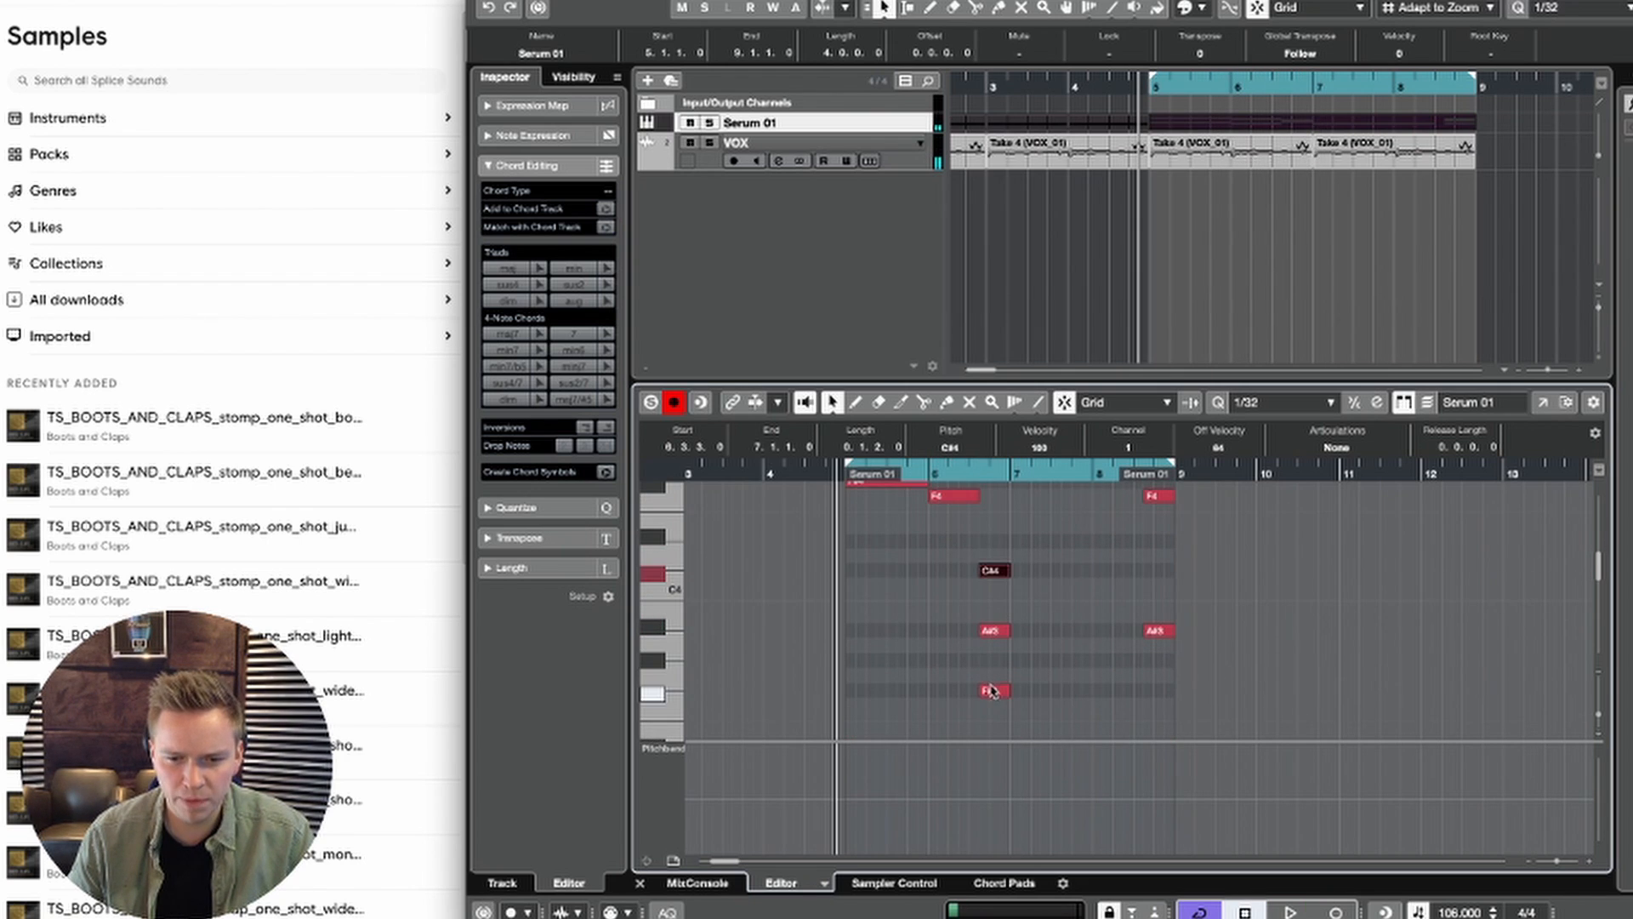
{"action": "left_click_drag", "start_coordinate": [1022, 531], "coordinate": [1004, 557]}
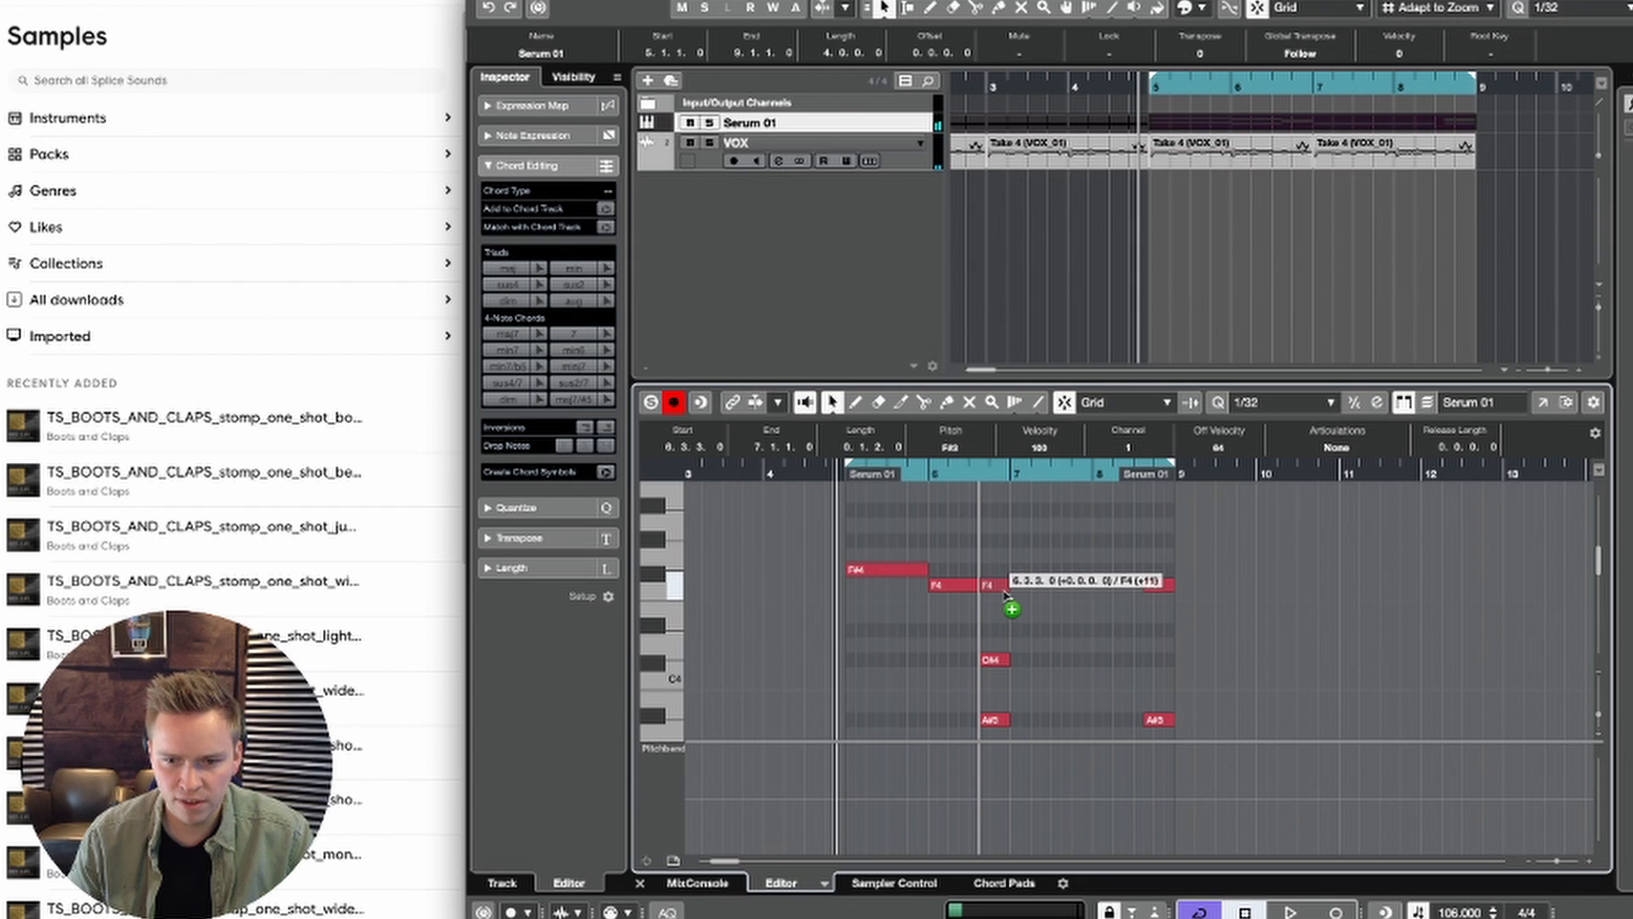
{"action": "scroll", "coordinate": [1005, 587], "scroll_direction": "down", "scroll_amount": 5}
{"action": "scroll", "coordinate": [1006, 589], "scroll_direction": "up", "scroll_amount": 4}
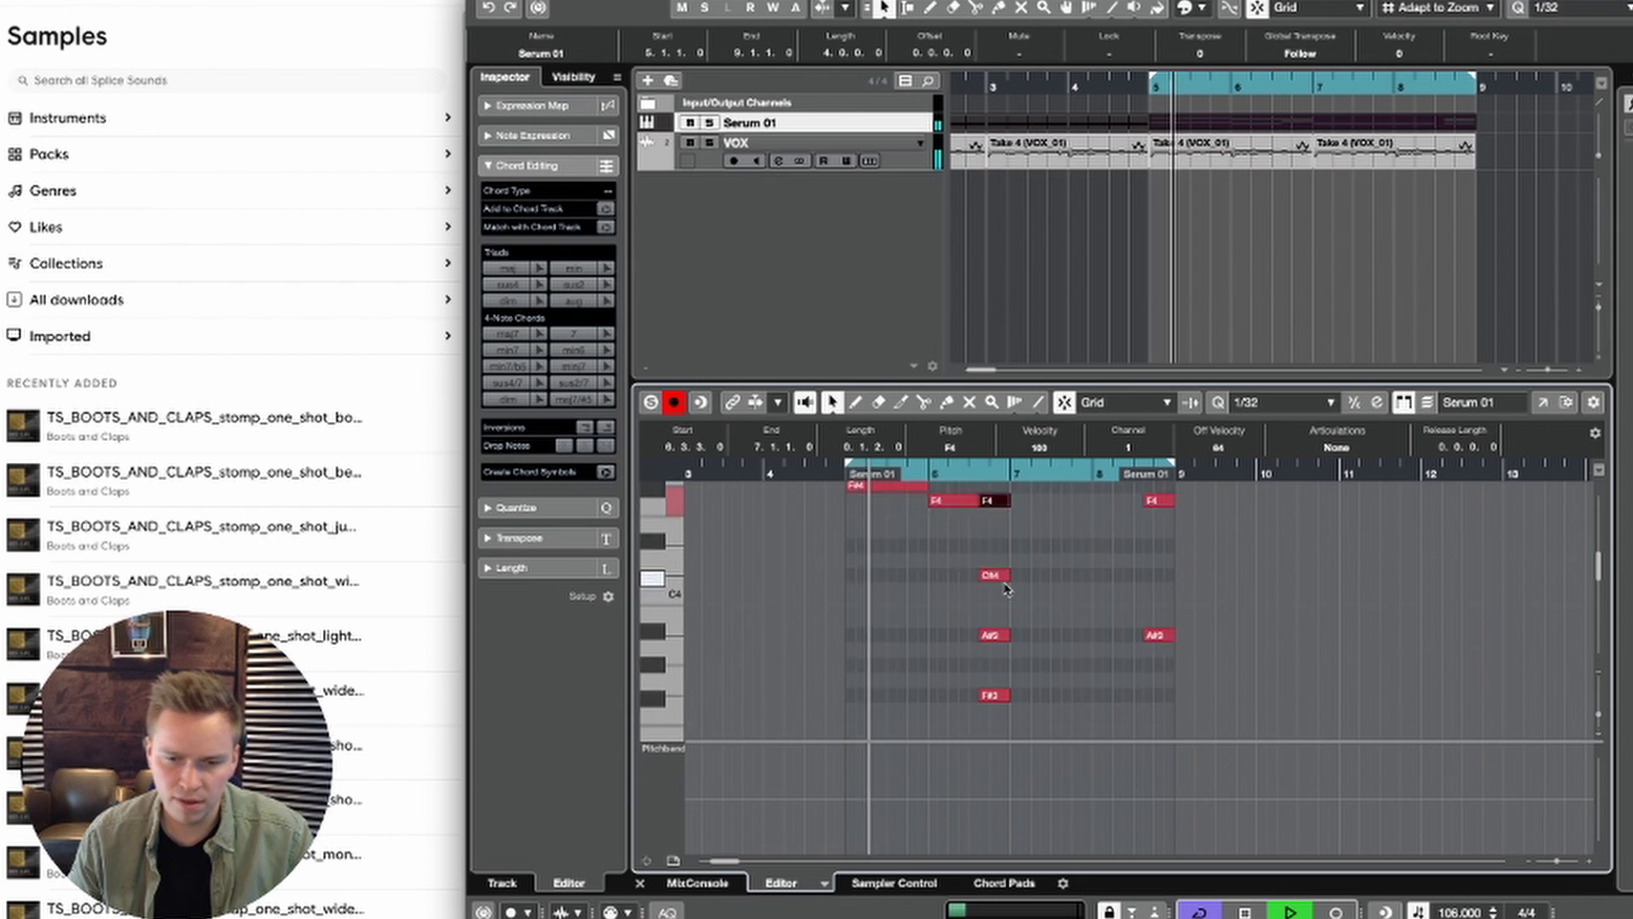
Step: Check the chord formed by the notes at 6.3.3 during playback and delete its C#4 note
{"action": "left_click", "coordinate": [1005, 609]}
{"action": "left_click_drag", "start_coordinate": [1006, 632], "coordinate": [1000, 774]}
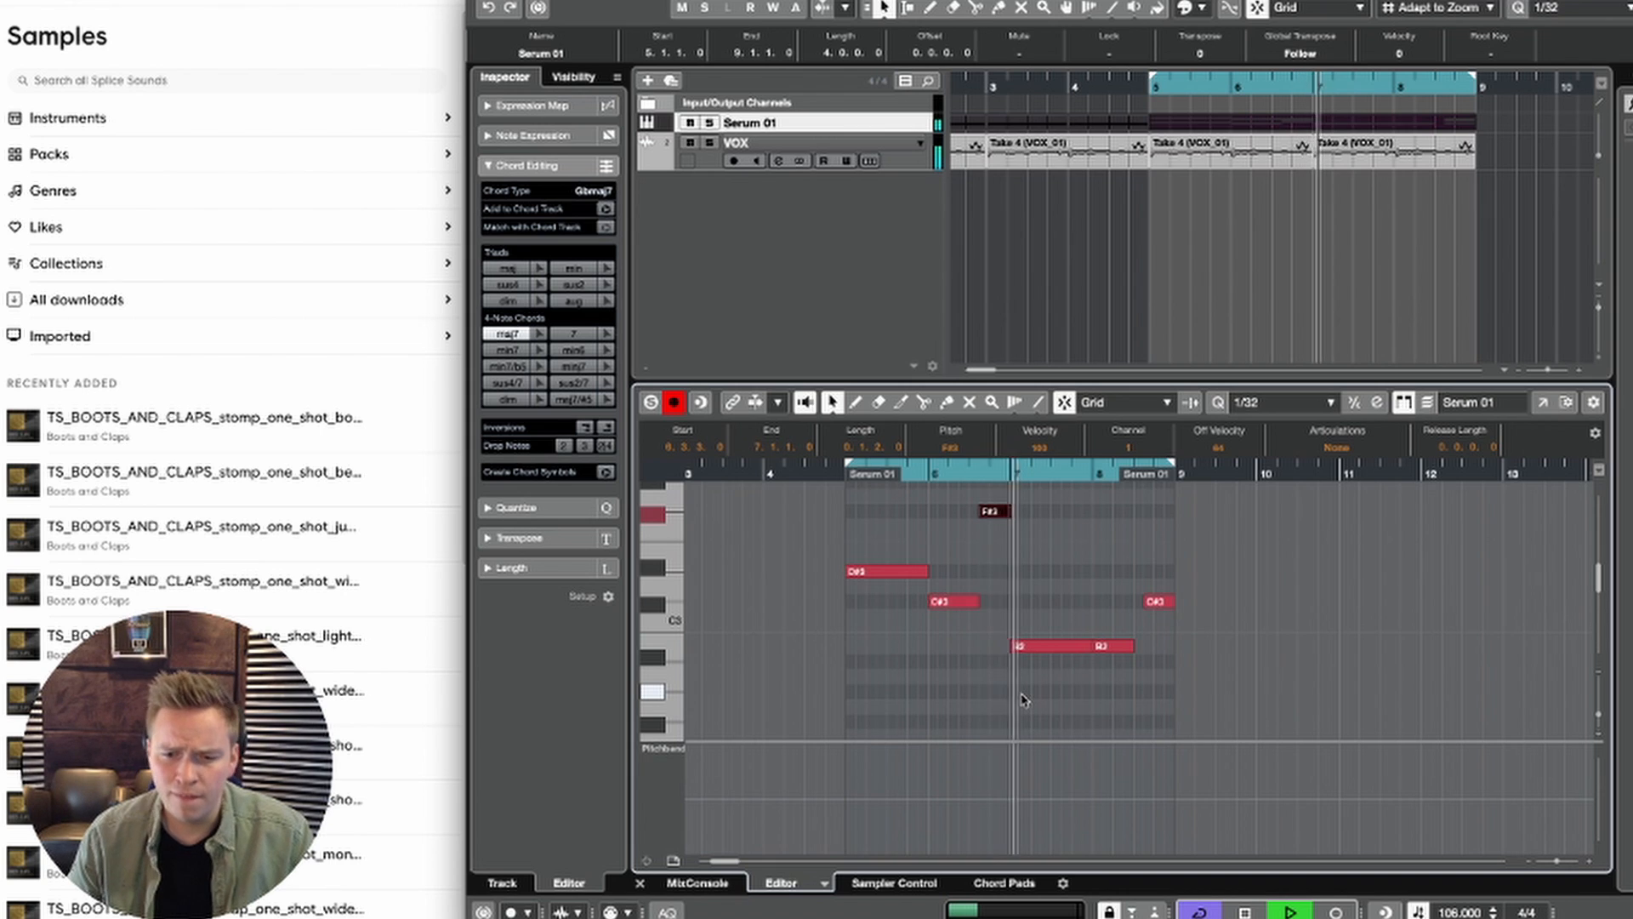
{"action": "scroll", "coordinate": [1022, 706], "scroll_direction": "up", "scroll_amount": 3}
{"action": "scroll", "coordinate": [1024, 699], "scroll_direction": "up", "scroll_amount": 2}
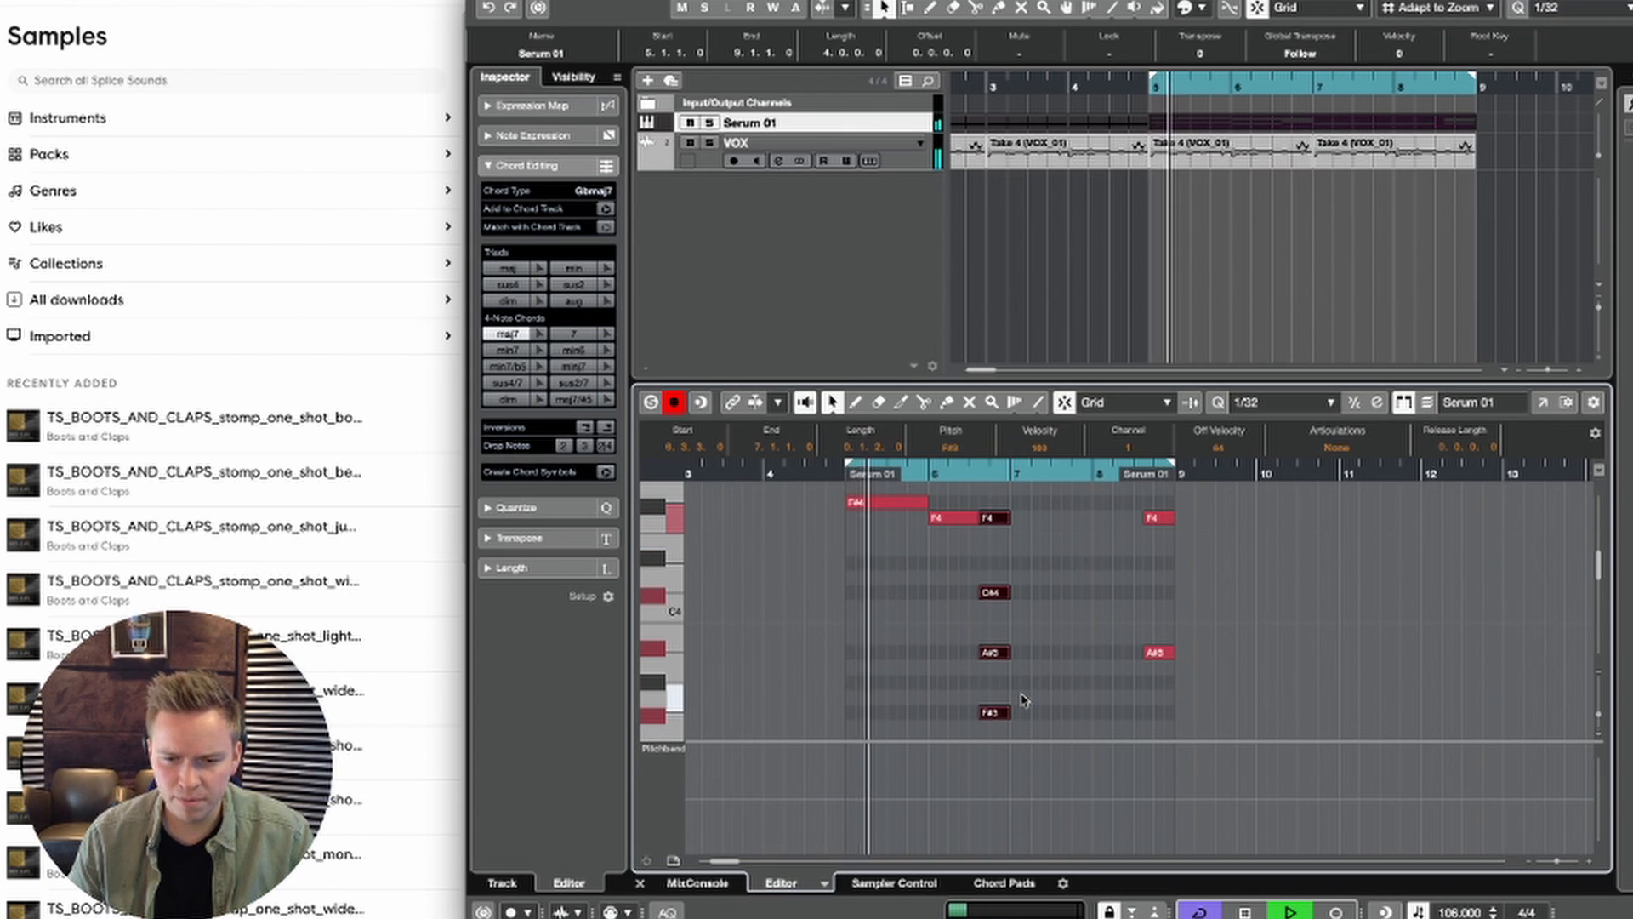
{"action": "key", "text": "space"}
{"action": "left_click", "coordinate": [993, 593]}
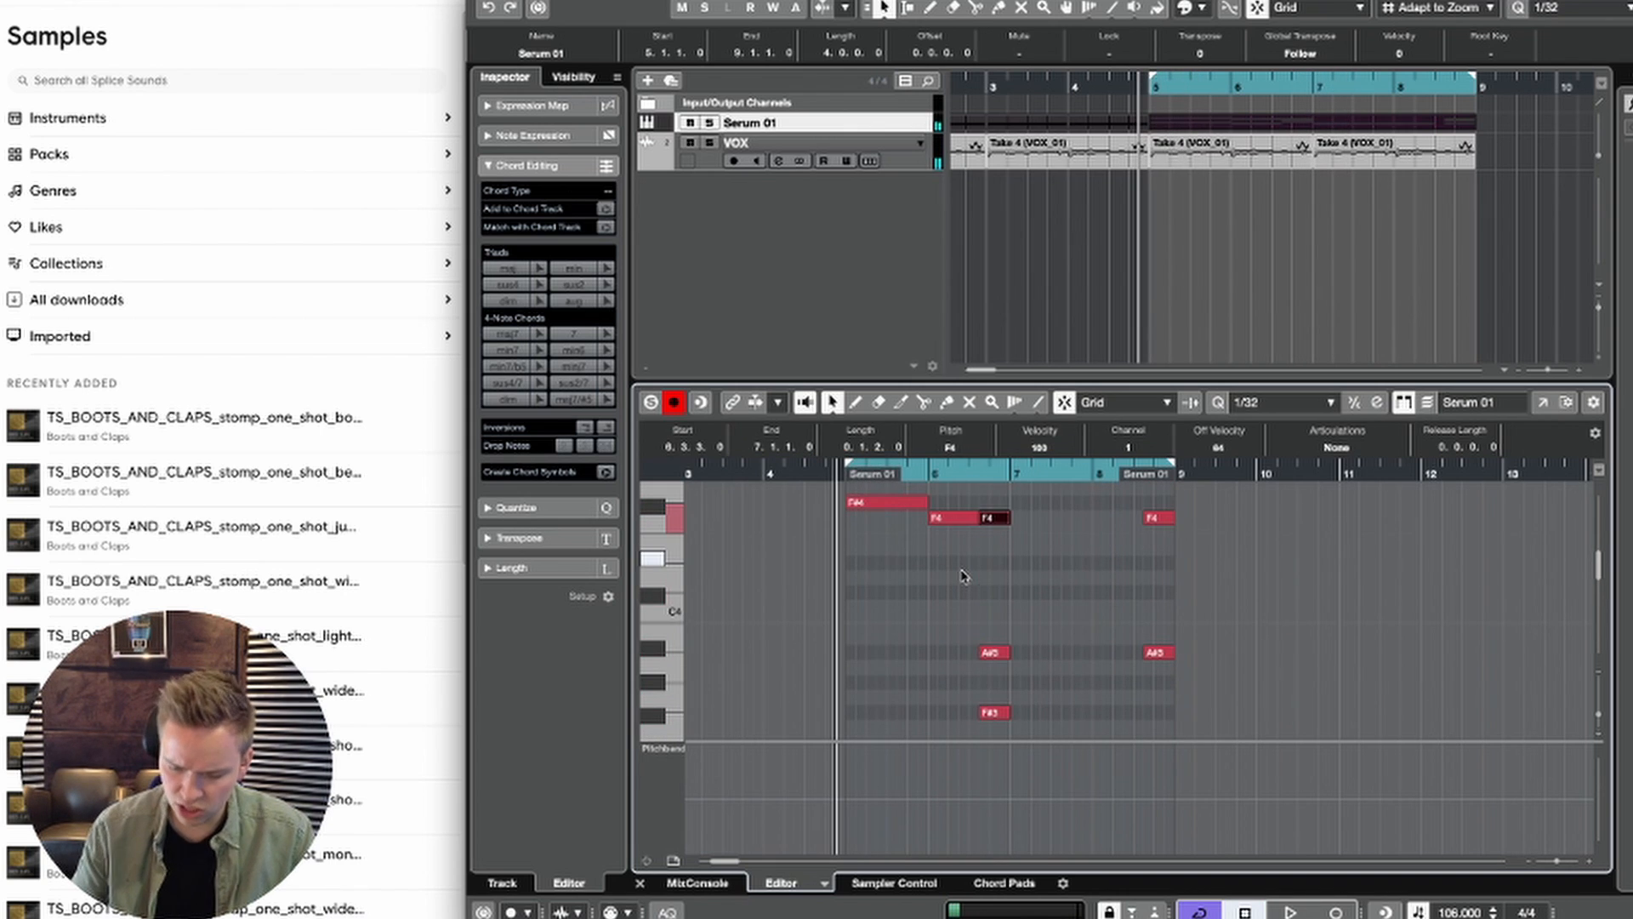
Step: Play back the loop and review the Serum 01 notes across bars 5 to 8
{"action": "scroll", "coordinate": [996, 623], "scroll_direction": "down", "scroll_amount": 2}
{"action": "scroll", "coordinate": [997, 624], "scroll_direction": "up", "scroll_amount": 3}
{"action": "scroll", "coordinate": [997, 624], "scroll_direction": "right", "scroll_amount": 1}
{"action": "scroll", "coordinate": [996, 623], "scroll_direction": "down", "scroll_amount": 2}
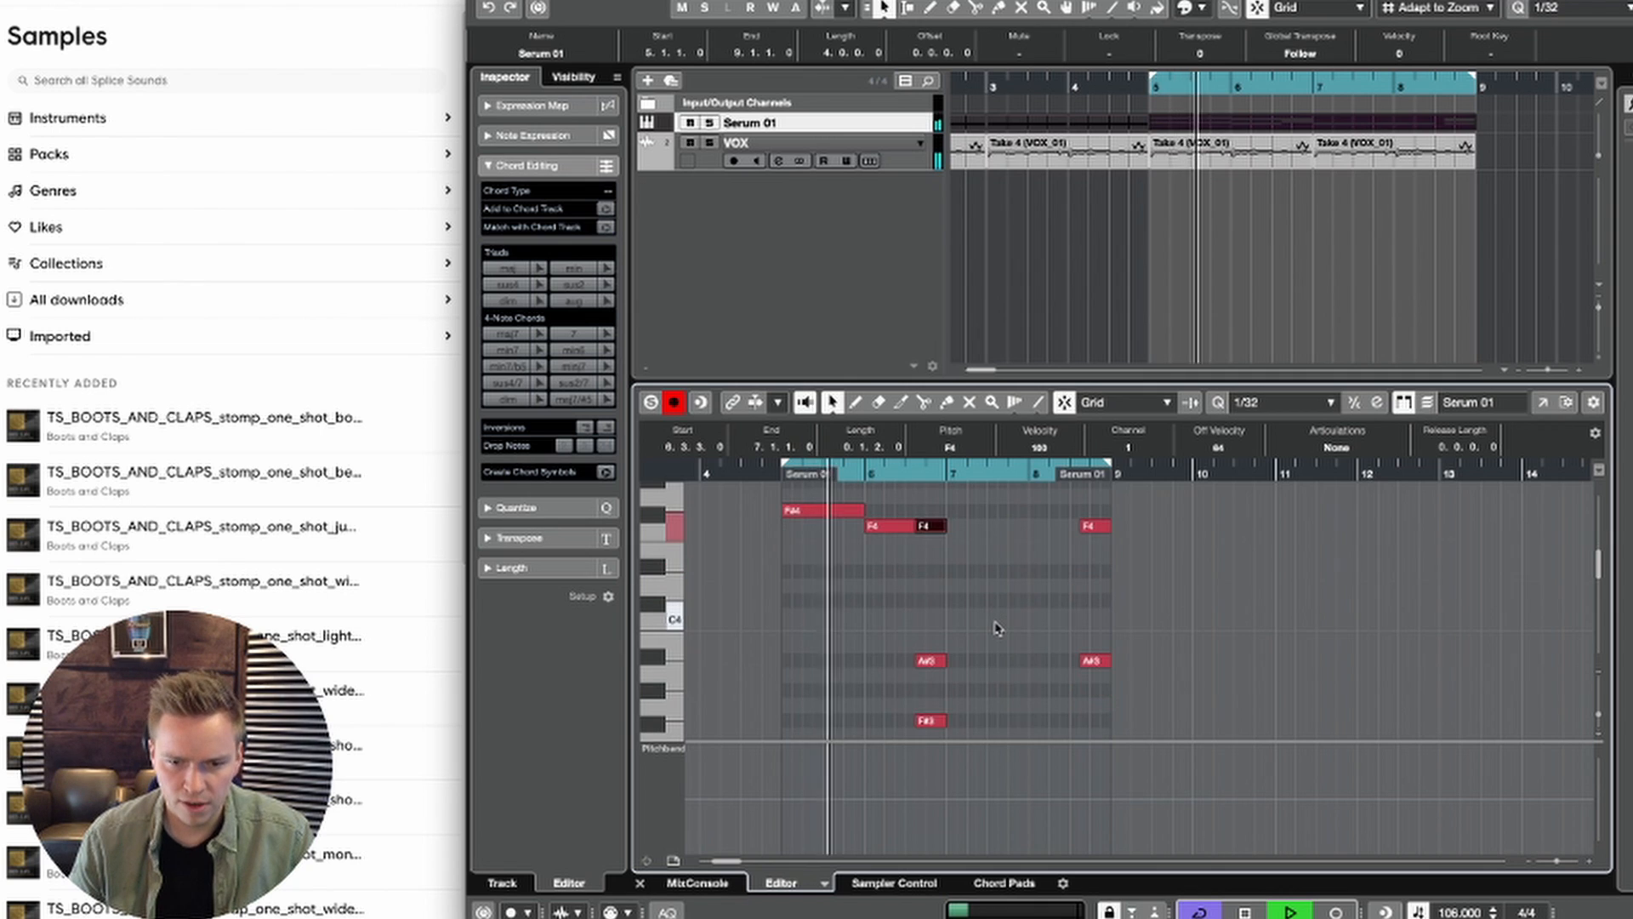
{"action": "scroll", "coordinate": [995, 623], "scroll_direction": "left", "scroll_amount": 1}
{"action": "scroll", "coordinate": [997, 625], "scroll_direction": "left", "scroll_amount": 1}
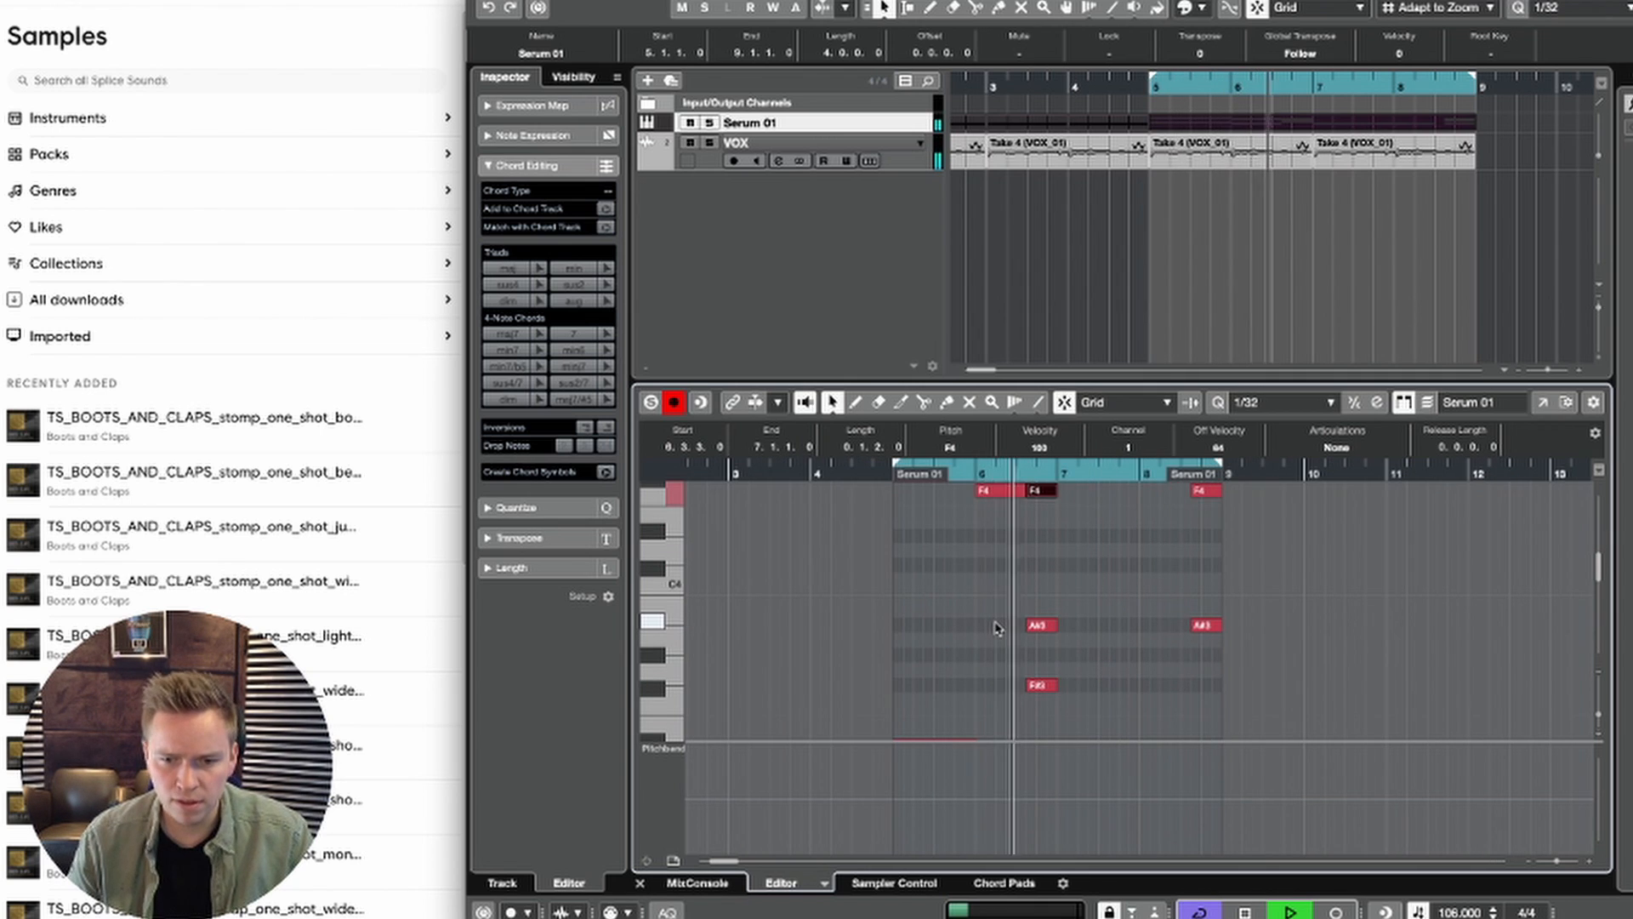
{"action": "scroll", "coordinate": [997, 628], "scroll_direction": "down", "scroll_amount": 3}
{"action": "key", "text": "space"}
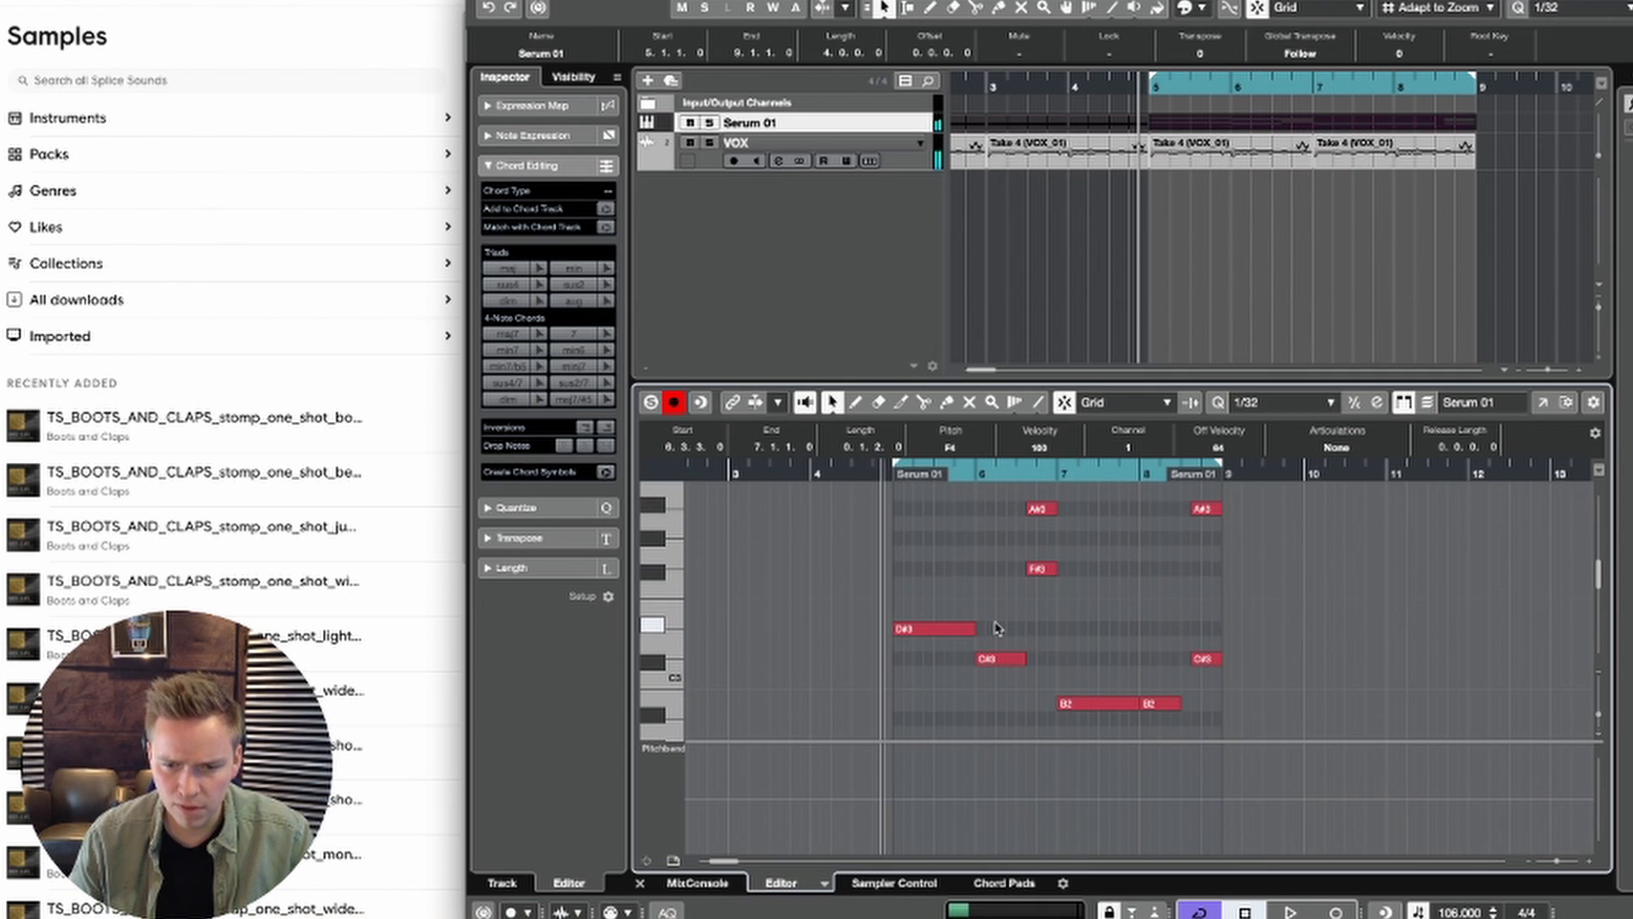
Step: Copy the bar 7 B2 note up to F#3 and raise the copy one octave, playing back the loop
{"action": "left_click_drag", "start_coordinate": [1102, 615], "coordinate": [1107, 568]}
{"action": "key", "text": "space"}
{"action": "scroll", "coordinate": [1083, 535], "scroll_direction": "up", "scroll_amount": 2}
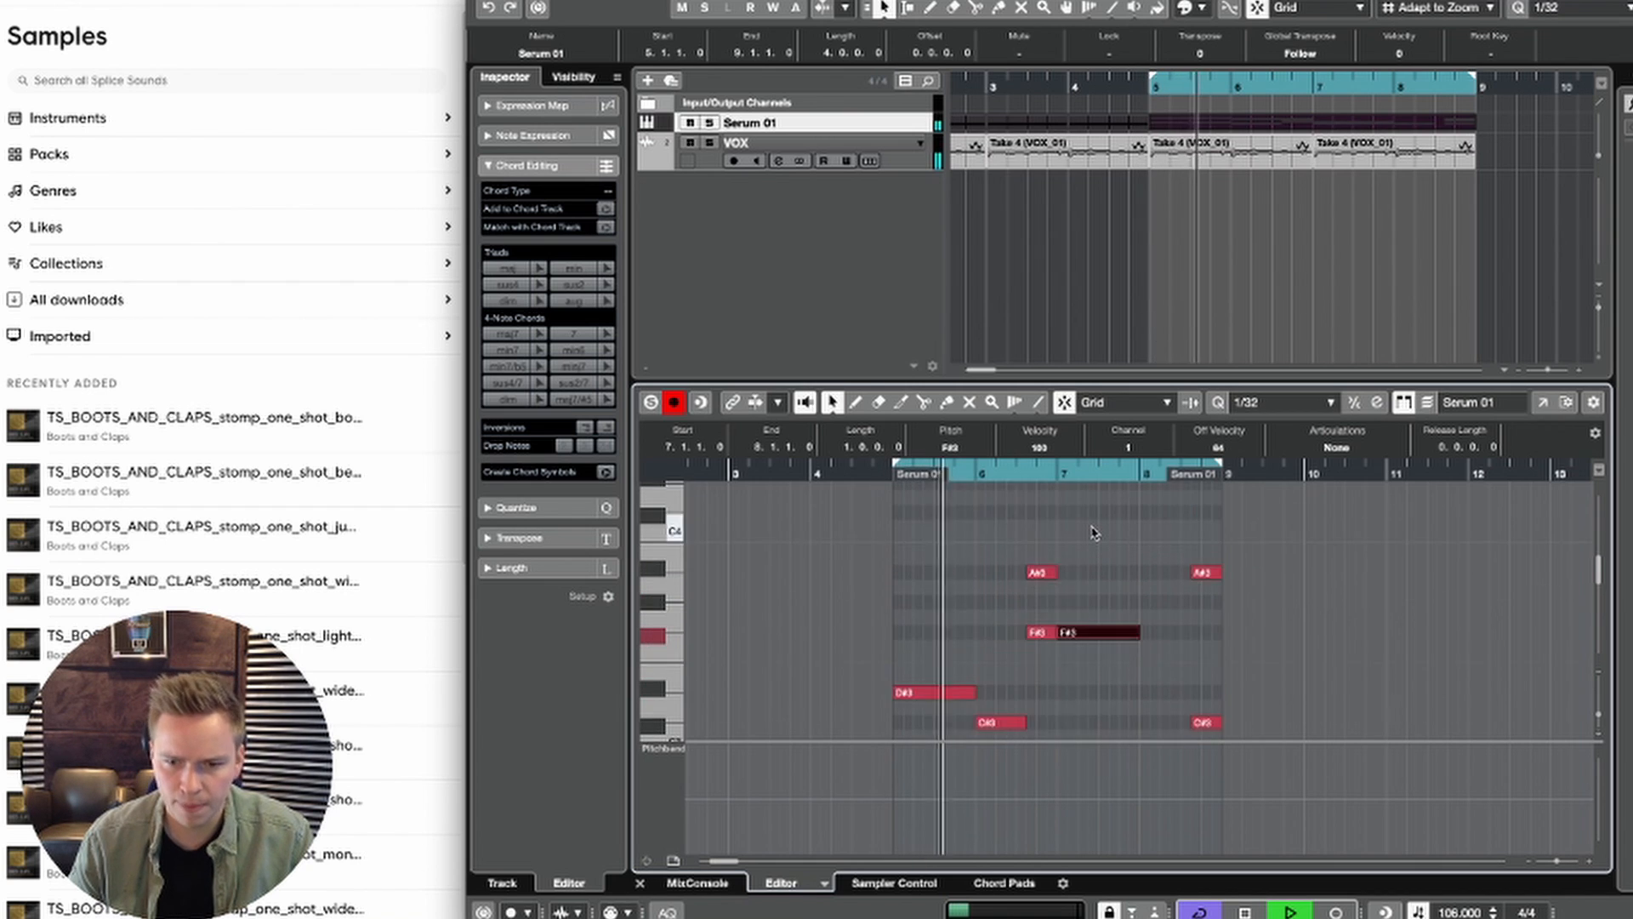
{"action": "scroll", "coordinate": [1094, 534], "scroll_direction": "up", "scroll_amount": 3}
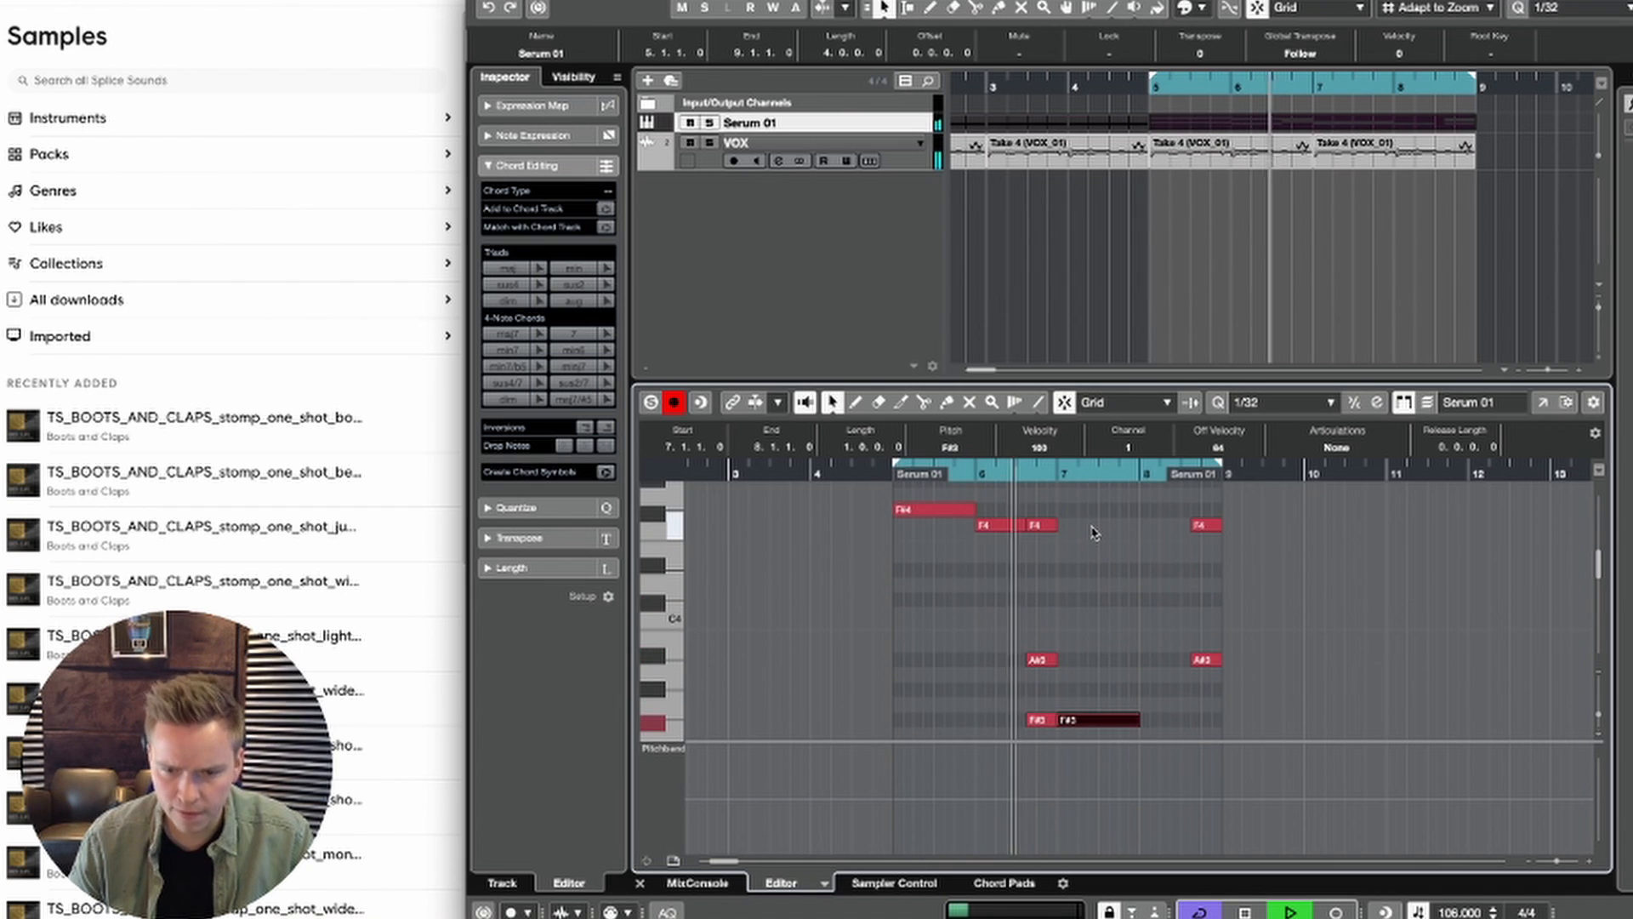
{"action": "key", "text": "space"}
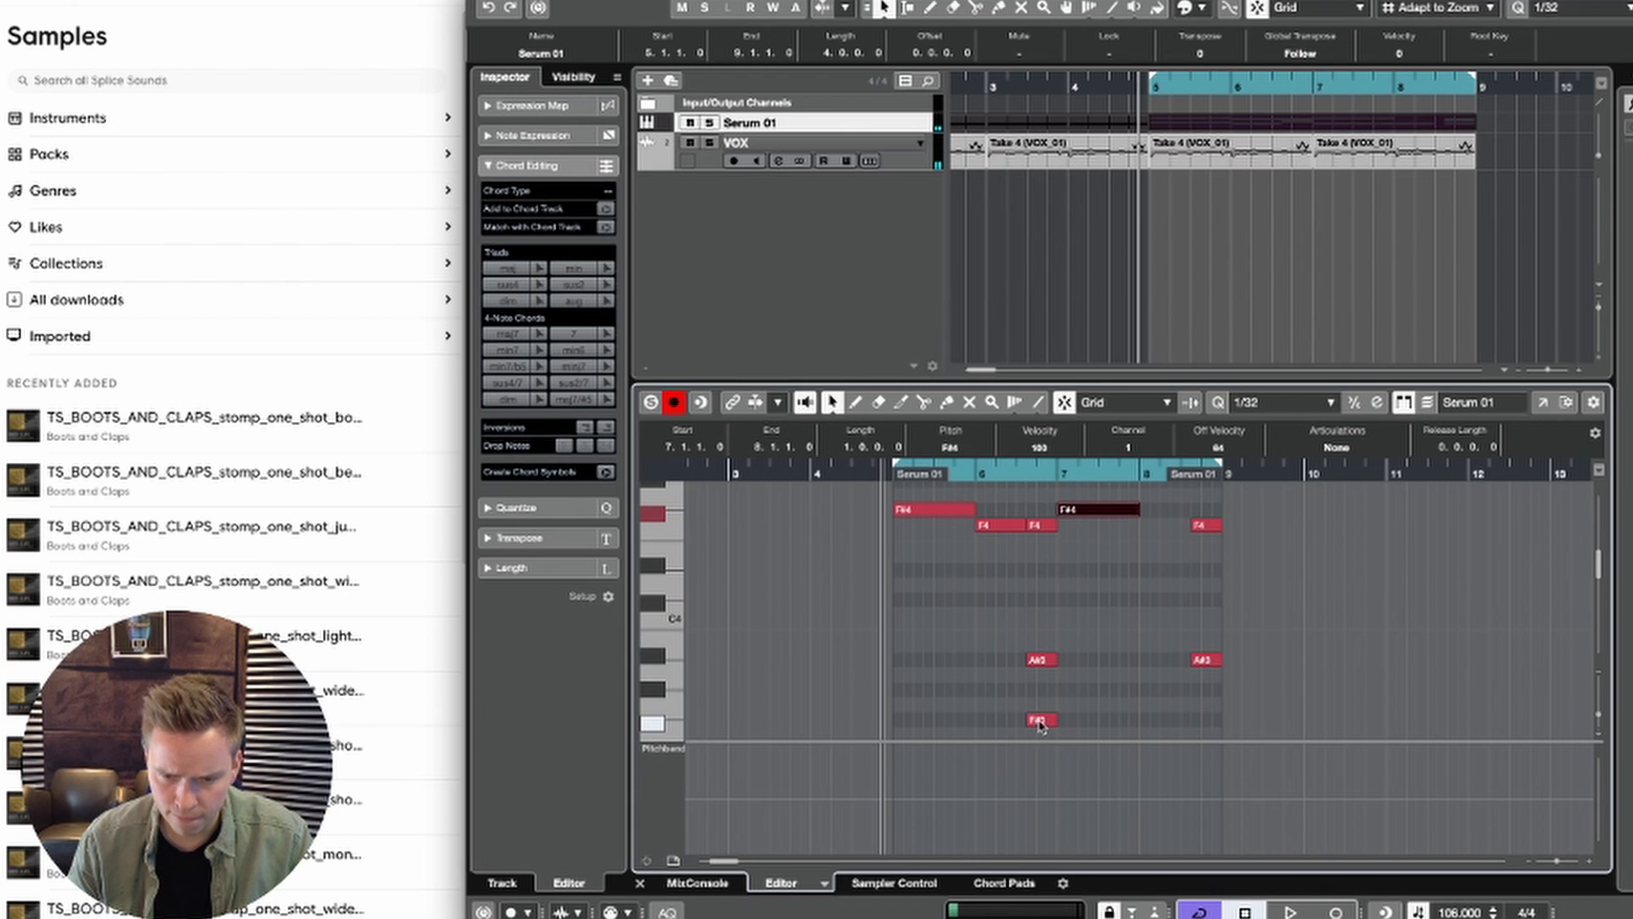
Step: Copy the F#3 note at 6.3.3 to A#3 at 7.1.1 and lengthen it to the end of bar 7, playing back the loop
{"action": "left_click_drag", "start_coordinate": [1094, 693], "coordinate": [1075, 688]}
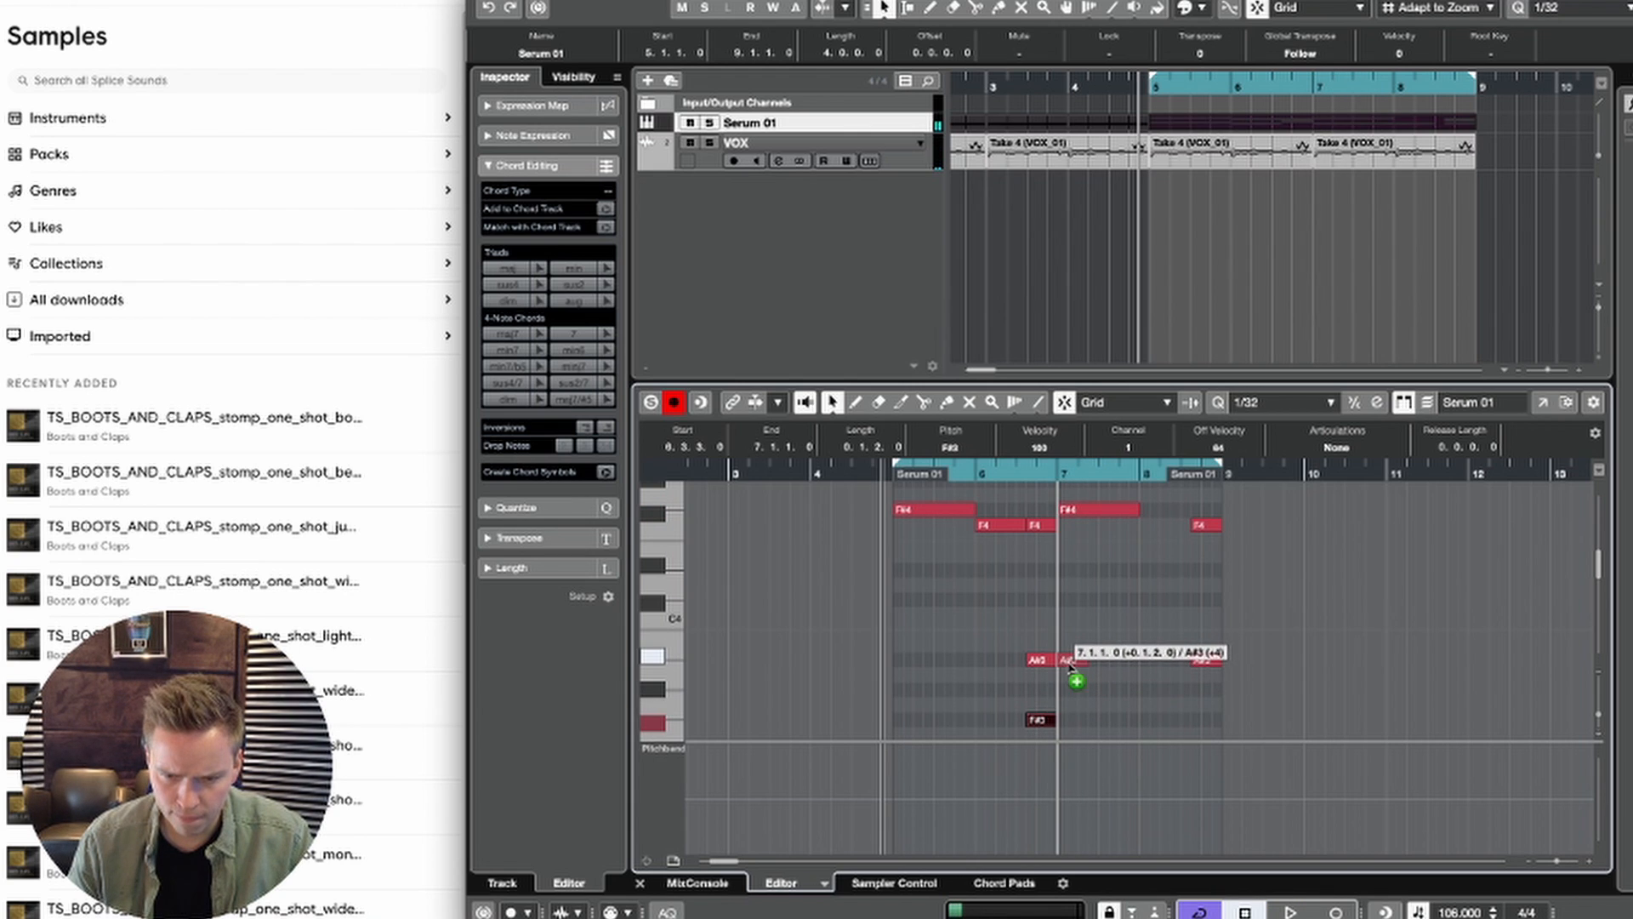
{"action": "scroll", "coordinate": [1084, 659], "scroll_direction": "left", "scroll_amount": 2}
{"action": "scroll", "coordinate": [1089, 655], "scroll_direction": "down", "scroll_amount": 4}
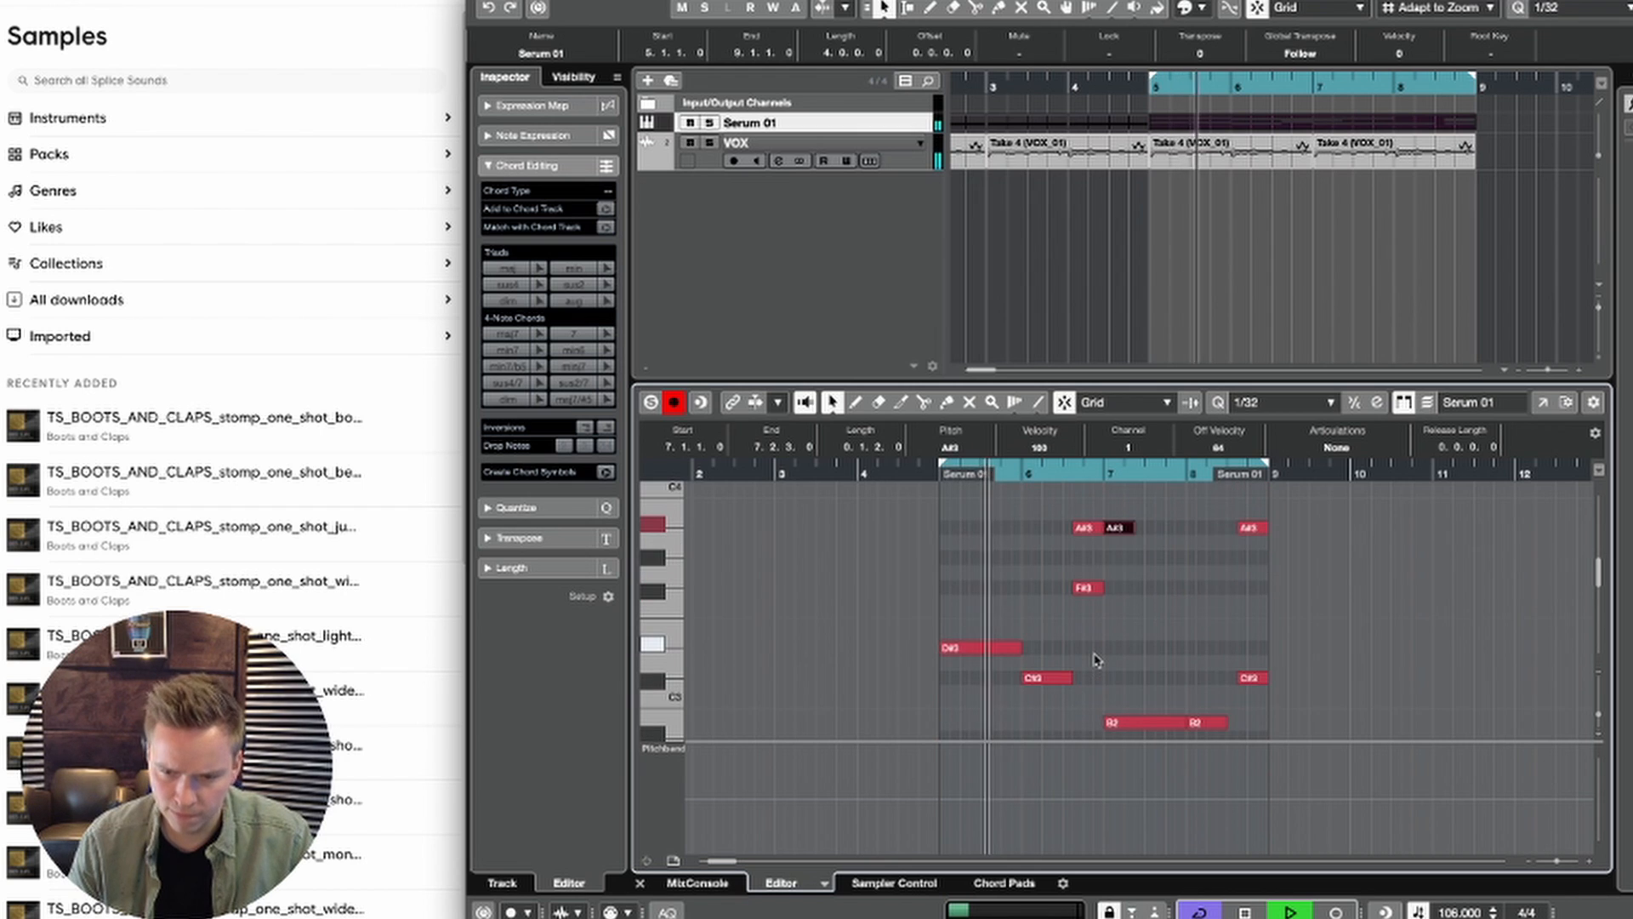
{"action": "scroll", "coordinate": [1096, 653], "scroll_direction": "up", "scroll_amount": 1}
{"action": "scroll", "coordinate": [1095, 652], "scroll_direction": "left", "scroll_amount": 1}
{"action": "scroll", "coordinate": [1096, 652], "scroll_direction": "right", "scroll_amount": 2}
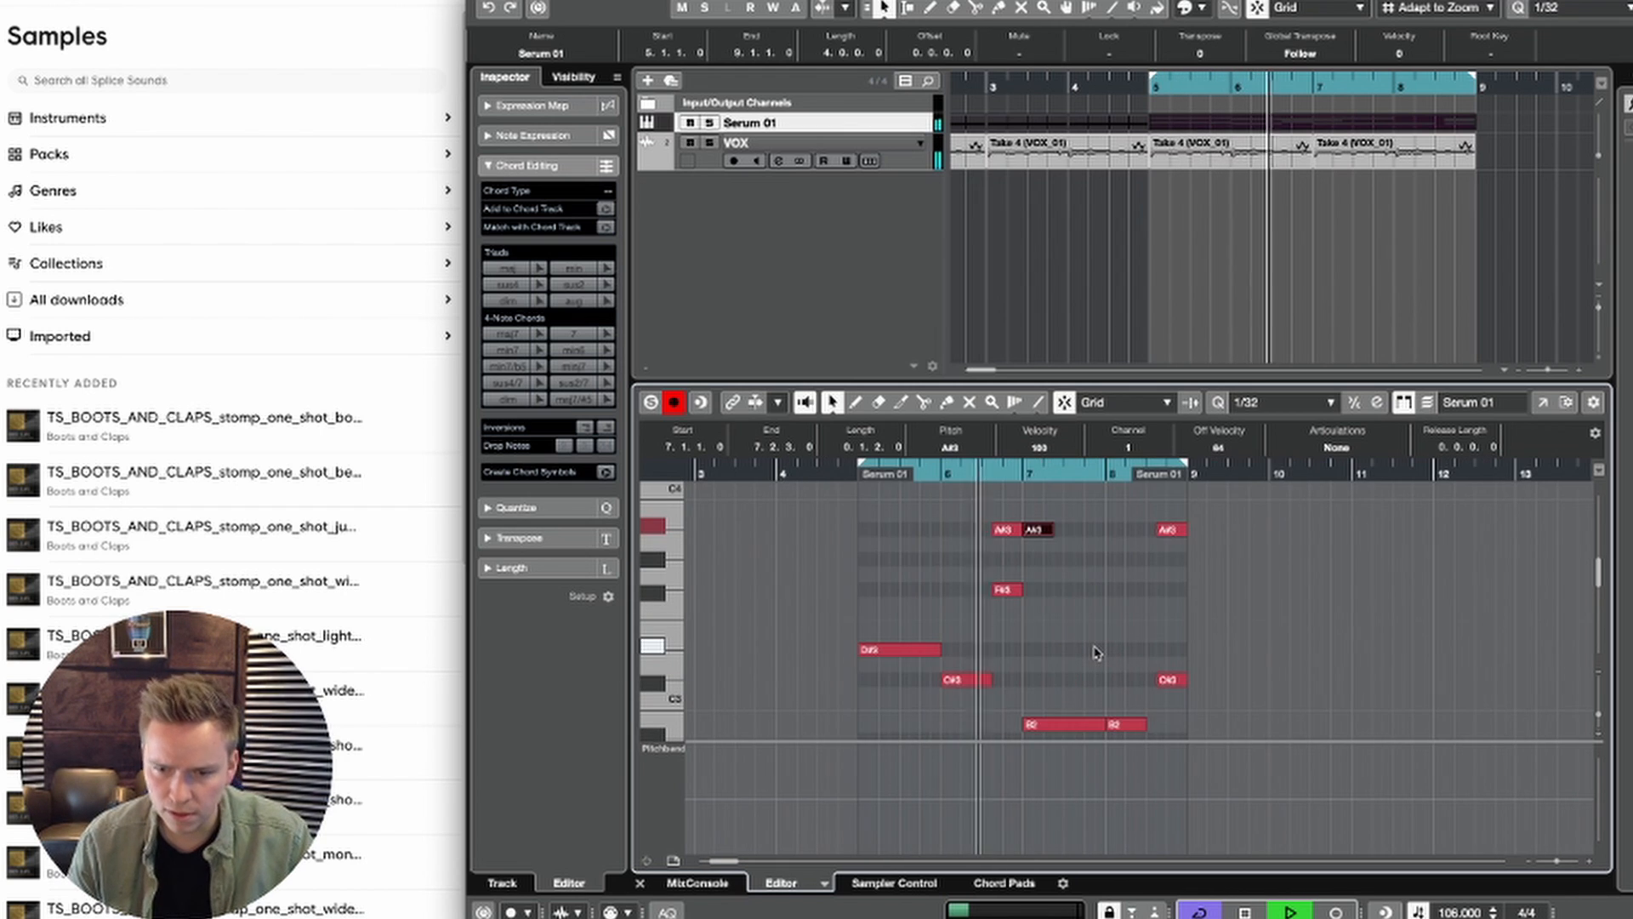
{"action": "scroll", "coordinate": [1097, 653], "scroll_direction": "down", "scroll_amount": 1}
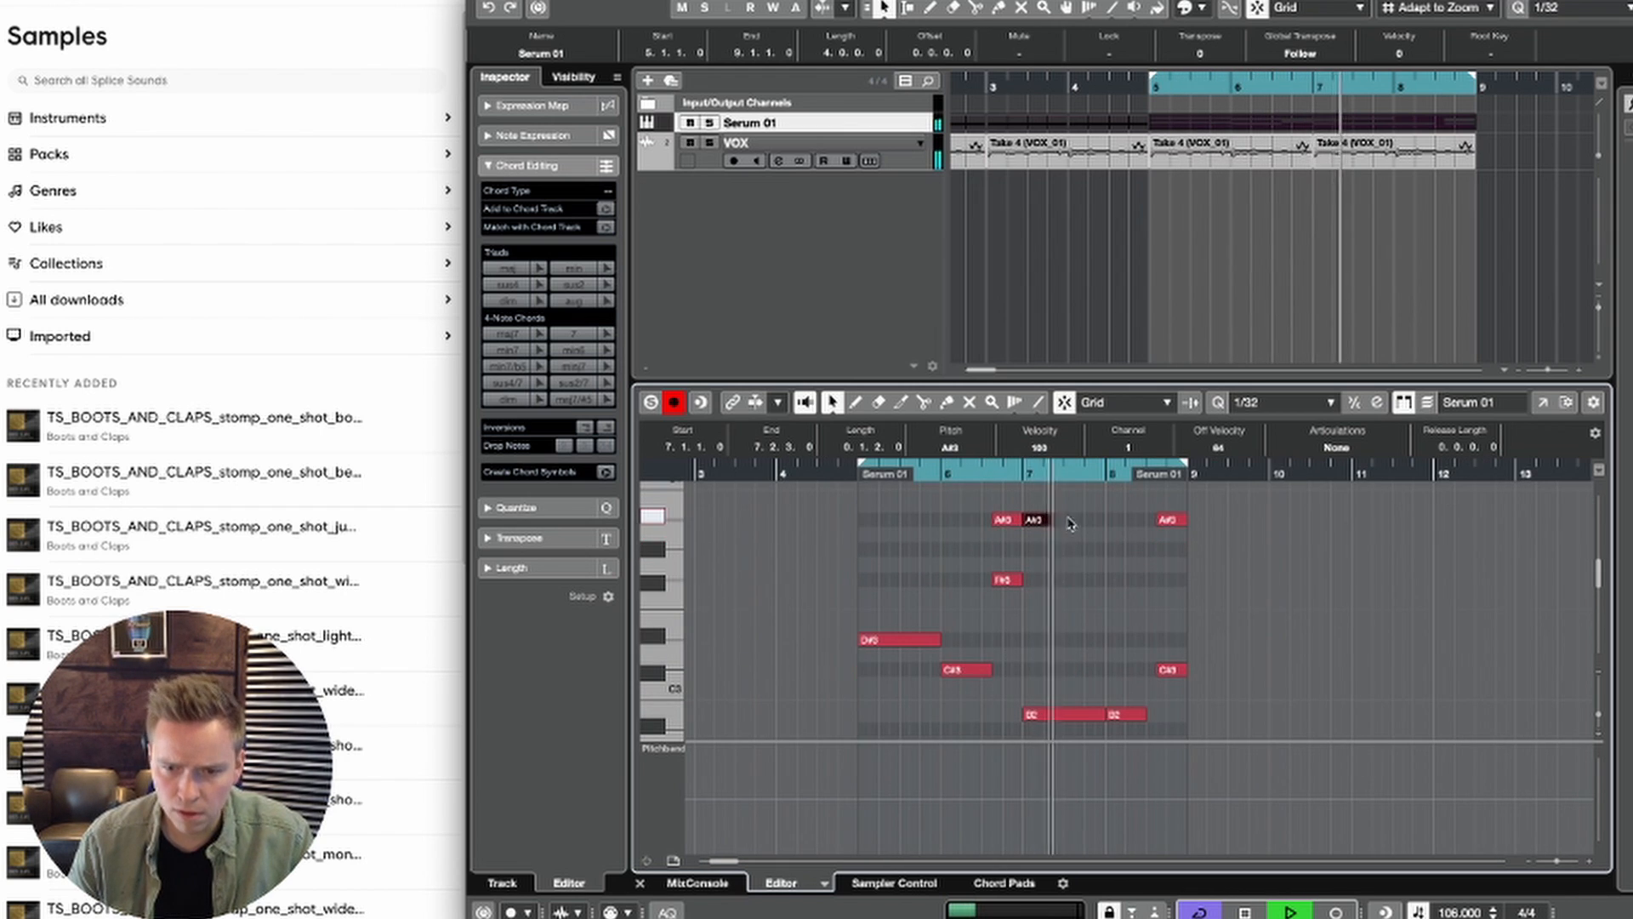
{"action": "left_click_drag", "start_coordinate": [1054, 520], "coordinate": [1102, 533]}
{"action": "key", "text": "space"}
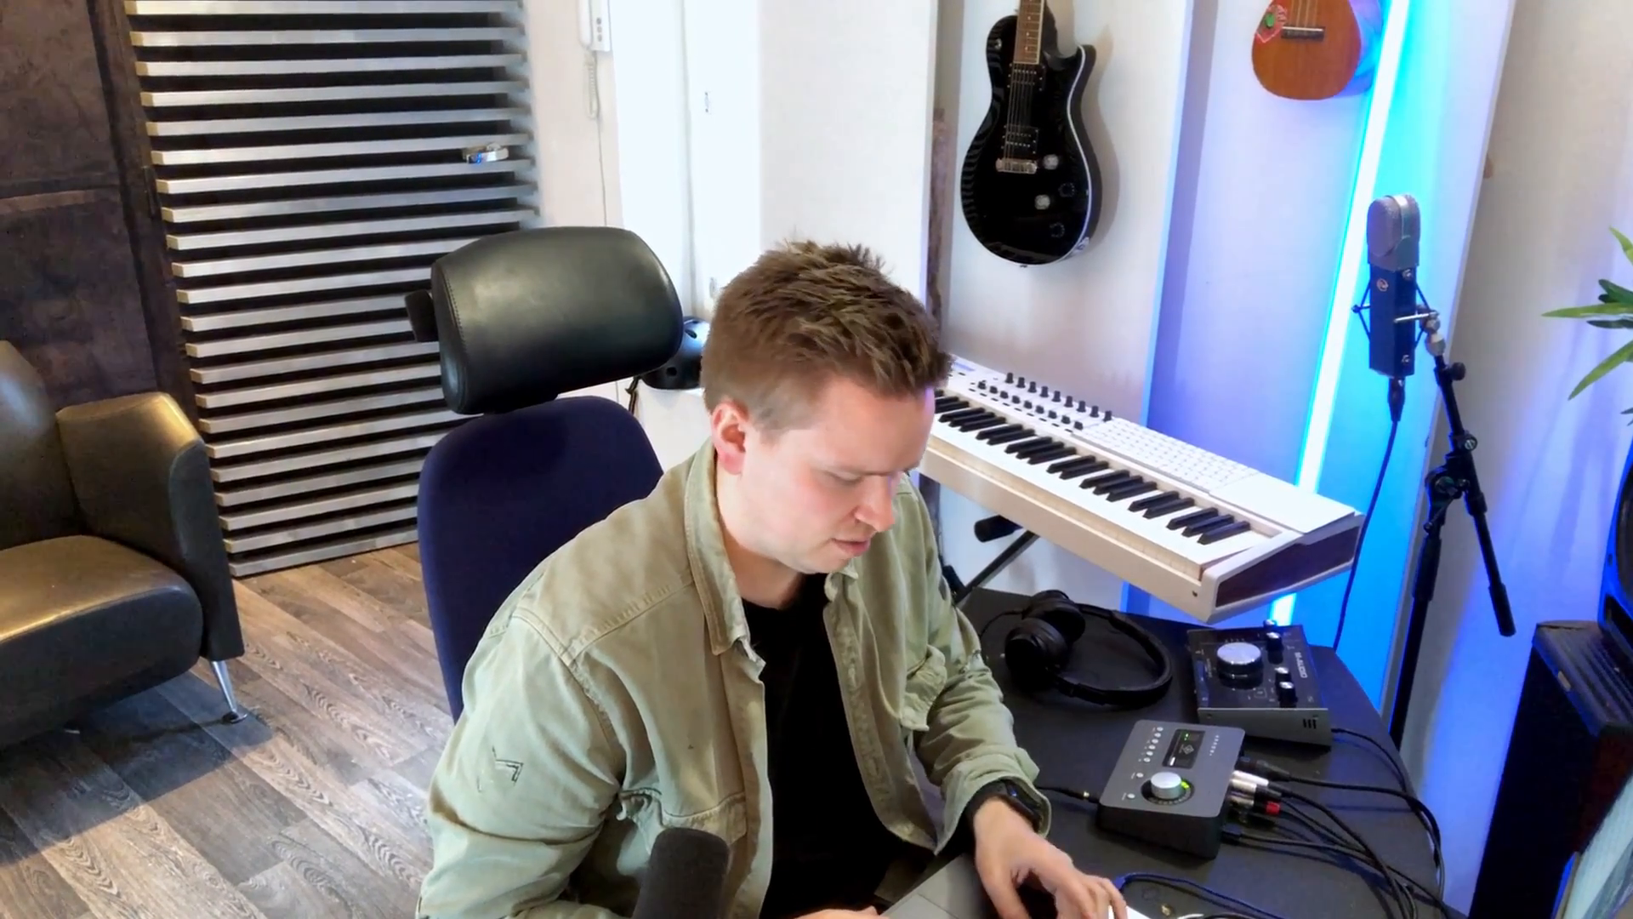
Step: Duplicate the bar 7 A#3 note to 8.1.1 with a length of 0.2.1.60 and play back the loop
{"action": "key", "text": "ctrl+d"}
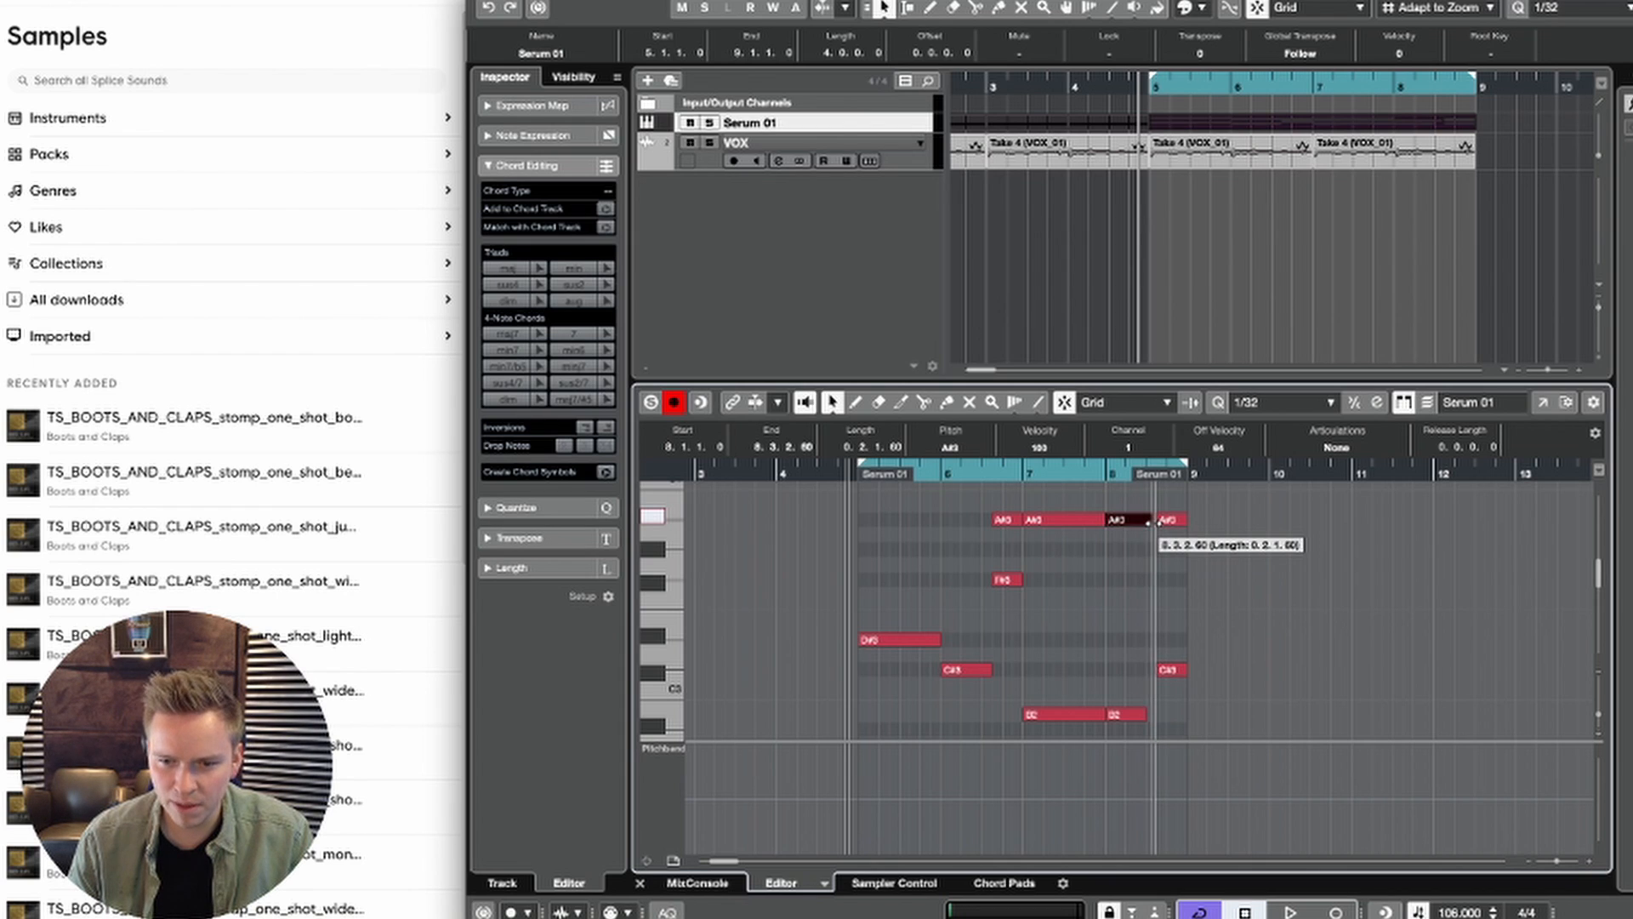
{"action": "scroll", "coordinate": [986, 579], "scroll_direction": "up", "scroll_amount": 3}
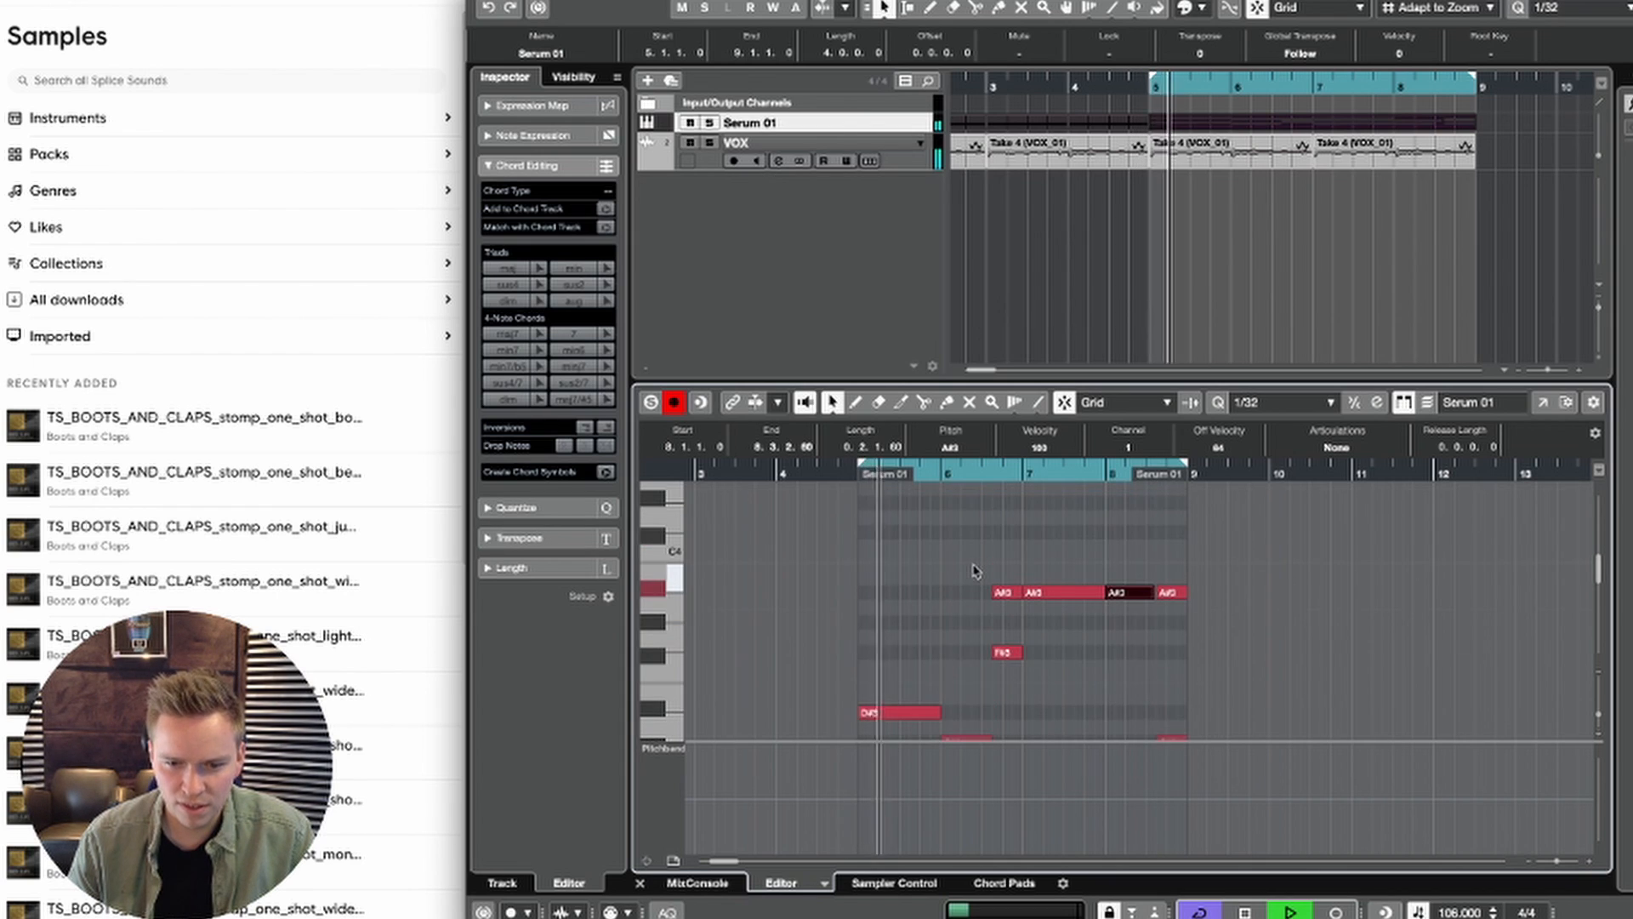
{"action": "scroll", "coordinate": [960, 605], "scroll_direction": "down", "scroll_amount": 1}
{"action": "key", "text": "space"}
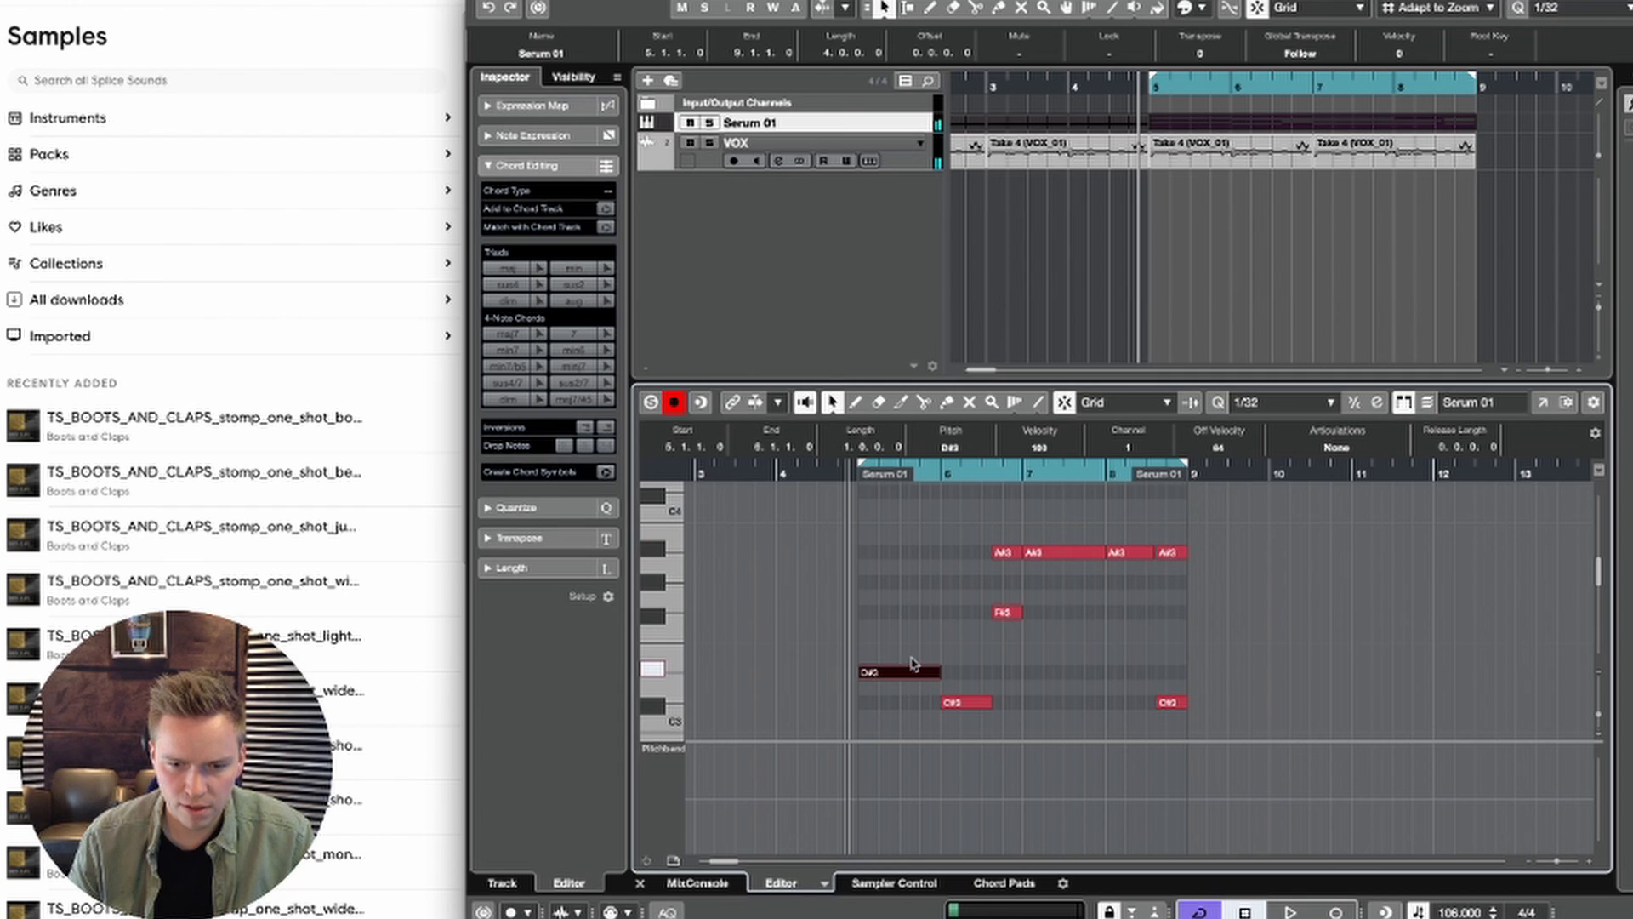
Step: Try moving the bar 5 D#3 note up to A#3 and play back the loop
{"action": "key", "text": "space"}
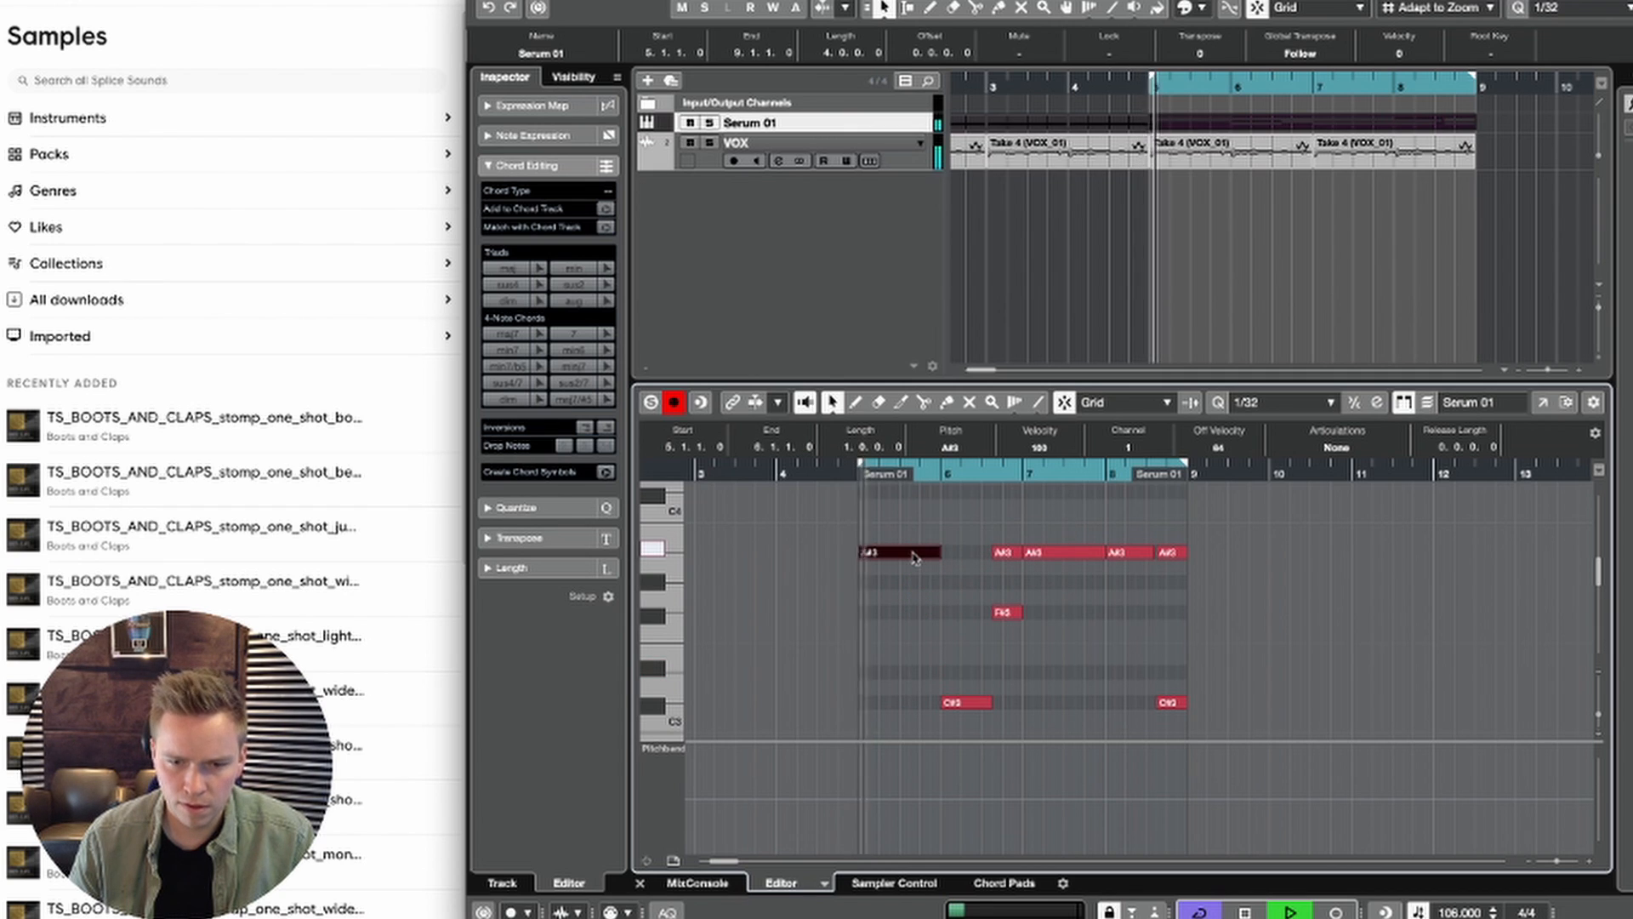
{"action": "scroll", "coordinate": [914, 557], "scroll_direction": "up", "scroll_amount": 2}
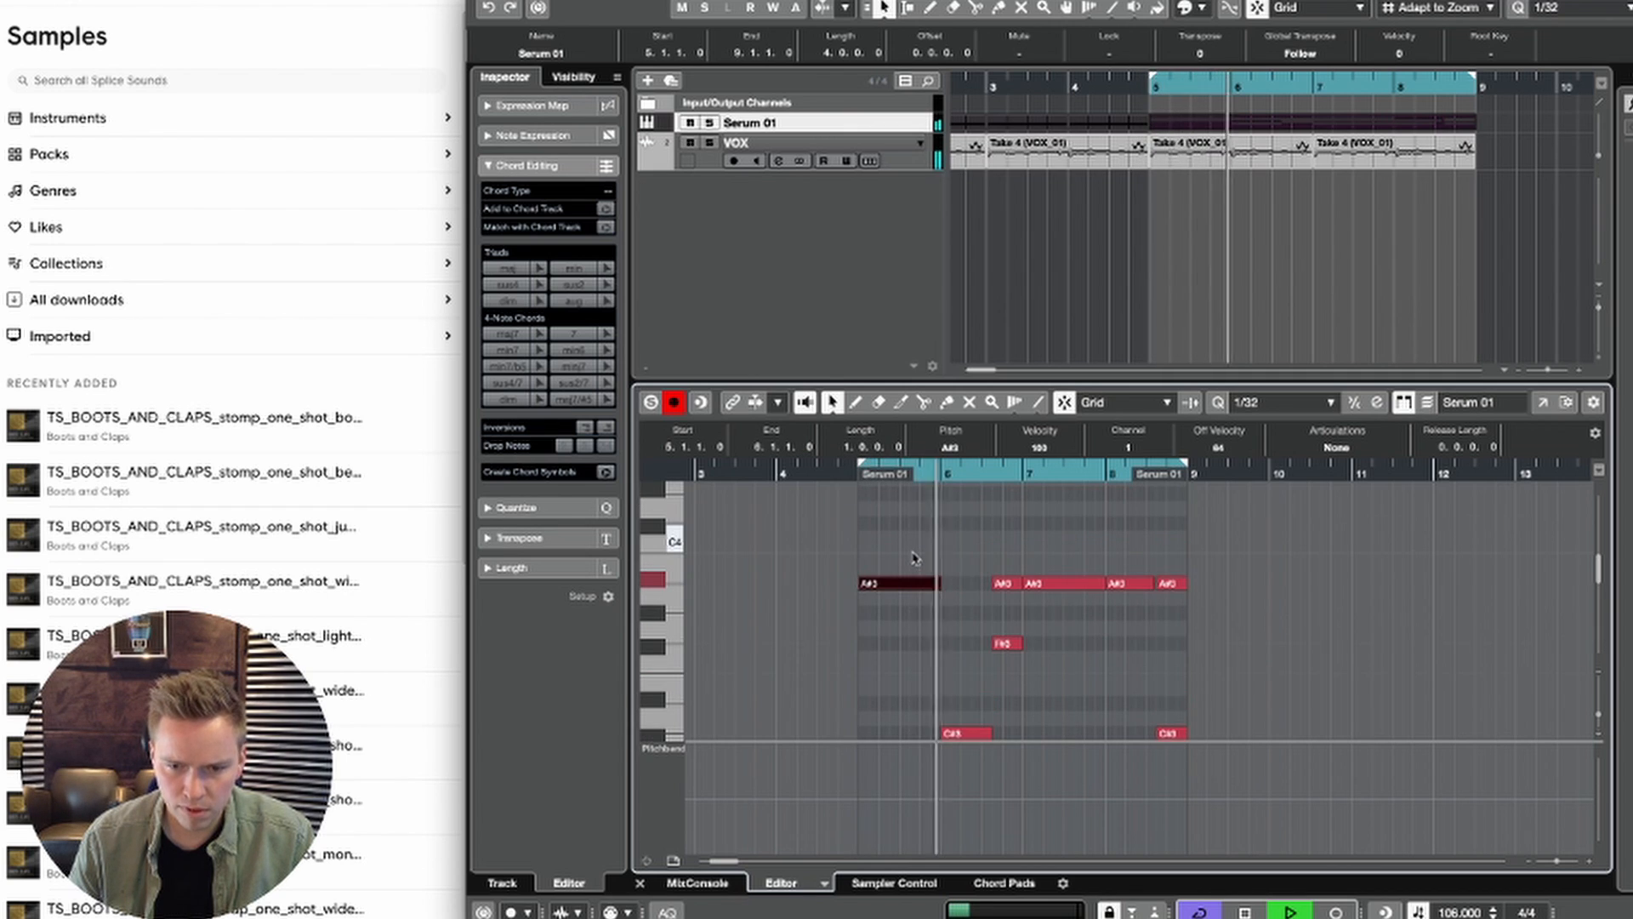
{"action": "key", "text": "space"}
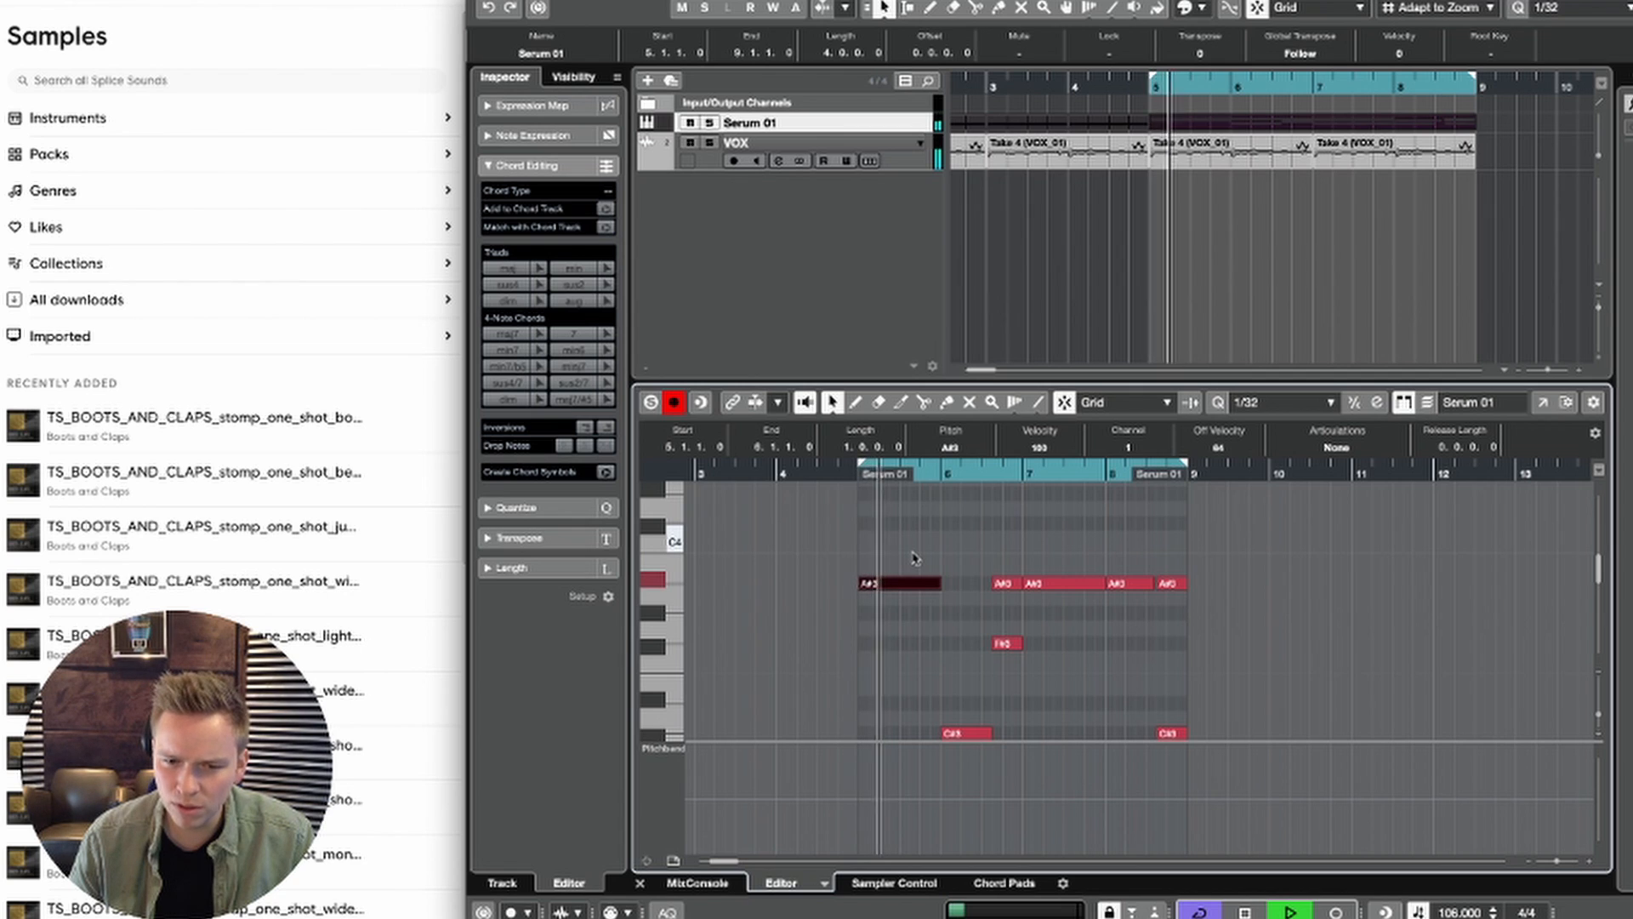
{"action": "key", "text": "space"}
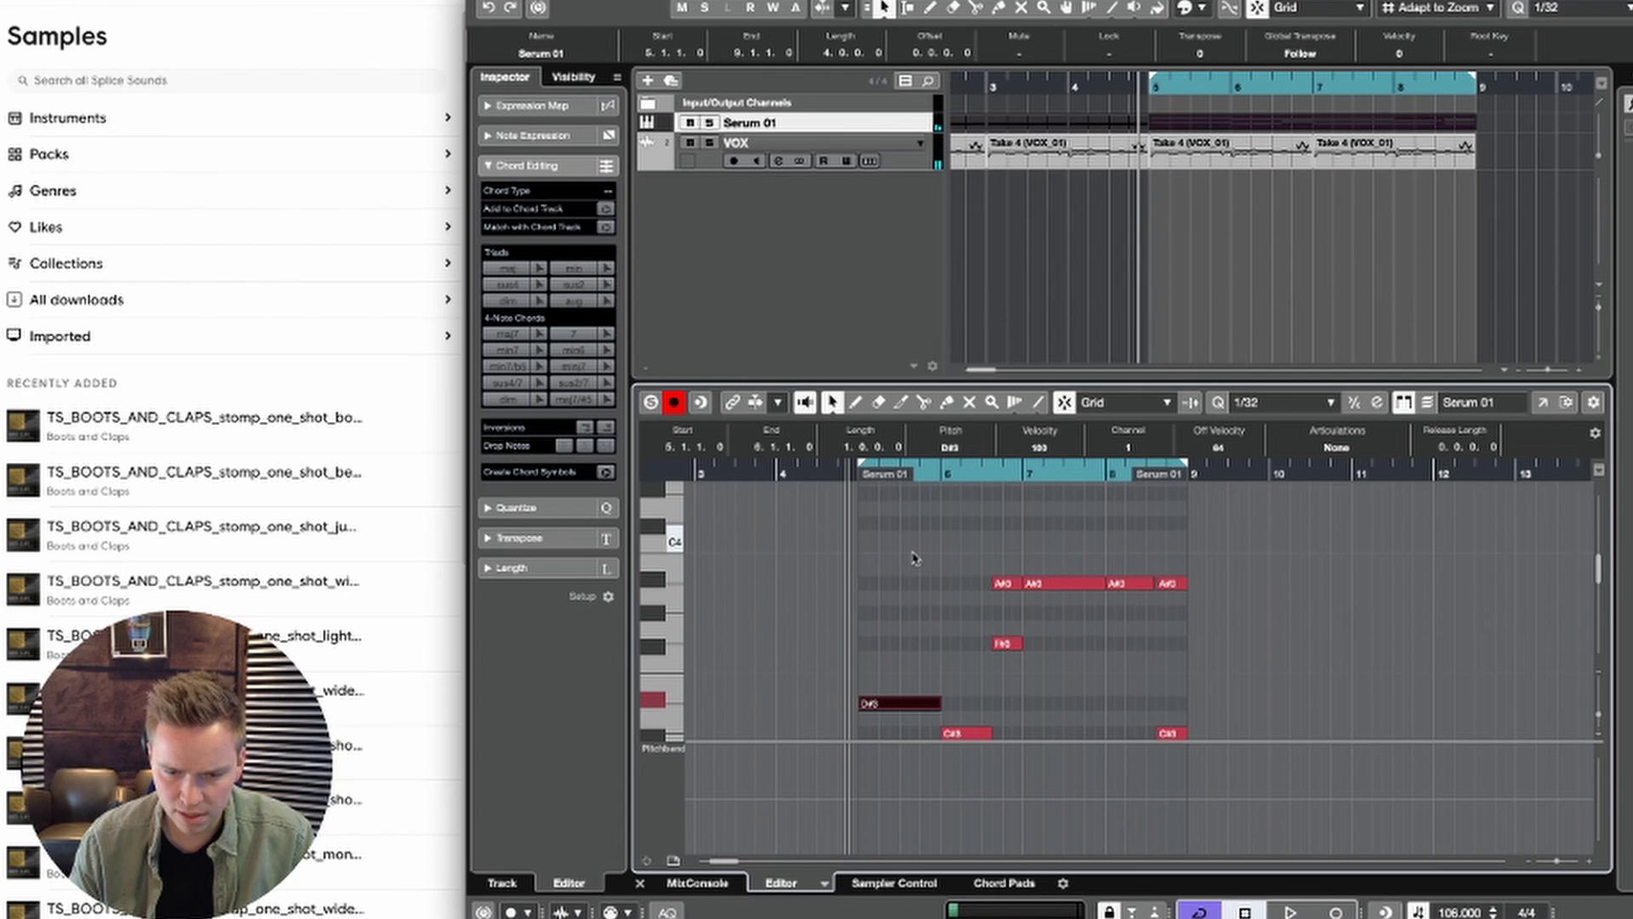
Step: Copy the bar 5 D#3 note up to A#3, also trying the copy one octave lower during playback
{"action": "scroll", "coordinate": [907, 631], "scroll_direction": "down", "scroll_amount": 2}
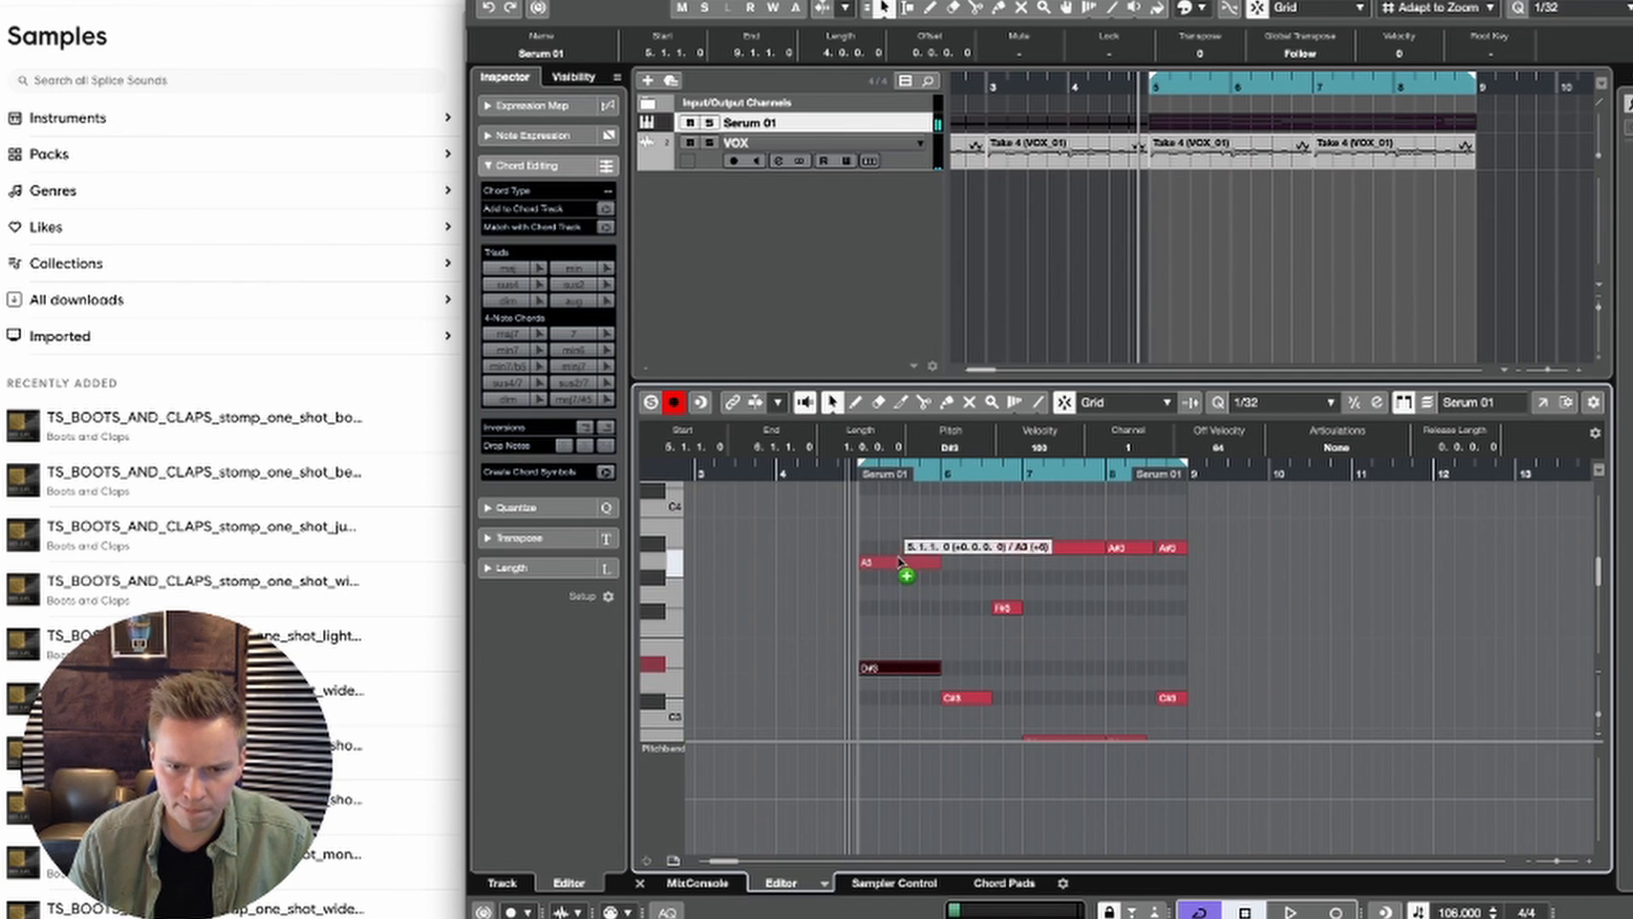
{"action": "key", "text": "shift+Down"}
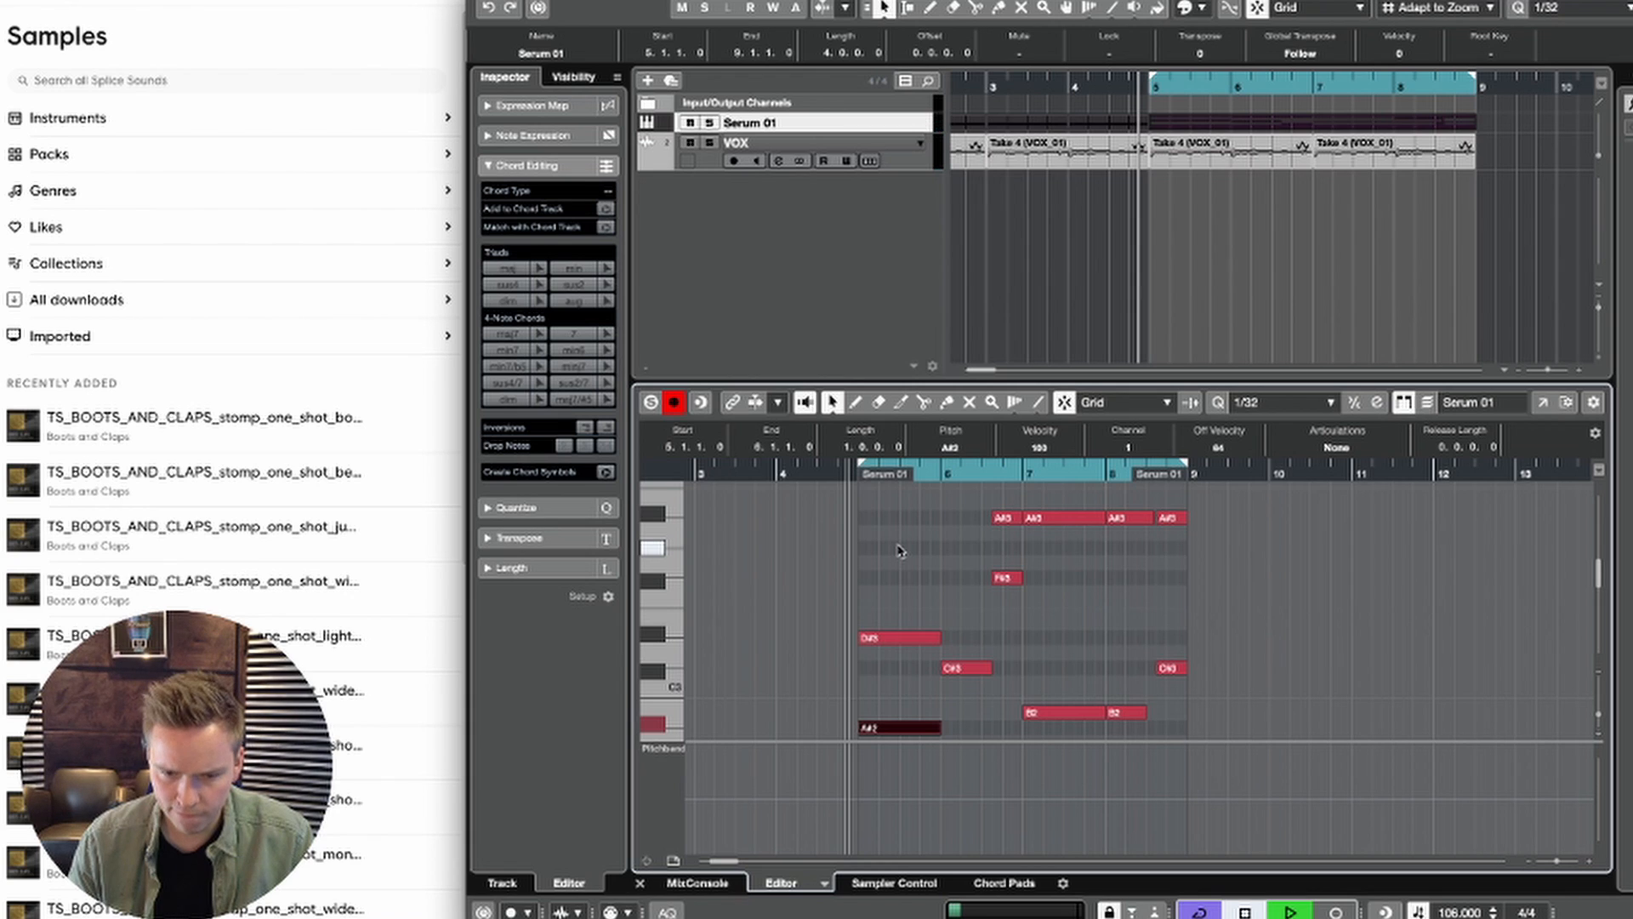
{"action": "key", "text": "space"}
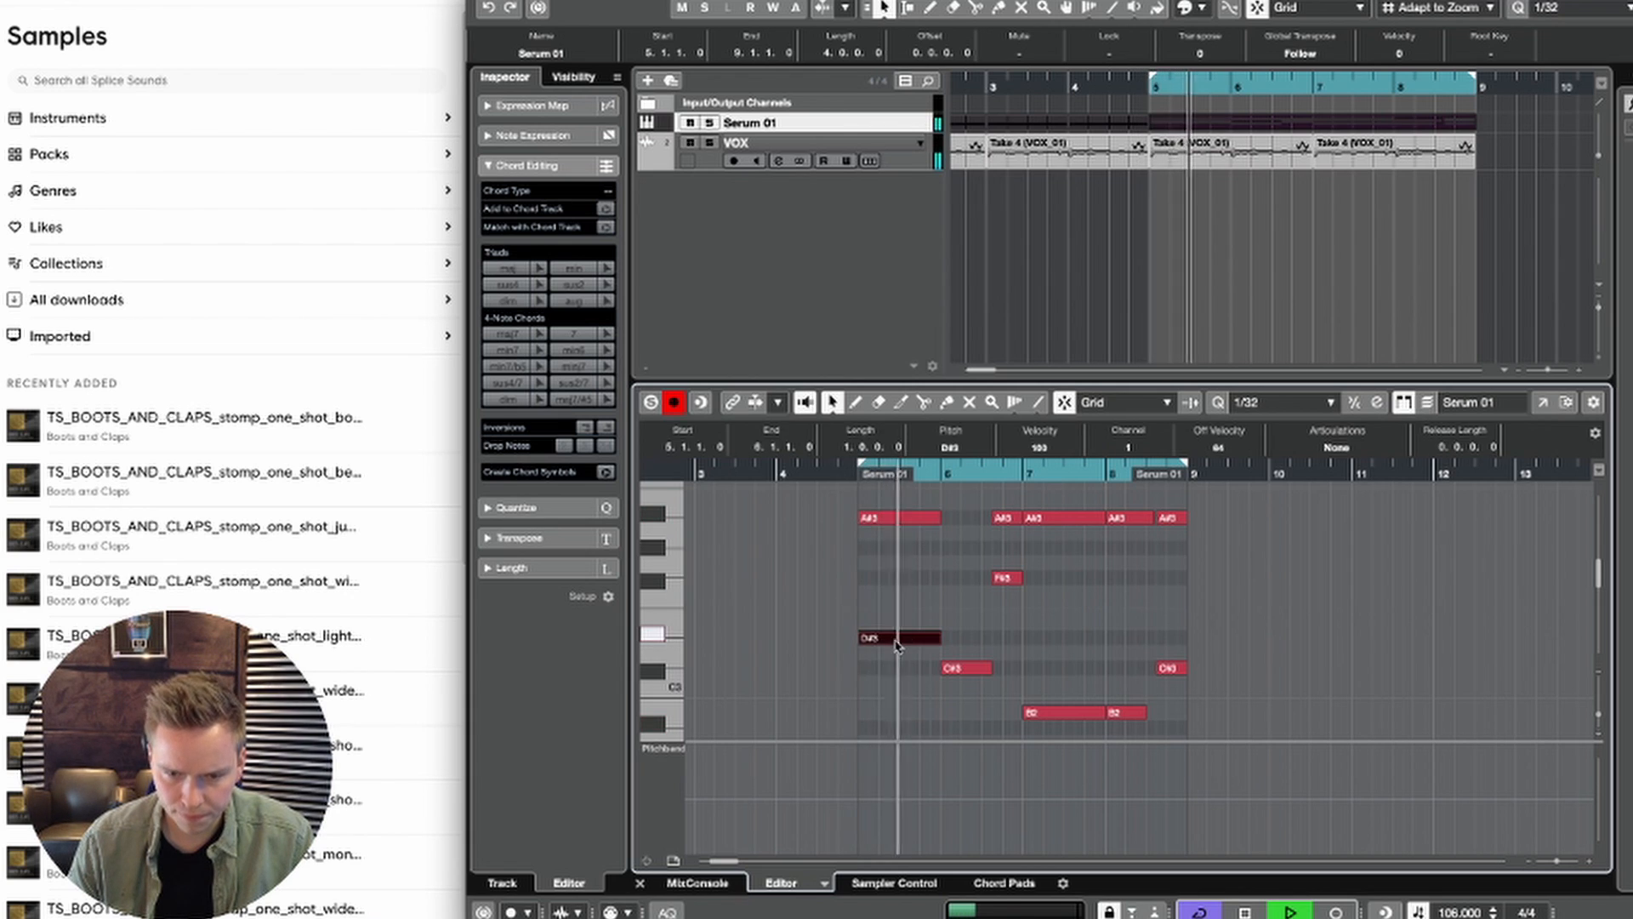
Step: Copy a bar 5 note to G#3 at 6.1.1 and shorten it to end at 6.3.3, playing back the loop
{"action": "key", "text": "space"}
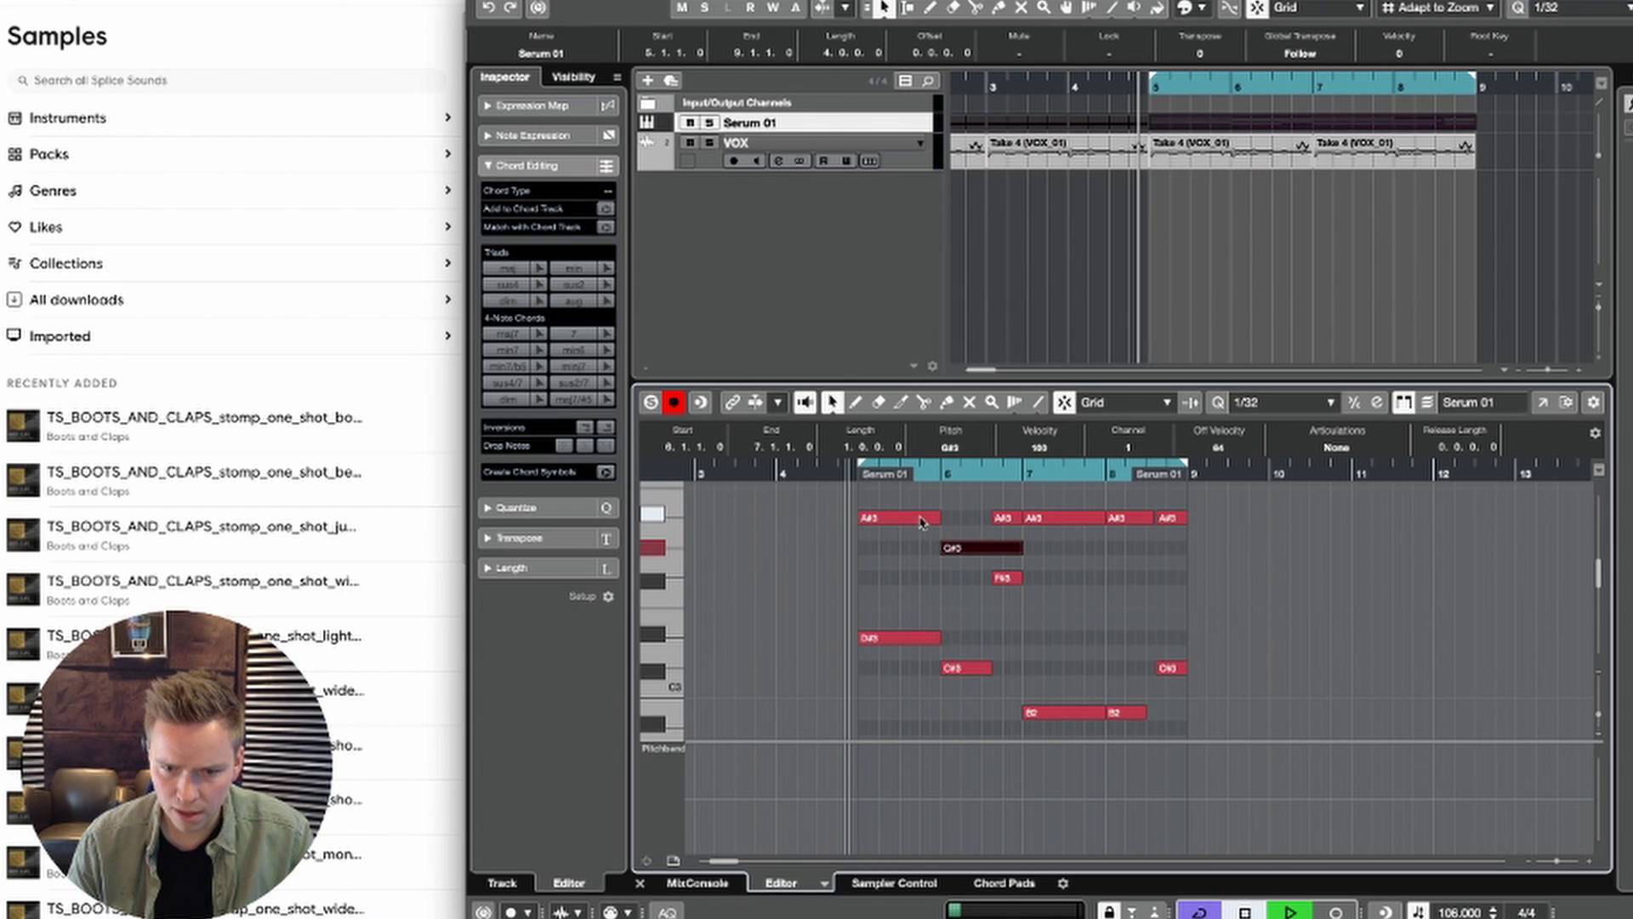
{"action": "left_click_drag", "start_coordinate": [1022, 547], "coordinate": [989, 546]}
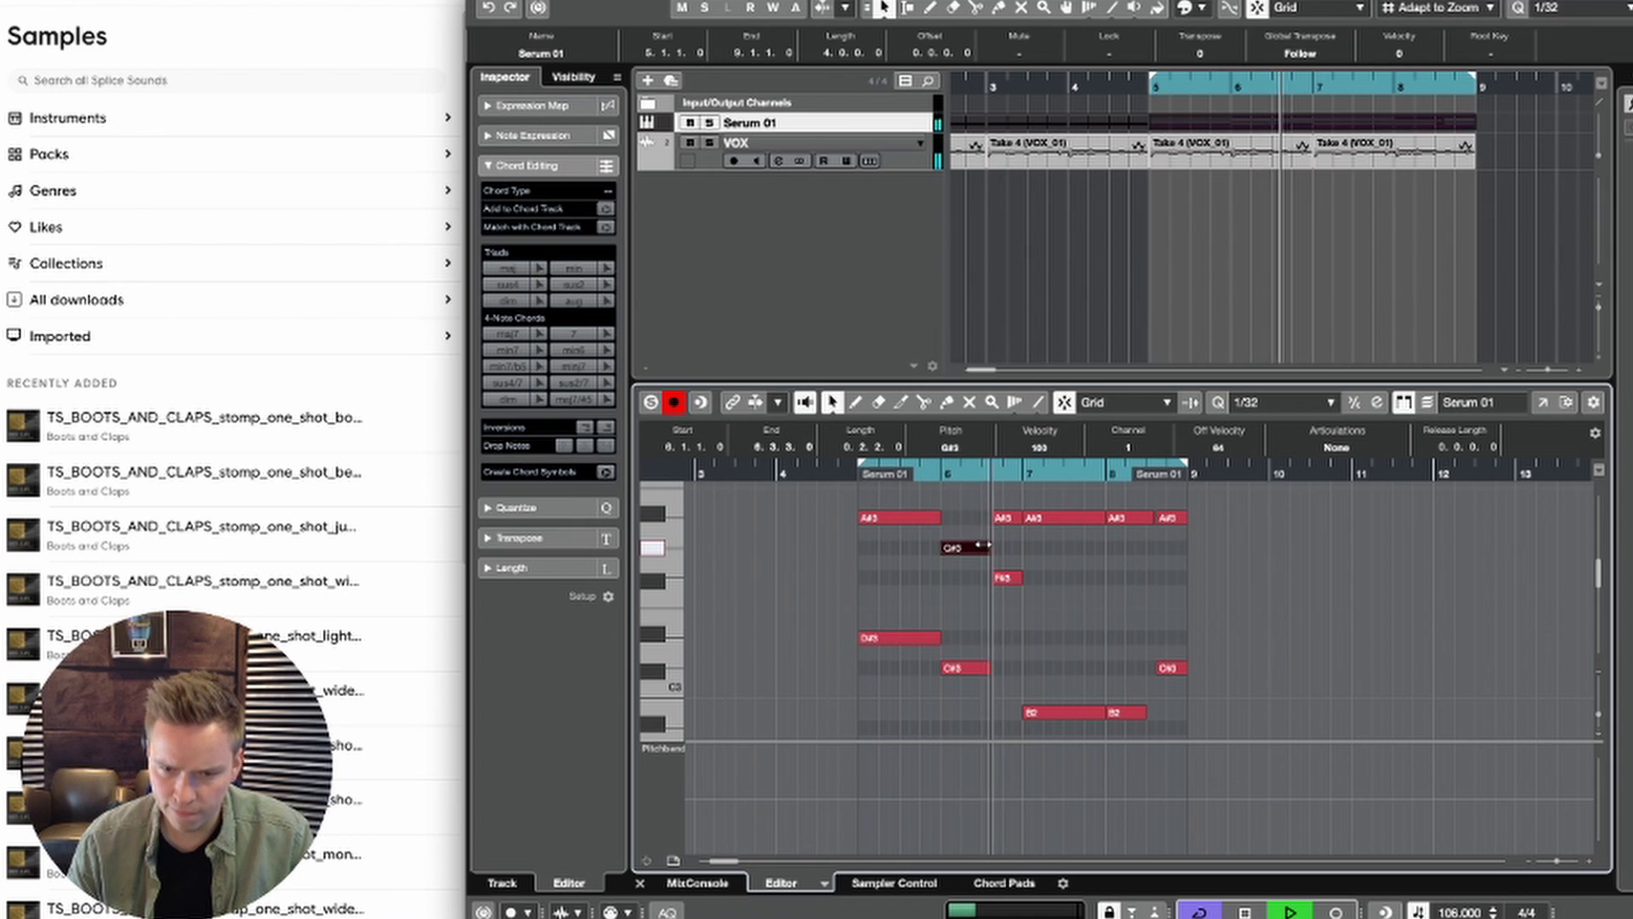
{"action": "key", "text": "space"}
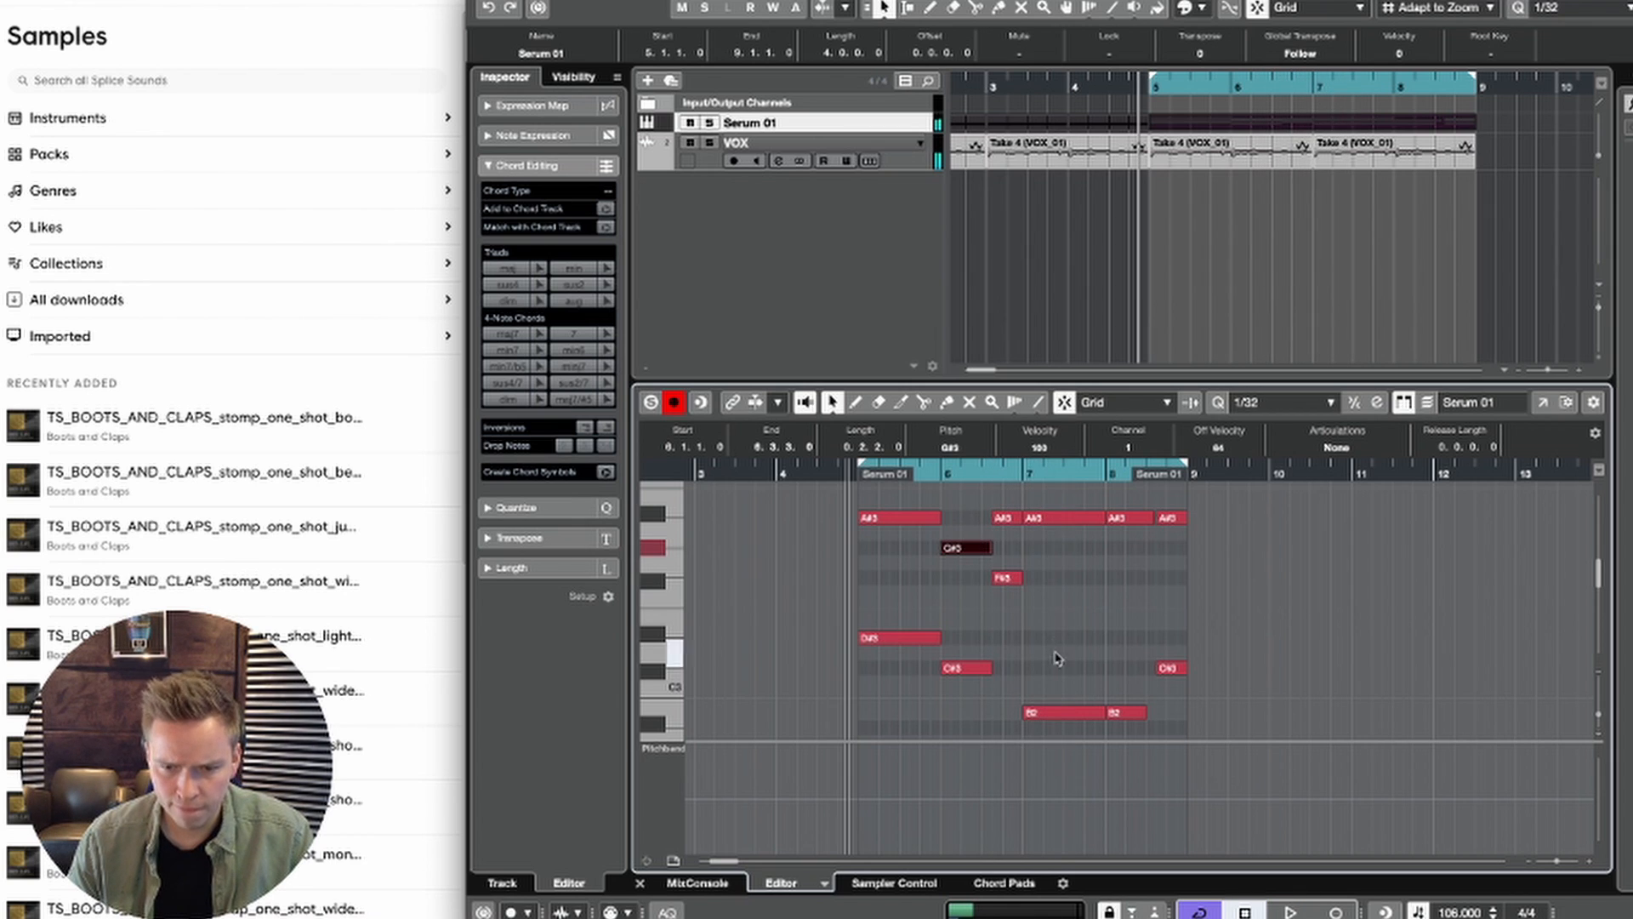
Step: Try a one-bar F#3 note at 7.1.1 below the A#3 and play back the loop
{"action": "mouse_move", "coordinate": [1063, 579]}
{"action": "left_mouse_down"}
{"action": "mouse_move", "coordinate": [1057, 565]}
{"action": "mouse_move", "coordinate": [1057, 582]}
{"action": "left_mouse_up"}
{"action": "scroll", "coordinate": [1063, 606], "scroll_direction": "up", "scroll_amount": 4}
{"action": "scroll", "coordinate": [1062, 606], "scroll_direction": "left", "scroll_amount": 1}
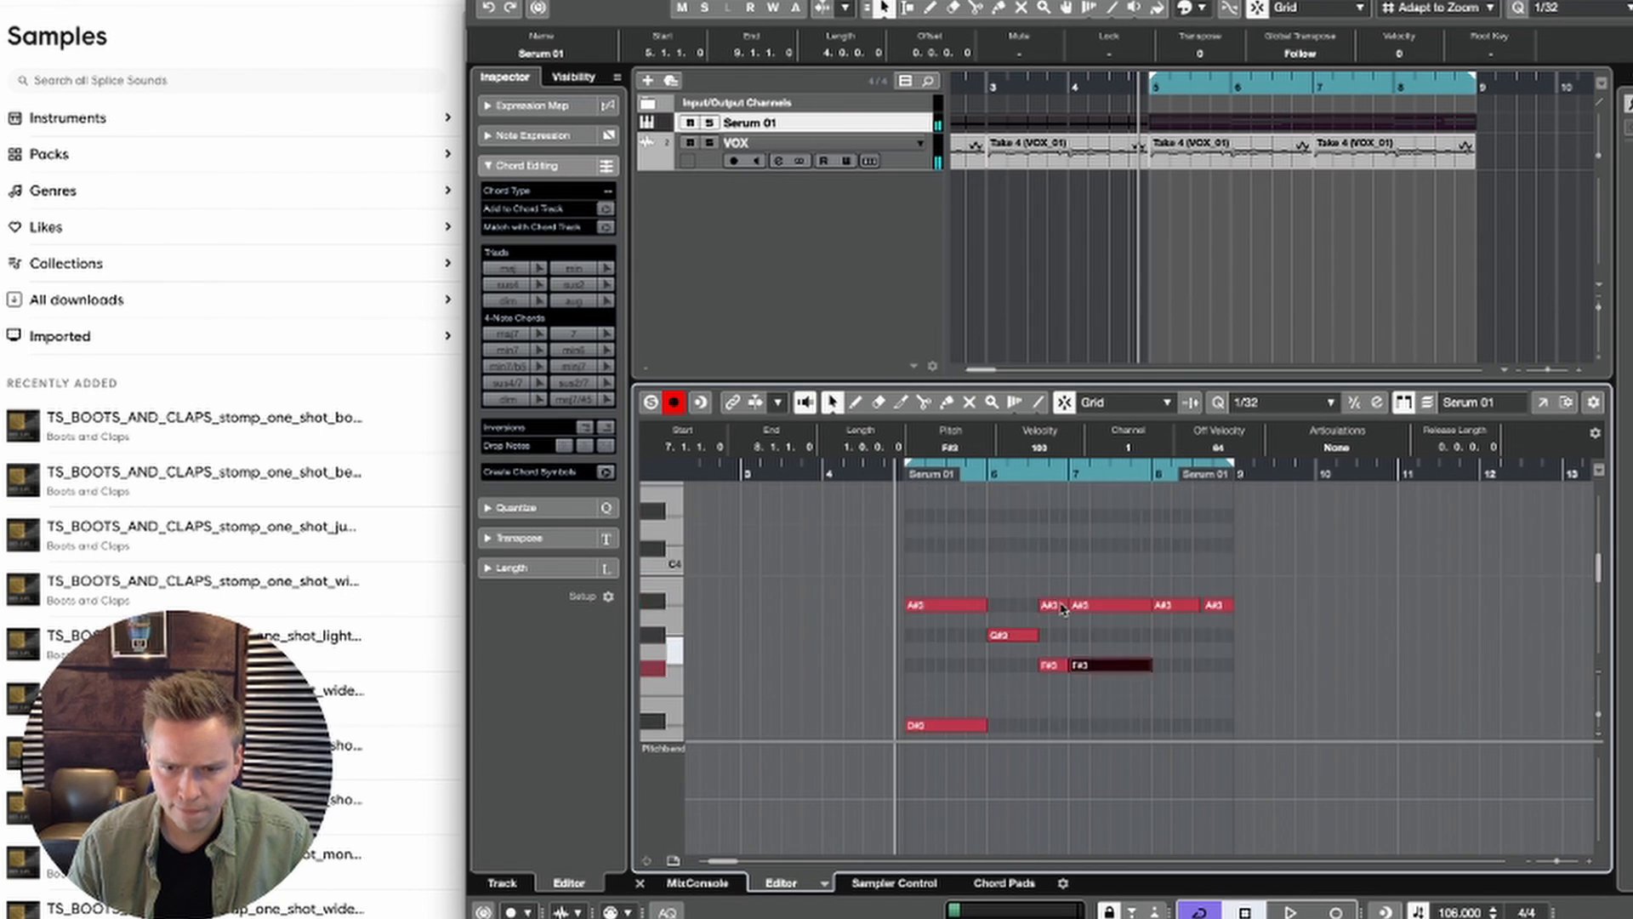
{"action": "scroll", "coordinate": [1060, 605], "scroll_direction": "down", "scroll_amount": 1}
{"action": "key", "text": "shift+Down"}
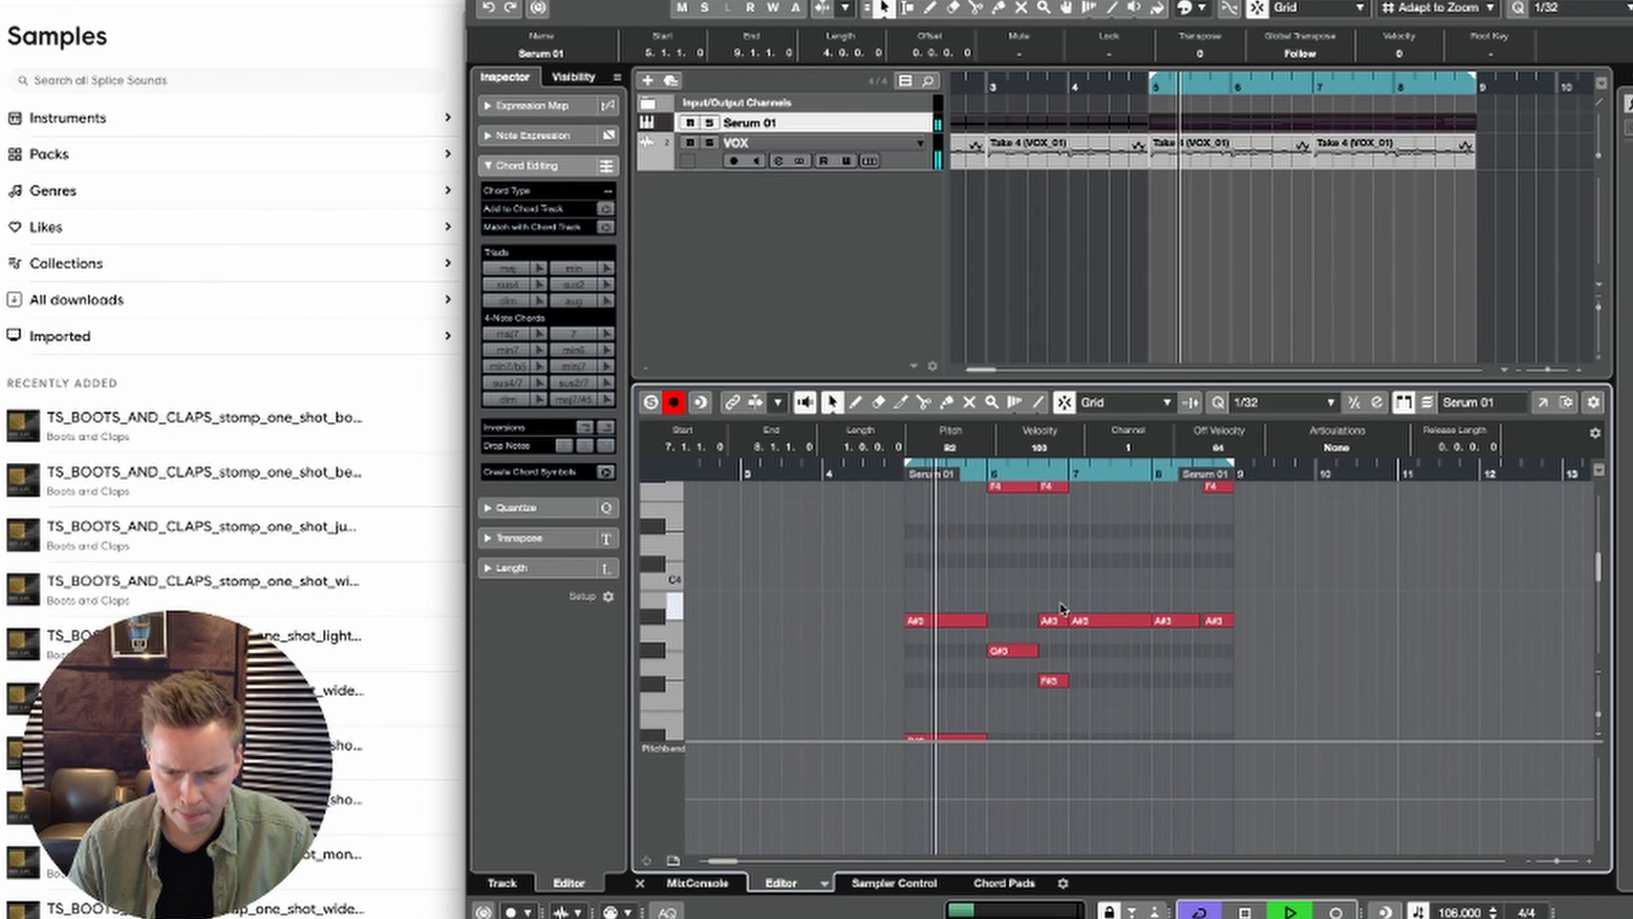
{"action": "scroll", "coordinate": [1062, 610], "scroll_direction": "down", "scroll_amount": 2}
{"action": "key", "text": "Up"}
{"action": "key", "text": "Up"}
{"action": "key", "text": "Up"}
{"action": "key", "text": "Up"}
{"action": "key", "text": "Up"}
Step: Enlarge the note editor's height and lower the bar 7 A#3 note to F#3
{"action": "left_click_drag", "start_coordinate": [1058, 382], "coordinate": [1058, 271]}
{"action": "scroll", "coordinate": [1035, 488], "scroll_direction": "up", "scroll_amount": 4}
{"action": "scroll", "coordinate": [1039, 487], "scroll_direction": "down", "scroll_amount": 4}
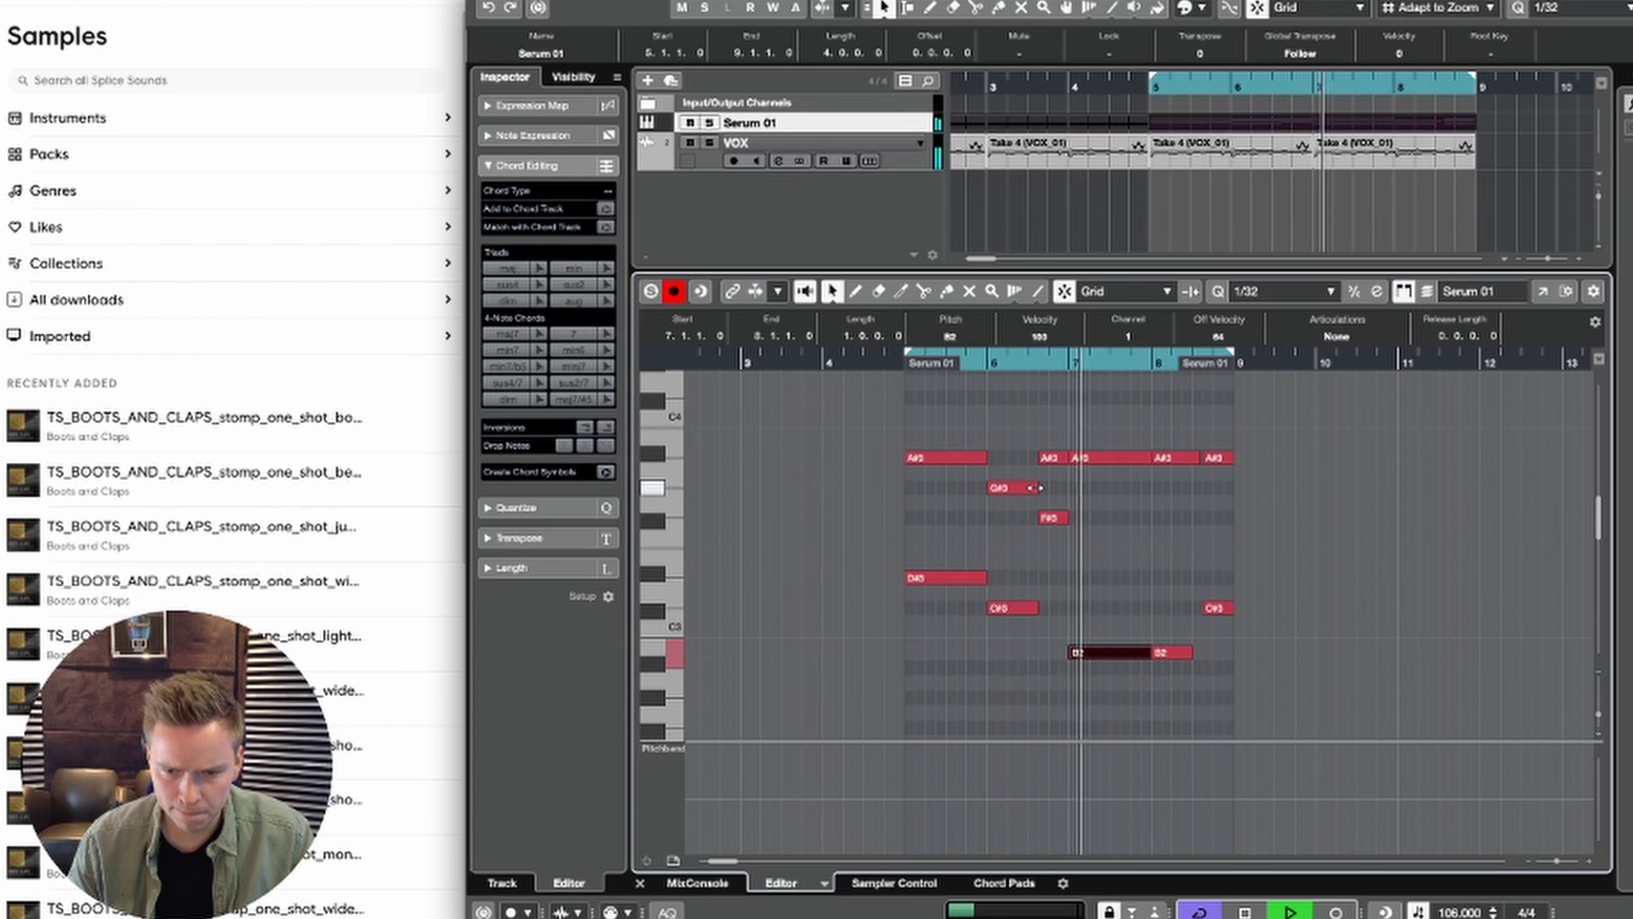
{"action": "key", "text": "space"}
{"action": "left_click", "coordinate": [1096, 460]}
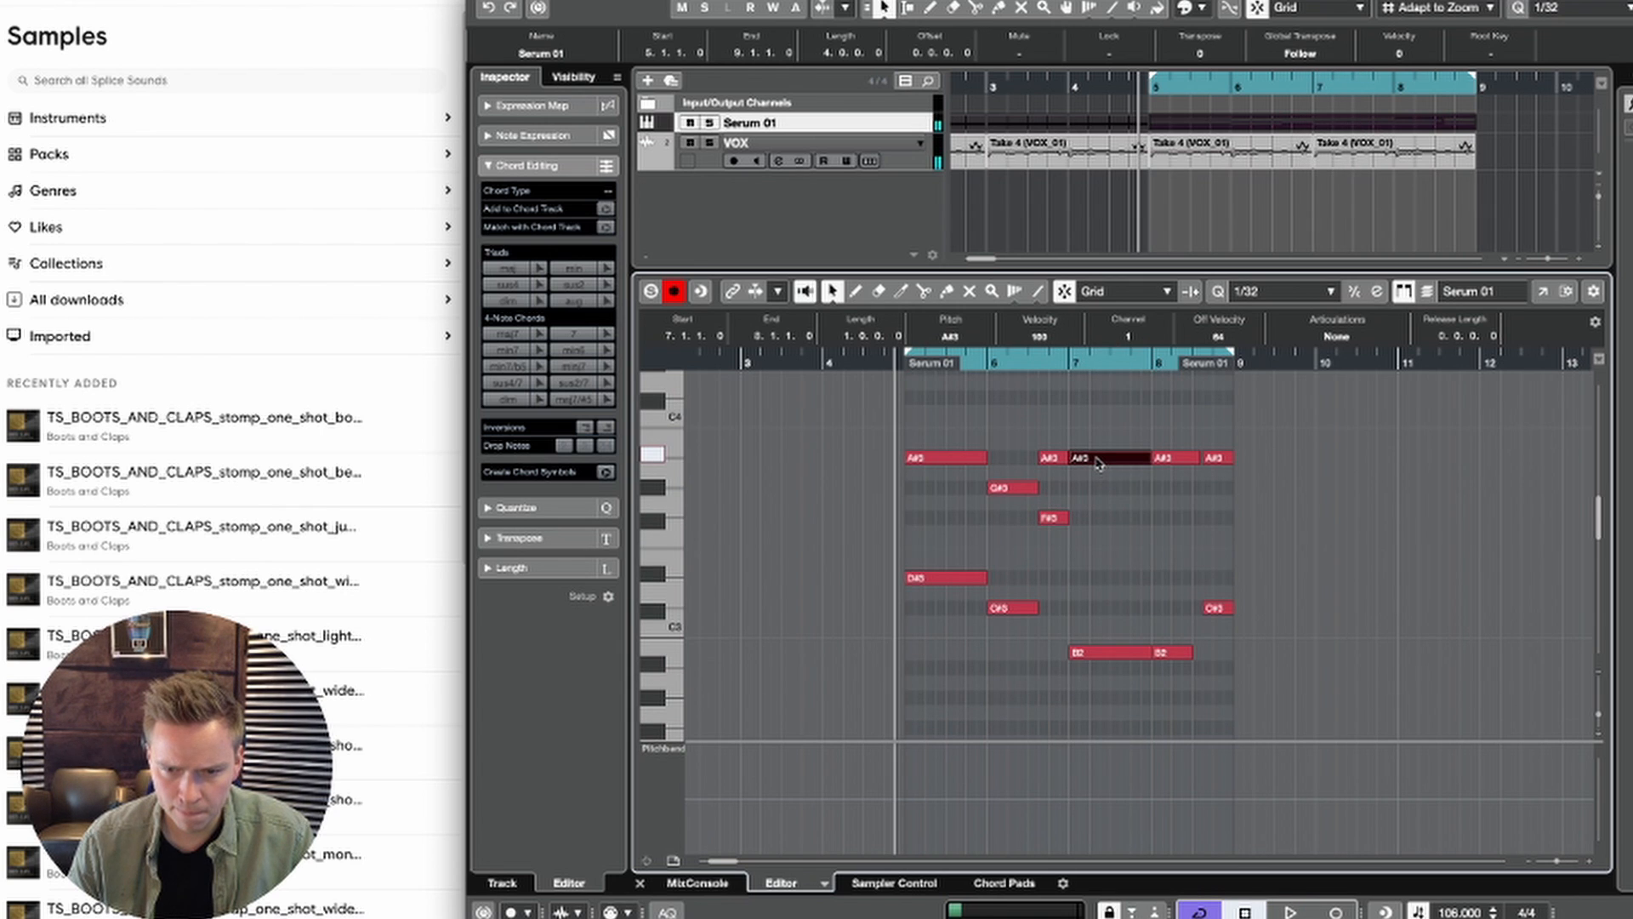
{"action": "key", "text": "Down"}
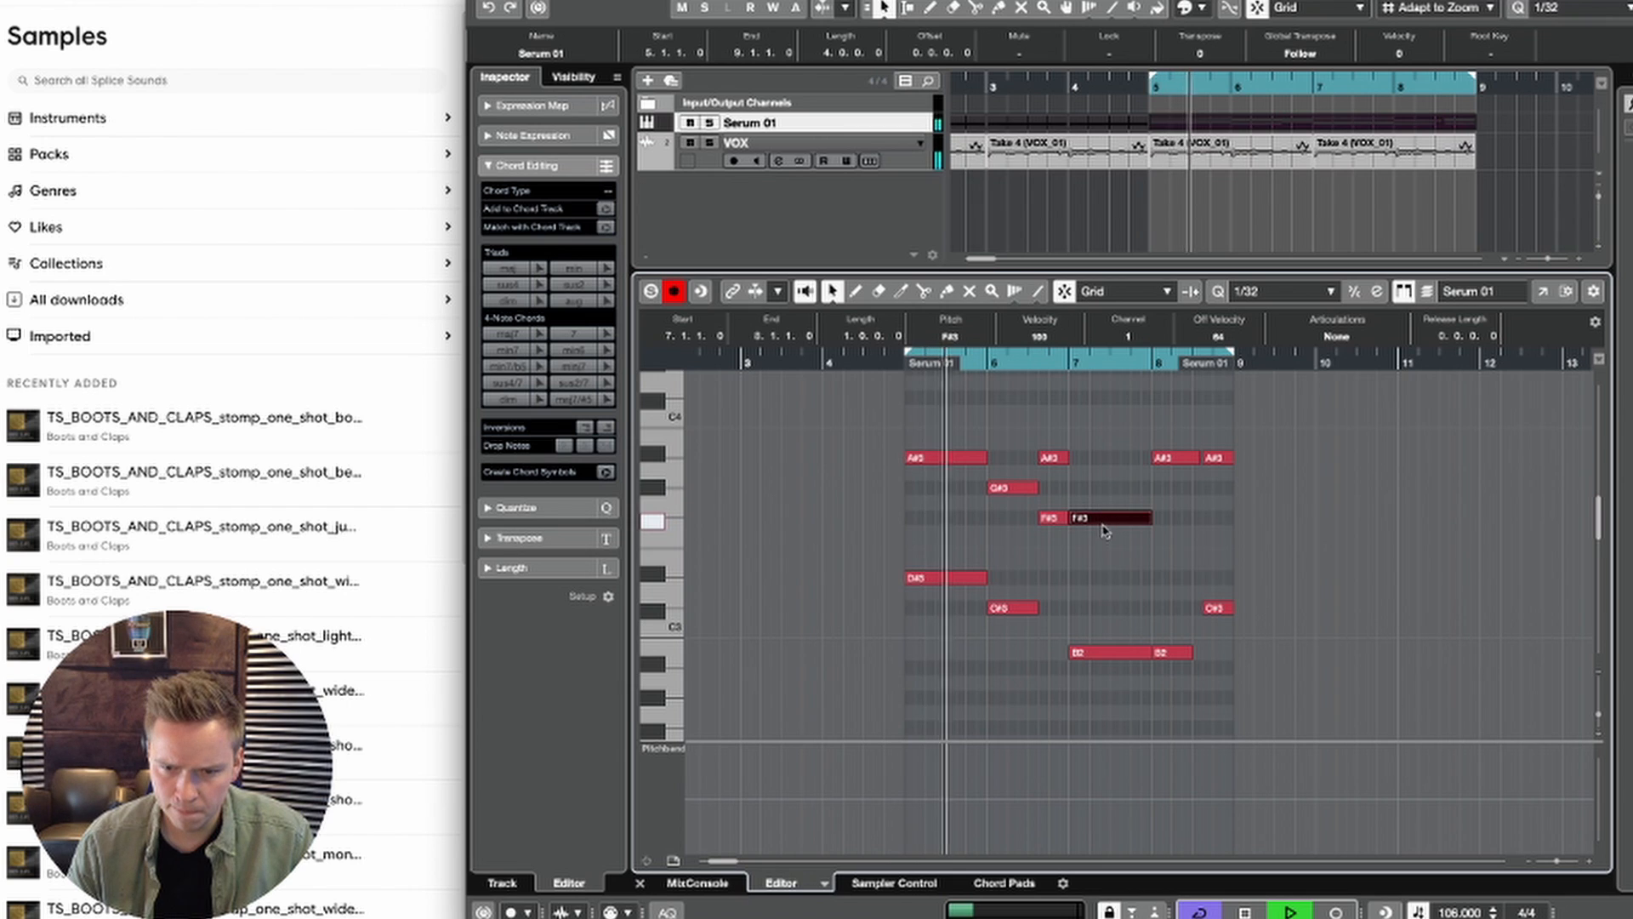
Step: Copy the bar 7 F#3 note down to D#3 and raise the copy one octave to D#4 during playback
{"action": "left_click_drag", "start_coordinate": [1098, 515], "coordinate": [1097, 587]}
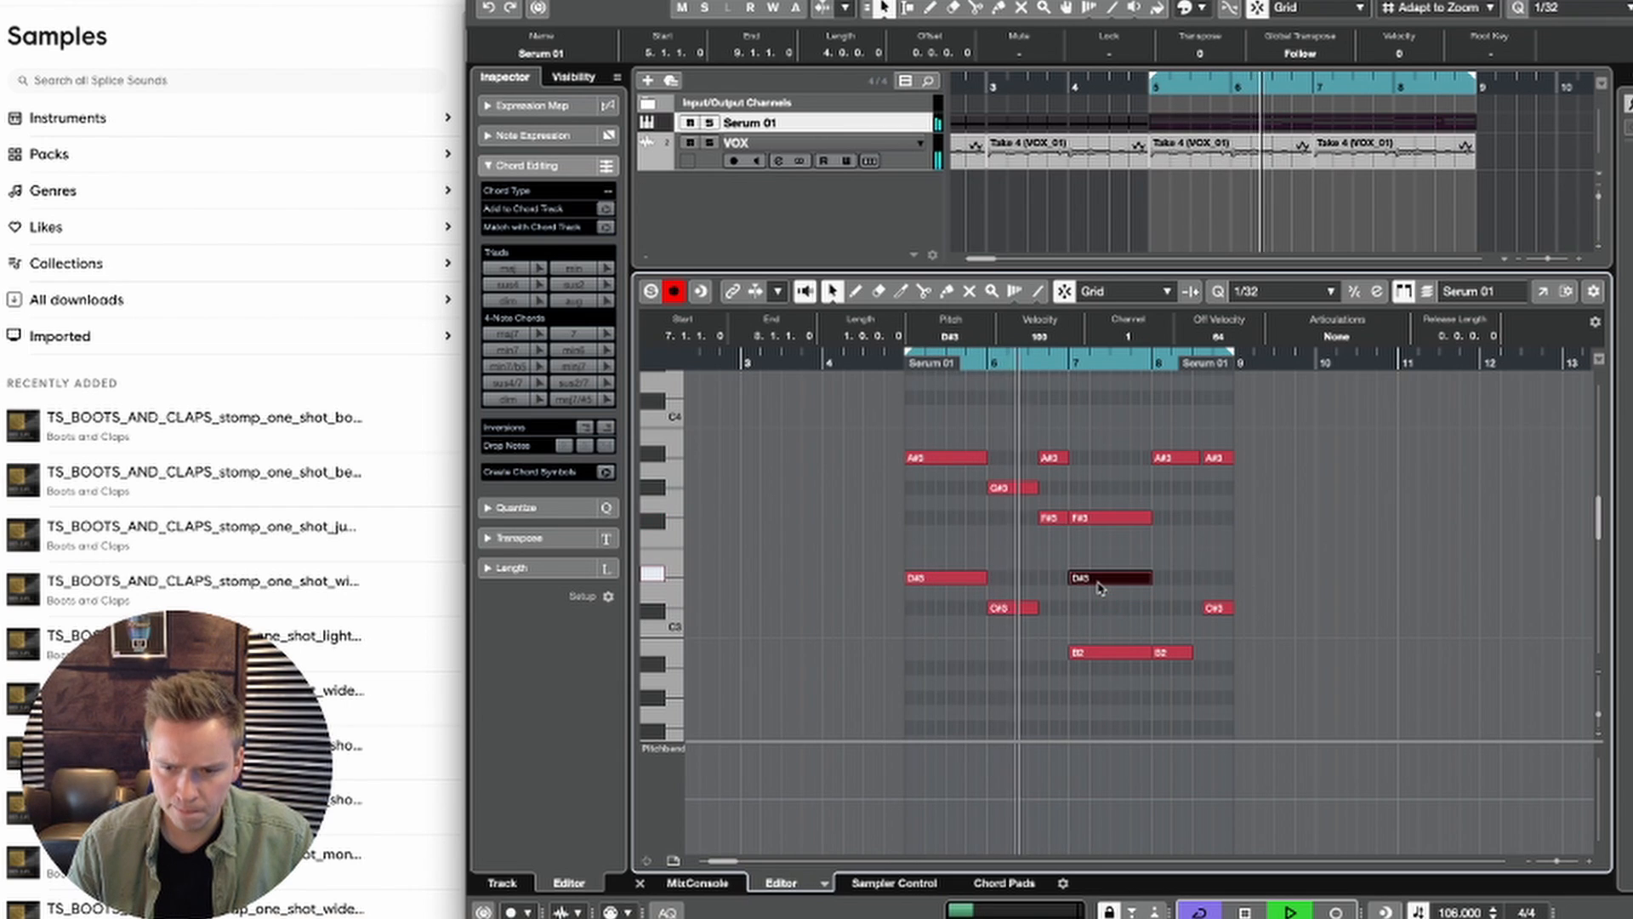
{"action": "key", "text": "shift+Up"}
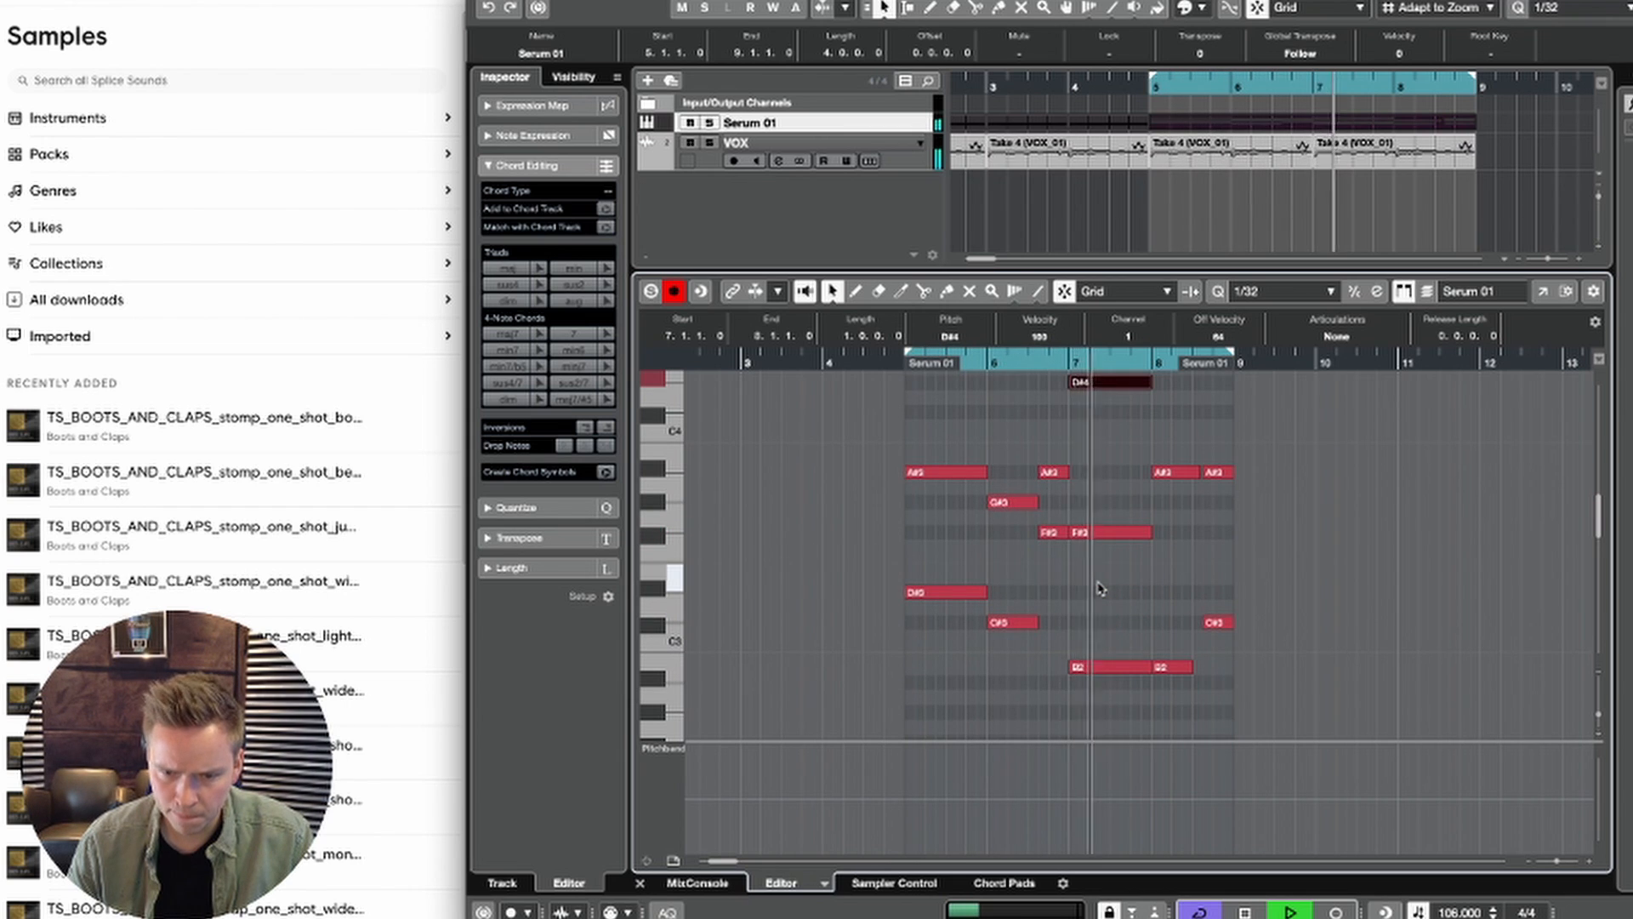
{"action": "scroll", "coordinate": [1100, 588], "scroll_direction": "up", "scroll_amount": 3}
{"action": "scroll", "coordinate": [1100, 584], "scroll_direction": "left", "scroll_amount": 1}
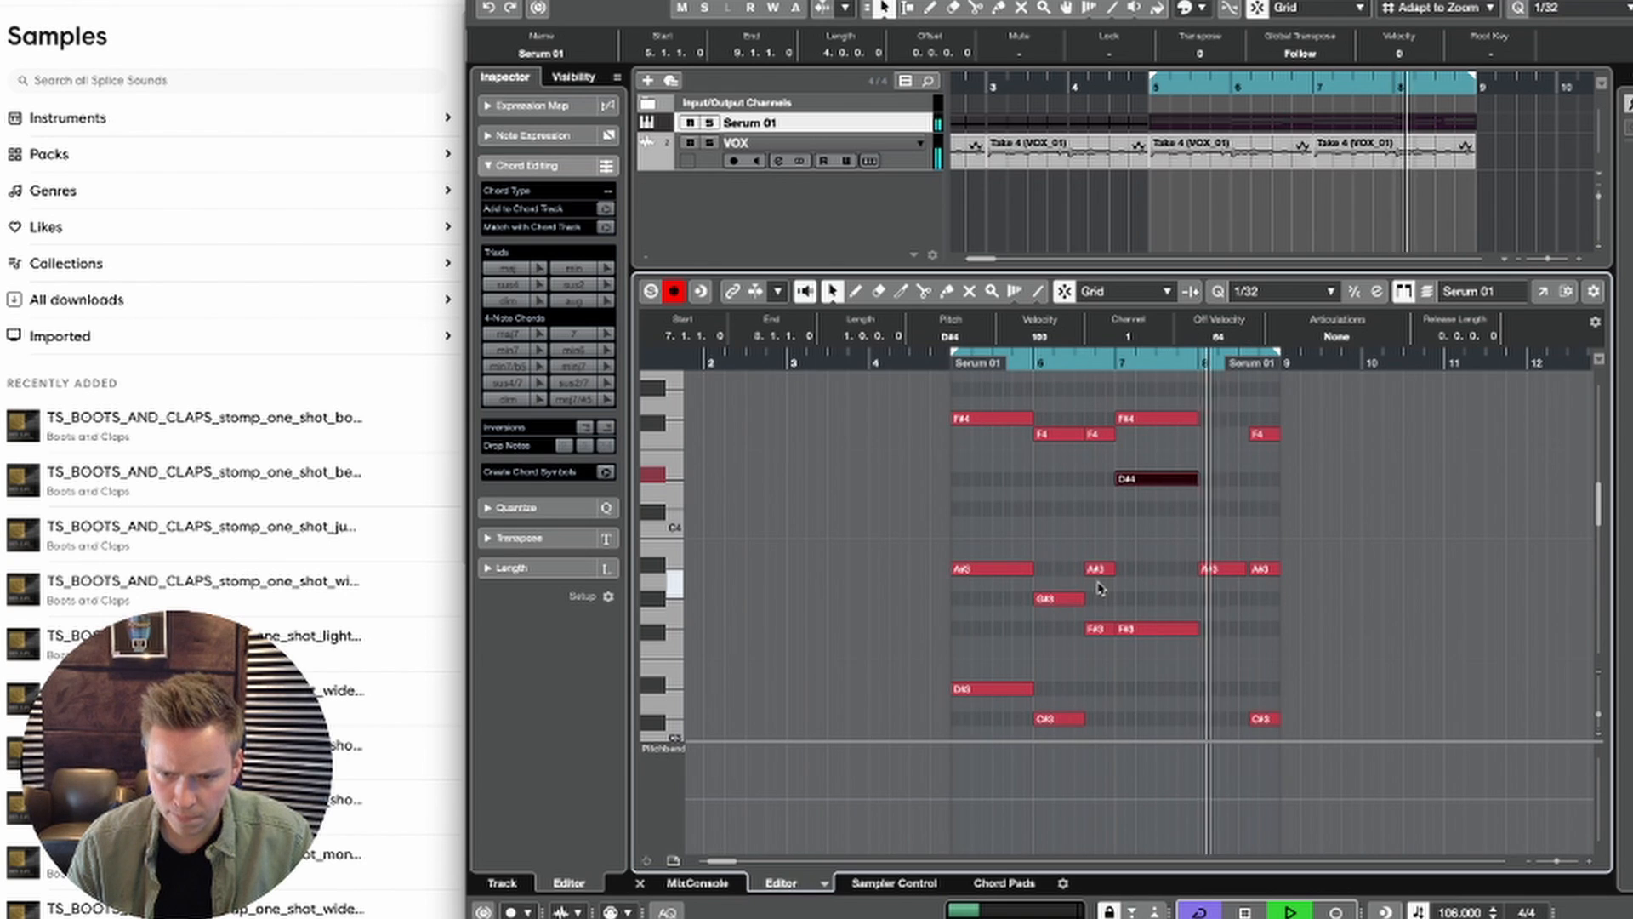
Step: Duplicate the bar 7 D#4 note into bar 8, raise all Serum 01 notes one octave, and play from bar 5
{"action": "key", "text": "alt+d"}
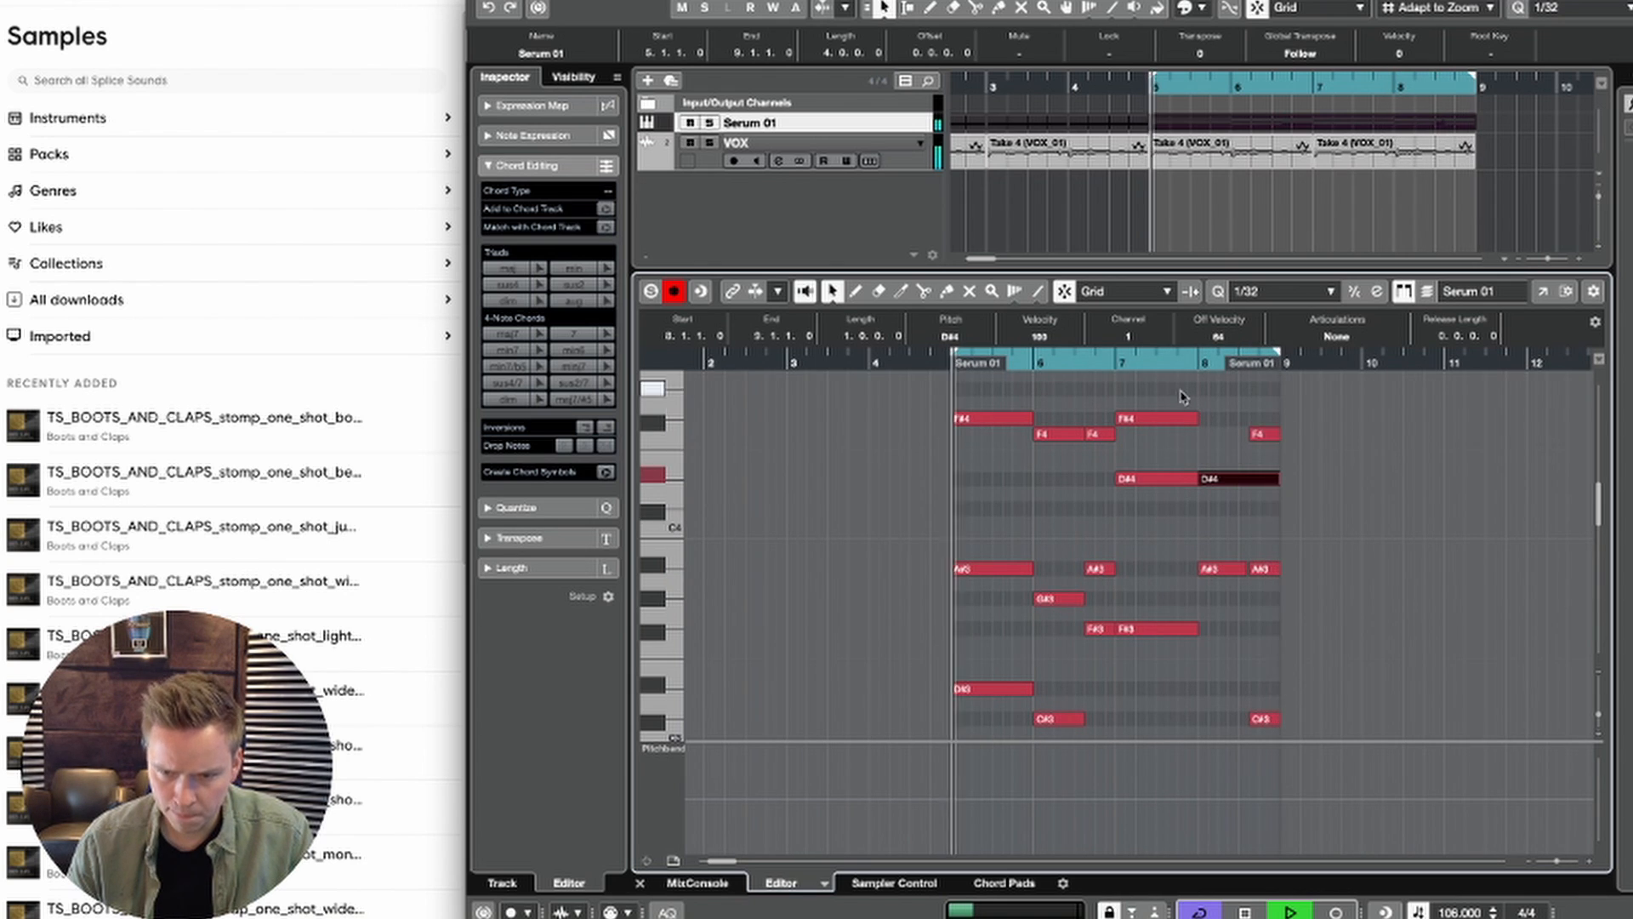
{"action": "scroll", "coordinate": [1180, 417], "scroll_direction": "right", "scroll_amount": 1}
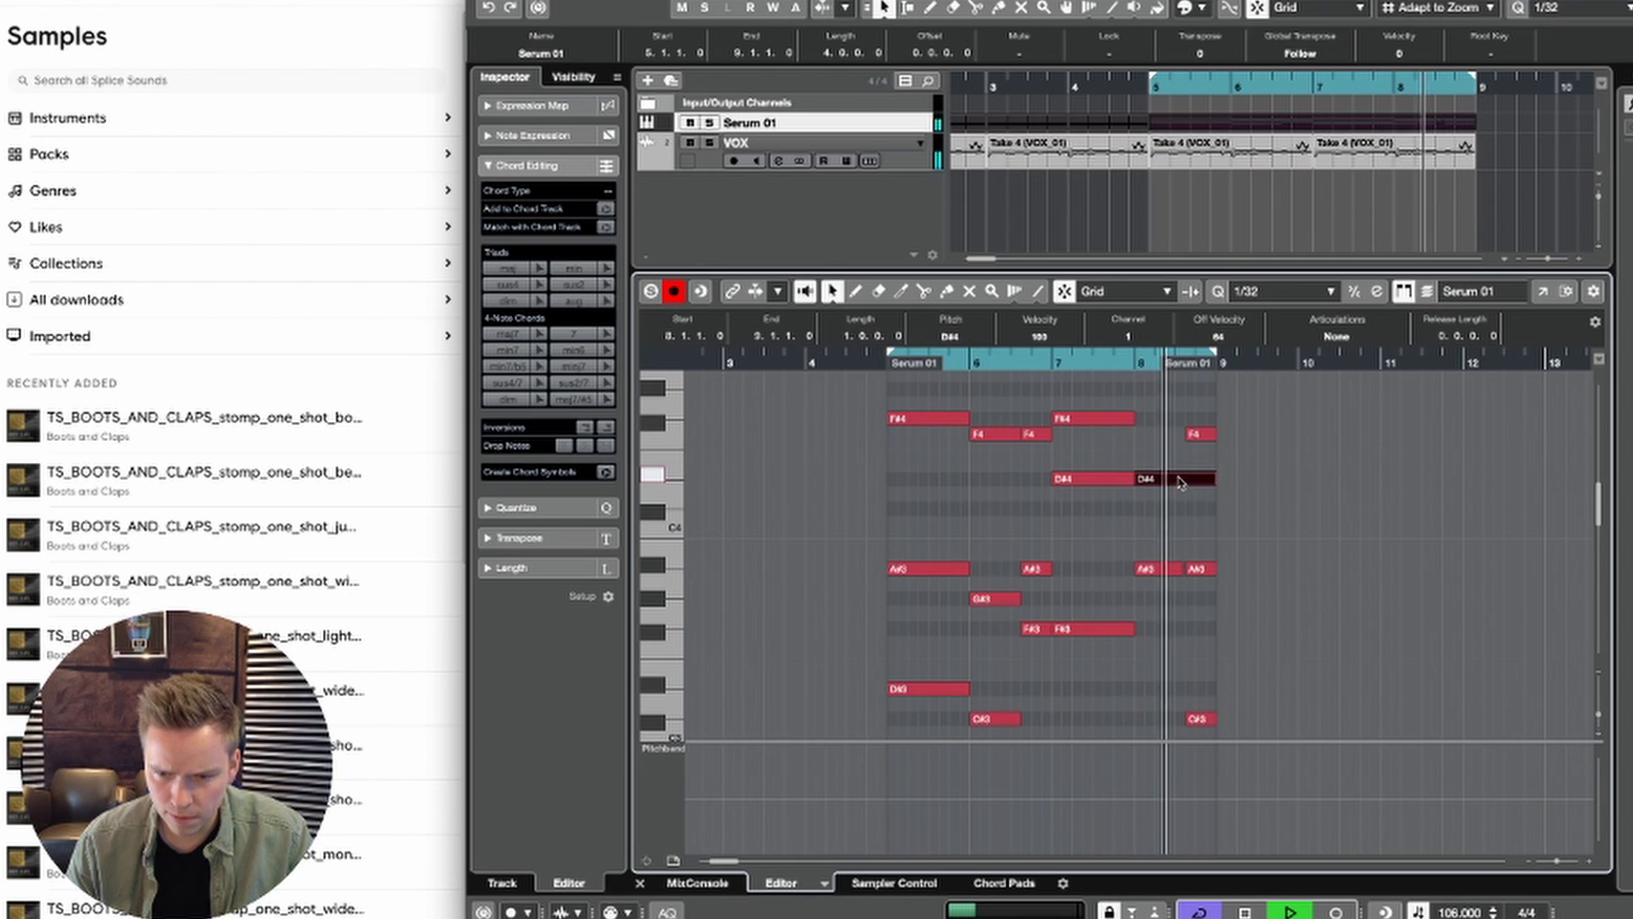
{"action": "key", "text": "ctrl+a"}
{"action": "key", "text": "space"}
{"action": "key", "text": "shift+Up"}
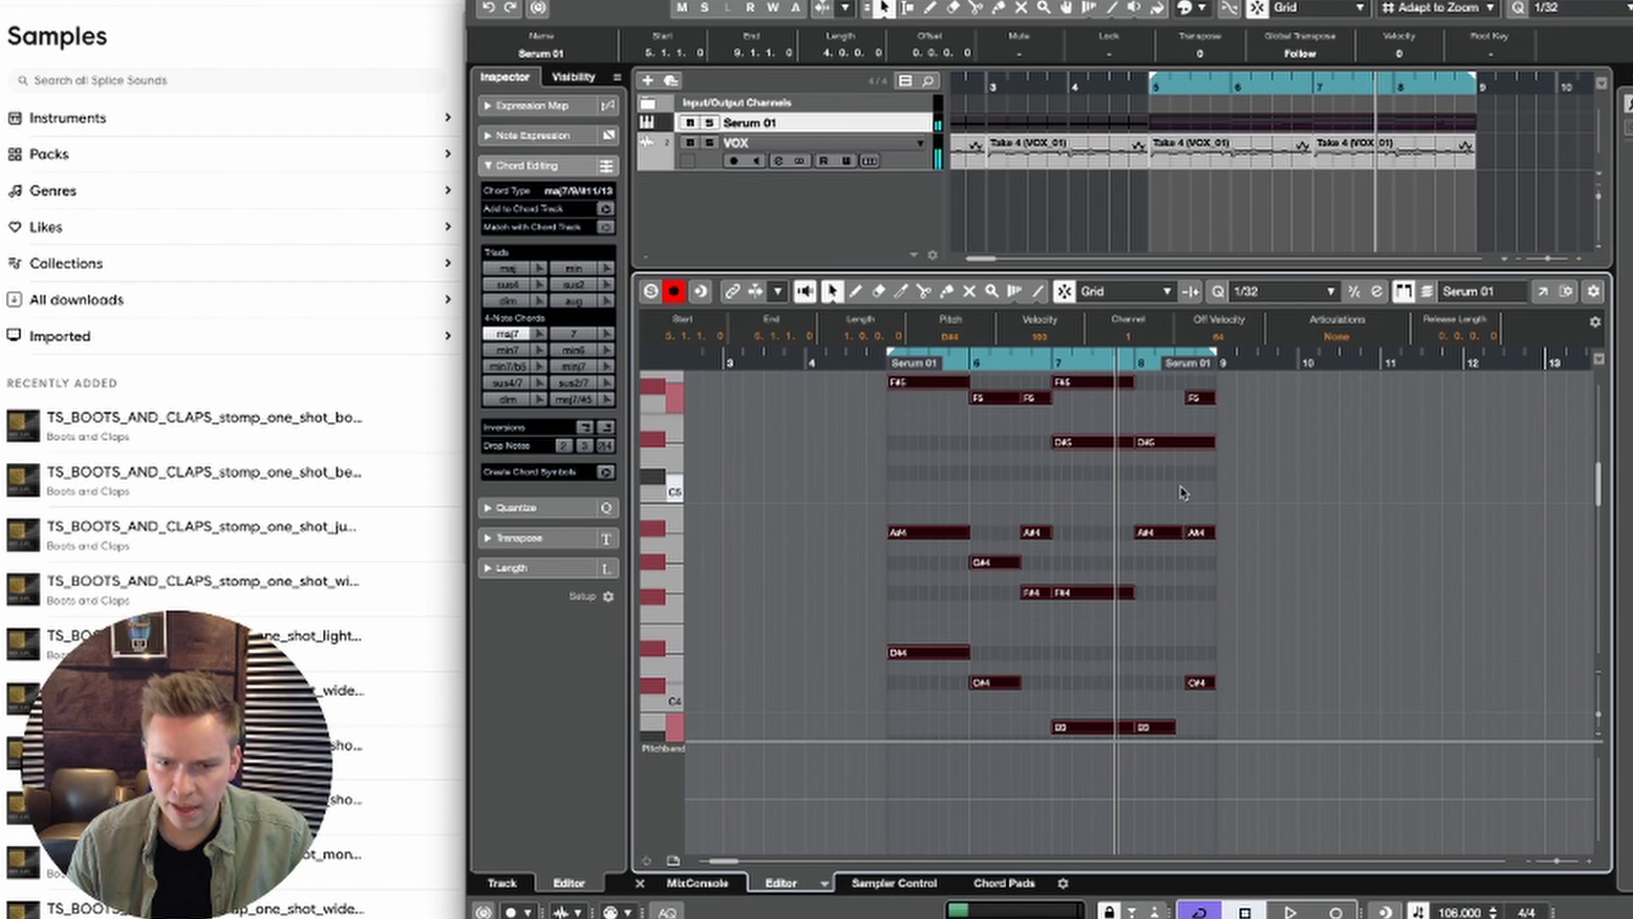
{"action": "left_click", "coordinate": [887, 362]}
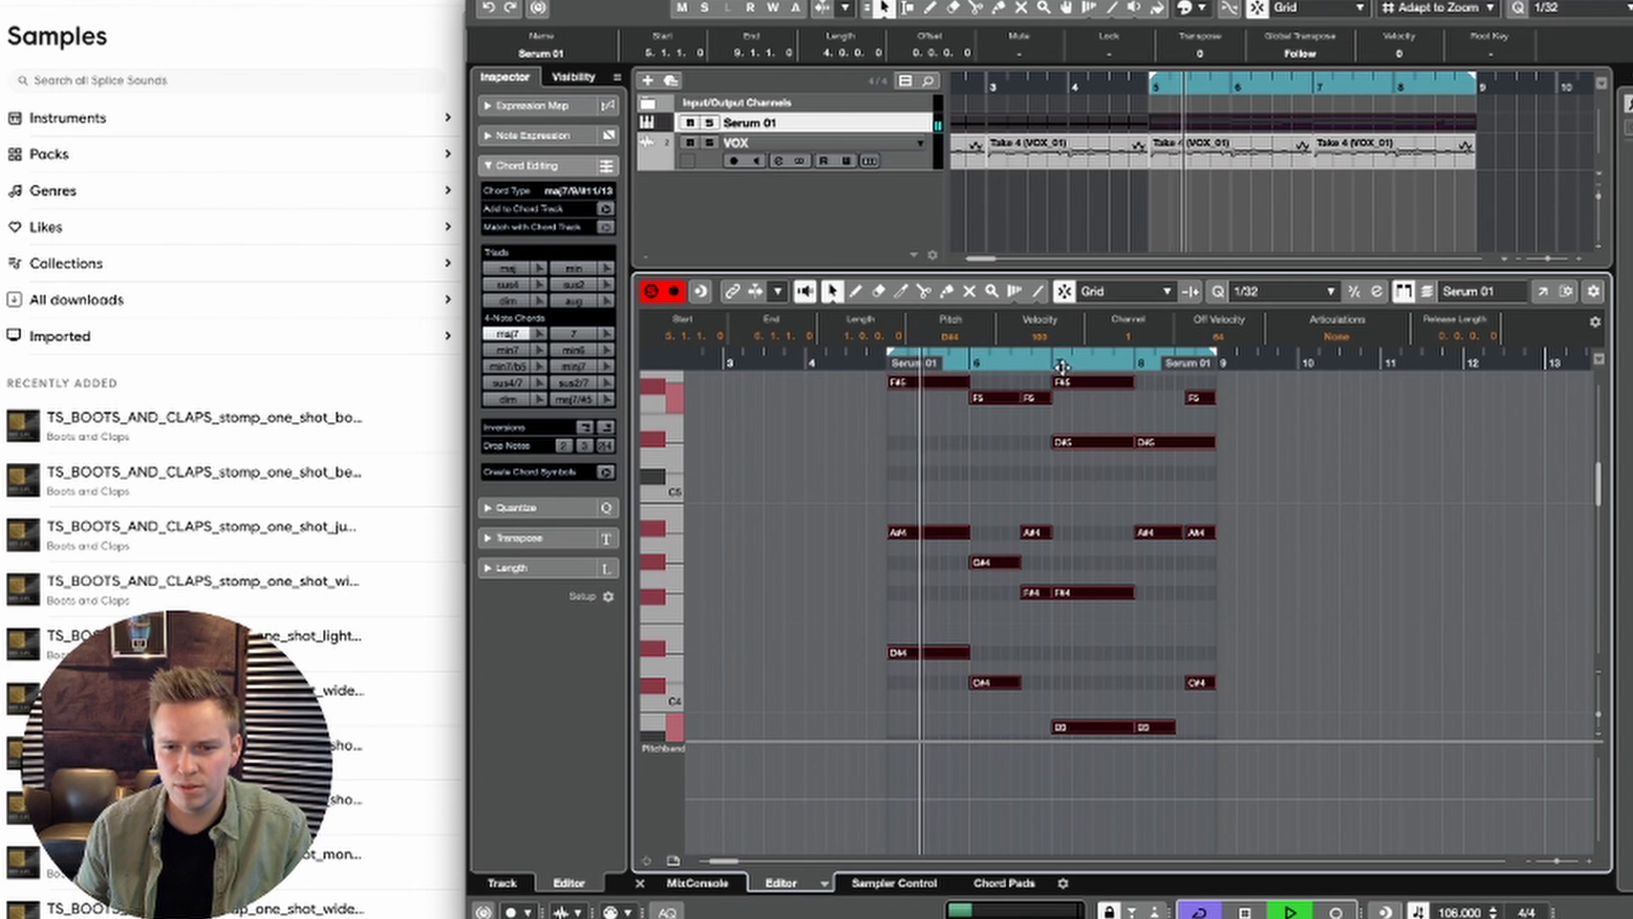
{"action": "left_click", "coordinate": [1157, 600]}
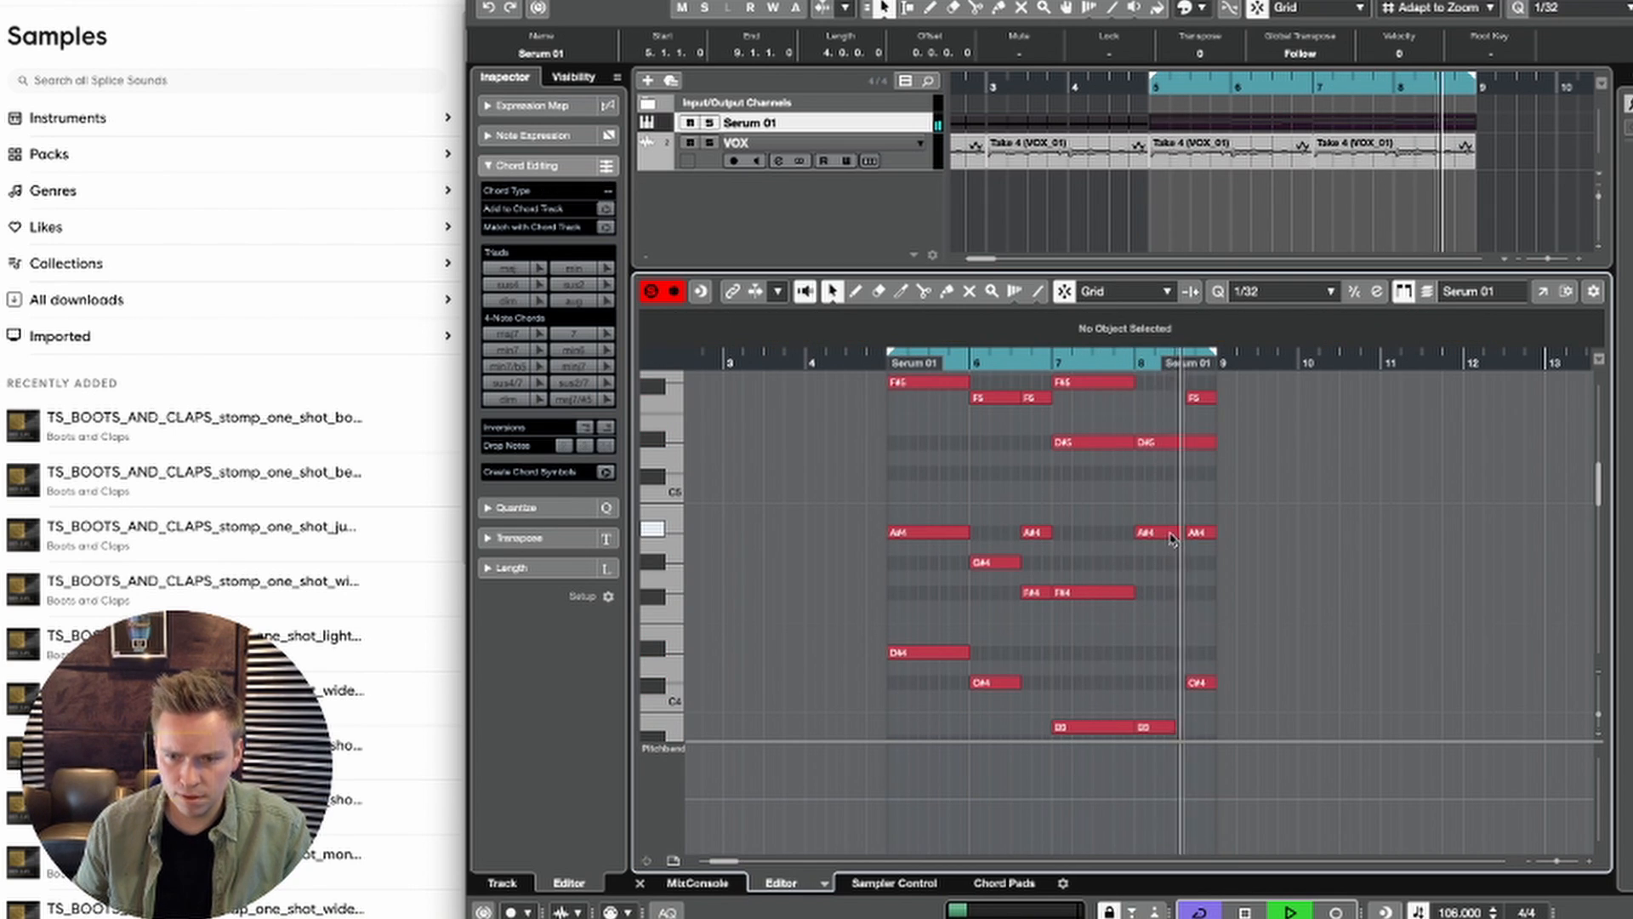
Step: Lower the A#4 note at 8.3.3 to G#4 and lengthen the preceding bar 8 A#4 note to end at 8.3.3
{"action": "key", "text": "space"}
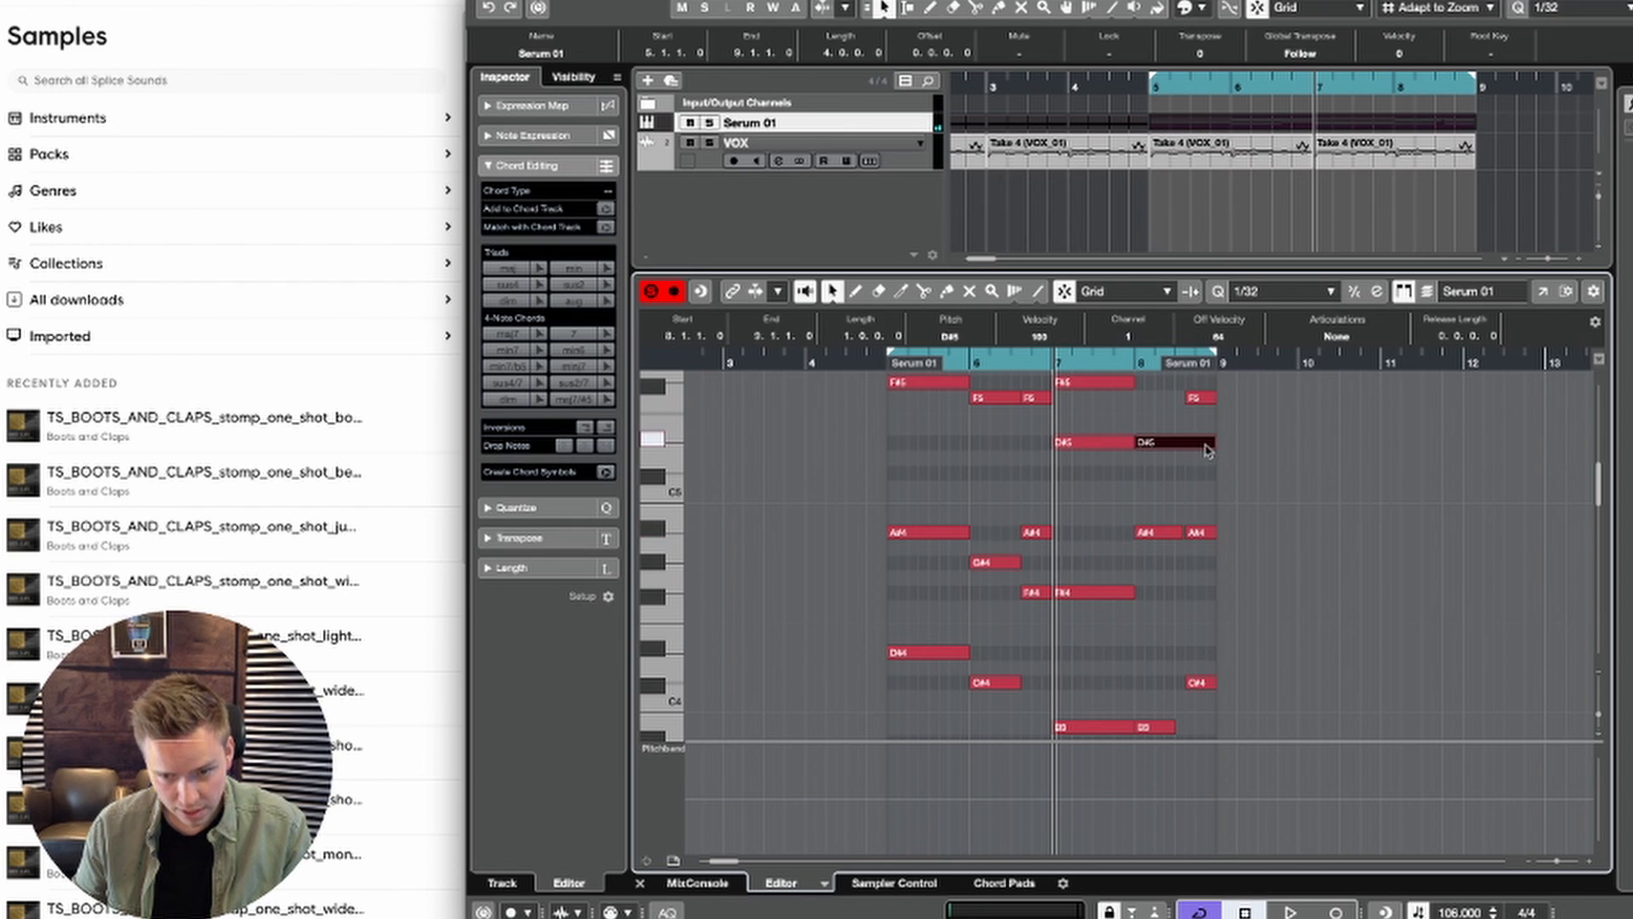
{"action": "scroll", "coordinate": [1212, 438], "scroll_direction": "down", "scroll_amount": 3}
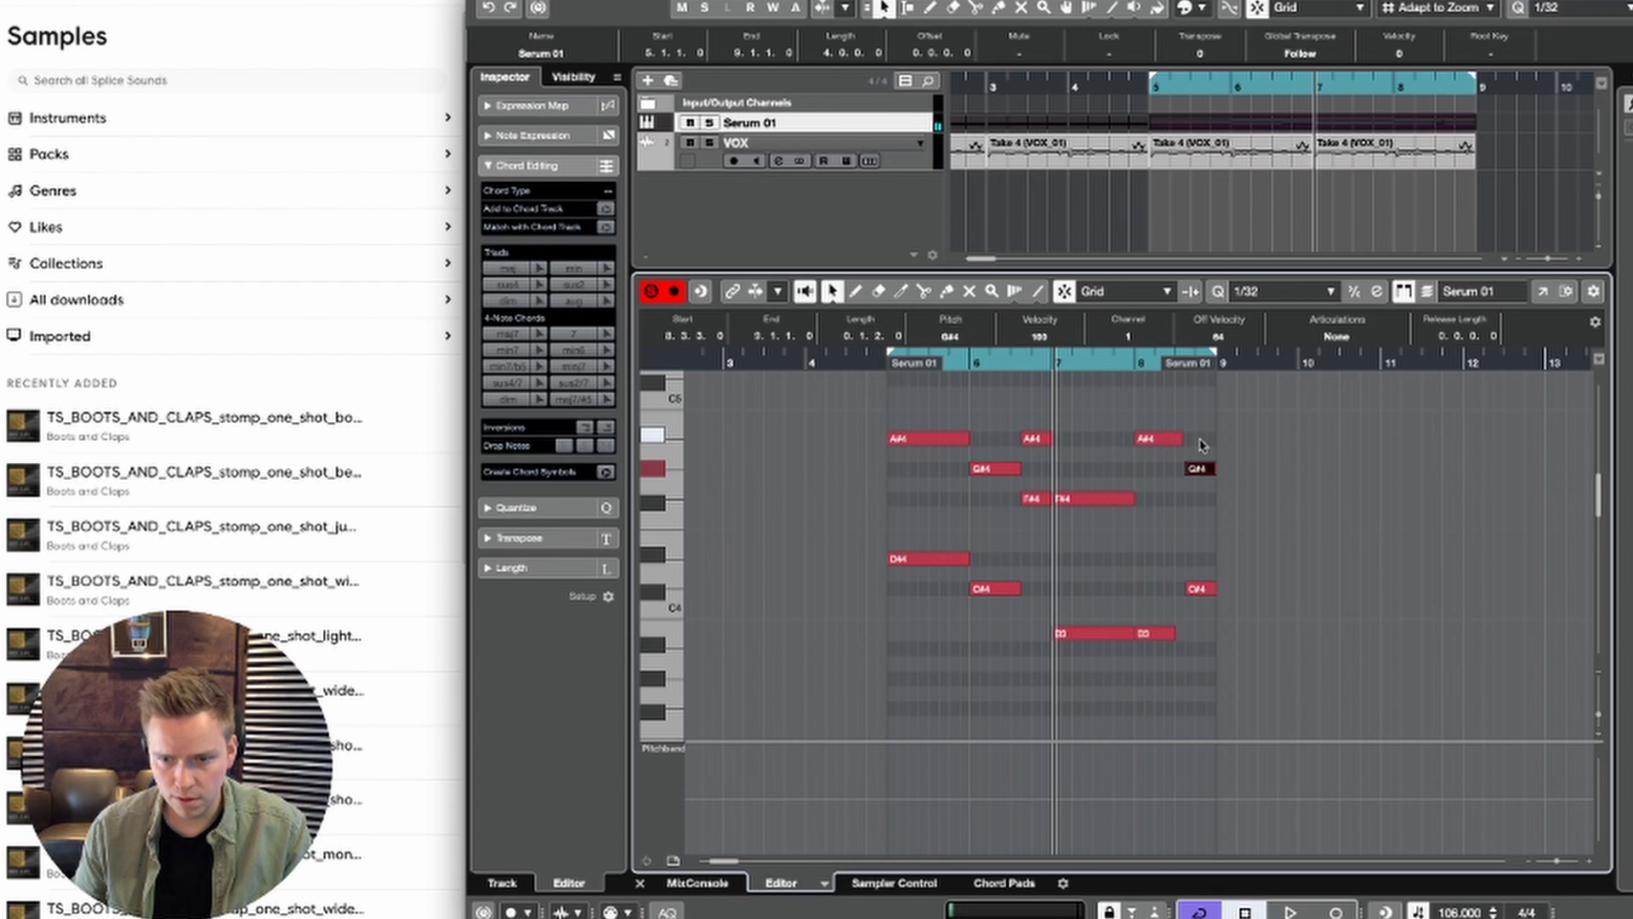
{"action": "key", "text": "space"}
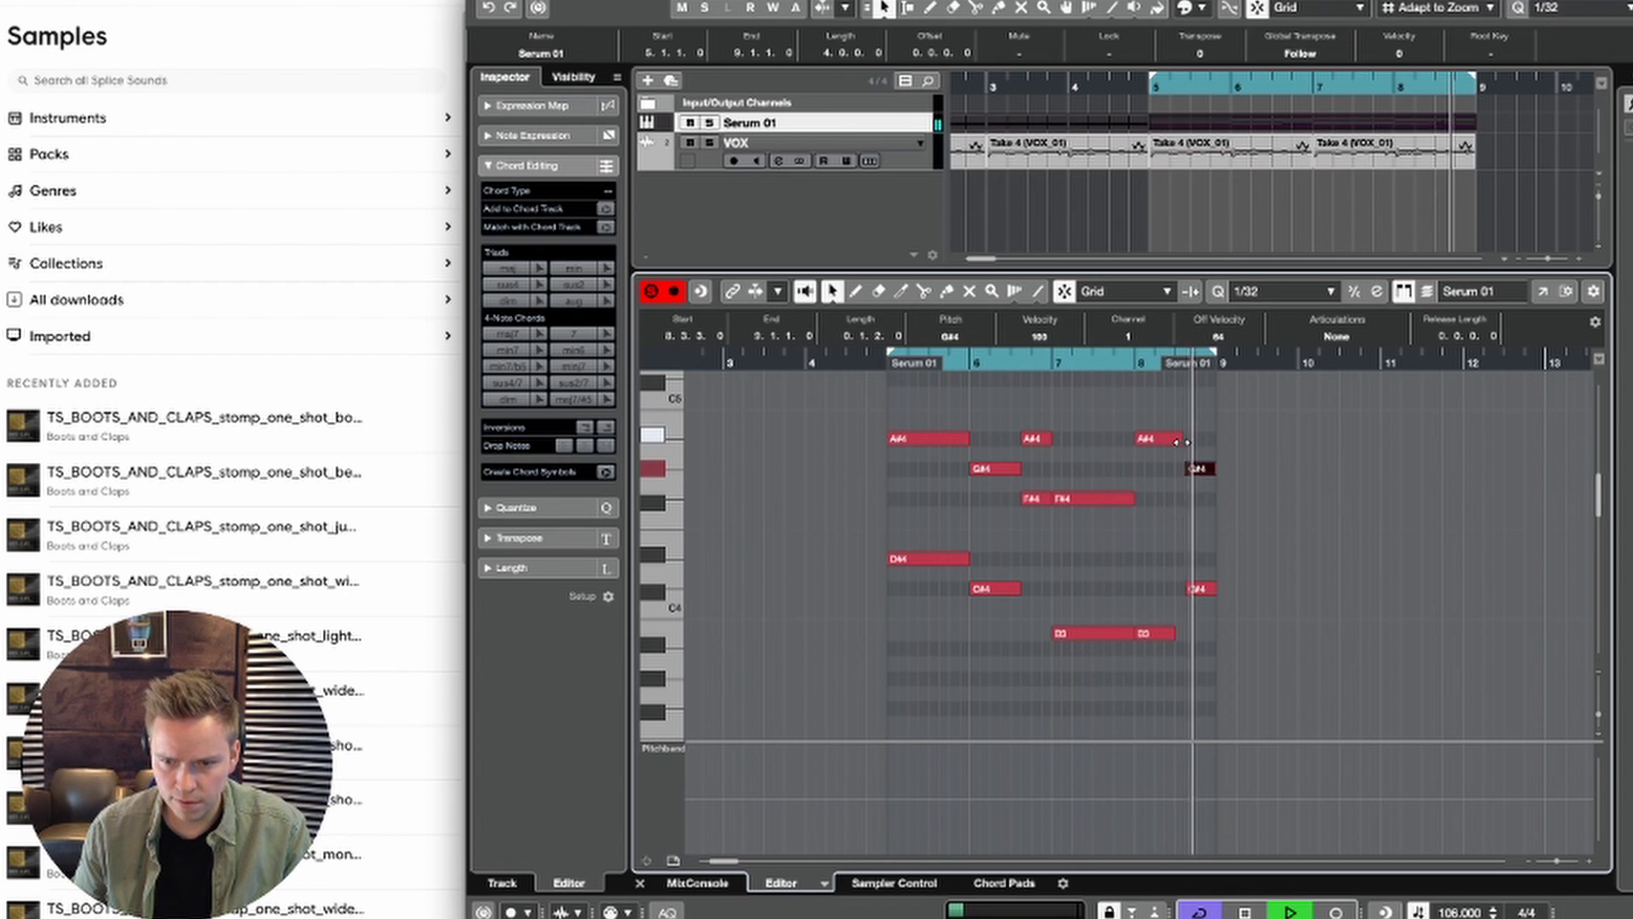
{"action": "left_click_drag", "start_coordinate": [1180, 441], "coordinate": [1187, 443]}
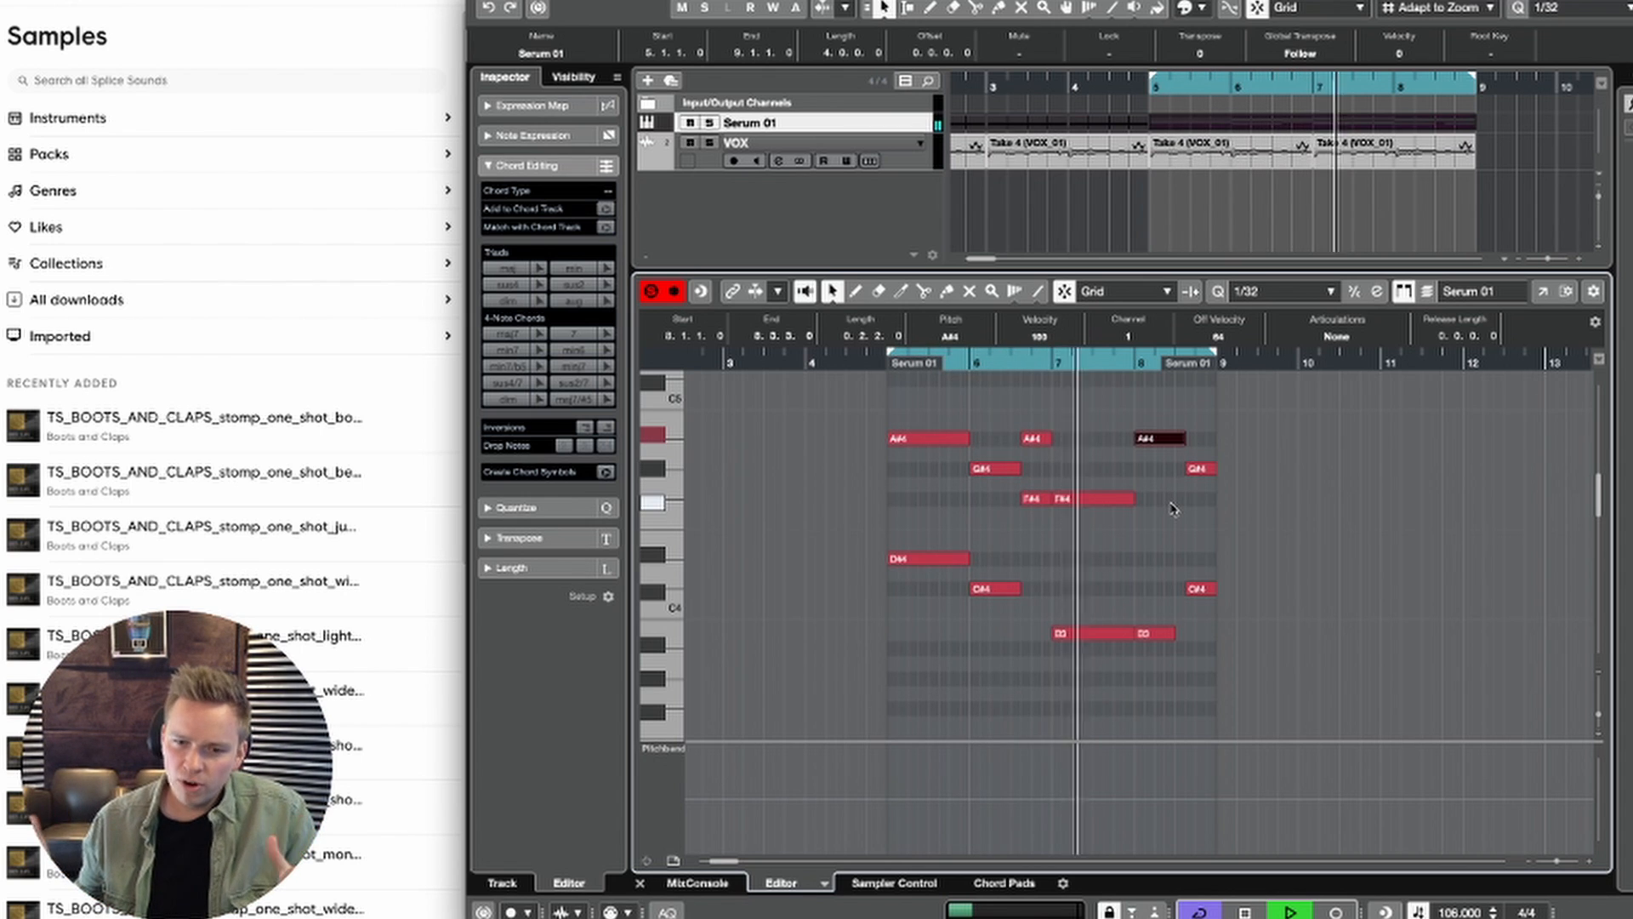
Step: Examine the lower and middle notes of each chord from bar 5 to bar 8, selecting one chord at a time
{"action": "left_click_drag", "start_coordinate": [947, 391], "coordinate": [921, 575]}
{"action": "left_click_drag", "start_coordinate": [1007, 421], "coordinate": [1013, 704]}
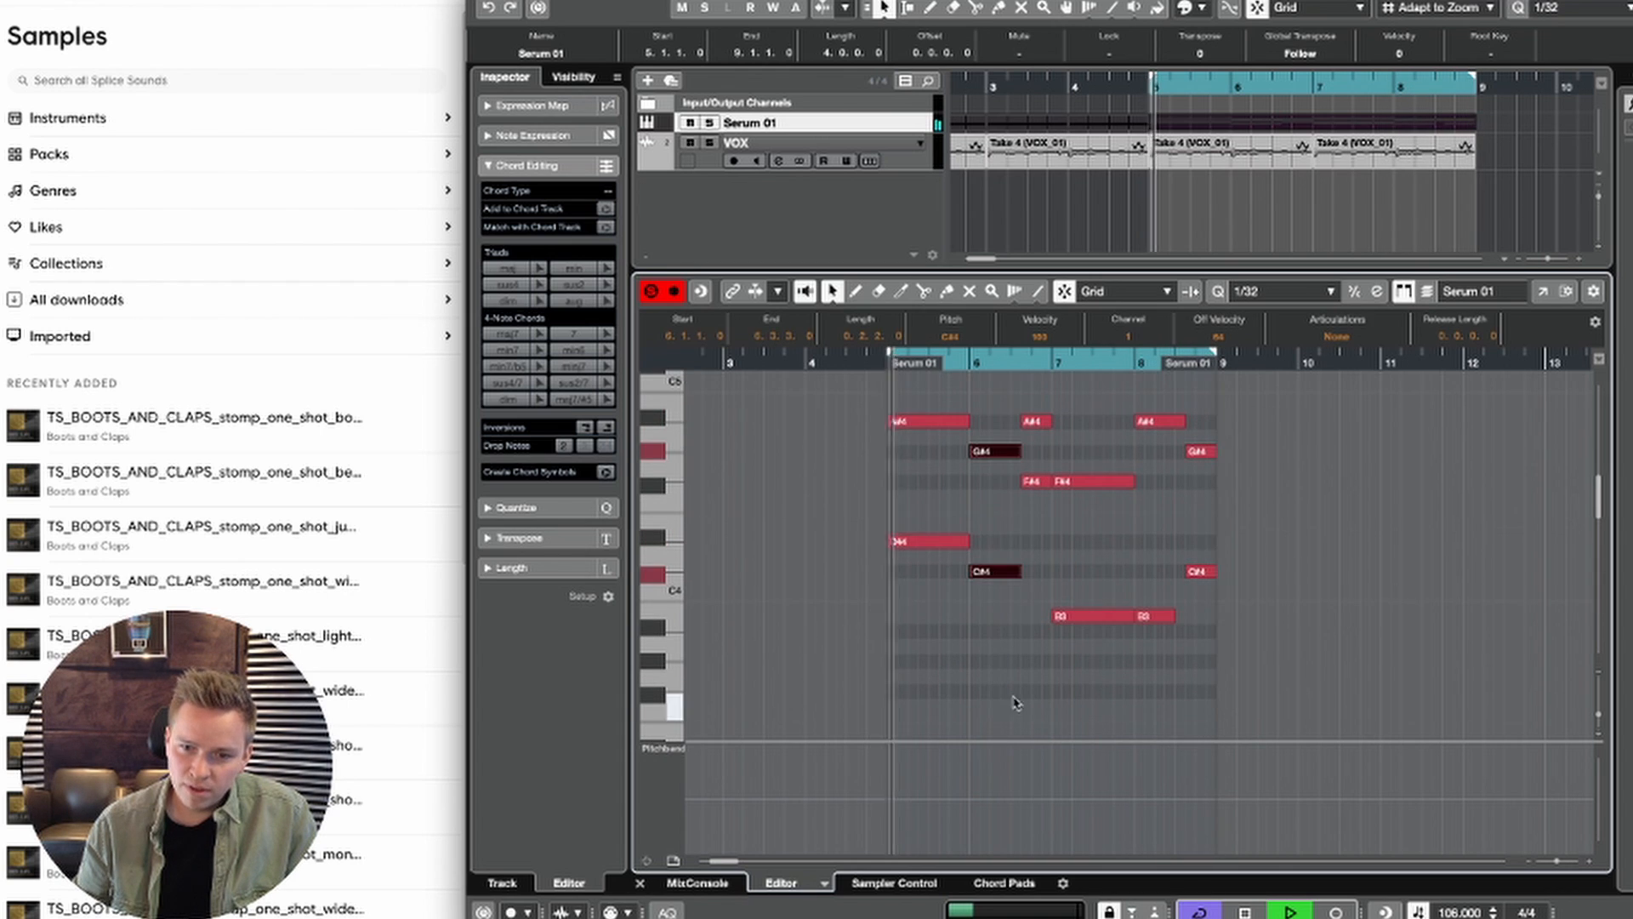
{"action": "left_click", "coordinate": [1106, 454]}
{"action": "left_click_drag", "start_coordinate": [1107, 454], "coordinate": [1091, 844]}
{"action": "scroll", "coordinate": [1131, 617], "scroll_direction": "up", "scroll_amount": 5}
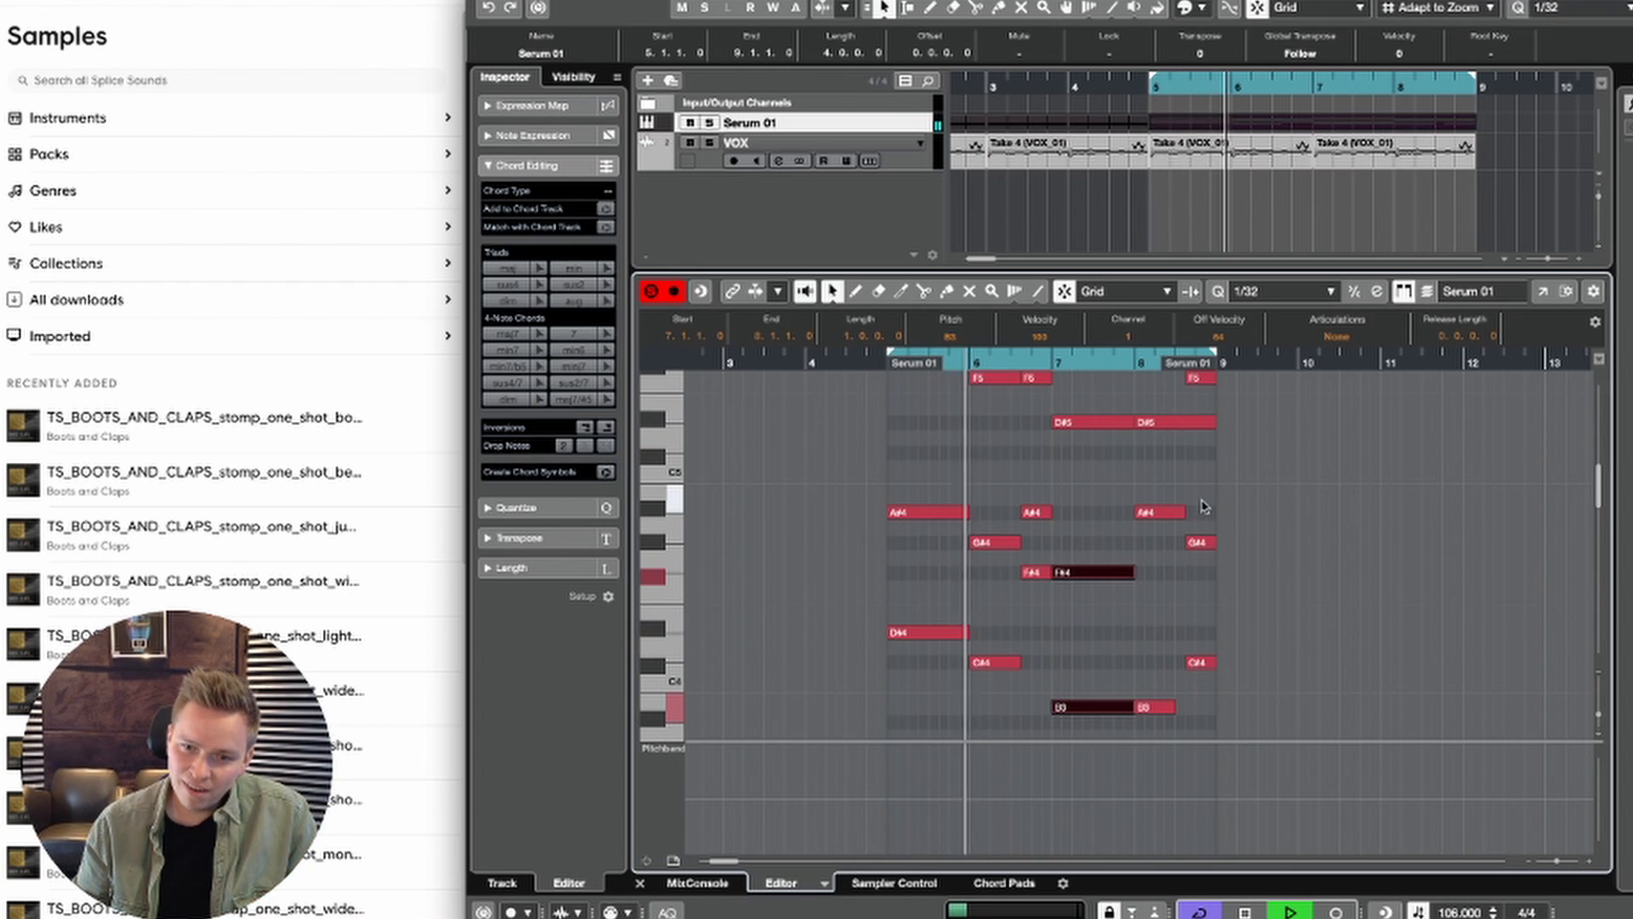
{"action": "left_click_drag", "start_coordinate": [1209, 478], "coordinate": [1203, 669]}
{"action": "scroll", "coordinate": [1201, 672], "scroll_direction": "down", "scroll_amount": 2}
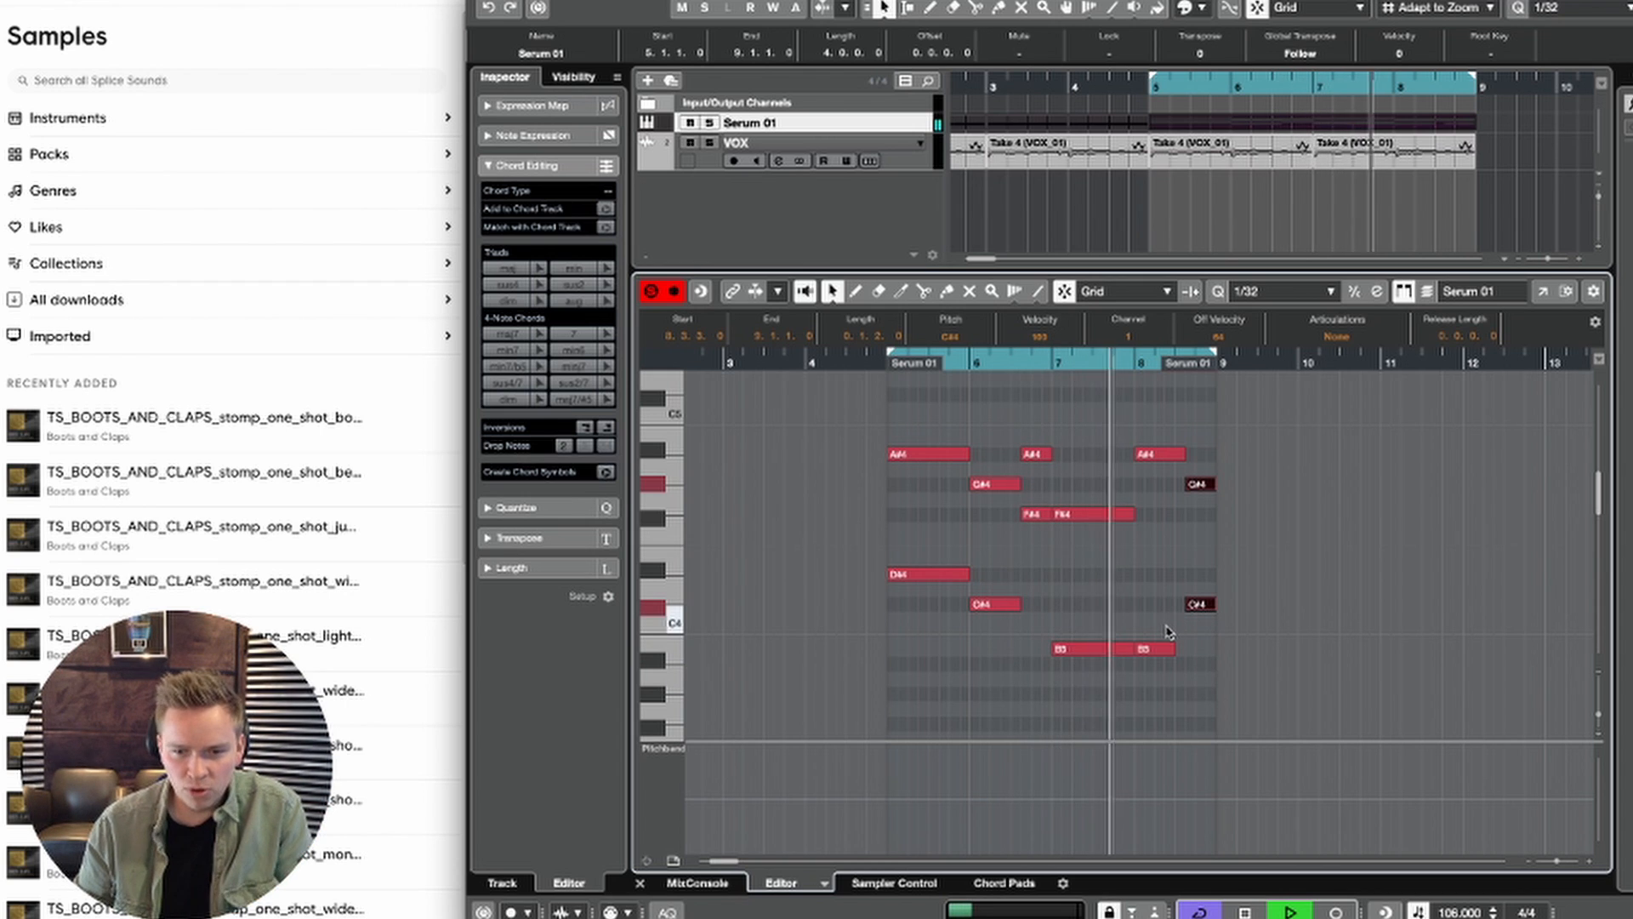
{"action": "key", "text": "space"}
{"action": "left_click_drag", "start_coordinate": [1045, 400], "coordinate": [1044, 400]}
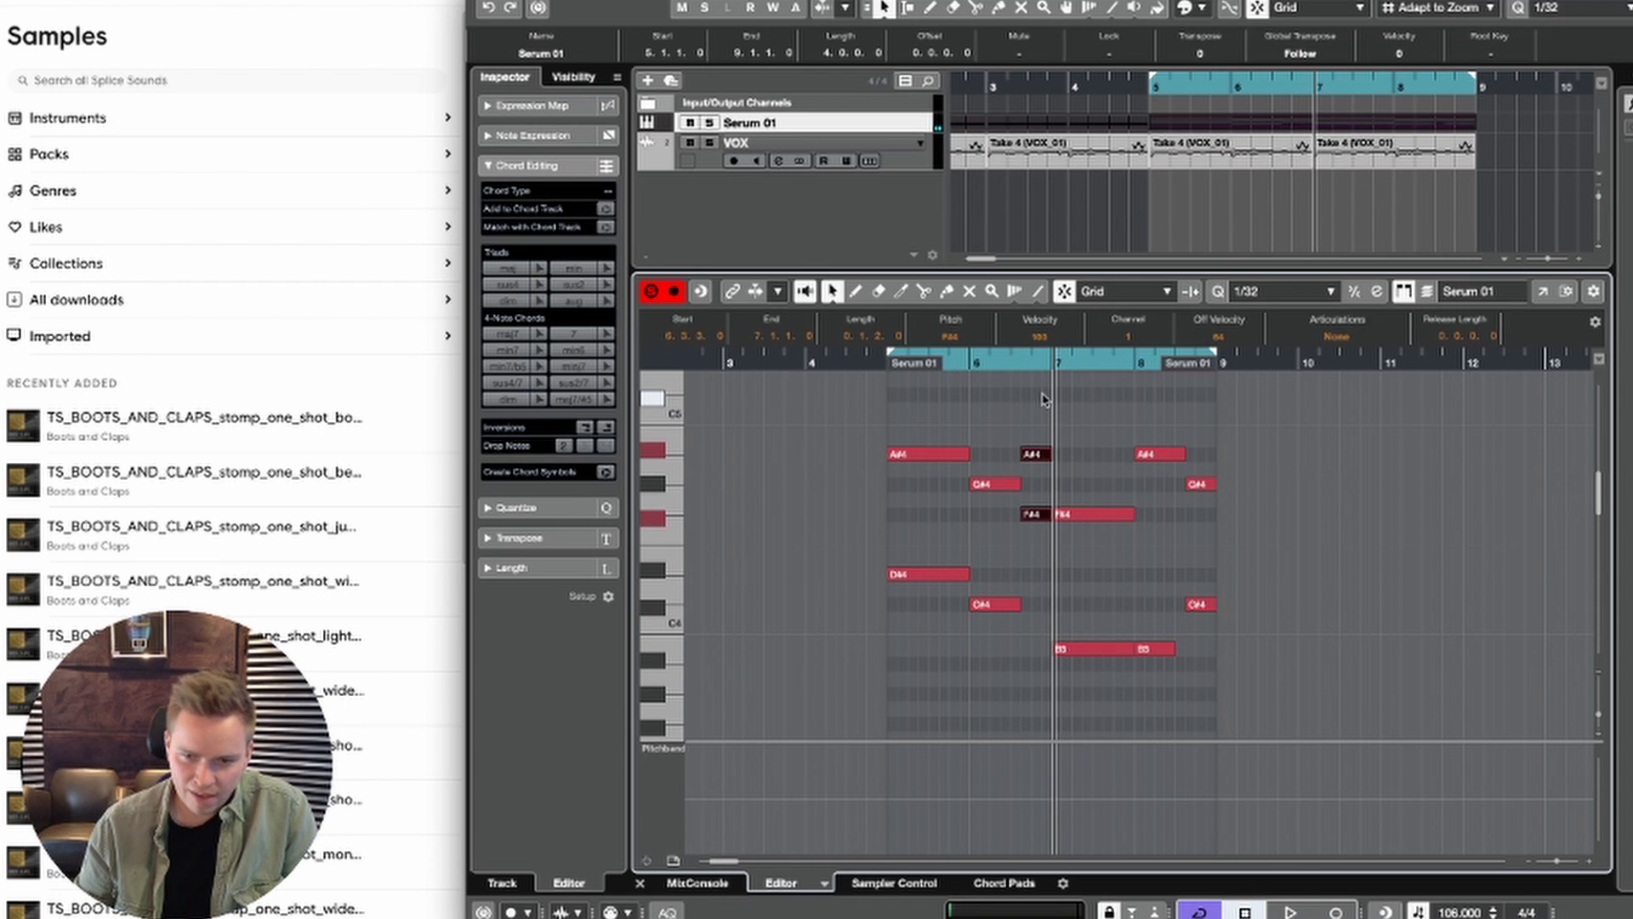
{"action": "left_click_drag", "start_coordinate": [1210, 631], "coordinate": [1204, 399]}
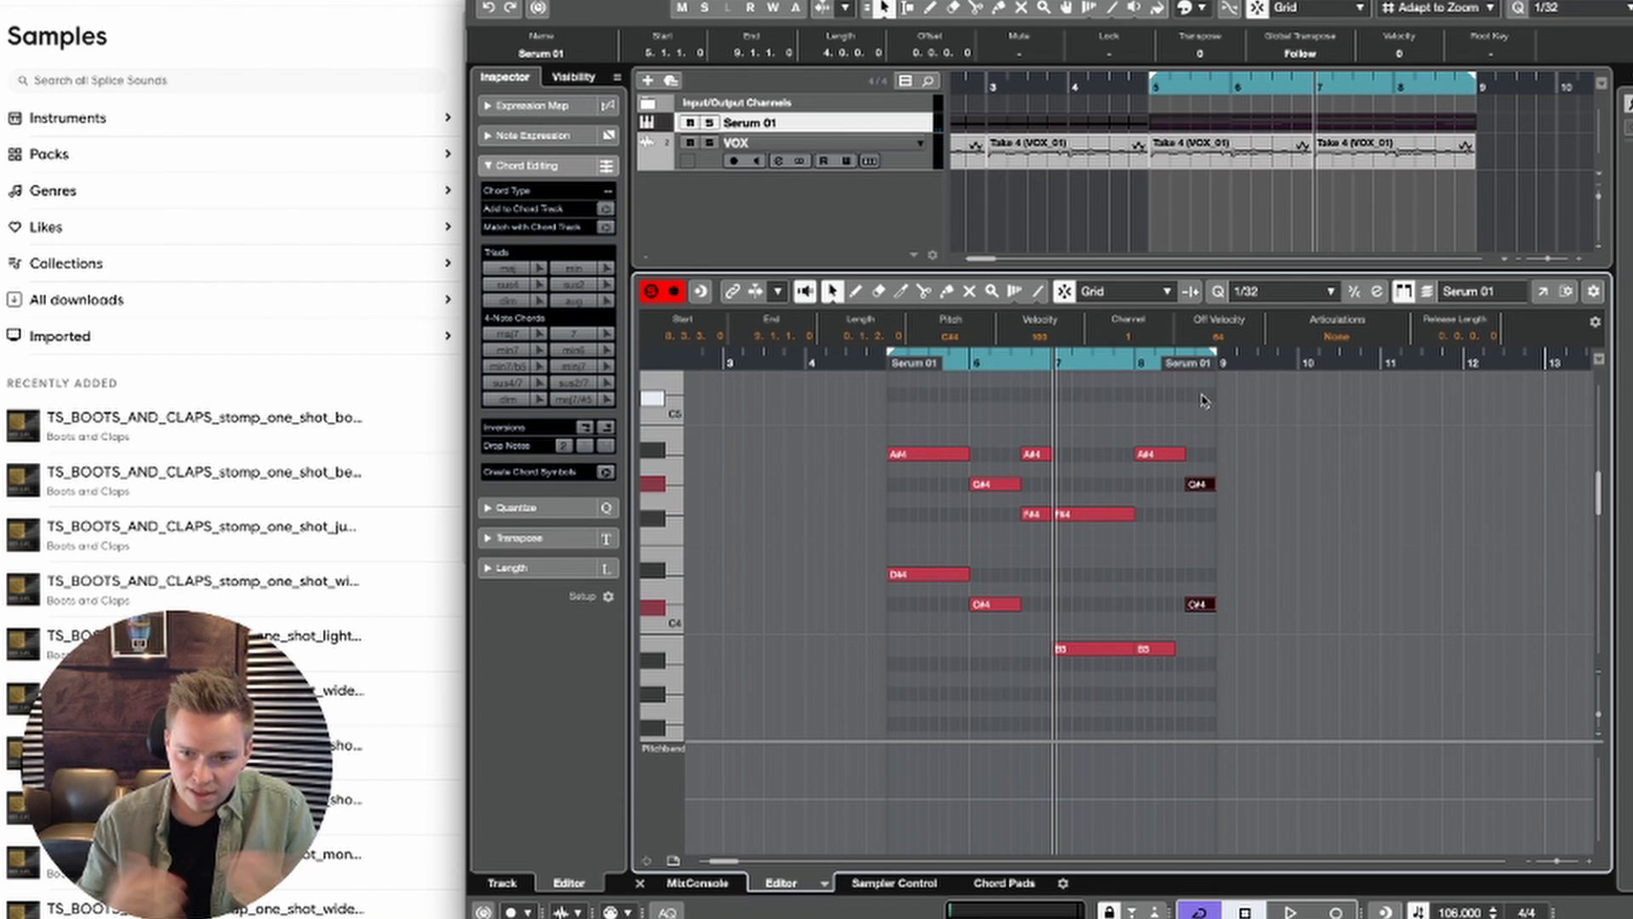
{"action": "left_click_drag", "start_coordinate": [1176, 692], "coordinate": [1155, 386]}
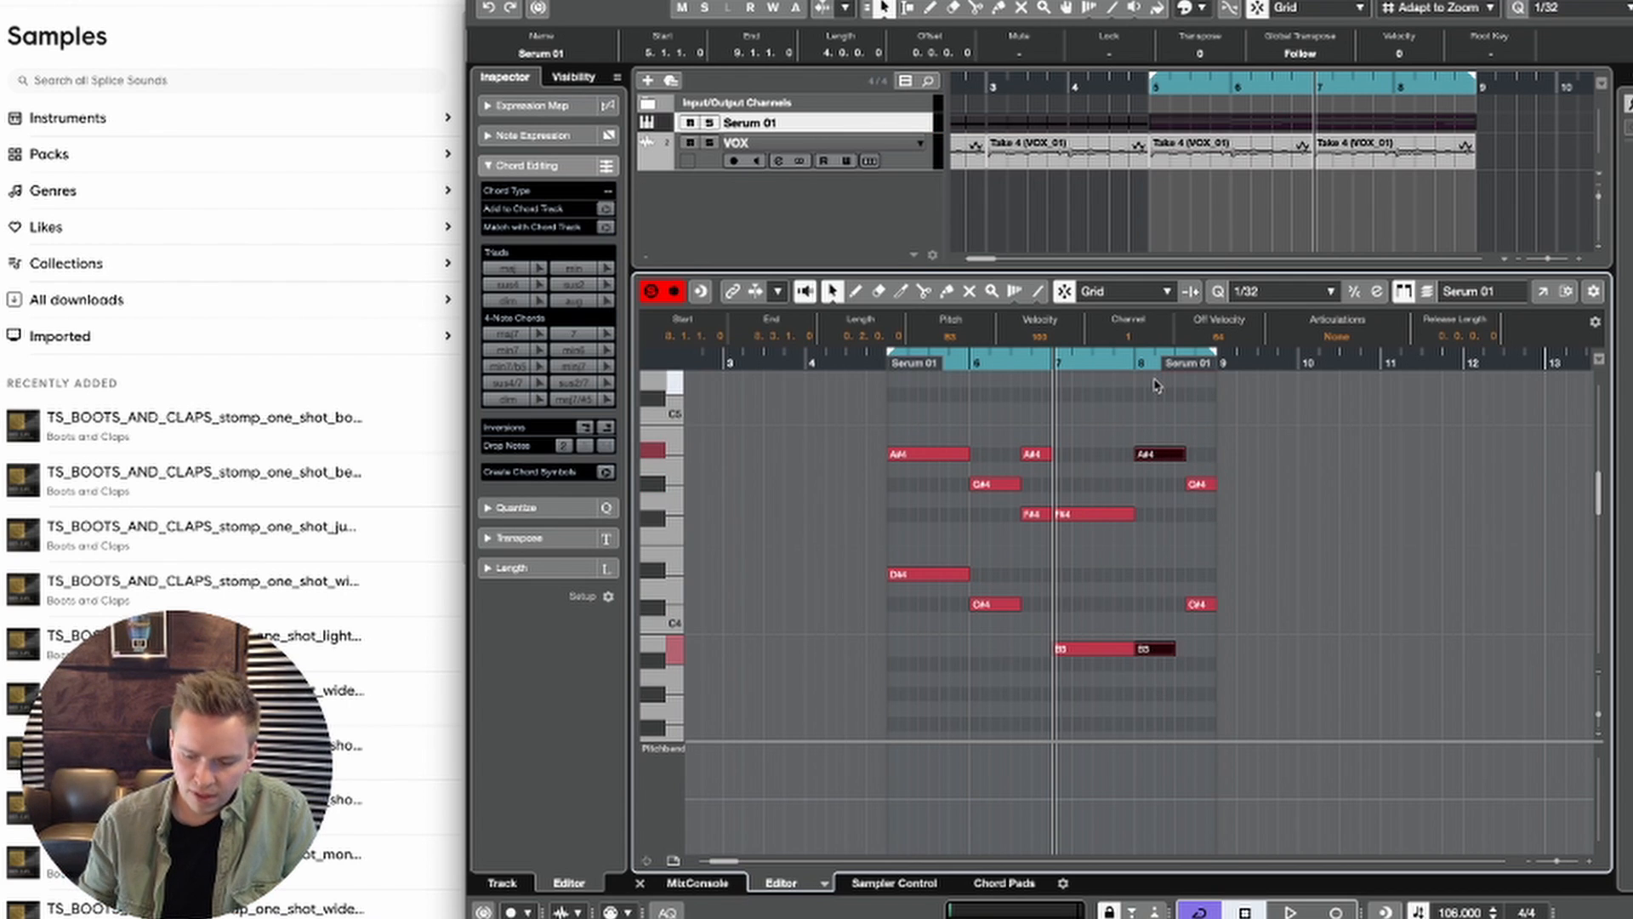
{"action": "left_click_drag", "start_coordinate": [1036, 551], "coordinate": [1034, 557]}
{"action": "key", "text": "Delete"}
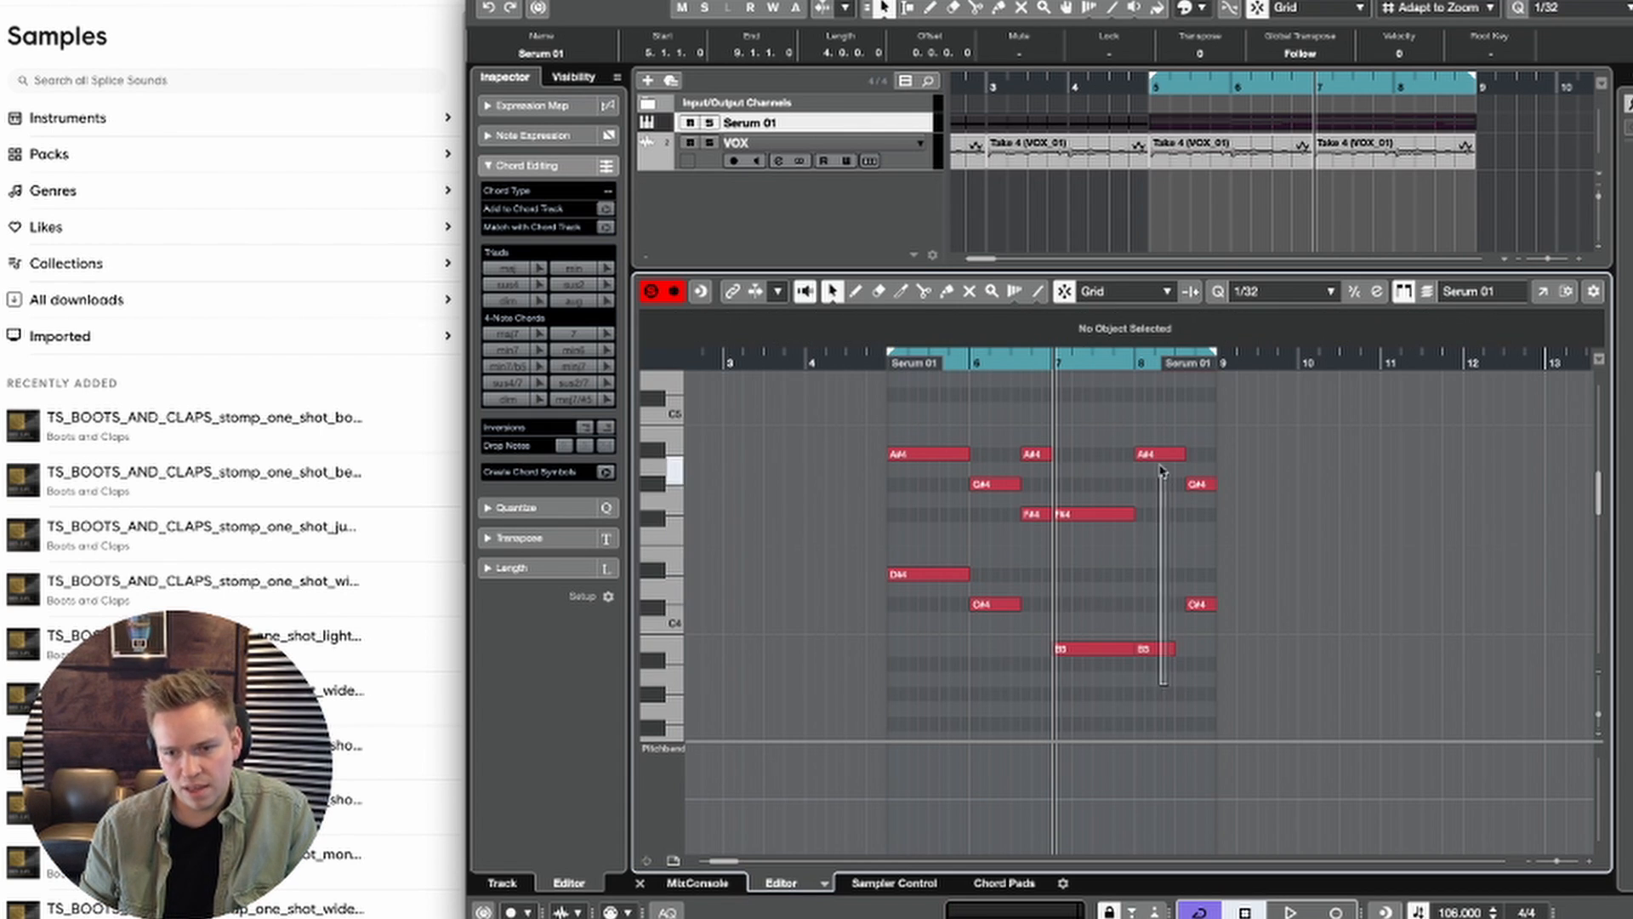
Step: Examine the full chords starting at bars 7 and 8, from the B3 bass notes up to the top notes
{"action": "left_click_drag", "start_coordinate": [1162, 471], "coordinate": [1144, 379]}
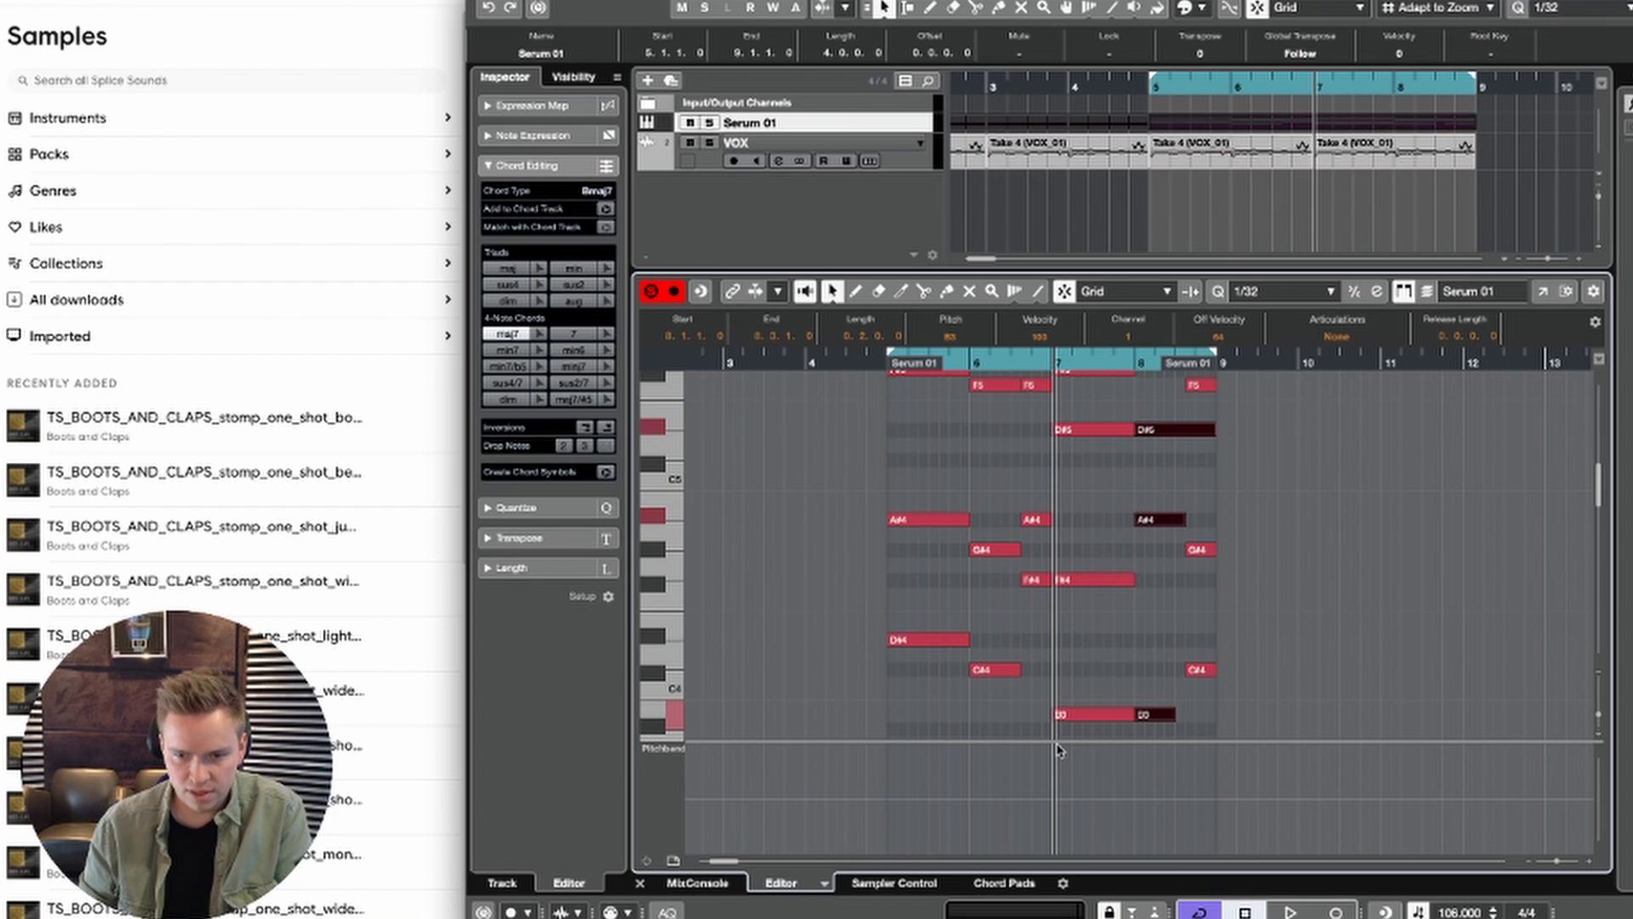
{"action": "left_click_drag", "start_coordinate": [1094, 737], "coordinate": [1129, 348]}
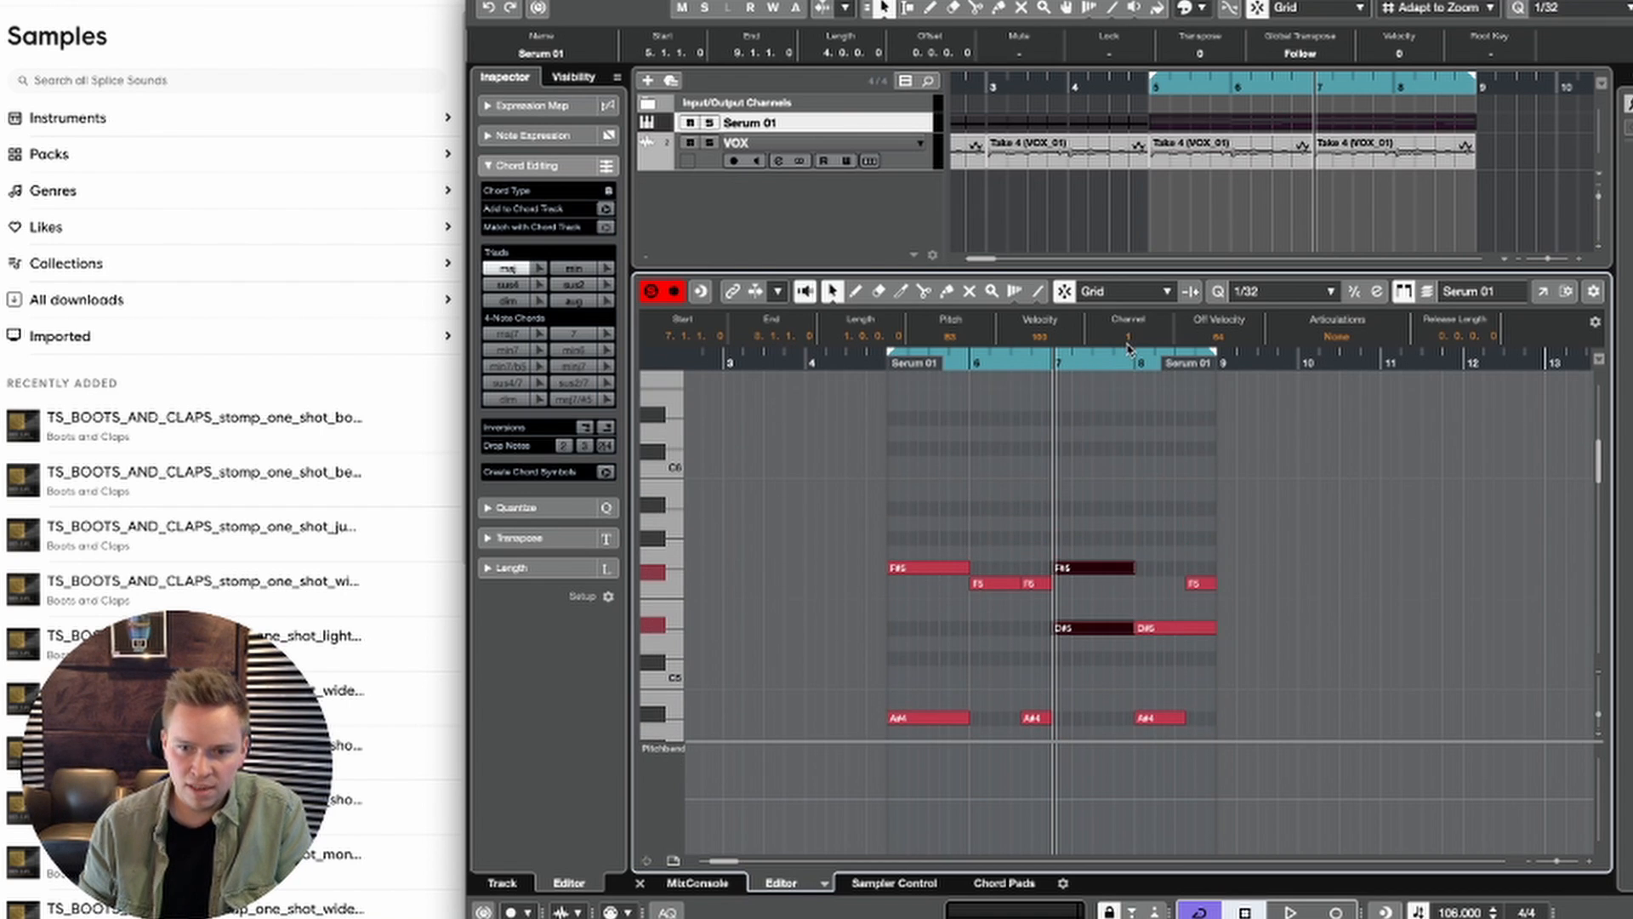
{"action": "scroll", "coordinate": [1095, 464], "scroll_direction": "down", "scroll_amount": 3}
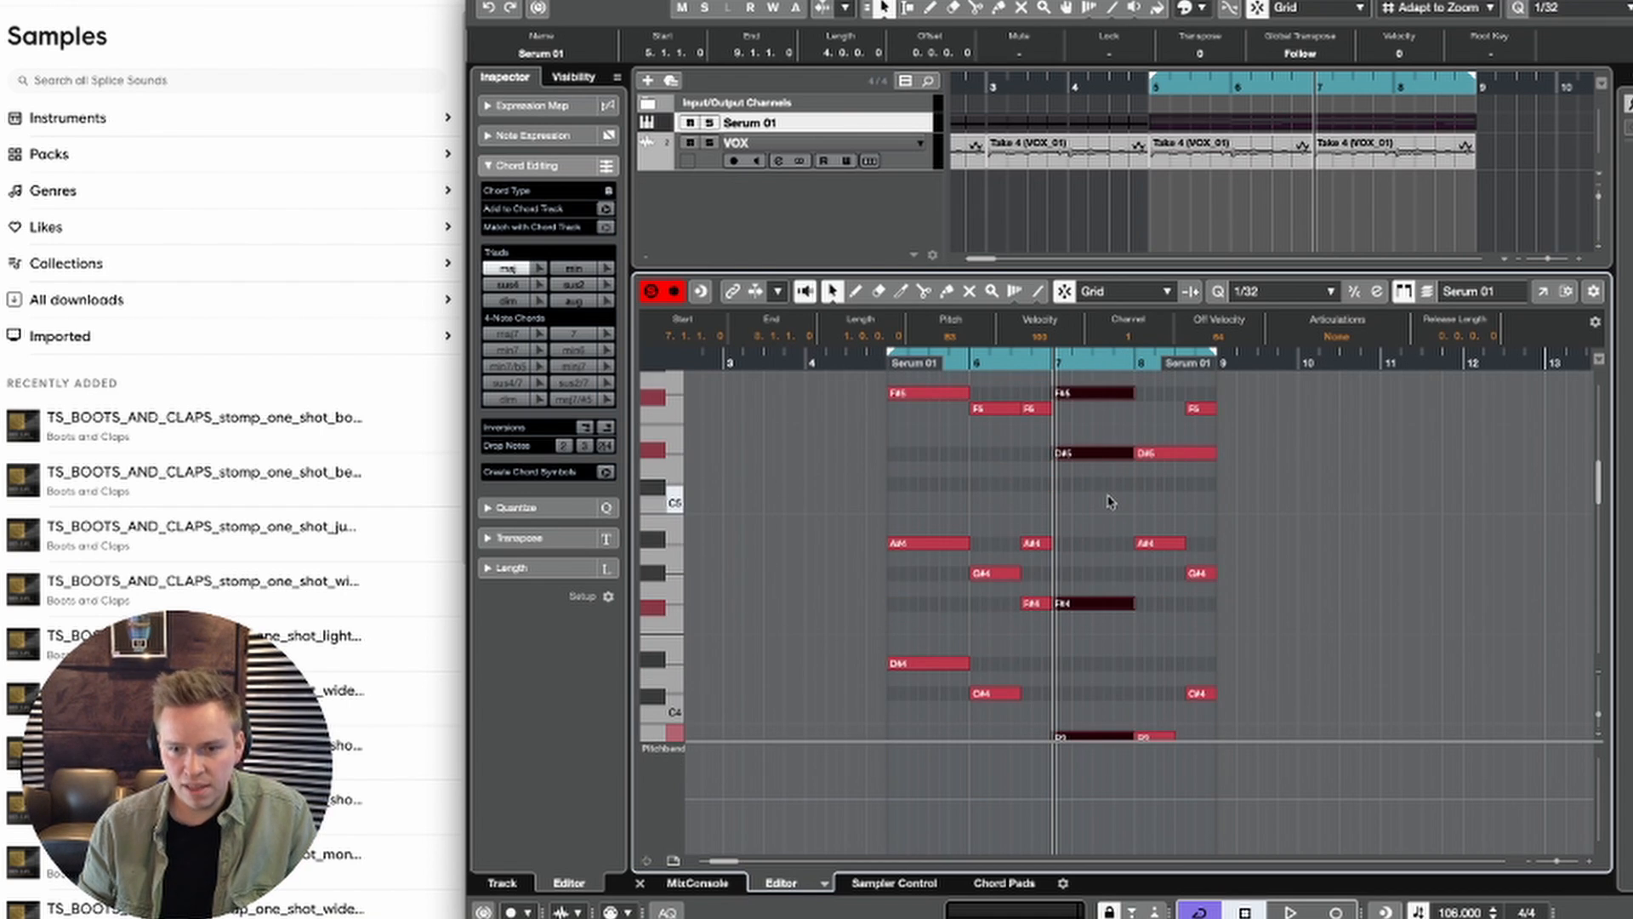
{"action": "scroll", "coordinate": [1108, 502], "scroll_direction": "down", "scroll_amount": 1}
{"action": "left_click", "coordinate": [1156, 608]}
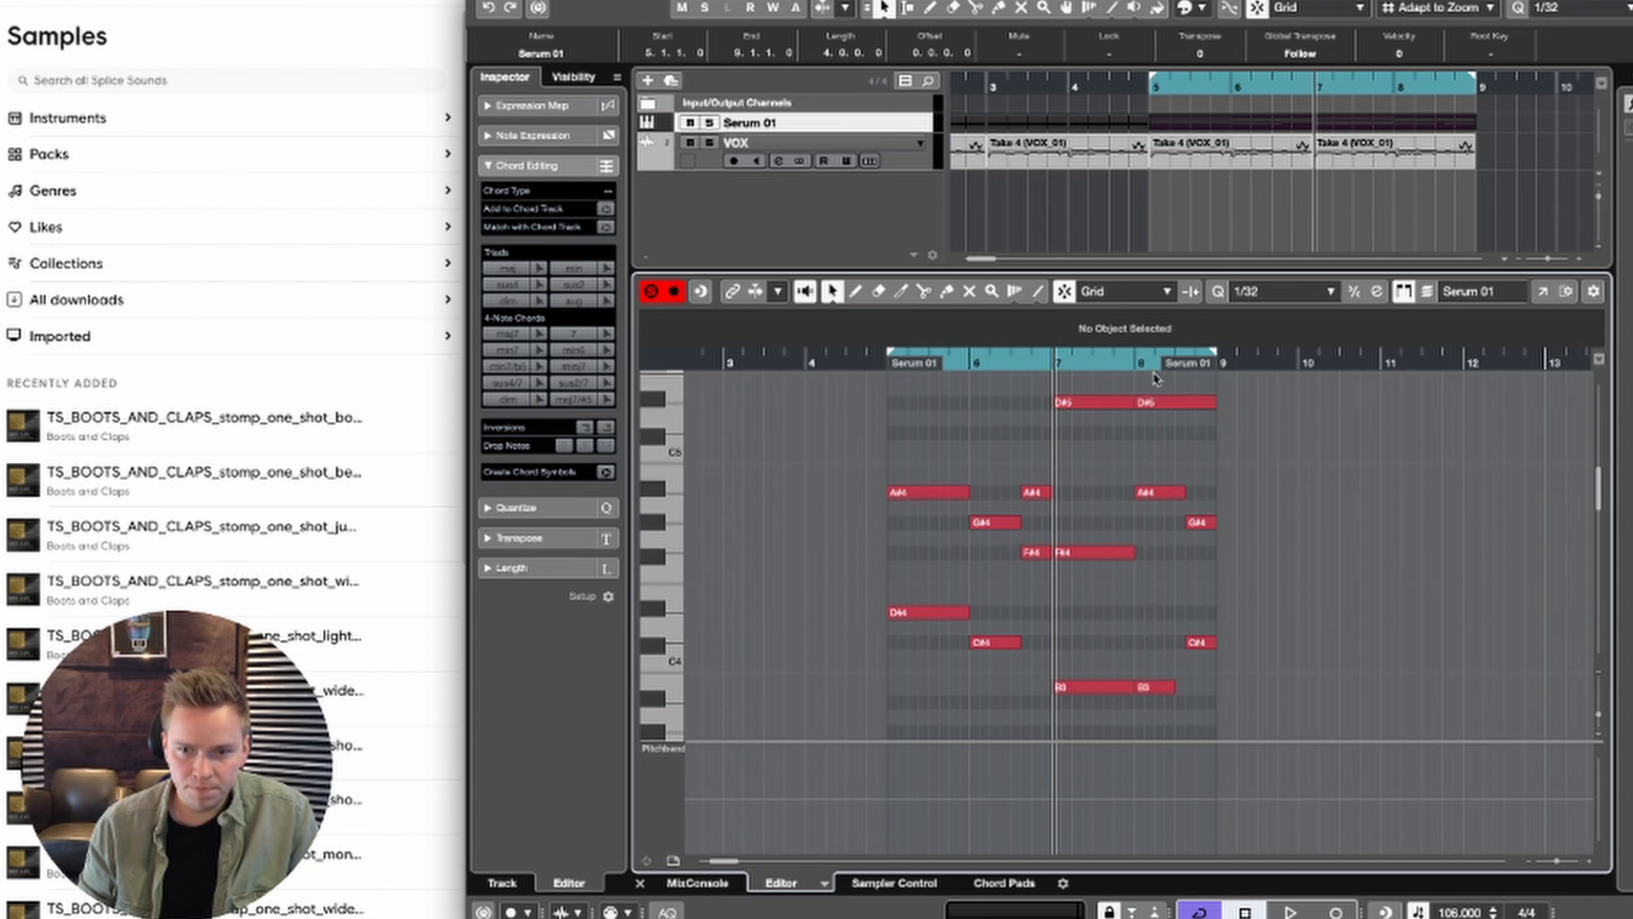
{"action": "left_click_drag", "start_coordinate": [1156, 377], "coordinate": [1163, 706]}
{"action": "scroll", "coordinate": [1145, 443], "scroll_direction": "up", "scroll_amount": 3}
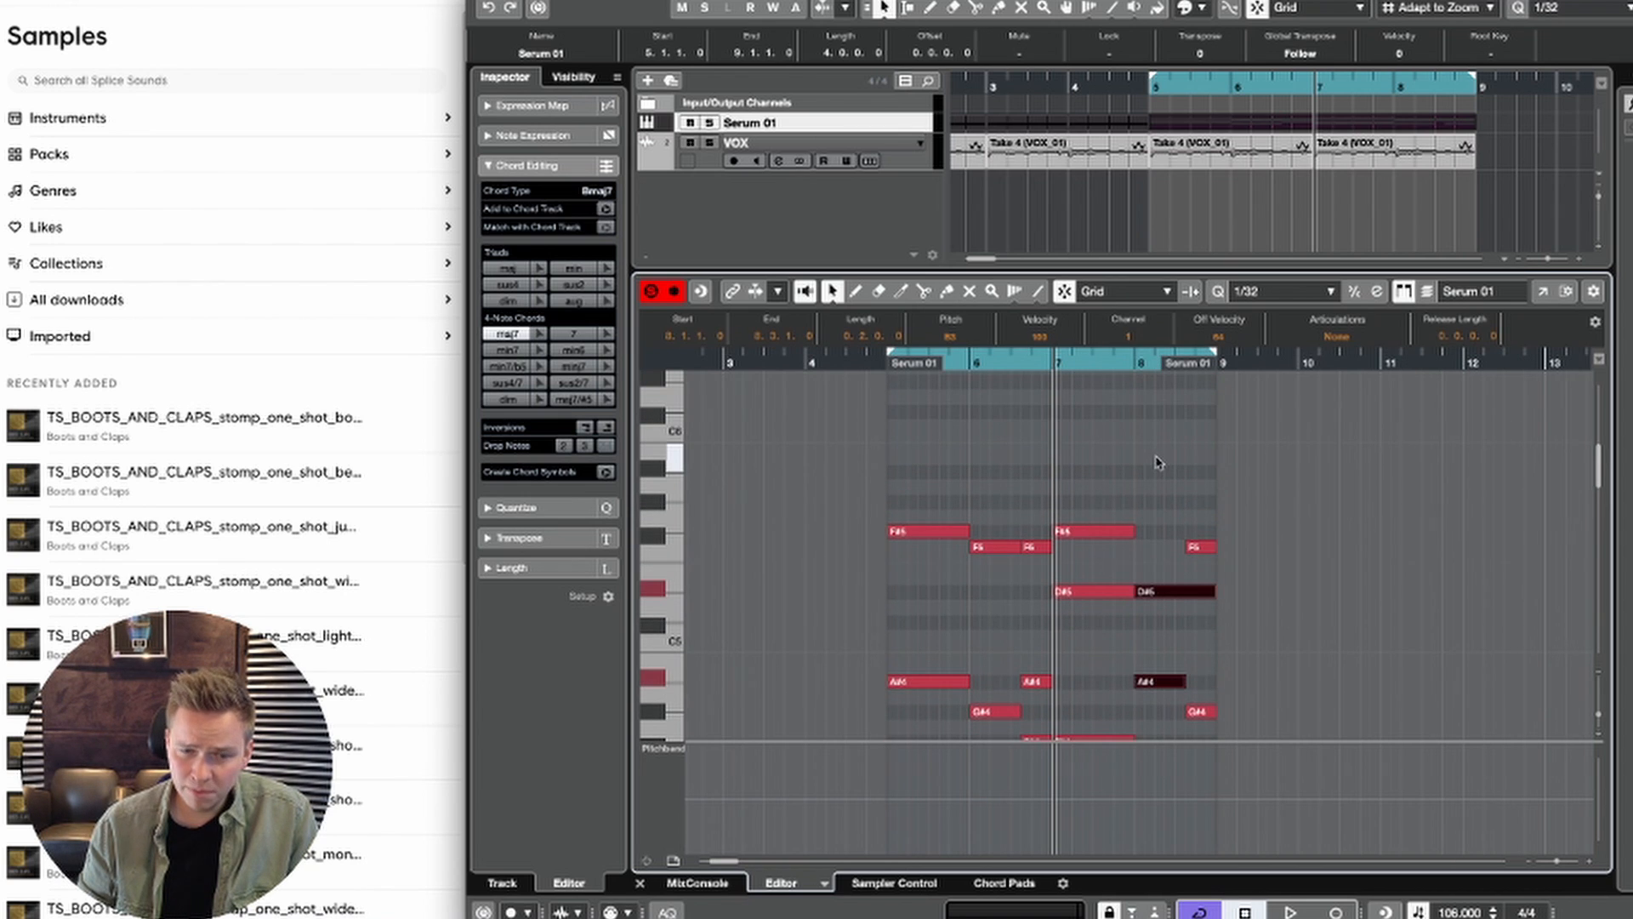
{"action": "scroll", "coordinate": [1156, 461], "scroll_direction": "down", "scroll_amount": 3}
{"action": "scroll", "coordinate": [1157, 462], "scroll_direction": "left", "scroll_amount": 1}
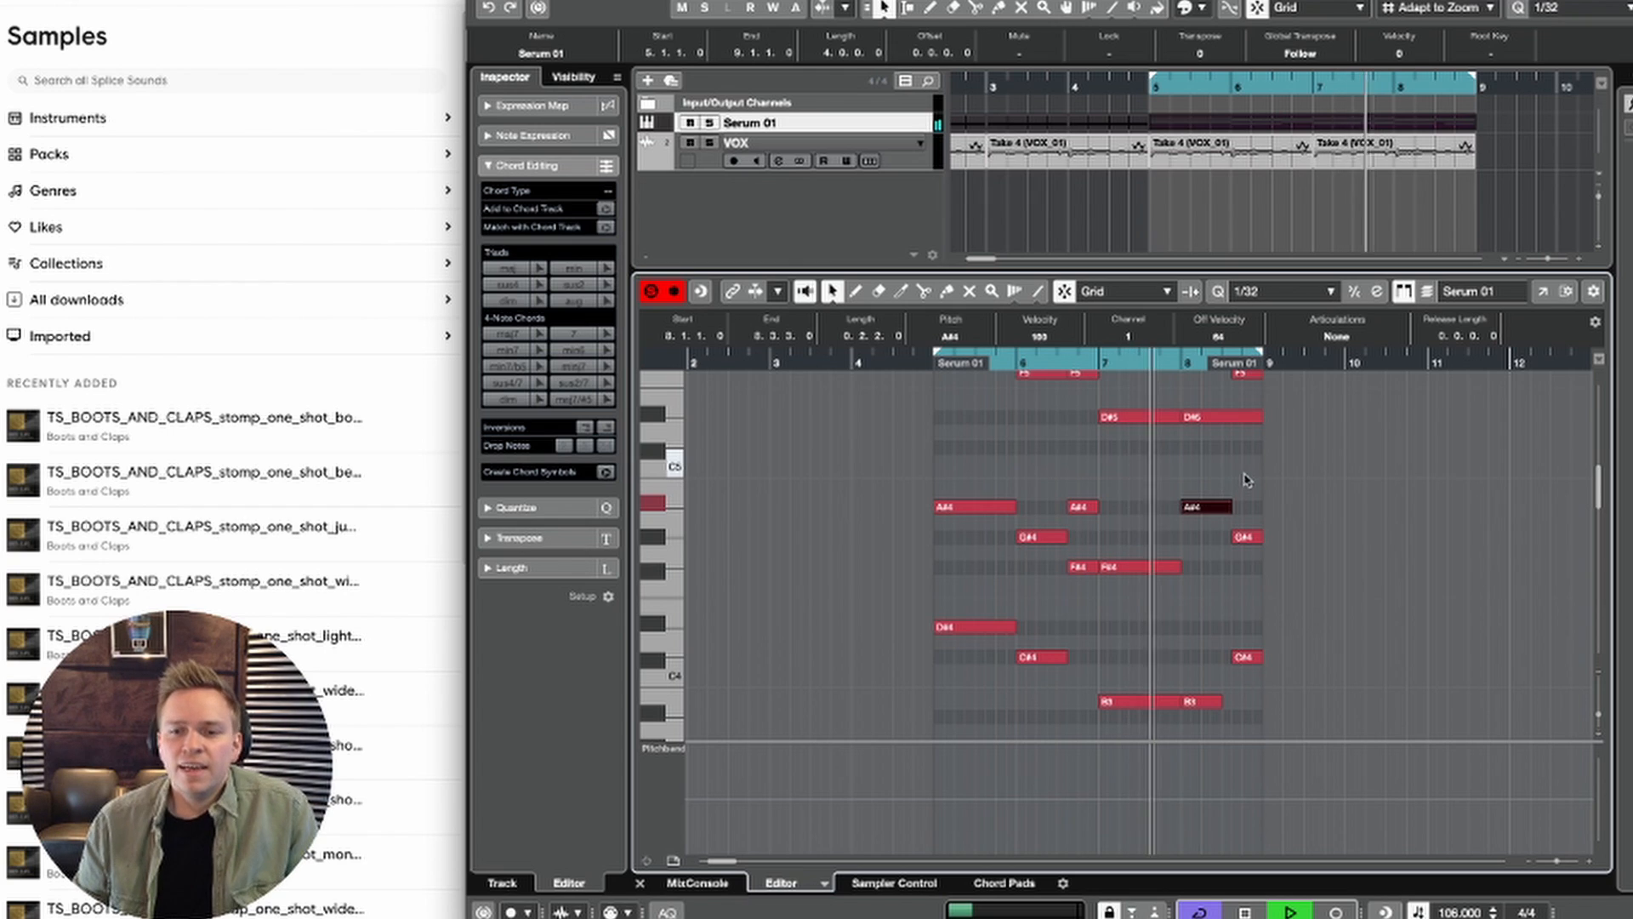
Step: Close the note editor and add one instrument track below Serum 01, using Serum with Stereo Out as its output
{"action": "scroll", "coordinate": [1242, 554], "scroll_direction": "up", "scroll_amount": 1}
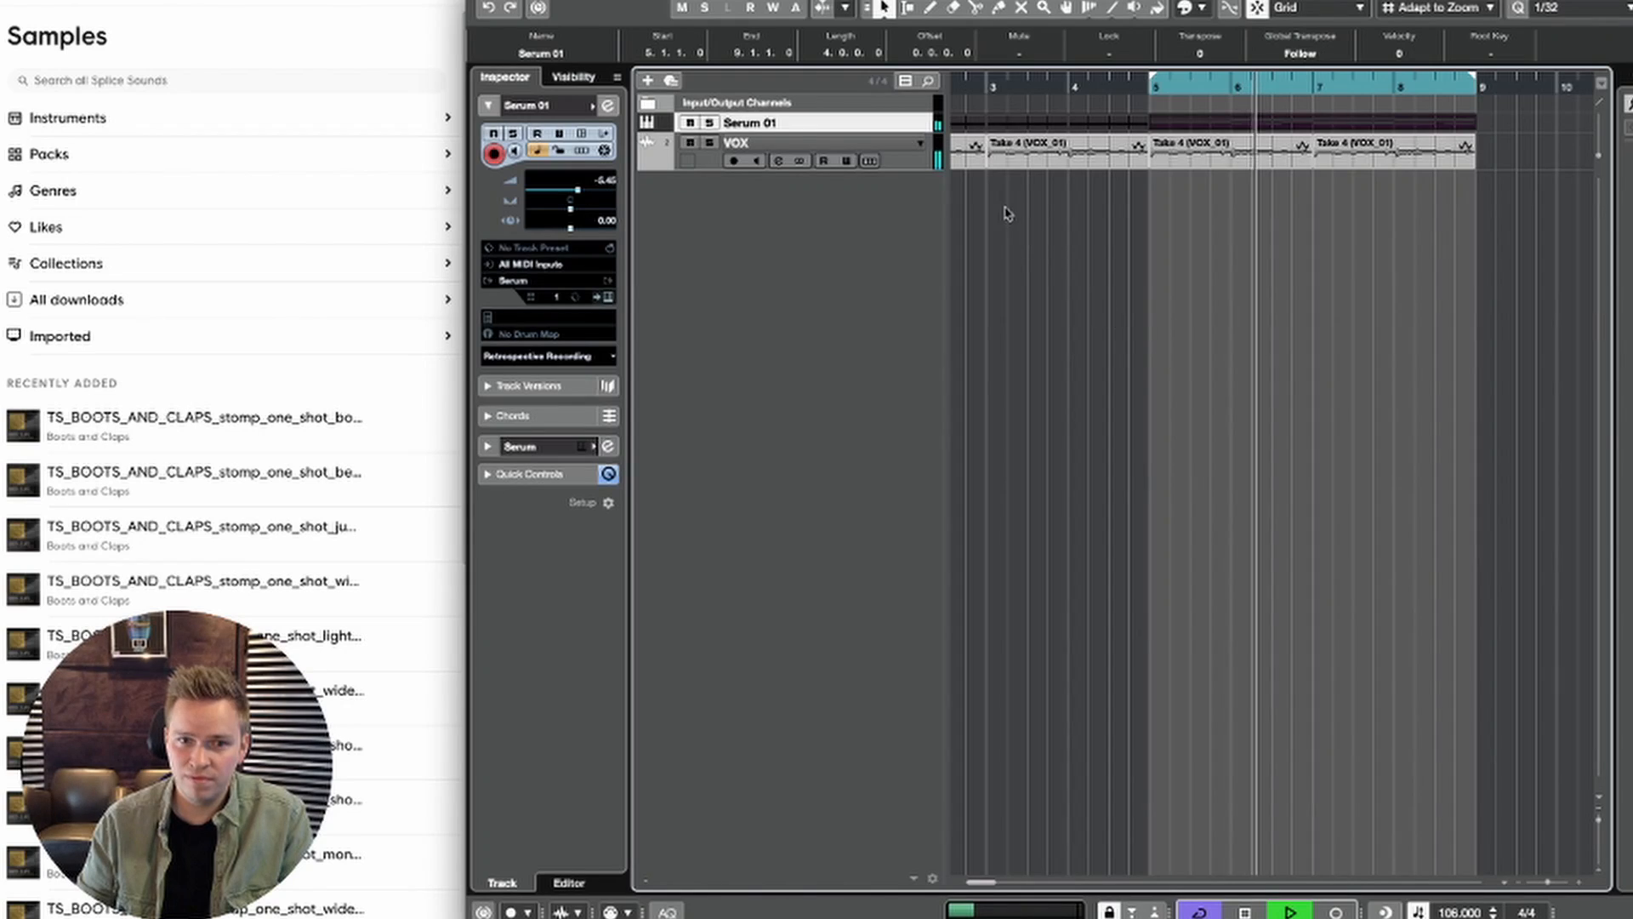
{"action": "key", "text": "g"}
{"action": "key", "text": "g"}
{"action": "key", "text": "g"}
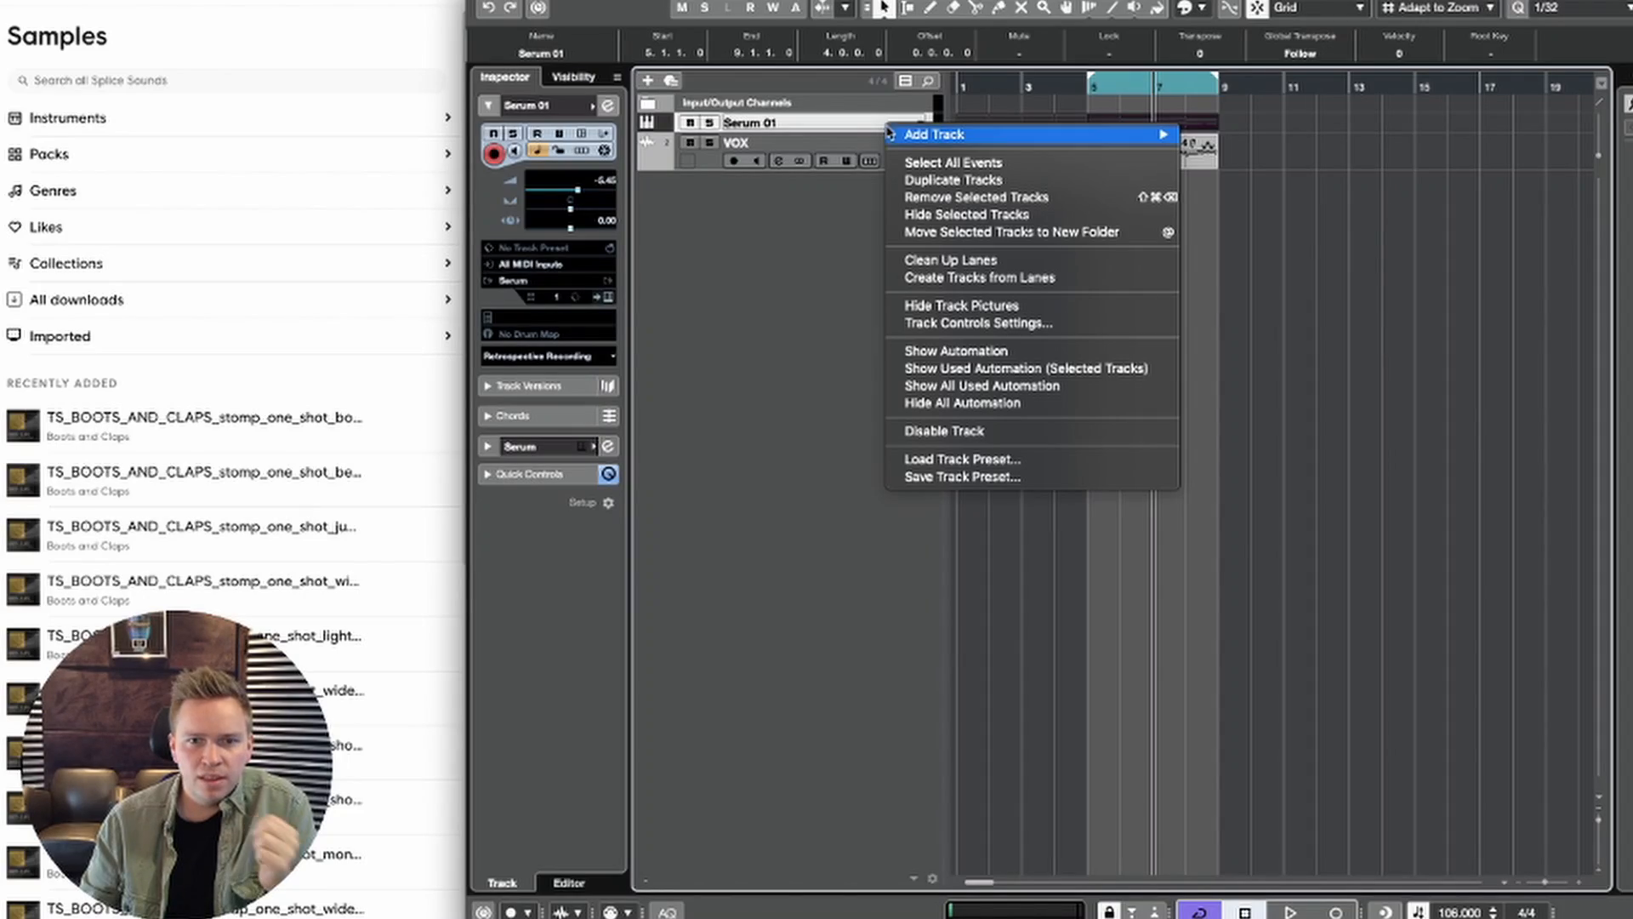
{"action": "mouse_move", "coordinate": [890, 133]}
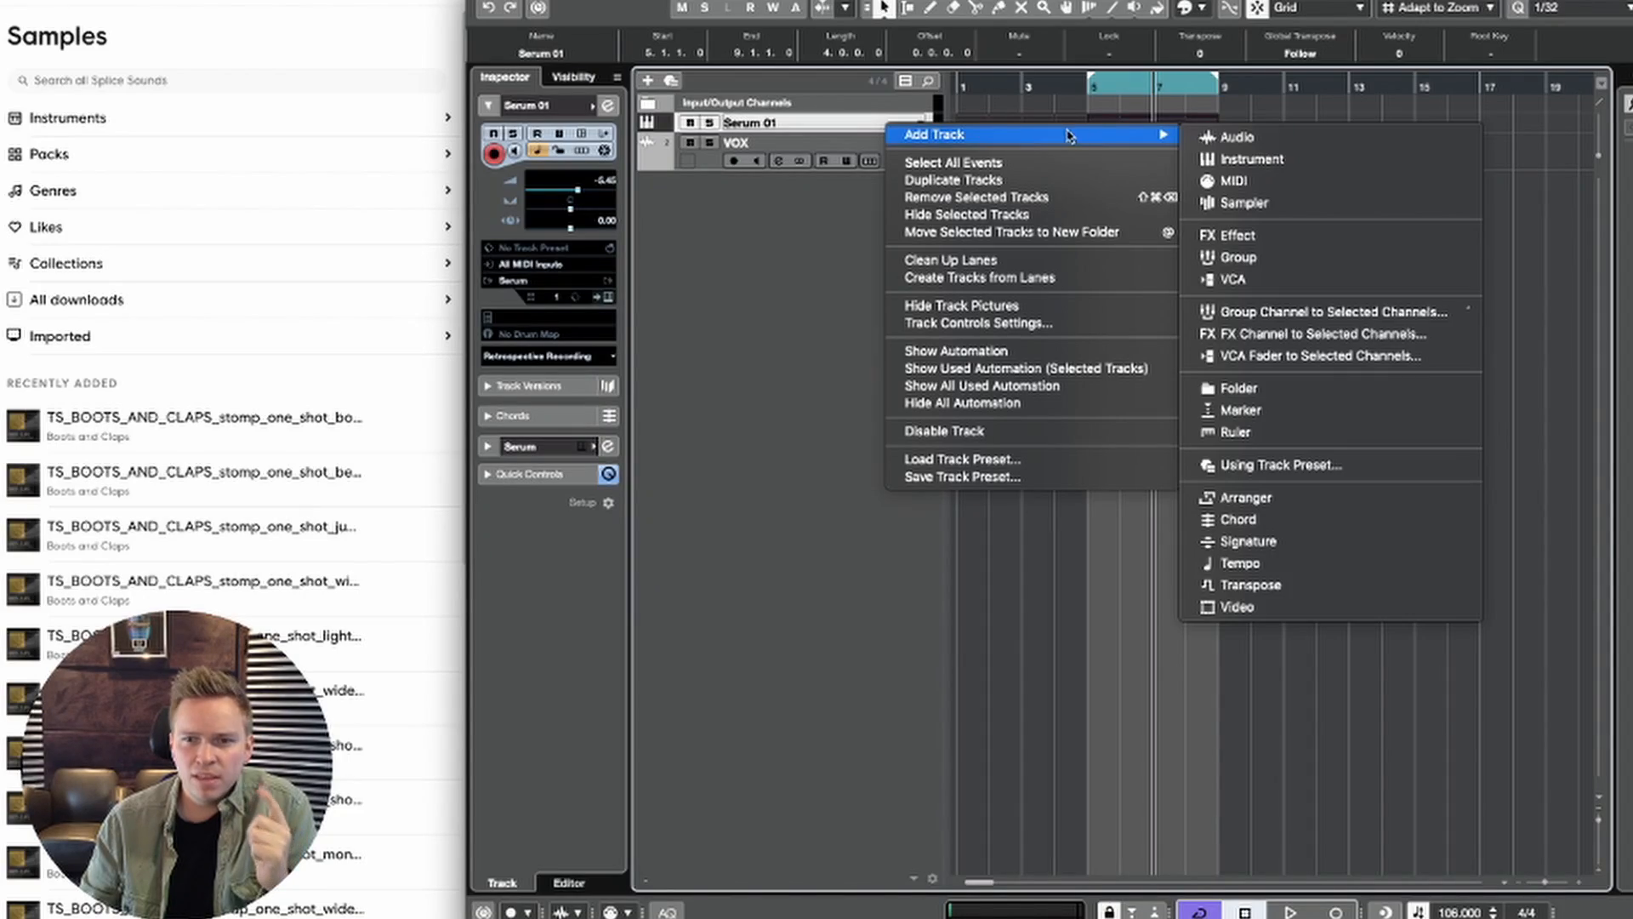
{"action": "left_click", "coordinate": [1238, 160]}
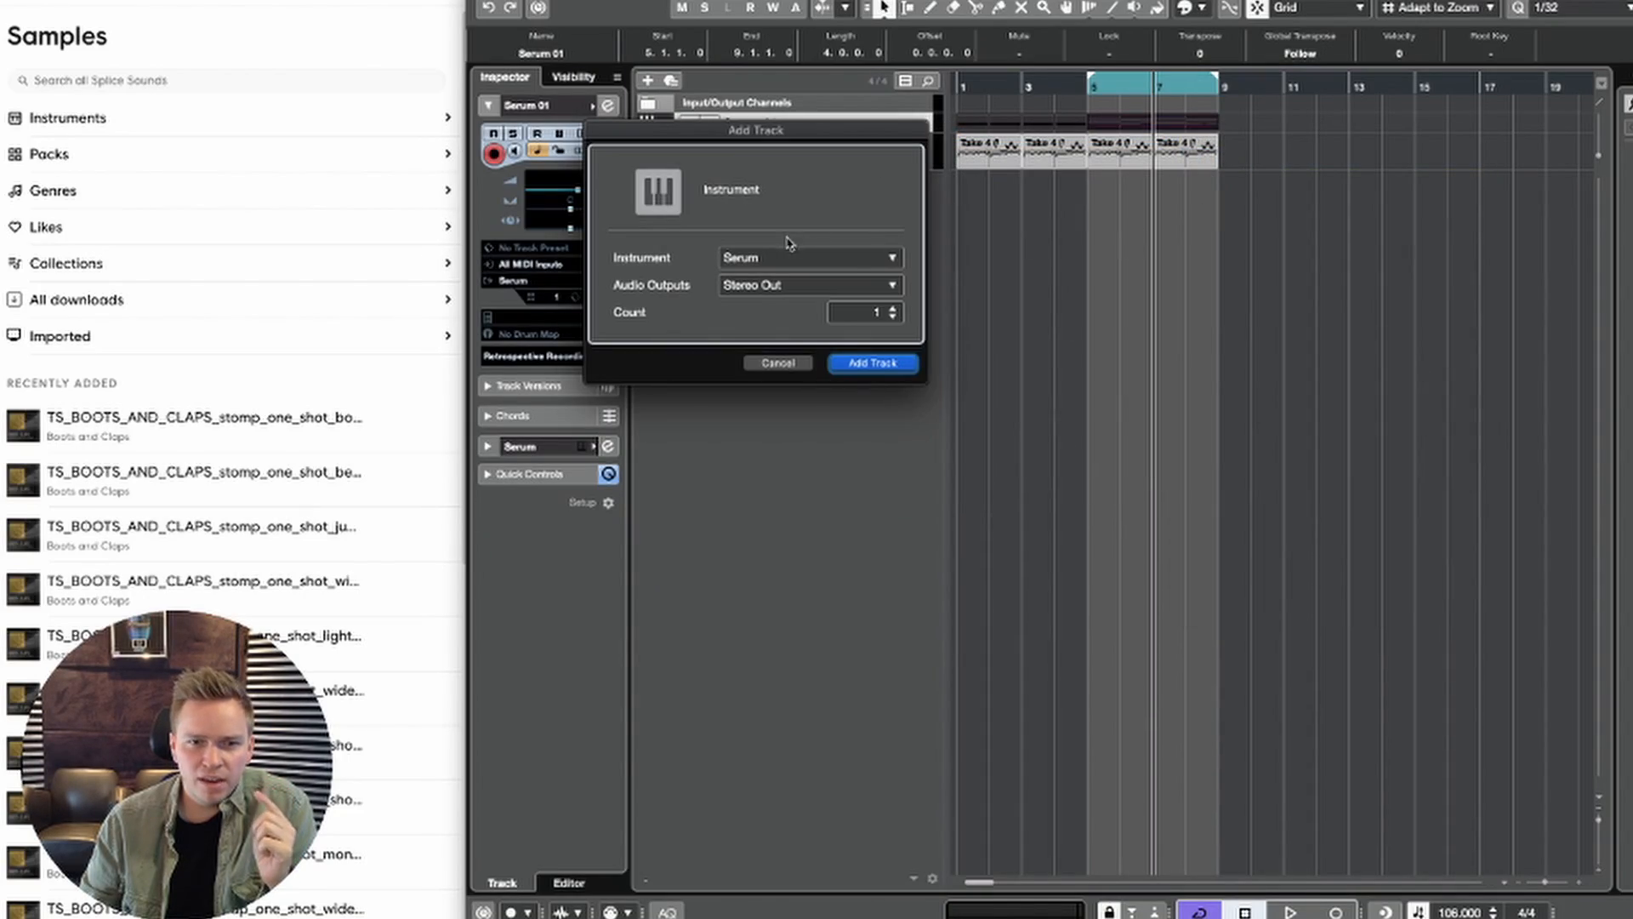
{"action": "left_click", "coordinate": [872, 364]}
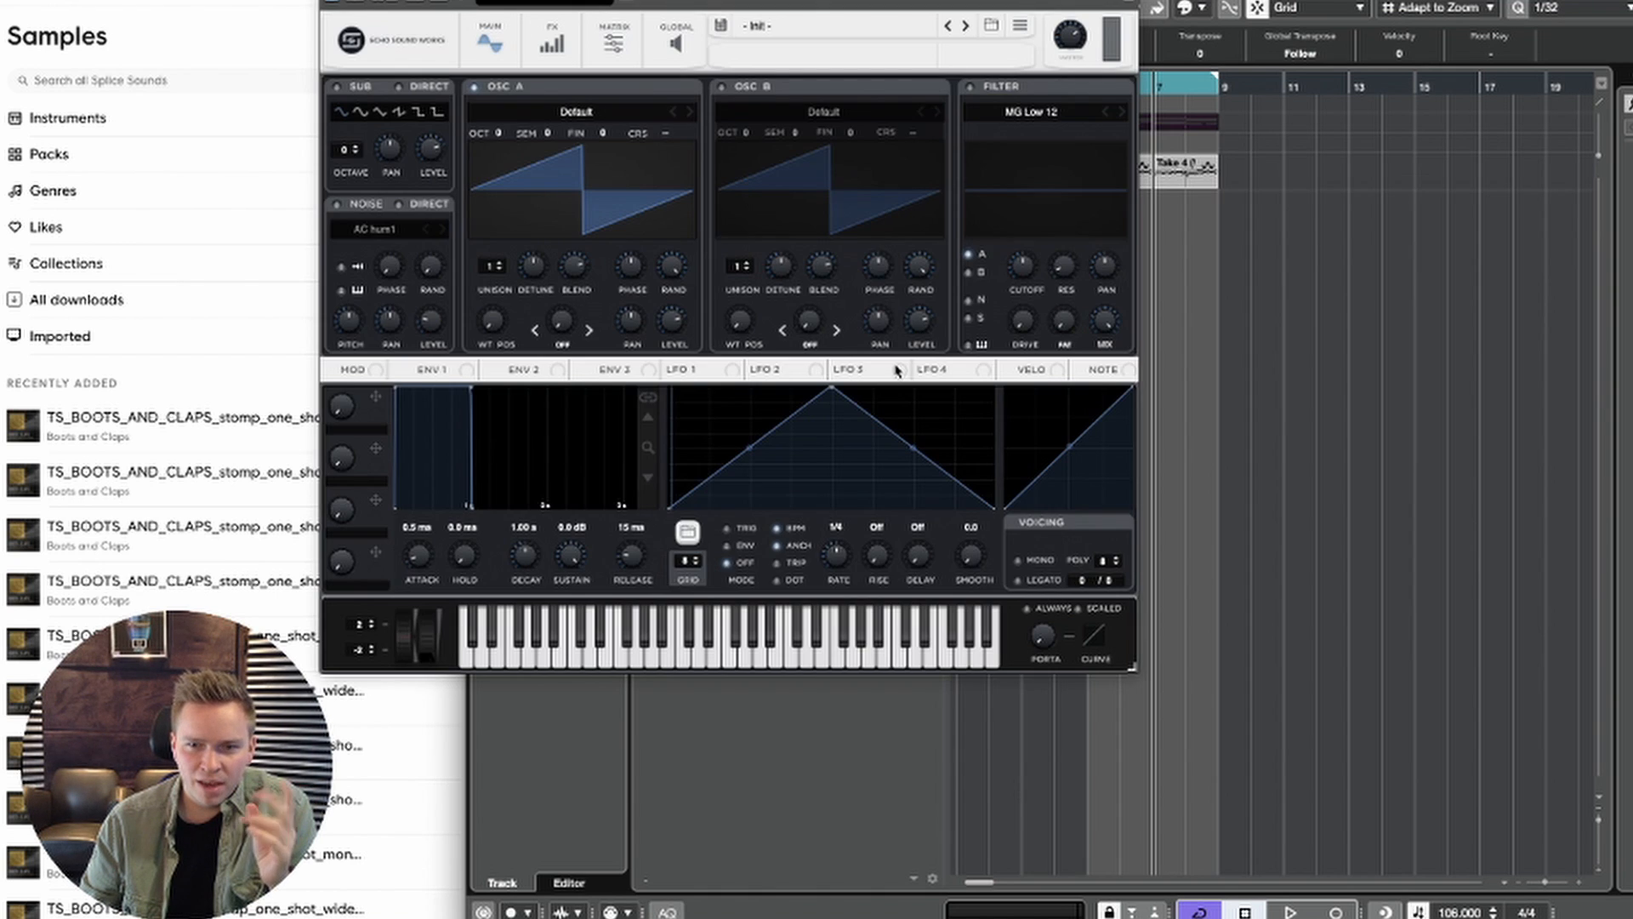
Step: Load the Medusa_Synth preset from the SPLICE location into the new track's Serum
{"action": "left_click", "coordinate": [863, 36]}
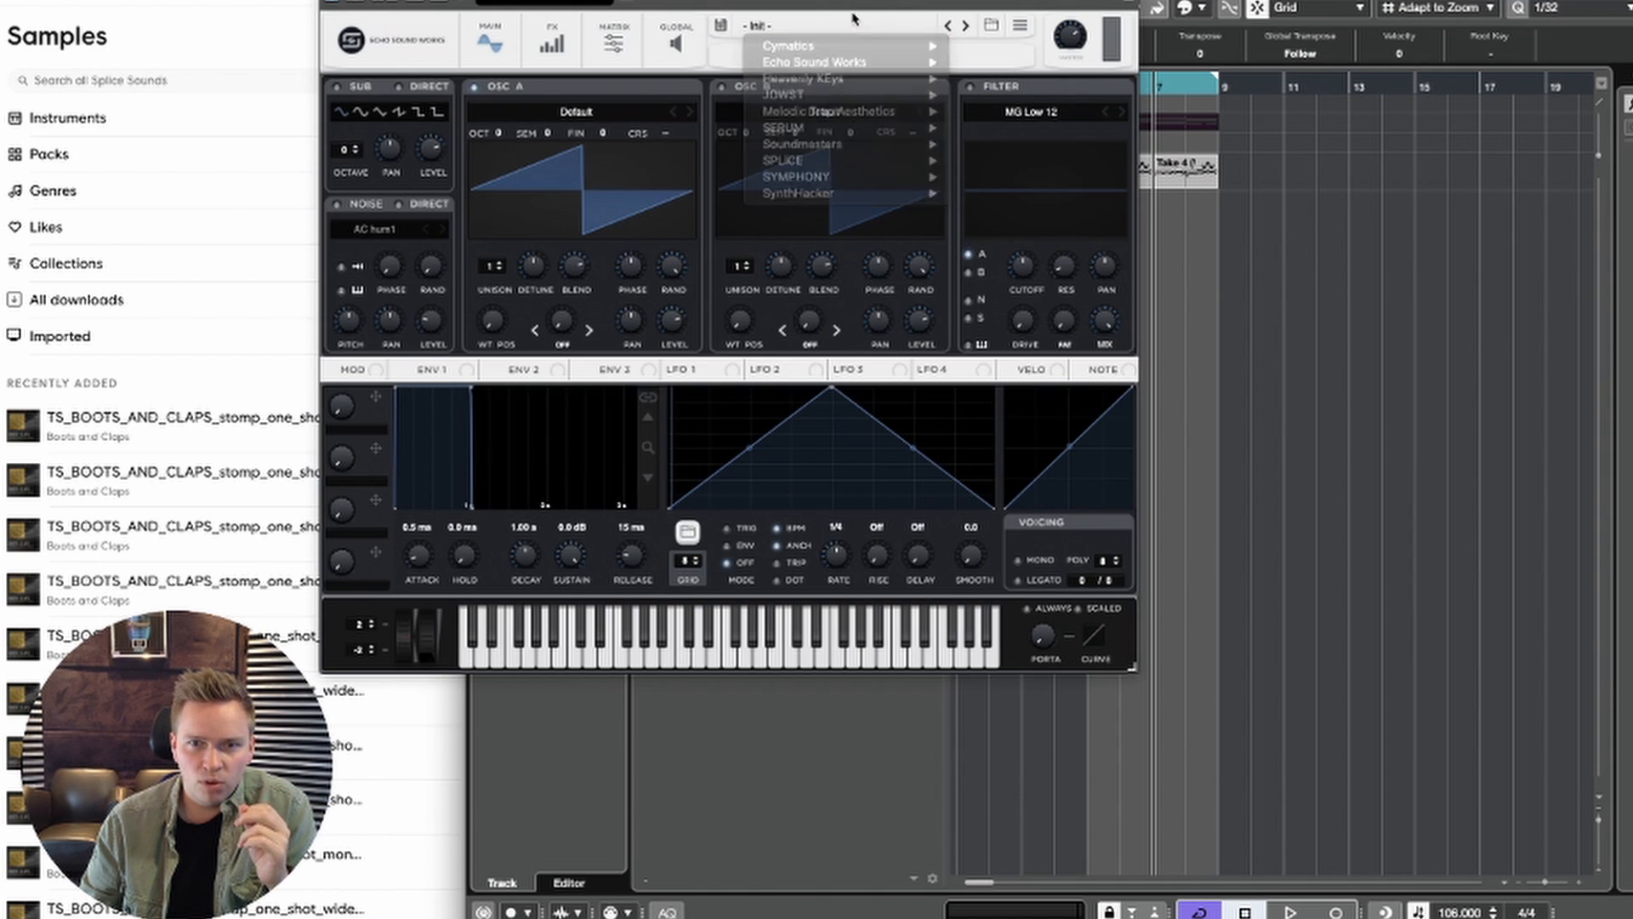
{"action": "left_click", "coordinate": [855, 19]}
{"action": "left_click", "coordinate": [993, 34]}
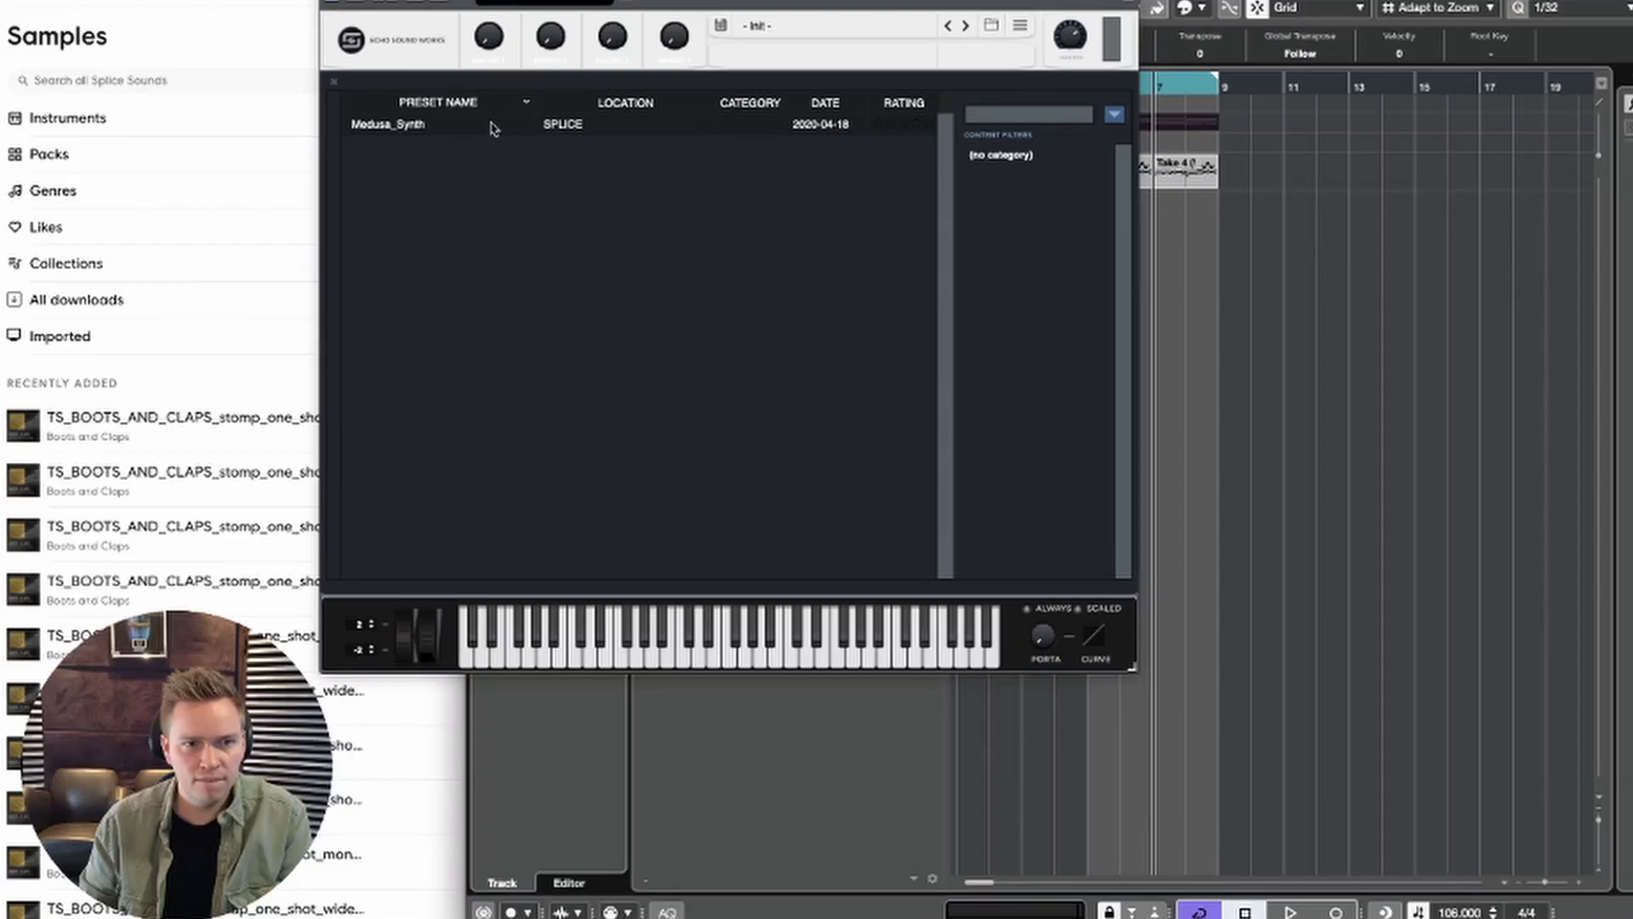
{"action": "left_click", "coordinate": [430, 126]}
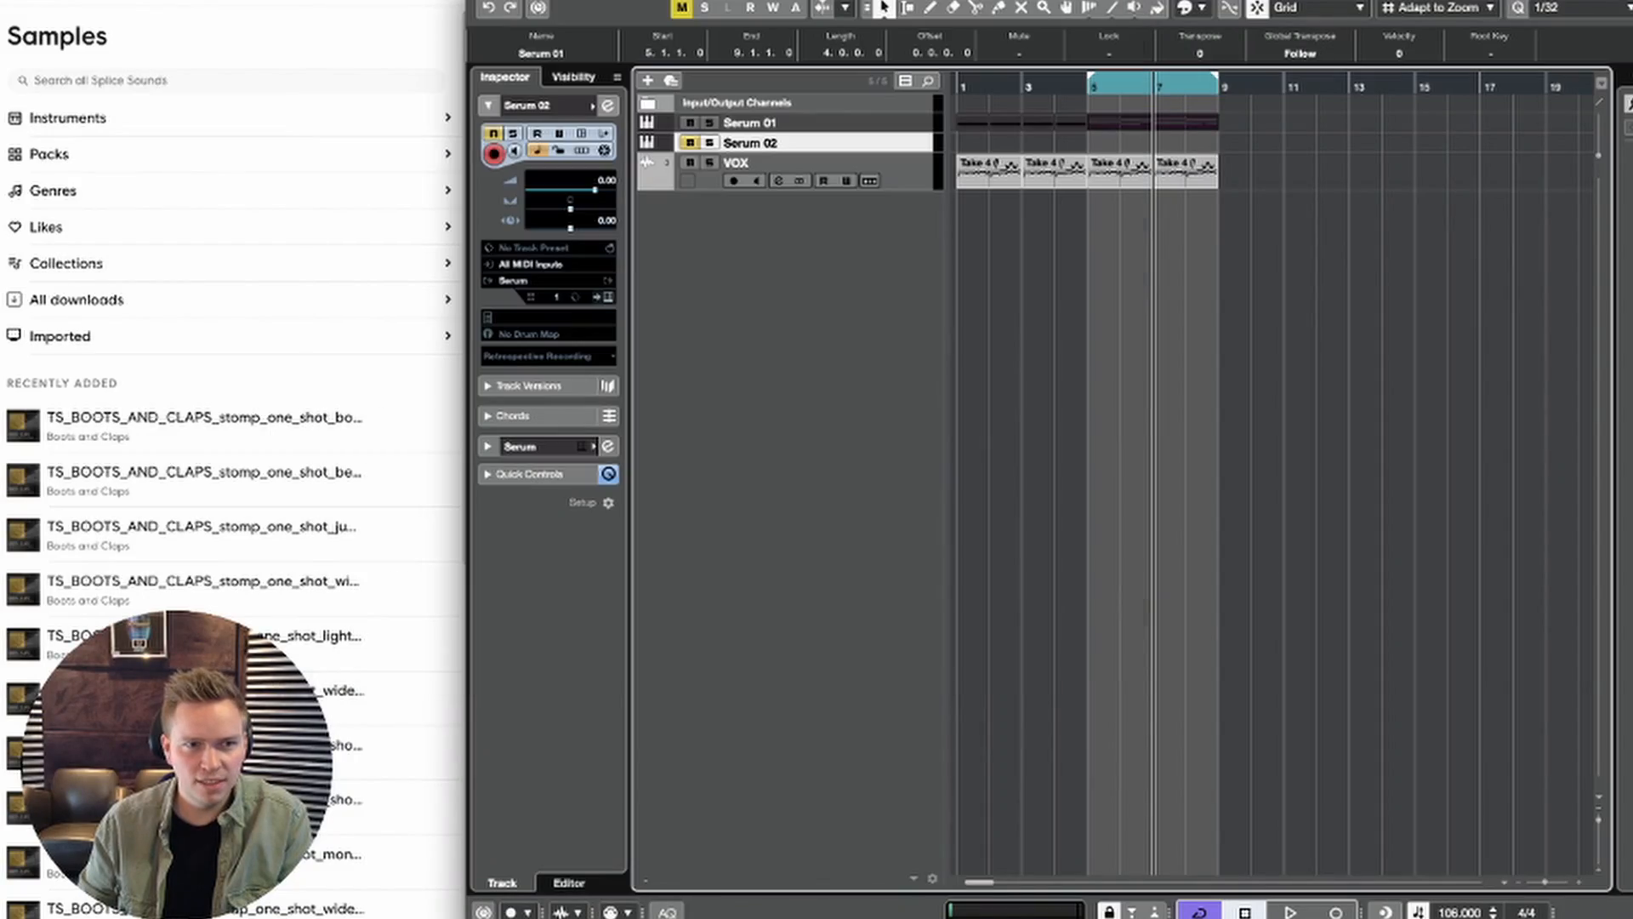
Step: Rename the new Serum track SQUARE and check its instrument's synth settings
{"action": "double_click", "coordinate": [757, 145]}
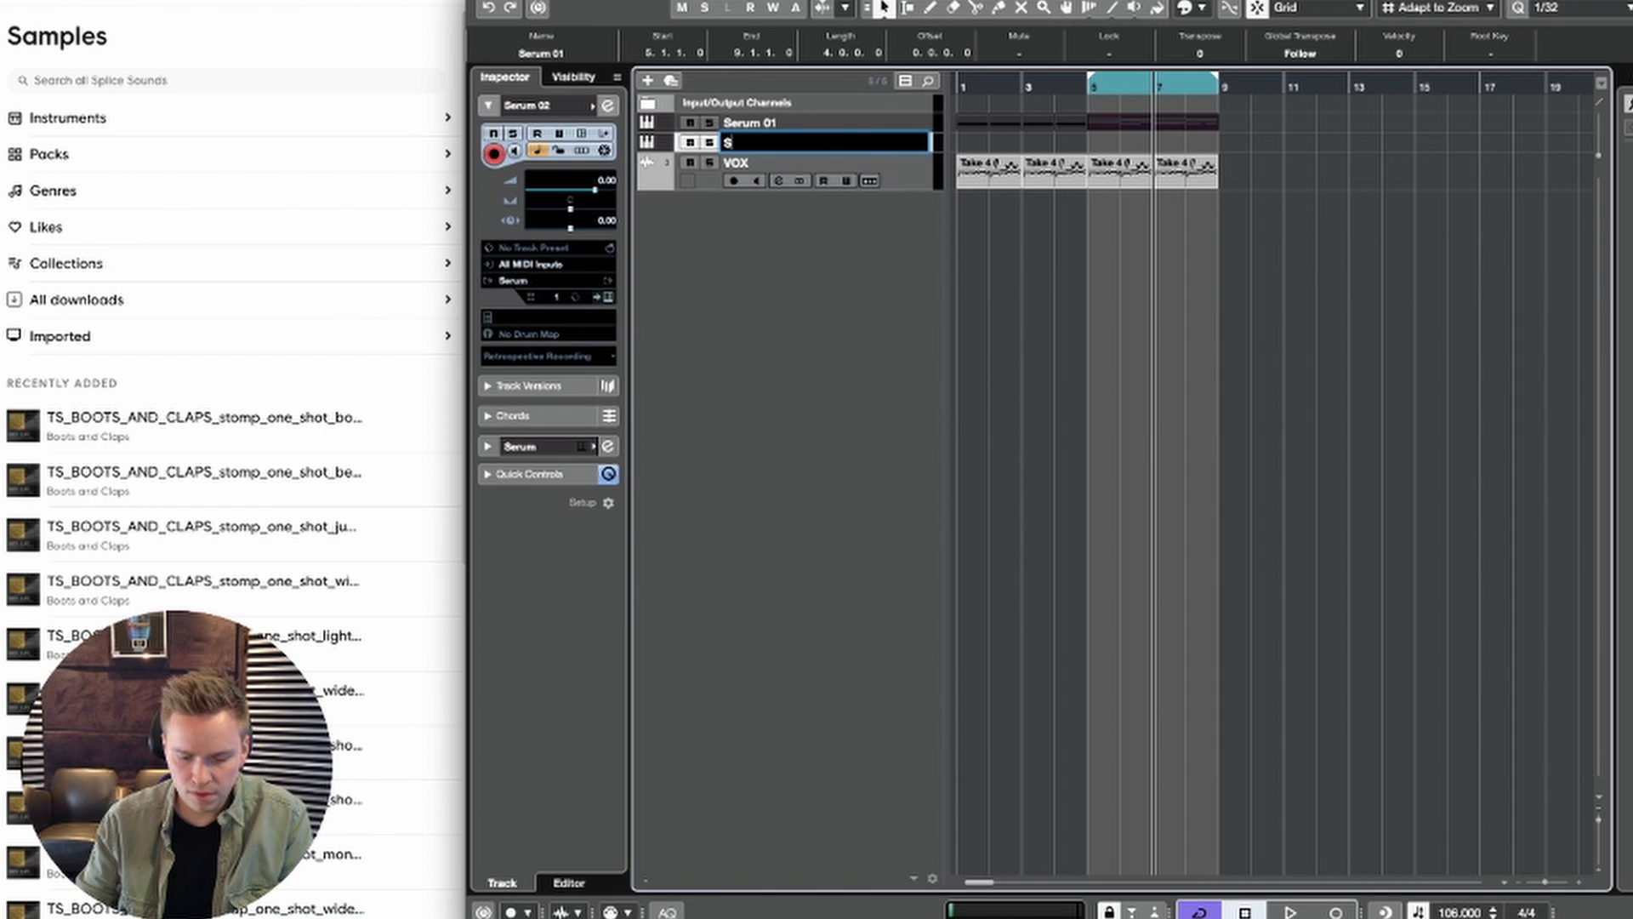
{"action": "type", "text": "SQUARE"}
{"action": "key", "text": "Return"}
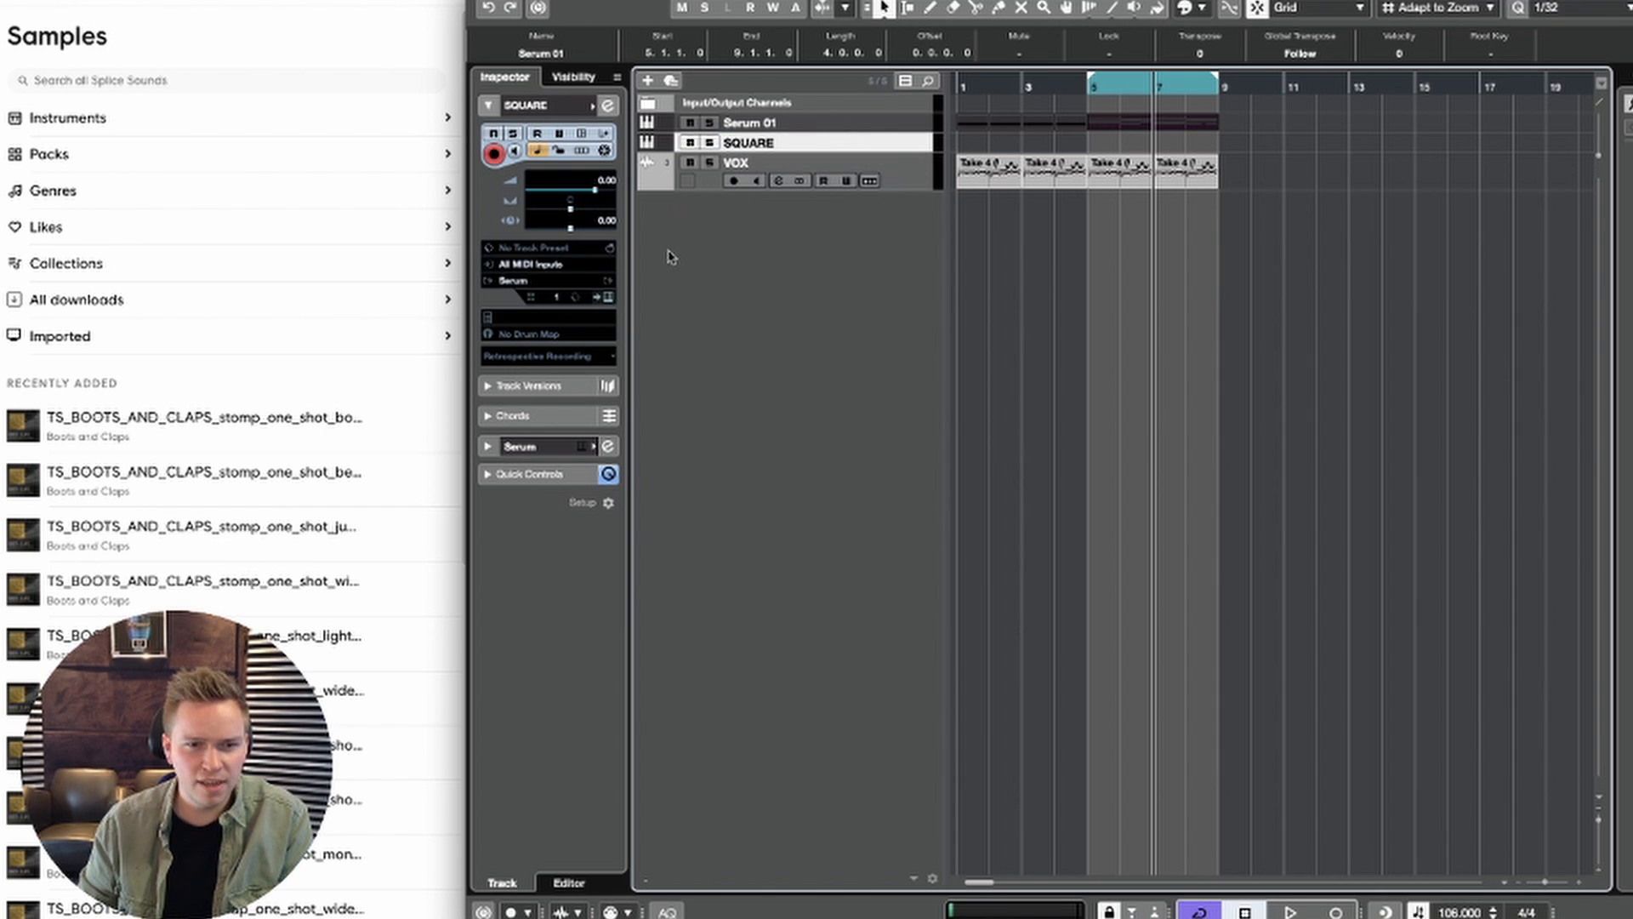
{"action": "left_click", "coordinate": [609, 296]}
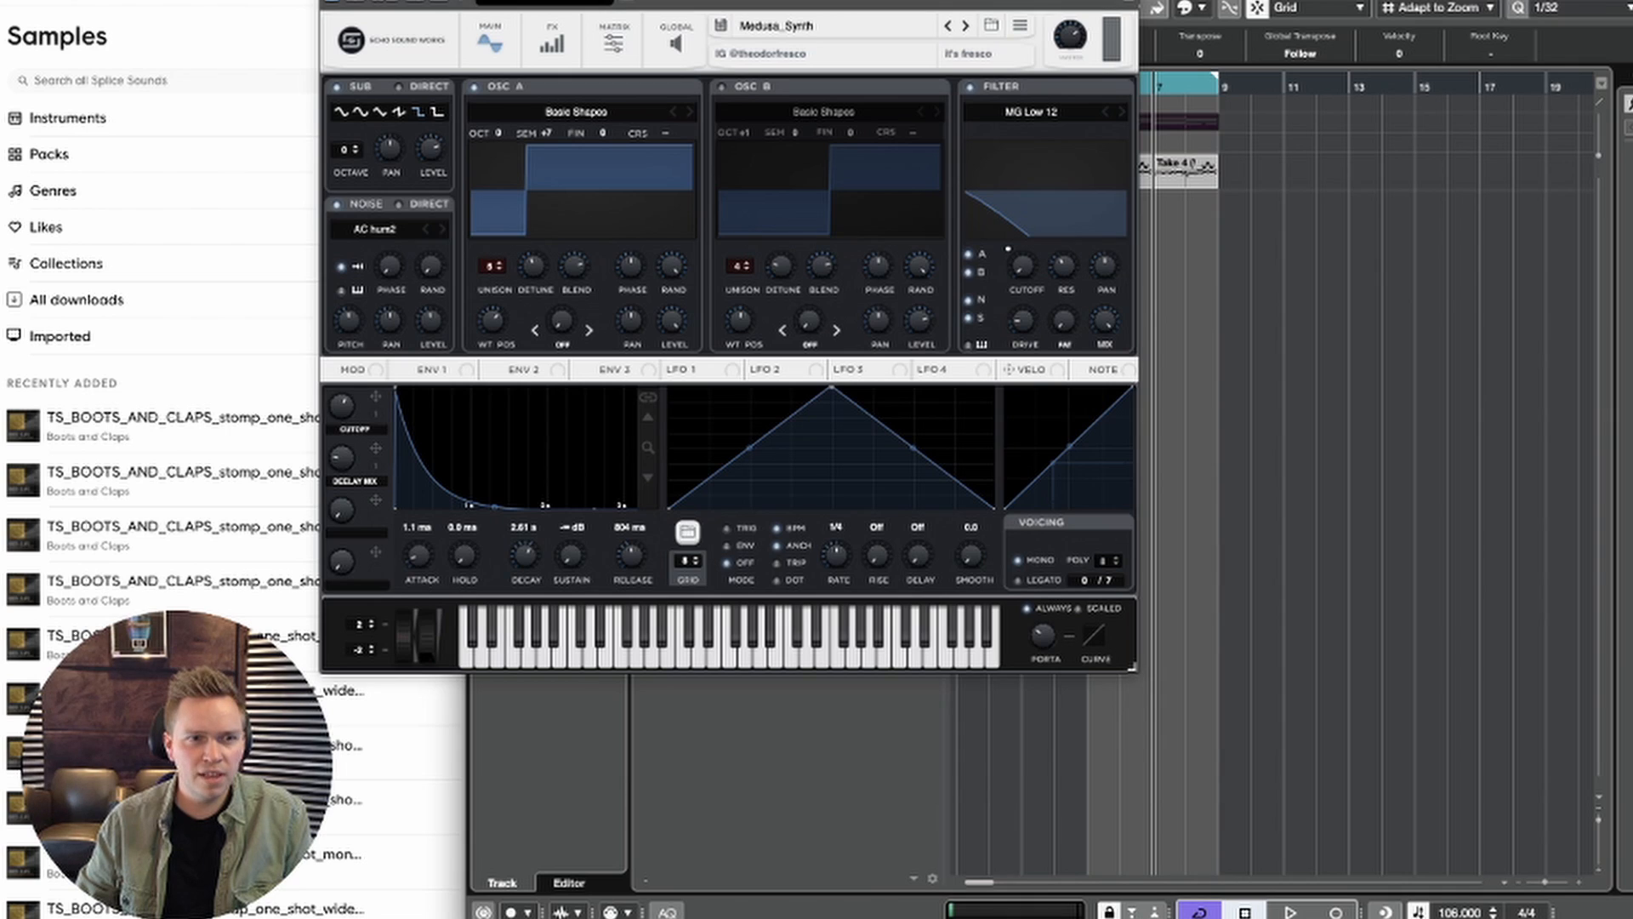
{"action": "key", "text": "super+w"}
Step: Copy the Serum 01 part in bars 5 to 8 onto the SQUARE track, mute Serum 01, and audition from bar 5
{"action": "left_click_drag", "start_coordinate": [1186, 118], "coordinate": [1189, 142]}
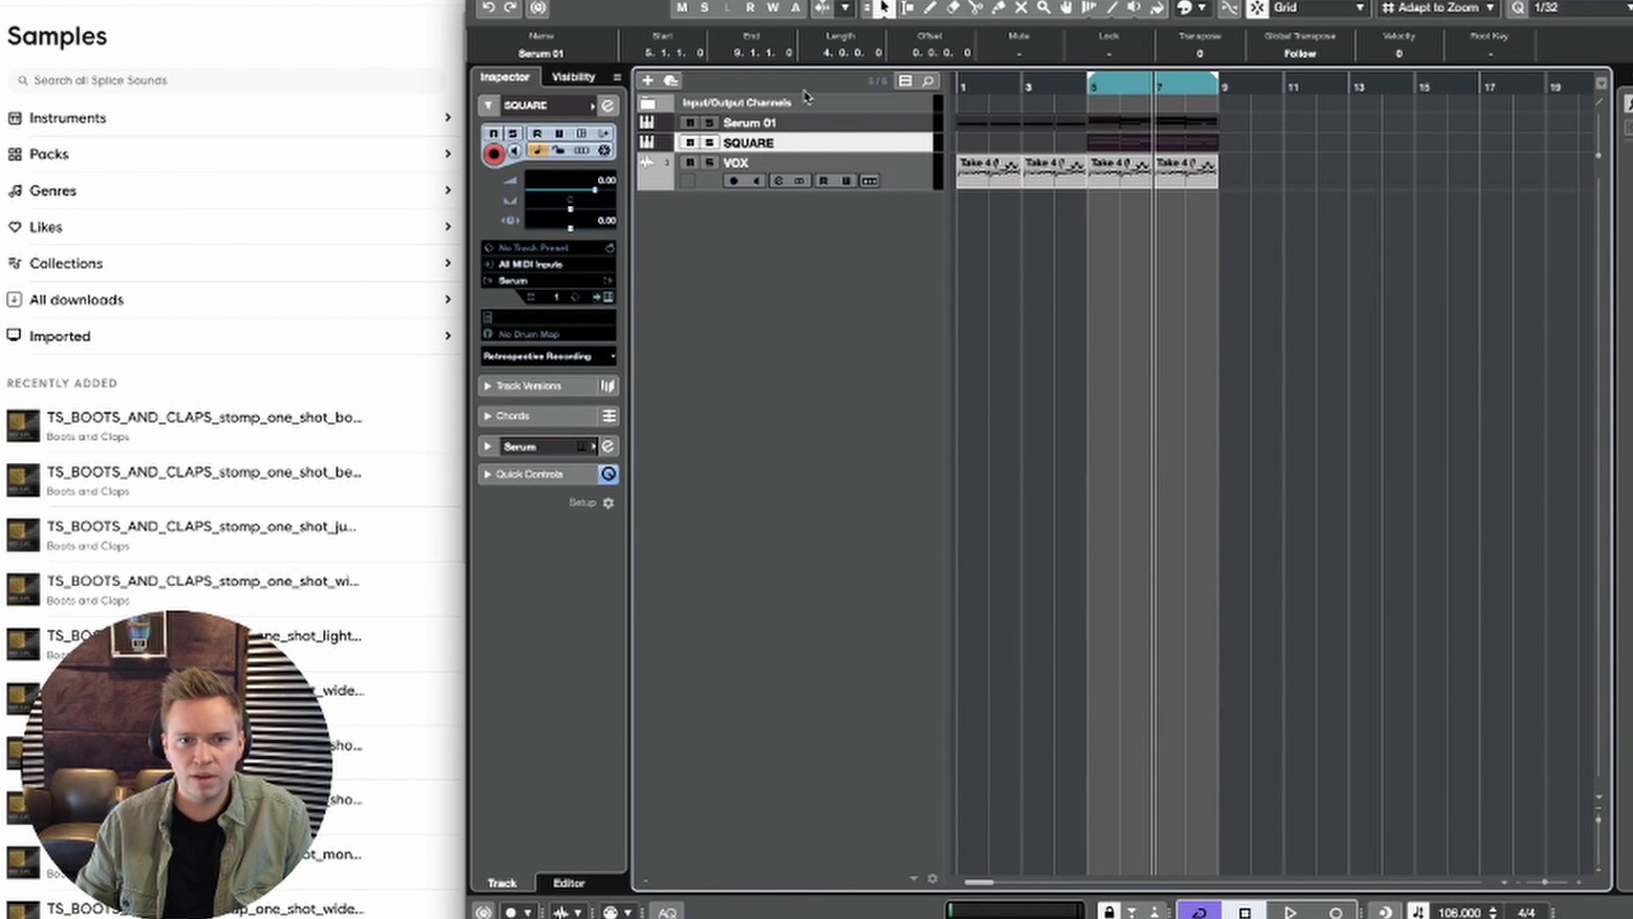
{"action": "left_click", "coordinate": [1084, 88]}
{"action": "key", "text": "space"}
{"action": "key", "text": "space"}
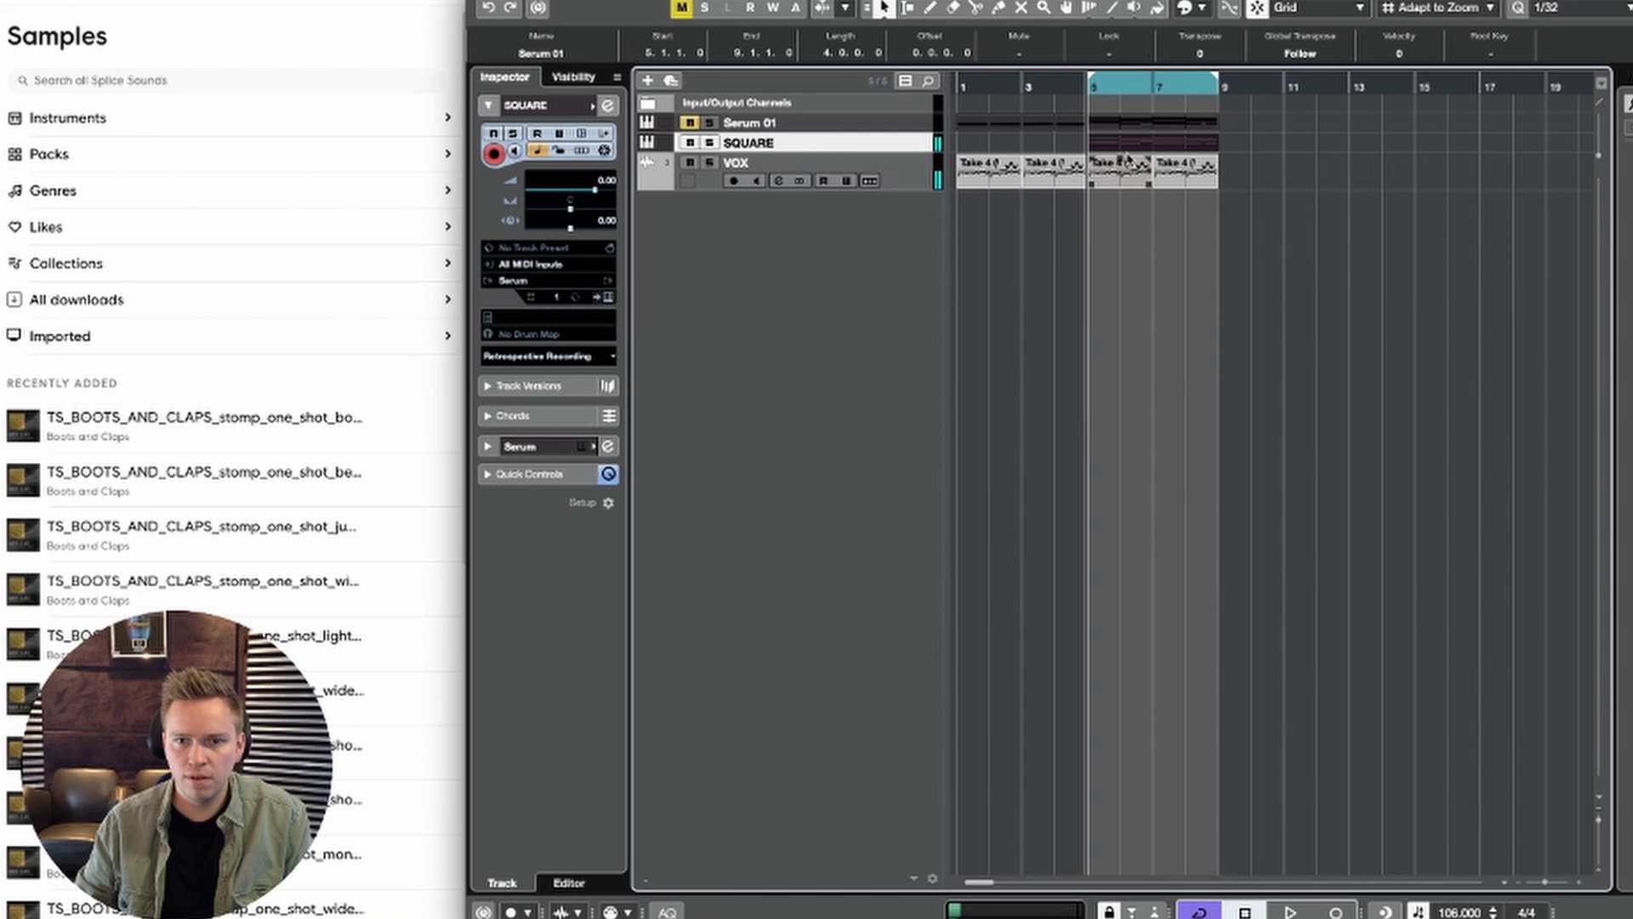
Step: Transpose all notes of the SQUARE part in bars 5 to 8 down two octaves and audition the result
{"action": "double_click", "coordinate": [1124, 146]}
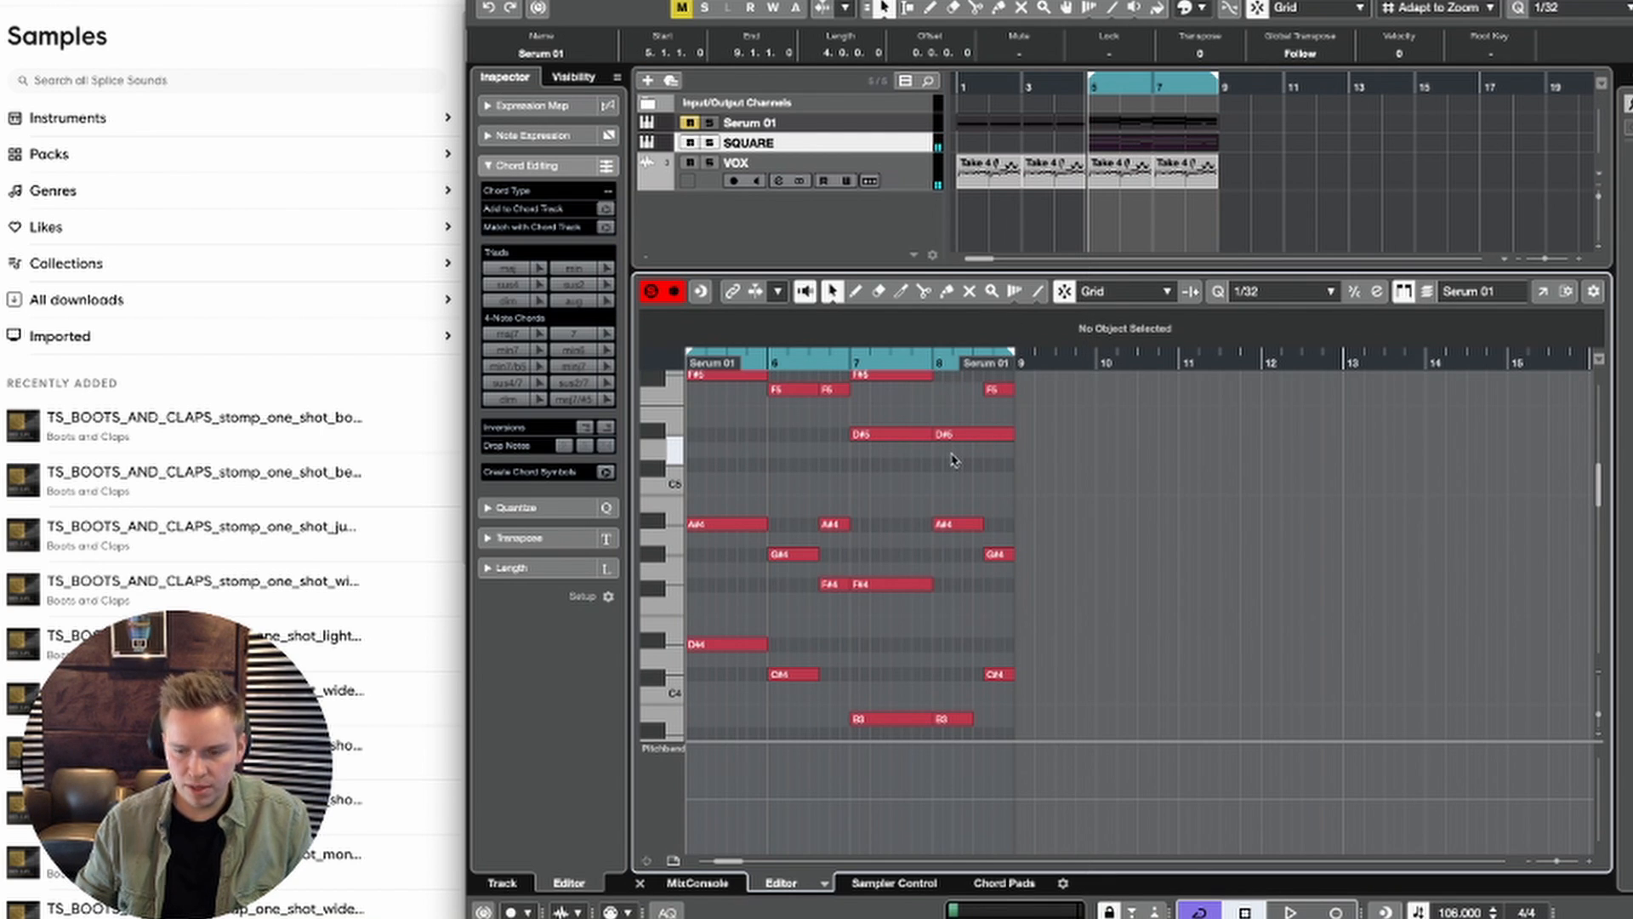
{"action": "key", "text": "ctrl+a"}
{"action": "key", "text": "shift+Down"}
{"action": "key", "text": "shift+Down"}
{"action": "key", "text": "space"}
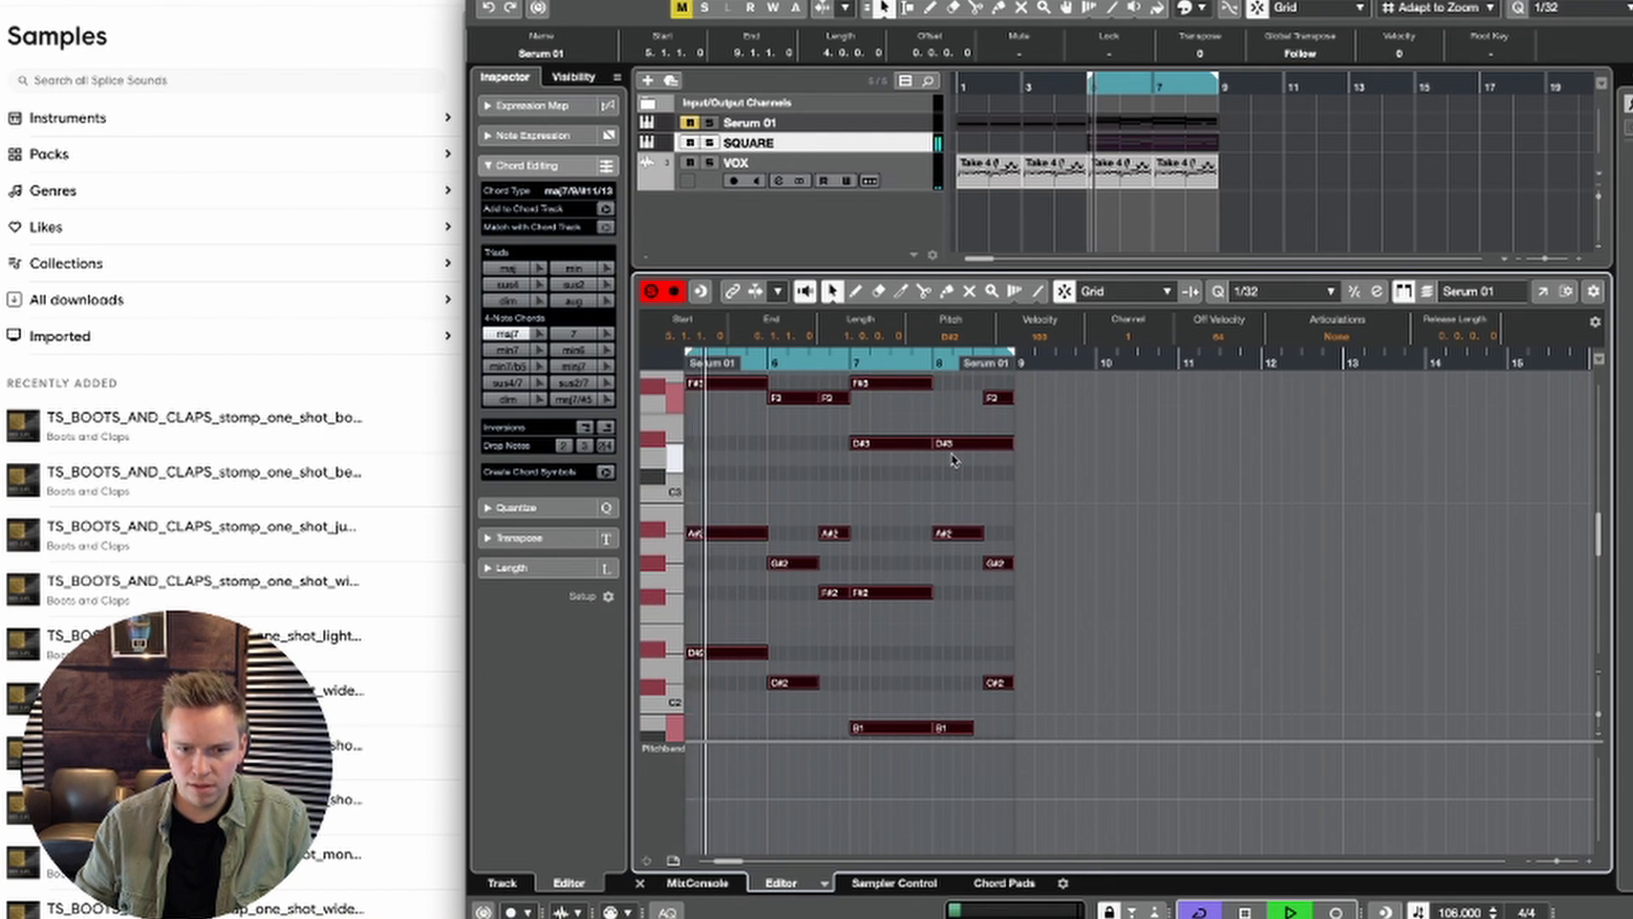
{"action": "key", "text": "space"}
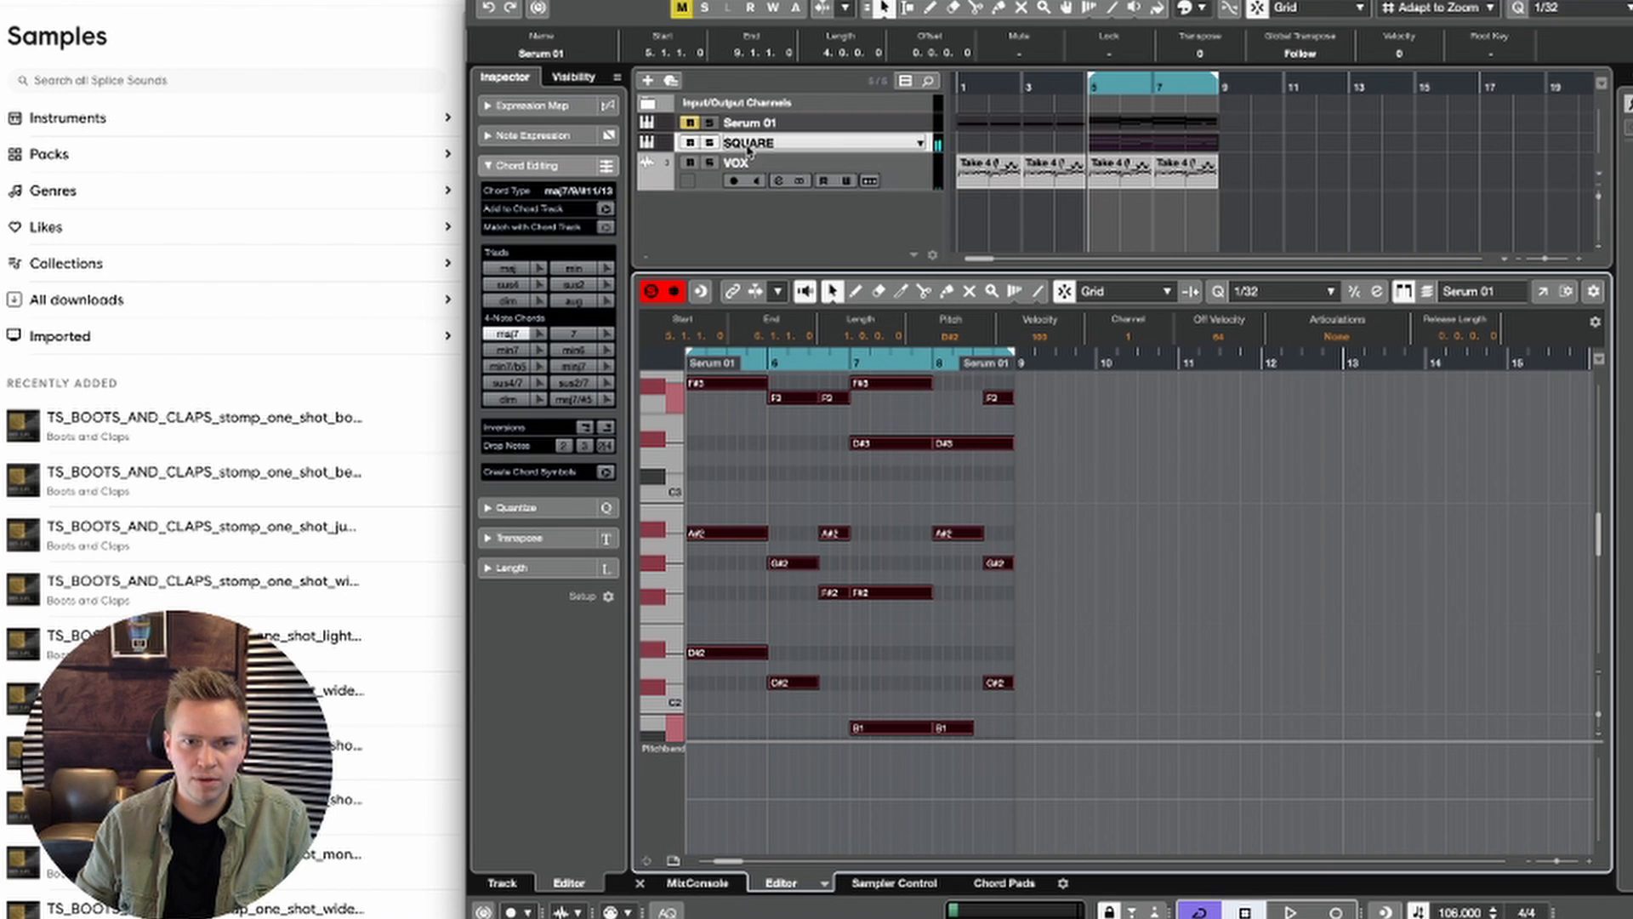
Step: Open the SQUARE track's Serum and audition the Medusa_Synth sound while checking its oscillator settings
{"action": "left_click", "coordinate": [749, 152]}
{"action": "left_click", "coordinate": [610, 298]}
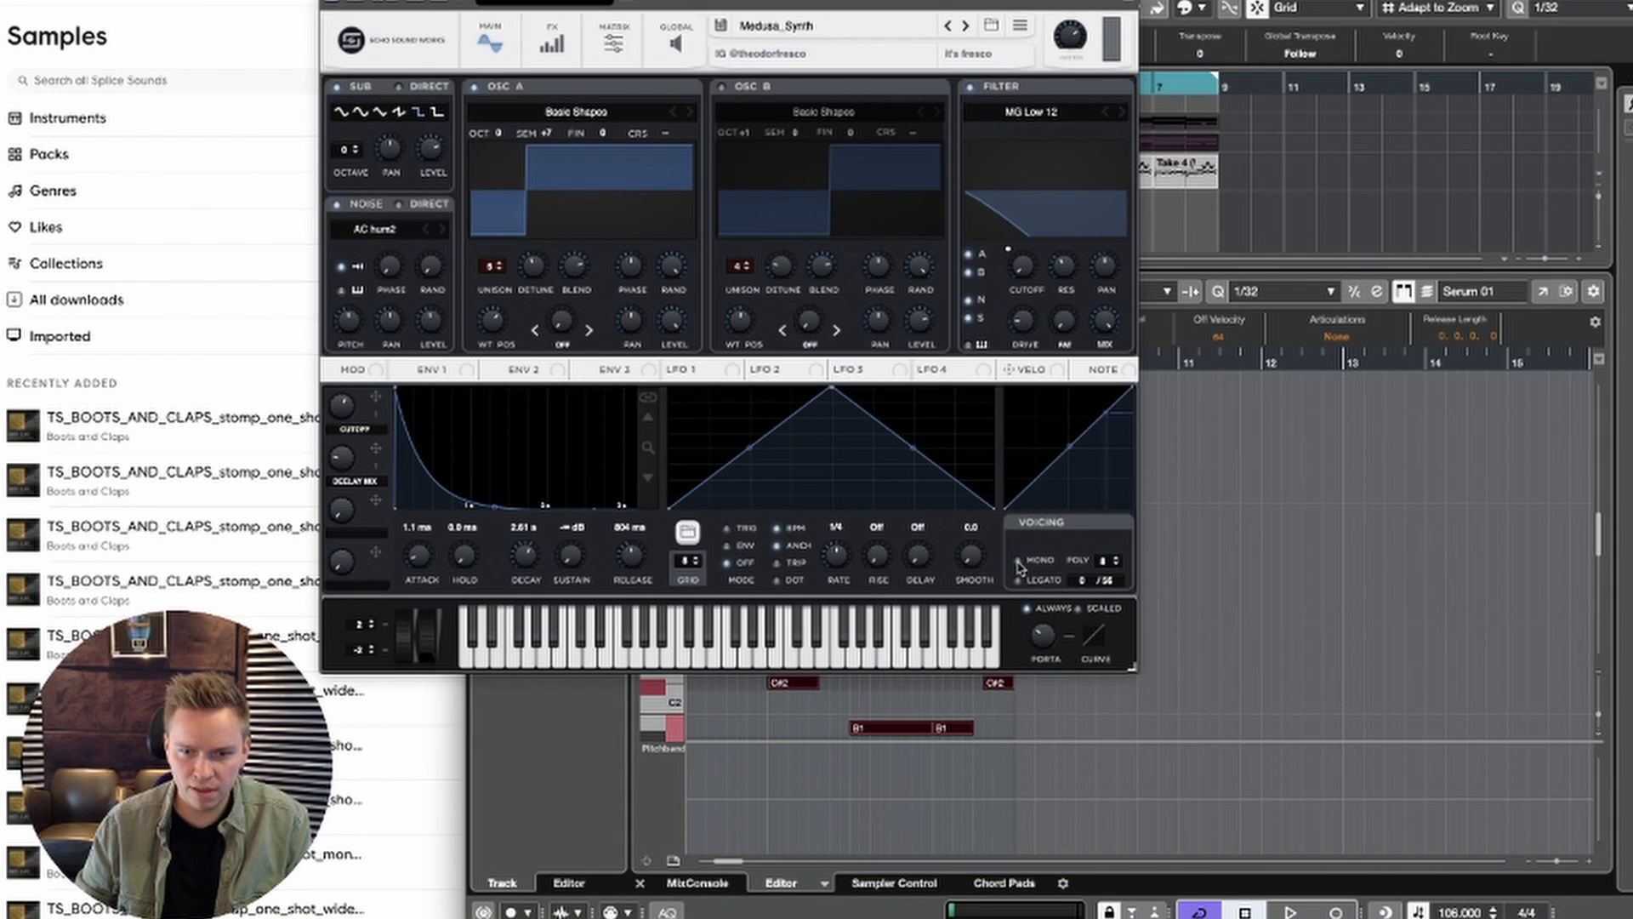
{"action": "key", "text": "space"}
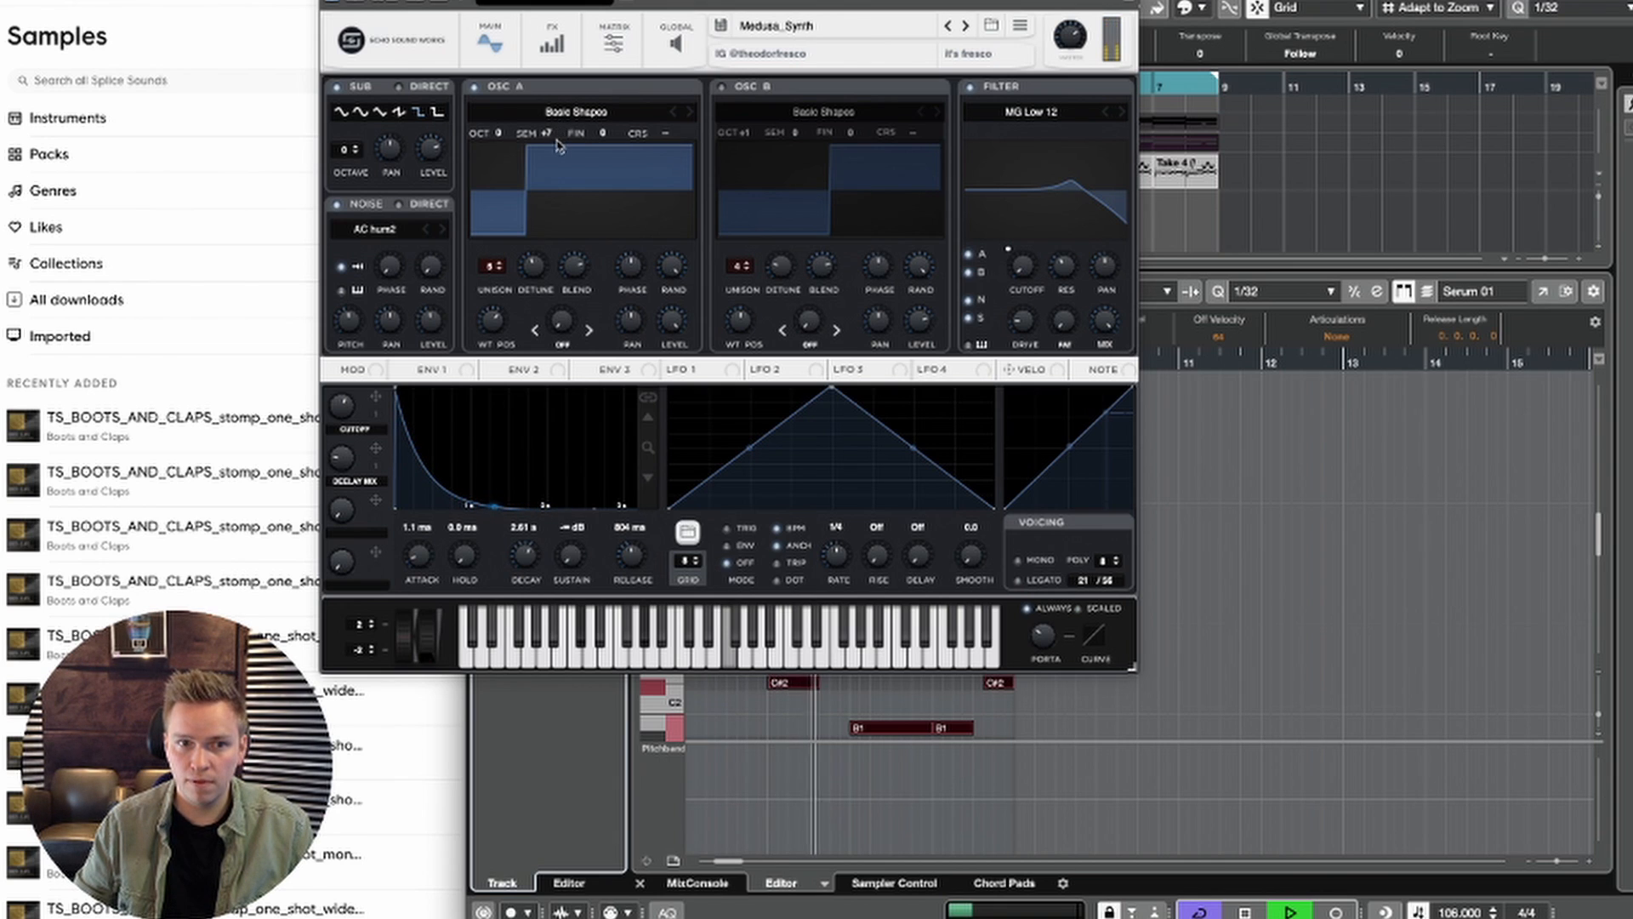
{"action": "key", "text": "space"}
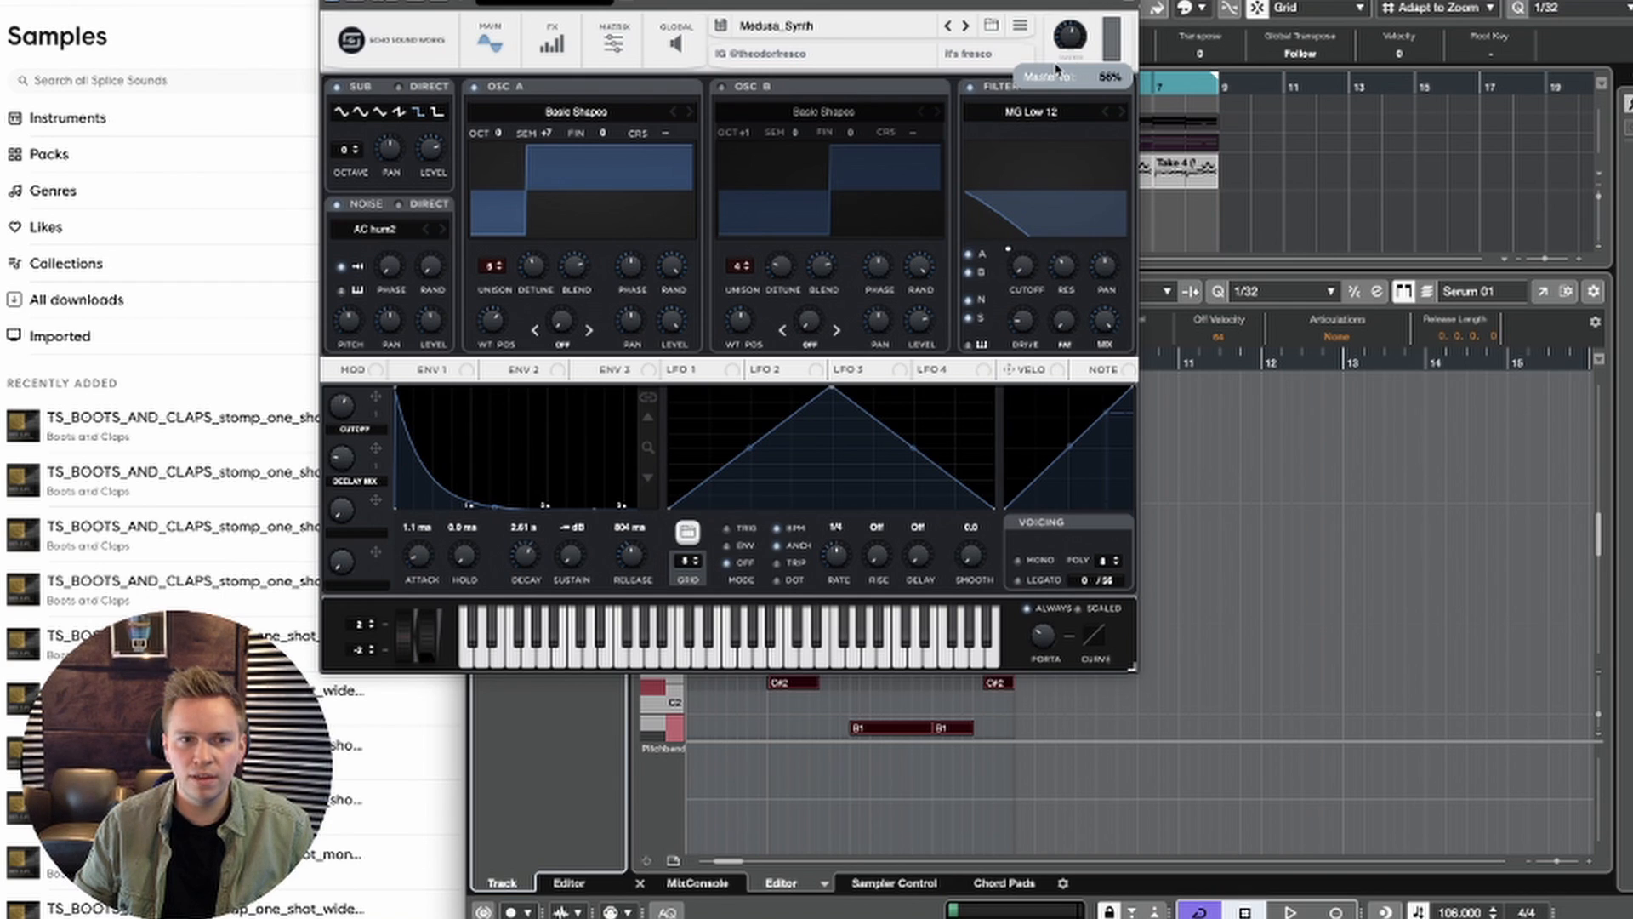
Step: Try a lower semitone offset on oscillator A of SQUARE's Serum, audition the part, and close the instrument
{"action": "left_click_drag", "start_coordinate": [548, 137], "coordinate": [550, 153]}
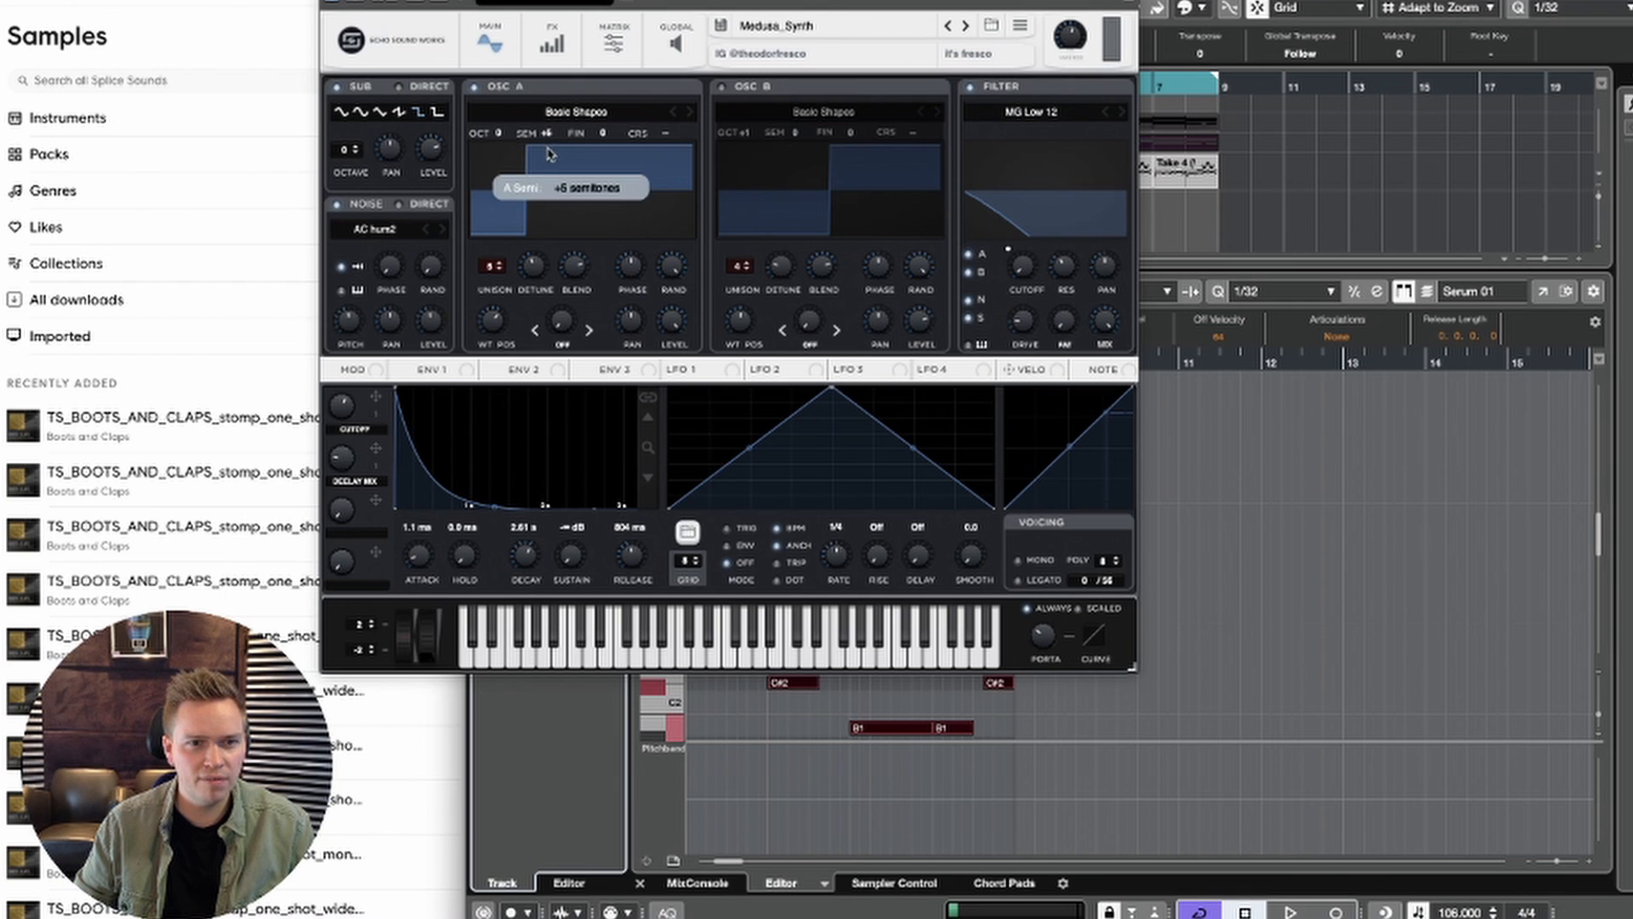
{"action": "key", "text": "space"}
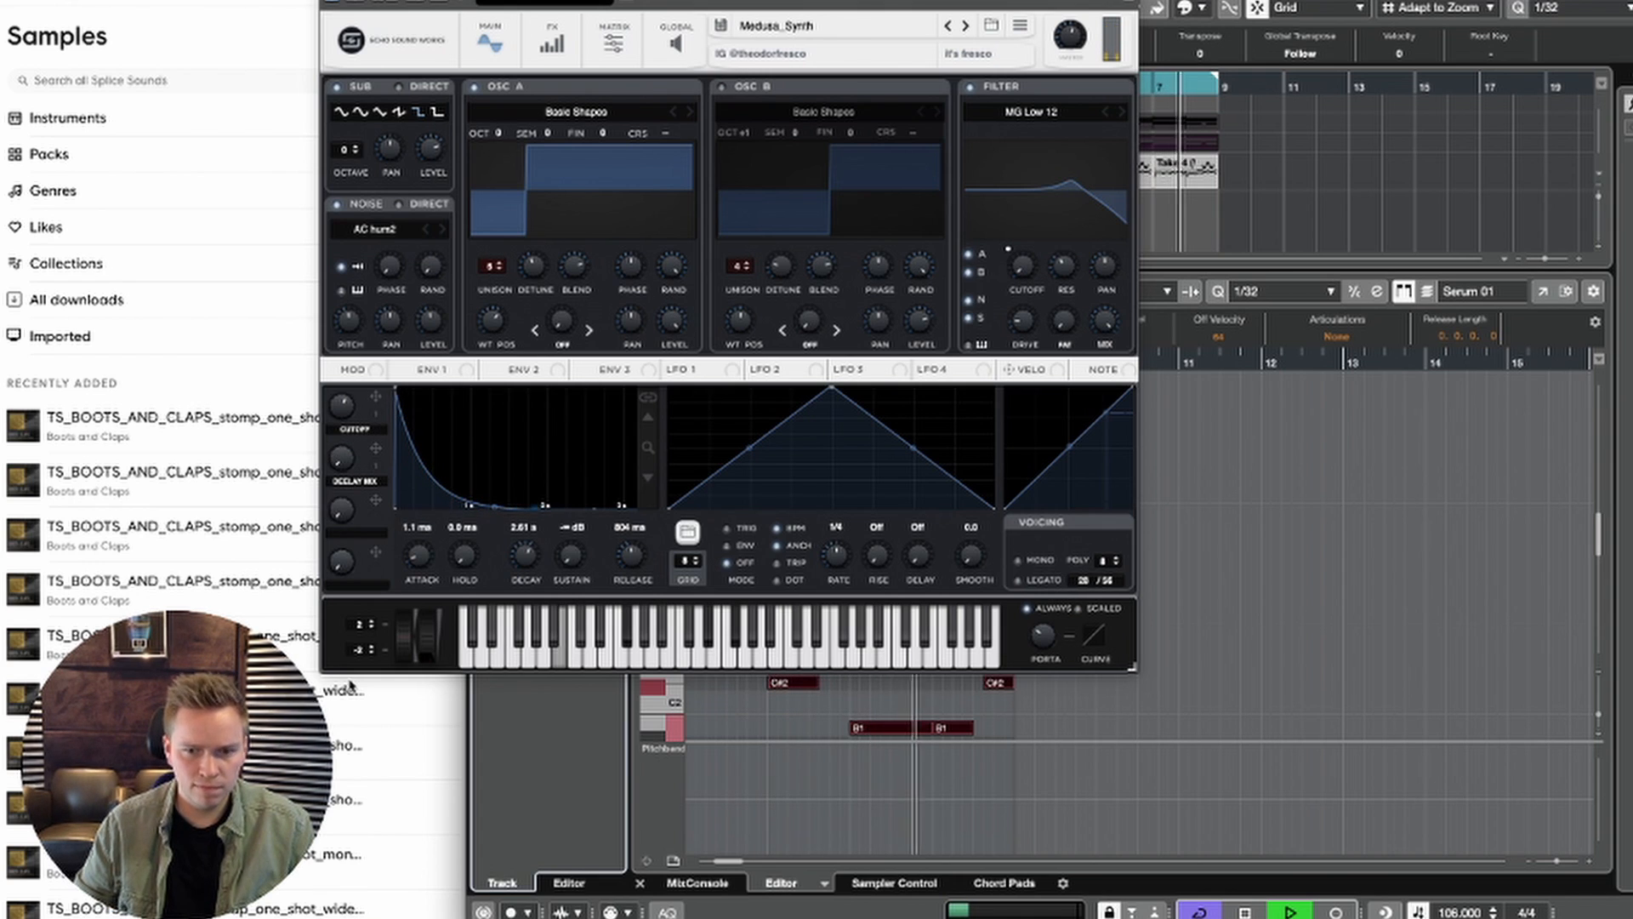
{"action": "left_click_drag", "start_coordinate": [328, 413], "coordinate": [316, 446]}
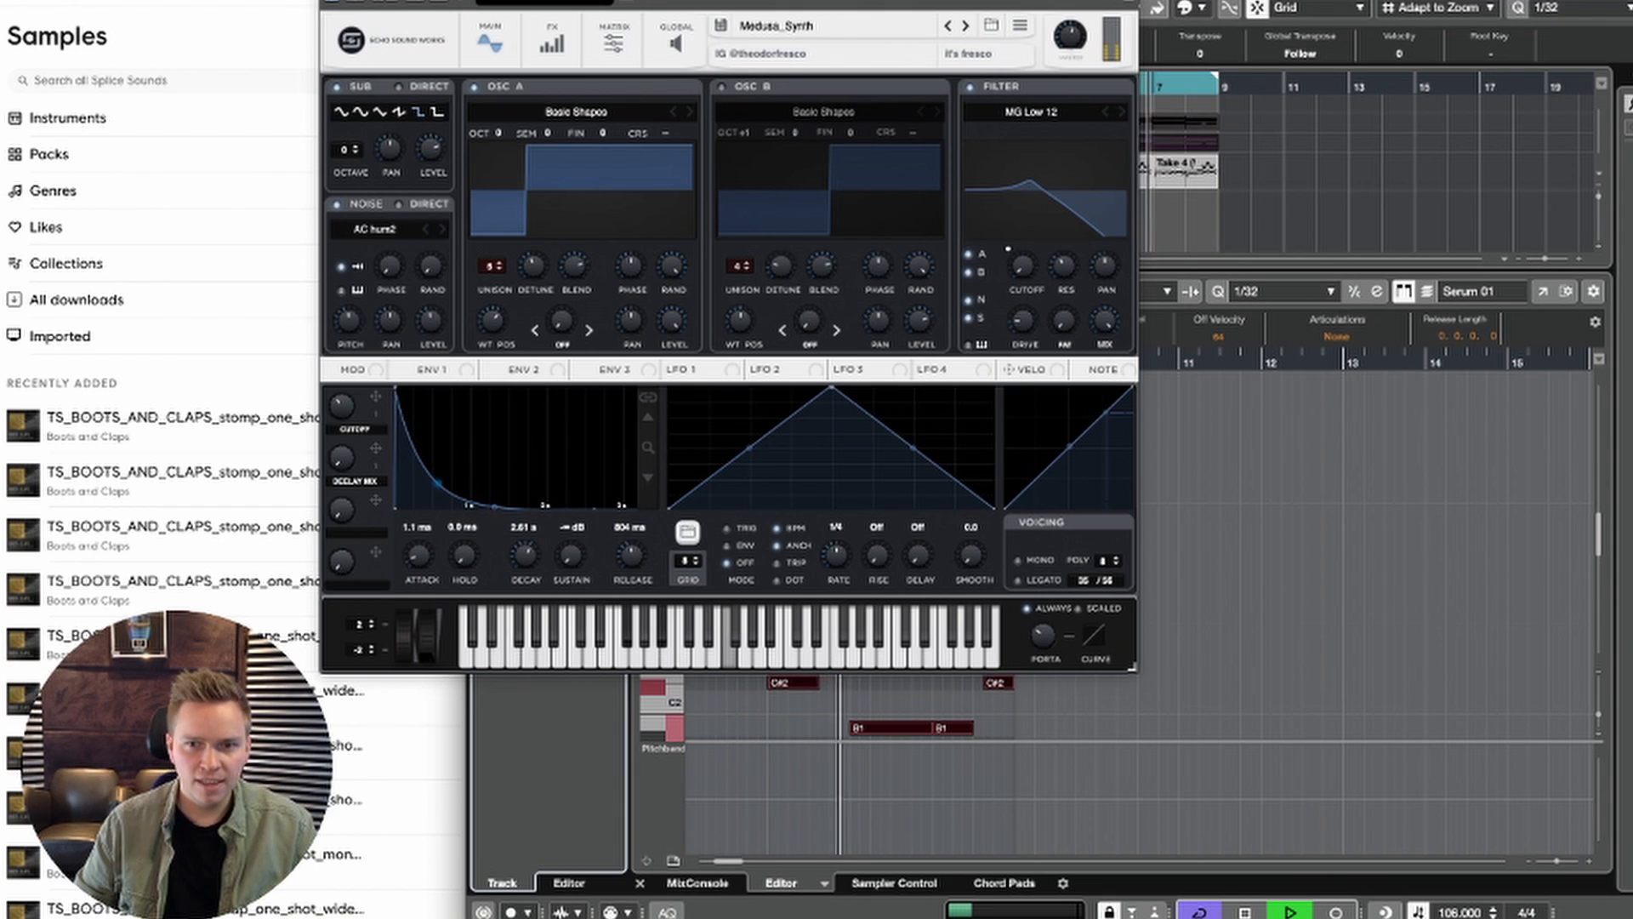
{"action": "key", "text": "super+w"}
{"action": "key", "text": "space"}
{"action": "left_click", "coordinate": [1023, 207]}
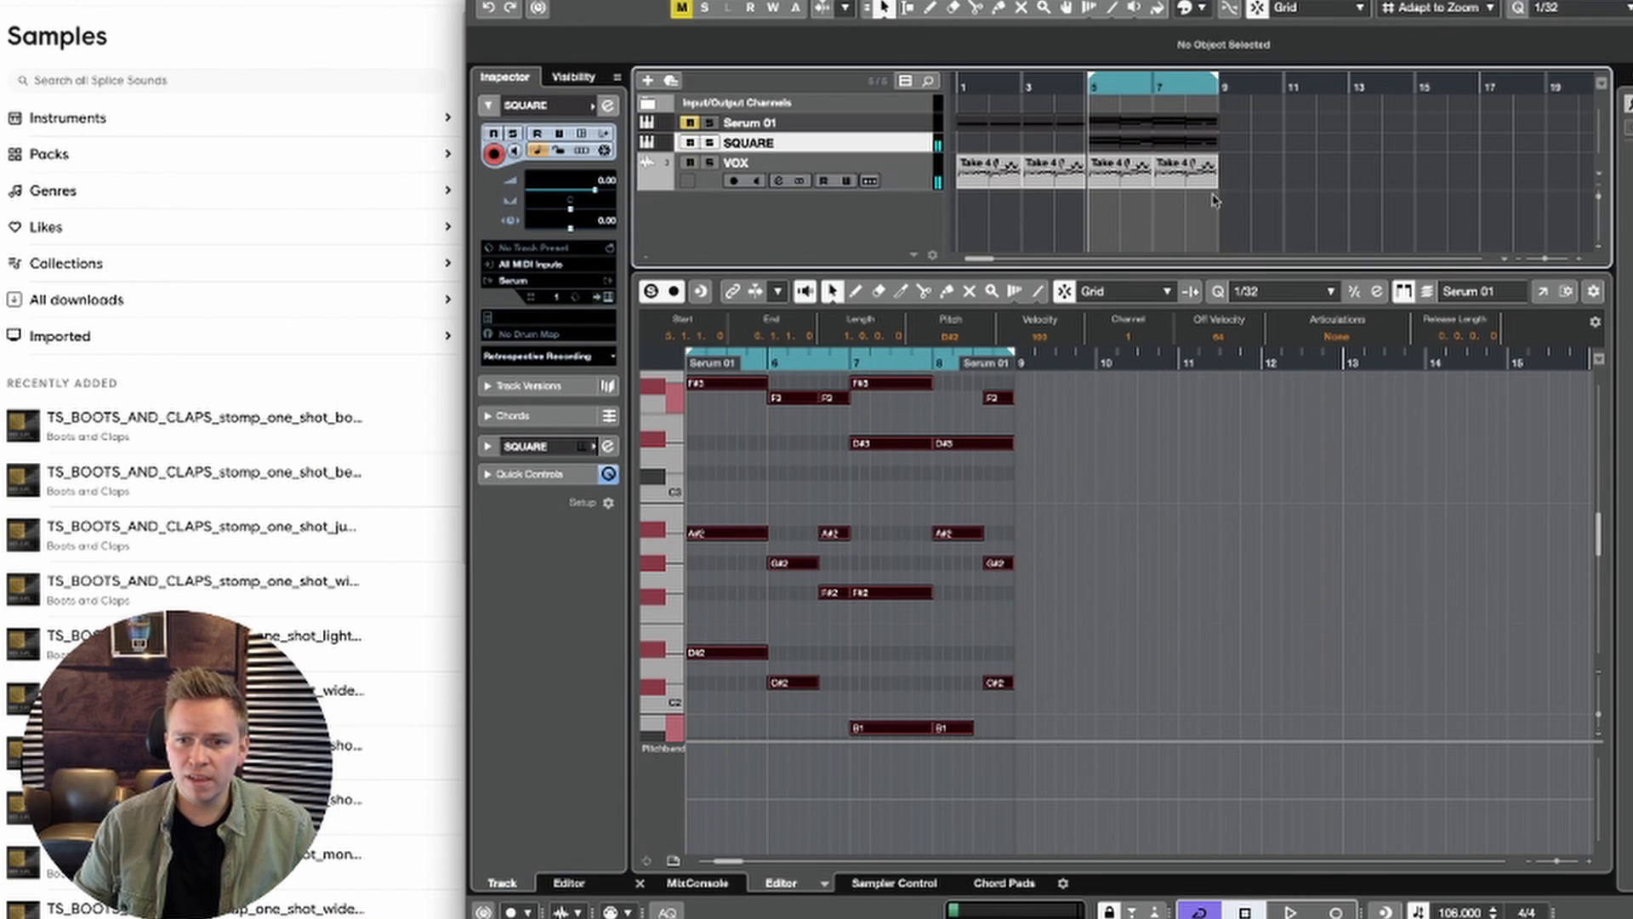
Step: Bounce the four VOX events in bars 1 to 8 into one replacement audio event and enable Musical Mode
{"action": "left_click_drag", "start_coordinate": [1215, 201], "coordinate": [941, 183]}
{"action": "key", "text": "alt+b"}
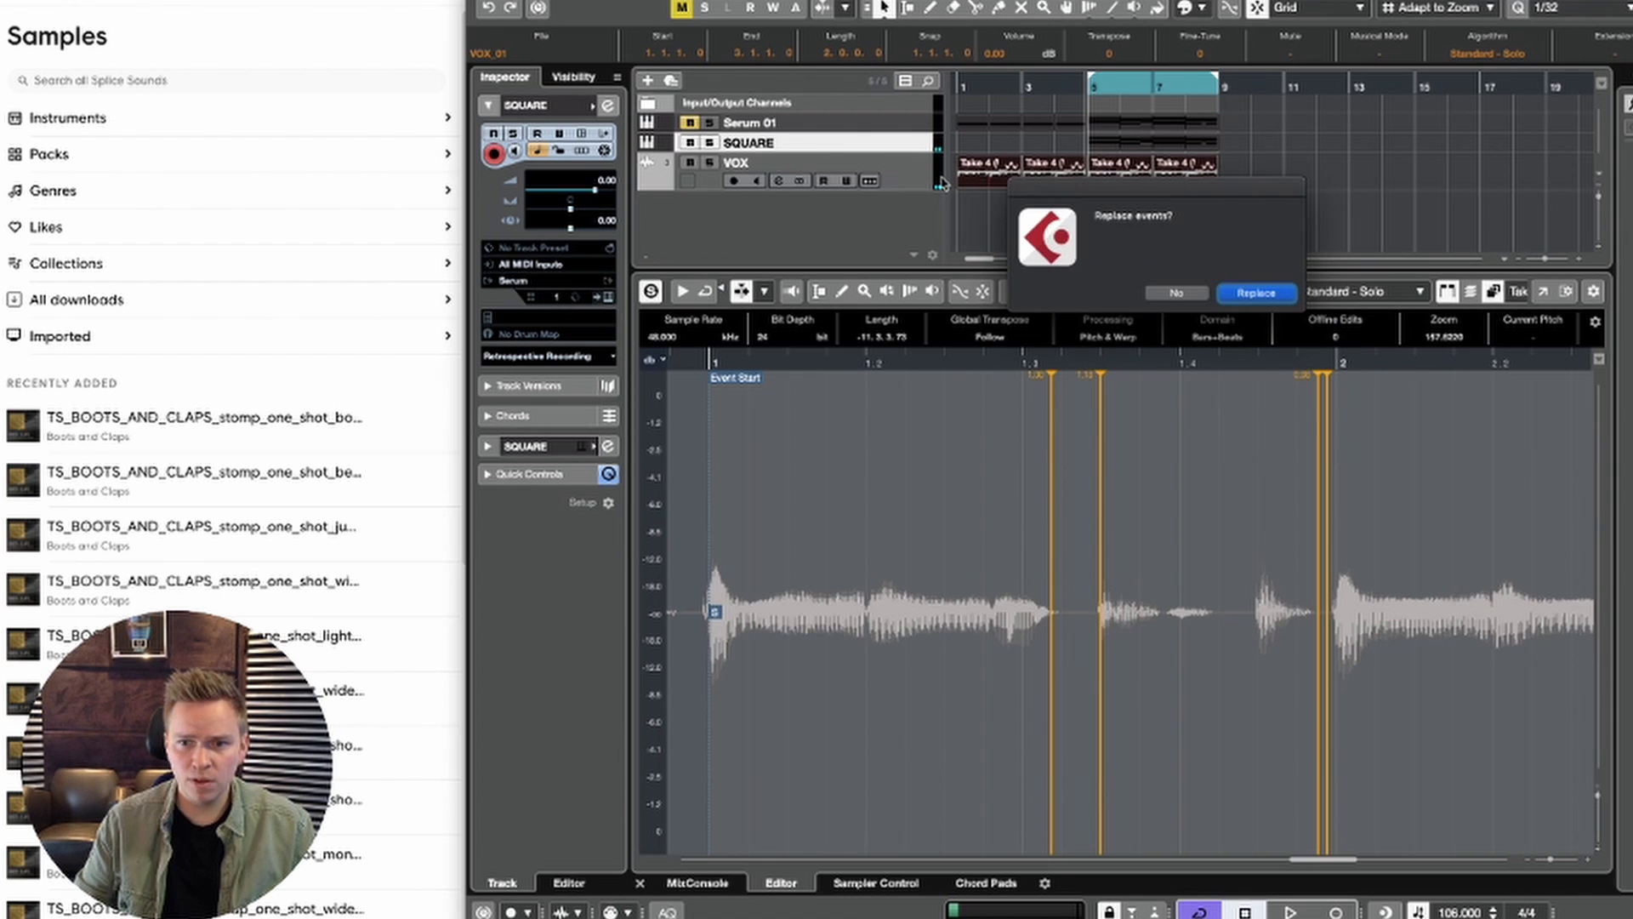
{"action": "key", "text": "Return"}
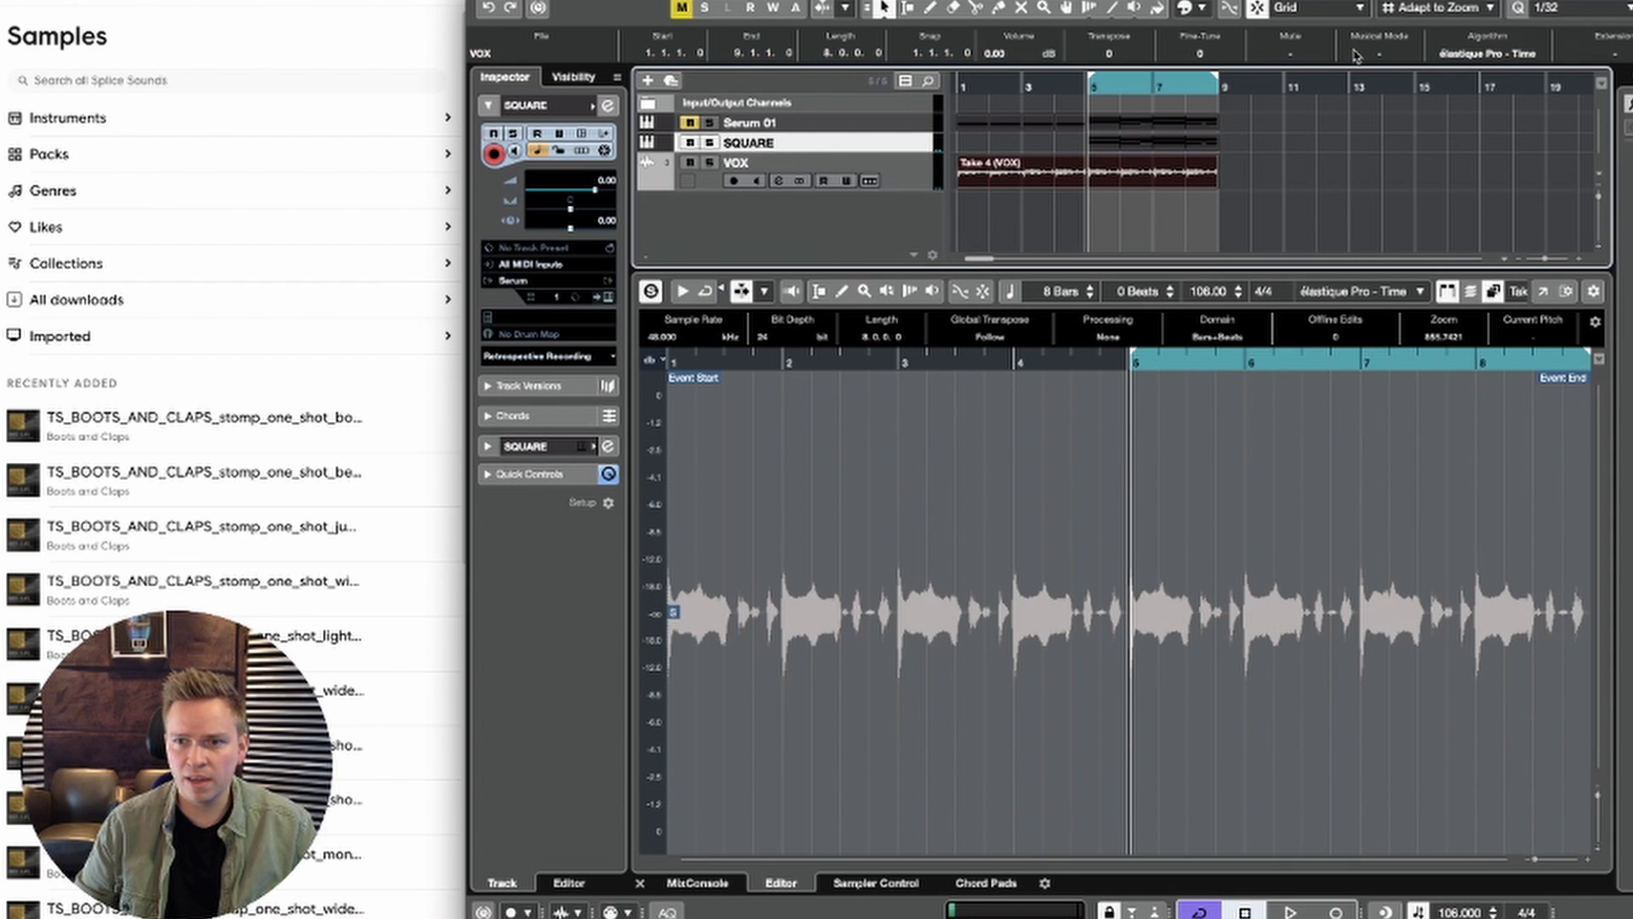
{"action": "left_click", "coordinate": [1340, 188]}
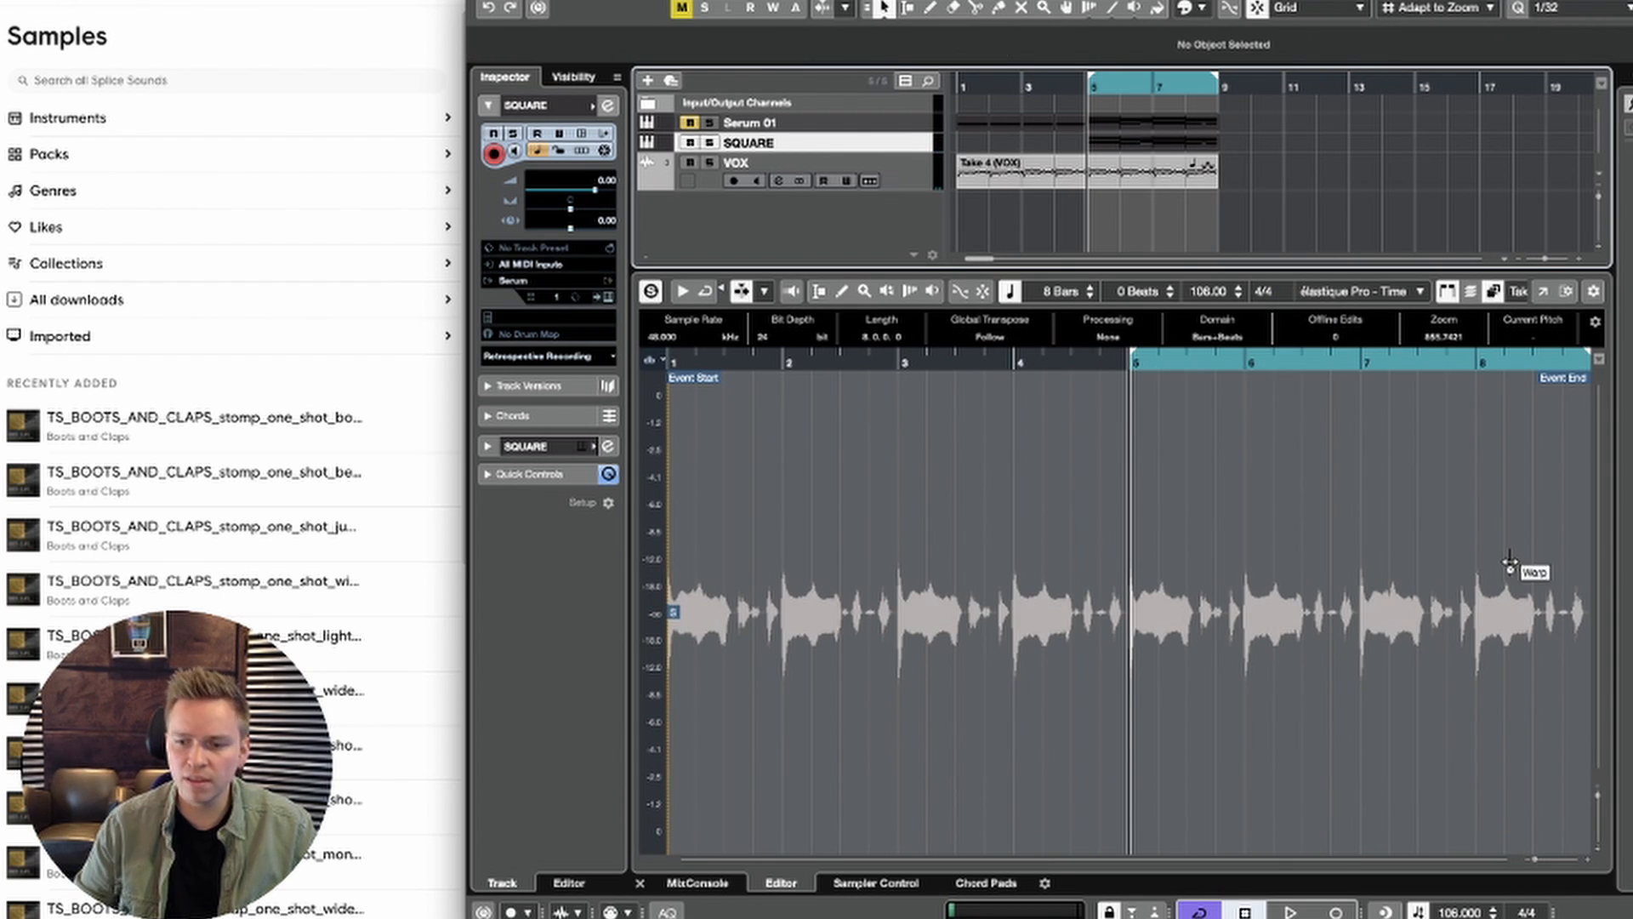
Step: Set the project tempo to 120 BPM, mute SQUARE, and audition the VOX track soloed
{"action": "left_click", "coordinate": [1463, 912]}
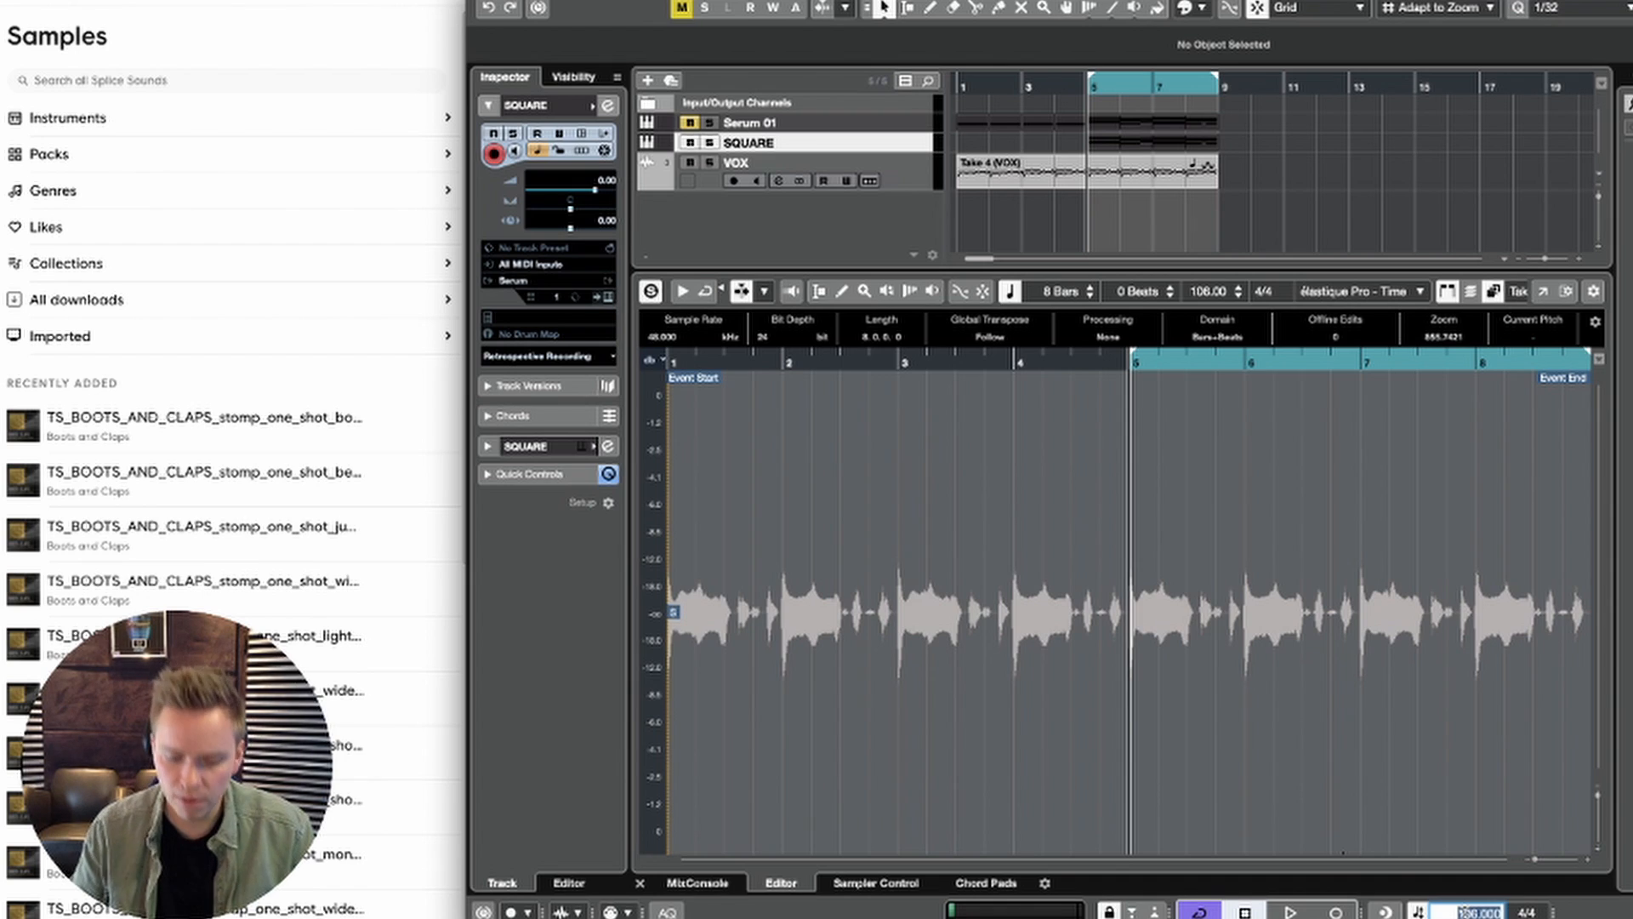
{"action": "type", "text": "120"}
{"action": "key", "text": "Return"}
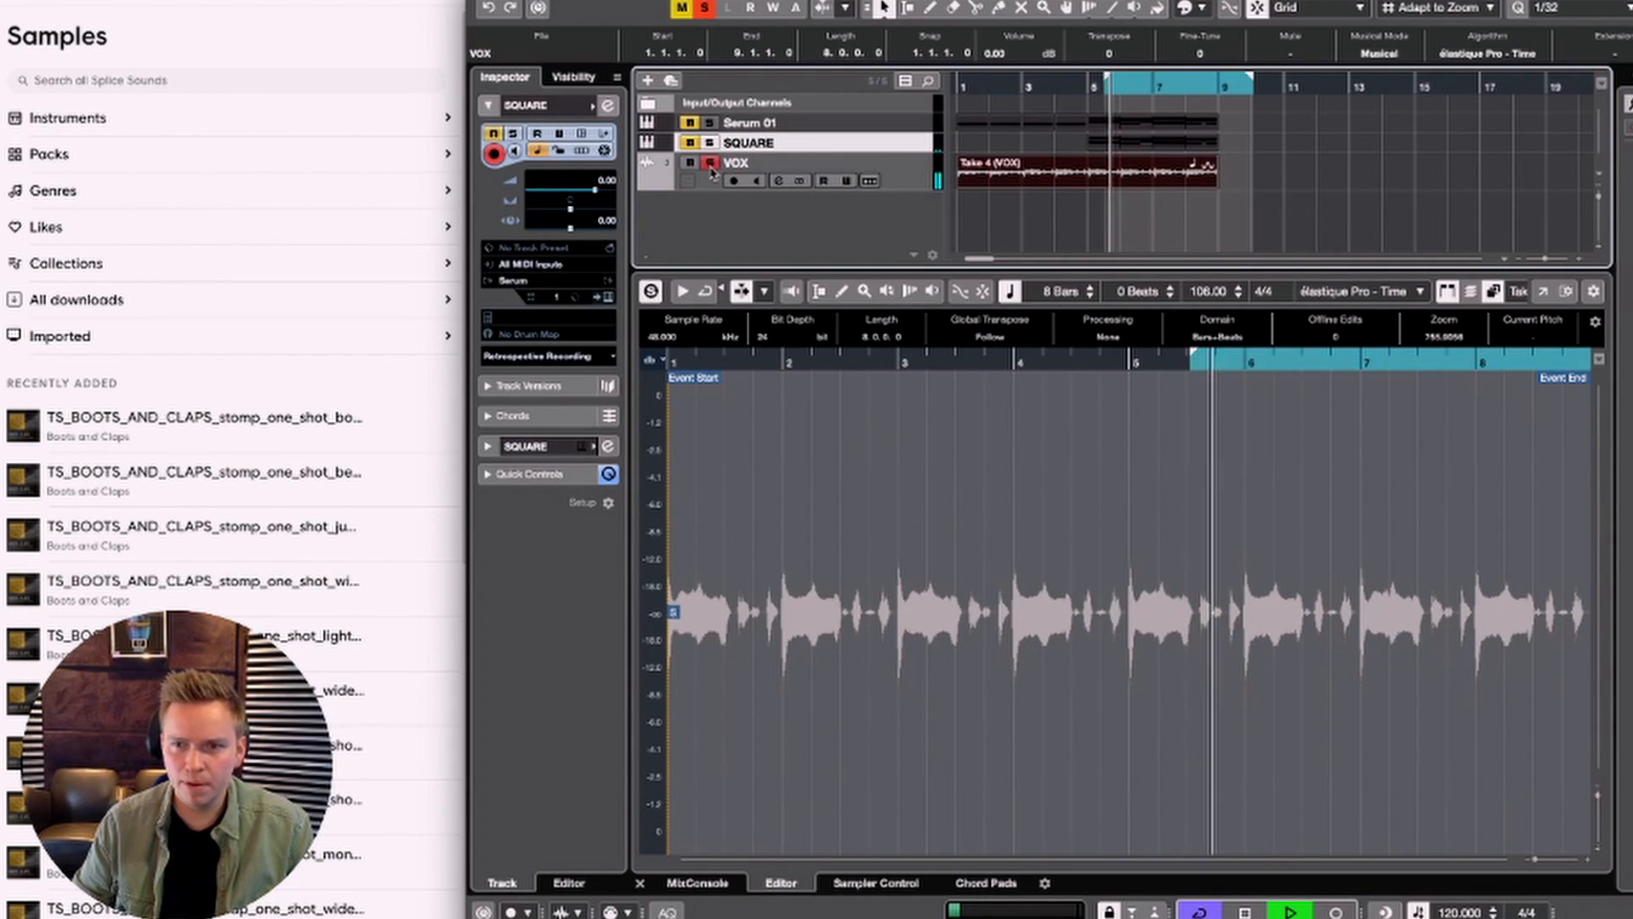
{"action": "key", "text": "space"}
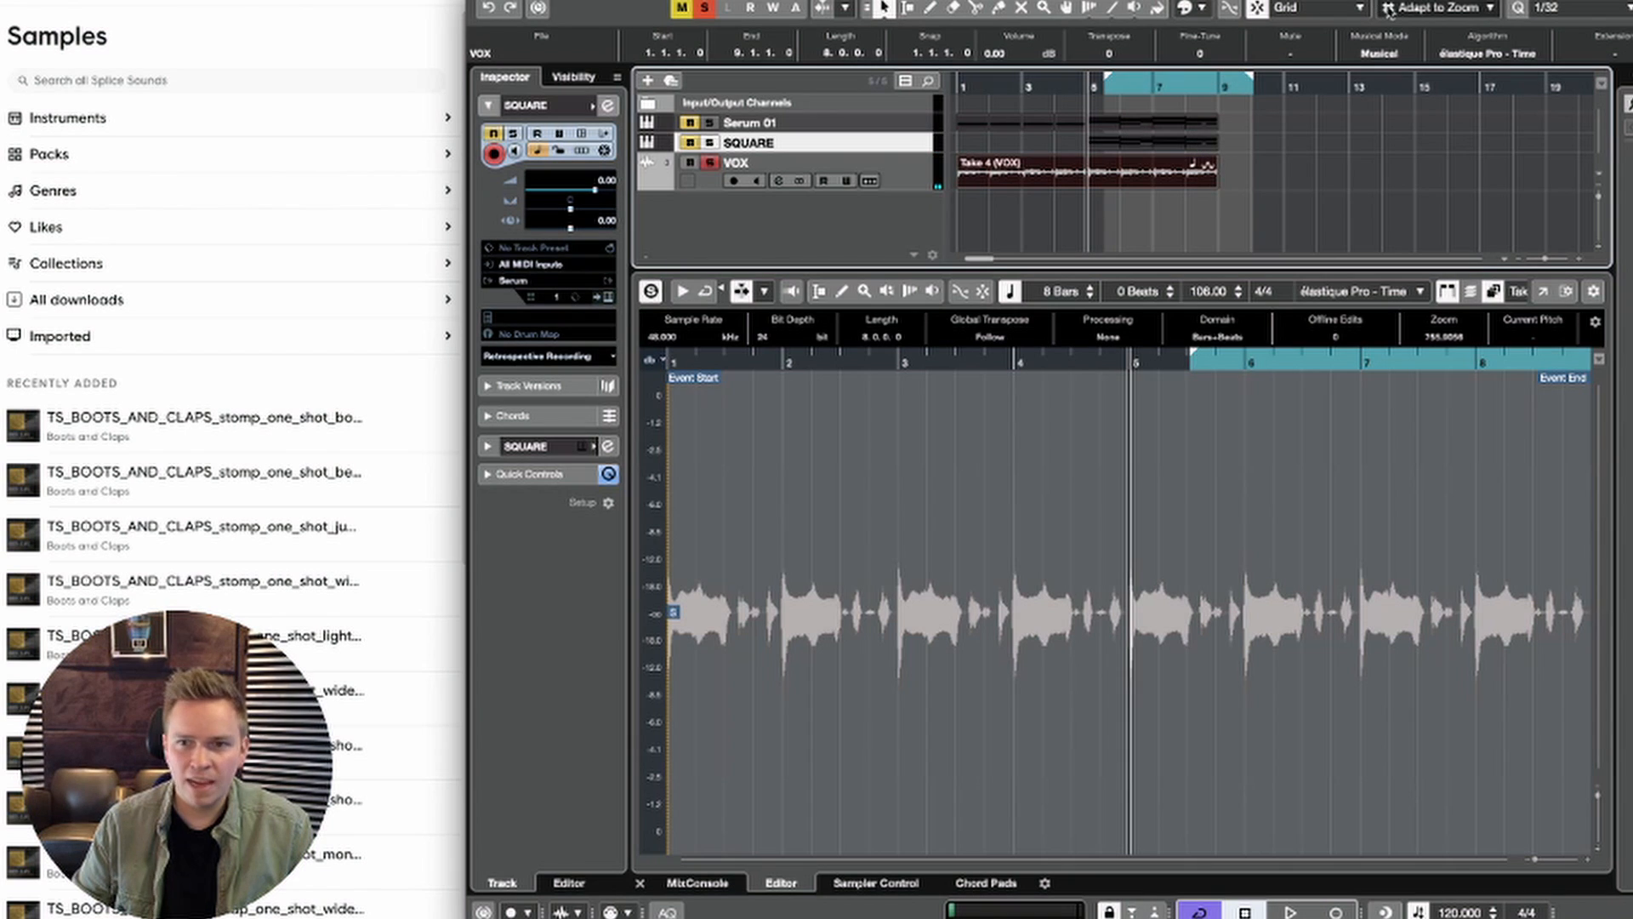
Step: Set the quantize value to 1/16 and quantize the bounced VOX audio event
{"action": "left_click", "coordinate": [1548, 7]}
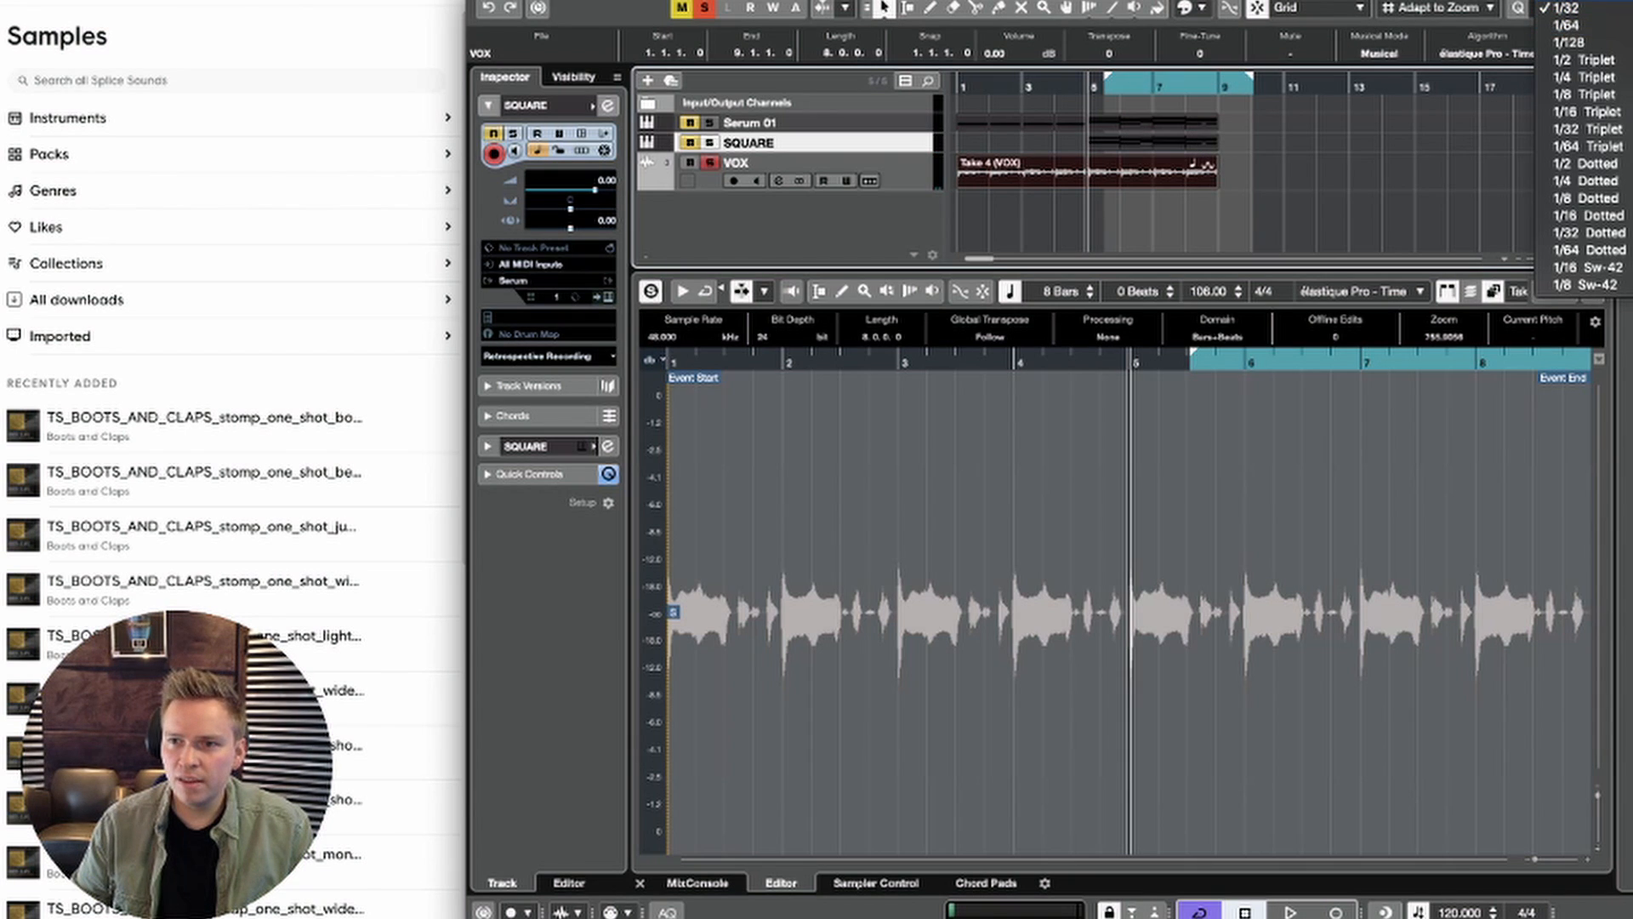
{"action": "left_click", "coordinate": [1575, 1]}
{"action": "left_click", "coordinate": [1367, 198]}
{"action": "left_click_drag", "start_coordinate": [1089, 87], "coordinate": [1088, 143]}
{"action": "left_click", "coordinate": [1124, 179]}
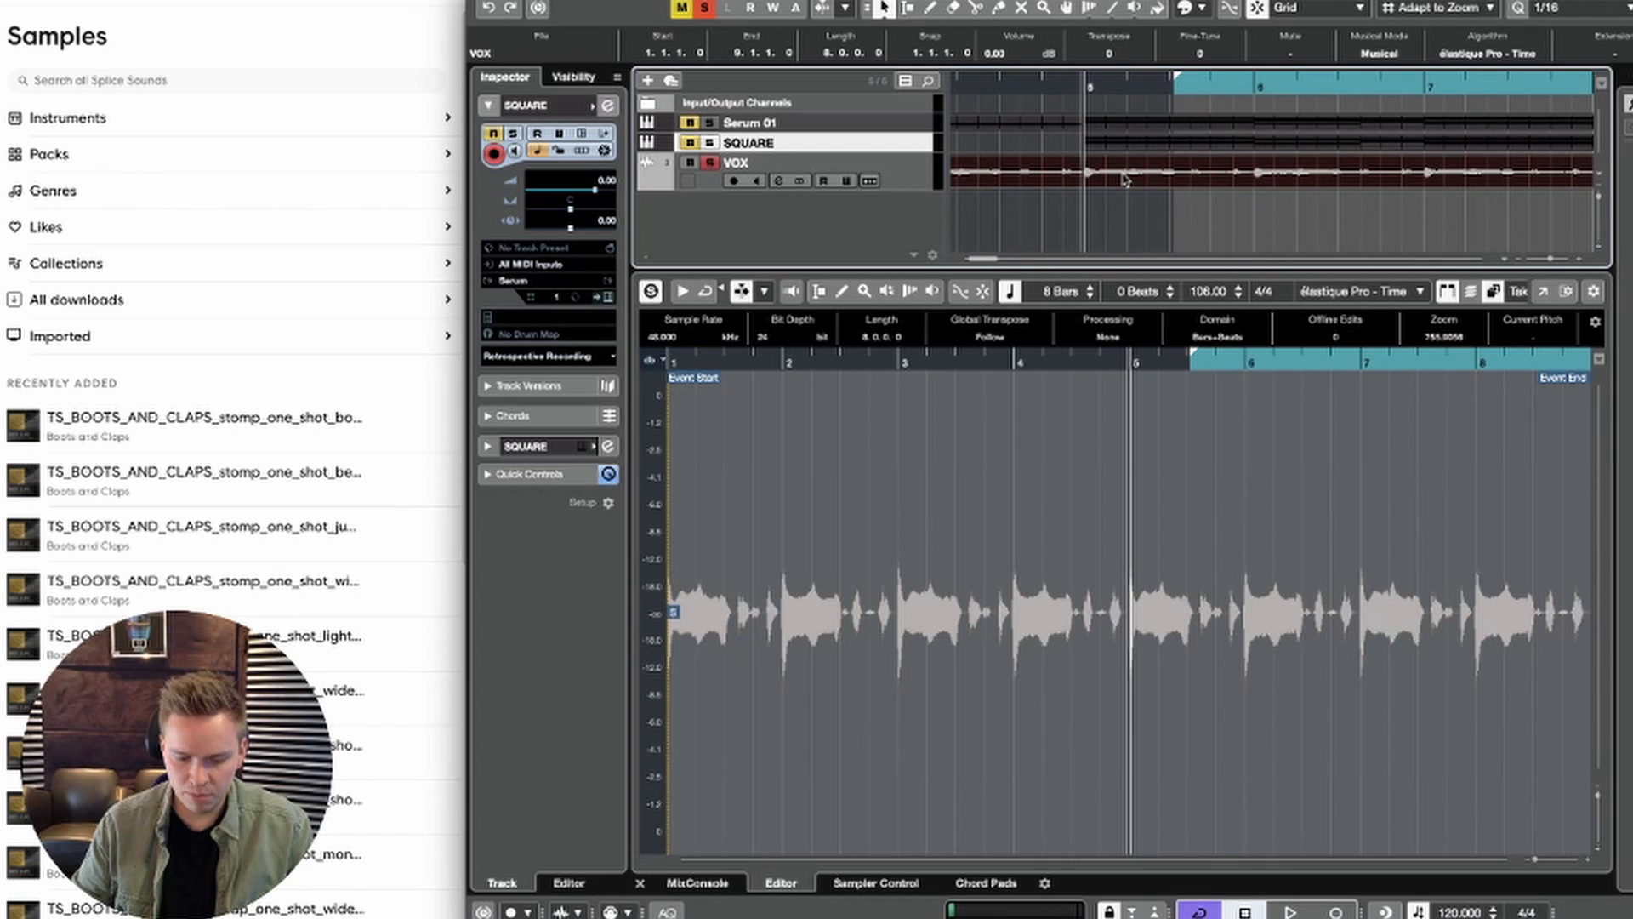
{"action": "key", "text": "q"}
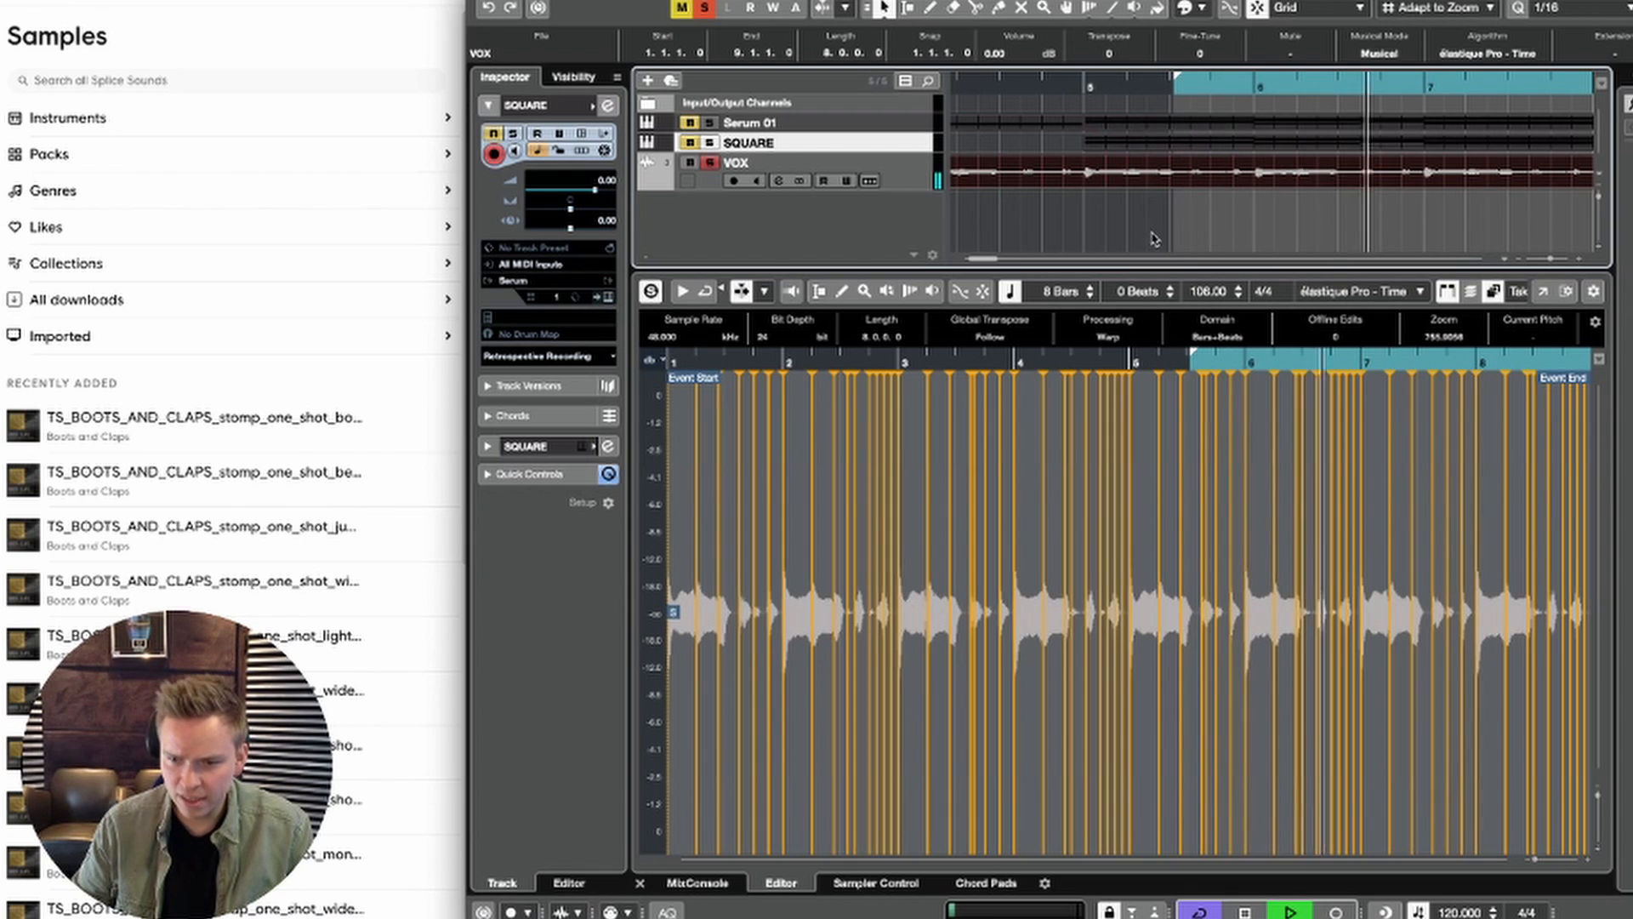
Step: Delete the VOX warp markers at 6.4 and just before bar 7, then audition the quantized vocal
{"action": "key", "text": "space"}
{"action": "left_click_drag", "start_coordinate": [1315, 363], "coordinate": [1318, 400]}
{"action": "key", "text": "space"}
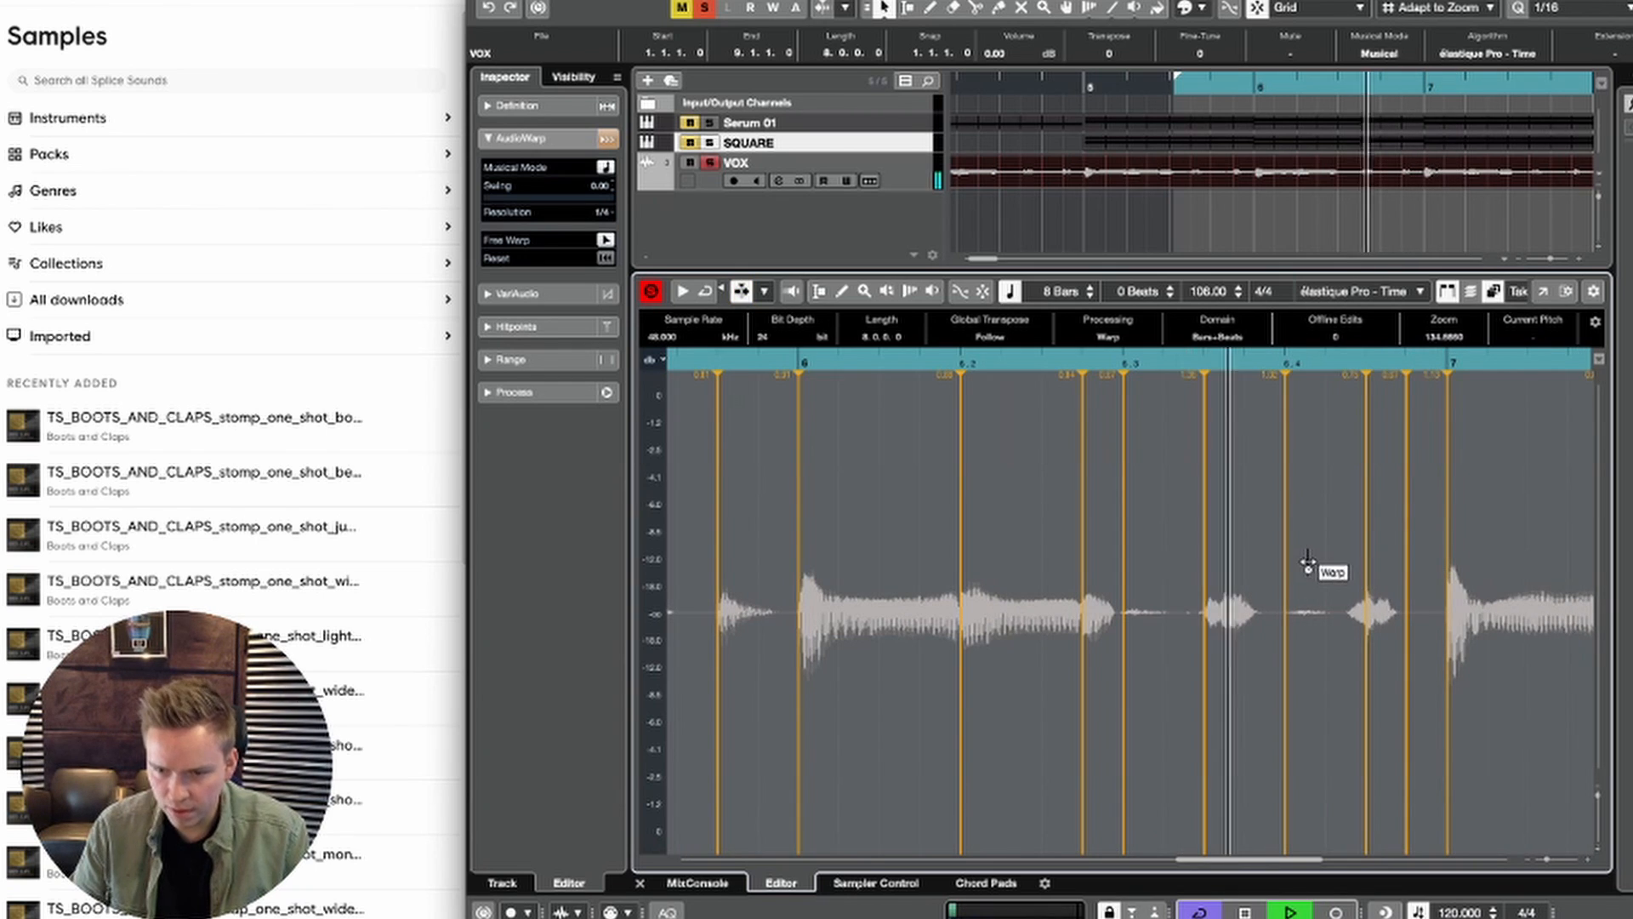
{"action": "left_click", "coordinate": [1284, 576], "text": "shift"}
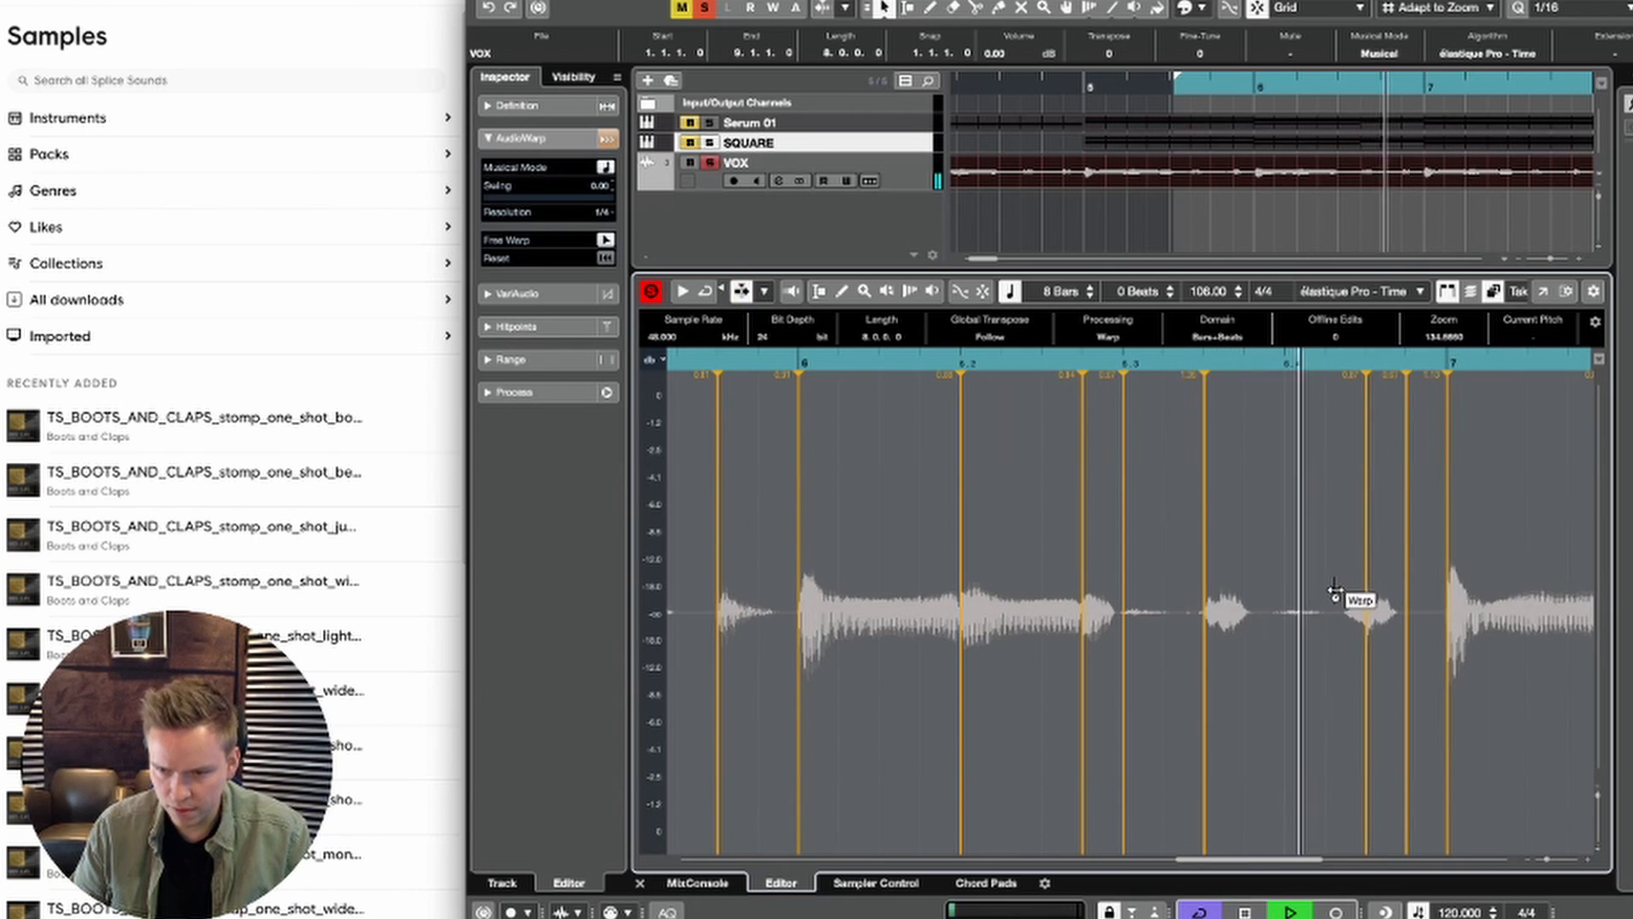
{"action": "key", "text": "space"}
{"action": "key", "text": "space"}
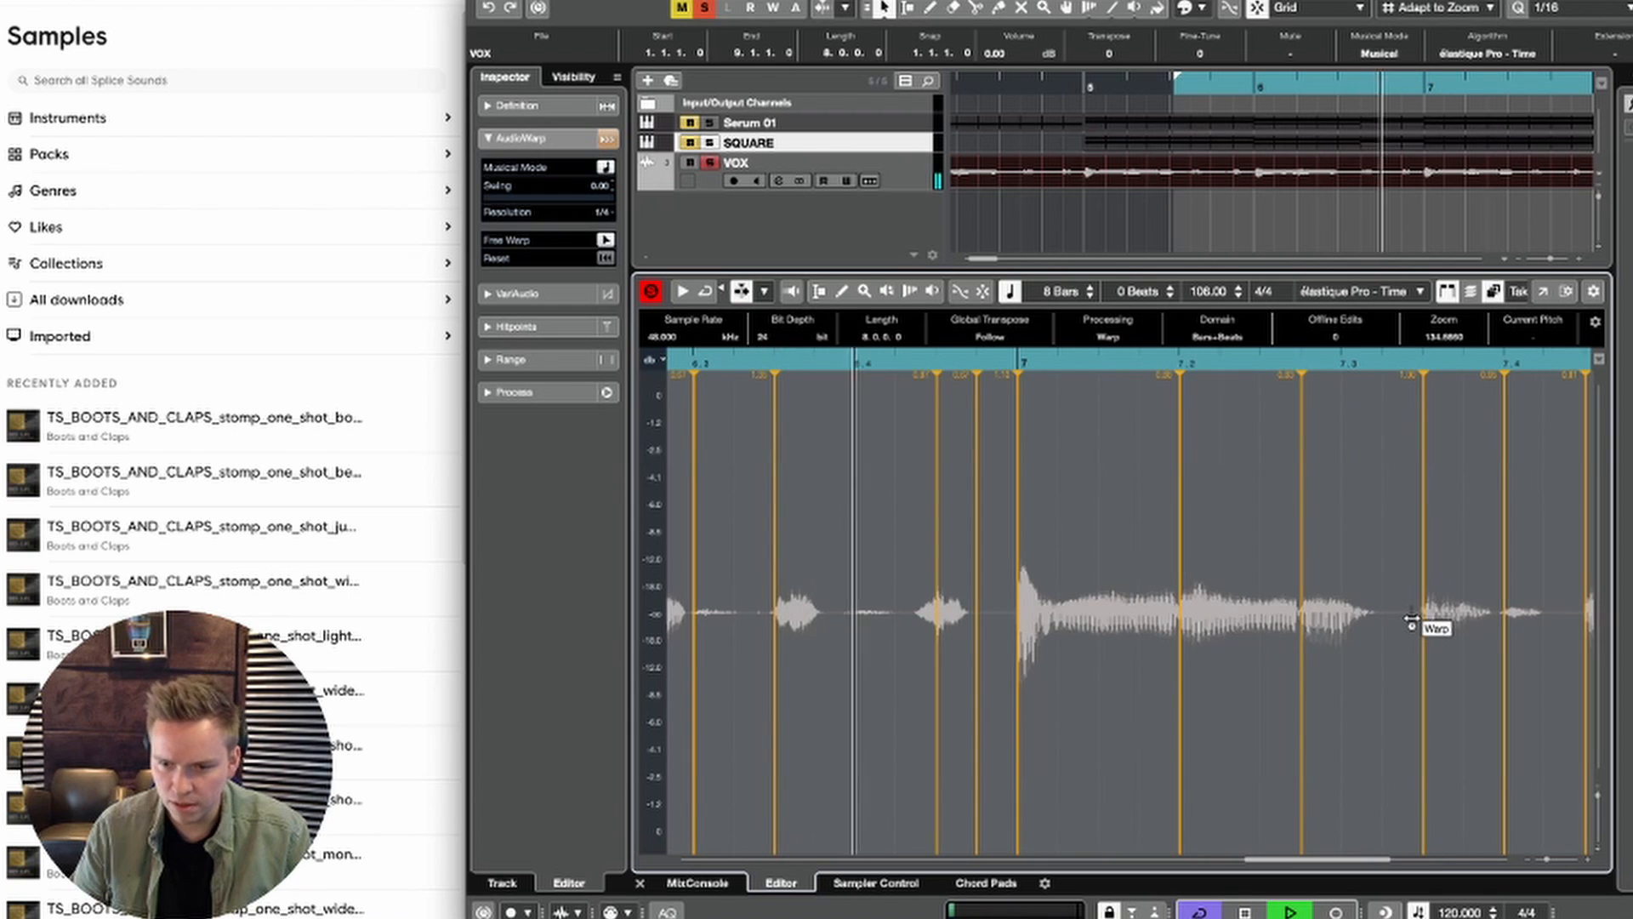
{"action": "key", "text": "space"}
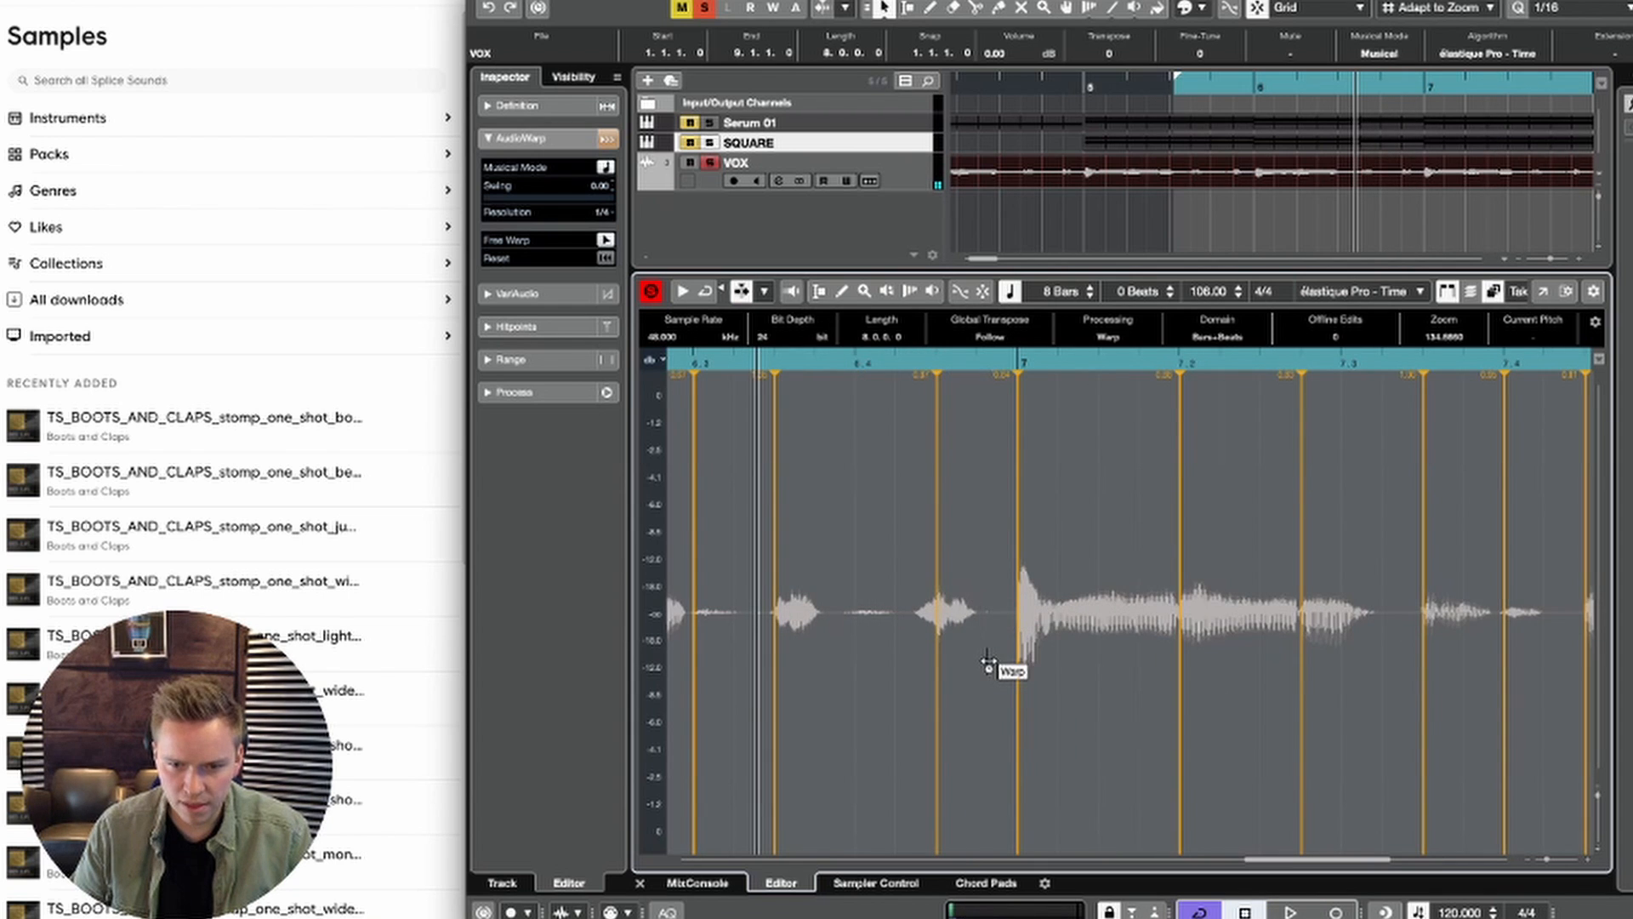
{"action": "key", "text": "space"}
{"action": "key", "text": "g"}
{"action": "key", "text": "g"}
{"action": "key", "text": "g"}
{"action": "key", "text": "g"}
{"action": "key", "text": "g"}
{"action": "key", "text": "g"}
{"action": "key", "text": "space"}
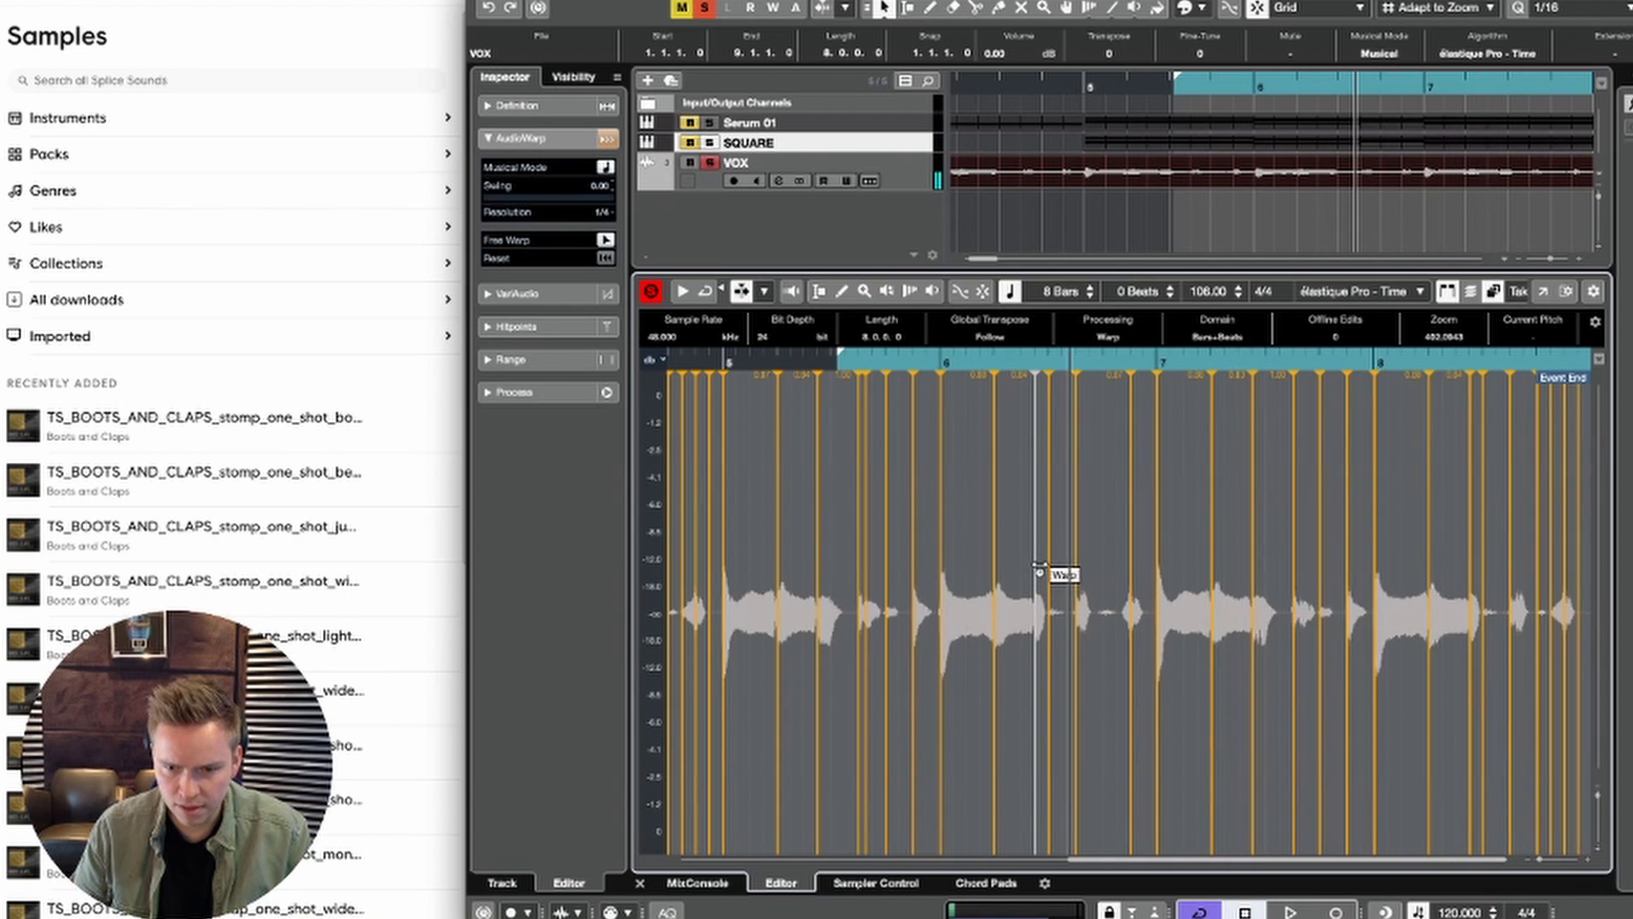
{"action": "key", "text": "space"}
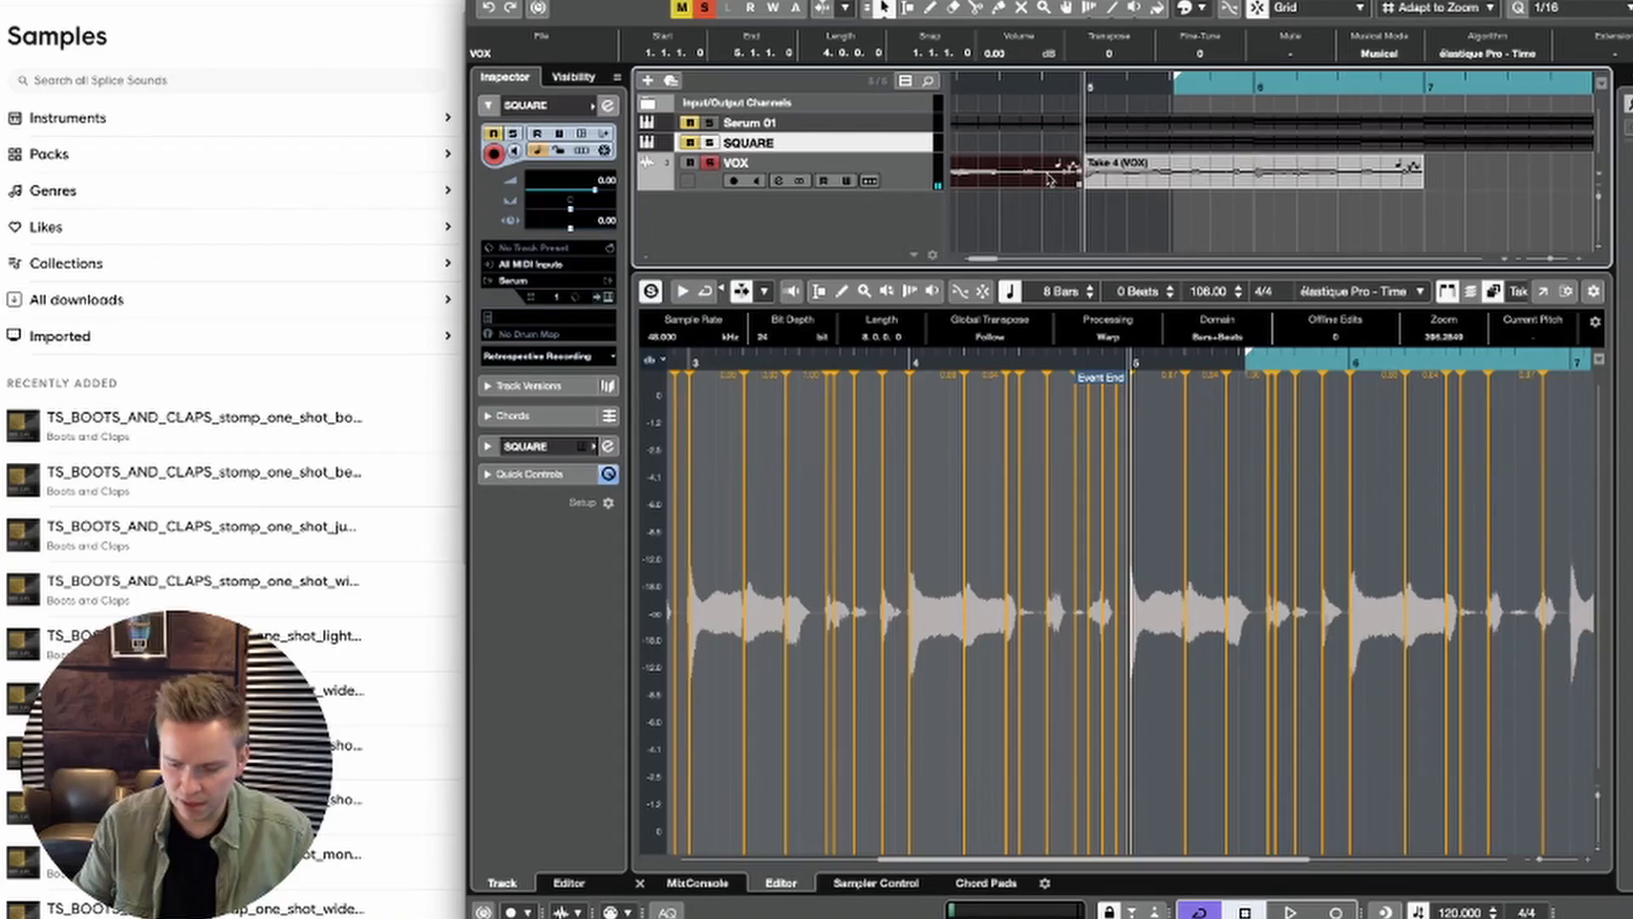
Step: Trim the VOX event to the two bars between bar 5 and bar 7 and audition it
{"action": "left_click_drag", "start_coordinate": [1132, 180], "coordinate": [1327, 180]}
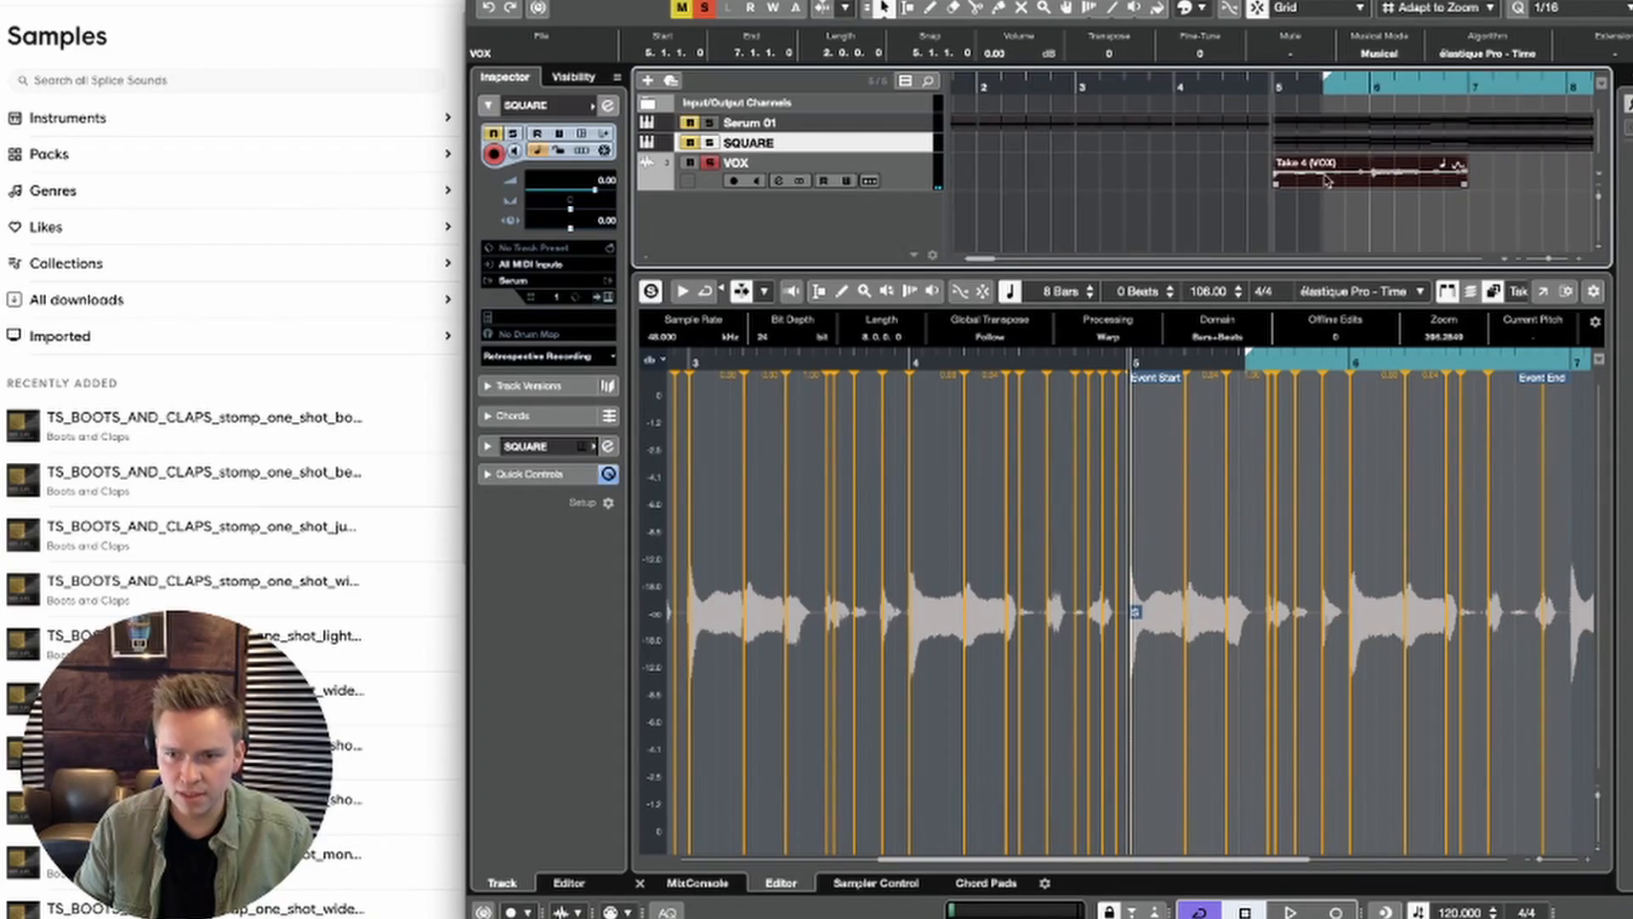
{"action": "key", "text": "g"}
{"action": "key", "text": "g"}
{"action": "key", "text": "g"}
{"action": "key", "text": "g"}
{"action": "key", "text": "space"}
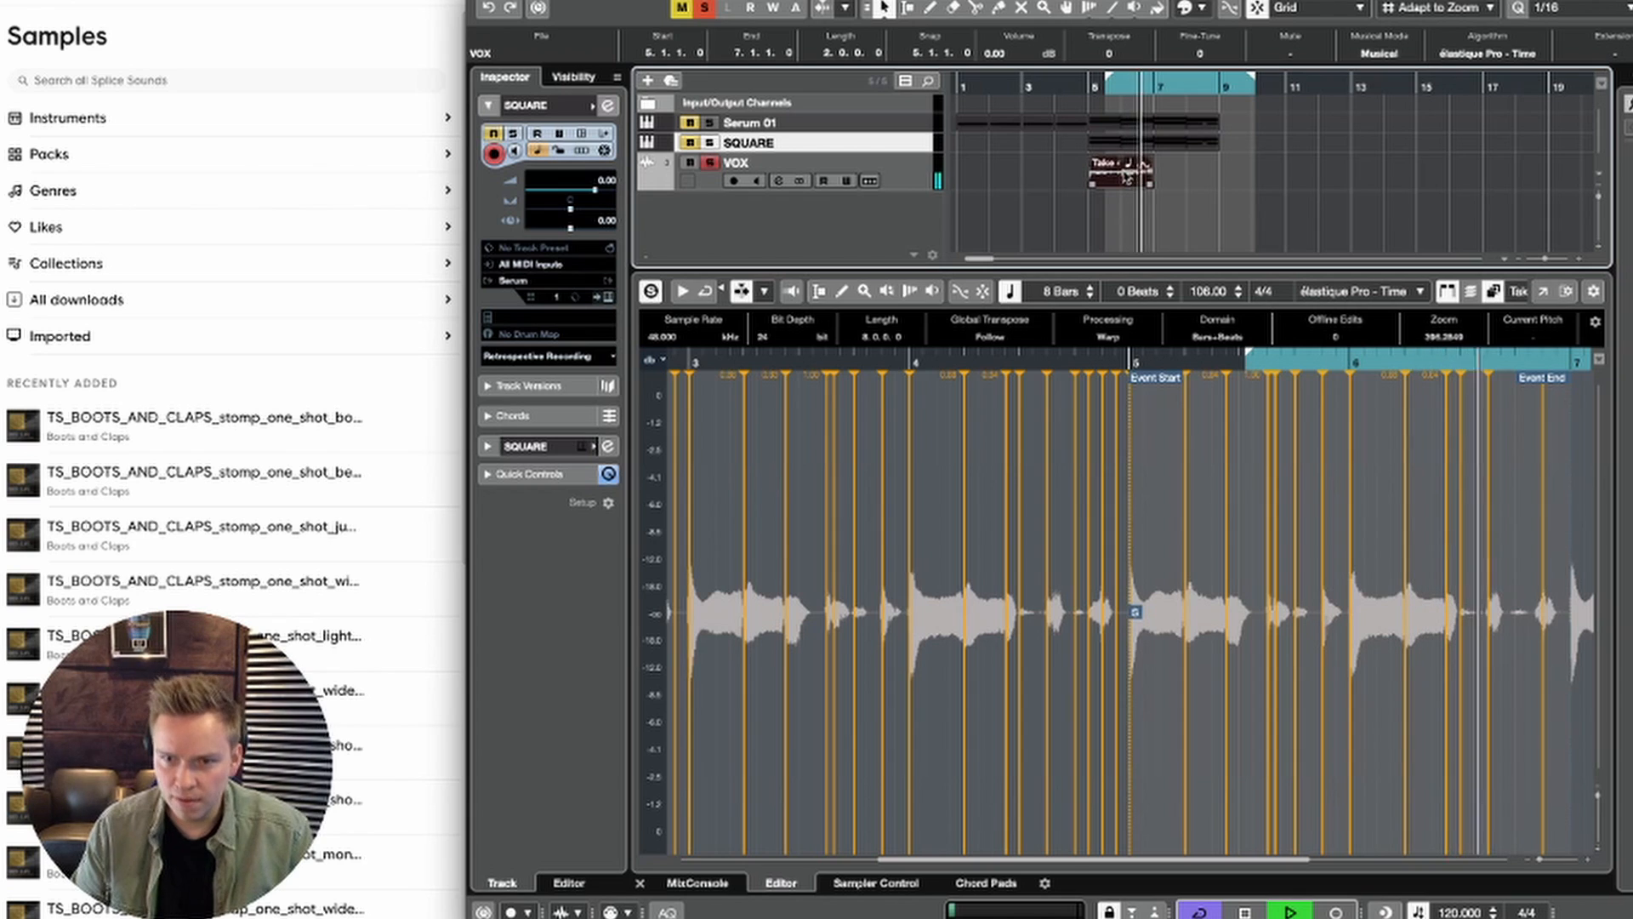
{"action": "key", "text": "space"}
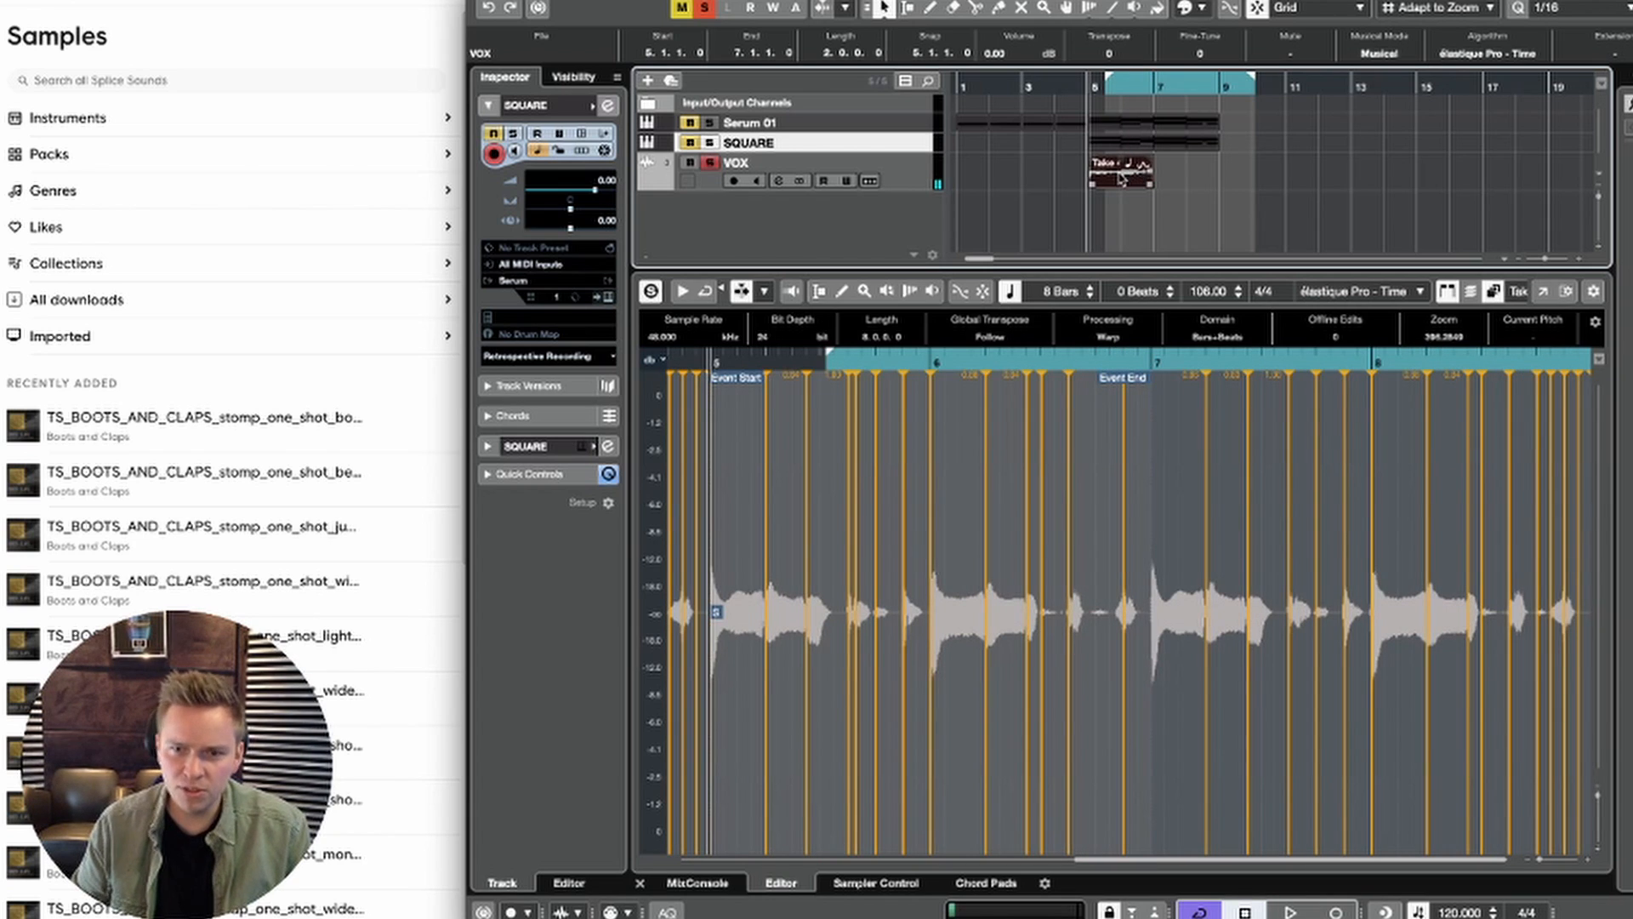
Step: Duplicate the two-bar VOX event into bars 7 and 8, transpose the copy by 12 semitones, and bounce it
{"action": "left_click_drag", "start_coordinate": [1220, 174], "coordinate": [1192, 169]}
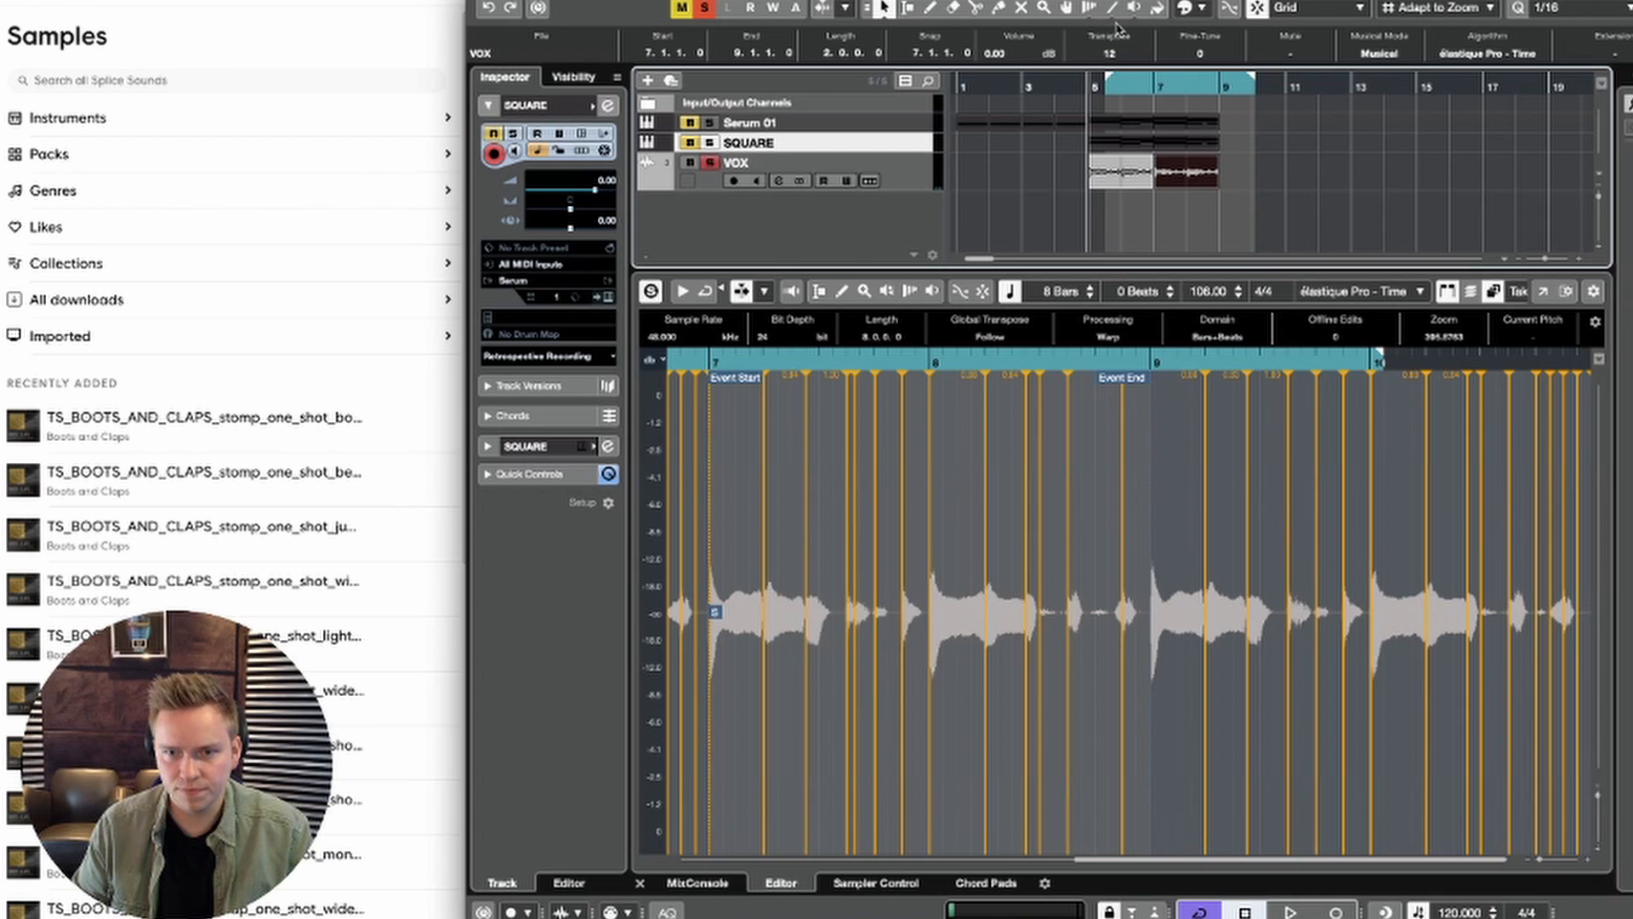
{"action": "left_click", "coordinate": [1158, 82]}
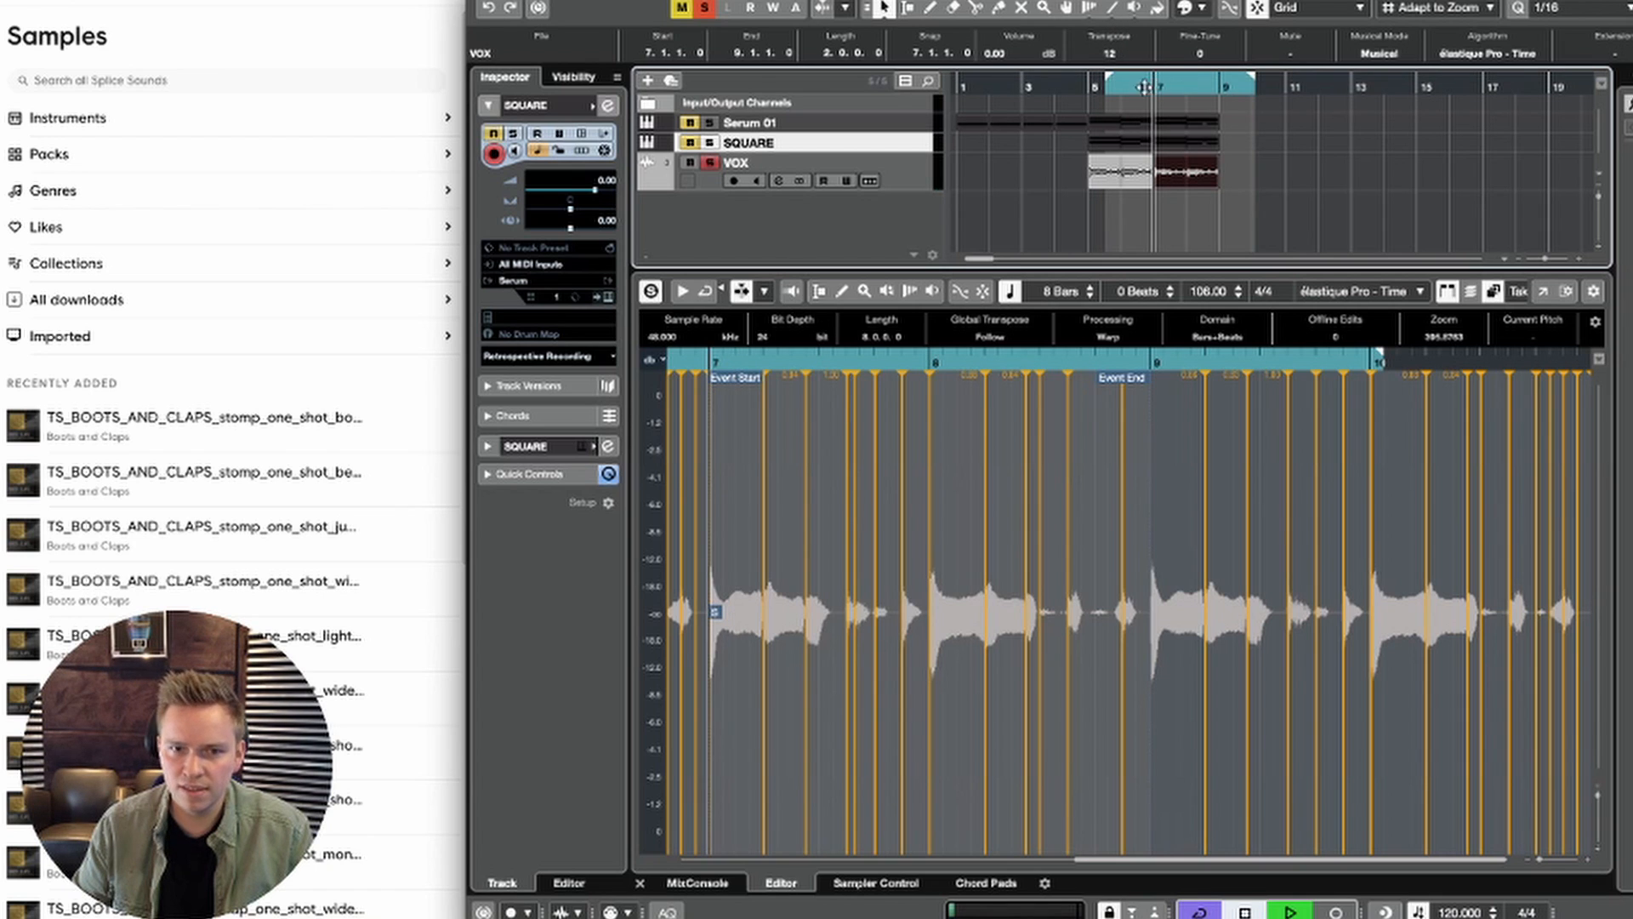
{"action": "key", "text": "space"}
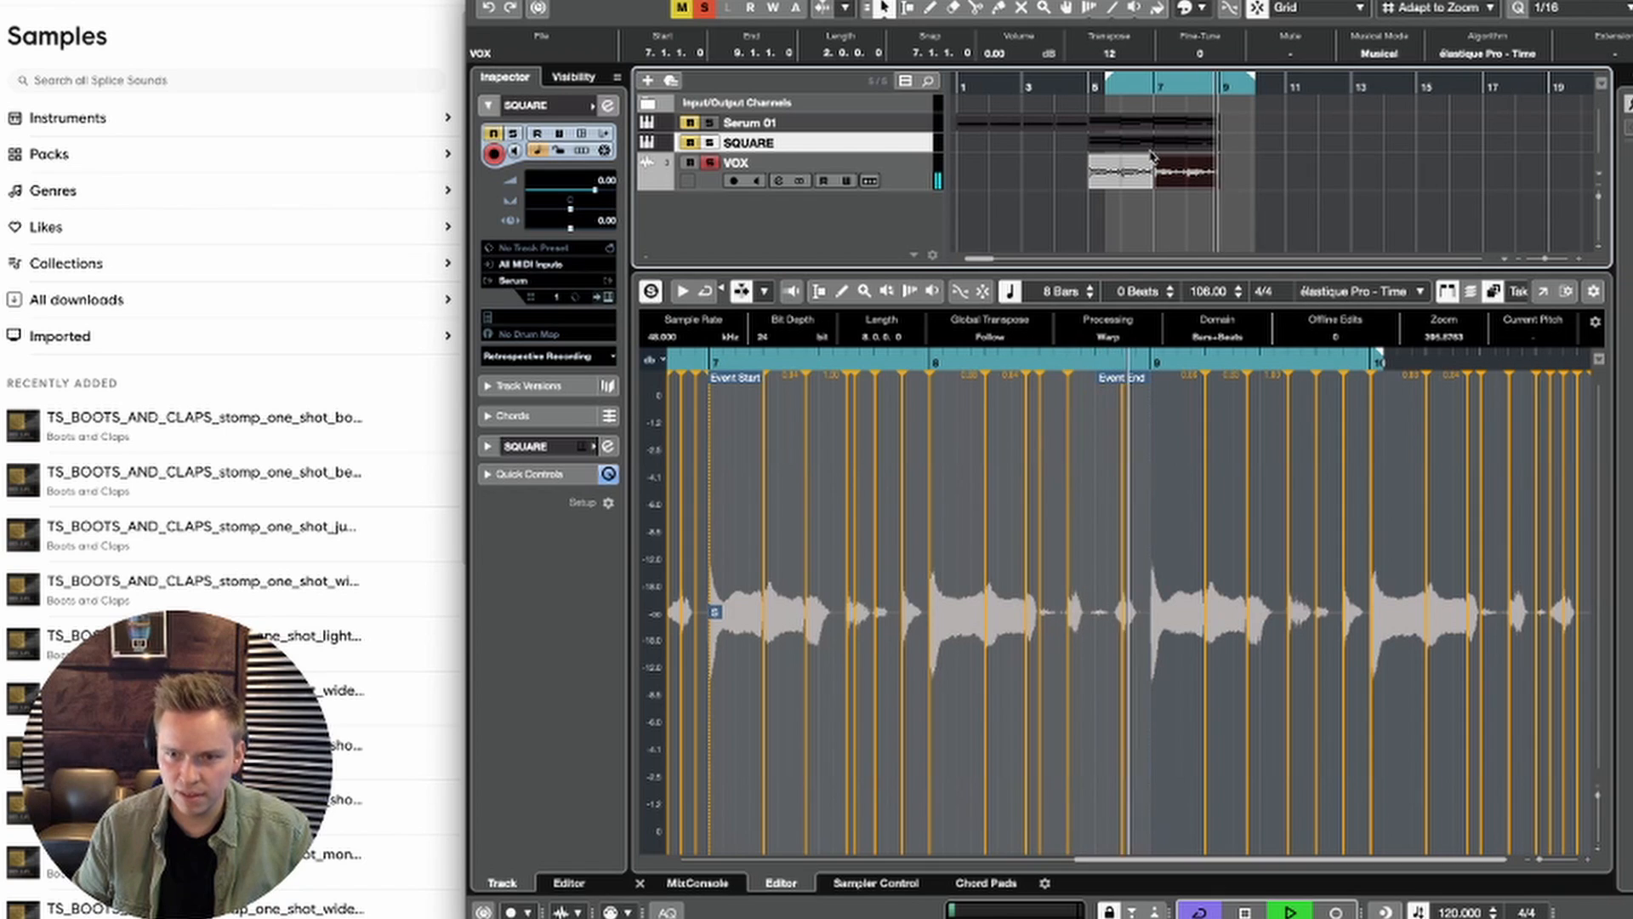
{"action": "key", "text": "space"}
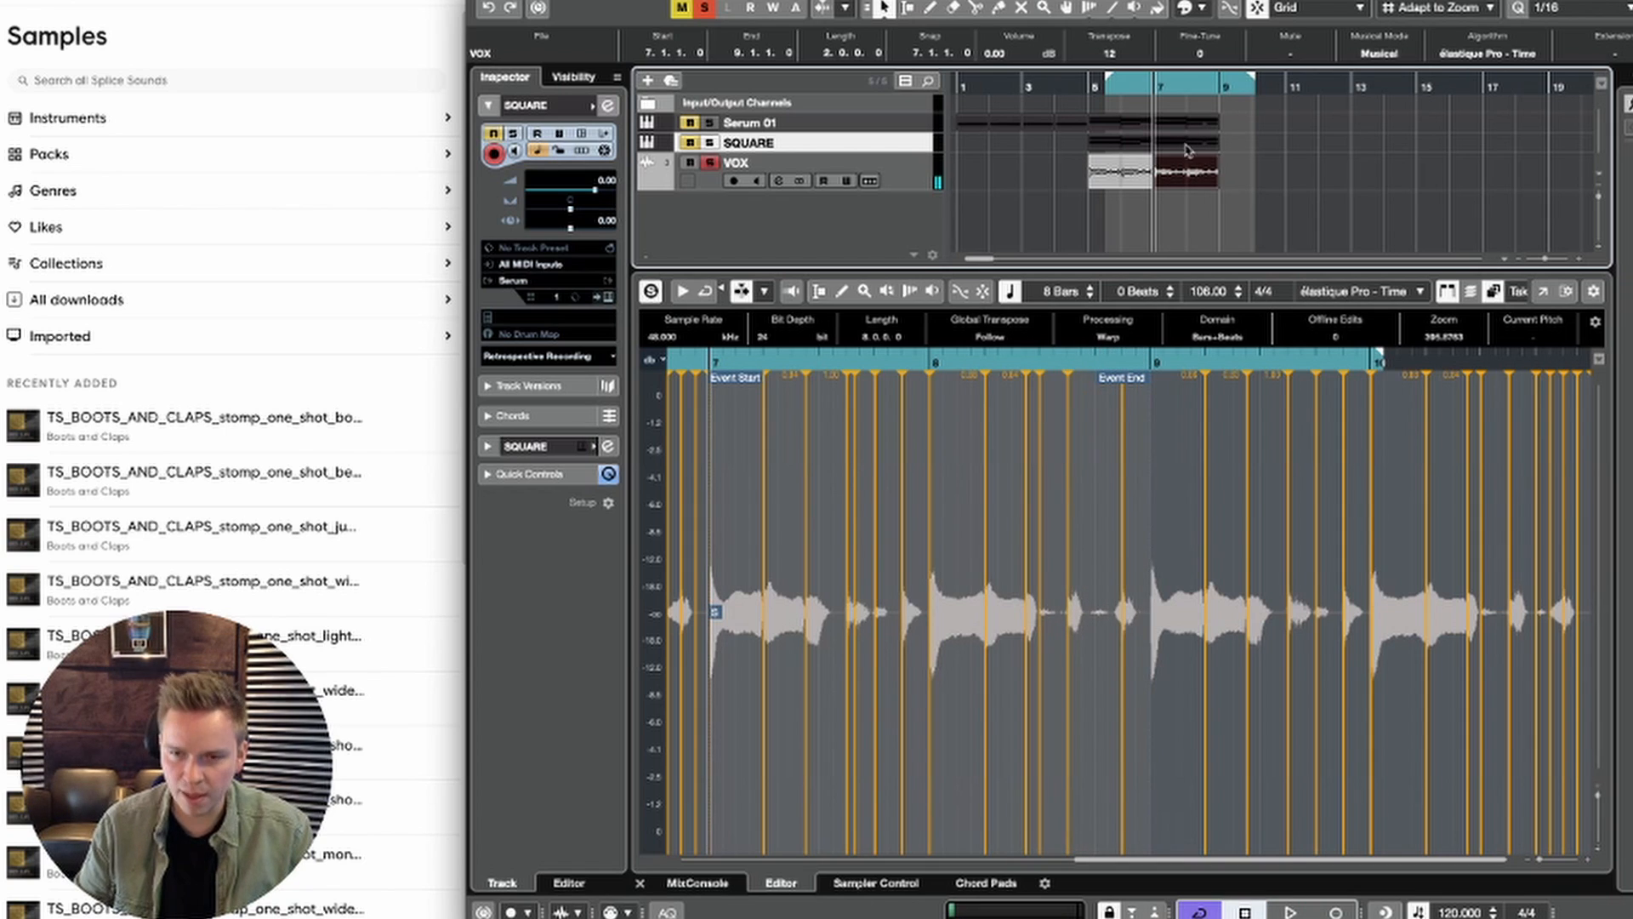
{"action": "left_click", "coordinate": [1240, 177]}
{"action": "left_click", "coordinate": [1187, 172]}
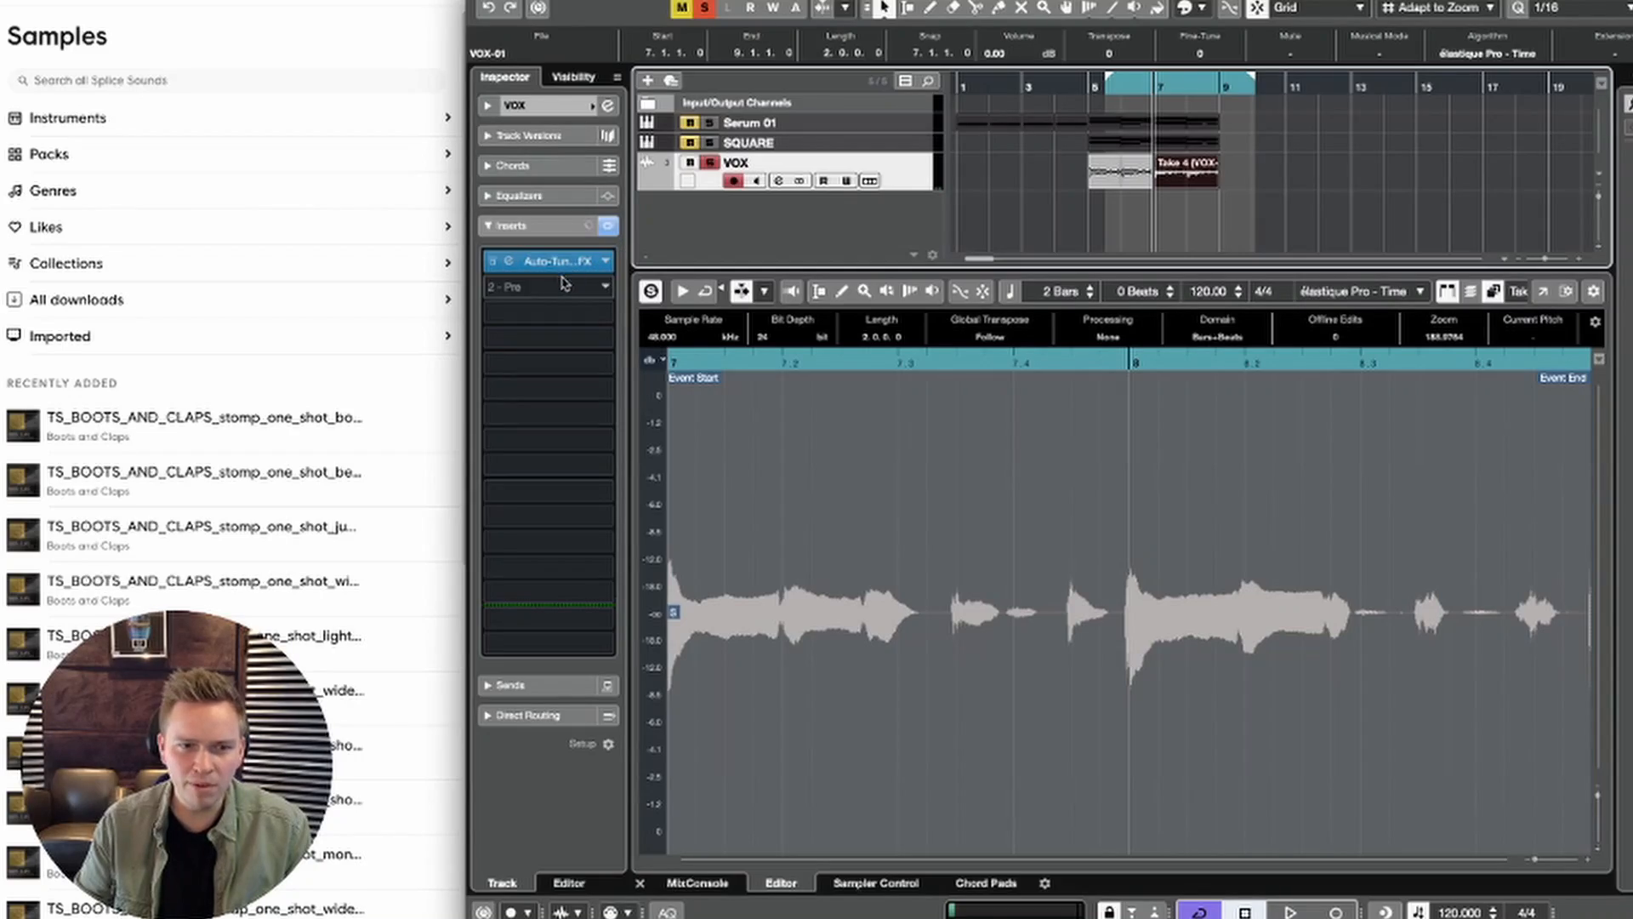
Step: Insert FabFilter Pro-Q 3 after the Auto-Tune effect on the VOX track
{"action": "left_click", "coordinate": [563, 286]}
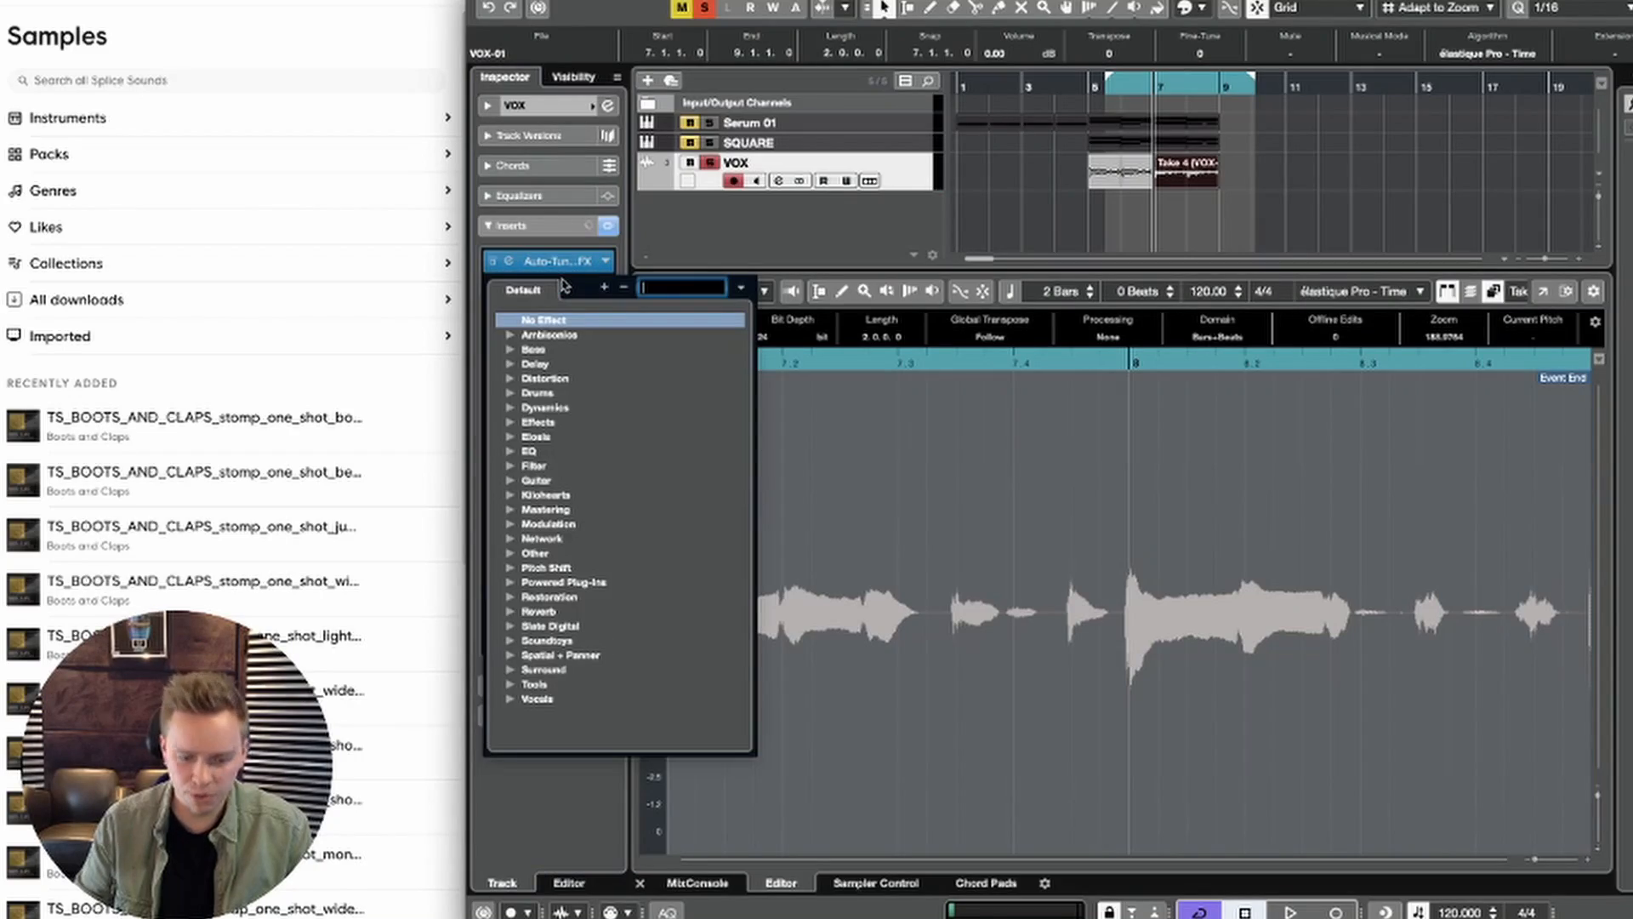
{"action": "type", "text": "Q 3"}
{"action": "left_click", "coordinate": [579, 340]}
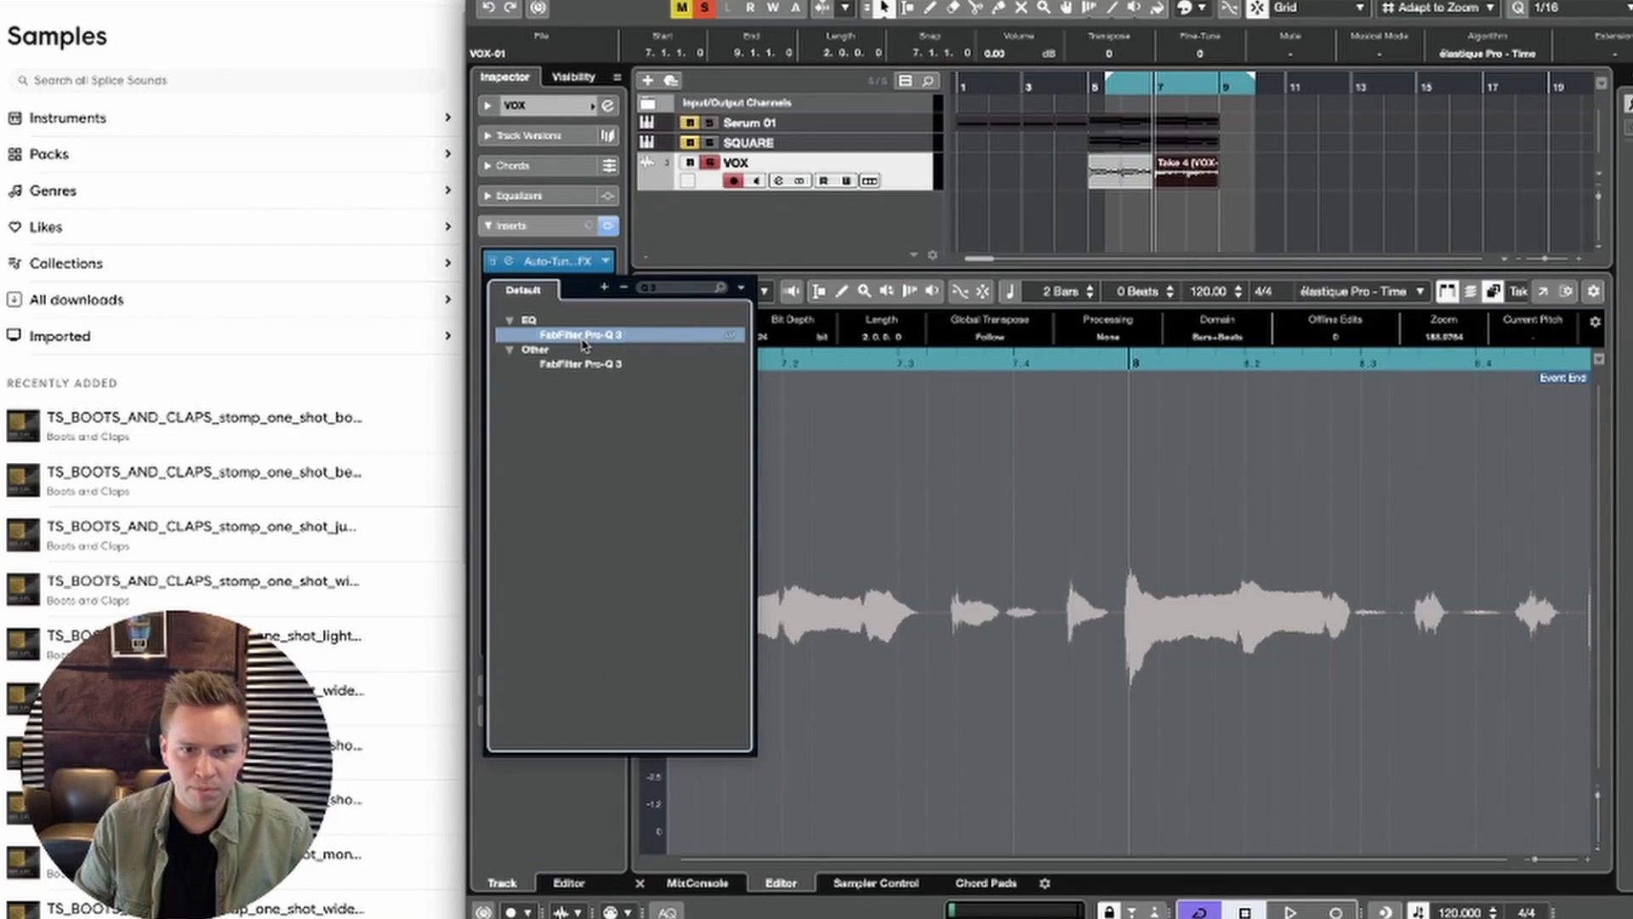
Step: Load FabFilter Pro-Q 3 as the second VOX insert and move its window clear of the insert list and event transpose setting
{"action": "key", "text": "Return"}
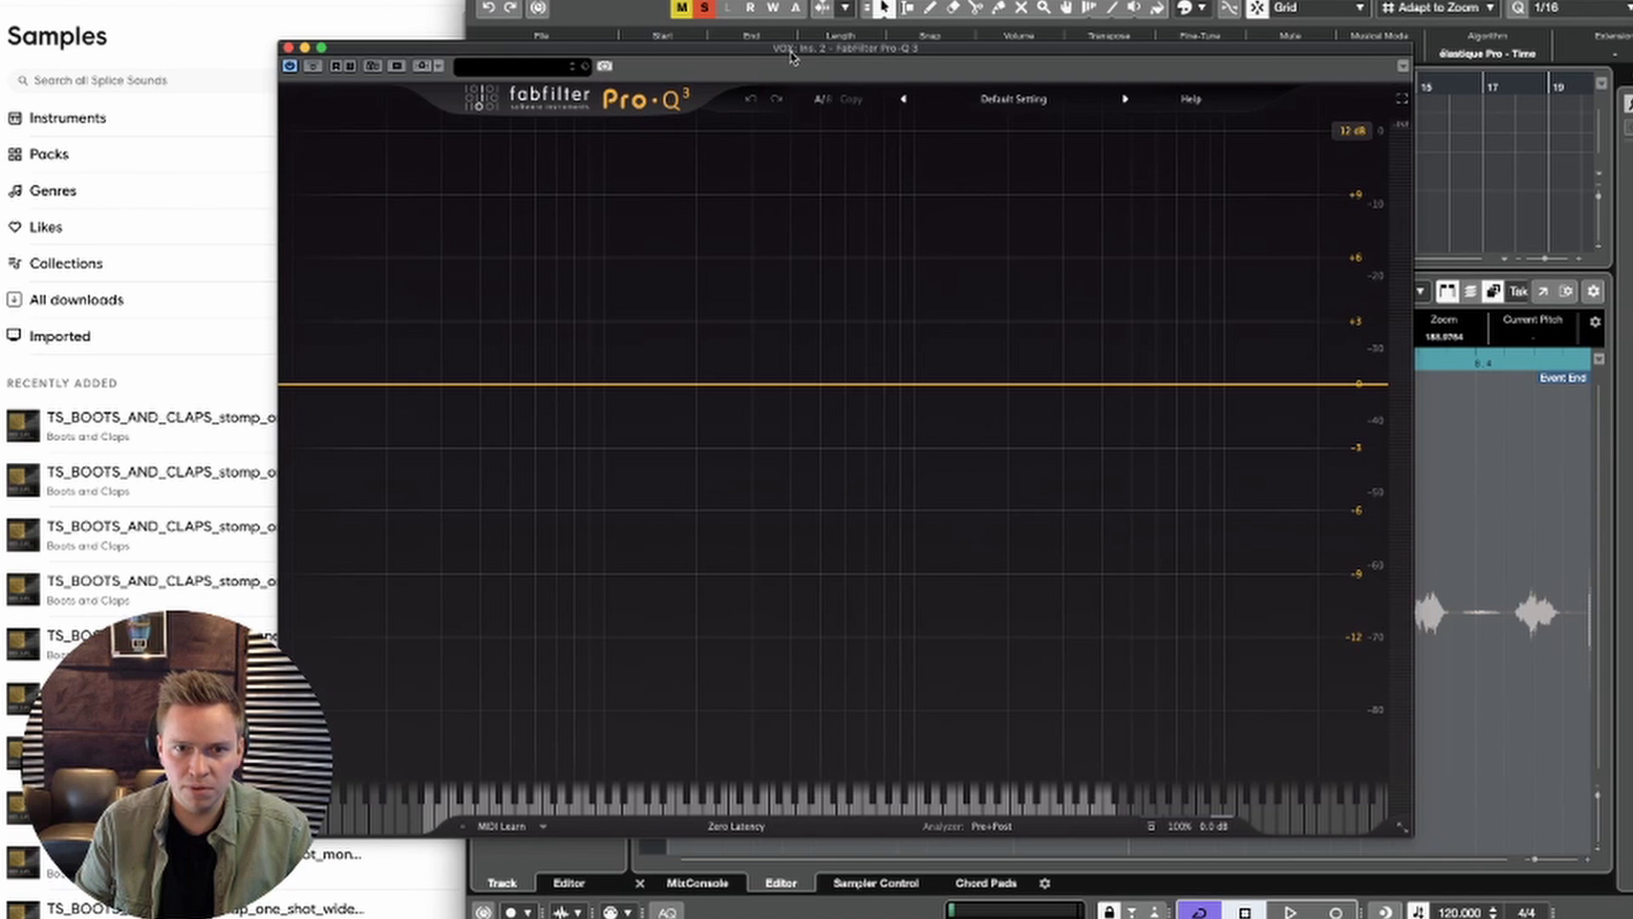
{"action": "left_click_drag", "start_coordinate": [791, 57], "coordinate": [1134, 170]}
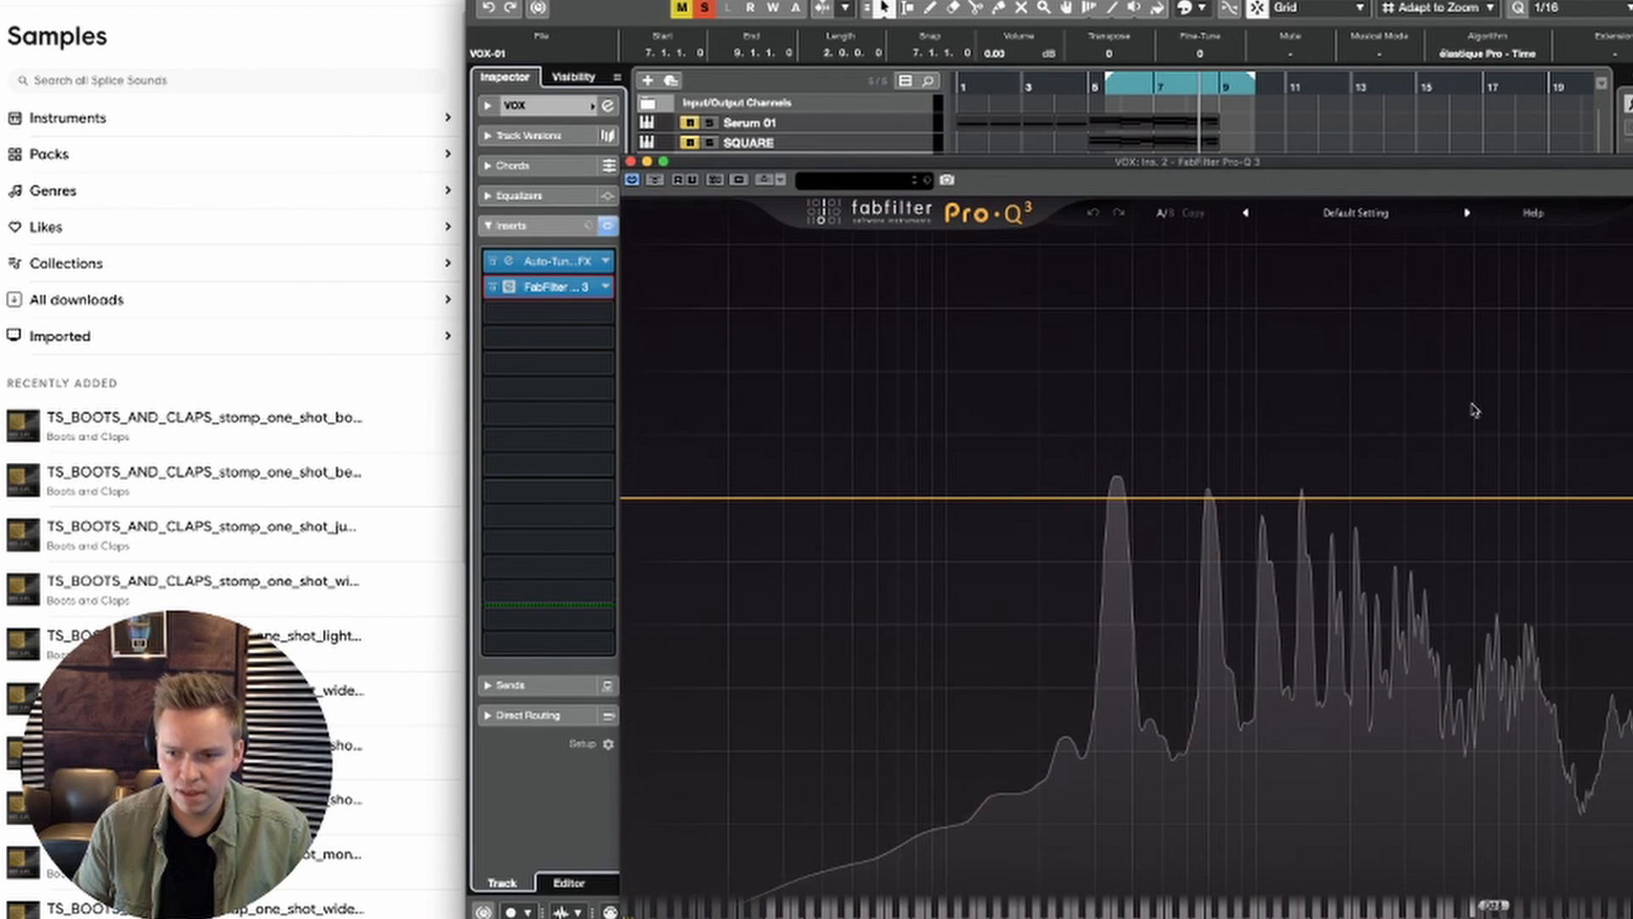
{"action": "left_click_drag", "start_coordinate": [1198, 169], "coordinate": [1206, 96]}
Step: Try transposing the VOX event at bar 7 by 21 and -24 semitones and audition it with the spectrum display
{"action": "left_click_drag", "start_coordinate": [1127, 50], "coordinate": [1132, 6]}
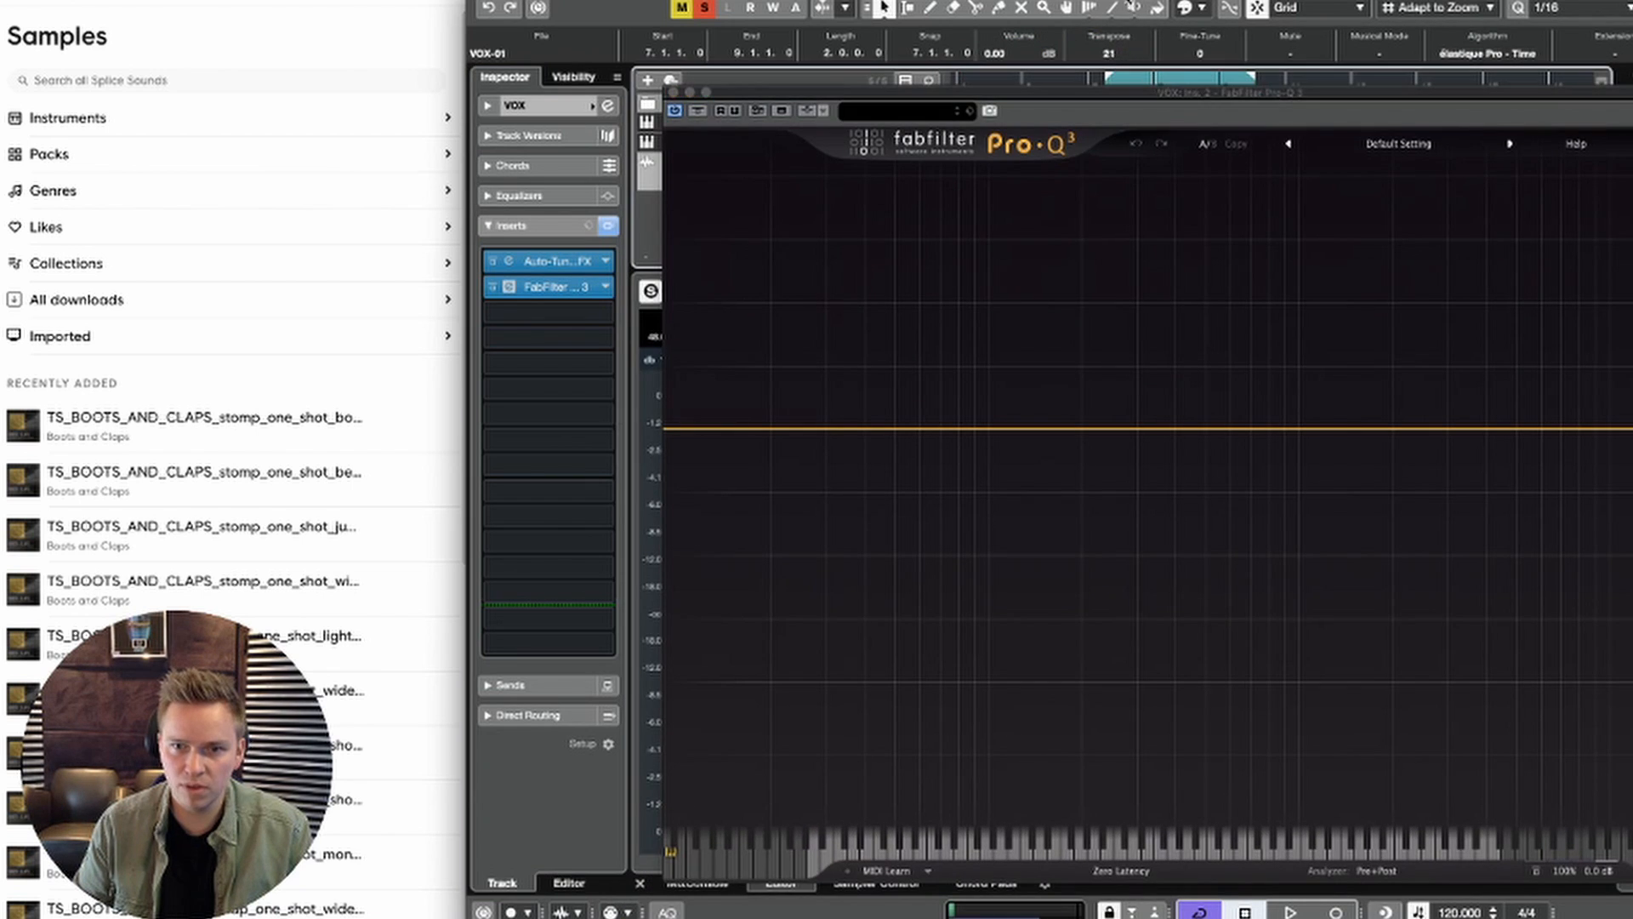
{"action": "key", "text": "space"}
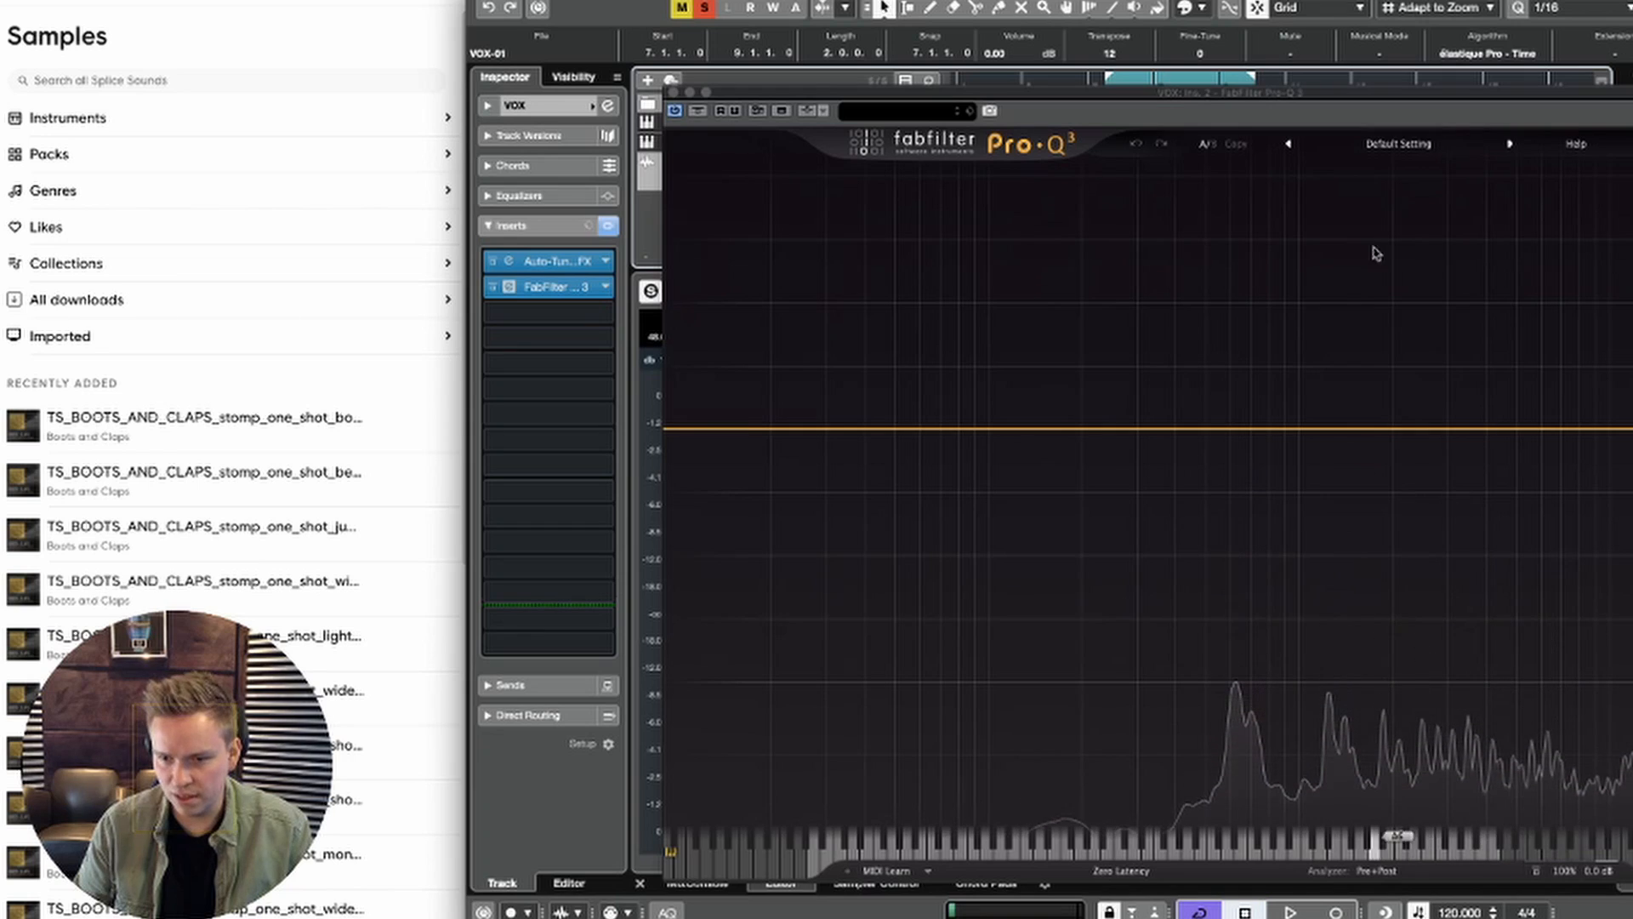
{"action": "left_click", "coordinate": [1121, 51]}
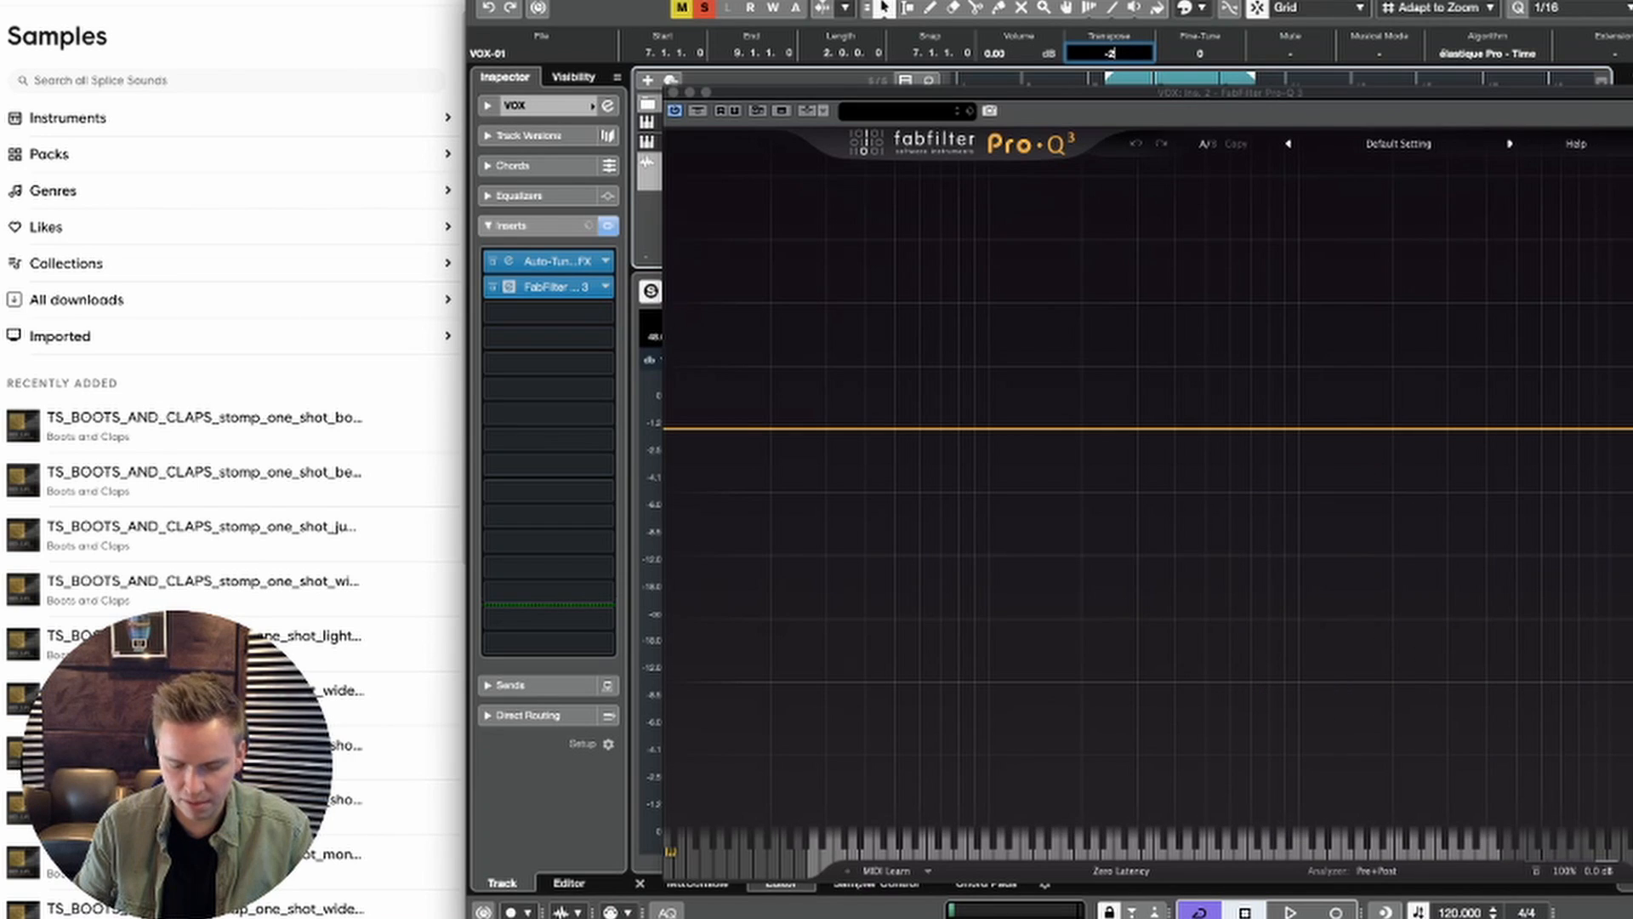
{"action": "key", "text": "space"}
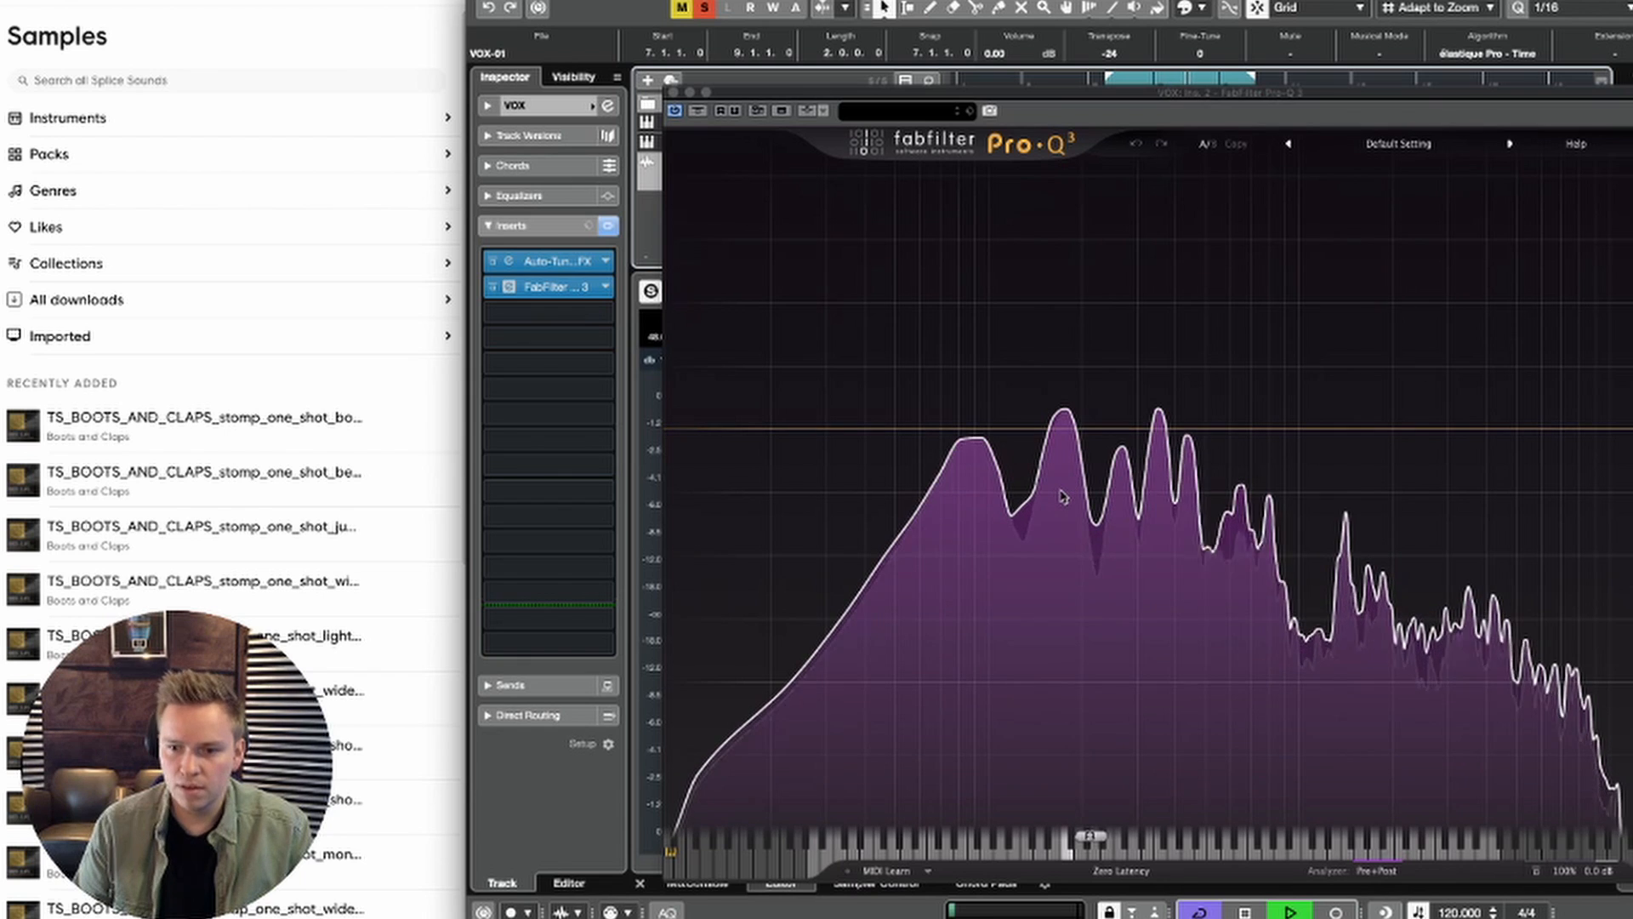
{"action": "key", "text": "space"}
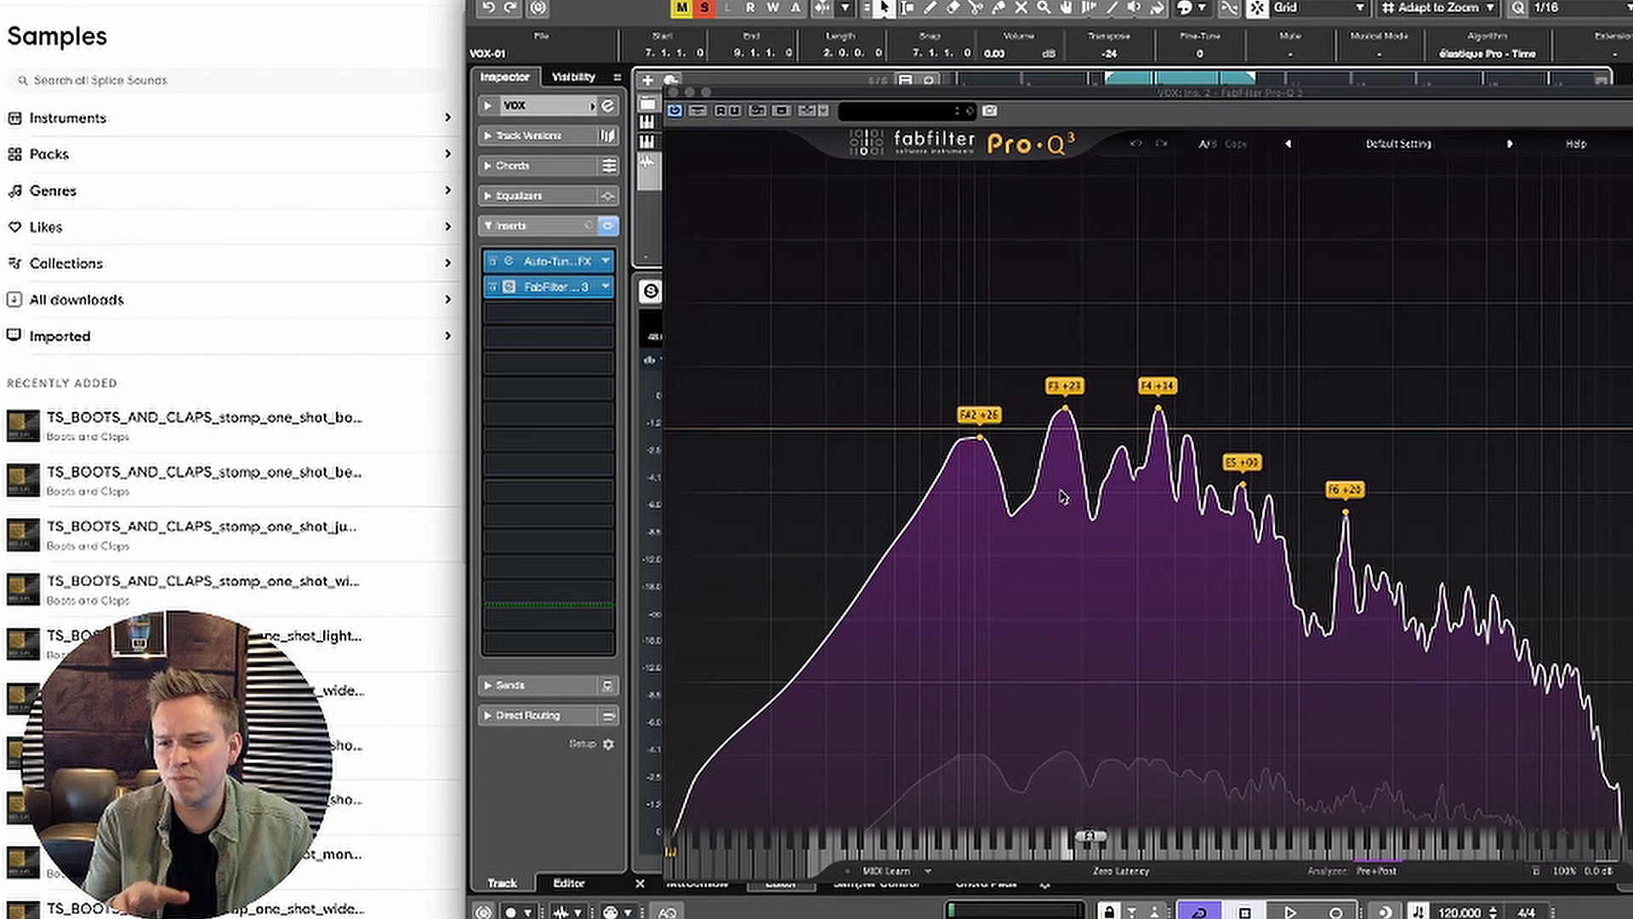
Step: Transpose the VOX event at bar 7 by 12 semitones, bounce it in place of the existing event, and audition it
{"action": "left_click", "coordinate": [1110, 53]}
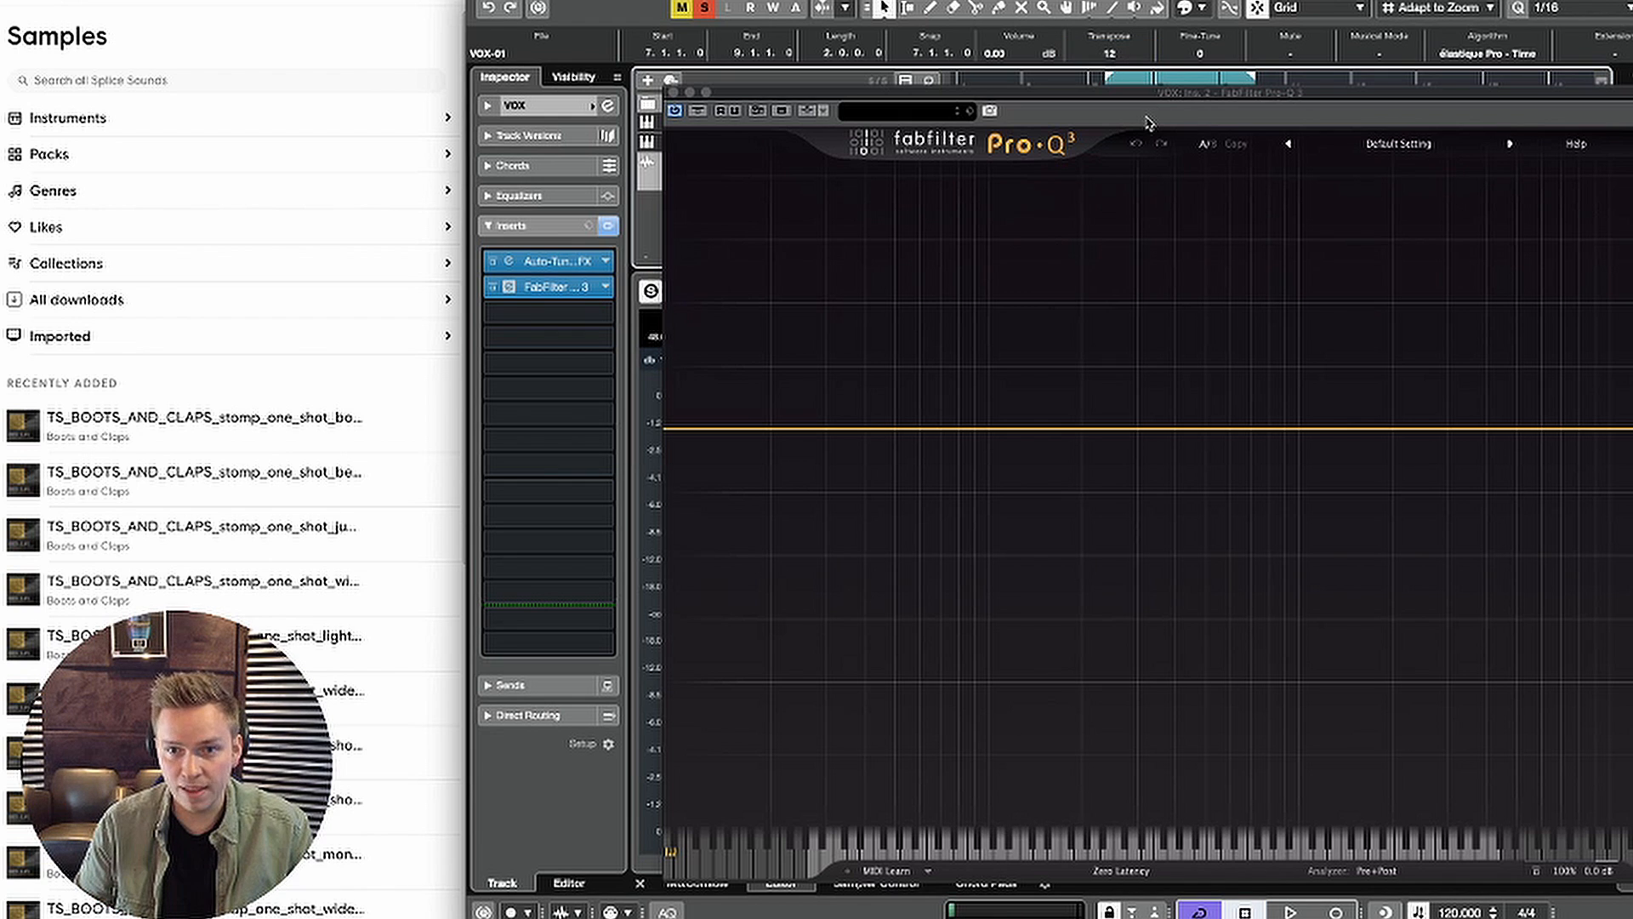
{"action": "key", "text": "space"}
{"action": "key", "text": "space"}
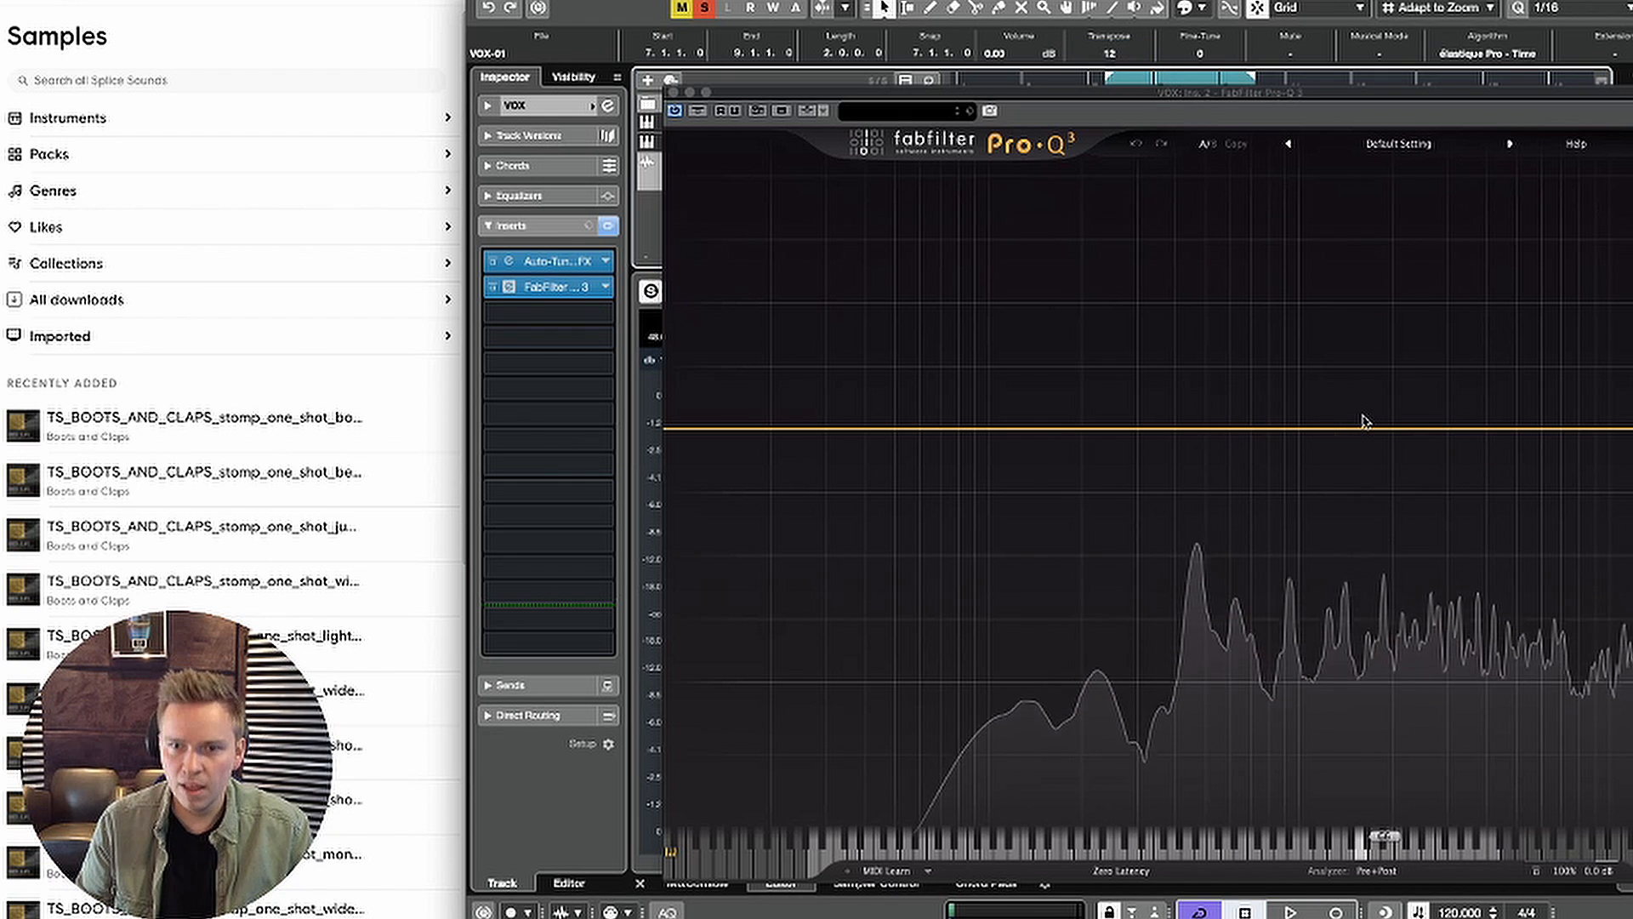
{"action": "key", "text": "Return"}
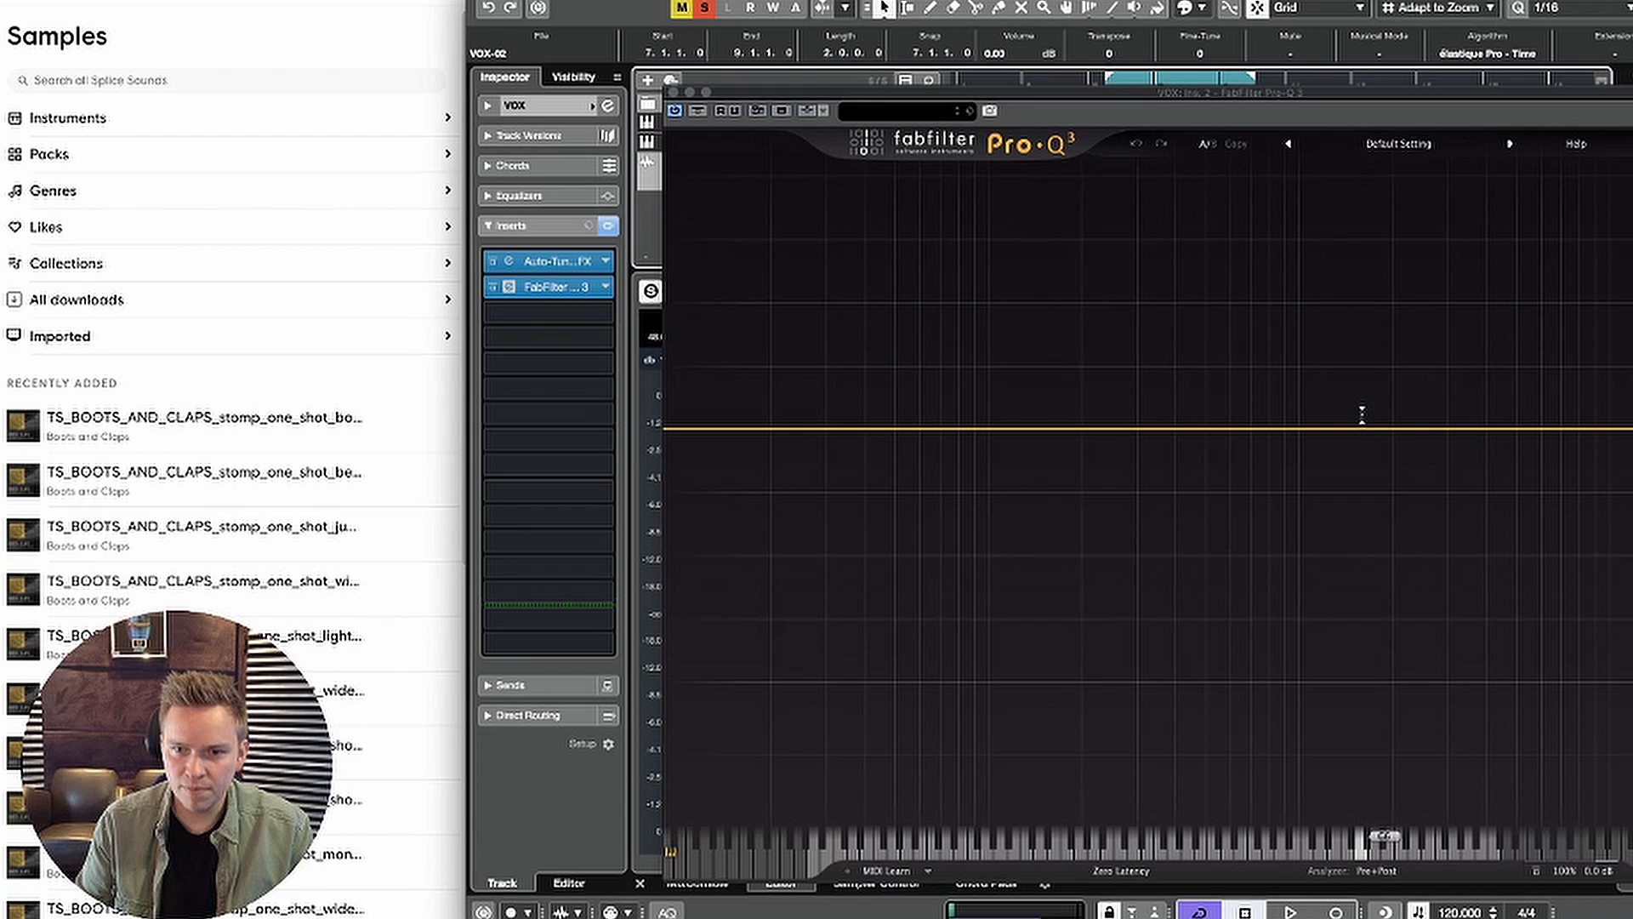
{"action": "key", "text": "space"}
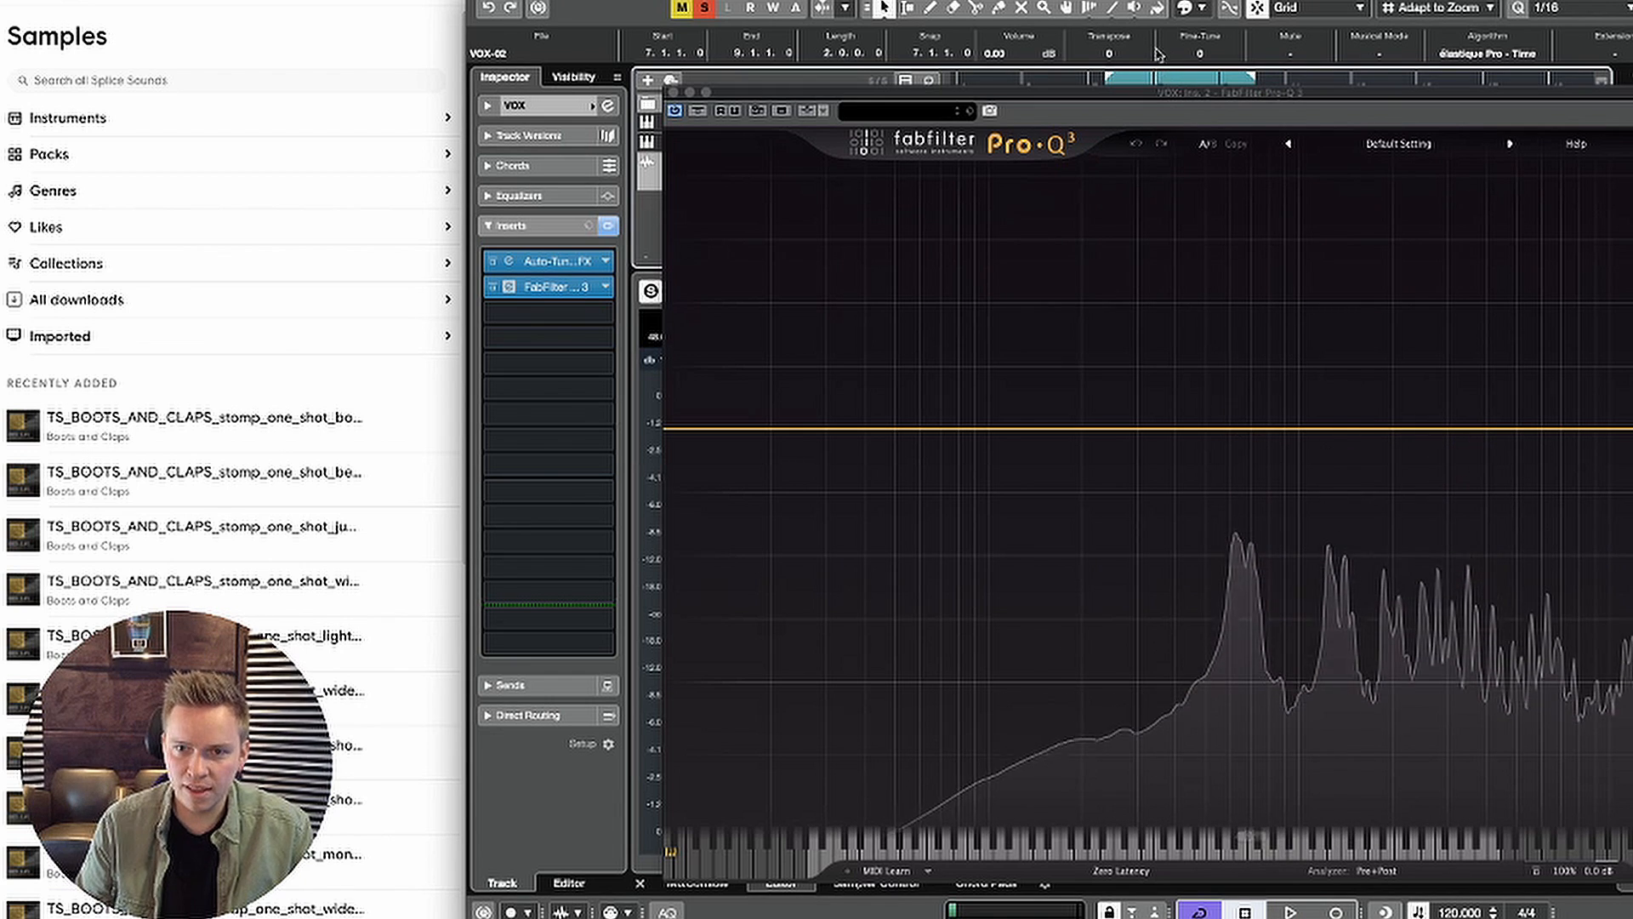
Step: Audition the bounced VOX event at -24 semitones, set its transpose to -12, and bounce it with the event replaced
{"action": "left_click_drag", "start_coordinate": [1122, 53], "coordinate": [1124, 83]}
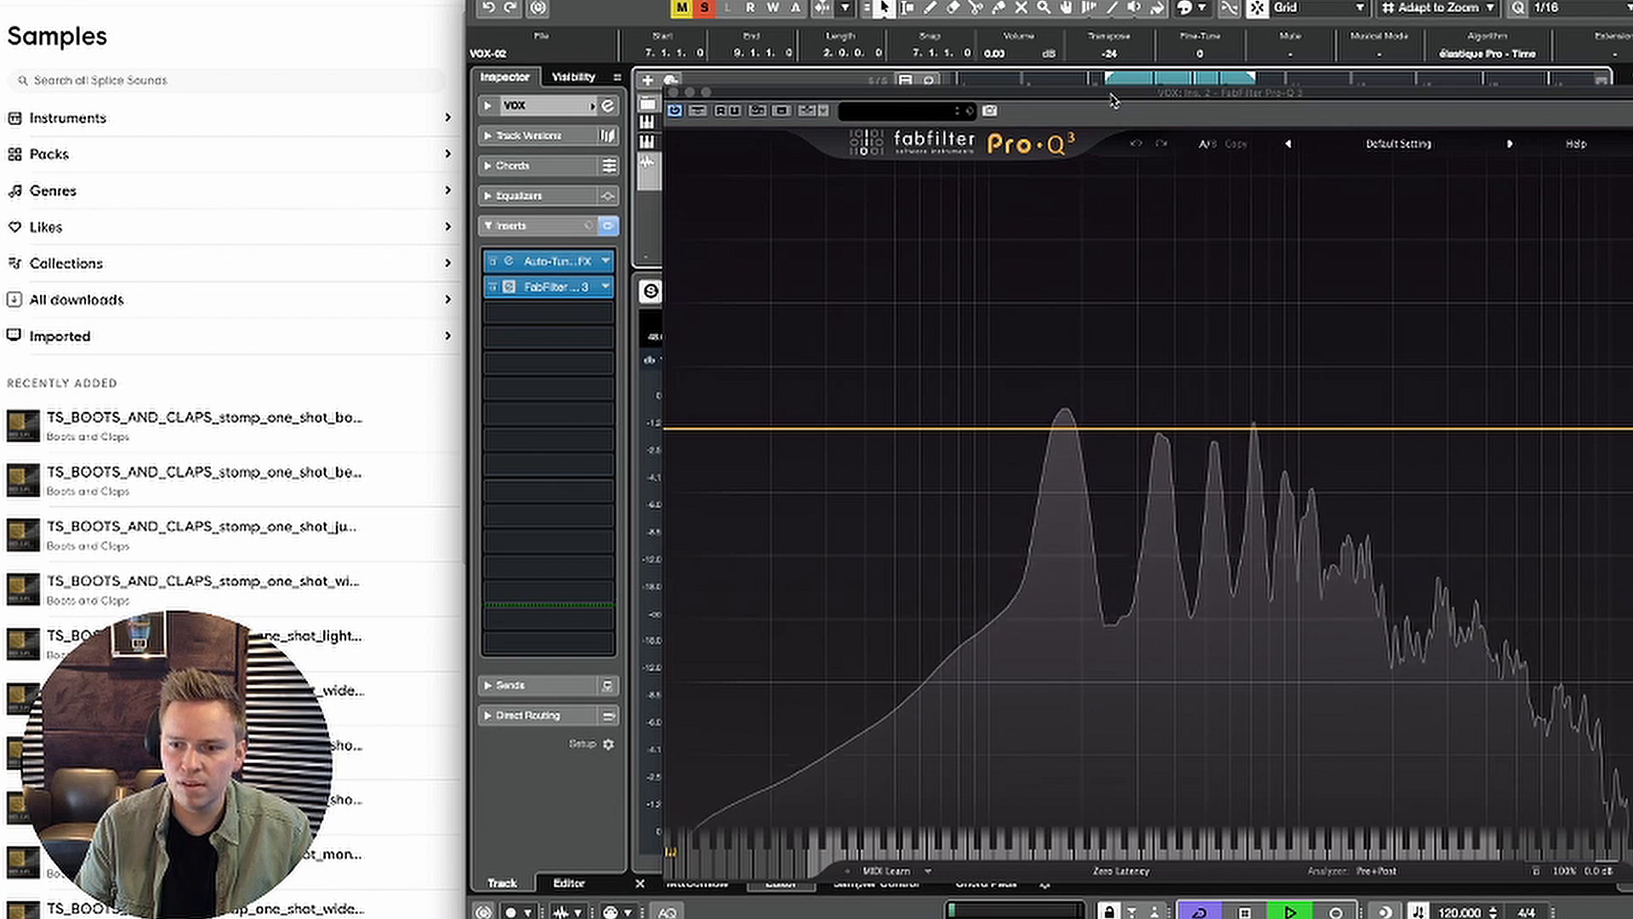
{"action": "key", "text": "space"}
{"action": "left_click", "coordinate": [1112, 54]}
{"action": "type", "text": "12"}
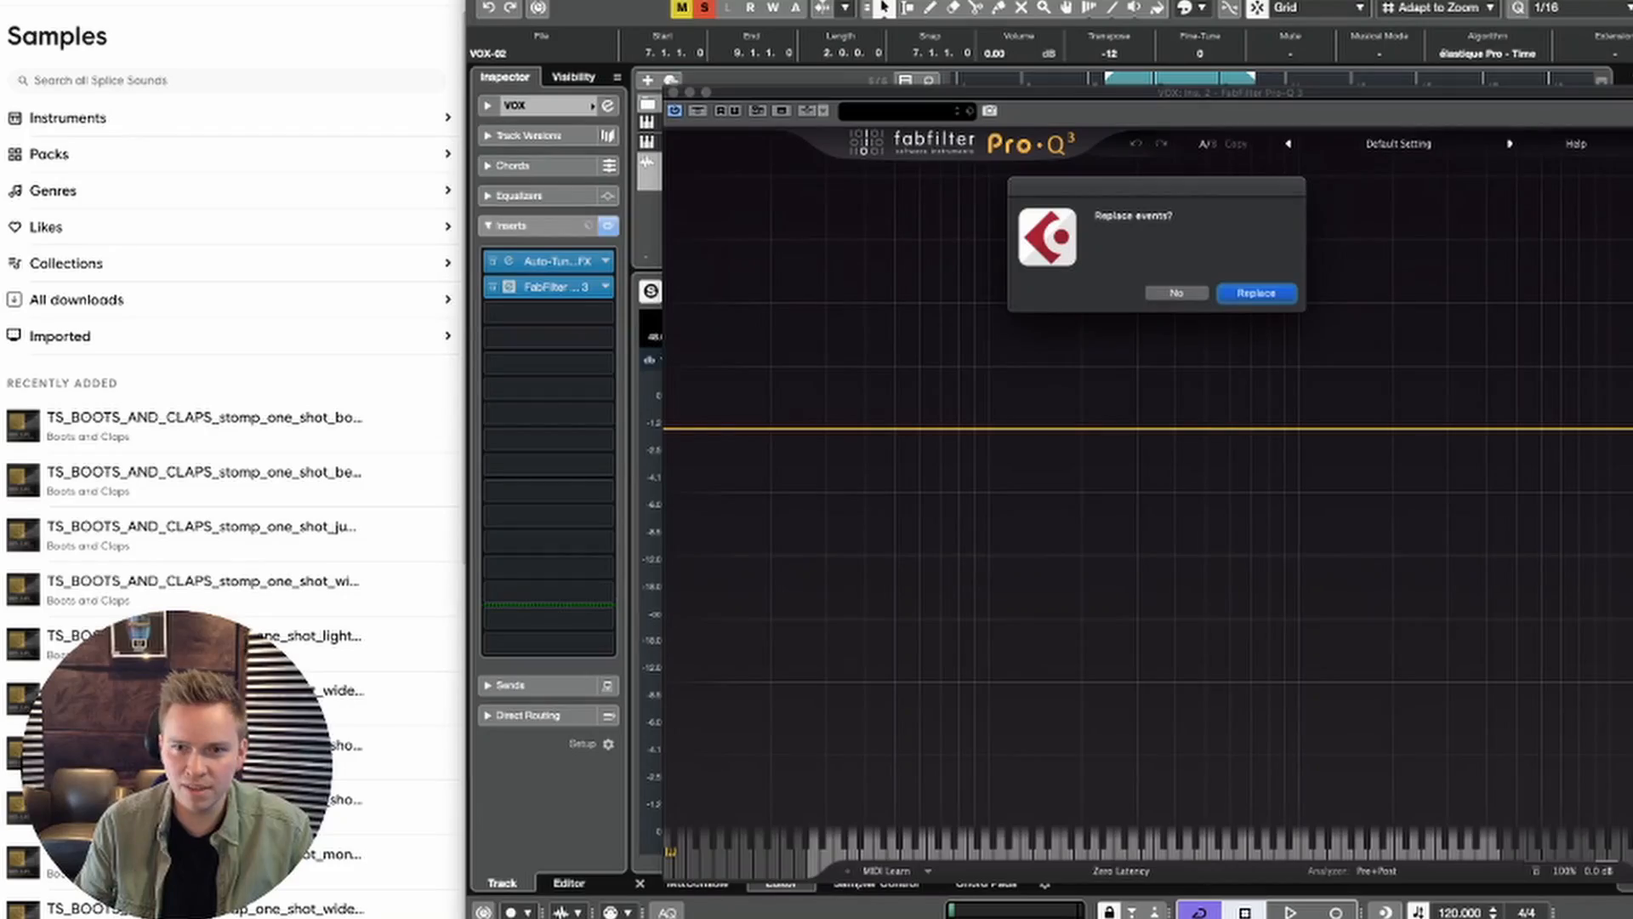
{"action": "key", "text": "Return"}
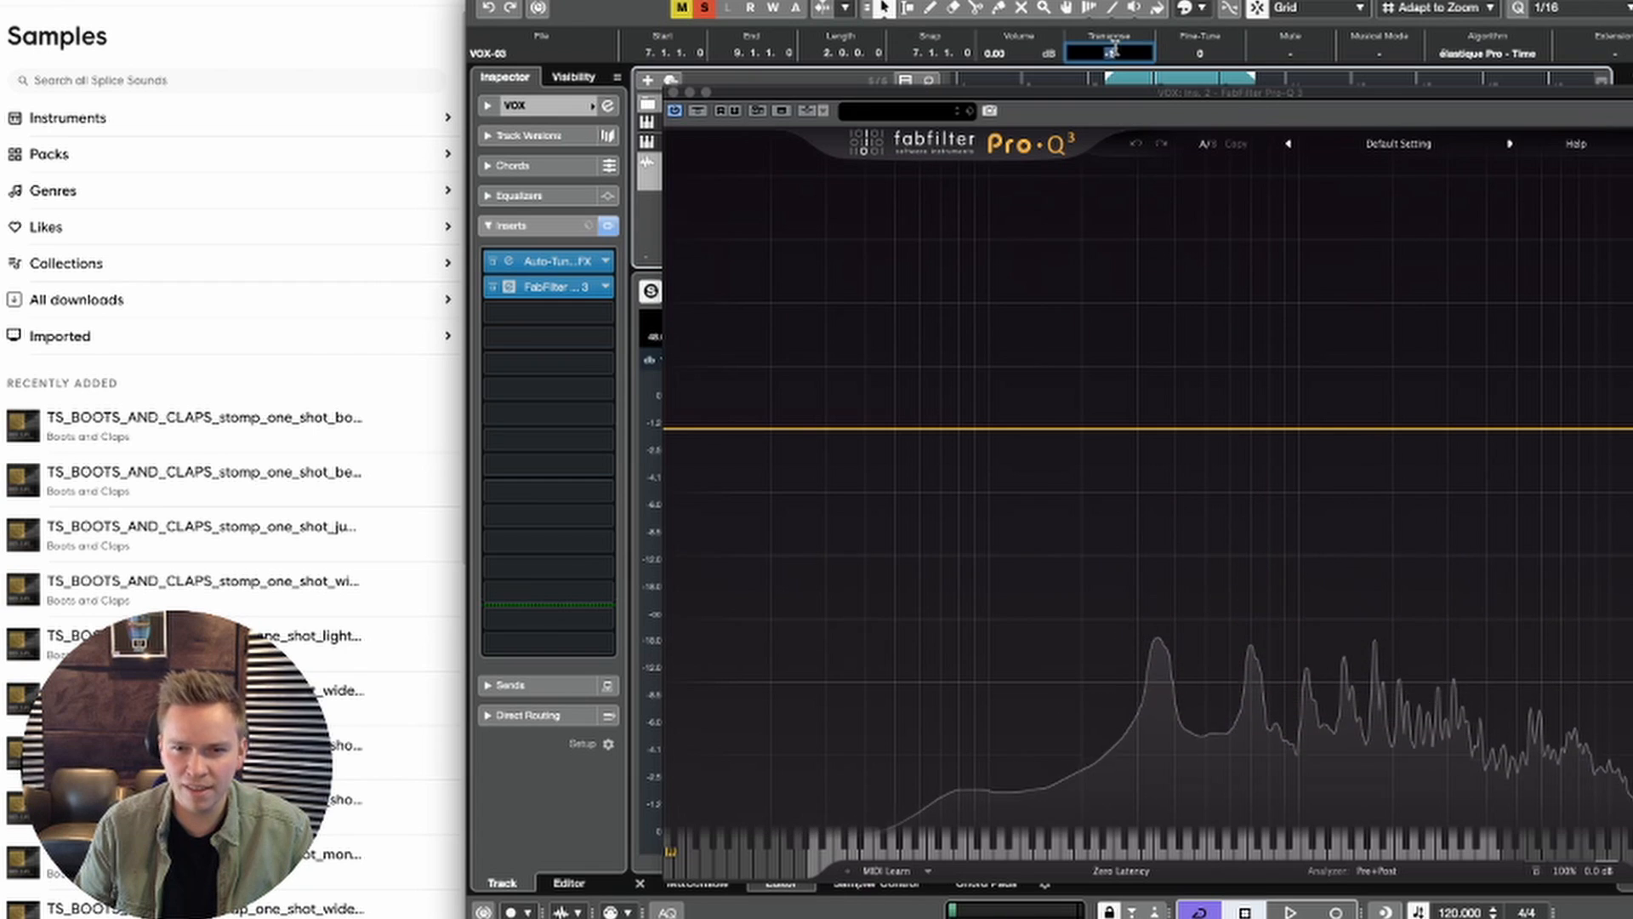
Step: Transpose the newly bounced VOX event at bar 7 by a further -12 semitones and audition it
{"action": "left_click", "coordinate": [1111, 52]}
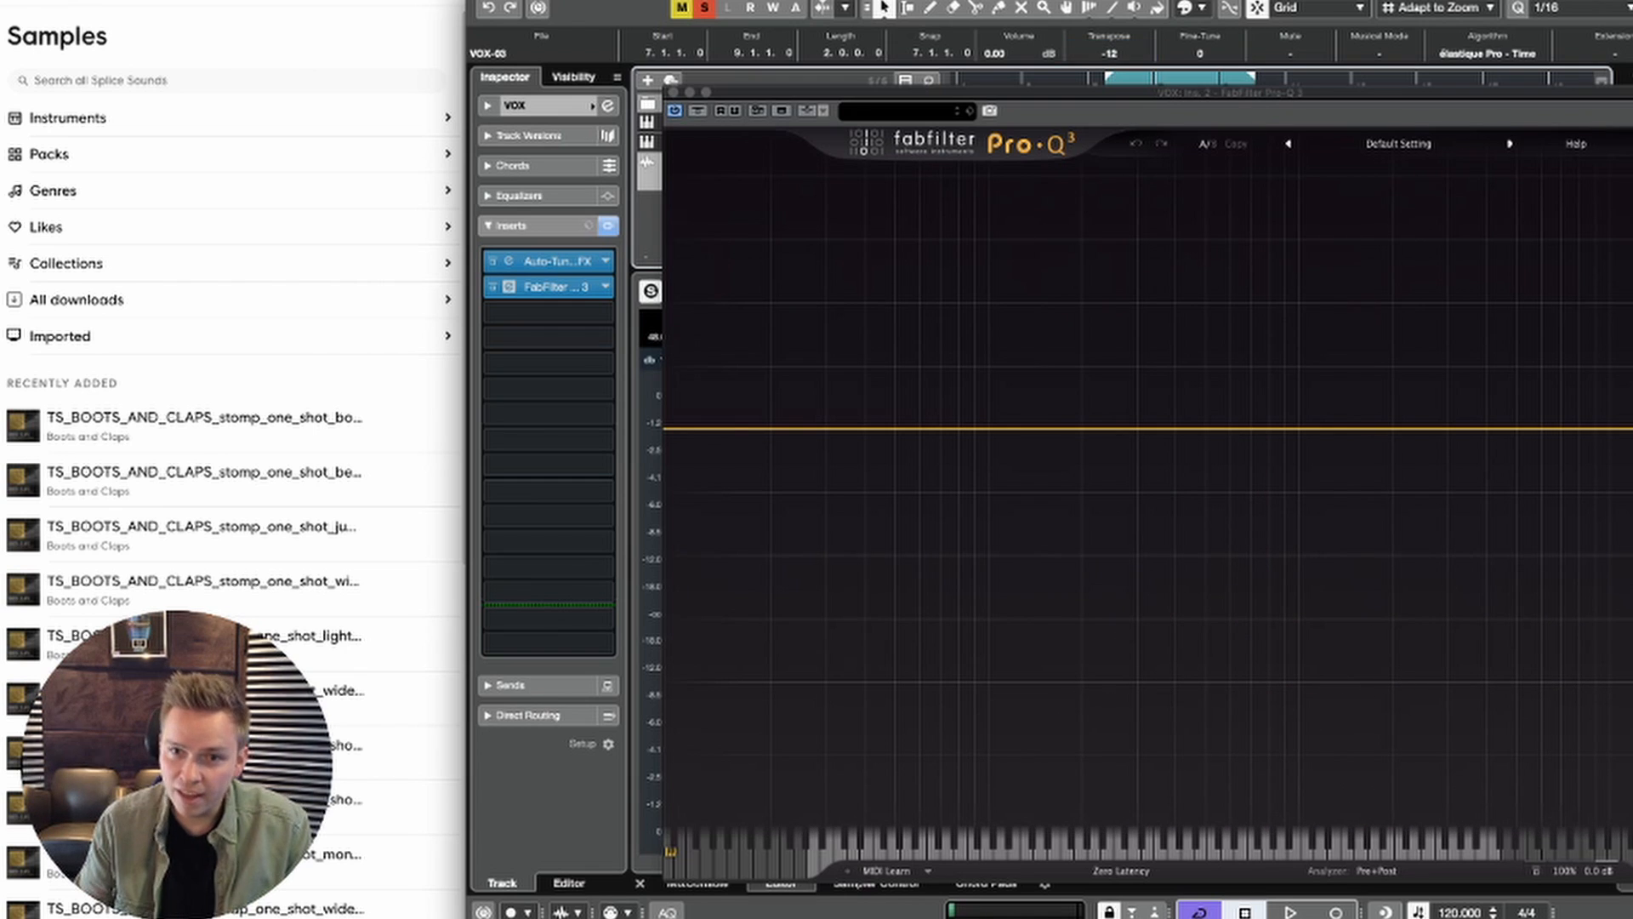
{"action": "key", "text": "space"}
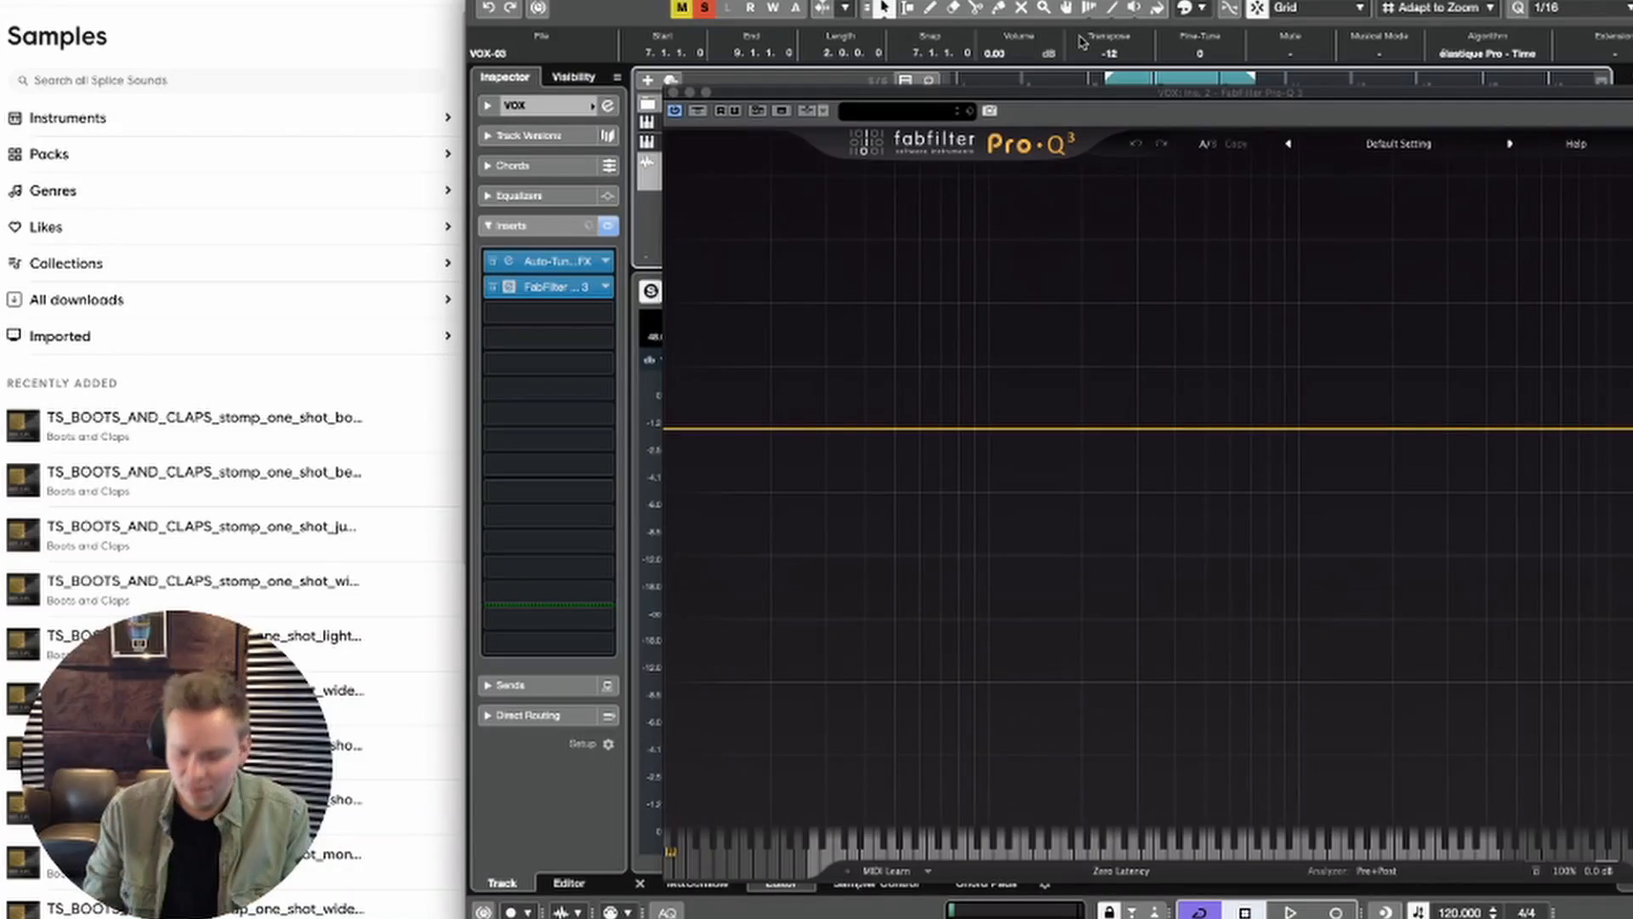
{"action": "key", "text": "space"}
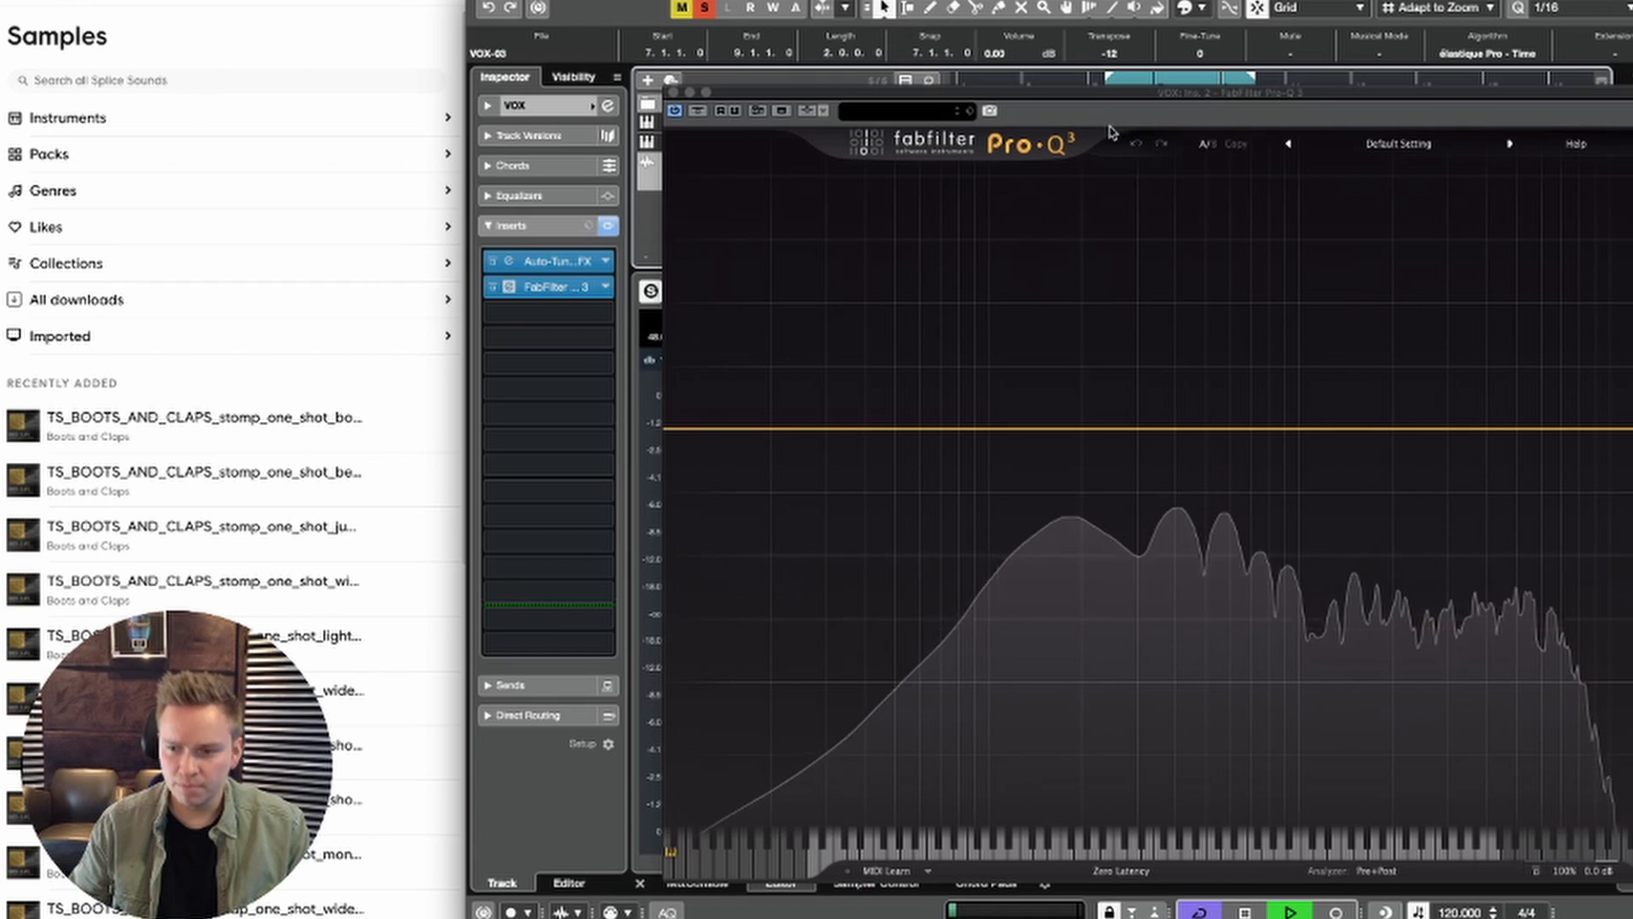
{"action": "key", "text": "space"}
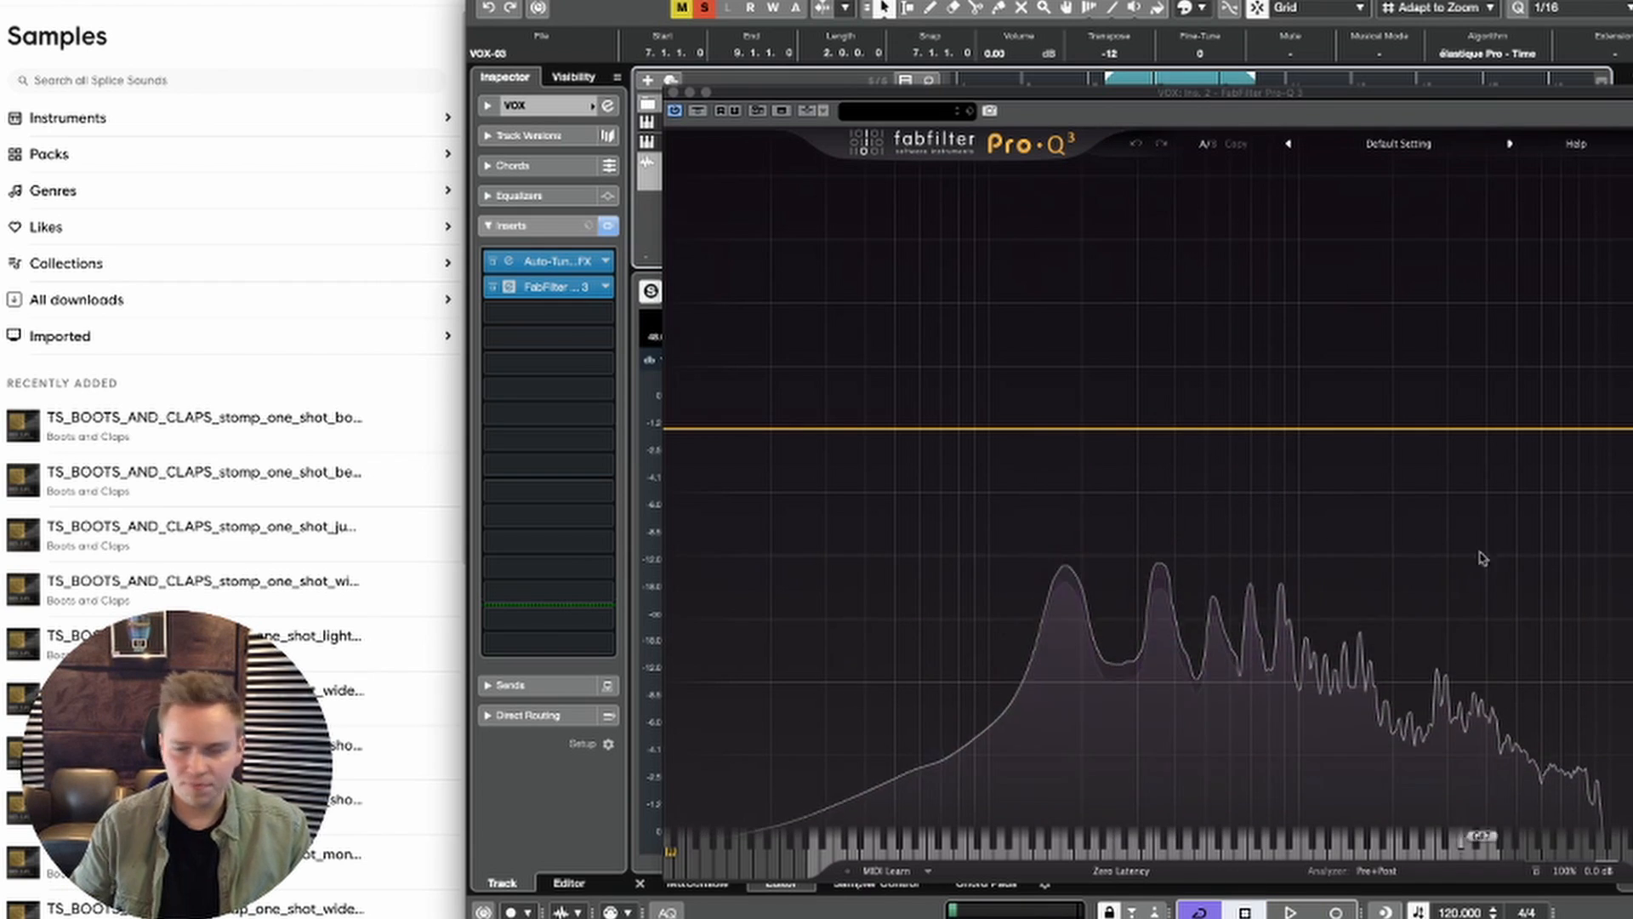
{"action": "key", "text": "space"}
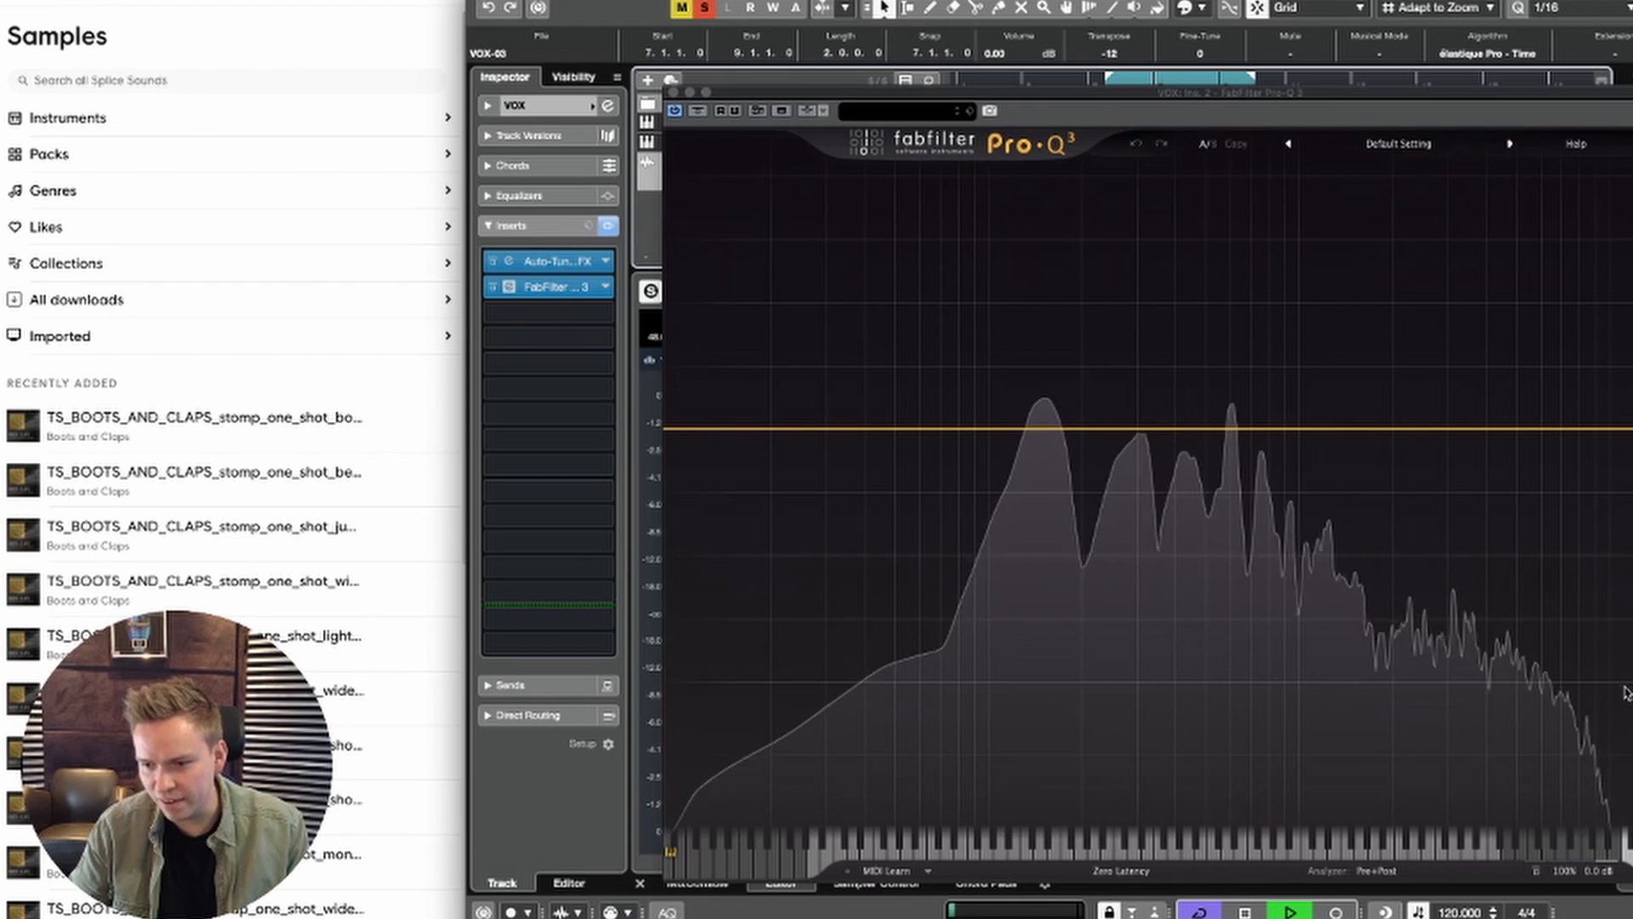
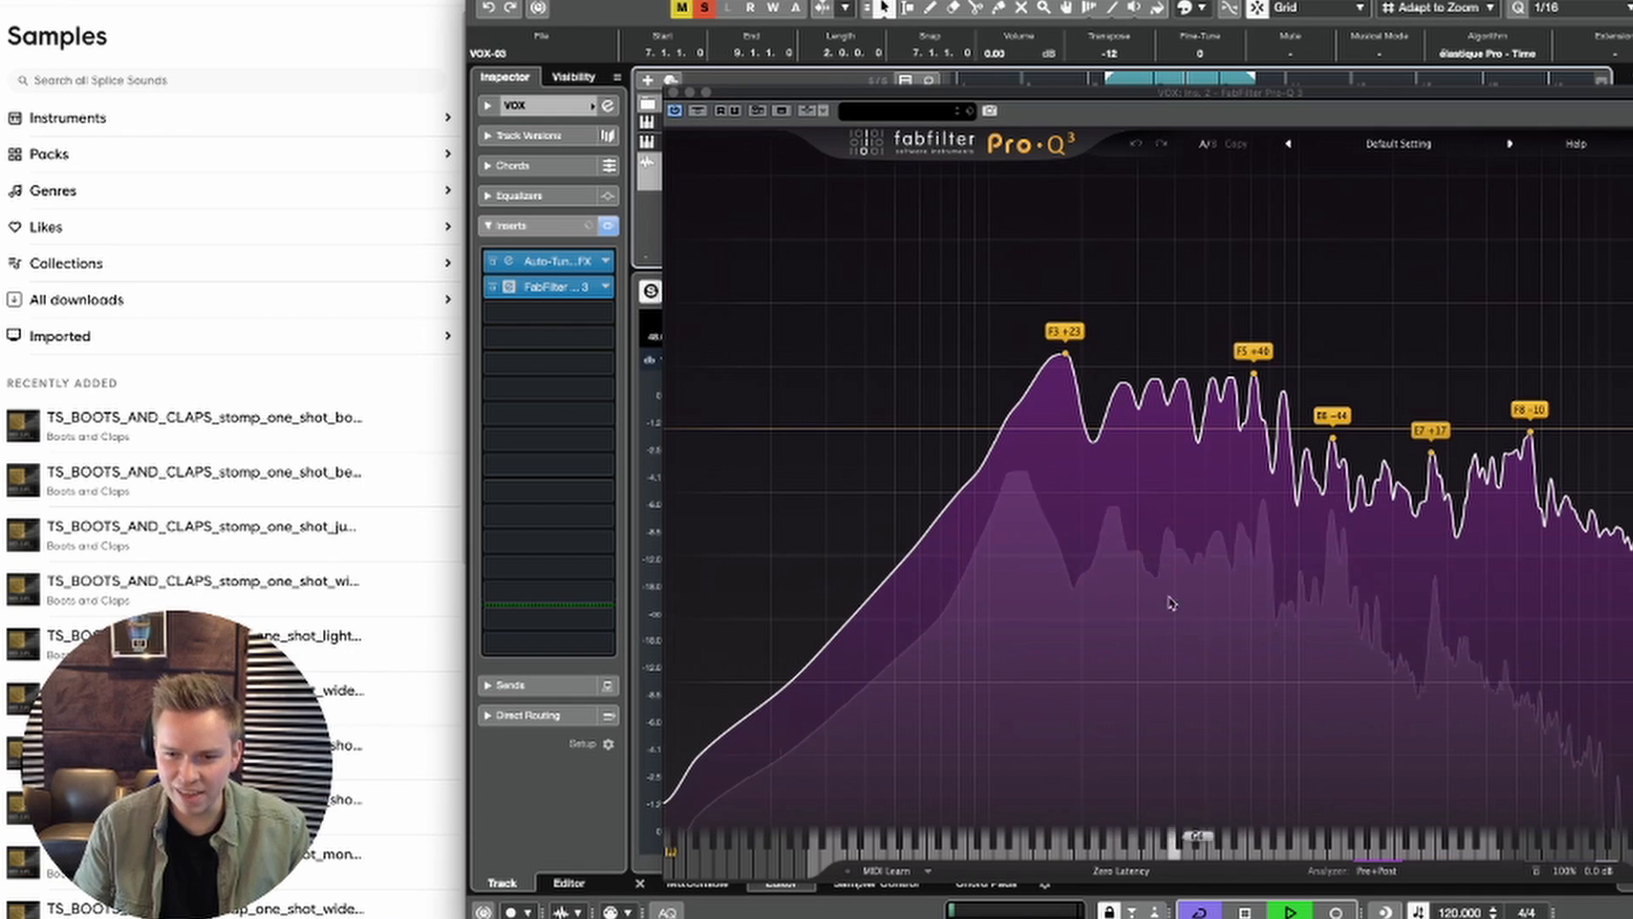
Step: Bounce the VOX event at bar 7 transposed by -12, replacing the existing event, and audition it
{"action": "left_click", "coordinate": [674, 91]}
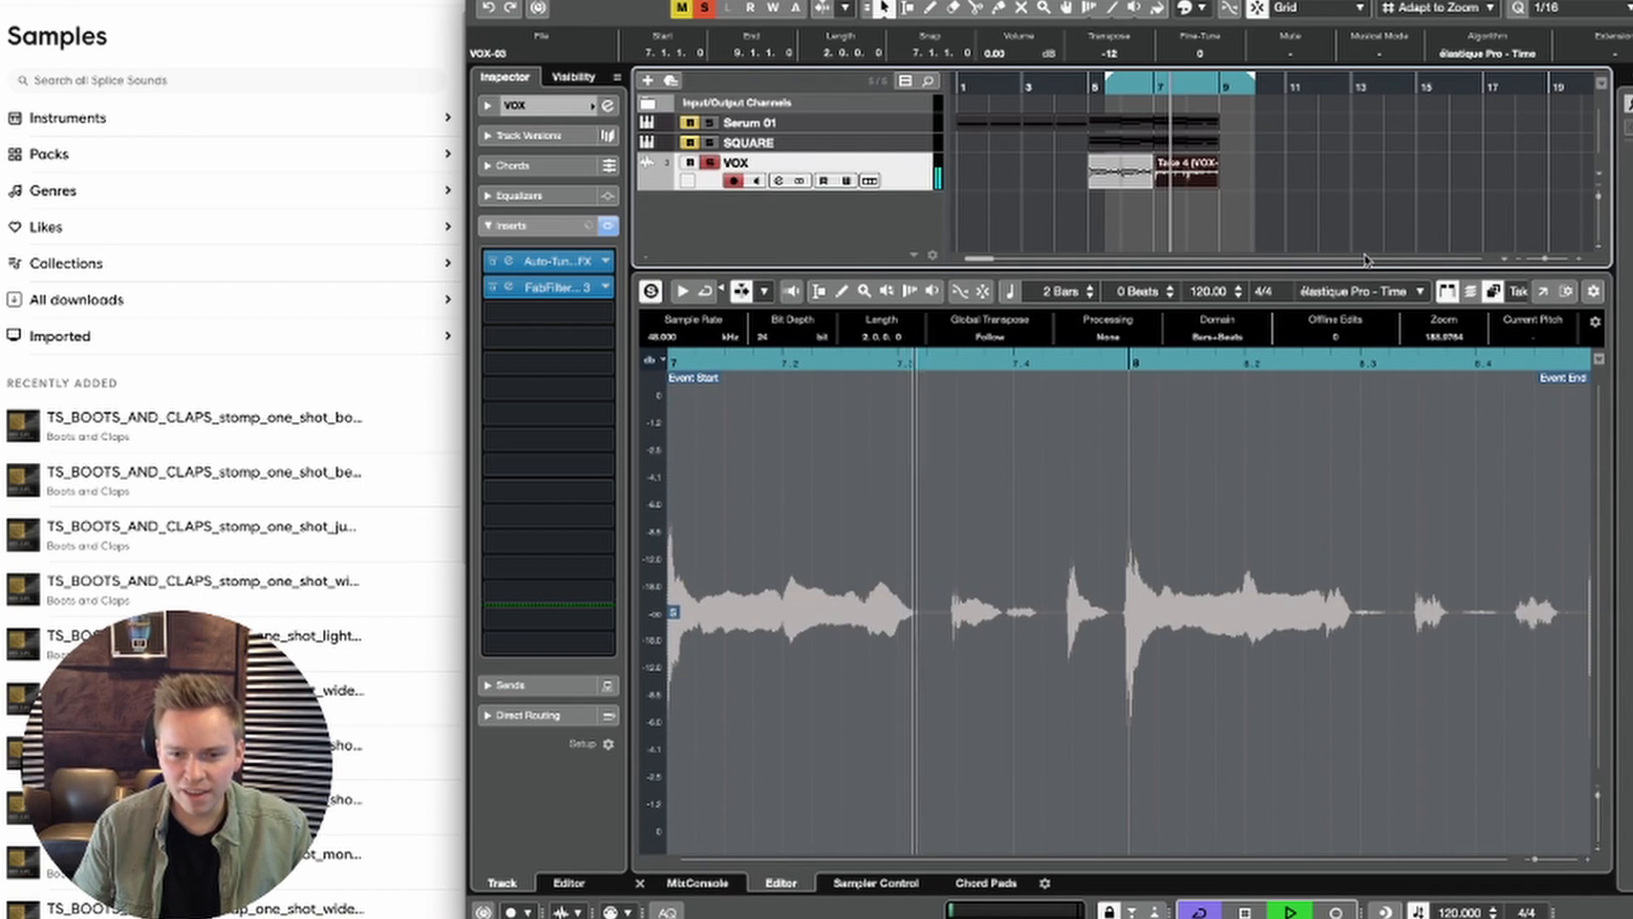
{"action": "key", "text": "space"}
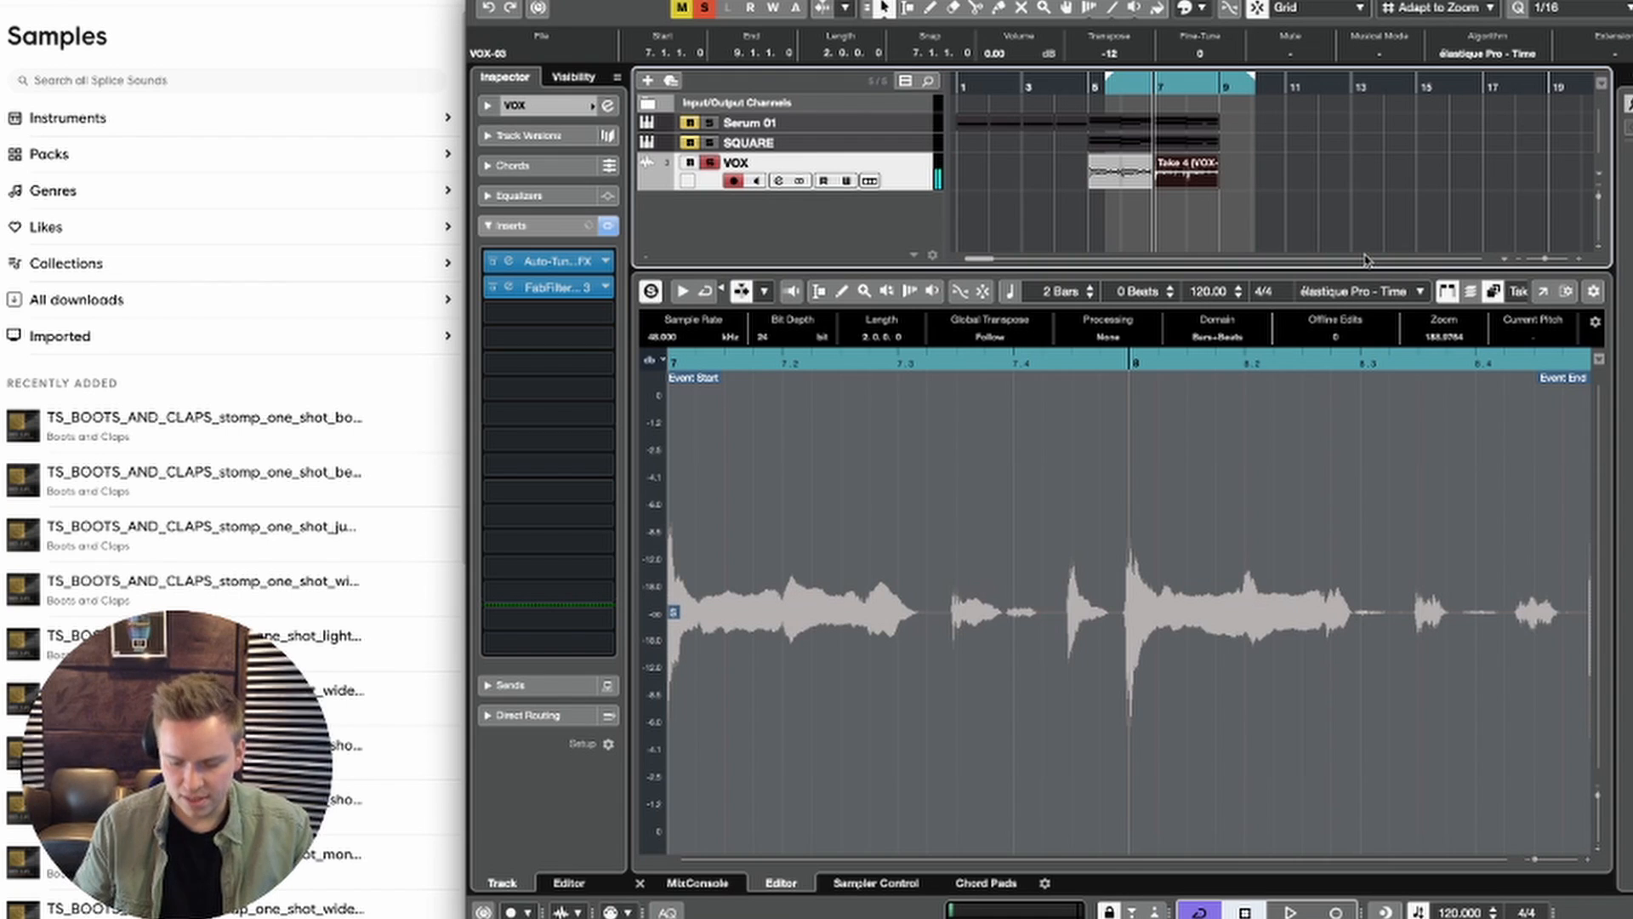
{"action": "key", "text": "super+b"}
{"action": "key", "text": "Return"}
{"action": "key", "text": "space"}
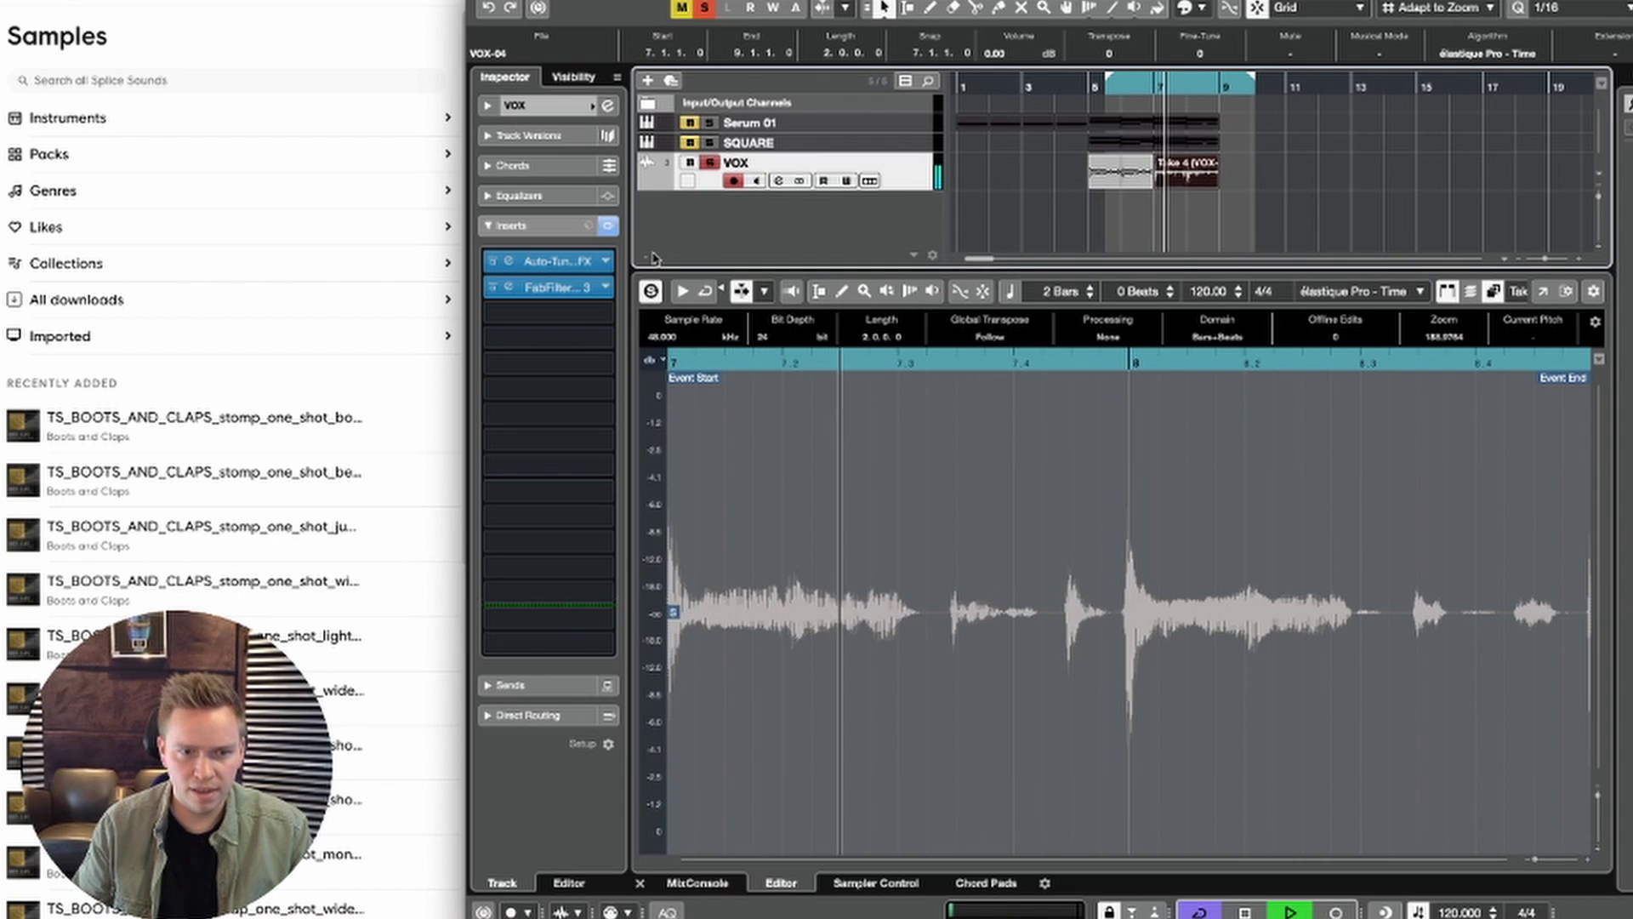
{"action": "key", "text": "space"}
Step: Load Multipass in the third insert slot of the VOX track and audition the vocal through it
{"action": "left_click", "coordinate": [543, 315]}
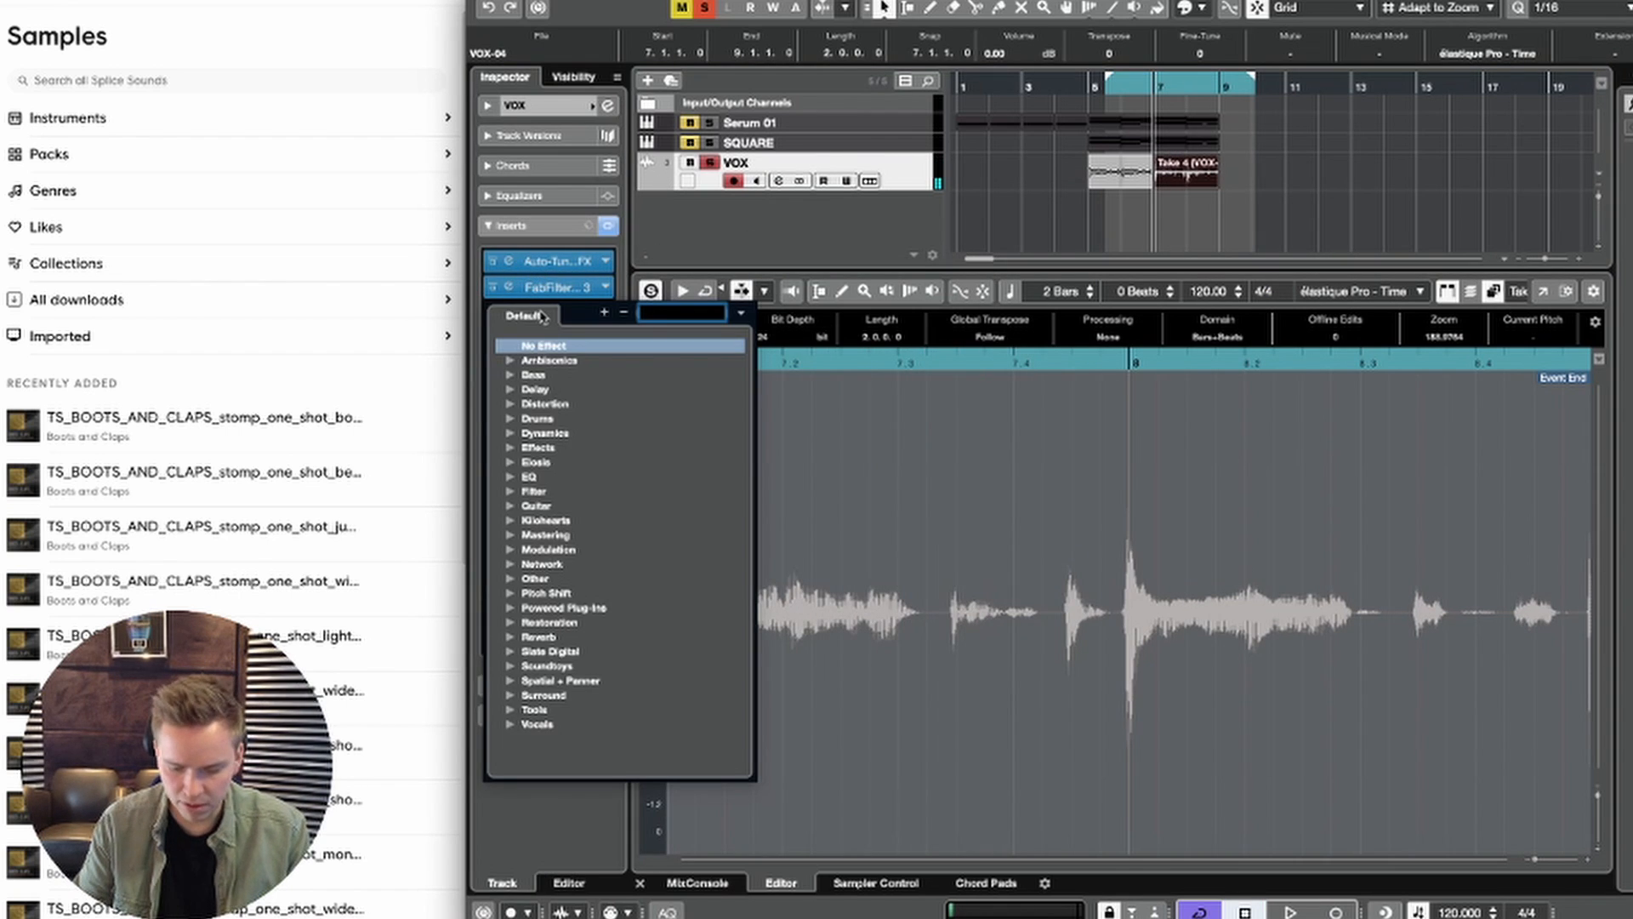
{"action": "type", "text": "MULTI"}
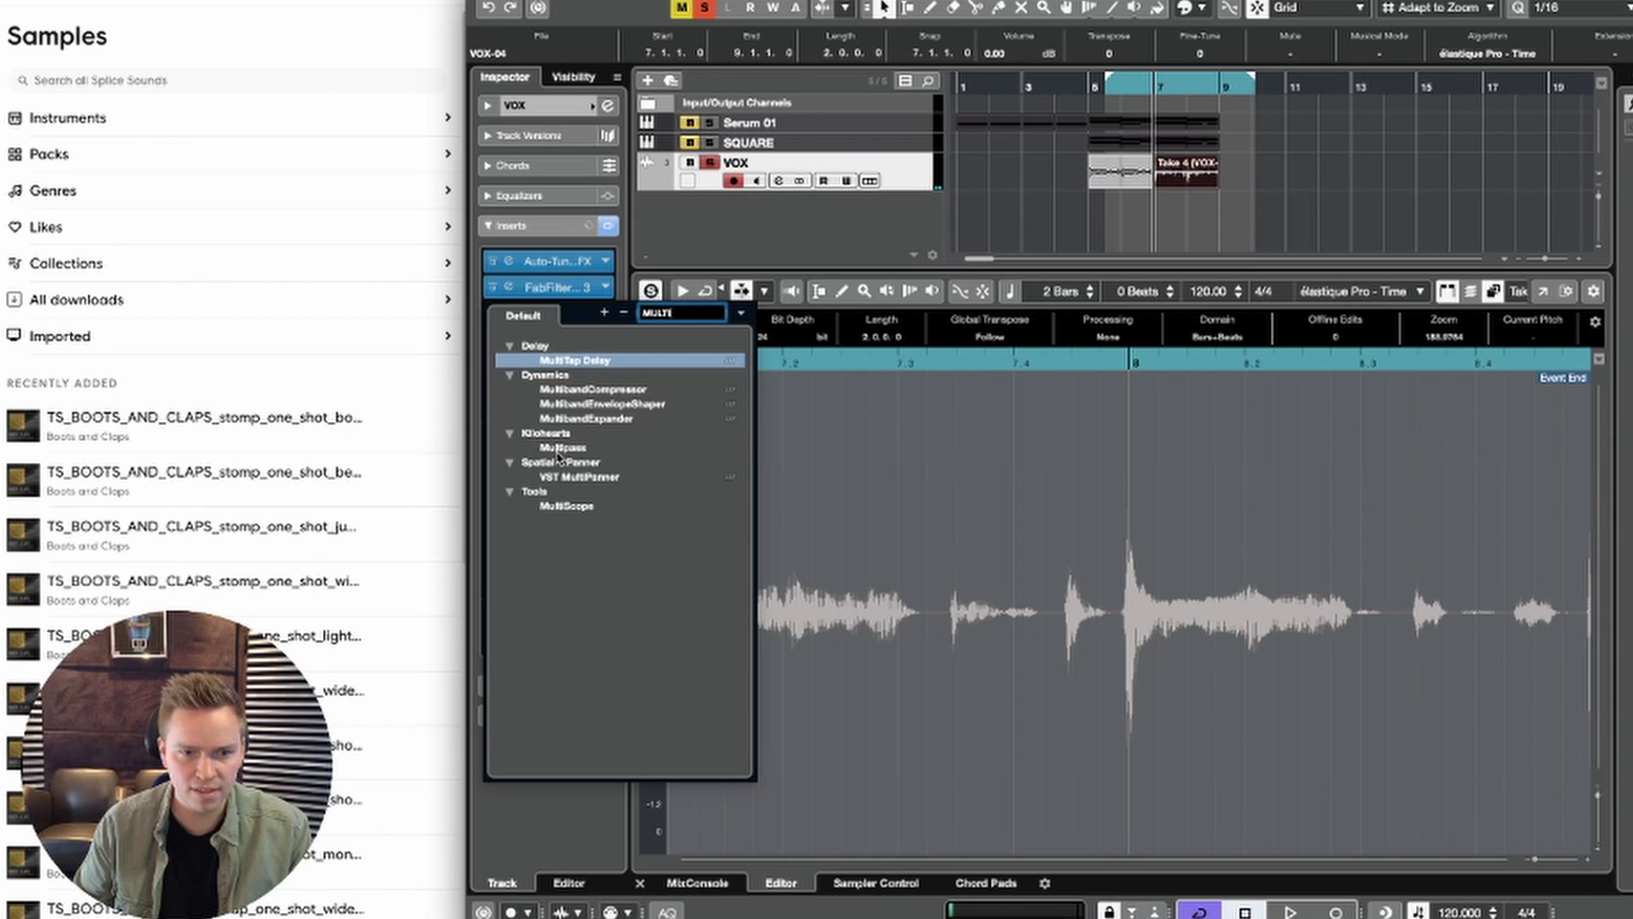
{"action": "left_click", "coordinate": [558, 451]}
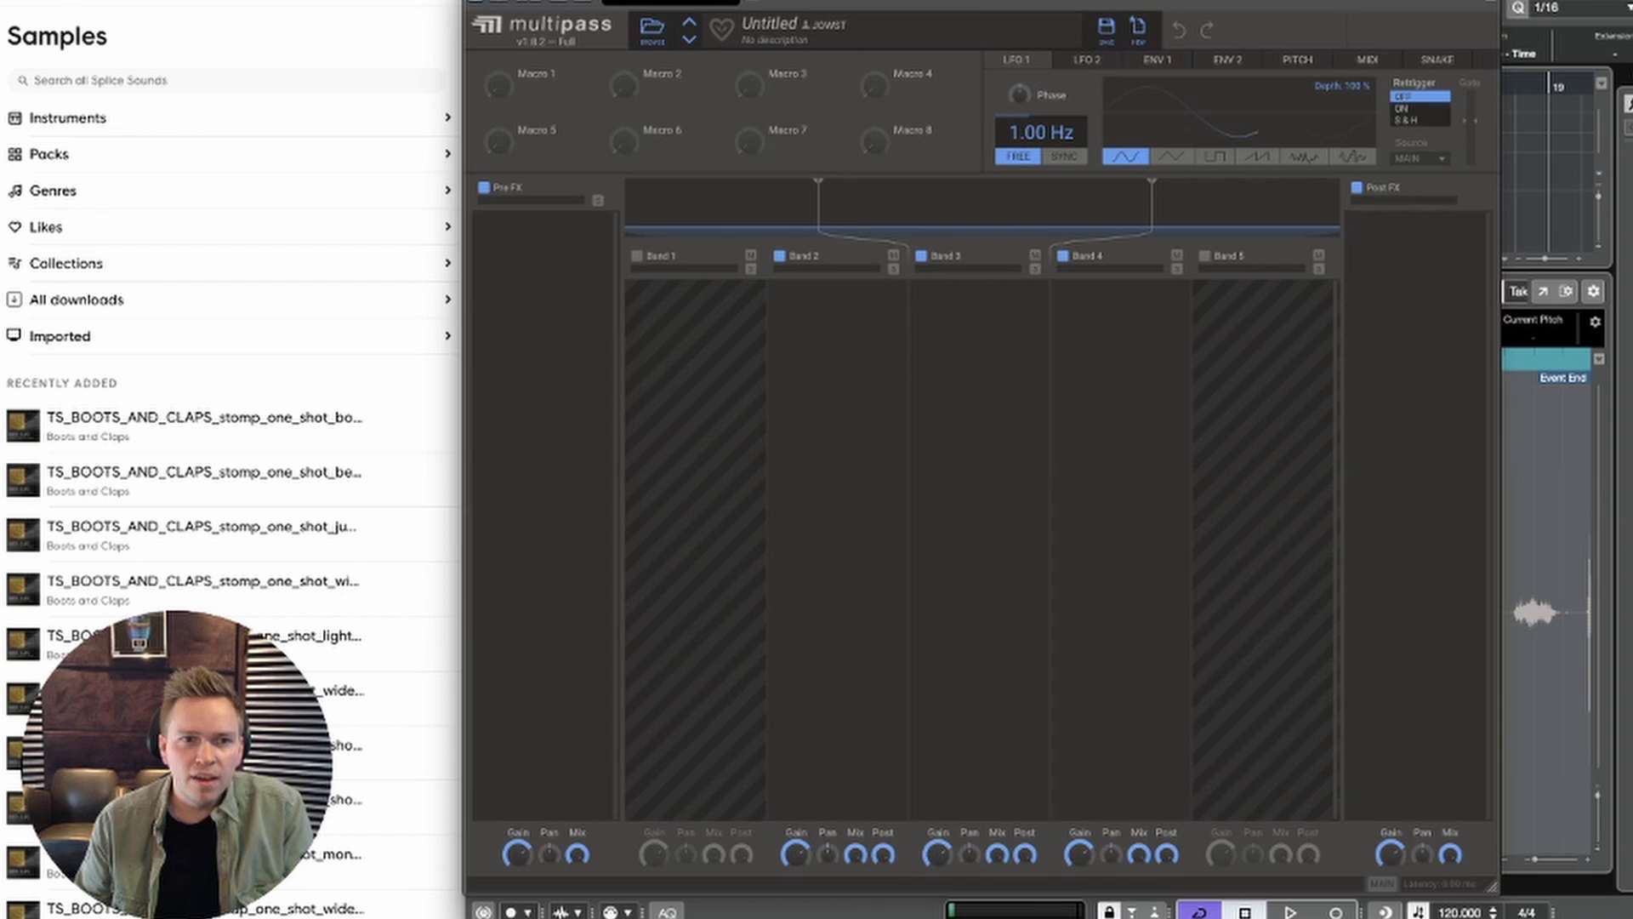
{"action": "key", "text": "space"}
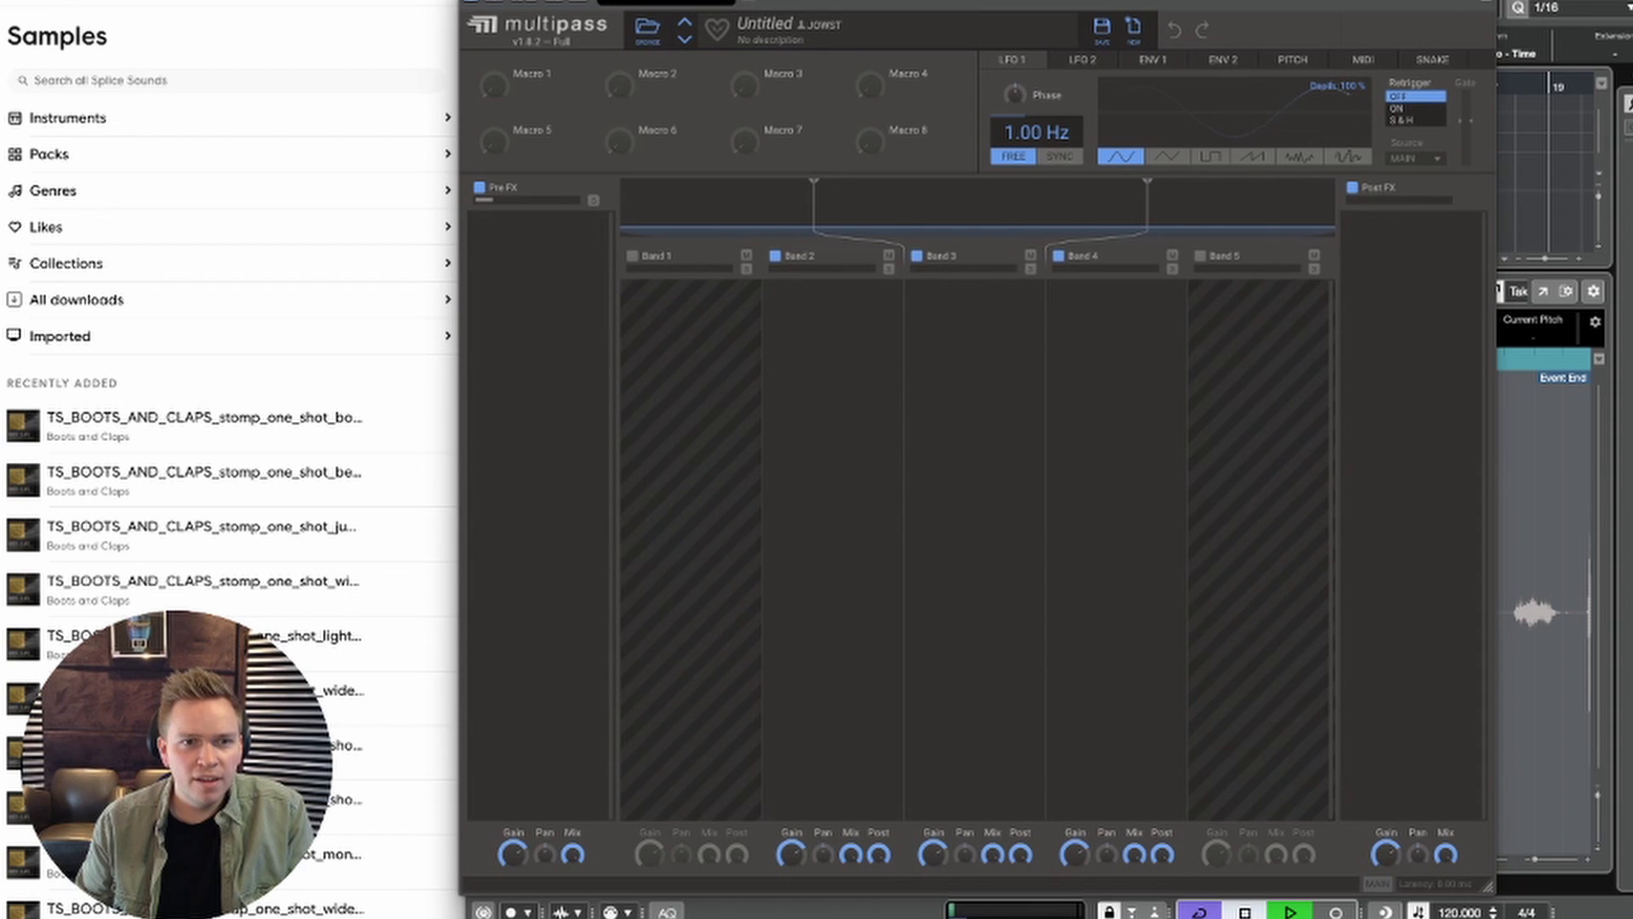
{"action": "key", "text": "space"}
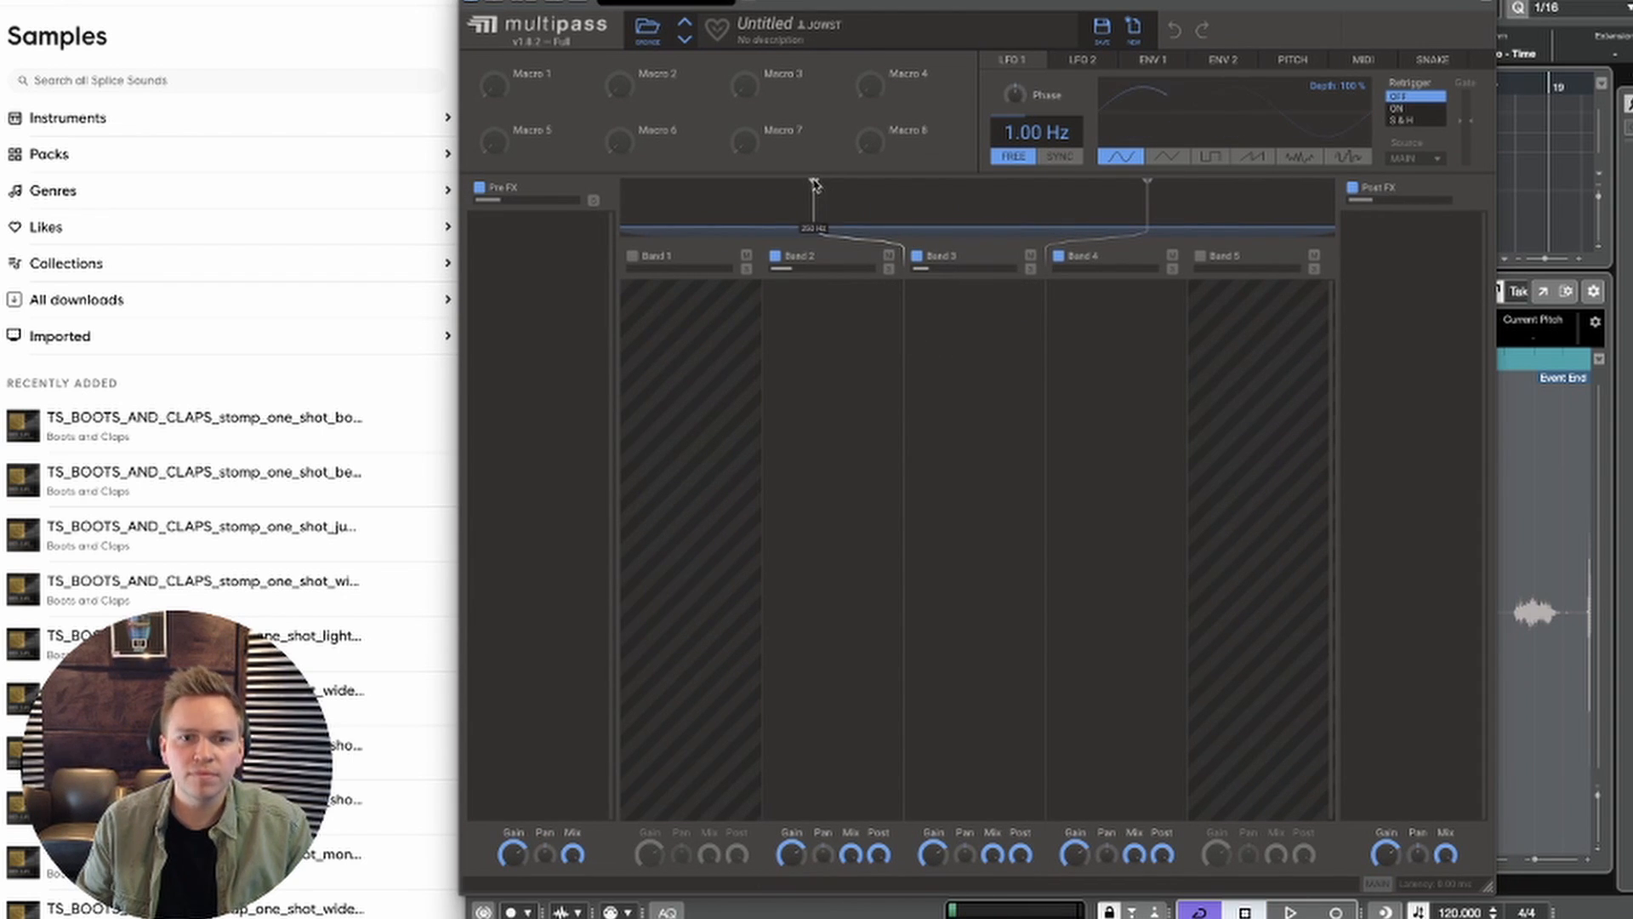
Step: Raise the lower Multipass crossover to 399 Hz and add a Distortion effect to the band below it
{"action": "left_click_drag", "start_coordinate": [814, 183], "coordinate": [877, 188]}
{"action": "left_click", "coordinate": [823, 320]}
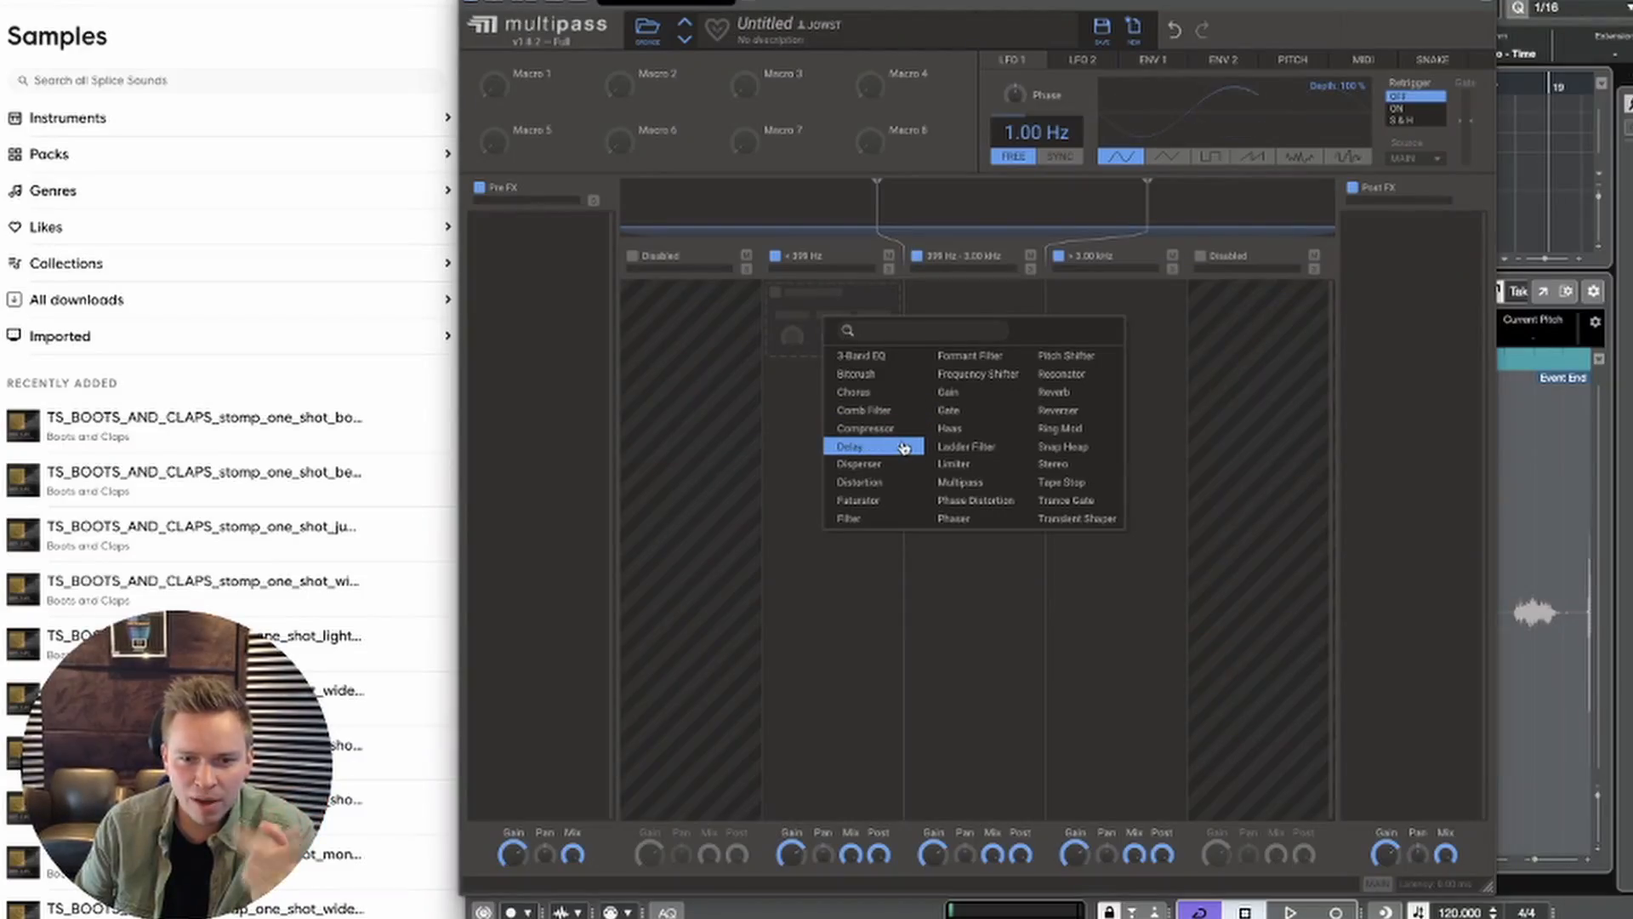
{"action": "left_click", "coordinate": [890, 492]}
{"action": "key", "text": "space"}
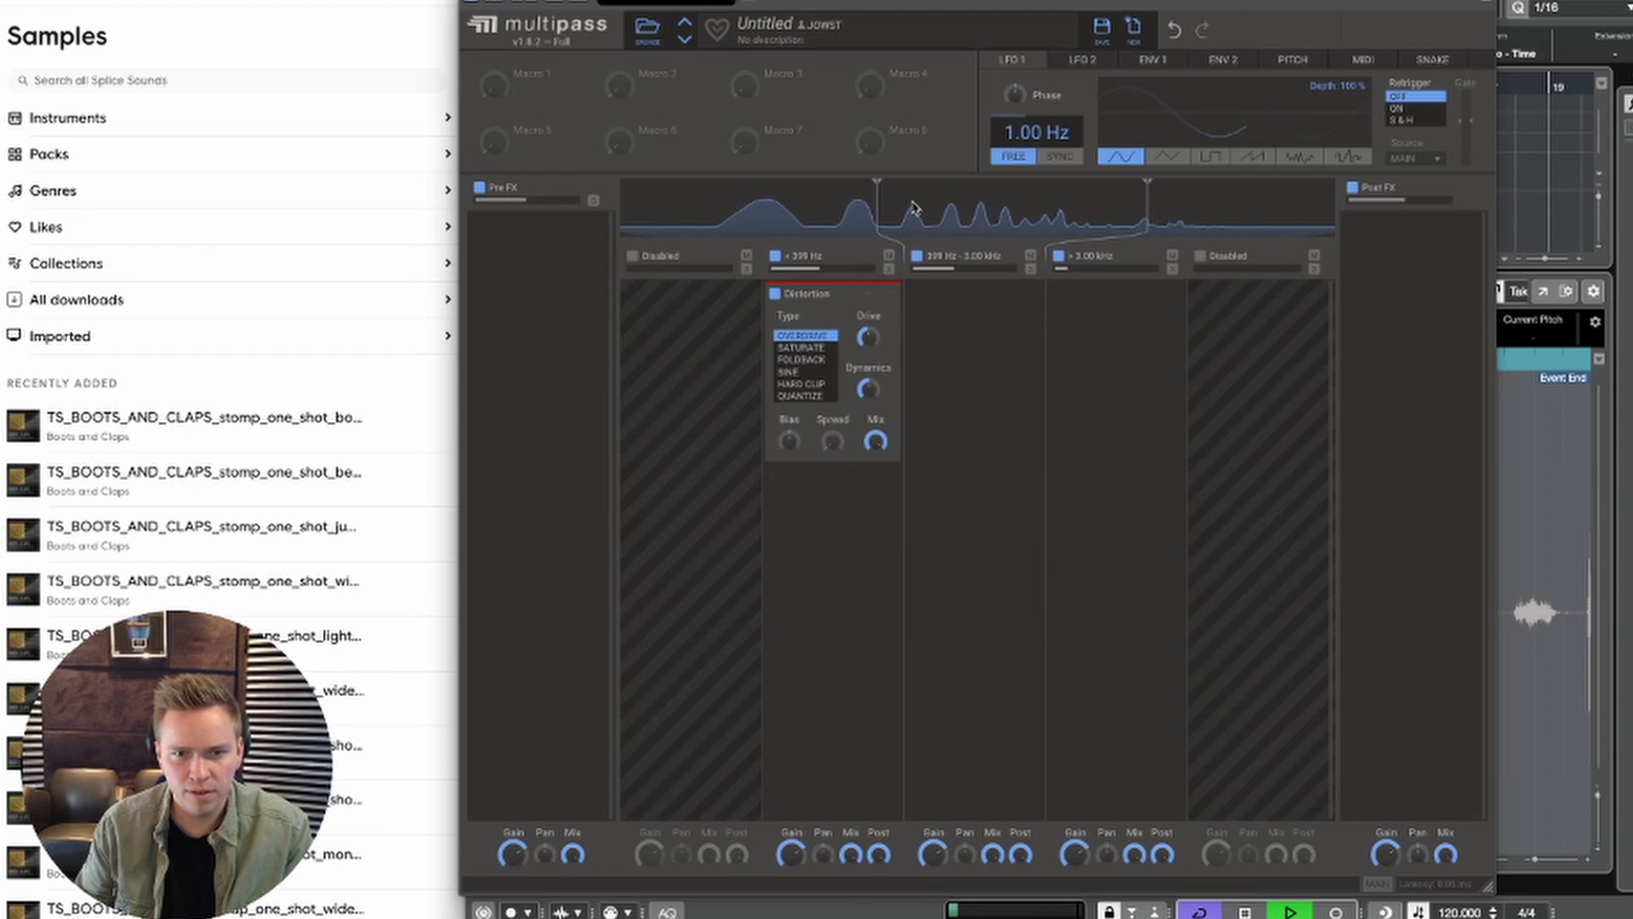
Step: Solo the band below 399 Hz and set its Distortion type to Sine with more drive and bias while auditioning
{"action": "key", "text": "space"}
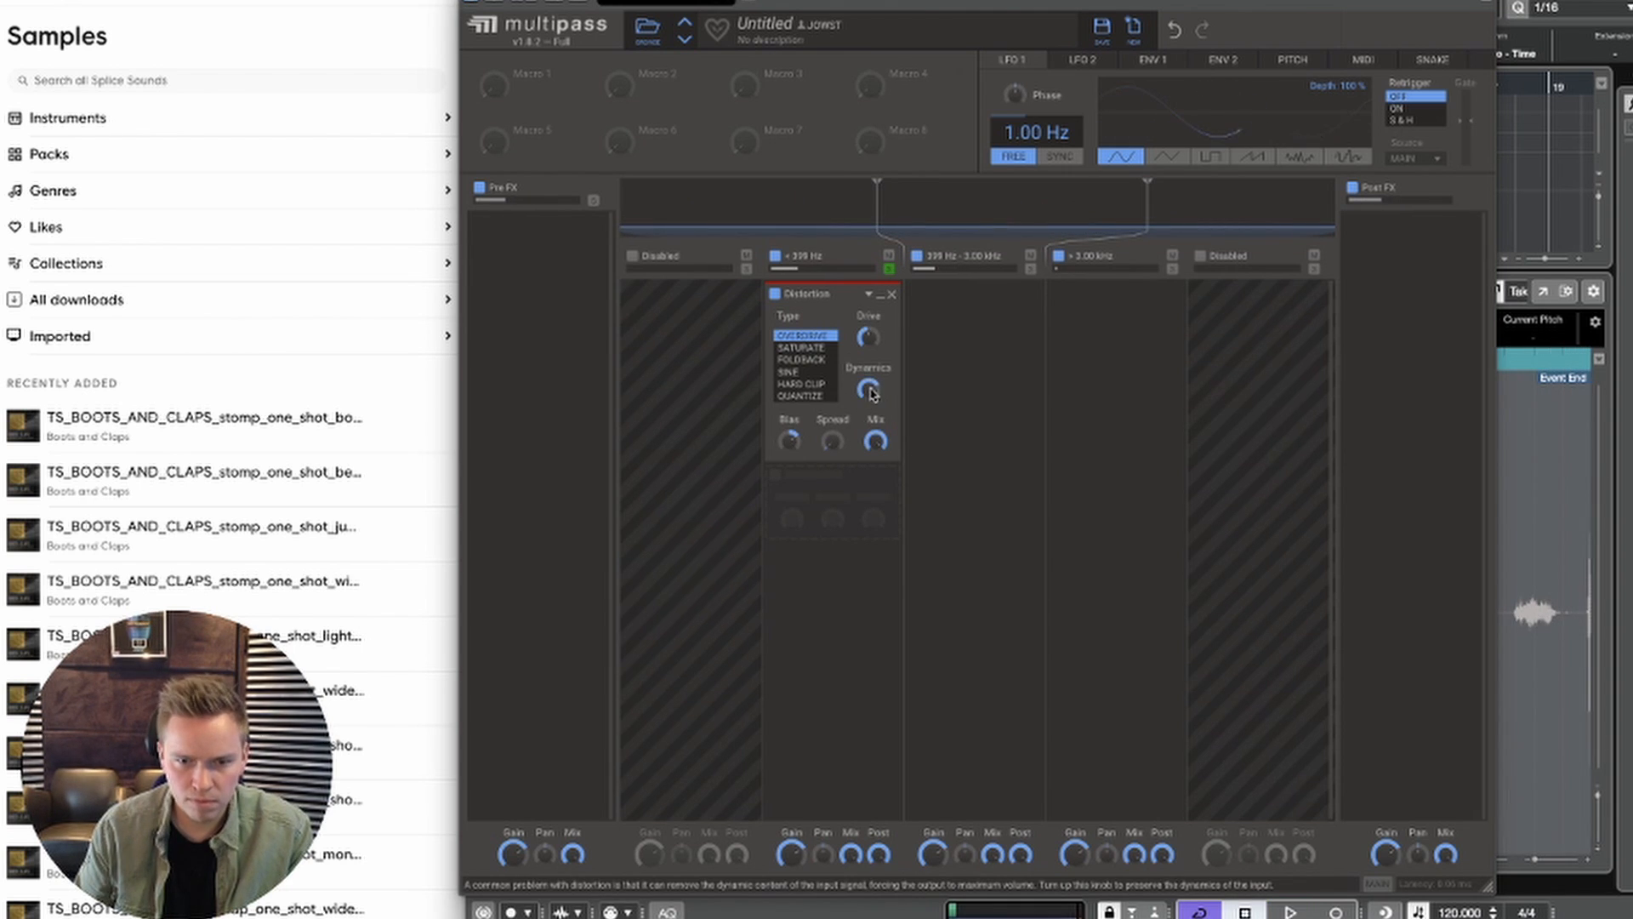
{"action": "key", "text": "space"}
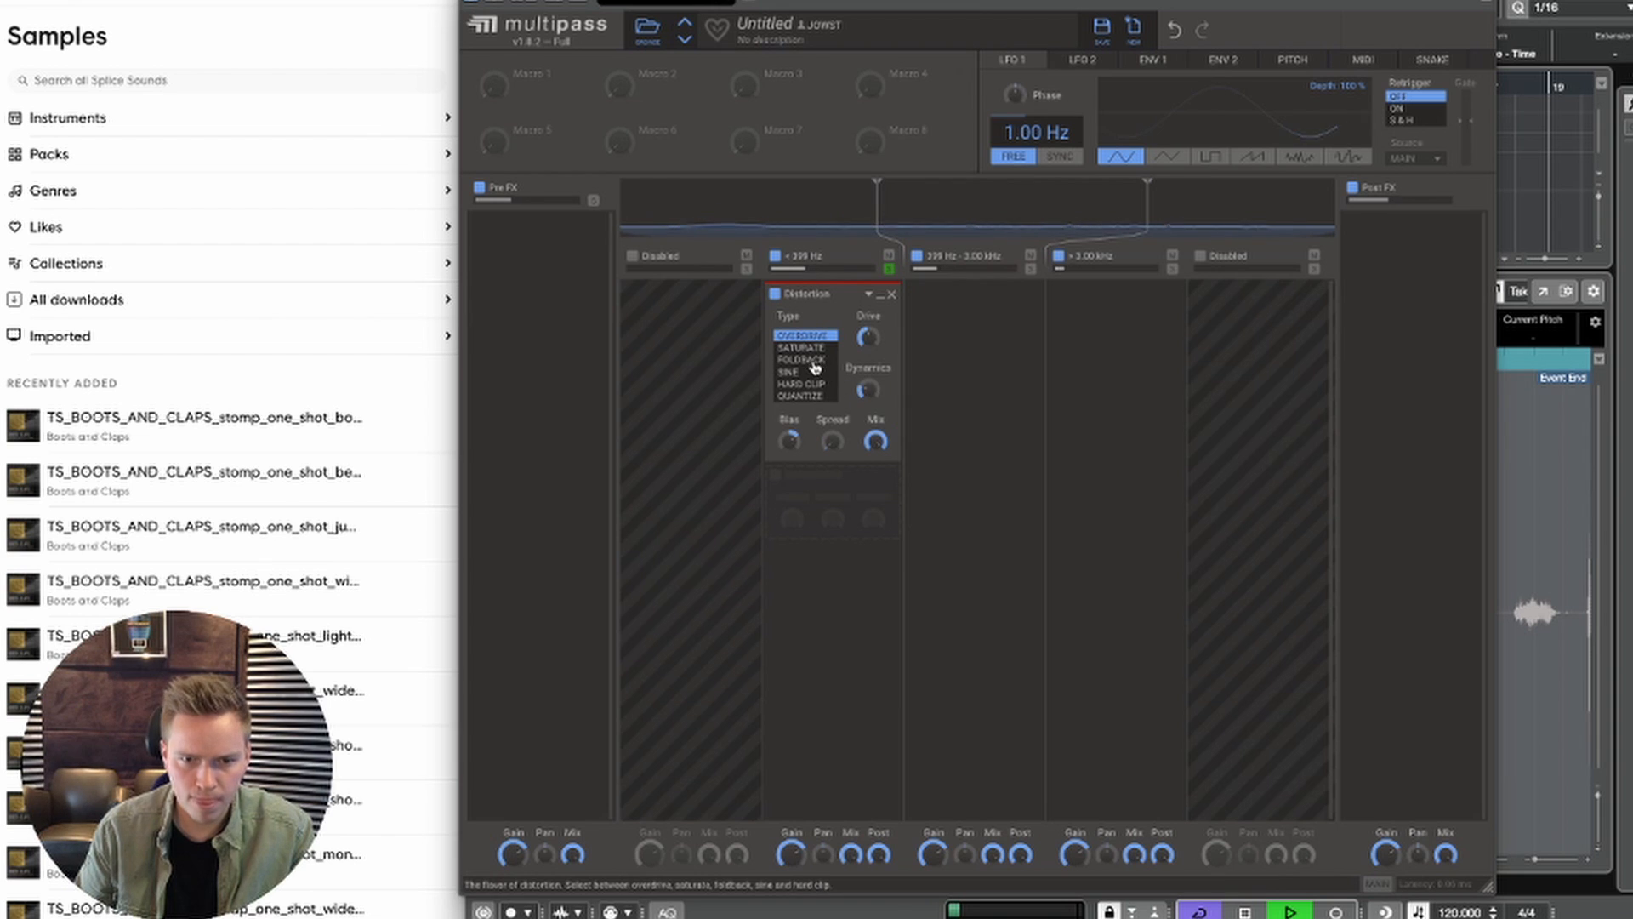
{"action": "left_click", "coordinate": [810, 373]}
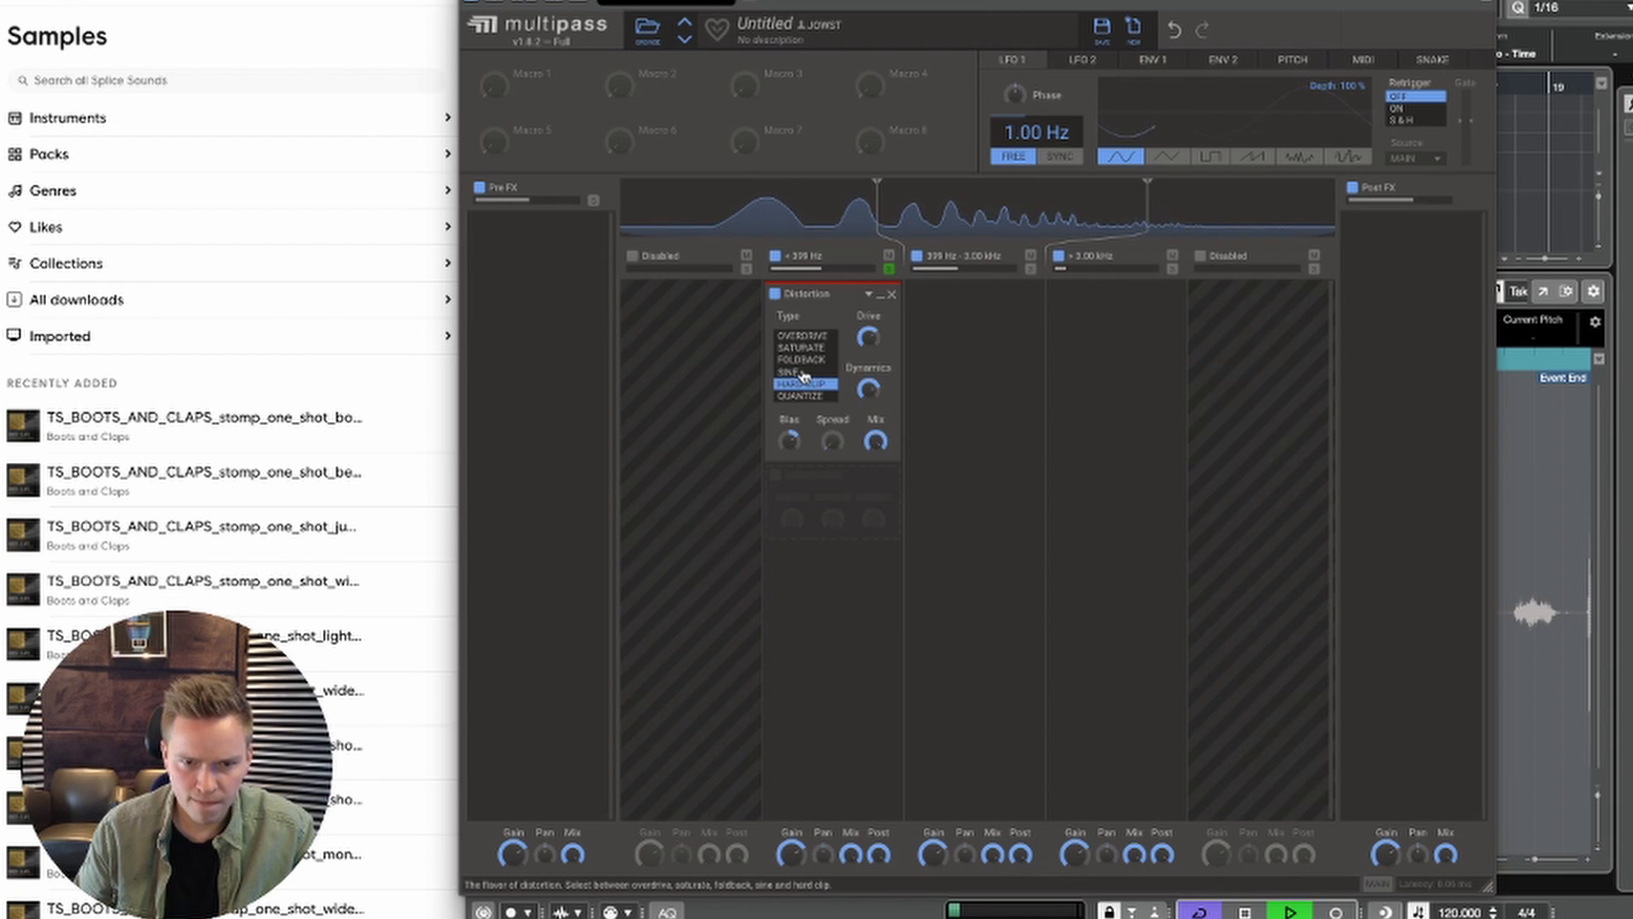
{"action": "key", "text": "space"}
Step: Bring up the MixConsole, move the Multipass window aside, and expand the channel inserts
{"action": "key", "text": "F3"}
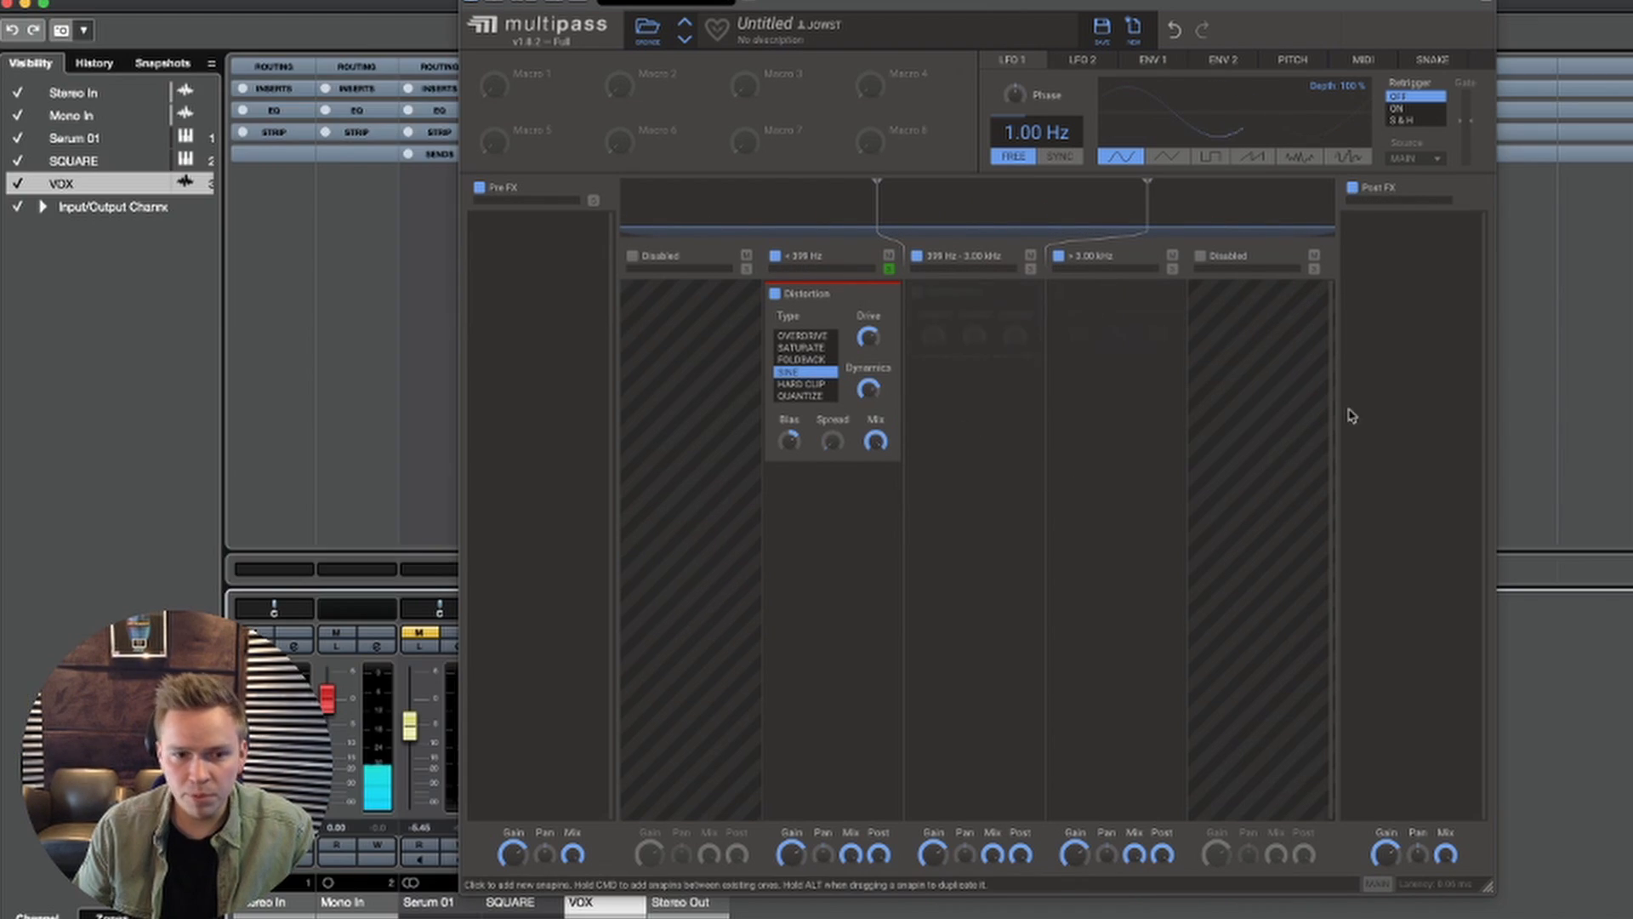
{"action": "left_click_drag", "start_coordinate": [613, 0], "coordinate": [1456, 147]}
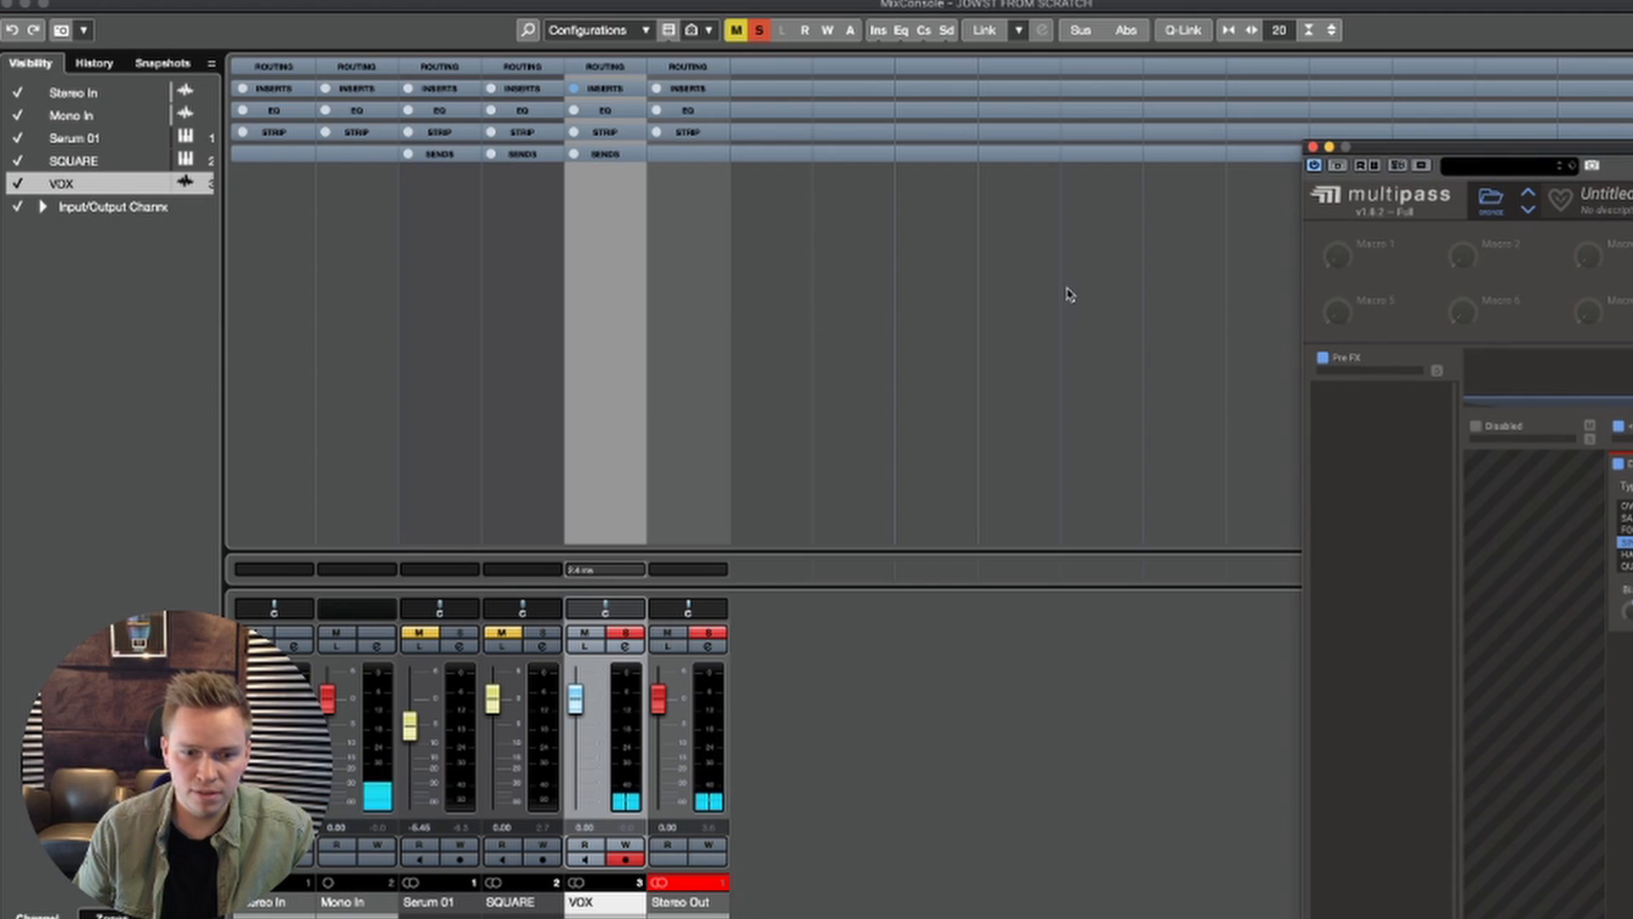
{"action": "left_click", "coordinate": [689, 90]}
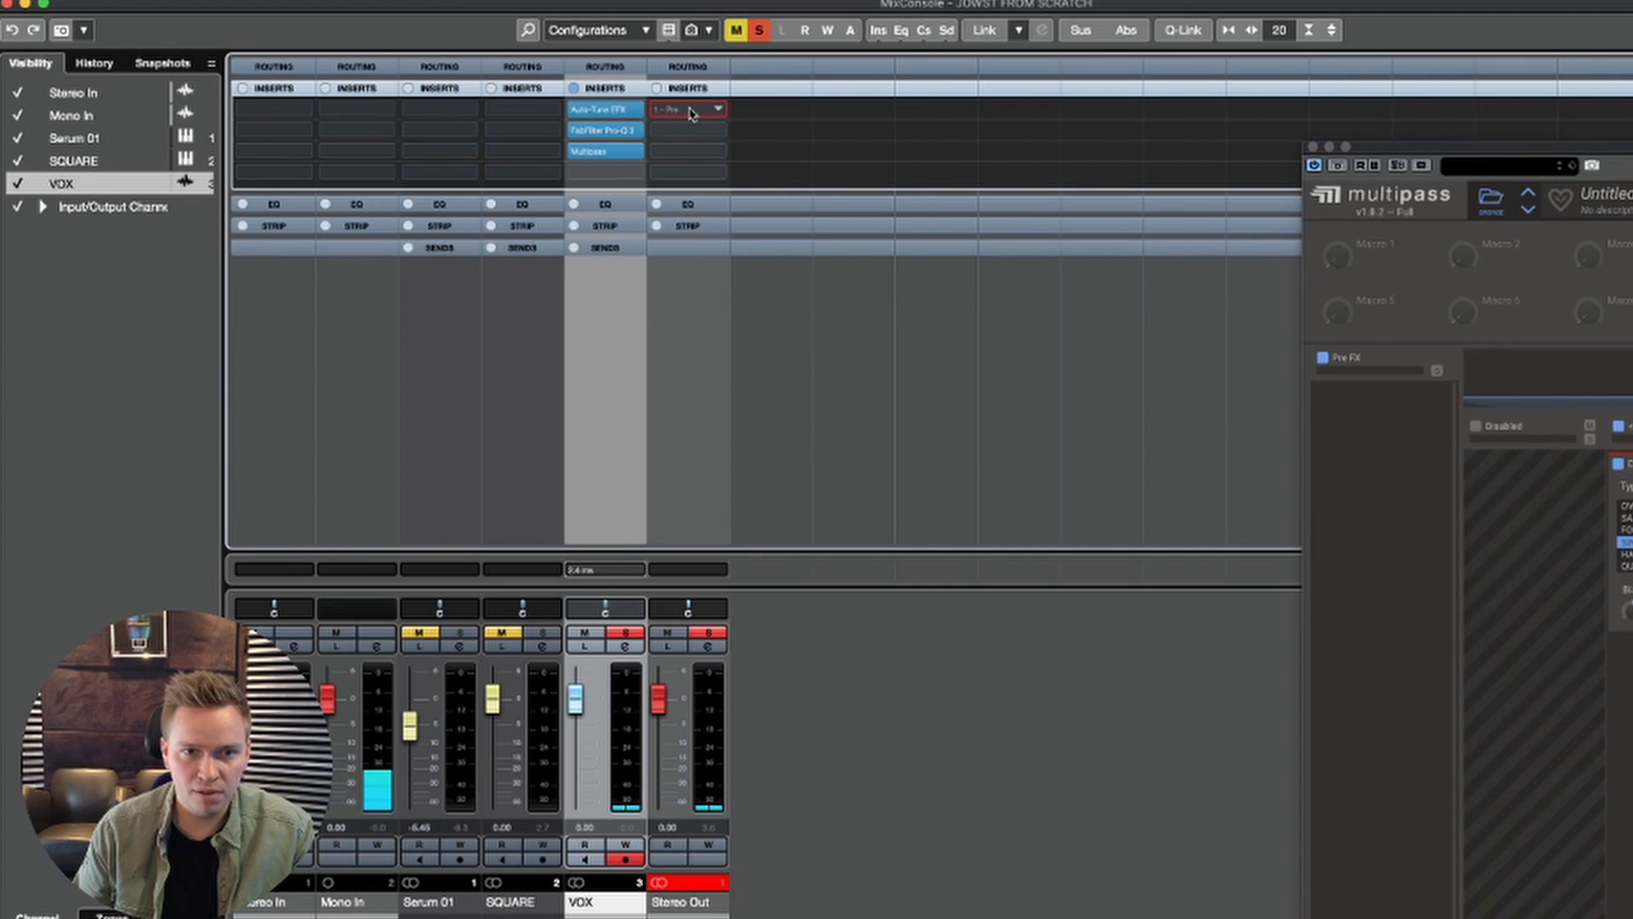
{"action": "left_click", "coordinate": [691, 113]}
{"action": "type", "text": "LIMITE"}
{"action": "key", "text": "Return"}
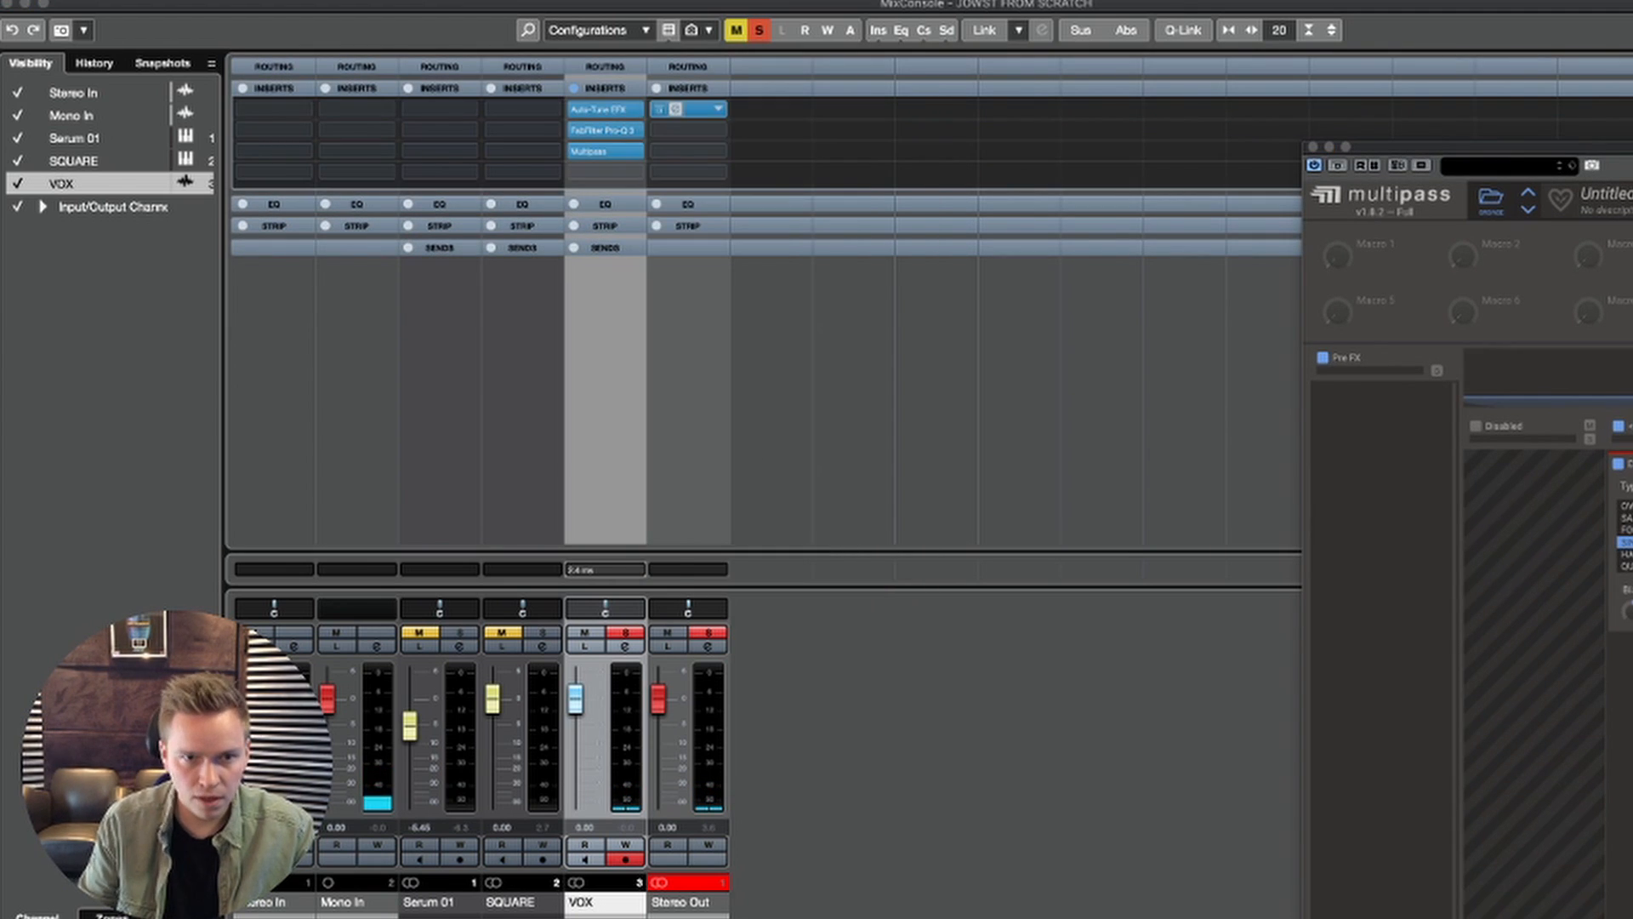
Step: Load kHs Limiter in the first insert slot of Stereo Out and return to the project view
{"action": "left_click", "coordinate": [719, 113]}
{"action": "type", "text": "LIMIT"}
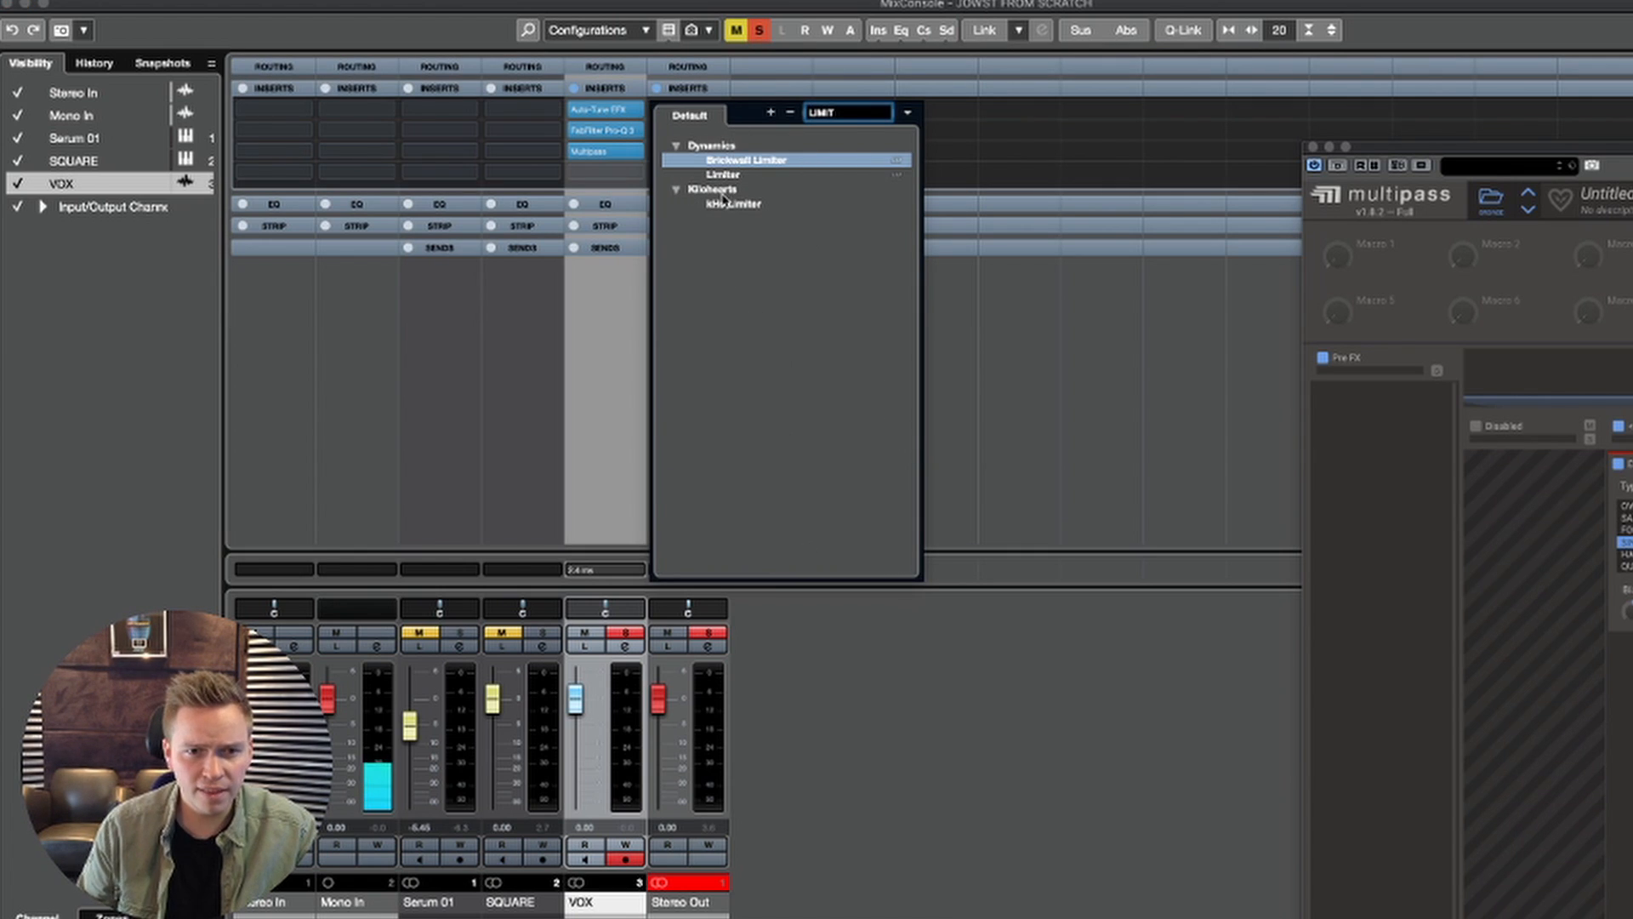
{"action": "double_click", "coordinate": [722, 203]}
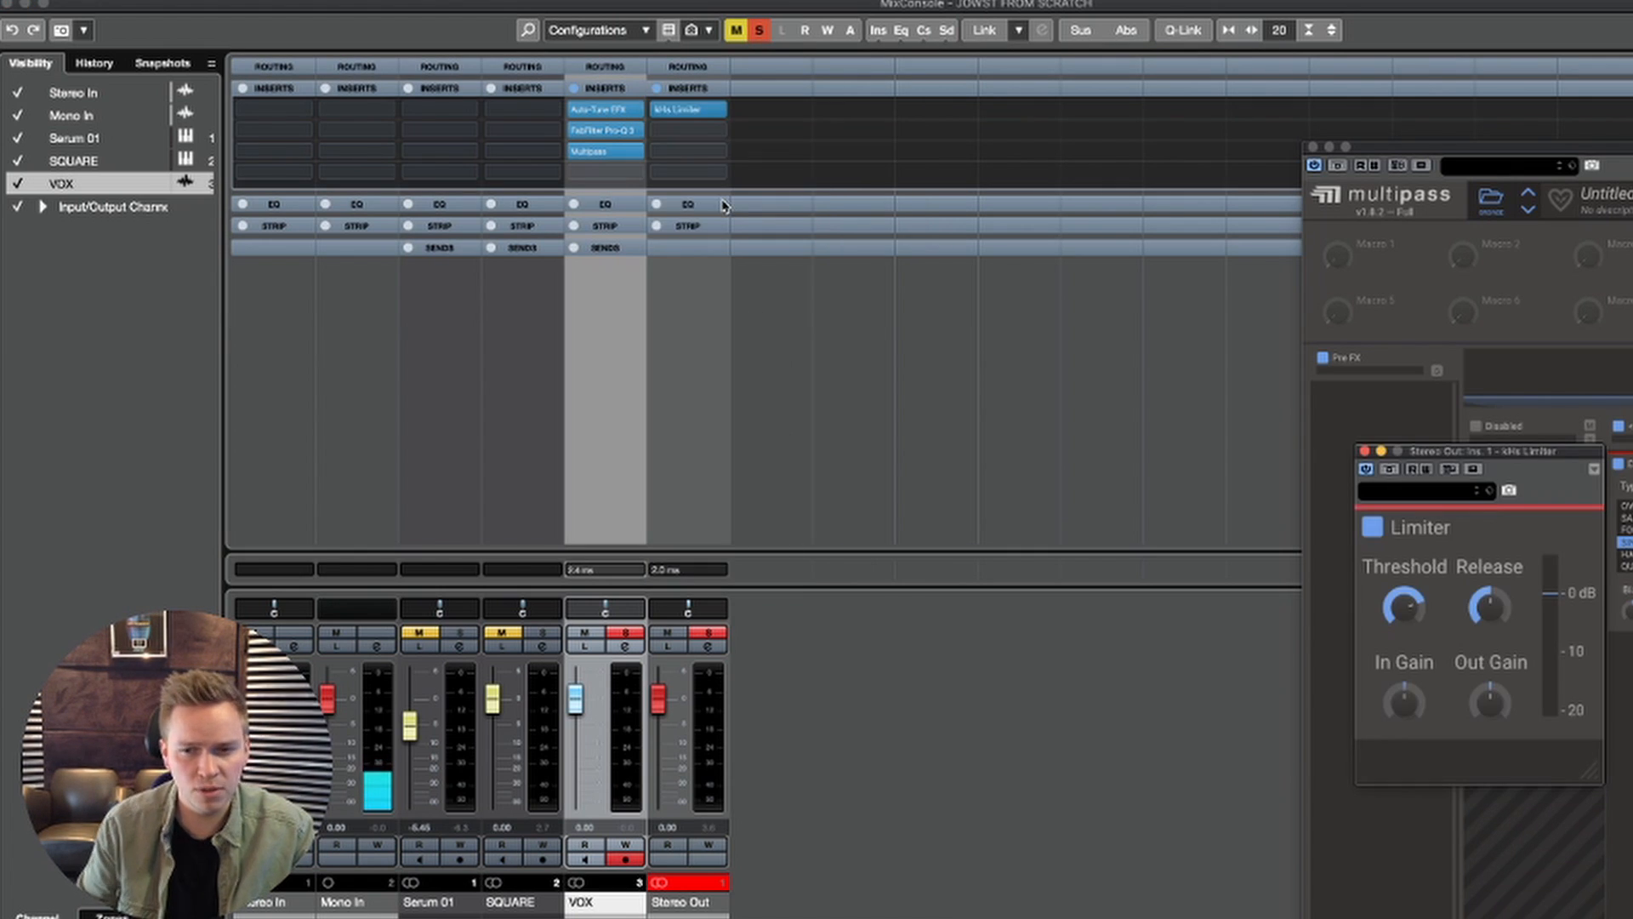
{"action": "left_click_drag", "start_coordinate": [1542, 453], "coordinate": [671, 254]}
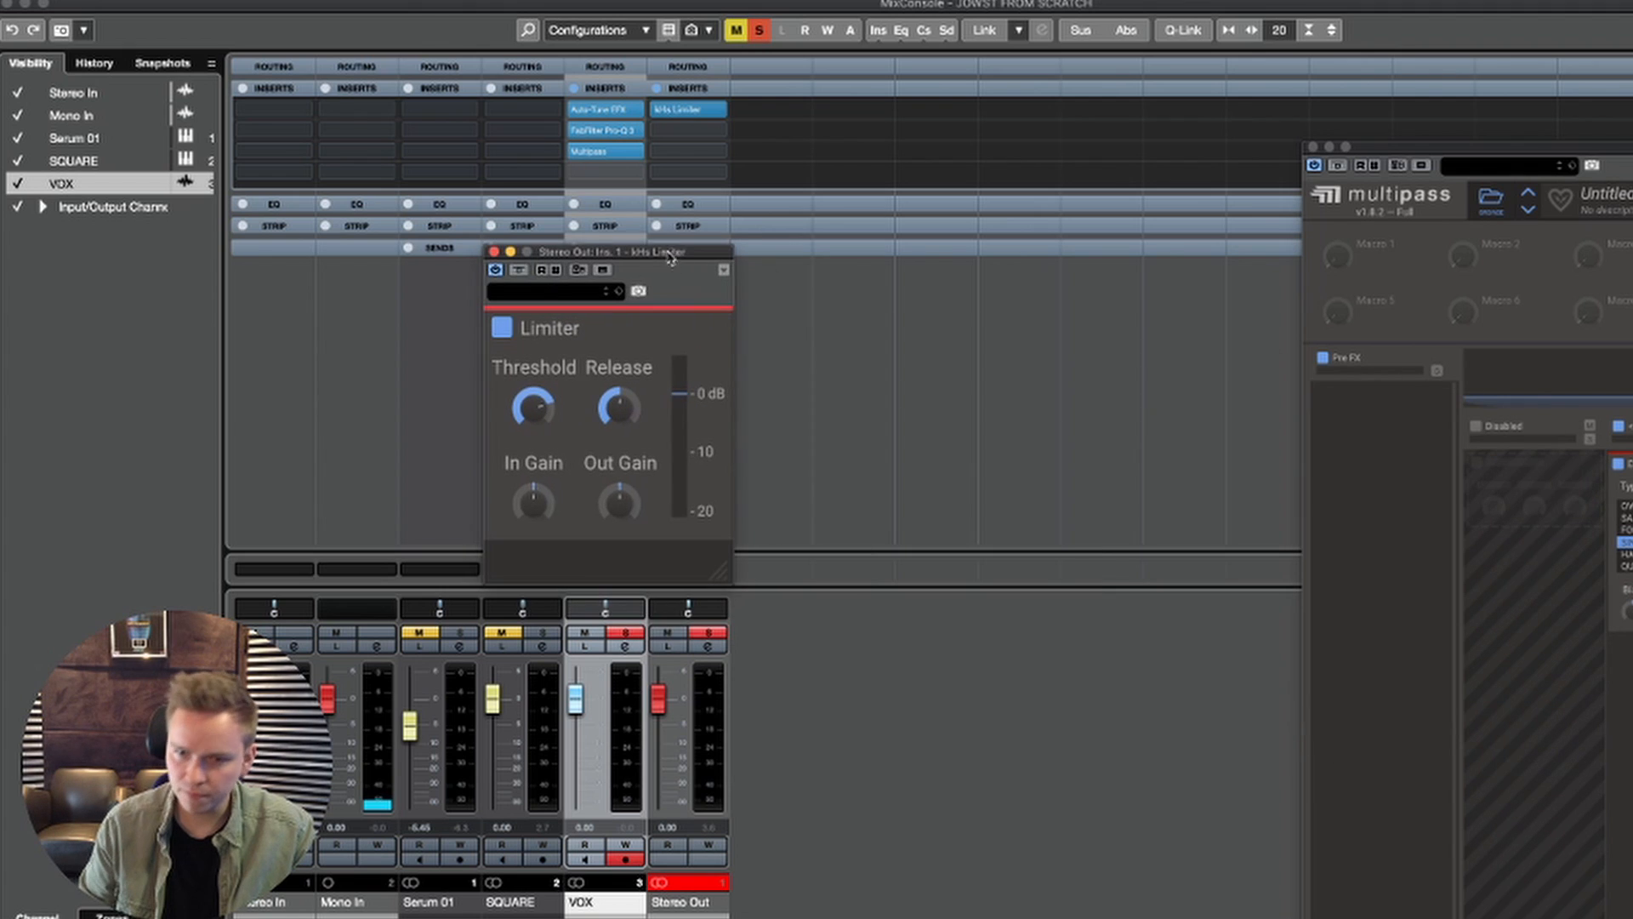
{"action": "left_click", "coordinate": [5, 3]}
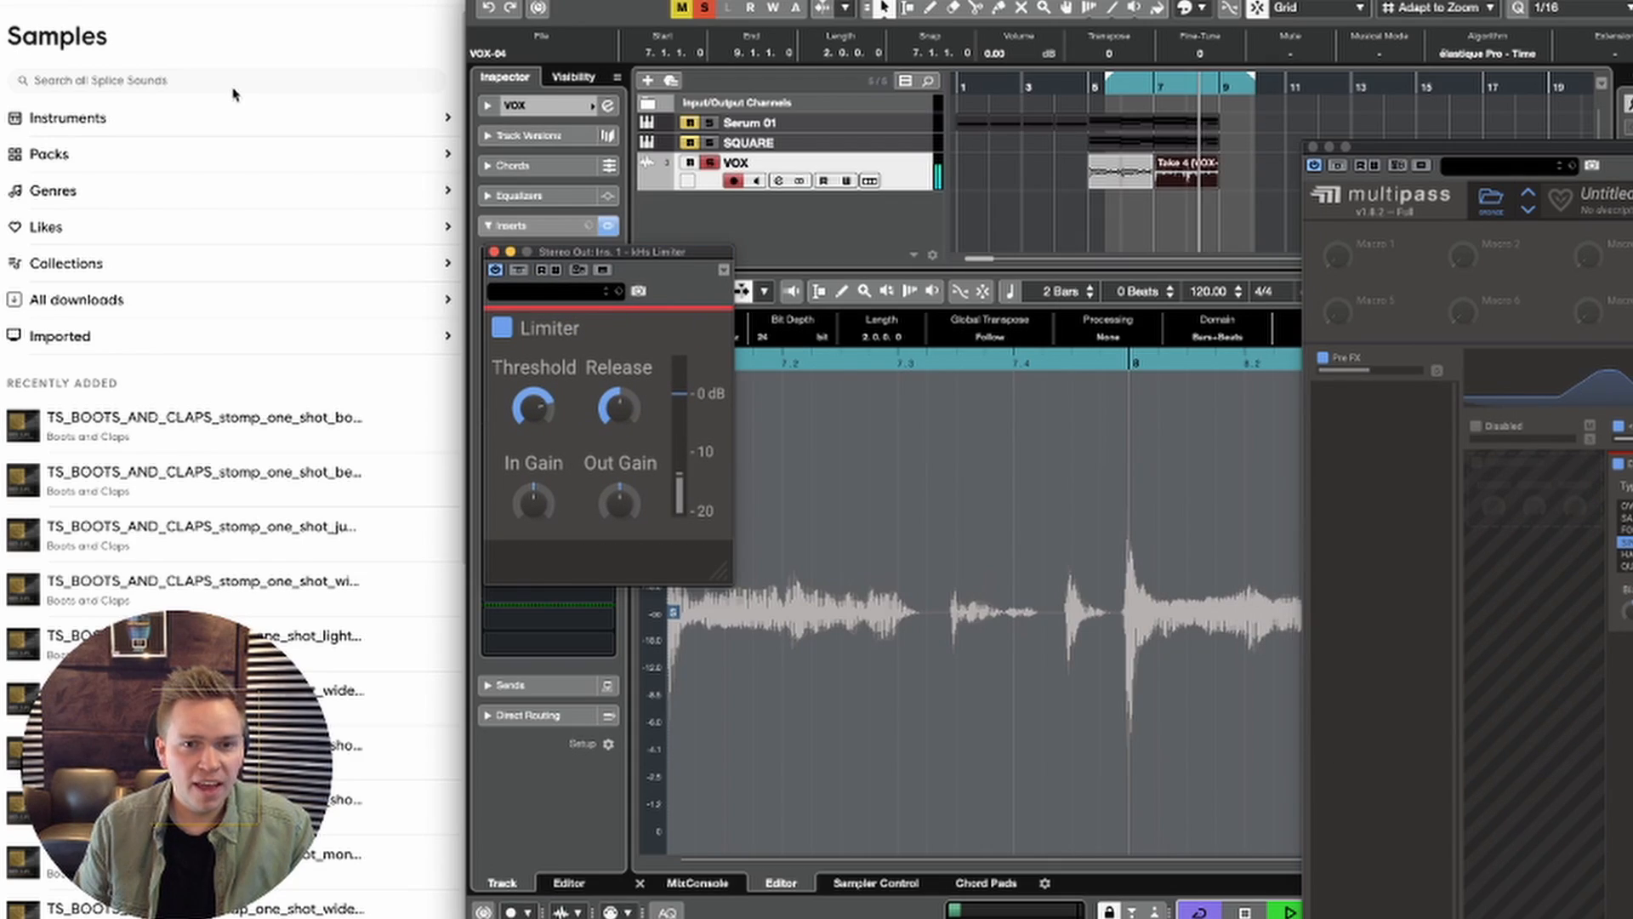
Step: Audition the vocal loop and lower the Stereo Out limiter's threshold to about -13 dB
{"action": "key", "text": "space"}
{"action": "key", "text": "space"}
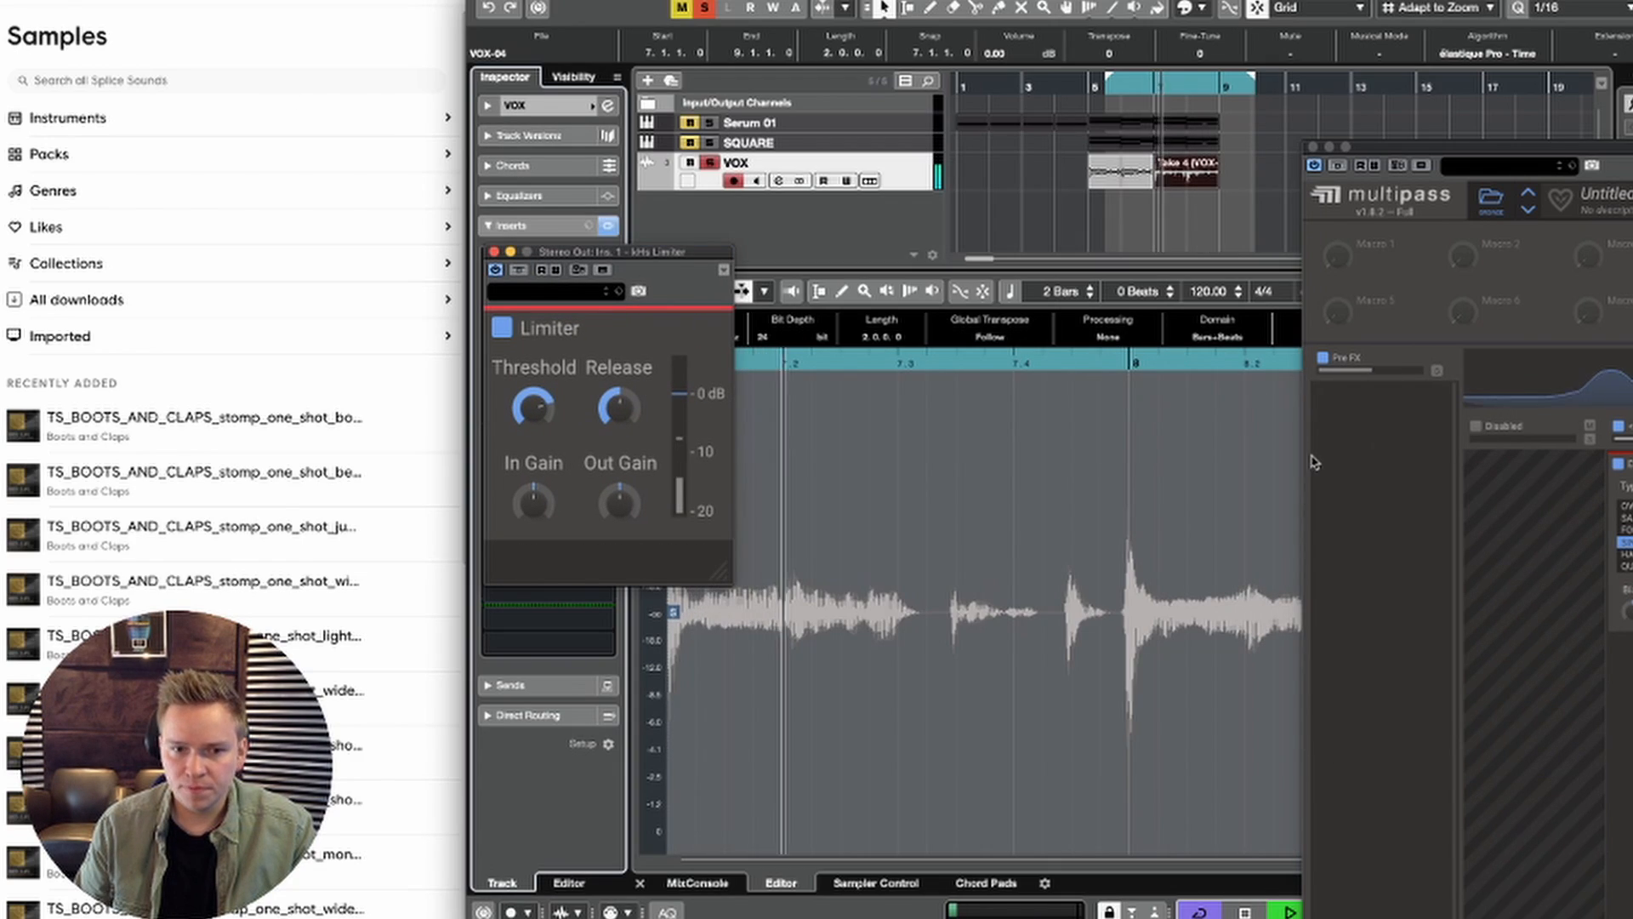
{"action": "mouse_move", "coordinate": [534, 406]}
{"action": "left_click_drag", "start_coordinate": [534, 406], "coordinate": [551, 413]}
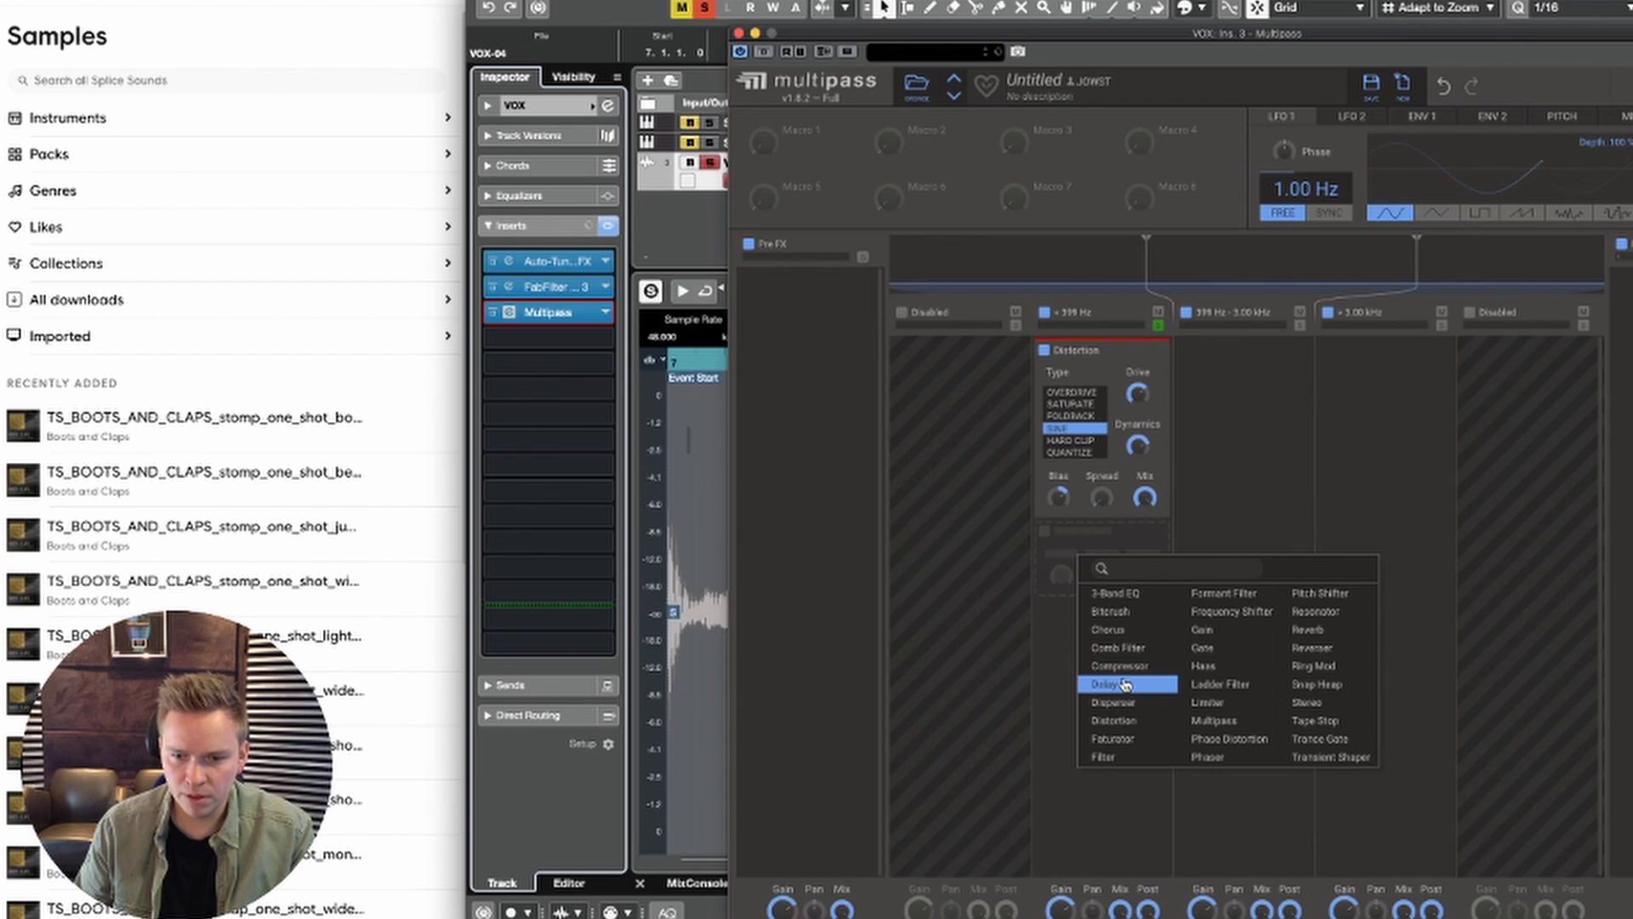
Step: Add a Compressor with a lowered threshold and a Chorus after the Distortion in the band below 399 Hz
{"action": "left_click", "coordinate": [1121, 679]}
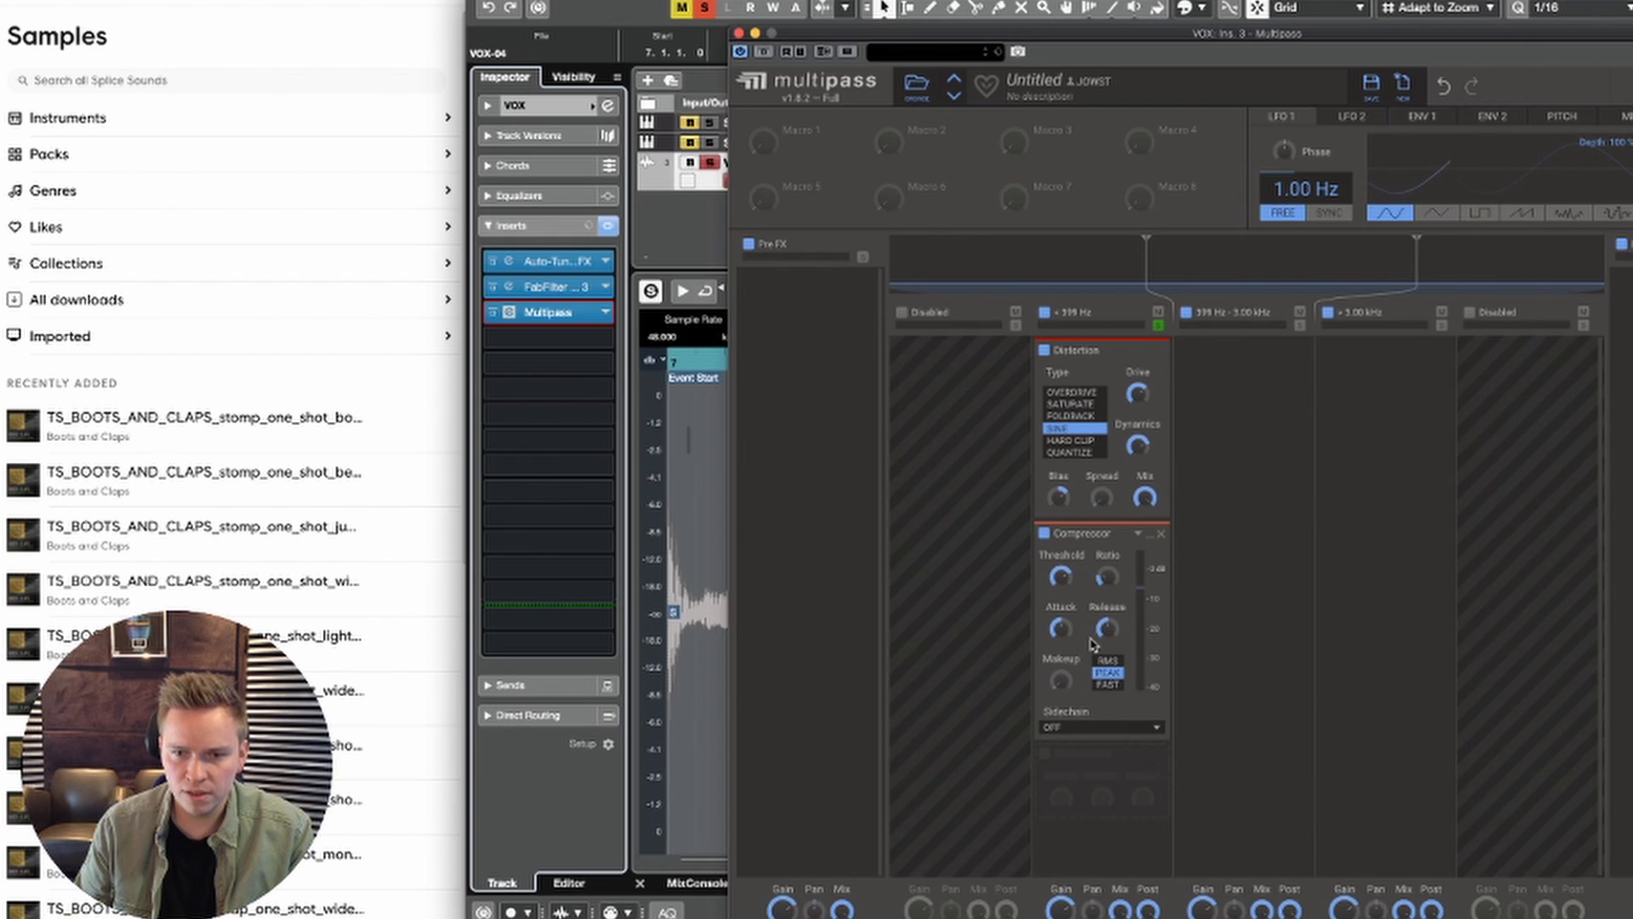
{"action": "key", "text": "space"}
{"action": "left_click_drag", "start_coordinate": [1060, 577], "coordinate": [1061, 605]}
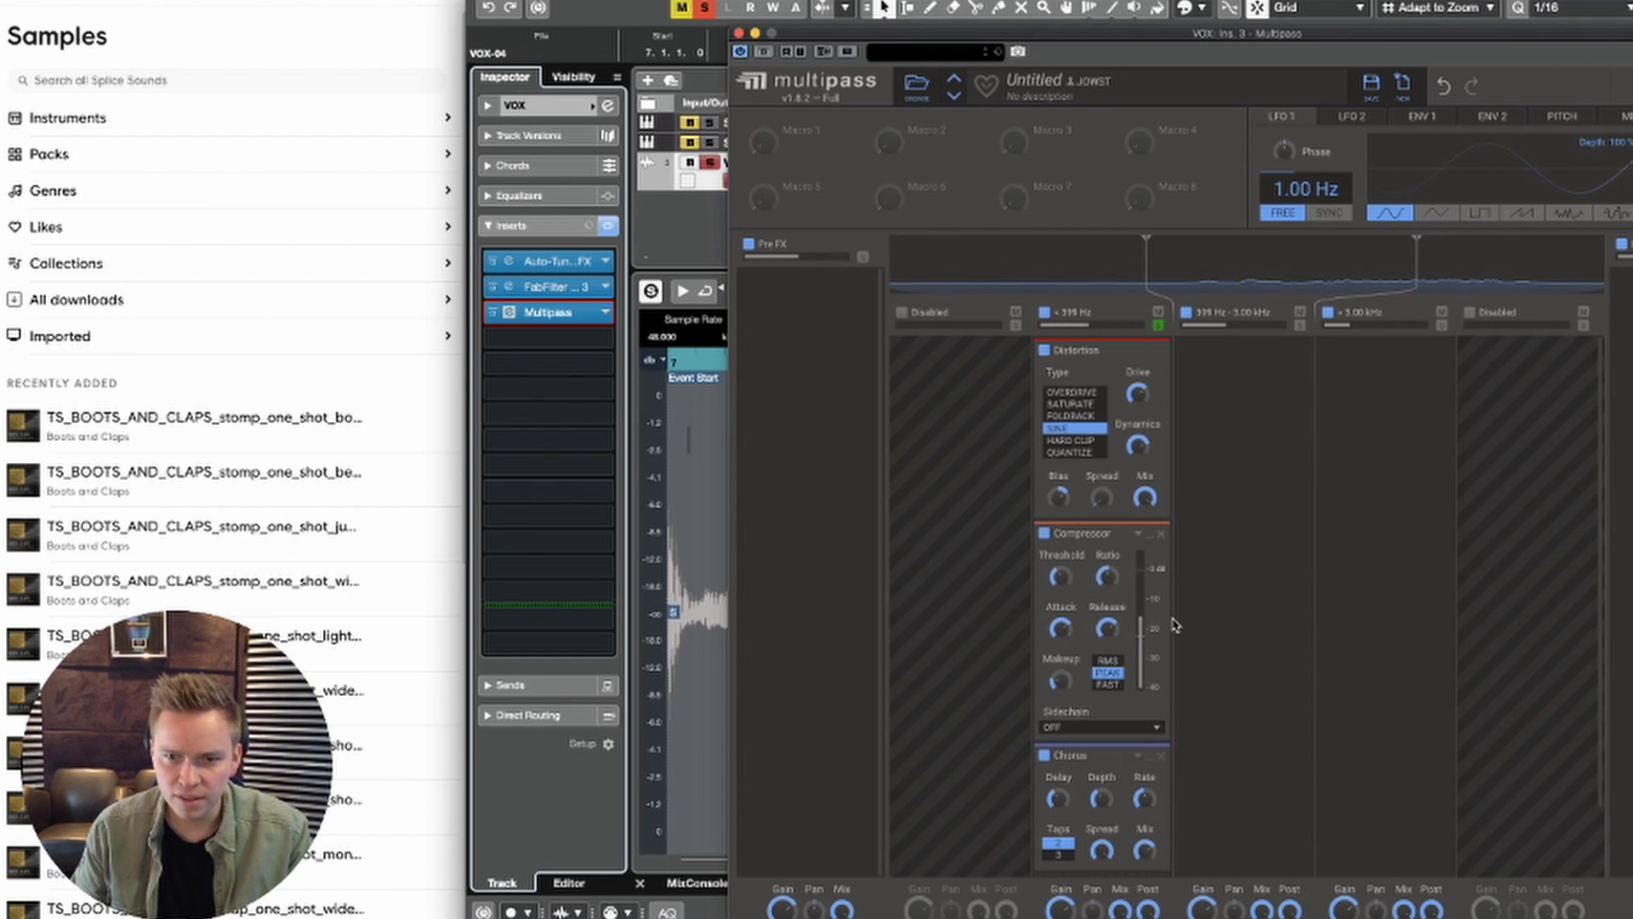
{"action": "key", "text": "space"}
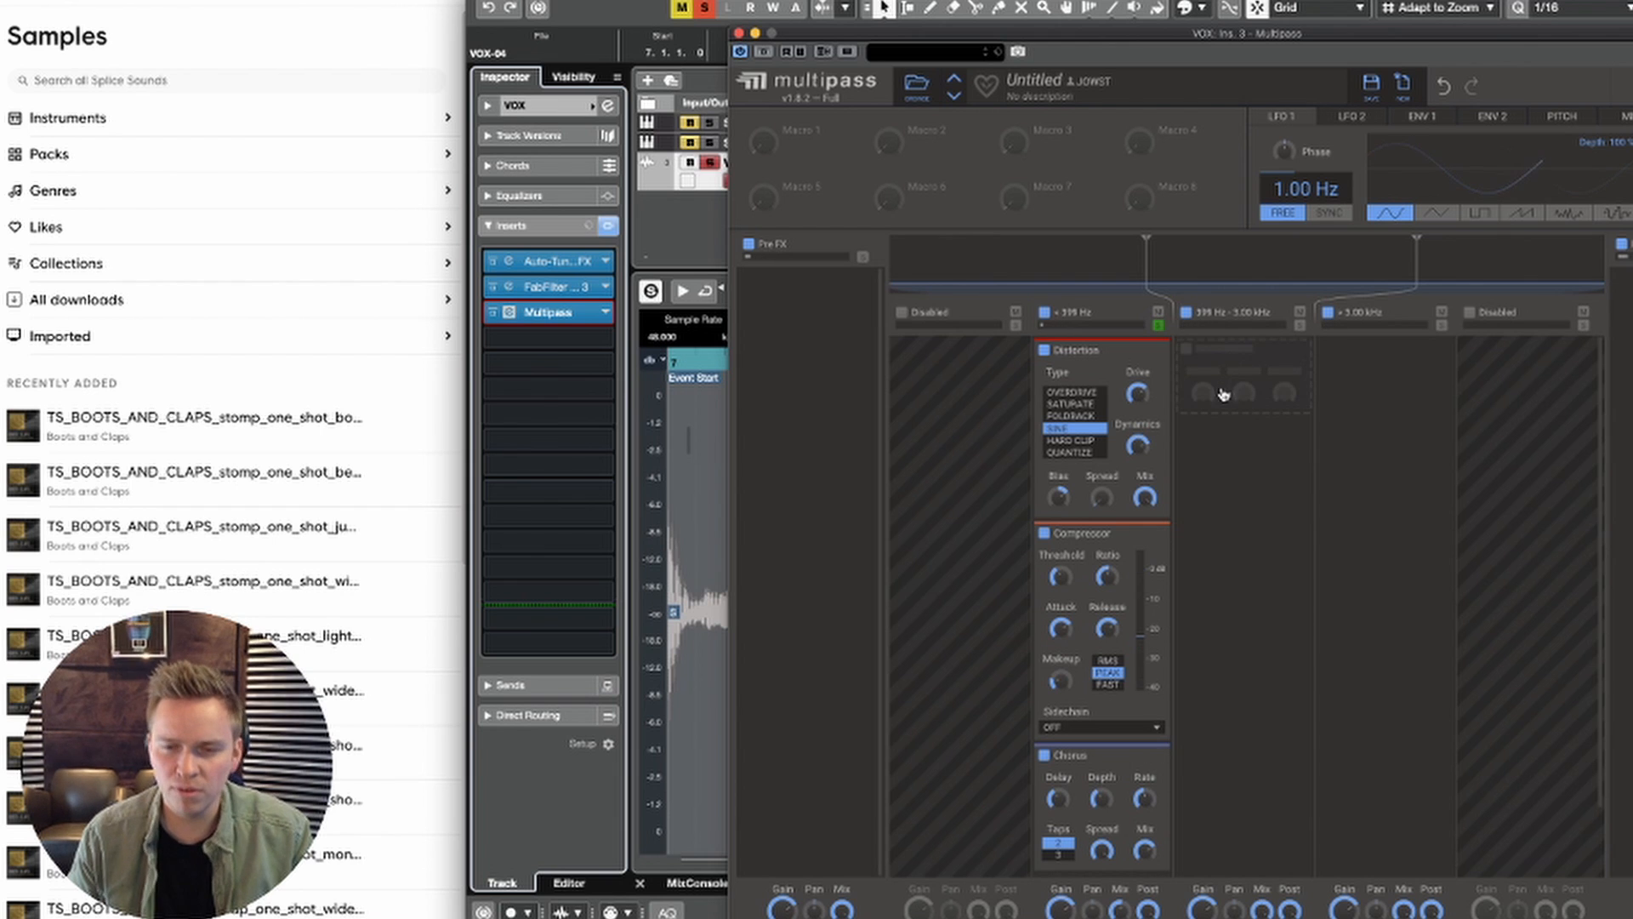
Step: Add a Stereo effect, move it below the Chorus in the band under 399 Hz, and adjust its width while auditioning
{"action": "left_click", "coordinate": [1223, 394]}
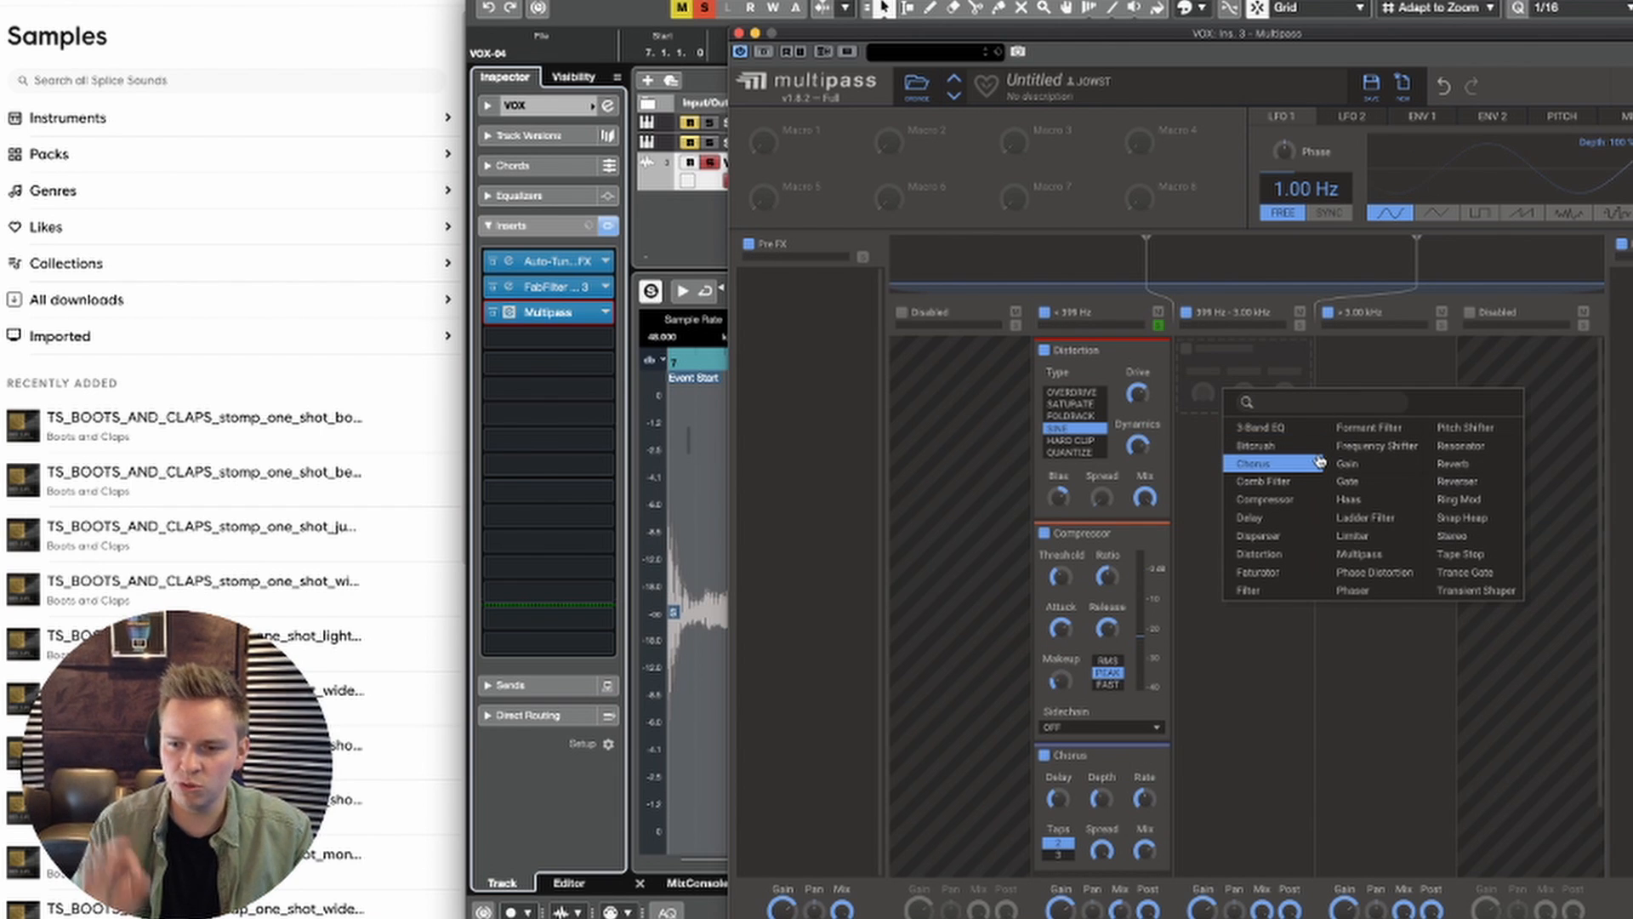
{"action": "left_click", "coordinate": [1448, 536]}
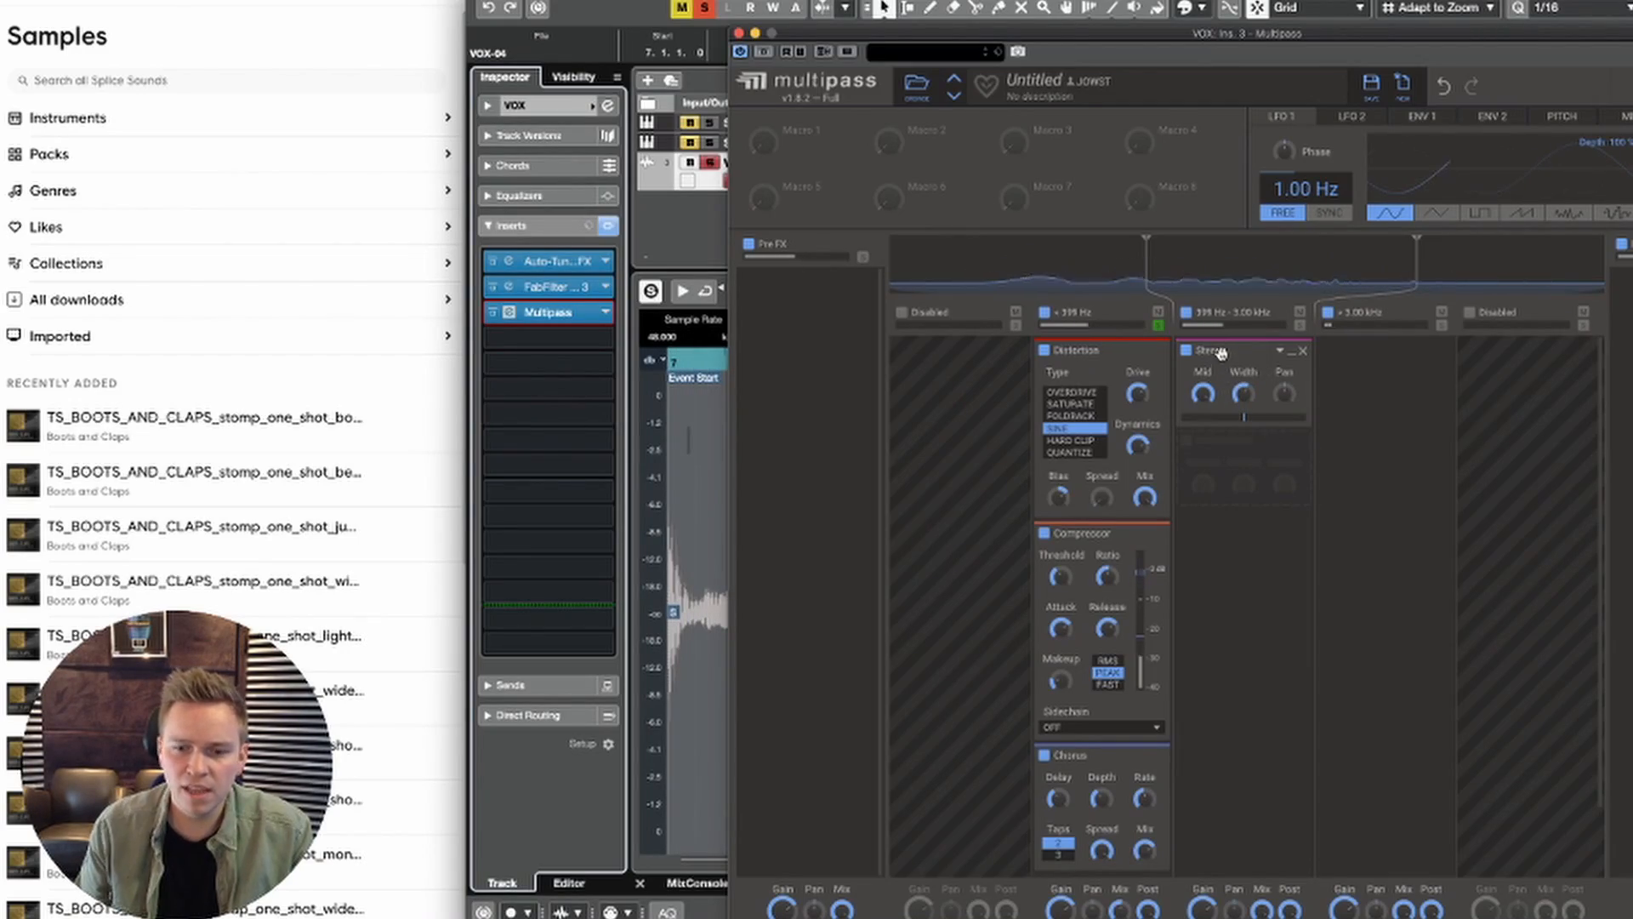
{"action": "left_click_drag", "start_coordinate": [1223, 366], "coordinate": [1097, 868]}
{"action": "scroll", "coordinate": [1279, 721], "scroll_direction": "down", "scroll_amount": 4}
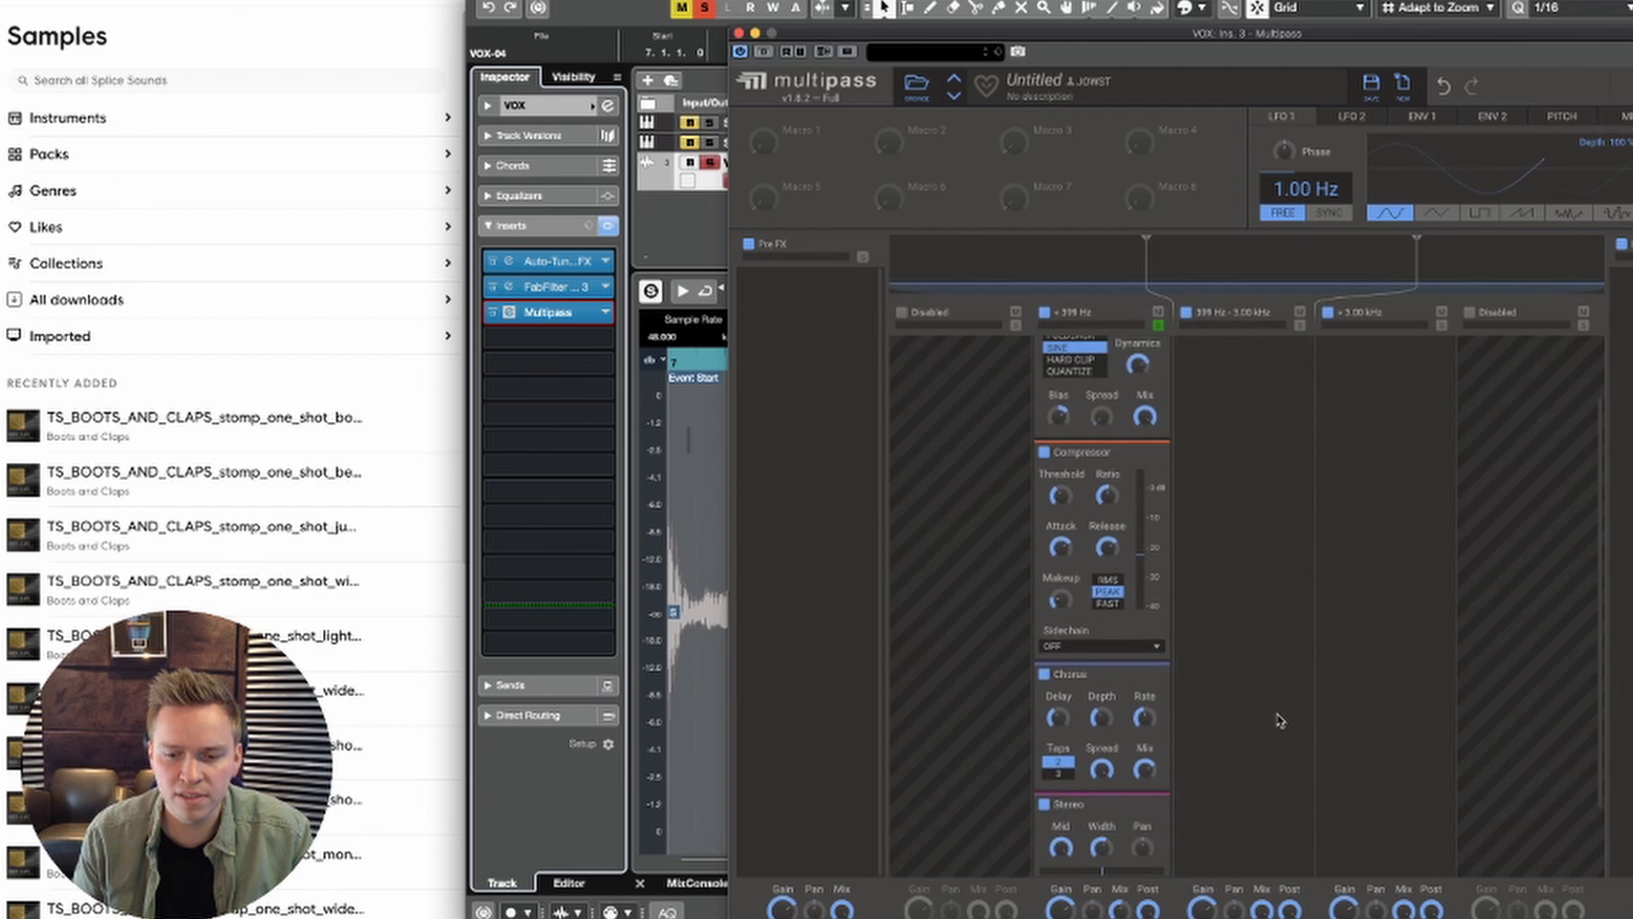
{"action": "key", "text": "space"}
{"action": "left_click_drag", "start_coordinate": [1104, 760], "coordinate": [1104, 750]}
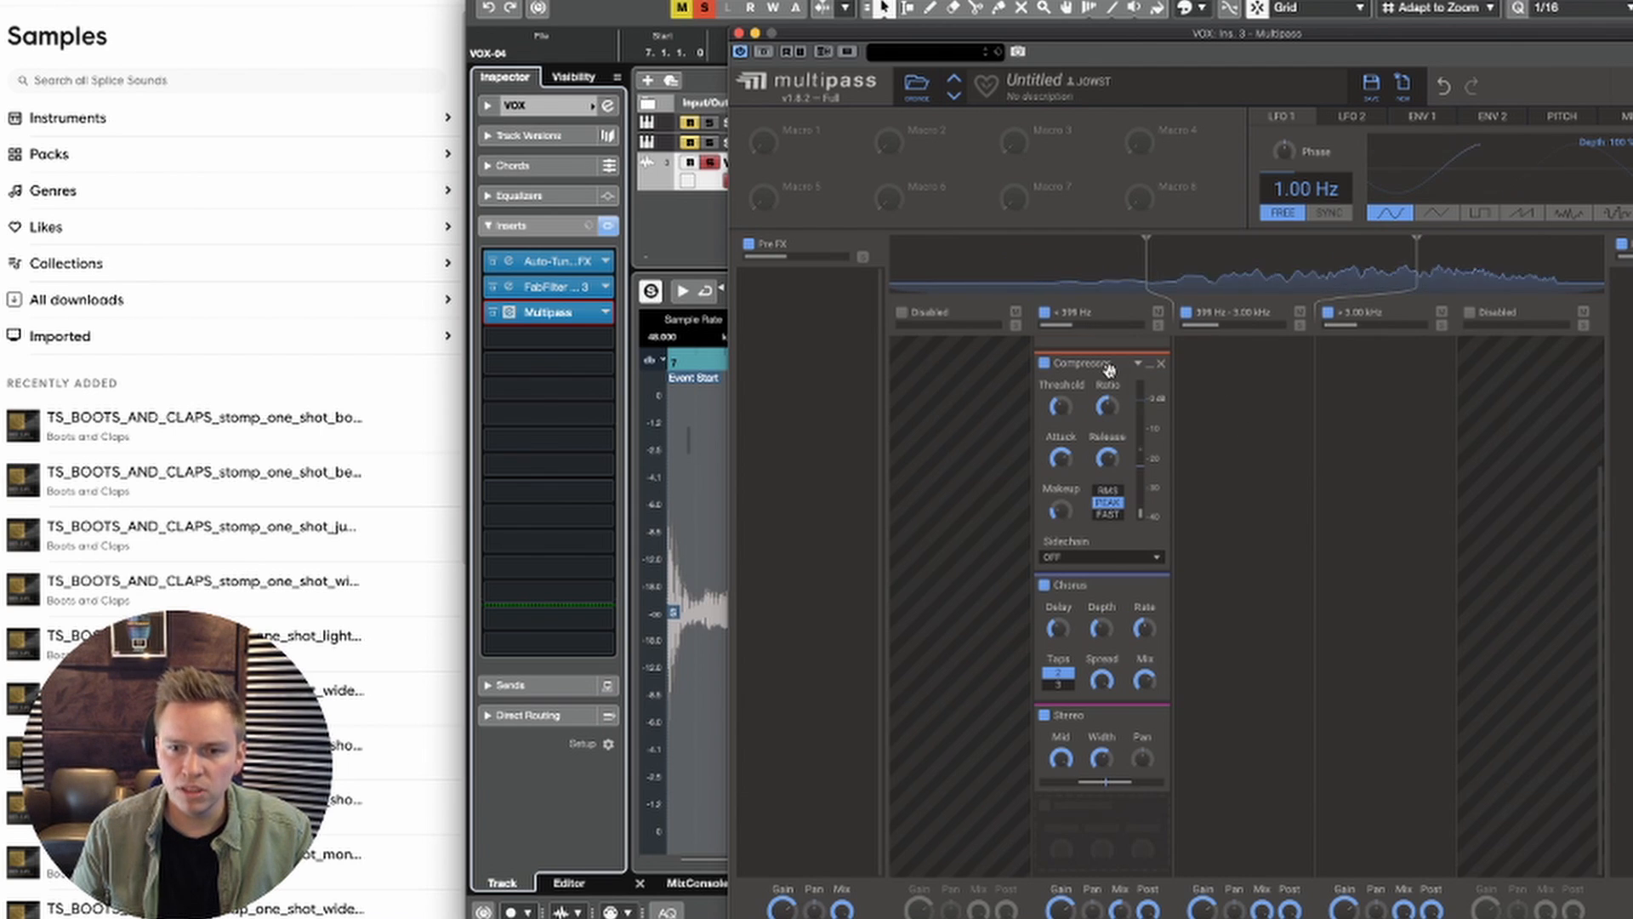
Step: Add a Phaser to the 399 Hz - 3.00 kHz band, move it to the Post FX lane, and audition it
{"action": "scroll", "coordinate": [1252, 411], "scroll_direction": "up", "scroll_amount": 3}
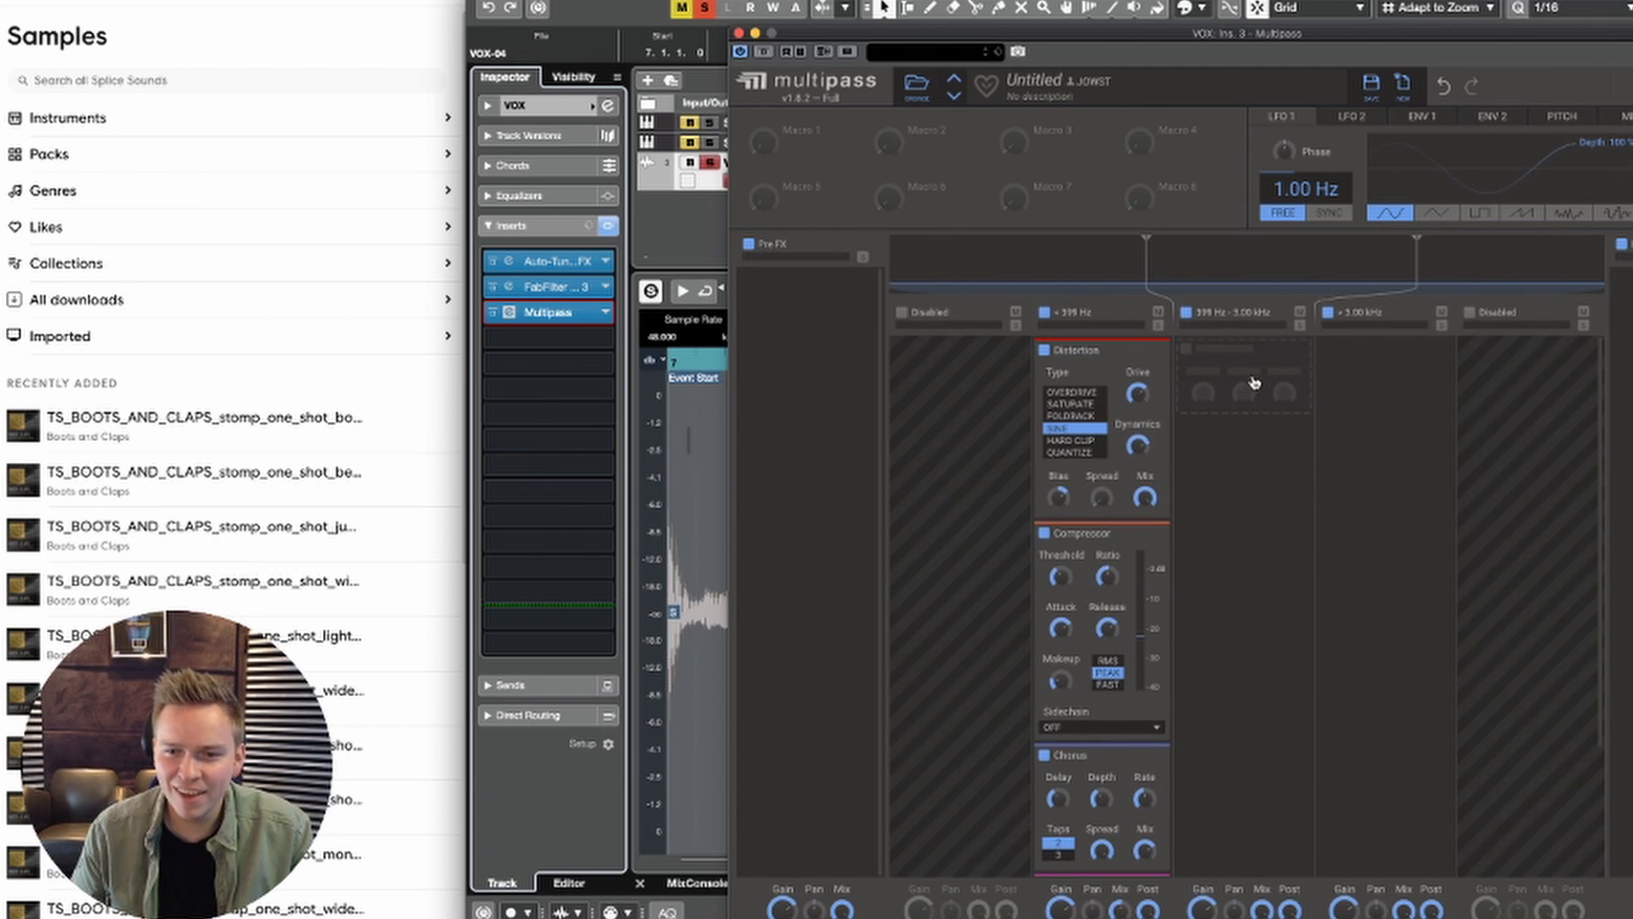
{"action": "left_click", "coordinate": [1254, 383]}
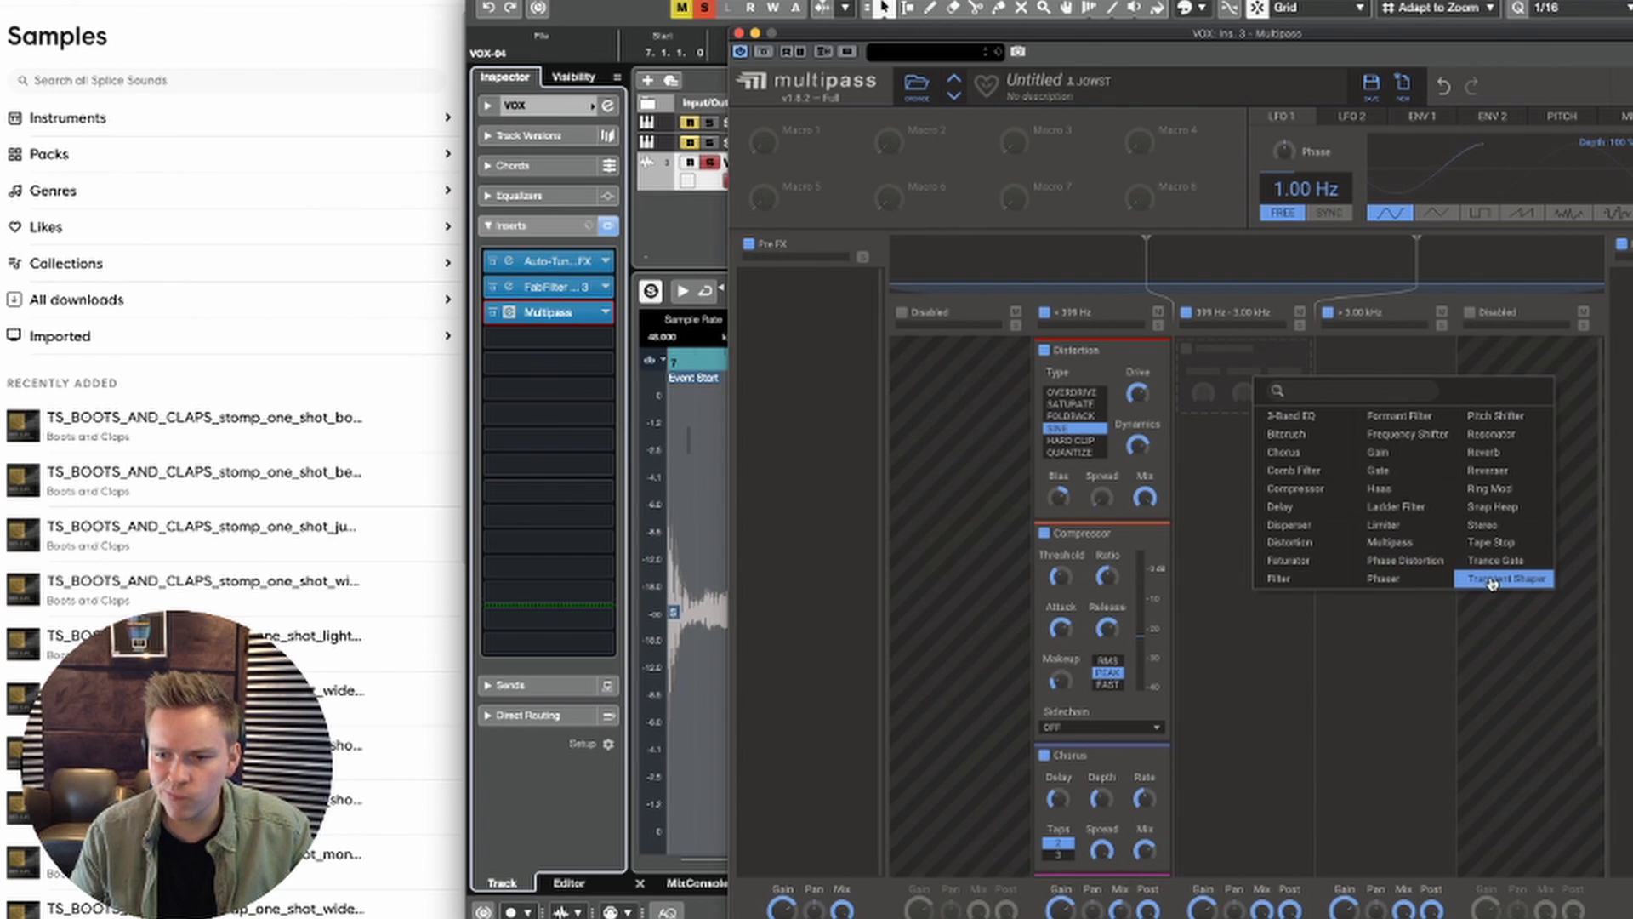
{"action": "left_click", "coordinate": [1419, 582]}
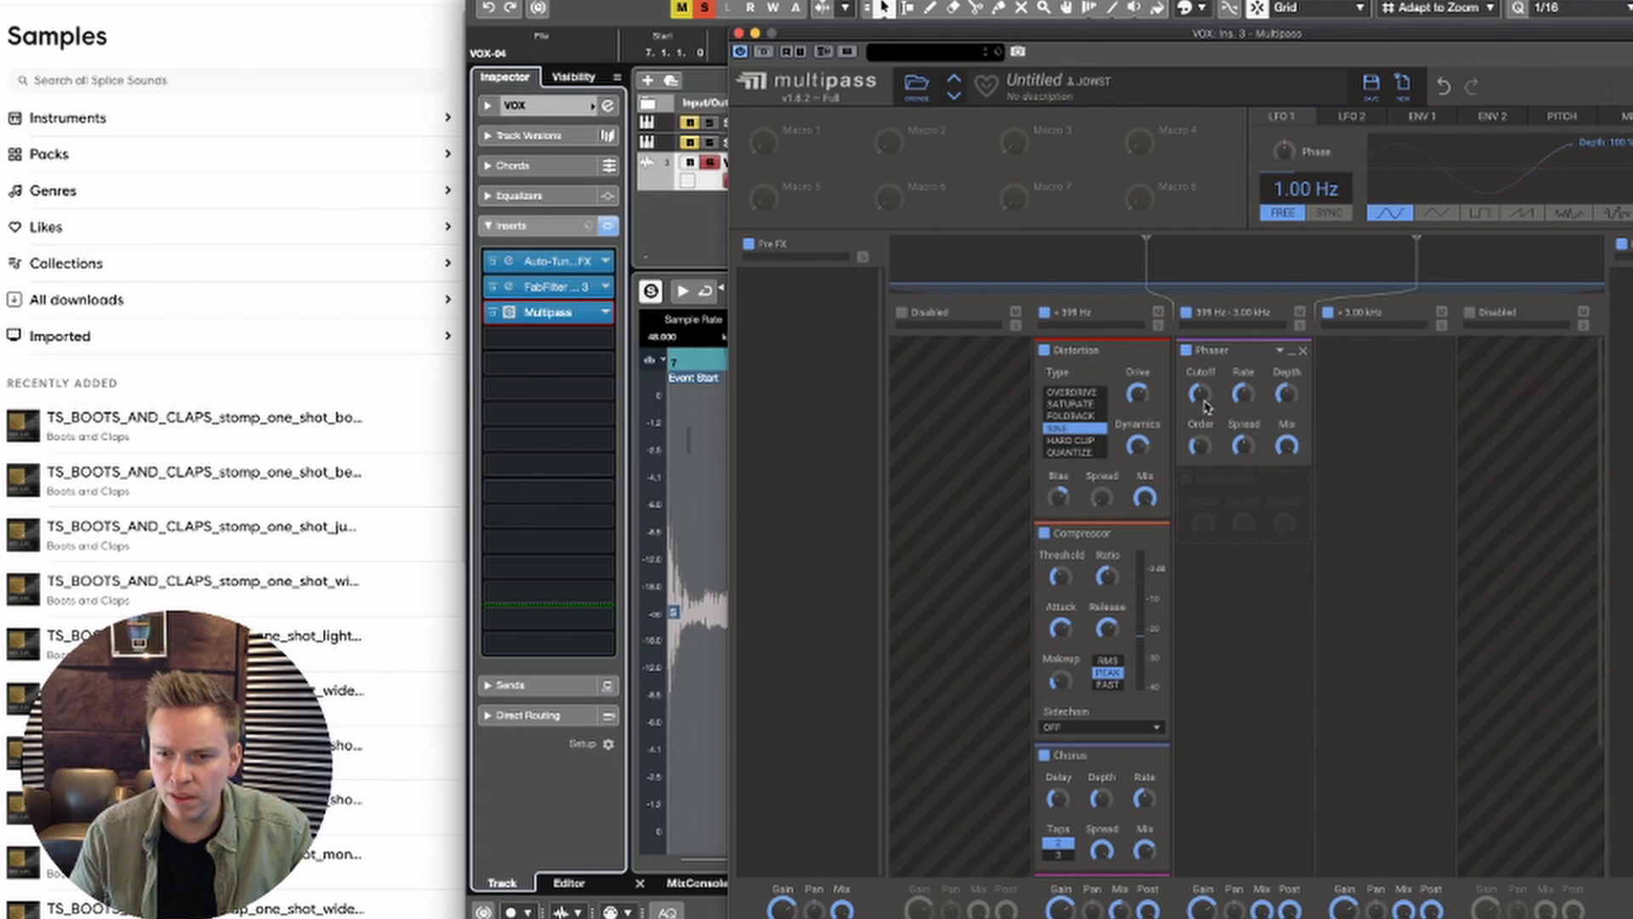
{"action": "left_click_drag", "start_coordinate": [1214, 356], "coordinate": [1630, 298]}
{"action": "key", "text": "space"}
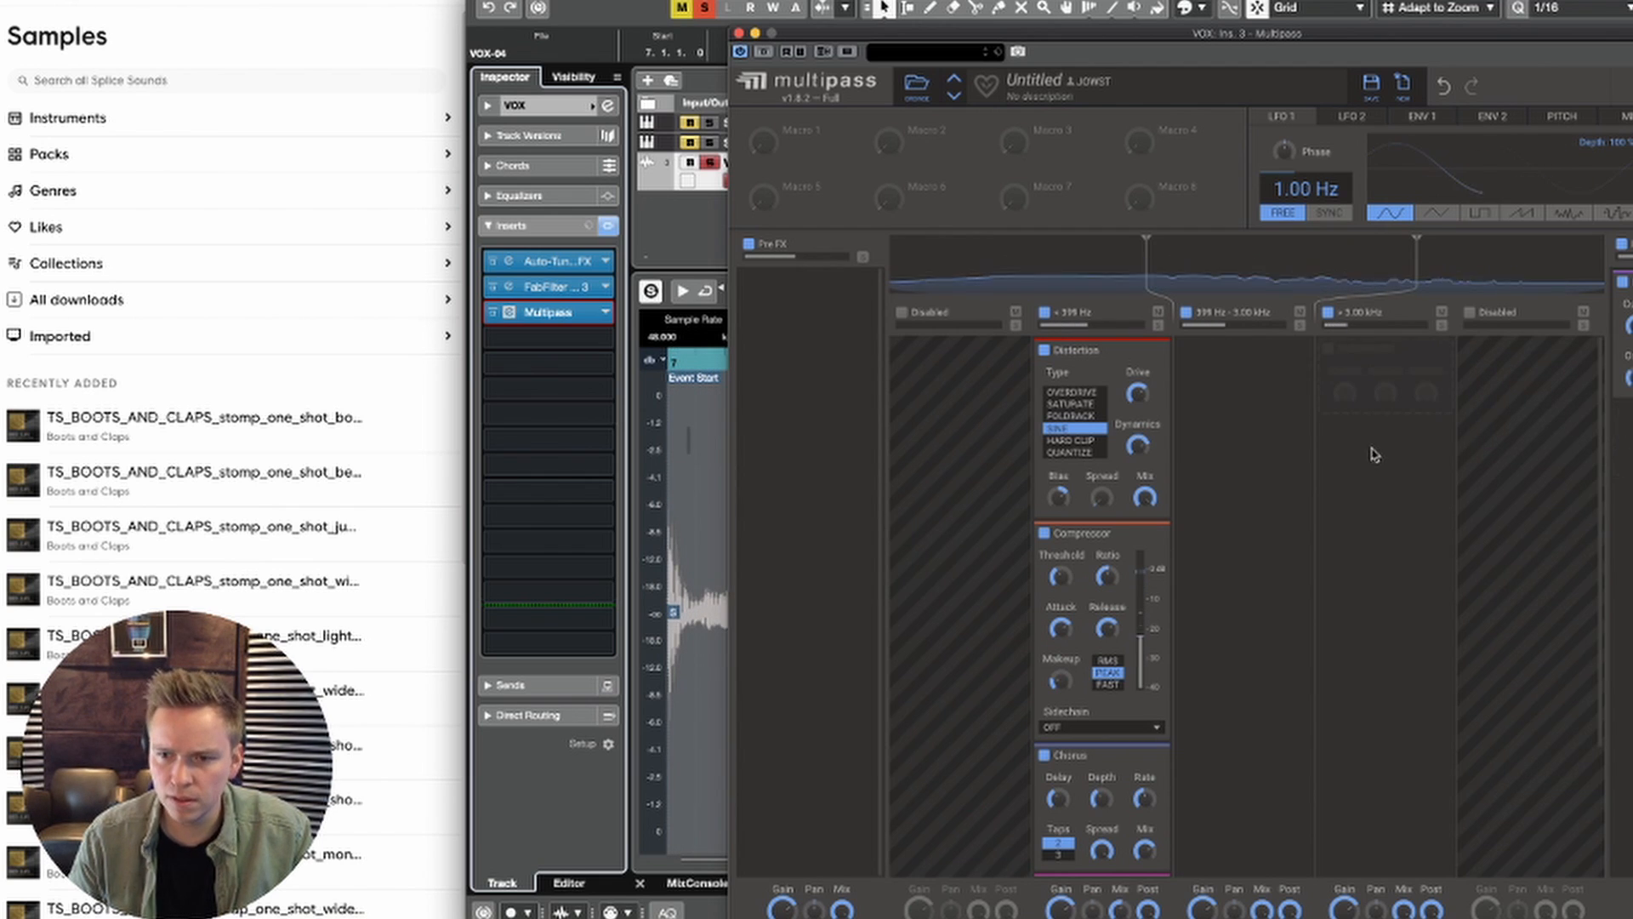
Step: Add a Reverb to the 399 Hz - 3.00 kHz band and adjust its decay while auditioning the vocal
{"action": "left_click", "coordinate": [1244, 385]}
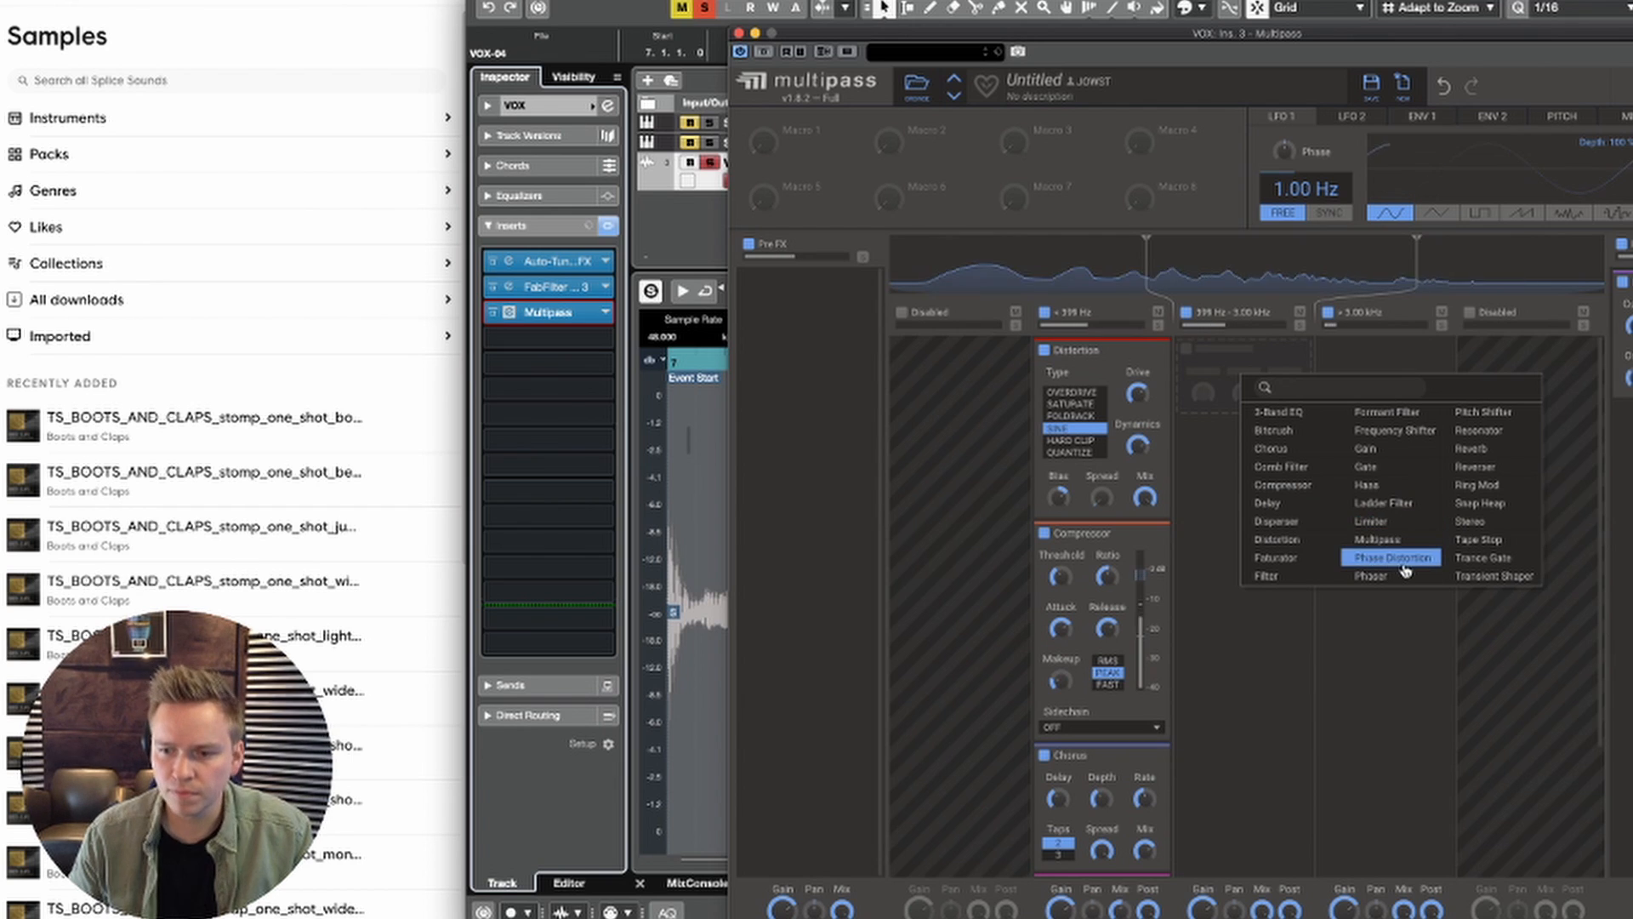
{"action": "left_click", "coordinate": [1470, 451]}
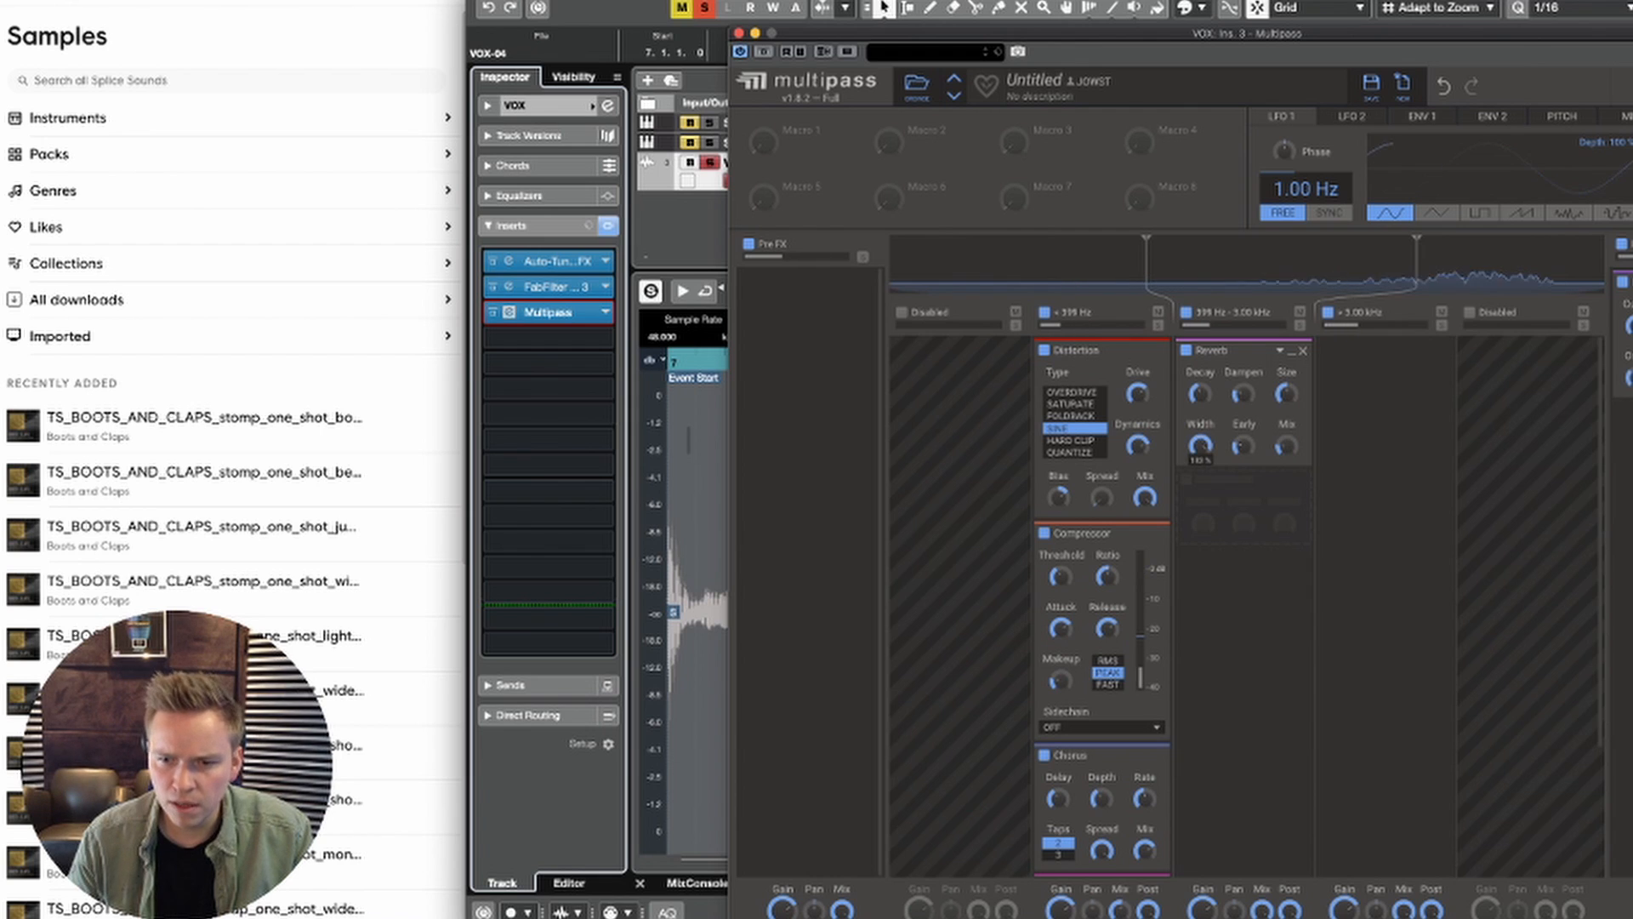
{"action": "left_click_drag", "start_coordinate": [1200, 394], "coordinate": [1200, 391]}
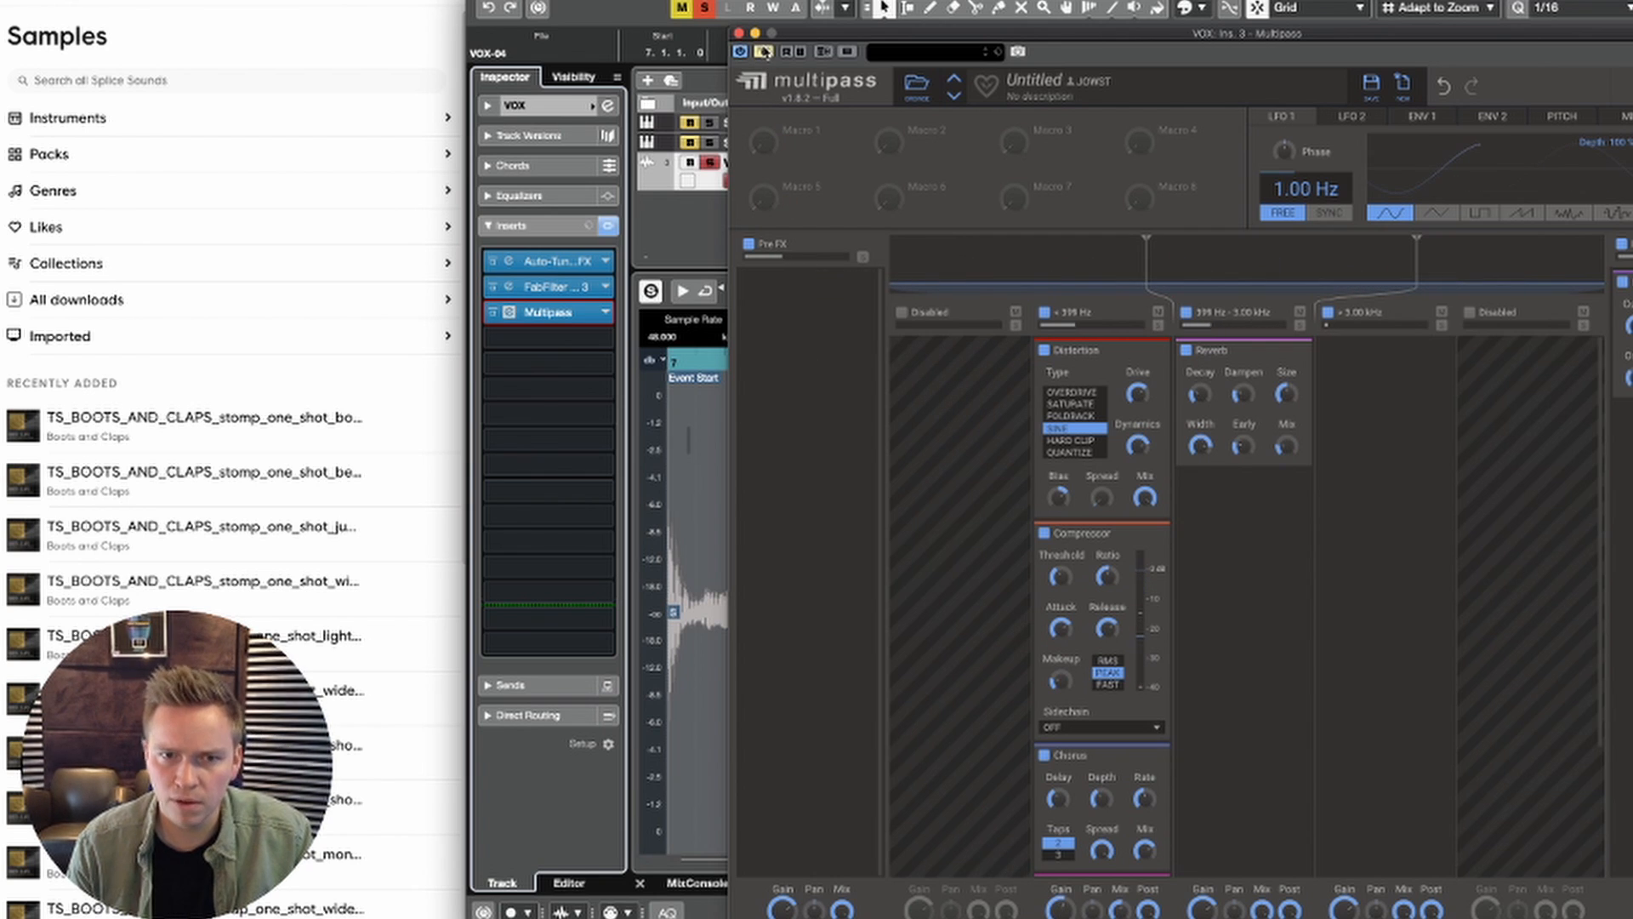
Step: Compare the vocal with Multipass bypassed and active, and close the plug-in window
{"action": "key", "text": "space"}
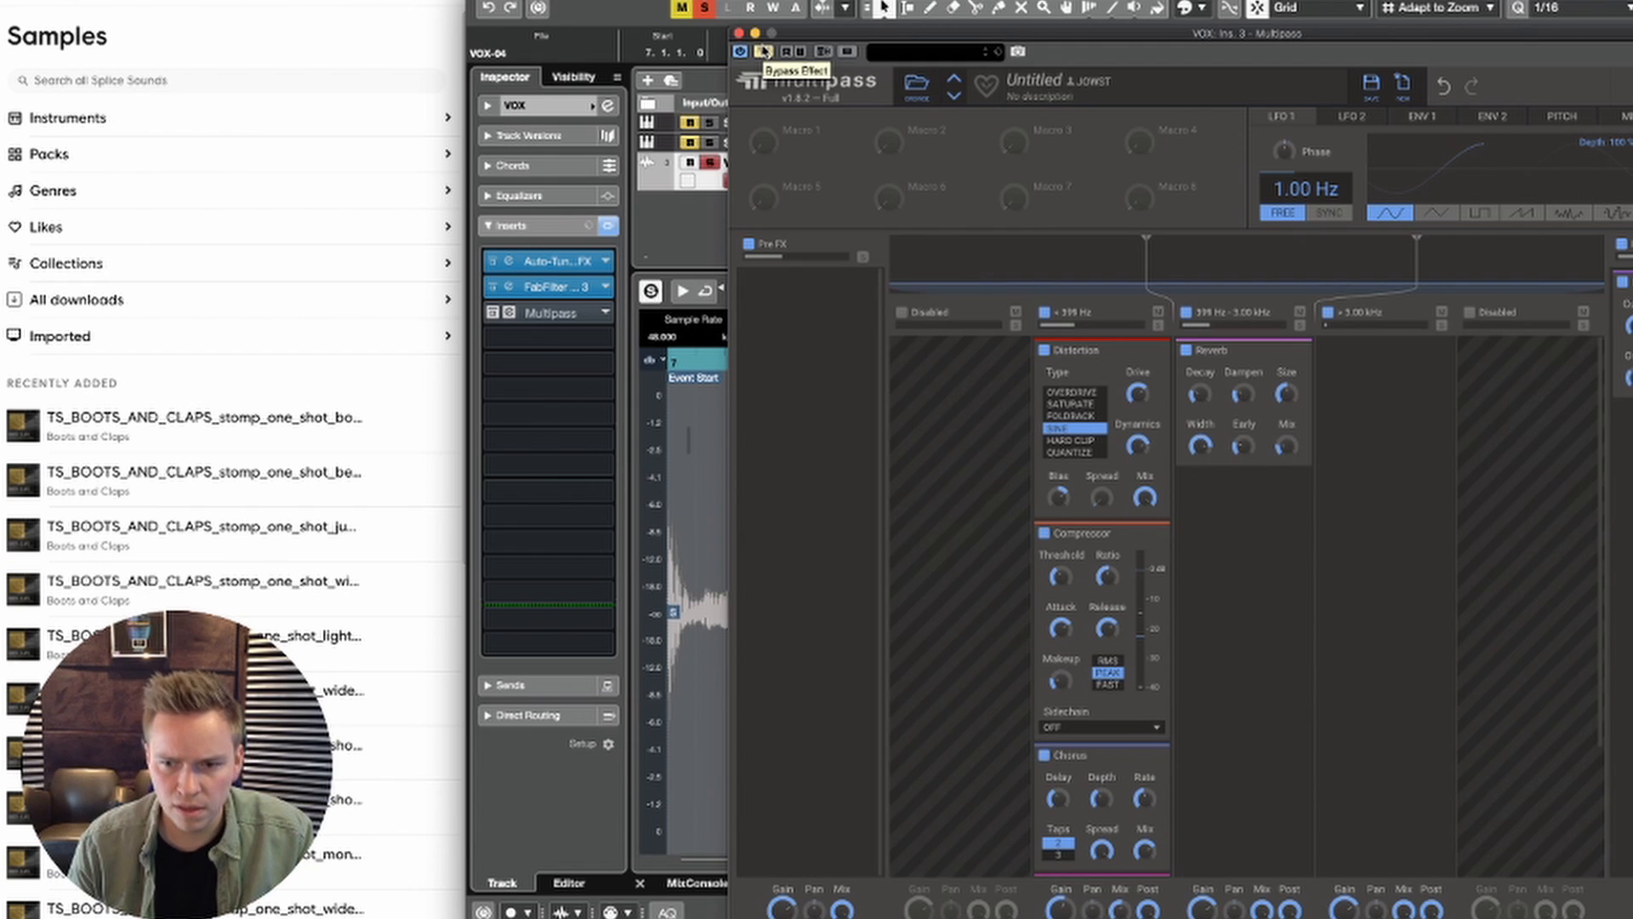
{"action": "left_click", "coordinate": [763, 51]}
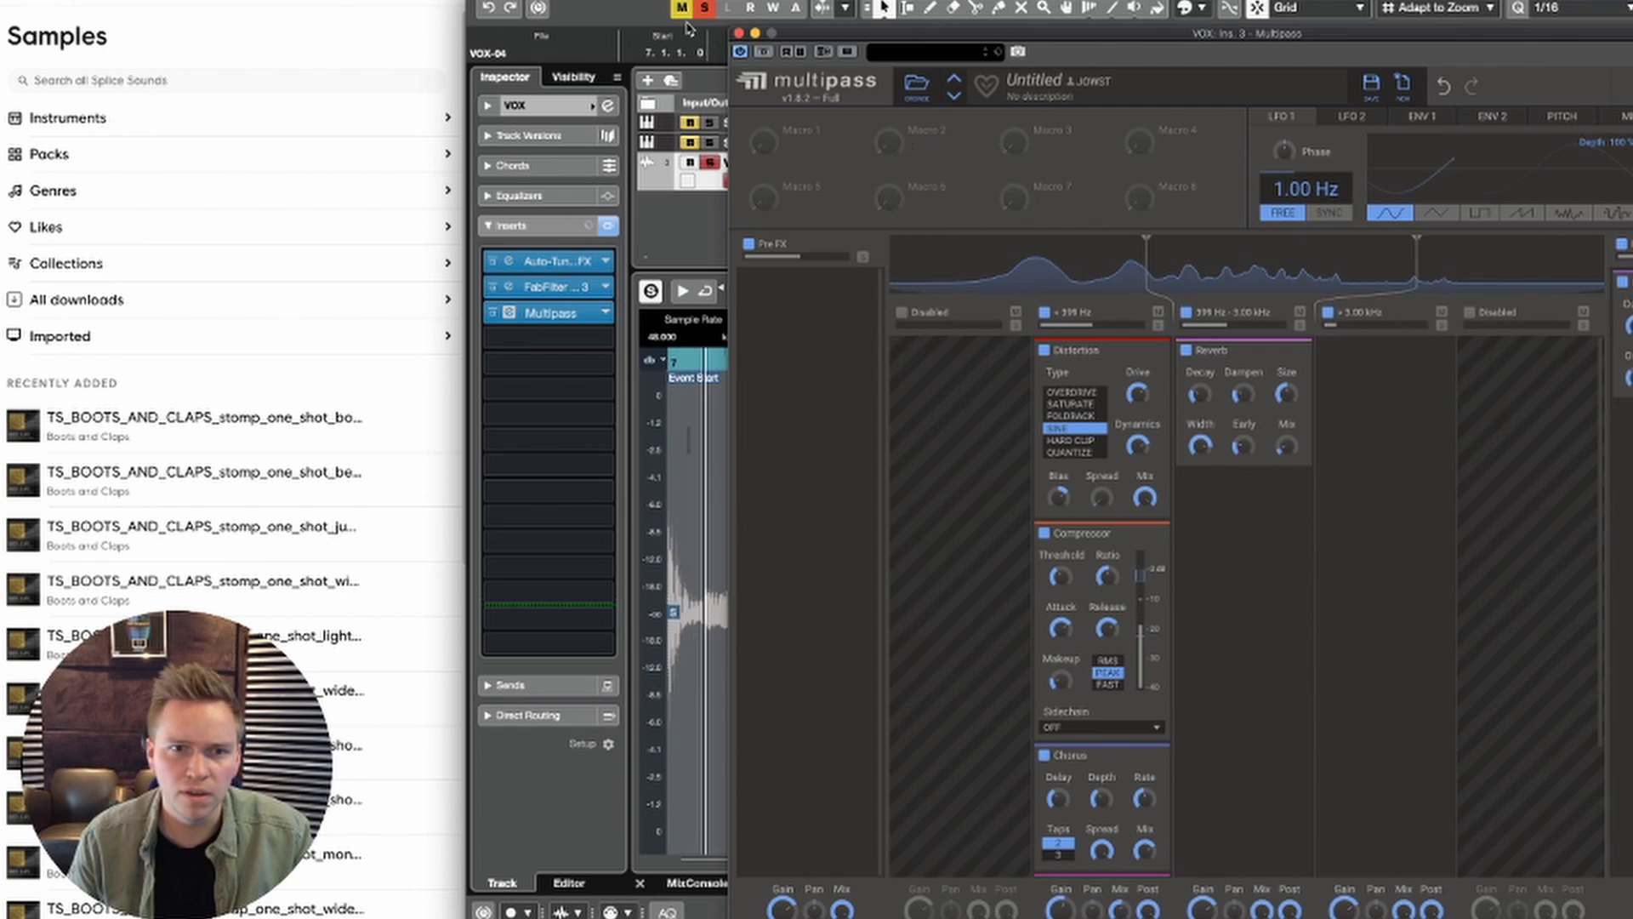
{"action": "left_click", "coordinate": [738, 34]}
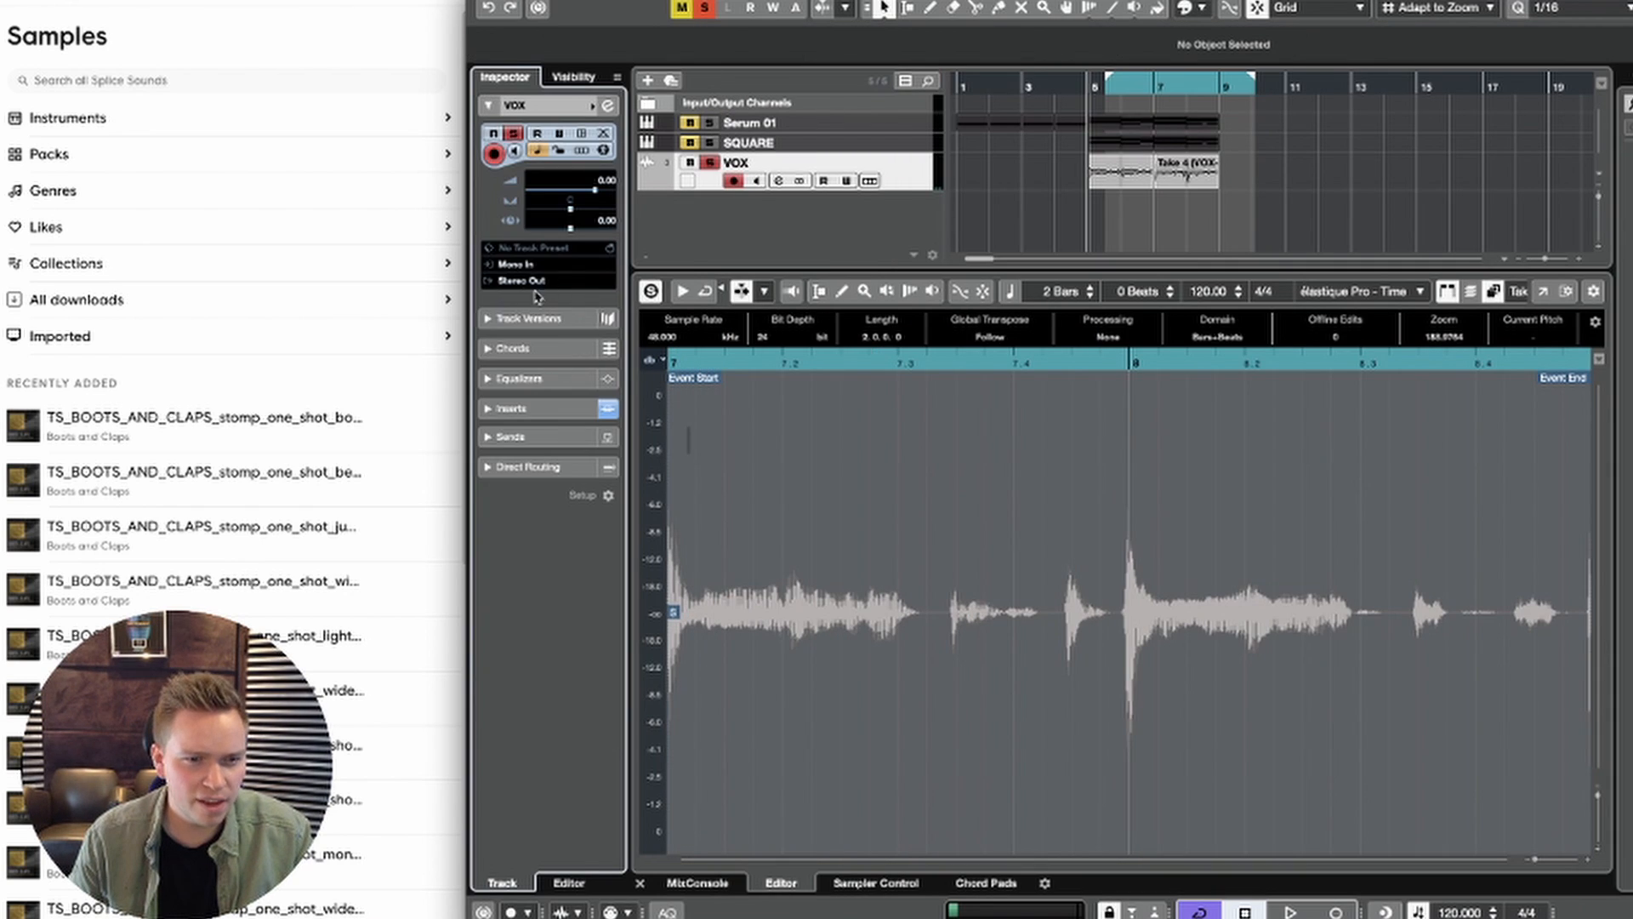
Step: Duplicate the VOX track's v1 track version and make Copy of v1 the active version
{"action": "left_click", "coordinate": [541, 313]}
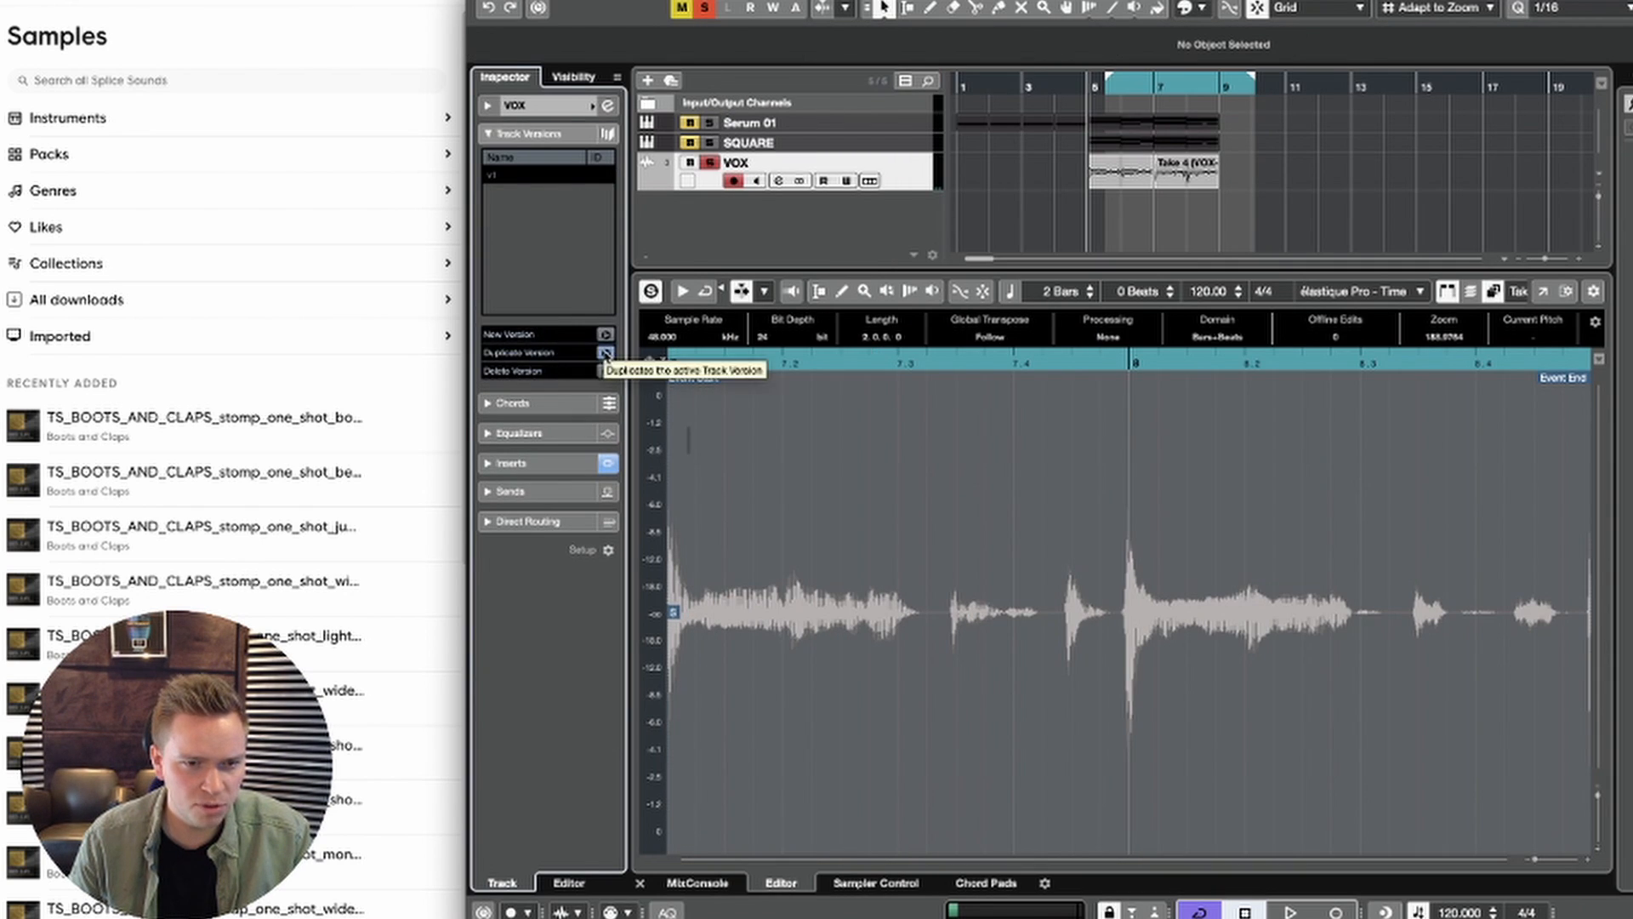
{"action": "left_click", "coordinate": [605, 353]}
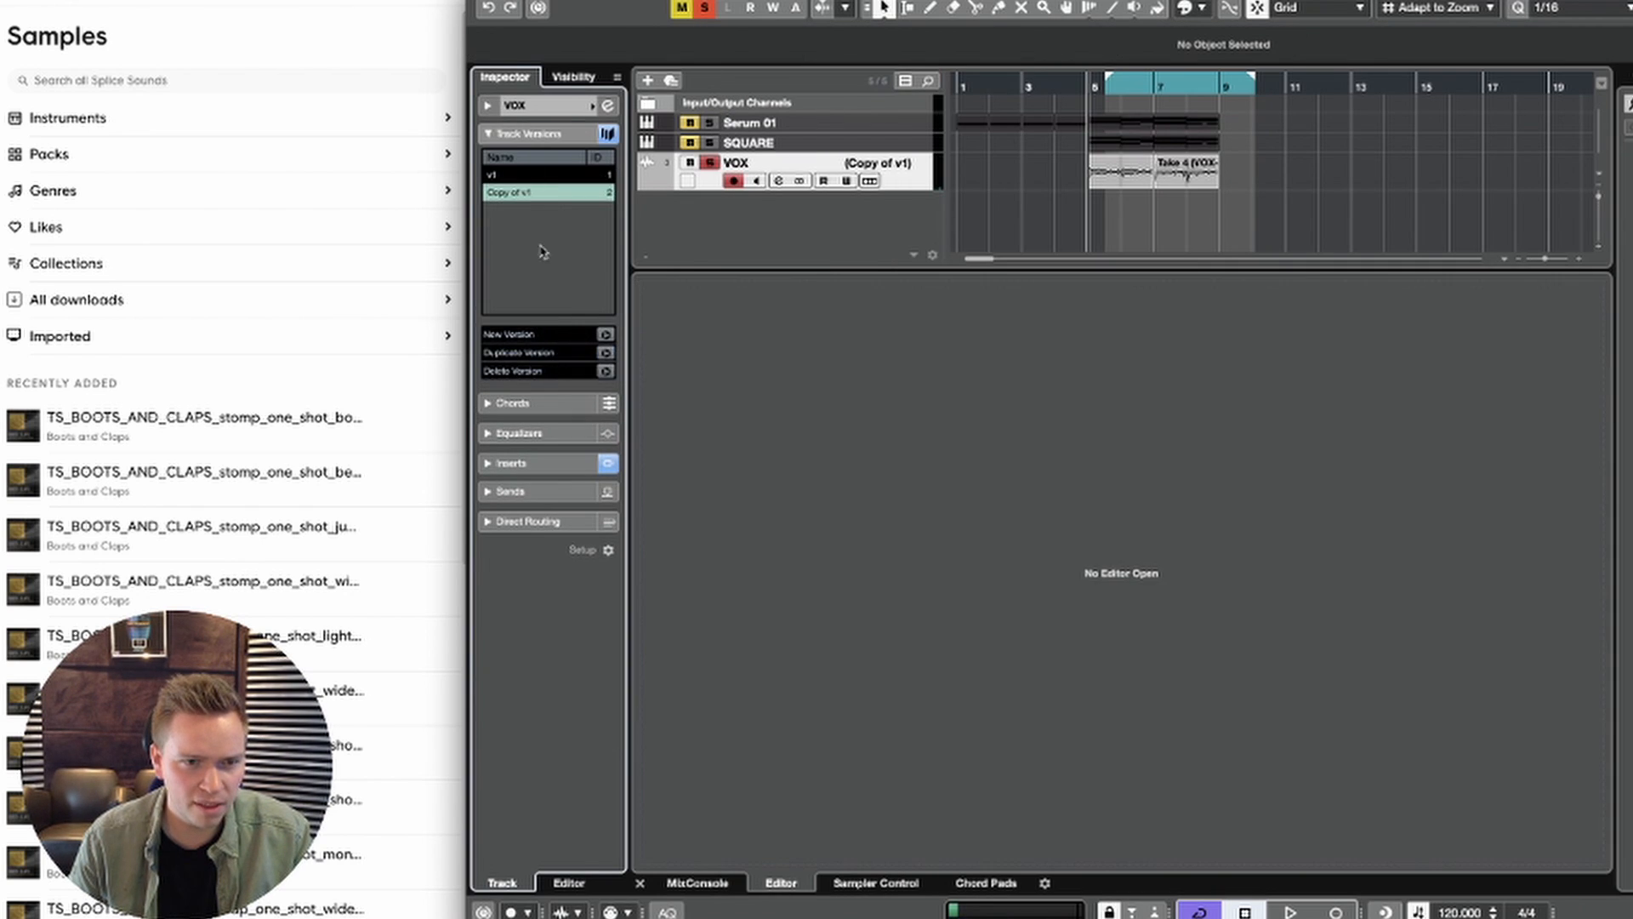
{"action": "left_click", "coordinate": [523, 175]}
{"action": "left_click", "coordinate": [526, 191]}
Step: In Copy of v1, replace the bar 5 event with a copy of the bar 7 take, and duplicate both events to bar 9
{"action": "double_click", "coordinate": [1104, 182]}
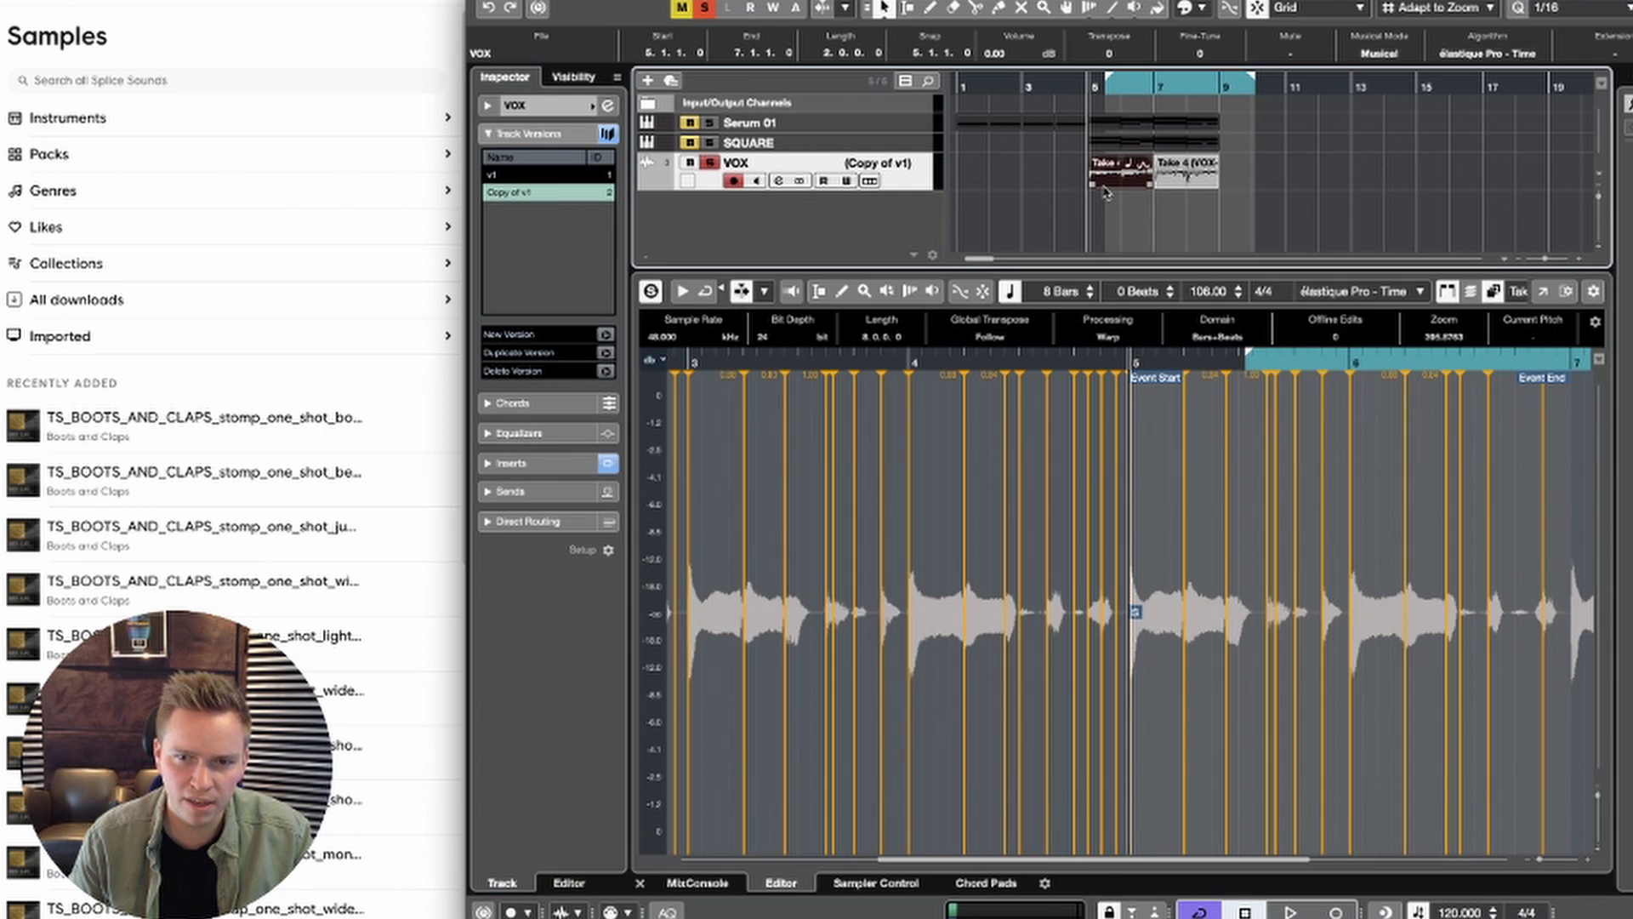
{"action": "key", "text": "Delete"}
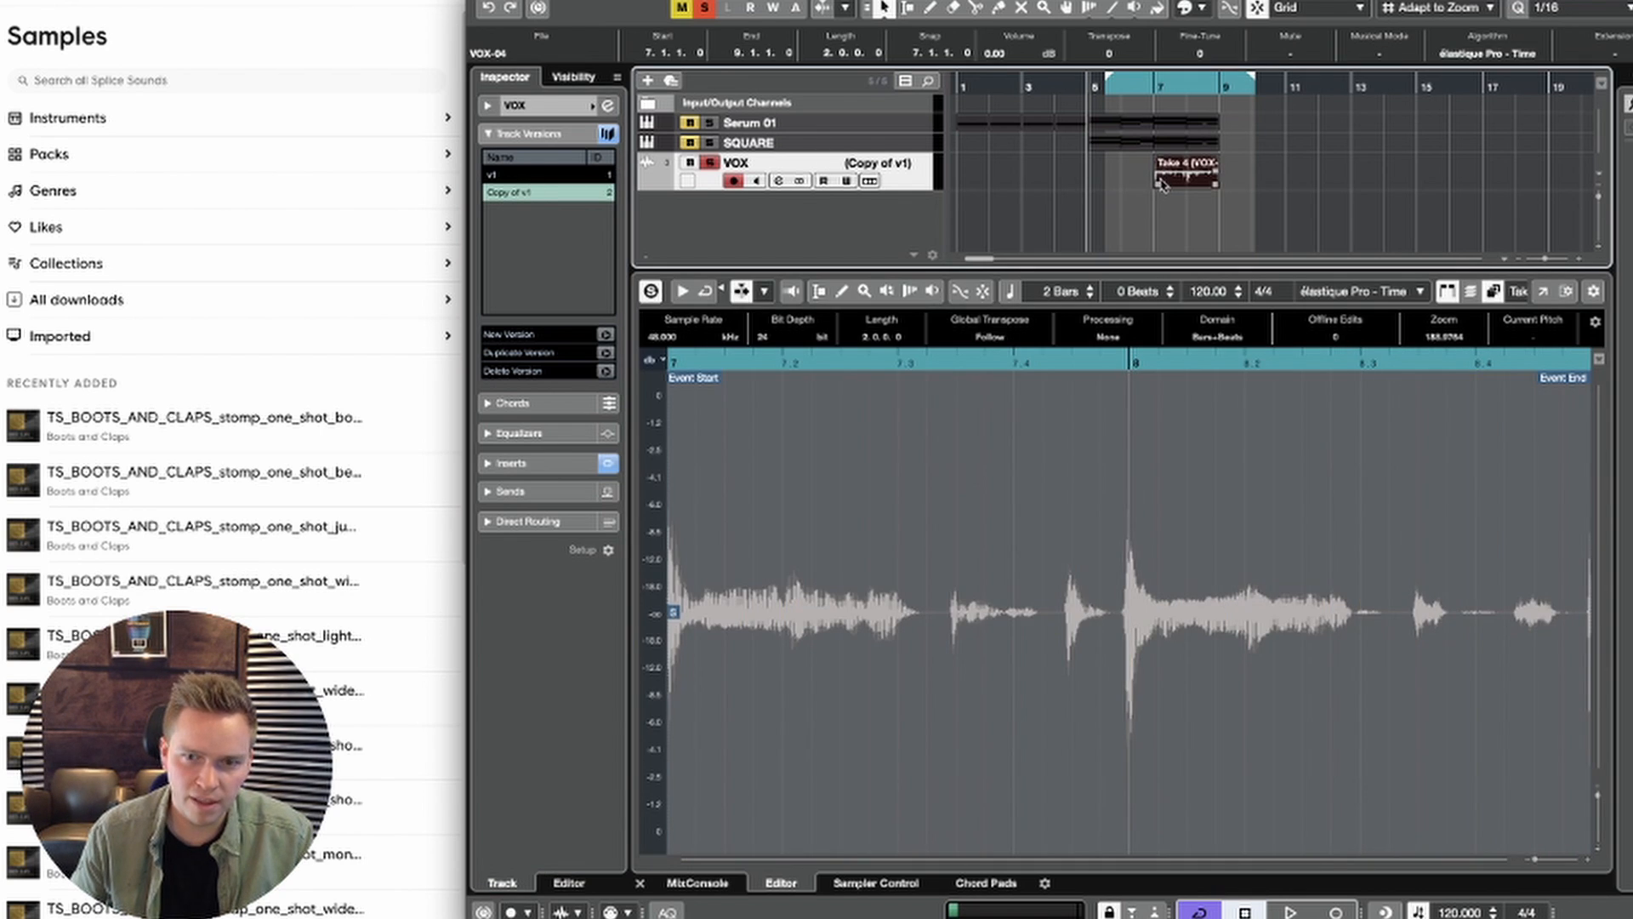
{"action": "key", "text": "ctrl+z"}
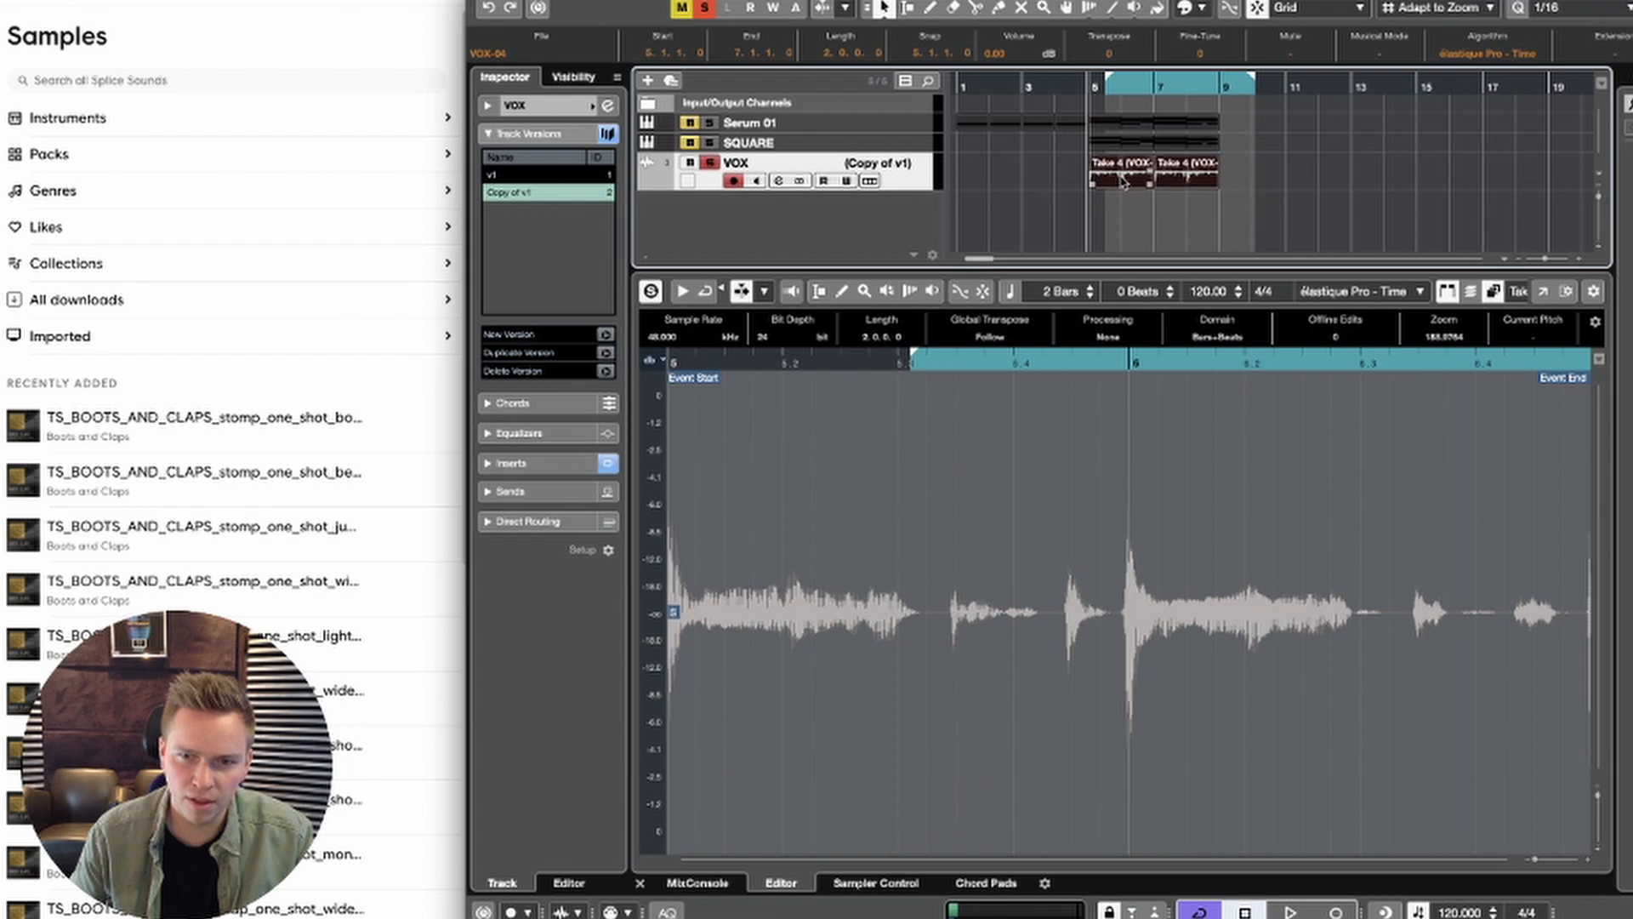
{"action": "left_click_drag", "start_coordinate": [1121, 180], "coordinate": [1252, 180]}
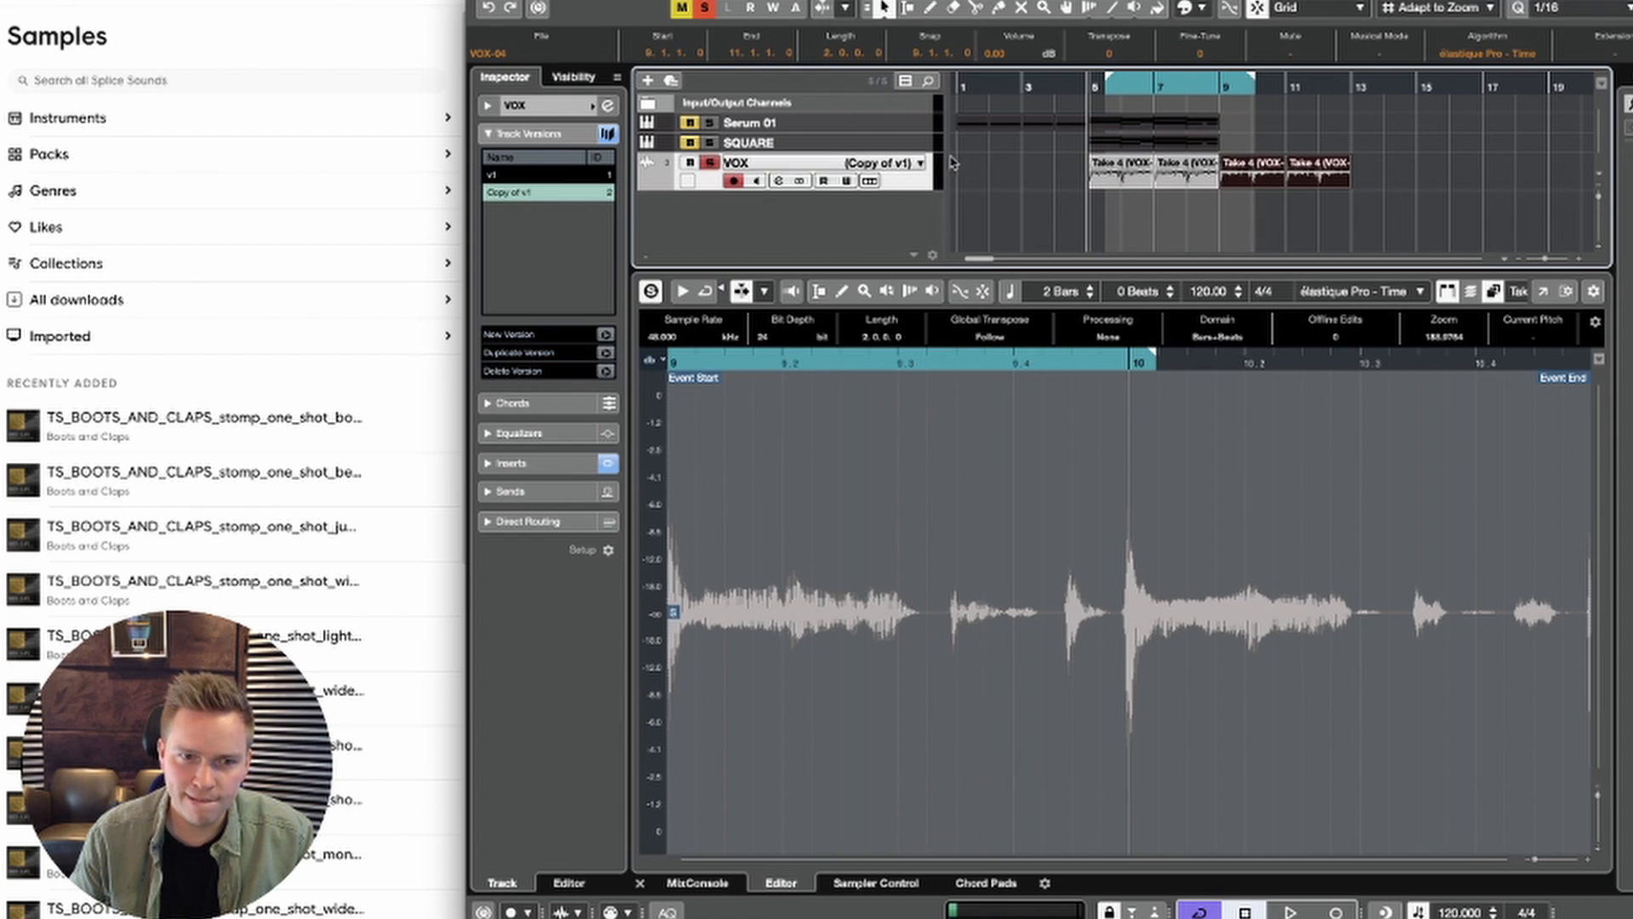
Step: Switch VOX to v1 to check the original warped event, and return to Copy of v1
{"action": "left_click", "coordinate": [501, 177]}
{"action": "left_click", "coordinate": [1133, 180]}
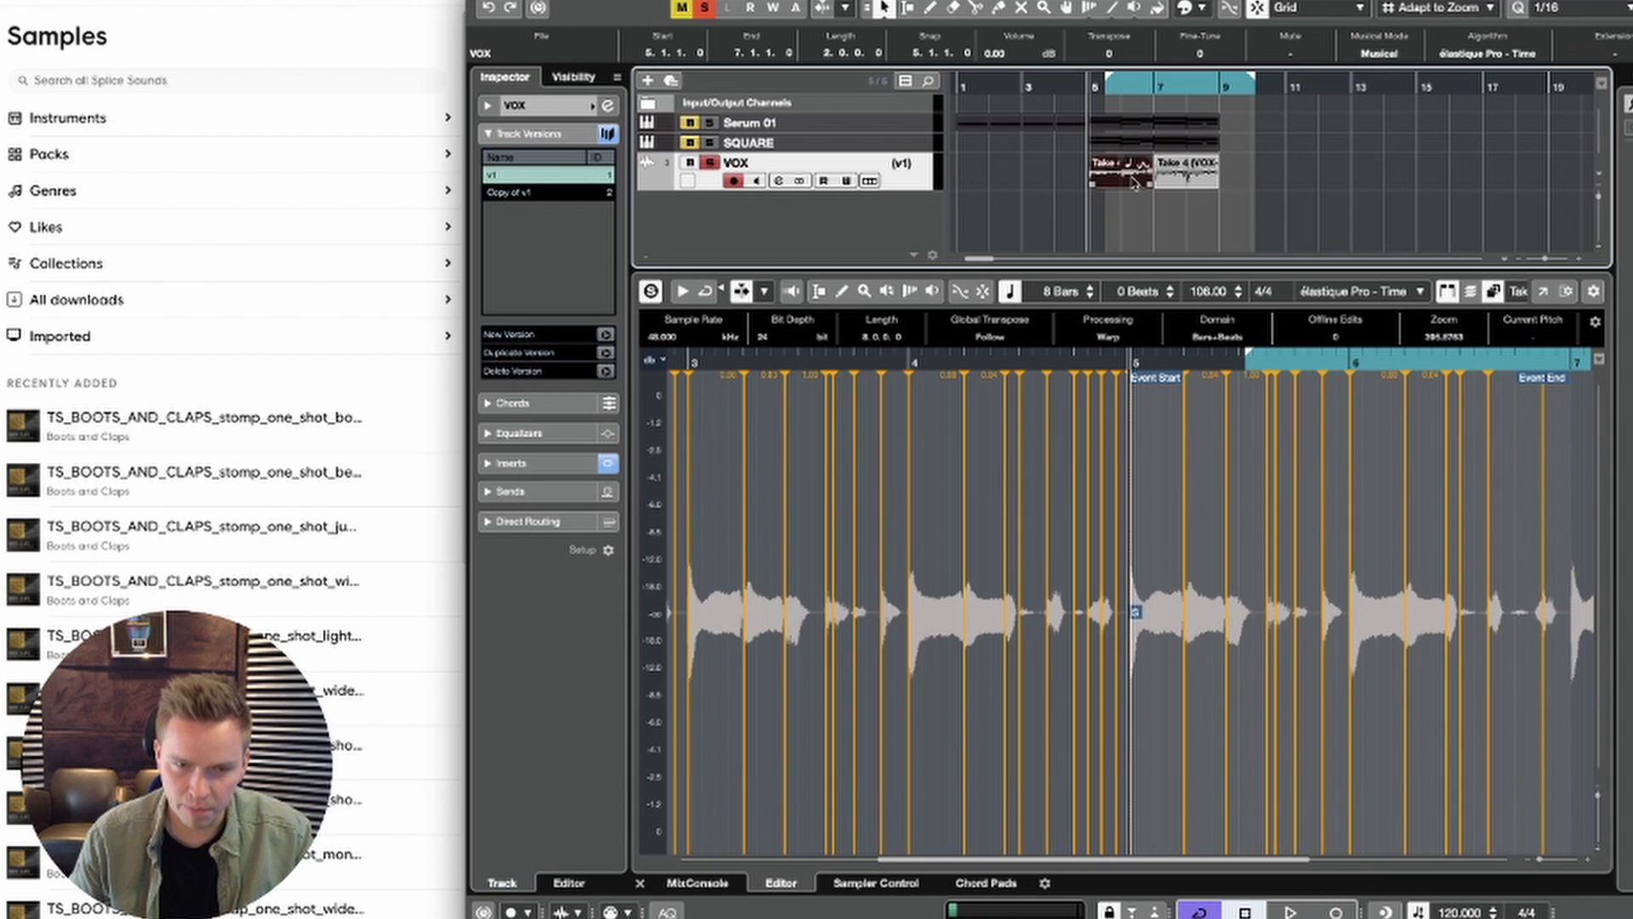
{"action": "left_click", "coordinate": [576, 193]}
{"action": "left_click", "coordinate": [1411, 180]}
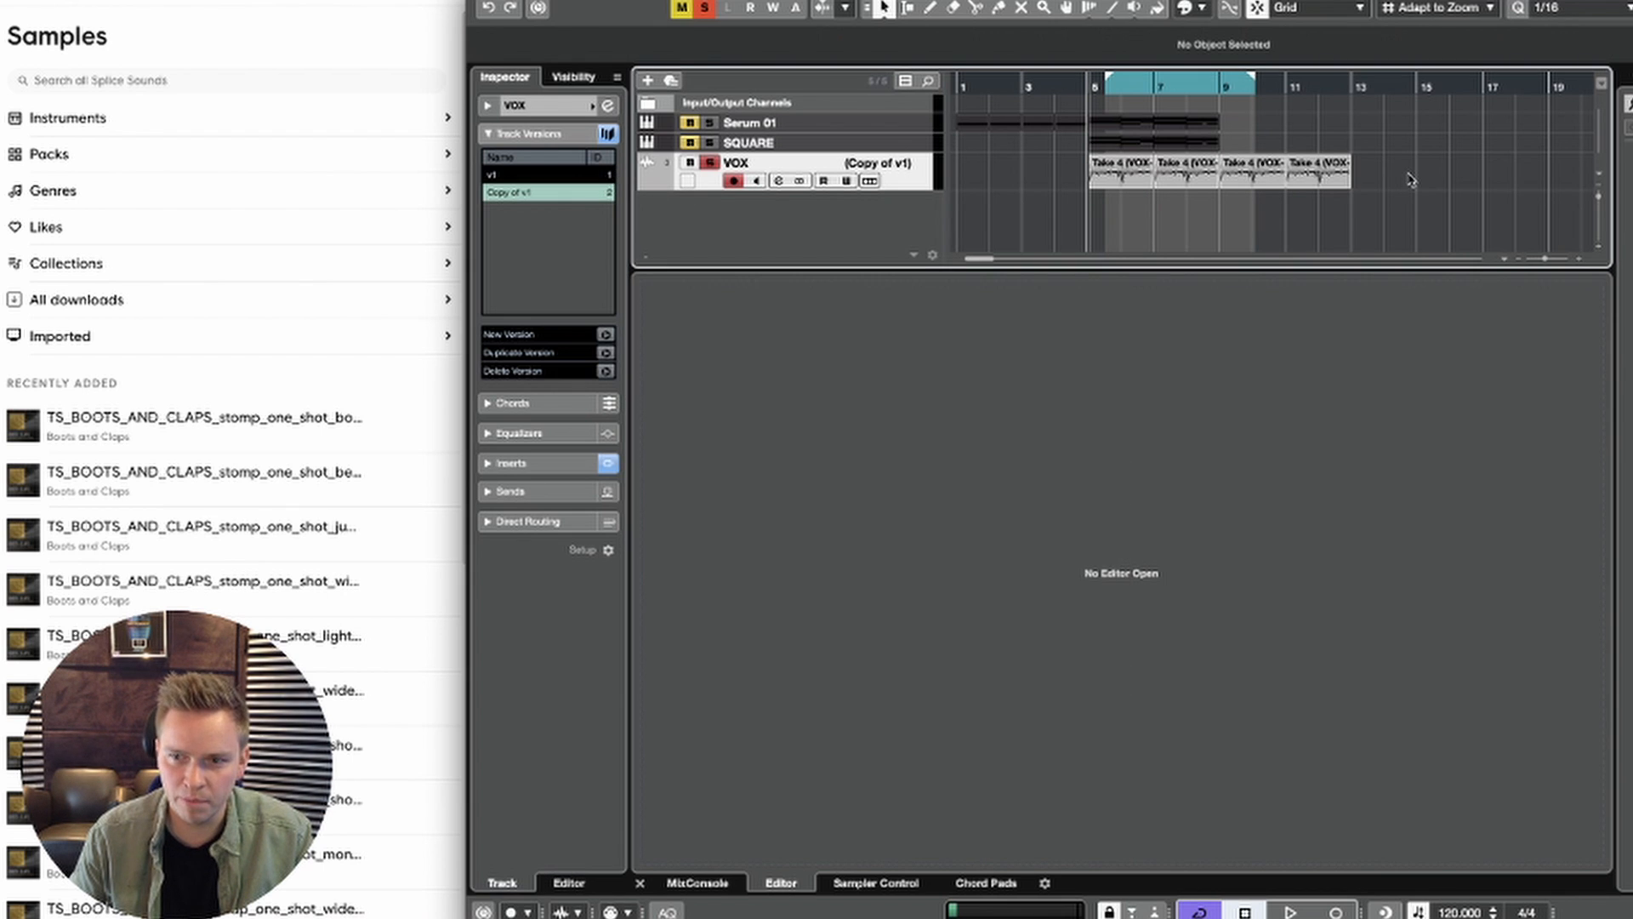
Step: Solo the SQUARE track, take VOX out of solo, and audition the chords with the timeline zoomed out
{"action": "key", "text": "Right"}
{"action": "key", "text": "Right"}
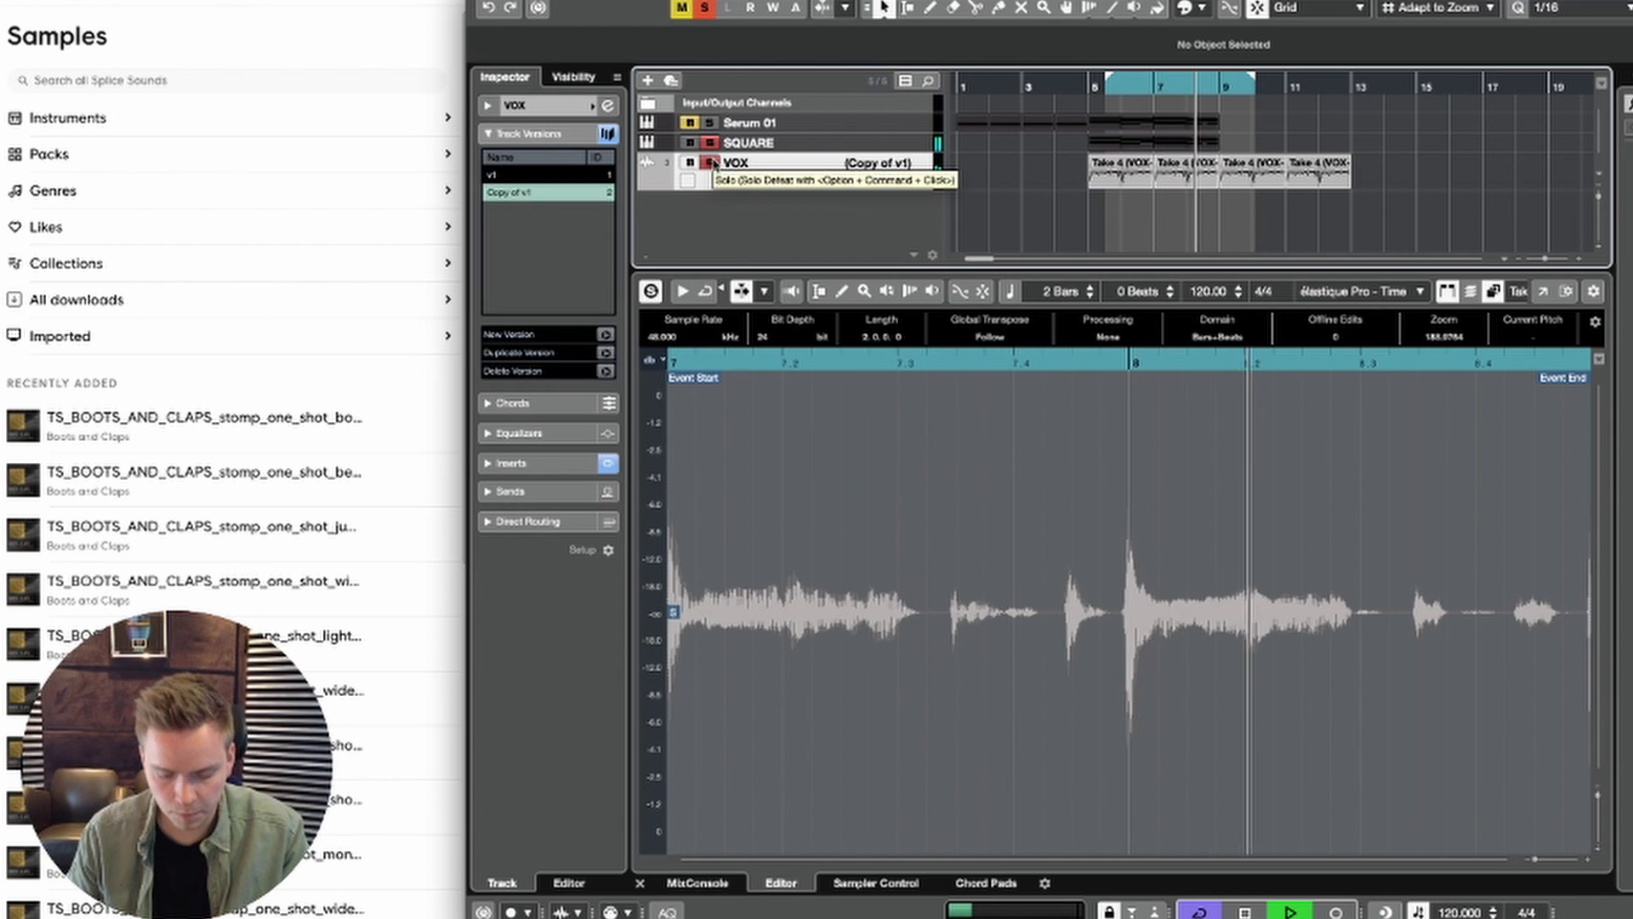
{"action": "key", "text": "g"}
{"action": "key", "text": "g"}
{"action": "key", "text": "space"}
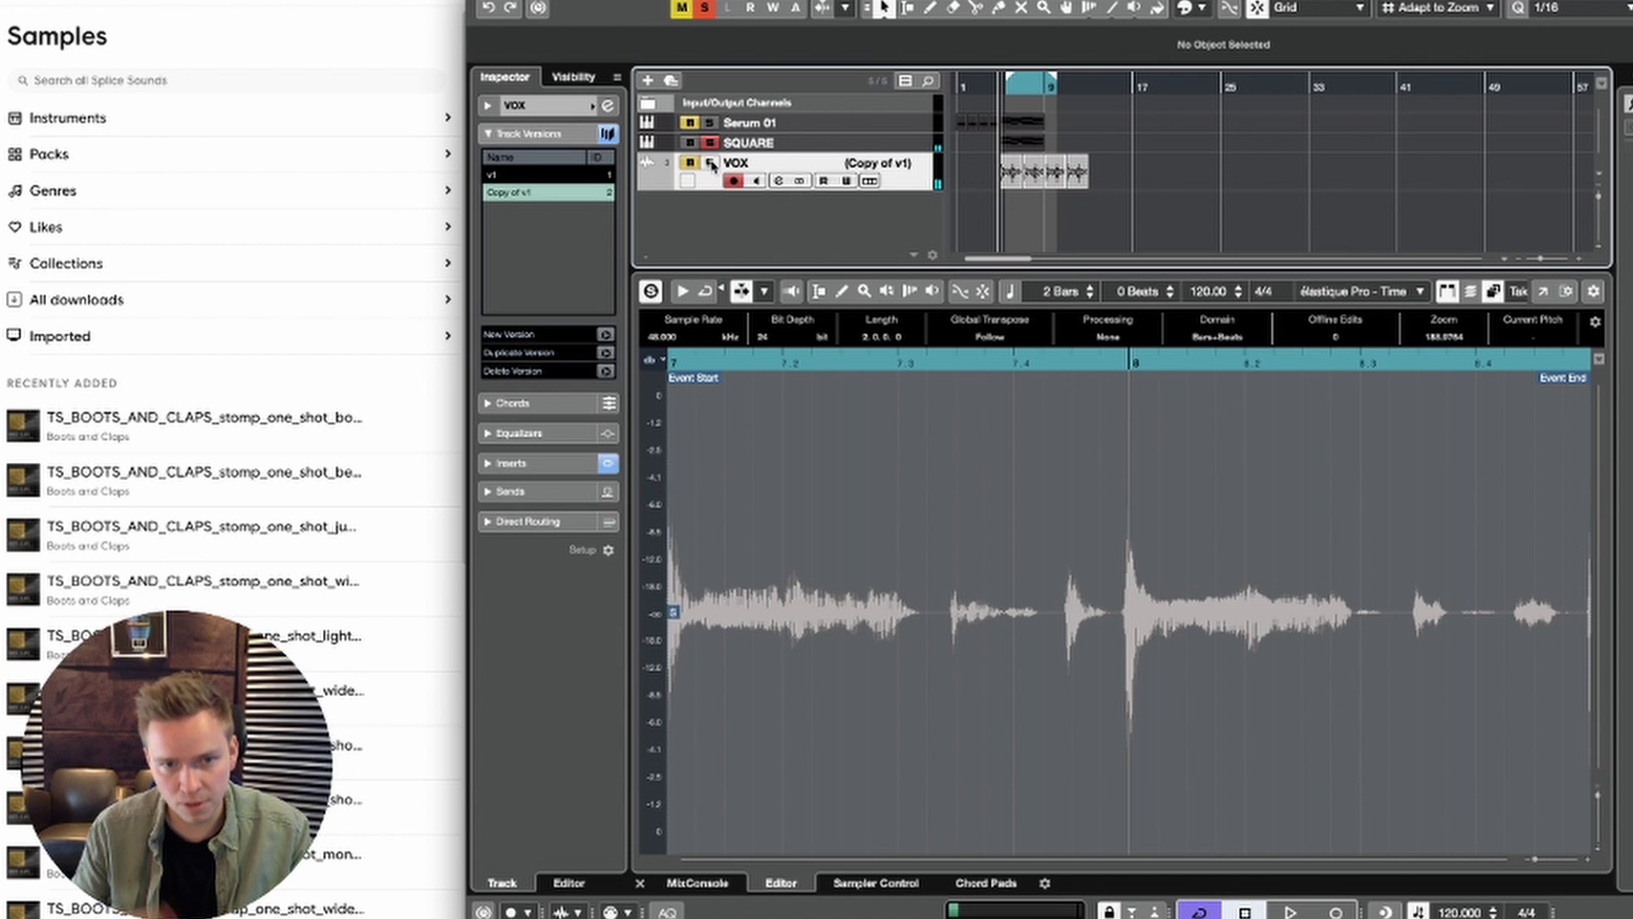
{"action": "key", "text": "space"}
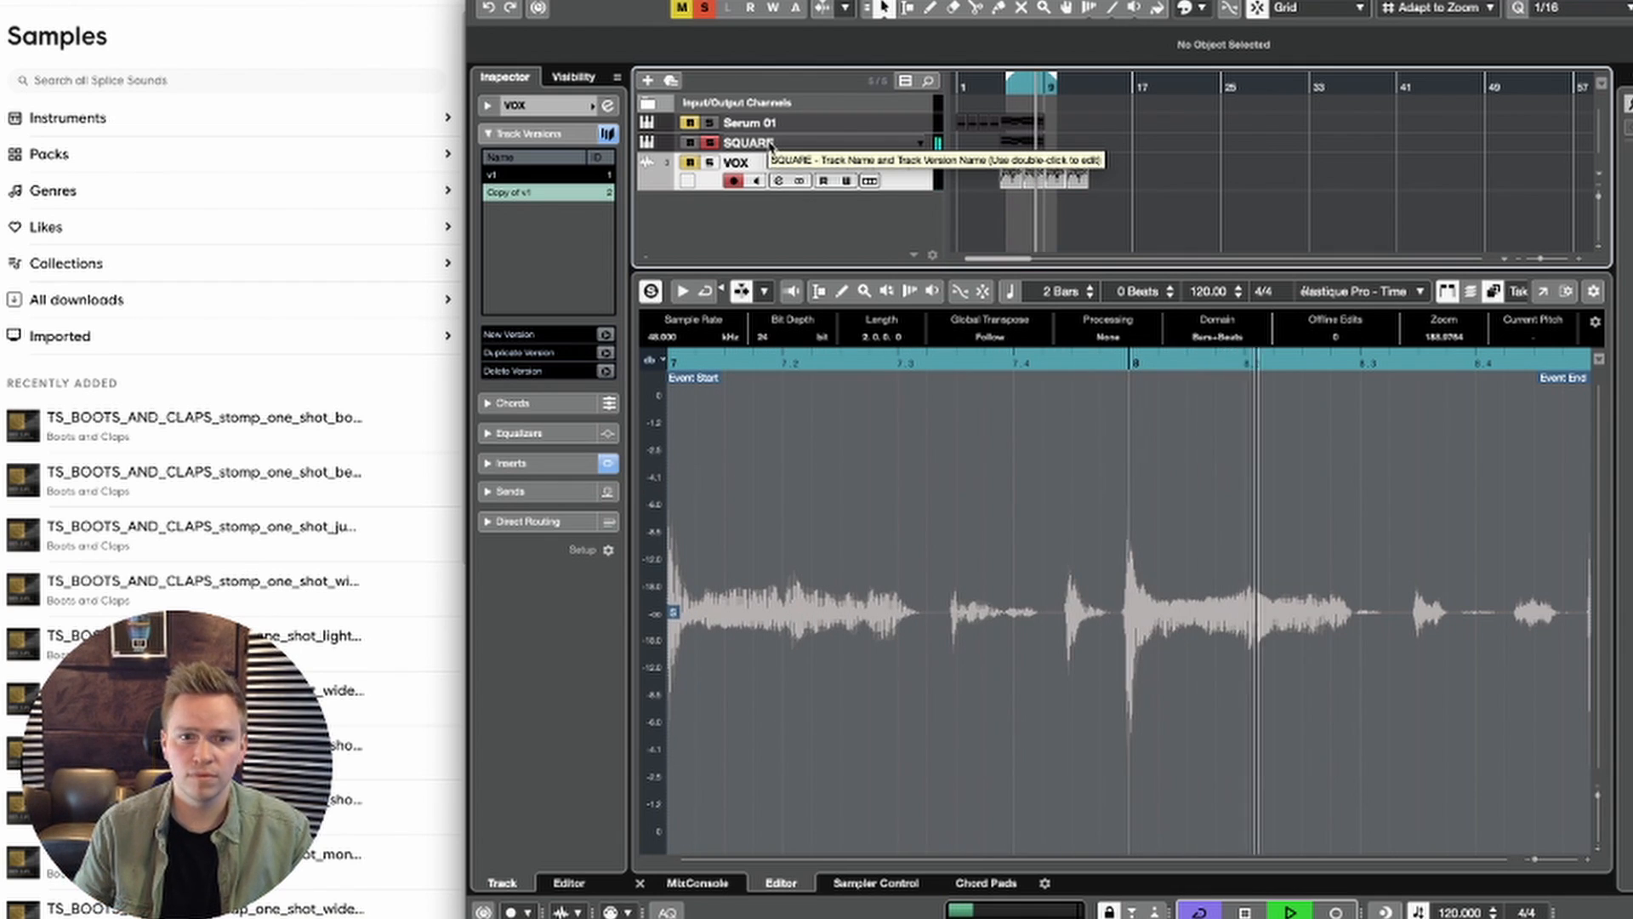
{"action": "key", "text": "space"}
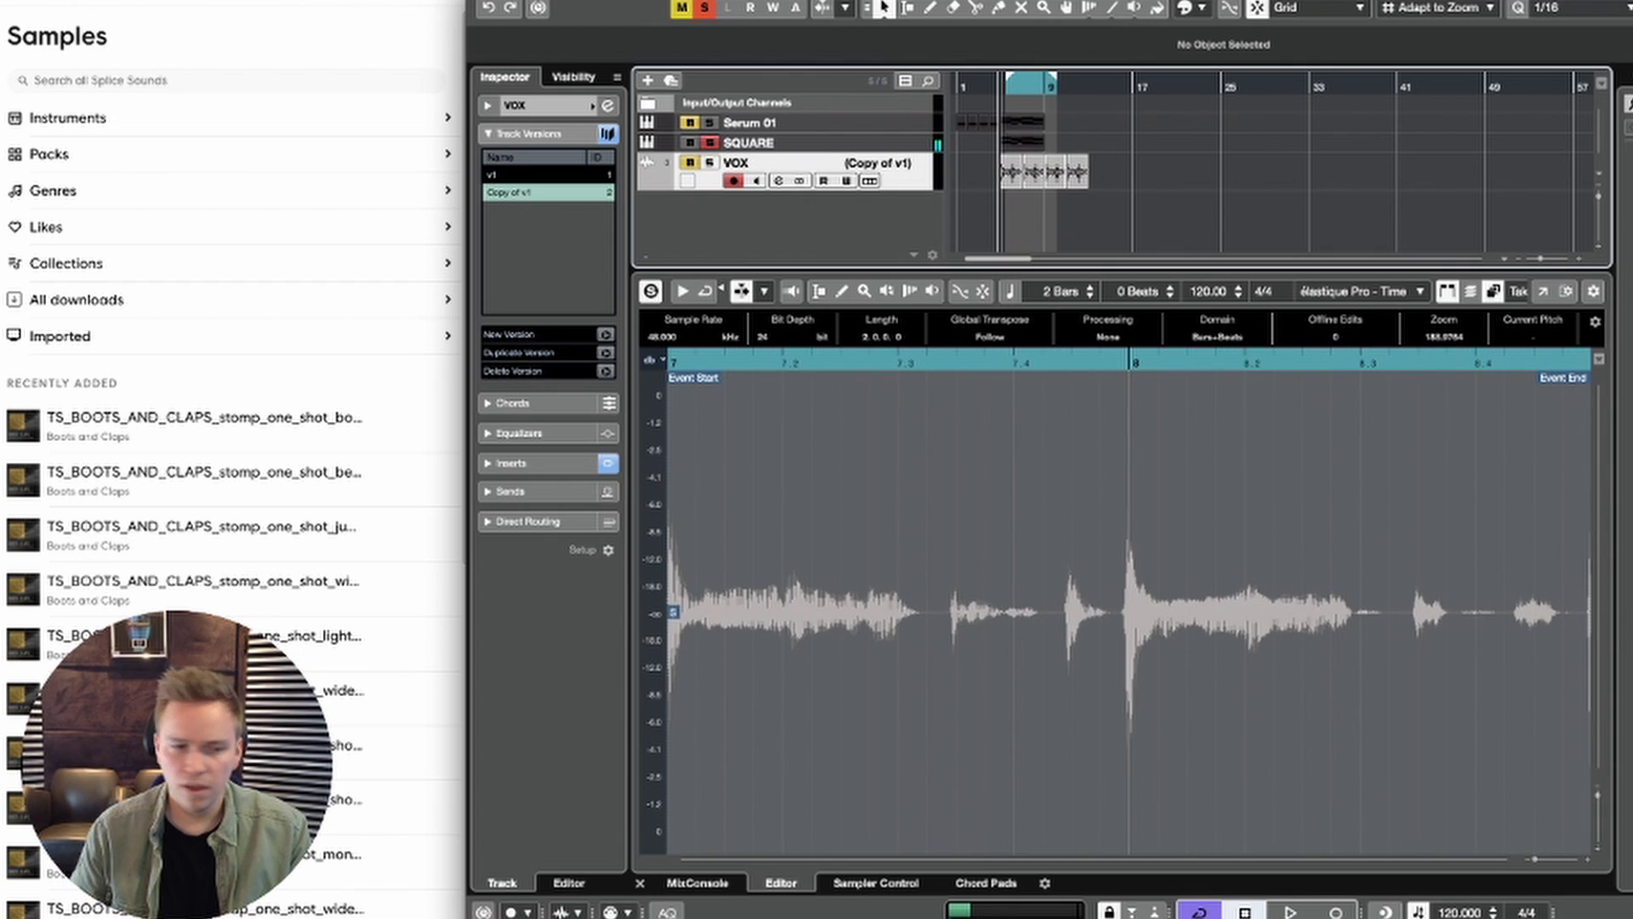
Step: Switch to the Splice sample browser and search all sounds for "SHA"
{"action": "left_click", "coordinate": [29, 407]}
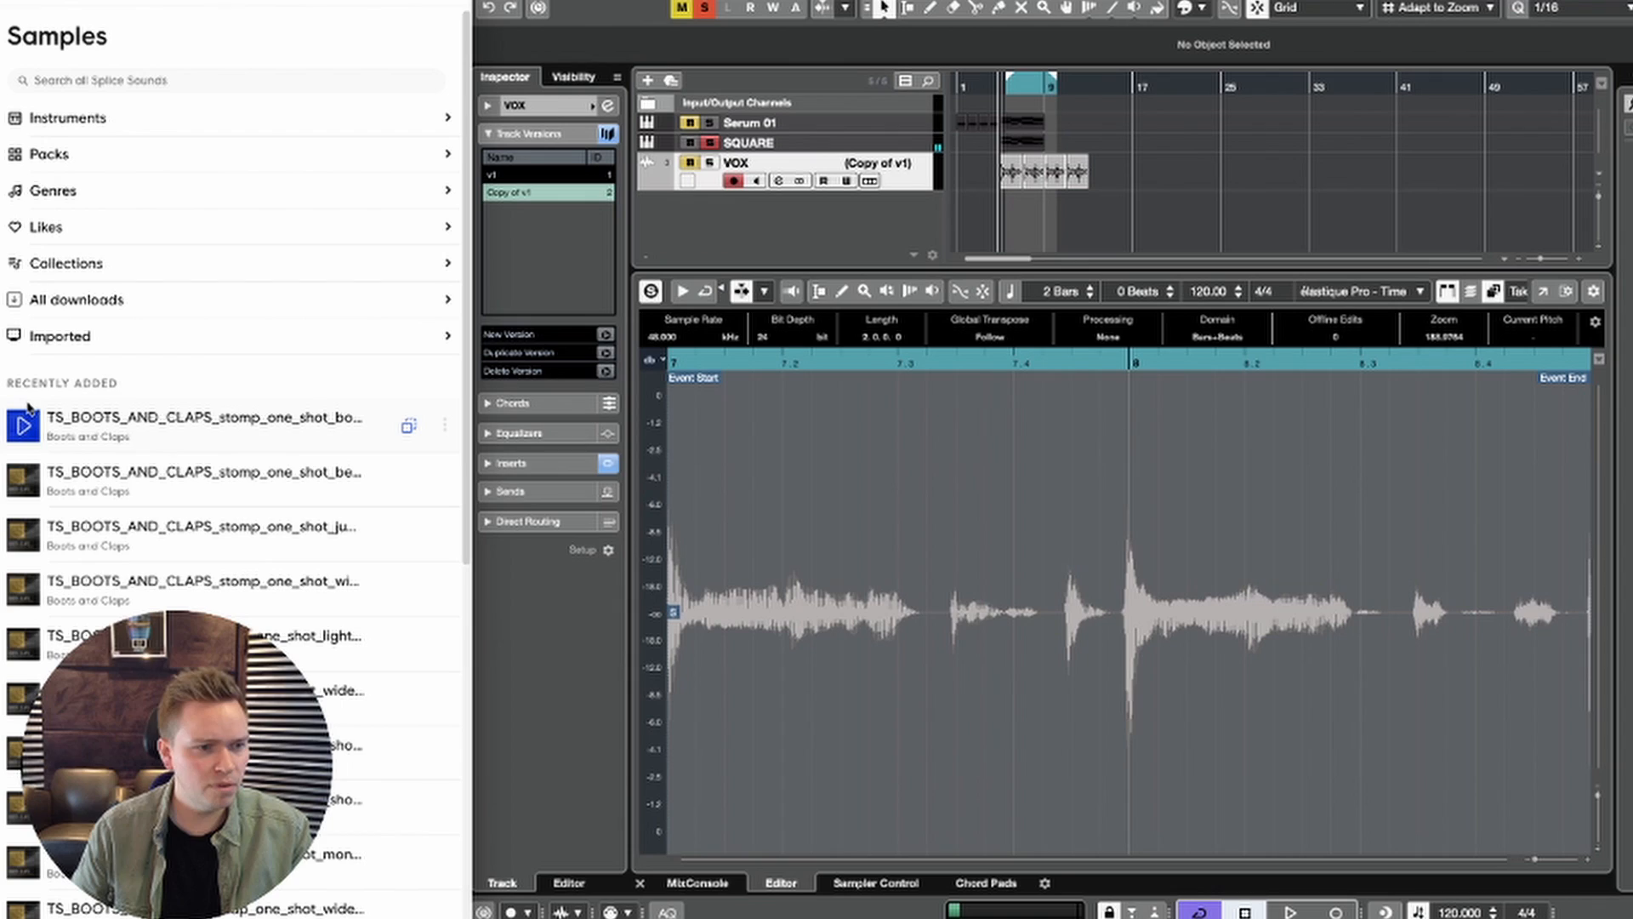
{"action": "left_click", "coordinate": [102, 78]}
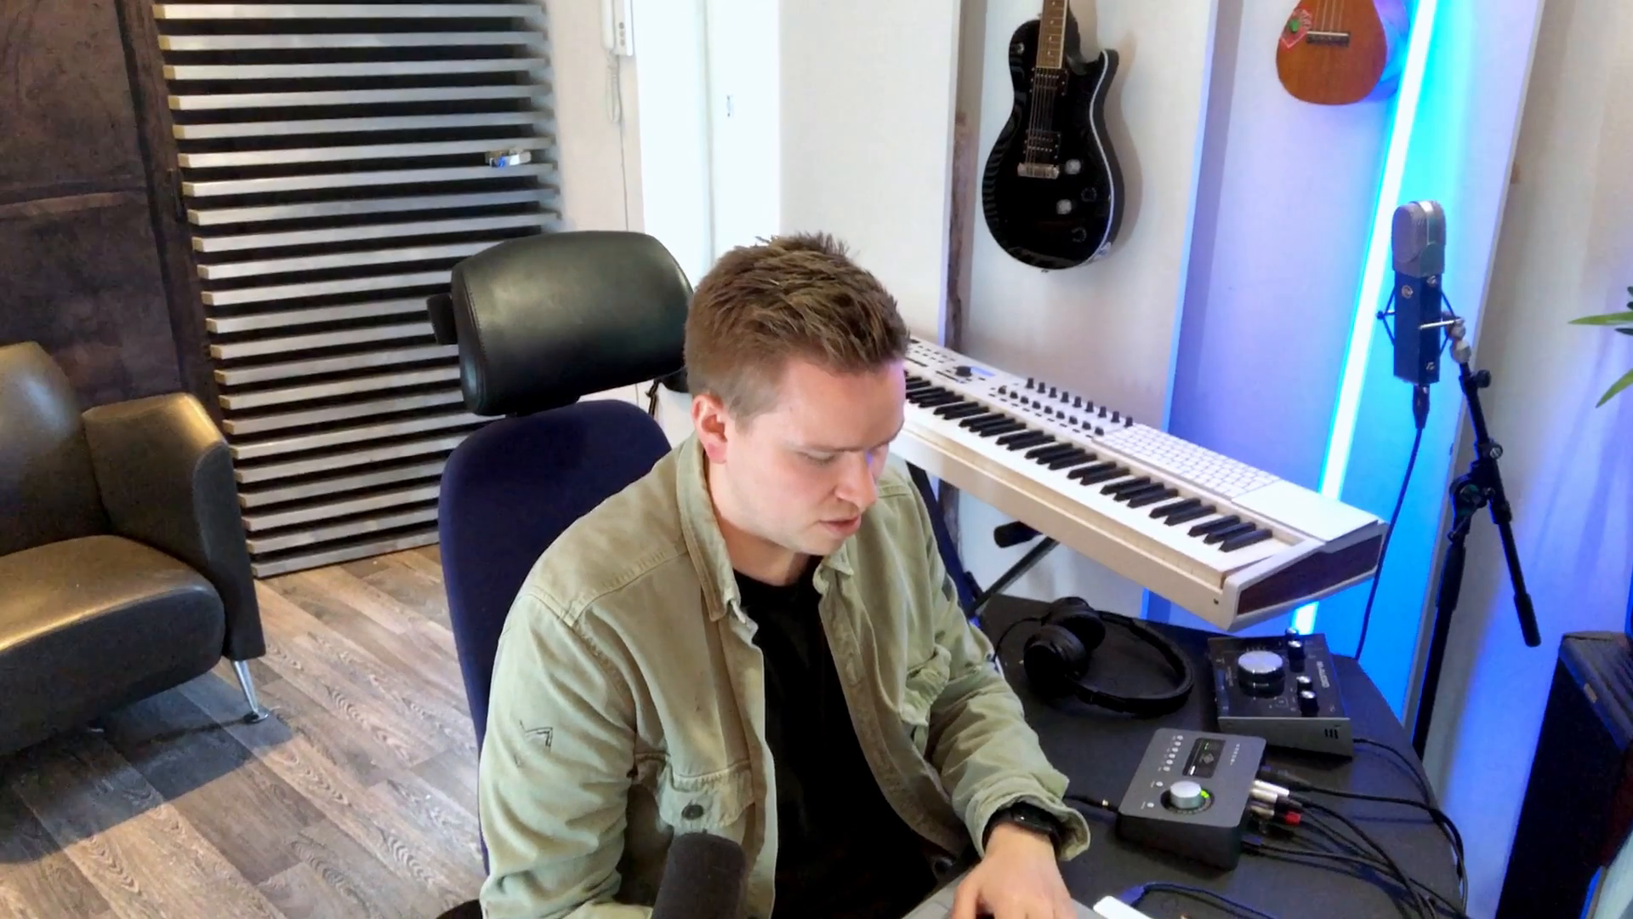
{"action": "type", "text": "SHA"}
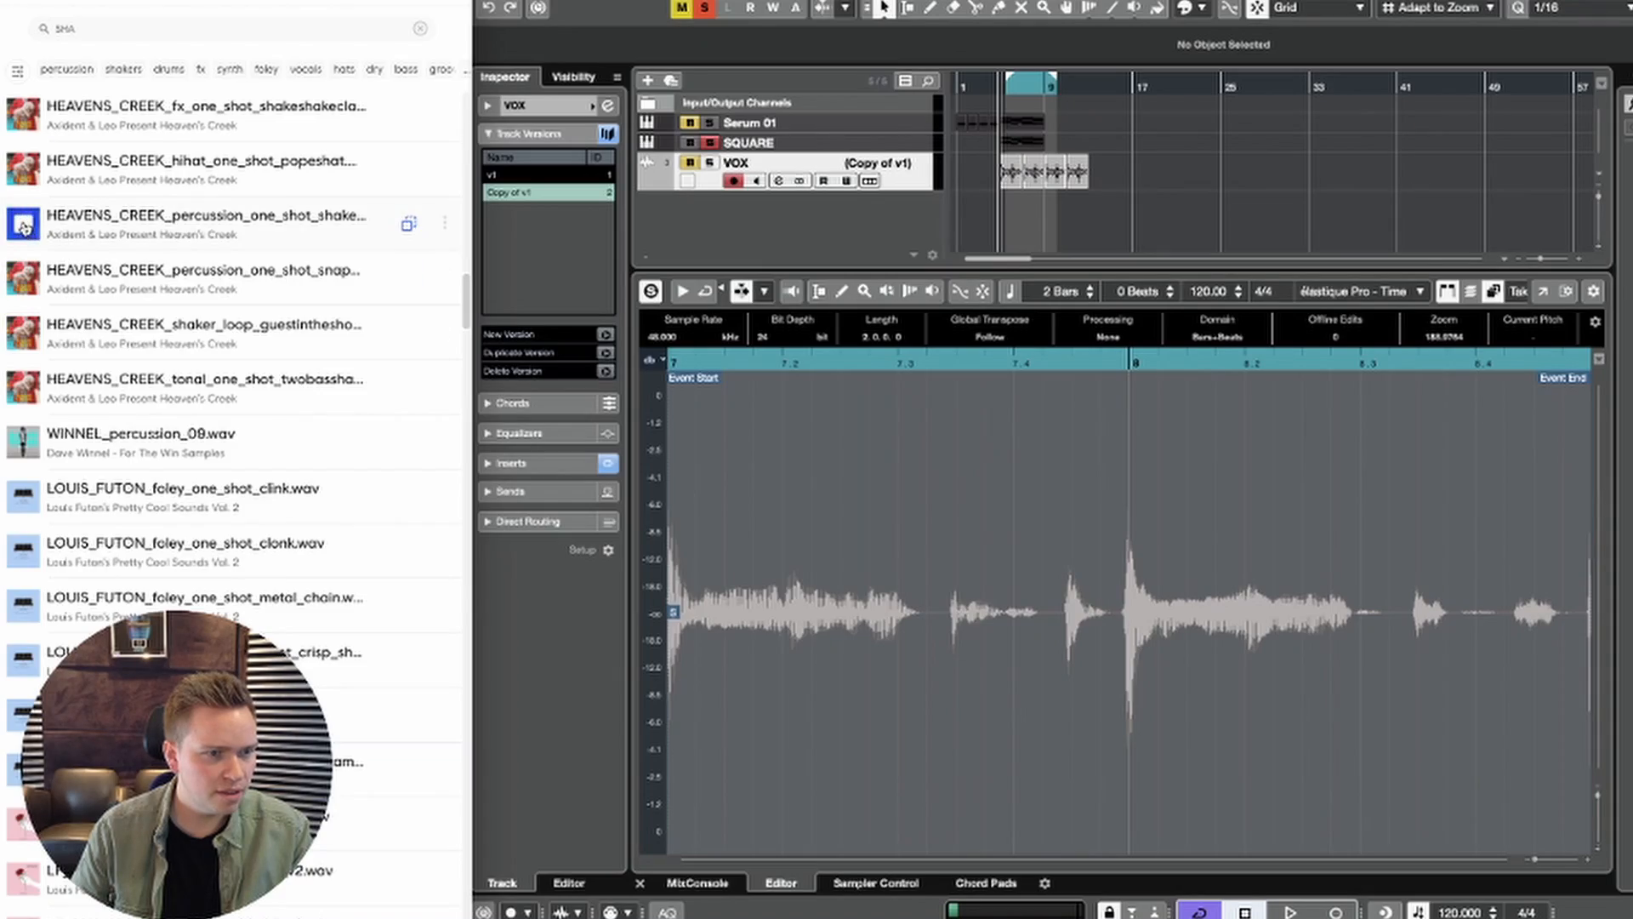
Step: Preview shaker and percussion samples in the search results, including LF_percussion_loop_shaker_02_85_v2.wav and SO_ACP_90_drum_loop_goshawty.wav
{"action": "scroll", "coordinate": [24, 226], "scroll_direction": "down", "scroll_amount": 4}
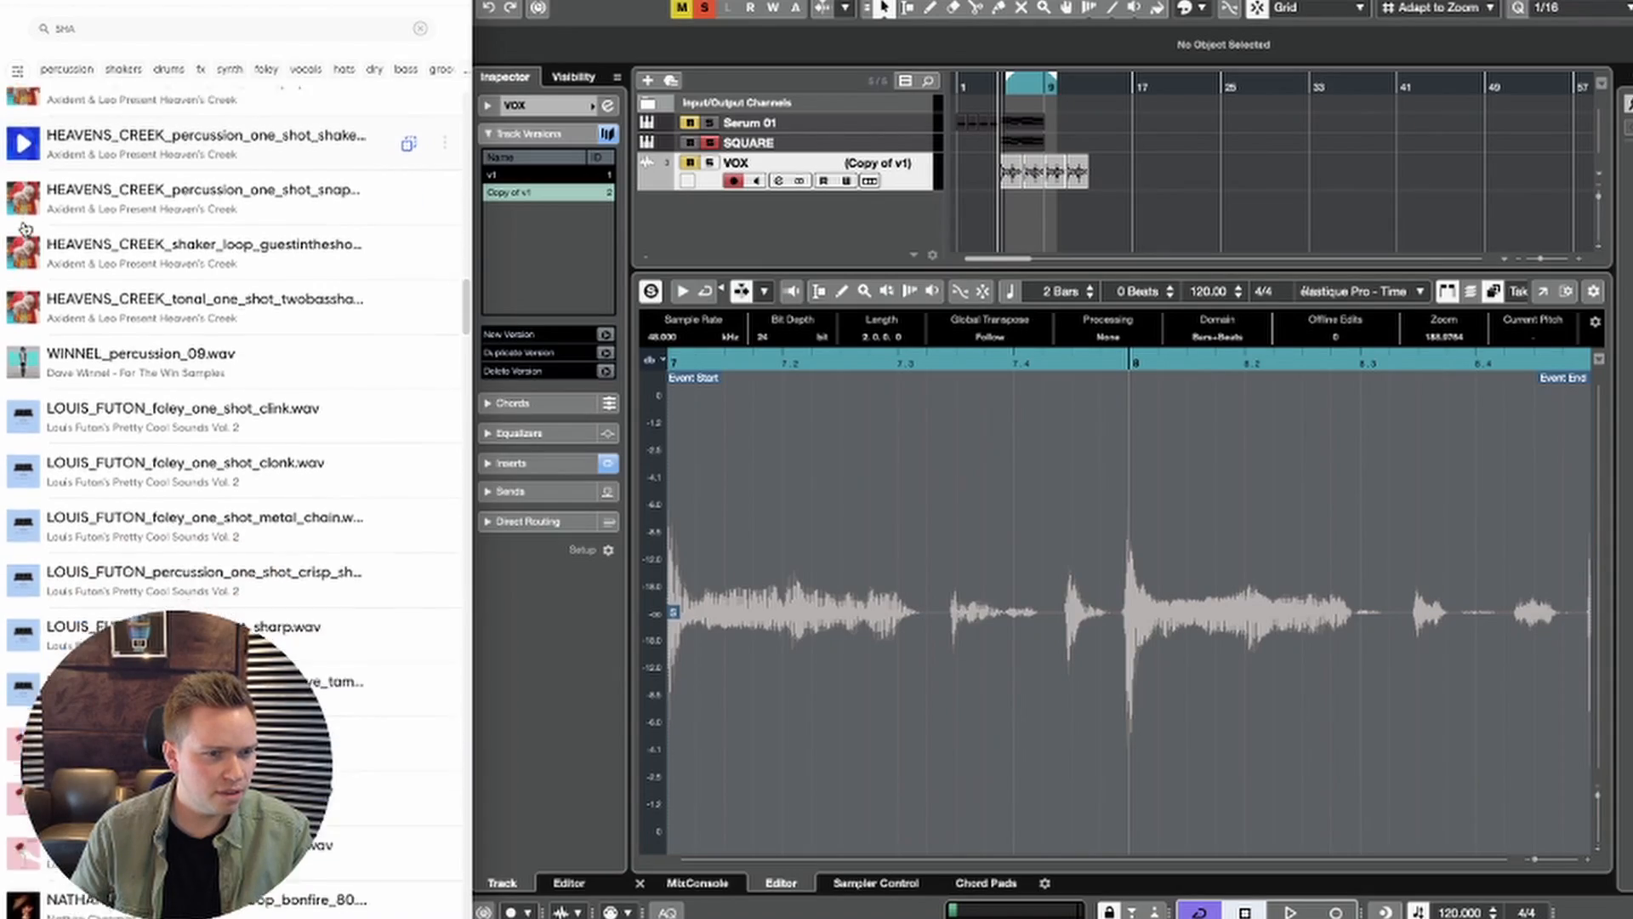
{"action": "scroll", "coordinate": [25, 325], "scroll_direction": "down", "scroll_amount": 3}
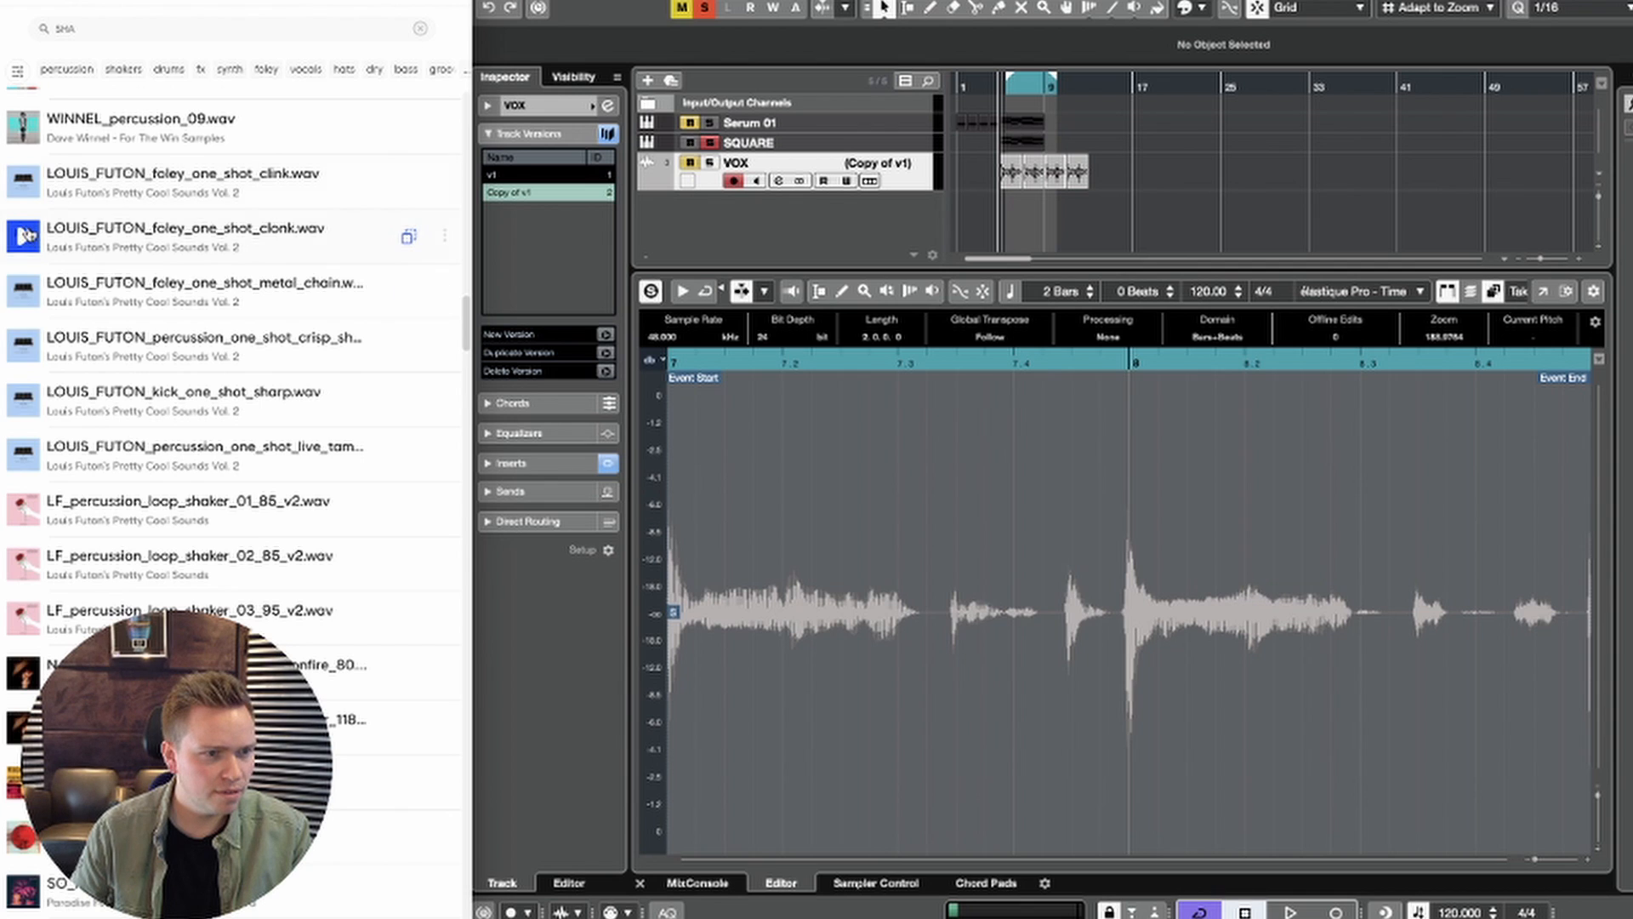
{"action": "left_click", "coordinate": [25, 242]}
{"action": "scroll", "coordinate": [25, 242], "scroll_direction": "down", "scroll_amount": 1}
{"action": "left_click", "coordinate": [23, 520]}
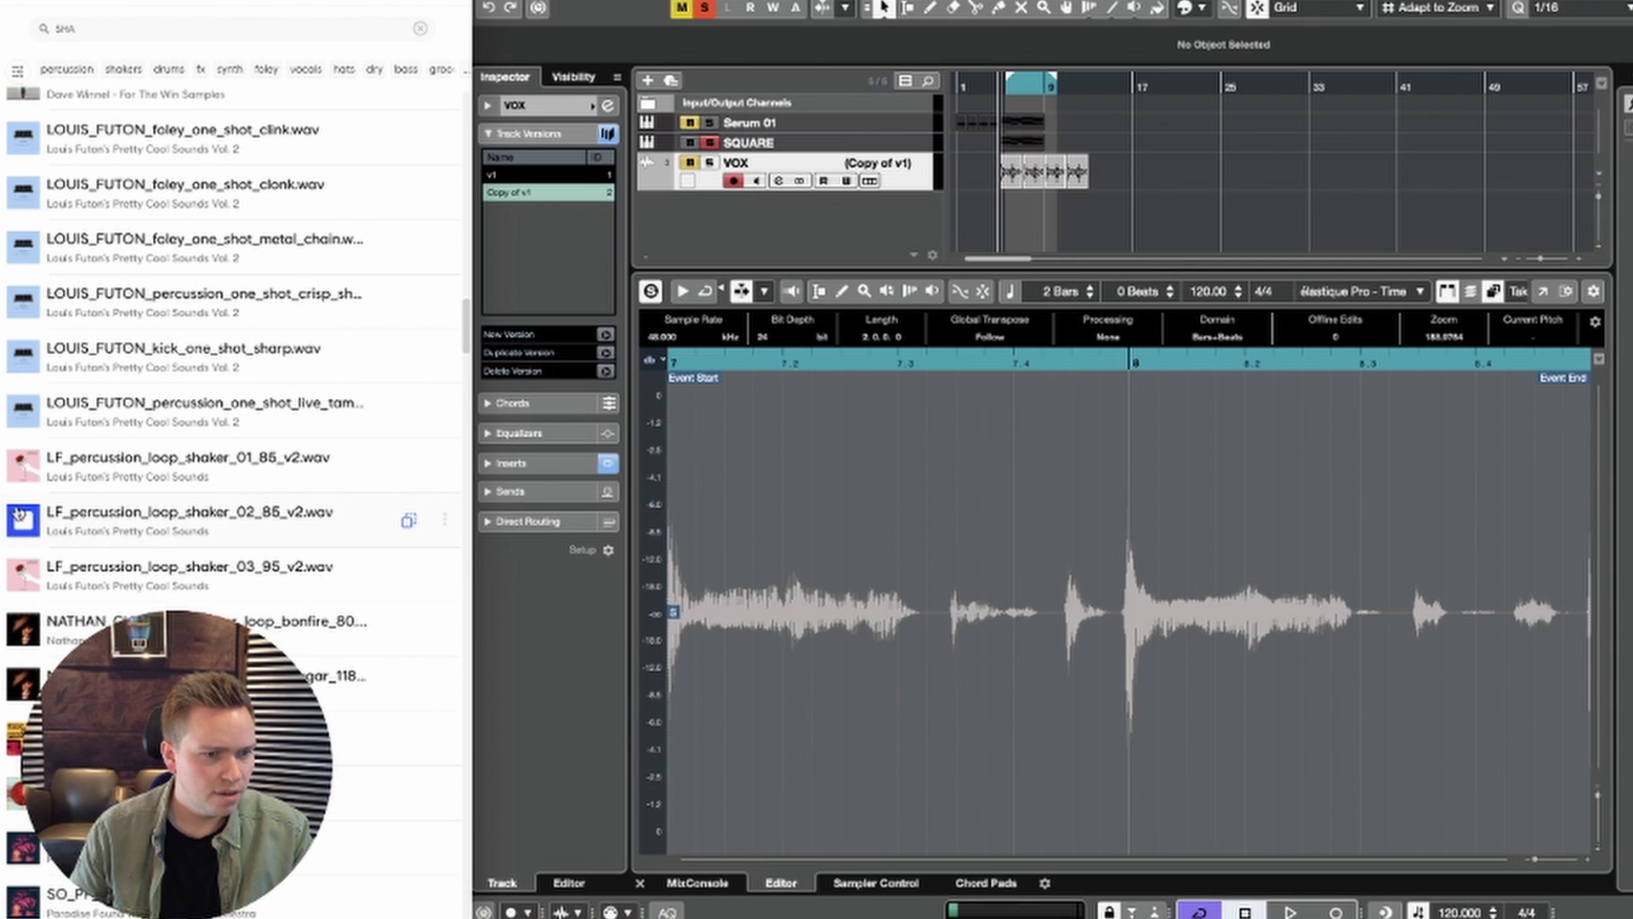
{"action": "scroll", "coordinate": [18, 511], "scroll_direction": "down", "scroll_amount": 3}
{"action": "left_click", "coordinate": [23, 447]}
{"action": "scroll", "coordinate": [23, 448], "scroll_direction": "down", "scroll_amount": 1}
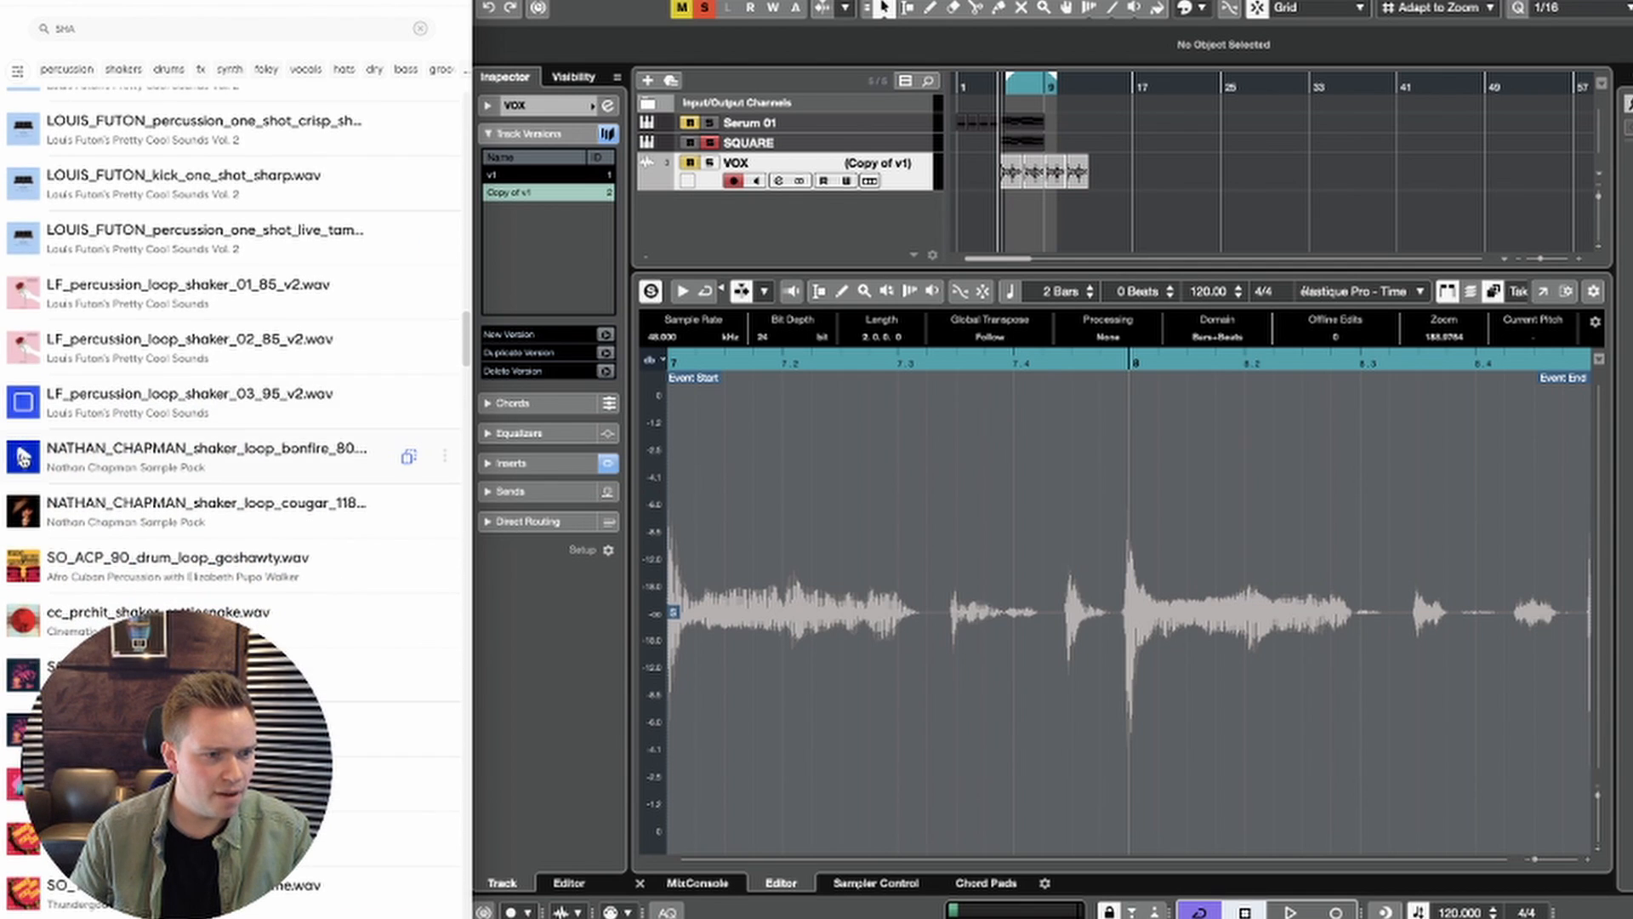
{"action": "left_click", "coordinate": [23, 458]}
{"action": "scroll", "coordinate": [23, 457], "scroll_direction": "down", "scroll_amount": 1}
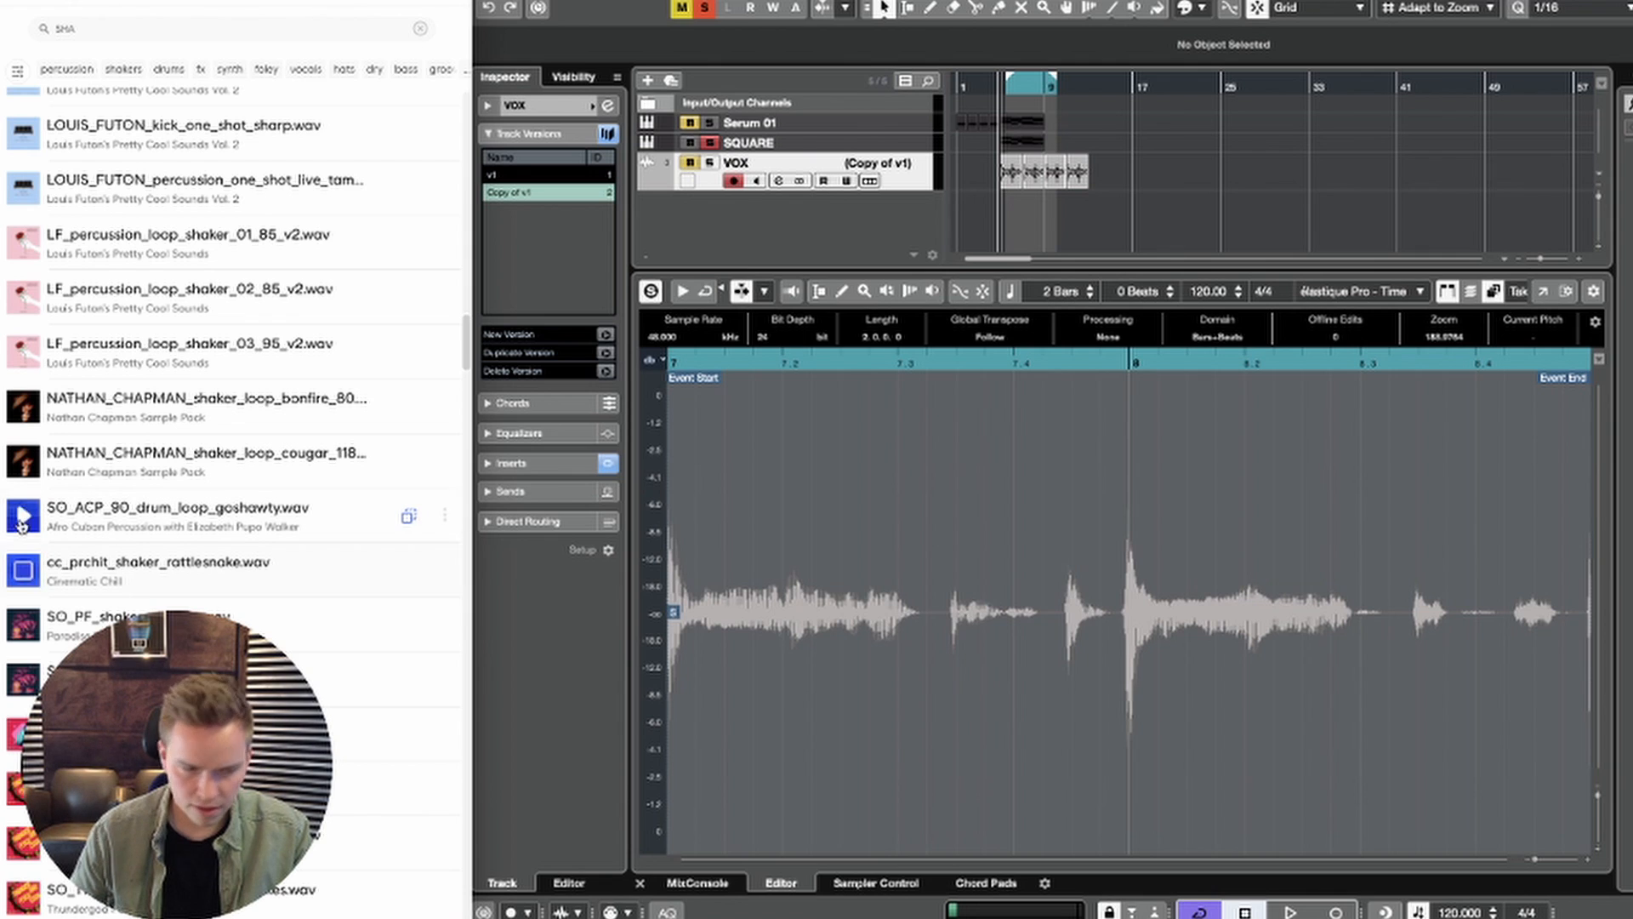
{"action": "left_click", "coordinate": [23, 516]}
{"action": "scroll", "coordinate": [23, 520], "scroll_direction": "down", "scroll_amount": 1}
{"action": "scroll", "coordinate": [23, 520], "scroll_direction": "up", "scroll_amount": 1}
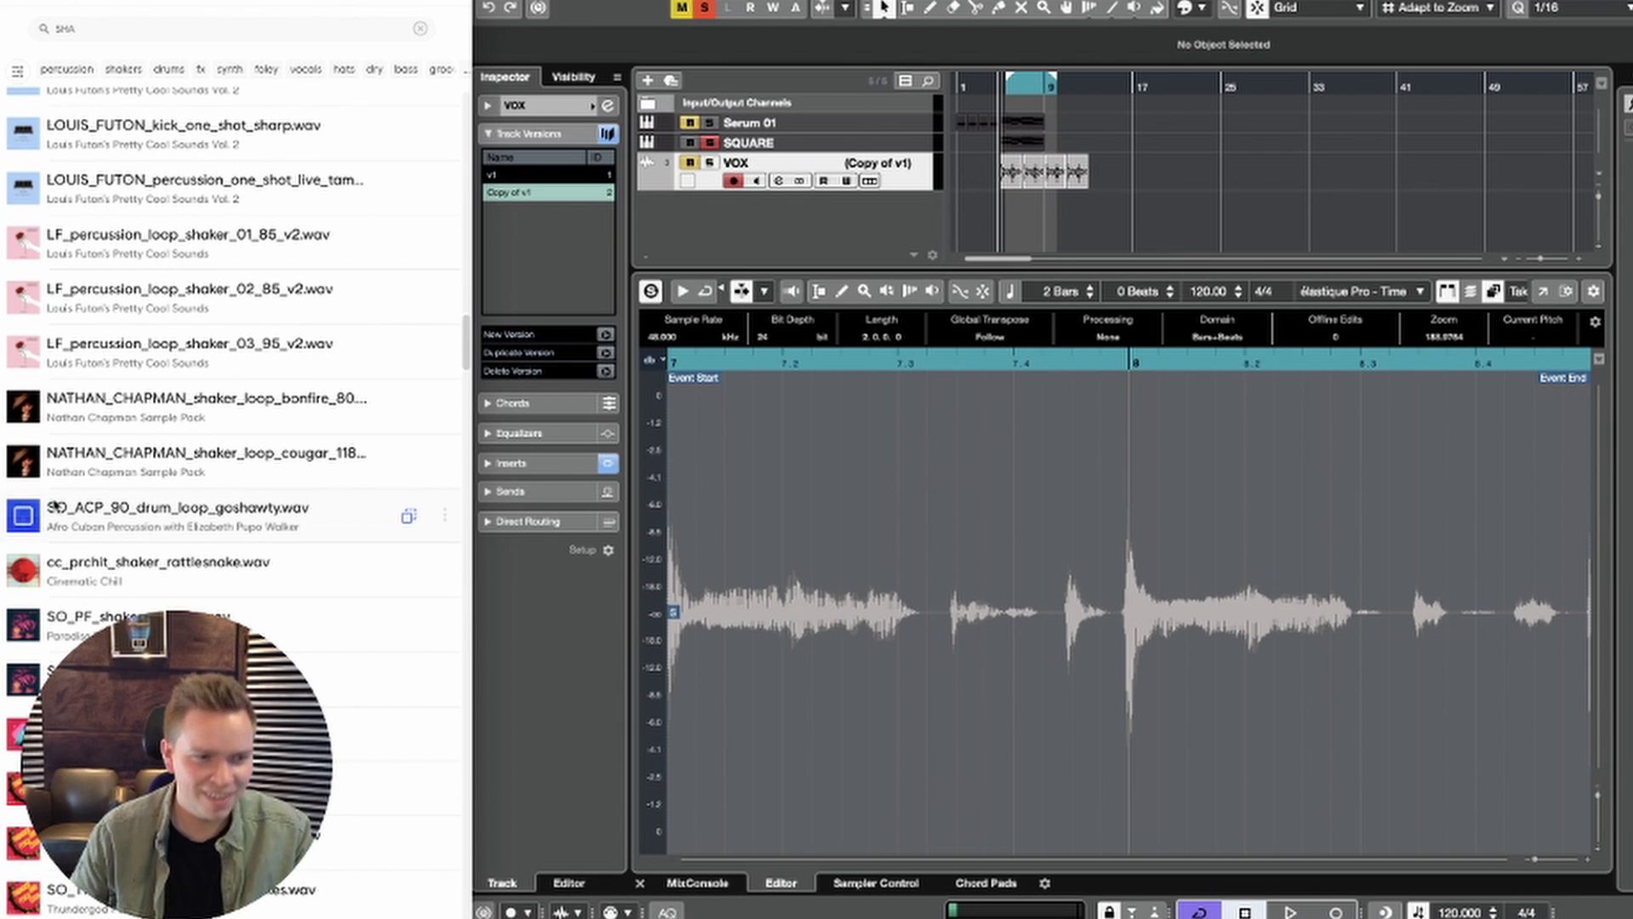
Step: Import SO_ACP_90_drum_loop_goshawty.wav onto a new audio track below VOX, starting at bar 5
{"action": "left_click_drag", "start_coordinate": [61, 520], "coordinate": [1029, 170]}
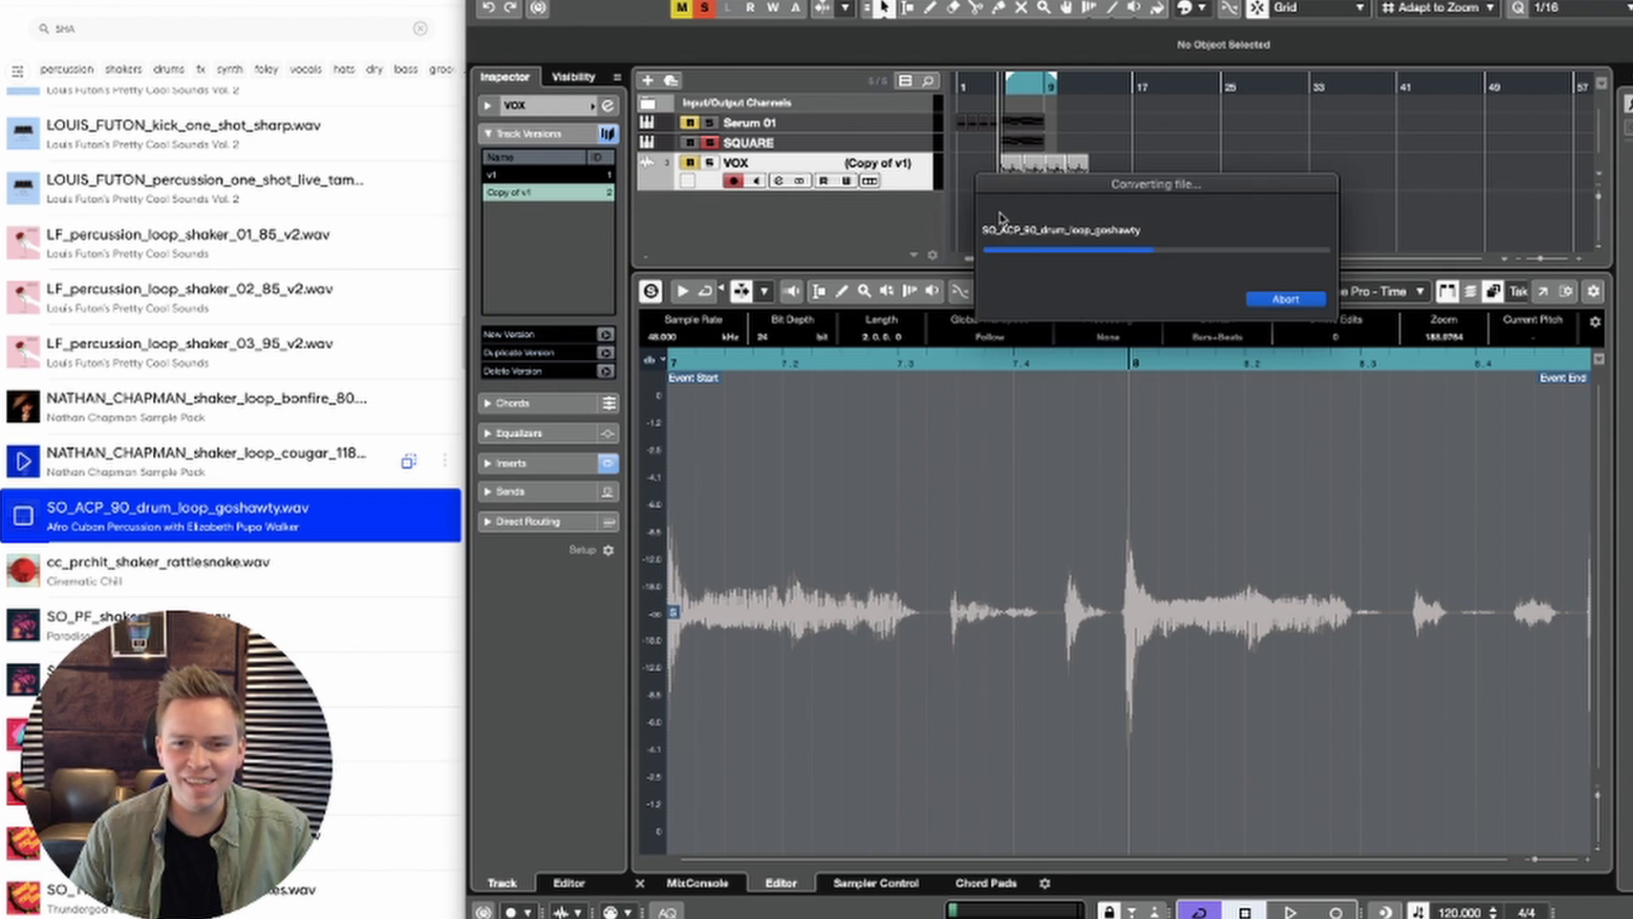
{"action": "left_click", "coordinate": [23, 517]}
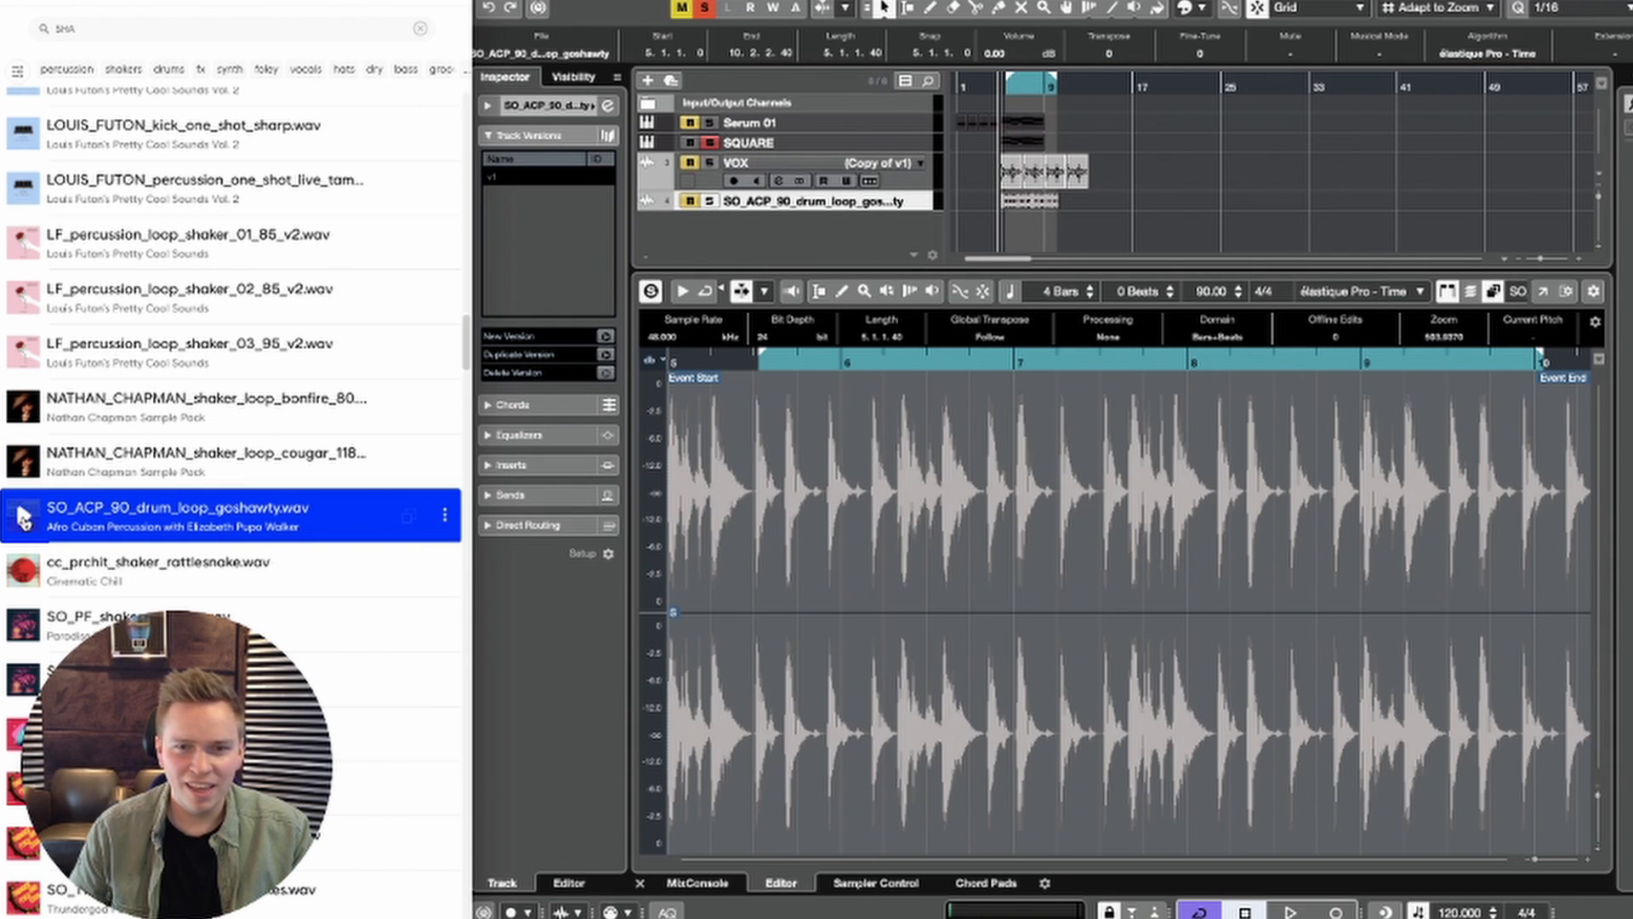
{"action": "left_click", "coordinate": [889, 225]}
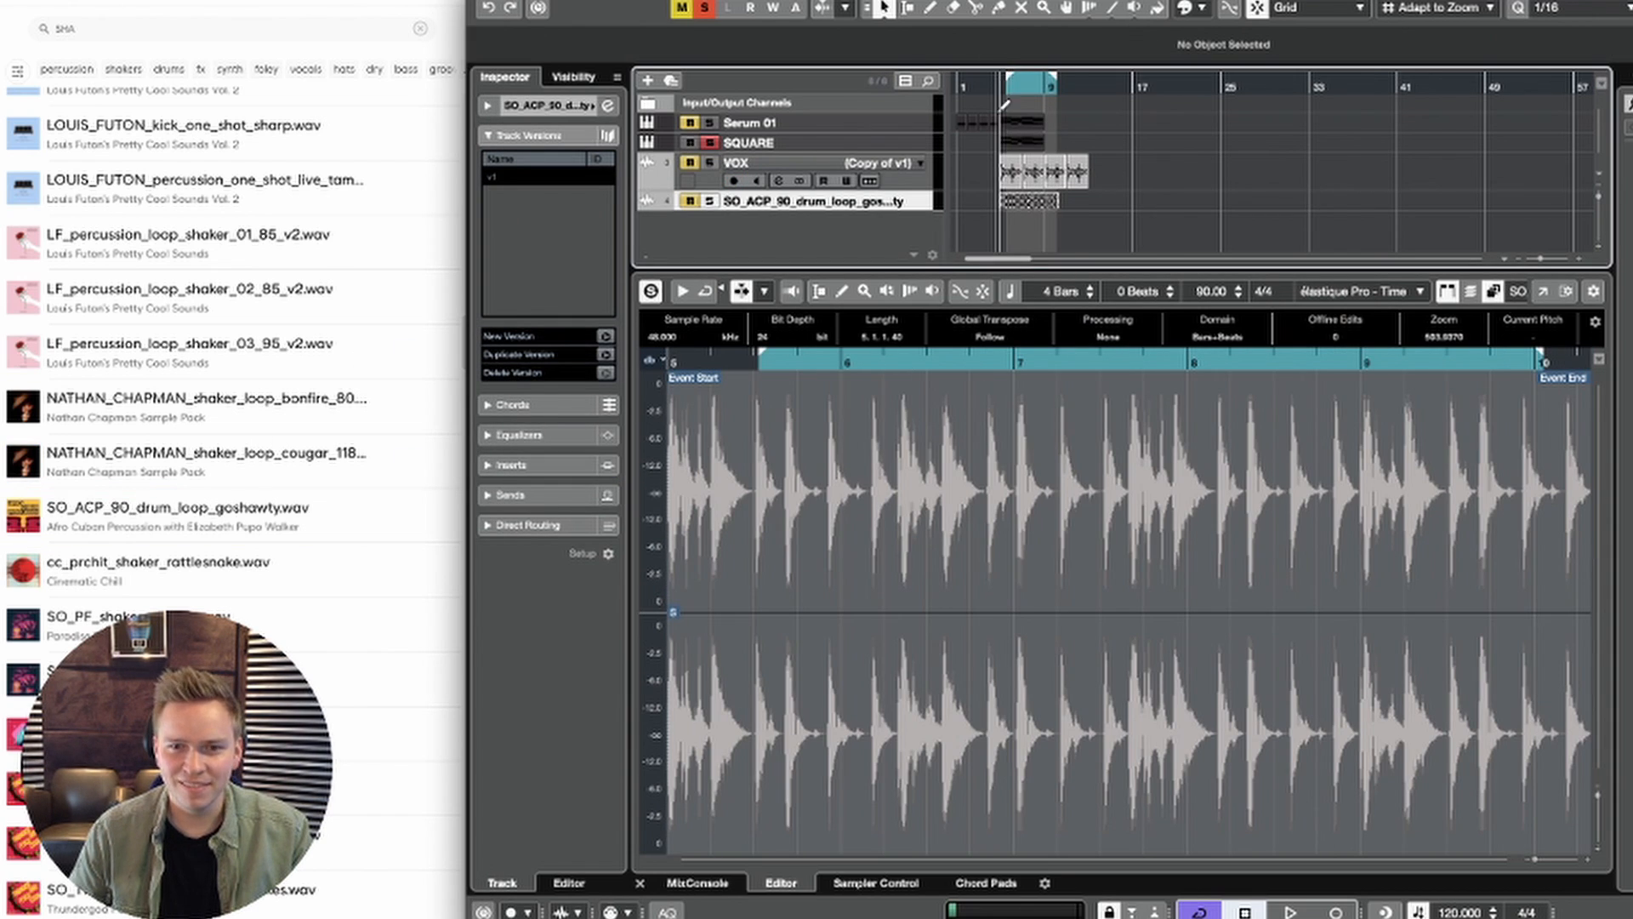
Step: Select the imported drum loop event and enable Musical Mode for it
{"action": "left_click_drag", "start_coordinate": [1002, 108], "coordinate": [1004, 156]}
{"action": "left_click", "coordinate": [1190, 209]}
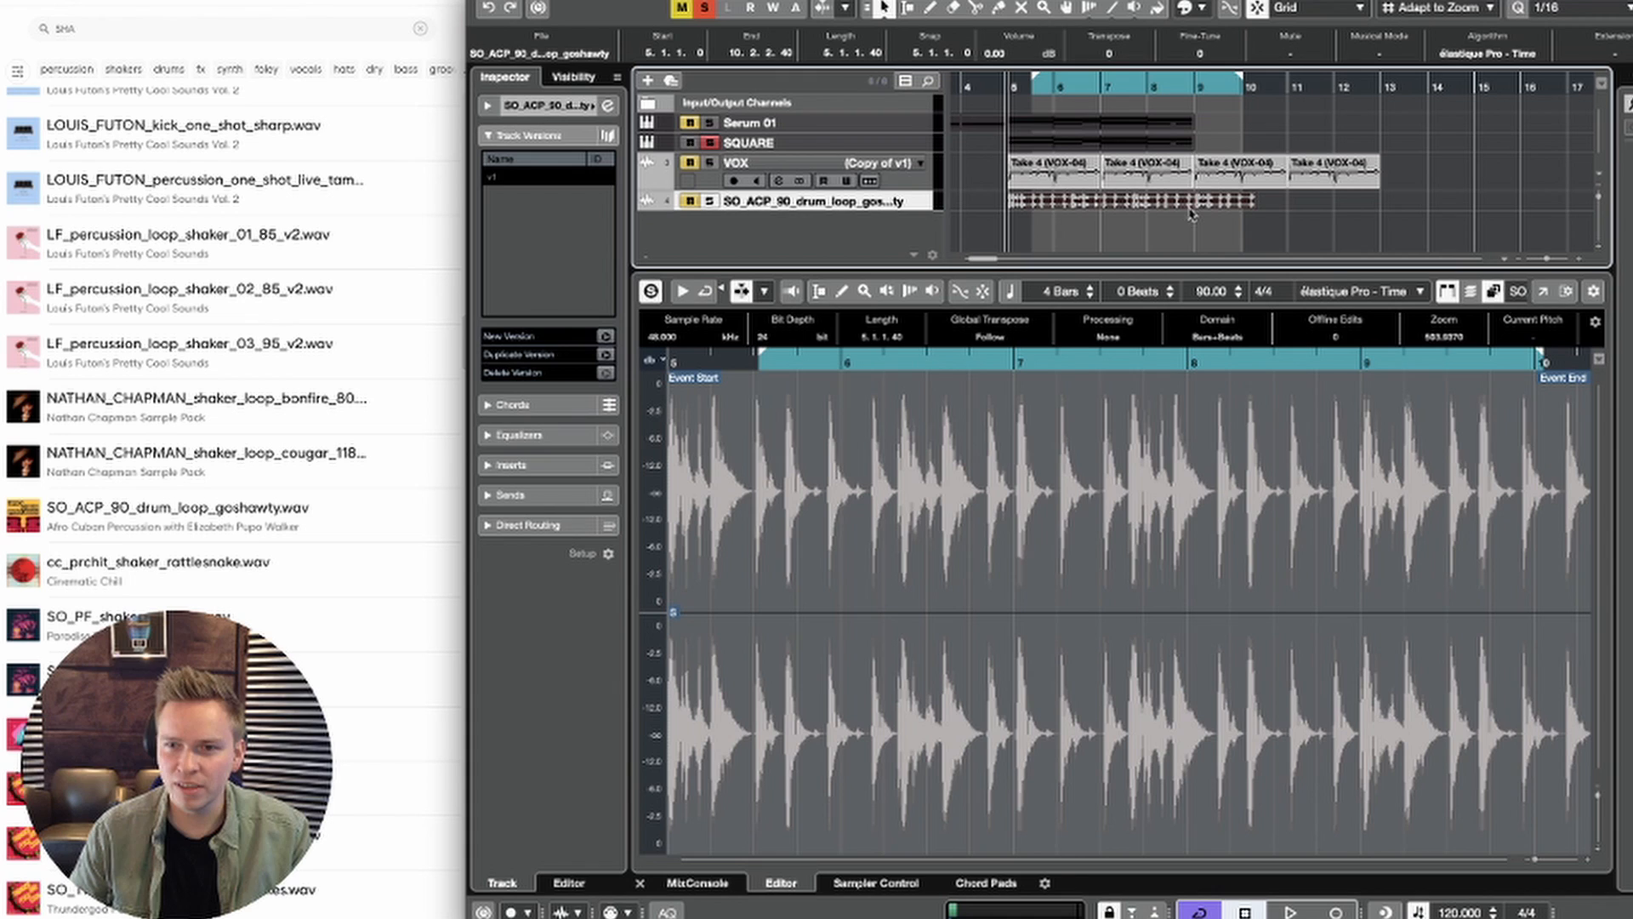
{"action": "left_click", "coordinate": [1379, 53]}
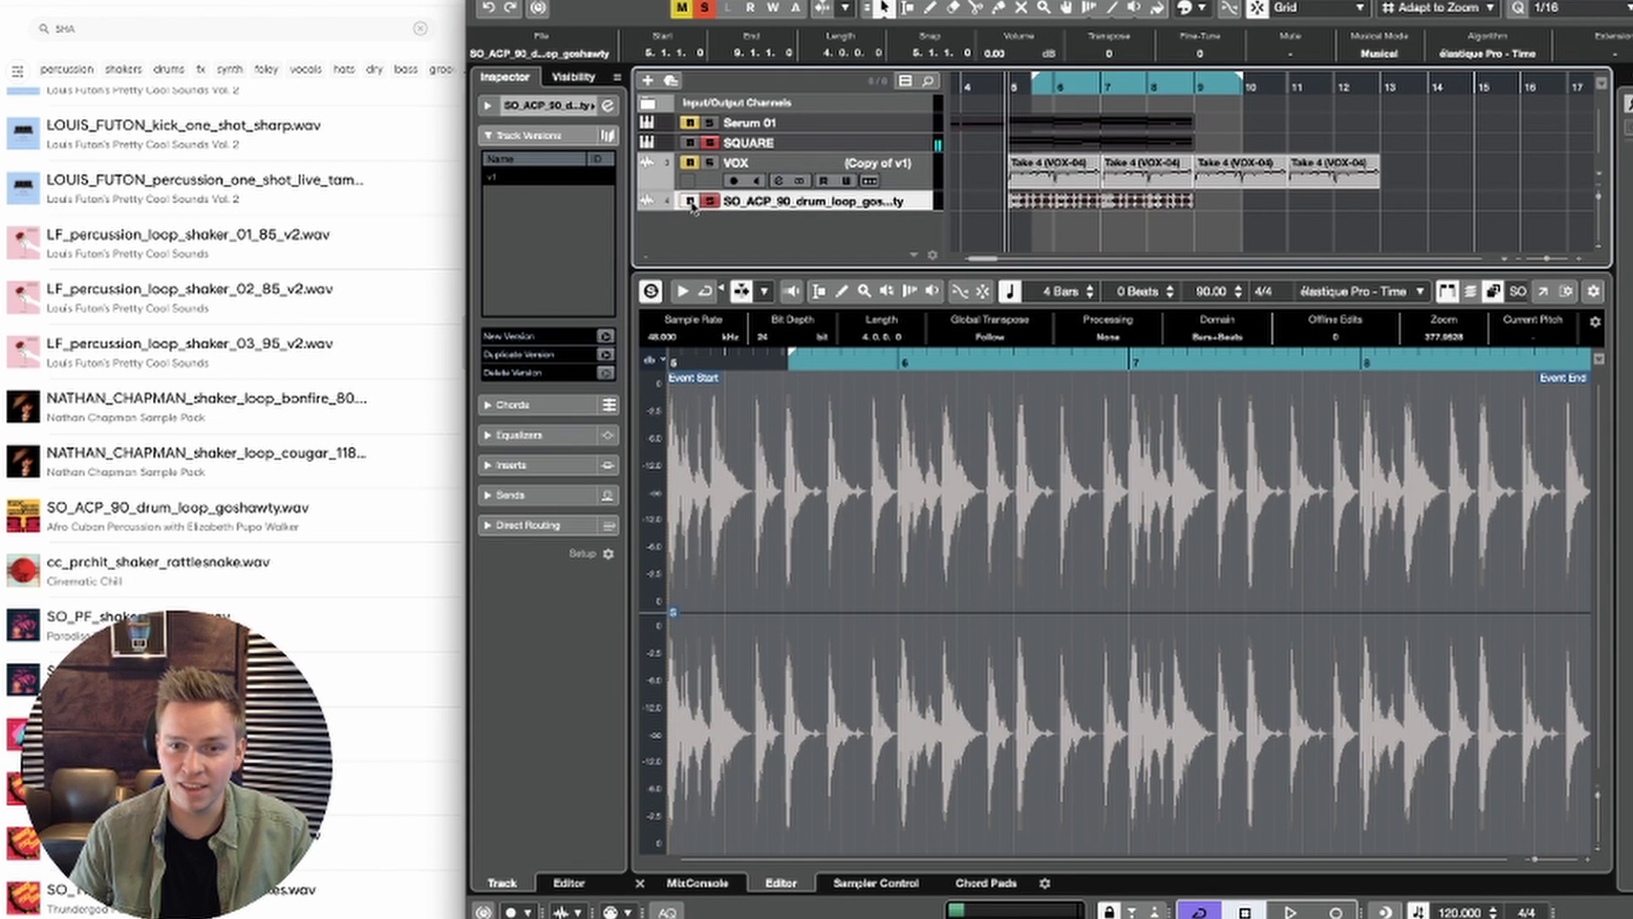
Step: Audition the drum loop together with the soloed SQUARE chords from bar 5
{"action": "key", "text": "space"}
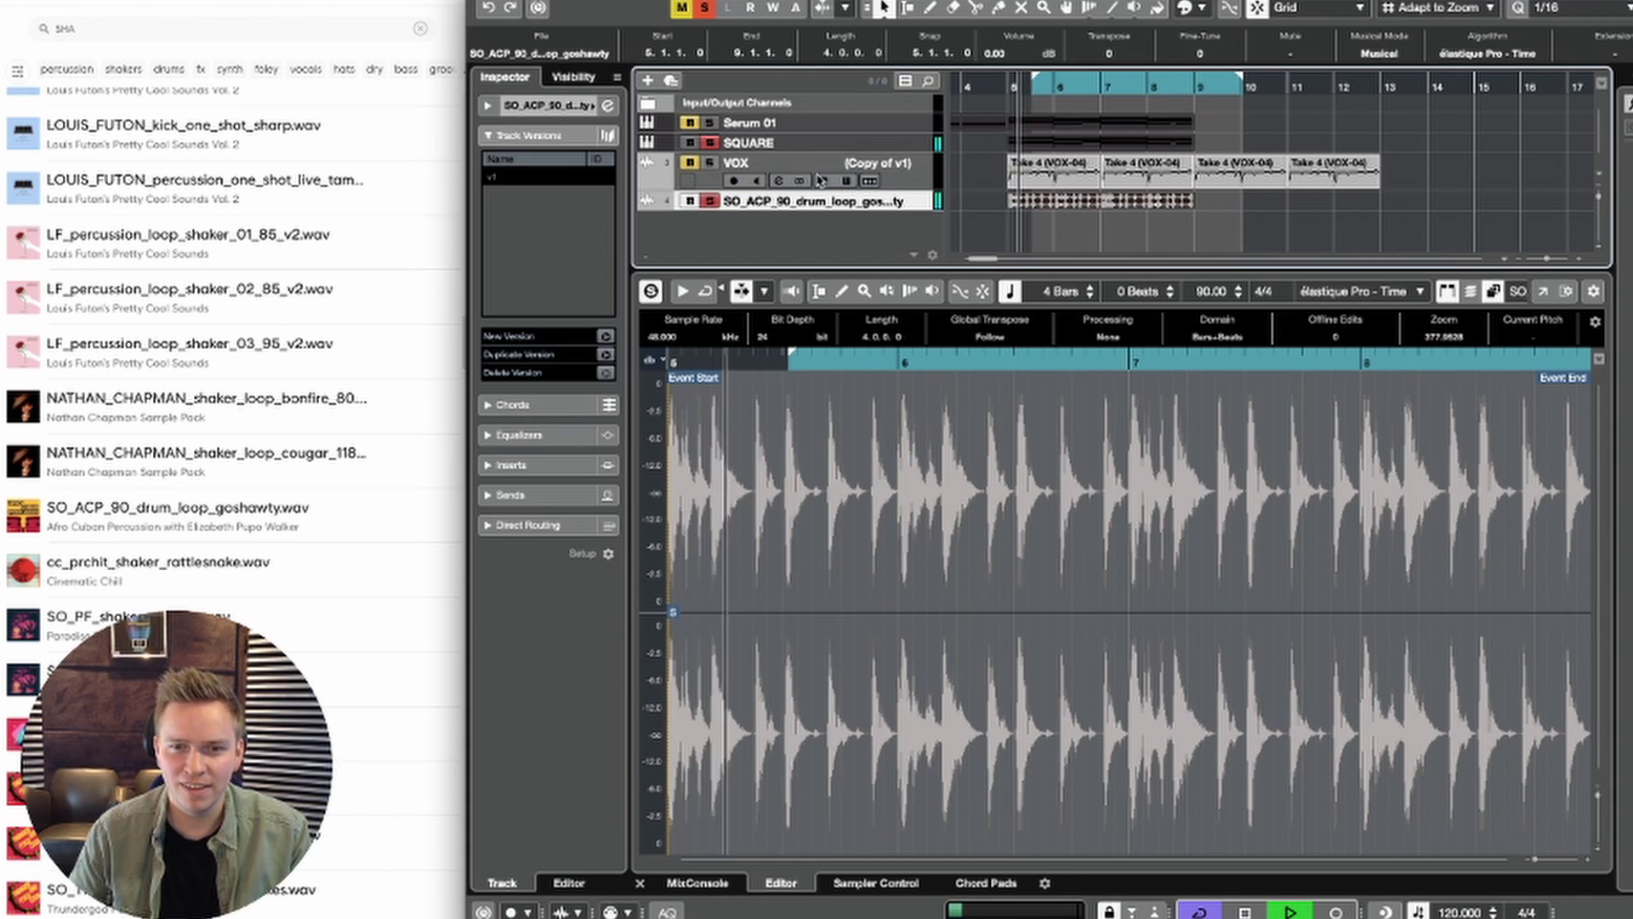
{"action": "scroll", "coordinate": [1032, 222], "scroll_direction": "left", "scroll_amount": 3}
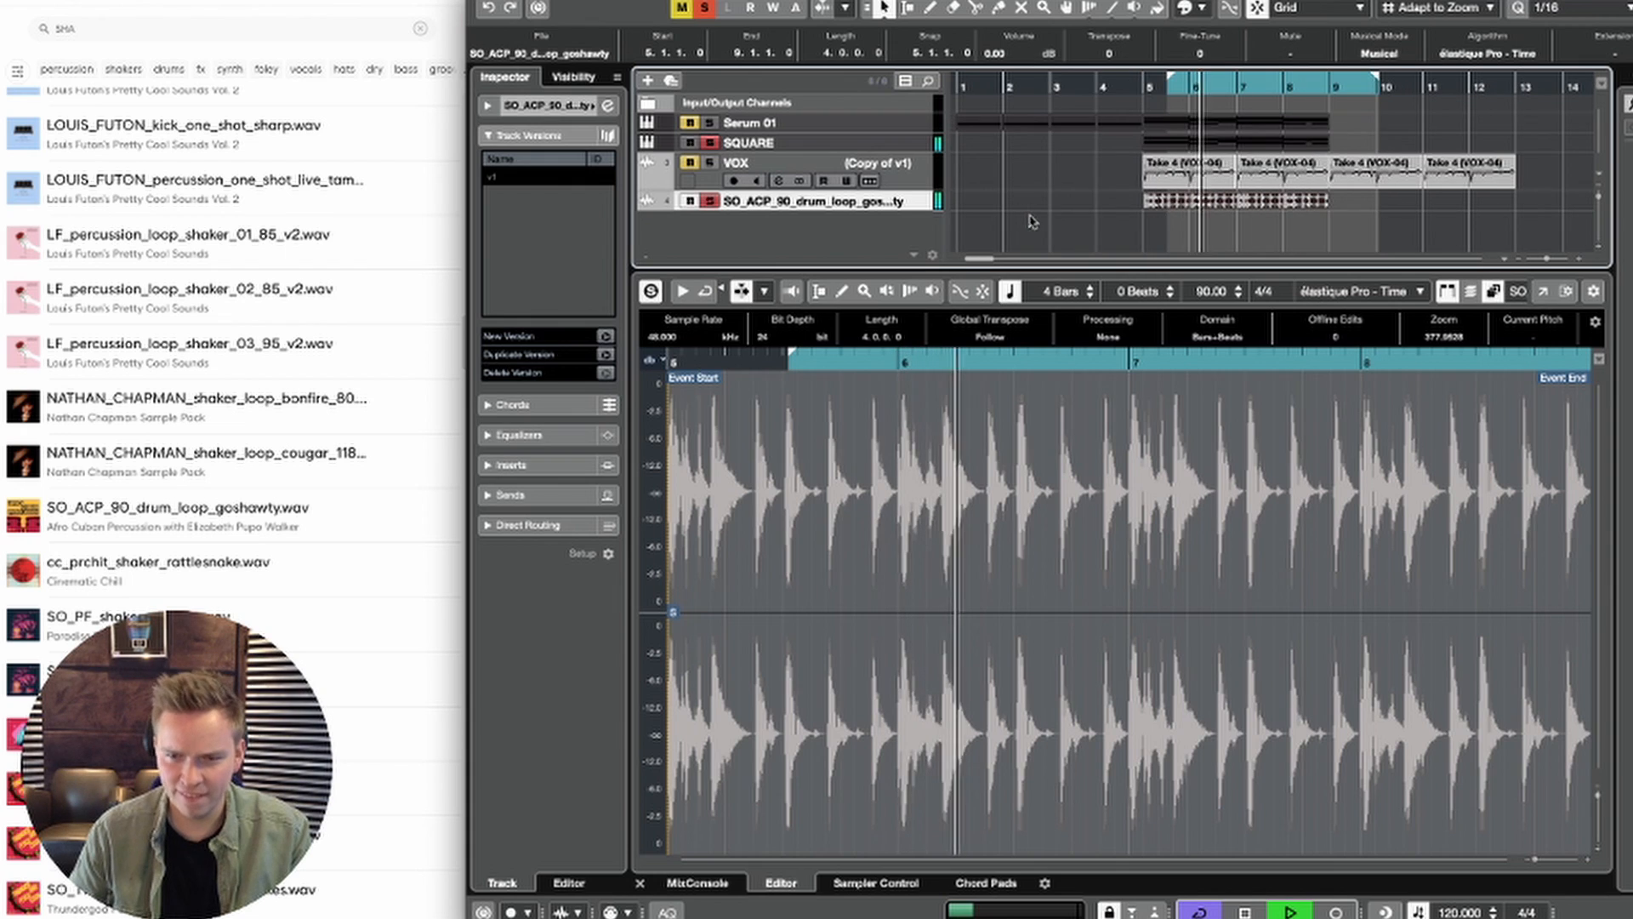
{"action": "scroll", "coordinate": [1160, 232], "scroll_direction": "up", "scroll_amount": 3}
{"action": "scroll", "coordinate": [1212, 224], "scroll_direction": "down", "scroll_amount": 4}
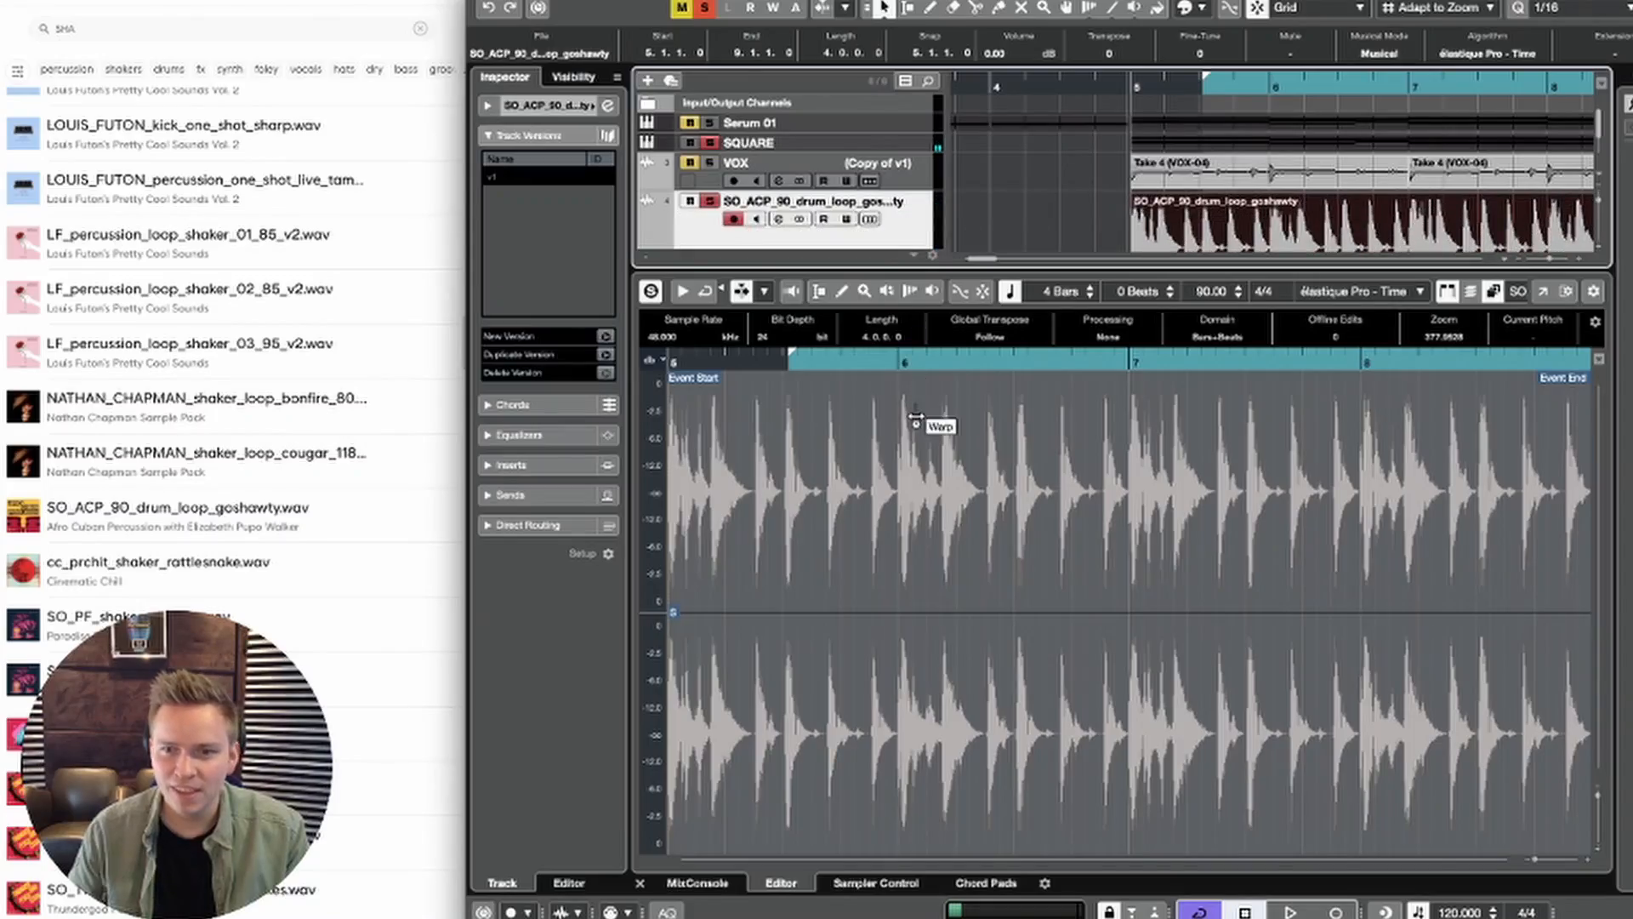
Step: Turn off Musical Mode for the drum loop event and disable snapping
{"action": "scroll", "coordinate": [1341, 182], "scroll_direction": "down", "scroll_amount": 3}
{"action": "scroll", "coordinate": [1341, 182], "scroll_direction": "left", "scroll_amount": 3}
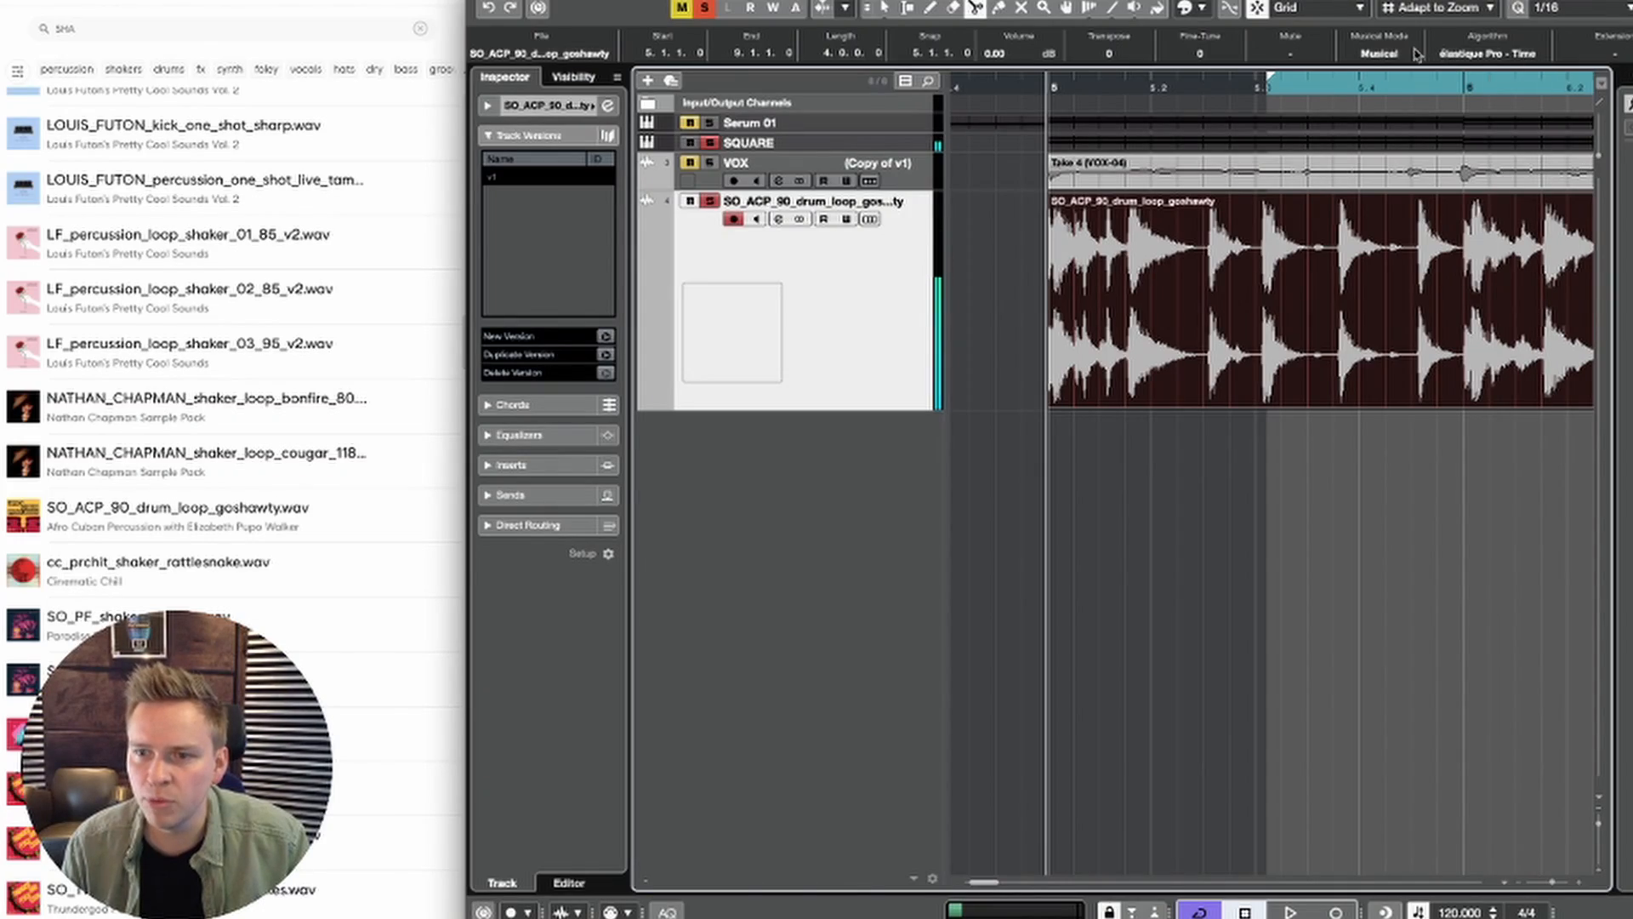
{"action": "left_click", "coordinate": [1400, 53]}
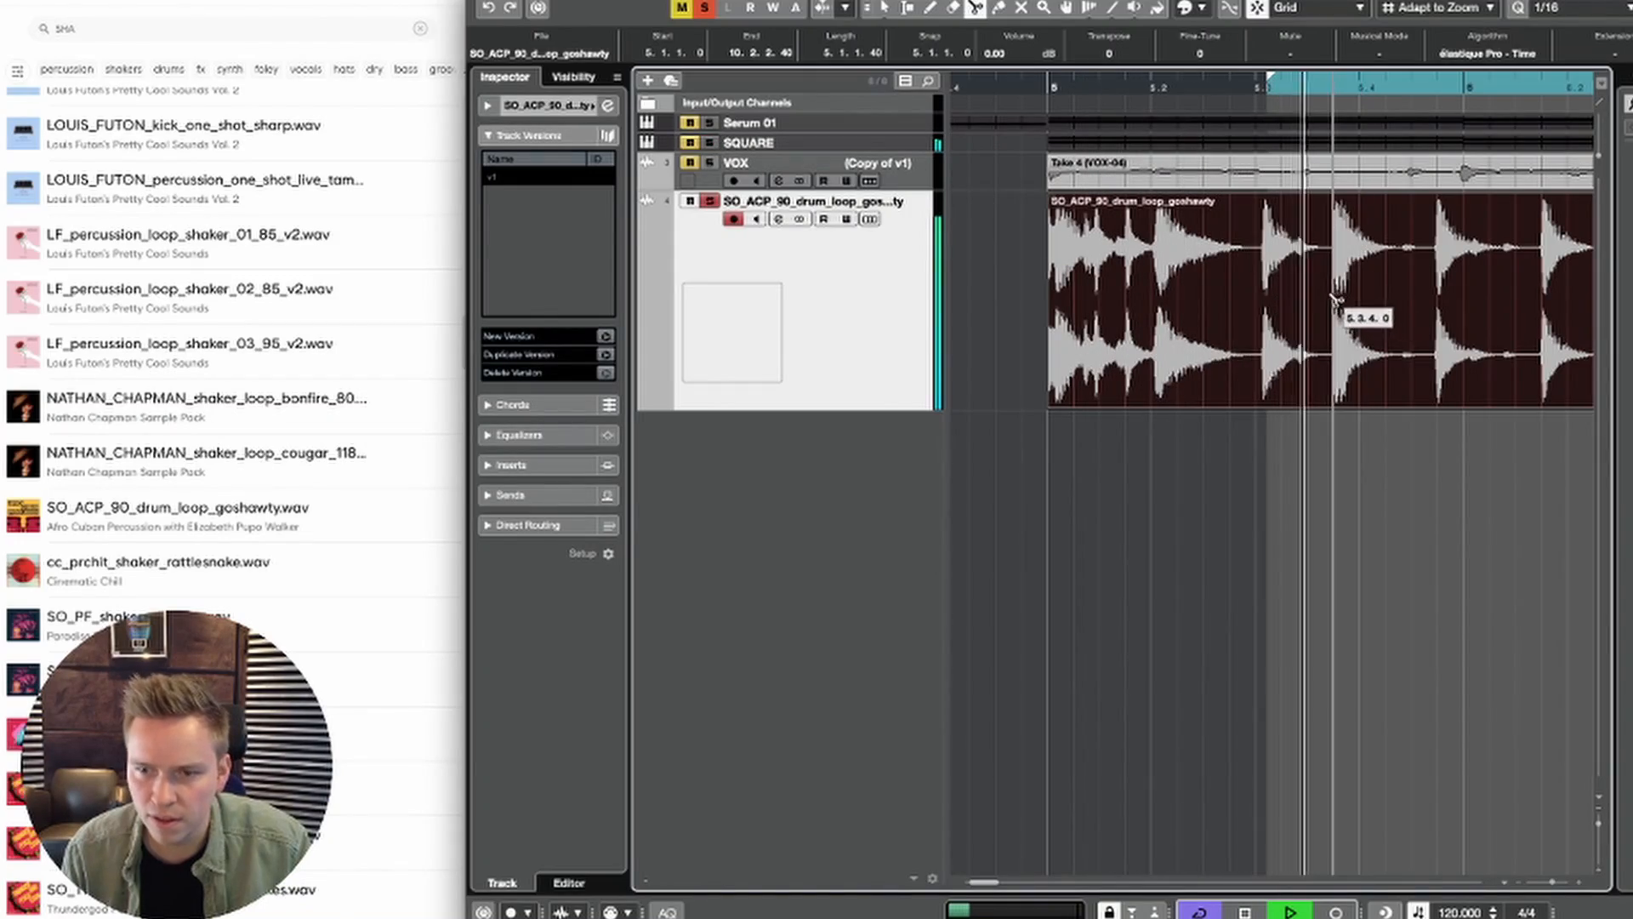
{"action": "left_click", "coordinate": [1260, 10]}
Step: Split the drum loop around two soft hits just after bar 6, at about 6.1.1.32, 6.1.2.67 and 6.1.3.90
{"action": "scroll", "coordinate": [1448, 307], "scroll_direction": "right", "scroll_amount": 1}
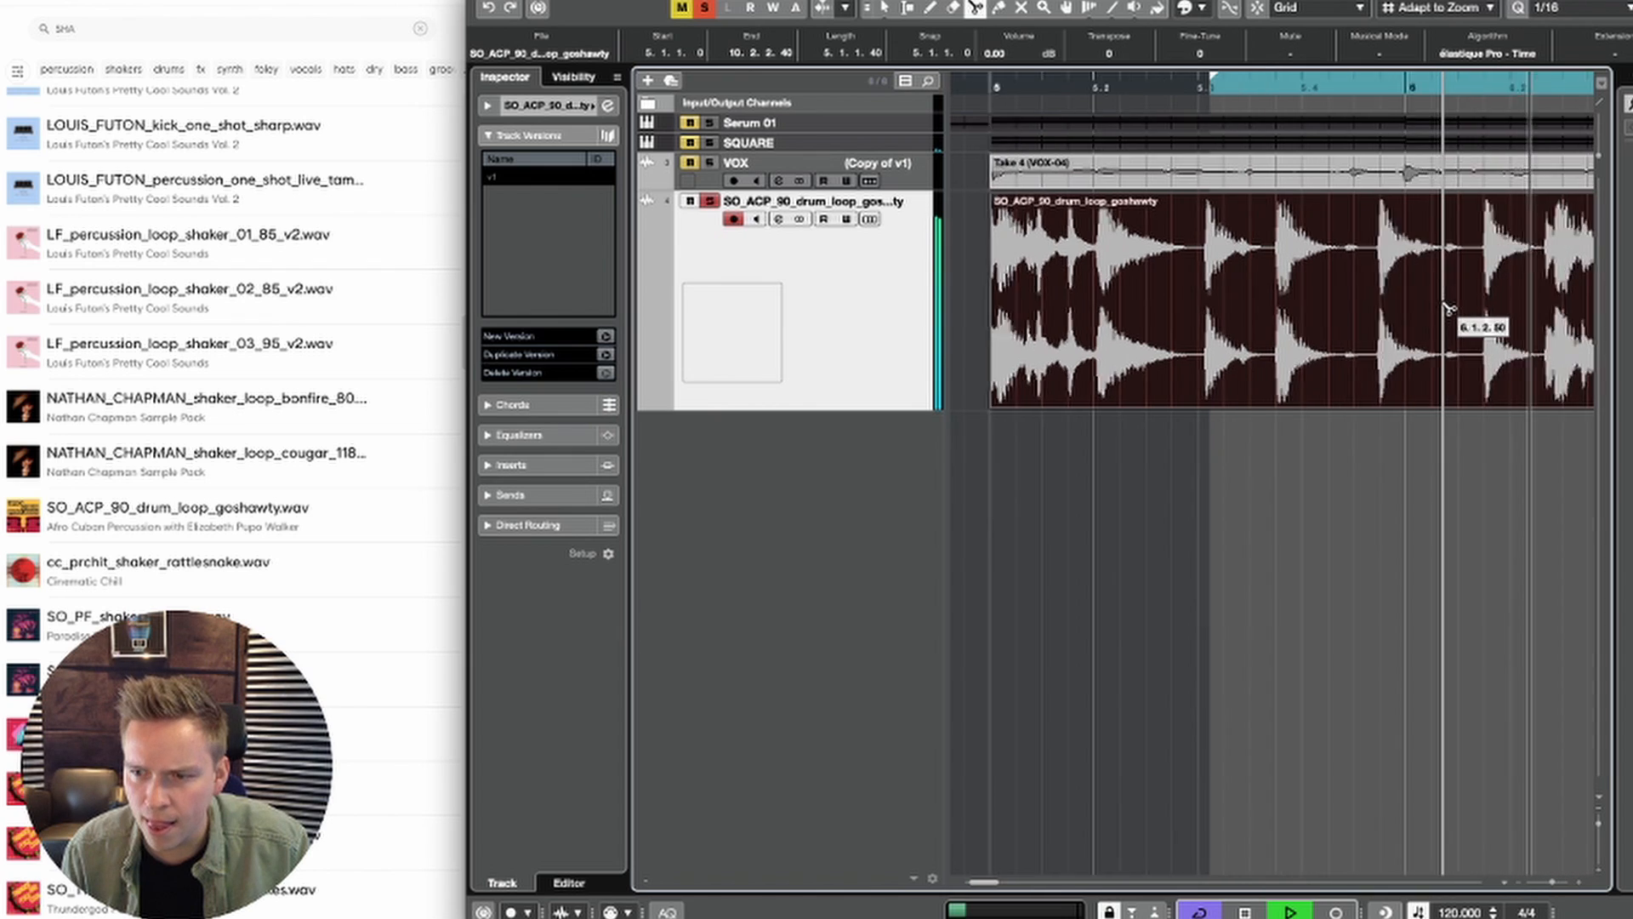
{"action": "scroll", "coordinate": [1448, 309], "scroll_direction": "right", "scroll_amount": 2}
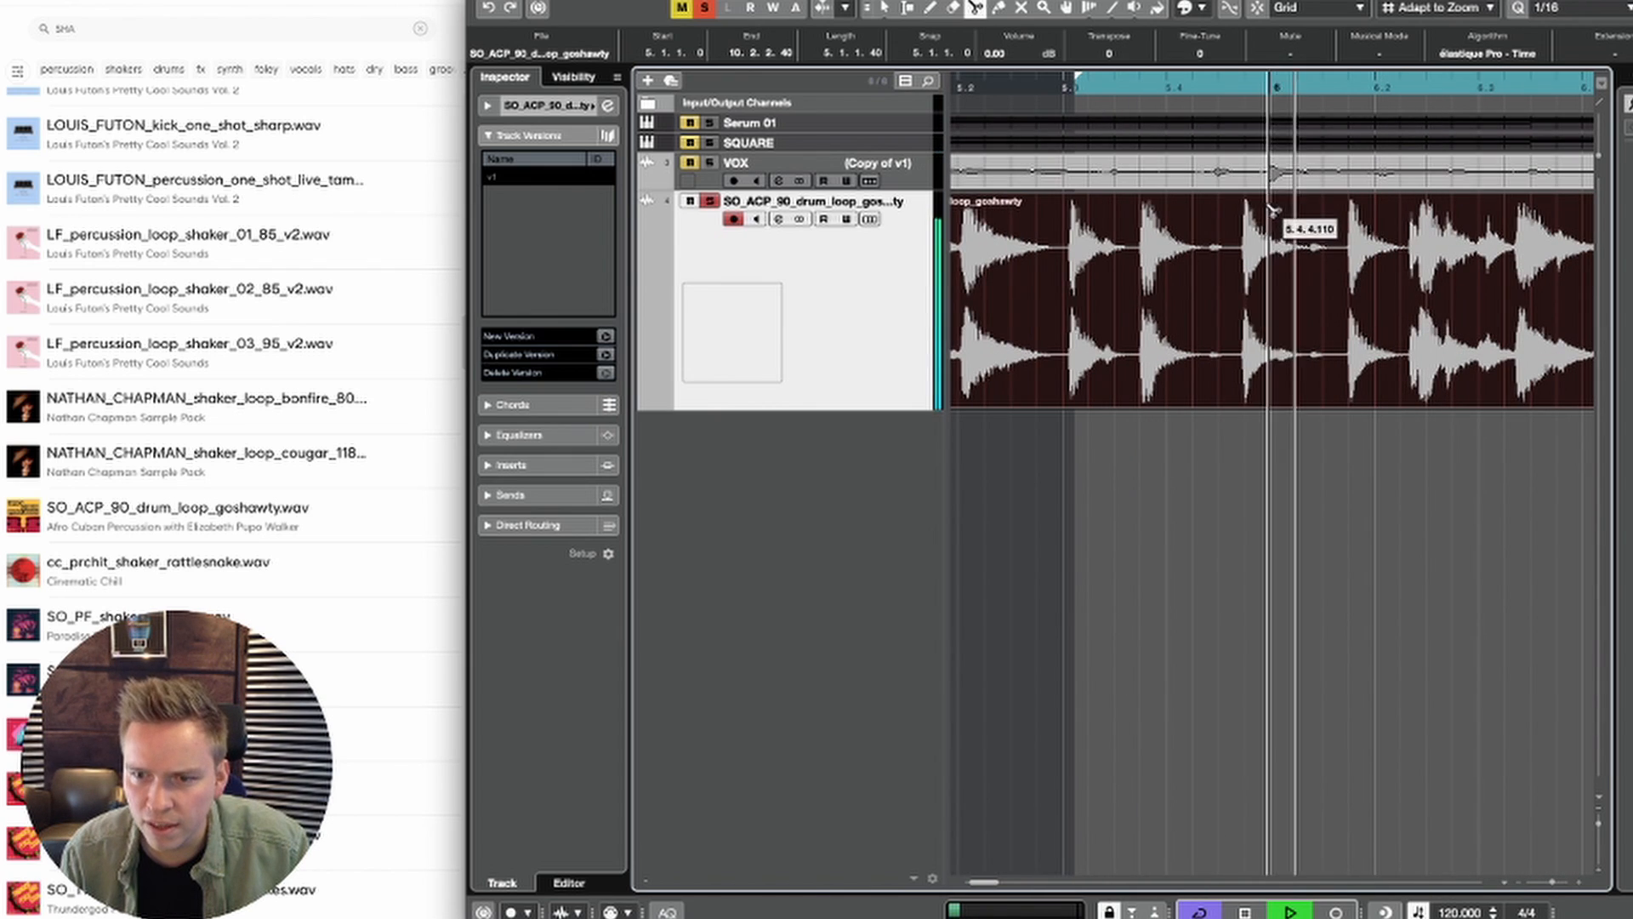
{"action": "key", "text": "space"}
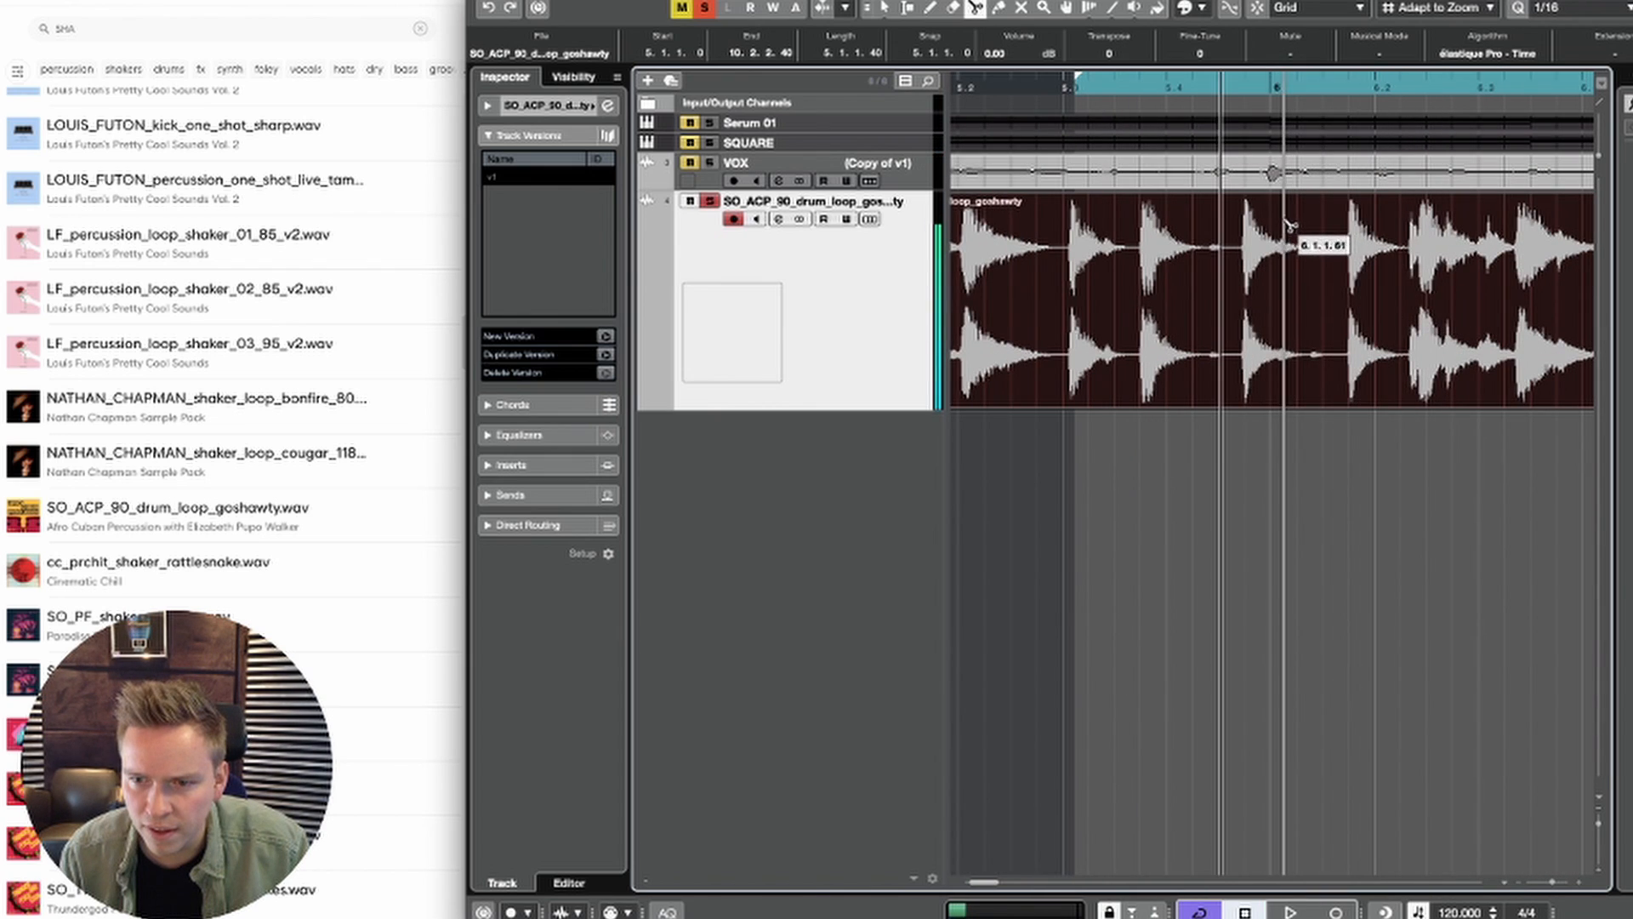
{"action": "key", "text": "space"}
{"action": "left_click", "coordinate": [1278, 230]}
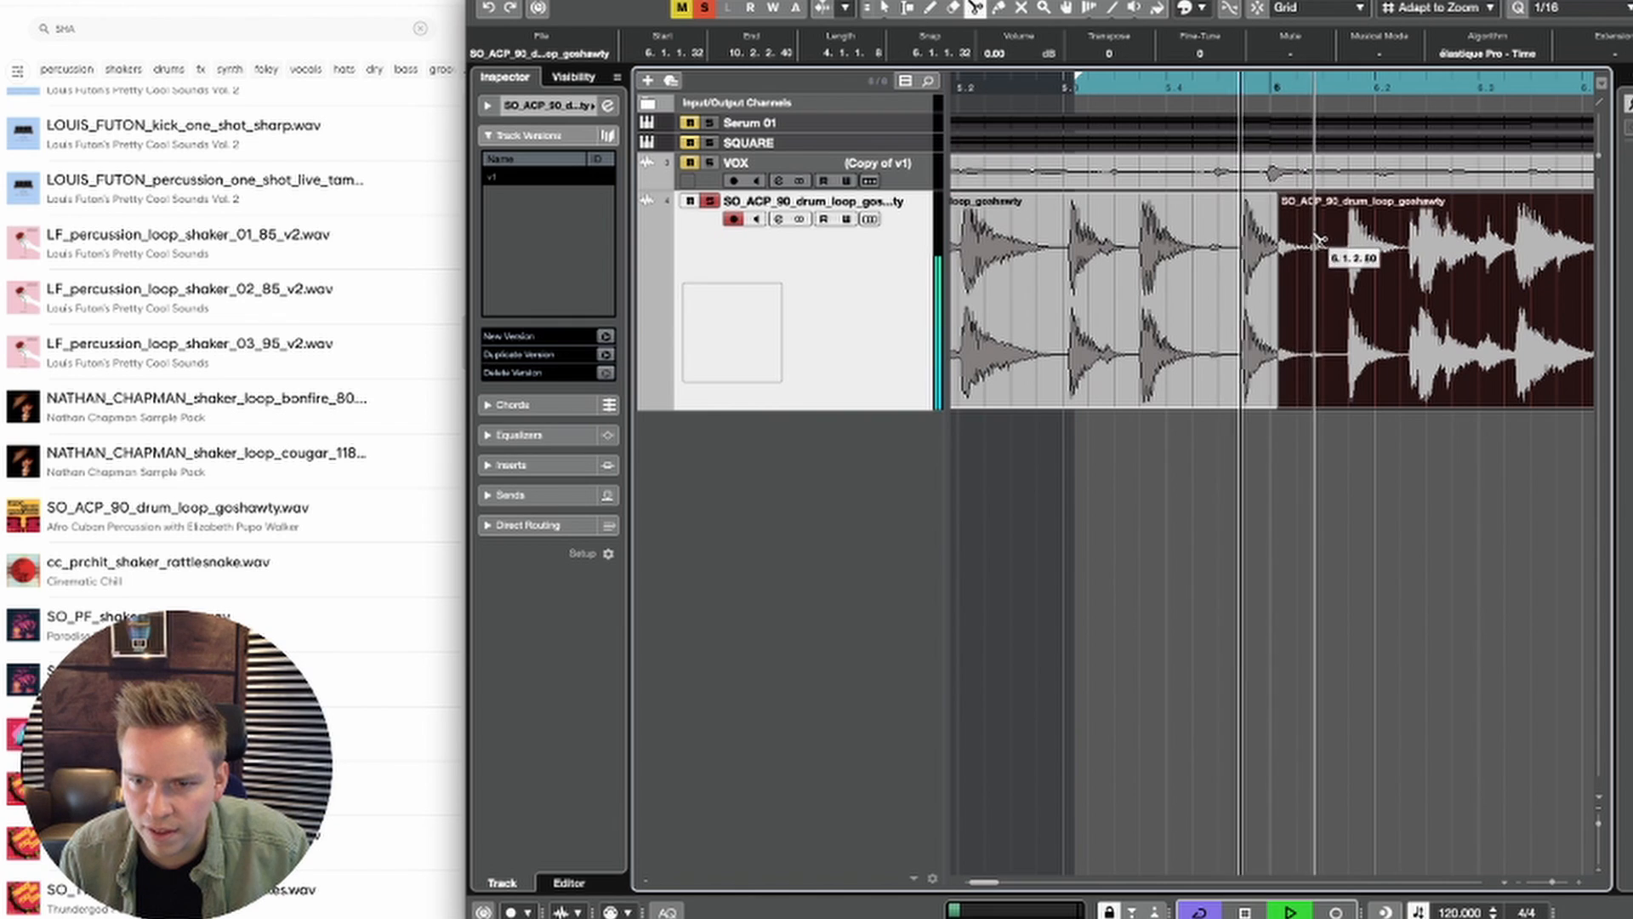
{"action": "key", "text": "space"}
{"action": "left_click", "coordinate": [1311, 247]}
{"action": "left_click", "coordinate": [1344, 248]}
Step: Delete the part of the drum loop before the first short slice and audition the two slices near bar 6
{"action": "right_click", "coordinate": [1344, 248]}
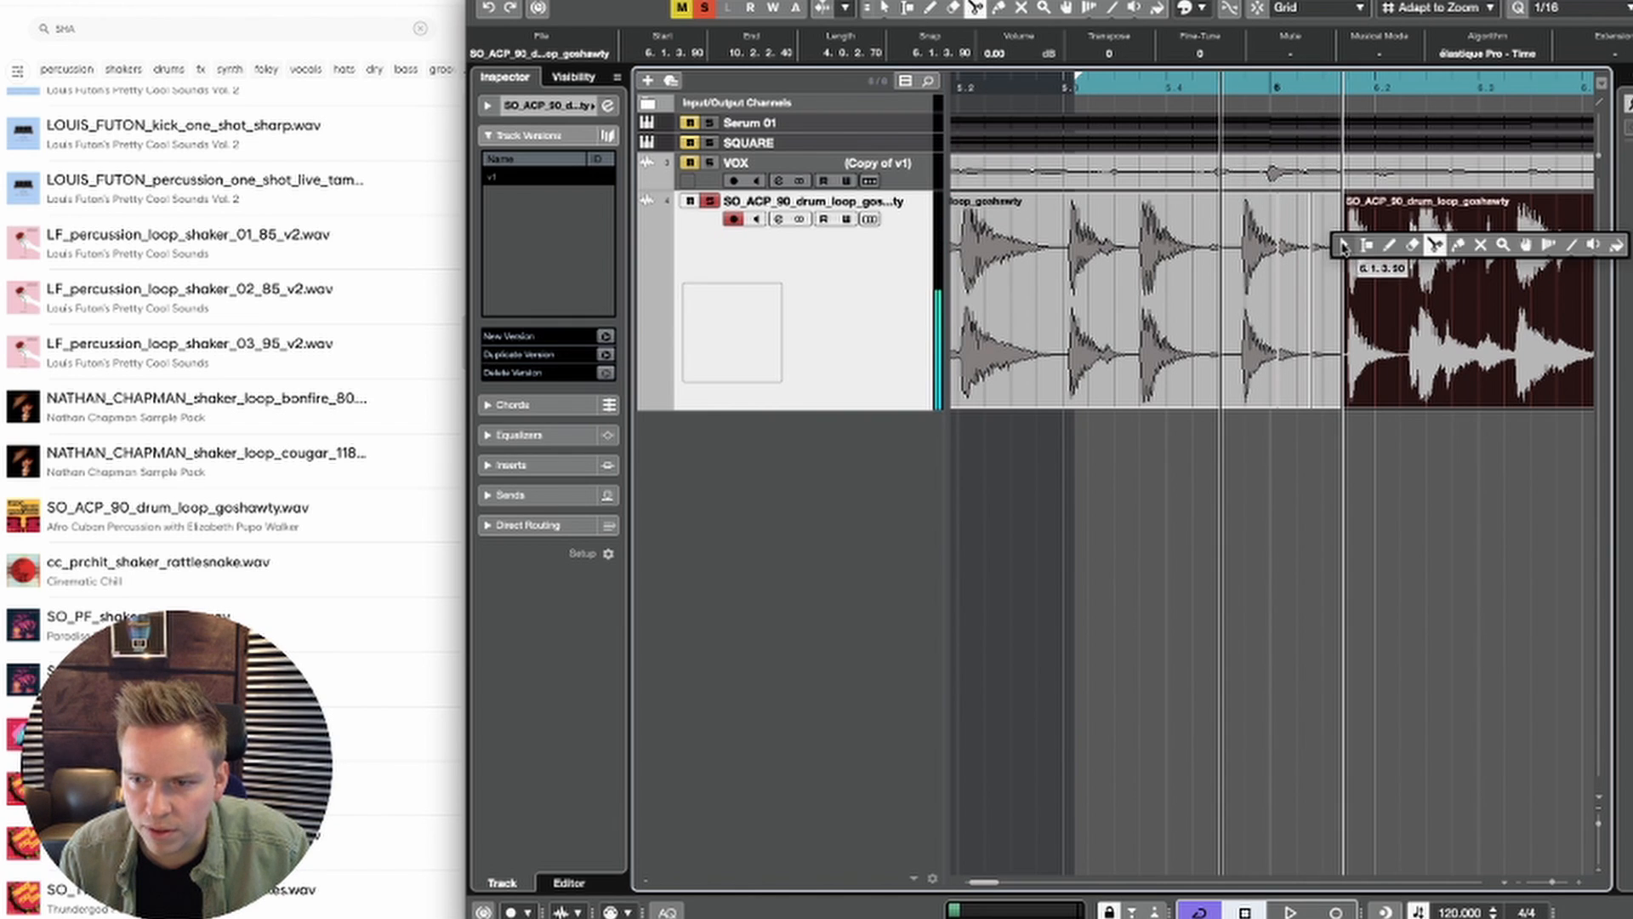
{"action": "left_click", "coordinate": [1343, 246]}
{"action": "left_click", "coordinate": [1201, 265]}
{"action": "key", "text": "Delete"}
{"action": "key", "text": "space"}
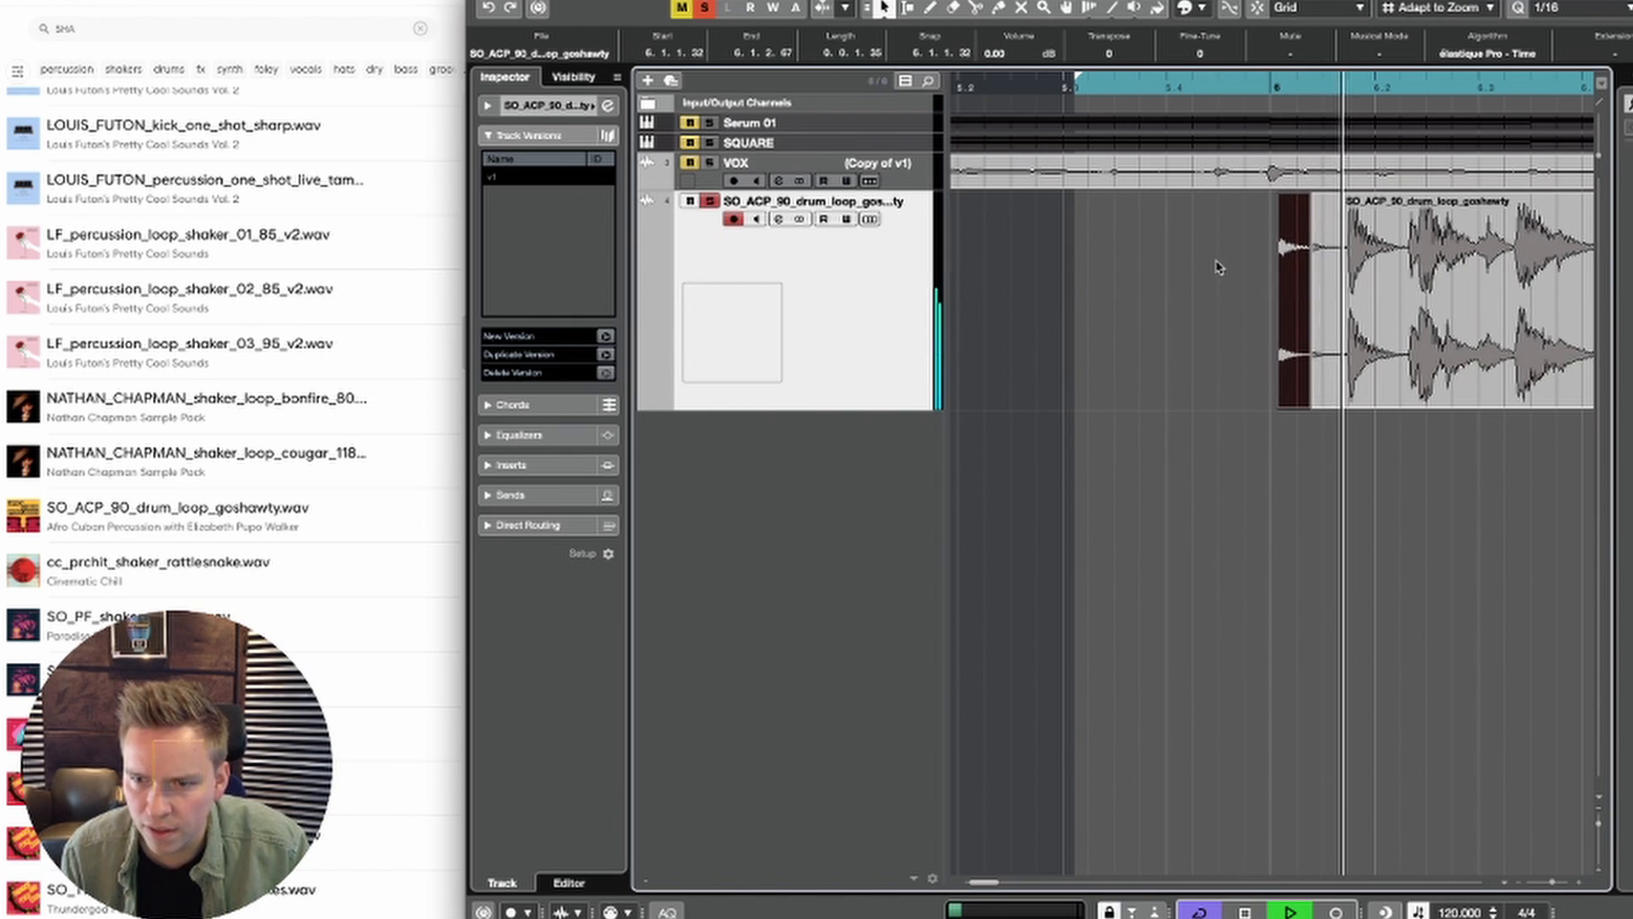
{"action": "key", "text": "space"}
{"action": "left_click", "coordinate": [1314, 294]}
{"action": "key", "text": "space"}
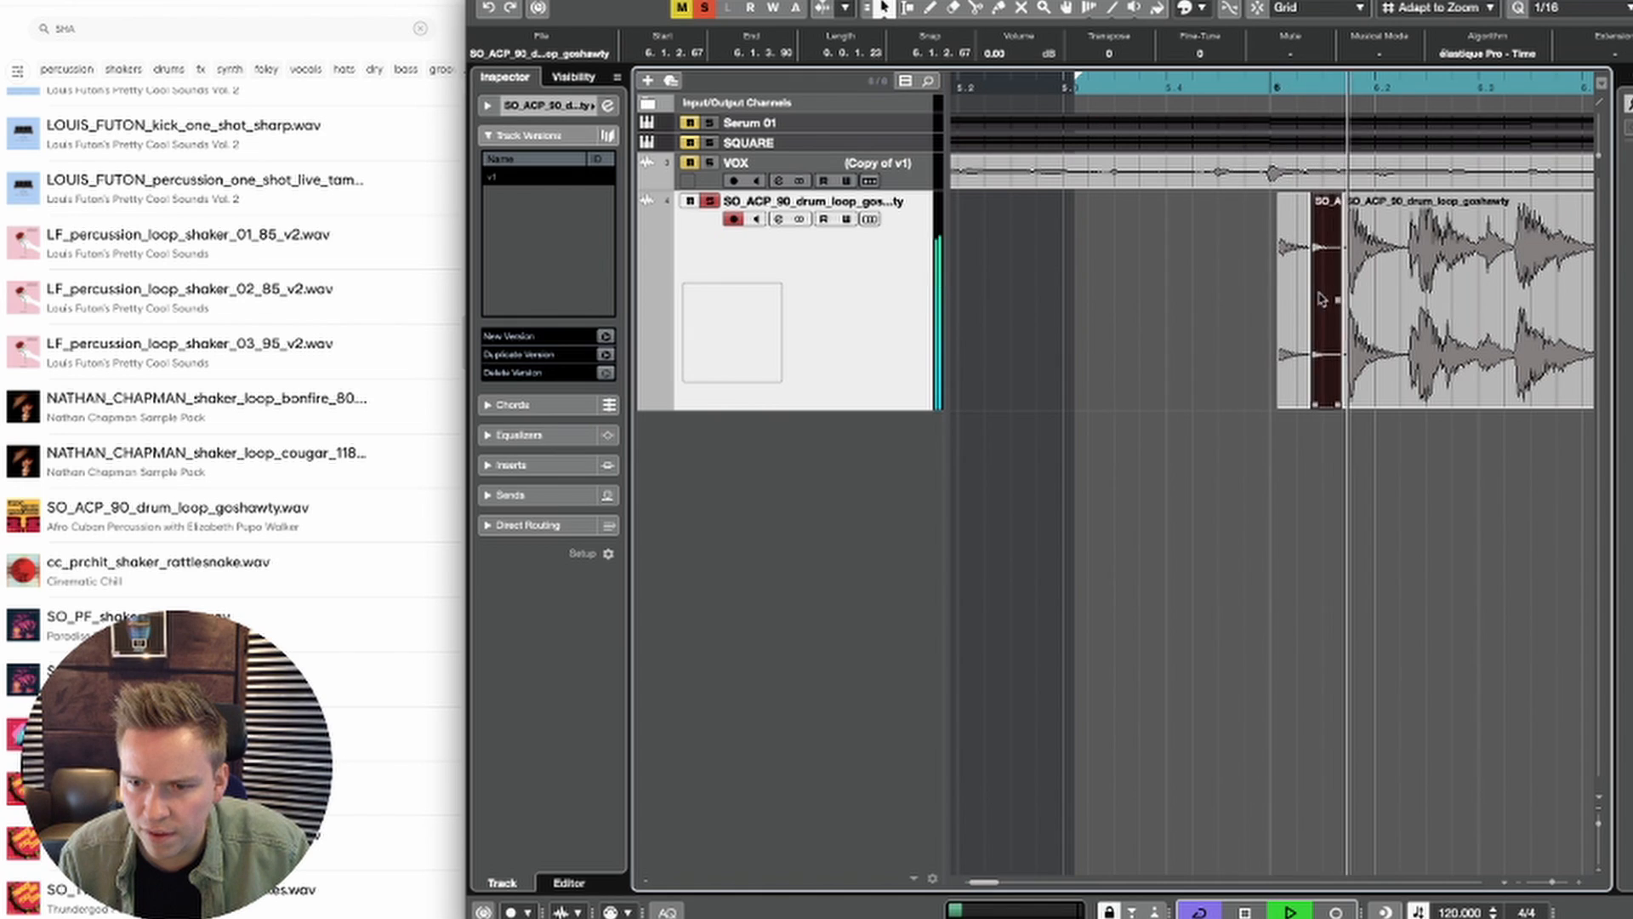
{"action": "key", "text": "space"}
{"action": "key", "text": "space"}
Step: Delete the rest of the drum loop after the second short slice and play back the remaining two
{"action": "left_click", "coordinate": [1406, 328]}
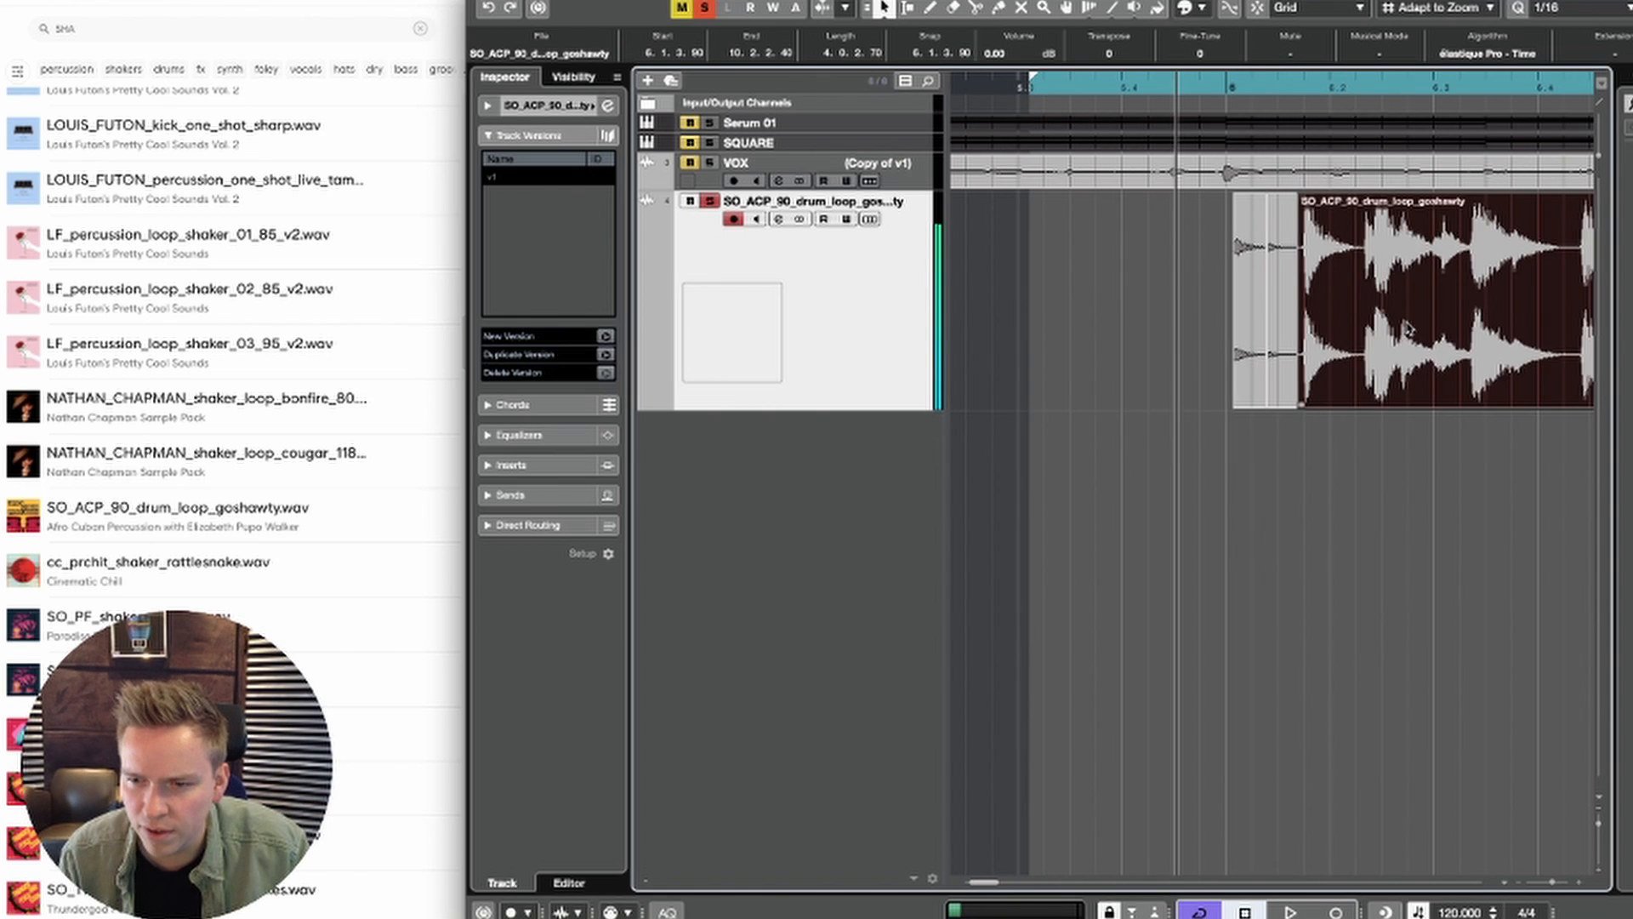
{"action": "key", "text": "Delete"}
{"action": "key", "text": "space"}
{"action": "key", "text": "space"}
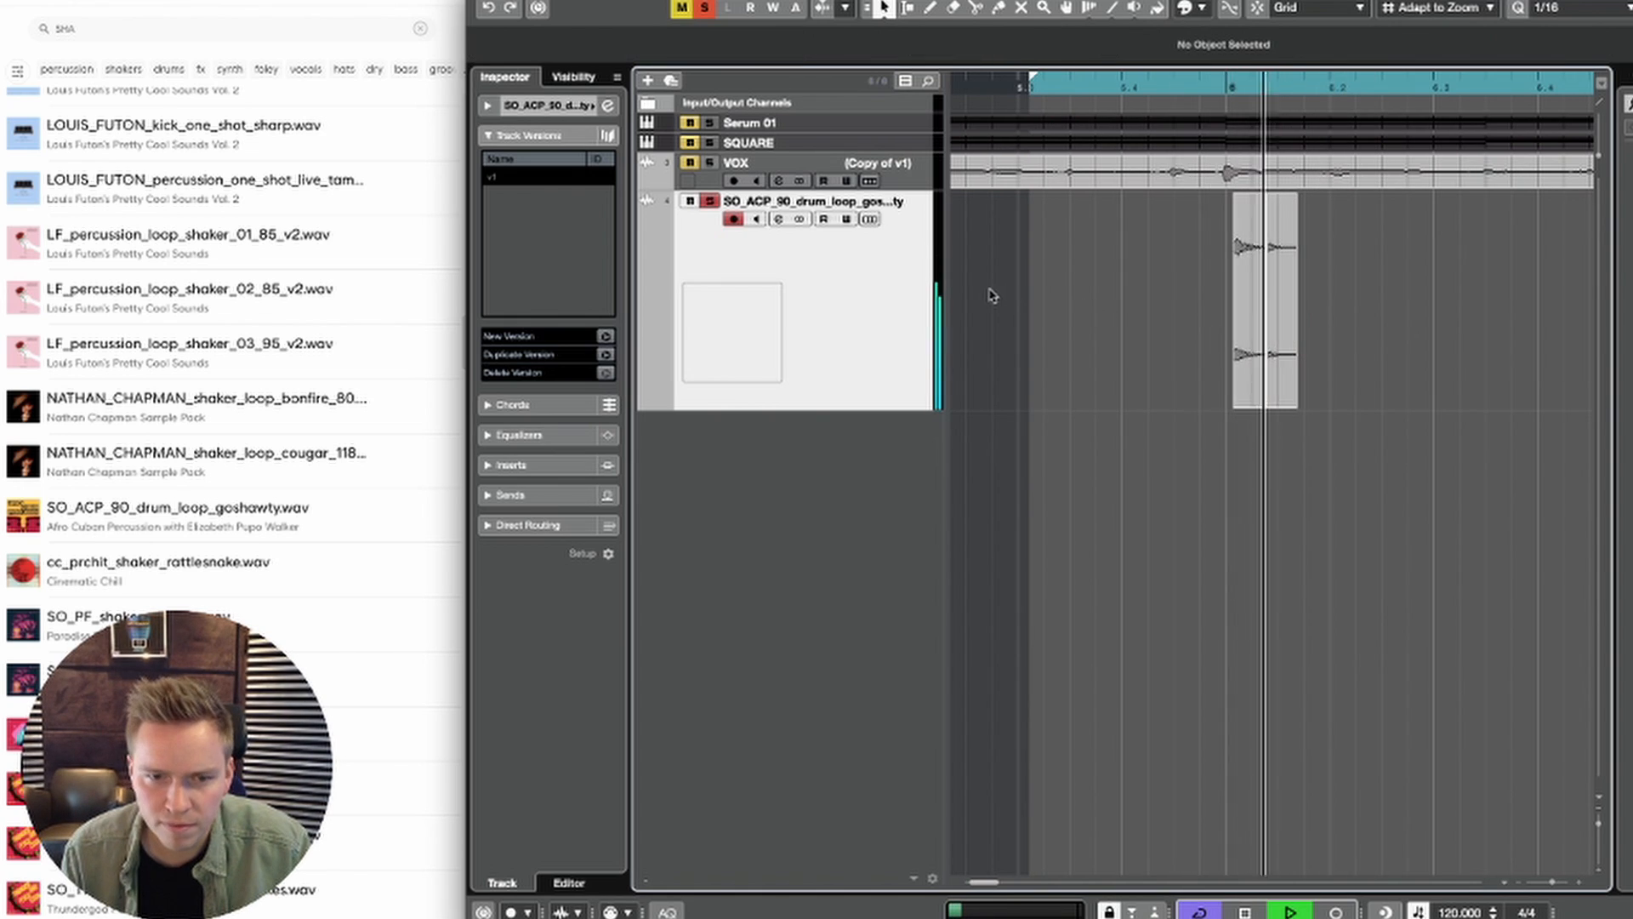
{"action": "key", "text": "space"}
Step: Enable the low-cut filter in the drum loop track's channel EQ and raise its cutoff while listening to remove the low end
{"action": "left_click", "coordinate": [779, 219]}
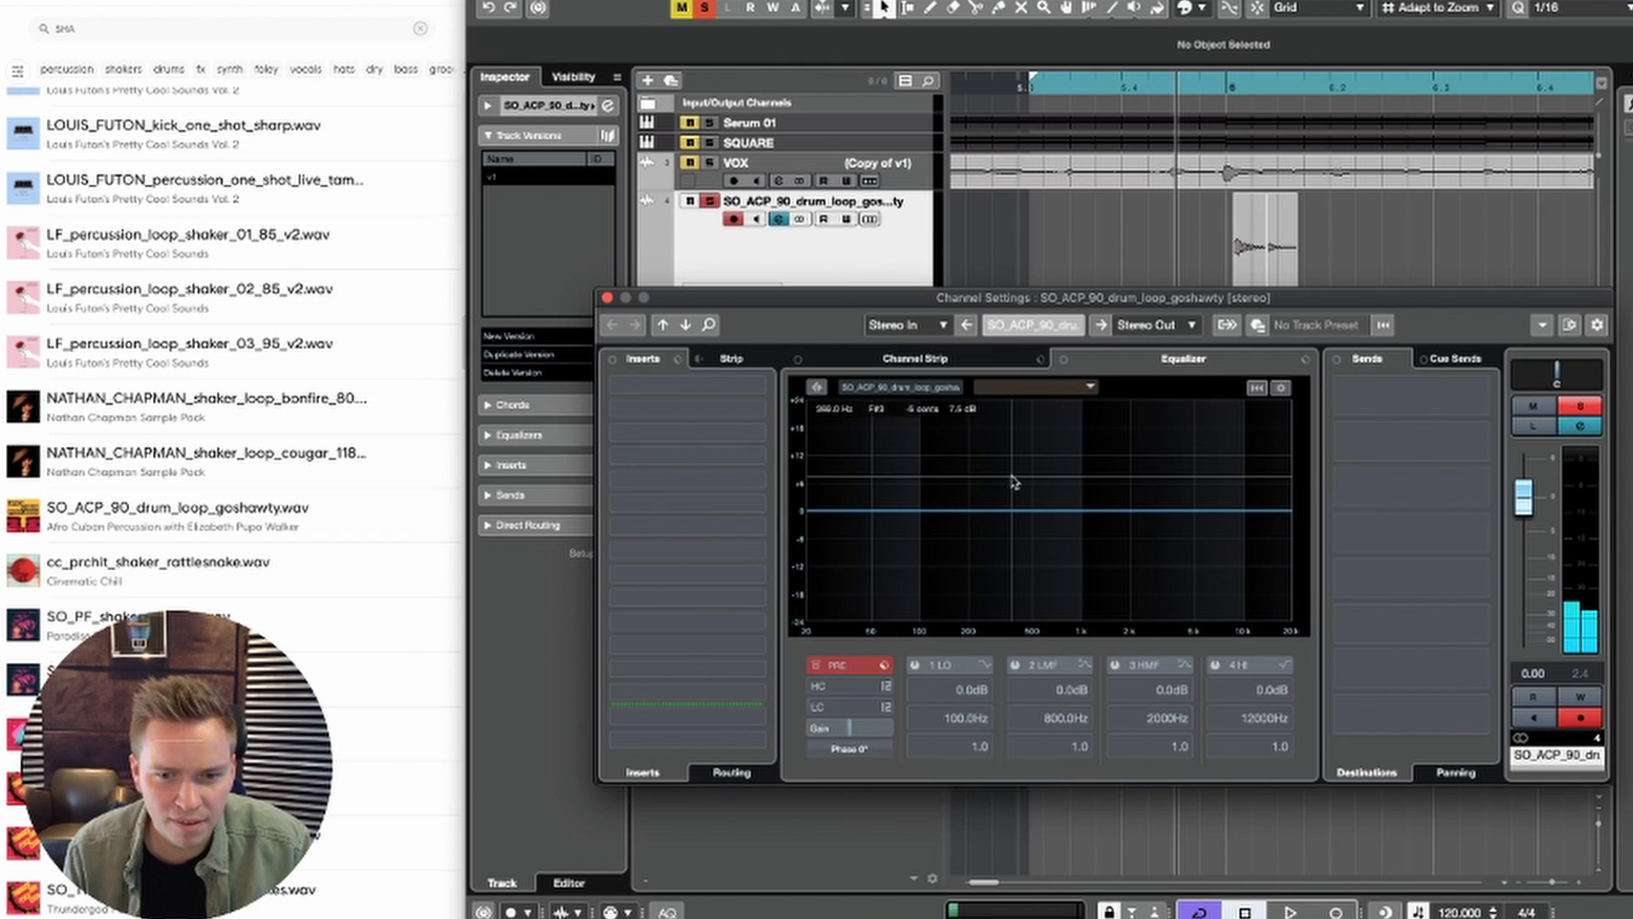
{"action": "key", "text": "space"}
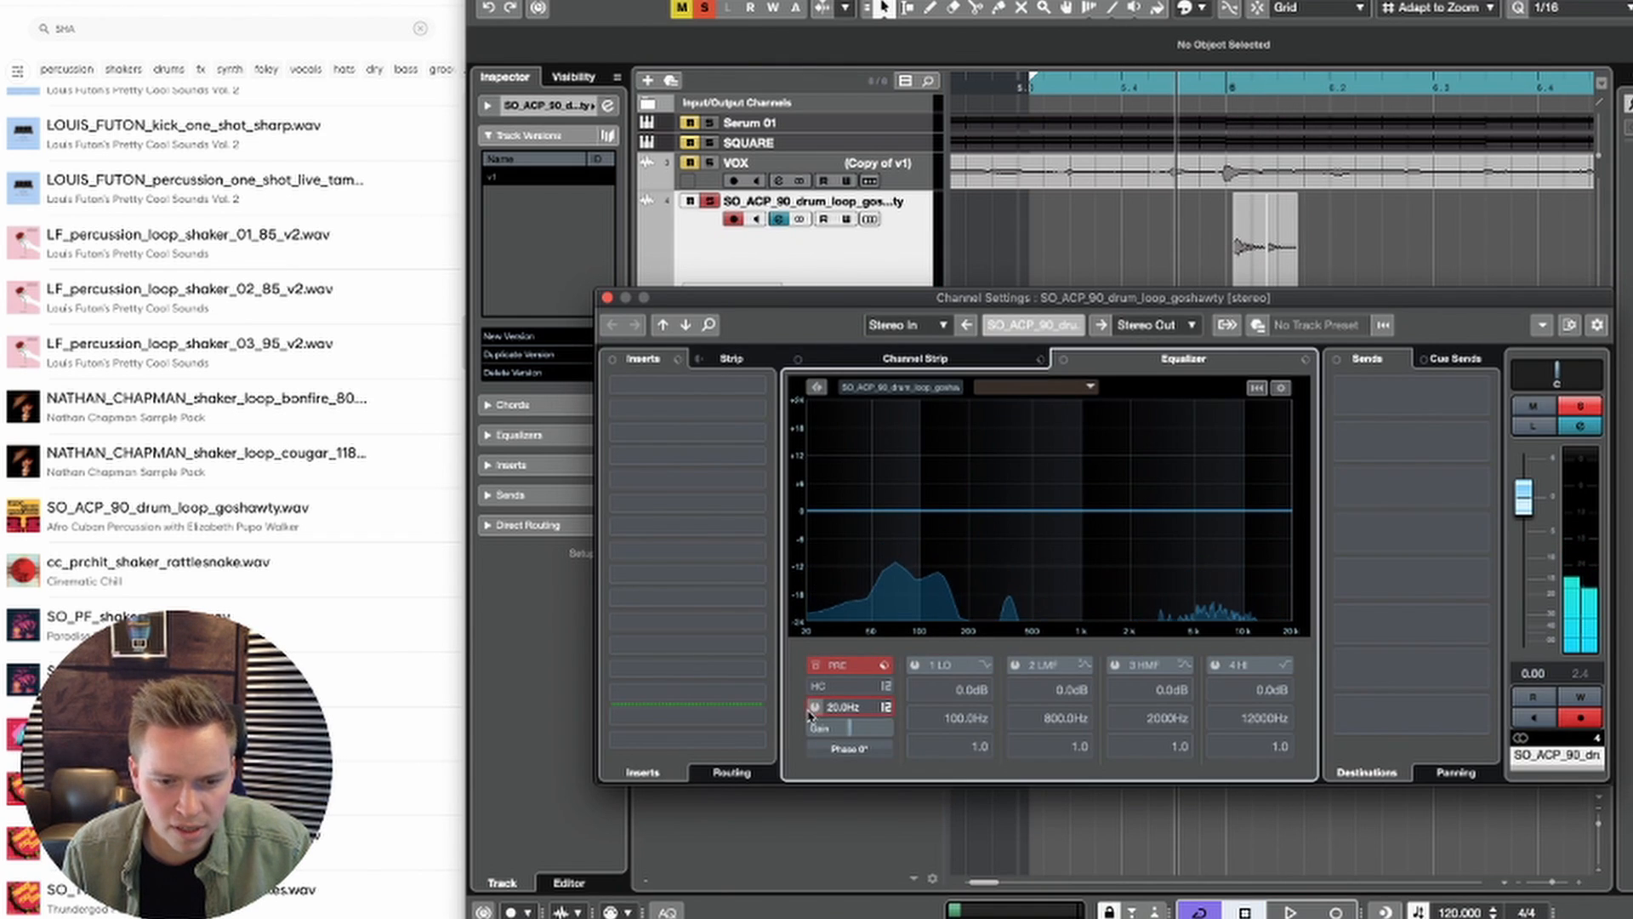
{"action": "left_click_drag", "start_coordinate": [986, 647], "coordinate": [1003, 644]}
{"action": "key", "text": "space"}
{"action": "key", "text": "space"}
{"action": "key", "text": "space"}
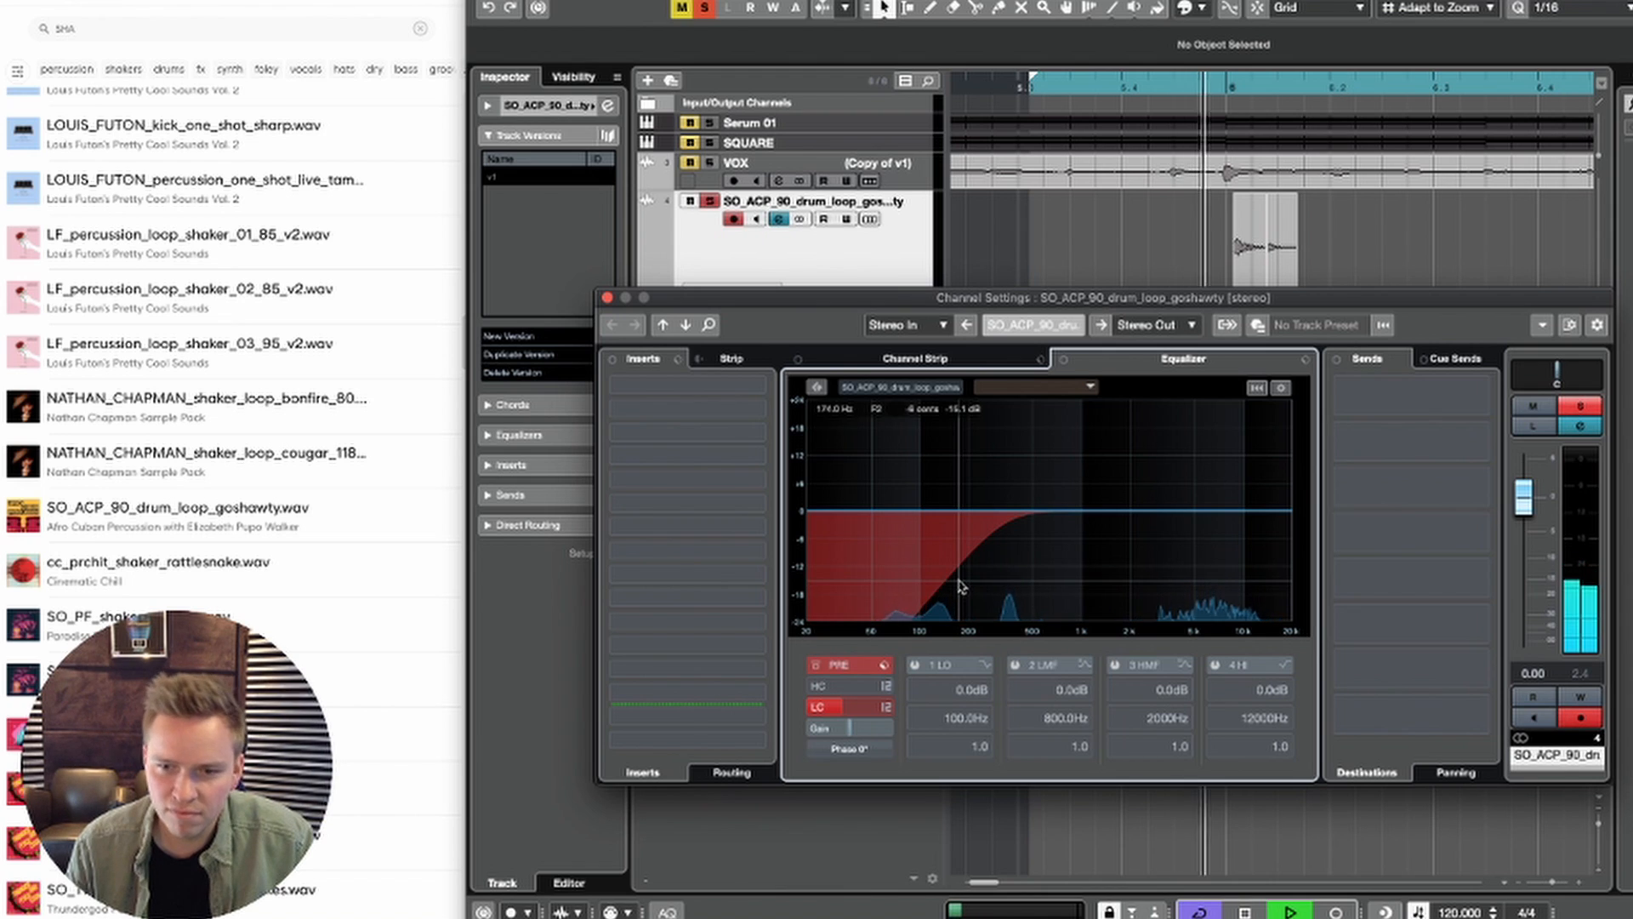
{"action": "key", "text": "space"}
{"action": "left_click", "coordinate": [607, 297]}
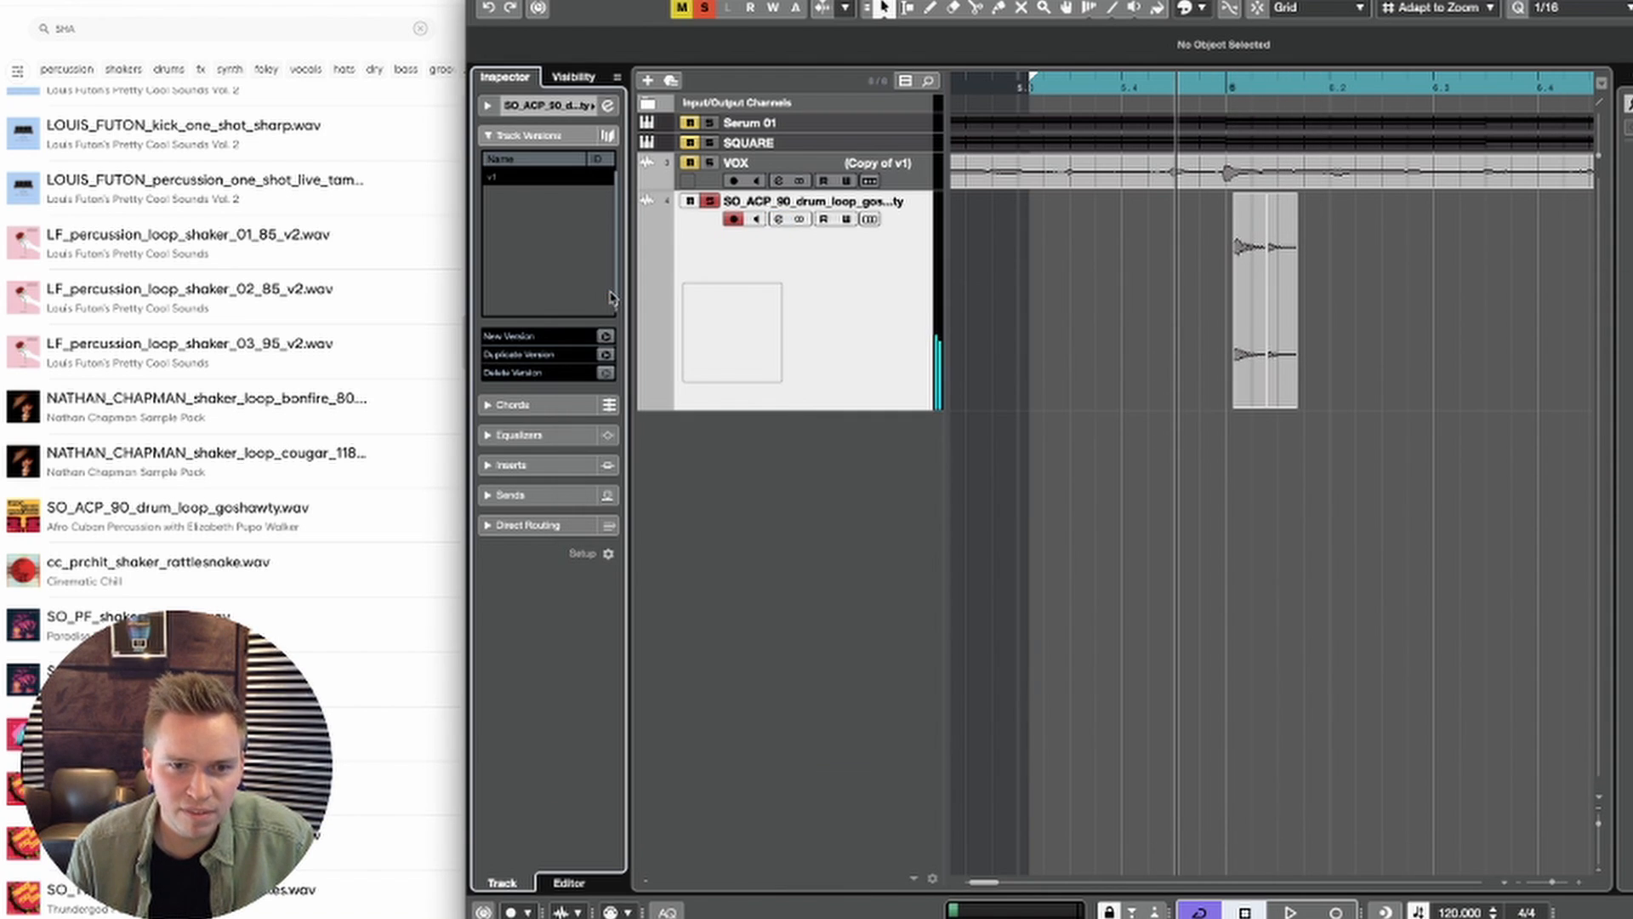
Step: Rename the drum loop track to SHAKER
{"action": "double_click", "coordinate": [770, 201]}
{"action": "type", "text": "SHAKER"}
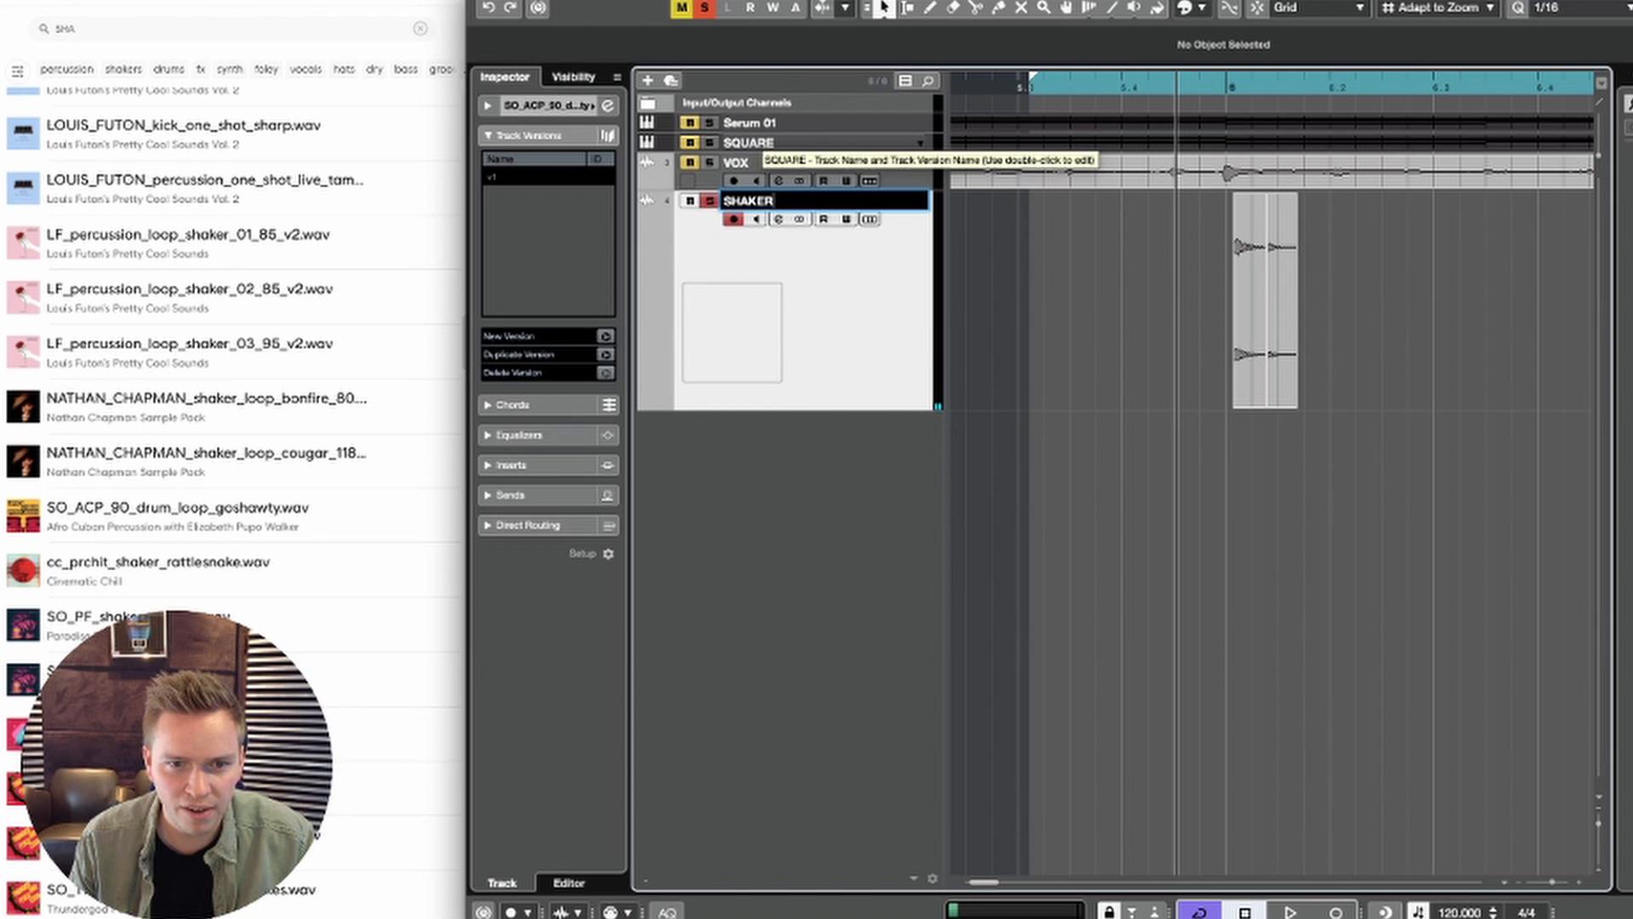
{"action": "key", "text": "space"}
Step: Solo the SQUARE track alongside SHAKER and set the playback position to bar 5
{"action": "key", "text": "g"}
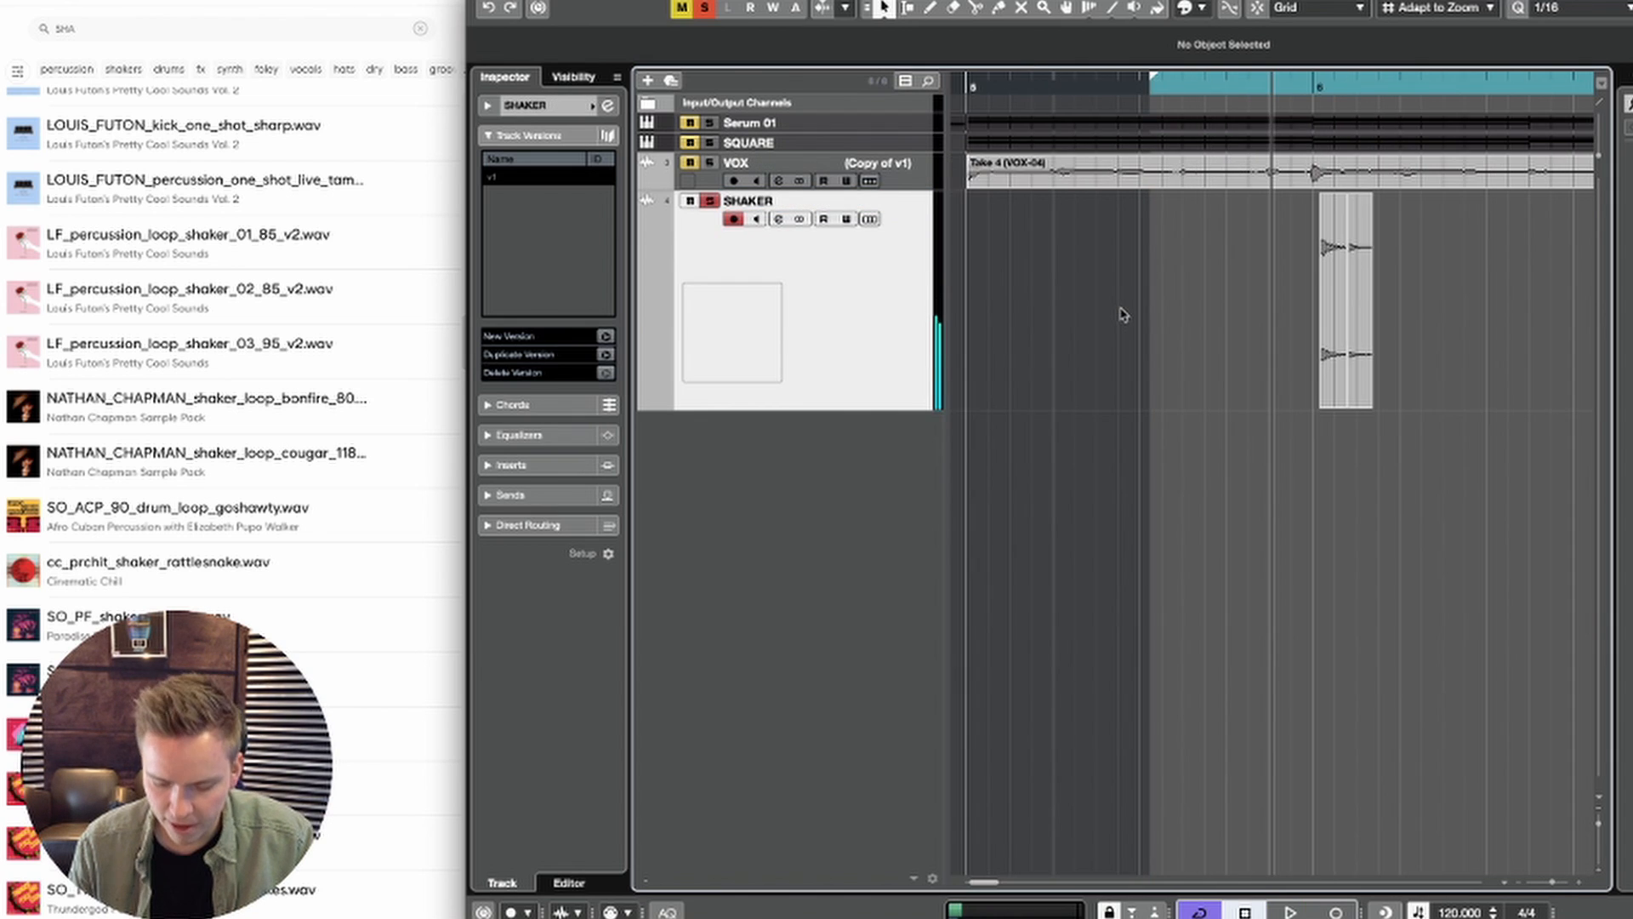
{"action": "key", "text": "g"}
{"action": "left_click", "coordinate": [1095, 85]}
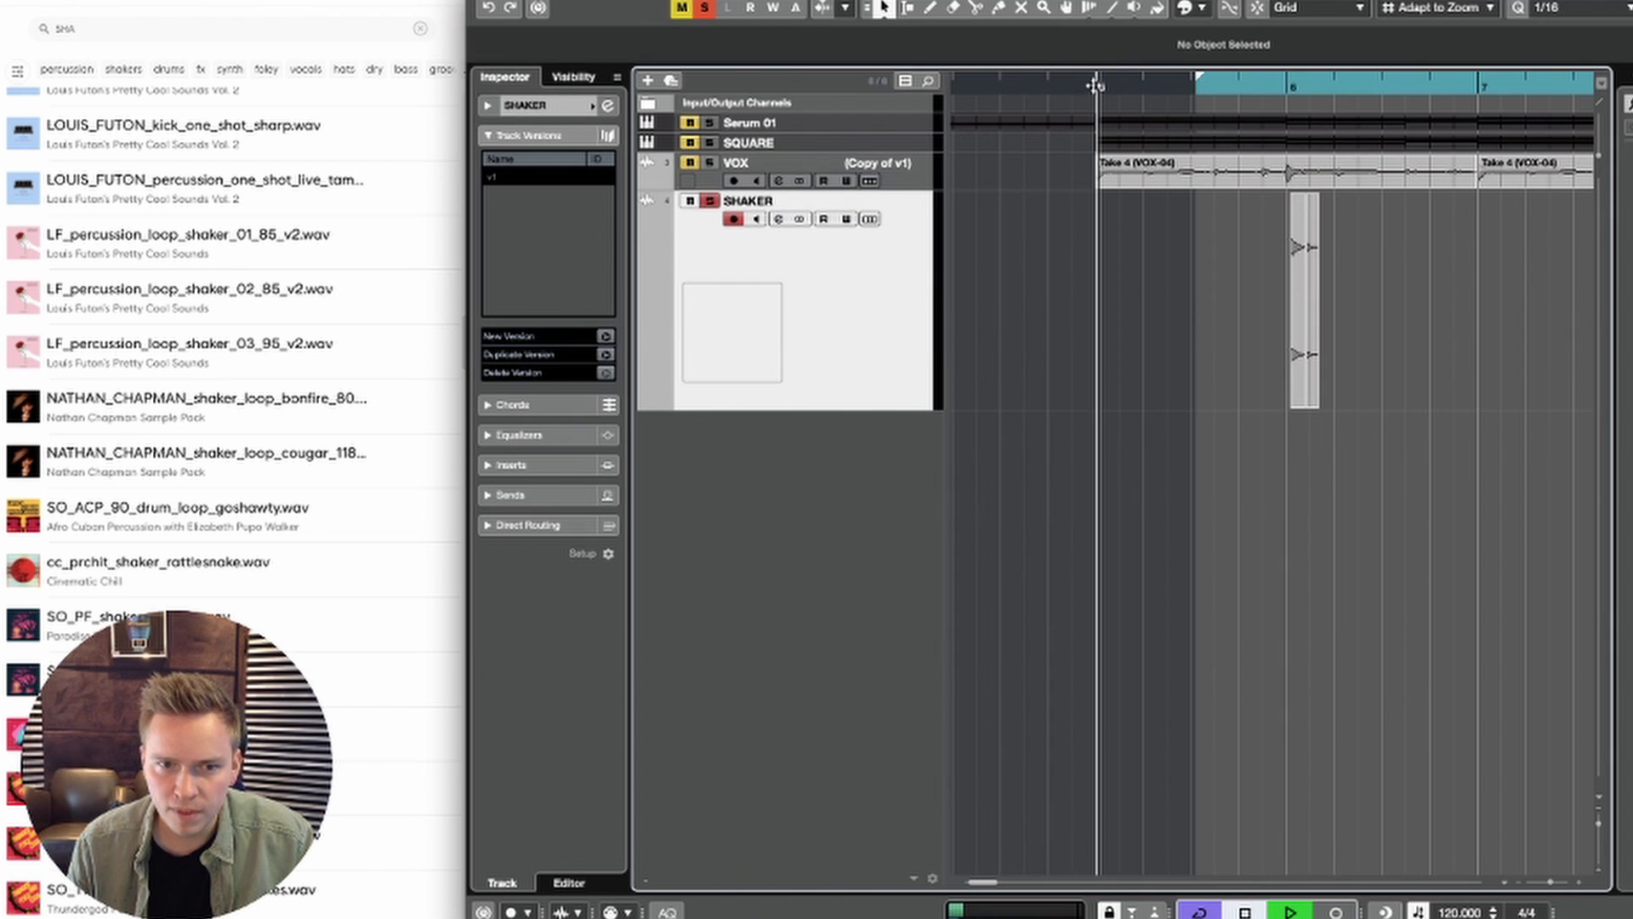
{"action": "left_click", "coordinate": [710, 143]}
{"action": "key", "text": "space"}
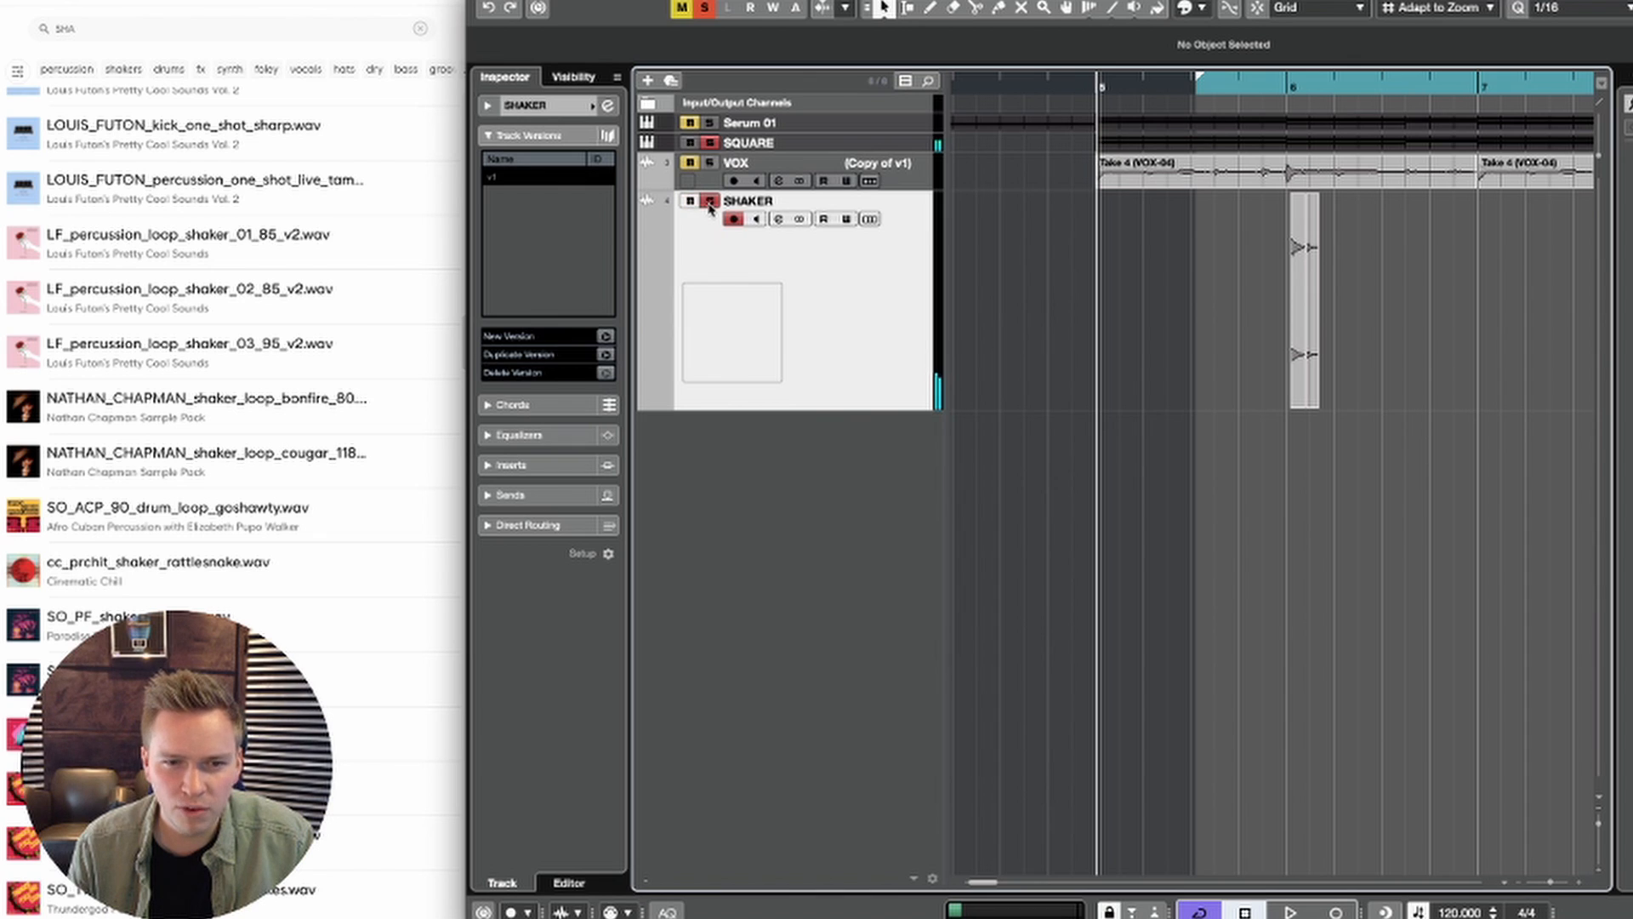
Step: Place the first shaker slice at 5.1.3.0 and the second at 5.2.3.0, and listen to the rhythm
{"action": "left_click_drag", "start_coordinate": [1298, 358], "coordinate": [1128, 357]}
{"action": "key", "text": "space"}
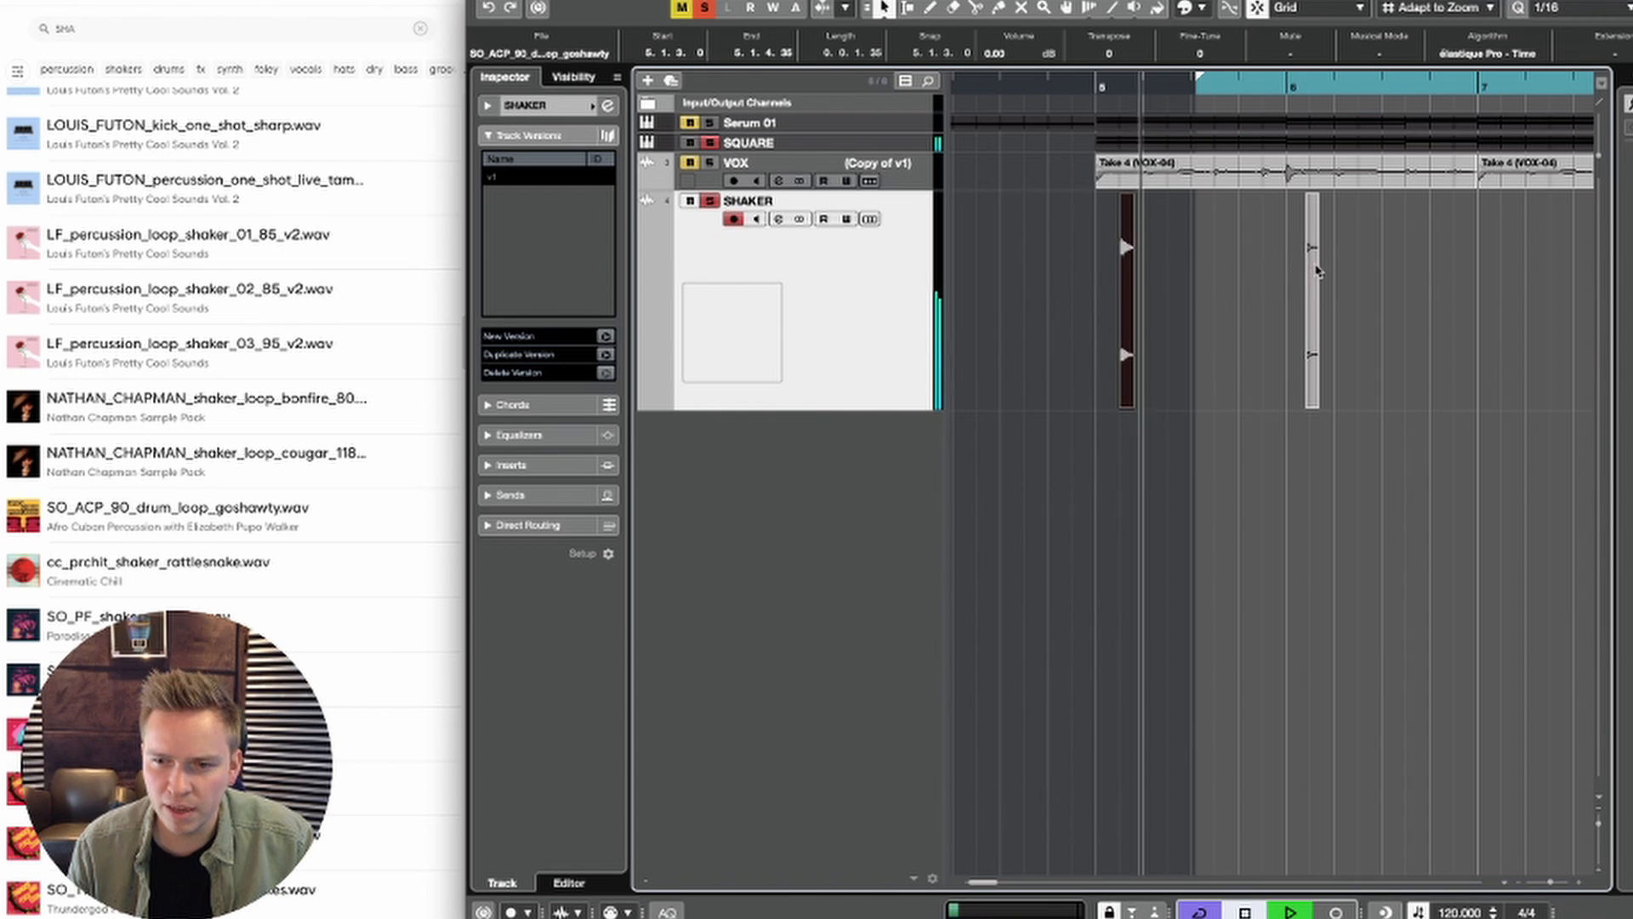
{"action": "left_click_drag", "start_coordinate": [1316, 267], "coordinate": [1179, 267]}
{"action": "key", "text": "space"}
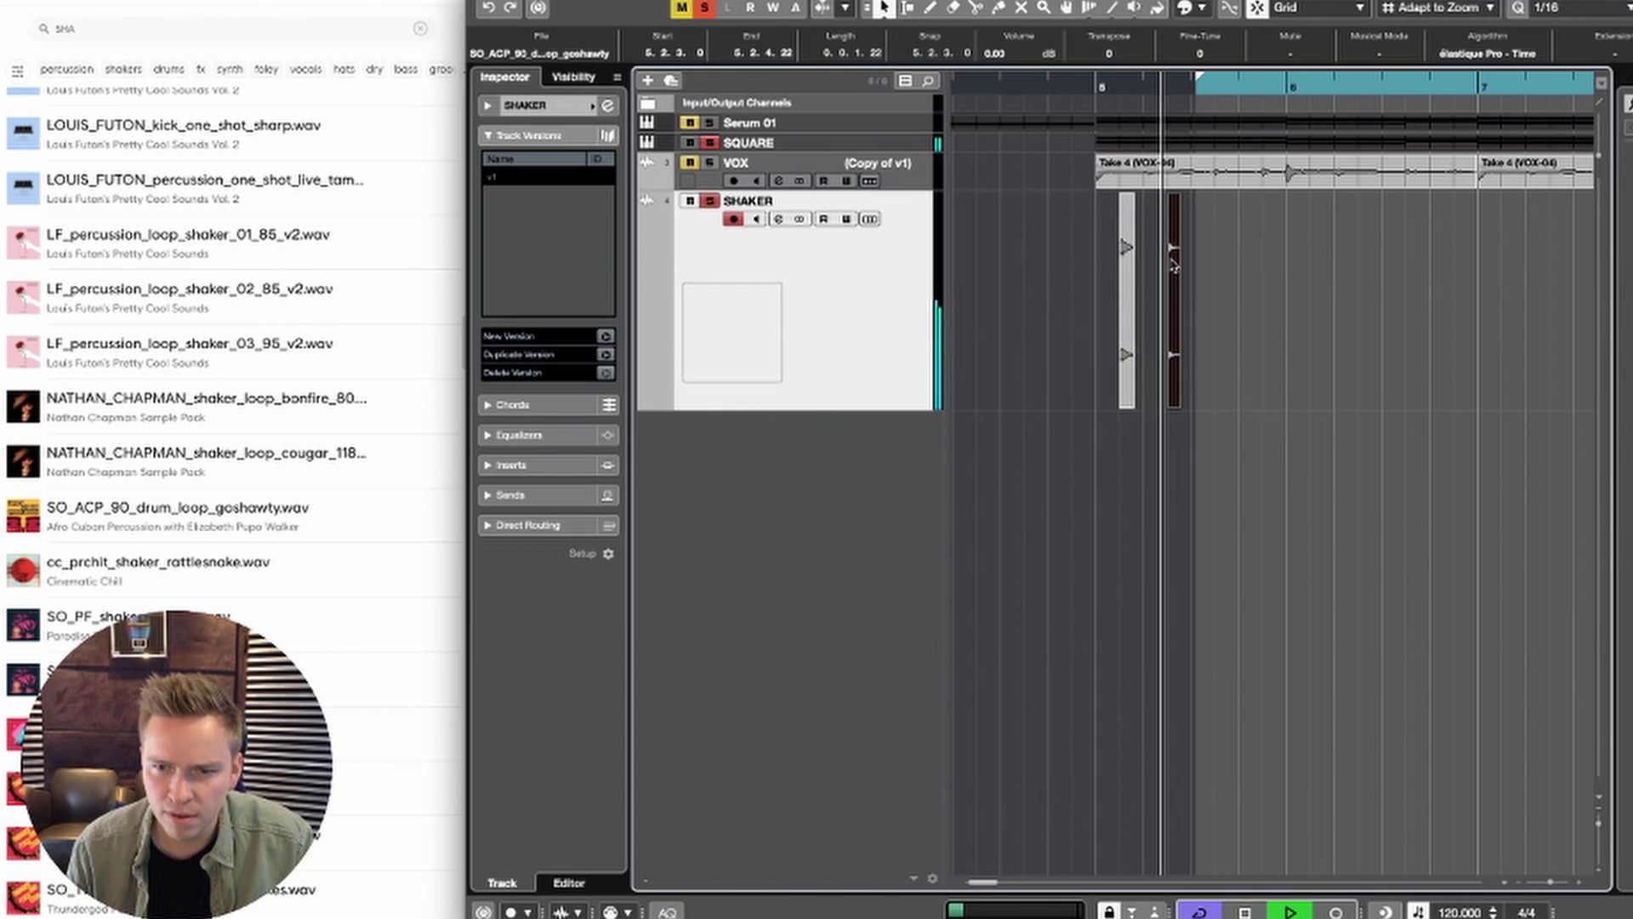
{"action": "key", "text": "space"}
Step: Copy the second shaker slice to 5.2.1.0 and audition it against the chords
{"action": "key", "text": "space"}
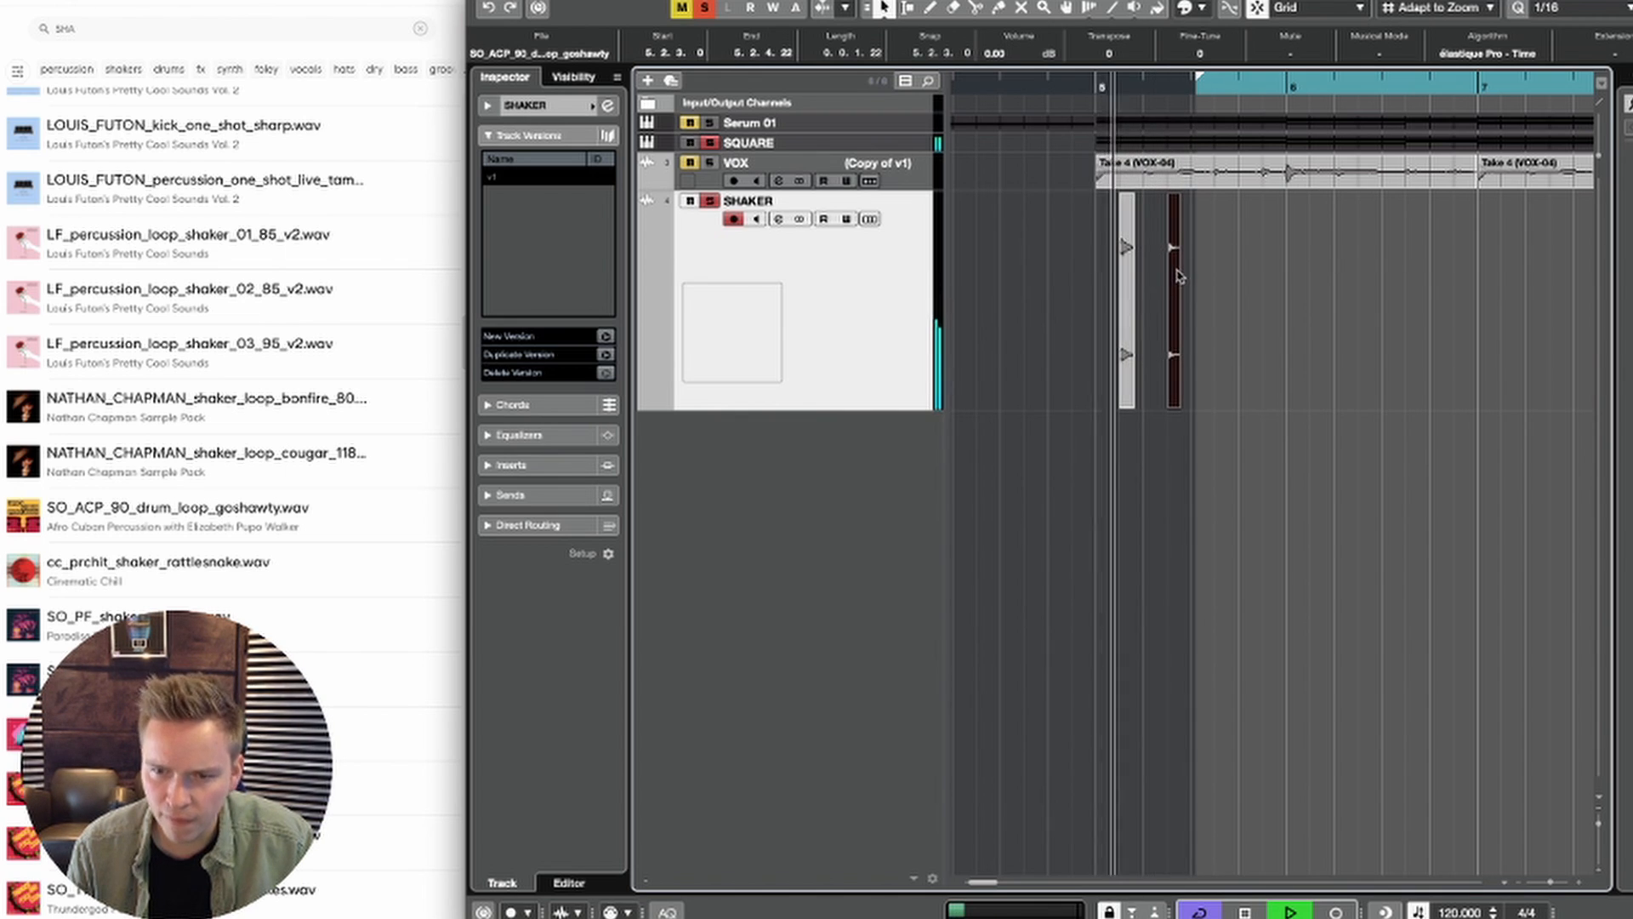
{"action": "left_click_drag", "start_coordinate": [1176, 270], "coordinate": [1151, 272]}
Step: Move the copied shaker slice to 5.1.4.0, directly behind the first slice, and check the timing by playback
{"action": "key", "text": "space"}
{"action": "key", "text": "space"}
{"action": "key", "text": "h"}
{"action": "key", "text": "h"}
{"action": "key", "text": "h"}
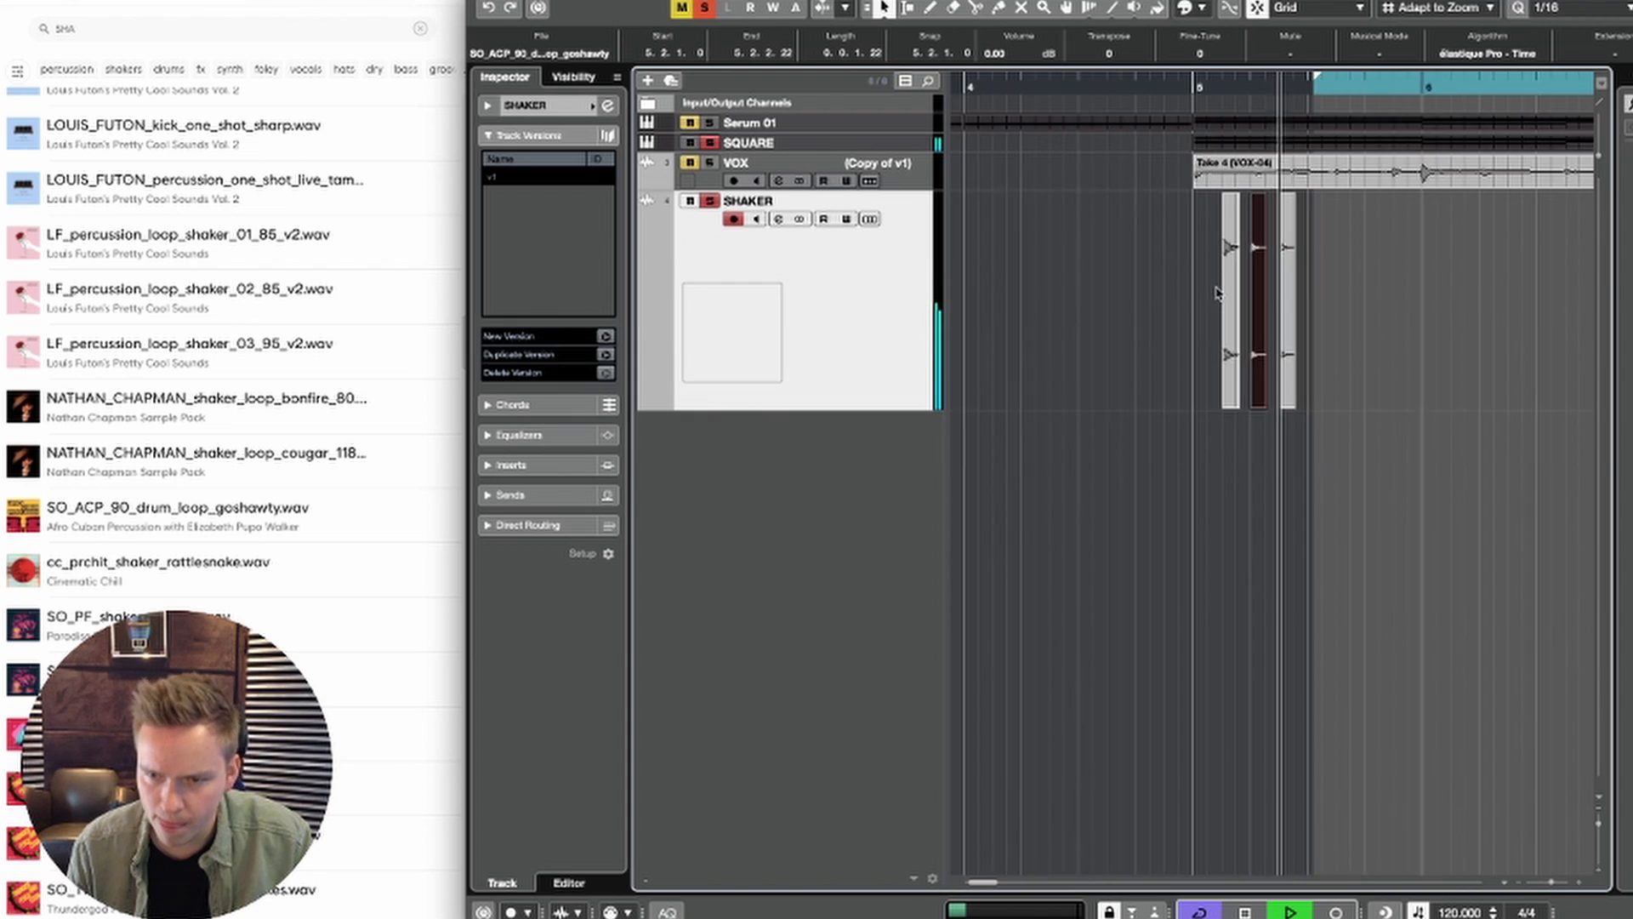
{"action": "key", "text": "space"}
{"action": "key", "text": "space"}
{"action": "key", "text": "ctrl+Left"}
{"action": "key", "text": "space"}
{"action": "key", "text": "space"}
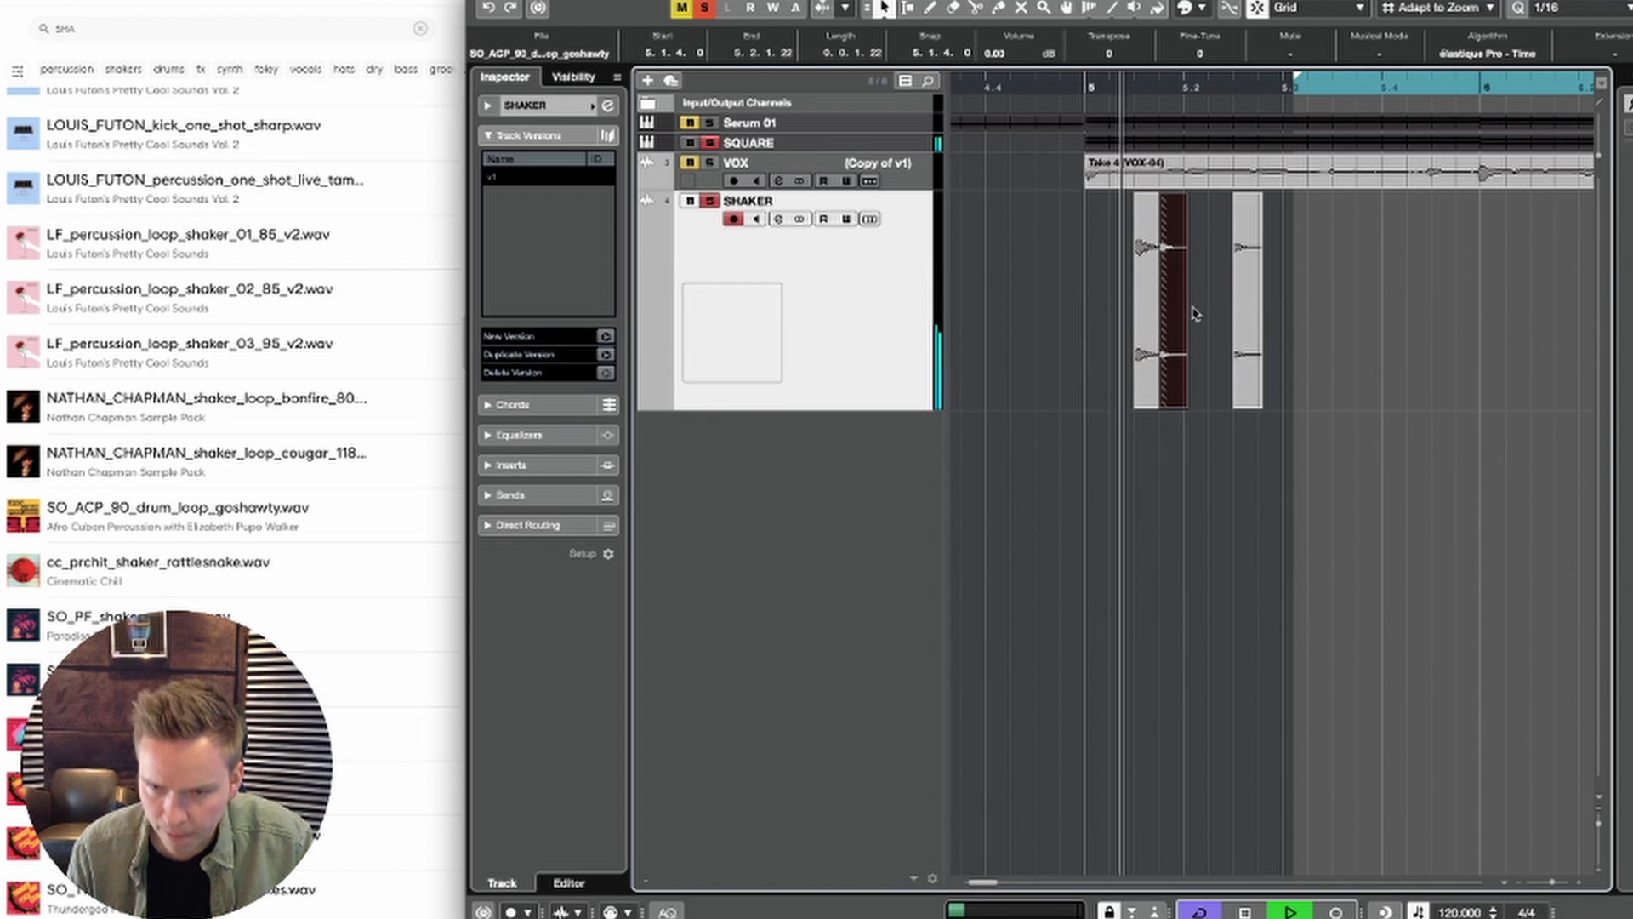
{"action": "key", "text": "space"}
{"action": "key", "text": "space"}
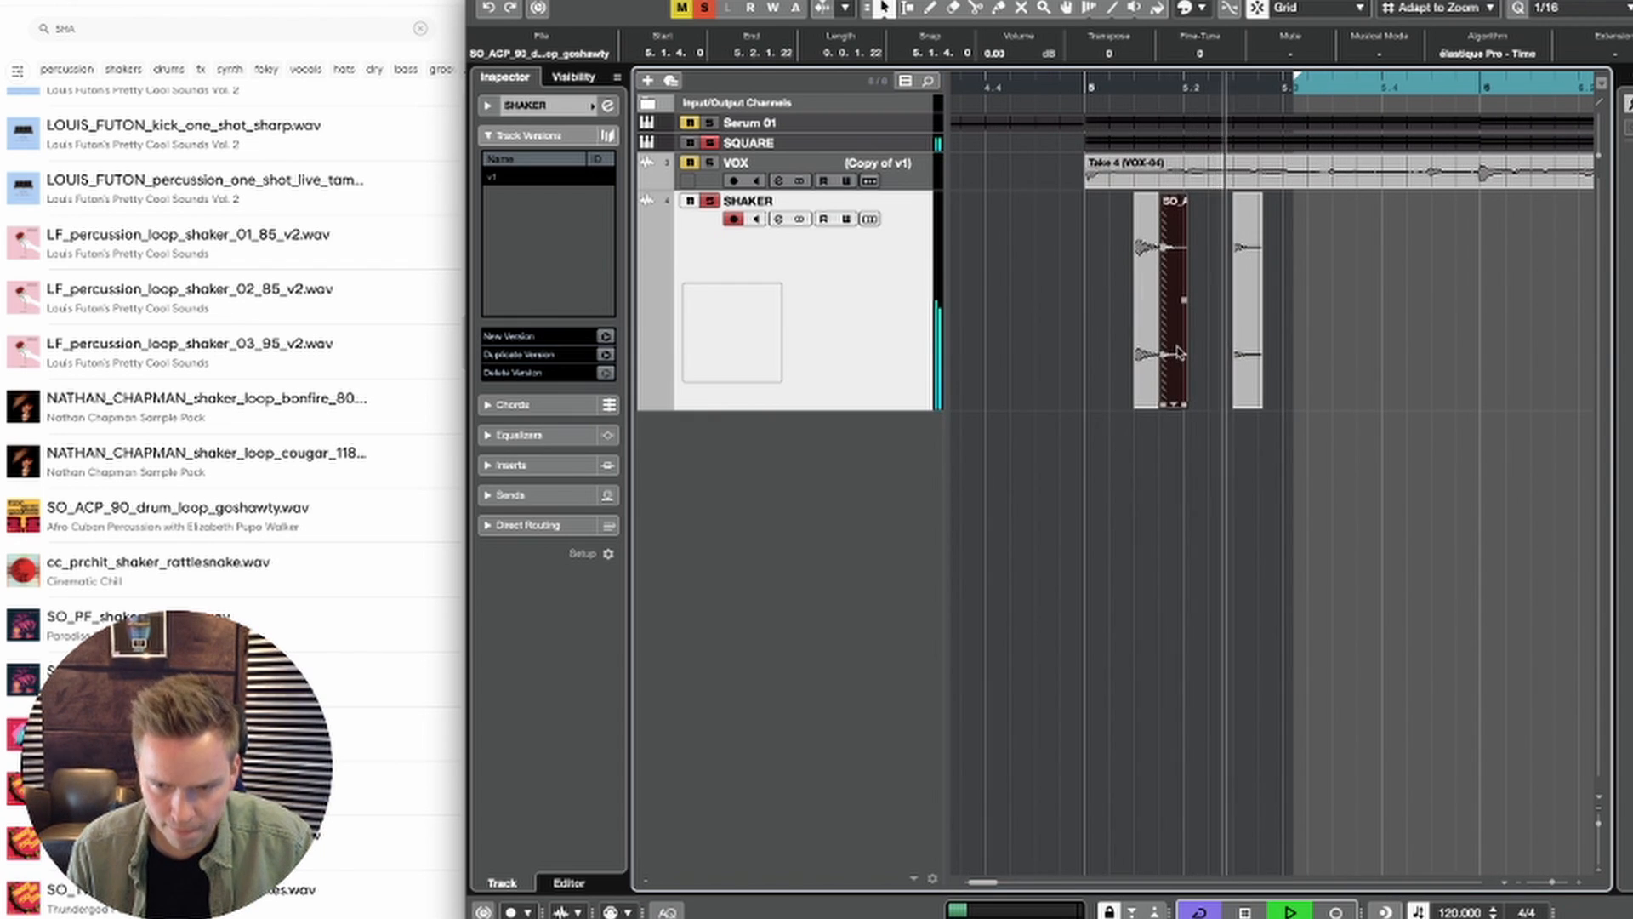
Step: Copy the second shaker slice to 5.3.3.0 and 5.4.3.0, and duplicate the whole bar 5 pattern into bar 6
{"action": "left_click_drag", "start_coordinate": [1178, 344], "coordinate": [1443, 353]}
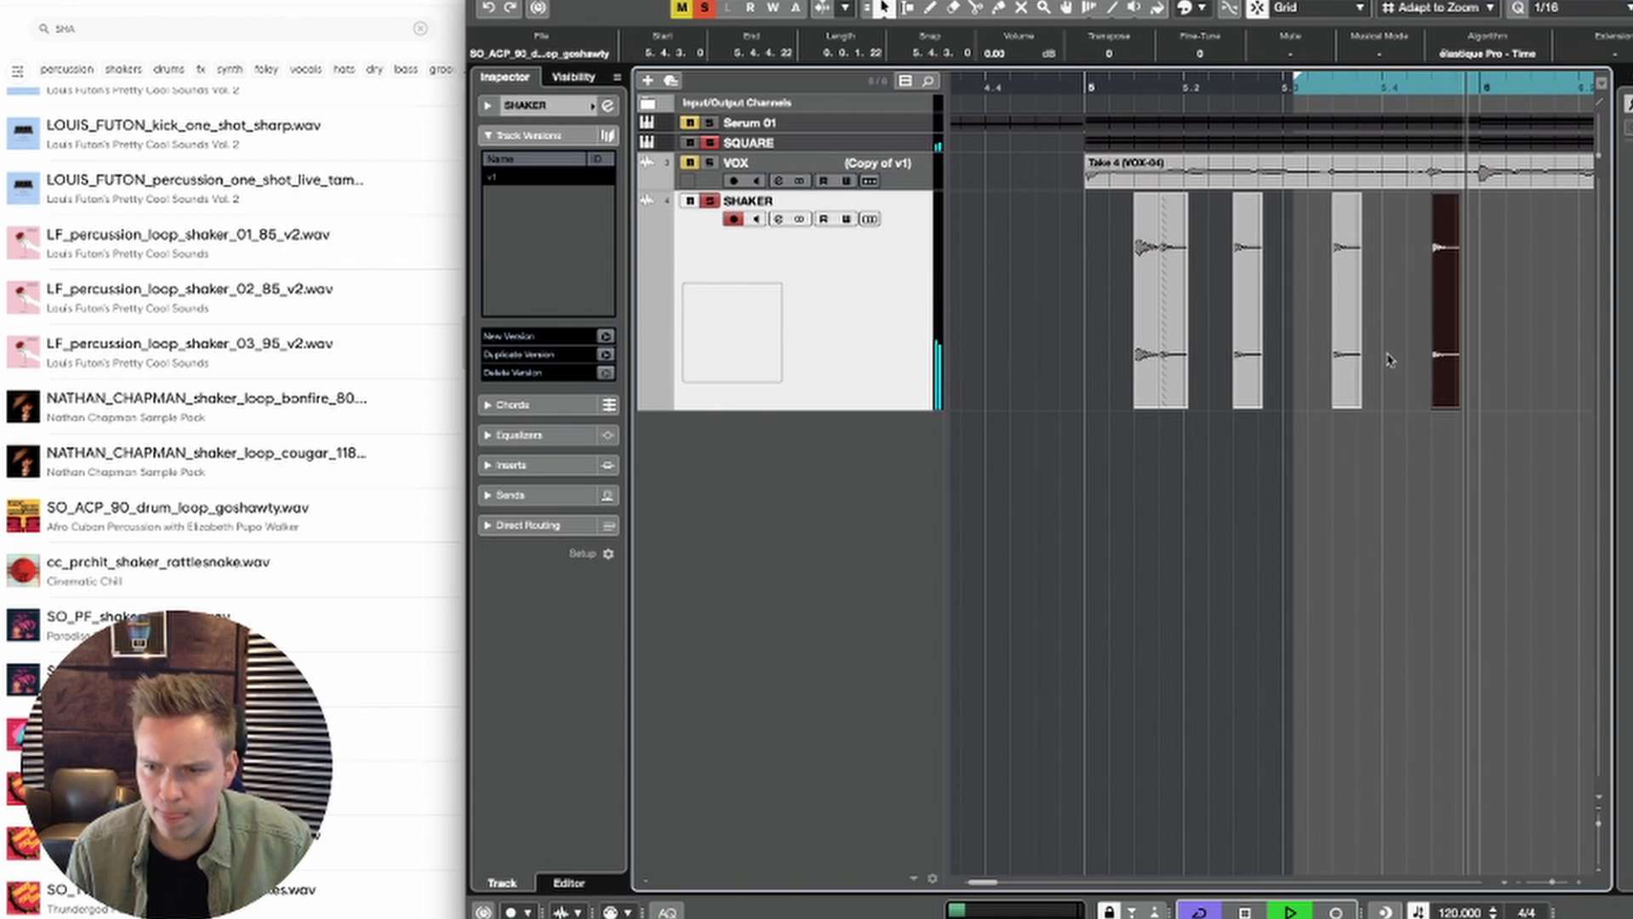
{"action": "key", "text": "2"}
{"action": "left_click_drag", "start_coordinate": [1480, 357], "coordinate": [1087, 348]}
{"action": "key", "text": "ctrl+d"}
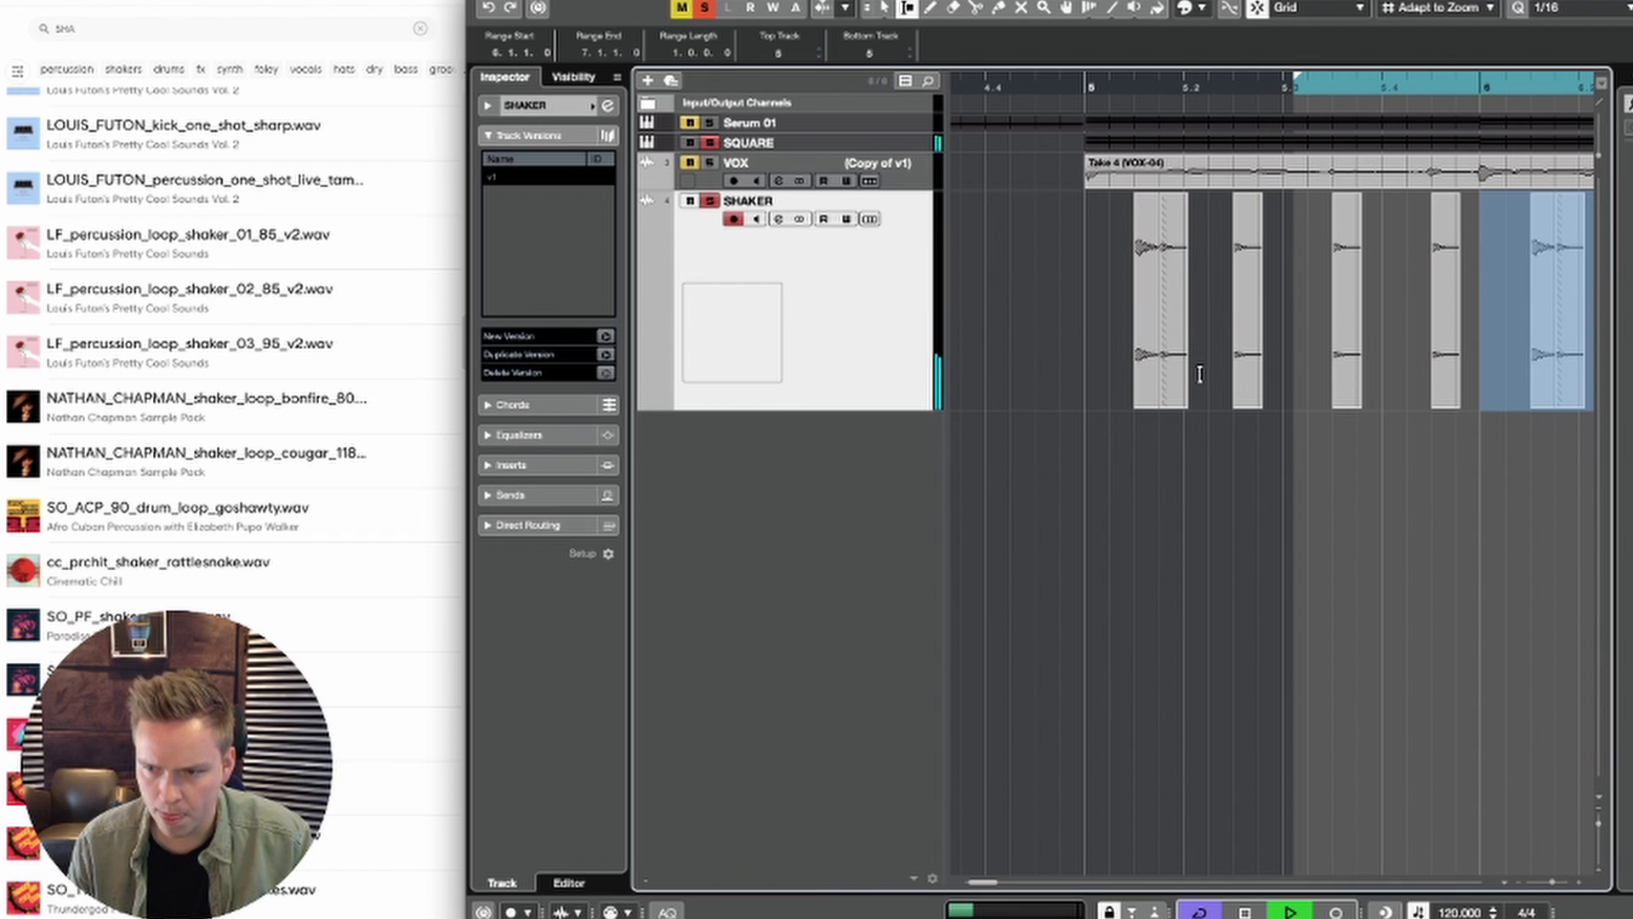
Step: Replace the hit at 6.3.3.0 with a copy of the louder first shaker slice
{"action": "key", "text": "1"}
{"action": "key", "text": "g"}
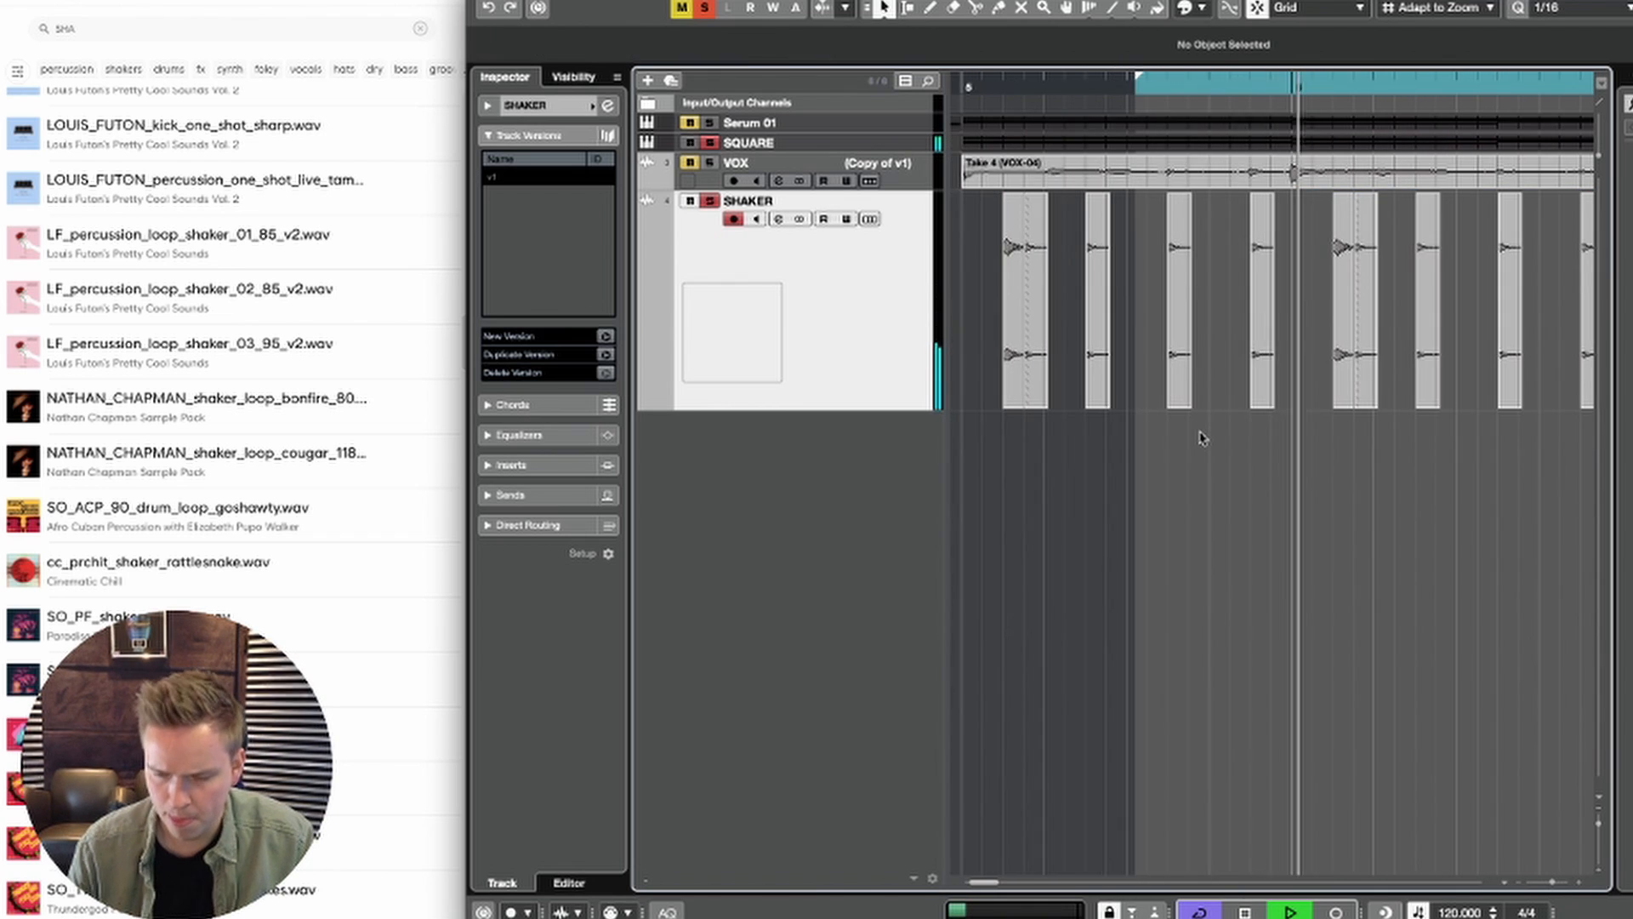
{"action": "key", "text": "g"}
{"action": "key", "text": "g"}
{"action": "key", "text": "g"}
{"action": "key", "text": "g"}
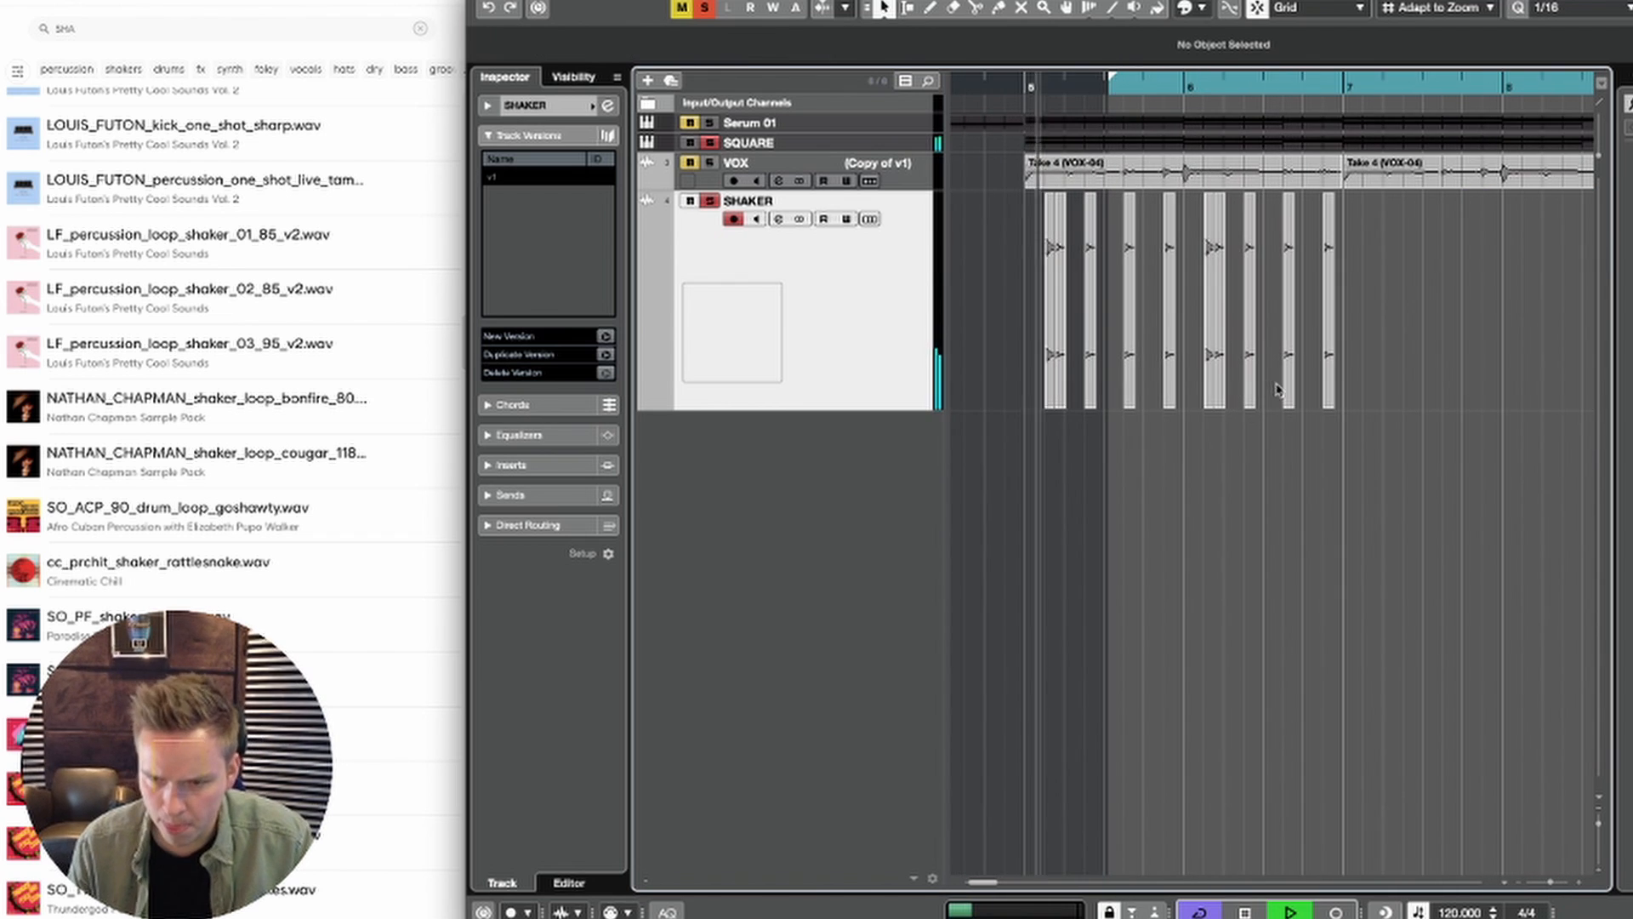
{"action": "mouse_move", "coordinate": [1284, 387]}
{"action": "left_mouse_down"}
{"action": "mouse_move", "coordinate": [1204, 383]}
{"action": "mouse_move", "coordinate": [1292, 389]}
{"action": "left_mouse_up"}
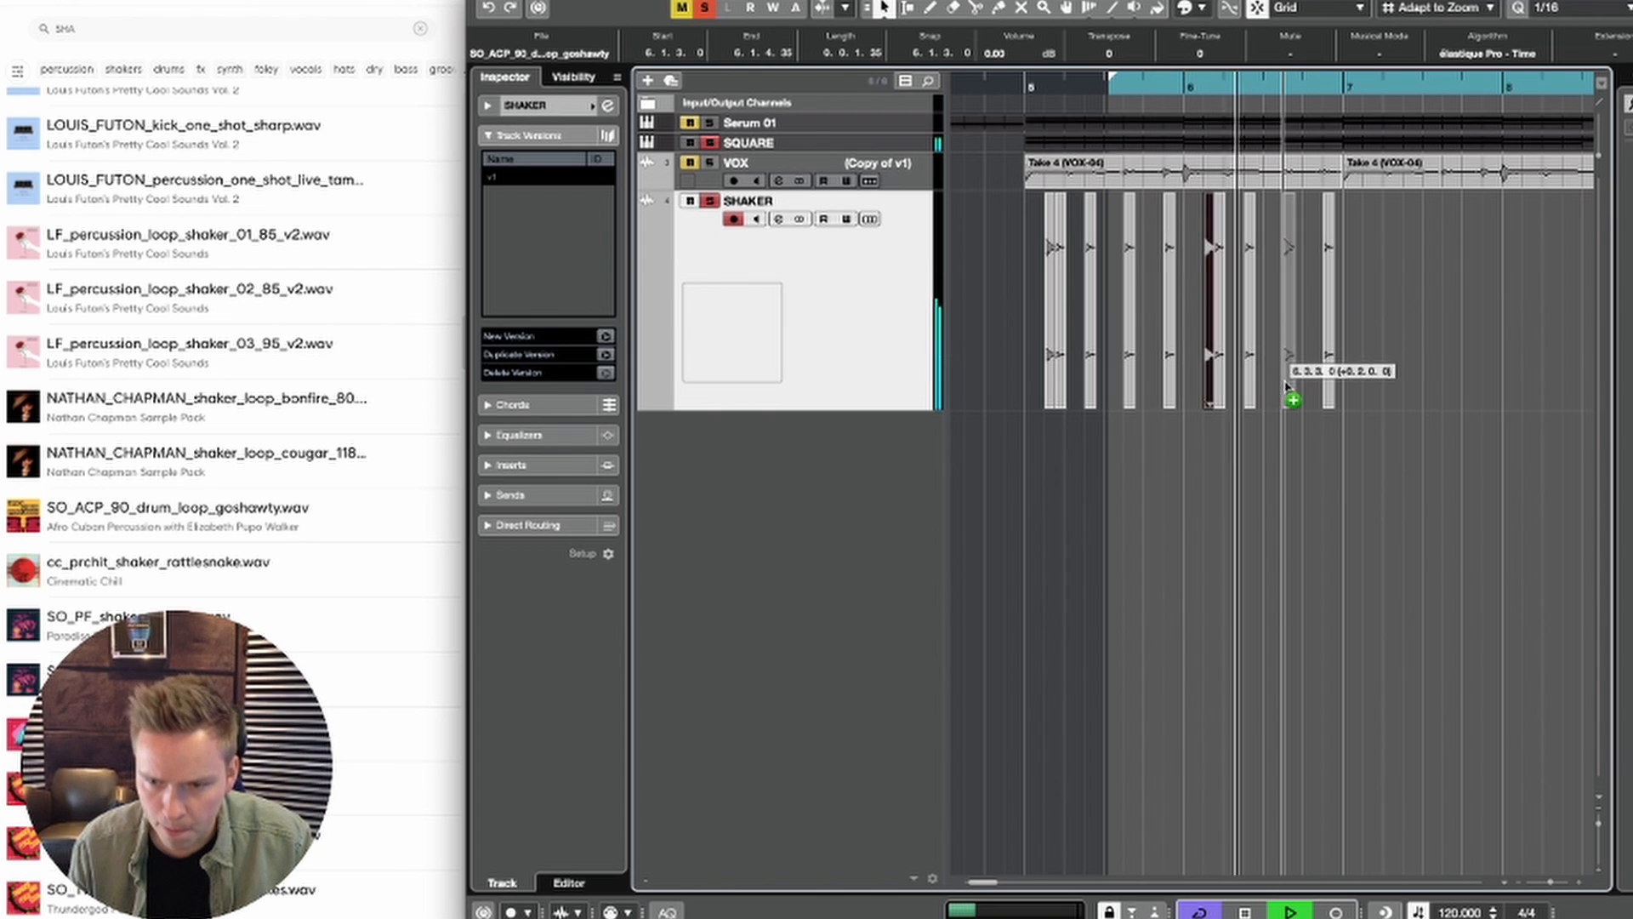
{"action": "left_click", "coordinate": [1329, 390]}
Step: Select the two-bar shaker pattern from bar 5 to bar 7 and duplicate it three times, filling up to bar 13
{"action": "key", "text": "2"}
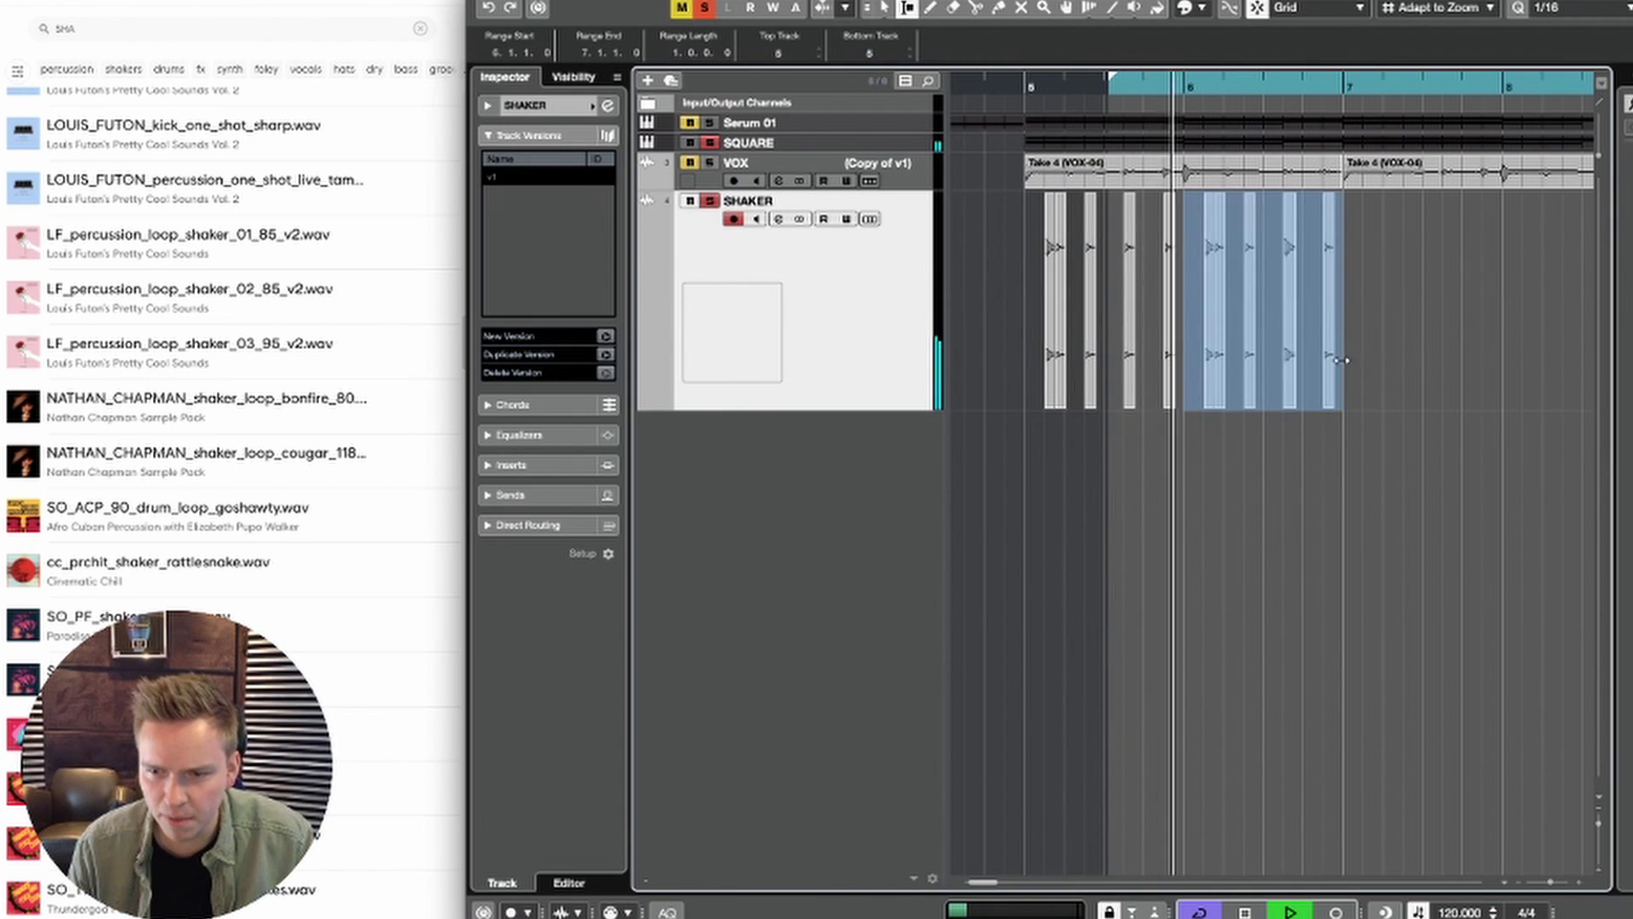
{"action": "left_click_drag", "start_coordinate": [1342, 359], "coordinate": [1023, 351]}
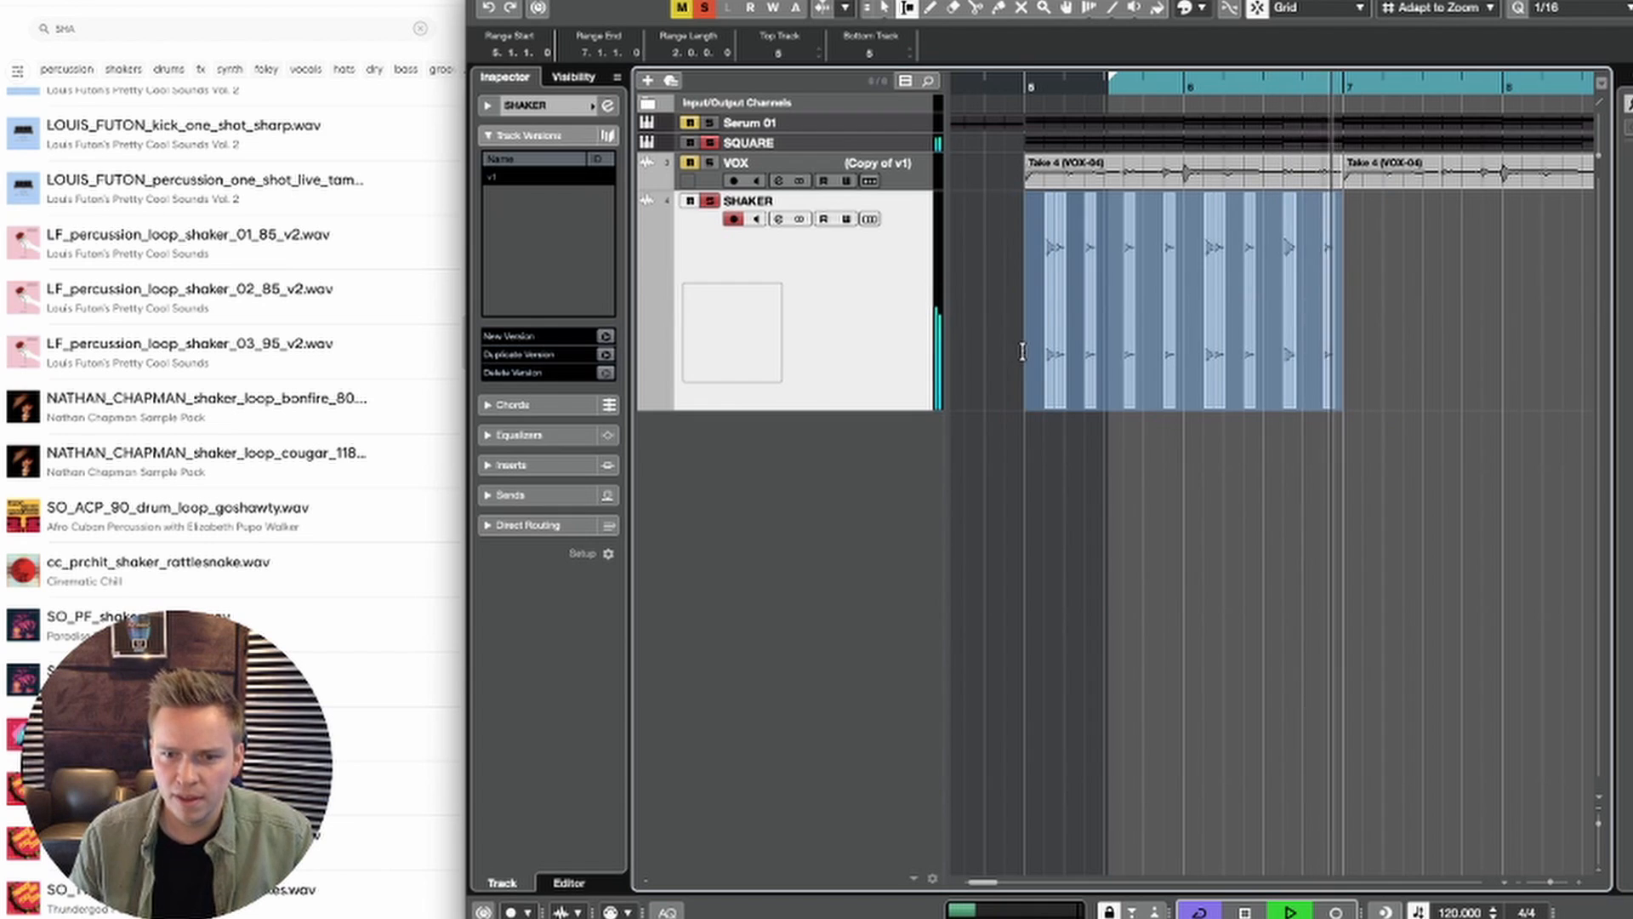
{"action": "key", "text": "ctrl+d"}
{"action": "key", "text": "ctrl+d"}
{"action": "key", "text": "ctrl+d"}
{"action": "key", "text": "g"}
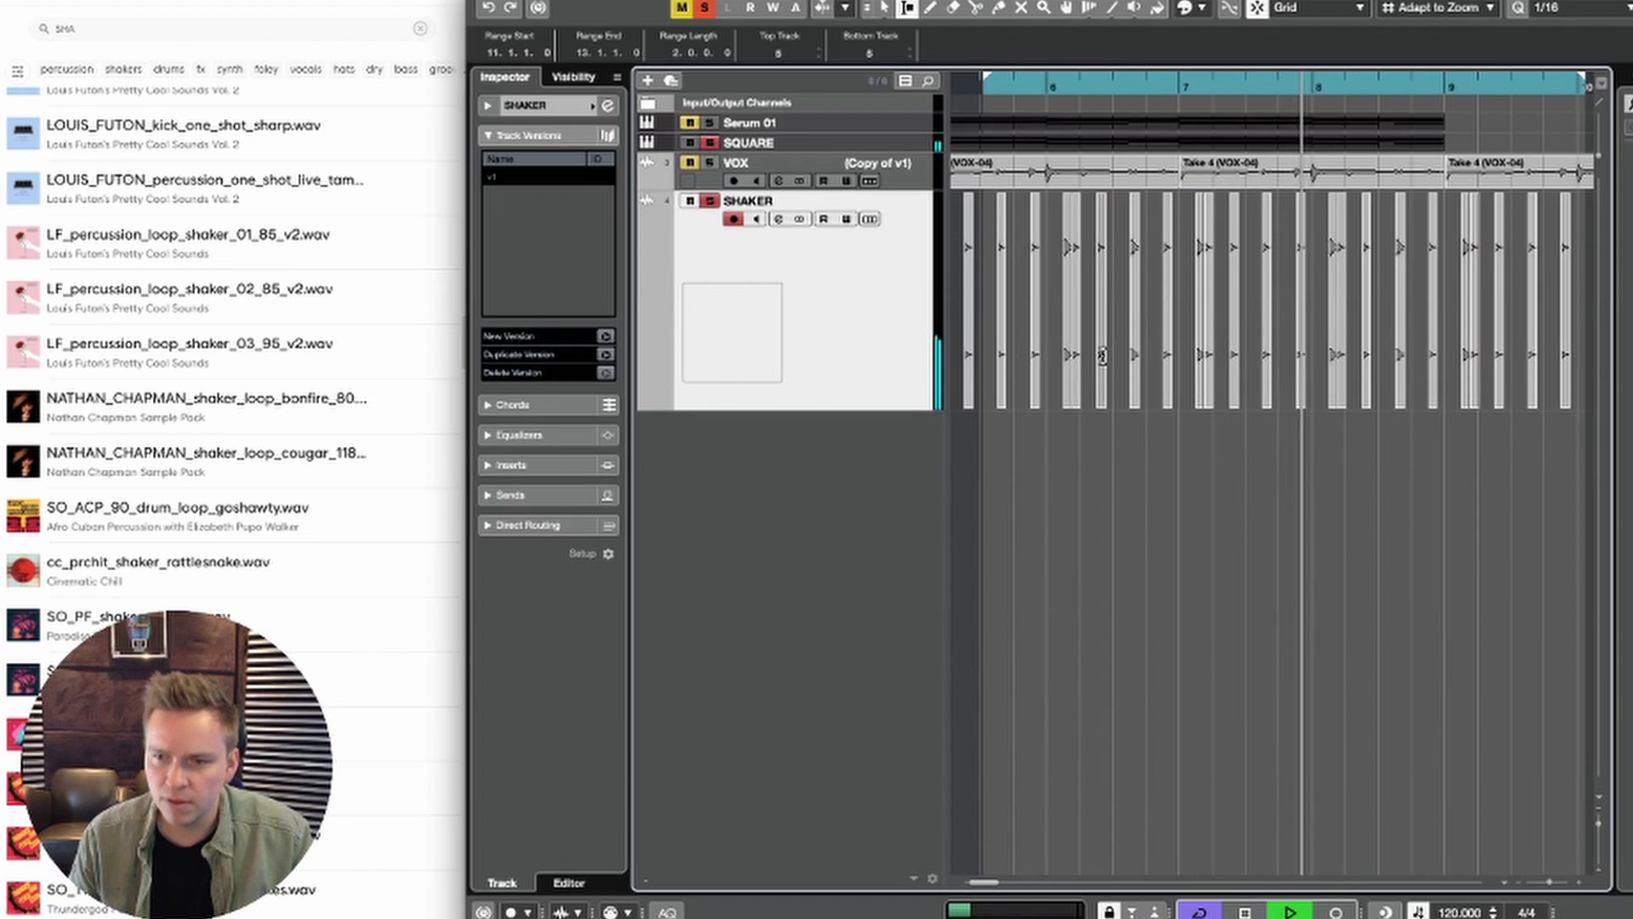
{"action": "key", "text": "g"}
{"action": "key", "text": "g"}
{"action": "key", "text": "g"}
{"action": "key", "text": "g"}
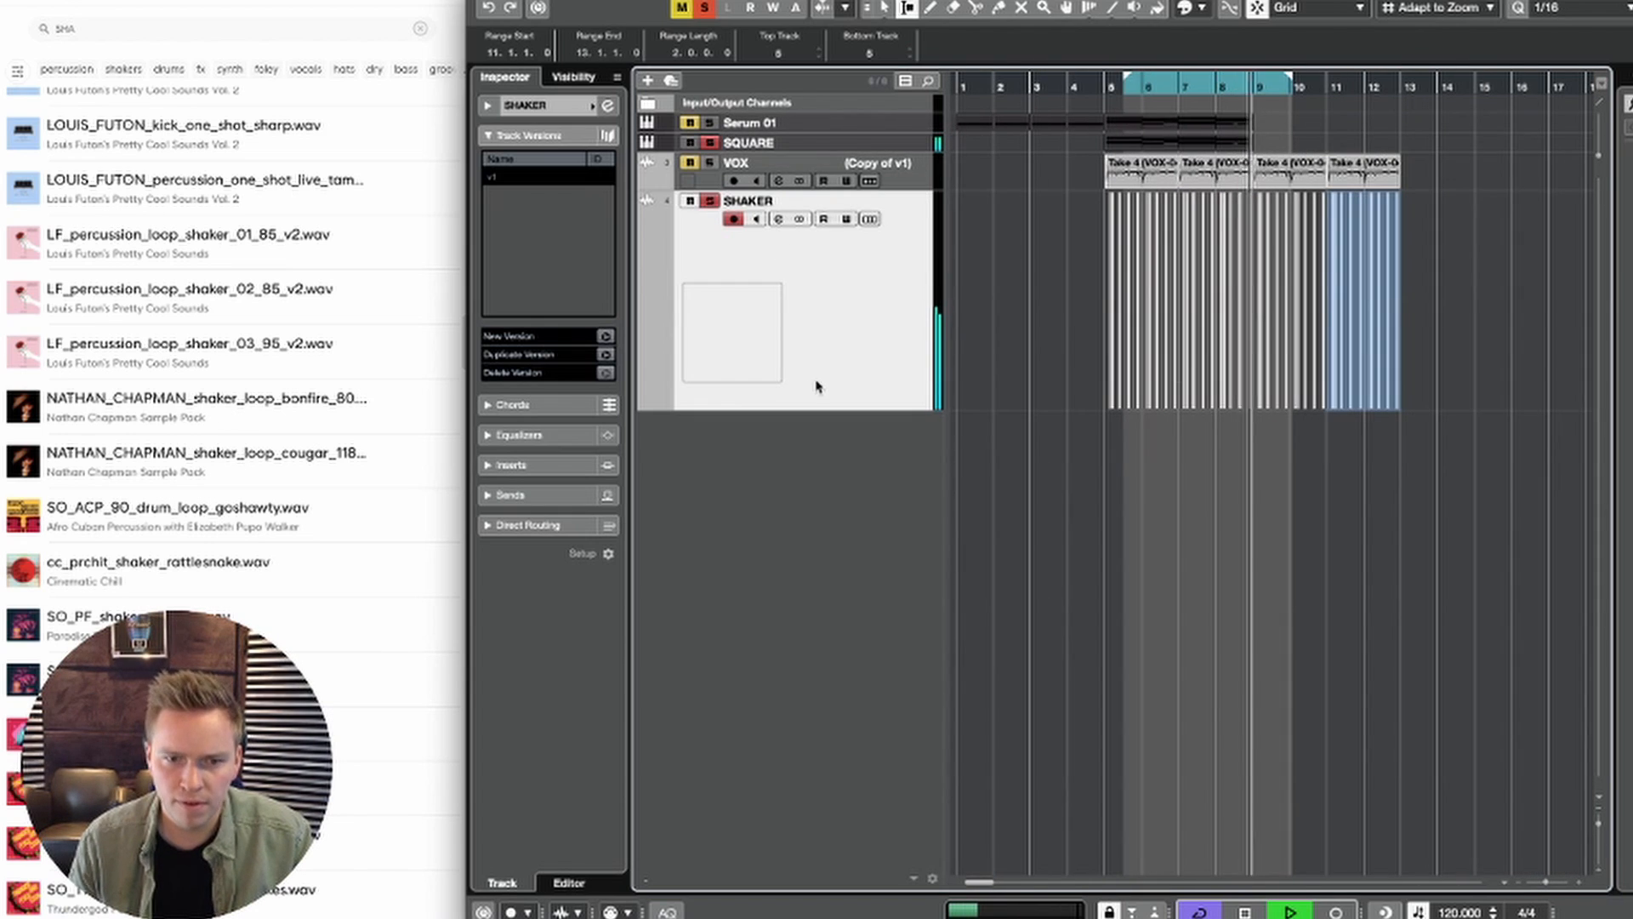
Step: Reduce the SHAKER track's height, play back the repeated pattern and clear the range selection
{"action": "left_click_drag", "start_coordinate": [815, 409], "coordinate": [815, 257]}
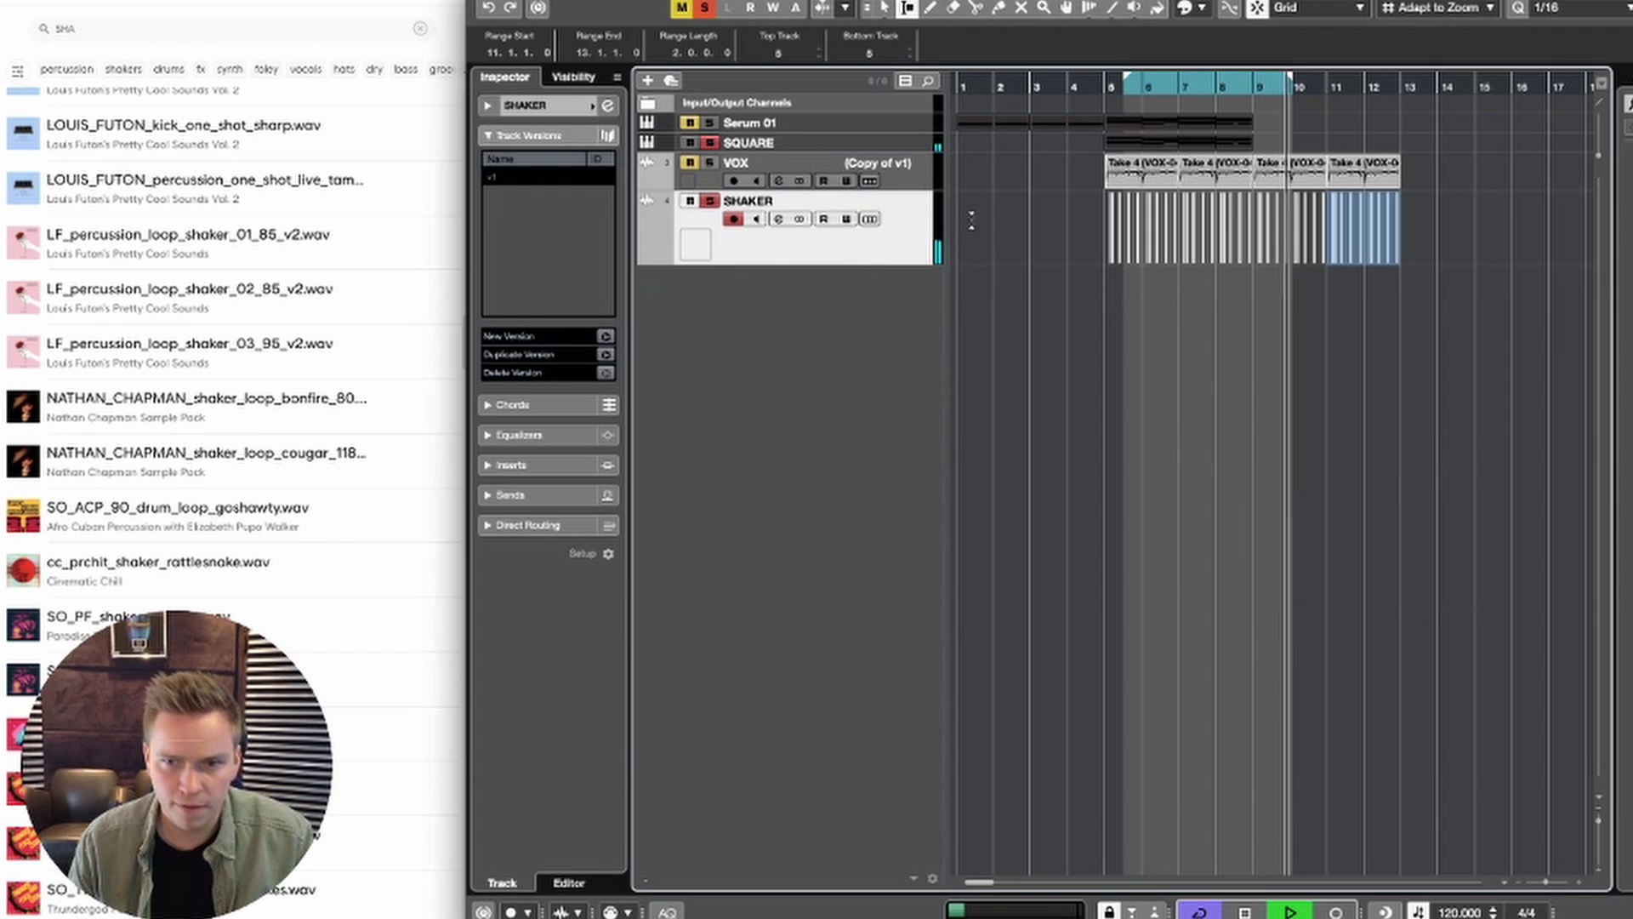
{"action": "key", "text": "space"}
{"action": "key", "text": "space"}
{"action": "left_click", "coordinate": [1305, 499]}
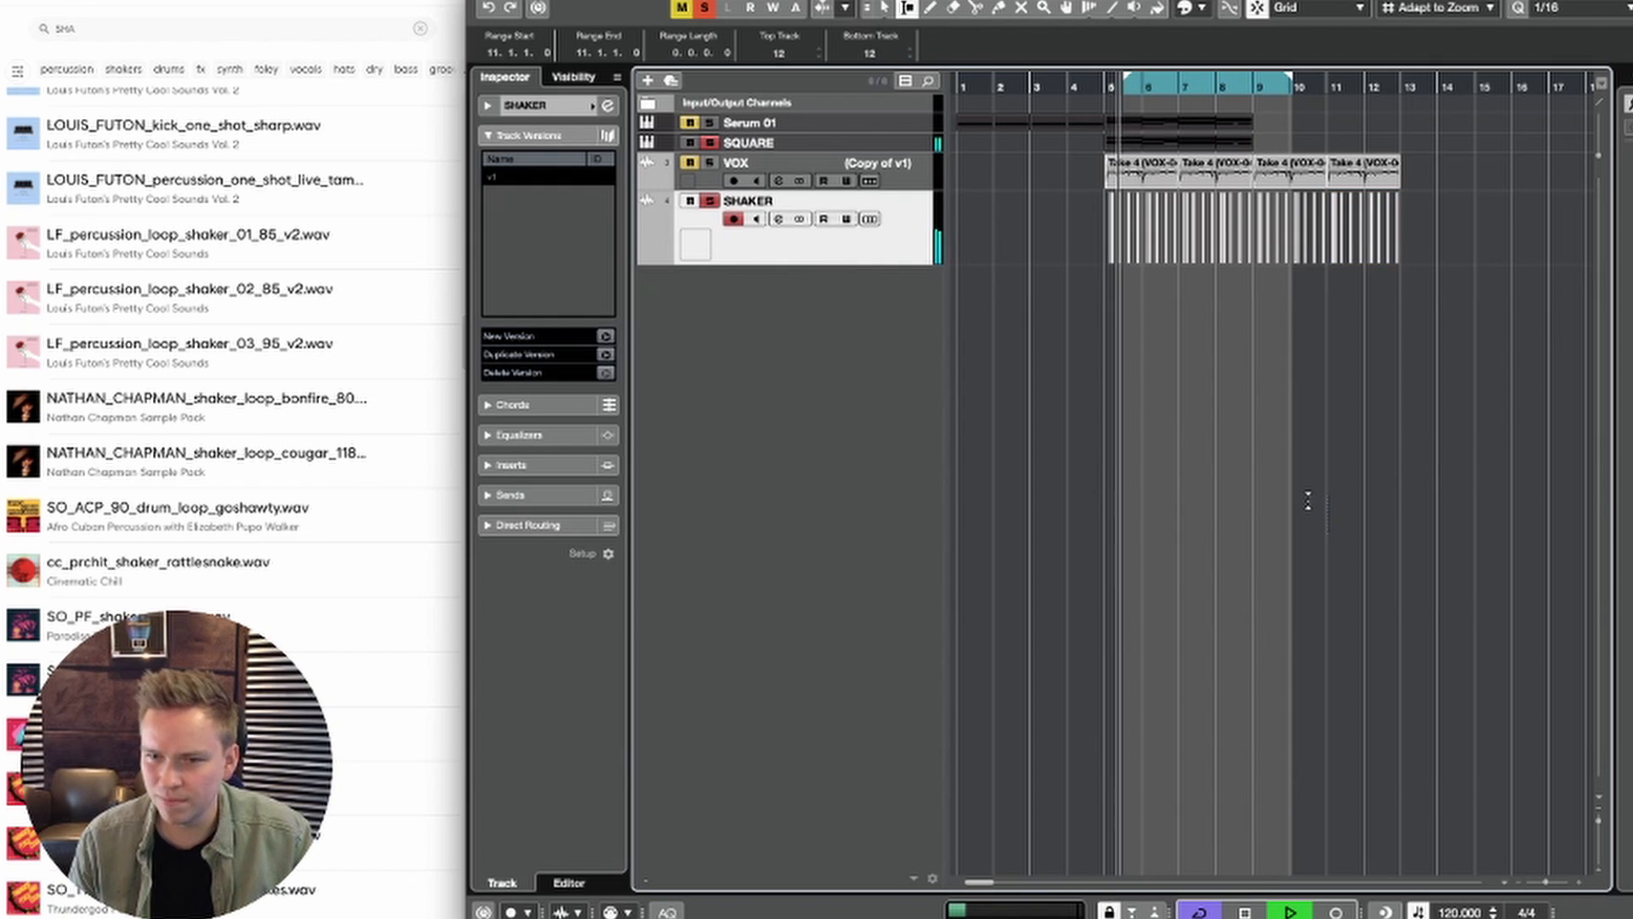
Step: Check the device port assignments of the stereo and mono input buses in Audio Connections
{"action": "right_click", "coordinate": [832, 370]}
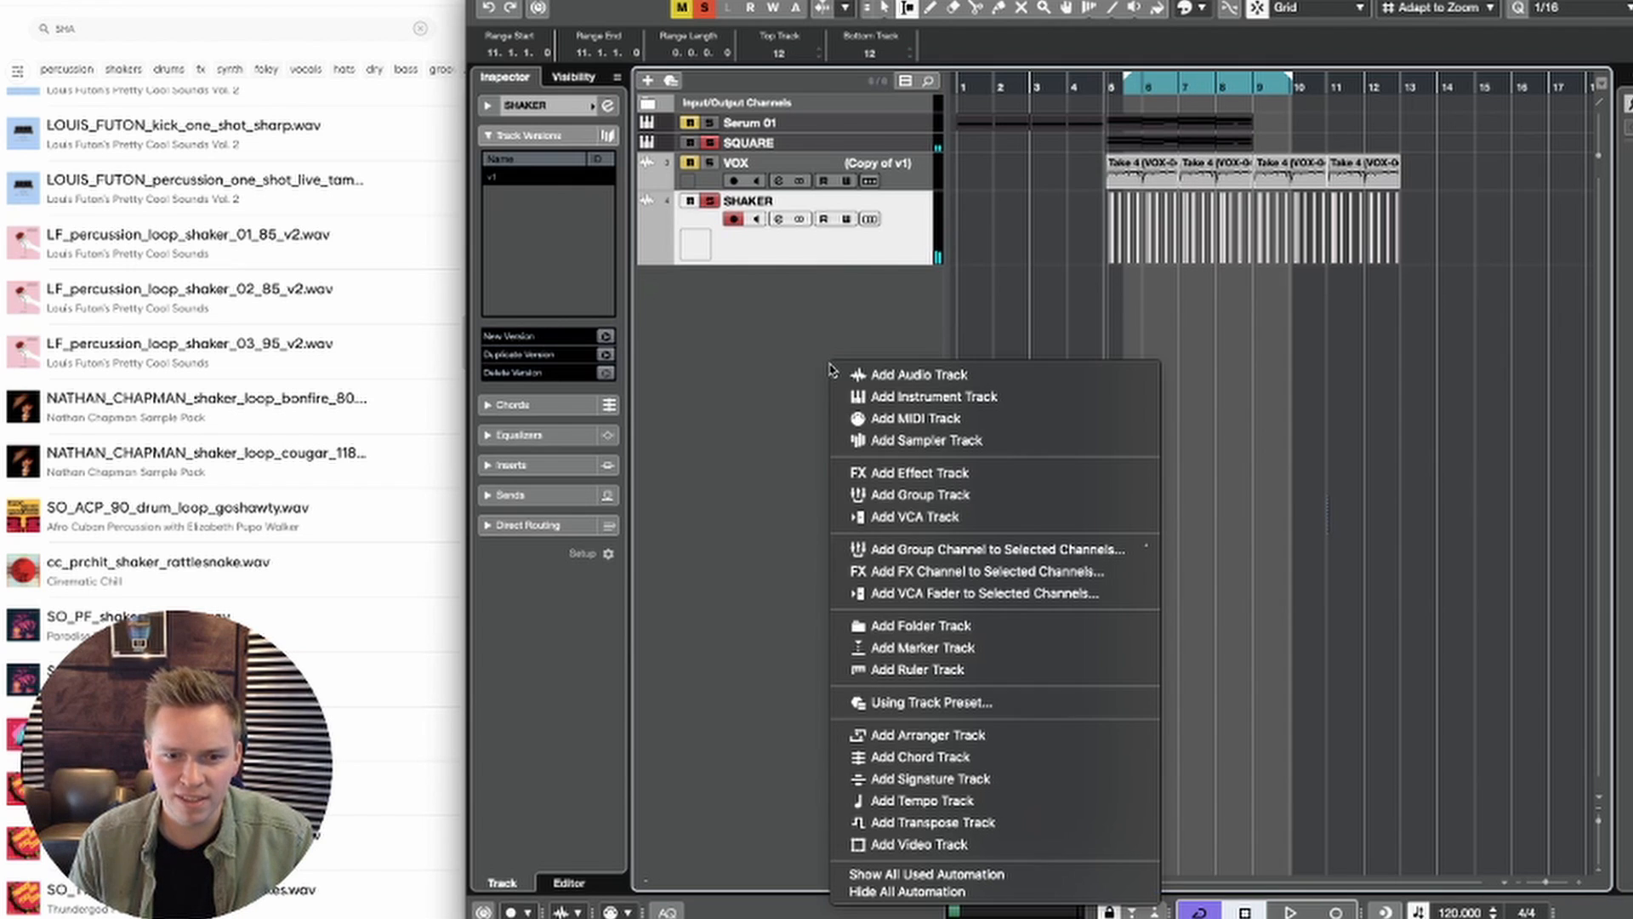
{"action": "left_click", "coordinate": [799, 312]}
{"action": "key", "text": "F4"}
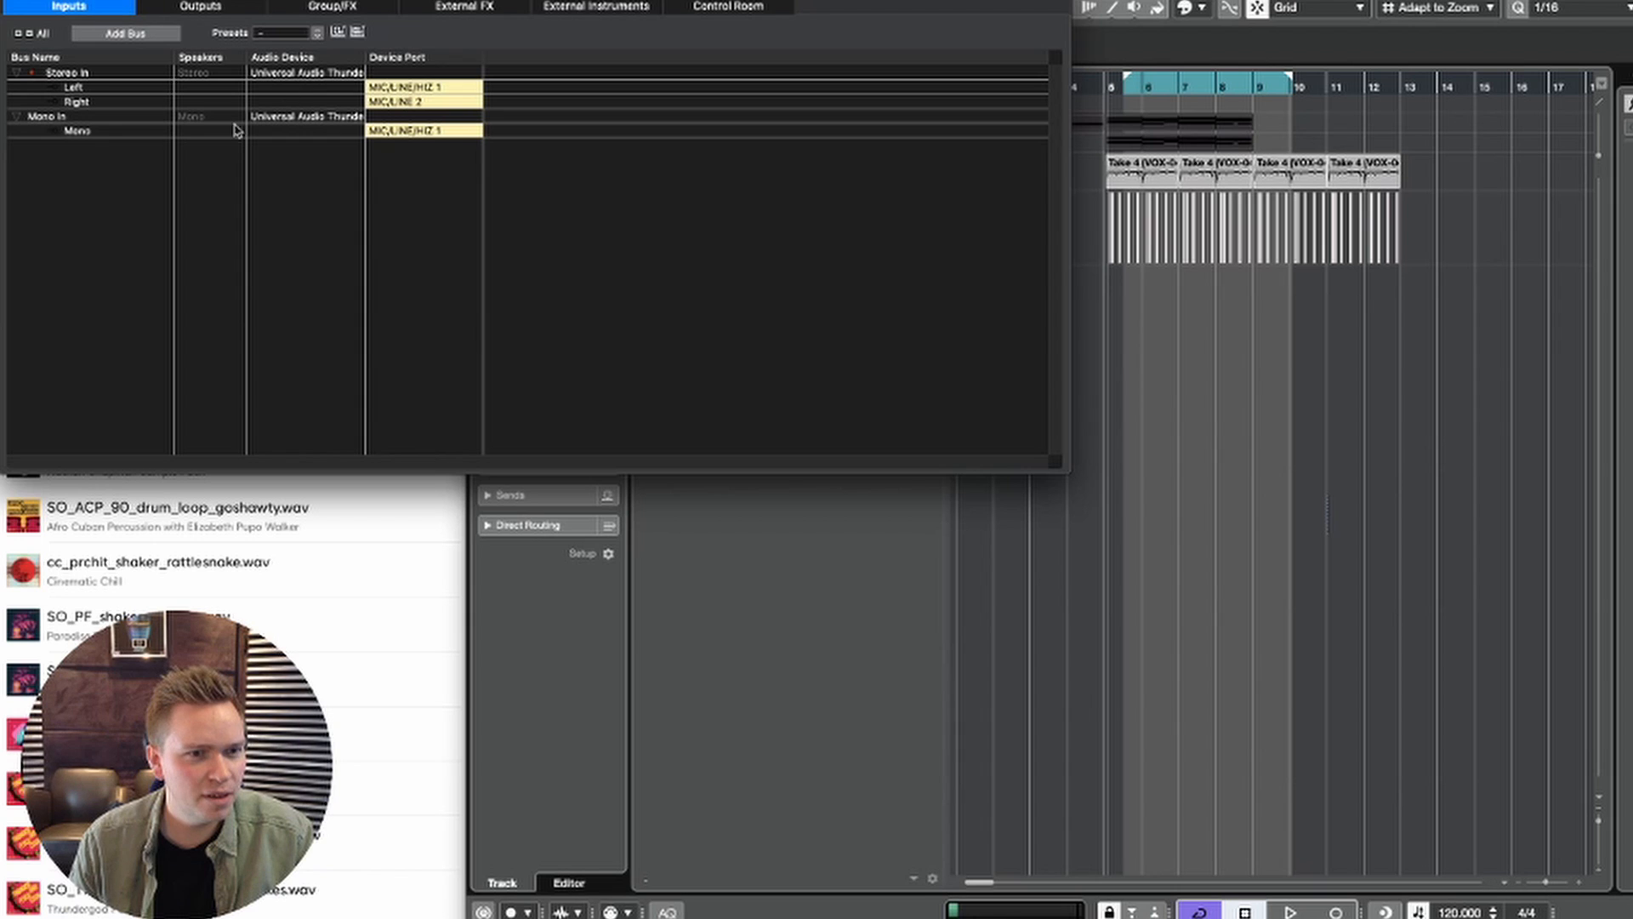
{"action": "left_click", "coordinate": [418, 102]}
{"action": "left_click", "coordinate": [431, 158]}
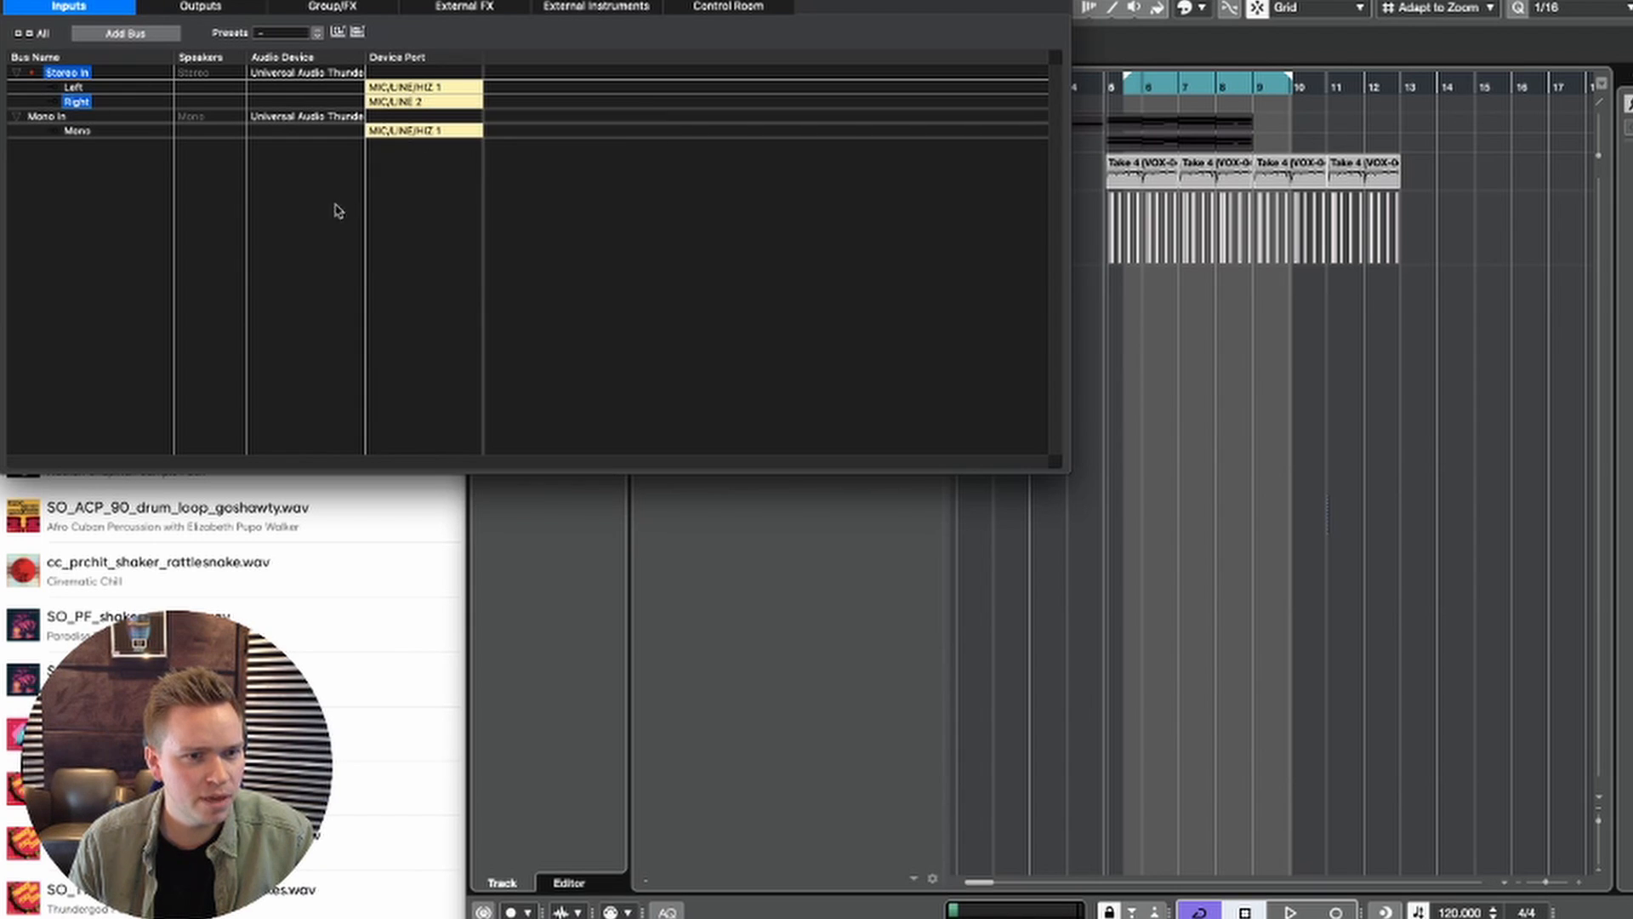
{"action": "key", "text": "F4"}
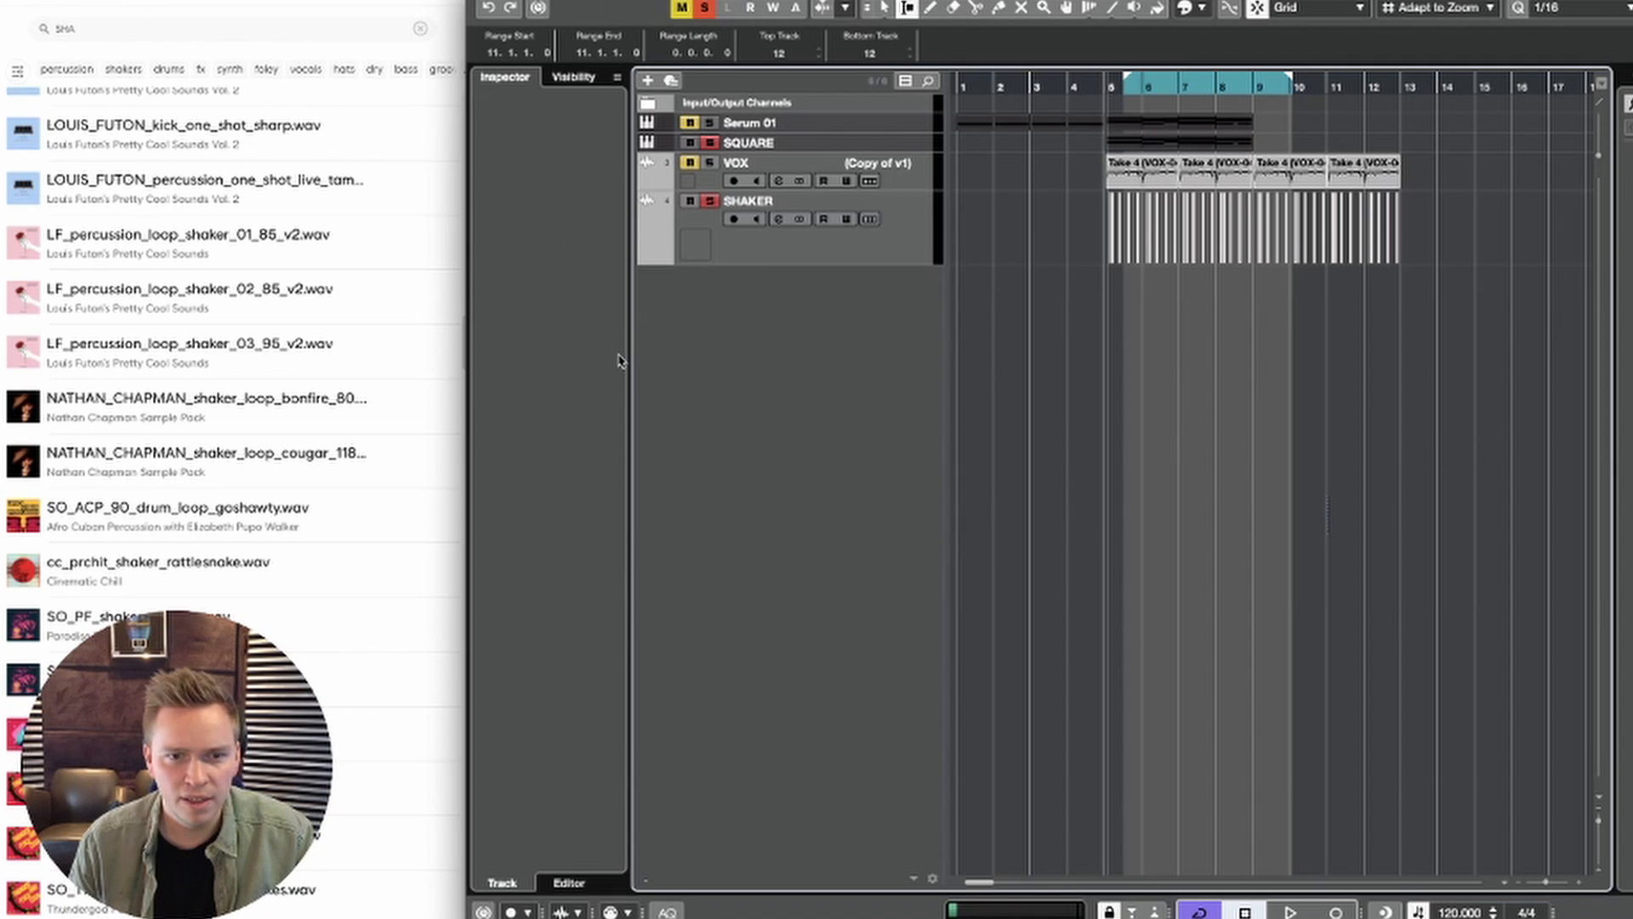
Step: Add a stereo audio track named SNAP with Stereo In as its input and Stereo Out as its output
{"action": "right_click", "coordinate": [758, 371]}
{"action": "left_click", "coordinate": [818, 380]}
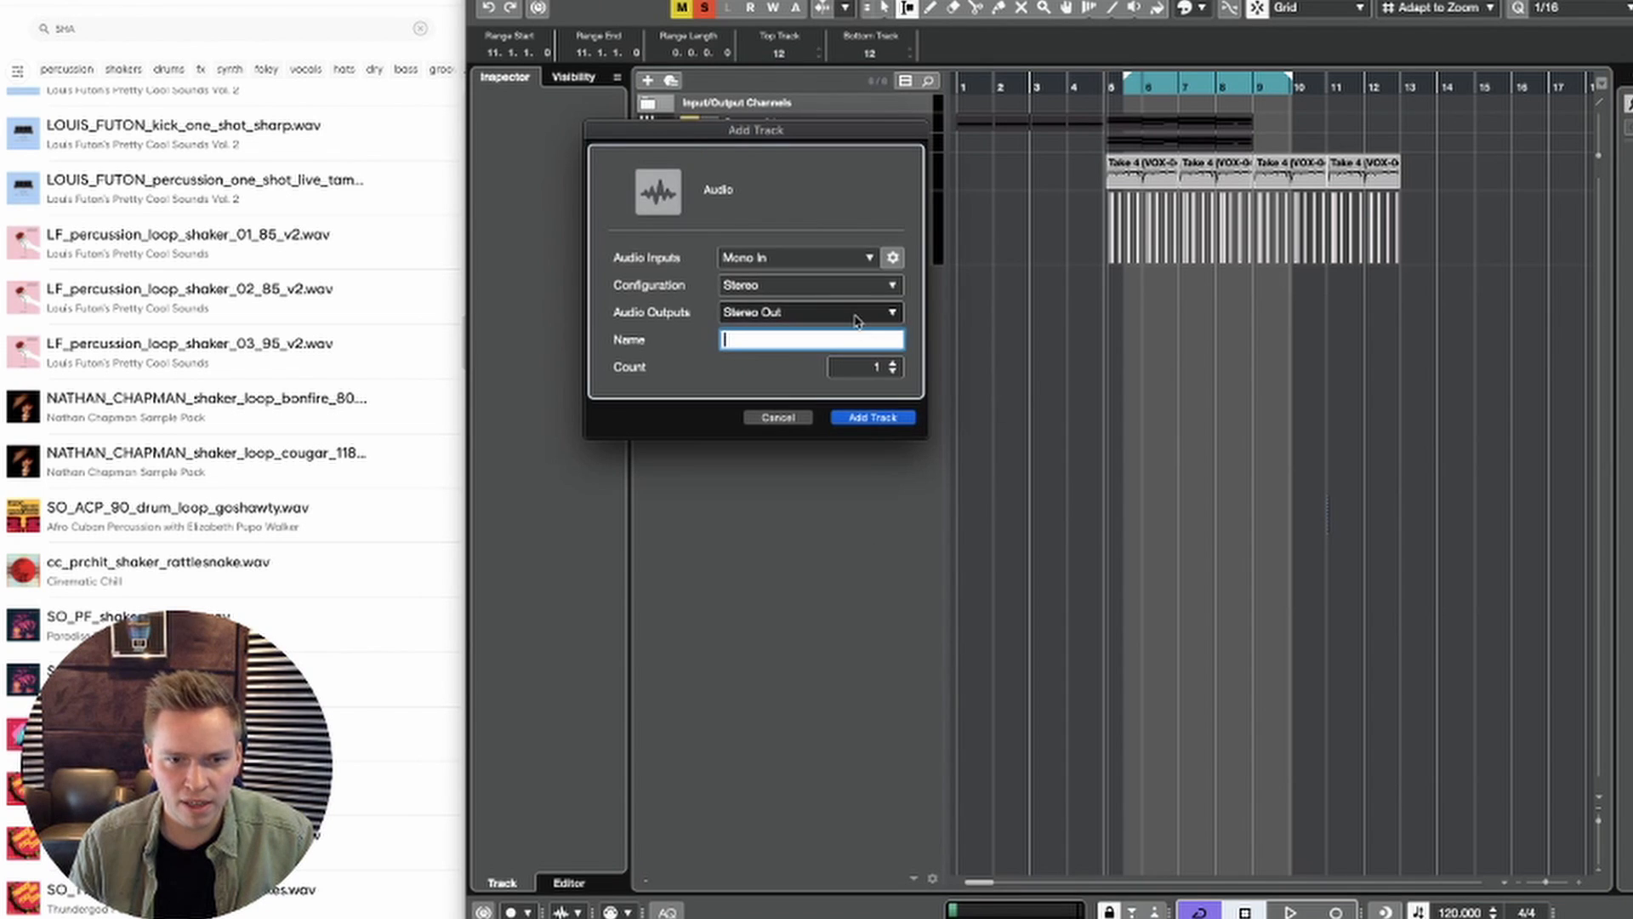
{"action": "left_click", "coordinate": [794, 266]}
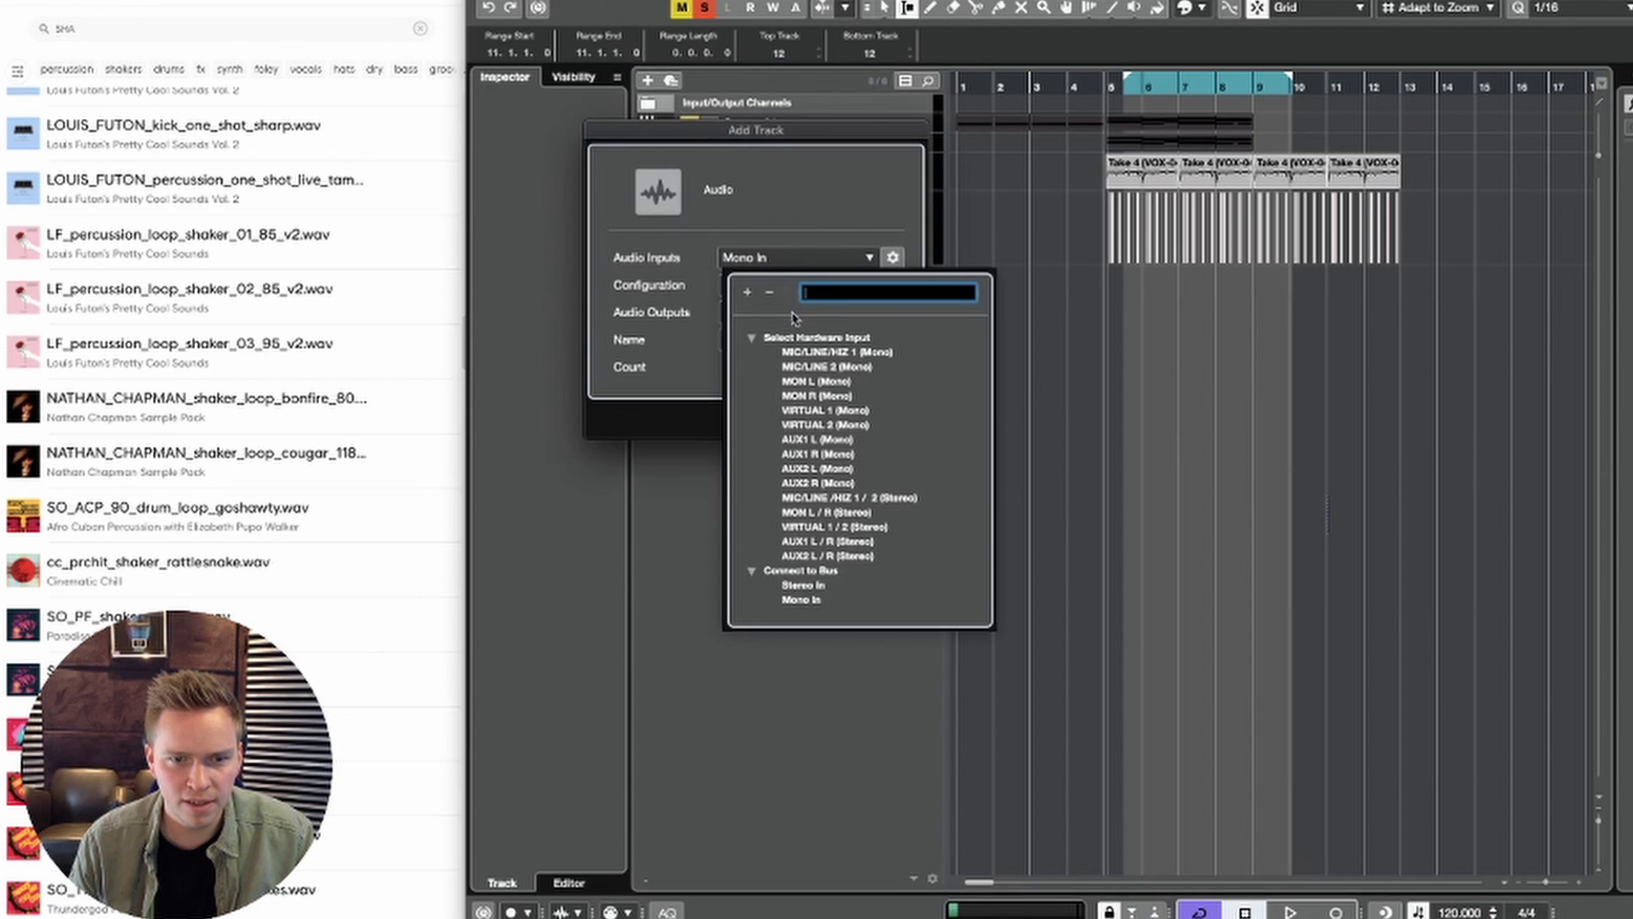
{"action": "left_click", "coordinate": [803, 586]}
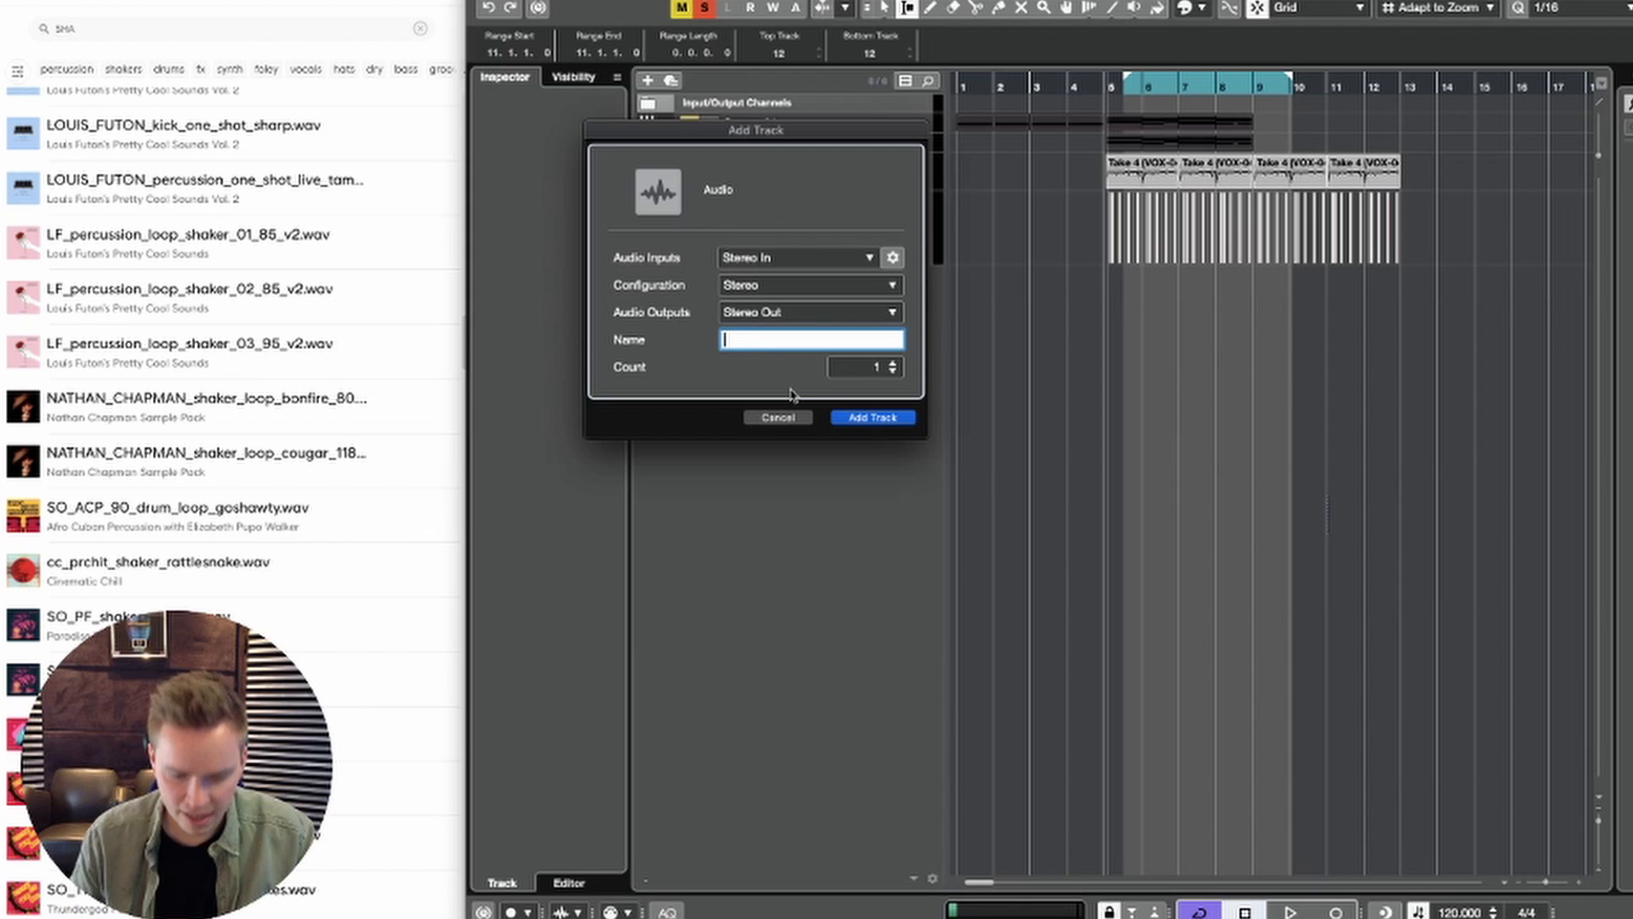
{"action": "left_click", "coordinate": [904, 419]}
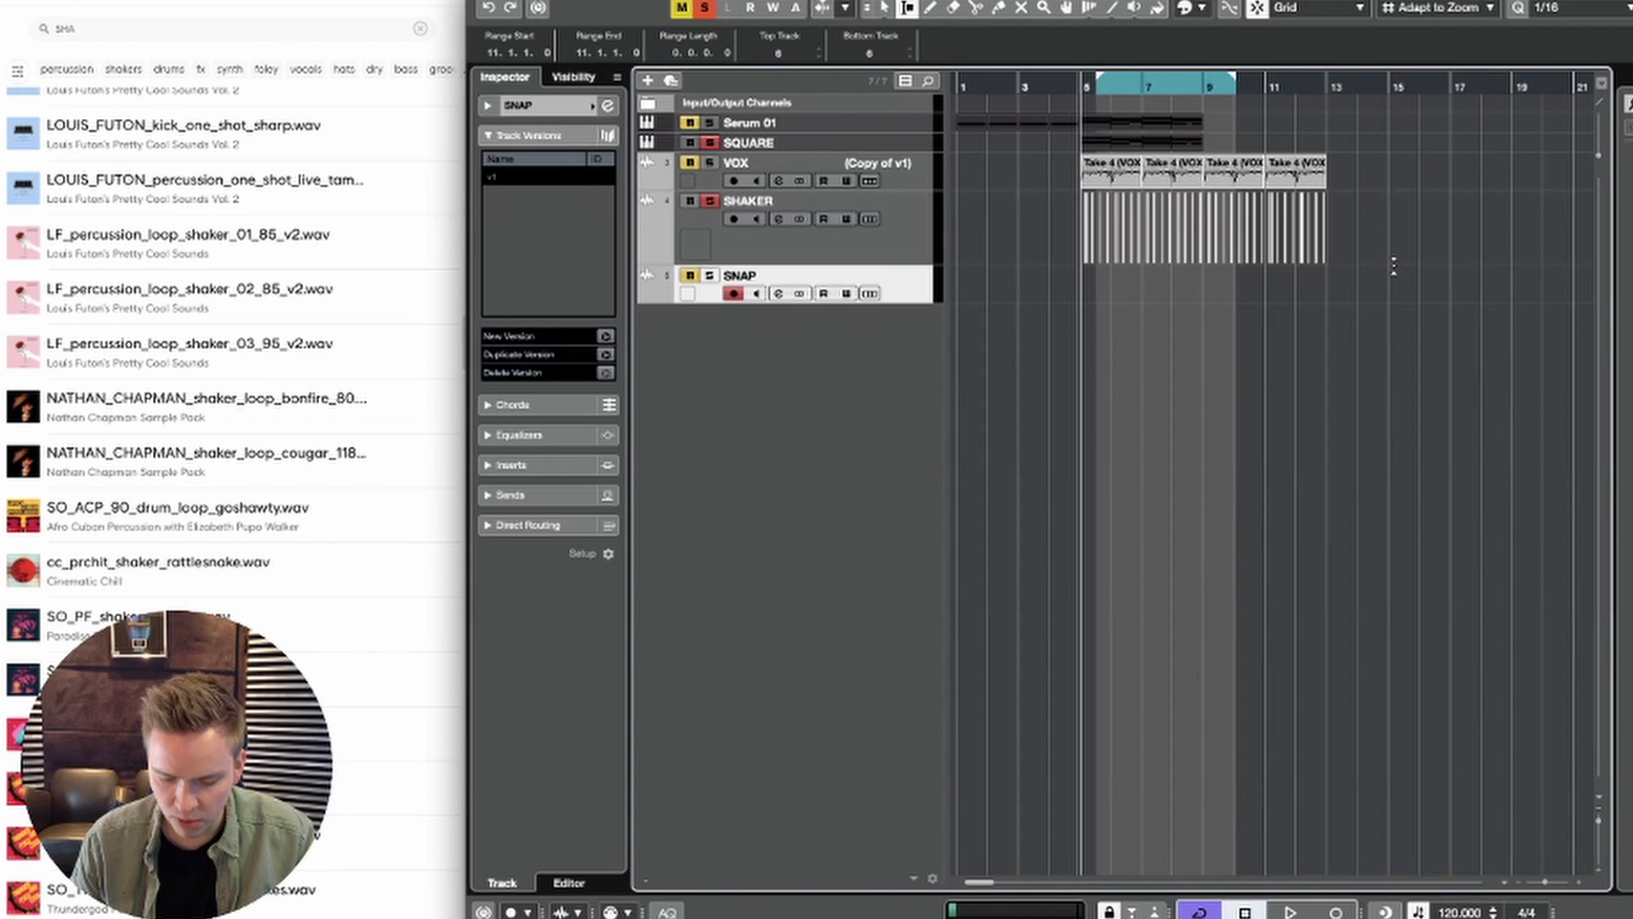
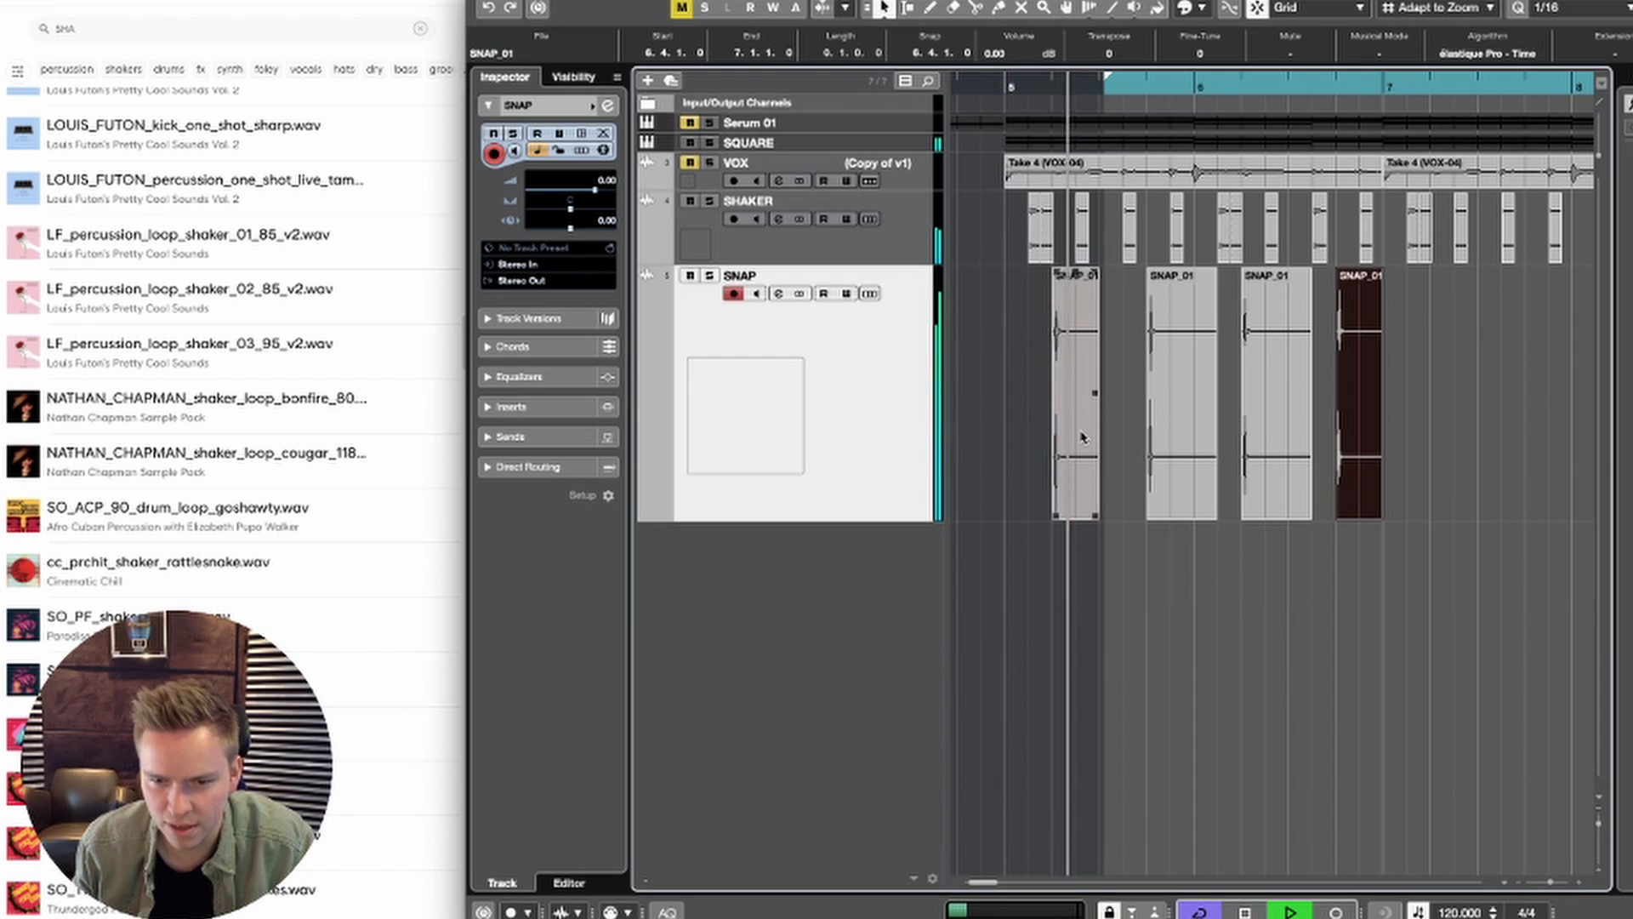
Step: Check the second snap hit and set the cycle range over the two VOX clips from bar 5 to bar 9
{"action": "left_click", "coordinate": [1174, 436]}
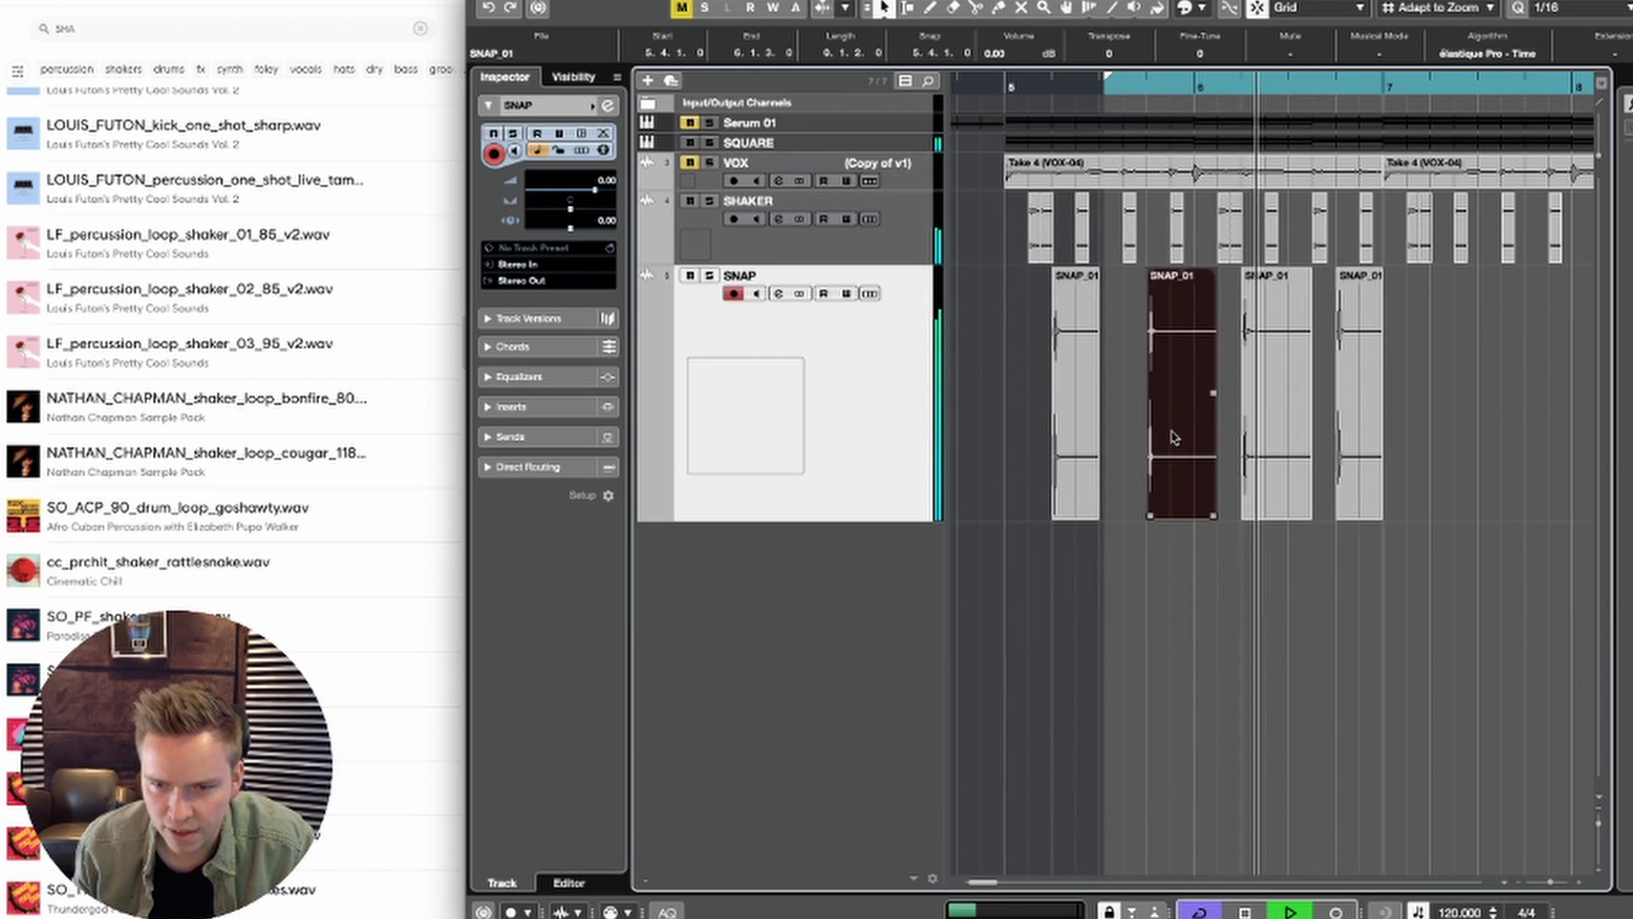
{"action": "left_click_drag", "start_coordinate": [1171, 431], "coordinate": [1170, 432]}
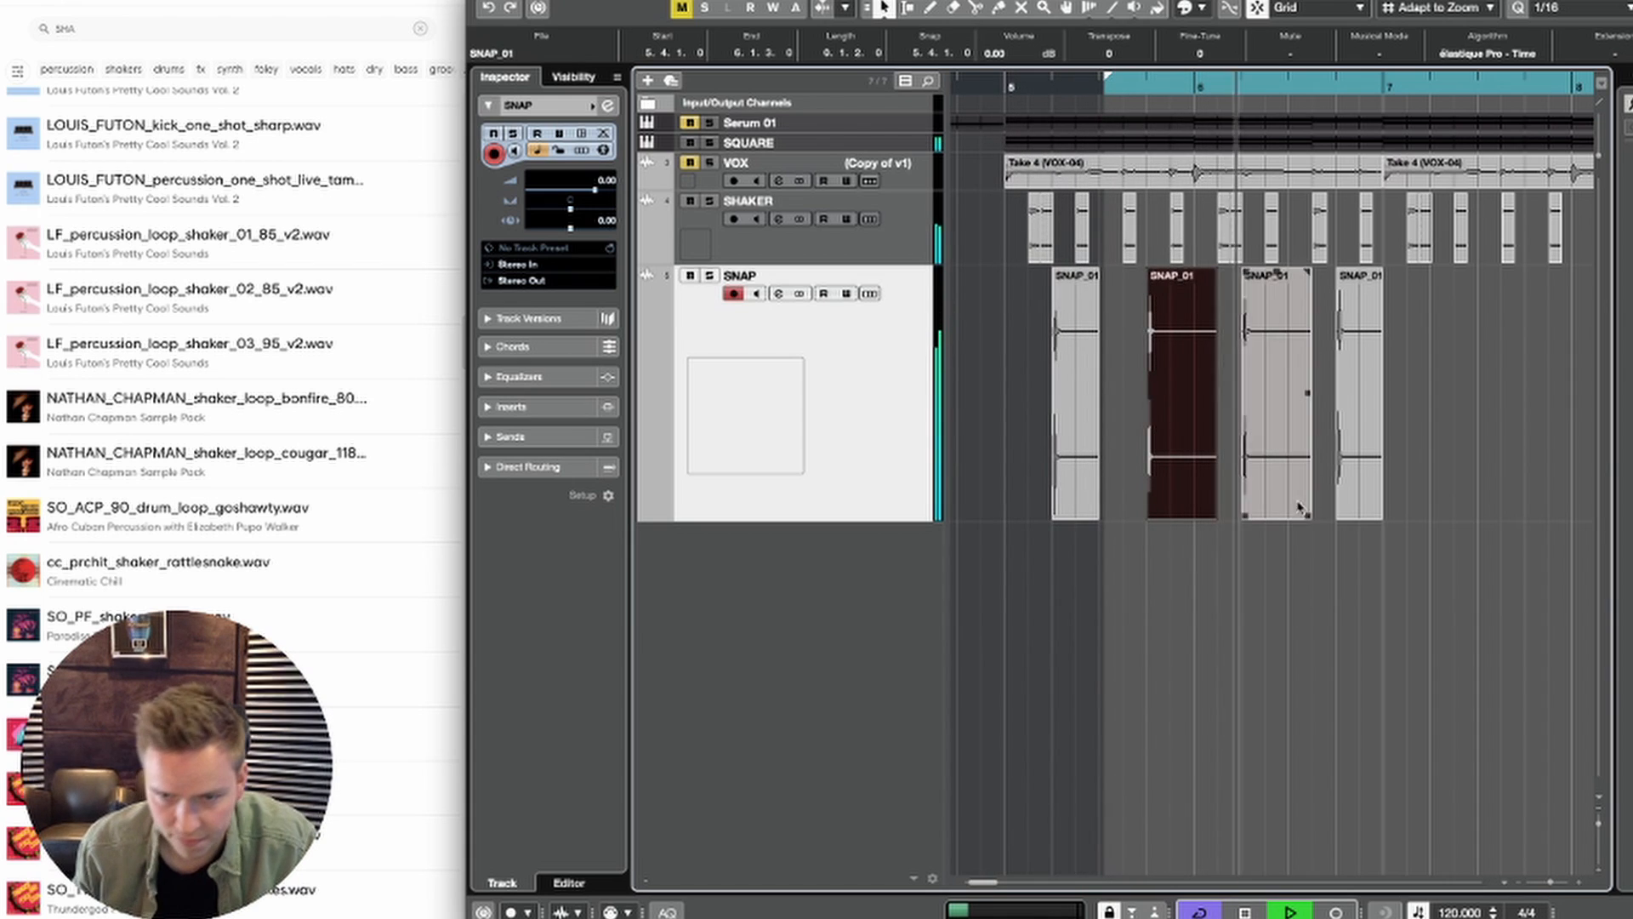
{"action": "left_click", "coordinate": [1198, 173]}
{"action": "key", "text": "p"}
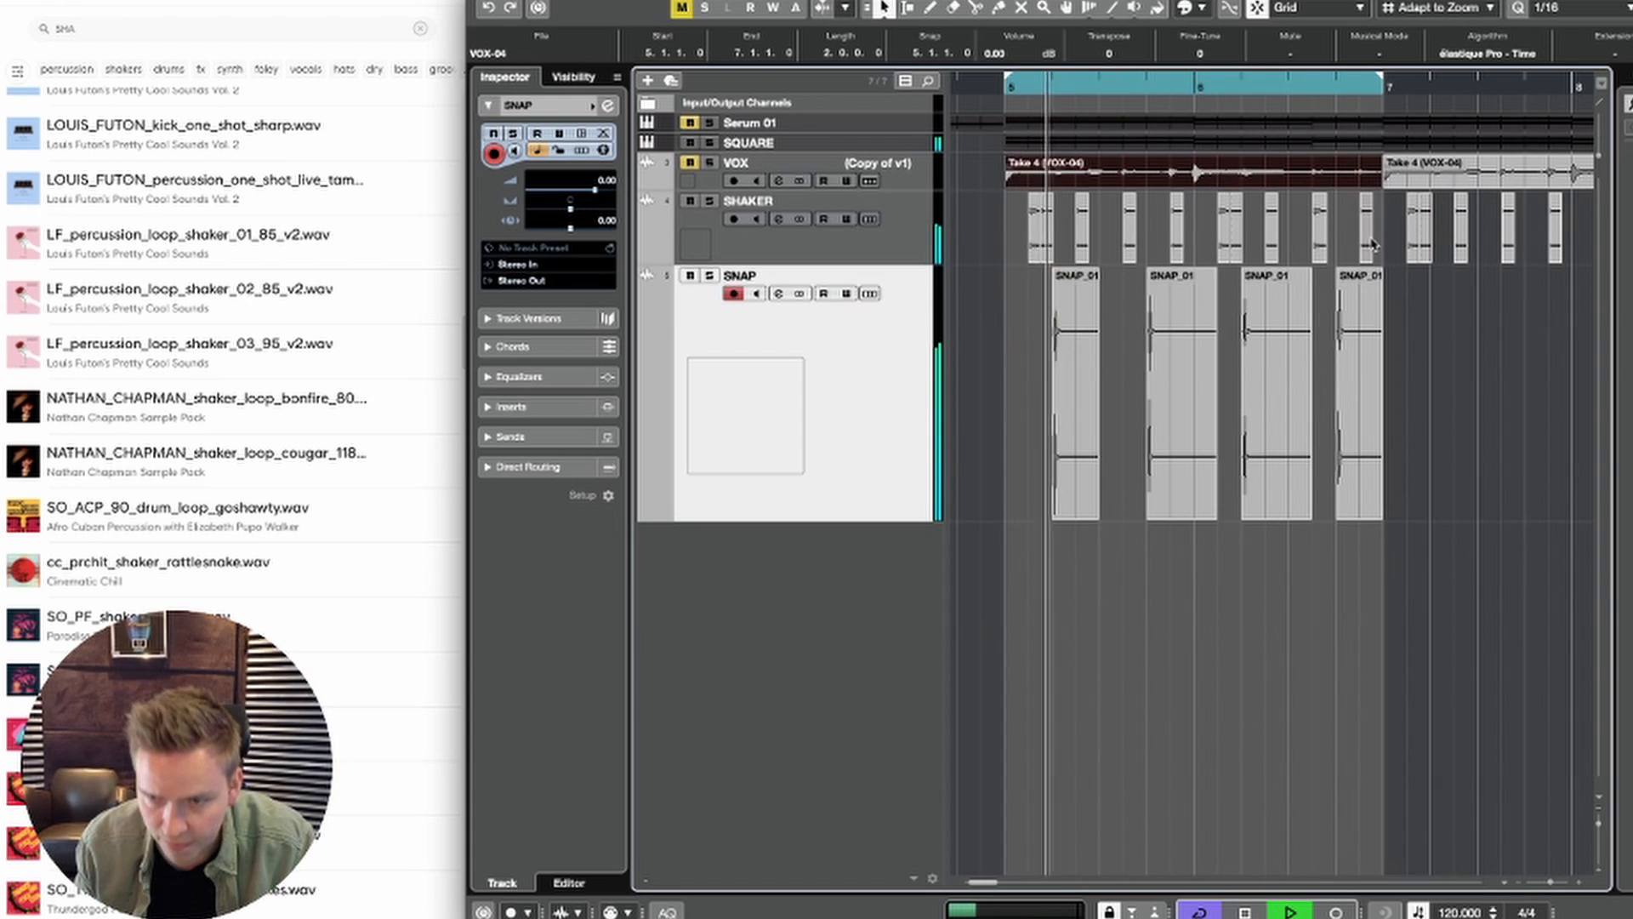
{"action": "left_click", "coordinate": [1407, 173]}
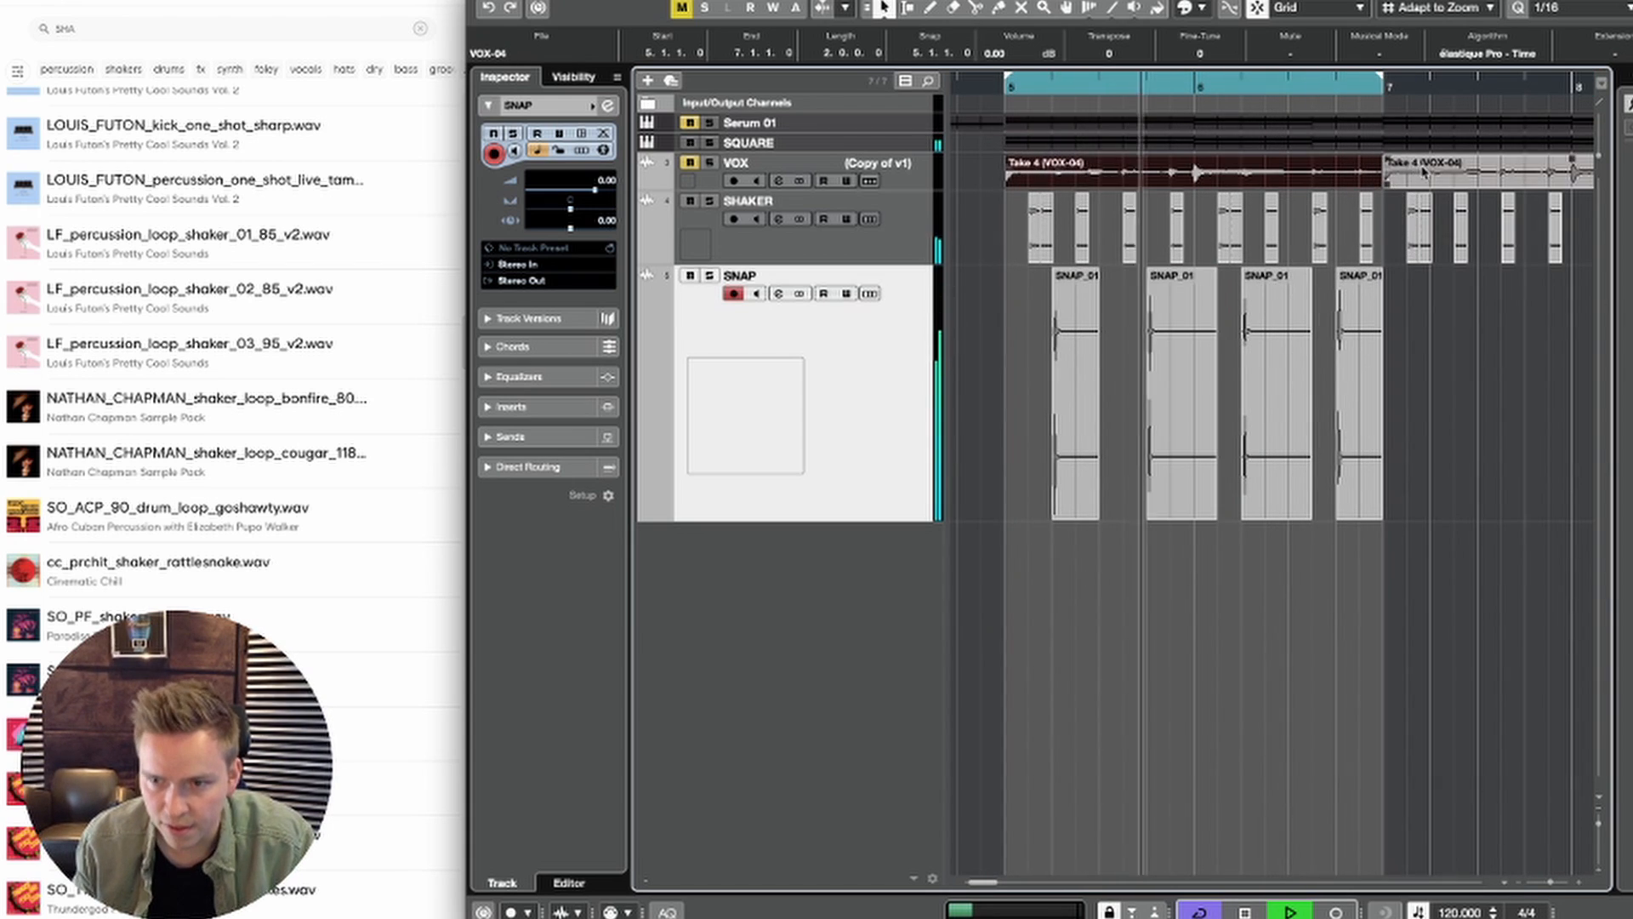
{"action": "left_click", "coordinate": [1348, 168], "text": "shift"}
{"action": "key", "text": "p"}
Step: Select the SNAP pattern from bar 5 to bar 7 as a range, duplicate it once and clear the selection
{"action": "key", "text": "2"}
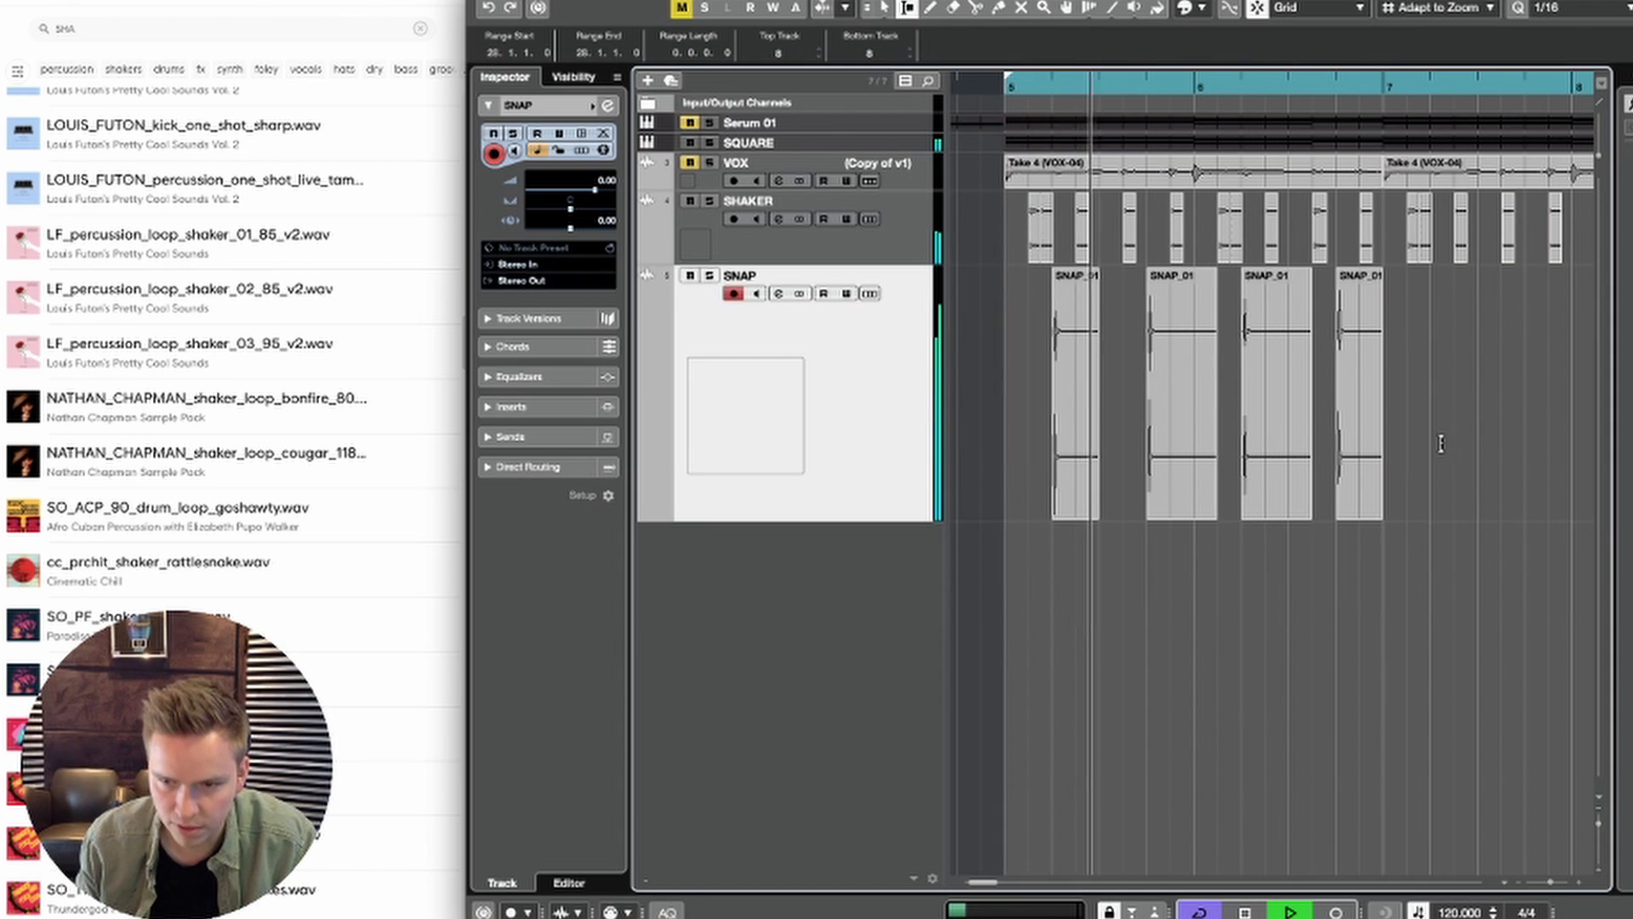
{"action": "left_click_drag", "start_coordinate": [1385, 411], "coordinate": [1003, 391]}
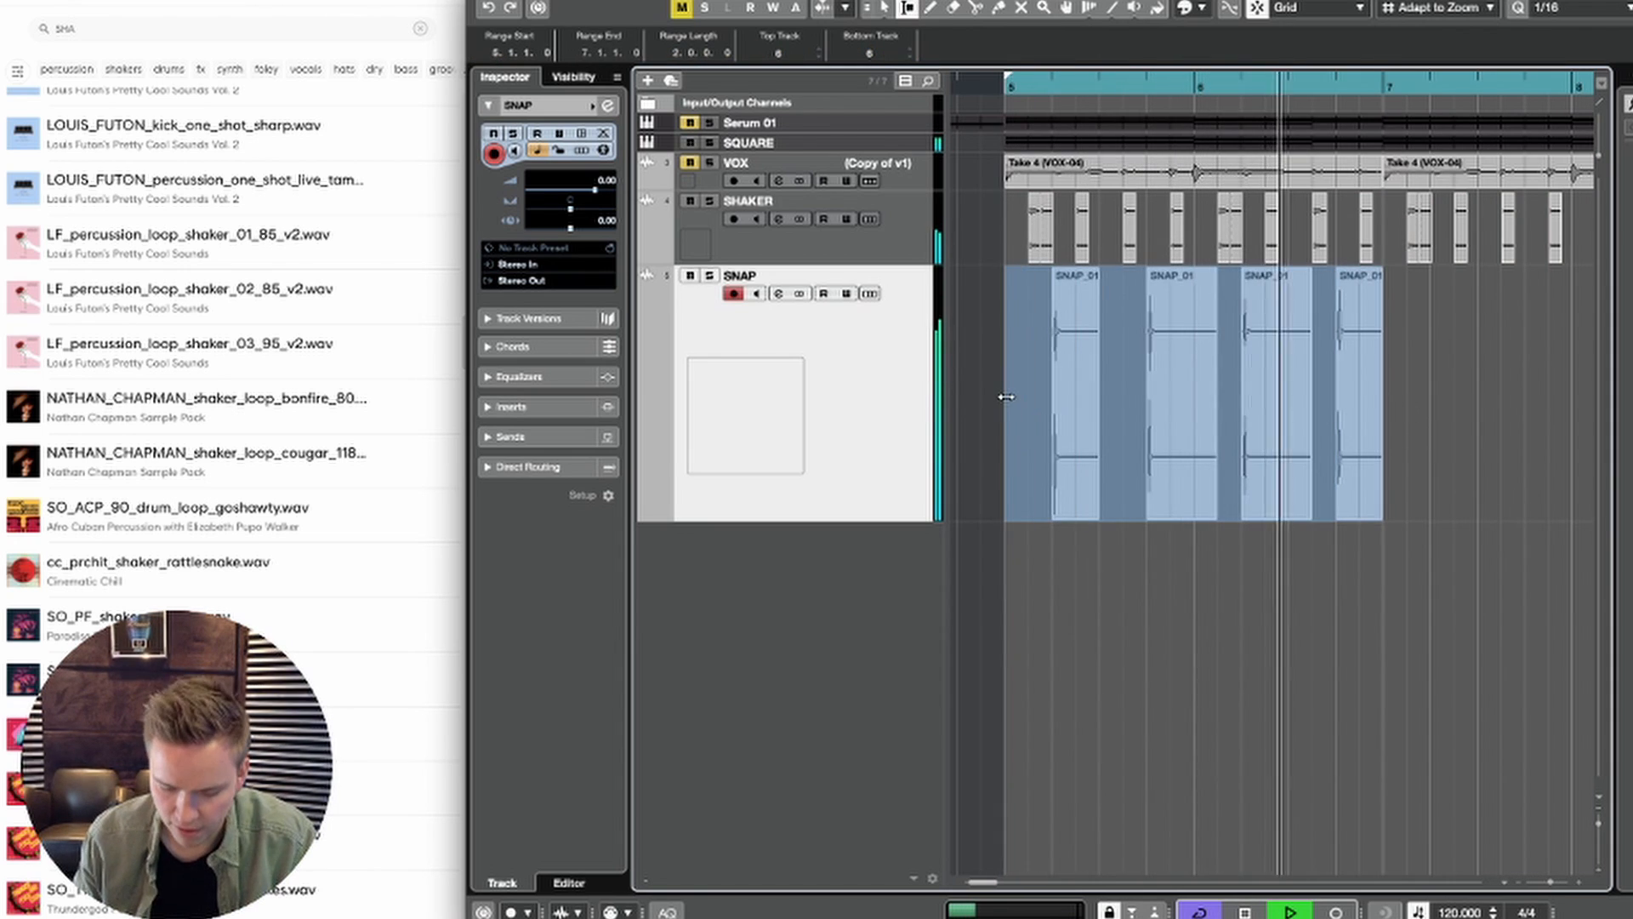
{"action": "key", "text": "ctrl+d"}
{"action": "right_click", "coordinate": [1131, 545]}
{"action": "left_click", "coordinate": [1138, 549]}
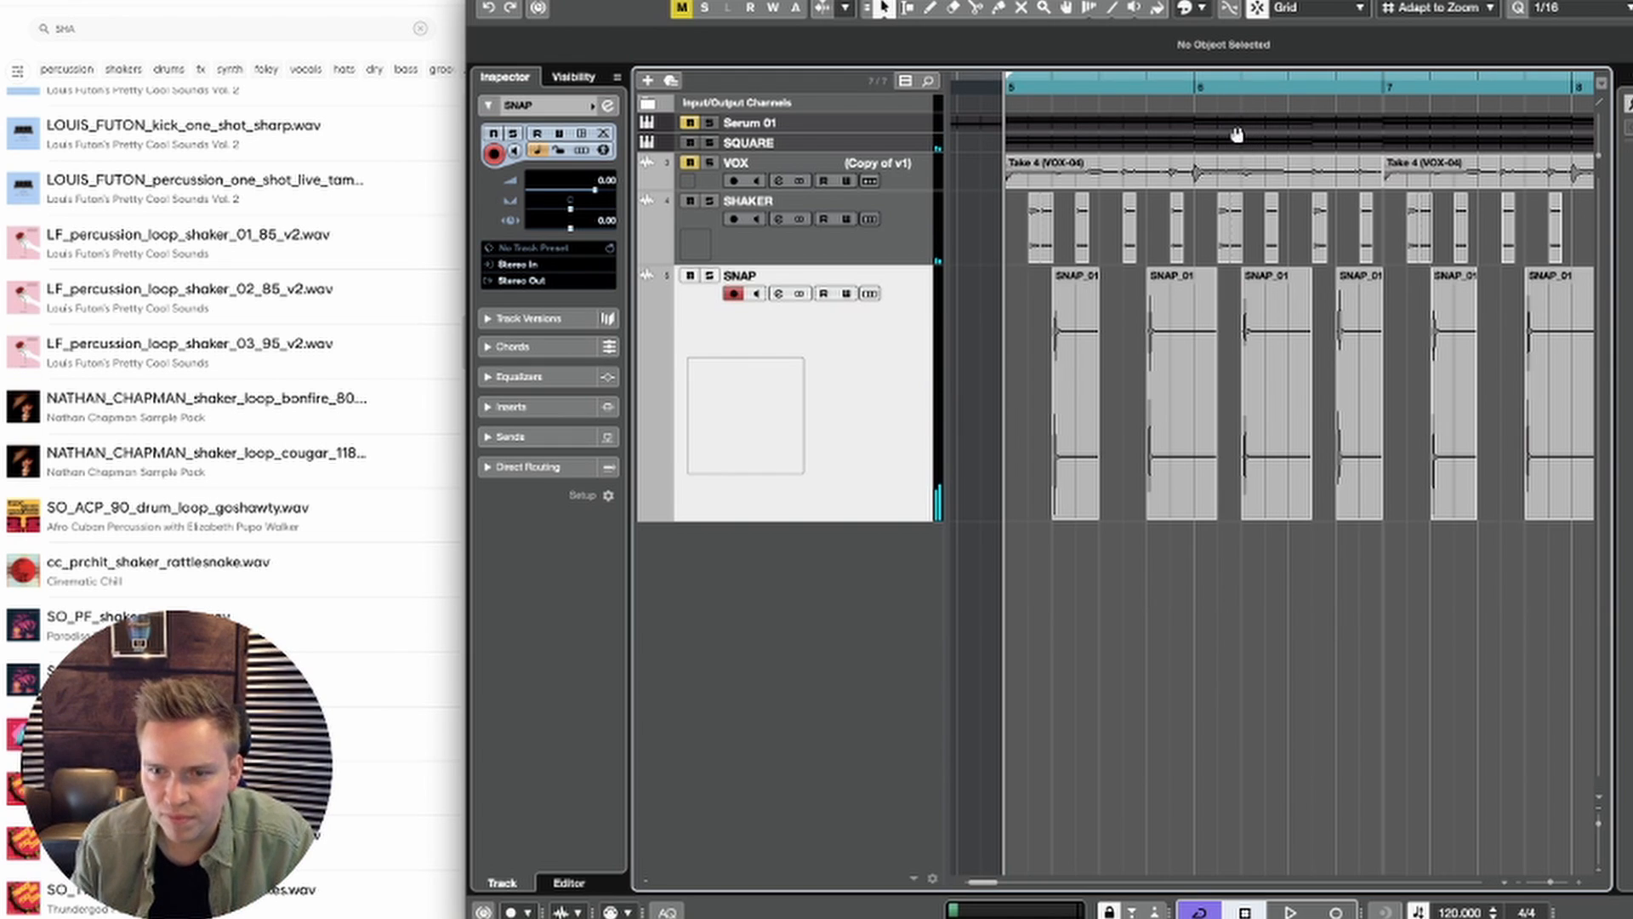
Step: Try slipping the audio inside the SNAP event at 6.2 earlier, to the event's start, while playing back
{"action": "left_click_drag", "start_coordinate": [1227, 83], "coordinate": [1234, 221]}
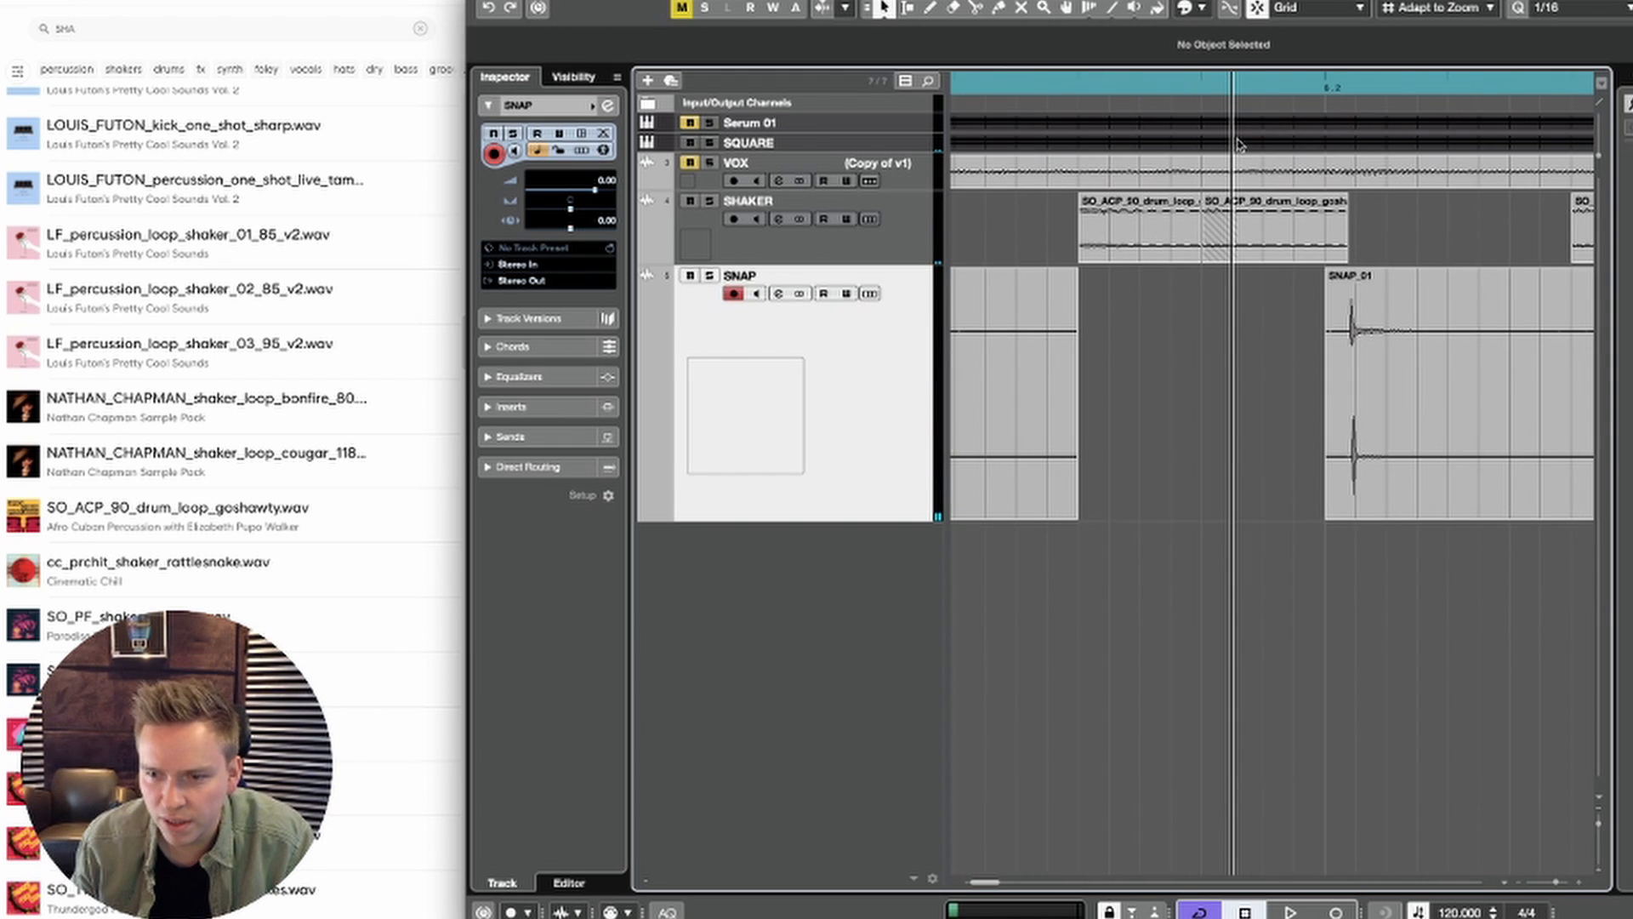
{"action": "left_click", "coordinate": [1343, 349]}
{"action": "left_click_drag", "start_coordinate": [1352, 343], "coordinate": [1331, 344]}
{"action": "key", "text": "space"}
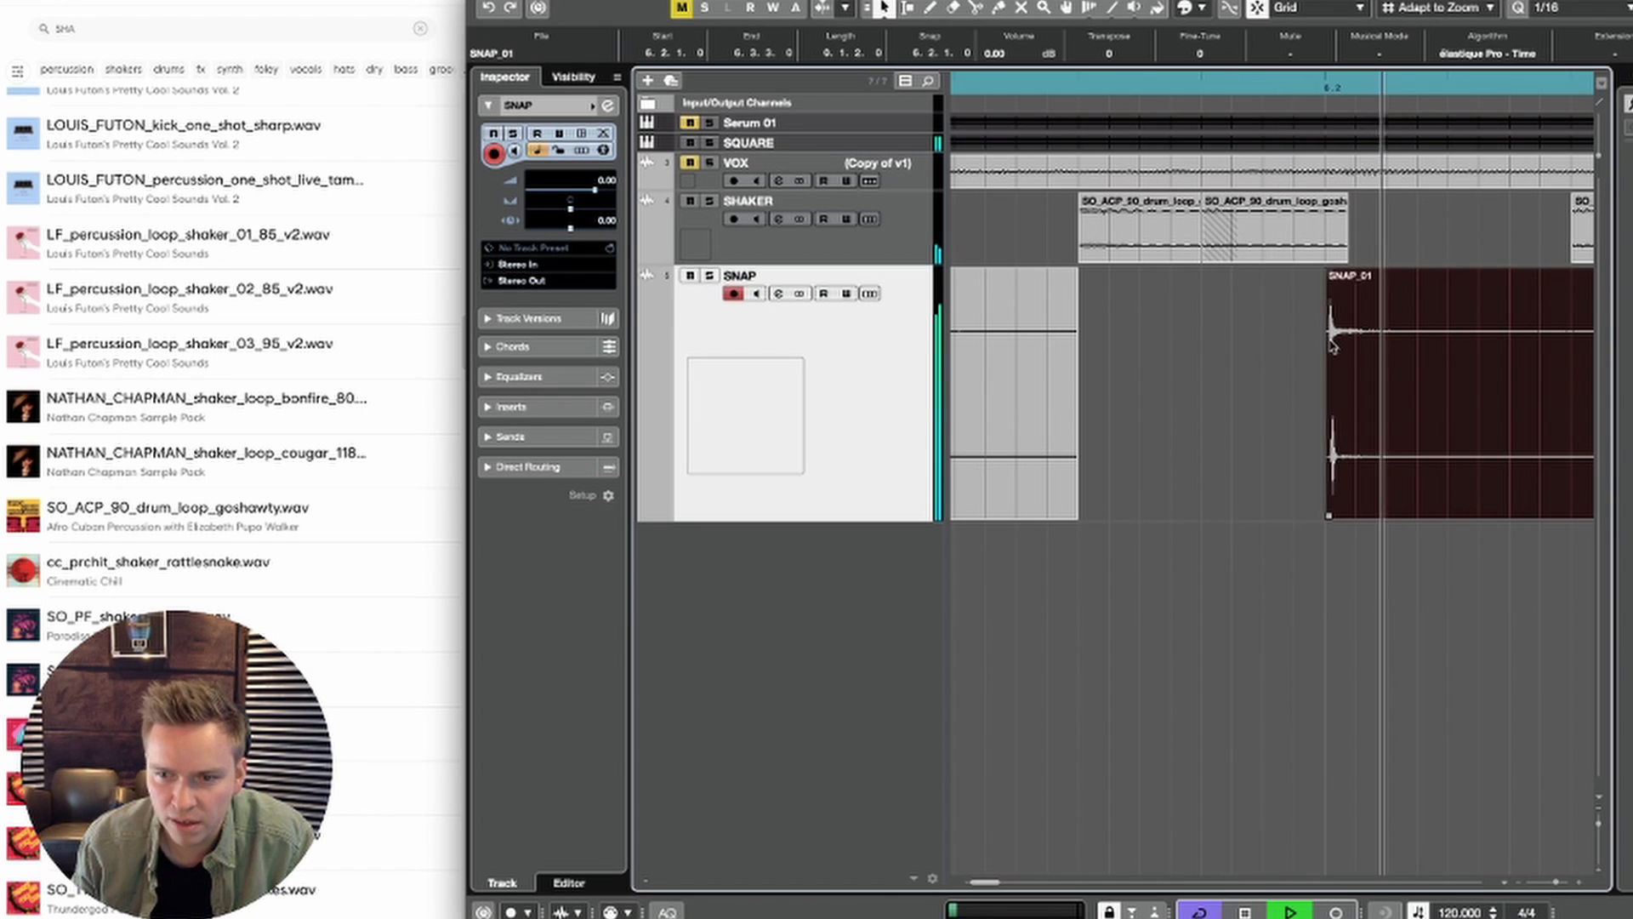
{"action": "key", "text": "space"}
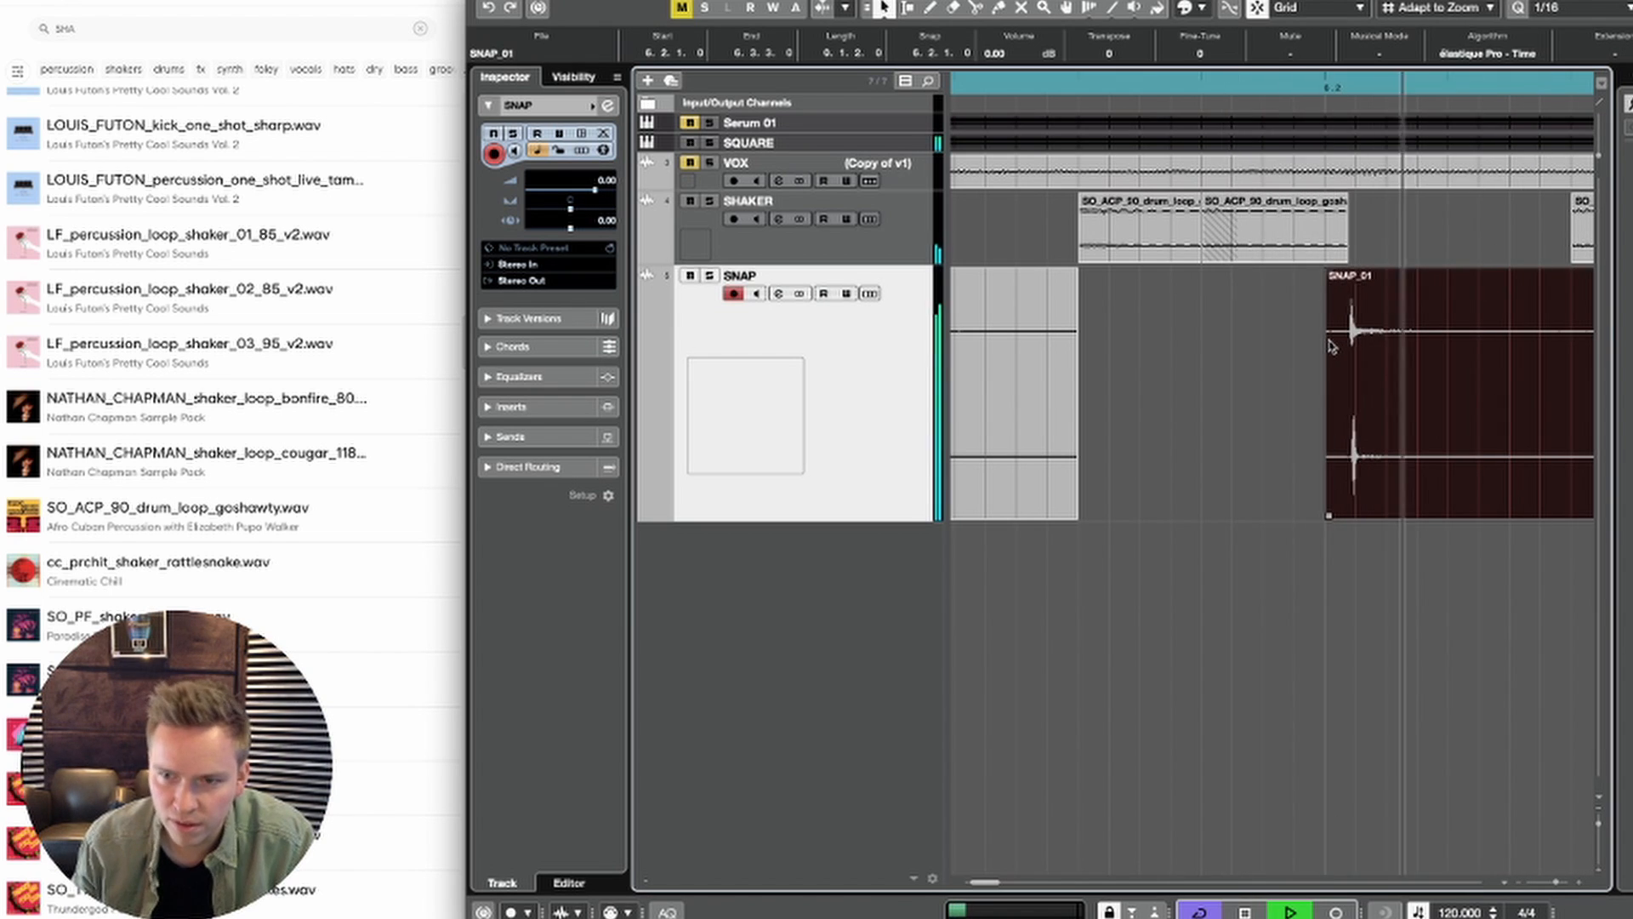
{"action": "key", "text": "g"}
{"action": "key", "text": "g"}
{"action": "key", "text": "g"}
{"action": "key", "text": "g"}
{"action": "key", "text": "g"}
{"action": "key", "text": "g"}
{"action": "key", "text": "g"}
{"action": "key", "text": "g"}
{"action": "key", "text": "g"}
{"action": "key", "text": "g"}
{"action": "key", "text": "g"}
{"action": "key", "text": "g"}
{"action": "key", "text": "g"}
{"action": "key", "text": "g"}
{"action": "key", "text": "g"}
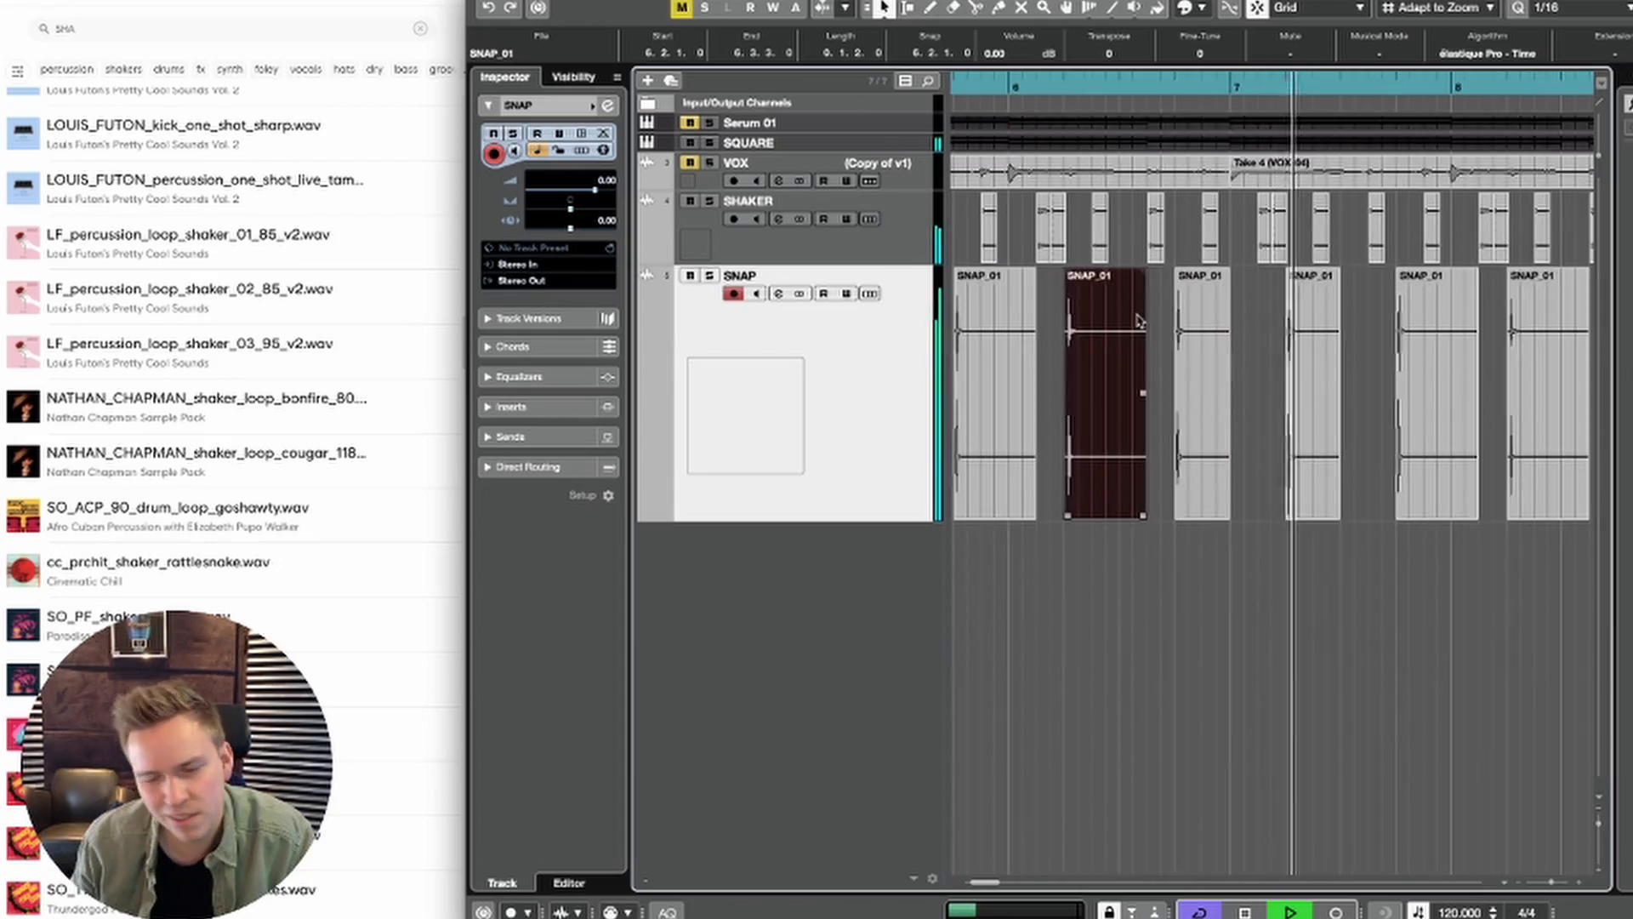
{"action": "key", "text": "space"}
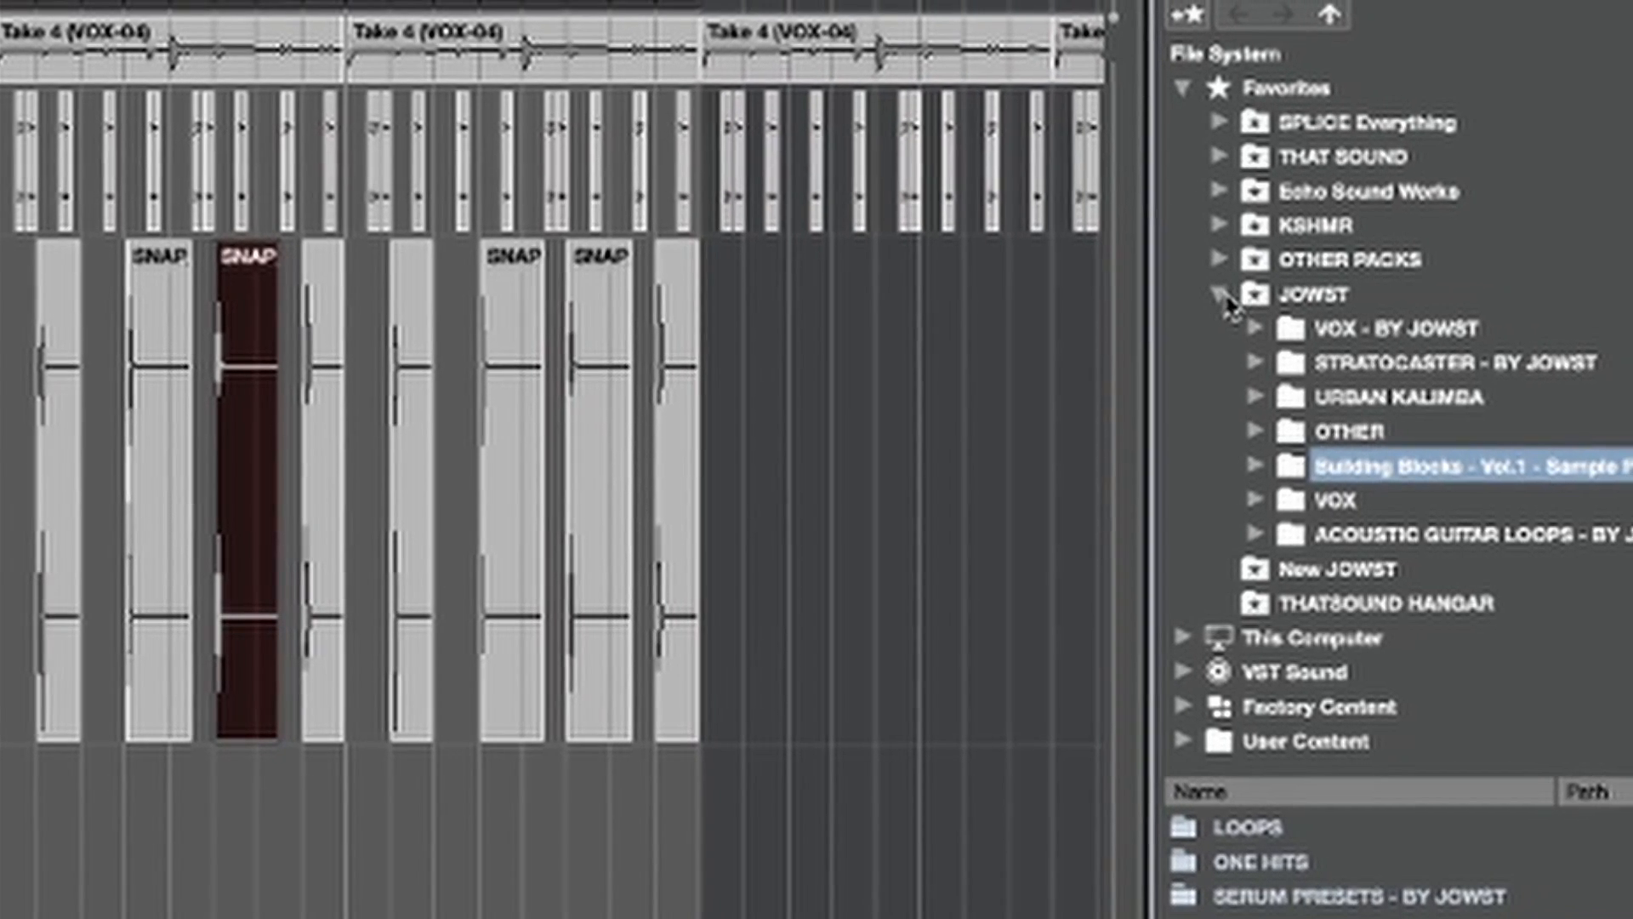
Step: Collapse the JOWST favorite and look through the sample packs in the SPLICE Everything folder
{"action": "left_click", "coordinate": [1225, 295]}
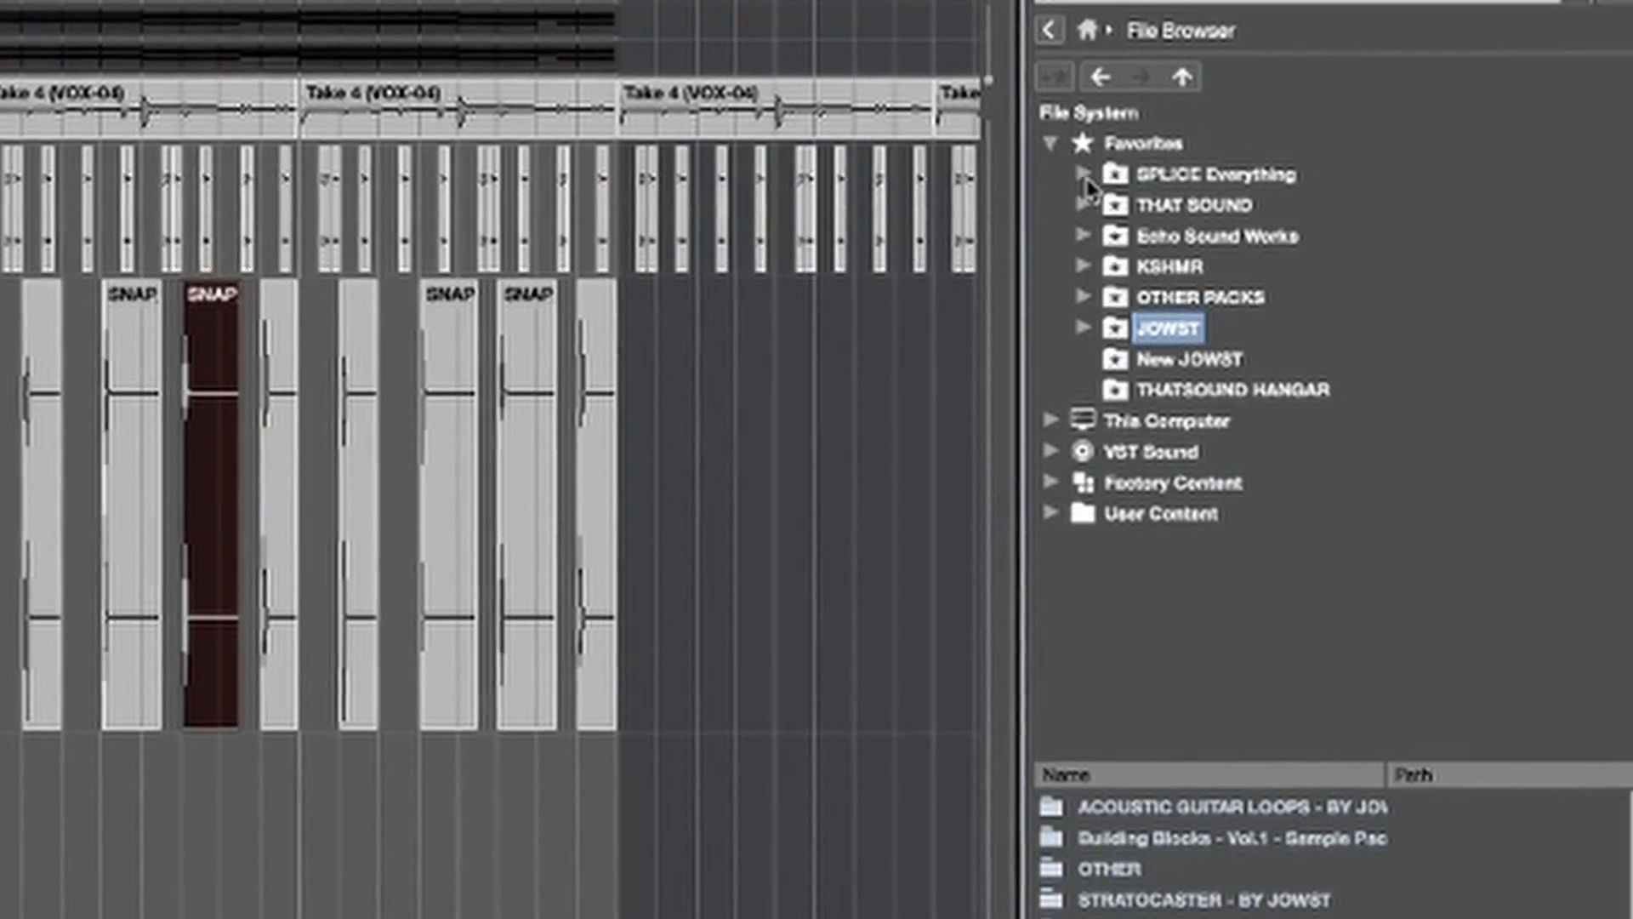
{"action": "left_click", "coordinate": [1070, 179]}
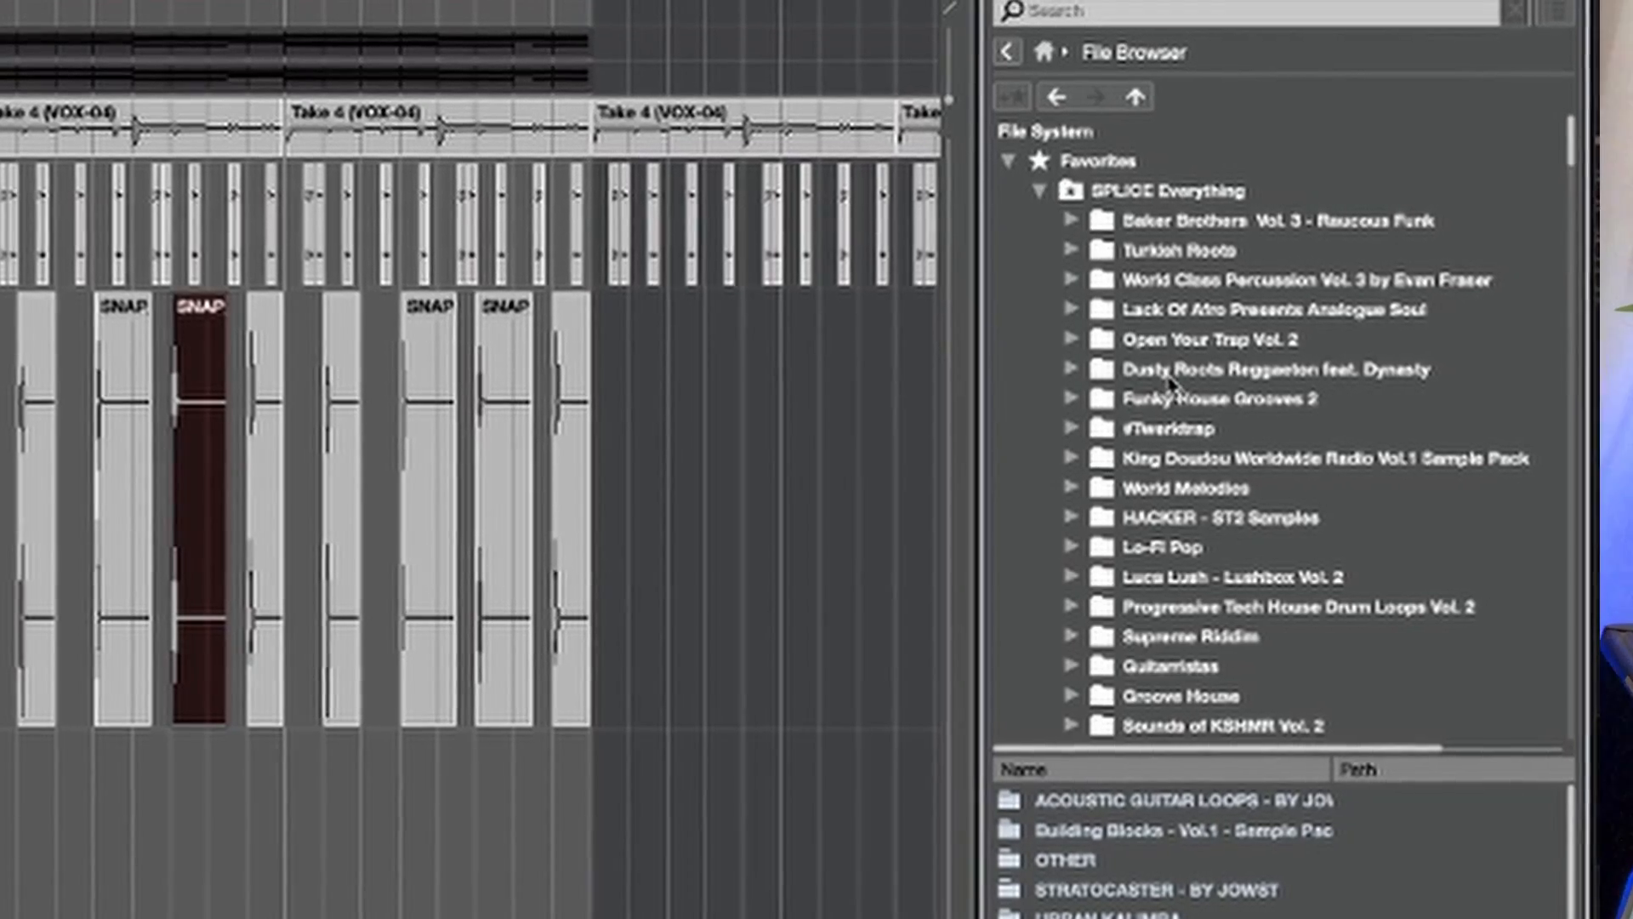
{"action": "scroll", "coordinate": [1201, 374], "scroll_direction": "down", "scroll_amount": 10}
{"action": "scroll", "coordinate": [1164, 387], "scroll_direction": "up", "scroll_amount": 15}
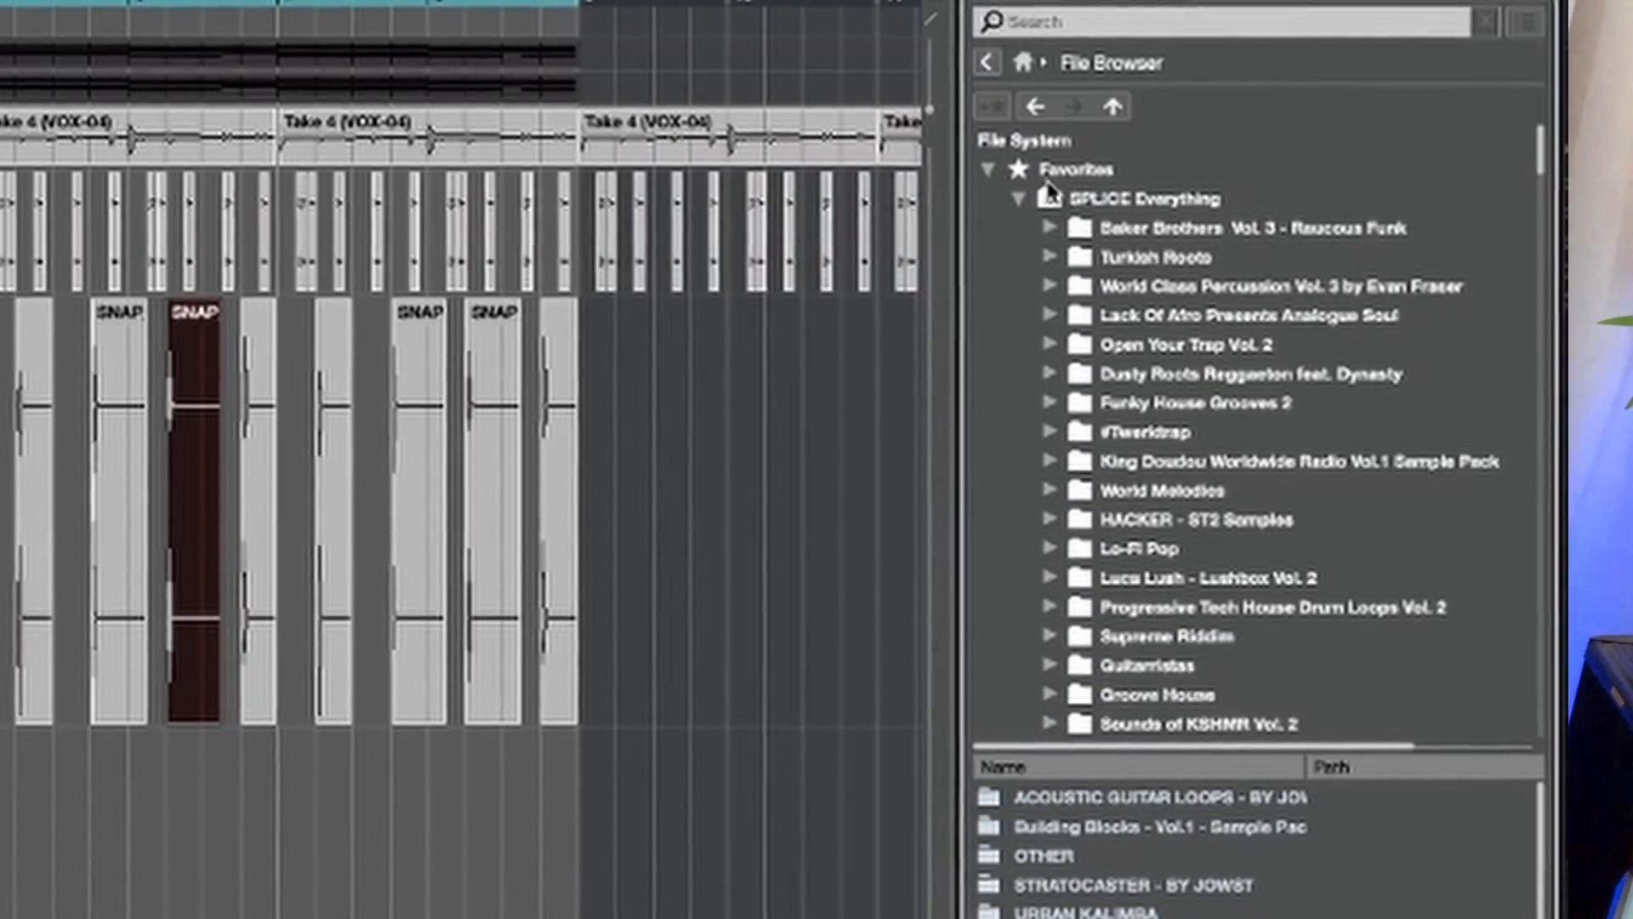
{"action": "left_click", "coordinate": [1037, 201]}
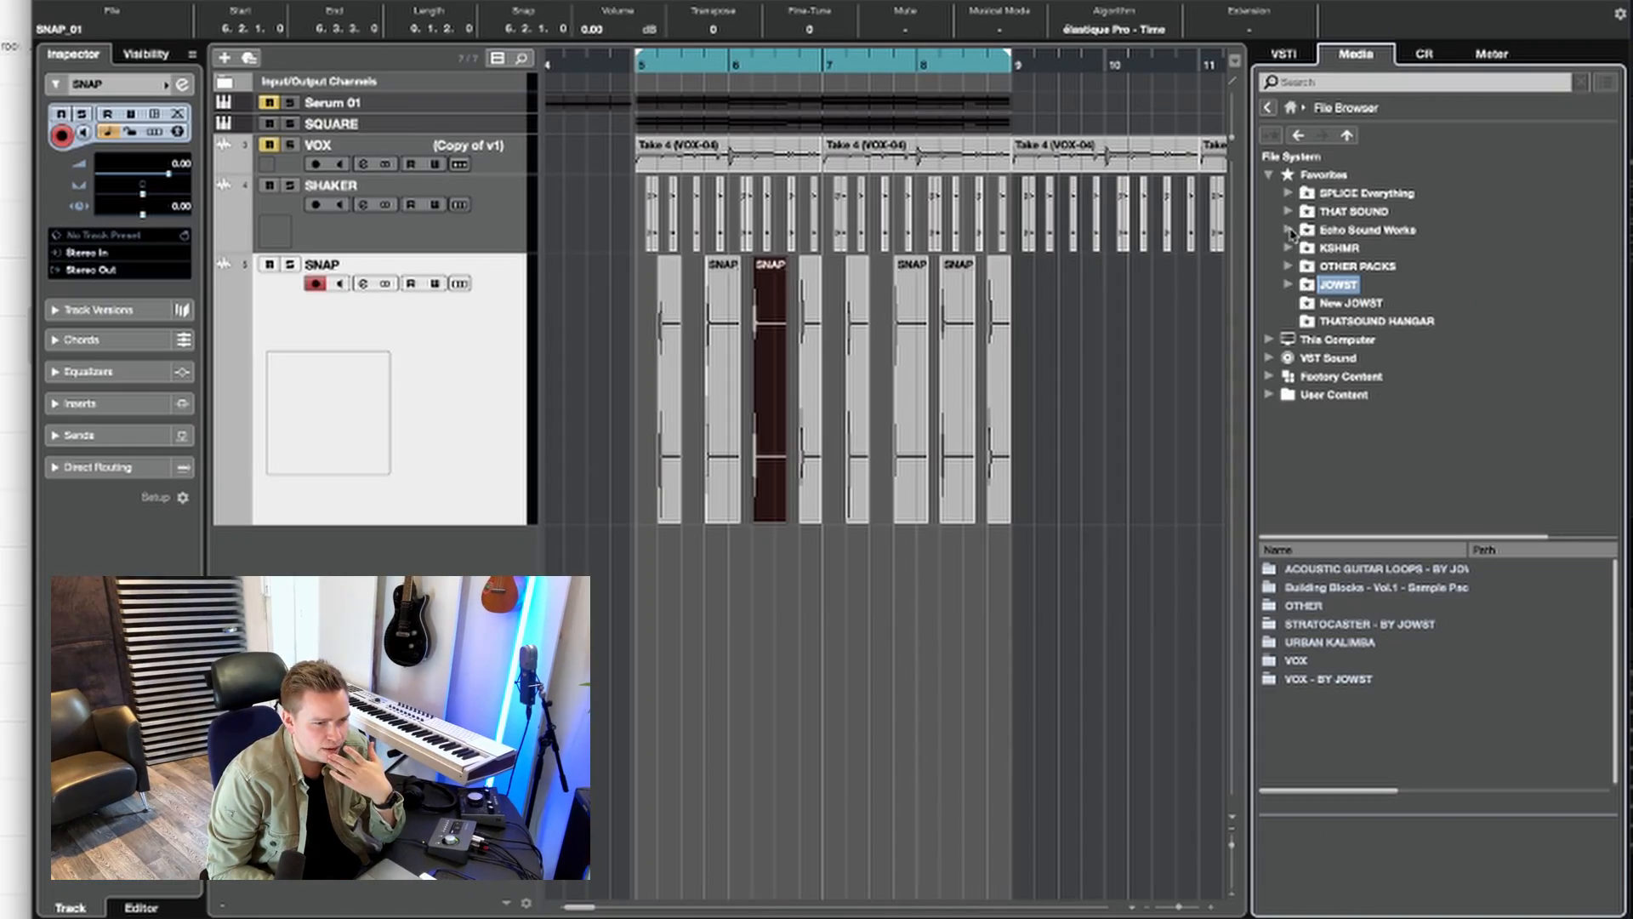
Step: Browse the KSHMR favorite's Drums folder and list the samples in its Snaps subfolder
{"action": "left_click", "coordinate": [1287, 248]}
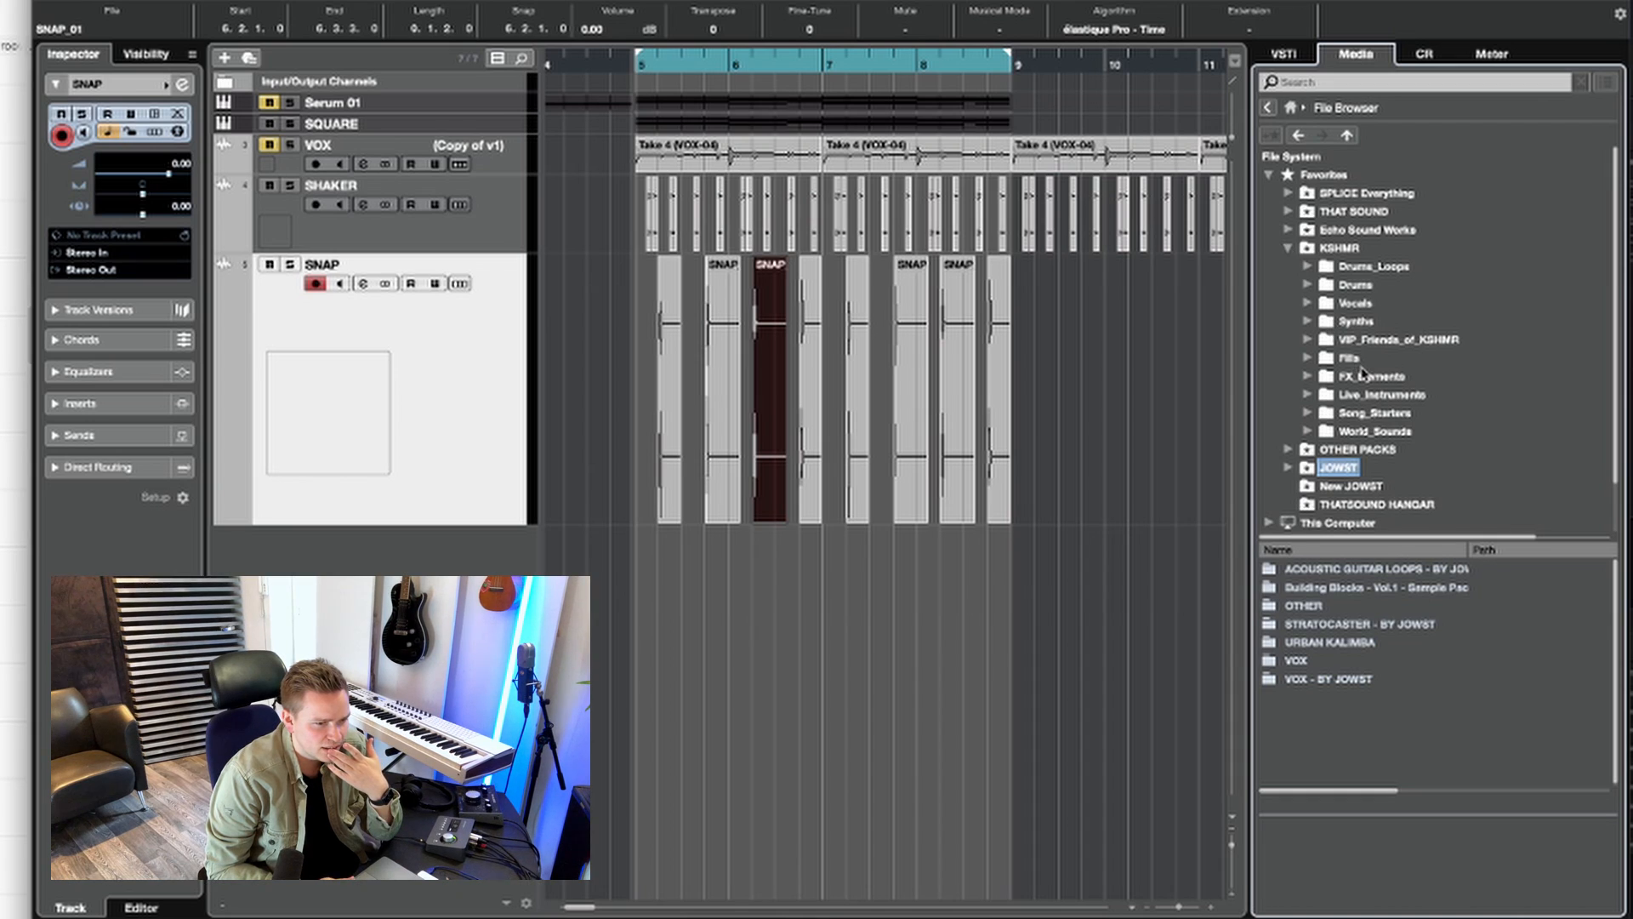
{"action": "scroll", "coordinate": [1363, 371], "scroll_direction": "down", "scroll_amount": 2}
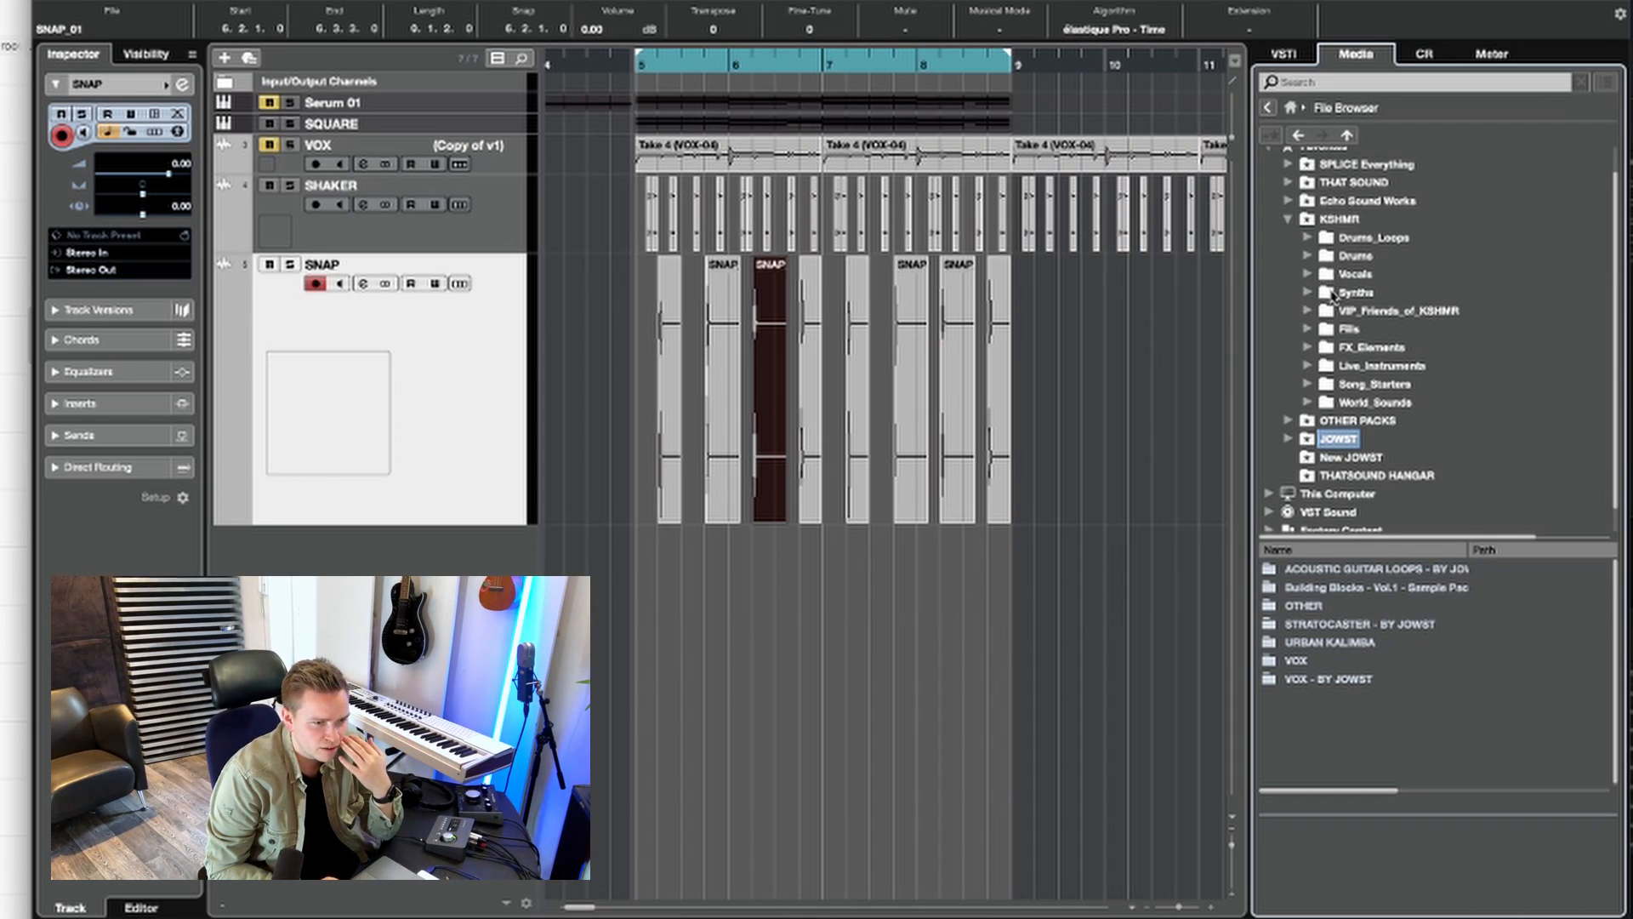
{"action": "left_click", "coordinate": [1309, 256]}
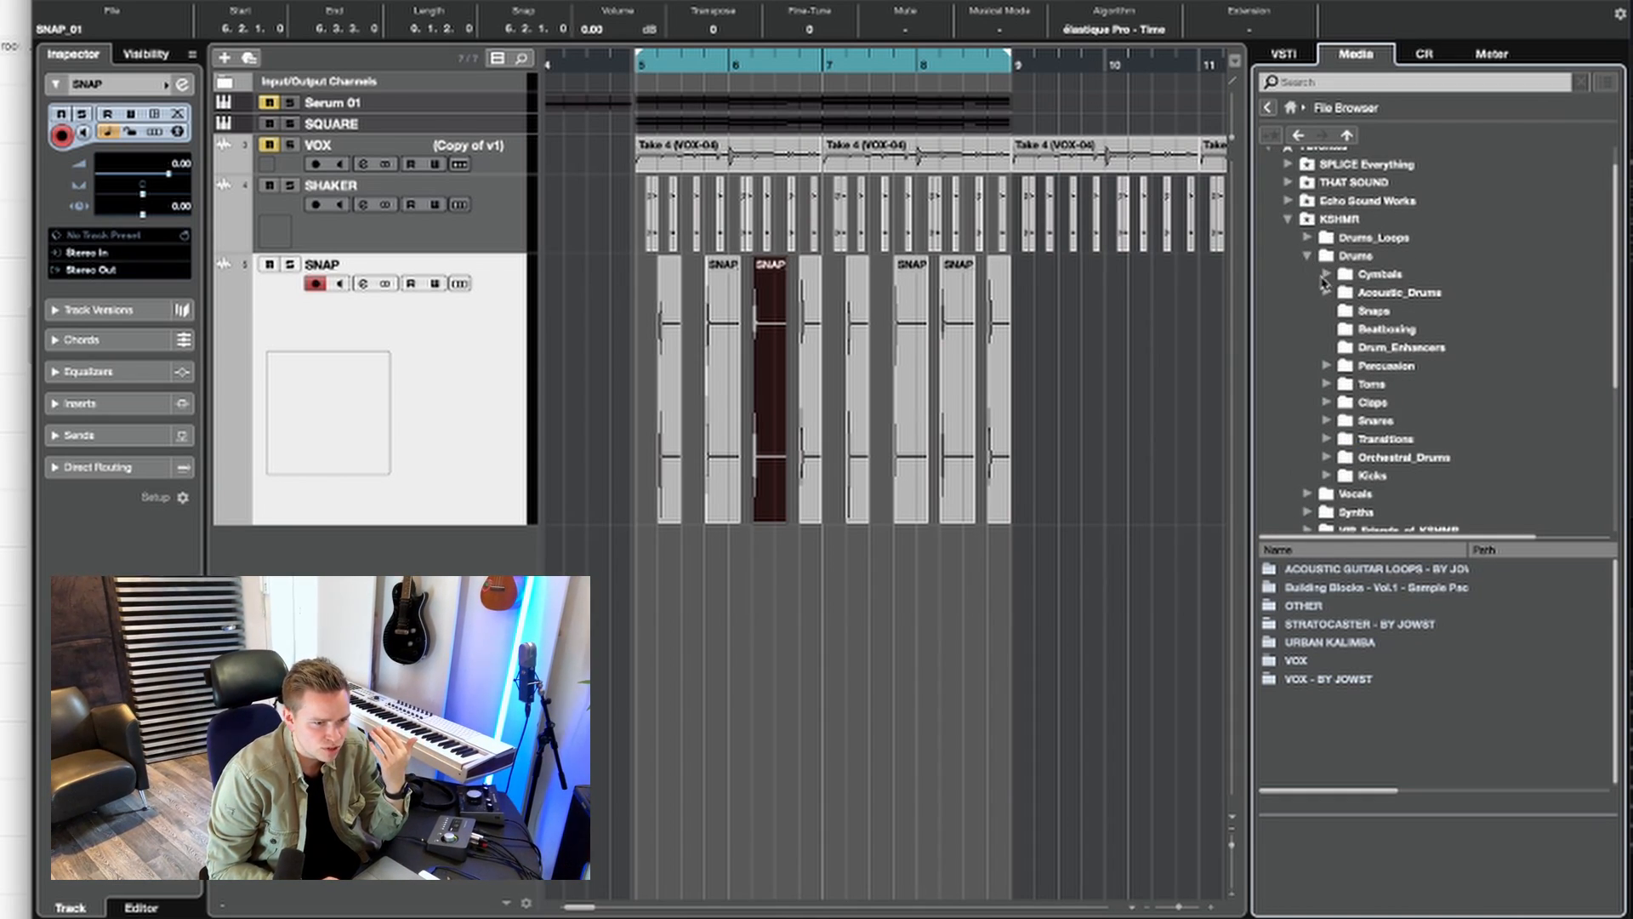
{"action": "left_click", "coordinate": [1326, 420]}
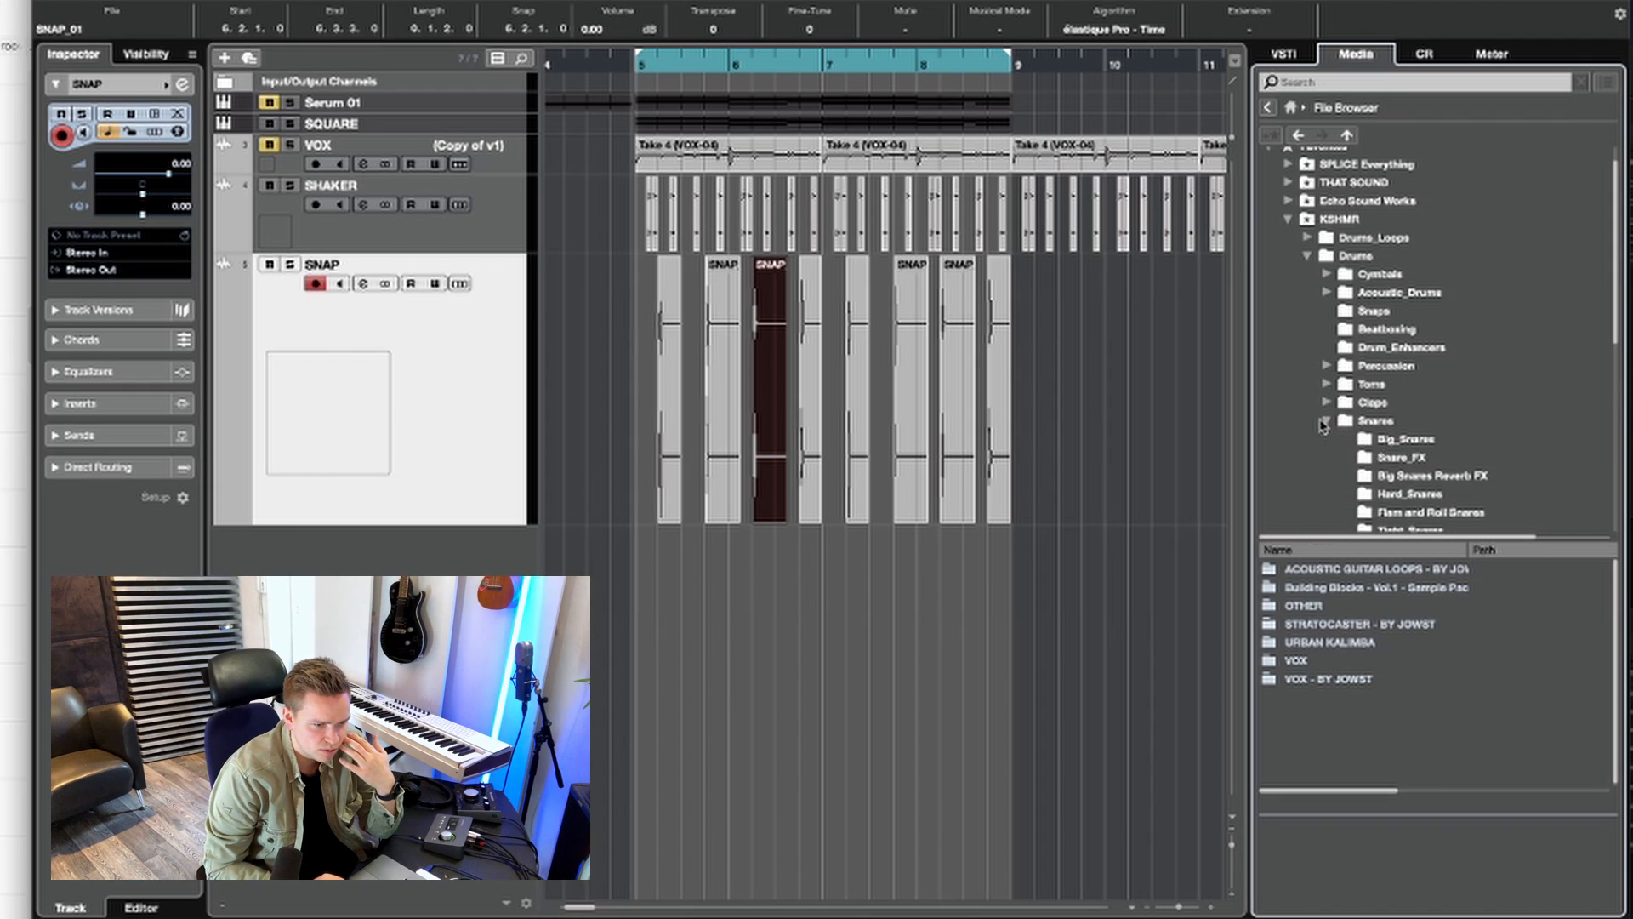
{"action": "left_click", "coordinate": [1373, 310]}
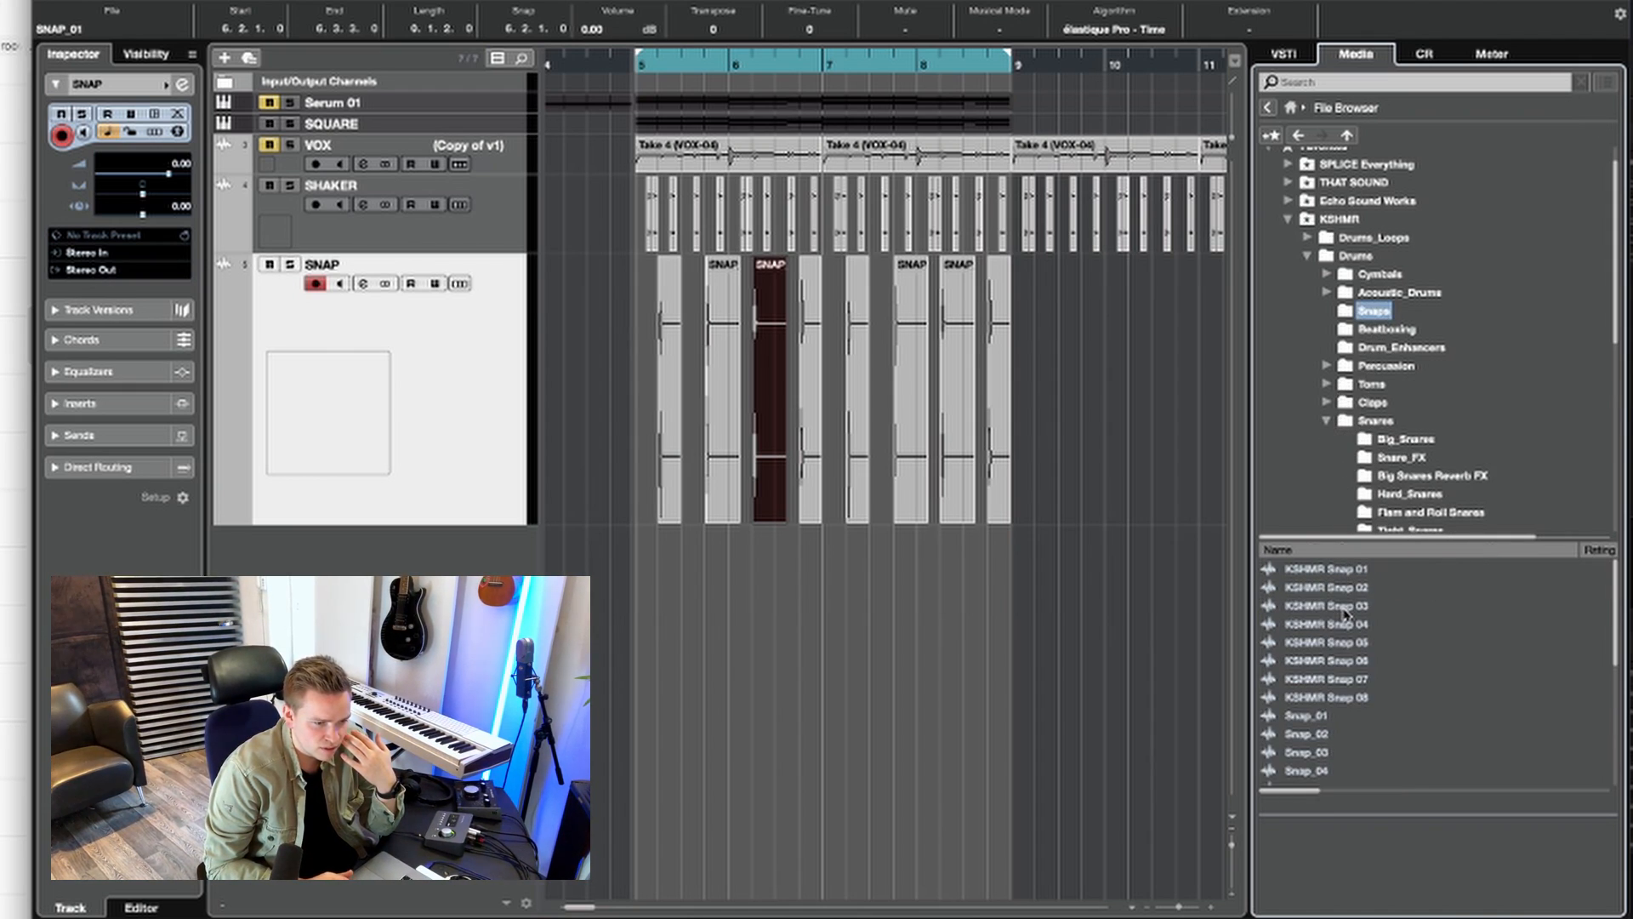
Step: Audition the KSHMR snap samples from Snap_01 to Snap_04
{"action": "left_click", "coordinate": [1337, 717]}
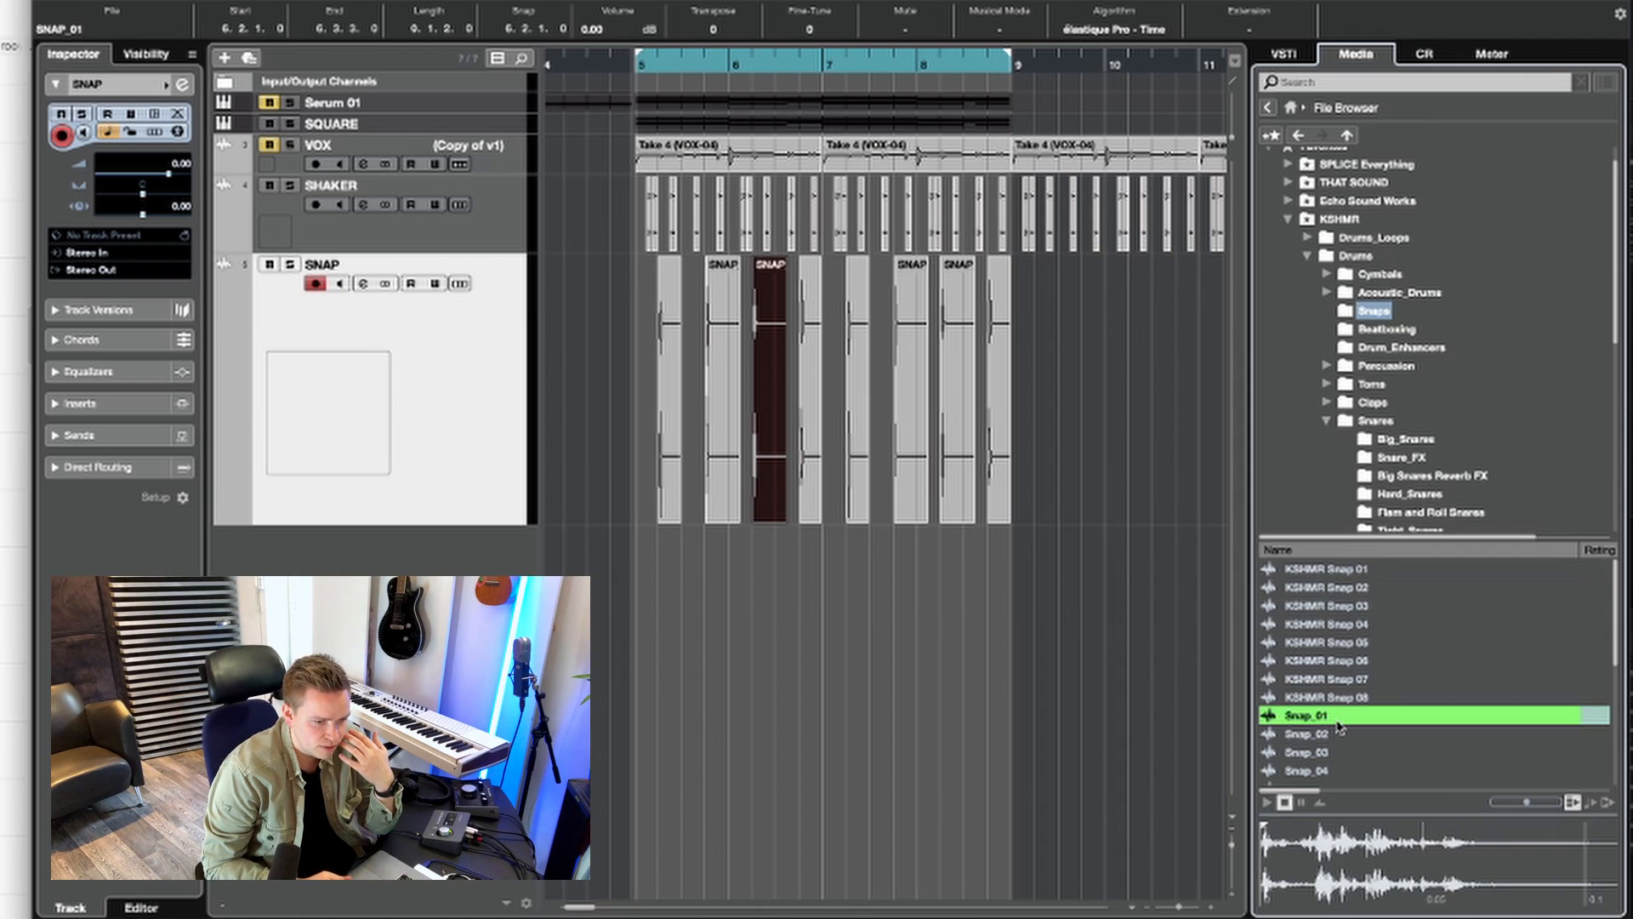
{"action": "key", "text": "Down"}
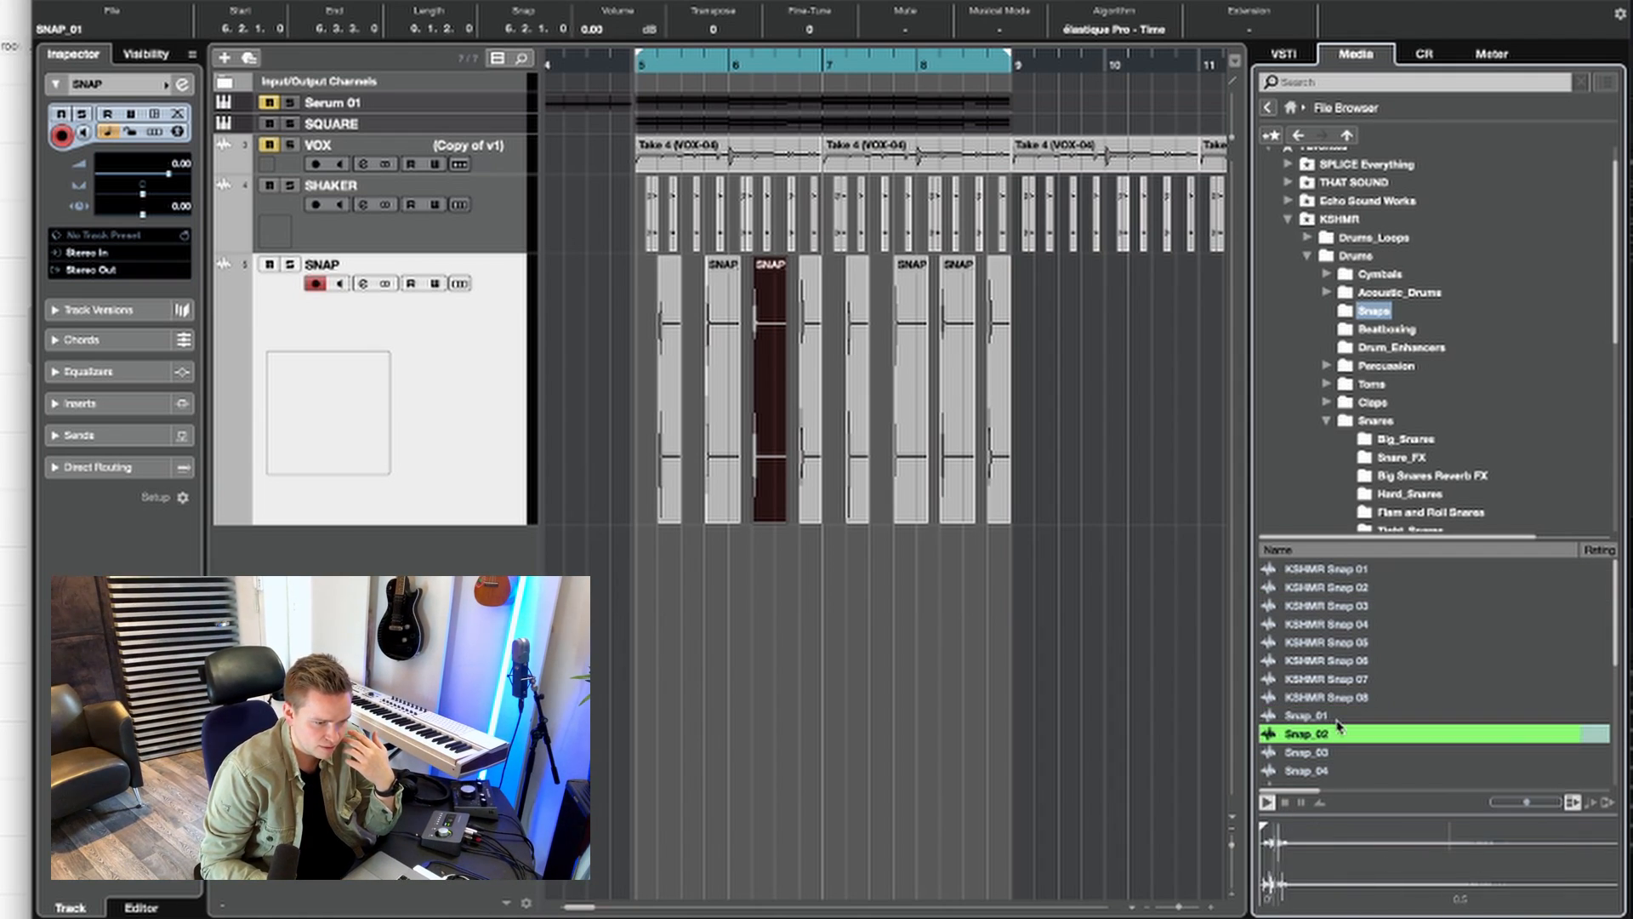
{"action": "key", "text": "Down"}
{"action": "key", "text": "Down"}
{"action": "key", "text": "Down"}
{"action": "key", "text": "Down"}
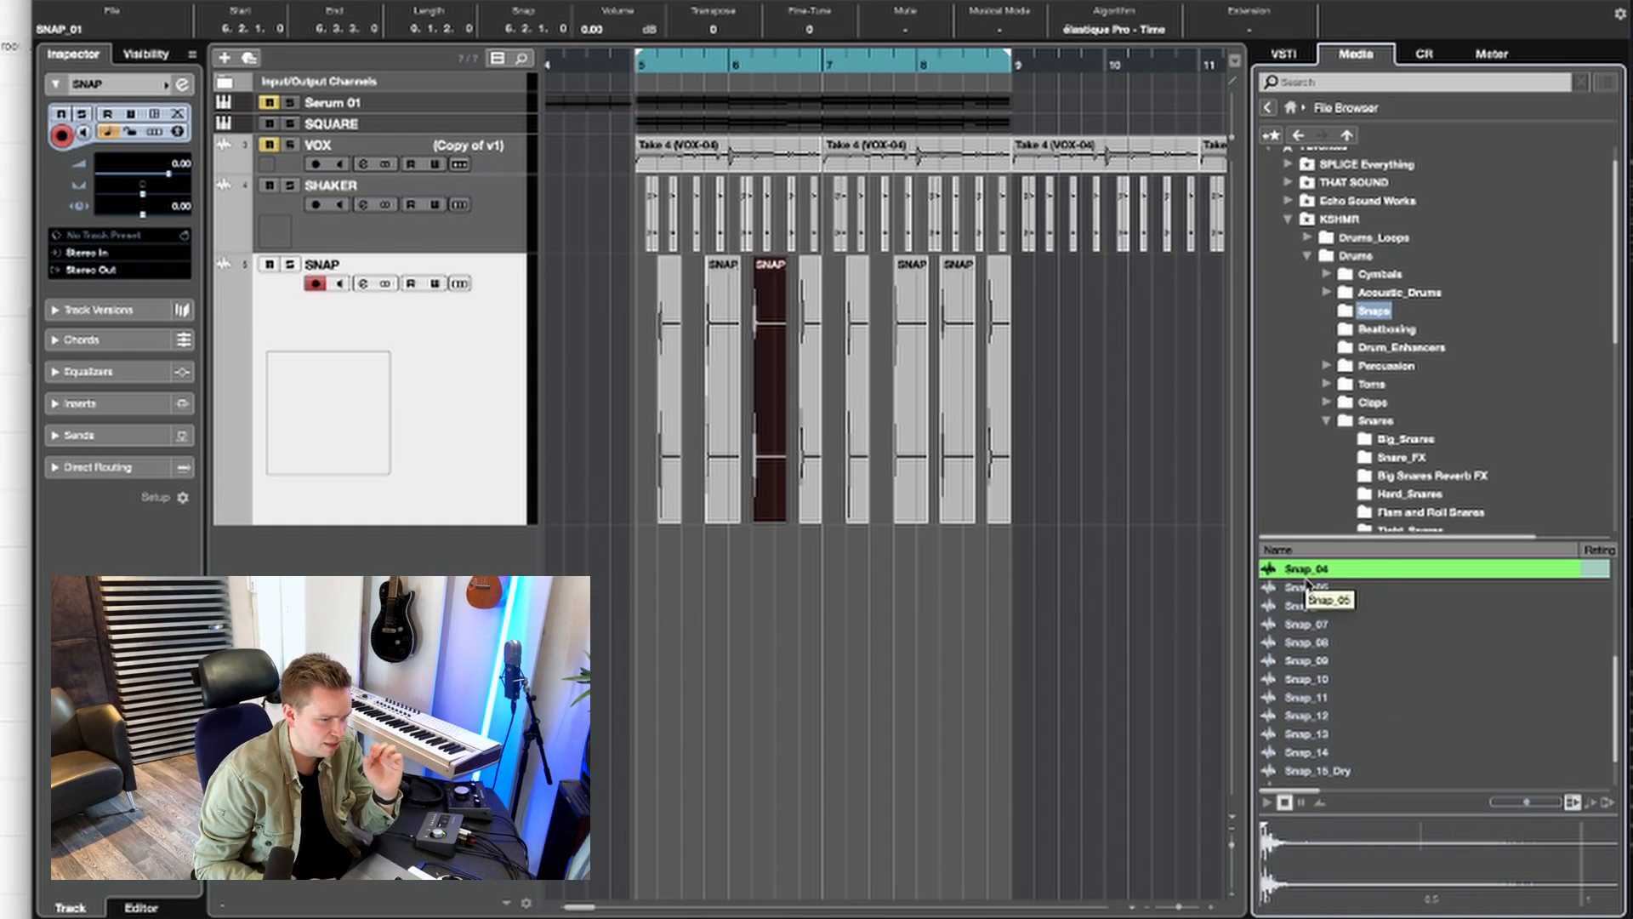
Step: Place the Snap_04 sample at 5.2.1 on a new audio track below SNAP and play it back in context
{"action": "left_click_drag", "start_coordinate": [1092, 568], "coordinate": [672, 545]}
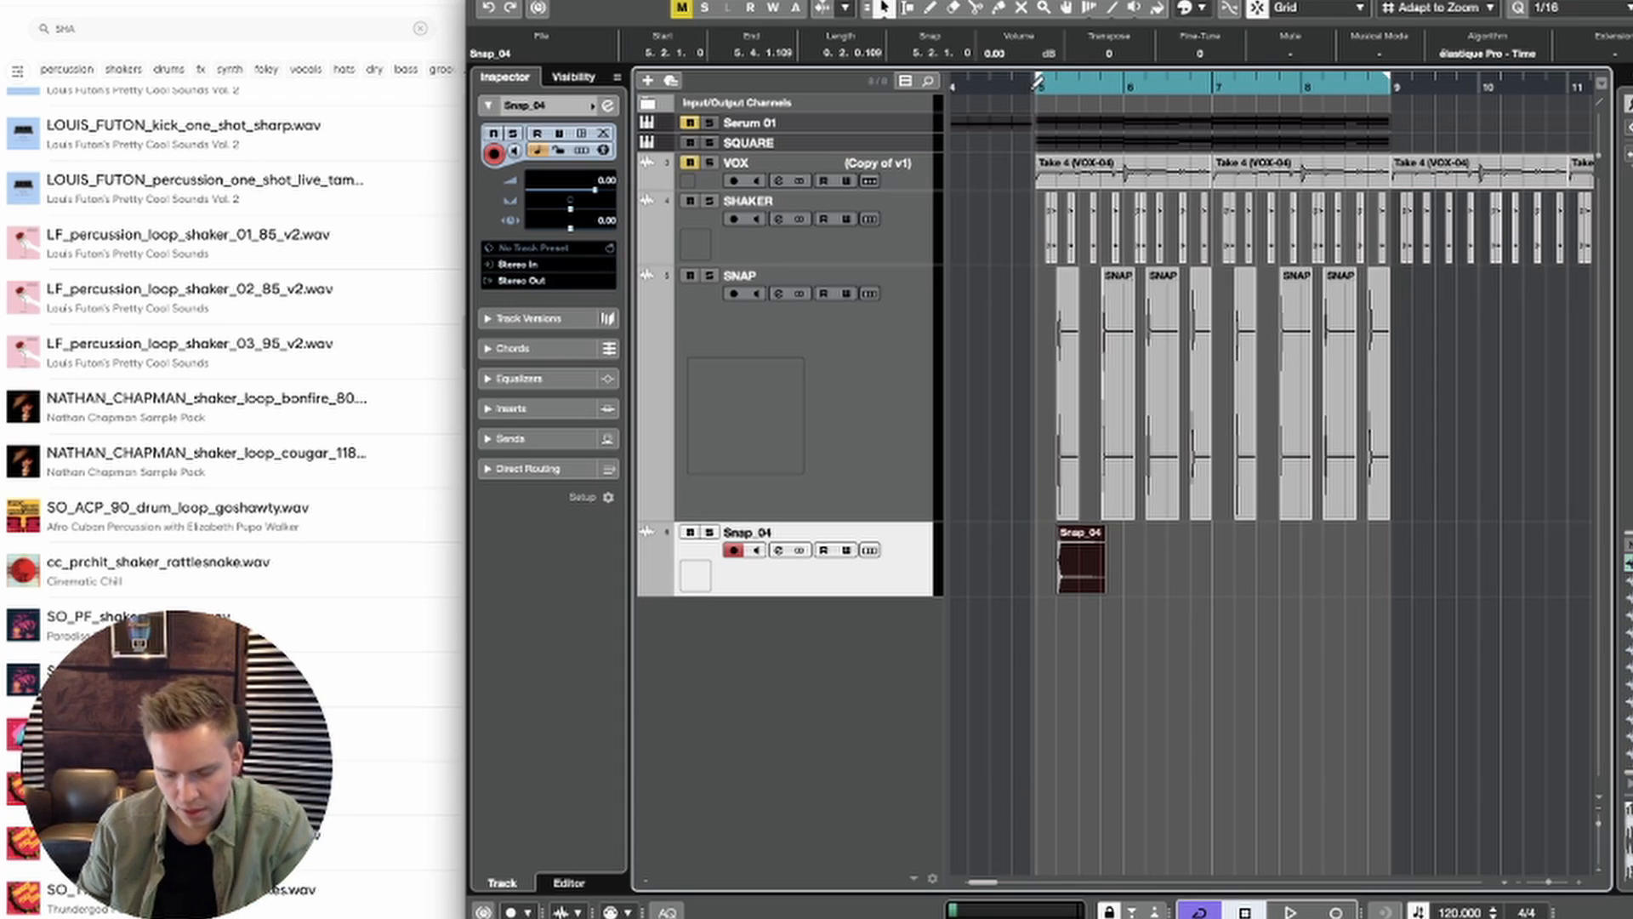
{"action": "left_click", "coordinate": [1036, 87]}
{"action": "key", "text": "space"}
{"action": "key", "text": "h"}
{"action": "key", "text": "h"}
{"action": "key", "text": "h"}
{"action": "key", "text": "h"}
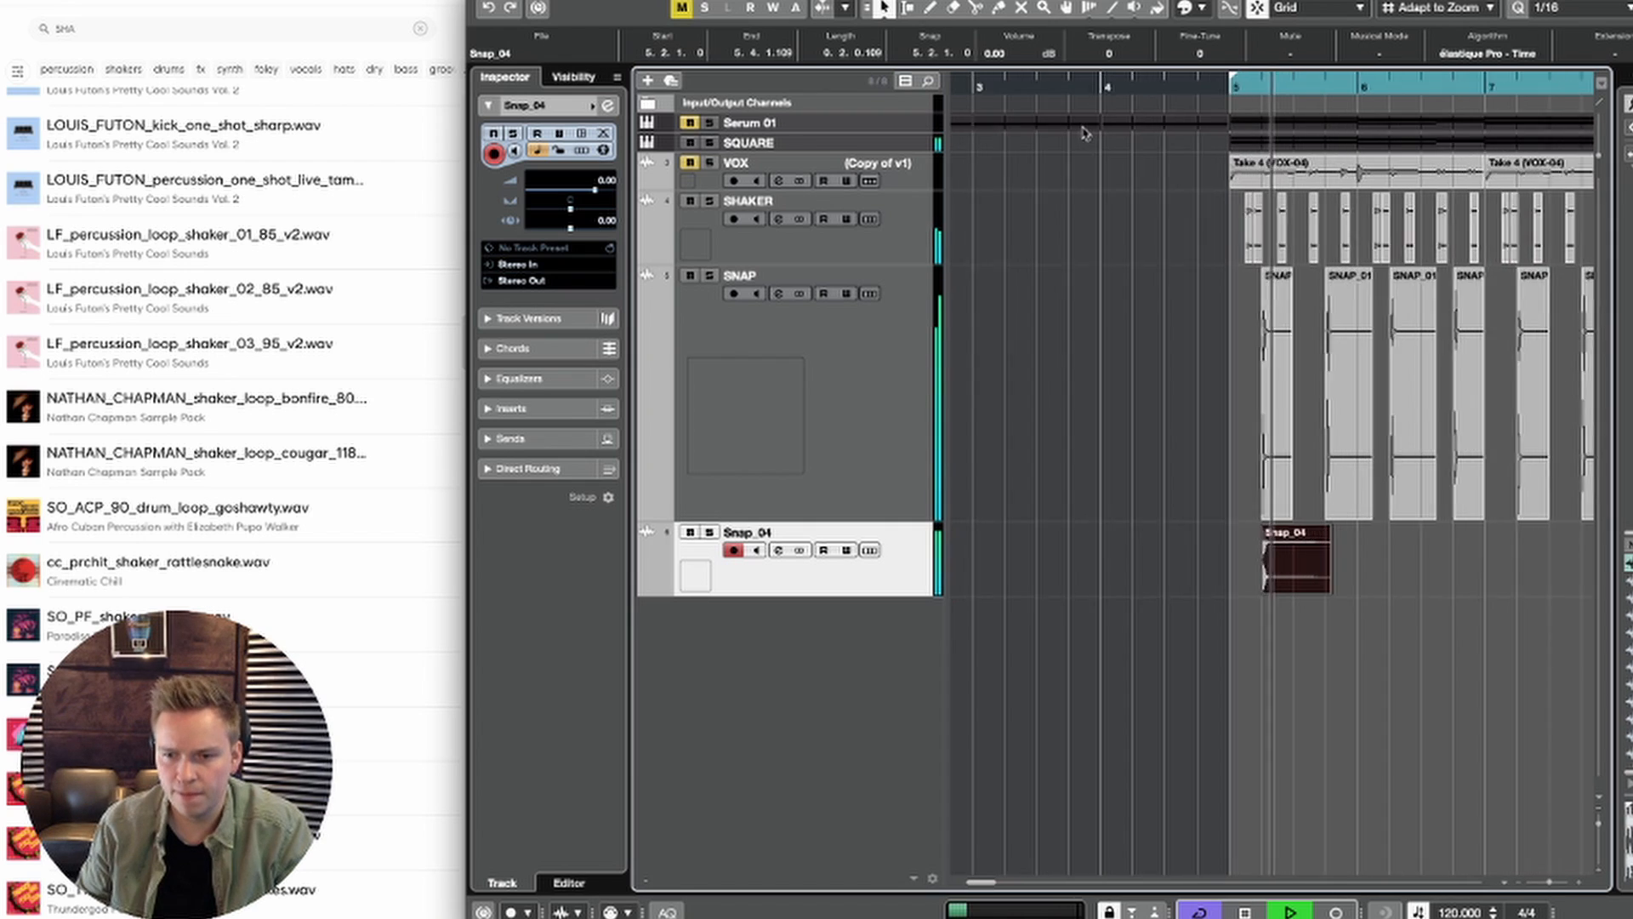
{"action": "key", "text": "space"}
Step: Trim the Snap_04 event to two beats and duplicate it end to end through 8.4.1
{"action": "key", "text": "space"}
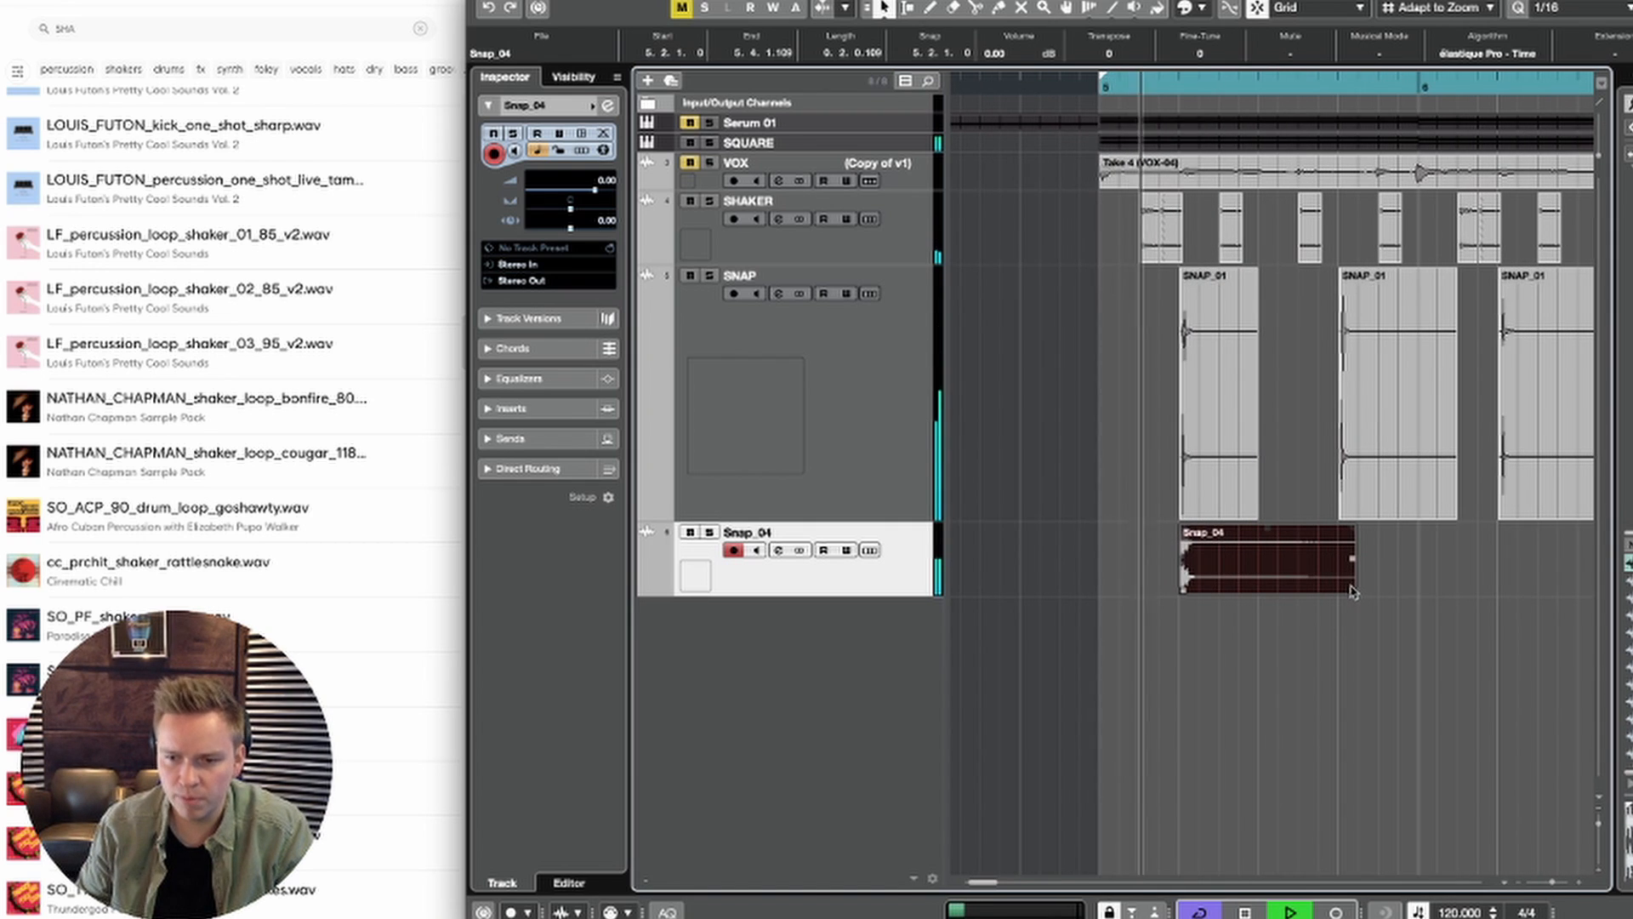
{"action": "left_click_drag", "start_coordinate": [1353, 589], "coordinate": [1331, 590]}
{"action": "key", "text": "space"}
{"action": "key", "text": "space"}
{"action": "key", "text": "super+d"}
{"action": "key", "text": "super+d"}
{"action": "key", "text": "super+d"}
{"action": "key", "text": "super+d"}
{"action": "key", "text": "super+d"}
{"action": "key", "text": "super+d"}
{"action": "key", "text": "super+d"}
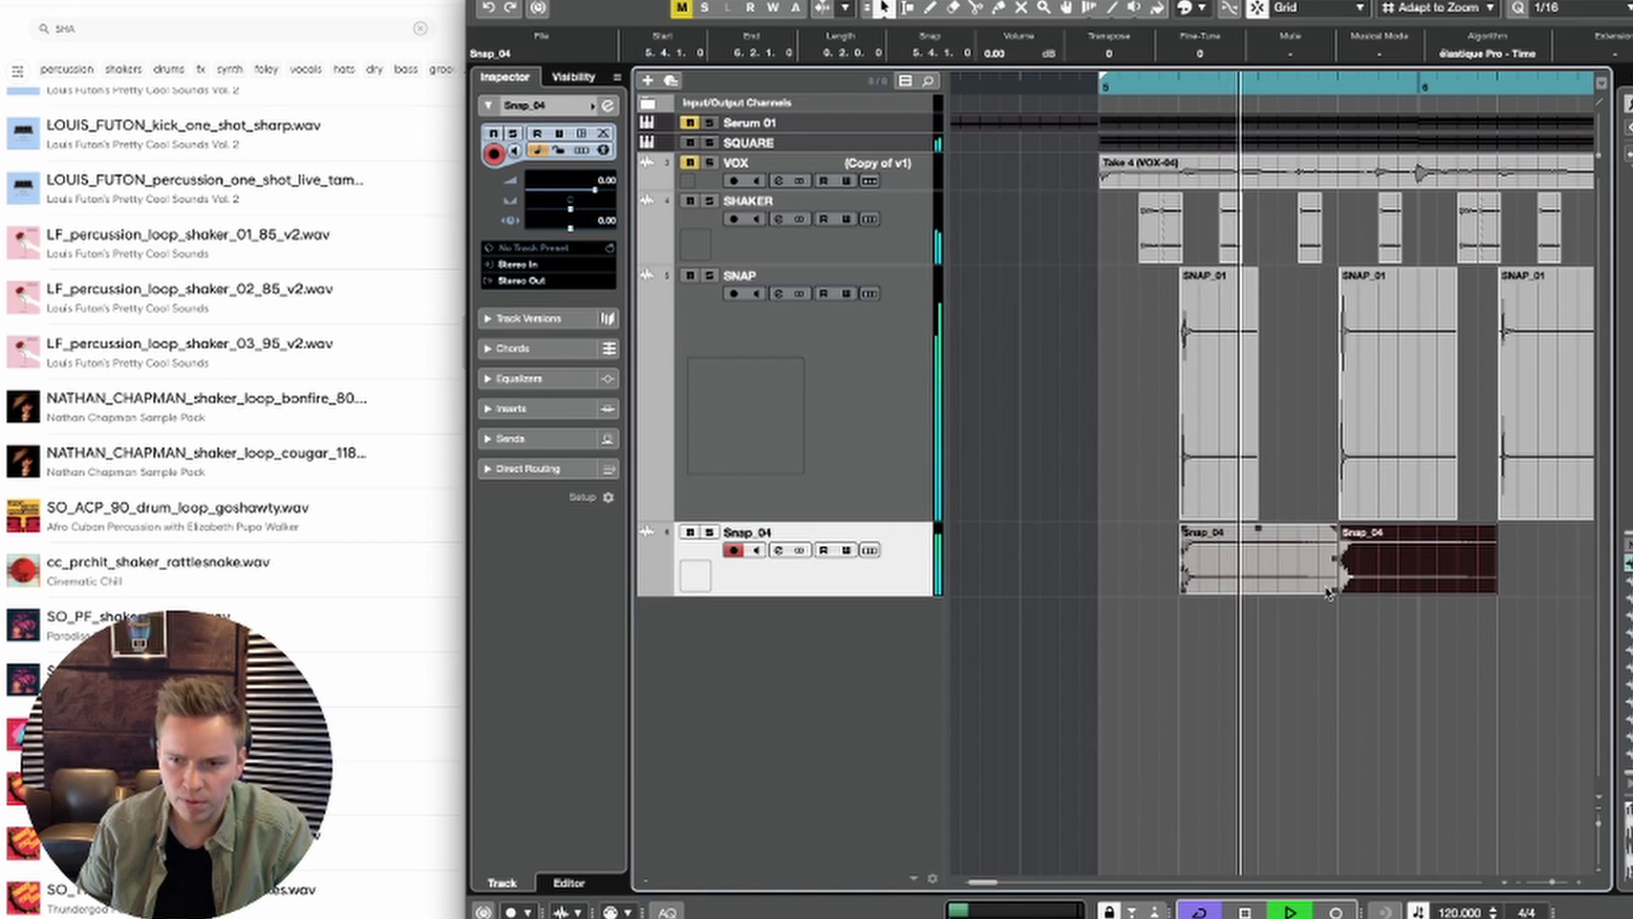
{"action": "key", "text": "g"}
{"action": "key", "text": "g"}
{"action": "key", "text": "g"}
{"action": "key", "text": "g"}
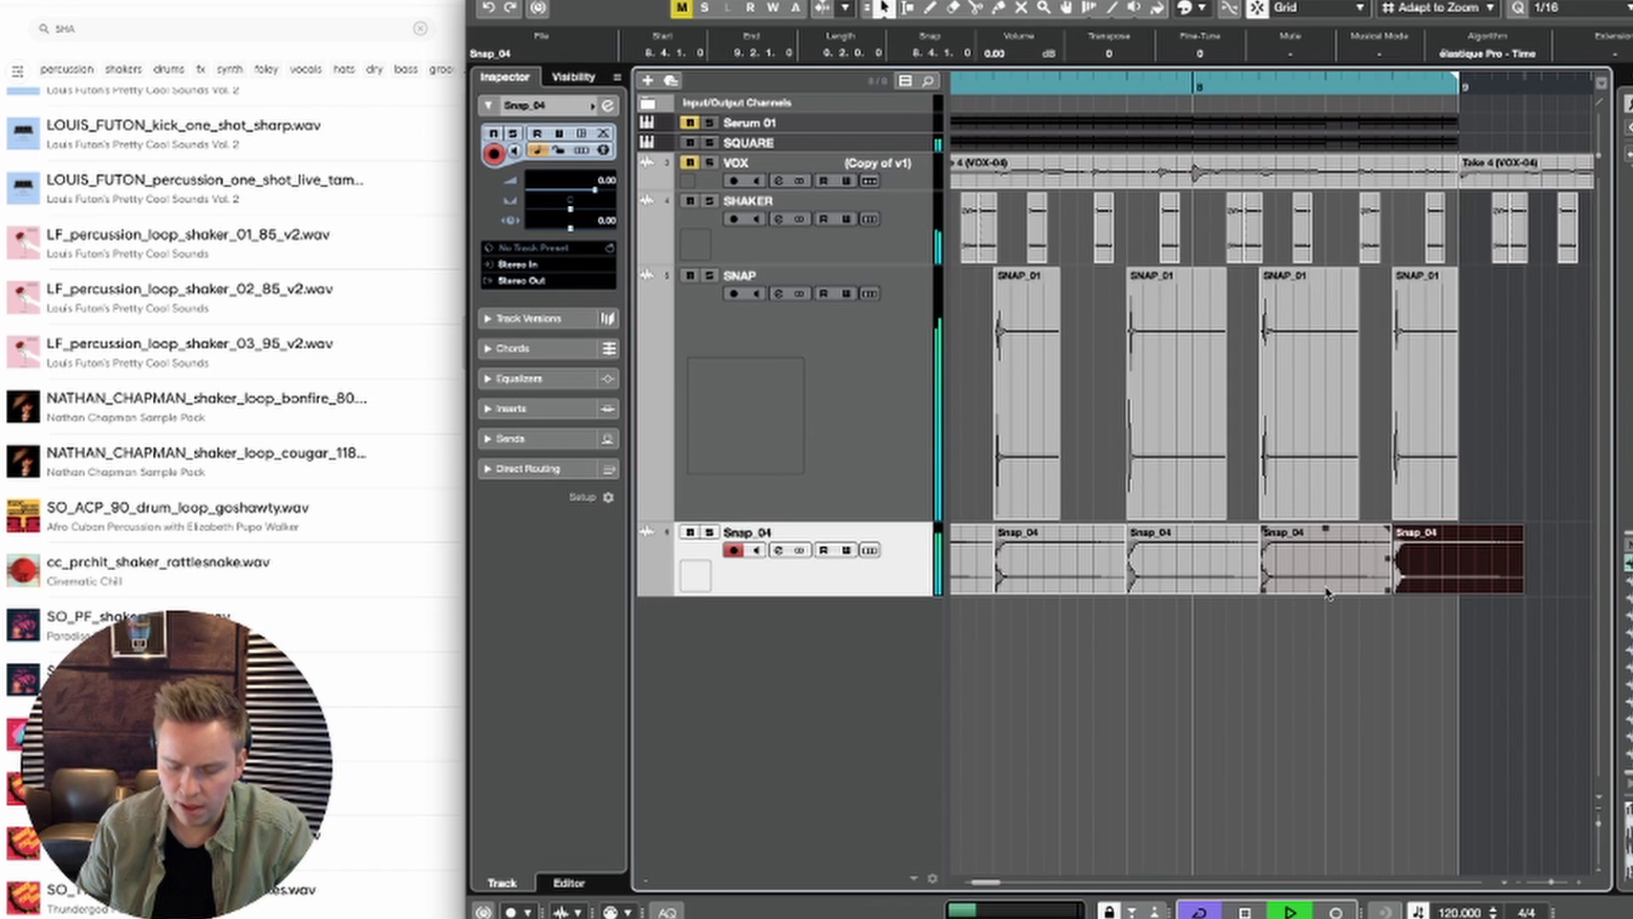
Step: Select the repeated Snap_04 events from 5.2.1 through bar 8 and shorten them all to one beat
{"action": "left_click_drag", "start_coordinate": [1505, 601], "coordinate": [1054, 566]}
{"action": "key", "text": "super+d"}
{"action": "left_click_drag", "start_coordinate": [1195, 612], "coordinate": [1057, 564]}
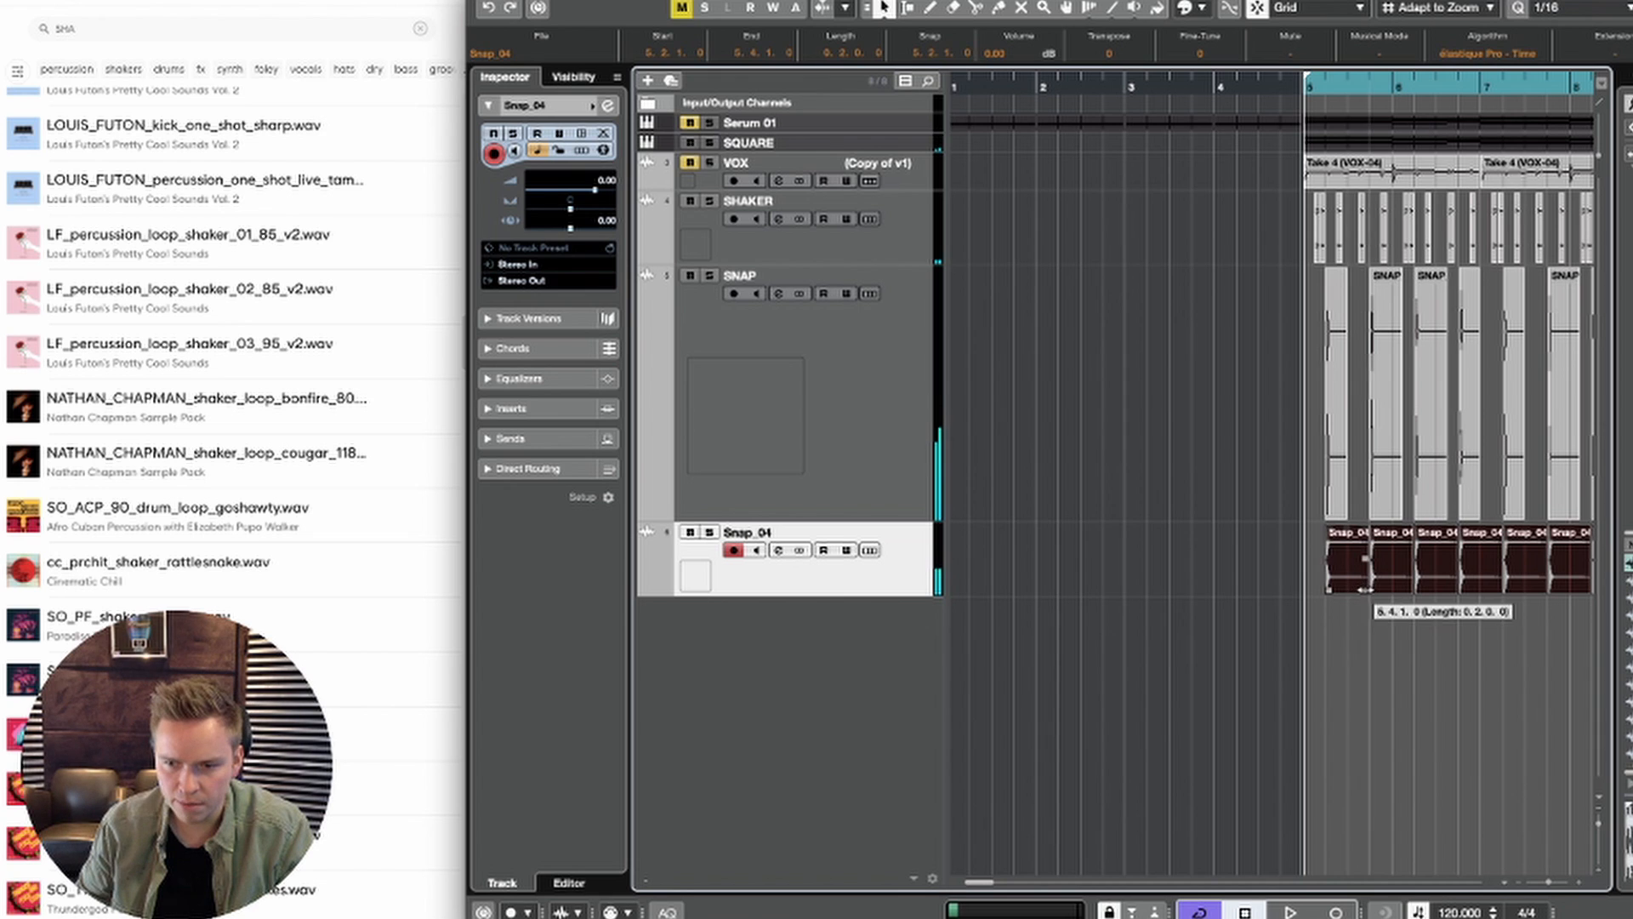
{"action": "left_click_drag", "start_coordinate": [1364, 589], "coordinate": [1350, 589]}
{"action": "key", "text": "space"}
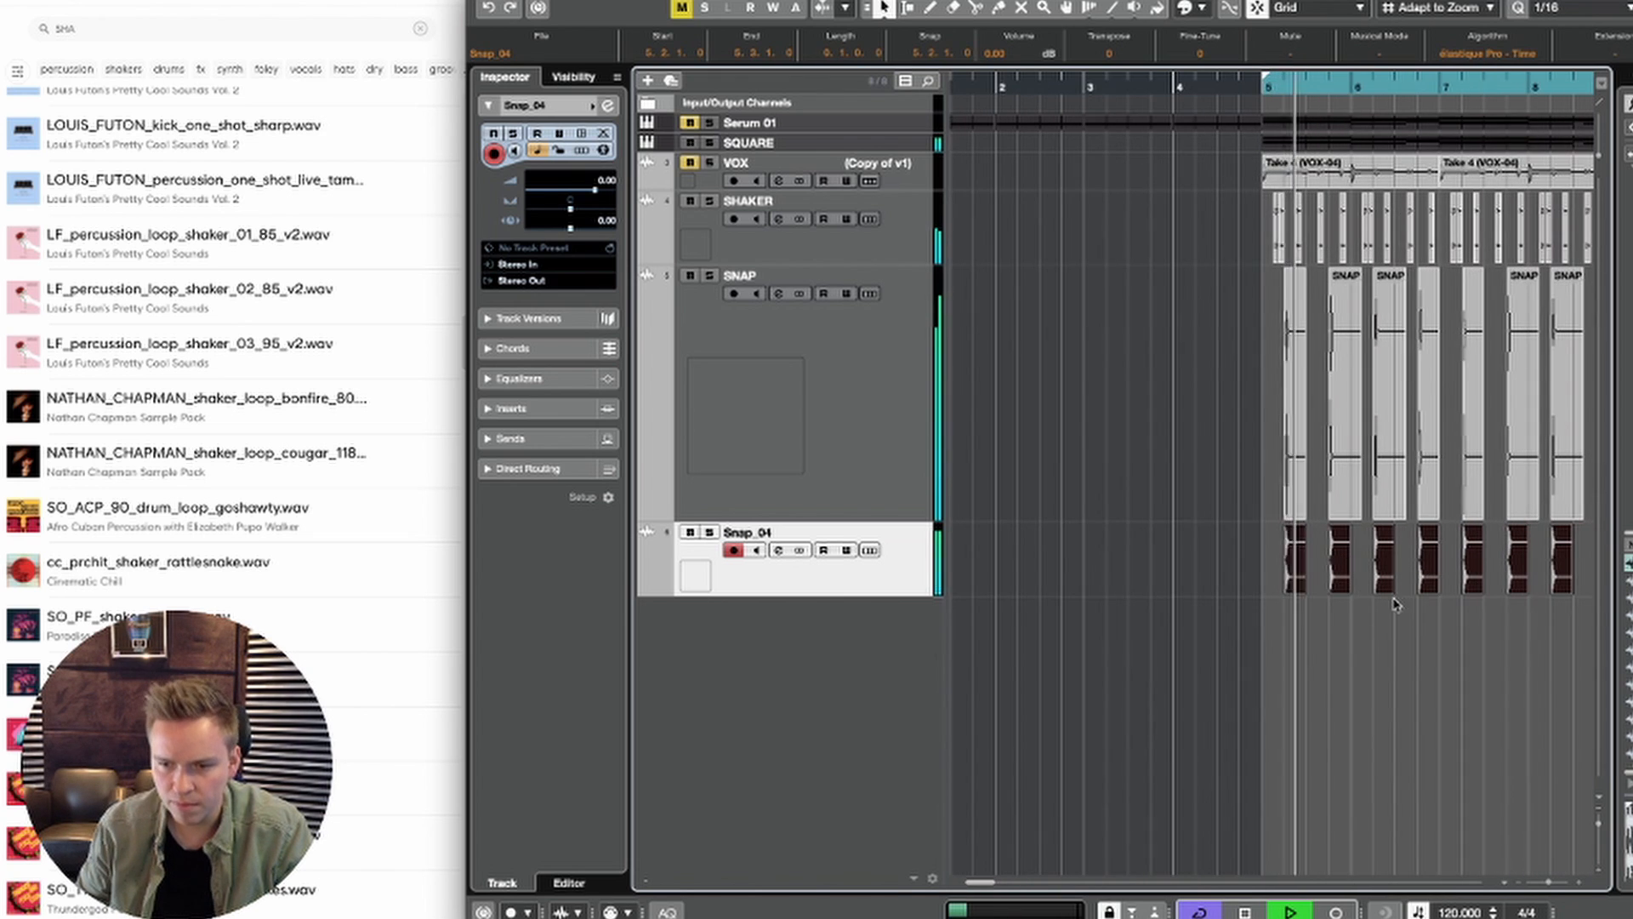
{"action": "key", "text": "h"}
{"action": "key", "text": "h"}
{"action": "key", "text": "h"}
{"action": "key", "text": "h"}
{"action": "key", "text": "h"}
{"action": "key", "text": "space"}
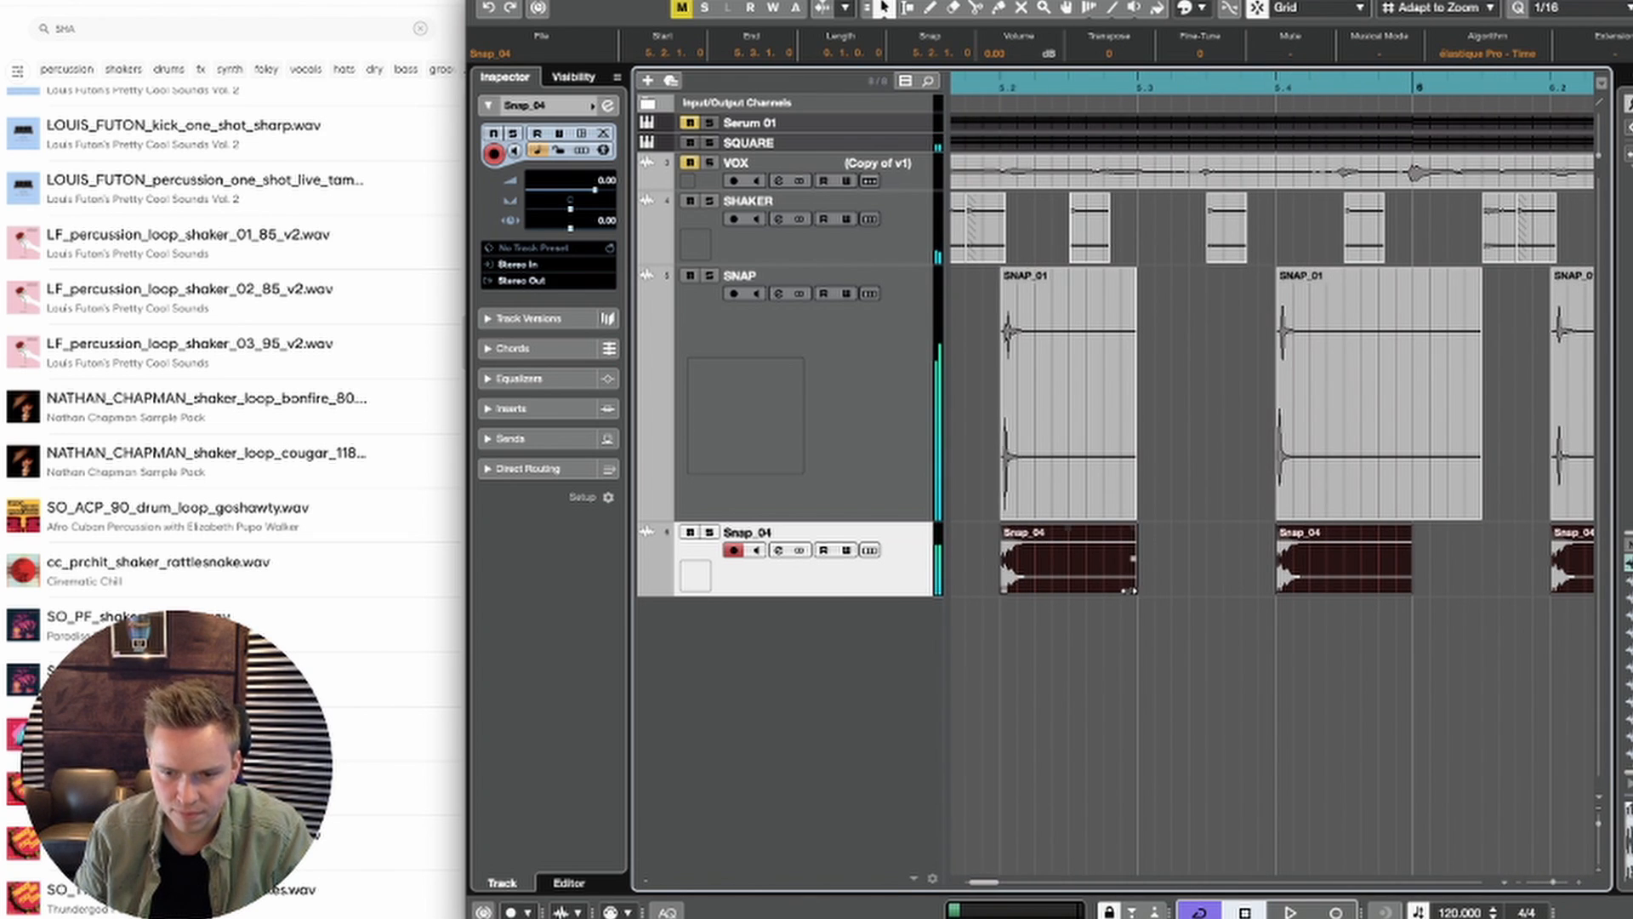
Step: Shorten all selected Snap_04 events further to a length of 60 ticks and play back the result
{"action": "left_click_drag", "start_coordinate": [1134, 590], "coordinate": [1016, 586]}
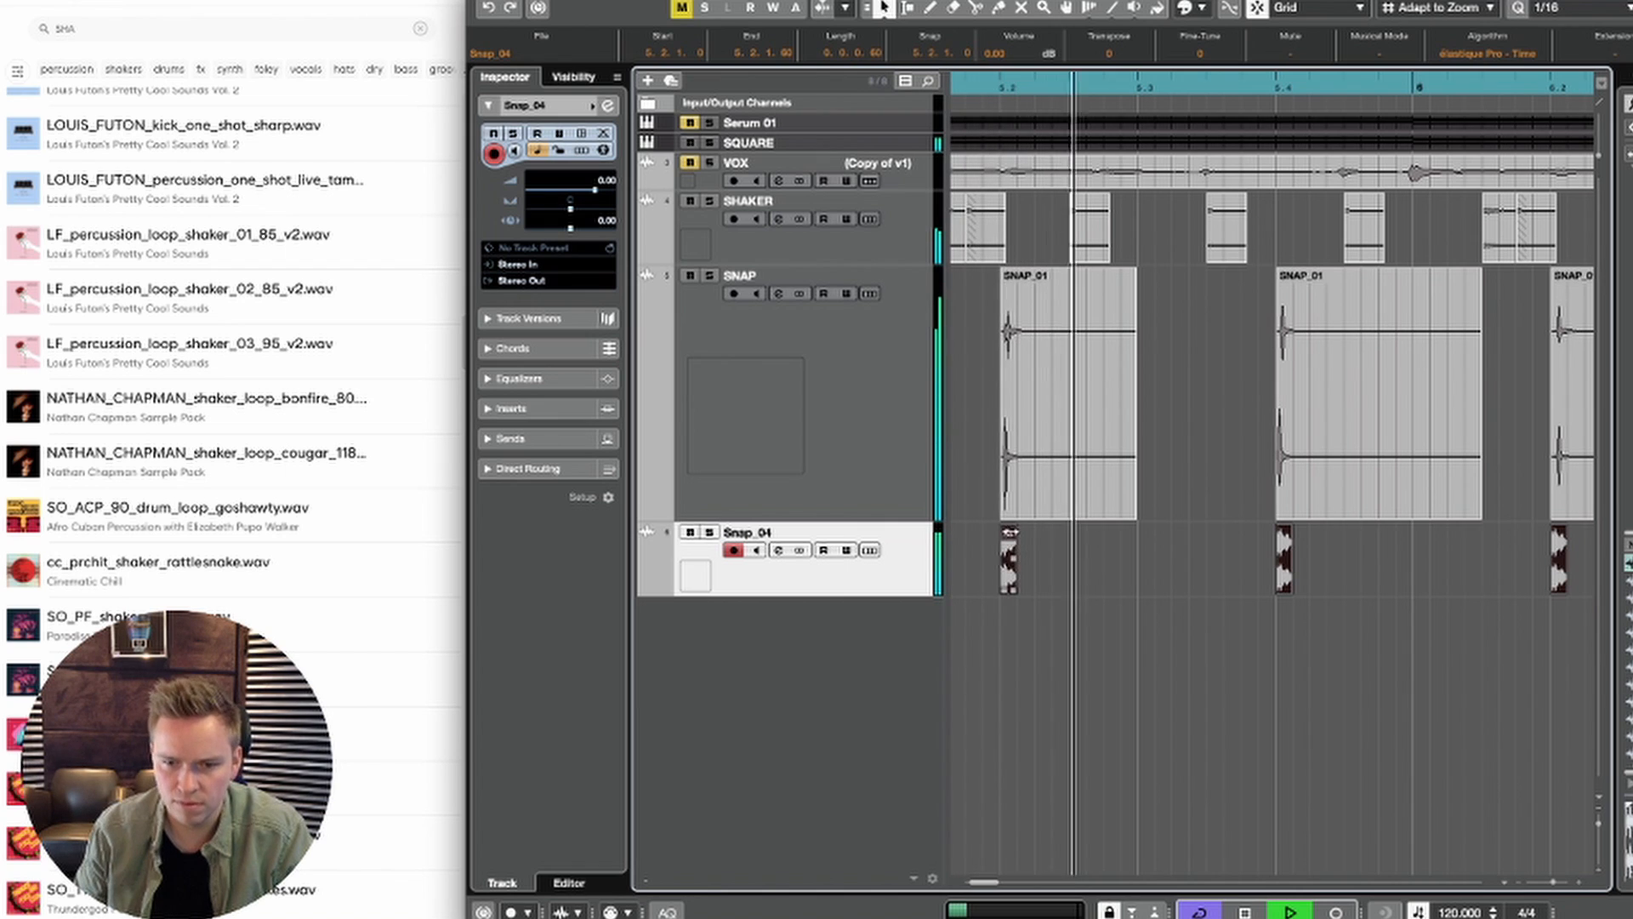
{"action": "key", "text": "g"}
{"action": "key", "text": "g"}
{"action": "key", "text": "g"}
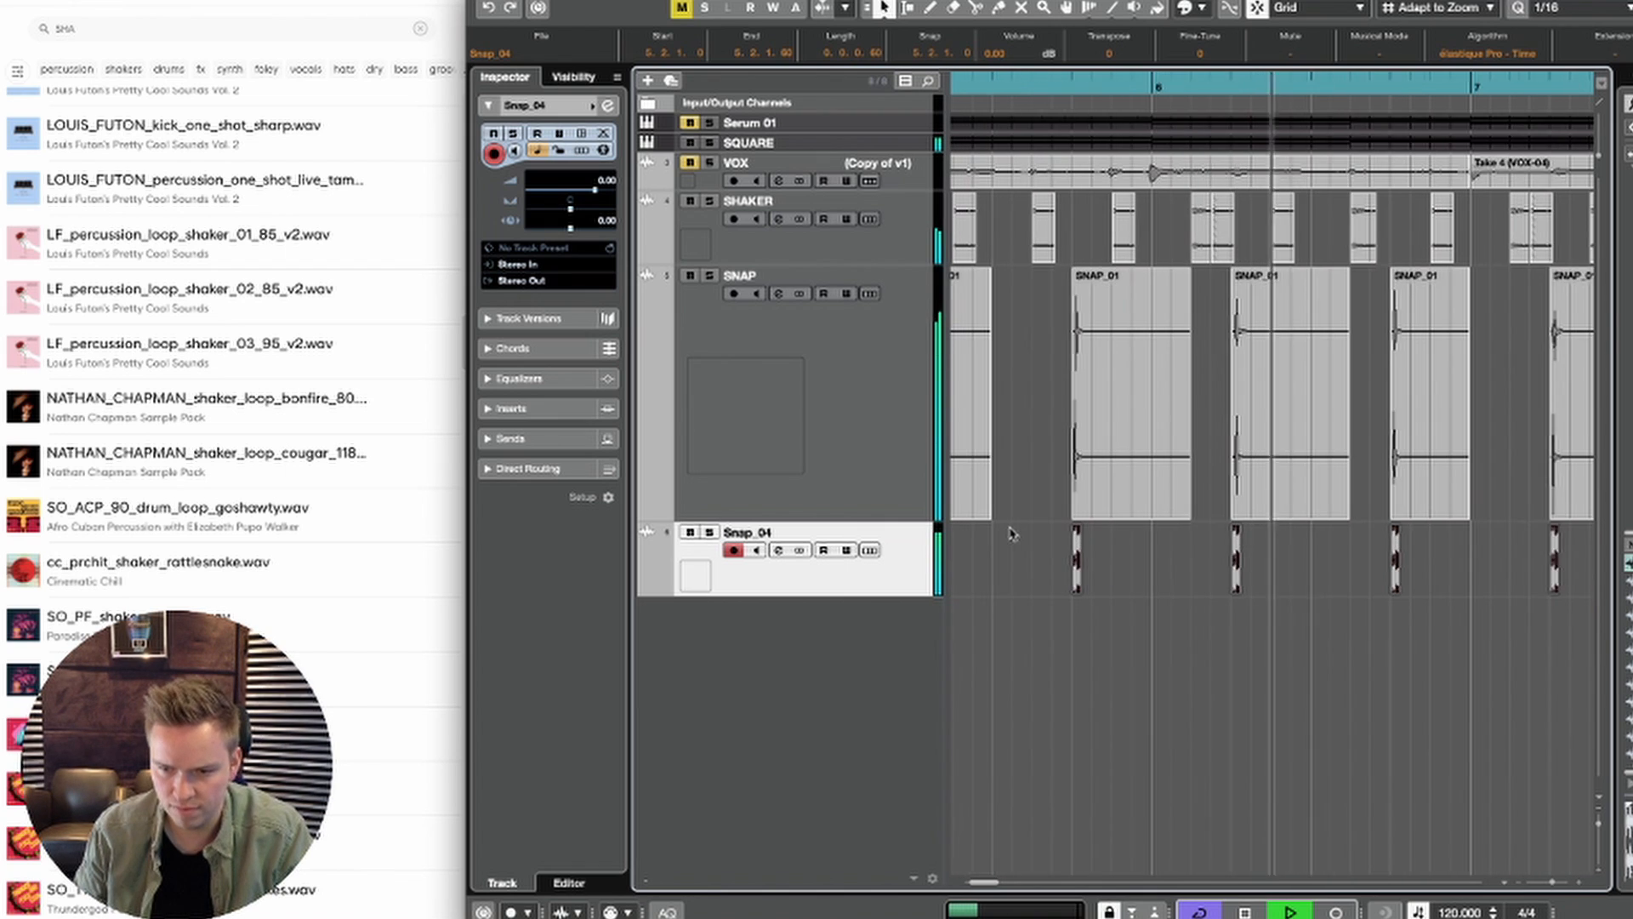
Step: Lower the Snap_04 track's volume to about -3 dB during playback
{"action": "key", "text": "g"}
{"action": "key", "text": "g"}
{"action": "key", "text": "g"}
{"action": "key", "text": "g"}
{"action": "left_click_drag", "start_coordinate": [594, 189], "coordinate": [585, 194]}
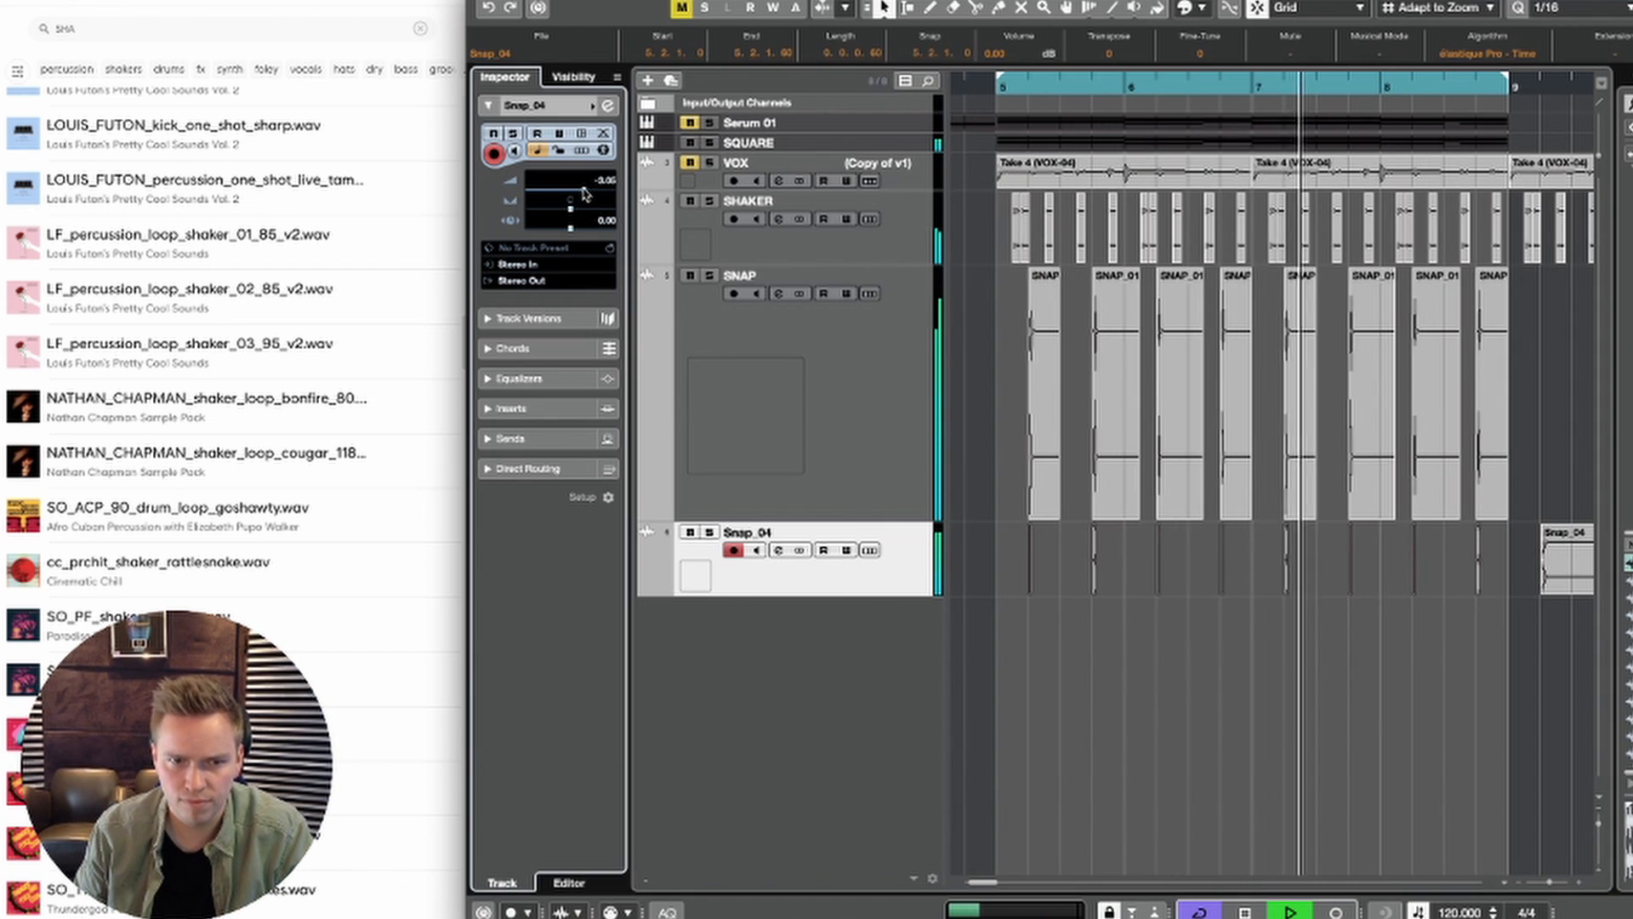
Step: Open the Serum instrument of the SQUARE track and lower its filter resonance during playback
{"action": "key", "text": "g"}
{"action": "key", "text": "g"}
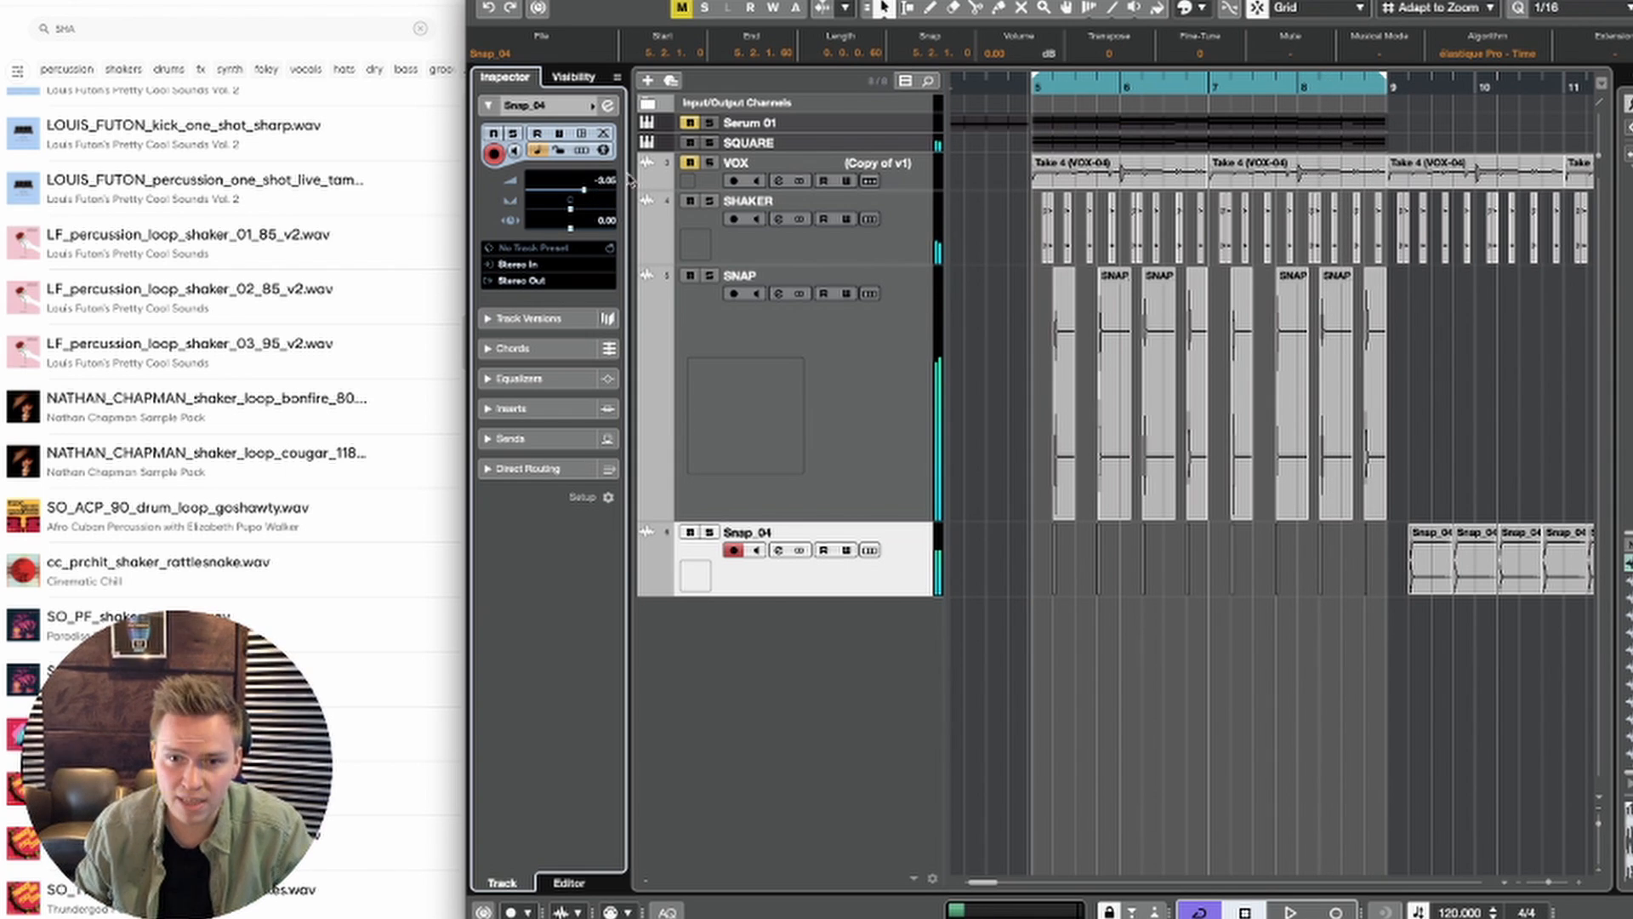
{"action": "left_click", "coordinate": [808, 142]}
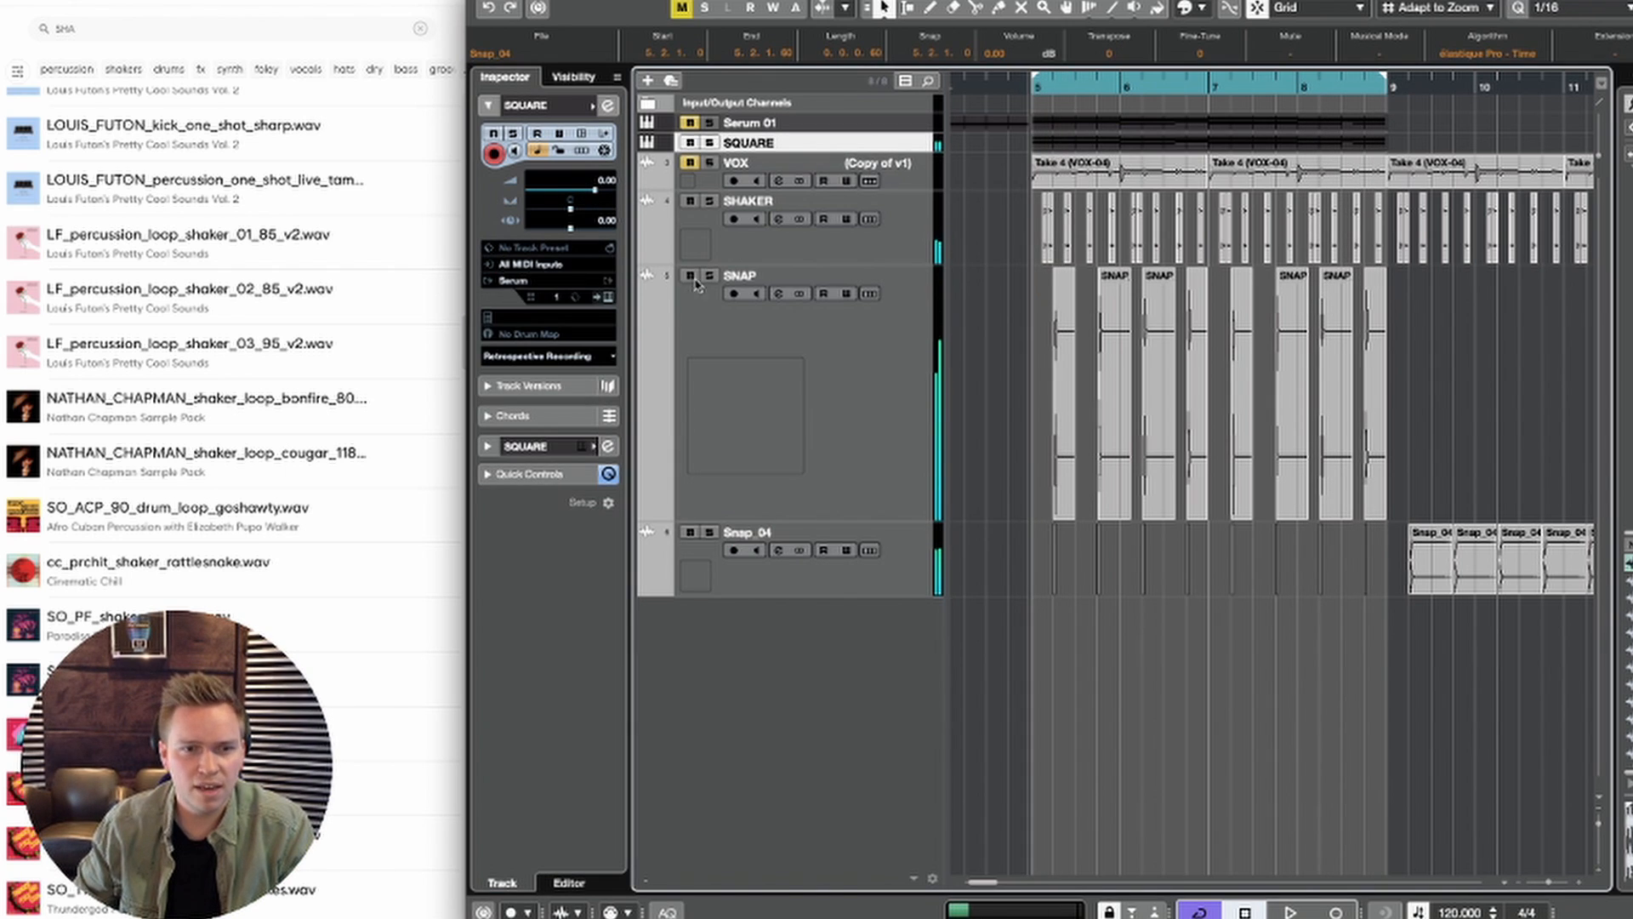
{"action": "left_click", "coordinate": [609, 297]}
{"action": "key", "text": "space"}
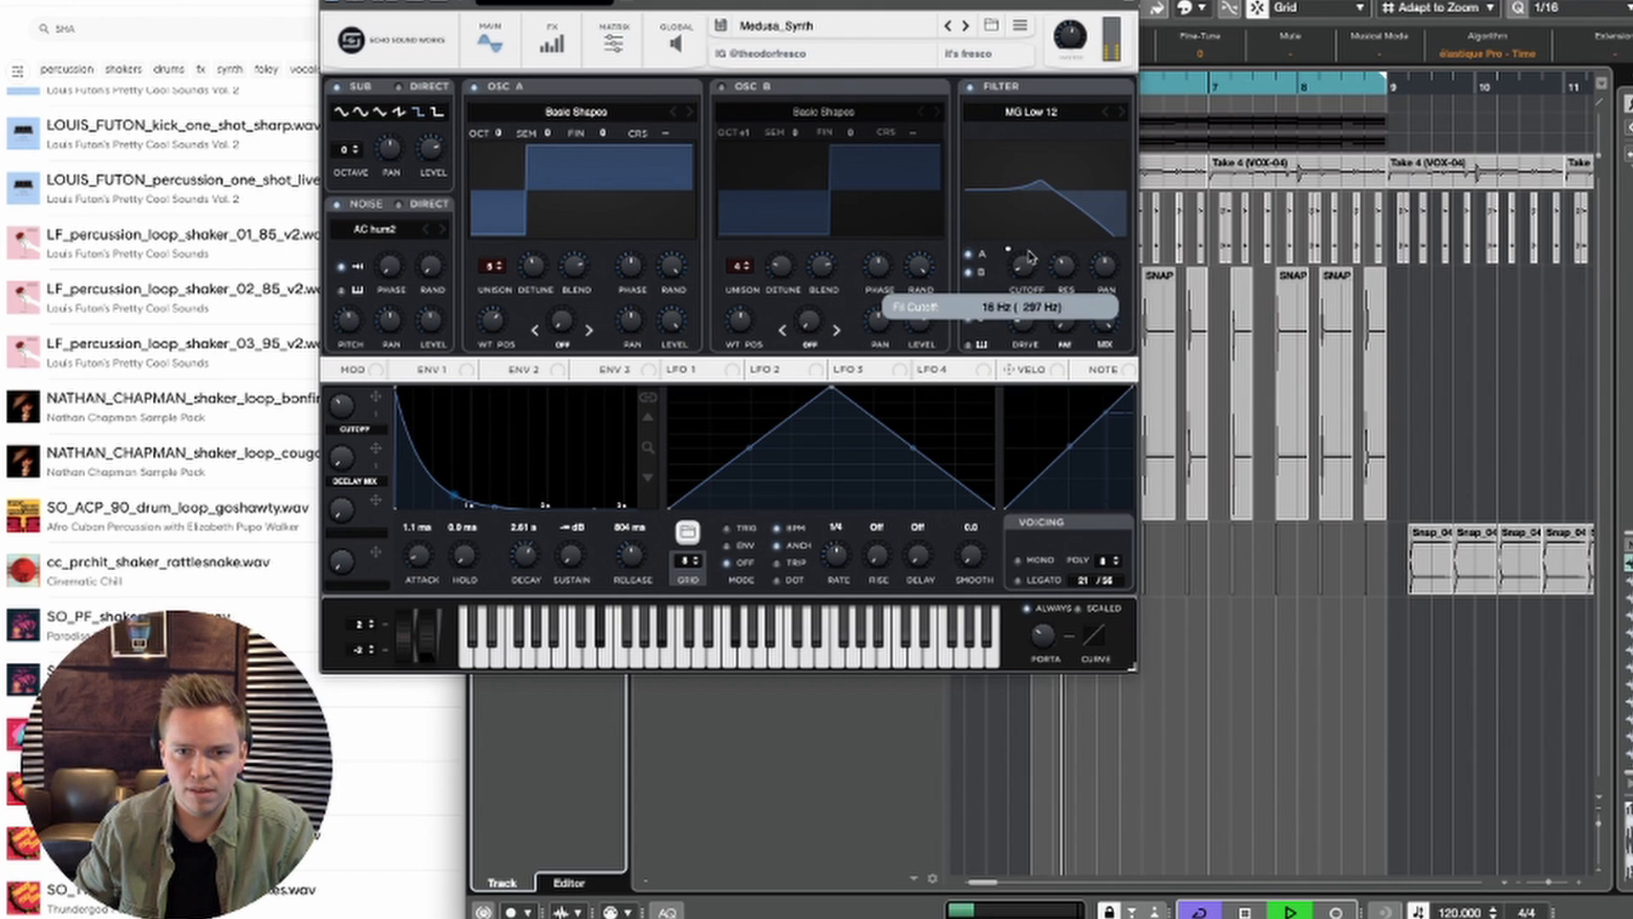
{"action": "left_click_drag", "start_coordinate": [1057, 271], "coordinate": [1057, 300]}
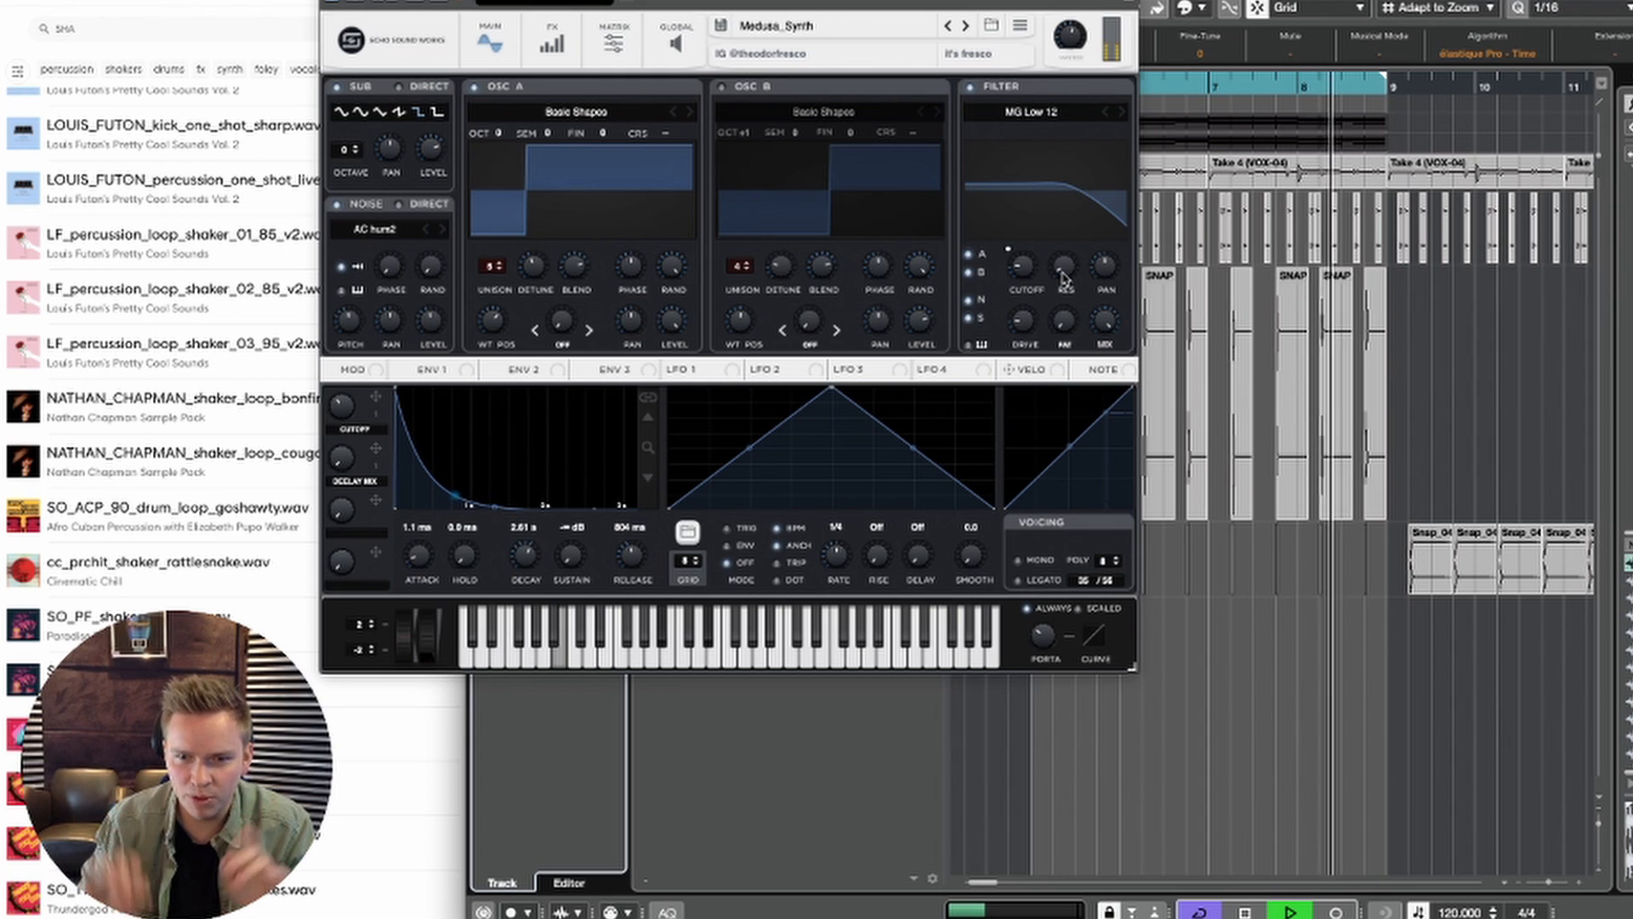
{"action": "key", "text": "space"}
Step: In the effects section of the SQUARE synth, set the reverb wet mix to 41% while the loop plays
{"action": "left_click", "coordinate": [554, 40]}
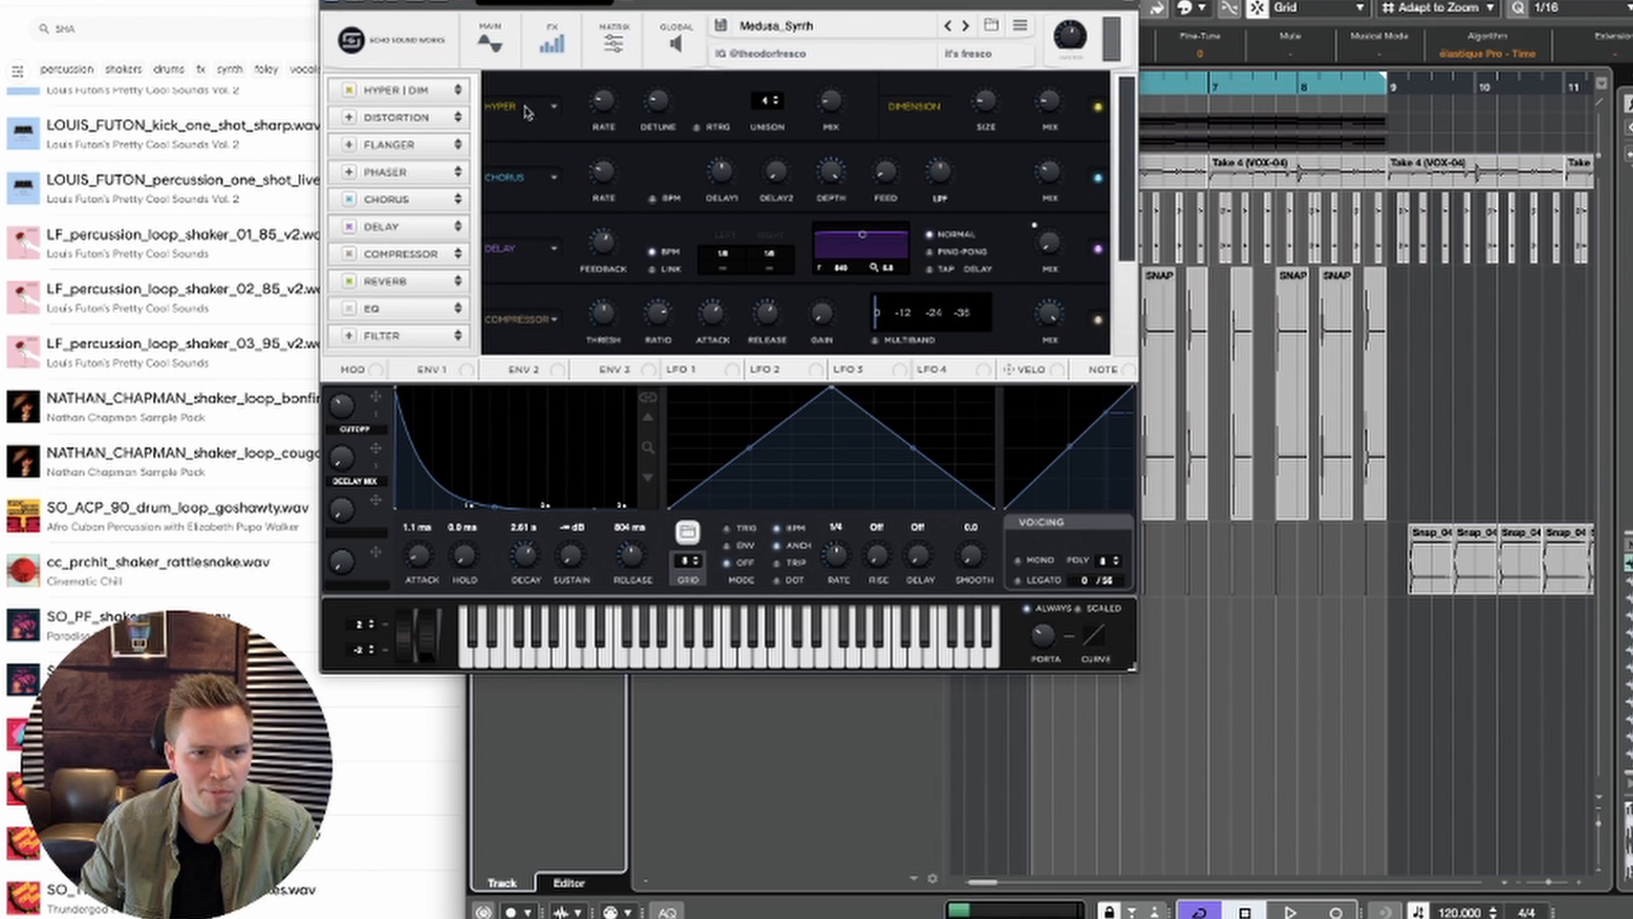
{"action": "scroll", "coordinate": [668, 218], "scroll_direction": "down", "scroll_amount": 3}
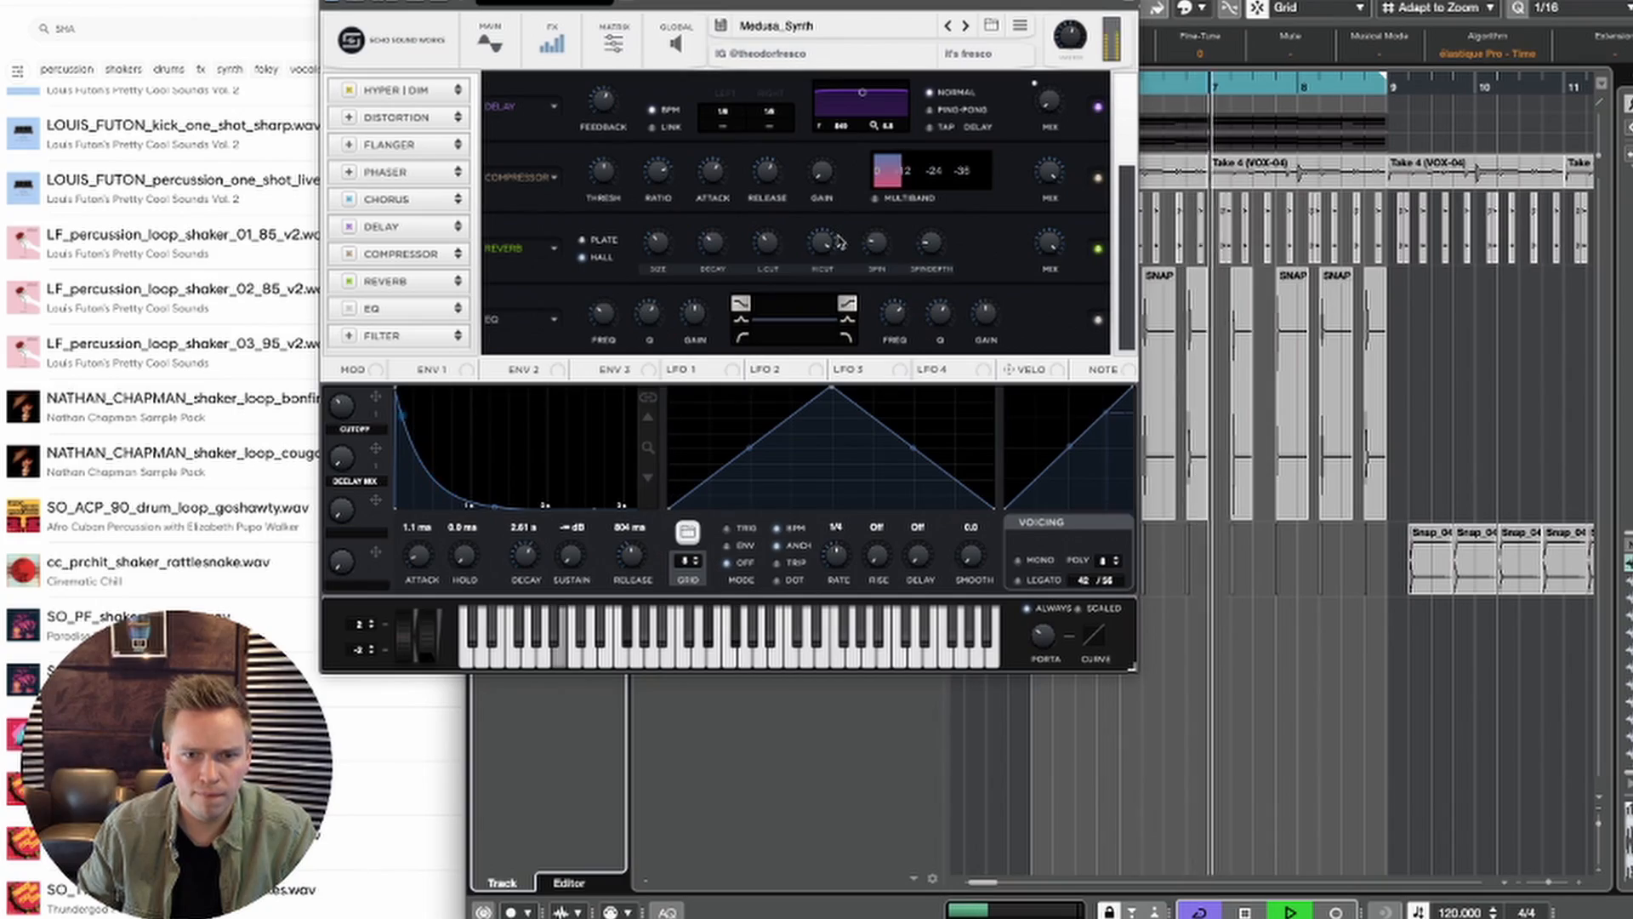
{"action": "key", "text": "space"}
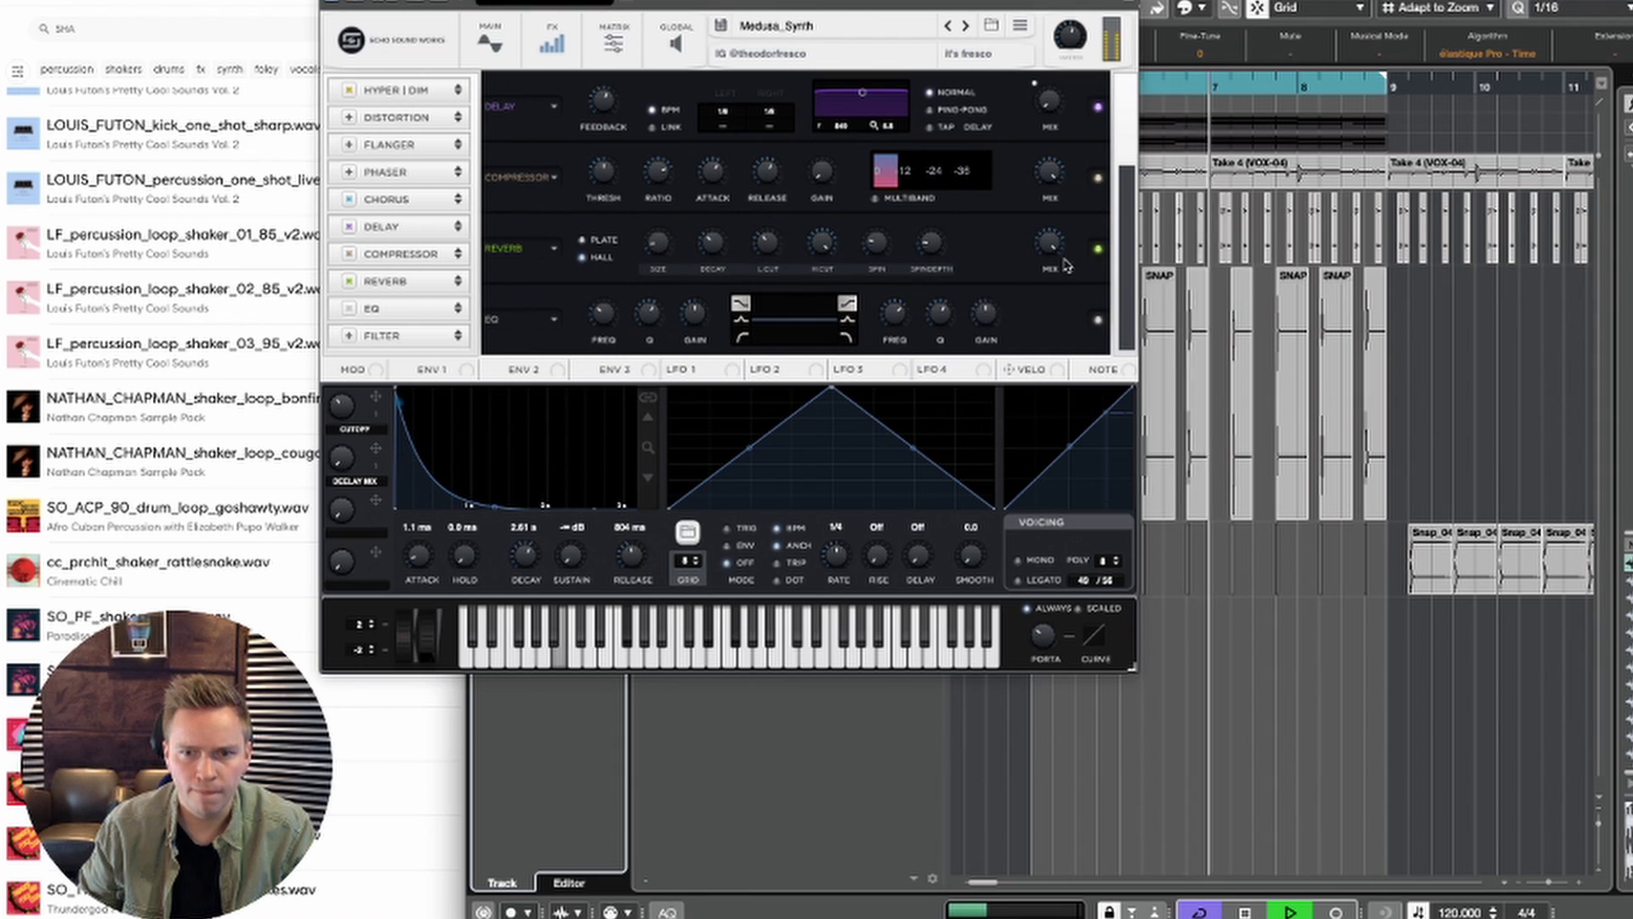
{"action": "key", "text": "space"}
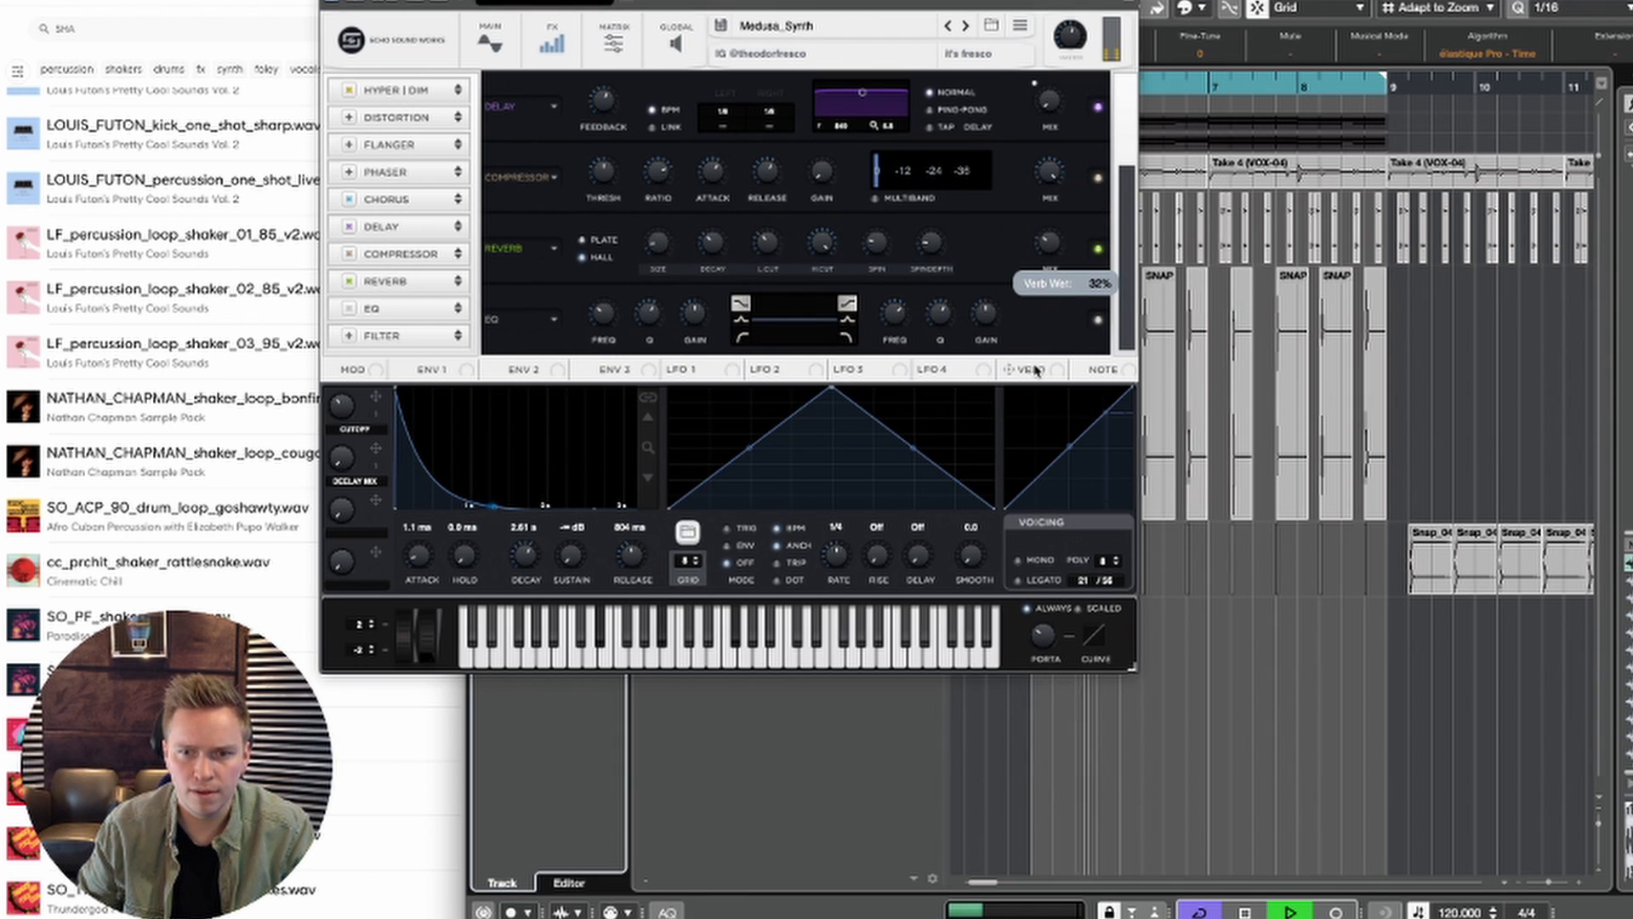
{"action": "left_click_drag", "start_coordinate": [1034, 378], "coordinate": [1034, 351]}
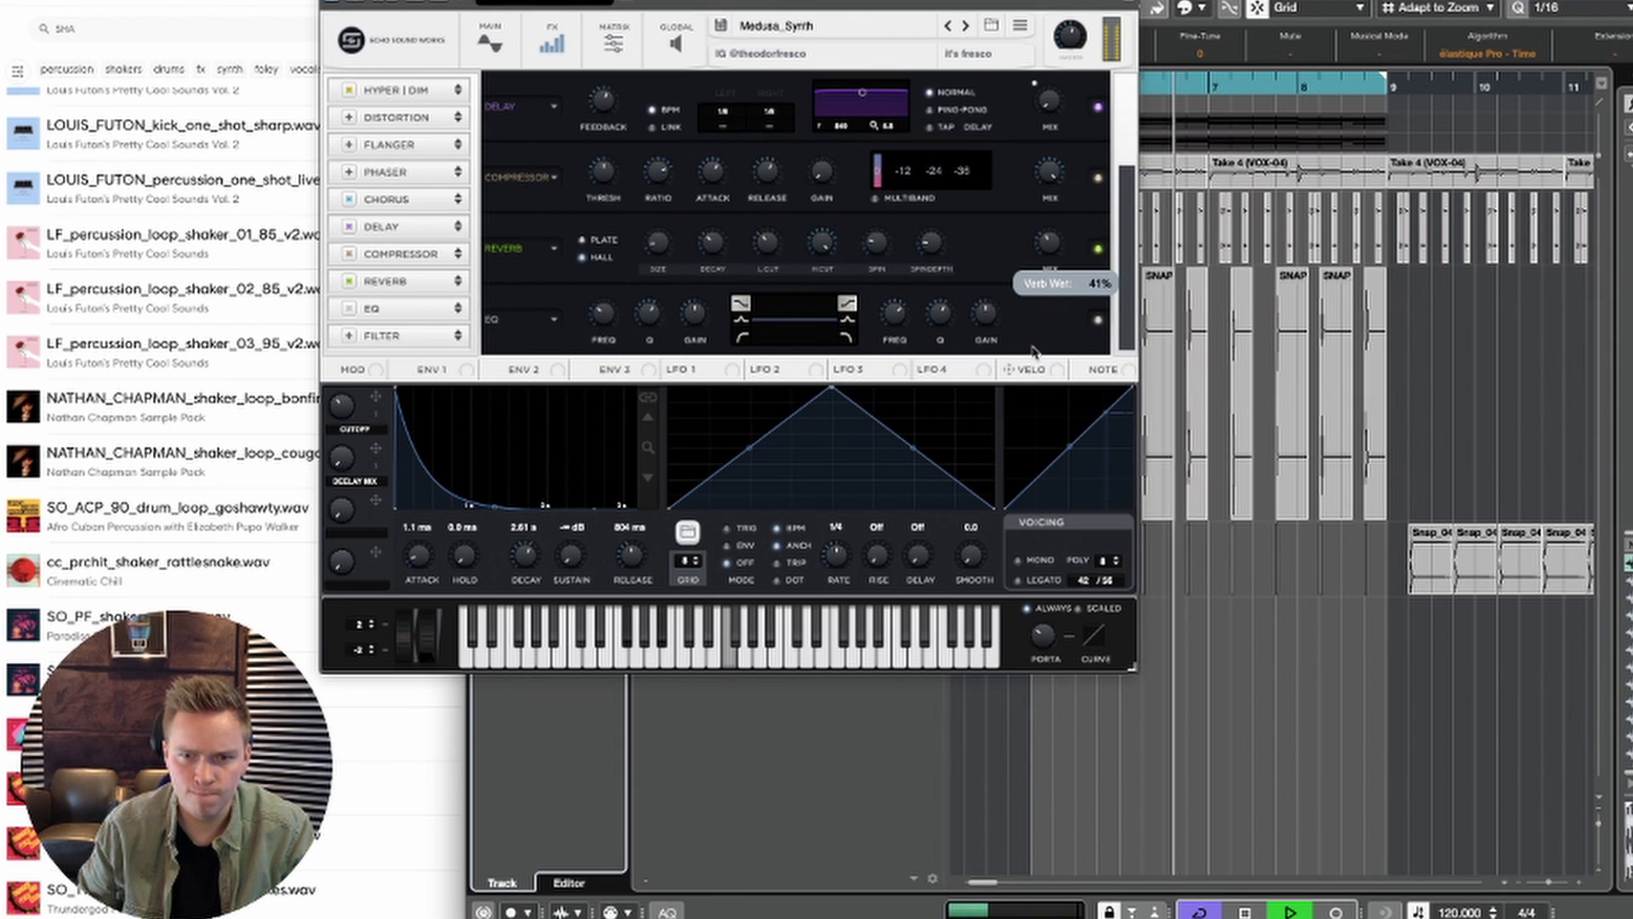
Step: Set the attack of envelope 1 on the SQUARE synth to 43 ms and look over its delay settings
{"action": "left_click", "coordinate": [513, 378]}
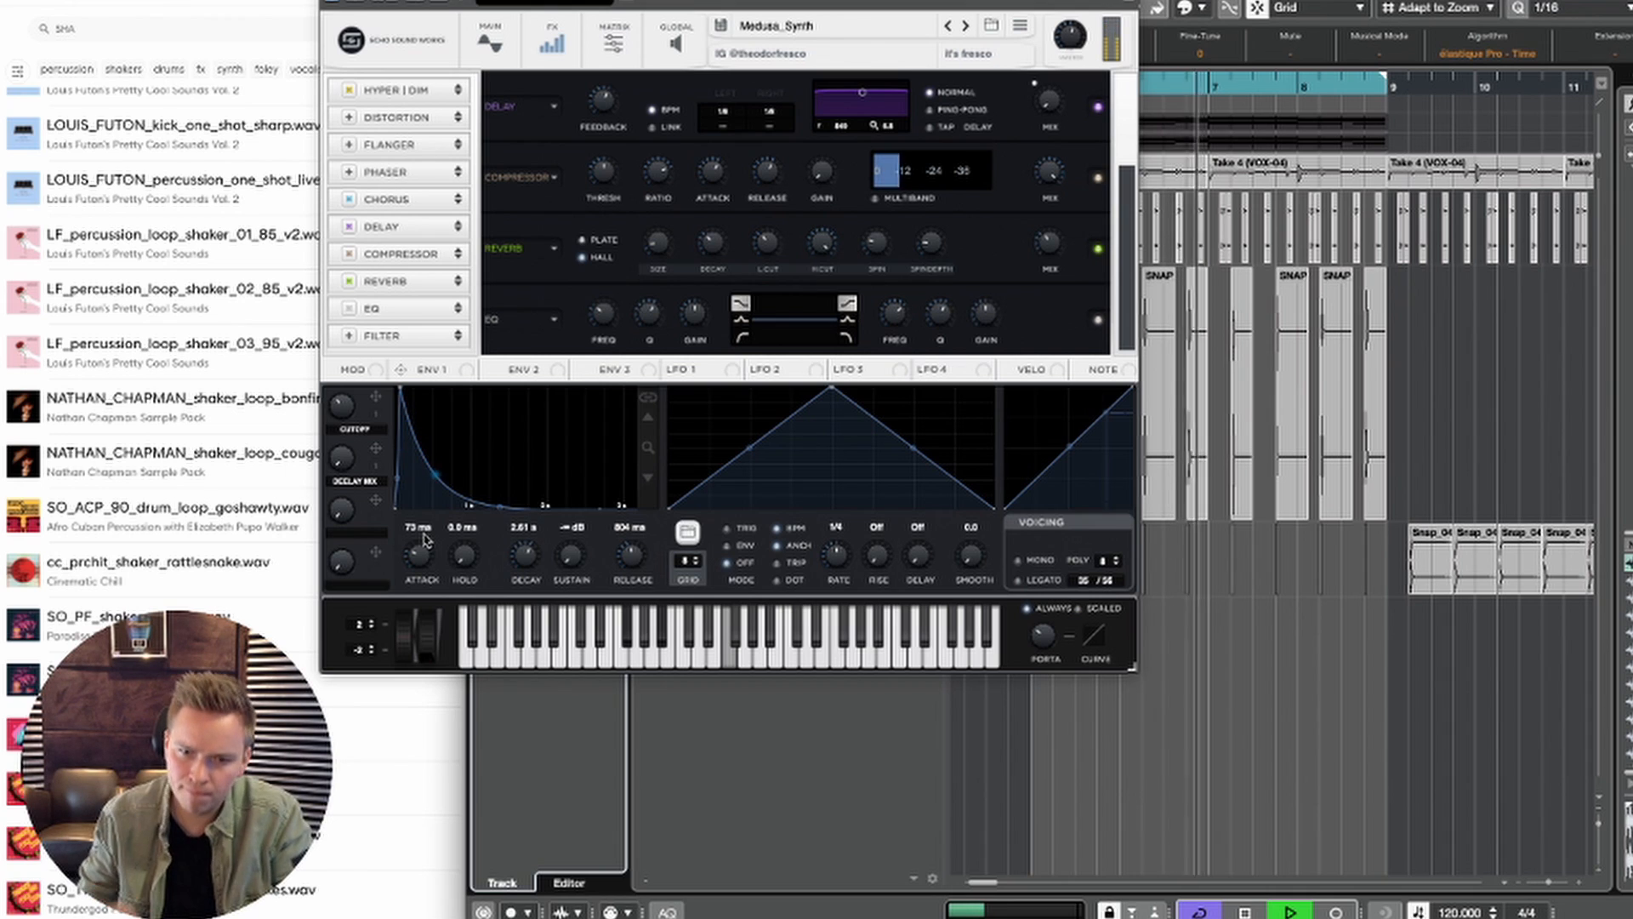
{"action": "left_click_drag", "start_coordinate": [418, 557], "coordinate": [418, 564]}
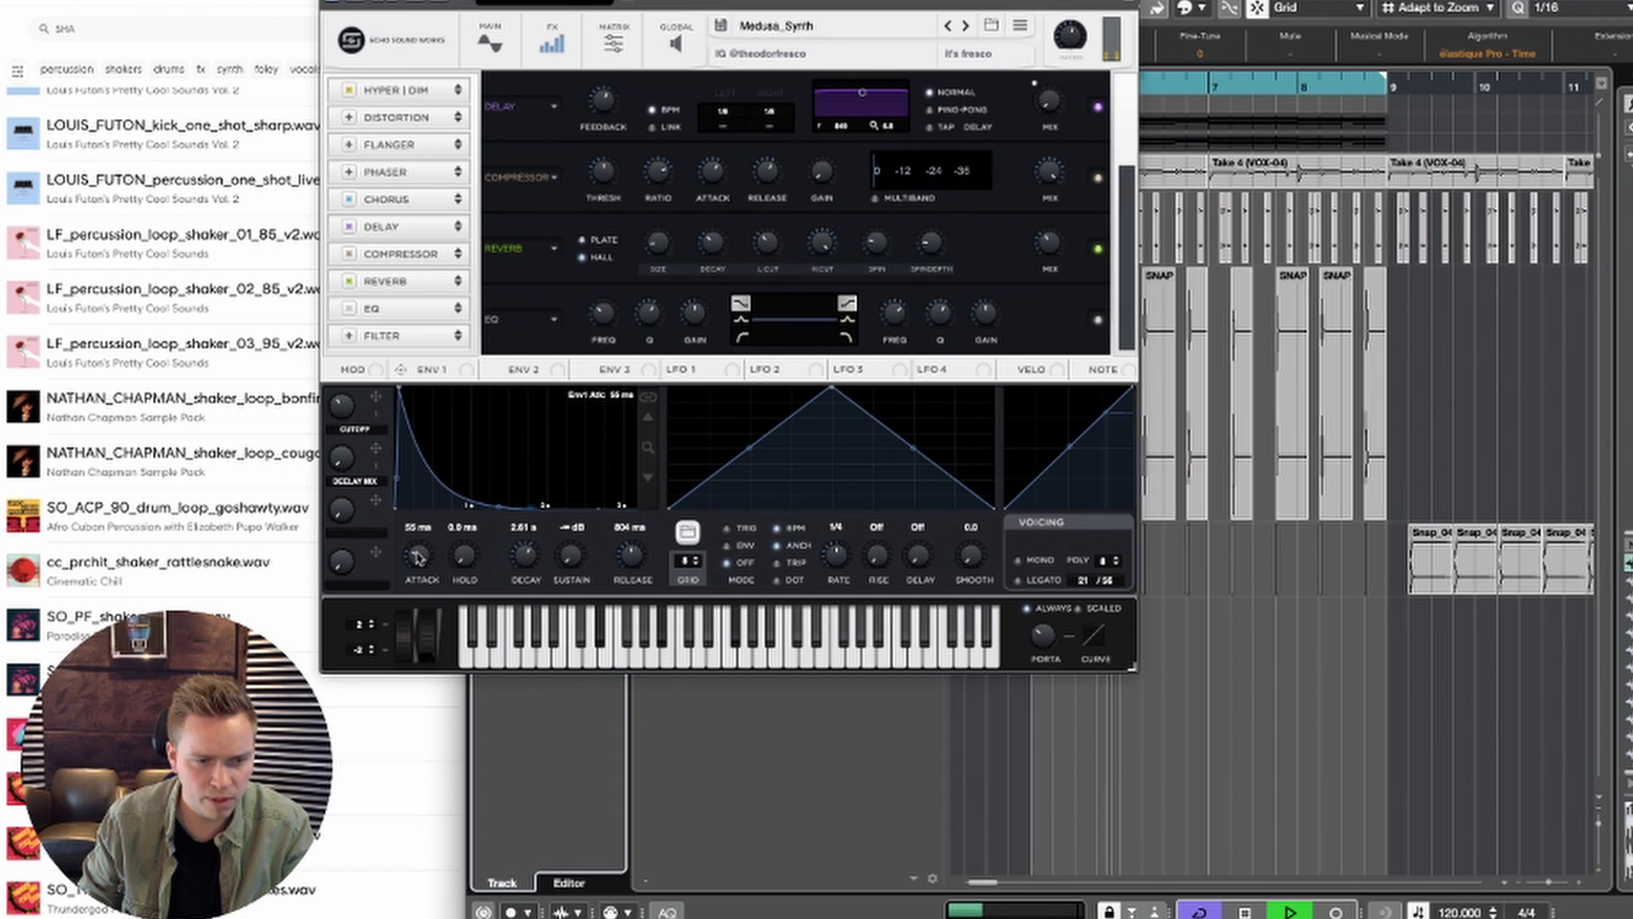
{"action": "left_click_drag", "start_coordinate": [417, 558], "coordinate": [418, 559]}
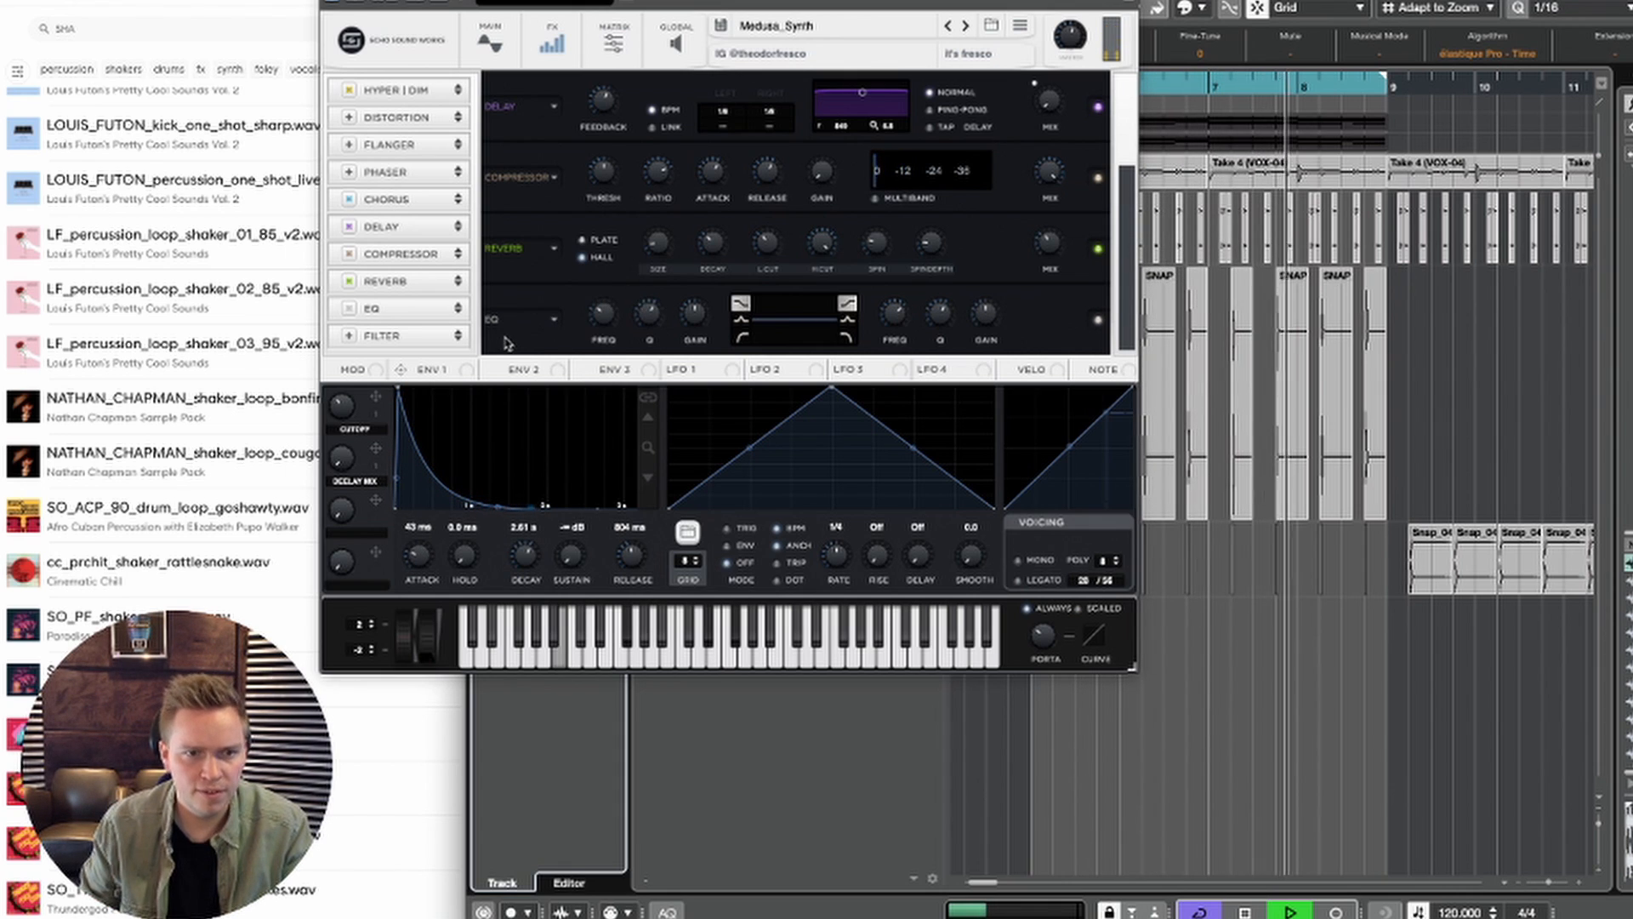
{"action": "left_click_drag", "start_coordinate": [342, 403], "coordinate": [341, 401]}
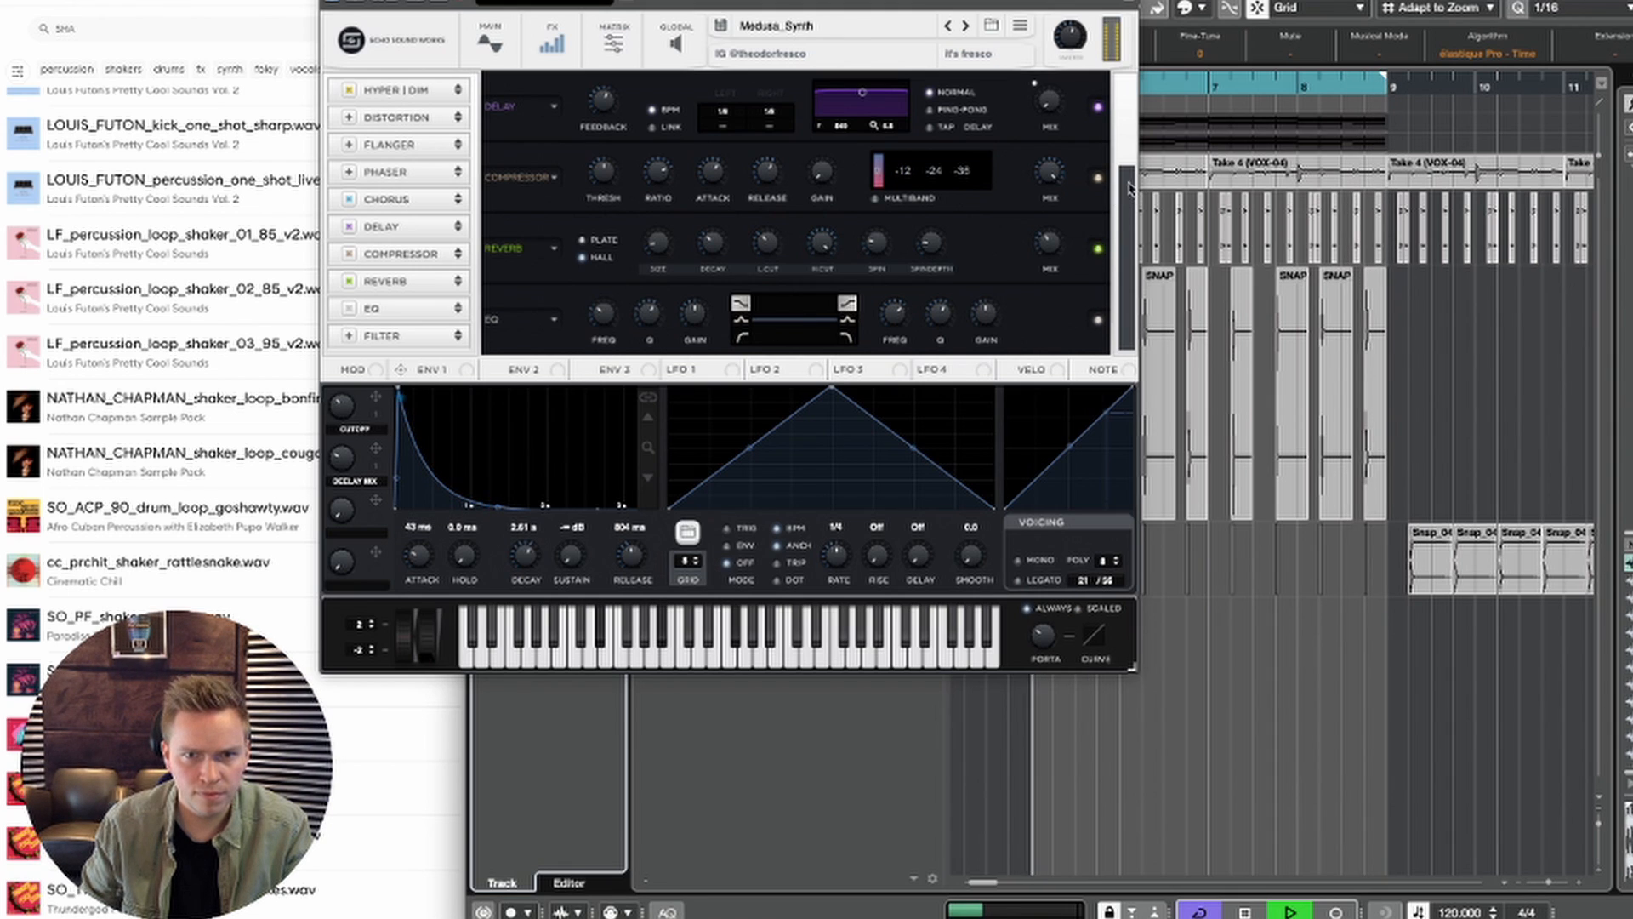
{"action": "scroll", "coordinate": [1126, 162], "scroll_direction": "up", "scroll_amount": 3}
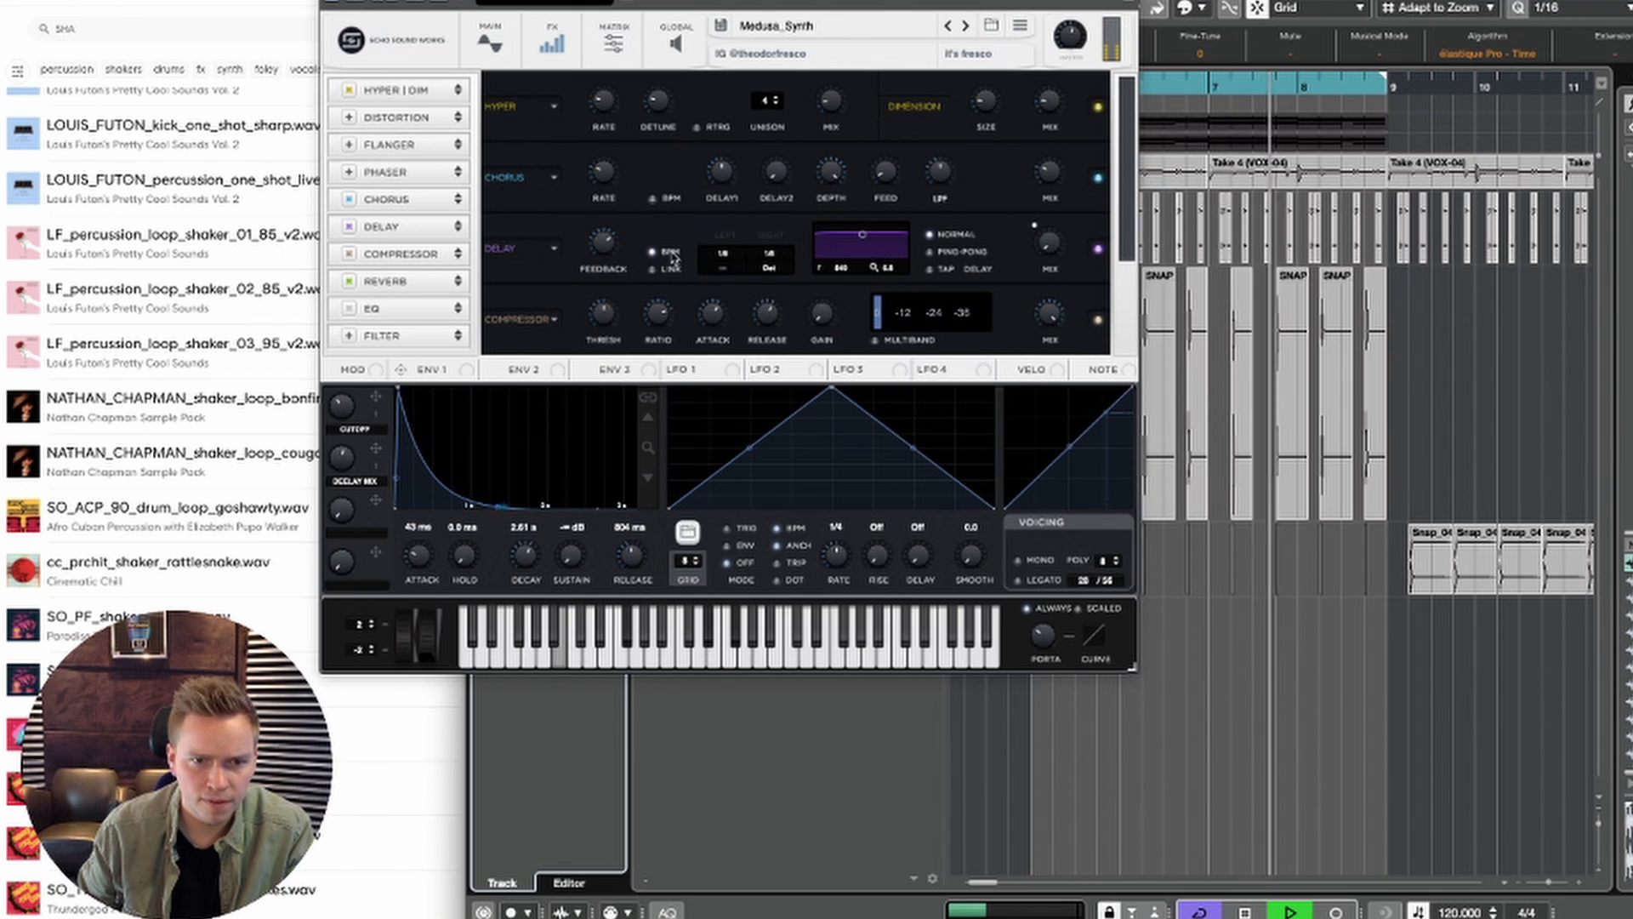
{"action": "mouse_move", "coordinate": [609, 269]}
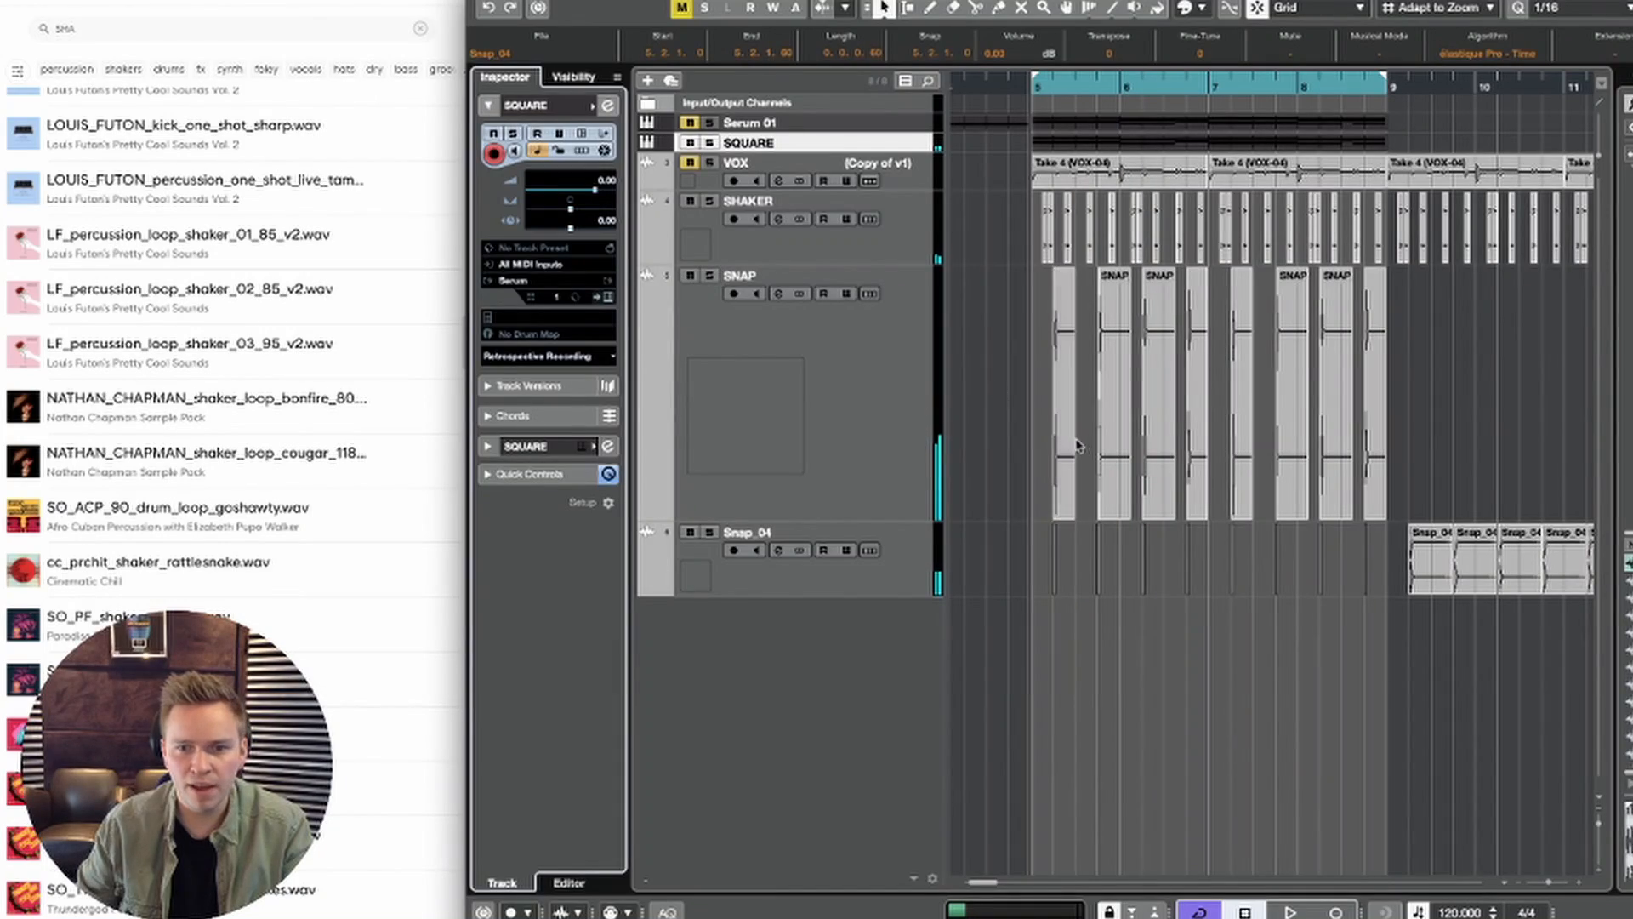
Step: Play back the loop and reduce the heights of the SNAP, Snap_04 and SHAKER tracks
{"action": "left_click", "coordinate": [1007, 422]}
{"action": "key", "text": "space"}
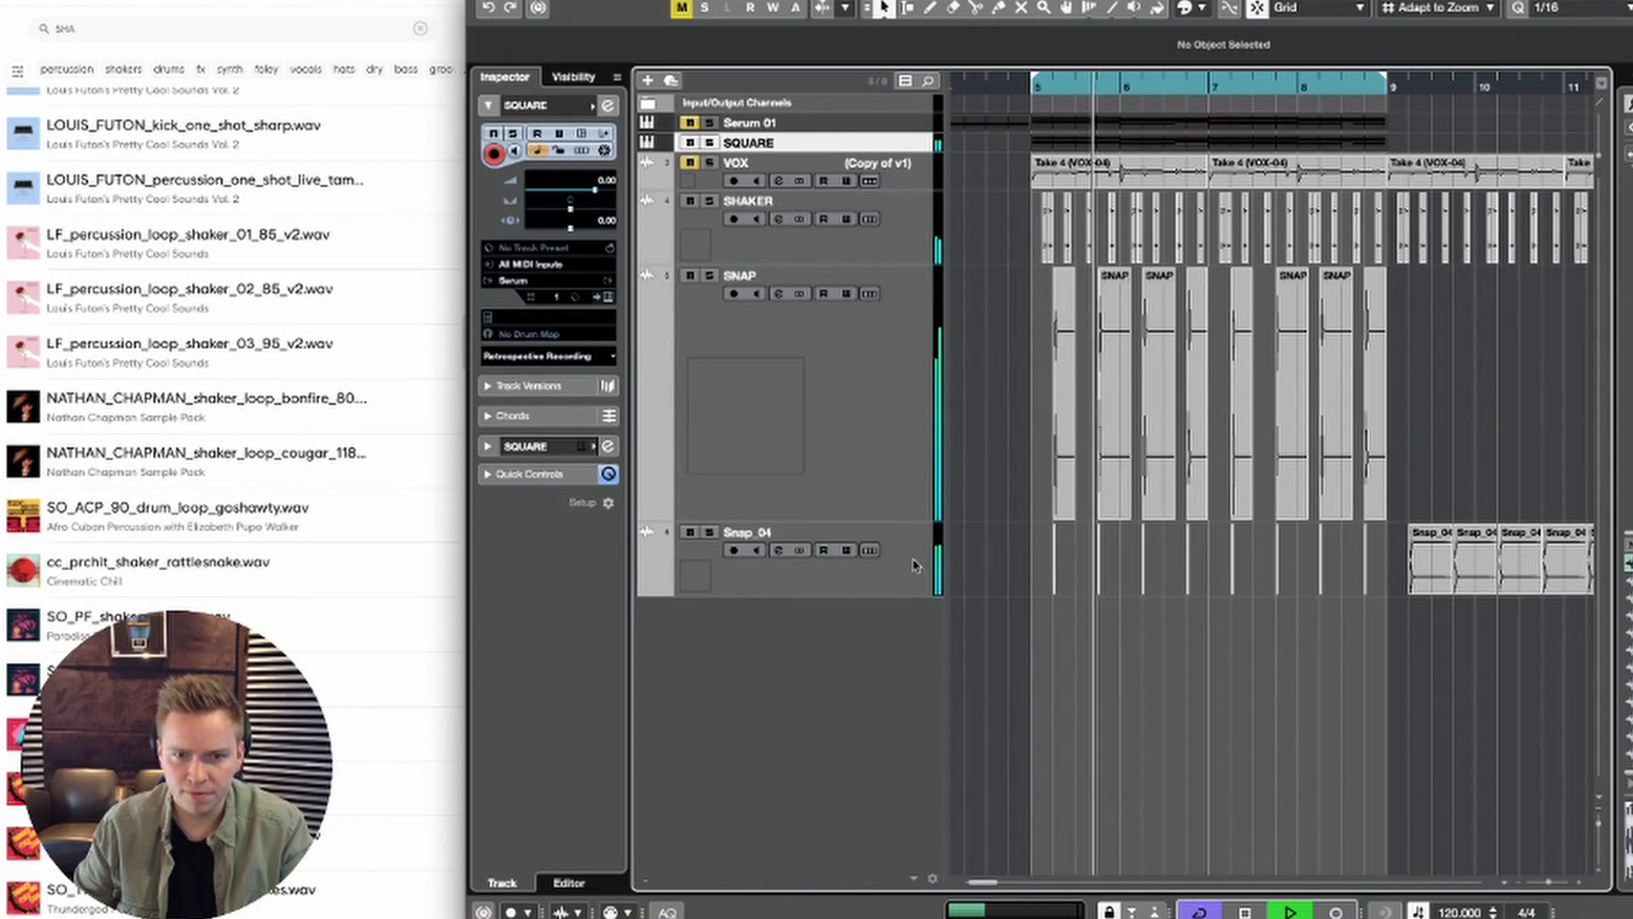
{"action": "left_click", "coordinate": [927, 492]}
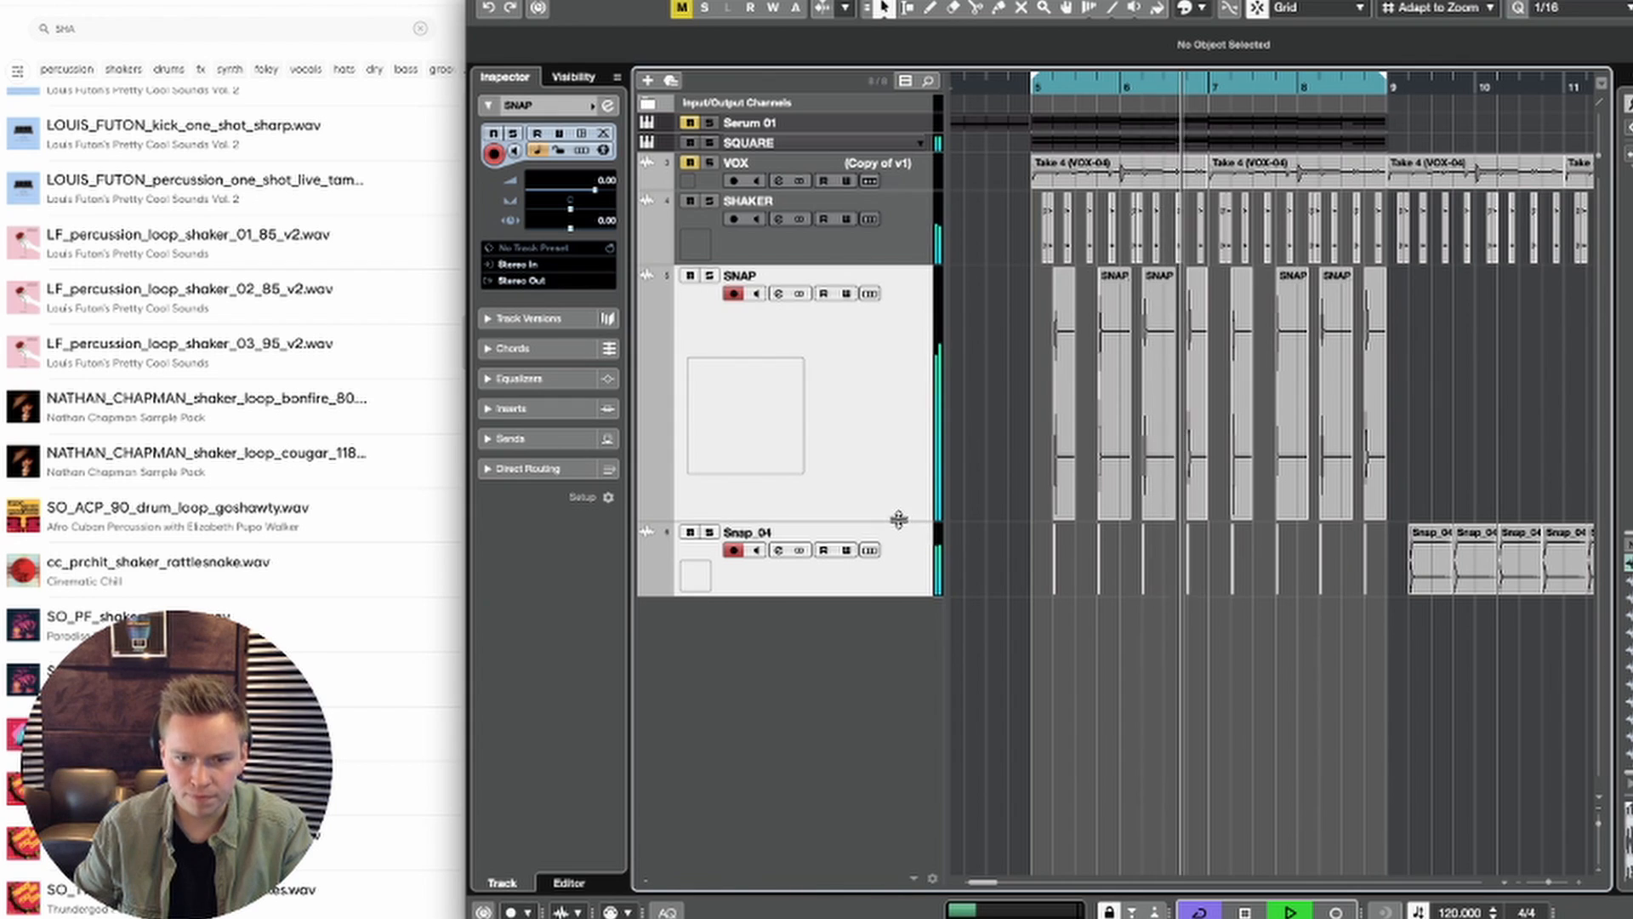
{"action": "left_click_drag", "start_coordinate": [899, 518], "coordinate": [894, 321]}
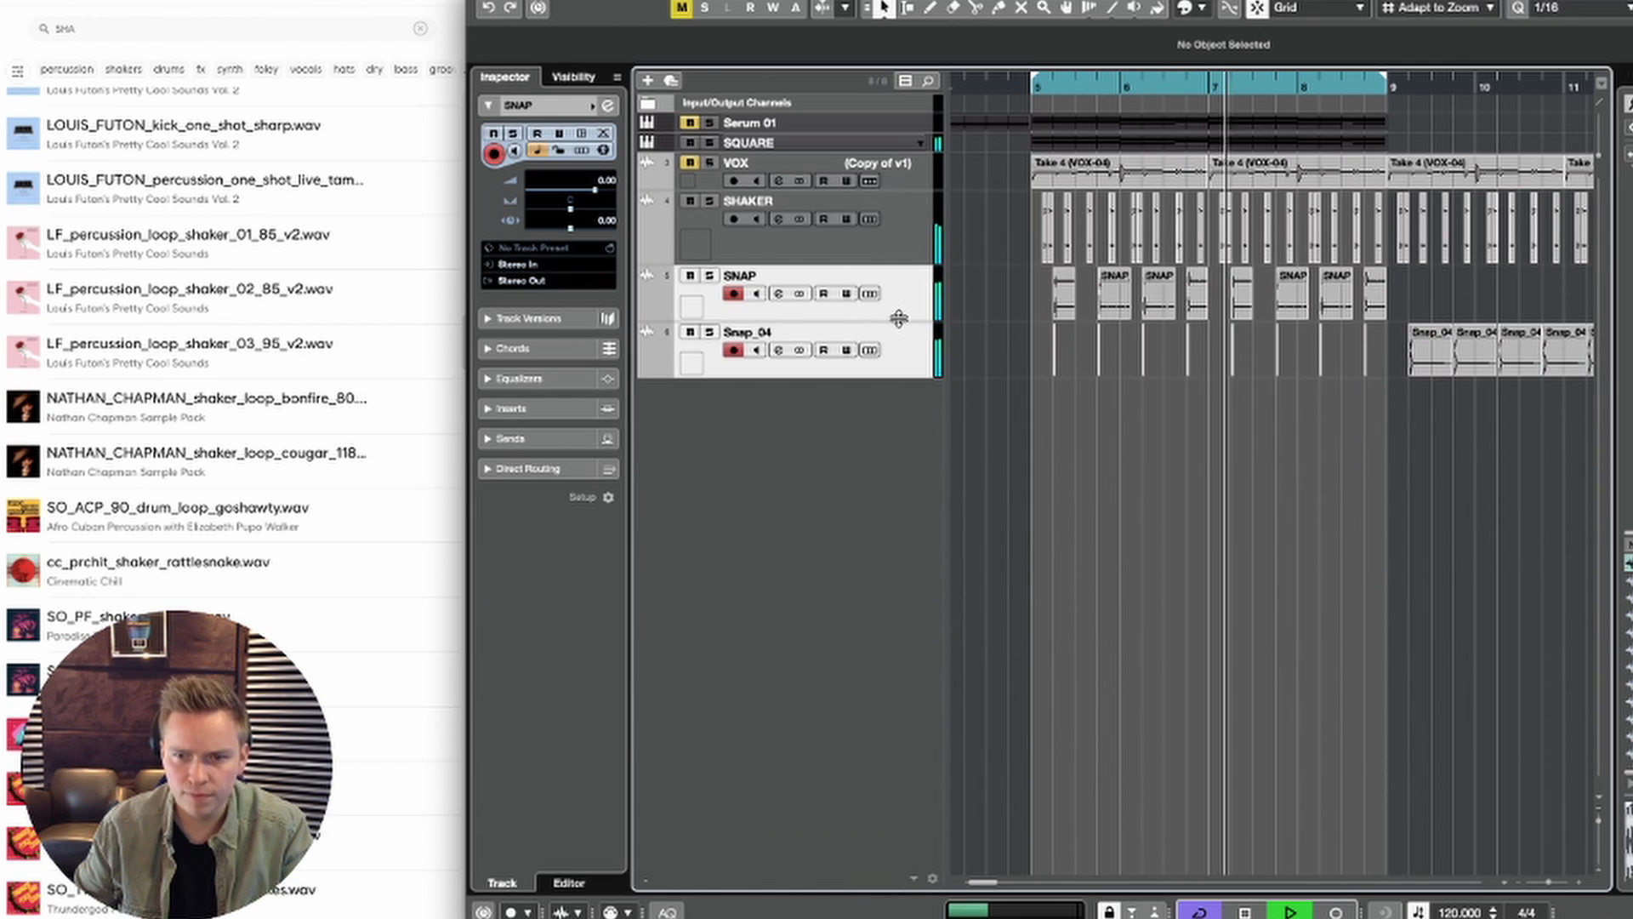
{"action": "left_click", "coordinate": [876, 244]}
{"action": "left_click_drag", "start_coordinate": [888, 264], "coordinate": [887, 255]}
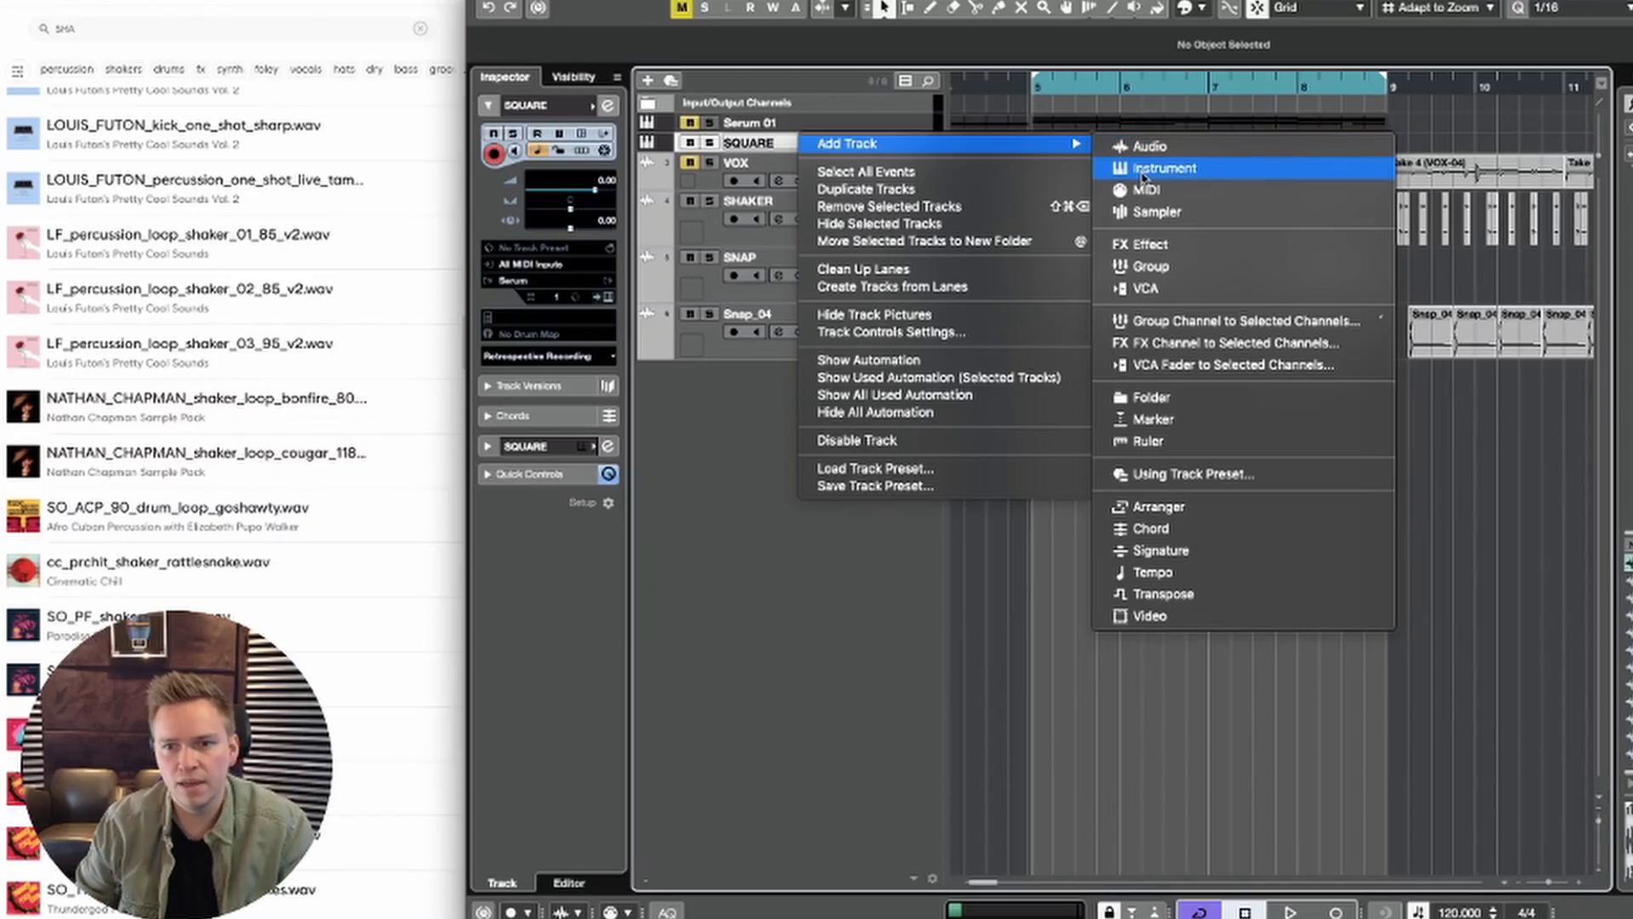
Step: Add one instrument track with Analog Lab 4 routed to Stereo Out and close its plug-in window
{"action": "left_click", "coordinate": [876, 689]}
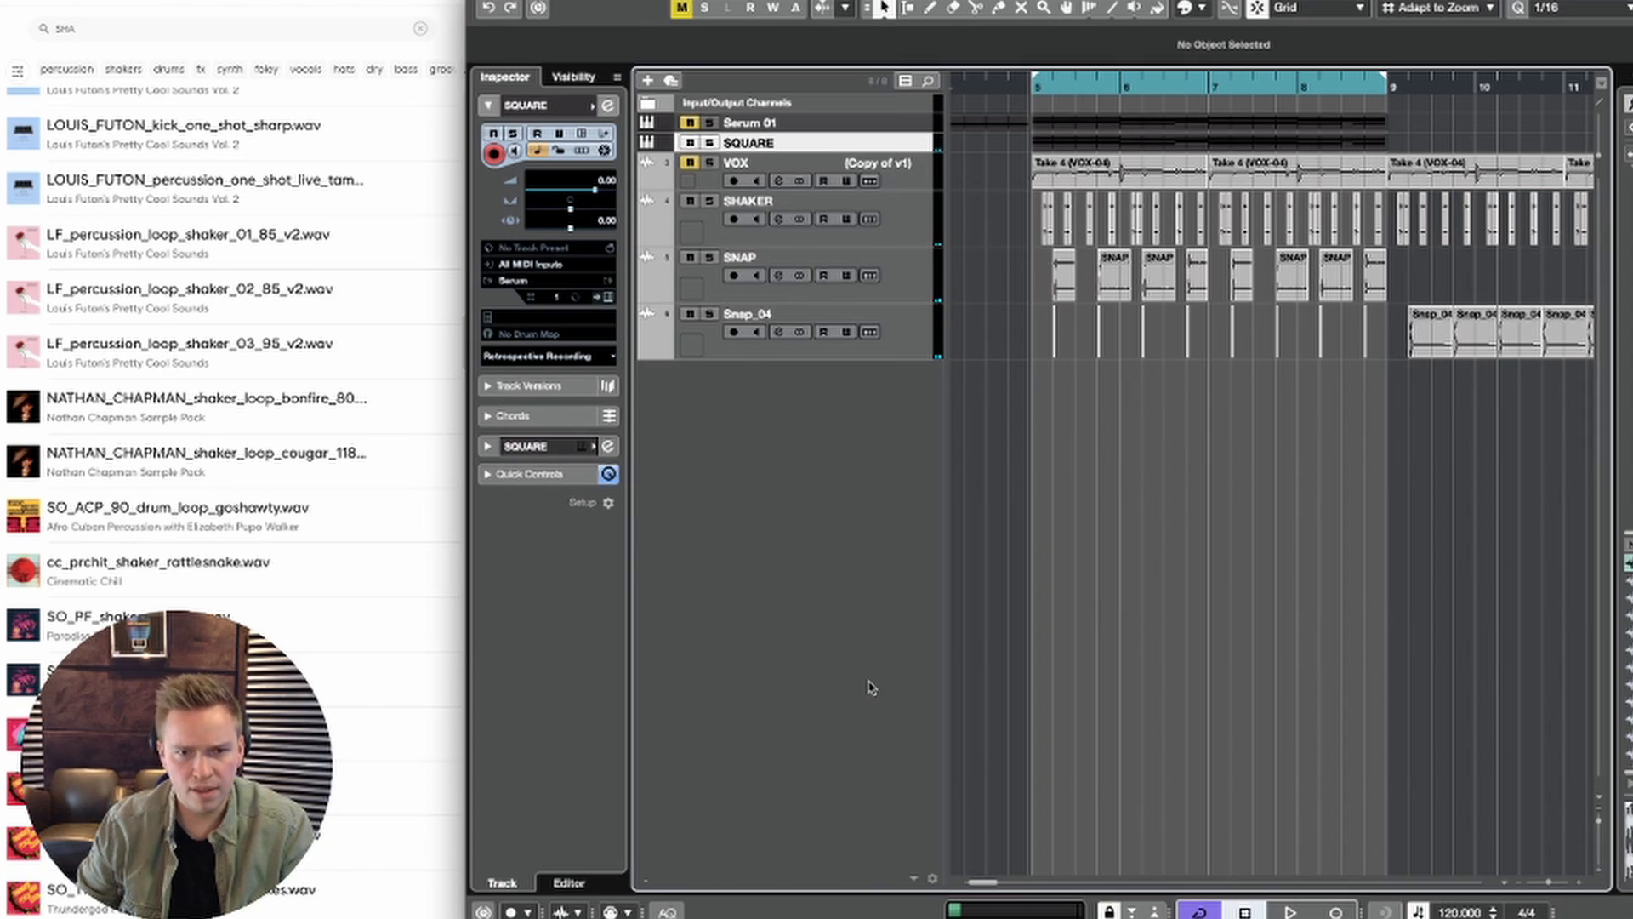
{"action": "right_click", "coordinate": [871, 688]}
{"action": "left_click", "coordinate": [919, 711]}
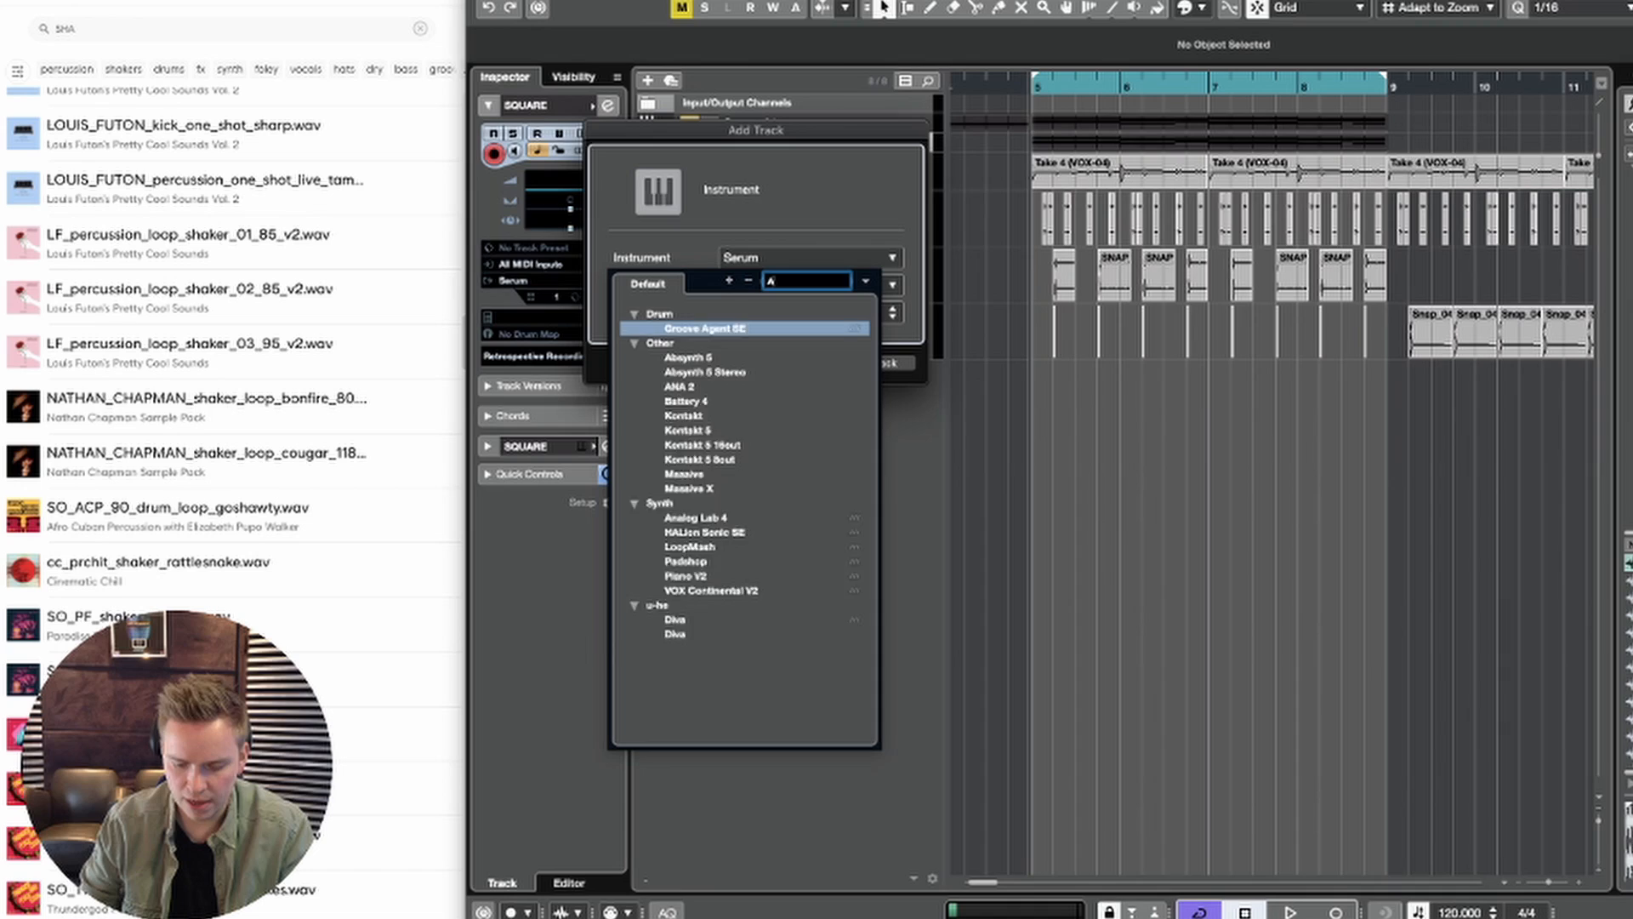
{"action": "type", "text": "ANAL"}
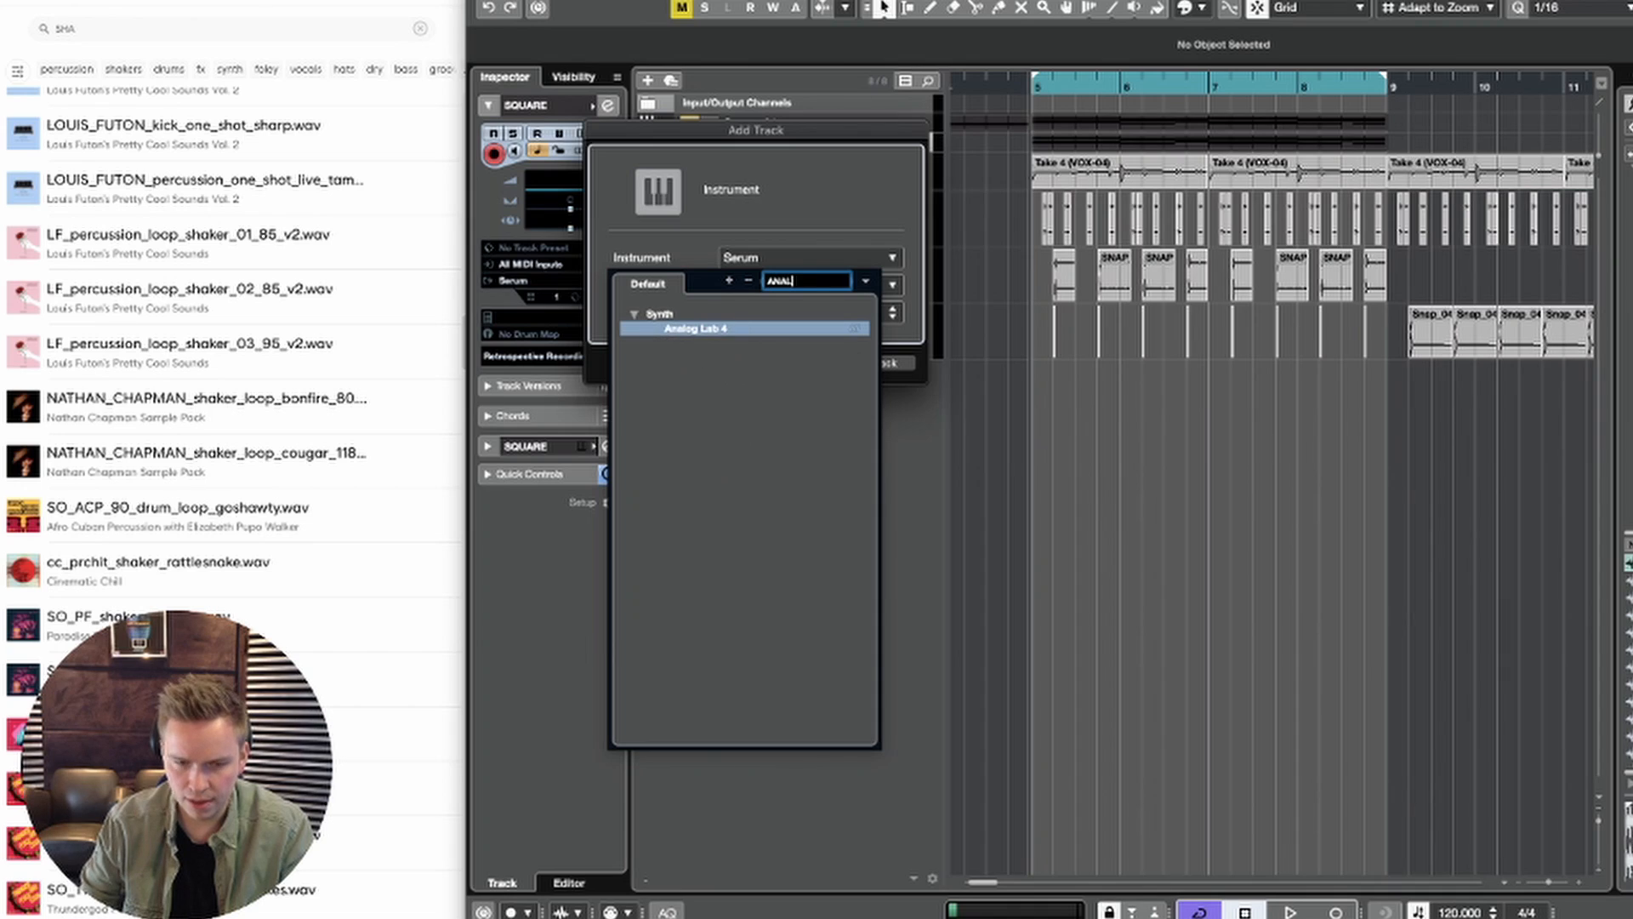
{"action": "left_click", "coordinate": [768, 329]}
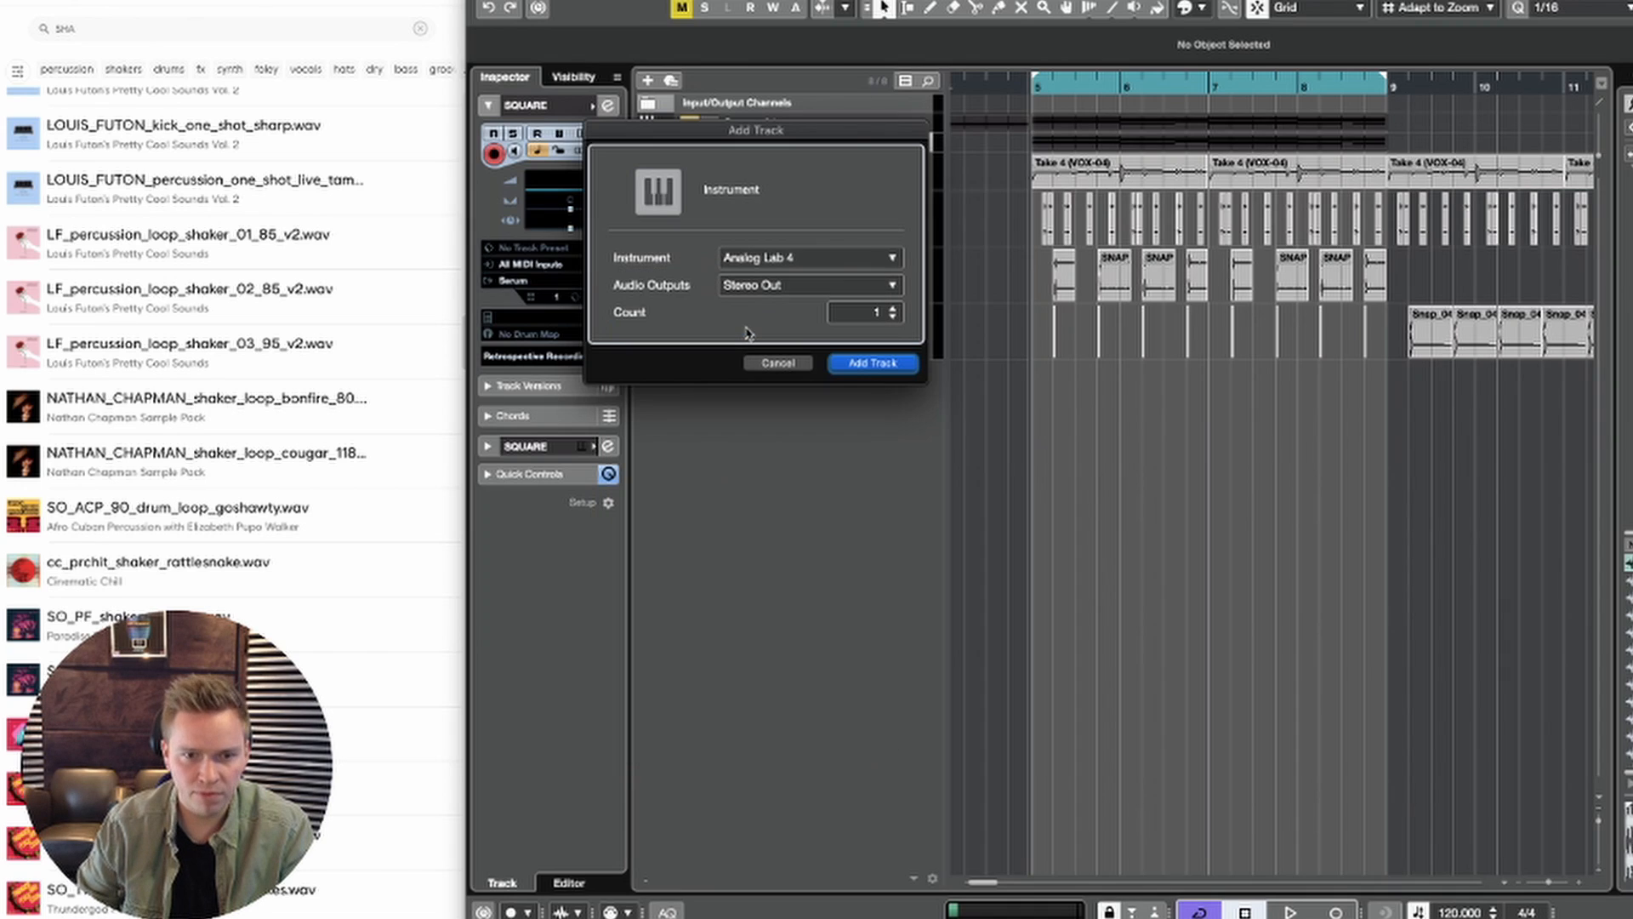
{"action": "left_click", "coordinate": [864, 362]}
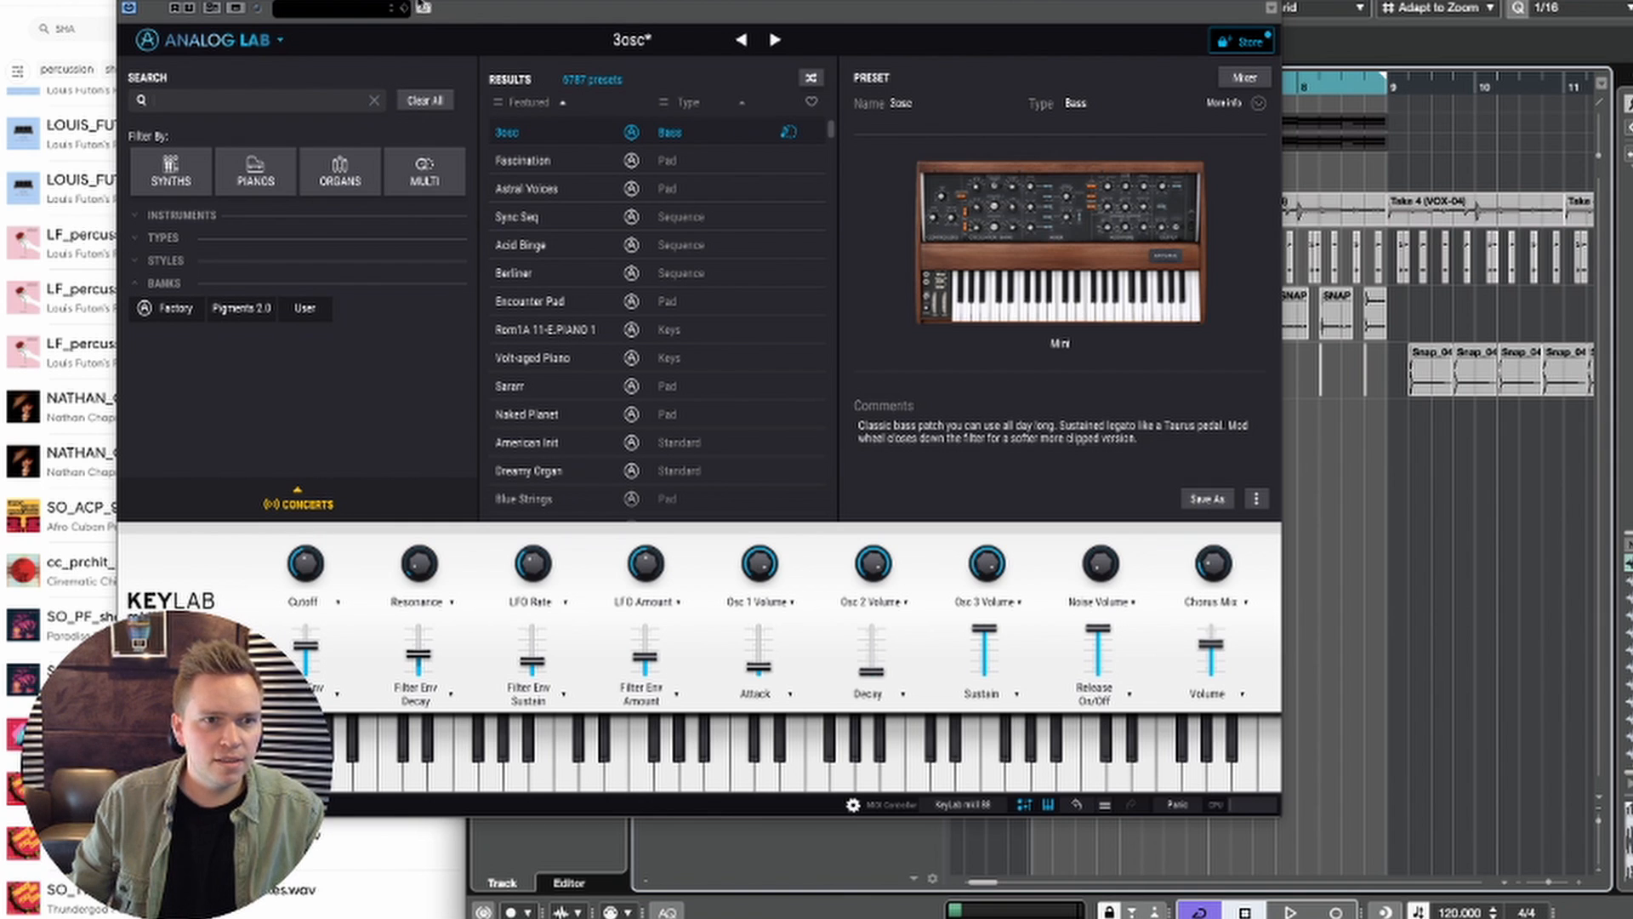
{"action": "left_click_drag", "start_coordinate": [208, 0], "coordinate": [504, 54]}
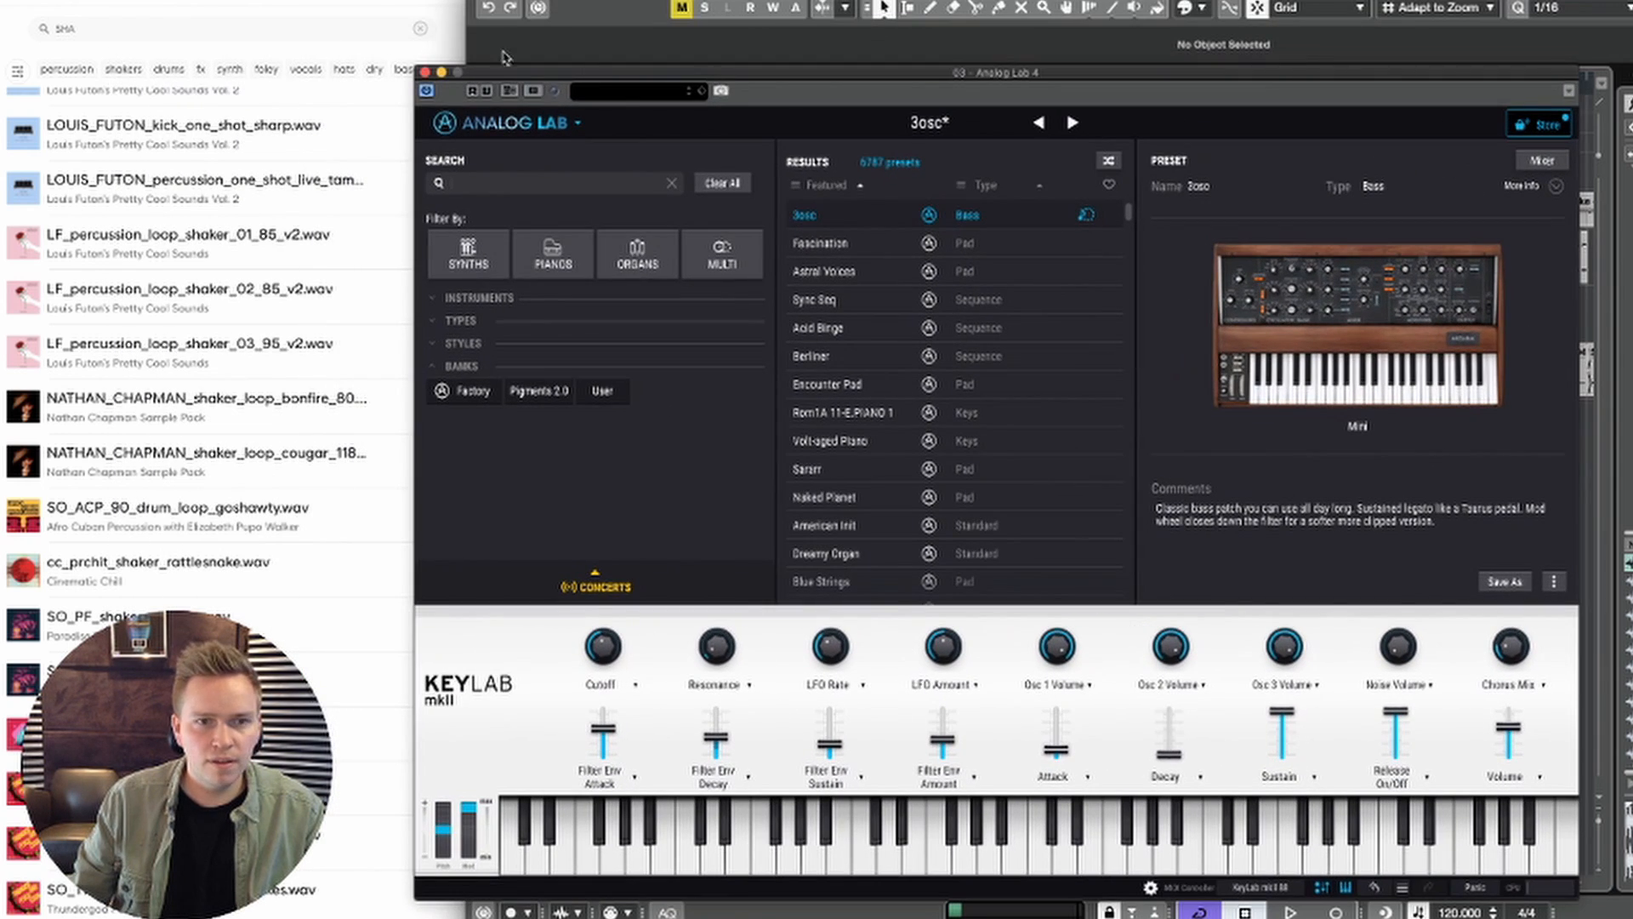
{"action": "left_click", "coordinate": [426, 72]}
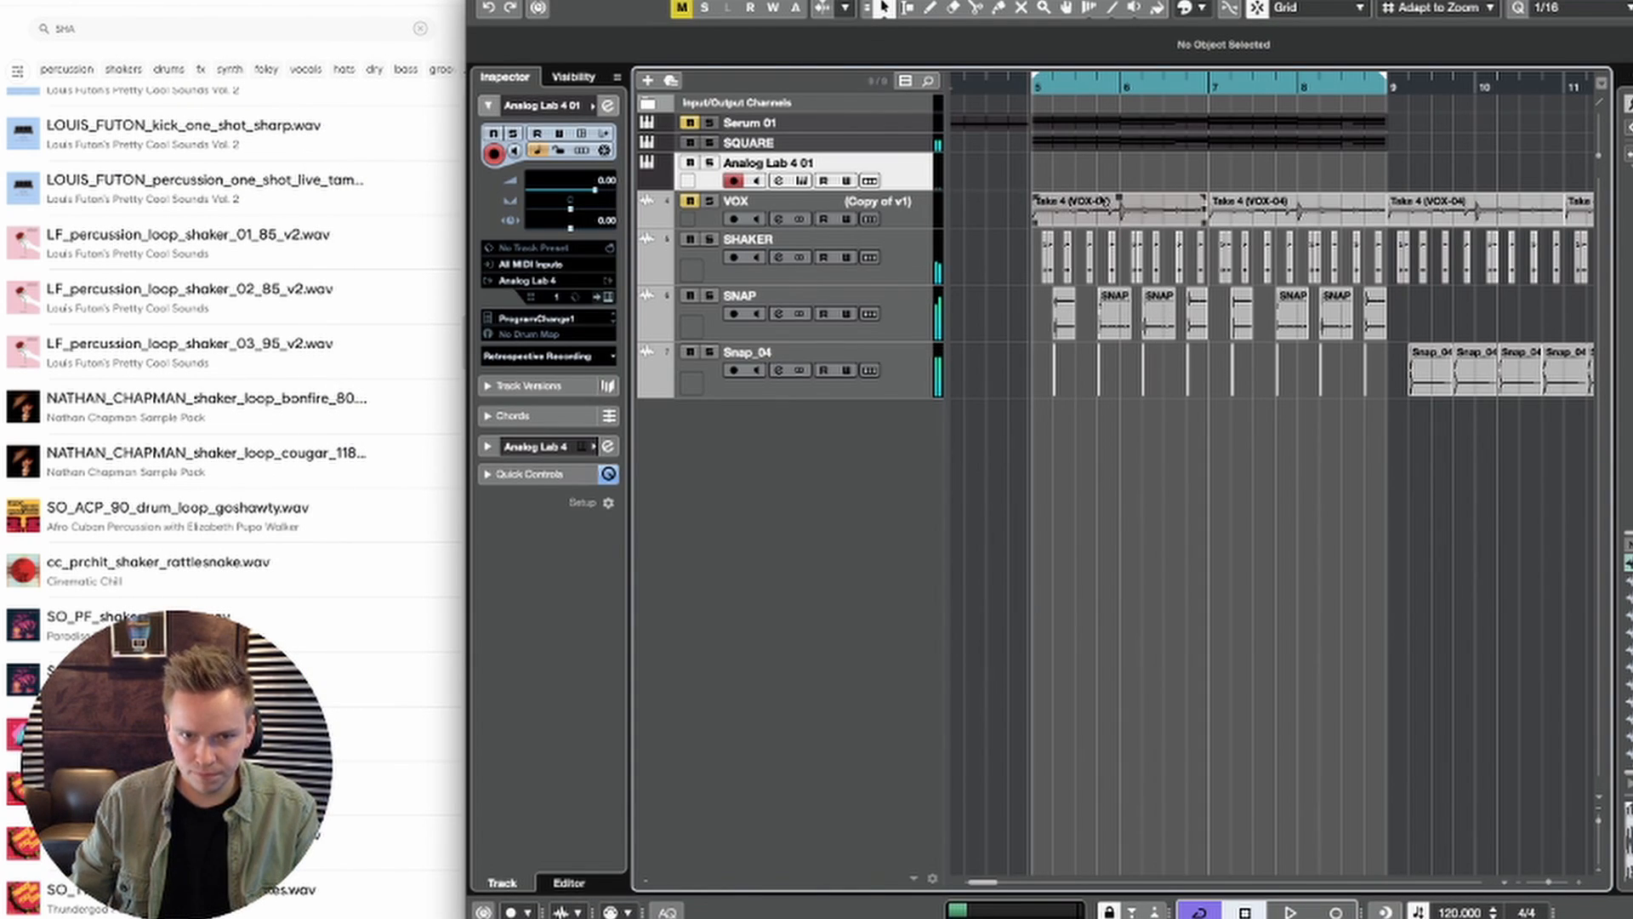
Step: Copy the Serum 01 part at bar 5 onto the Analog Lab 4 01 track, audition it and open it for note editing
{"action": "left_click_drag", "start_coordinate": [1084, 124], "coordinate": [1088, 176]}
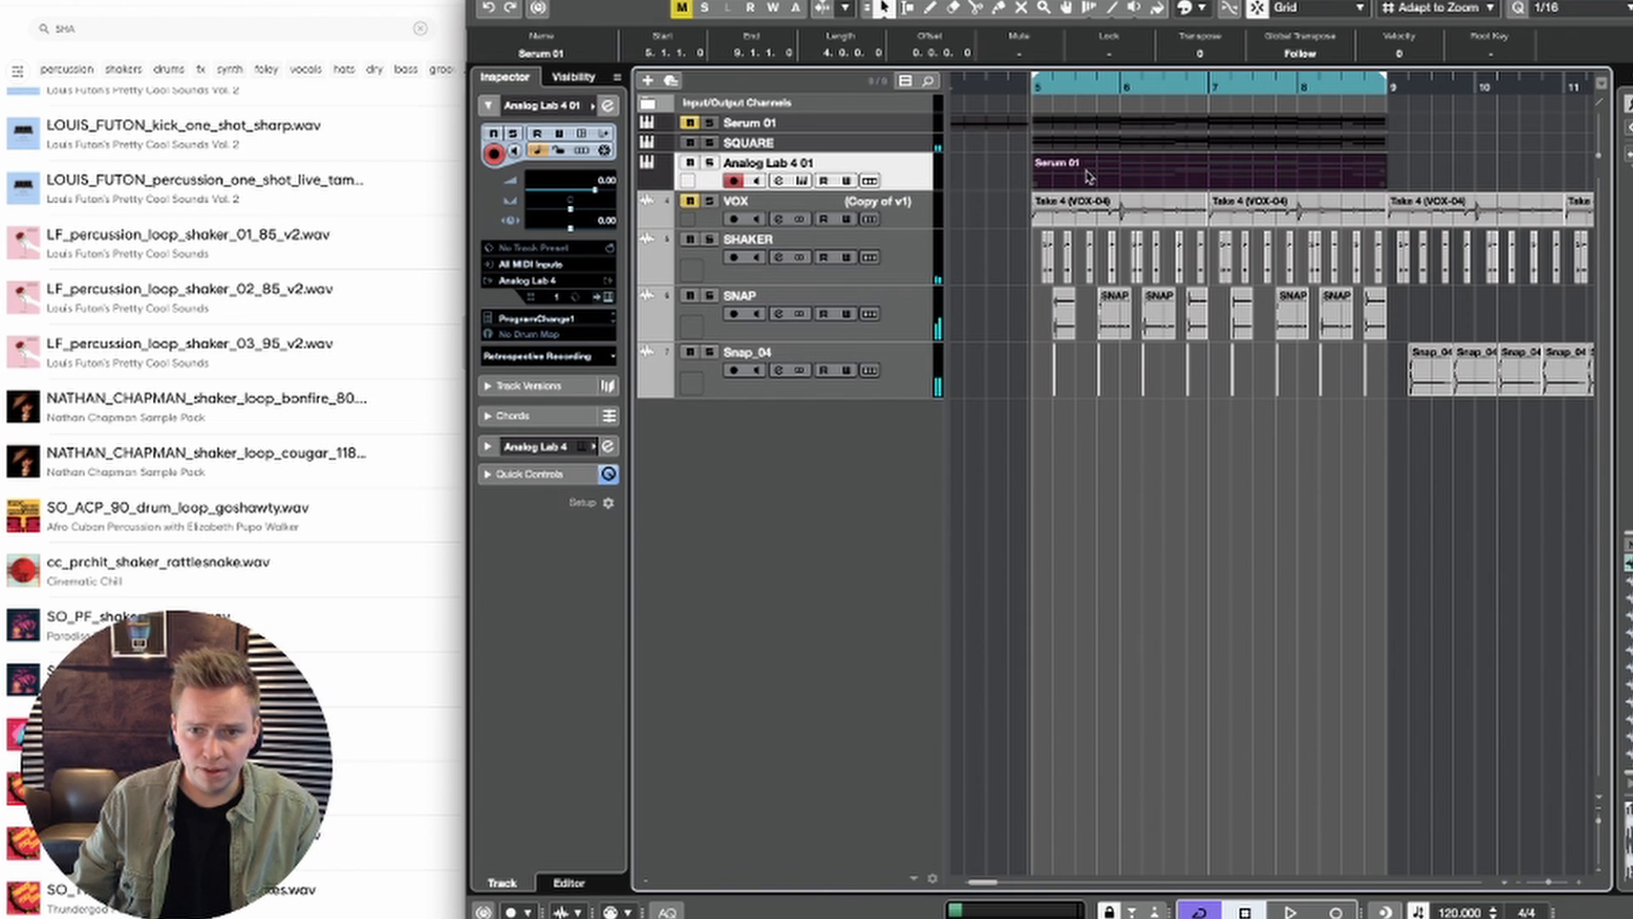
{"action": "key", "text": "space"}
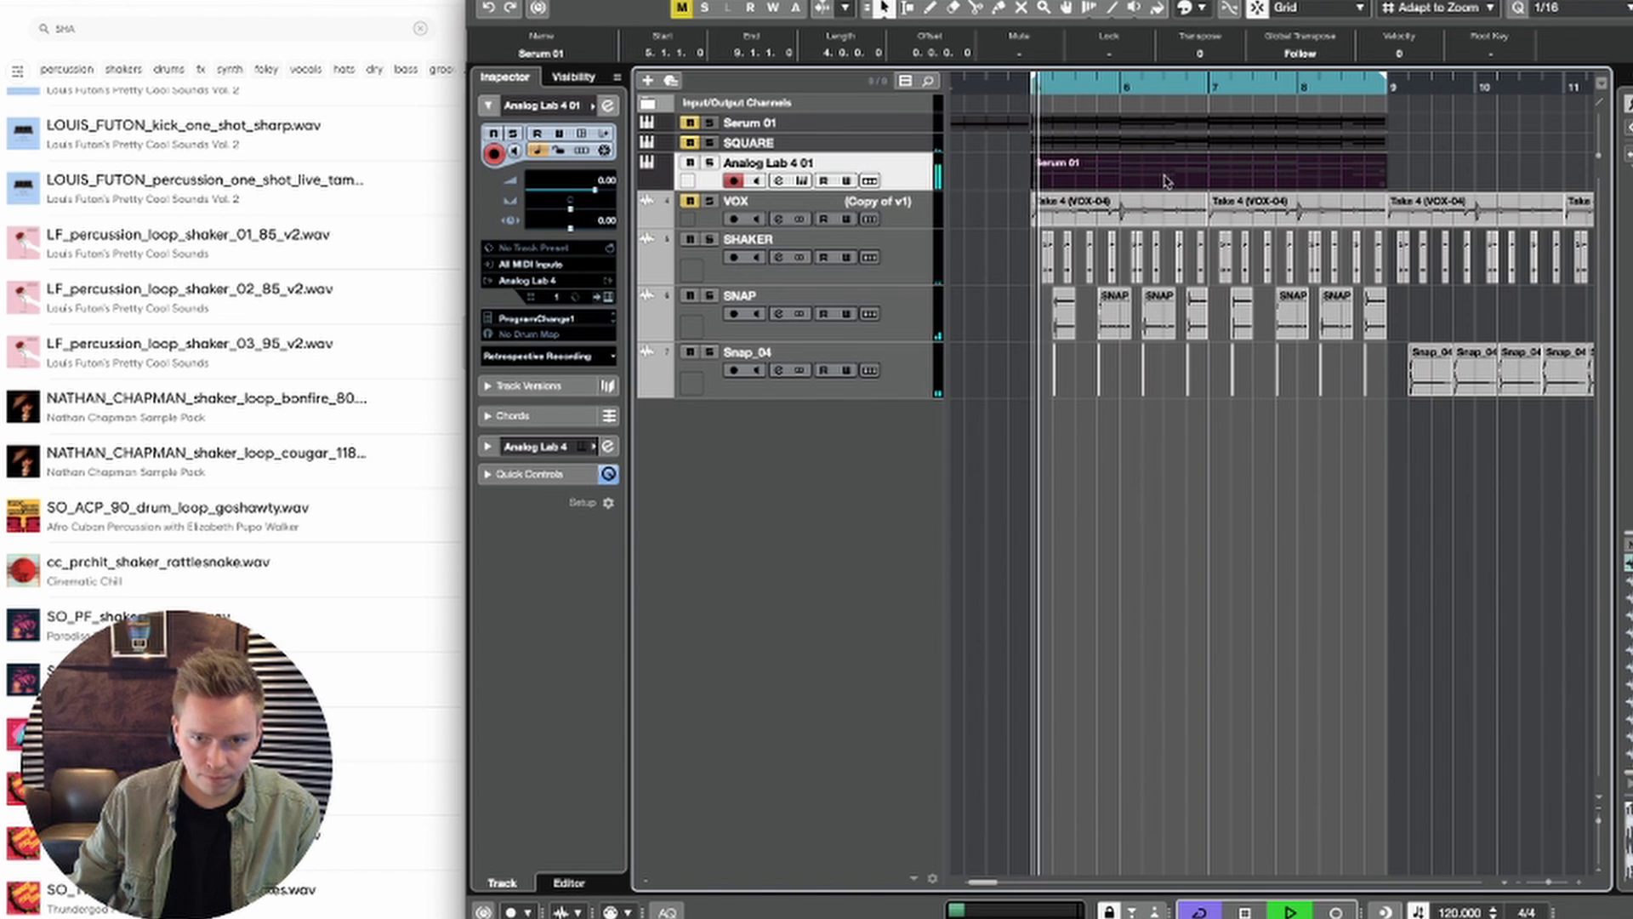
{"action": "key", "text": "space"}
{"action": "double_click", "coordinate": [1153, 177]}
Step: Try deleting the copied part's upper chord notes in one go, audition the remaining notes and undo the deletion
{"action": "left_click_drag", "start_coordinate": [1009, 627], "coordinate": [666, 283]}
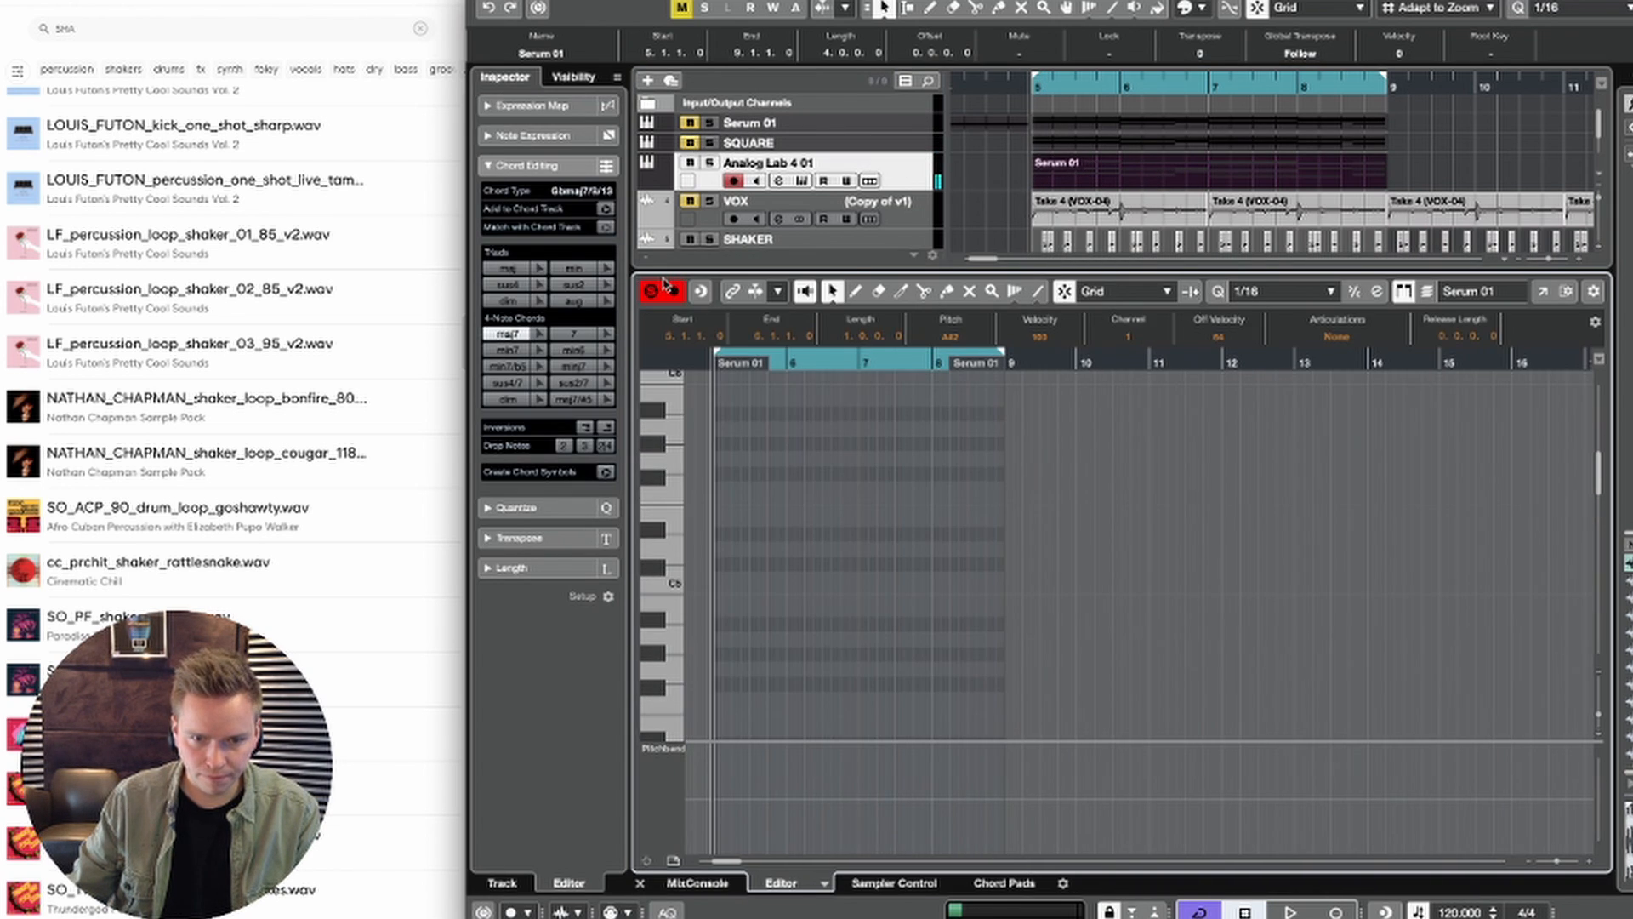
{"action": "key", "text": "Delete"}
{"action": "key", "text": "space"}
{"action": "scroll", "coordinate": [1010, 547], "scroll_direction": "down", "scroll_amount": 10}
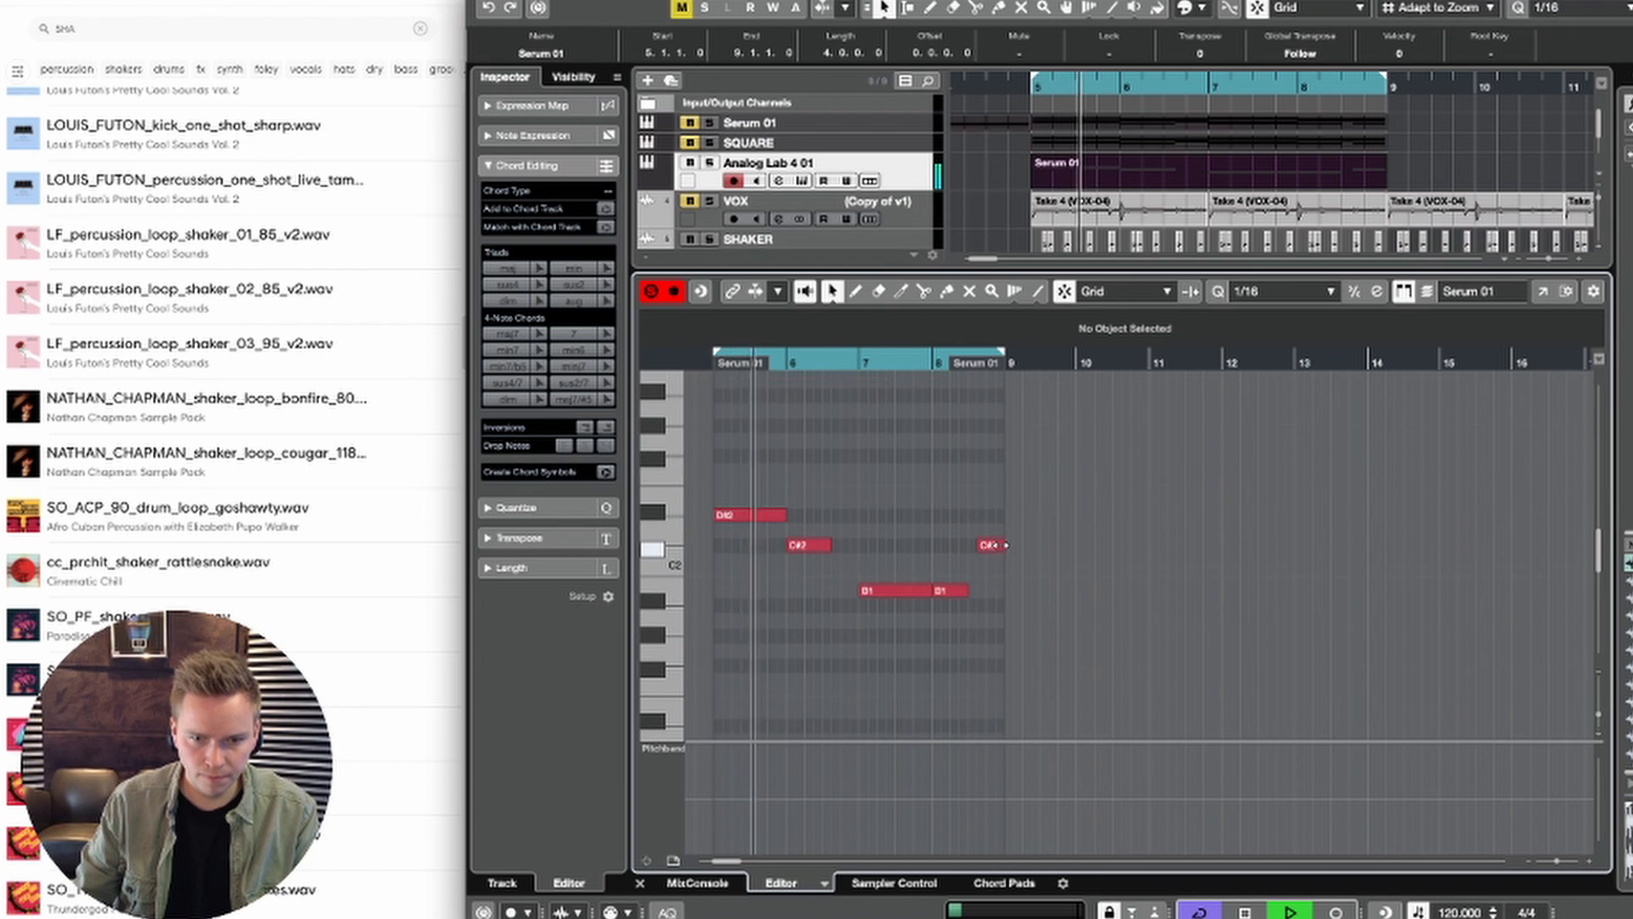
{"action": "key", "text": "space"}
{"action": "key", "text": "ctrl+z"}
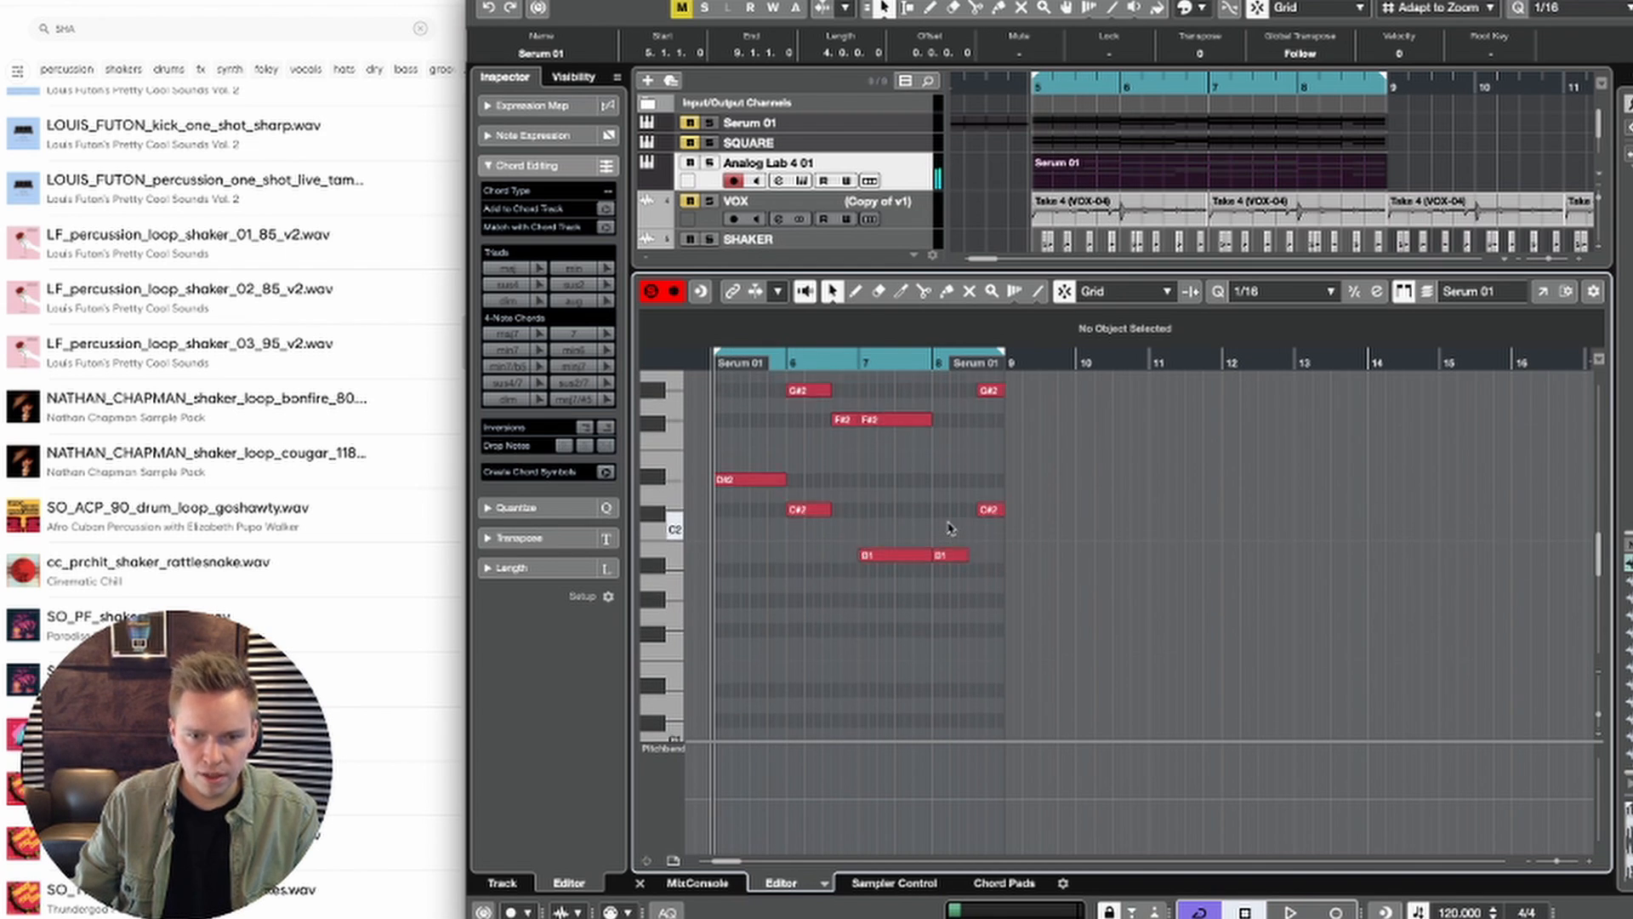
Step: Delete the upper chord notes across bars 5 to 8, keeping only the low D#2, C#2 and B1 notes, and play back the line
{"action": "scroll", "coordinate": [916, 459], "scroll_direction": "up", "scroll_amount": 1}
{"action": "left_click_drag", "start_coordinate": [890, 487], "coordinate": [1025, 338]}
{"action": "key", "text": "Delete"}
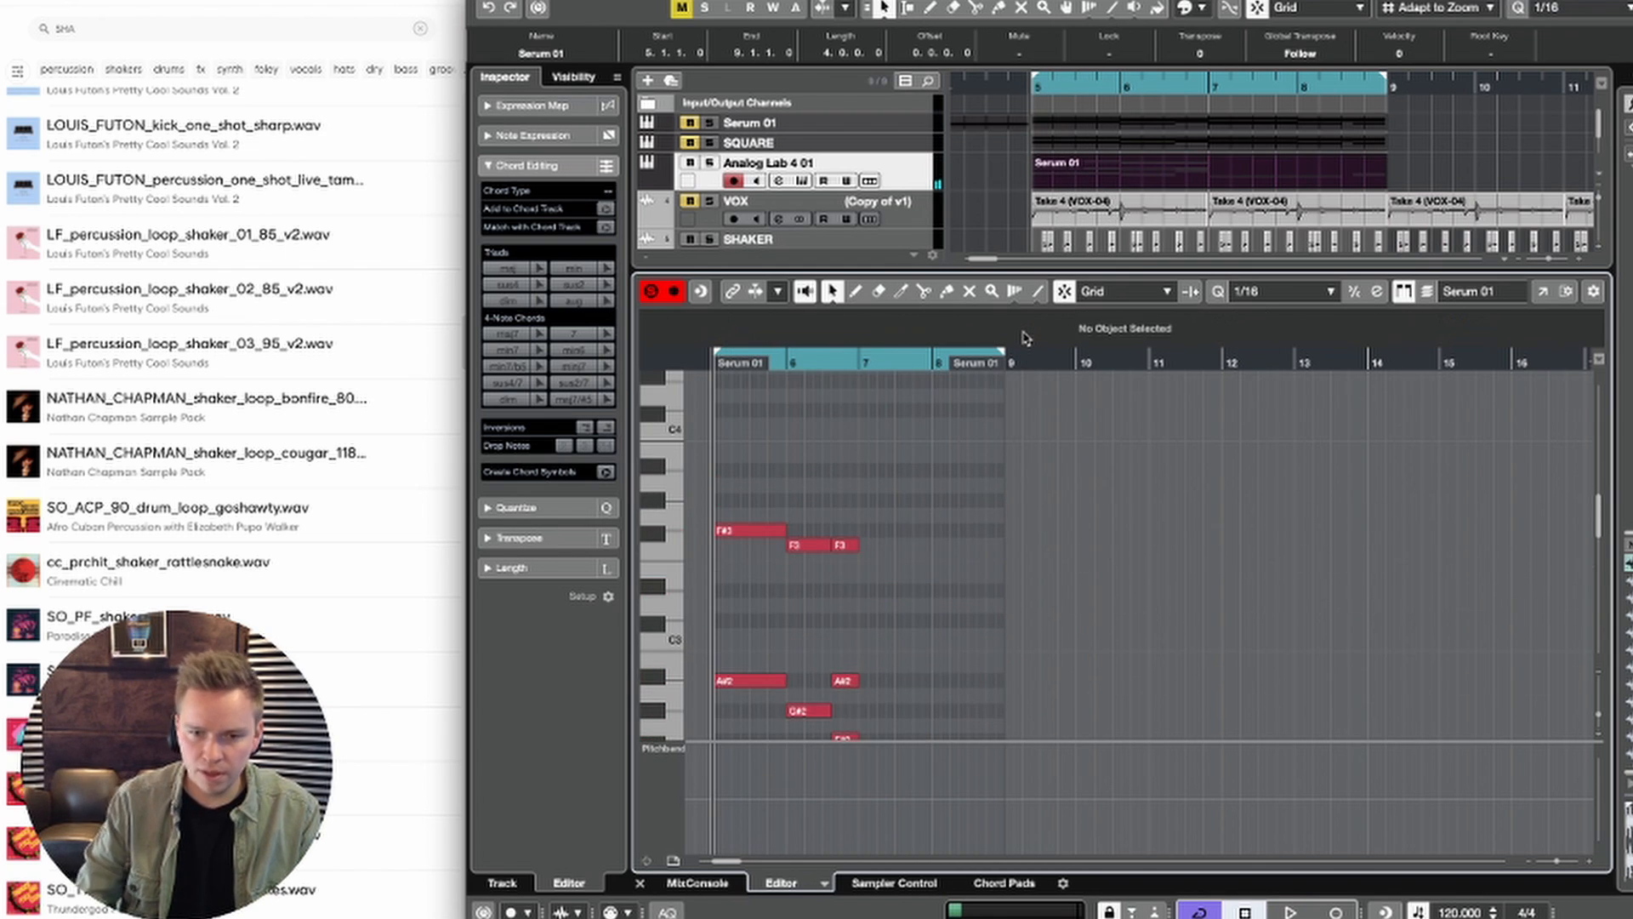
{"action": "scroll", "coordinate": [984, 394], "scroll_direction": "down", "scroll_amount": 1}
{"action": "left_click_drag", "start_coordinate": [687, 456], "coordinate": [867, 697]}
{"action": "key", "text": "Delete"}
{"action": "key", "text": "space"}
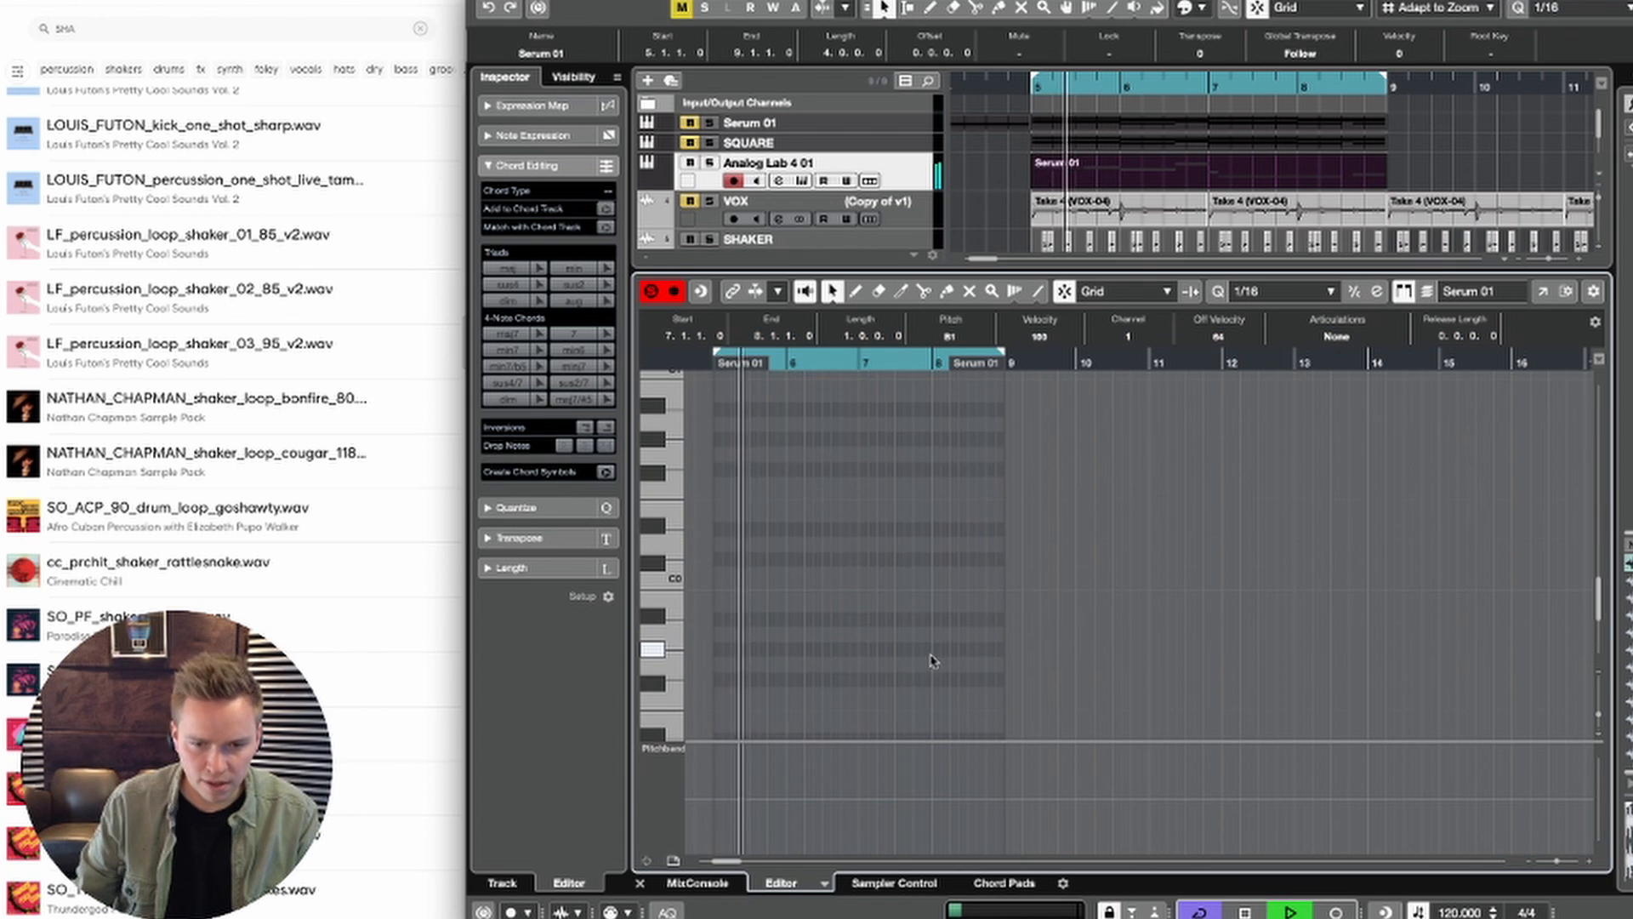
{"action": "scroll", "coordinate": [927, 646], "scroll_direction": "down", "scroll_amount": 5}
{"action": "scroll", "coordinate": [914, 613], "scroll_direction": "up", "scroll_amount": 5}
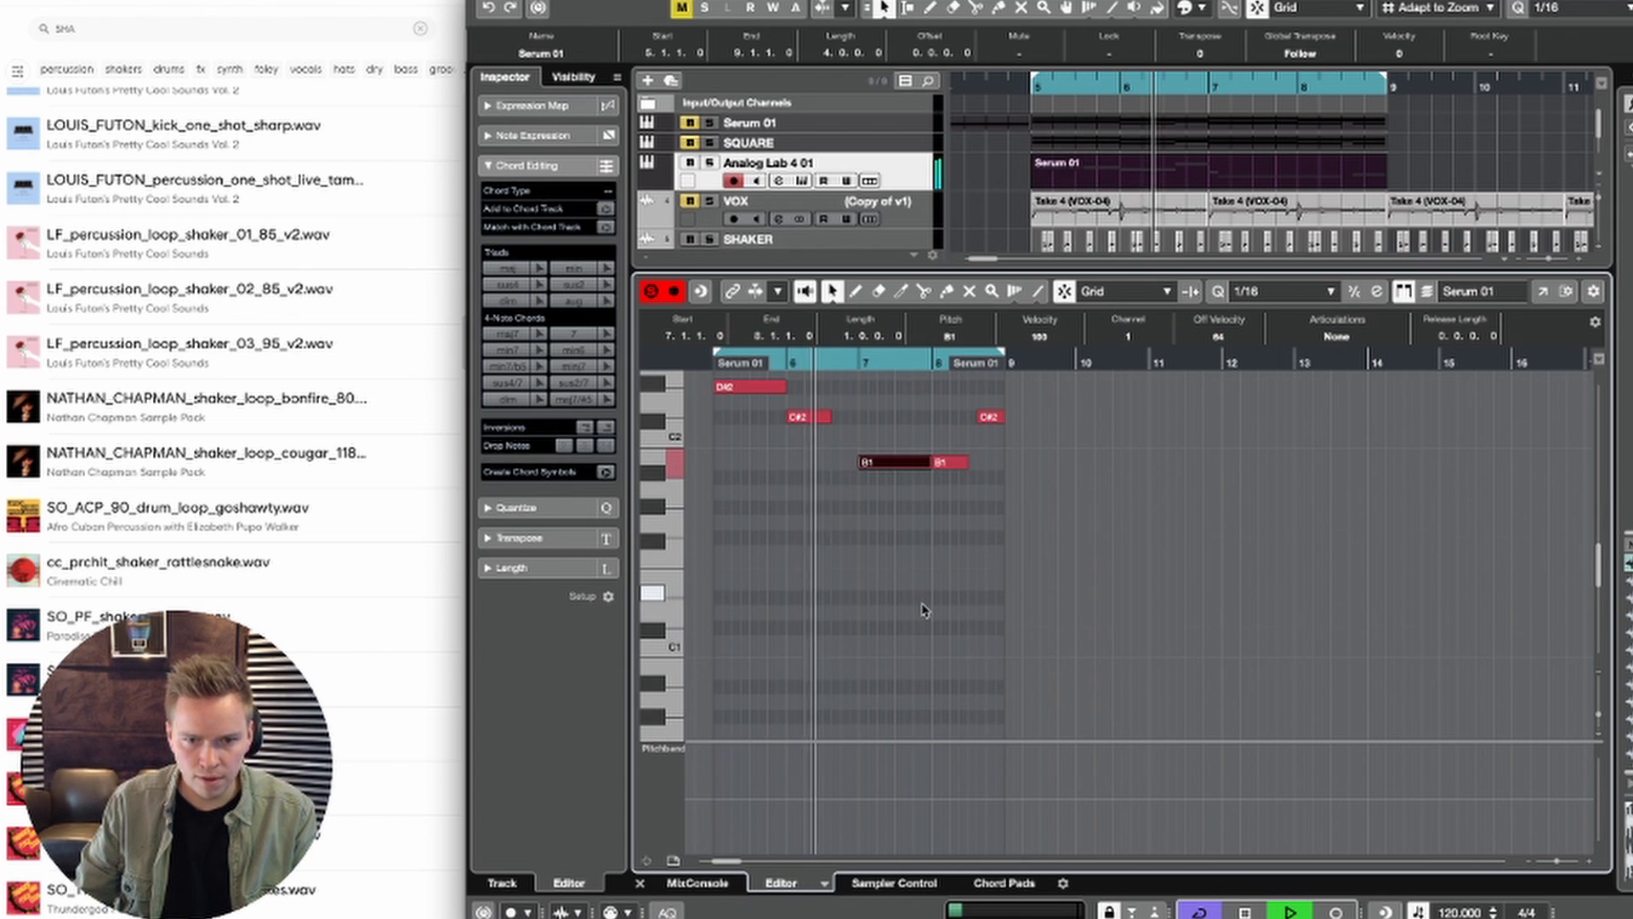
{"action": "scroll", "coordinate": [925, 609], "scroll_direction": "up", "scroll_amount": 1}
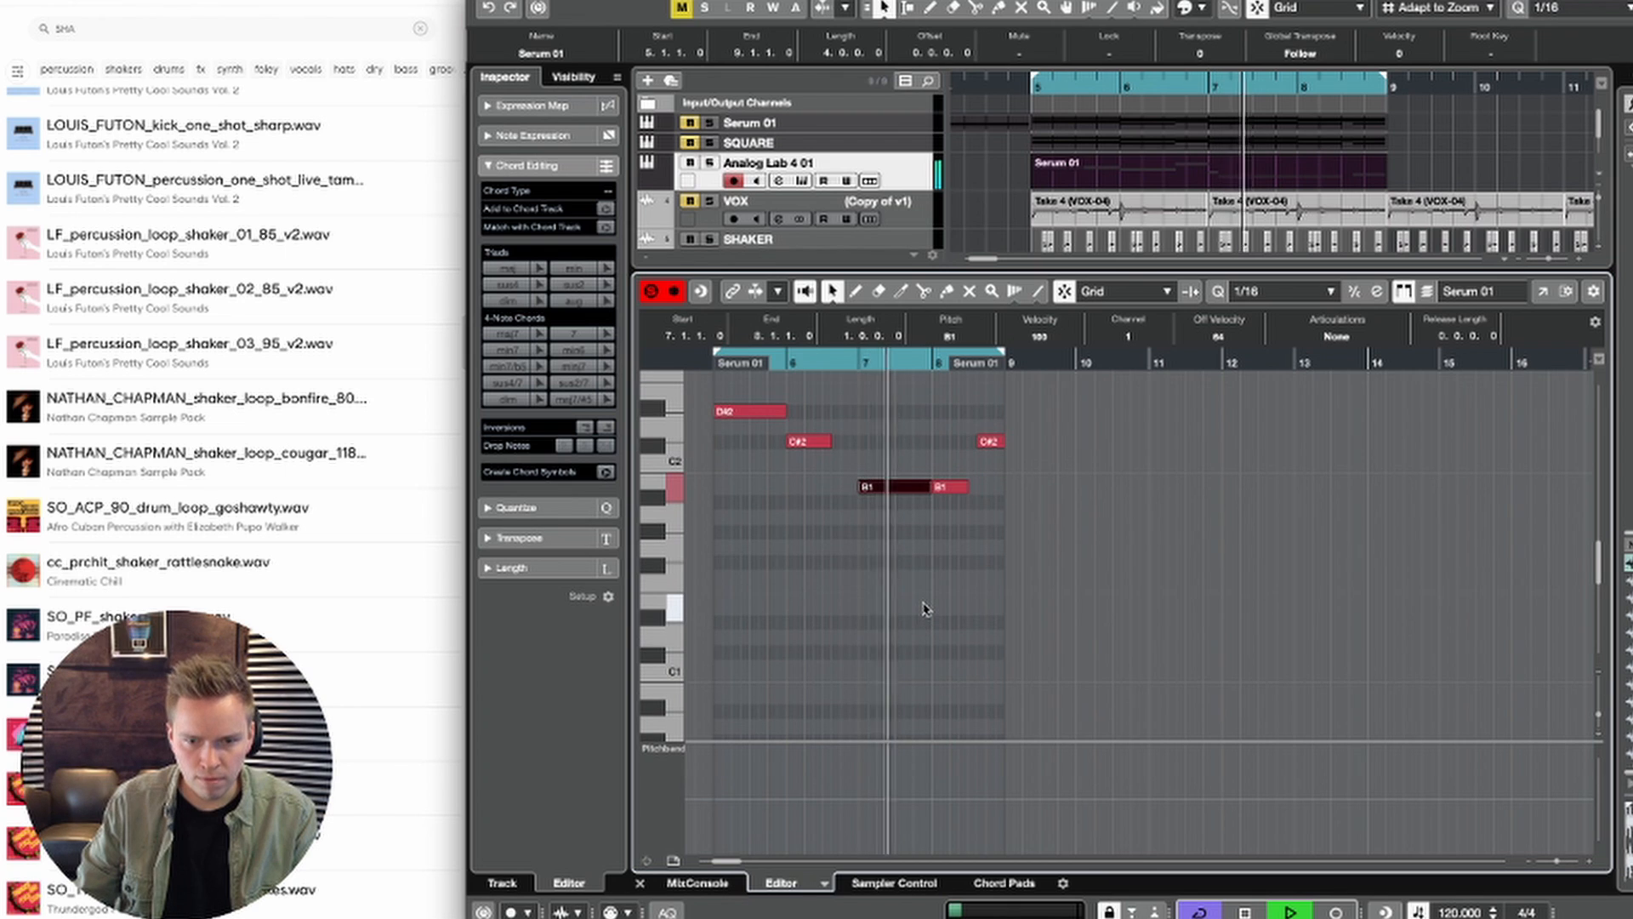
Step: Extend the end of the B1 note in bar 8 slightly, play the bass line back and close the note editor
{"action": "left_click", "coordinate": [1010, 554]}
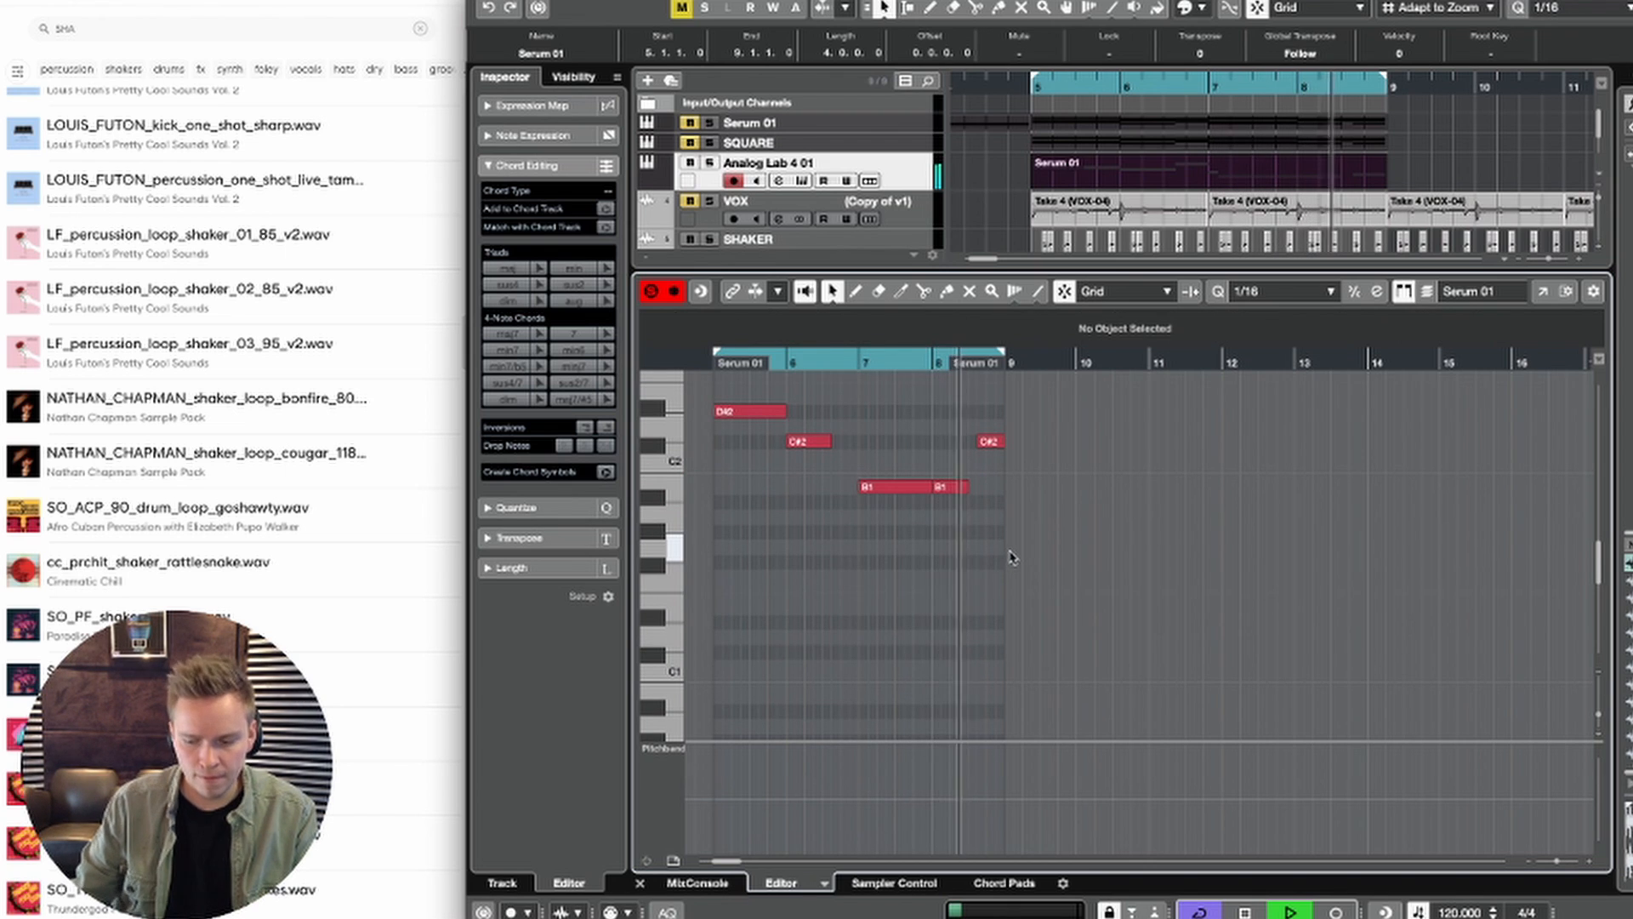
{"action": "key", "text": "space"}
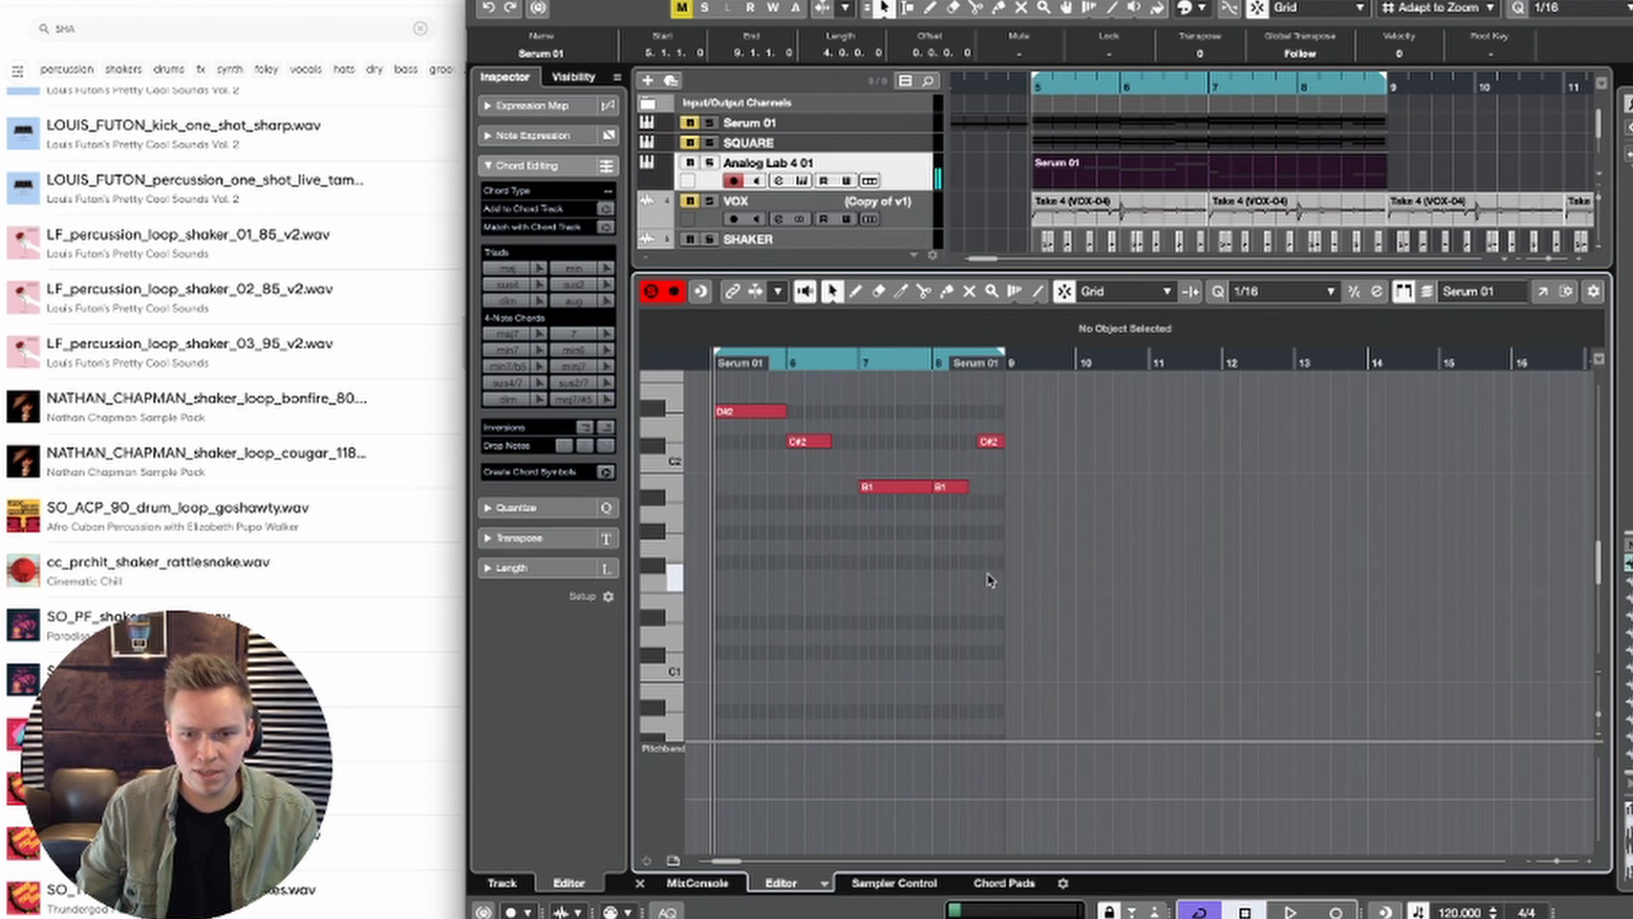
{"action": "left_click_drag", "start_coordinate": [973, 491], "coordinate": [983, 498]}
{"action": "key", "text": "space"}
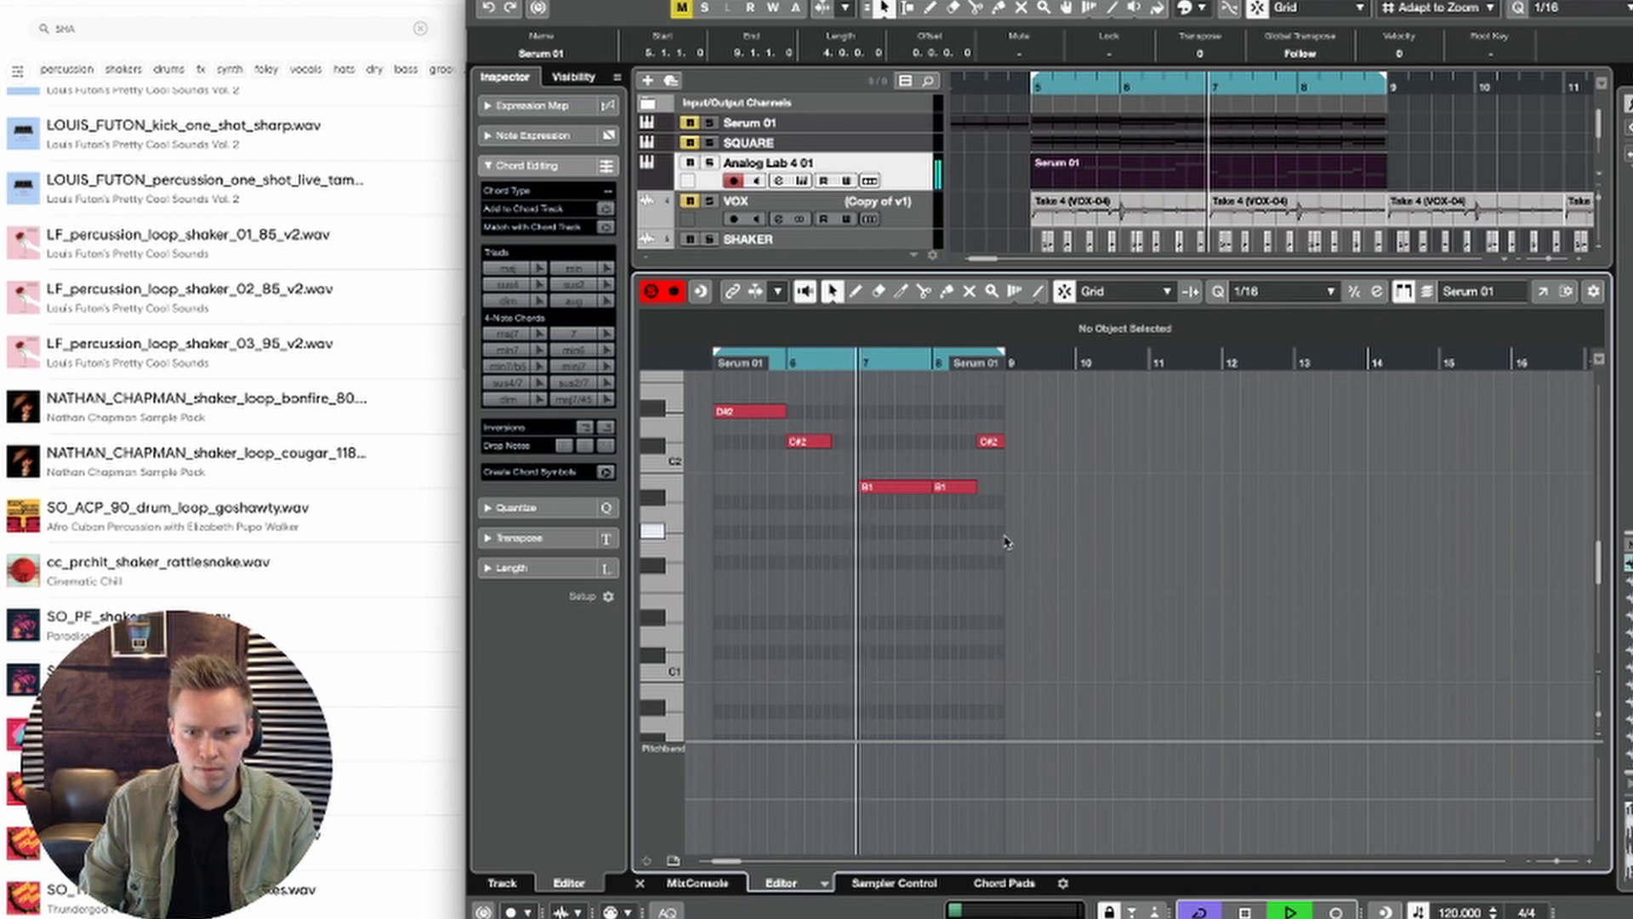
{"action": "key", "text": "Return"}
{"action": "key", "text": "space"}
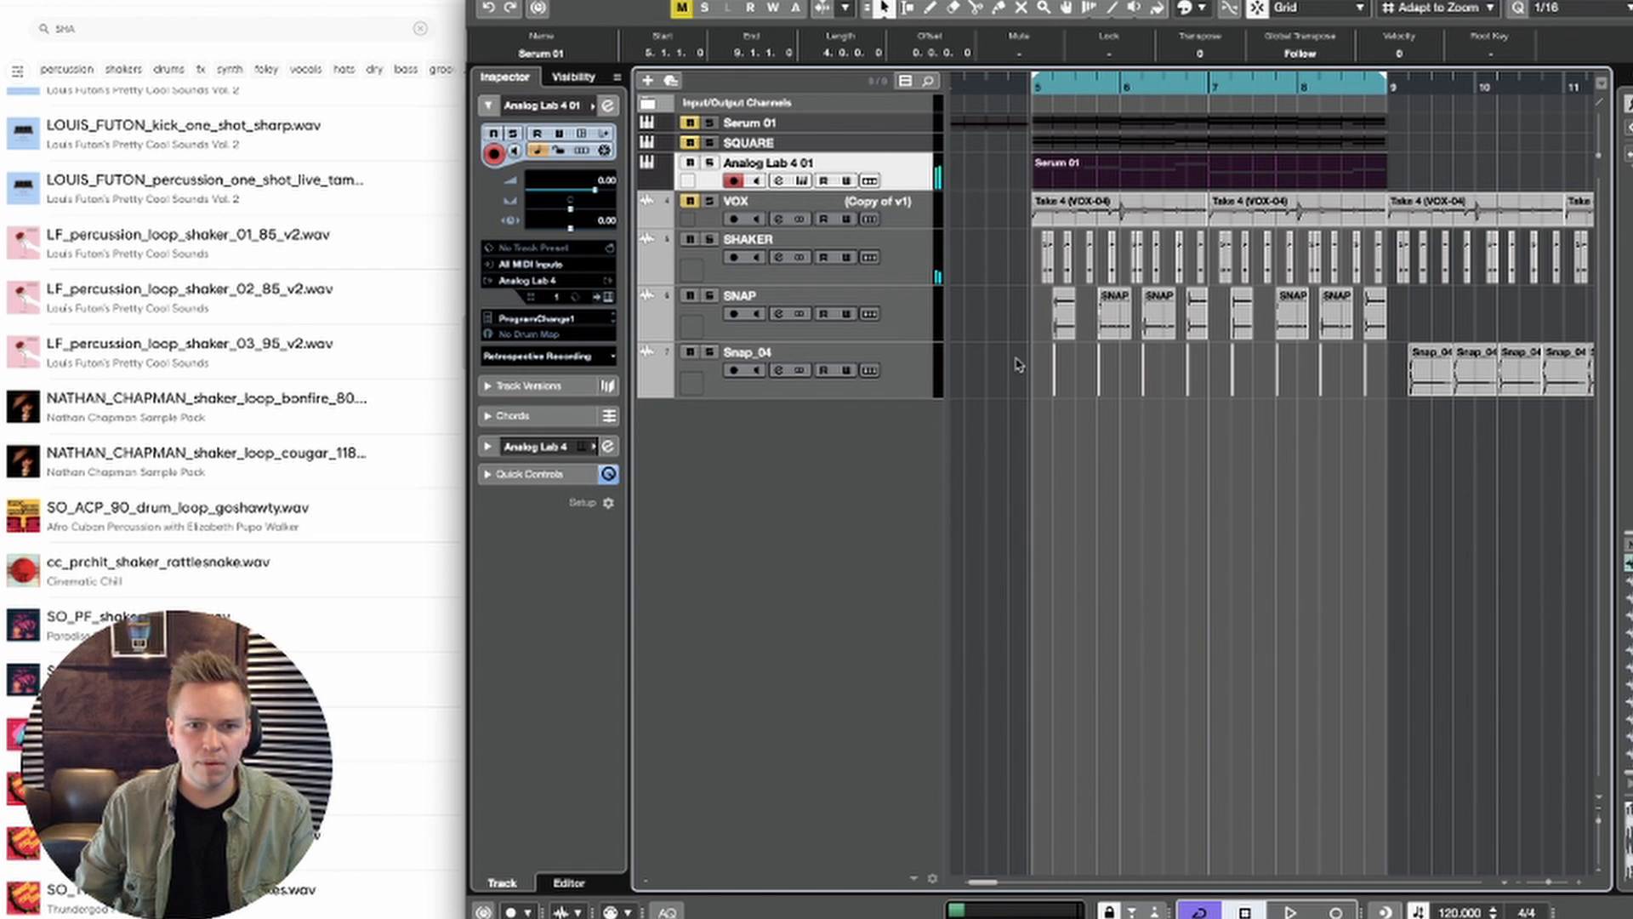
Step: Lower the Analog Lab 4 01 track's volume to -5.45 while the loop plays
{"action": "key", "text": "space"}
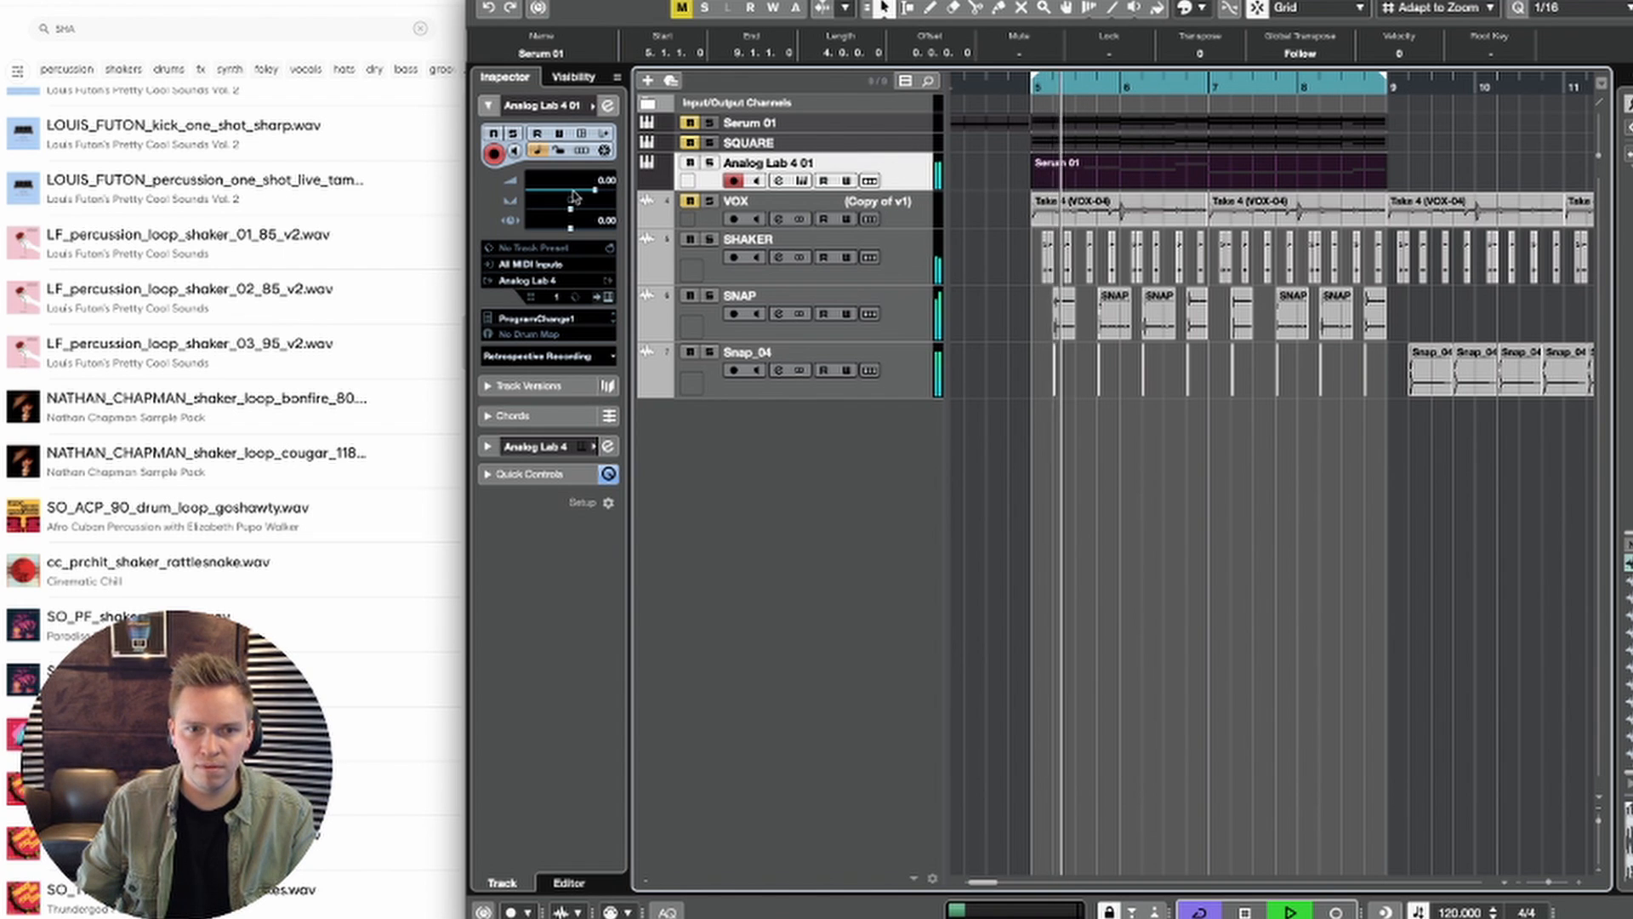
{"action": "left_click_drag", "start_coordinate": [595, 189], "coordinate": [579, 192]}
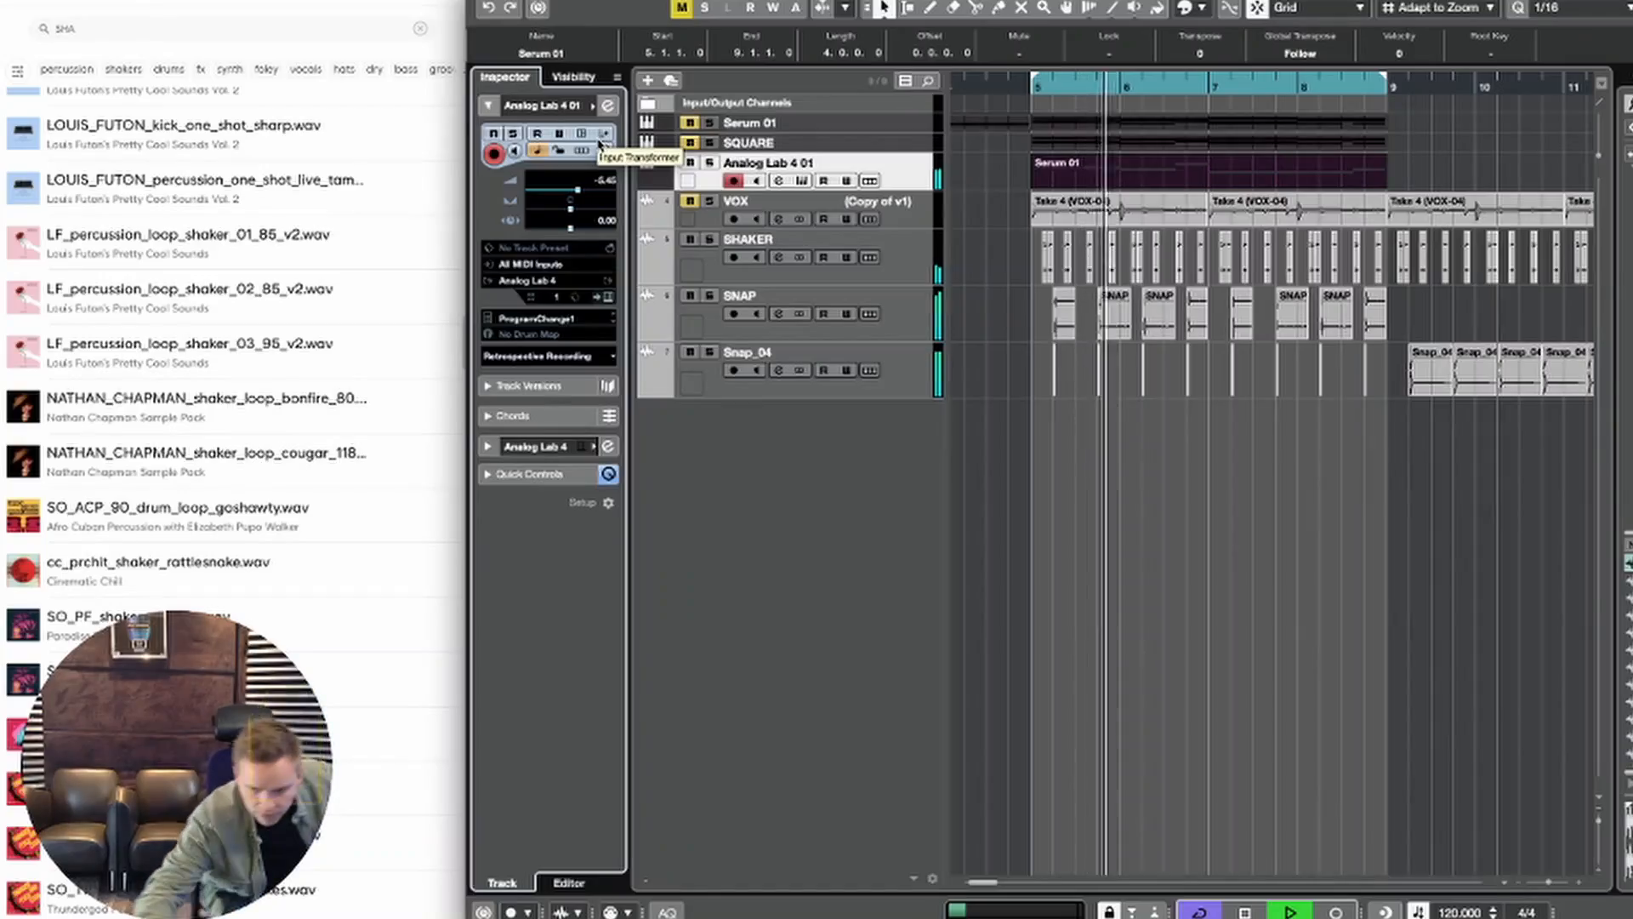
{"action": "key", "text": "space"}
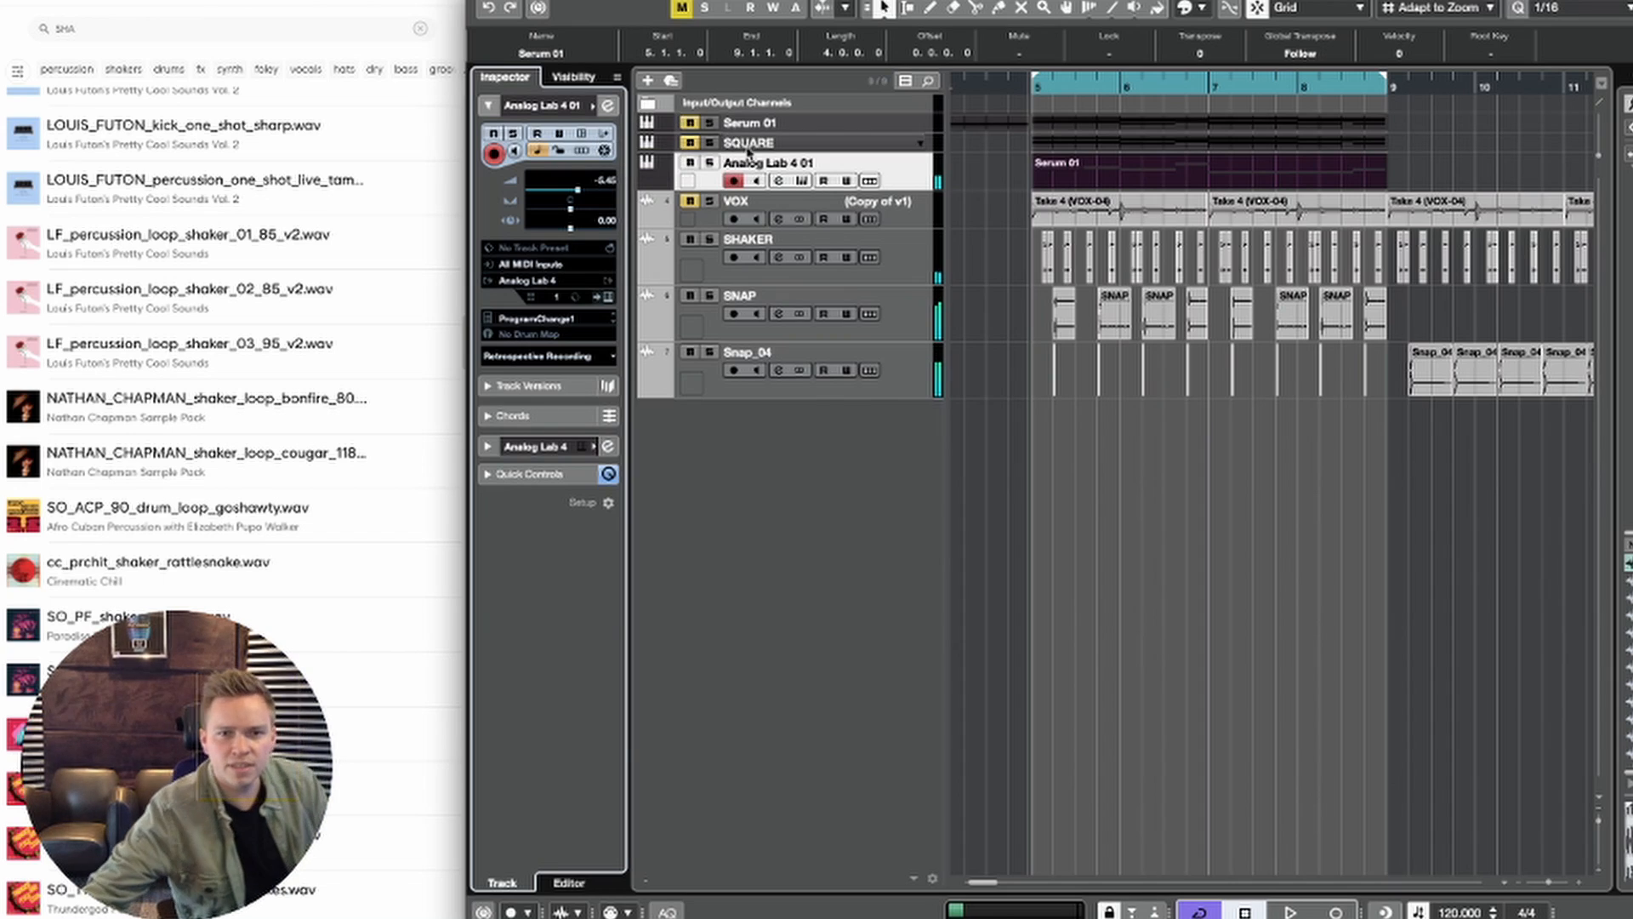
Step: Open the Analog Lab 4 instrument, view the parameter choices for the LFO Rate knob and close the plug-in window
{"action": "left_click", "coordinate": [802, 181]}
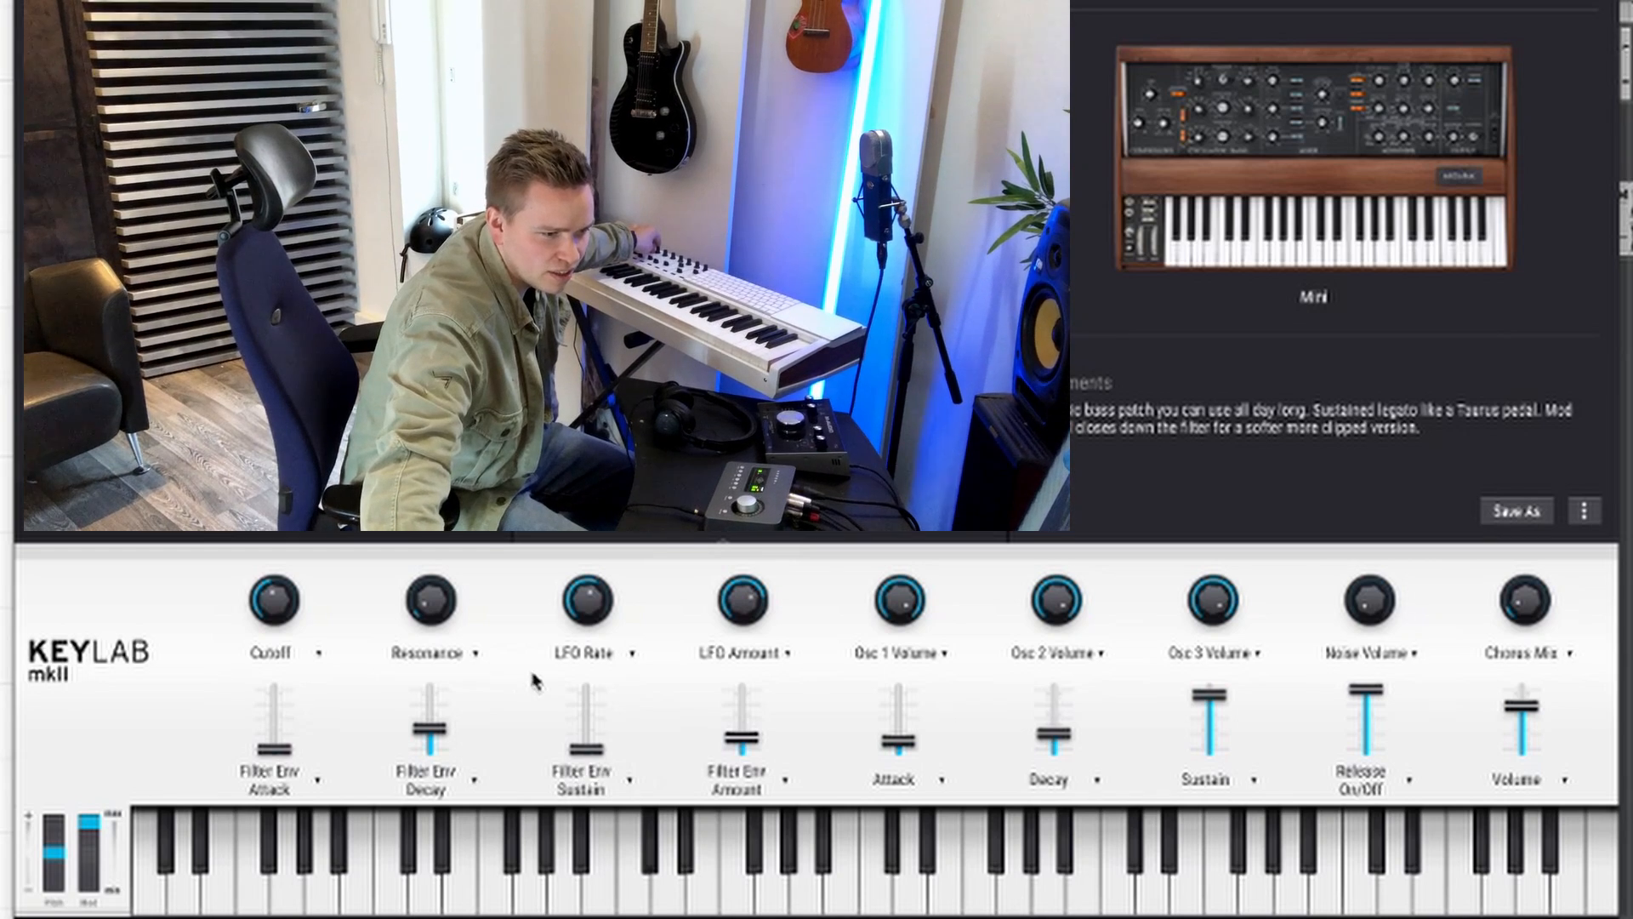
{"action": "left_click", "coordinate": [633, 654]}
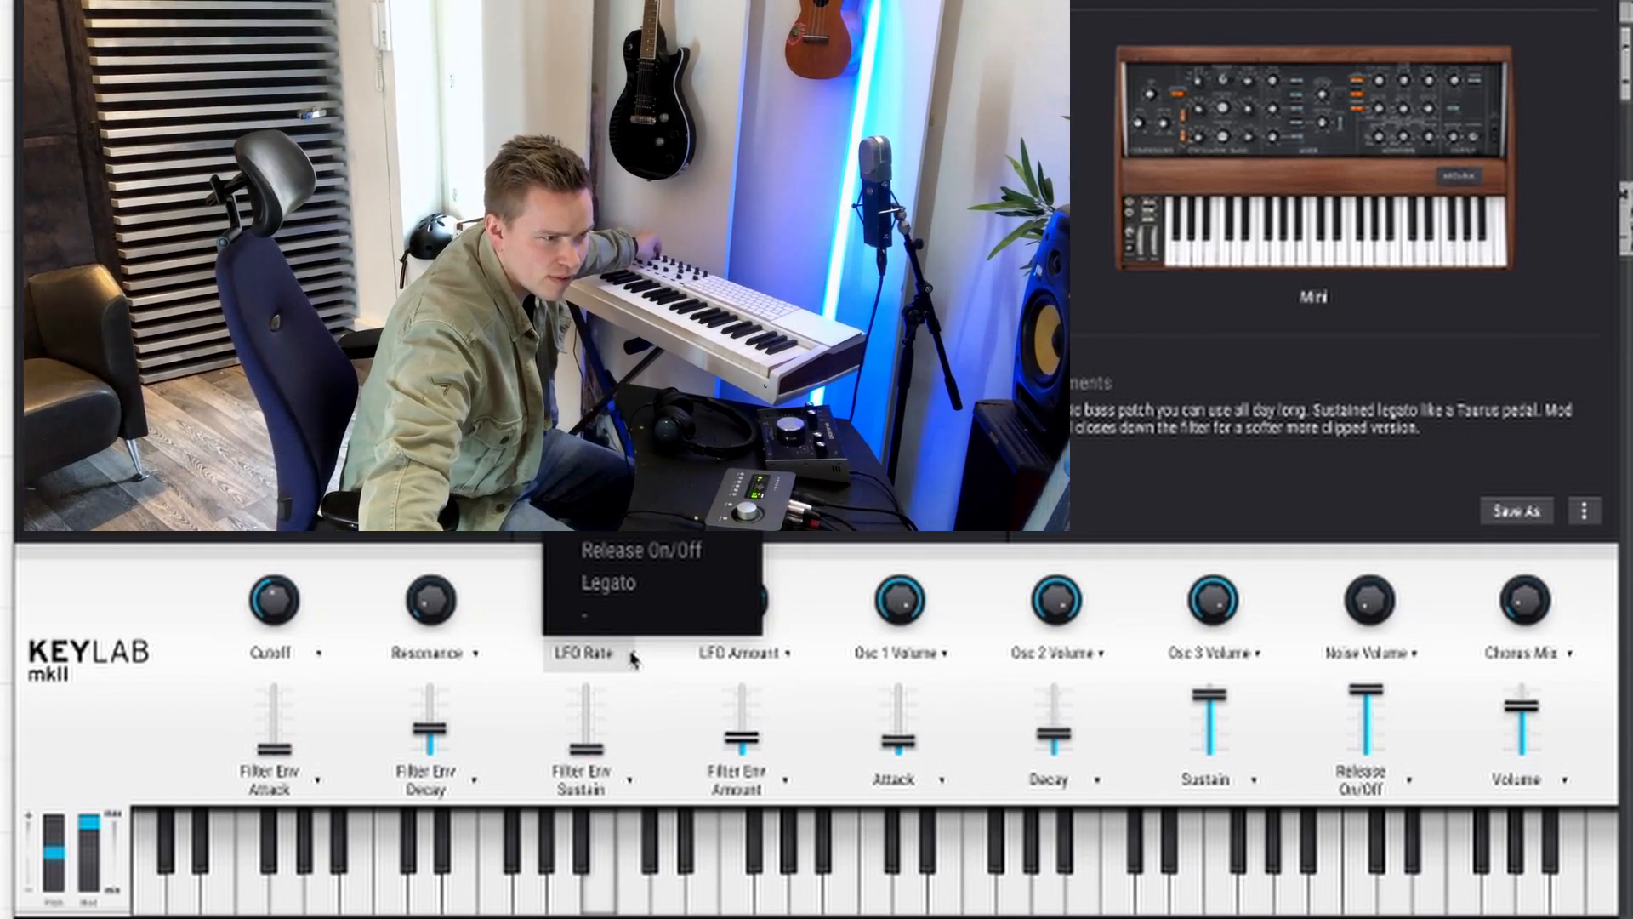
{"action": "left_click", "coordinate": [633, 659]}
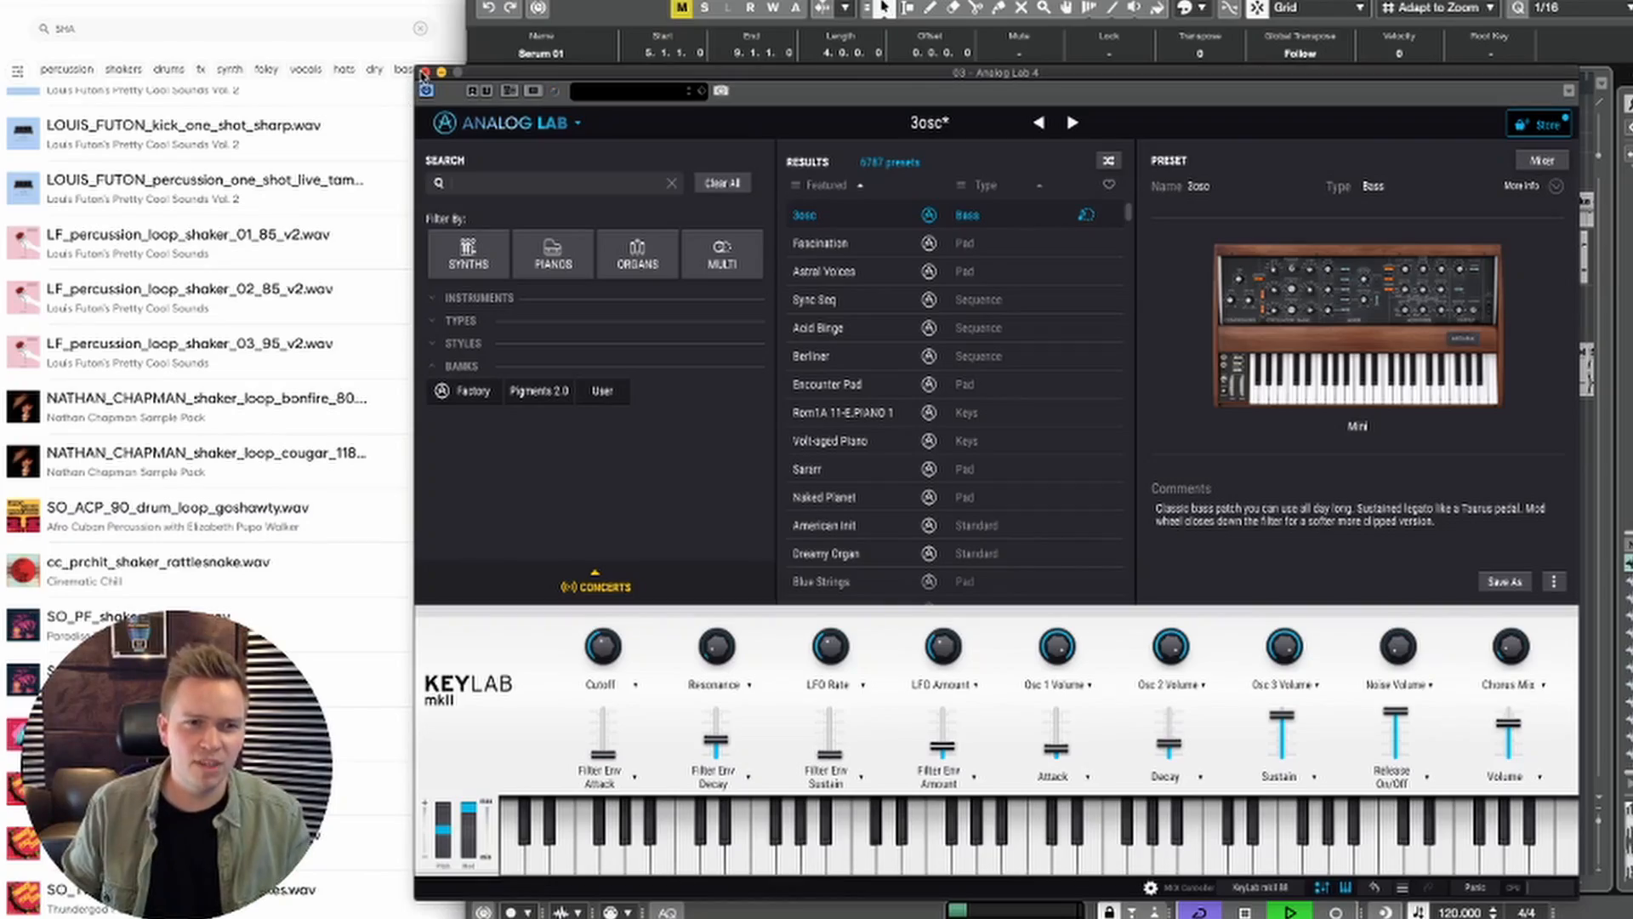
{"action": "left_click", "coordinate": [424, 72]}
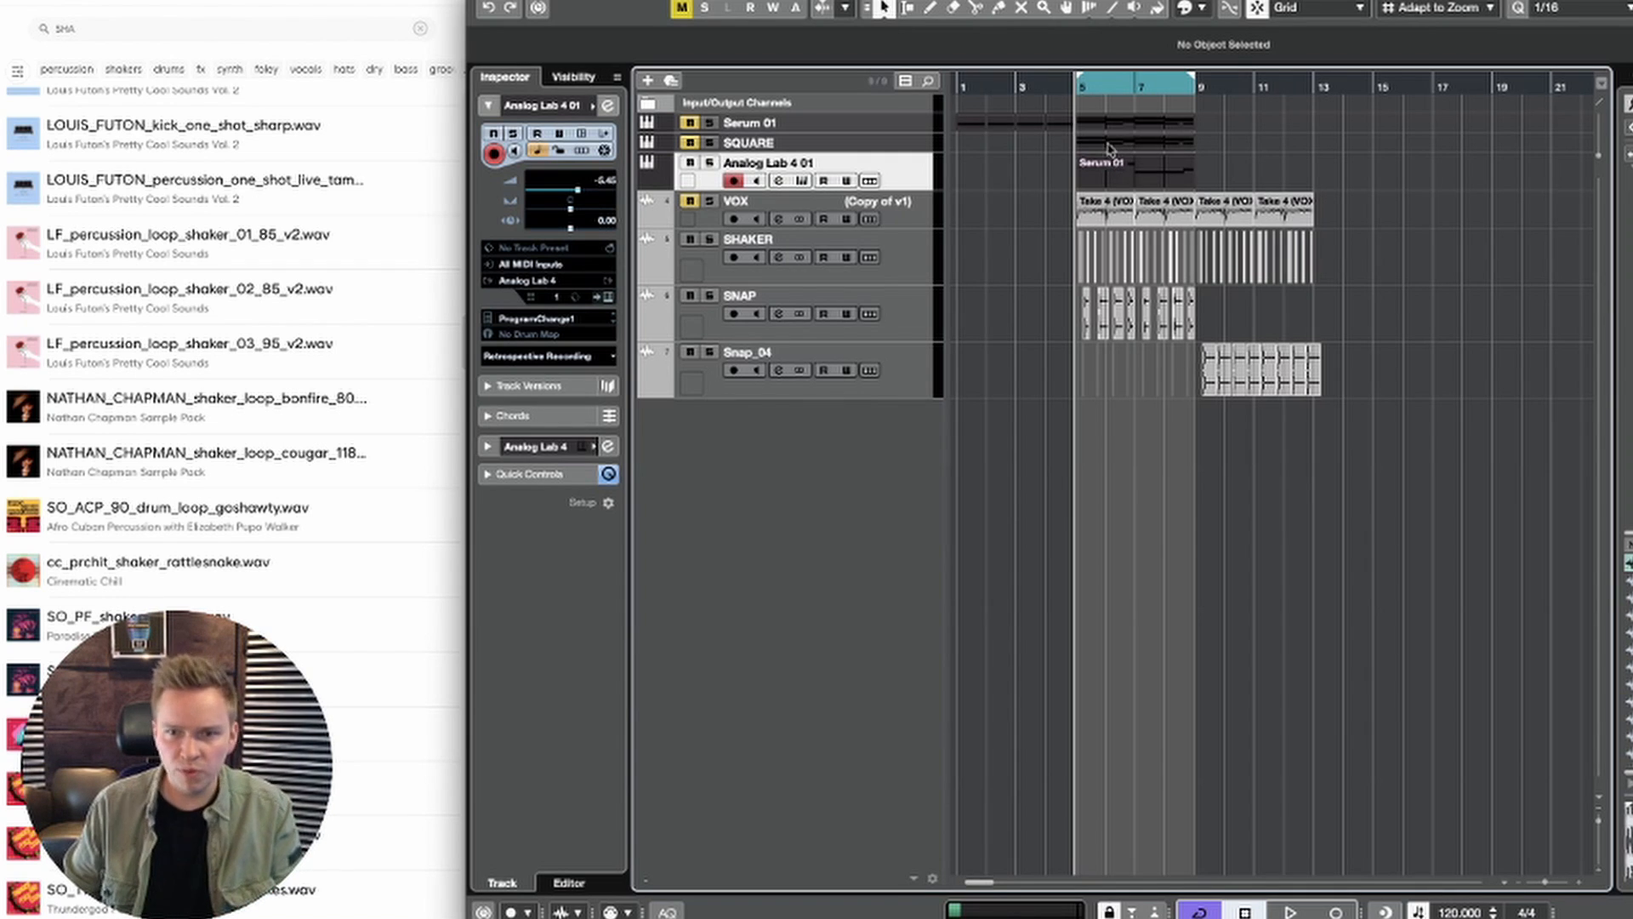
Step: Set up a second Analog Lab 4 track above the first, with a one-bar Serum 01 part at bar 13
{"action": "left_click_drag", "start_coordinate": [1026, 123], "coordinate": [1335, 423]}
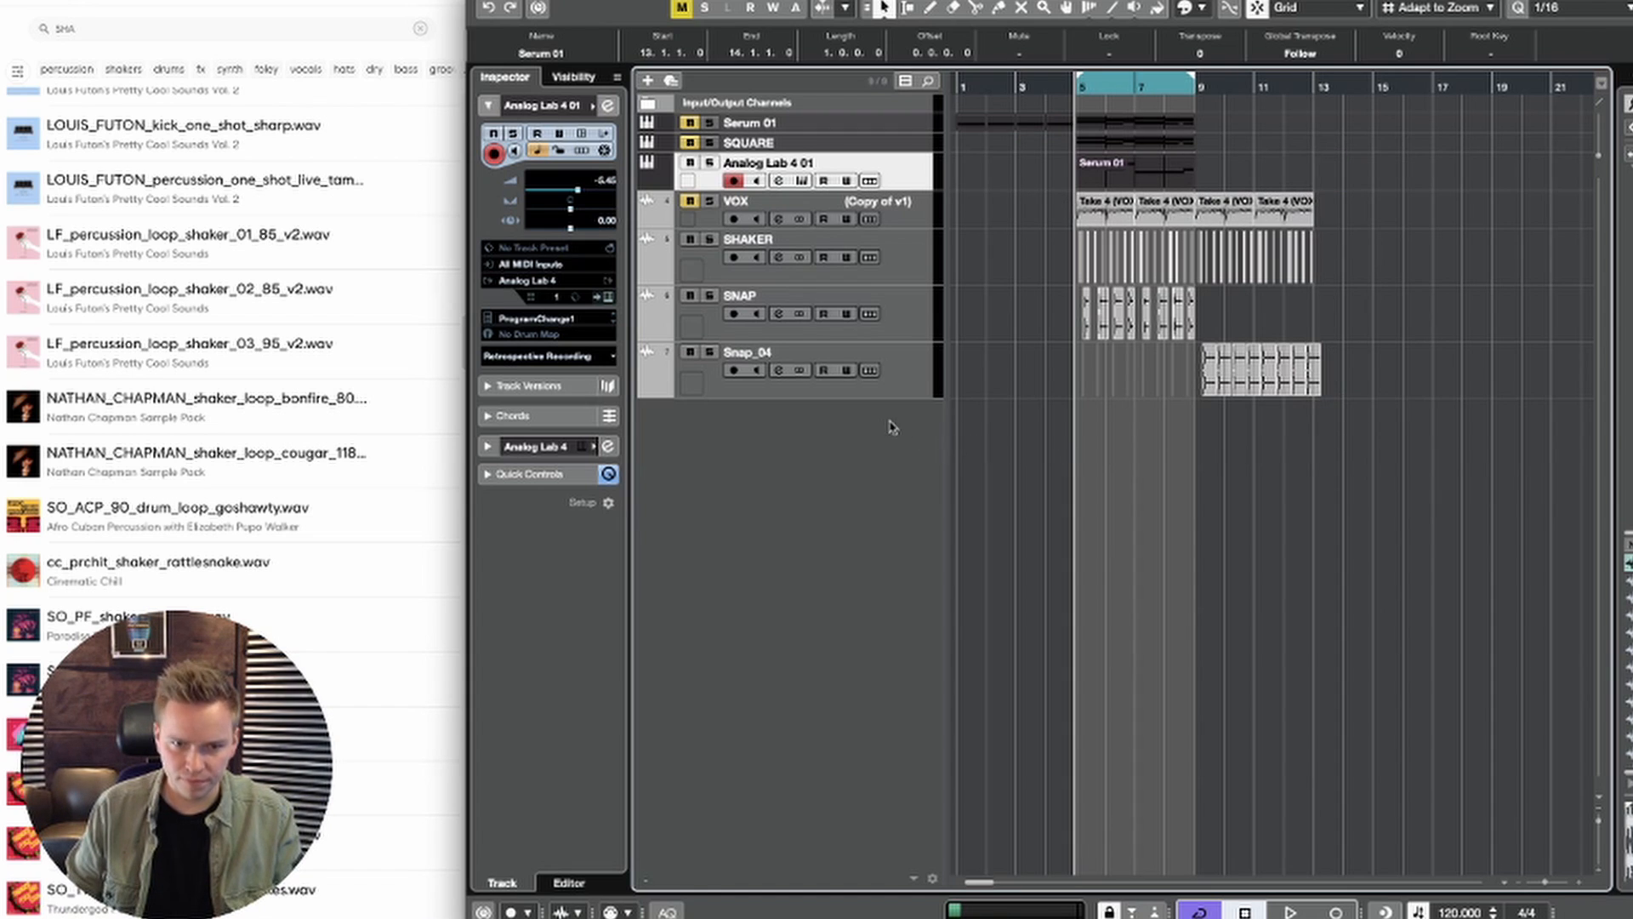
{"action": "left_click_drag", "start_coordinate": [866, 419], "coordinate": [863, 201]}
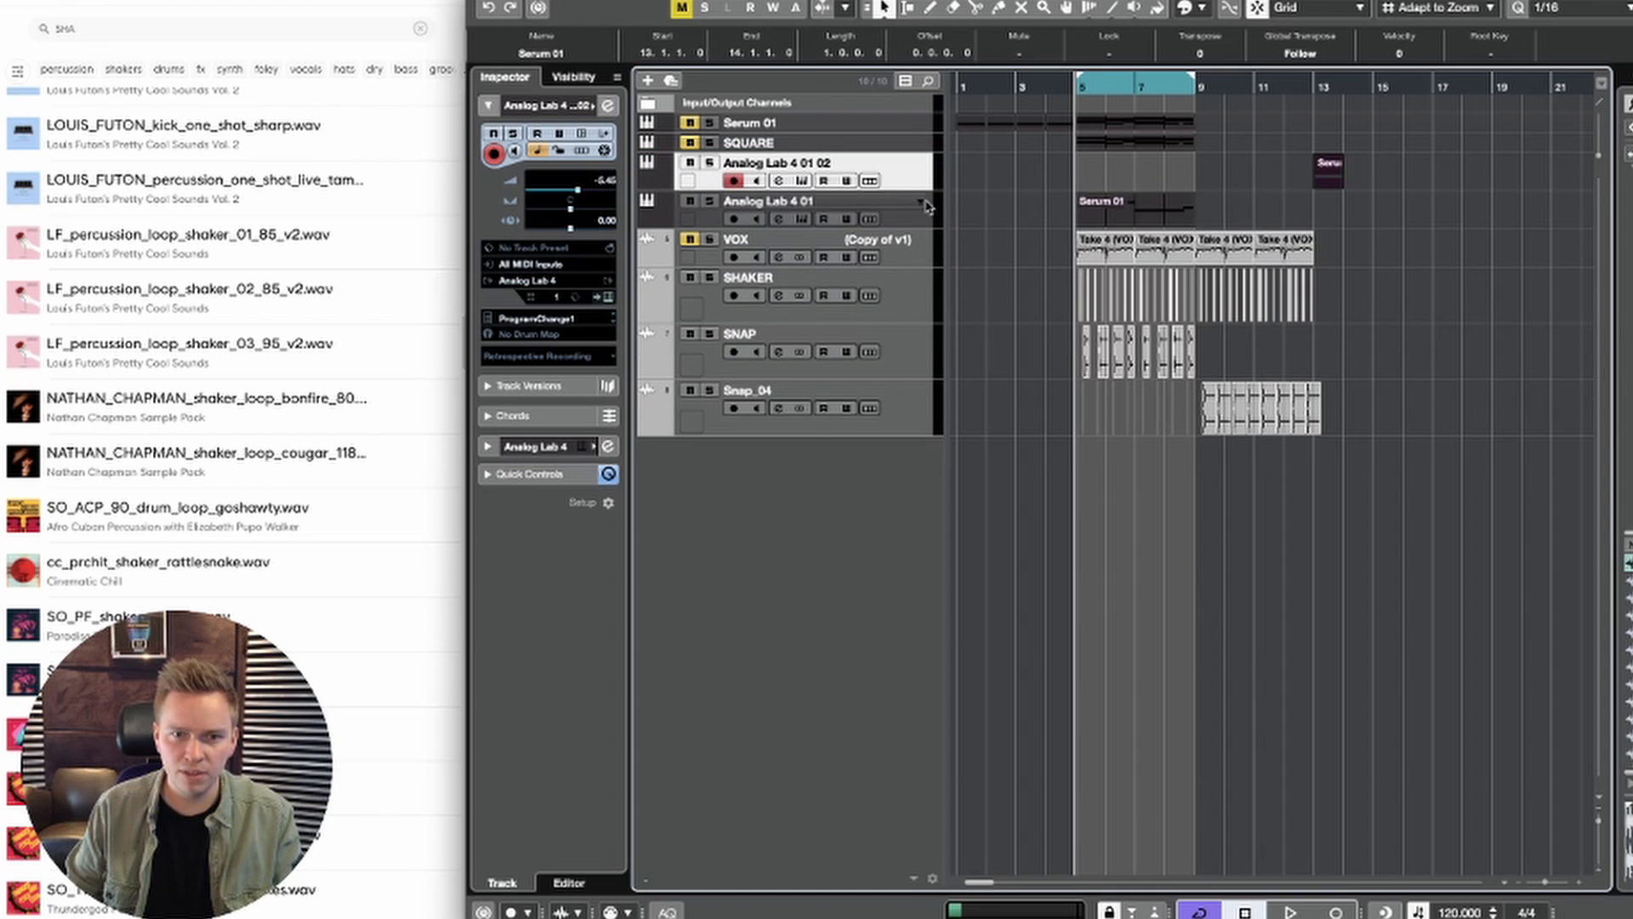
{"action": "left_click", "coordinate": [920, 201]}
{"action": "left_click", "coordinate": [907, 175]}
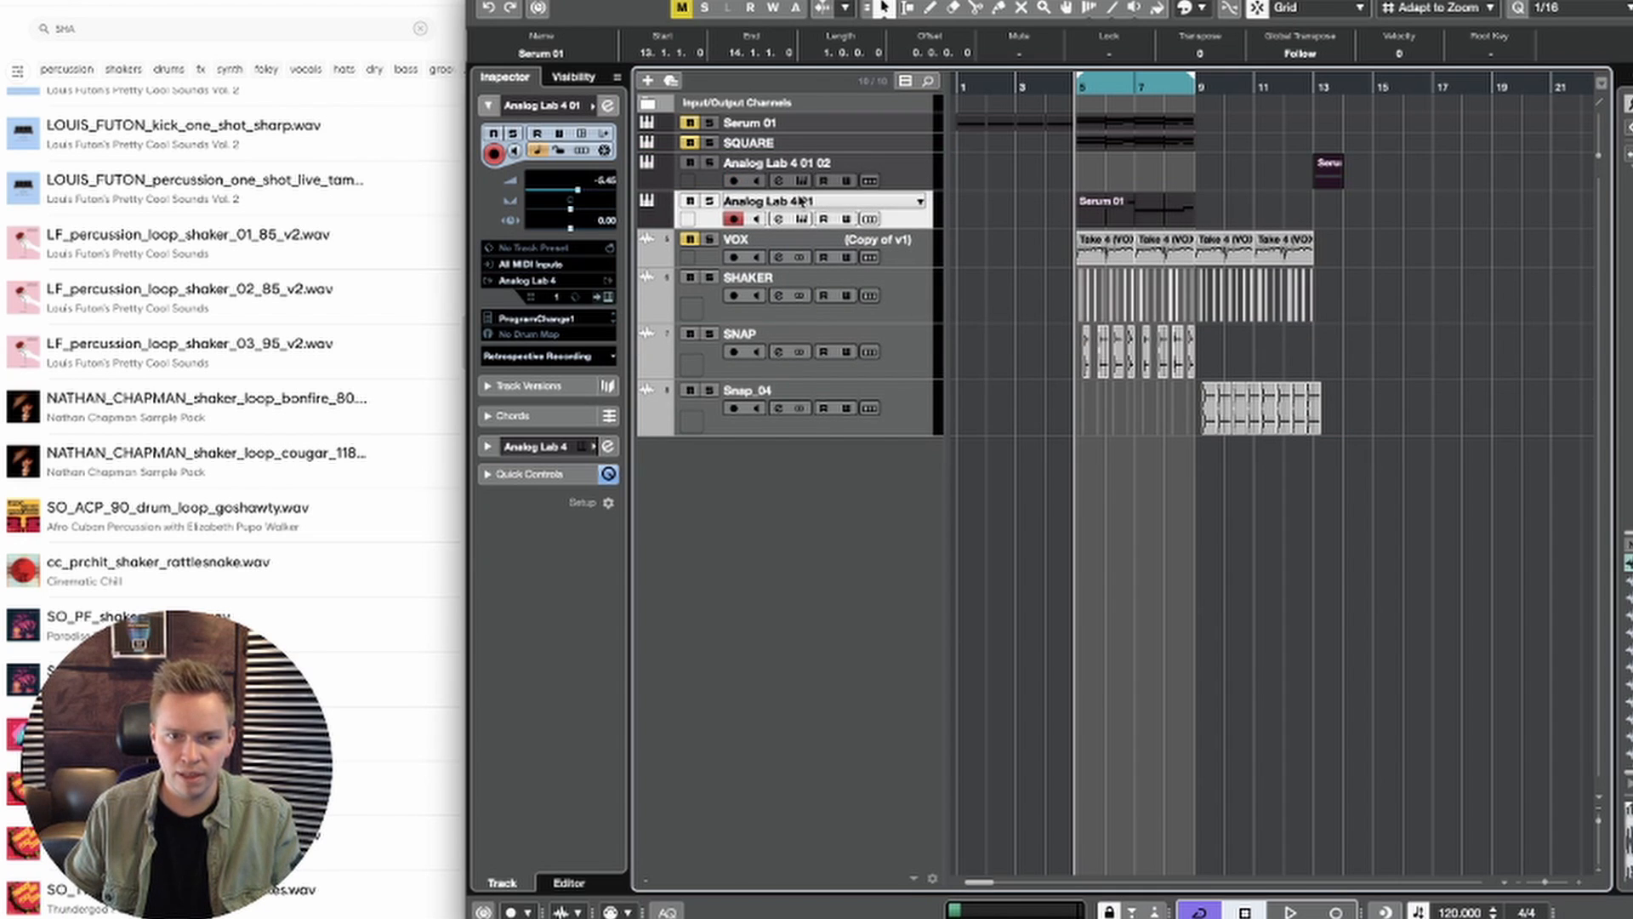
Step: Rename the original Analog Lab 4 track BASS VERSE and the second one BASS DROP
{"action": "double_click", "coordinate": [803, 201]}
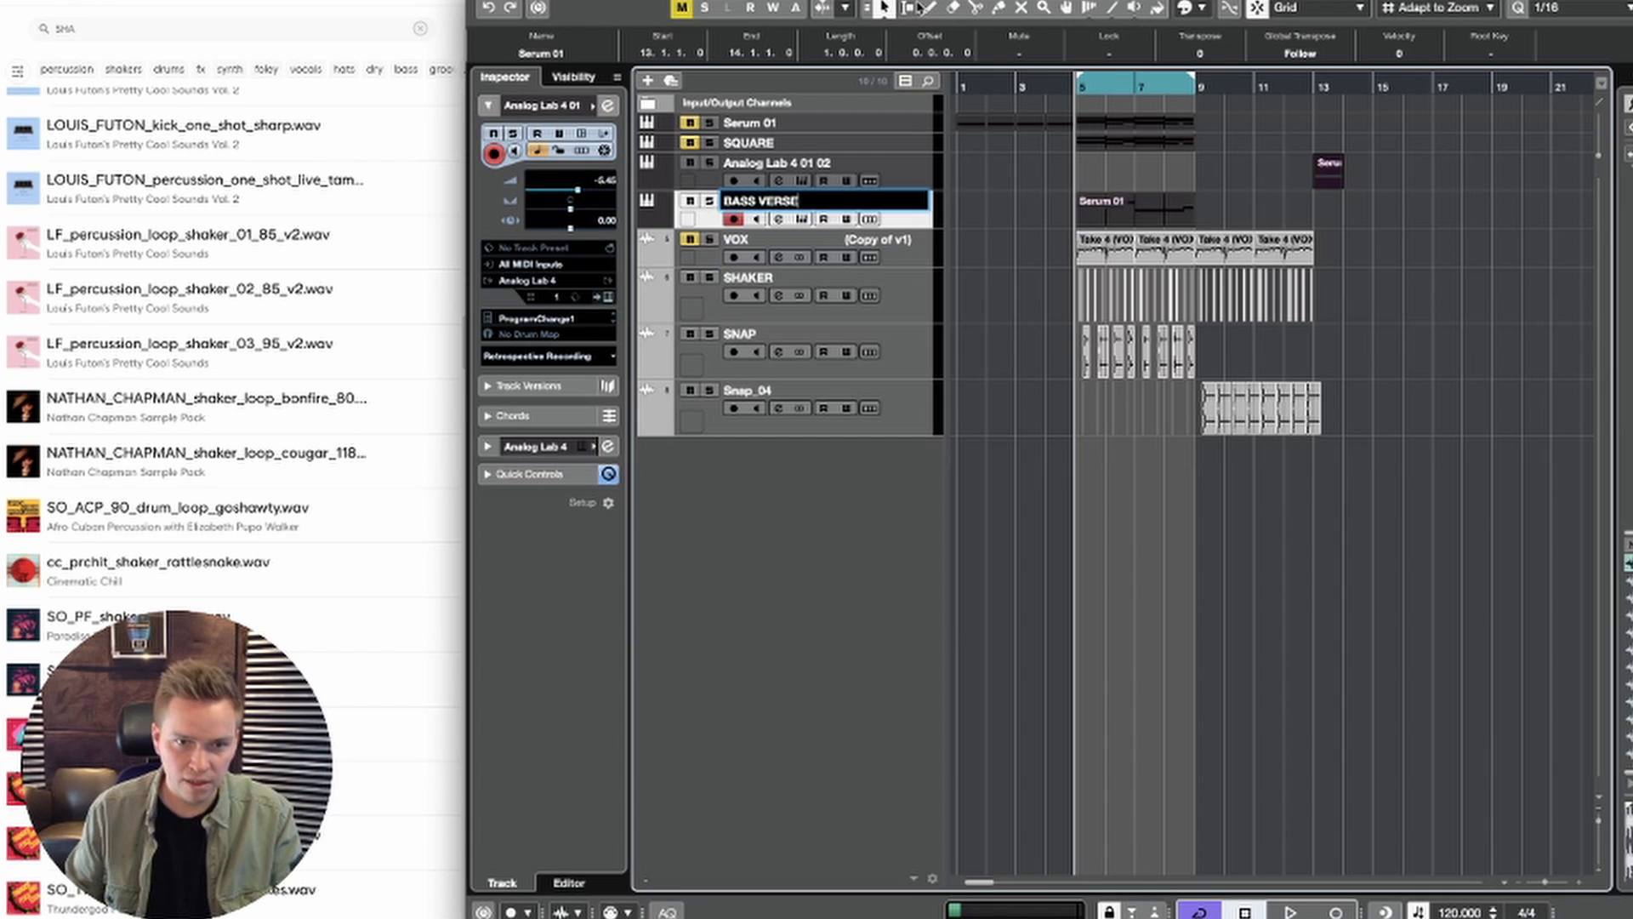
{"action": "double_click", "coordinate": [815, 163]}
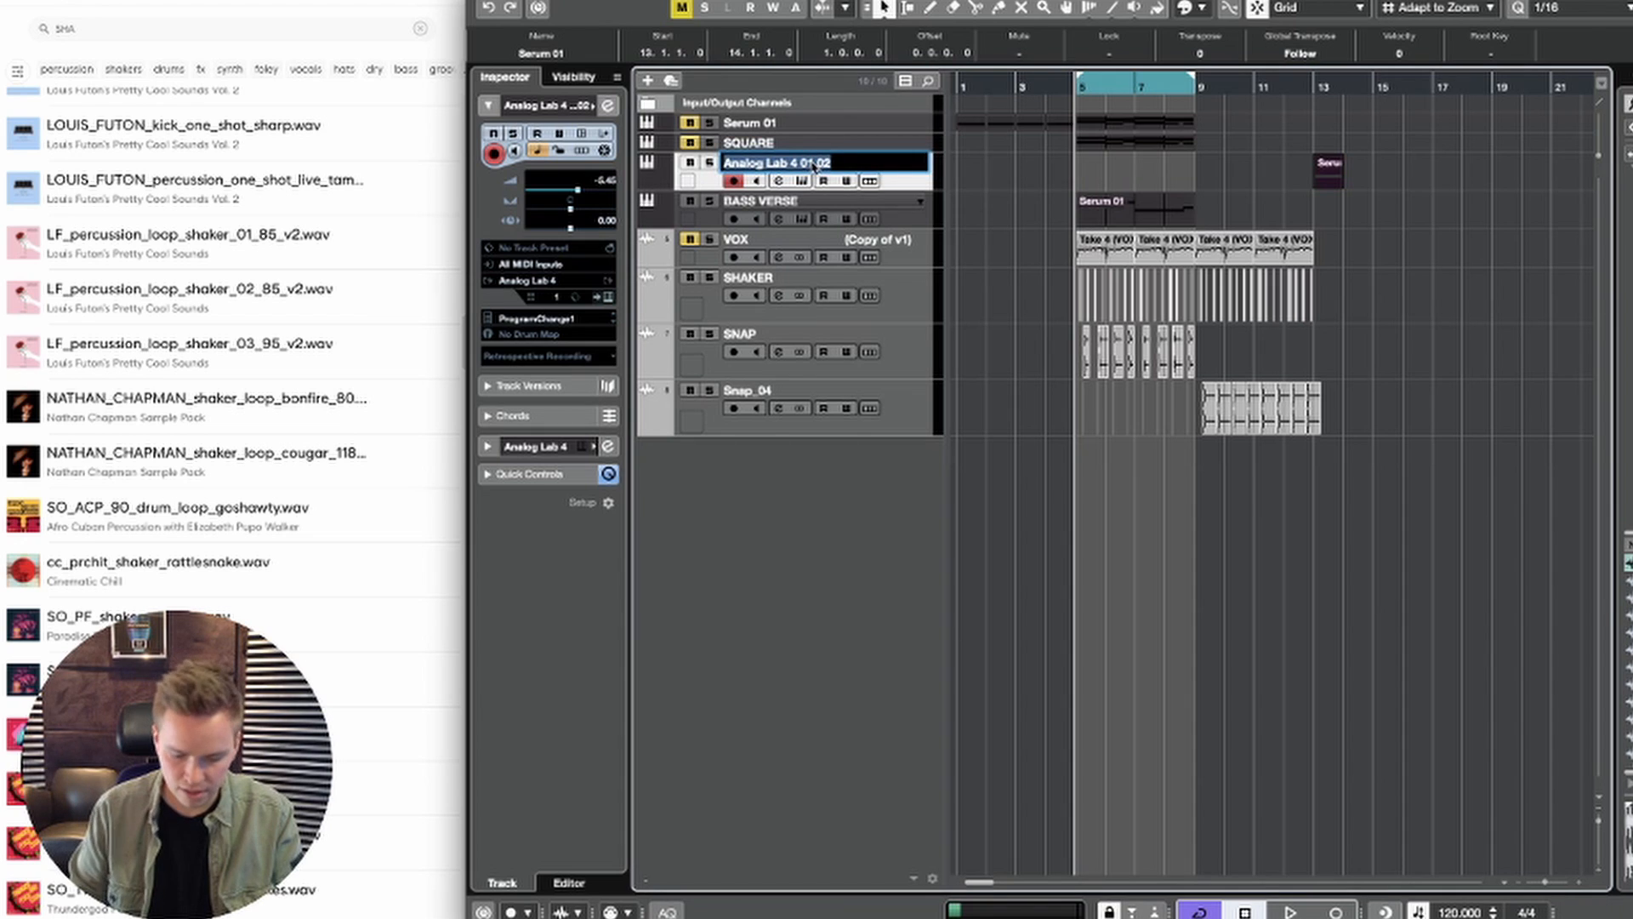
{"action": "type", "text": "BASS DROP"}
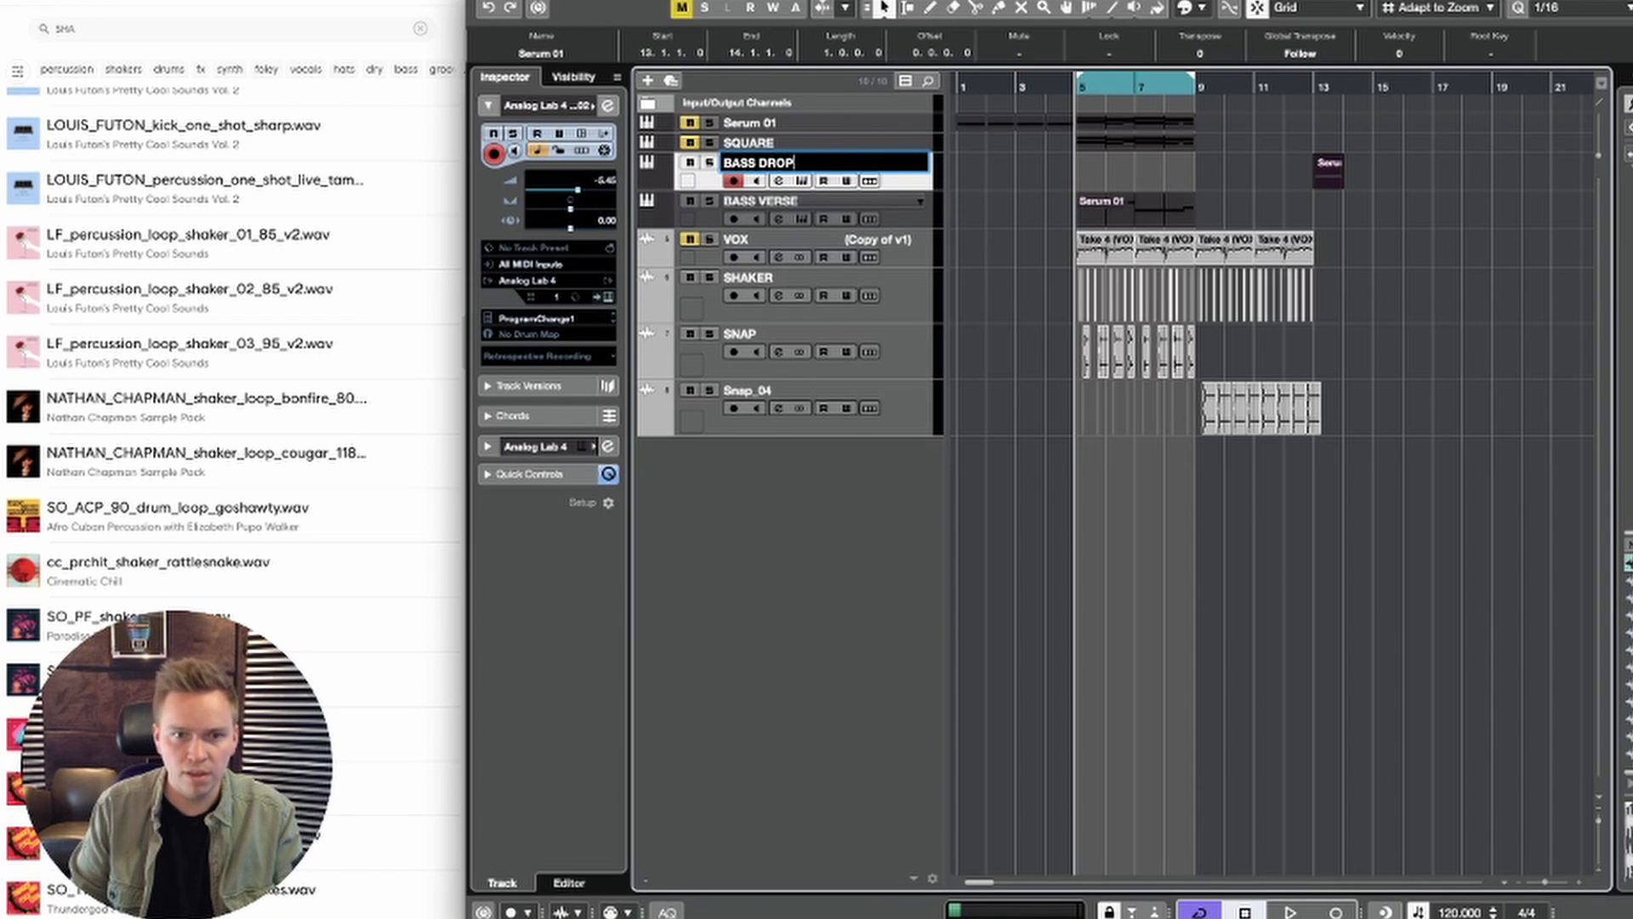
{"action": "key", "text": "Return"}
Step: Examine the notes of the BASS VERSE part at bar 5 and of the BASS DROP part at bar 13
{"action": "double_click", "coordinate": [1124, 211]}
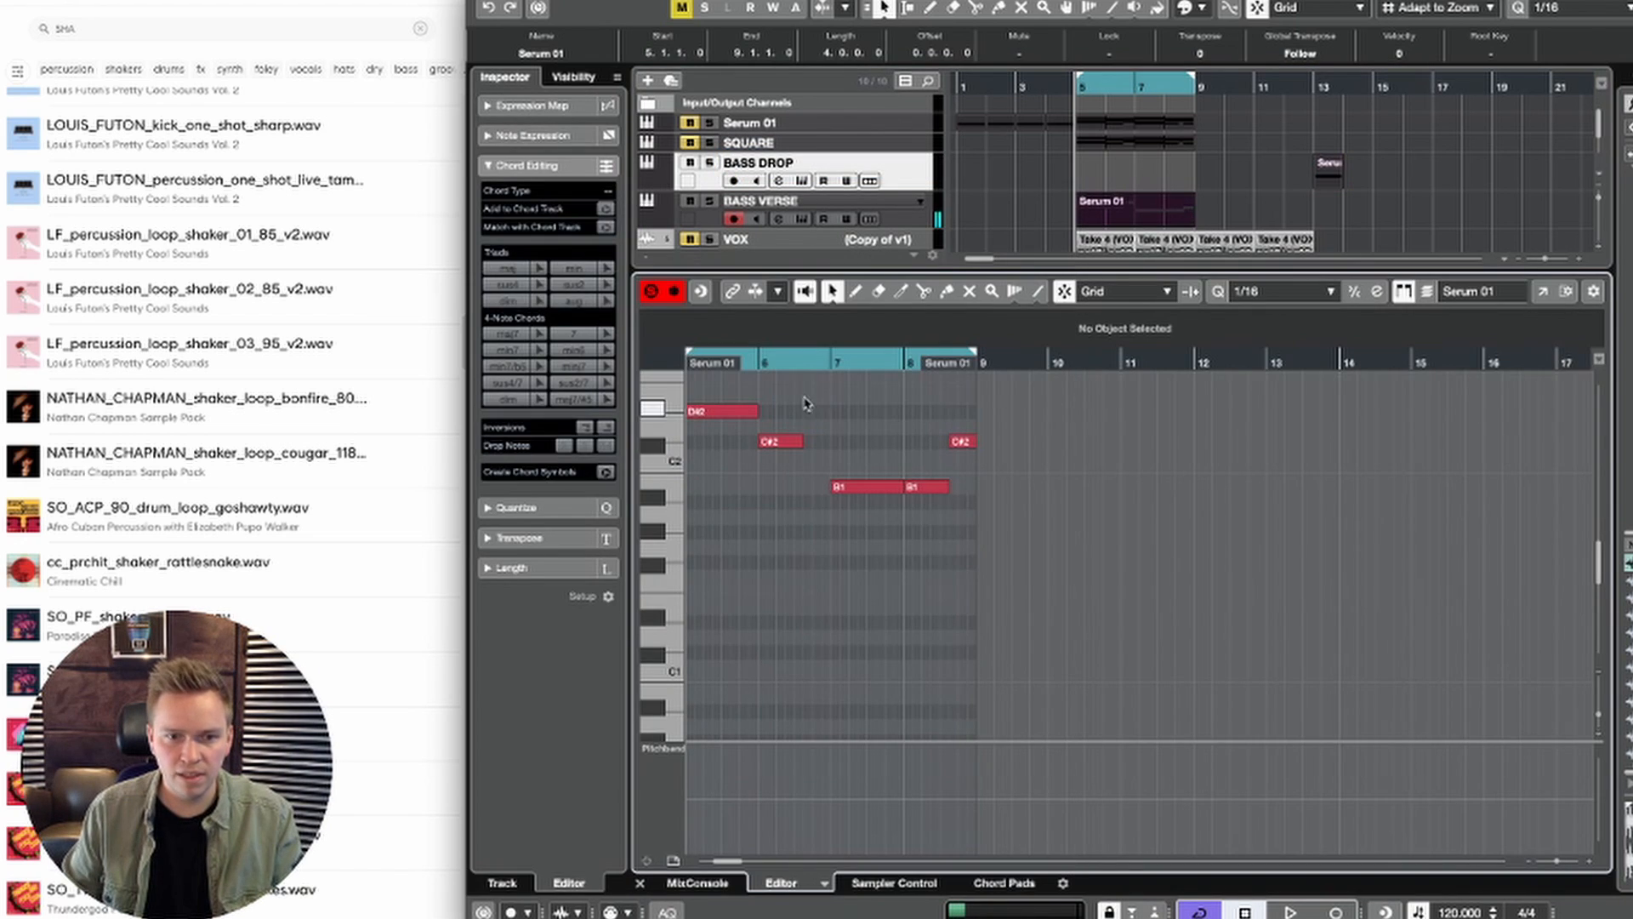
{"action": "left_click", "coordinate": [723, 412]}
{"action": "key", "text": "Return"}
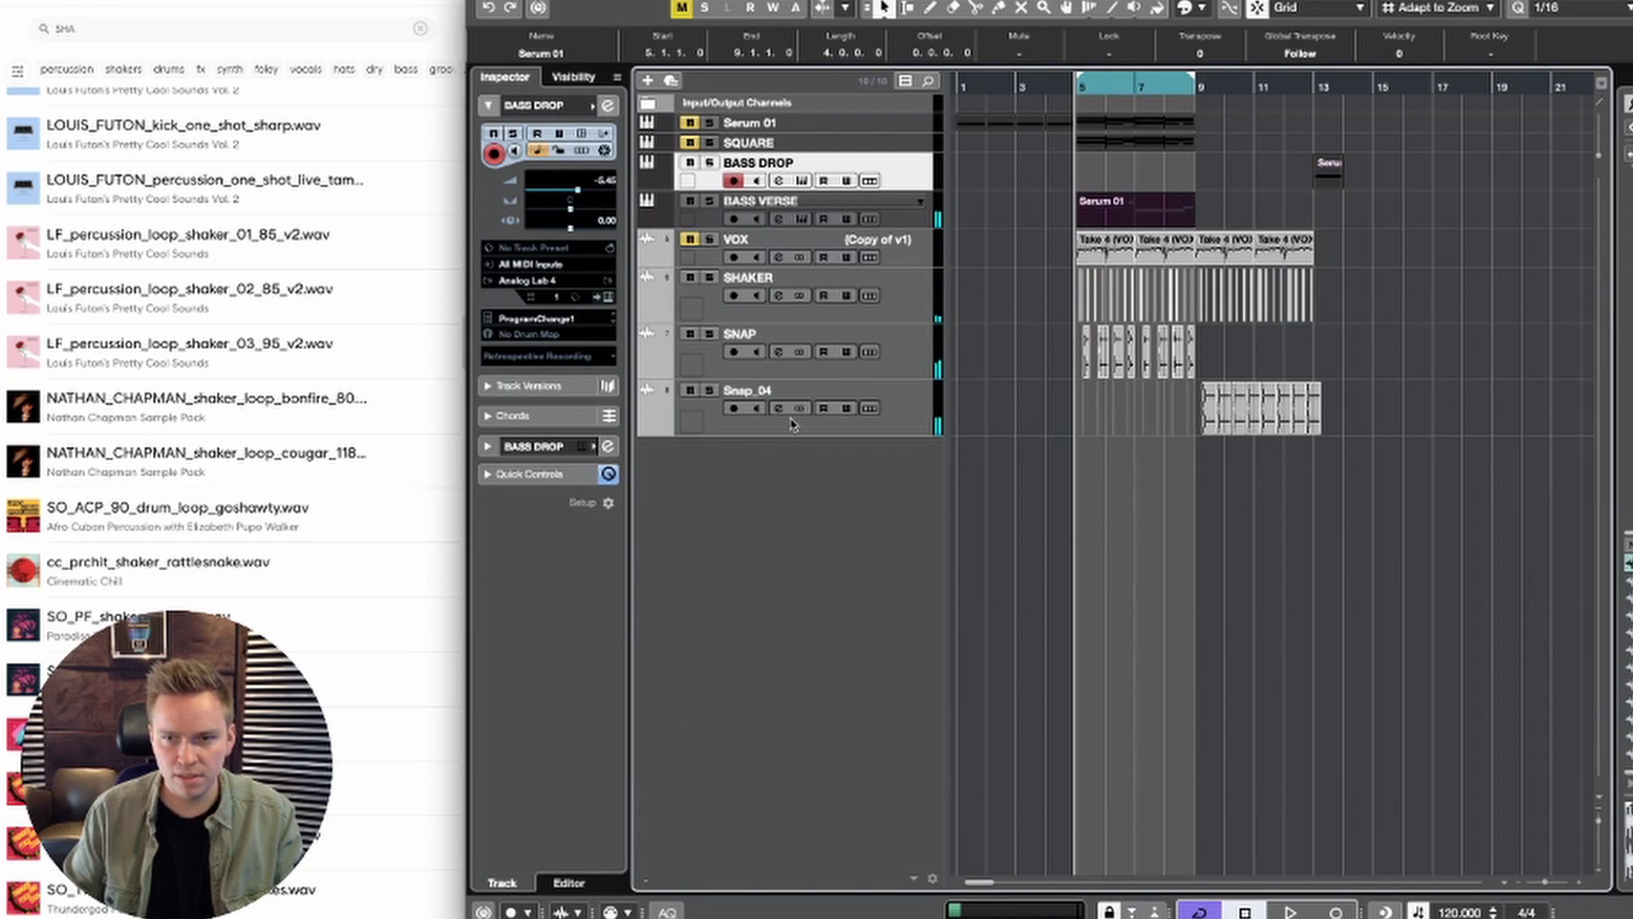
{"action": "left_click", "coordinate": [1498, 170]}
{"action": "double_click", "coordinate": [1331, 169]}
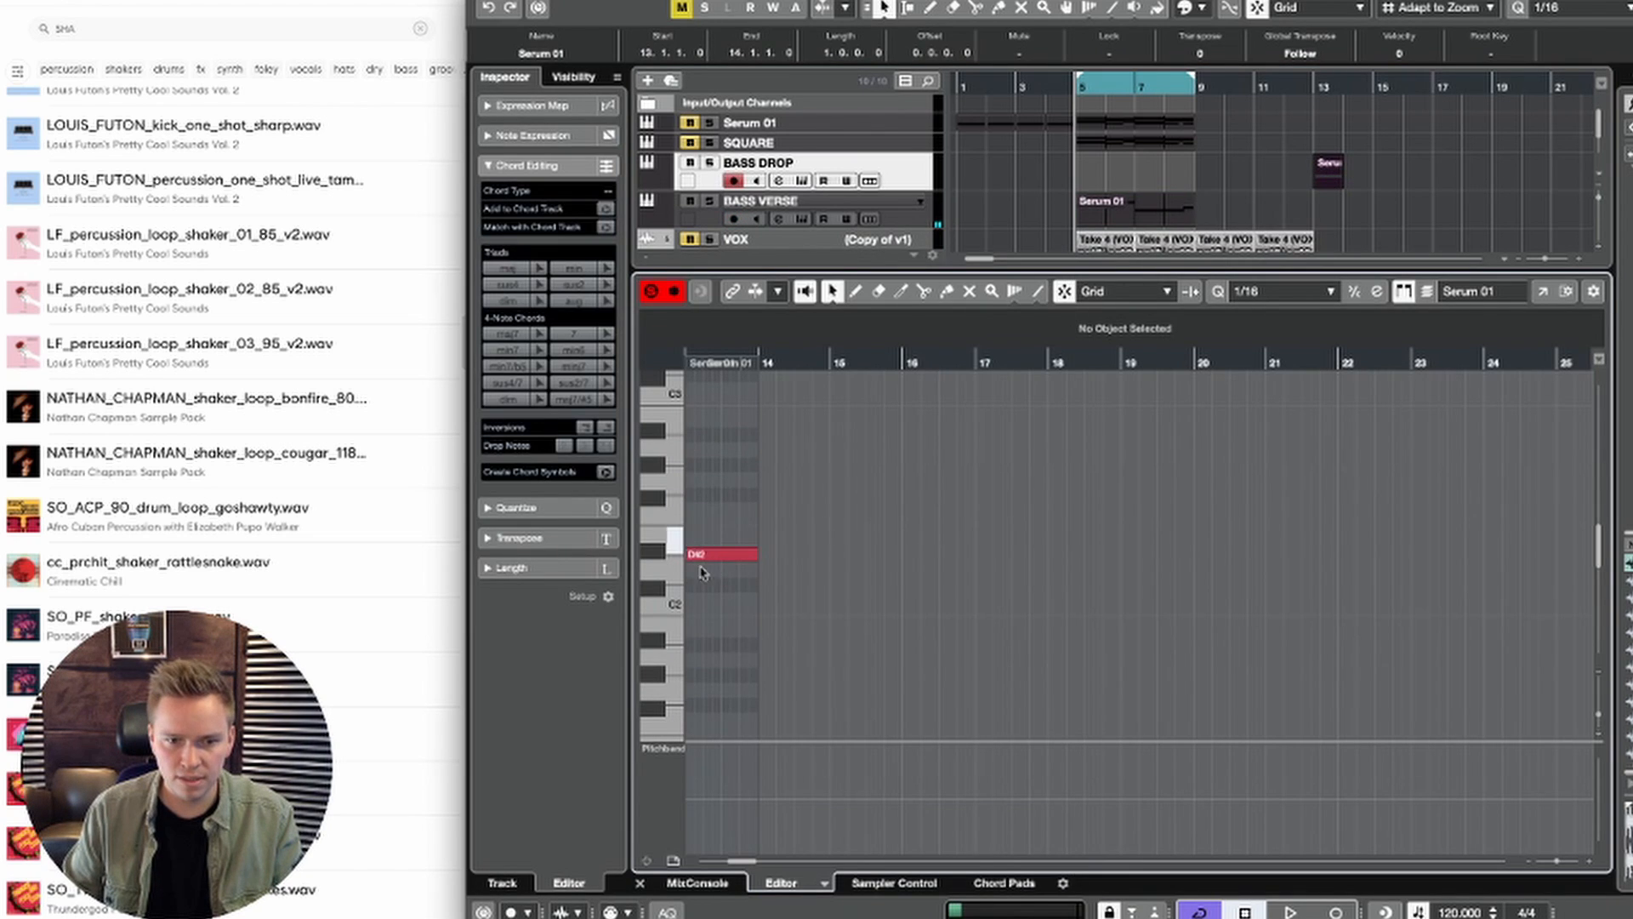
{"action": "key", "text": "Return"}
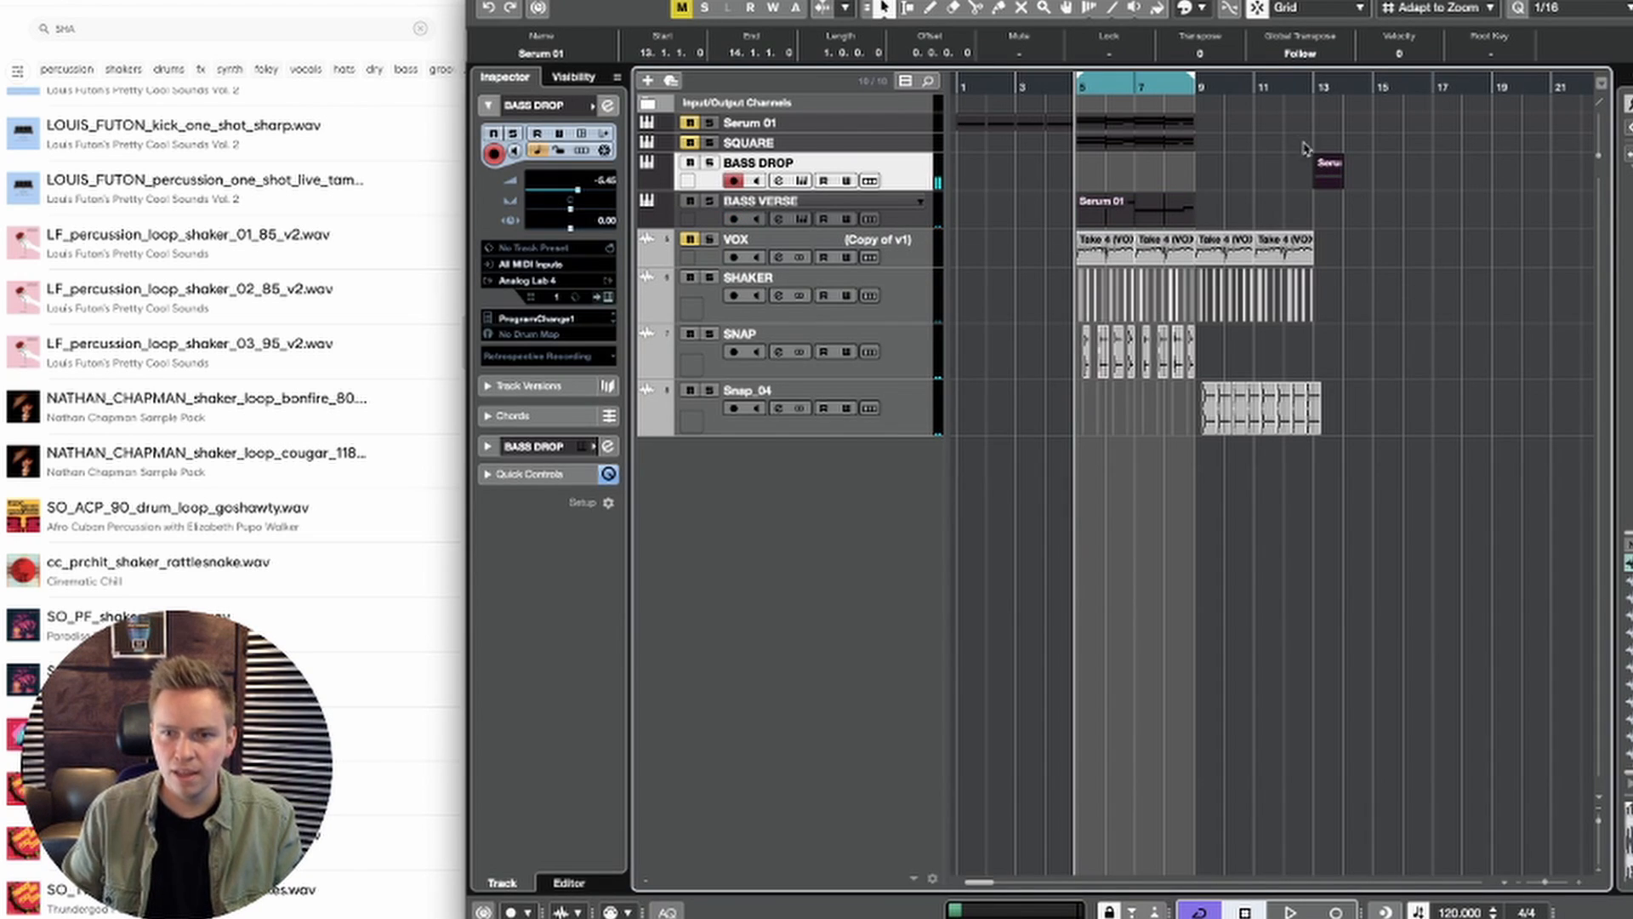
Step: Audition the arrangement from bar 9, move further along the timeline and listen up to the BASS DROP part at bar 13
{"action": "left_click", "coordinate": [1198, 92]}
{"action": "key", "text": "space"}
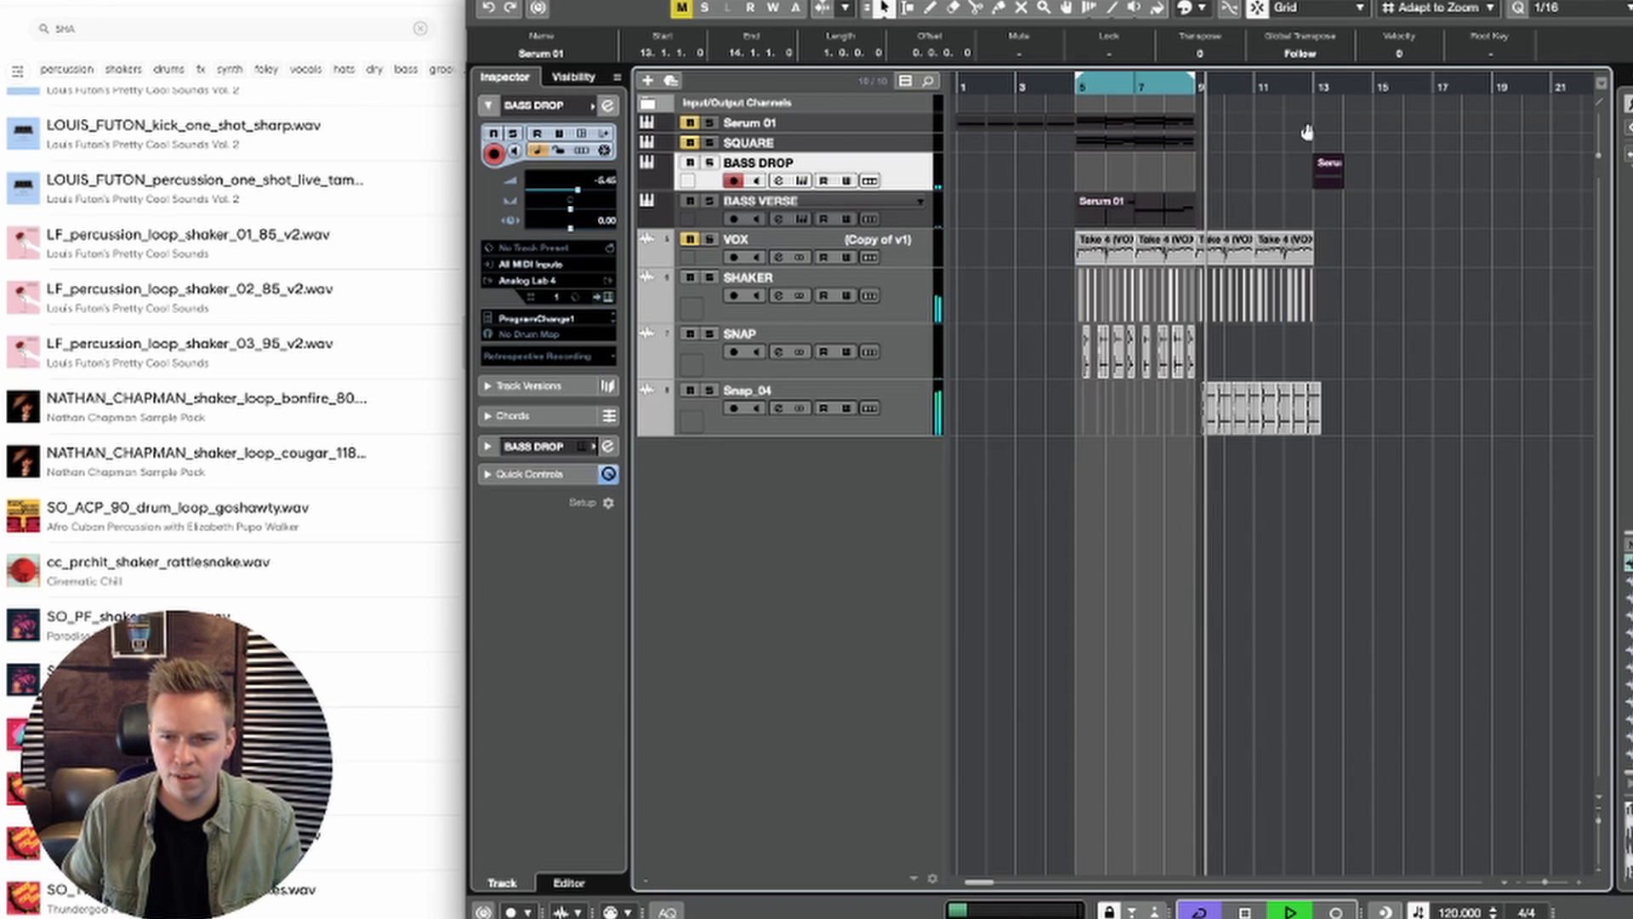
{"action": "key", "text": "space"}
{"action": "scroll", "coordinate": [1310, 157], "scroll_direction": "right", "scroll_amount": 2}
{"action": "left_click_drag", "start_coordinate": [1241, 88], "coordinate": [1255, 88]}
{"action": "key", "text": "space"}
{"action": "scroll", "coordinate": [1267, 174], "scroll_direction": "right", "scroll_amount": 3}
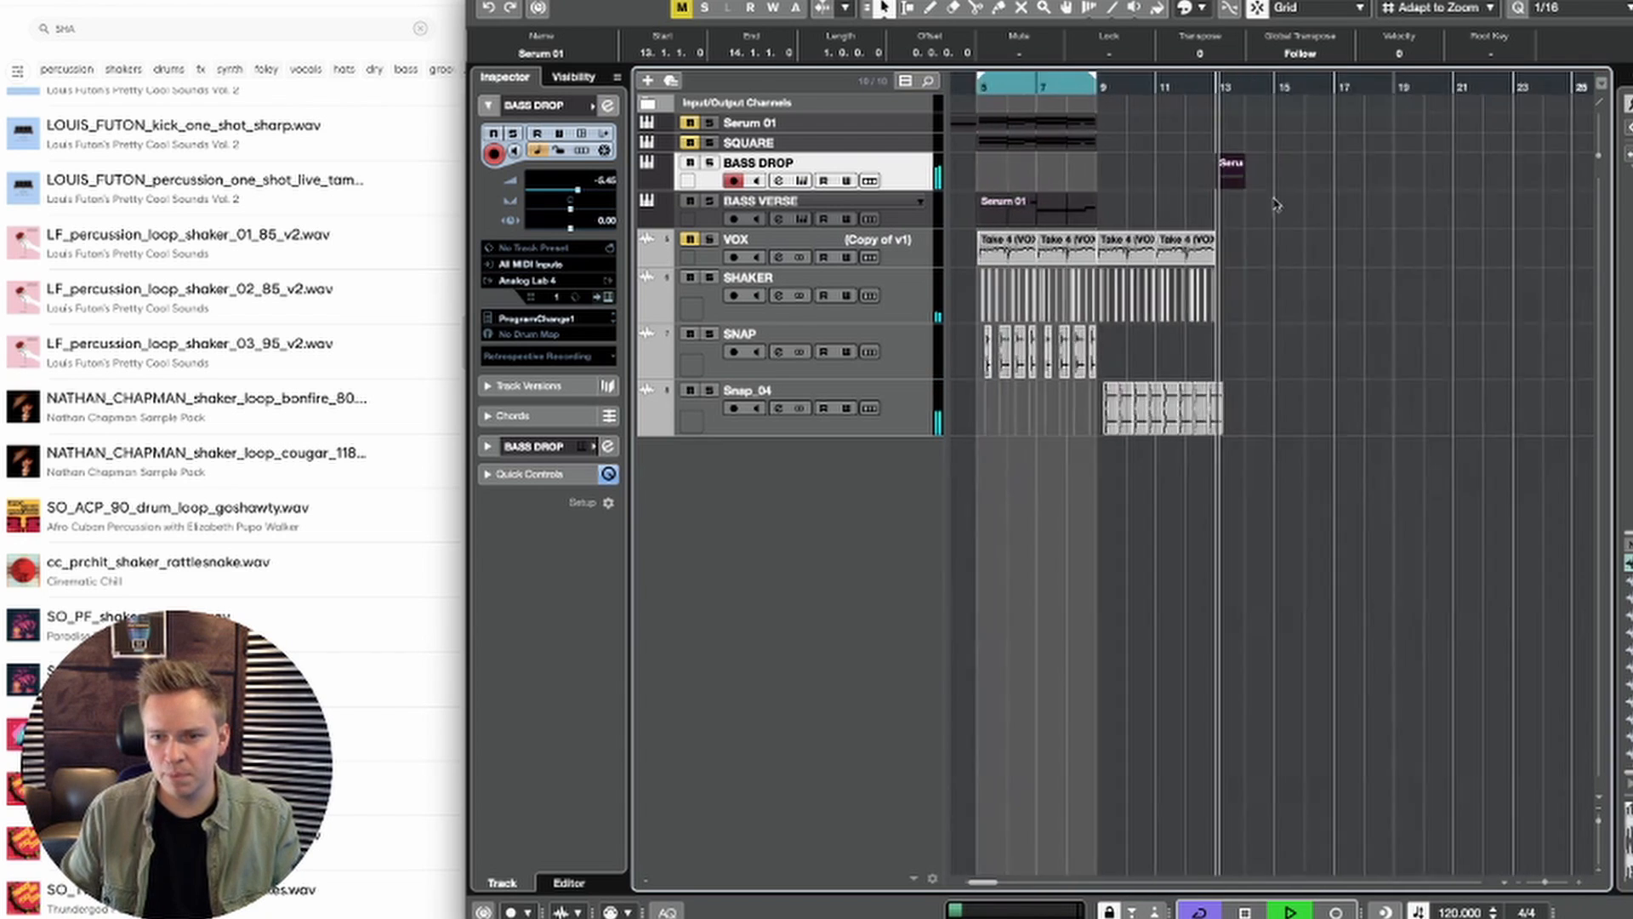
{"action": "key", "text": "space"}
{"action": "left_click", "coordinate": [1281, 253]}
Step: Open the BASS DROP part at bar 13 for note editing and shorten its D#2 note to an eighth note (0.0.2.0)
{"action": "double_click", "coordinate": [1188, 179]}
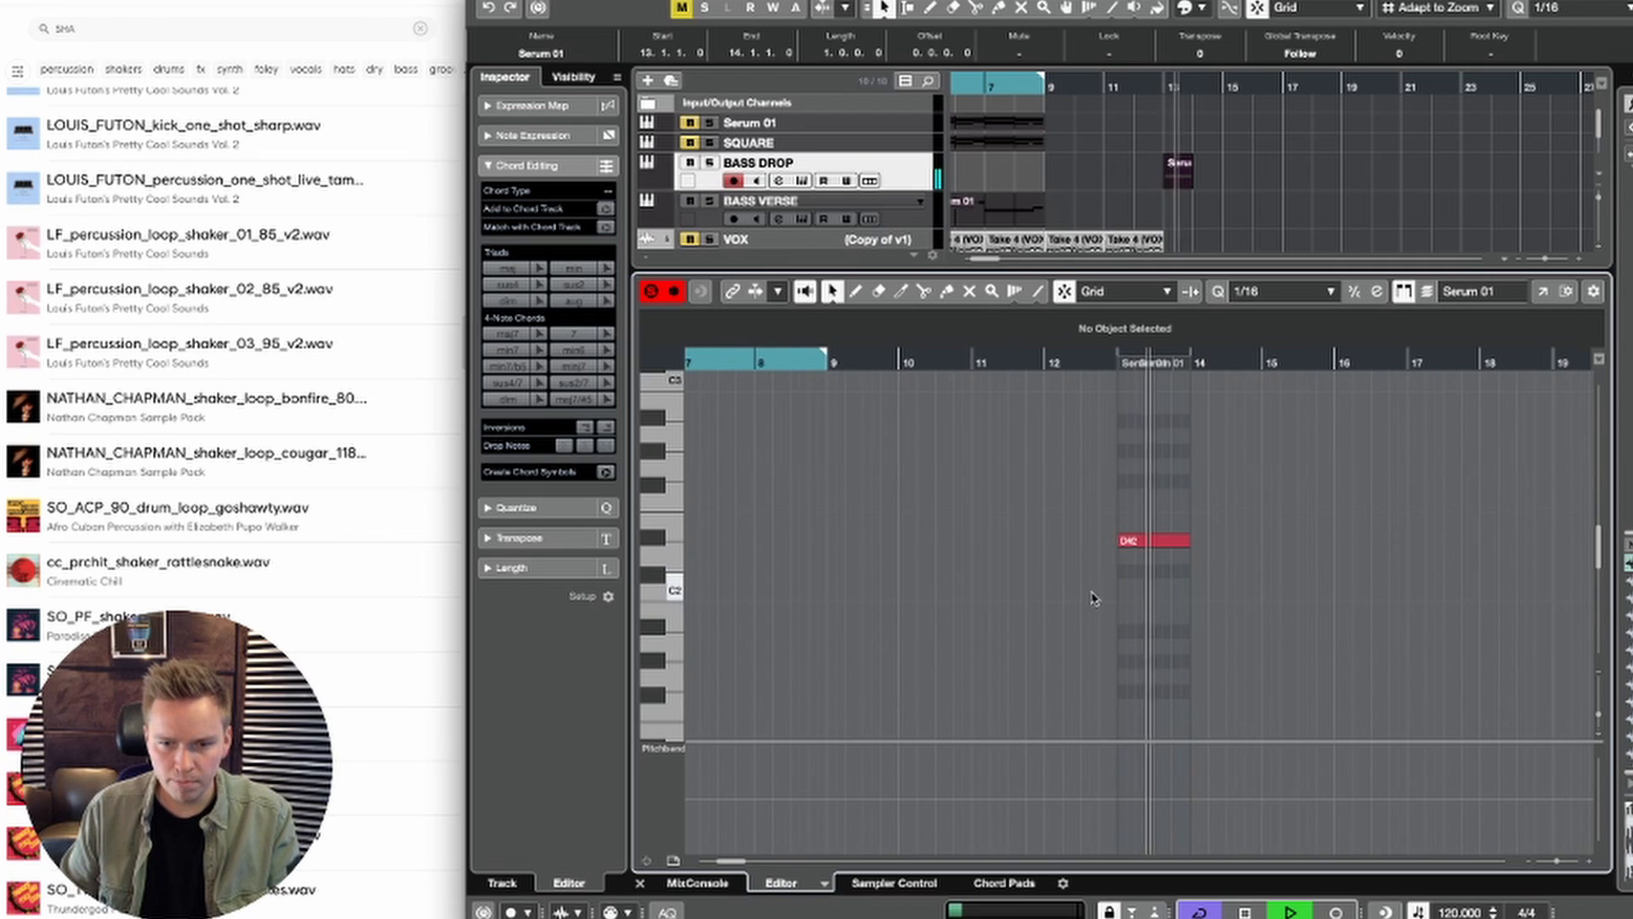
{"action": "key", "text": "h"}
{"action": "key", "text": "h"}
{"action": "key", "text": "h"}
{"action": "key", "text": "space"}
{"action": "left_click_drag", "start_coordinate": [1186, 541], "coordinate": [1004, 538]}
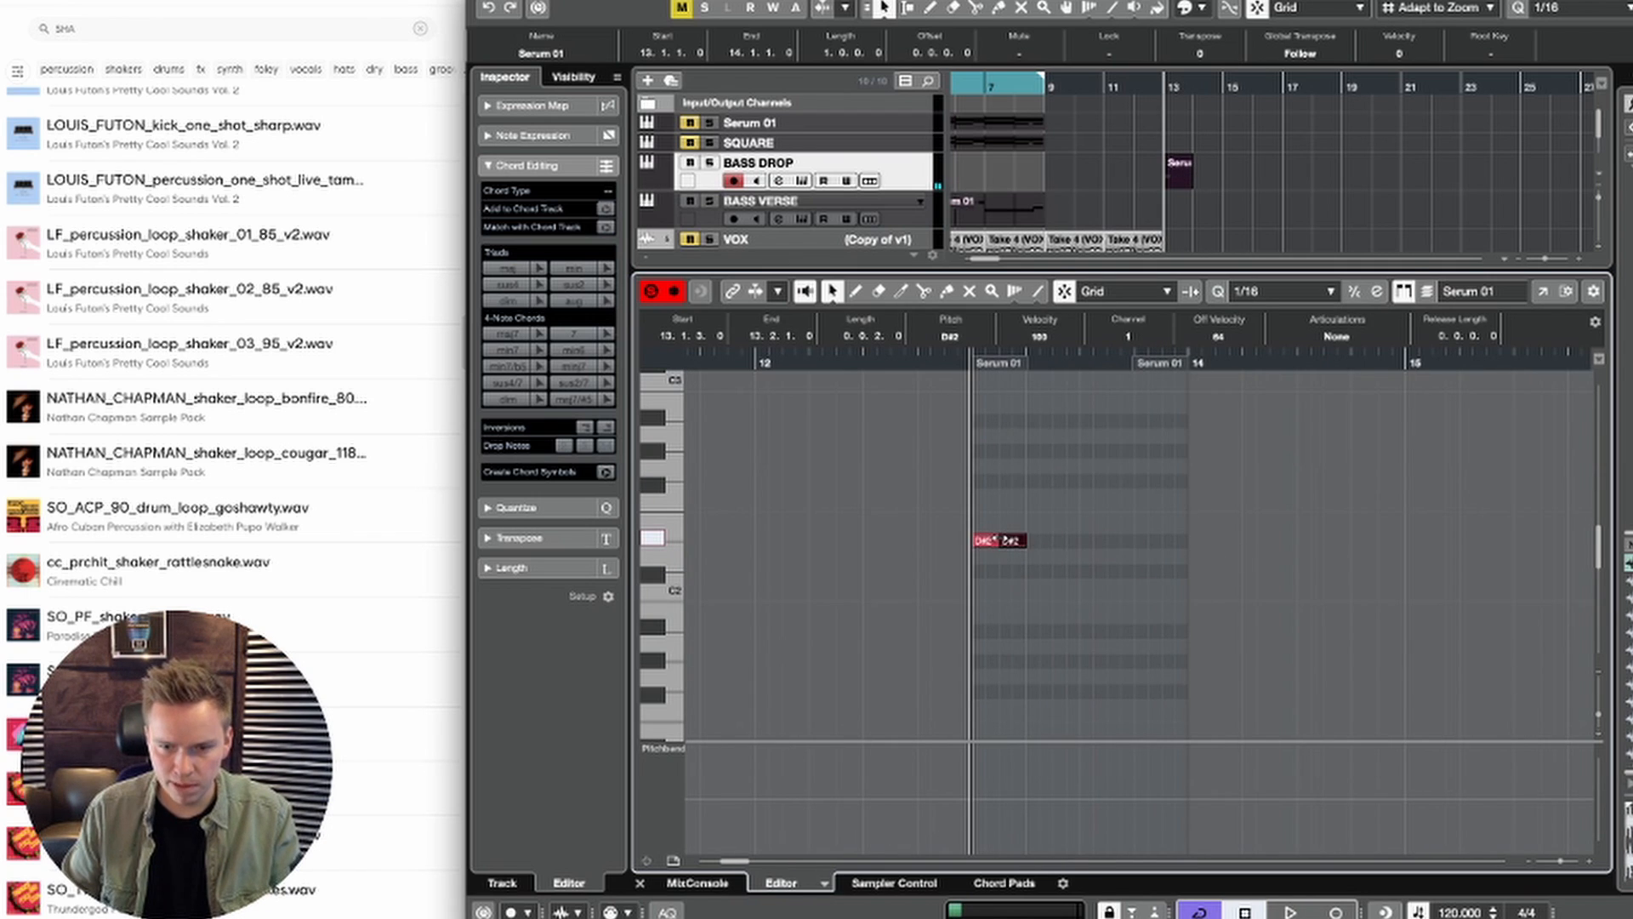
Step: Repeat the short D#2 note back to back up to 13.4.1 and audition the pattern
{"action": "key", "text": "ctrl+d"}
{"action": "key", "text": "ctrl+d"}
{"action": "key", "text": "space"}
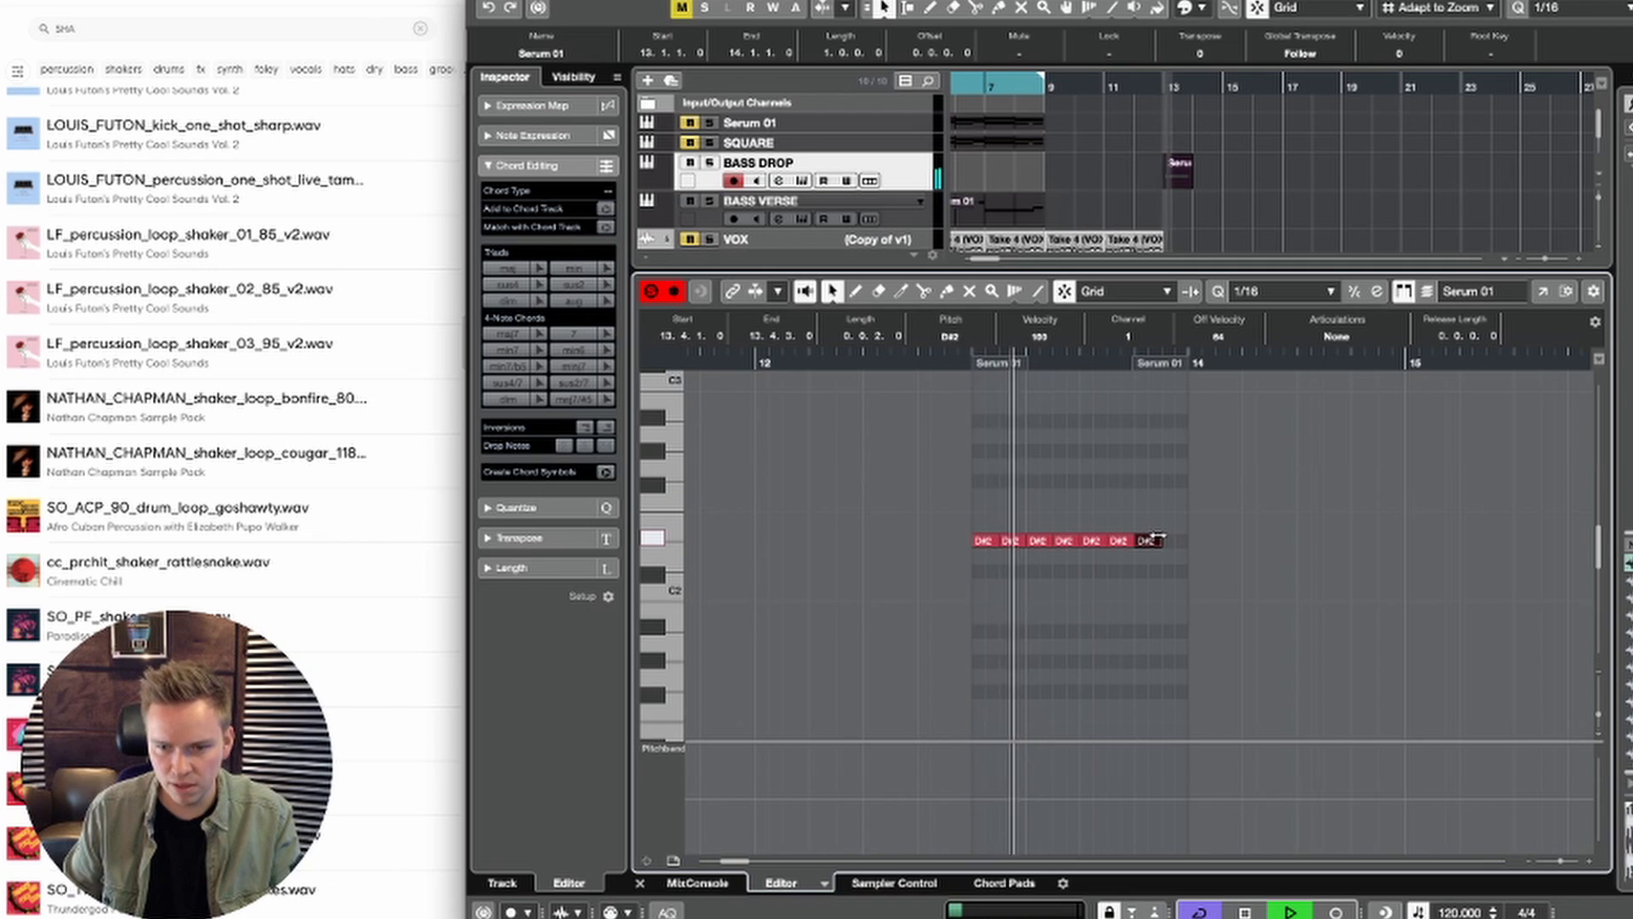
{"action": "key", "text": "space"}
{"action": "key", "text": "space"}
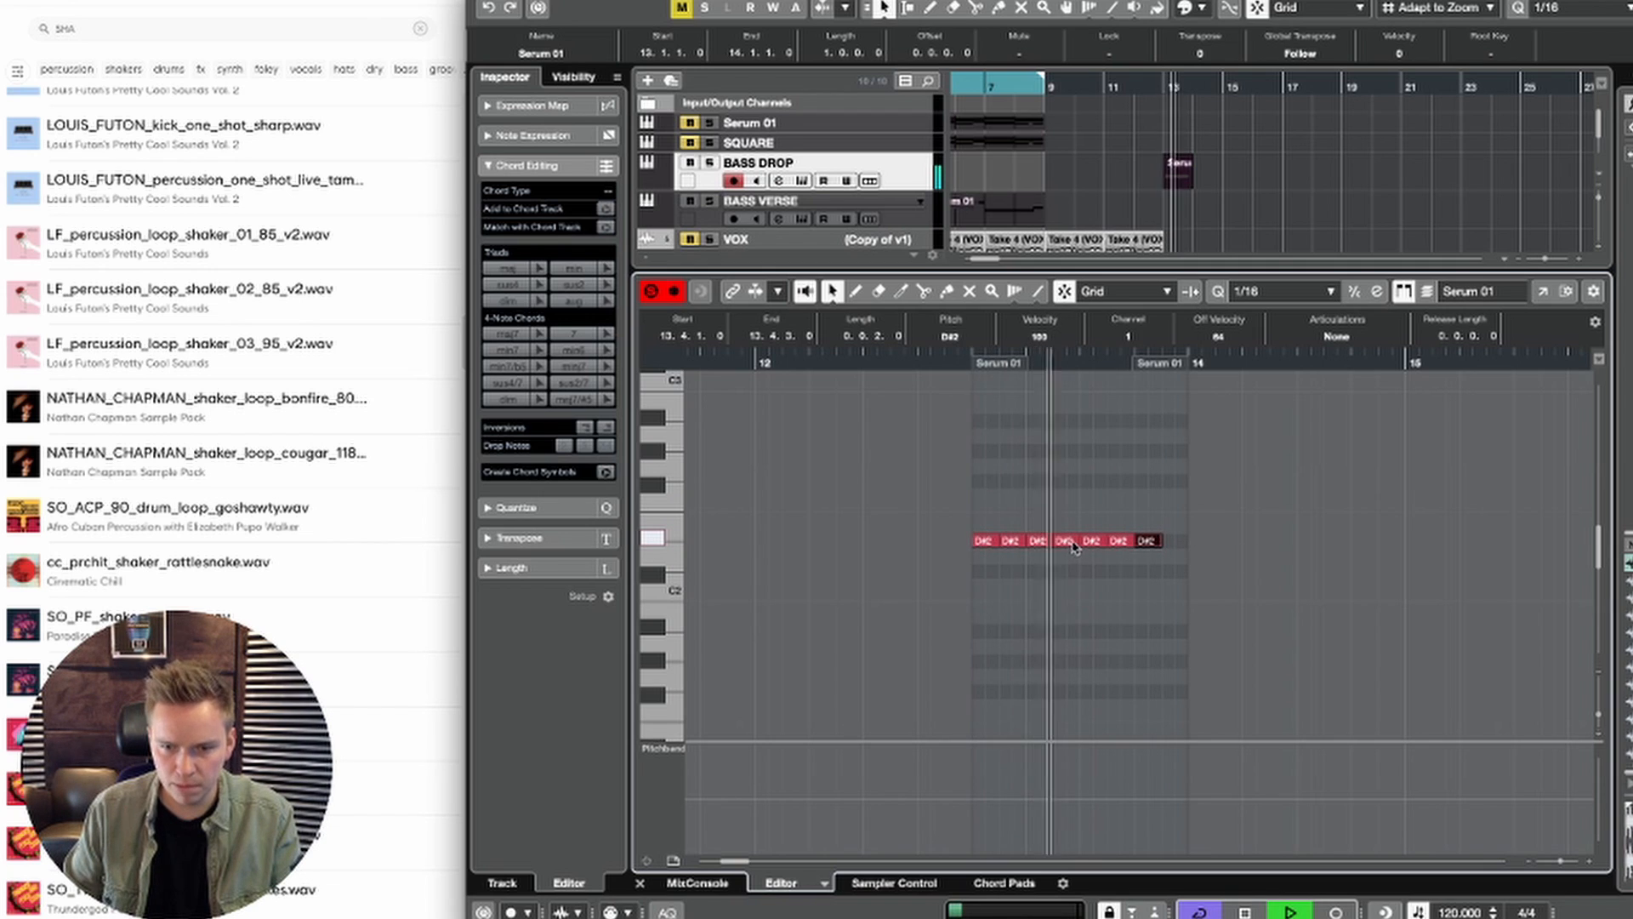
{"action": "key", "text": "space"}
Step: Turn the D#2 note at 13.2.3 into two sixteenth notes, add another eighth-note D#2 at 13.4.3 and play the pattern
{"action": "left_click", "coordinate": [1068, 541], "text": "alt"}
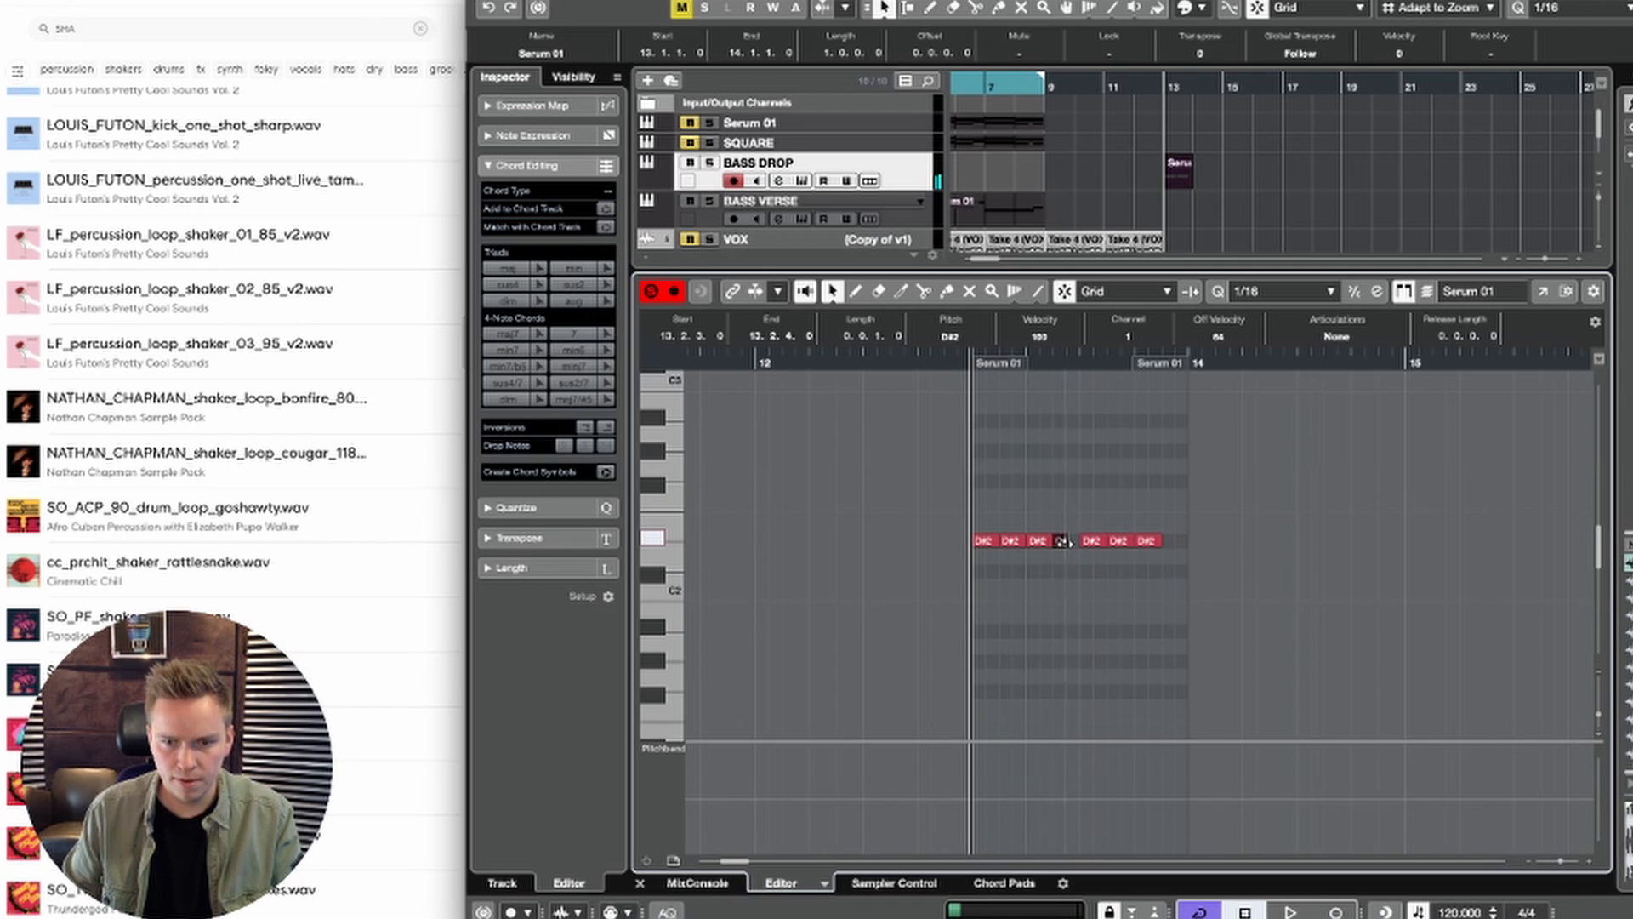
{"action": "key", "text": "space"}
{"action": "left_click_drag", "start_coordinate": [1100, 501], "coordinate": [1154, 557]}
{"action": "key", "text": "space"}
{"action": "key", "text": "super+d"}
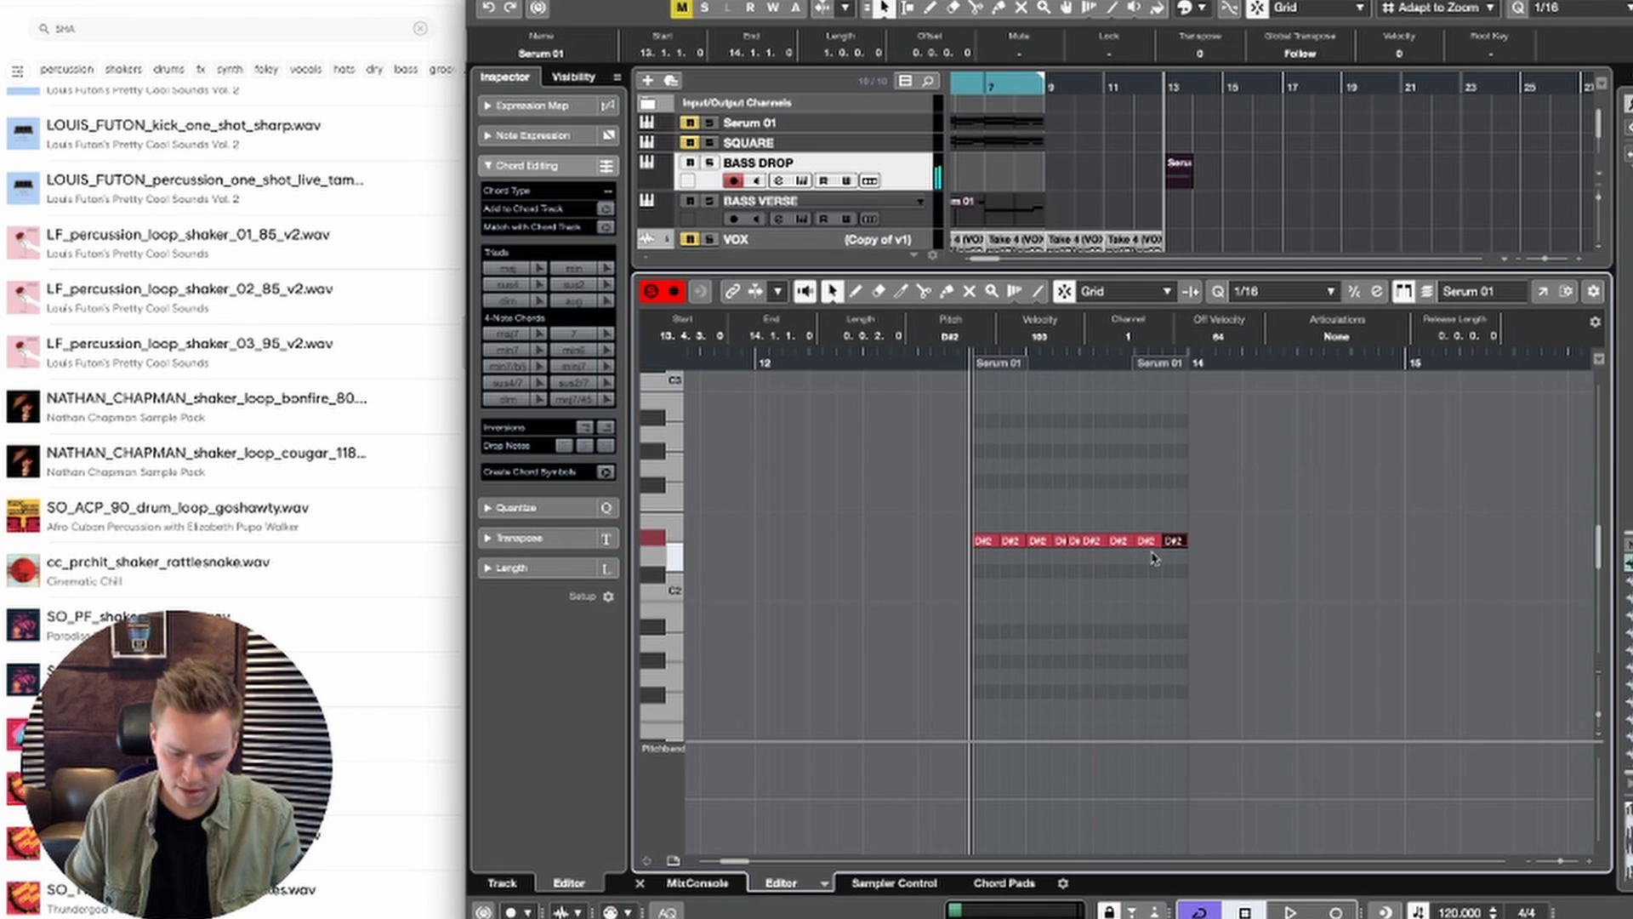
{"action": "key", "text": "space"}
Step: Close the note editor, duplicate the one-bar BASS DROP part to bar 14 and glue both into a two-bar part
{"action": "key", "text": "Return"}
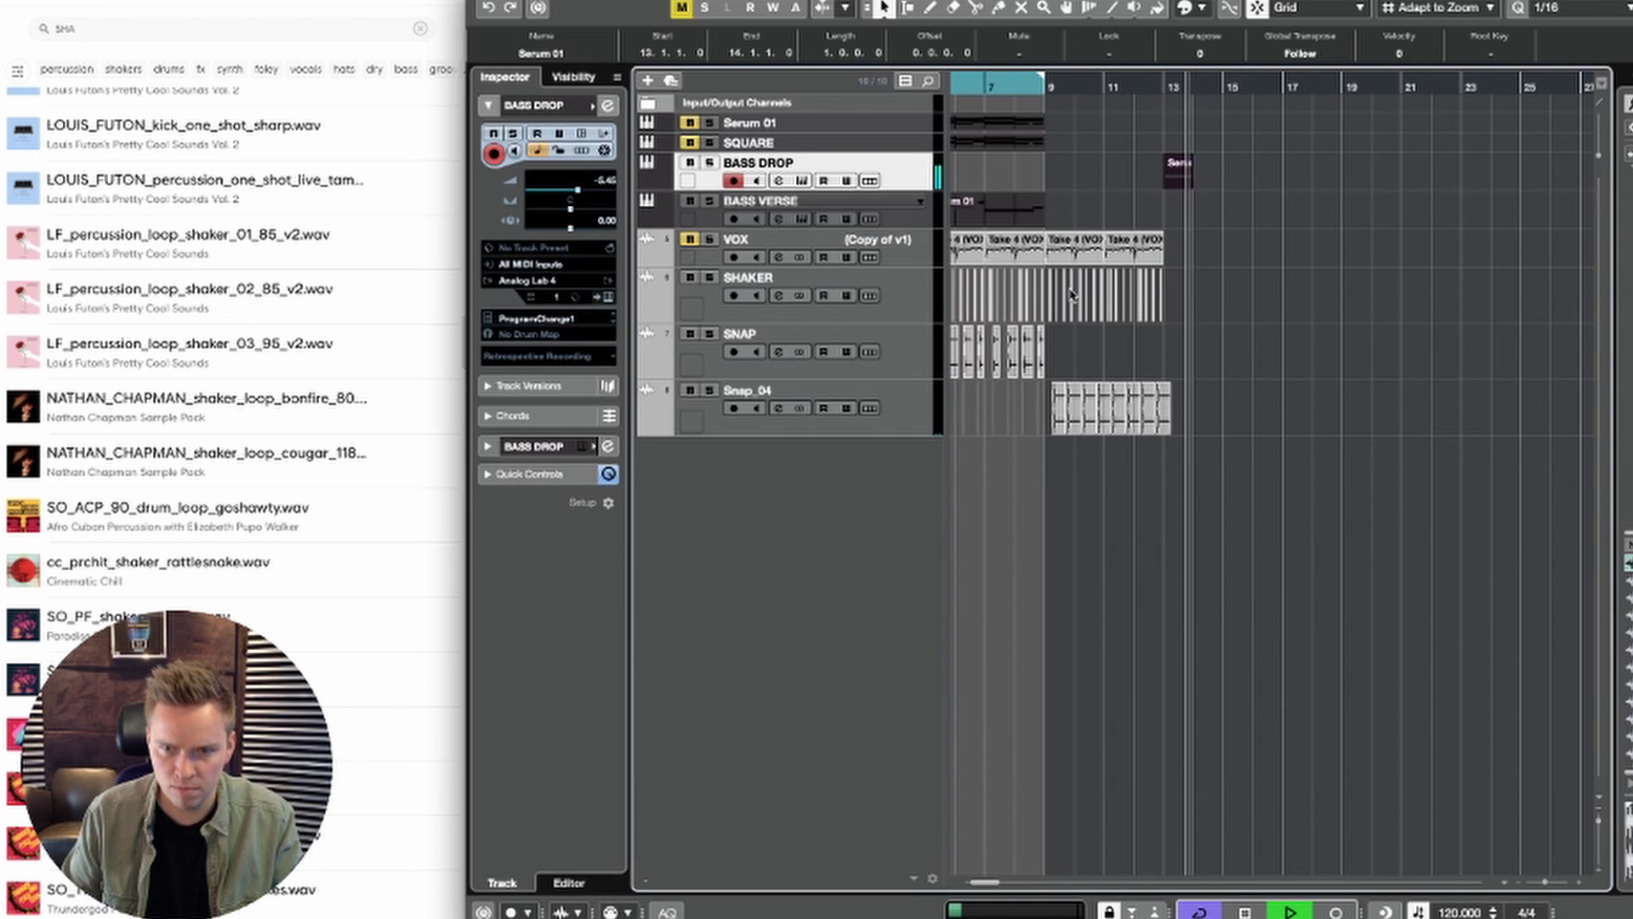
{"action": "key", "text": "space"}
{"action": "key", "text": "super+d"}
{"action": "right_click", "coordinate": [1194, 181]}
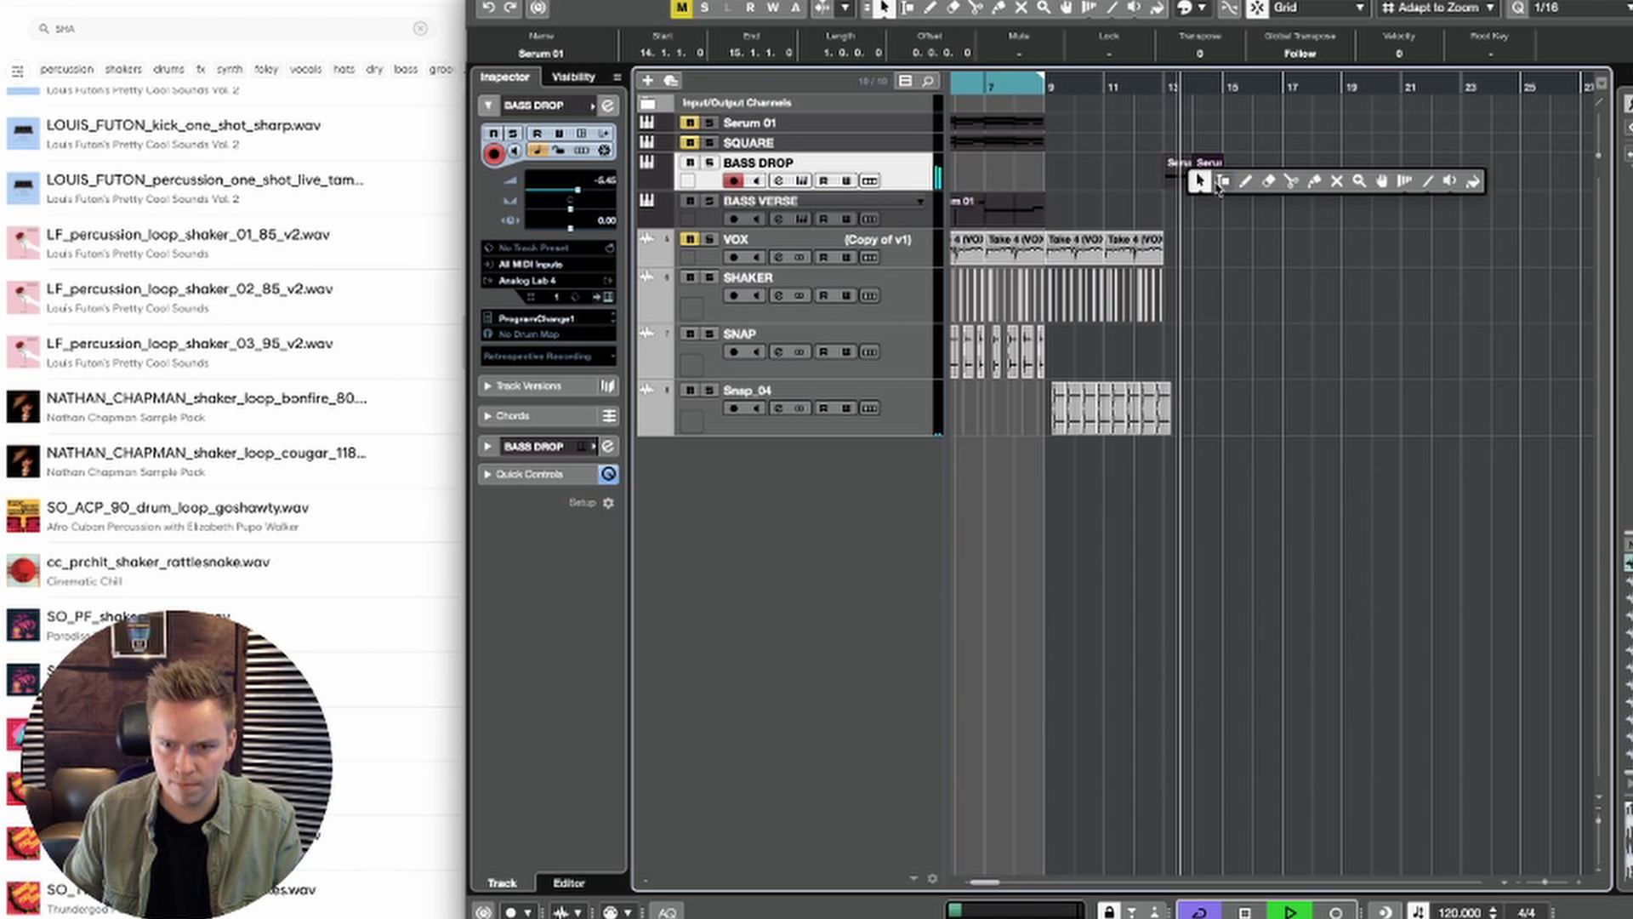
{"action": "left_click", "coordinate": [1310, 175]}
{"action": "left_click", "coordinate": [1182, 173]}
{"action": "key", "text": "1"}
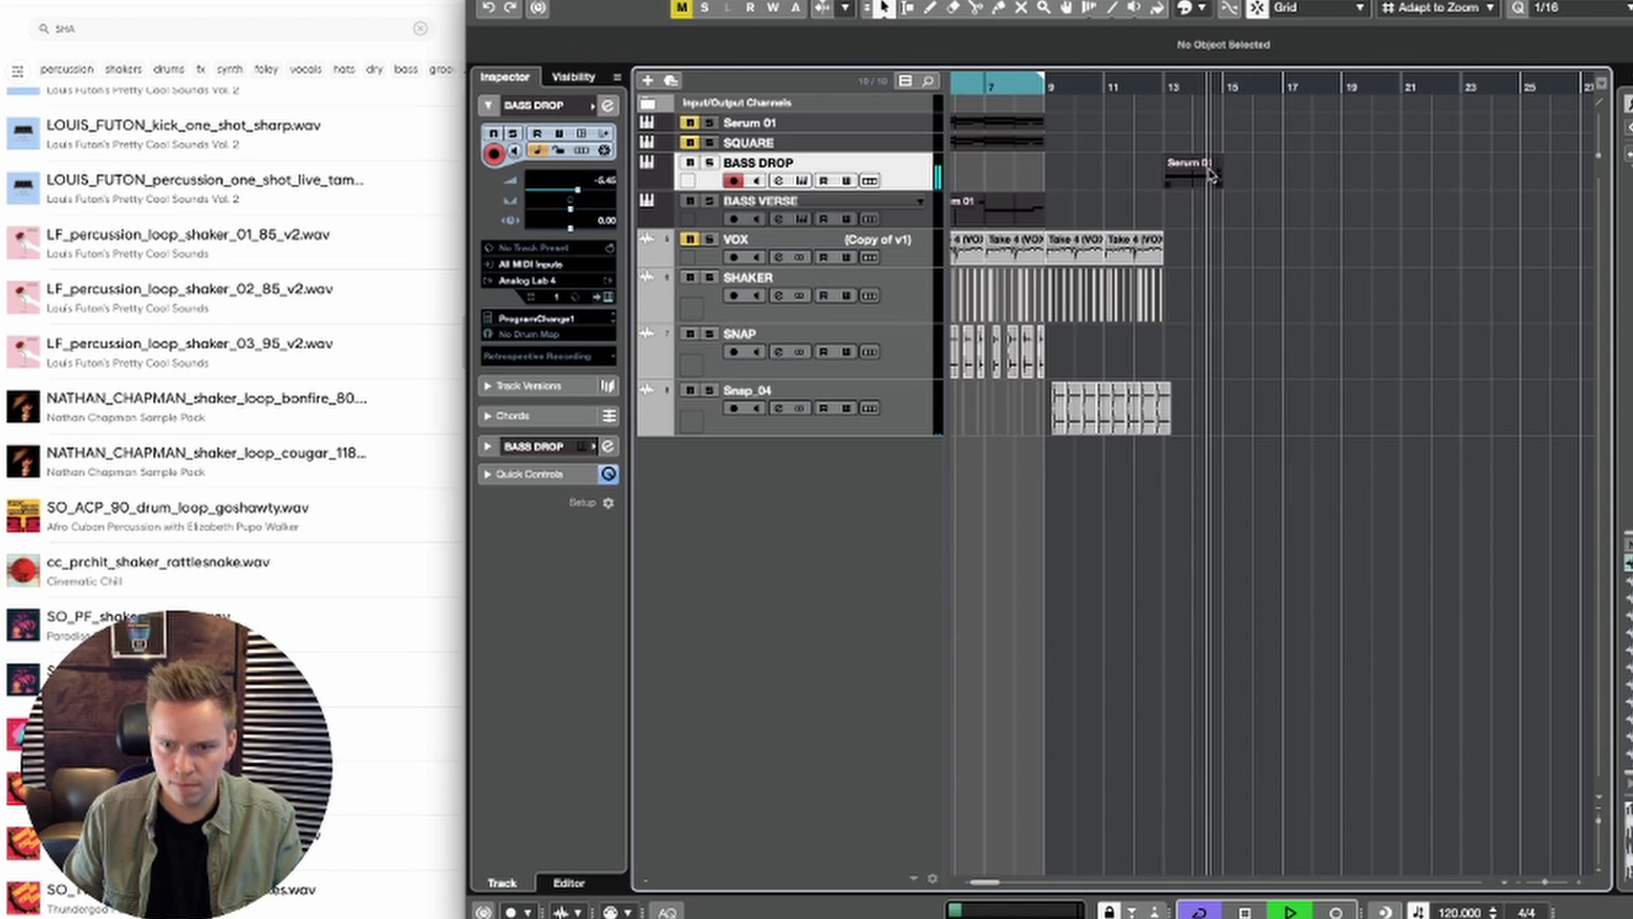
Step: Duplicate the glued two-bar BASS DROP part so a copy starts at bar 15
{"action": "key", "text": "super+d"}
{"action": "right_click", "coordinate": [1213, 176]}
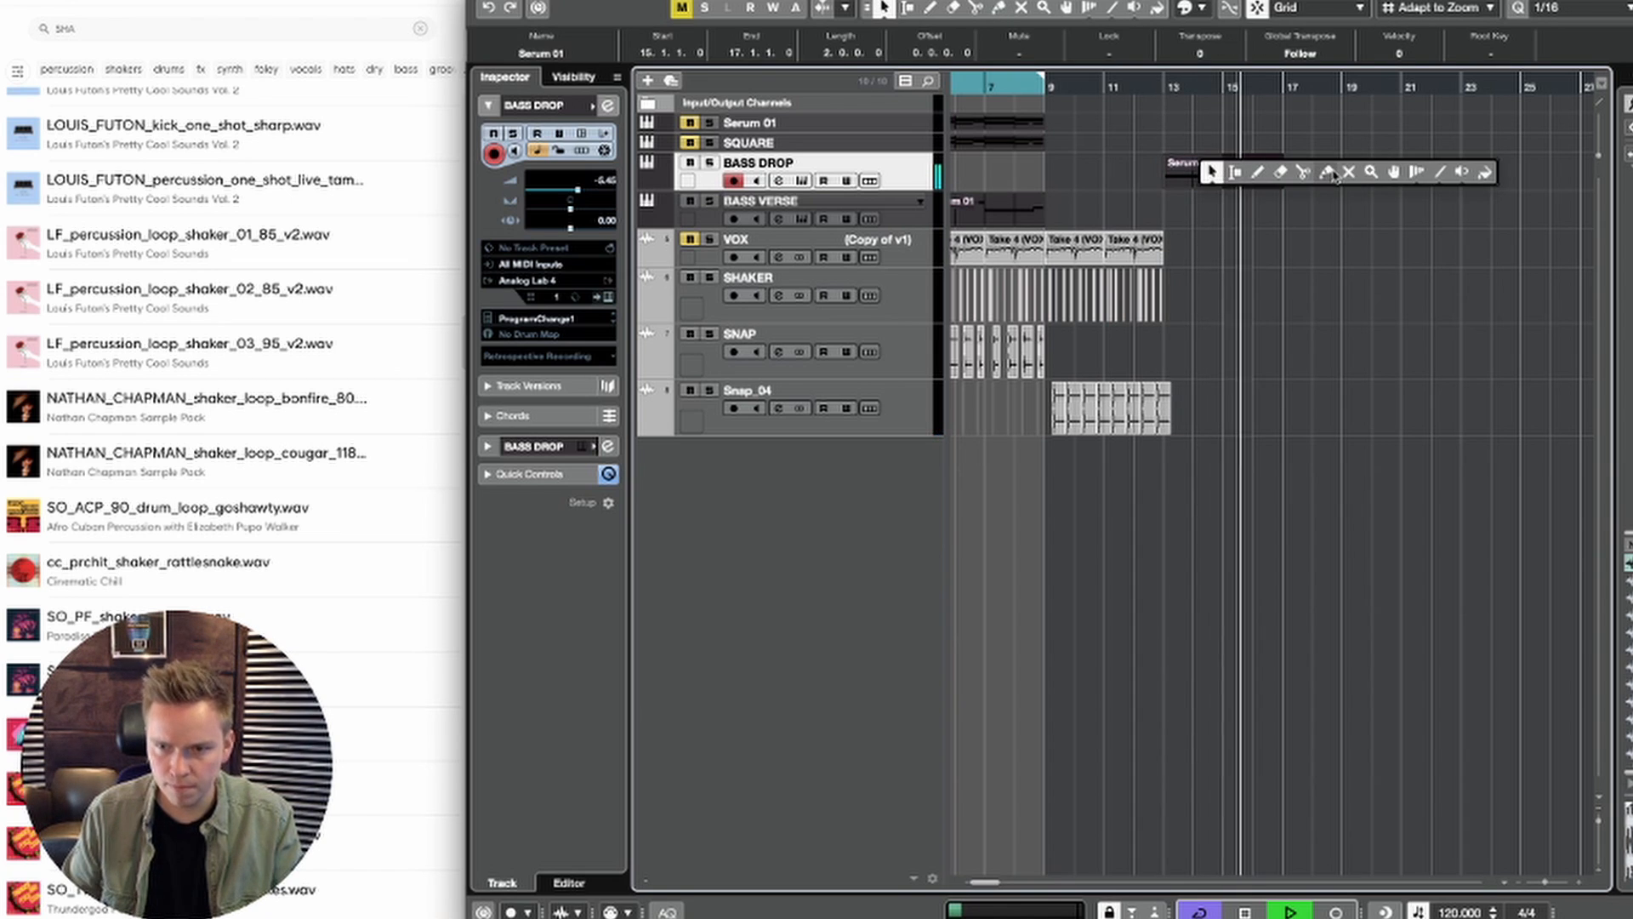
{"action": "left_click", "coordinate": [1271, 241]}
Step: Mute the D#2 note at 16.4.1 in the second BASS DROP part, close the editor and loop playback over bars 13 to 17
{"action": "double_click", "coordinate": [1248, 167]}
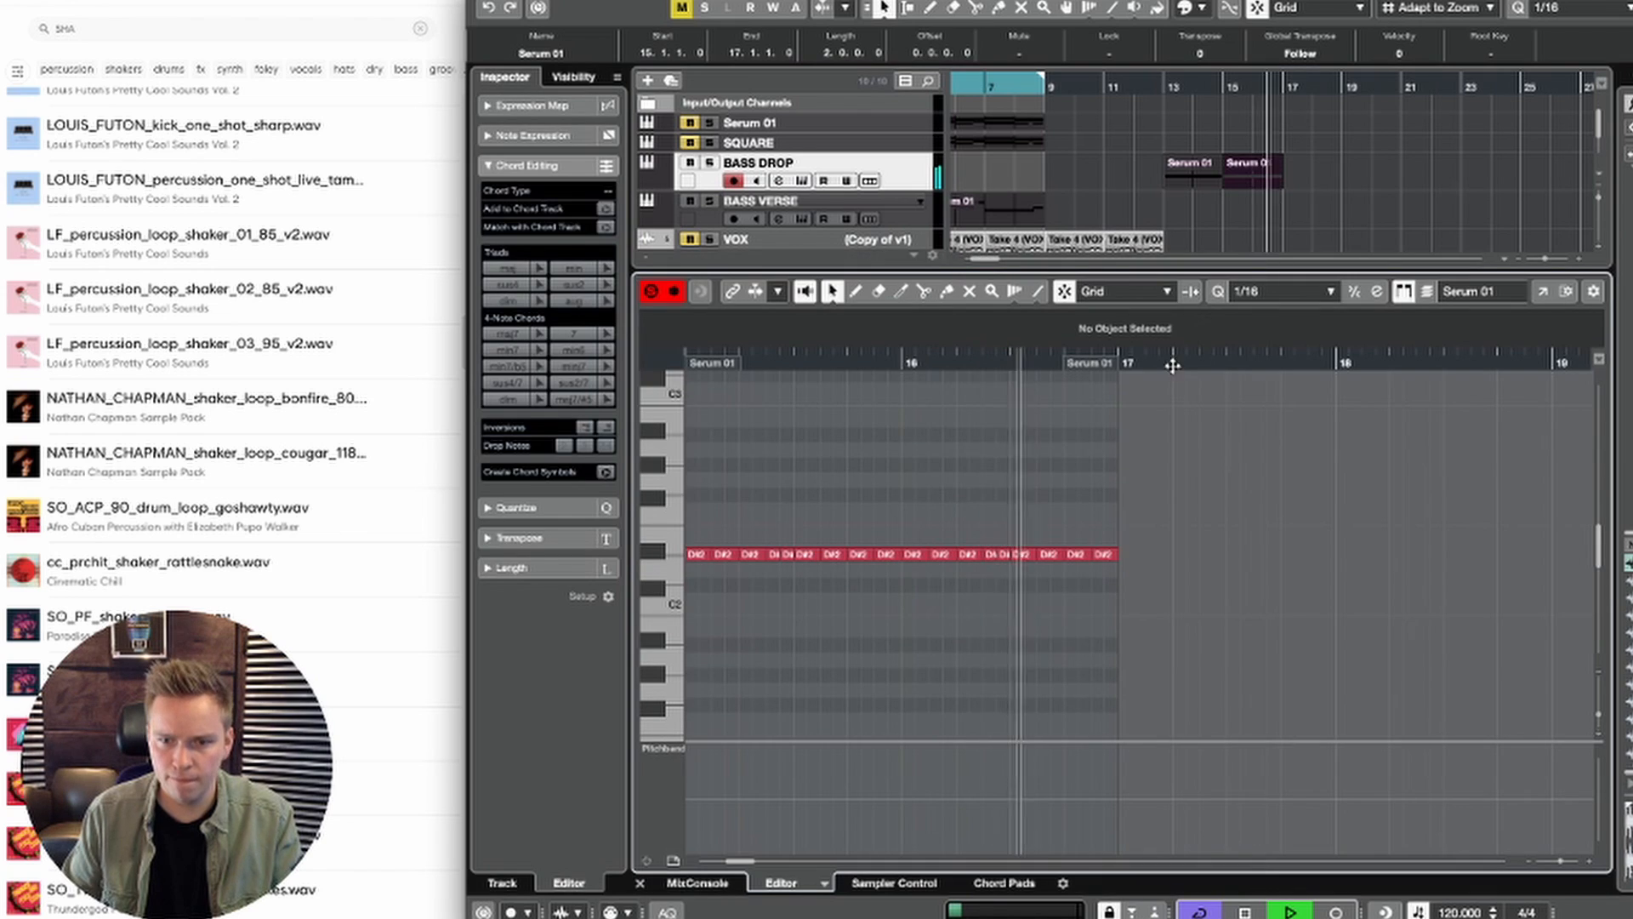
{"action": "right_click", "coordinate": [1187, 477]}
{"action": "left_click", "coordinate": [1220, 475]}
{"action": "key", "text": "space"}
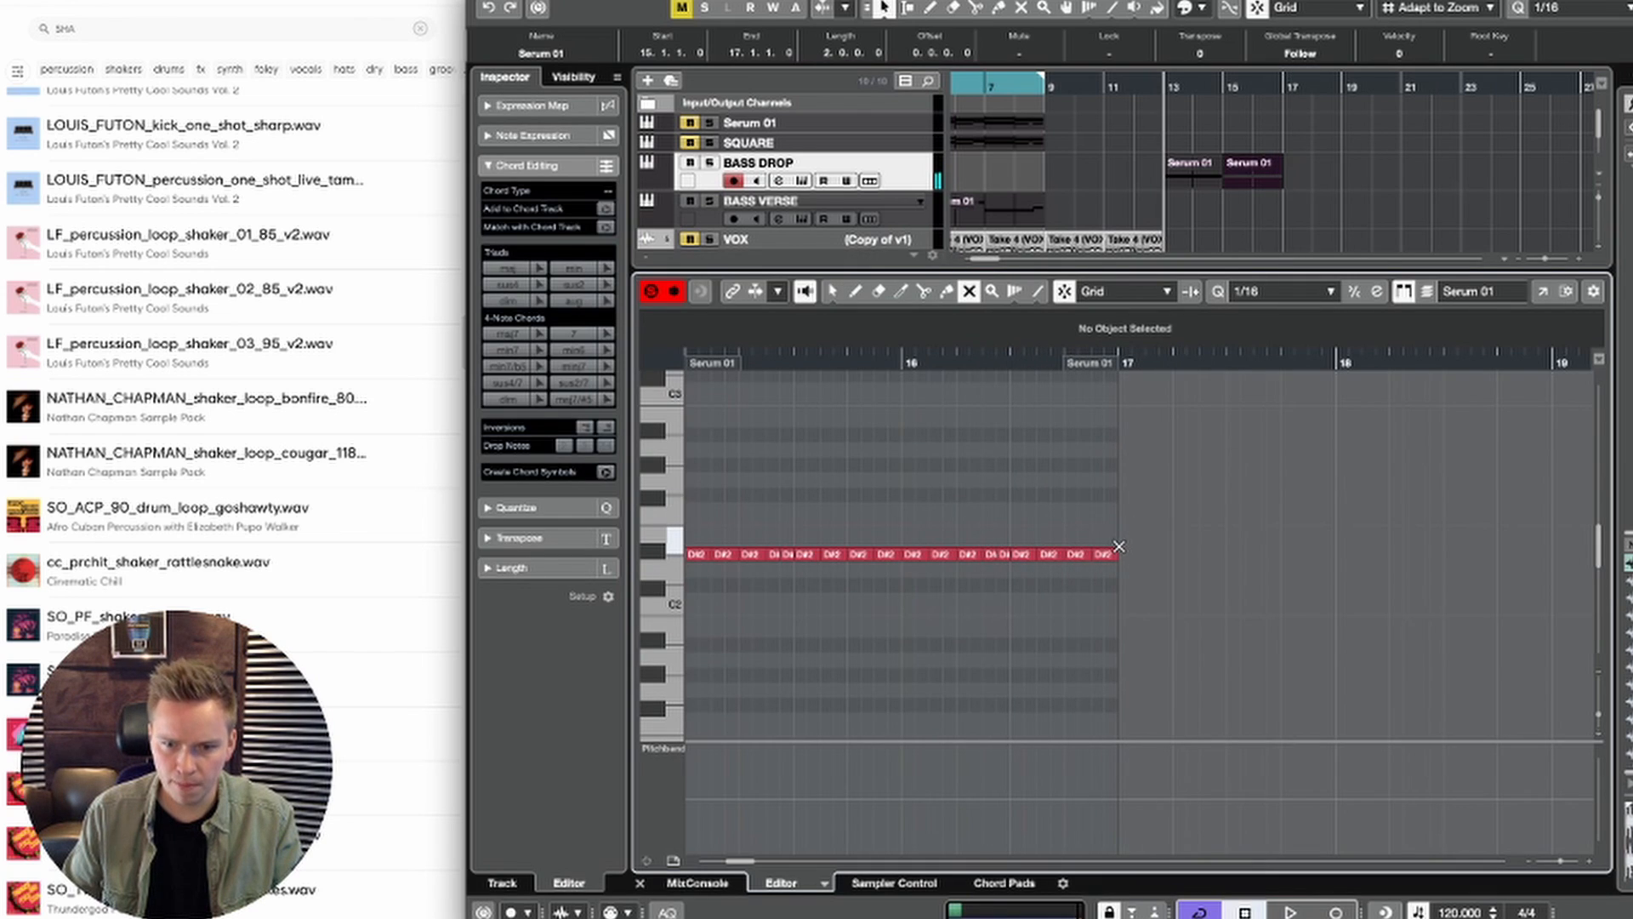
{"action": "left_click", "coordinate": [1070, 557]}
{"action": "right_click", "coordinate": [1078, 578]}
{"action": "left_click", "coordinate": [1078, 579]}
{"action": "key", "text": "Return"}
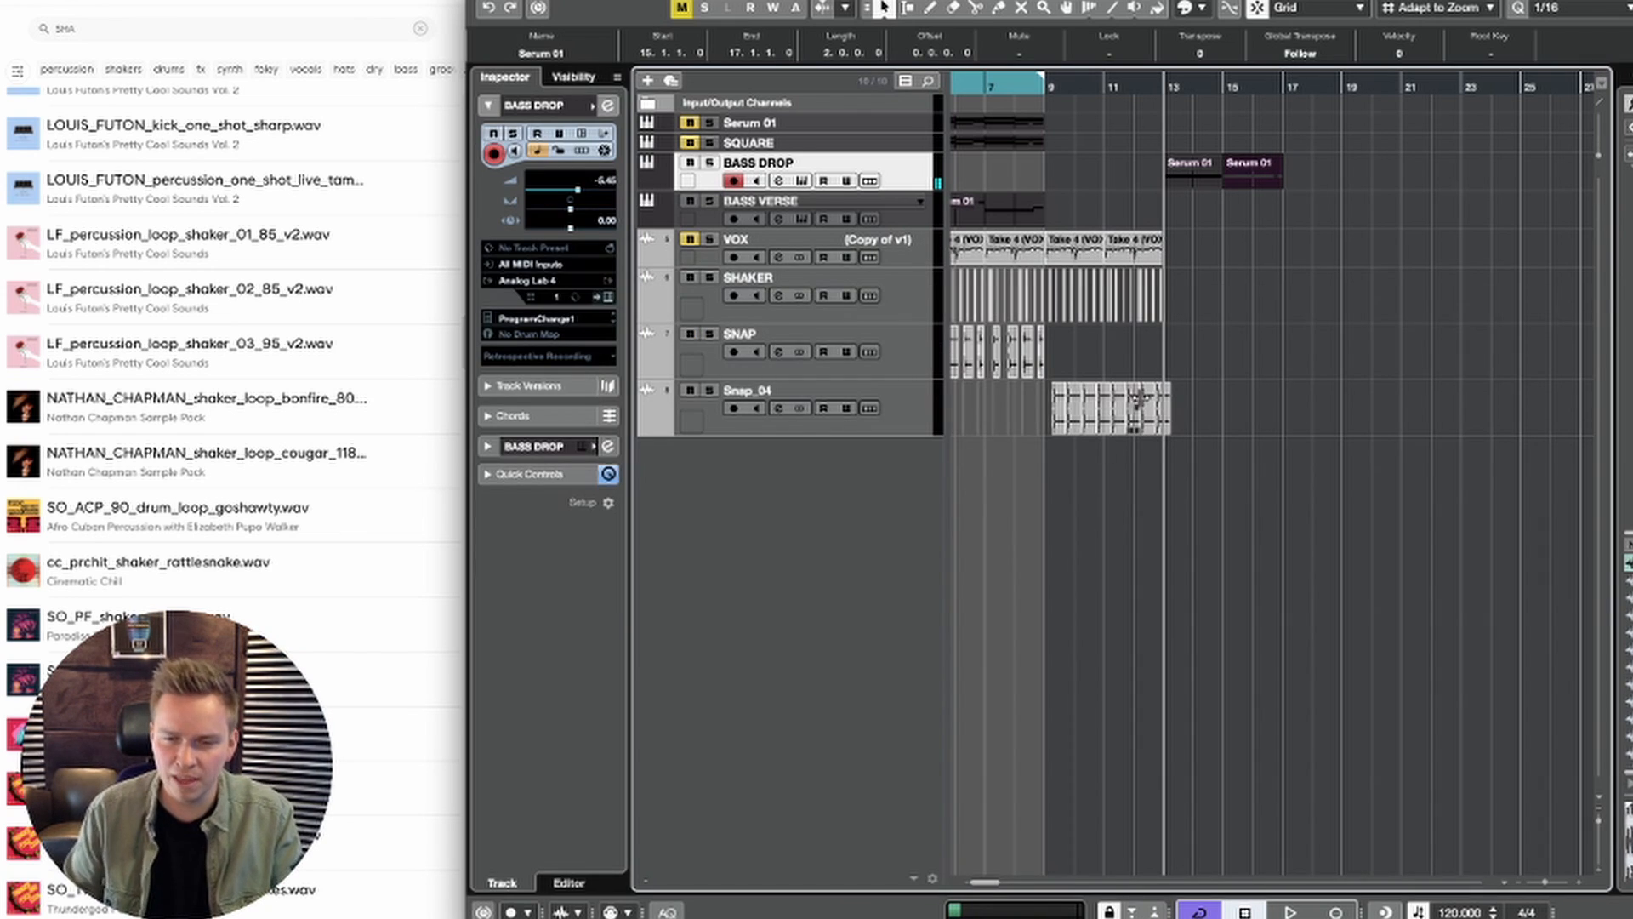
{"action": "left_click", "coordinate": [1225, 325]}
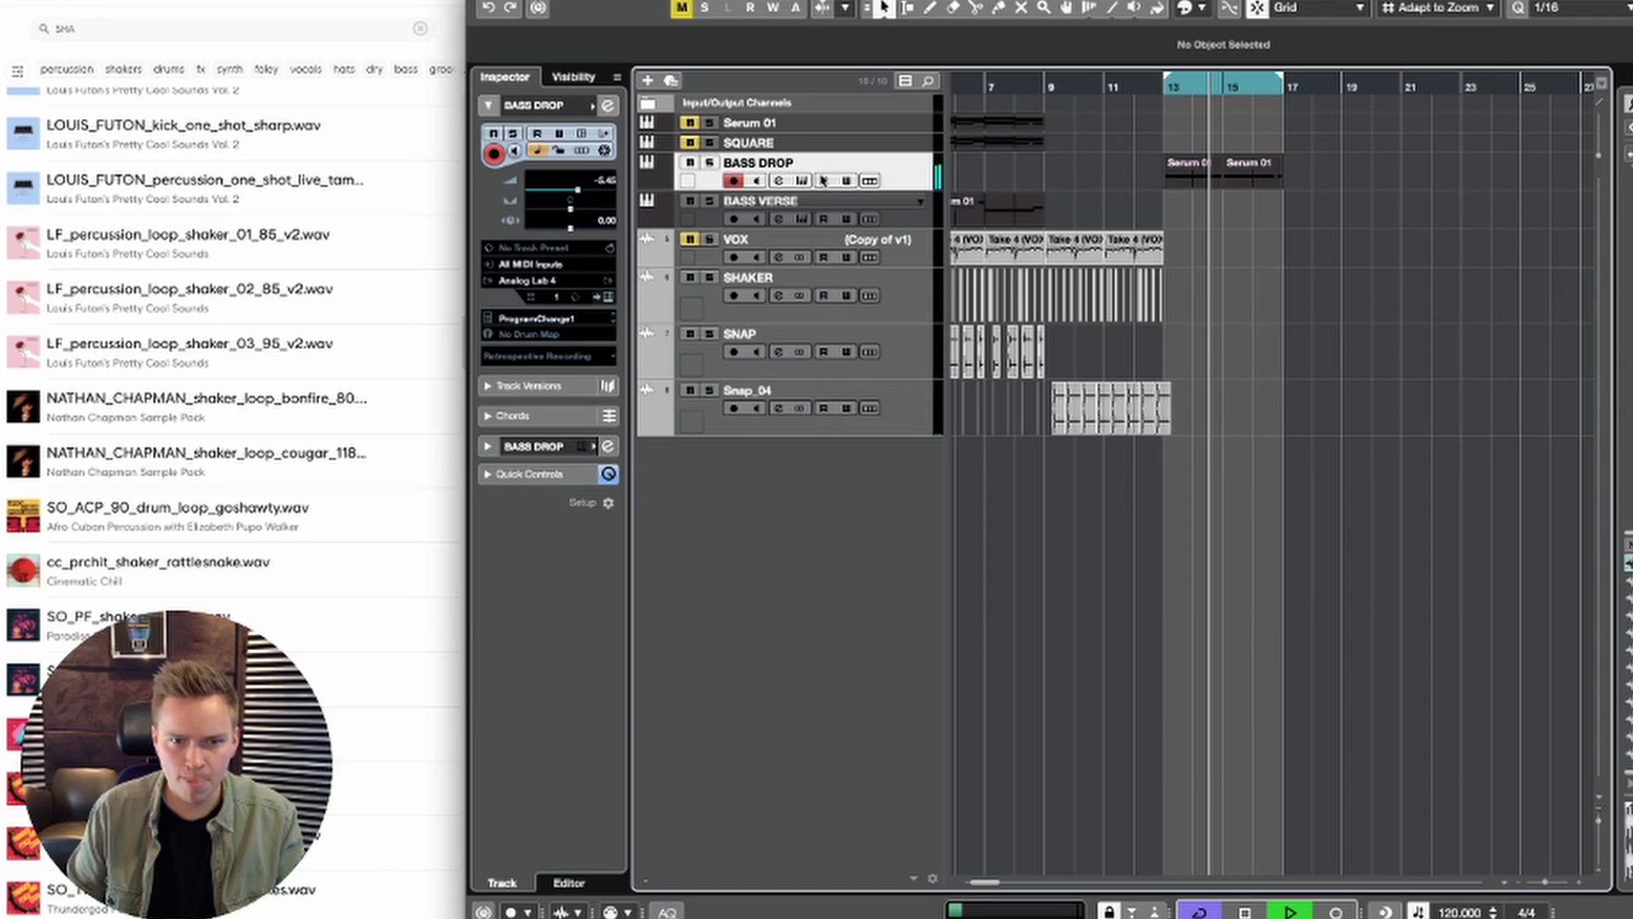
{"action": "left_click", "coordinate": [823, 181]}
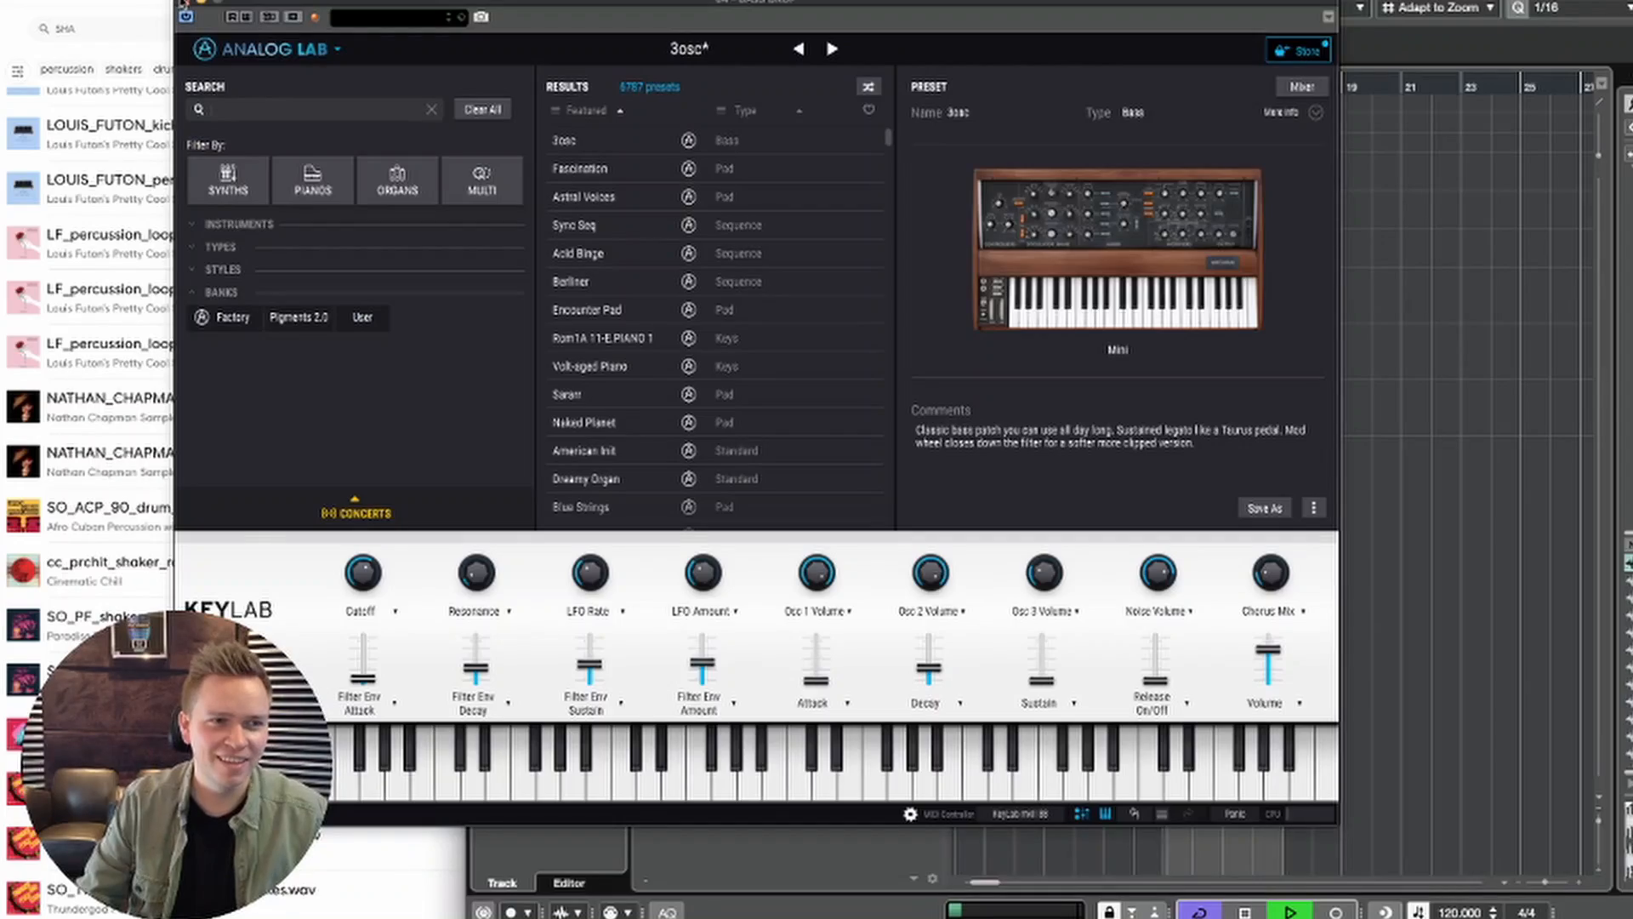
{"action": "left_click", "coordinate": [182, 4]}
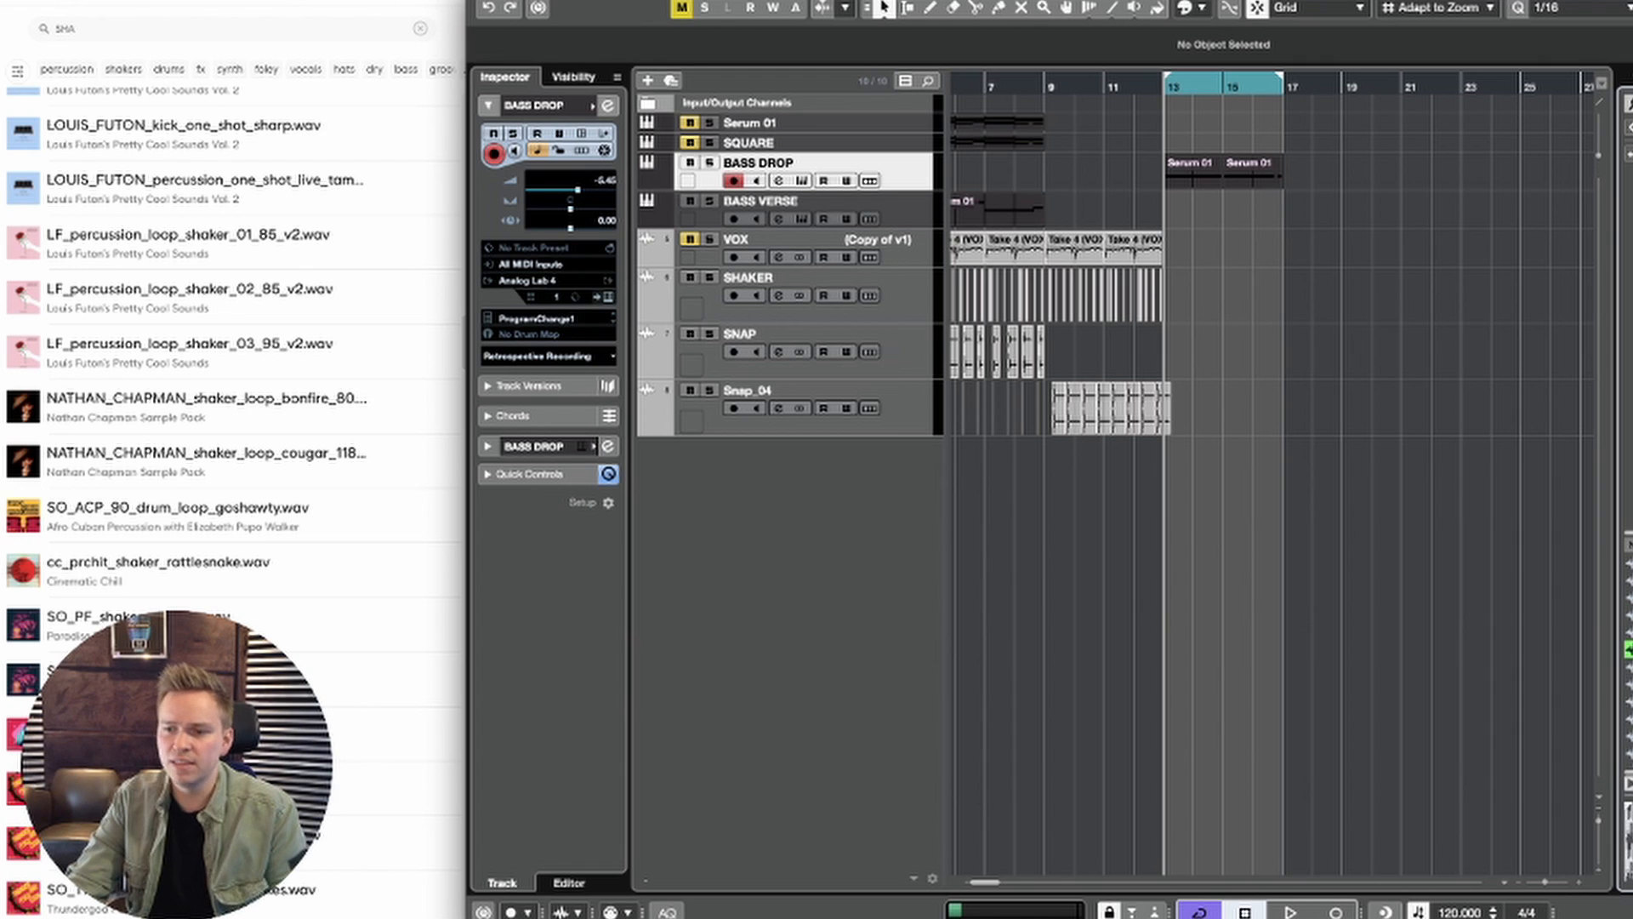
Step: Add the KSHMR Punchy Kick 06 (D#) sample at bar 13 on a new audio track and place that track directly below BASS DROP
{"action": "mouse_move", "coordinate": [1629, 649]}
{"action": "left_mouse_down"}
{"action": "mouse_move", "coordinate": [951, 221]}
{"action": "mouse_move", "coordinate": [1116, 225]}
{"action": "mouse_move", "coordinate": [1190, 578]}
{"action": "mouse_move", "coordinate": [1203, 502]}
{"action": "left_mouse_up"}
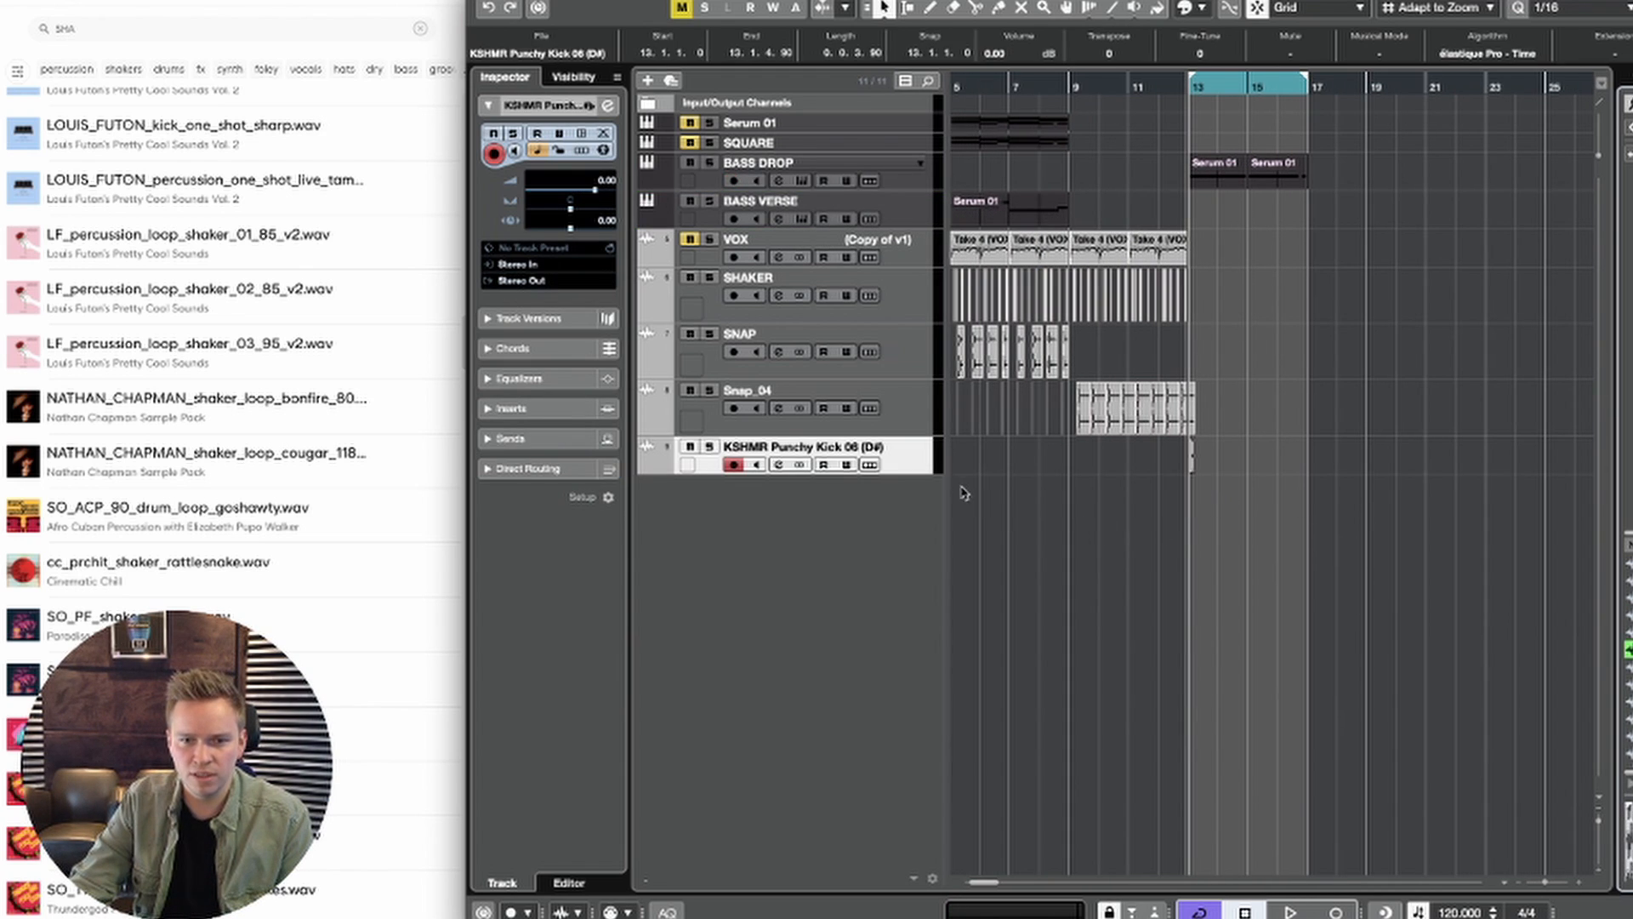
{"action": "left_click_drag", "start_coordinate": [914, 458], "coordinate": [925, 221]}
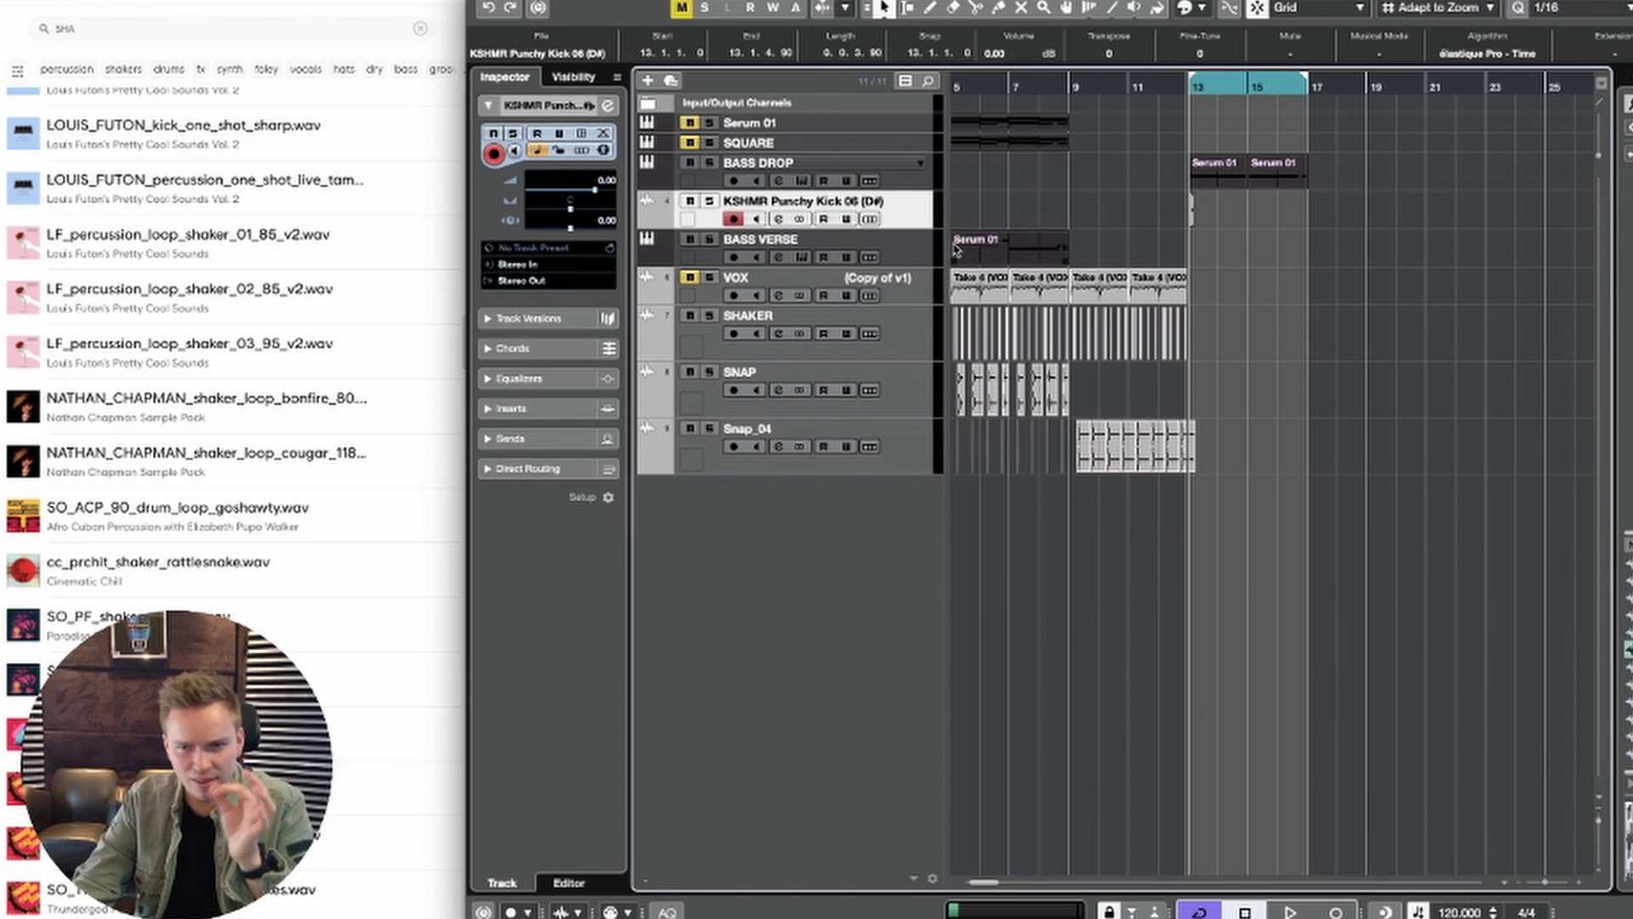
Step: Repeat the kick event on every beat through bars 13 and 14
{"action": "key", "text": "g"}
{"action": "key", "text": "h"}
{"action": "key", "text": "h"}
{"action": "key", "text": "h"}
{"action": "key", "text": "h"}
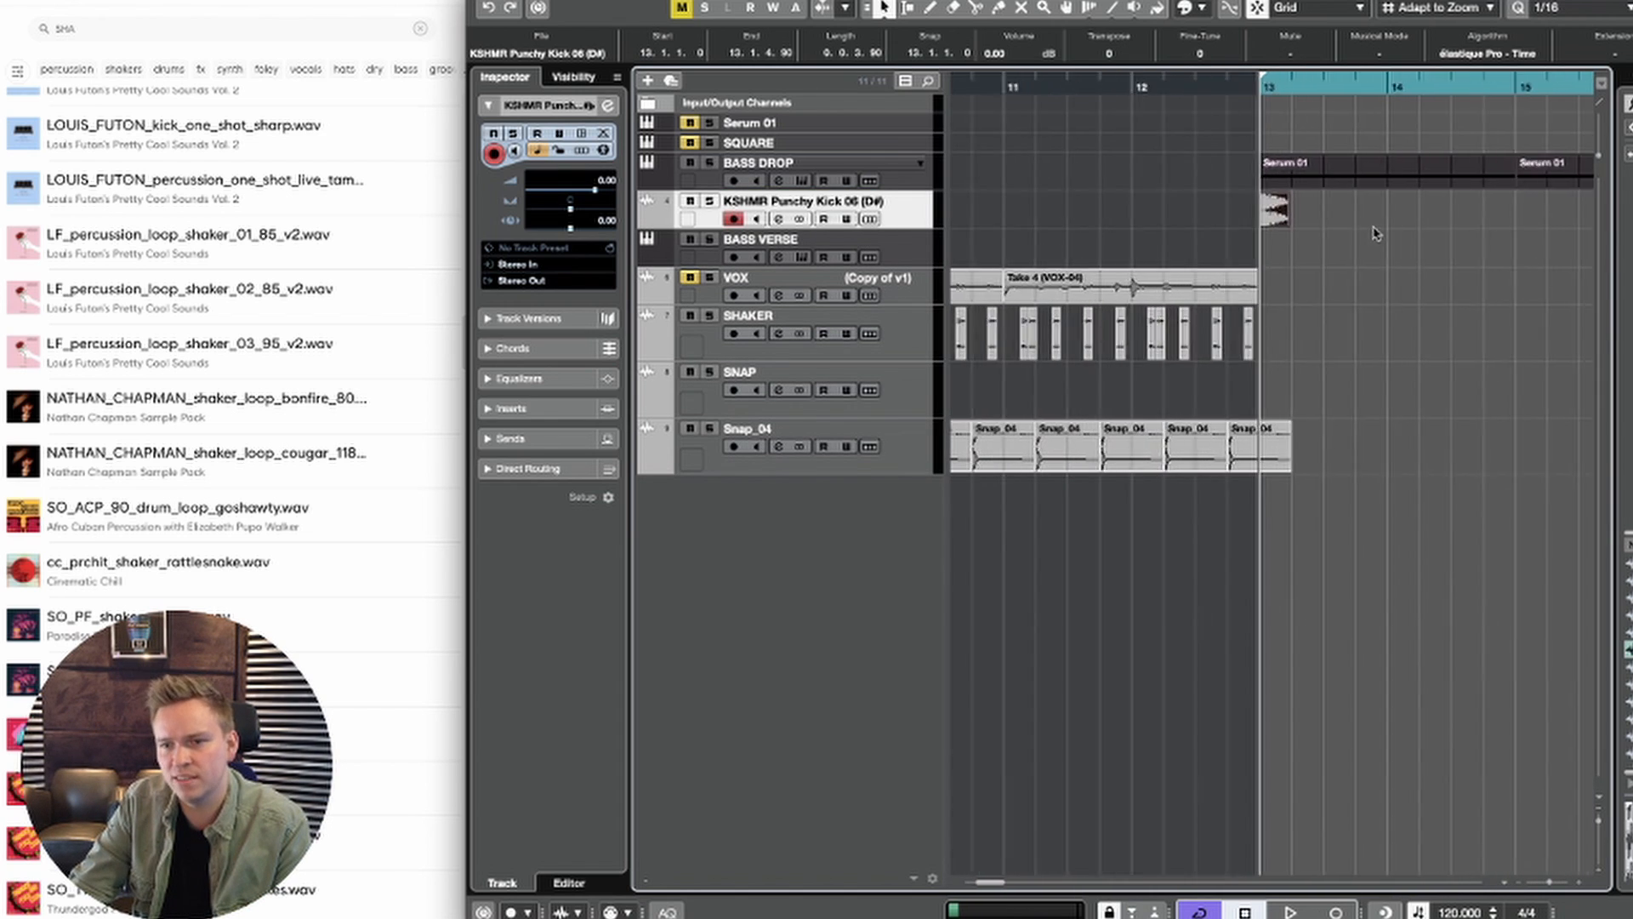
{"action": "scroll", "coordinate": [1143, 245], "scroll_direction": "right", "scroll_amount": 4}
{"action": "left_click_drag", "start_coordinate": [1056, 223], "coordinate": [1097, 217]}
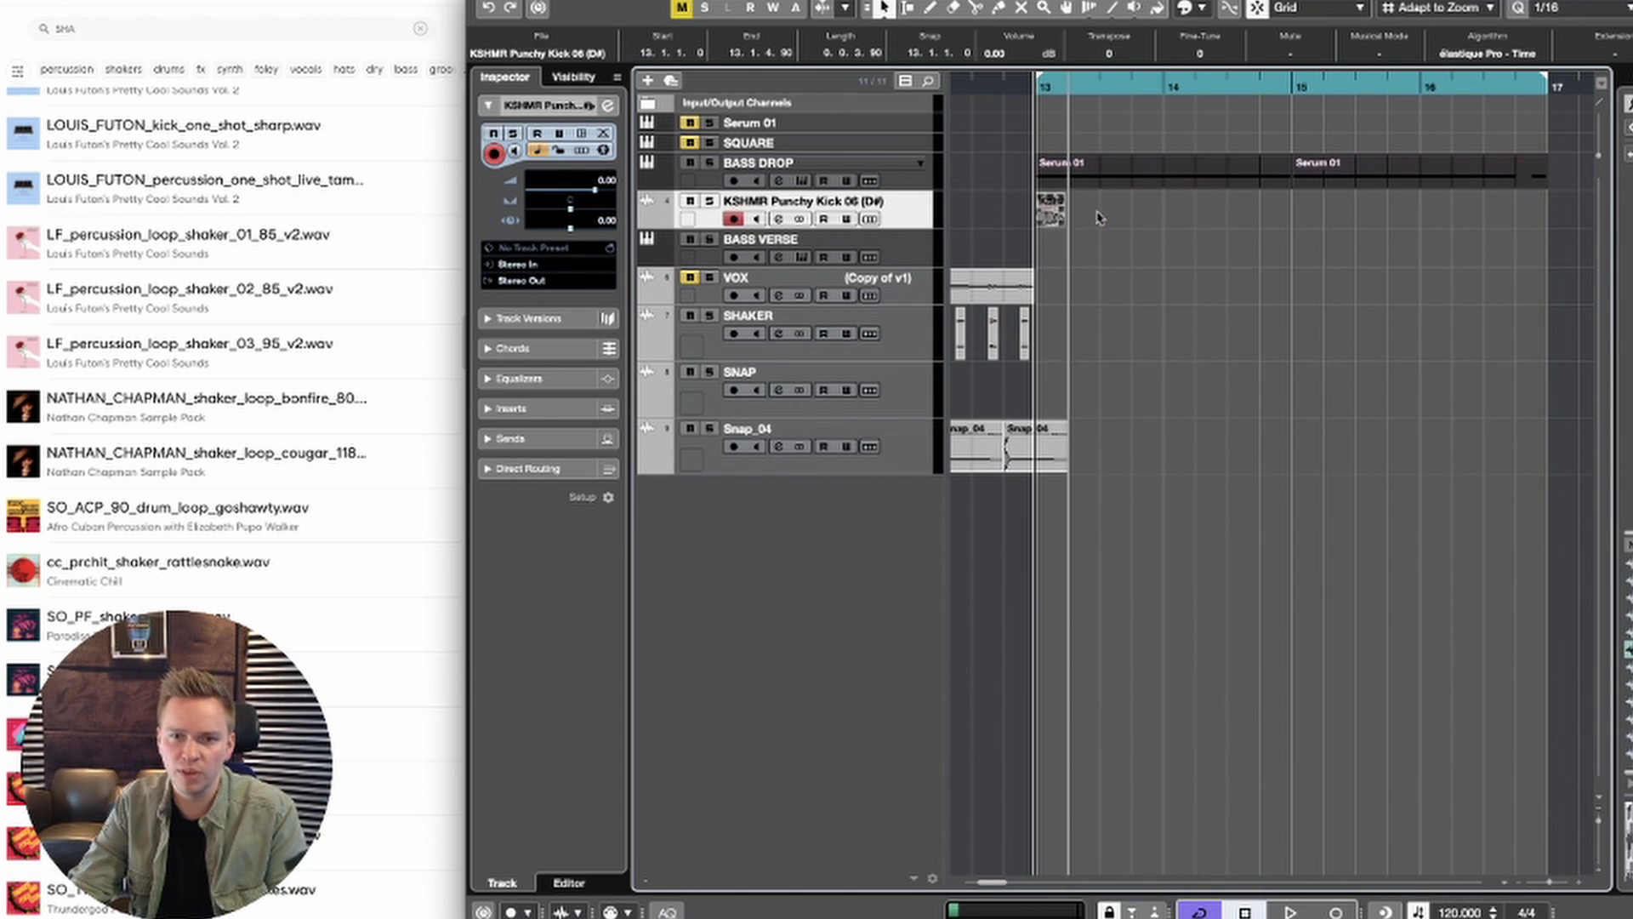
{"action": "left_click_drag", "start_coordinate": [1214, 222], "coordinate": [1128, 215]}
{"action": "left_click_drag", "start_coordinate": [1259, 224], "coordinate": [1202, 219]}
{"action": "left_click", "coordinate": [1350, 287]}
{"action": "left_click_drag", "start_coordinate": [1326, 255], "coordinate": [1049, 207]}
Step: Play the kick with the bass, set its volume to -9.85 dB and copy the two-bar kick pattern across bars 15 and 16
{"action": "key", "text": "space"}
{"action": "key", "text": "space"}
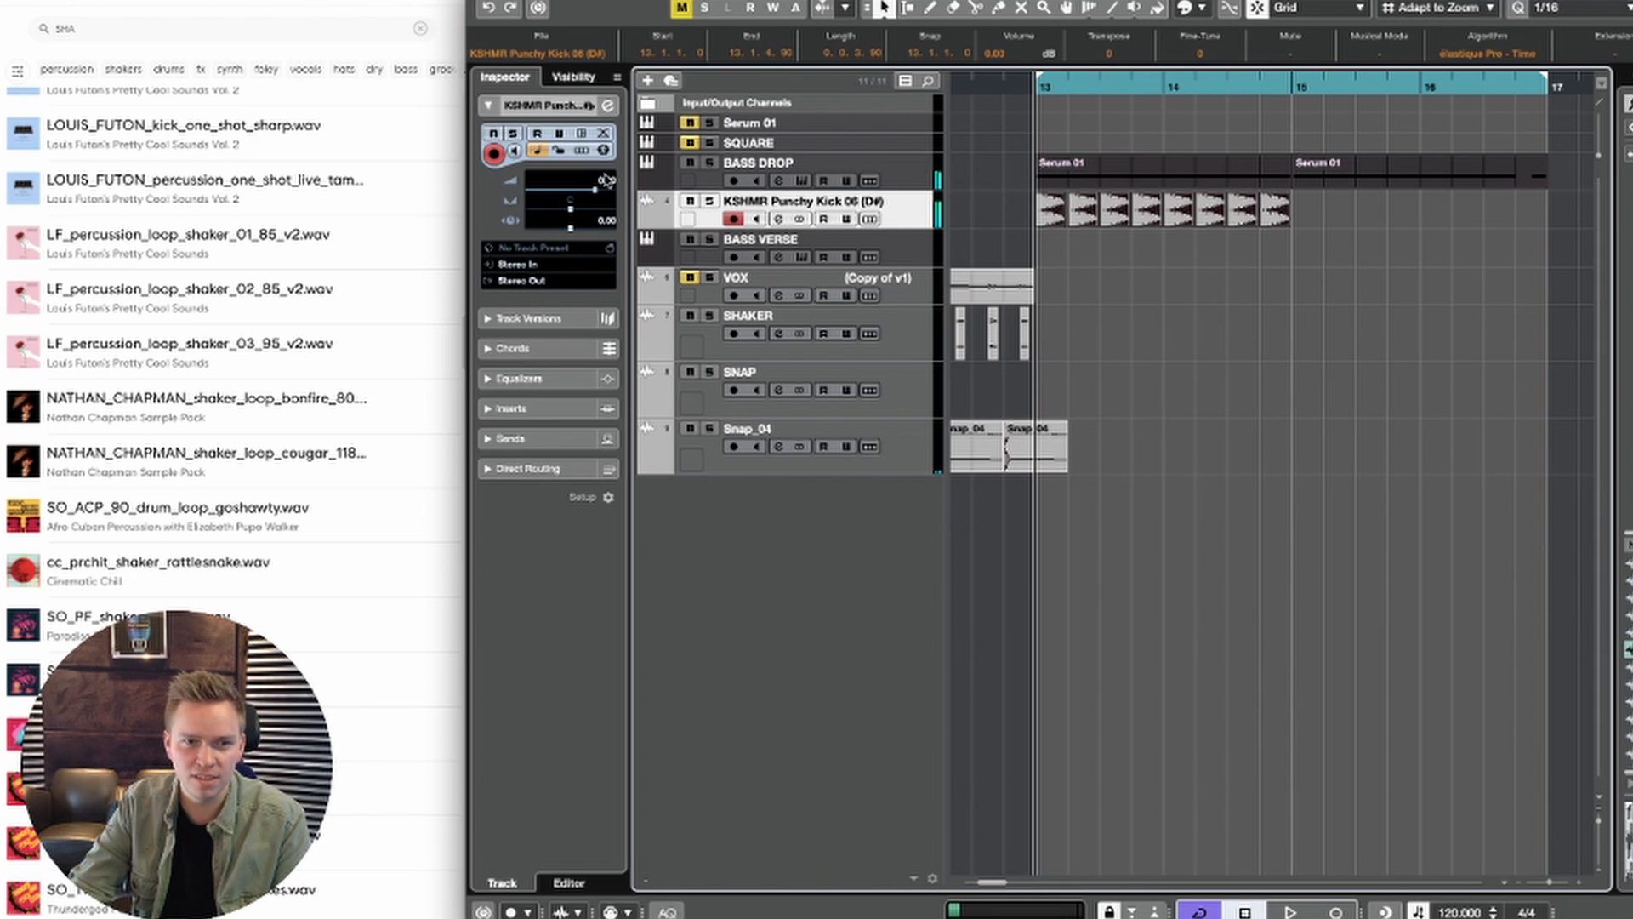
{"action": "key", "text": "space"}
{"action": "key", "text": "space"}
{"action": "left_click", "coordinate": [568, 191]}
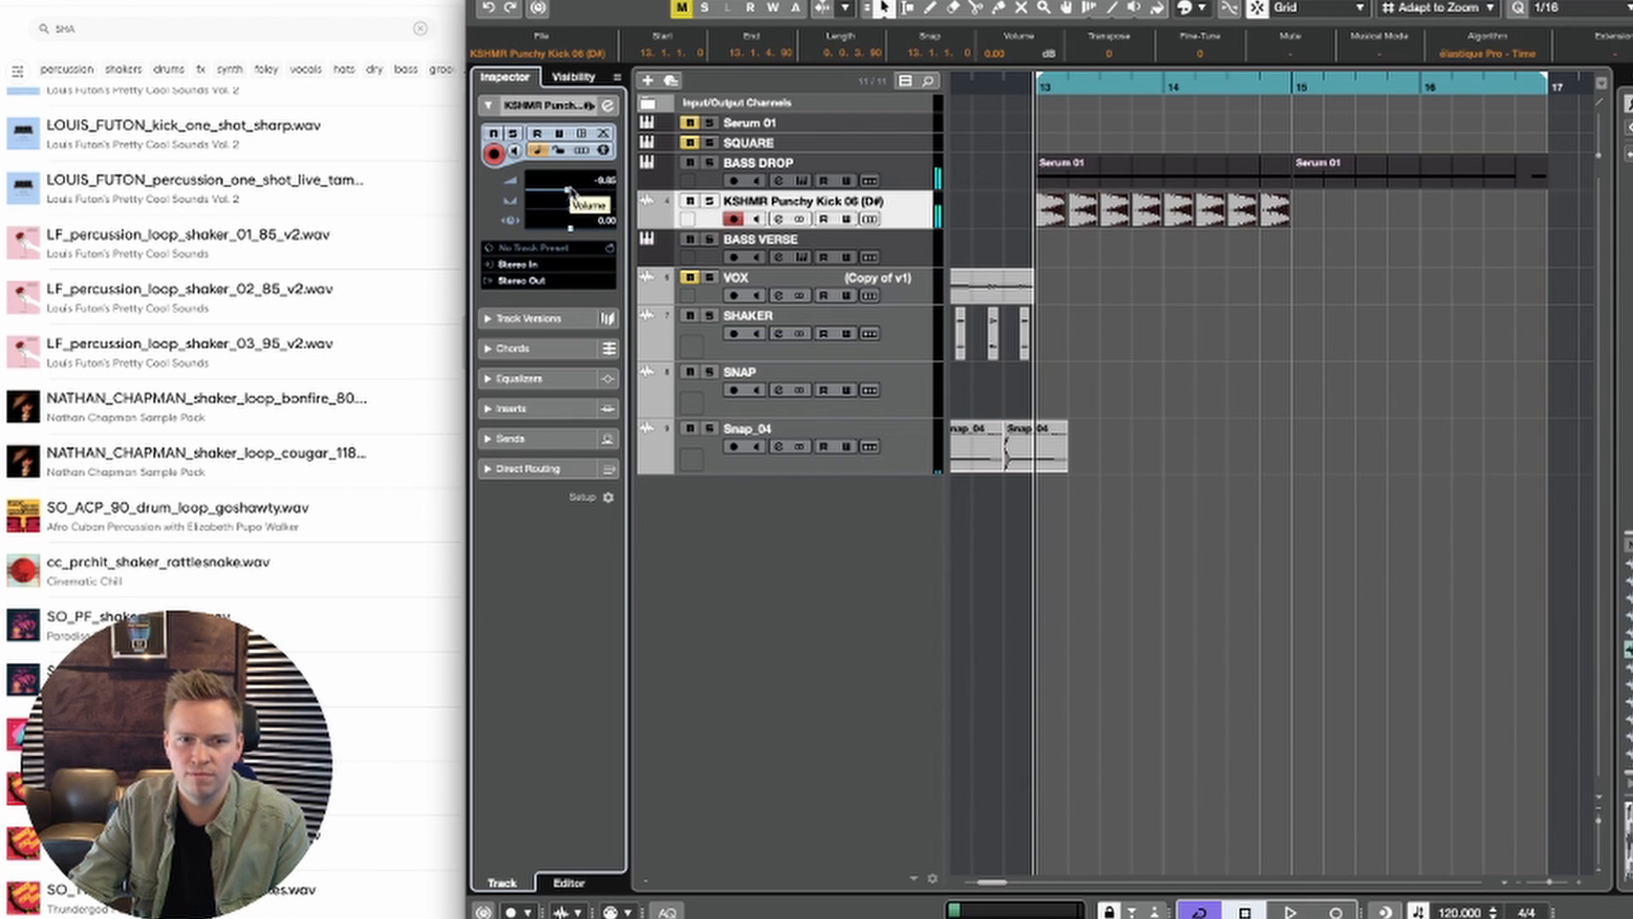
{"action": "left_click_drag", "start_coordinate": [1055, 208], "coordinate": [1312, 207]}
{"action": "key", "text": "space"}
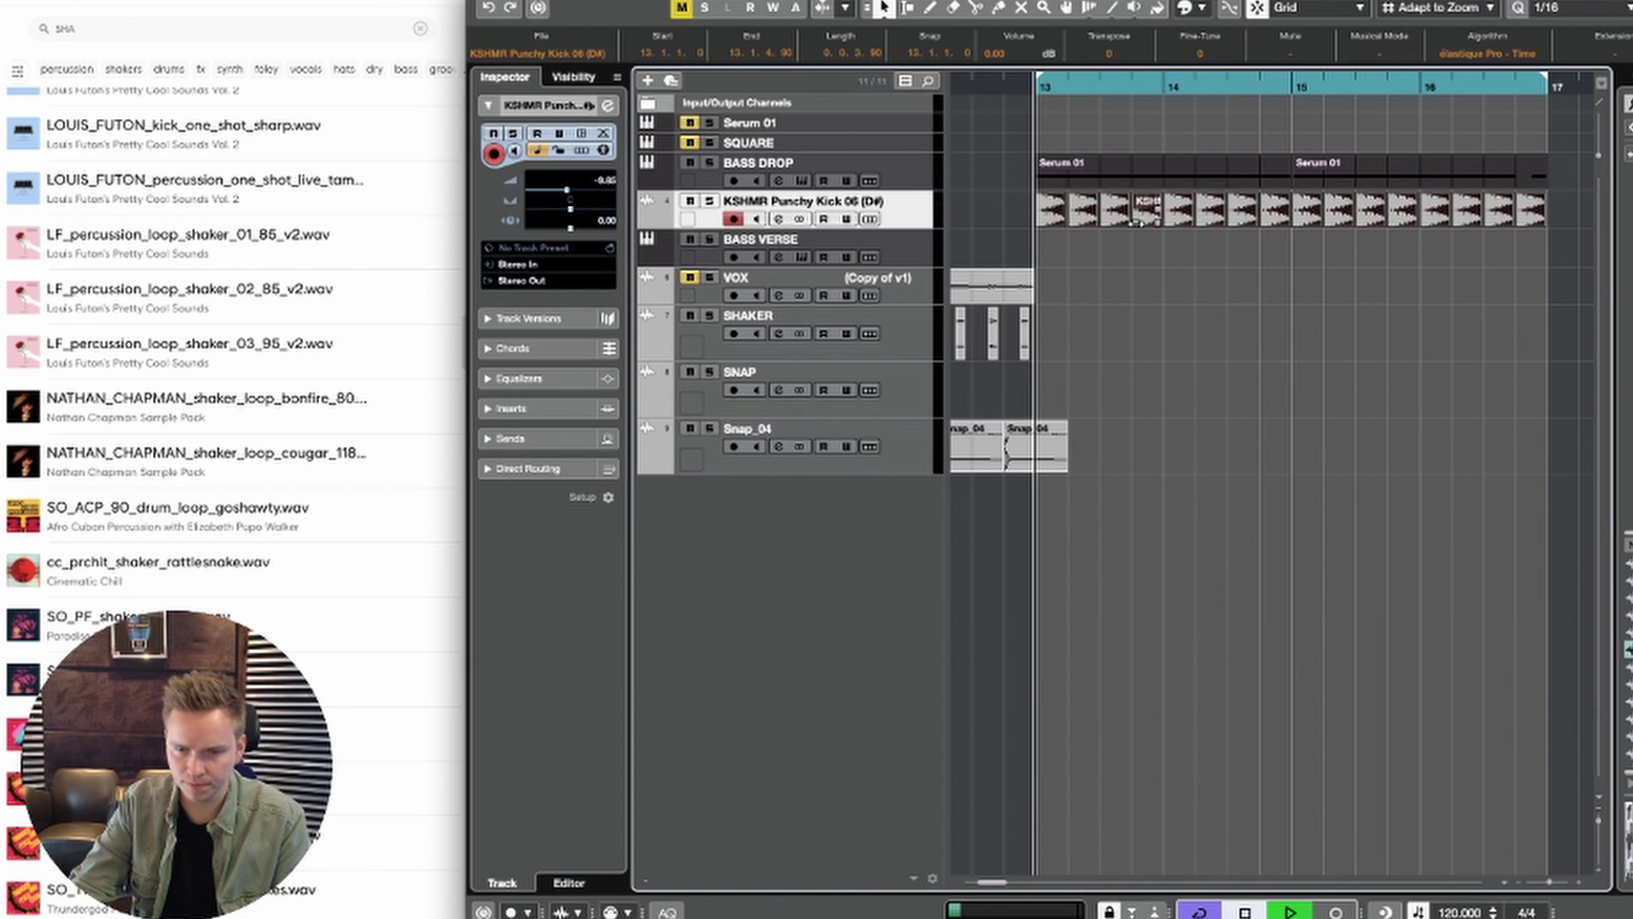
Step: Trim all the kick events to about three sixteenth notes each and audition them with the bass
{"action": "key", "text": "g"}
{"action": "key", "text": "h"}
{"action": "key", "text": "h"}
{"action": "key", "text": "h"}
{"action": "key", "text": "h"}
{"action": "key", "text": "h"}
{"action": "key", "text": "space"}
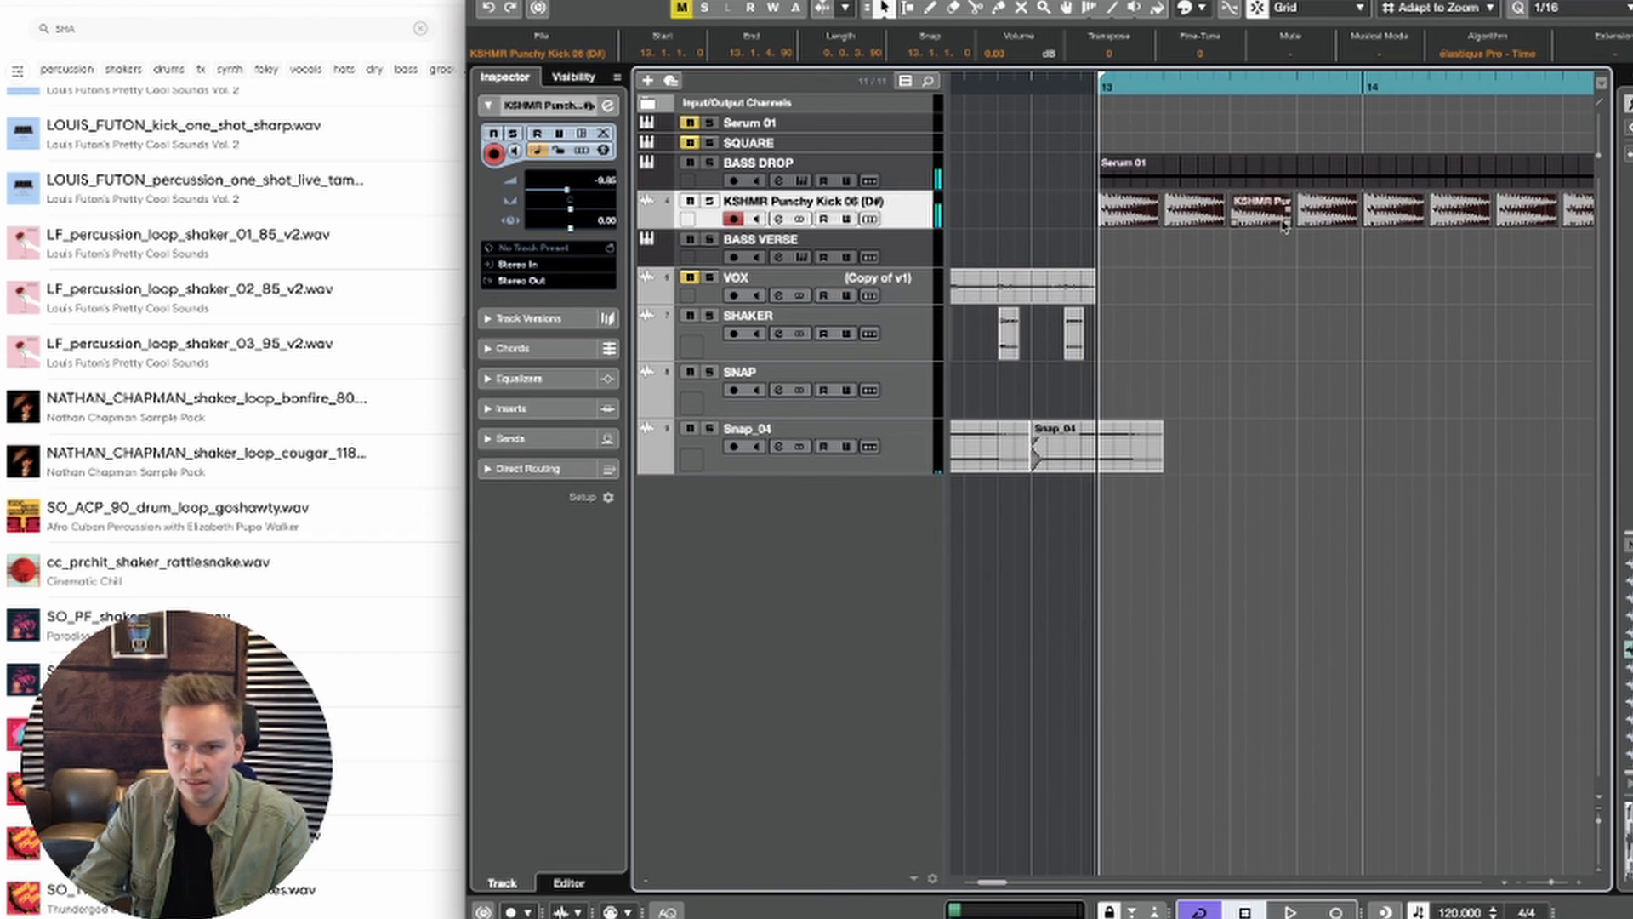
{"action": "left_click_drag", "start_coordinate": [1291, 213], "coordinate": [1257, 202]}
{"action": "key", "text": "space"}
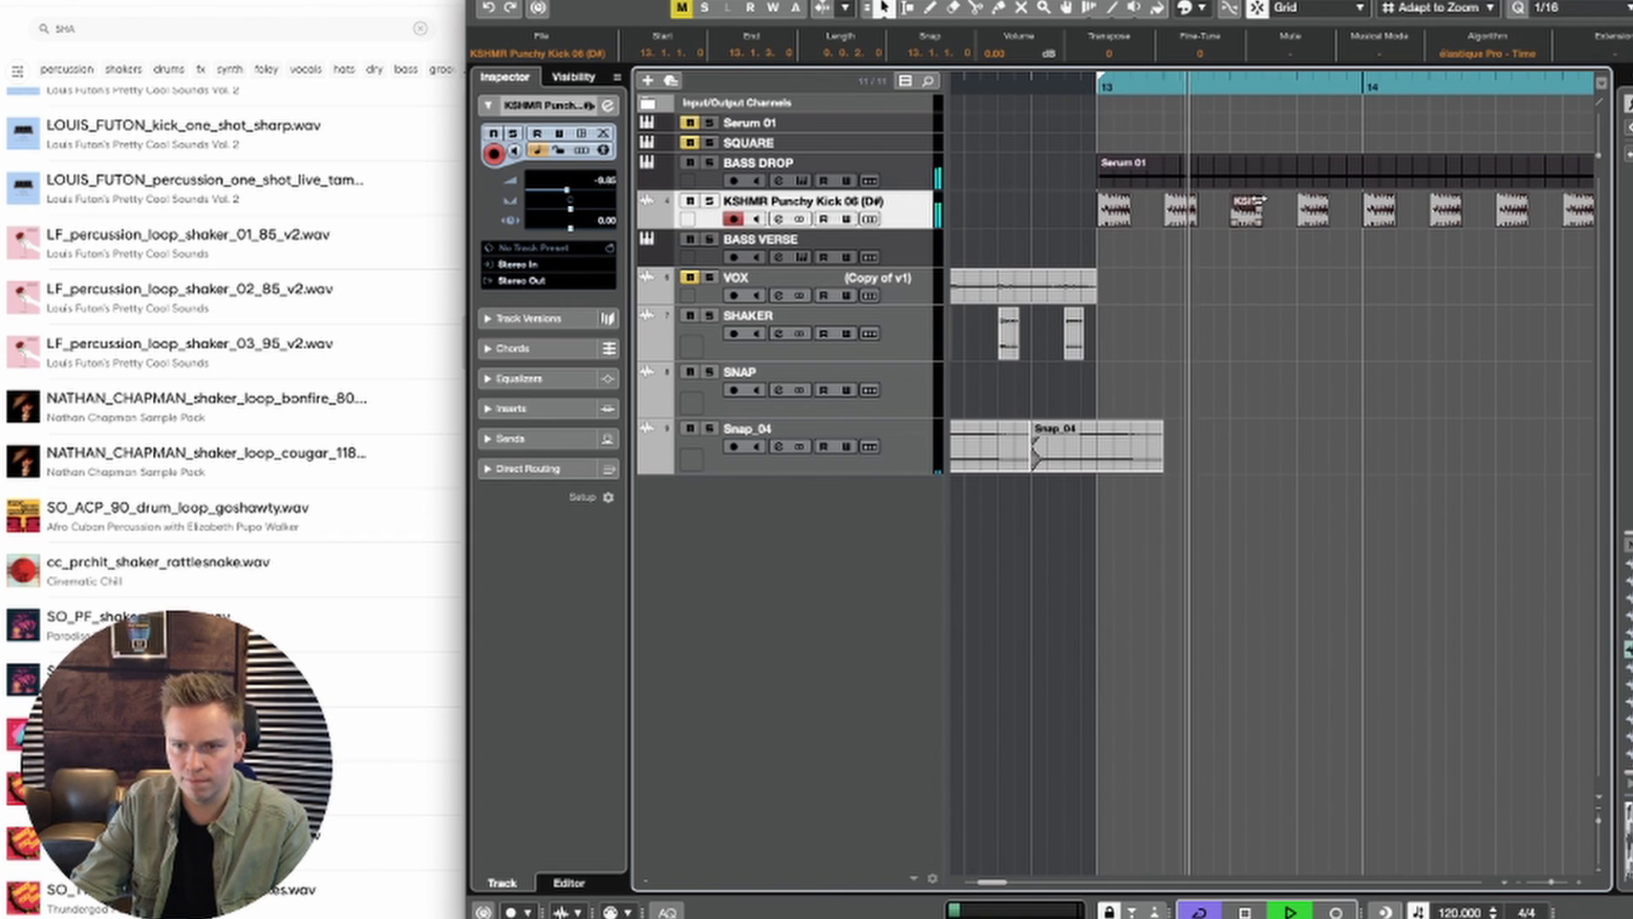
{"action": "key", "text": "space"}
{"action": "left_click_drag", "start_coordinate": [1261, 211], "coordinate": [1278, 211]}
{"action": "key", "text": "space"}
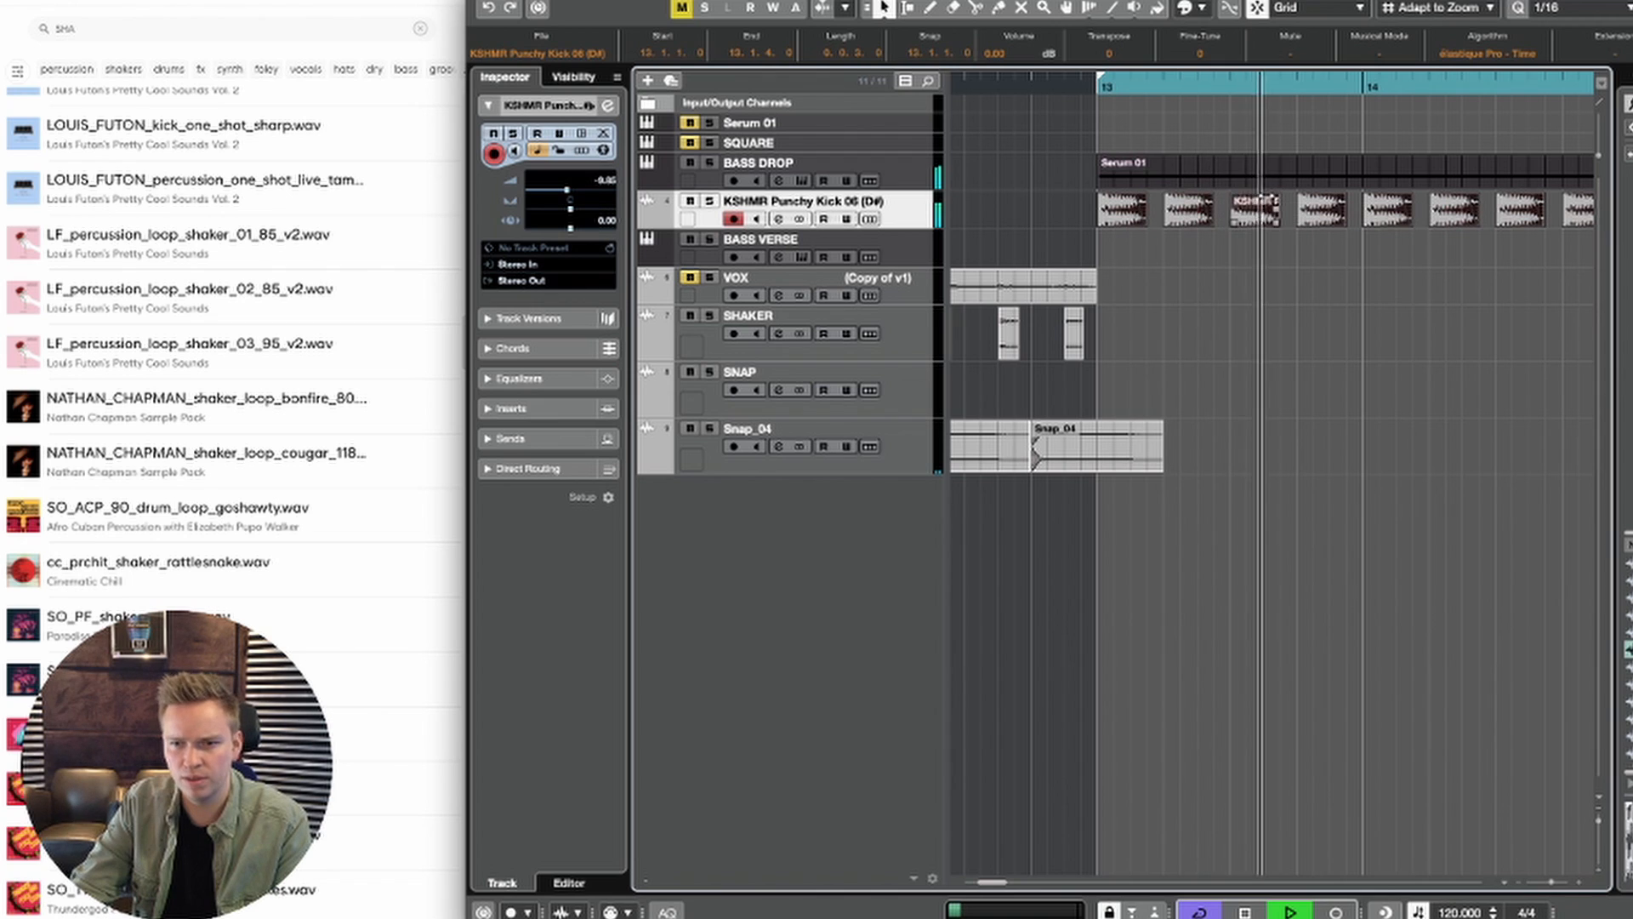
{"action": "key", "text": "space"}
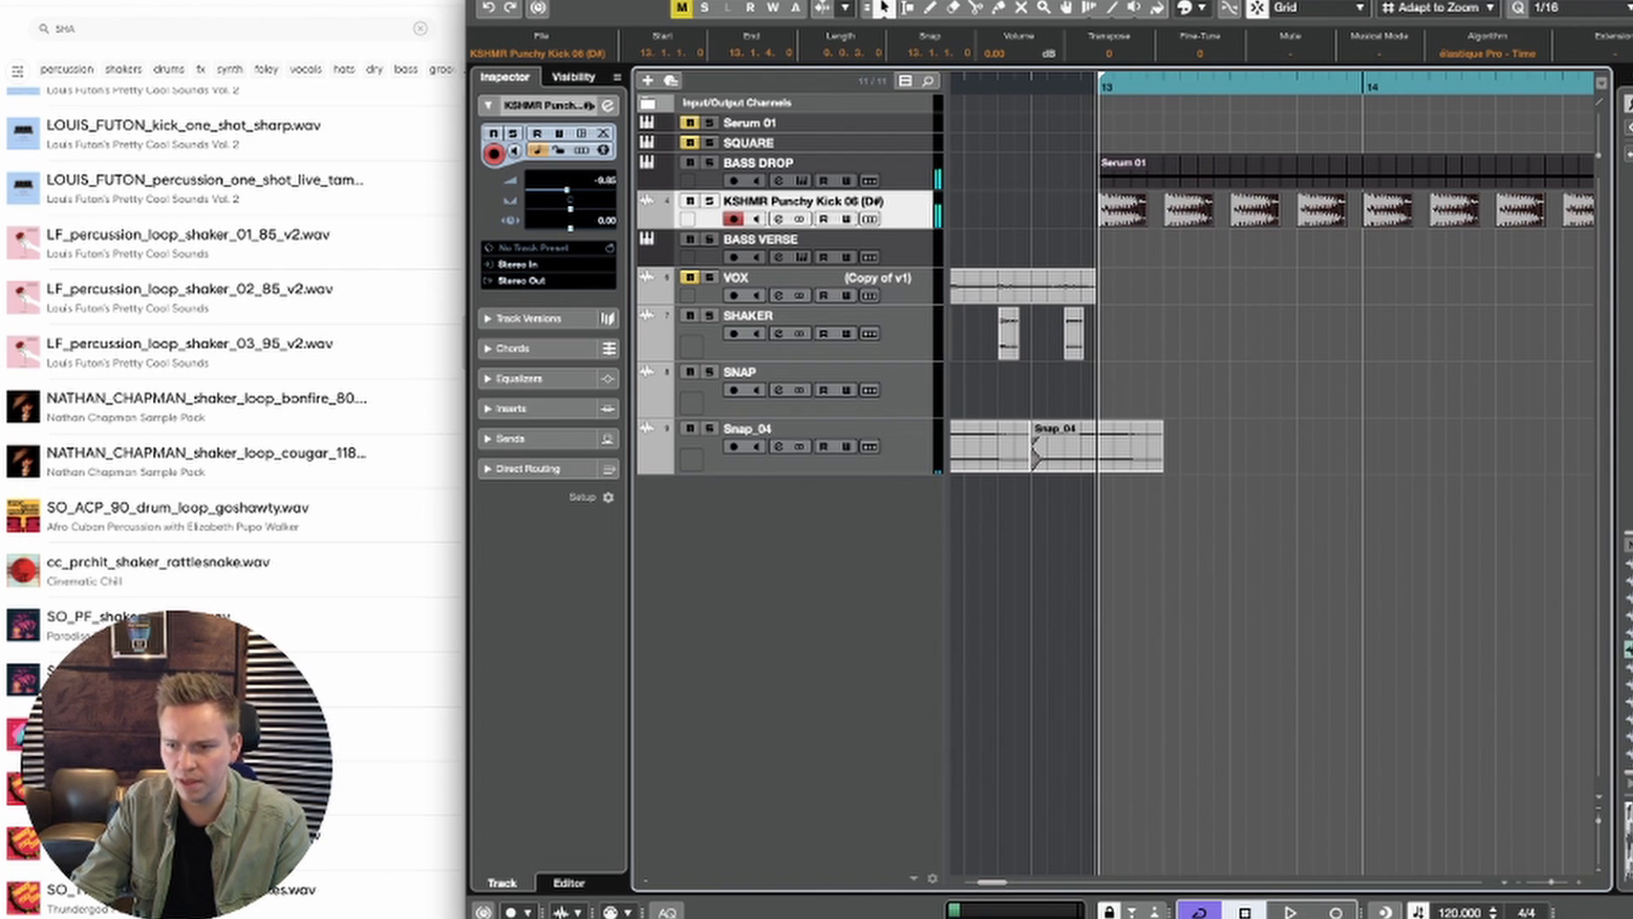
Step: Try KSHMR Punchy Kick 07 (D#) as the replacement for all kick events and play it
{"action": "left_click_drag", "start_coordinate": [1629, 666], "coordinate": [1130, 216]}
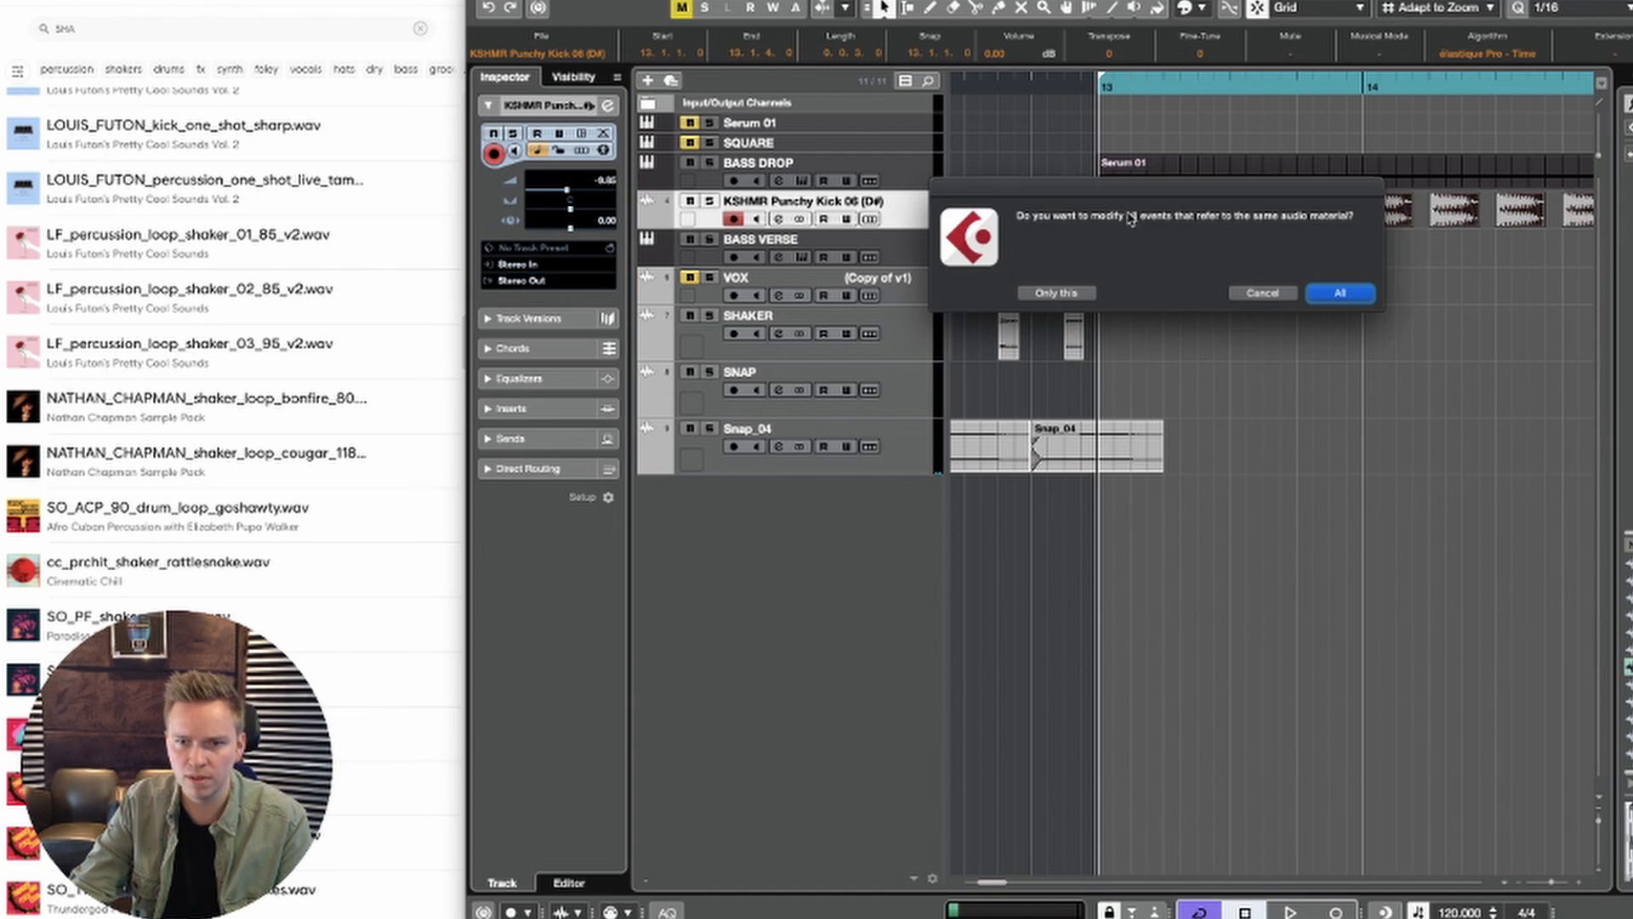
{"action": "left_click", "coordinate": [1340, 294]}
{"action": "key", "text": "space"}
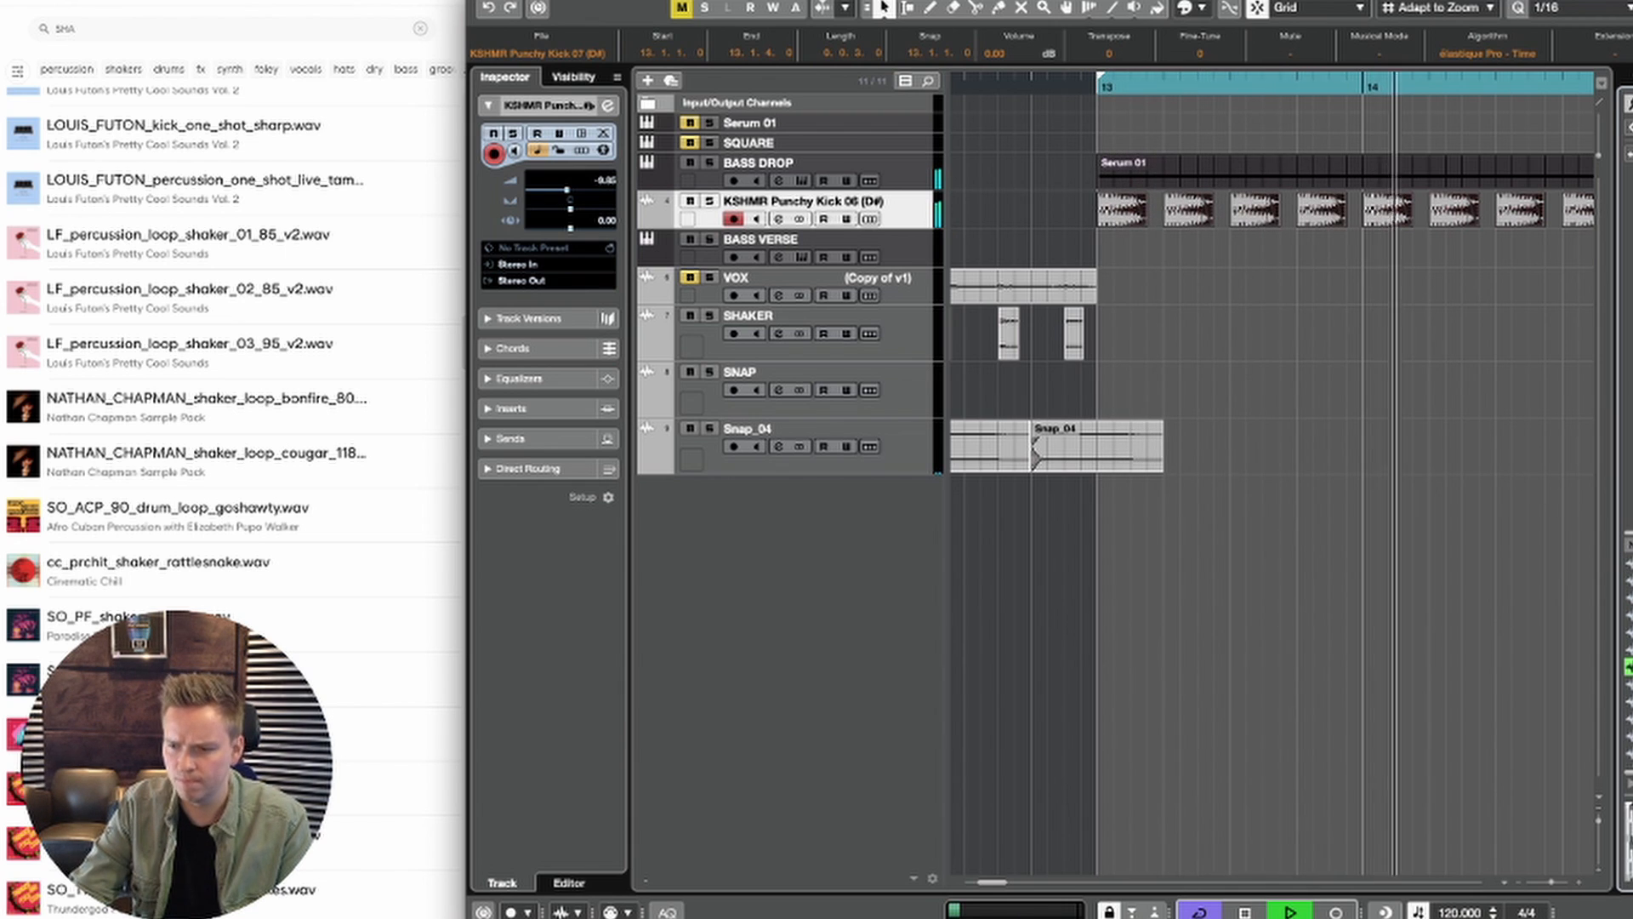
{"action": "key", "text": "space"}
Step: Try another KSHMR Punchy Kick sample in all kick events and lower the kick volume to about -13 dB during playback
{"action": "left_click_drag", "start_coordinate": [1132, 211], "coordinate": [1140, 221]}
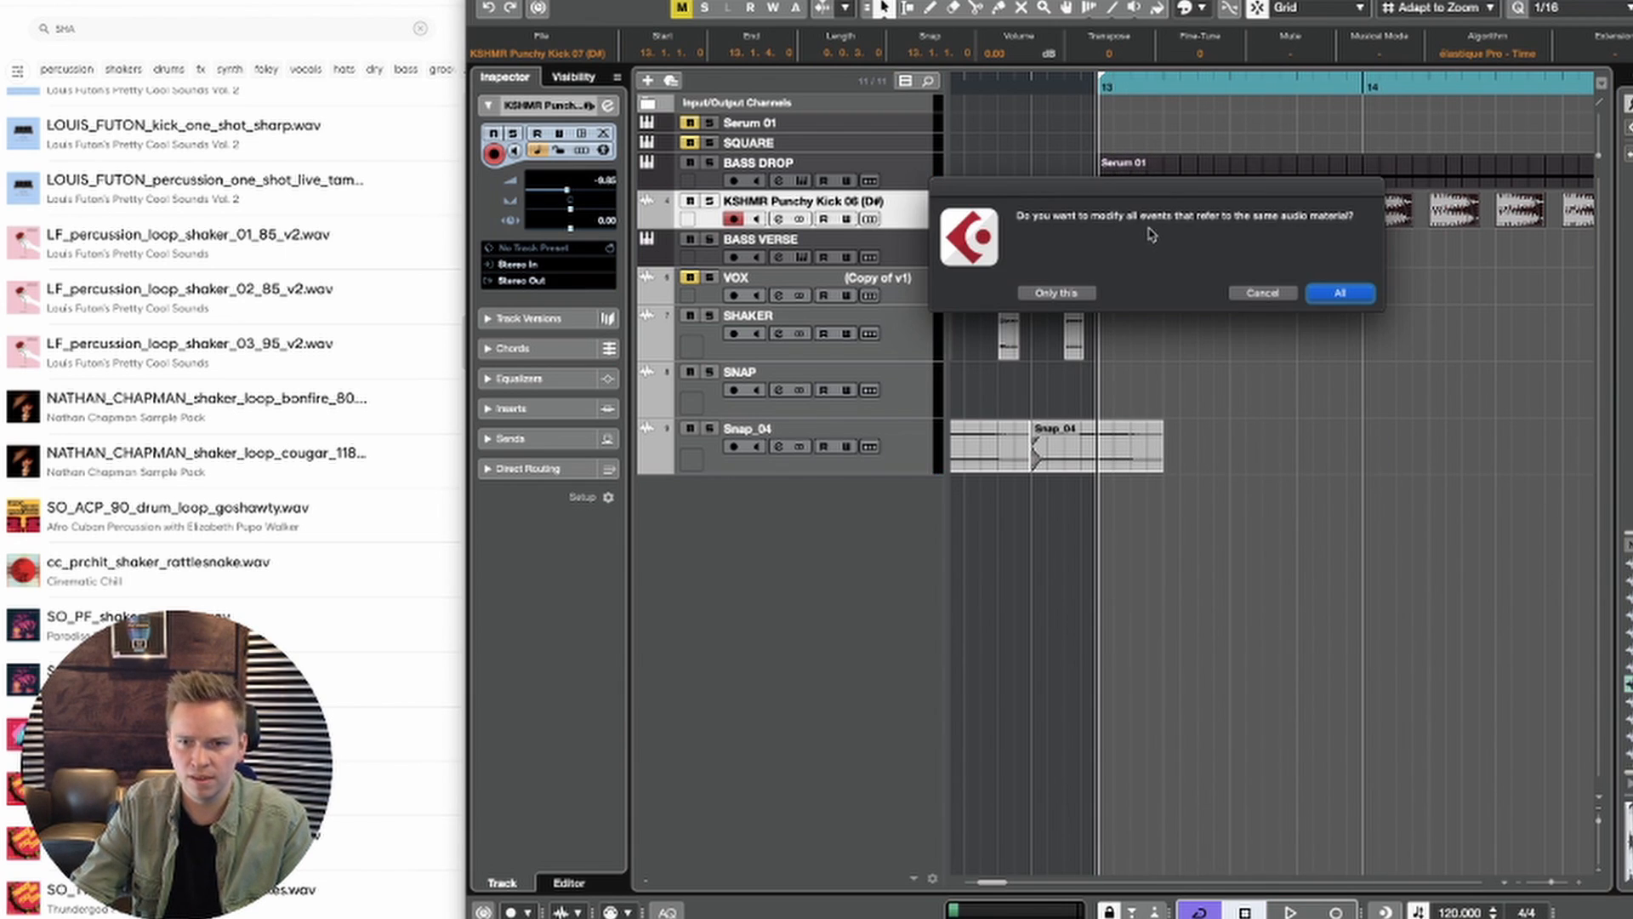
{"action": "left_click", "coordinate": [1359, 294]}
{"action": "key", "text": "space"}
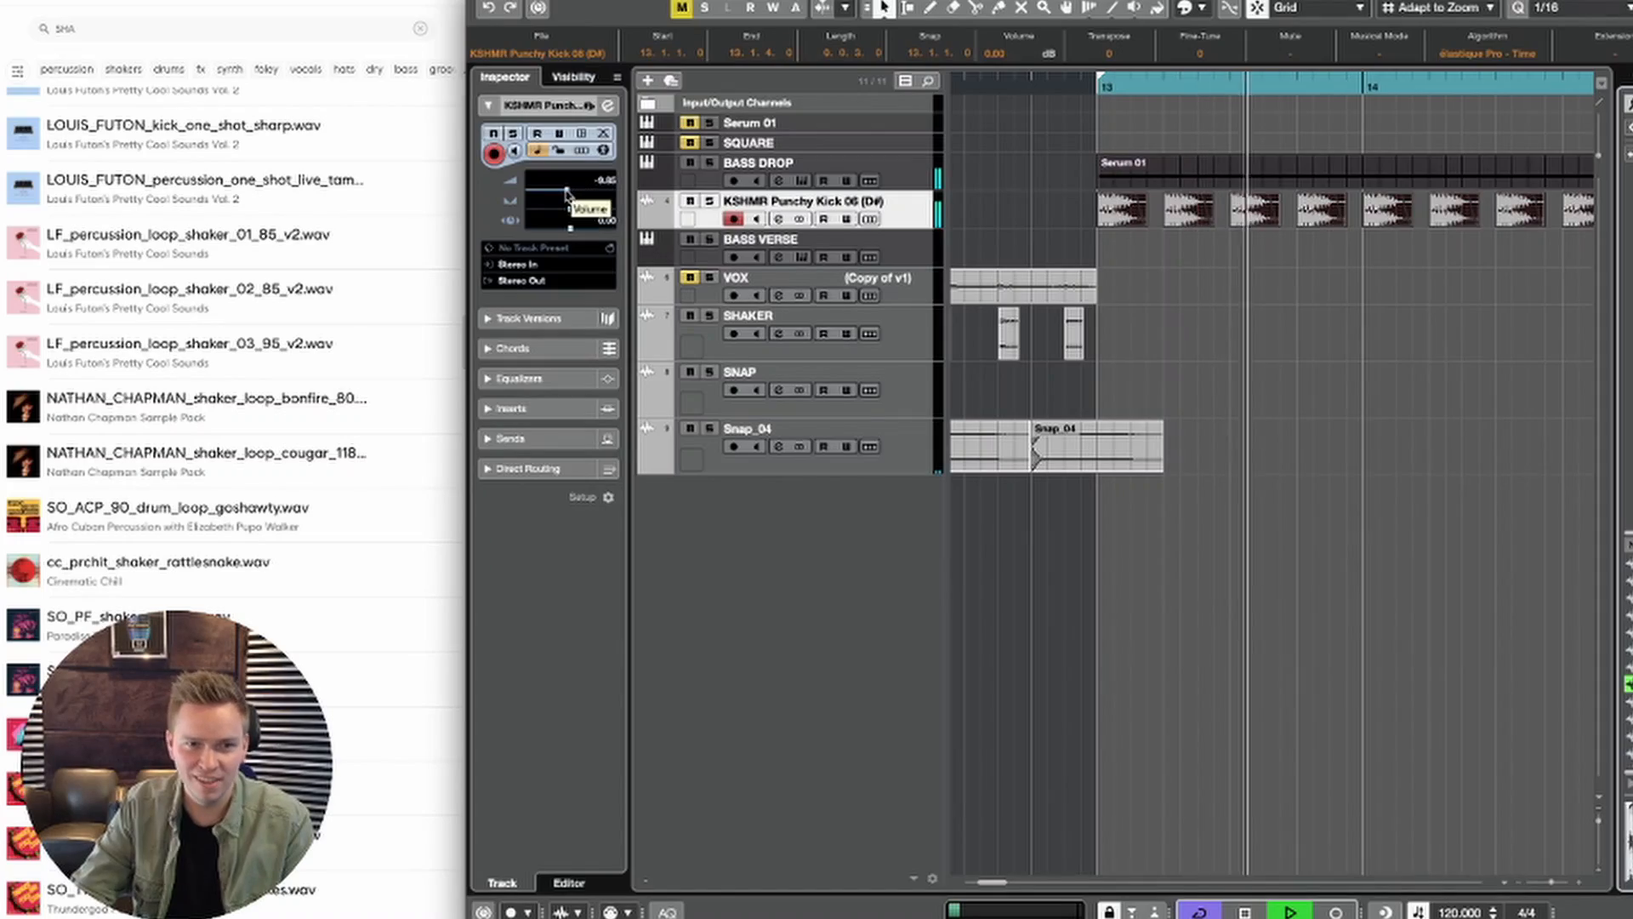
{"action": "left_click_drag", "start_coordinate": [560, 194], "coordinate": [562, 194]}
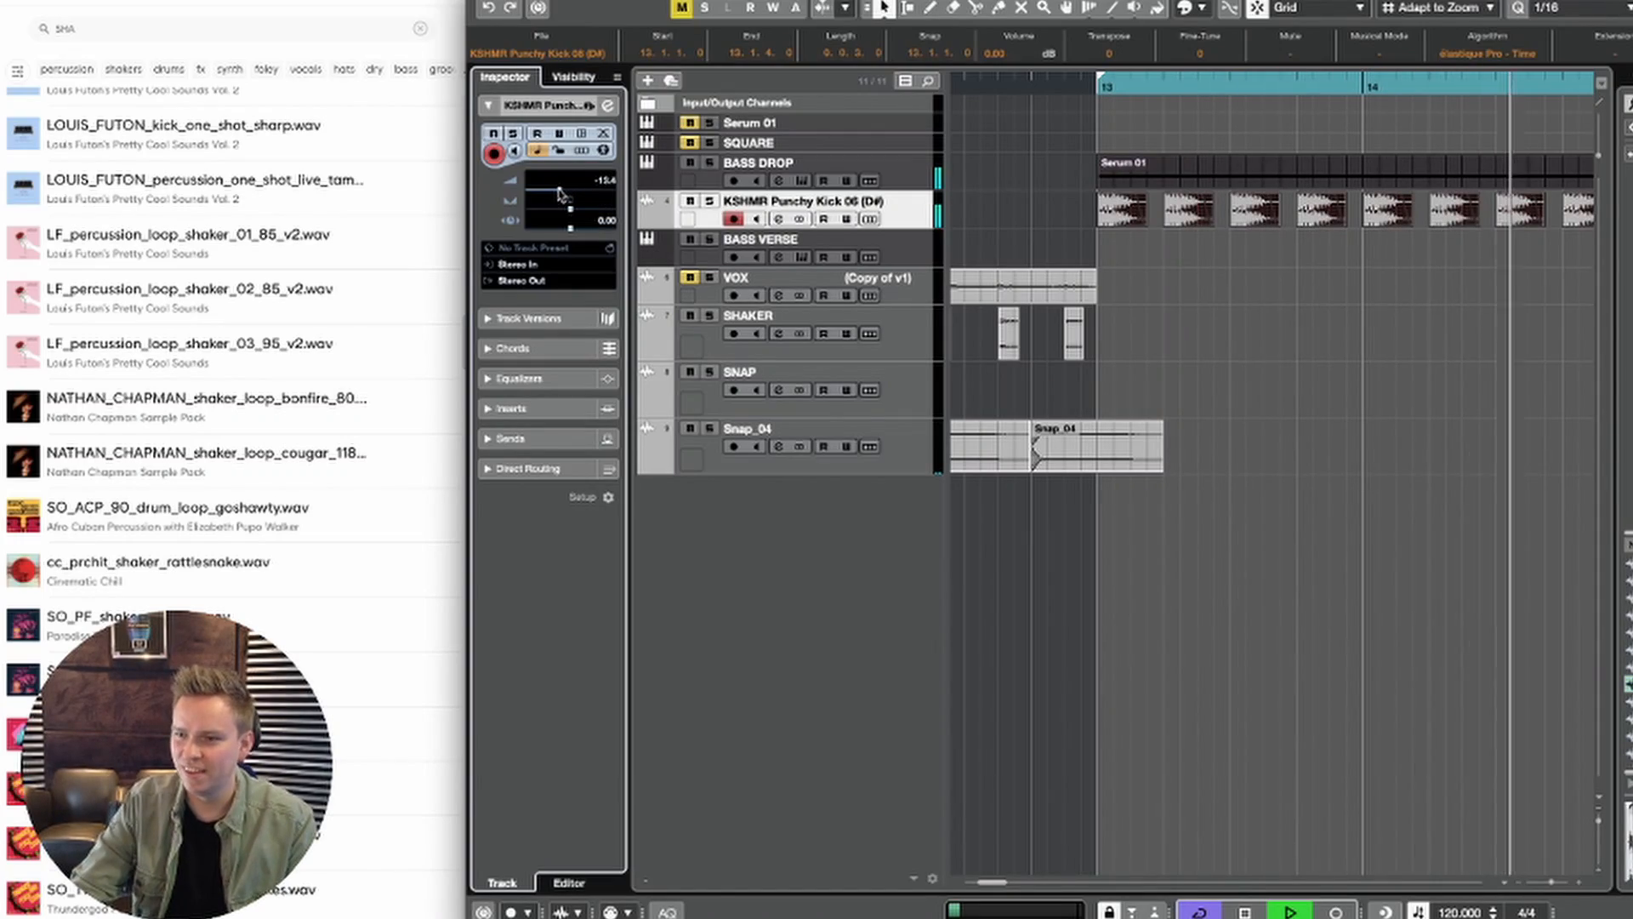
{"action": "key", "text": "space"}
{"action": "key", "text": "space"}
Step: Switch all kick events back to KSHMR Punchy Kick 06 (D#) and set the kick volume to -7.58 dB while playing
{"action": "left_click_drag", "start_coordinate": [1628, 649], "coordinate": [1136, 218]}
{"action": "left_click", "coordinate": [1329, 290]}
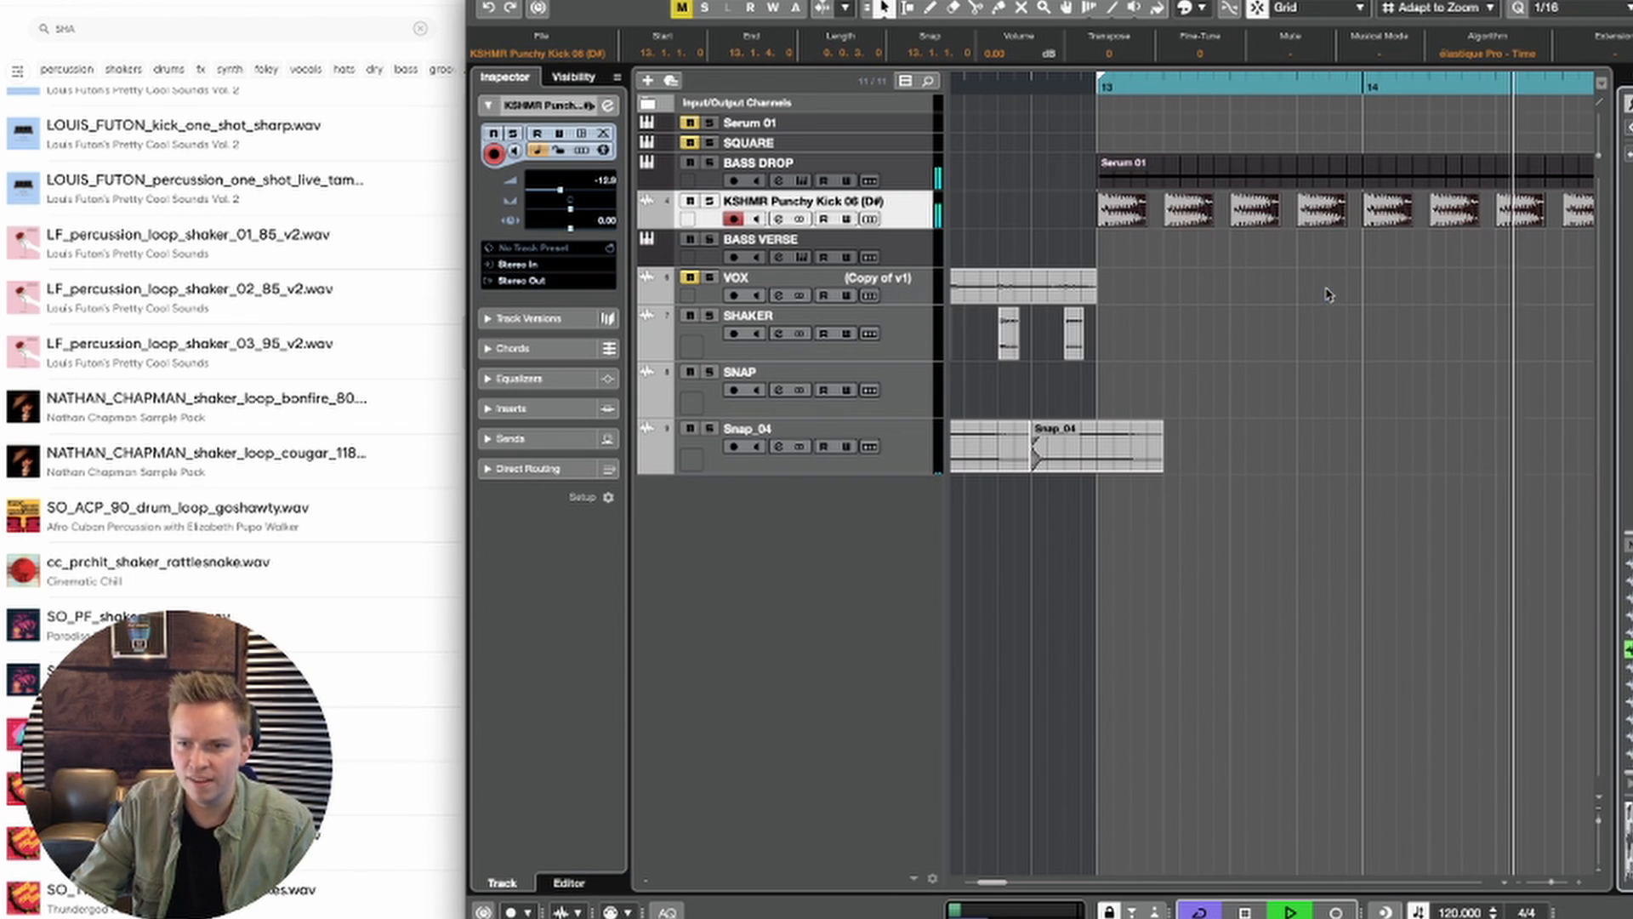
{"action": "key", "text": "space"}
{"action": "key", "text": "space"}
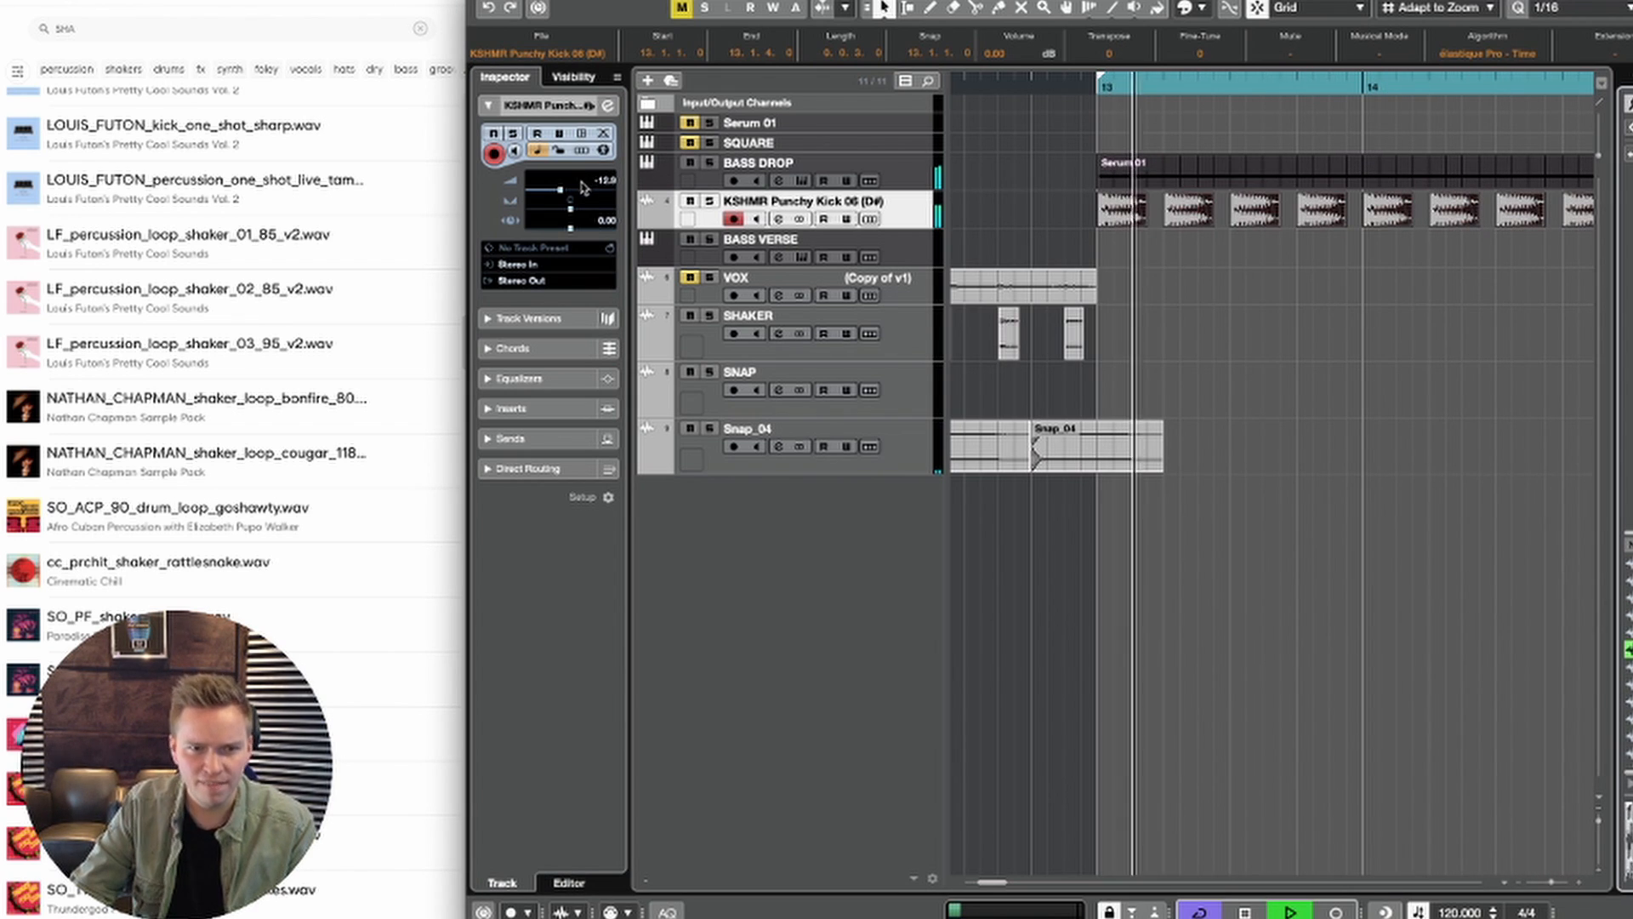
{"action": "left_click_drag", "start_coordinate": [560, 194], "coordinate": [577, 194]}
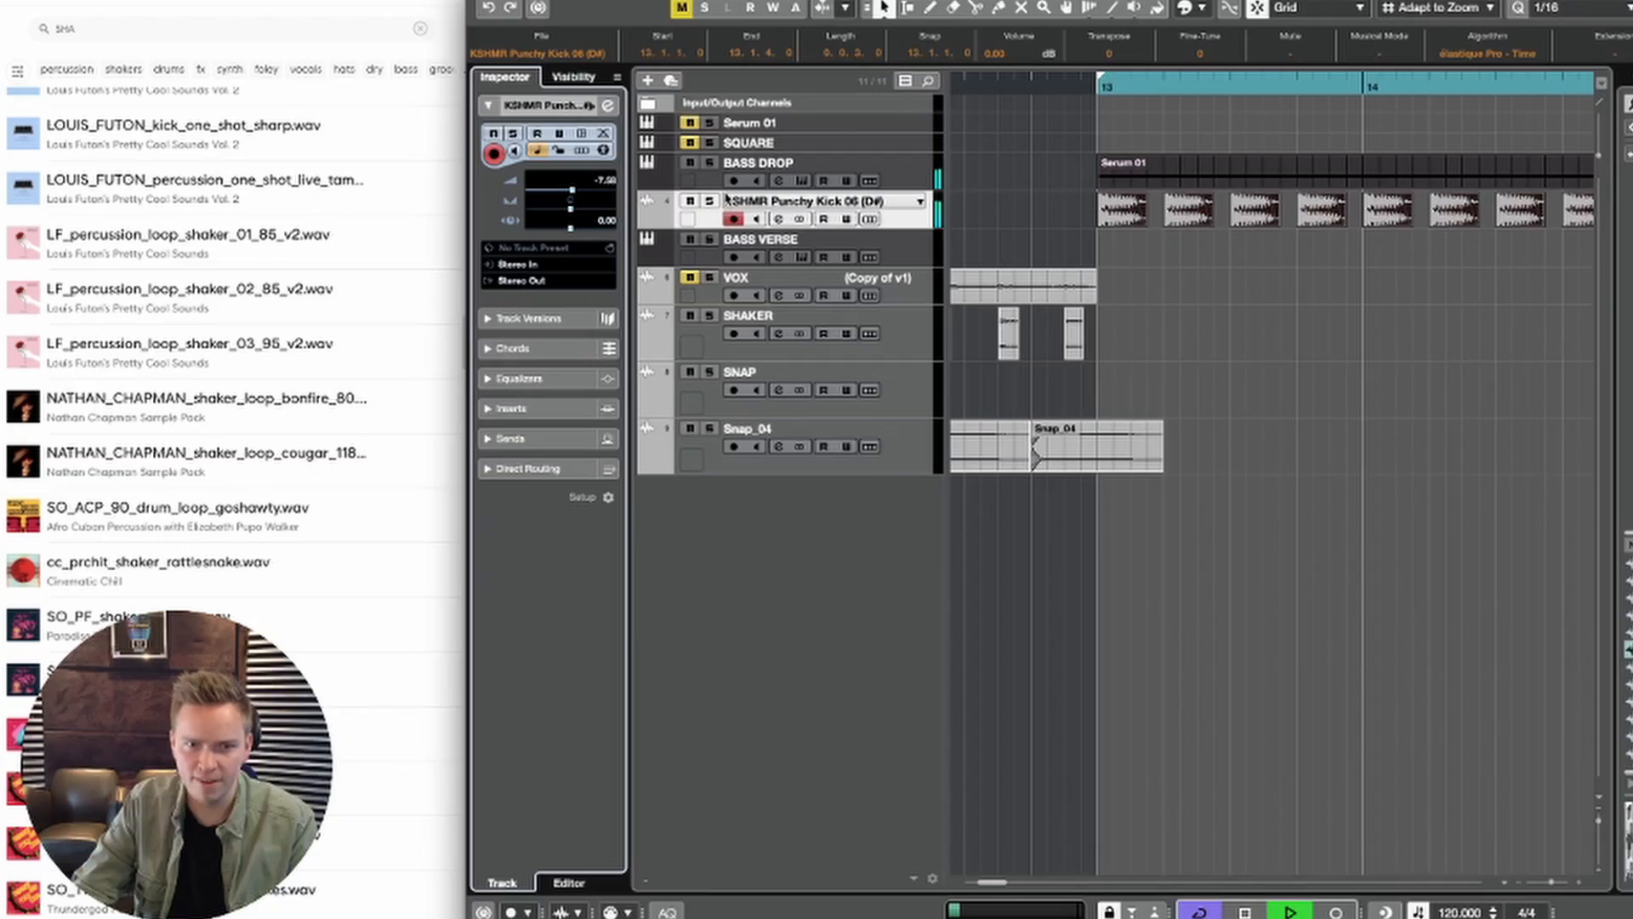
{"action": "key", "text": "space"}
Step: Solo the kick track and rename it "kick"
{"action": "left_click", "coordinate": [1106, 161]}
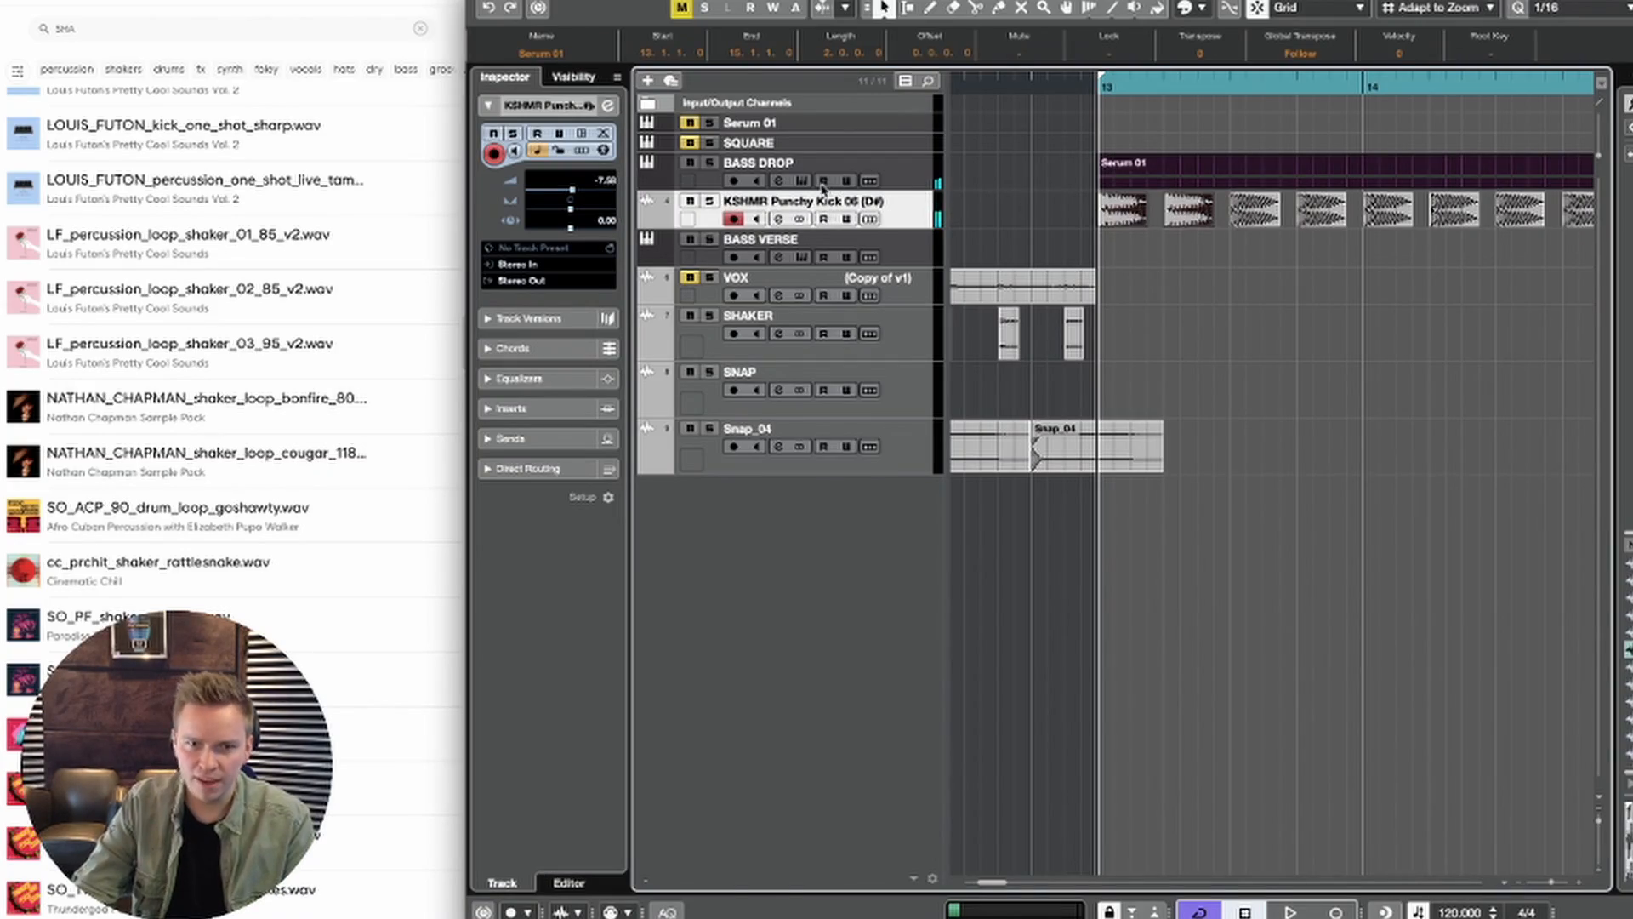
{"action": "left_click", "coordinate": [711, 201]}
{"action": "key", "text": "space"}
{"action": "double_click", "coordinate": [740, 201]}
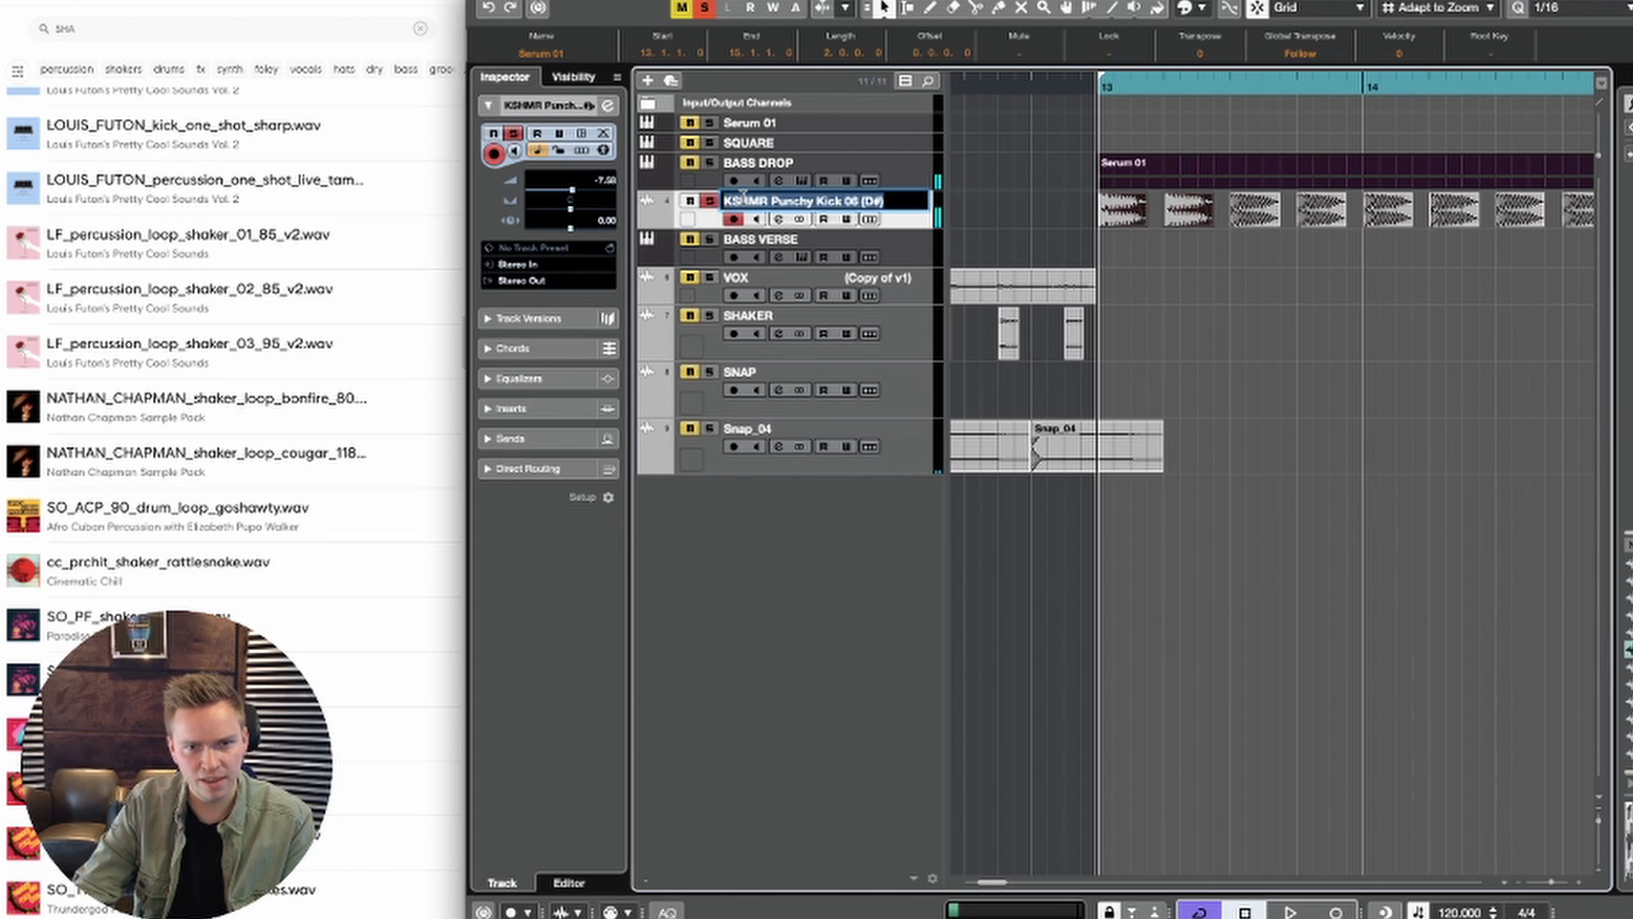
{"action": "type", "text": "kick"}
{"action": "key", "text": "Return"}
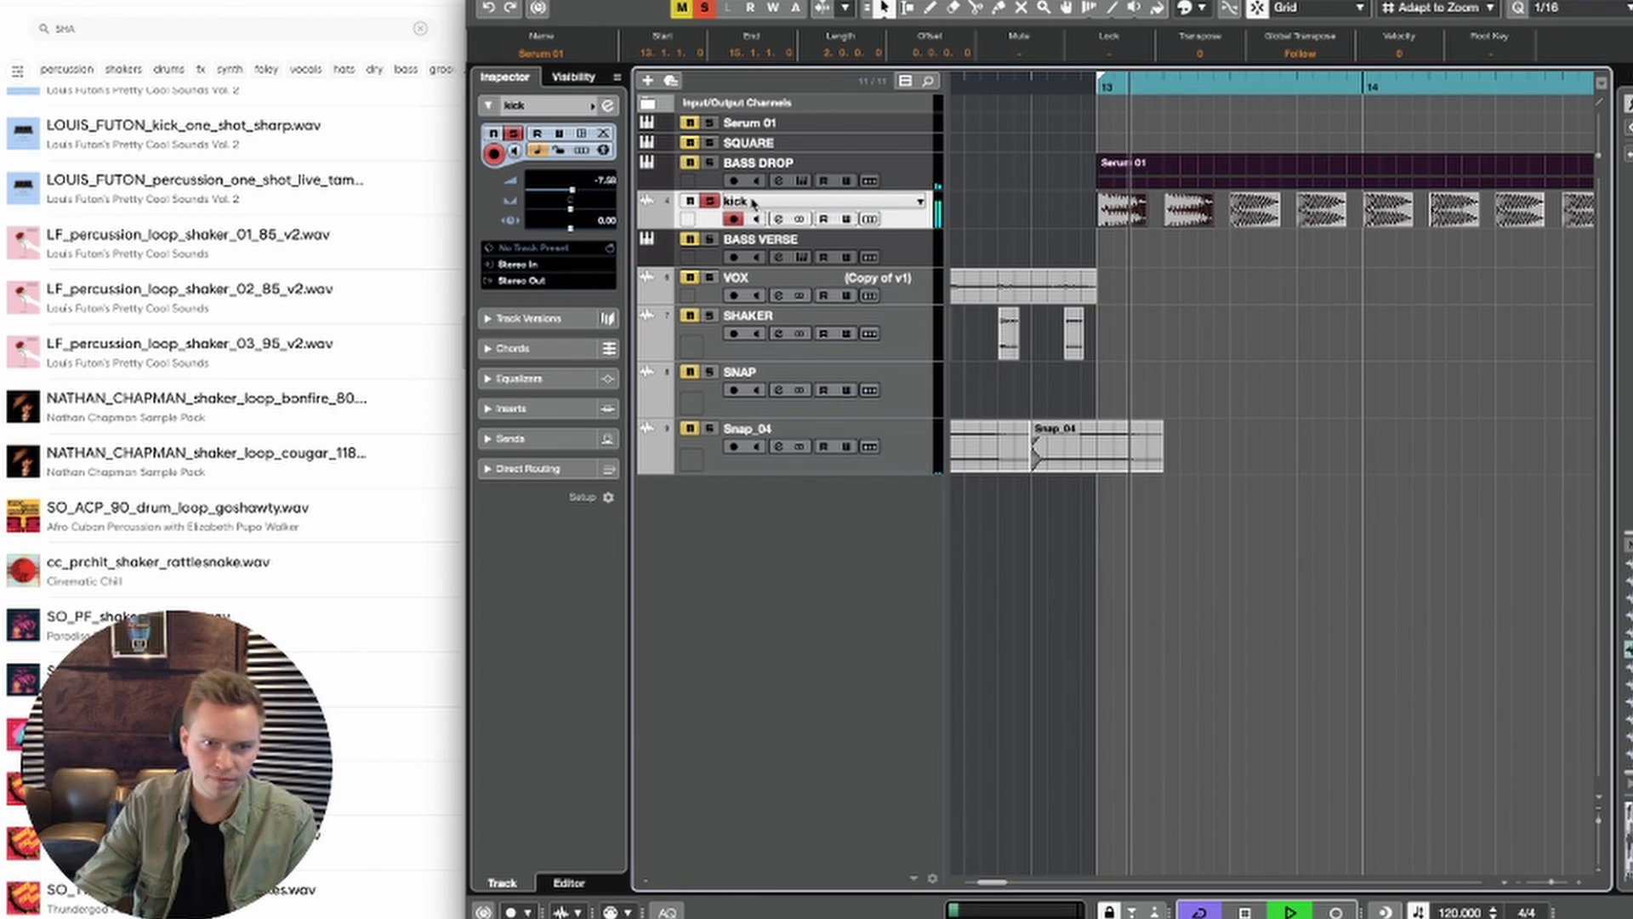
Step: Load LFOTool as the first insert effect on the kick track
{"action": "left_click", "coordinate": [501, 409]}
{"action": "left_click", "coordinate": [545, 264]}
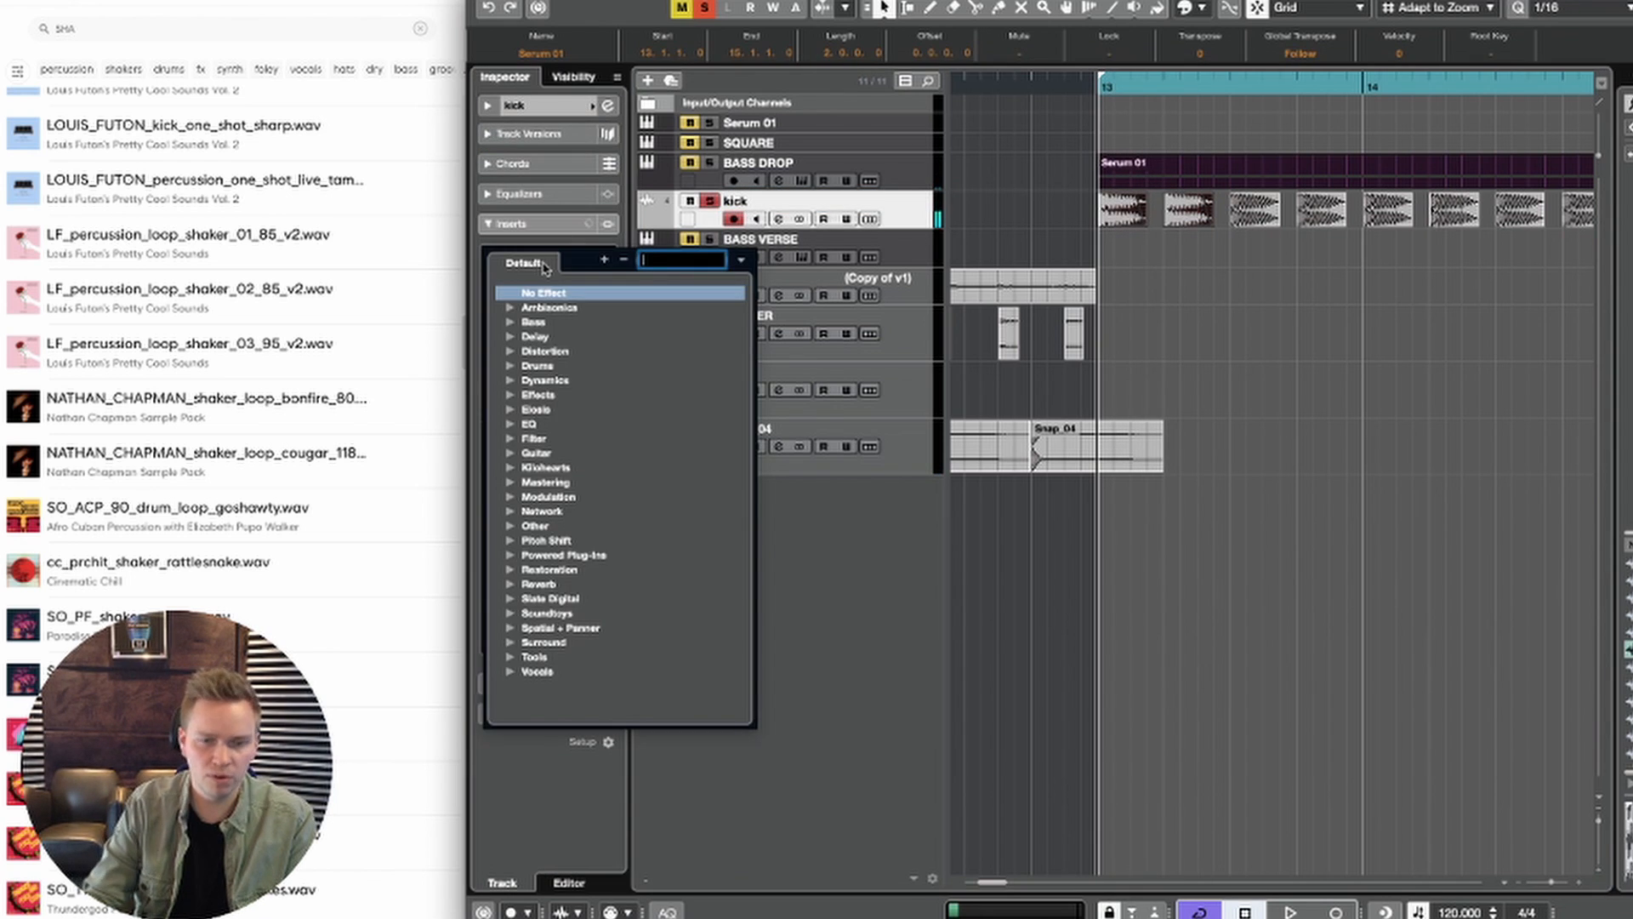
{"action": "type", "text": "lfo"}
{"action": "left_click", "coordinate": [569, 306]}
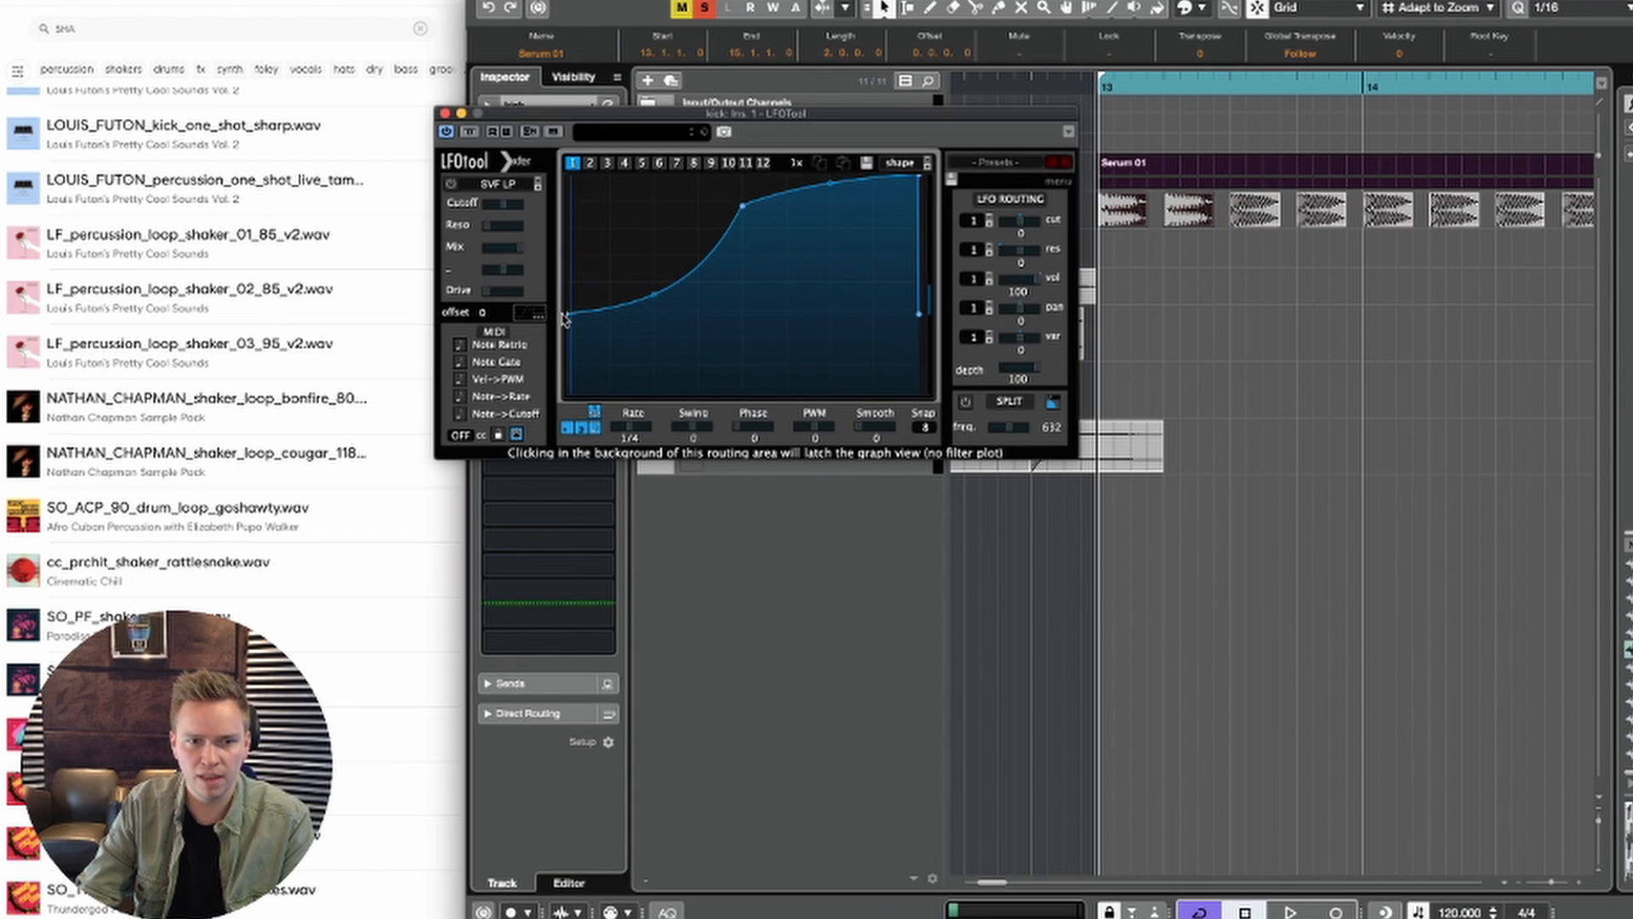
Step: Reshape LFOTool's curve to start at full level and fall to zero about two thirds through the cycle, auditioning the kick
{"action": "left_click_drag", "start_coordinate": [570, 317], "coordinate": [570, 176]}
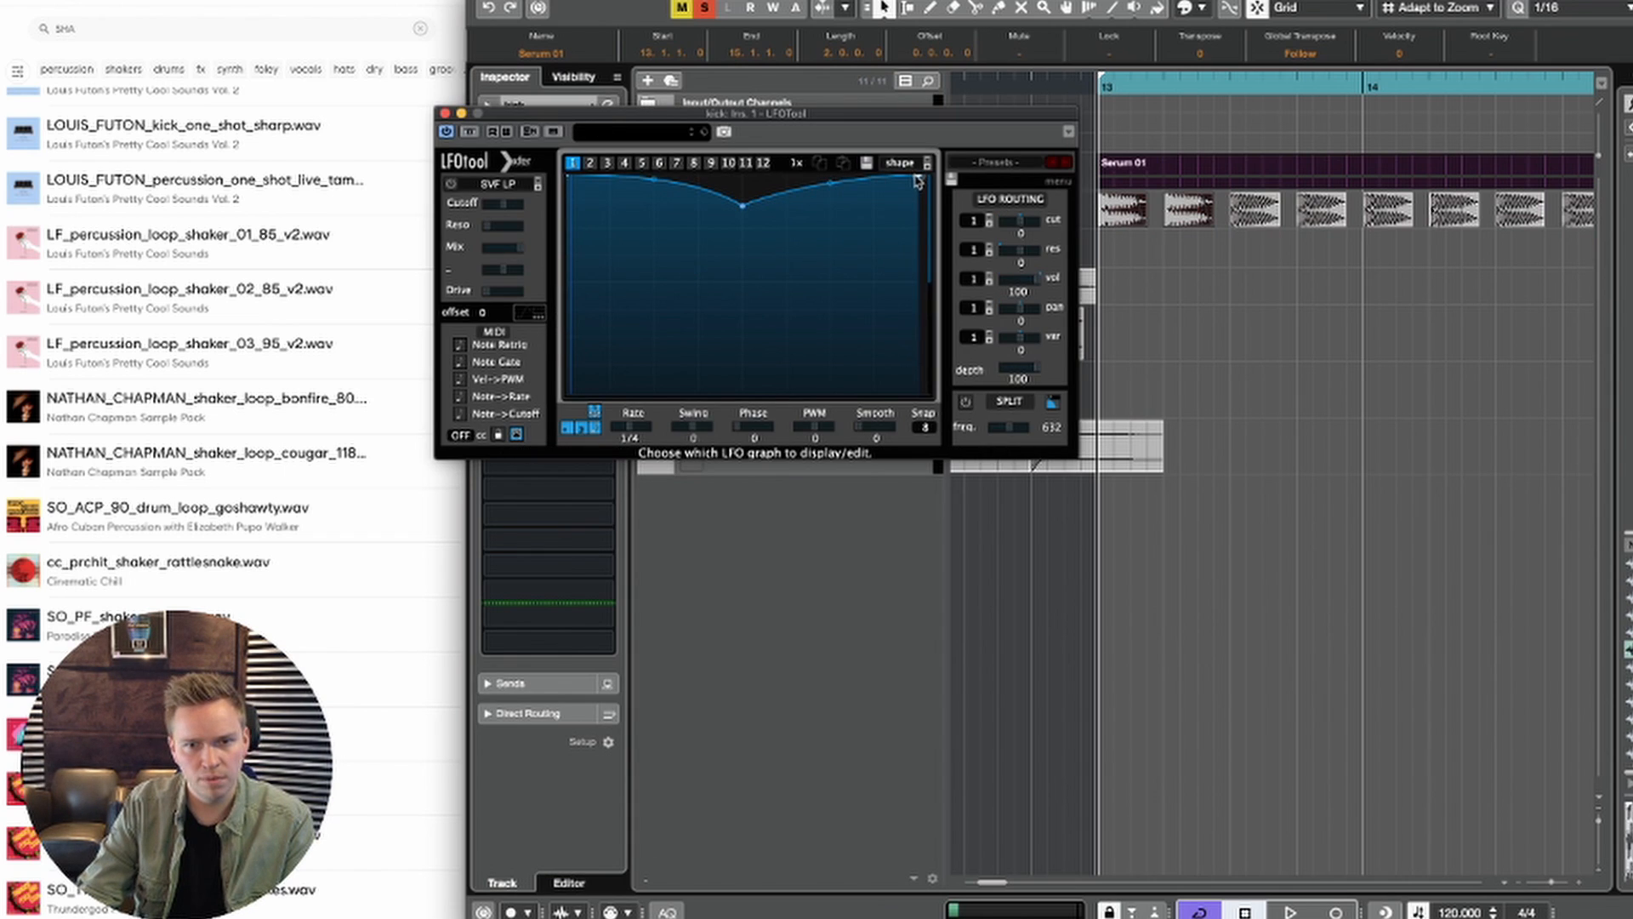
{"action": "left_click_drag", "start_coordinate": [743, 207], "coordinate": [838, 394]}
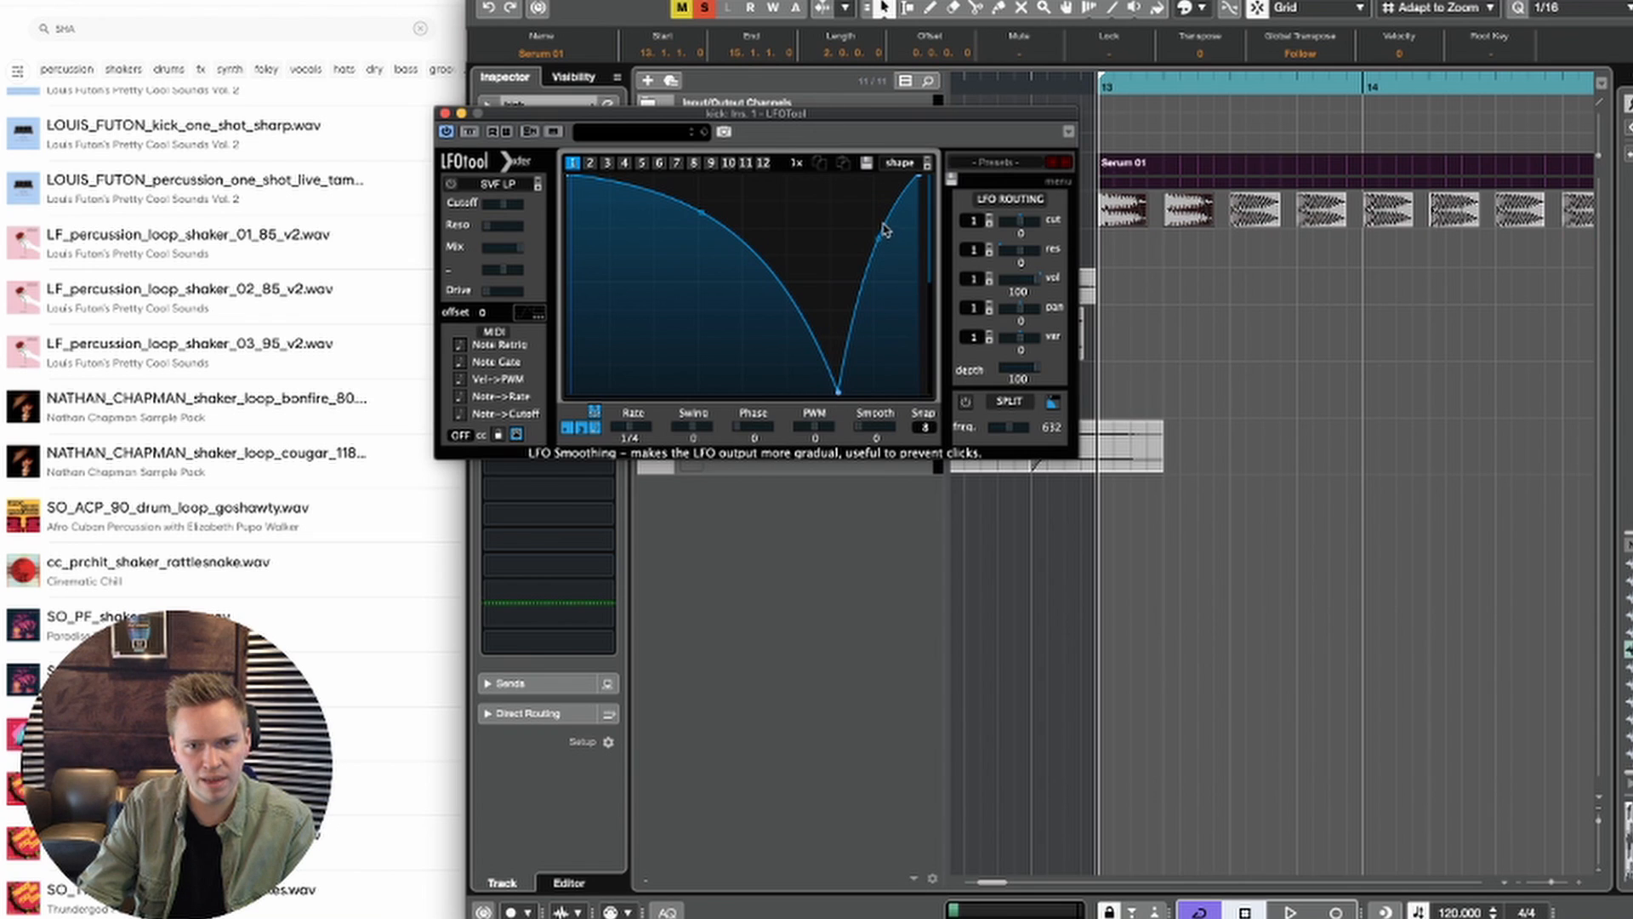
{"action": "left_click_drag", "start_coordinate": [876, 262], "coordinate": [639, 397]}
{"action": "key", "text": "space"}
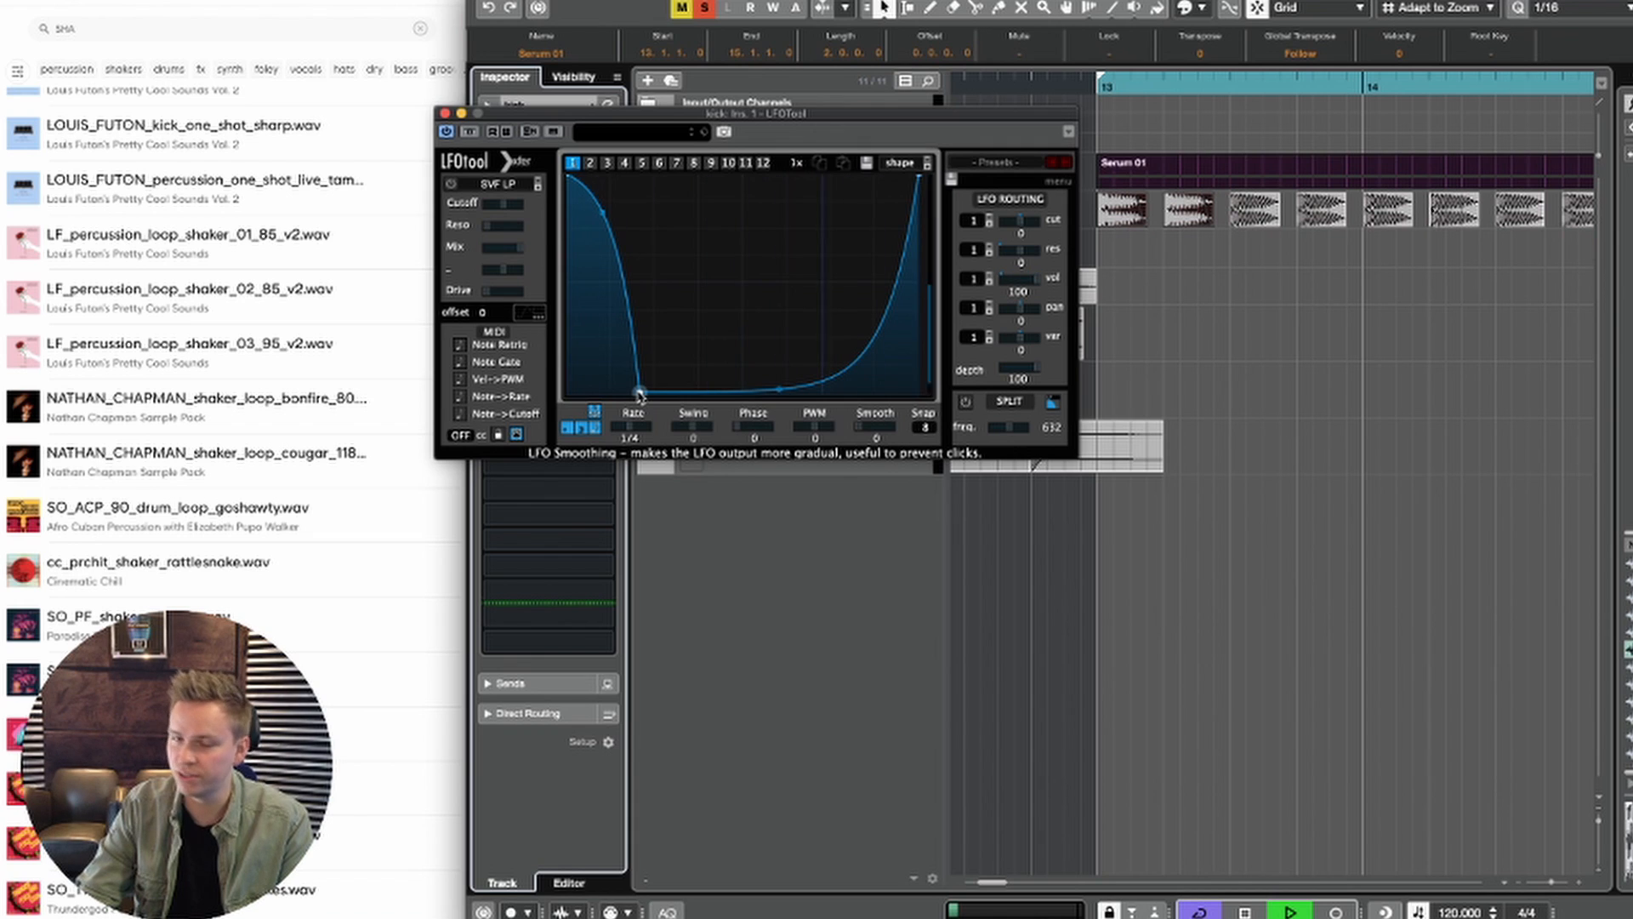
{"action": "left_click_drag", "start_coordinate": [640, 397], "coordinate": [637, 392]}
{"action": "left_click_drag", "start_coordinate": [771, 442], "coordinate": [808, 396]}
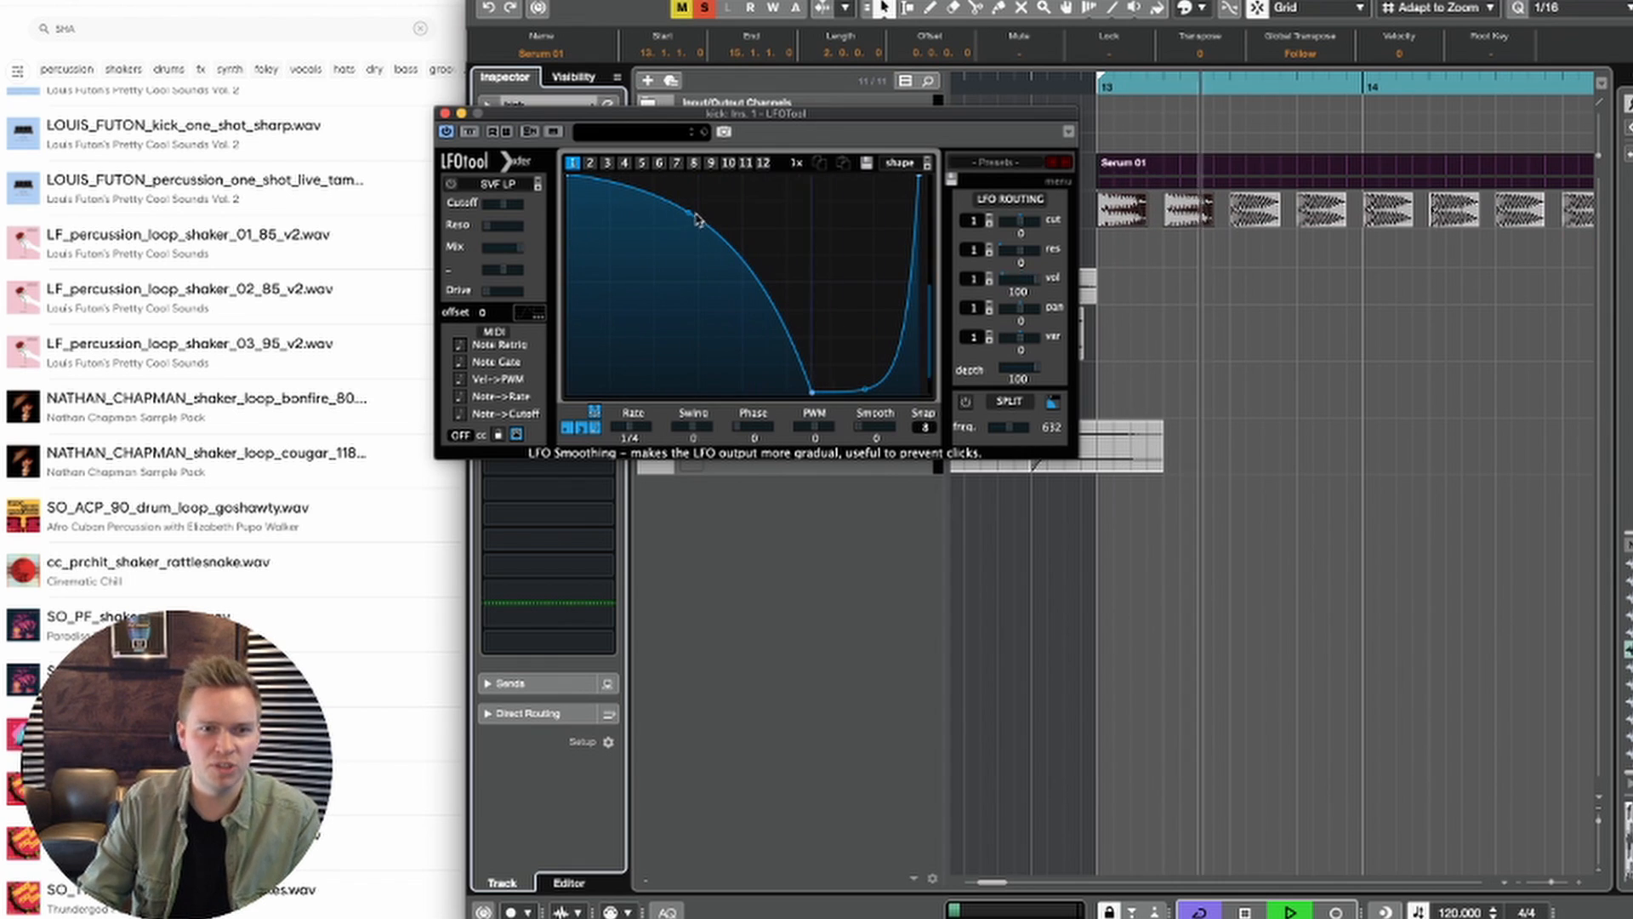
{"action": "key", "text": "space"}
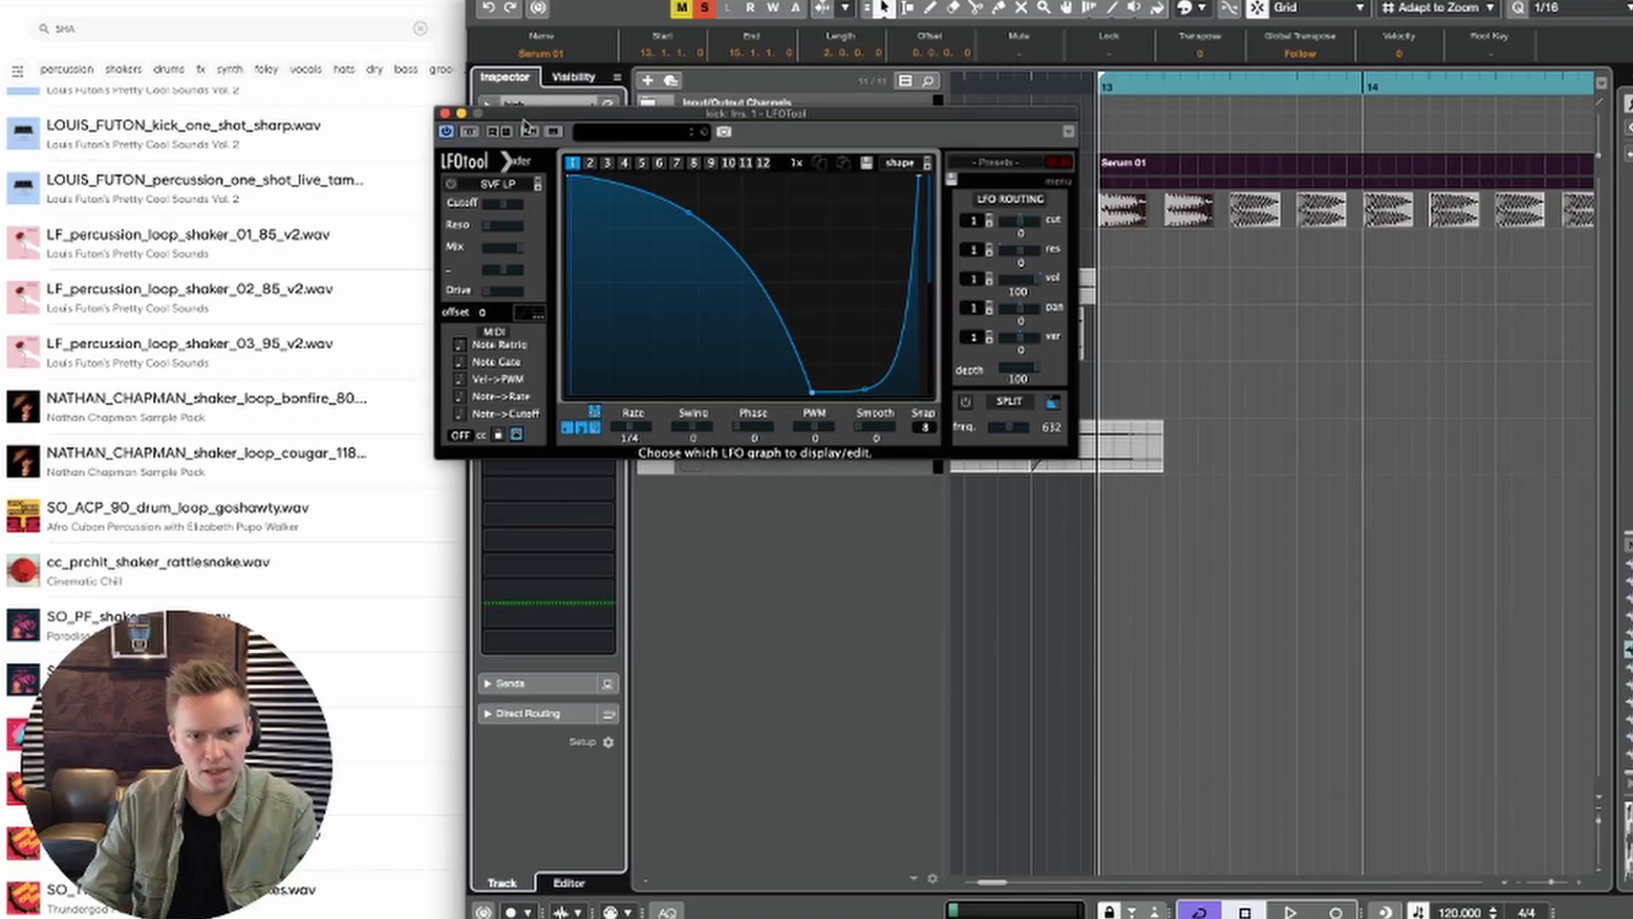
Step: Copy LFOTool with its curve from the kick channel to the first insert slot of BASS DROP in the MixConsole
{"action": "left_click_drag", "start_coordinate": [528, 113], "coordinate": [631, 166]}
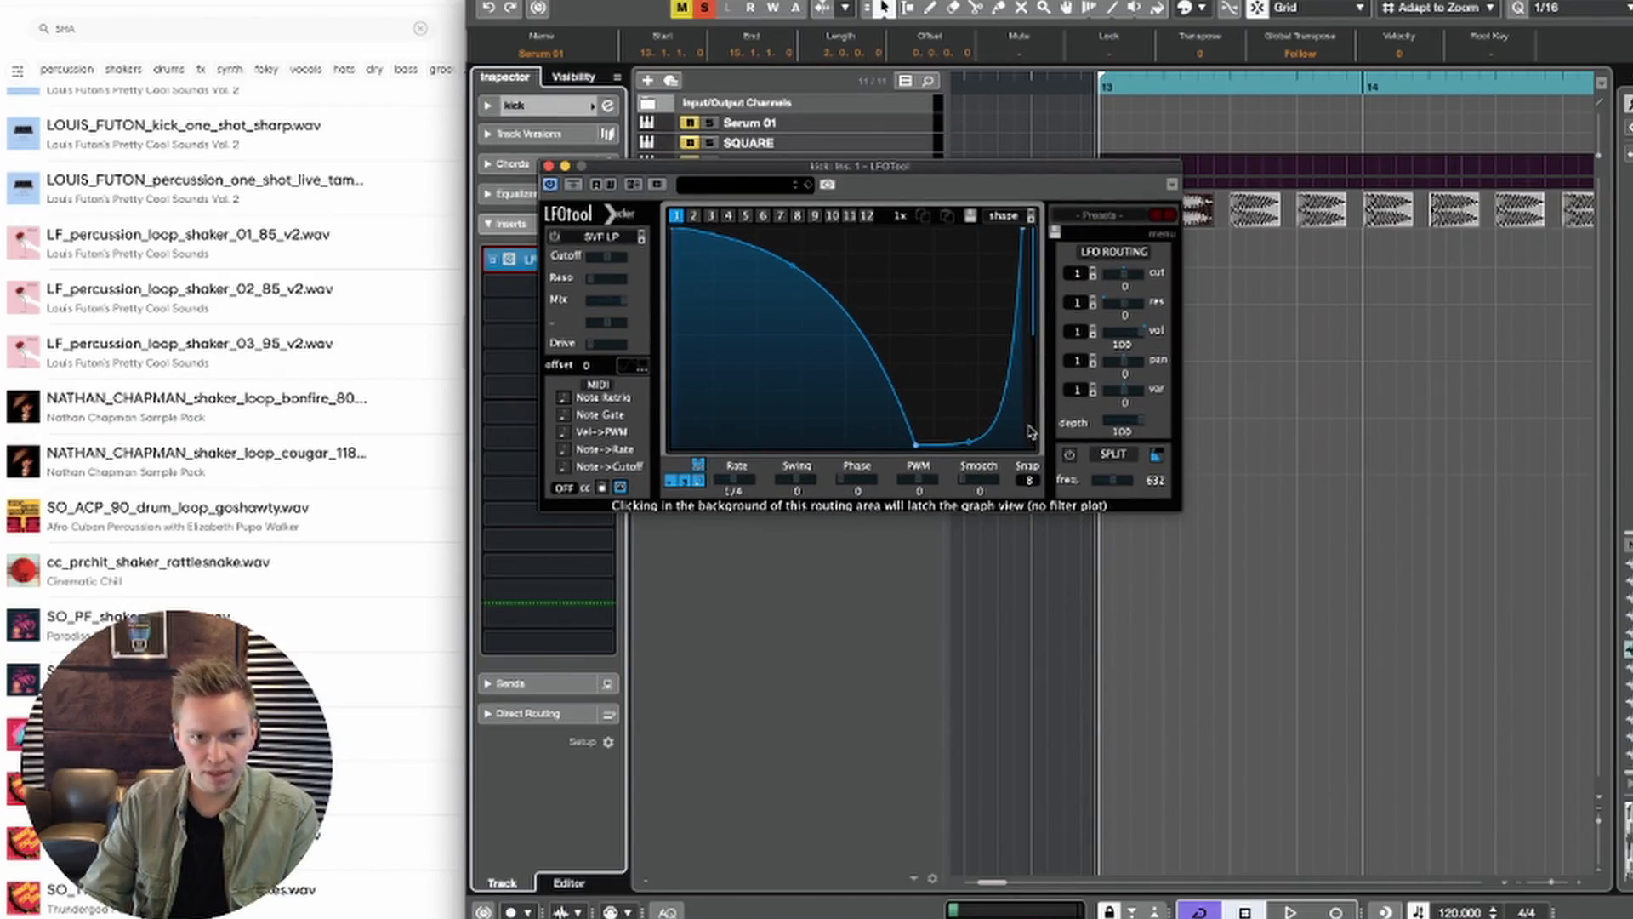
{"action": "key", "text": "F3"}
{"action": "left_click", "coordinate": [549, 166]}
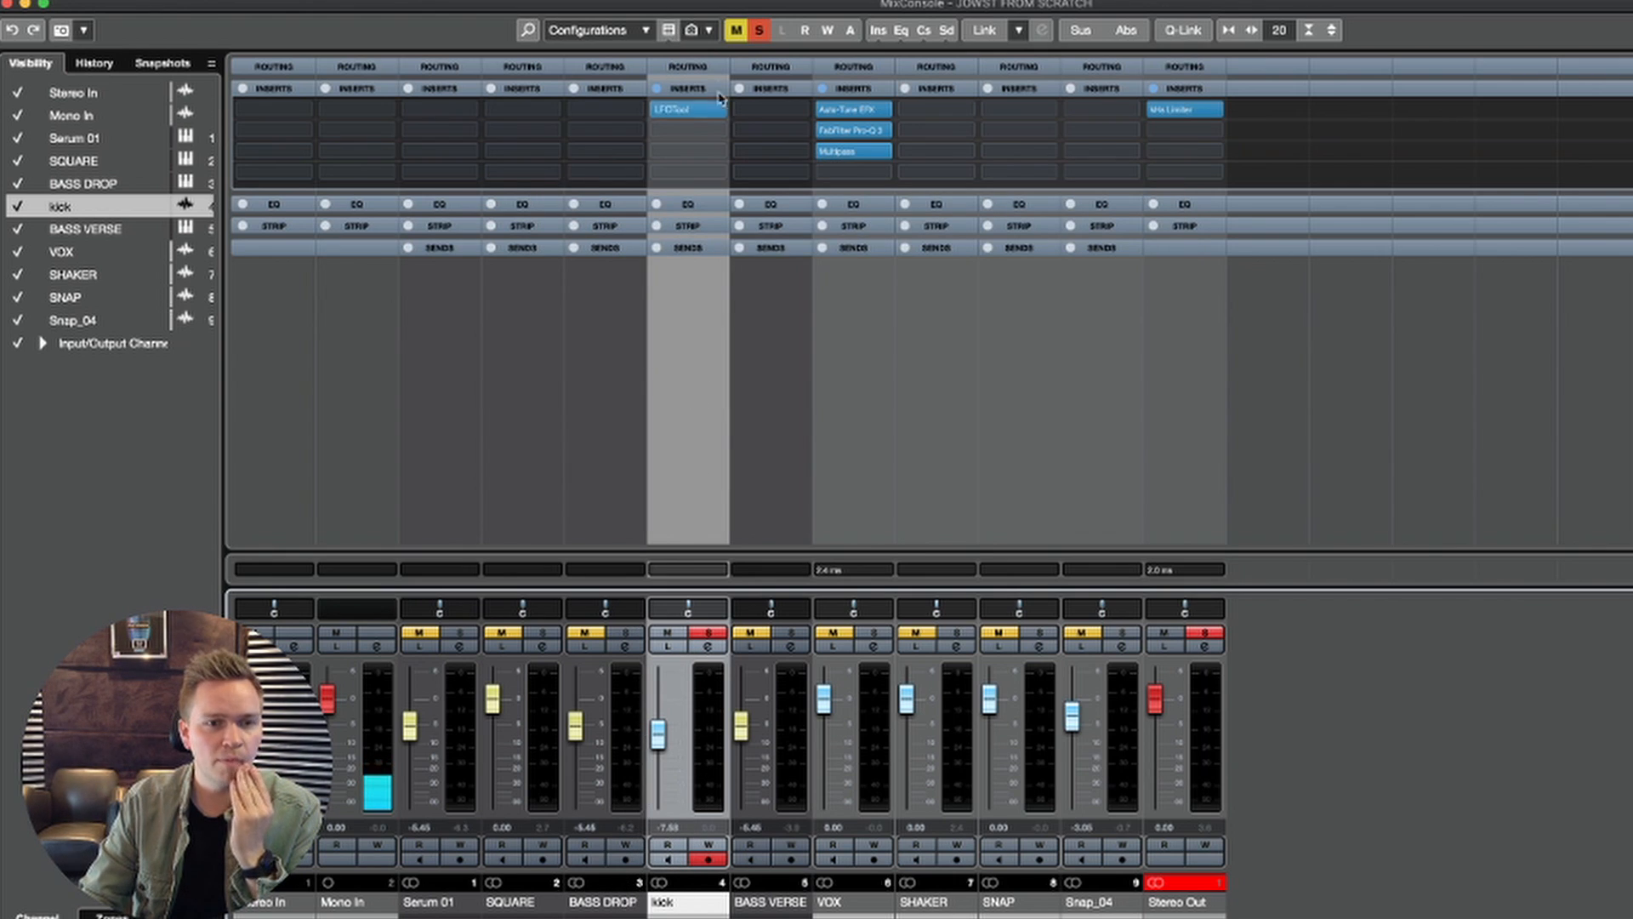
{"action": "left_click_drag", "start_coordinate": [701, 112], "coordinate": [616, 114]}
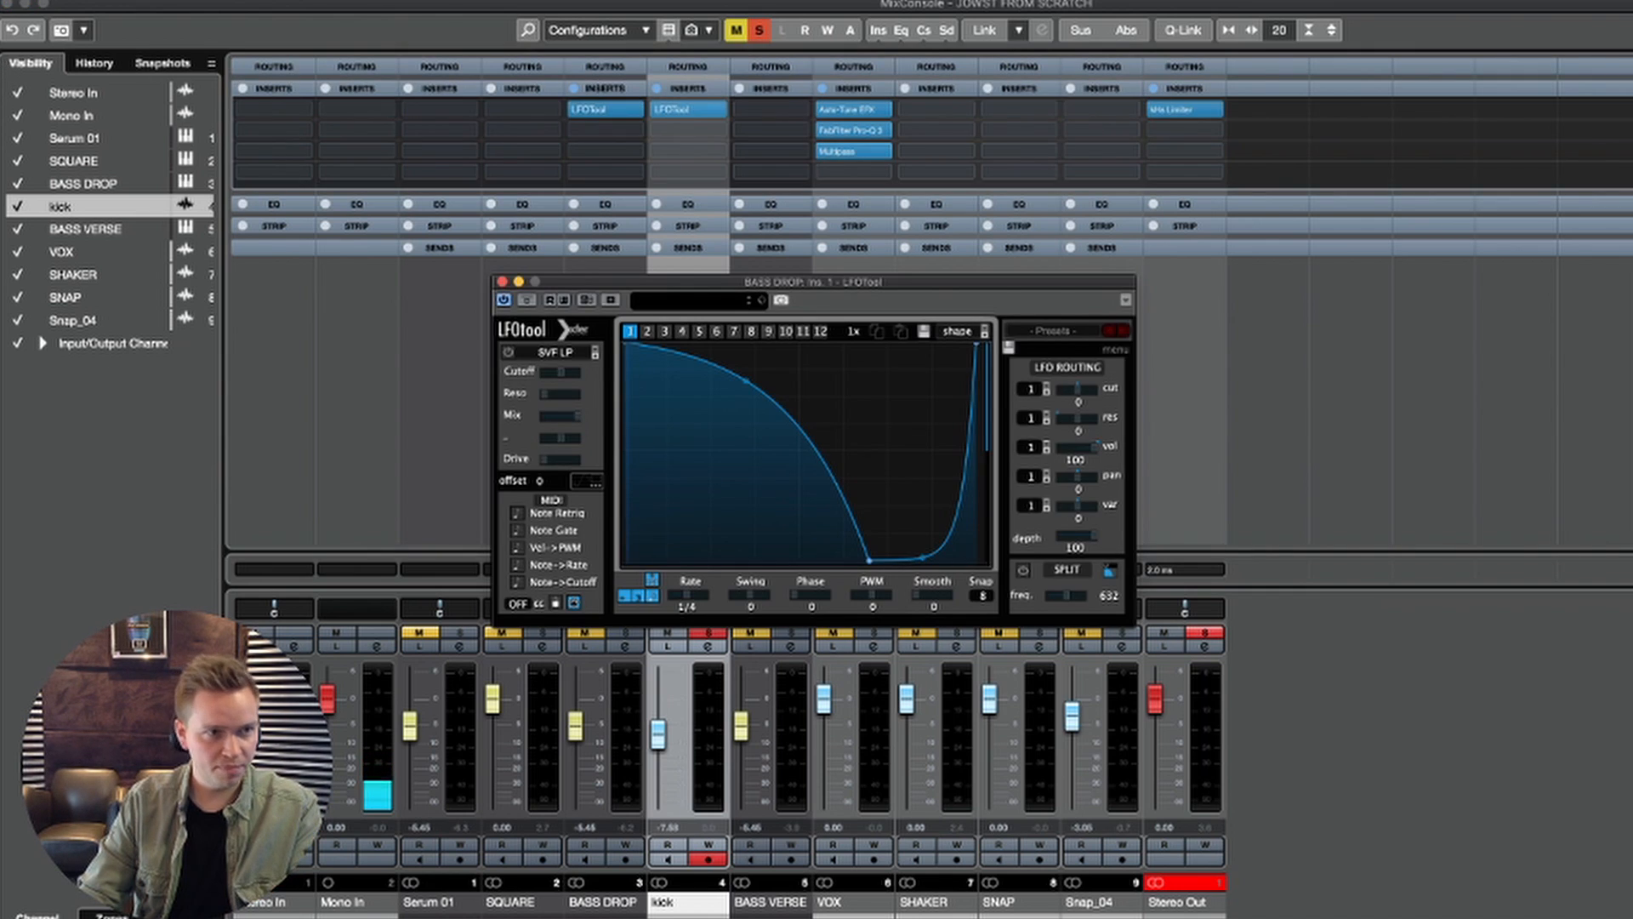
{"action": "left_click", "coordinate": [9, 5]}
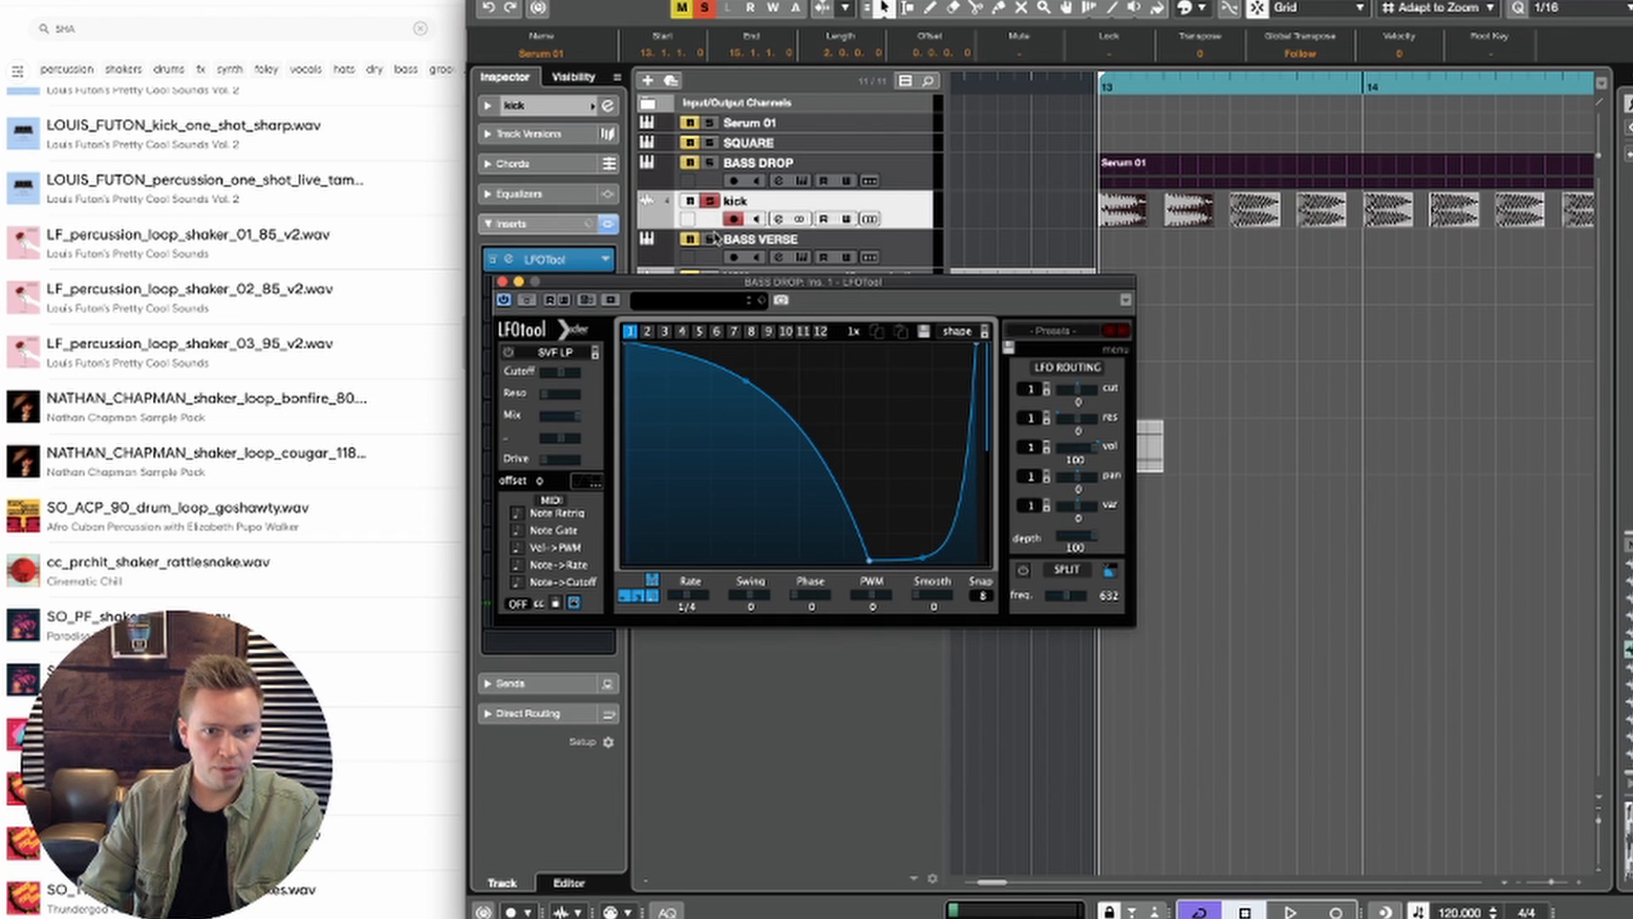
Step: Solo BASS DROP and audition it with the copied LFOTool curve, first alone and again together with the kick
{"action": "left_click", "coordinate": [711, 202]}
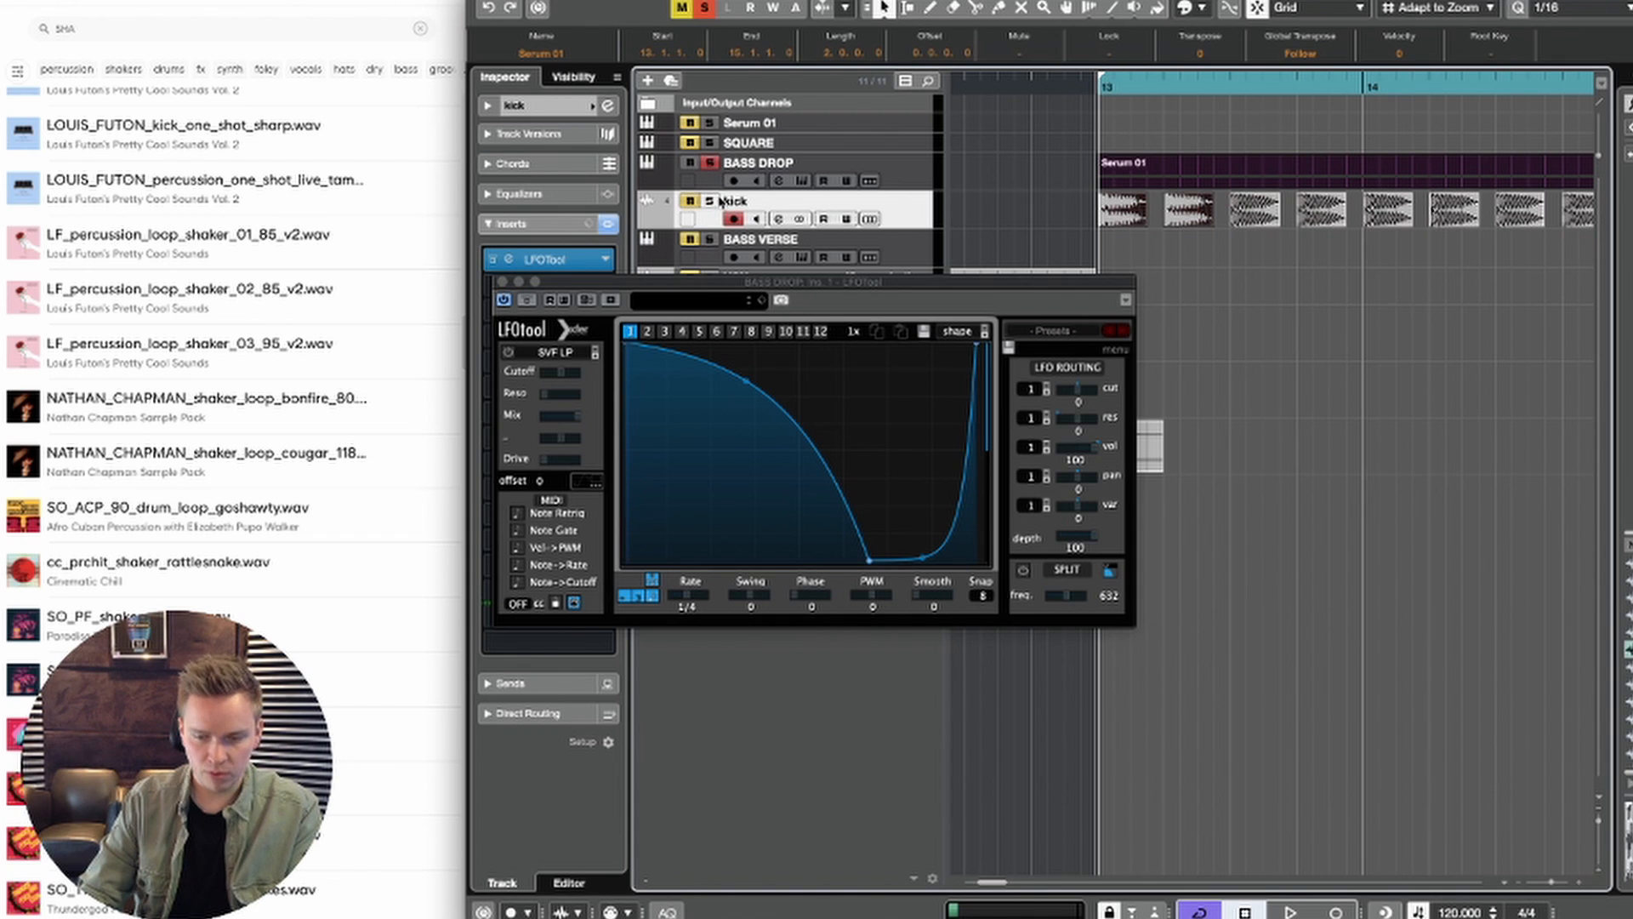
{"action": "key", "text": "space"}
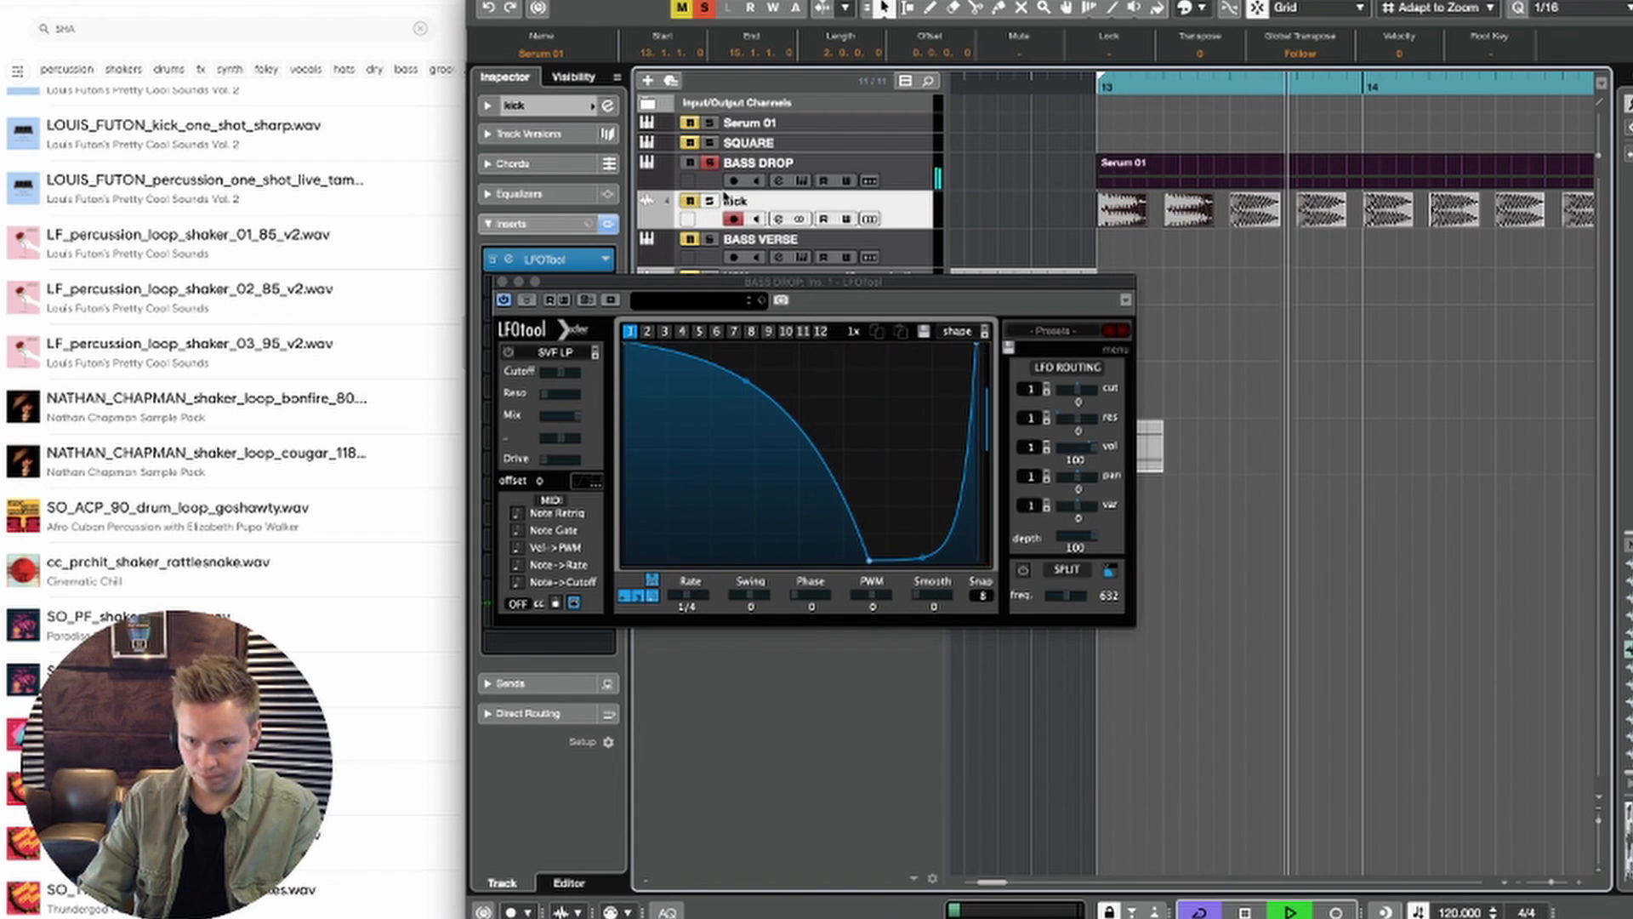
{"action": "key", "text": "space"}
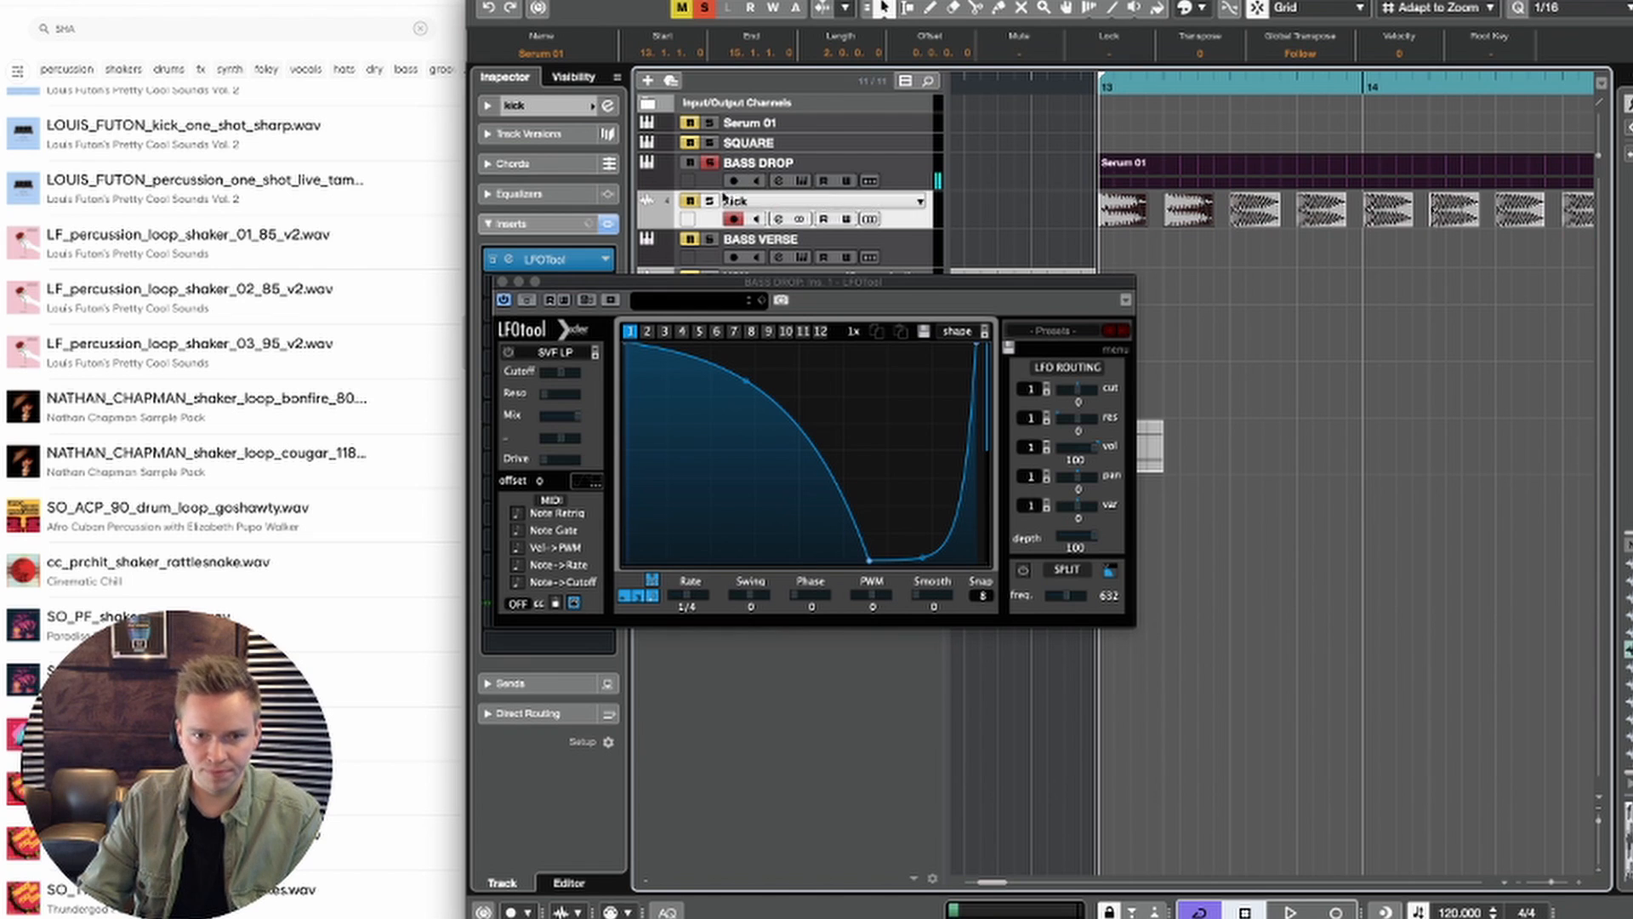
{"action": "key", "text": "space"}
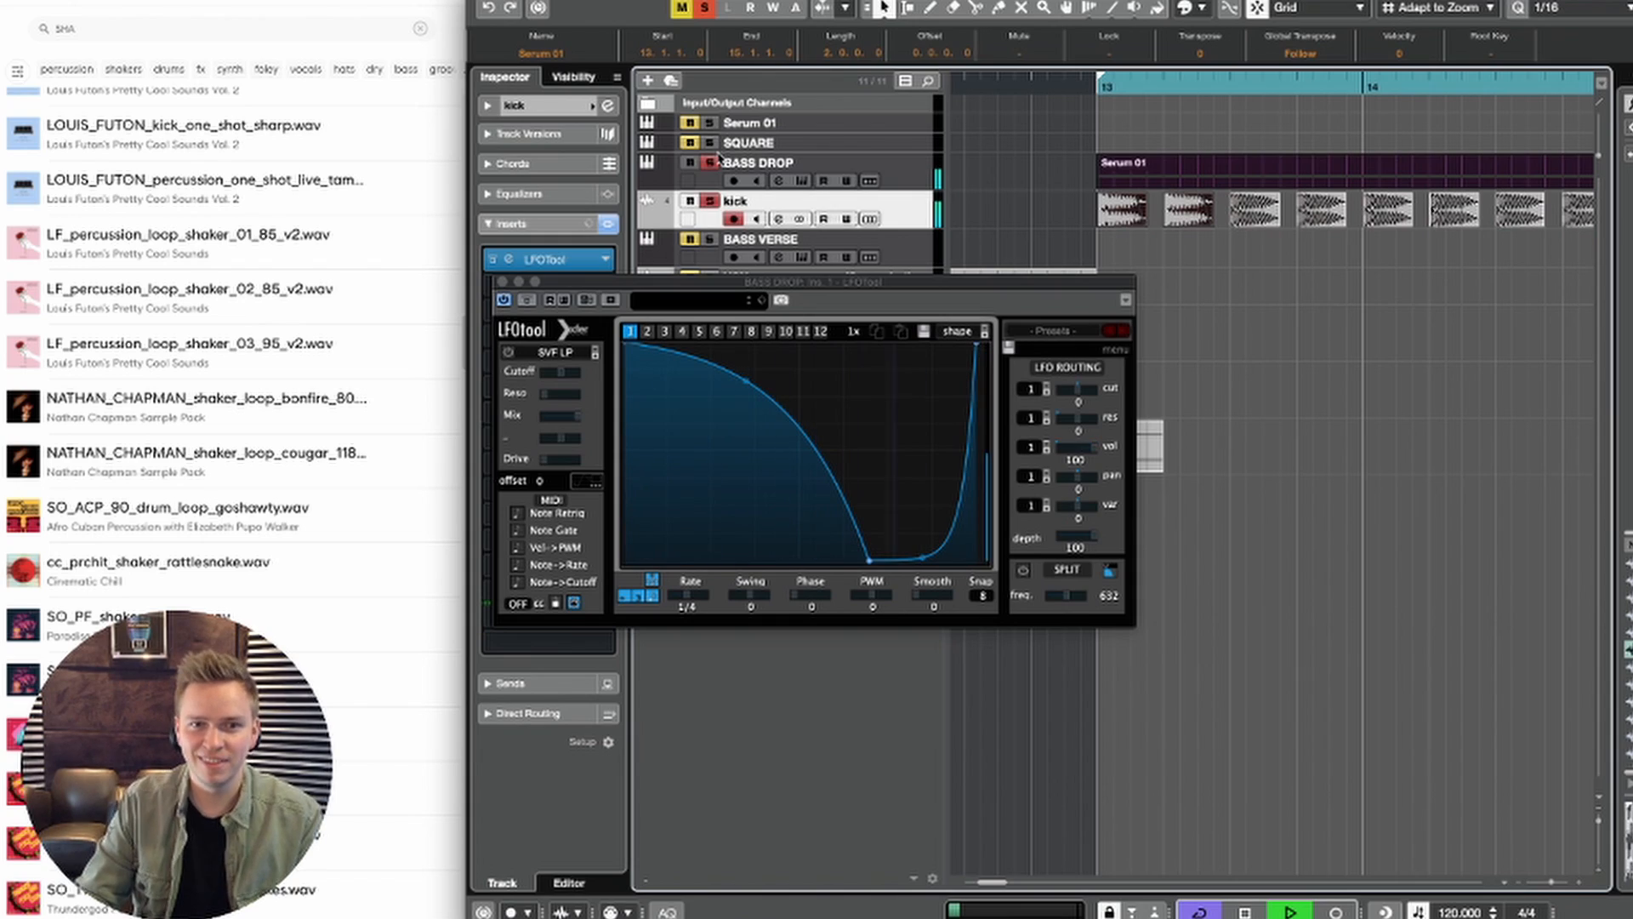
{"action": "key", "text": "space"}
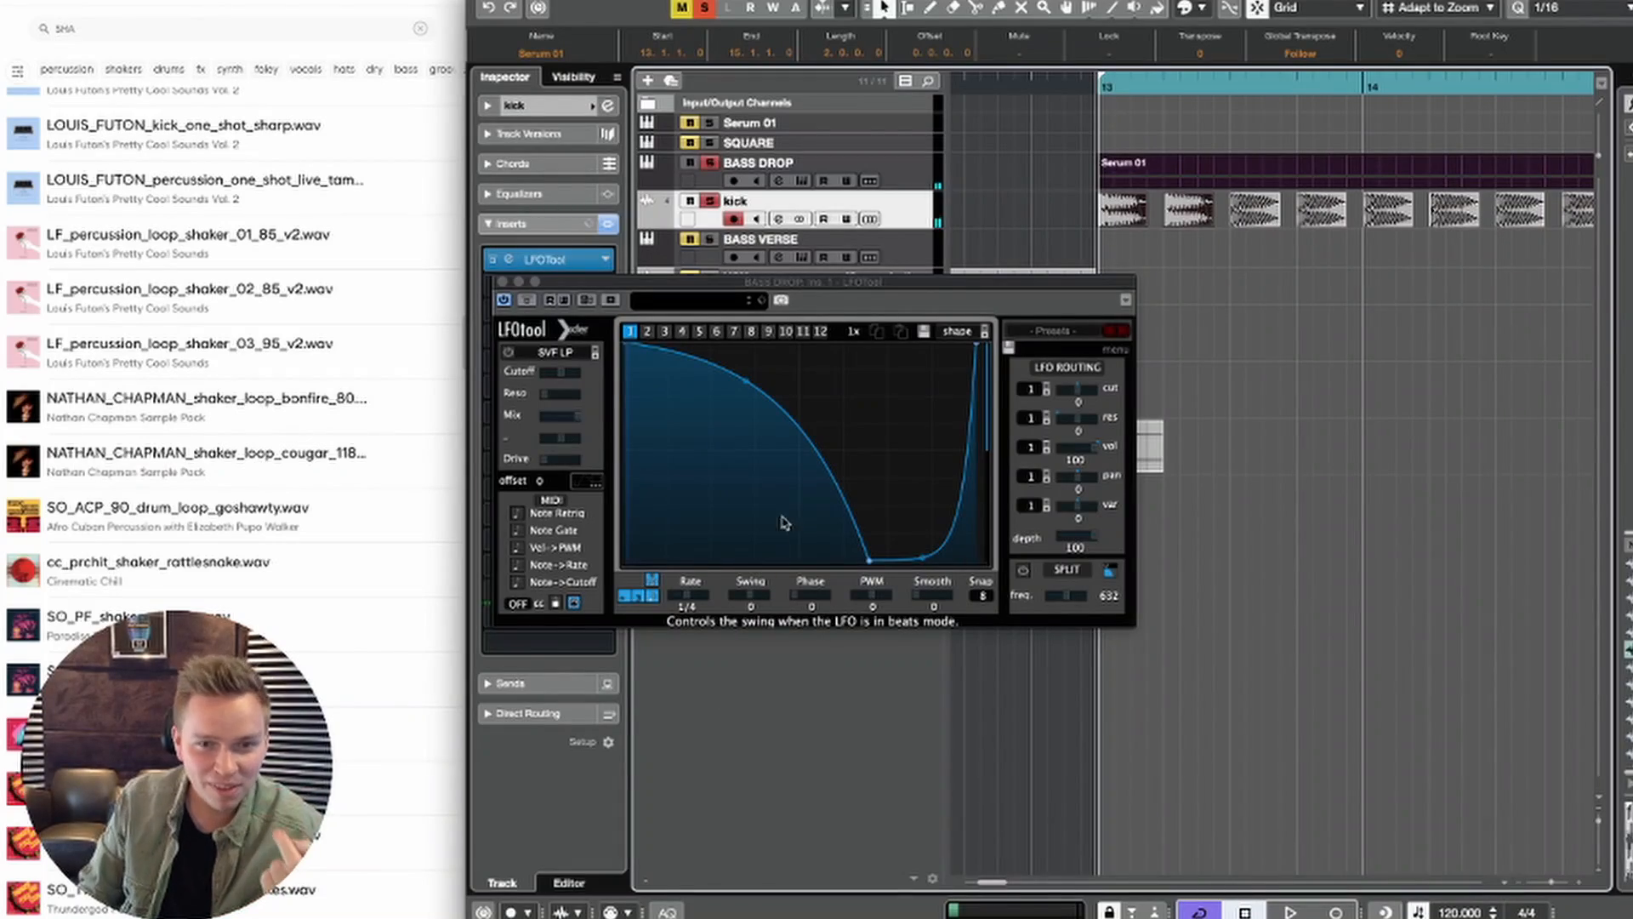
Step: Invert the BASS DROP LFOTool curve: start at zero, peak about two thirds through, and fall to zero at the end
{"action": "key", "text": "Up"}
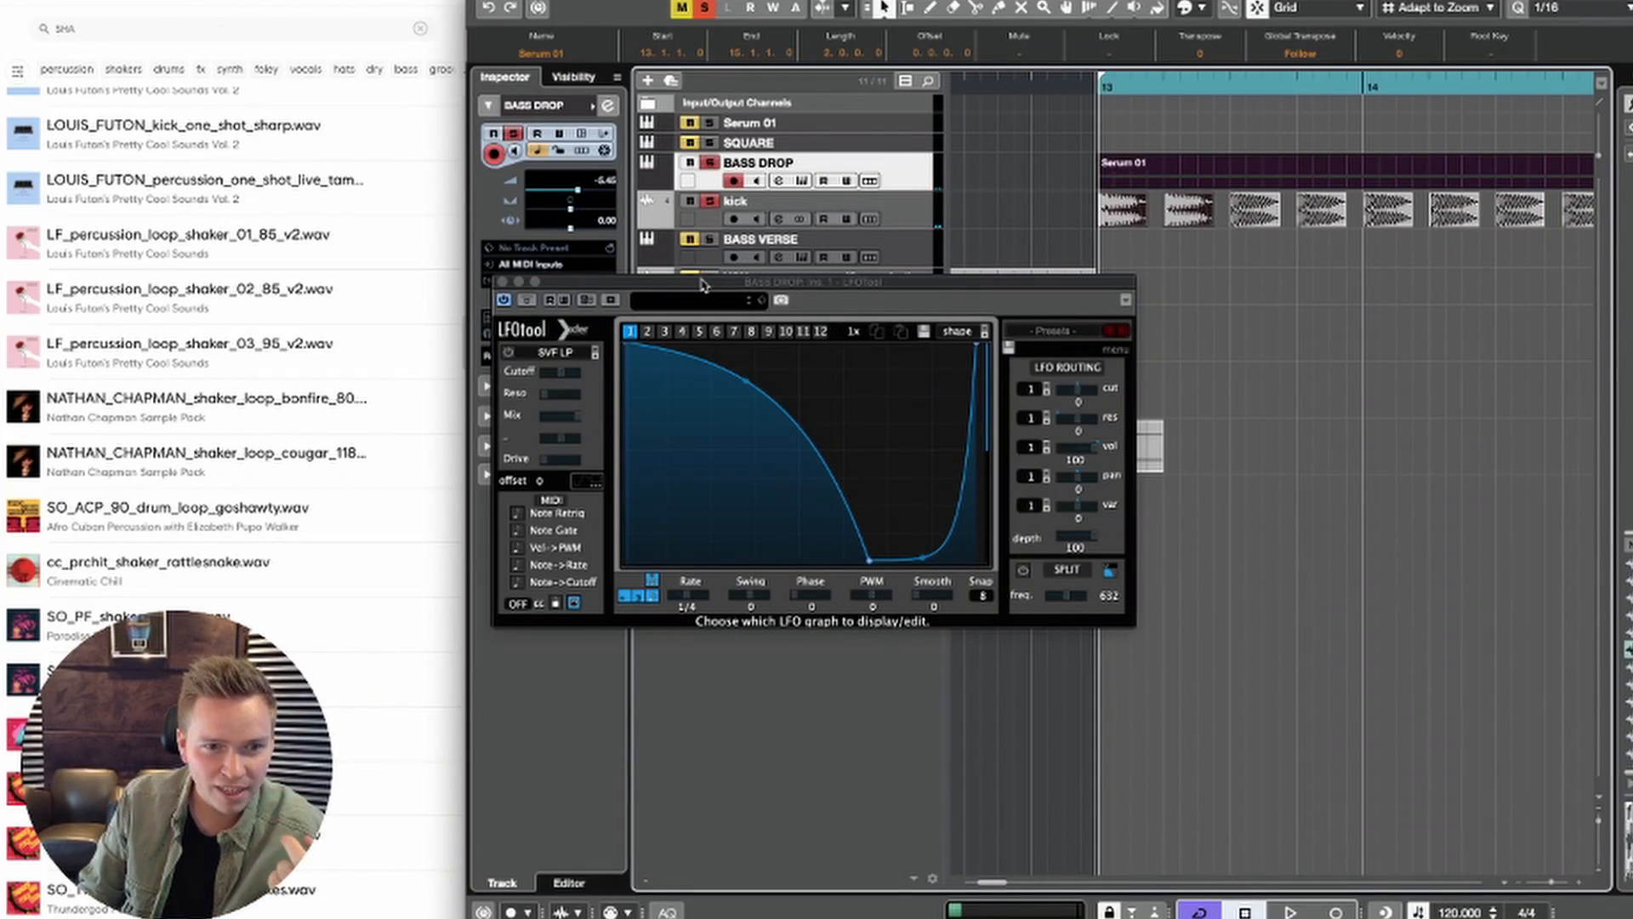
{"action": "left_click_drag", "start_coordinate": [690, 287], "coordinate": [1083, 294]}
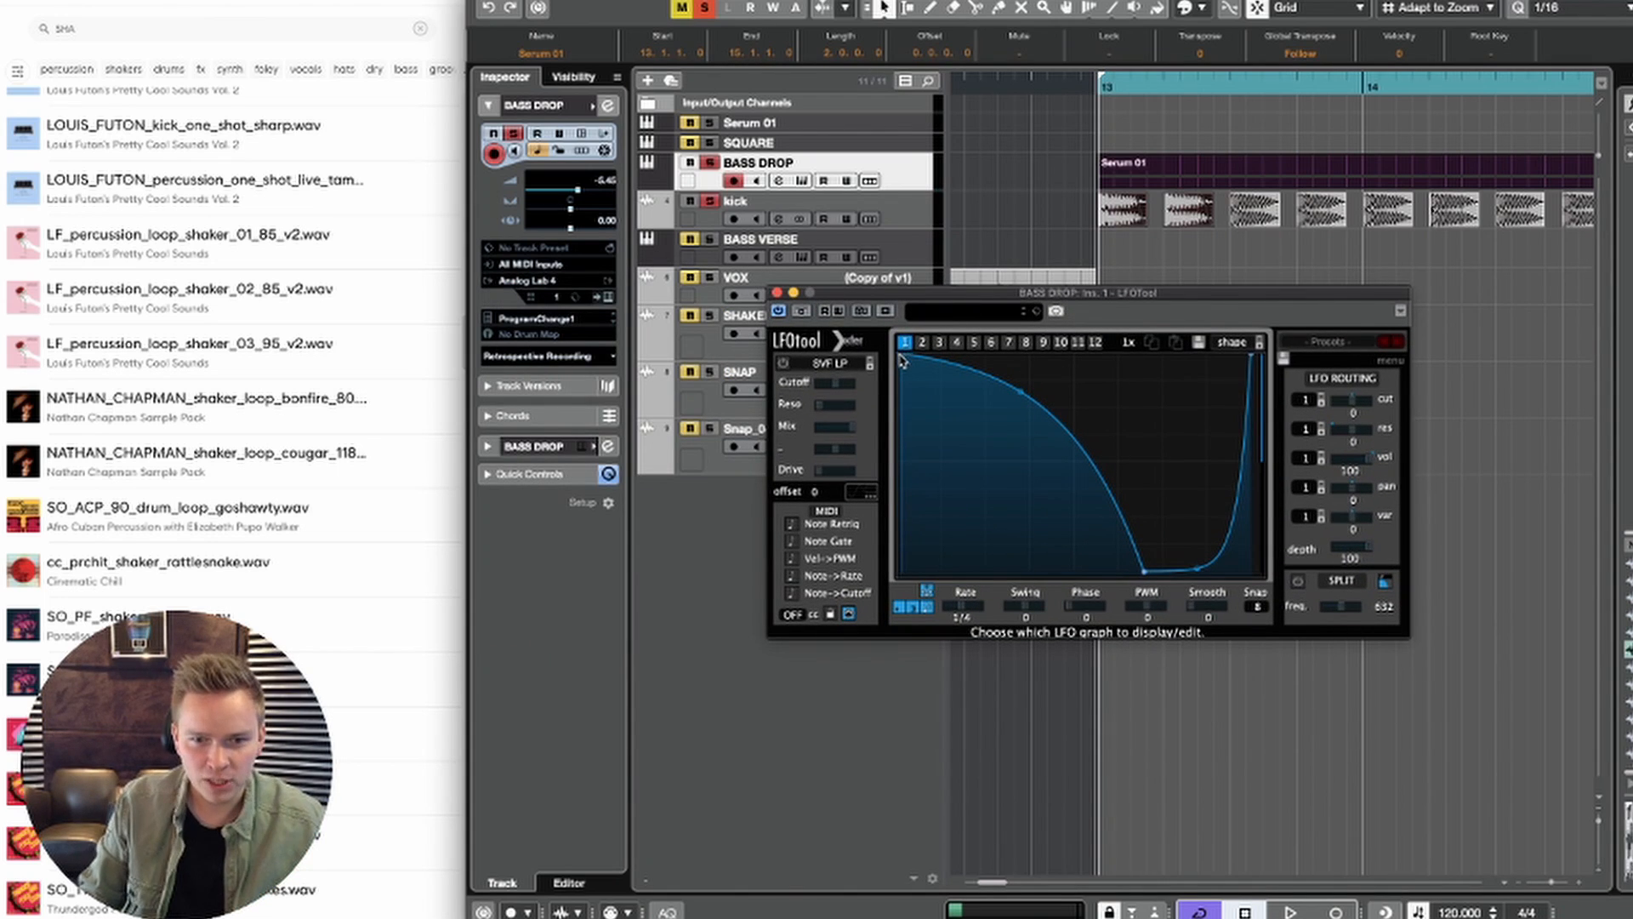
{"action": "left_click_drag", "start_coordinate": [900, 353], "coordinate": [900, 572]}
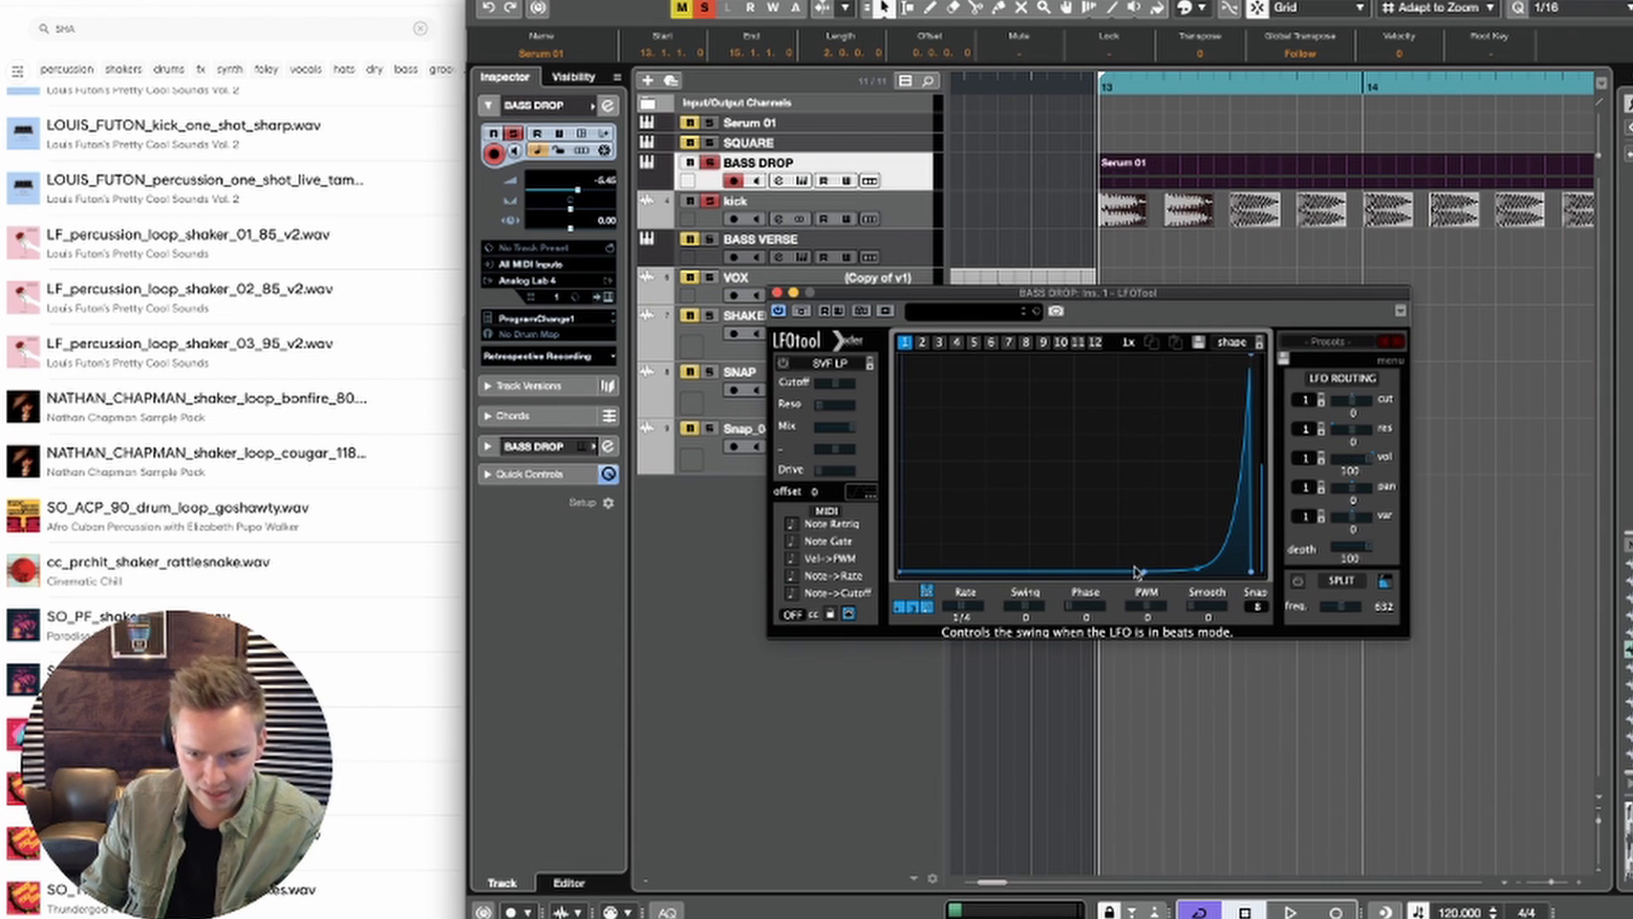
{"action": "left_click_drag", "start_coordinate": [1137, 572], "coordinate": [1148, 353]}
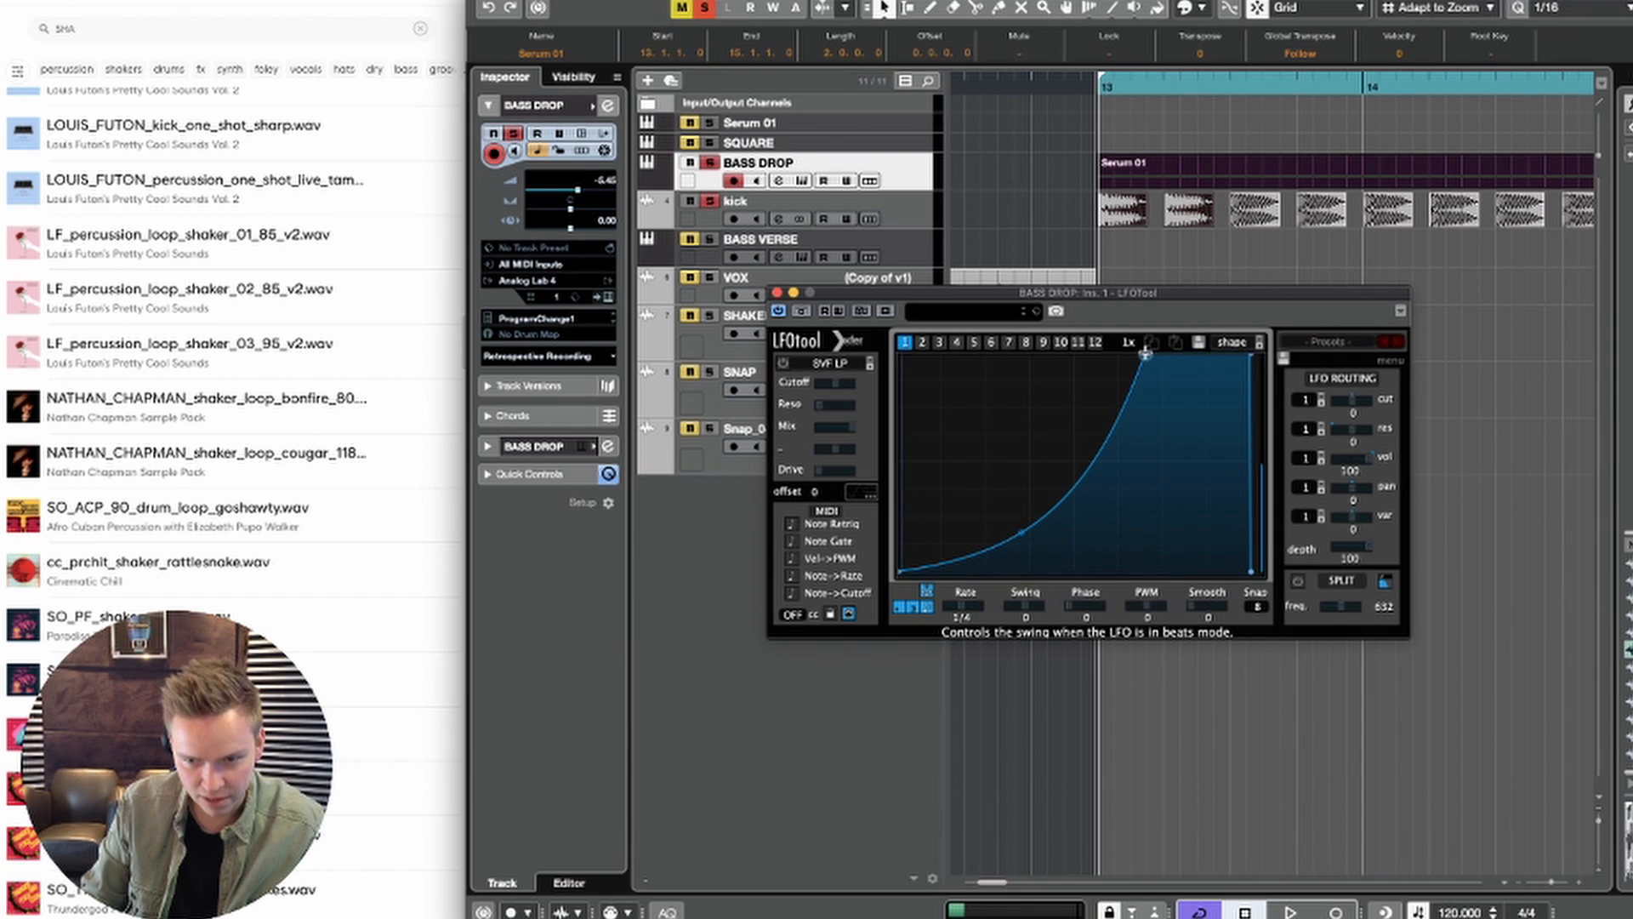
{"action": "left_click_drag", "start_coordinate": [1252, 360], "coordinate": [1251, 570]}
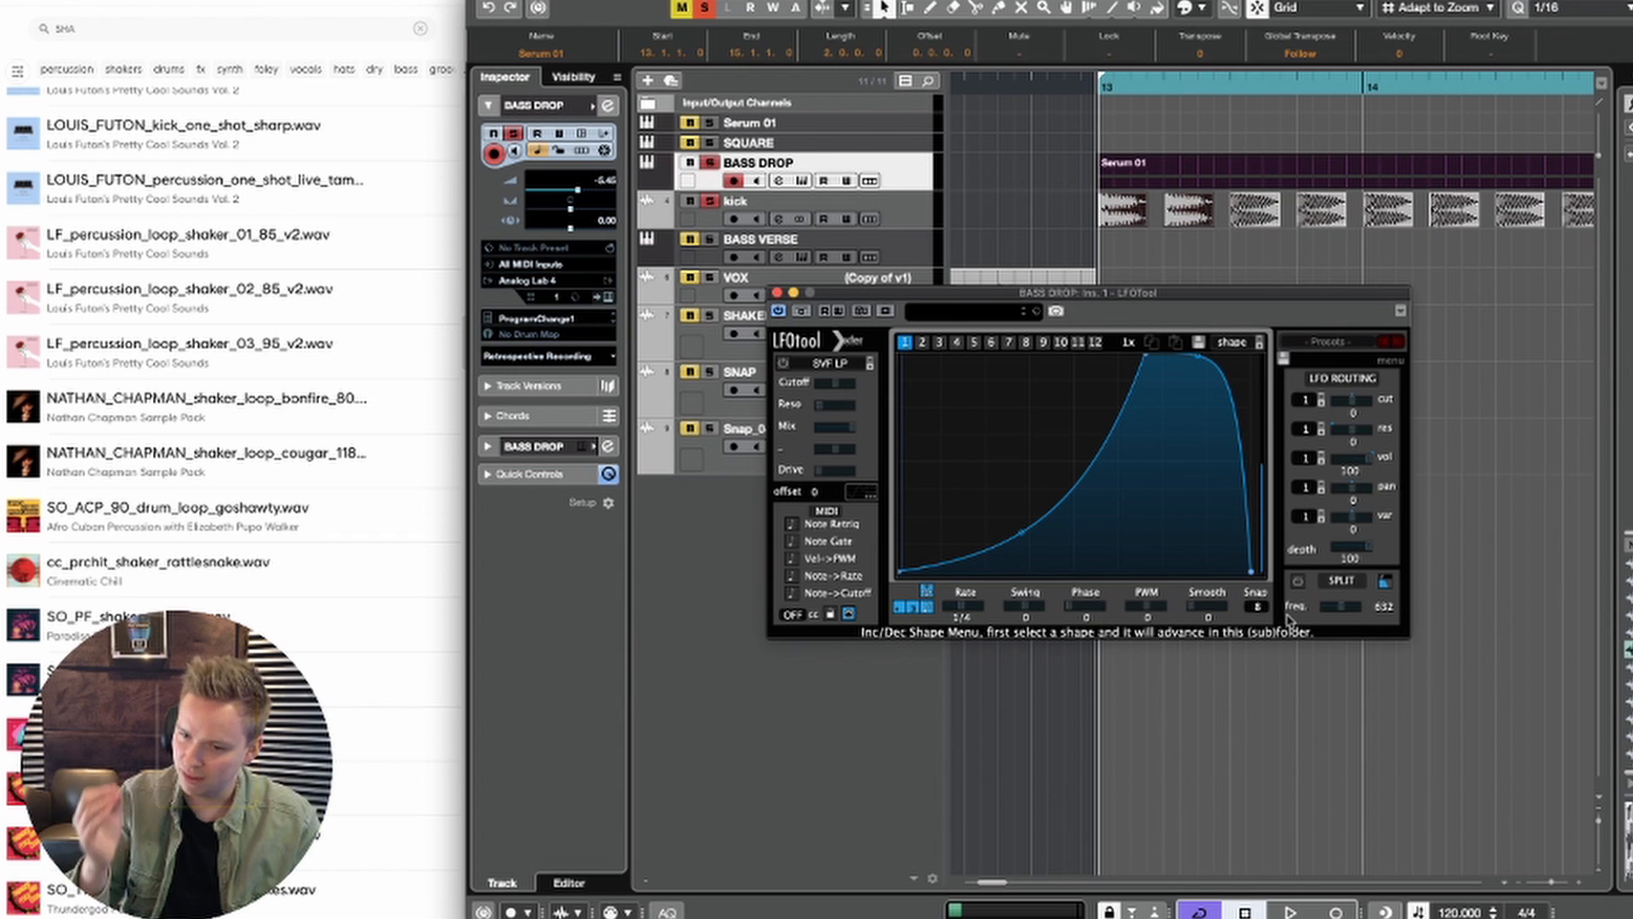
Step: Set the BASS DROP LFOTool depth to 86 while auditioning bass and kick, and close the plug-in window
{"action": "key", "text": "space"}
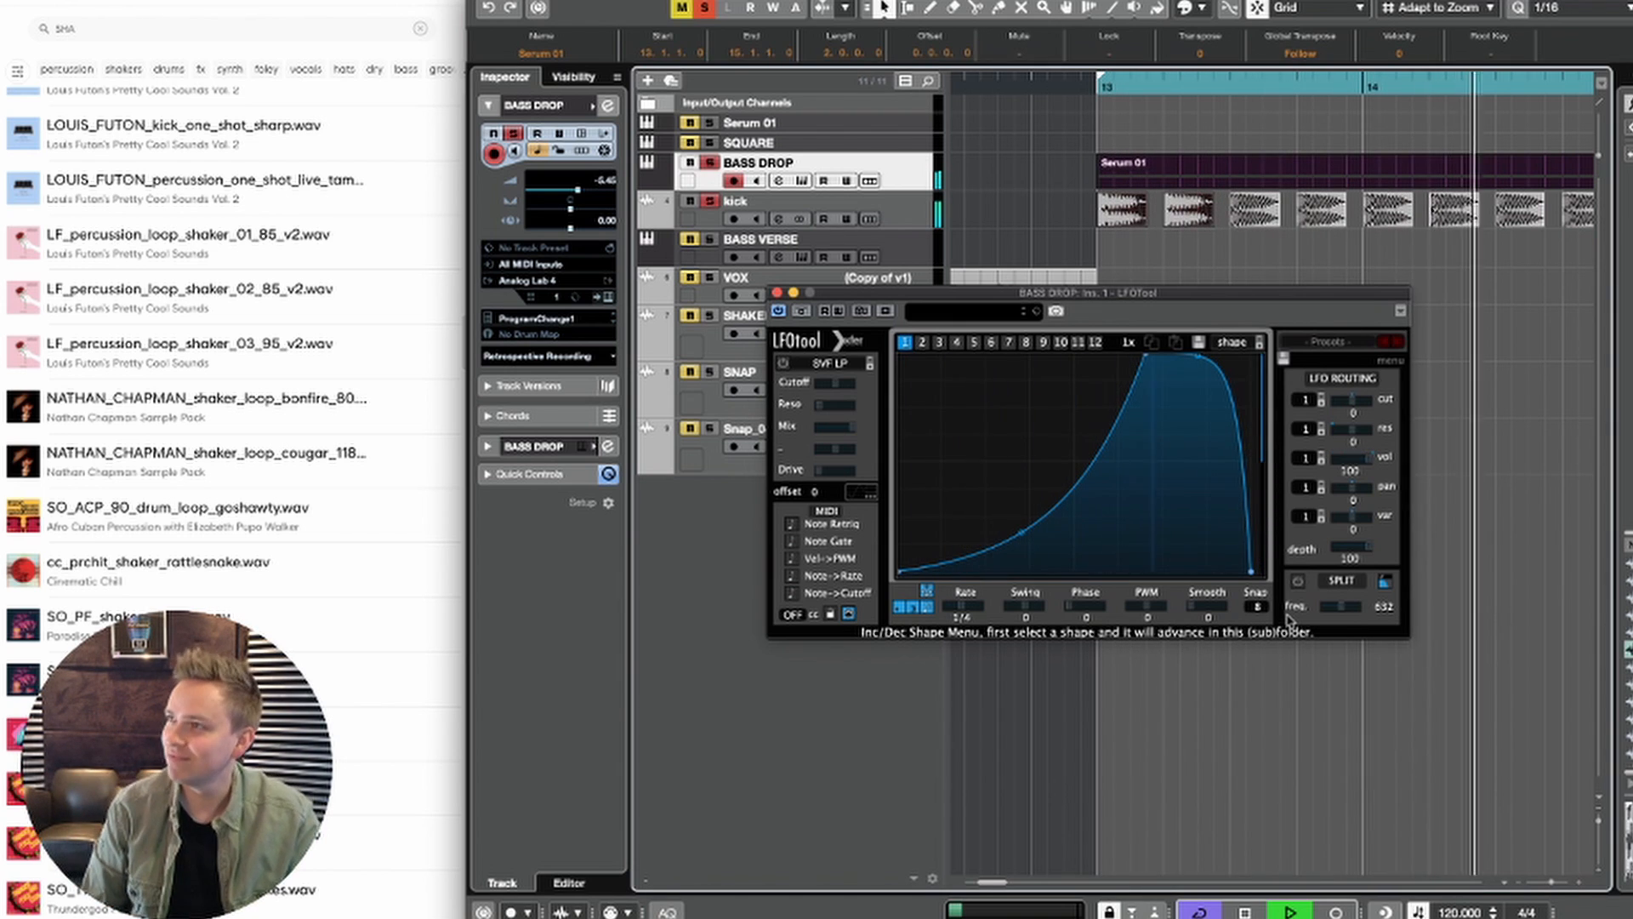
{"action": "key", "text": "space"}
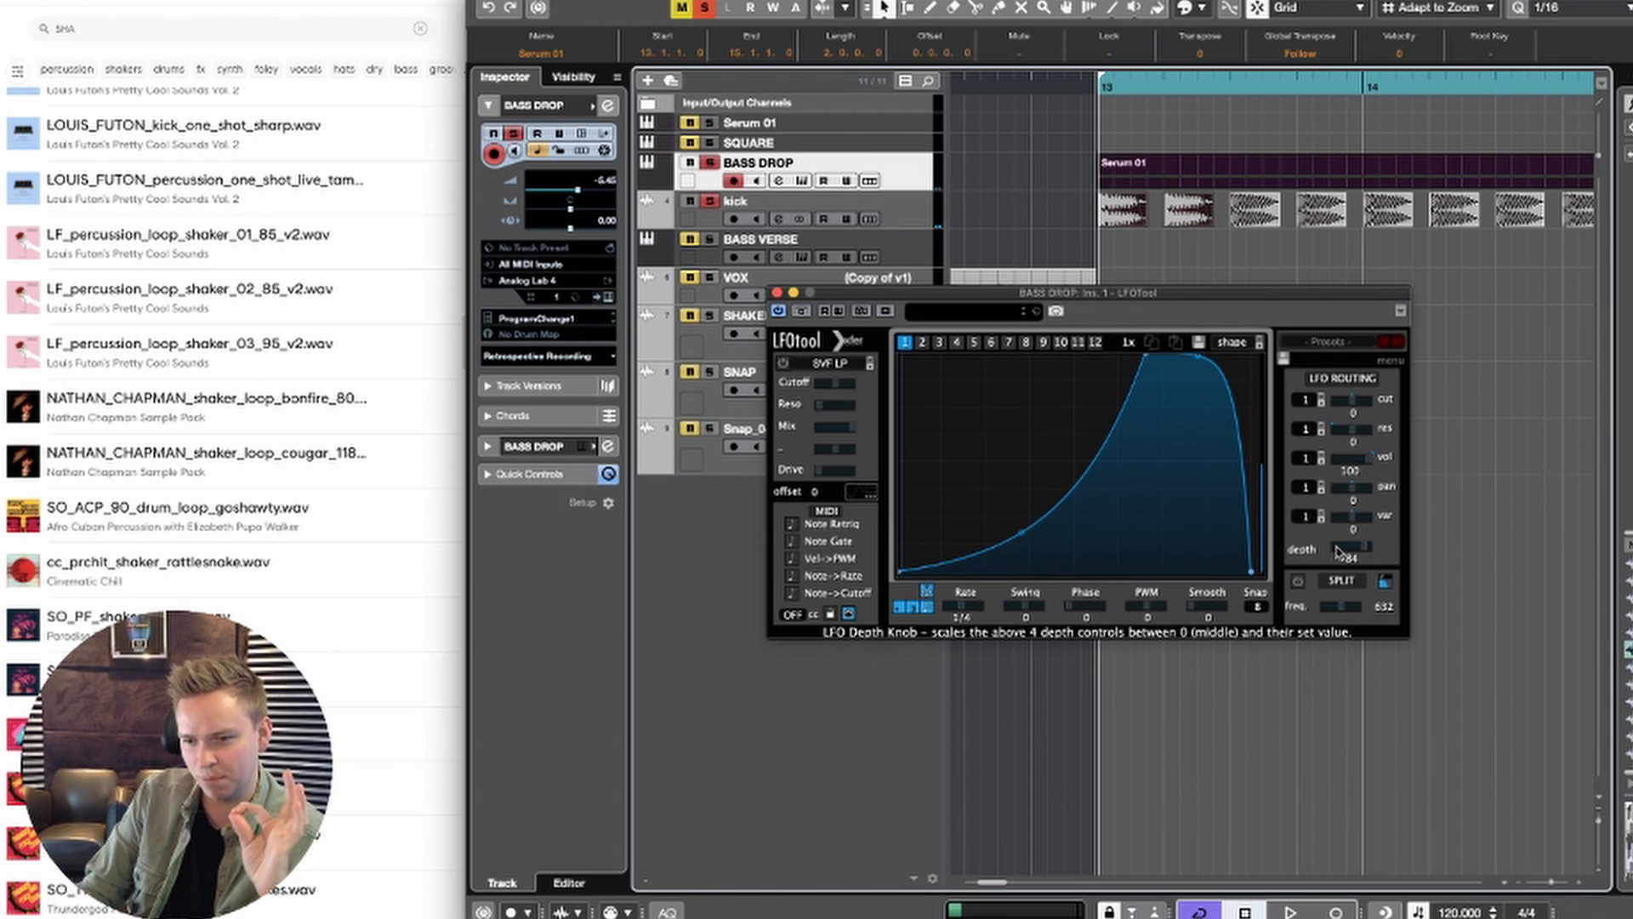
{"action": "key", "text": "space"}
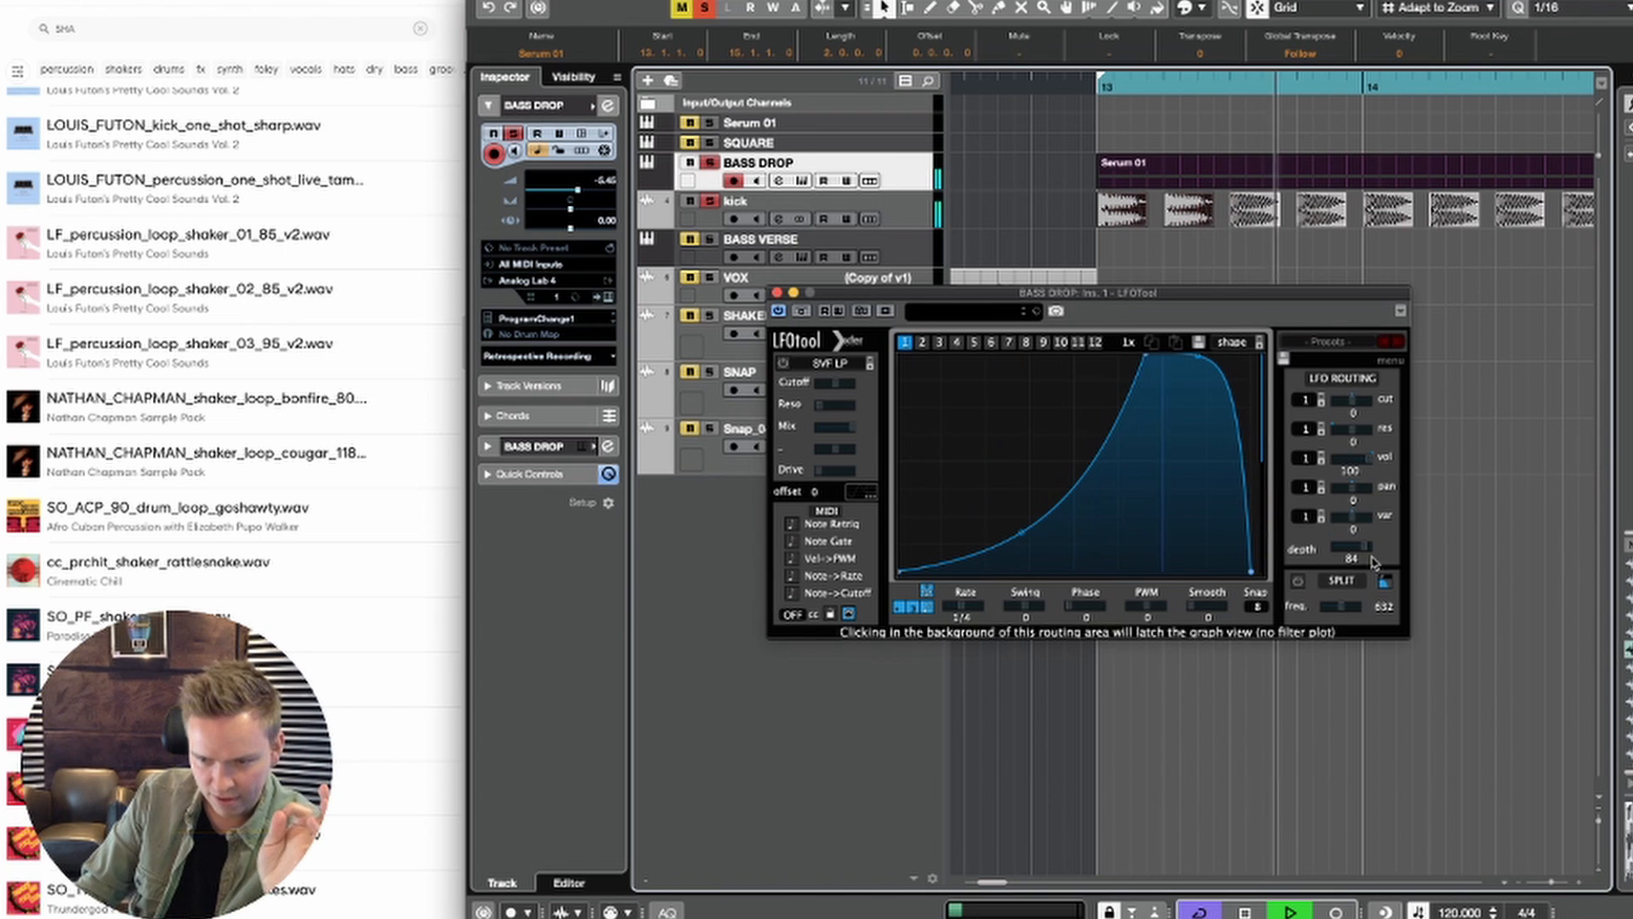
{"action": "left_click_drag", "start_coordinate": [1370, 551], "coordinate": [1370, 549]}
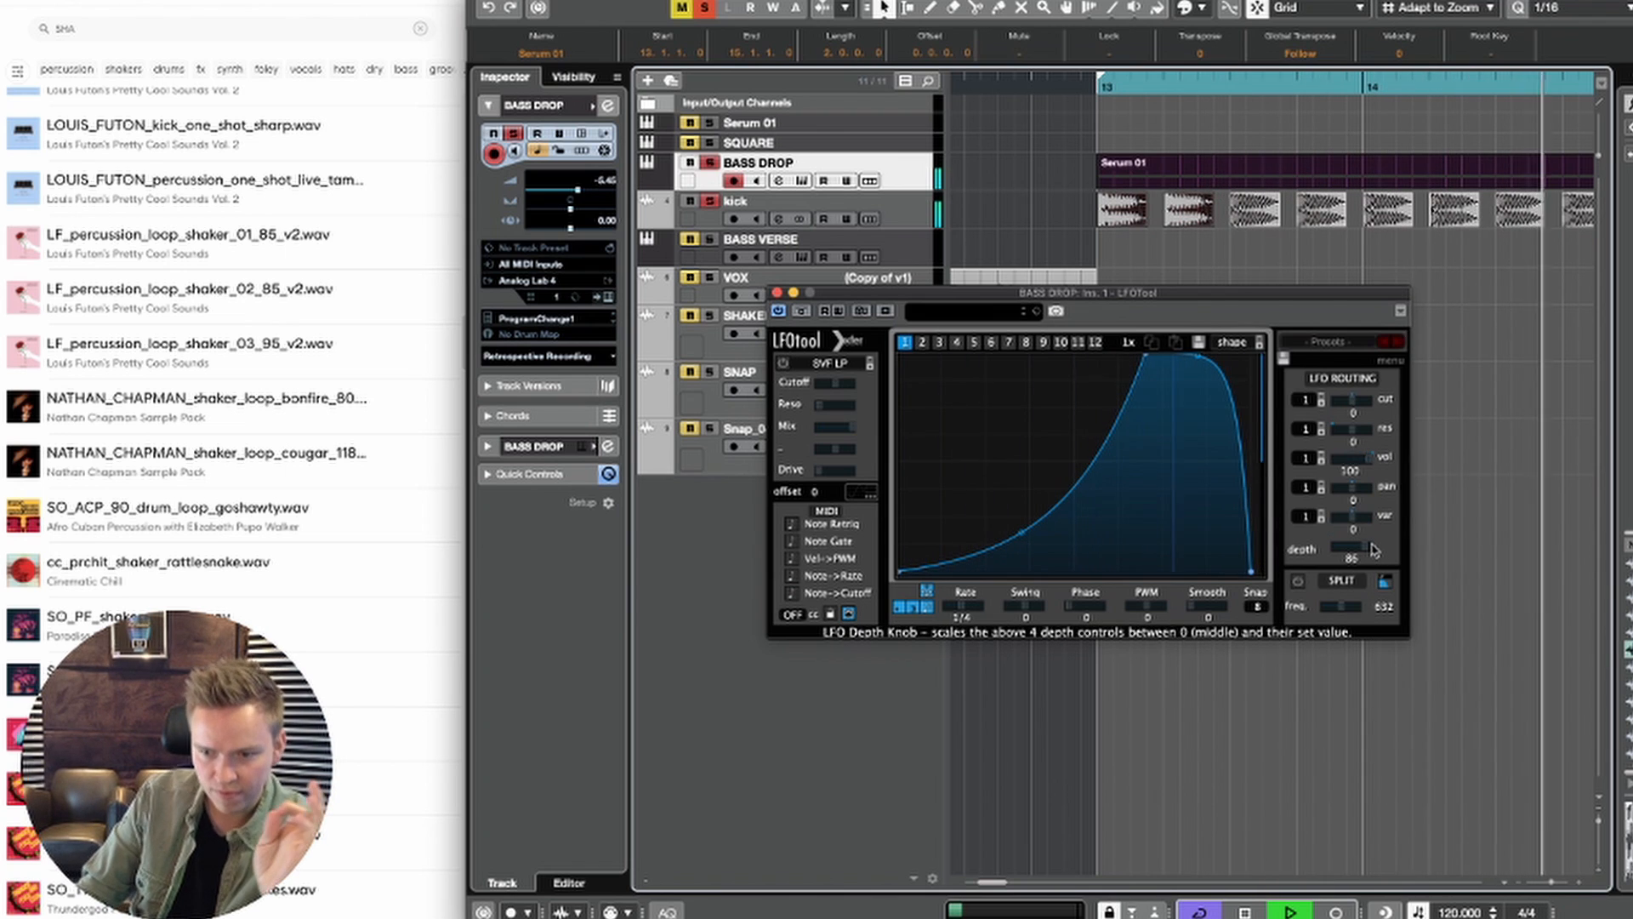
{"action": "left_click", "coordinate": [777, 292]}
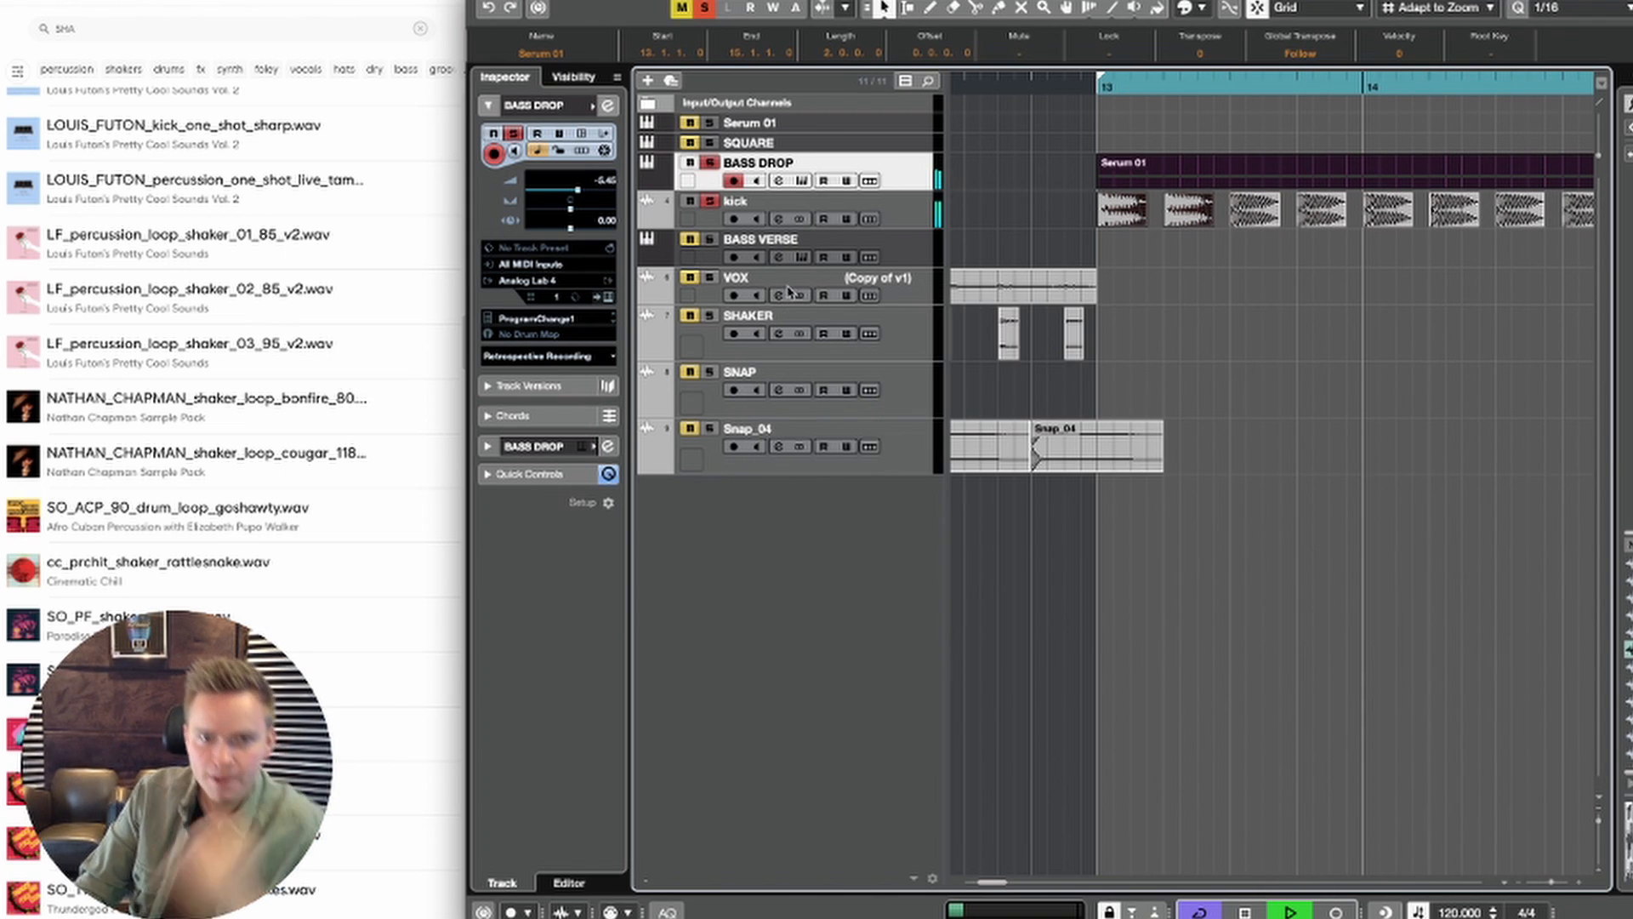
{"action": "key", "text": "space"}
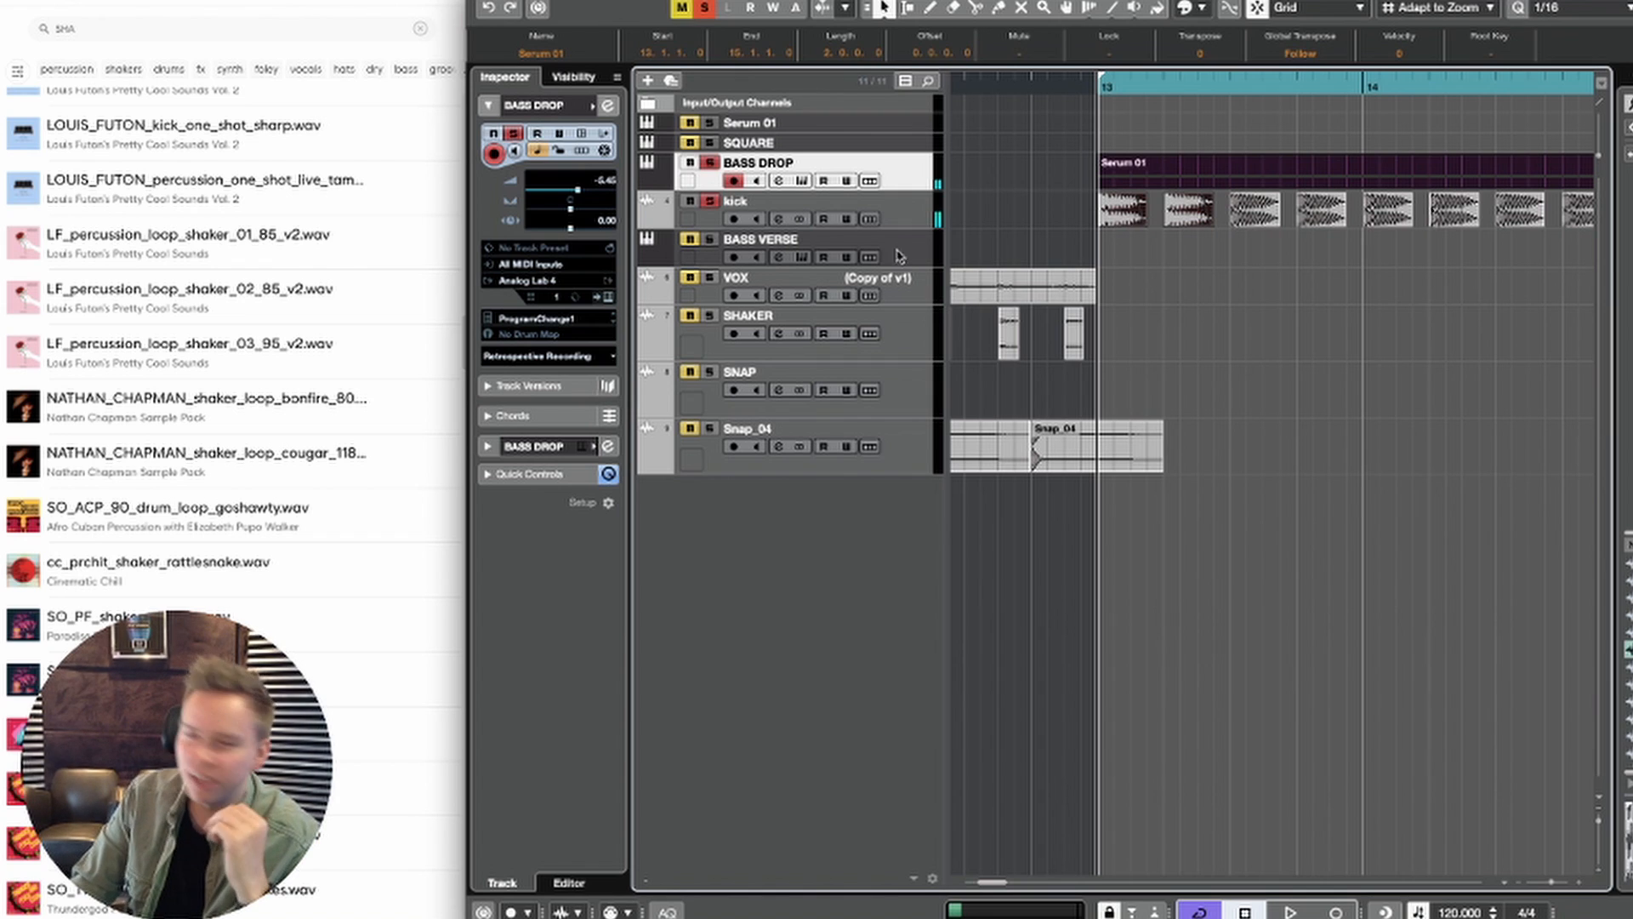
Step: Move LFOTool to the fifth BASS DROP insert slot and load KSHMR Essentials as the first insert effect
{"action": "left_click", "coordinate": [529, 416]}
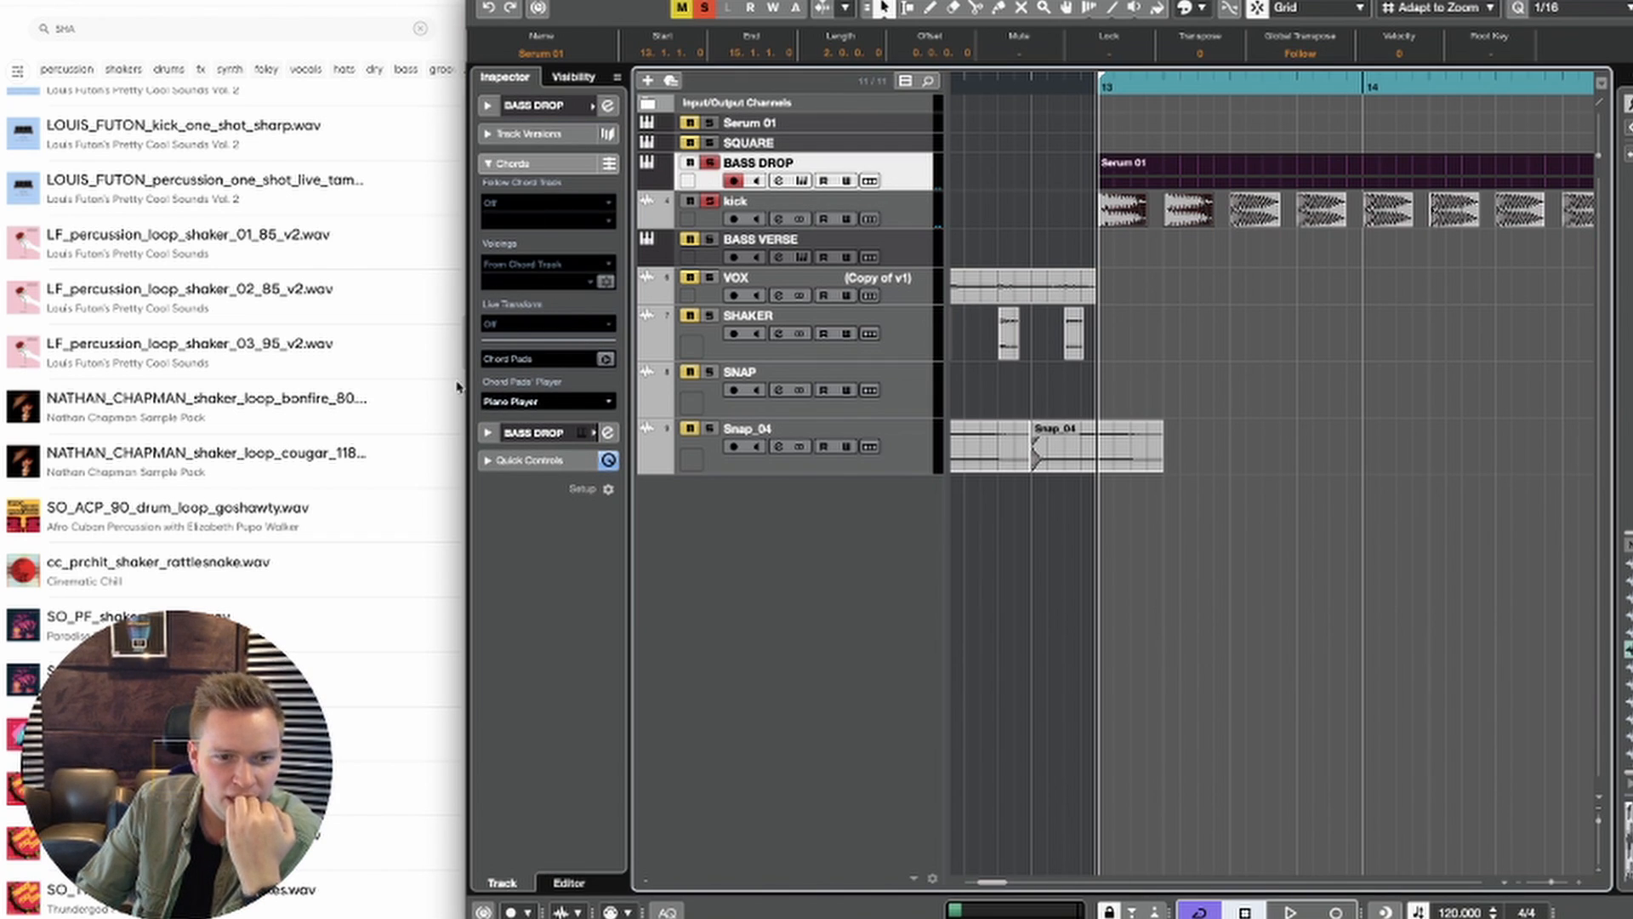
{"action": "left_click", "coordinate": [510, 434]}
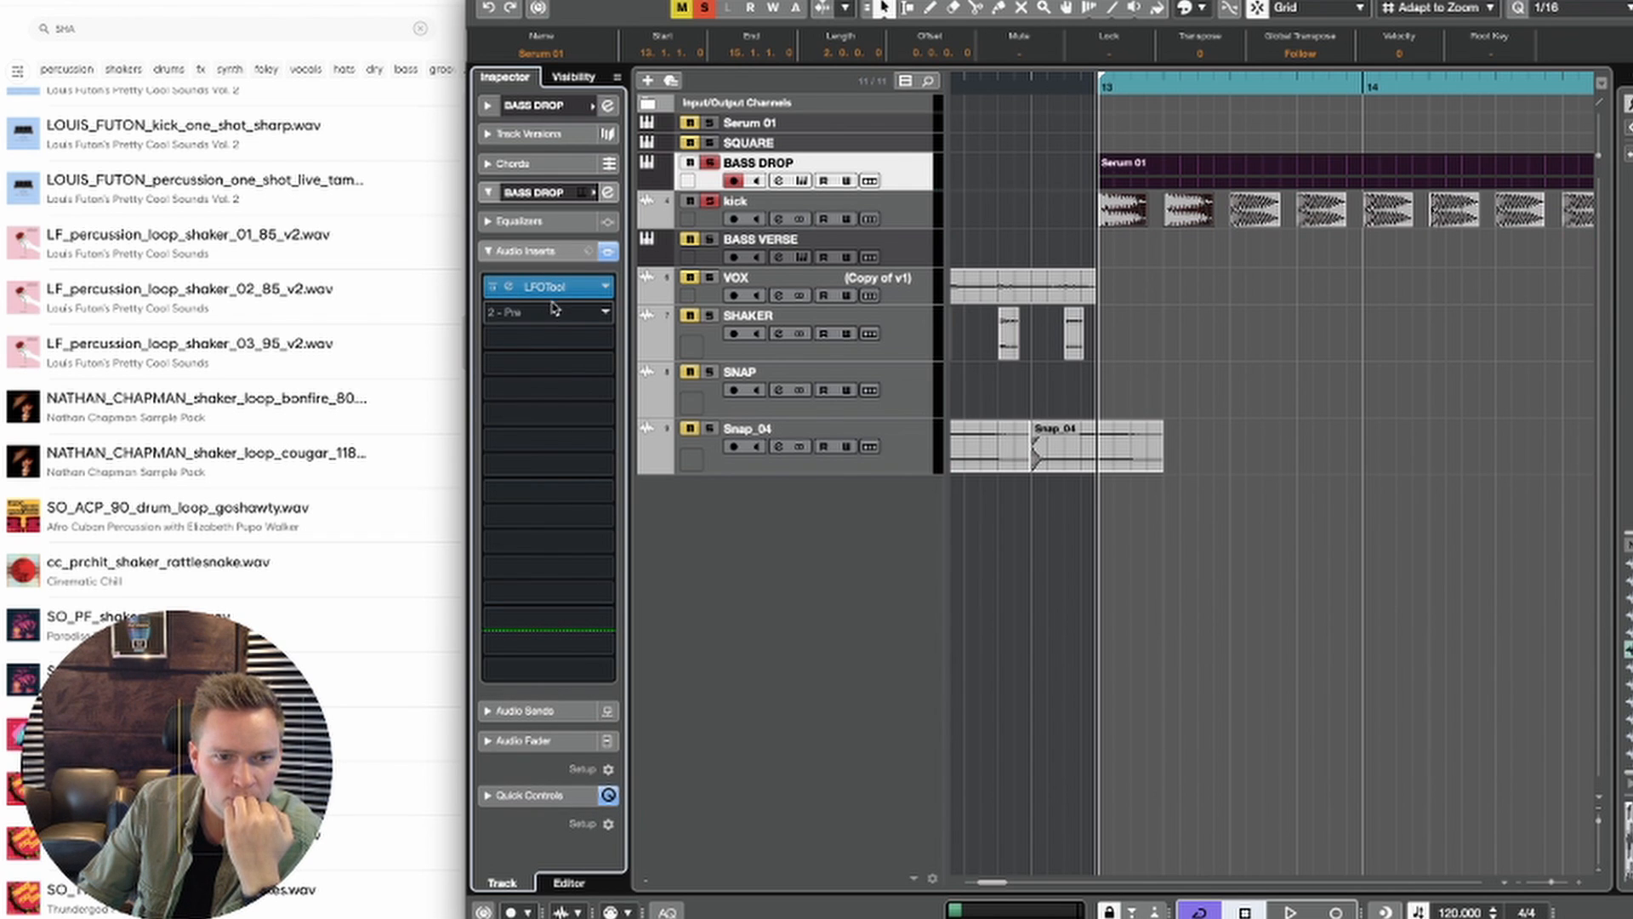
{"action": "left_click_drag", "start_coordinate": [551, 289], "coordinate": [557, 391]}
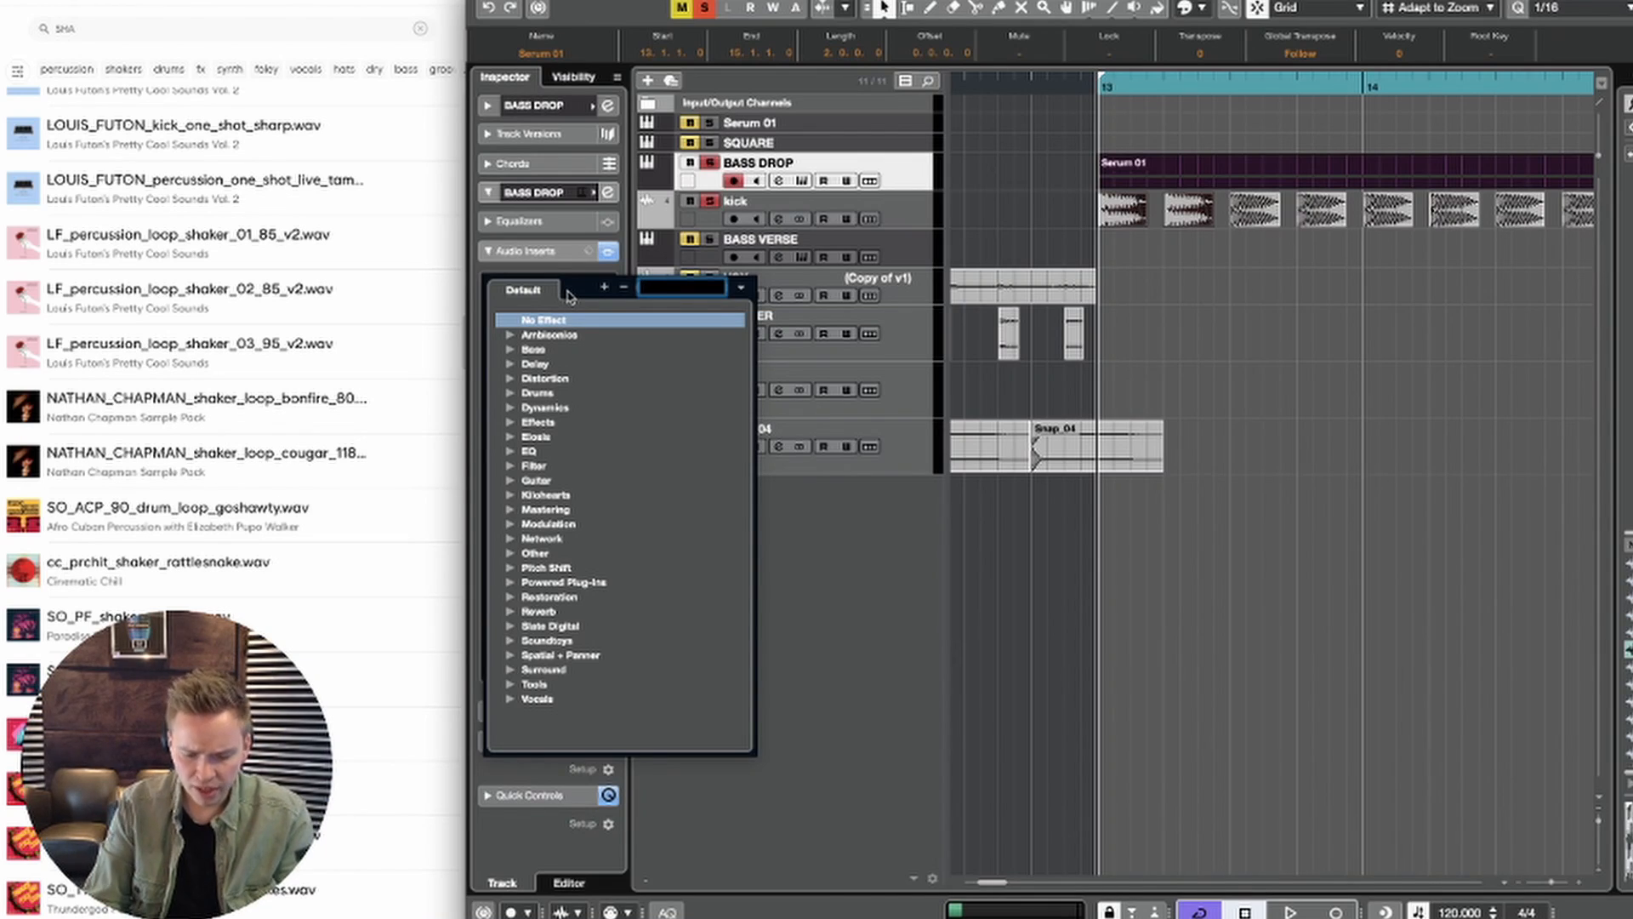
{"action": "type", "text": "esse"}
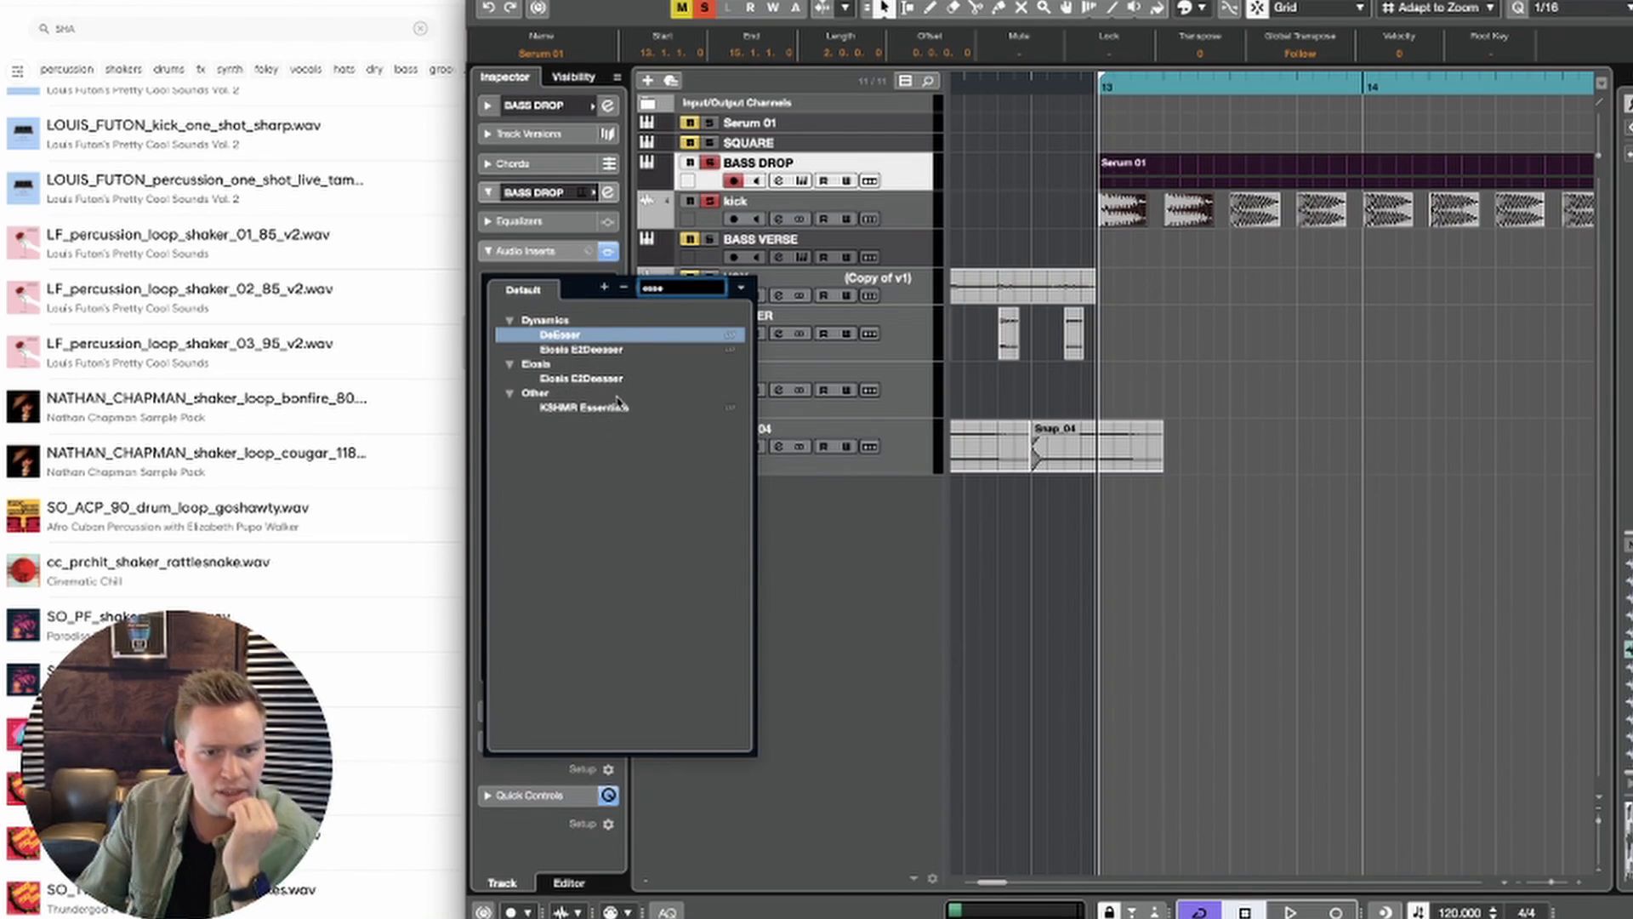
{"action": "left_click", "coordinate": [607, 410]}
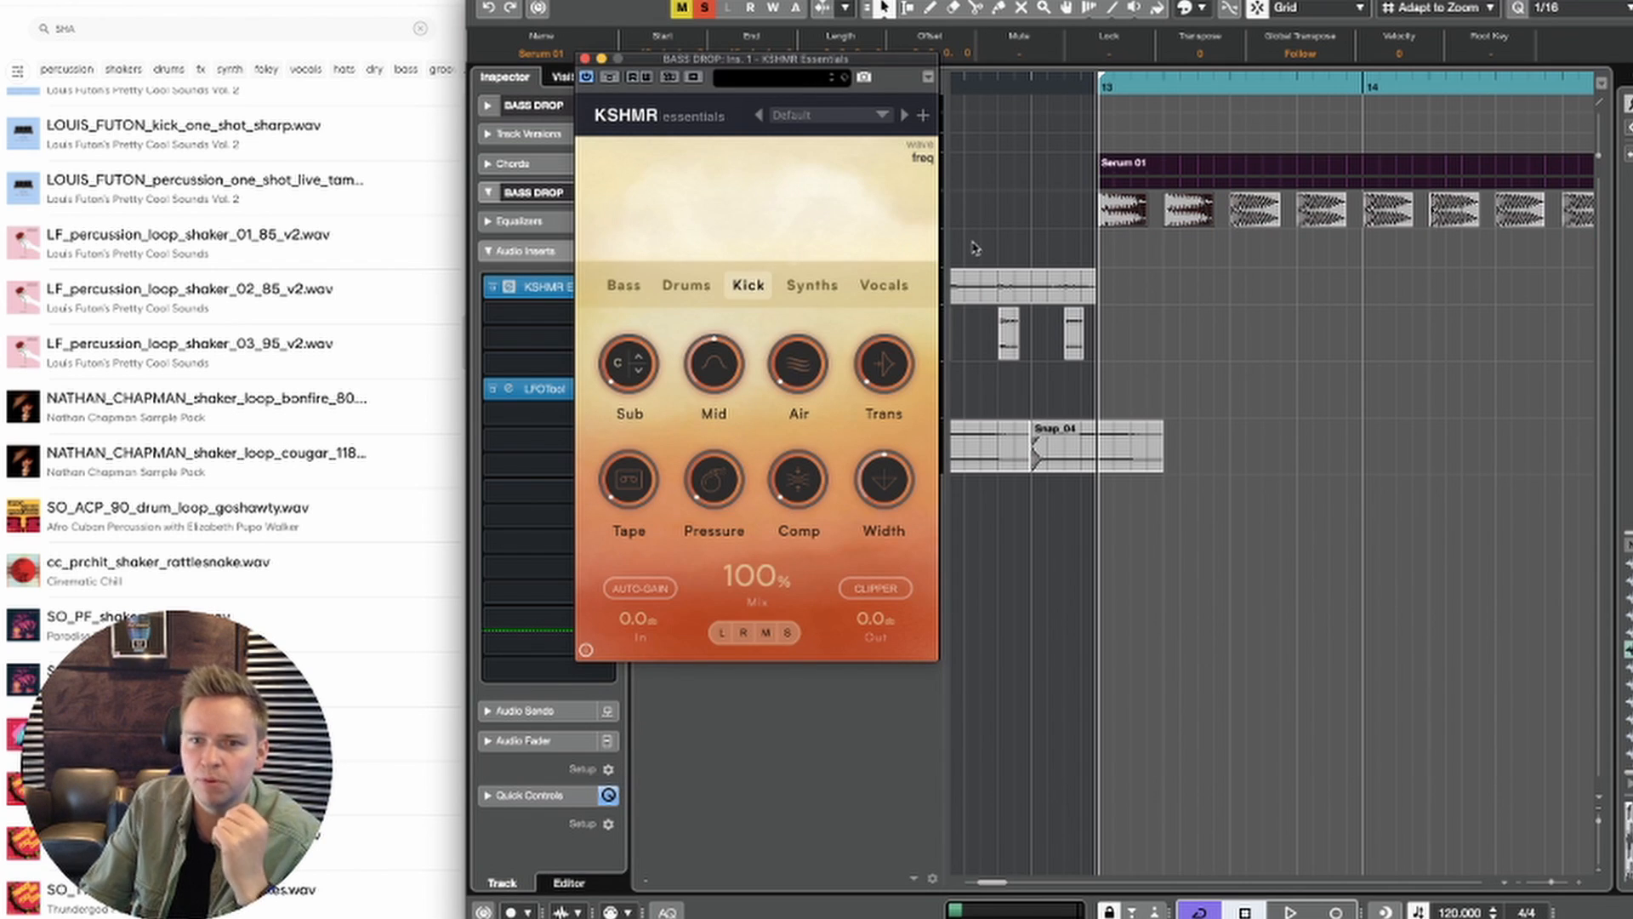
Step: Move the KSHMR Essentials window aside and switch the plug-in to Bass mode during playback
{"action": "left_click_drag", "start_coordinate": [772, 59], "coordinate": [873, 82]}
{"action": "key", "text": "space"}
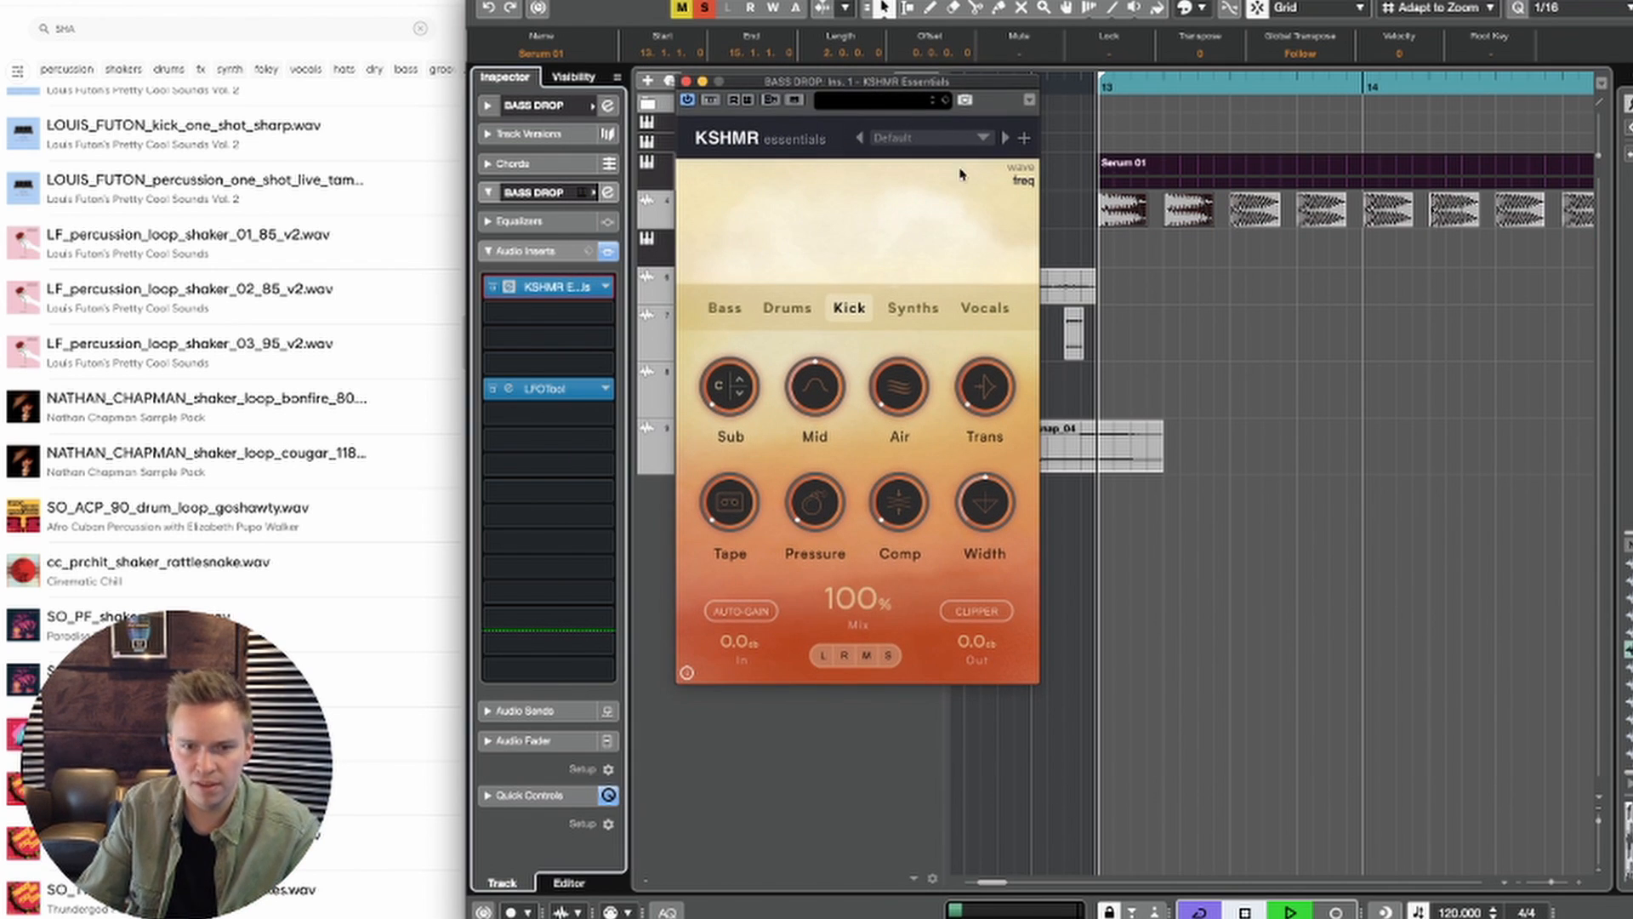
{"action": "left_click", "coordinate": [731, 308]}
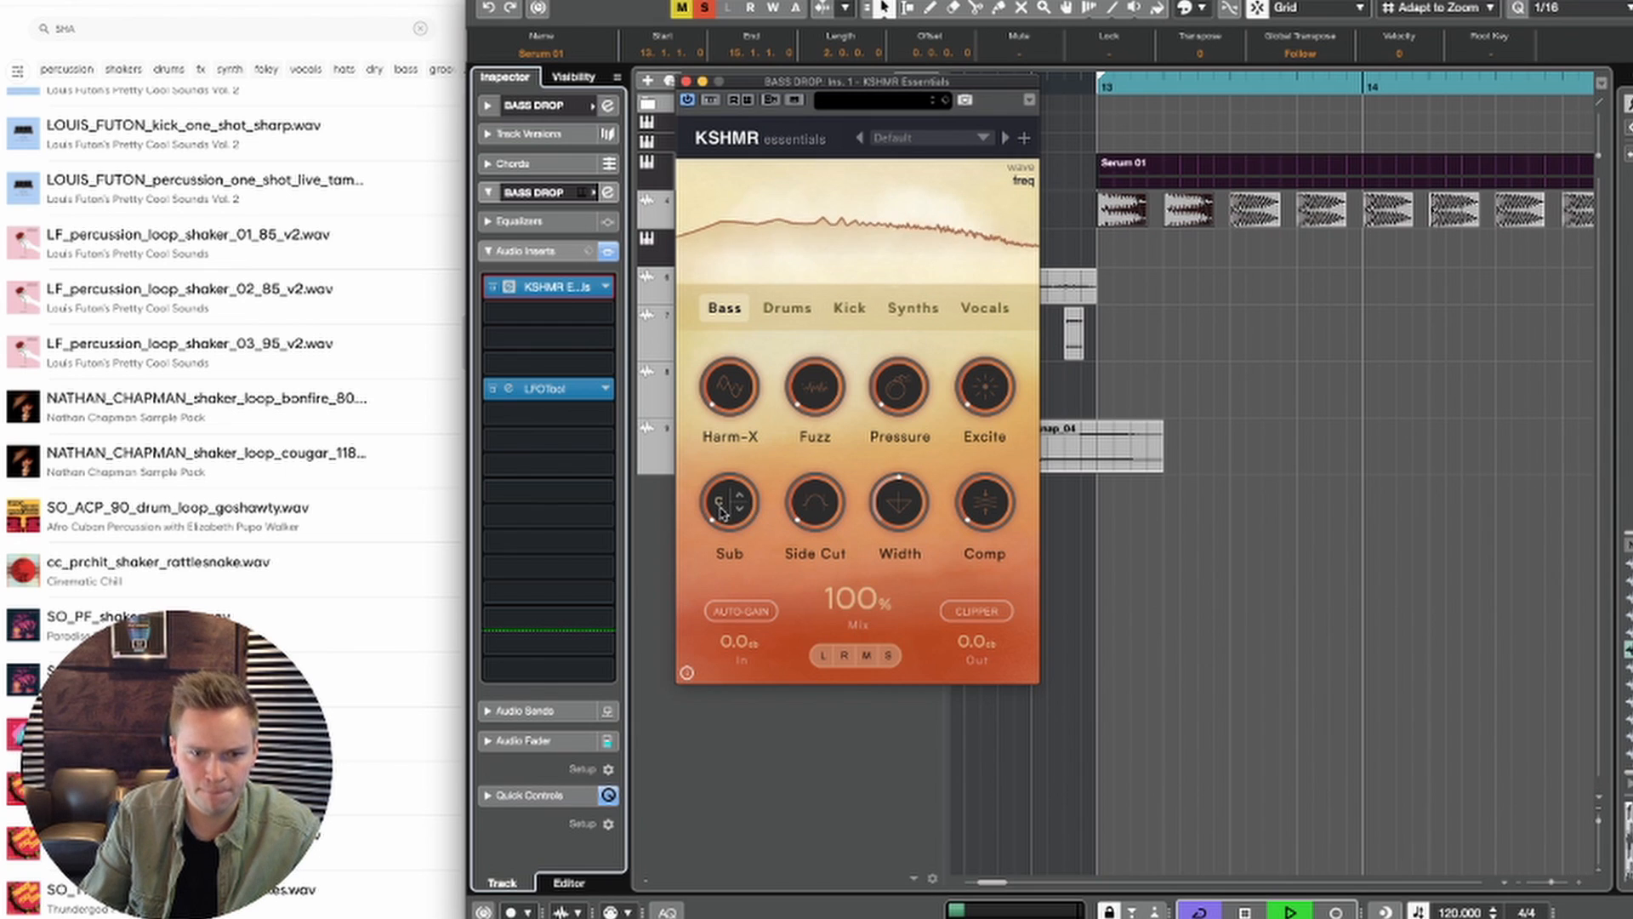
Step: Tune the KSHMR Essentials Sub to D# and raise its amount to about 75% while auditioning
{"action": "key", "text": "space"}
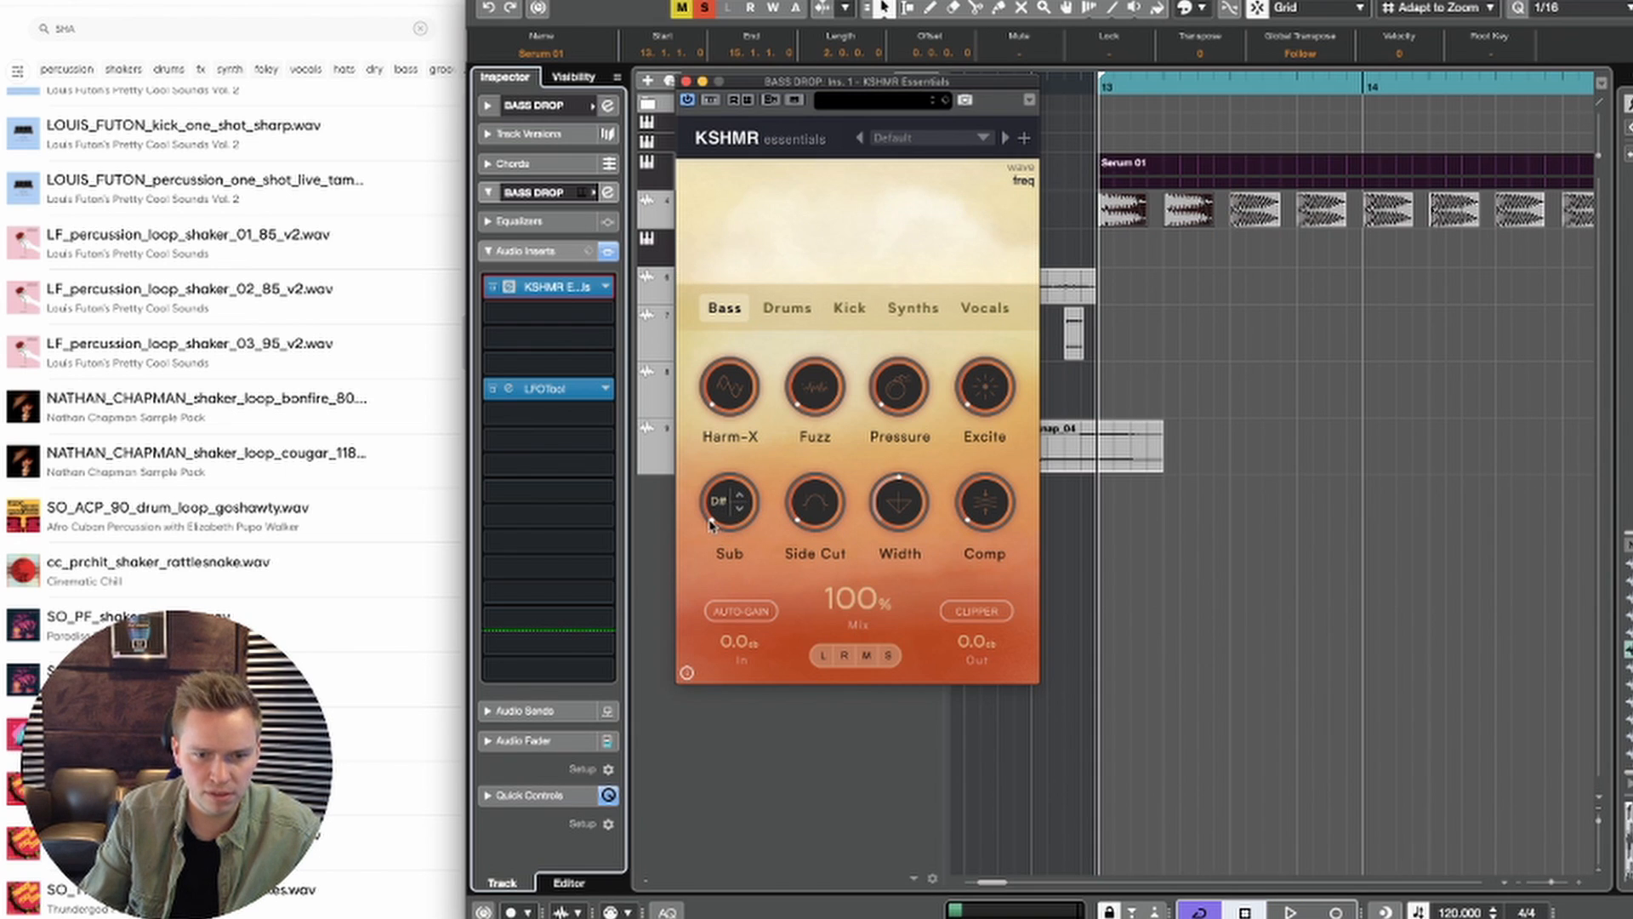
{"action": "key", "text": "space"}
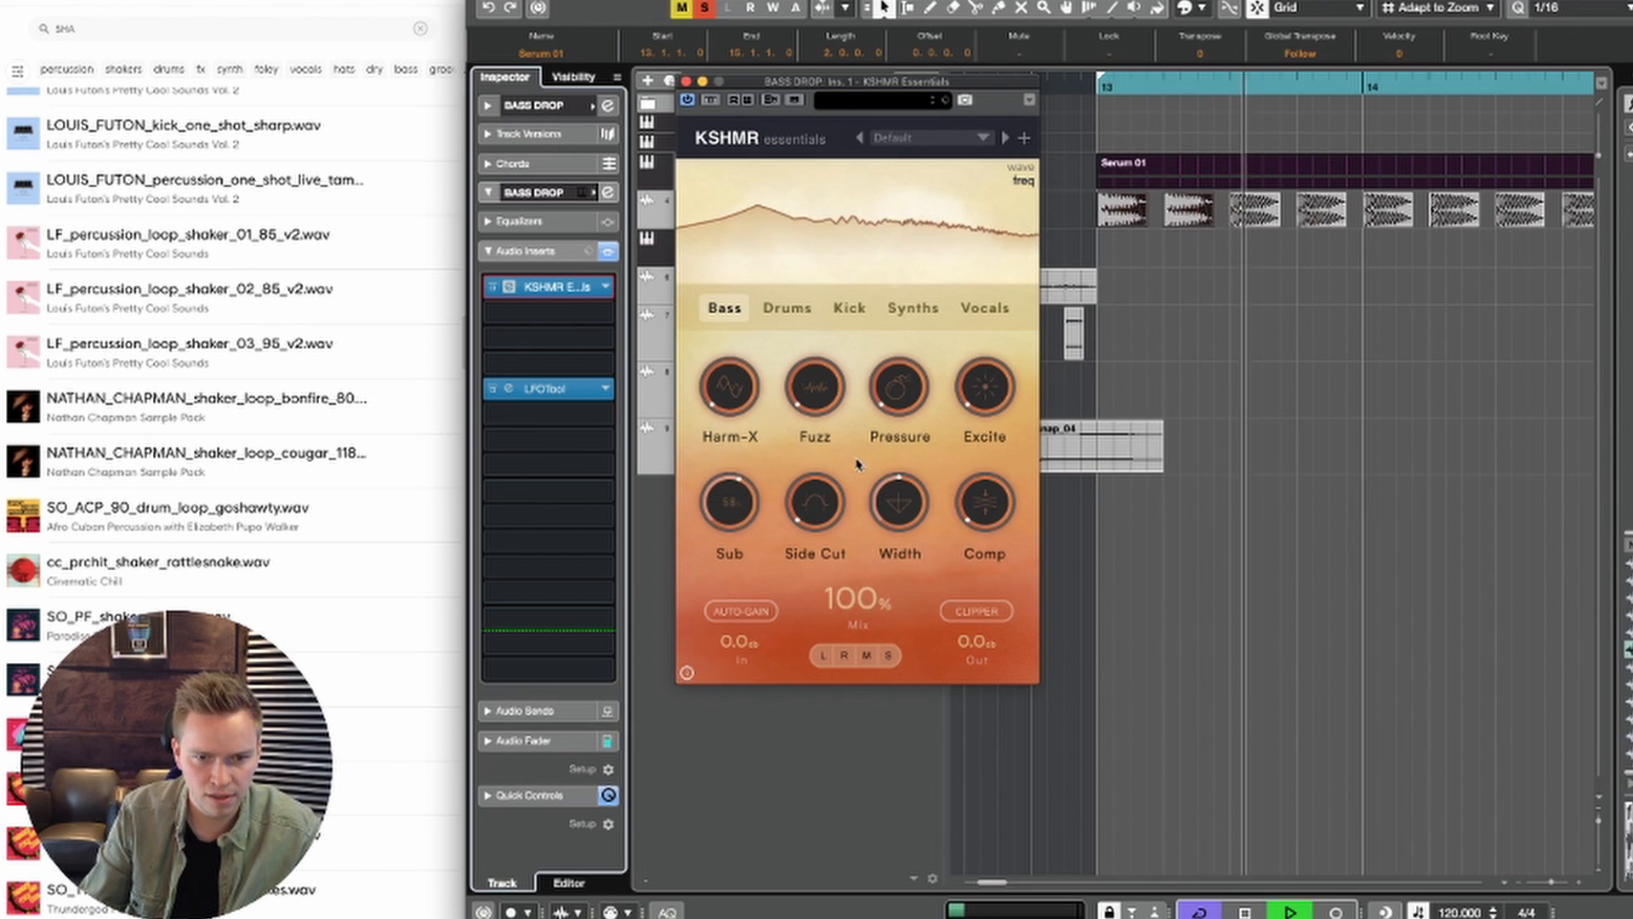
{"action": "left_click_drag", "start_coordinate": [764, 296], "coordinate": [695, 484]}
{"action": "key", "text": "space"}
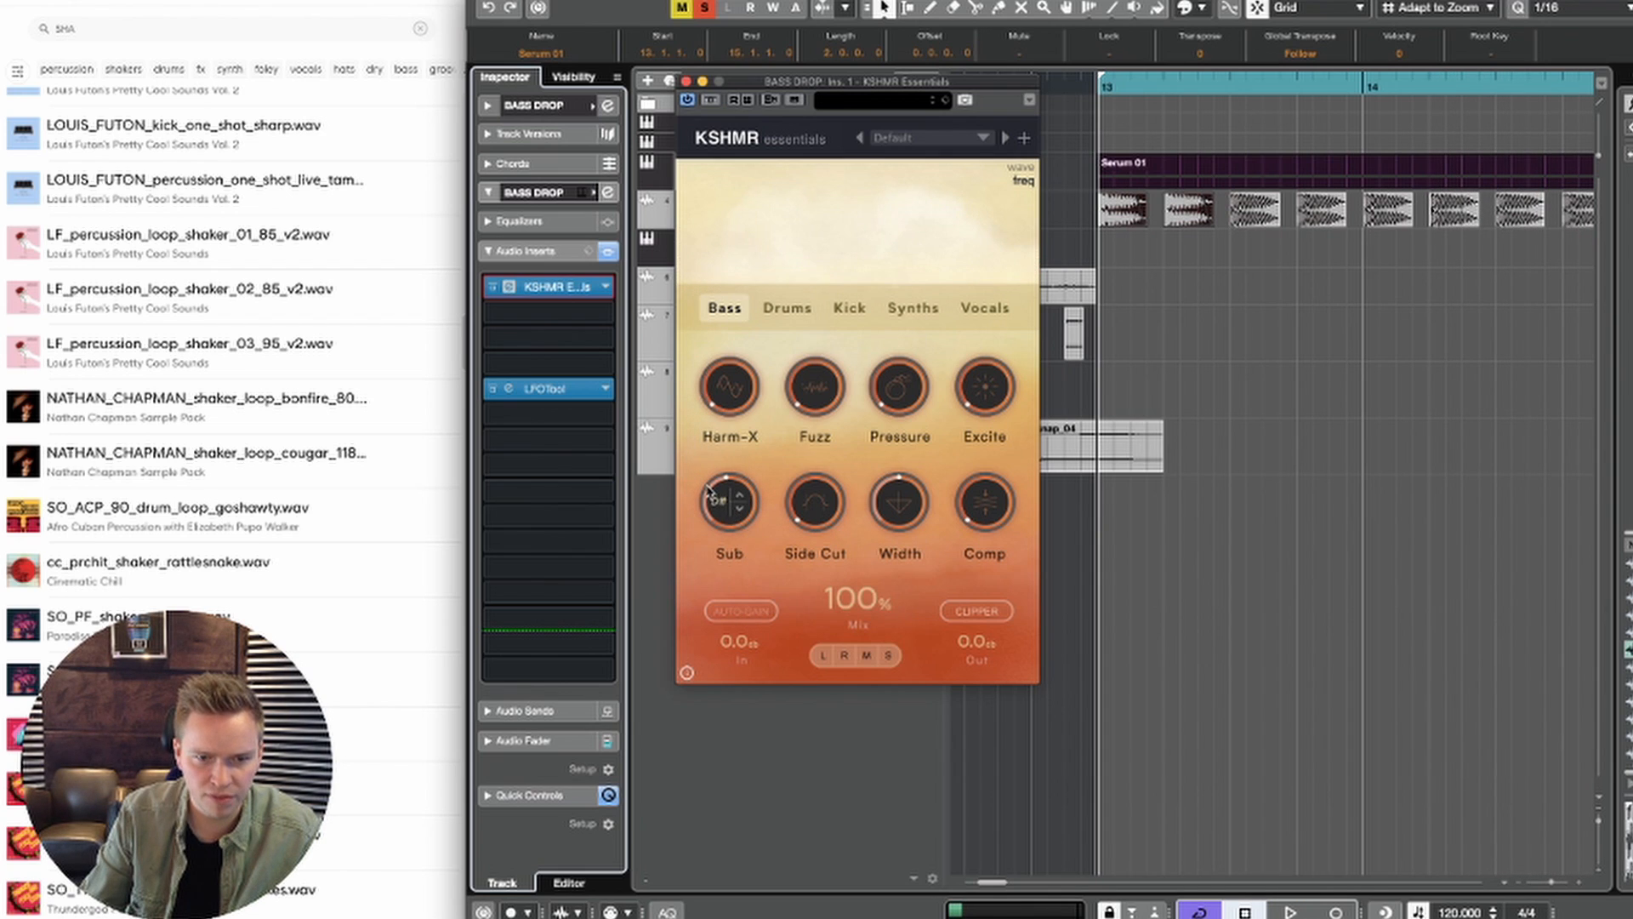
{"action": "key", "text": "space"}
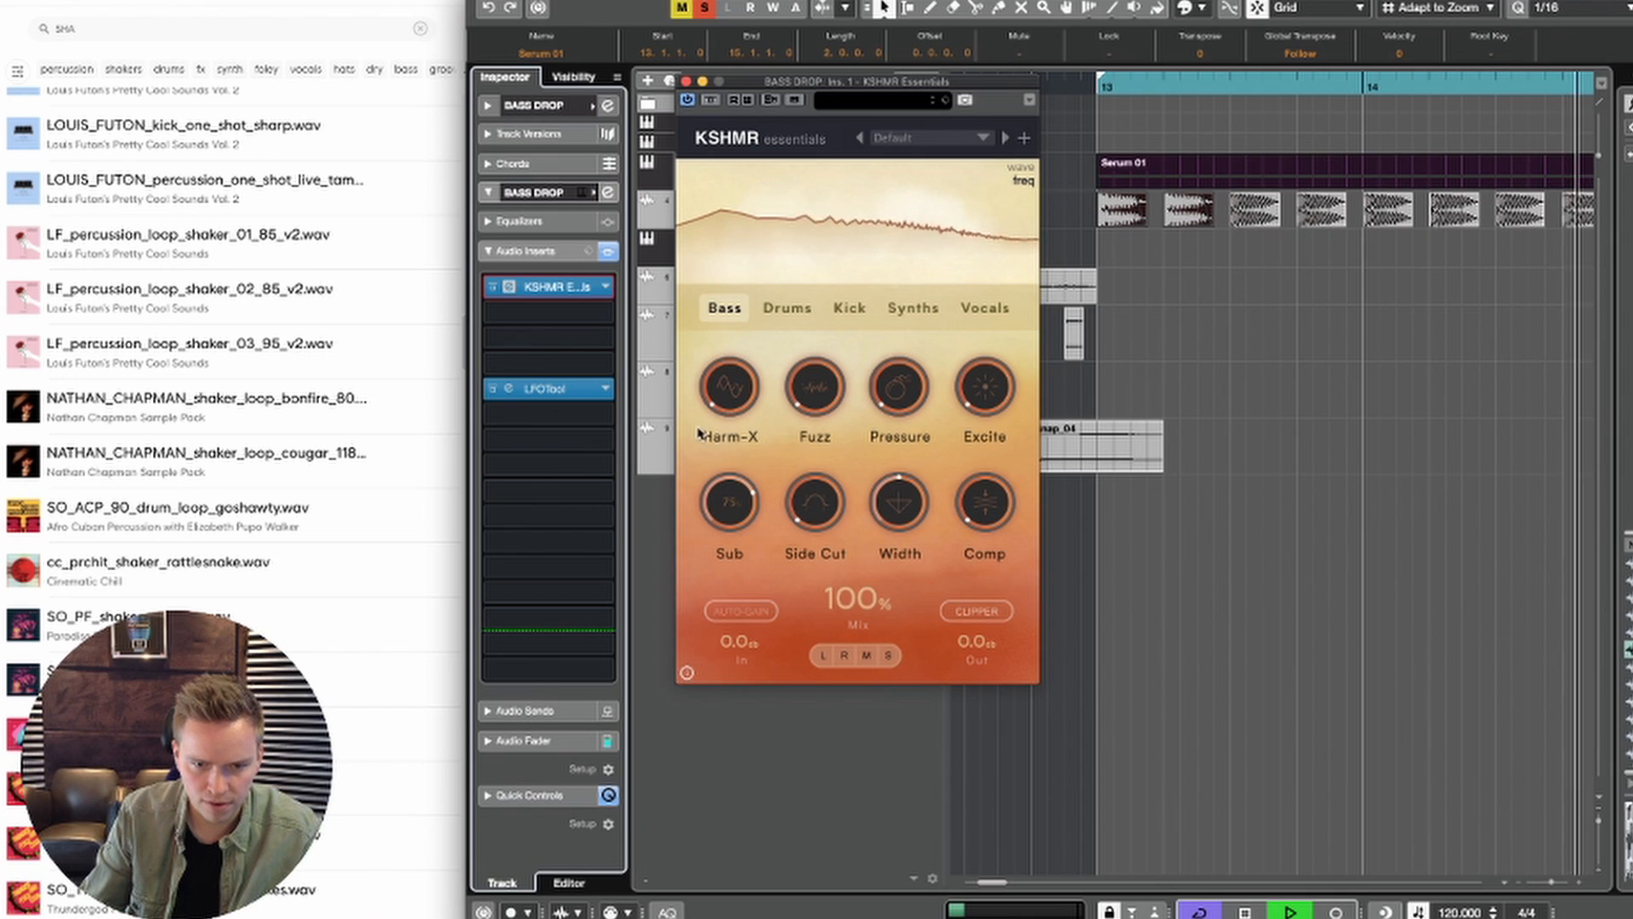
Step: Raise Side Cut and reduce Width in KSHMR Essentials while auditioning the bass with the kick
{"action": "left_click_drag", "start_coordinate": [808, 522], "coordinate": [785, 353]}
{"action": "key", "text": "space"}
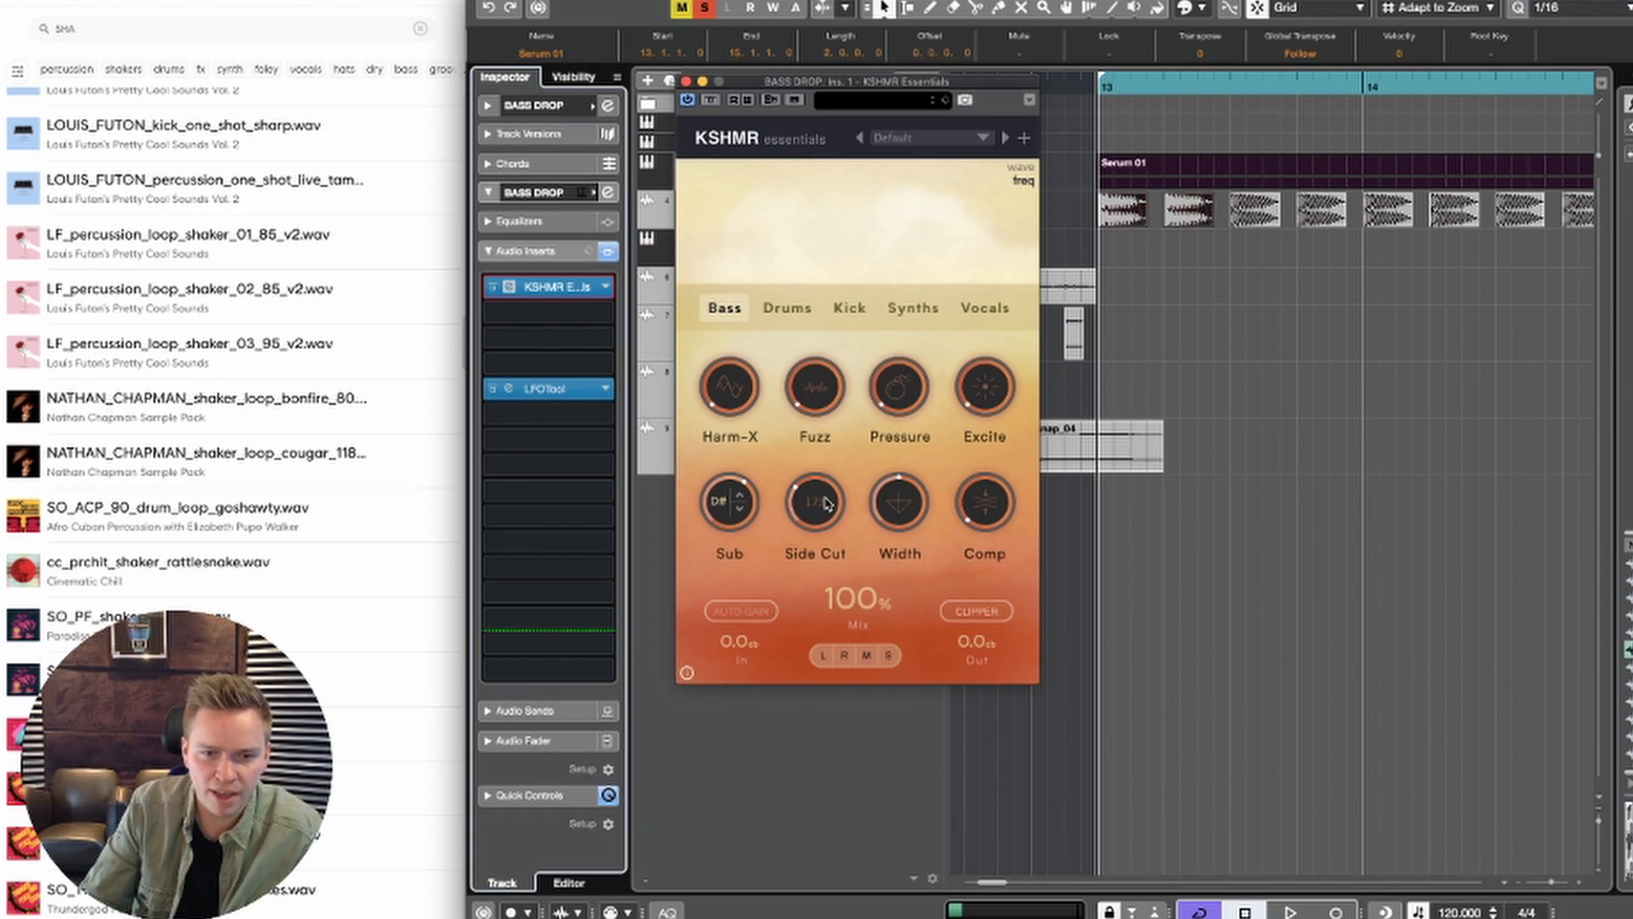
{"action": "key", "text": "space"}
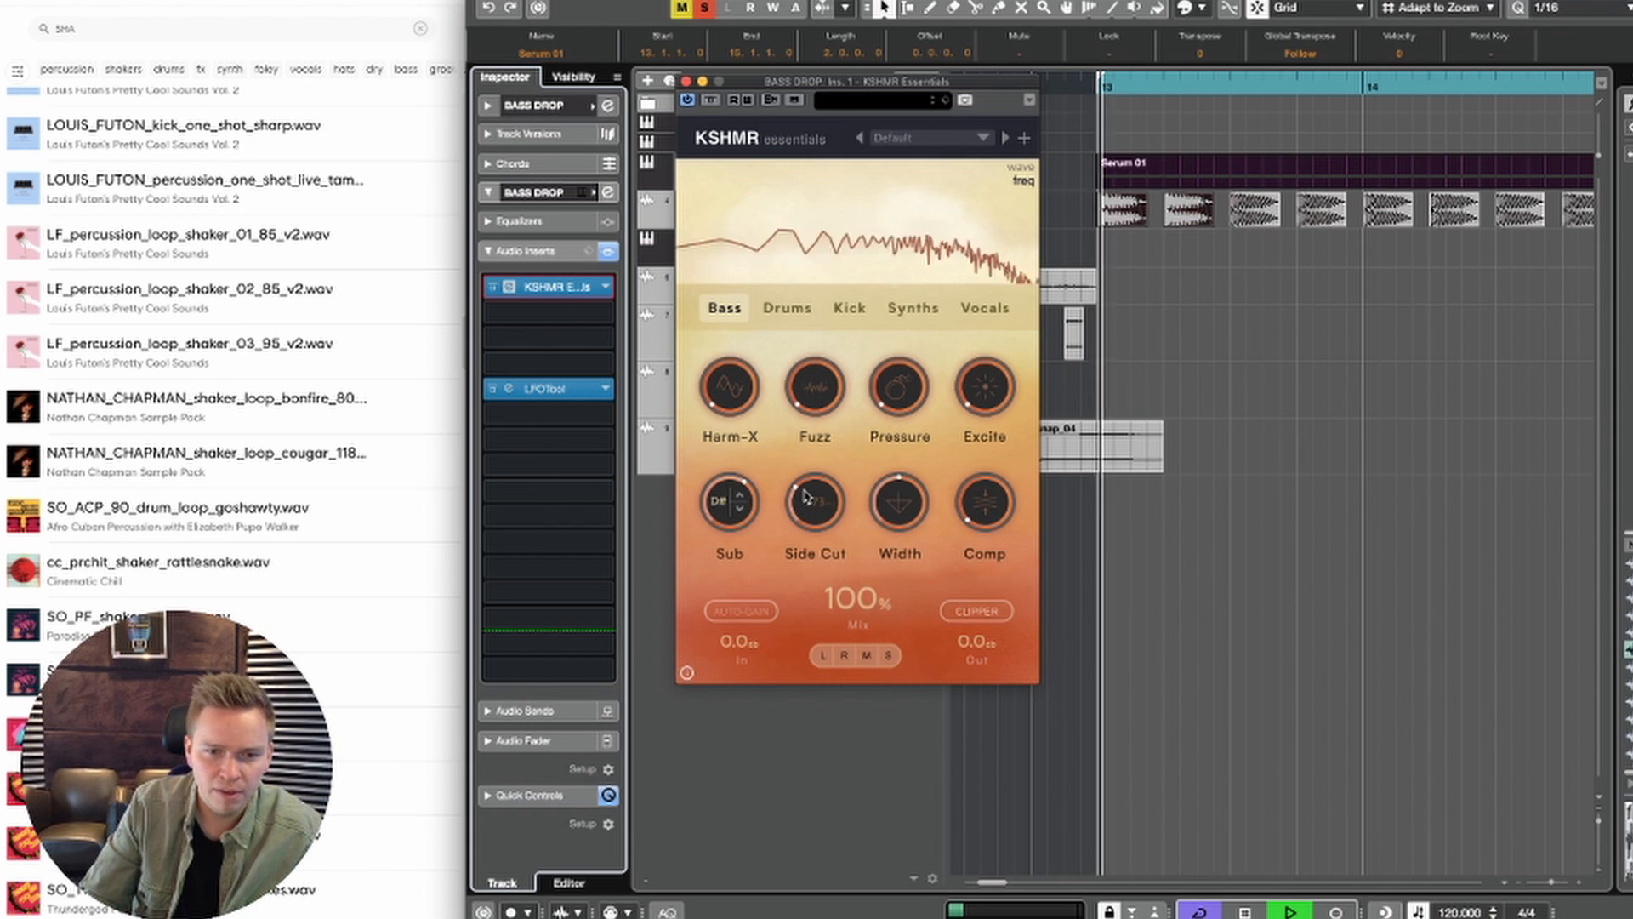
{"action": "key", "text": "space"}
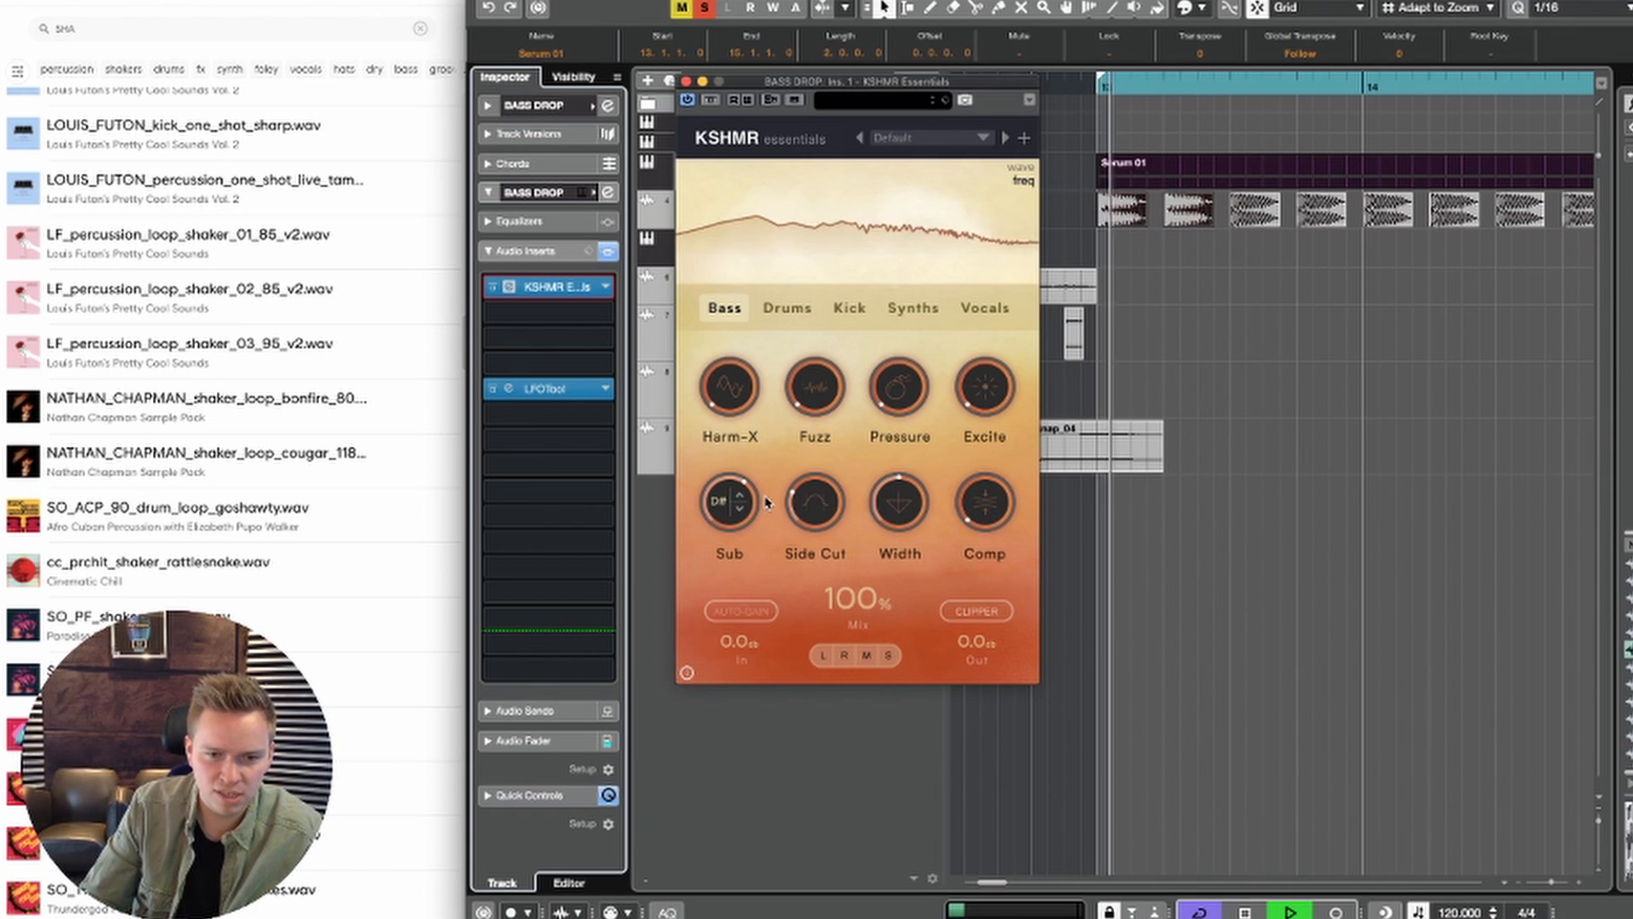
{"action": "left_click_drag", "start_coordinate": [908, 504], "coordinate": [891, 555]}
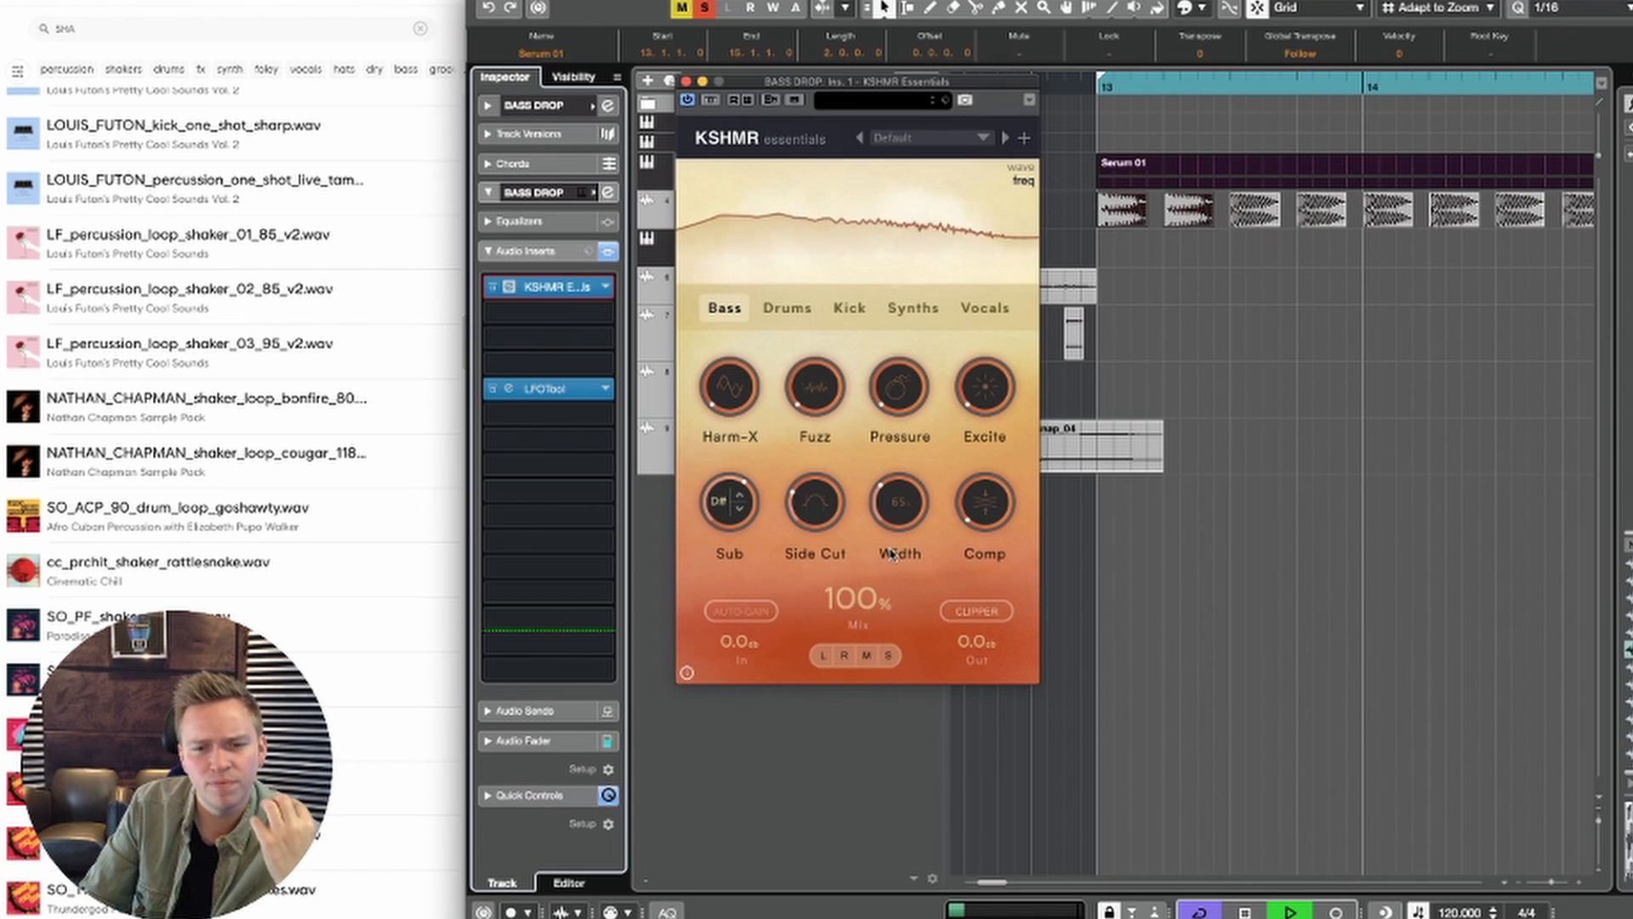
Step: Set Comp to about 40 and raise Excite, Pressure and Harm-X in the bass's KSHMR Essentials while auditioning, and close the plug-in
{"action": "key", "text": "space"}
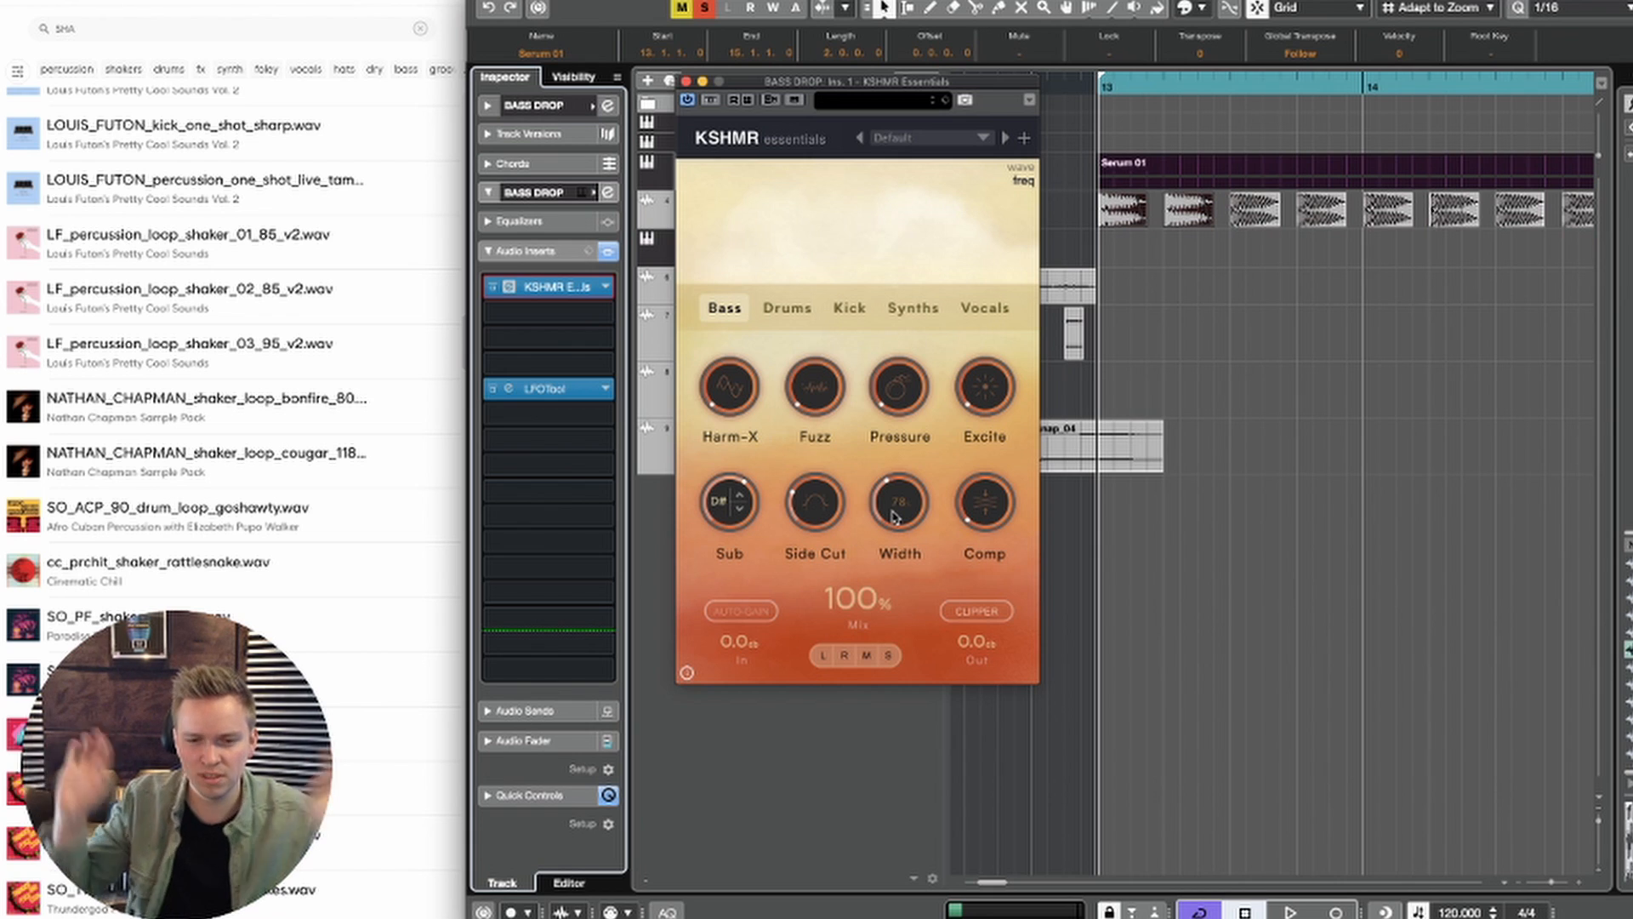
{"action": "key", "text": "space"}
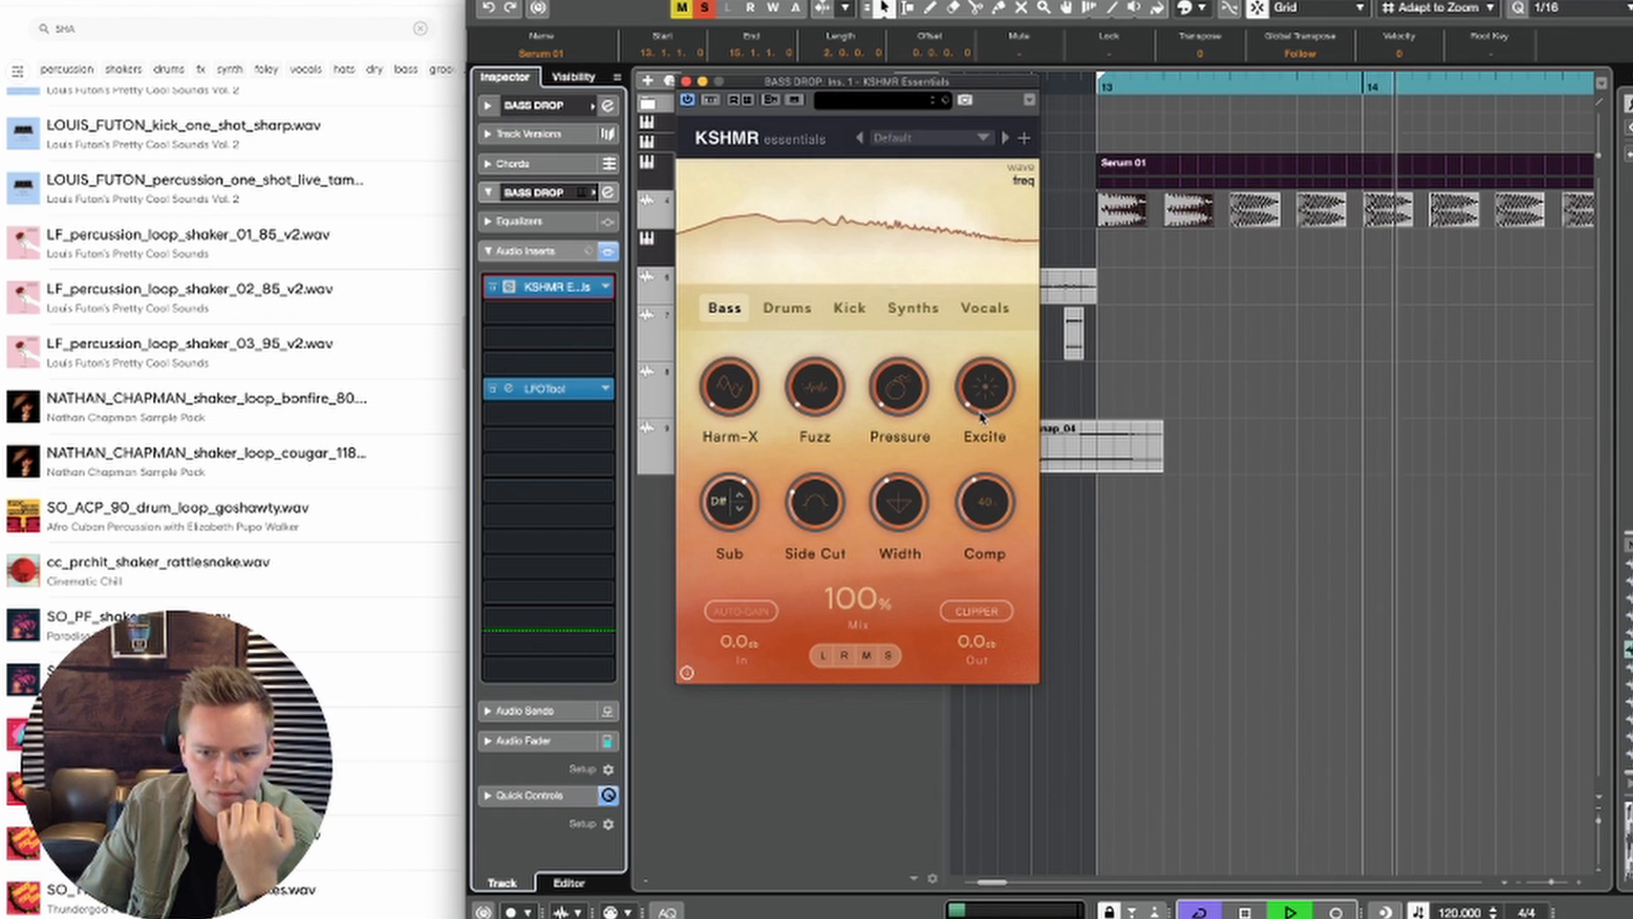
{"action": "left_click_drag", "start_coordinate": [985, 396], "coordinate": [997, 250]}
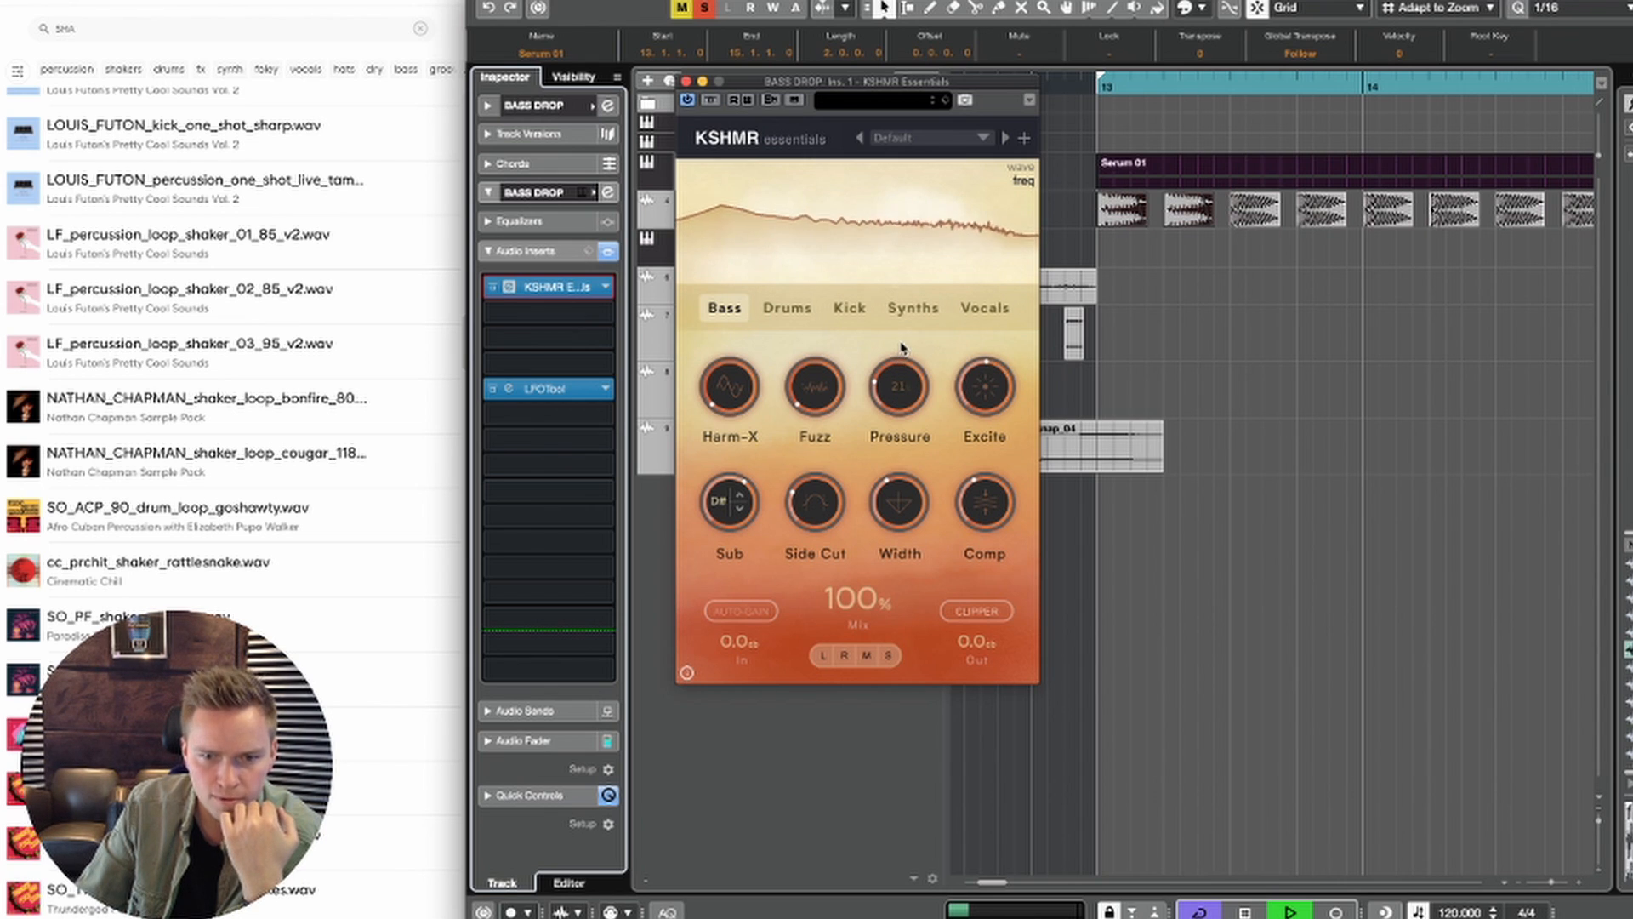
{"action": "left_click_drag", "start_coordinate": [907, 292], "coordinate": [904, 254]}
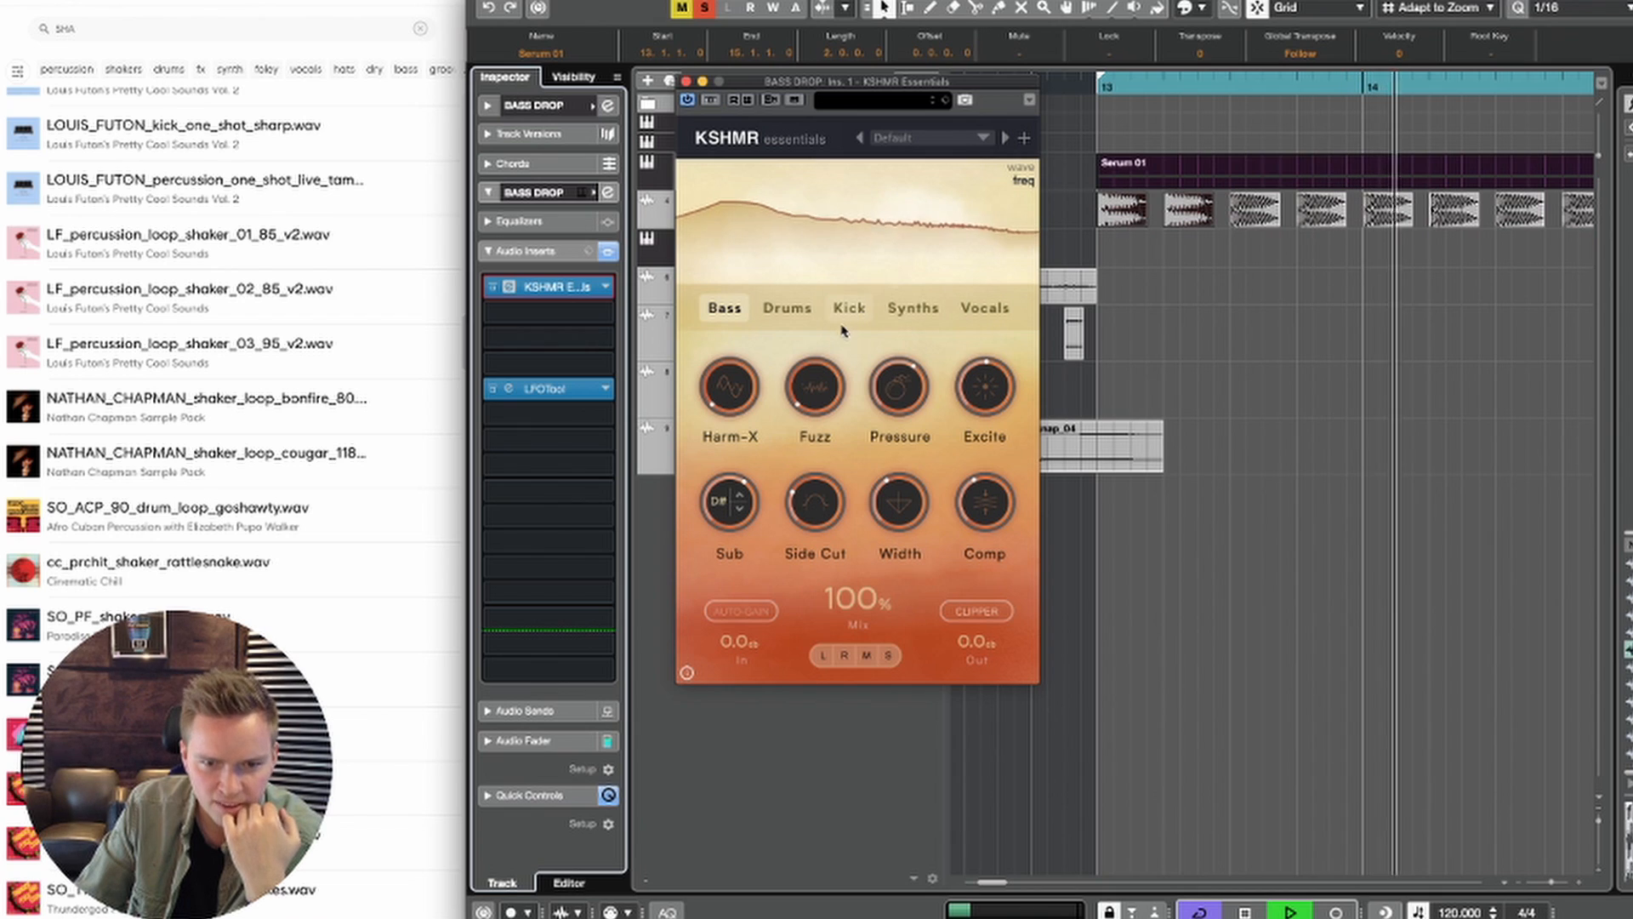
{"action": "mouse_move", "coordinate": [814, 393]}
{"action": "left_mouse_down"}
{"action": "mouse_move", "coordinate": [812, 331]}
{"action": "mouse_move", "coordinate": [806, 364]}
{"action": "left_mouse_up"}
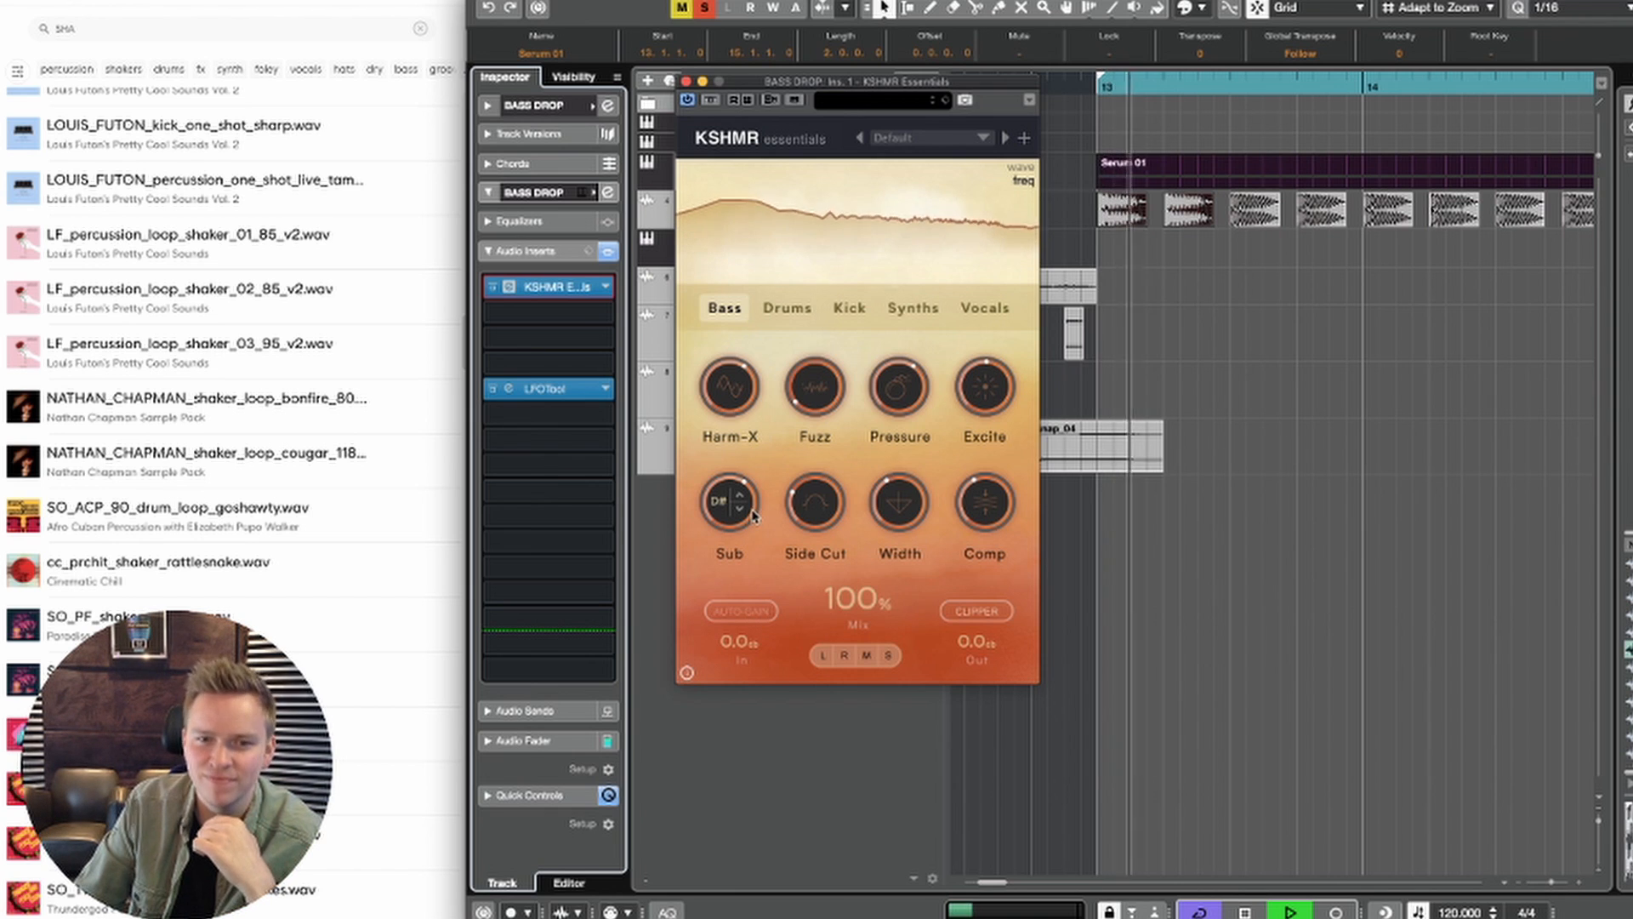
{"action": "left_click", "coordinate": [686, 81]}
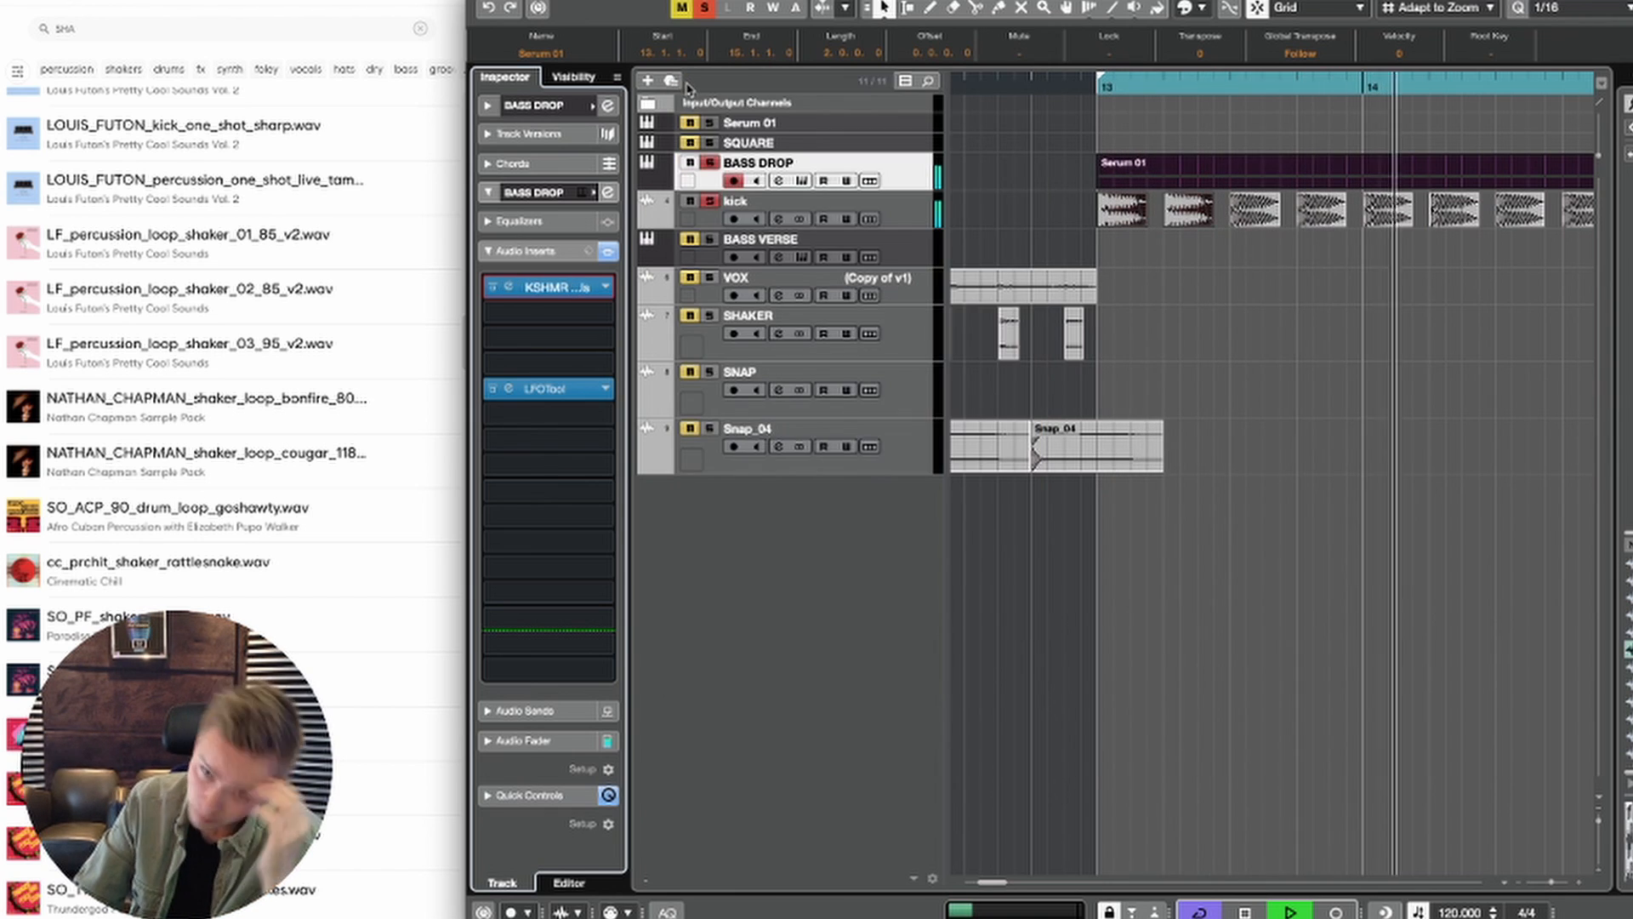
{"action": "key", "text": "space"}
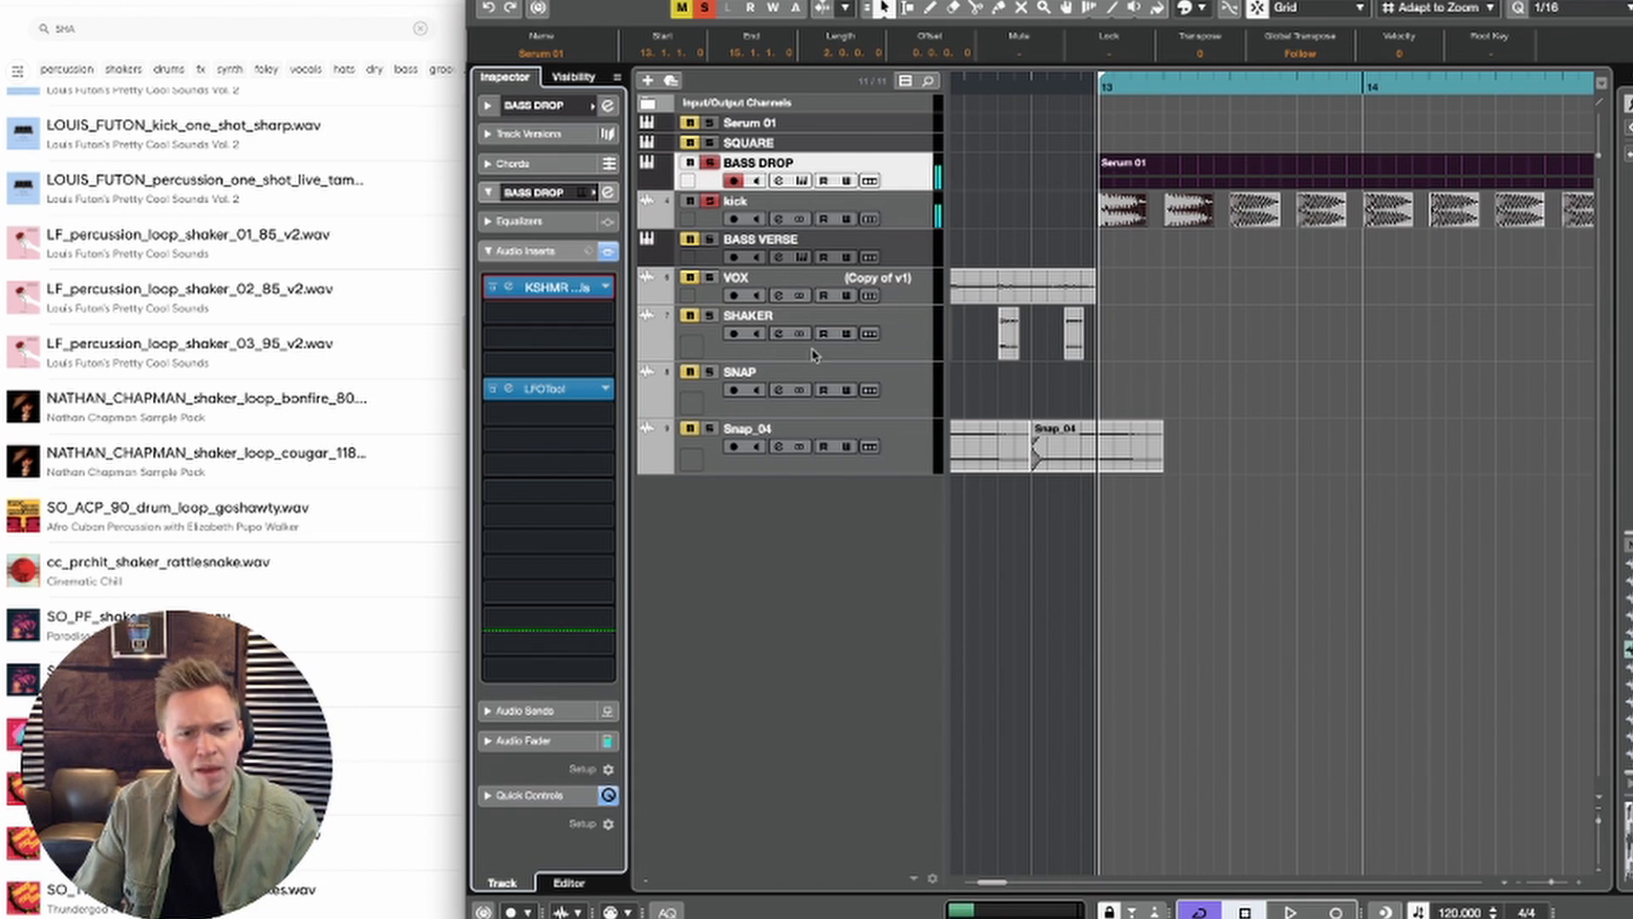
Step: Load KSHMR Essentials as the kick track's second insert effect, after LFOTool
{"action": "left_click", "coordinate": [909, 201]}
{"action": "left_click", "coordinate": [549, 287]}
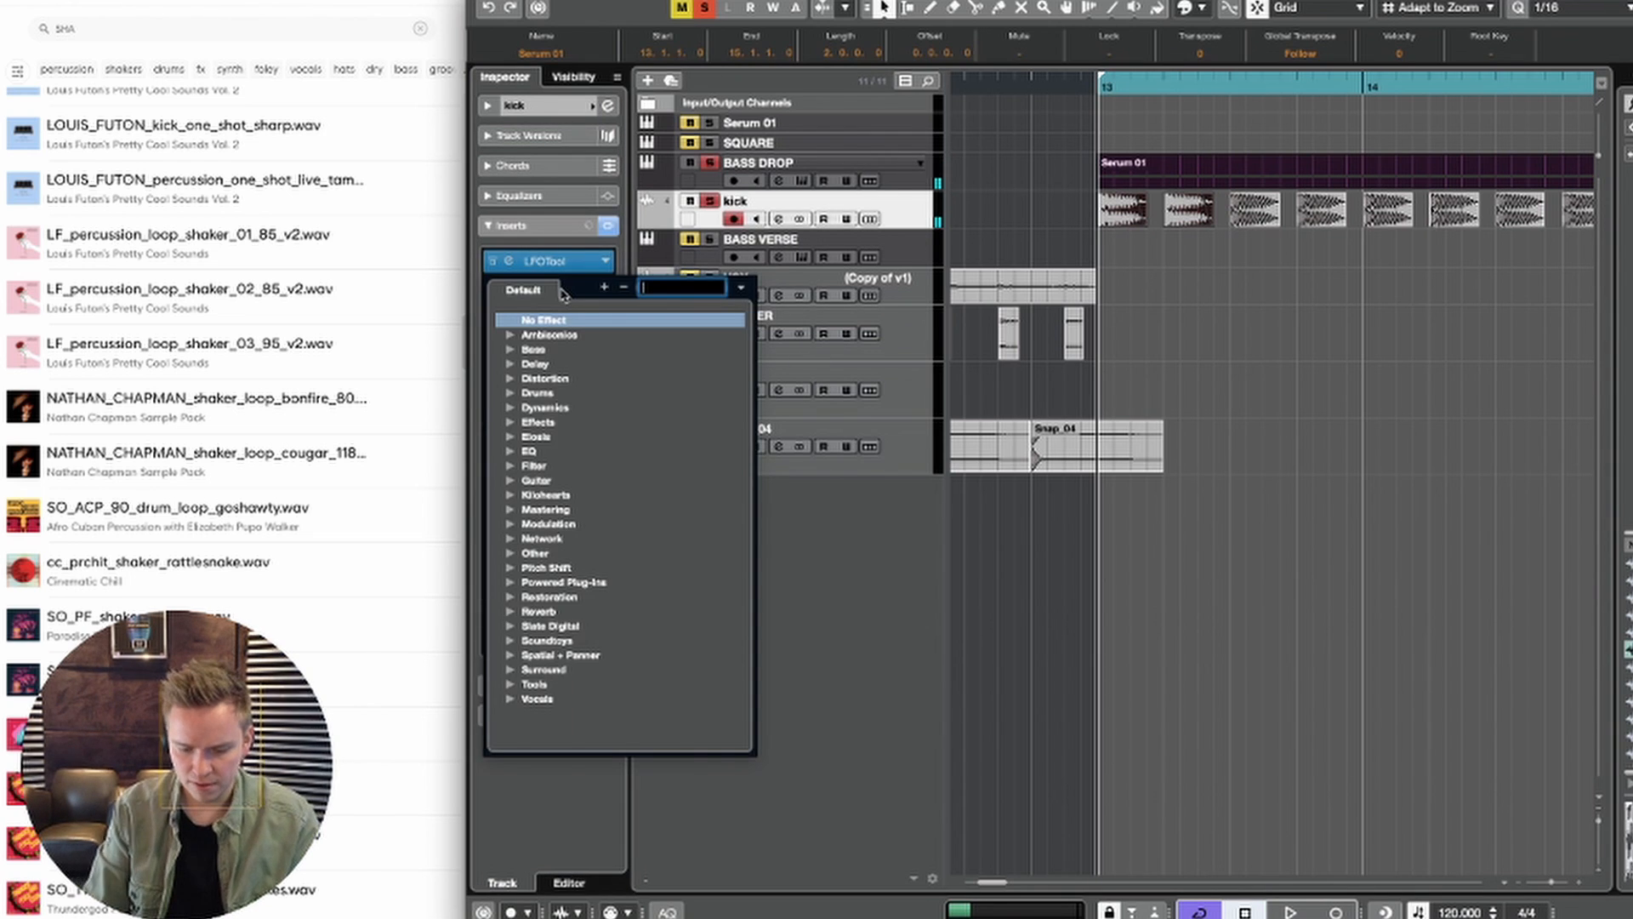
{"action": "type", "text": "esse"}
{"action": "left_click", "coordinate": [581, 407]}
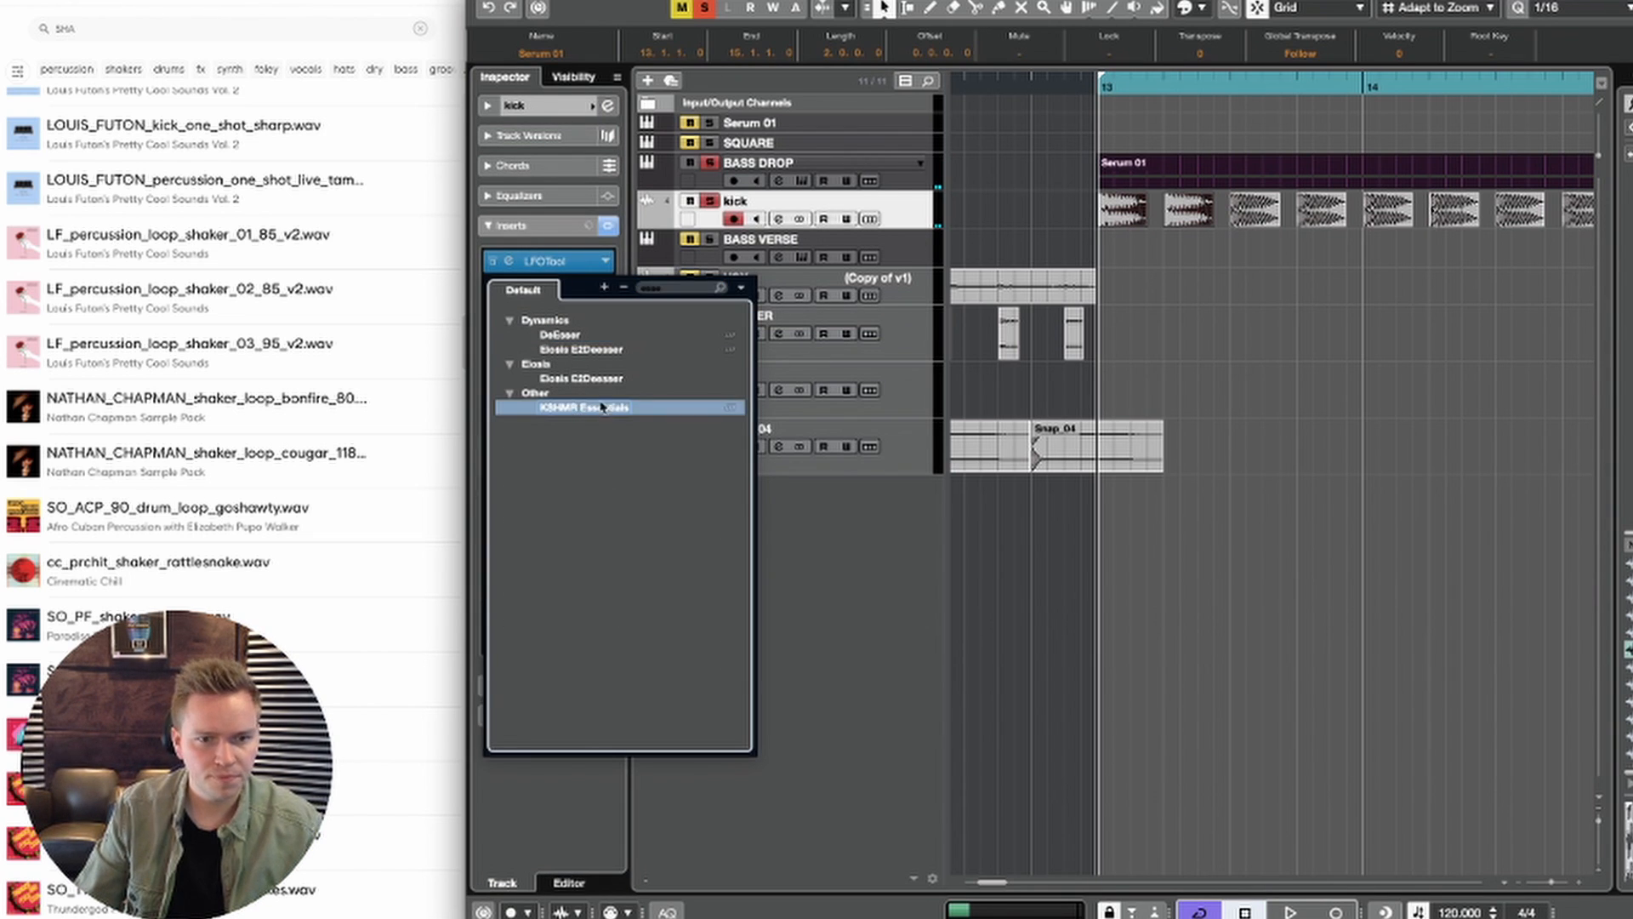
Step: Audition the Bass and Drums modes of KSHMR Essentials on the kick and settle on Kick mode
{"action": "key", "text": "space"}
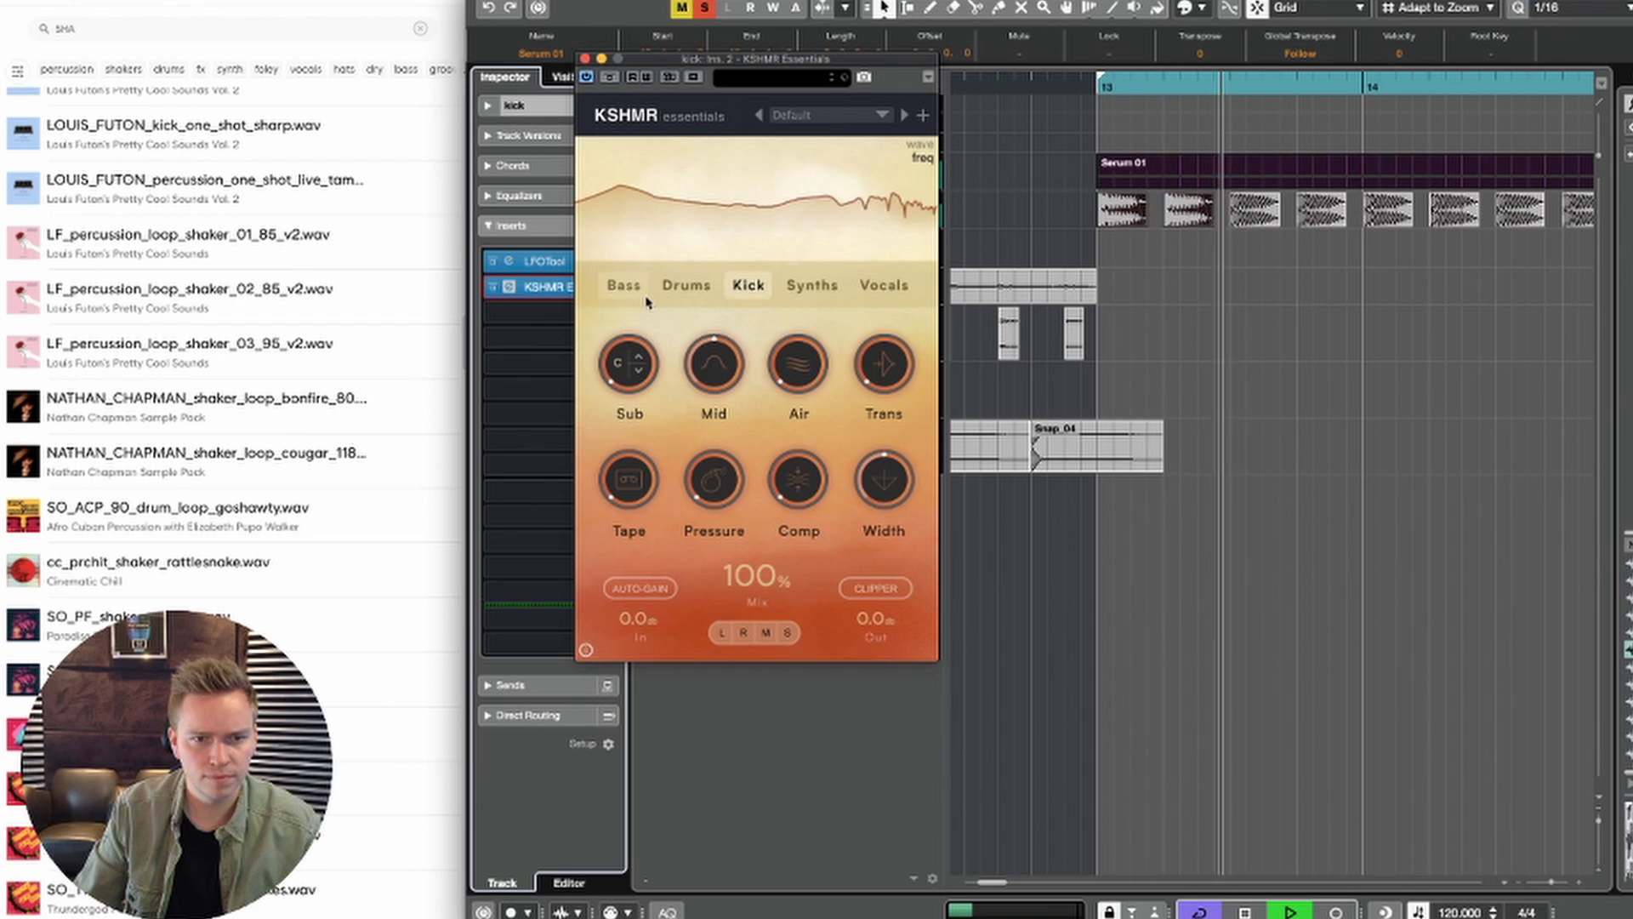
{"action": "left_click", "coordinate": [680, 286]}
{"action": "left_click", "coordinate": [626, 289]}
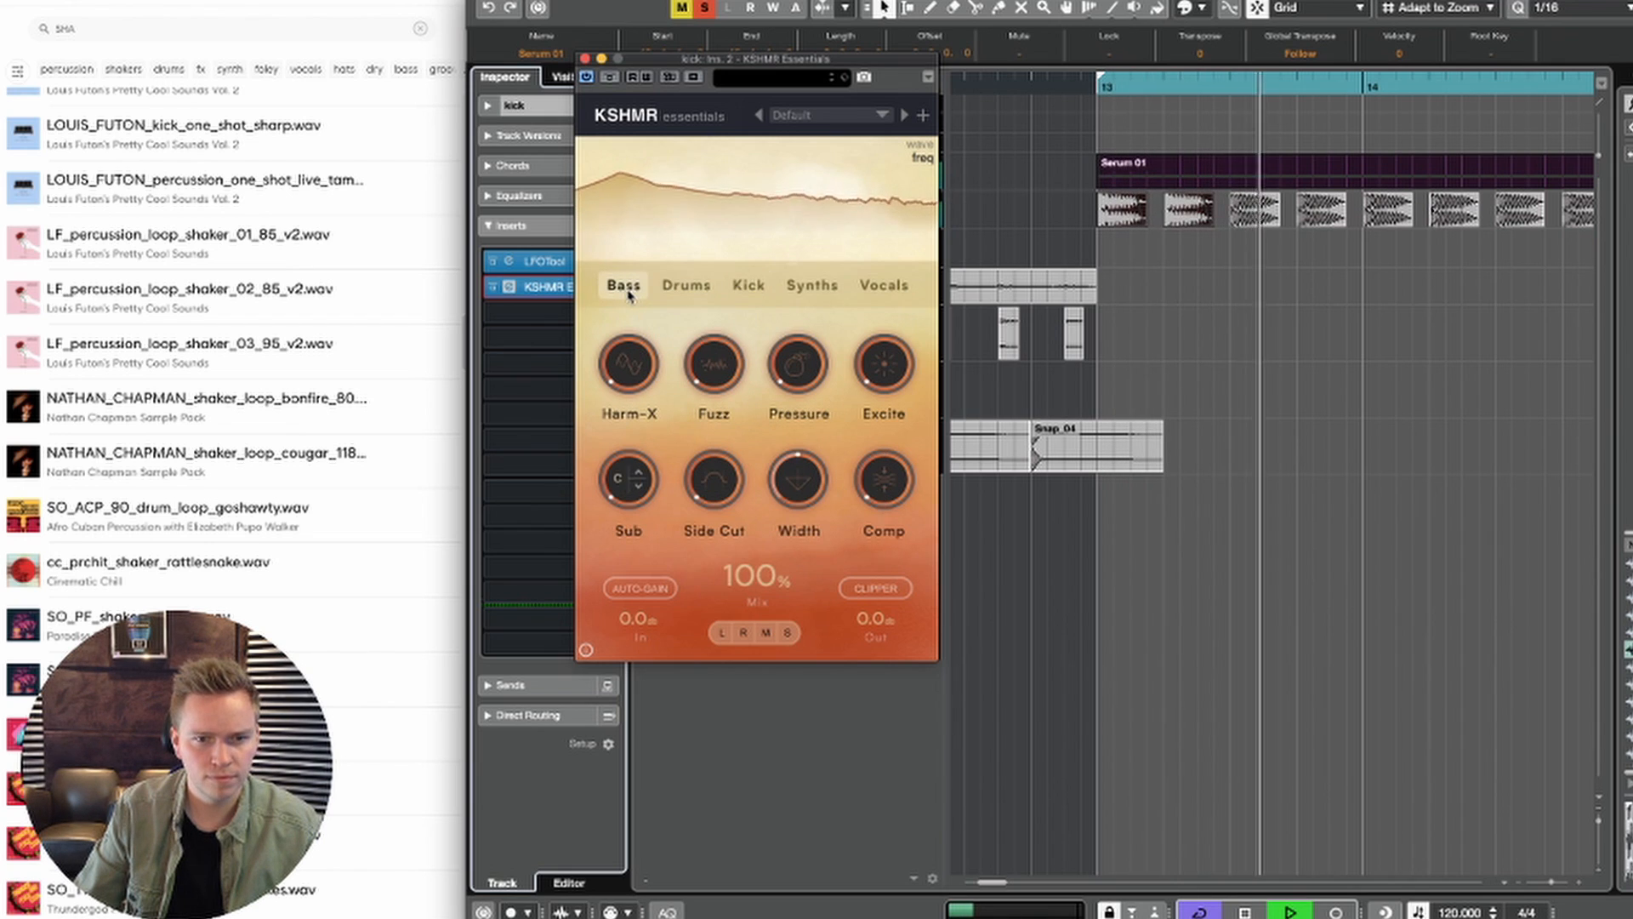
{"action": "left_click", "coordinate": [683, 286]}
{"action": "left_click", "coordinate": [745, 287]}
{"action": "key", "text": "space"}
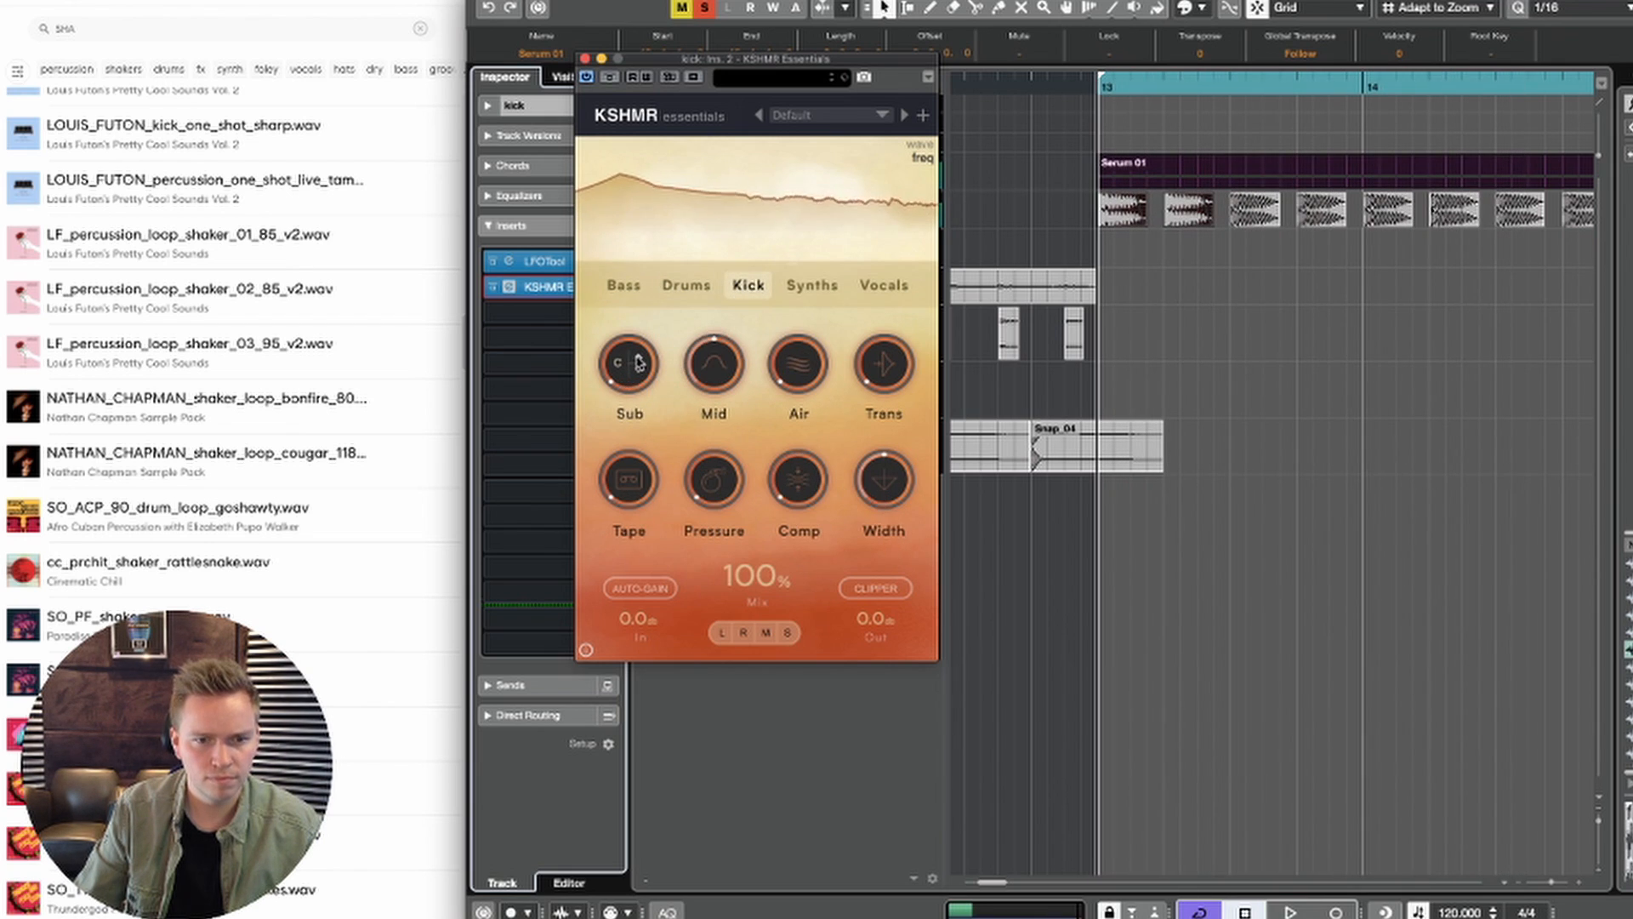
Step: Tune the kick's KSHMR Essentials Sub to D#, raise it slightly and adjust Mid during playback, and close the plug-in
{"action": "key", "text": "space"}
{"action": "mouse_move", "coordinate": [625, 364]}
{"action": "left_mouse_down"}
{"action": "mouse_move", "coordinate": [638, 146]}
{"action": "mouse_move", "coordinate": [635, 350]}
{"action": "left_mouse_up"}
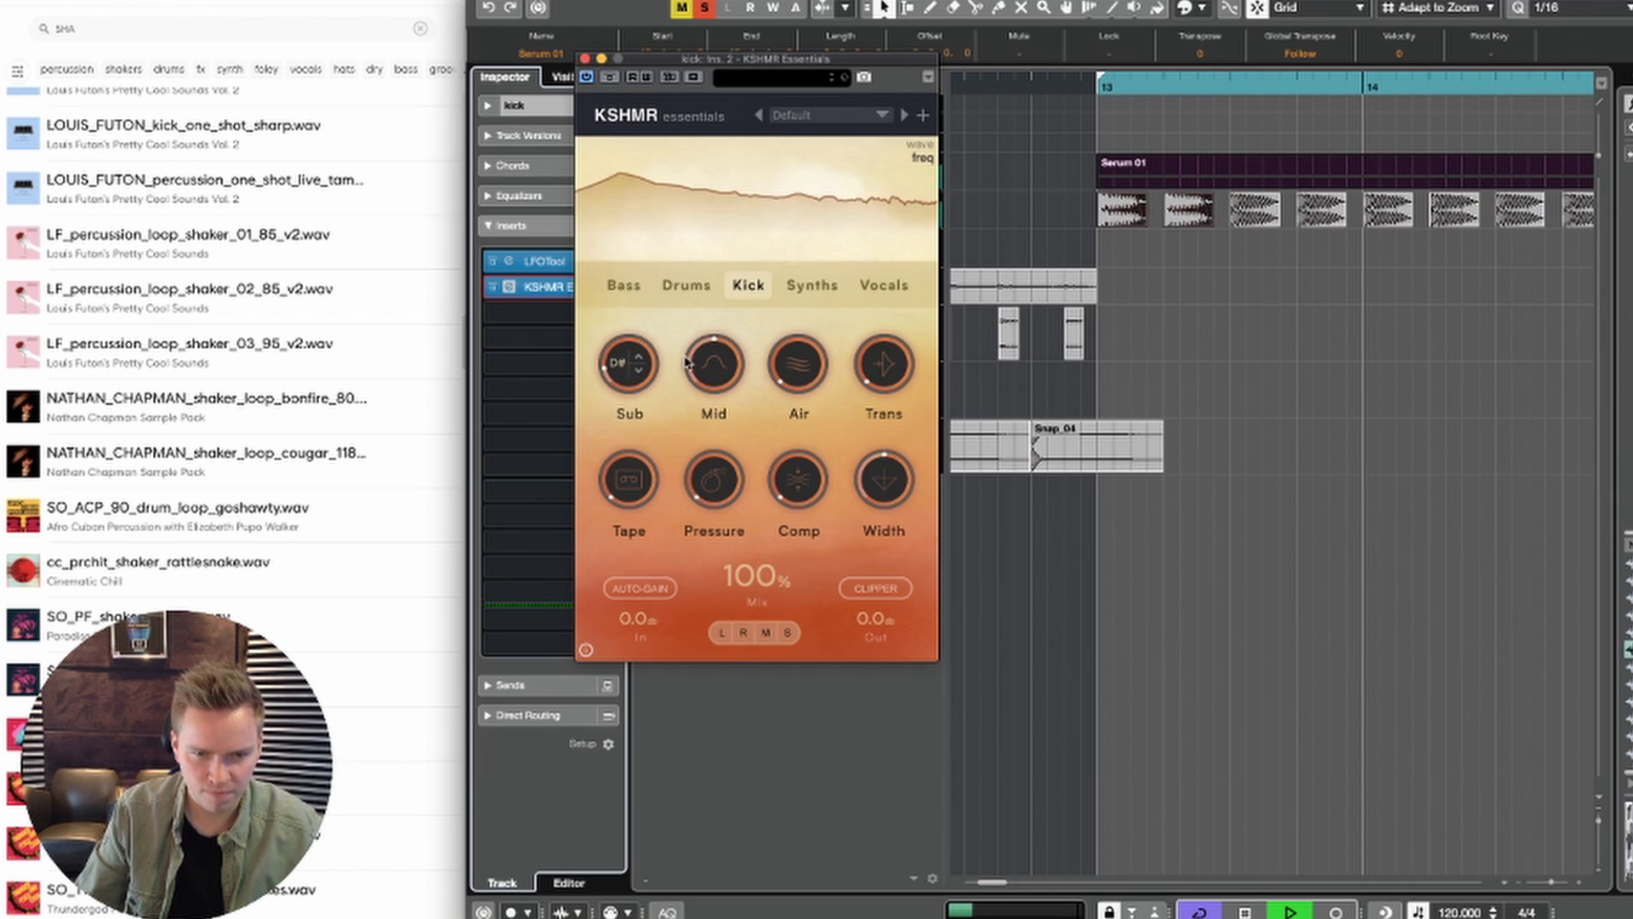
{"action": "key", "text": "space"}
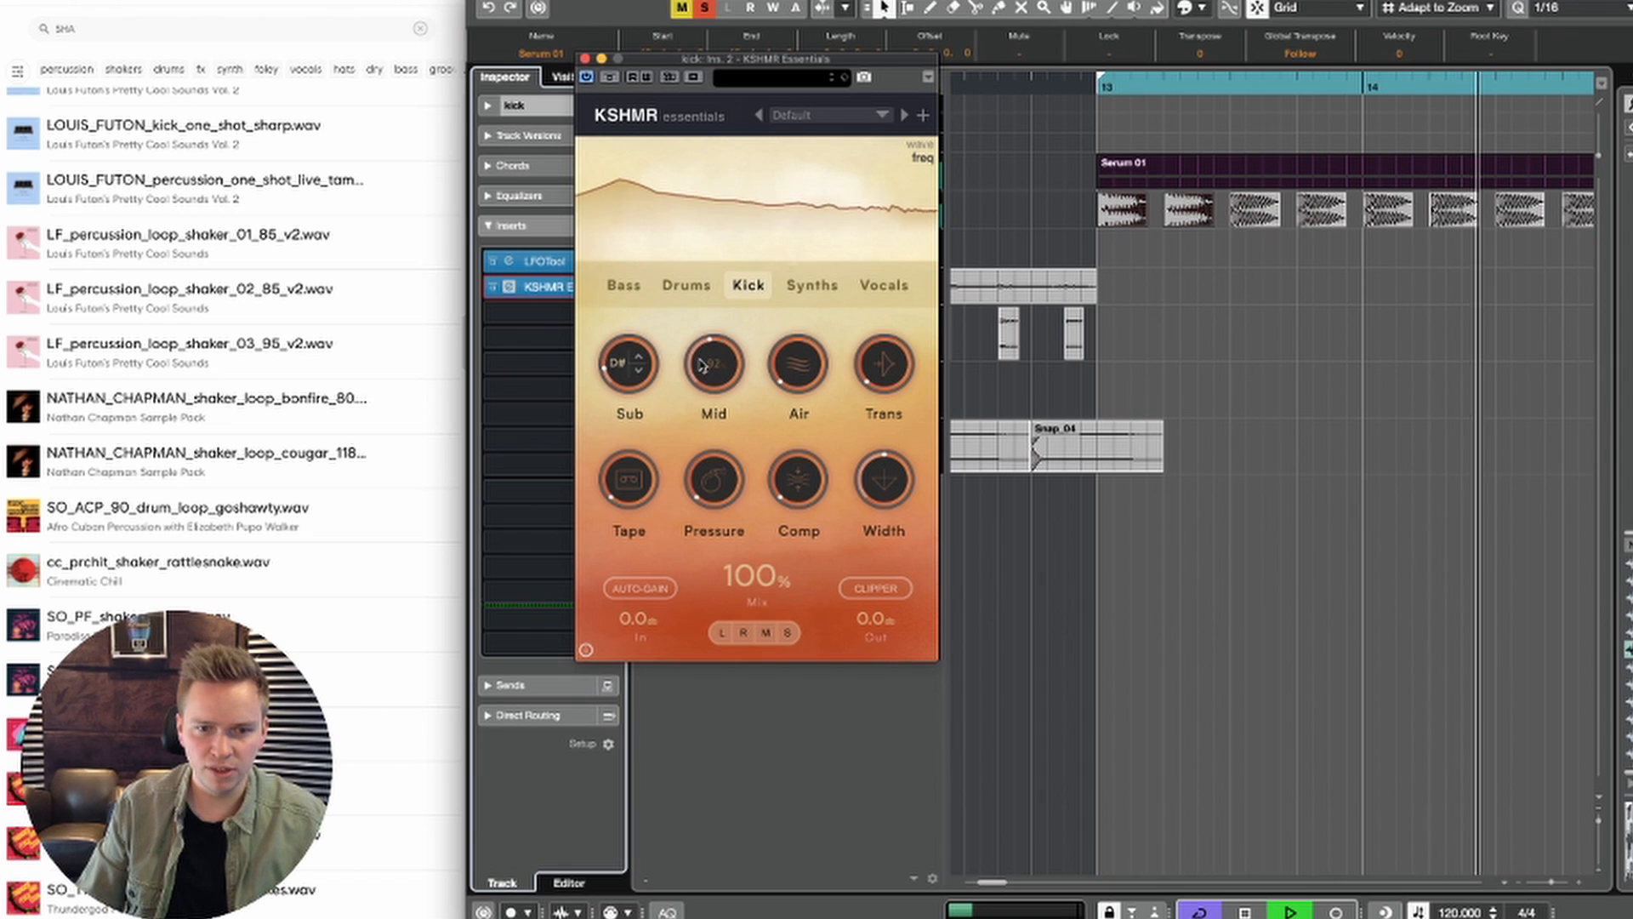
{"action": "key", "text": "space"}
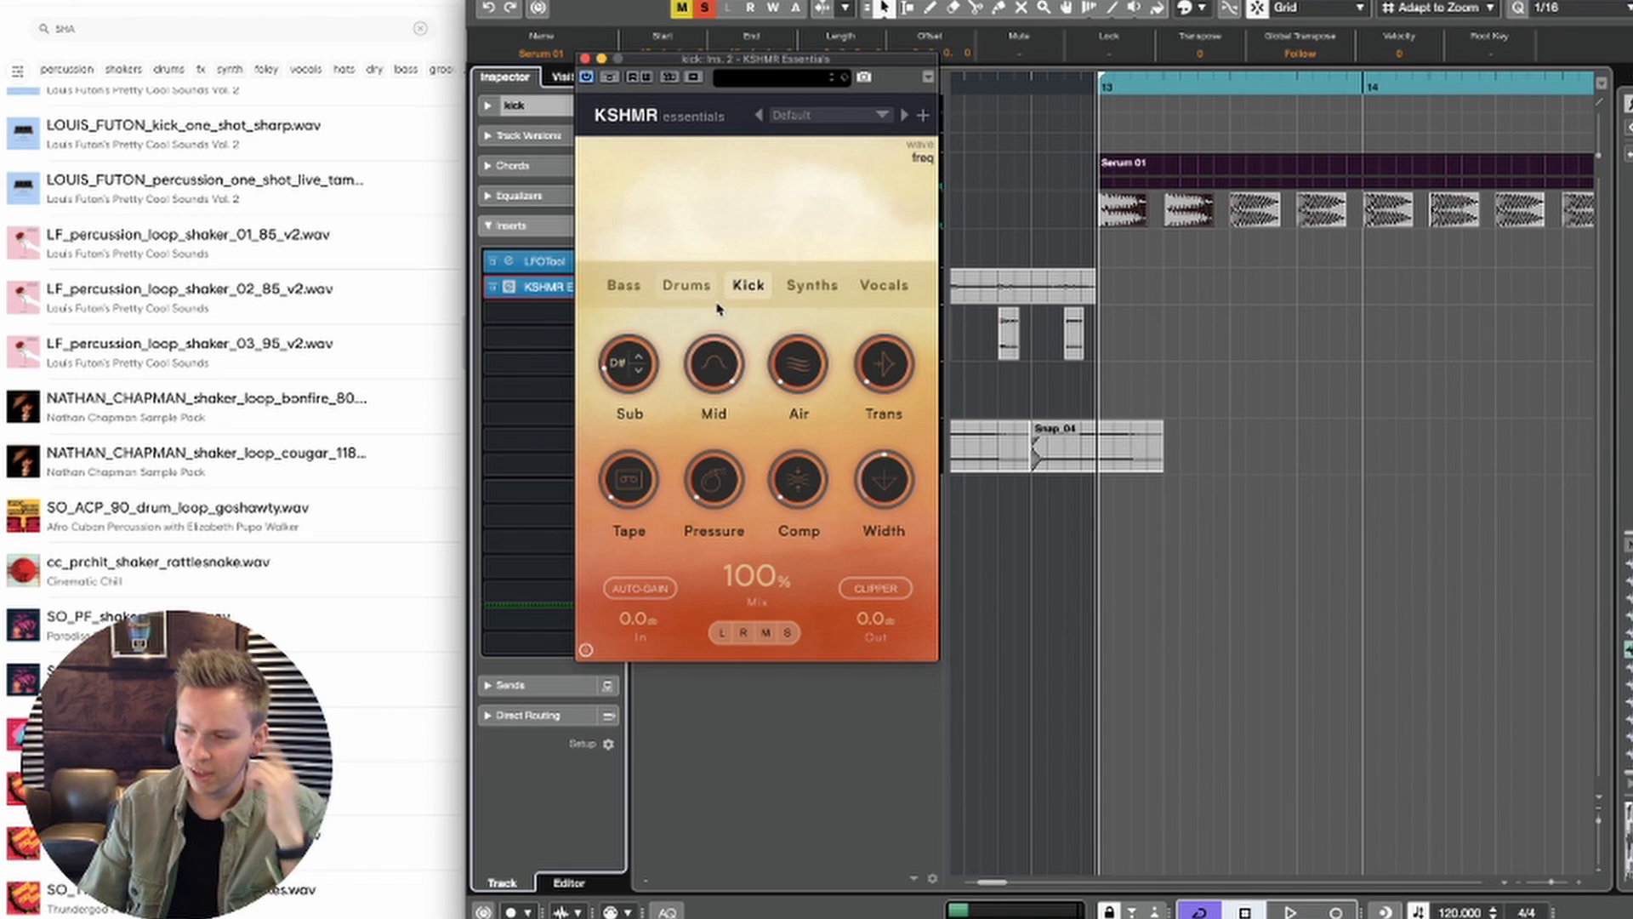
{"action": "key", "text": "space"}
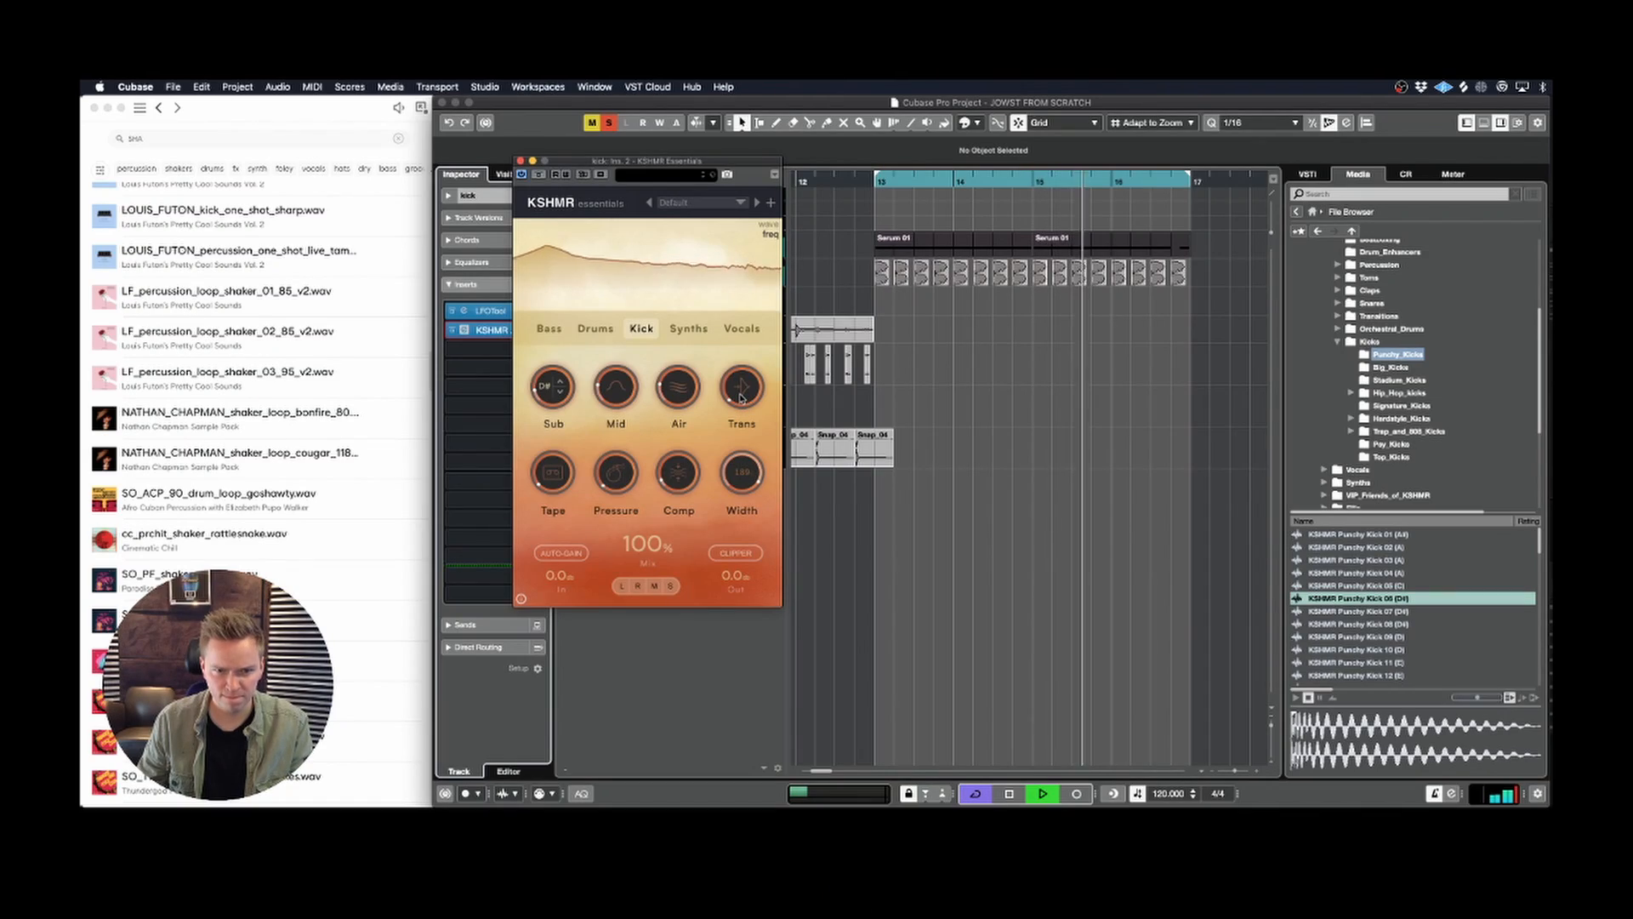
{"action": "left_click", "coordinate": [522, 161]}
{"action": "key", "text": "space"}
Step: Duplicate the last VOX clip twice to cover bars 13 to 17 and play the drop with the vocal
{"action": "key", "text": "g"}
{"action": "key", "text": "g"}
{"action": "key", "text": "g"}
{"action": "key", "text": "g"}
{"action": "key", "text": "g"}
{"action": "key", "text": "g"}
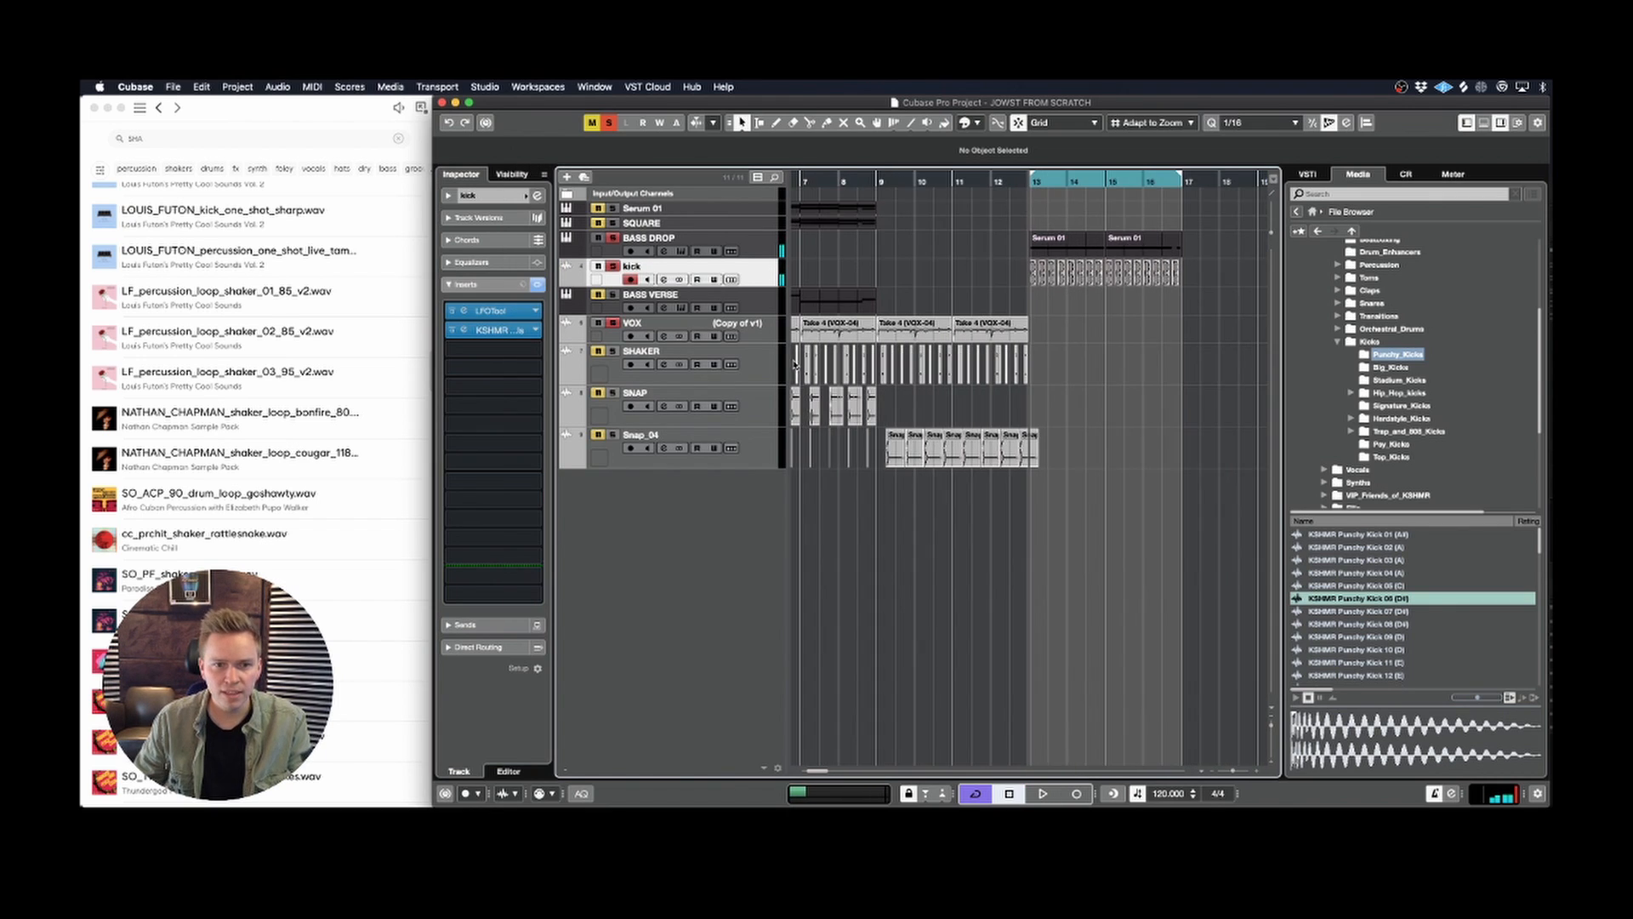
{"action": "left_click", "coordinate": [1001, 330]}
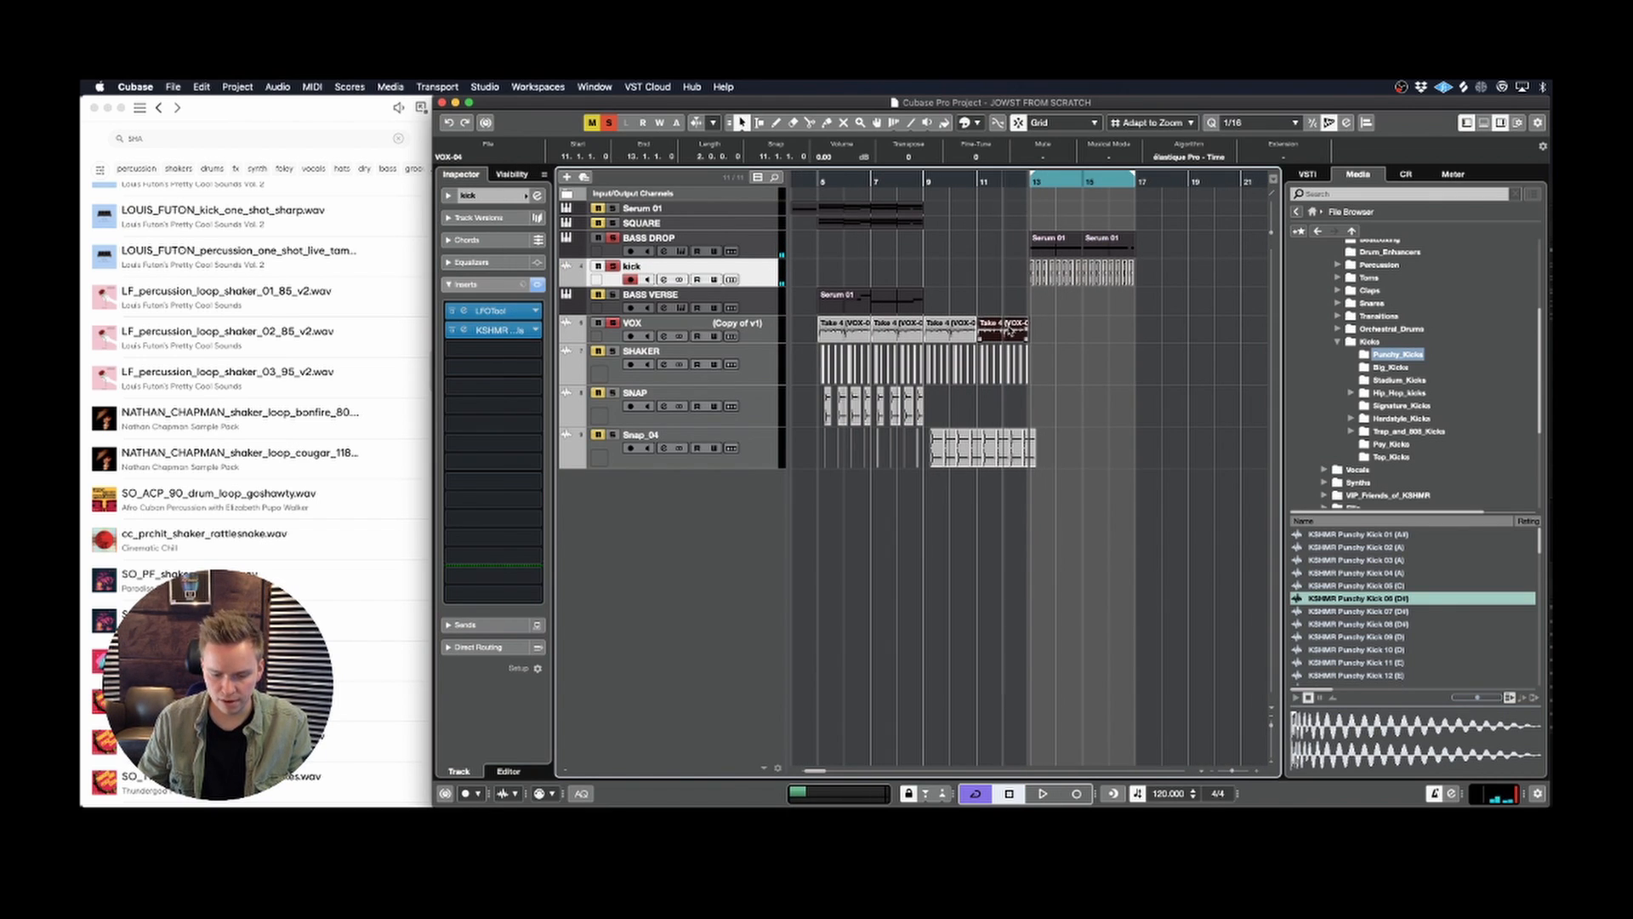
{"action": "key", "text": "super+d"}
{"action": "key", "text": "super+d"}
{"action": "left_click", "coordinate": [1029, 558]}
{"action": "key", "text": "space"}
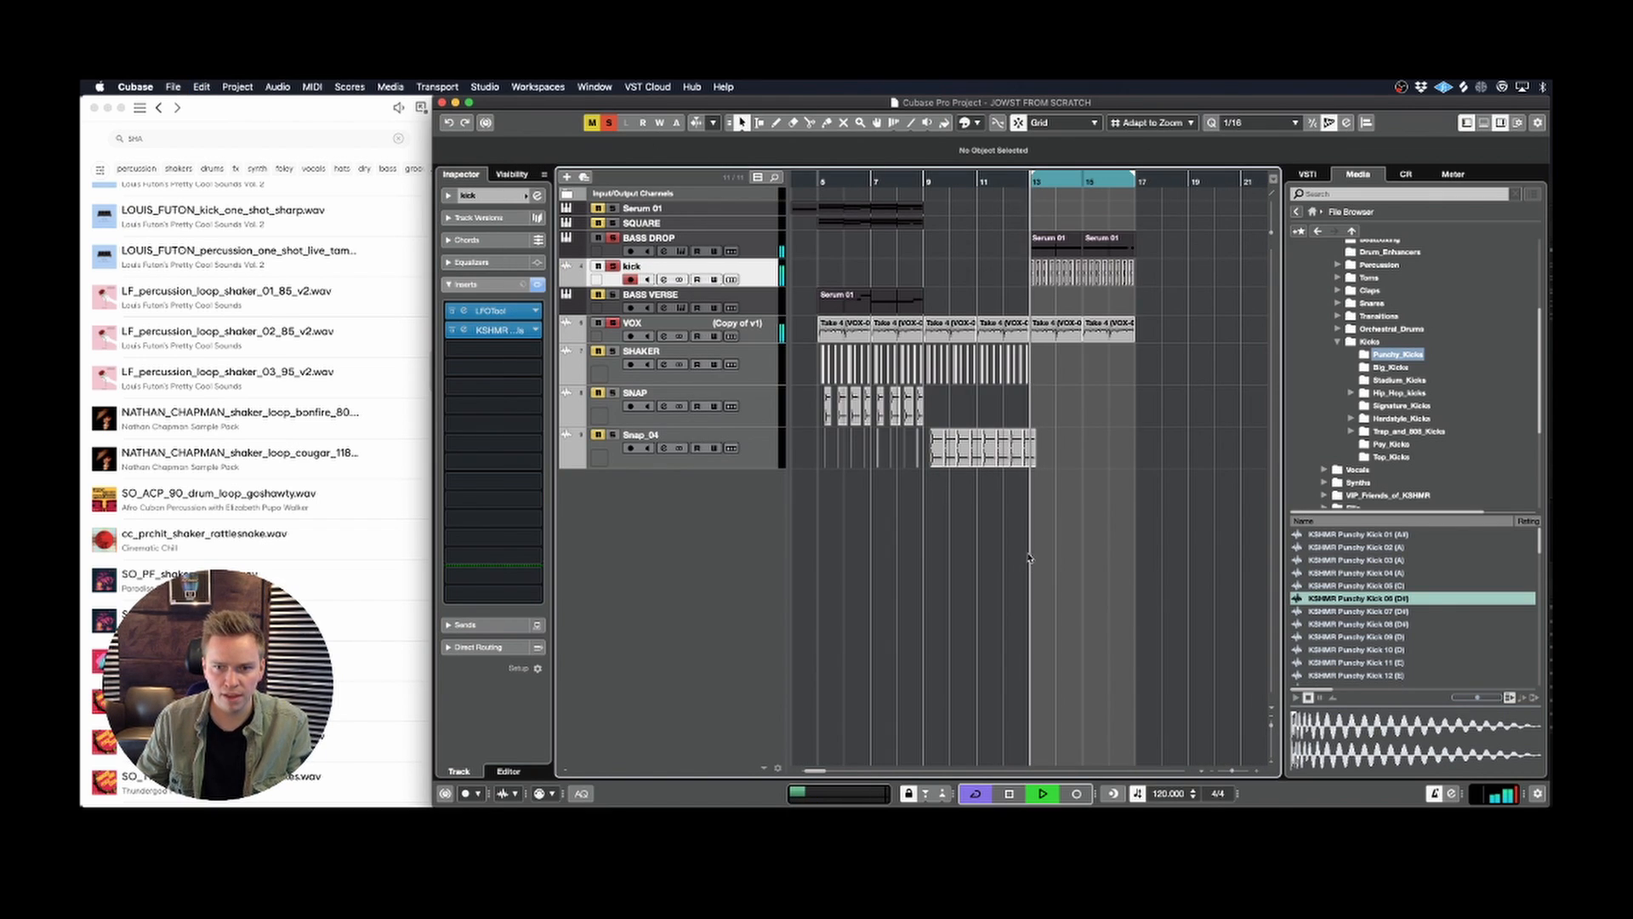
Step: Select the VOX track and increase its height to show the vocal waveforms clearly
{"action": "left_click", "coordinate": [700, 340]}
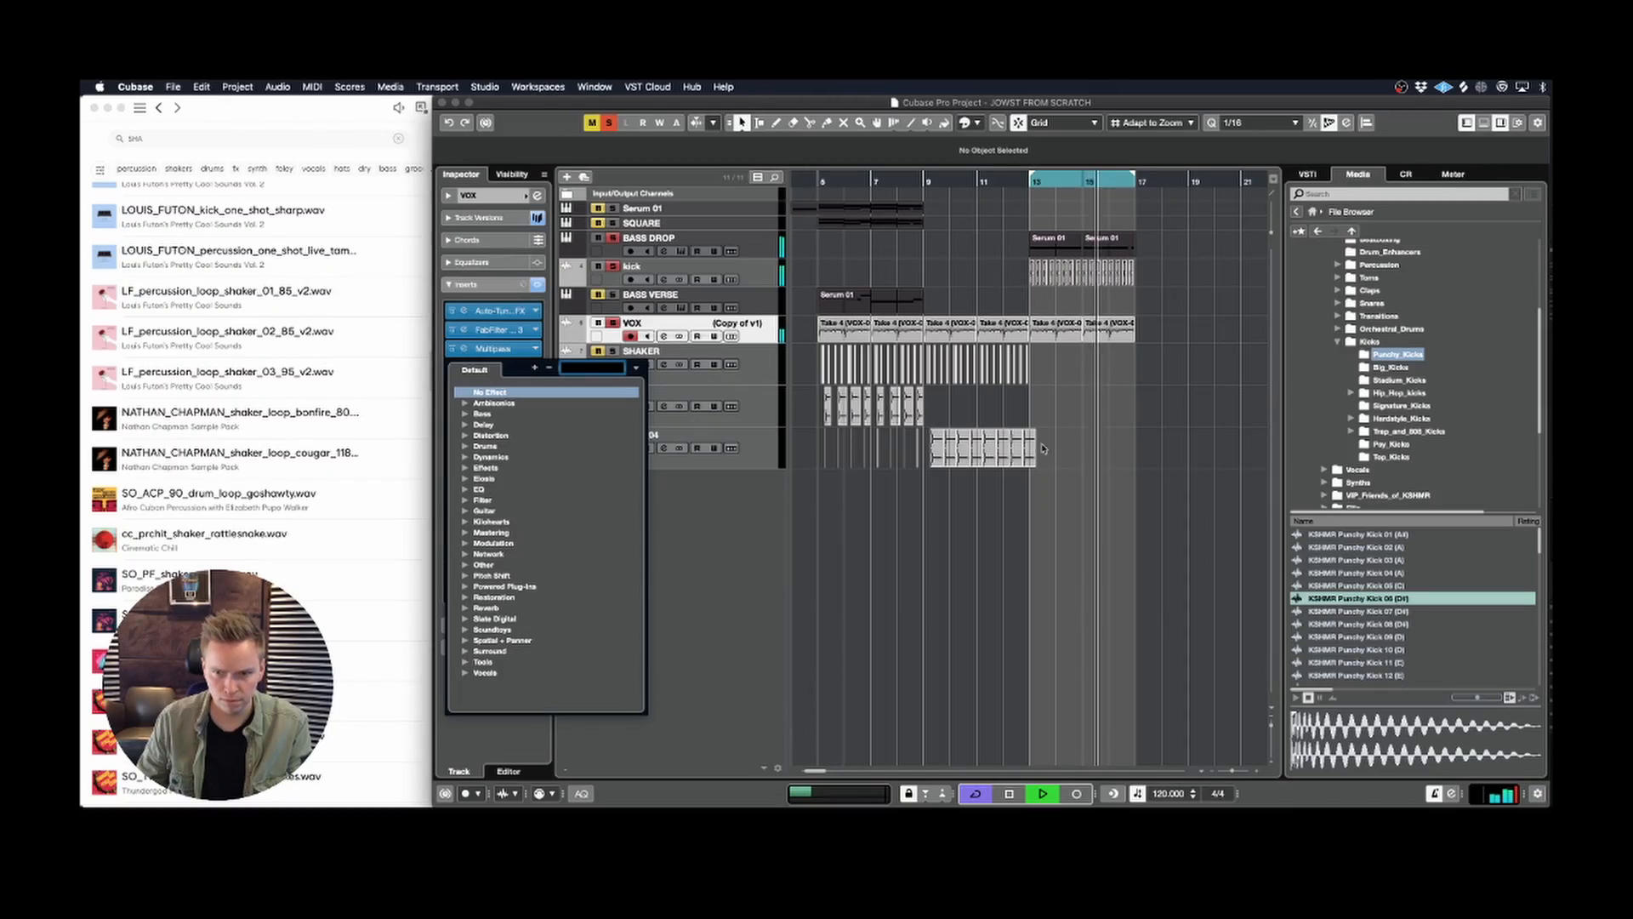
{"action": "left_click", "coordinate": [1044, 449]}
{"action": "left_click_drag", "start_coordinate": [733, 344], "coordinate": [733, 423]}
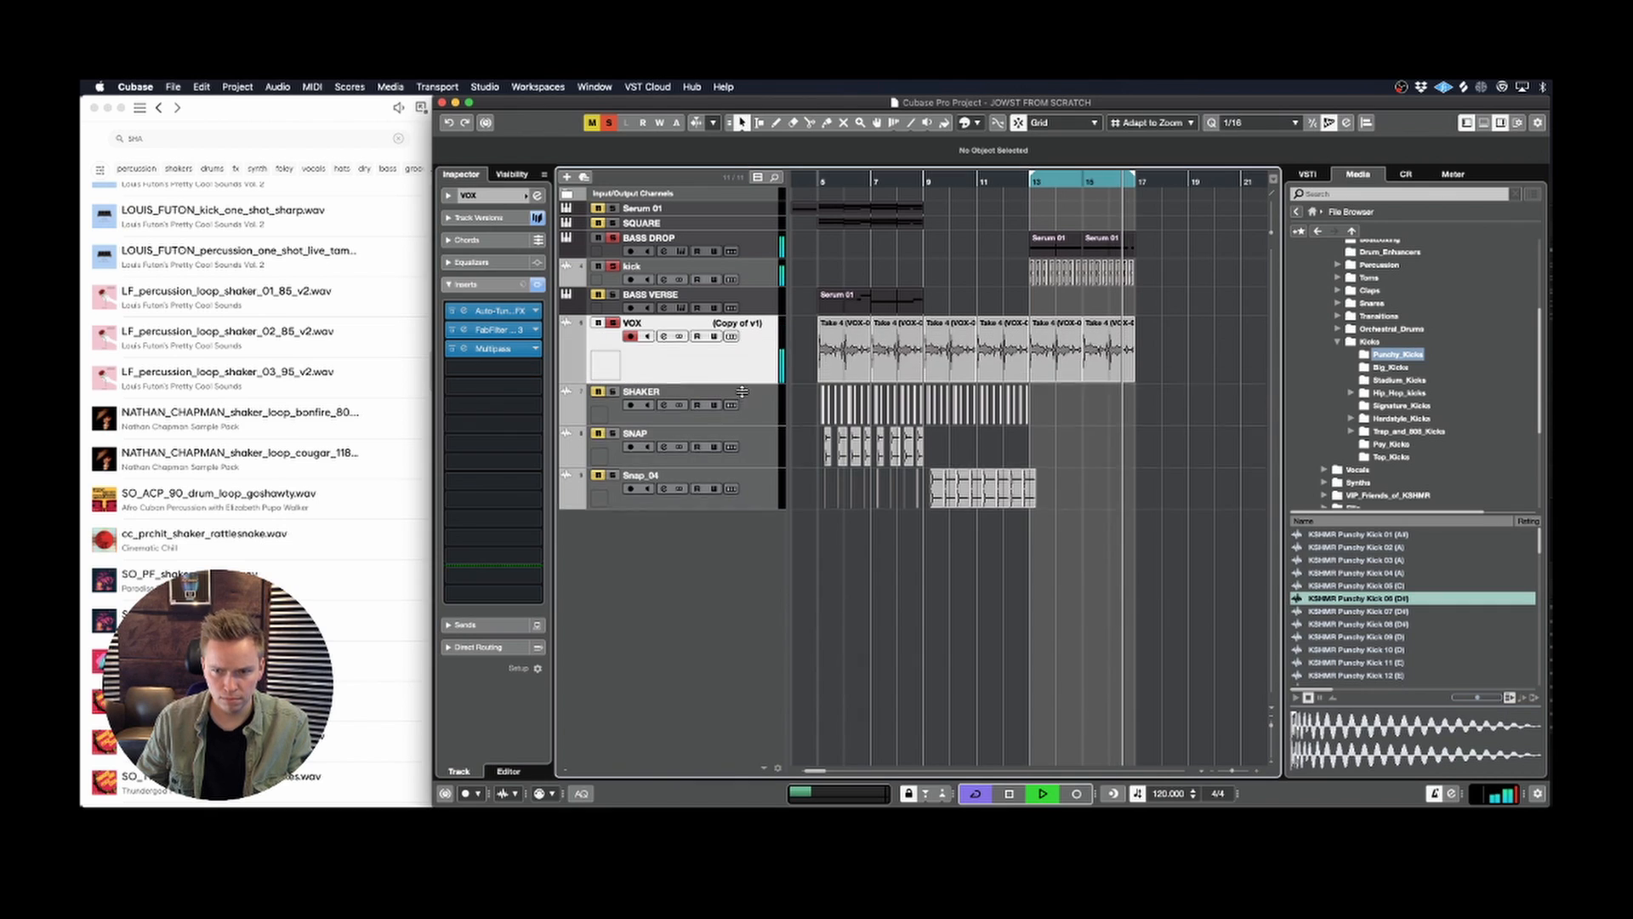
{"action": "key", "text": "space"}
Step: Try transposing all VOX clips by 12 semitones, audition them, and reset their transpose to 0
{"action": "left_click_drag", "start_coordinate": [1158, 373], "coordinate": [905, 344]}
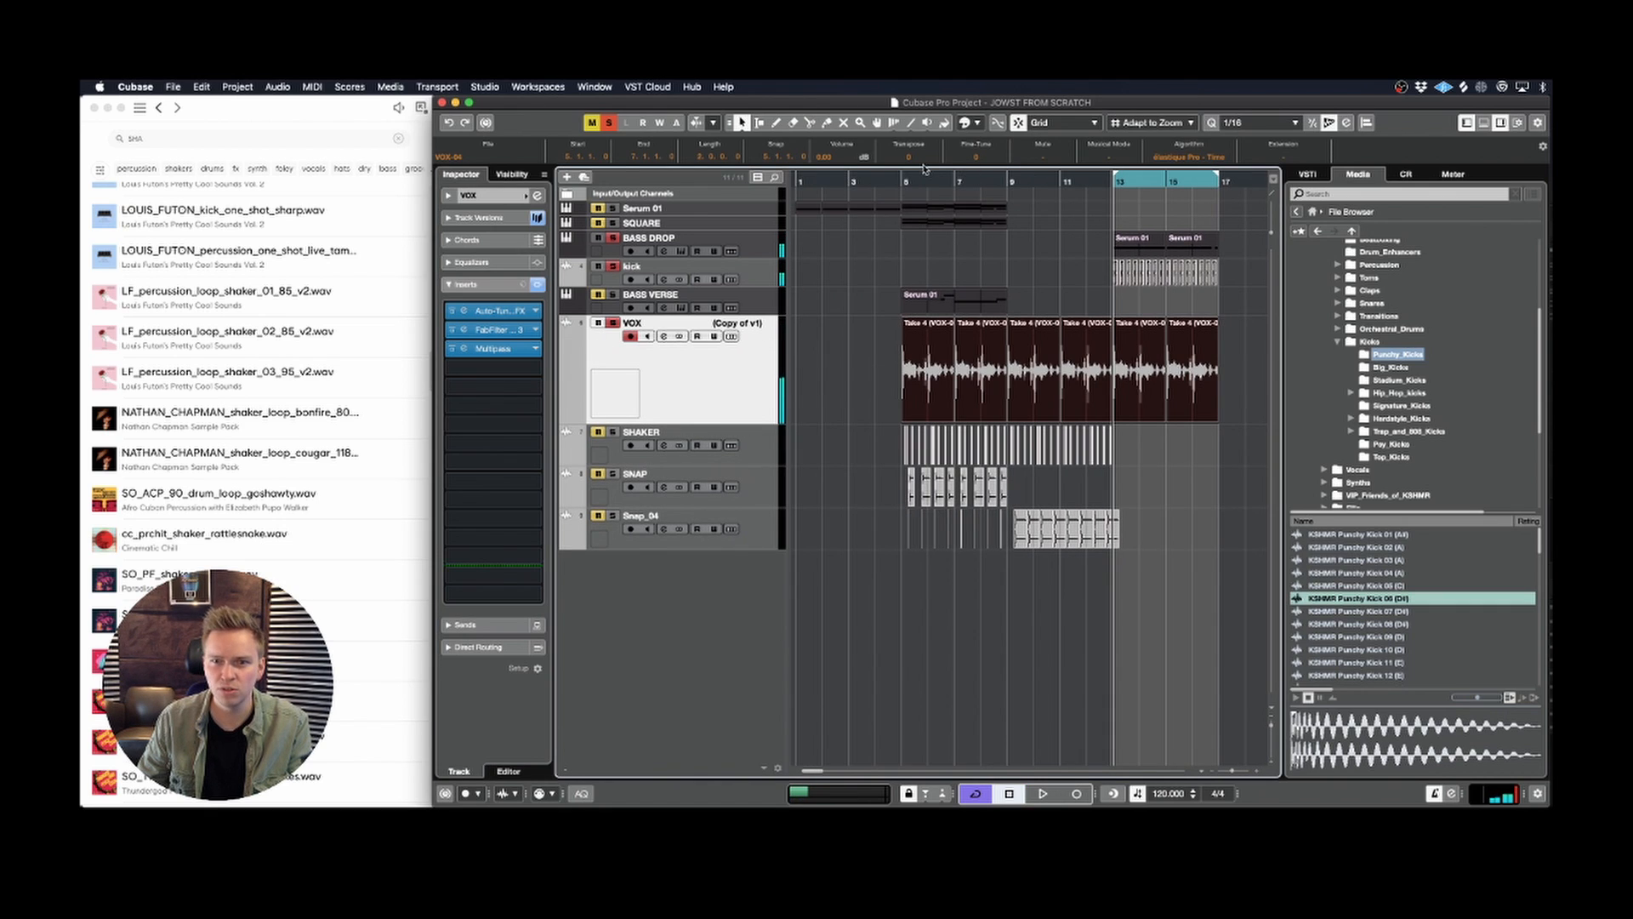
{"action": "key", "text": "Return"}
{"action": "key", "text": "space"}
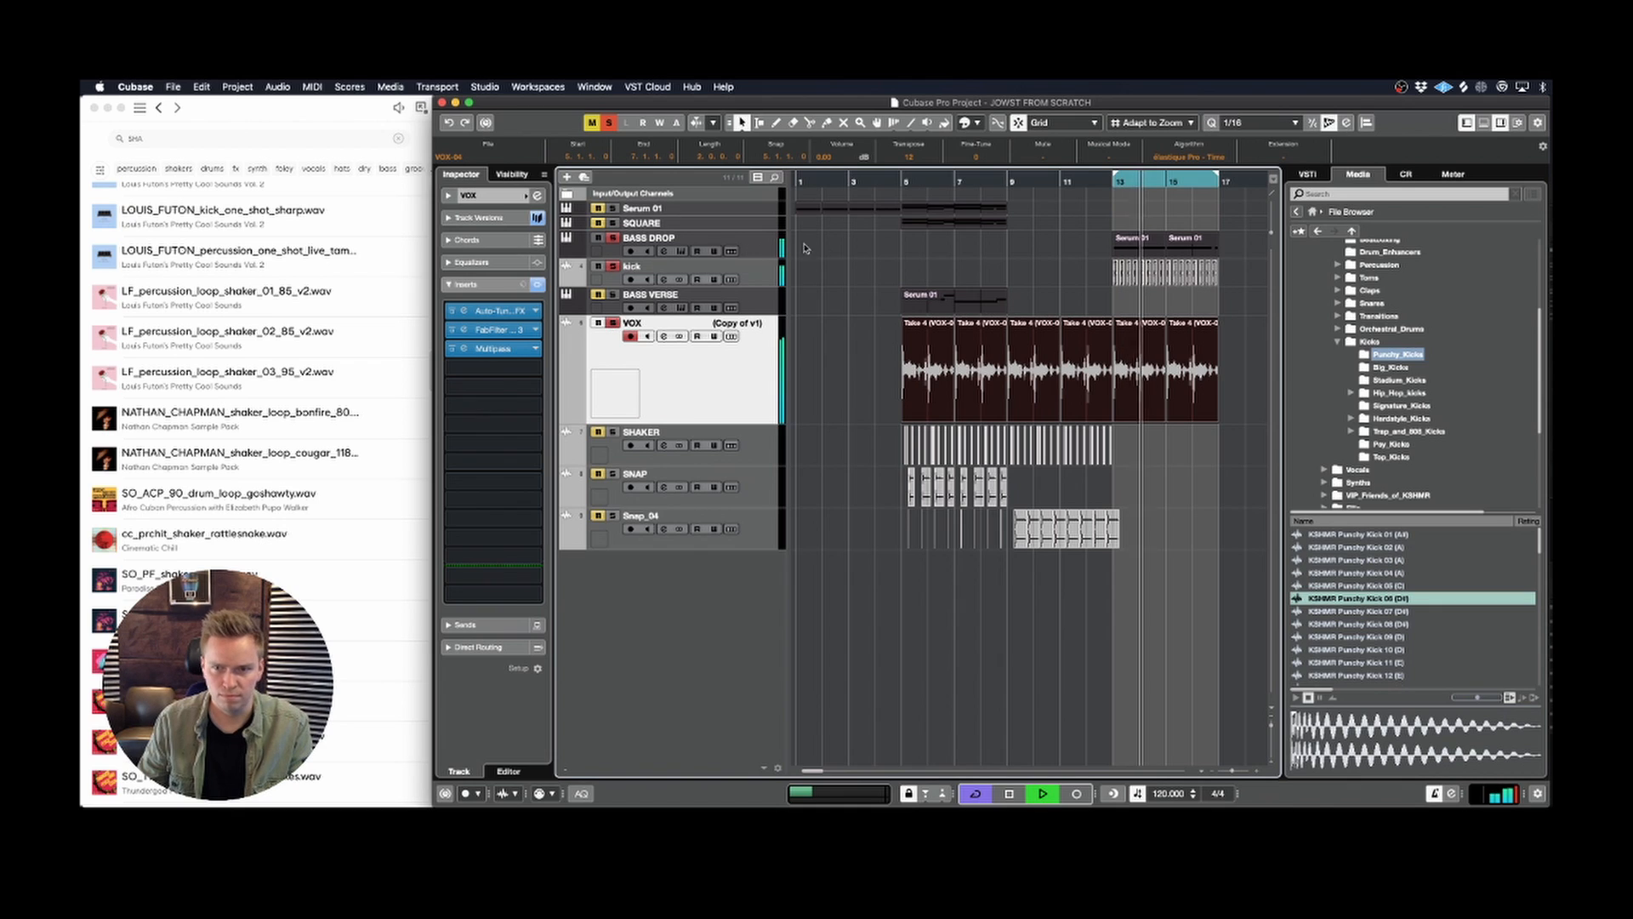
{"action": "left_click", "coordinate": [909, 157]}
{"action": "type", "text": "0"}
{"action": "key", "text": "Return"}
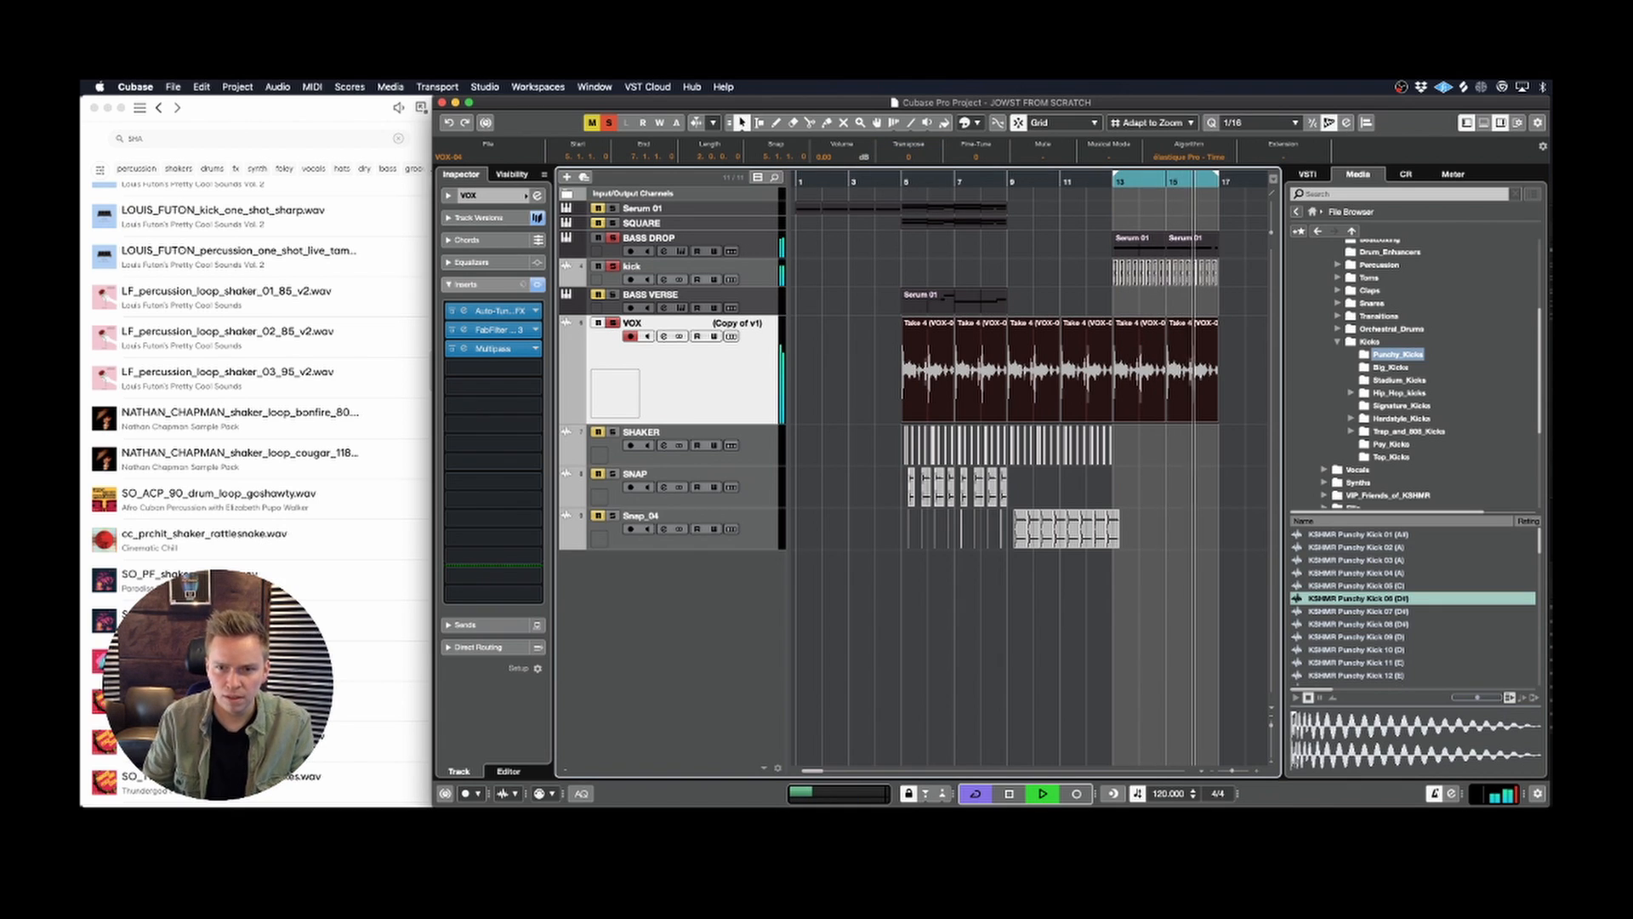
{"action": "key", "text": "space"}
Step: Bypass Multipass on the VOX track and load The Sauce in the fourth insert slot
{"action": "left_click", "coordinate": [503, 372]}
{"action": "left_click", "coordinate": [504, 375]}
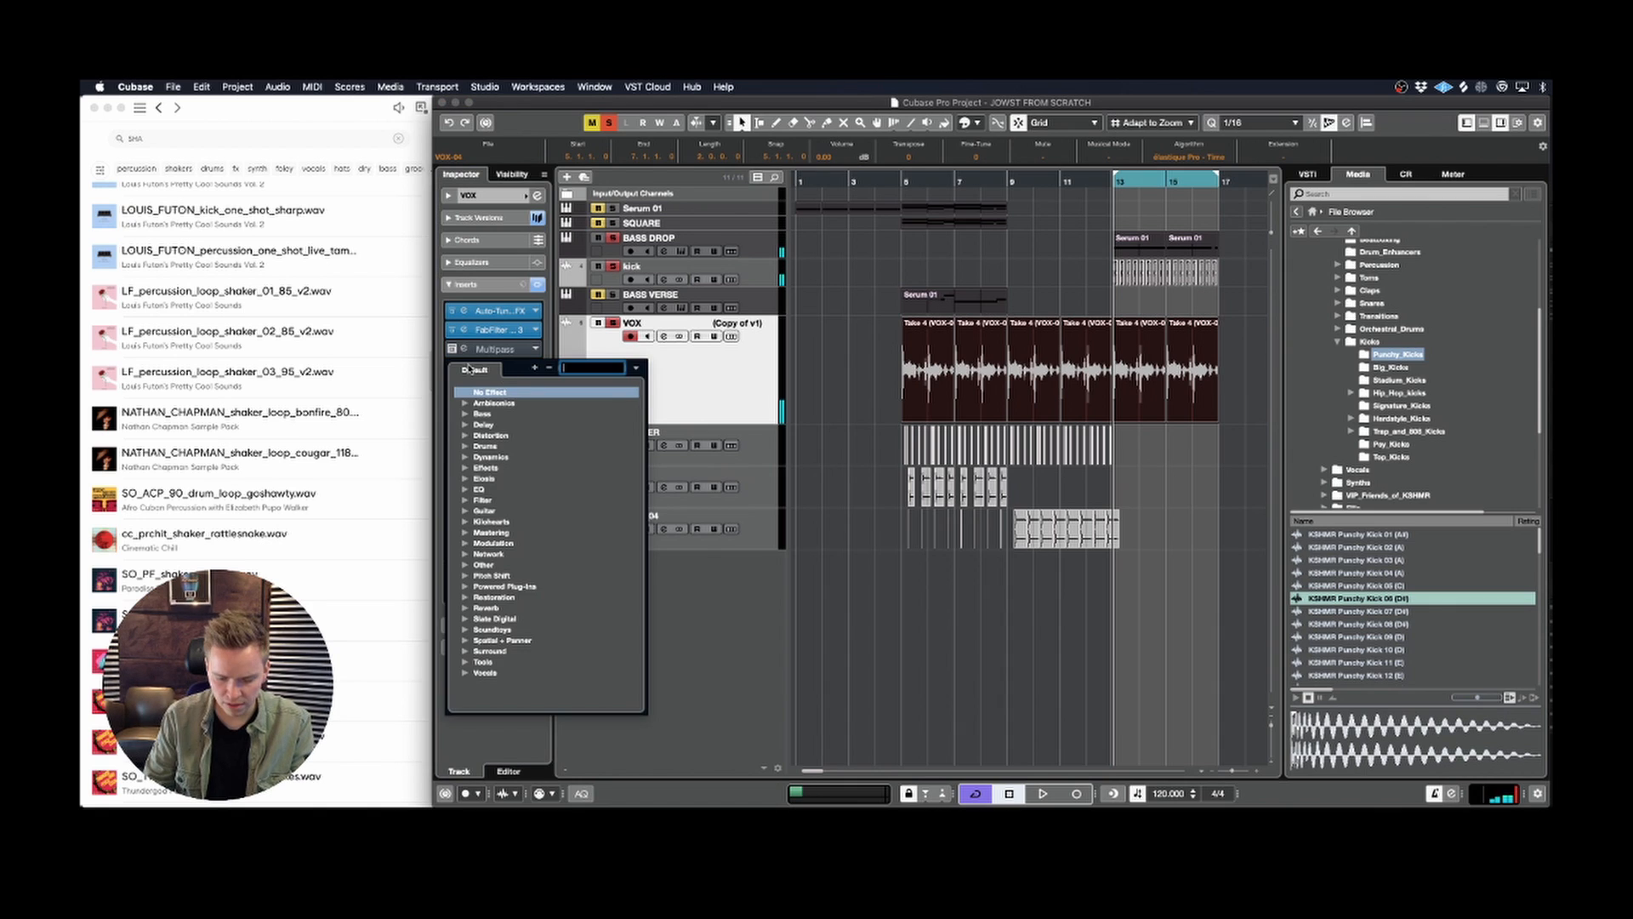
{"action": "type", "text": "the sau"}
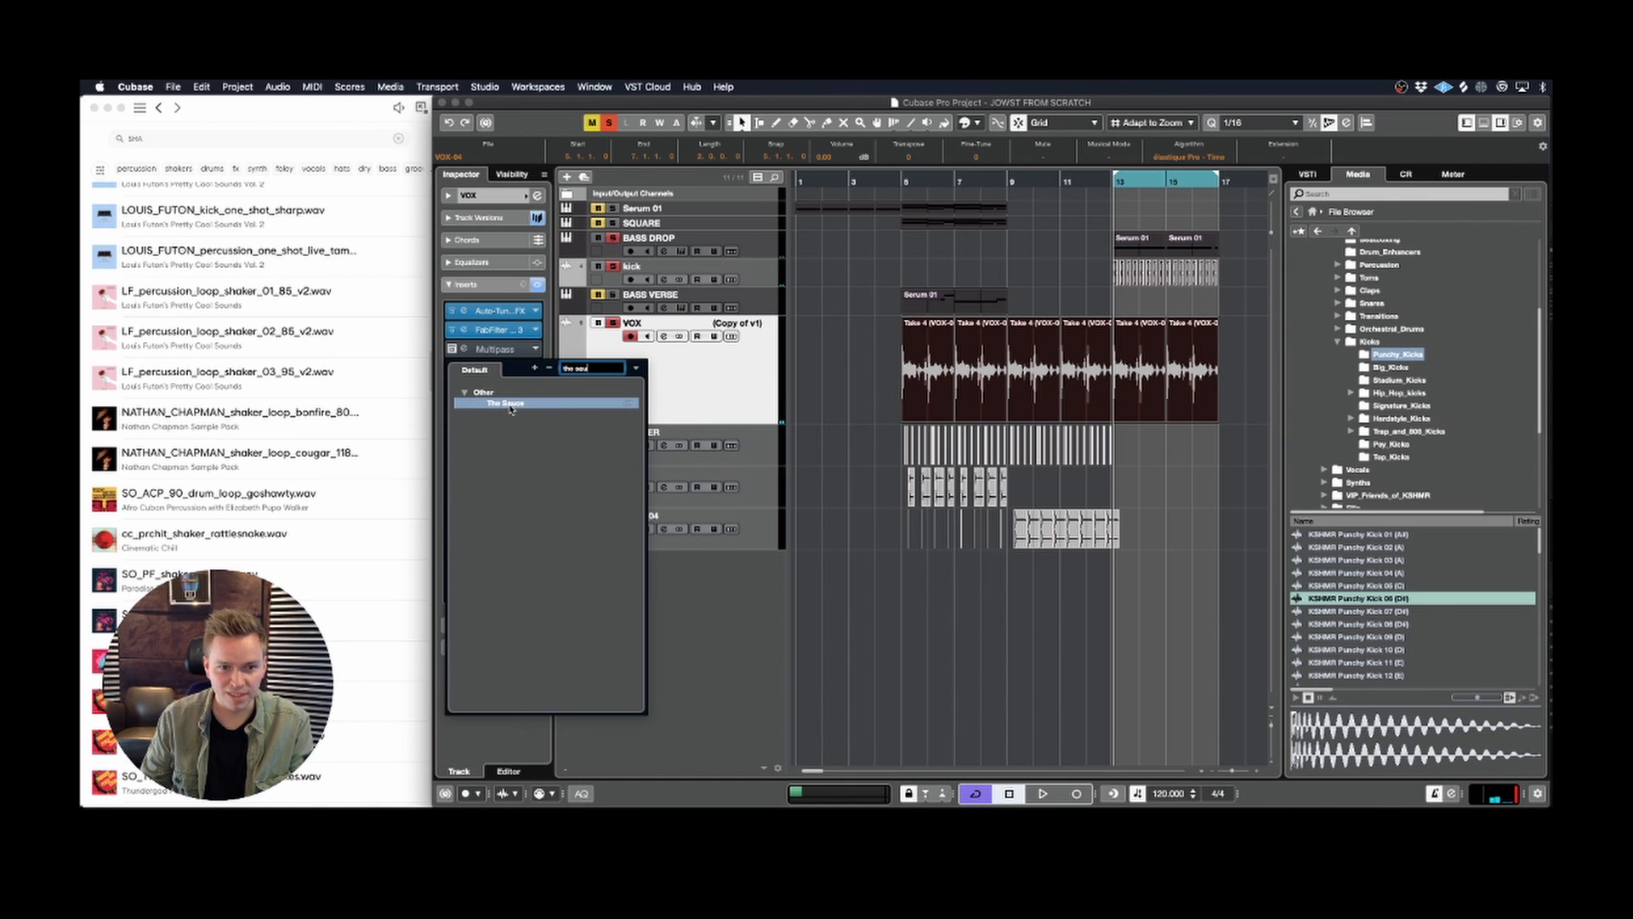
{"action": "left_click", "coordinate": [510, 405]}
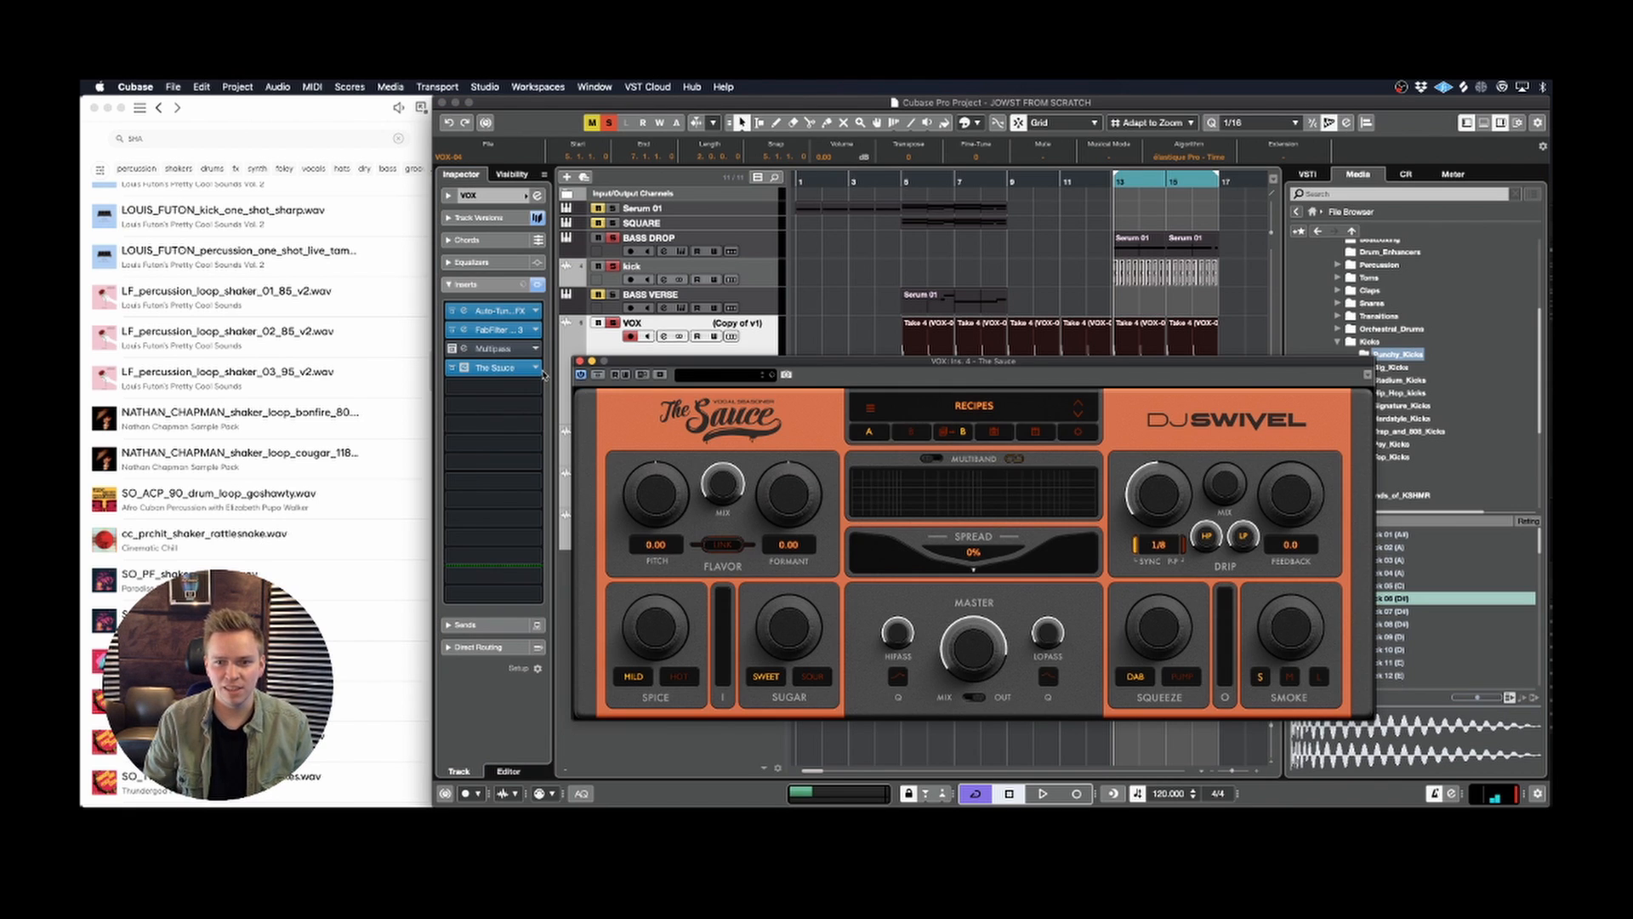
Step: Set The Sauce's Flavor pitch to 12.00 and formant to about -1.45 while auditioning the vocal
{"action": "key", "text": "space"}
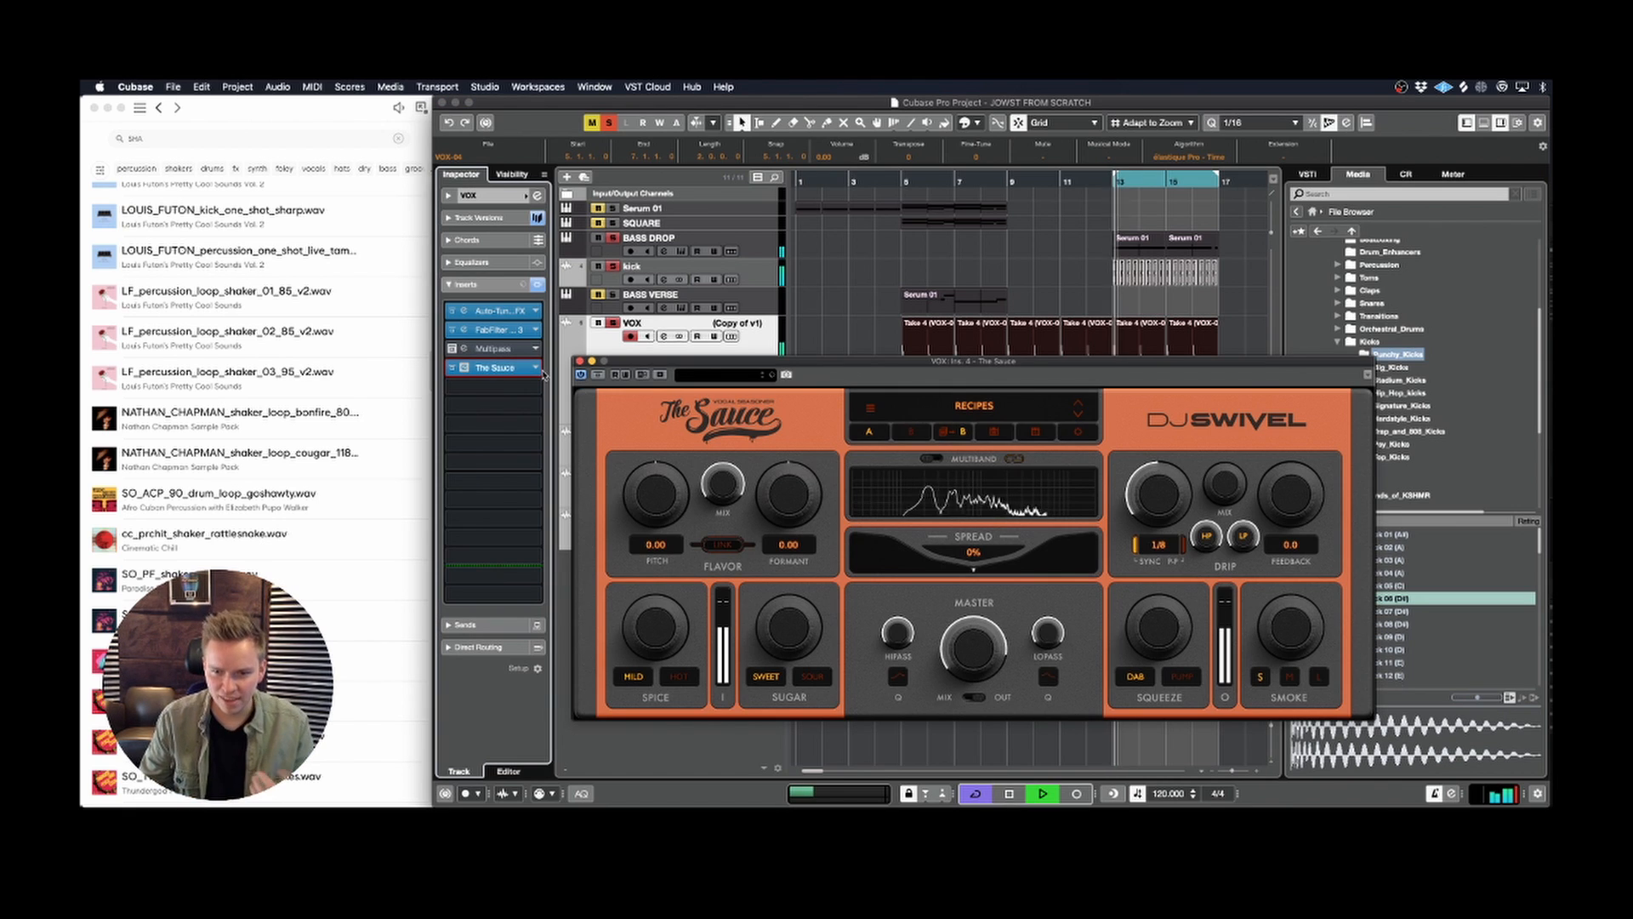
{"action": "key", "text": "space"}
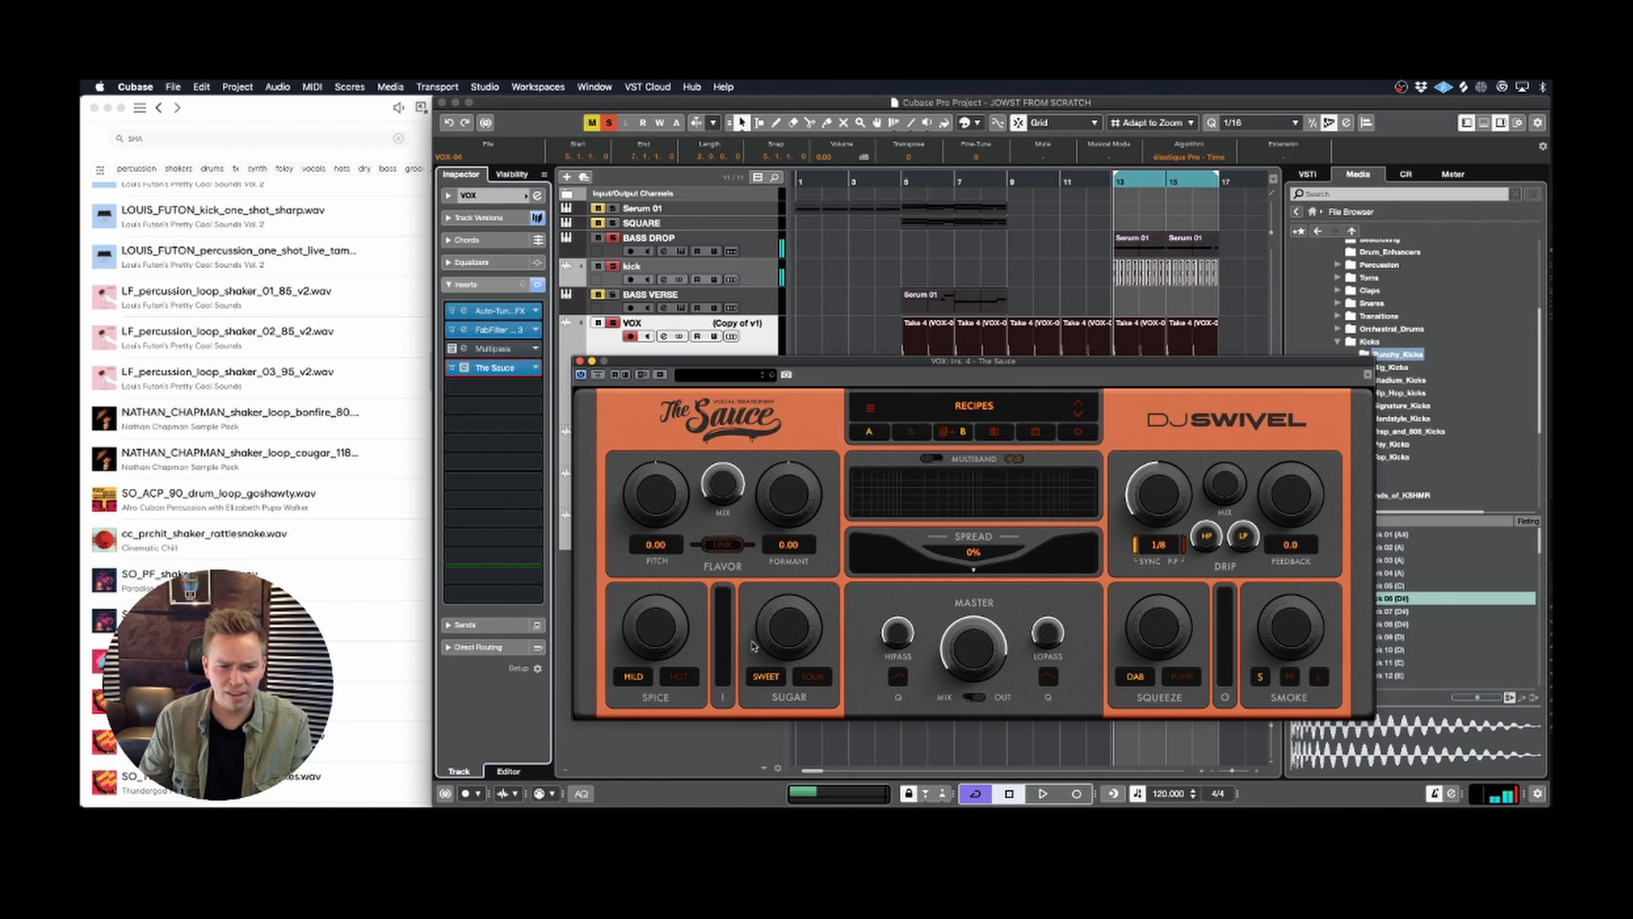
{"action": "left_click_drag", "start_coordinate": [712, 366], "coordinate": [677, 357]}
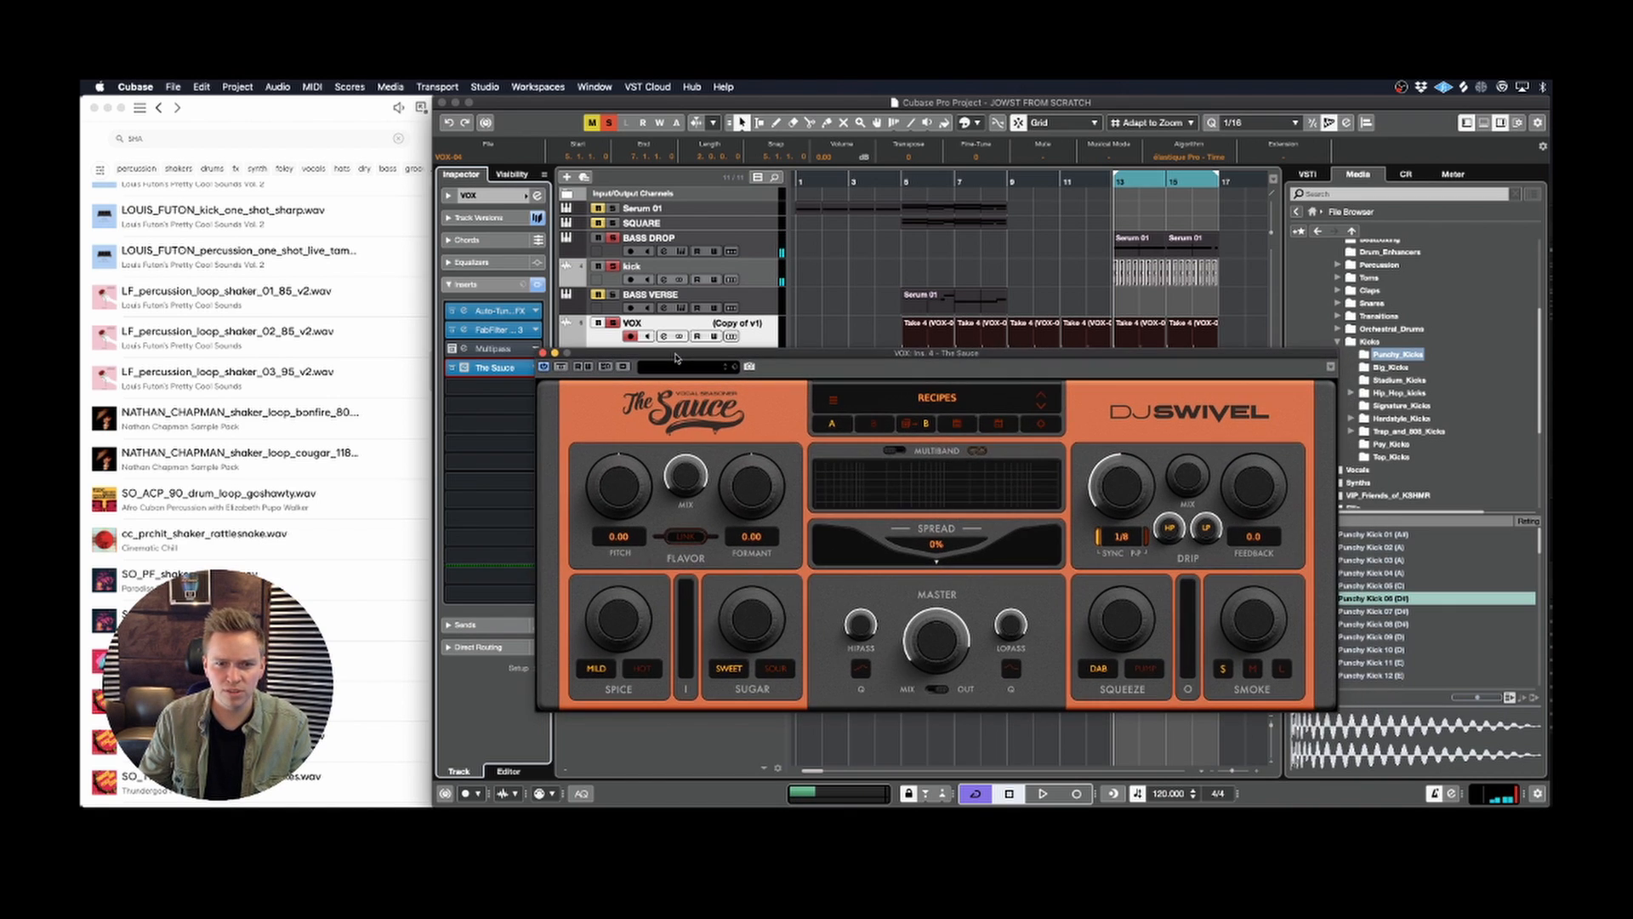
{"action": "key", "text": "space"}
{"action": "key", "text": "space"}
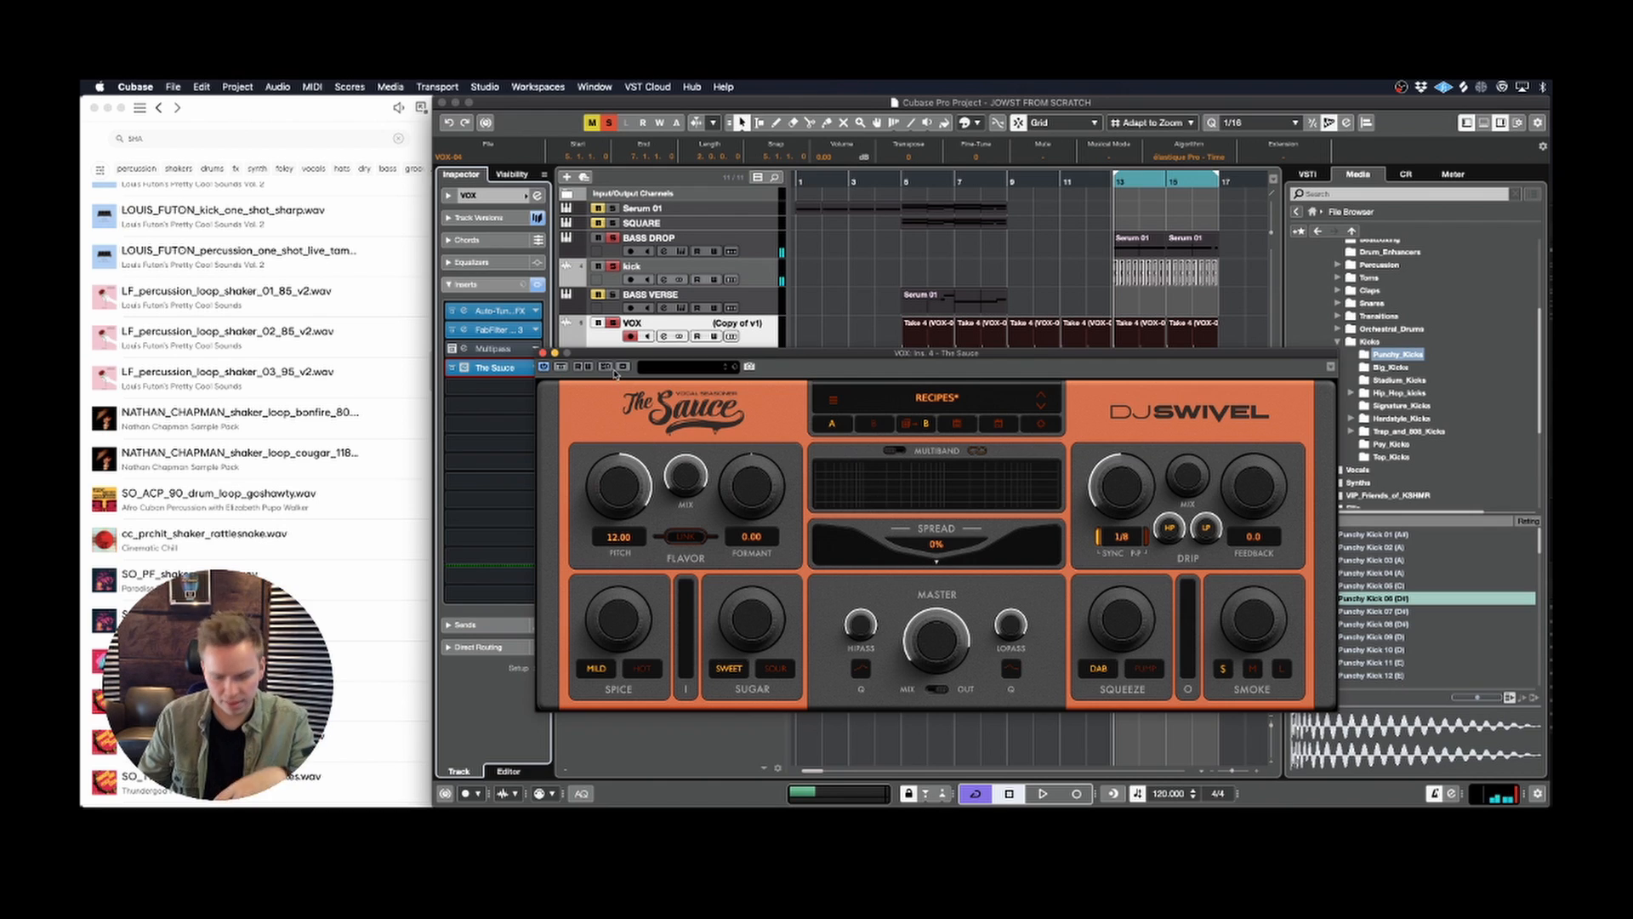
{"action": "key", "text": "space"}
{"action": "left_click_drag", "start_coordinate": [749, 485], "coordinate": [728, 496]}
{"action": "key", "text": "space"}
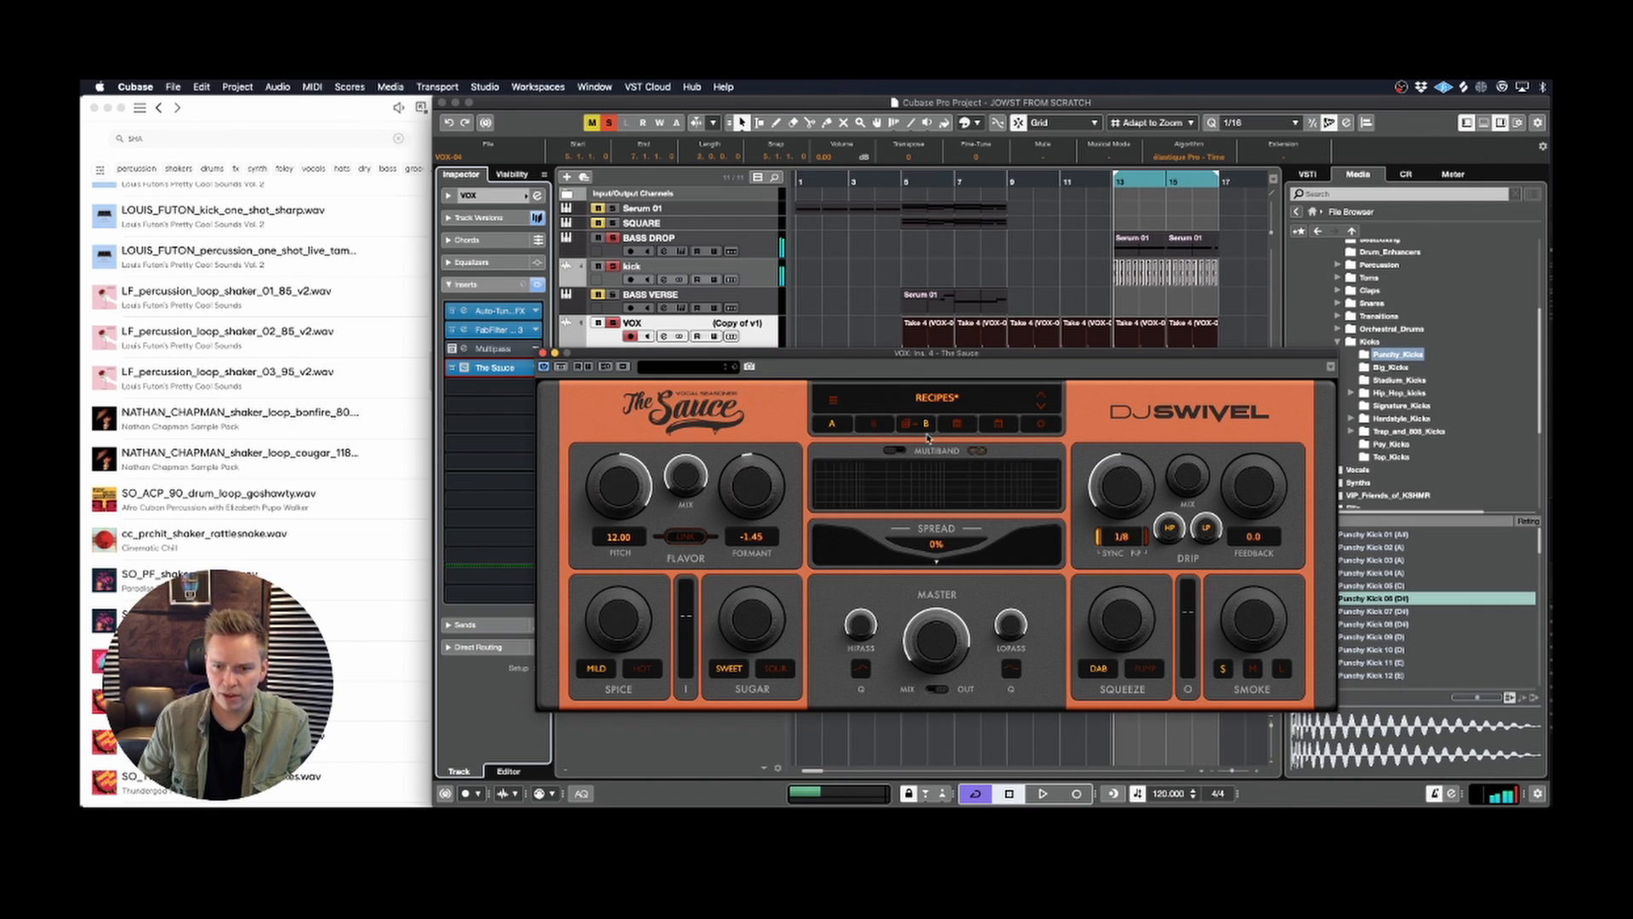
Step: Enable The Sauce's multiband mode with the upper crossover at about 2.2 kHz and set the mid band's spread to 32%
{"action": "key", "text": "space"}
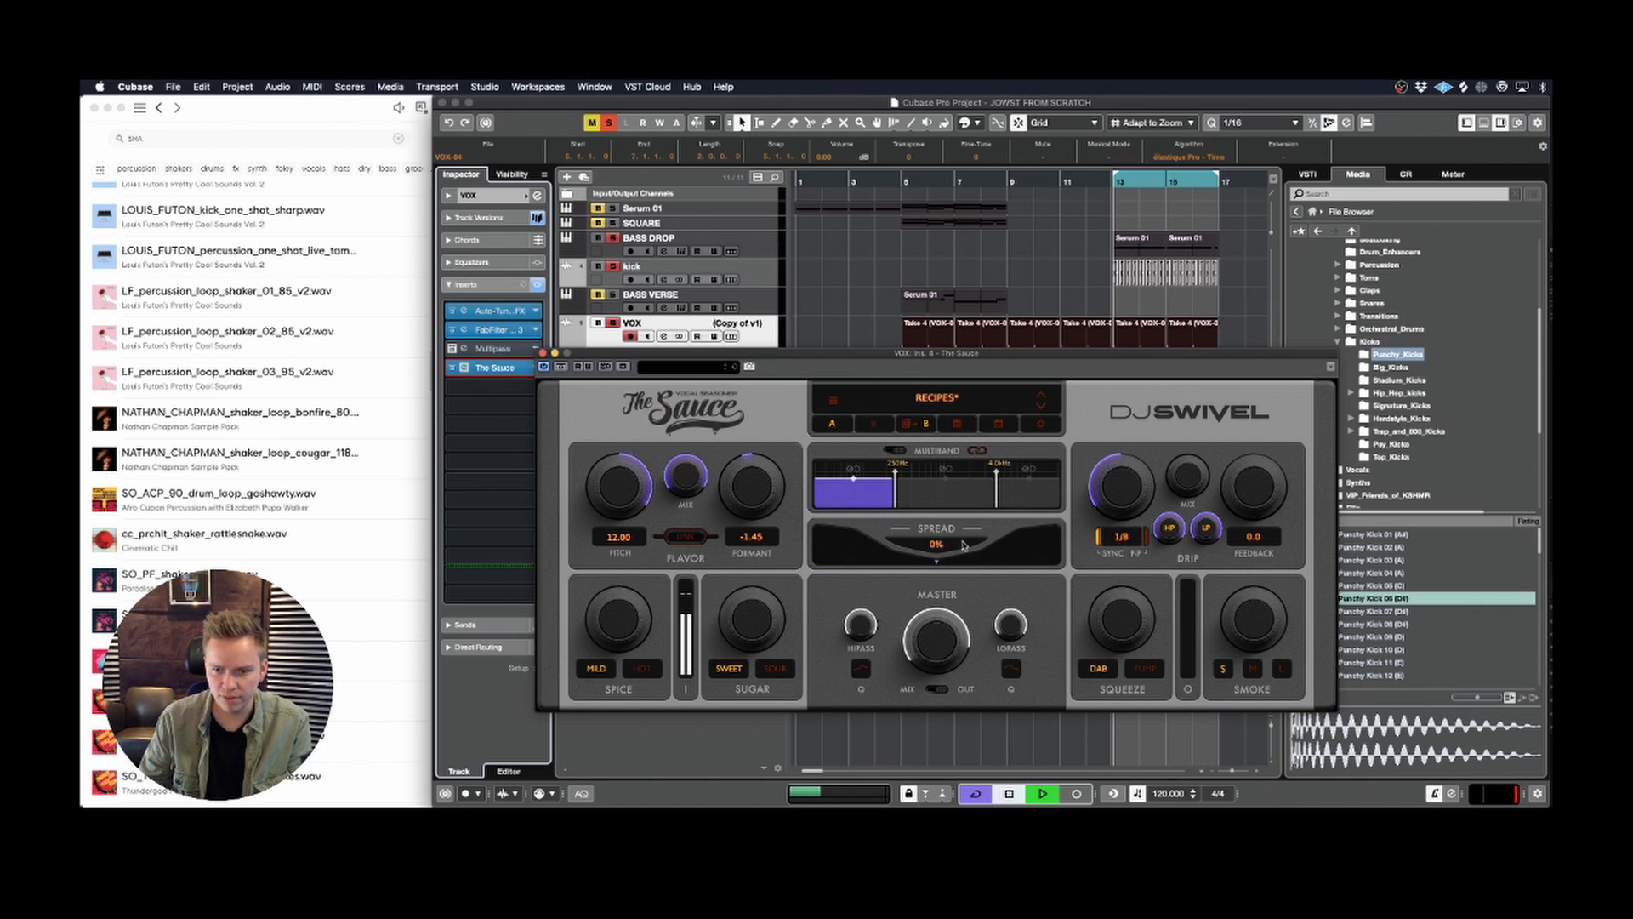
{"action": "left_click", "coordinate": [1026, 502]}
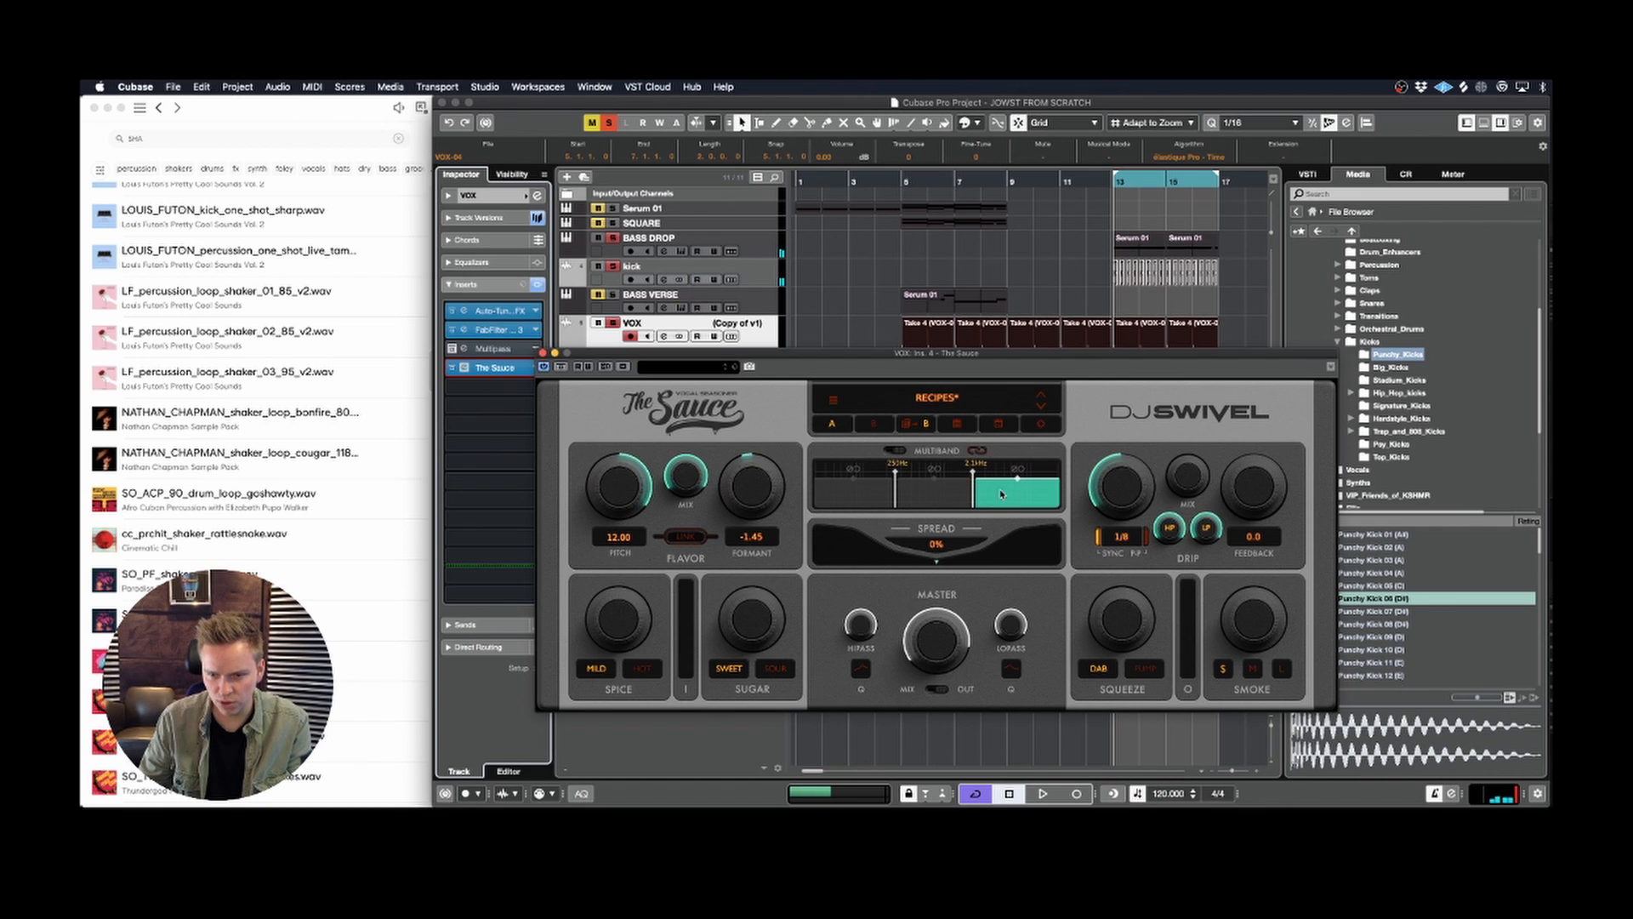
{"action": "left_click", "coordinate": [887, 492]}
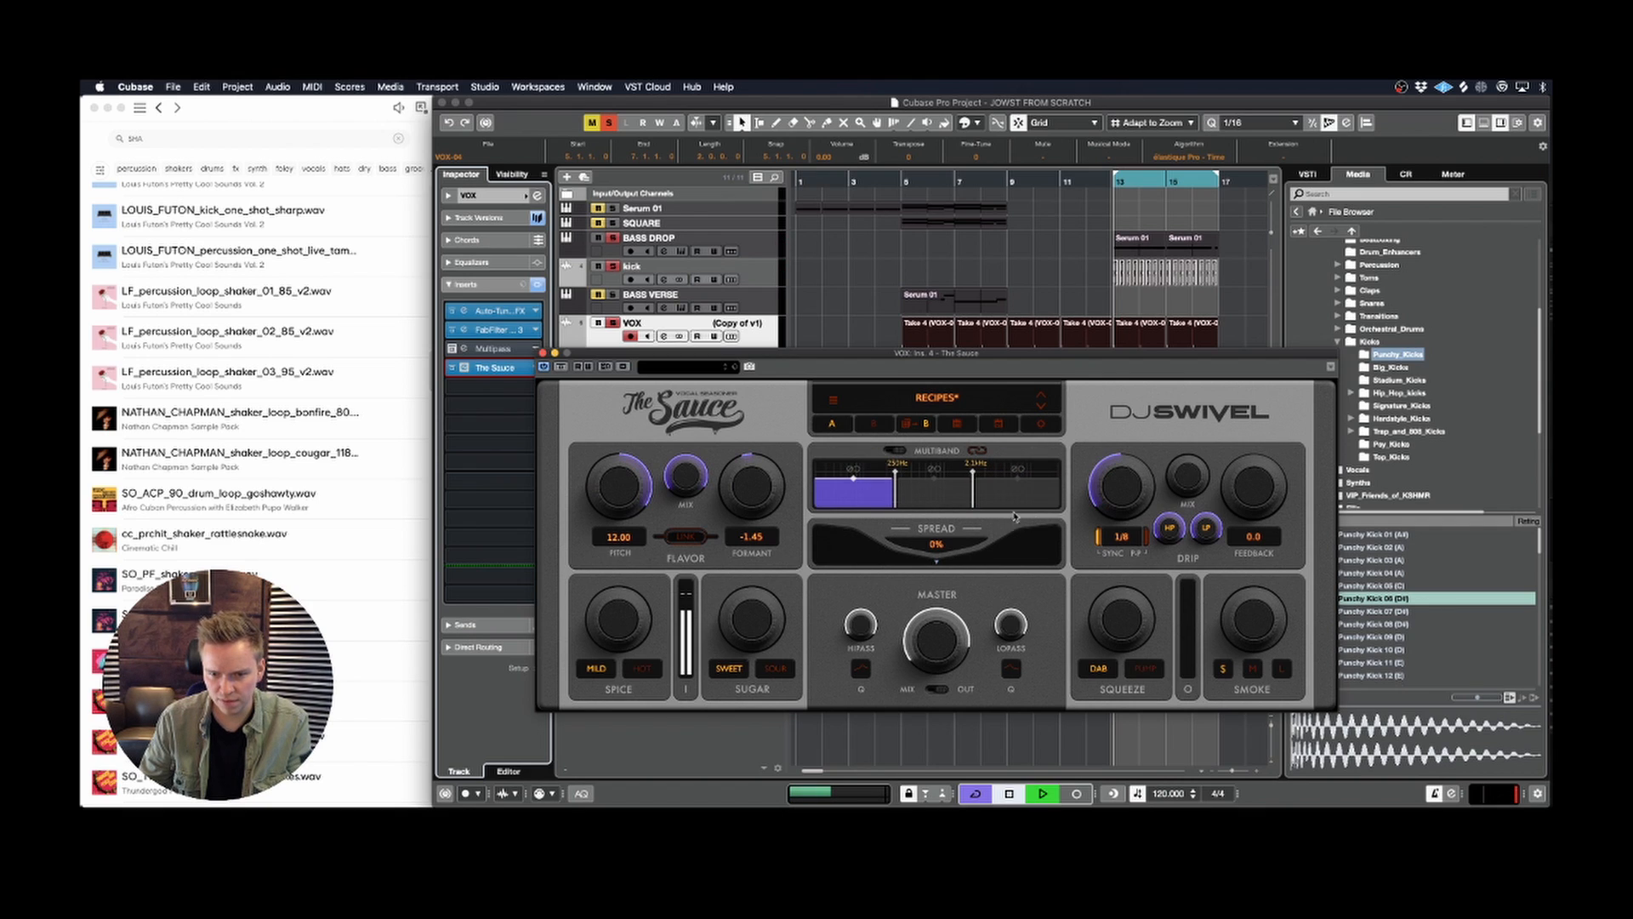
{"action": "left_click", "coordinate": [939, 495]}
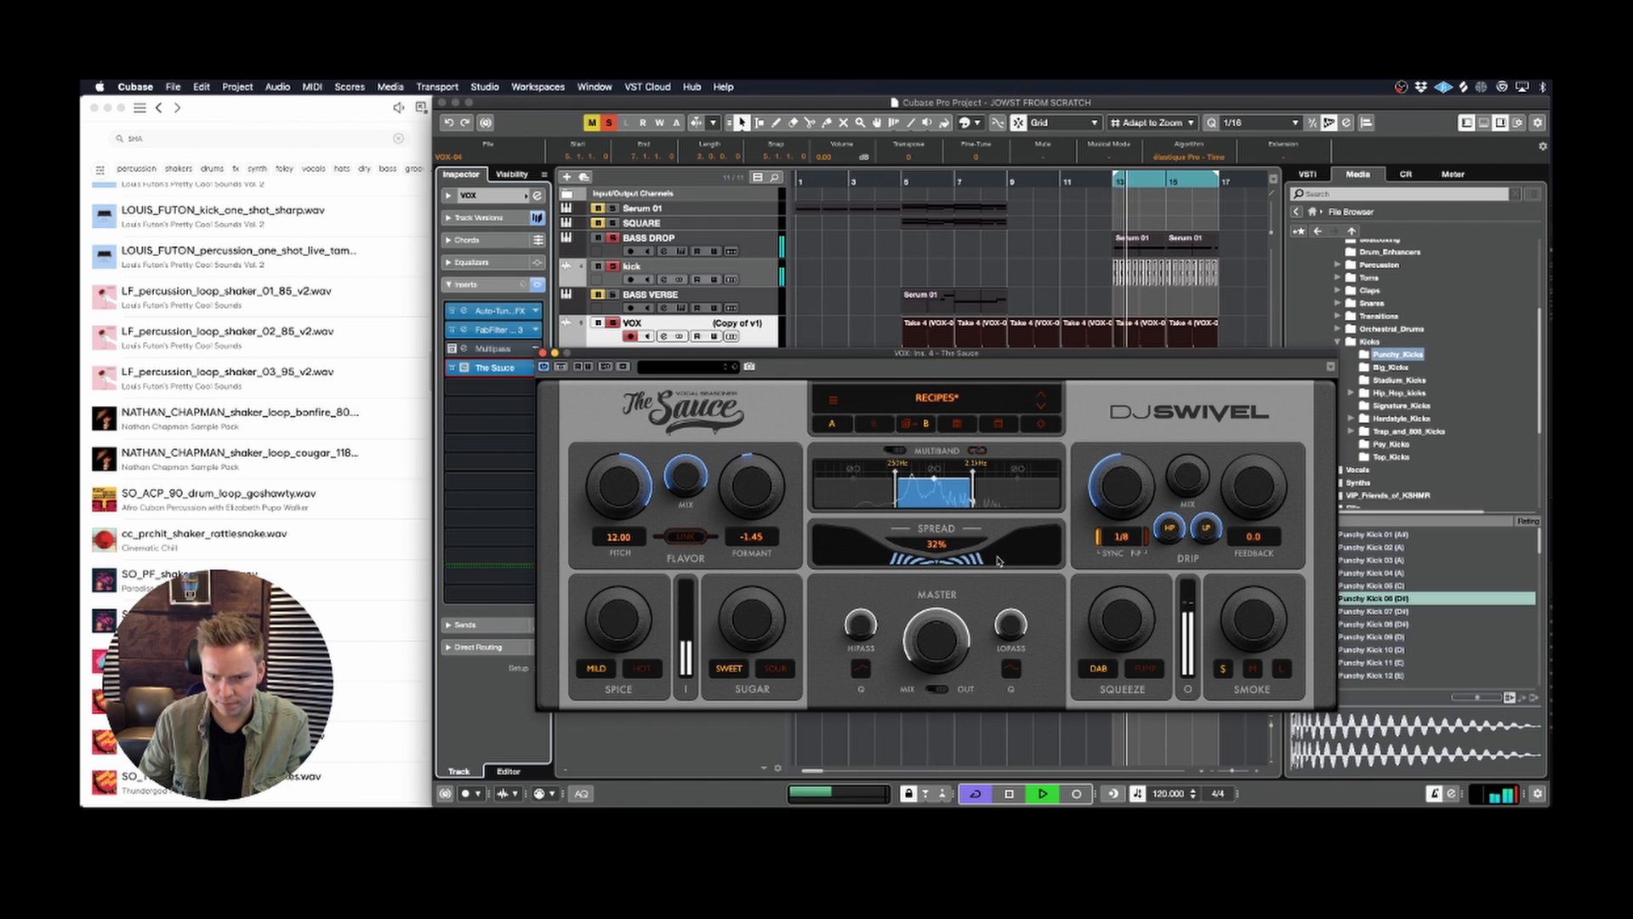
Step: Set the high band's spread to 34% and its Sugar to about 20% while auditioning the vocal
{"action": "key", "text": "space"}
{"action": "left_click", "coordinate": [1012, 495]}
{"action": "key", "text": "space"}
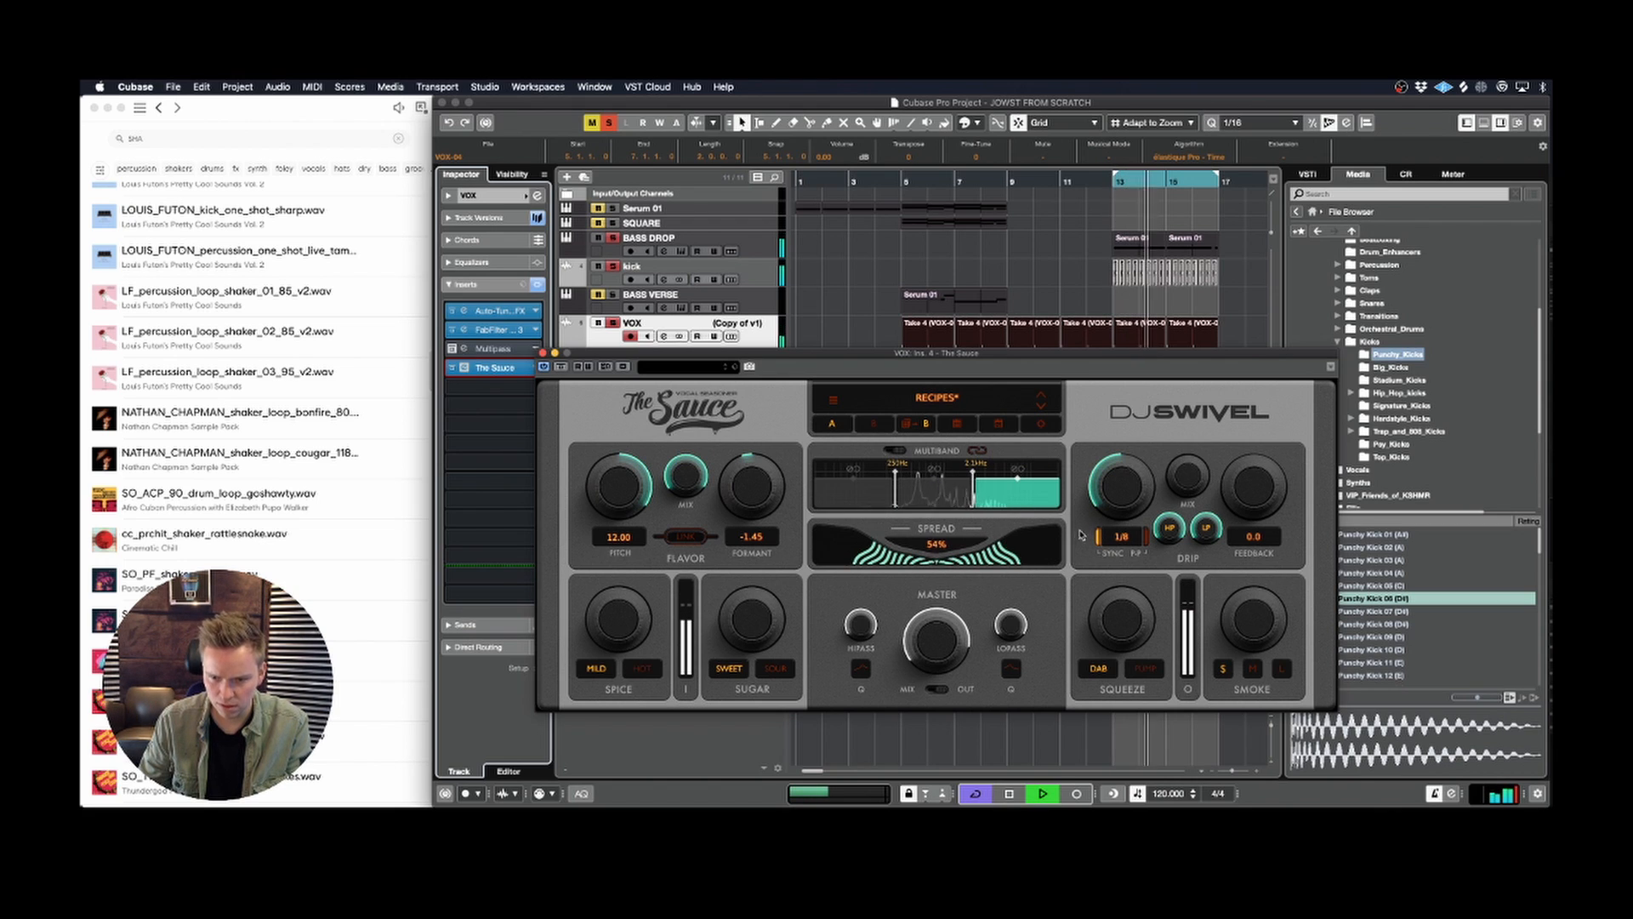
{"action": "key", "text": "space"}
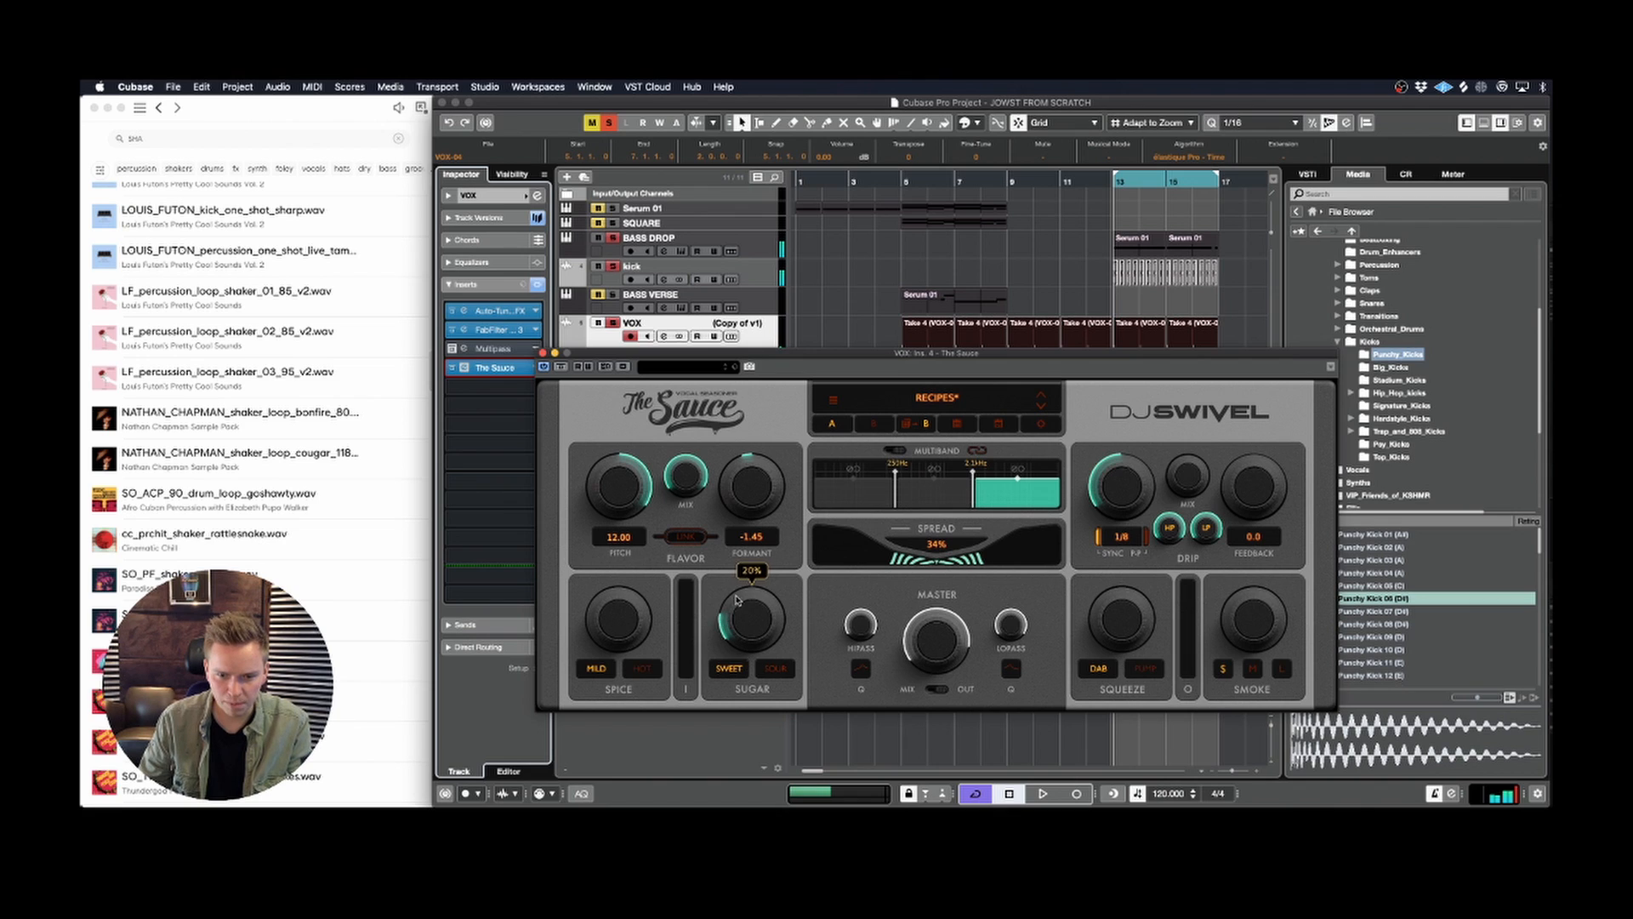
{"action": "left_click_drag", "start_coordinate": [758, 630], "coordinate": [747, 604]}
{"action": "key", "text": "space"}
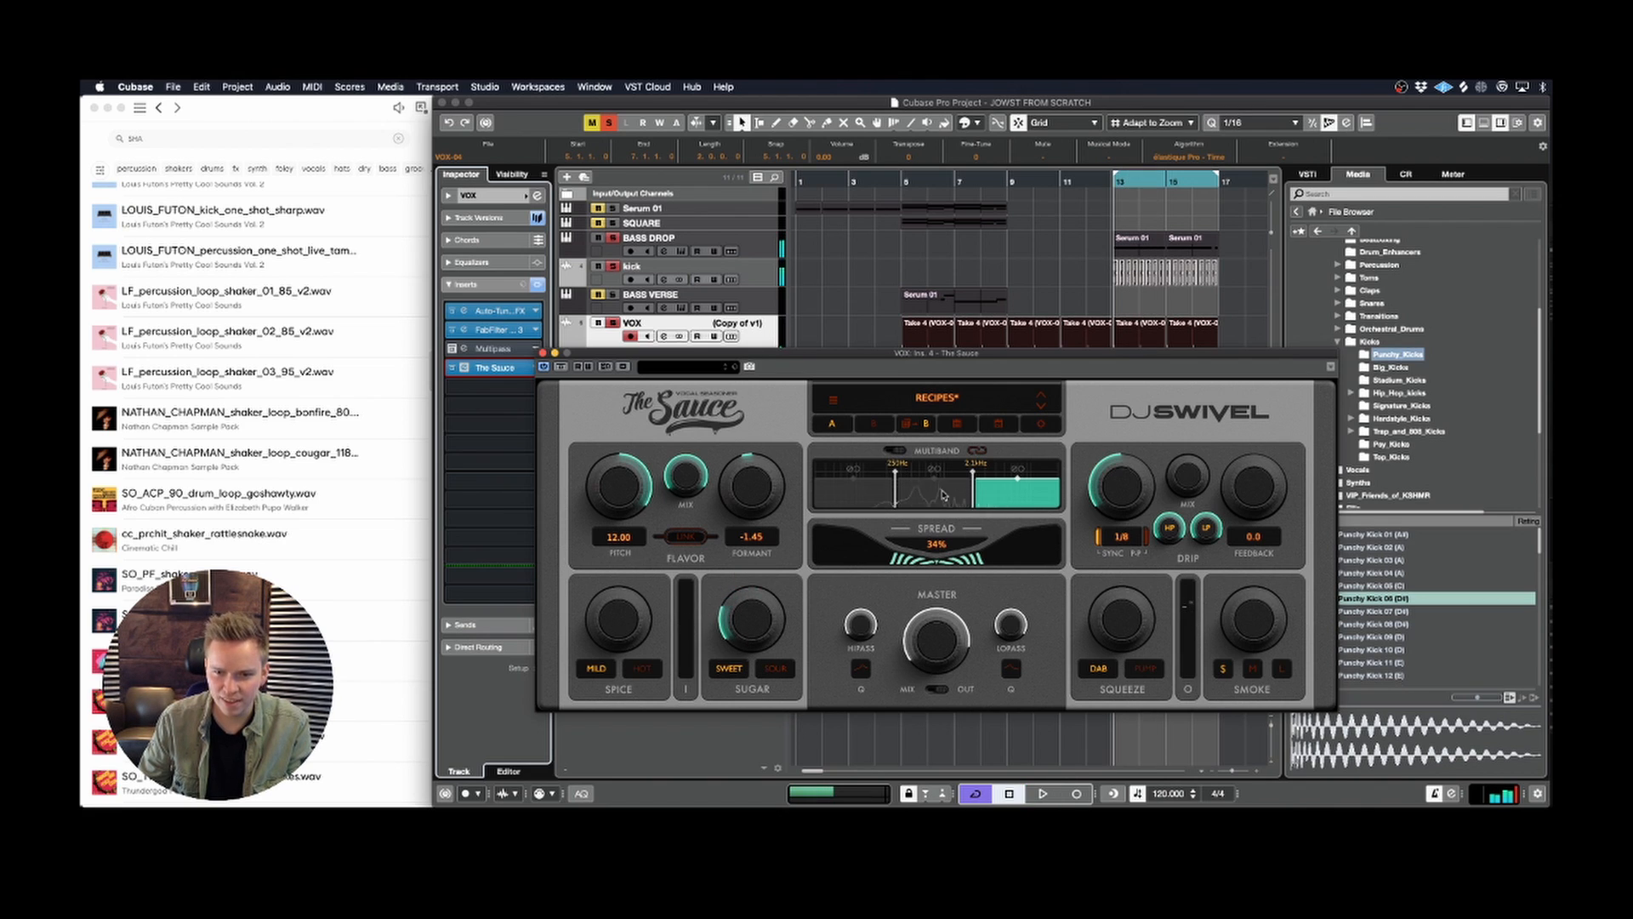
Step: Set the mid band's spread to 20%, add a little Sugar, and audition the VOX track soloed
{"action": "left_click", "coordinate": [933, 496]}
{"action": "key", "text": "space"}
{"action": "key", "text": "space"}
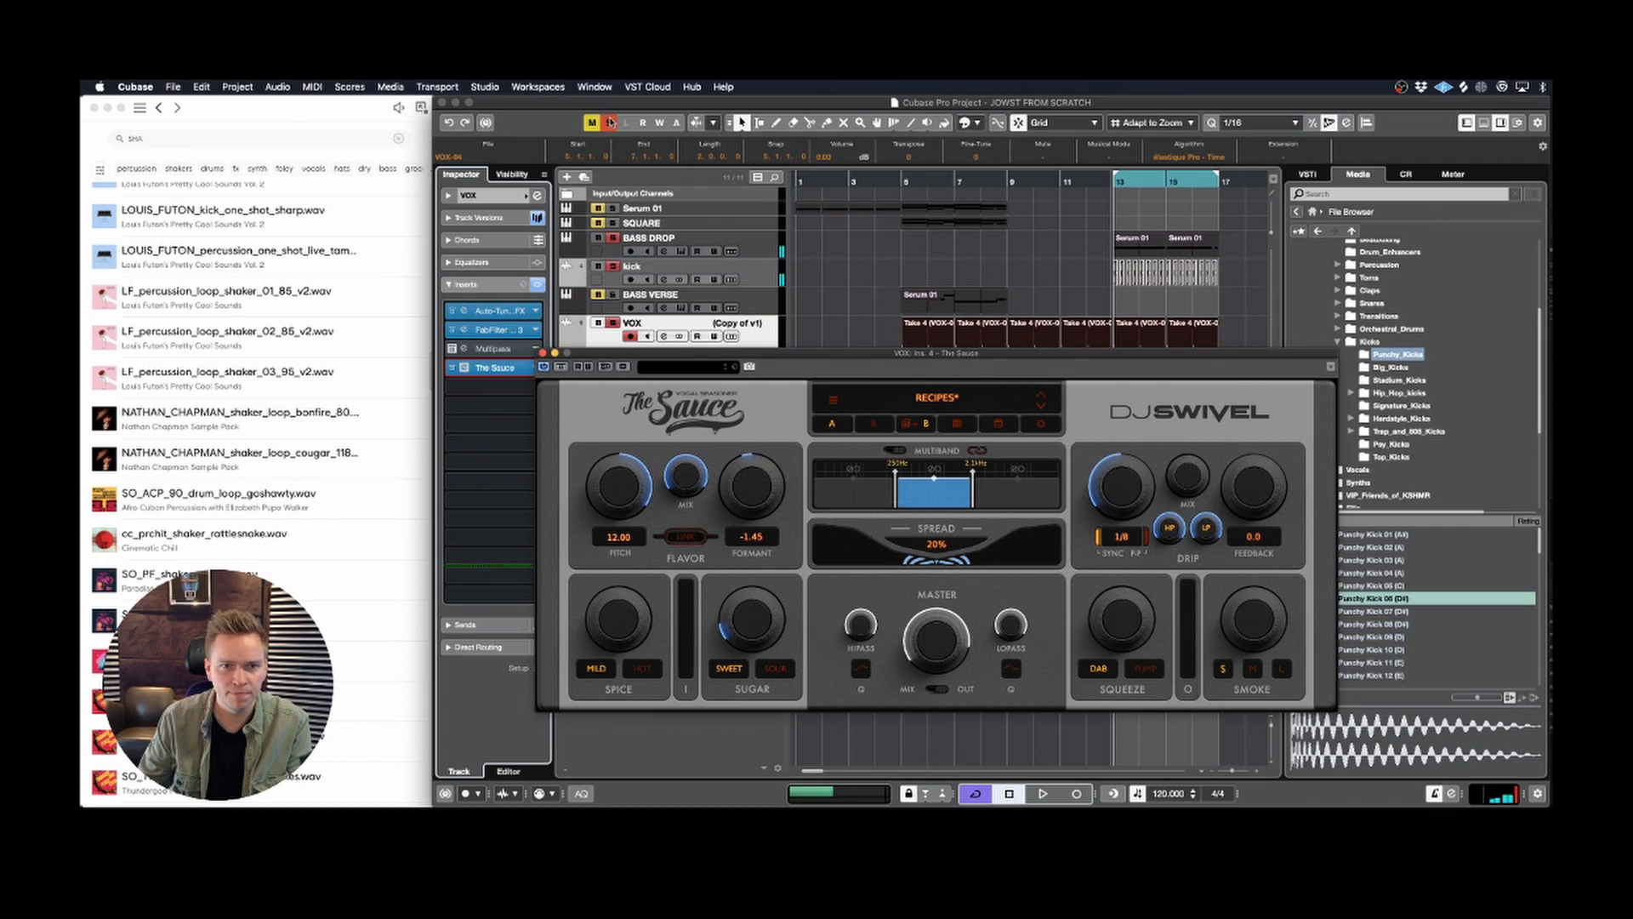
{"action": "left_click", "coordinate": [637, 313]}
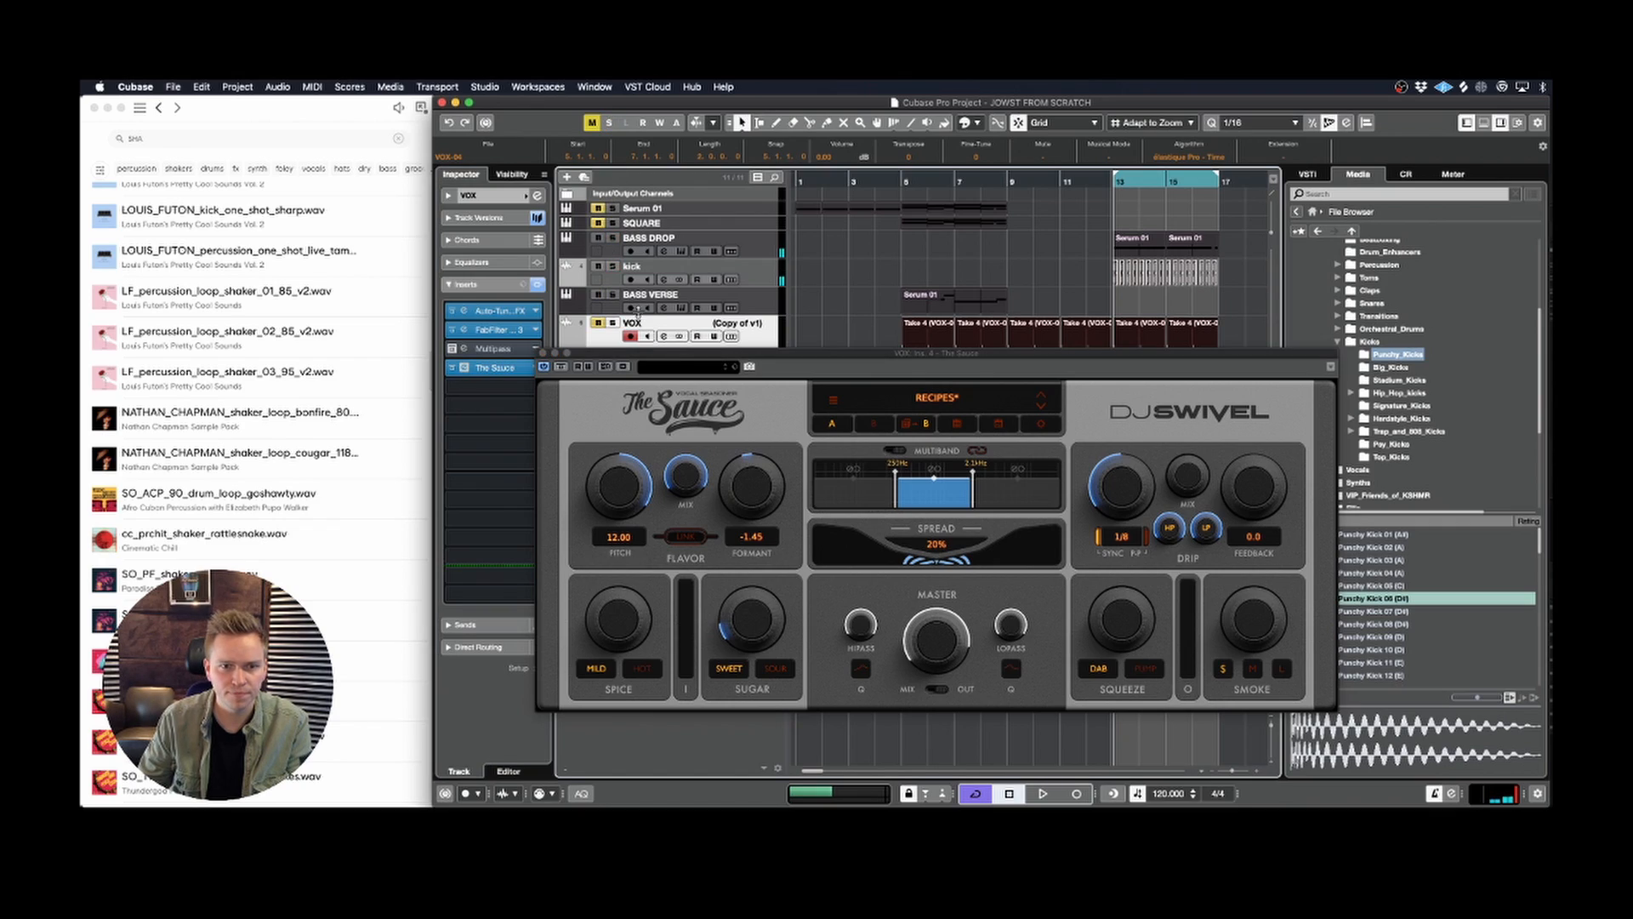
{"action": "key", "text": "space"}
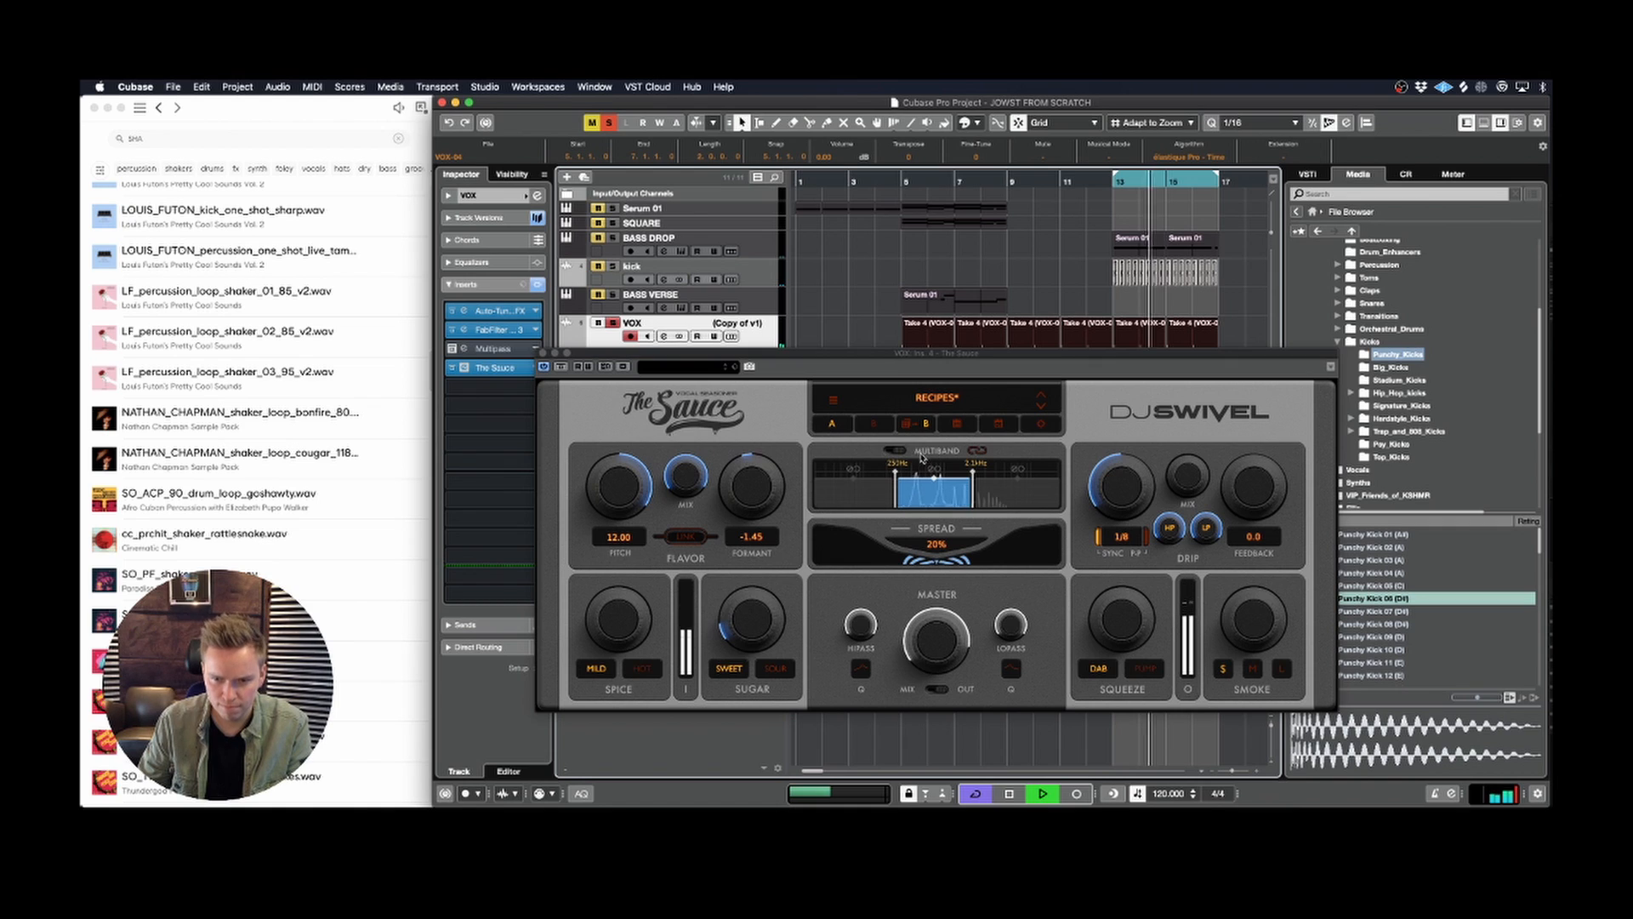
Step: Raise the lower multiband crossover to about 550 Hz to narrow the mid band
{"action": "left_click", "coordinate": [935, 490]}
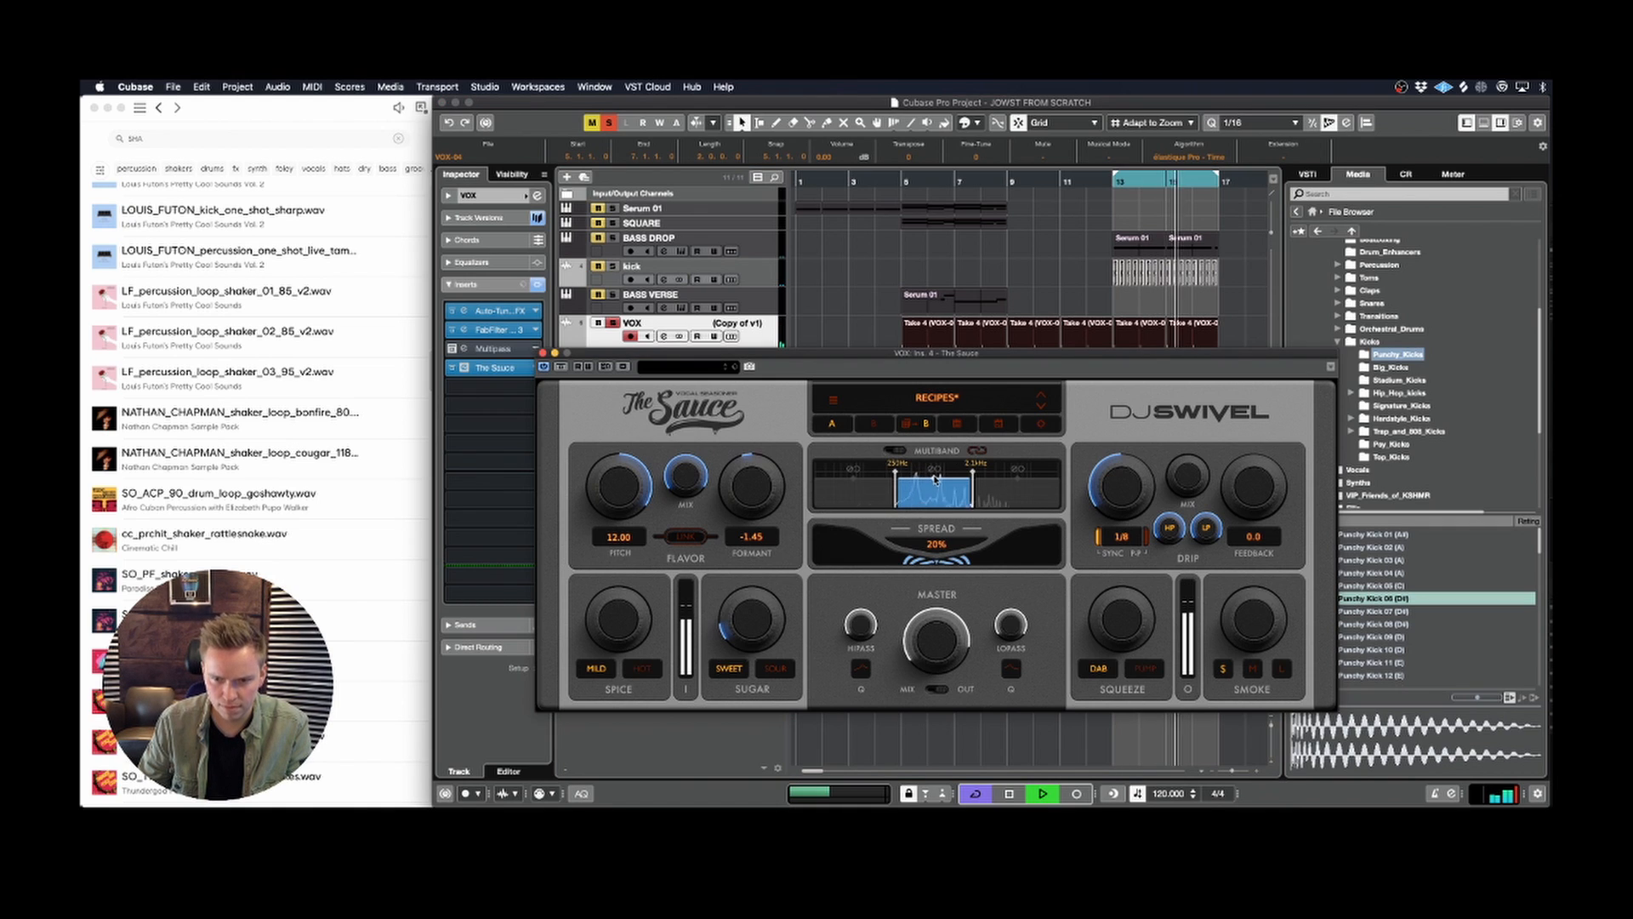
{"action": "key", "text": "space"}
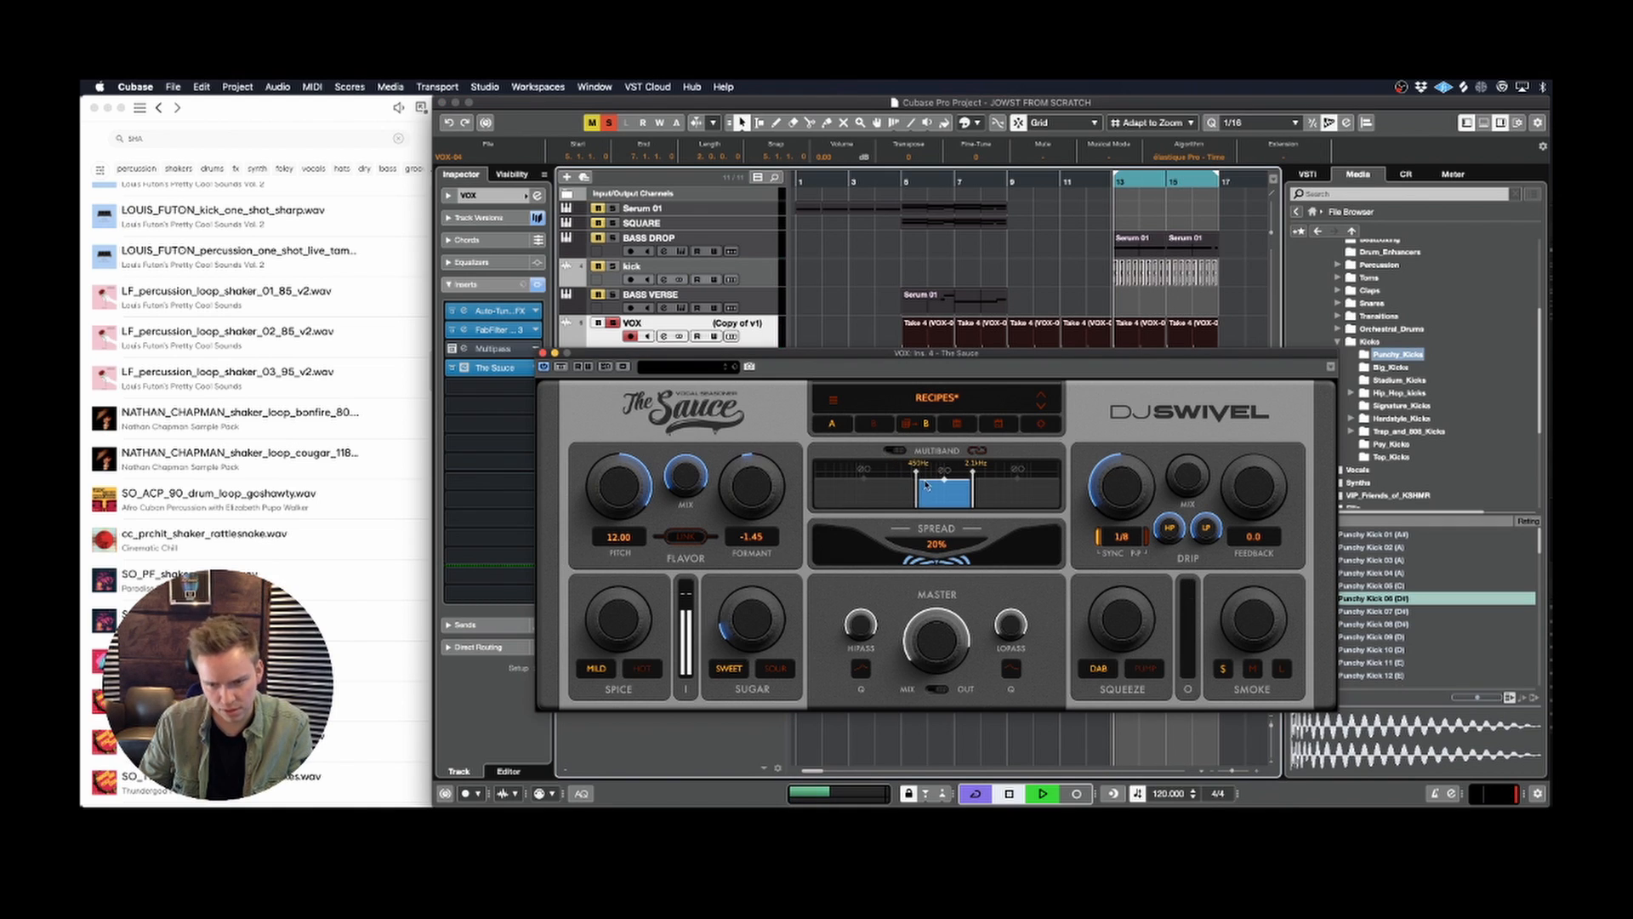
{"action": "mouse_move", "coordinate": [927, 487]}
{"action": "left_mouse_down"}
{"action": "mouse_move", "coordinate": [988, 489]}
{"action": "mouse_move", "coordinate": [963, 480]}
{"action": "mouse_move", "coordinate": [960, 457]}
{"action": "mouse_move", "coordinate": [925, 491]}
{"action": "mouse_move", "coordinate": [980, 492]}
{"action": "mouse_move", "coordinate": [957, 492]}
{"action": "left_mouse_up"}
{"action": "key", "text": "space"}
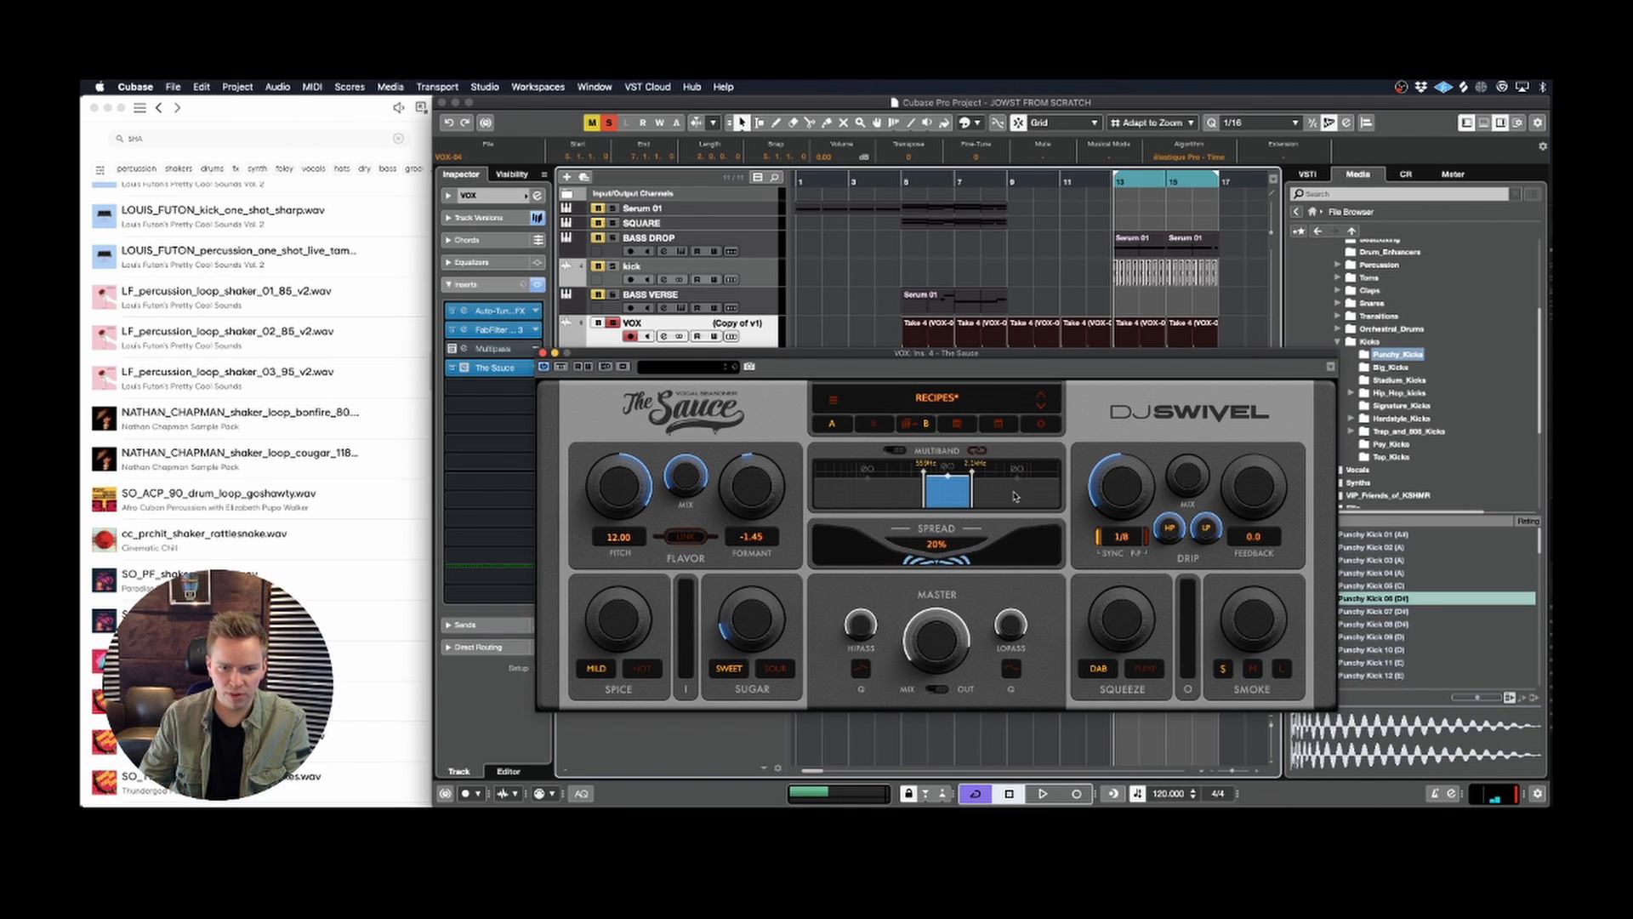
Step: Set the high band's formant to 3.73 and lower the upper crossover to about 1.8 kHz
{"action": "key", "text": "space"}
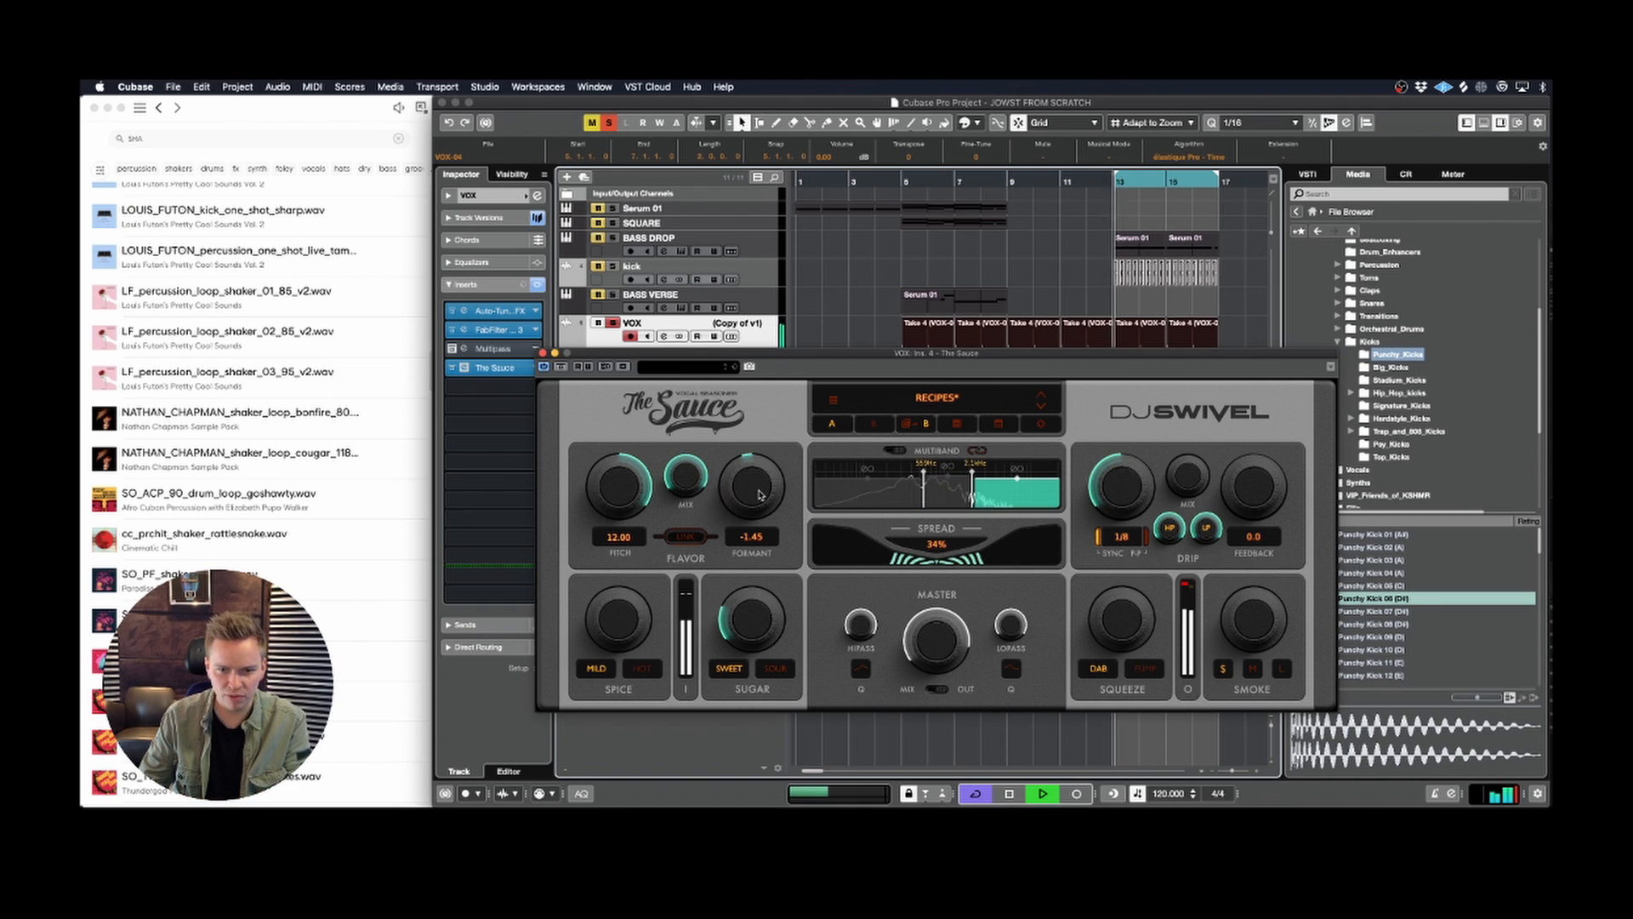
{"action": "left_click_drag", "start_coordinate": [760, 493], "coordinate": [760, 462]}
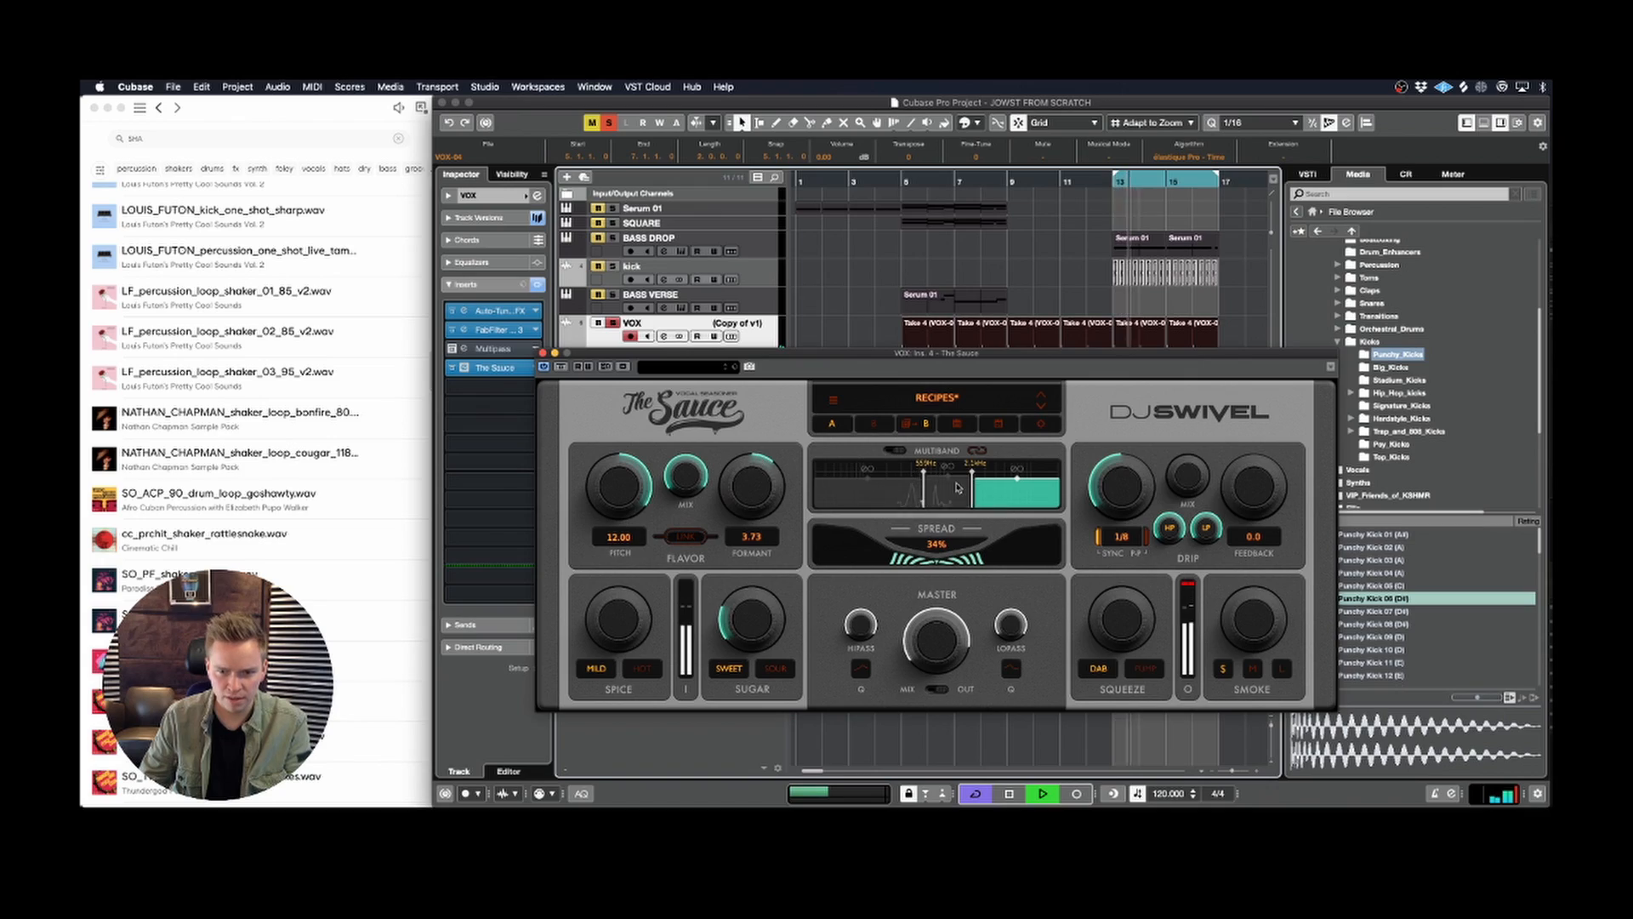
{"action": "left_click_drag", "start_coordinate": [973, 502], "coordinate": [967, 503]}
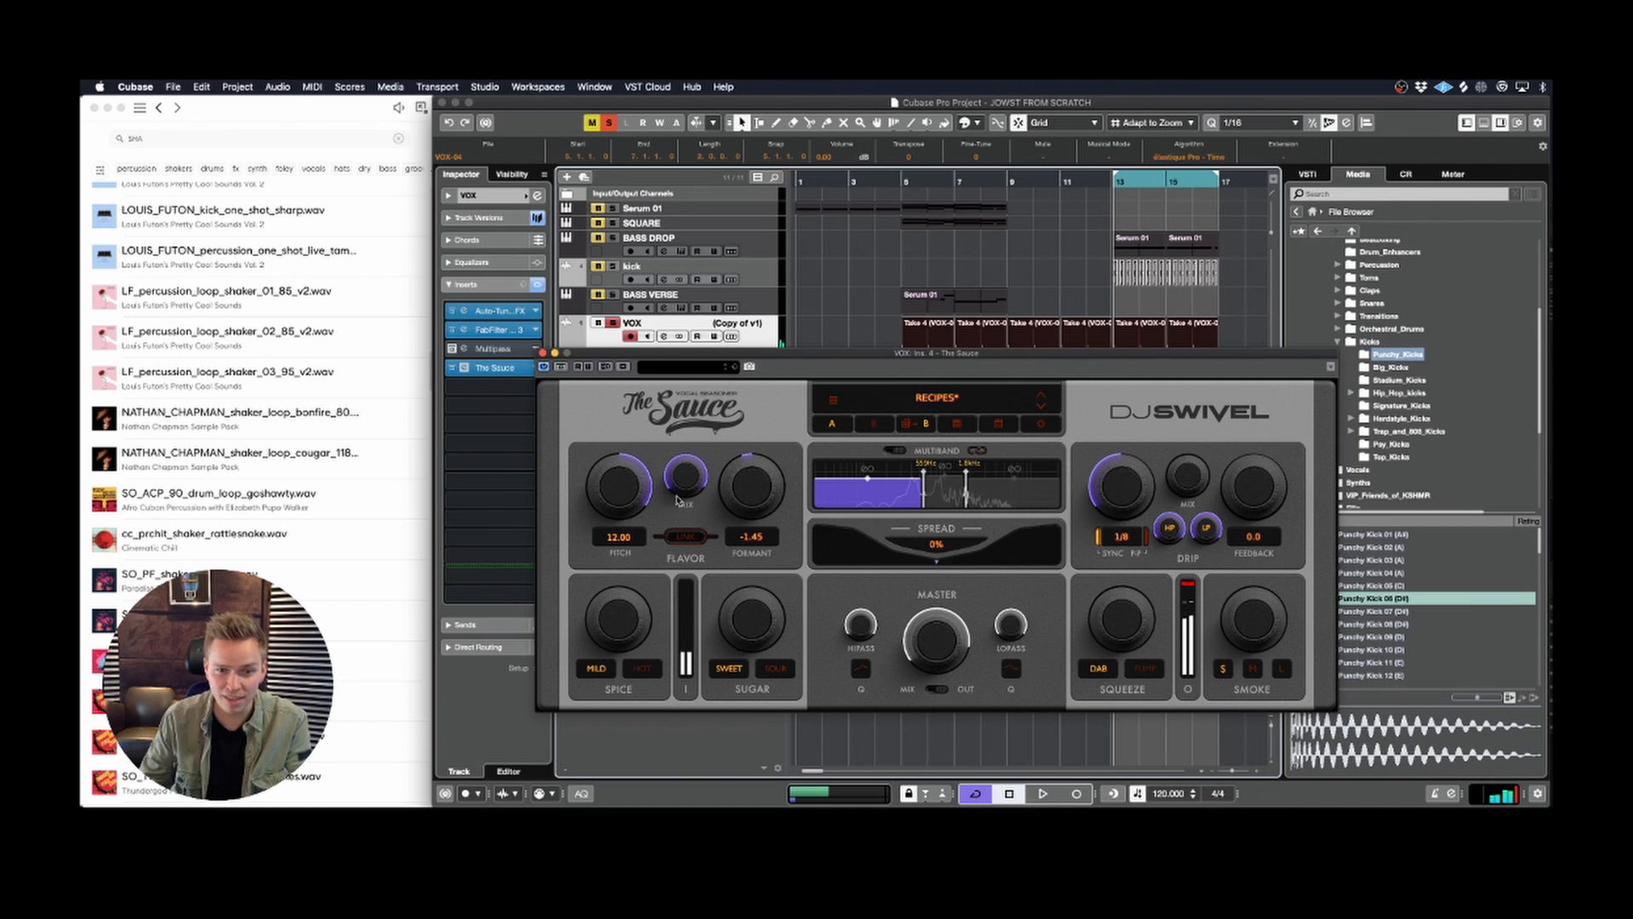
Step: Try the low band's pitch at -12.00, reset it to 0.00, and set its formant to -4.46
{"action": "key", "text": "space"}
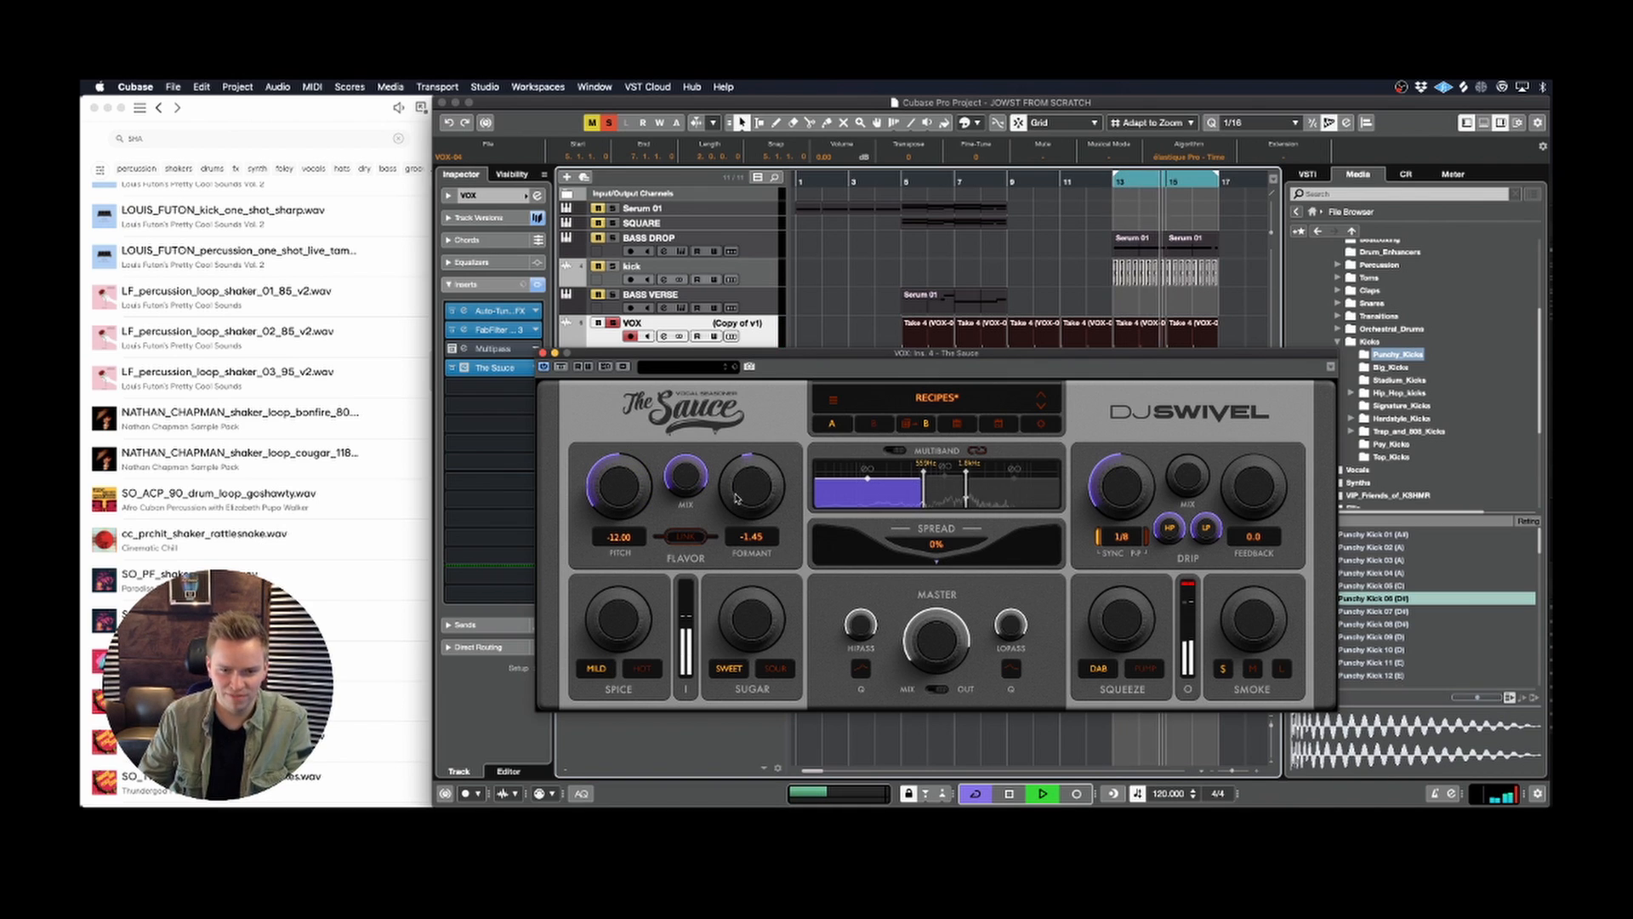
{"action": "double_click", "coordinate": [631, 497]}
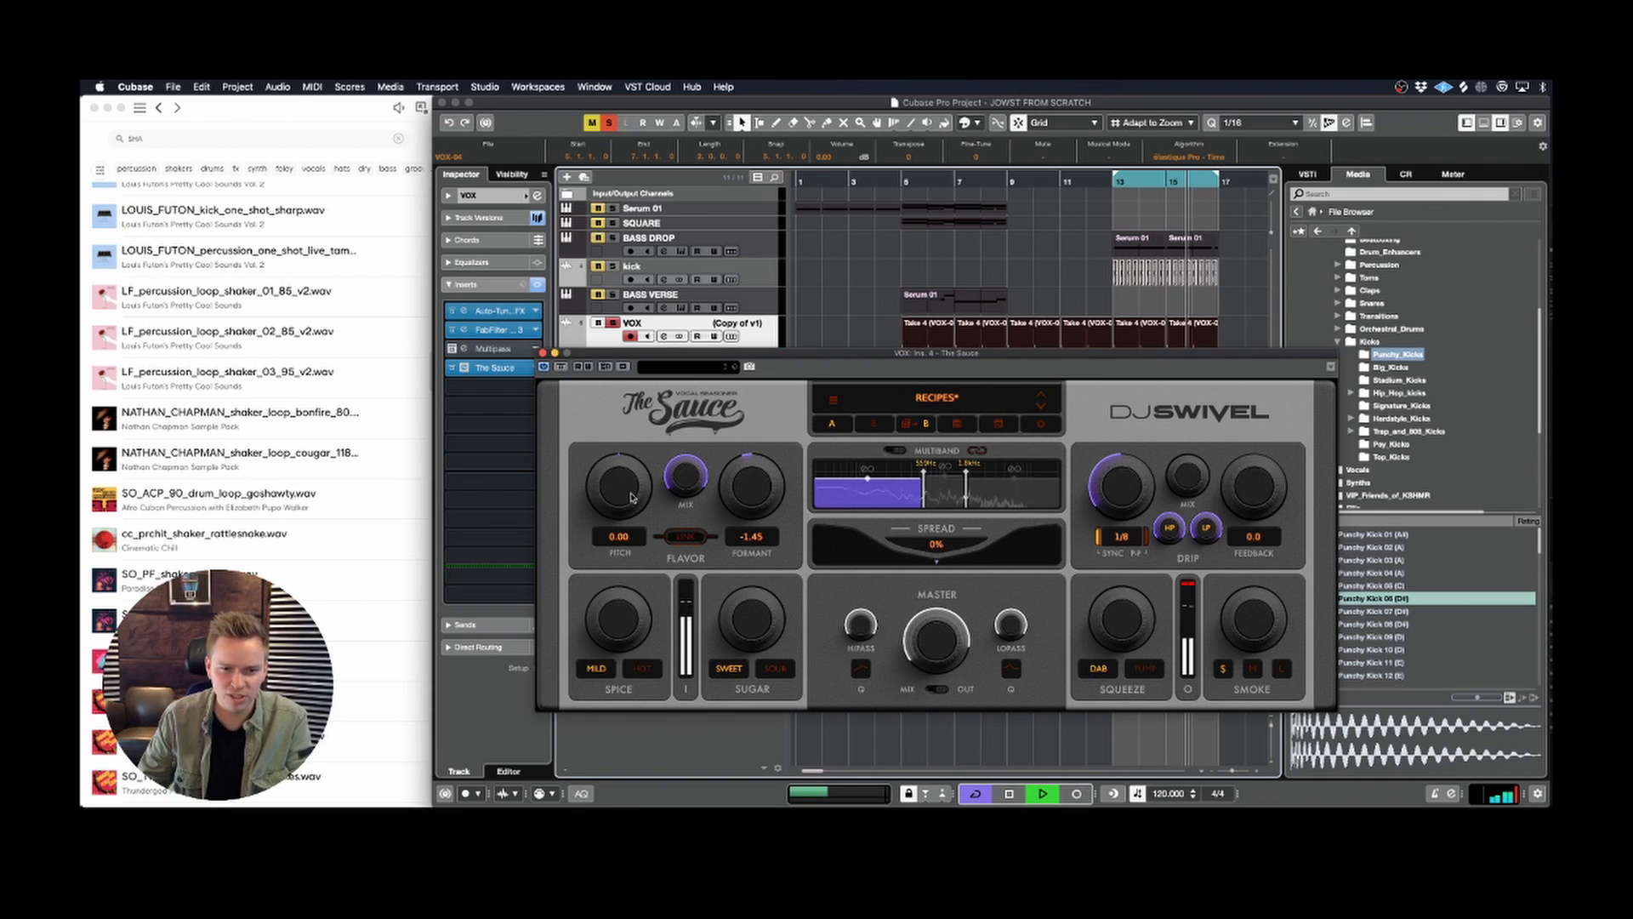
{"action": "left_click_drag", "start_coordinate": [753, 478], "coordinate": [752, 502]}
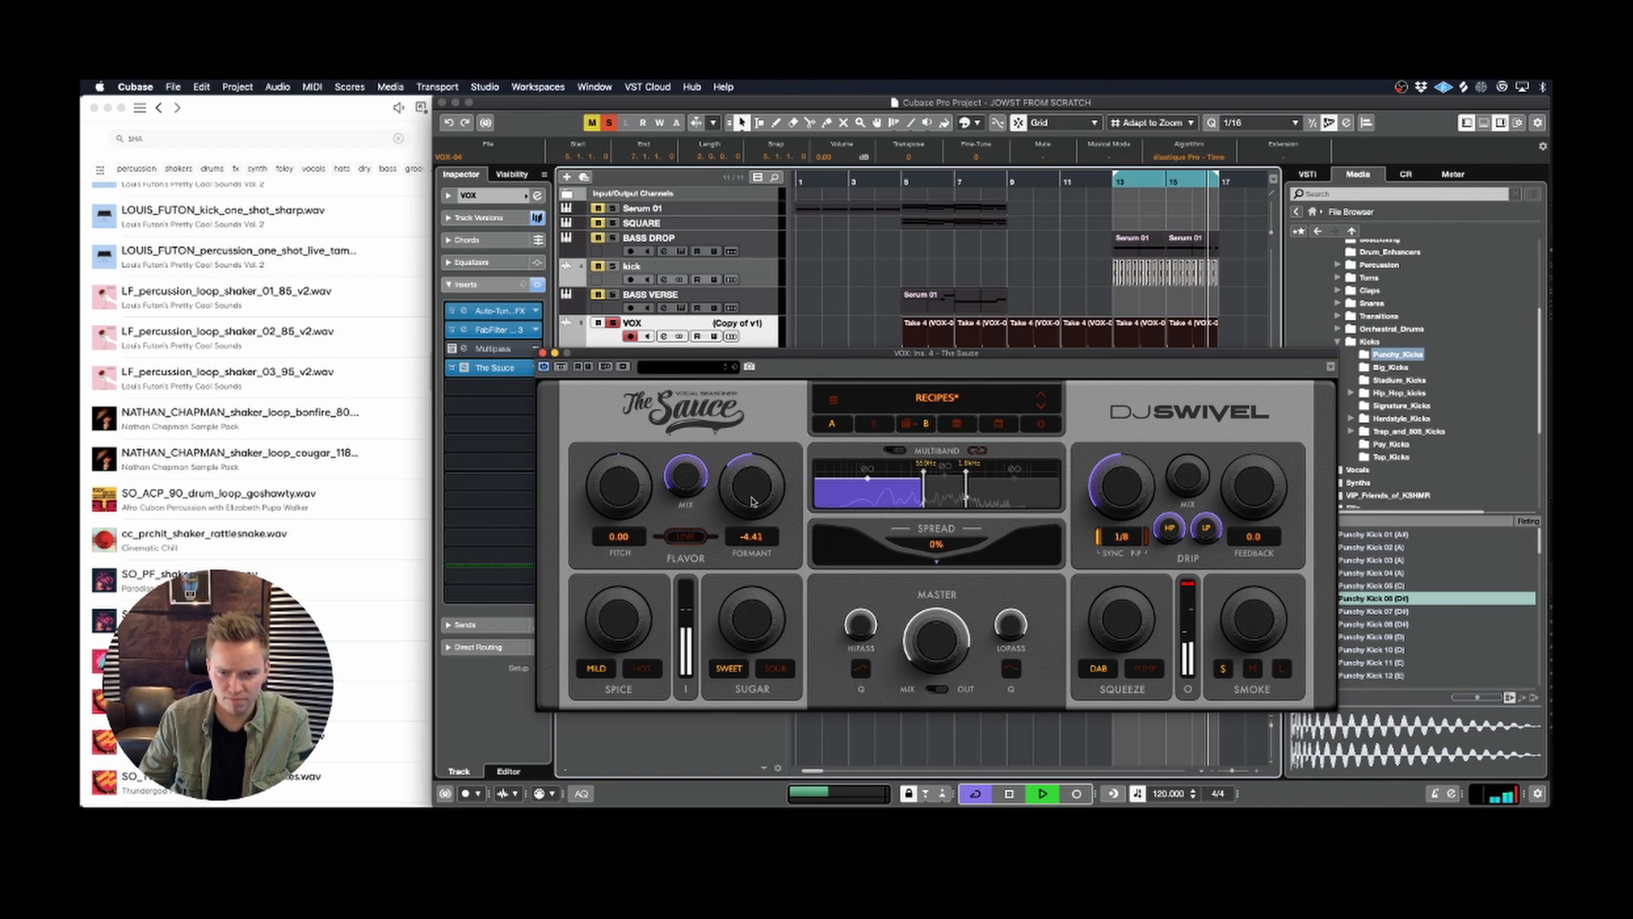
Step: Audition the high band and try a Flavor pitch of 7.00 on the mid band
{"action": "left_click", "coordinate": [957, 491]}
{"action": "left_click", "coordinate": [979, 492]}
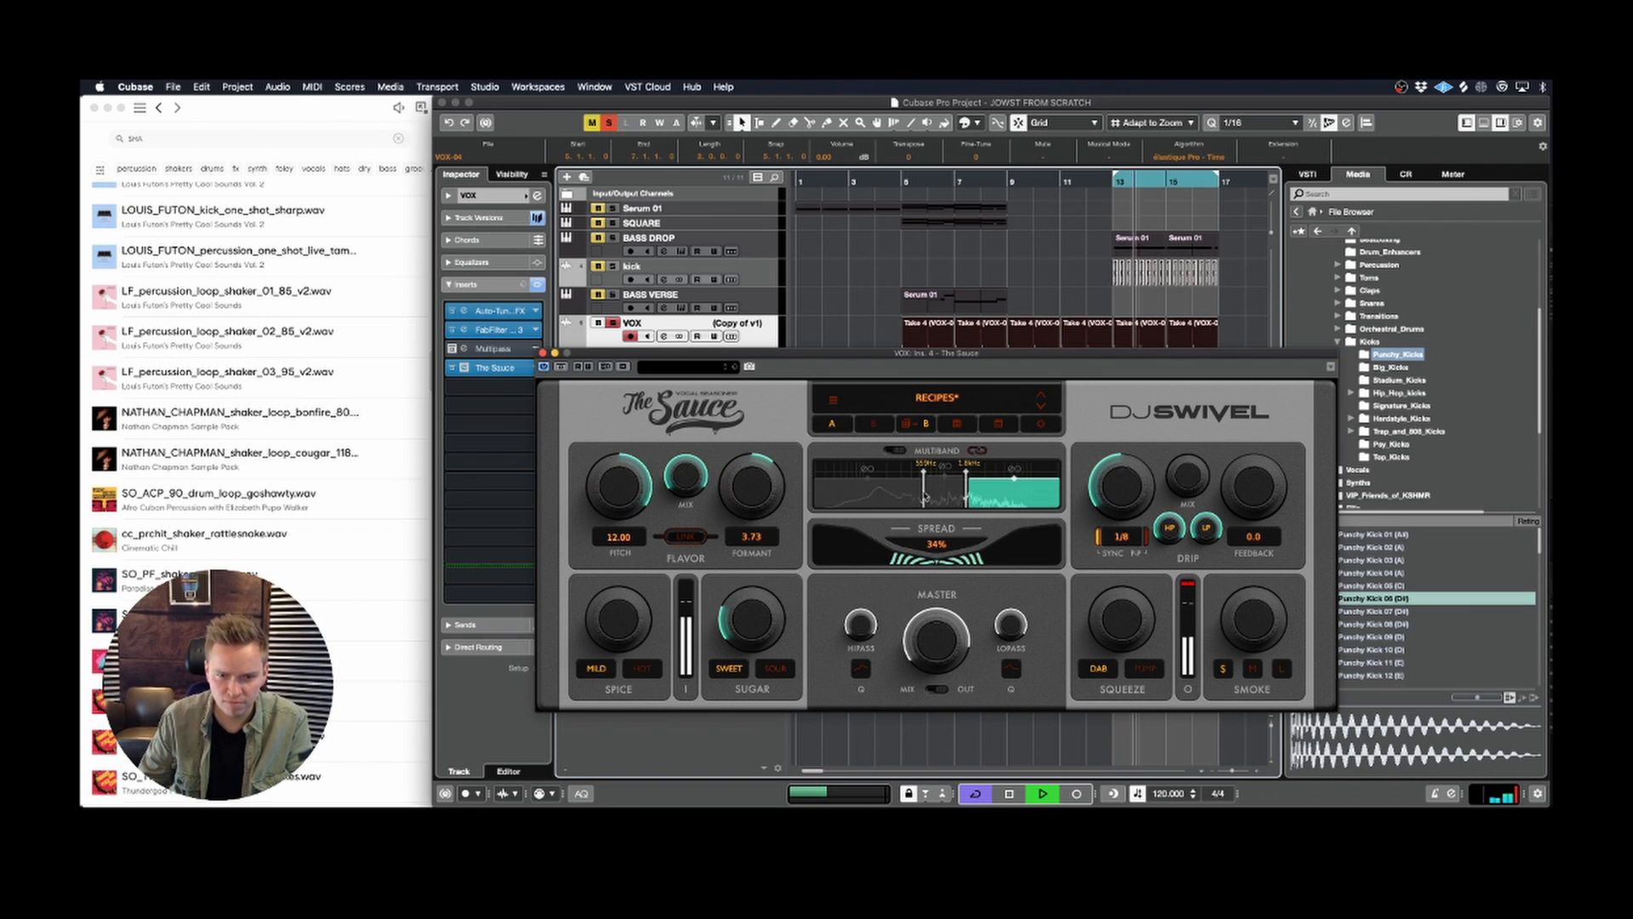
{"action": "key", "text": "space"}
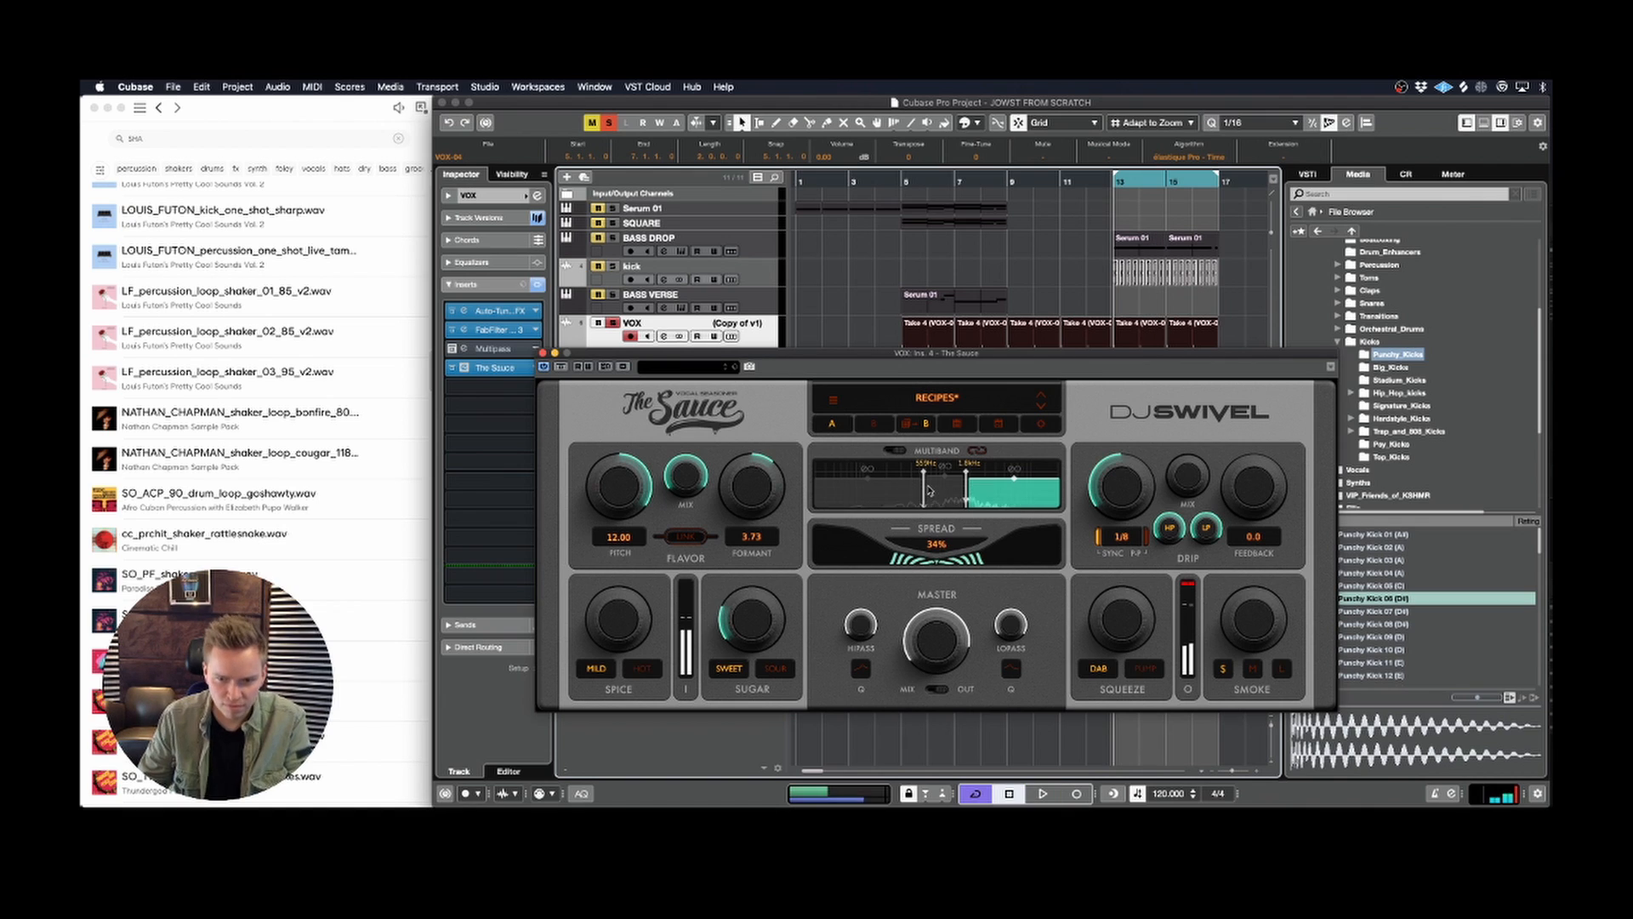
{"action": "left_click", "coordinate": [942, 495]}
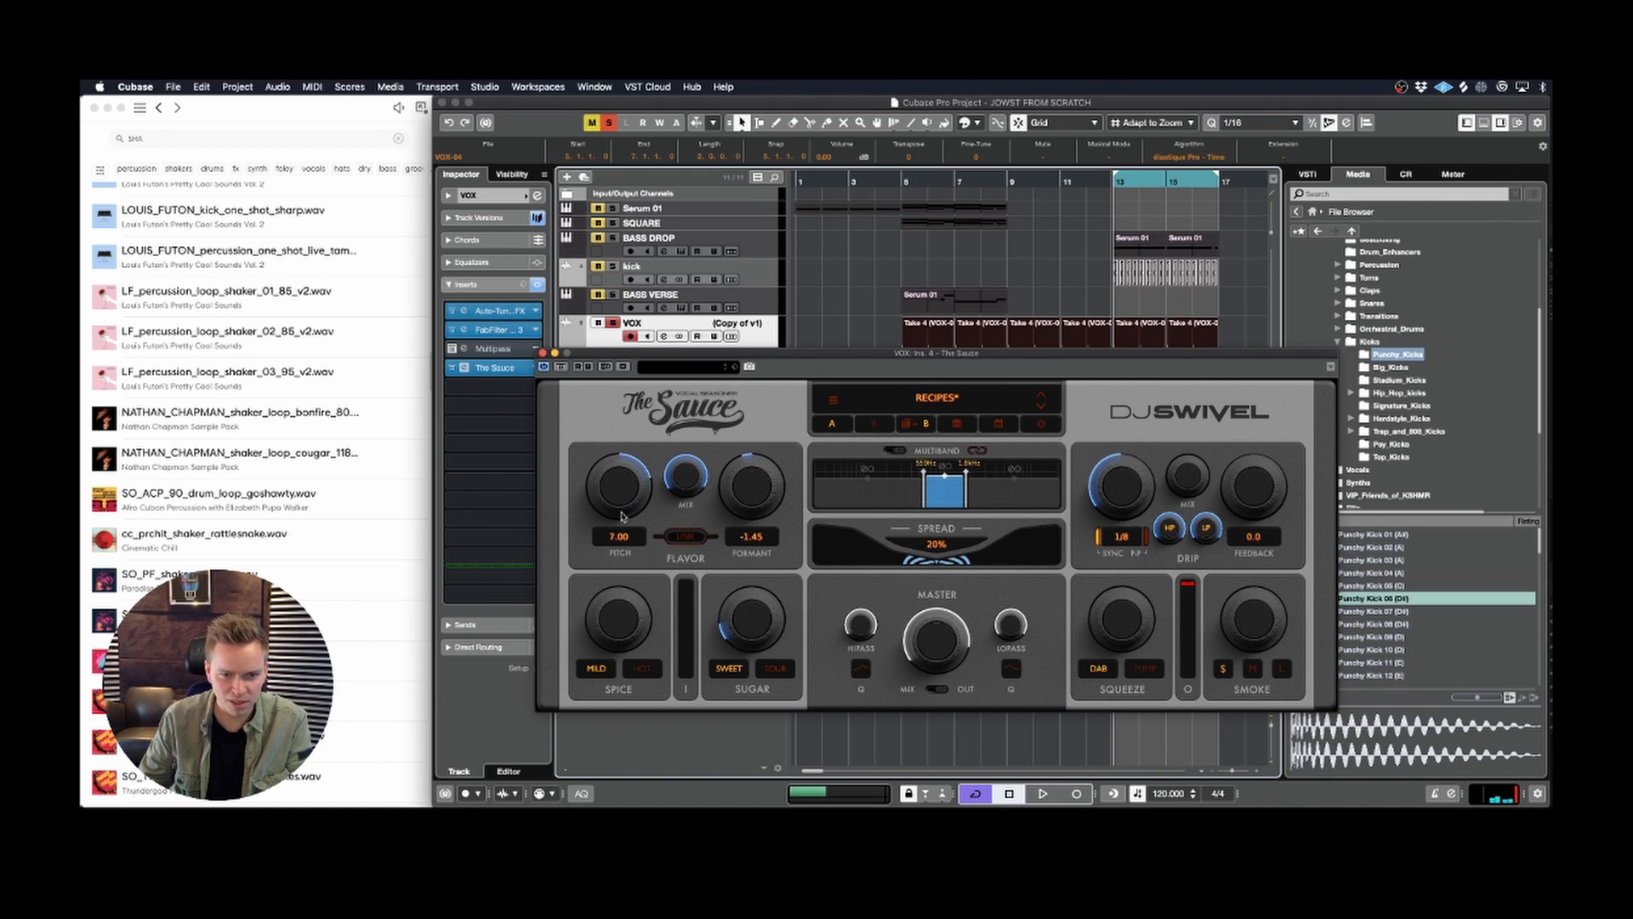
{"action": "key", "text": "space"}
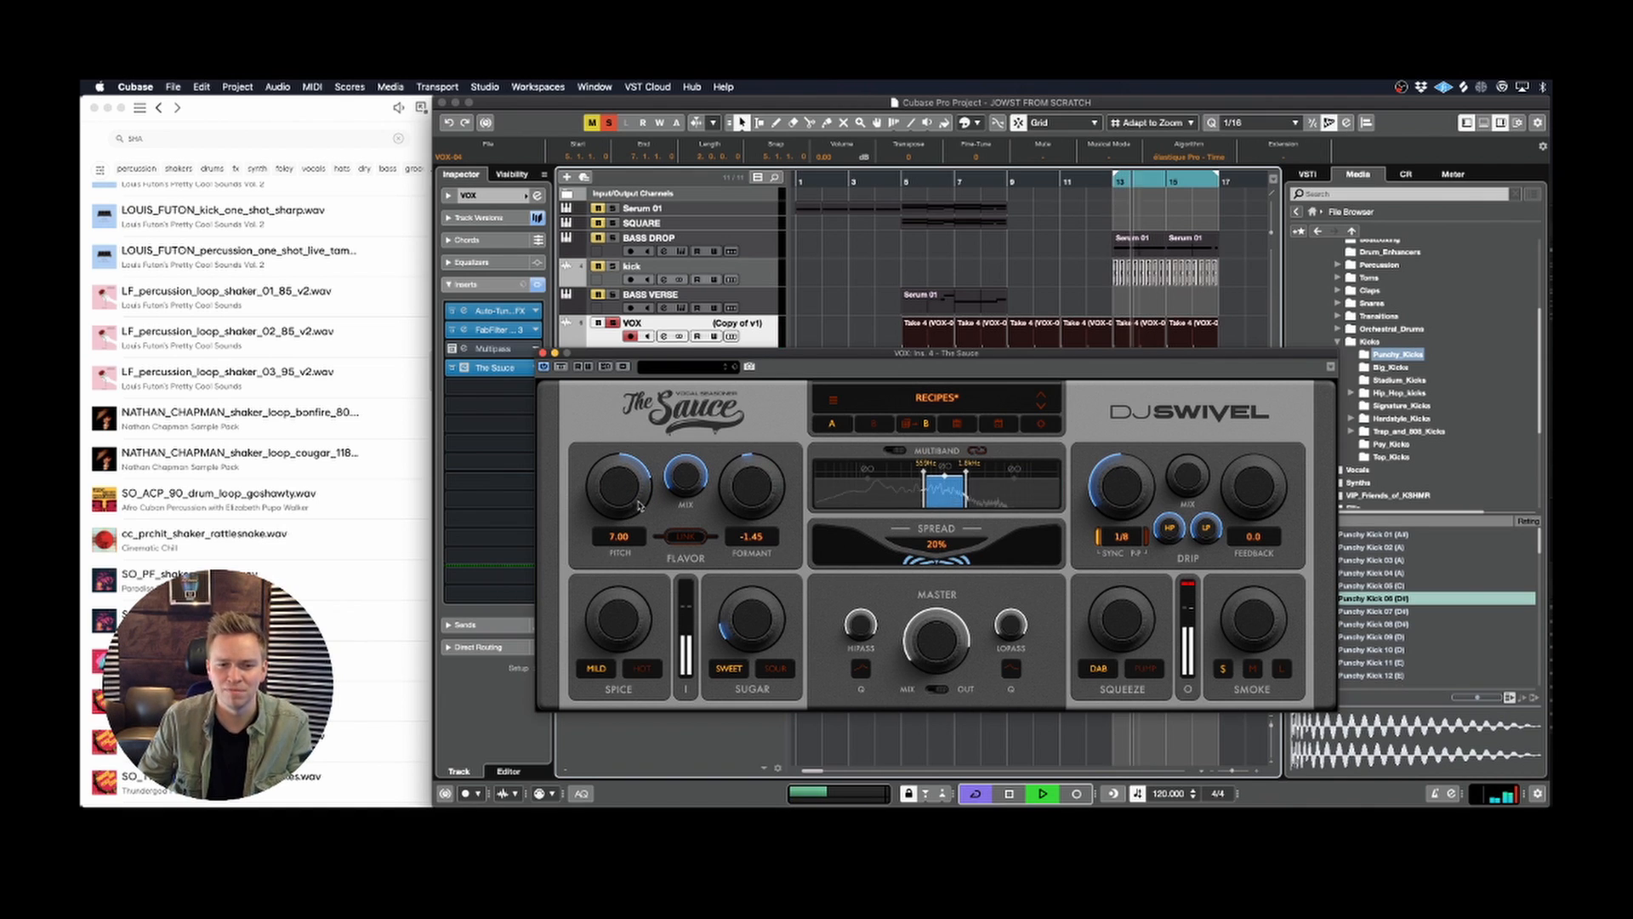
Step: Set the mid band's Flavor pitch to 12.00 and raise its Spice amount in Mild mode
{"action": "mouse_move", "coordinate": [639, 503]}
{"action": "left_mouse_down"}
{"action": "mouse_move", "coordinate": [689, 485]}
{"action": "mouse_move", "coordinate": [670, 509]}
{"action": "left_mouse_up"}
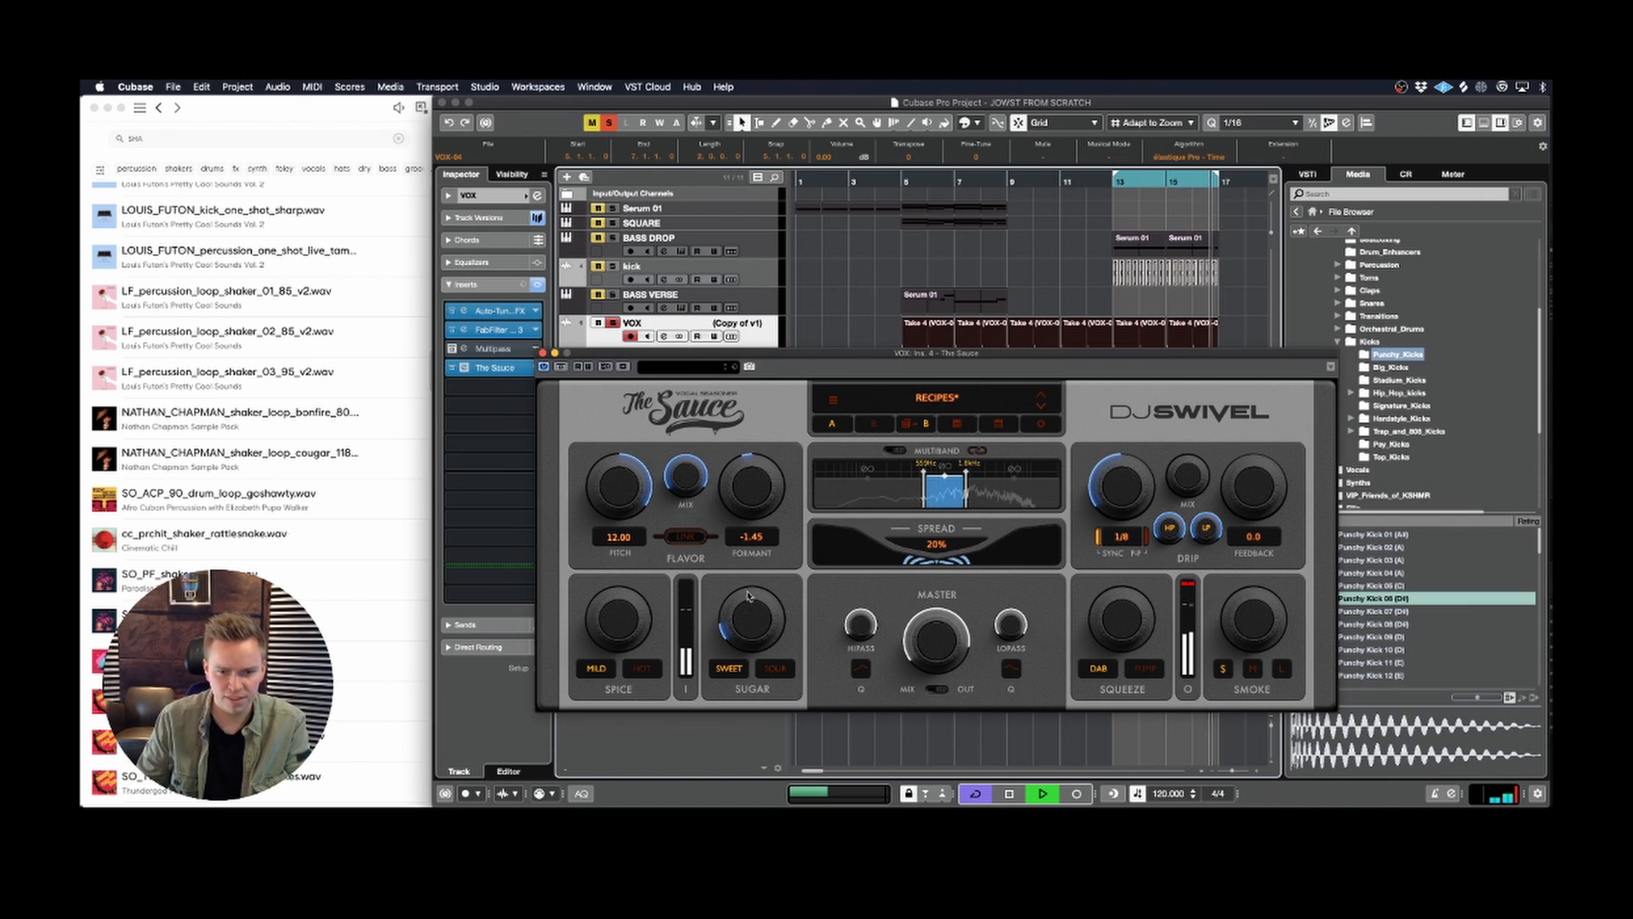
{"action": "key", "text": "space"}
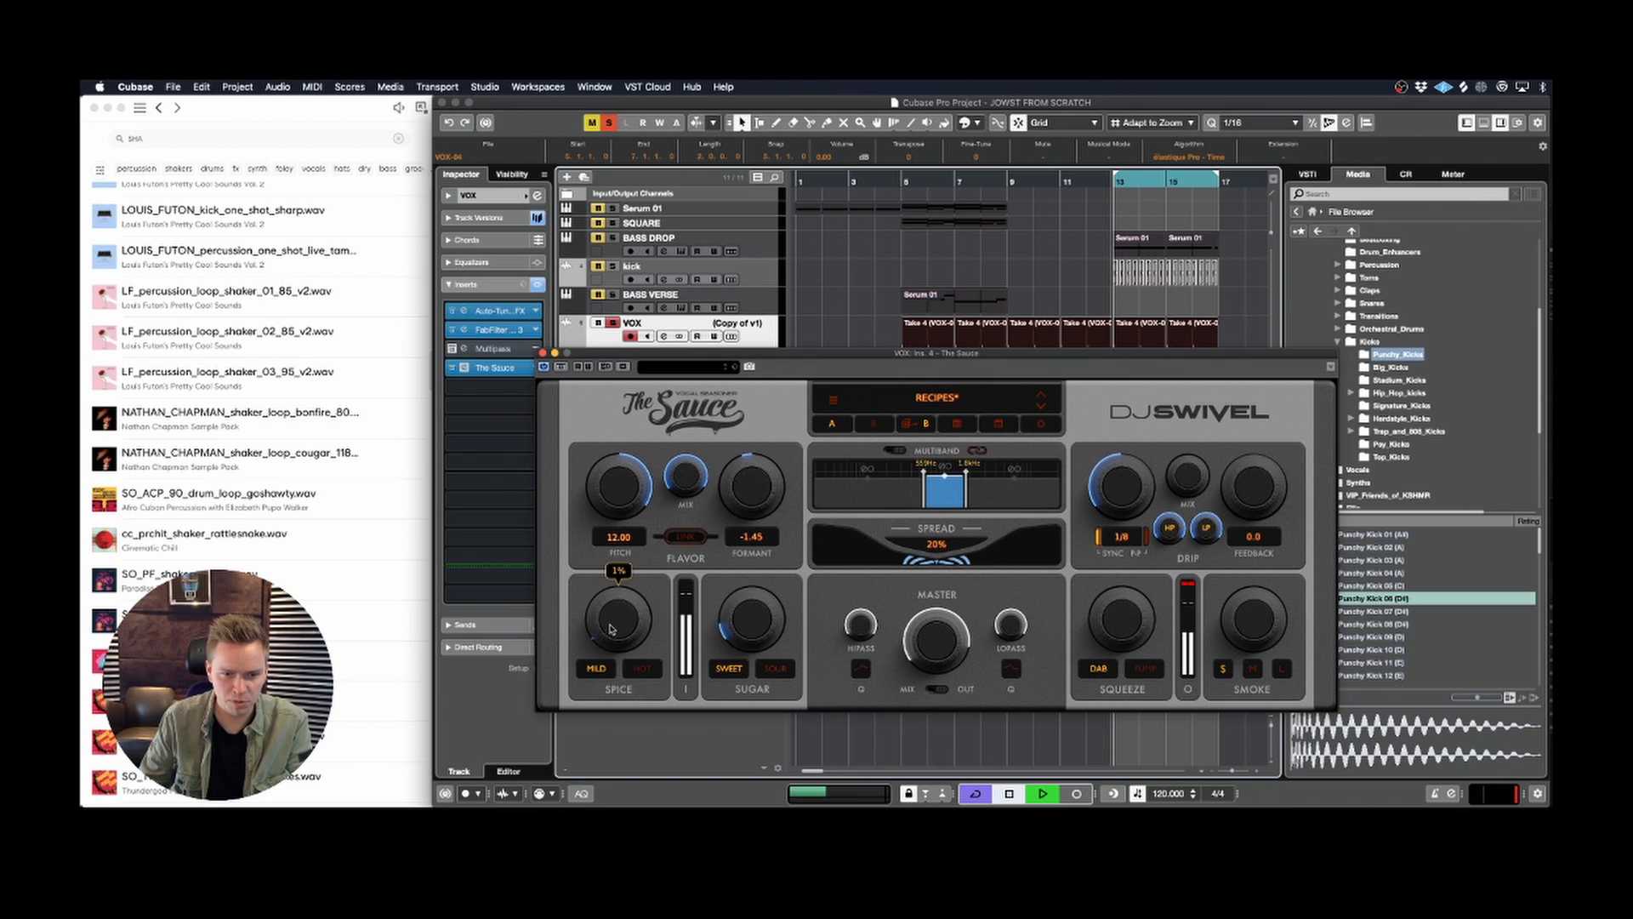
{"action": "left_click_drag", "start_coordinate": [611, 628], "coordinate": [597, 532]}
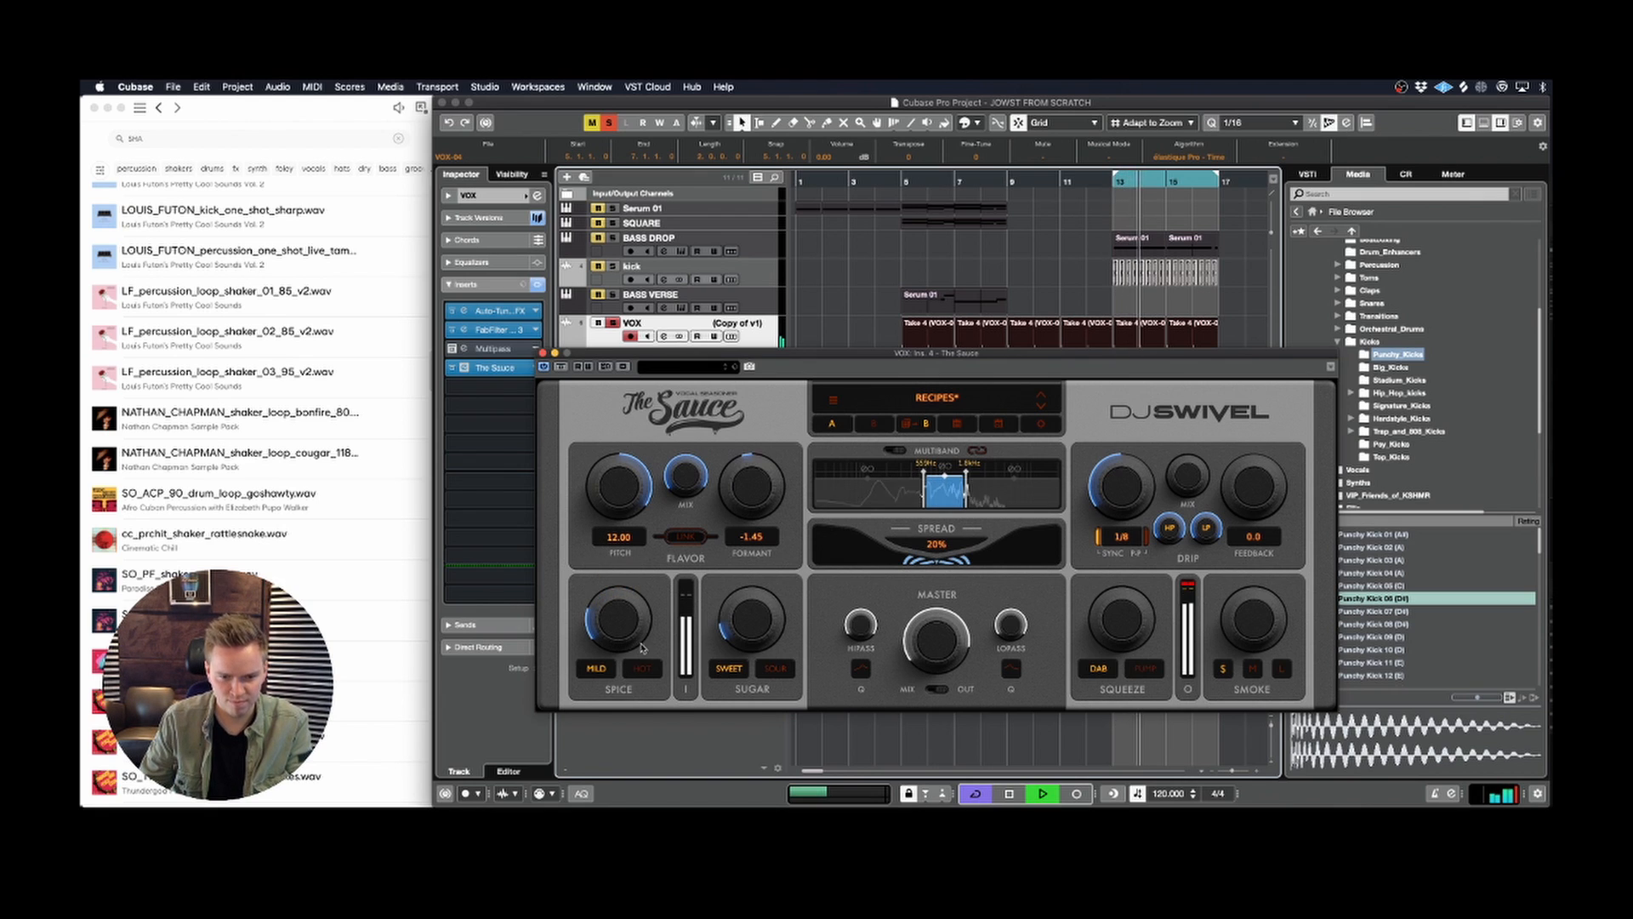
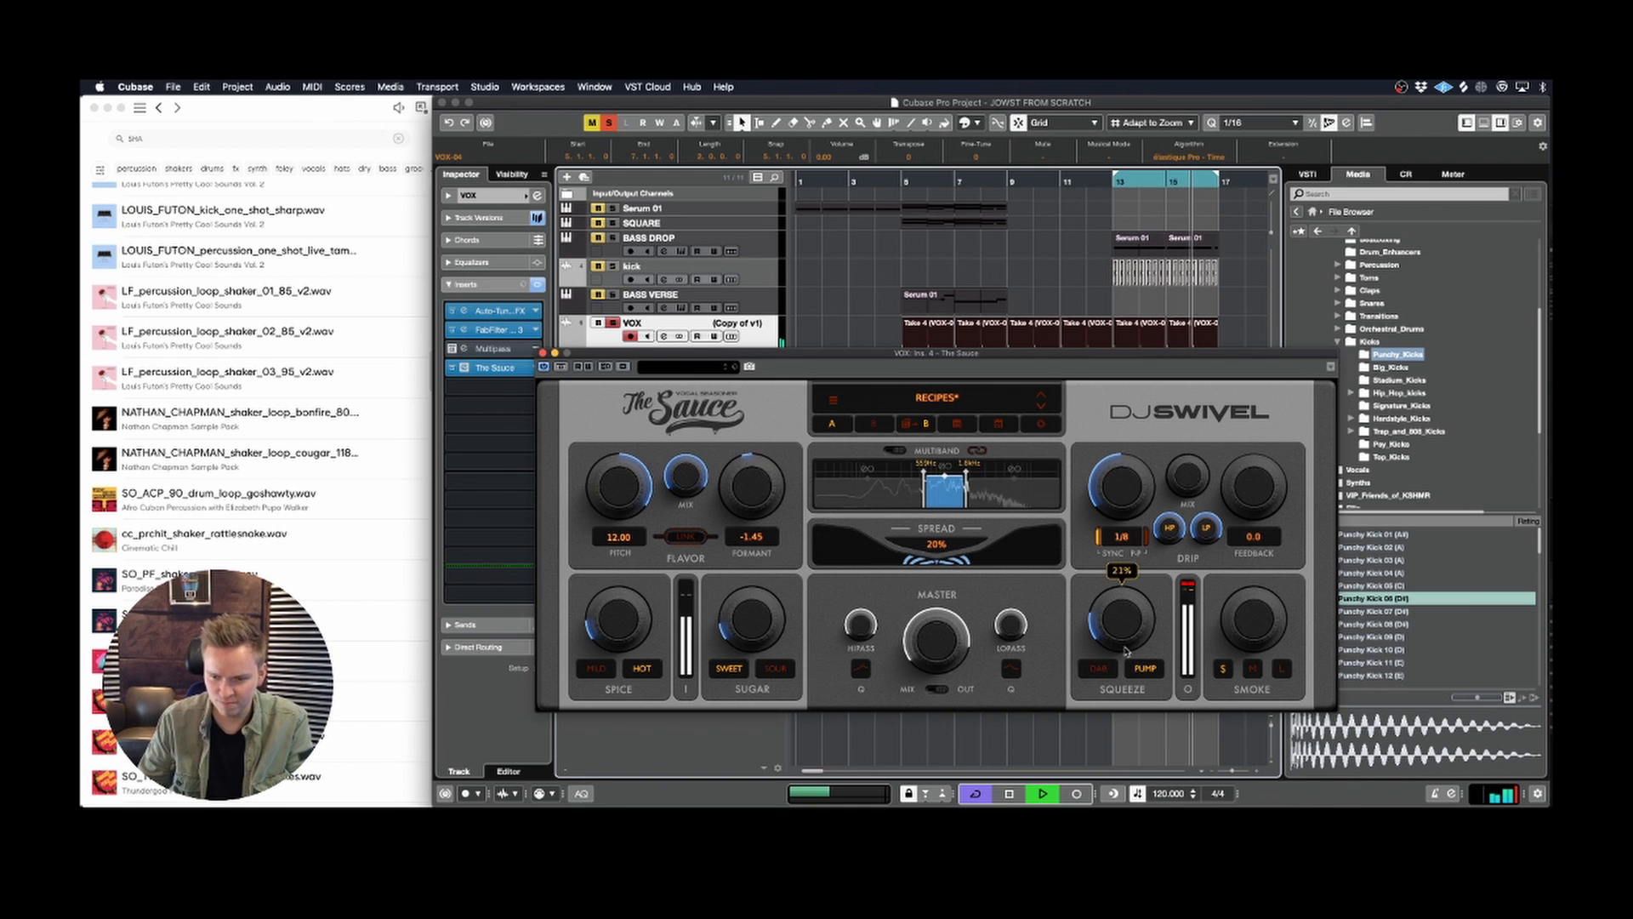
Step: Add a low amount of Smoke to the mid band, using size S, while auditioning the loop
{"action": "key", "text": "space"}
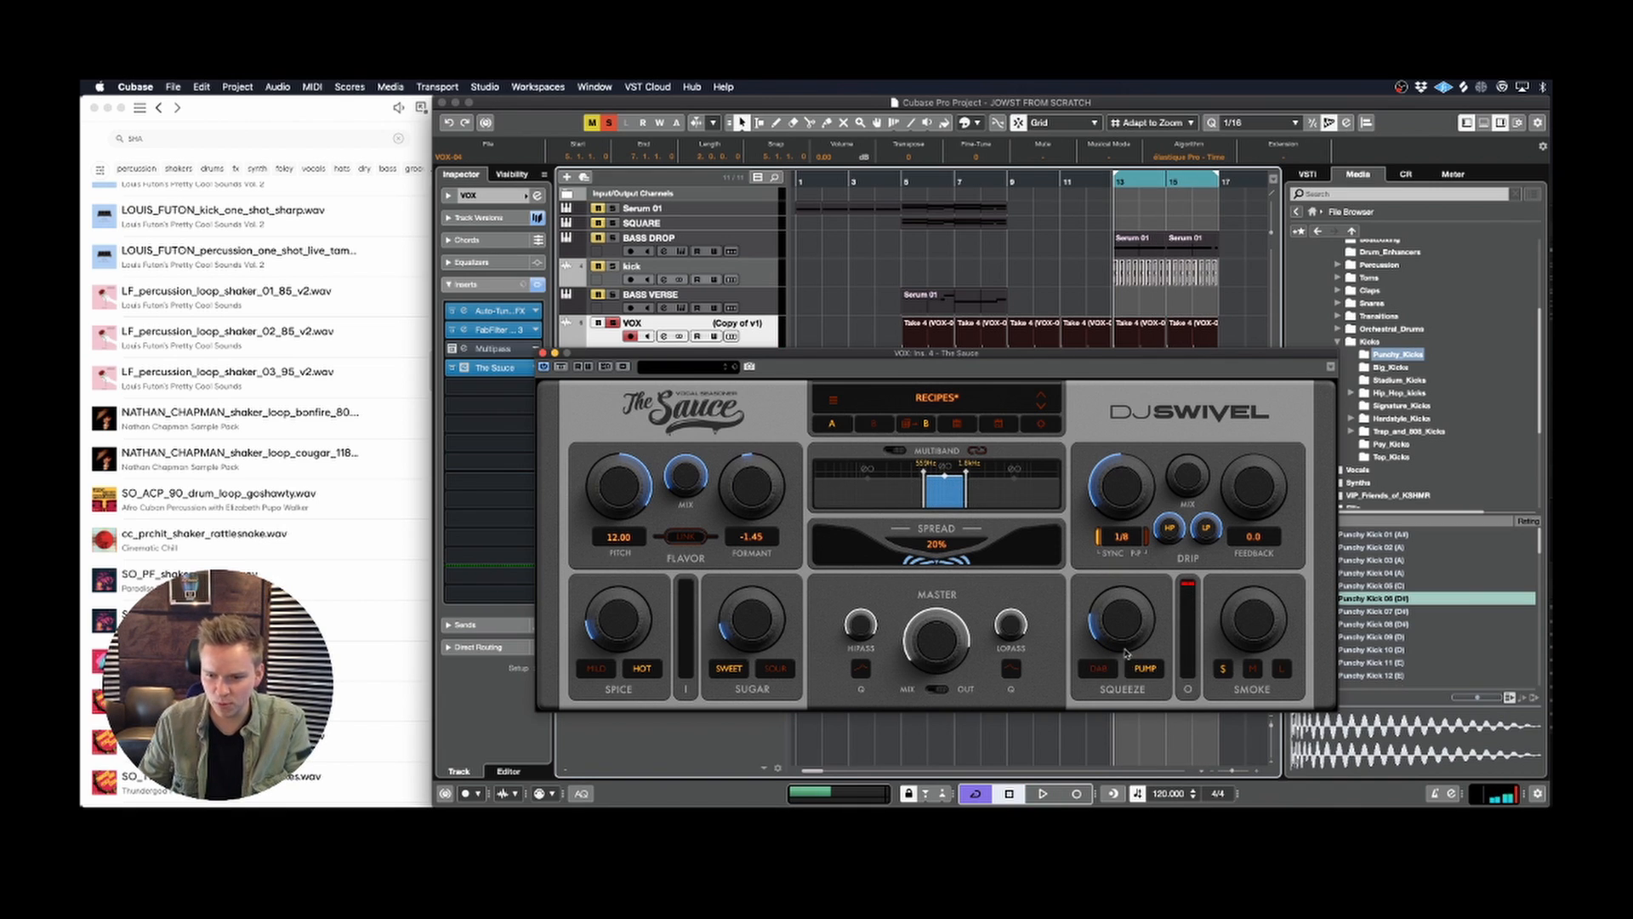
{"action": "key", "text": "space"}
{"action": "key", "text": "space"}
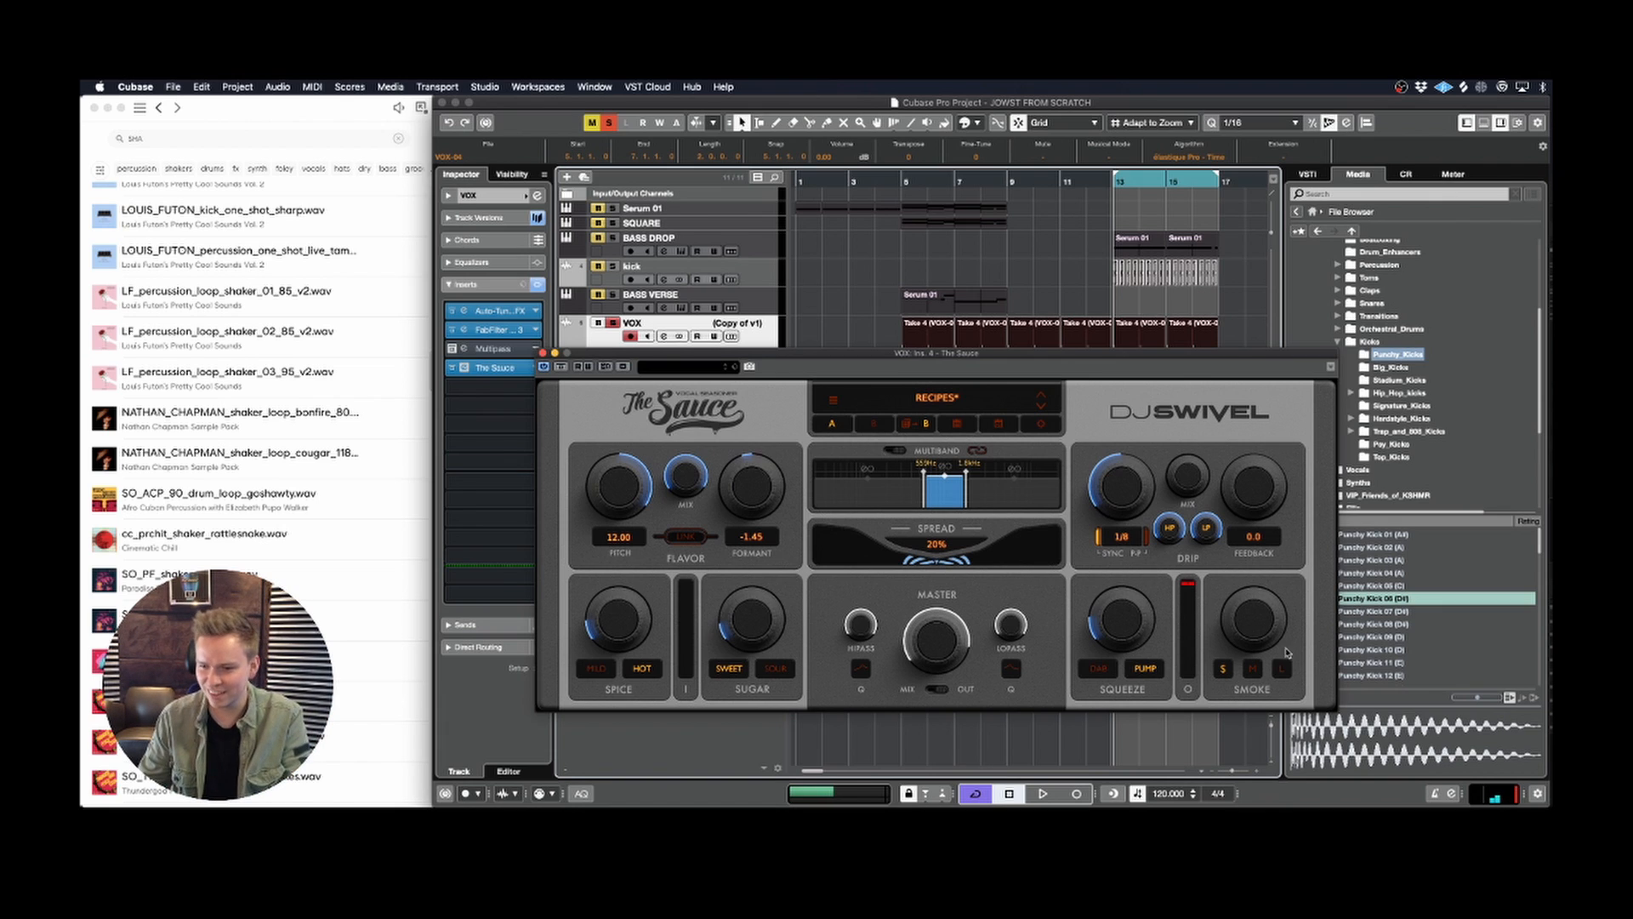
{"action": "key", "text": "space"}
{"action": "left_click_drag", "start_coordinate": [1248, 635], "coordinate": [1239, 587]}
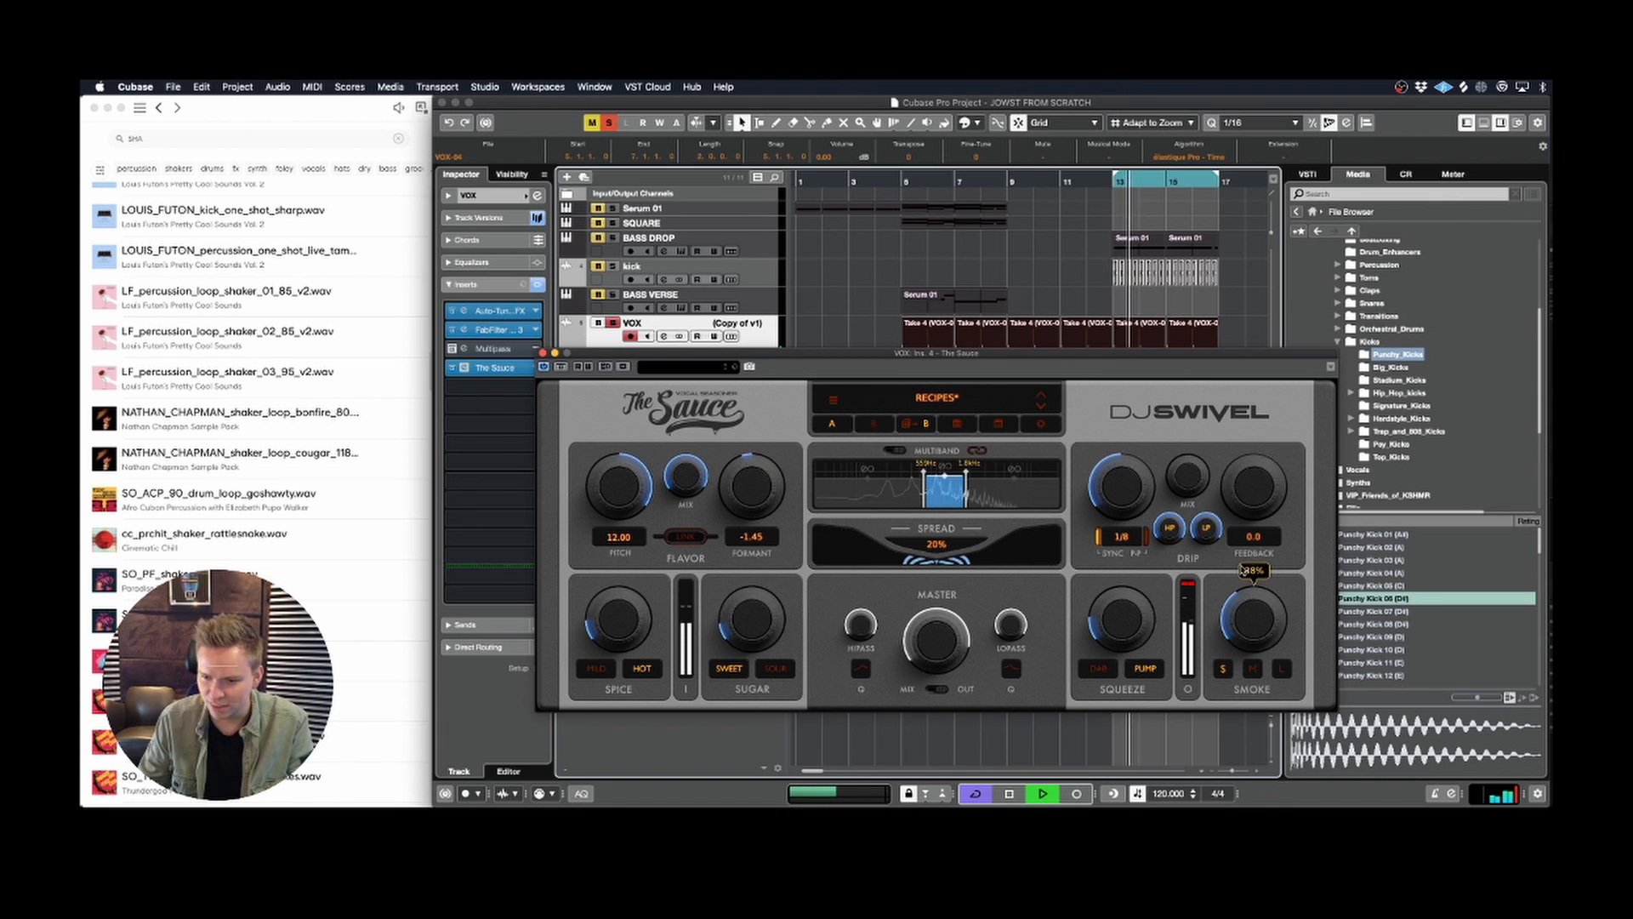
{"action": "left_click_drag", "start_coordinate": [1230, 616], "coordinate": [1225, 646]}
{"action": "key", "text": "space"}
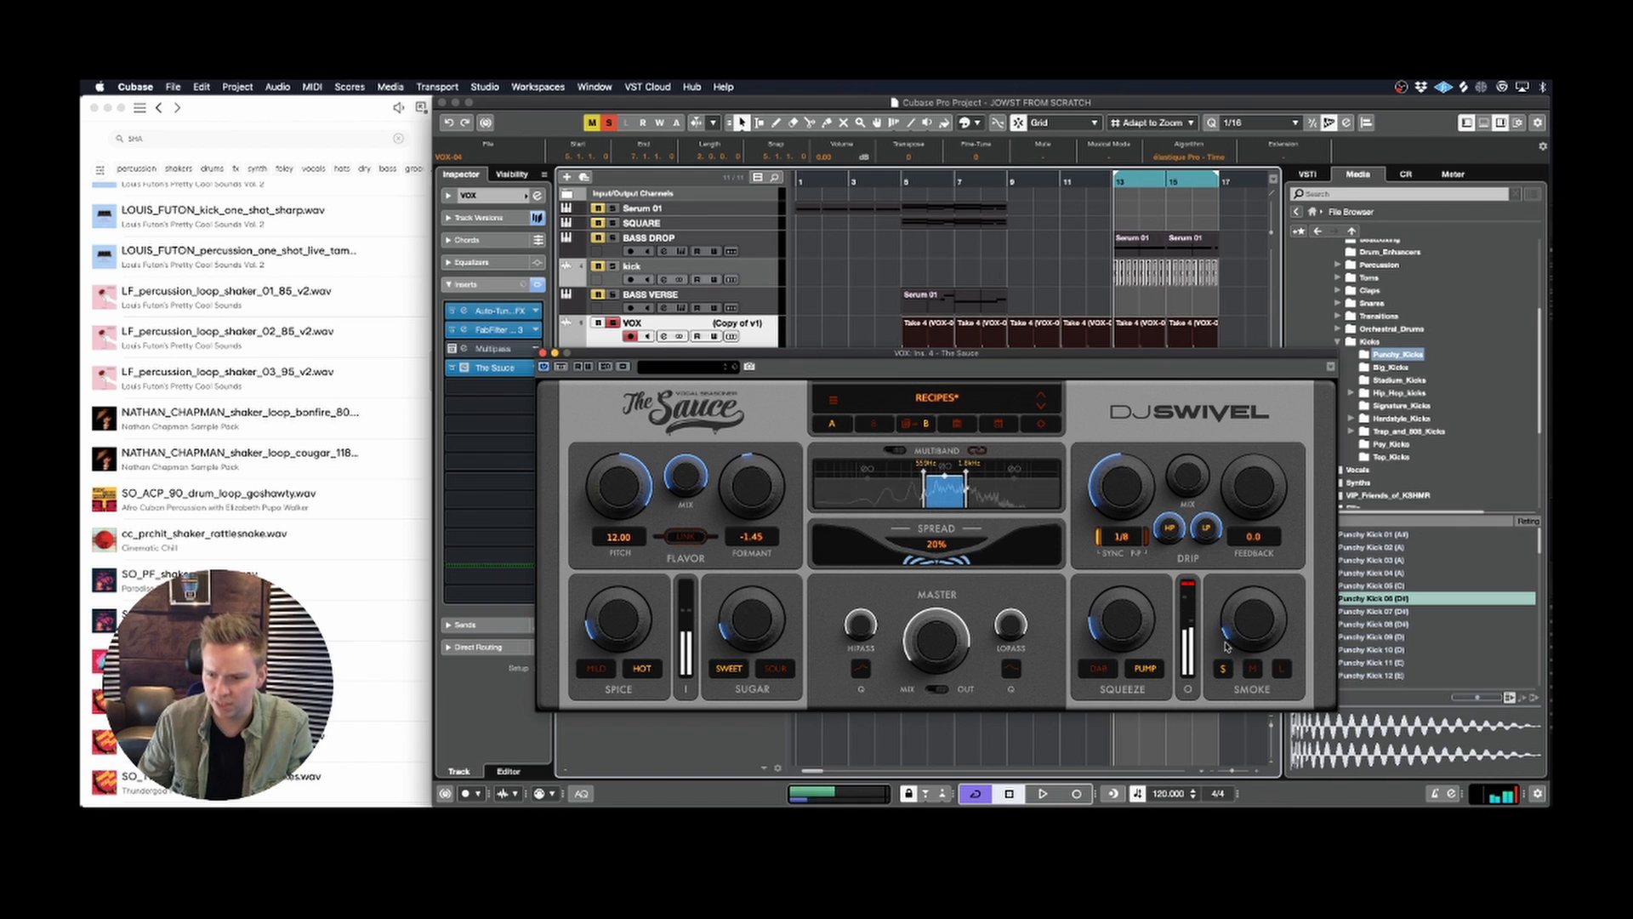
Step: Raise the high band's Smoke amount and set its size to M
{"action": "left_click", "coordinate": [1028, 491]}
{"action": "key", "text": "space"}
{"action": "mouse_move", "coordinate": [1260, 636]}
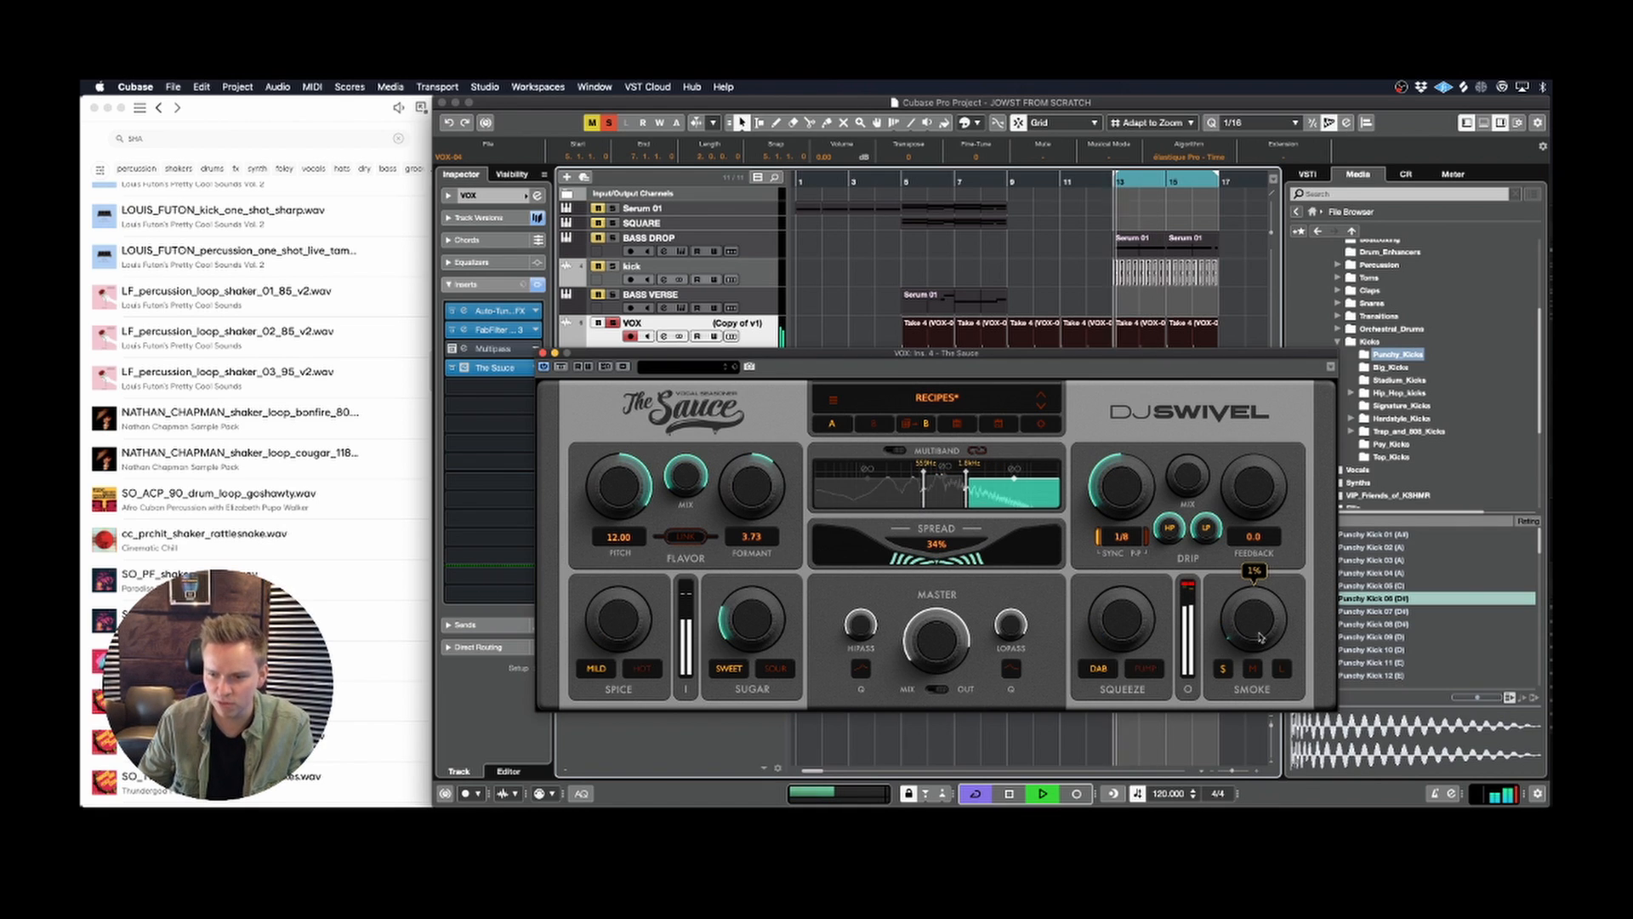
{"action": "key", "text": "space"}
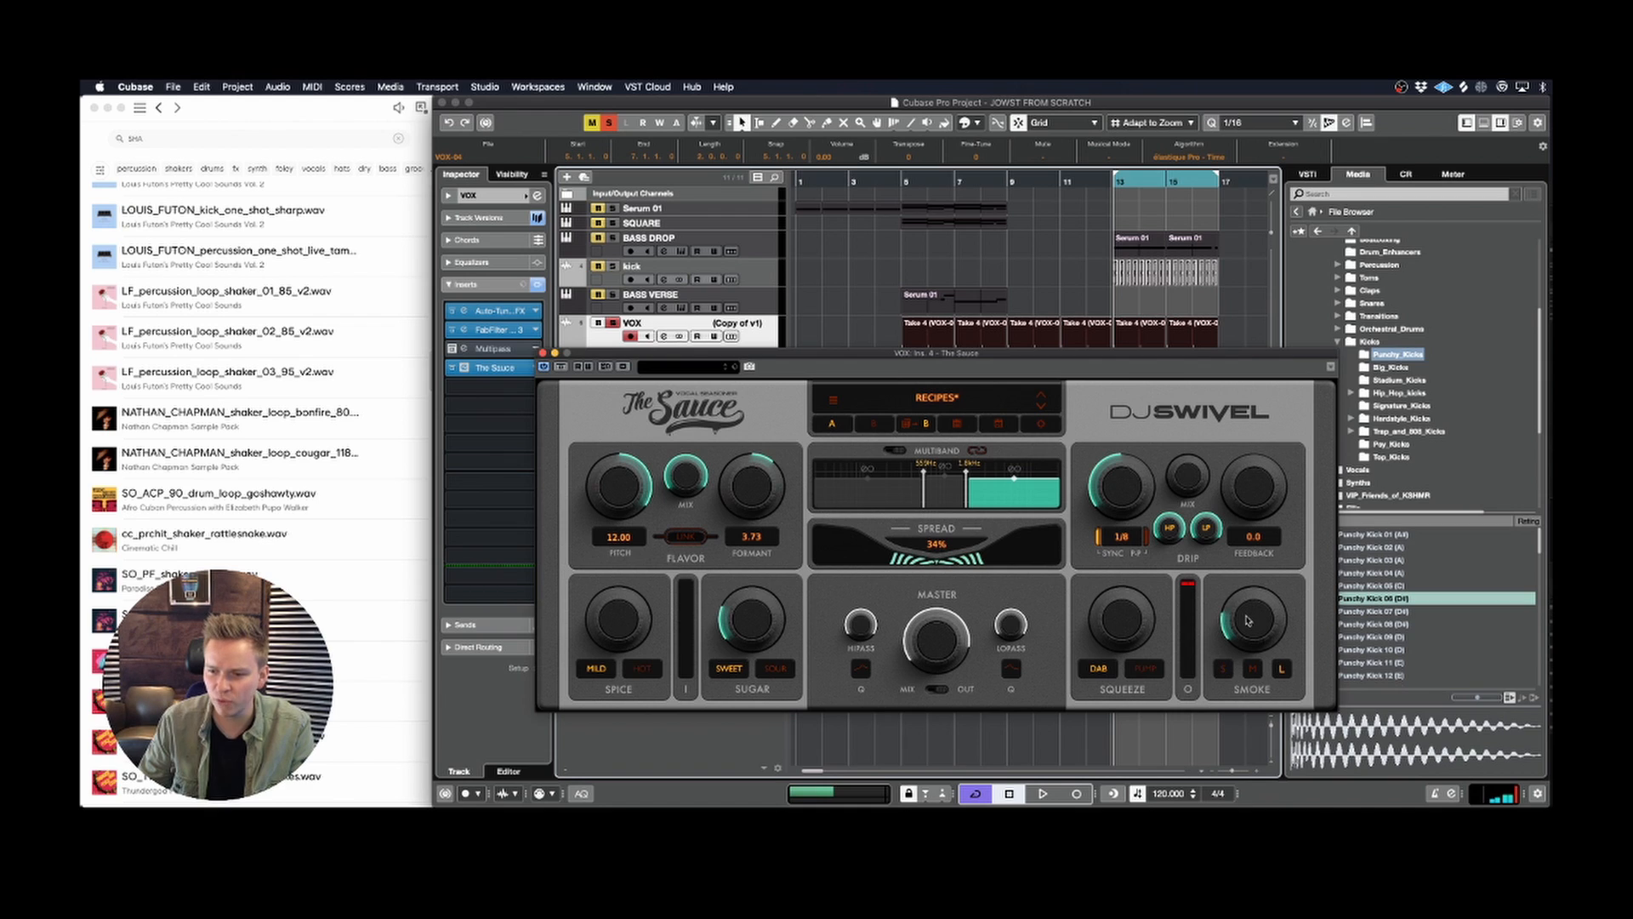
{"action": "key", "text": "space"}
{"action": "left_click_drag", "start_coordinate": [1252, 598], "coordinate": [1265, 570]}
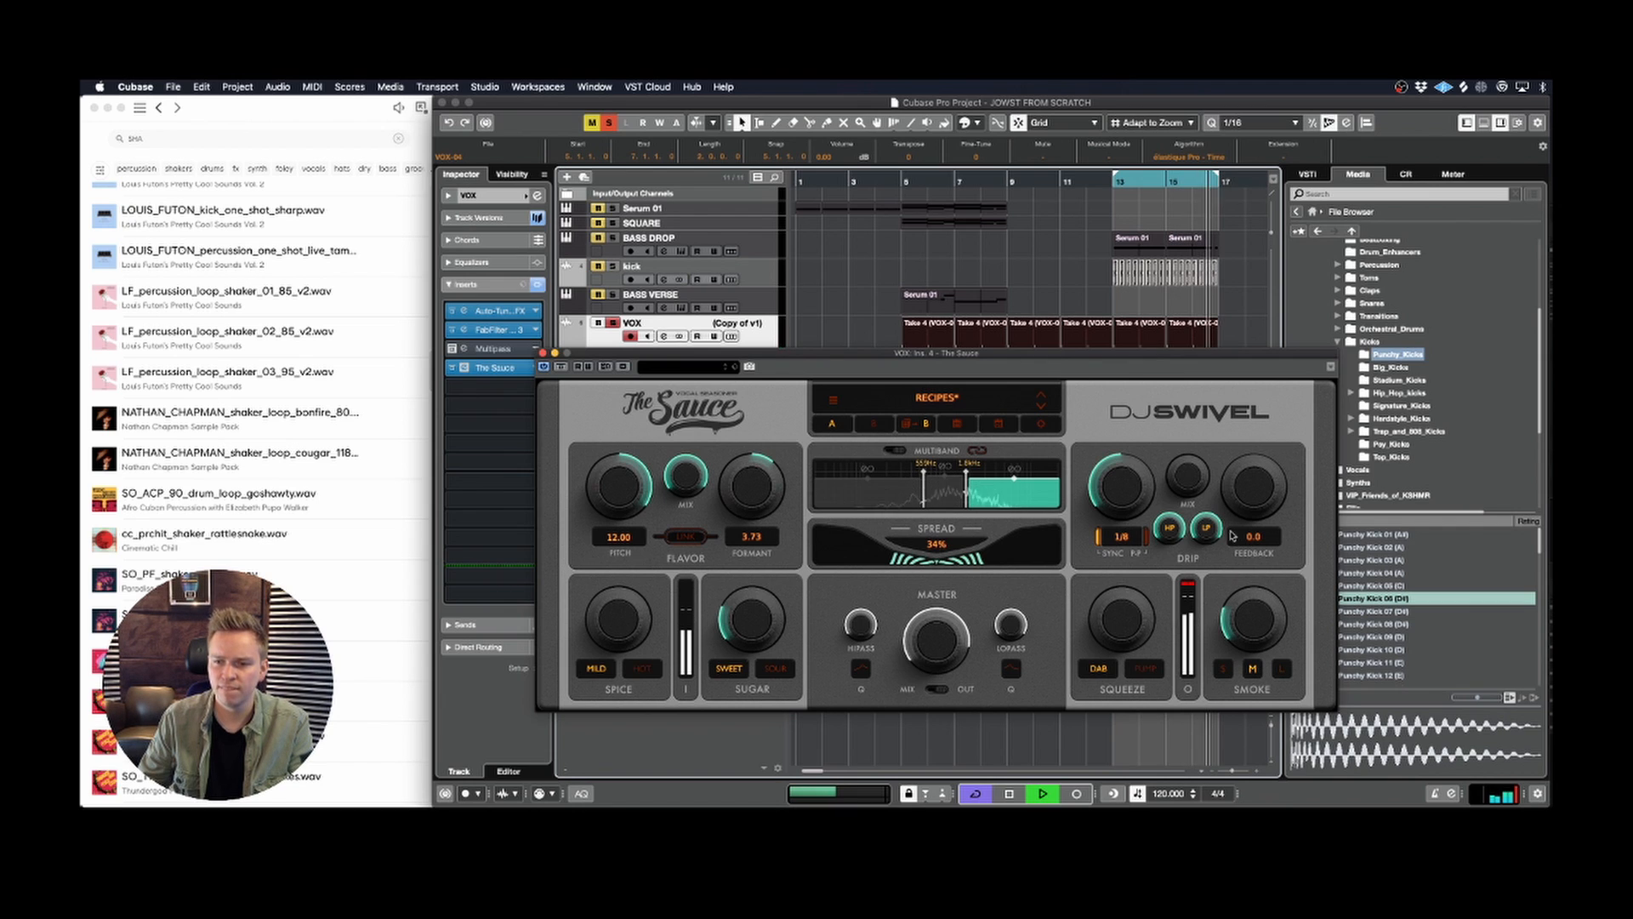
Step: Compare the mid, low and high band settings during playback and close The Sauce
{"action": "left_click", "coordinate": [947, 491]}
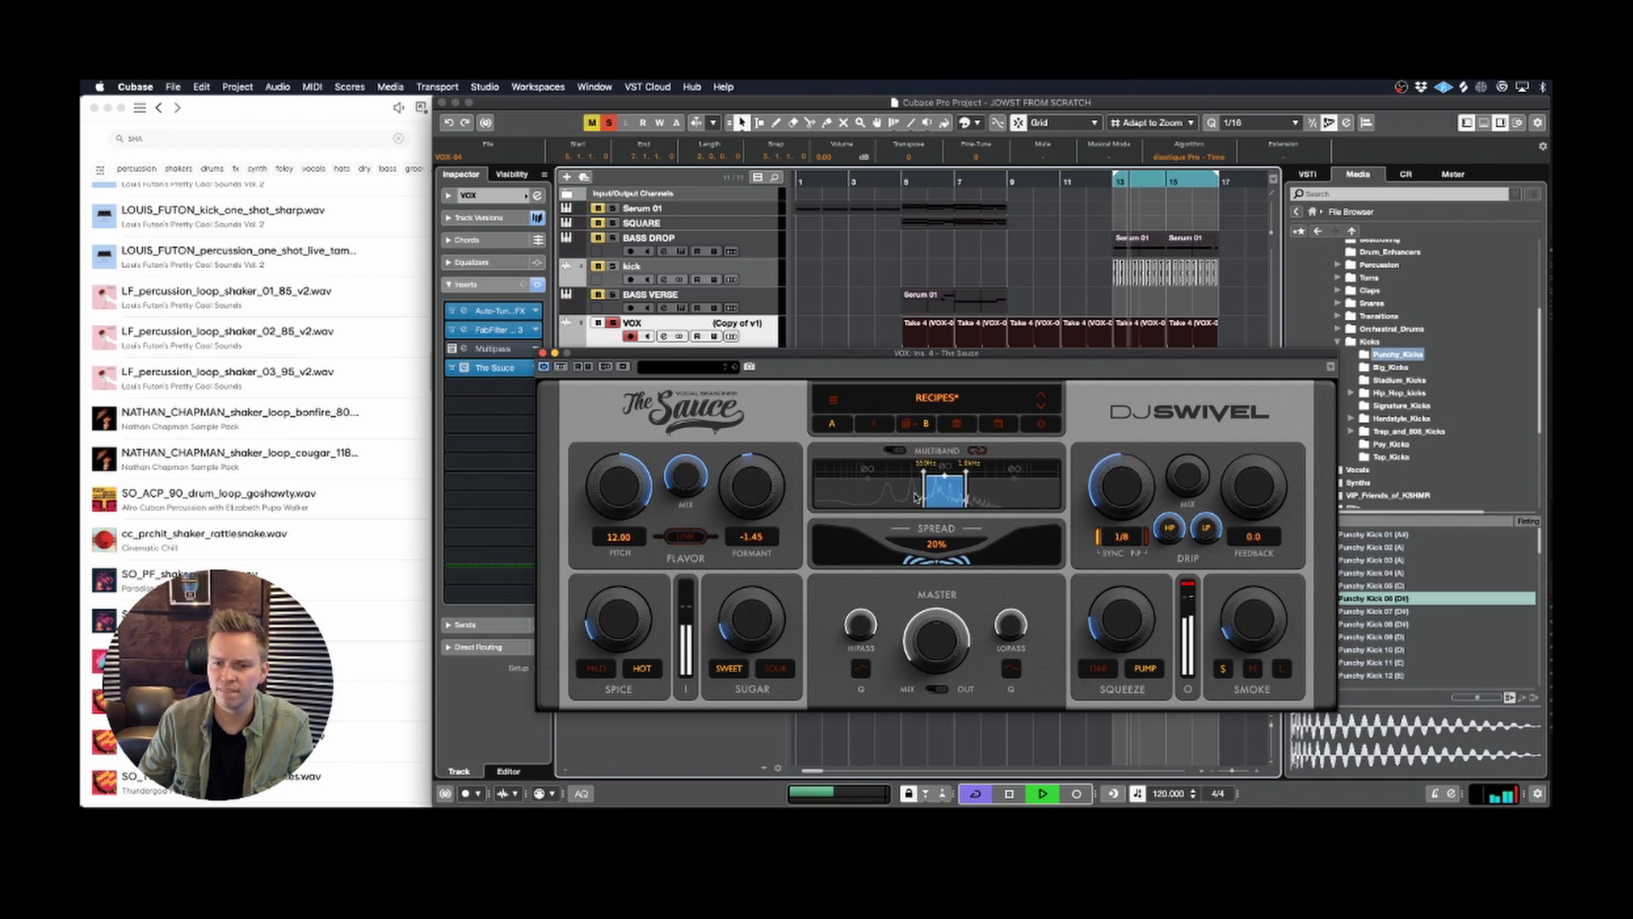
{"action": "left_click", "coordinate": [896, 501]}
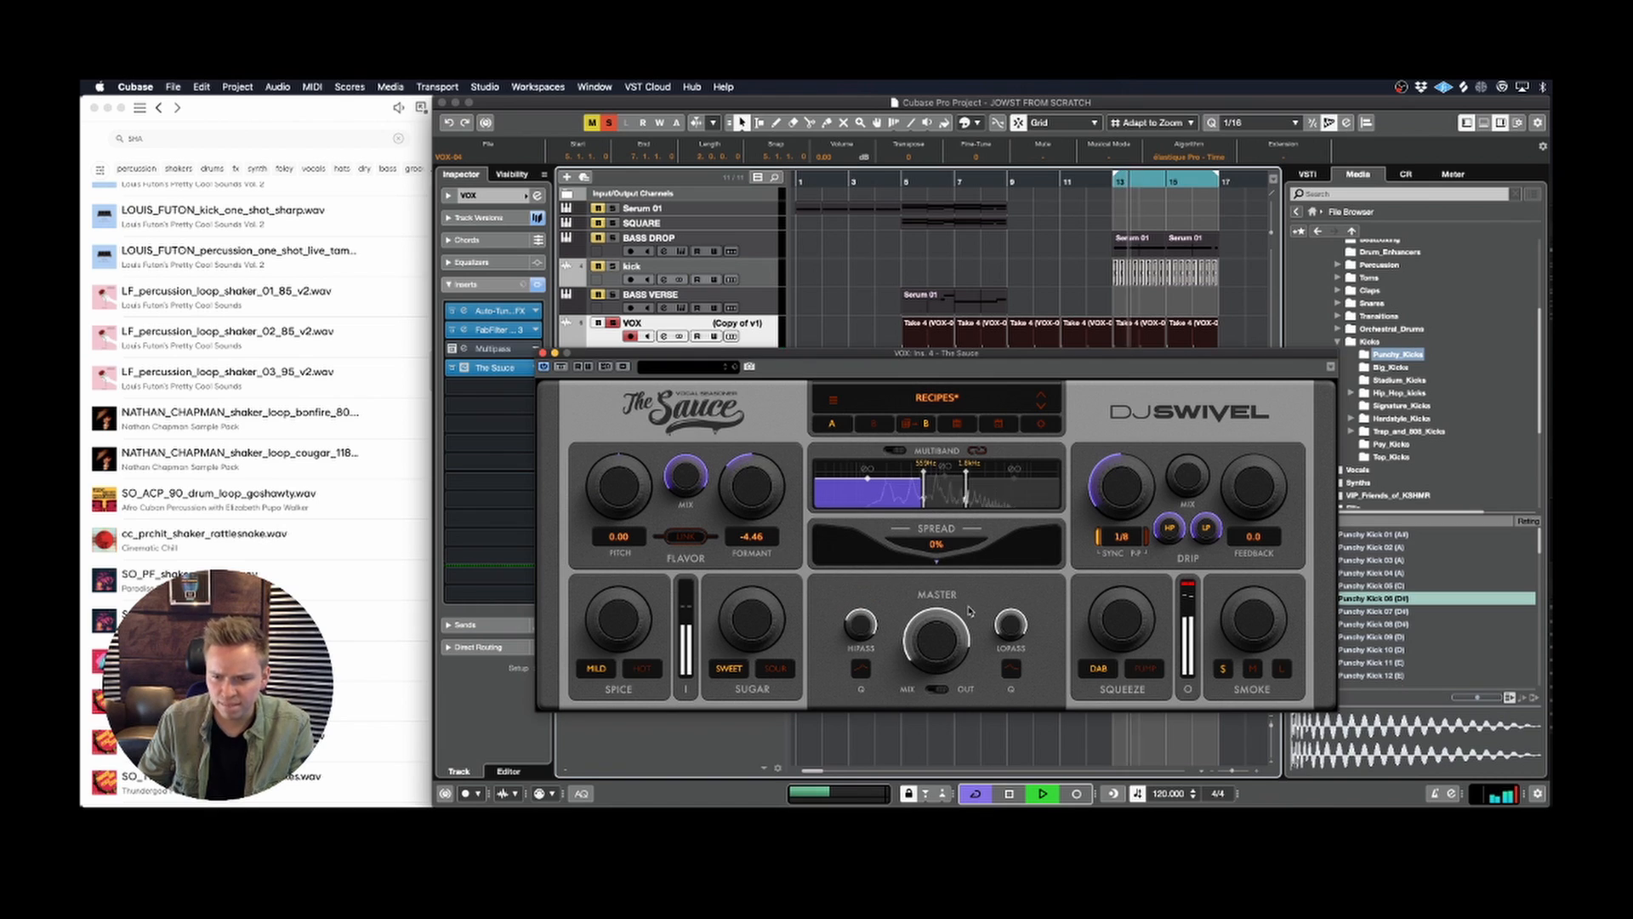
{"action": "left_click", "coordinate": [1009, 489]}
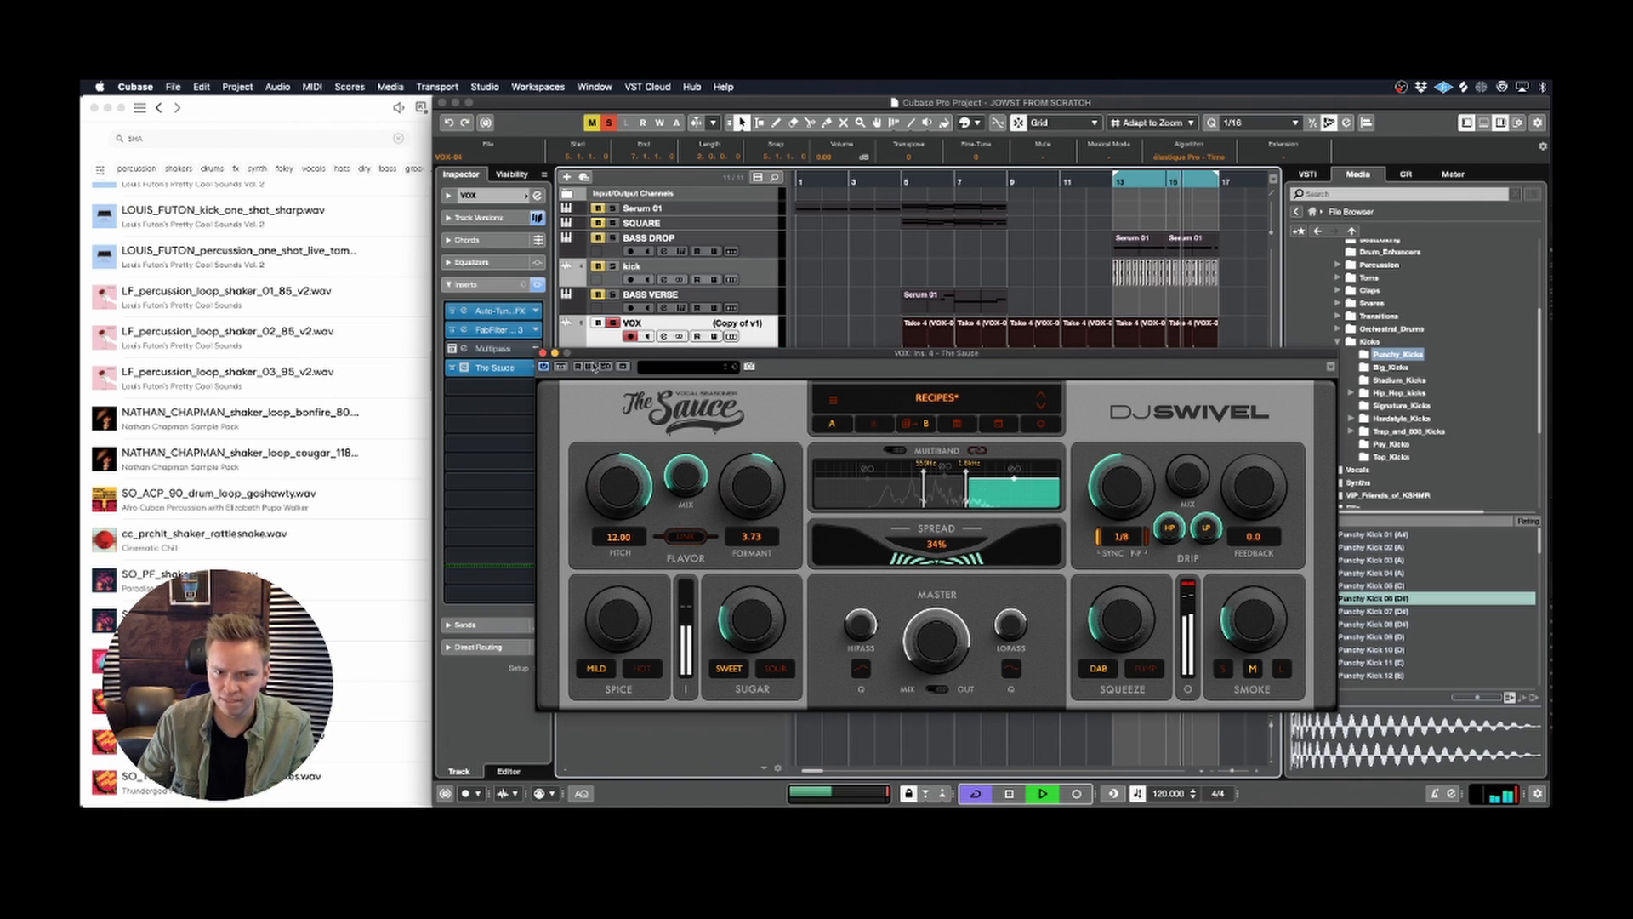
{"action": "left_click", "coordinate": [543, 352]}
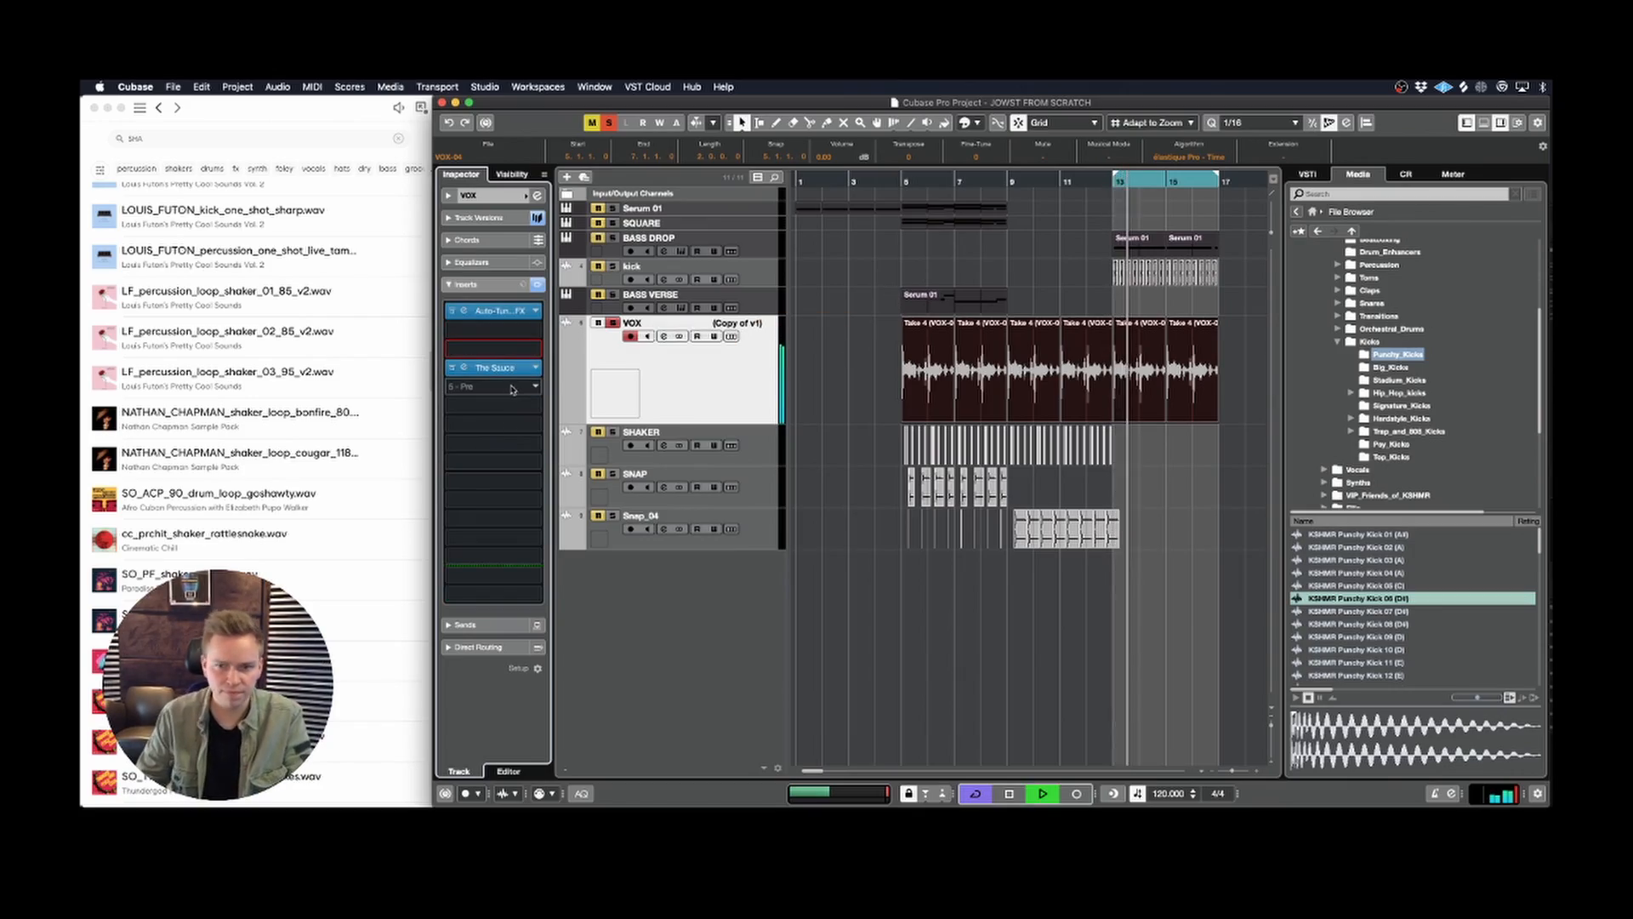
{"action": "key", "text": "space"}
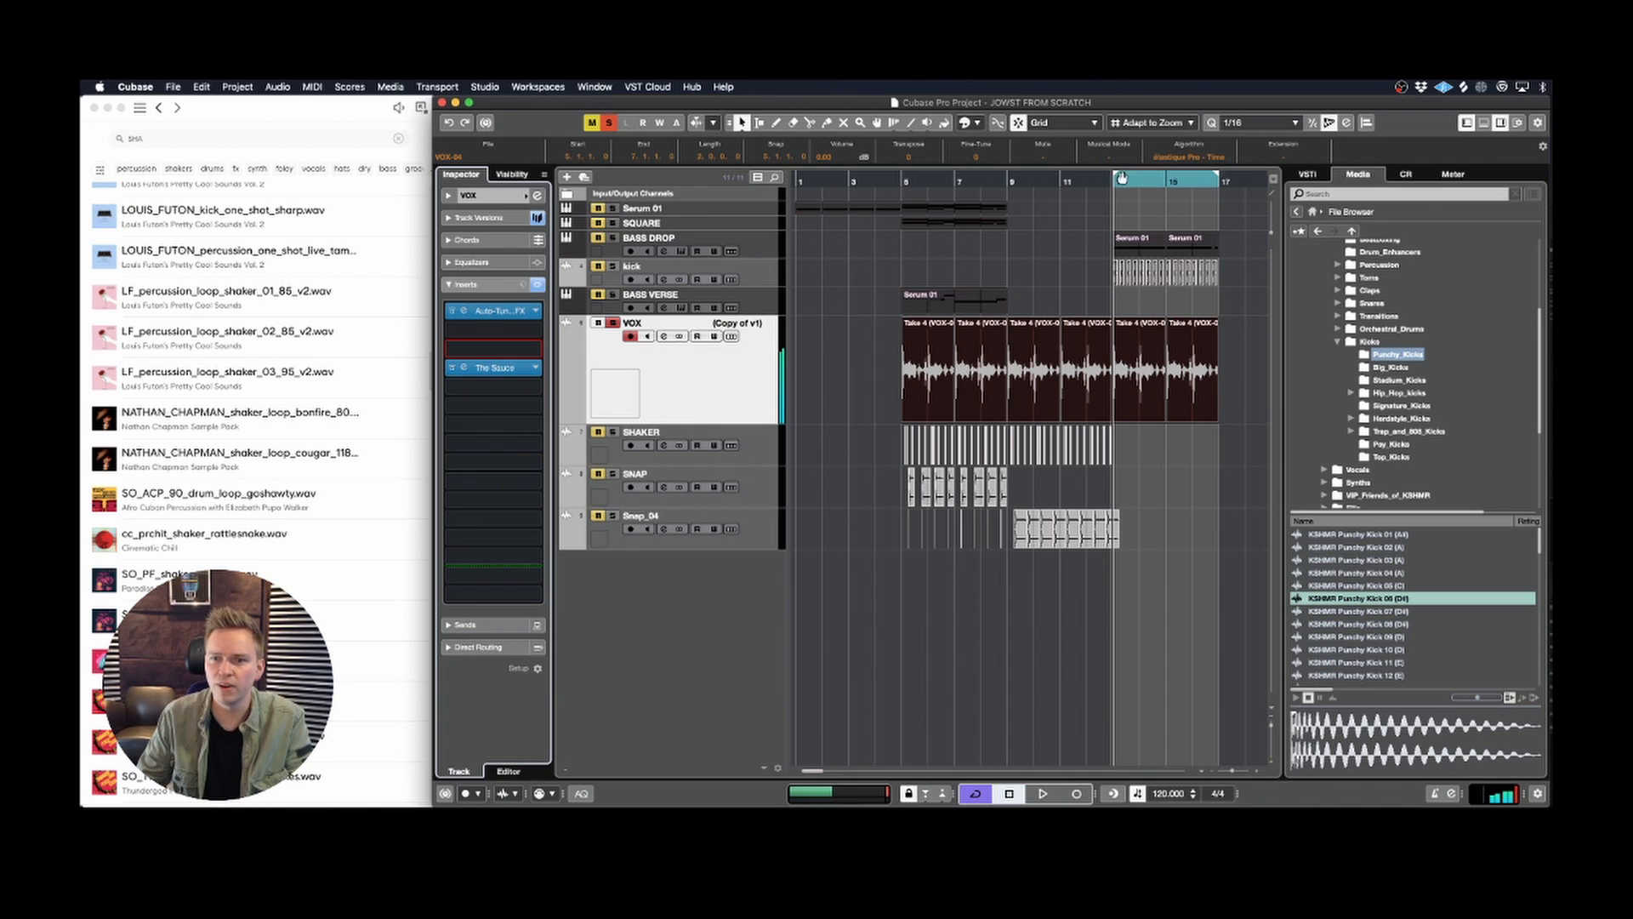
Step: Enlarge the VOX track's height to inspect the vocal waveform around bar 13
{"action": "scroll", "coordinate": [1123, 357], "scroll_direction": "right", "scroll_amount": 2}
{"action": "key", "text": "h"}
{"action": "key", "text": "h"}
{"action": "key", "text": "h"}
{"action": "key", "text": "h"}
{"action": "scroll", "coordinate": [1138, 333], "scroll_direction": "right", "scroll_amount": 2}
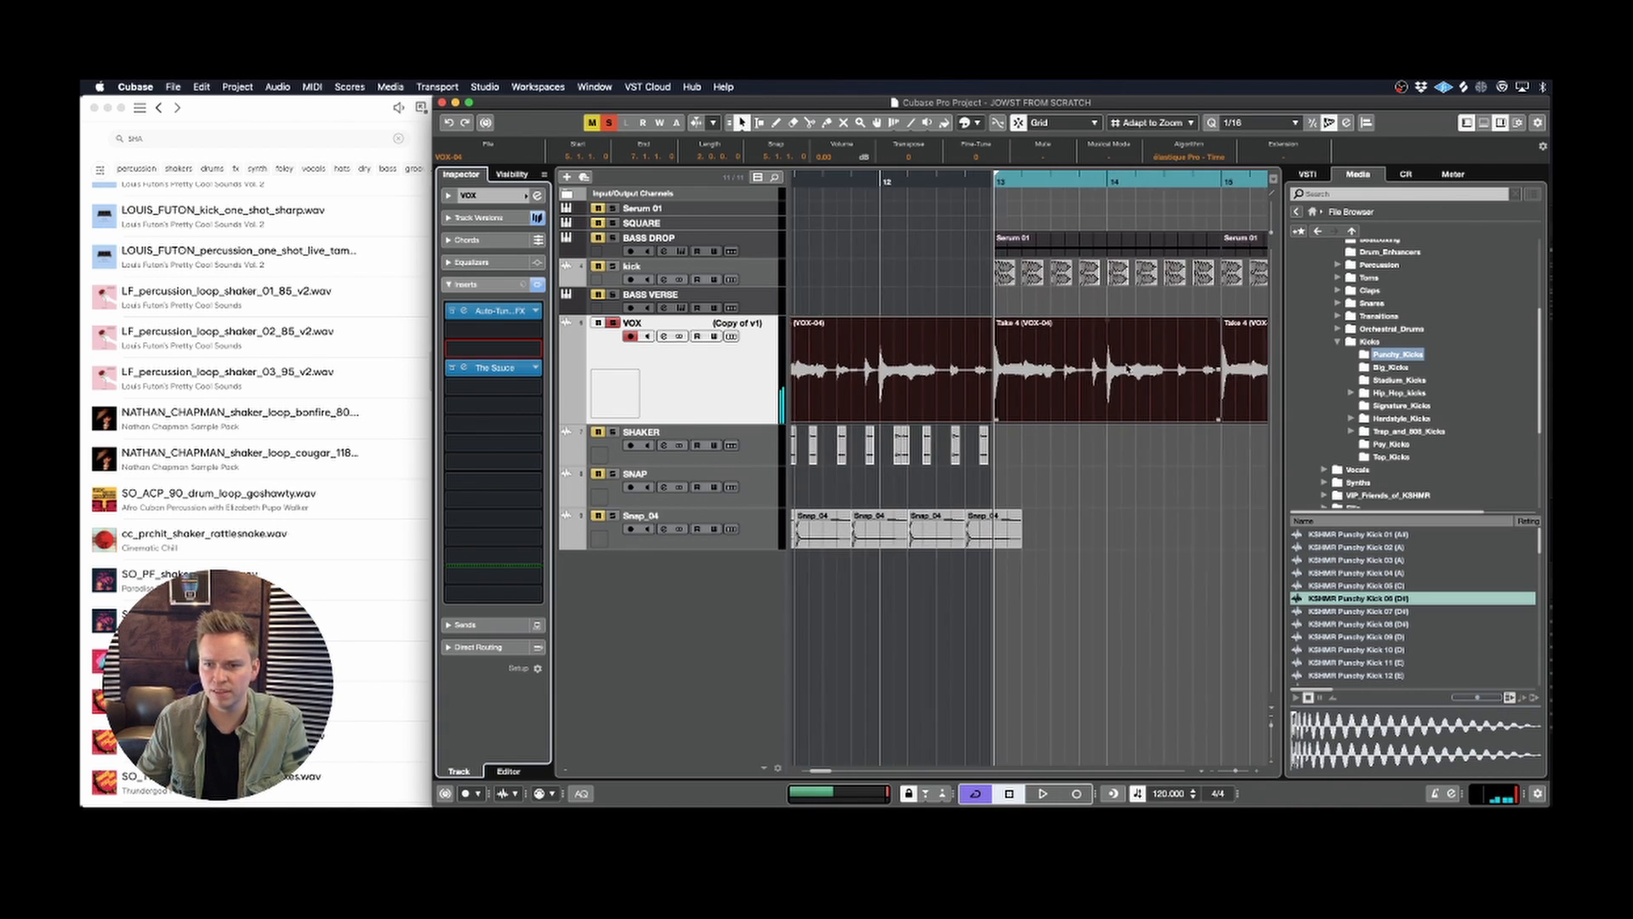
{"action": "left_click_drag", "start_coordinate": [712, 425], "coordinate": [715, 544]}
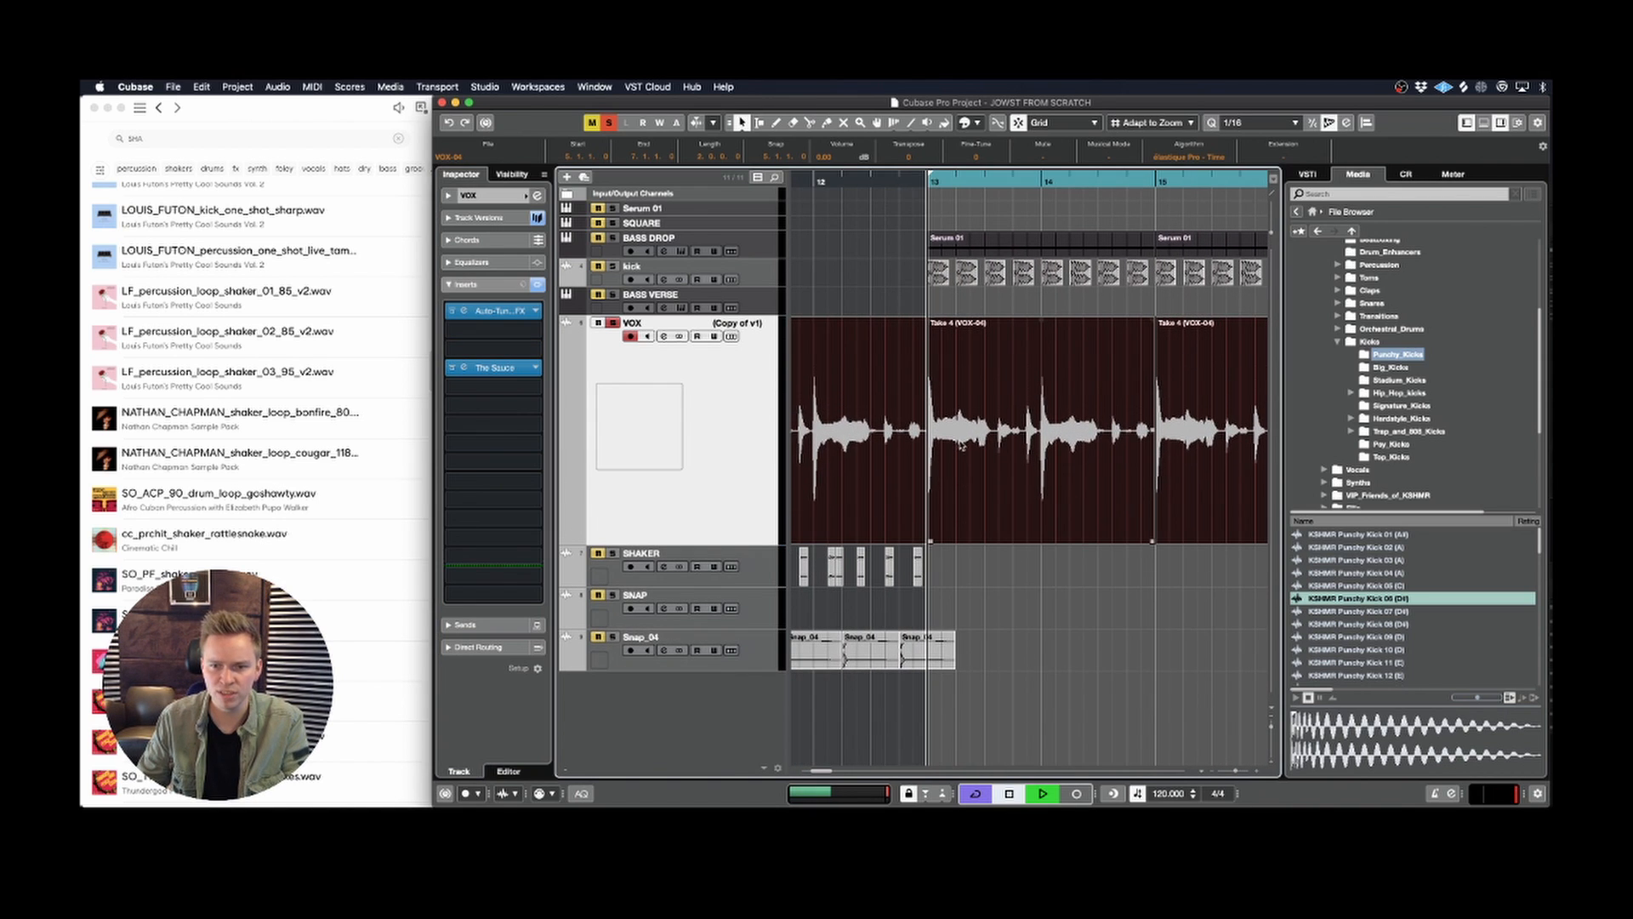
{"action": "key", "text": "space"}
{"action": "key", "text": "space"}
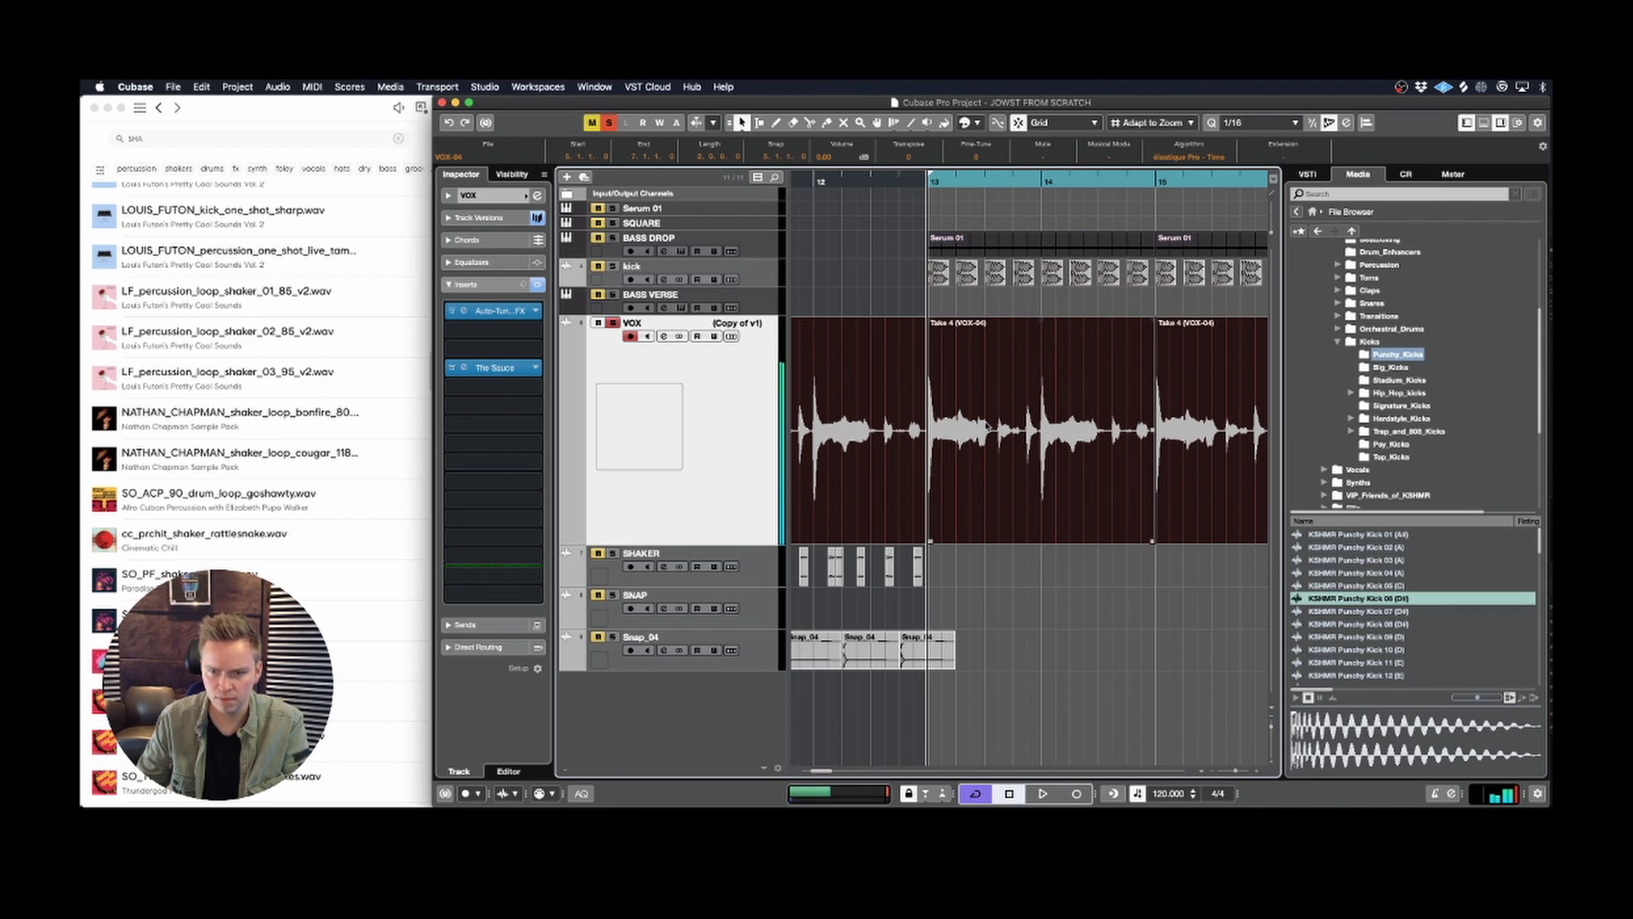
Step: Split the VOX clip at 13.4.1 and 13.4.2, and delete the short section between the cuts
{"action": "key", "text": "g"}
{"action": "key", "text": "h"}
{"action": "key", "text": "h"}
{"action": "key", "text": "h"}
{"action": "scroll", "coordinate": [996, 425], "scroll_direction": "right", "scroll_amount": 2}
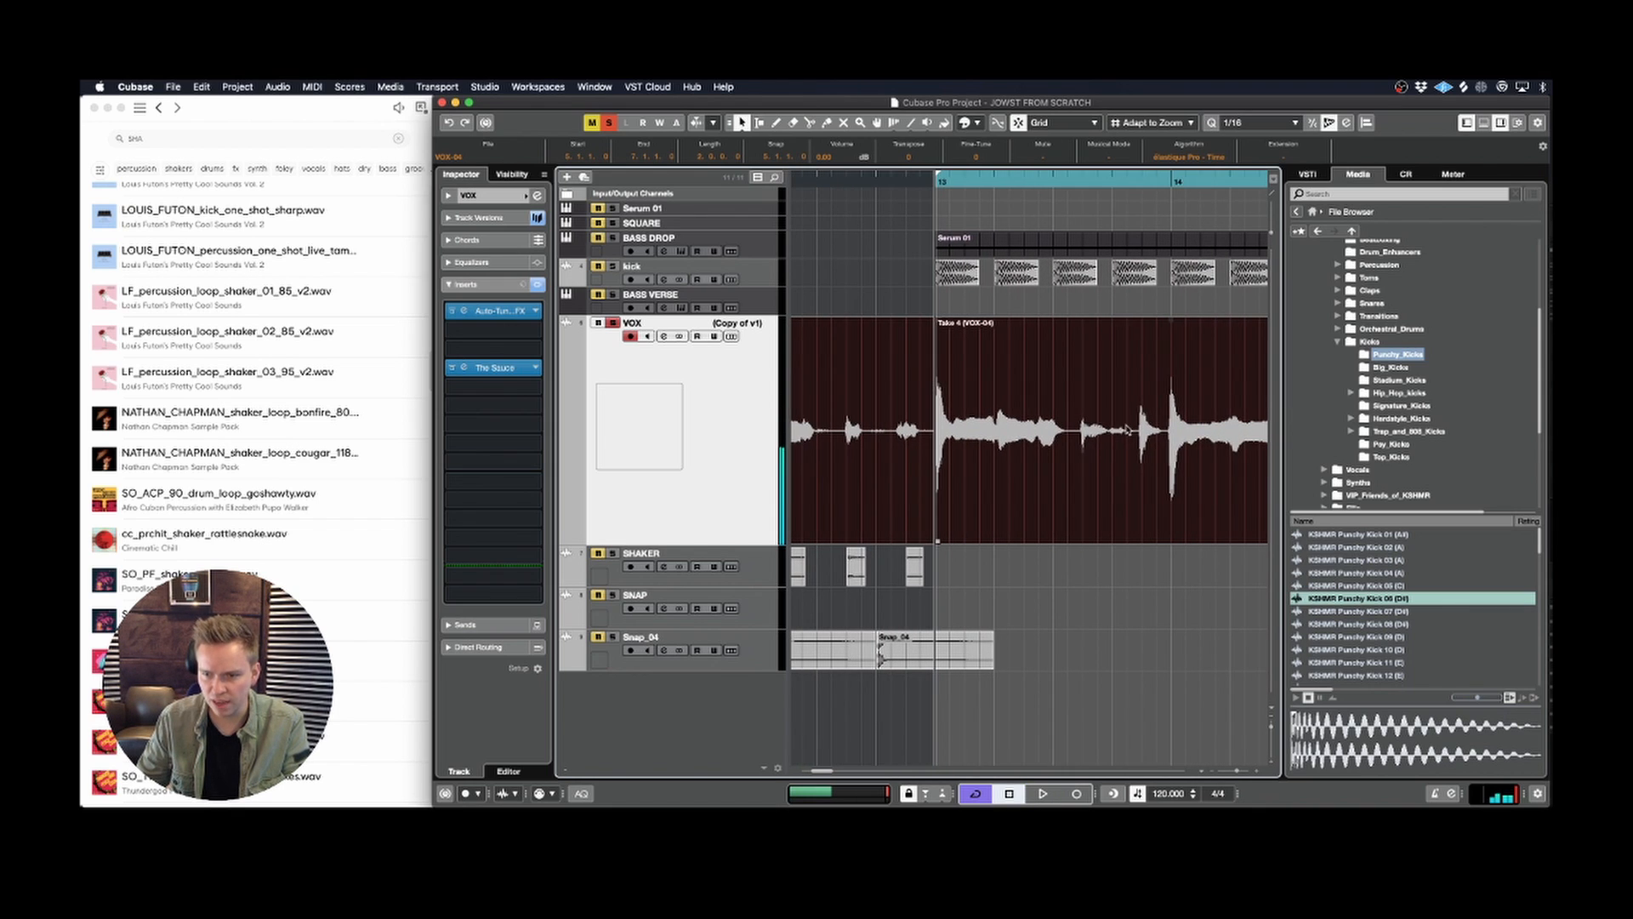
{"action": "key", "text": "space"}
{"action": "right_click", "coordinate": [1086, 442]}
{"action": "left_click", "coordinate": [1153, 443]}
{"action": "key", "text": "space"}
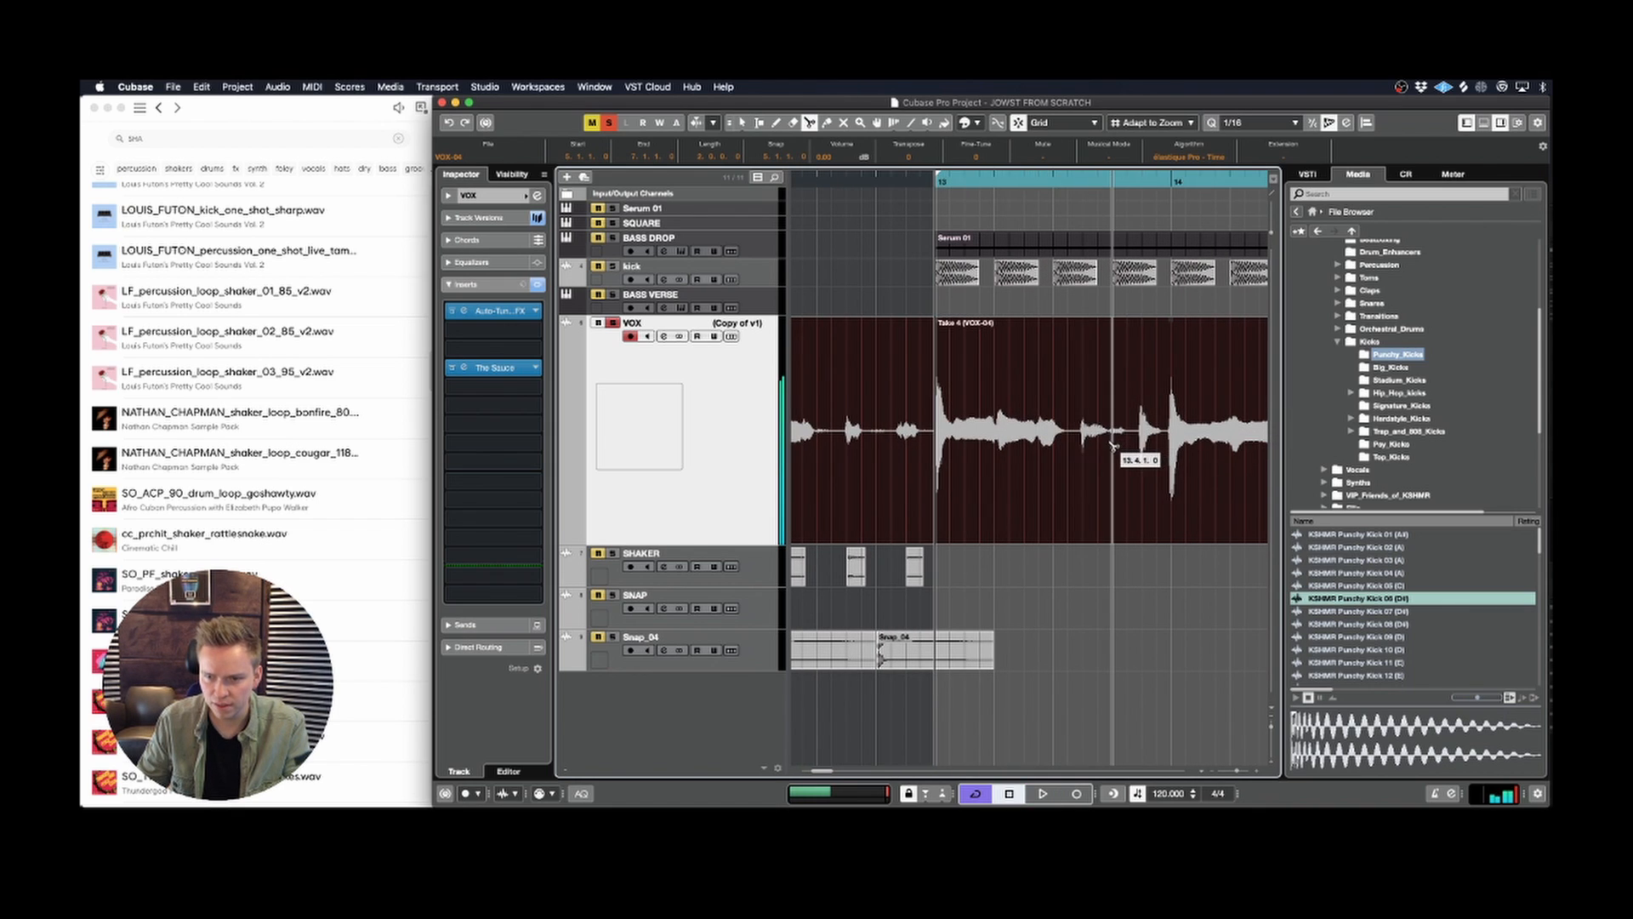
{"action": "left_click", "coordinate": [1116, 438]}
{"action": "left_click", "coordinate": [1130, 446]}
{"action": "right_click", "coordinate": [1128, 444]}
{"action": "left_click", "coordinate": [1133, 442]}
{"action": "left_click", "coordinate": [1121, 417]}
{"action": "key", "text": "space"}
{"action": "key", "text": "Delete"}
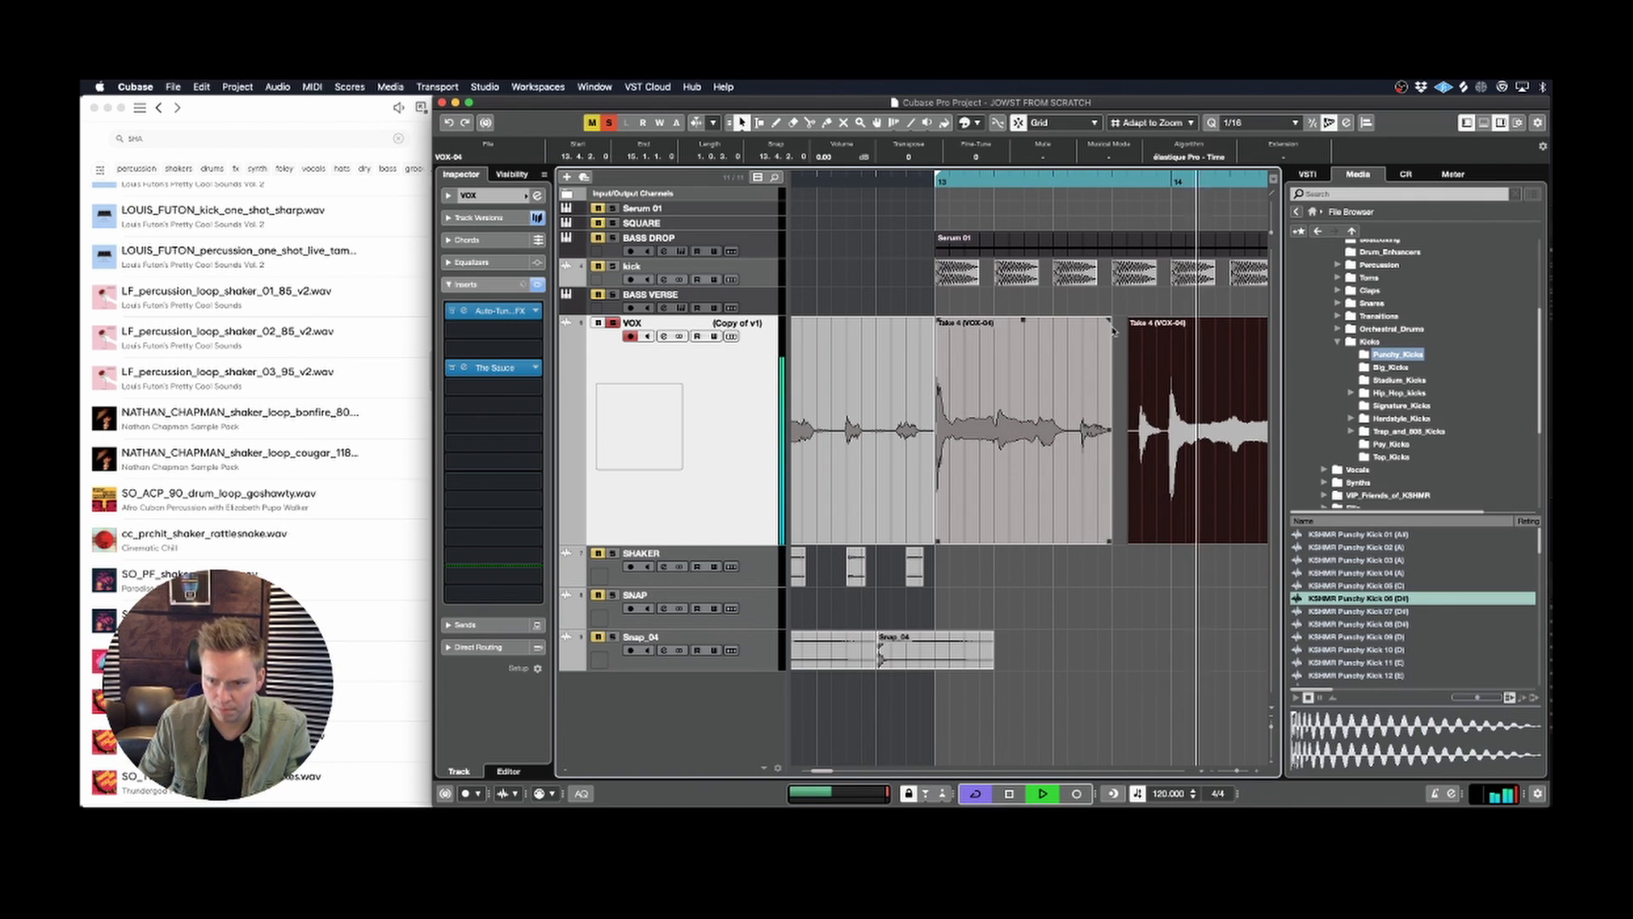
Step: Trim the first vocal clip's end to just before 13.4.1 and the following clip's start to 13.4.2.51
{"action": "left_click", "coordinate": [1108, 537]}
{"action": "left_click", "coordinate": [1107, 538]}
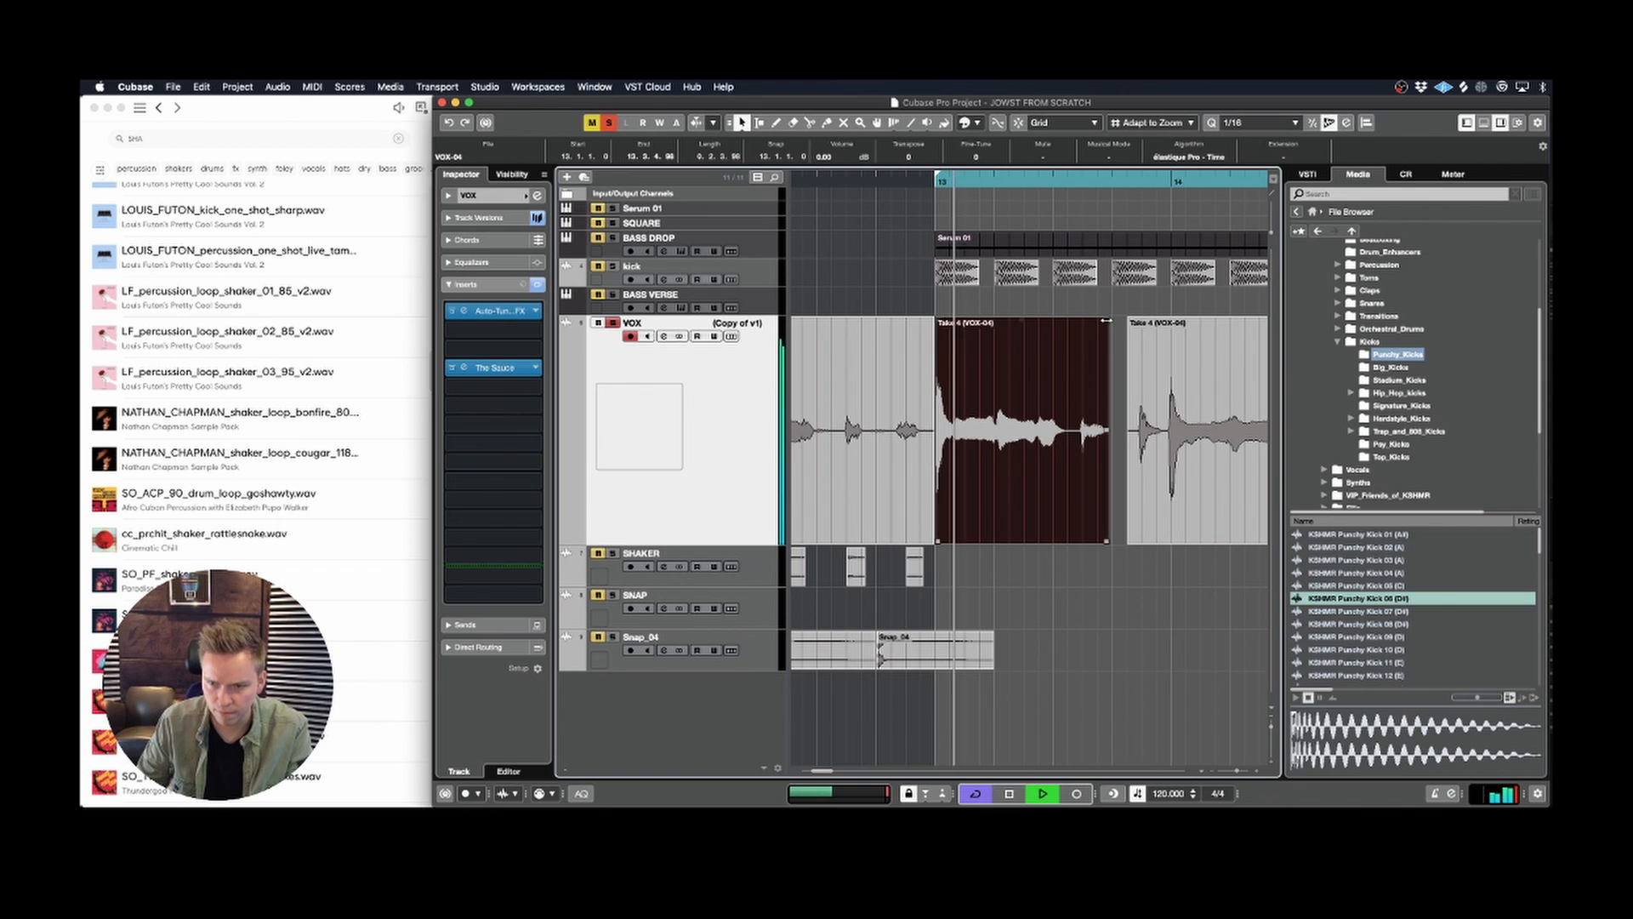
{"action": "scroll", "coordinate": [1105, 332], "scroll_direction": "right", "scroll_amount": 3}
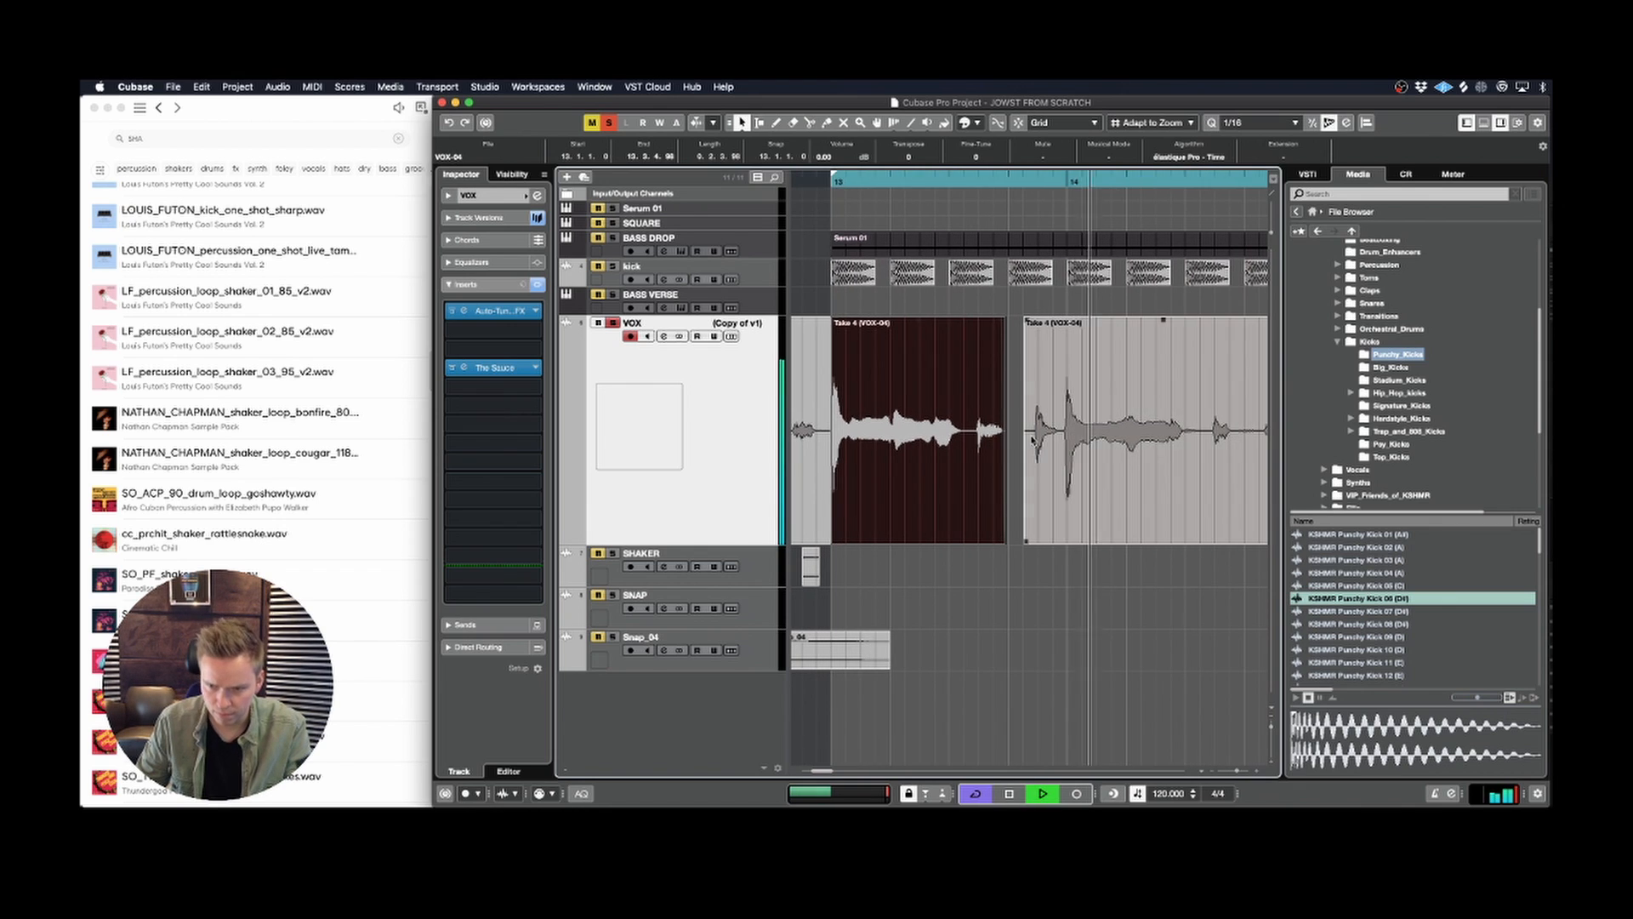
{"action": "key", "text": "space"}
Step: Split the second vocal clip at 13.4.4.51, just before the bar 14 downbeat transient
{"action": "key", "text": "space"}
{"action": "left_click", "coordinate": [1049, 477]}
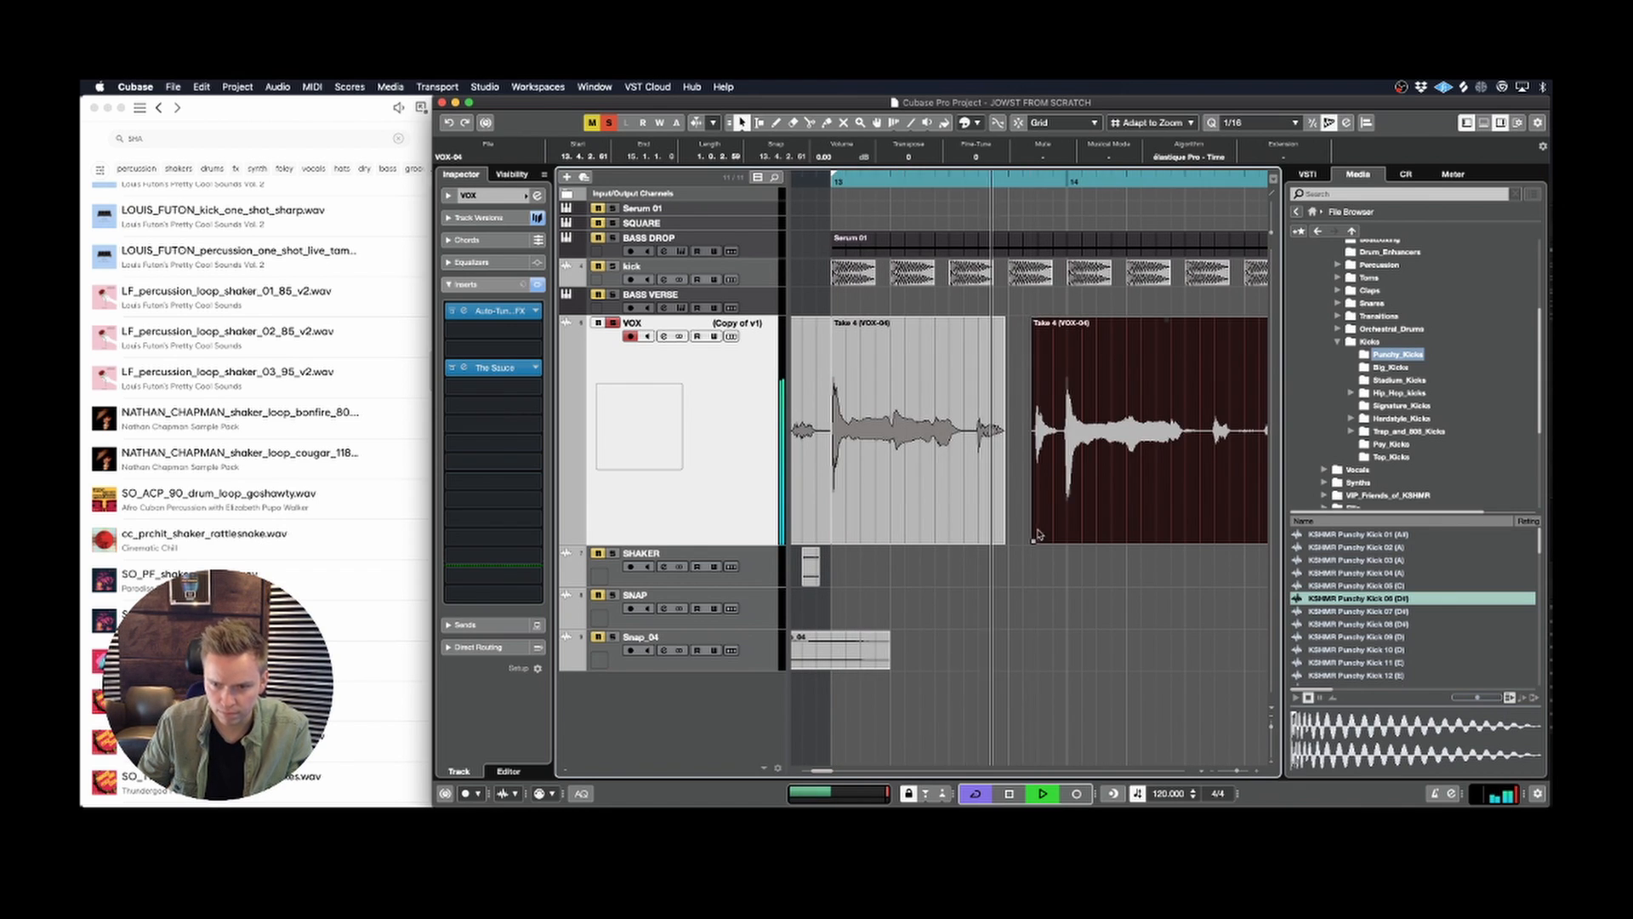
{"action": "right_click", "coordinate": [1049, 477]}
{"action": "left_click", "coordinate": [1118, 478]}
Step: Try a shortened copy of the small vocal slice in the gap at 13.4.1.71 and audition it
{"action": "key", "text": "space"}
{"action": "left_click", "coordinate": [1059, 495]}
{"action": "key", "text": "1"}
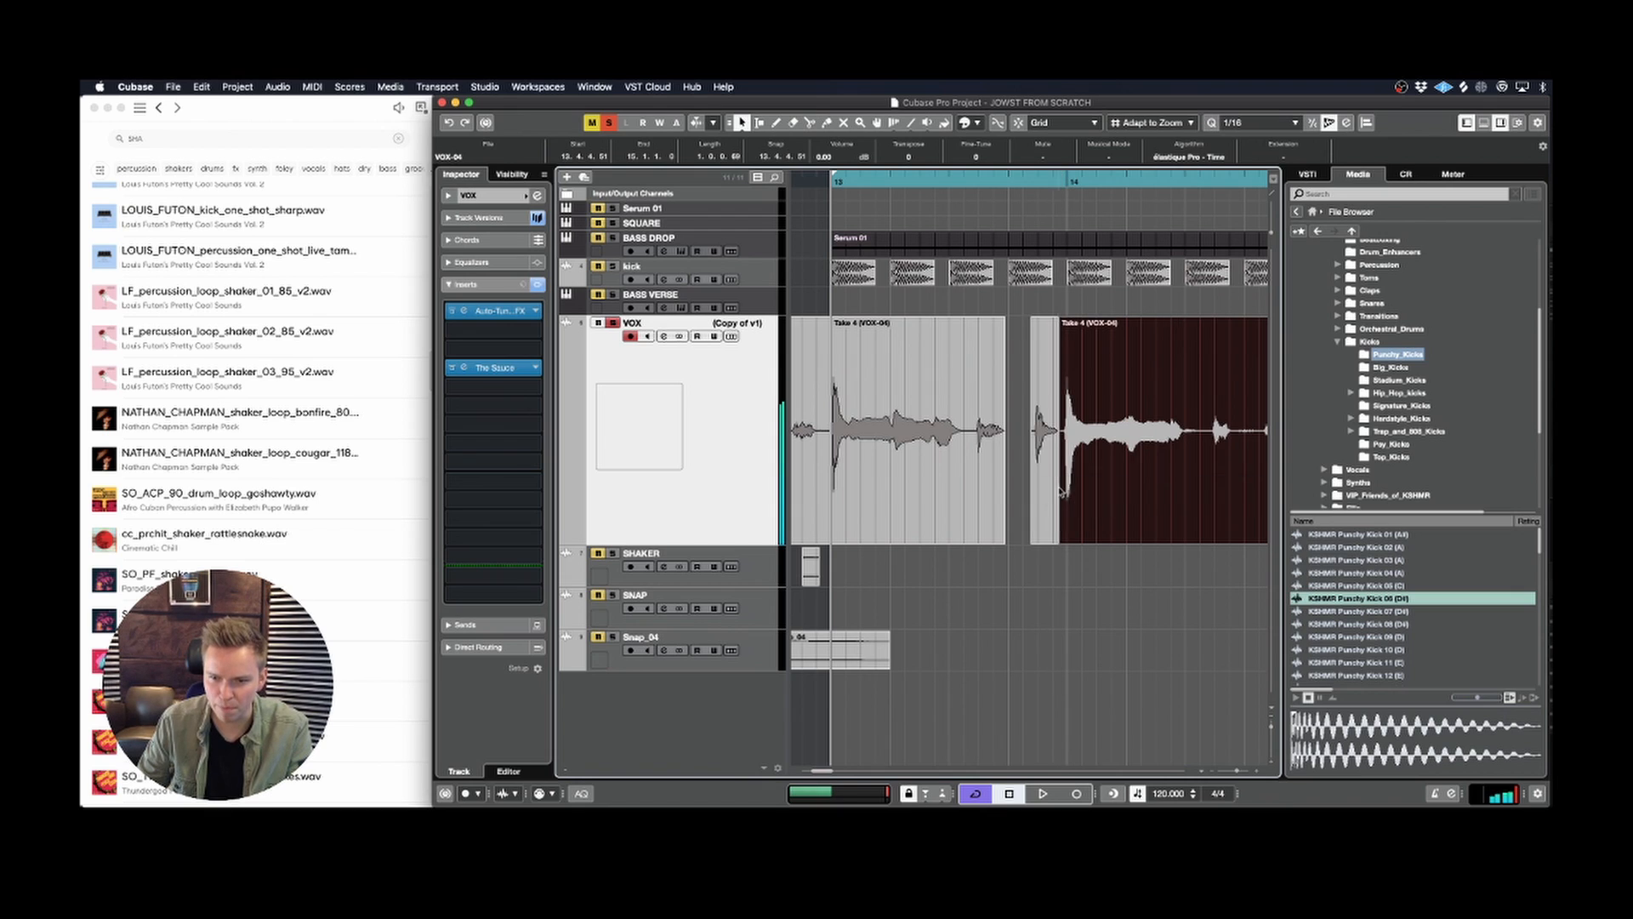
{"action": "left_click", "coordinate": [1052, 496]}
{"action": "left_click_drag", "start_coordinate": [1053, 496], "coordinate": [1029, 541]}
{"action": "key", "text": "space"}
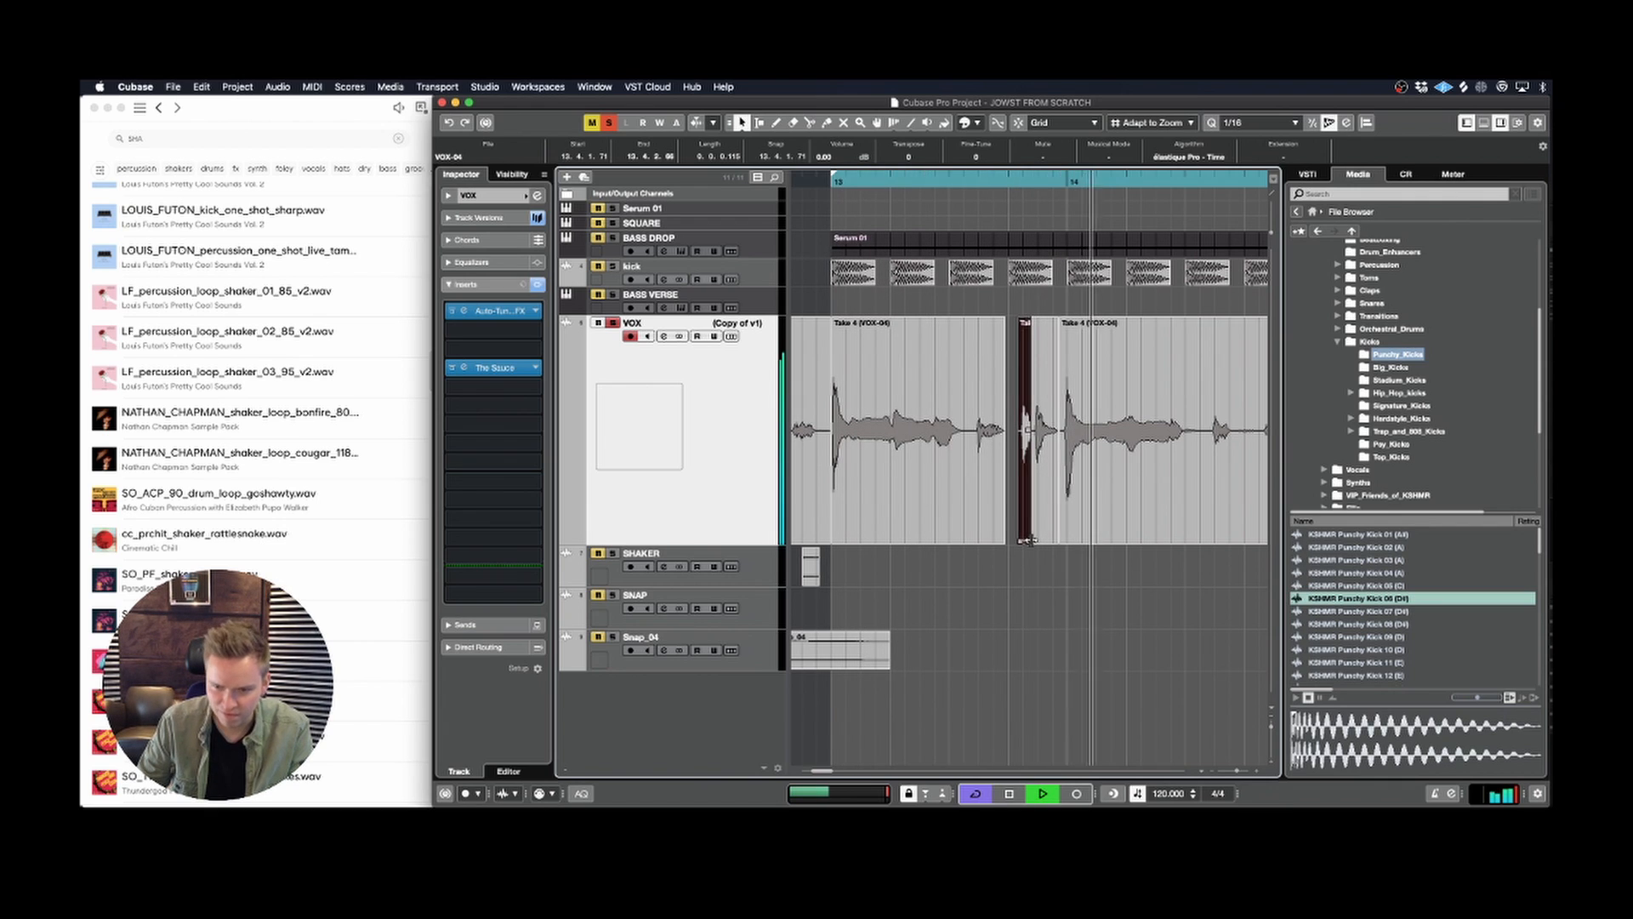
{"action": "key", "text": "space"}
{"action": "key", "text": "space"}
{"action": "key", "text": "space"}
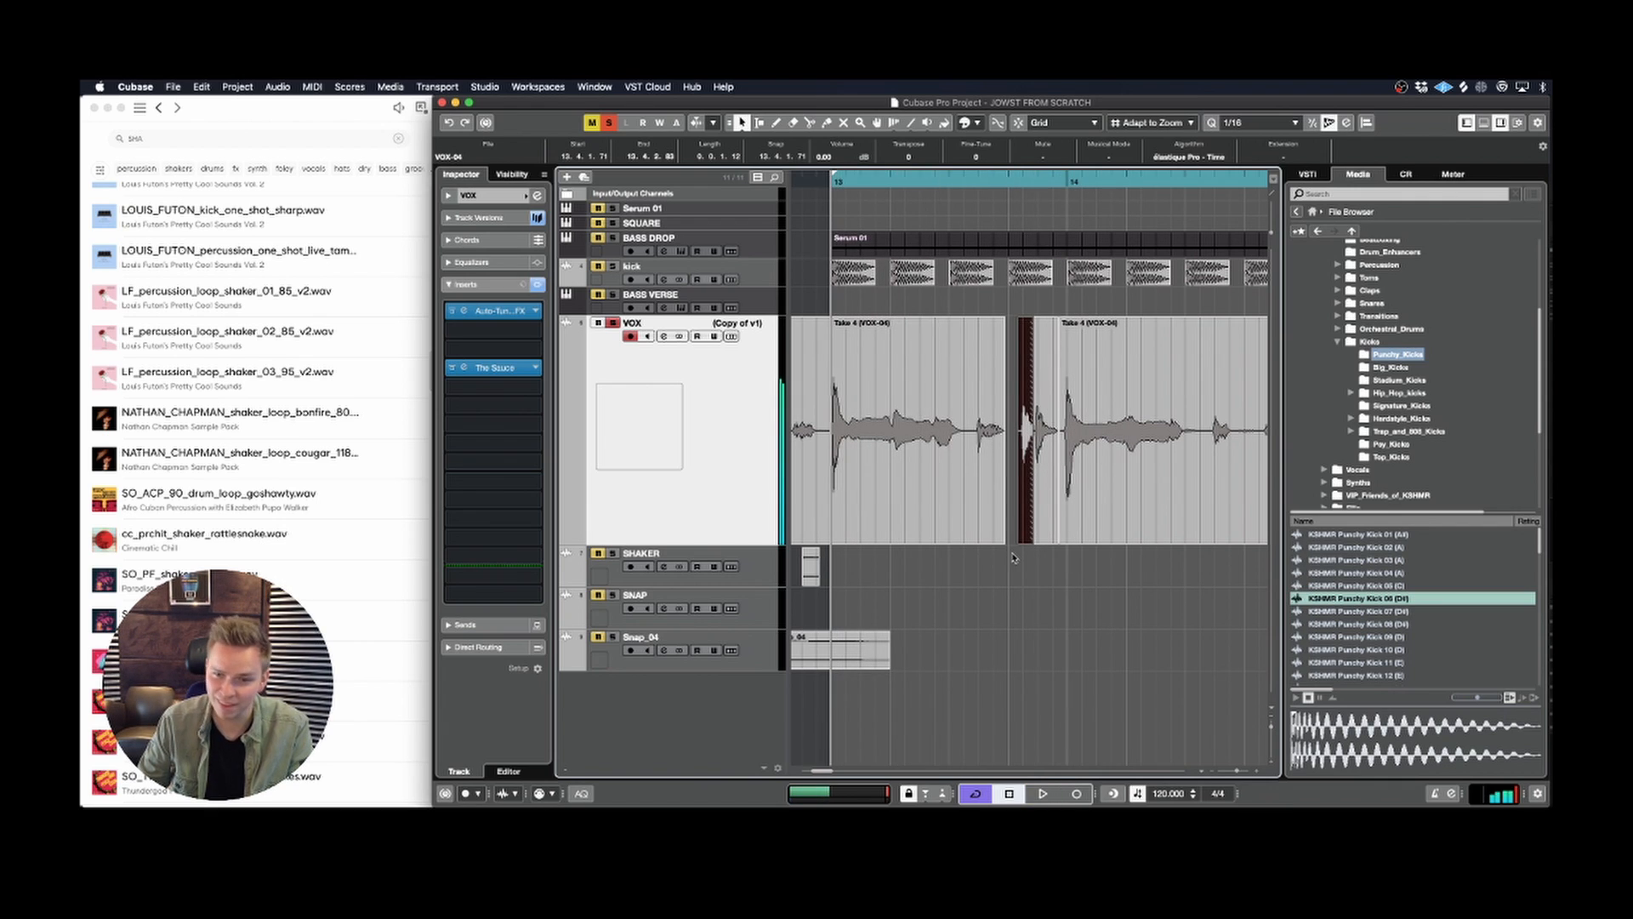
Step: Solo the kick track along with VOX and play the loop
{"action": "key", "text": "ctrl+z"}
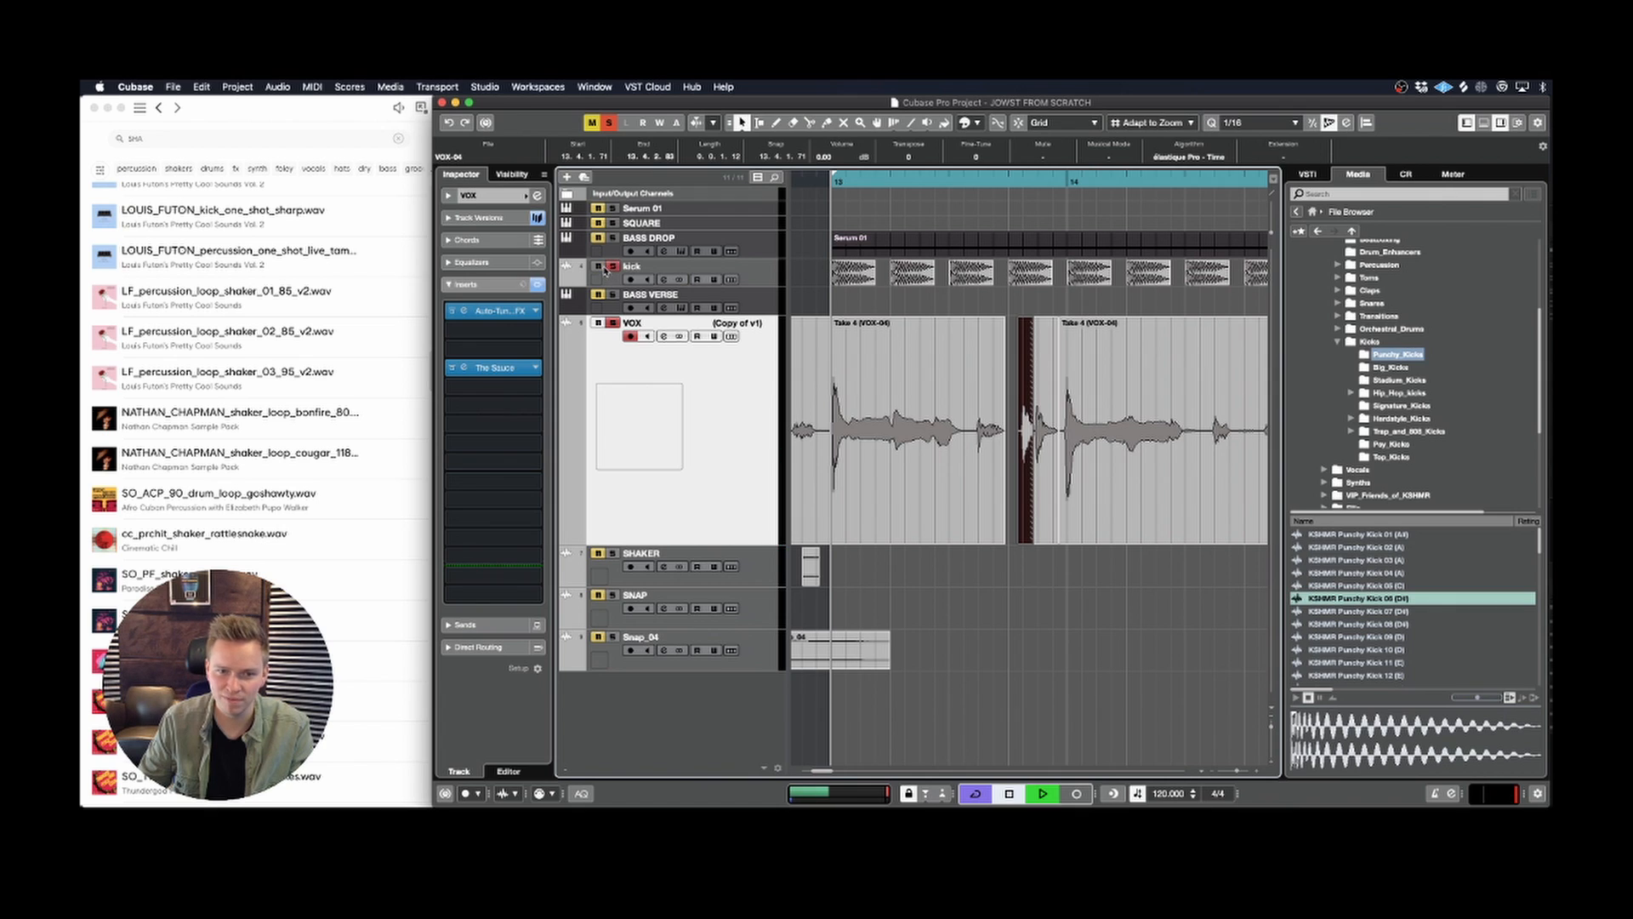
{"action": "key", "text": "space"}
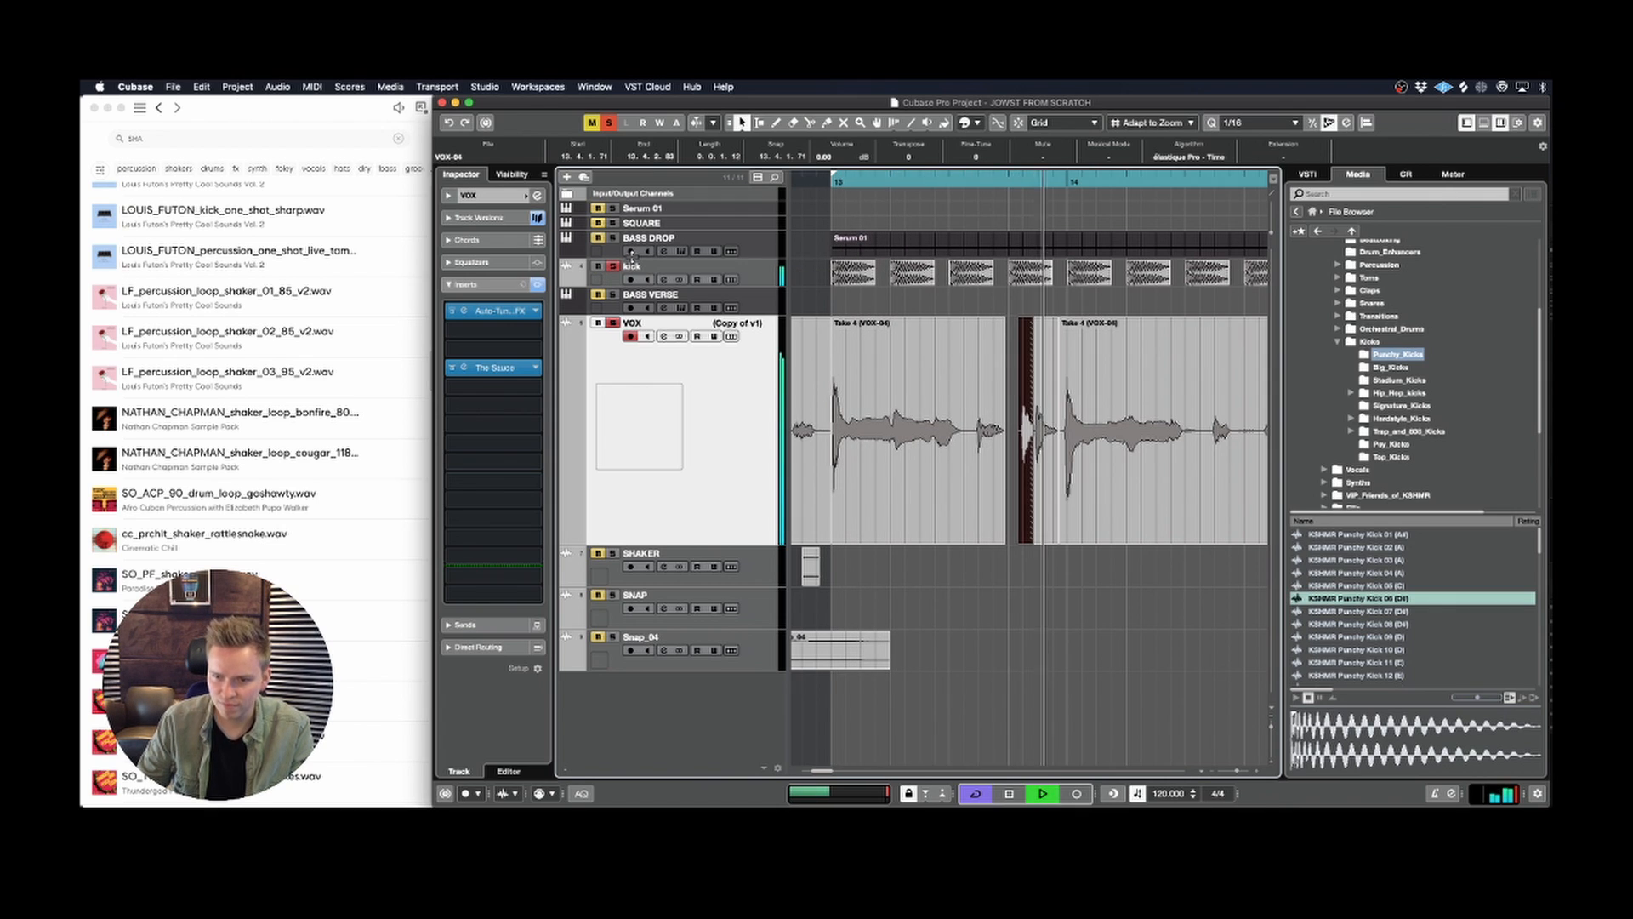
{"action": "key", "text": "space"}
Step: Try the duplicated vocal slice at 13.4.3.56 and shift it on to 13.4.3.94
{"action": "mouse_move", "coordinate": [1033, 432]}
{"action": "left_mouse_down"}
{"action": "mouse_move", "coordinate": [1060, 430]}
{"action": "mouse_move", "coordinate": [1053, 464]}
{"action": "left_mouse_up"}
{"action": "key", "text": "super+z"}
{"action": "key", "text": "space"}
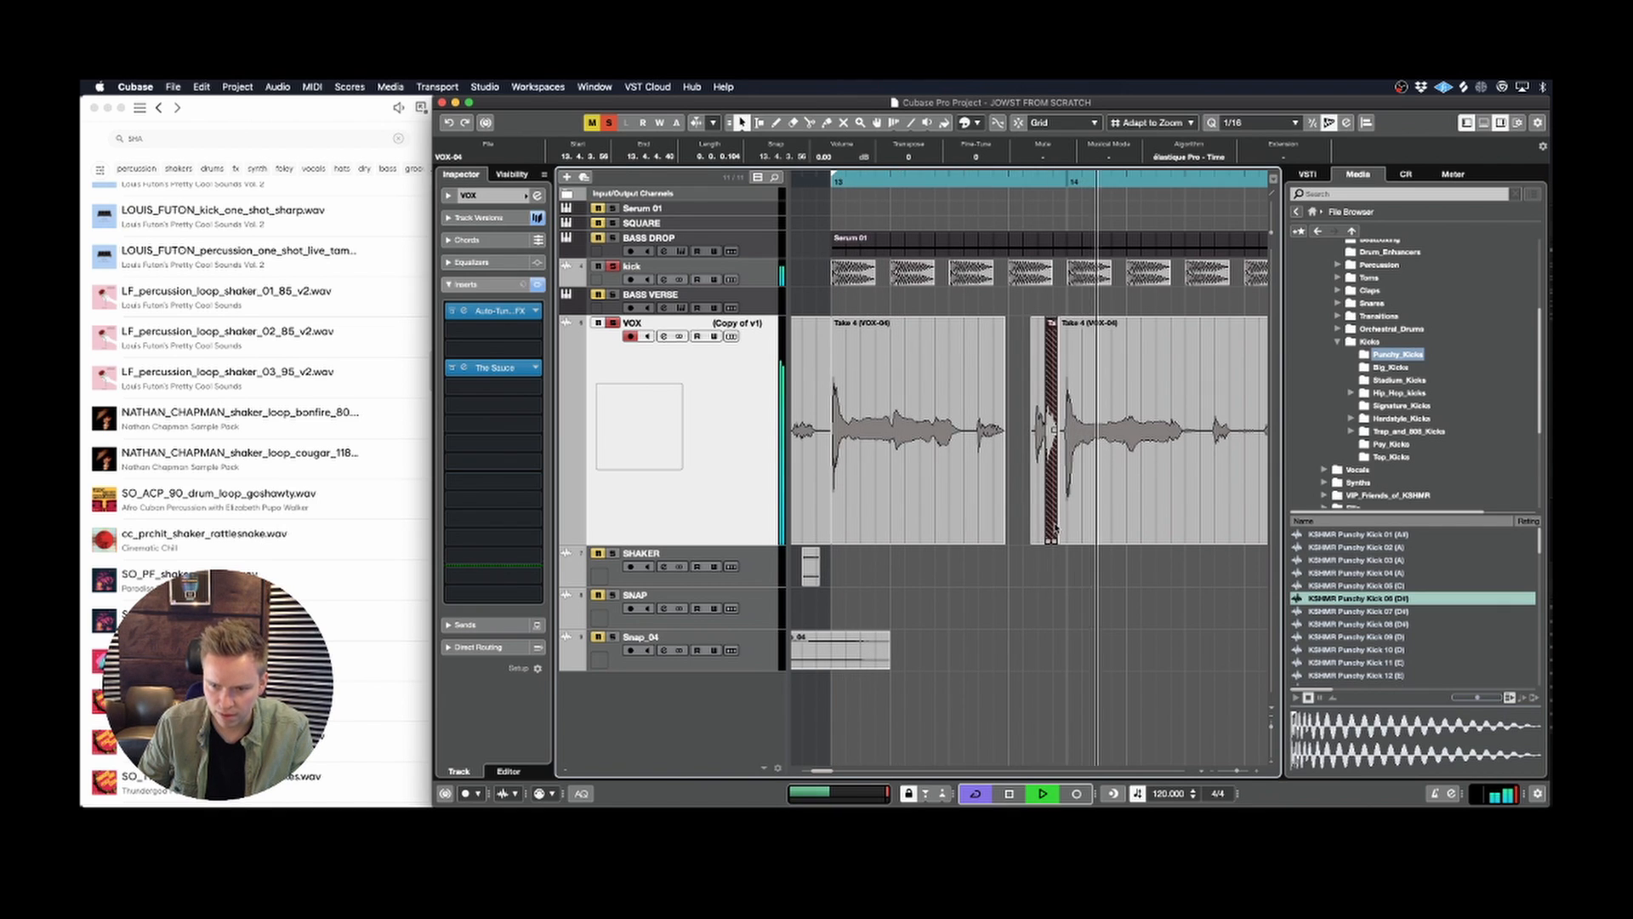
{"action": "left_click_drag", "start_coordinate": [1055, 529], "coordinate": [1059, 528]}
{"action": "key", "text": "space"}
{"action": "key", "text": "space"}
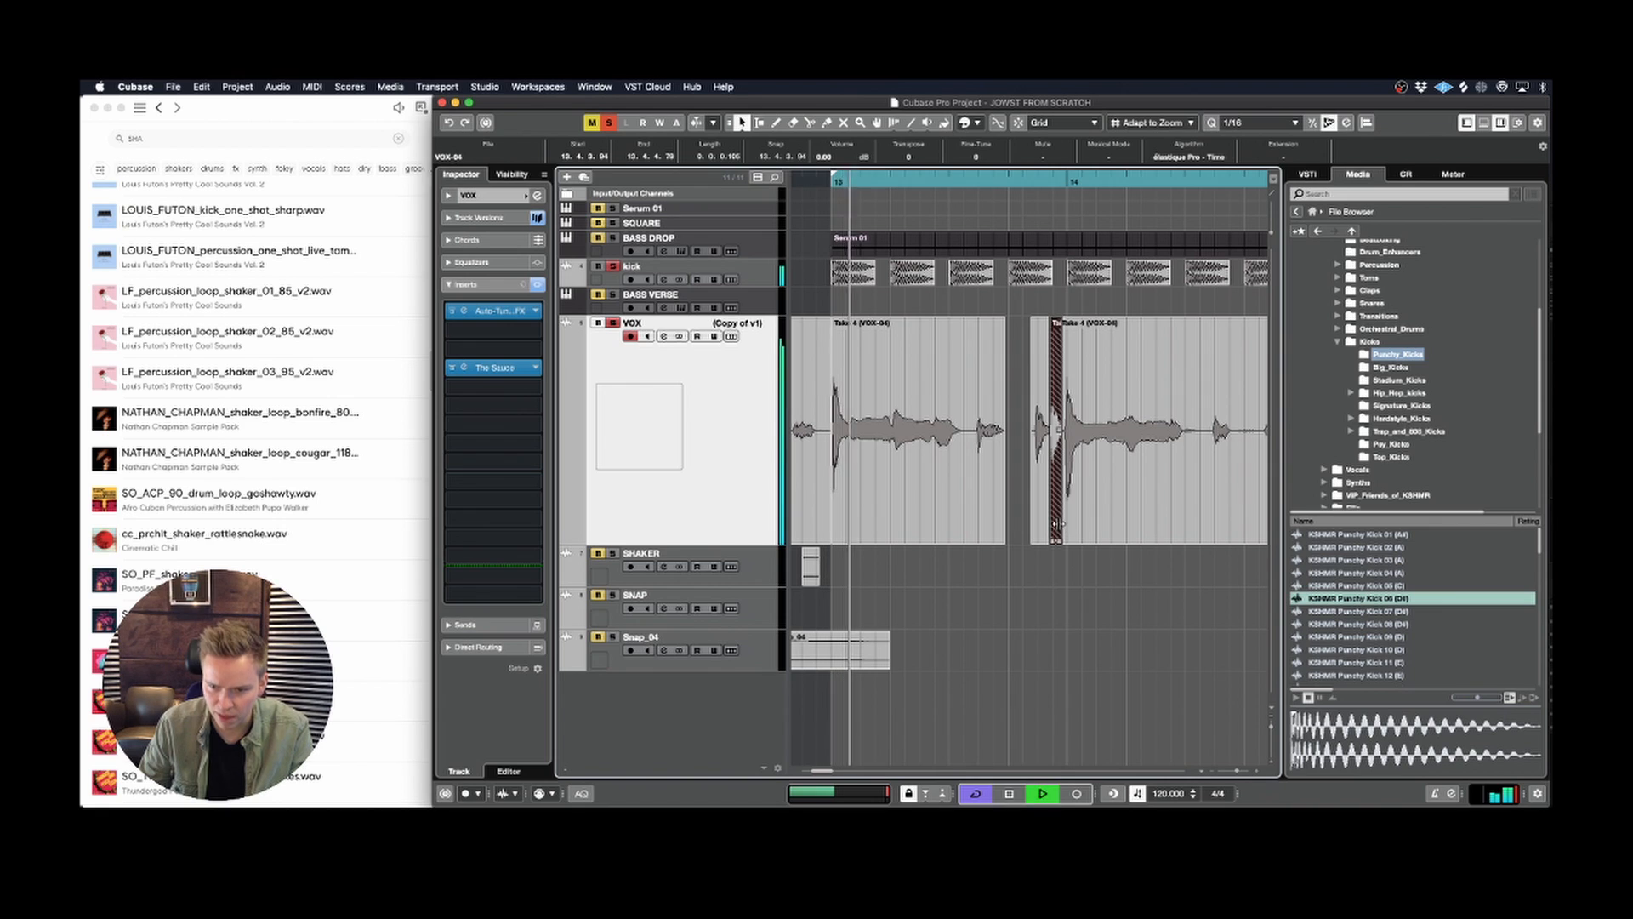
Step: Try nudging the duplicated vocal slice to 13.4.3.113, just before the bar 14 transient
{"action": "key", "text": "g"}
{"action": "key", "text": "h"}
{"action": "key", "text": "h"}
{"action": "key", "text": "h"}
{"action": "key", "text": "h"}
{"action": "key", "text": "h"}
{"action": "scroll", "coordinate": [1138, 446], "scroll_direction": "right", "scroll_amount": 3}
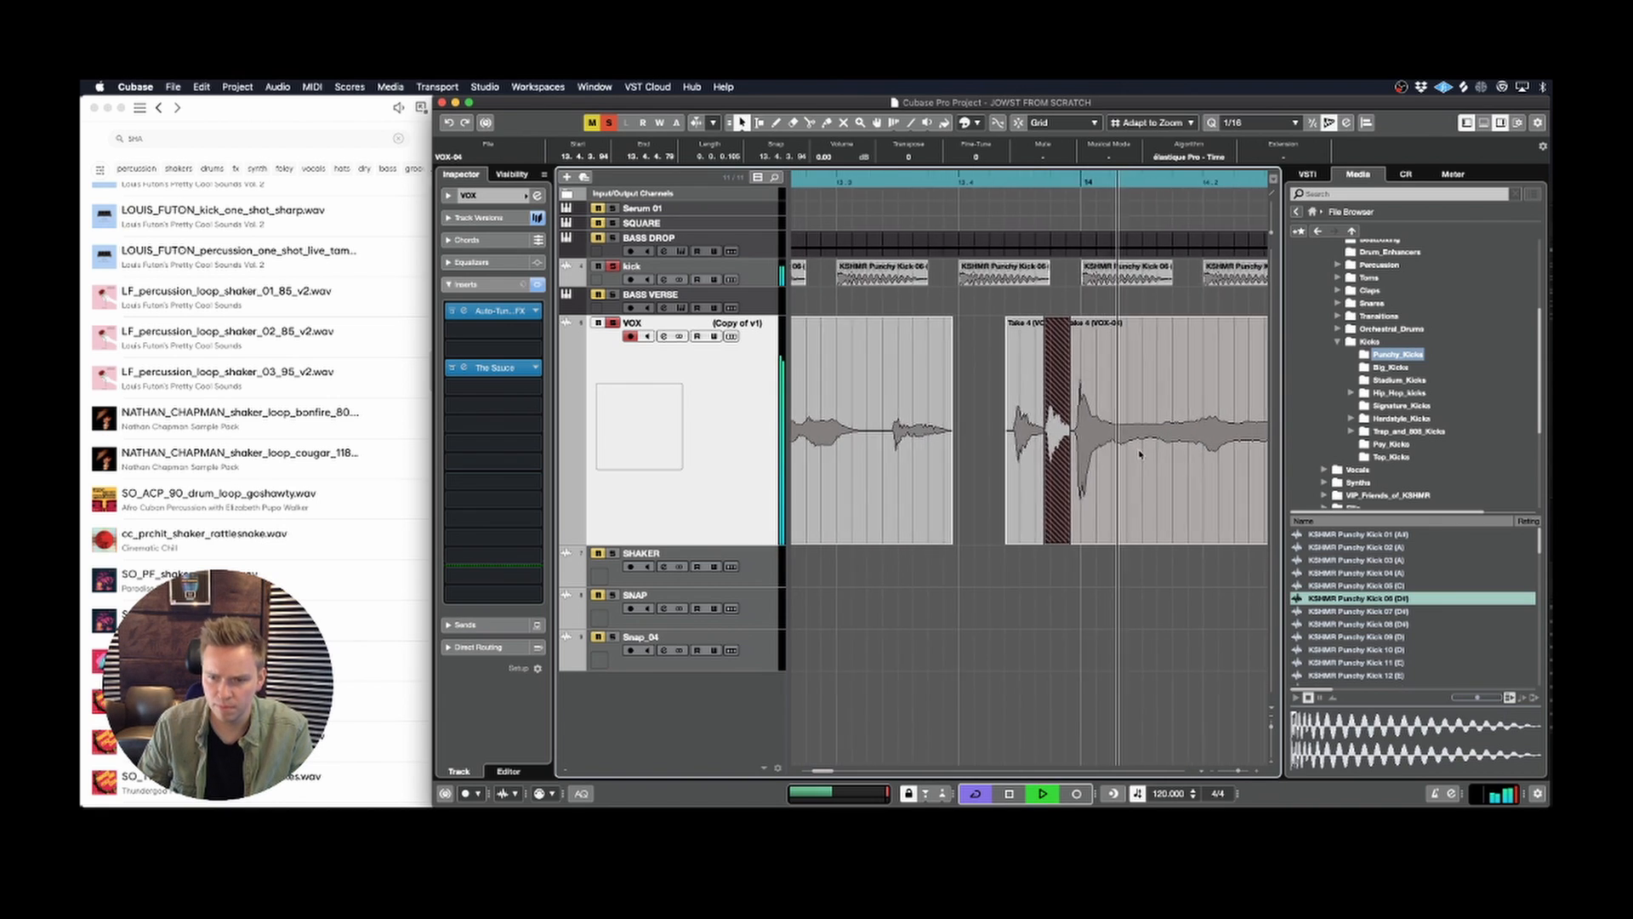
{"action": "left_click_drag", "start_coordinate": [982, 499], "coordinate": [988, 499]}
{"action": "key", "text": "space"}
{"action": "key", "text": "space"}
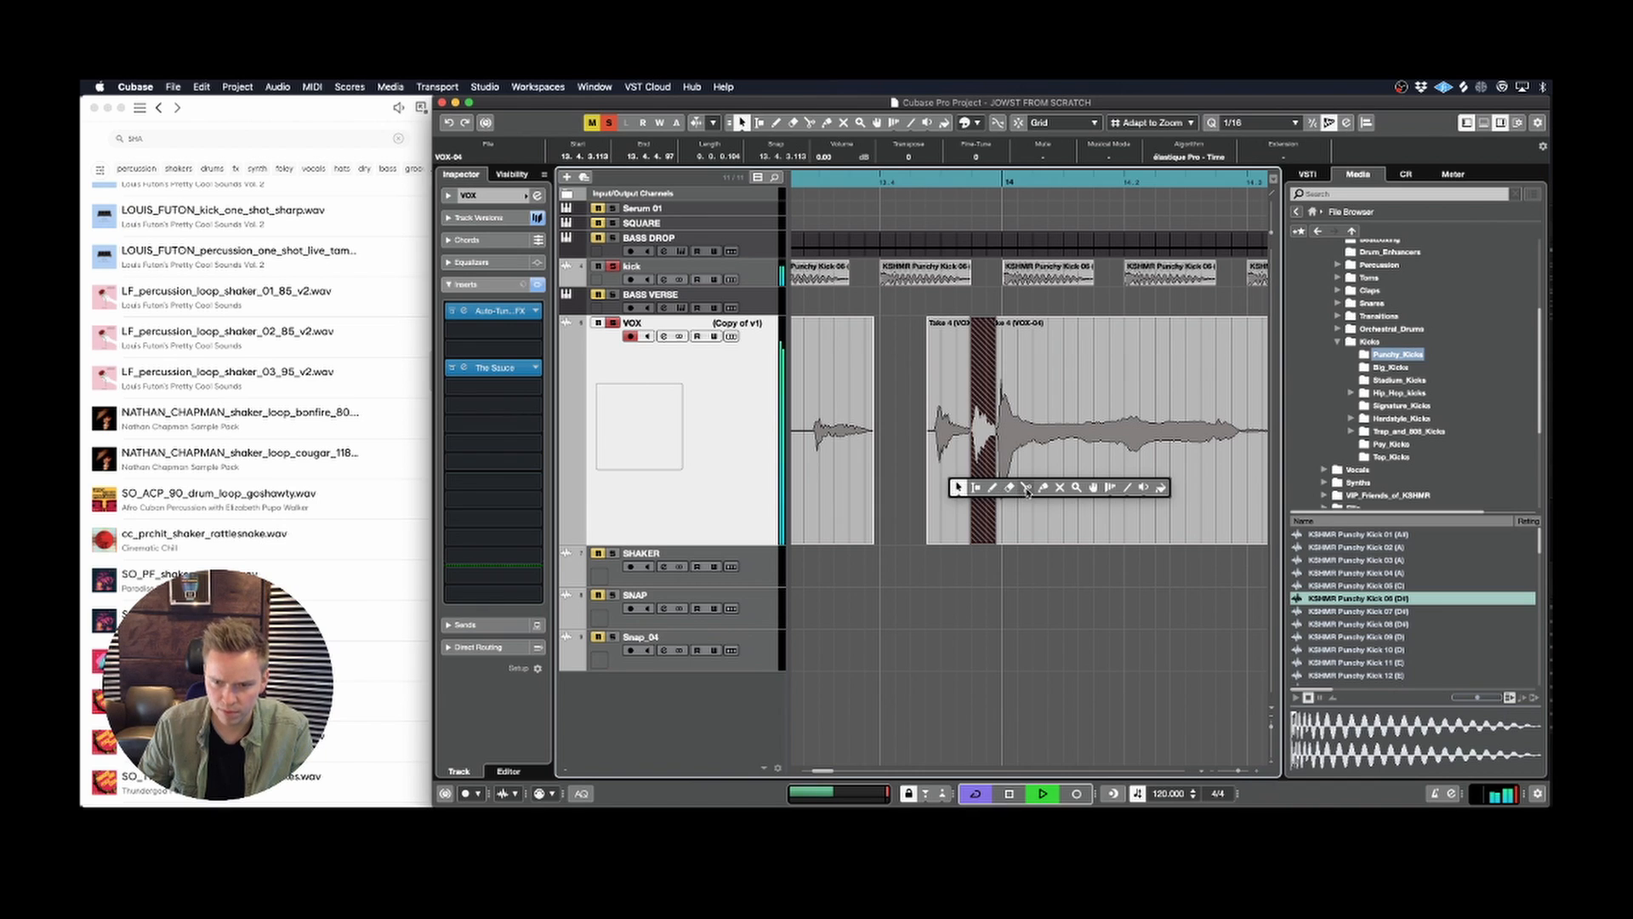
Step: Try shortening the original small slice's end, restore its length, and delete the duplicated slice
{"action": "left_click", "coordinate": [953, 485]}
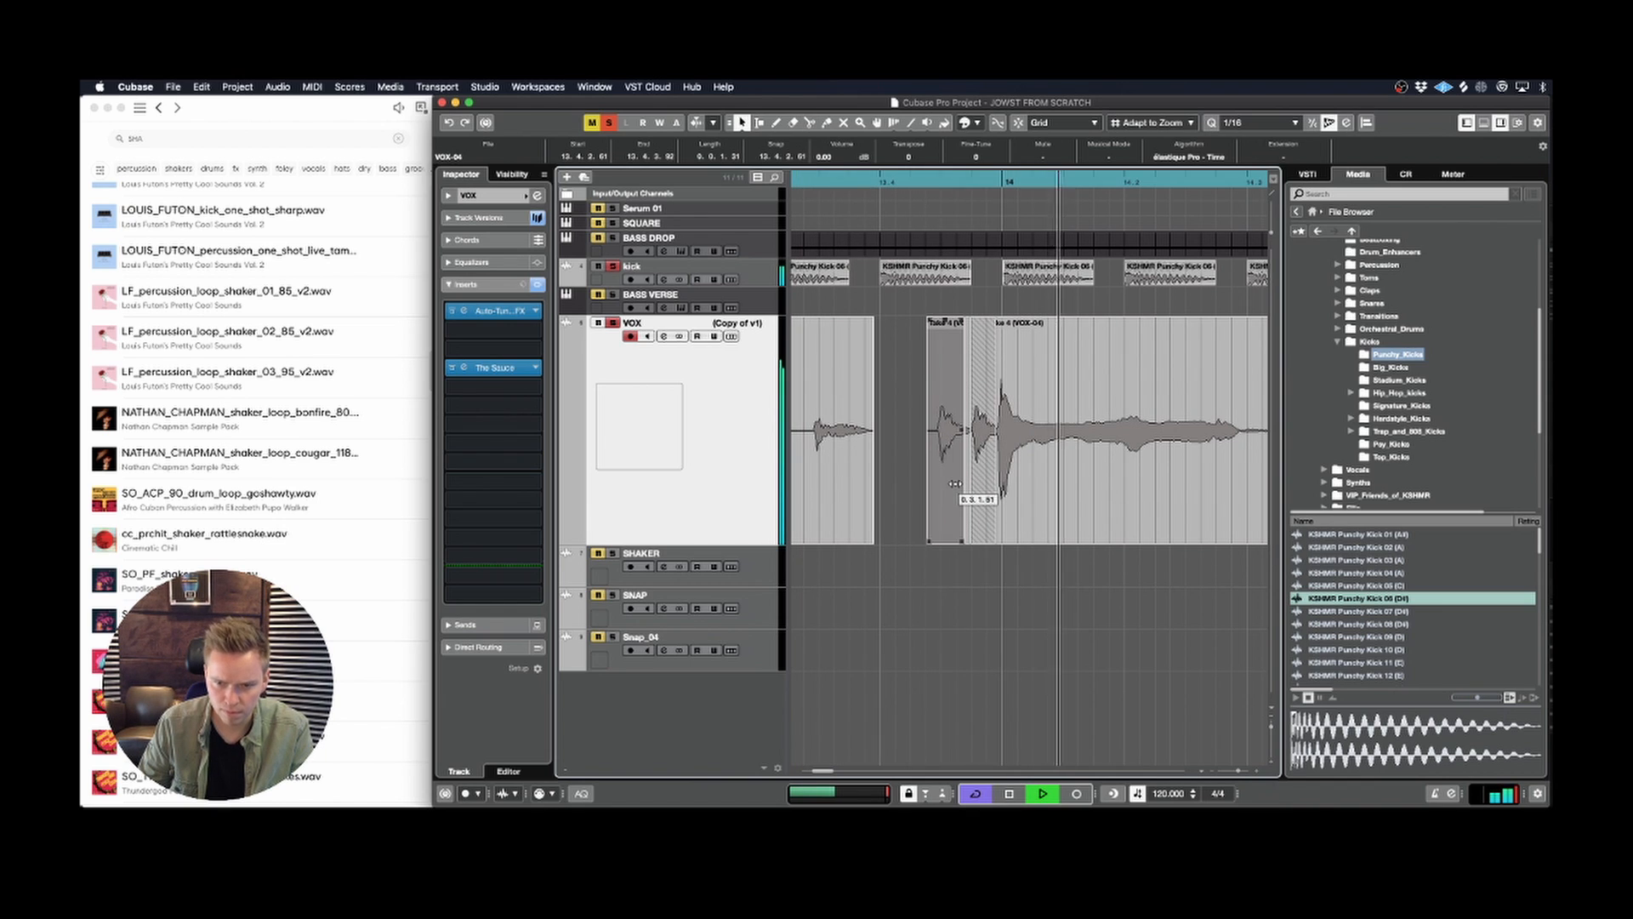
{"action": "key", "text": "space"}
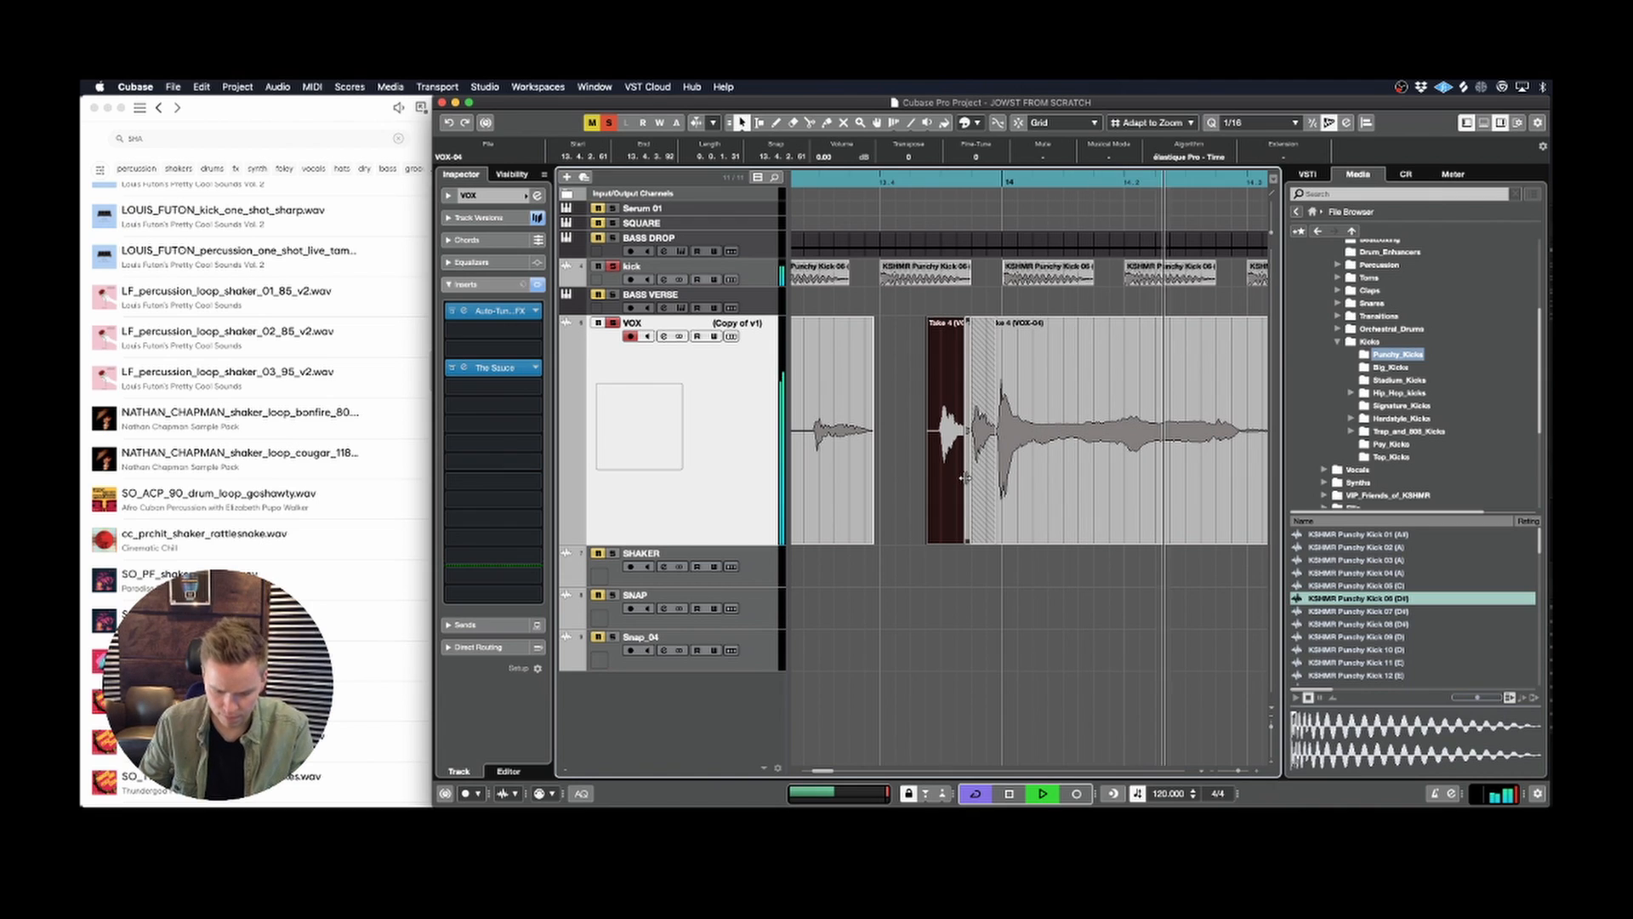
{"action": "key", "text": "Delete"}
{"action": "key", "text": "space"}
{"action": "left_click", "coordinate": [975, 466]}
{"action": "key", "text": "Delete"}
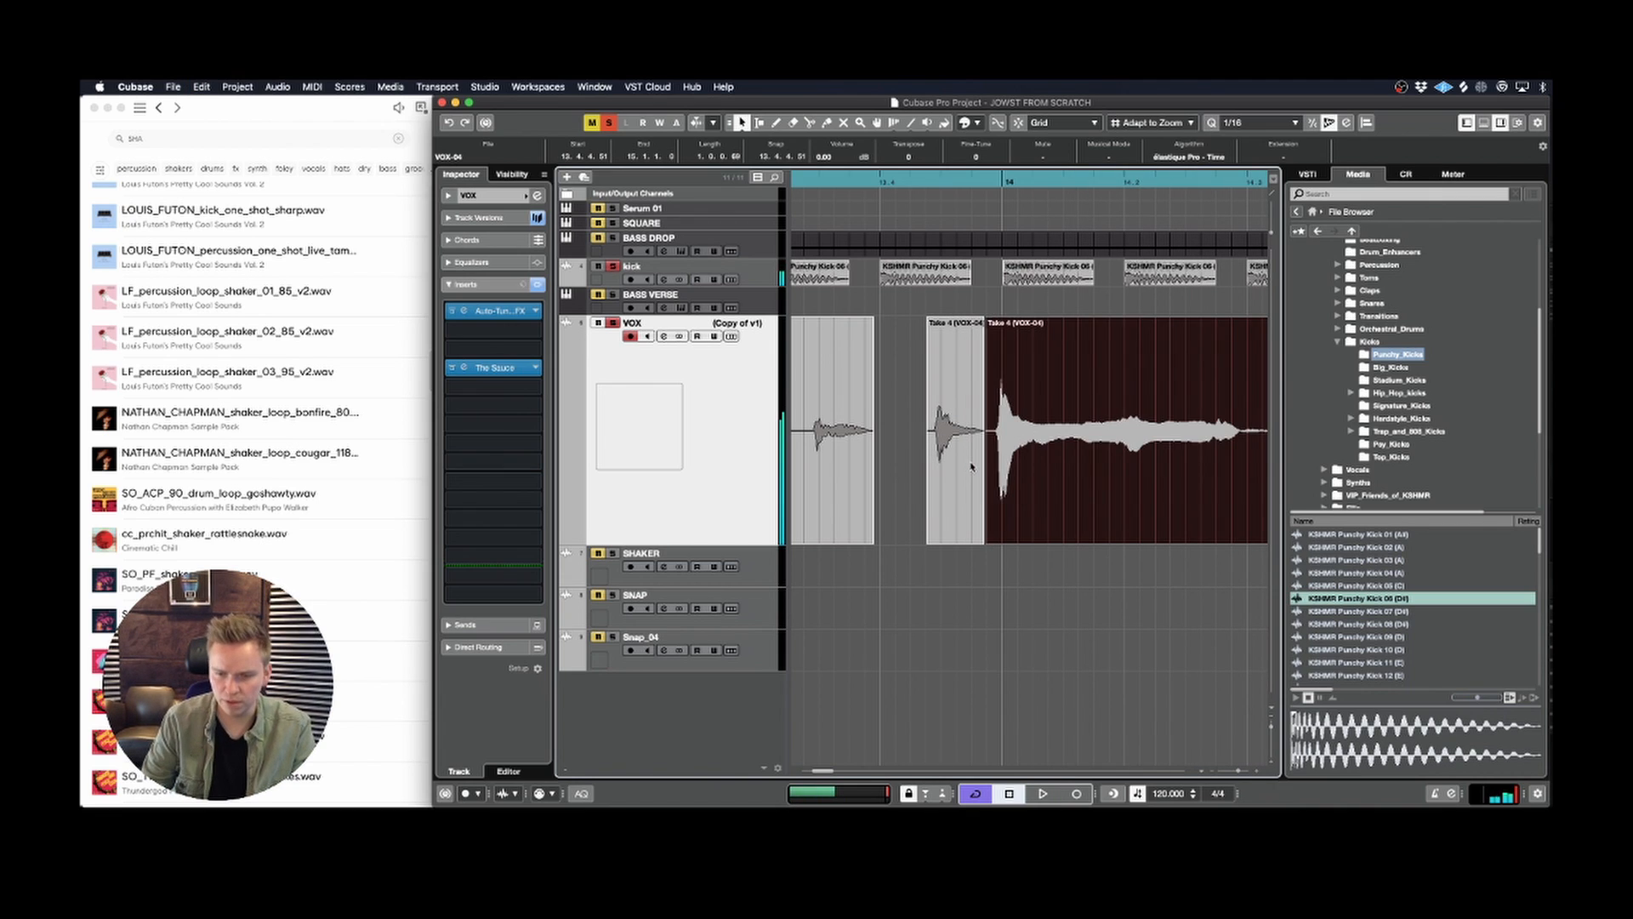
Step: Play the loop and examine the vocal slices across bar 14 for further cut points
{"action": "key", "text": "space"}
{"action": "left_click", "coordinate": [865, 603]}
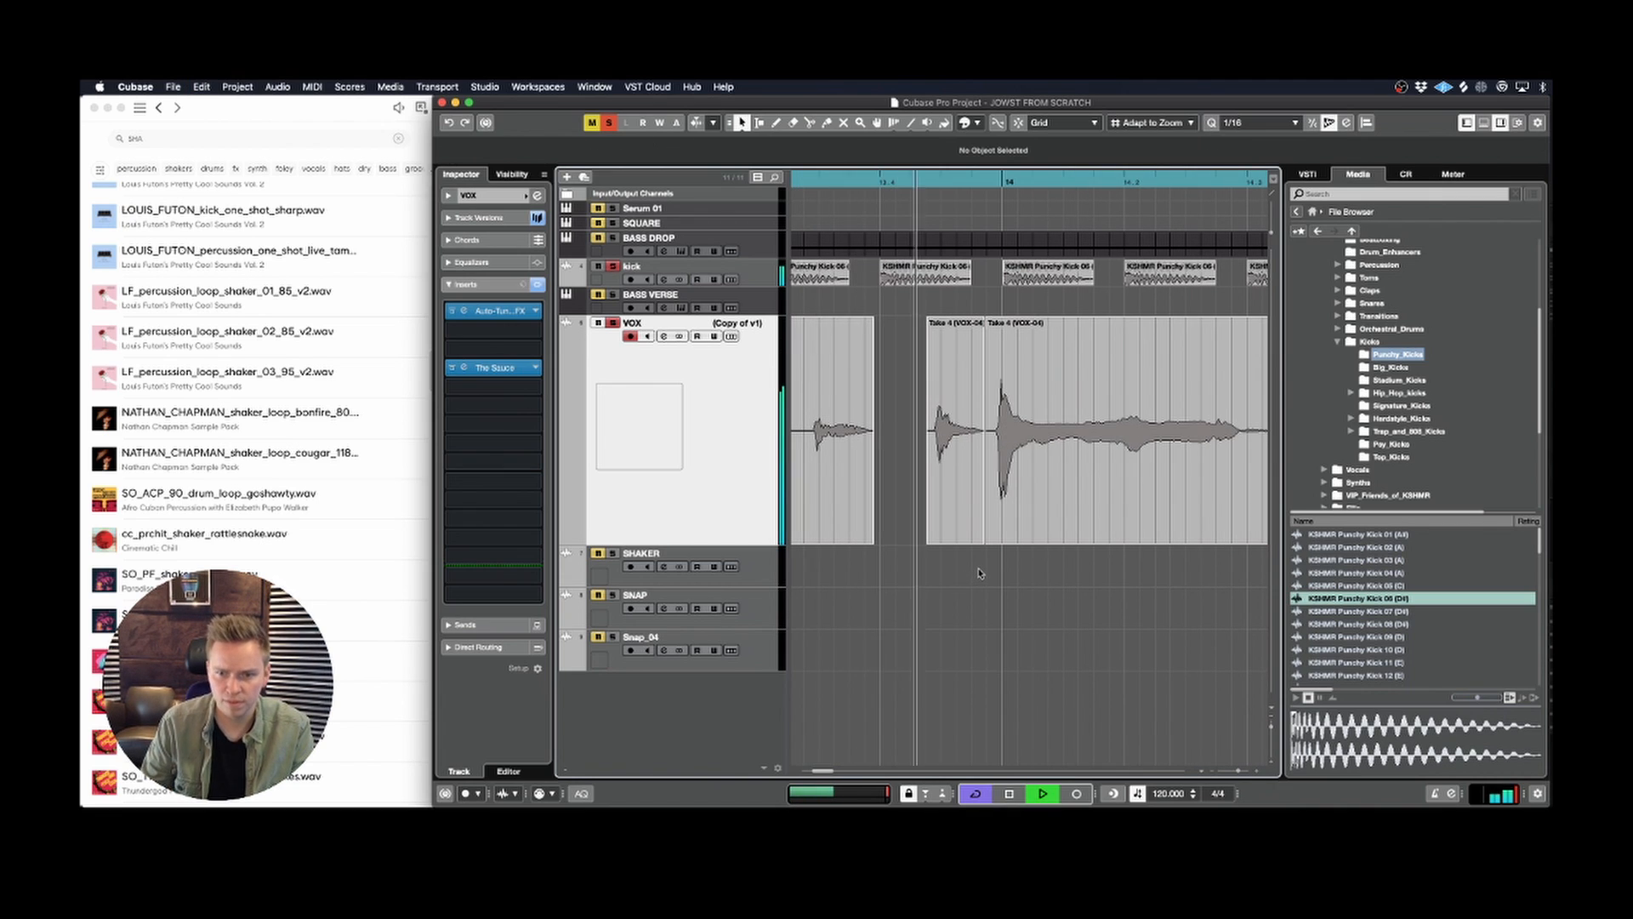
{"action": "left_click", "coordinate": [1009, 482]}
{"action": "right_click", "coordinate": [1009, 481]}
{"action": "left_click", "coordinate": [1028, 482]}
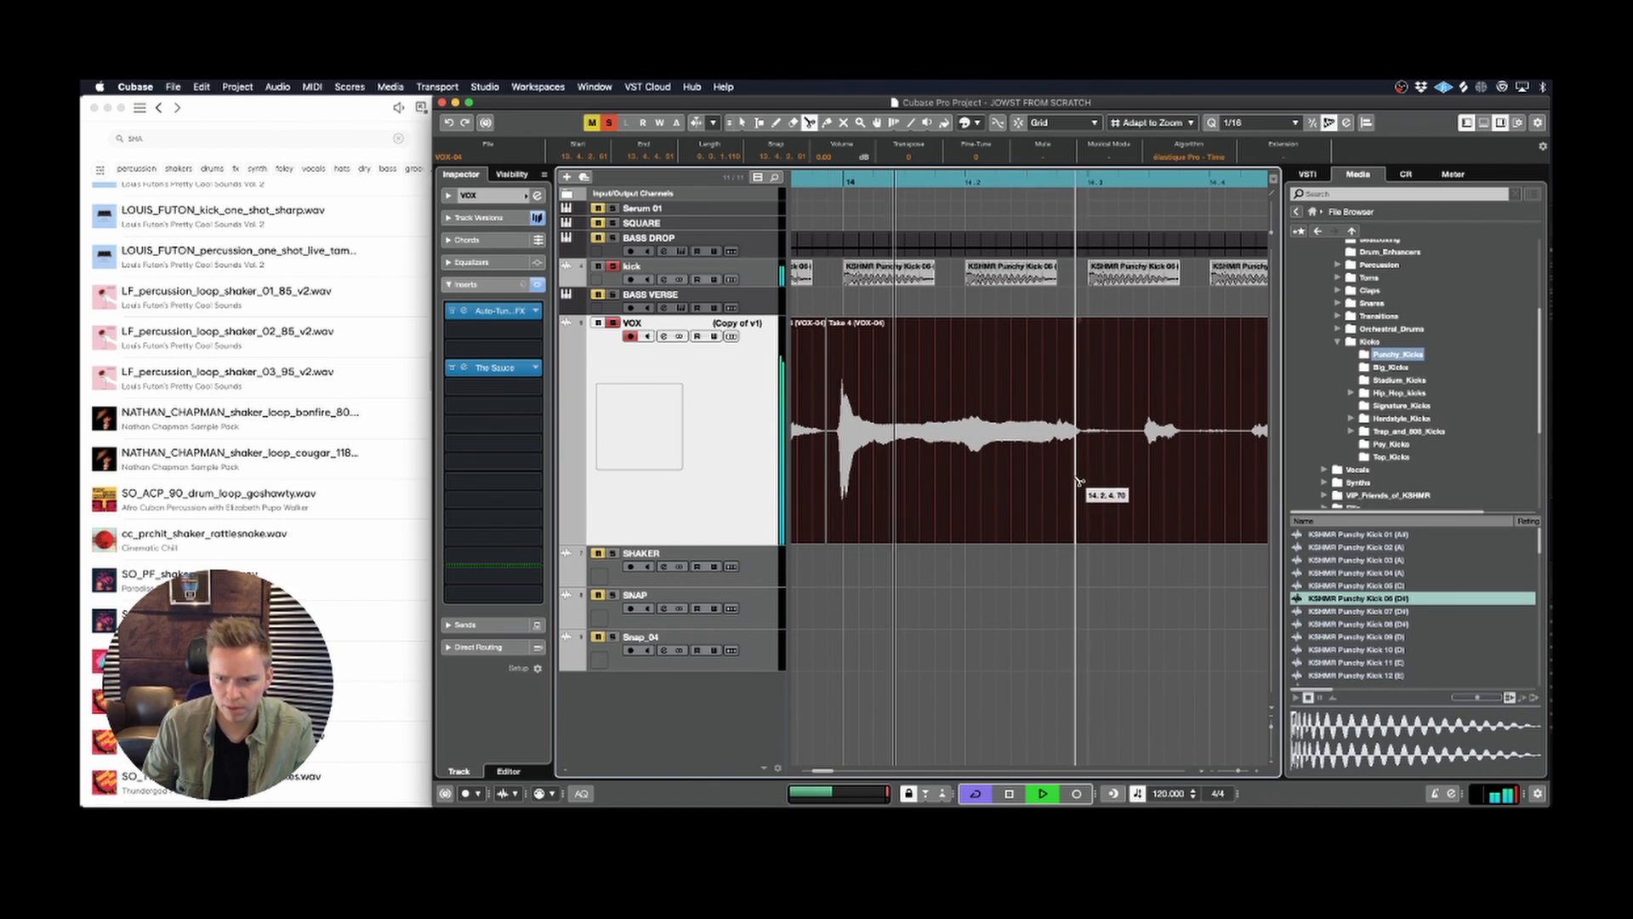
{"action": "key", "text": "space"}
{"action": "right_click", "coordinate": [1032, 478]}
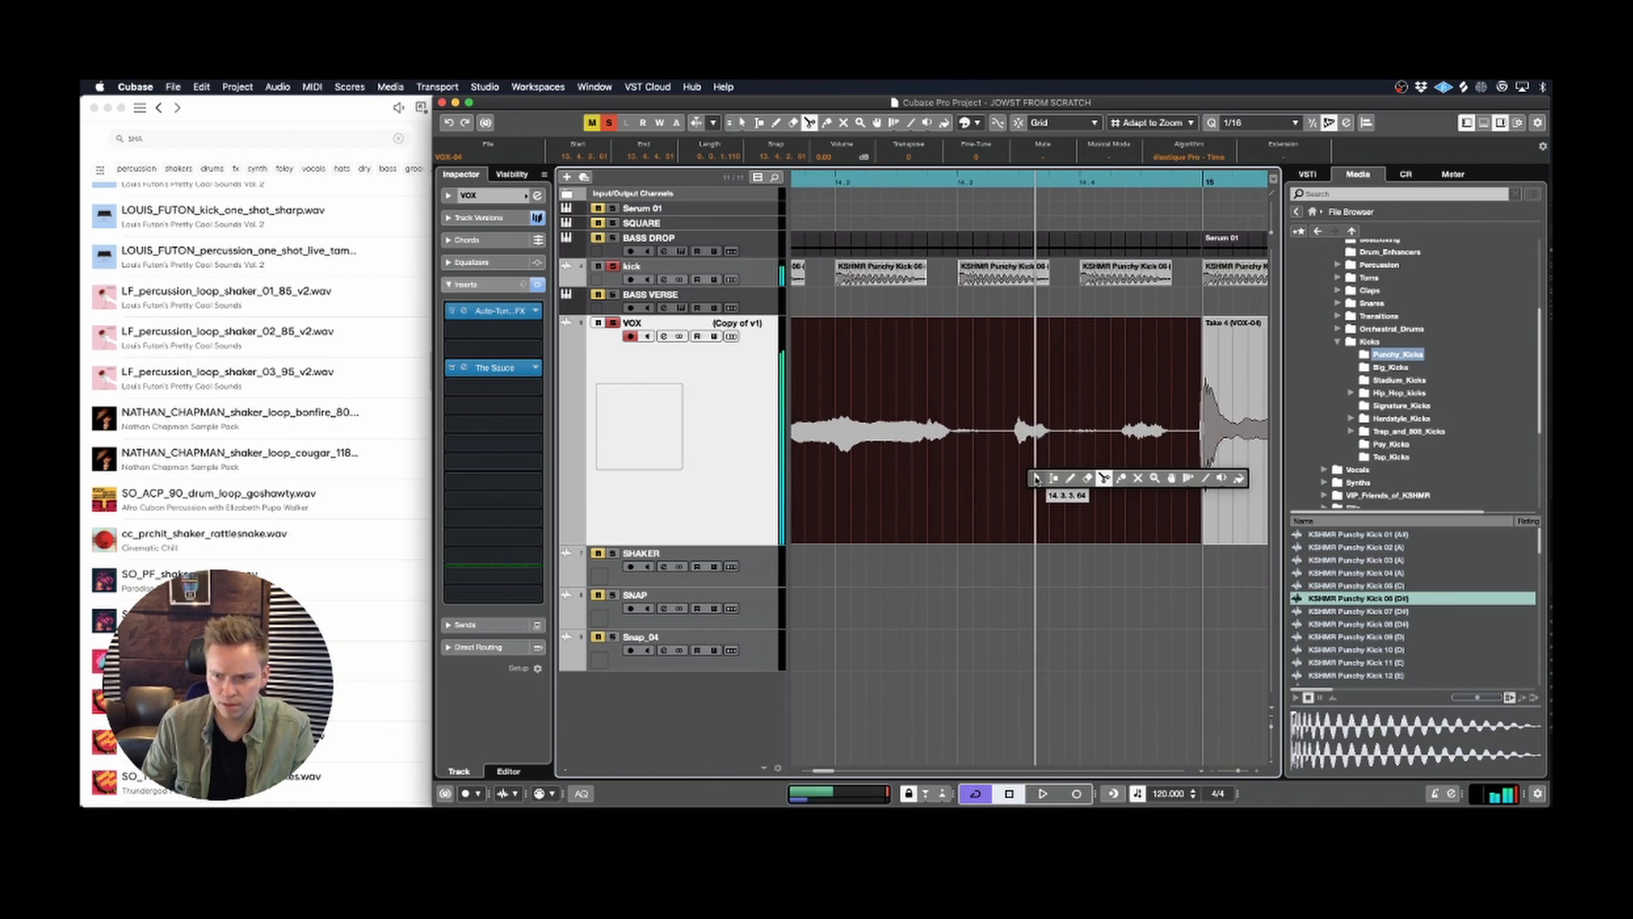
{"action": "left_click", "coordinate": [1044, 478]}
{"action": "scroll", "coordinate": [1112, 457], "scroll_direction": "left", "scroll_amount": 4}
{"action": "left_click_drag", "start_coordinate": [1059, 448], "coordinate": [1063, 448]}
{"action": "key", "text": "space"}
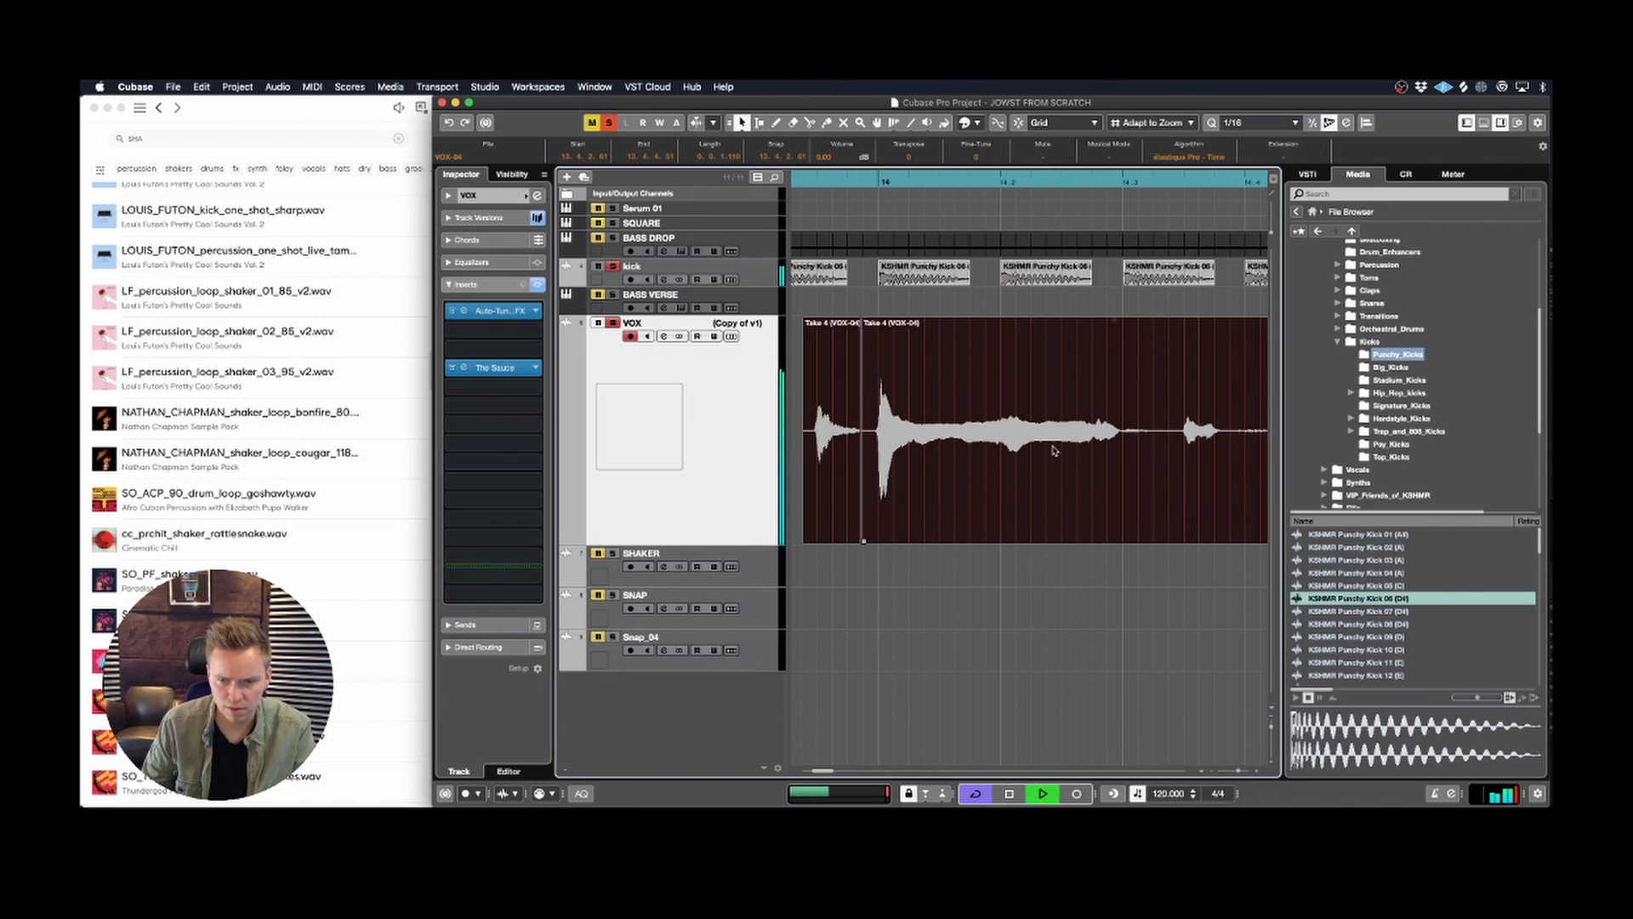
{"action": "left_click", "coordinate": [973, 596]}
{"action": "scroll", "coordinate": [986, 553], "scroll_direction": "right", "scroll_amount": 3}
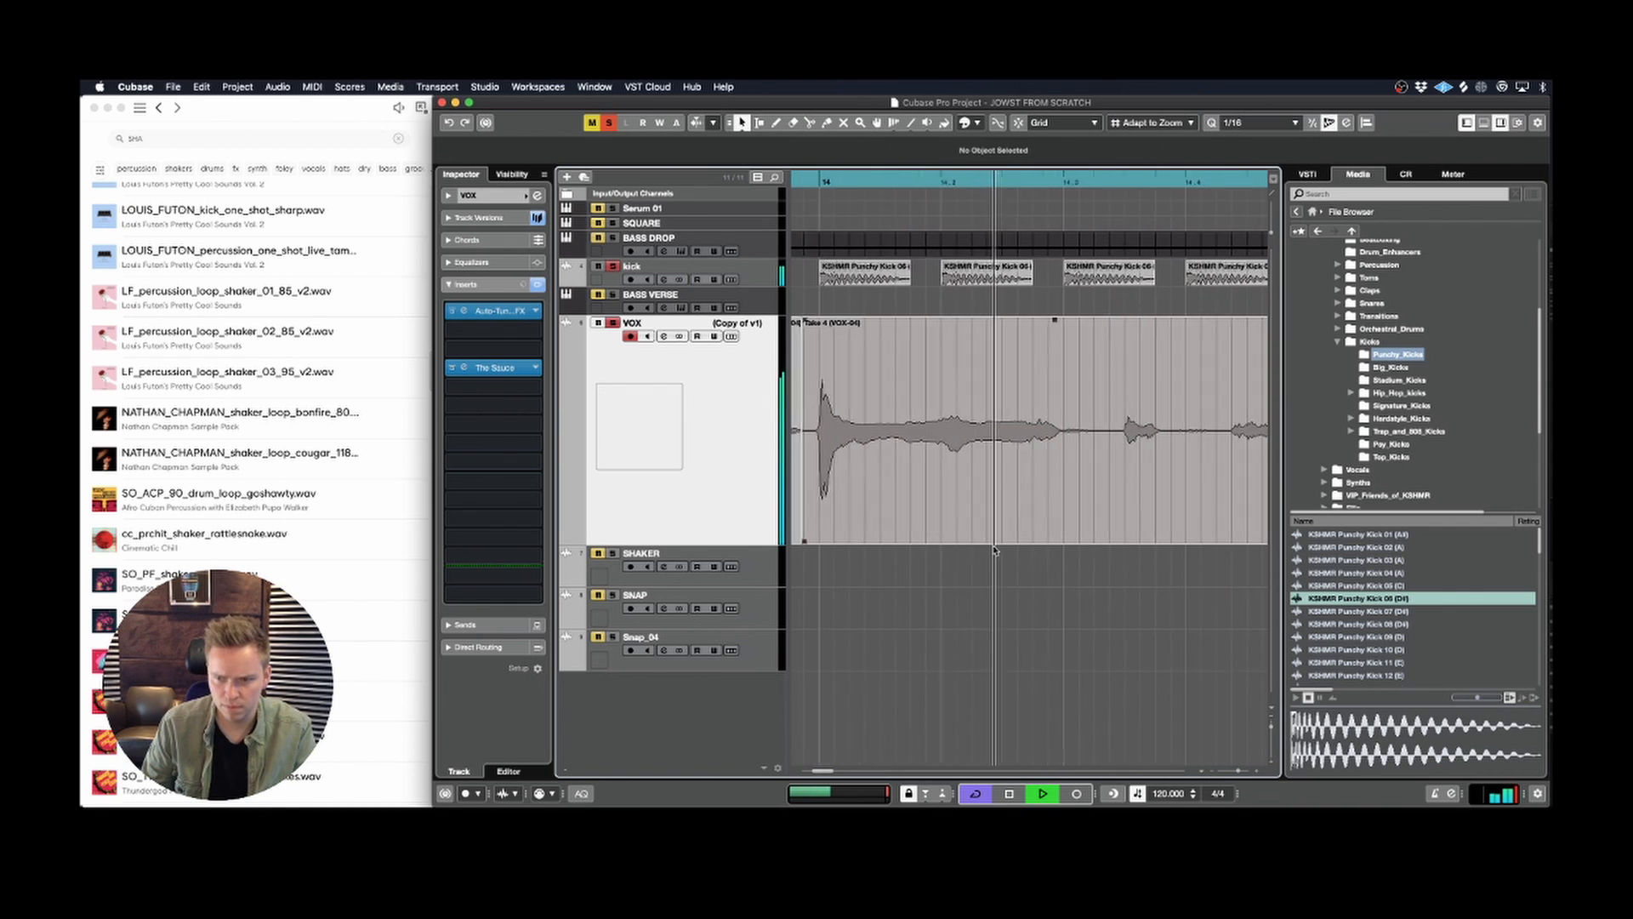
{"action": "scroll", "coordinate": [994, 541], "scroll_direction": "right", "scroll_amount": 5}
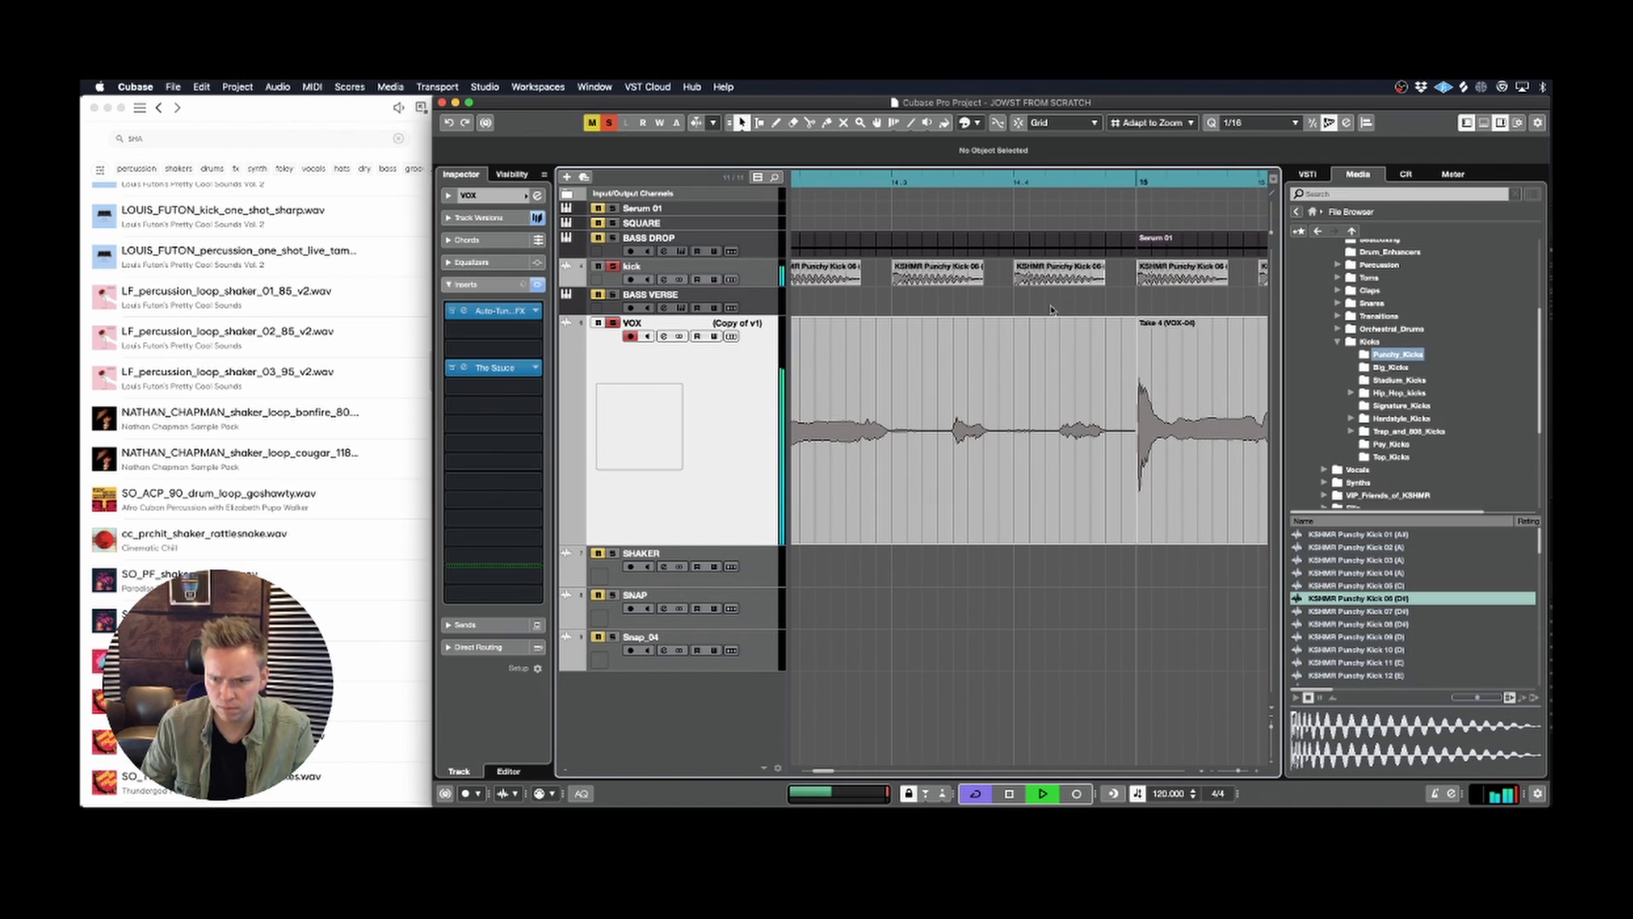
Step: Split the bar 14 vocal slice at 14.3 and just after 14.3.3, and delete the piece between the cuts
{"action": "left_click", "coordinate": [820, 182]}
{"action": "right_click", "coordinate": [907, 464]}
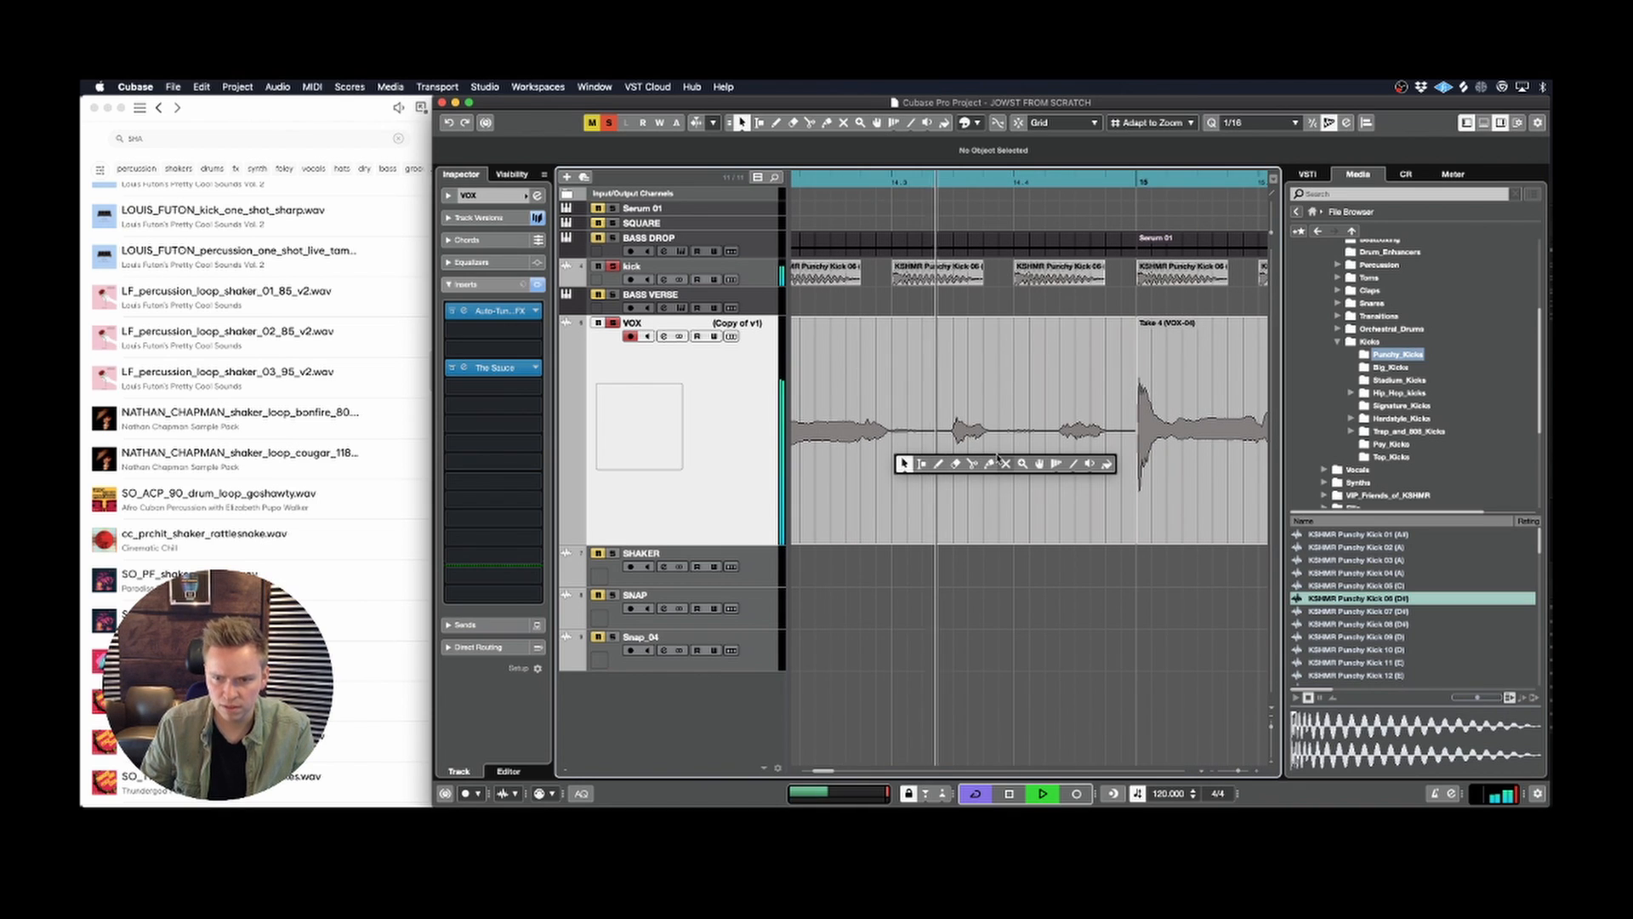
{"action": "left_click", "coordinate": [975, 464]}
{"action": "key", "text": "space"}
{"action": "left_click", "coordinate": [893, 451]}
{"action": "left_click", "coordinate": [956, 442]}
{"action": "right_click", "coordinate": [956, 442]}
{"action": "left_click", "coordinate": [960, 442]}
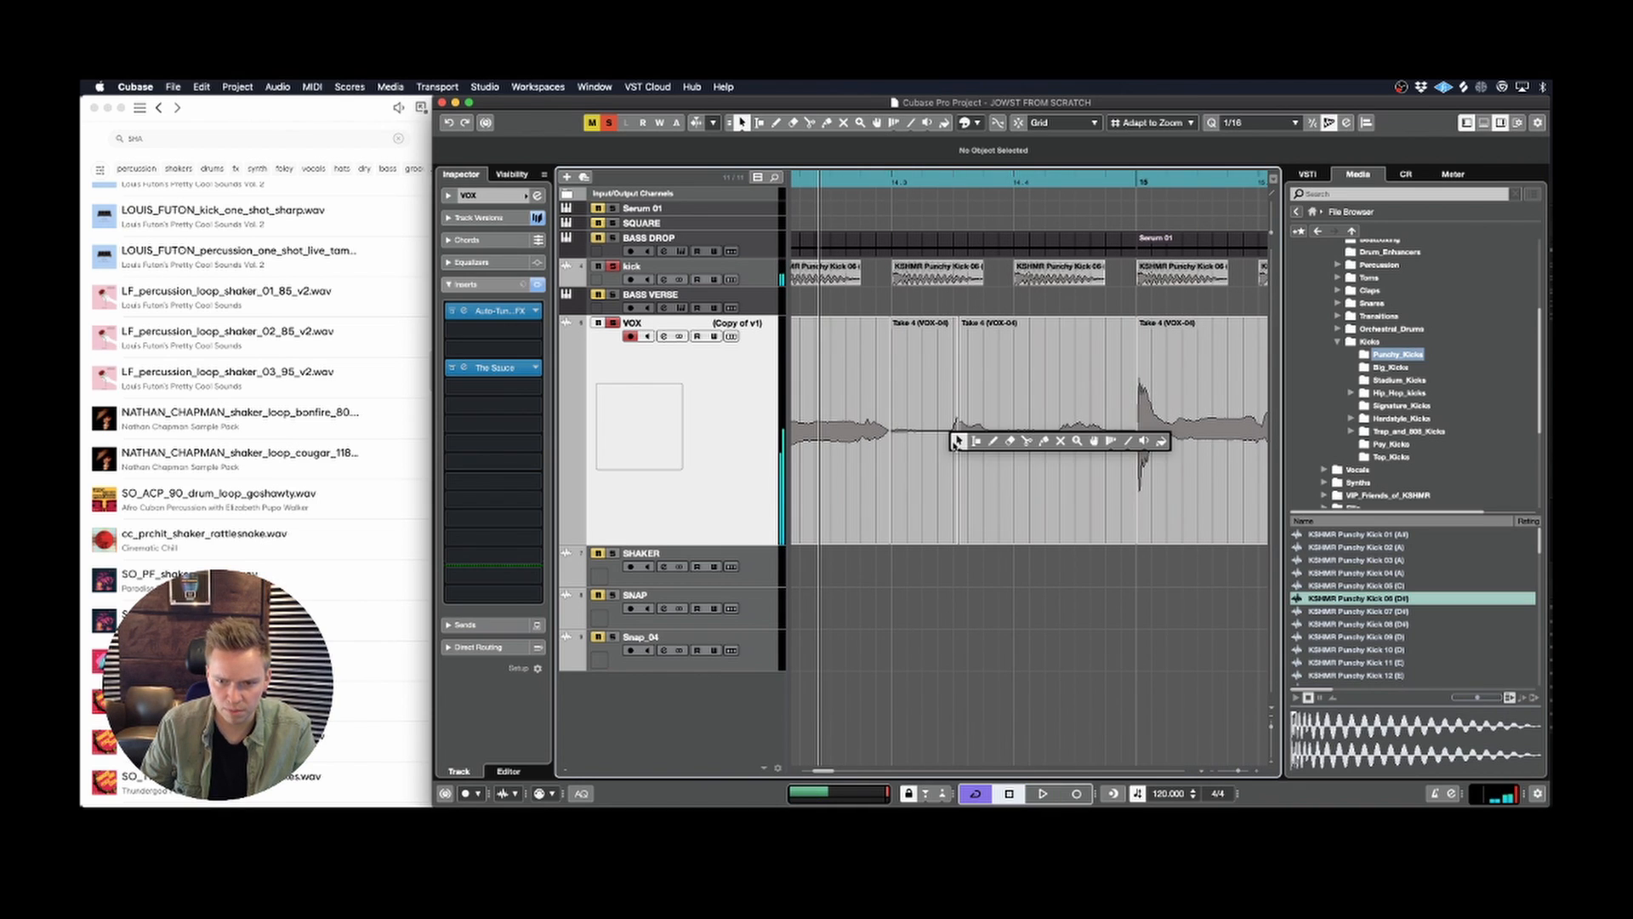
{"action": "left_click", "coordinate": [927, 473]}
{"action": "key", "text": "Delete"}
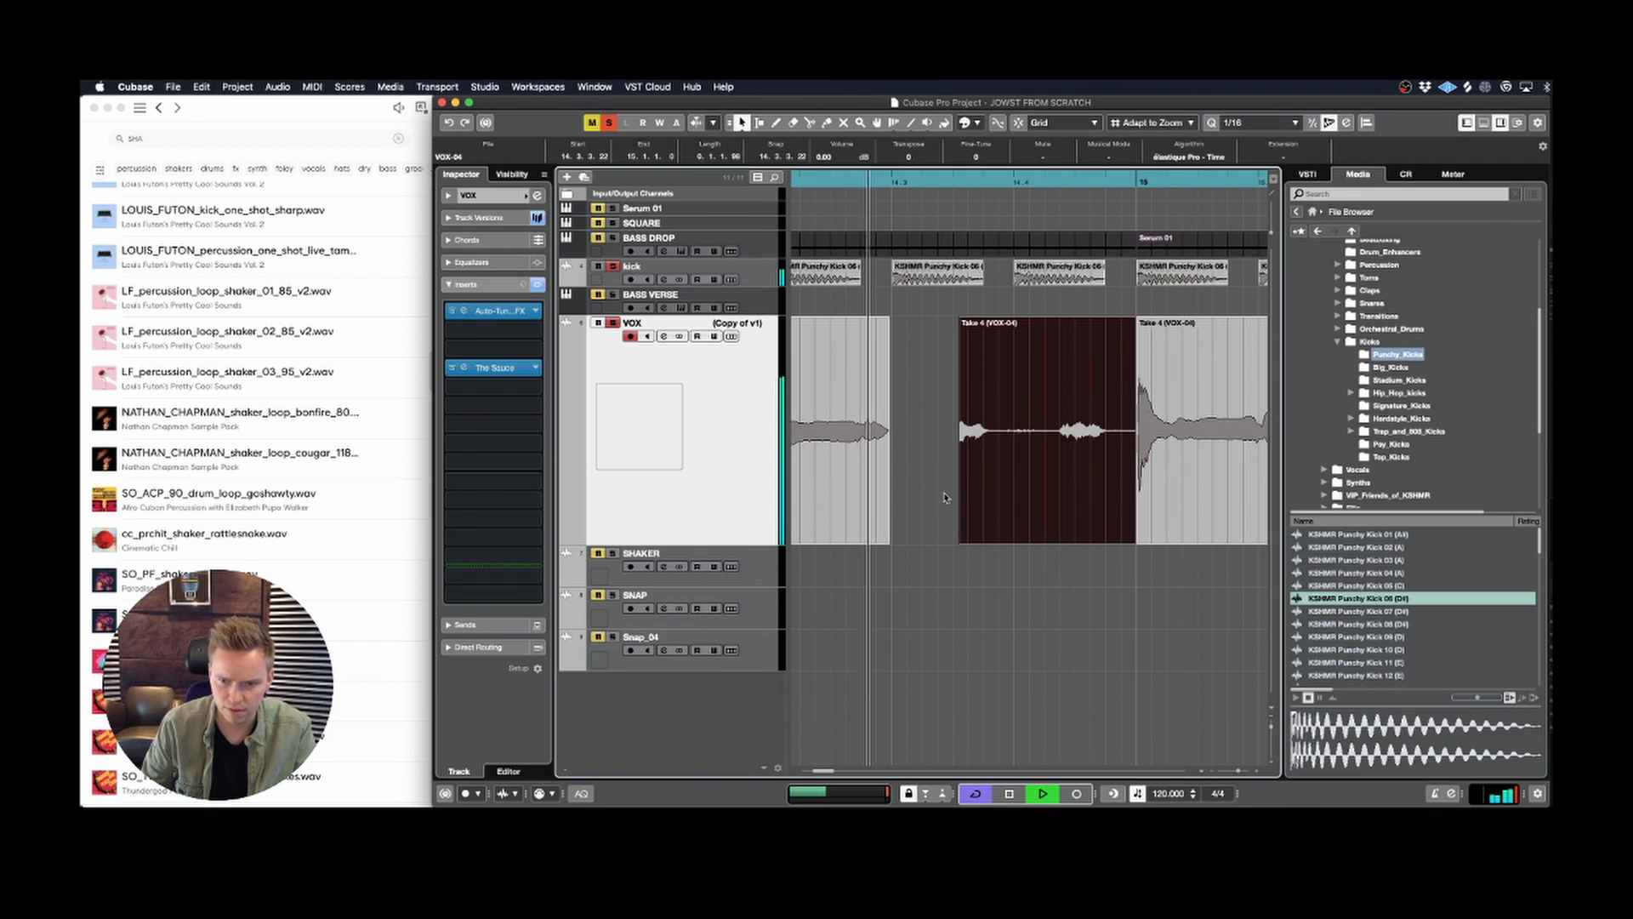
Step: Extend the remaining vocal slice's start back to 14.3.3.0 and split it at 14.4.3
{"action": "key", "text": "space"}
{"action": "left_click_drag", "start_coordinate": [959, 539], "coordinate": [955, 540]}
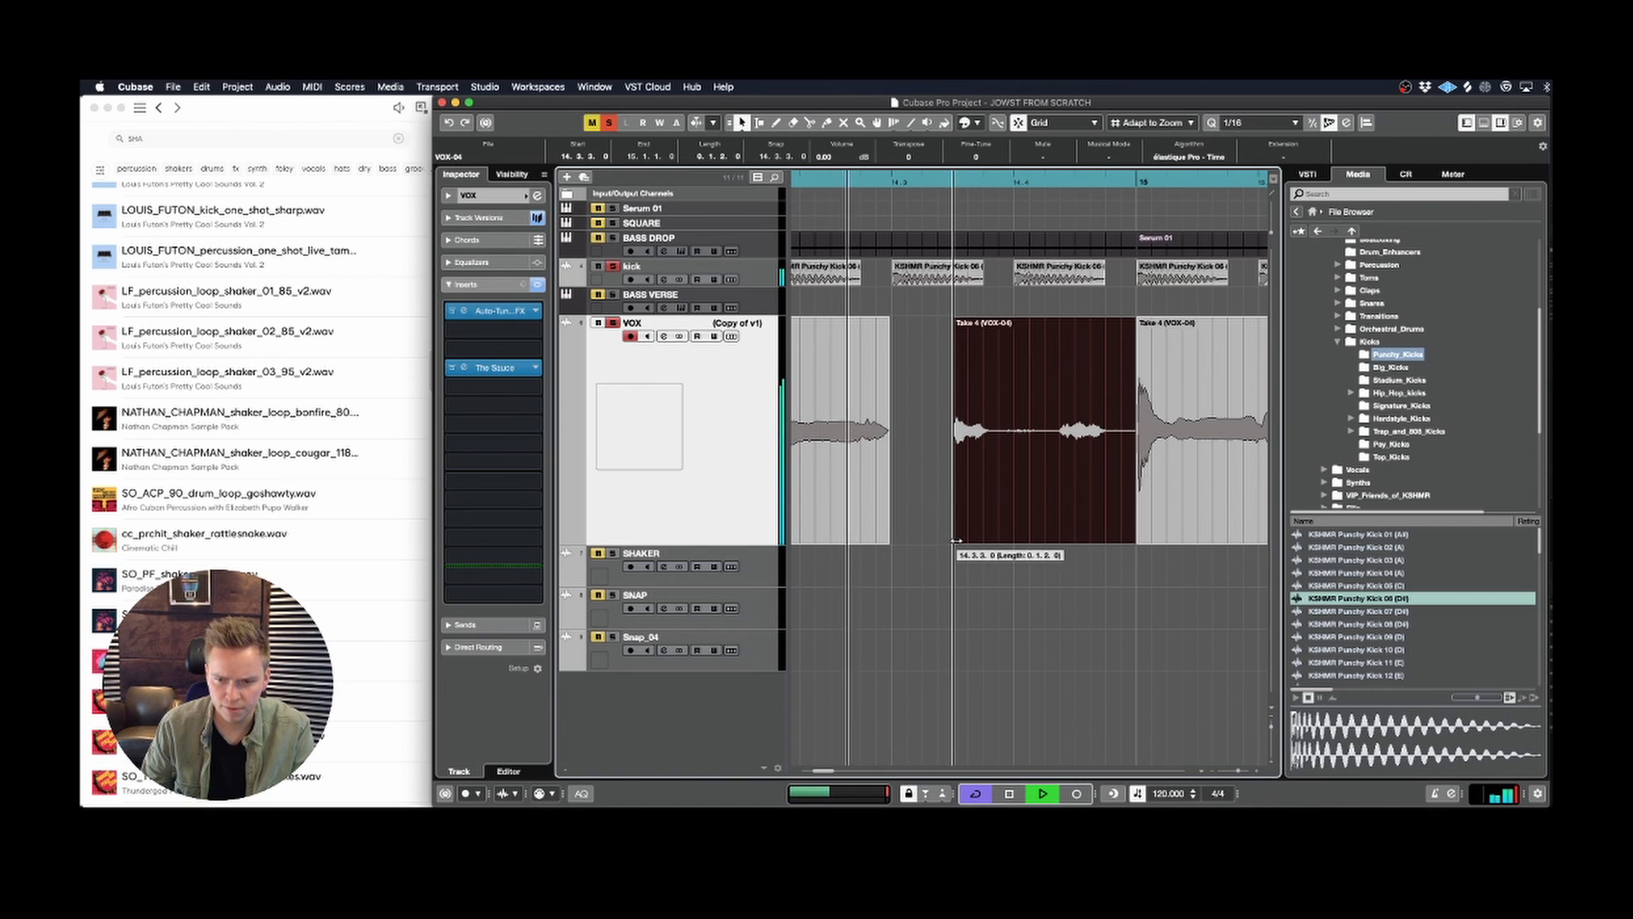
{"action": "right_click", "coordinate": [1021, 435]}
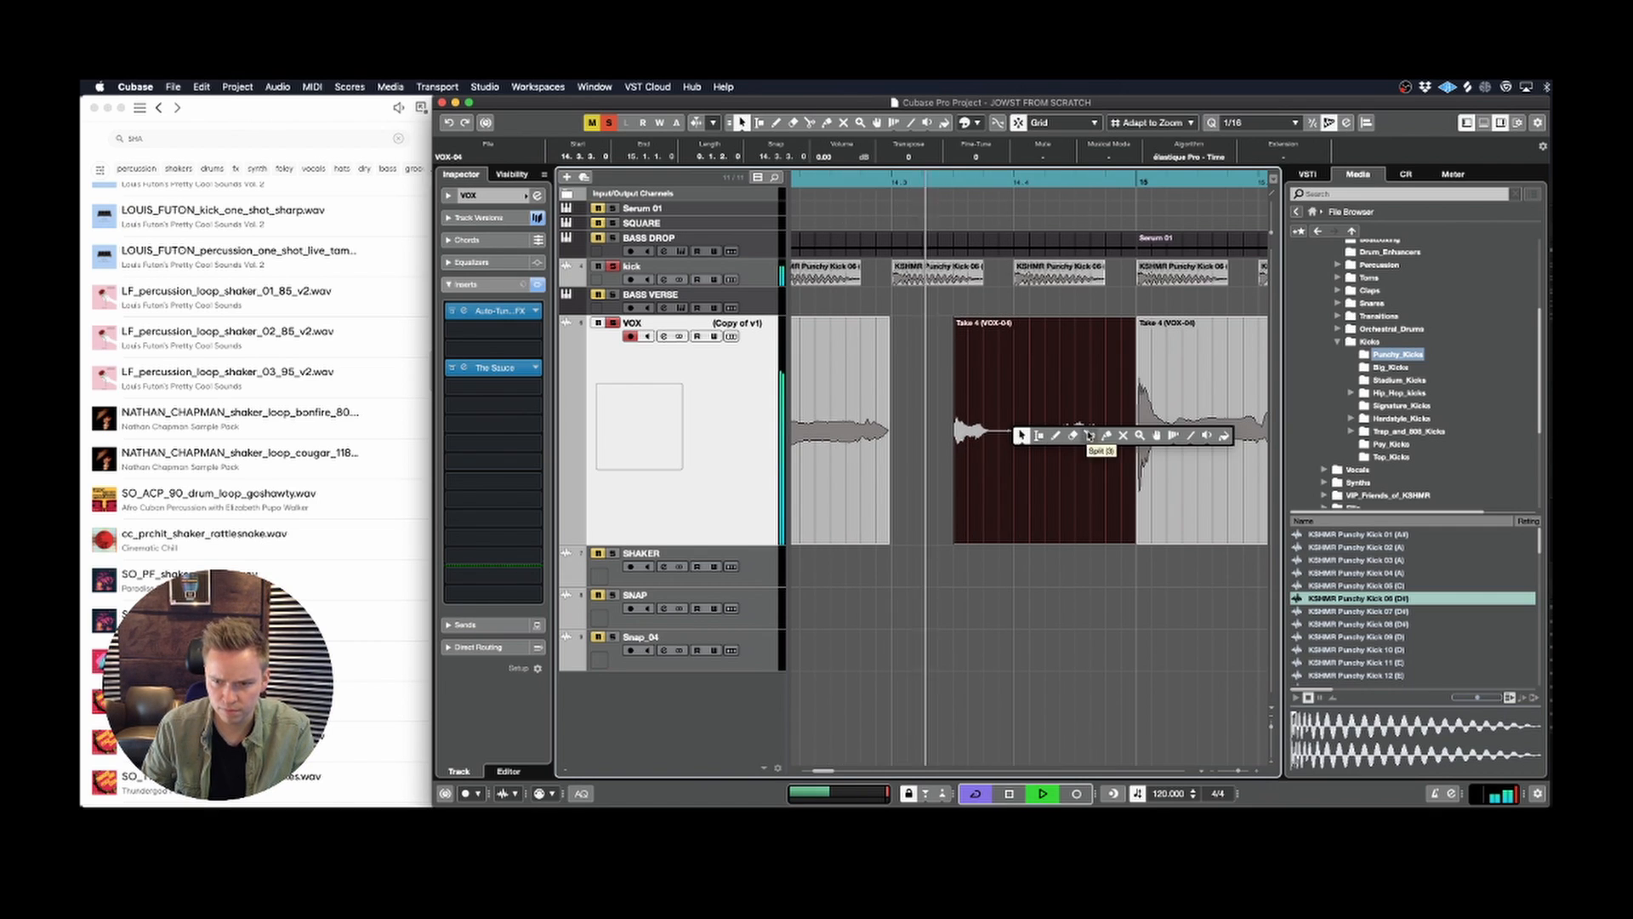
{"action": "left_click", "coordinate": [1090, 440]}
{"action": "left_click", "coordinate": [1079, 468]}
{"action": "key", "text": "1"}
{"action": "left_click", "coordinate": [1066, 523]}
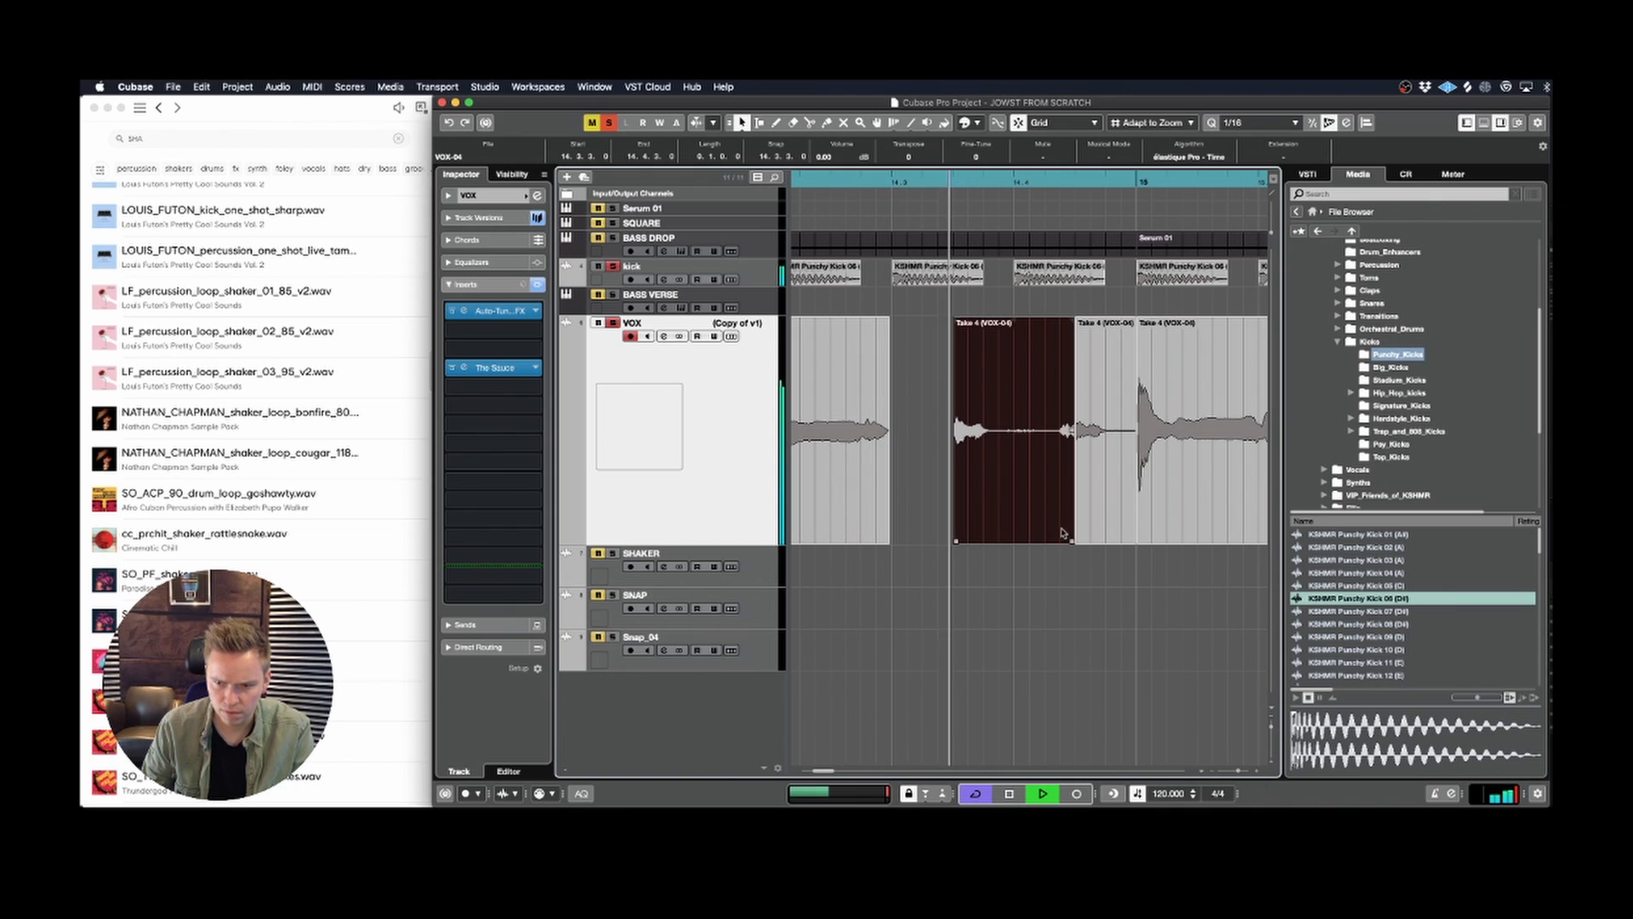
Step: Split the vocal again at 14.4.2 and trim the start of the resulting short slice to 14.4.2.60
{"action": "right_click", "coordinate": [1048, 509]}
{"action": "key", "text": "space"}
{"action": "left_click", "coordinate": [1123, 513]}
{"action": "left_click", "coordinate": [1051, 514]}
{"action": "key", "text": "1"}
{"action": "left_click", "coordinate": [1055, 443]}
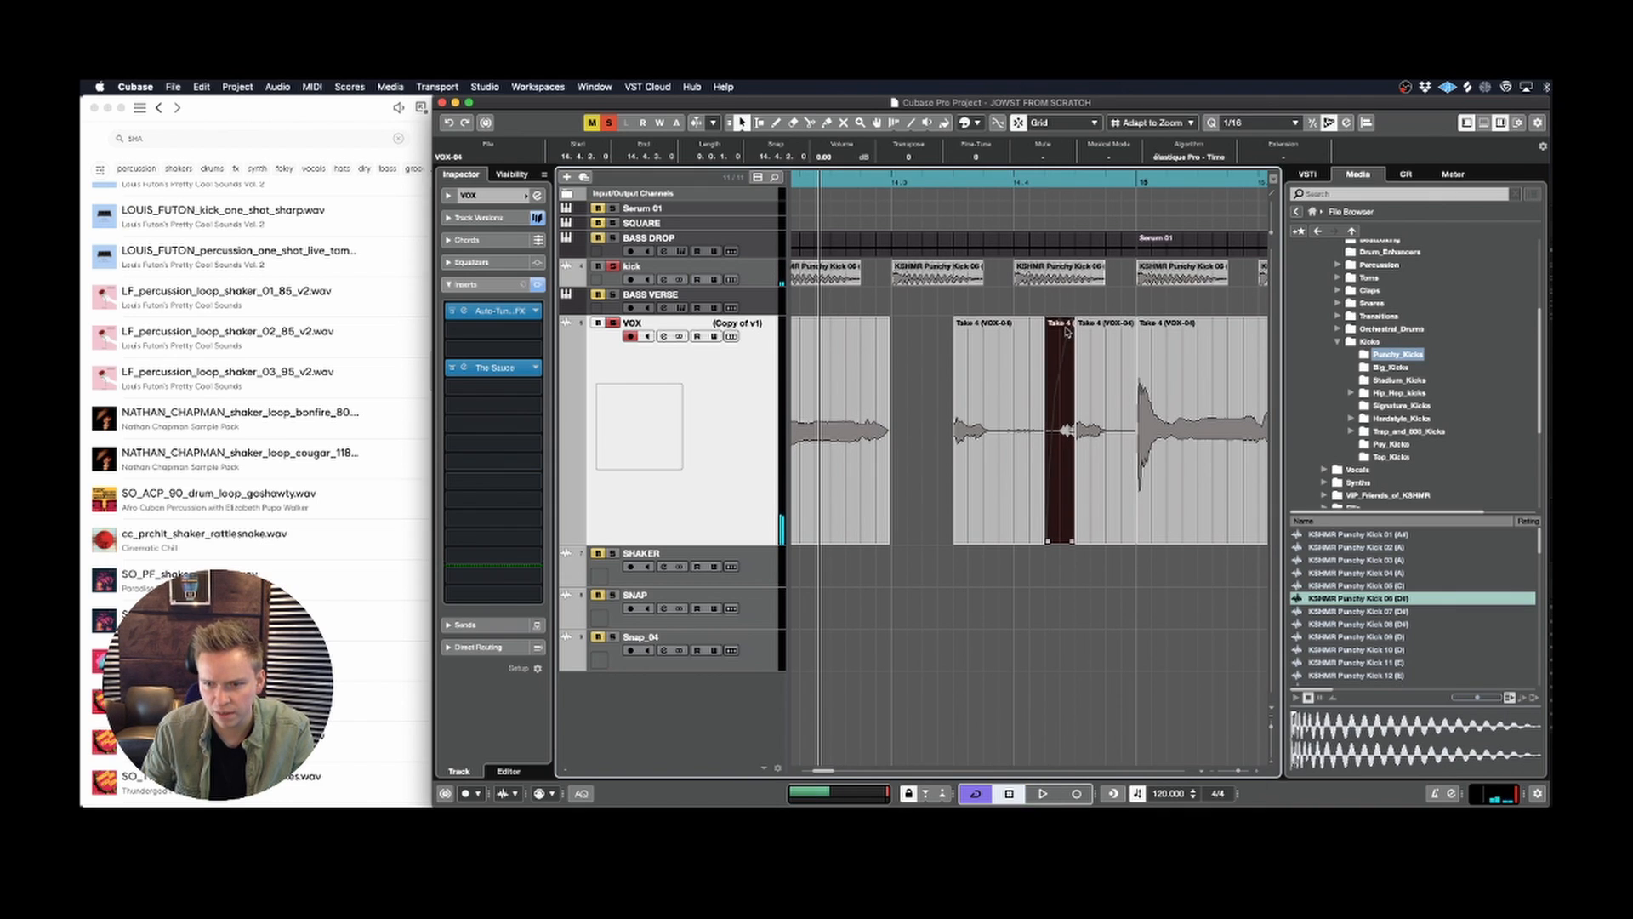
{"action": "left_click_drag", "start_coordinate": [1046, 541], "coordinate": [1060, 541]}
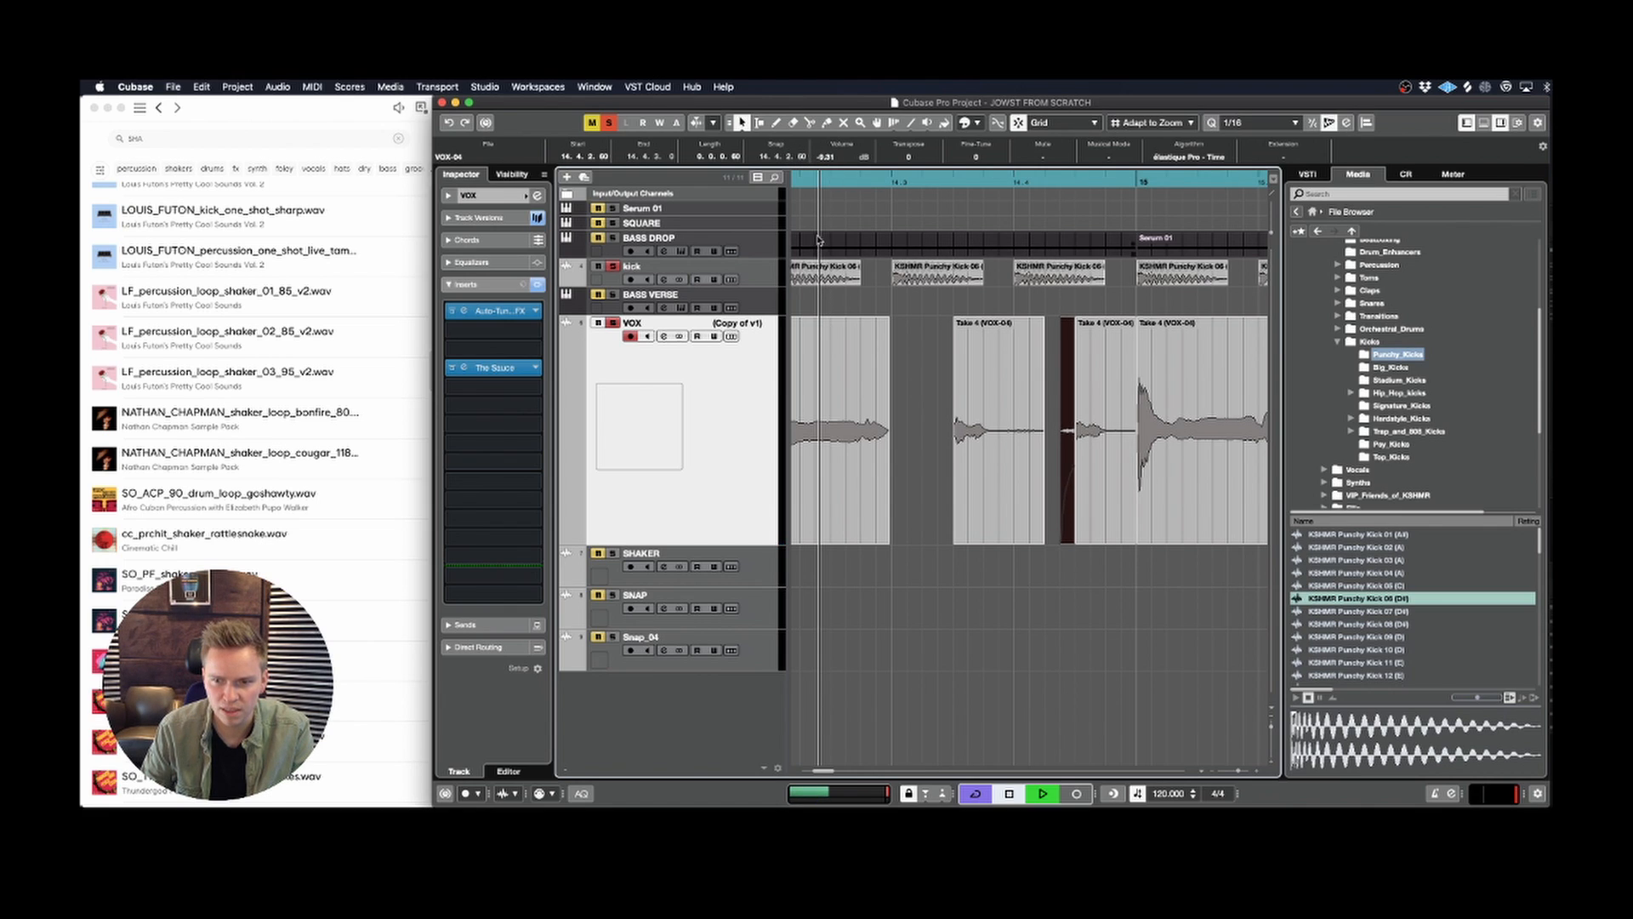
Step: Shorten the 14.3.3 vocal slice to end at 14.3.4.60 and the 14.4.3 slice to end at 14.4.4.60
{"action": "key", "text": "space"}
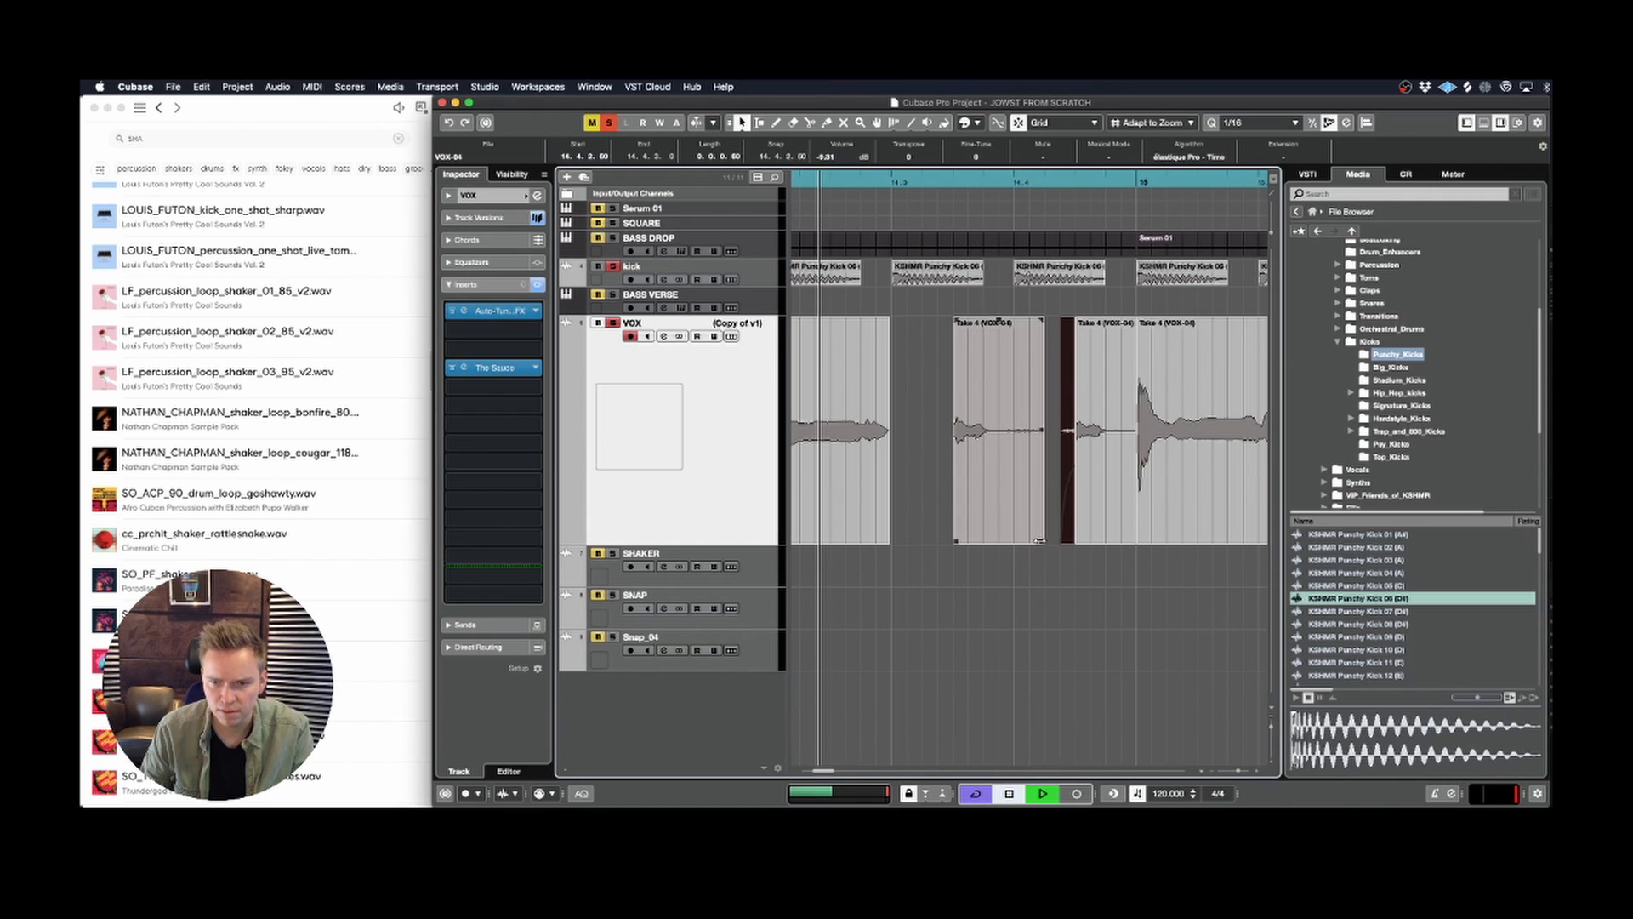
{"action": "left_click_drag", "start_coordinate": [1039, 541], "coordinate": [997, 539]}
{"action": "key", "text": "space"}
{"action": "key", "text": "space"}
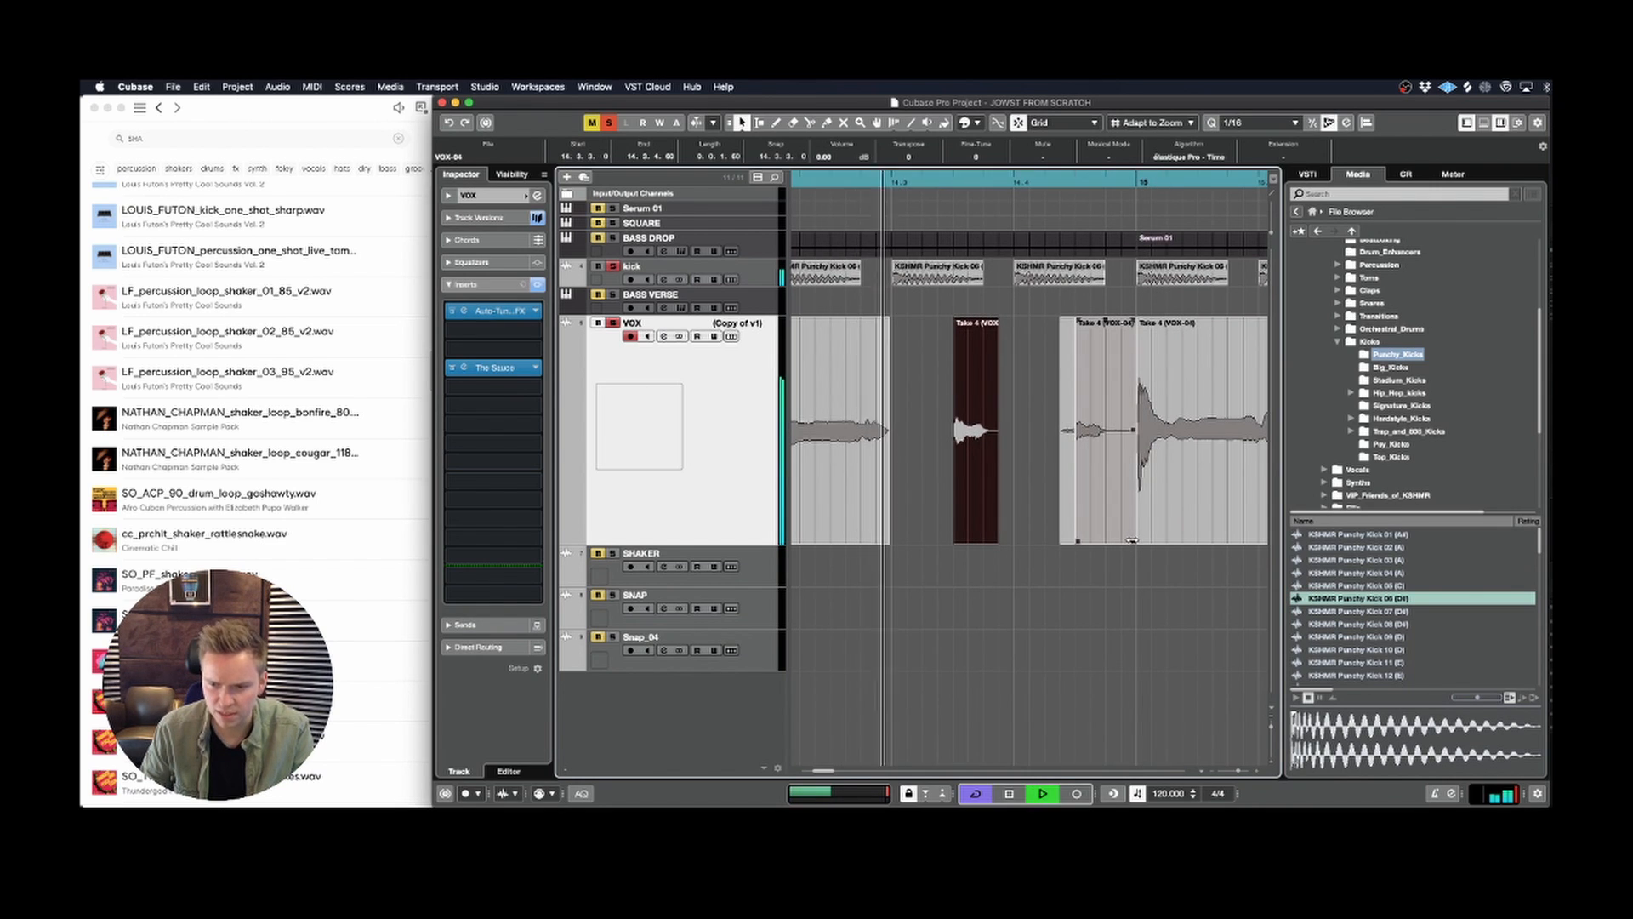
{"action": "left_click_drag", "start_coordinate": [1132, 540], "coordinate": [1119, 539]}
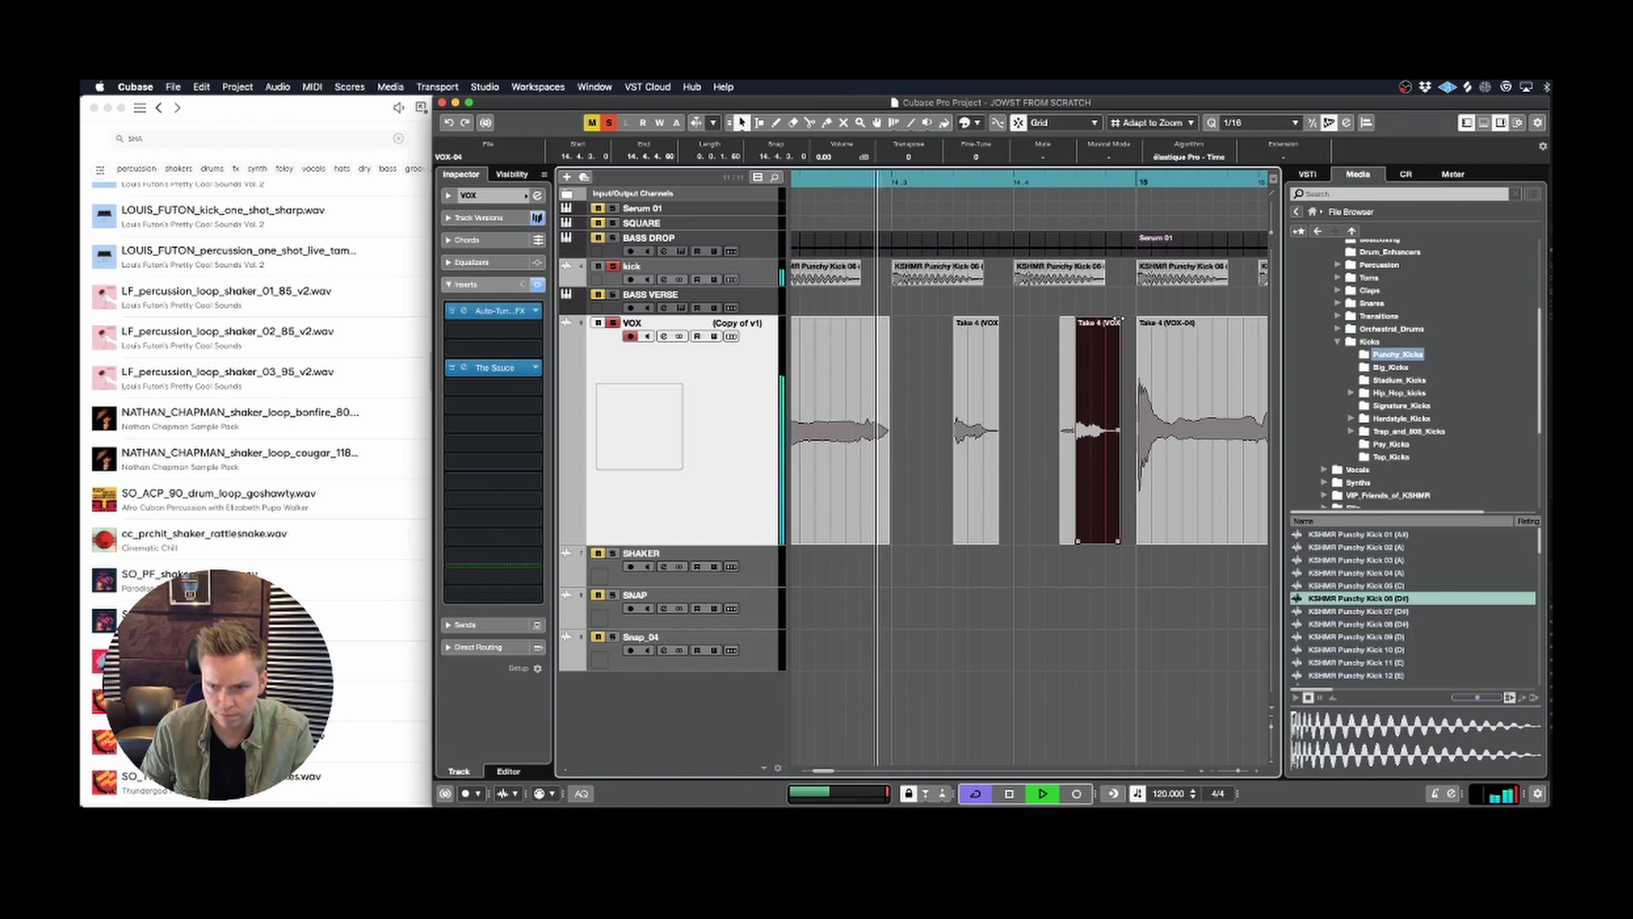
Step: Play the chopped drop vocal, then bounce the VOX slices from bar 13 to bar 17 and replace the original events
{"action": "key", "text": "g"}
{"action": "key", "text": "g"}
{"action": "key", "text": "g"}
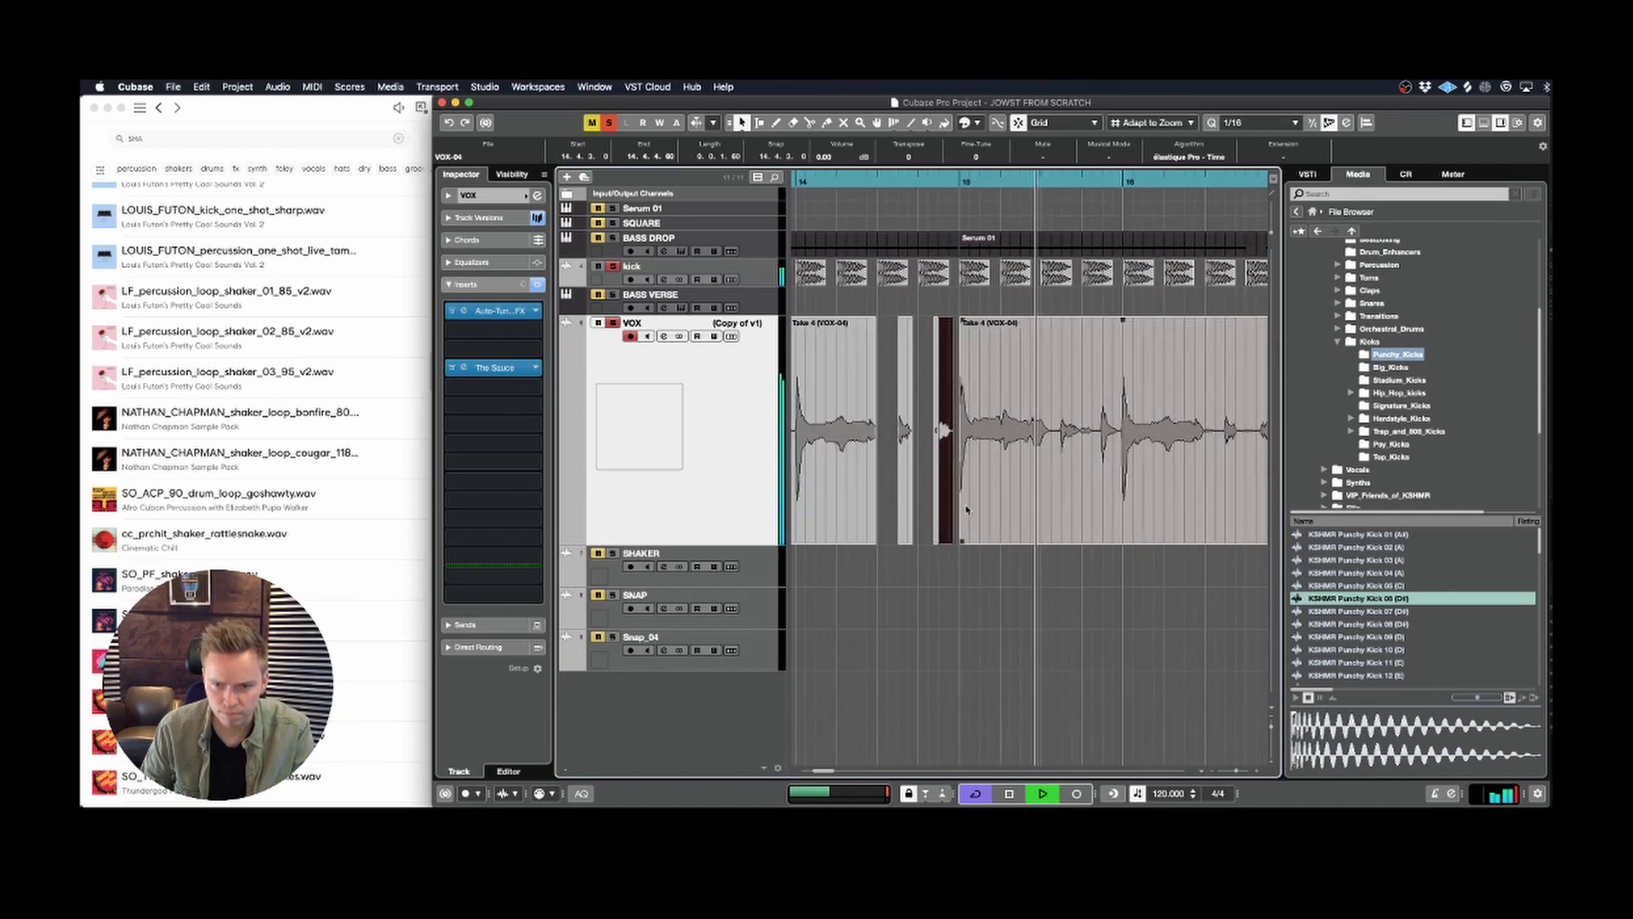
{"action": "key", "text": "g"}
{"action": "key", "text": "g"}
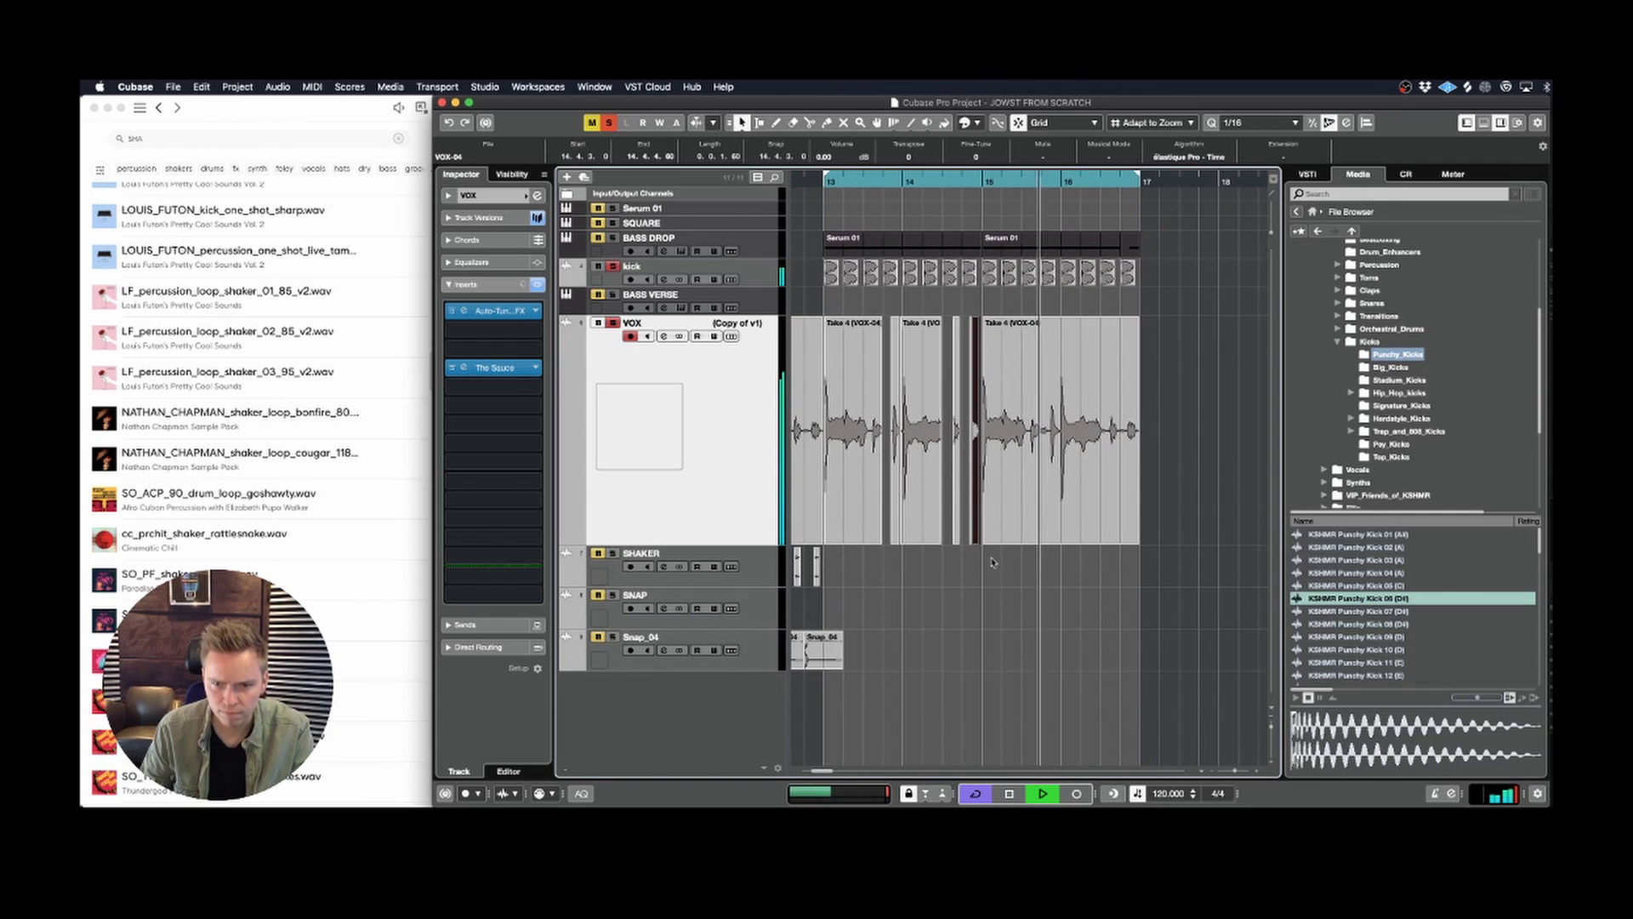
{"action": "left_click", "coordinate": [812, 181]}
{"action": "key", "text": "h"}
{"action": "key", "text": "h"}
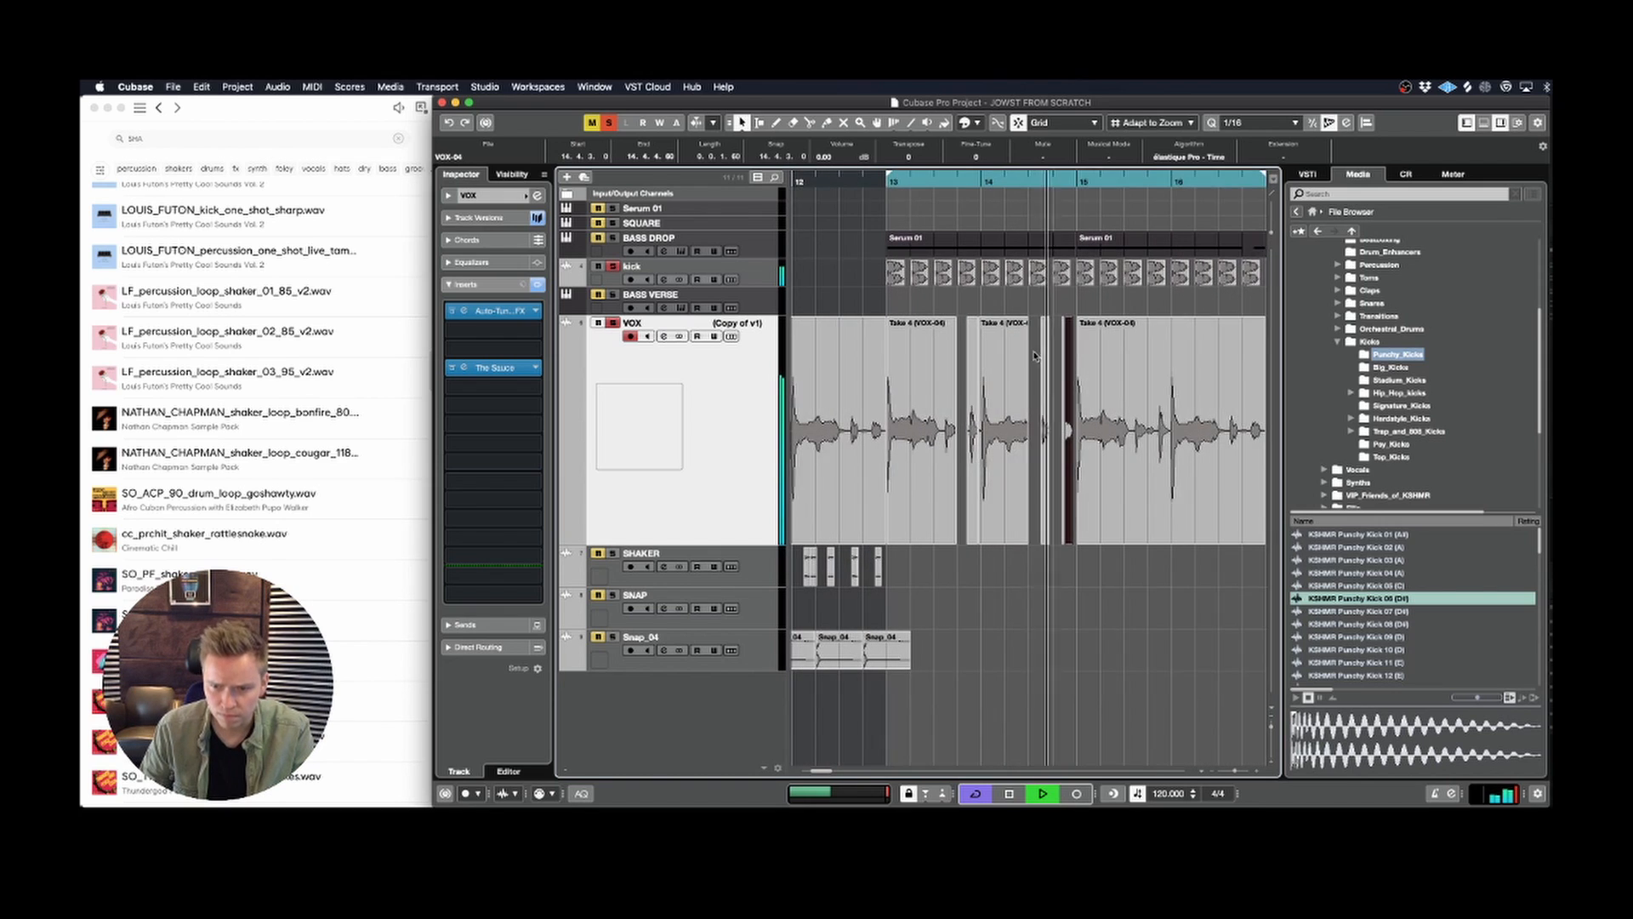
{"action": "key", "text": "g"}
{"action": "key", "text": "space"}
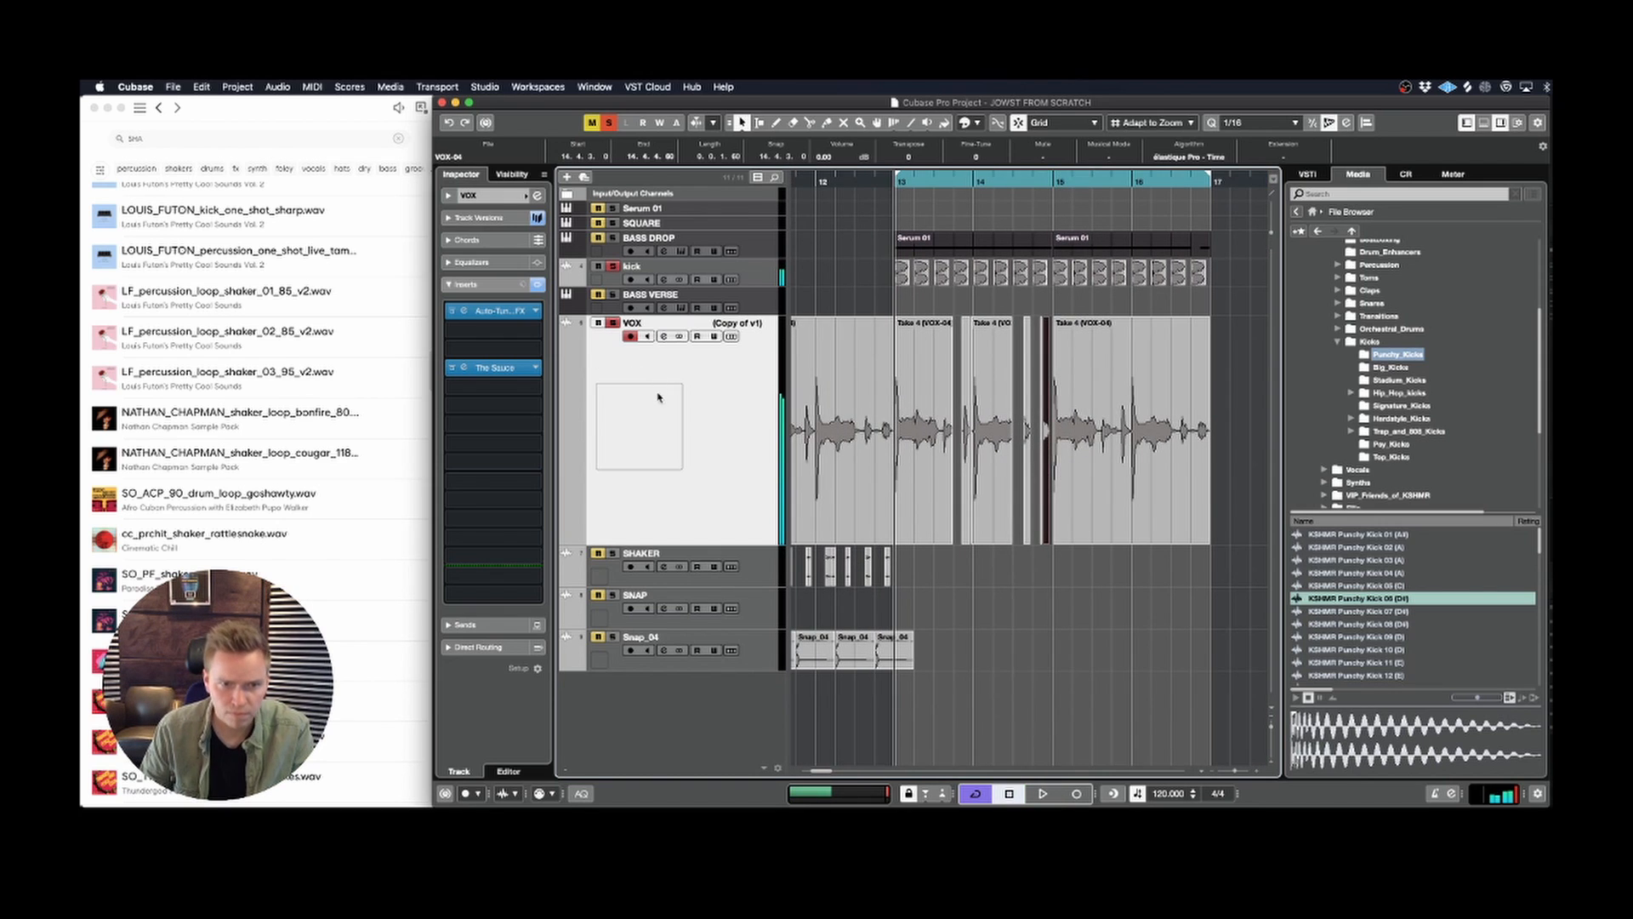
{"action": "left_click_drag", "start_coordinate": [1055, 564], "coordinate": [930, 503]}
{"action": "key", "text": "super+b"}
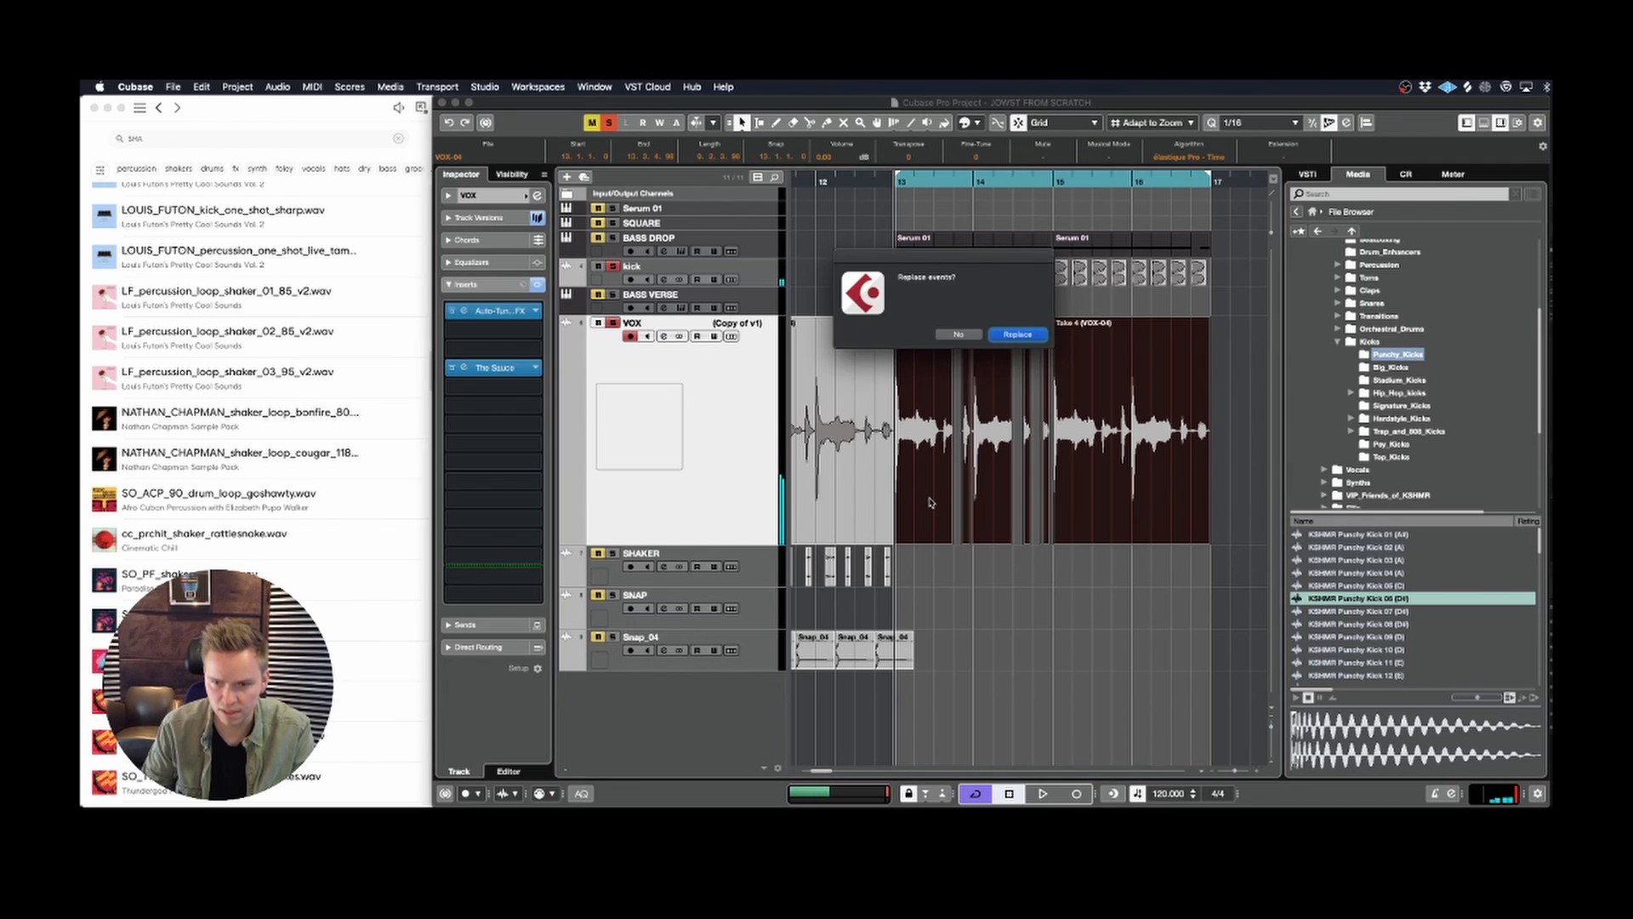
{"action": "key", "text": "Return"}
Step: Split the bounced vocal at bar 15, delete its second half, and duplicate the first half into bars 15 and 16
{"action": "key", "text": "space"}
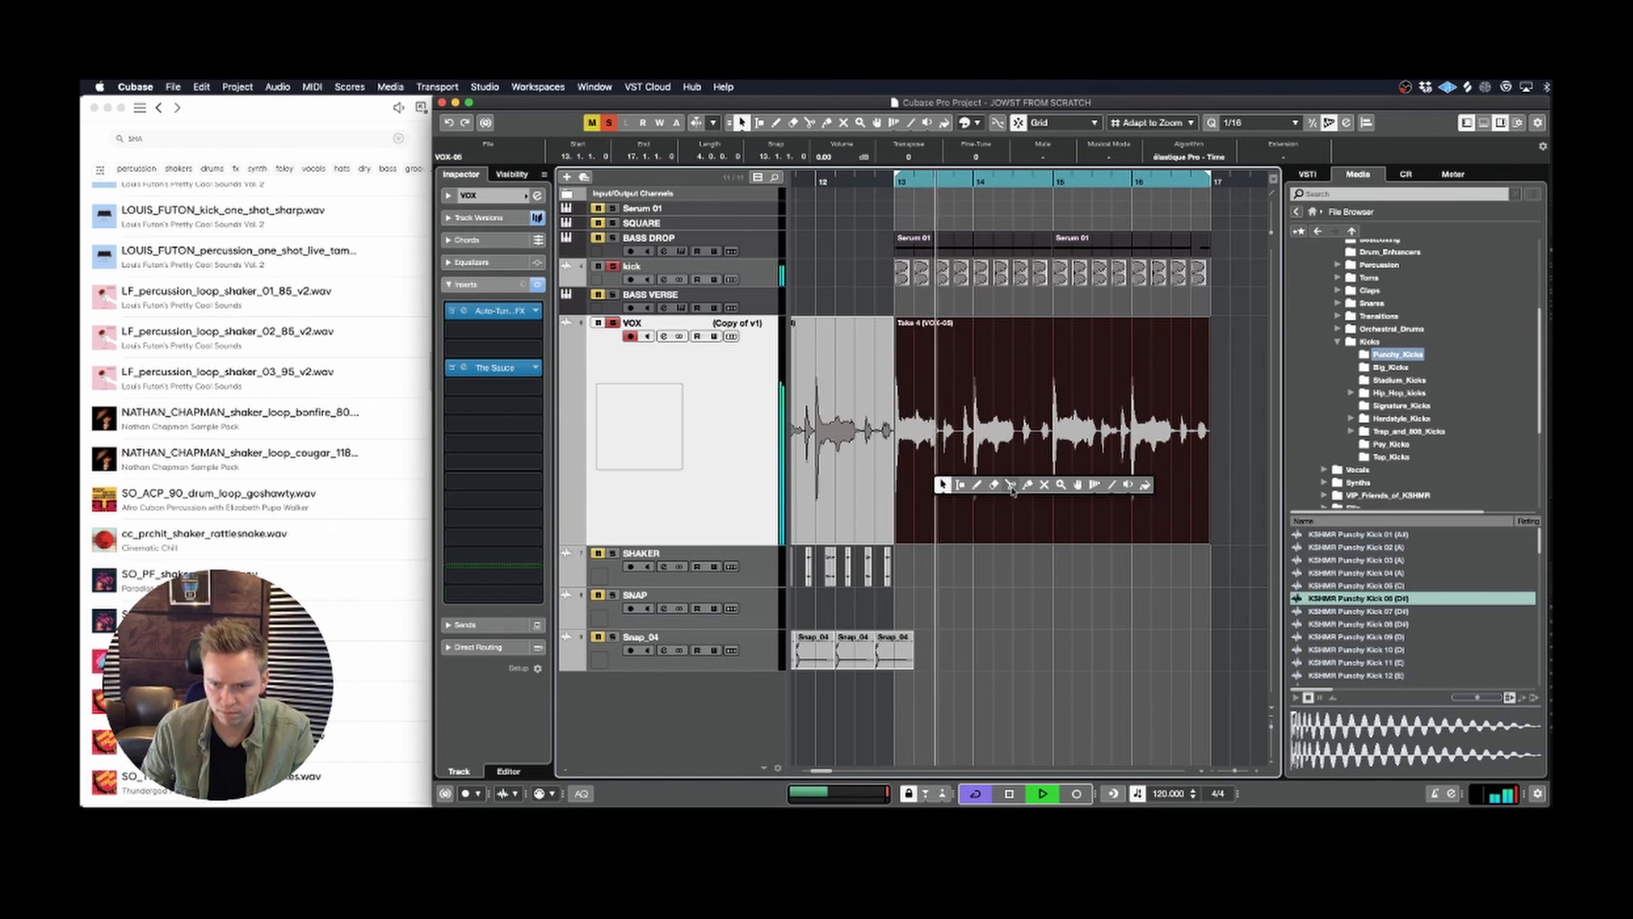
{"action": "left_click", "coordinate": [1050, 484]}
{"action": "right_click", "coordinate": [1046, 481]}
{"action": "key", "text": "Delete"}
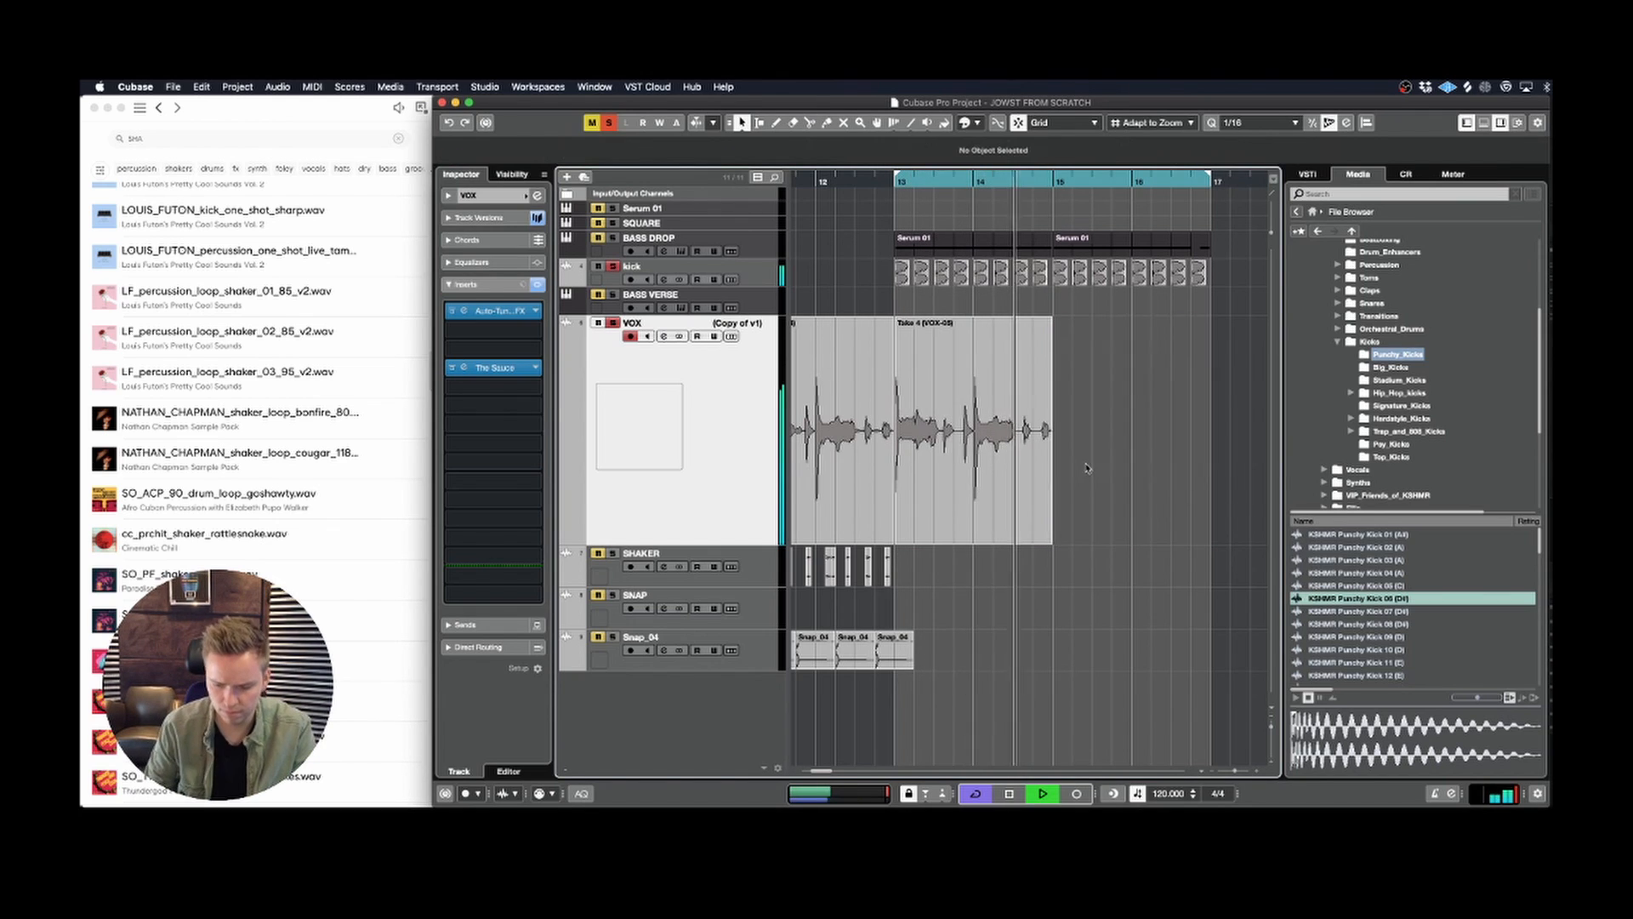
{"action": "left_click", "coordinate": [1040, 454]}
{"action": "key", "text": "ctrl+d"}
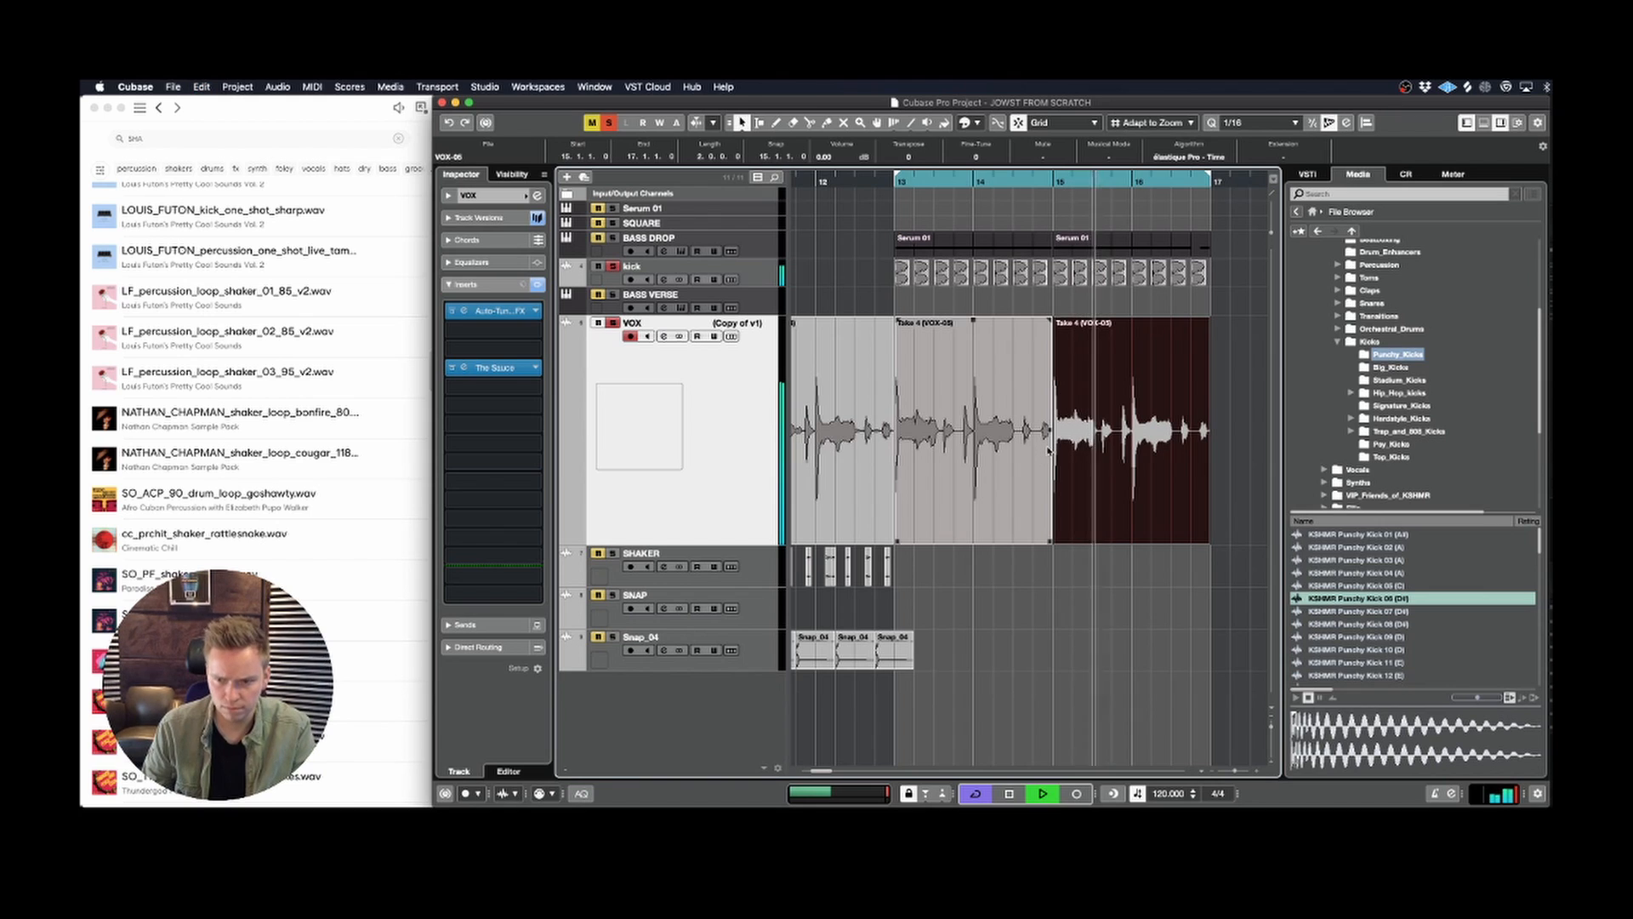
Step: Solo the BASS DROP track along with the kick and VOX and play the drop loop
{"action": "left_click", "coordinate": [1060, 449]}
{"action": "key", "text": "g"}
{"action": "key", "text": "g"}
{"action": "key", "text": "g"}
{"action": "key", "text": "g"}
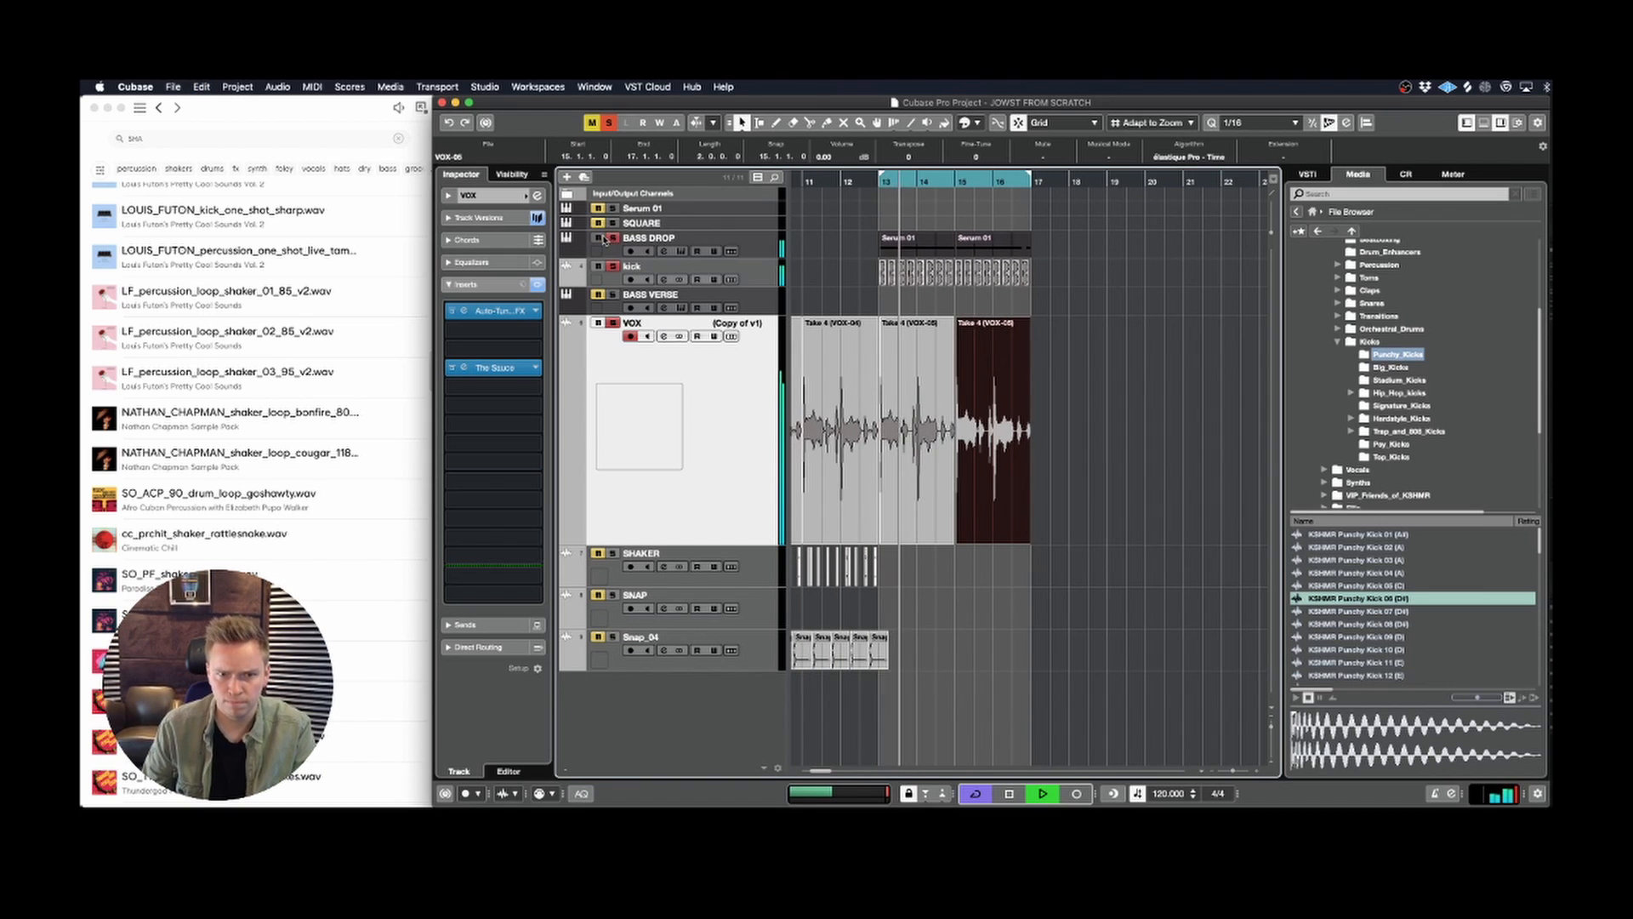
{"action": "key", "text": "space"}
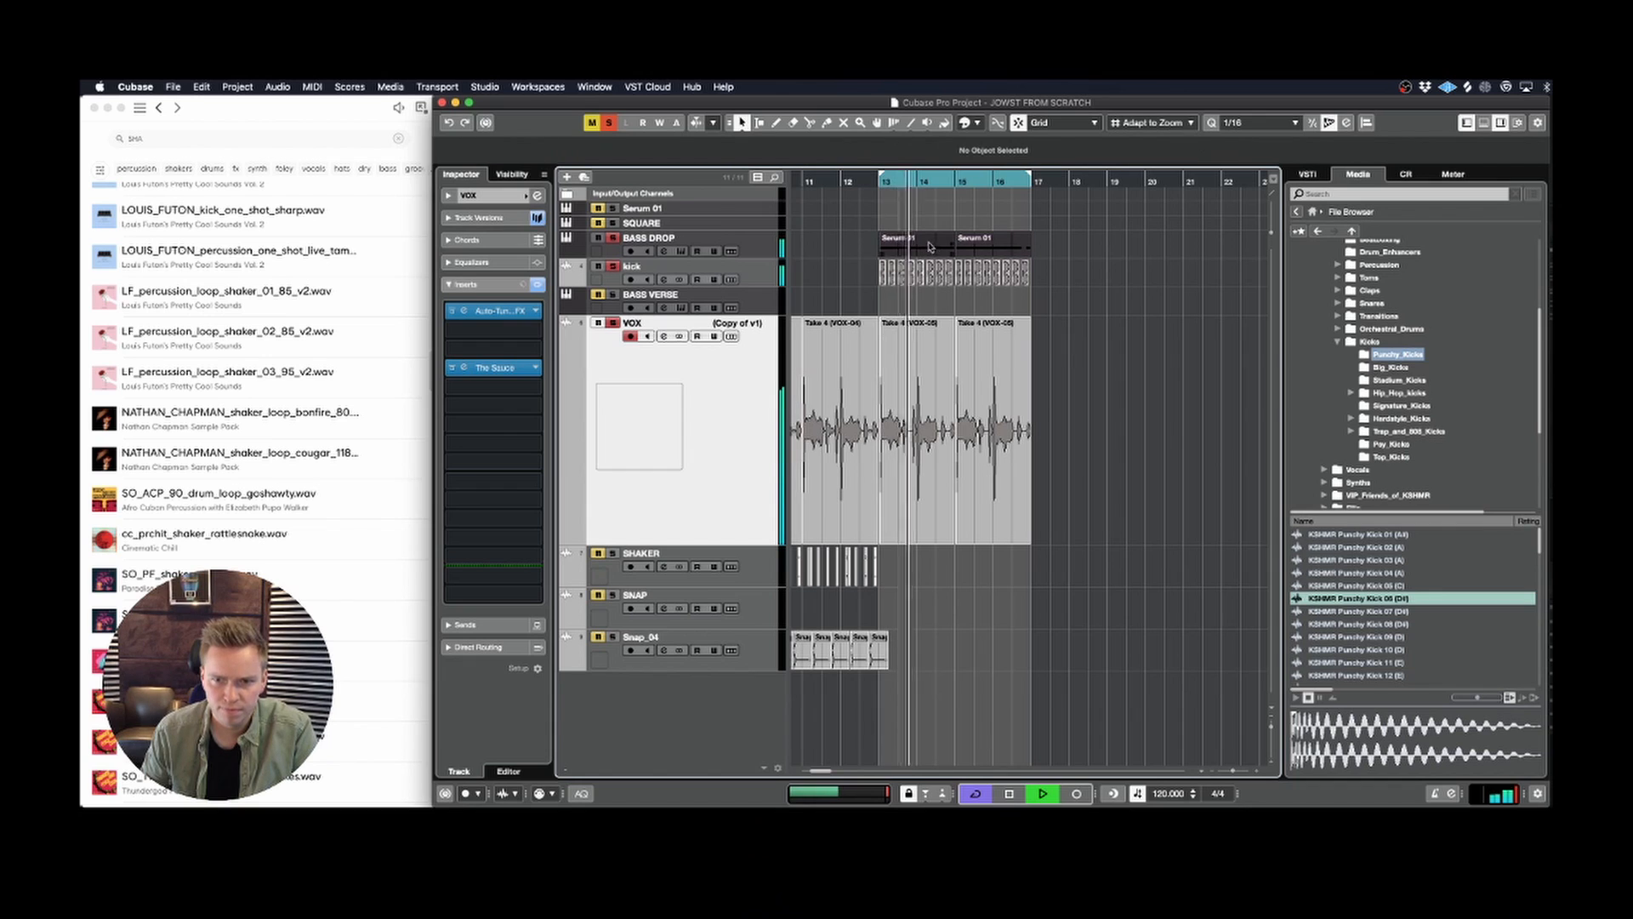
Step: Merge the repeated D# notes of the bar 13 BASS DROP part into one two-bar note and move the part to BASS VERSE
{"action": "double_click", "coordinate": [930, 247]}
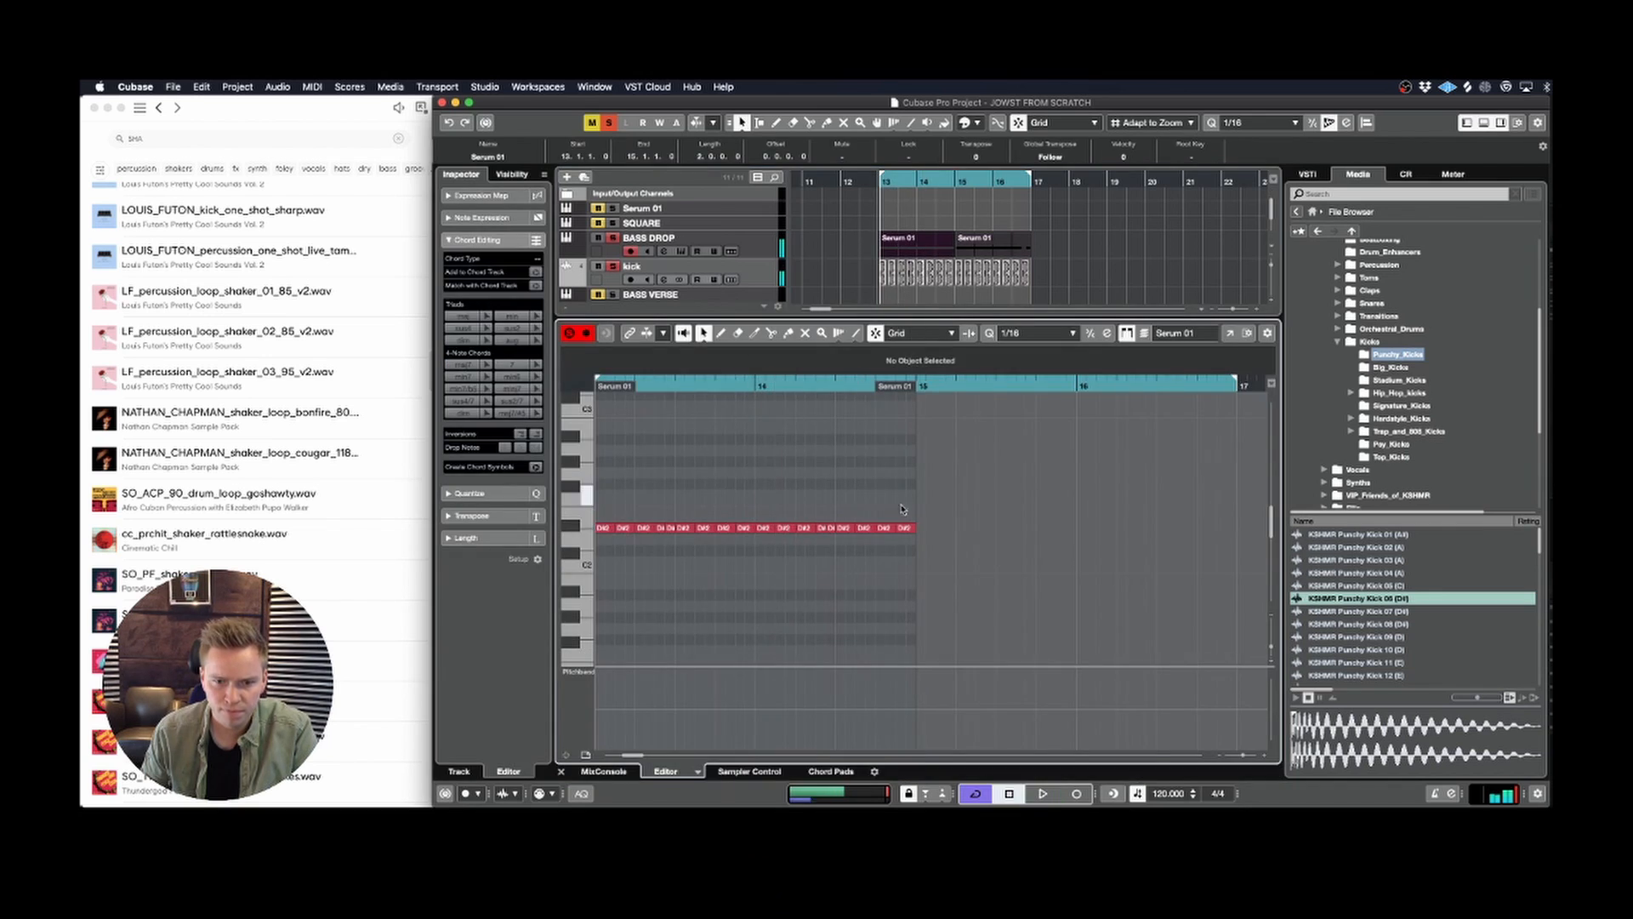
{"action": "left_click_drag", "start_coordinate": [950, 495], "coordinate": [636, 558]}
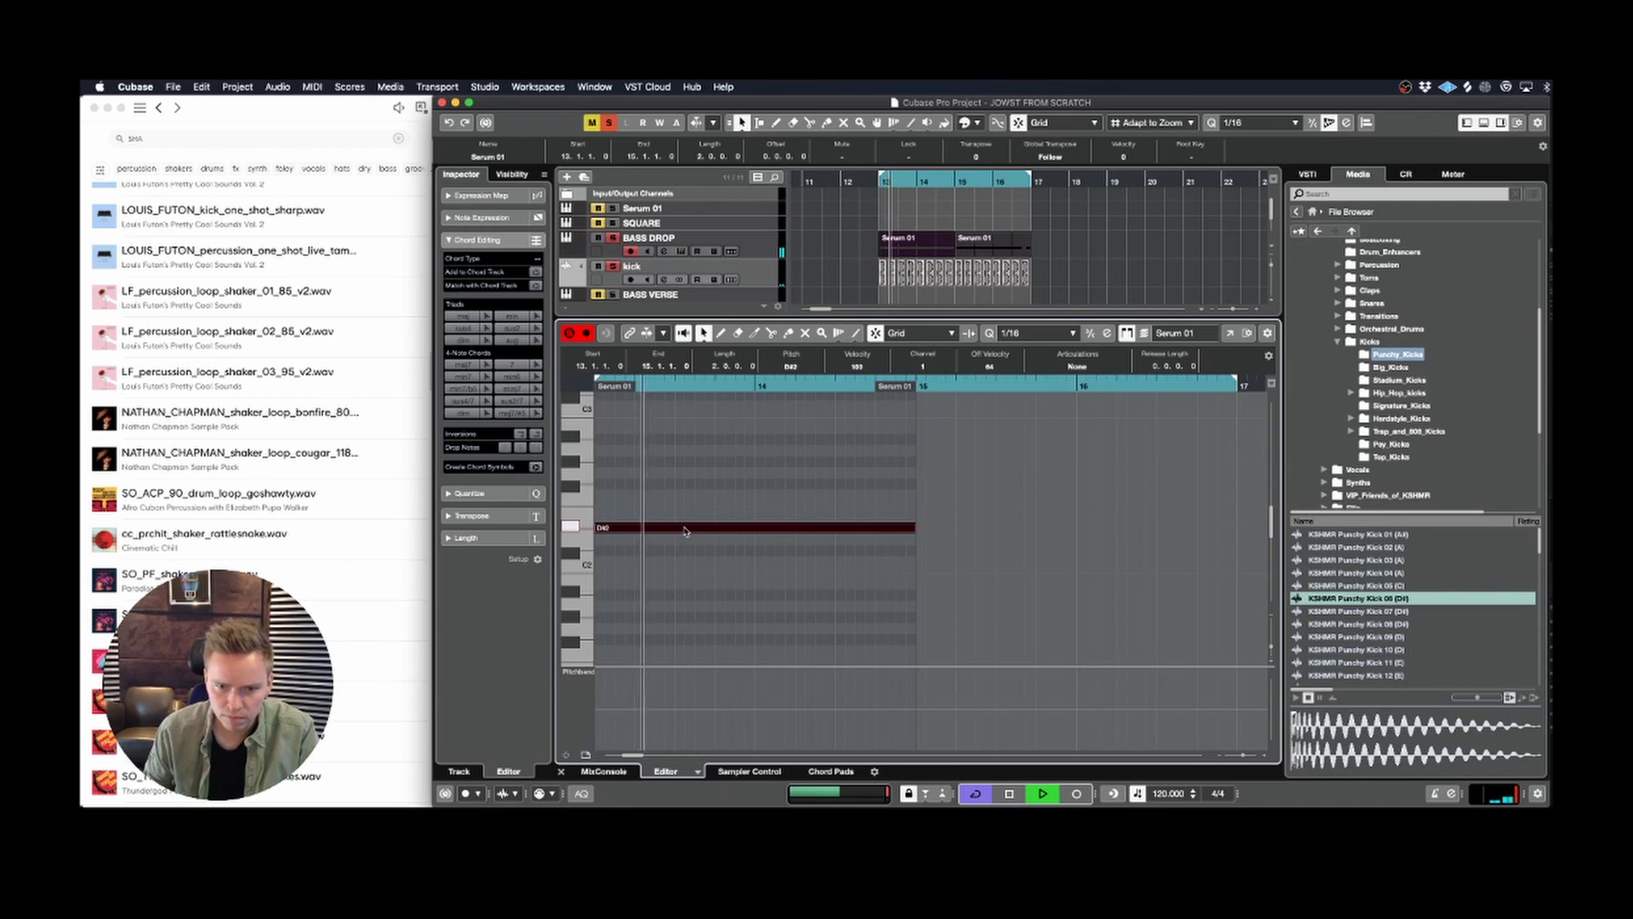
{"action": "key", "text": "Return"}
{"action": "left_click", "coordinate": [662, 400]}
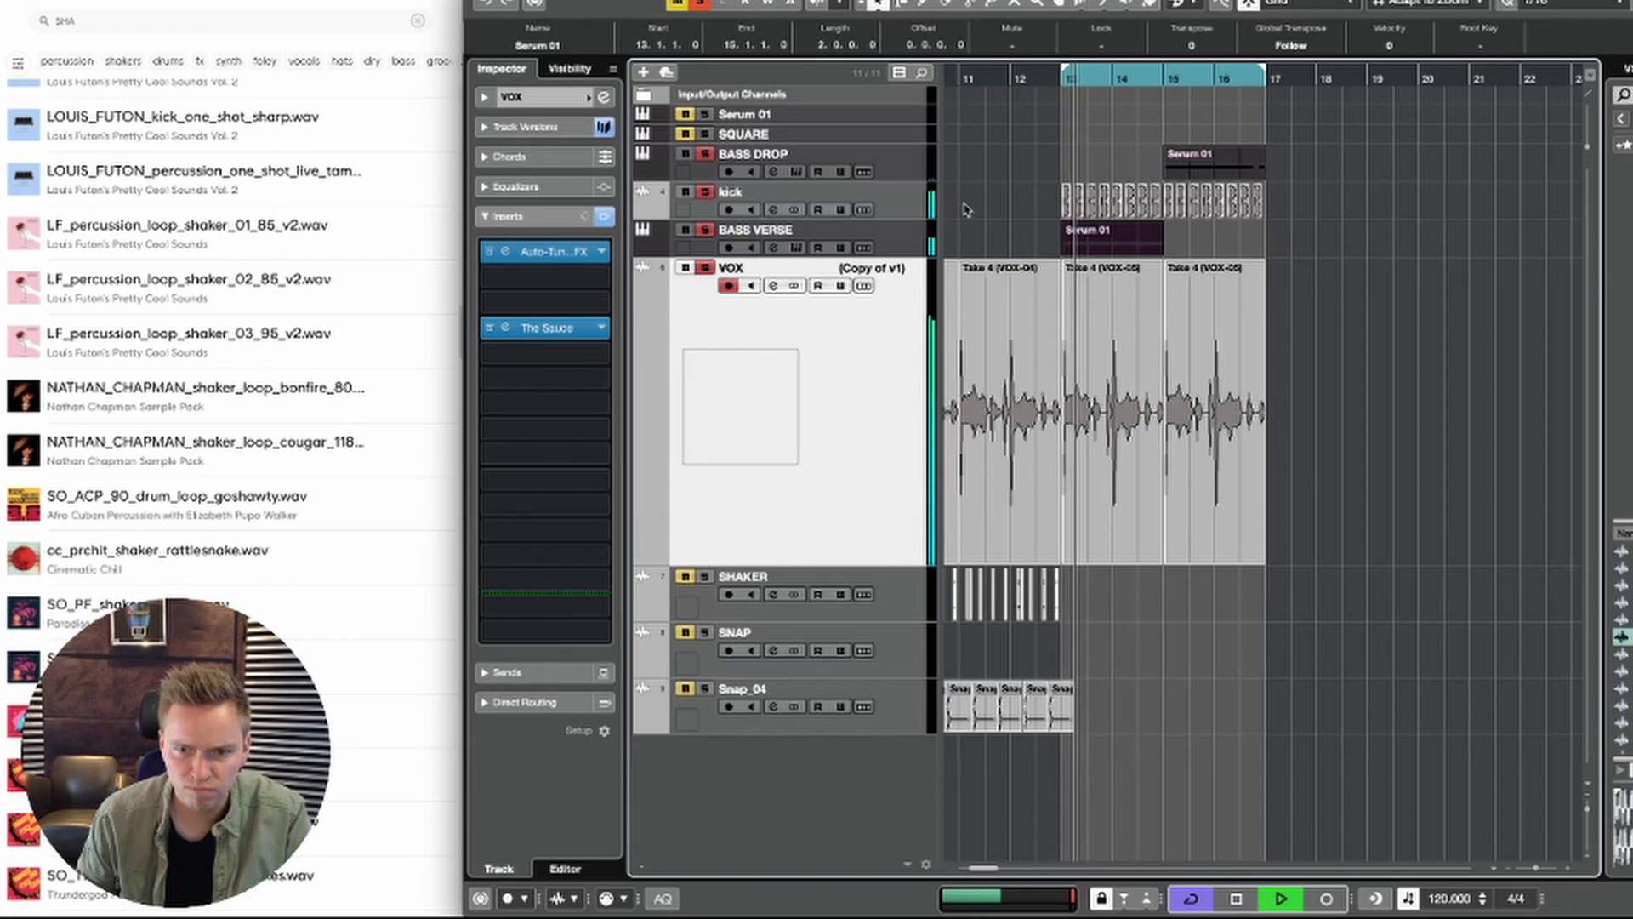
Step: Delete the two-bar BASS VERSE part at bar 13, copy the bar 5 part there, and play the loop
{"action": "key", "text": "space"}
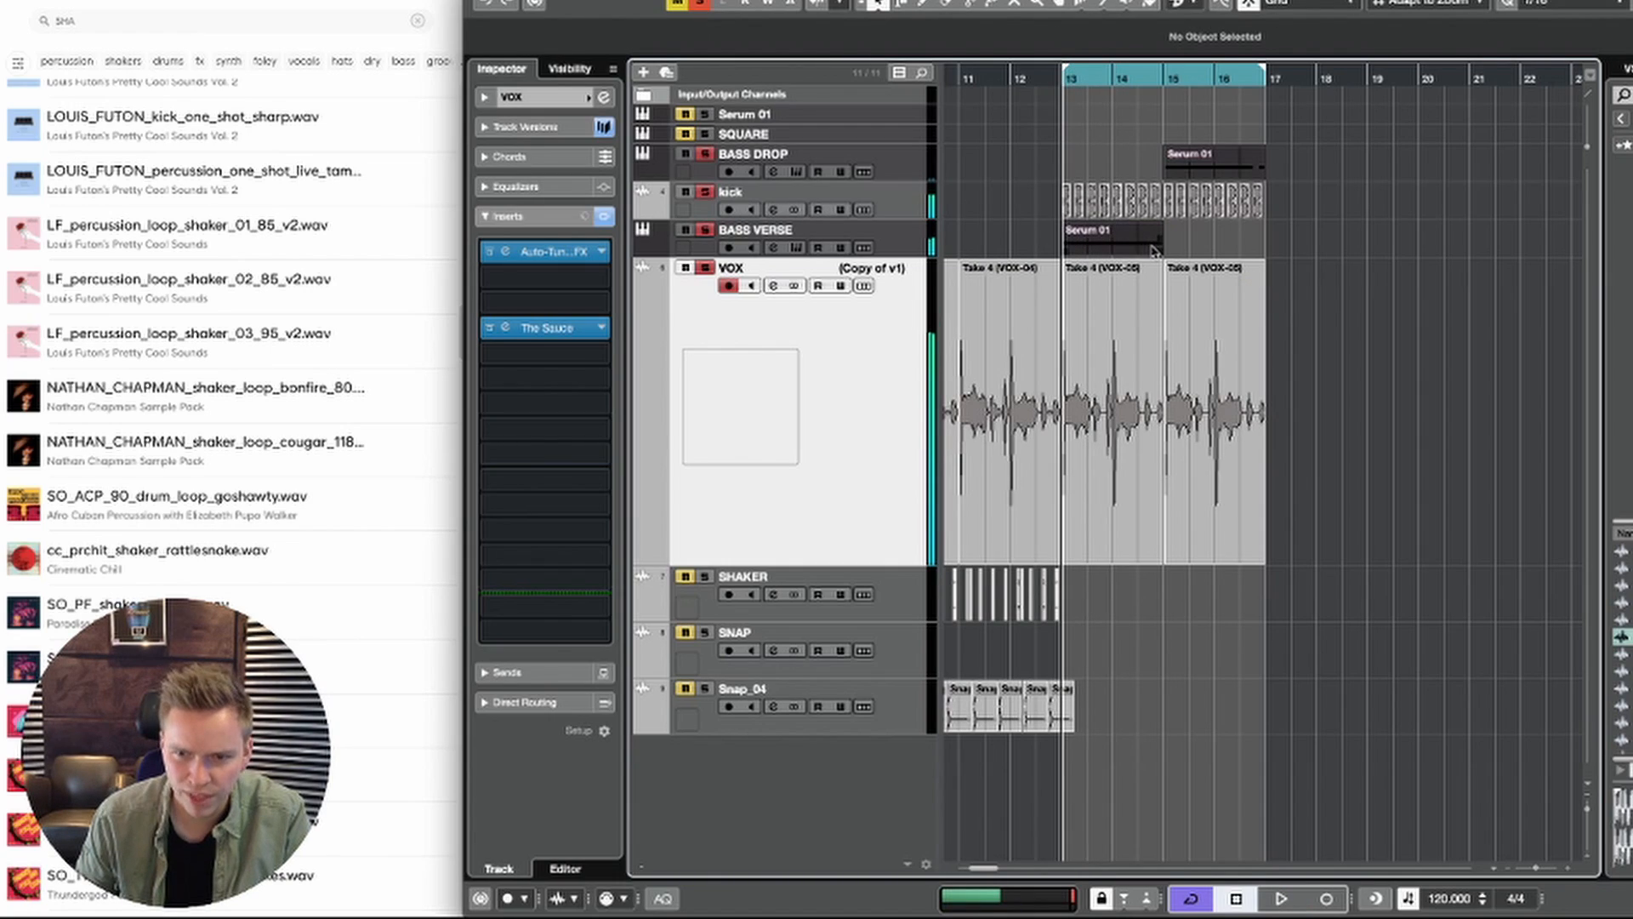
{"action": "key", "text": "g"}
{"action": "key", "text": "g"}
{"action": "key", "text": "g"}
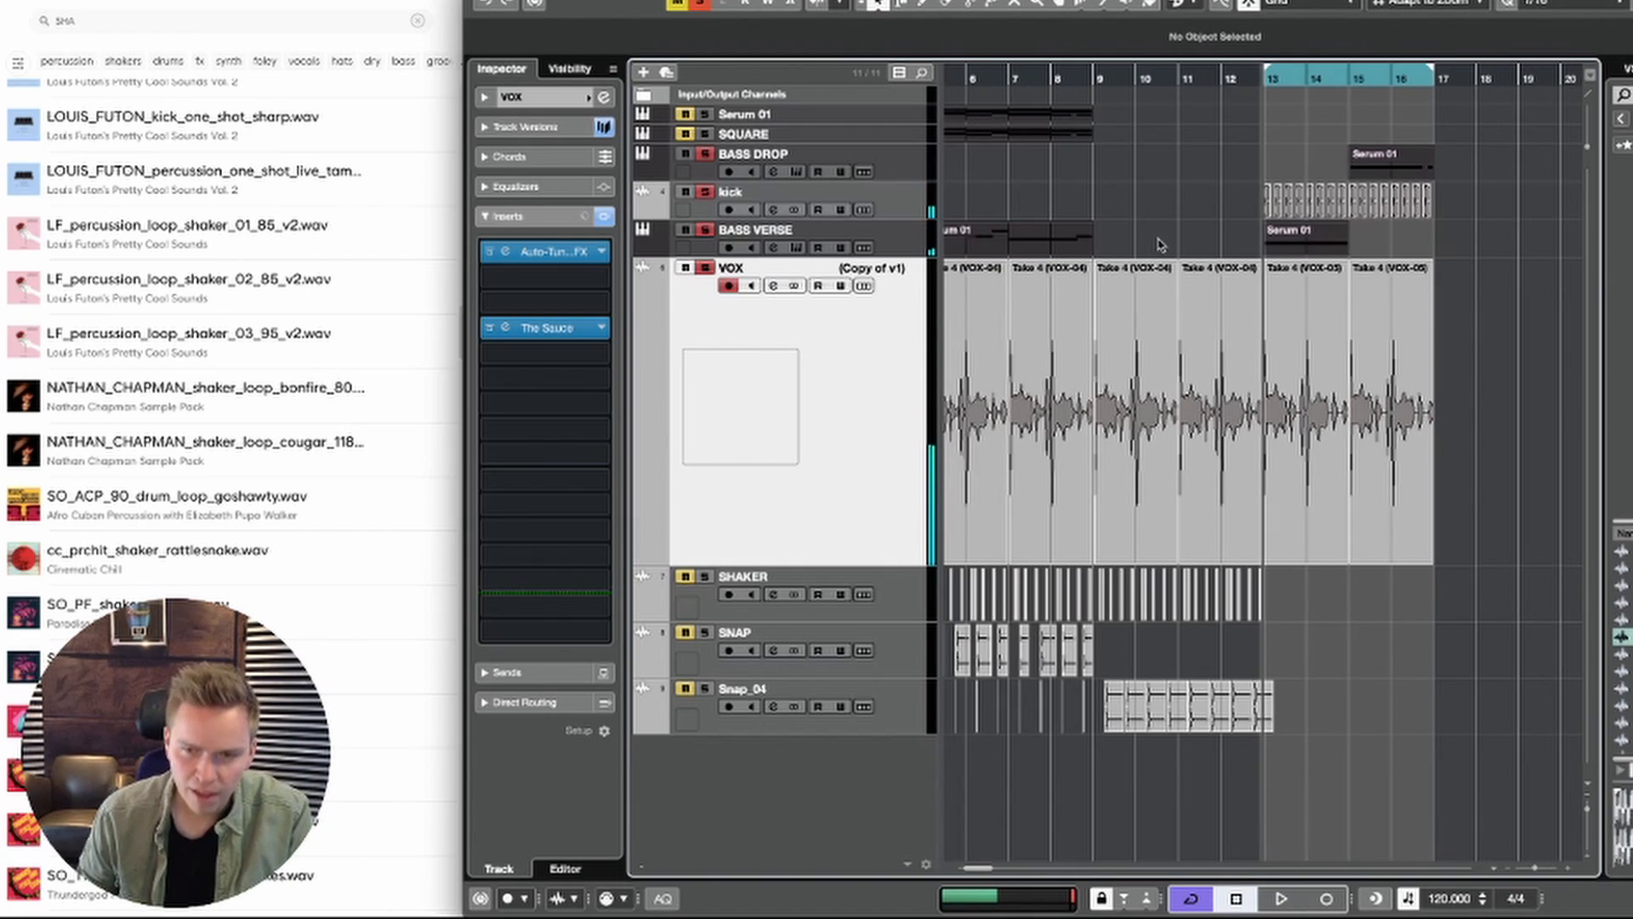
{"action": "left_click", "coordinate": [1283, 250]}
{"action": "key", "text": "Delete"}
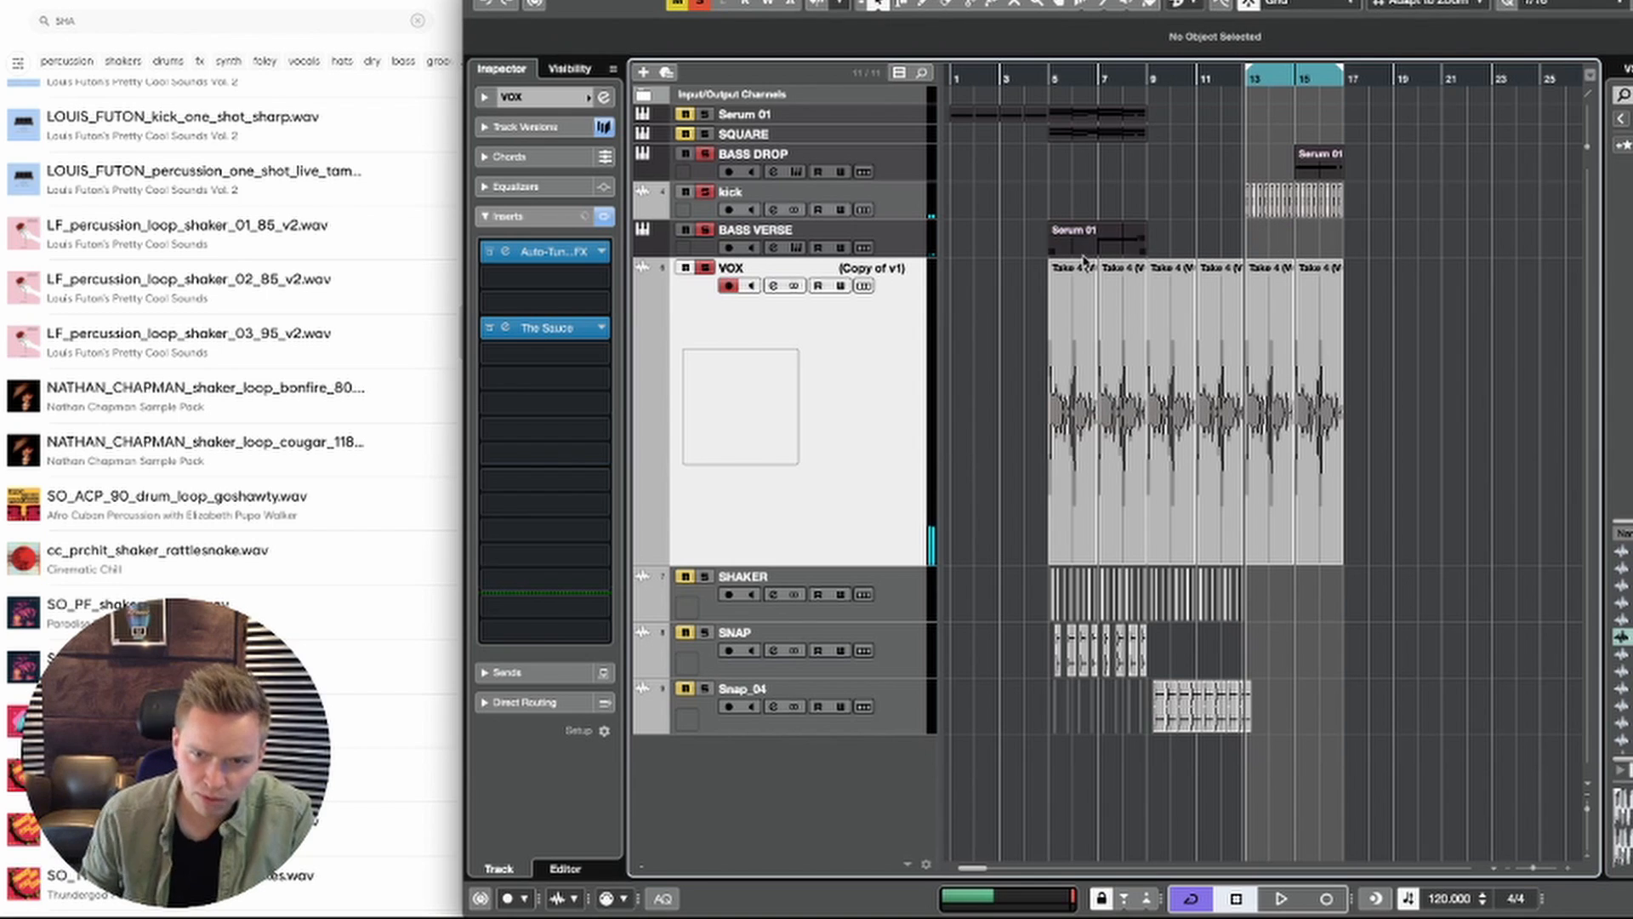
{"action": "left_click_drag", "start_coordinate": [1063, 248], "coordinate": [1274, 255]}
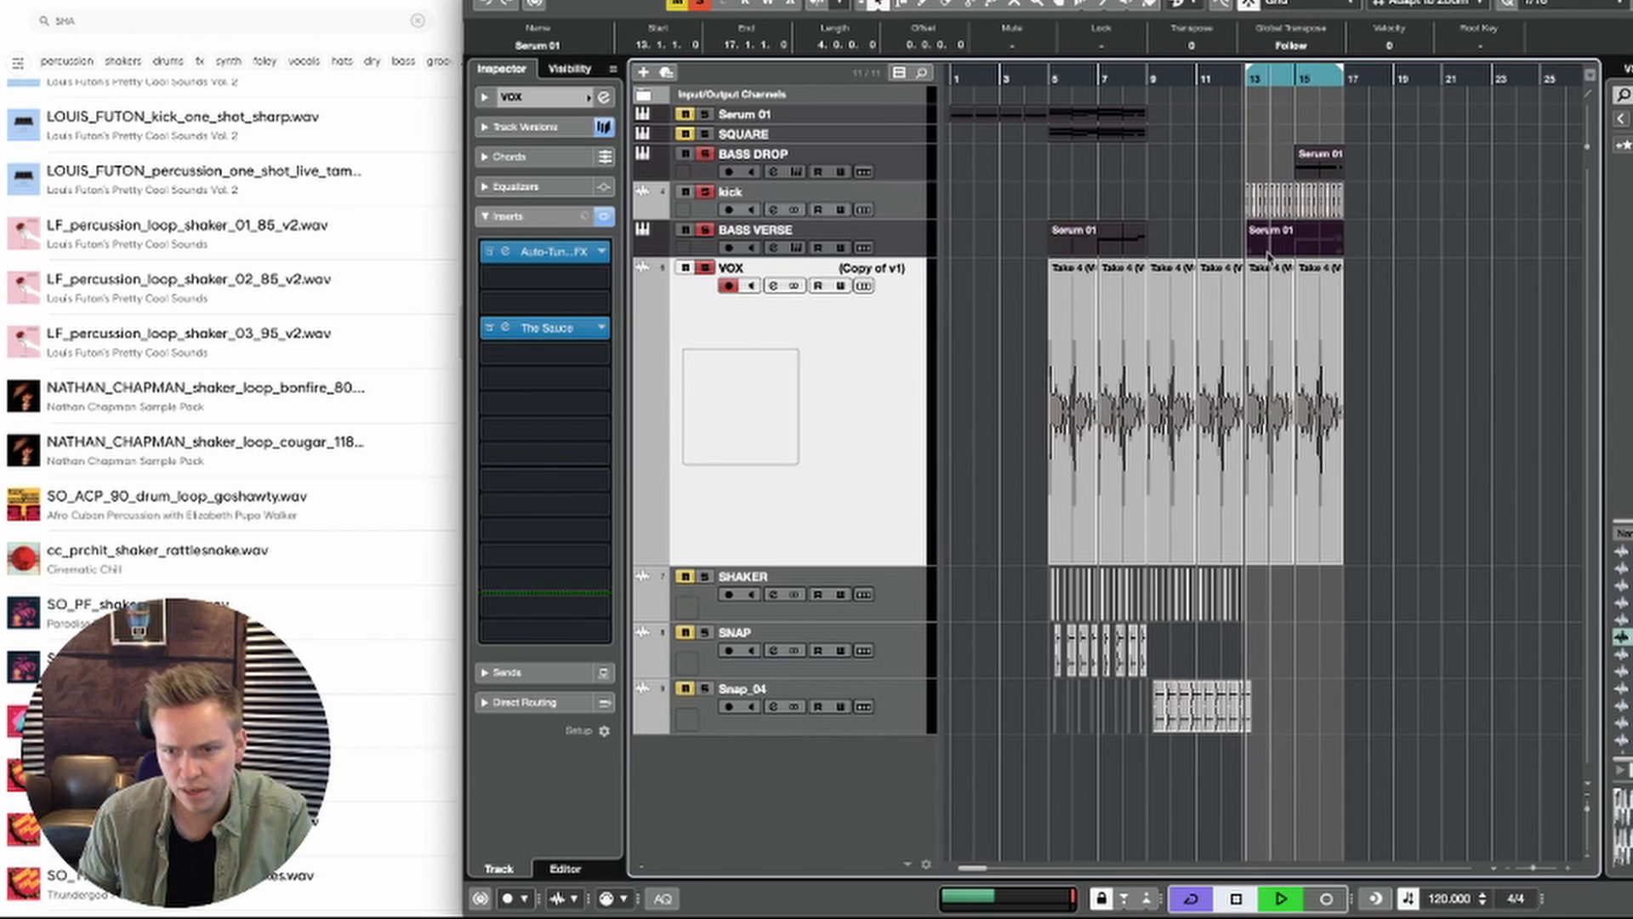
{"action": "key", "text": "space"}
{"action": "left_click", "coordinate": [1412, 245]}
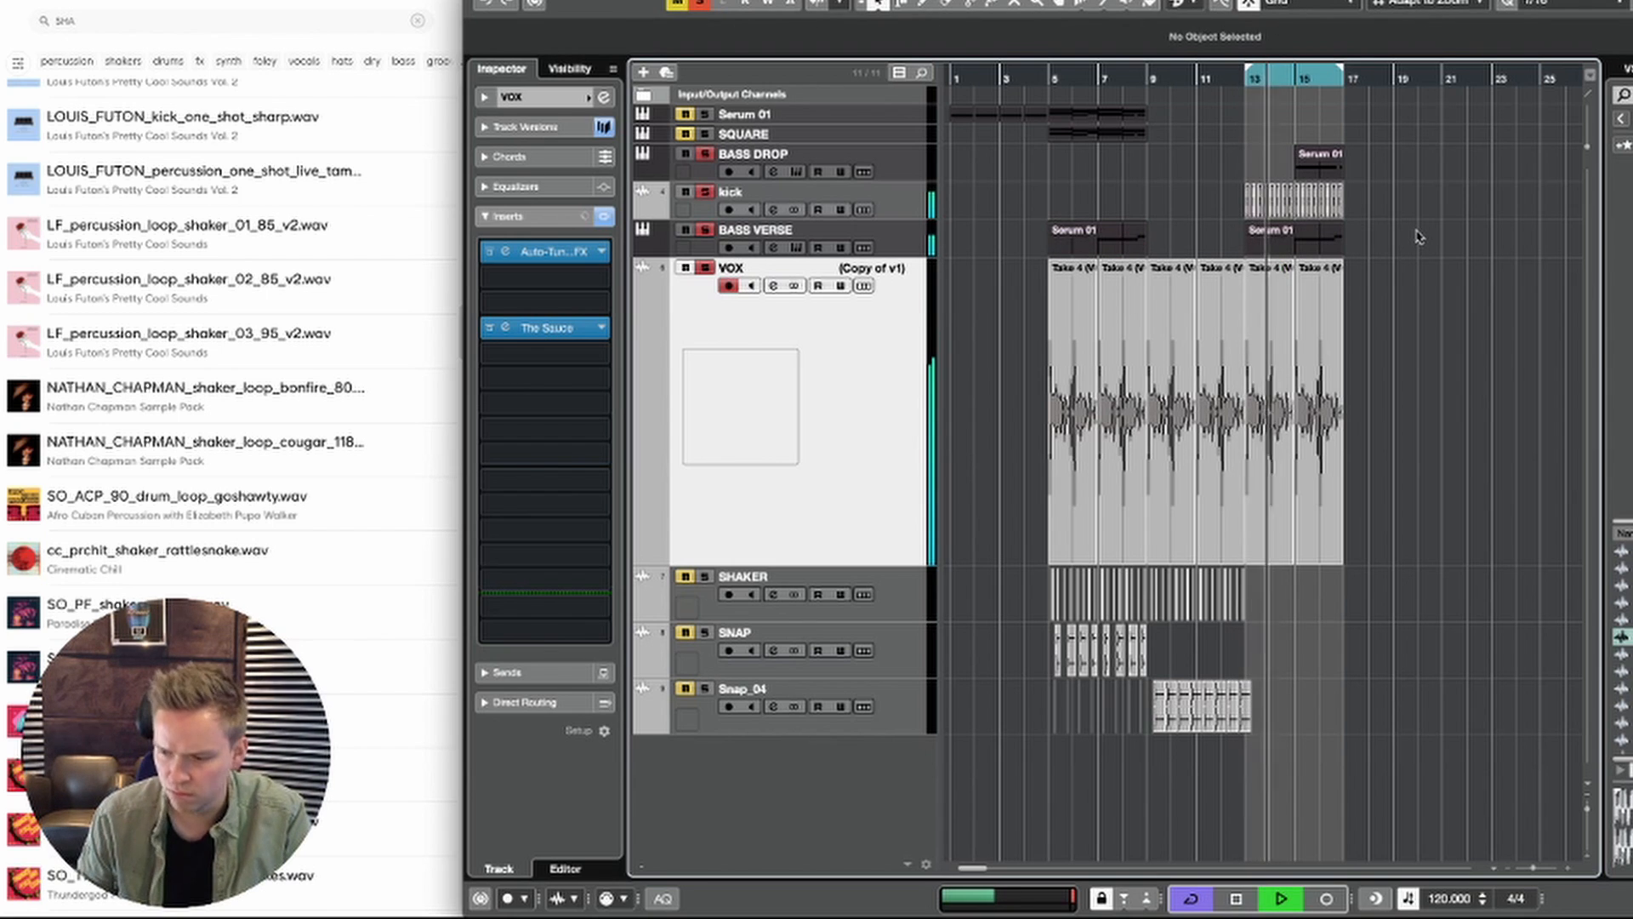
Step: Raise the C#2 note at the start of bar 14 in the bar 13 BASS VERSE part to F#2 and play the loop
{"action": "double_click", "coordinate": [1306, 243]}
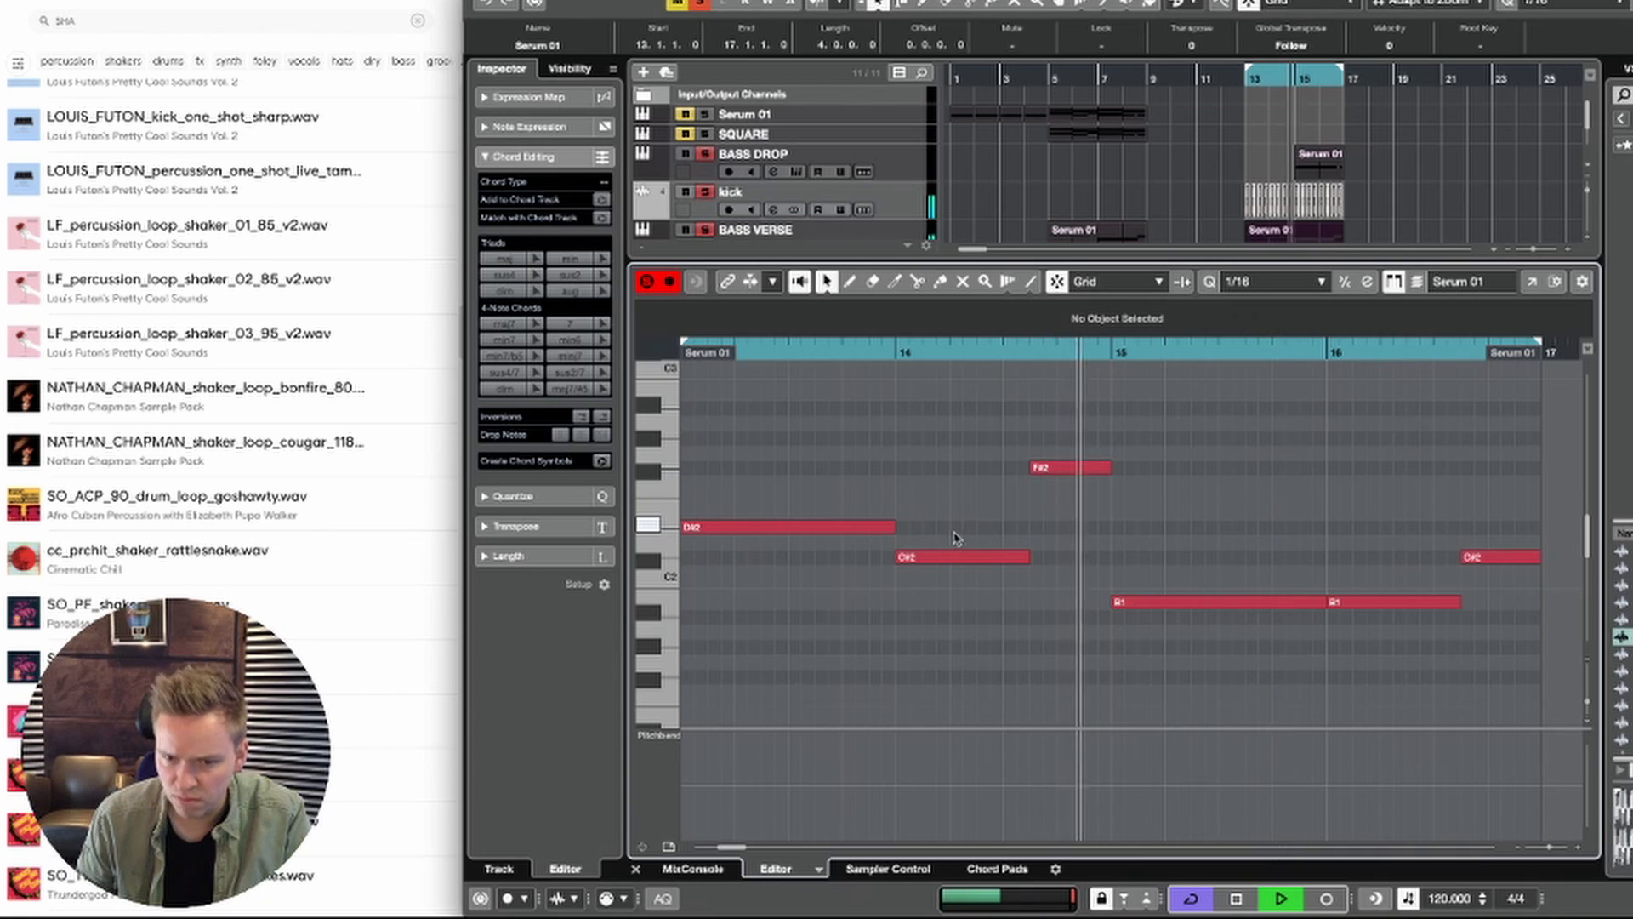
{"action": "key", "text": "space"}
{"action": "left_click_drag", "start_coordinate": [1028, 530], "coordinate": [1024, 453]}
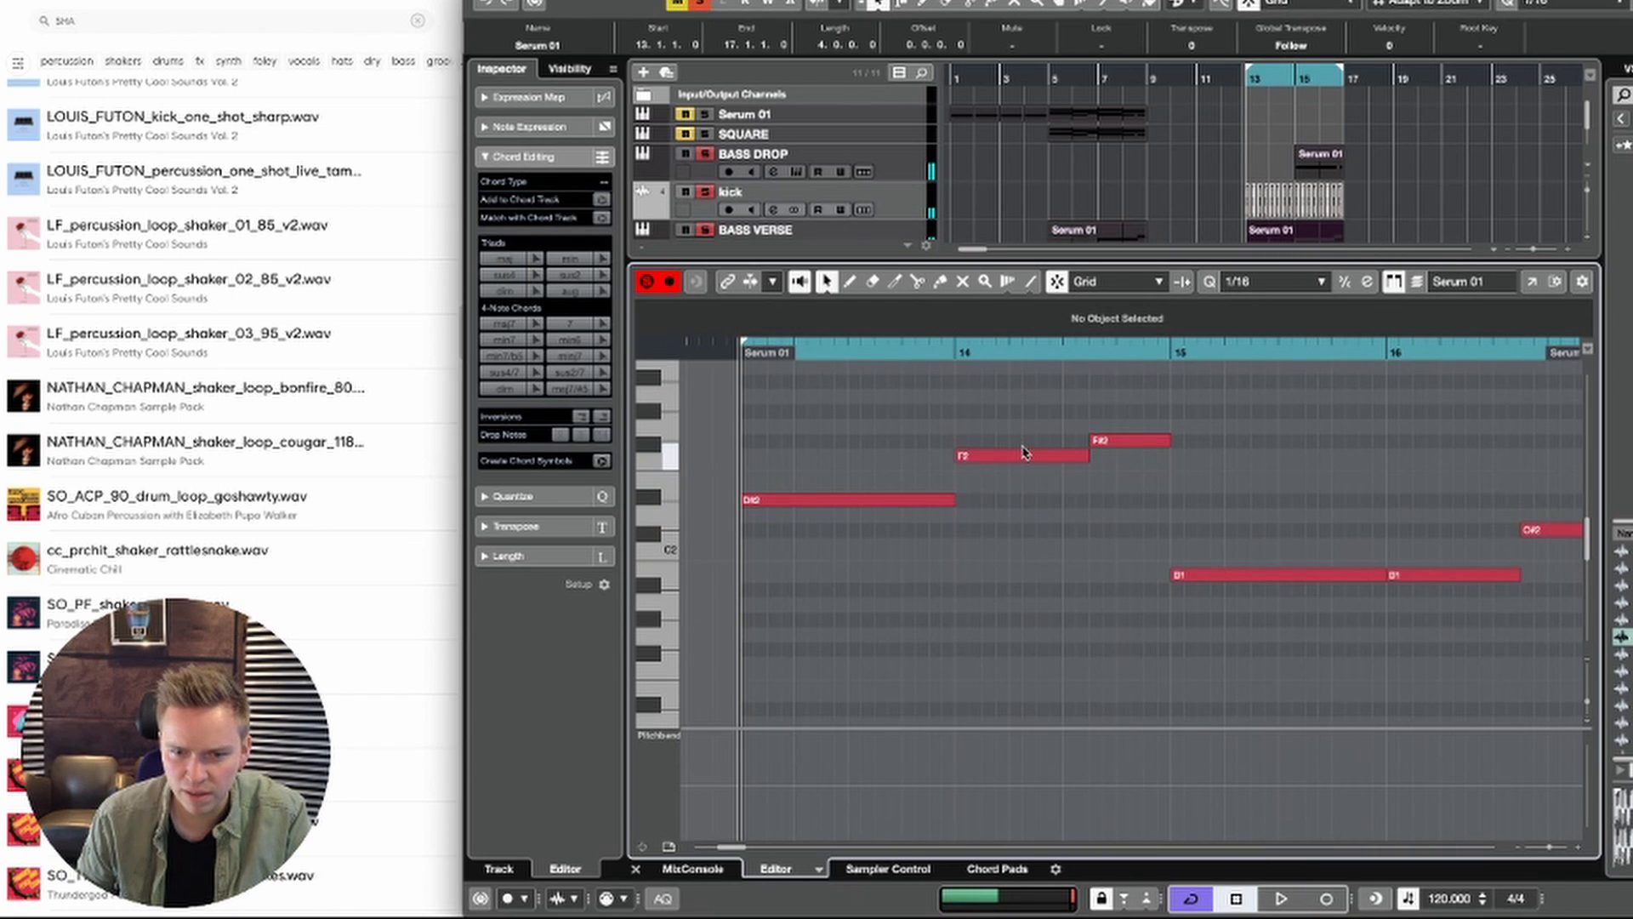
{"action": "key", "text": "space"}
{"action": "left_click", "coordinate": [1028, 456]}
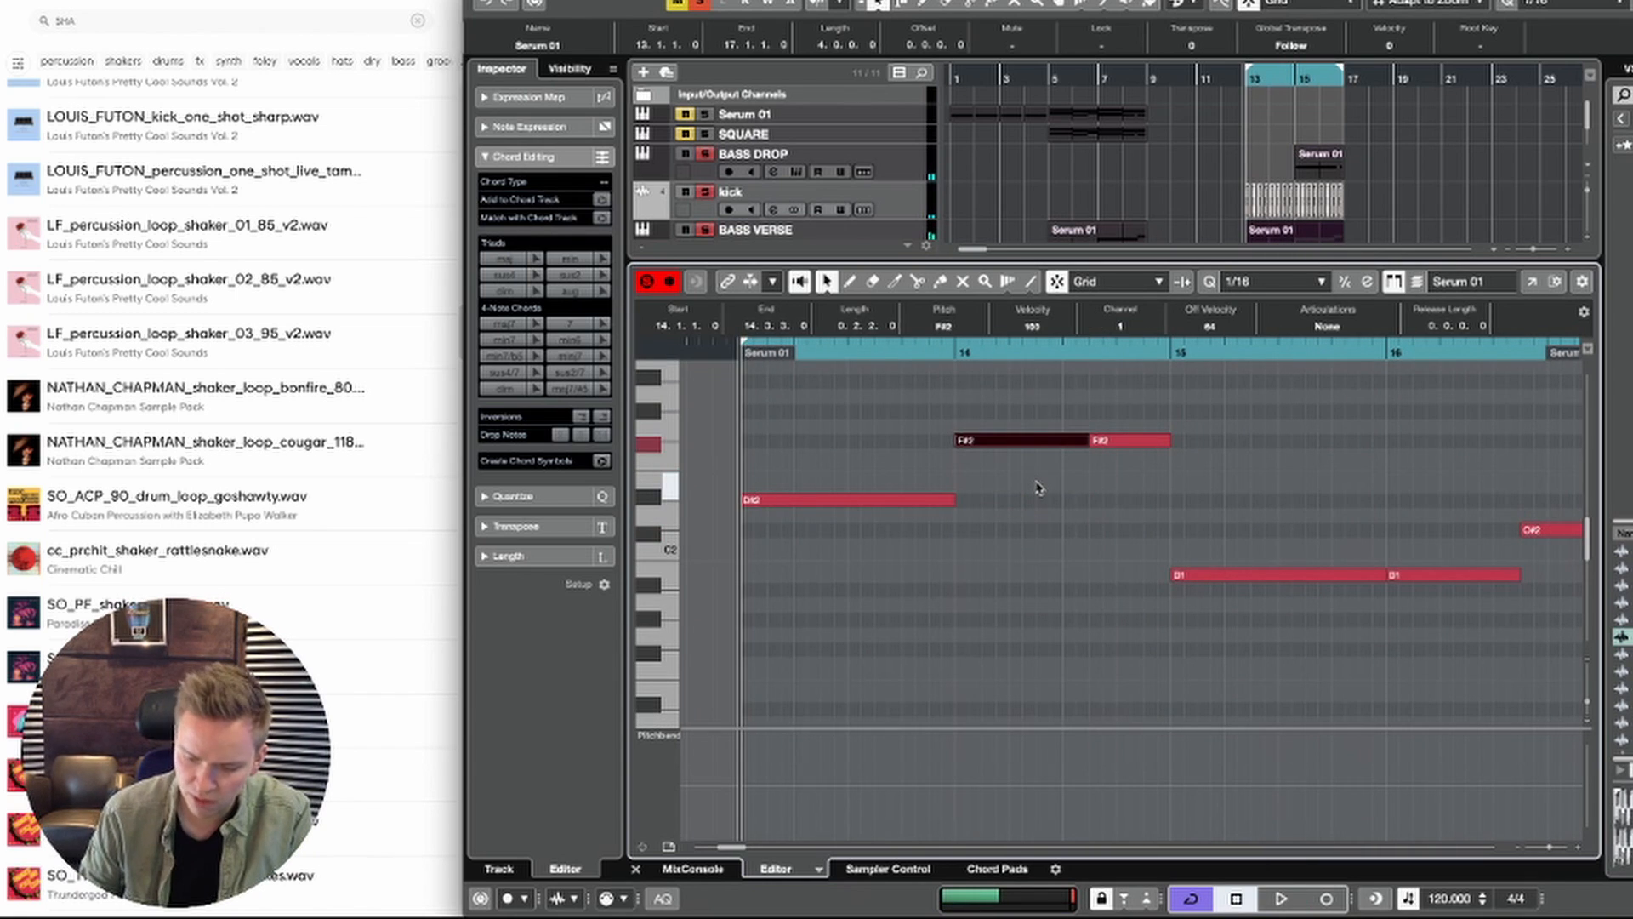
{"action": "key", "text": "space"}
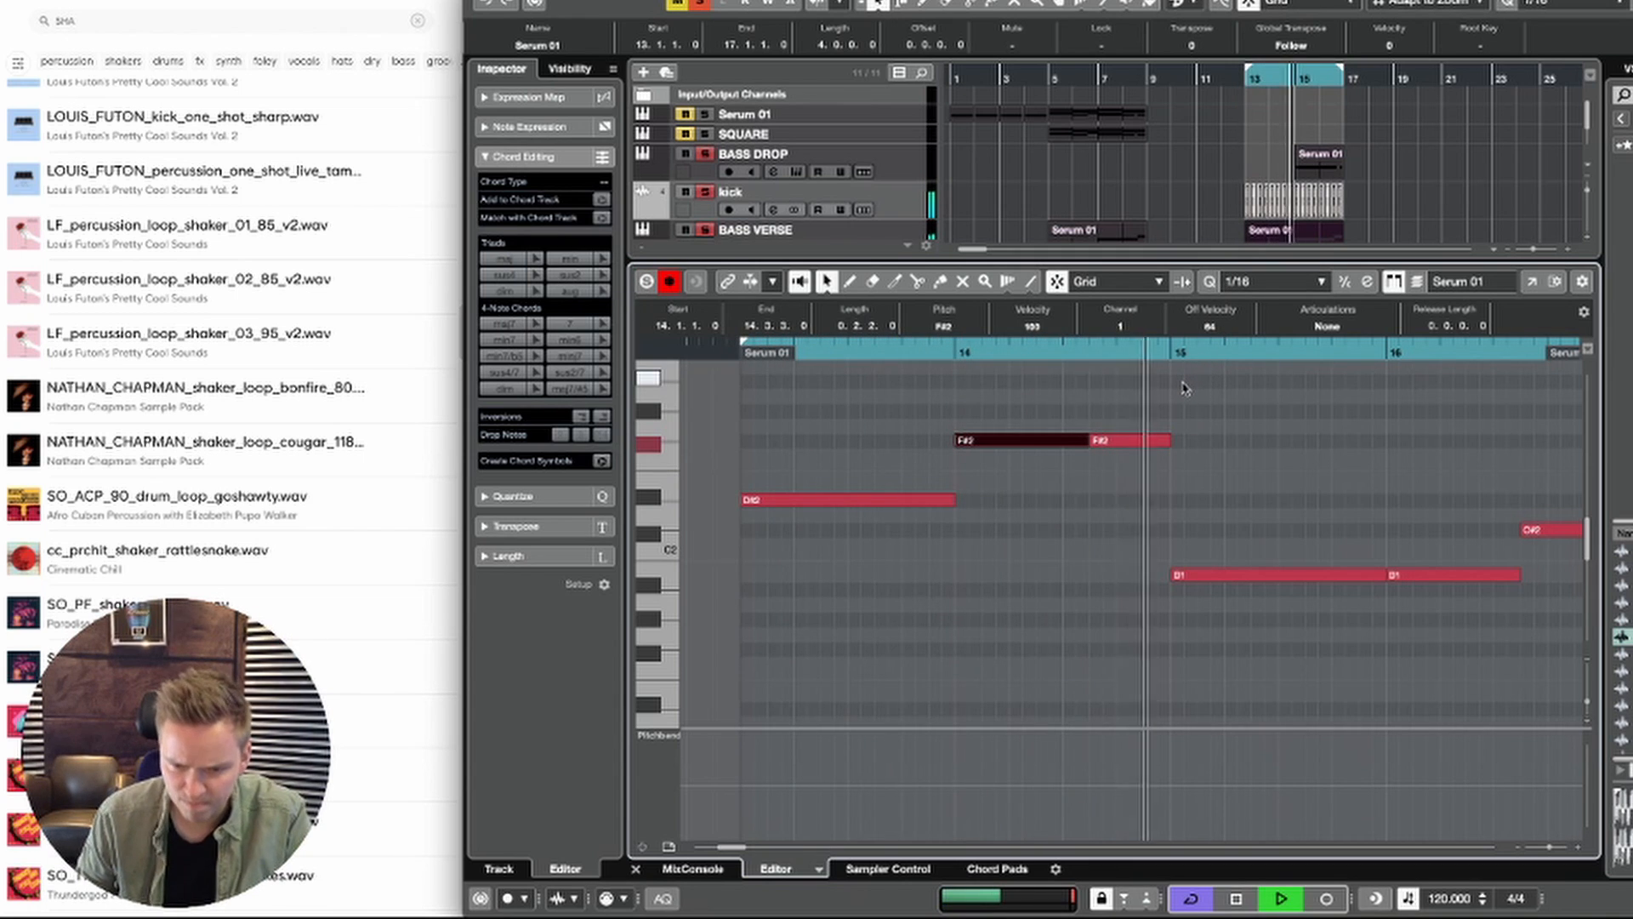
{"action": "key", "text": "space"}
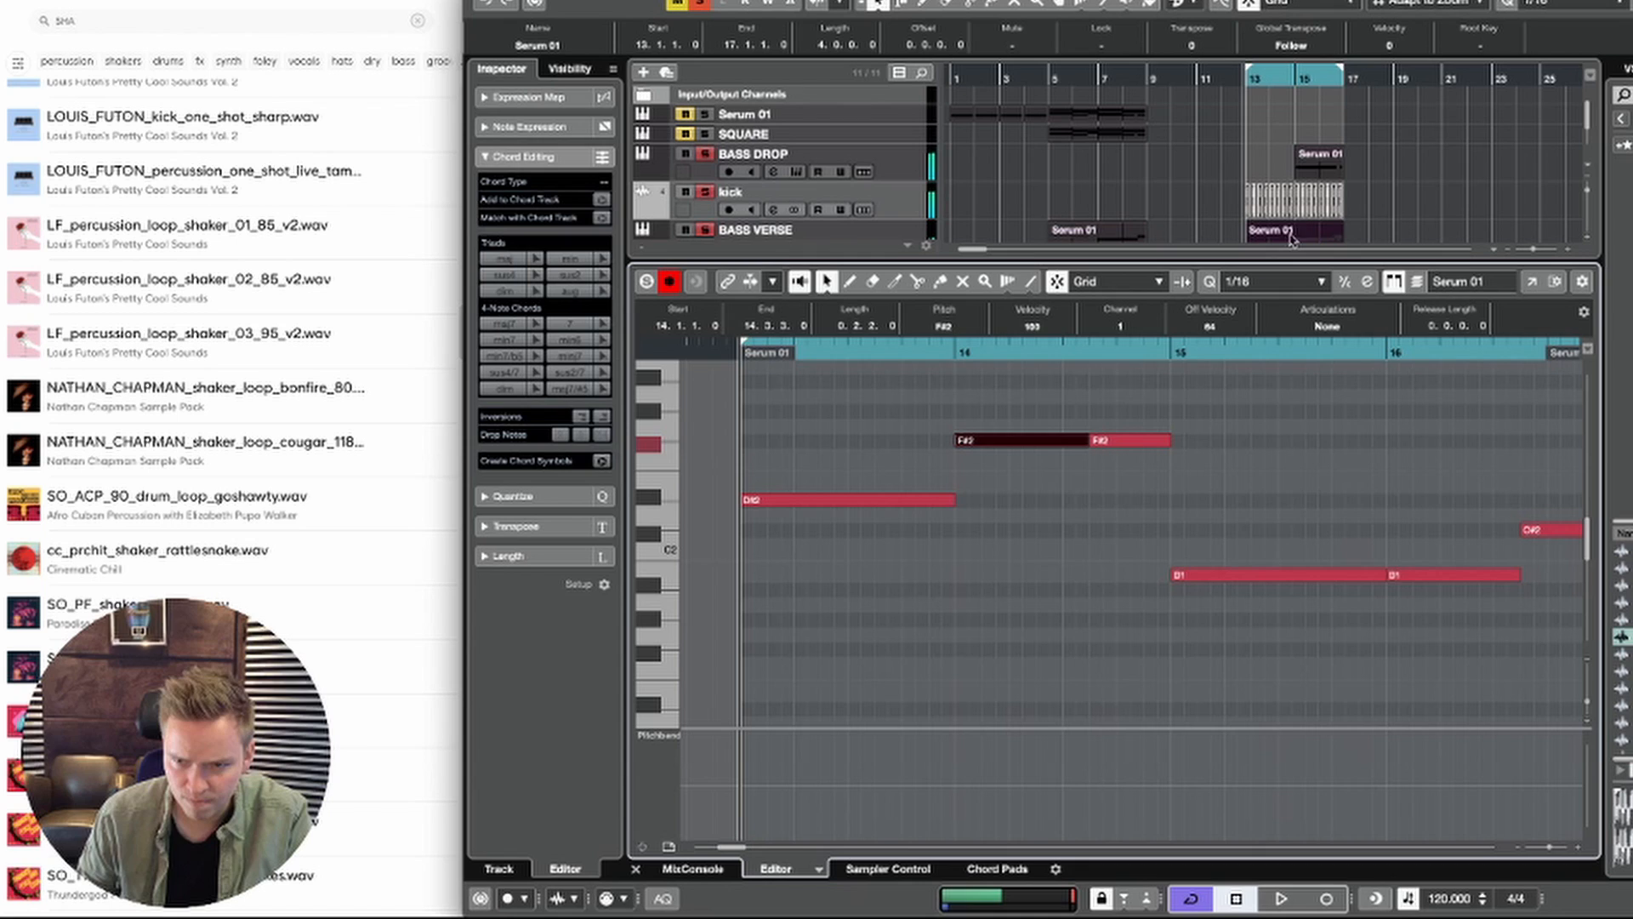
{"action": "left_click", "coordinate": [1315, 179]}
{"action": "key", "text": "Delete"}
{"action": "key", "text": "space"}
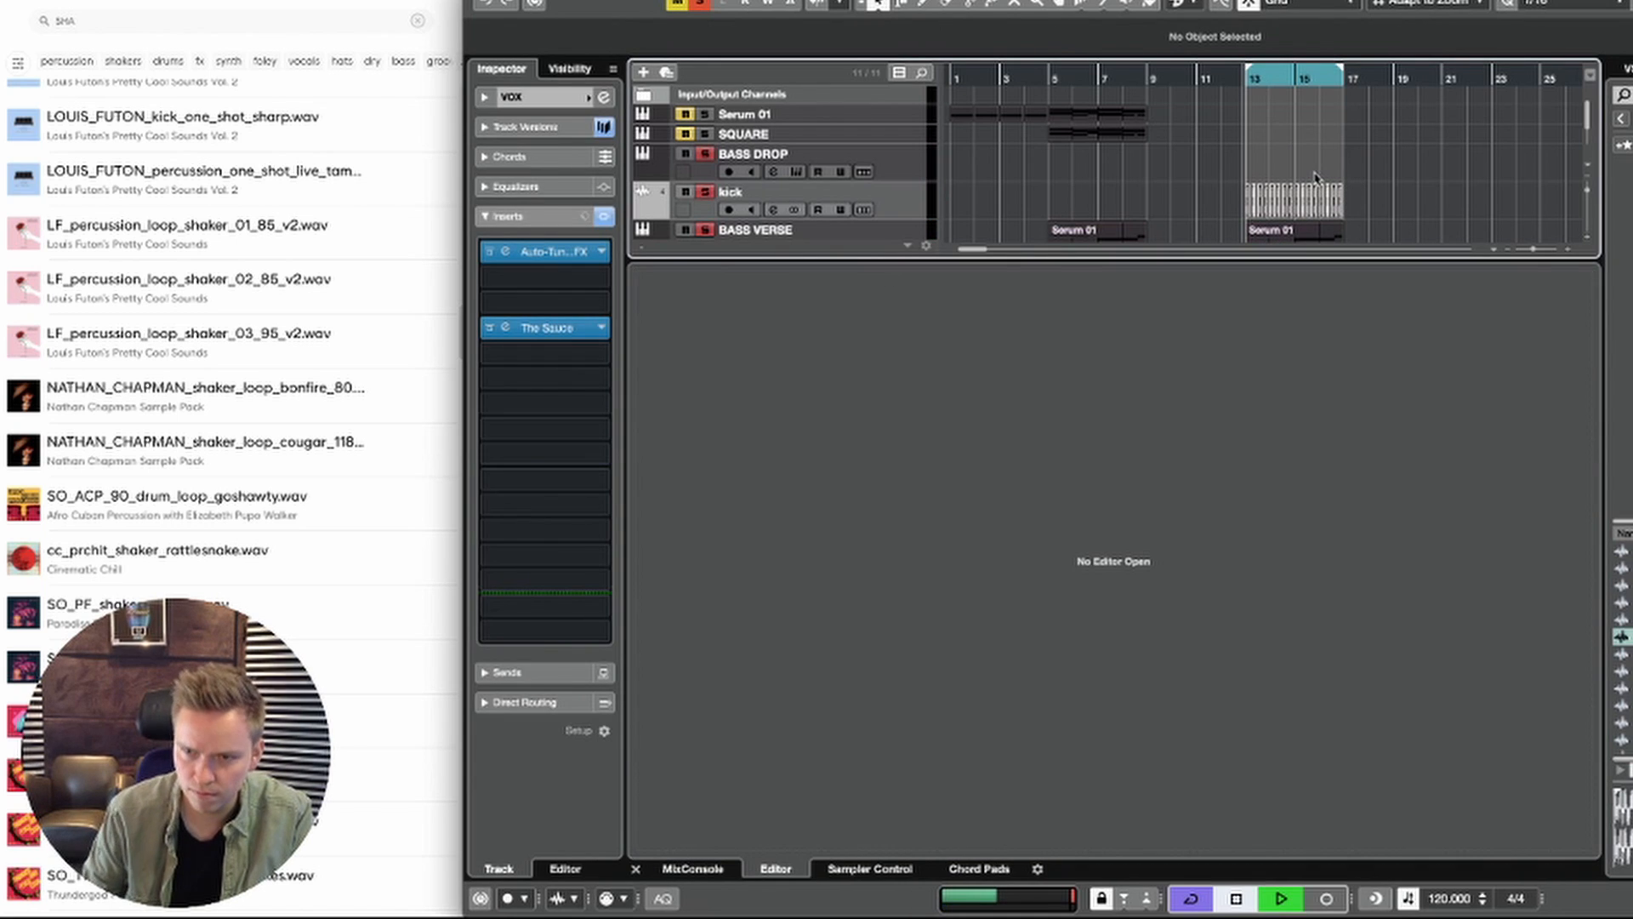
{"action": "key", "text": "ctrl+z"}
Step: Mute the BASS DROP part at bar 15 and open the bar 13 BASS VERSE part for note editing
{"action": "right_click", "coordinate": [1370, 162]}
{"action": "left_click", "coordinate": [1491, 158]}
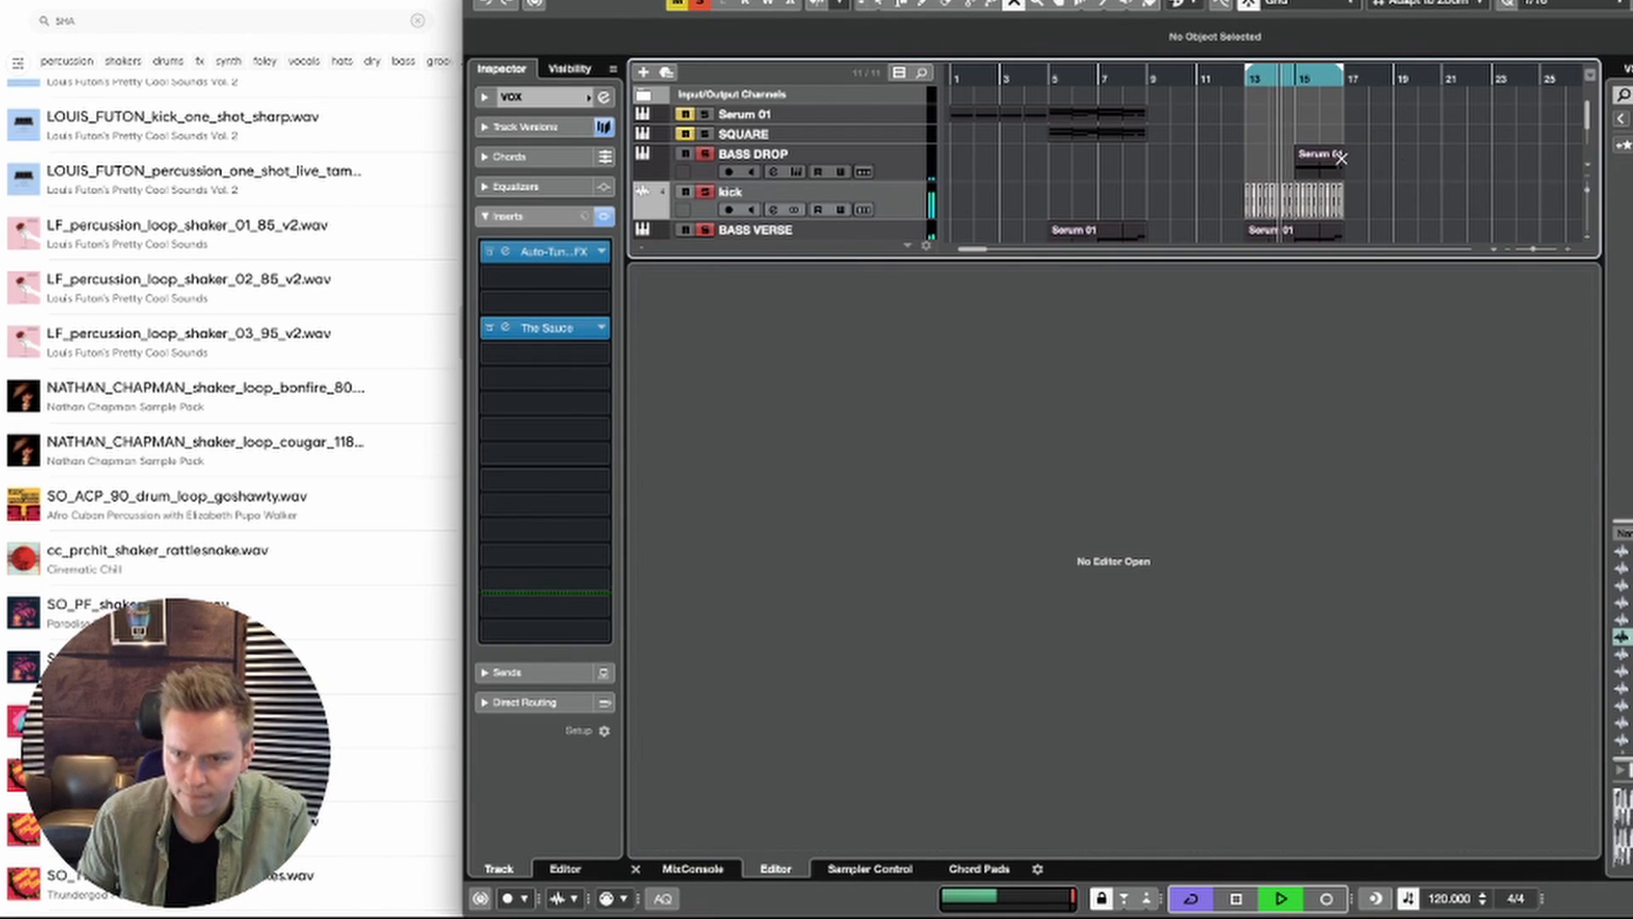
{"action": "double_click", "coordinate": [1320, 166]}
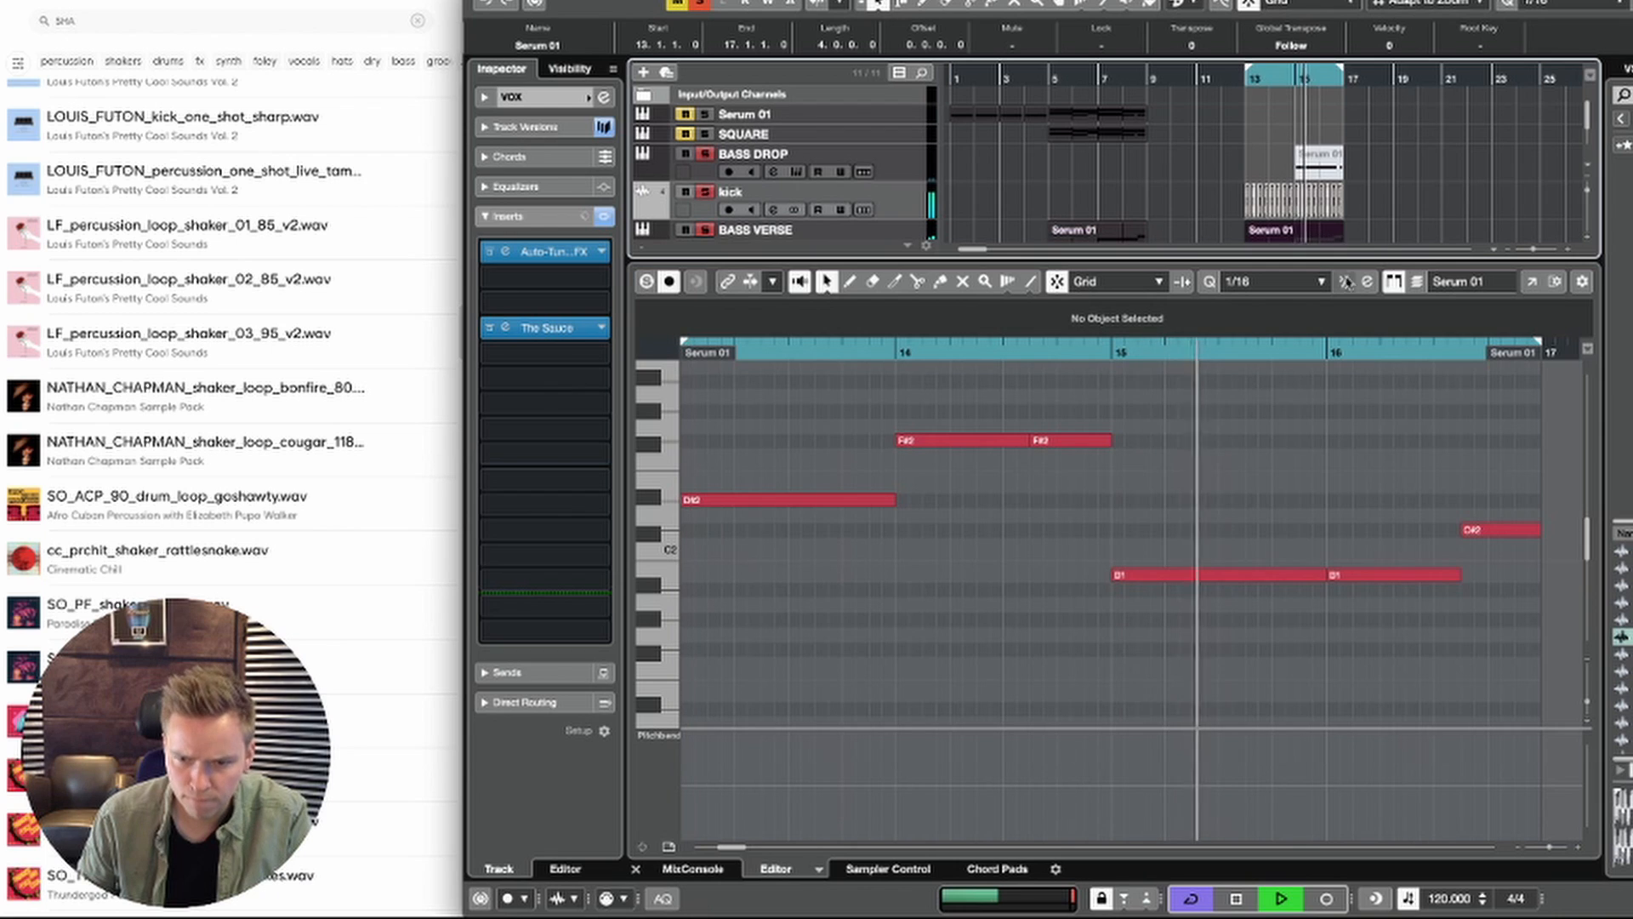
Step: Raise the B1 note at bar 16 of the BASS VERSE part to G#2 and play the loop
{"action": "scroll", "coordinate": [1356, 517], "scroll_direction": "right", "scroll_amount": 1}
{"action": "scroll", "coordinate": [1356, 517], "scroll_direction": "down", "scroll_amount": 1}
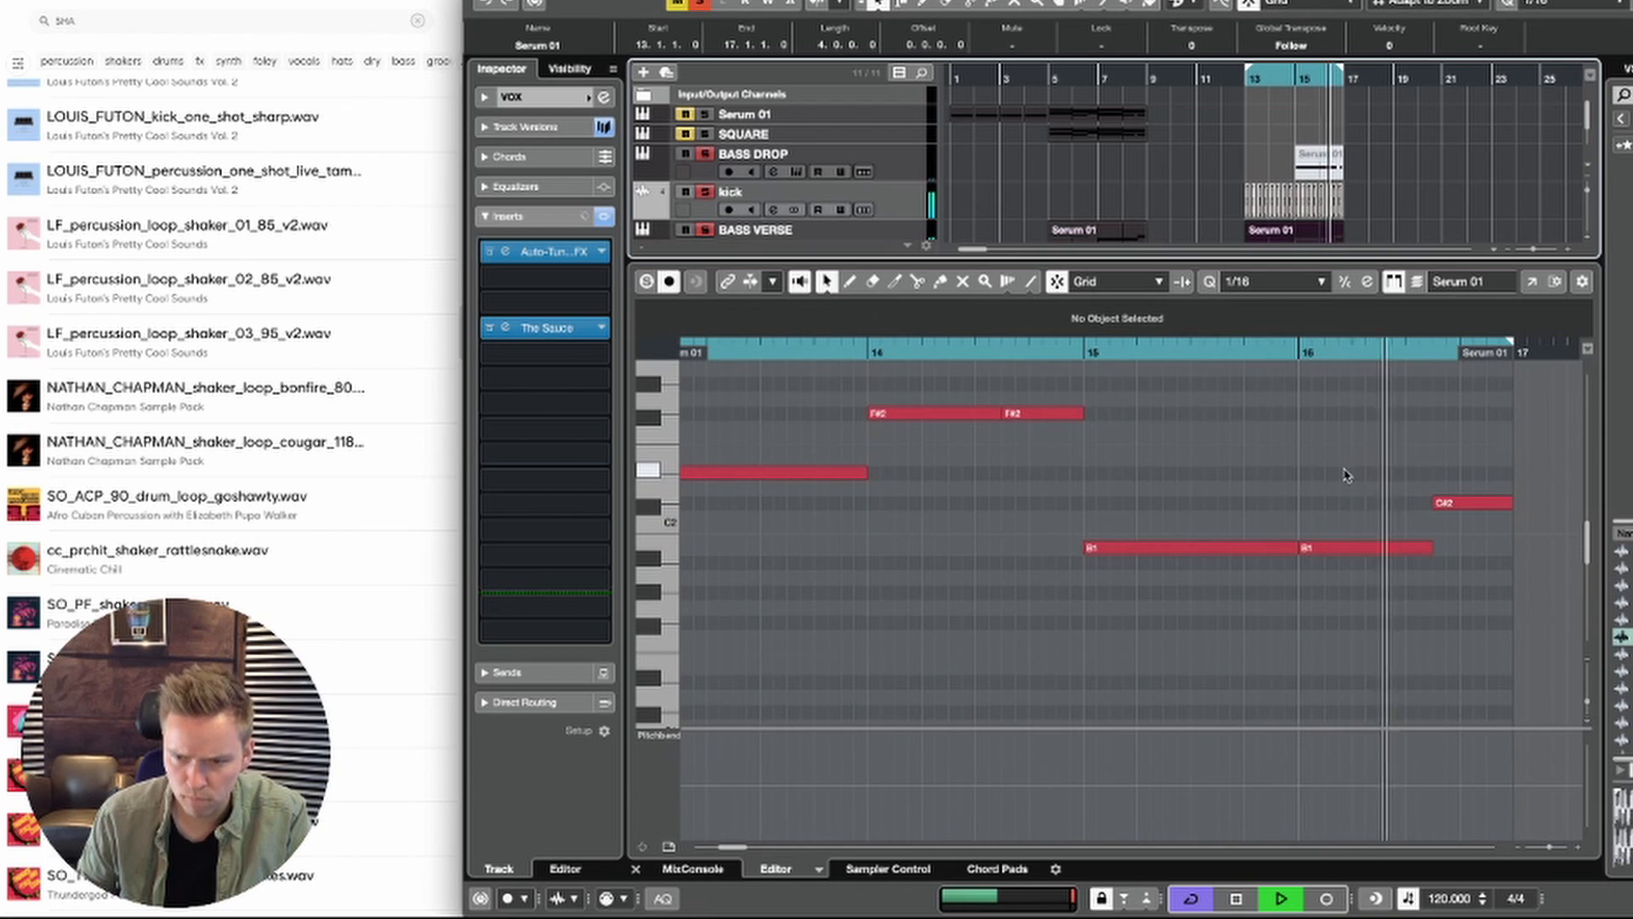
{"action": "key", "text": "space"}
{"action": "left_click", "coordinate": [1360, 547]}
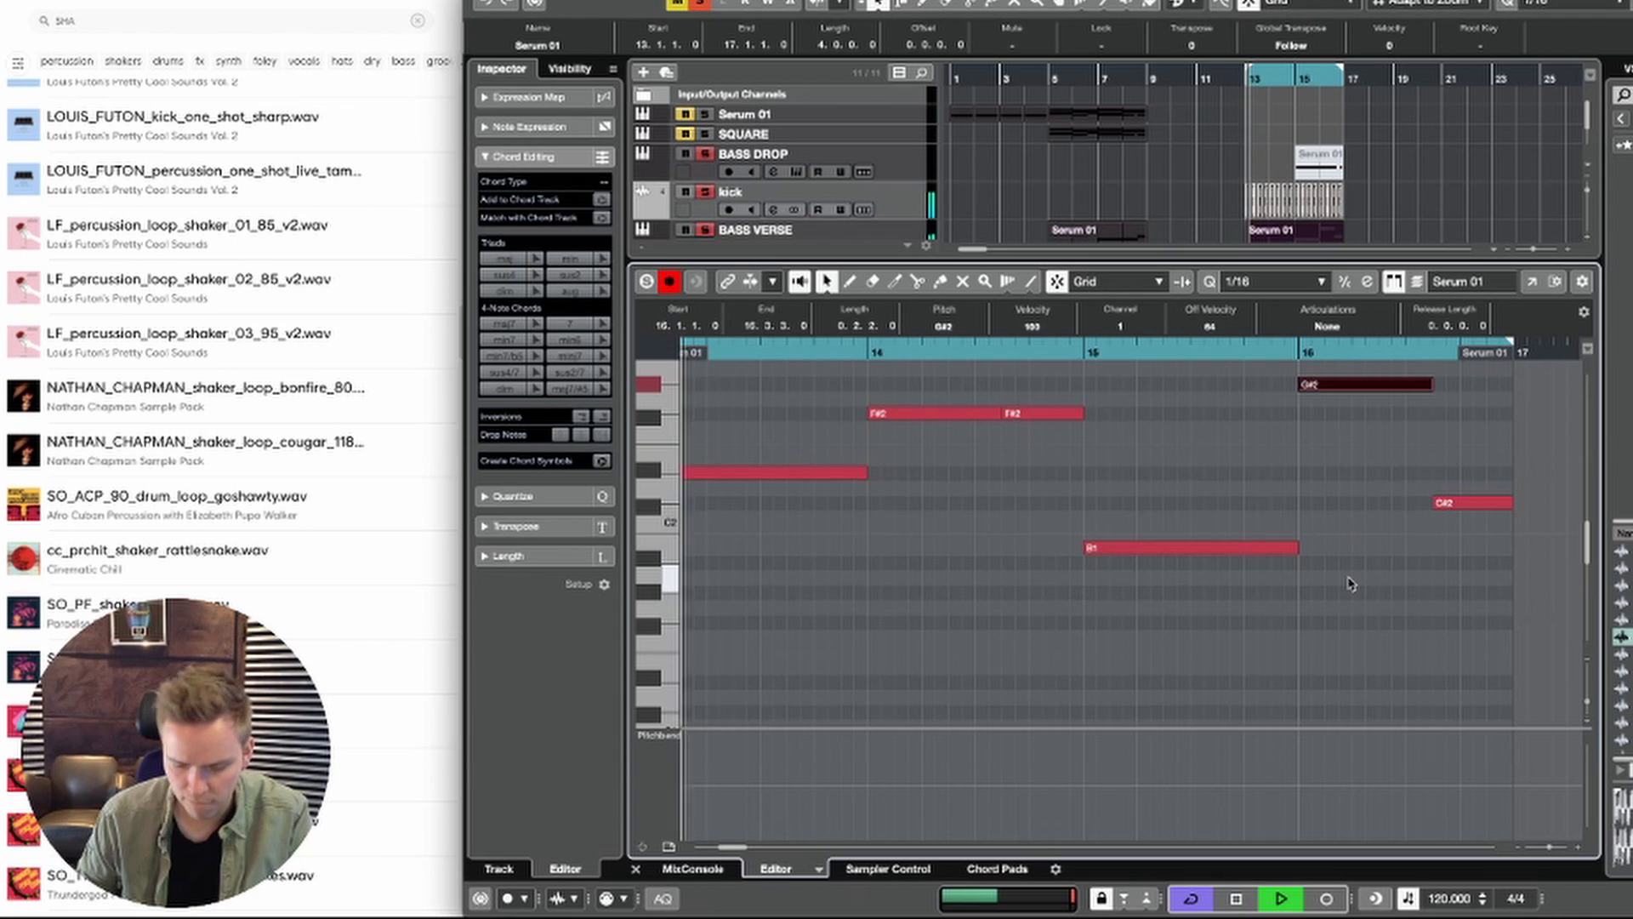
{"action": "key", "text": "g"}
{"action": "key", "text": "g"}
{"action": "key", "text": "g"}
{"action": "key", "text": "g"}
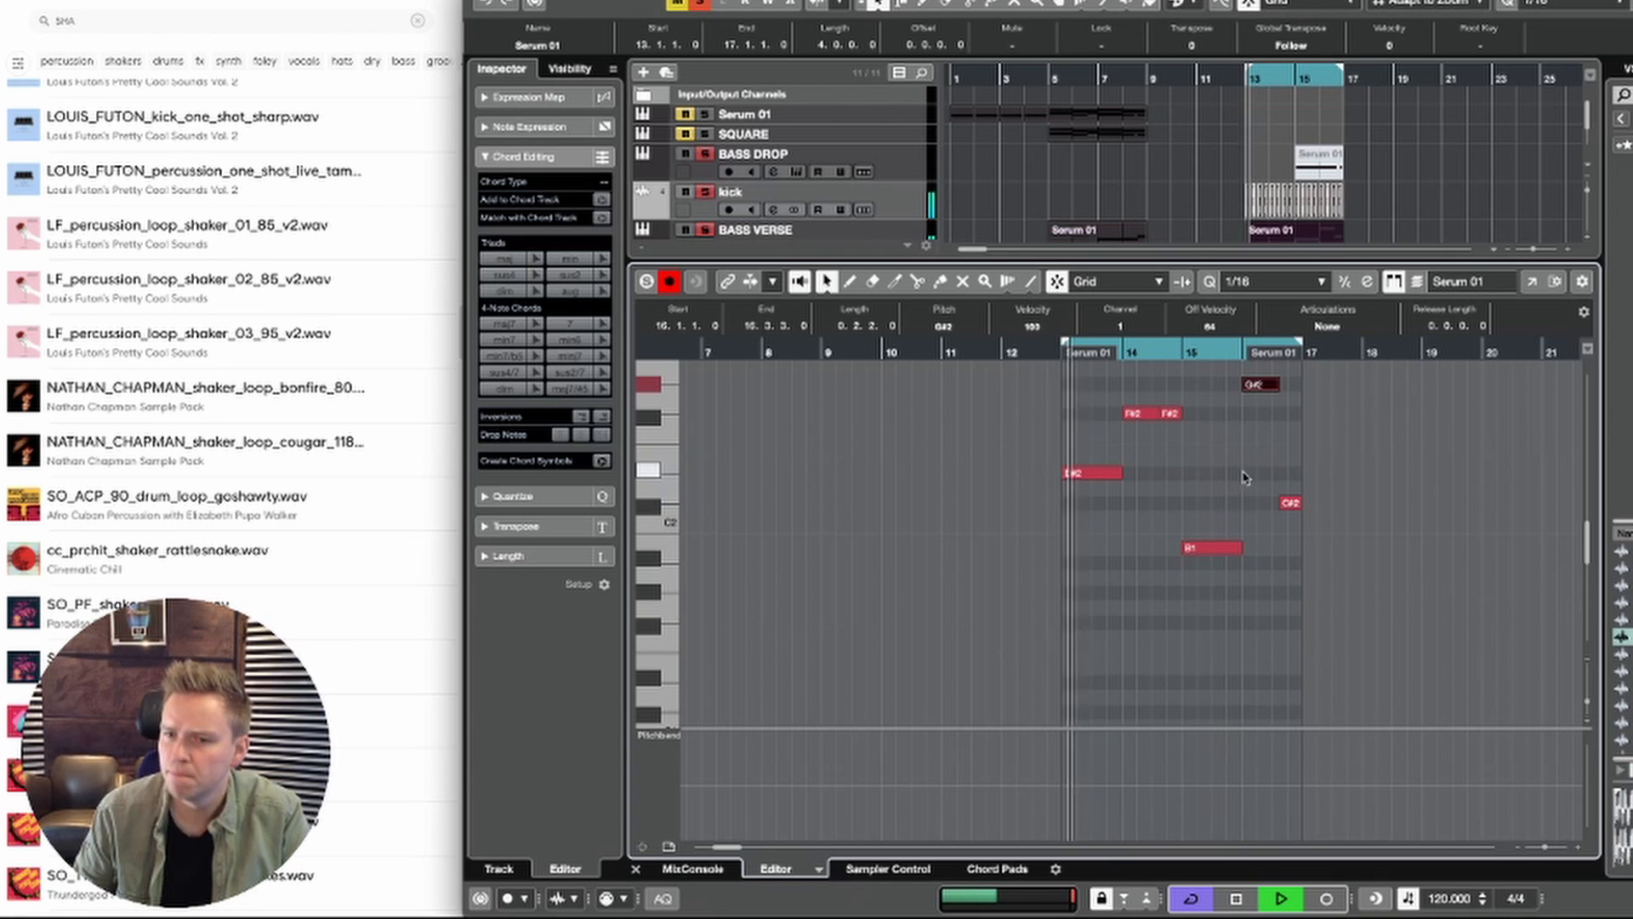
{"action": "key", "text": "space"}
Step: Delete the closing C#2 note of the BASS VERSE part and extend the G#2 note to the end of bar 16
{"action": "key", "text": "Right"}
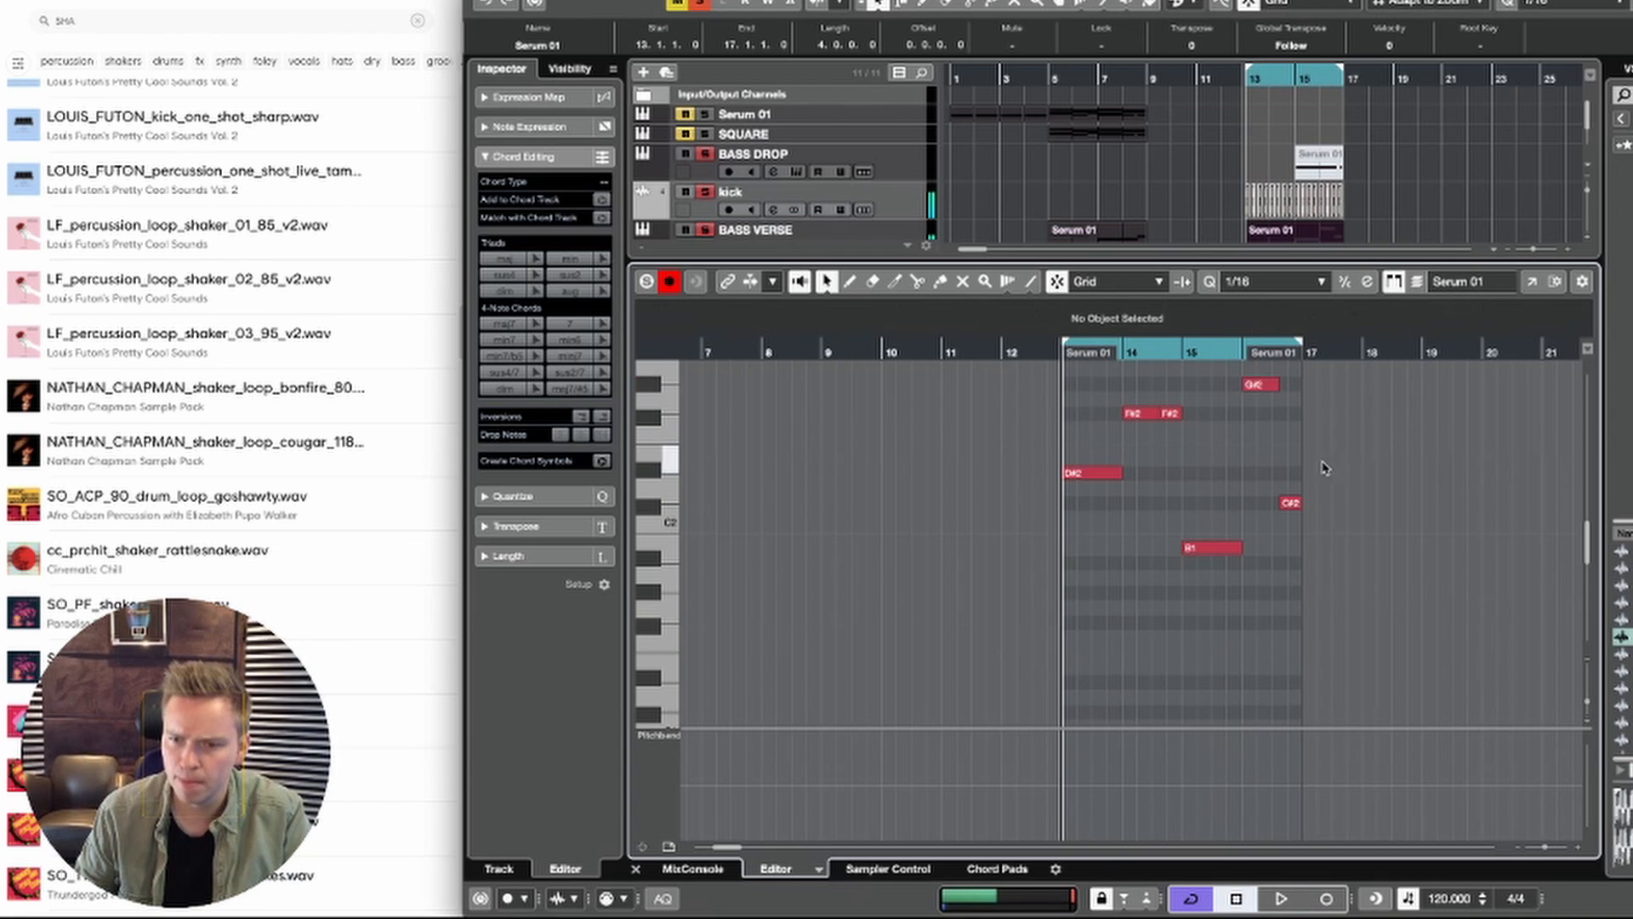
{"action": "double_click", "coordinate": [1221, 353]}
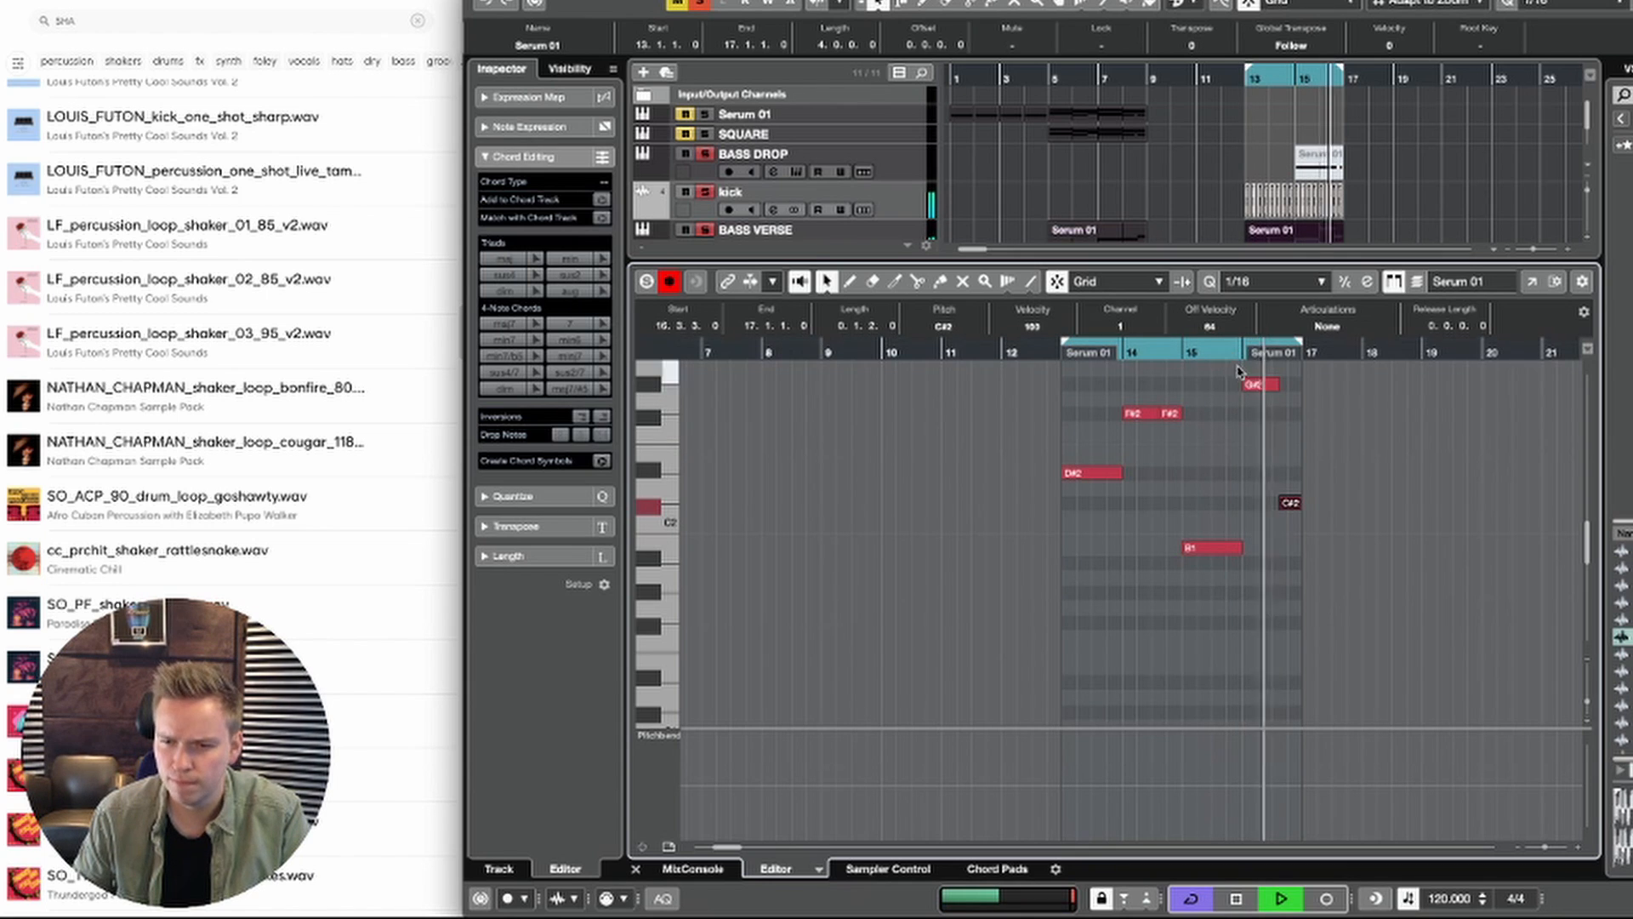
{"action": "key", "text": "space"}
{"action": "left_click", "coordinate": [1290, 503]}
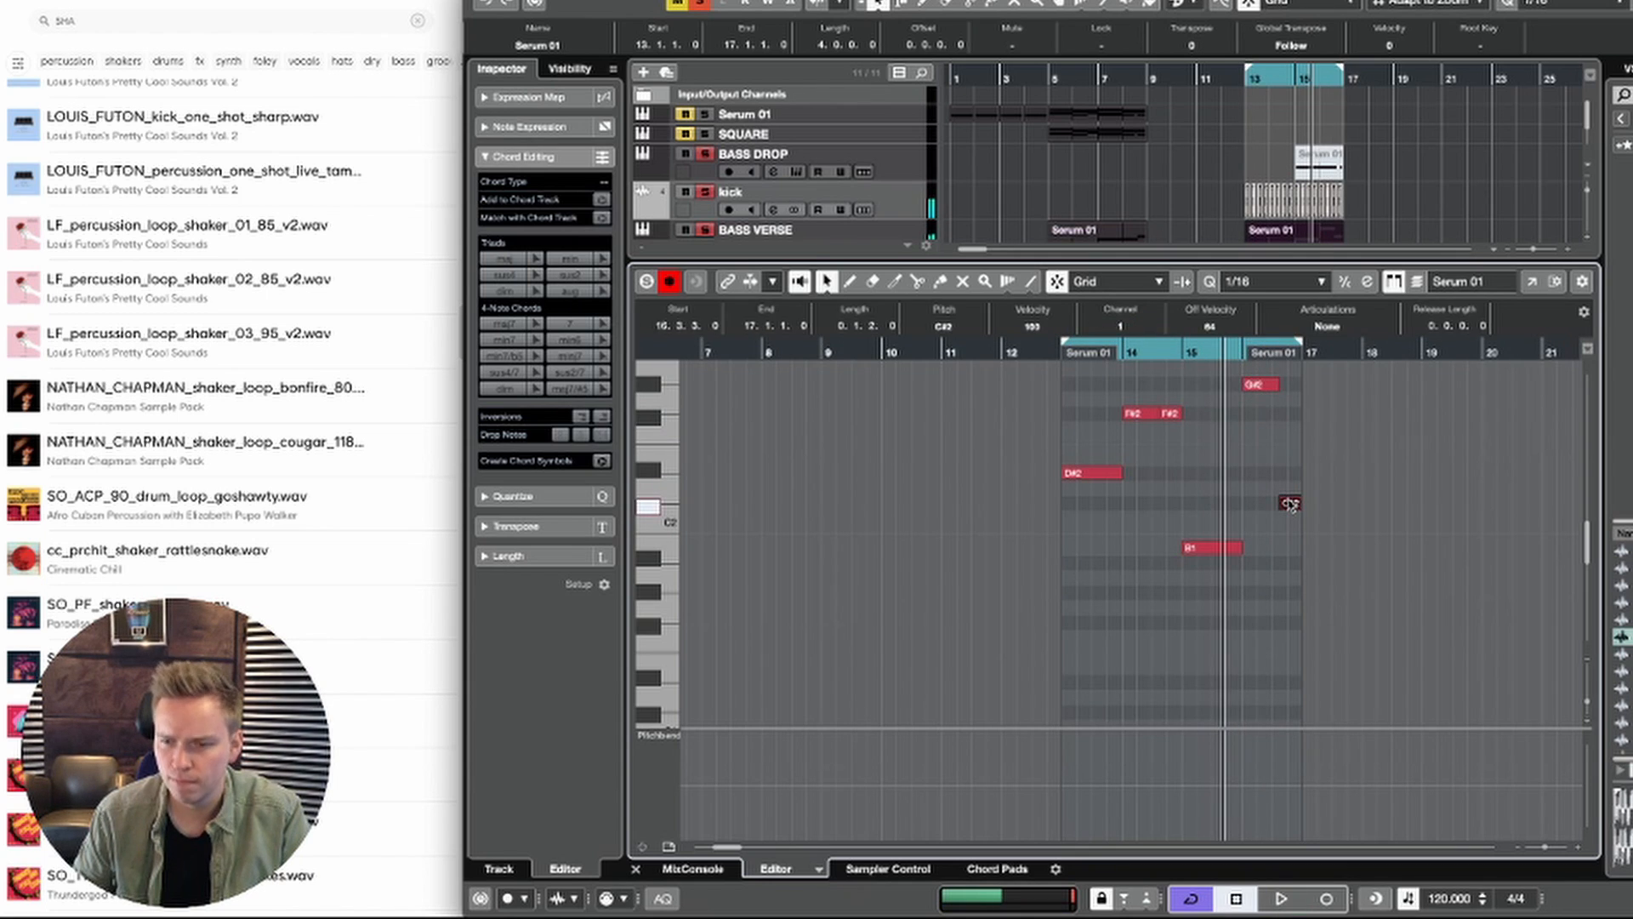
{"action": "key", "text": "space"}
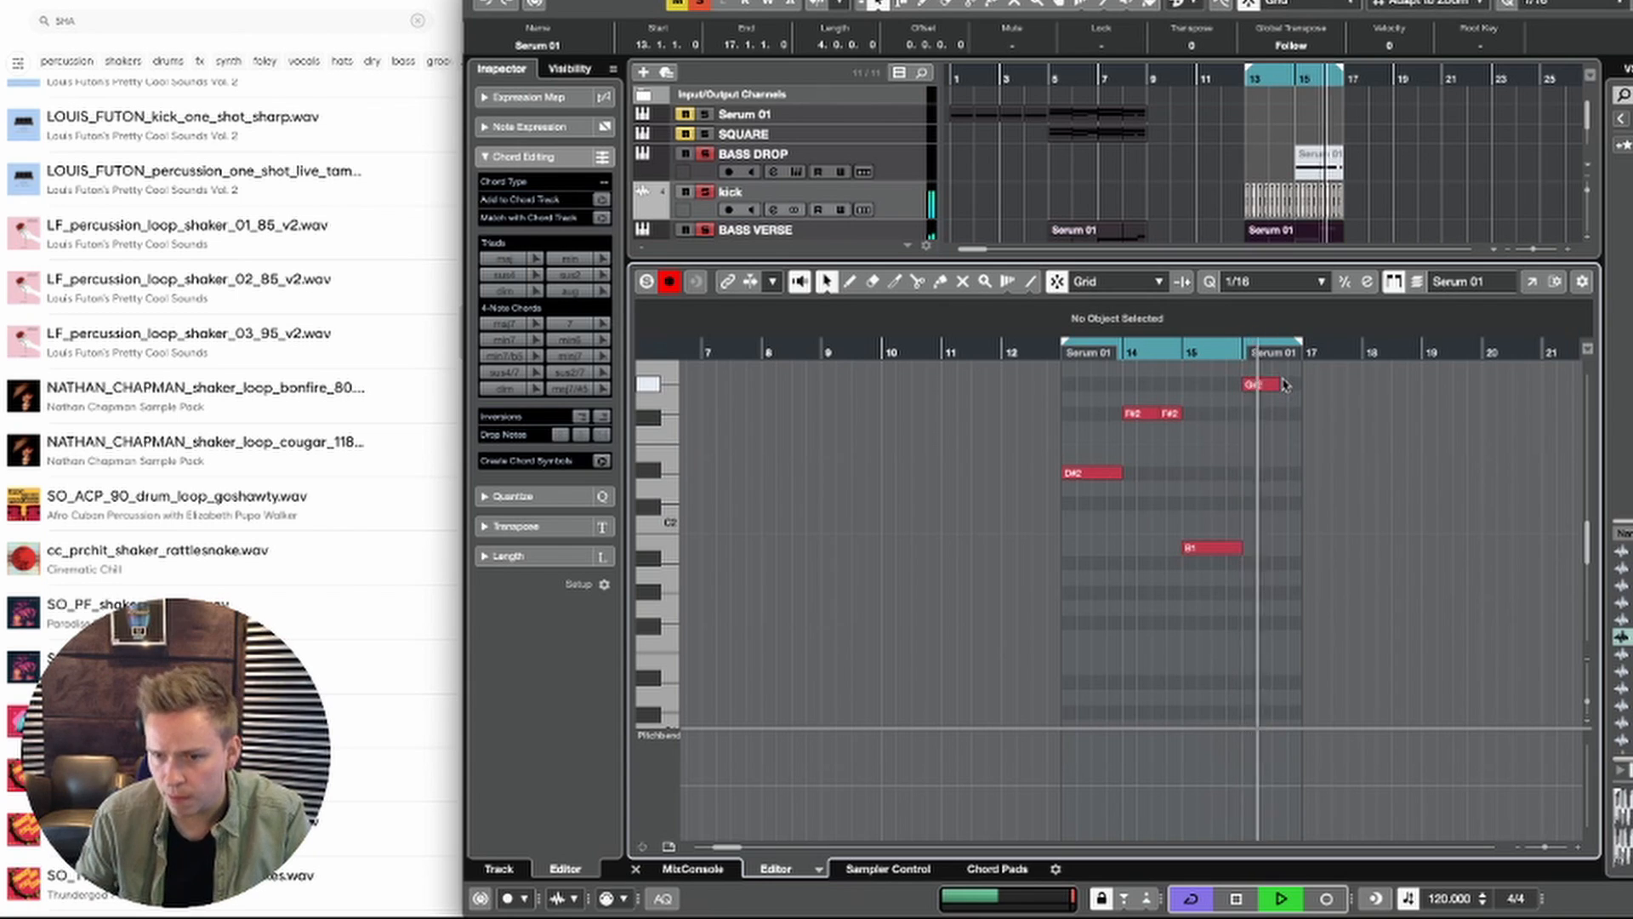
{"action": "left_click_drag", "start_coordinate": [1278, 384], "coordinate": [1301, 386]}
{"action": "left_click", "coordinate": [1327, 438]}
{"action": "left_click", "coordinate": [1296, 384]}
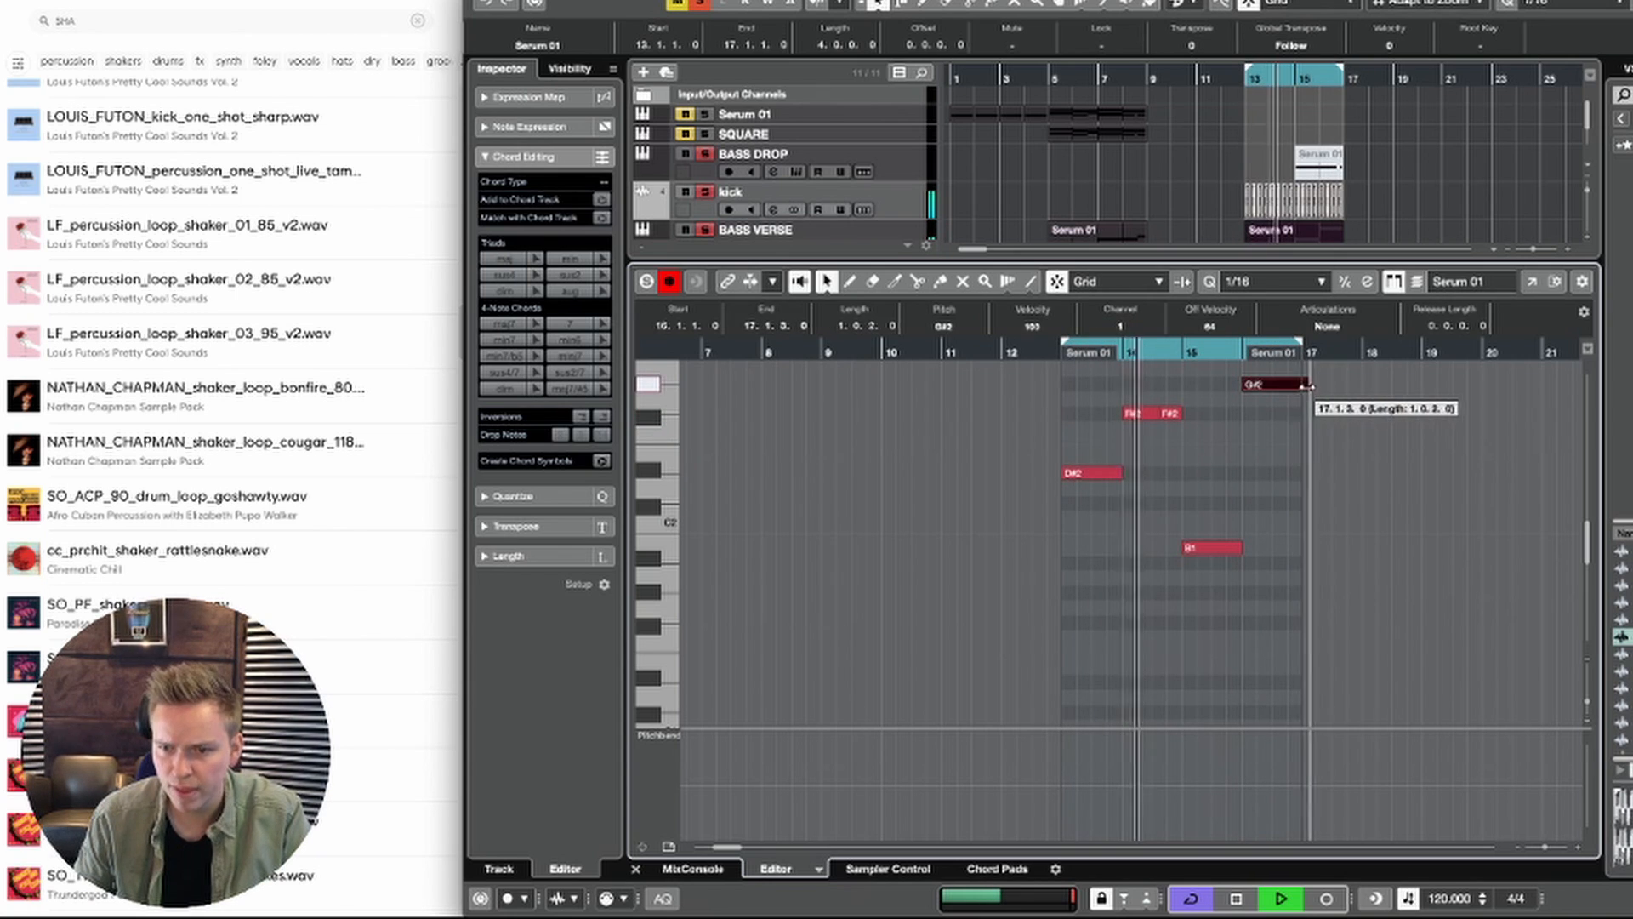
Step: Close the note editor, play the drop loop from bar 13 and clear the selection
{"action": "key", "text": "Return"}
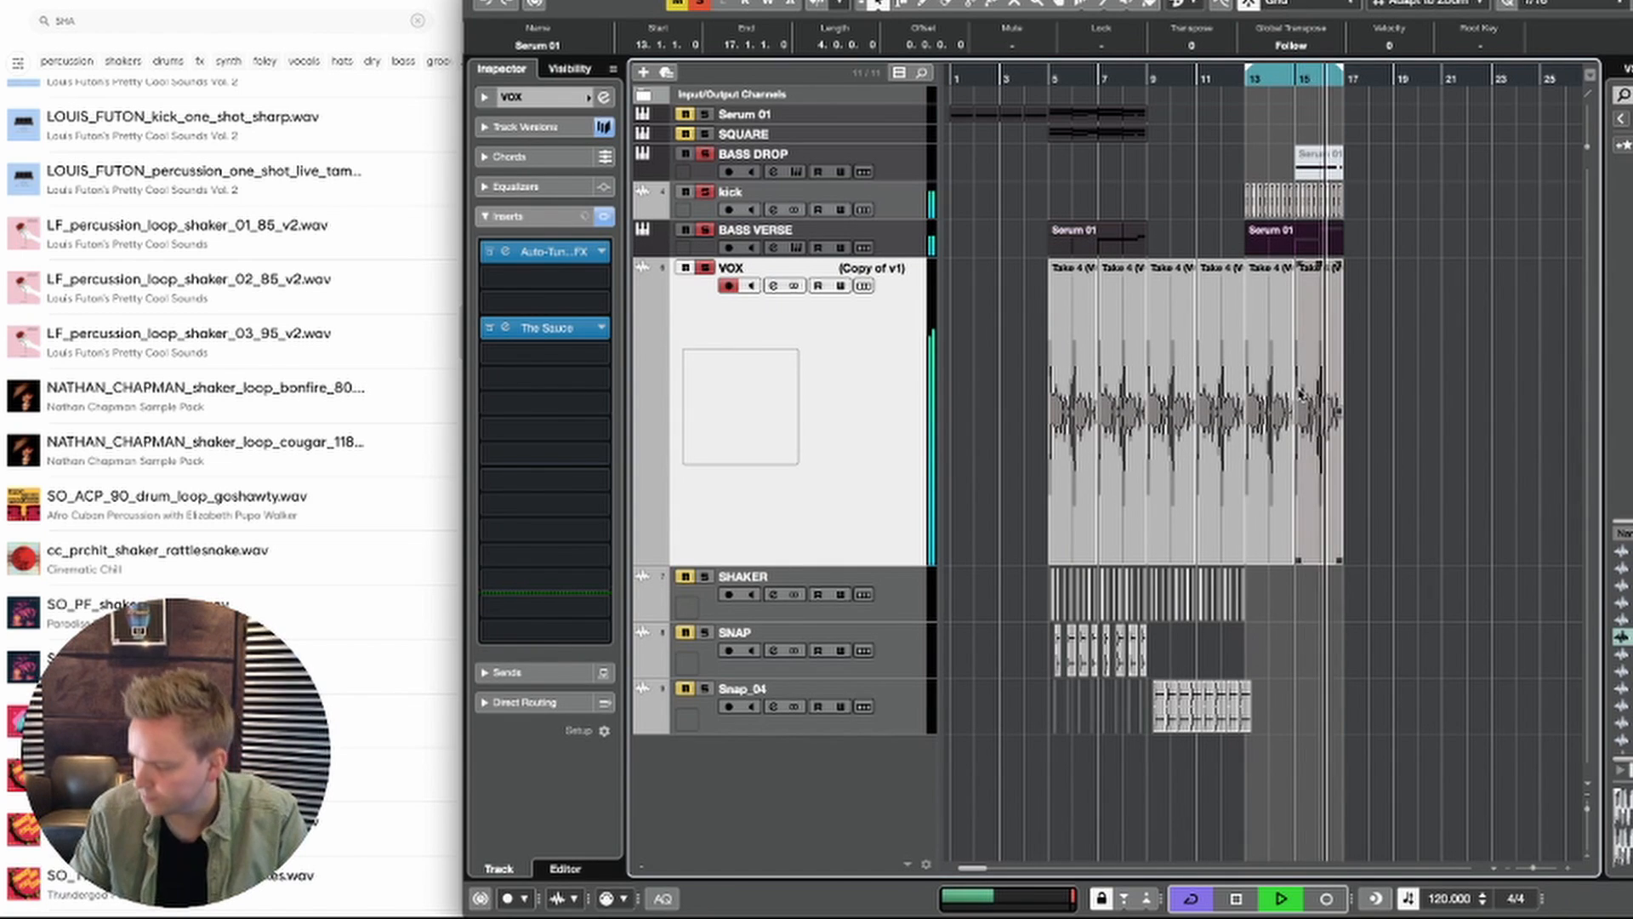
{"action": "key", "text": "space"}
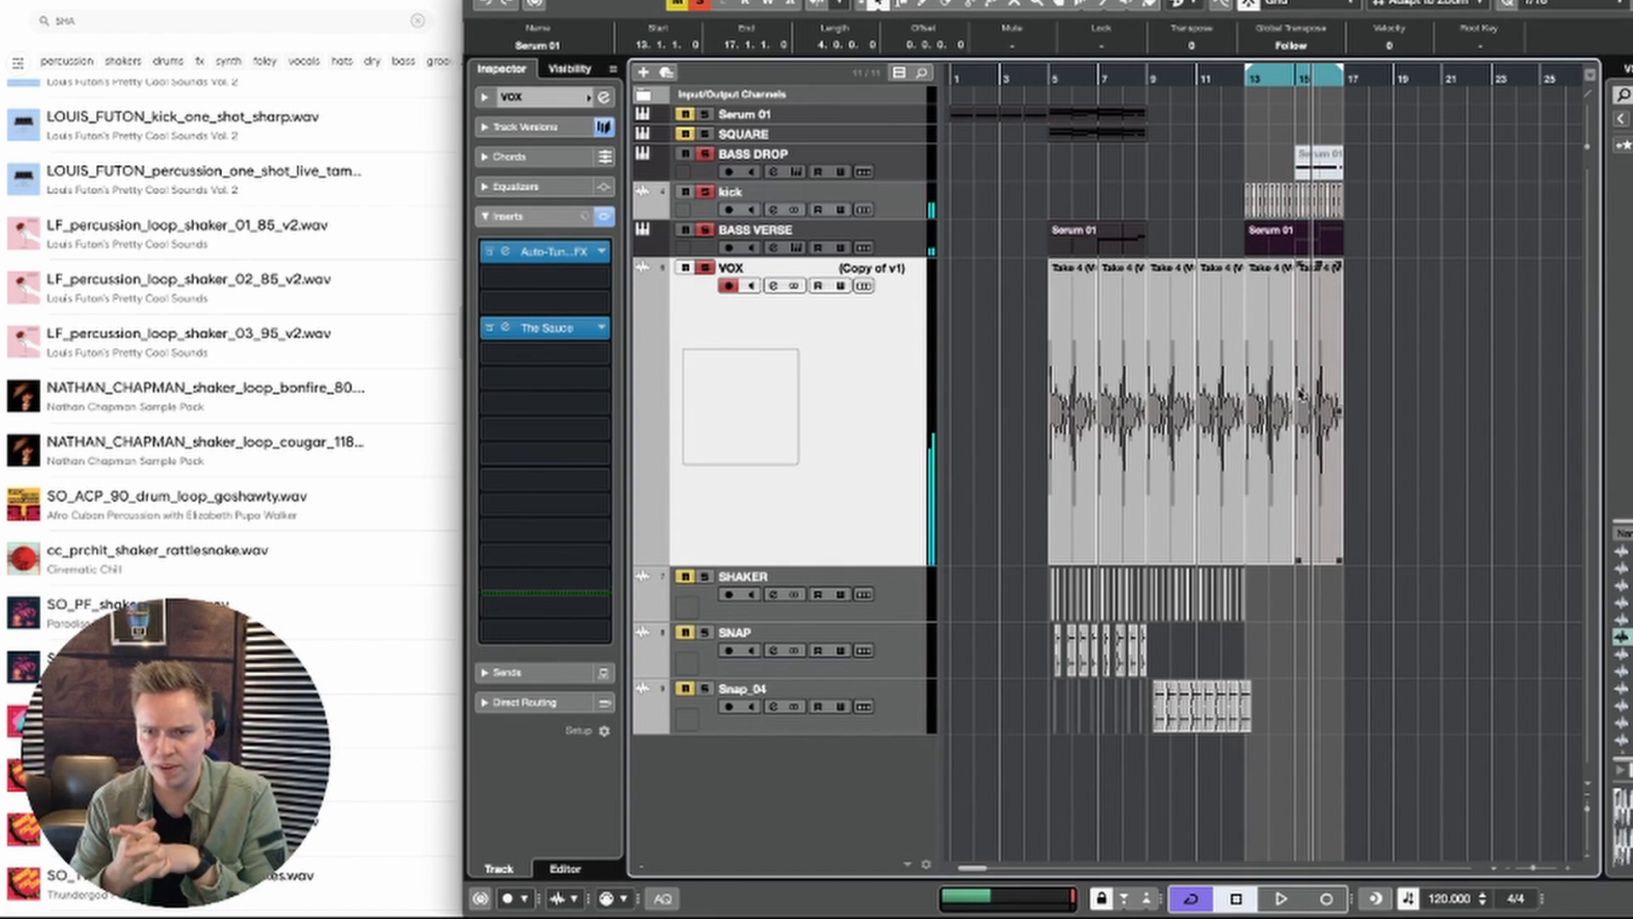
{"action": "left_click", "coordinate": [1246, 84]}
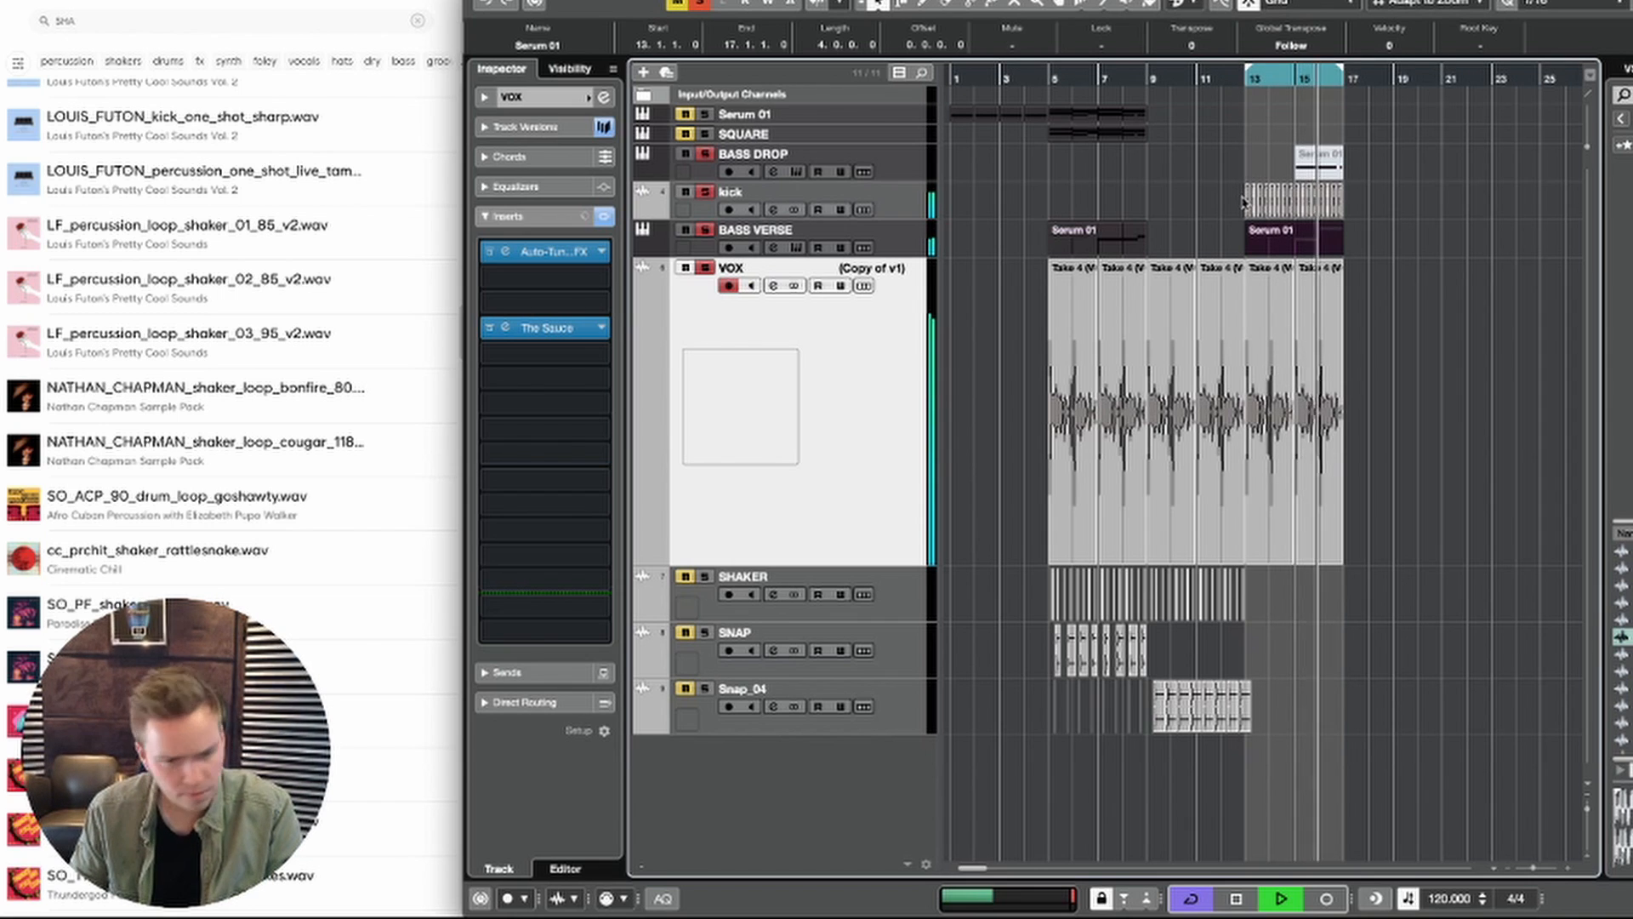
{"action": "left_click", "coordinate": [1365, 239]}
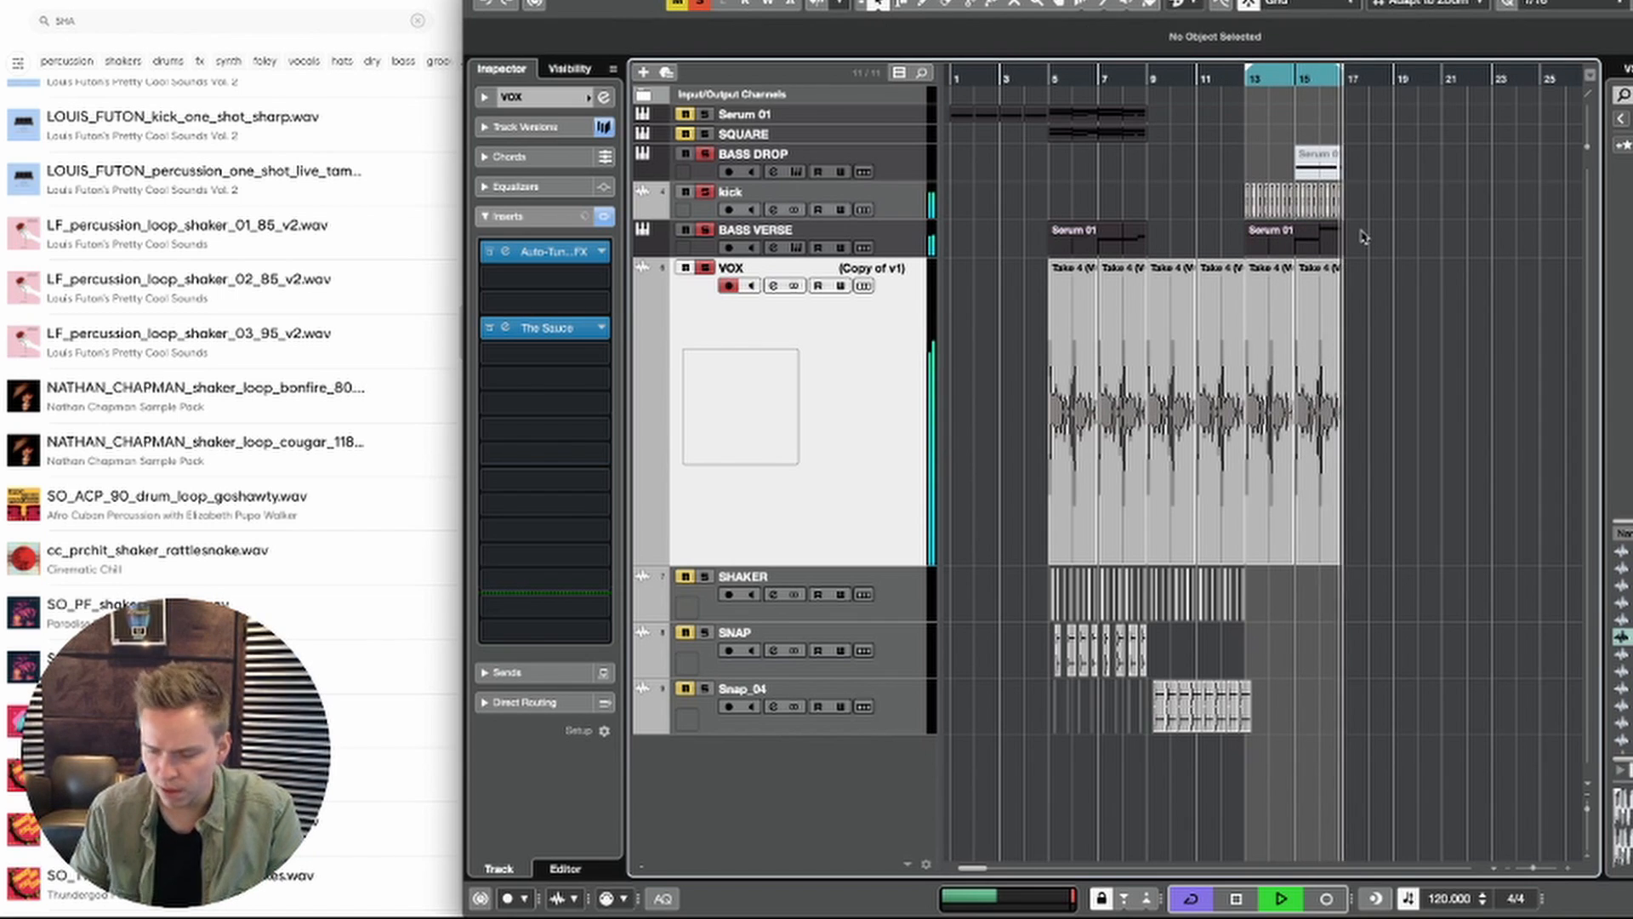
{"action": "key", "text": "space"}
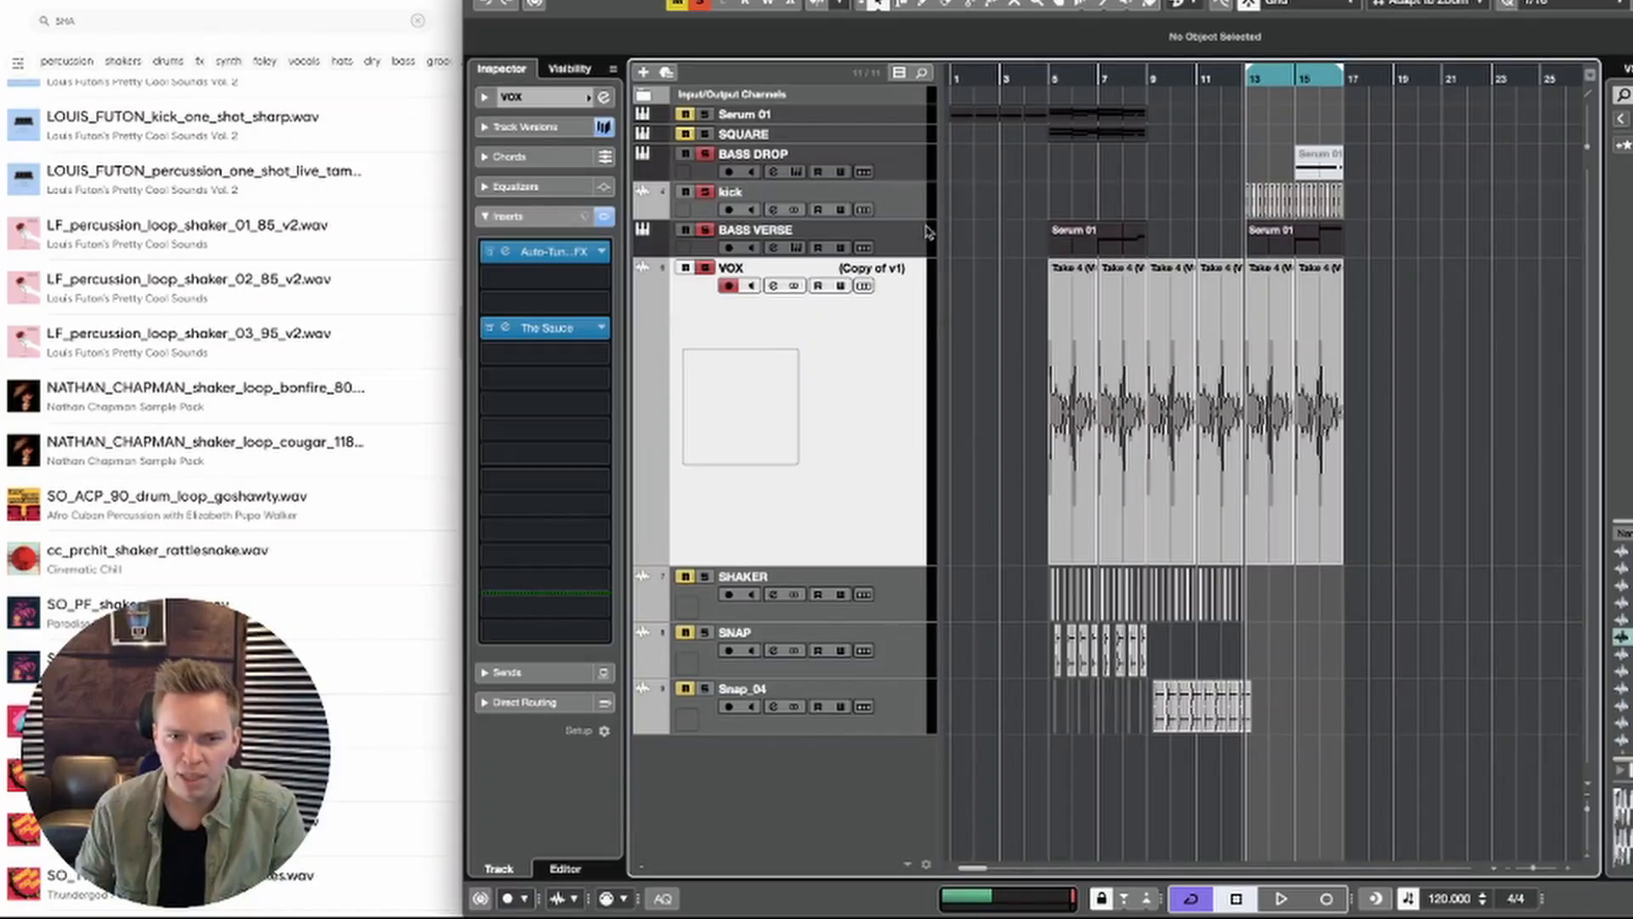
{"action": "left_click", "coordinate": [909, 234]}
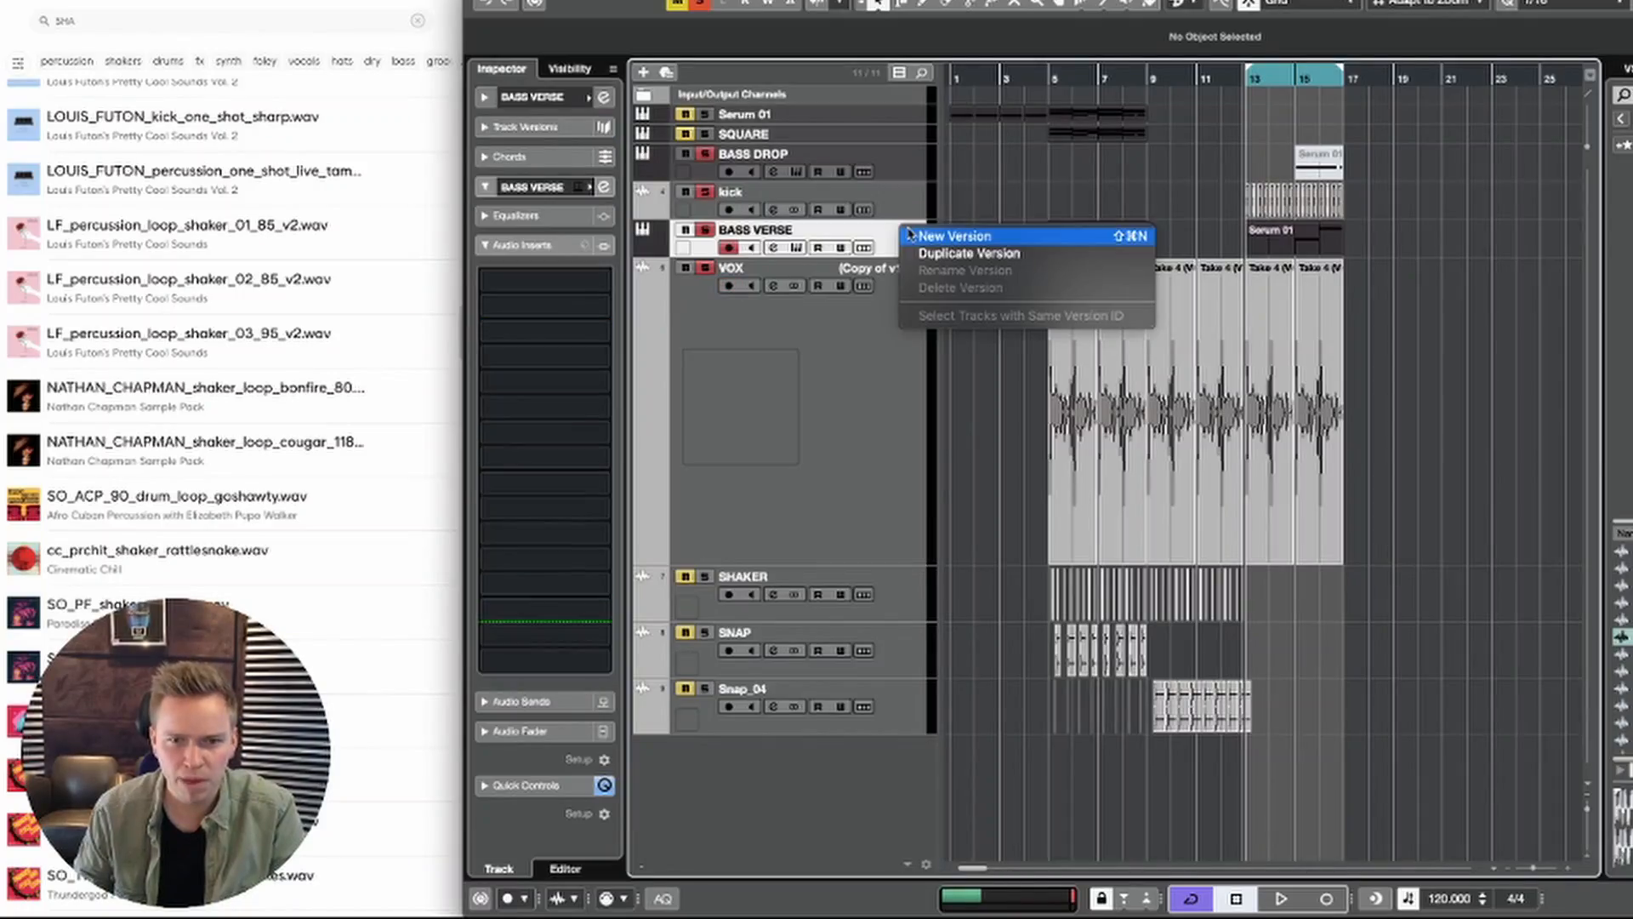
{"action": "left_click", "coordinate": [1278, 243]}
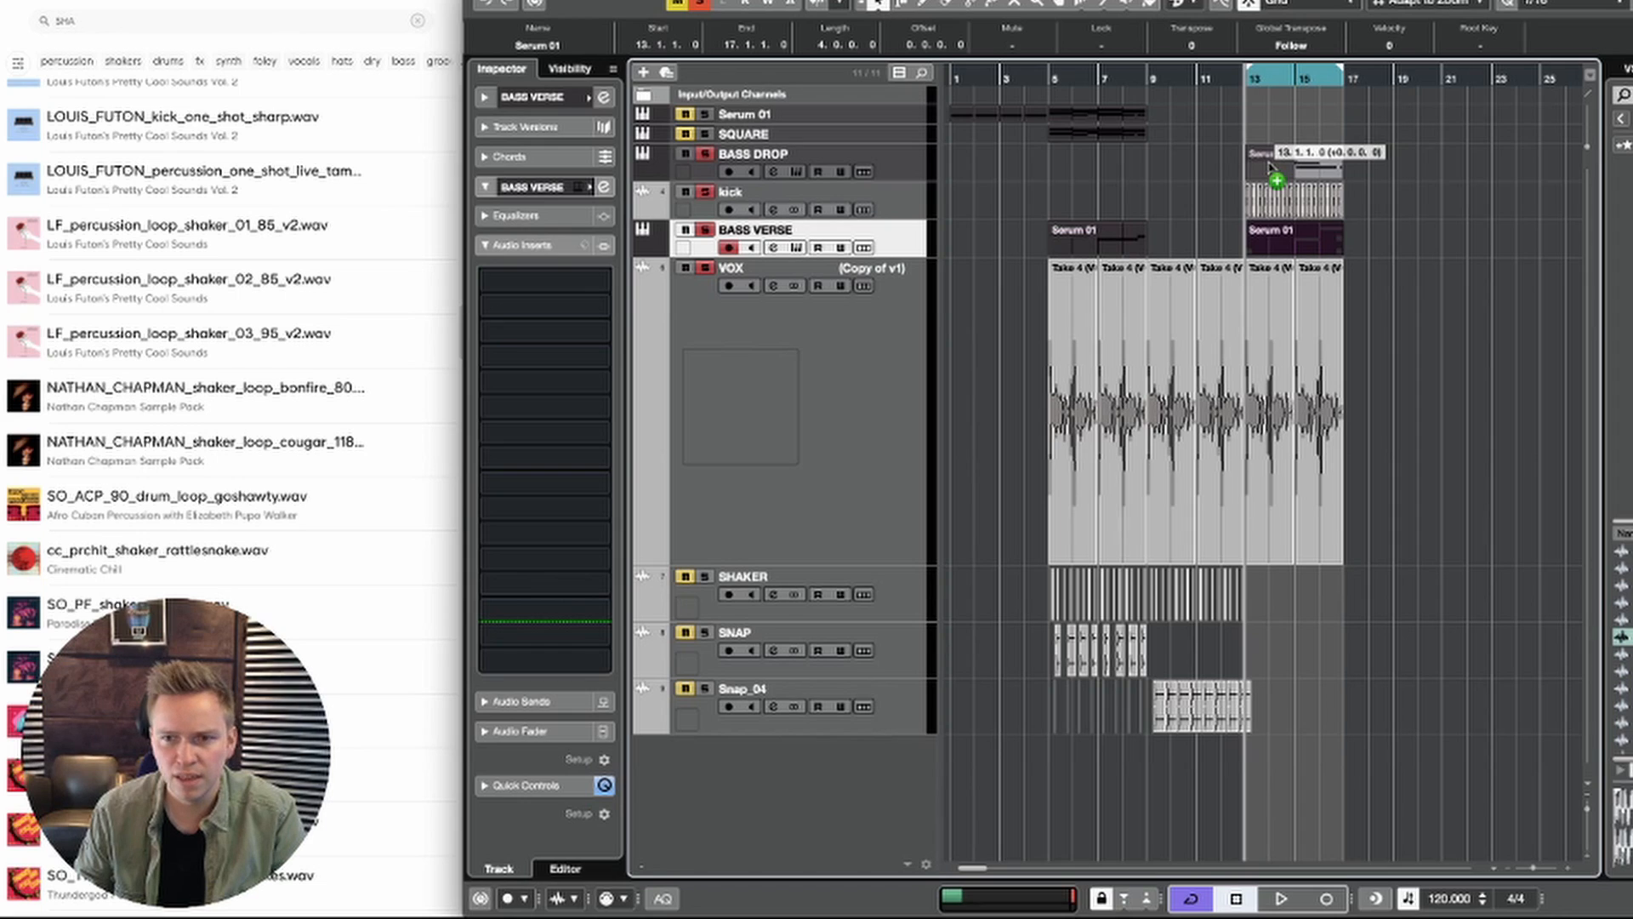
{"action": "left_click_drag", "start_coordinate": [1272, 166], "coordinate": [1271, 164]}
{"action": "left_click", "coordinate": [800, 157]}
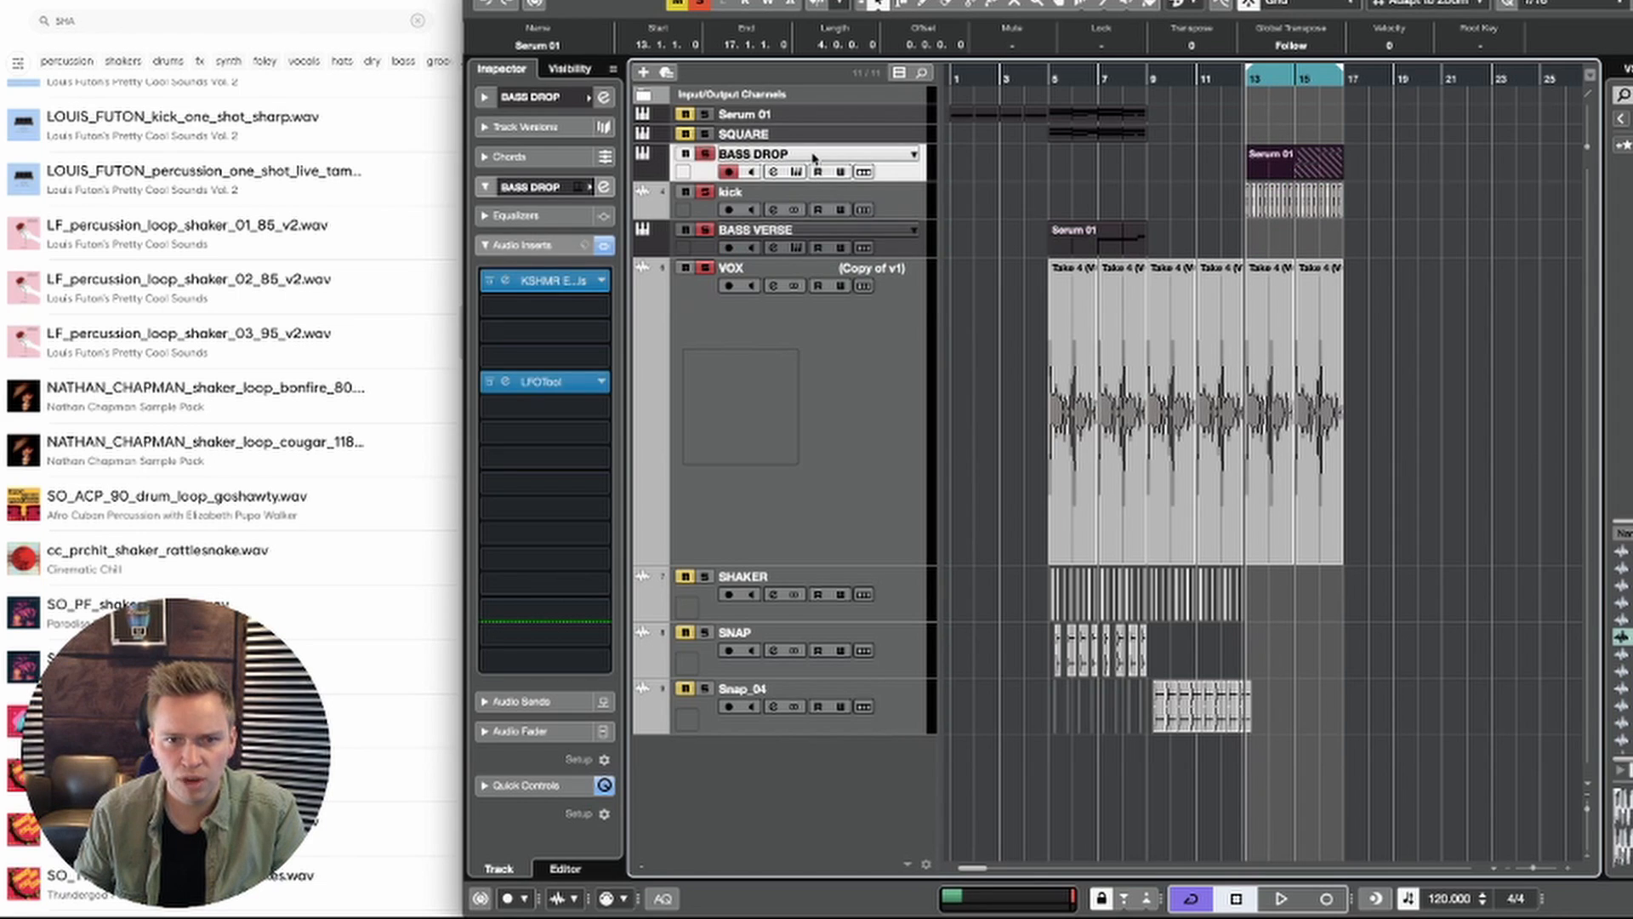
{"action": "left_click_drag", "start_coordinate": [819, 244], "coordinate": [817, 247]}
{"action": "left_click", "coordinate": [551, 99]}
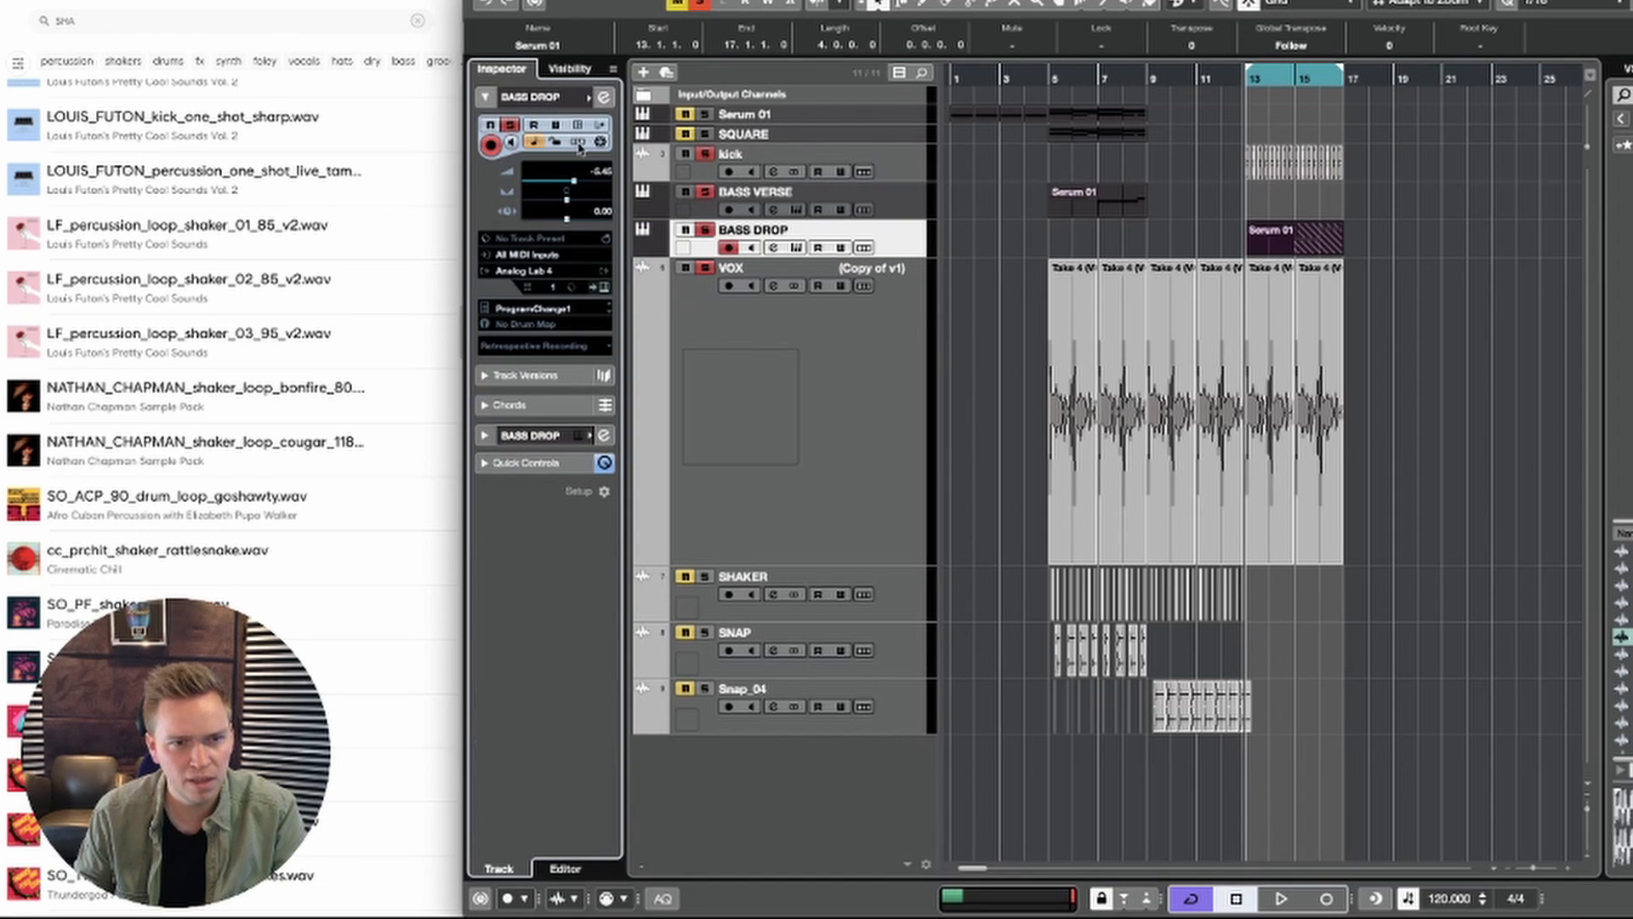
{"action": "key", "text": "space"}
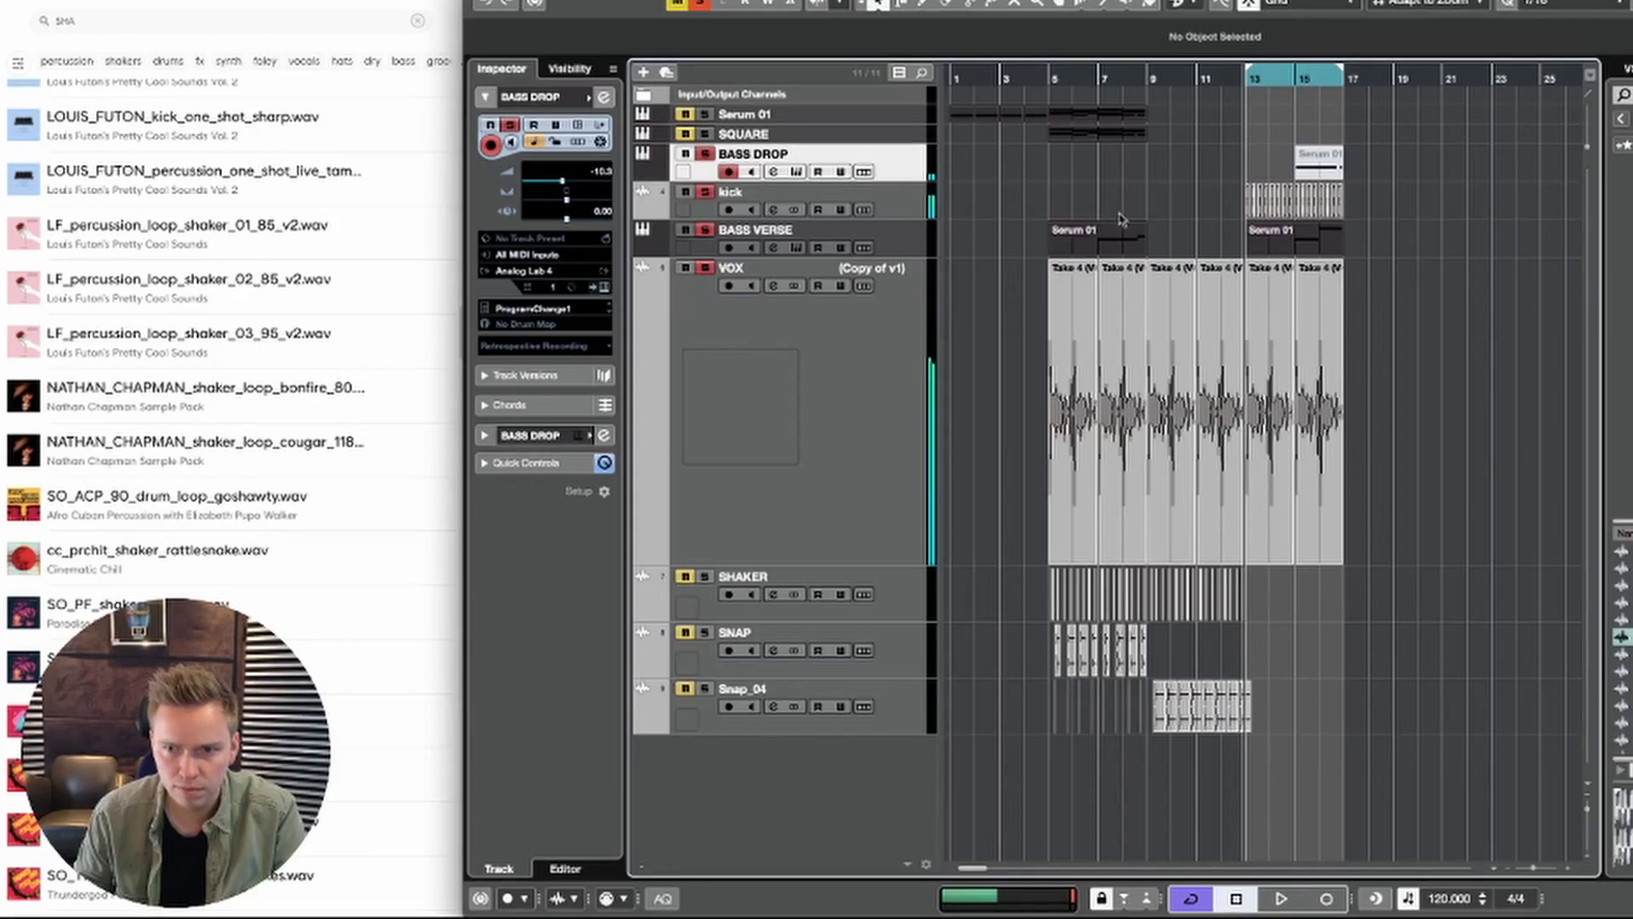
Step: Replace the muted BASS DROP part with a copy of the bar 13 BASS VERSE part and move the BASS DROP track below BASS VERSE
{"action": "left_click", "coordinate": [1323, 168]}
{"action": "key", "text": "Delete"}
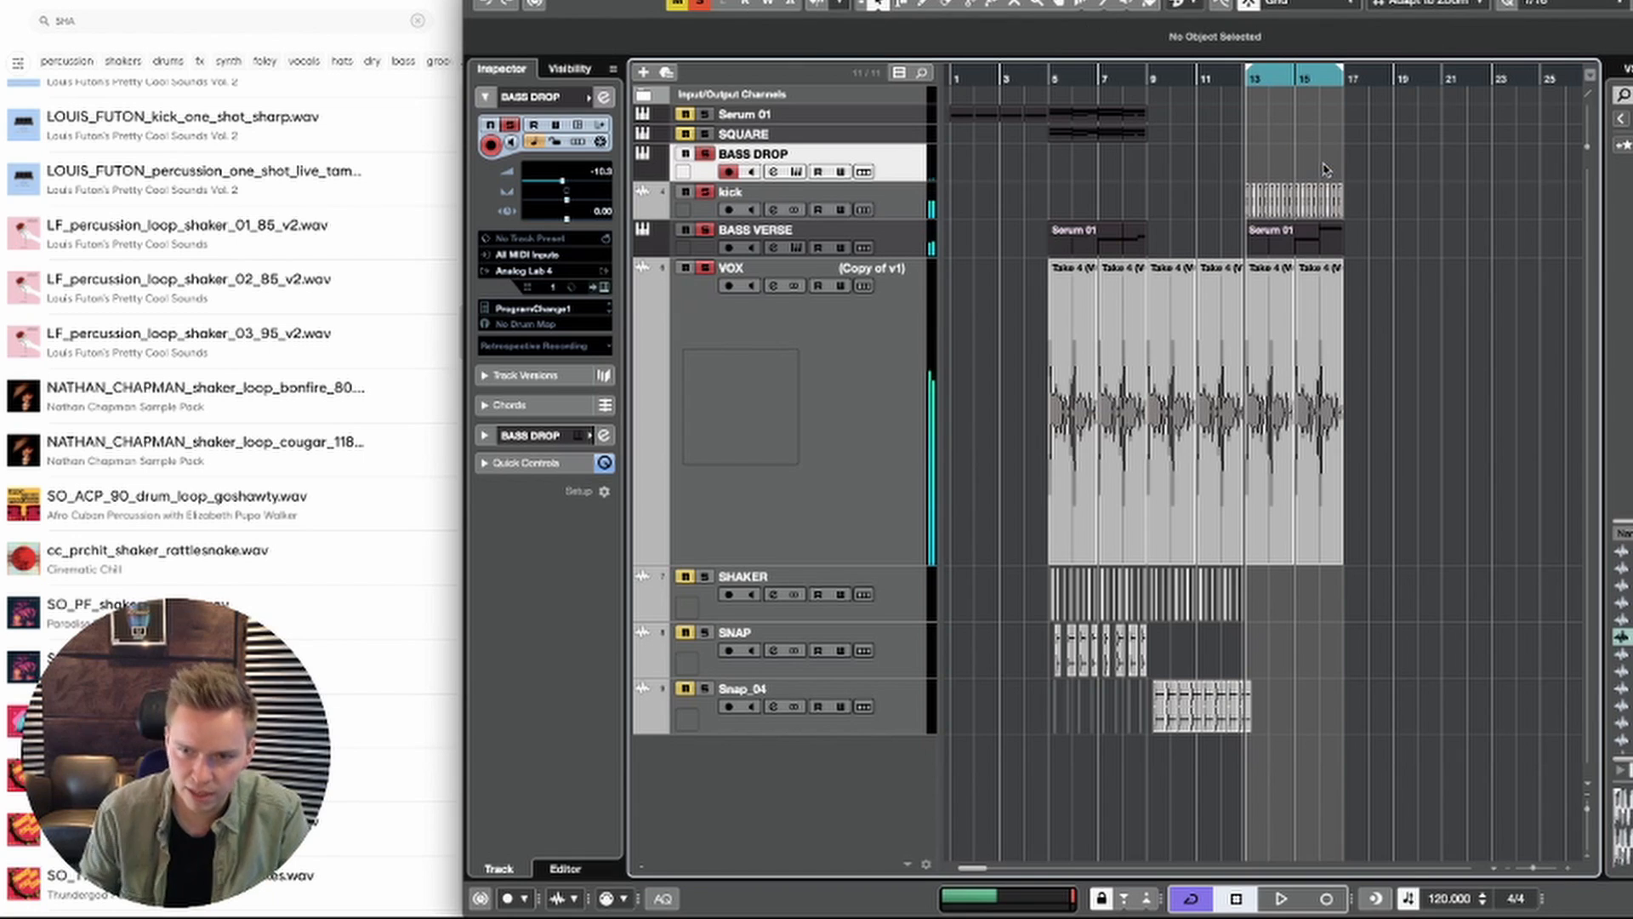
{"action": "left_click_drag", "start_coordinate": [1308, 248], "coordinate": [1309, 173]}
{"action": "left_click", "coordinate": [1004, 166]}
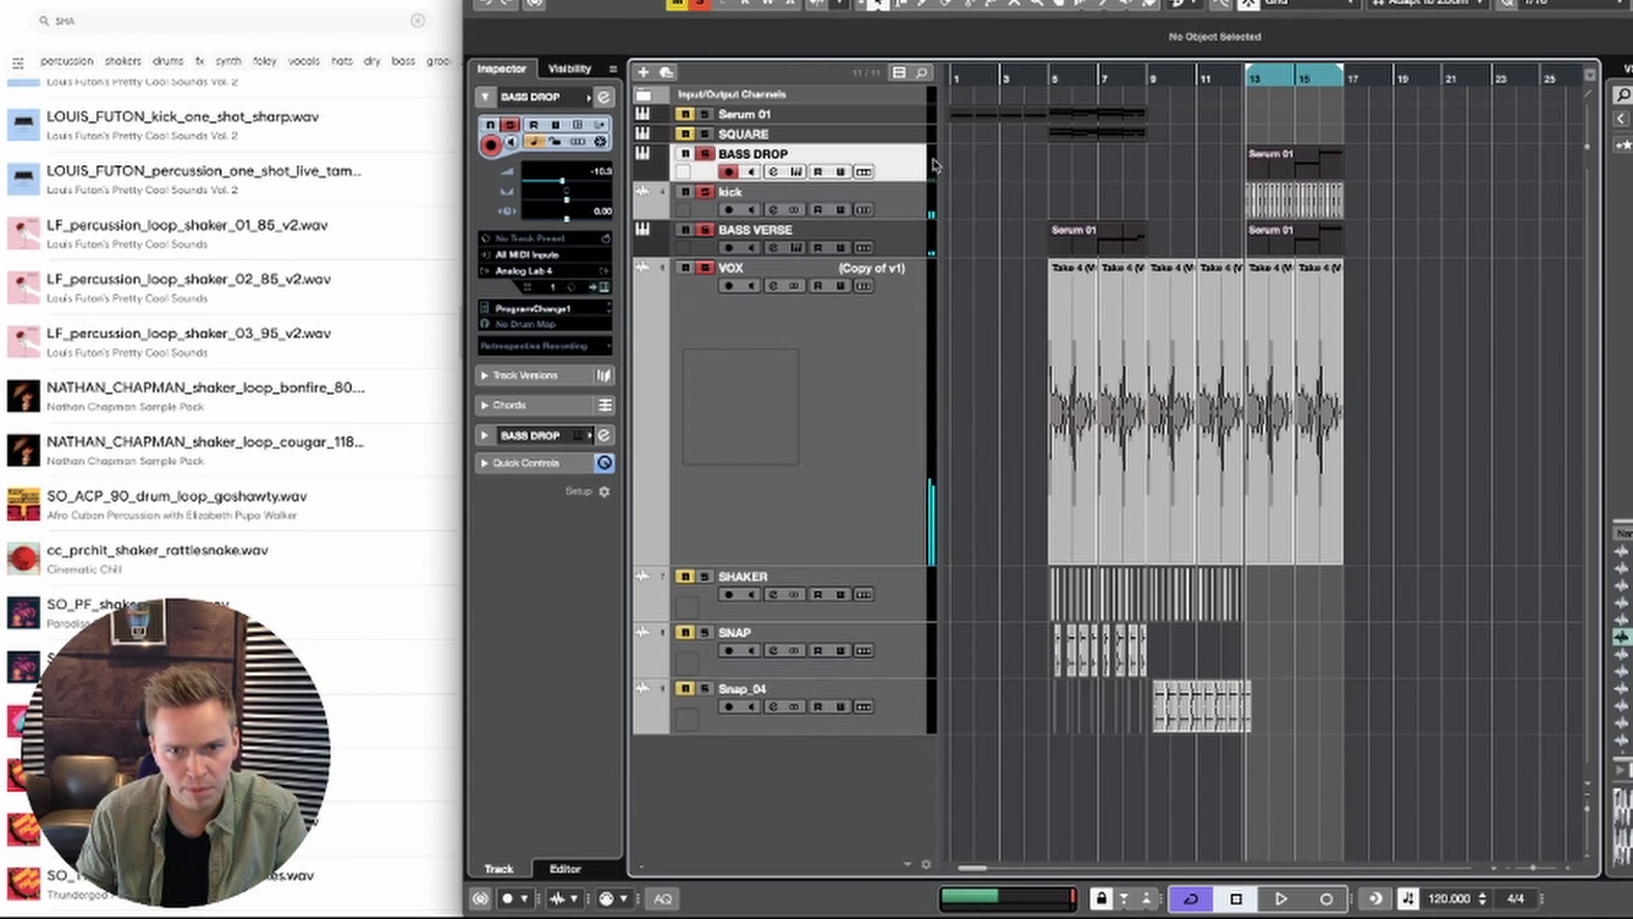
{"action": "left_click_drag", "start_coordinate": [920, 232], "coordinate": [917, 253]}
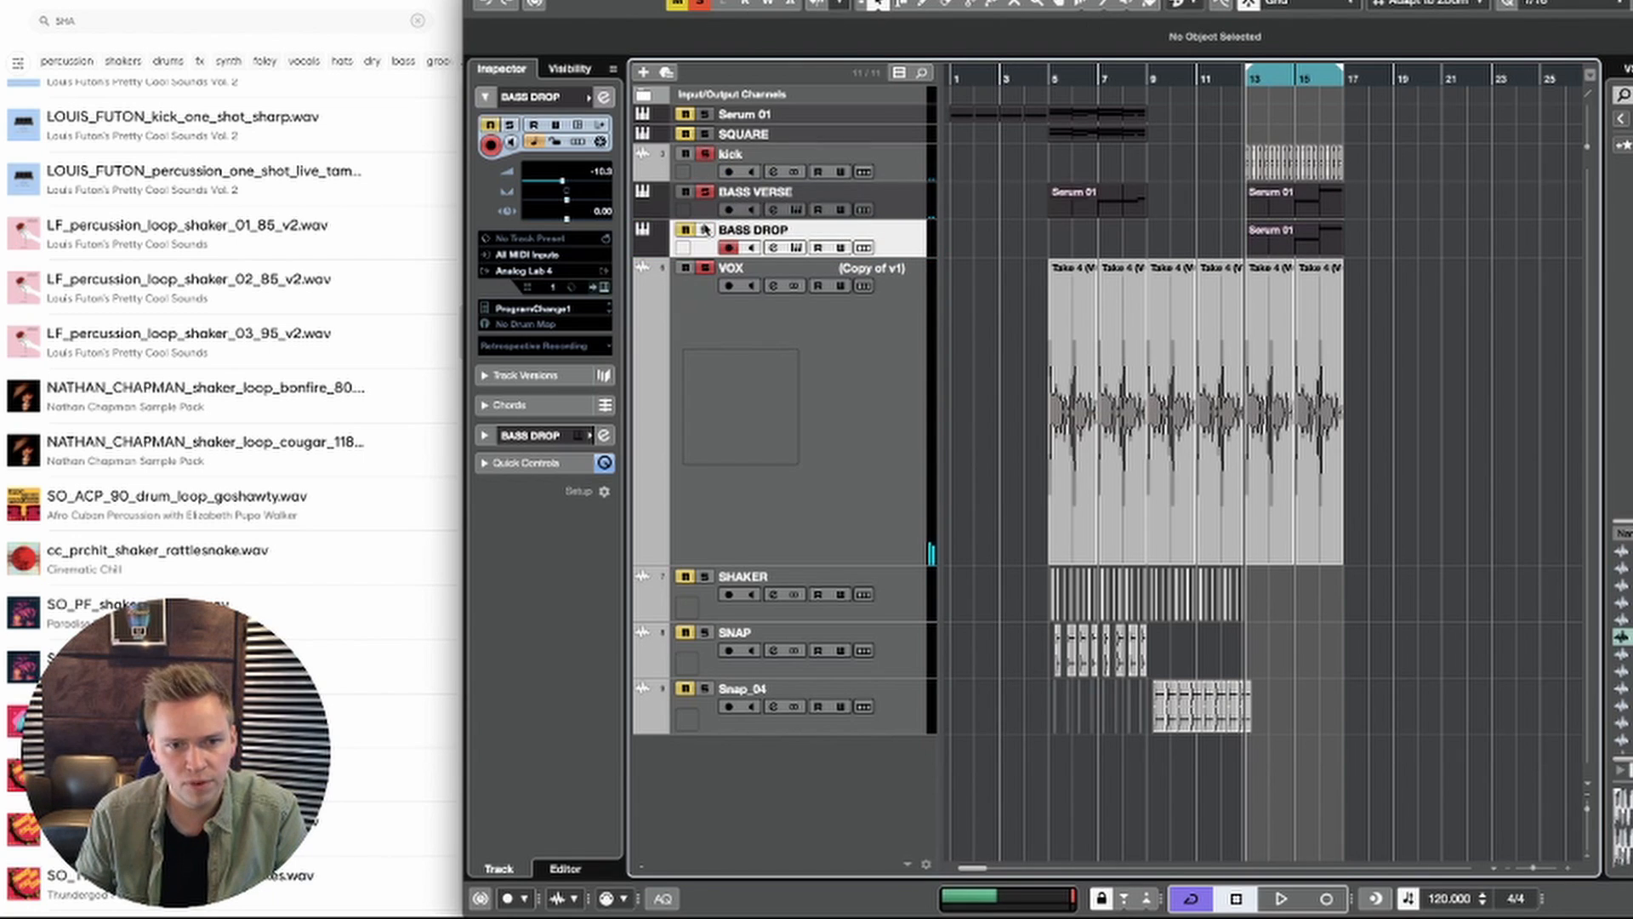
Step: Solo BASS DROP with the kick, take BASS VERSE and VOX out of solo, and play the drop loop
{"action": "key", "text": "space"}
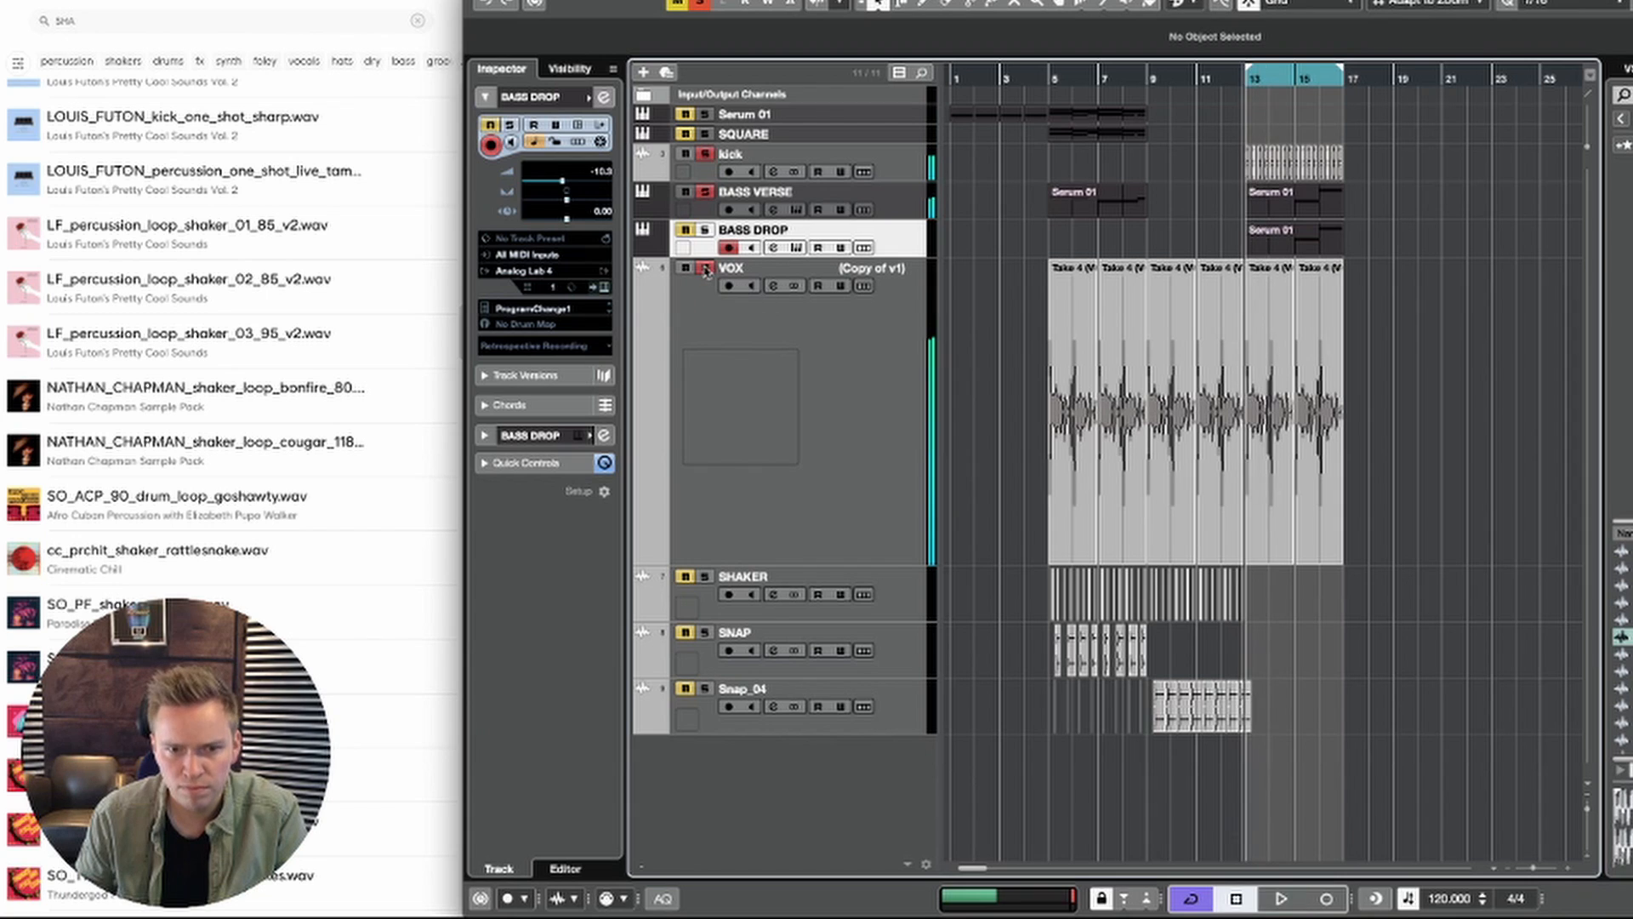
{"action": "key", "text": "space"}
{"action": "left_click", "coordinate": [705, 268]}
{"action": "key", "text": "space"}
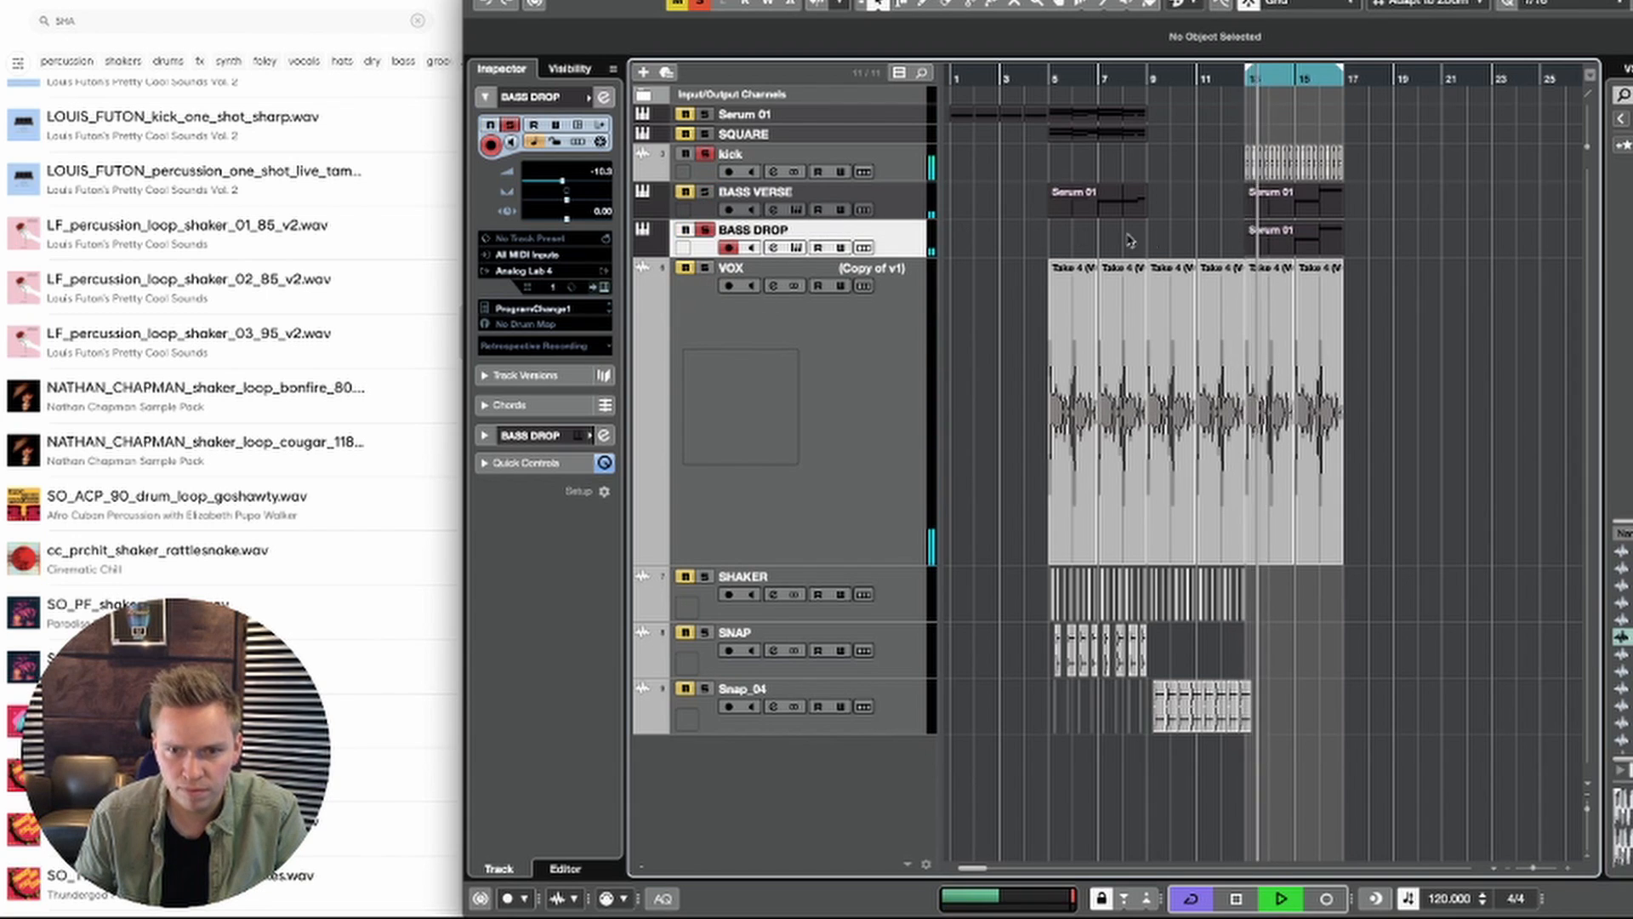
{"action": "key", "text": "space"}
Step: Delete the second F#2 note of bar 14 in the BASS DROP part and shorten all remaining notes to one sixteenth
{"action": "double_click", "coordinate": [1282, 241]}
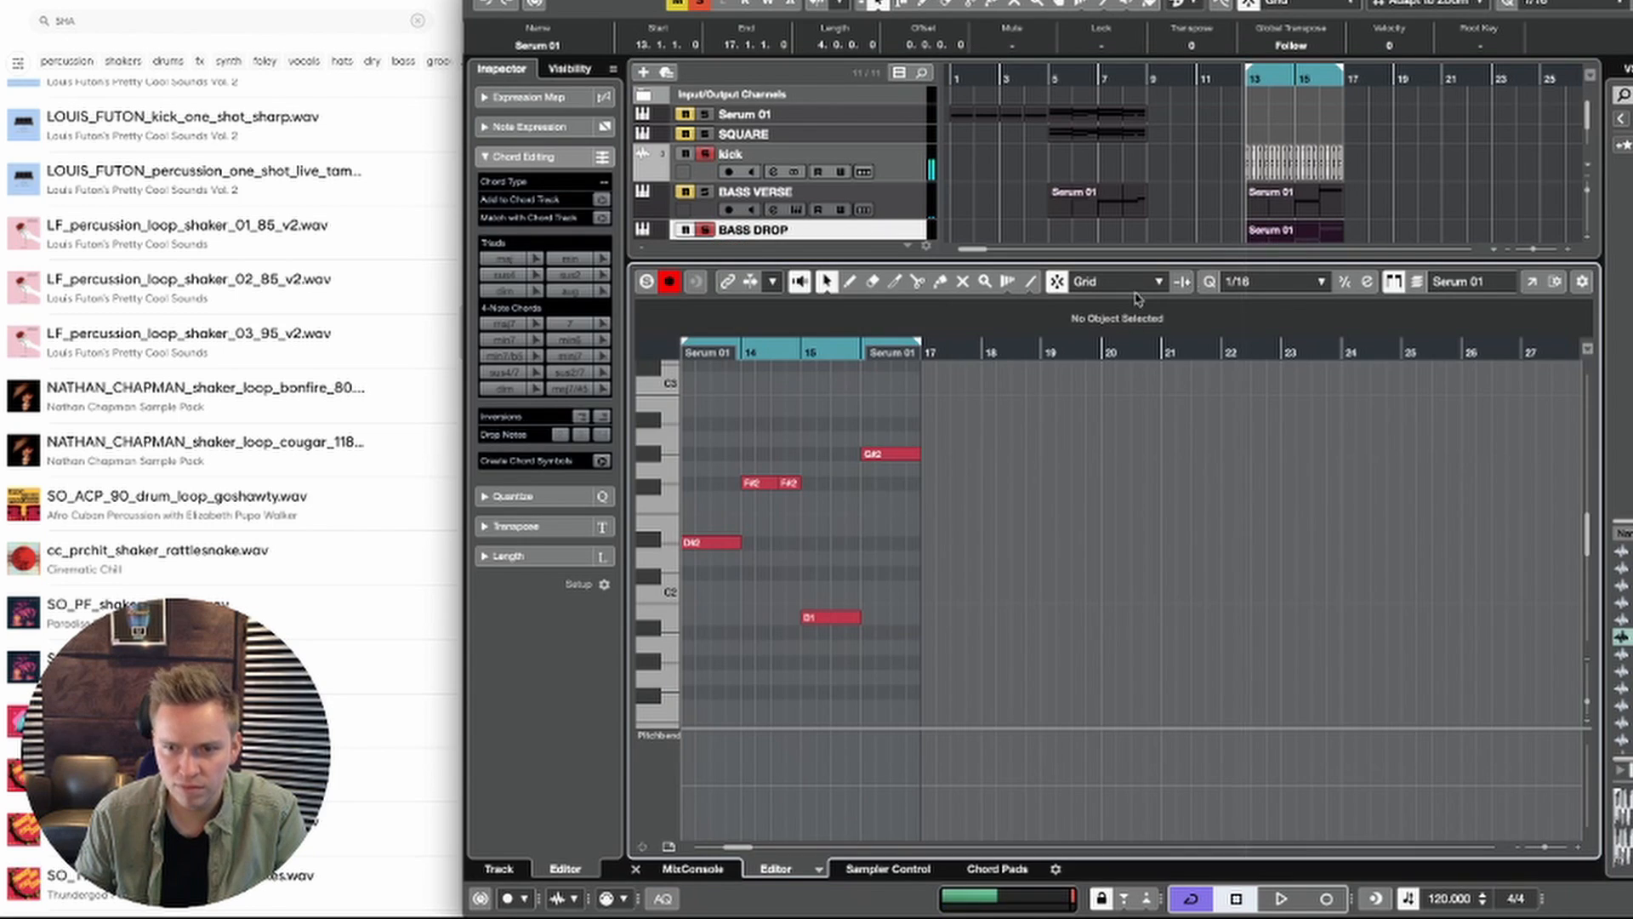
{"action": "key", "text": "ctrl+a"}
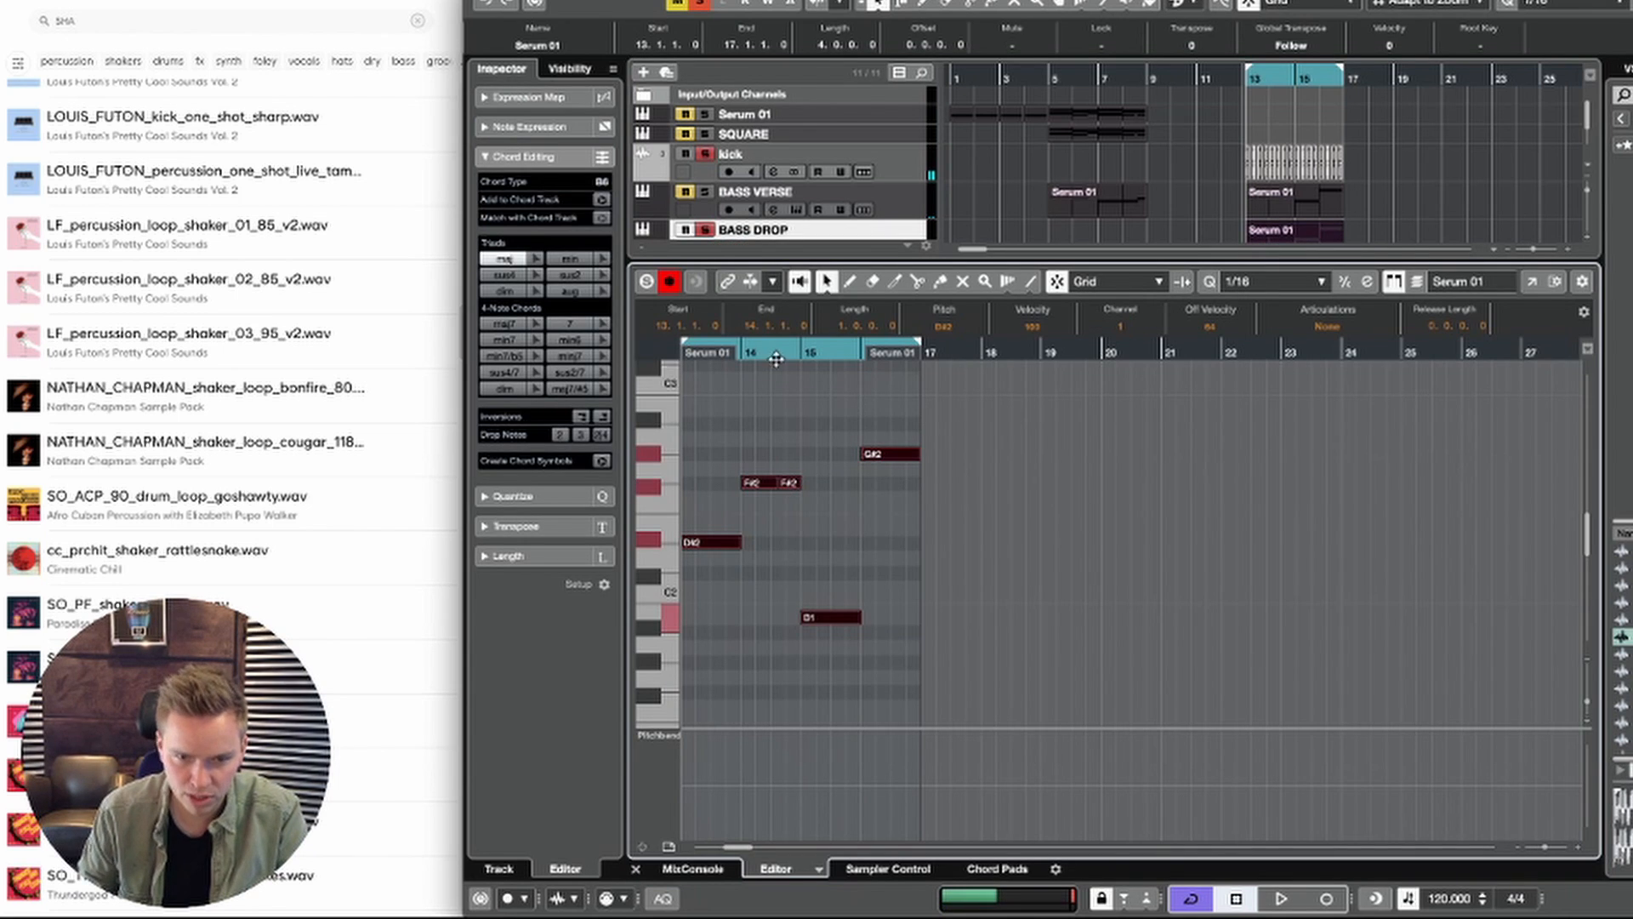
{"action": "left_click", "coordinate": [788, 416]}
{"action": "left_click", "coordinate": [788, 482]}
{"action": "key", "text": "ctrl+a"}
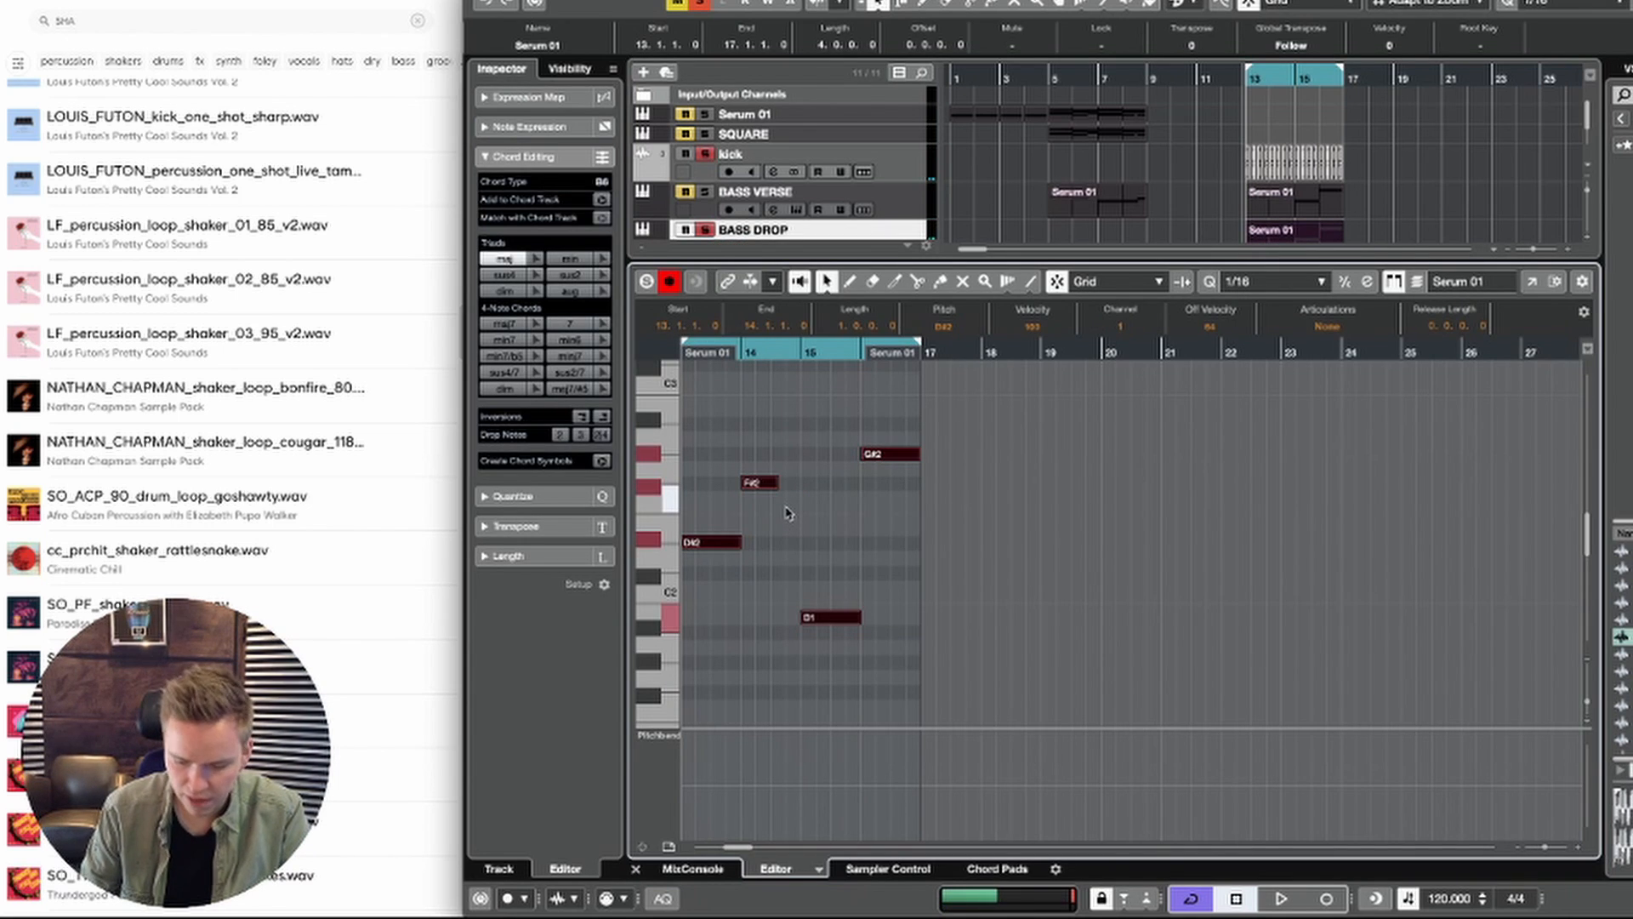
{"action": "scroll", "coordinate": [777, 510], "scroll_direction": "left", "scroll_amount": 3}
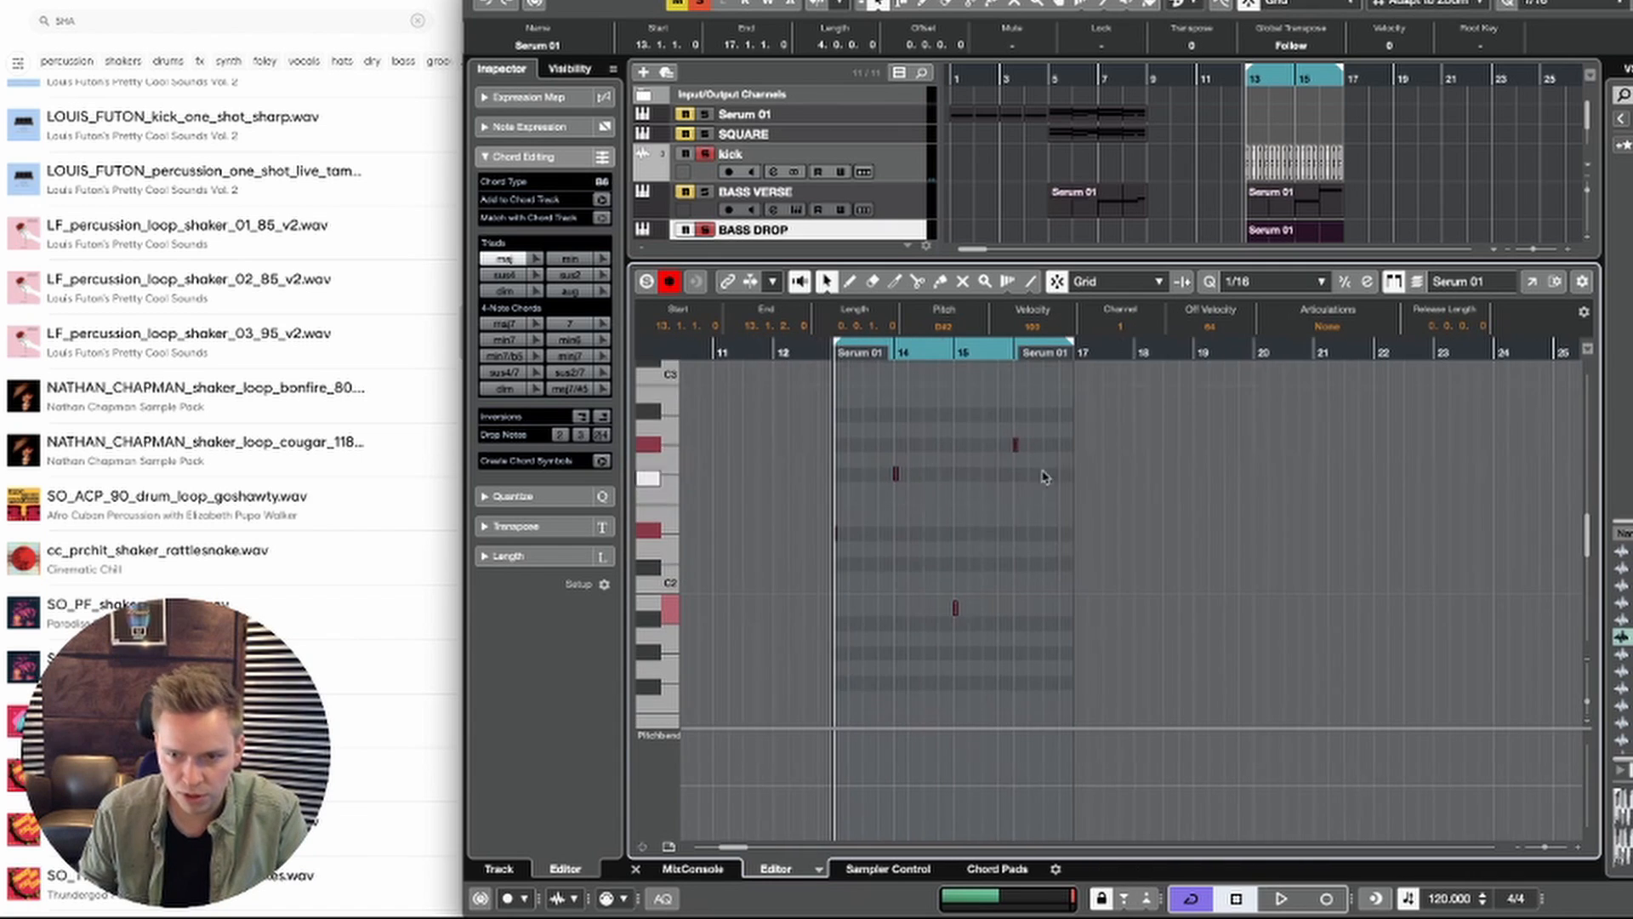
Step: Set the quantize grid to 1/8 and fill all four bars of the BASS DROP part with repeated eighth notes at each bar's pitch
{"action": "key", "text": "space"}
{"action": "key", "text": "space"}
{"action": "left_click", "coordinate": [1256, 281]}
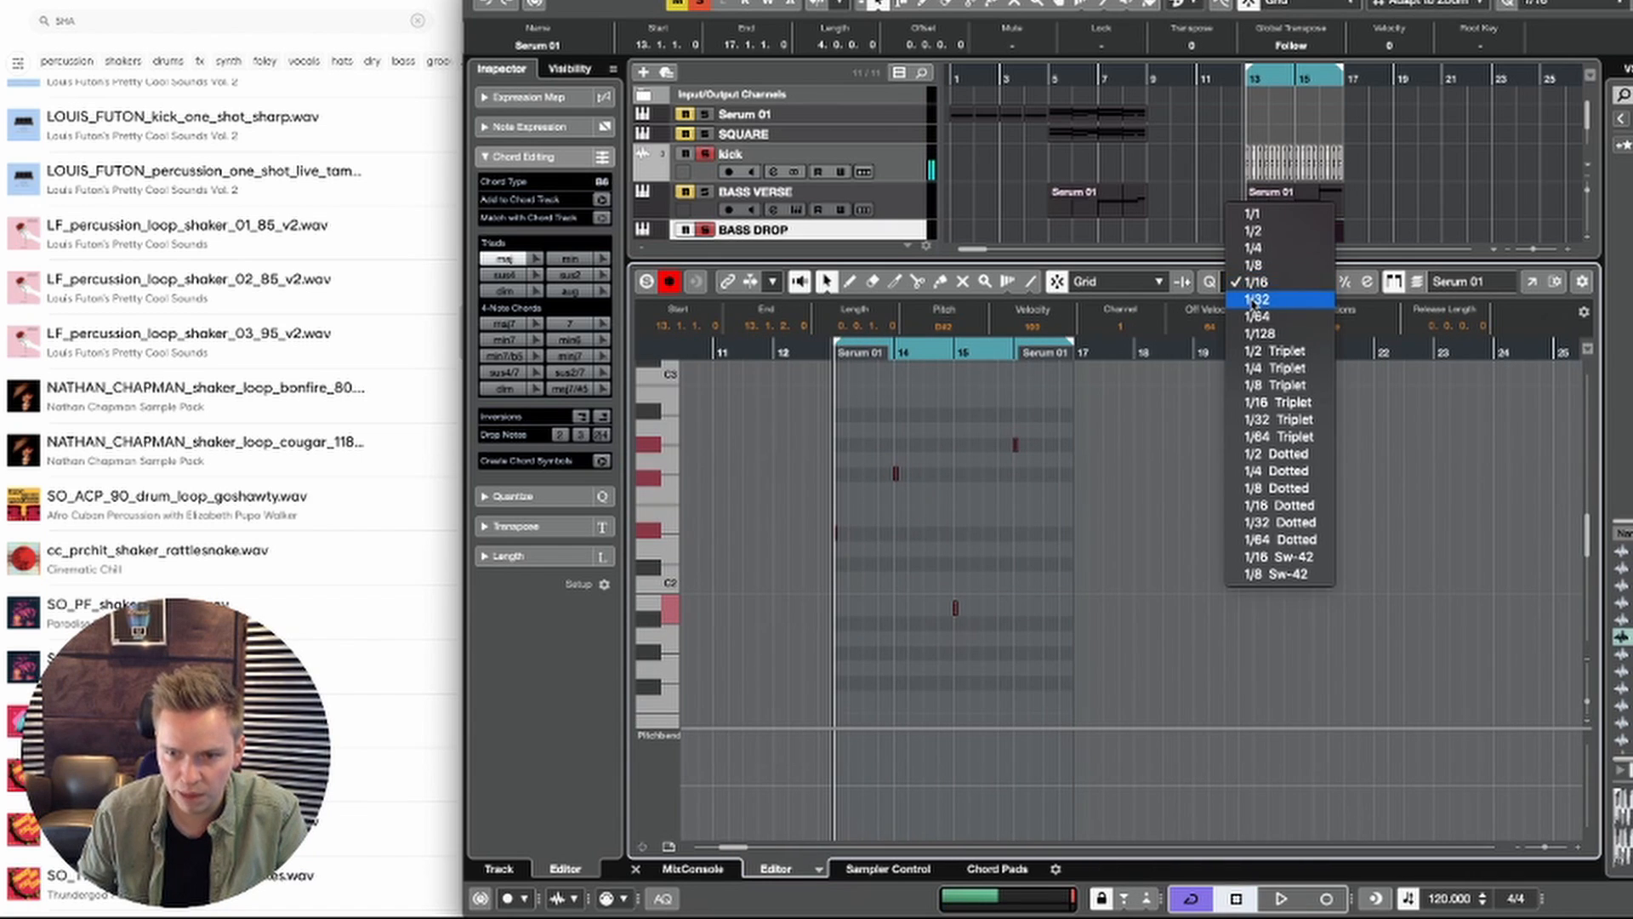
{"action": "left_click", "coordinate": [1253, 265]}
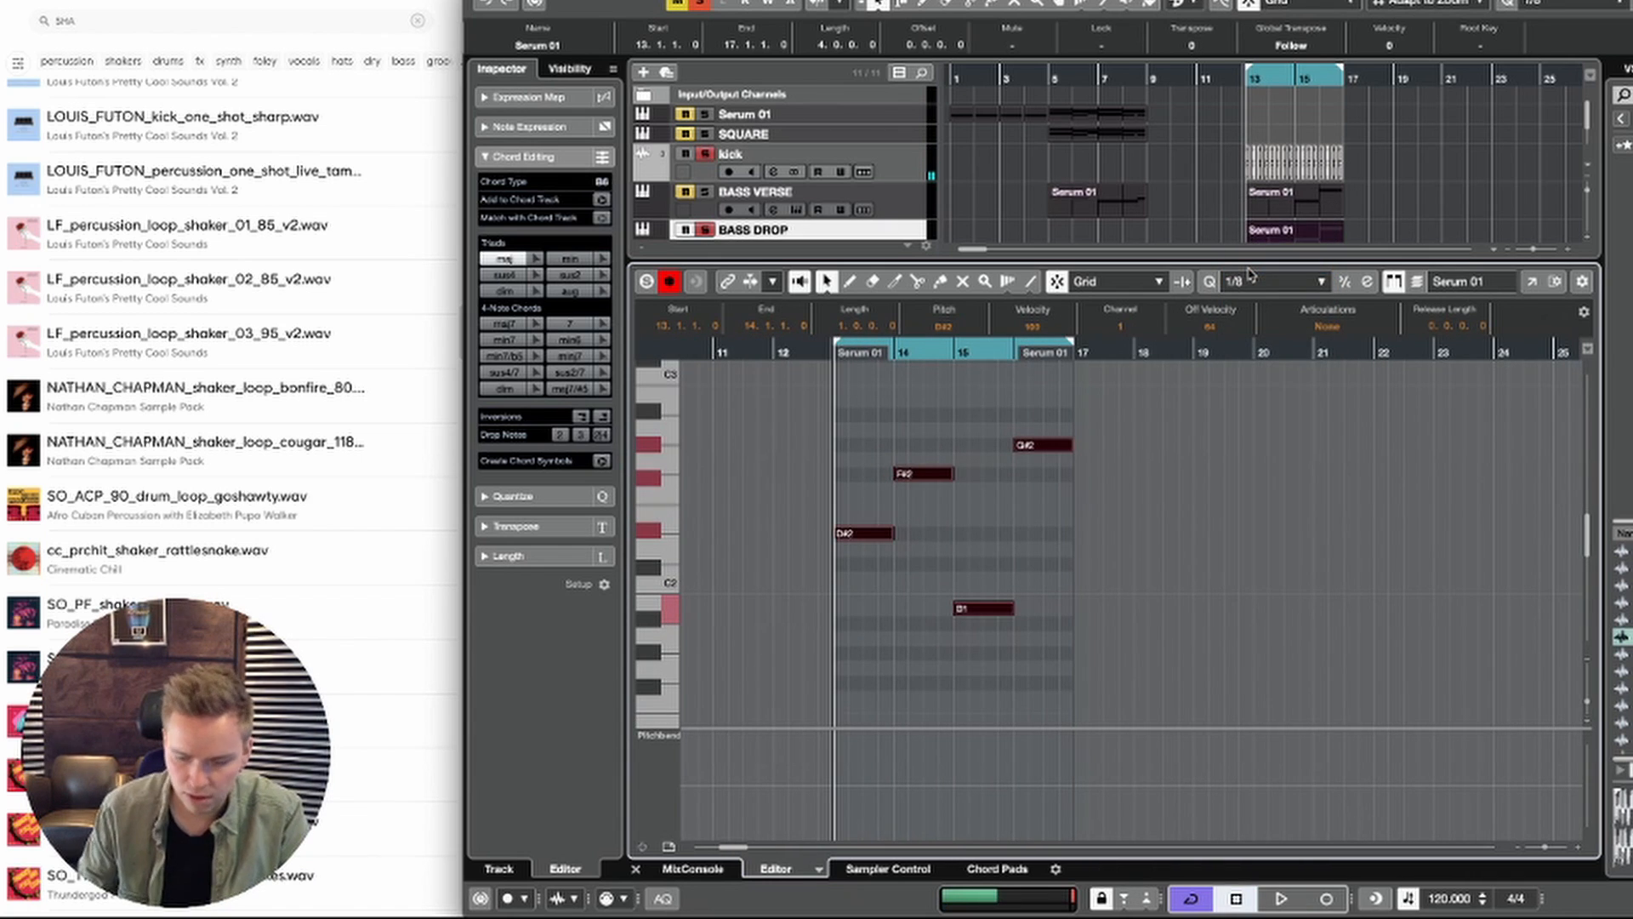
{"action": "key", "text": "space"}
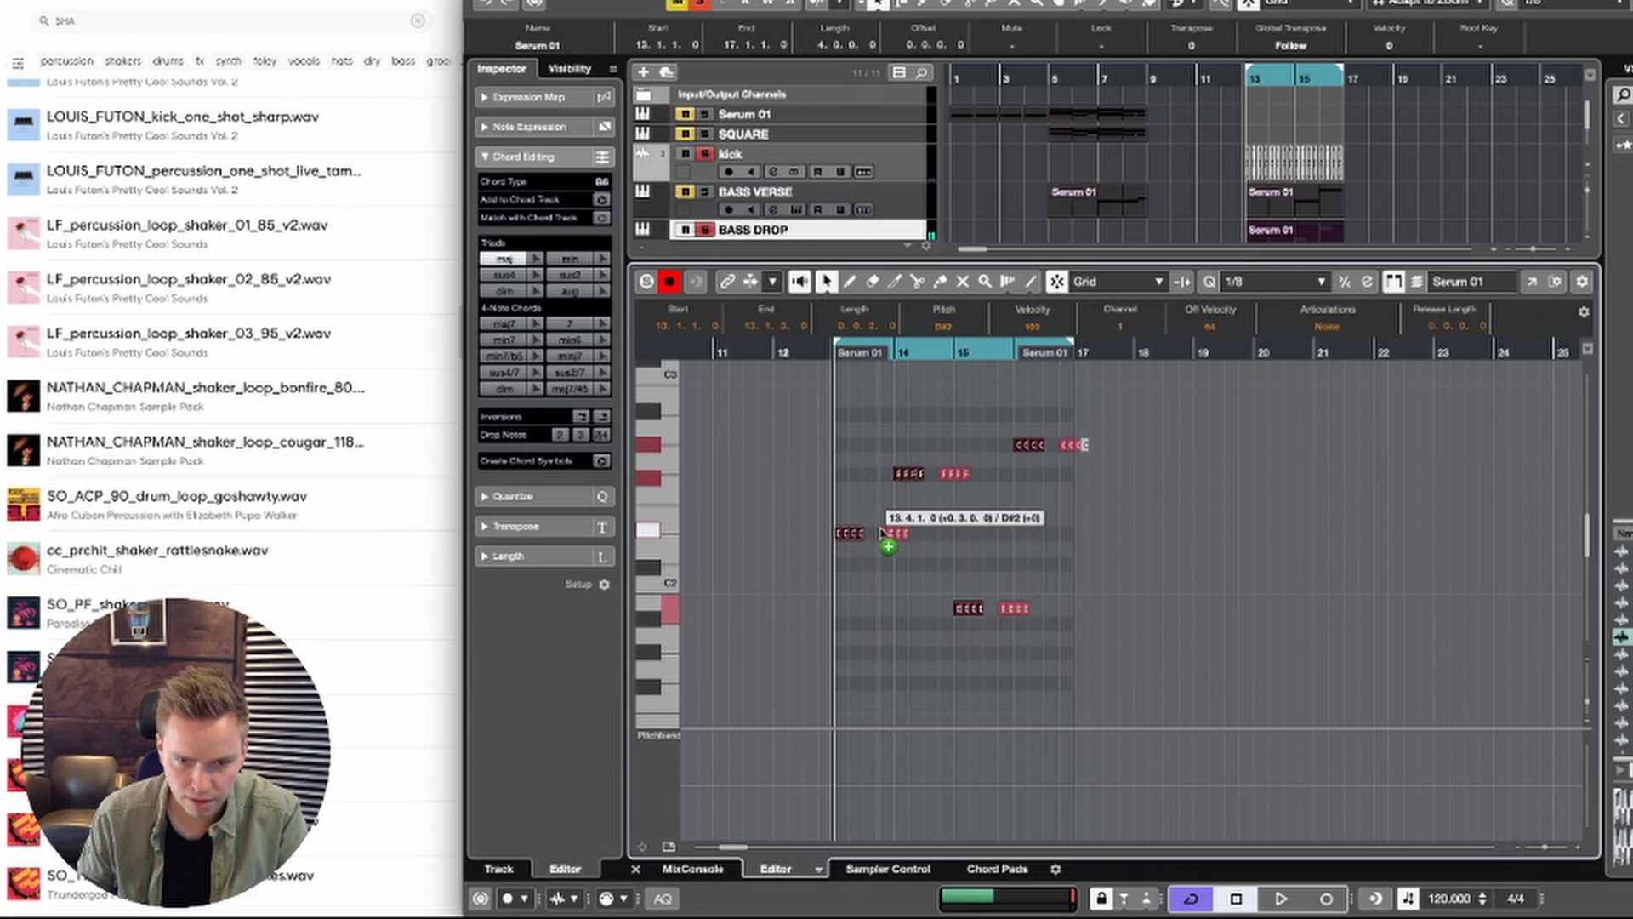
{"action": "left_click_drag", "start_coordinate": [882, 531], "coordinate": [882, 531]}
{"action": "key", "text": "space"}
{"action": "left_click", "coordinate": [999, 509]}
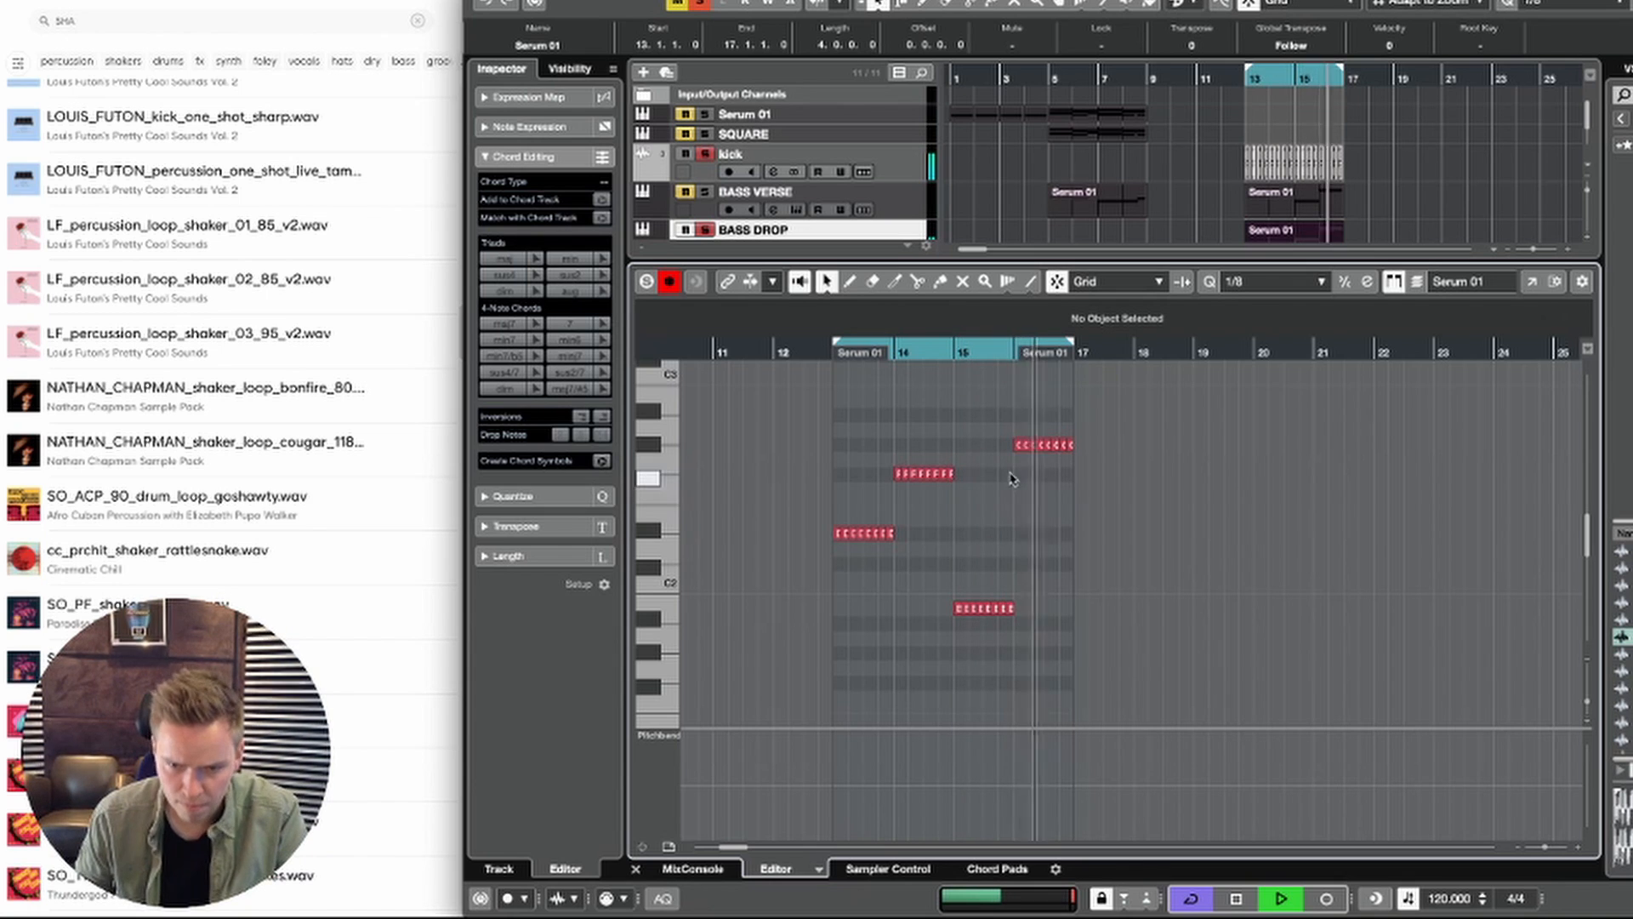
Step: Move the first three G#2 notes of bar 16 in the BASS DROP part down to B1 and play the loop
{"action": "scroll", "coordinate": [1012, 440], "scroll_direction": "up", "scroll_amount": 5}
{"action": "left_click_drag", "start_coordinate": [1025, 411], "coordinate": [1117, 460]}
{"action": "key", "text": "space"}
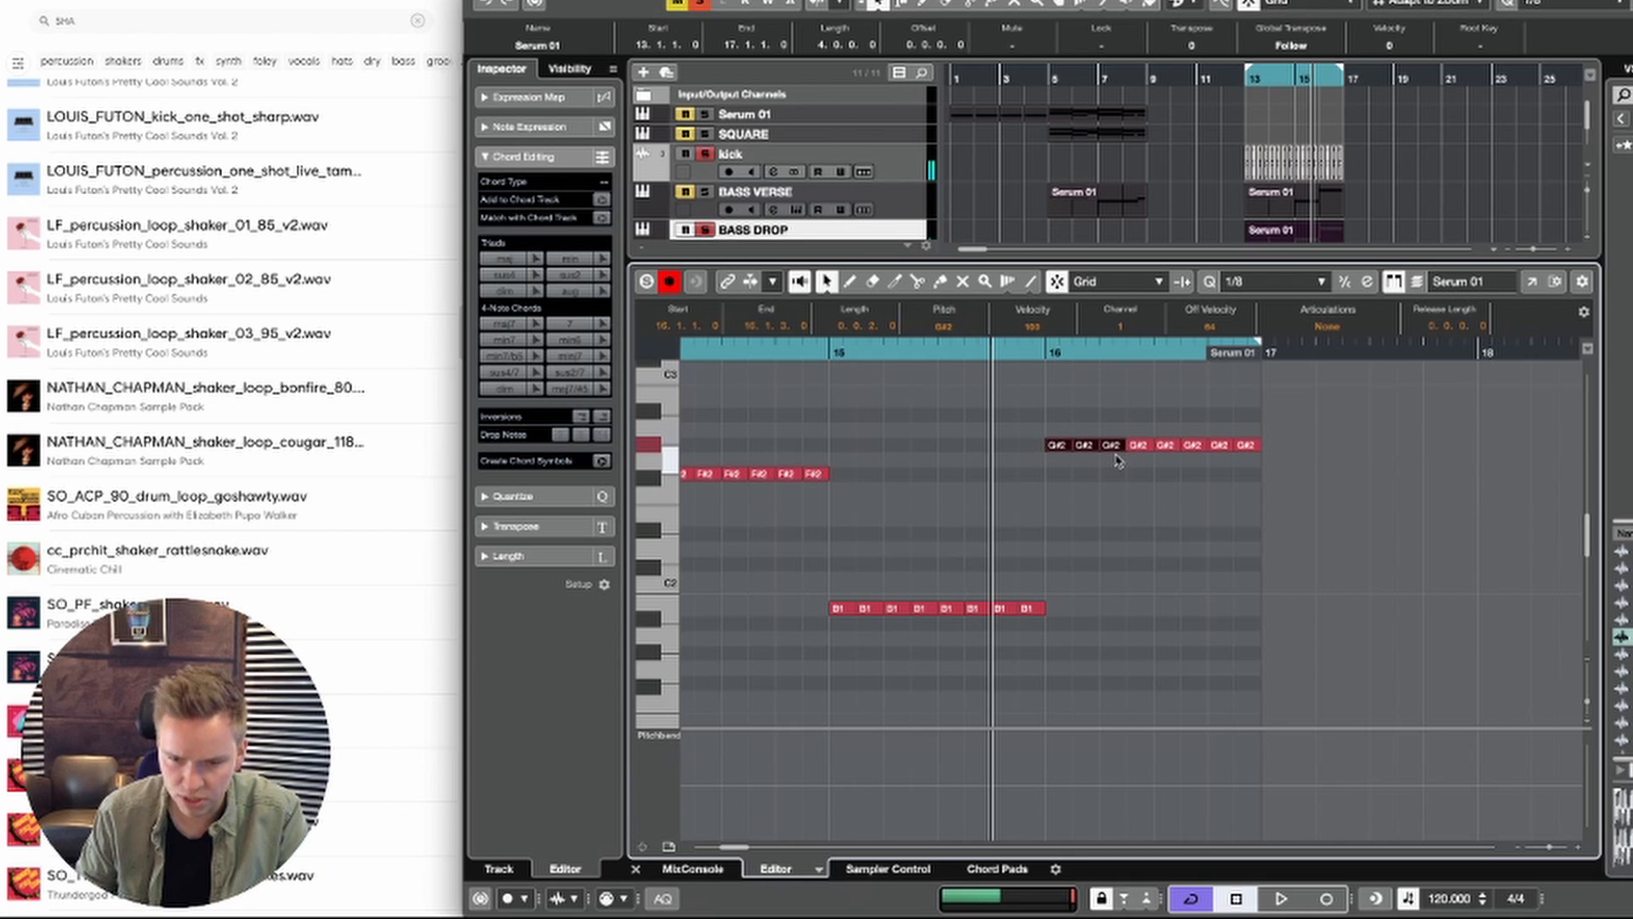
{"action": "key", "text": "space"}
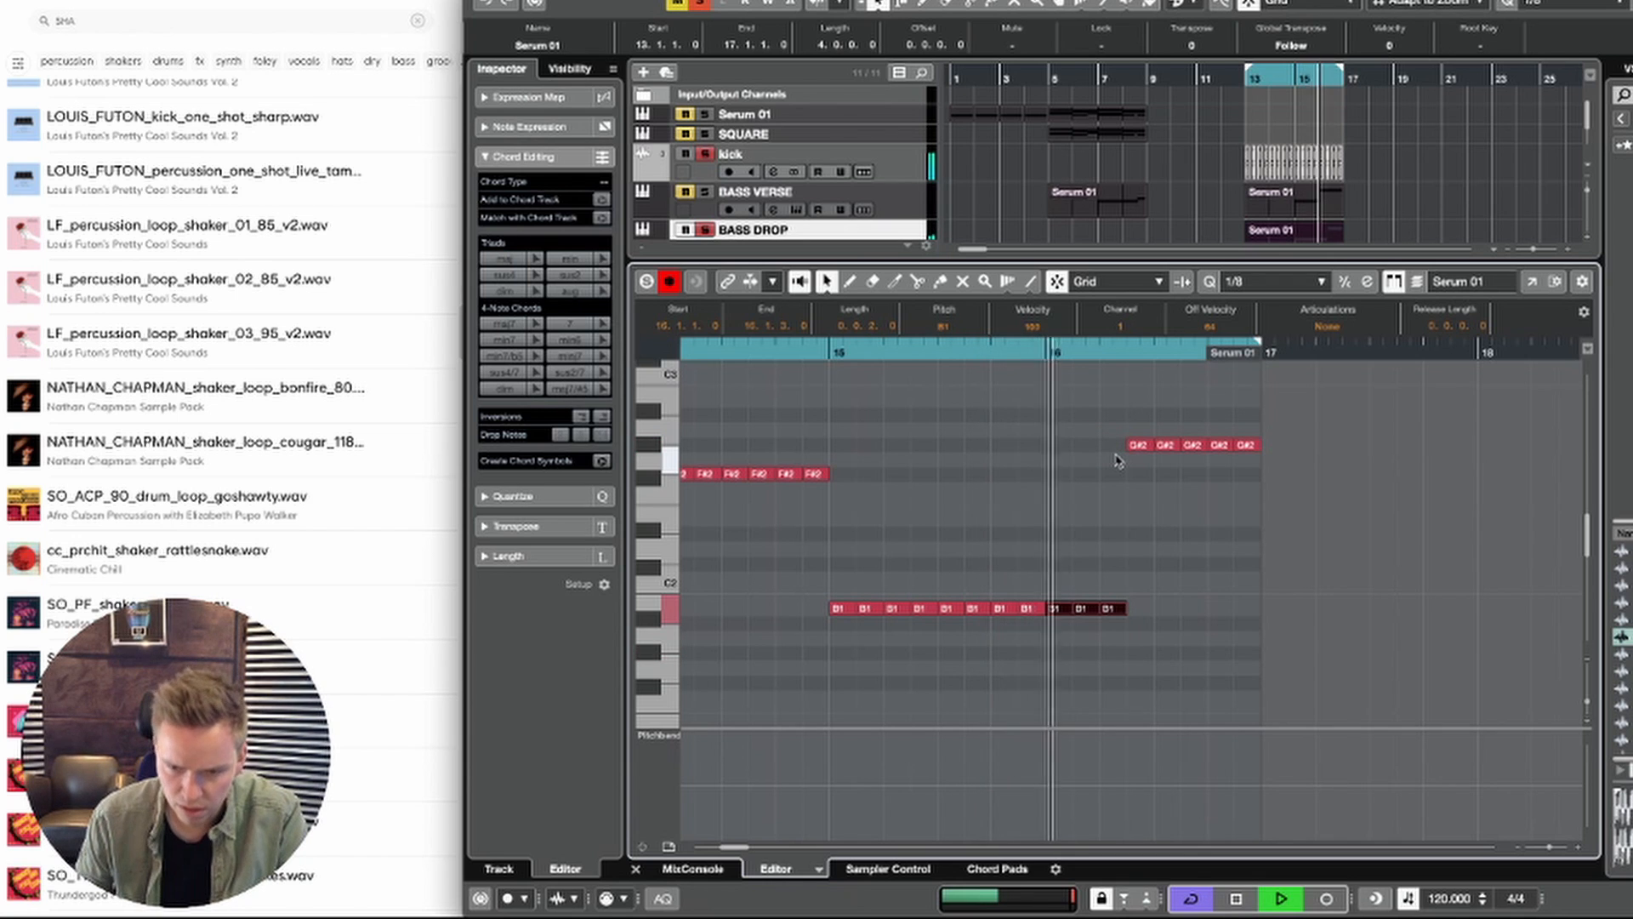
{"action": "scroll", "coordinate": [1017, 456], "scroll_direction": "down", "scroll_amount": 5}
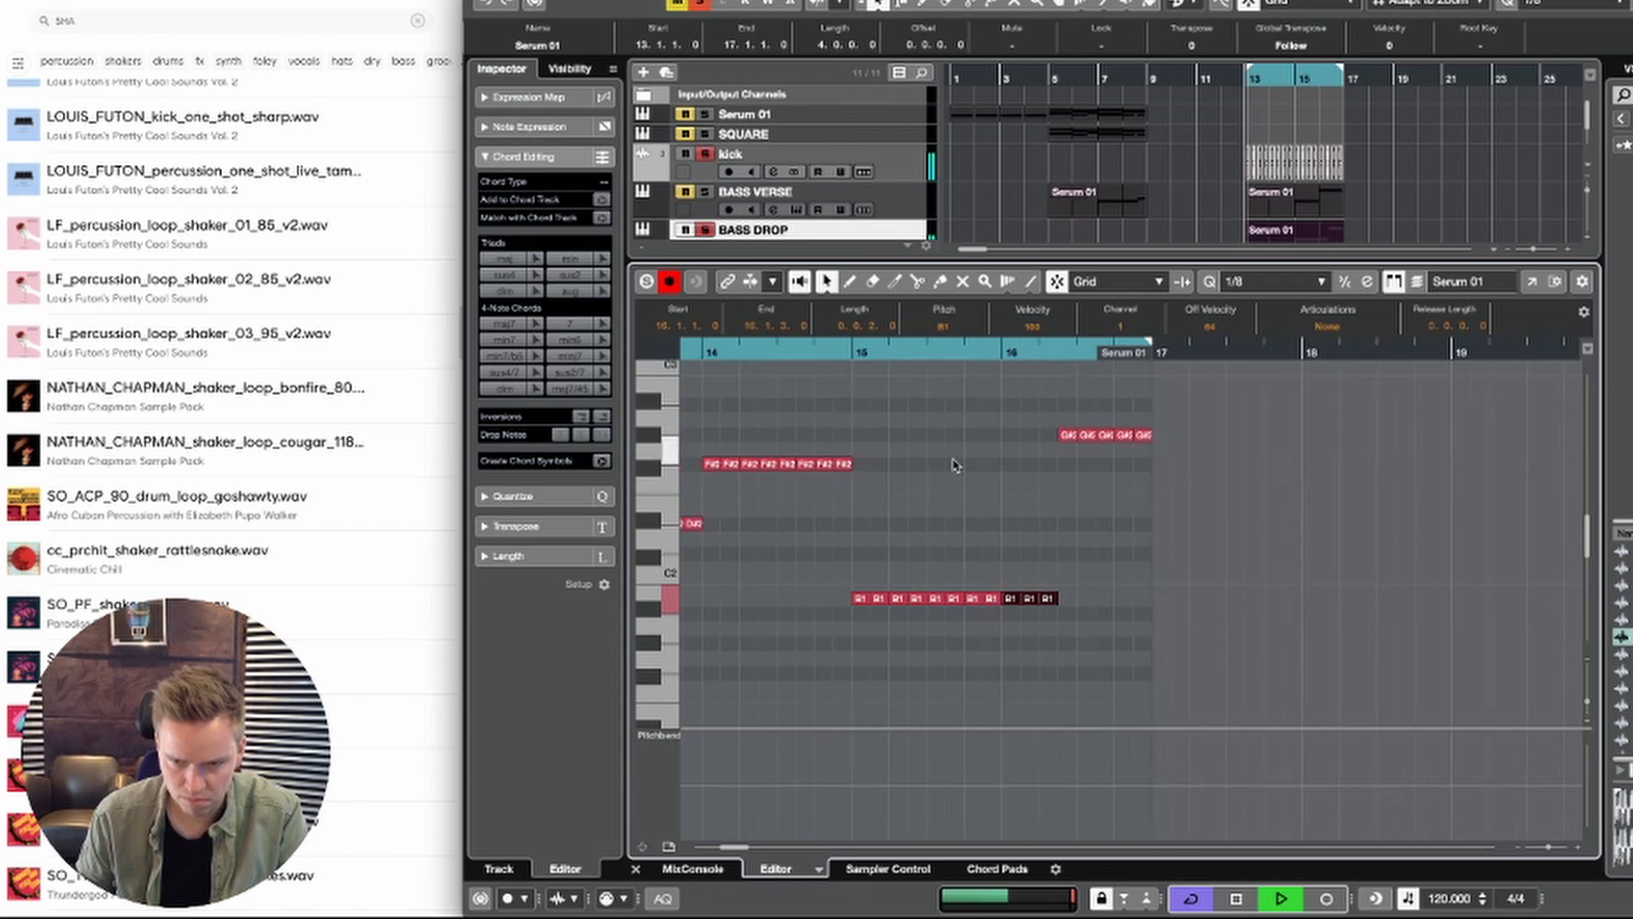
{"action": "key", "text": "space"}
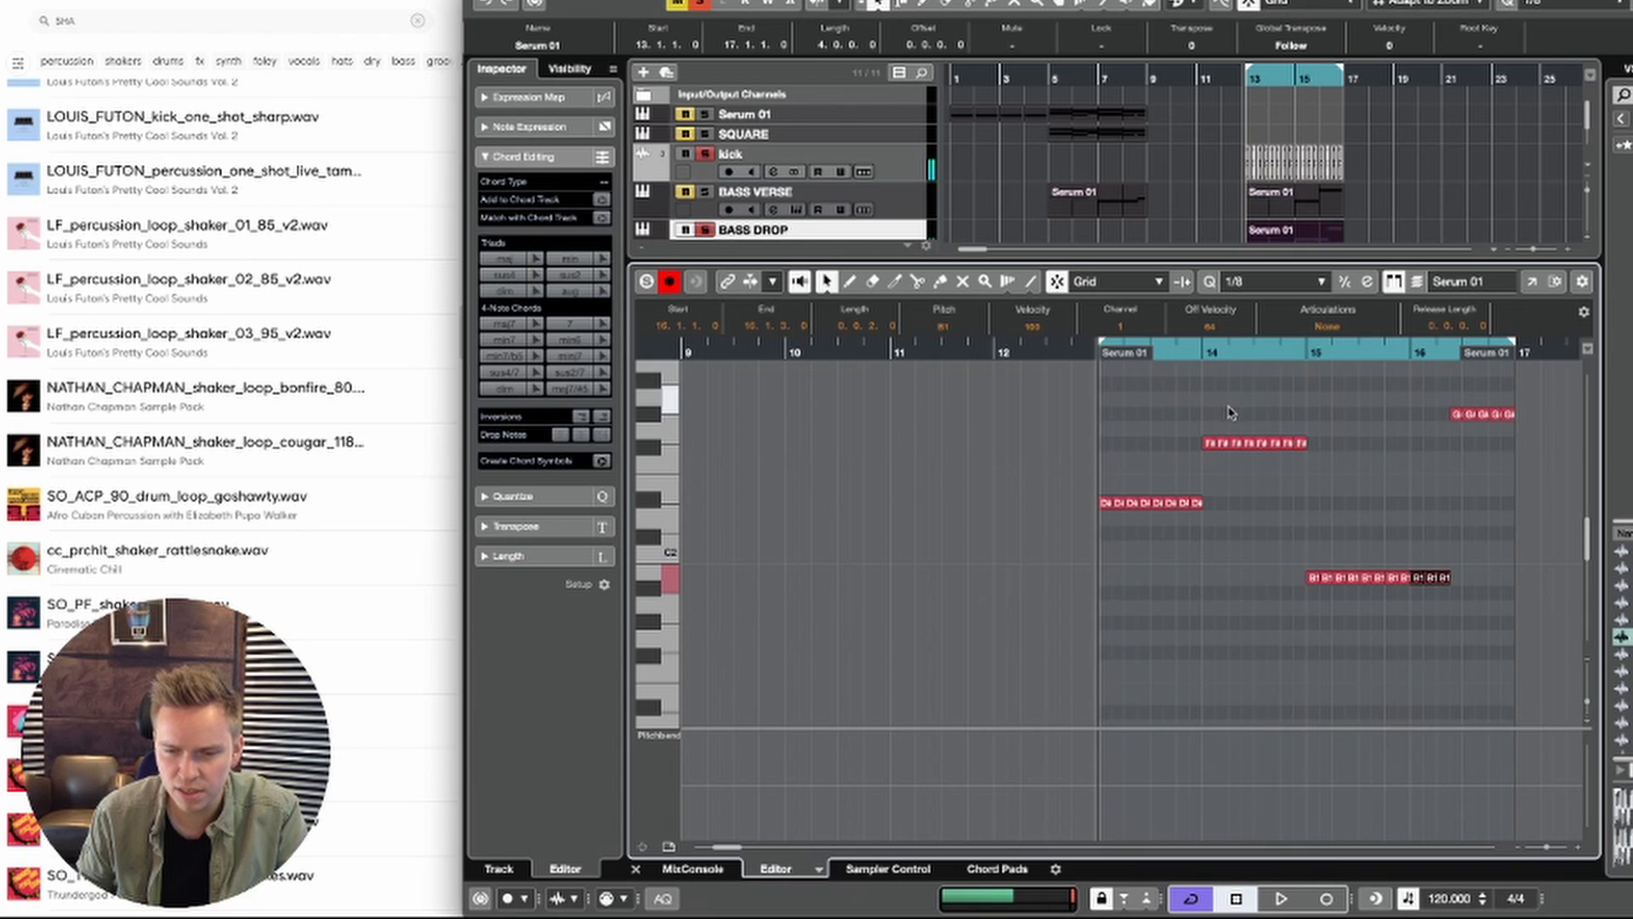
{"action": "scroll", "coordinate": [1229, 412], "scroll_direction": "right", "scroll_amount": 3}
{"action": "scroll", "coordinate": [1157, 433], "scroll_direction": "up", "scroll_amount": 1}
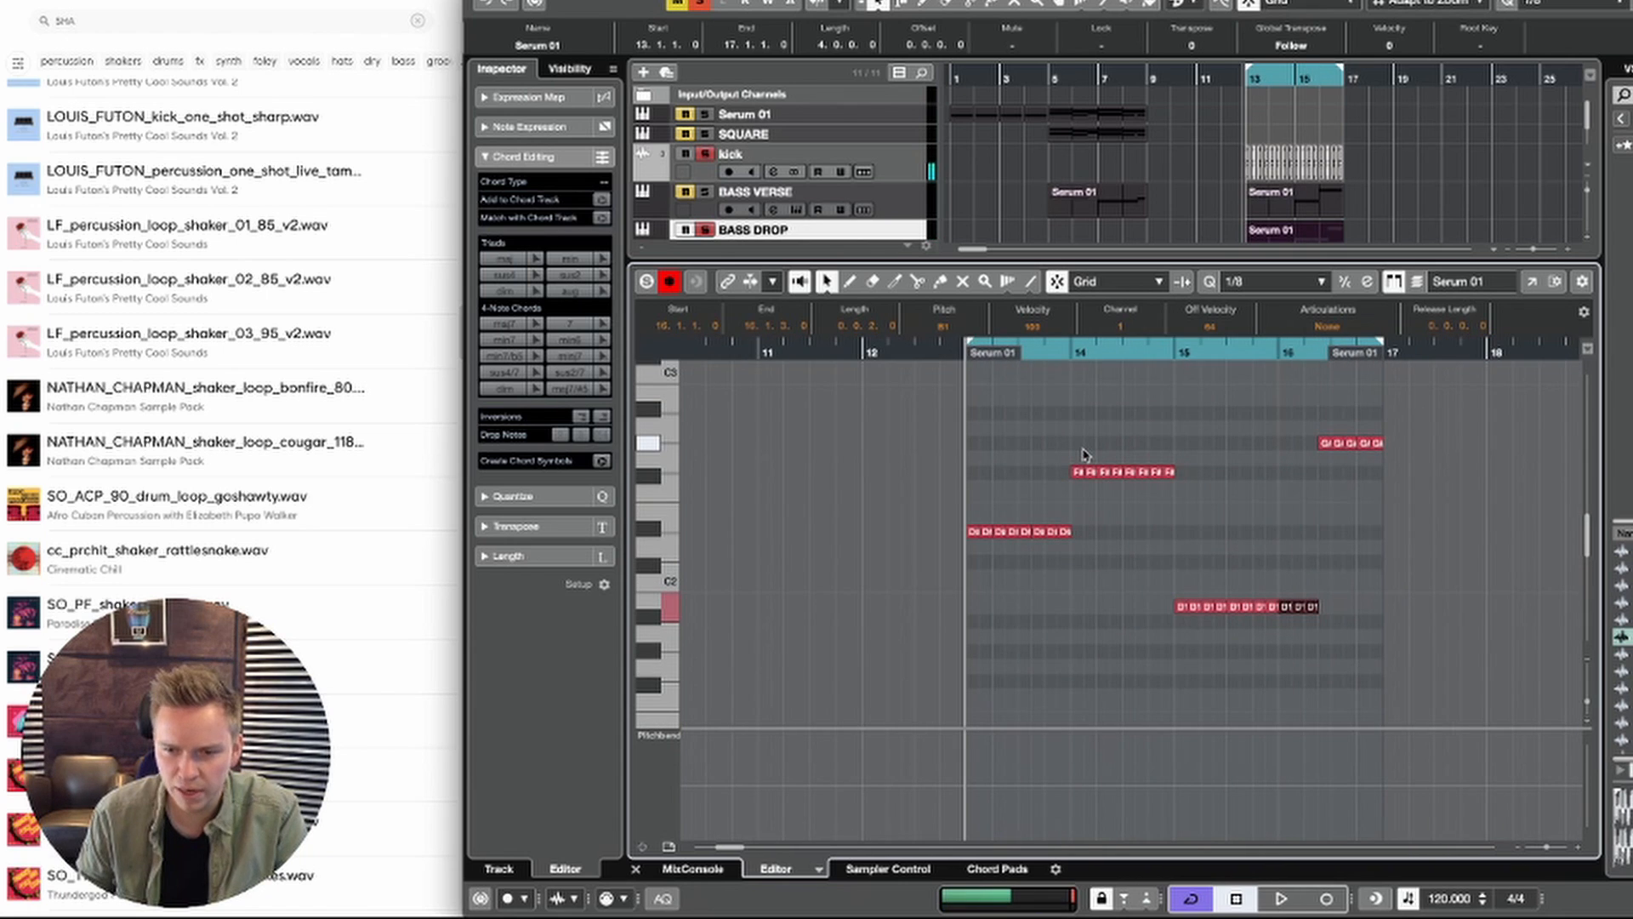
Step: Compare the bar 5 BASS VERSE part with the BASS DROP part and lower the next two G#2 notes of bar 16 toward the B1 run
{"action": "left_click", "coordinate": [1155, 77]}
{"action": "left_click", "coordinate": [1121, 80]}
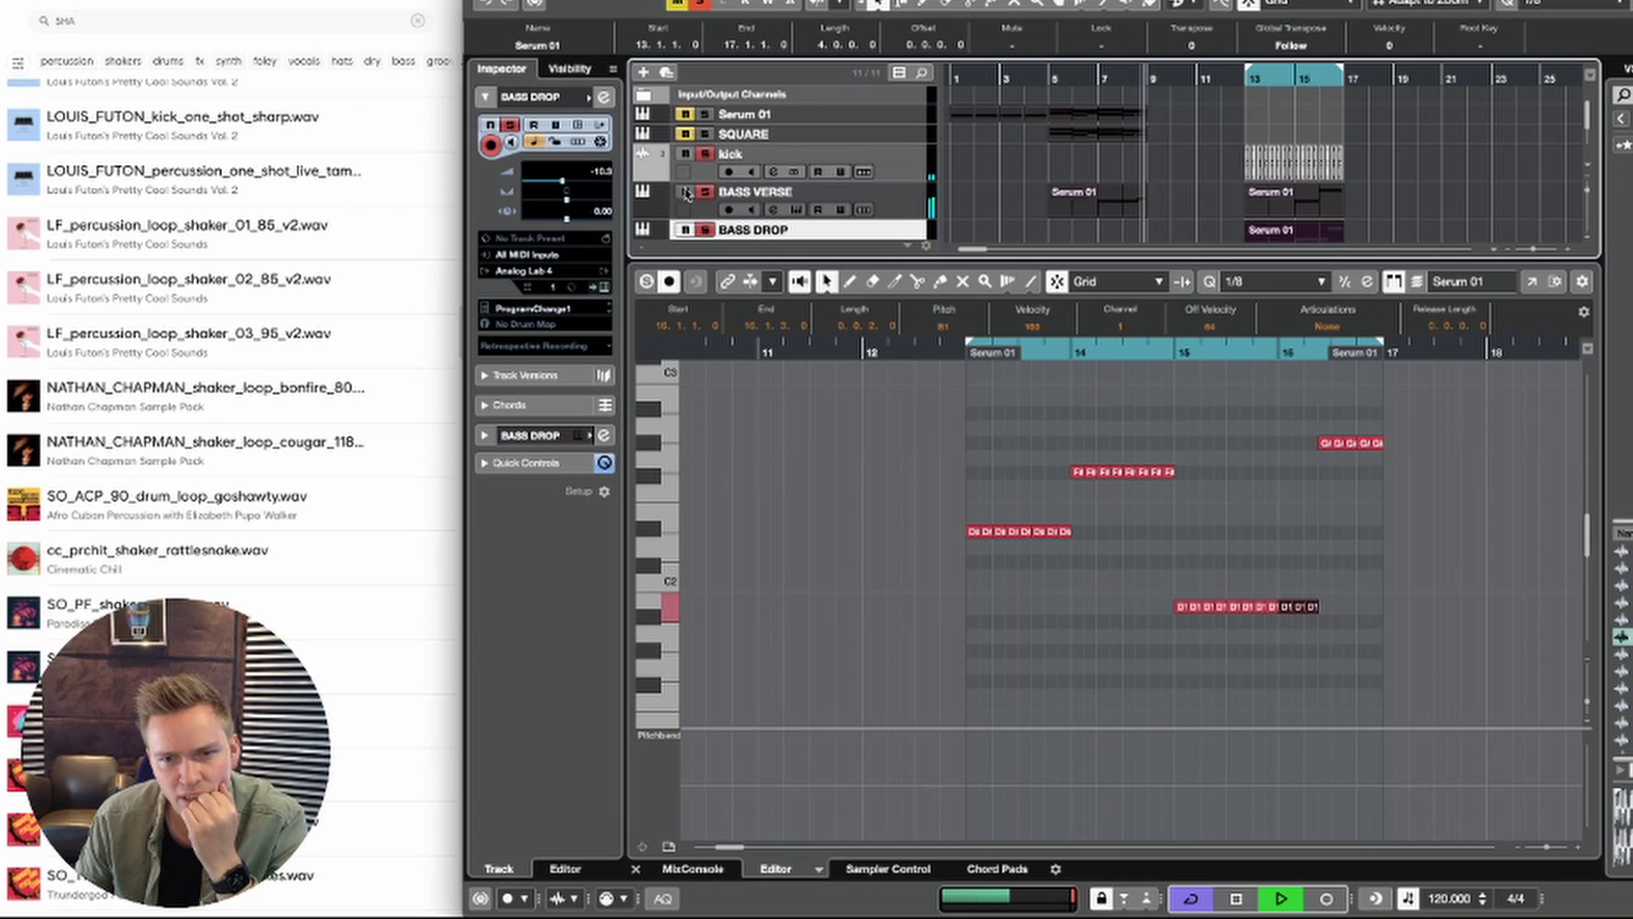
{"action": "left_click", "coordinate": [1140, 202]}
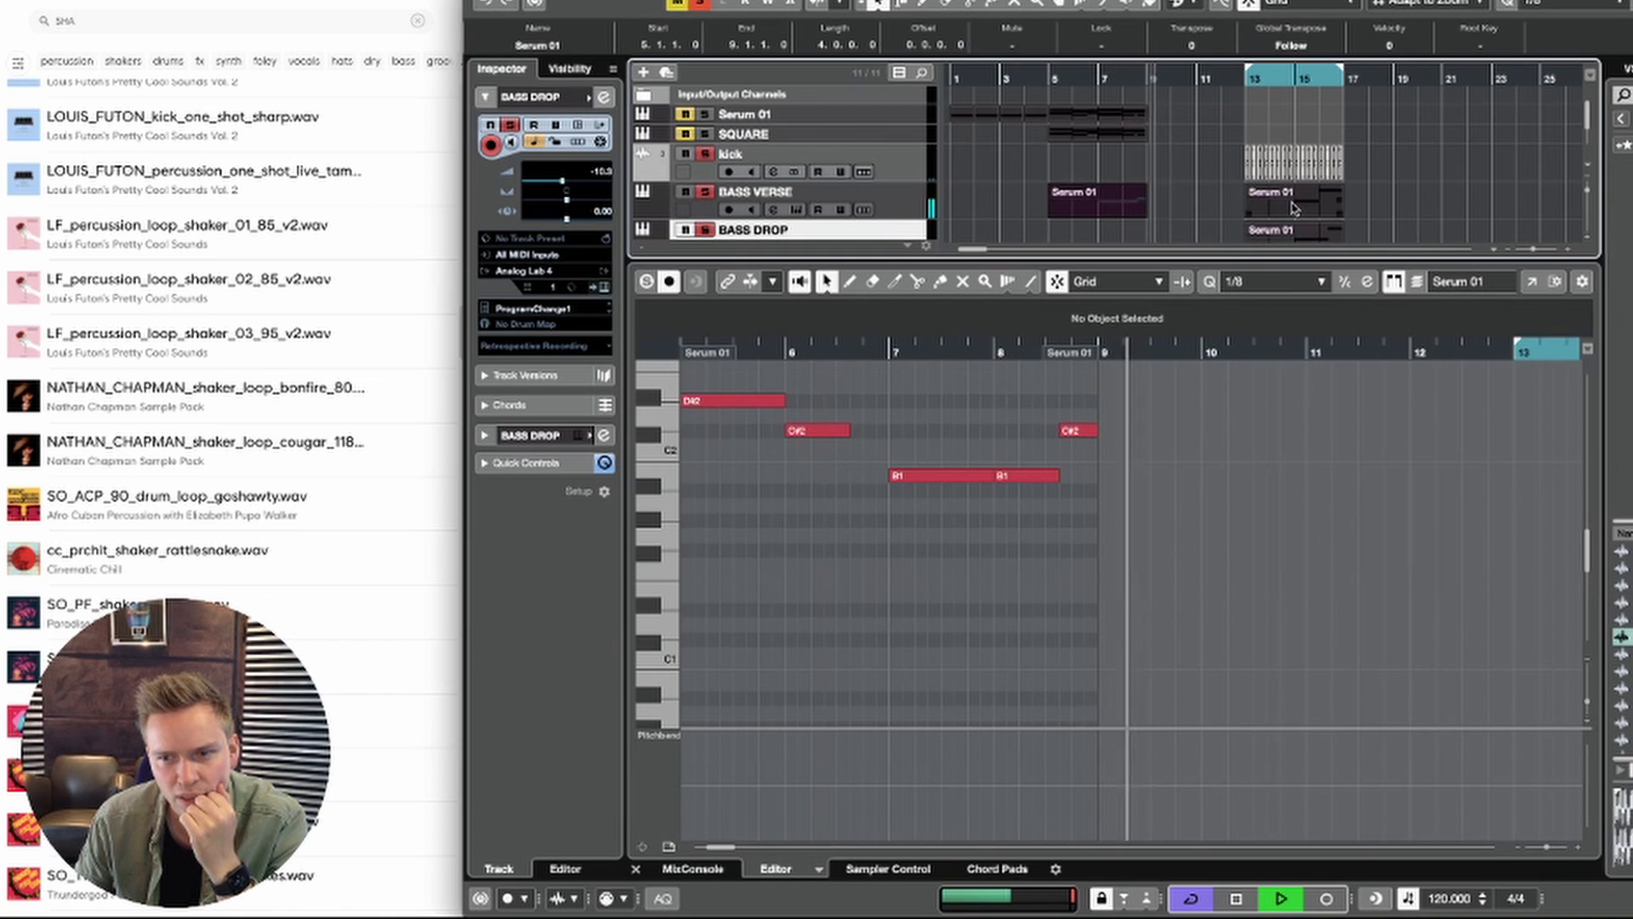
{"action": "left_click", "coordinate": [1305, 232]}
{"action": "left_click", "coordinate": [1090, 208]}
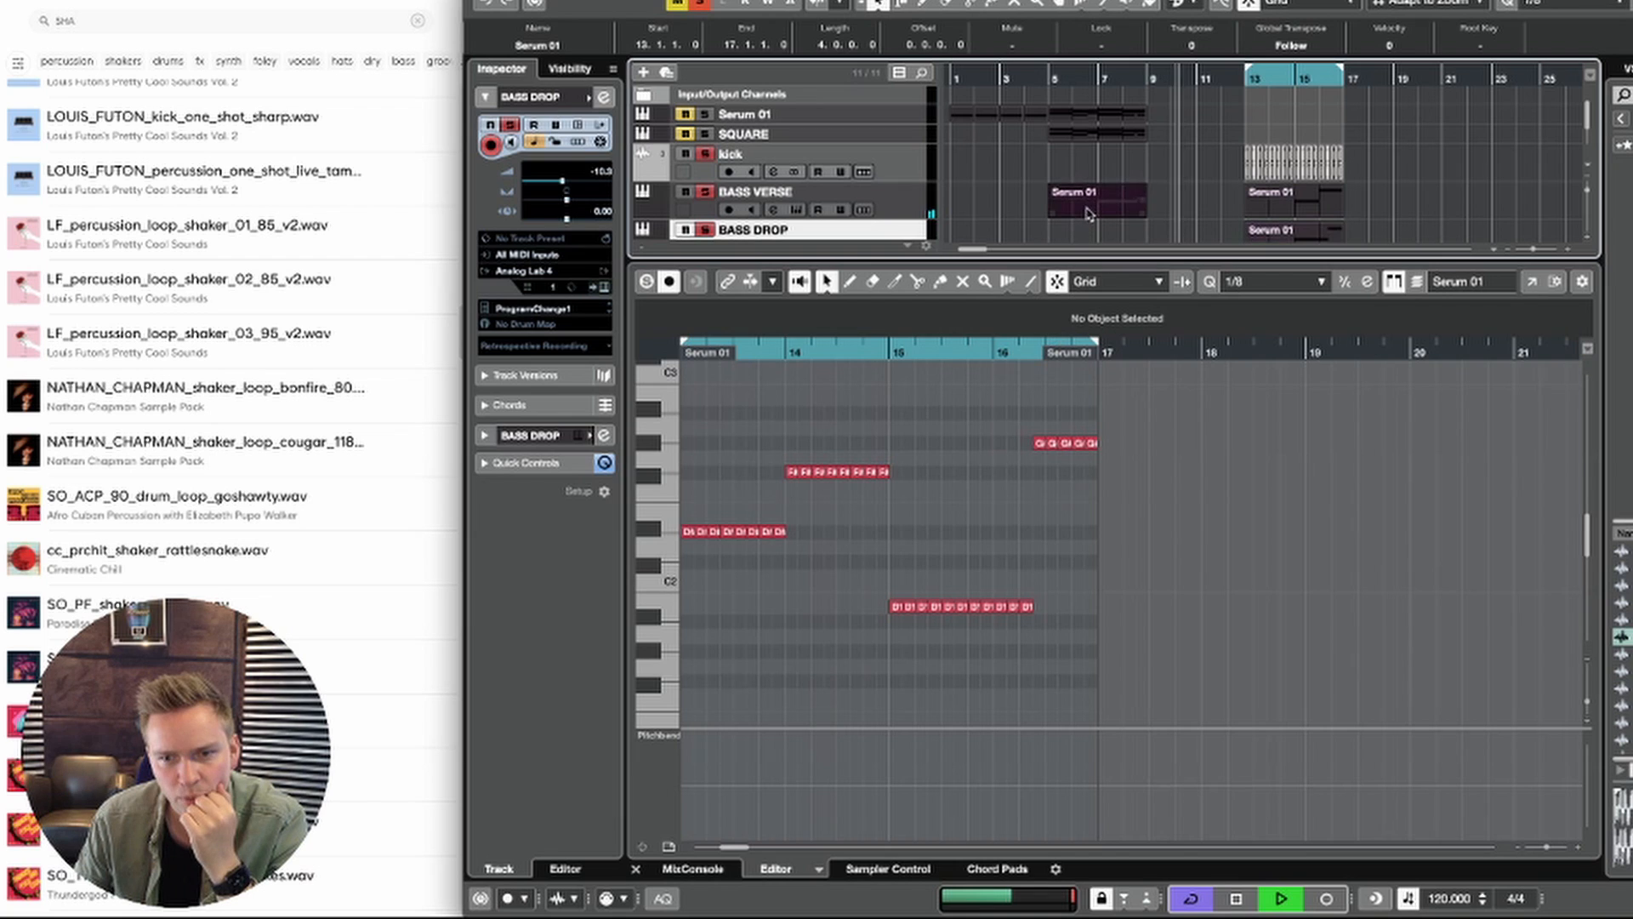
{"action": "left_click", "coordinate": [1300, 234]}
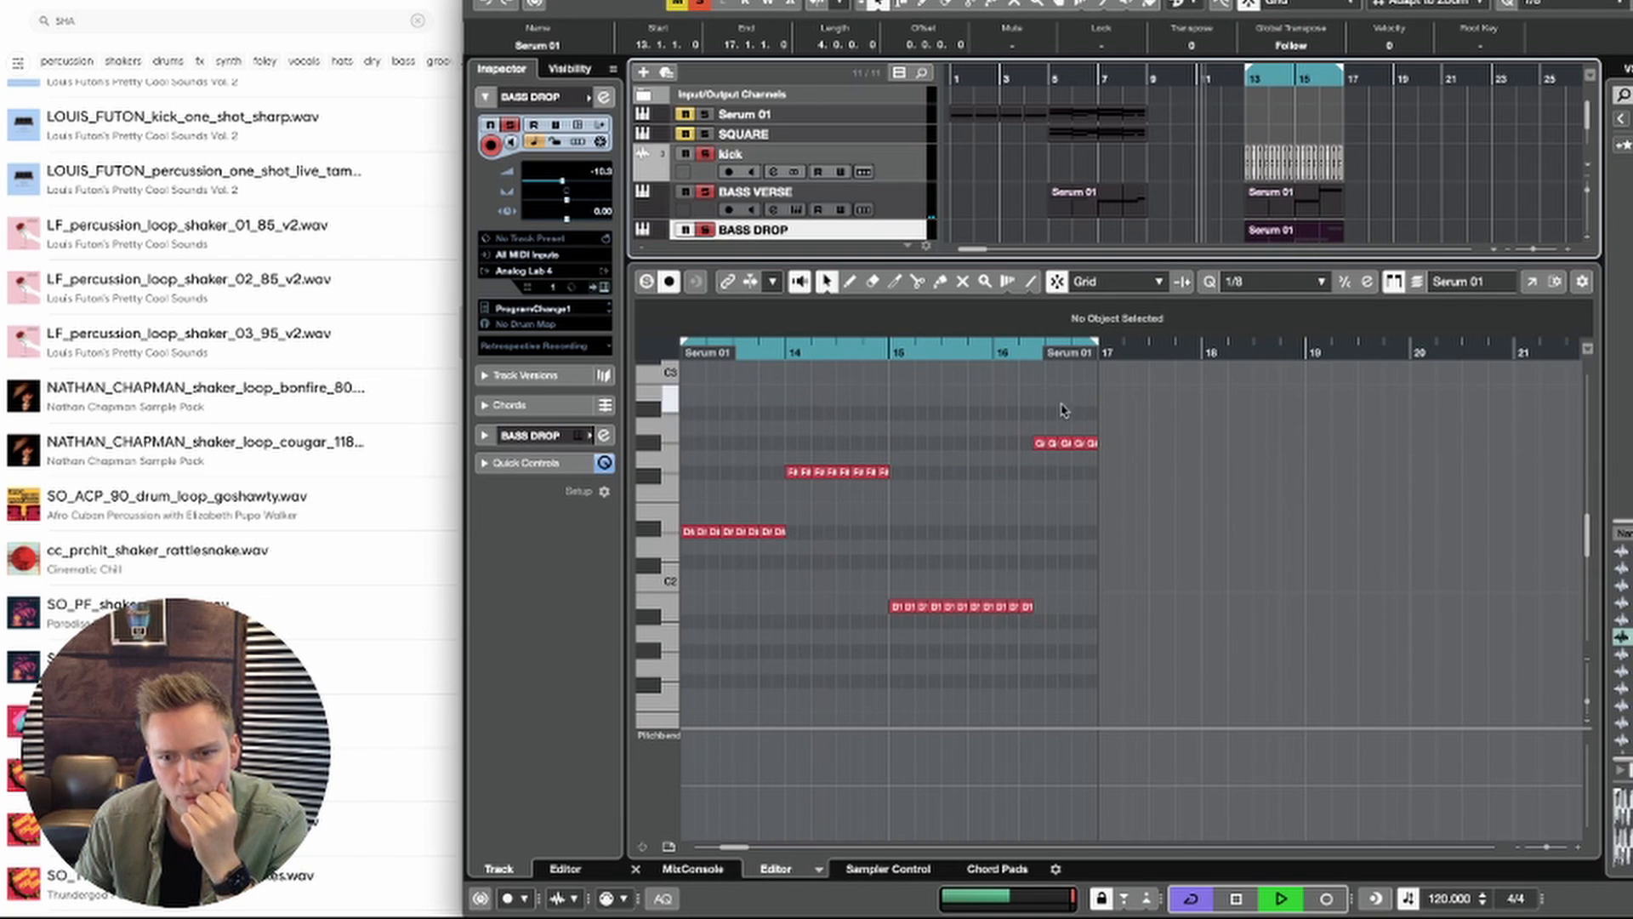
{"action": "left_click", "coordinate": [1040, 442]}
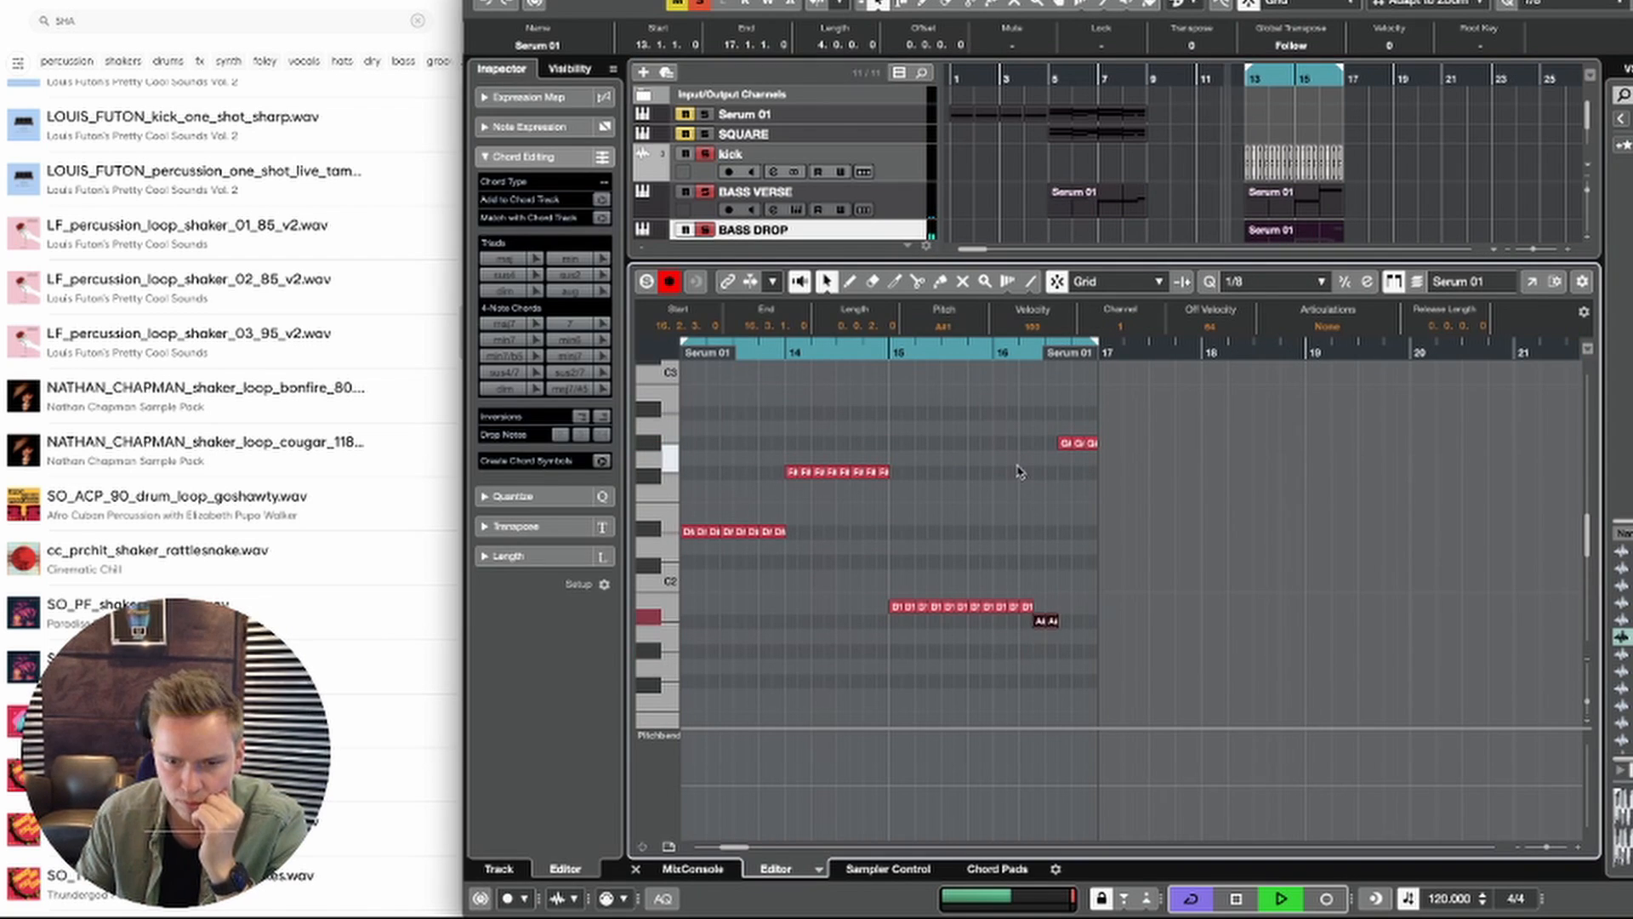
{"action": "key", "text": "Return"}
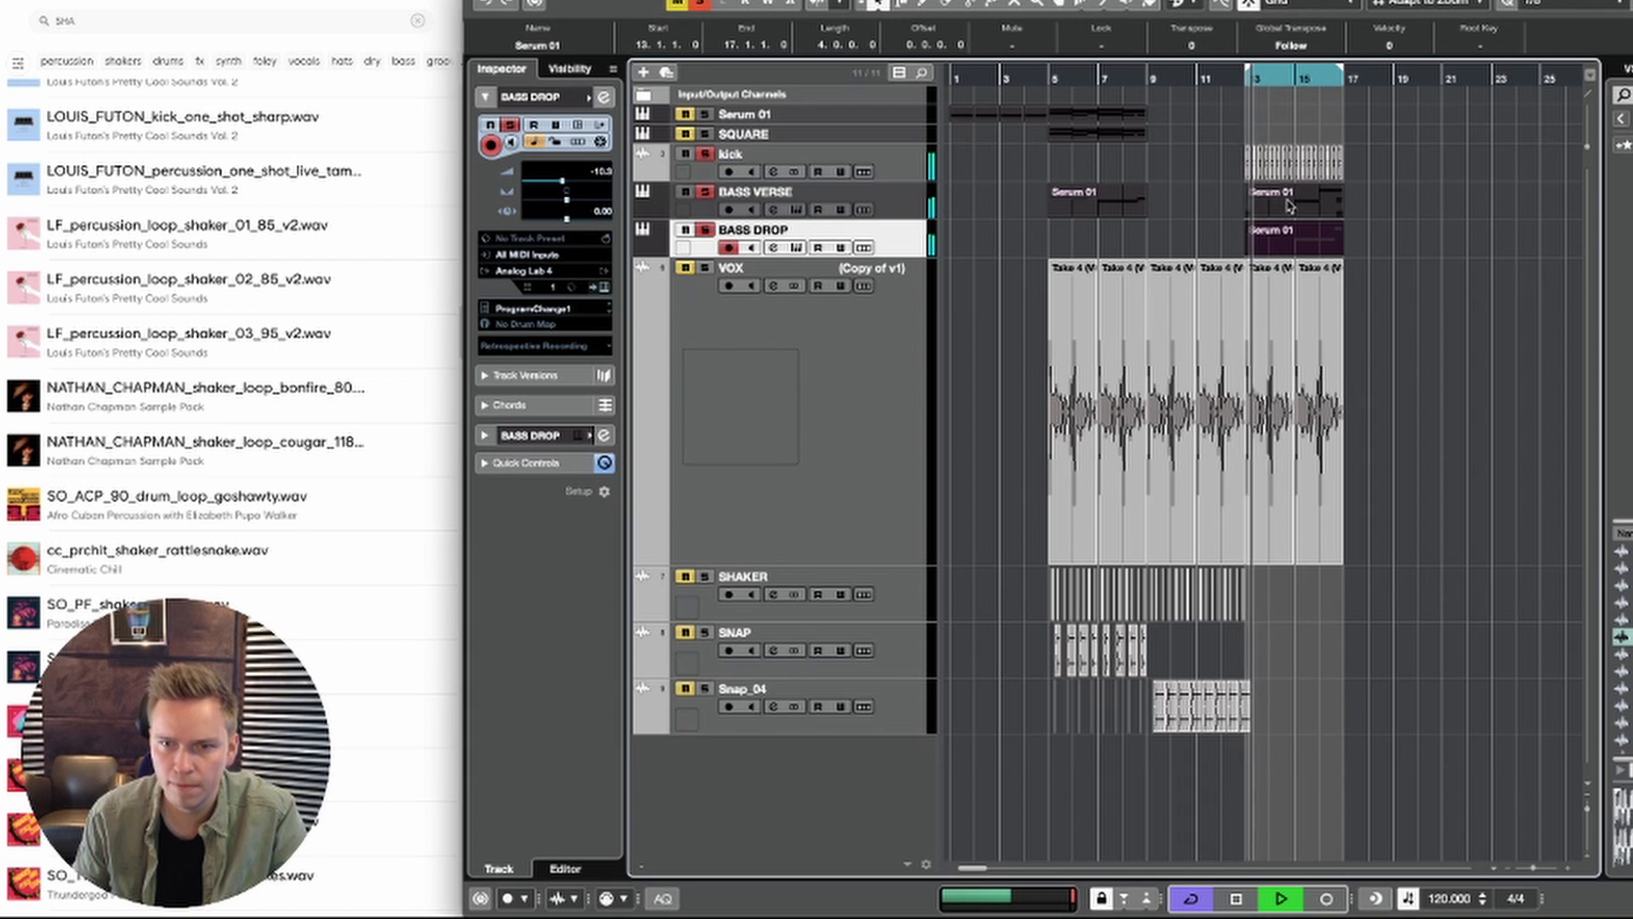
Step: In the bar 13 BASS VERSE part, shorten the bar 16 G#2 note from its front so it starts at 16.3.3
{"action": "left_click", "coordinate": [1366, 210]}
{"action": "double_click", "coordinate": [1322, 199]}
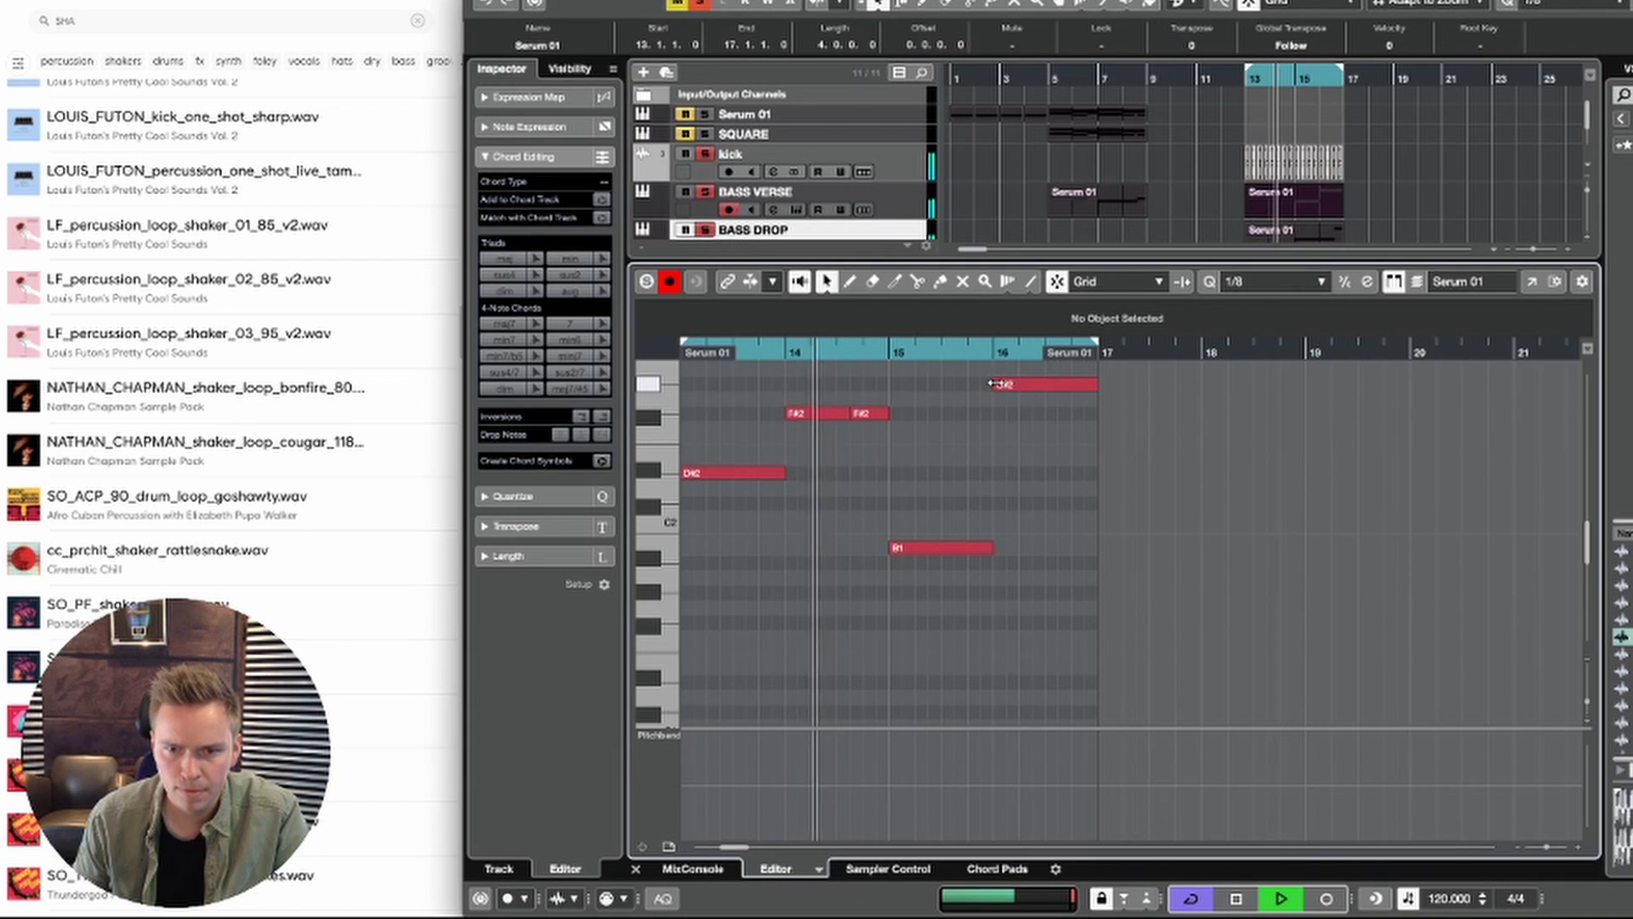
{"action": "left_click_drag", "start_coordinate": [990, 382], "coordinate": [1035, 384]}
{"action": "left_click_drag", "start_coordinate": [1052, 386], "coordinate": [1060, 385]}
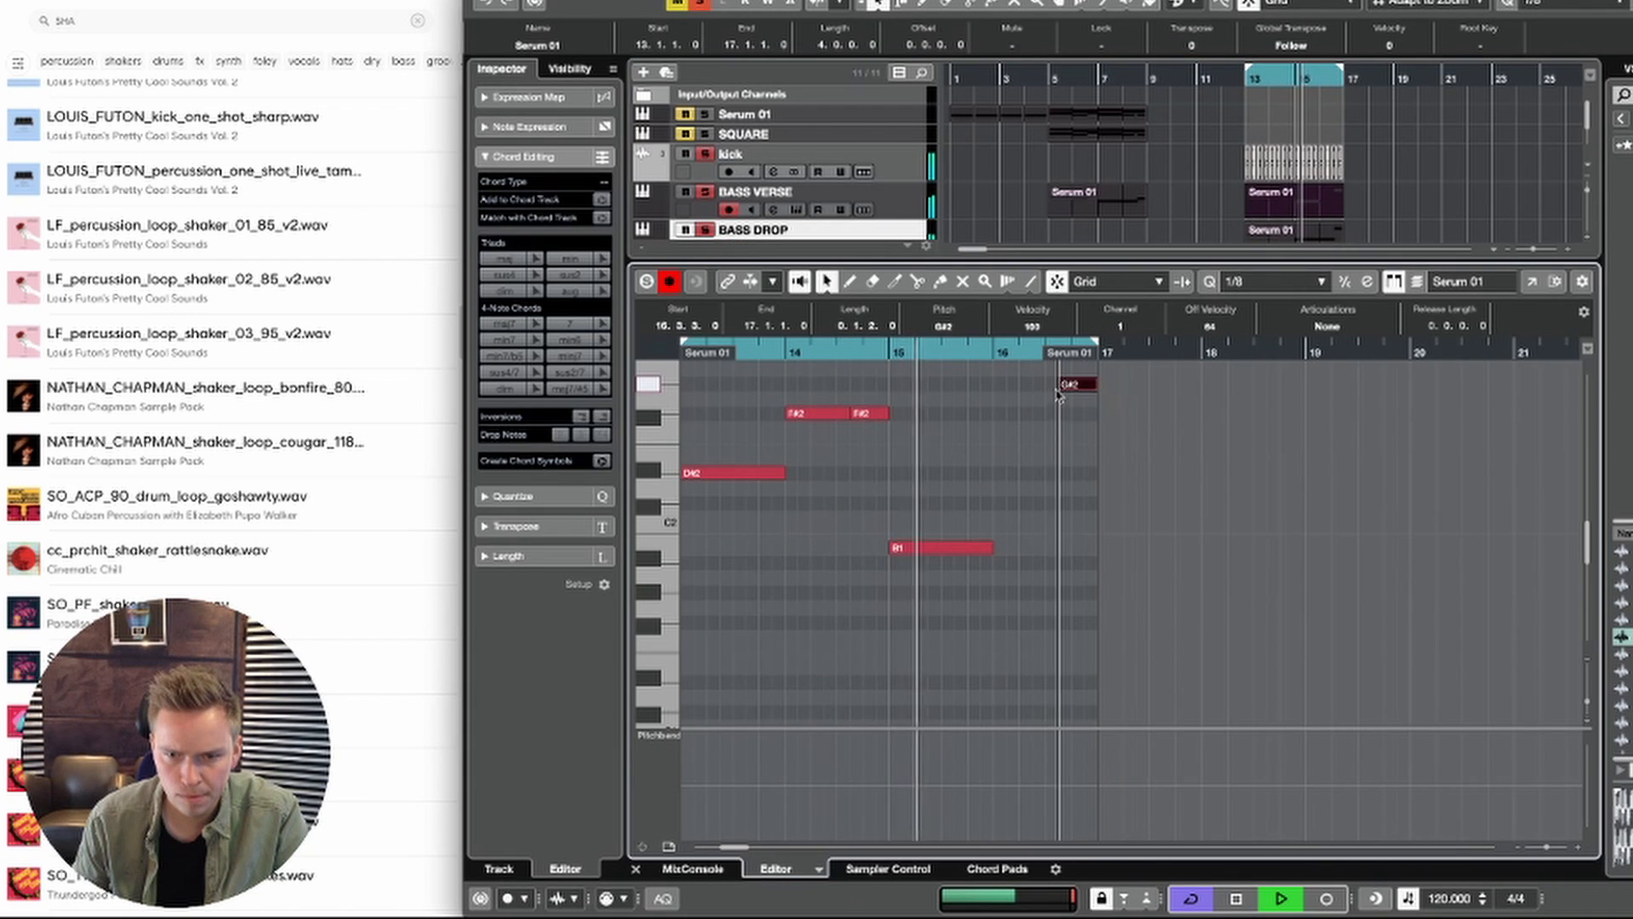
Step: Duplicate the bar 15 B1 note into bar 16 of BASS VERSE, trim it to the G#2 start, and play the loop from bar 13
{"action": "left_click_drag", "start_coordinate": [1002, 510], "coordinate": [954, 586]}
{"action": "key", "text": "super+d"}
{"action": "key", "text": "space"}
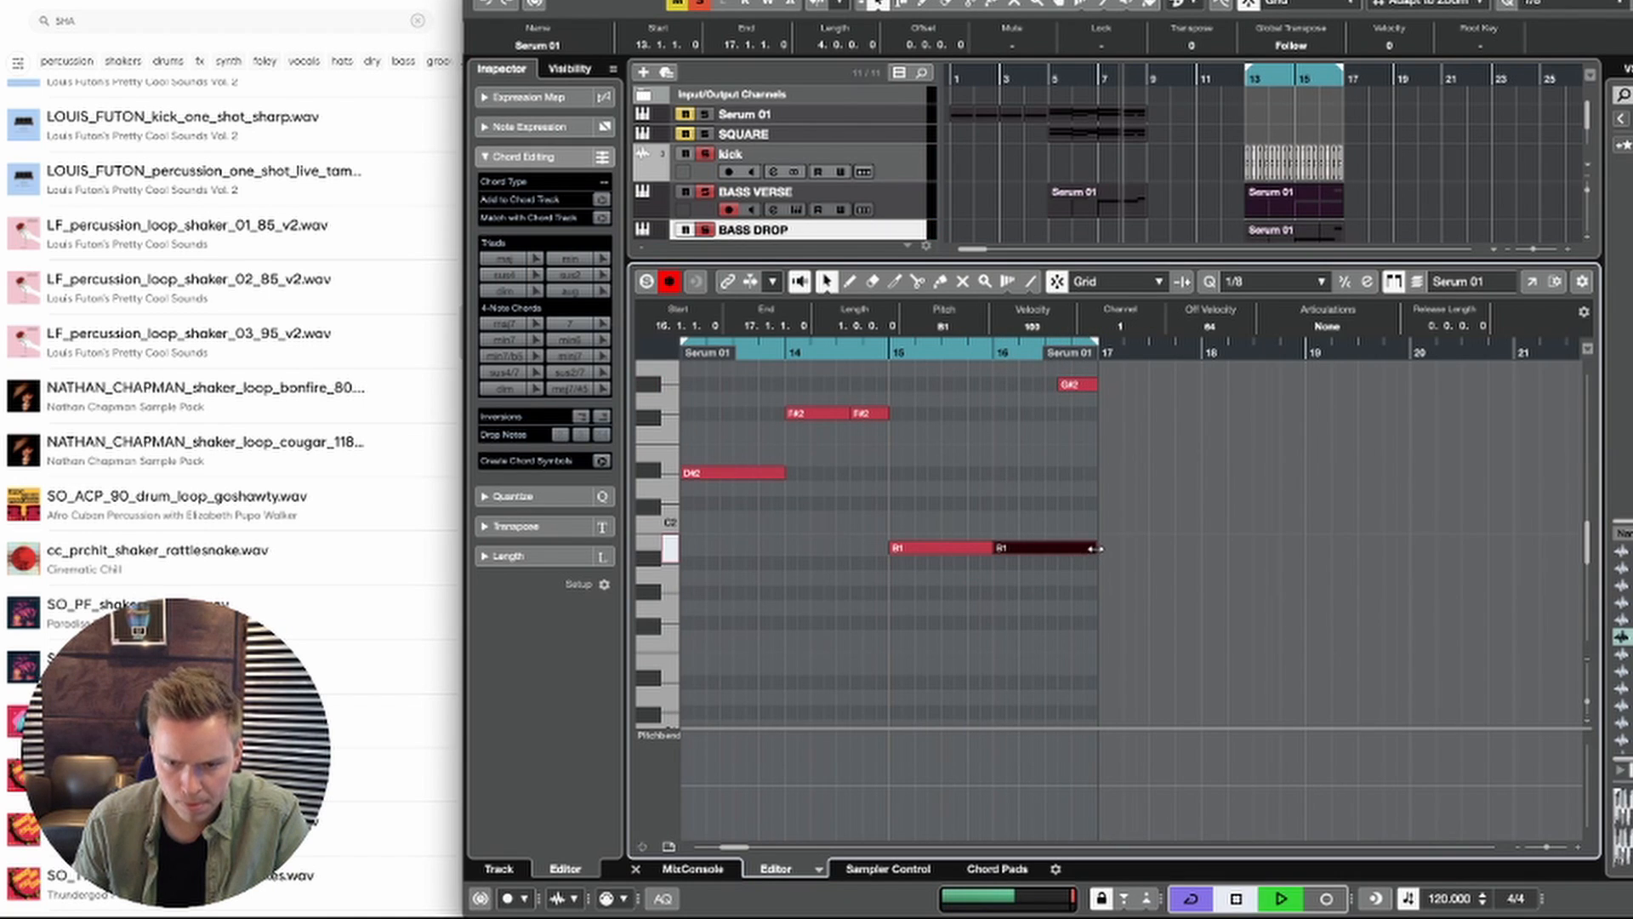
{"action": "left_click_drag", "start_coordinate": [1095, 549], "coordinate": [1058, 549]}
{"action": "key", "text": "Return"}
{"action": "key", "text": "space"}
{"action": "key", "text": "space"}
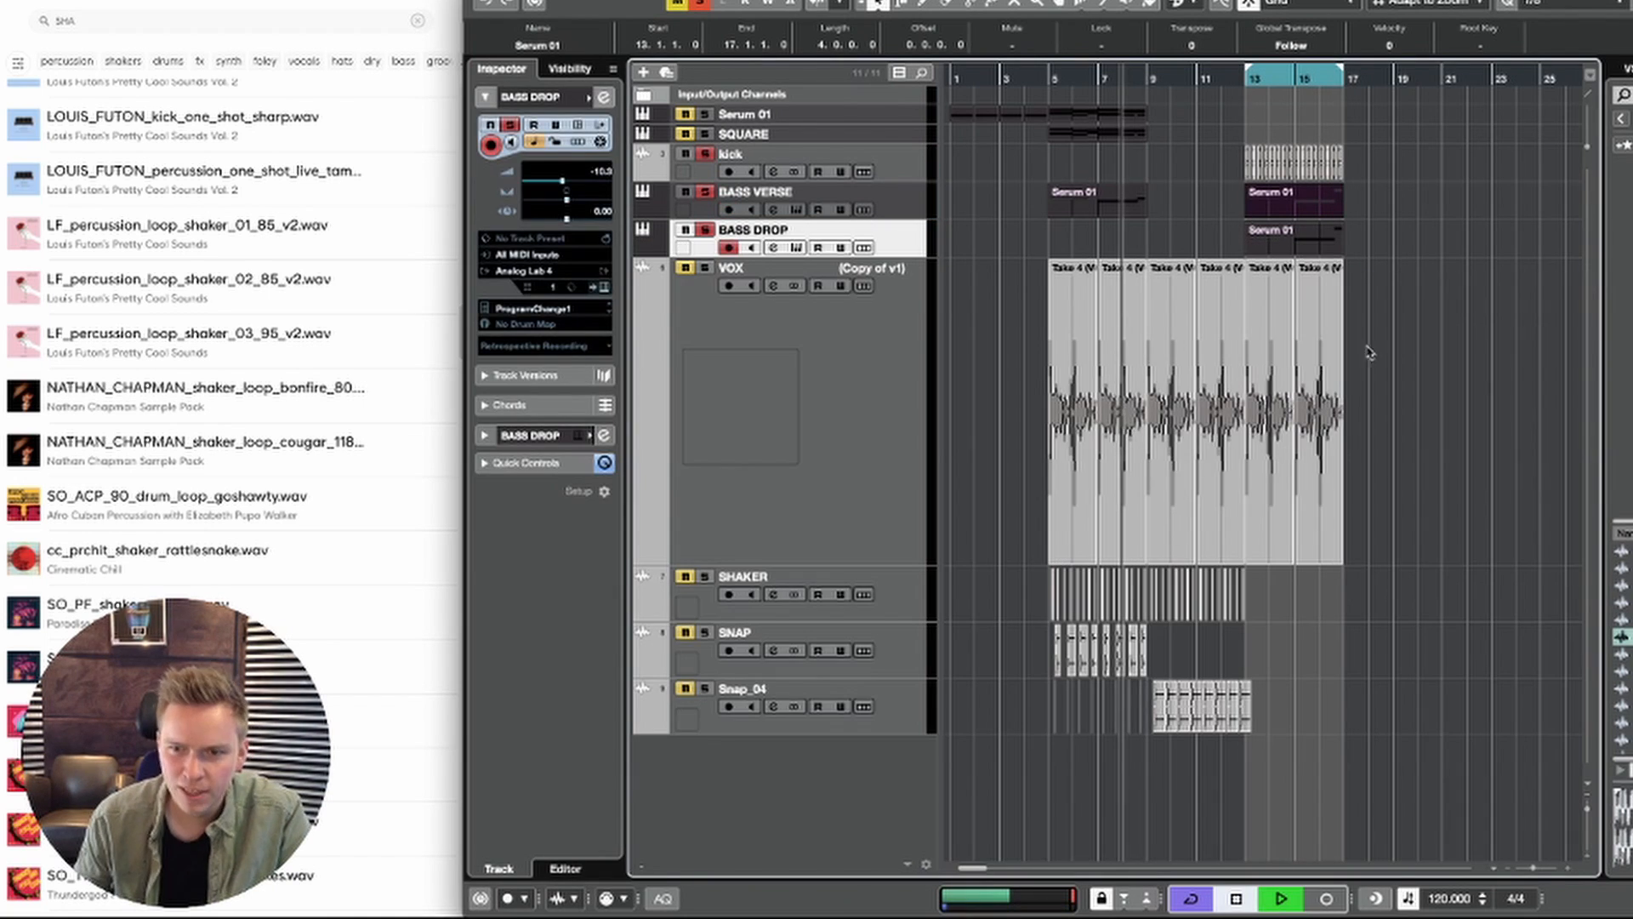
{"action": "left_click", "coordinate": [1370, 351]}
{"action": "left_click", "coordinate": [1252, 82]}
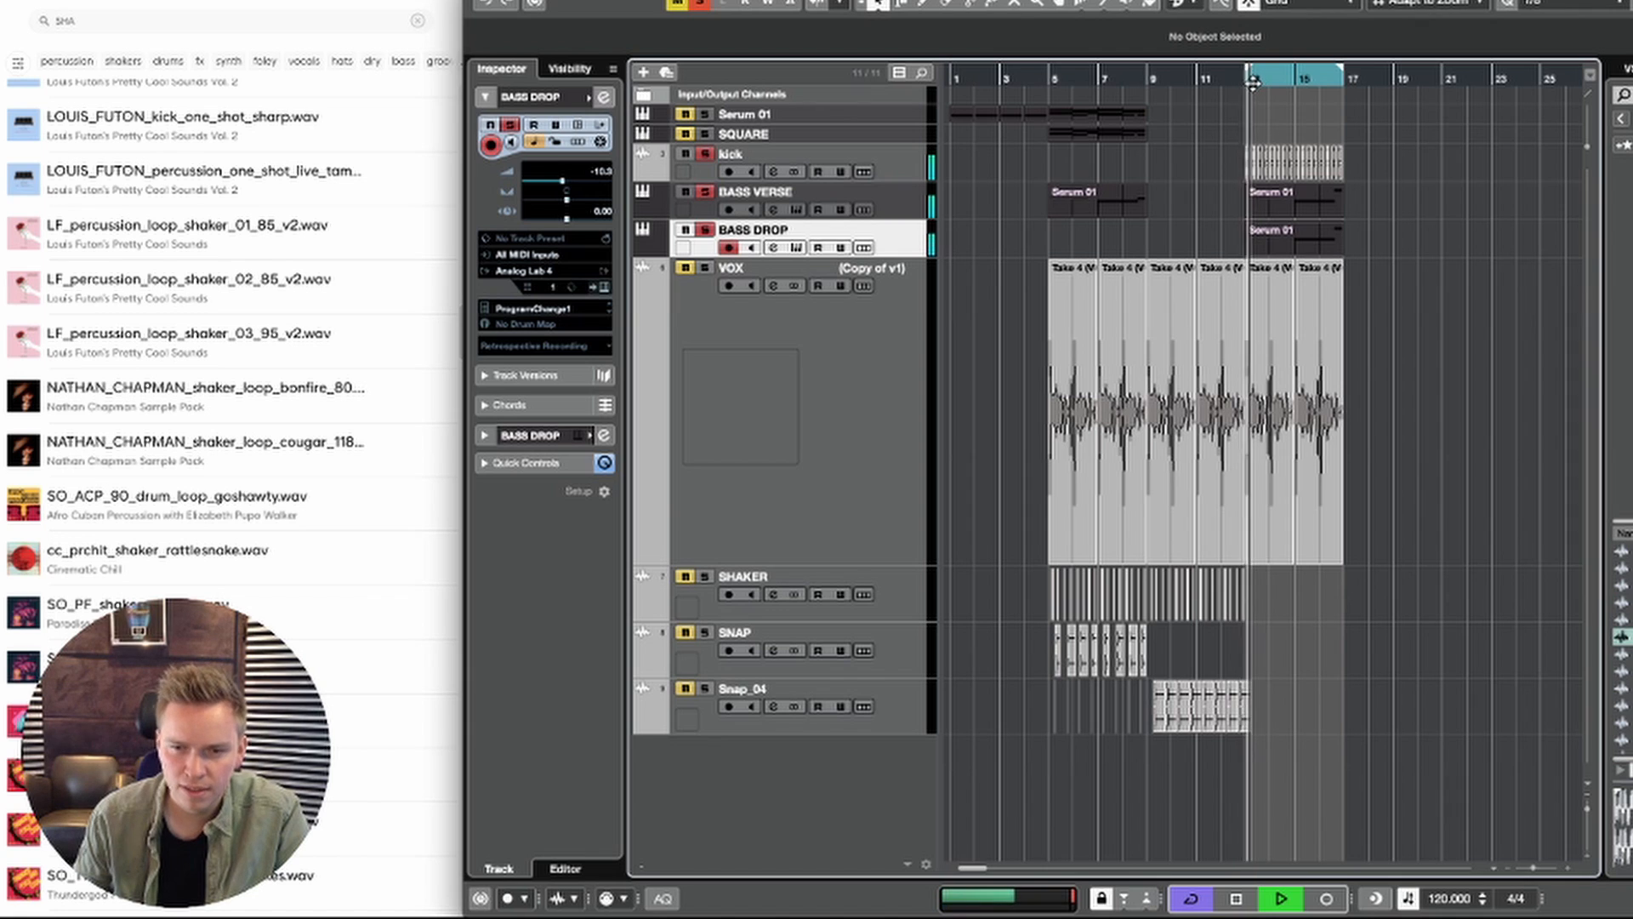
{"action": "key", "text": "space"}
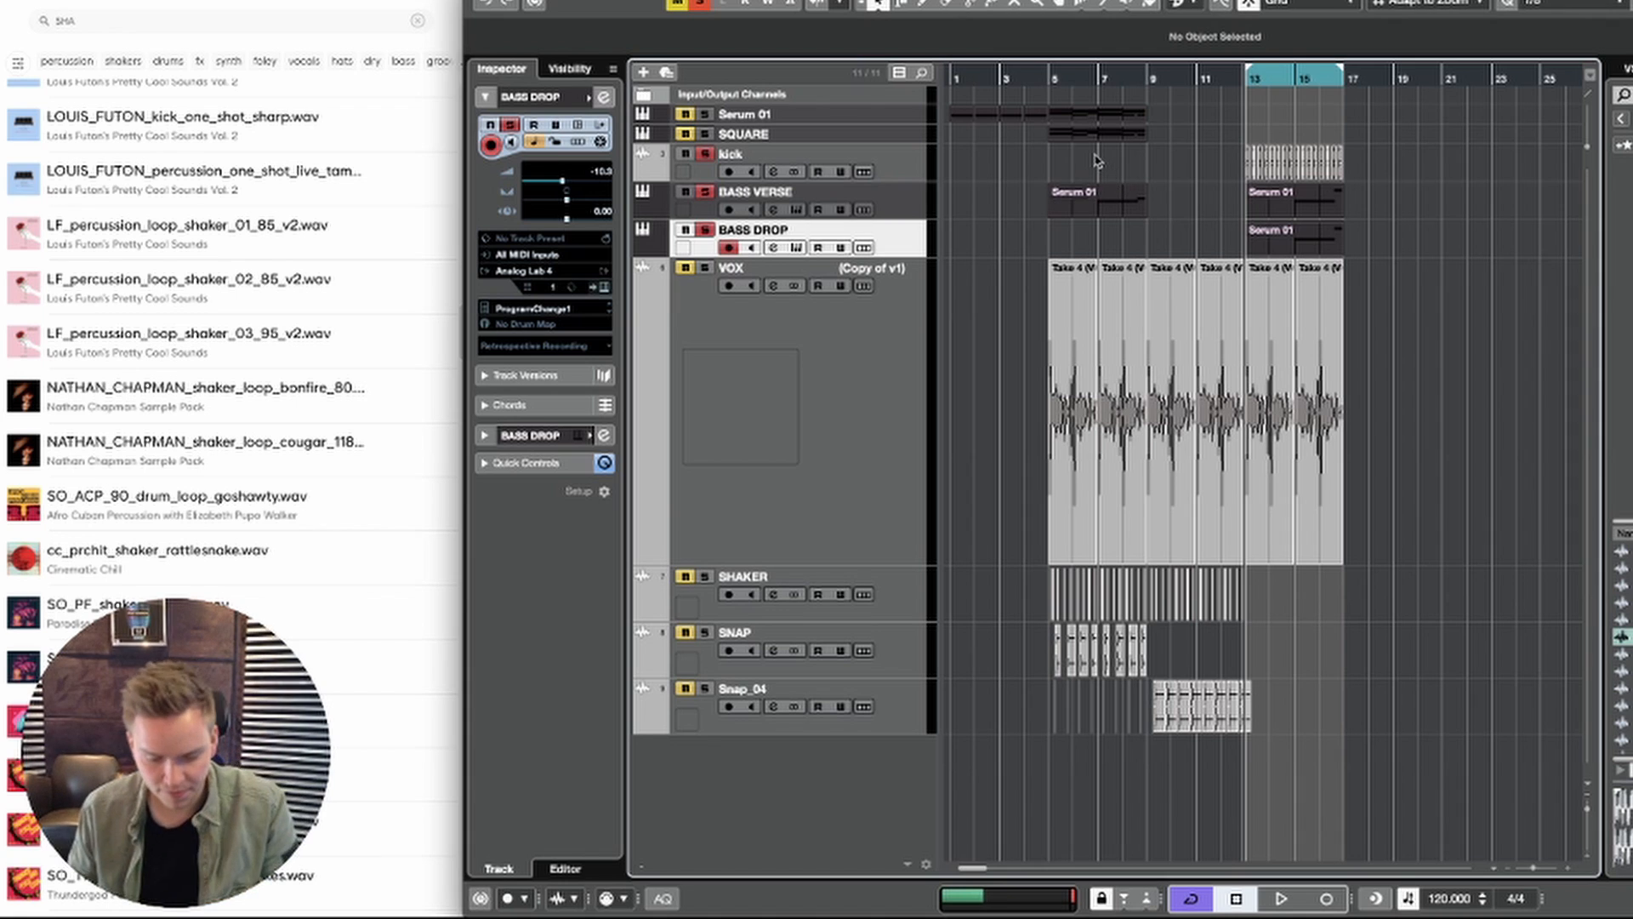
Step: Add one Serum instrument track routed to Stereo Out below the BASS DROP track
{"action": "right_click", "coordinate": [895, 231]}
{"action": "mouse_move", "coordinate": [1020, 239]}
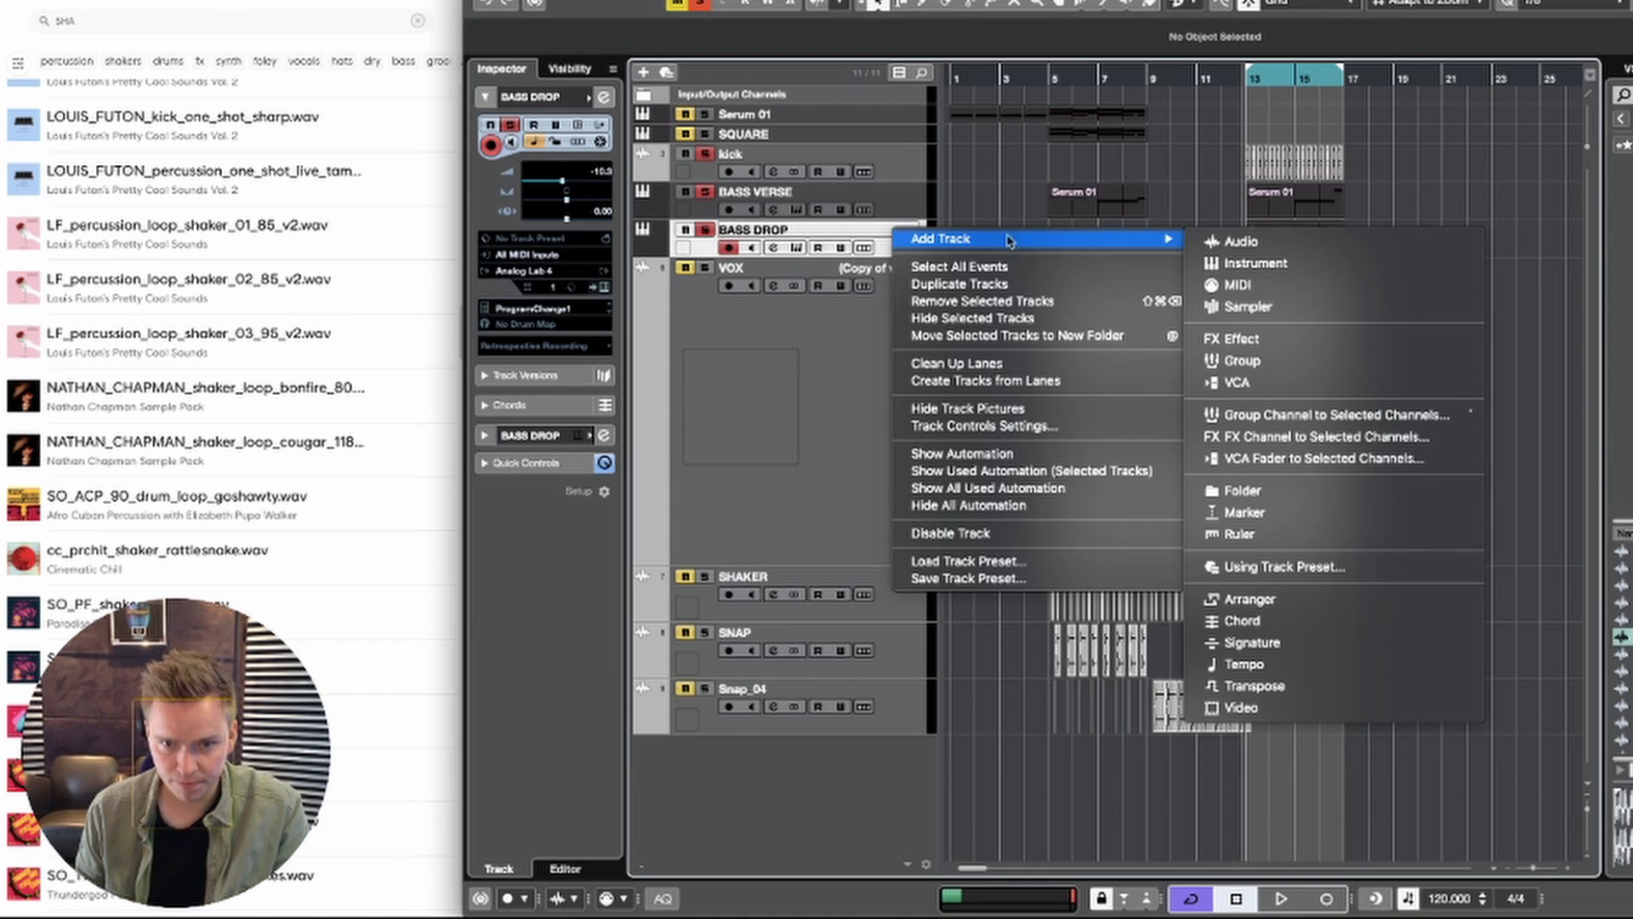
{"action": "left_click", "coordinate": [1313, 263]}
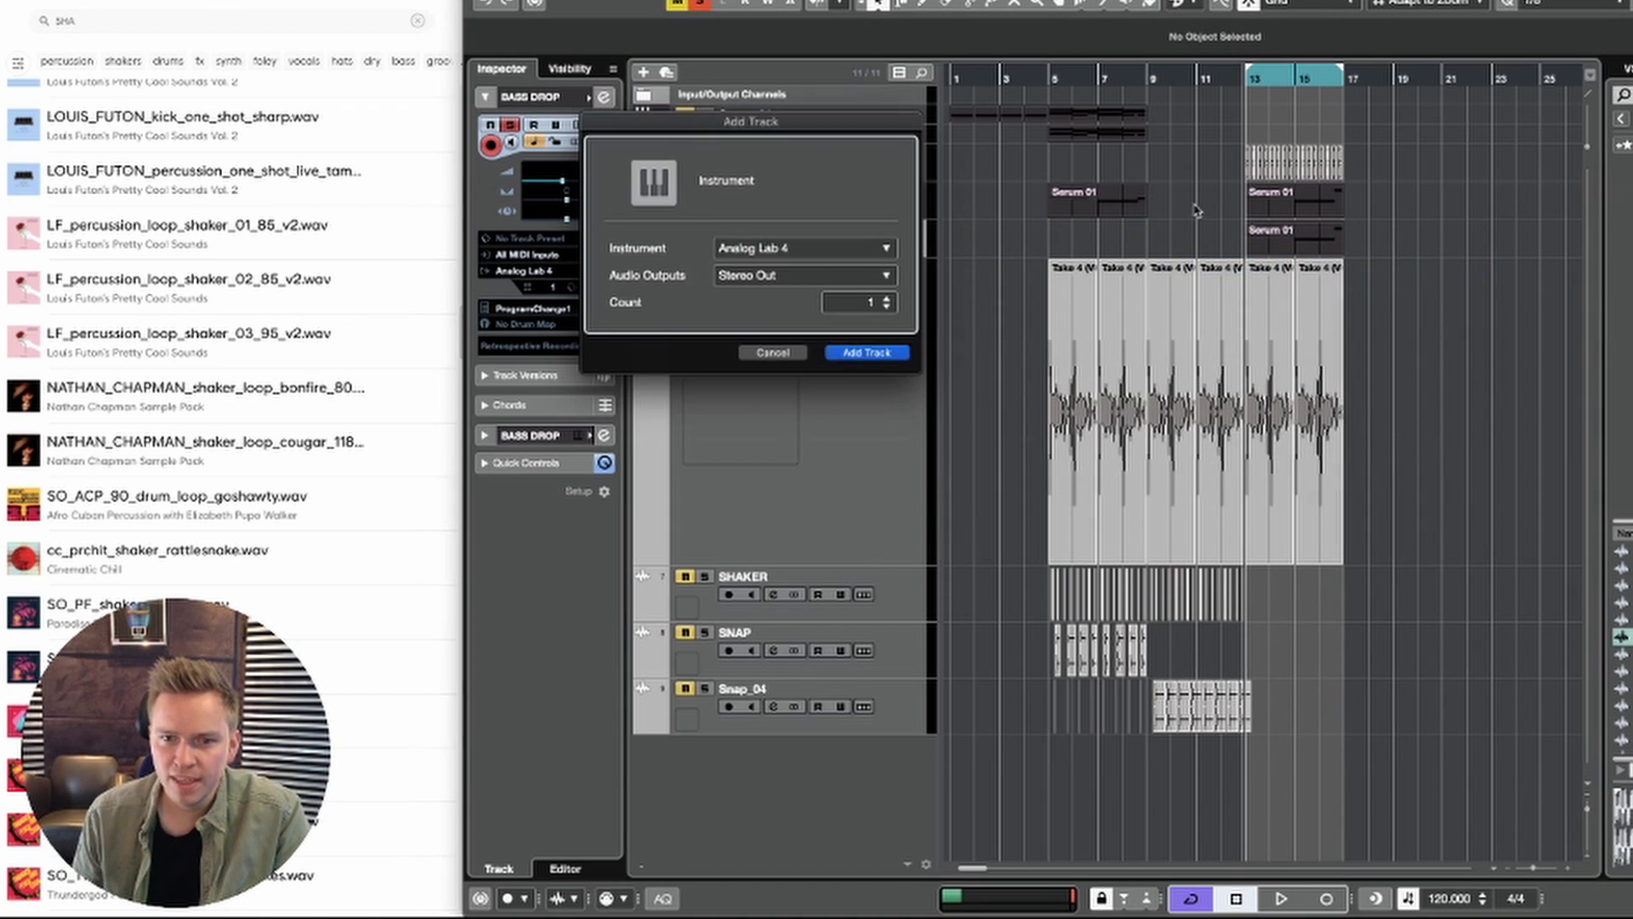
{"action": "left_click", "coordinate": [837, 246]}
{"action": "type", "text": "ser"}
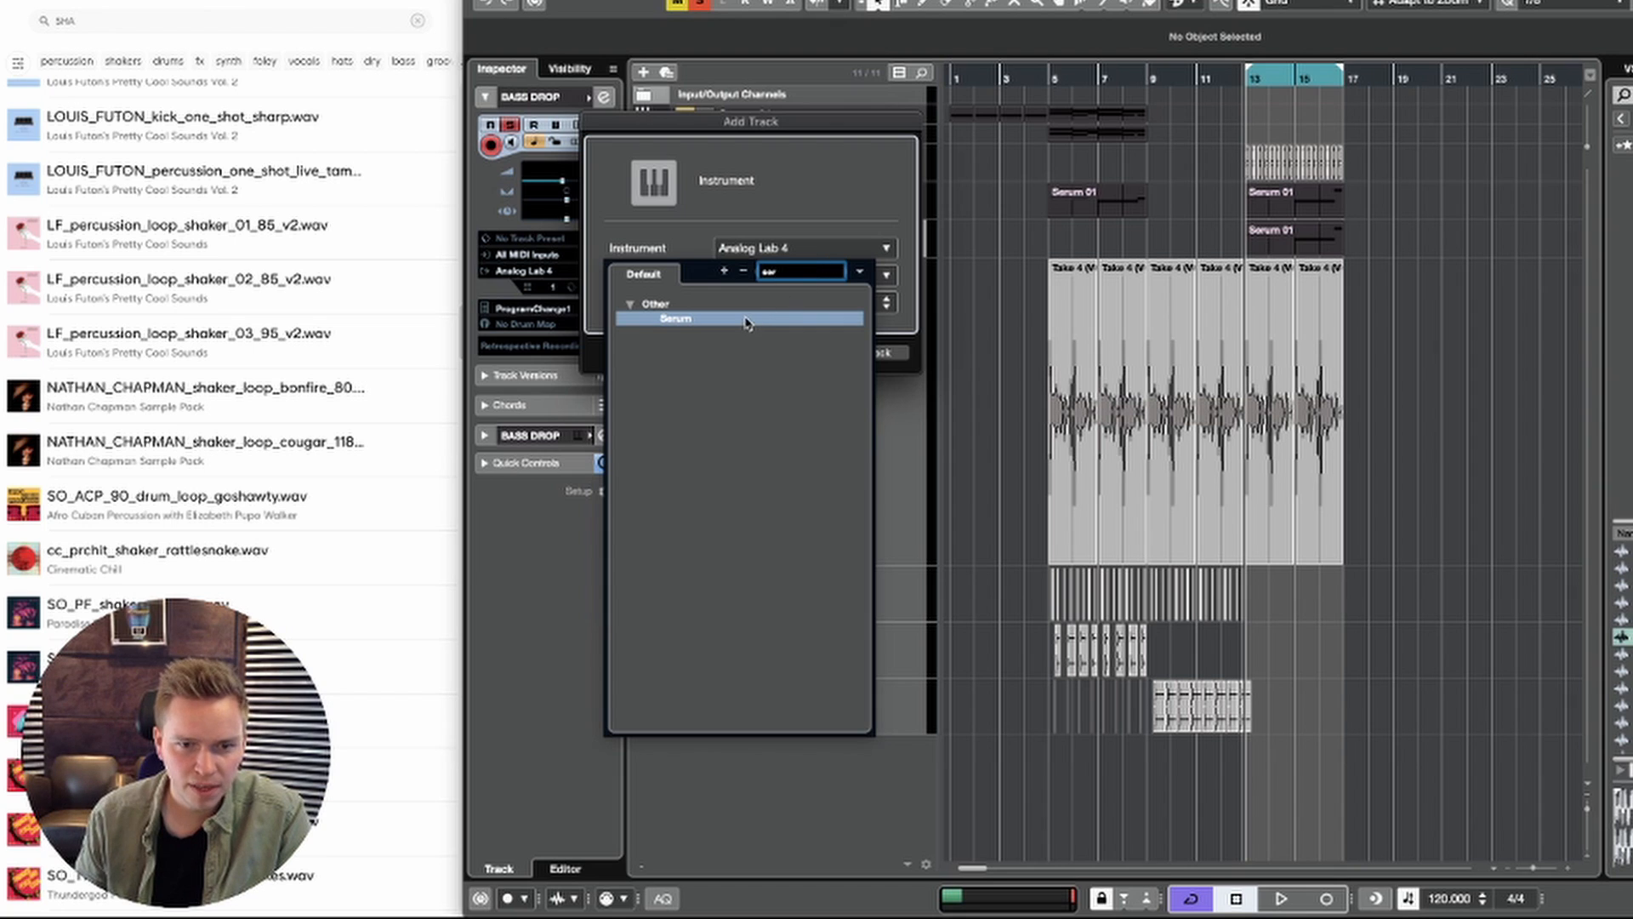
{"action": "left_click", "coordinate": [747, 322]}
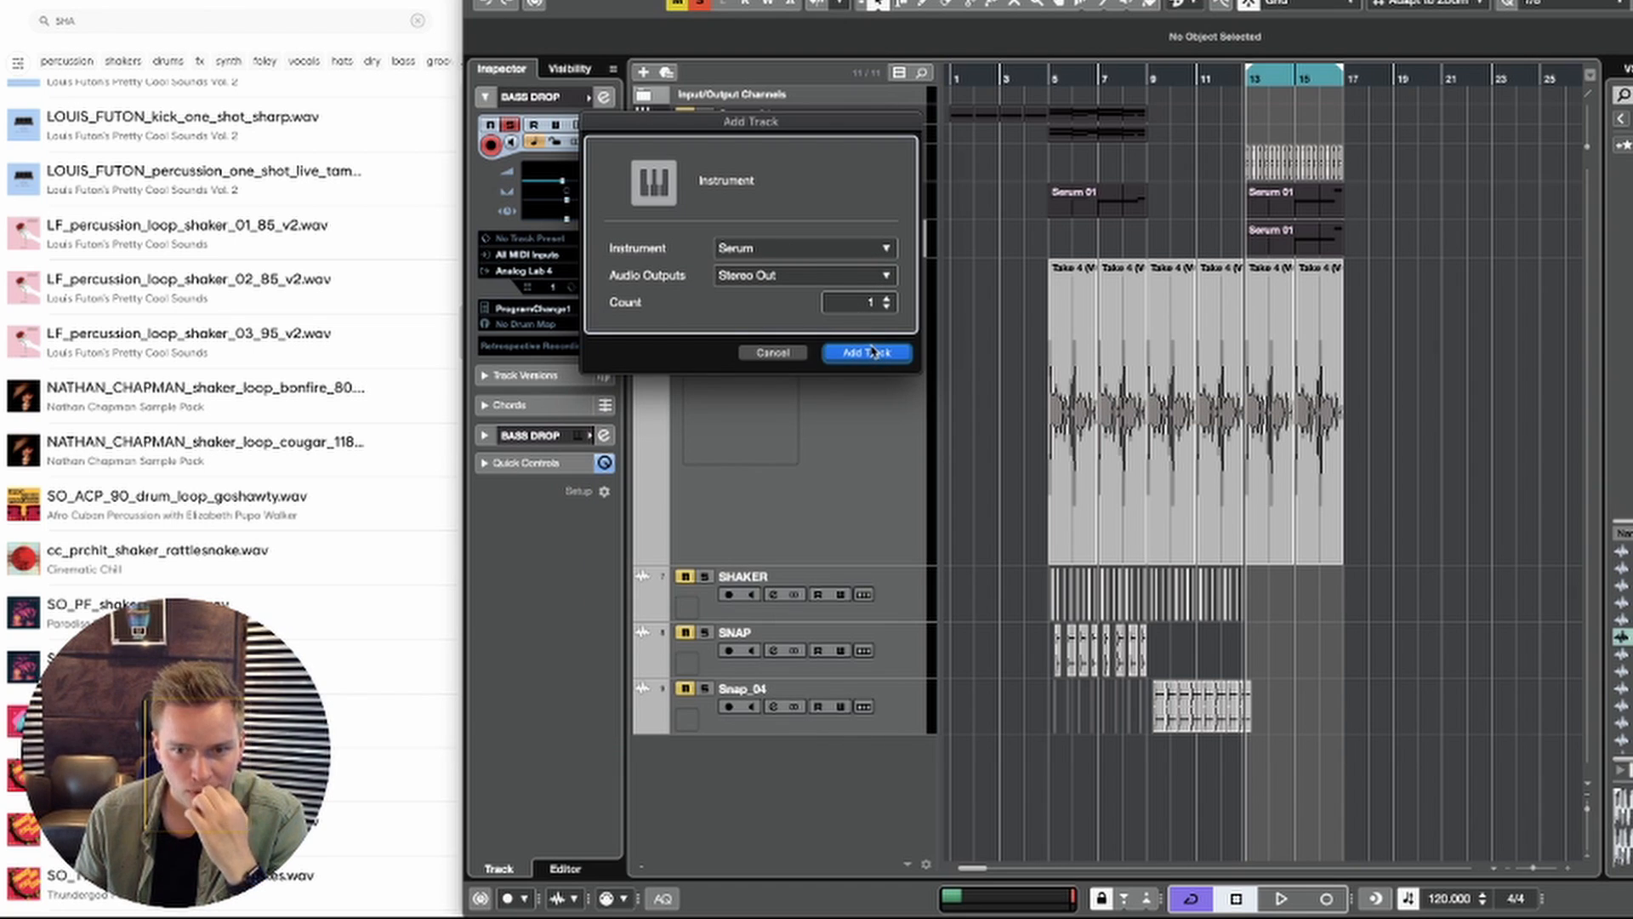
{"action": "left_click", "coordinate": [867, 349]}
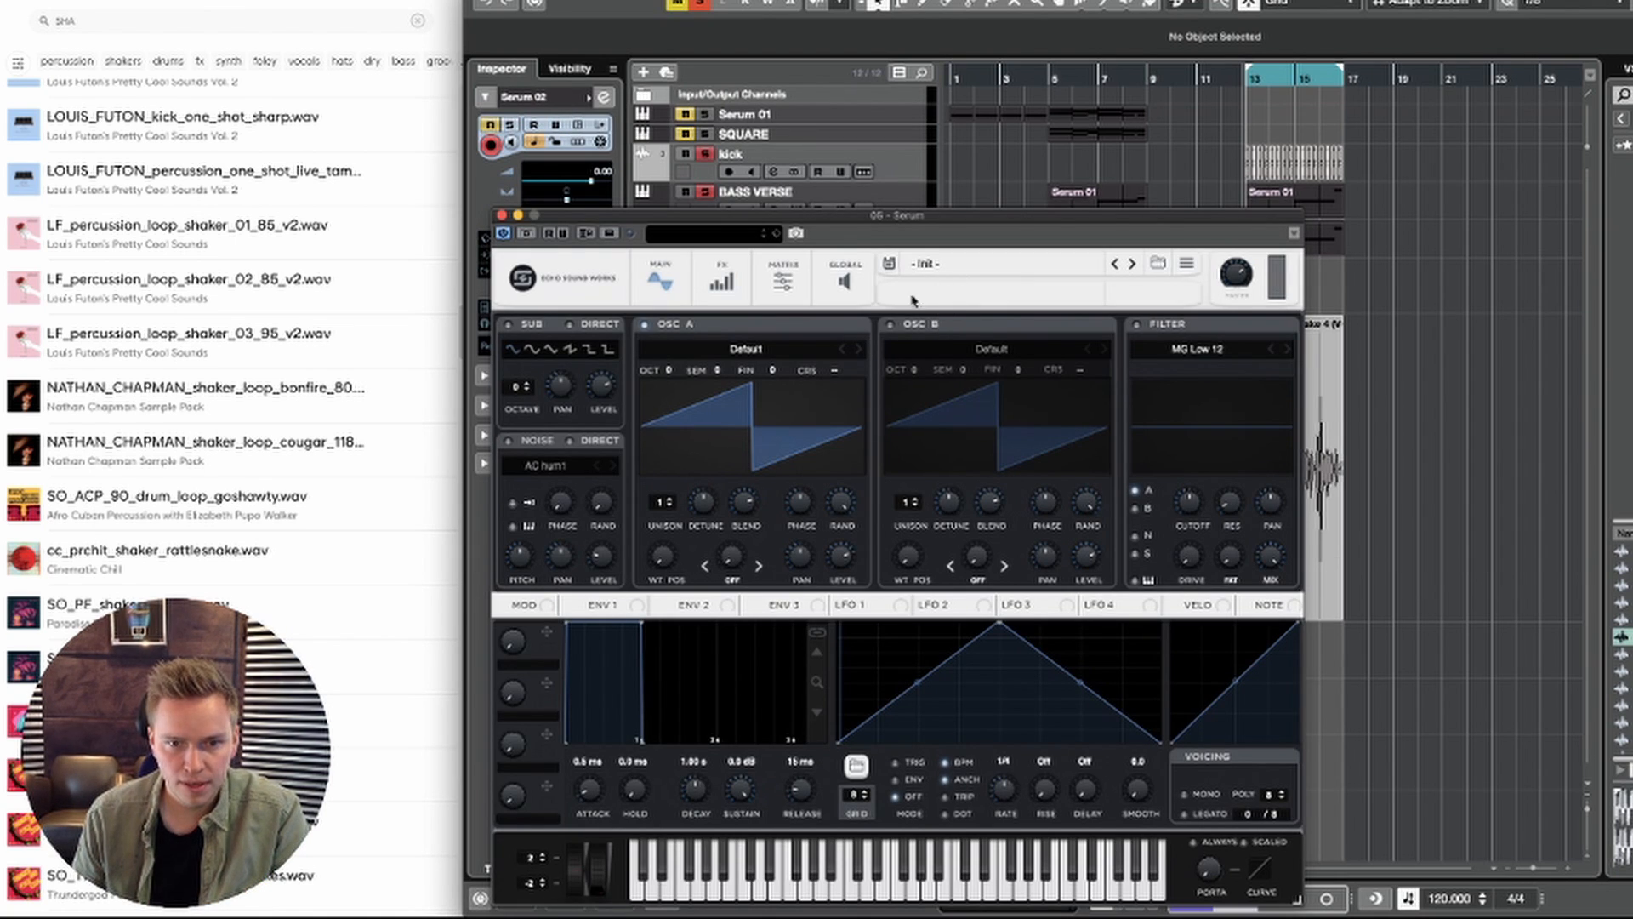
Step: In the new Serum, enable the MG Low 12 filter, turn off oscillator A, turn on the sub oscillator and route it through the filter
{"action": "left_click", "coordinate": [1134, 325]}
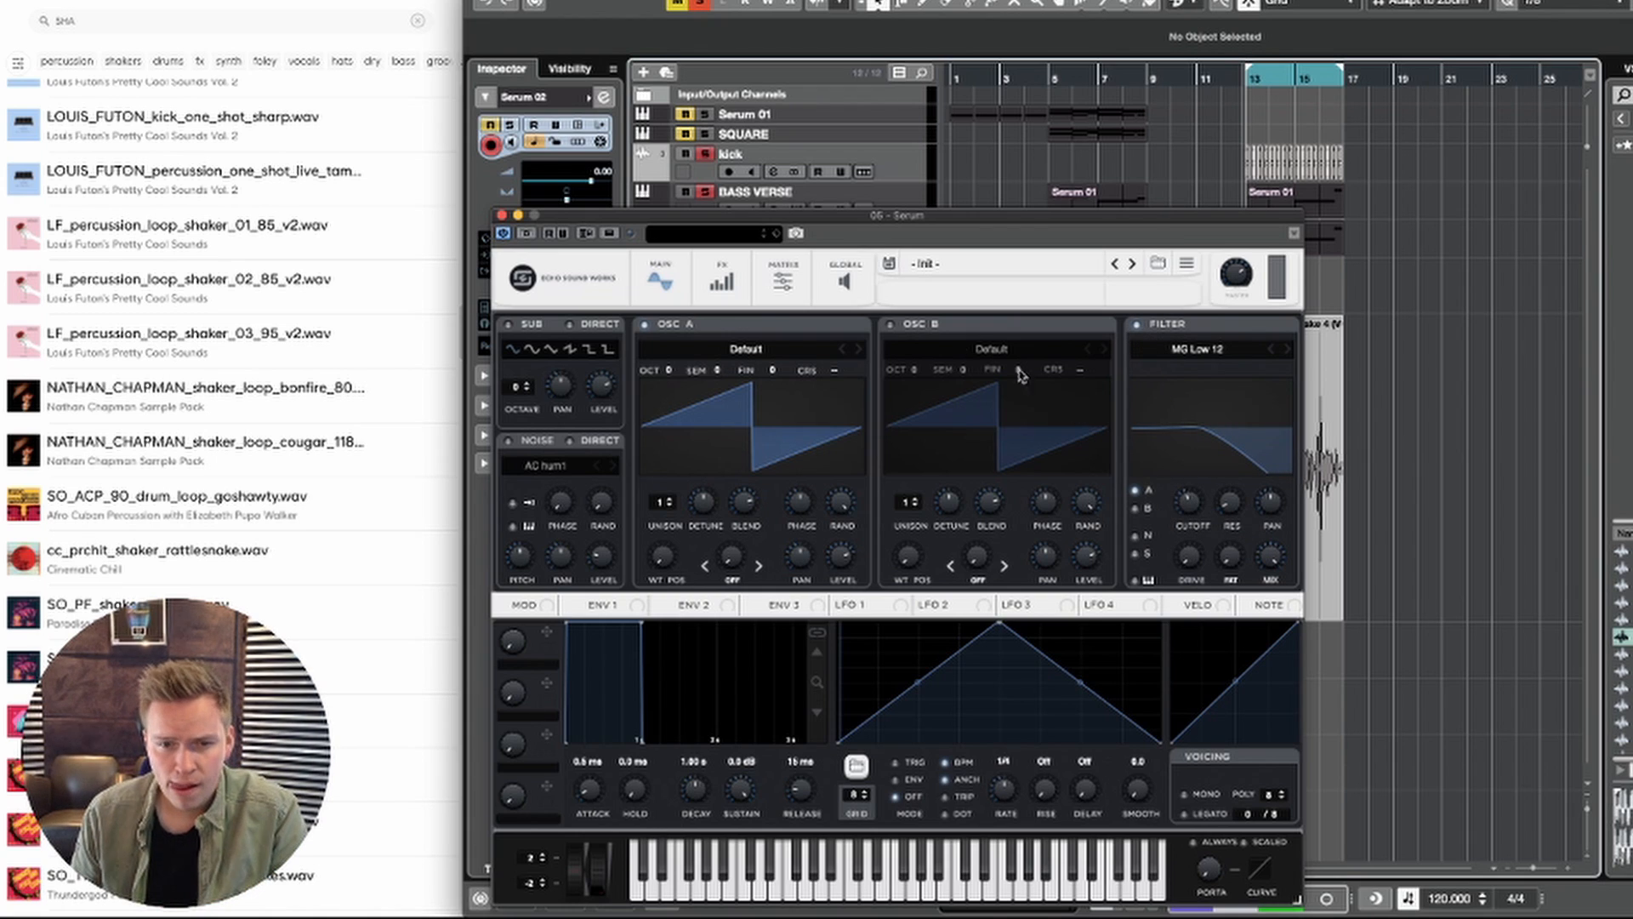
{"action": "left_click", "coordinate": [647, 324]}
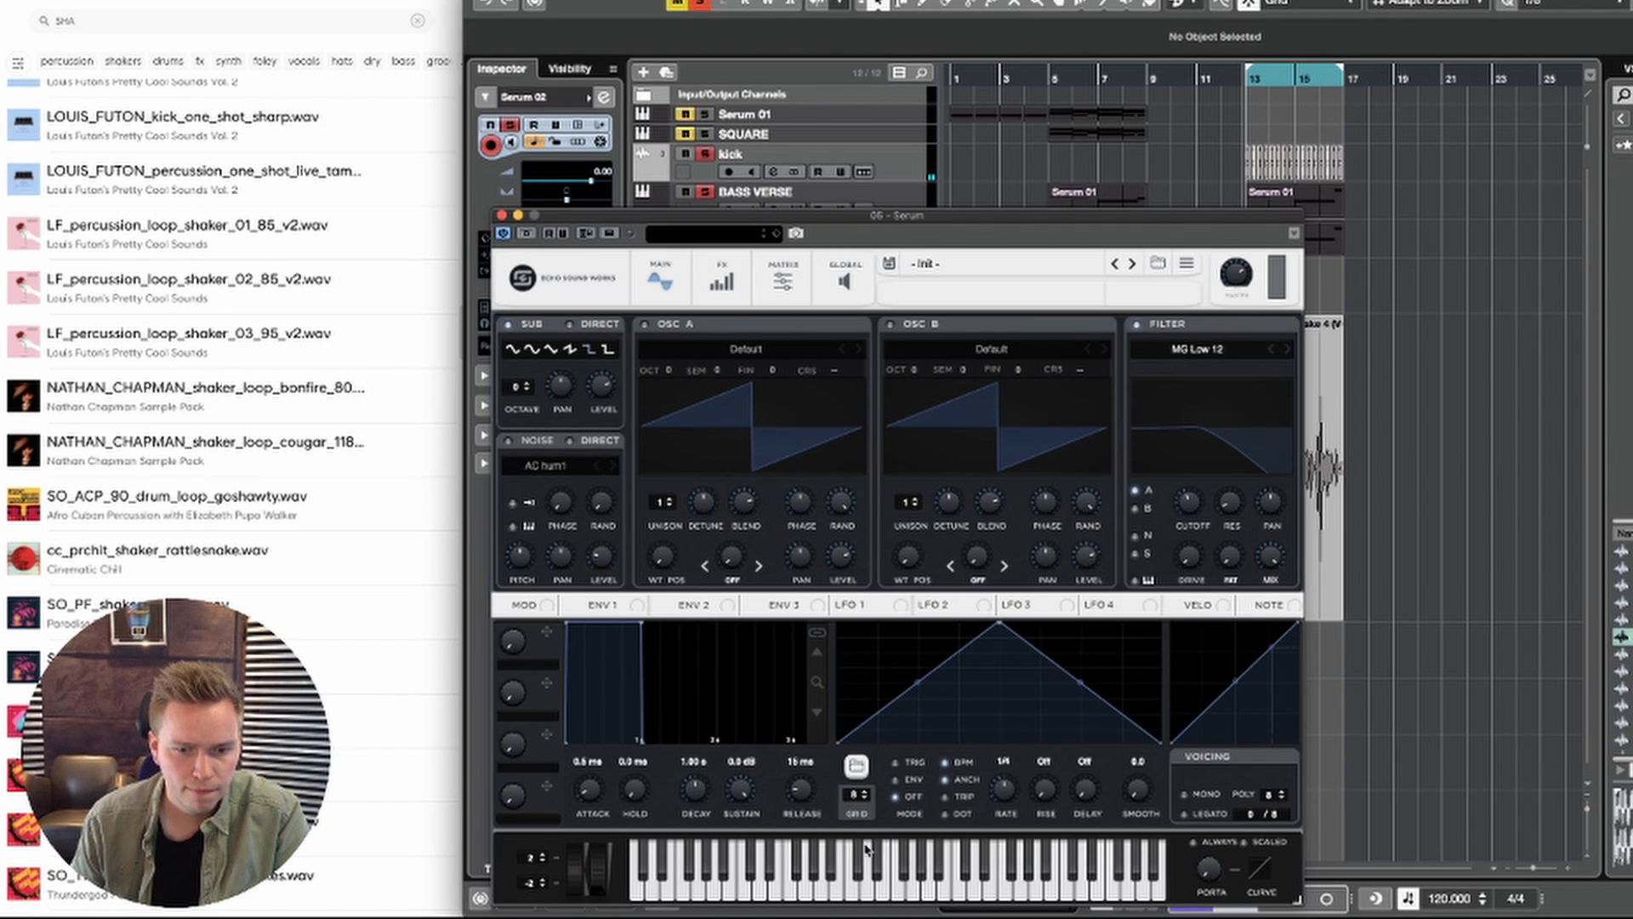
{"action": "left_click_drag", "start_coordinate": [721, 219], "coordinate": [955, 184]}
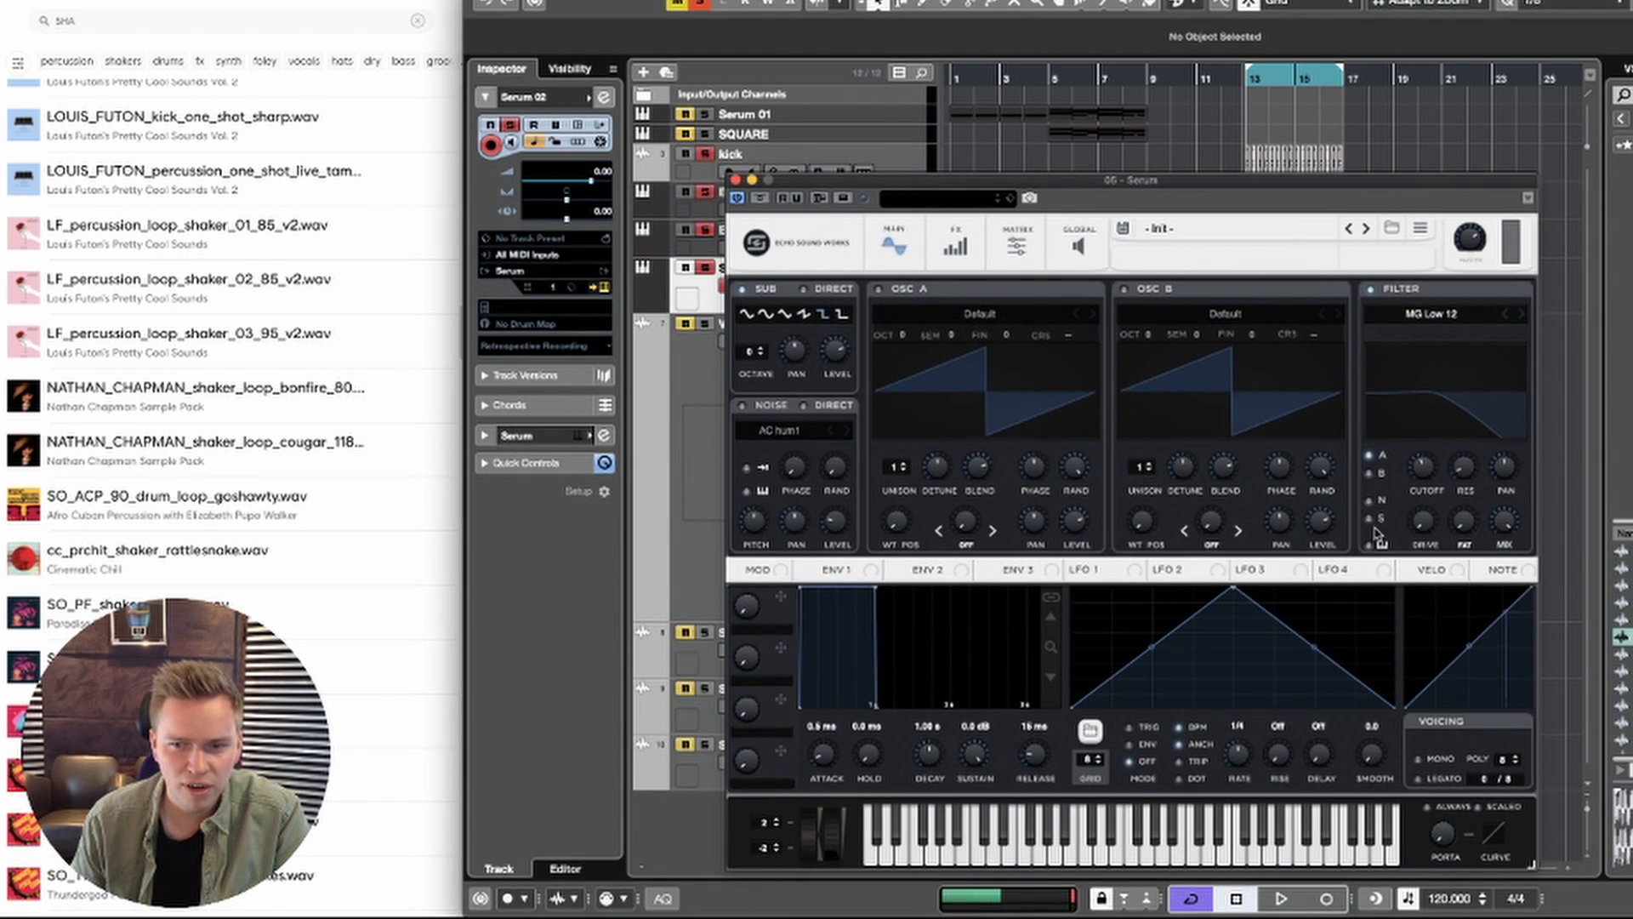
{"action": "left_click", "coordinate": [1371, 518]}
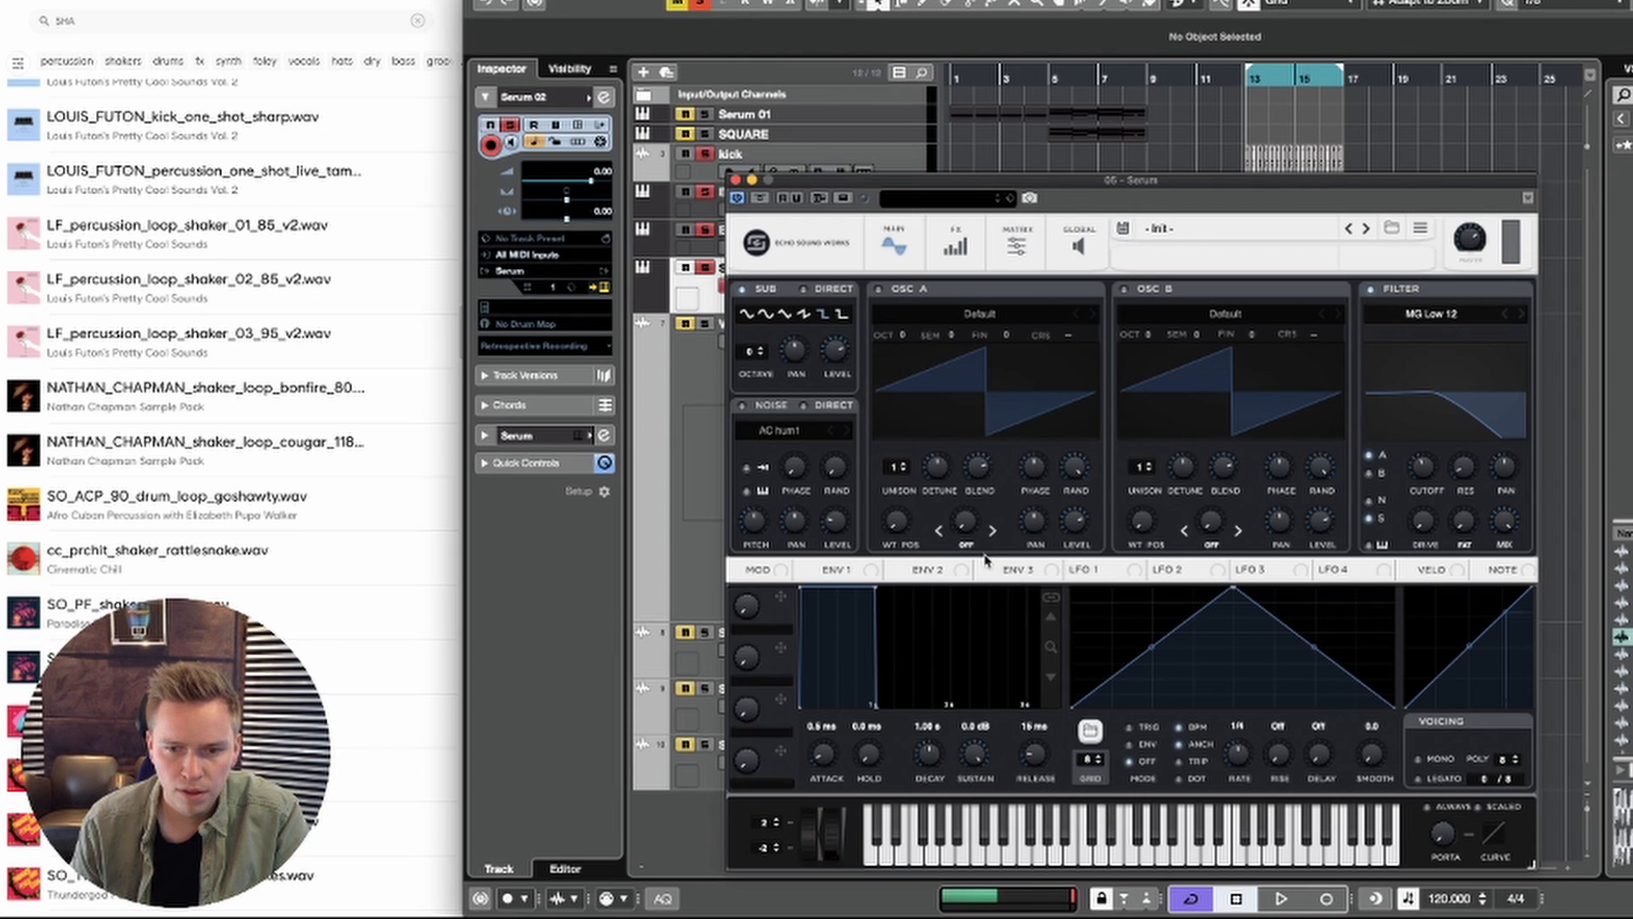
Step: Shape envelope 2 with 0% sustain and a decay of about 795 ms, and assign it to the filter cutoff
{"action": "left_click", "coordinate": [935, 569]}
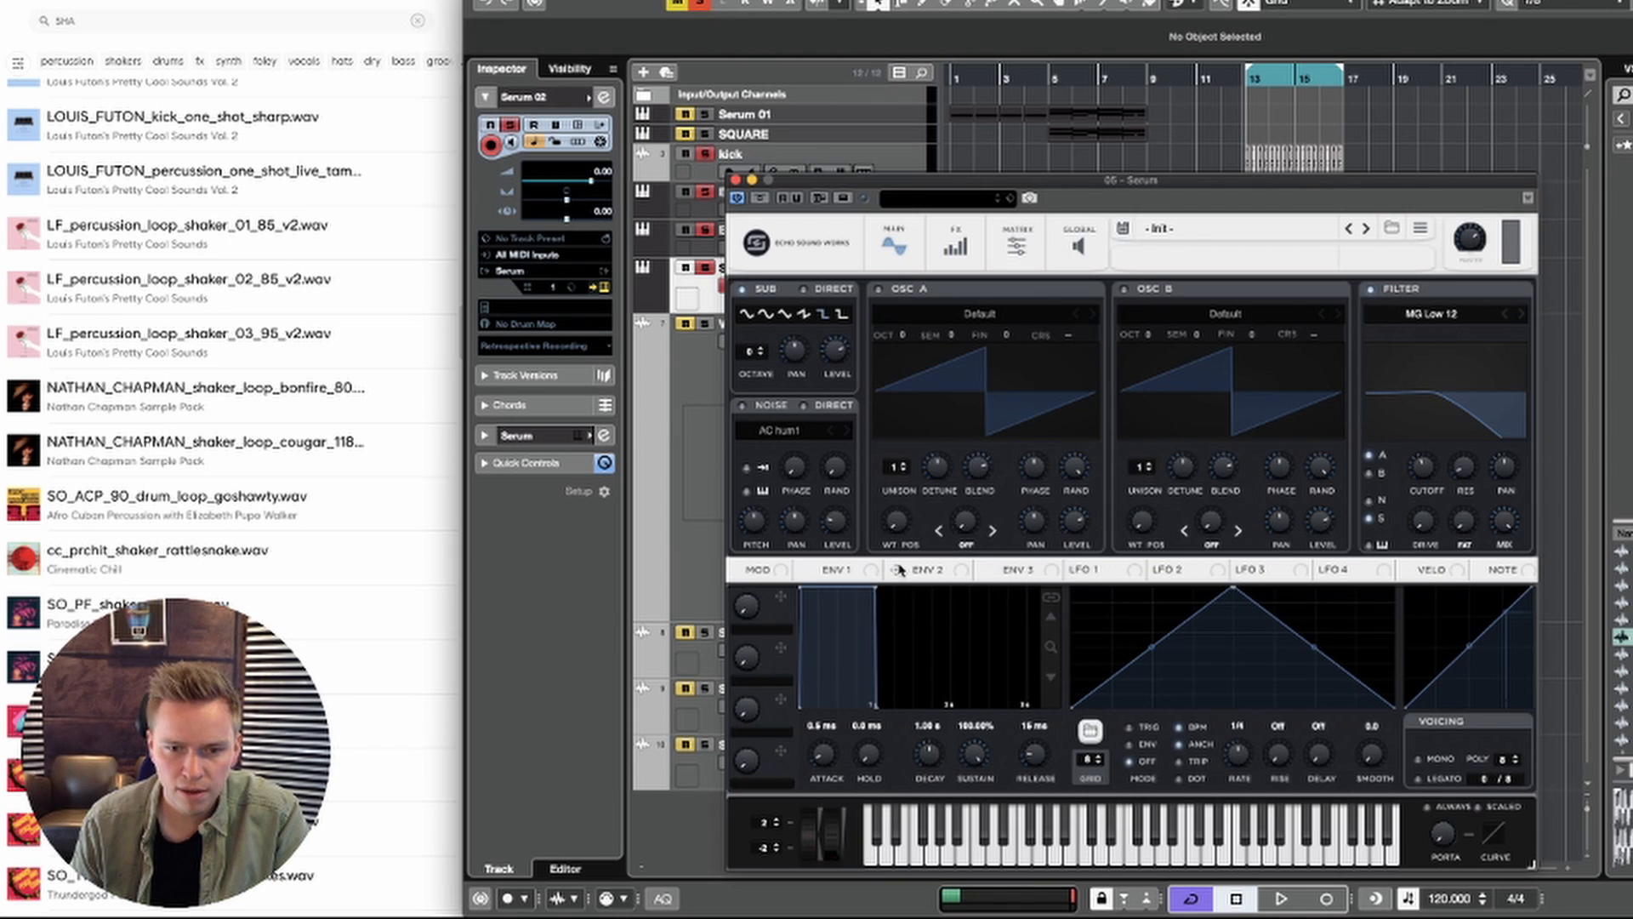
{"action": "left_click_drag", "start_coordinate": [874, 587], "coordinate": [855, 719]}
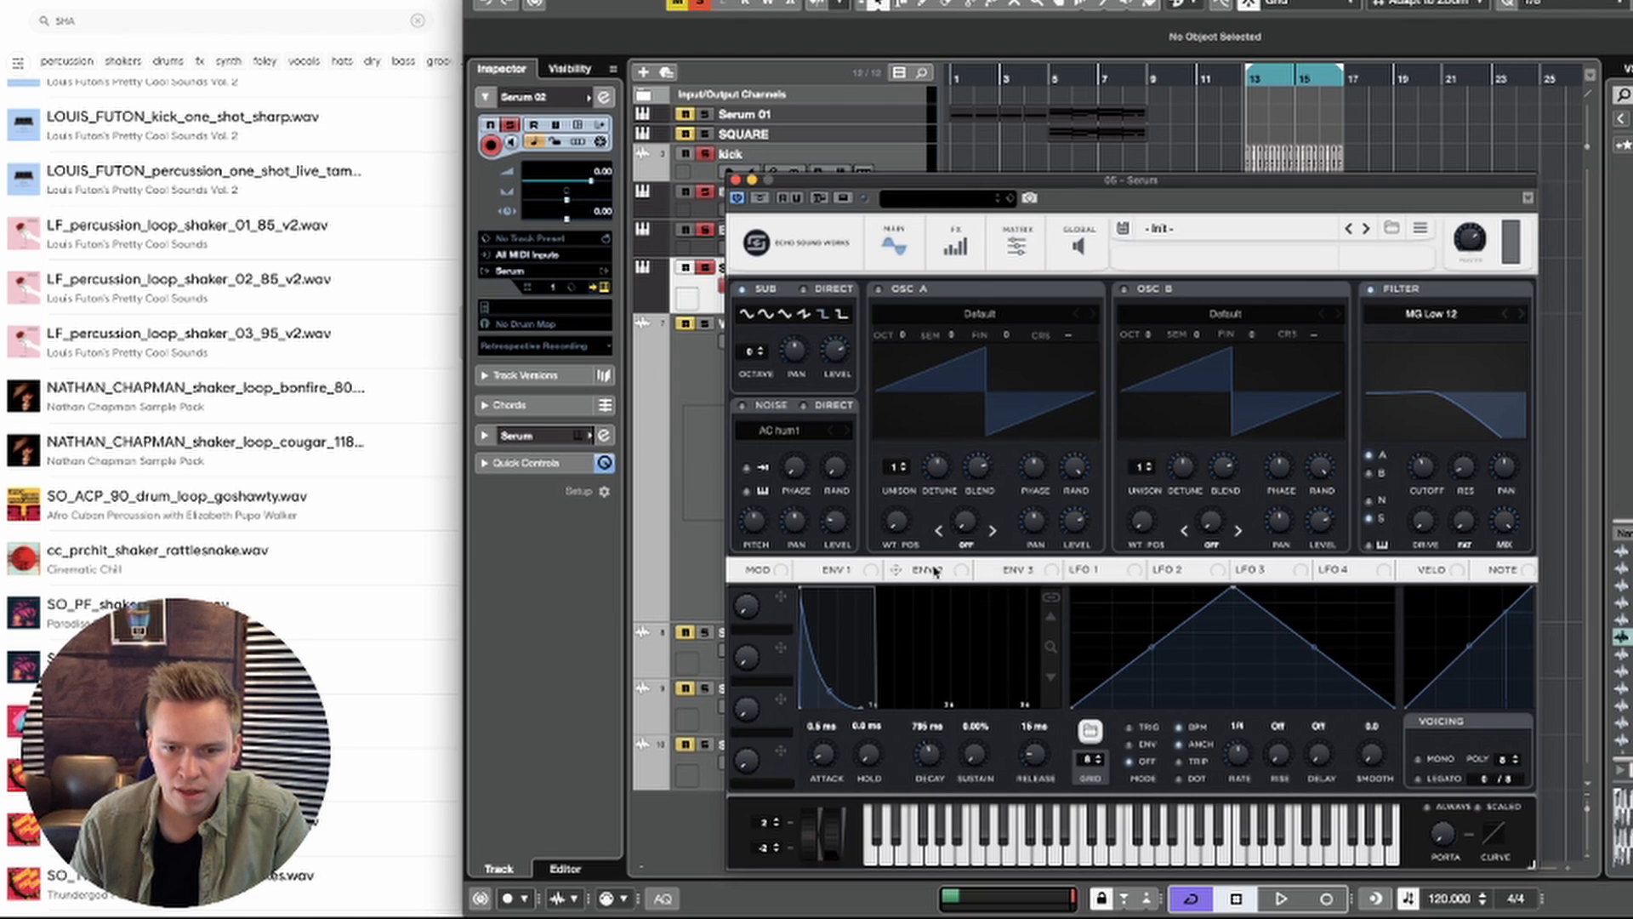
{"action": "left_click_drag", "start_coordinate": [1412, 453], "coordinate": [1421, 463]}
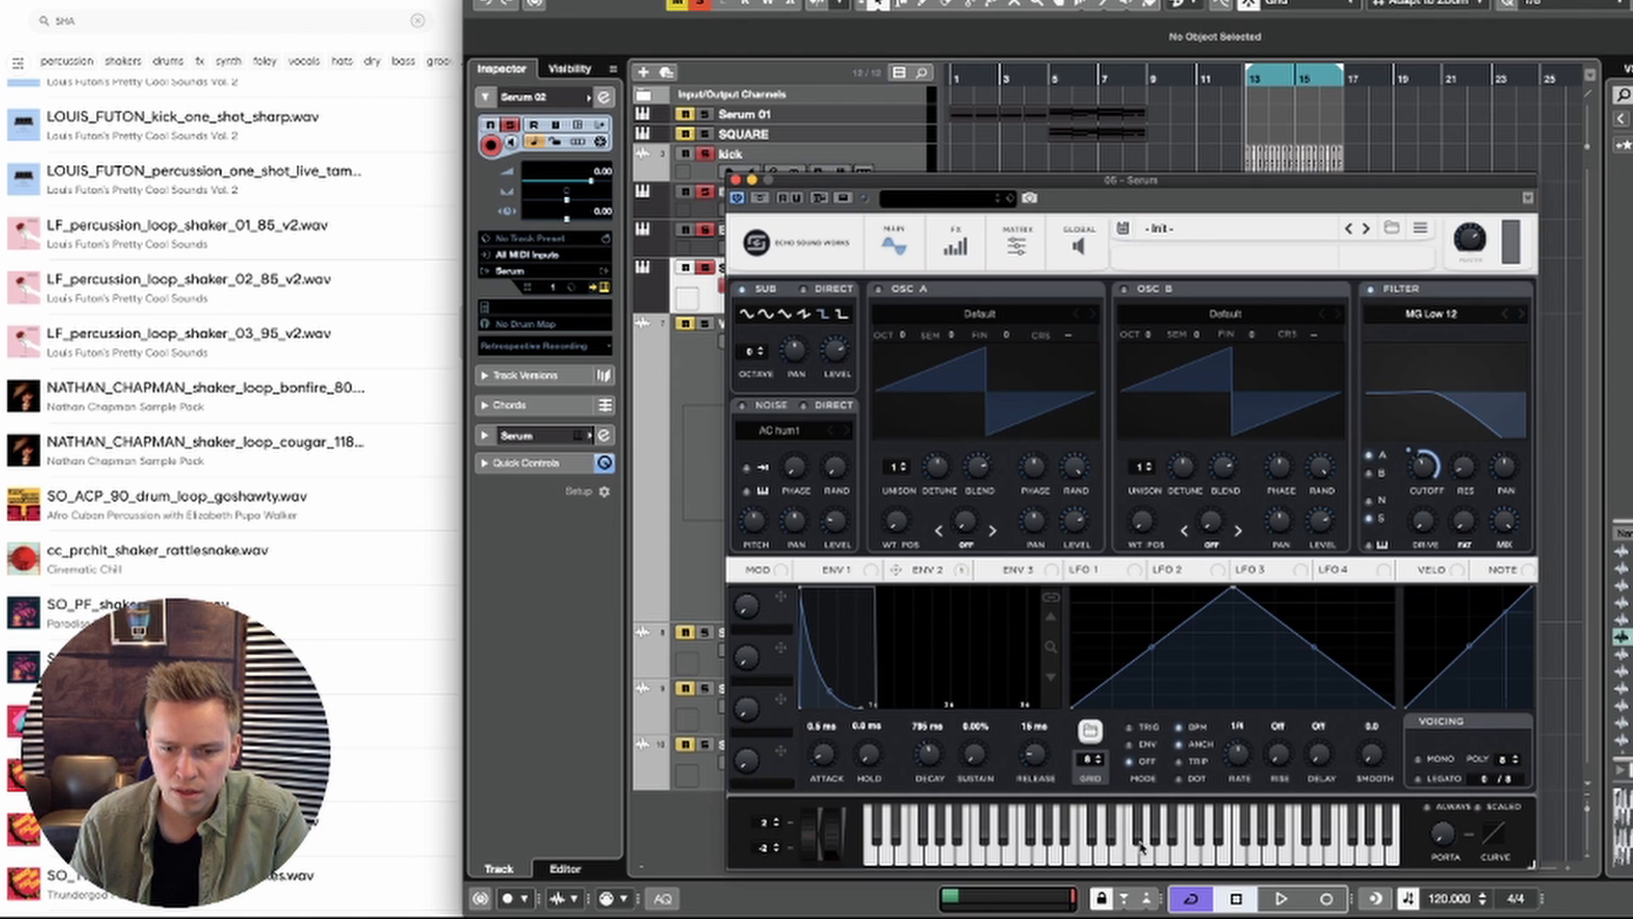
Step: Audition notes on the Serum keyboard and lower envelope 1's sustain to -∞ dB
{"action": "left_click", "coordinate": [1057, 842]}
{"action": "left_click", "coordinate": [1084, 851]}
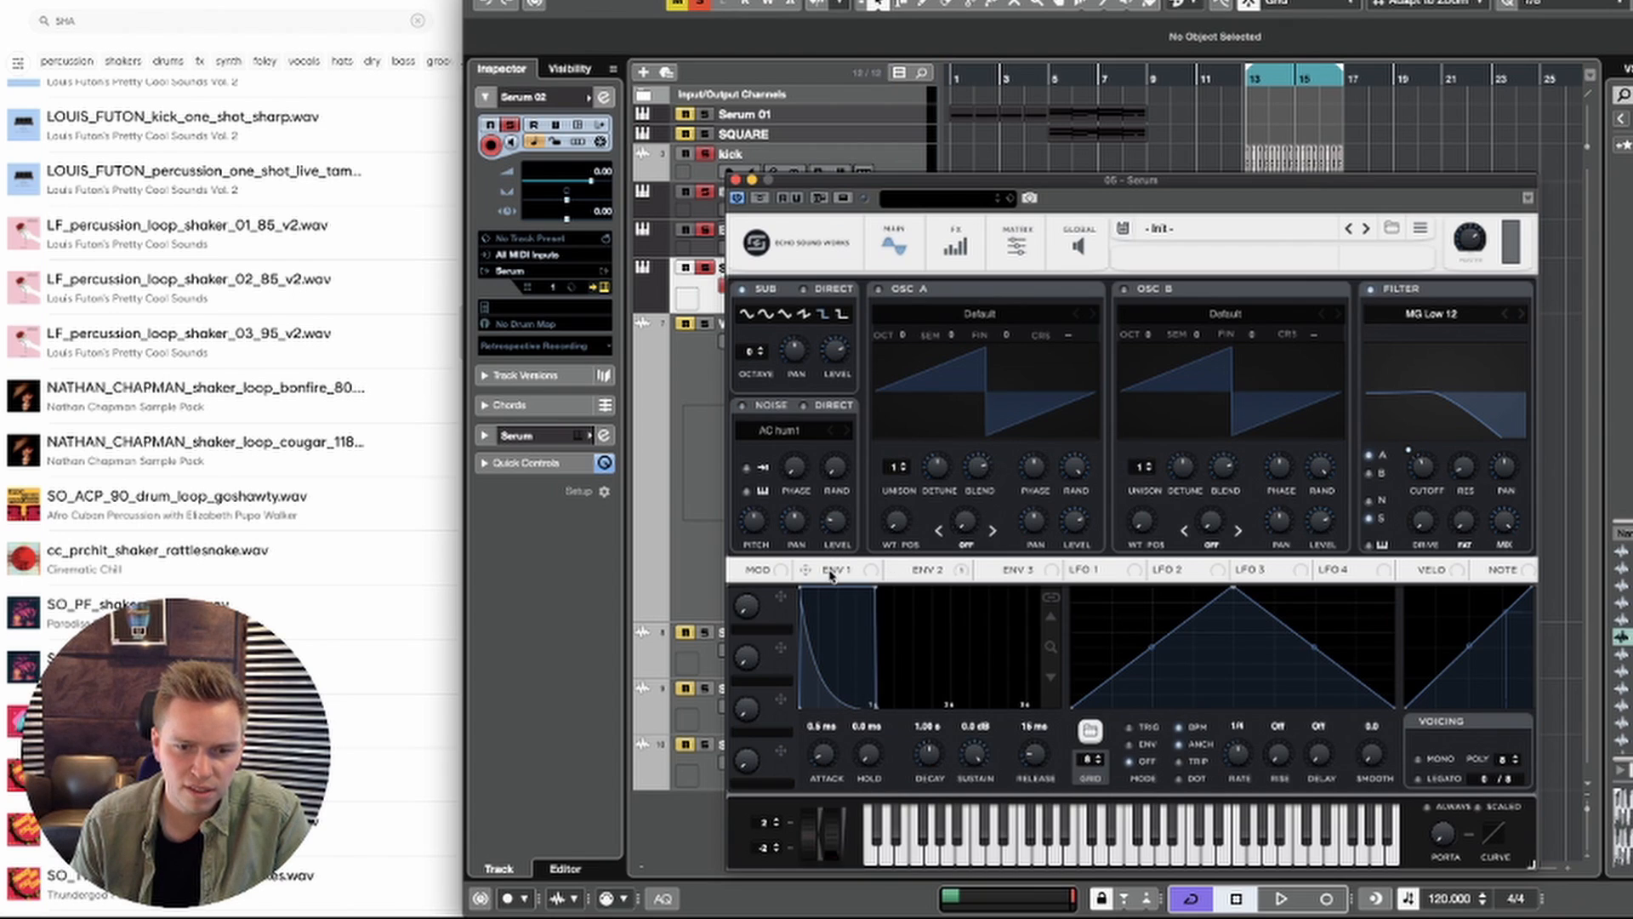
{"action": "left_click_drag", "start_coordinate": [978, 760], "coordinate": [978, 830]}
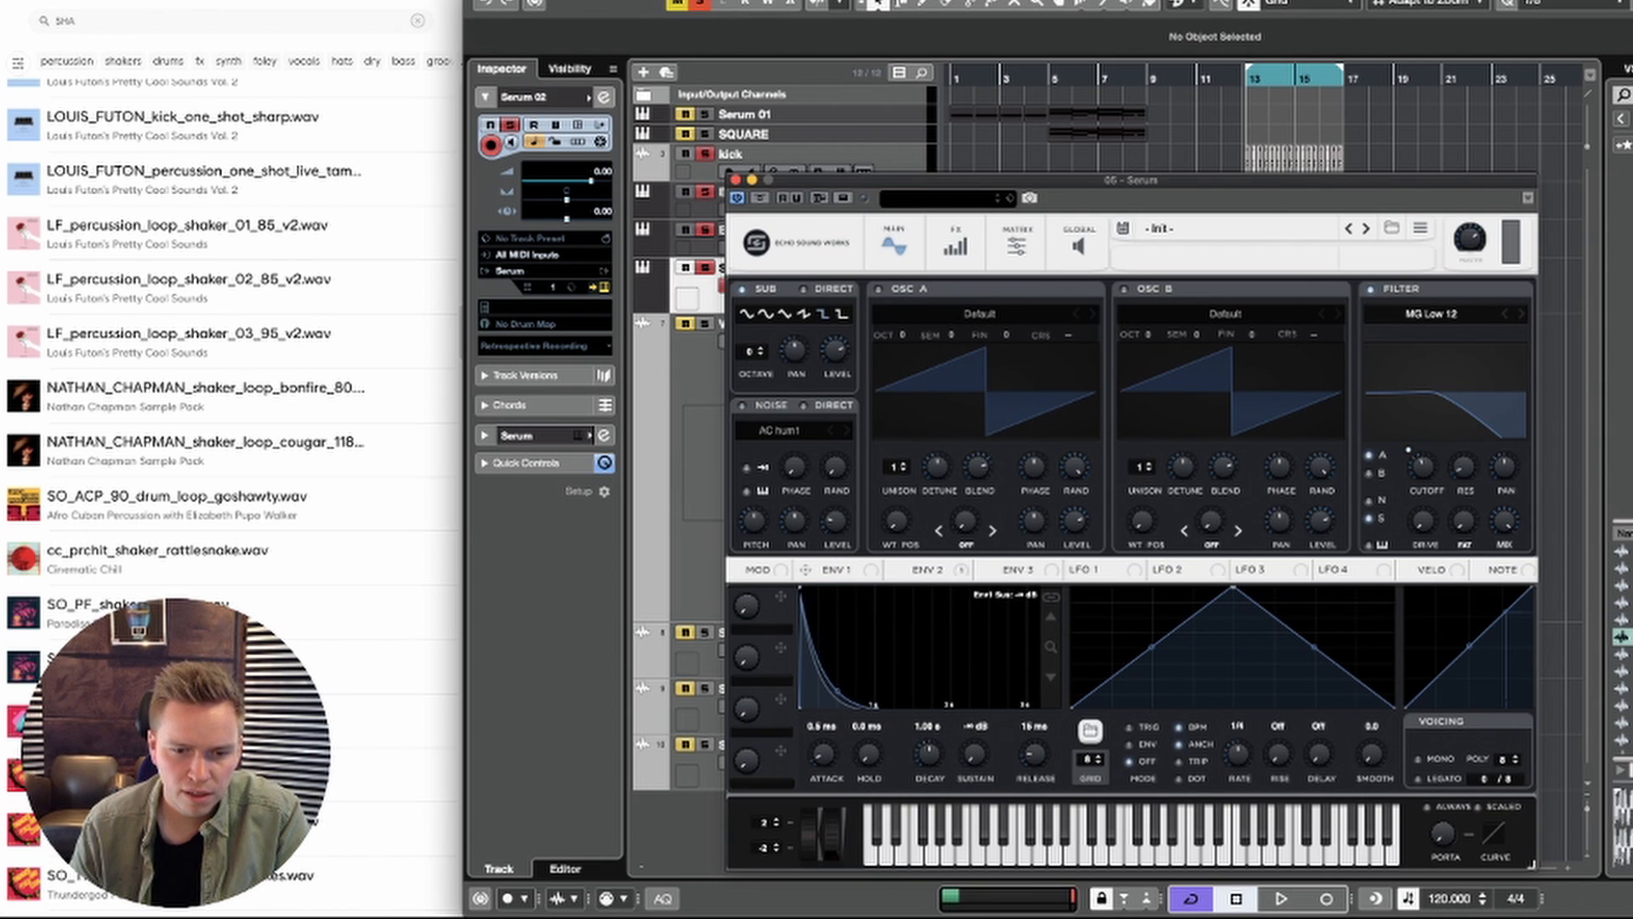
Step: Audition several notes on the Serum keyboard and close the synth window
{"action": "left_click", "coordinate": [1079, 842]}
{"action": "left_click", "coordinate": [1072, 847]}
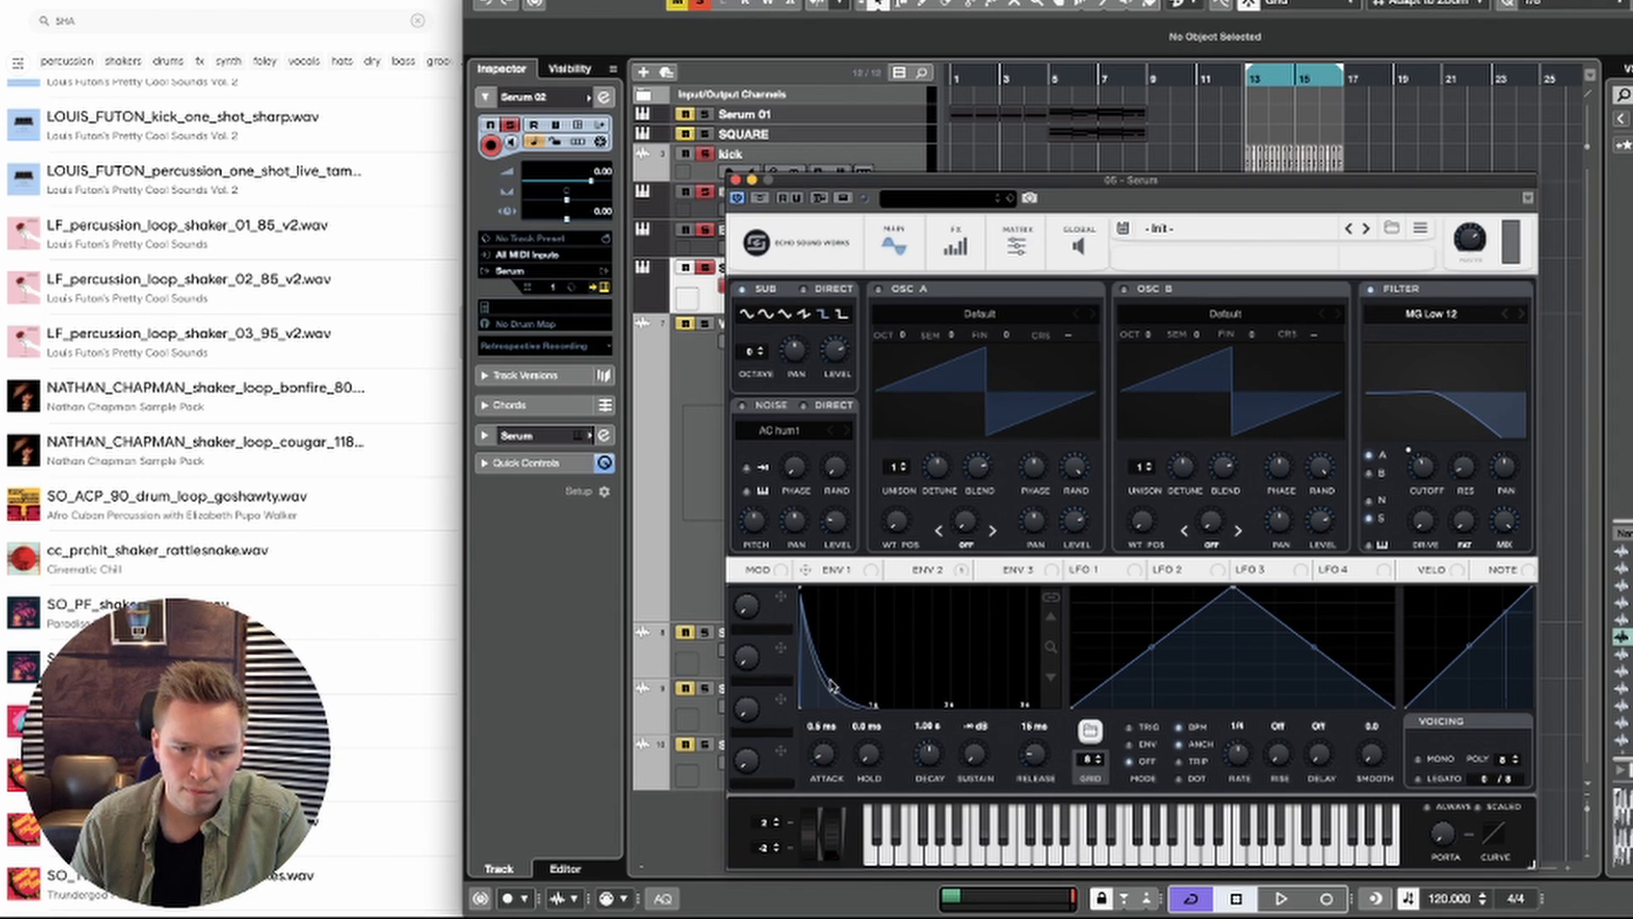
{"action": "left_click", "coordinate": [1068, 853]}
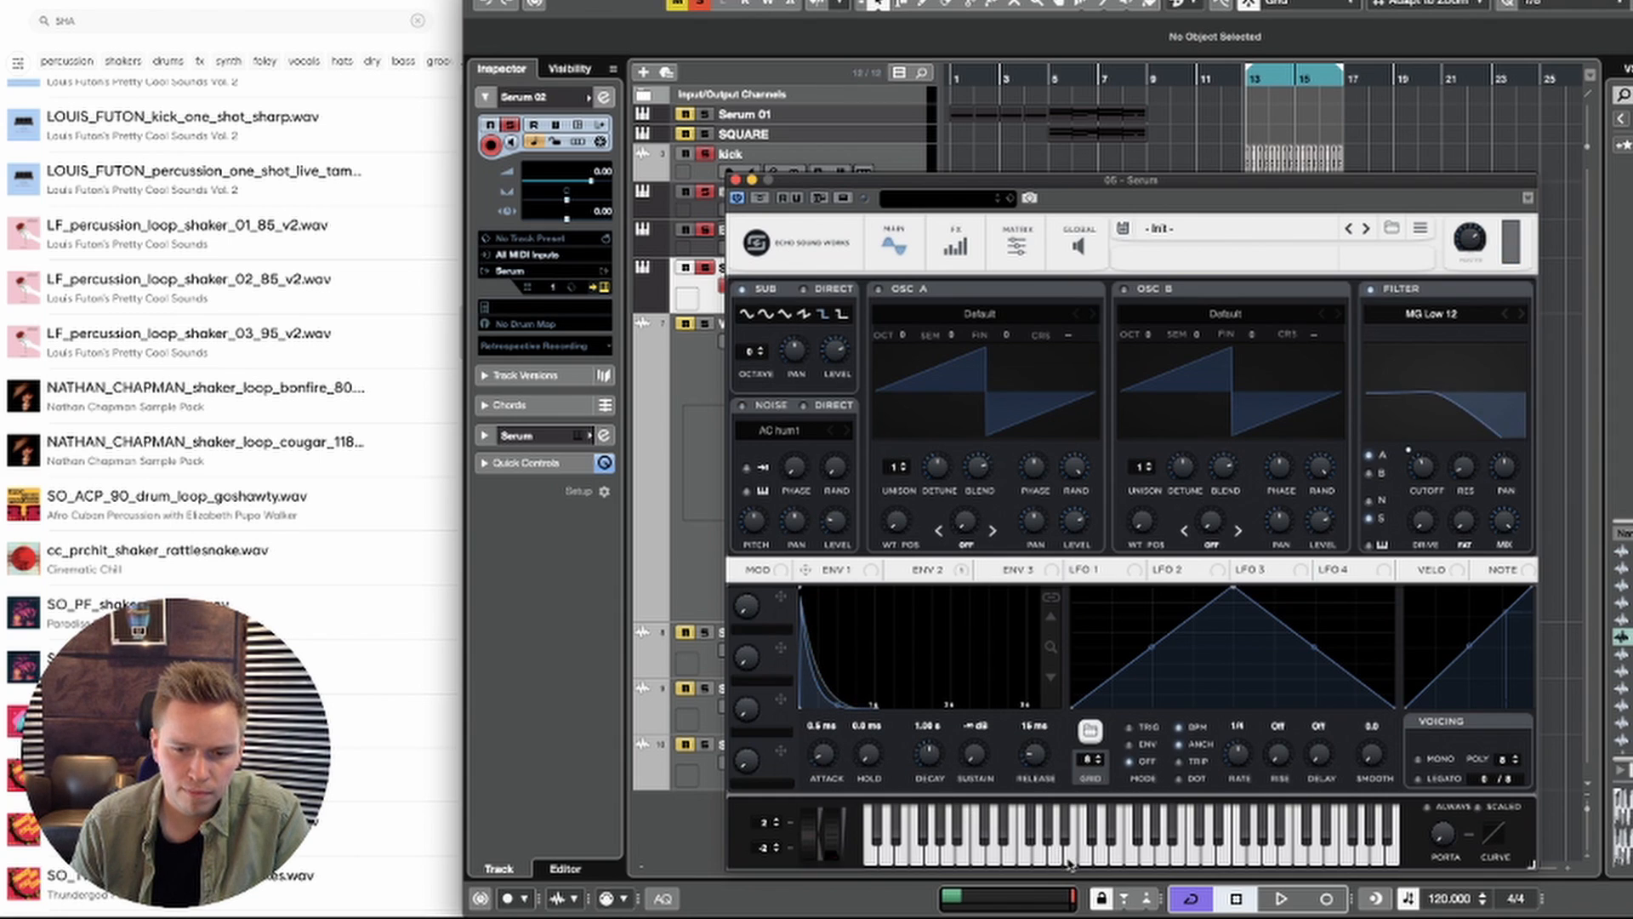
{"action": "left_click", "coordinate": [1101, 853]}
{"action": "left_click", "coordinate": [1131, 853]}
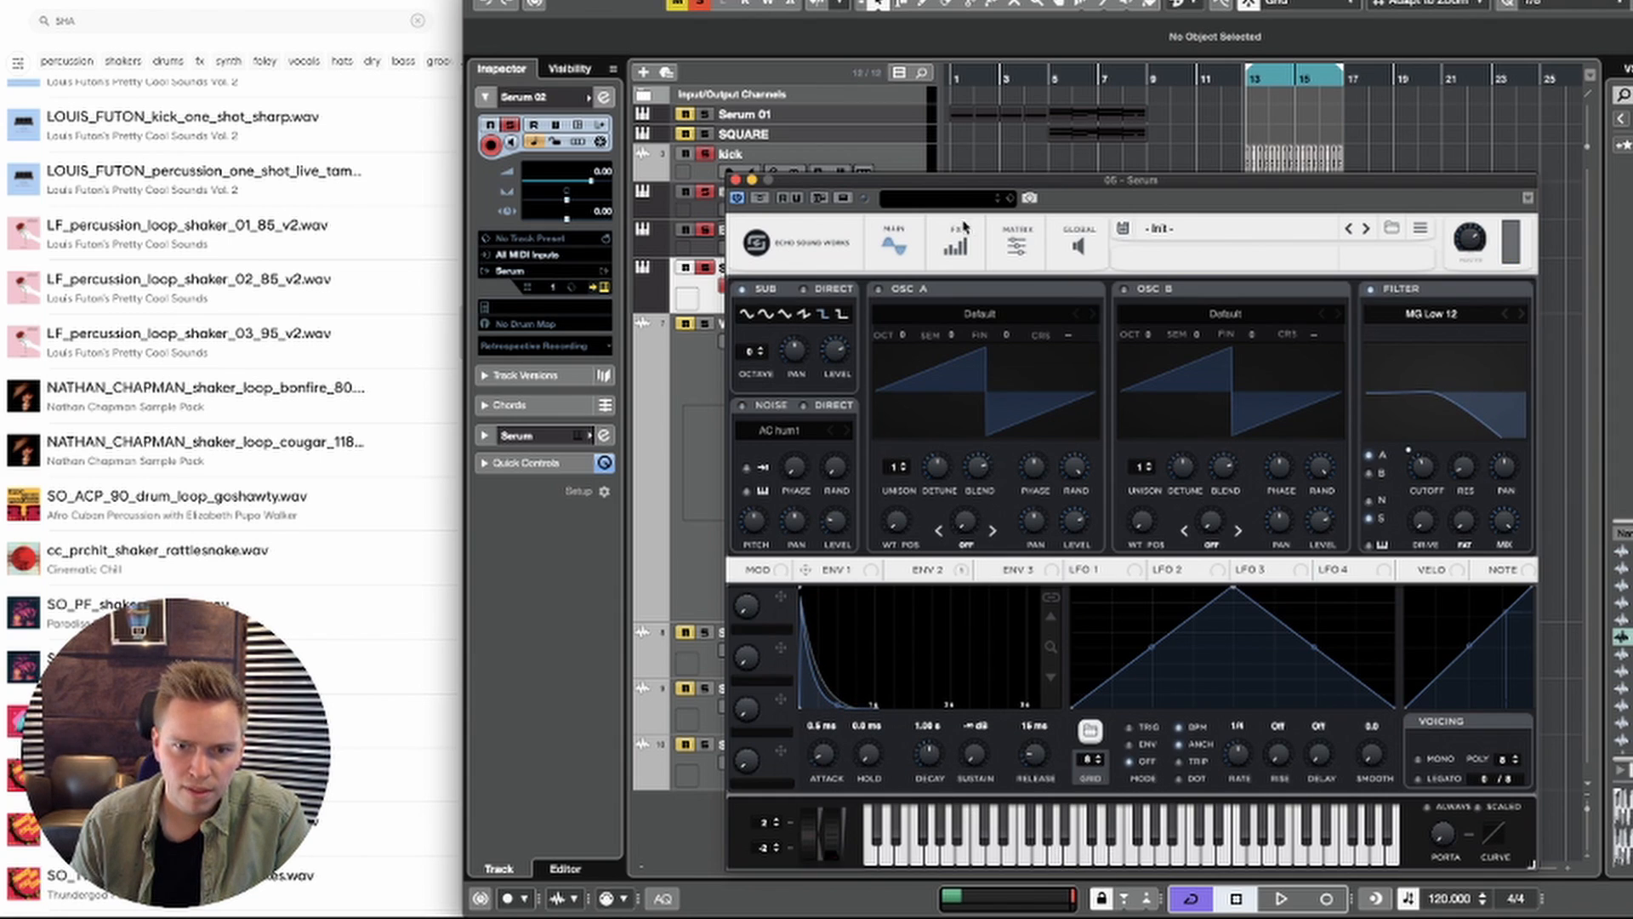
{"action": "left_click", "coordinate": [737, 181]}
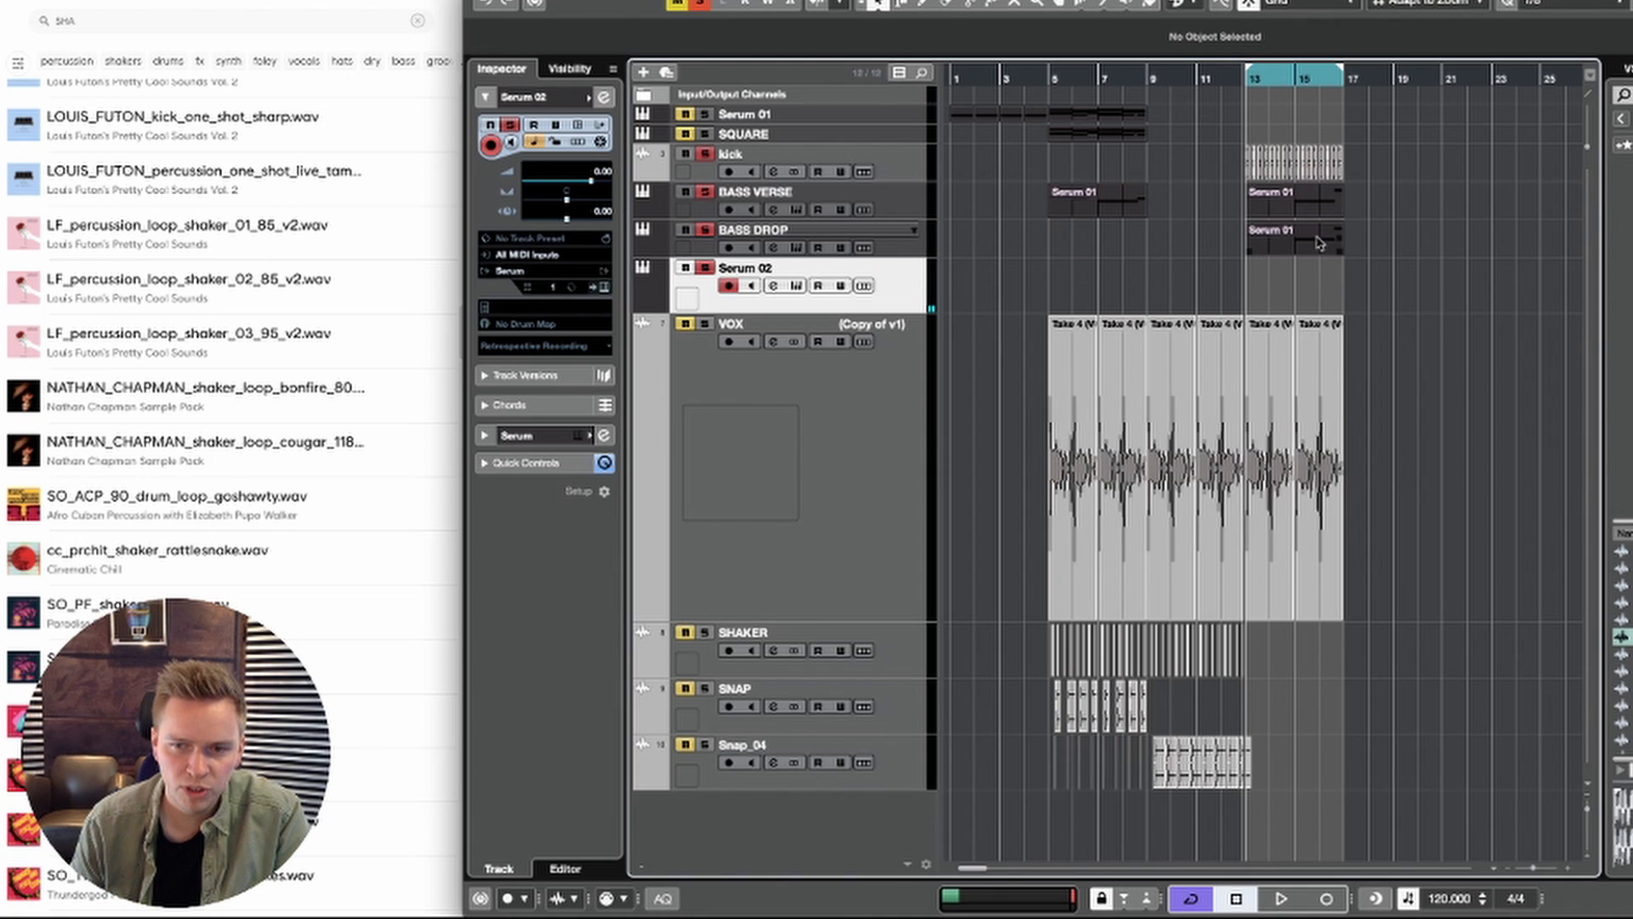
{"action": "left_click_drag", "start_coordinate": [1312, 241], "coordinate": [1310, 289]}
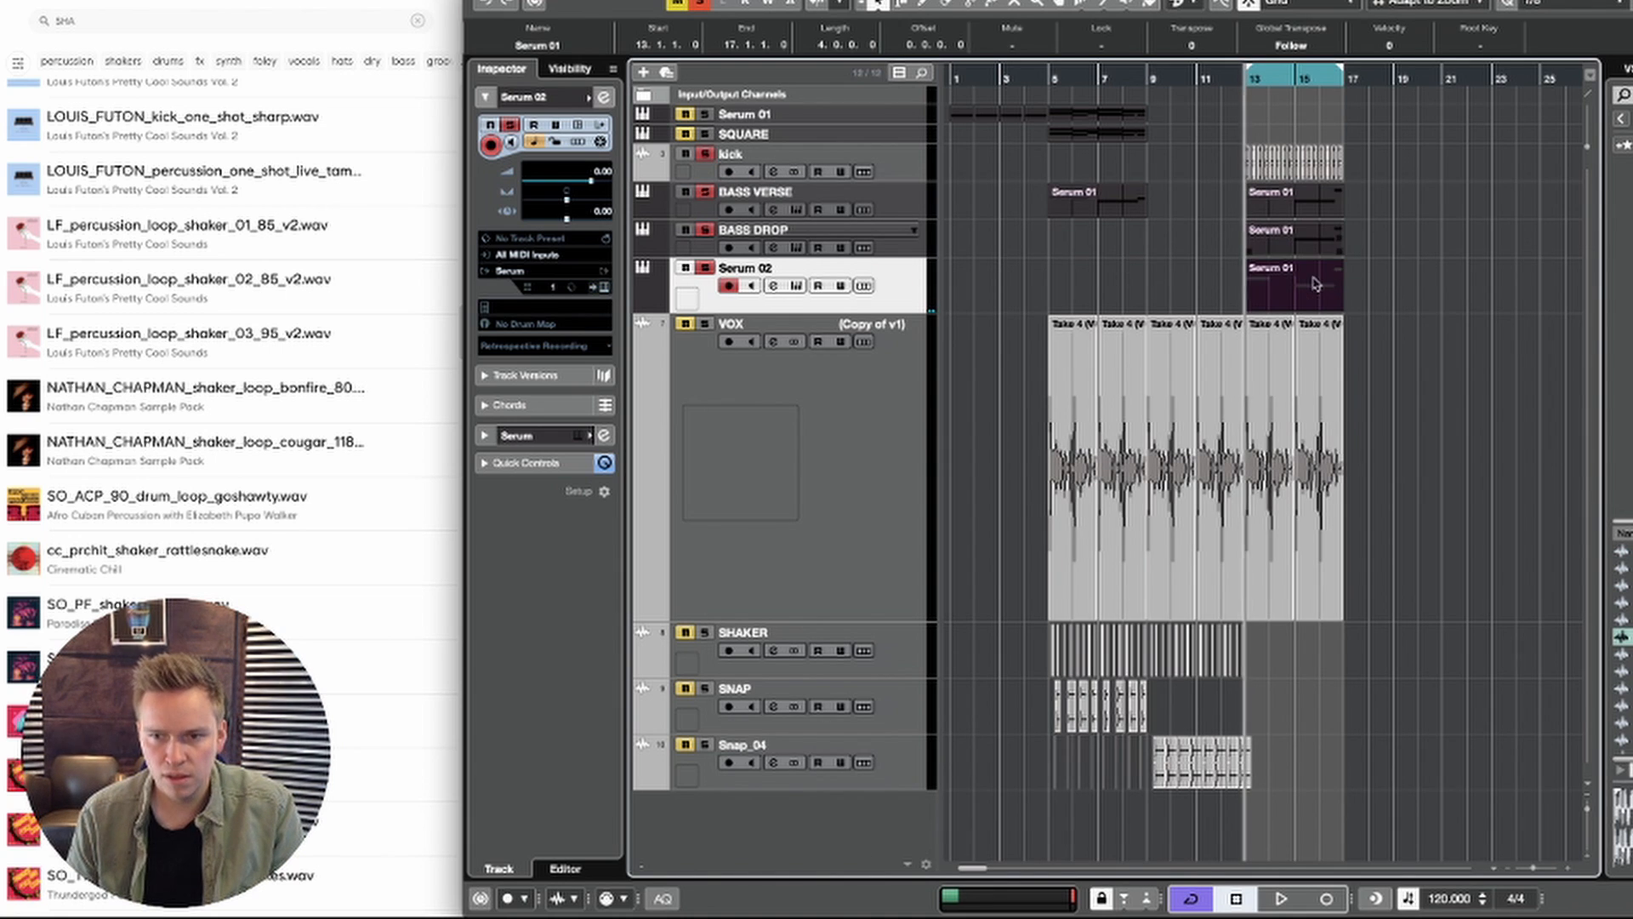
{"action": "key", "text": "space"}
{"action": "double_click", "coordinate": [1307, 286]}
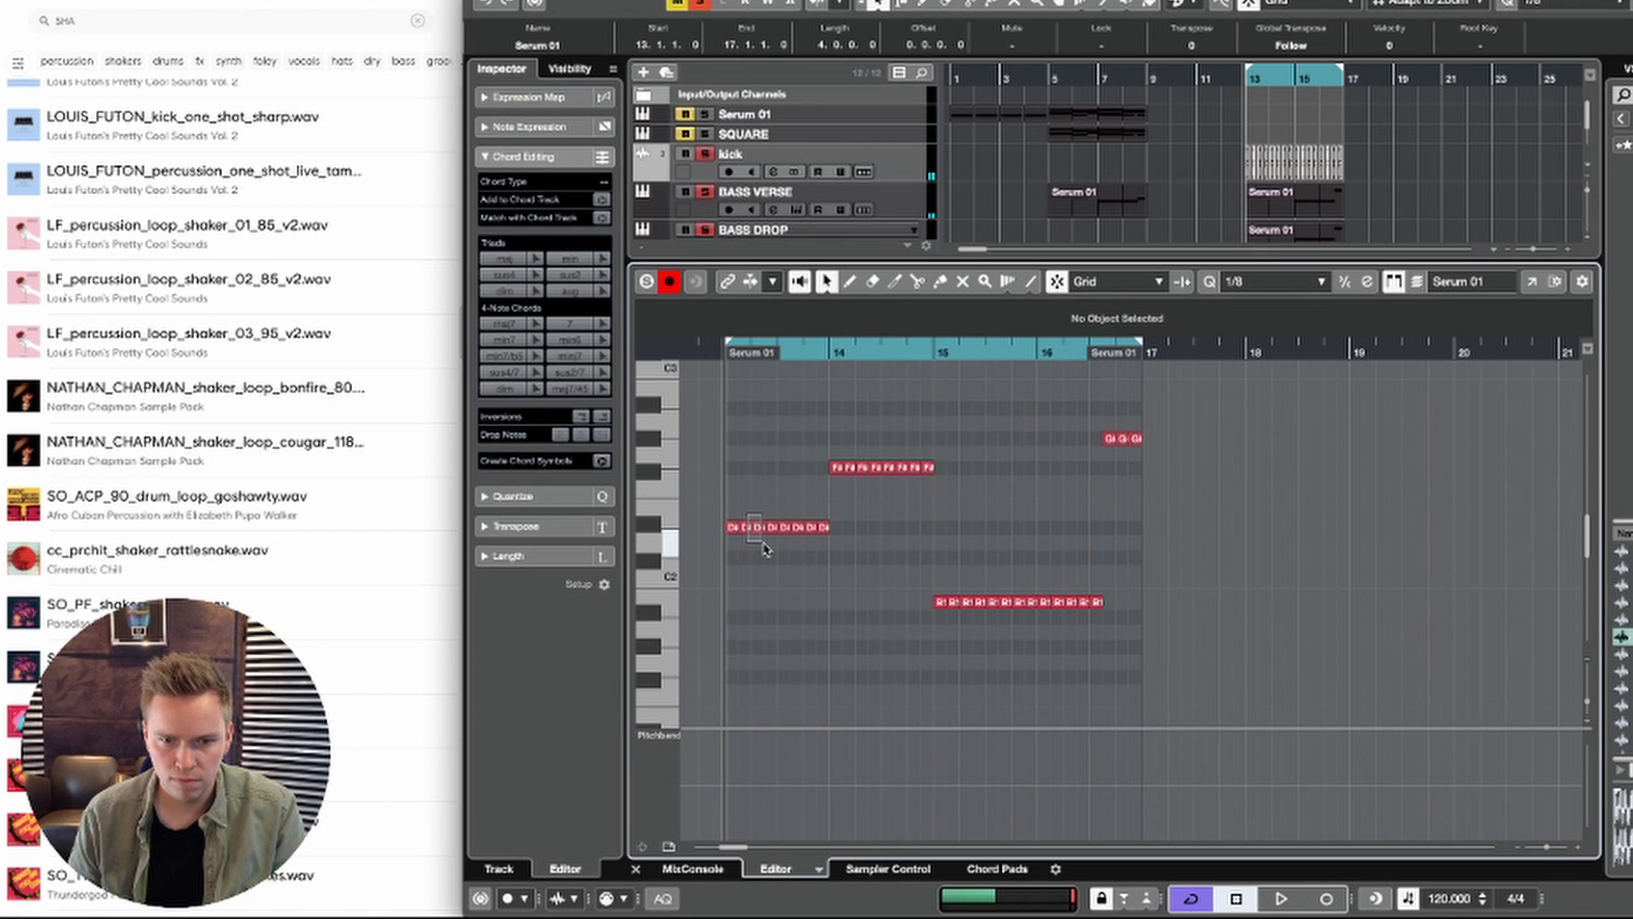
{"action": "left_click_drag", "start_coordinate": [839, 545], "coordinate": [841, 545]}
{"action": "key", "text": "Return"}
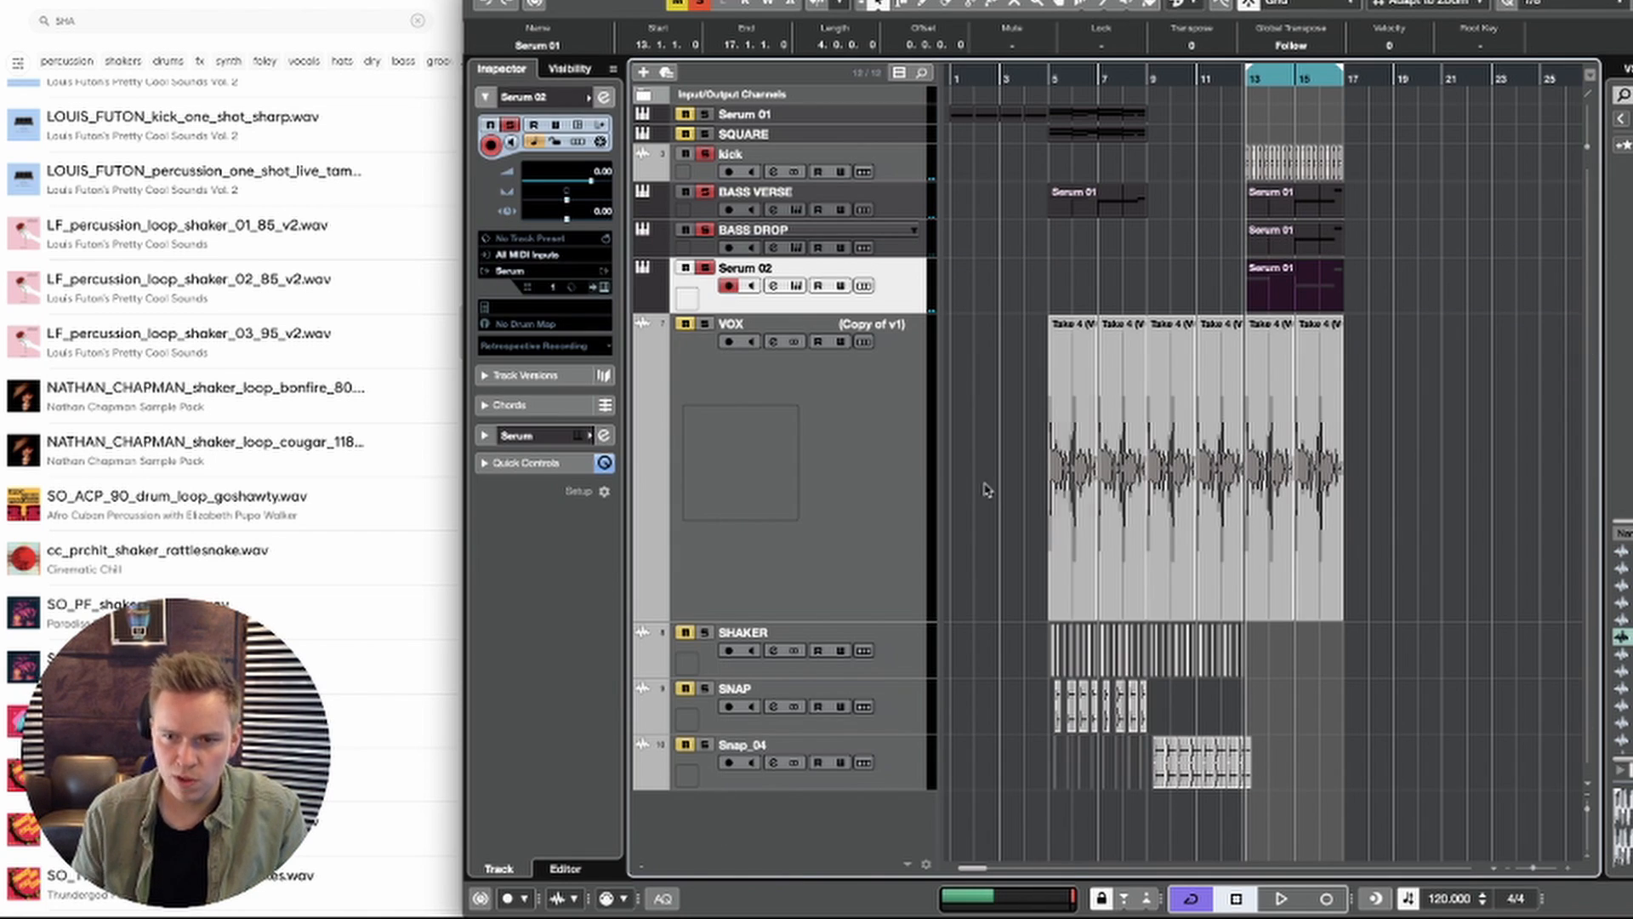
{"action": "key", "text": "Delete"}
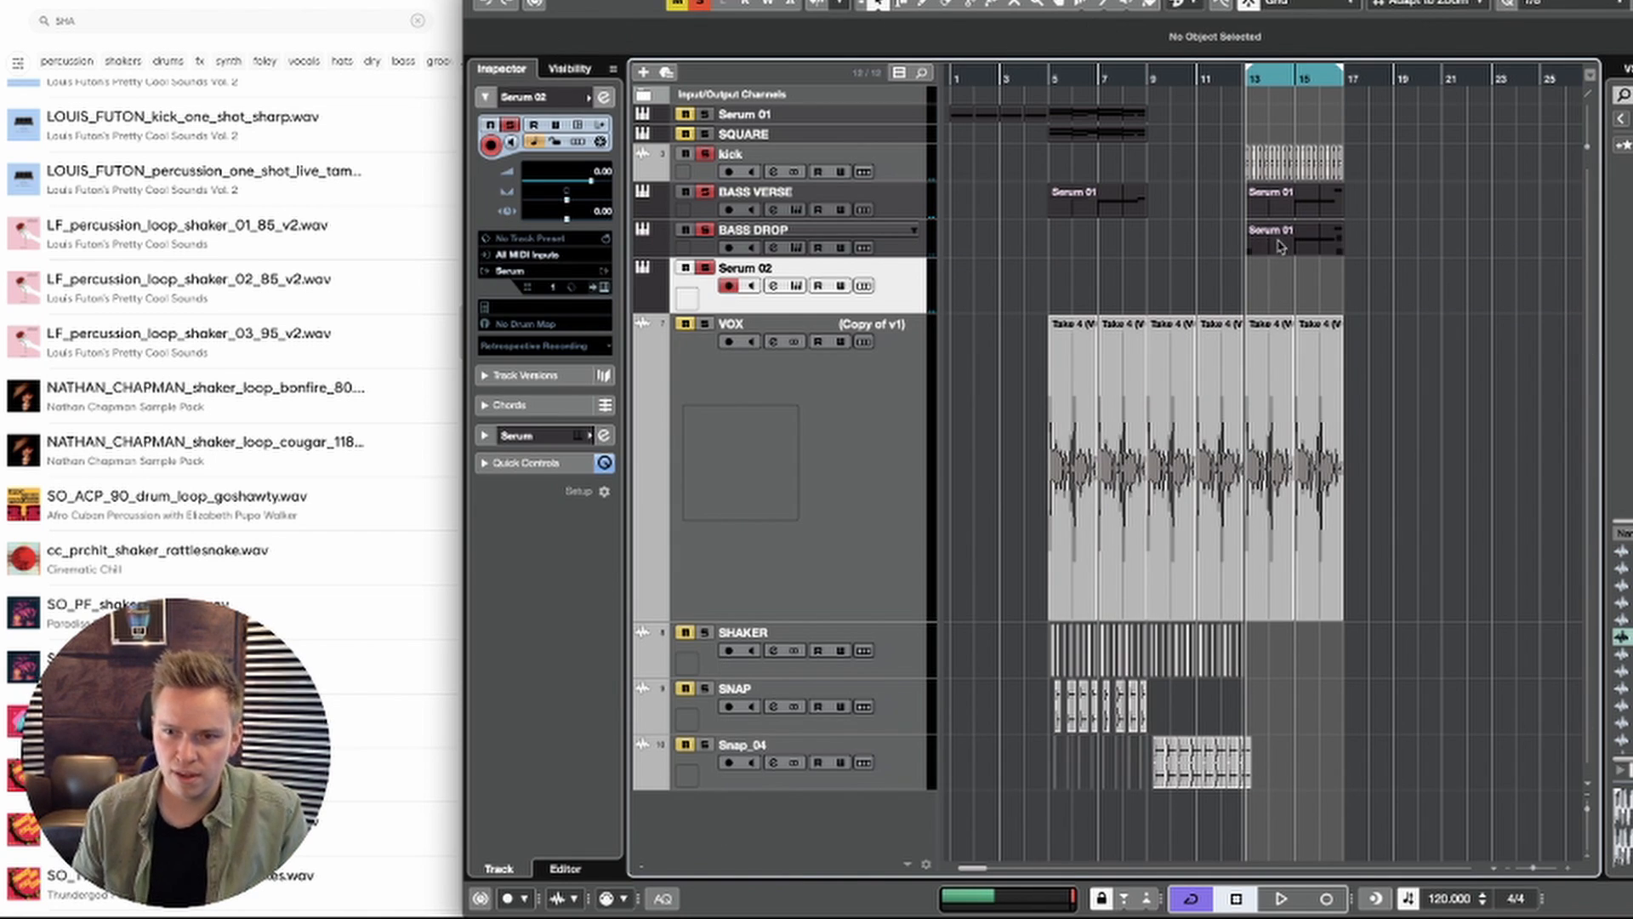
Step: Copy the BASS VERSE part at bar 13 onto the Serum 02 track, open its notes and play it
{"action": "left_click_drag", "start_coordinate": [1298, 206], "coordinate": [1318, 298]}
{"action": "double_click", "coordinate": [1311, 302]}
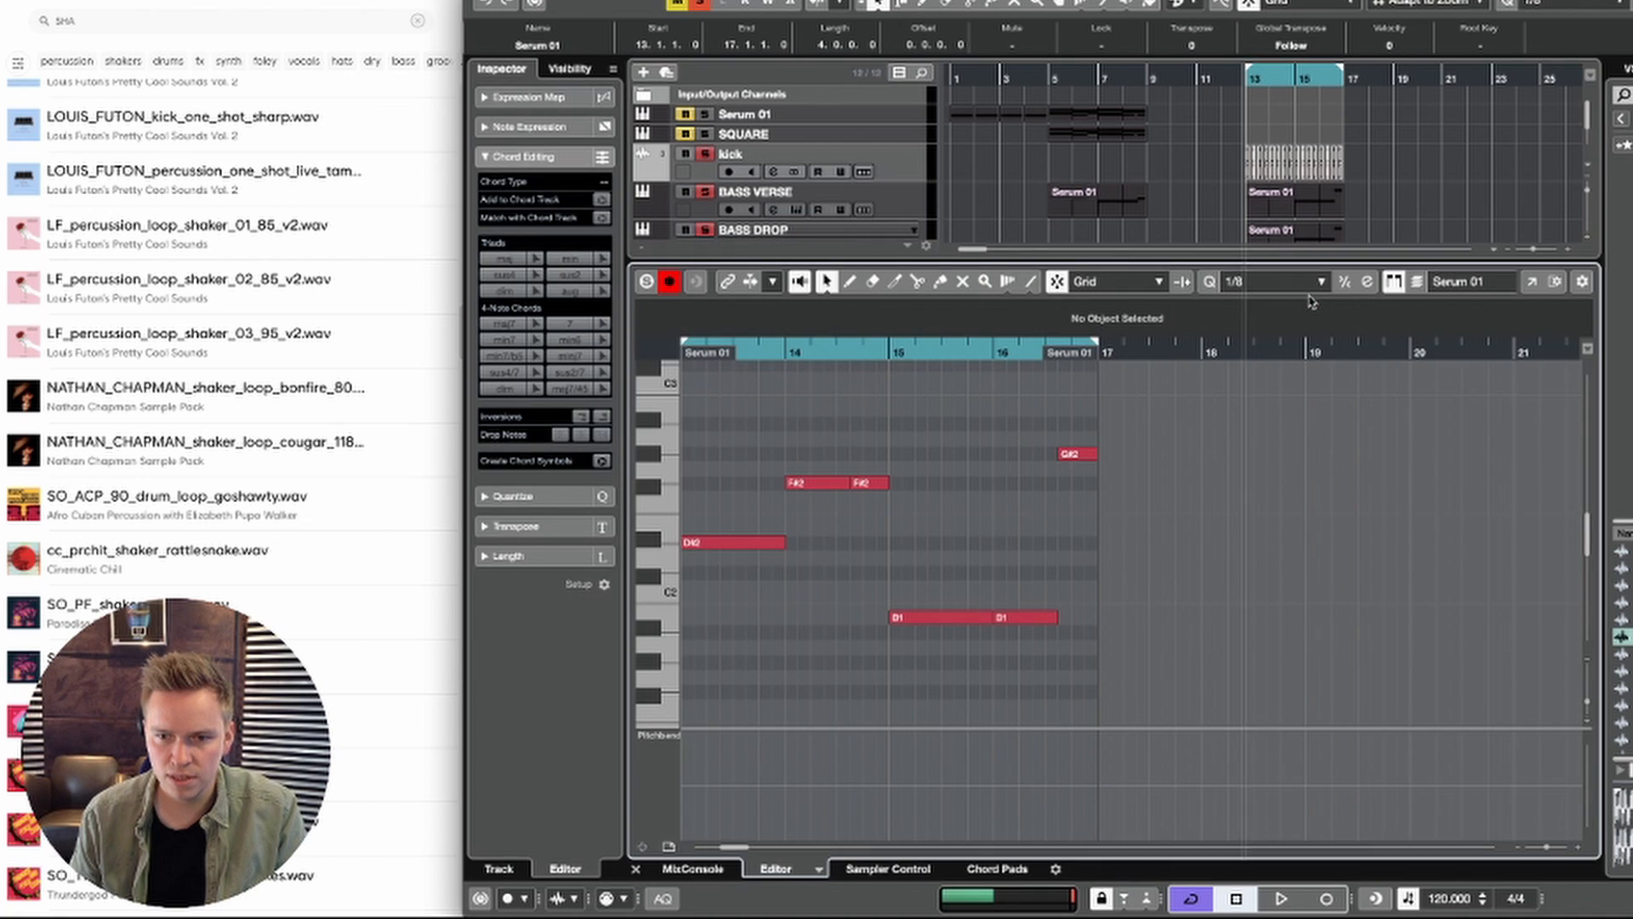
{"action": "key", "text": "space"}
{"action": "scroll", "coordinate": [868, 514], "scroll_direction": "left", "scroll_amount": 1}
{"action": "scroll", "coordinate": [868, 513], "scroll_direction": "up", "scroll_amount": 2}
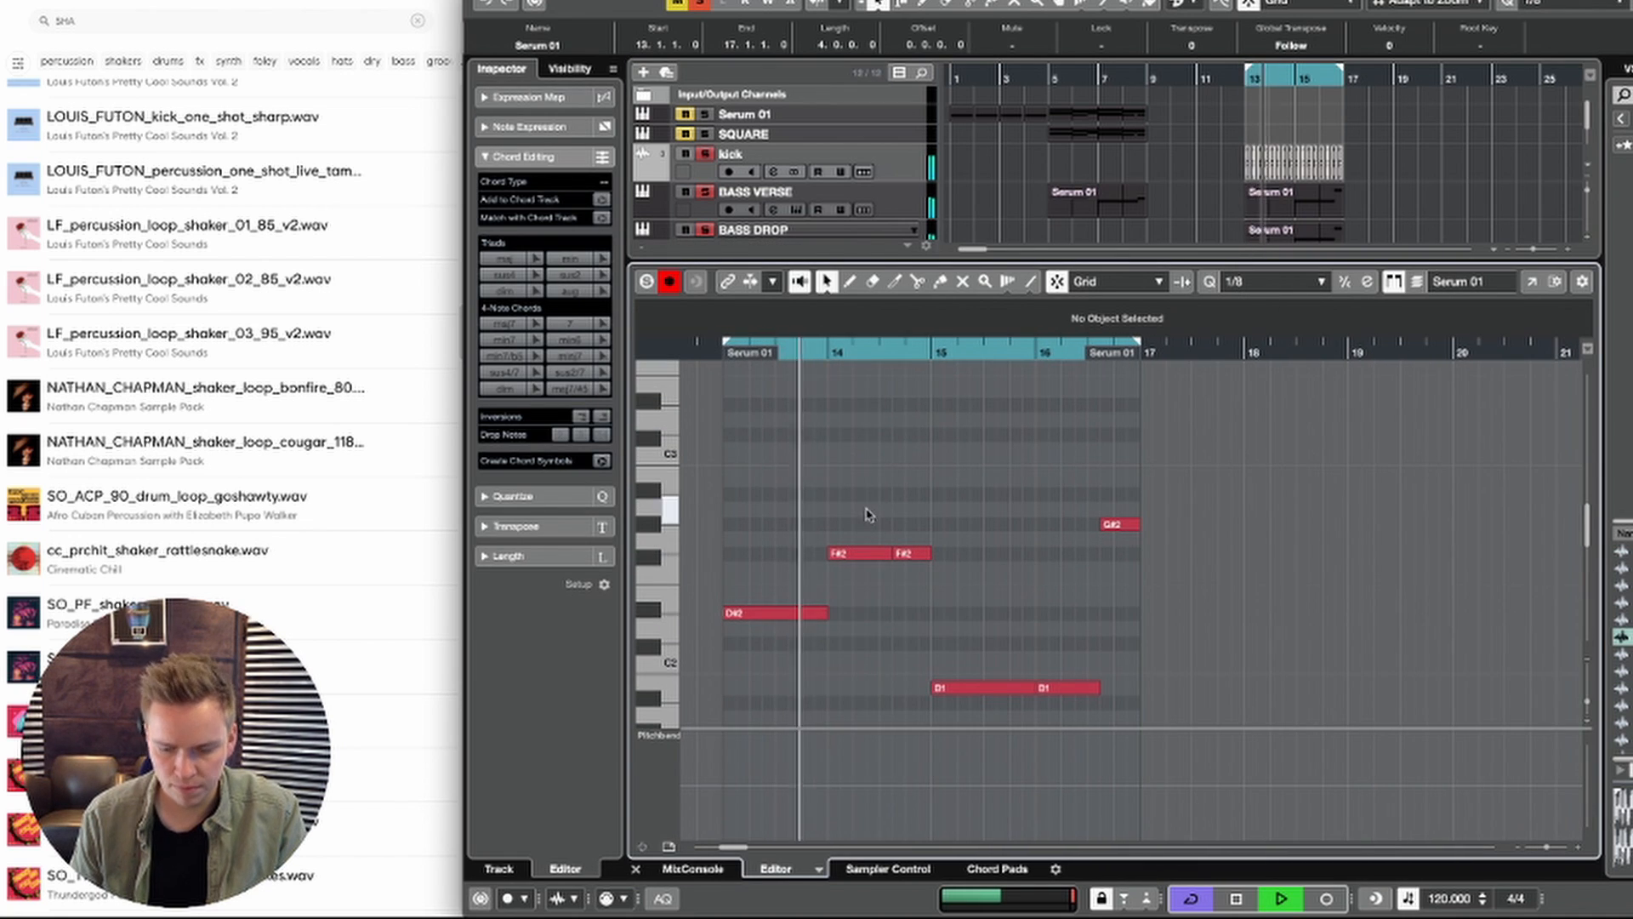
{"action": "key", "text": "space"}
Step: Copy all notes of the Serum 02 part one octave higher, starting at bar 13, with the first copy 0.3.2.0 long
{"action": "key", "text": "super+a"}
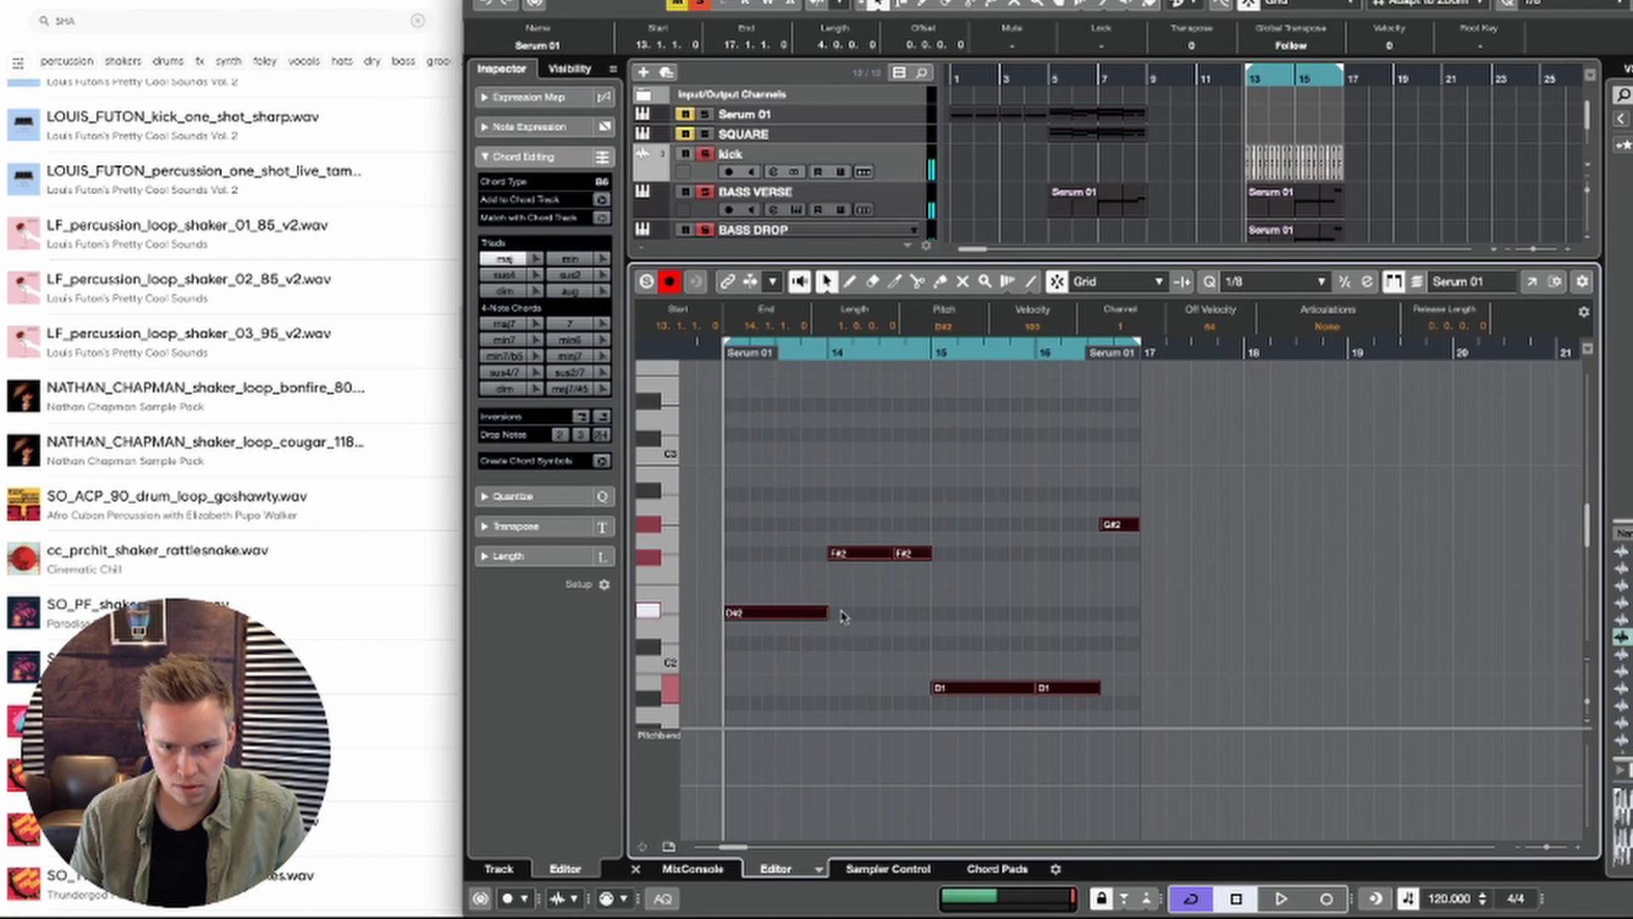
{"action": "left_click_drag", "start_coordinate": [785, 619], "coordinate": [805, 417]}
{"action": "left_click", "coordinate": [1260, 301]}
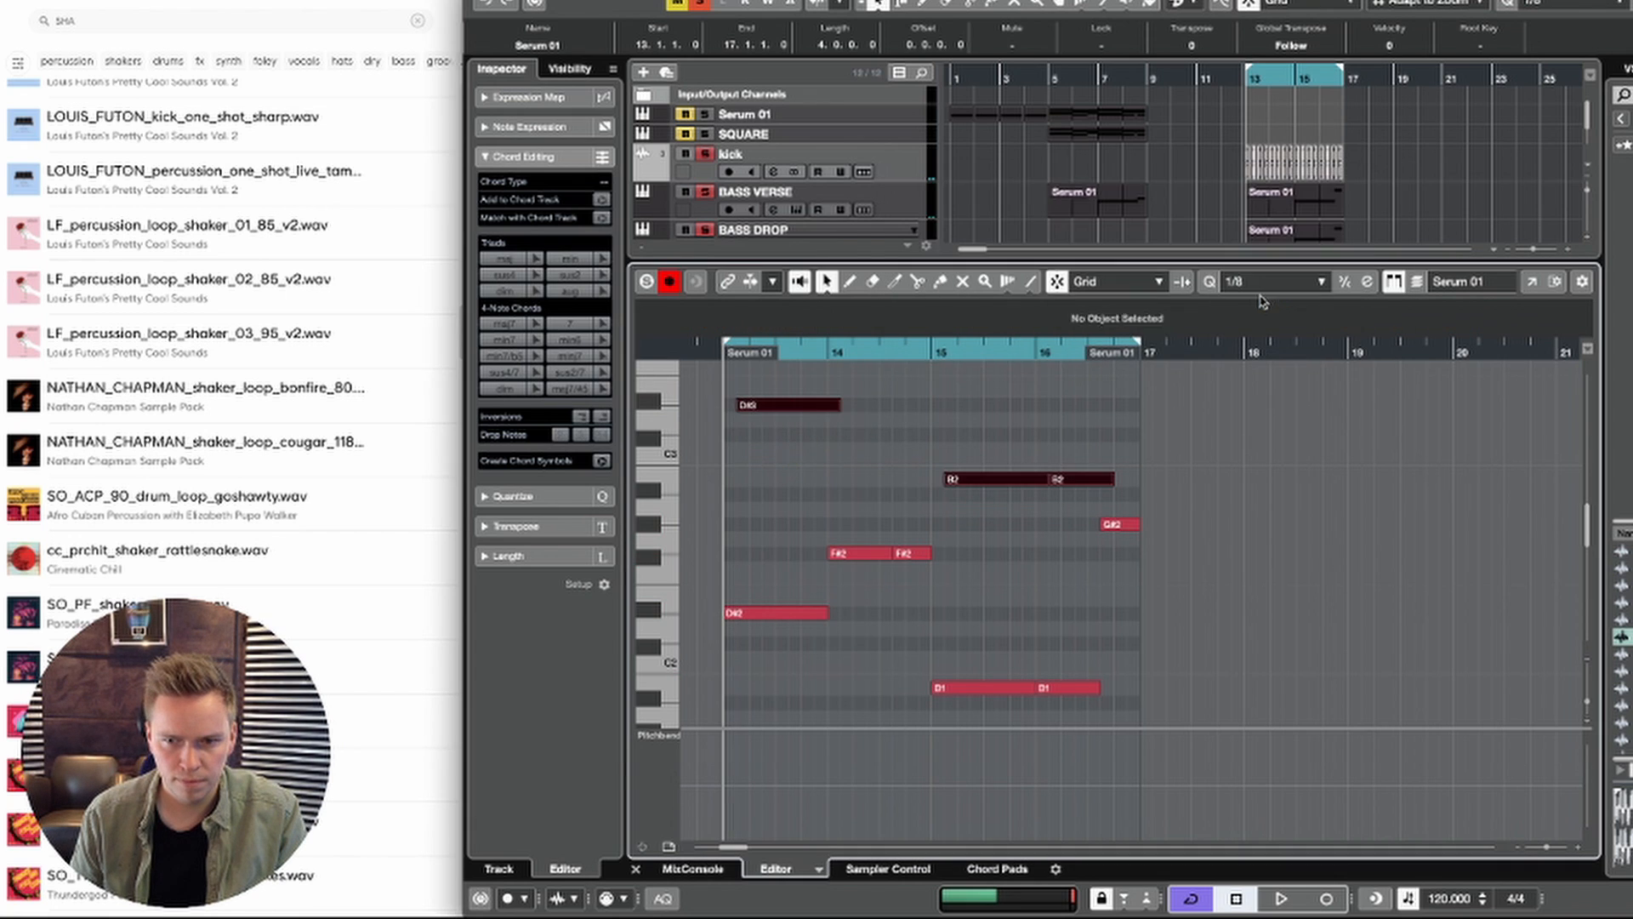
{"action": "key", "text": "space"}
{"action": "scroll", "coordinate": [845, 559], "scroll_direction": "up", "scroll_amount": 3}
{"action": "scroll", "coordinate": [845, 560], "scroll_direction": "left", "scroll_amount": 2}
{"action": "key", "text": "space"}
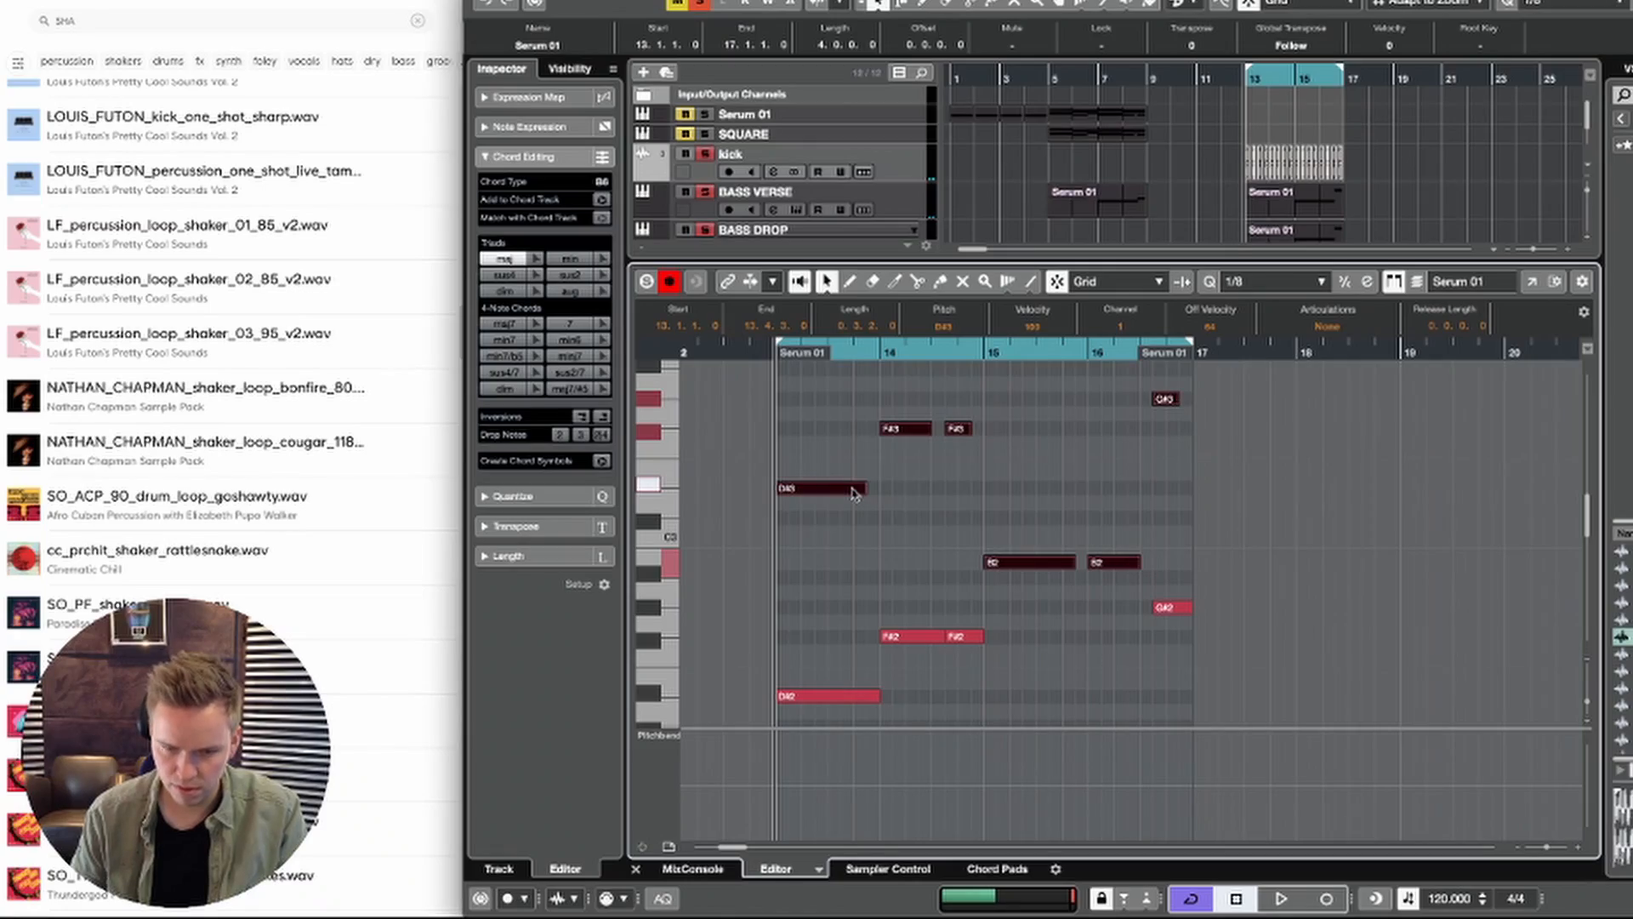
Step: Transpose the copied upper notes up seven semitones, so the first becomes A#3
{"action": "key", "text": "Up"}
{"action": "key", "text": "Up"}
{"action": "key", "text": "Up"}
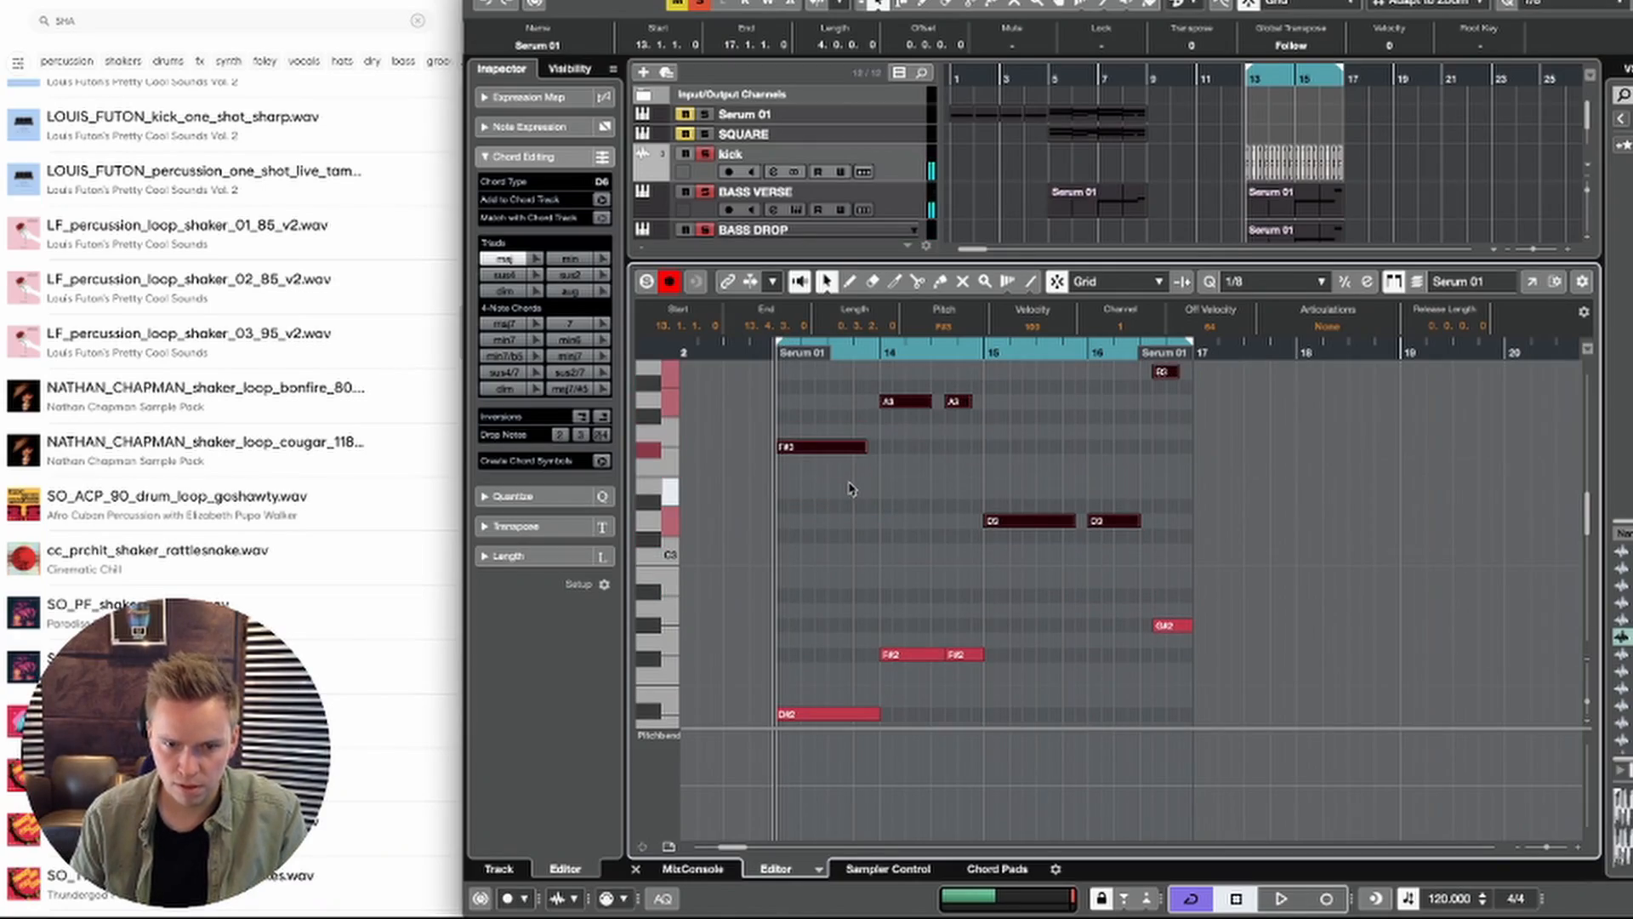
{"action": "key", "text": "Up"}
{"action": "key", "text": "Up"}
{"action": "key", "text": "Up"}
{"action": "key", "text": "Up"}
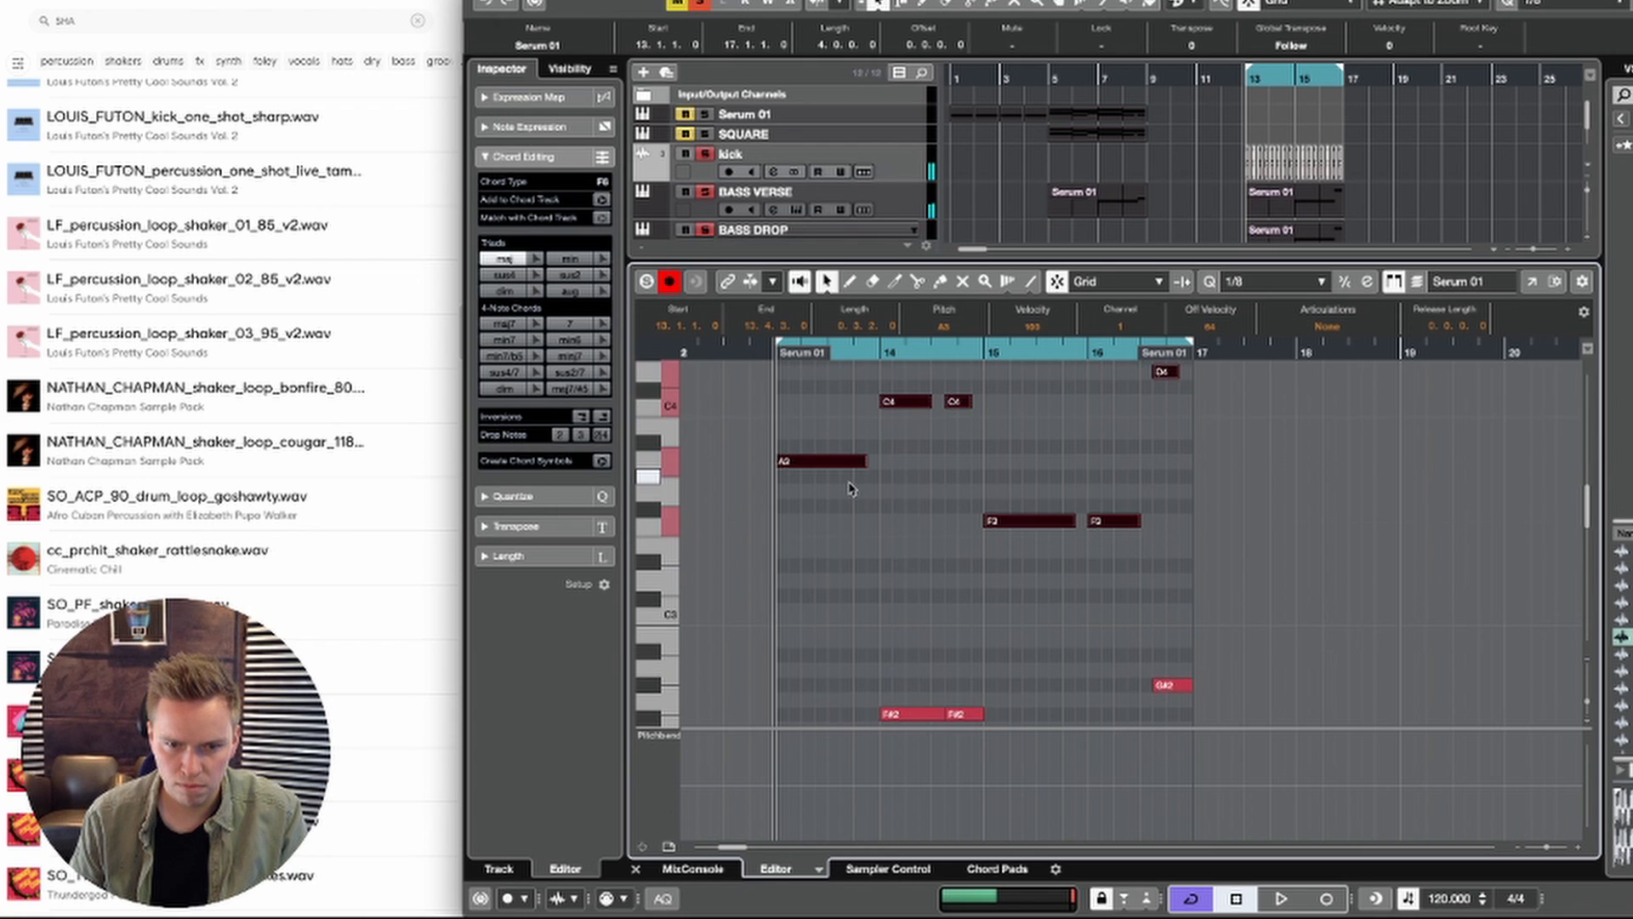
Step: Play the Serum 02 part and review how the upper and lower notes work together
{"action": "key", "text": "space"}
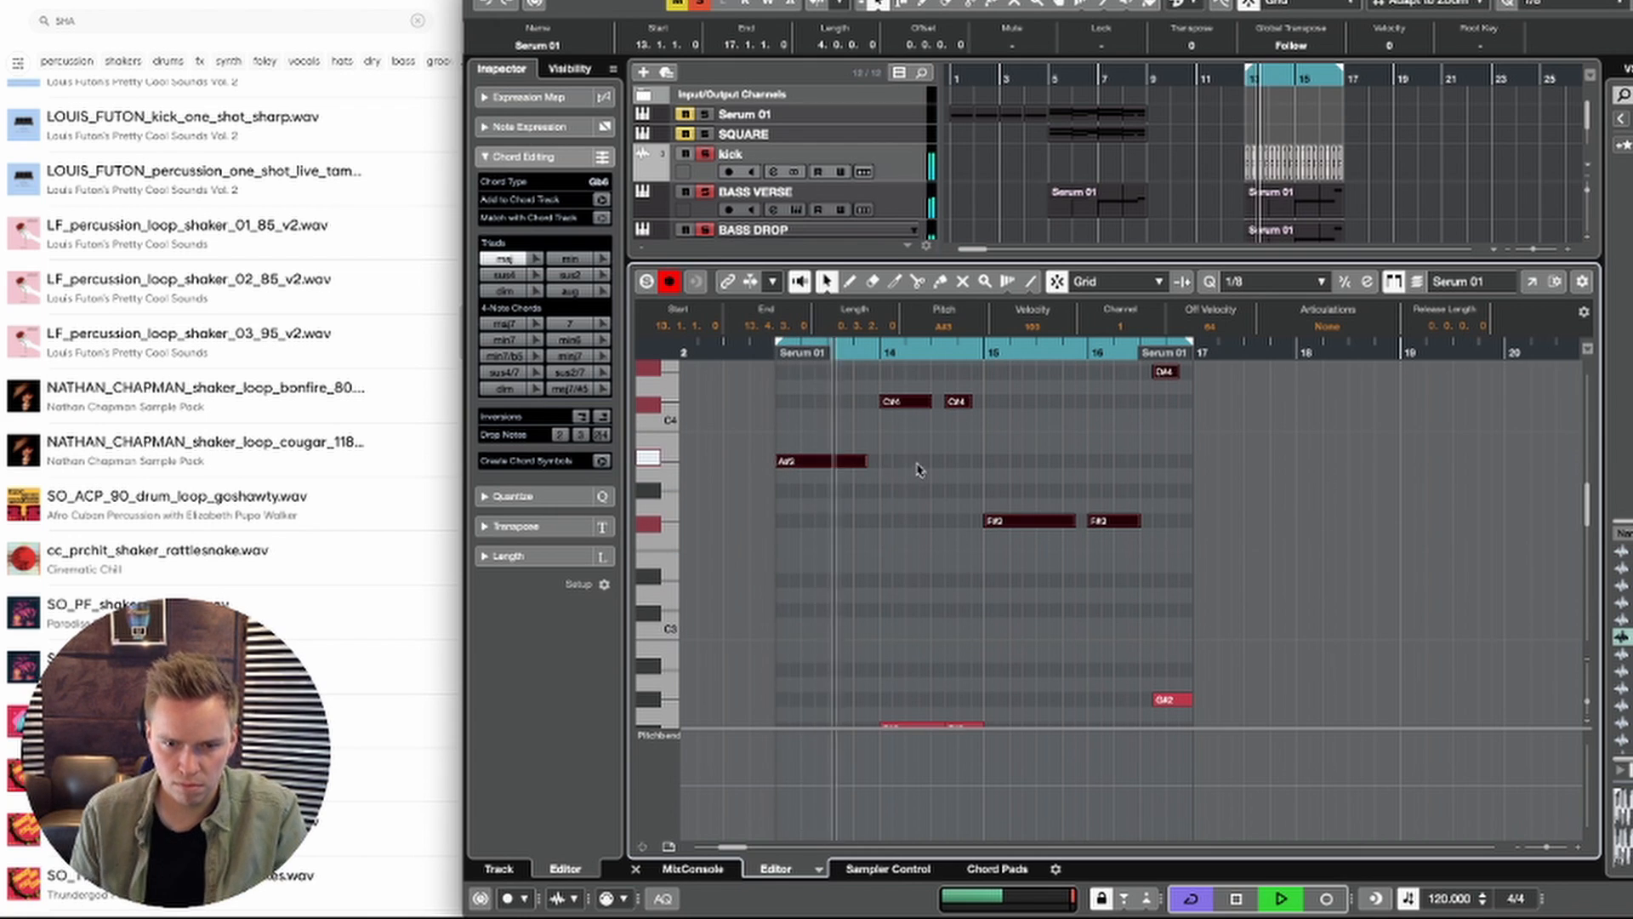
{"action": "scroll", "coordinate": [902, 455], "scroll_direction": "down", "scroll_amount": 1}
{"action": "scroll", "coordinate": [902, 455], "scroll_direction": "right", "scroll_amount": 1}
{"action": "scroll", "coordinate": [902, 426], "scroll_direction": "down", "scroll_amount": 1}
{"action": "scroll", "coordinate": [902, 426], "scroll_direction": "right", "scroll_amount": 1}
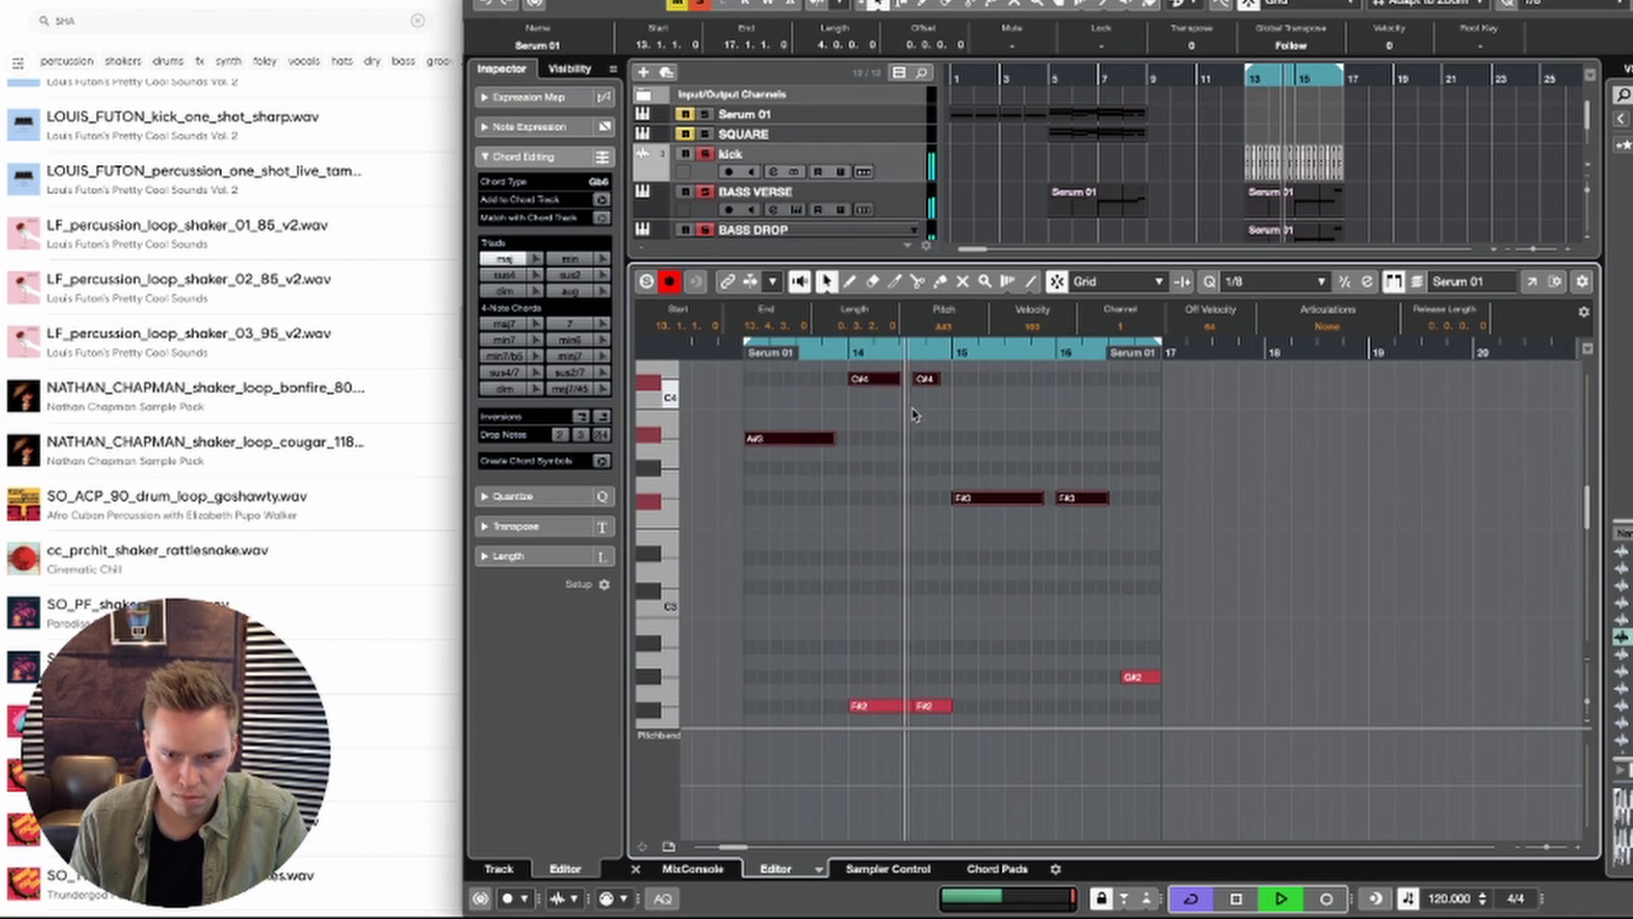
{"action": "scroll", "coordinate": [914, 408], "scroll_direction": "down", "scroll_amount": 6}
{"action": "scroll", "coordinate": [936, 417], "scroll_direction": "right", "scroll_amount": 2}
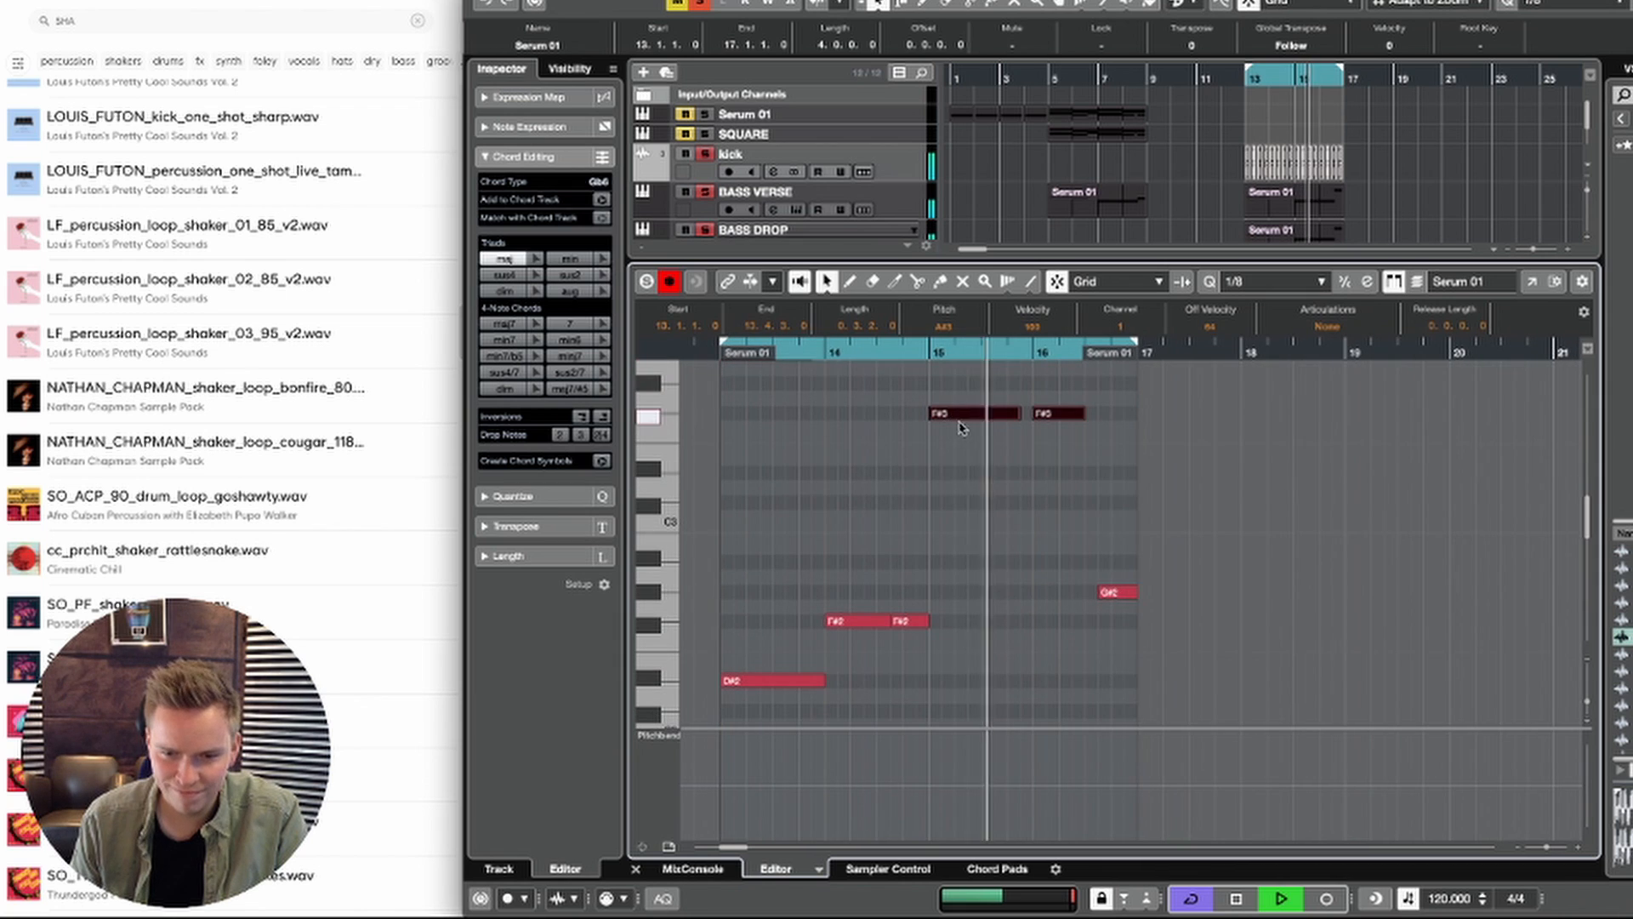
{"action": "scroll", "coordinate": [947, 432], "scroll_direction": "down", "scroll_amount": 2}
{"action": "scroll", "coordinate": [984, 459], "scroll_direction": "up", "scroll_amount": 2}
{"action": "scroll", "coordinate": [984, 459], "scroll_direction": "right", "scroll_amount": 2}
{"action": "key", "text": "space"}
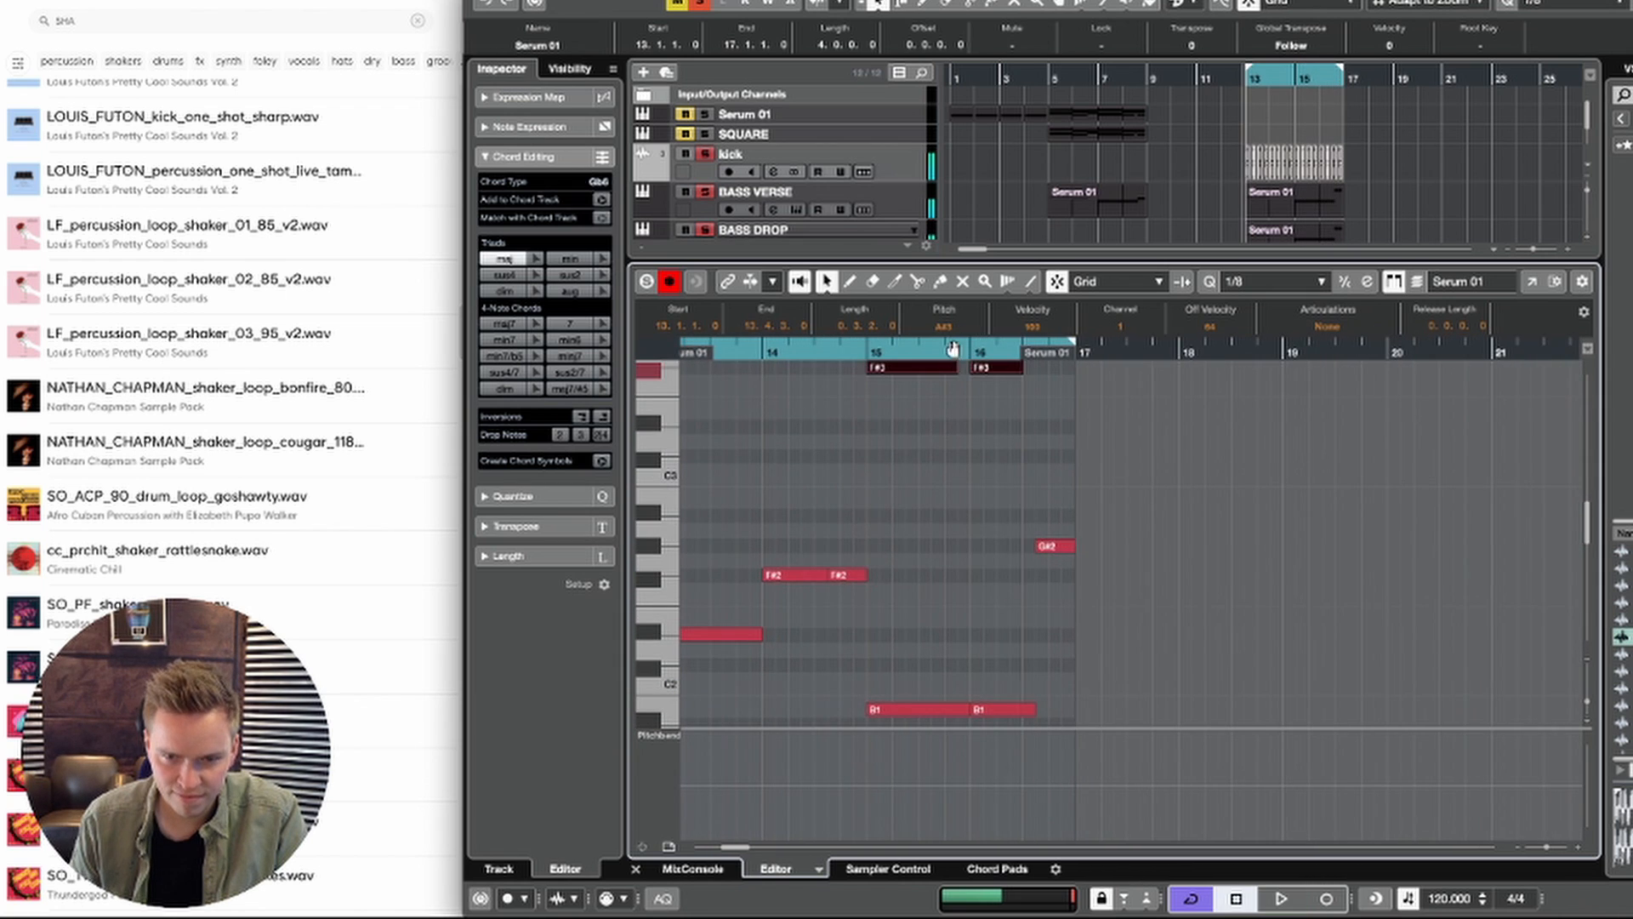
Step: Raise the lower B1 note at bar 16 of the Serum 02 part to C#2 and play the result
{"action": "left_click", "coordinate": [936, 354]}
{"action": "key", "text": "space"}
{"action": "left_click", "coordinate": [991, 595]}
{"action": "key", "text": "space"}
{"action": "left_click", "coordinate": [1005, 708]}
{"action": "scroll", "coordinate": [1004, 715], "scroll_direction": "down", "scroll_amount": 1}
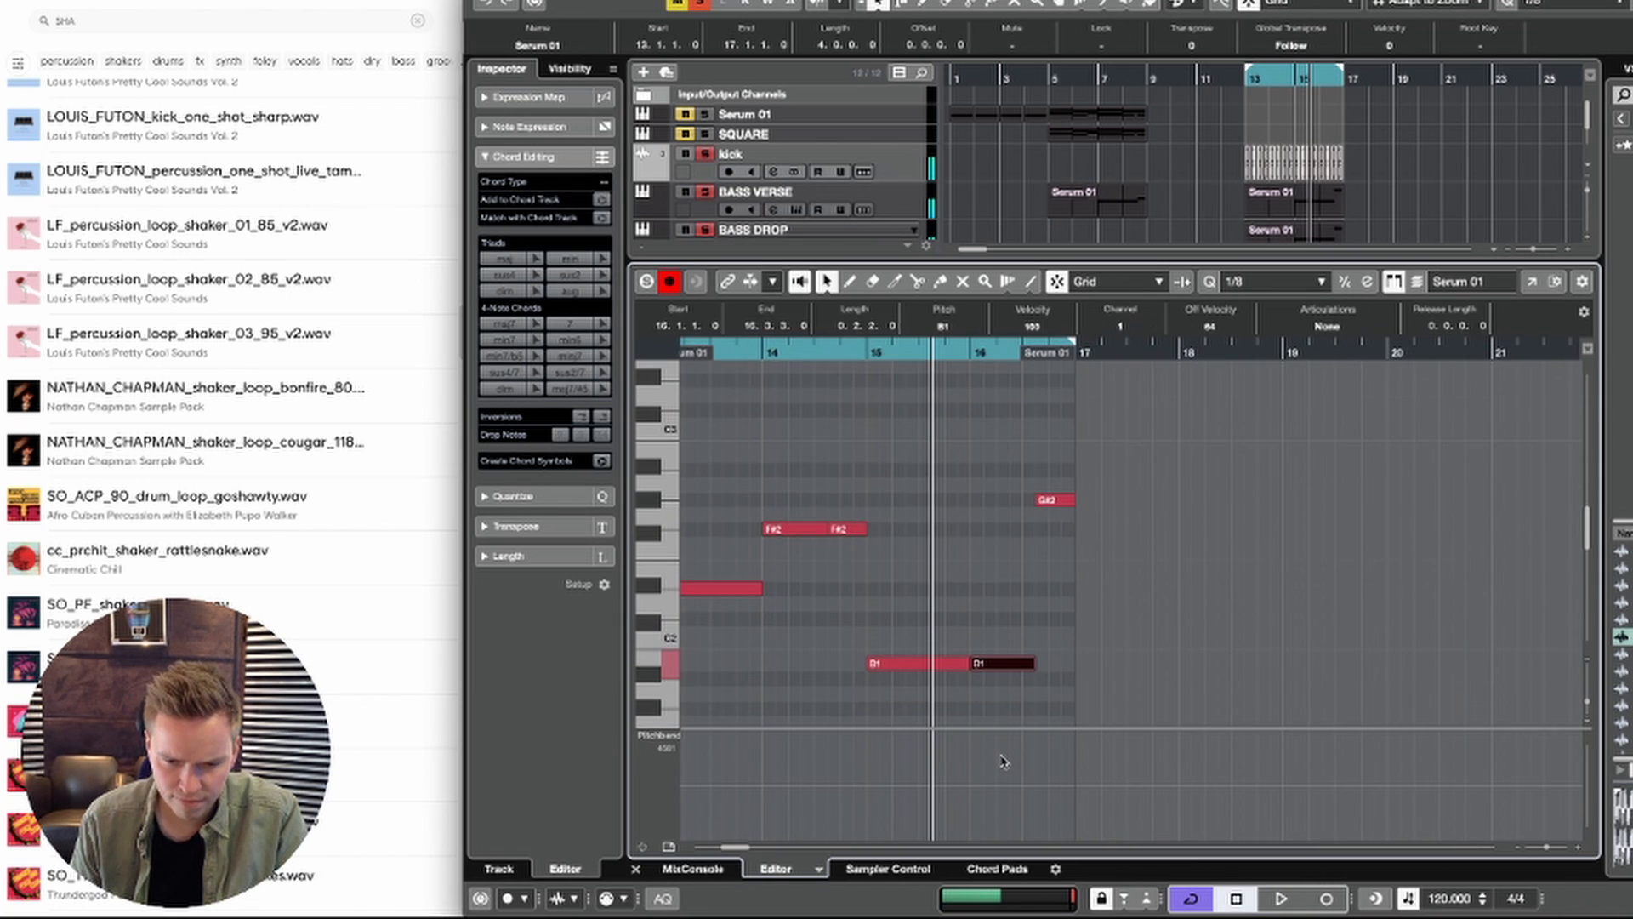
{"action": "key", "text": "Up"}
{"action": "key", "text": "Up"}
{"action": "key", "text": "Up"}
{"action": "key", "text": "Down"}
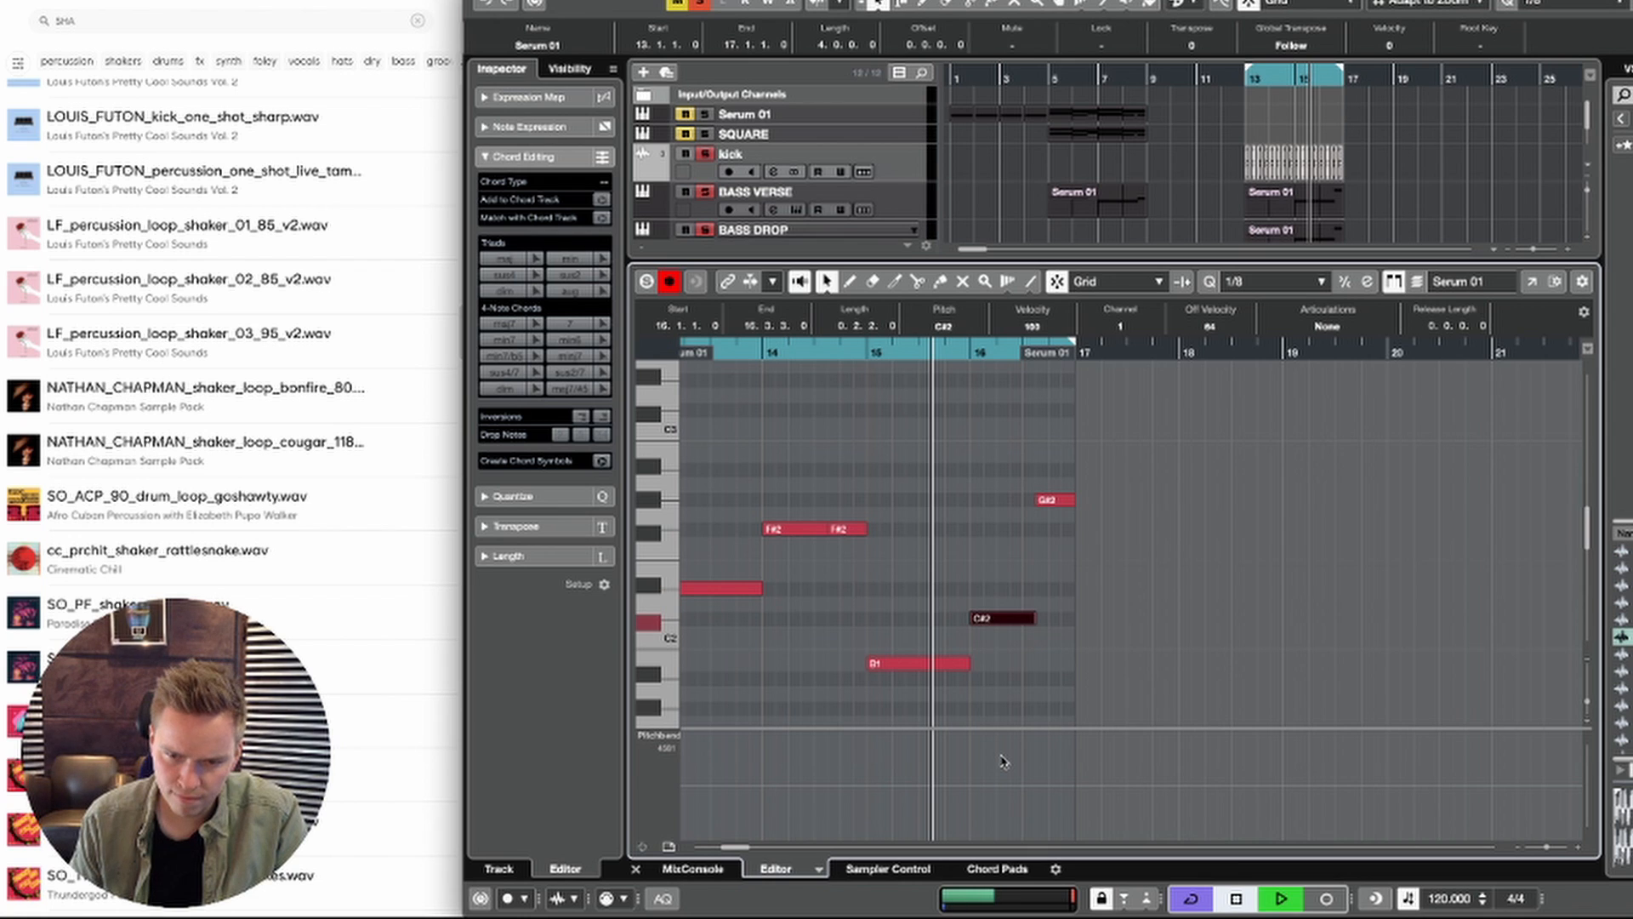
{"action": "key", "text": "space"}
{"action": "scroll", "coordinate": [978, 655], "scroll_direction": "up", "scroll_amount": 2}
{"action": "scroll", "coordinate": [978, 655], "scroll_direction": "left", "scroll_amount": 2}
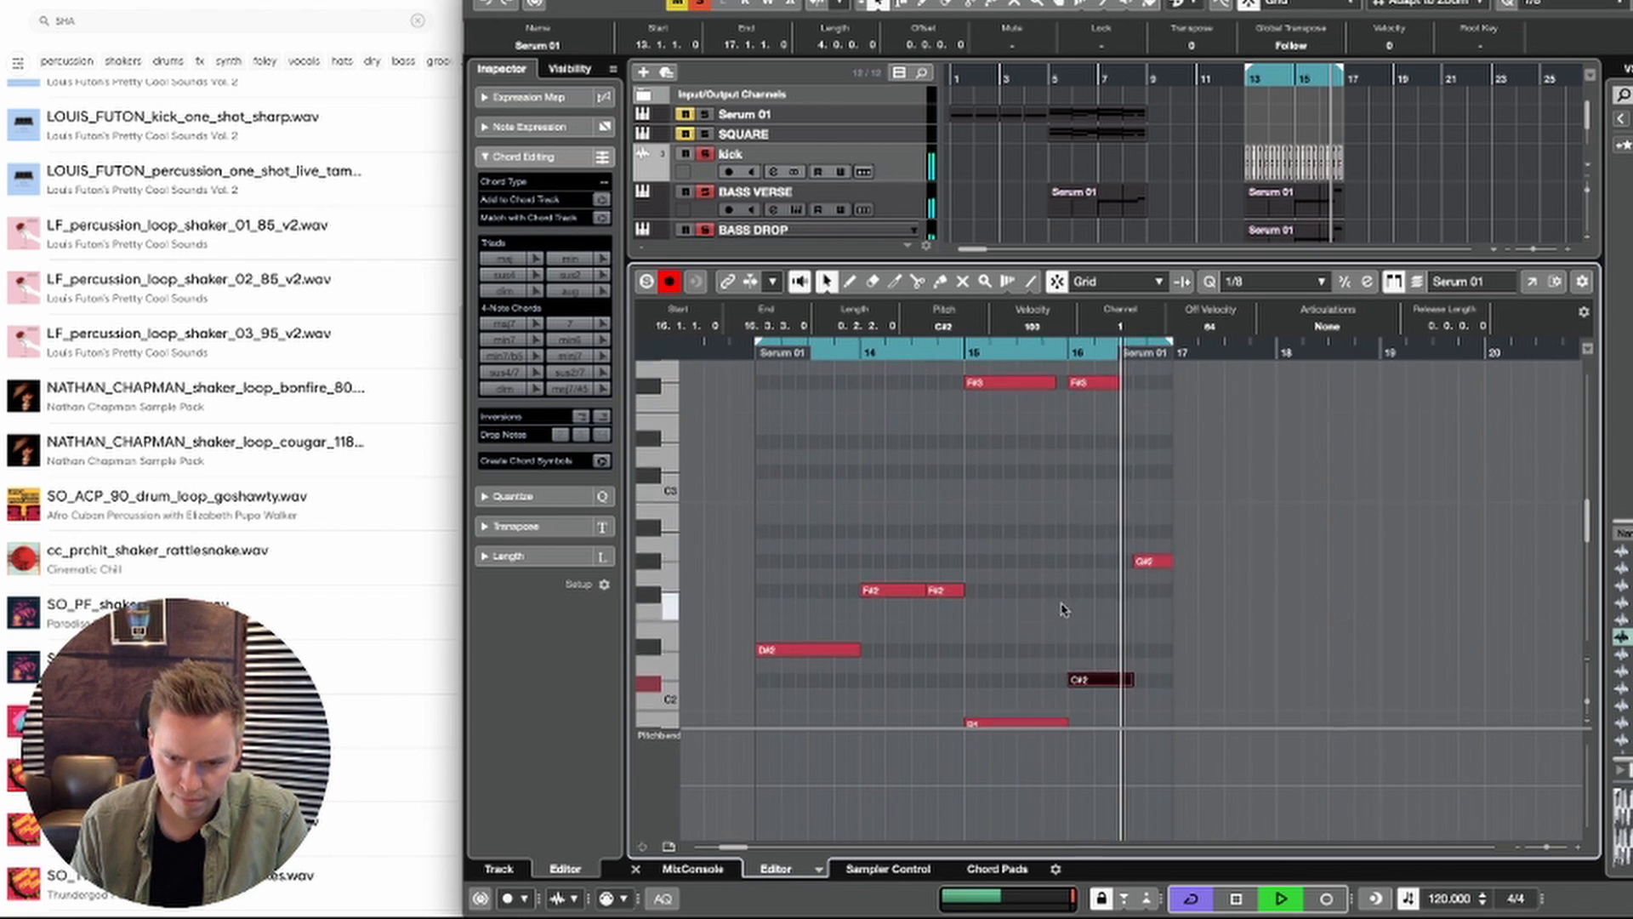
{"action": "scroll", "coordinate": [1064, 607], "scroll_direction": "up", "scroll_amount": 3}
{"action": "scroll", "coordinate": [1063, 608], "scroll_direction": "right", "scroll_amount": 1}
{"action": "key", "text": "space"}
Step: Raise the upper F#3 note at bar 16 to G#3, play it back and close the note editor
{"action": "scroll", "coordinate": [1097, 506], "scroll_direction": "down", "scroll_amount": 3}
{"action": "scroll", "coordinate": [1097, 506], "scroll_direction": "right", "scroll_amount": 1}
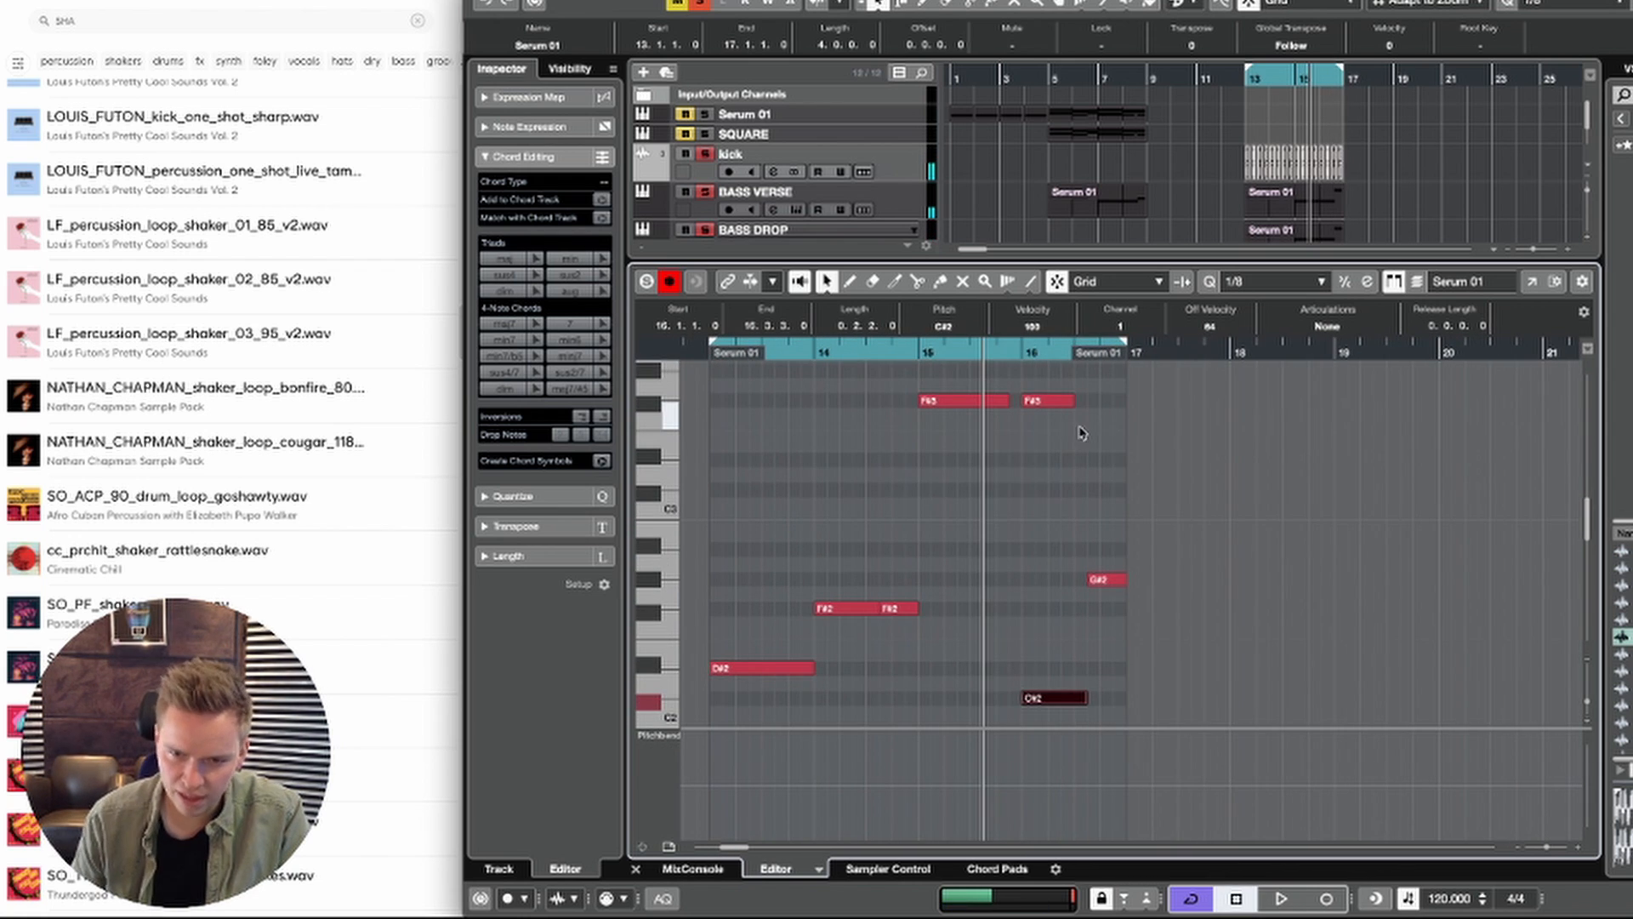
{"action": "left_click", "coordinate": [1048, 400]}
{"action": "key", "text": "Up"}
{"action": "key", "text": "Up"}
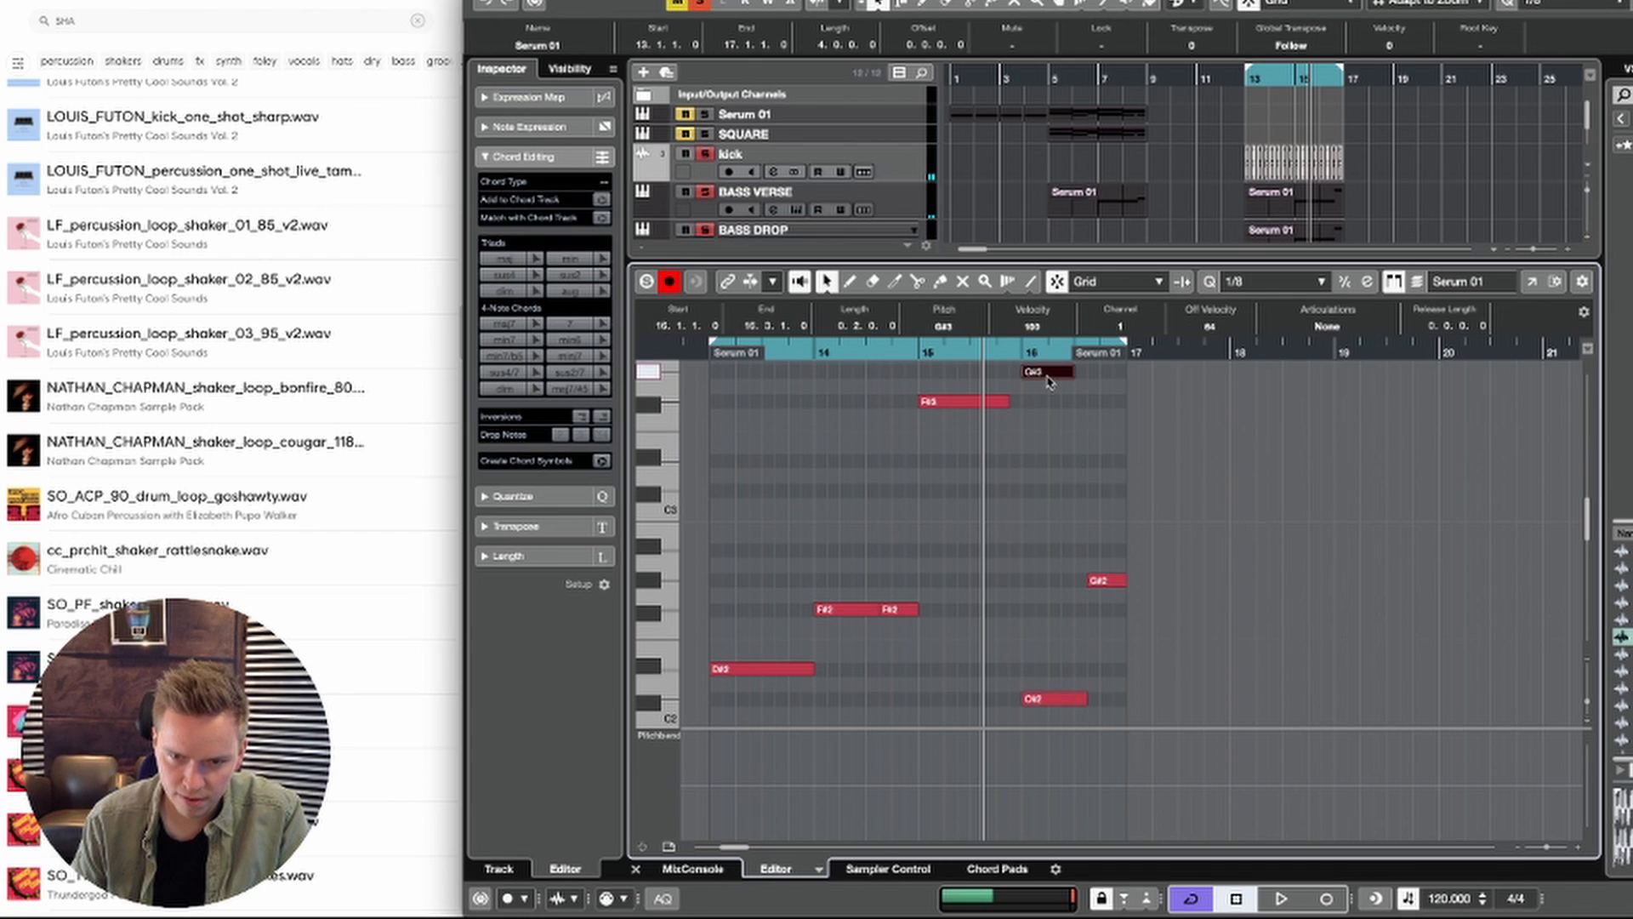
{"action": "scroll", "coordinate": [948, 610], "scroll_direction": "up", "scroll_amount": 4}
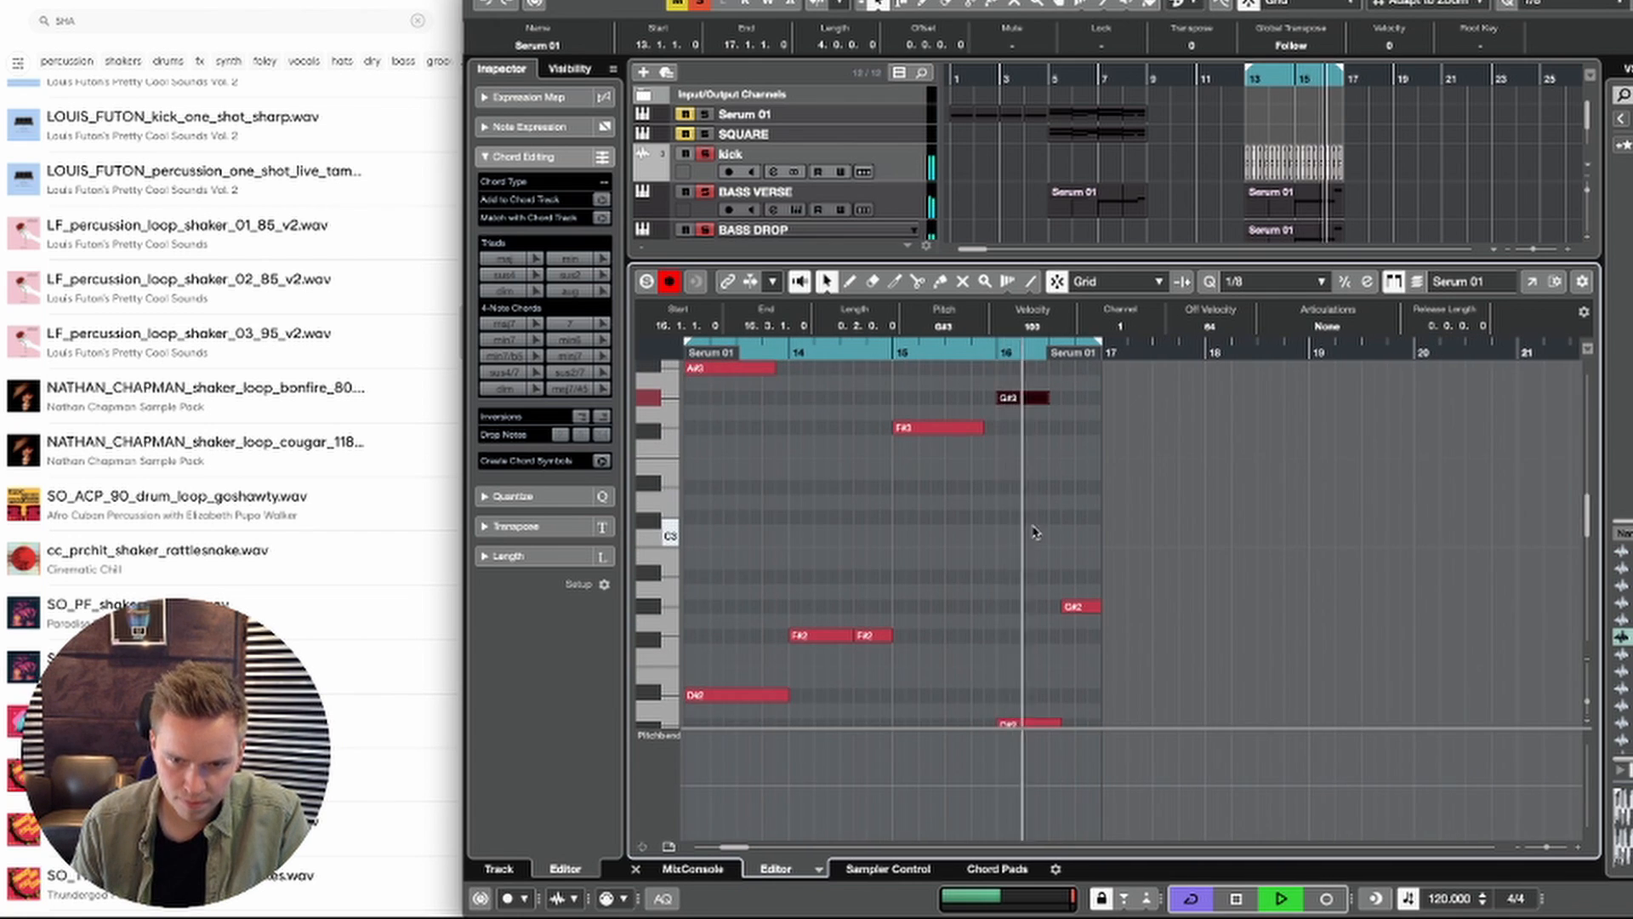
{"action": "scroll", "coordinate": [948, 610], "scroll_direction": "right", "scroll_amount": 1}
{"action": "key", "text": "space"}
{"action": "key", "text": "Return"}
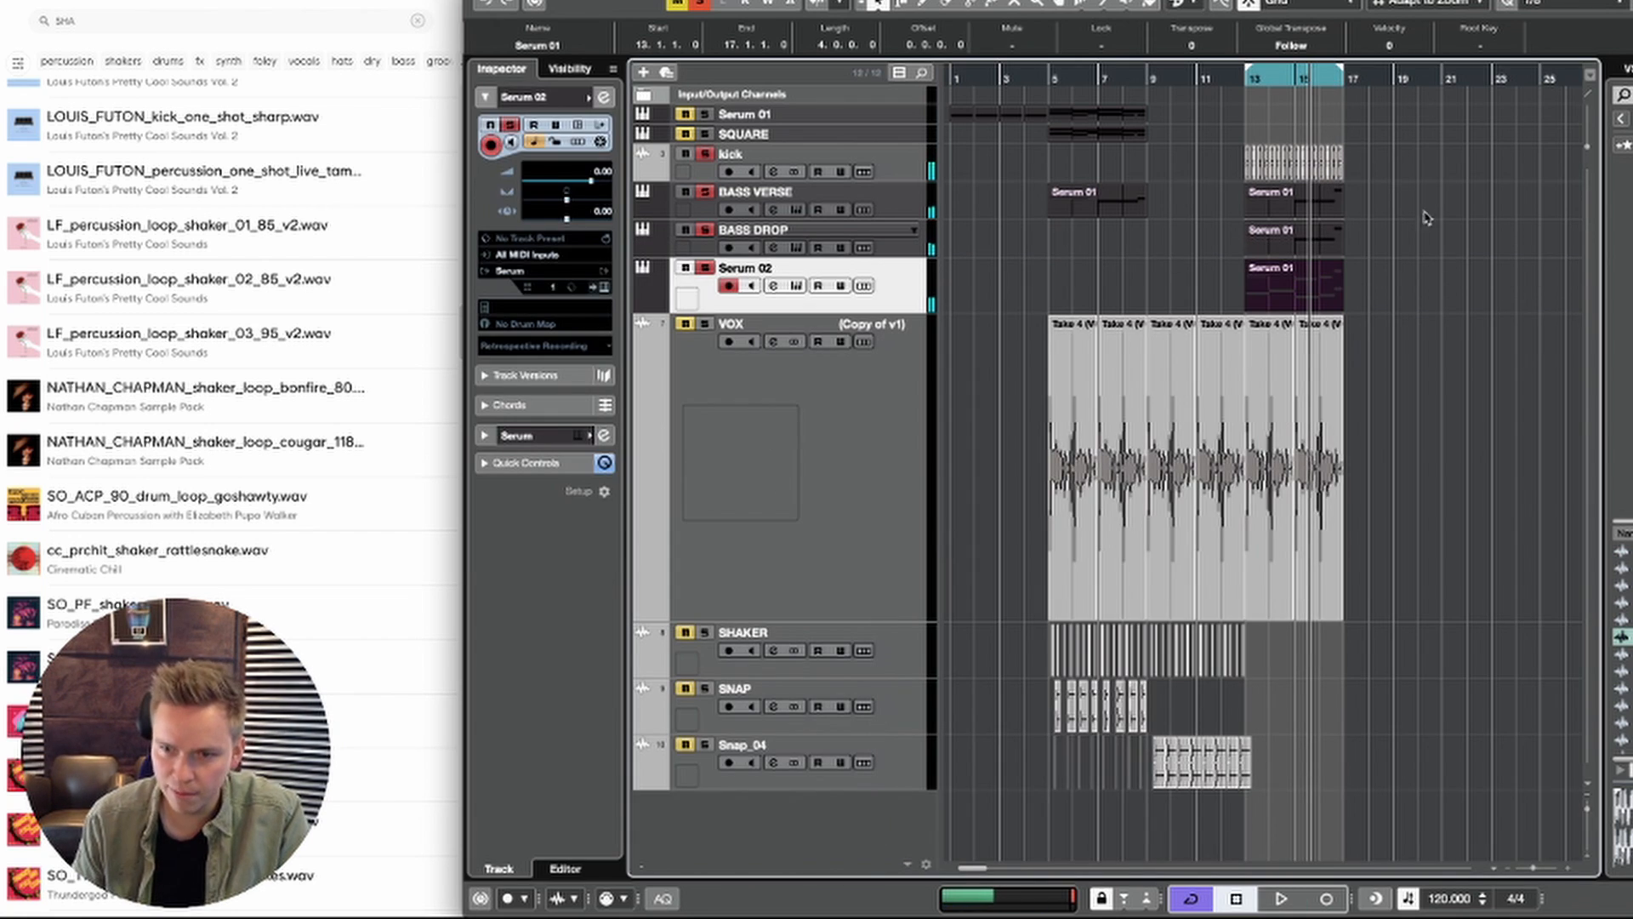
Step: Open the BASS DROP part and raise its repeated B1 notes from bar 16 on to C#2
{"action": "double_click", "coordinate": [1327, 243]}
{"action": "key", "text": "space"}
{"action": "left_click_drag", "start_coordinate": [1073, 586], "coordinate": [1000, 624]}
{"action": "key", "text": "Up"}
{"action": "key", "text": "Up"}
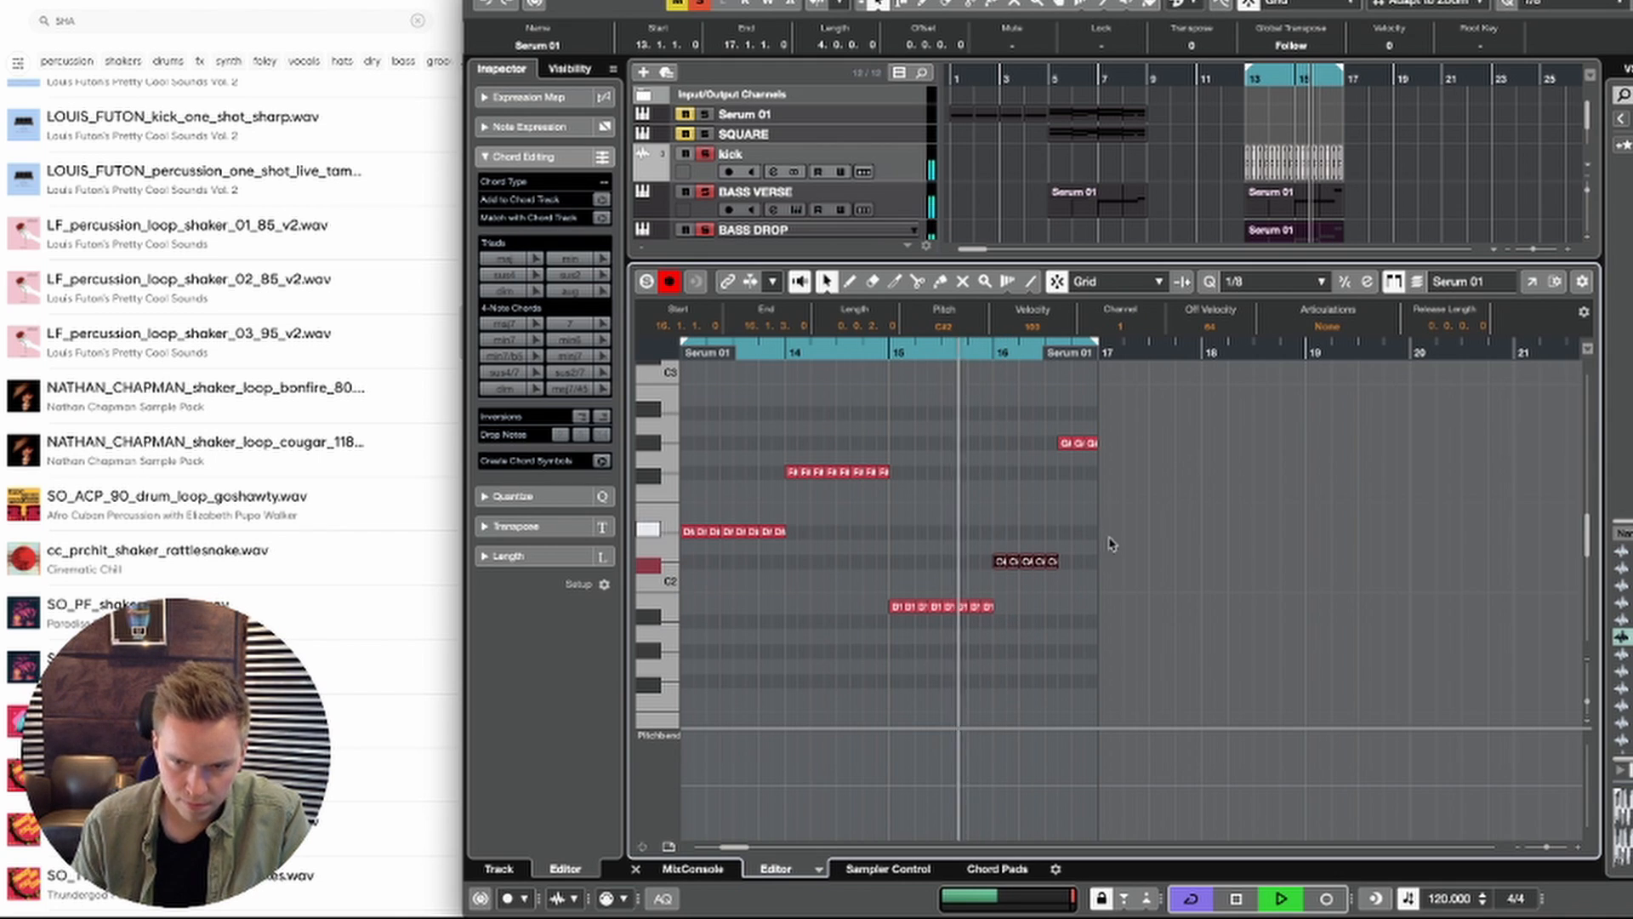
Step: Open the BASS VERSE part at bar 13, raise its B1 note at bar 16 to C#2 and play it
{"action": "double_click", "coordinate": [1301, 205]}
{"action": "key", "text": "space"}
{"action": "left_click_drag", "start_coordinate": [1058, 536], "coordinate": [1010, 582]}
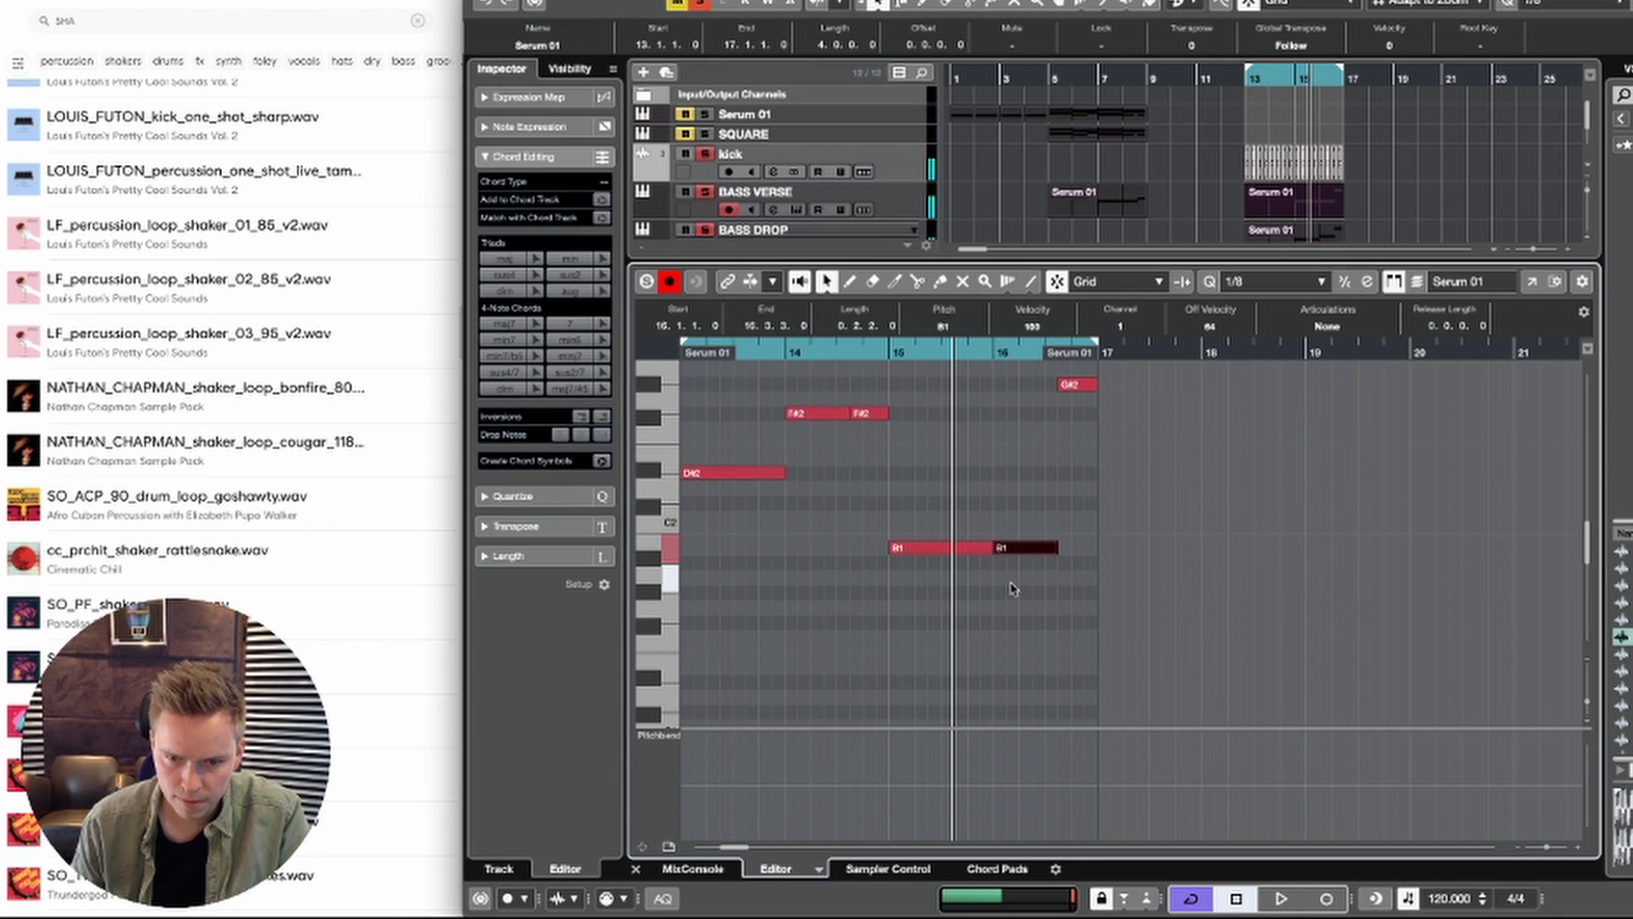
{"action": "key", "text": "Up"}
{"action": "key", "text": "Up"}
{"action": "key", "text": "space"}
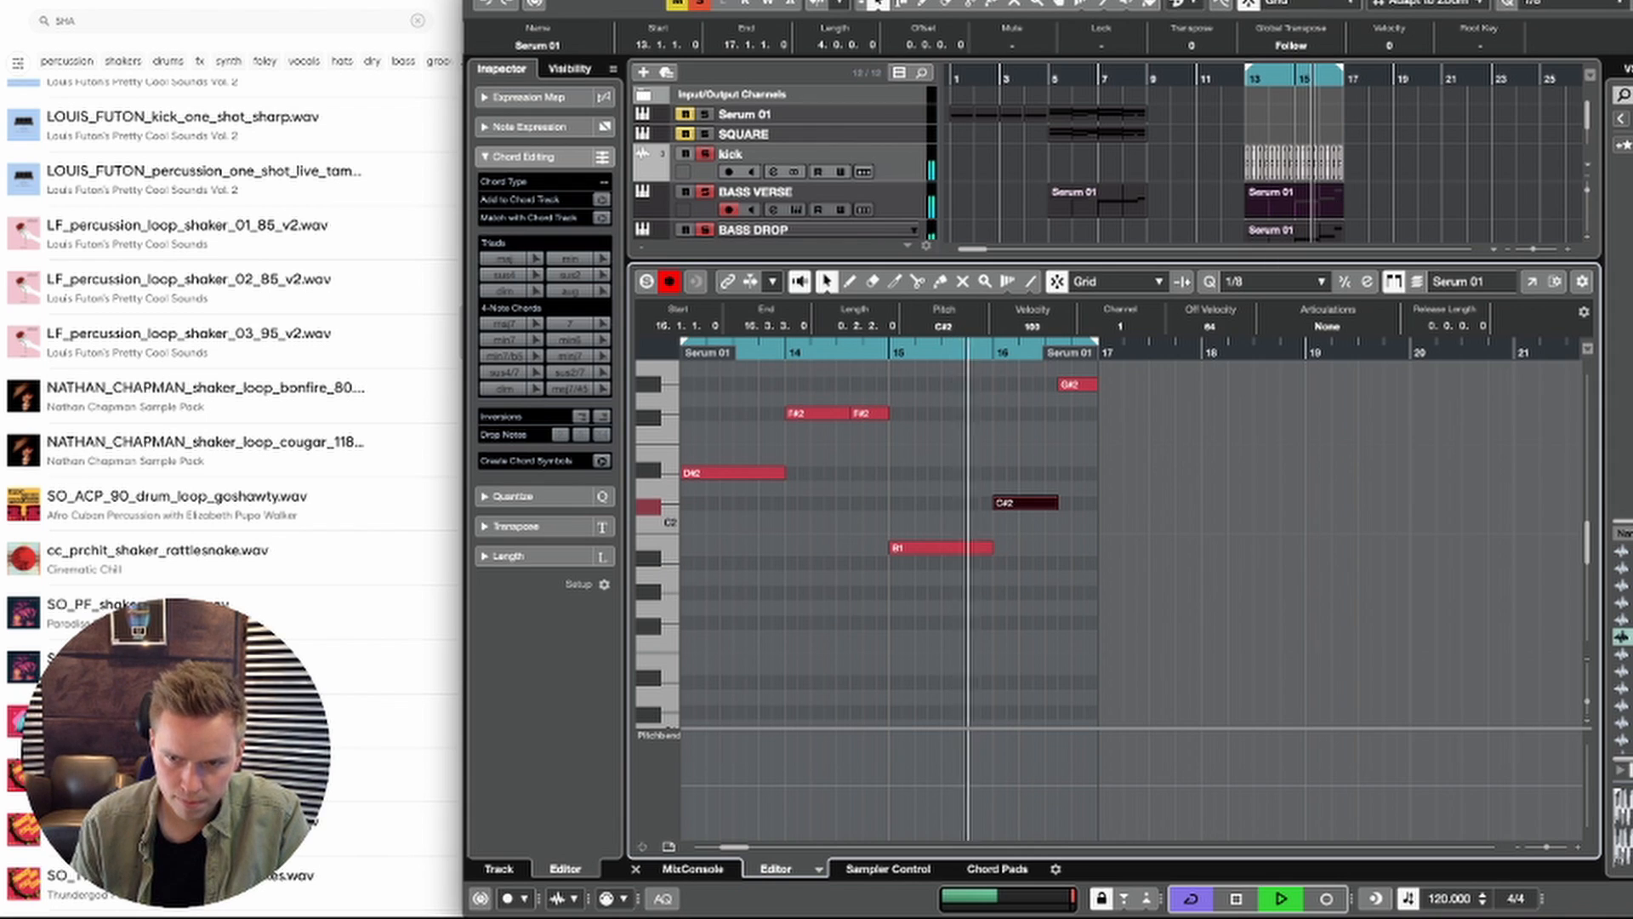
Step: Delete the closing G#2 note of the BASS VERSE part and extend the C#2 note in its place
{"action": "left_click", "coordinate": [1433, 208]}
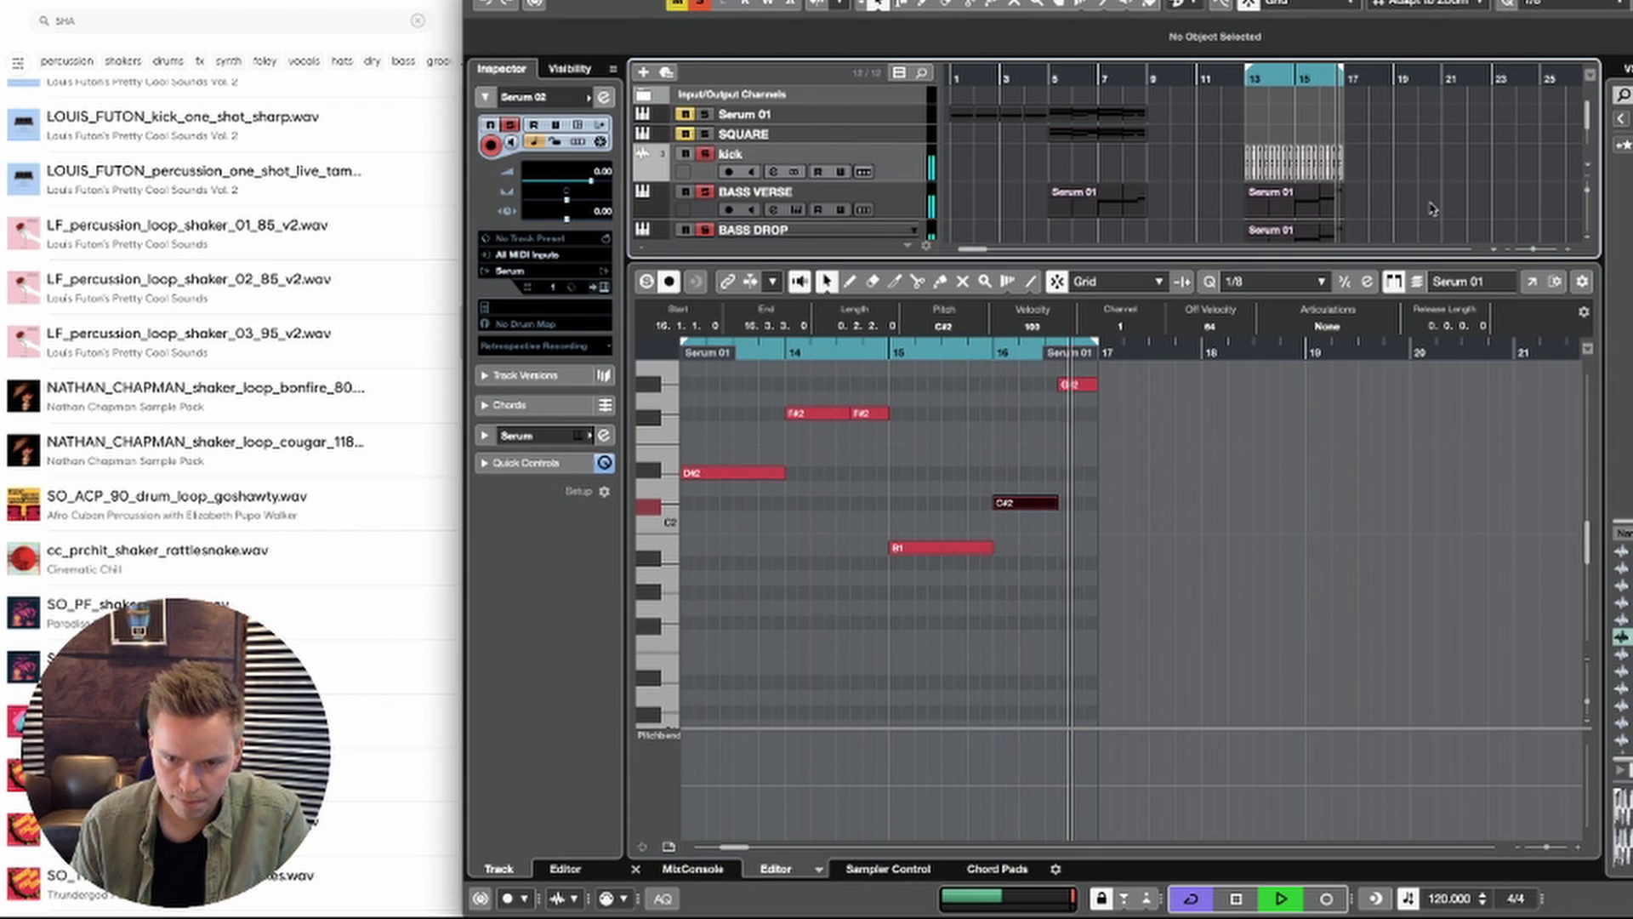
{"action": "key", "text": "space"}
{"action": "left_click", "coordinate": [1078, 385]}
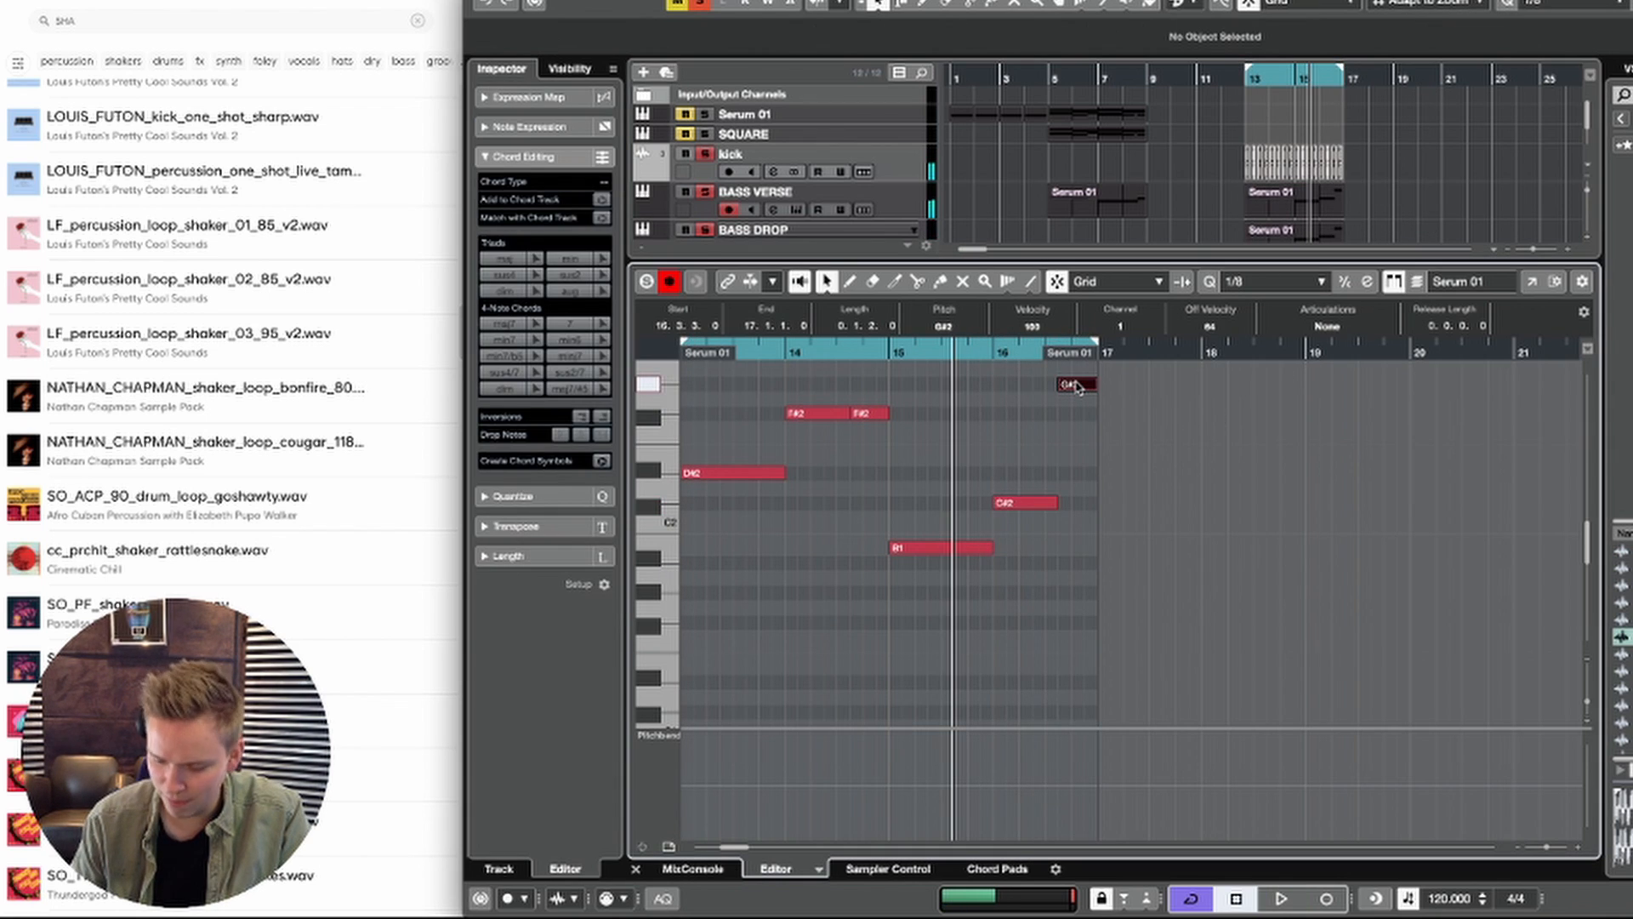
{"action": "key", "text": "Delete"}
{"action": "key", "text": "space"}
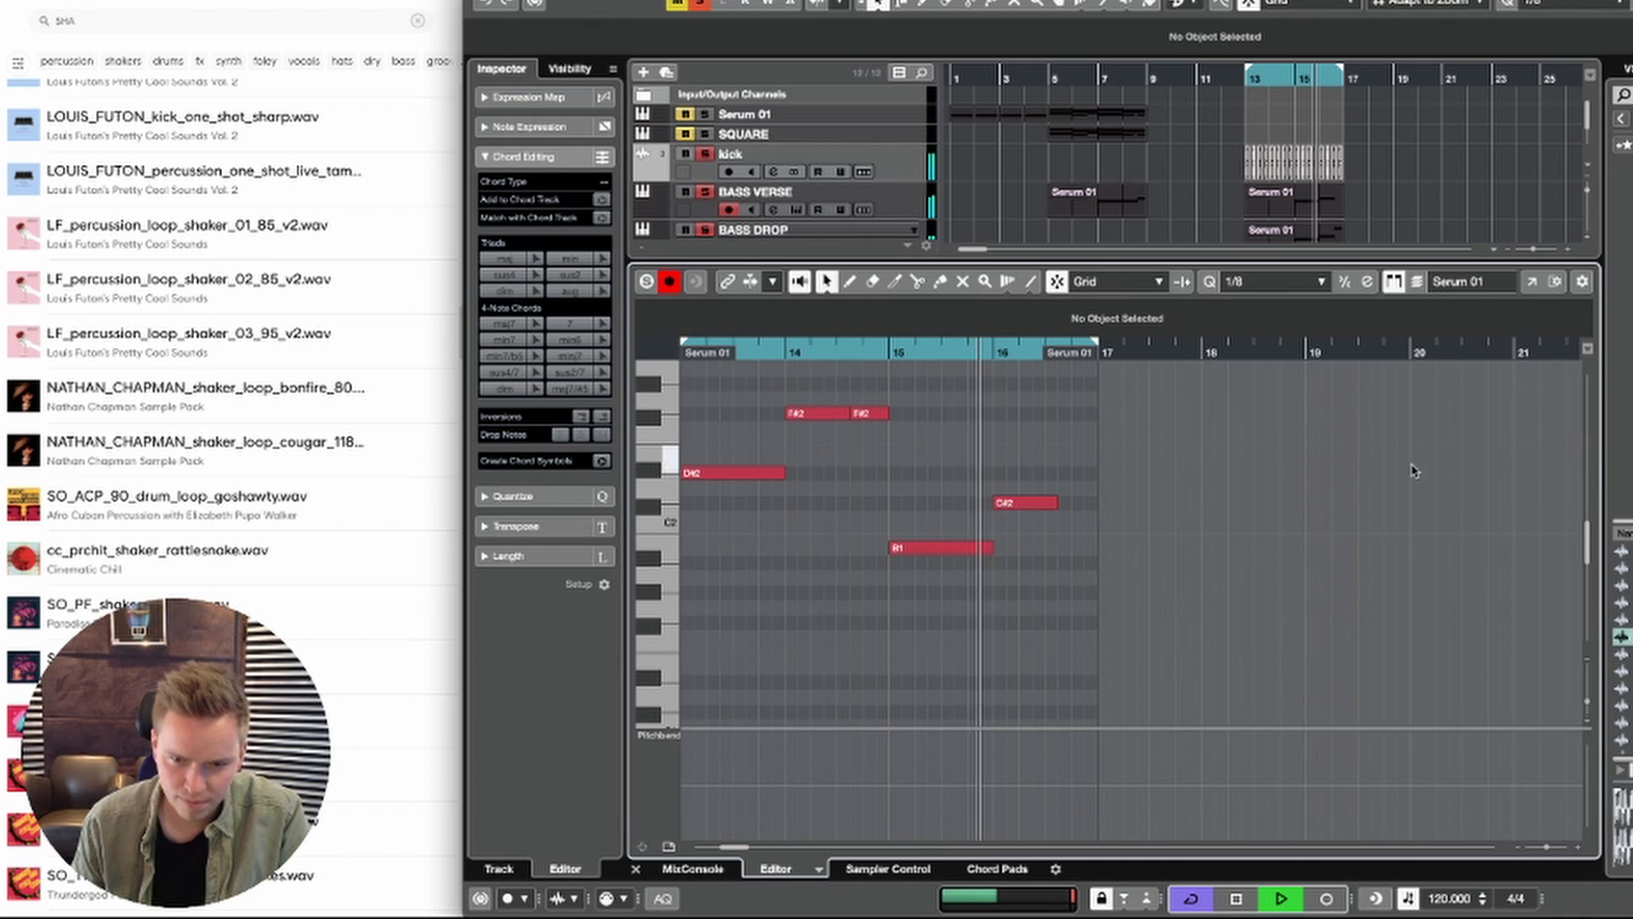
{"action": "left_click_drag", "start_coordinate": [1053, 503], "coordinate": [1063, 562]}
{"action": "key", "text": "space"}
{"action": "key", "text": "Return"}
Step: Open the BASS DROP part, lower its last three G#2 notes from 16.3.3 on to C#2 and play it
{"action": "double_click", "coordinate": [1328, 244]}
{"action": "key", "text": "space"}
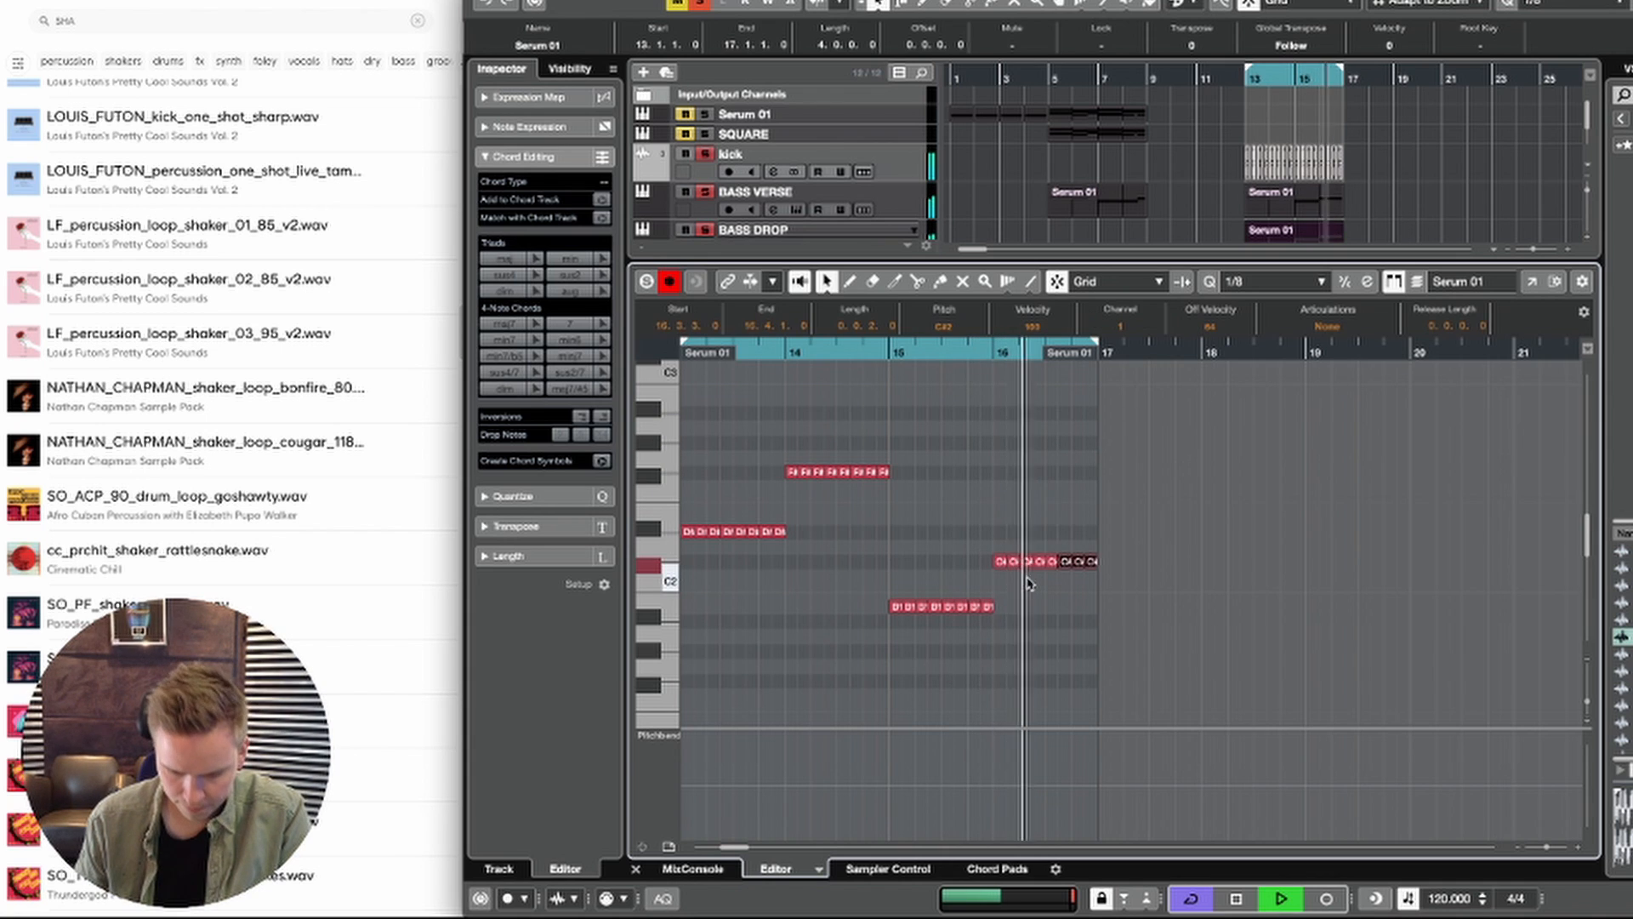
{"action": "key", "text": "Return"}
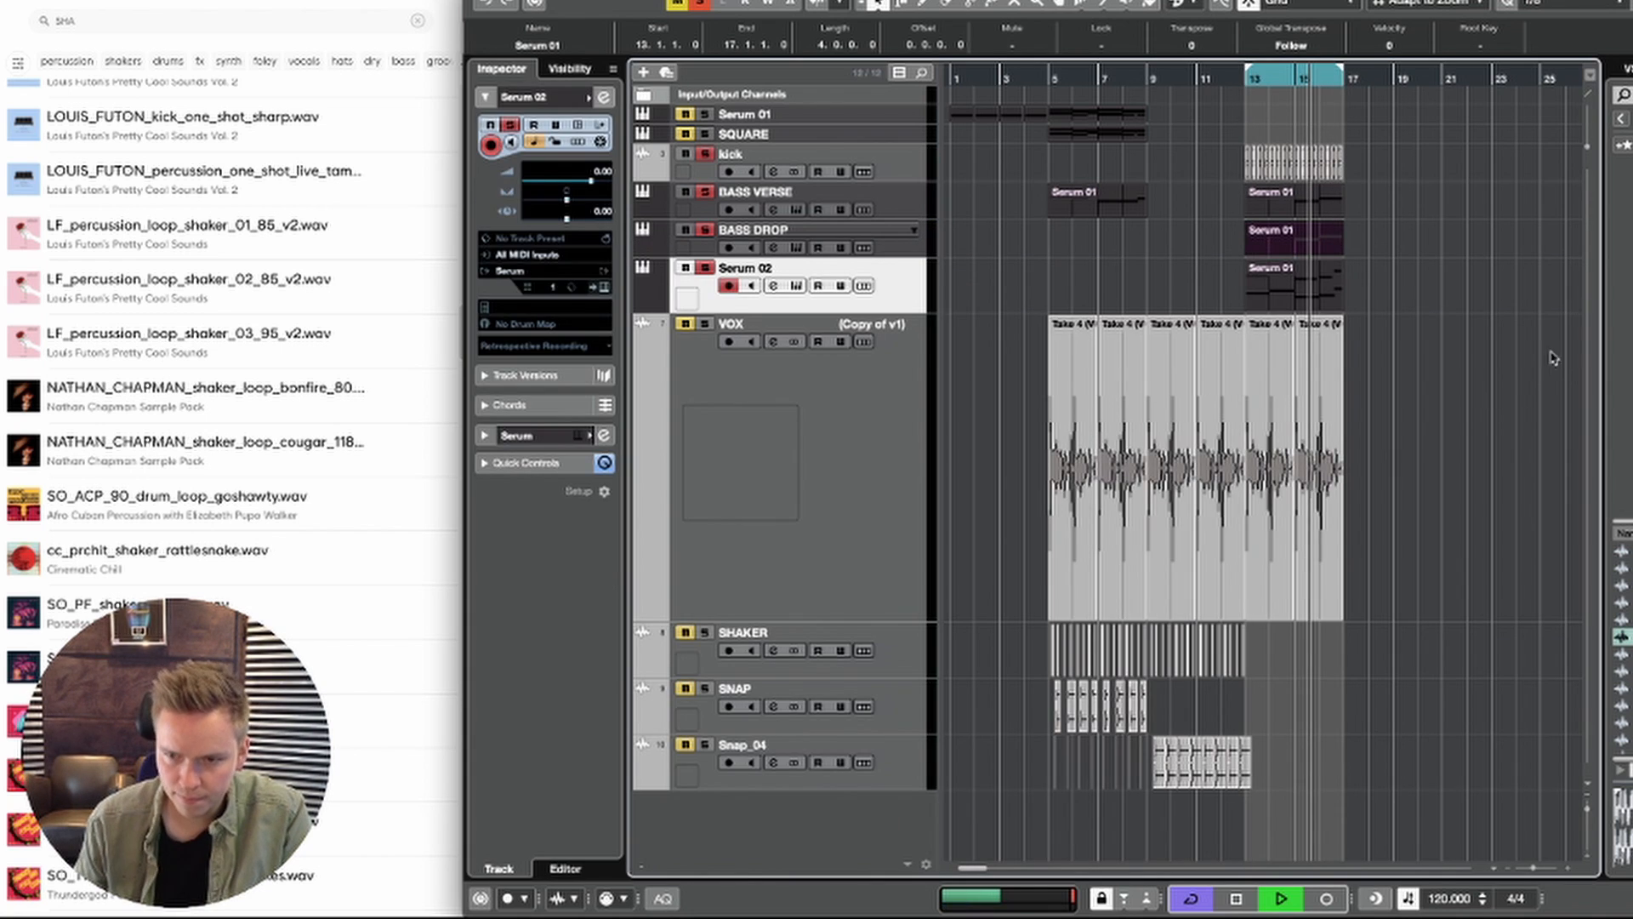
Step: Open the Serum 02 part at bar 13 and delete its closing D#4 and G#2 notes at 16.3.3
{"action": "left_click", "coordinate": [1346, 272]}
{"action": "double_click", "coordinate": [1333, 275]}
{"action": "left_click_drag", "start_coordinate": [1156, 549], "coordinate": [1099, 355]}
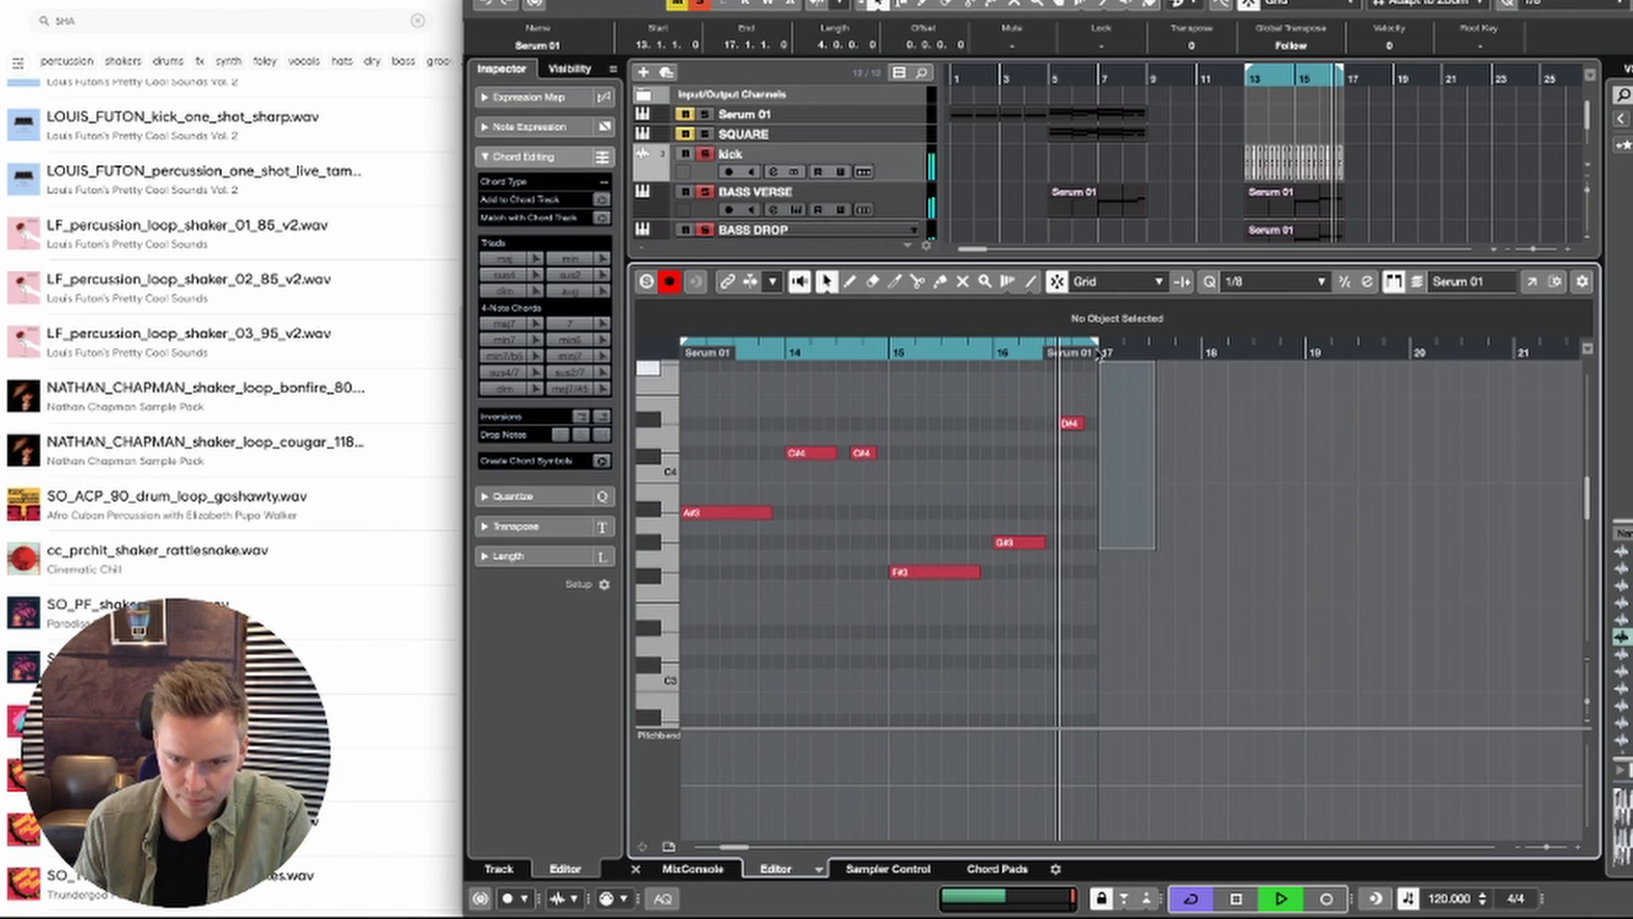
{"action": "scroll", "coordinate": [1194, 473], "scroll_direction": "up", "scroll_amount": 6}
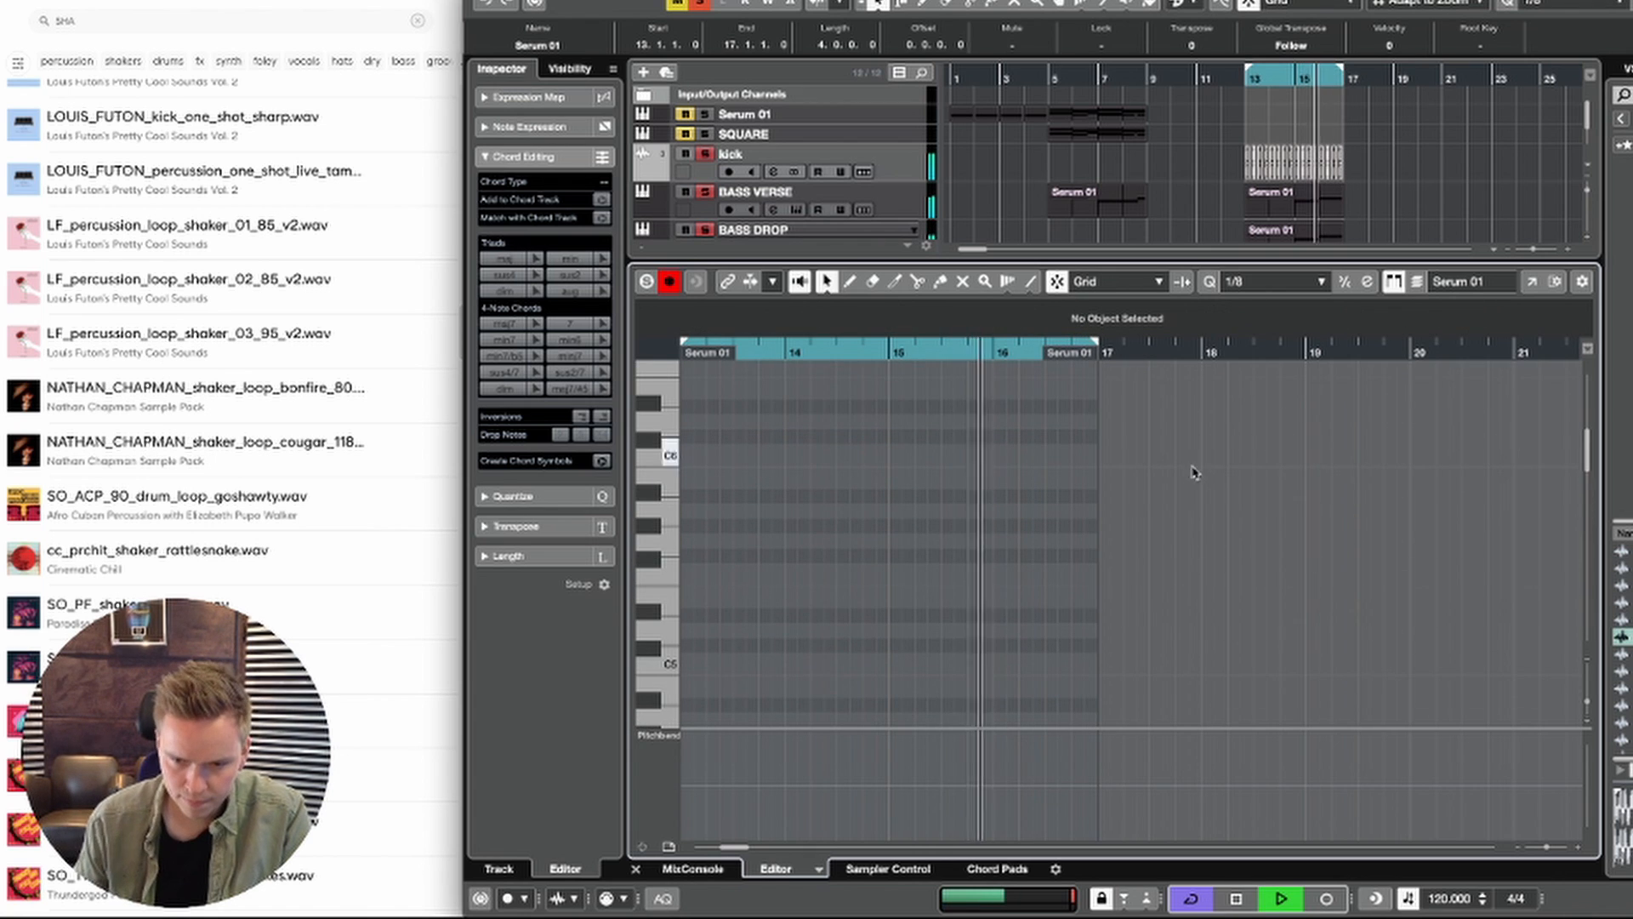
{"action": "scroll", "coordinate": [1134, 521], "scroll_direction": "down", "scroll_amount": 5}
{"action": "scroll", "coordinate": [1238, 513], "scroll_direction": "left", "scroll_amount": 3}
{"action": "scroll", "coordinate": [1225, 400], "scroll_direction": "down", "scroll_amount": 3}
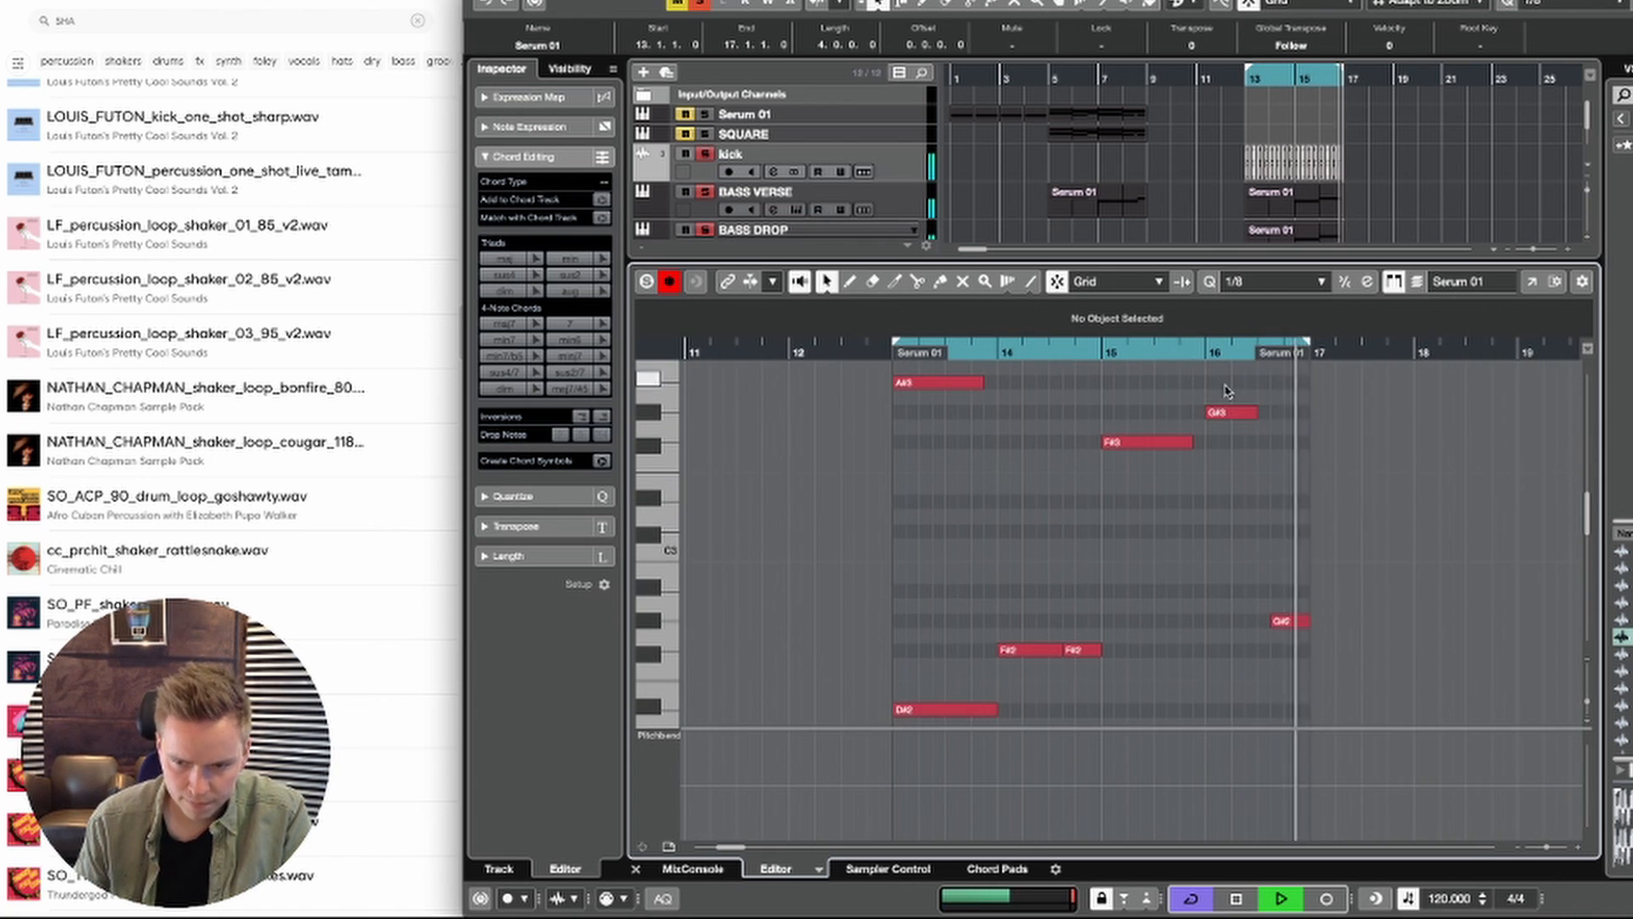
{"action": "scroll", "coordinate": [1254, 553], "scroll_direction": "down", "scroll_amount": 2}
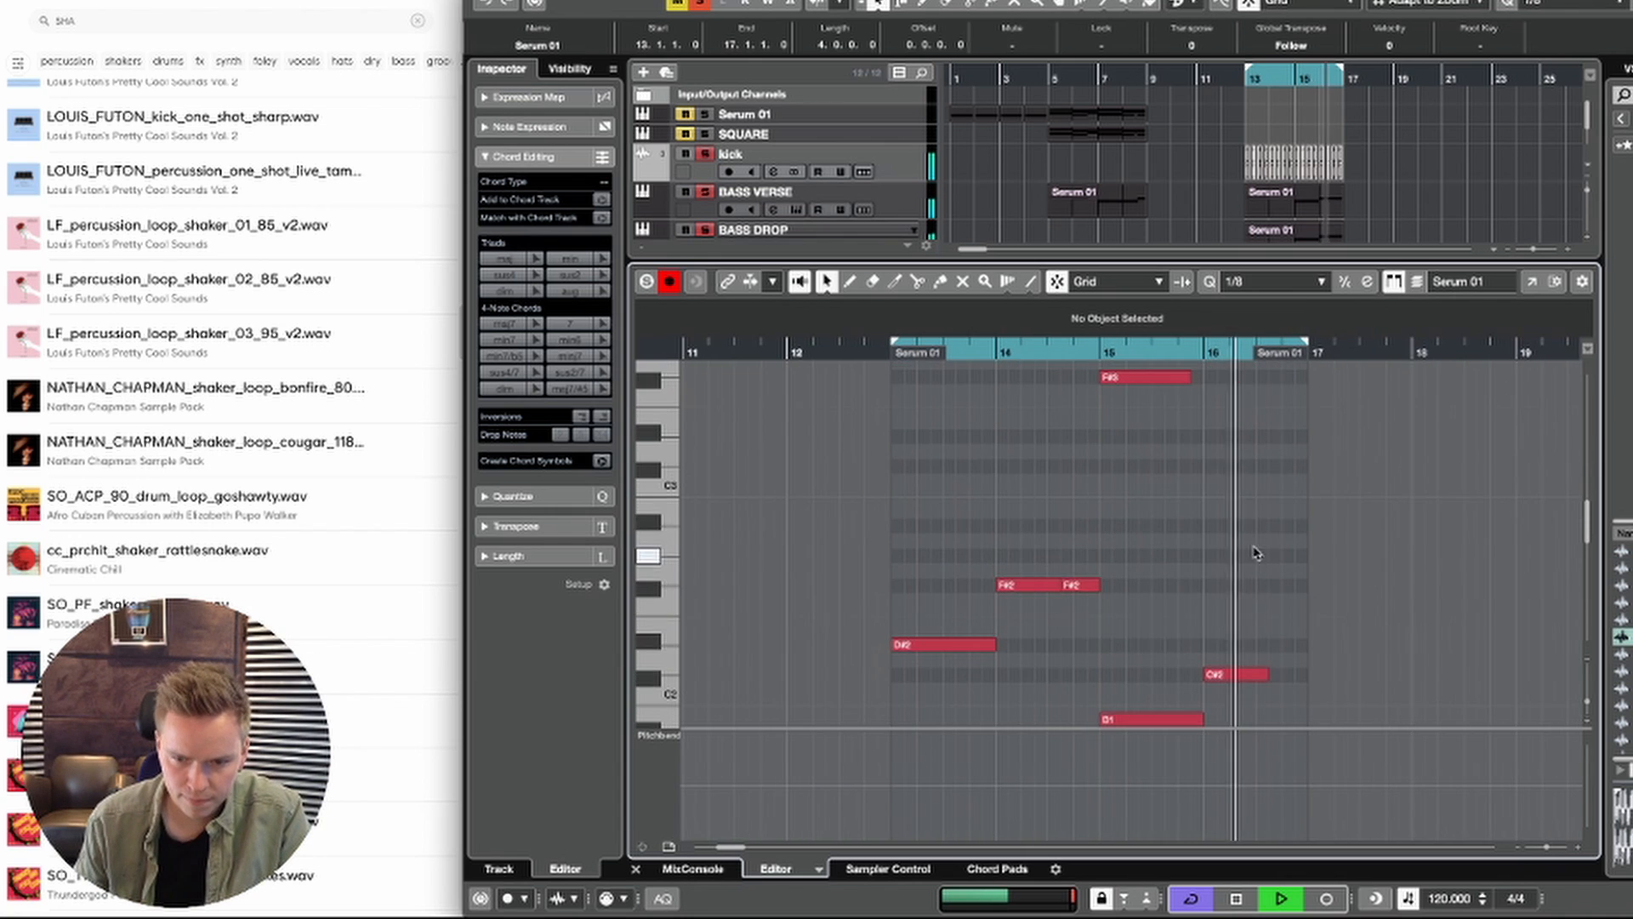
{"action": "scroll", "coordinate": [1244, 554], "scroll_direction": "down", "scroll_amount": 3}
{"action": "scroll", "coordinate": [1233, 553], "scroll_direction": "right", "scroll_amount": 1}
{"action": "scroll", "coordinate": [1214, 587], "scroll_direction": "up", "scroll_amount": 5}
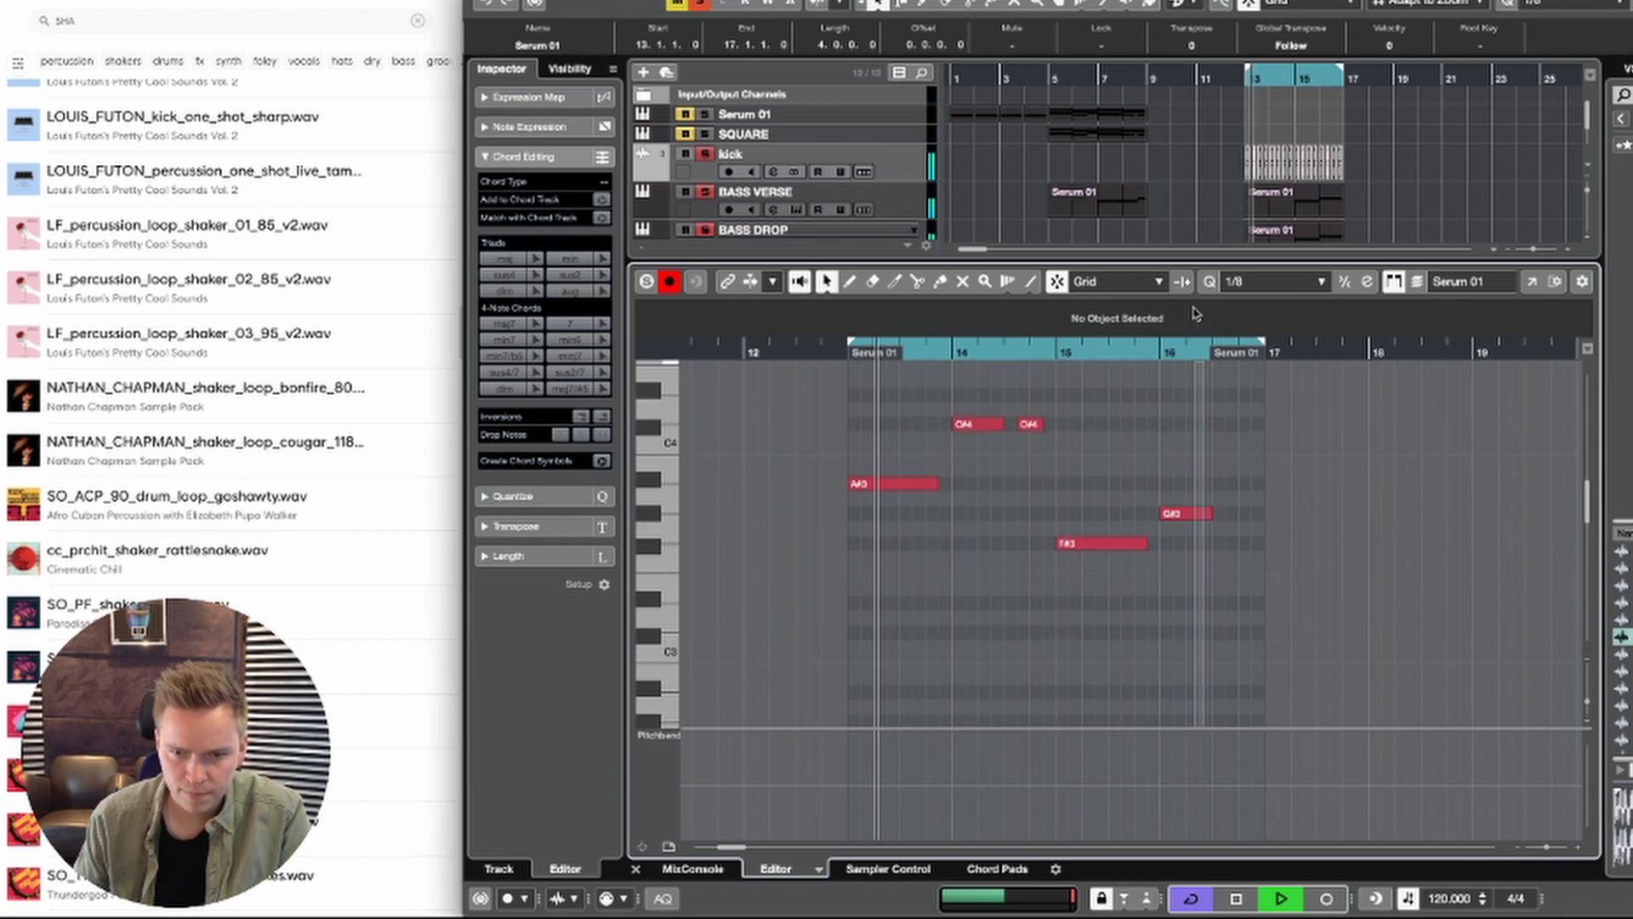
Step: Copy the G#3 and C#2 notes at the start of bar 16 to 16.3.3
{"action": "scroll", "coordinate": [1196, 382], "scroll_direction": "up", "scroll_amount": 2}
{"action": "left_click", "coordinate": [1187, 565]}
{"action": "left_click_drag", "start_coordinate": [1187, 564], "coordinate": [1251, 565]}
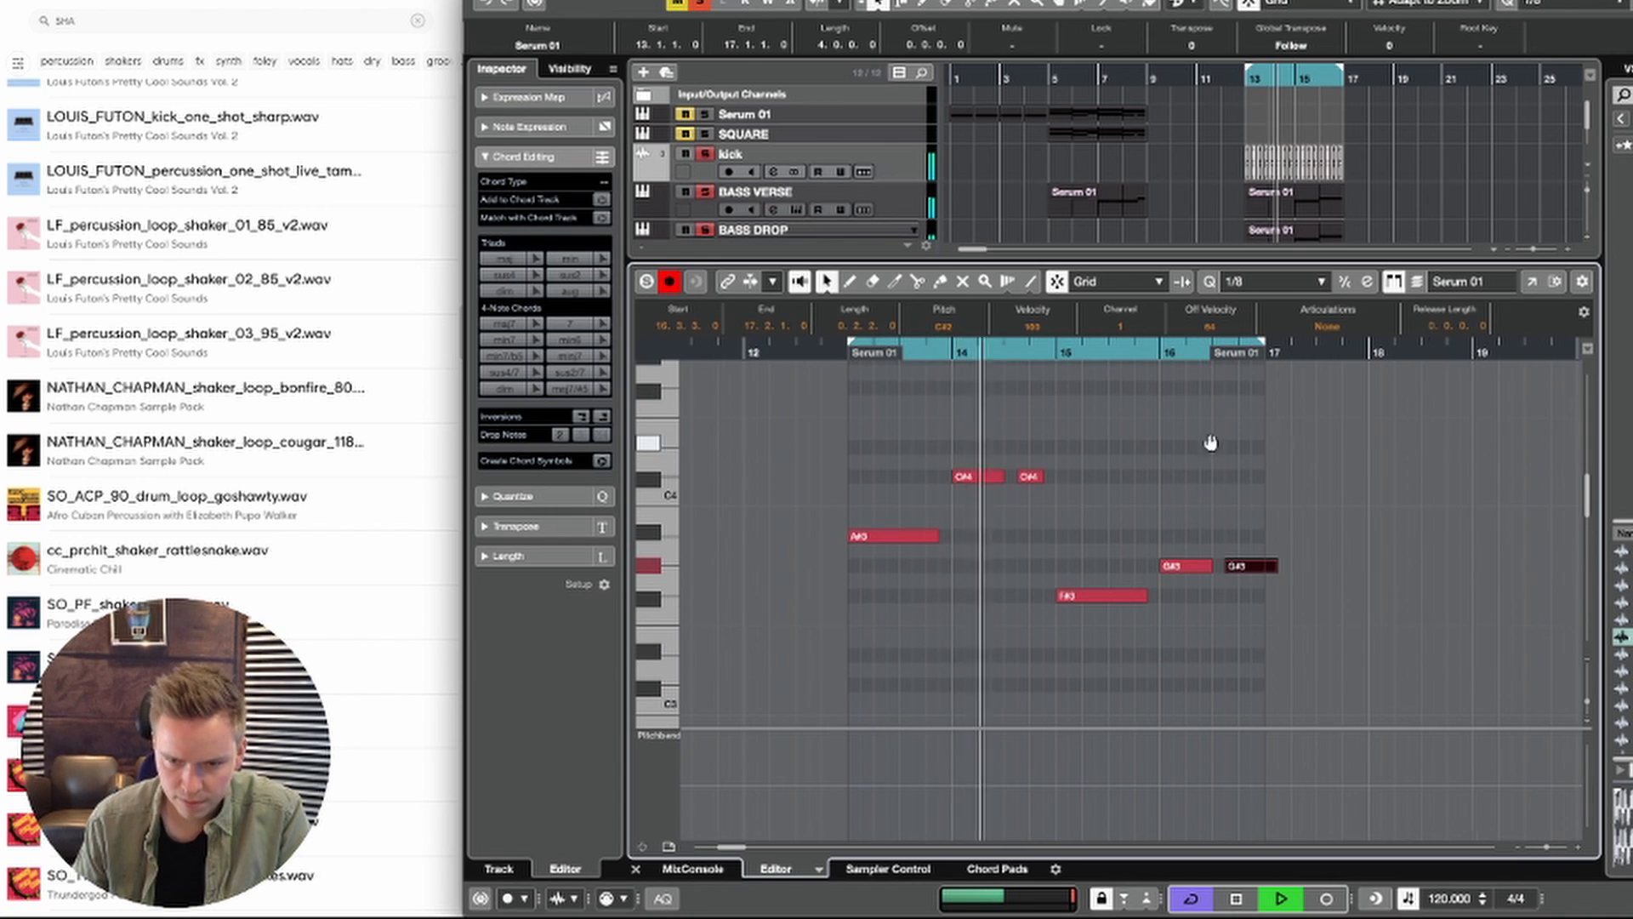
{"action": "left_click_drag", "start_coordinate": [1211, 443], "coordinate": [1263, 372]}
Step: Select all notes in the Serum 02 part, extend them with legato so they join without gaps, and check the playback
{"action": "key", "text": "super+a"}
{"action": "key", "text": "l"}
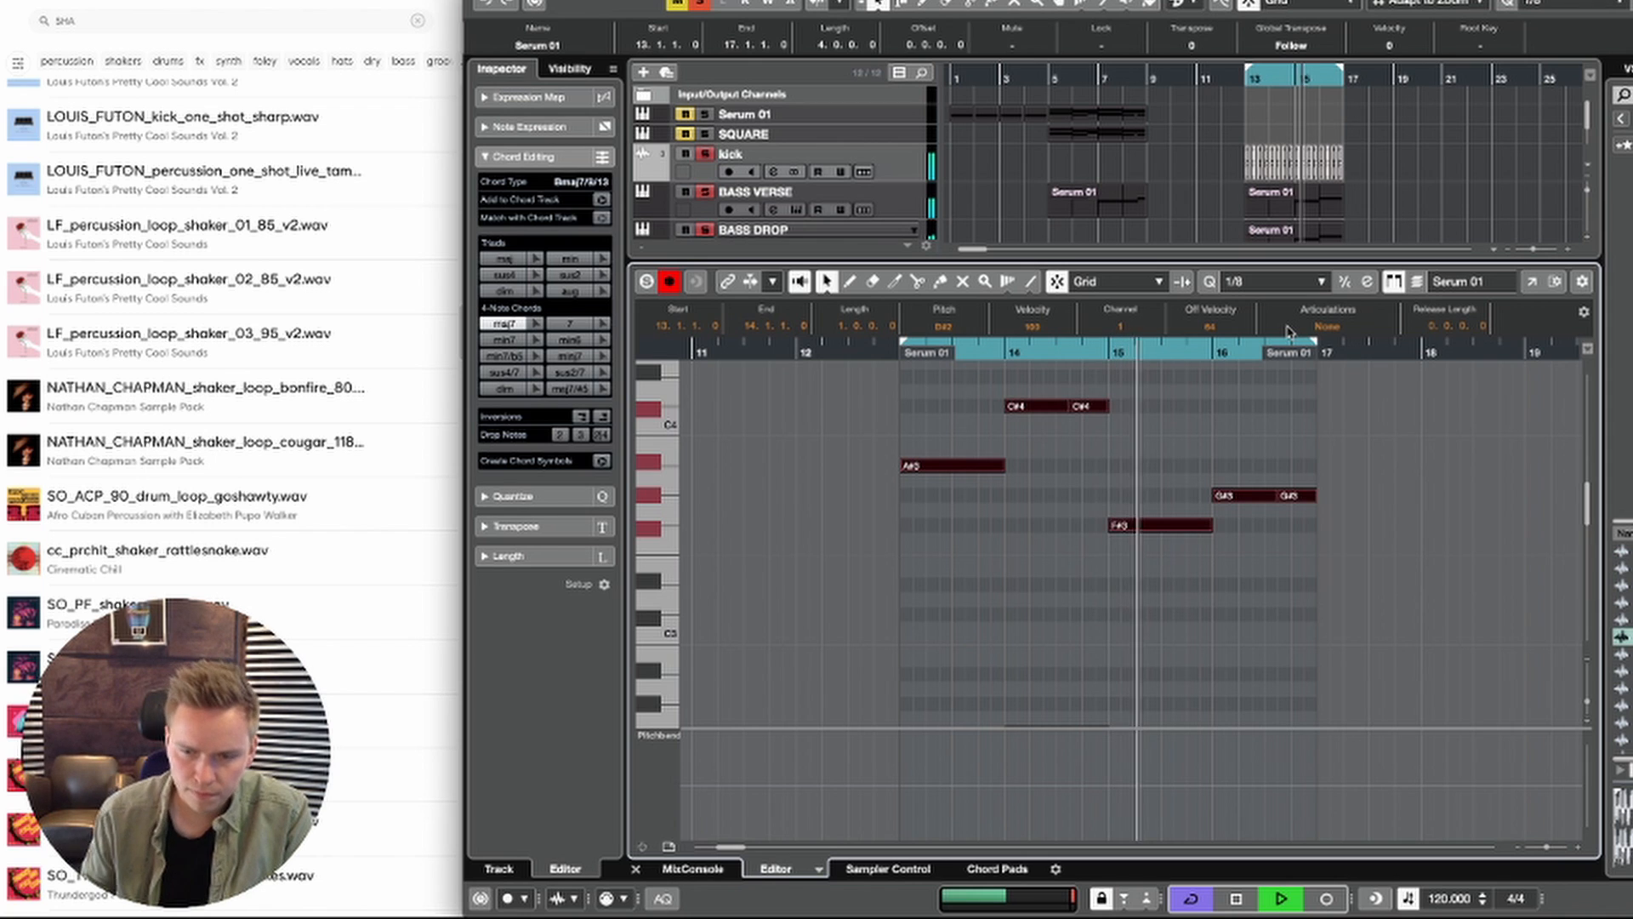
{"action": "left_click", "coordinate": [1306, 545]}
{"action": "left_click_drag", "start_coordinate": [1297, 535], "coordinate": [1317, 638]}
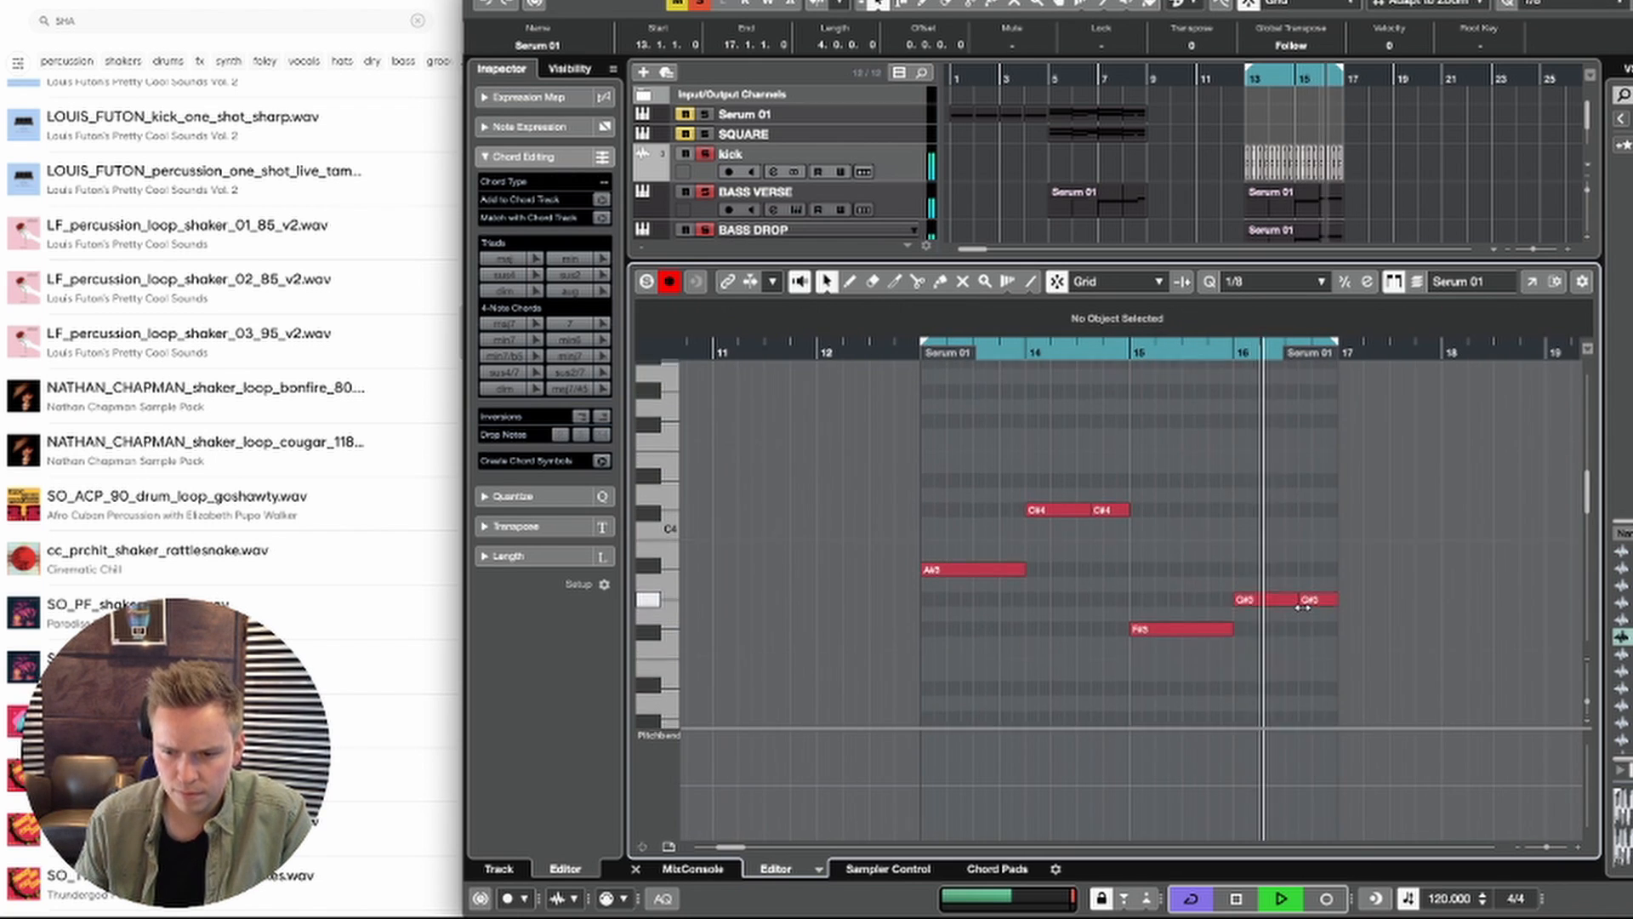
{"action": "scroll", "coordinate": [1285, 604], "scroll_direction": "up", "scroll_amount": 3}
{"action": "scroll", "coordinate": [1259, 587], "scroll_direction": "down", "scroll_amount": 1}
{"action": "key", "text": "space"}
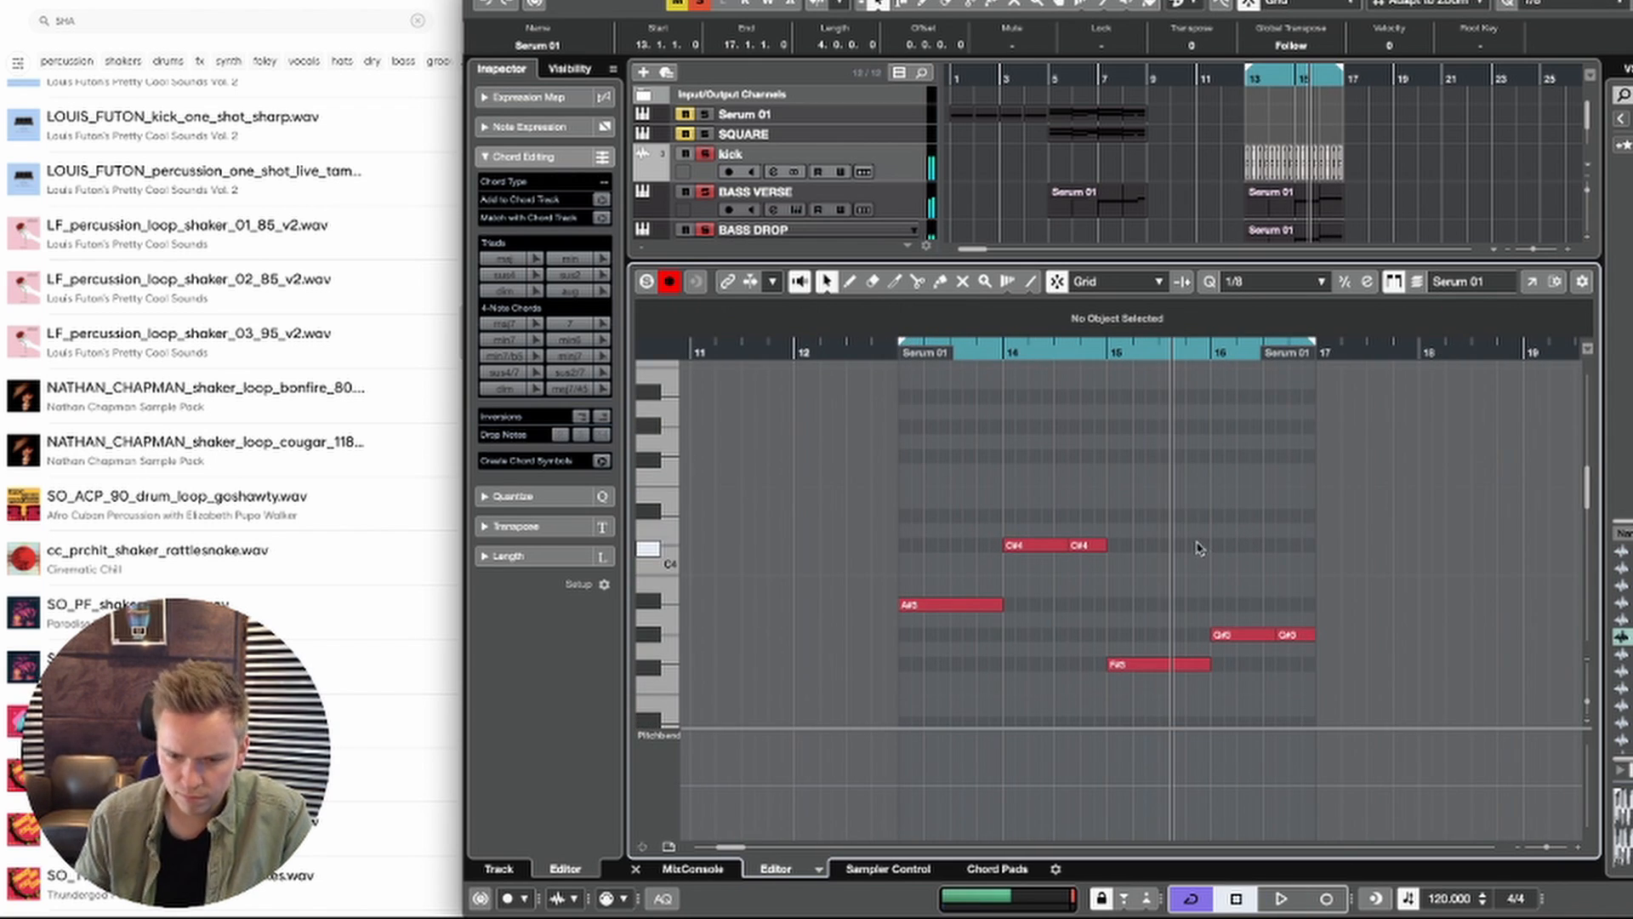
Step: Select all Serum 02 notes and play the part from bar 13
{"action": "key", "text": "super+a"}
{"action": "scroll", "coordinate": [1131, 477], "scroll_direction": "left", "scroll_amount": 2}
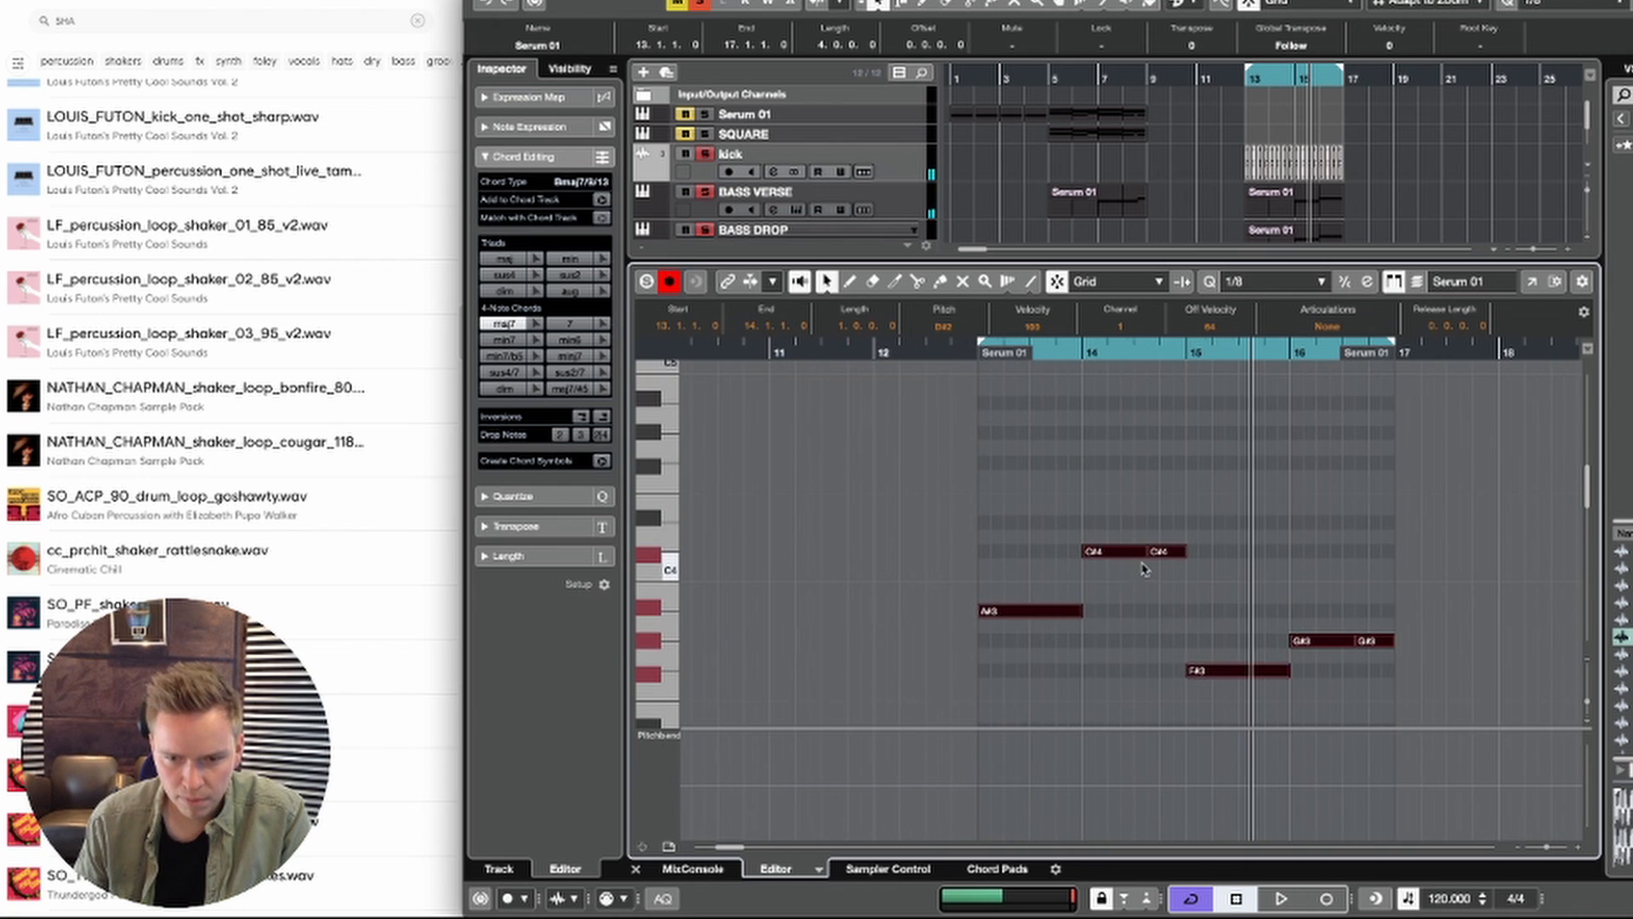
{"action": "left_click", "coordinate": [966, 359]}
{"action": "key", "text": "space"}
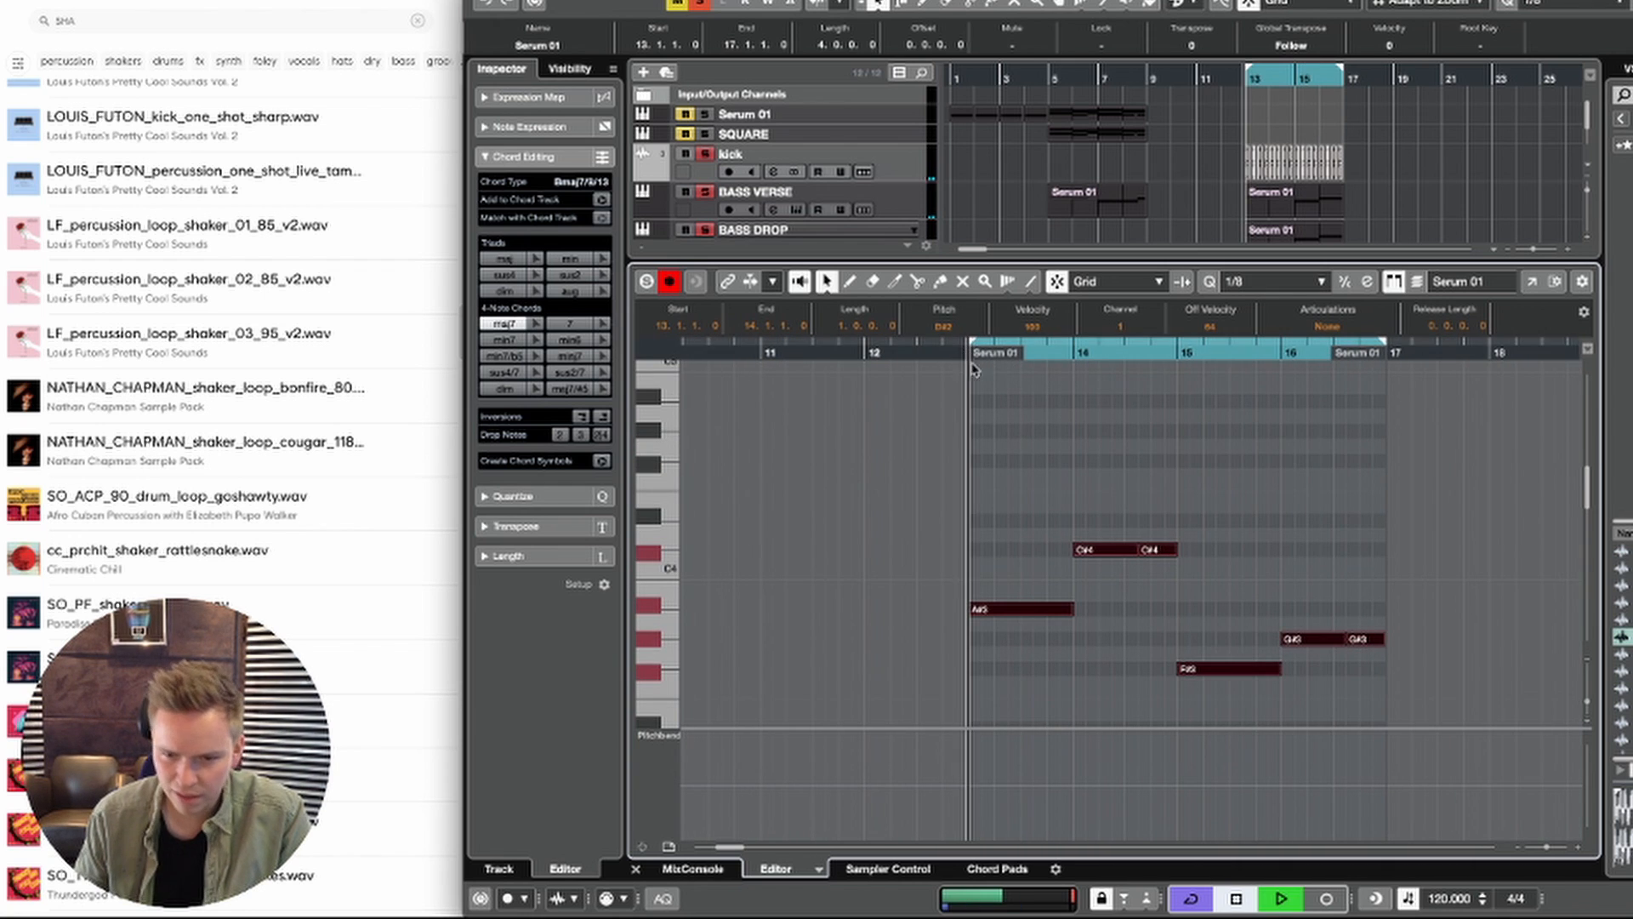
{"action": "key", "text": "space"}
Step: Delete the repeated notes in bars 14 and 16 and shorten the remaining notes at each bar start to eighth notes
{"action": "left_click", "coordinate": [1170, 482]}
{"action": "left_click_drag", "start_coordinate": [1171, 476], "coordinate": [1161, 378]}
{"action": "scroll", "coordinate": [1185, 625], "scroll_direction": "down", "scroll_amount": 5}
{"action": "scroll", "coordinate": [1265, 540], "scroll_direction": "left", "scroll_amount": 2}
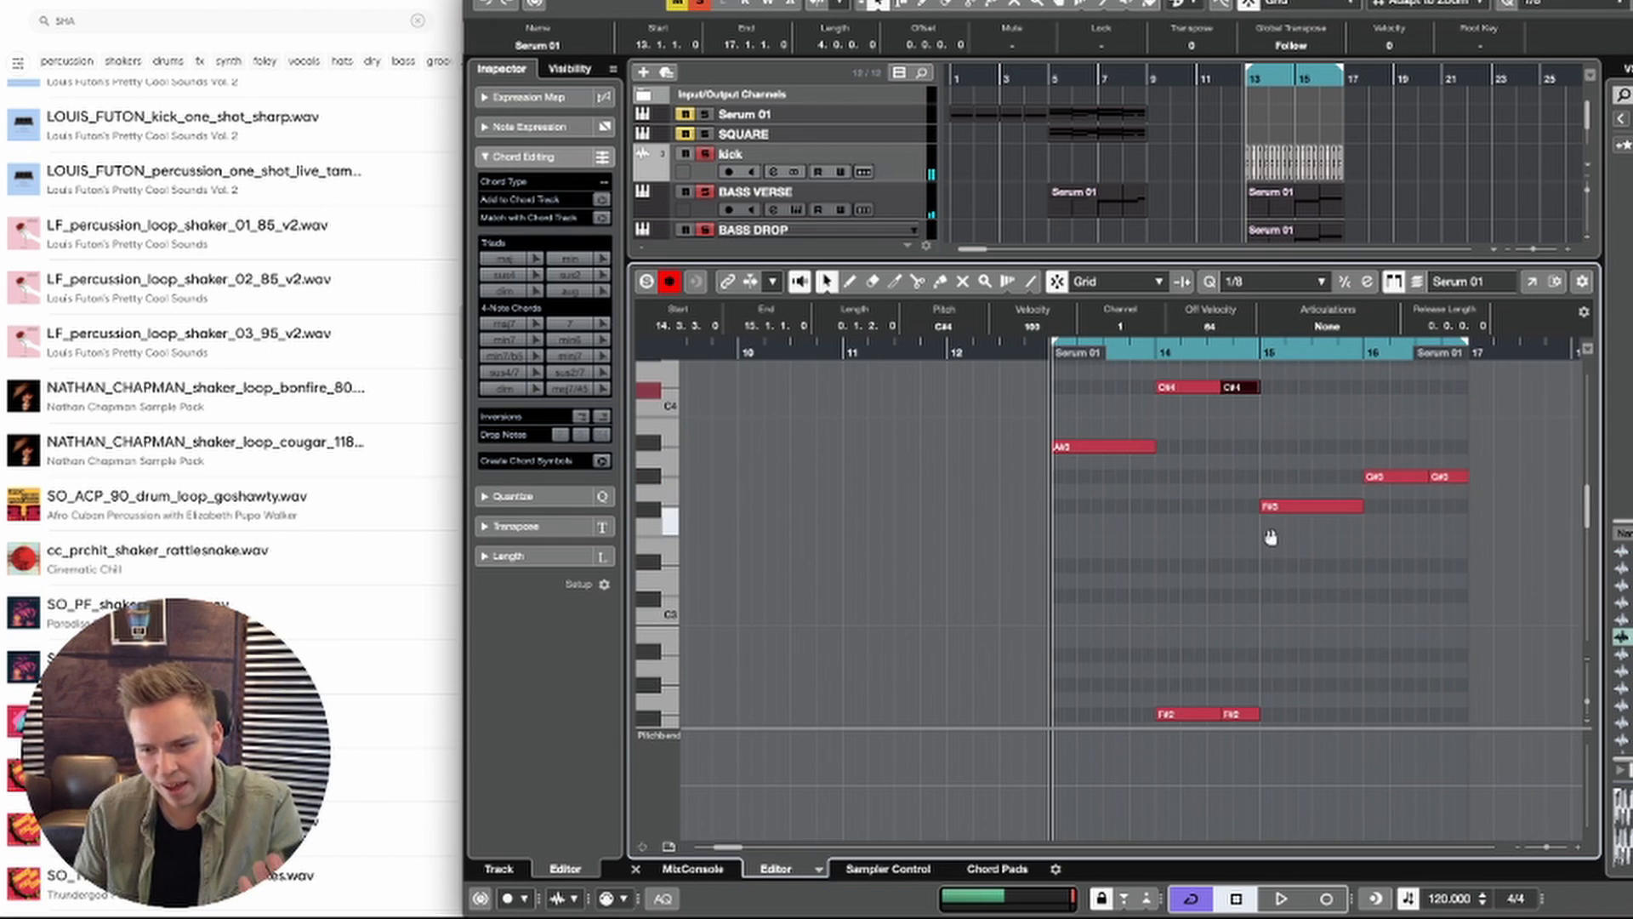
{"action": "scroll", "coordinate": [1274, 483], "scroll_direction": "down", "scroll_amount": 5}
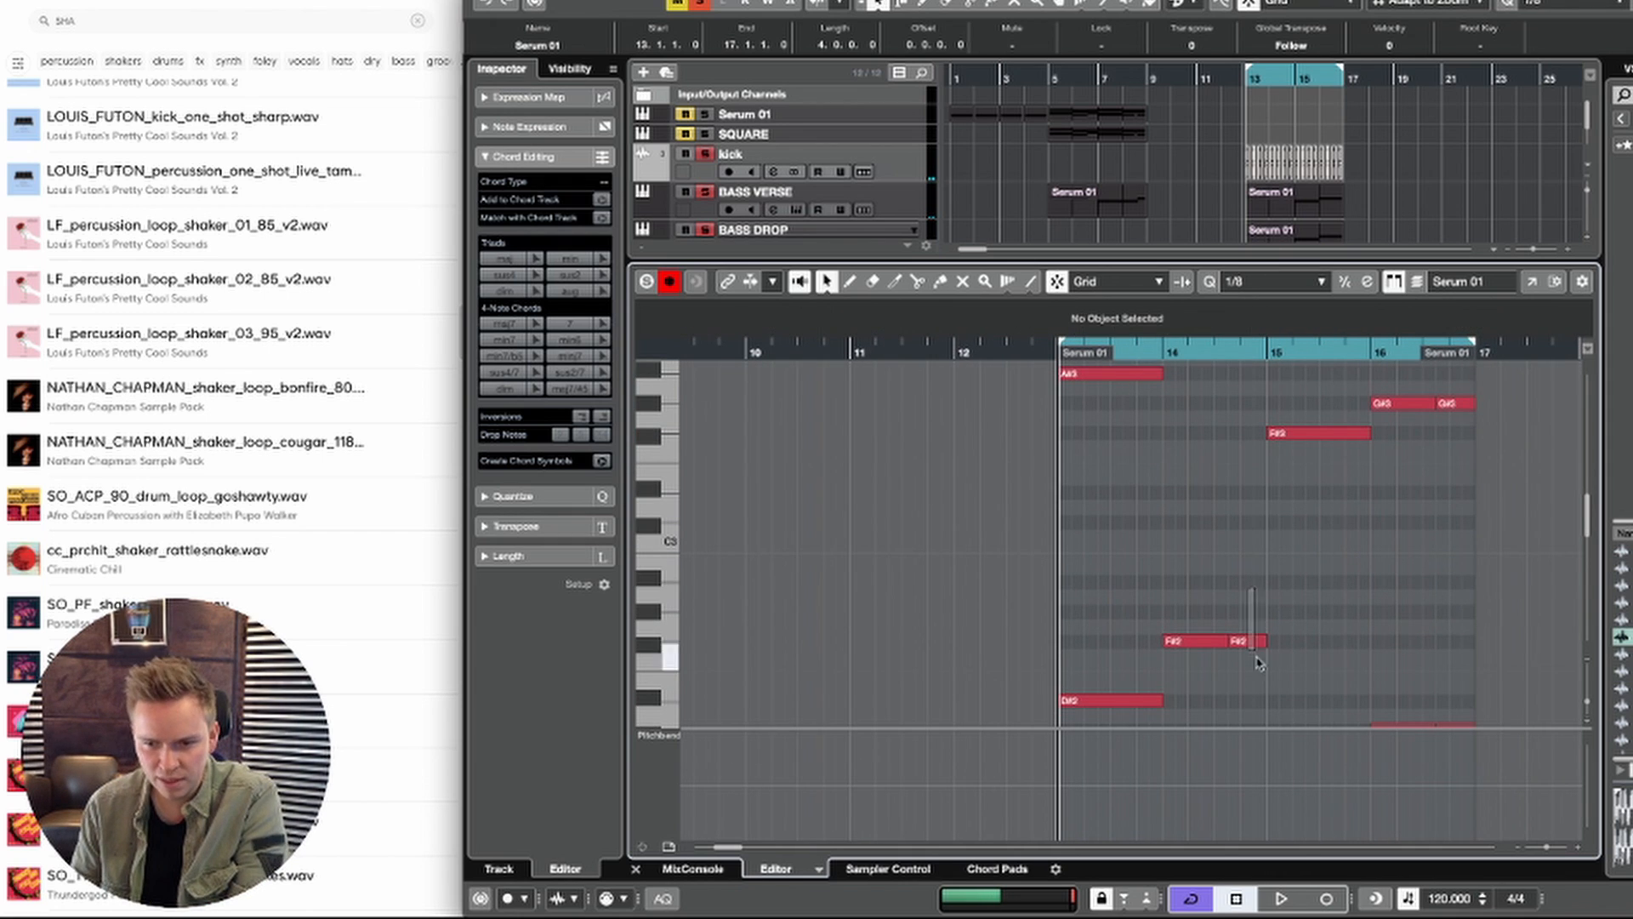
{"action": "scroll", "coordinate": [1271, 587], "scroll_direction": "right", "scroll_amount": 2}
{"action": "scroll", "coordinate": [1267, 544], "scroll_direction": "down", "scroll_amount": 3}
{"action": "left_click", "coordinate": [1400, 634]}
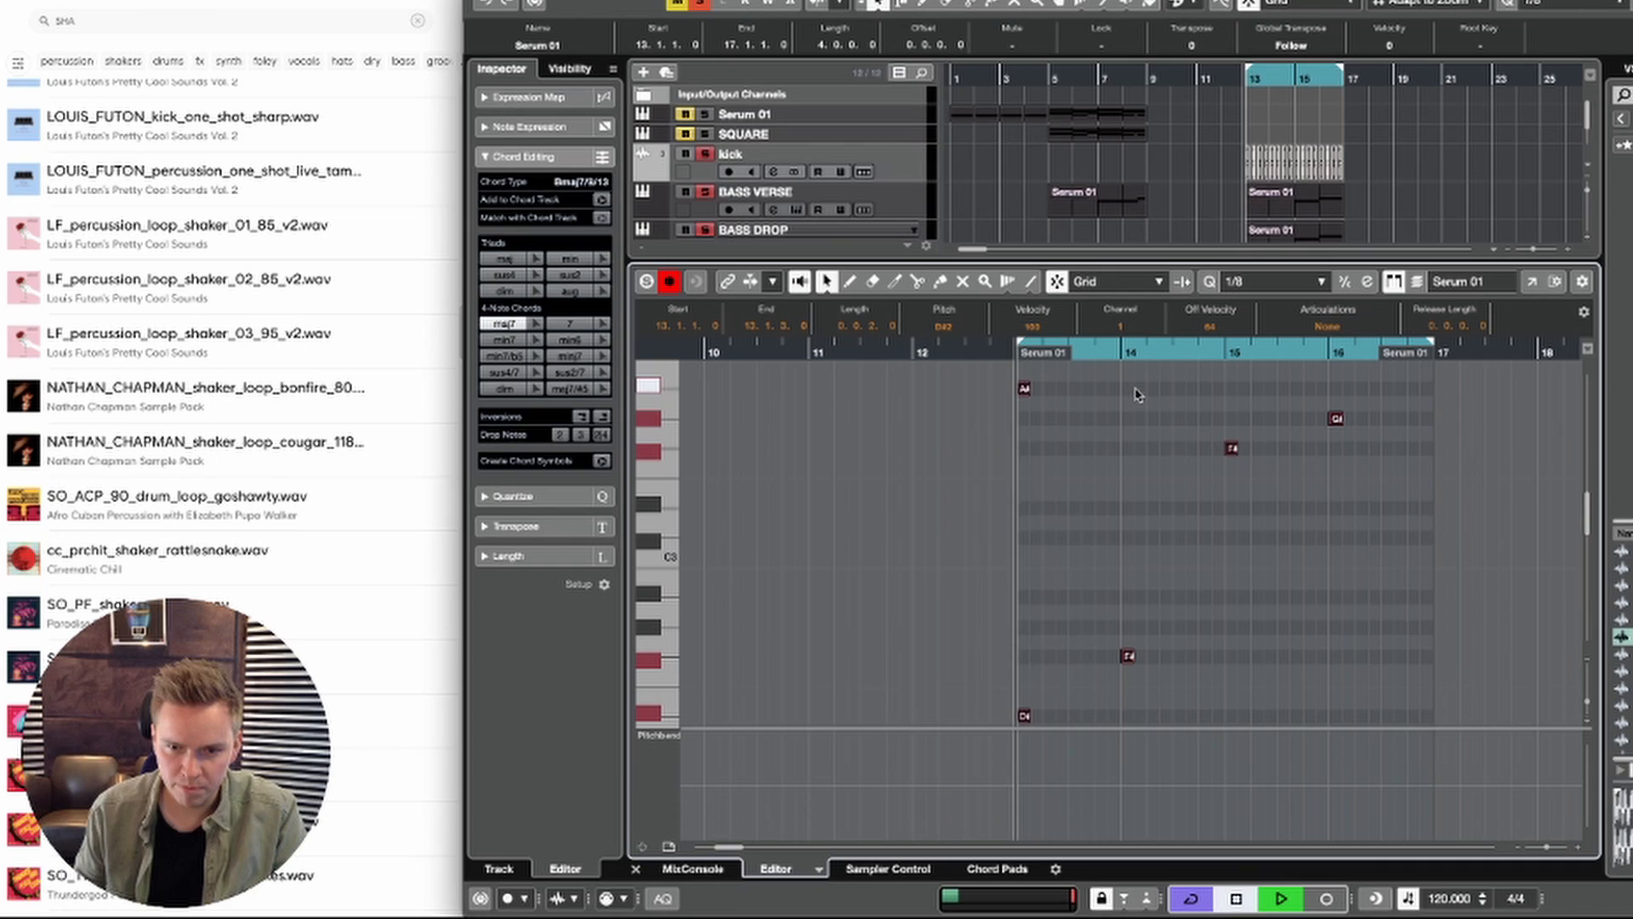
Step: Copy the opening eighth notes of bars 13 to 16 to beat 2 of each bar and play them
{"action": "key", "text": "space"}
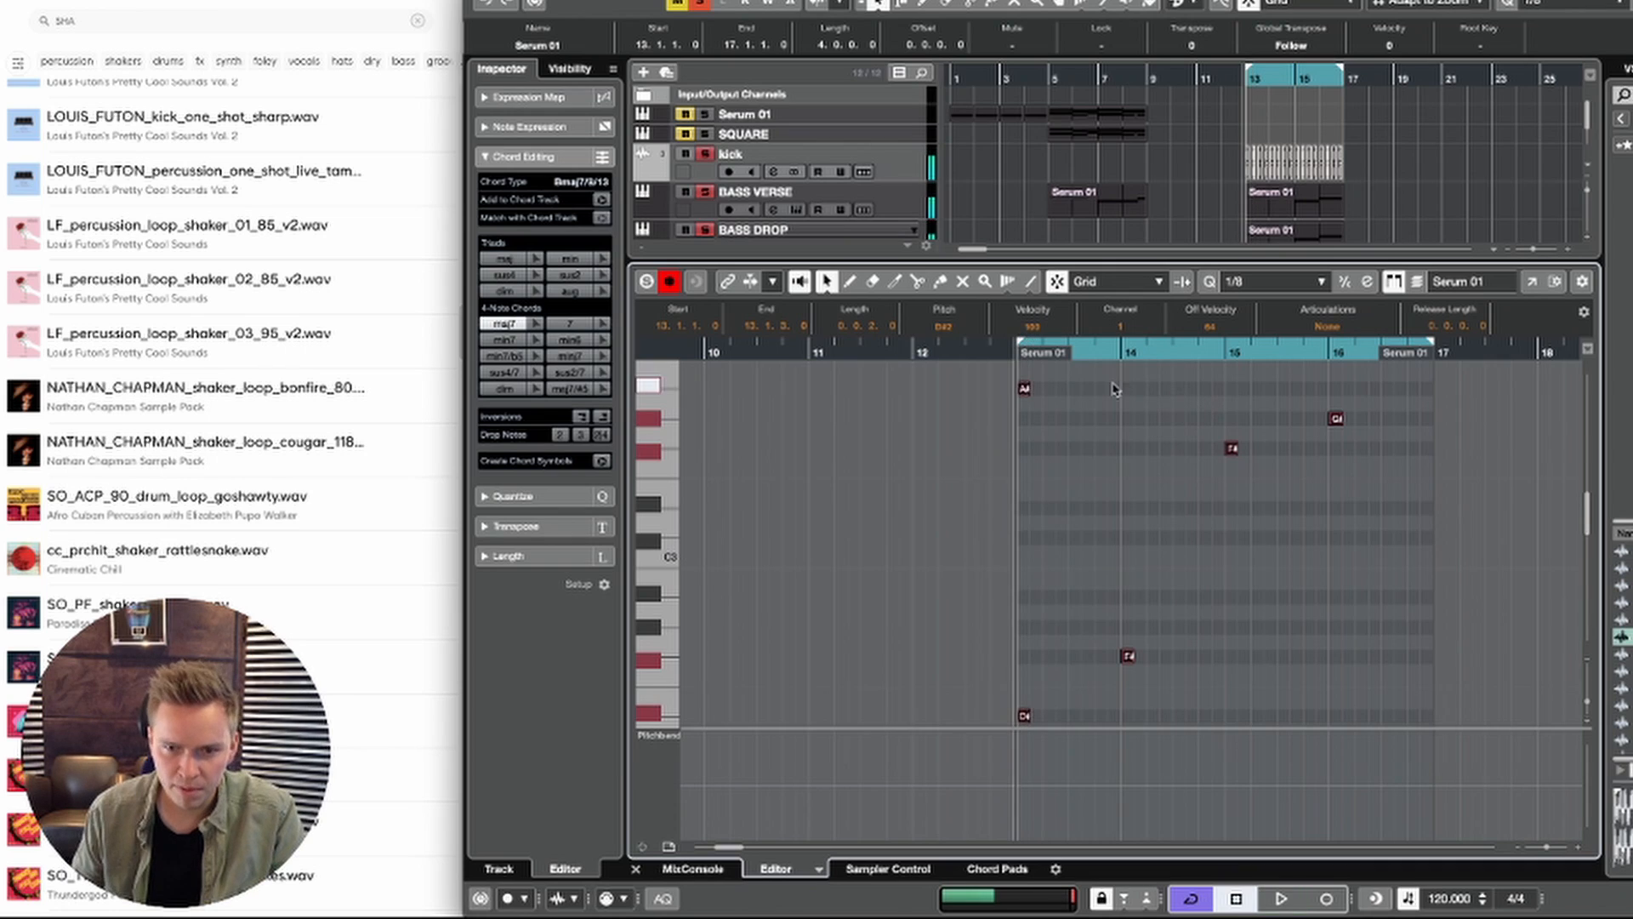
{"action": "left_click_drag", "start_coordinate": [1025, 390], "coordinate": [1063, 393], "text": "alt"}
{"action": "key", "text": "space"}
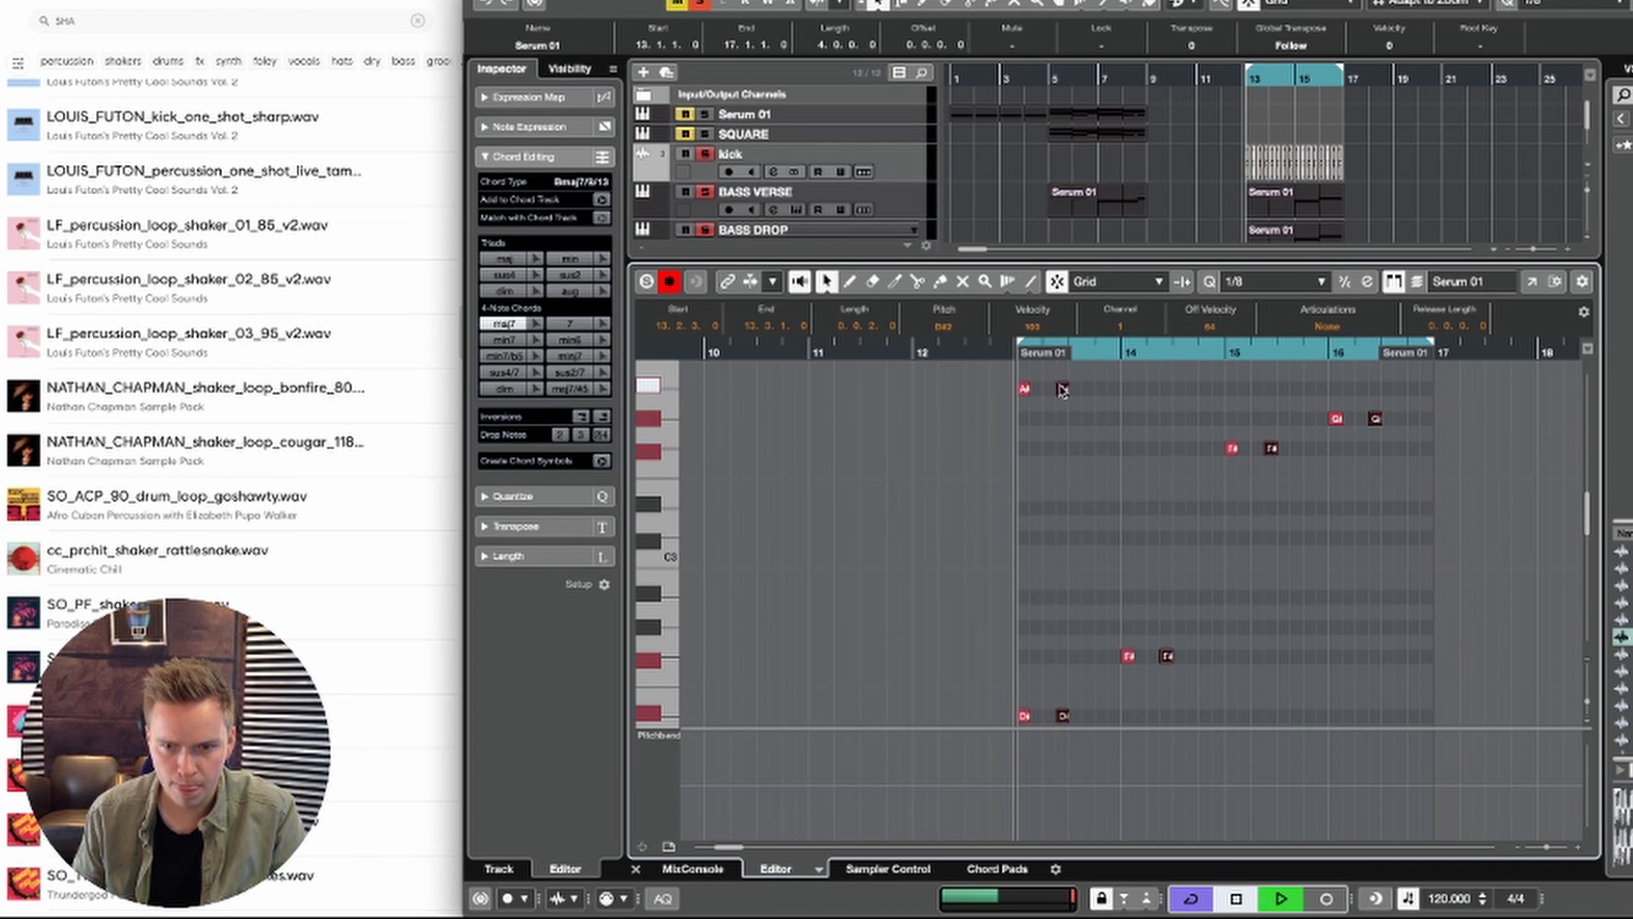
{"action": "key", "text": "space"}
{"action": "key", "text": "ctrl+Left"}
{"action": "key", "text": "h"}
{"action": "key", "text": "h"}
{"action": "key", "text": "h"}
{"action": "key", "text": "h"}
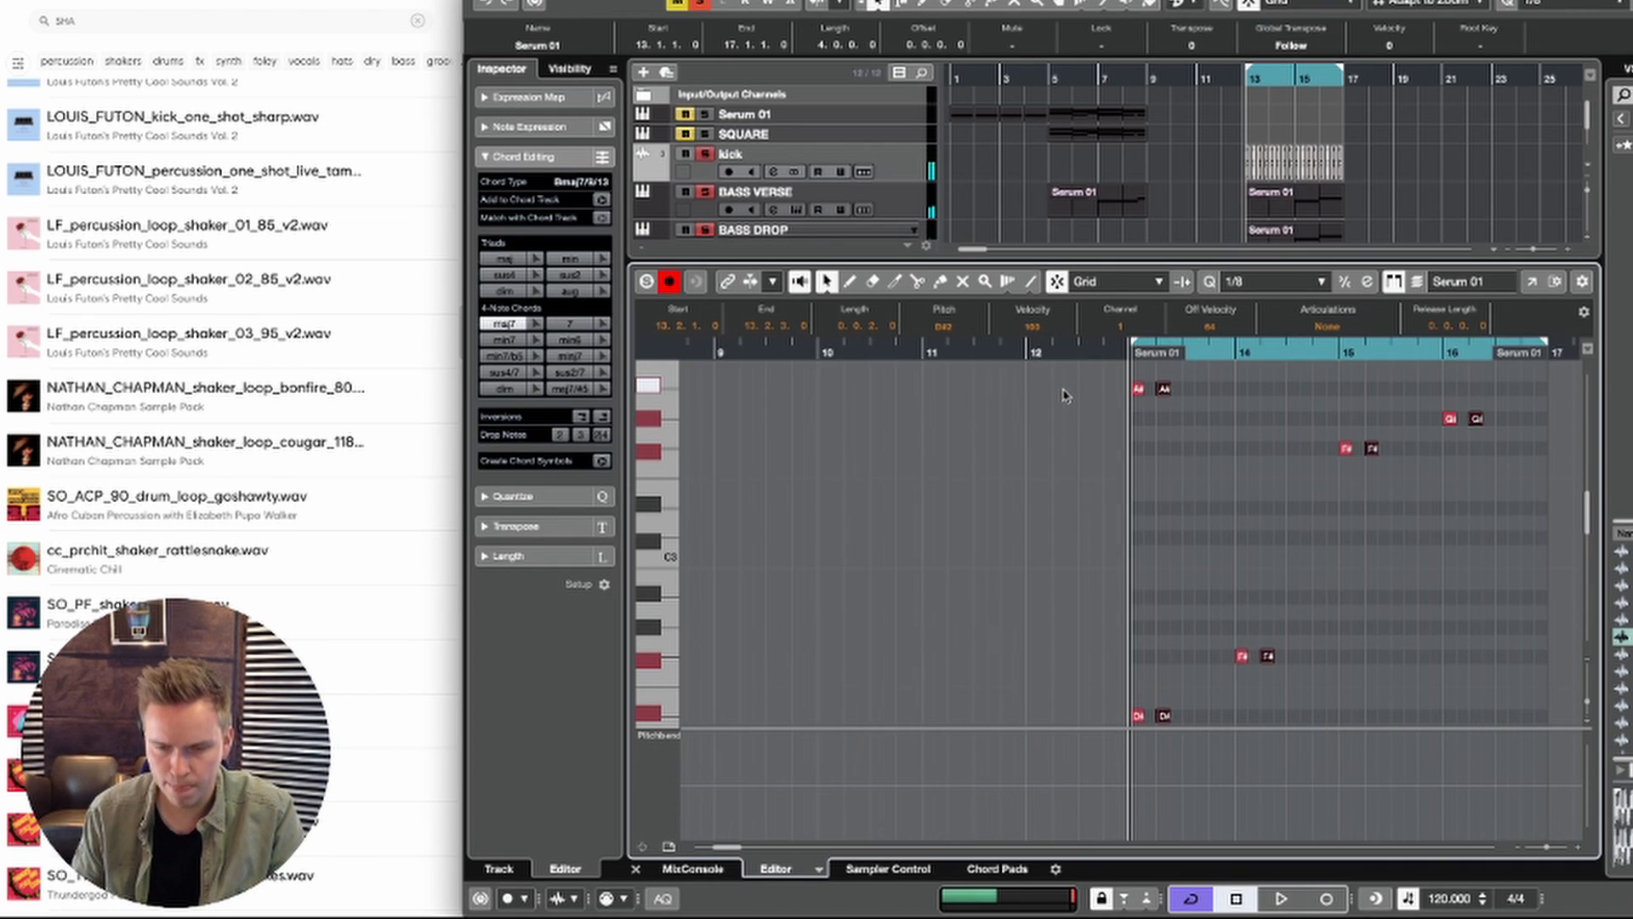
{"action": "key", "text": "space"}
{"action": "key", "text": "space"}
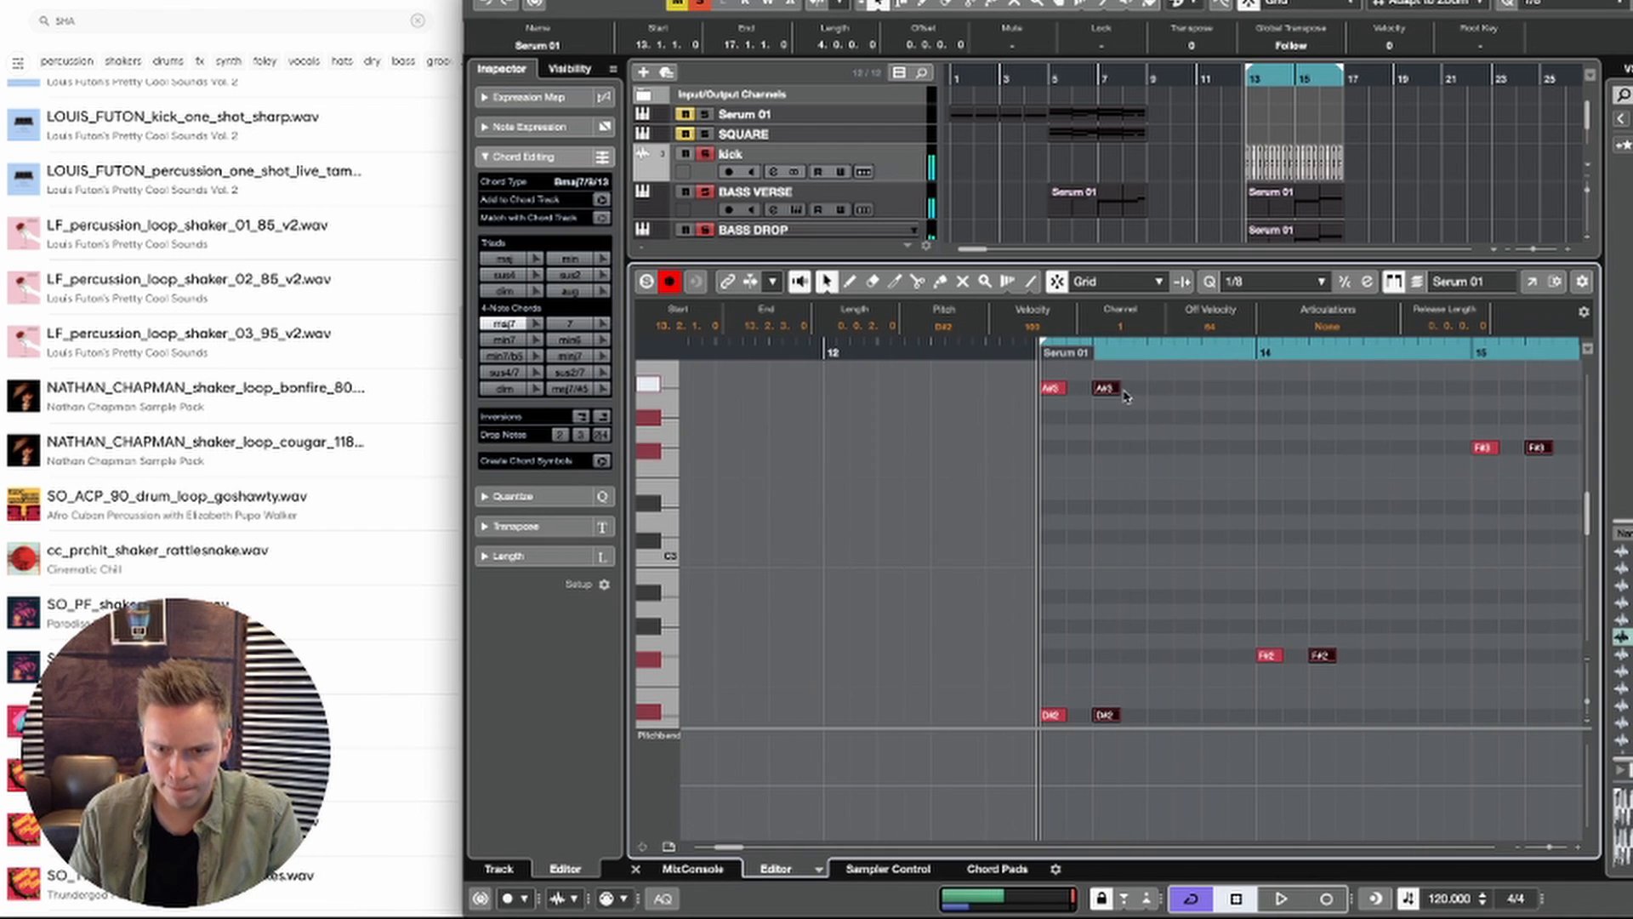
Step: Set the quantize grid to 1/16 and add sixteenth-note copies directly behind the beat 2 notes, at 13.2.3 and likewise in each bar
{"action": "left_click", "coordinate": [1287, 280]}
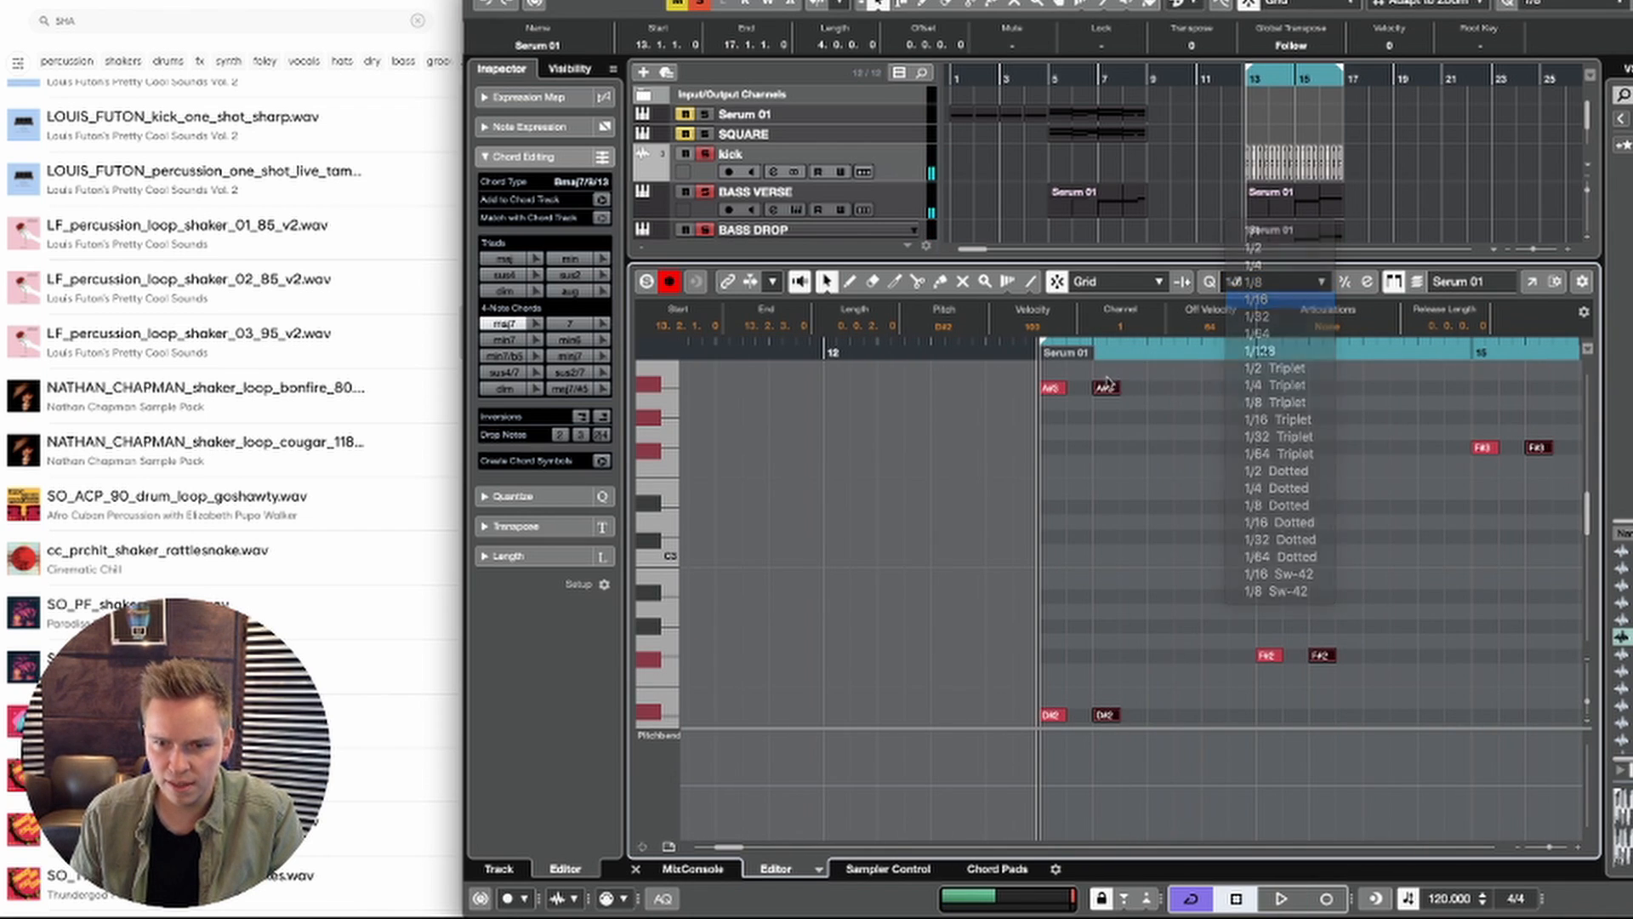
{"action": "left_click", "coordinate": [1276, 322]}
{"action": "key", "text": "space"}
{"action": "key", "text": "space"}
{"action": "left_click_drag", "start_coordinate": [1105, 394], "coordinate": [1139, 387]}
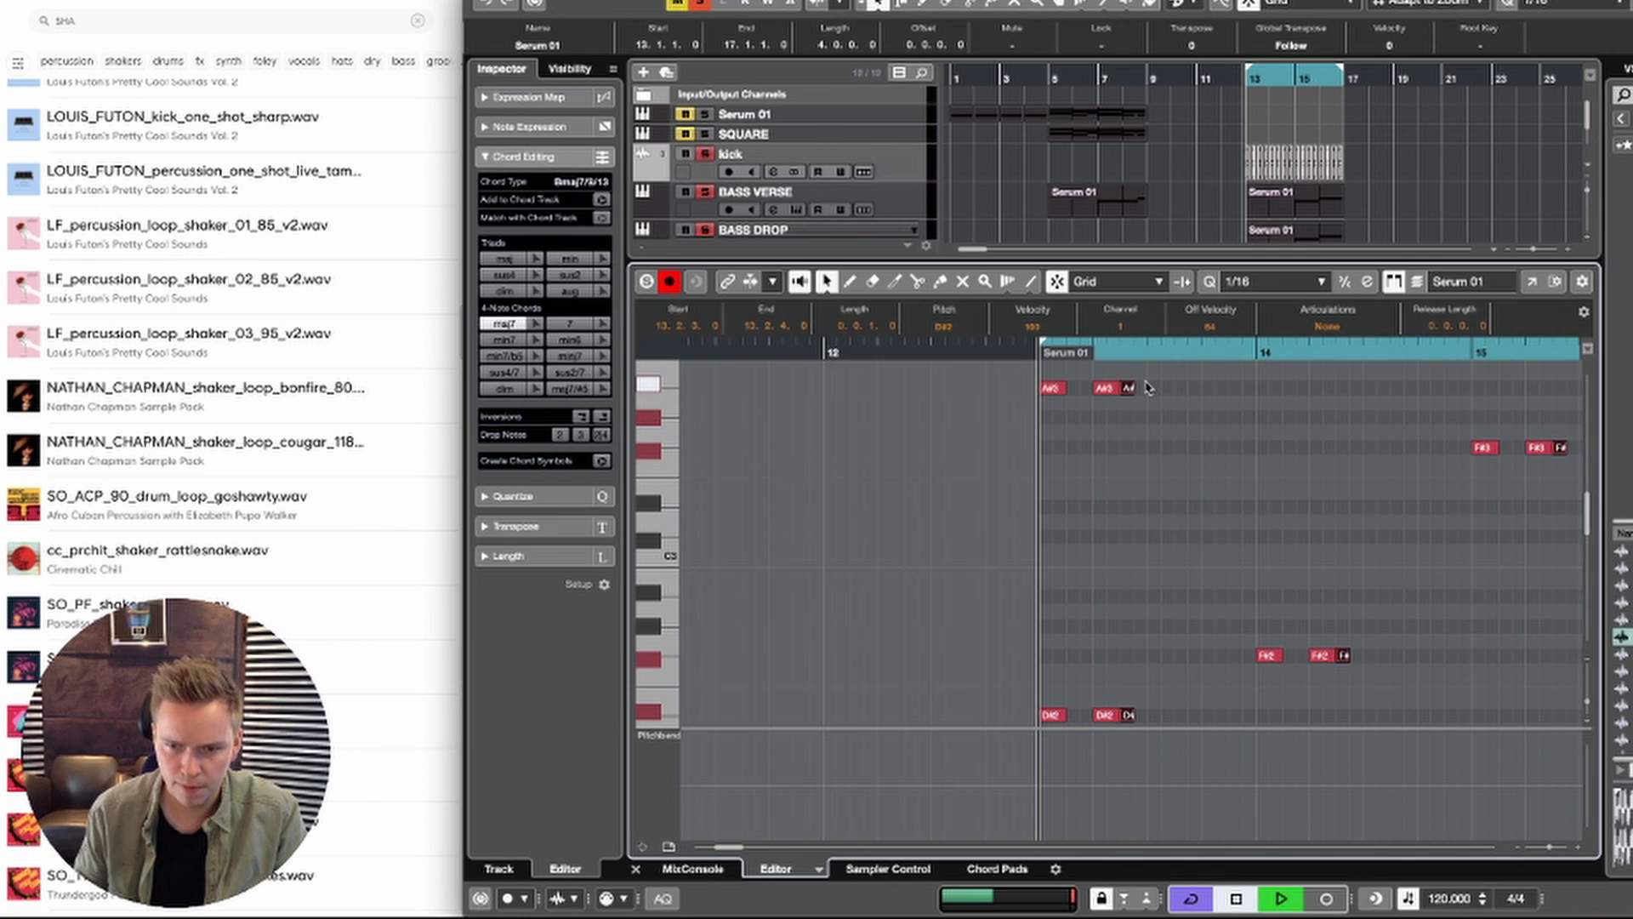
{"action": "key", "text": "space"}
Step: Add further sixteenth-note copies at 13.2.4, 13.3.3 and 13.4.1 and at the matching positions in the other bars
{"action": "left_click_drag", "start_coordinate": [1136, 394], "coordinate": [1177, 391]}
{"action": "key", "text": "space"}
{"action": "key", "text": "space"}
{"action": "key", "text": "space"}
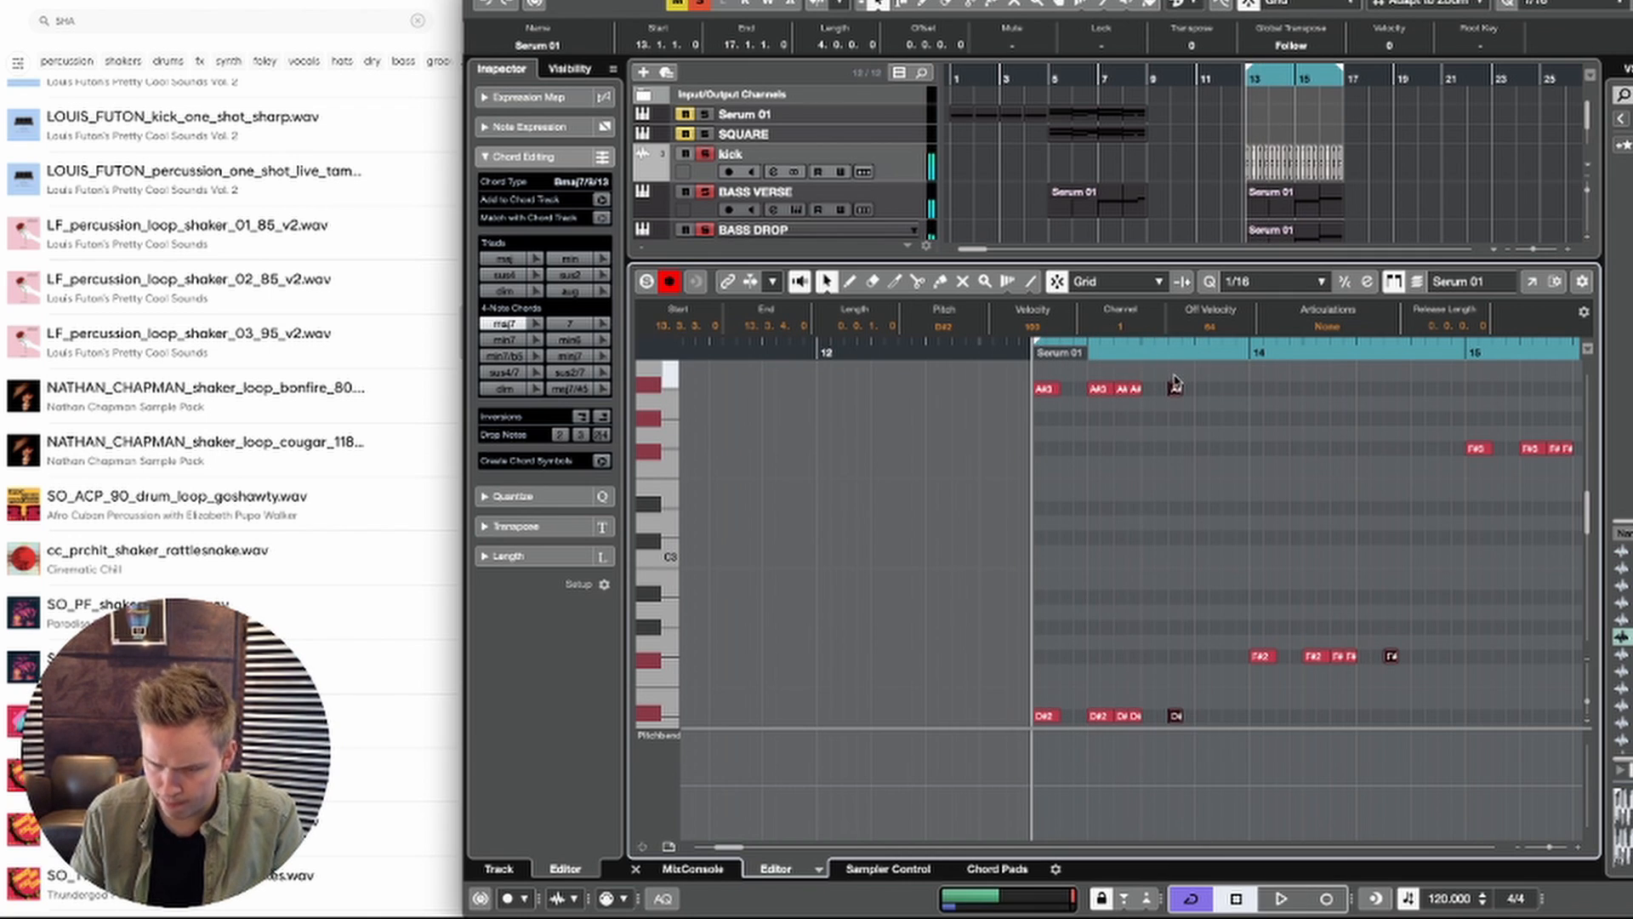
{"action": "left_click_drag", "start_coordinate": [1176, 389], "coordinate": [1200, 390]}
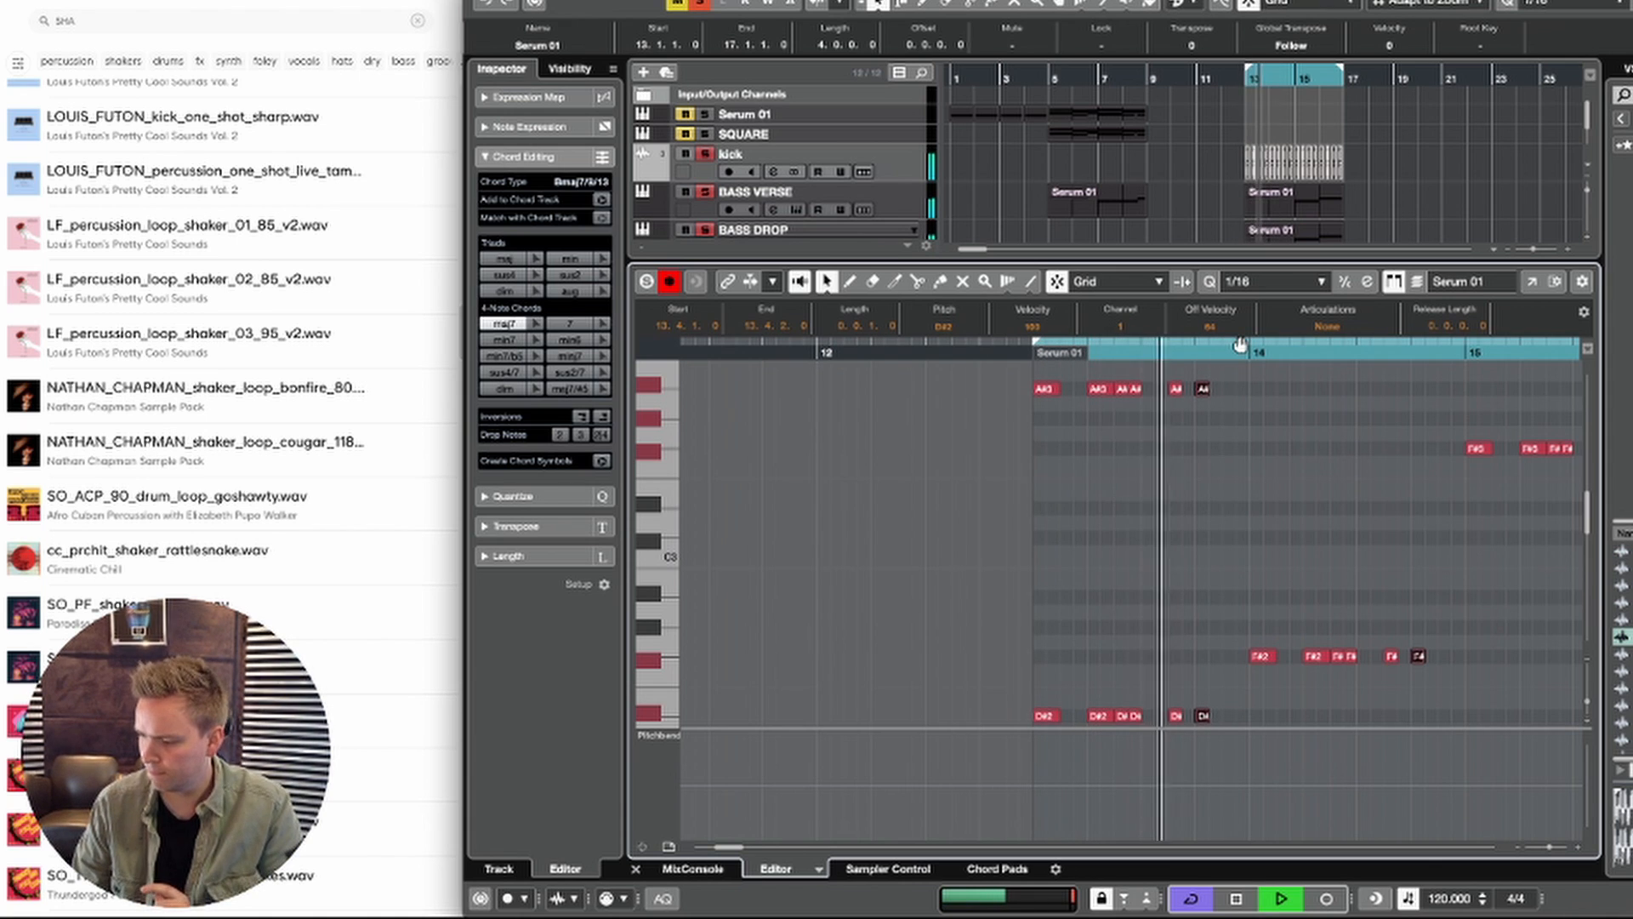
Step: Shorten all notes of the Serum 02 part to sixteenth notes
{"action": "key", "text": "ctrl+a"}
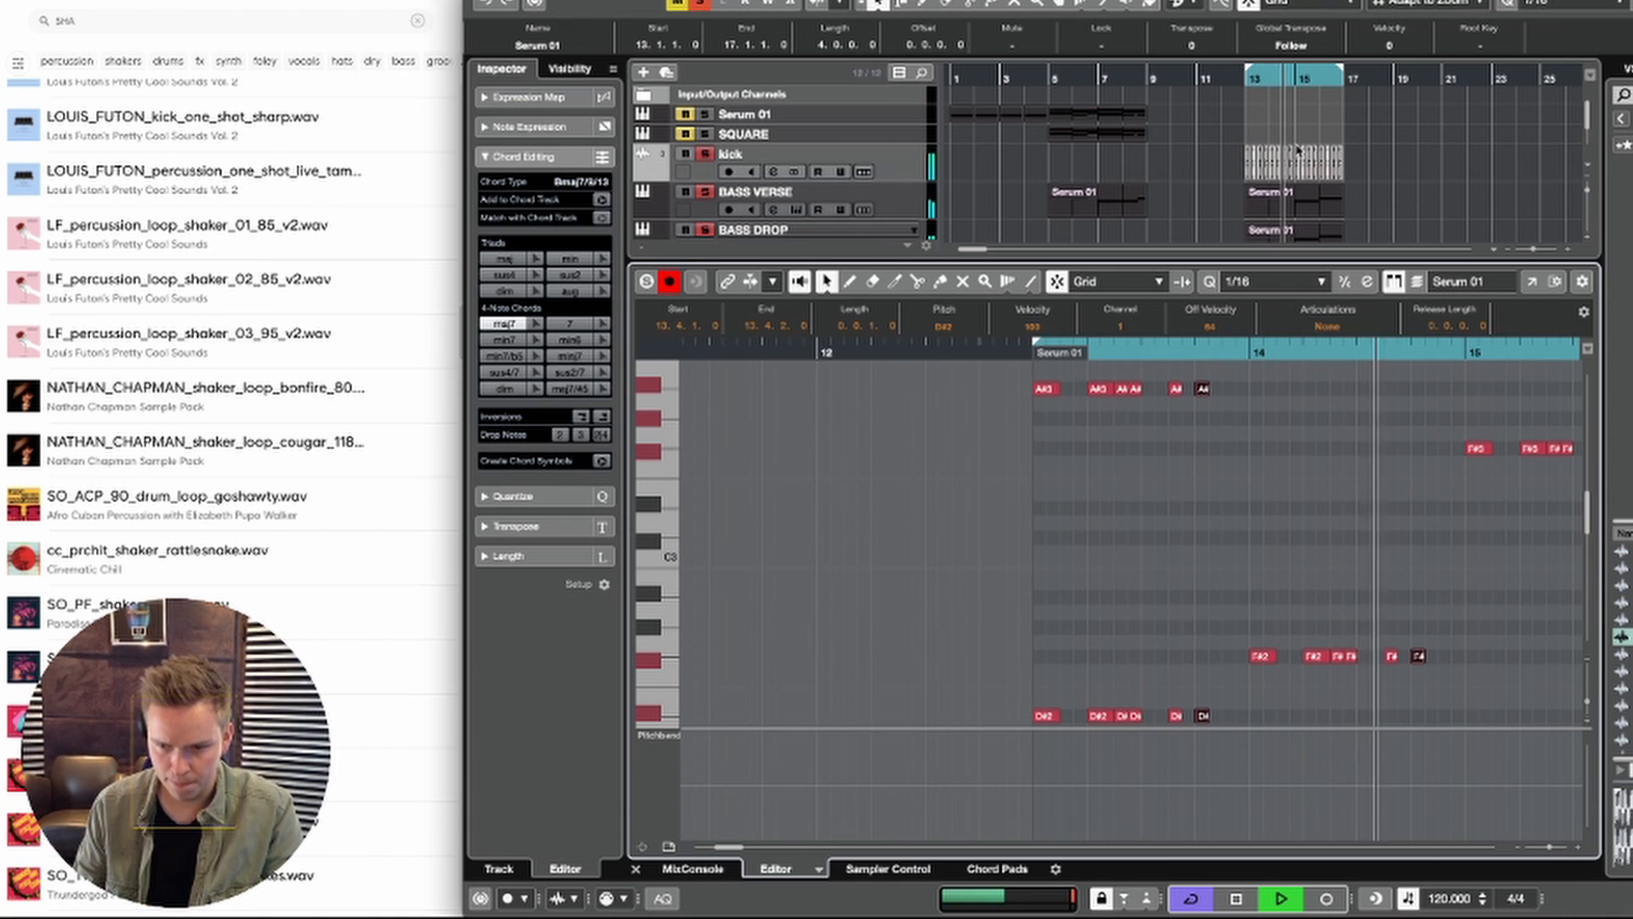
{"action": "key", "text": "alt+shift+Left"}
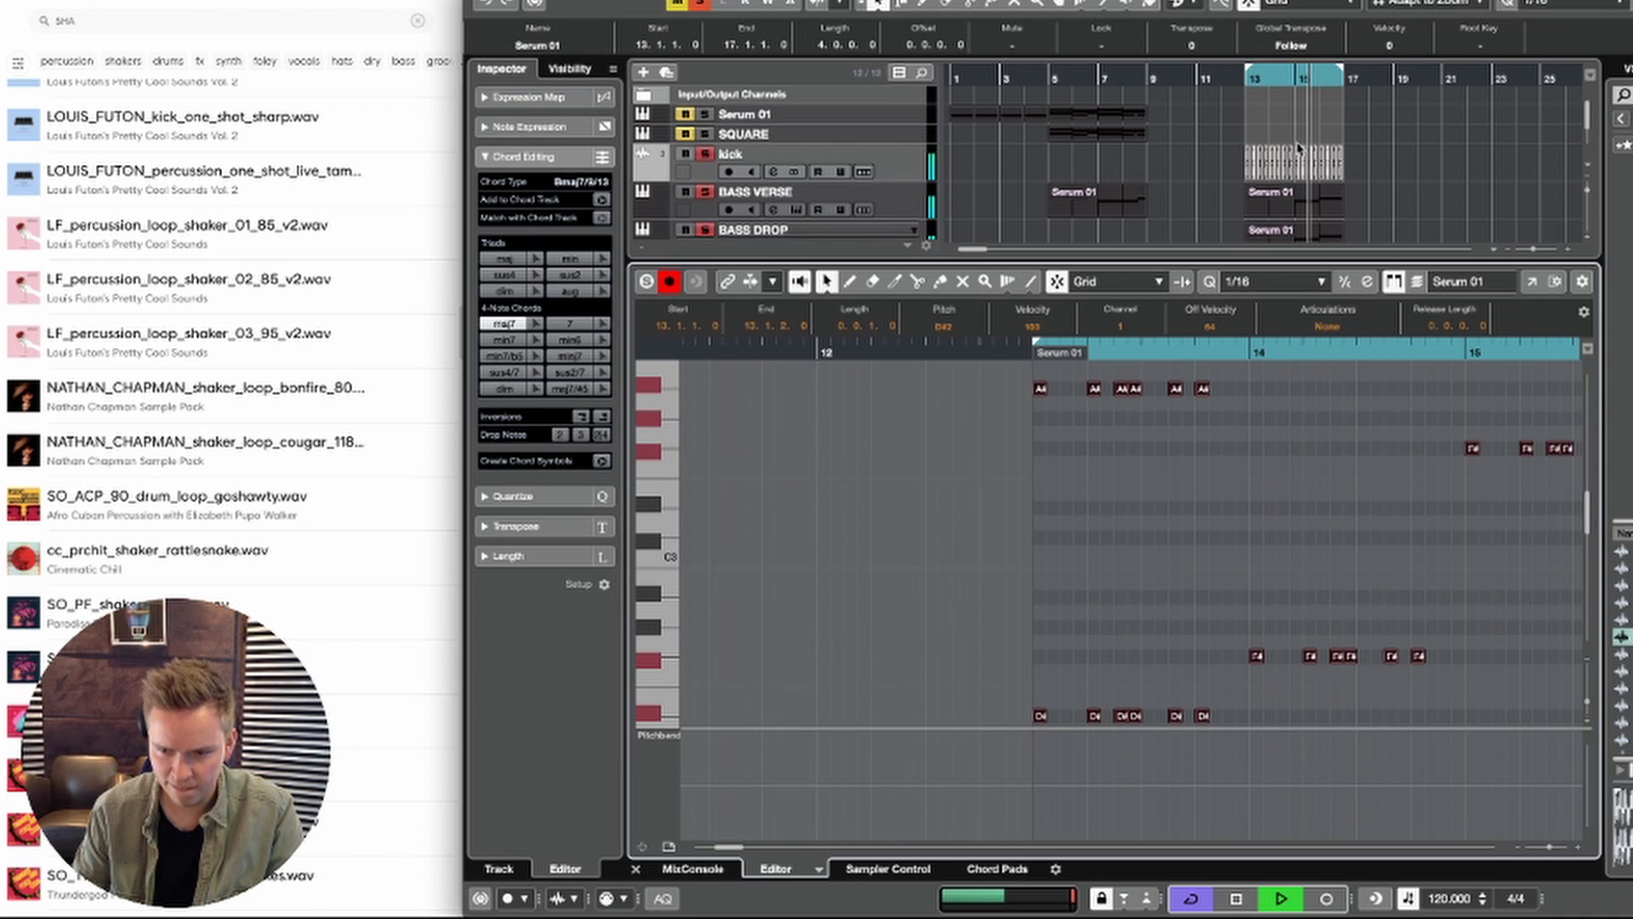
{"action": "scroll", "coordinate": [1229, 625], "scroll_direction": "down", "scroll_amount": 3}
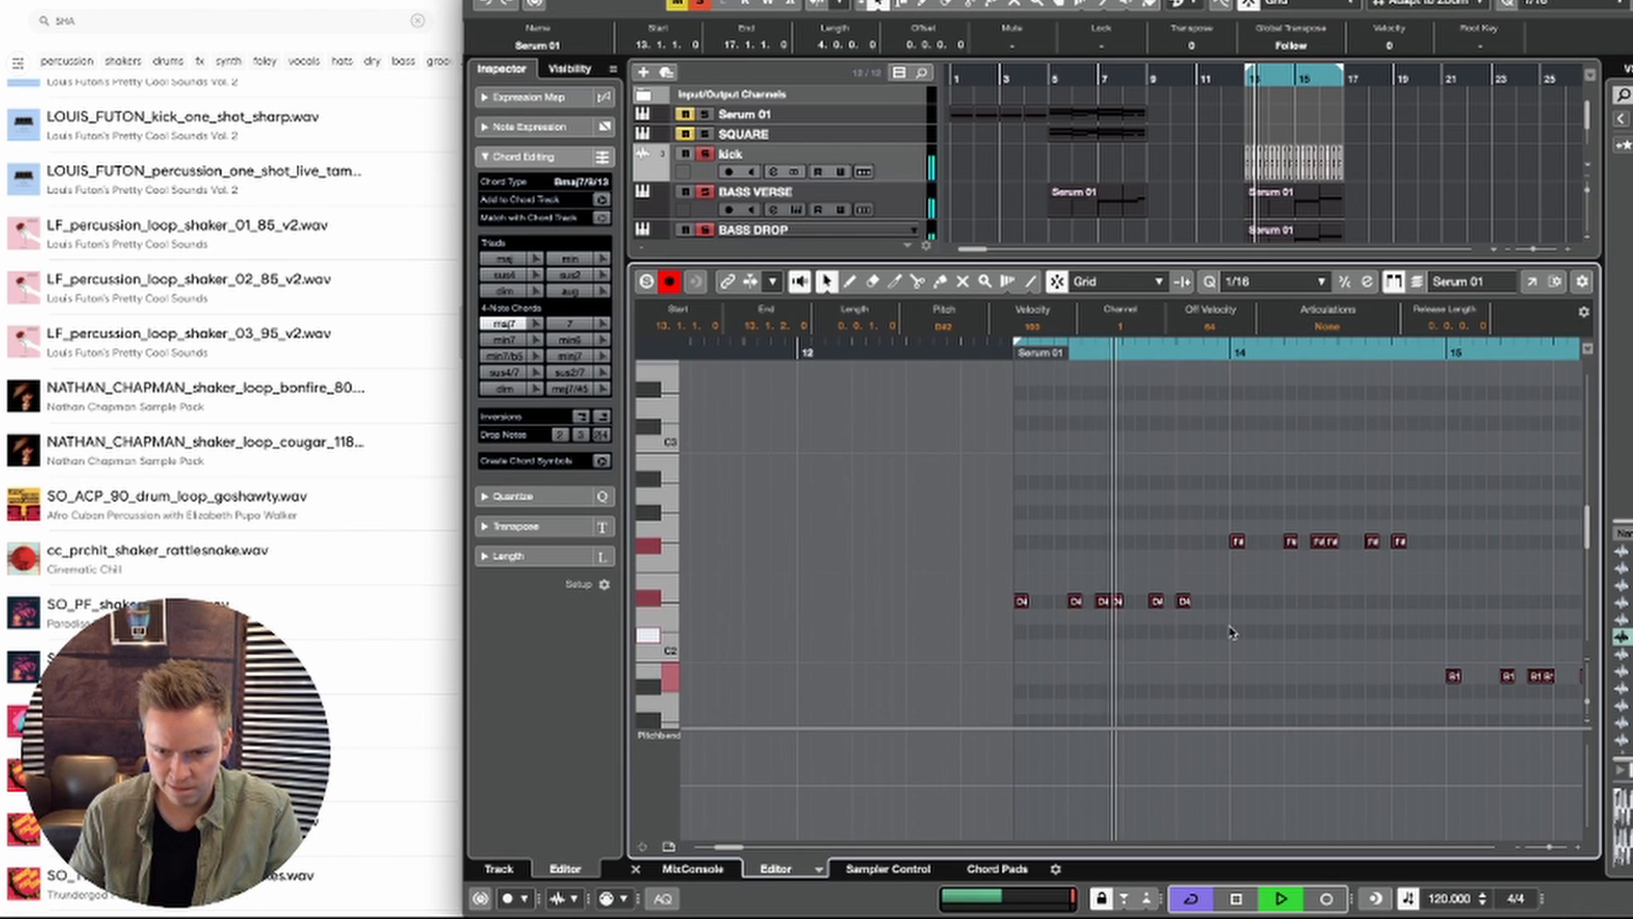
{"action": "scroll", "coordinate": [1324, 638], "scroll_direction": "right", "scroll_amount": 2}
Step: Move the last A#3 and D#2 notes of bar 13 to 13.4.3 and play the rhythm
{"action": "key", "text": "space"}
{"action": "left_click_drag", "start_coordinate": [1154, 653], "coordinate": [1122, 393]}
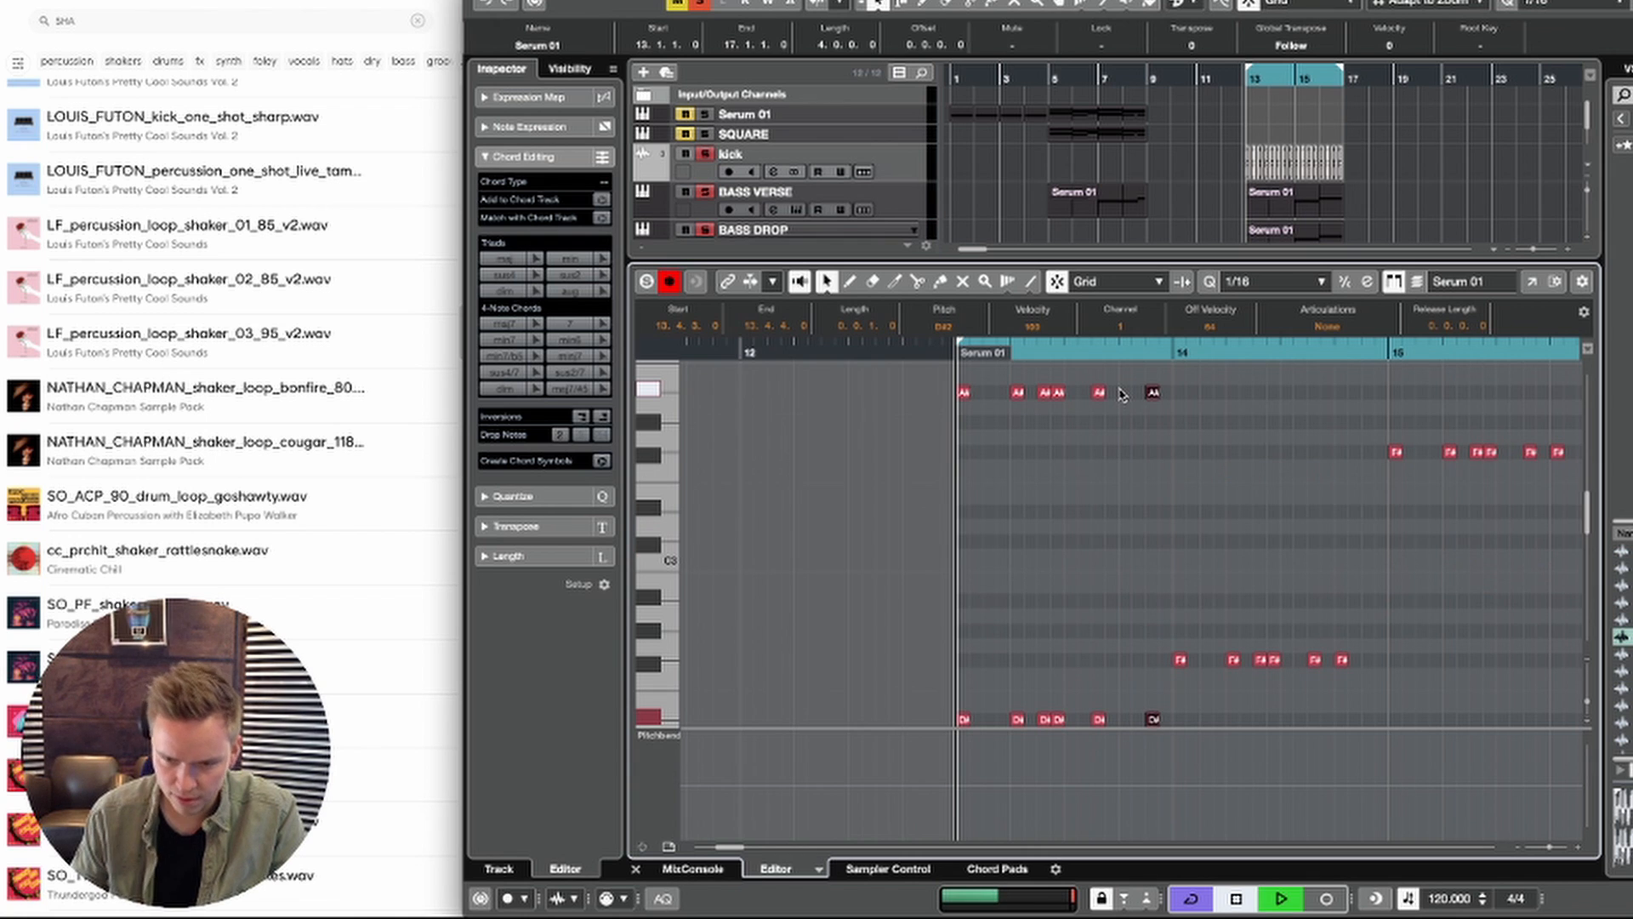
{"action": "key", "text": "space"}
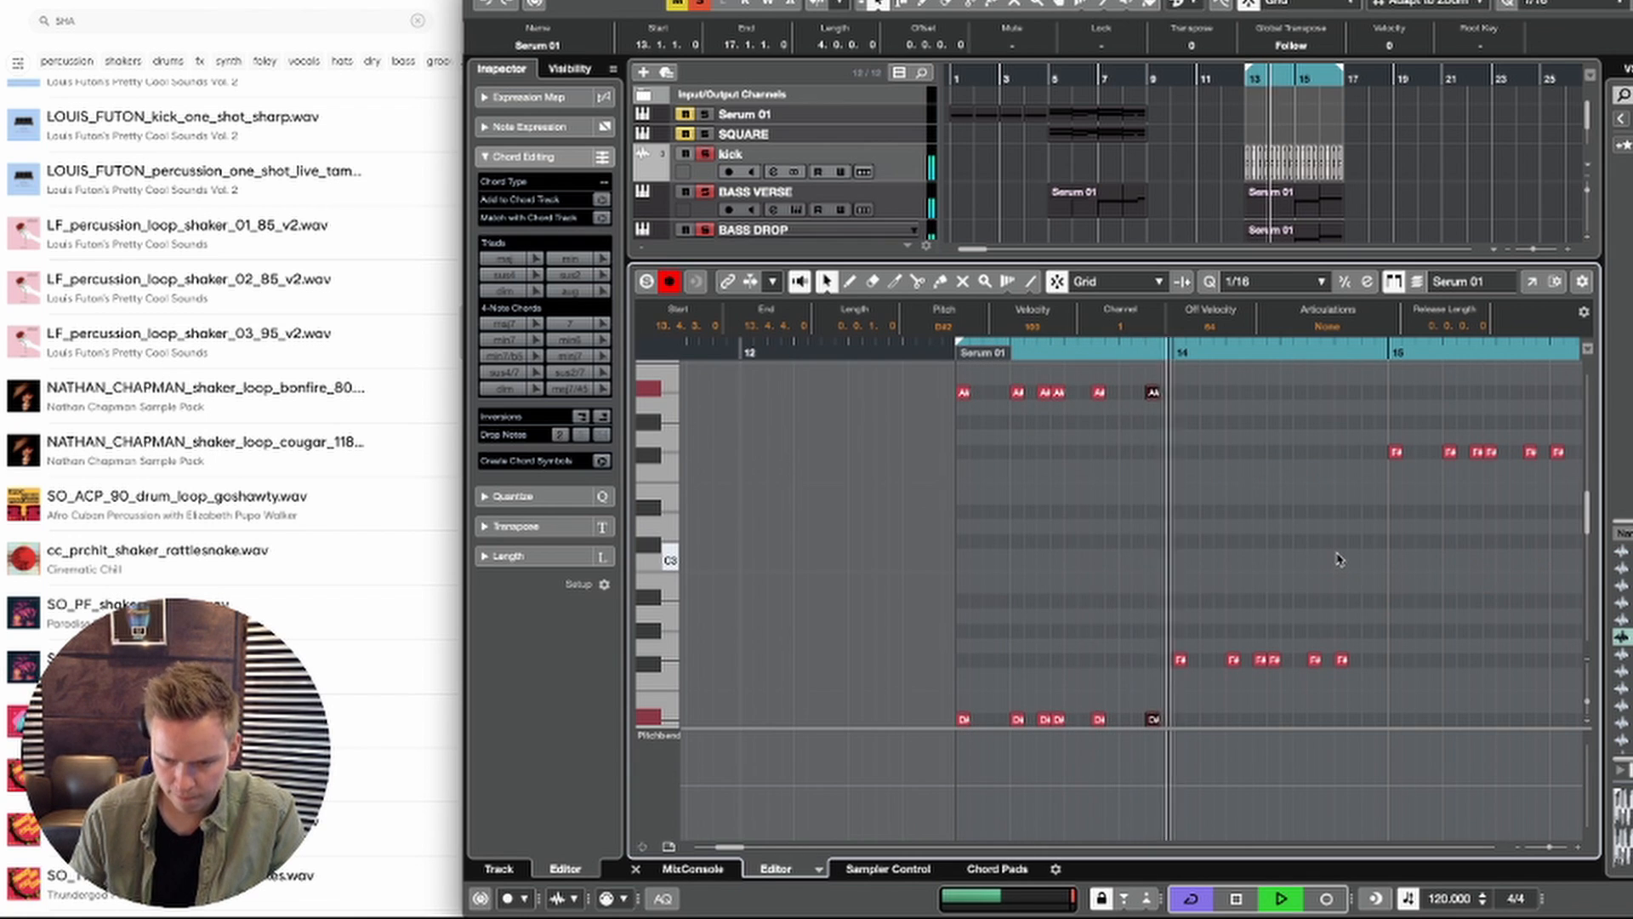
{"action": "scroll", "coordinate": [1340, 544], "scroll_direction": "down", "scroll_amount": 3}
{"action": "key", "text": "space"}
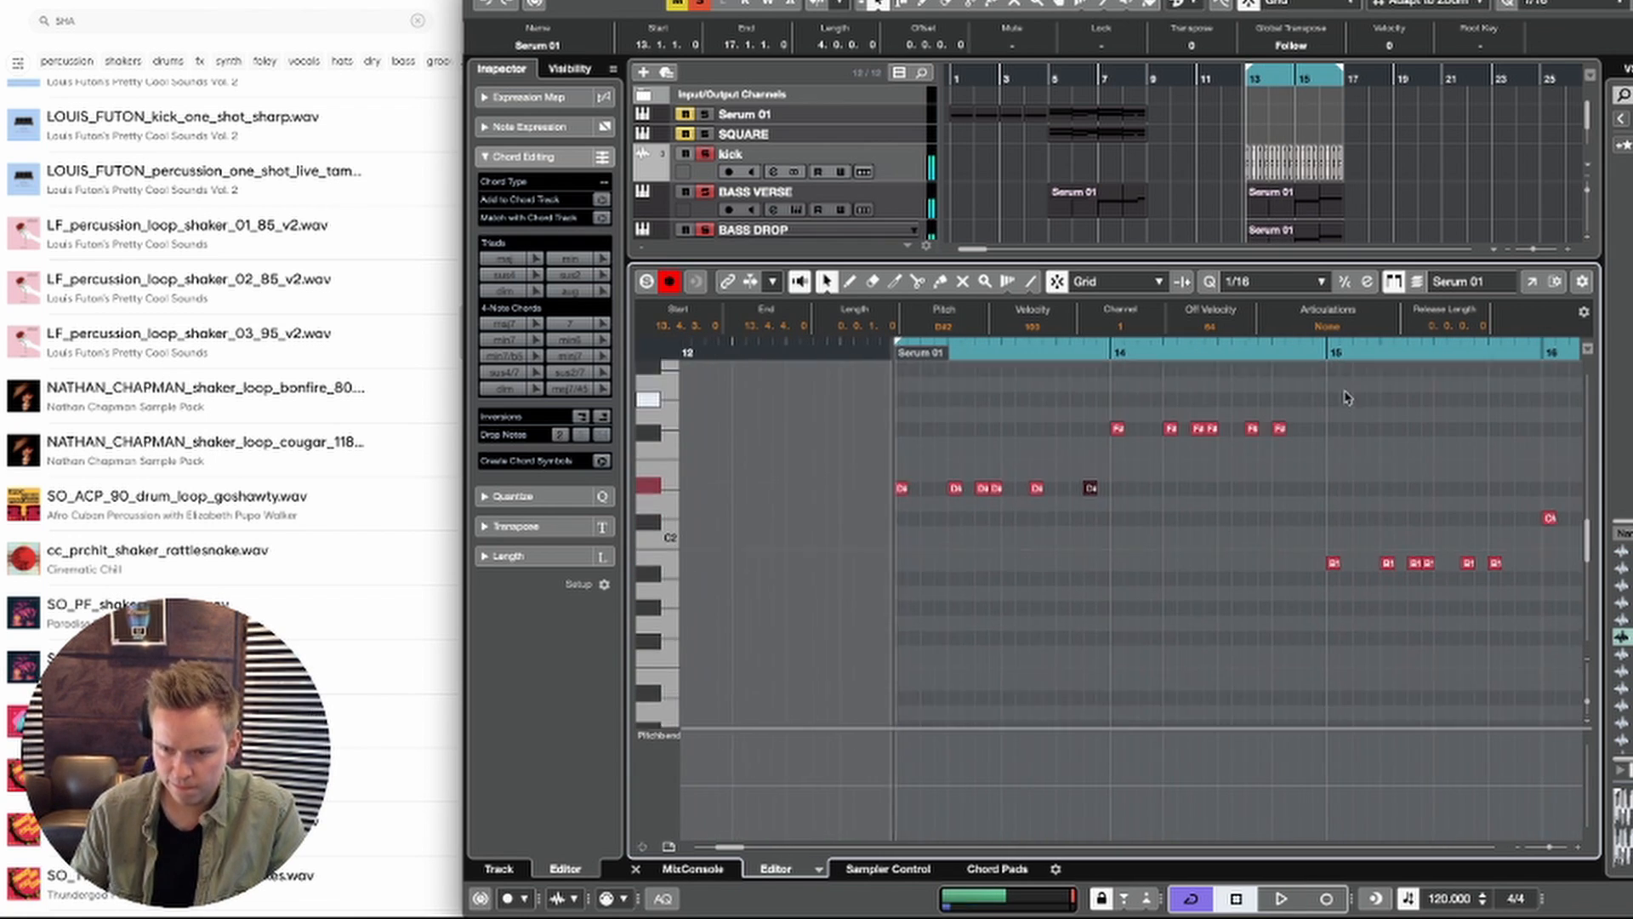
Step: Move the last notes of bars 14, 15 and 16 to 14.4.3, 15.4.3 and 16.4.3 and play the part
{"action": "scroll", "coordinate": [1268, 686], "scroll_direction": "up", "scroll_amount": 3}
{"action": "left_click", "coordinate": [1243, 531]}
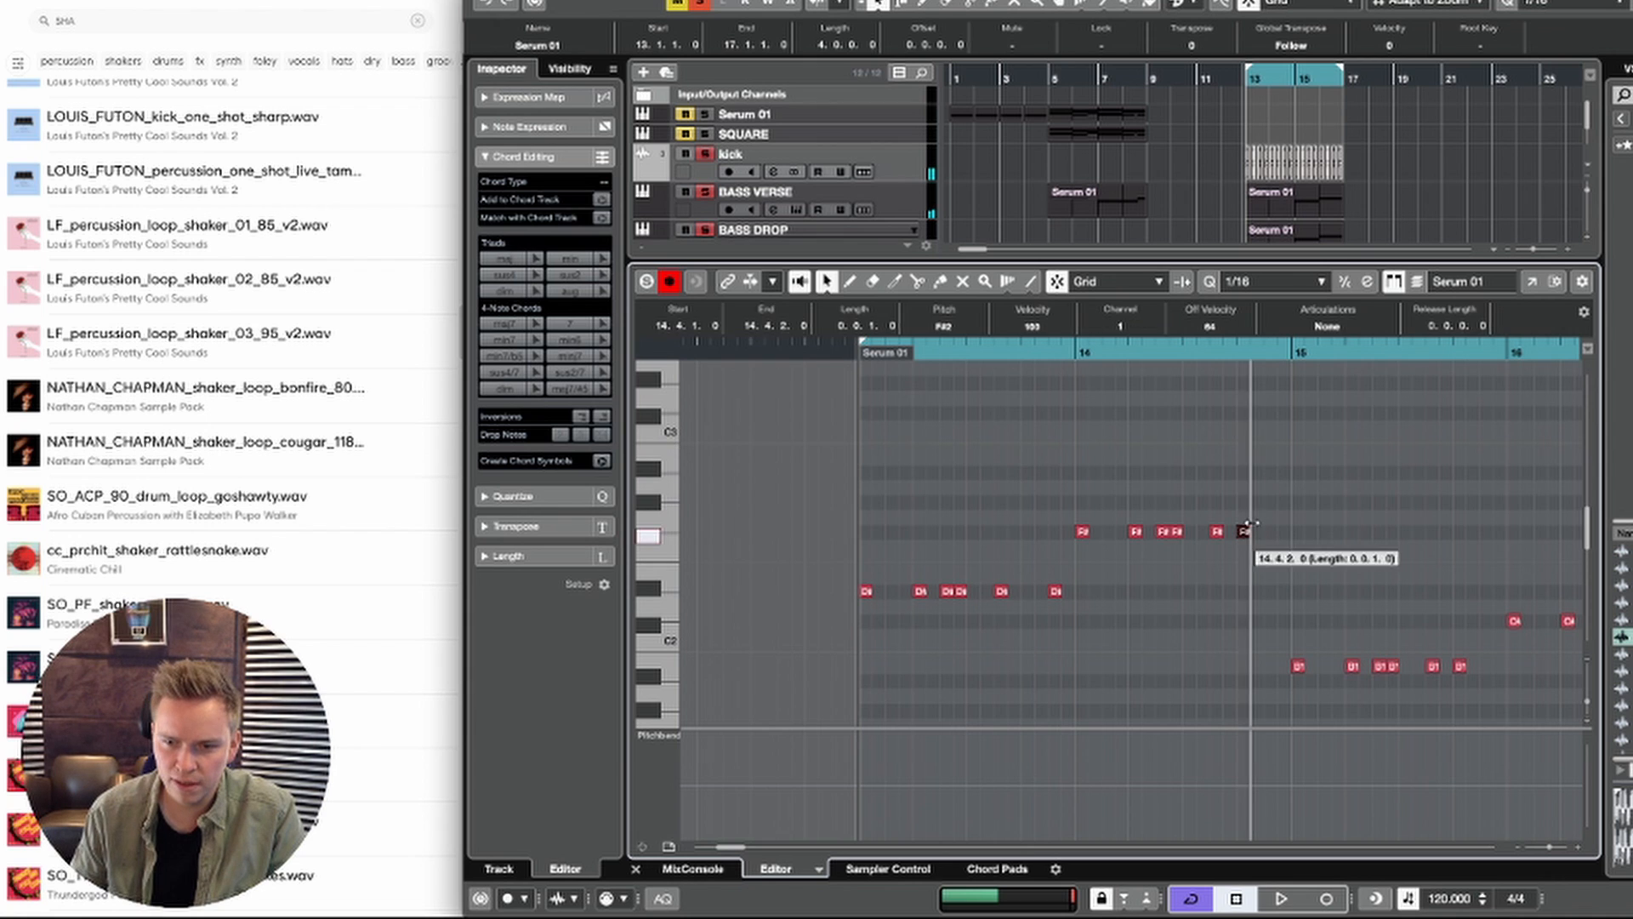
{"action": "left_click_drag", "start_coordinate": [1274, 546], "coordinate": [1246, 459]}
{"action": "scroll", "coordinate": [1266, 470], "scroll_direction": "up", "scroll_amount": 6}
{"action": "scroll", "coordinate": [1199, 557], "scroll_direction": "down", "scroll_amount": 3}
{"action": "scroll", "coordinate": [1200, 557], "scroll_direction": "right", "scroll_amount": 2}
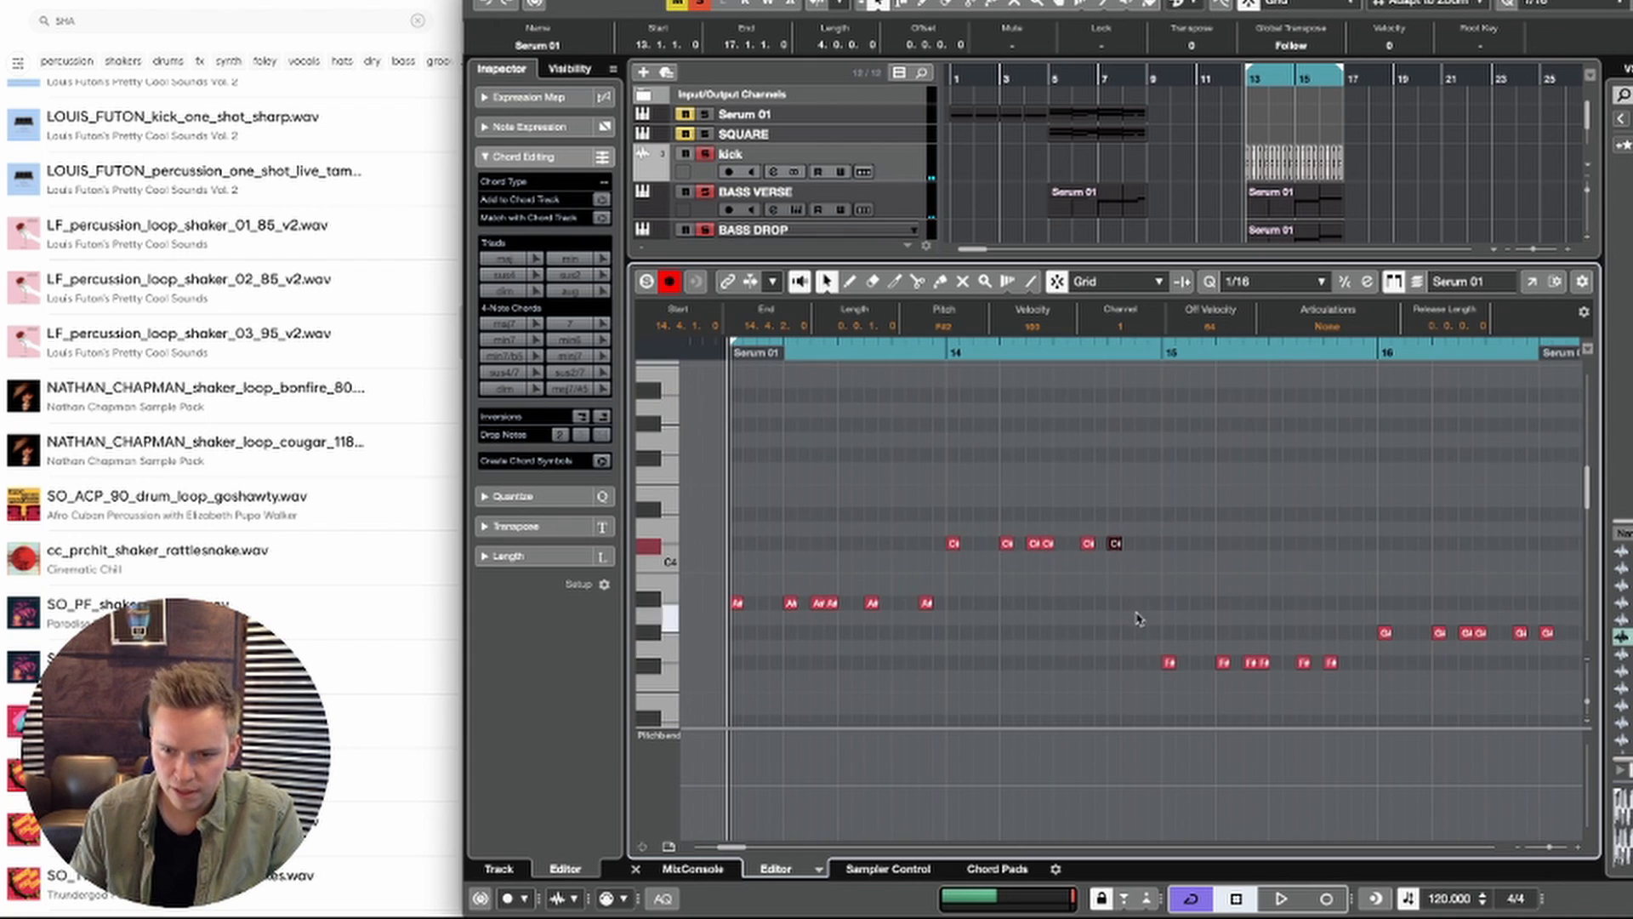
{"action": "scroll", "coordinate": [1138, 619], "scroll_direction": "down", "scroll_amount": 4}
{"action": "scroll", "coordinate": [1139, 618], "scroll_direction": "right", "scroll_amount": 2}
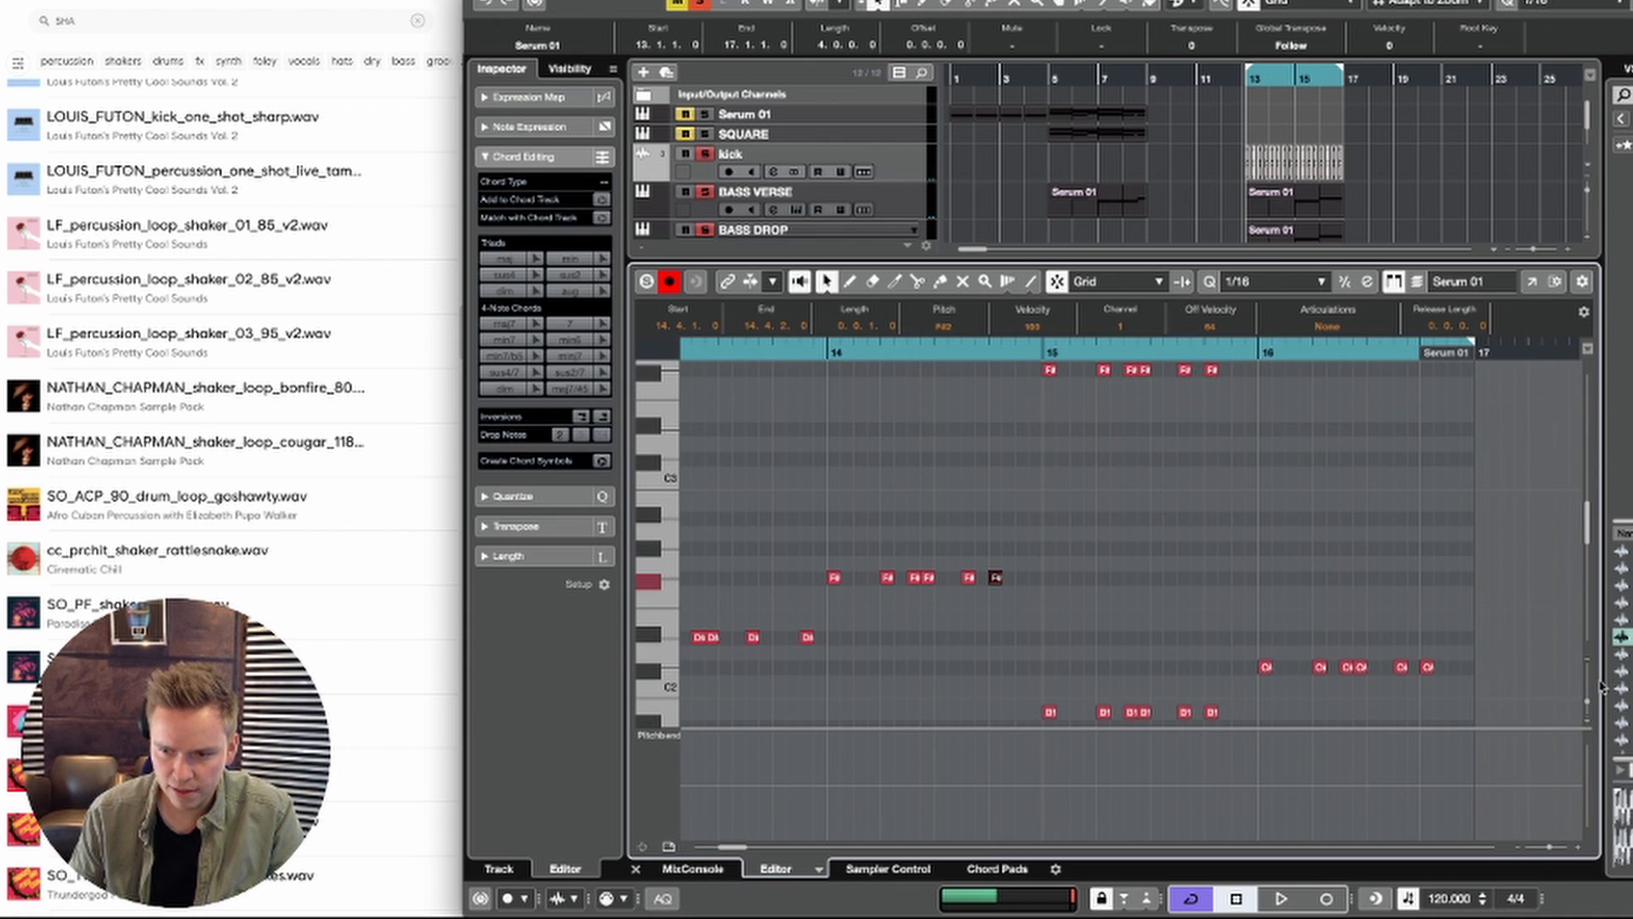
{"action": "left_click", "coordinate": [1587, 682]}
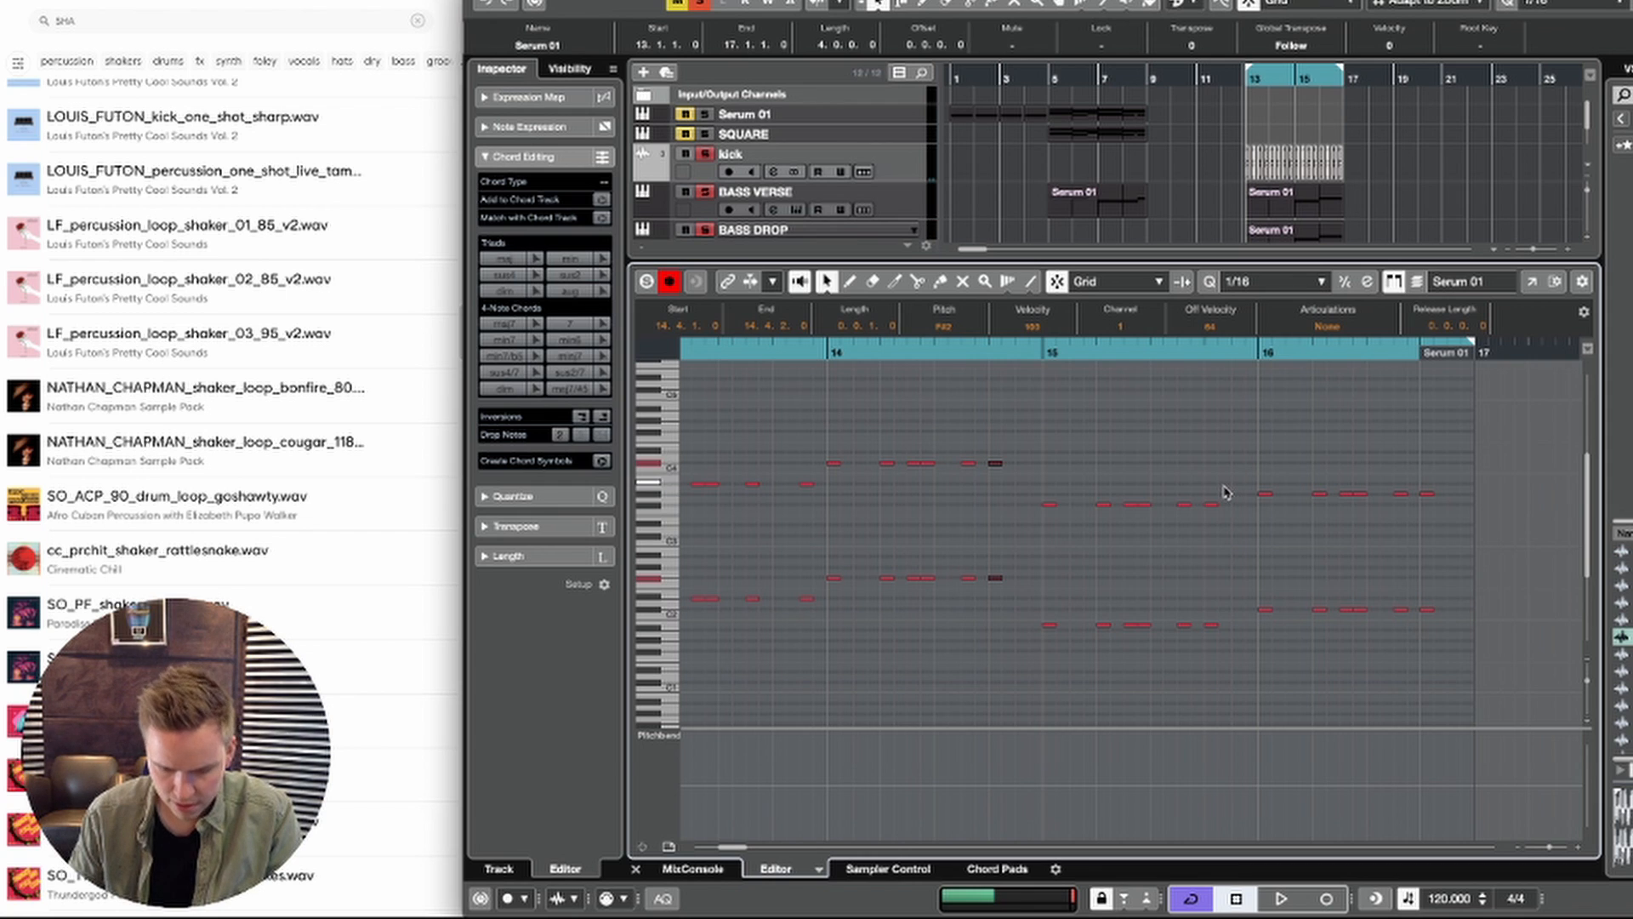
{"action": "left_click_drag", "start_coordinate": [1202, 644], "coordinate": [1201, 644]}
{"action": "left_click_drag", "start_coordinate": [1429, 575], "coordinate": [1429, 640]}
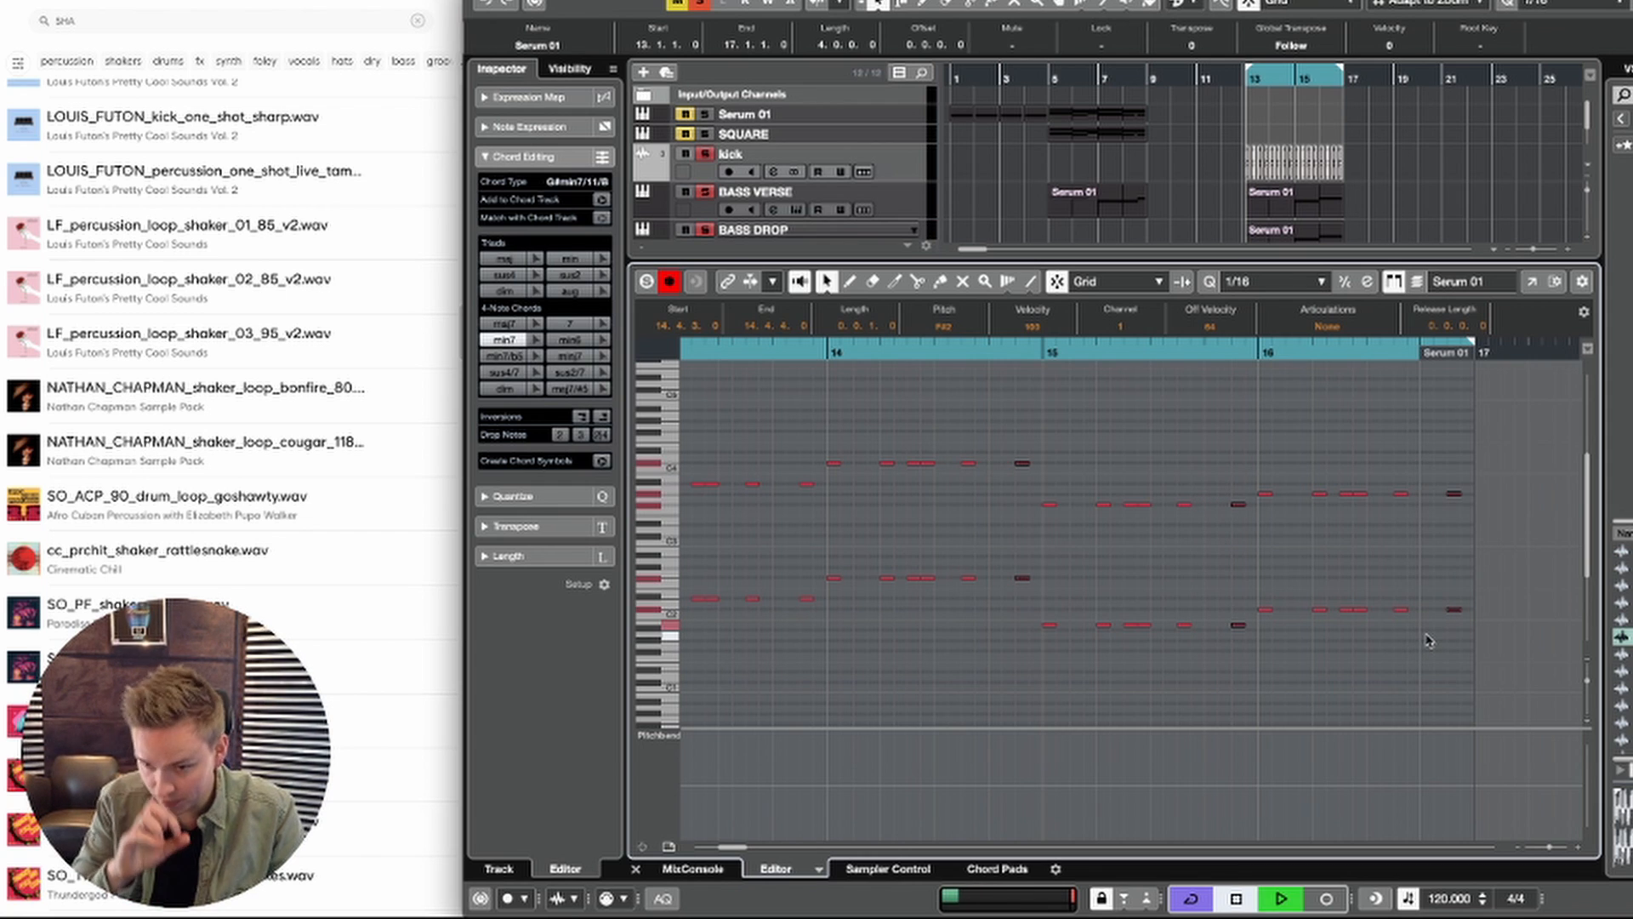
{"action": "scroll", "coordinate": [1354, 626], "scroll_direction": "left", "scroll_amount": 1}
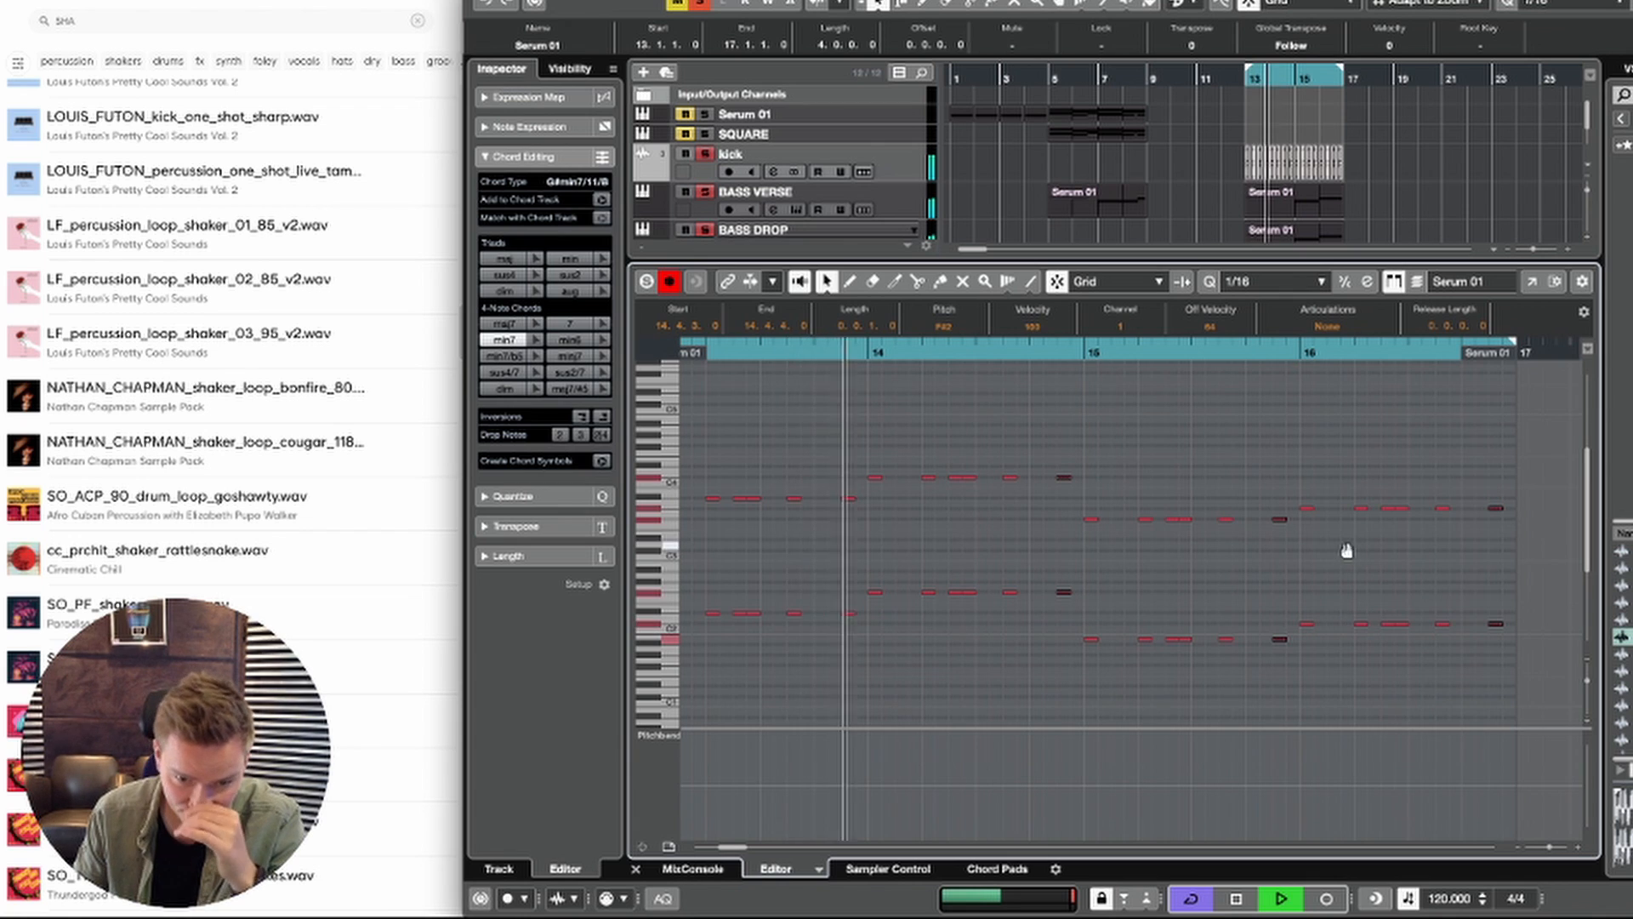
{"action": "scroll", "coordinate": [1346, 549], "scroll_direction": "down", "scroll_amount": 1}
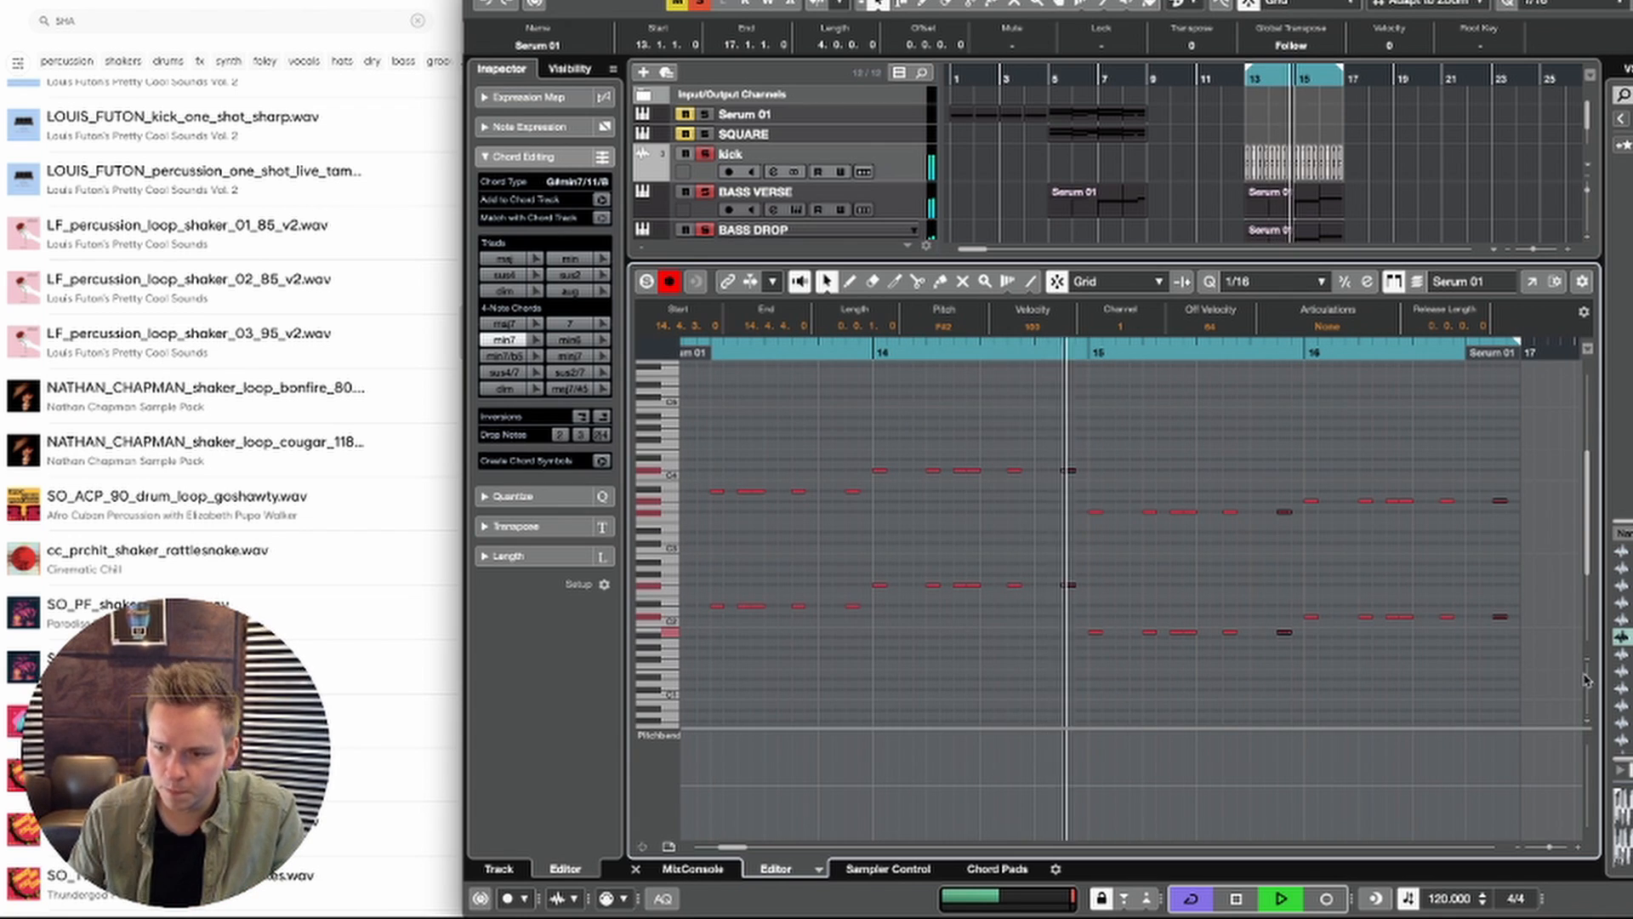
Step: Lower the Serum 02 notes at 16.1.1, 16.2.1 and 16.2.3 from C# to B in both octaves and play the change
{"action": "left_click_drag", "start_coordinate": [1587, 679], "coordinate": [1587, 684]}
{"action": "scroll", "coordinate": [1498, 572], "scroll_direction": "left", "scroll_amount": 1}
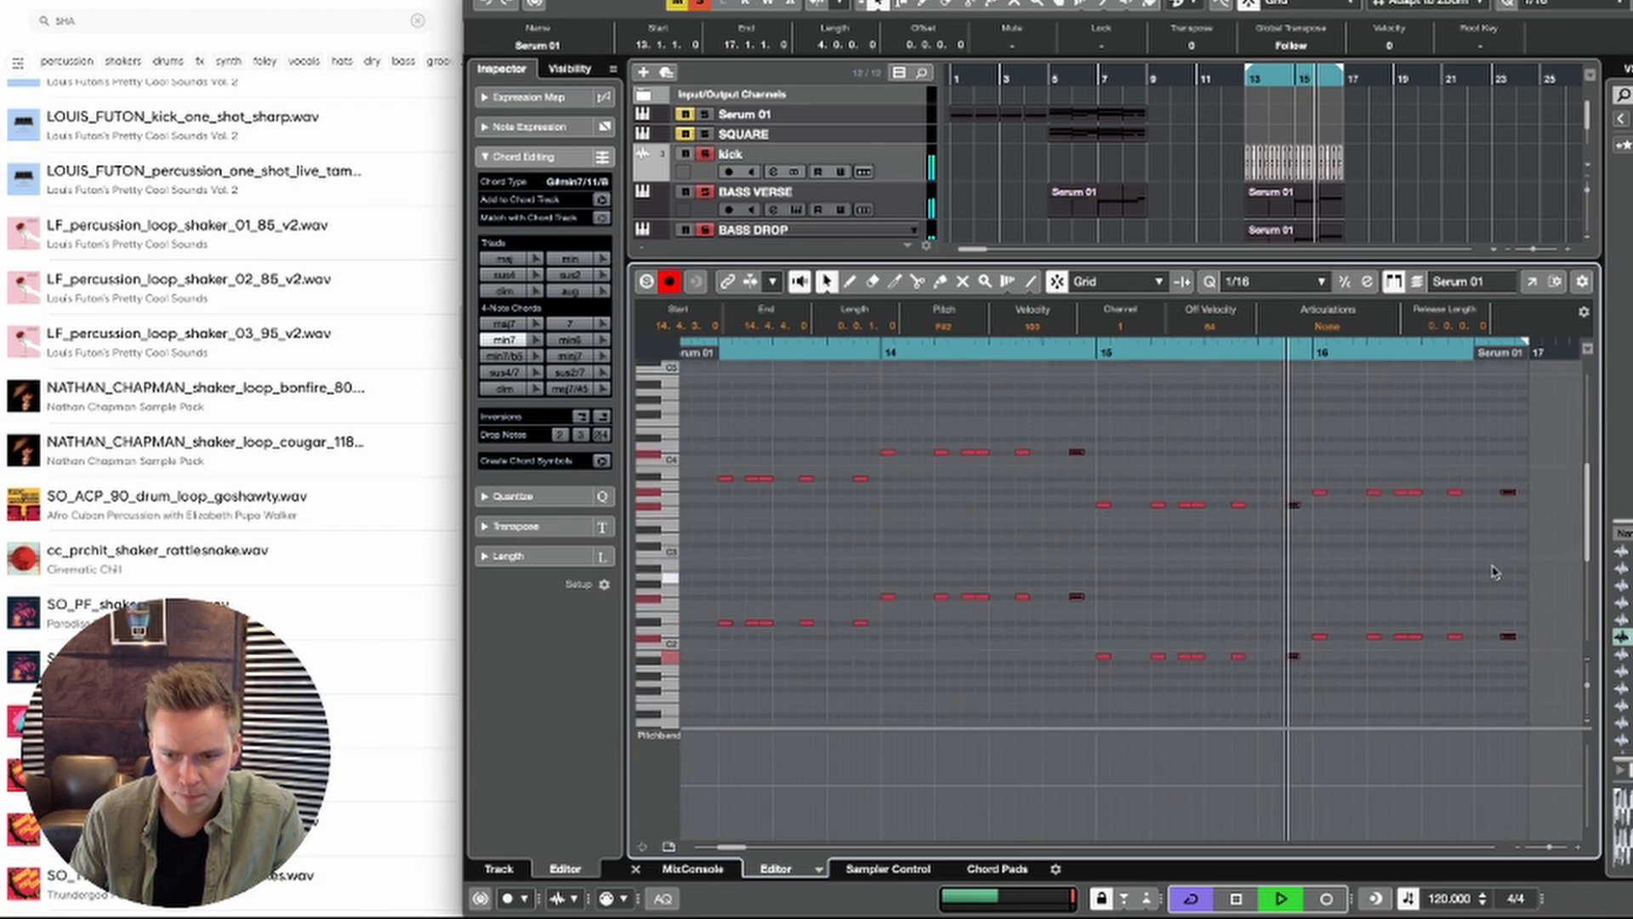
{"action": "scroll", "coordinate": [1510, 549], "scroll_direction": "down", "scroll_amount": 1}
{"action": "scroll", "coordinate": [1509, 545], "scroll_direction": "down", "scroll_amount": 1}
{"action": "scroll", "coordinate": [1510, 544], "scroll_direction": "left", "scroll_amount": 1}
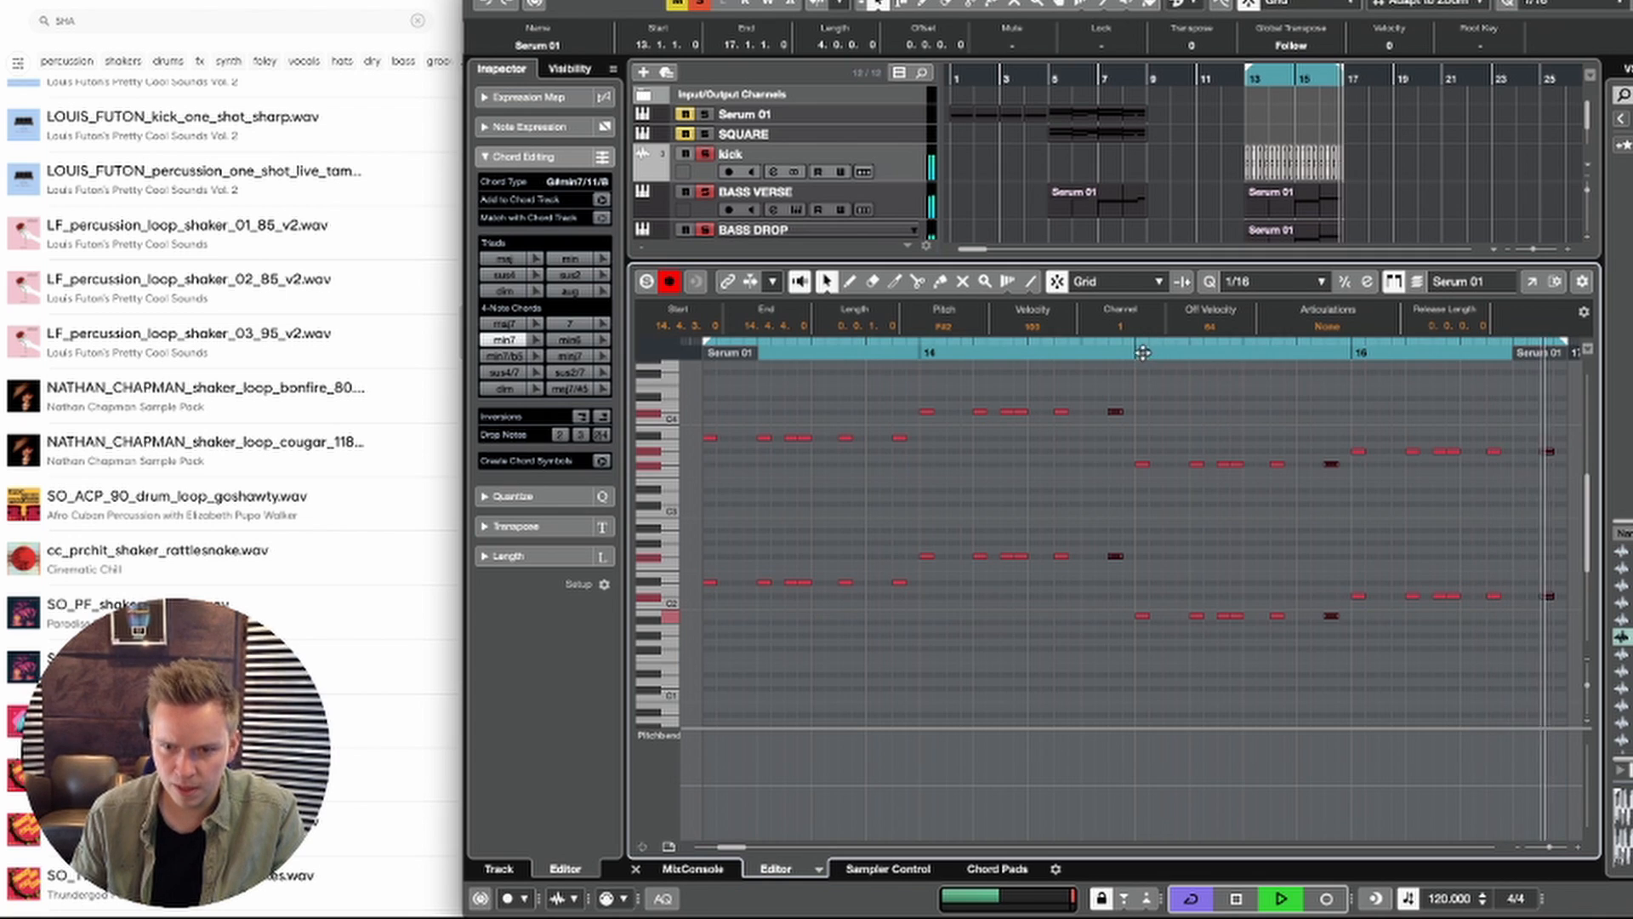
{"action": "left_click", "coordinate": [1346, 482]}
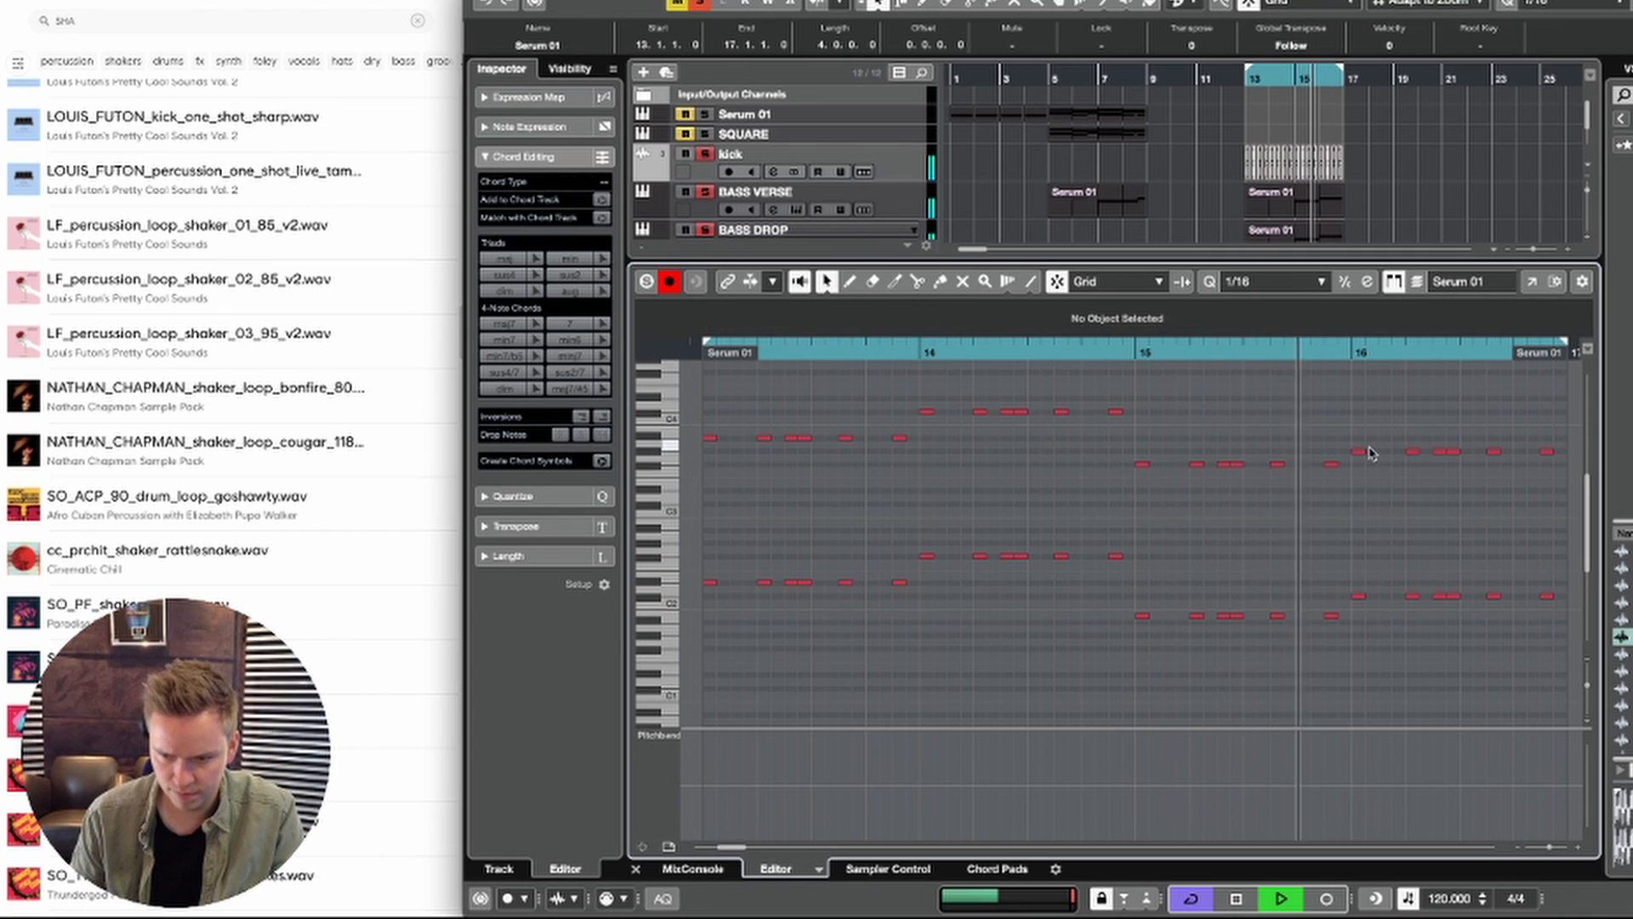
{"action": "key", "text": "space"}
{"action": "left_click_drag", "start_coordinate": [1359, 418], "coordinate": [1441, 657]}
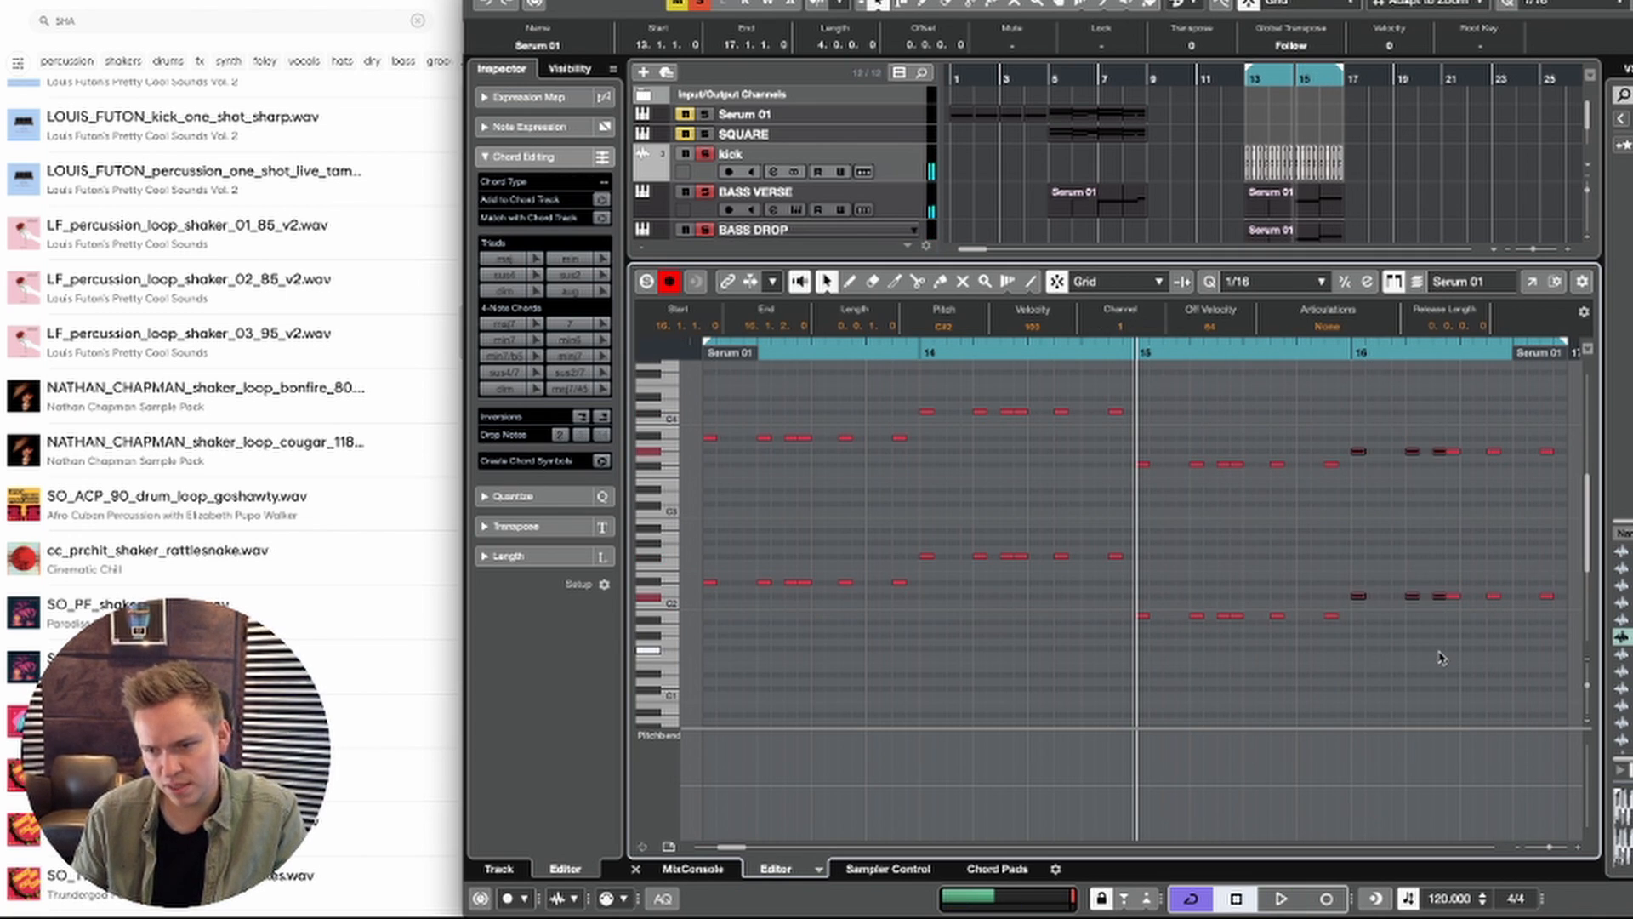
{"action": "key", "text": "space"}
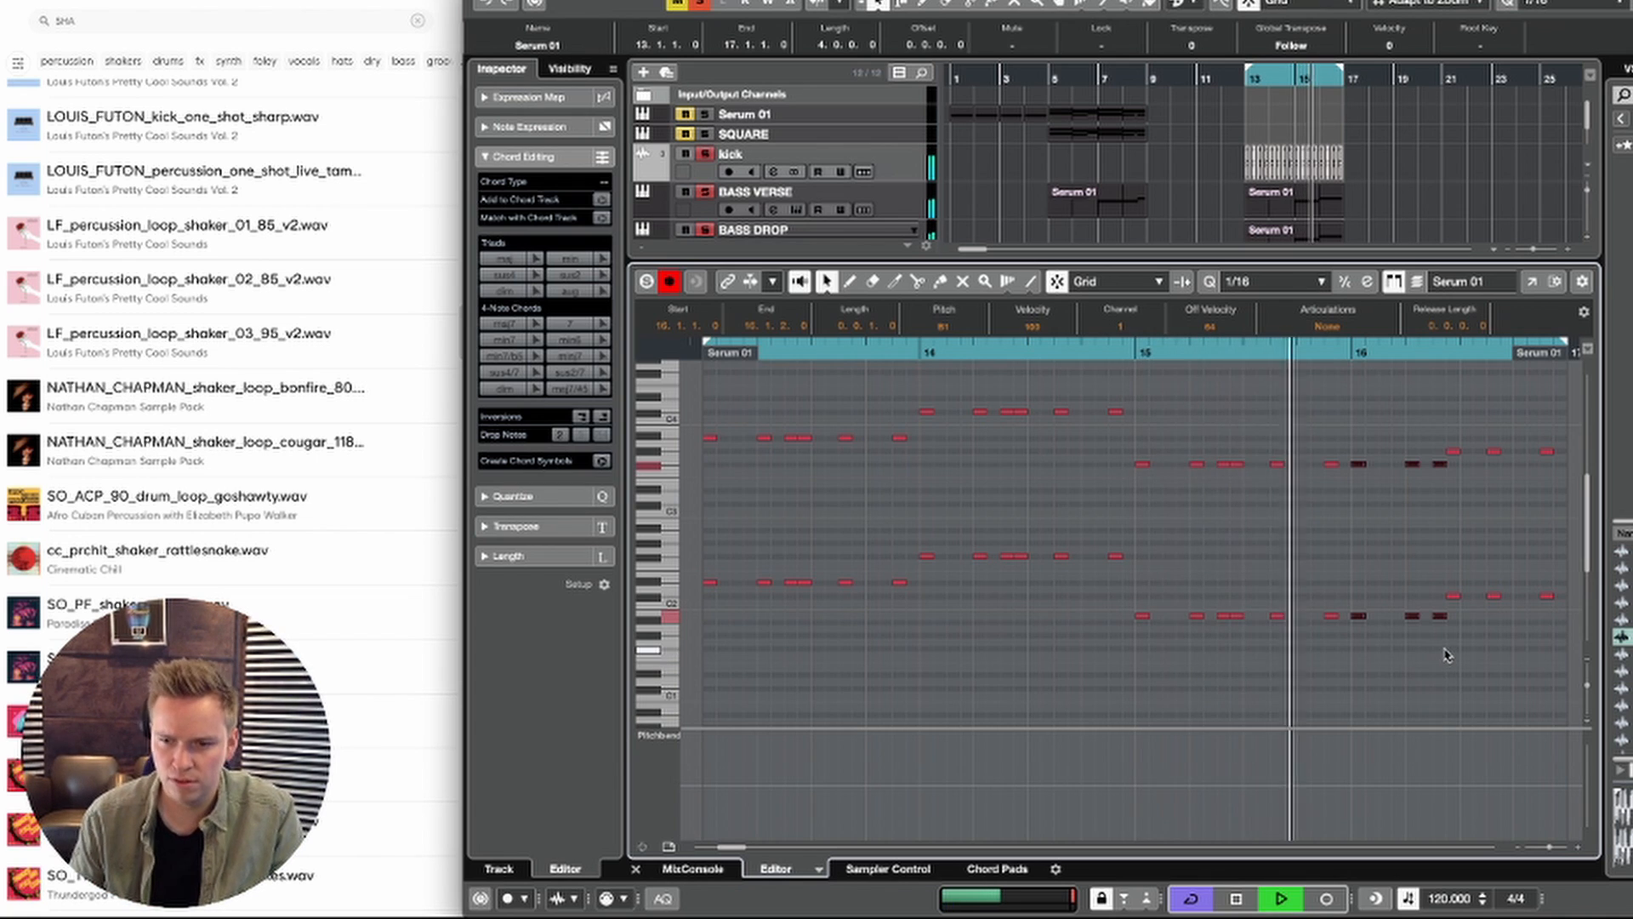
{"action": "key", "text": "space"}
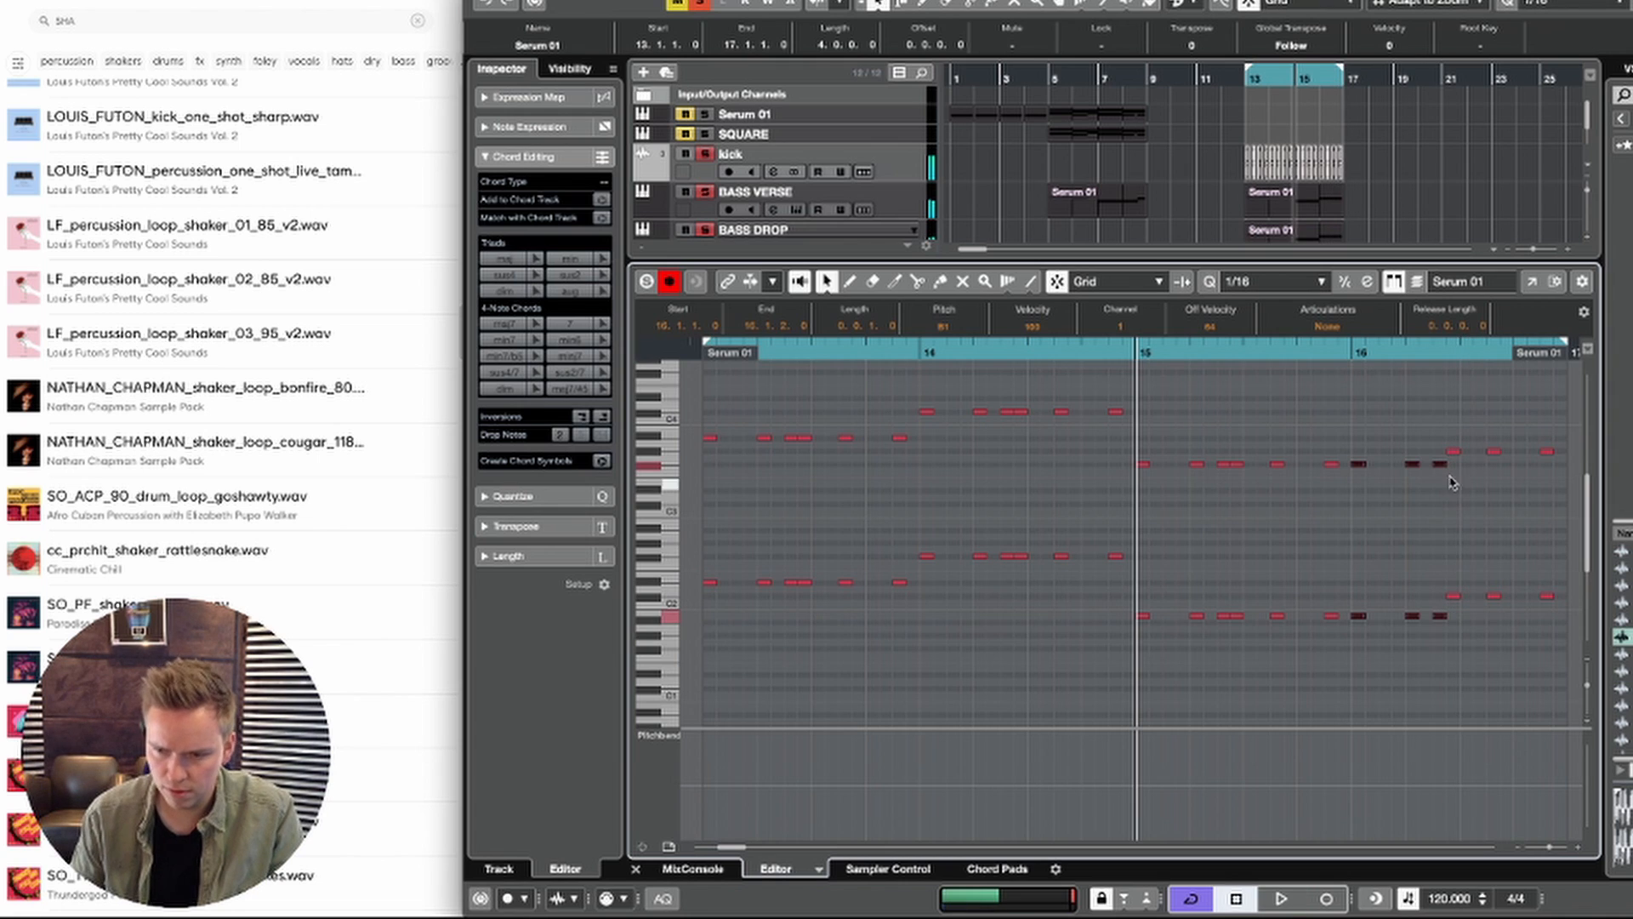
Step: Lower the Serum 02 note pair at 16.2.4 to B in both octaves and close the note editor
{"action": "left_click_drag", "start_coordinate": [1437, 444], "coordinate": [1450, 653]}
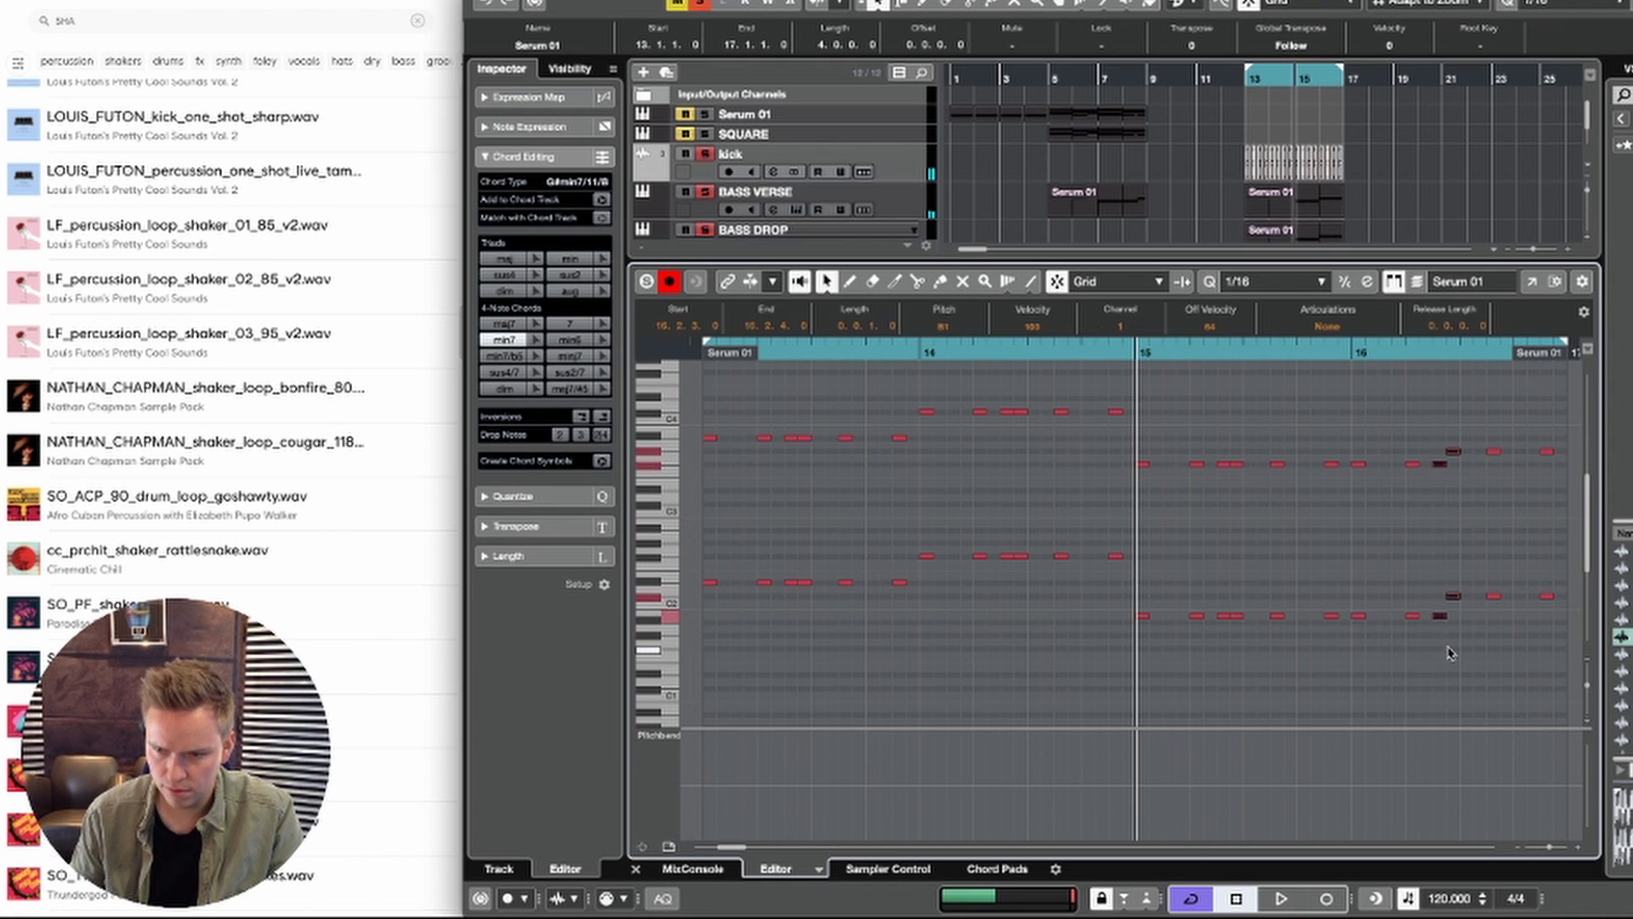
{"action": "left_click_drag", "start_coordinate": [1469, 436], "coordinate": [1454, 615]}
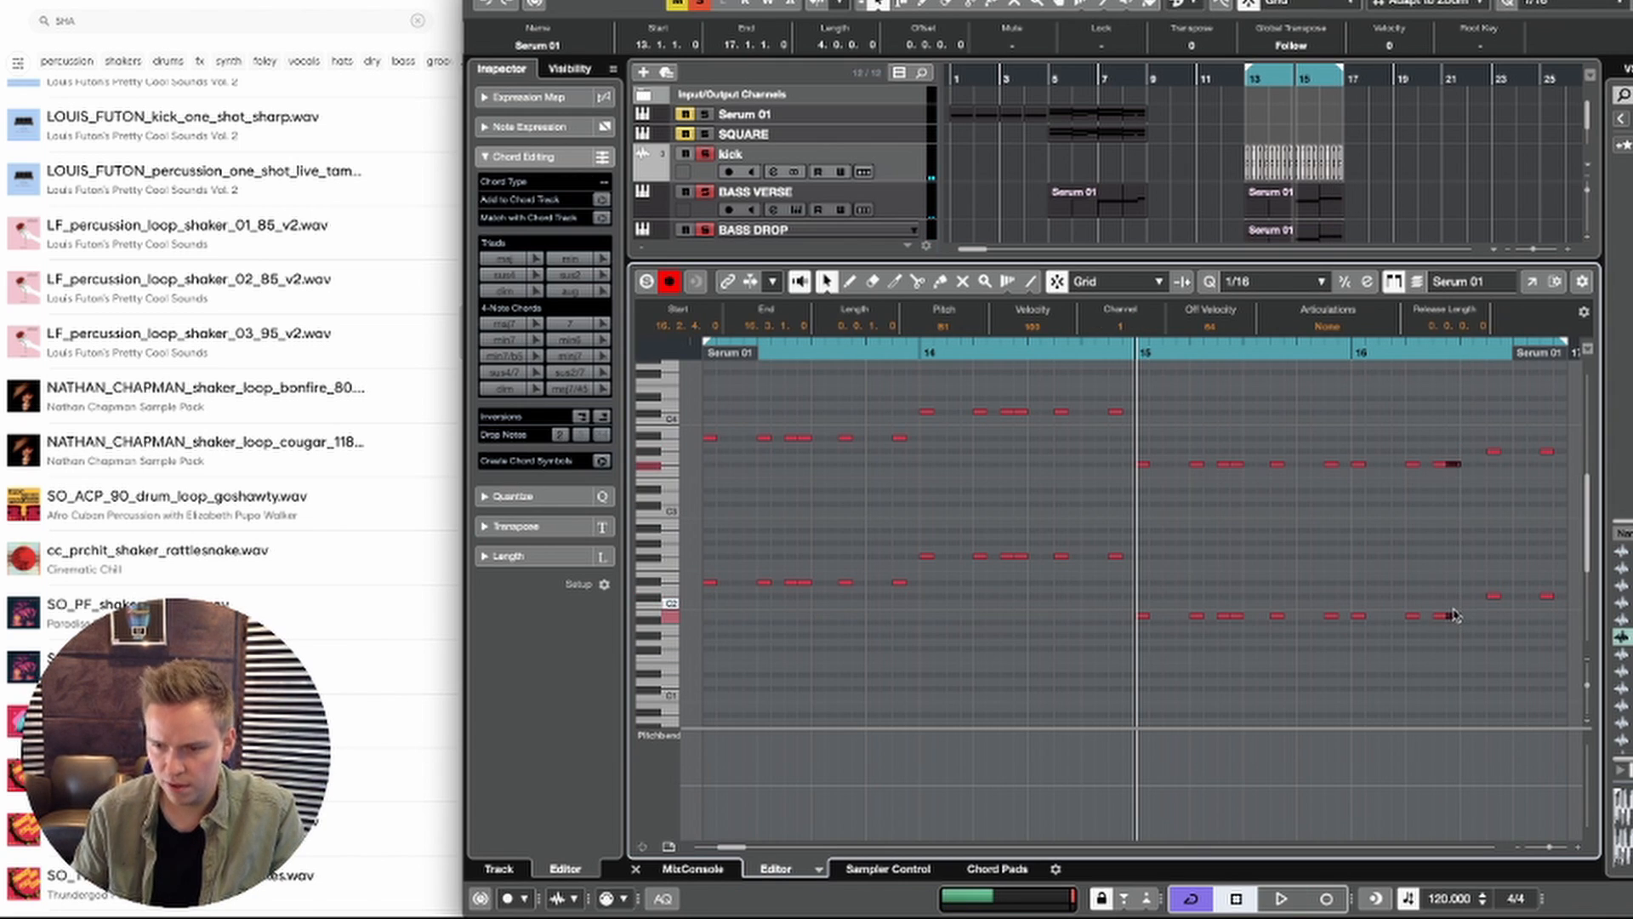
{"action": "key", "text": "Return"}
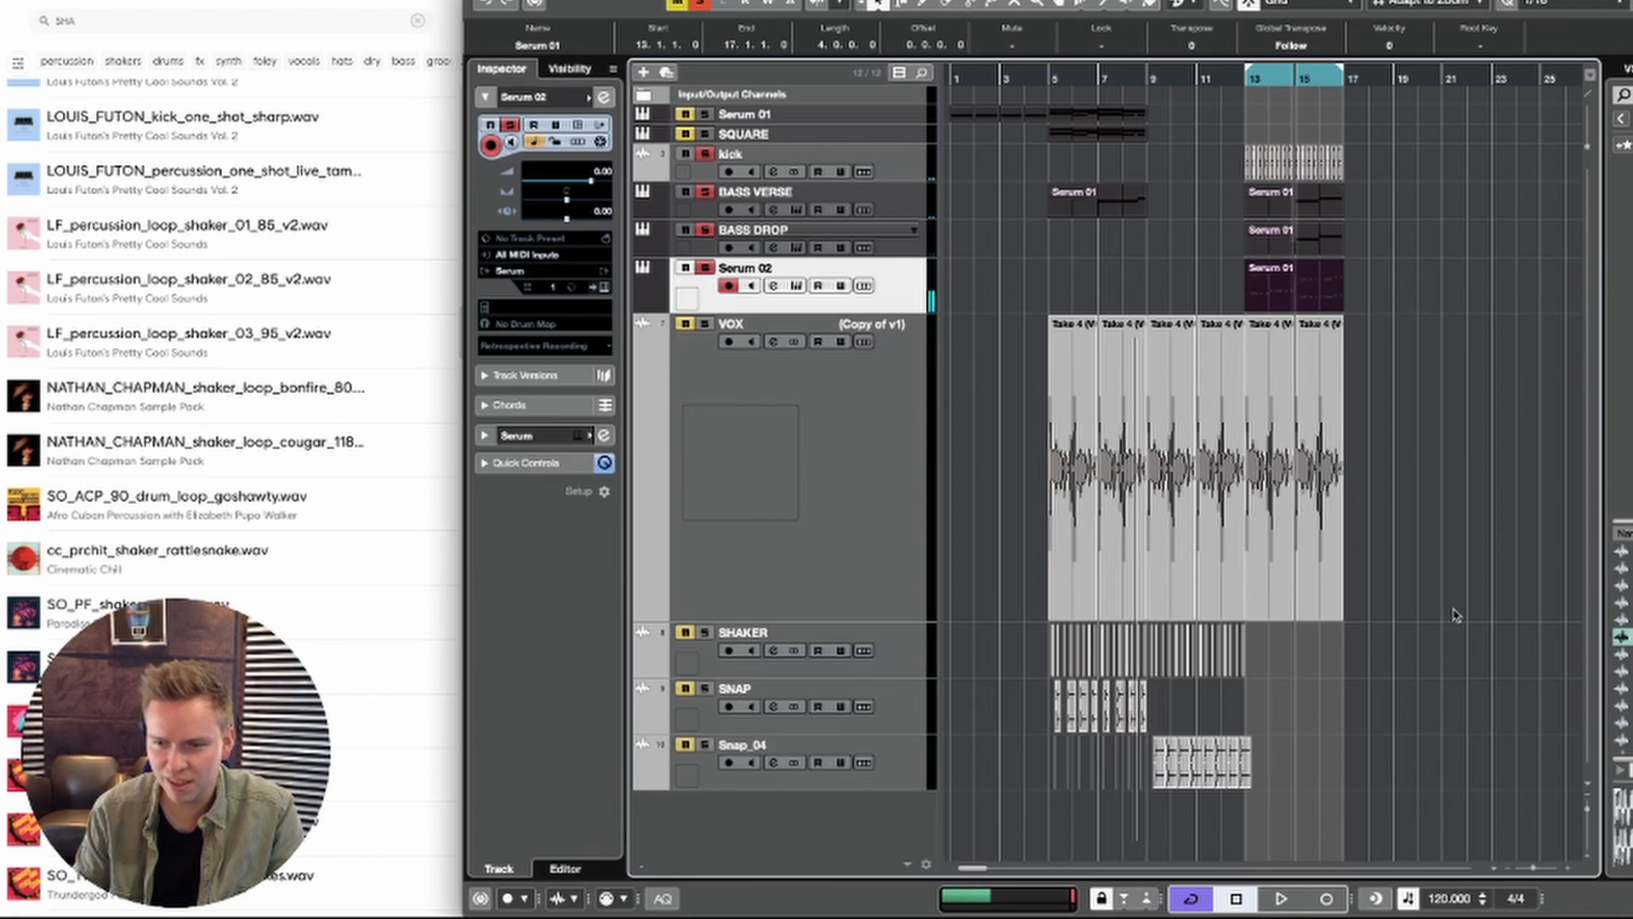
Step: Lower the BASS DROP notes from 16.1.1 up to 16.3.3 to B1
{"action": "double_click", "coordinate": [1342, 239]}
{"action": "key", "text": "space"}
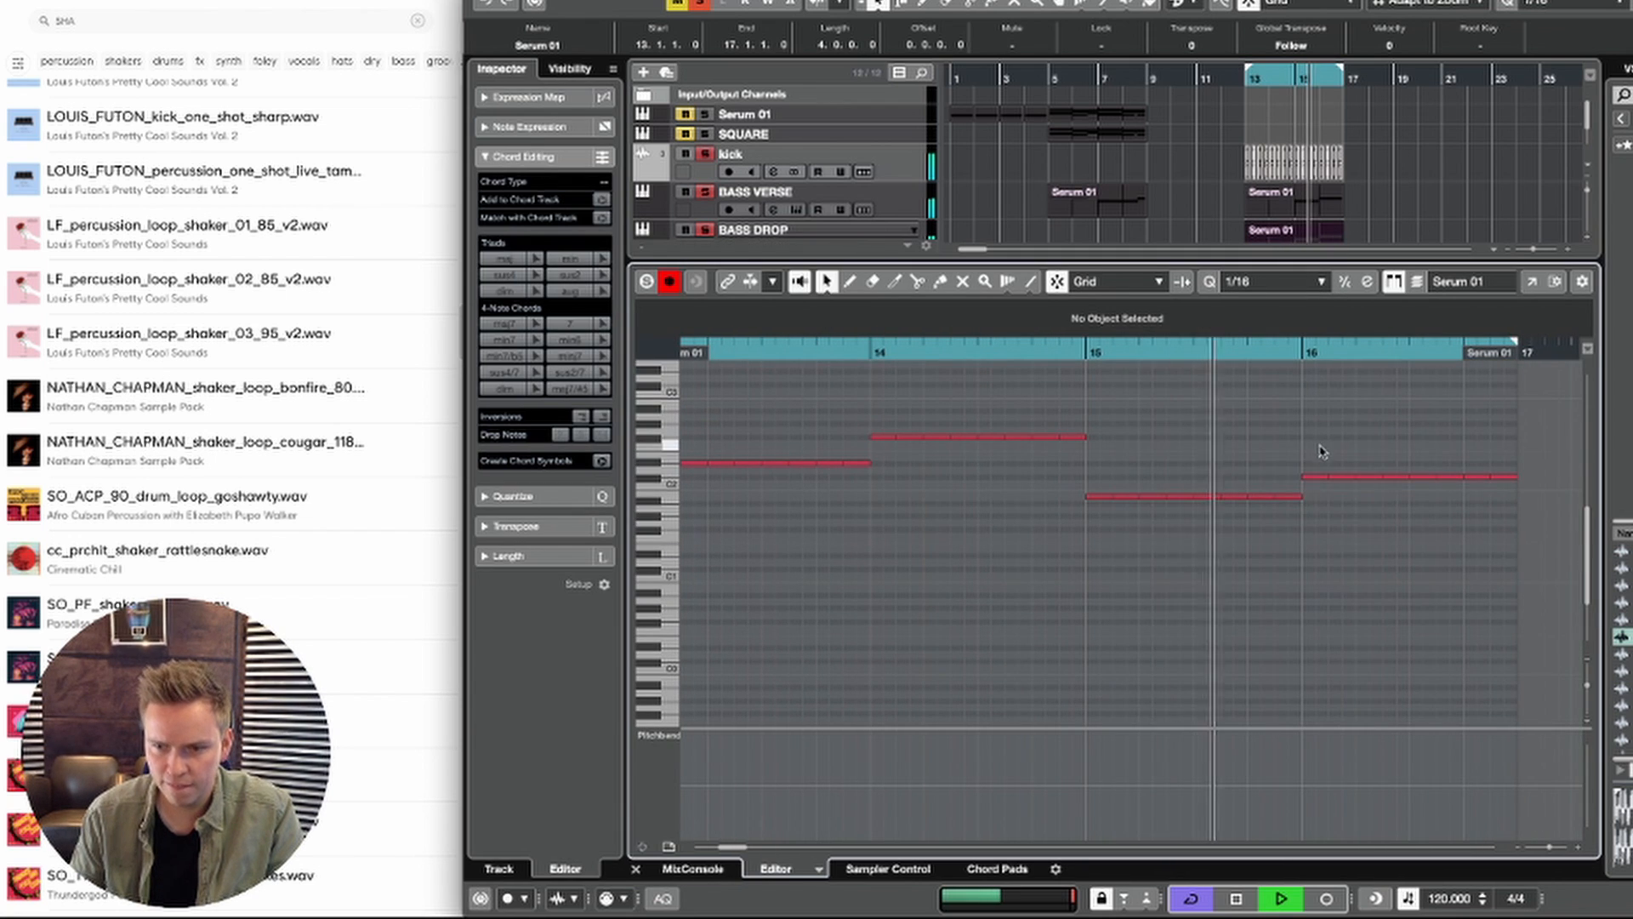
{"action": "left_click_drag", "start_coordinate": [1321, 451], "coordinate": [1425, 555]}
{"action": "key", "text": "space"}
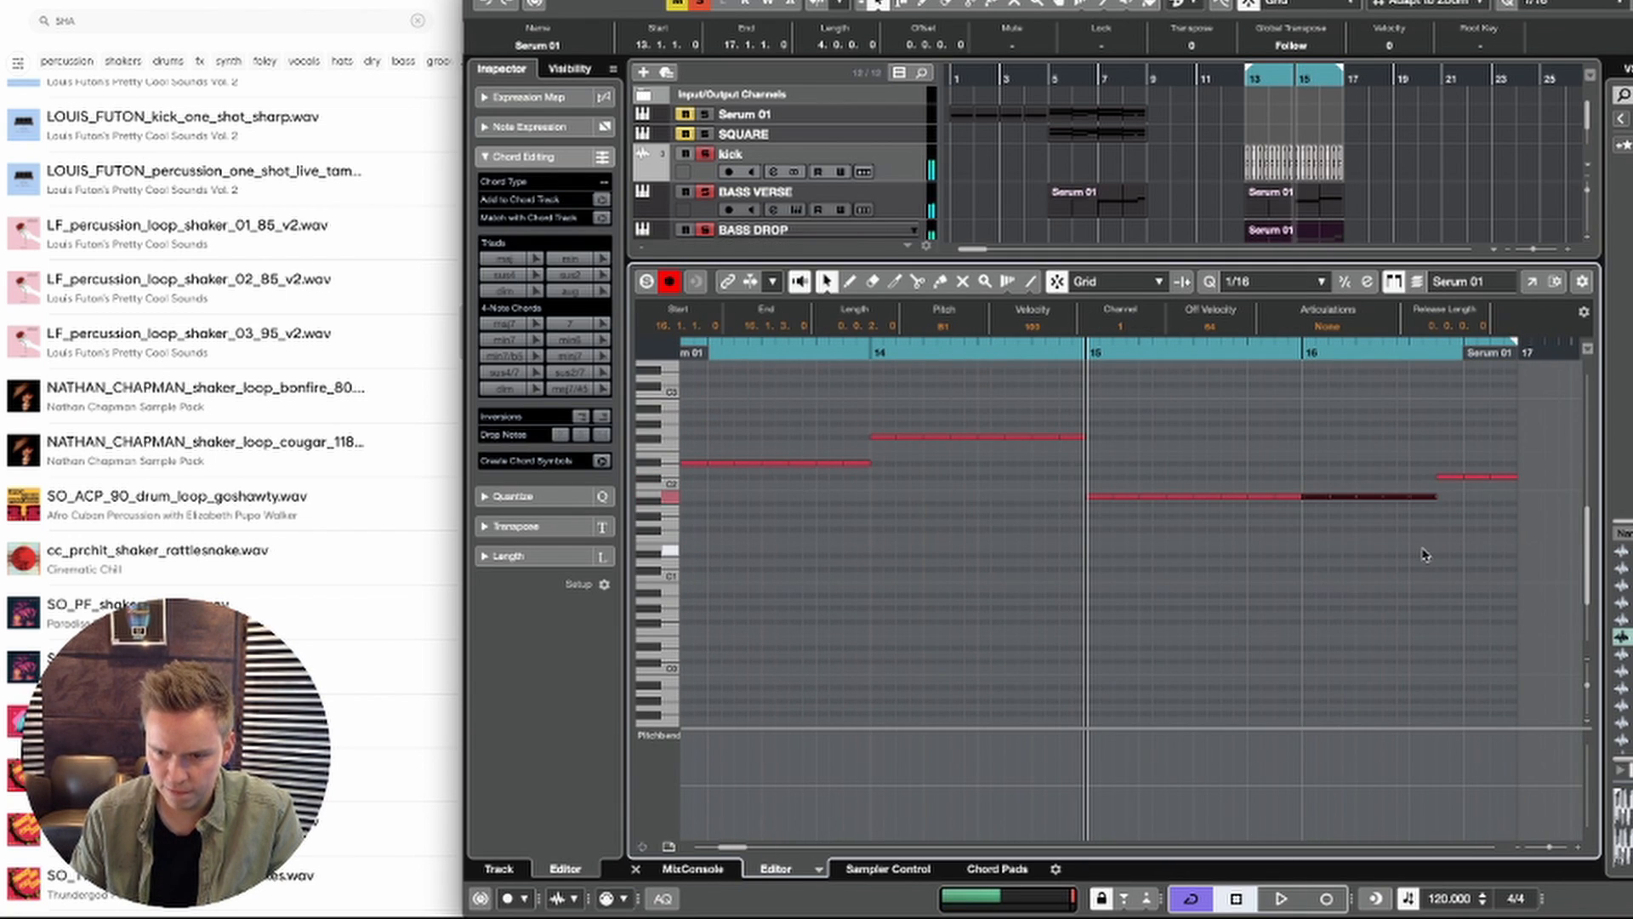
{"action": "key", "text": "Return"}
Step: Lower the bar 16 note of the BASS VERSE drop part to B1
{"action": "key", "text": "space"}
{"action": "double_click", "coordinate": [1322, 206]}
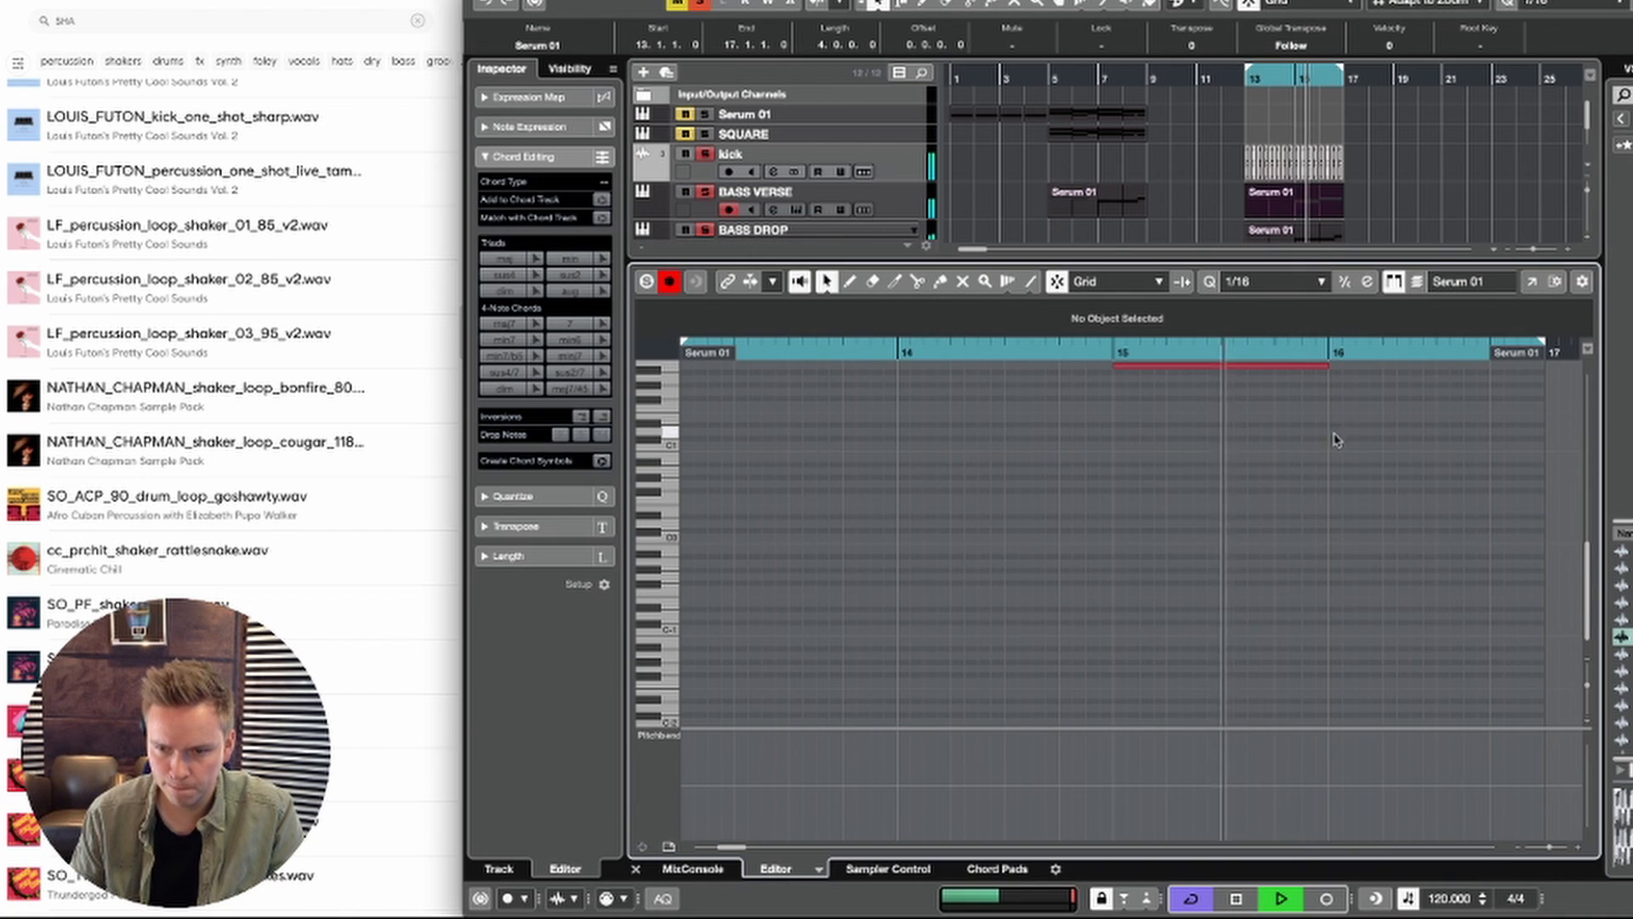
{"action": "scroll", "coordinate": [1334, 440], "scroll_direction": "up", "scroll_amount": 5}
{"action": "scroll", "coordinate": [1293, 476], "scroll_direction": "right", "scroll_amount": 2}
{"action": "key", "text": "space"}
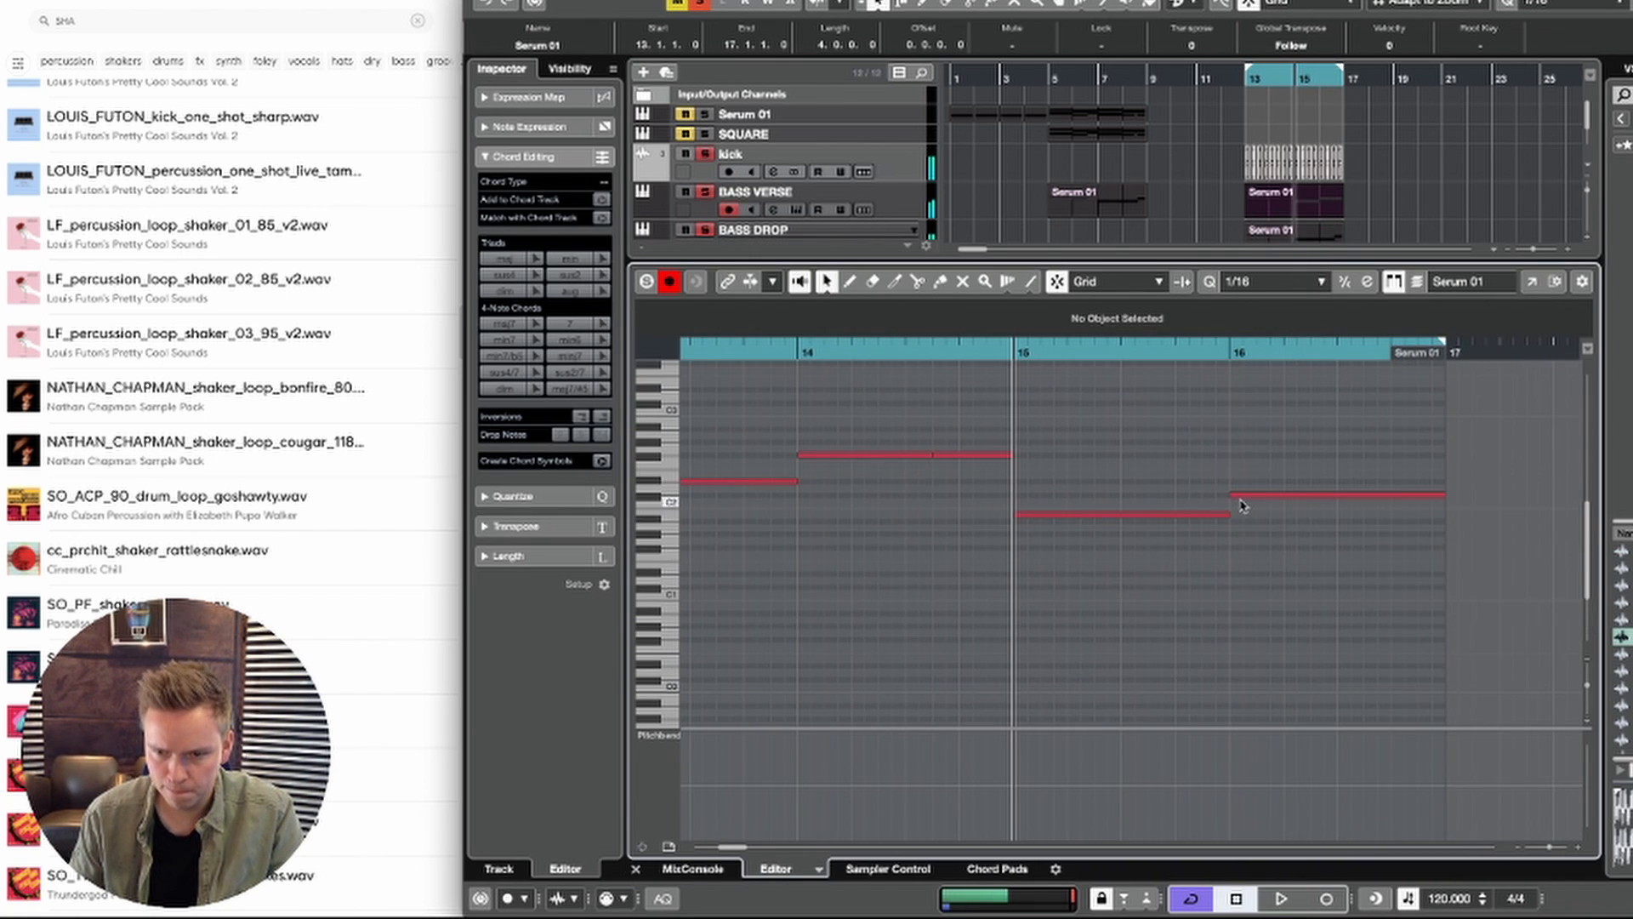
{"action": "left_click_drag", "start_coordinate": [1235, 496], "coordinate": [1239, 514]}
{"action": "key", "text": "space"}
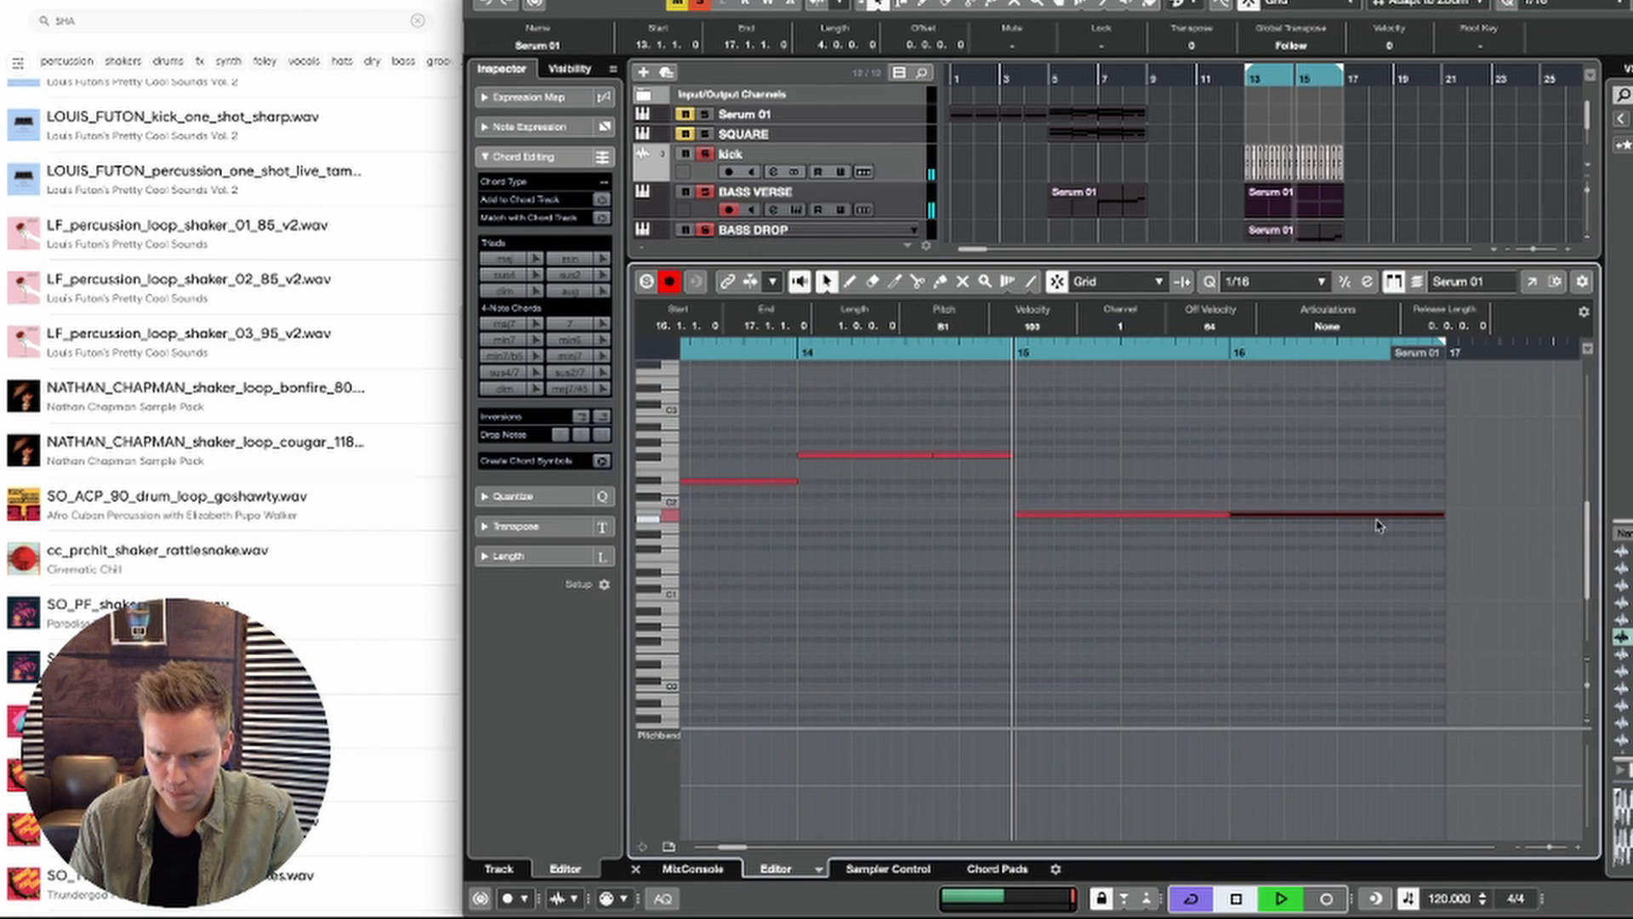
Step: End the BASS VERSE B1 note at 16.3.3, add a C#2 copy from there to 17.1.1, and play the result
{"action": "left_click_drag", "start_coordinate": [1439, 513], "coordinate": [1363, 516]}
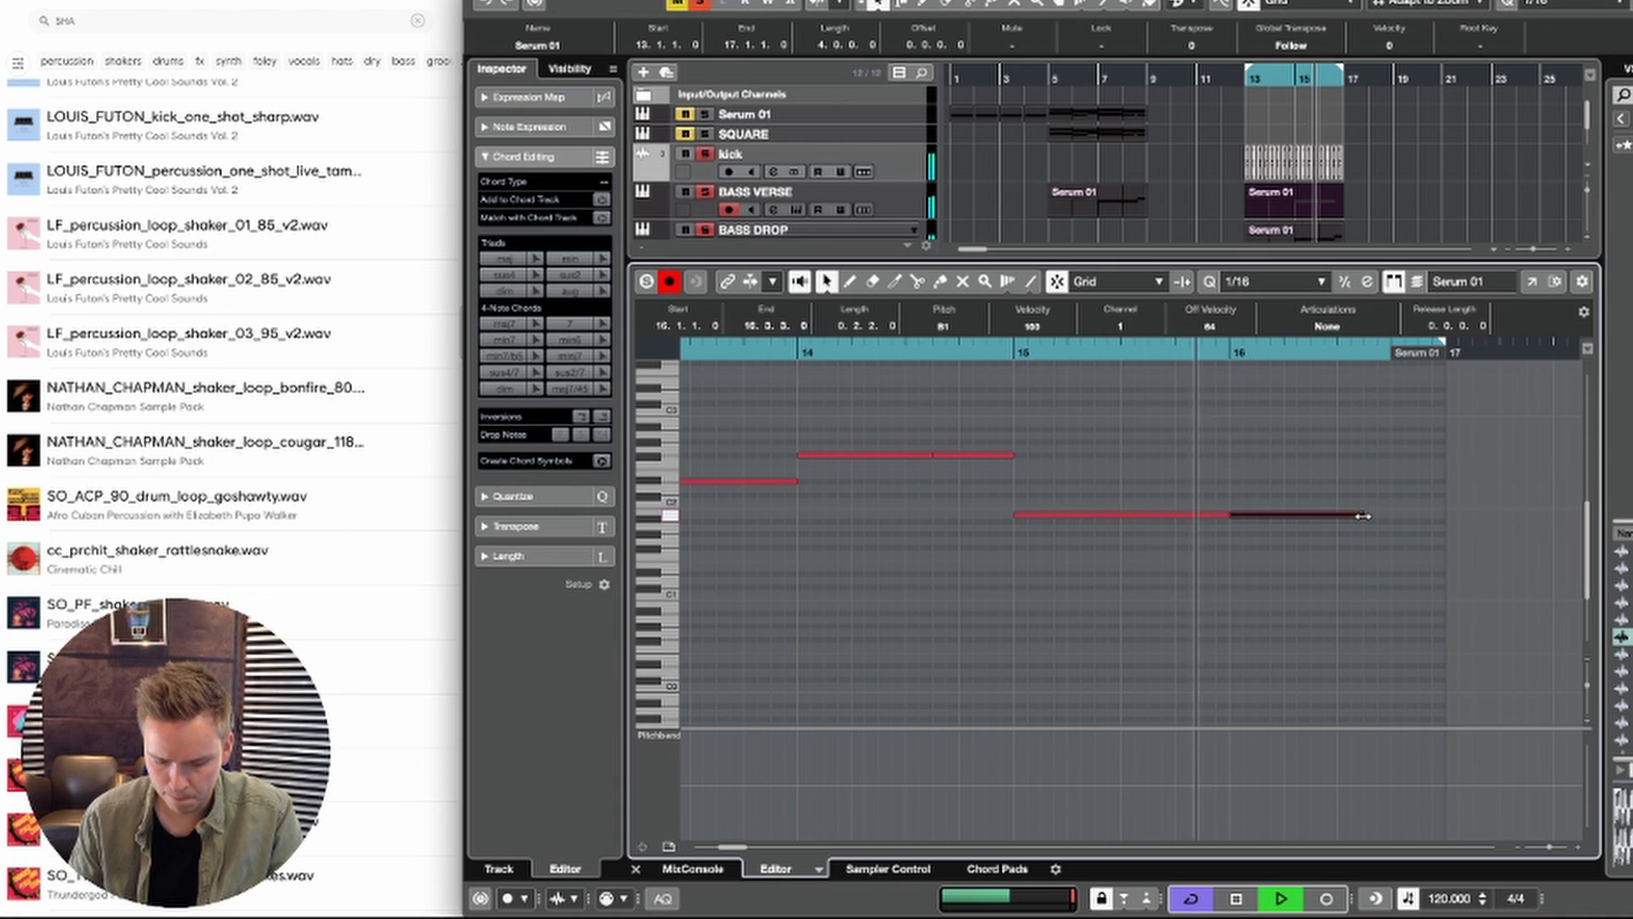
{"action": "key", "text": "super+d"}
{"action": "key", "text": "Up"}
{"action": "key", "text": "Up"}
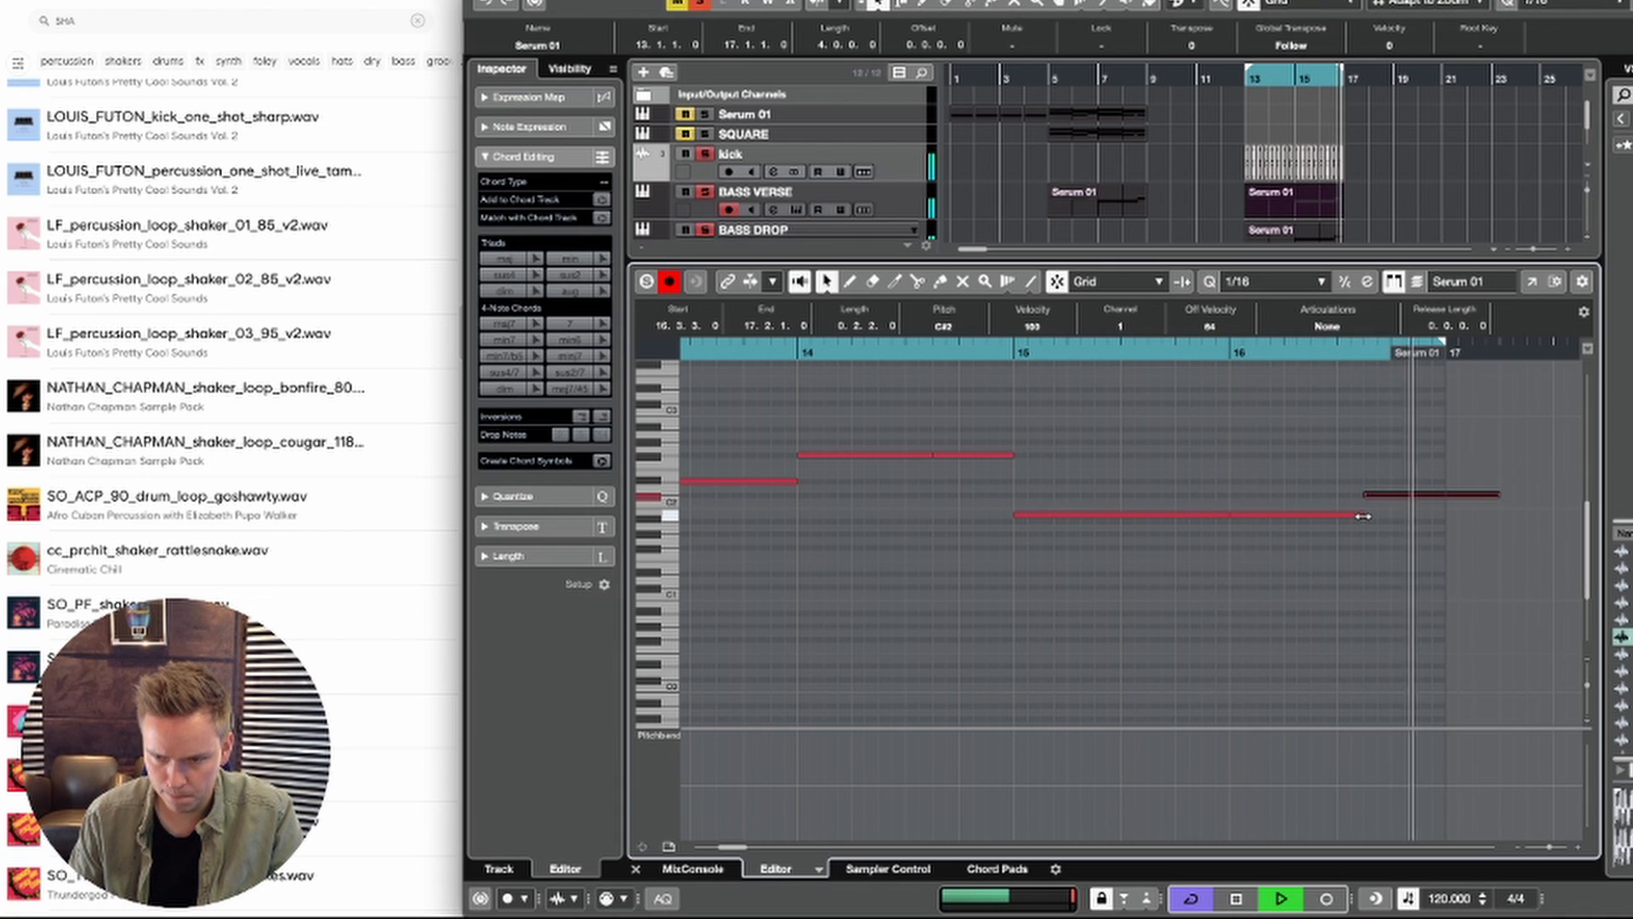
{"action": "key", "text": "space"}
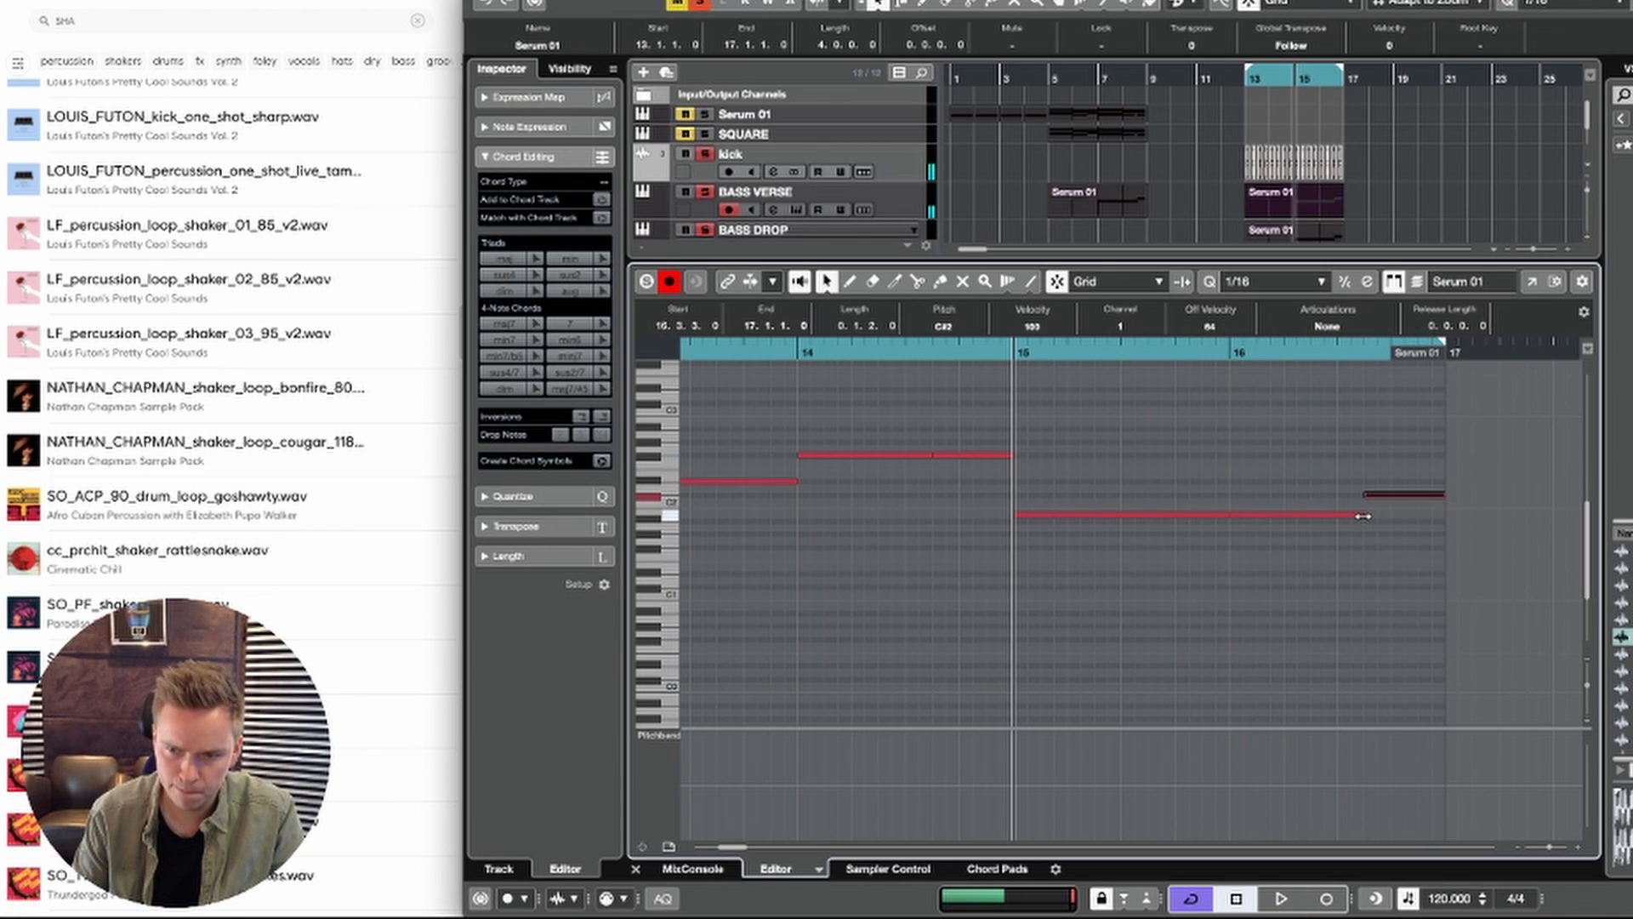
{"action": "key", "text": "g"}
{"action": "key", "text": "g"}
{"action": "key", "text": "g"}
{"action": "key", "text": "g"}
{"action": "key", "text": "g"}
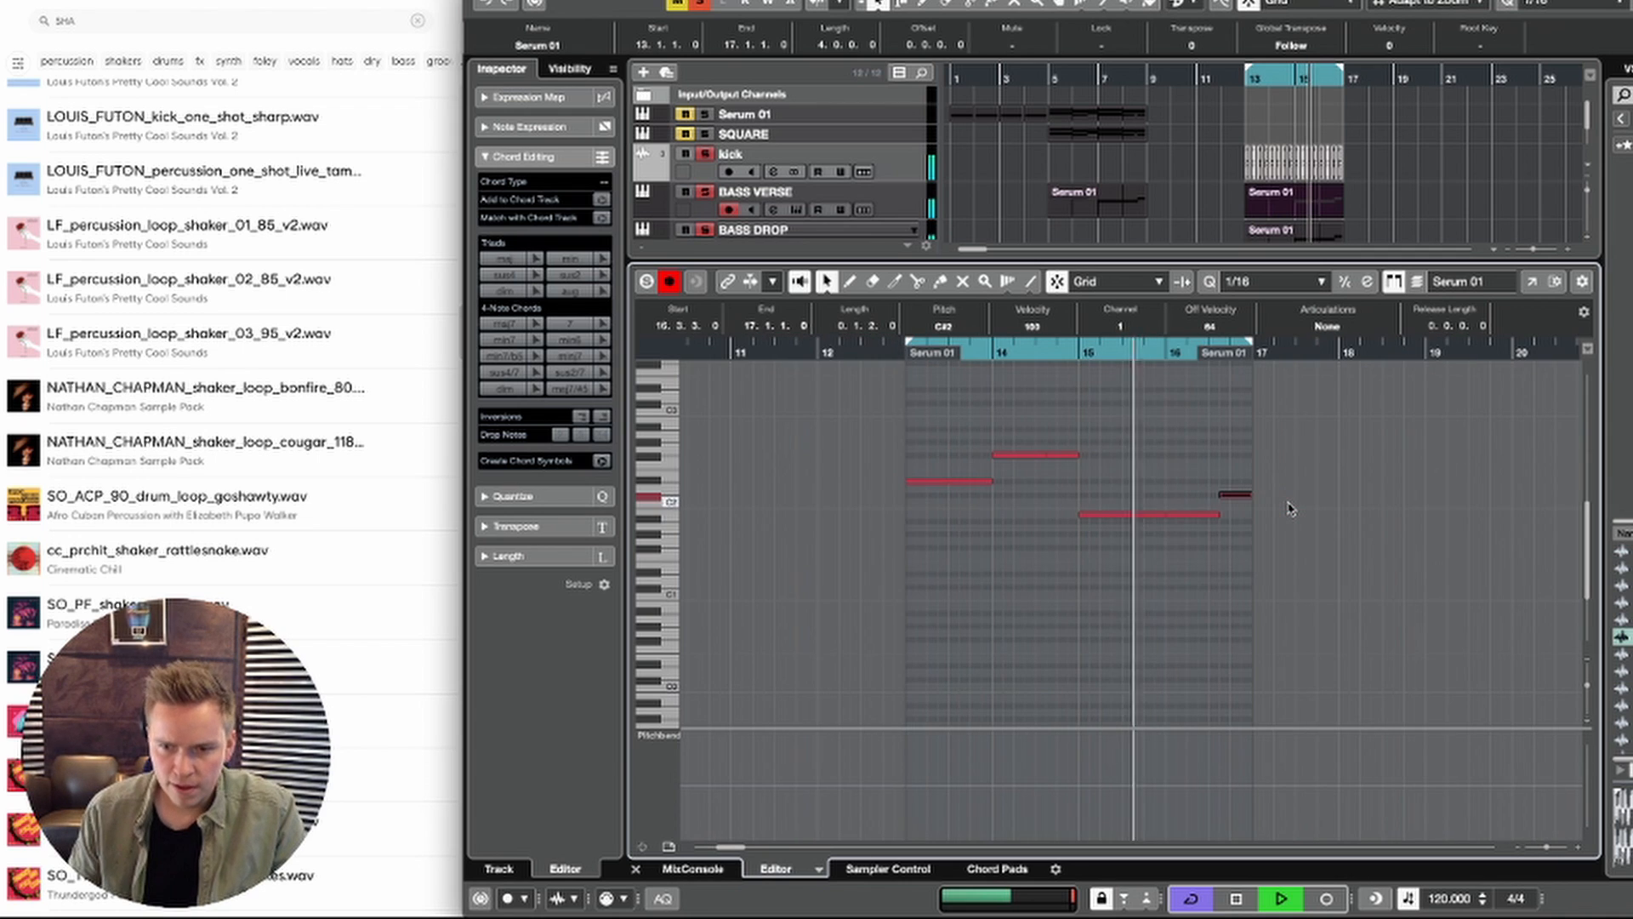
{"action": "key", "text": "super+e"}
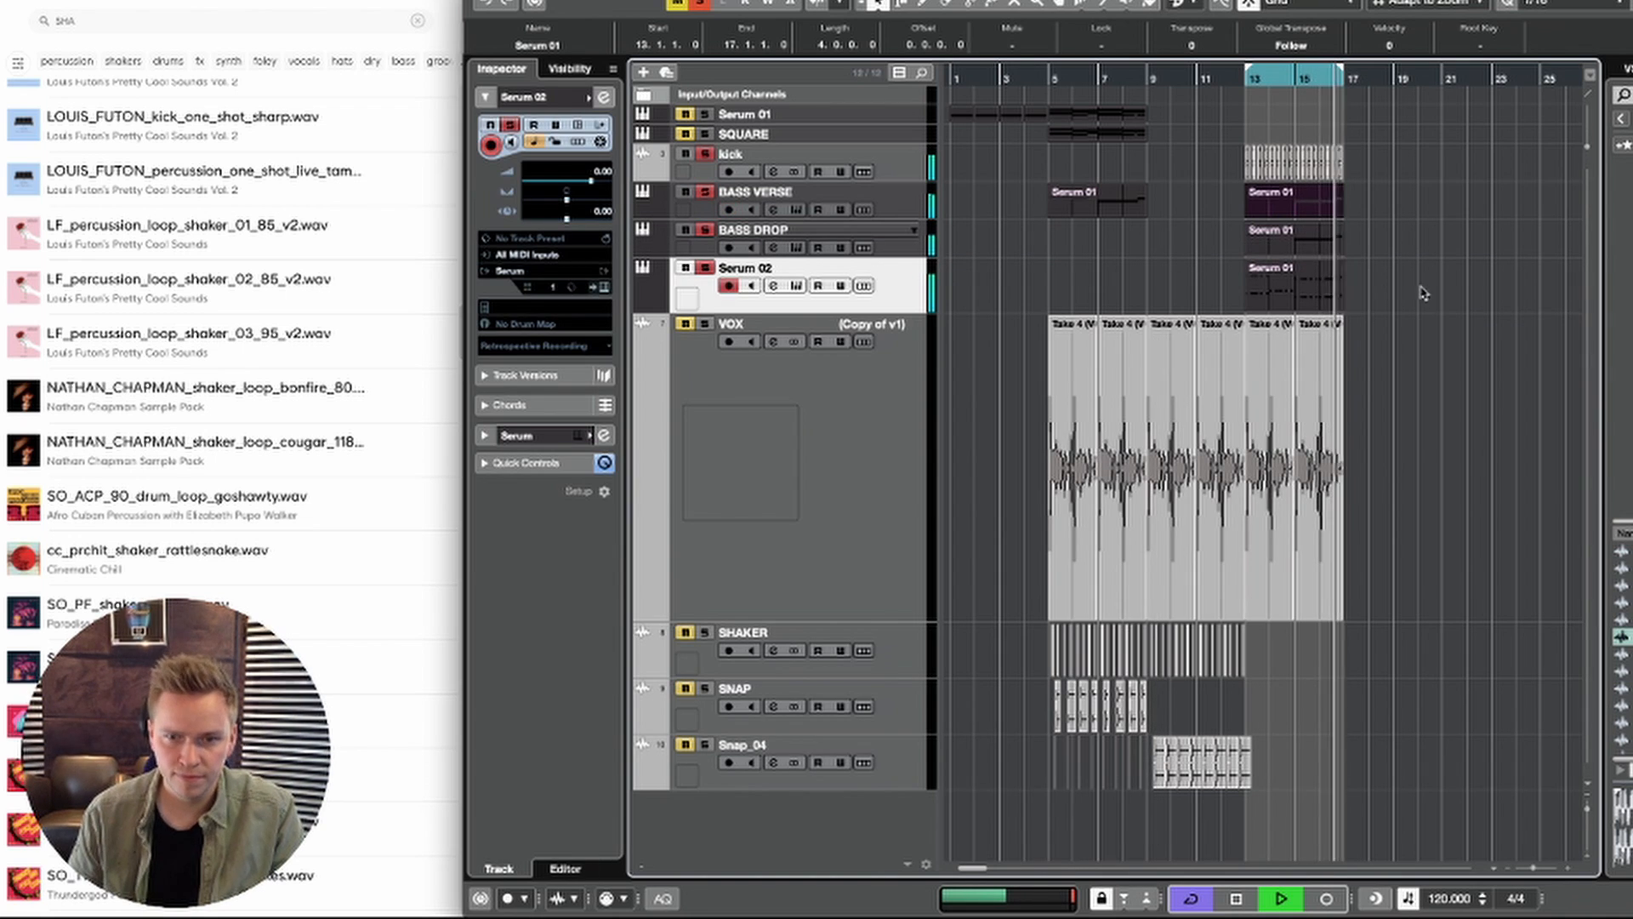
Step: Load the Analog Basic Shapes wavetable in oscillator A of Serum 02 and move its wavetable position to the square wave
{"action": "key", "text": "space"}
{"action": "left_click", "coordinate": [800, 286]}
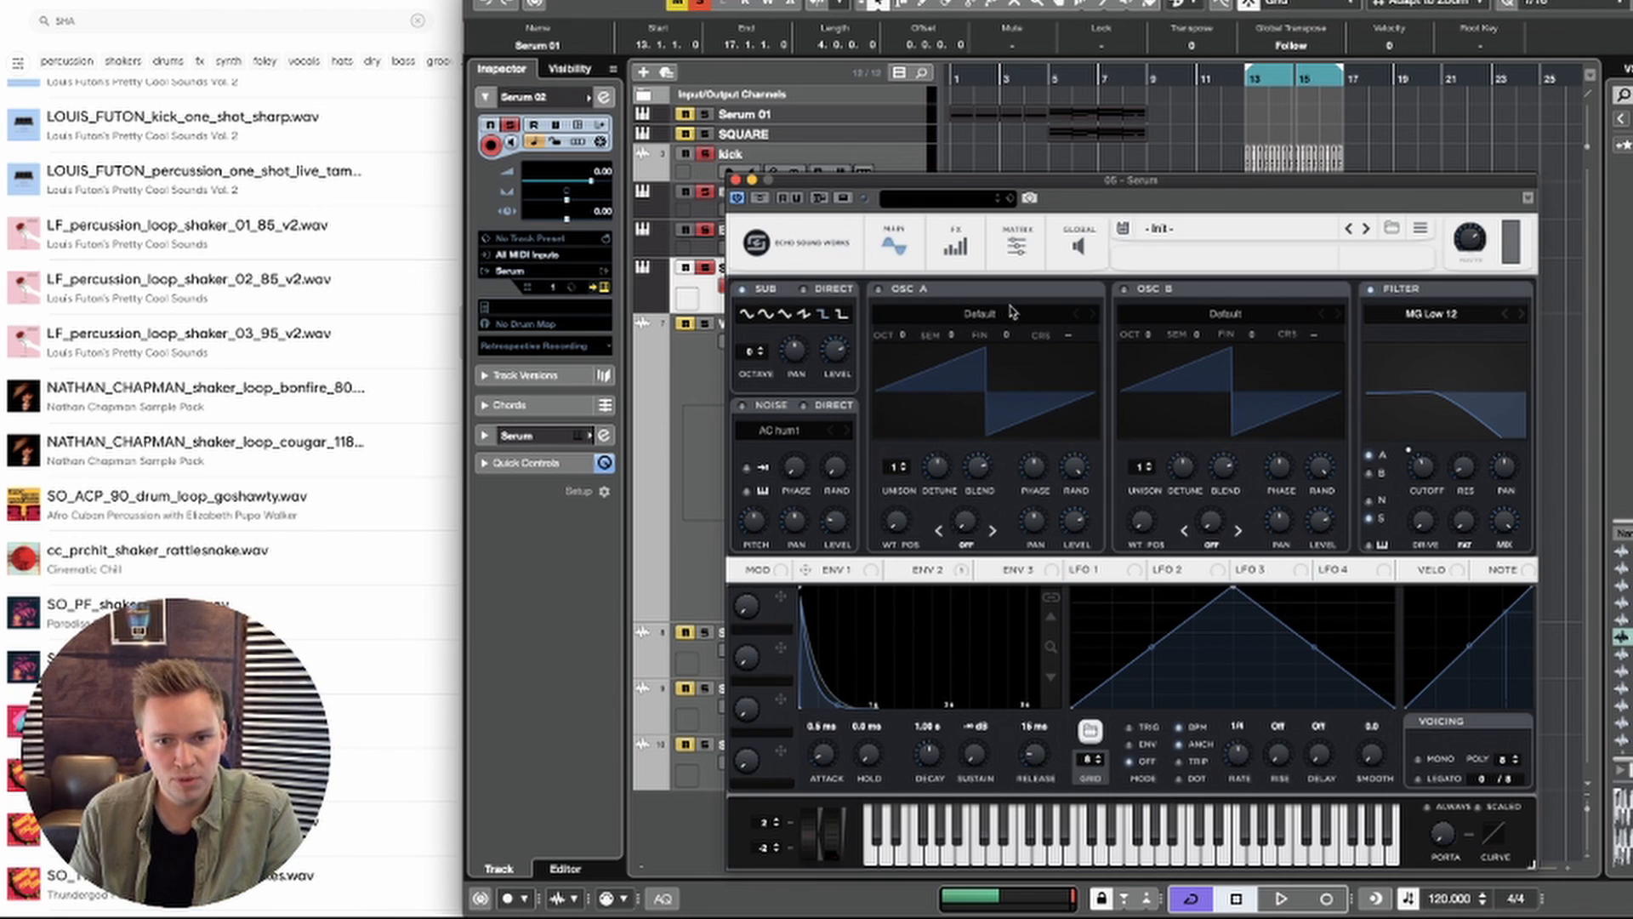
{"action": "left_click", "coordinate": [900, 314]}
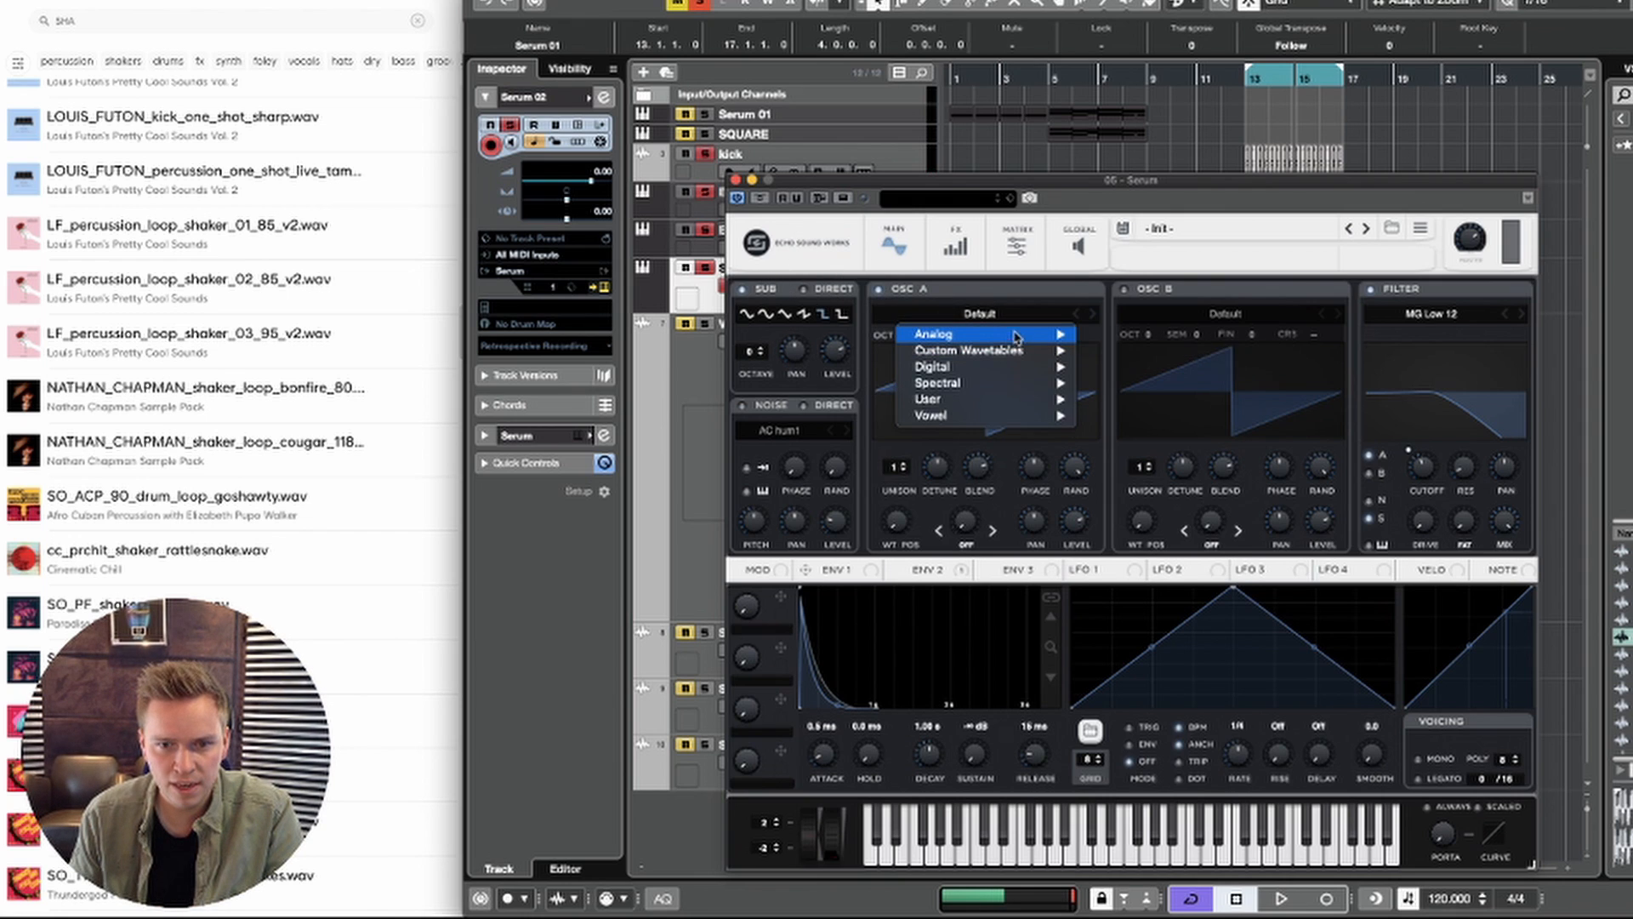
{"action": "mouse_move", "coordinate": [1045, 336]}
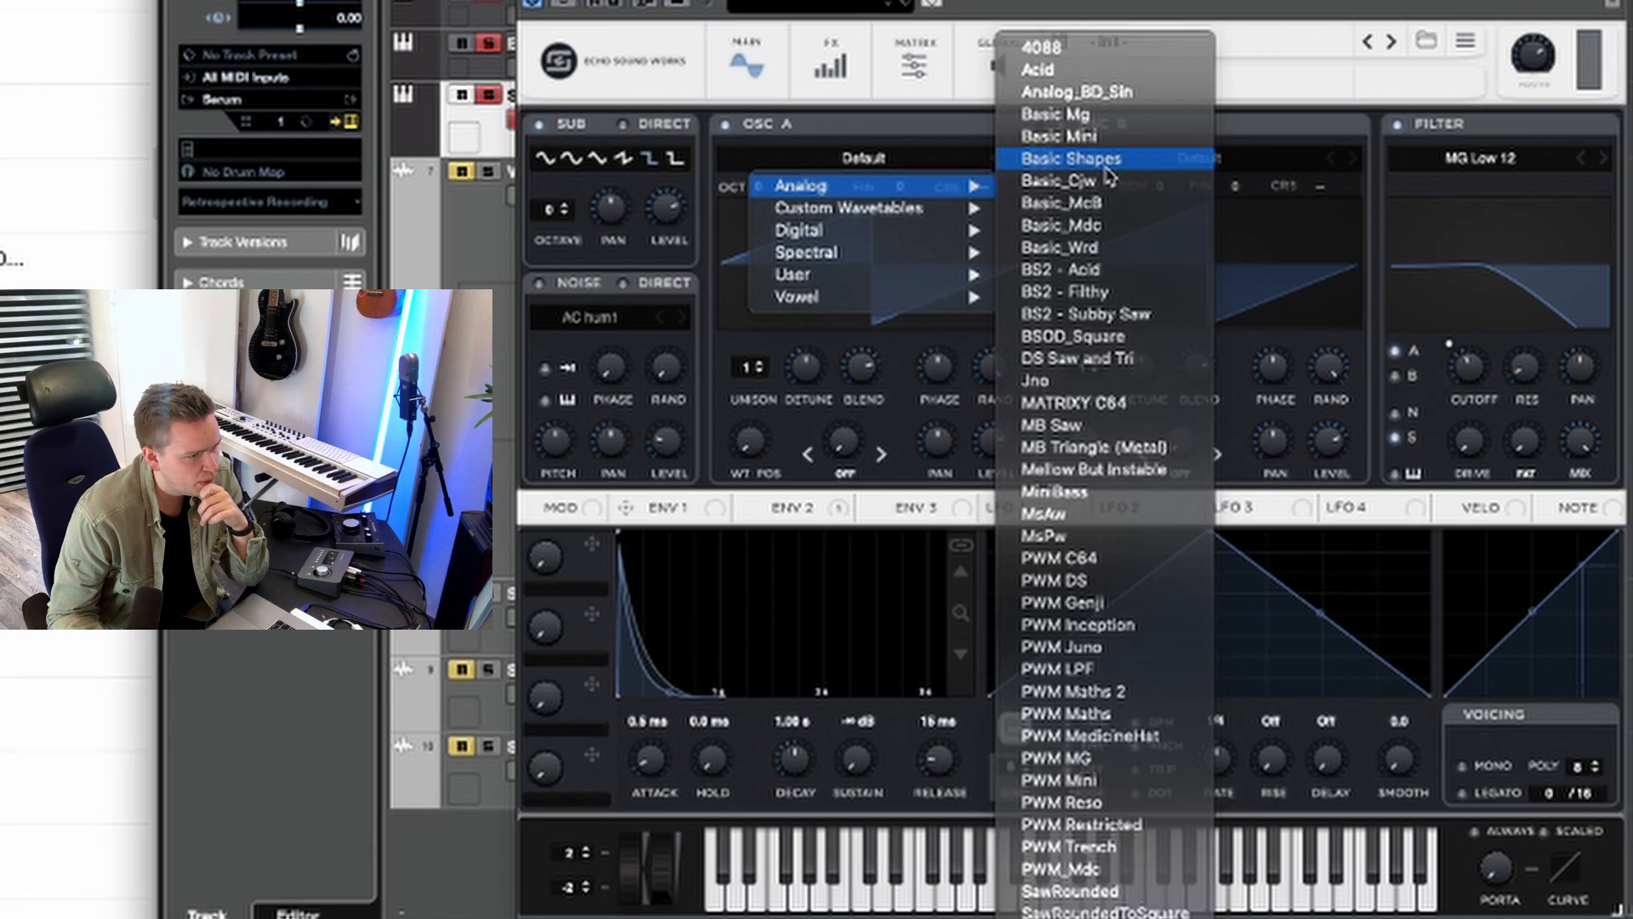
{"action": "left_click", "coordinate": [1131, 314]}
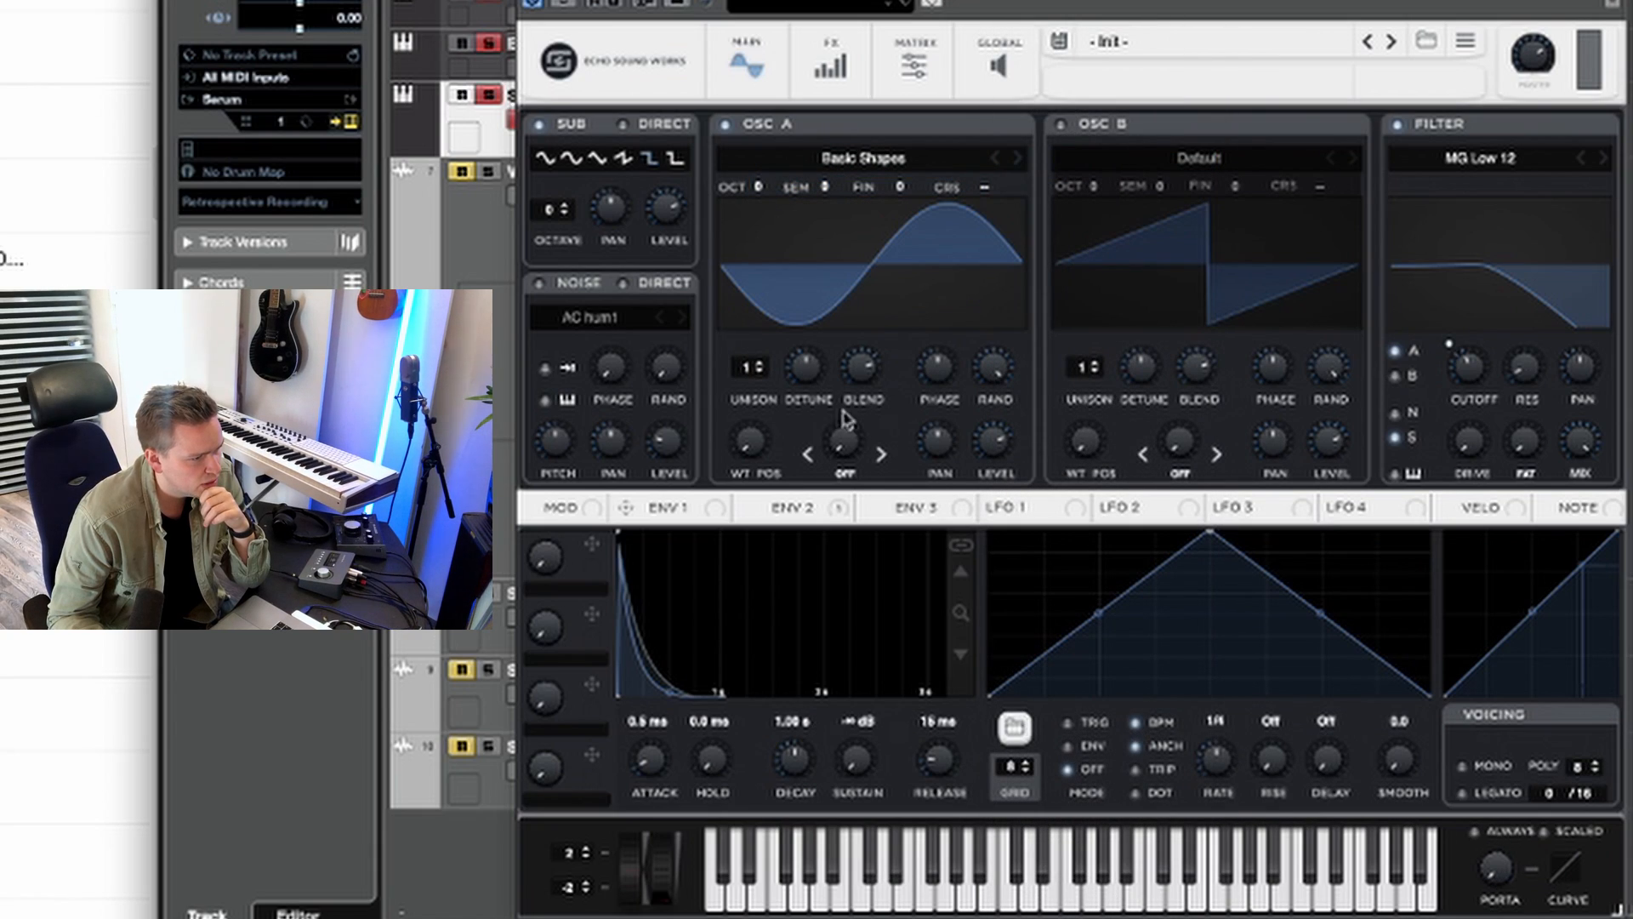
{"action": "left_click_drag", "start_coordinate": [738, 451], "coordinate": [765, 327]}
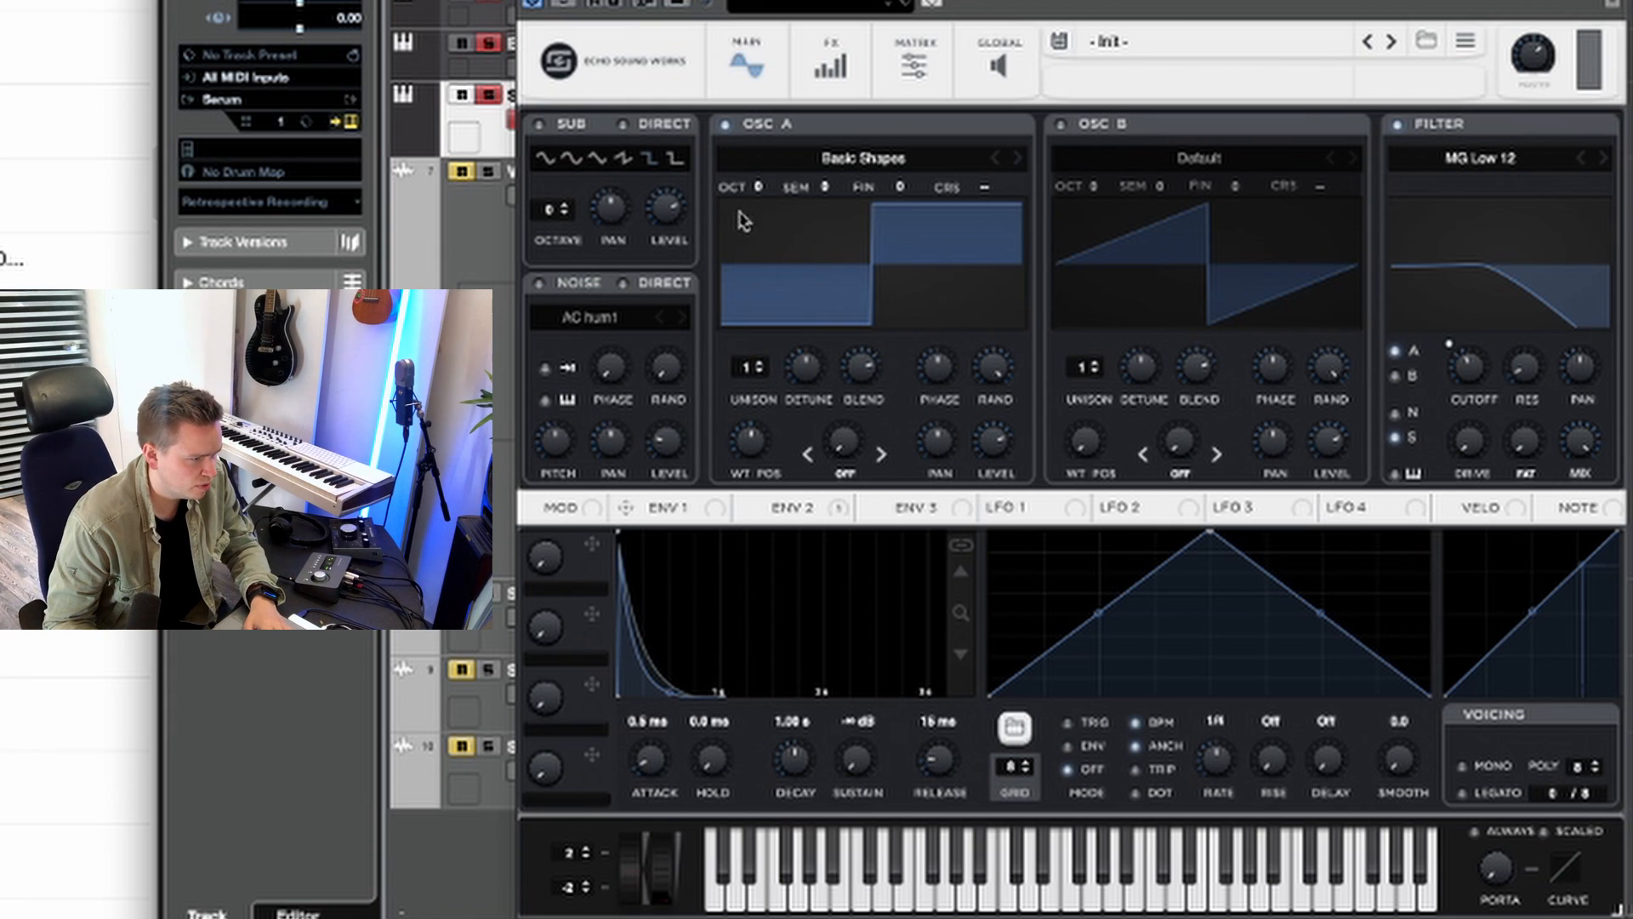
Step: Set oscillator A to 4 unison voices with adjusted detune, and lower the filter cutoff
{"action": "left_click", "coordinate": [749, 367]}
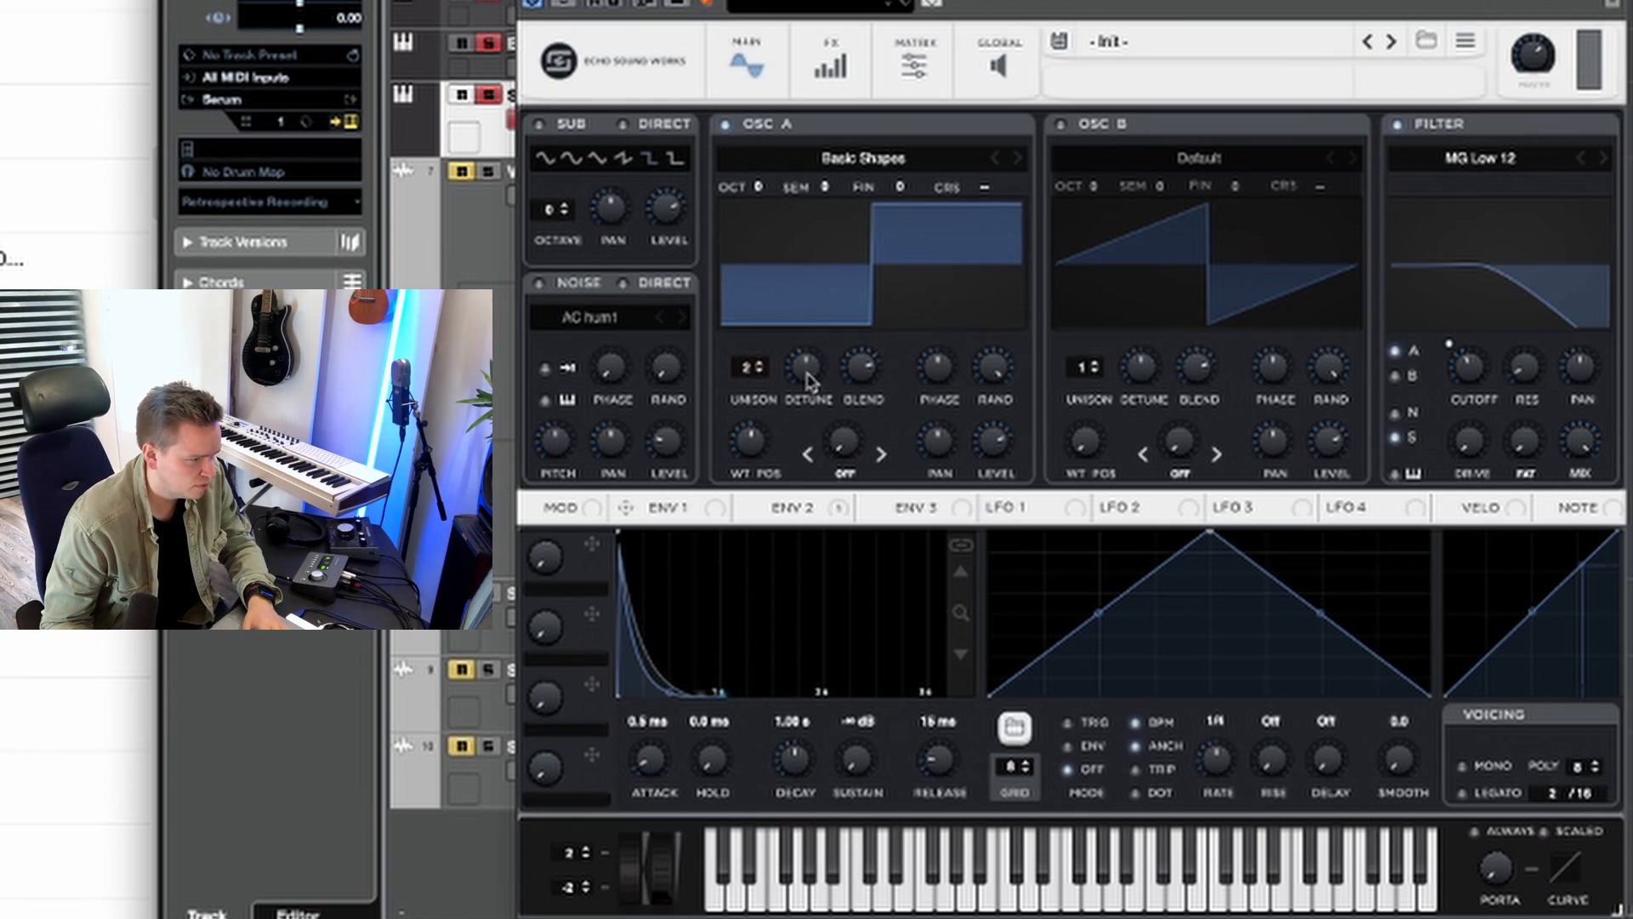
{"action": "left_click_drag", "start_coordinate": [807, 383], "coordinate": [792, 423]}
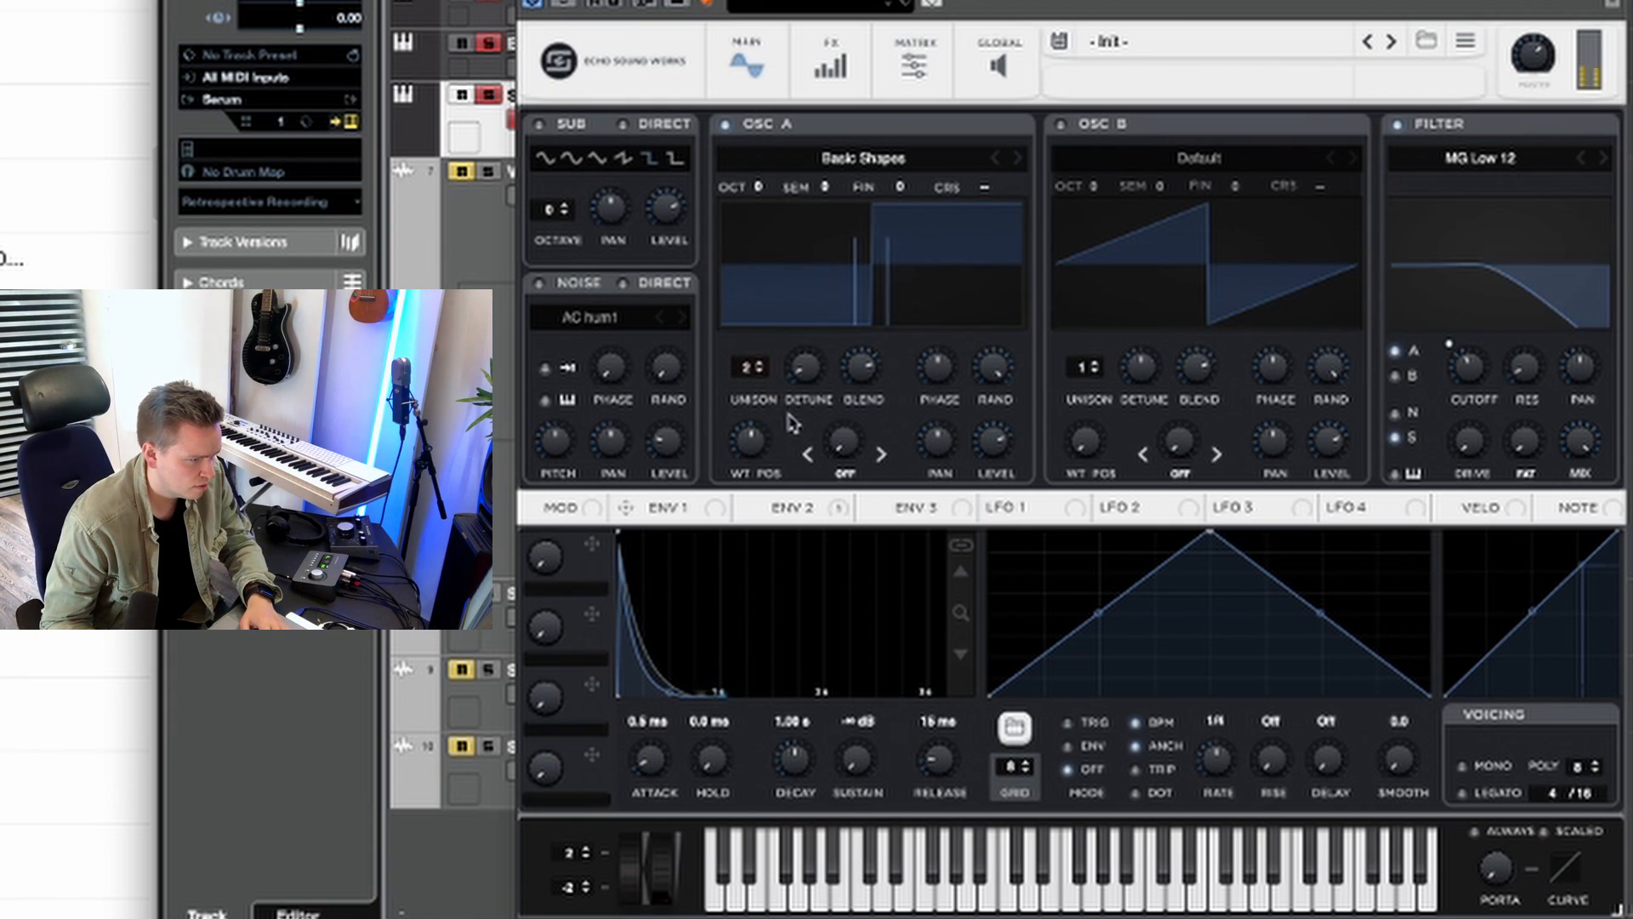
{"action": "left_click", "coordinate": [751, 367]}
{"action": "left_click", "coordinate": [750, 368]}
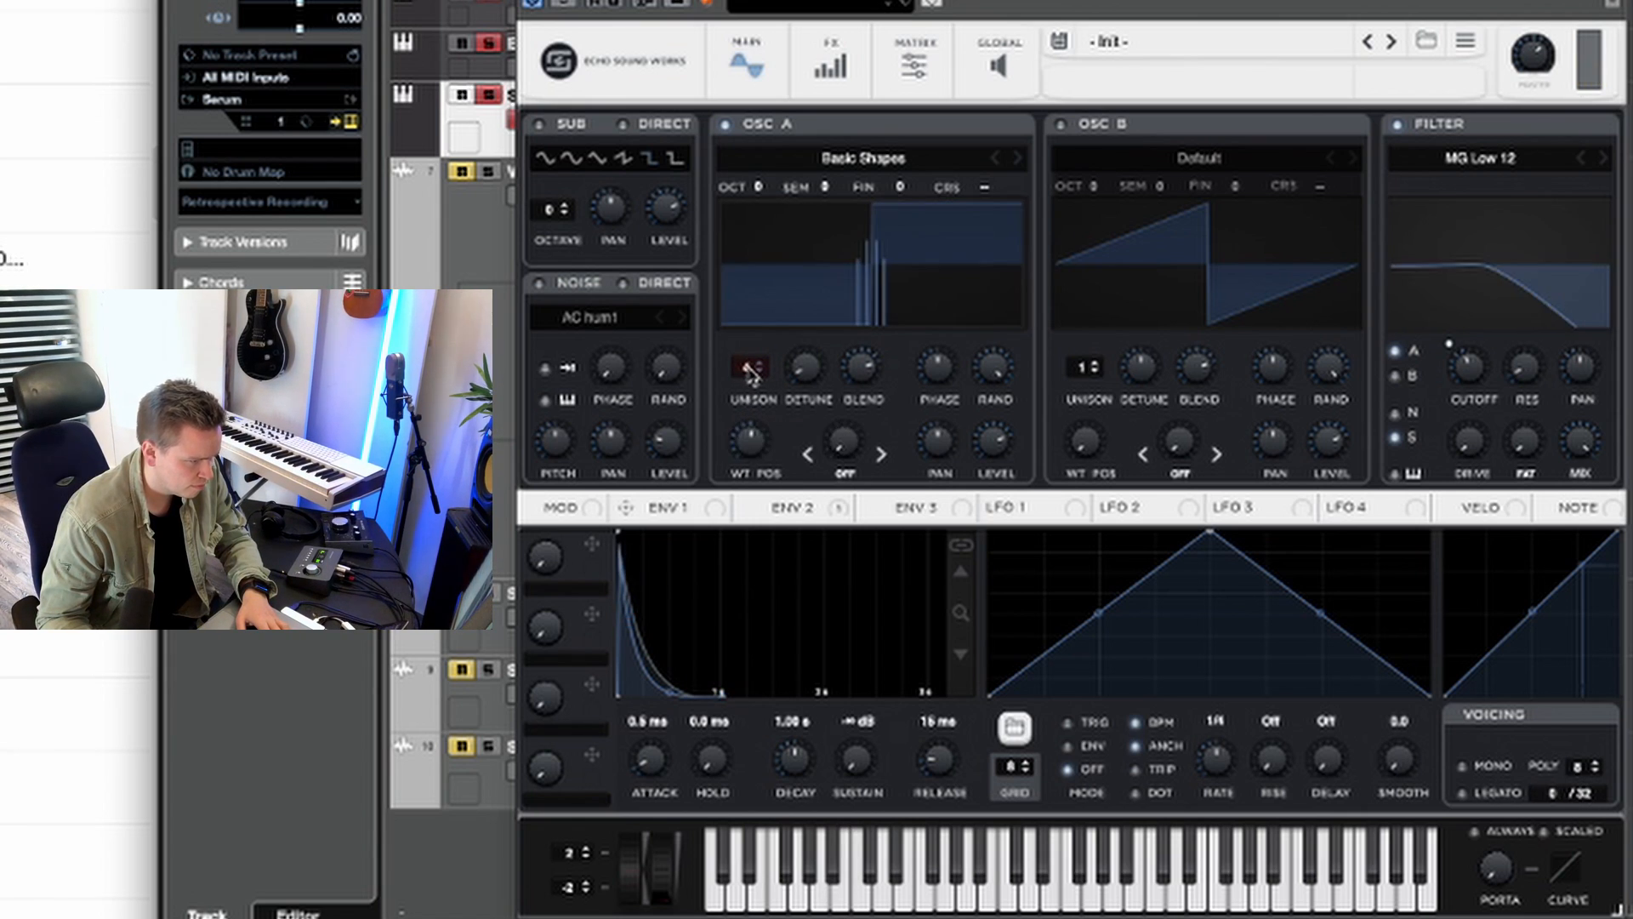
{"action": "left_click_drag", "start_coordinate": [814, 367], "coordinate": [808, 334]}
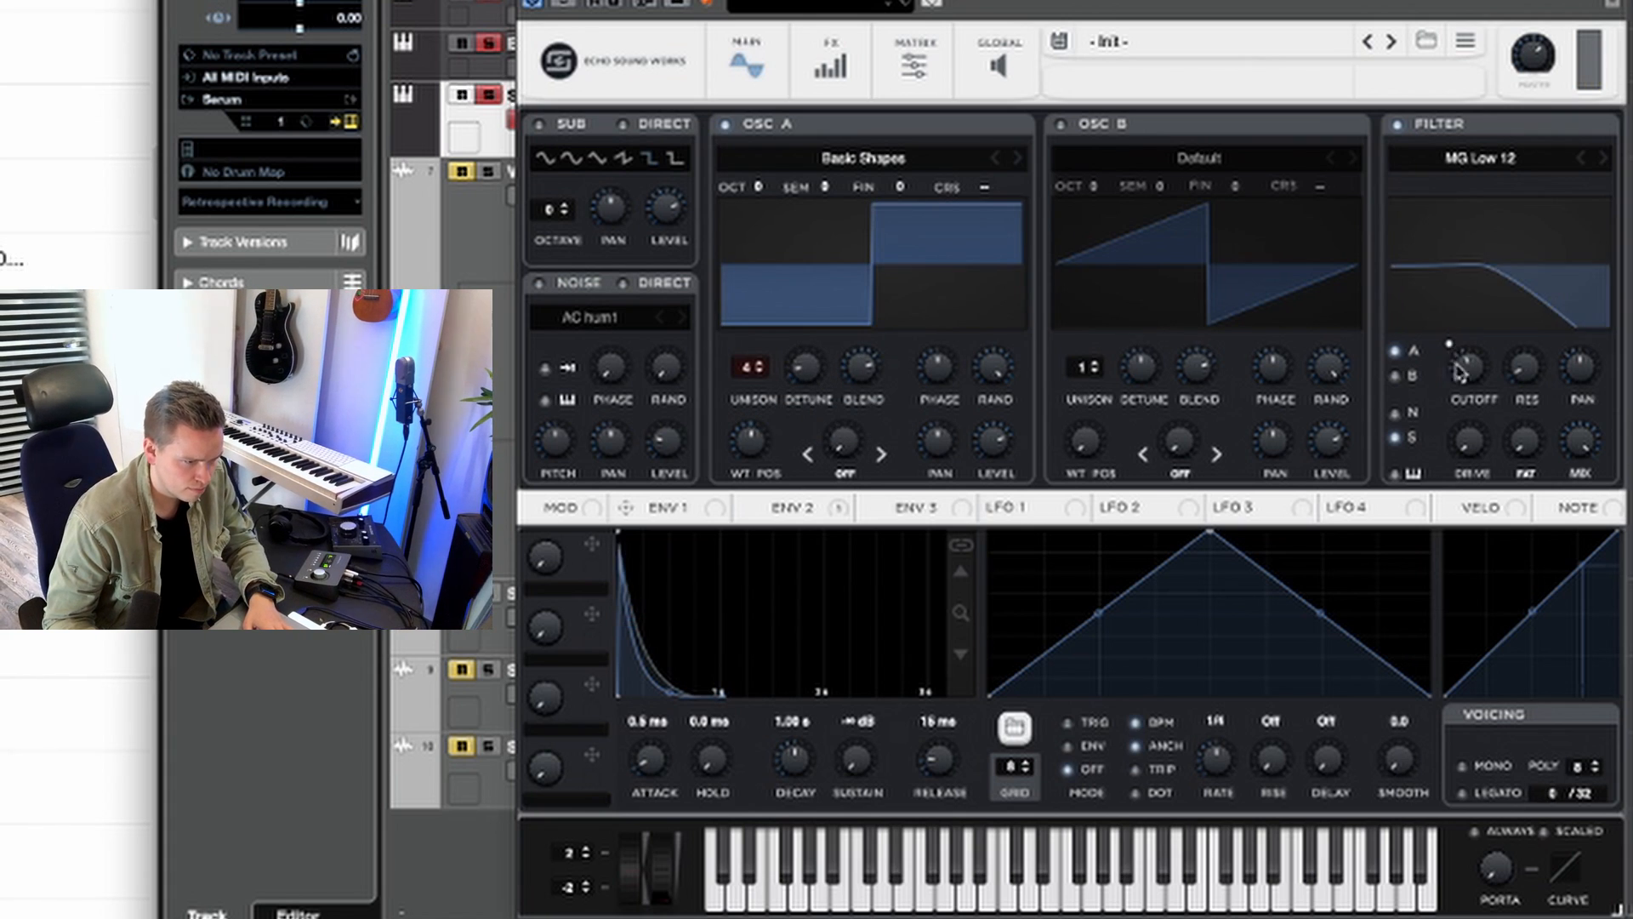
{"action": "left_click_drag", "start_coordinate": [1469, 366], "coordinate": [1457, 433]}
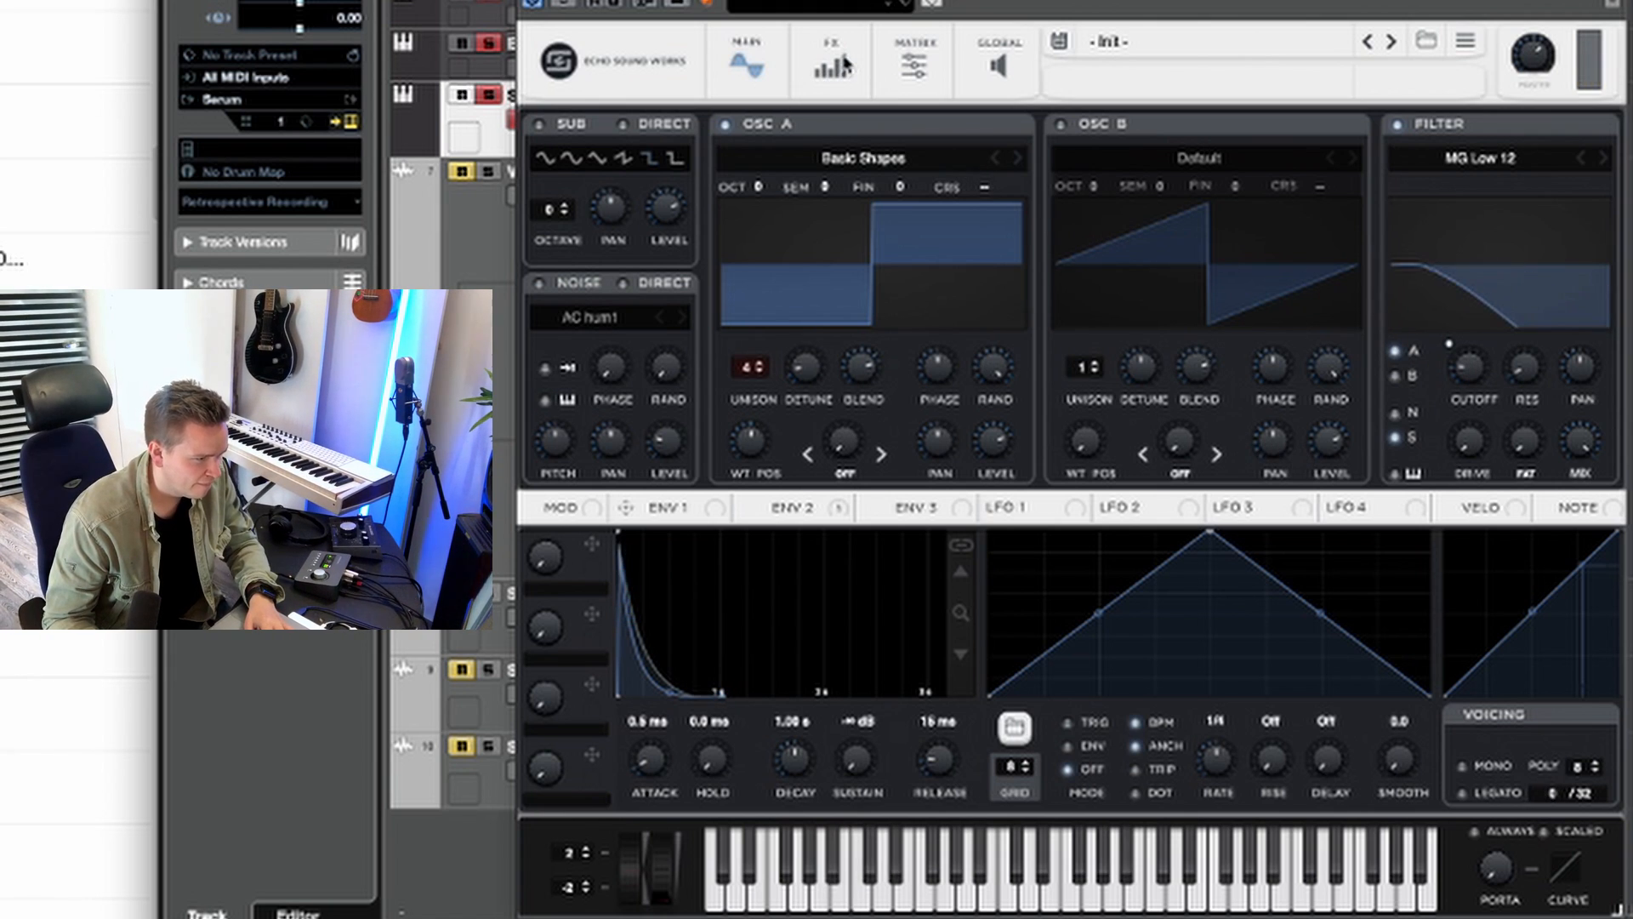
Step: Add a ping-pong Delay at 1/16 and 1/8 with its filter Q at 1.3, plus a Hall Reverb
{"action": "left_click", "coordinate": [821, 85]}
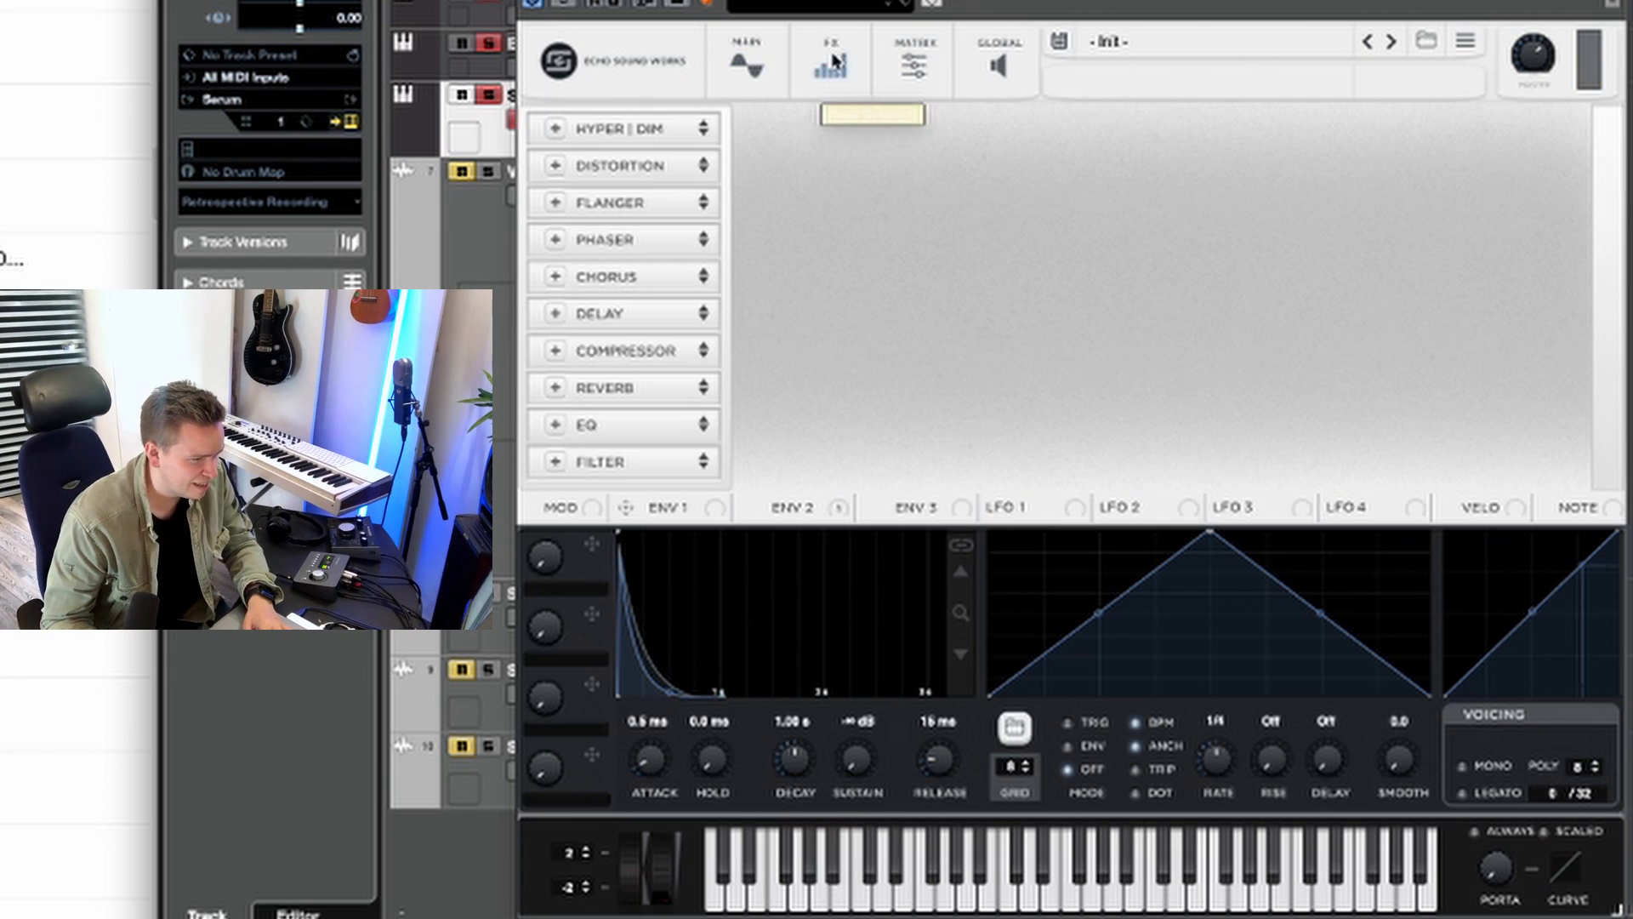
{"action": "left_click", "coordinate": [552, 279]}
{"action": "left_click", "coordinate": [558, 279]}
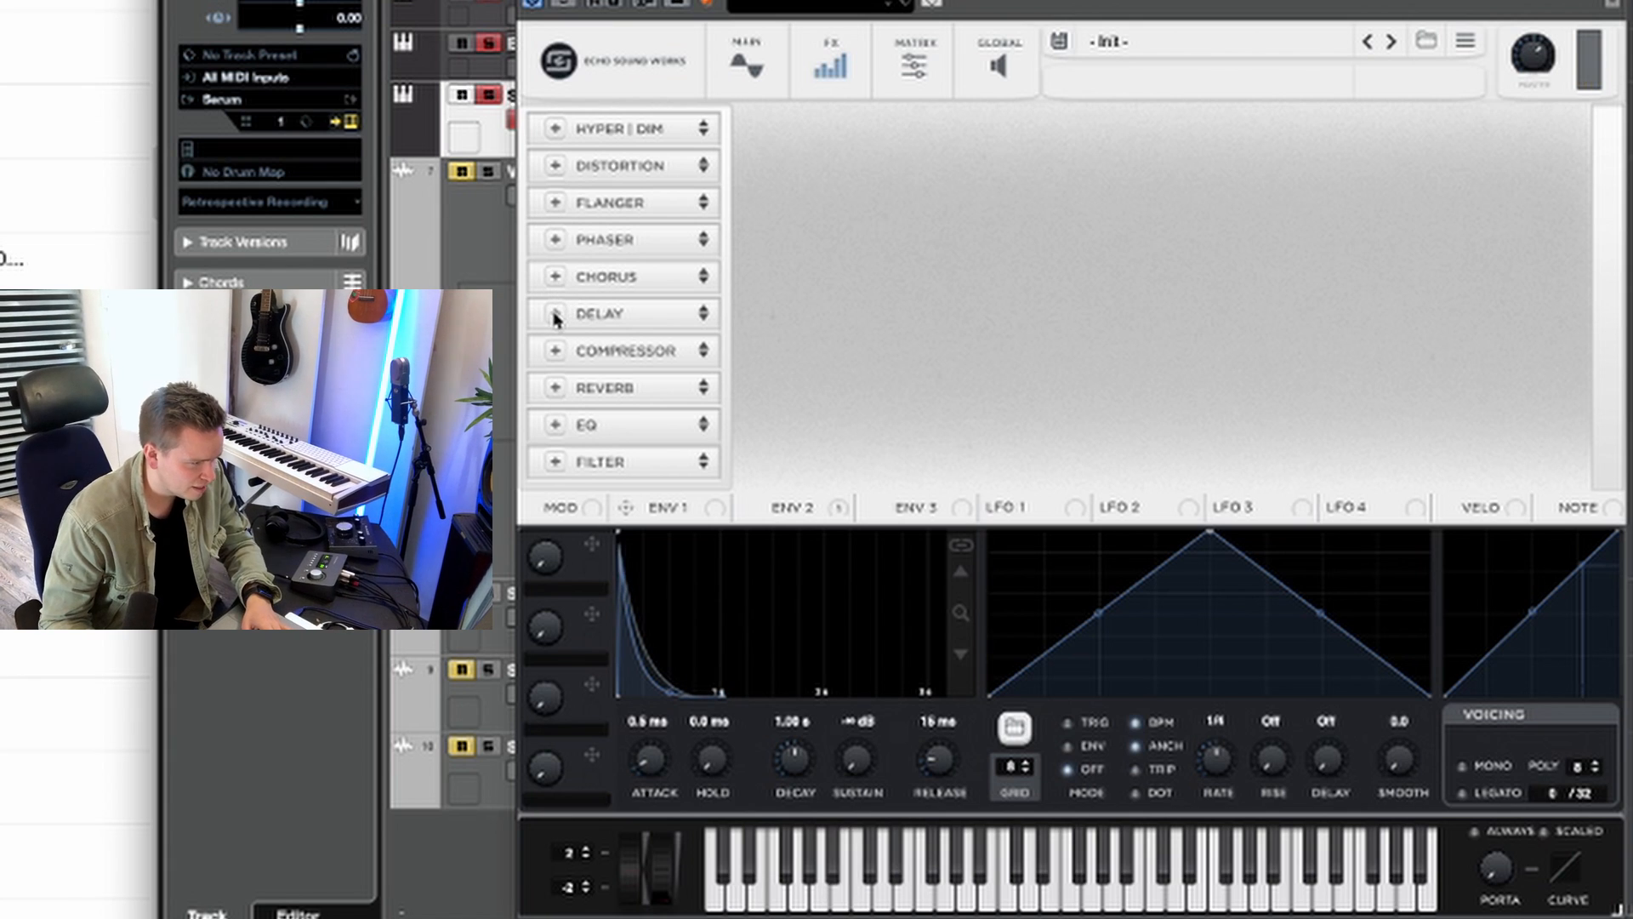
{"action": "left_click", "coordinate": [556, 314]}
{"action": "left_click_drag", "start_coordinate": [1055, 170], "coordinate": [1085, 125]}
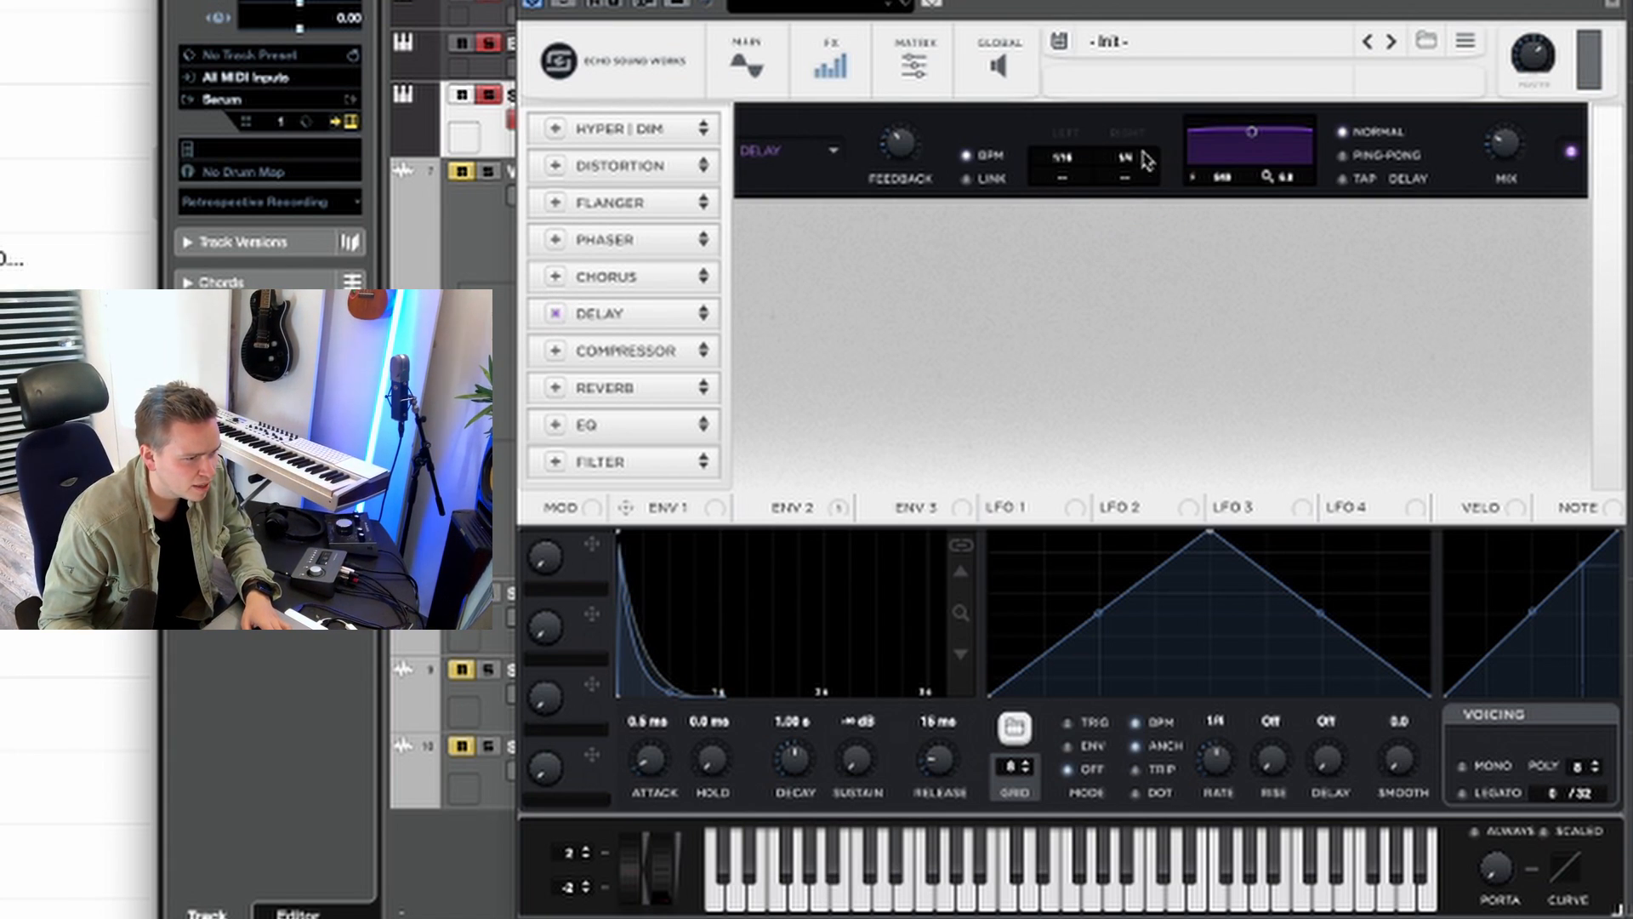
{"action": "left_click_drag", "start_coordinate": [1138, 156], "coordinate": [1138, 189]}
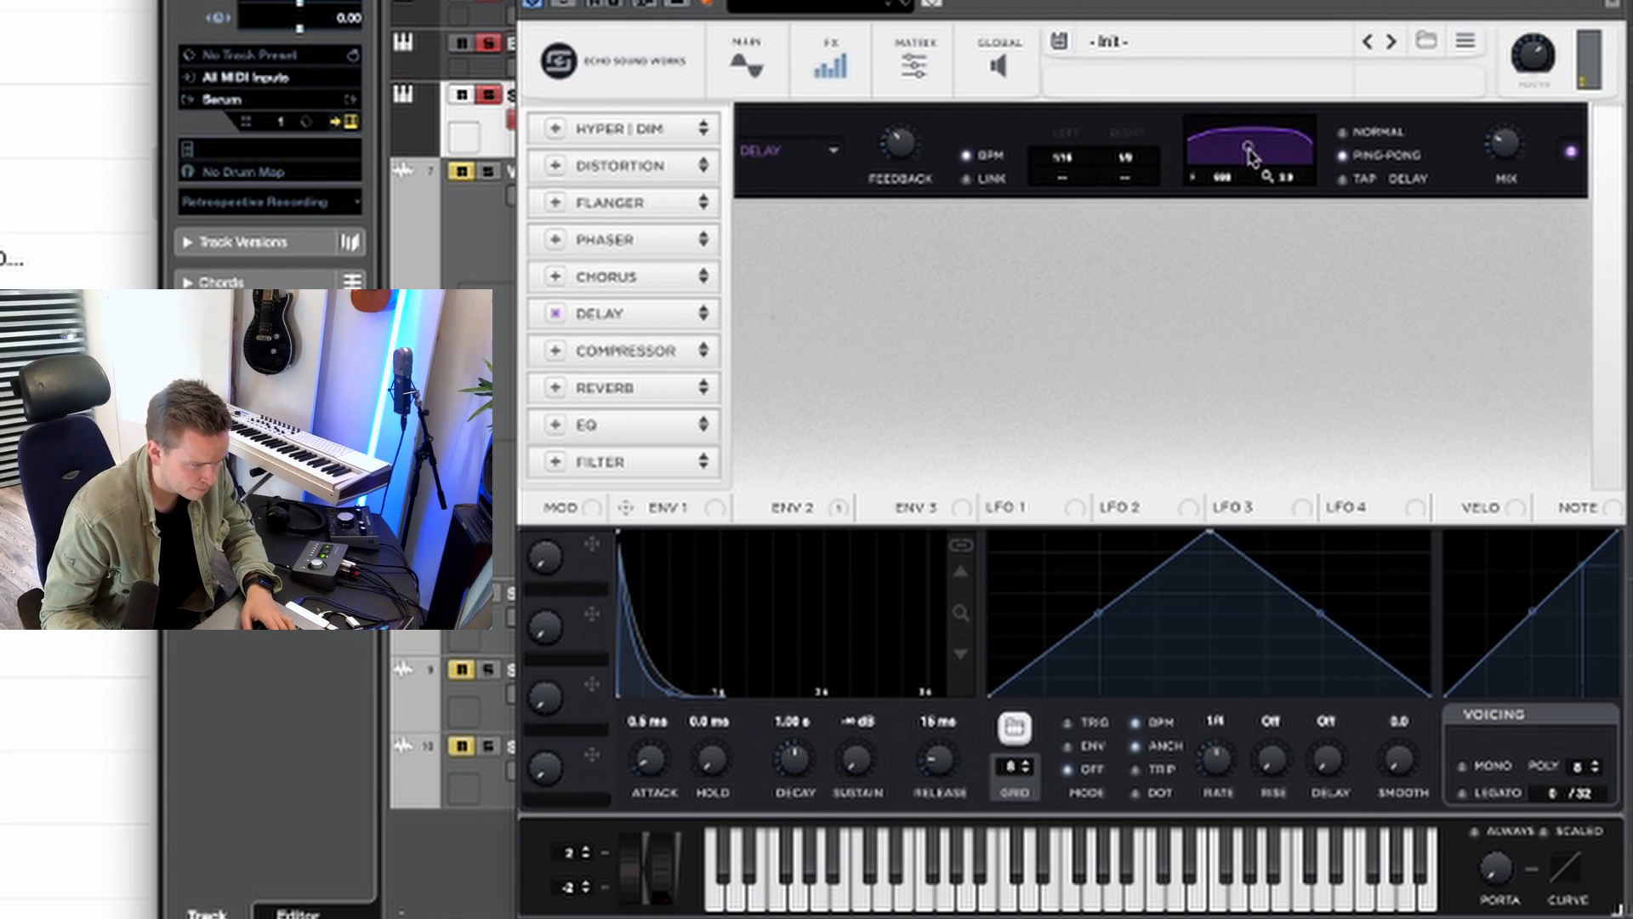
{"action": "left_click_drag", "start_coordinate": [1252, 153], "coordinate": [1247, 168]}
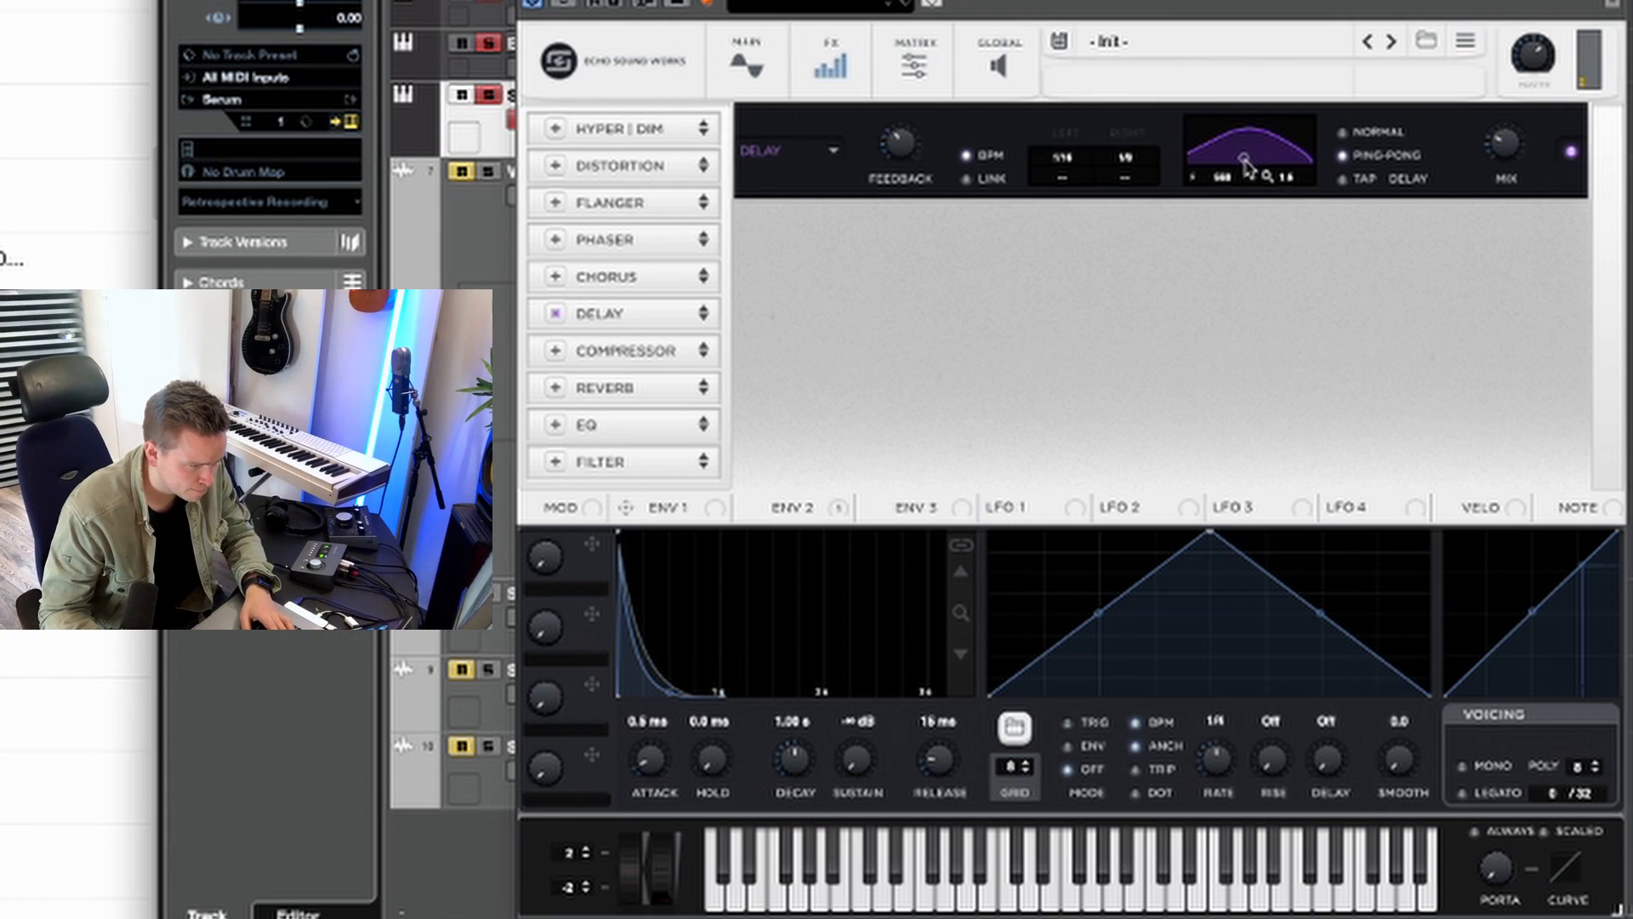
{"action": "left_click", "coordinate": [555, 387]}
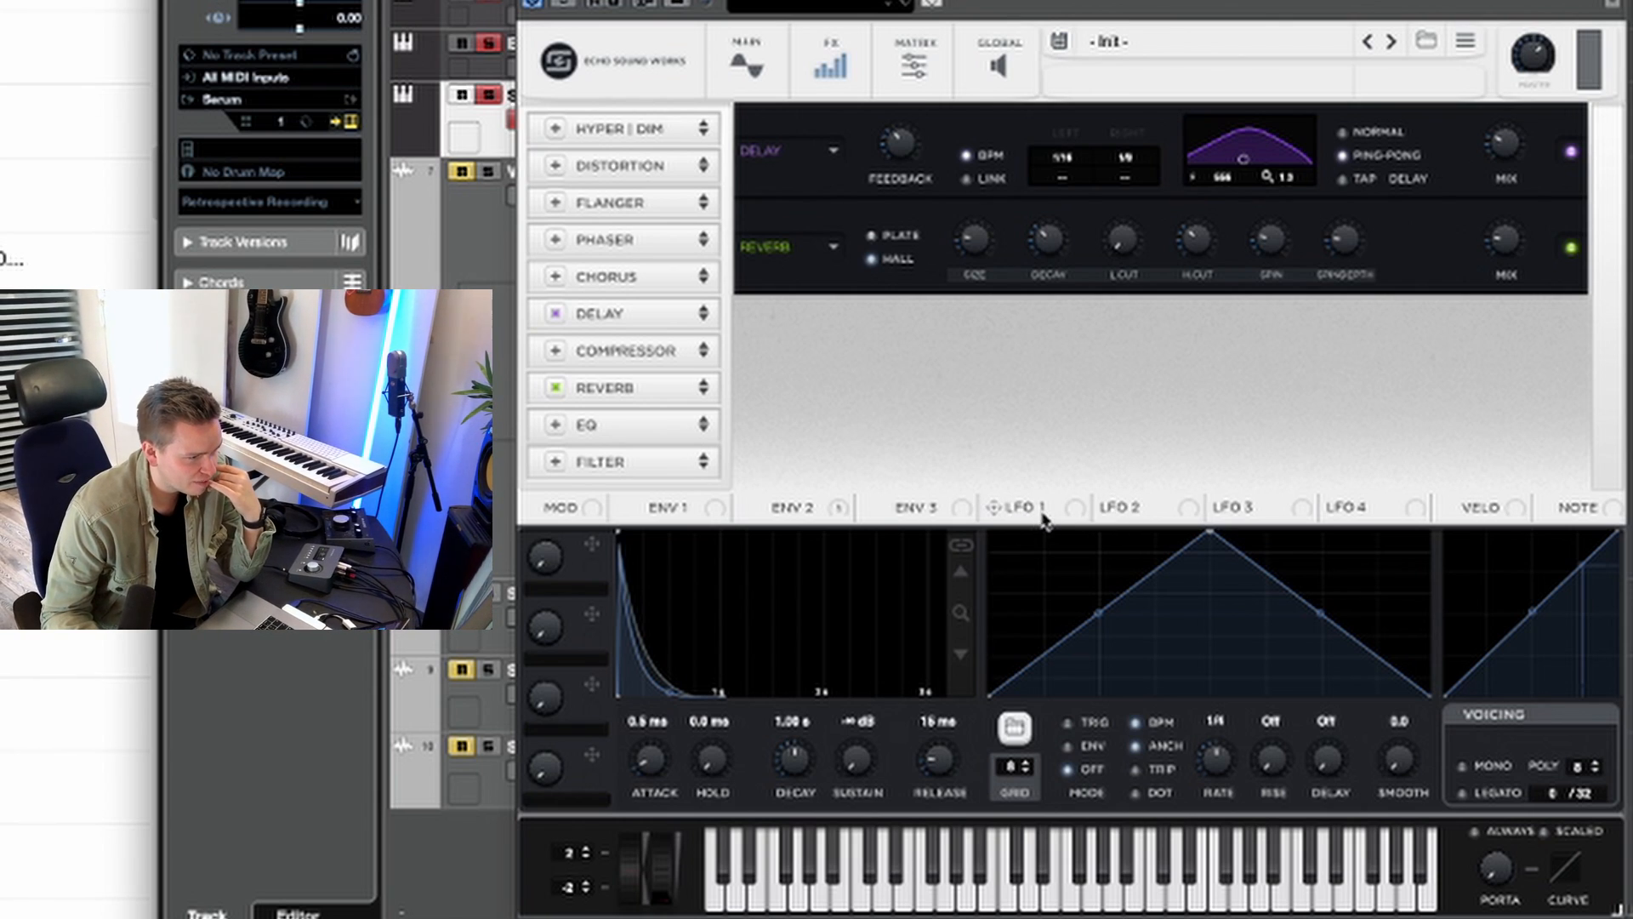
Step: Assign LFO 1 to the Reverb size and curve its shape into a narrow peak late in the cycle
{"action": "left_click_drag", "start_coordinate": [1044, 517], "coordinate": [977, 239]}
{"action": "mouse_move", "coordinate": [954, 216]}
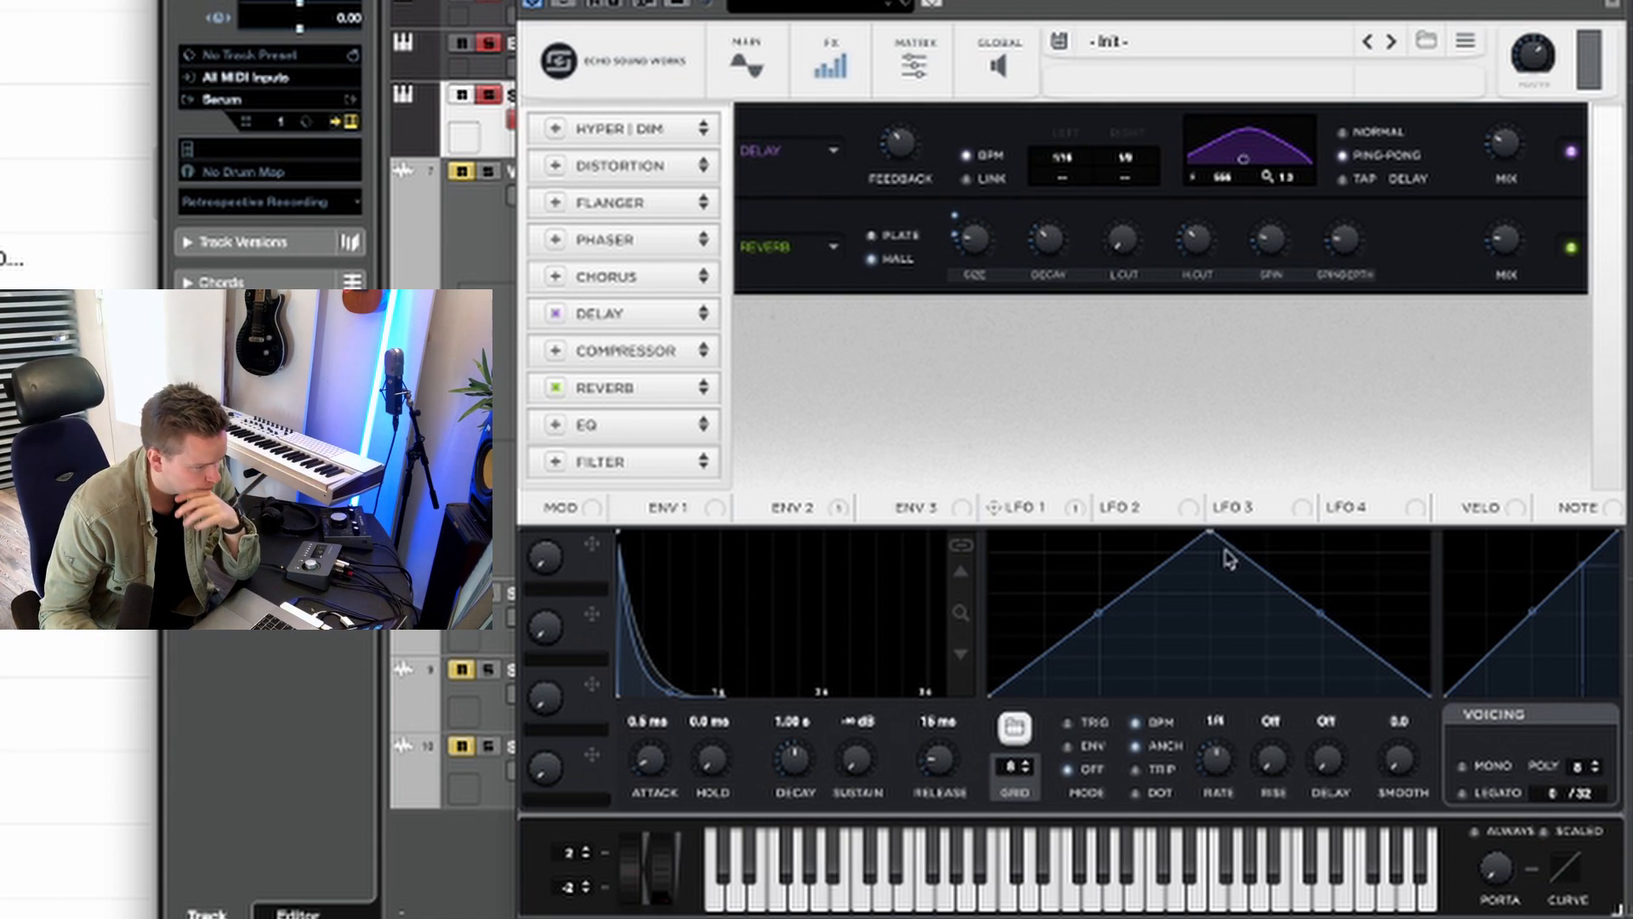
{"action": "left_click_drag", "start_coordinate": [1096, 613], "coordinate": [1112, 686]}
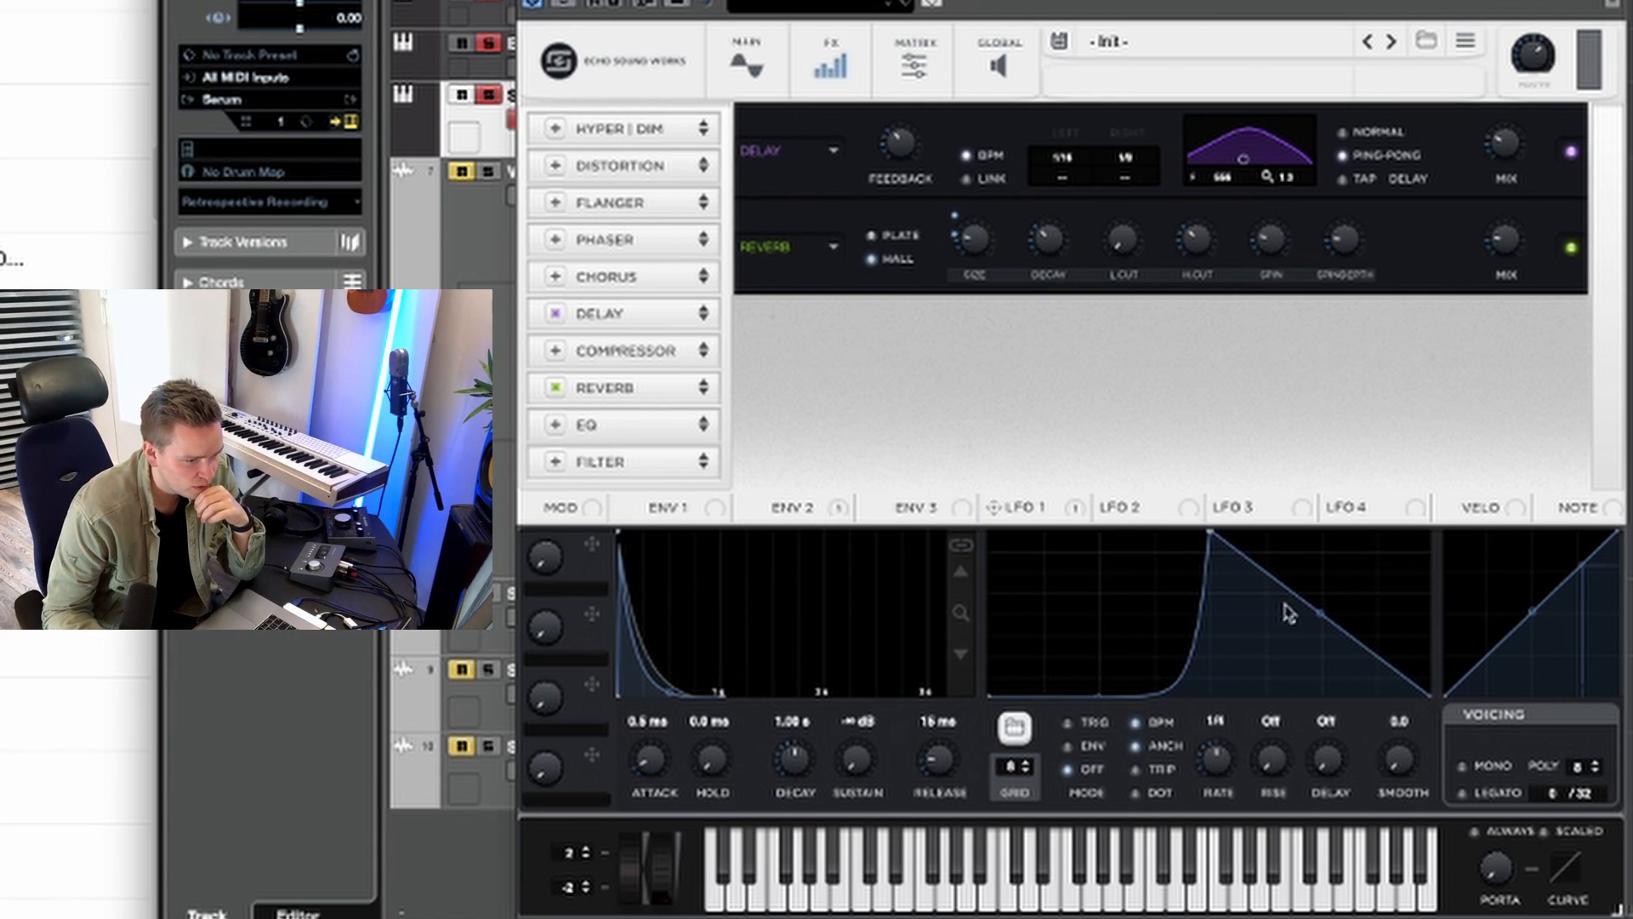
{"action": "left_click_drag", "start_coordinate": [1339, 627], "coordinate": [1301, 678]}
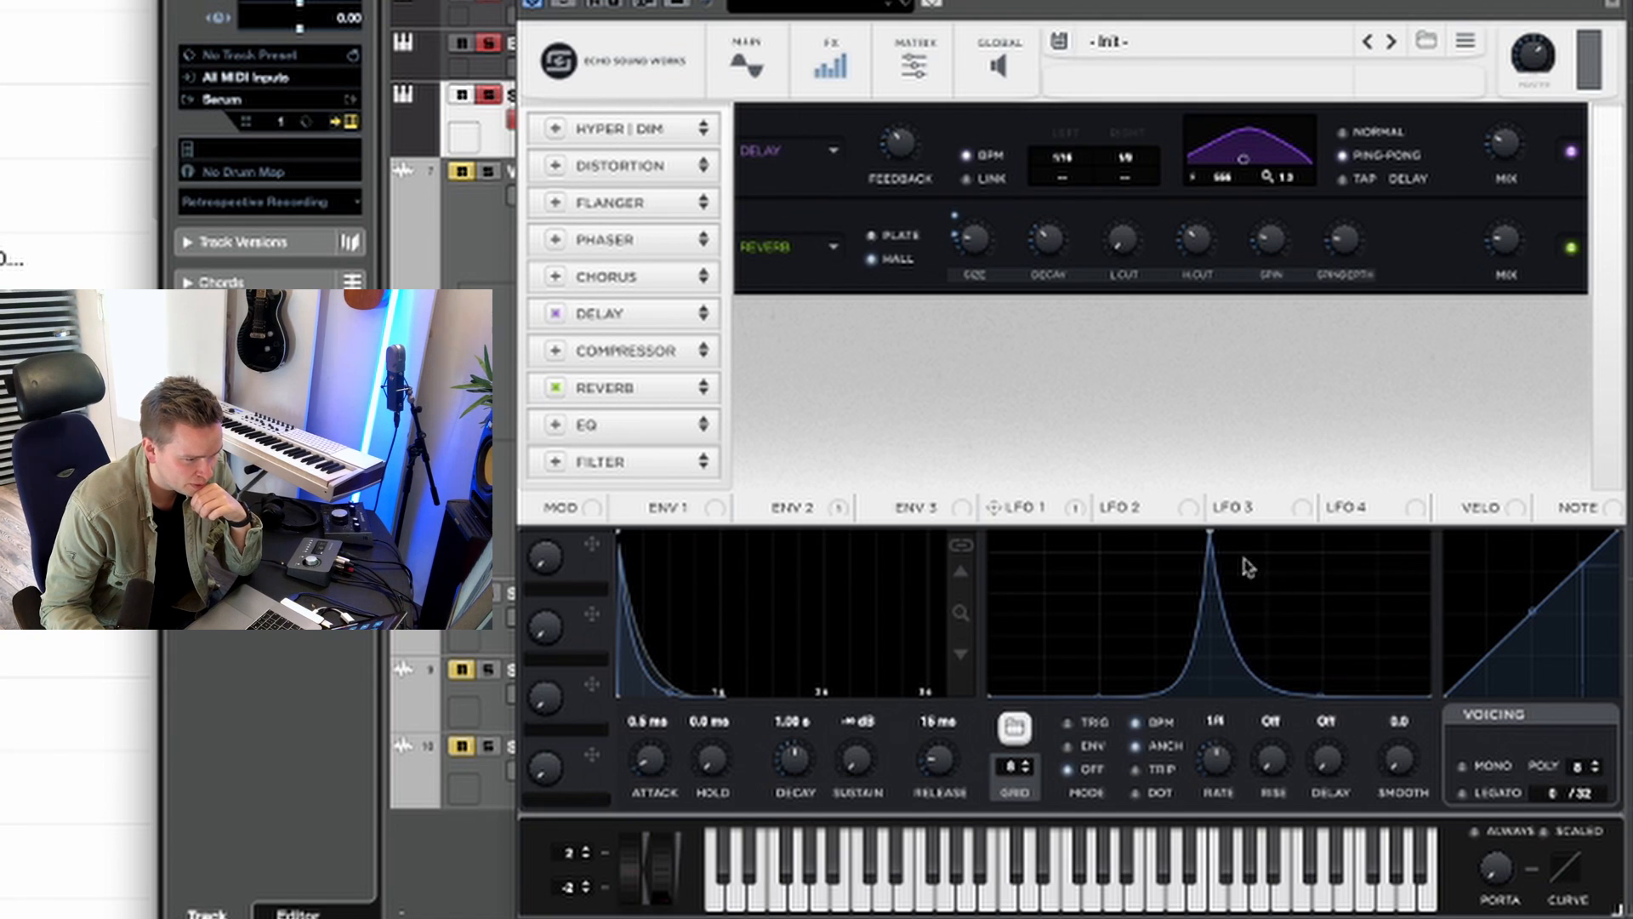
{"action": "left_click_drag", "start_coordinate": [1211, 536], "coordinate": [1327, 558]}
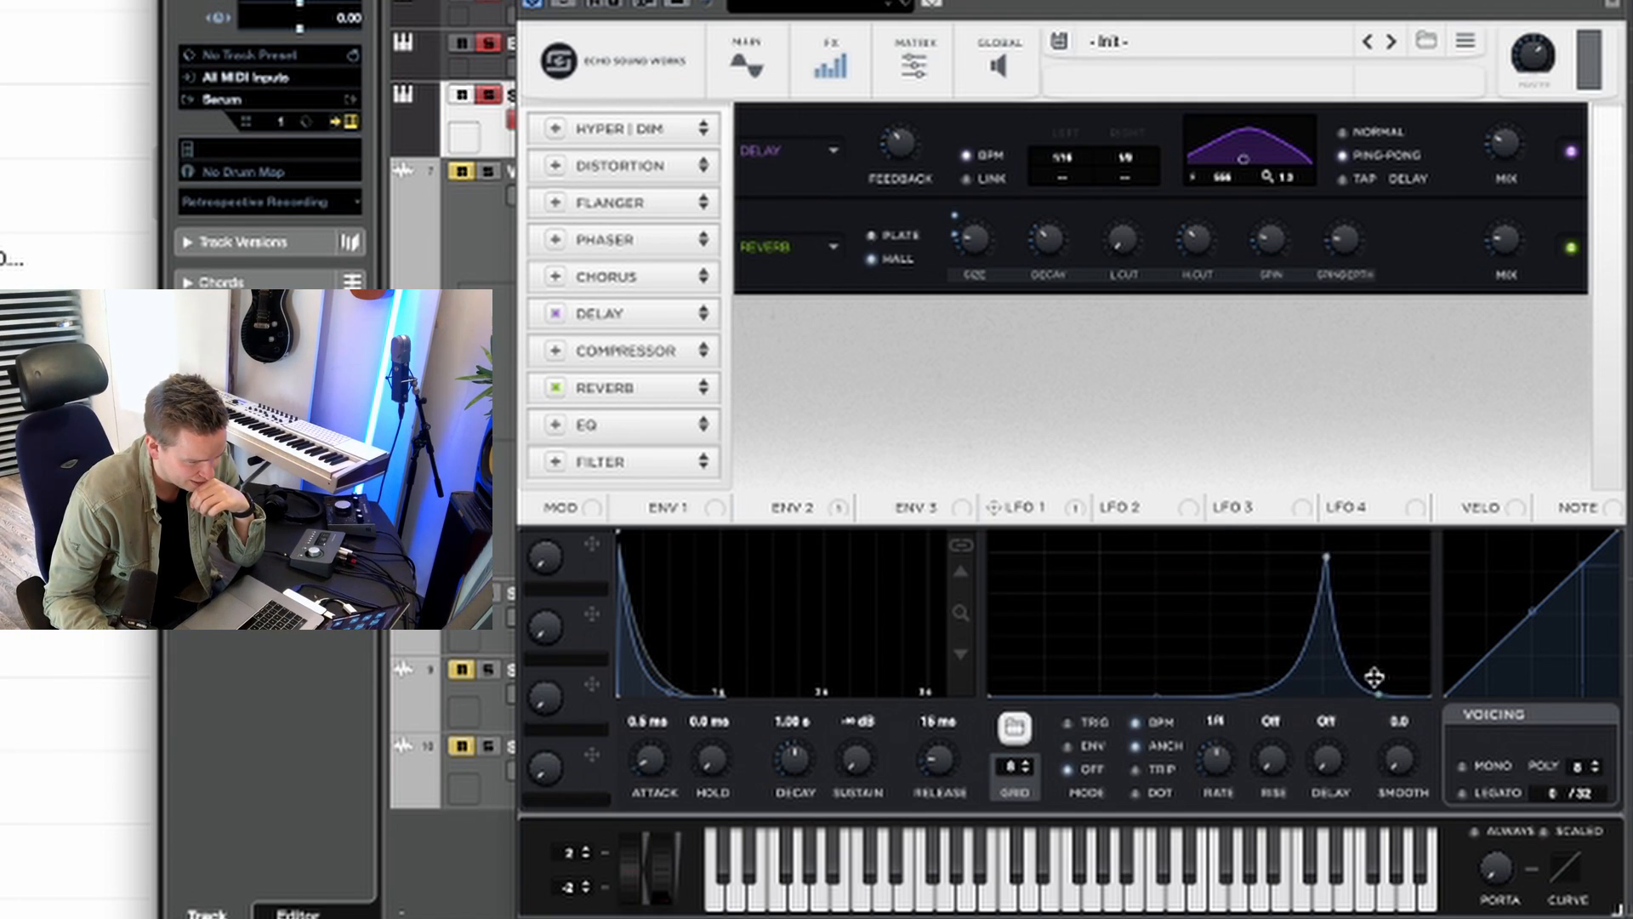
{"action": "left_click_drag", "start_coordinate": [1154, 695], "coordinate": [1155, 704]}
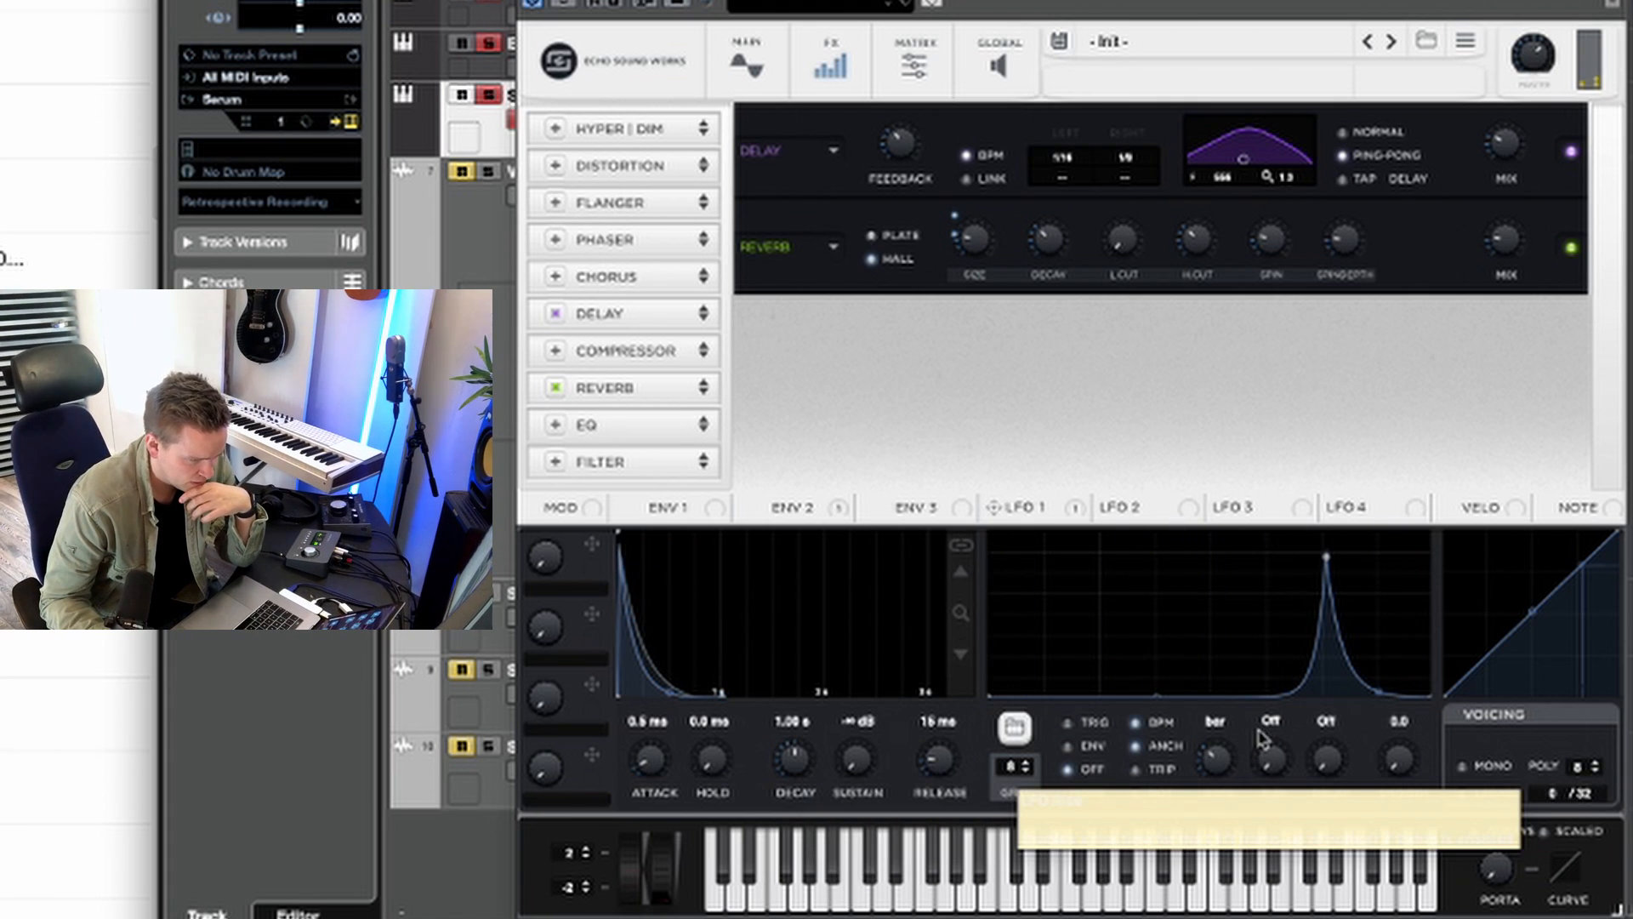
Step: Set LFO 1's rate to 2 bar, then place its peak near the end of the cycle and lower its height
{"action": "left_click_drag", "start_coordinate": [1327, 558], "coordinate": [1273, 560]}
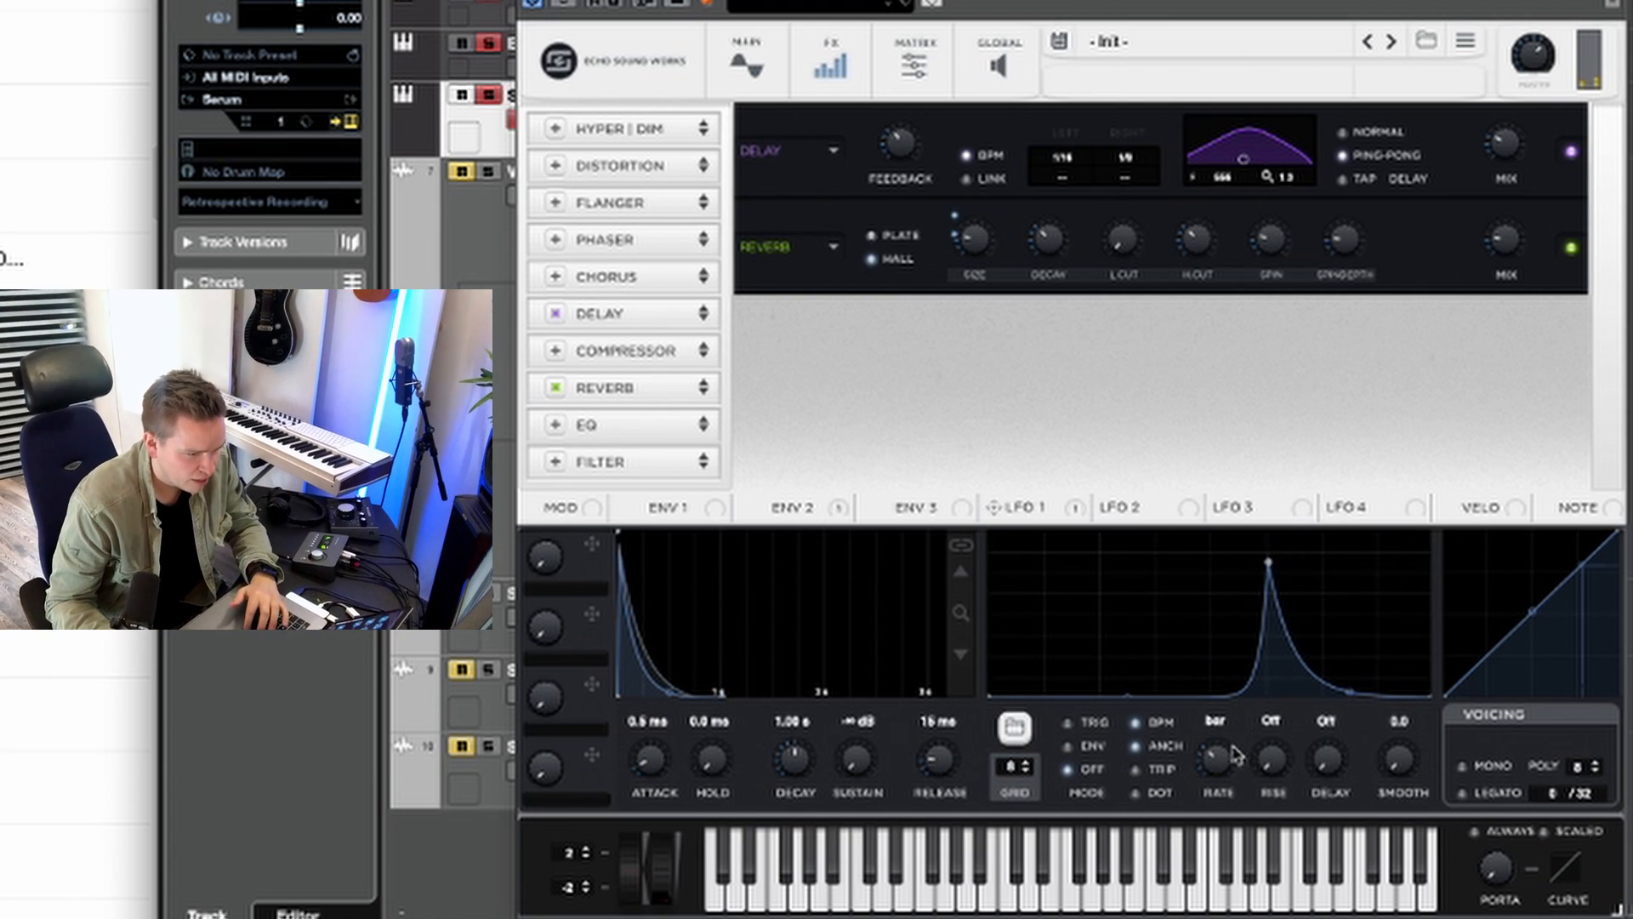
{"action": "left_click_drag", "start_coordinate": [1219, 757], "coordinate": [1222, 766]}
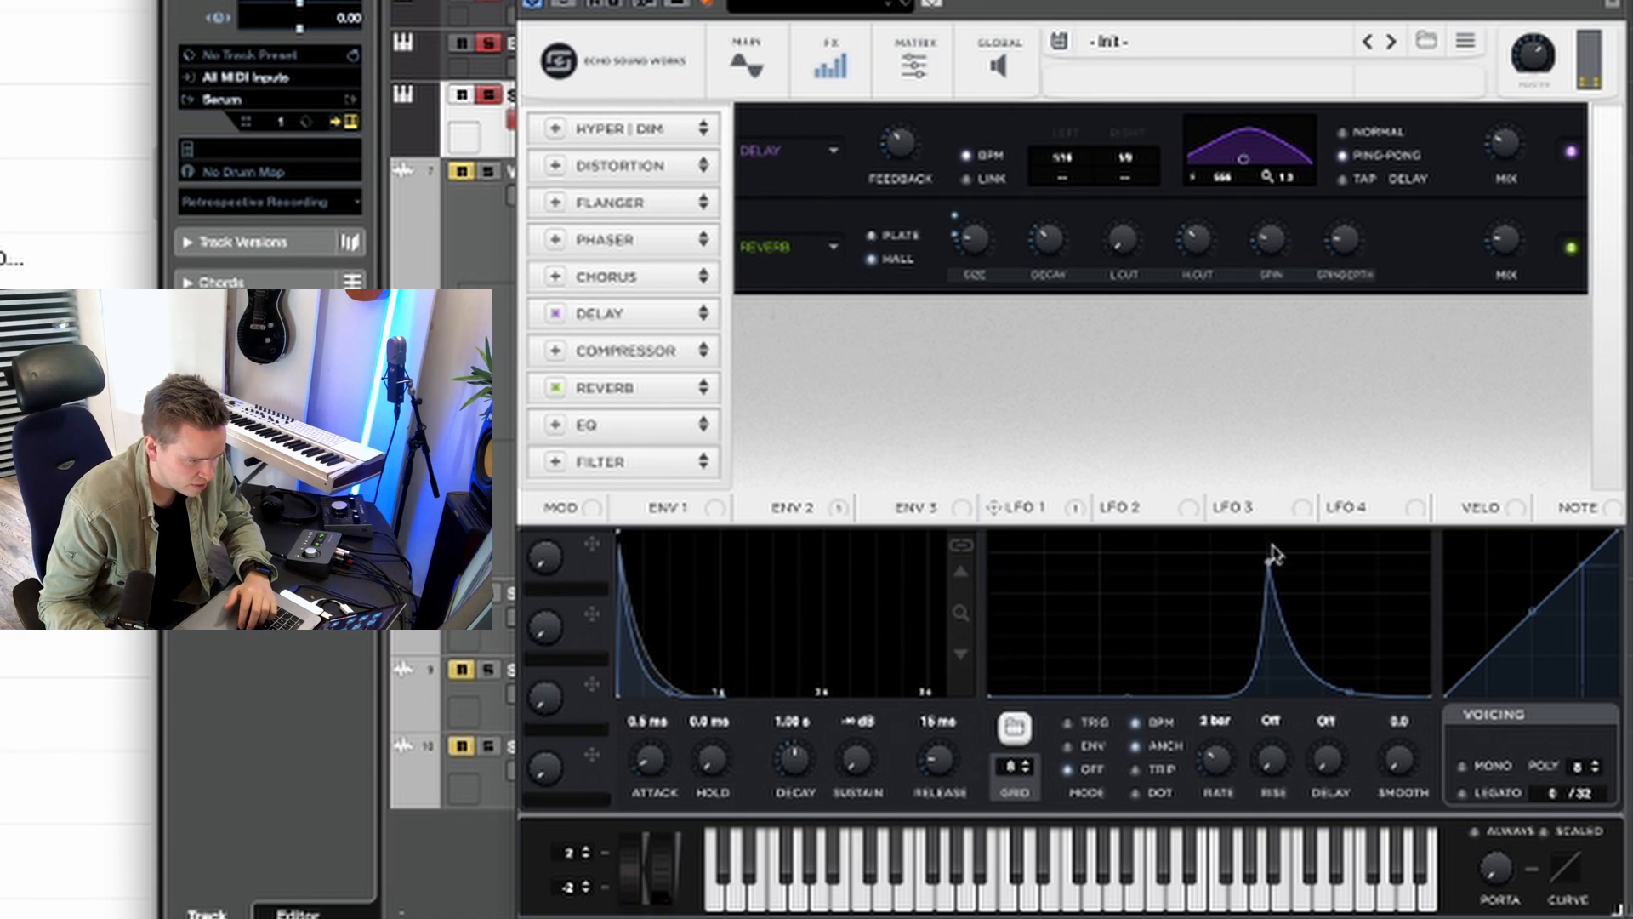
{"action": "left_click_drag", "start_coordinate": [1273, 555], "coordinate": [1342, 561]}
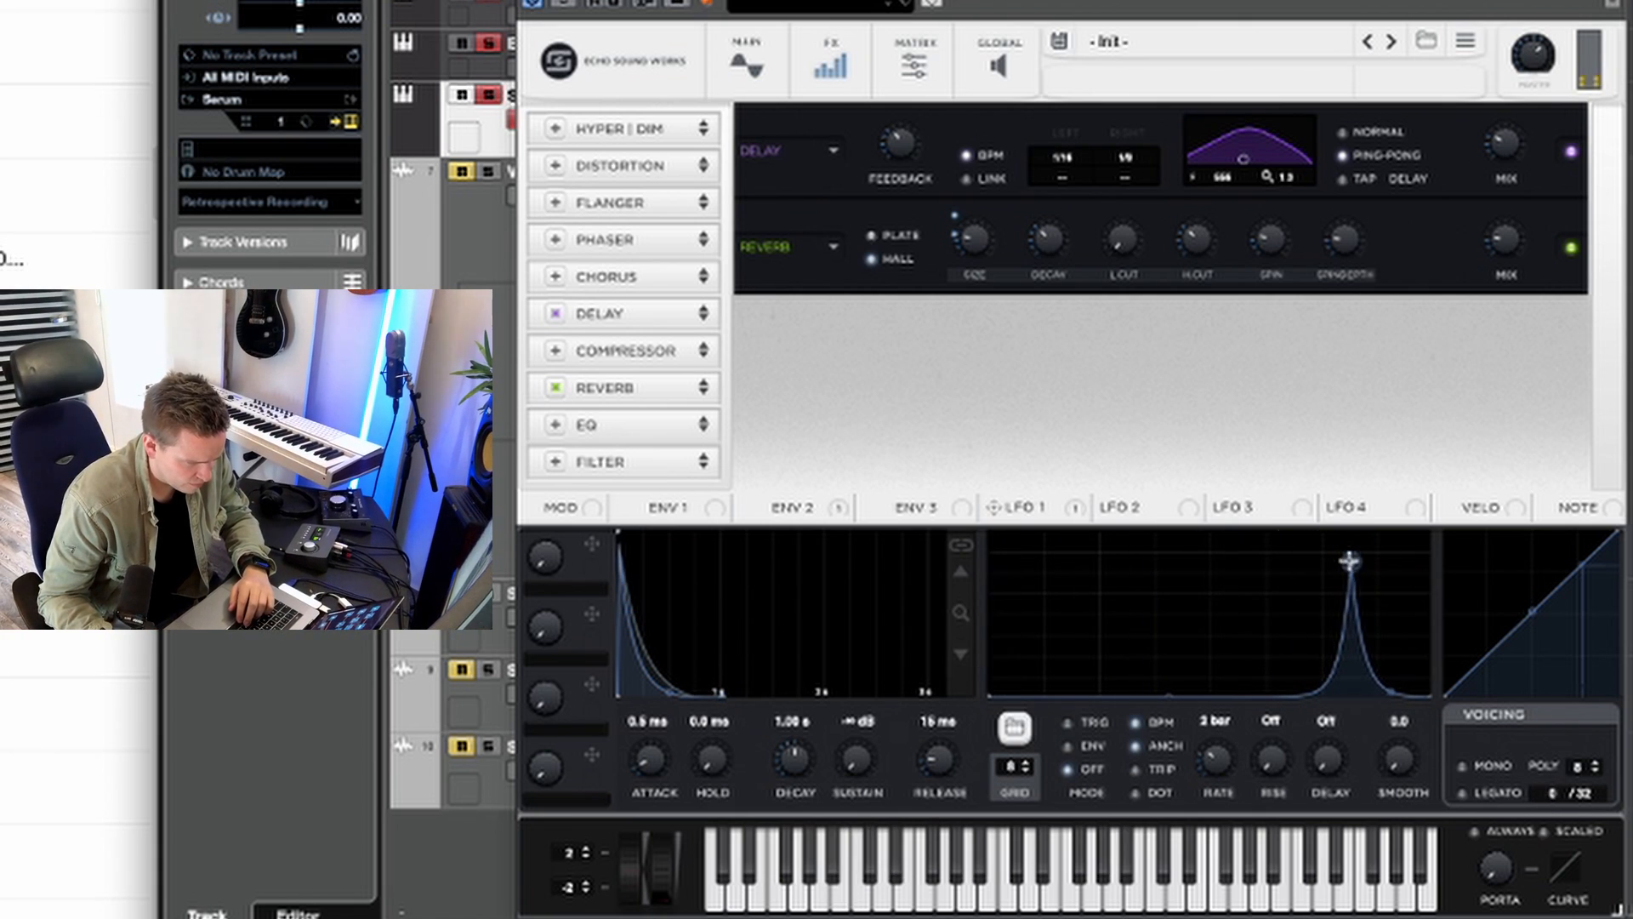
{"action": "left_click_drag", "start_coordinate": [1351, 563], "coordinate": [1354, 557]}
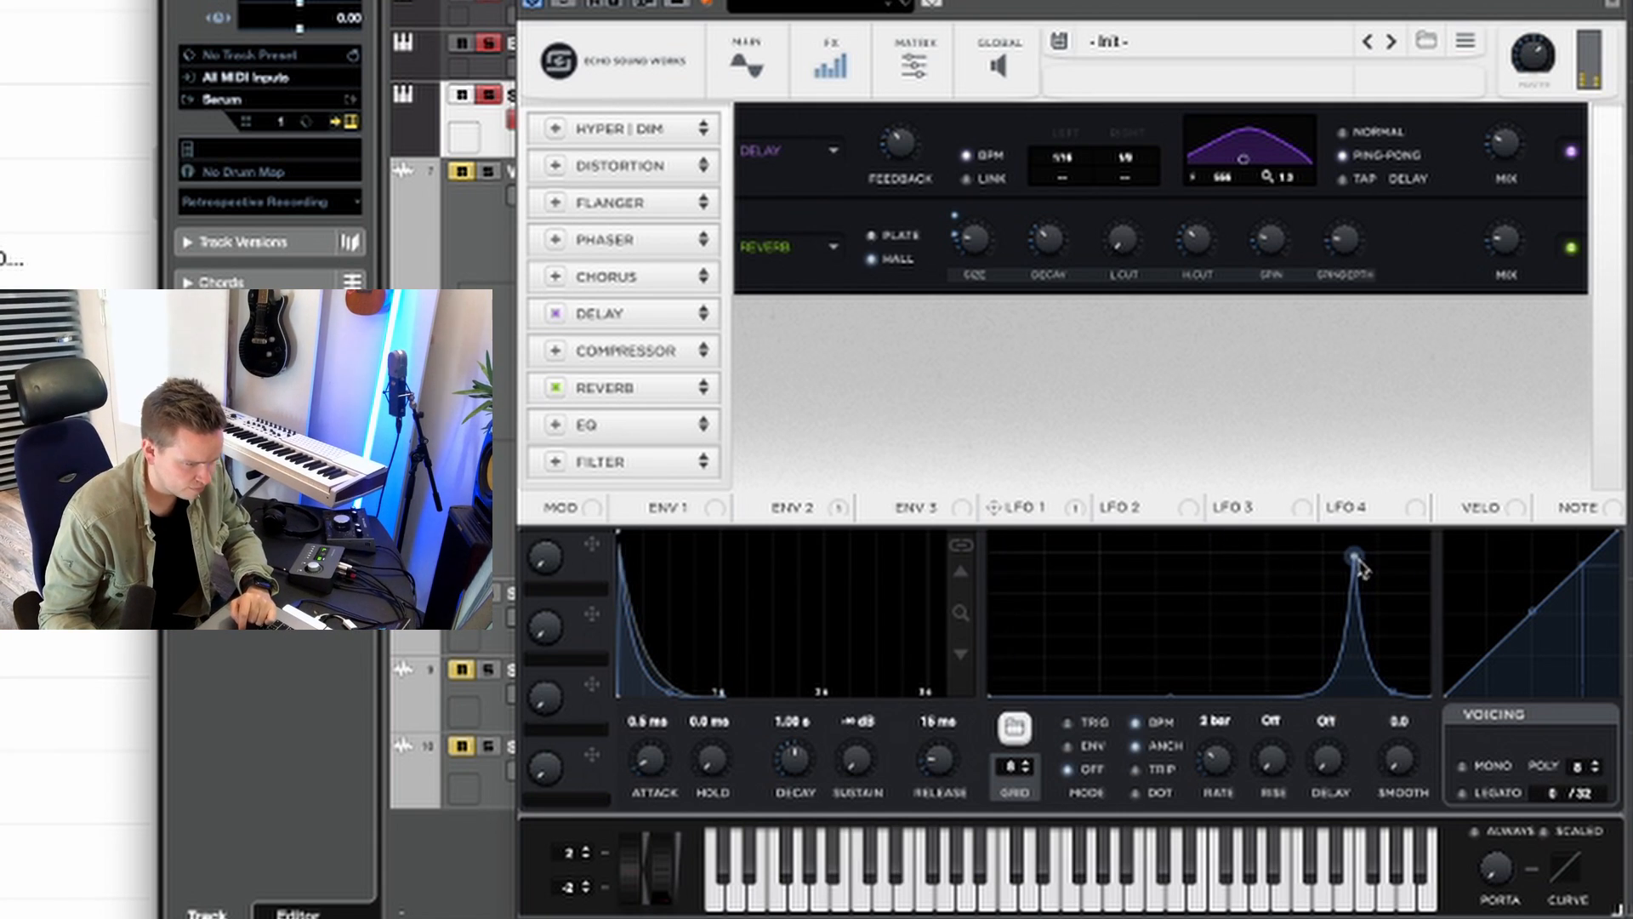
{"action": "left_click_drag", "start_coordinate": [1359, 564], "coordinate": [1140, 560]}
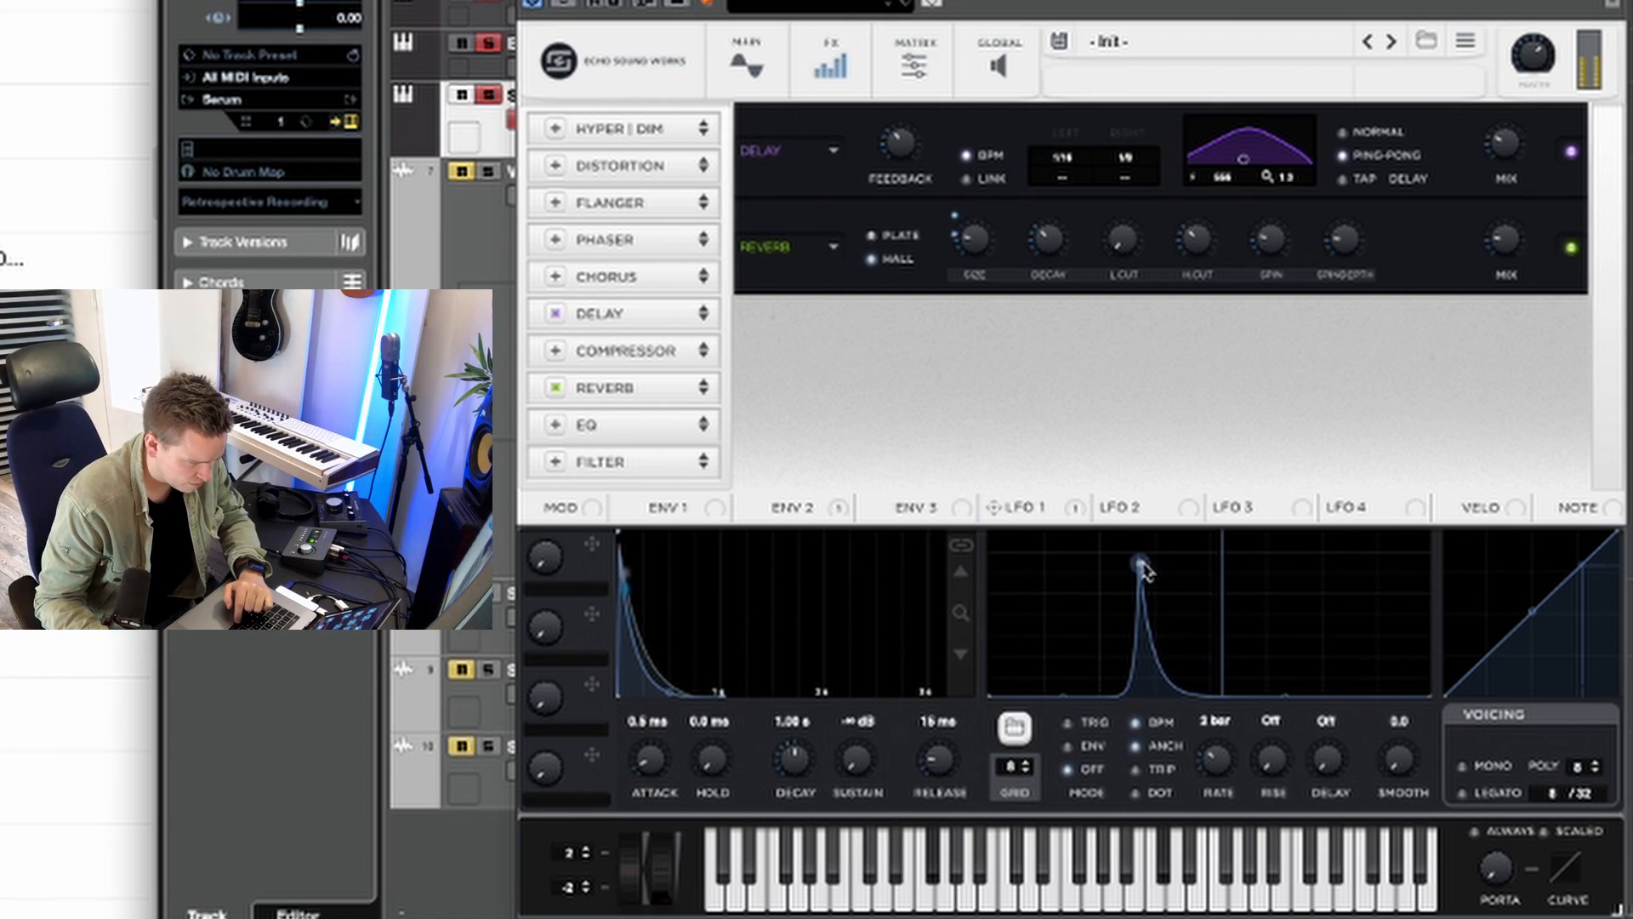
{"action": "left_click_drag", "start_coordinate": [1141, 563], "coordinate": [1359, 561]}
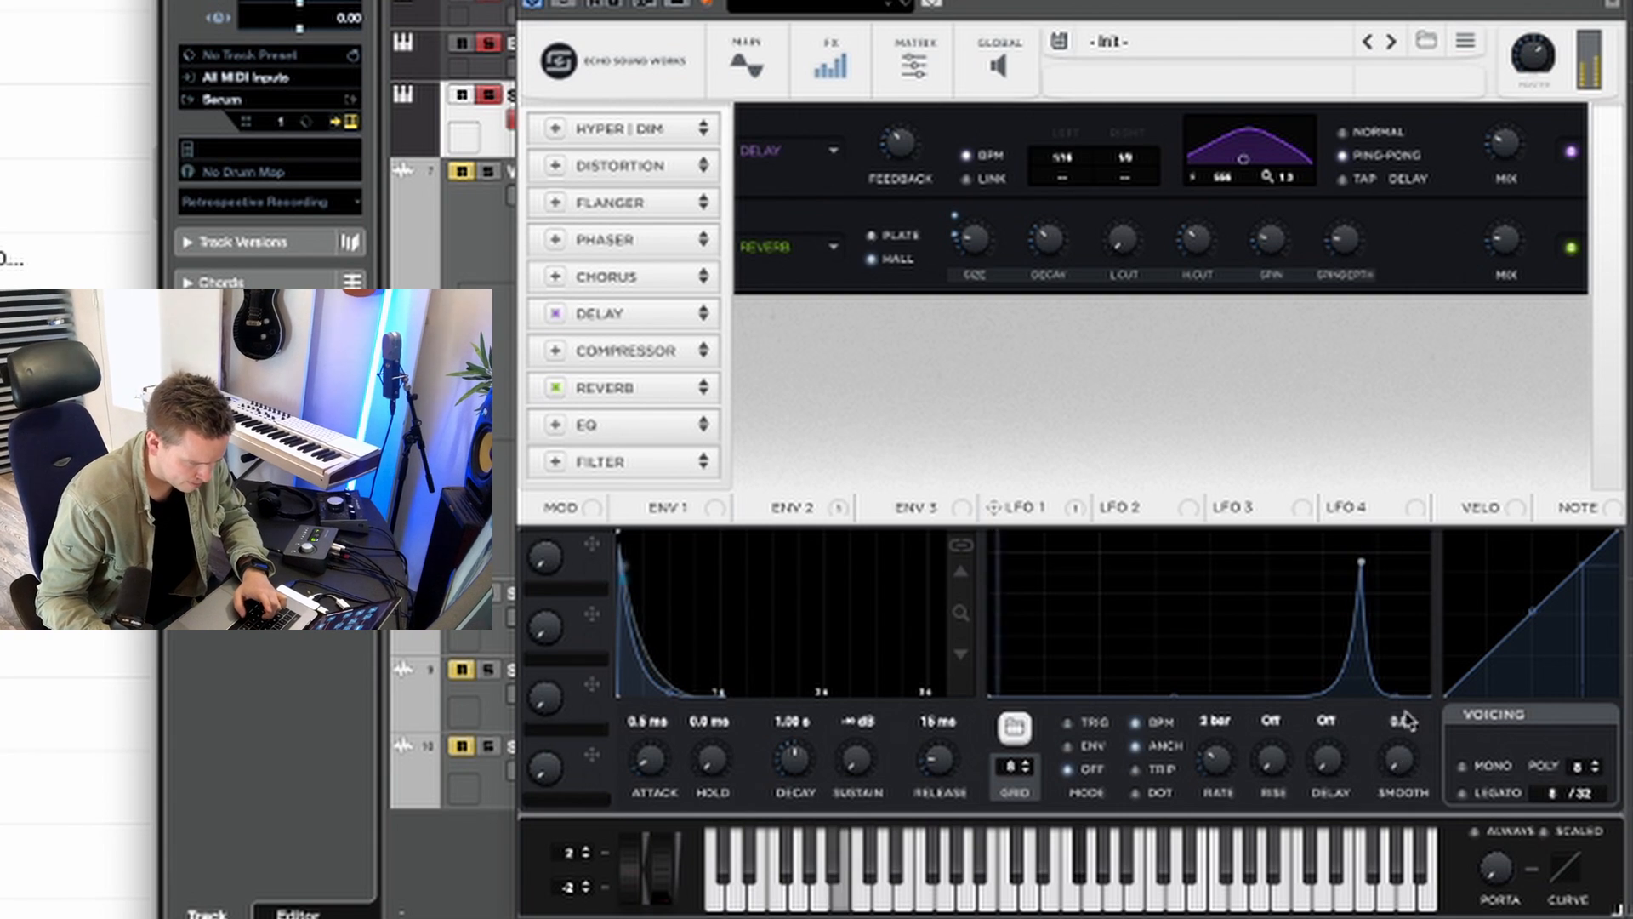
{"action": "left_click_drag", "start_coordinate": [1361, 563], "coordinate": [1352, 616]}
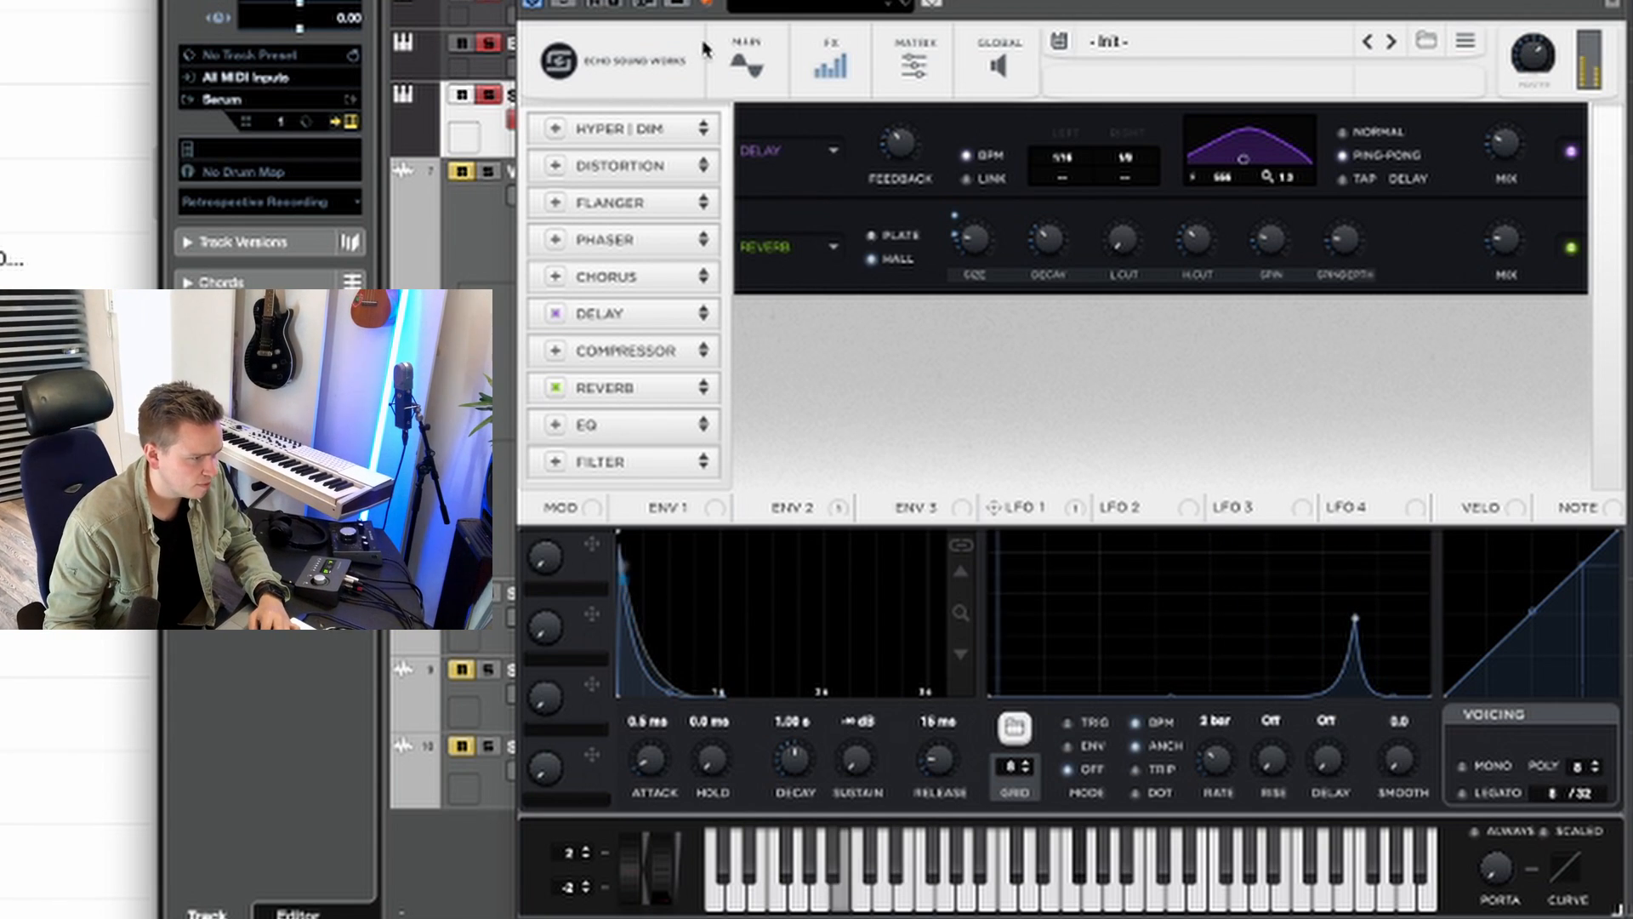
Step: Enable the AC hum1 noise oscillator, adjust its level, and turn on its key tracking
{"action": "left_click", "coordinate": [746, 60]}
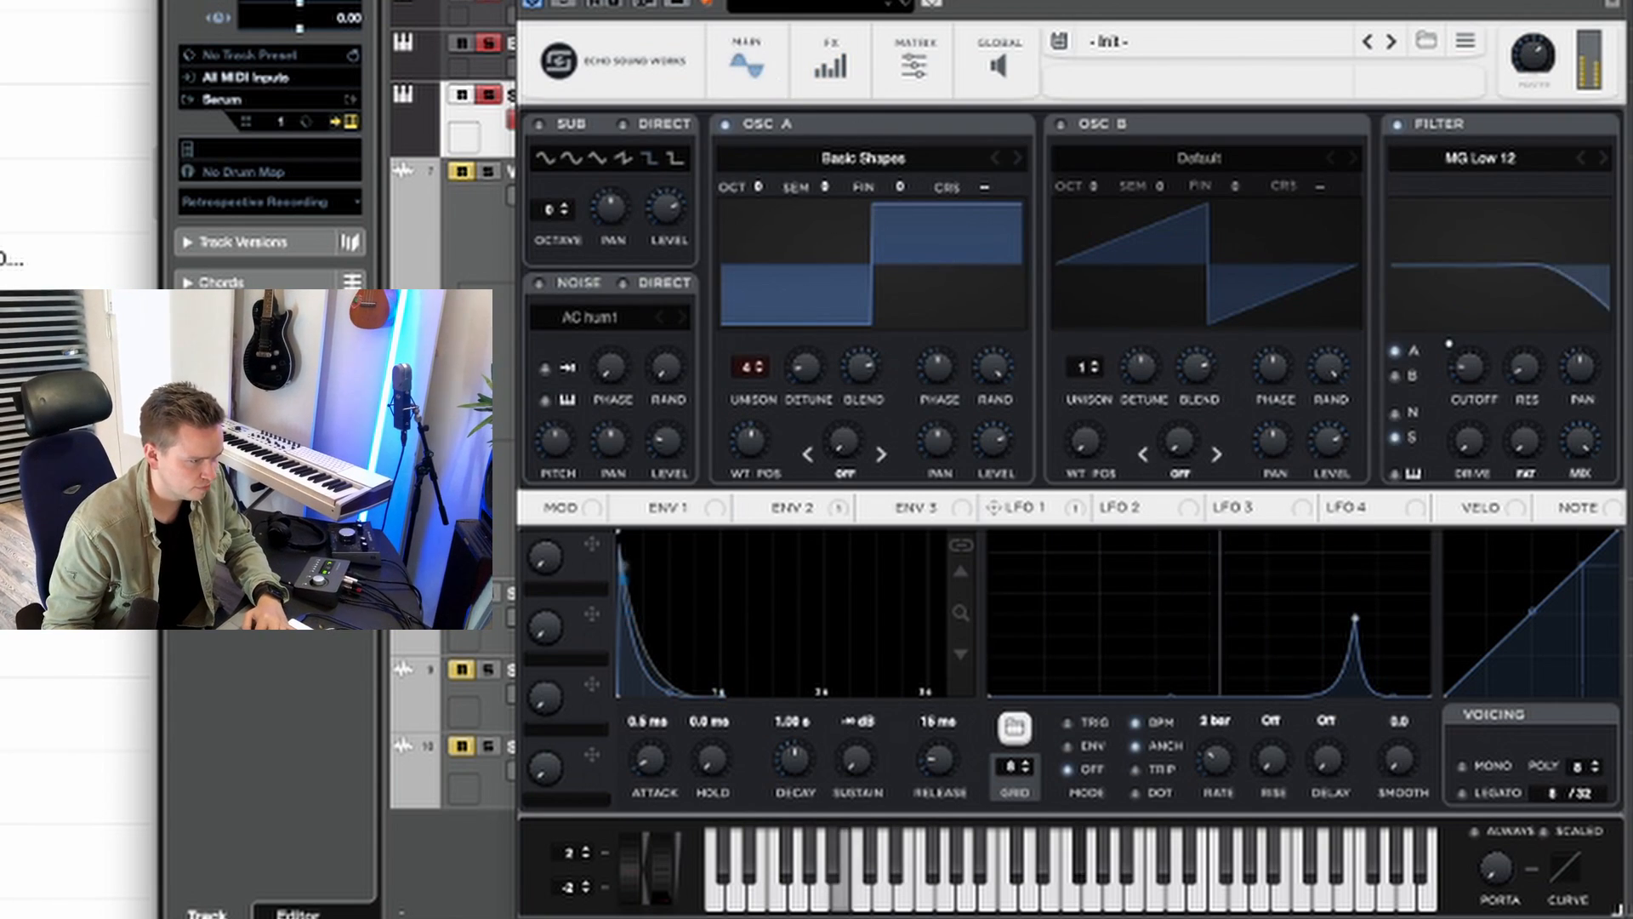
{"action": "left_click_drag", "start_coordinate": [970, 6], "coordinate": [964, 0]}
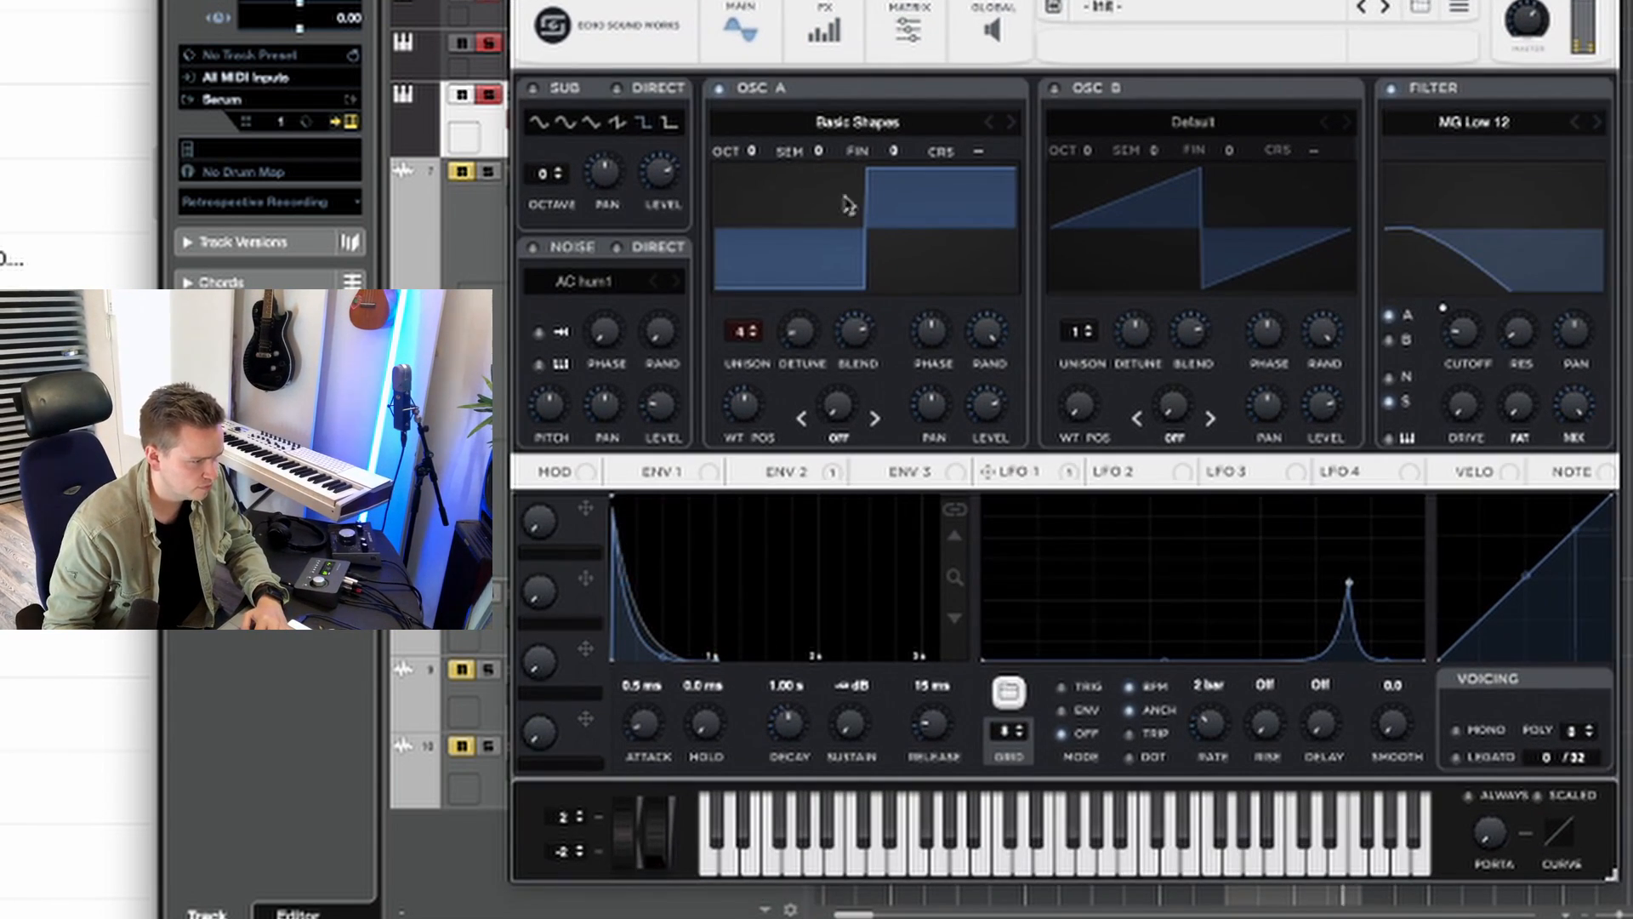
{"action": "left_click", "coordinate": [535, 248]}
{"action": "left_click_drag", "start_coordinate": [661, 403], "coordinate": [656, 343]}
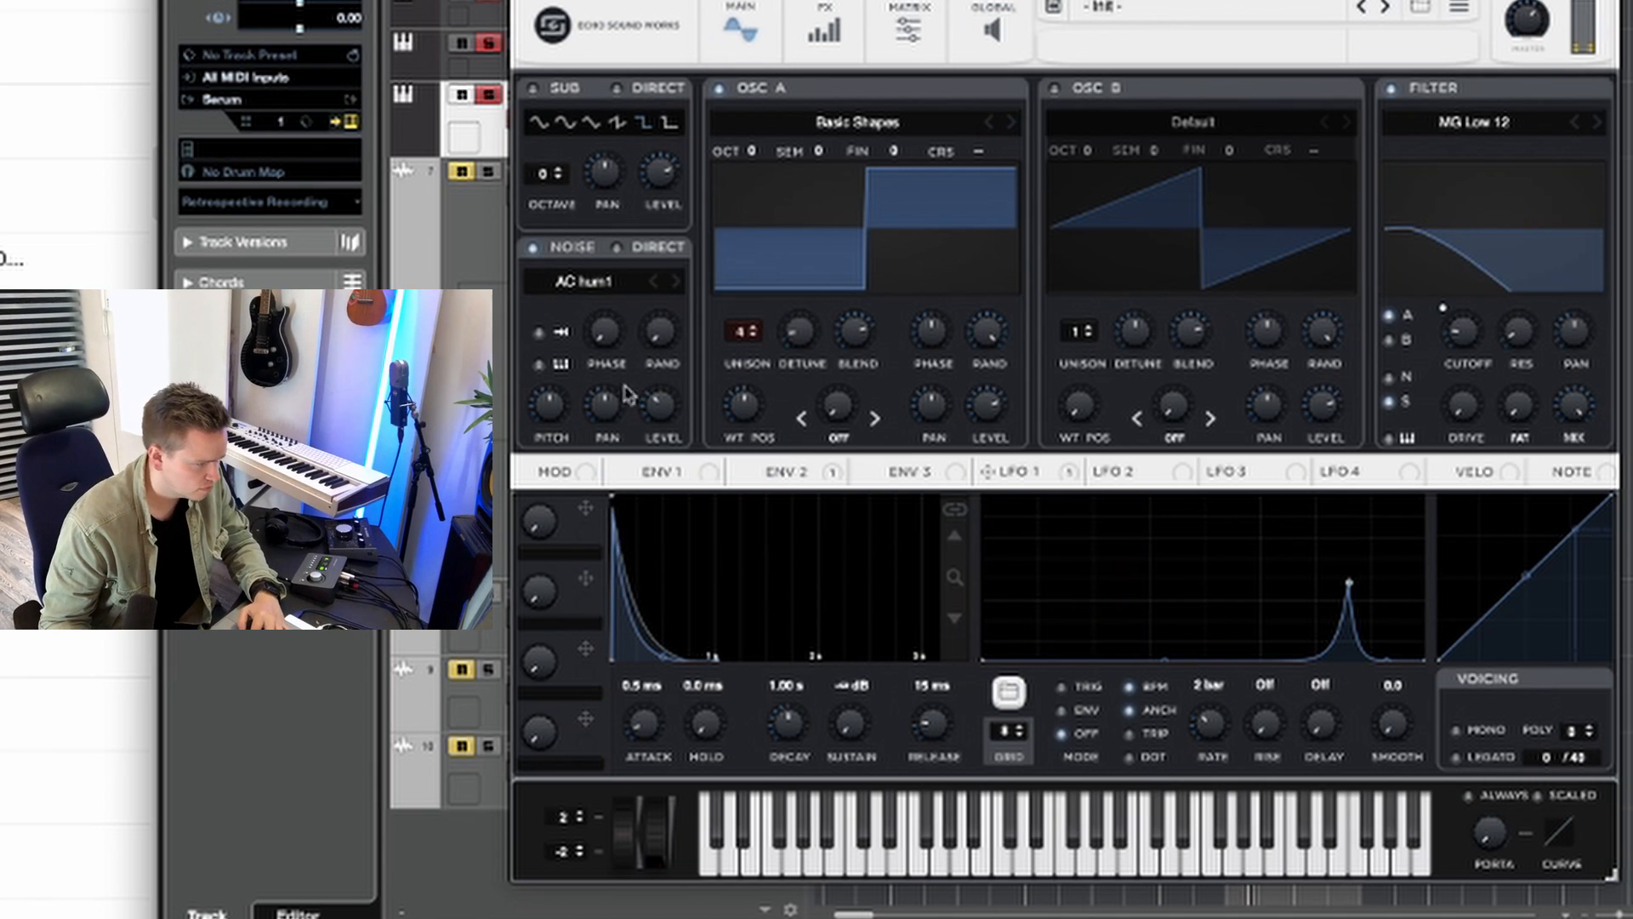
{"action": "left_click", "coordinate": [540, 364]}
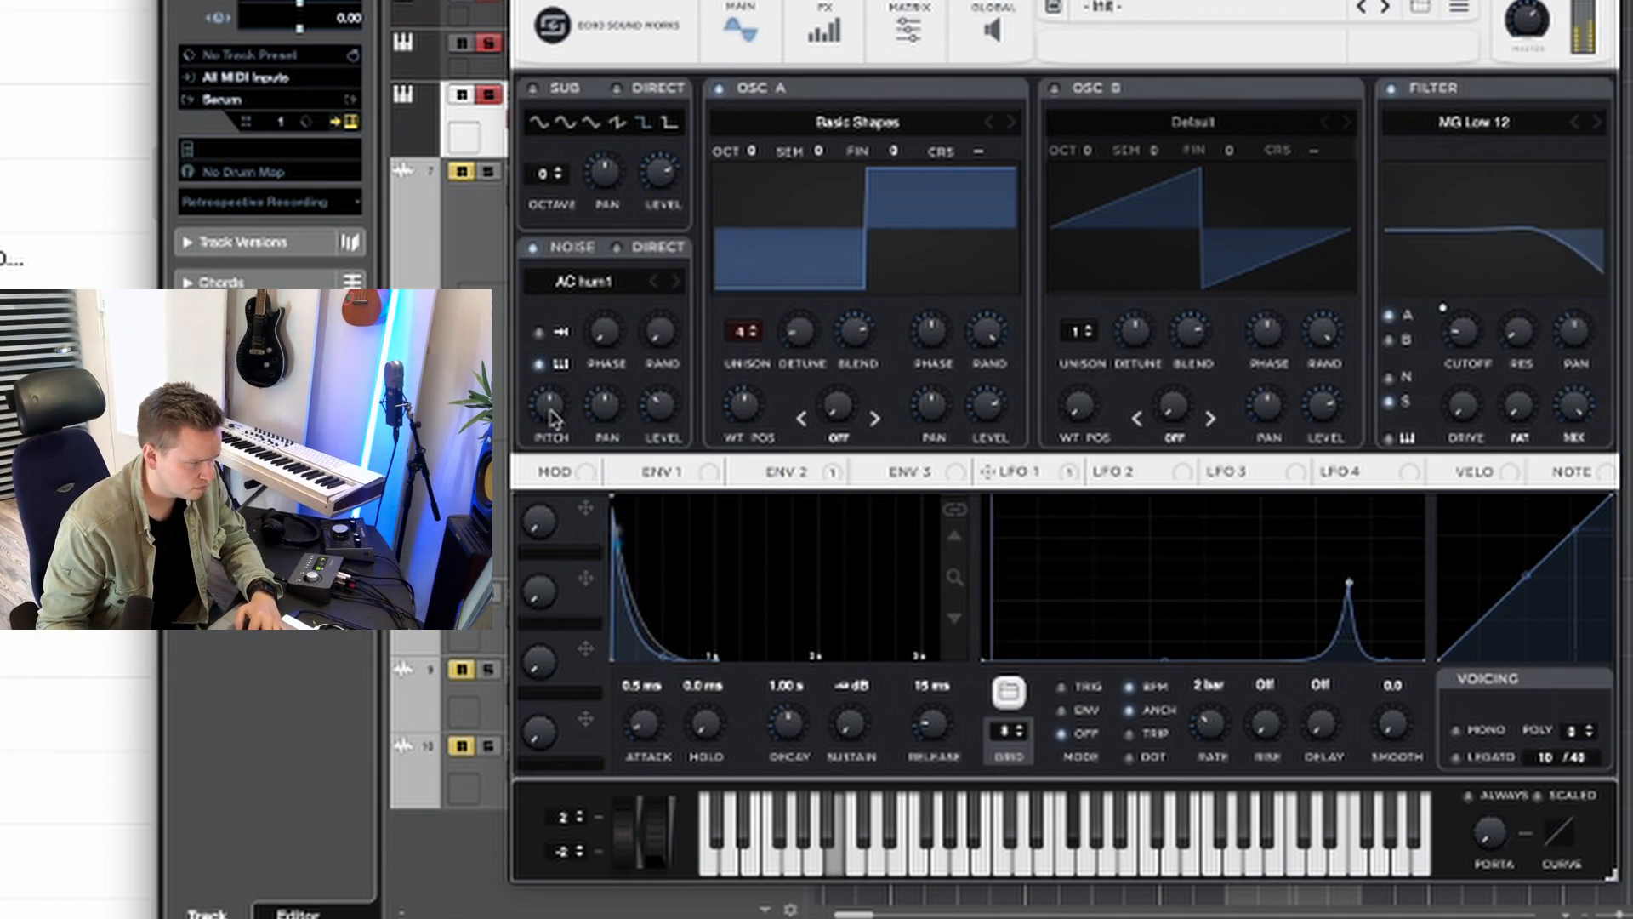
Step: Compare oscillator A's random phase settings, ending at 0%, and set Envelope 1's attack to 11 ms
{"action": "mouse_move", "coordinate": [553, 377]}
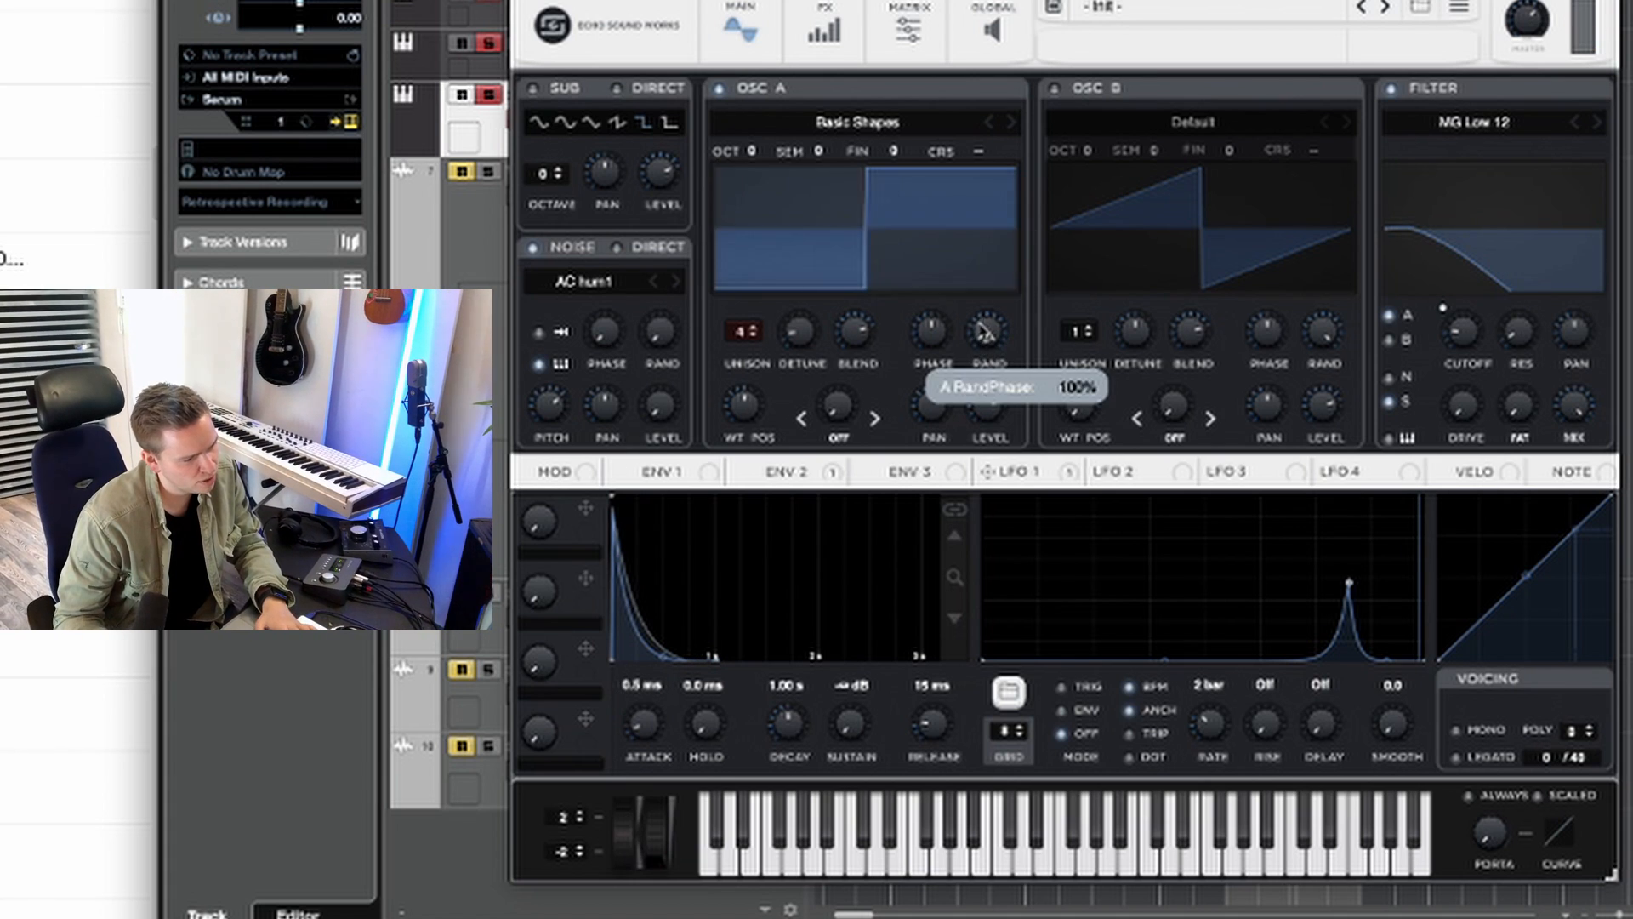
{"action": "mouse_move", "coordinate": [987, 345]}
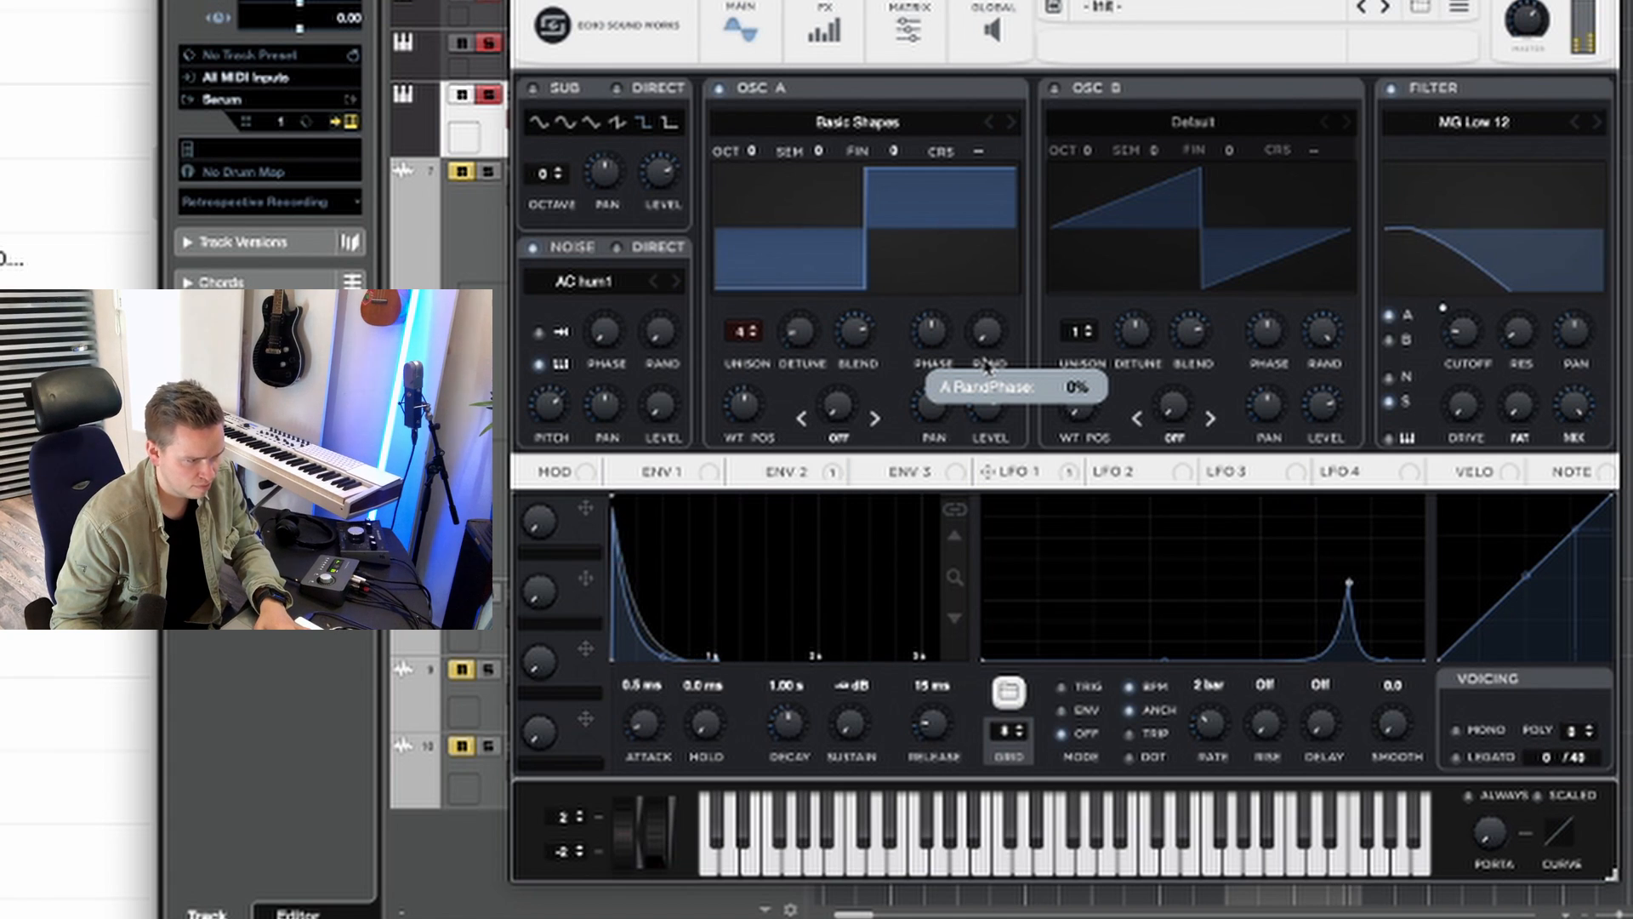
{"action": "left_click_drag", "start_coordinate": [987, 364], "coordinate": [987, 331]}
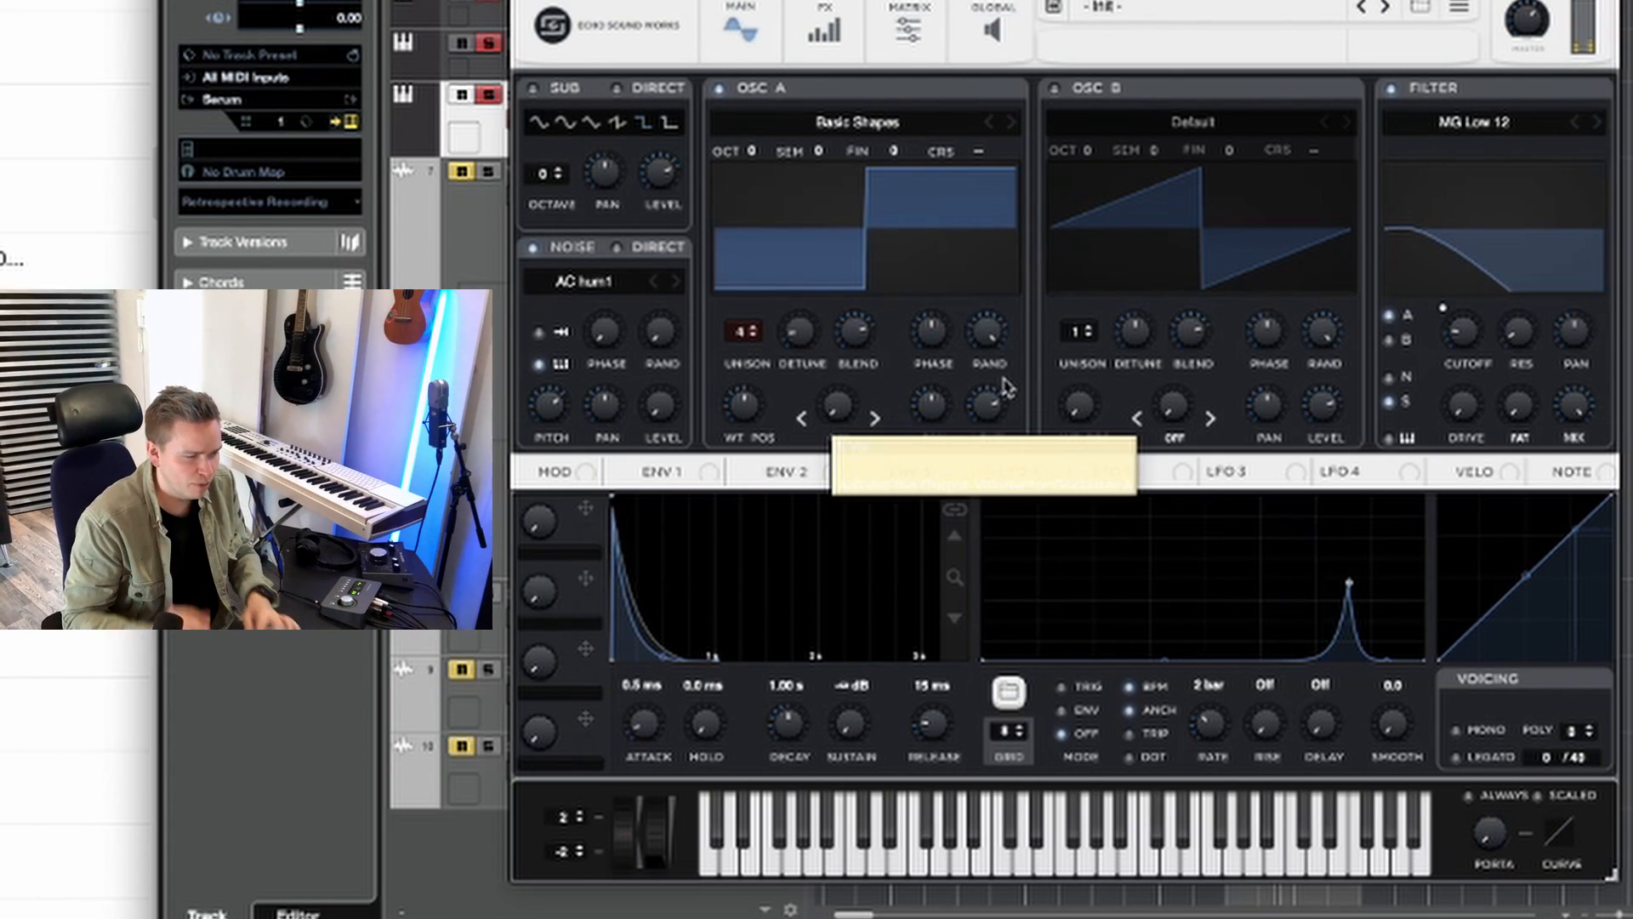
{"action": "left_click_drag", "start_coordinate": [993, 340], "coordinate": [993, 425]}
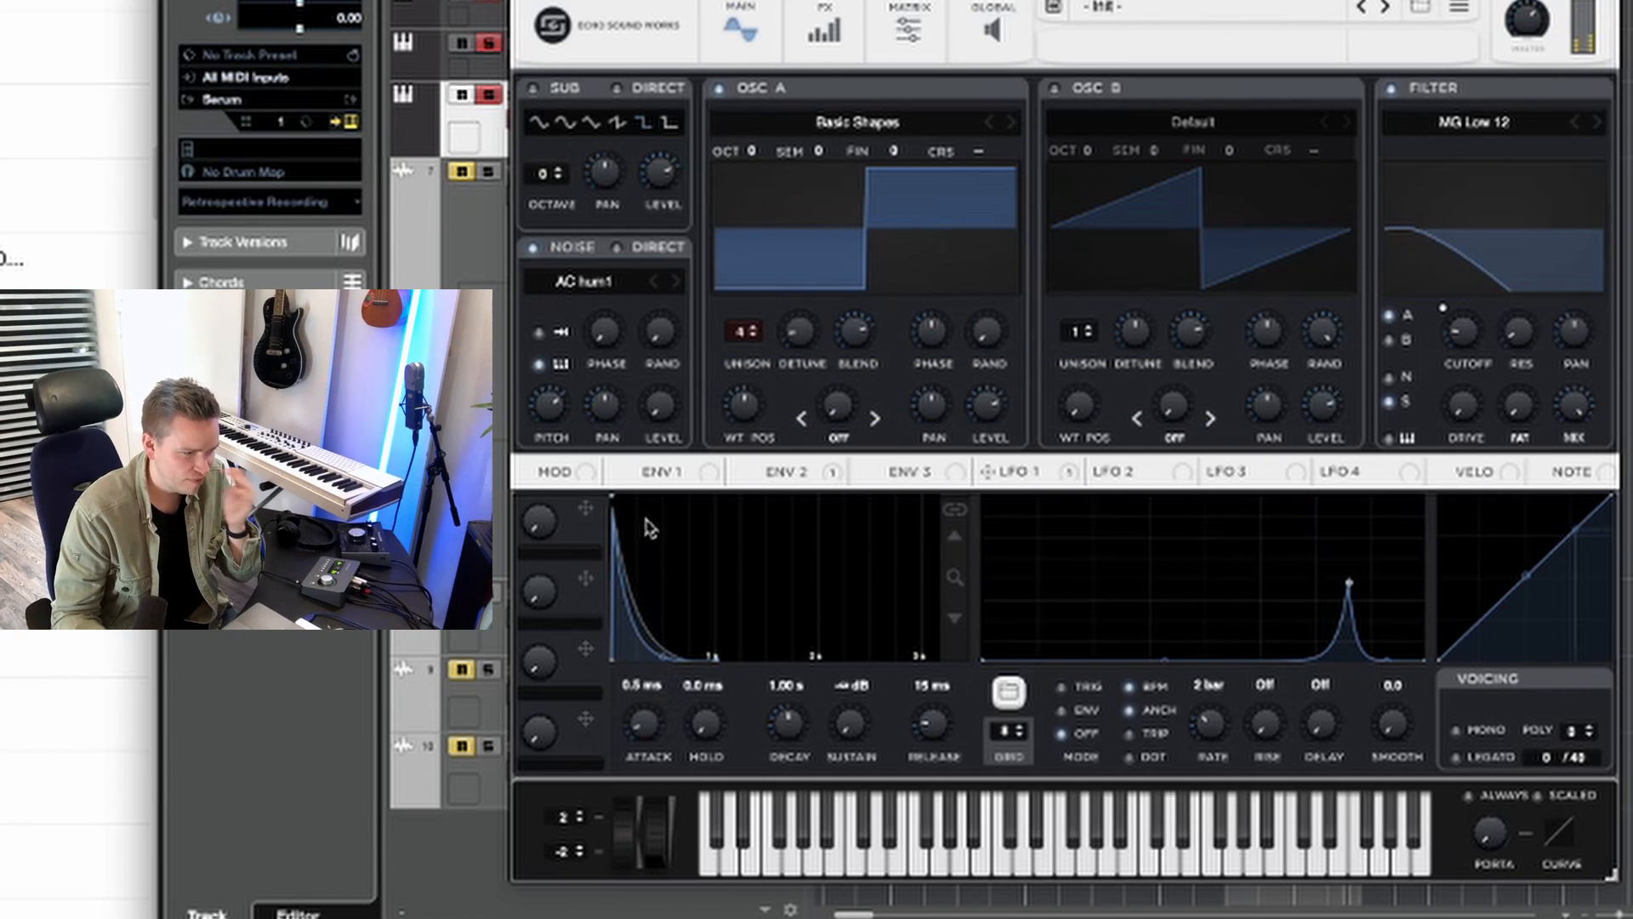
{"action": "left_click", "coordinate": [653, 478]}
{"action": "mouse_move", "coordinate": [644, 730]}
{"action": "left_mouse_down"}
{"action": "mouse_move", "coordinate": [651, 690]}
{"action": "mouse_move", "coordinate": [643, 705]}
{"action": "left_mouse_up"}
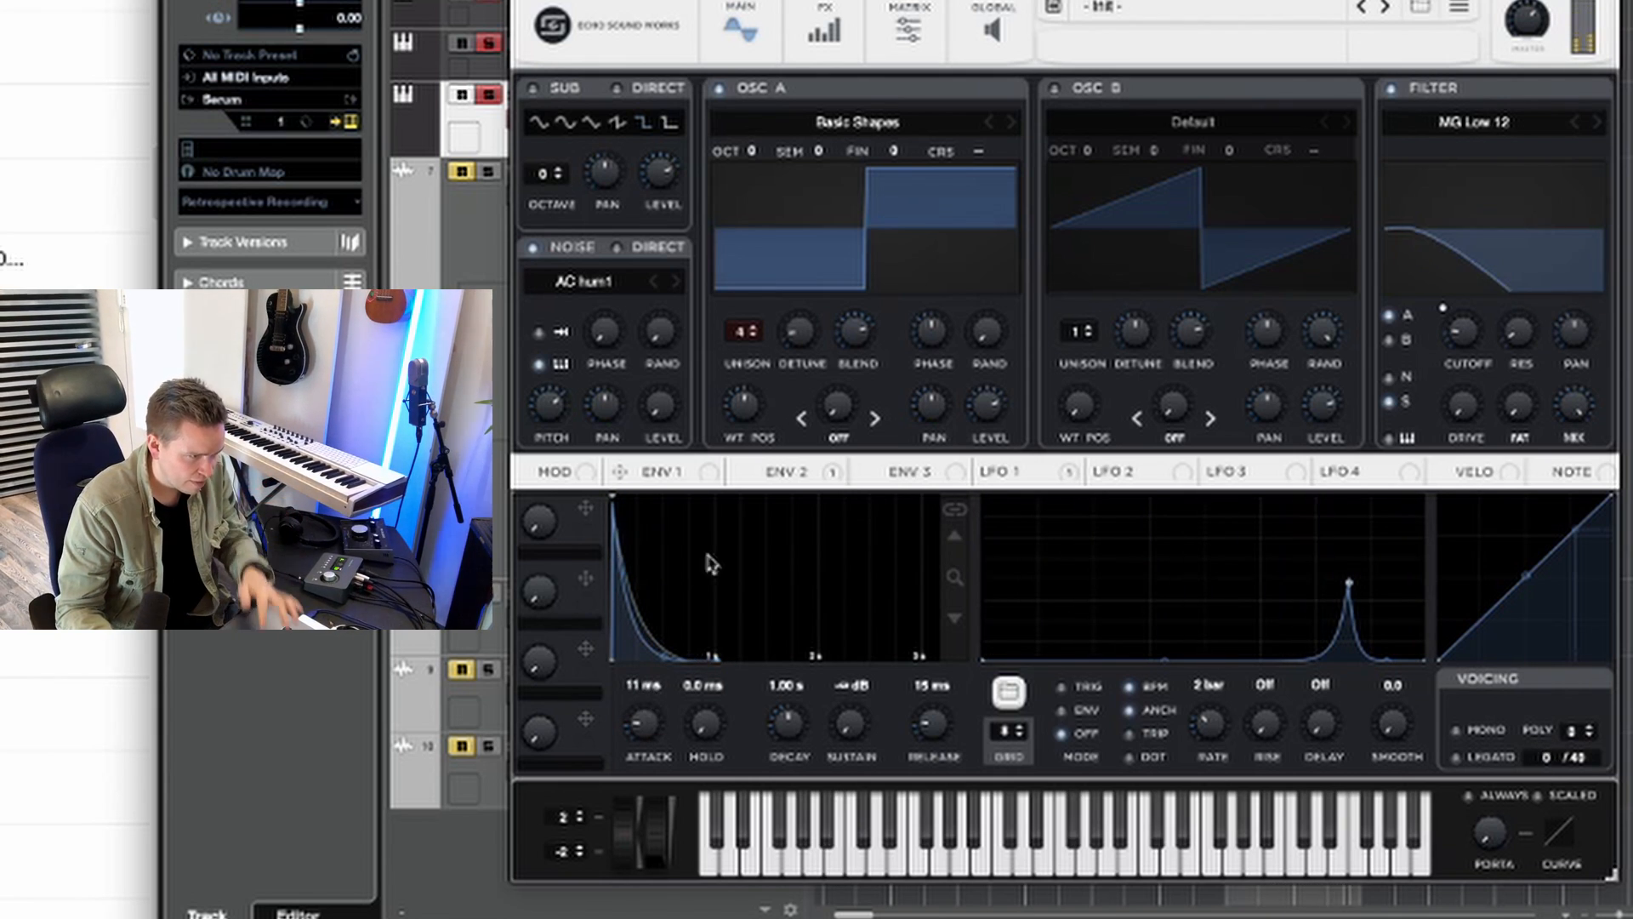
Step: Add an EQ to the effects chain and make its low band a low cut at about 250 Hz
{"action": "left_click", "coordinate": [812, 30]}
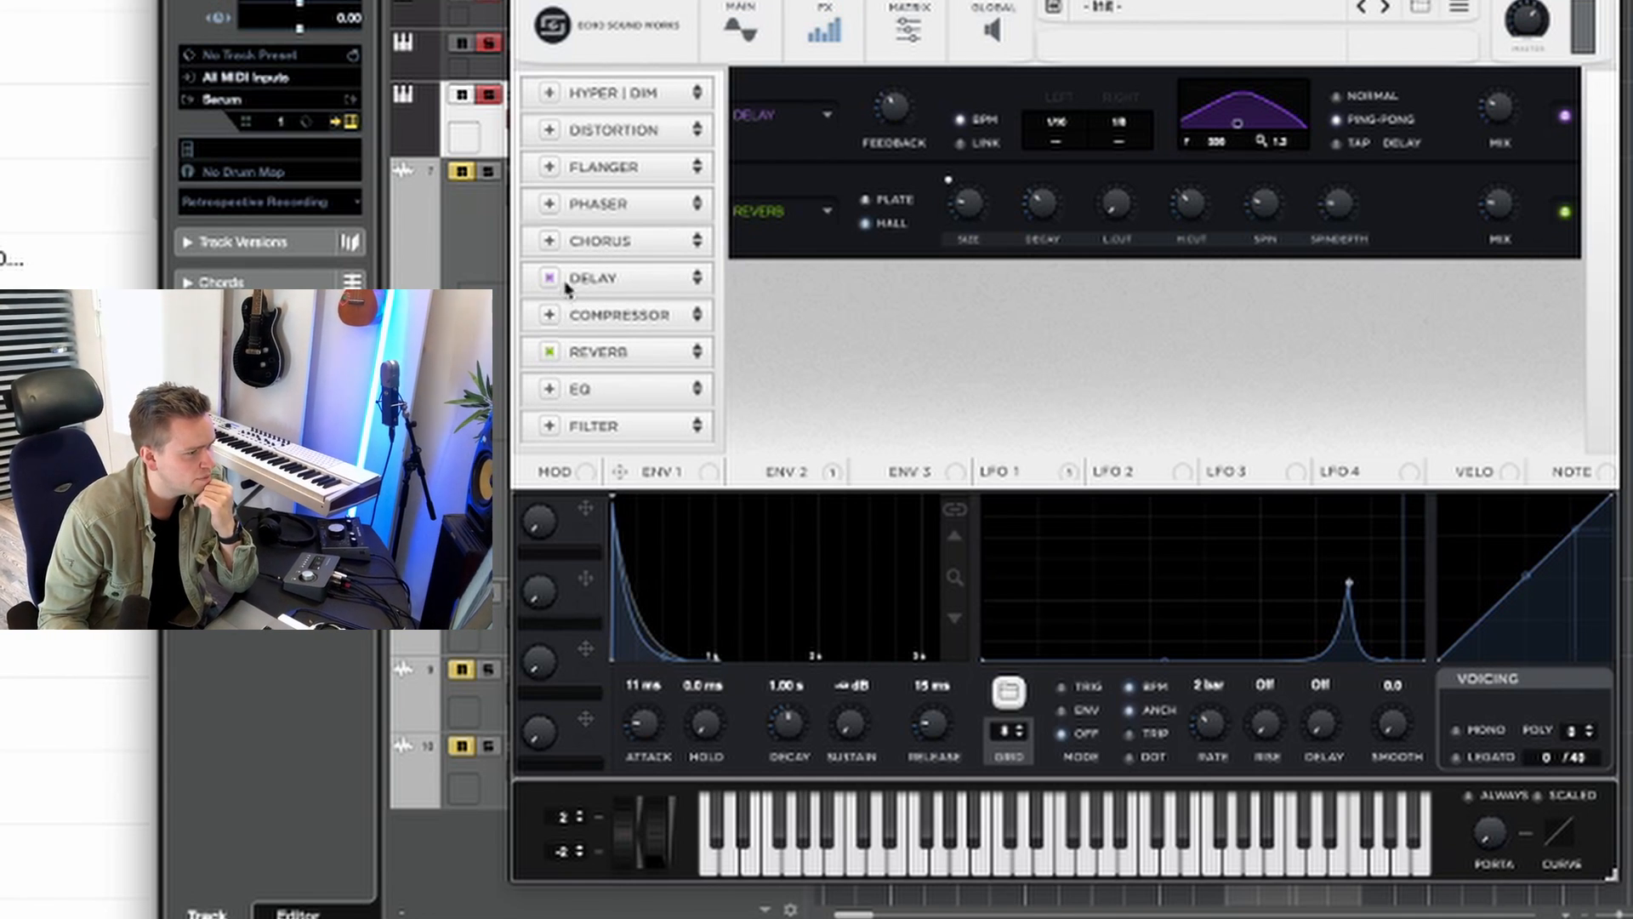
{"action": "left_click", "coordinate": [548, 389]}
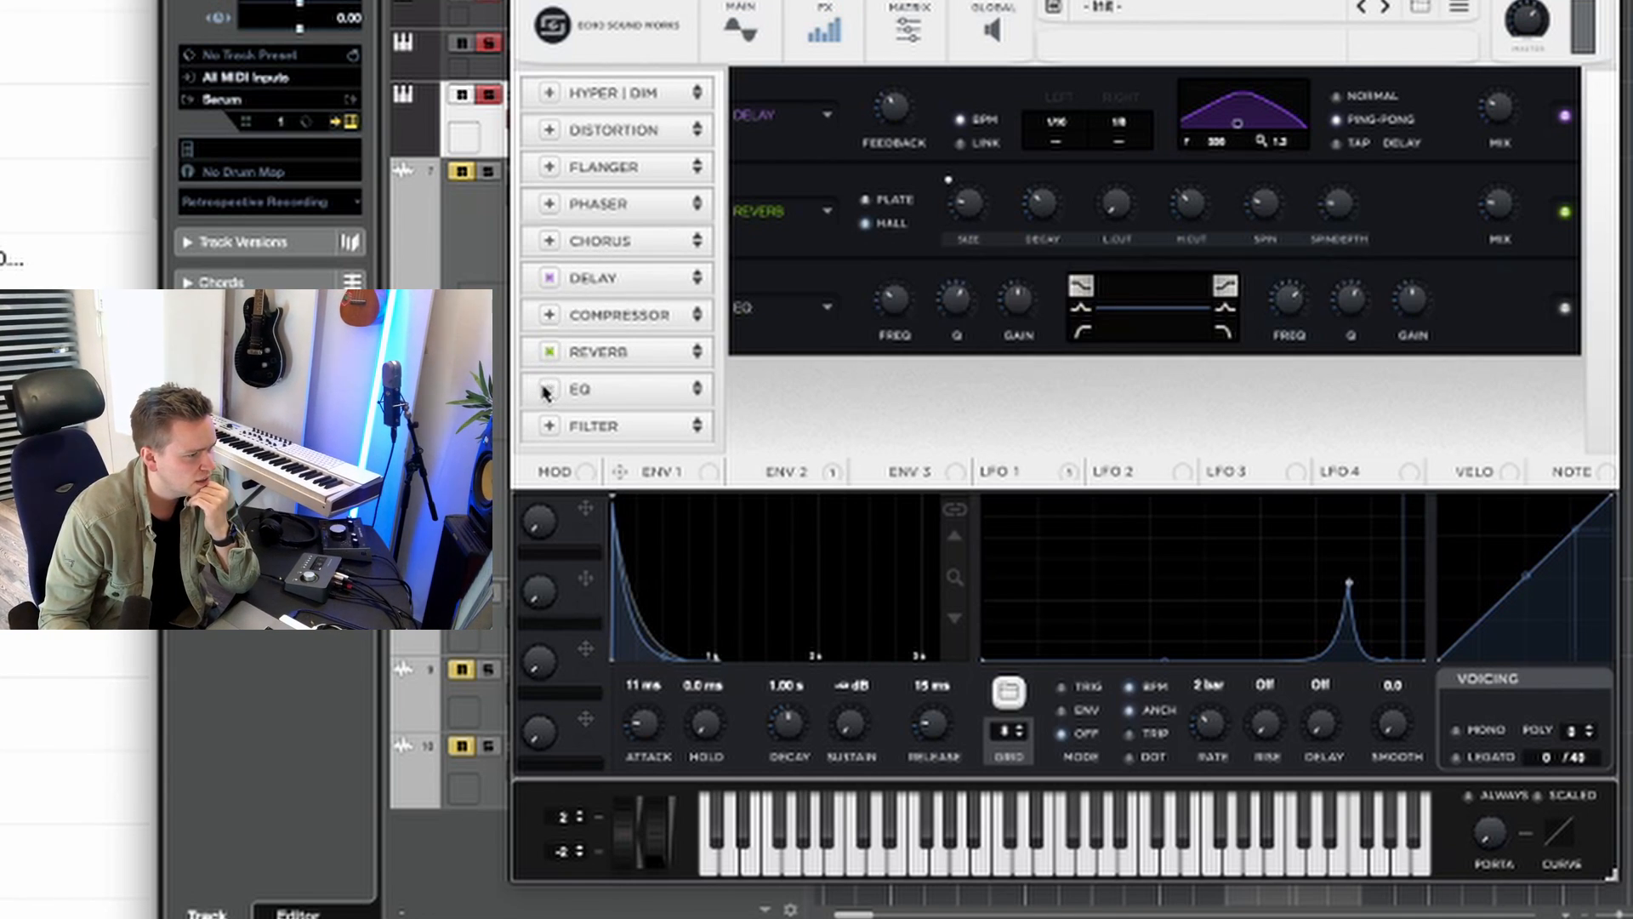
{"action": "left_click", "coordinate": [1082, 330]}
{"action": "mouse_move", "coordinate": [889, 340]}
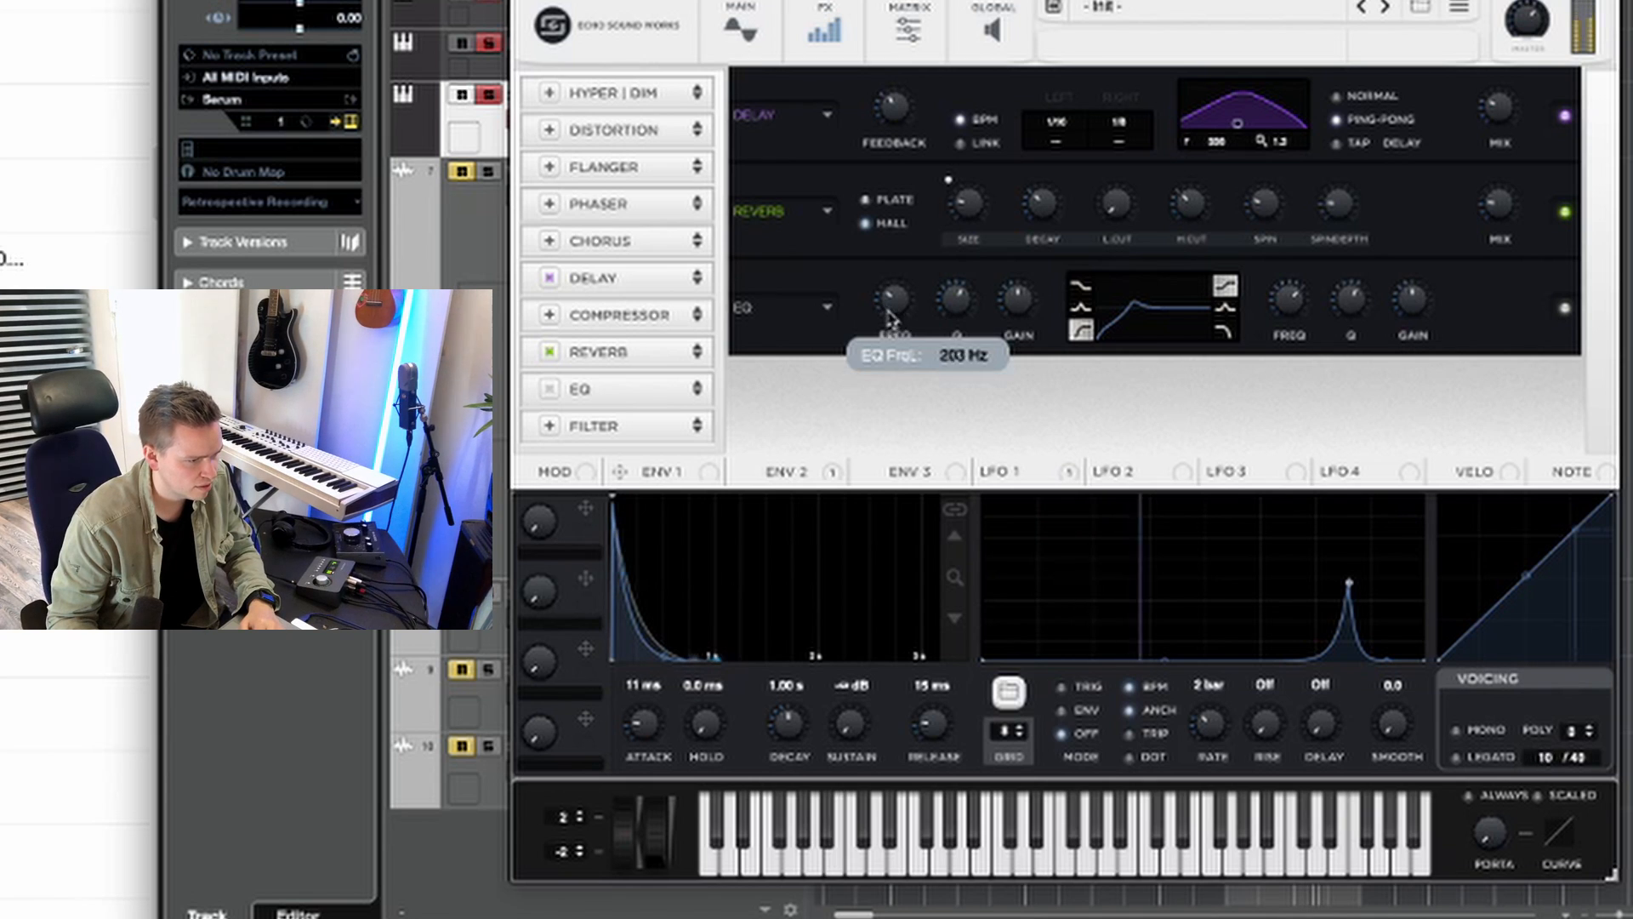
{"action": "left_click_drag", "start_coordinate": [889, 339], "coordinate": [898, 302]}
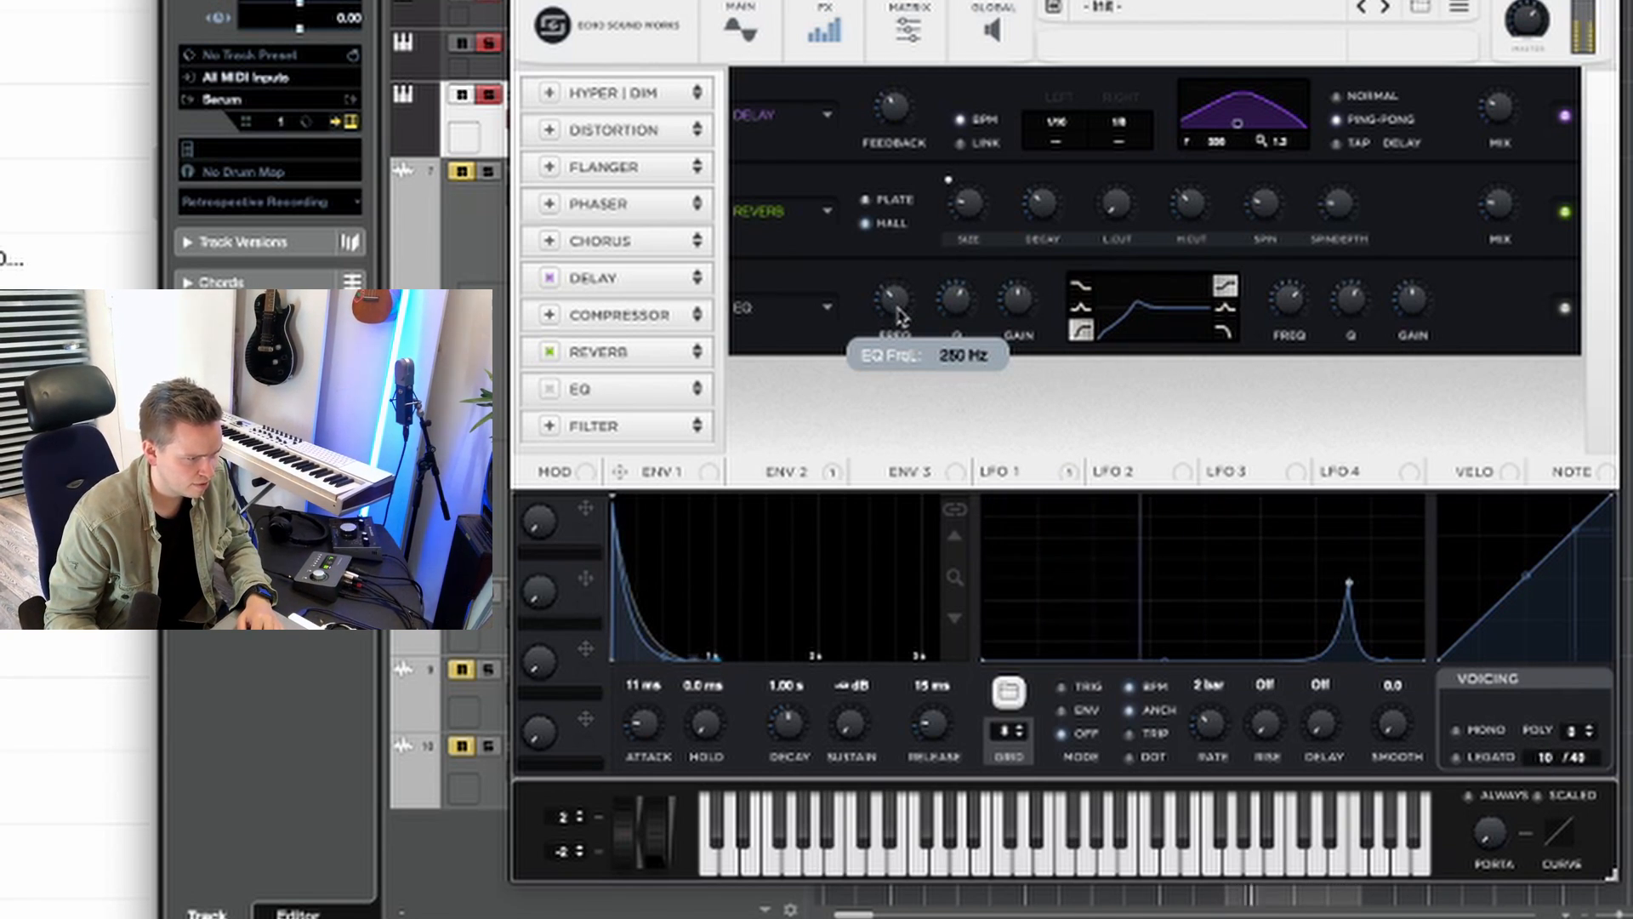
Step: Set the EQ low cut's Q to 47% with a lower frequency, and reduce the high shelf with Q at 78%
{"action": "mouse_move", "coordinate": [1020, 313]}
{"action": "mouse_move", "coordinate": [956, 331]}
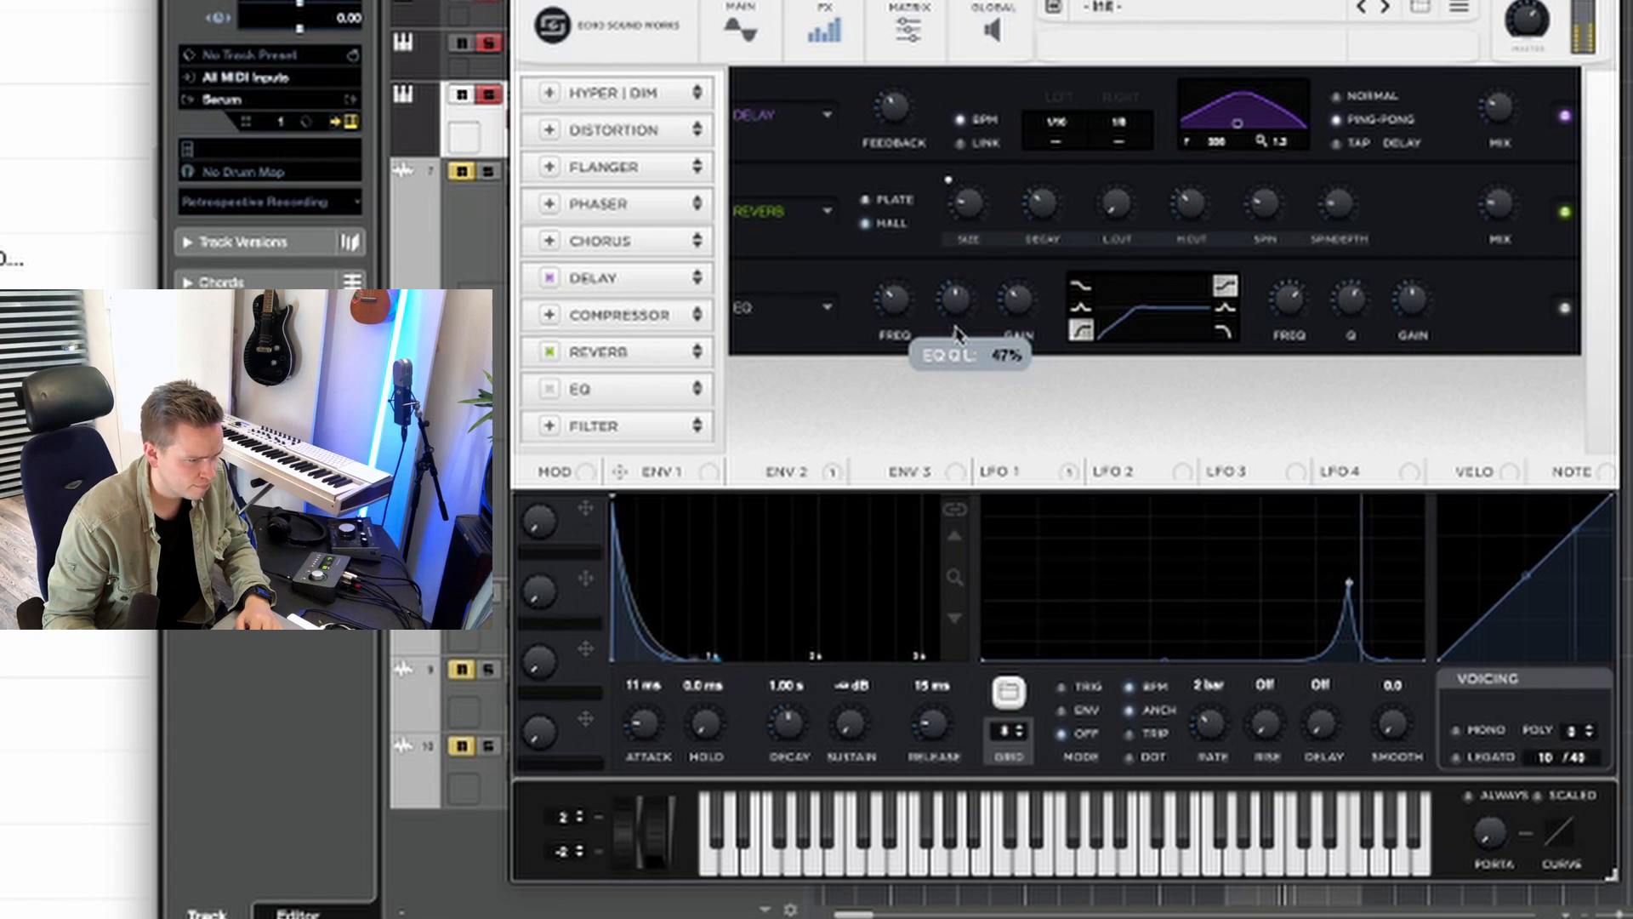
{"action": "mouse_move", "coordinate": [889, 321]}
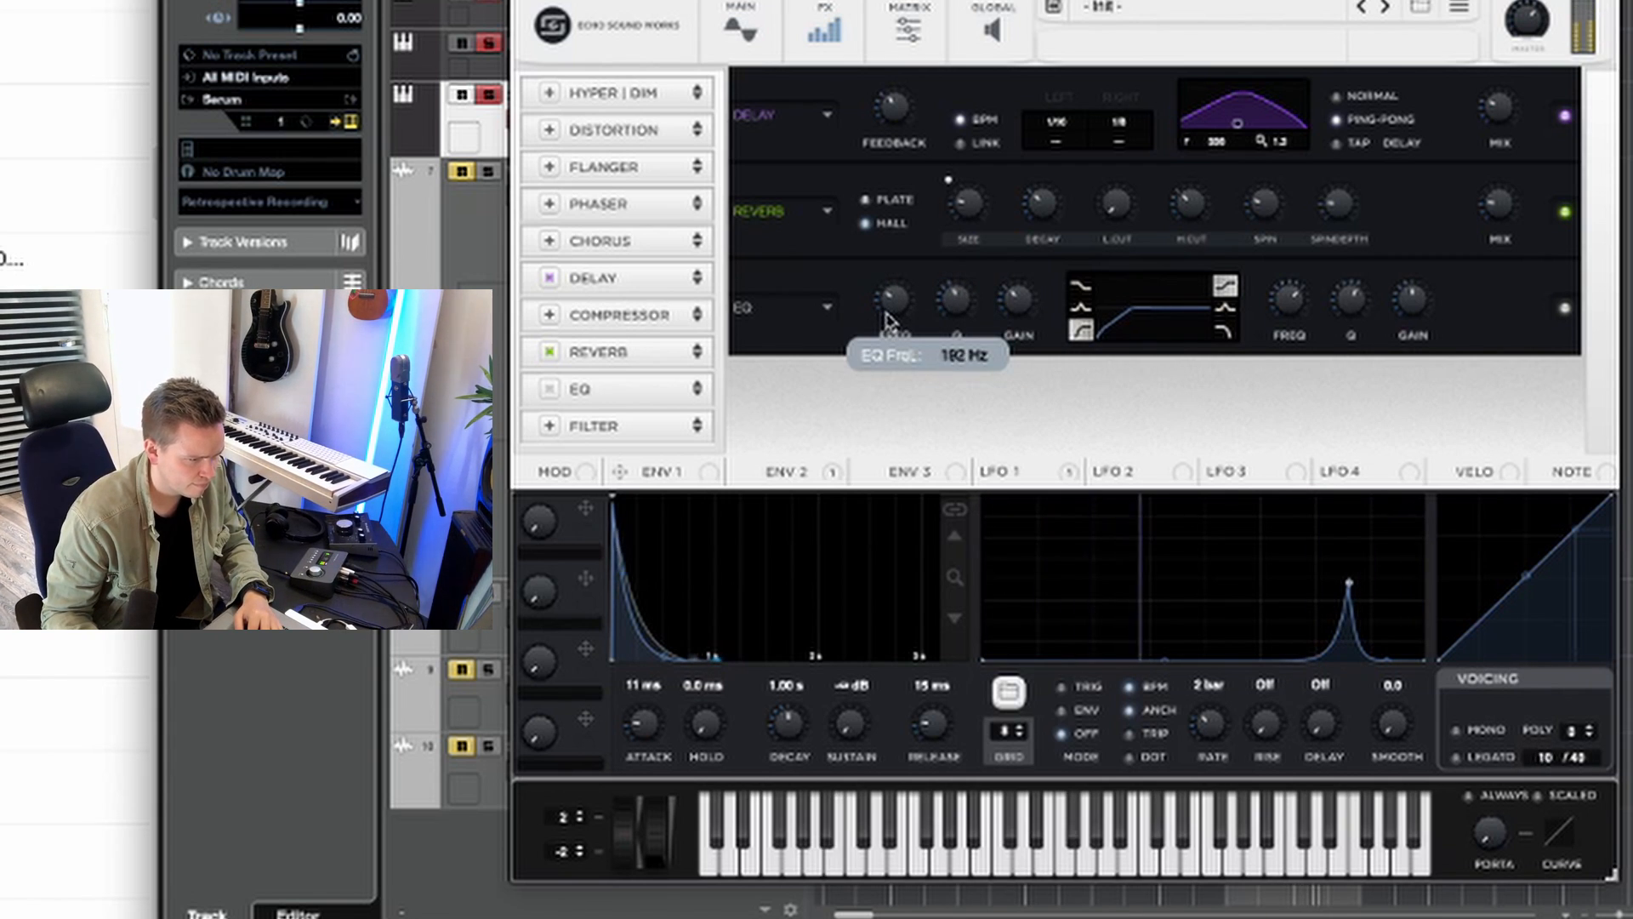
{"action": "mouse_move", "coordinate": [888, 319]}
{"action": "left_mouse_down"}
{"action": "mouse_move", "coordinate": [876, 368]}
{"action": "mouse_move", "coordinate": [903, 308]}
{"action": "mouse_move", "coordinate": [884, 333]}
{"action": "left_mouse_up"}
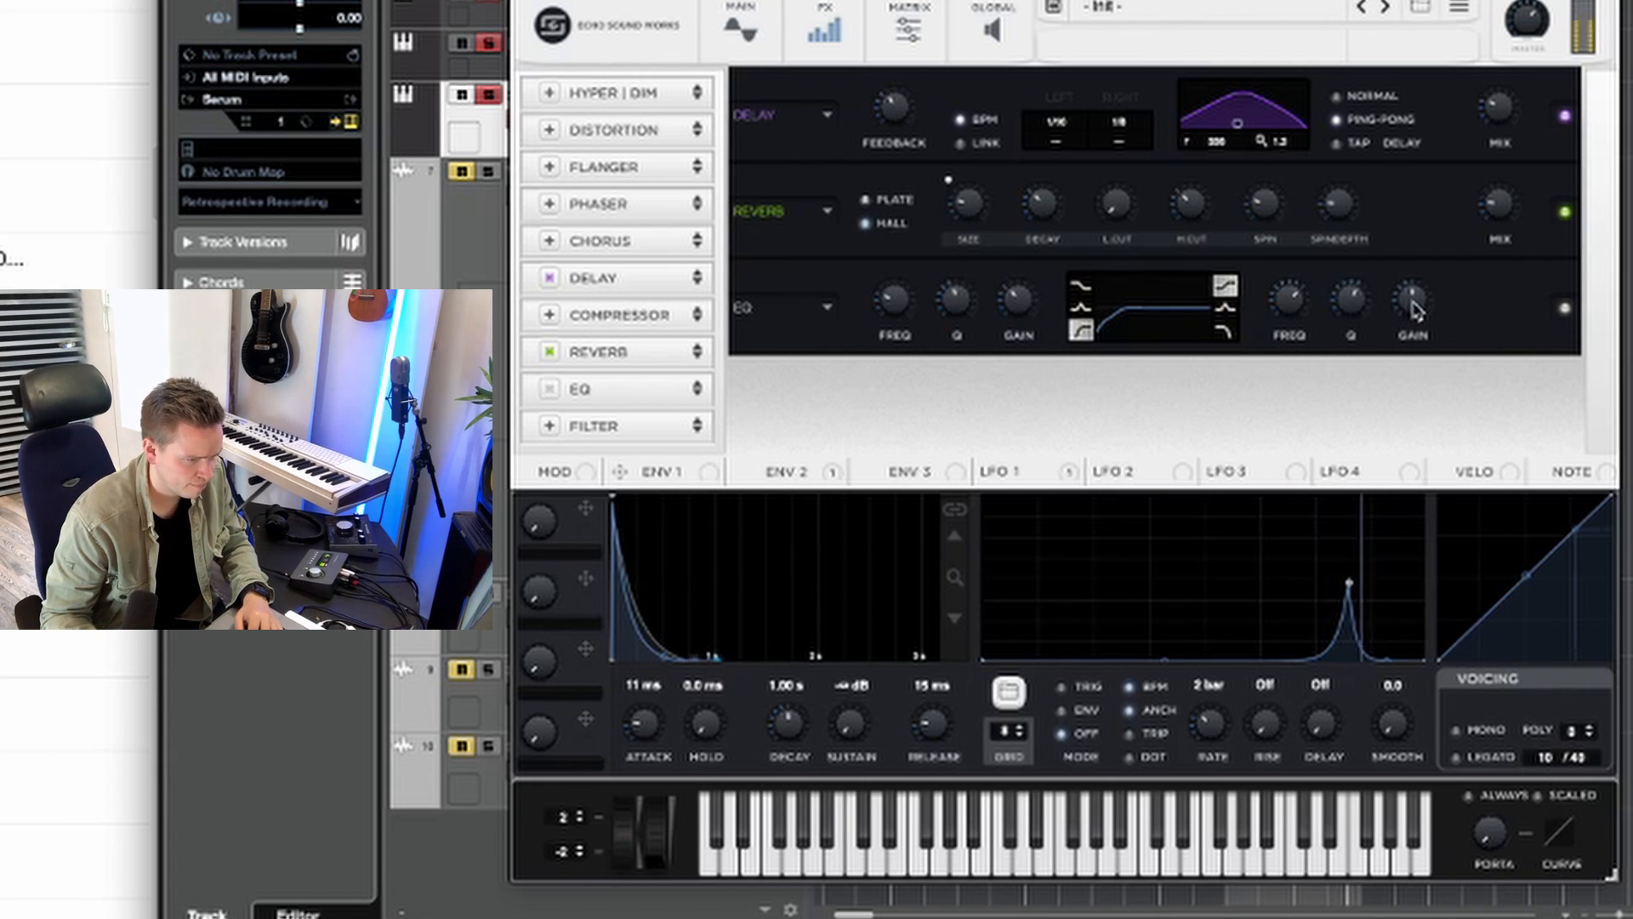
{"action": "left_click_drag", "start_coordinate": [1411, 316], "coordinate": [1395, 360]}
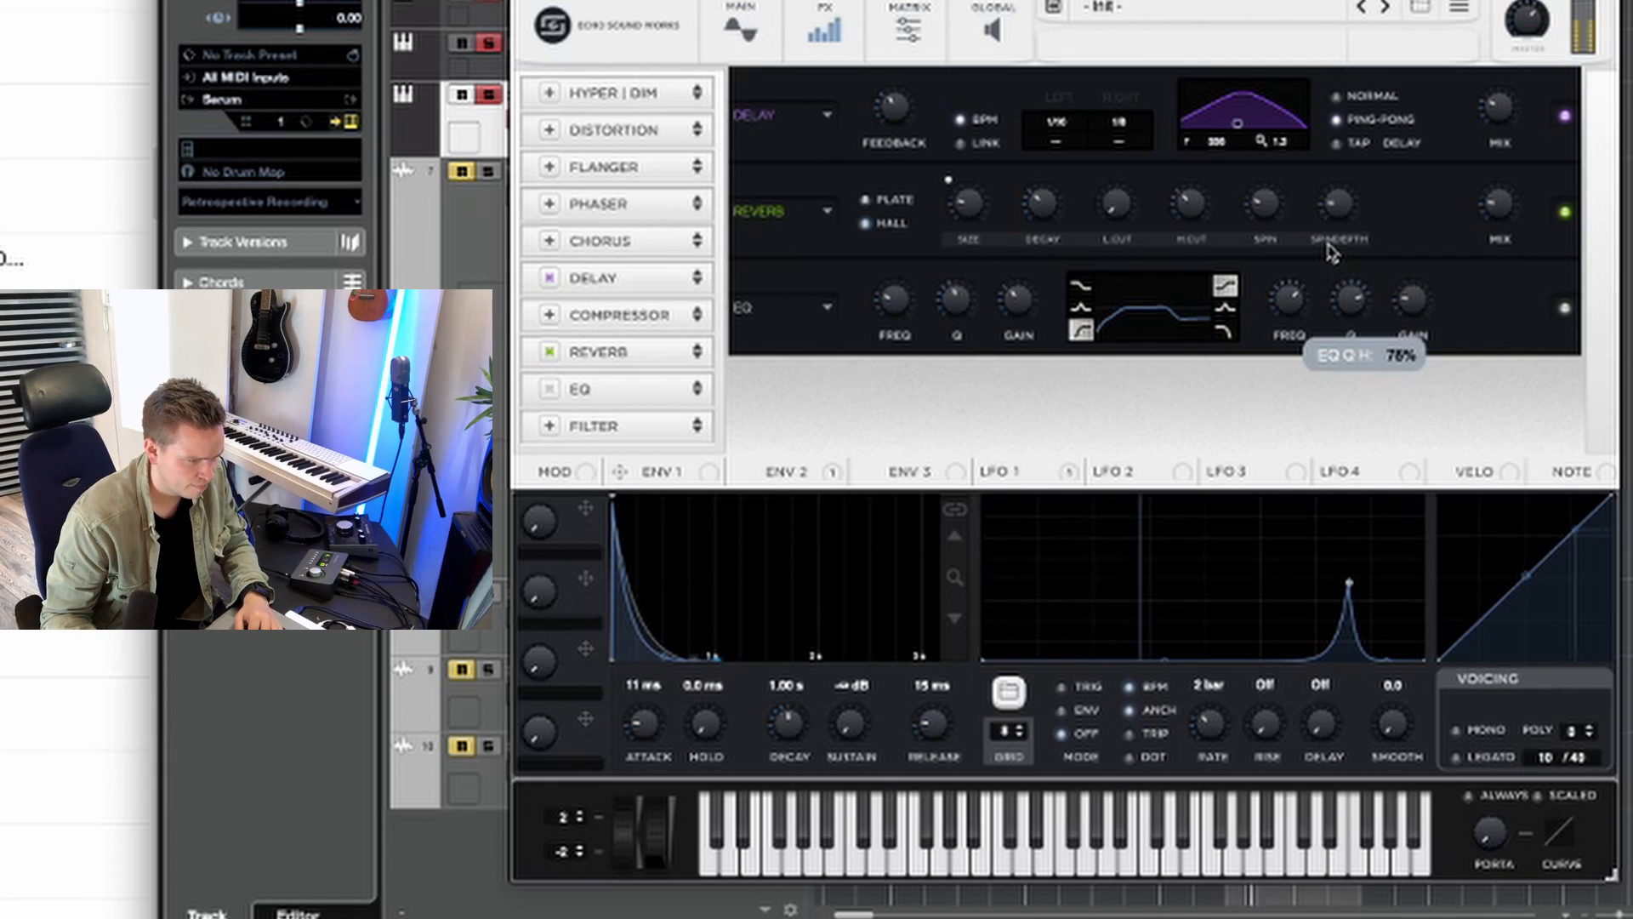
{"action": "left_click_drag", "start_coordinate": [1291, 319], "coordinate": [1342, 362]}
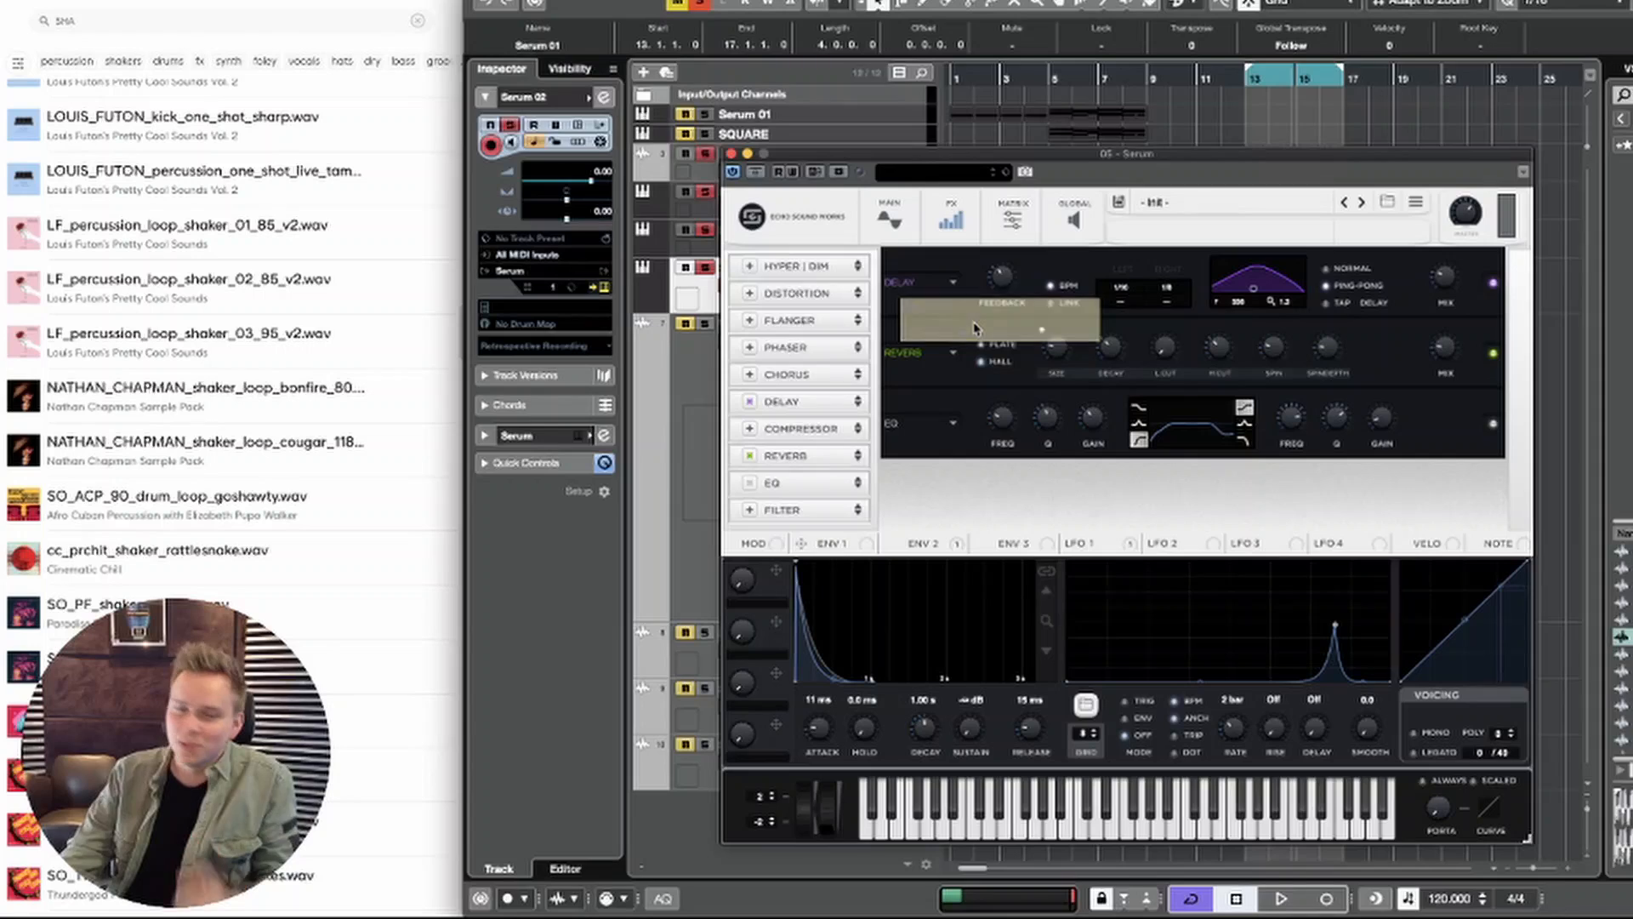
Step: Play the loop while switching oscillator B on and off for comparison, leave it on, and stop playback
{"action": "left_click", "coordinate": [871, 211]}
{"action": "key", "text": "space"}
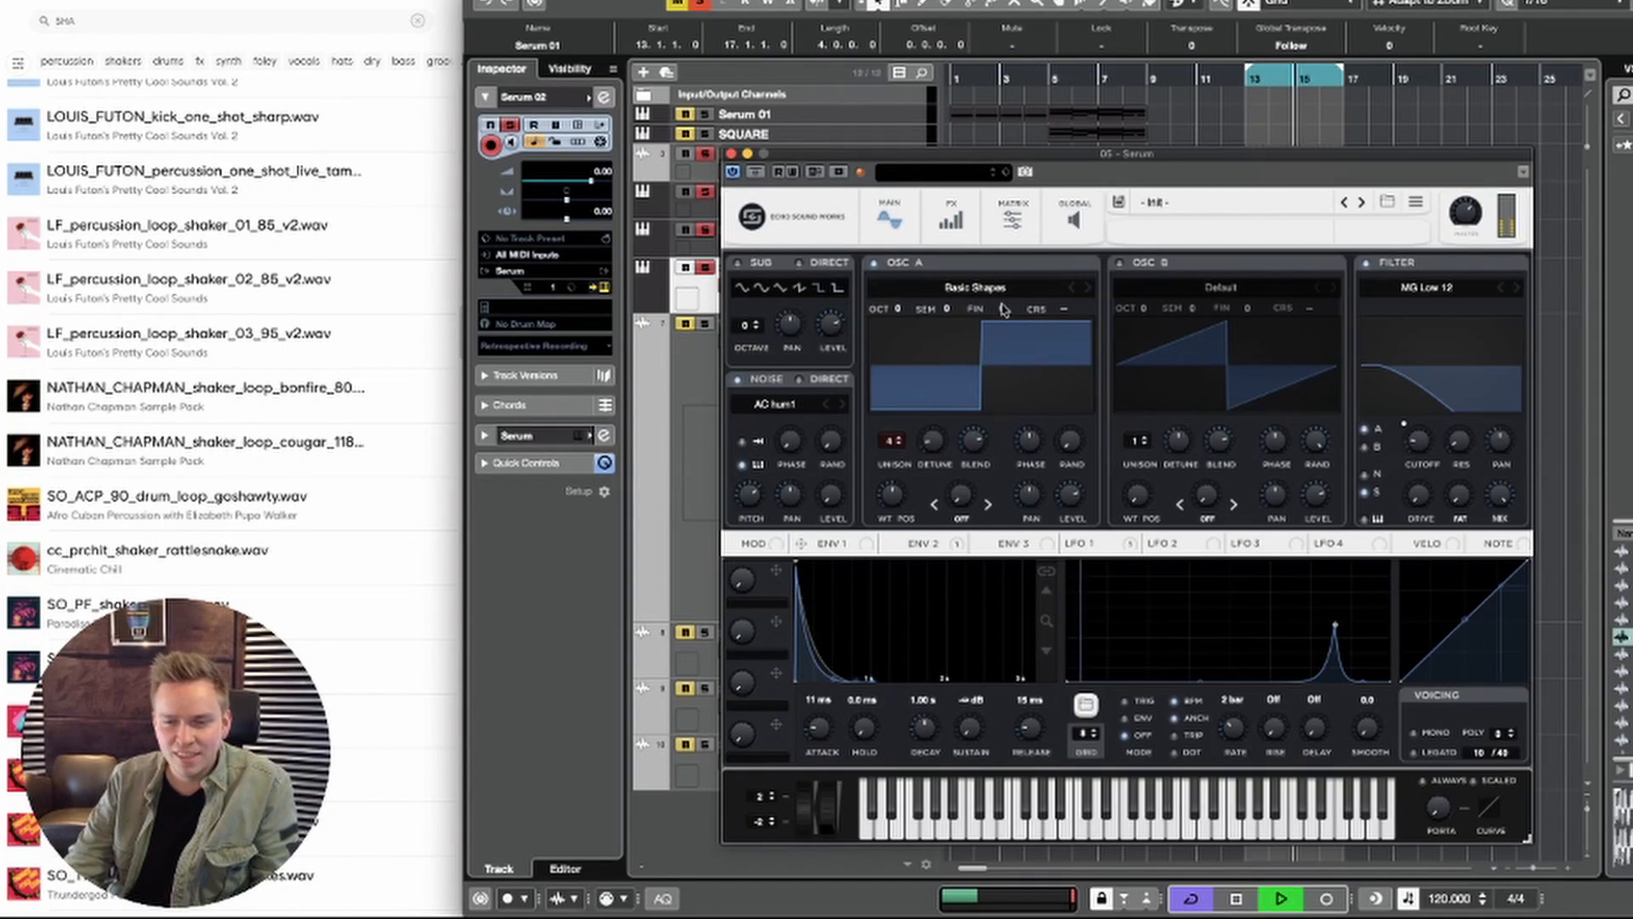
{"action": "left_click", "coordinate": [1119, 266]}
{"action": "left_click", "coordinate": [1119, 266]}
{"action": "left_click", "coordinate": [1120, 266]}
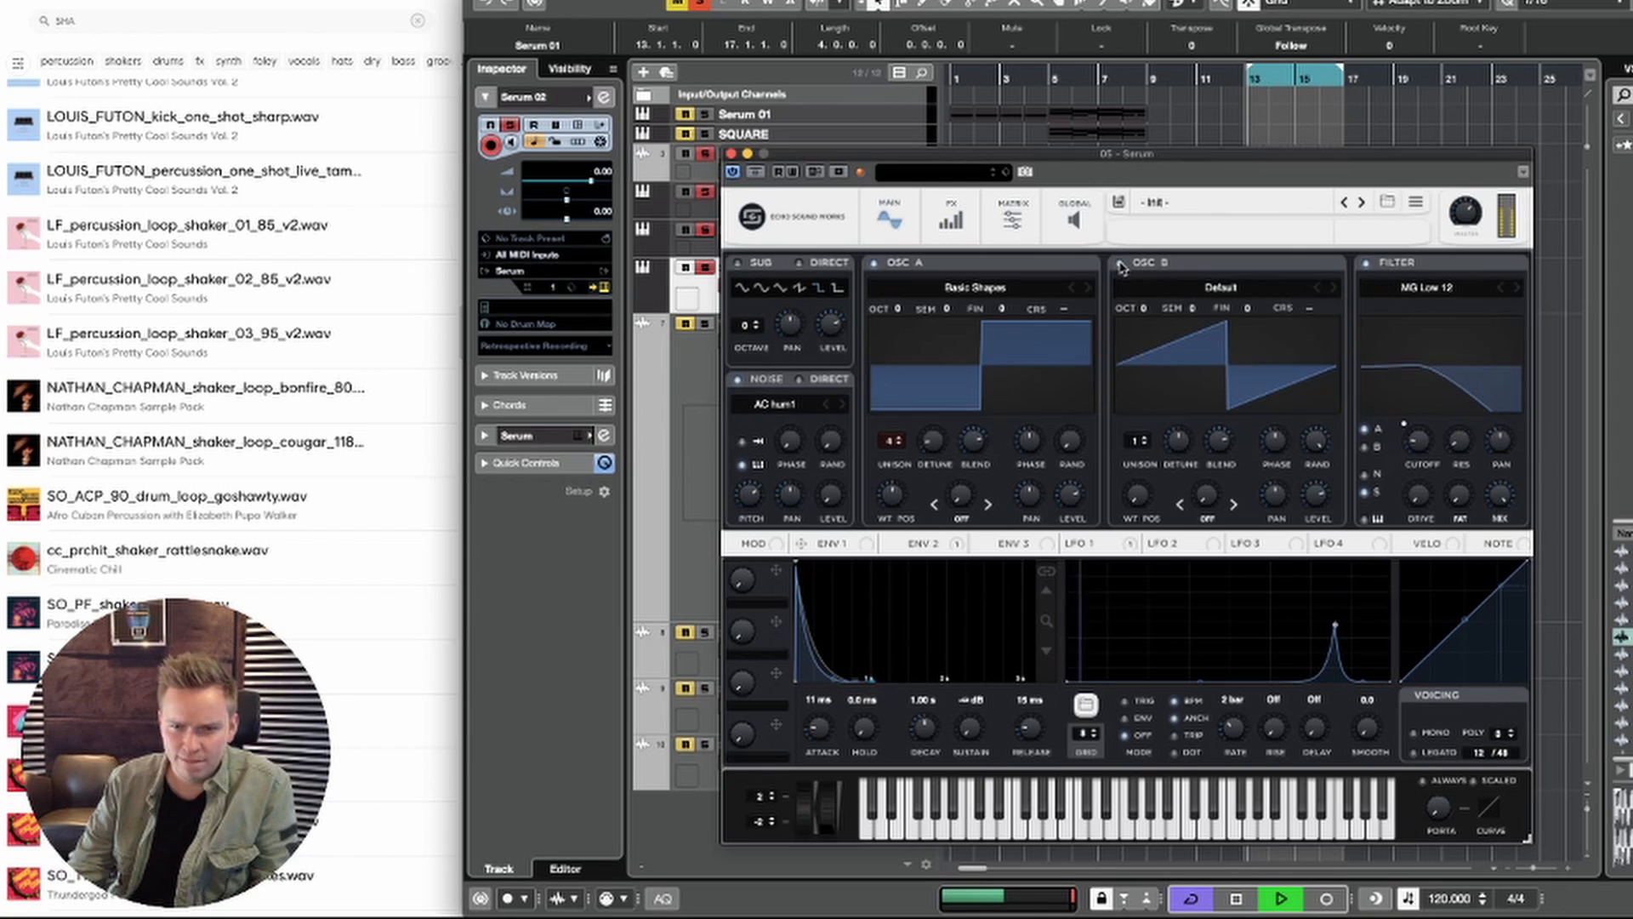
{"action": "key", "text": "space"}
Step: Load the Analog Basic Mini wavetable in oscillator B
{"action": "left_click", "coordinate": [1191, 281]}
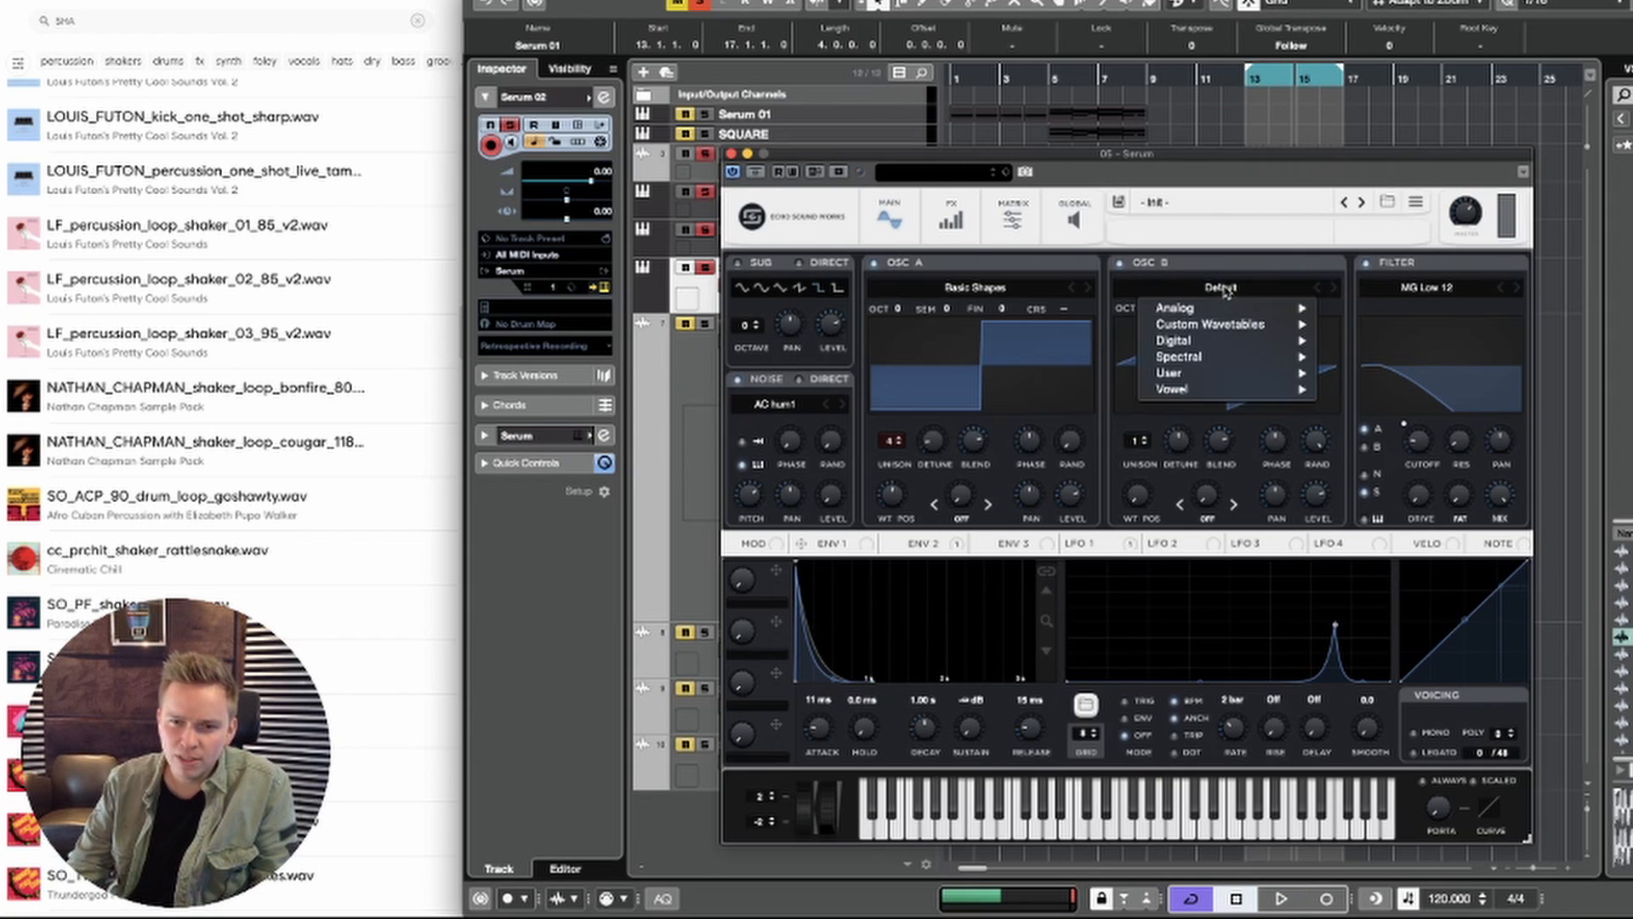
{"action": "left_click", "coordinate": [1135, 274]}
{"action": "left_click", "coordinate": [1190, 286]}
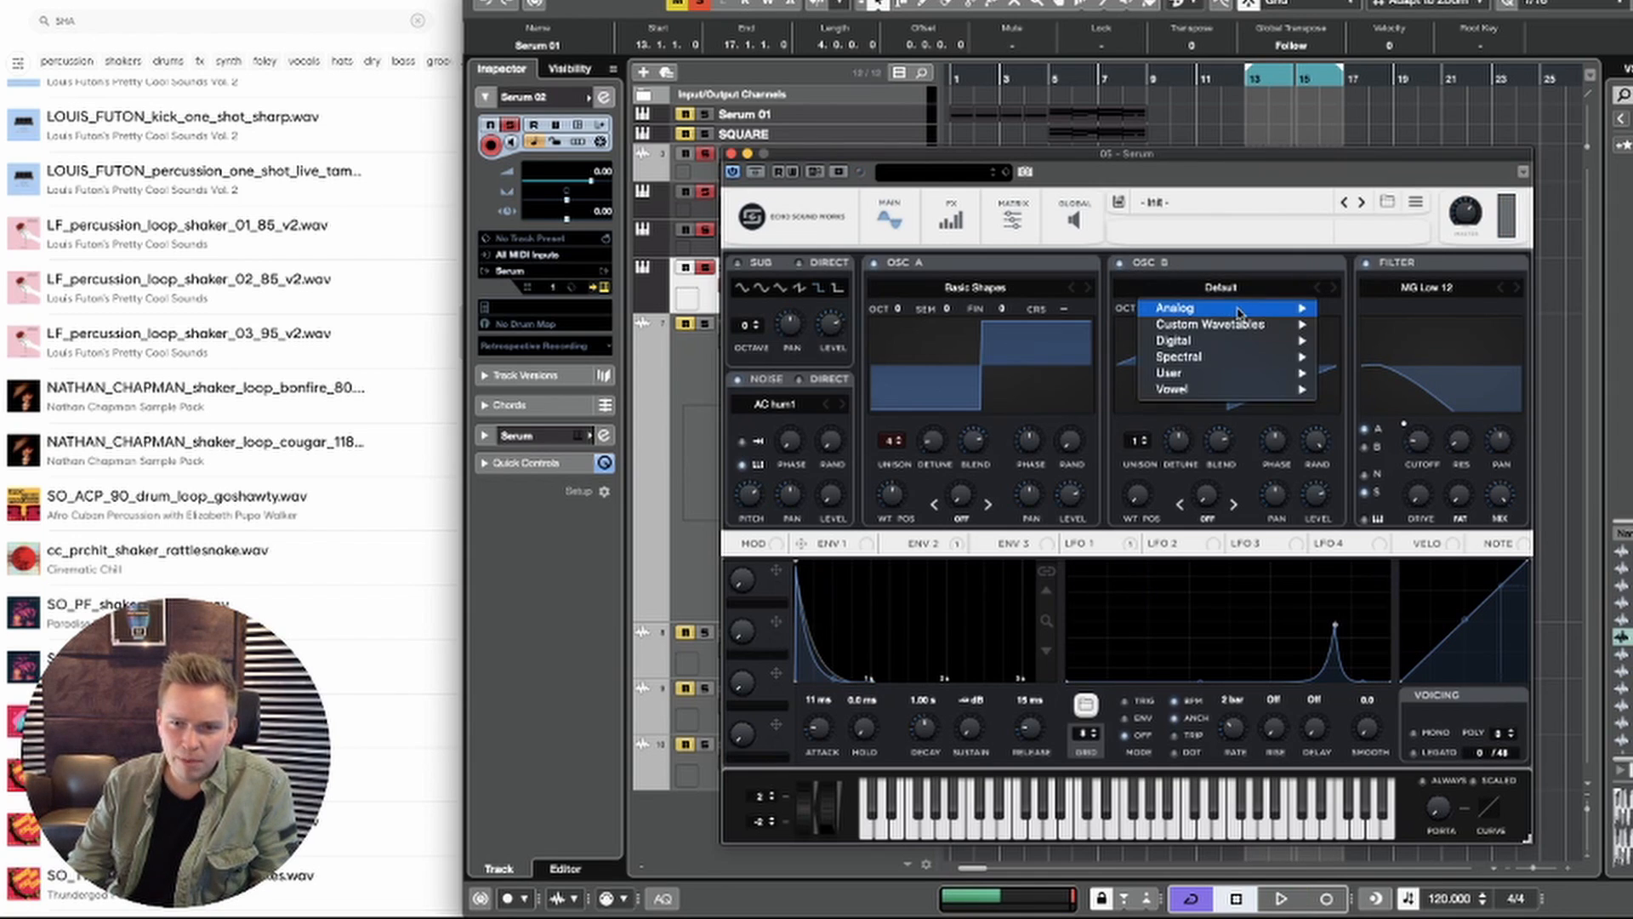
{"action": "mouse_move", "coordinate": [1252, 307]}
{"action": "left_click", "coordinate": [1381, 296]}
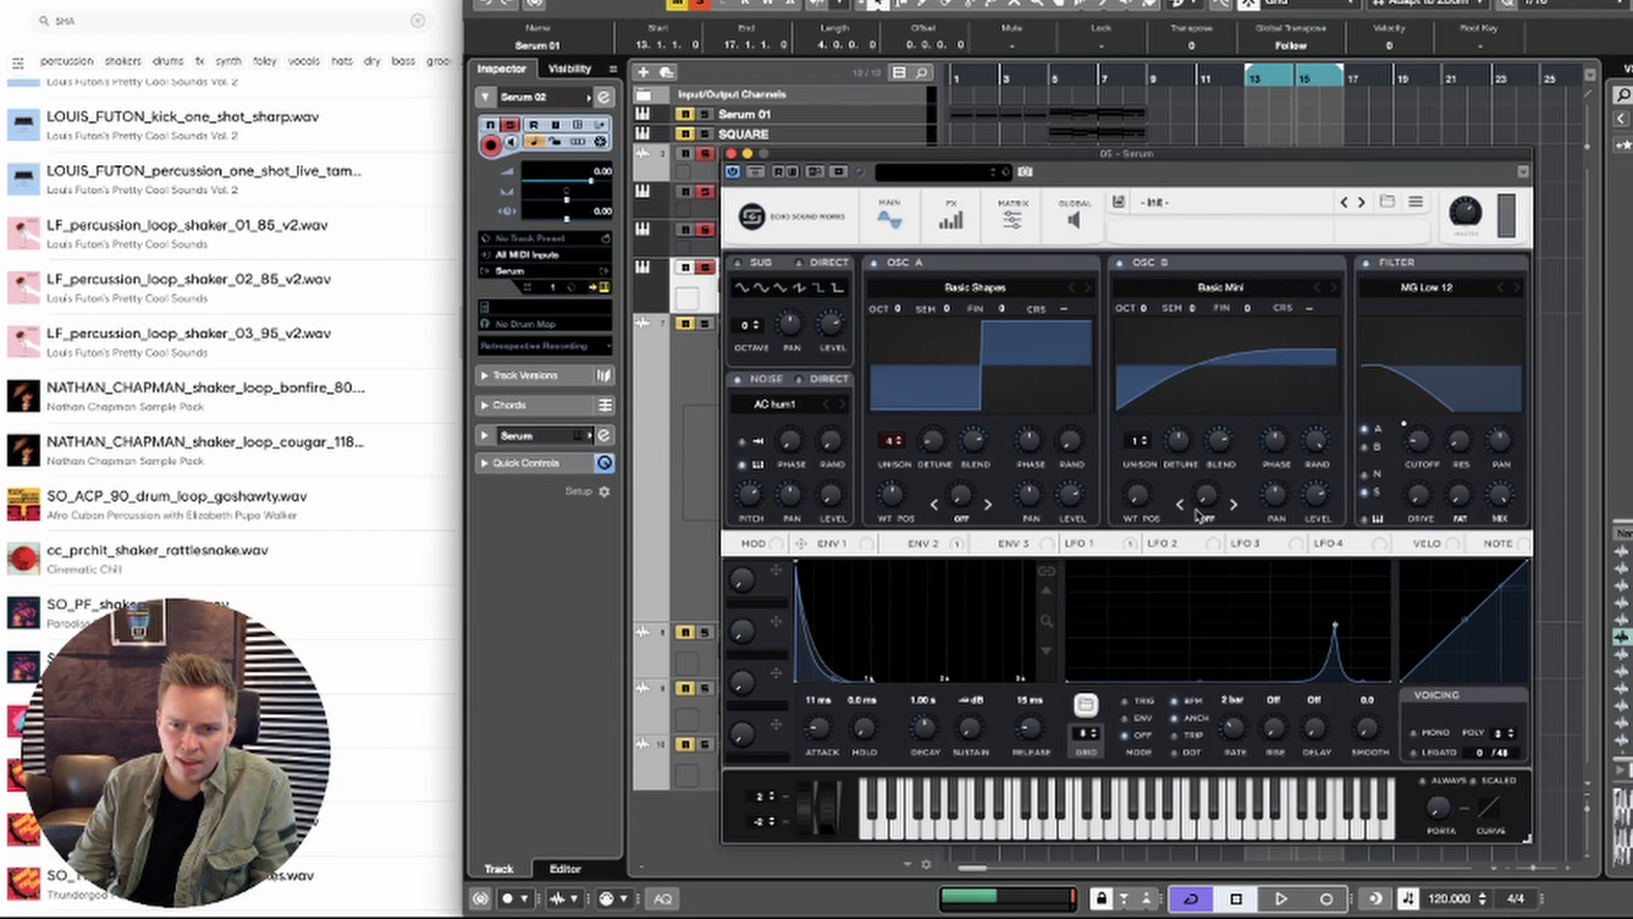
Step: During loop playback, raise oscillator B's wavetable position to a narrow pulse shape and set its octave to +1
{"action": "left_click_drag", "start_coordinate": [1139, 502], "coordinate": [1139, 472]}
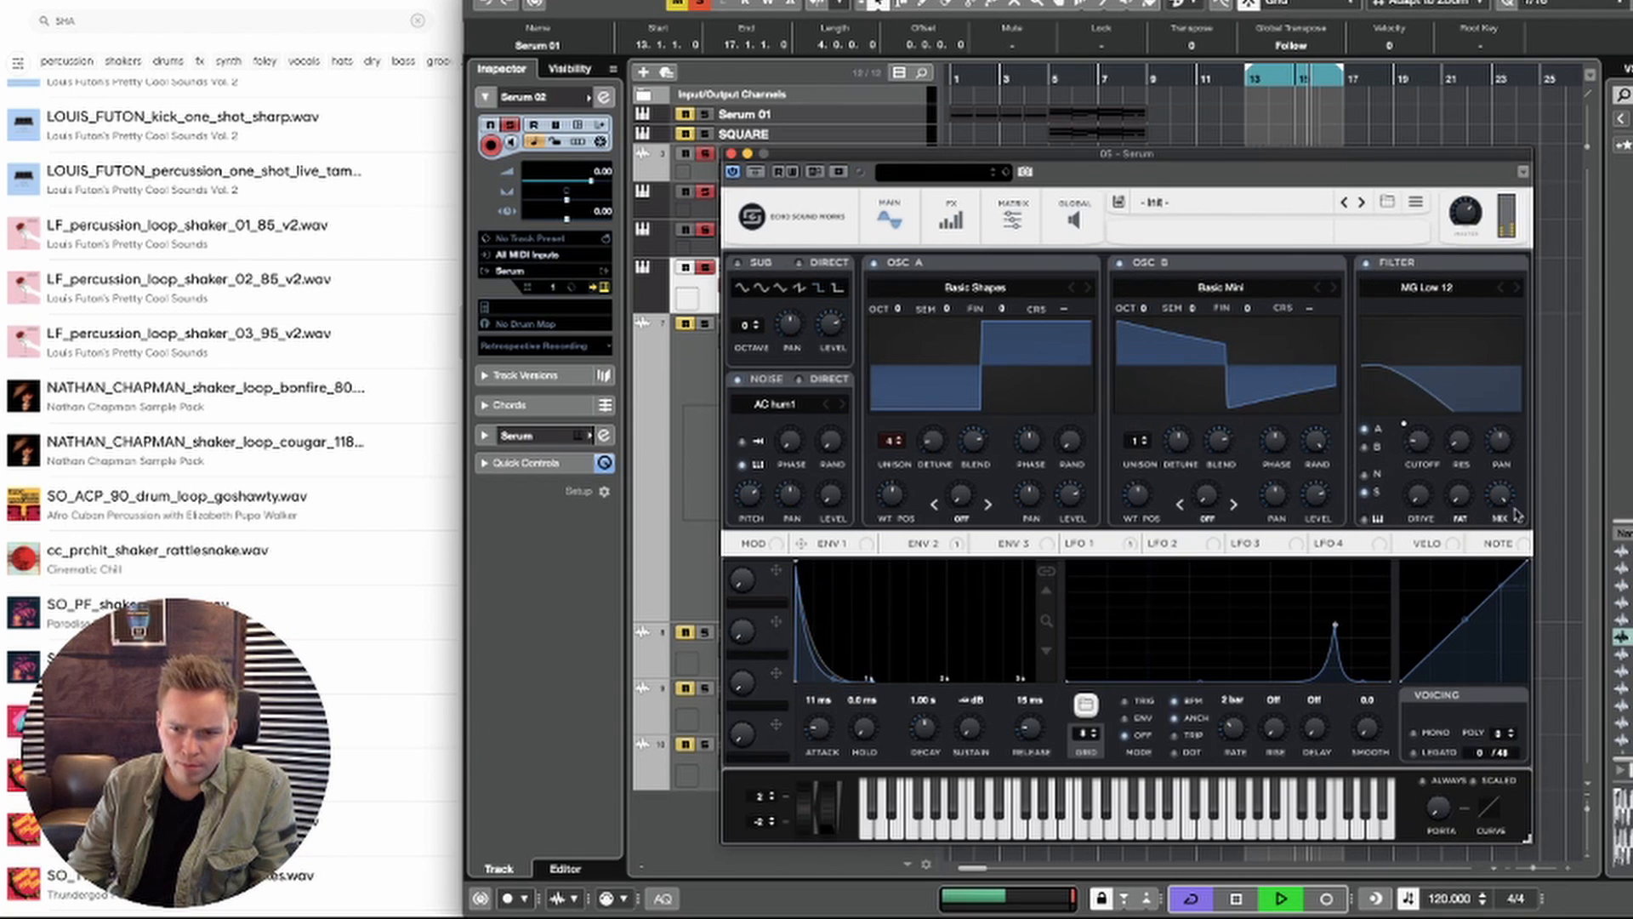
{"action": "key", "text": "space"}
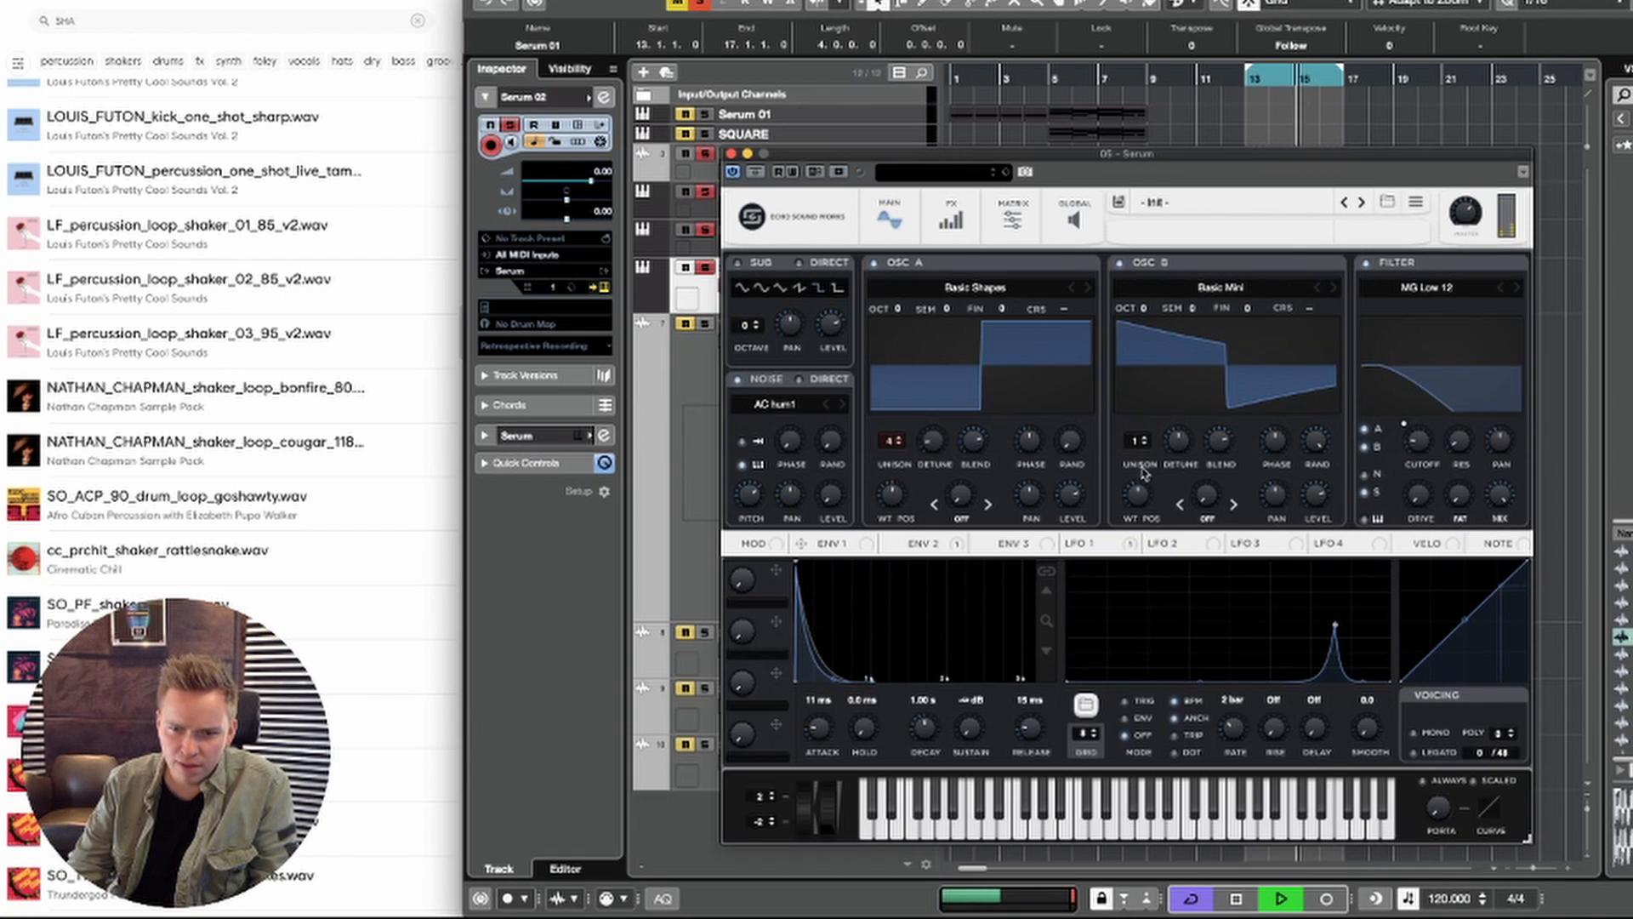
{"action": "left_click_drag", "start_coordinate": [1144, 474], "coordinate": [1130, 415]}
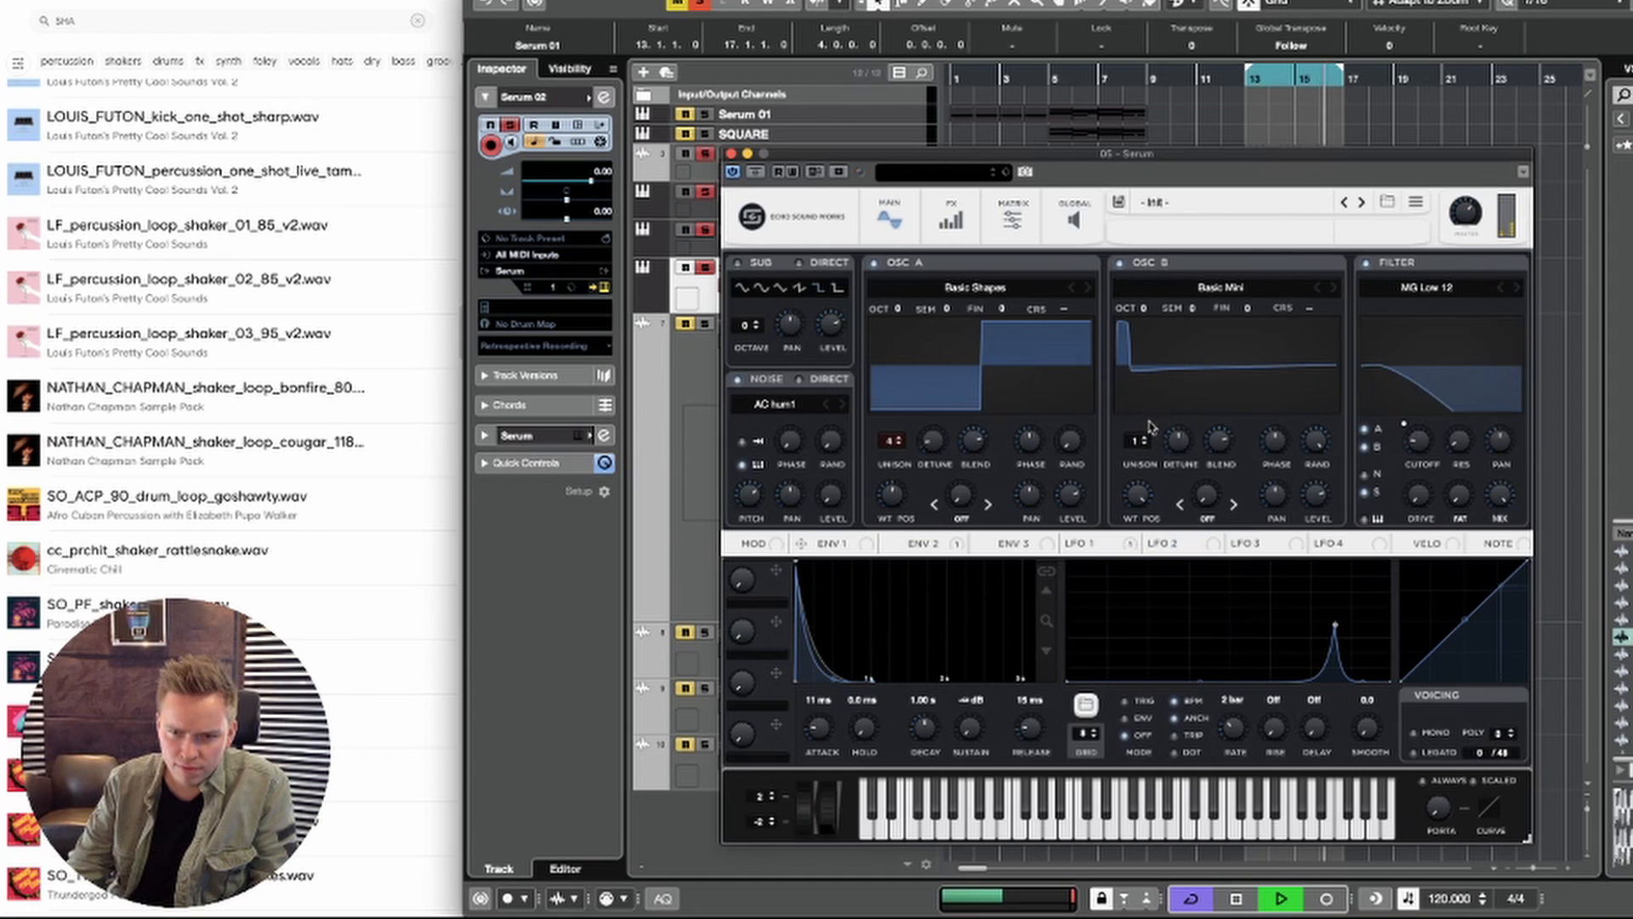
{"action": "left_click_drag", "start_coordinate": [1145, 313], "coordinate": [1146, 289]}
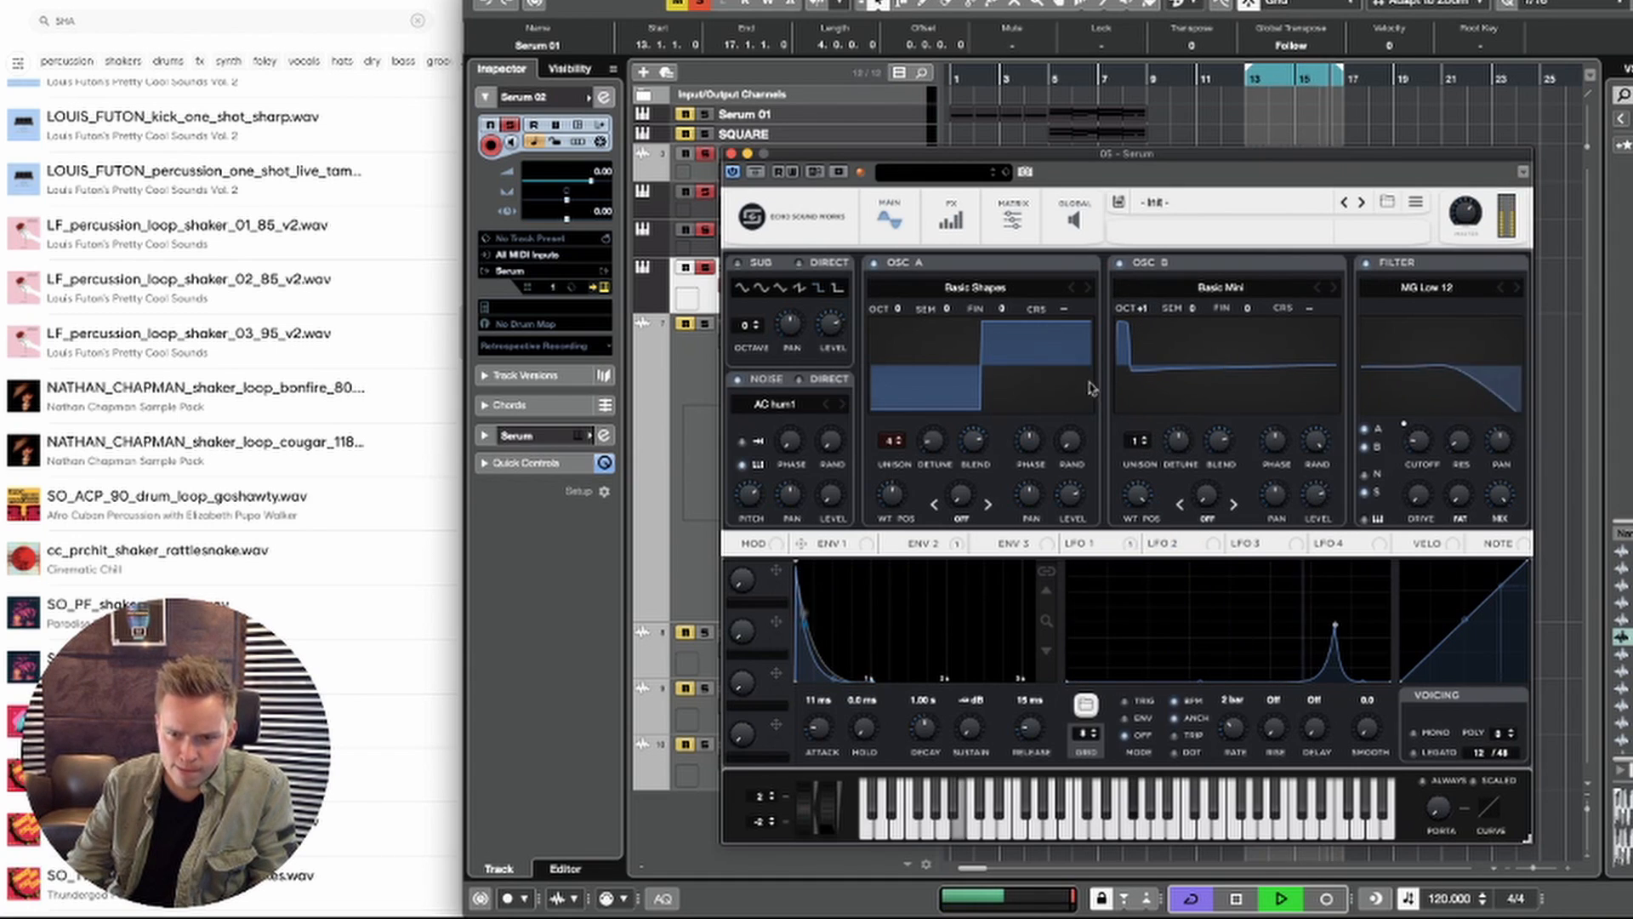
Step: With oscillator A switched off, assign LFO 2 to oscillator B's fine tuning and set oscillator B's unison to 4 voices
{"action": "left_click", "coordinate": [874, 263]}
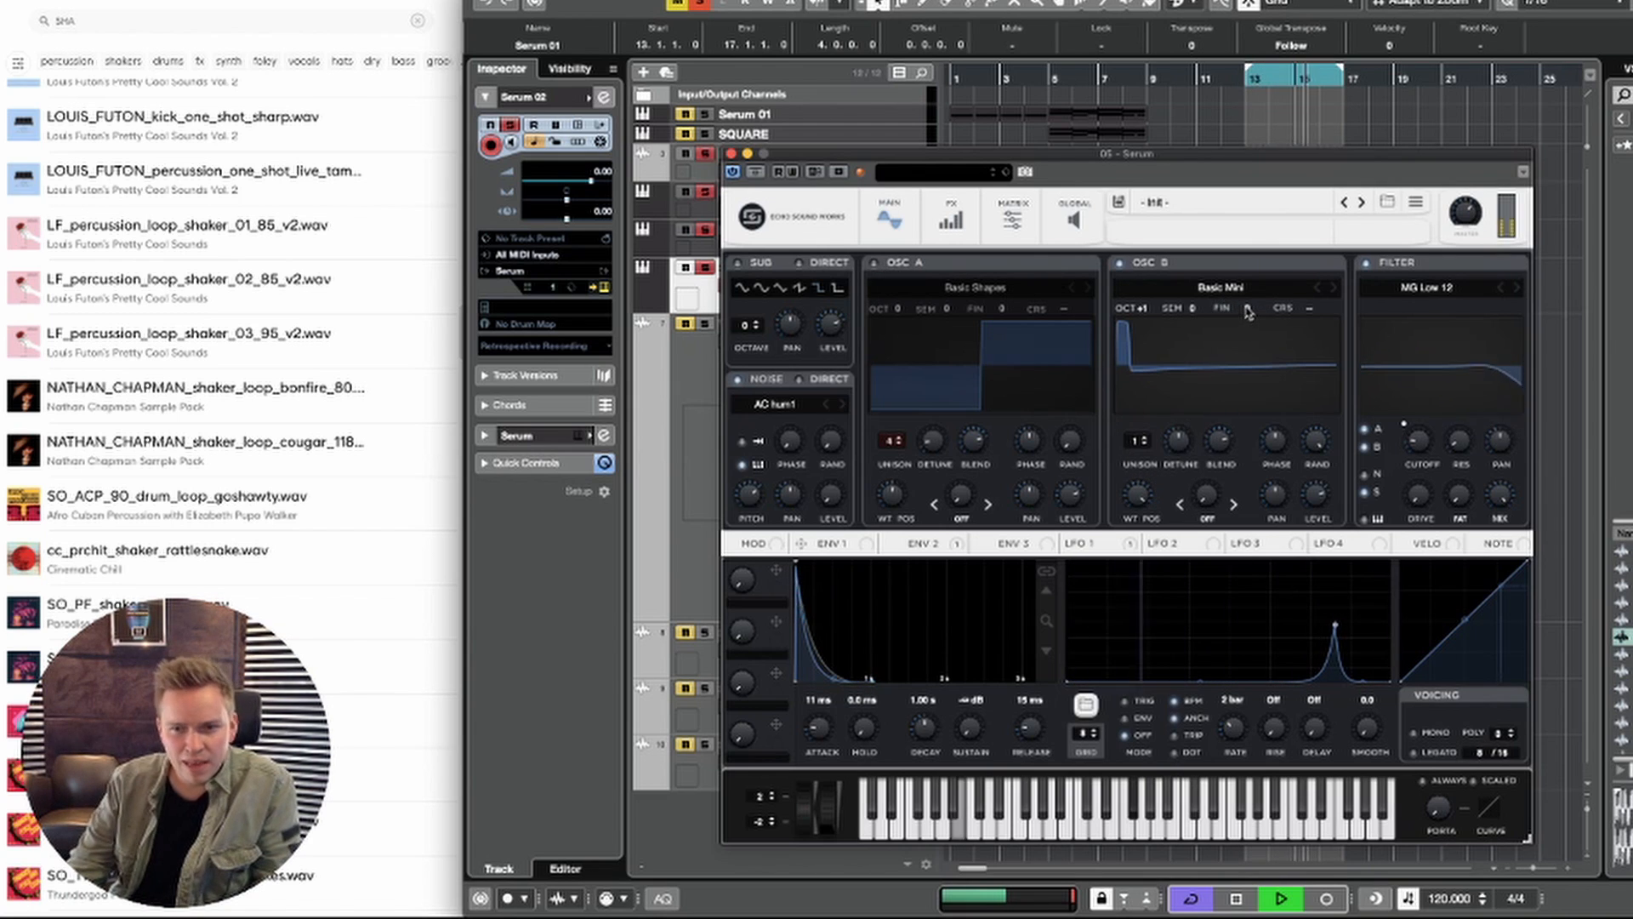
{"action": "left_click", "coordinate": [1199, 544]}
{"action": "left_click_drag", "start_coordinate": [1201, 544], "coordinate": [1249, 385]}
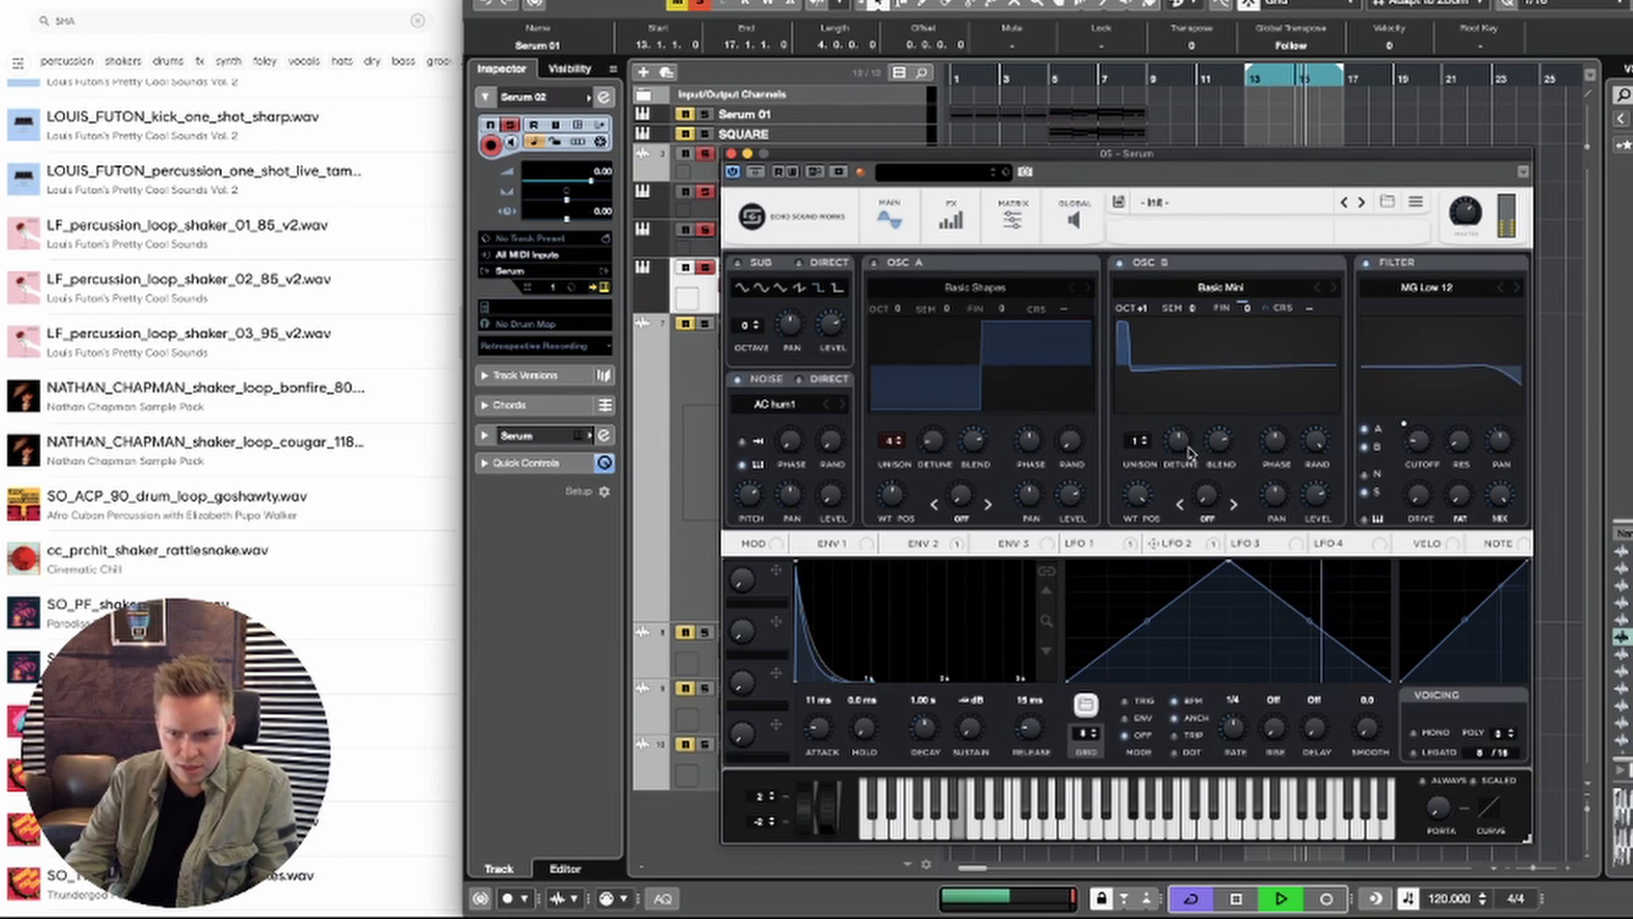
{"action": "left_click_drag", "start_coordinate": [1143, 444], "coordinate": [1144, 429]}
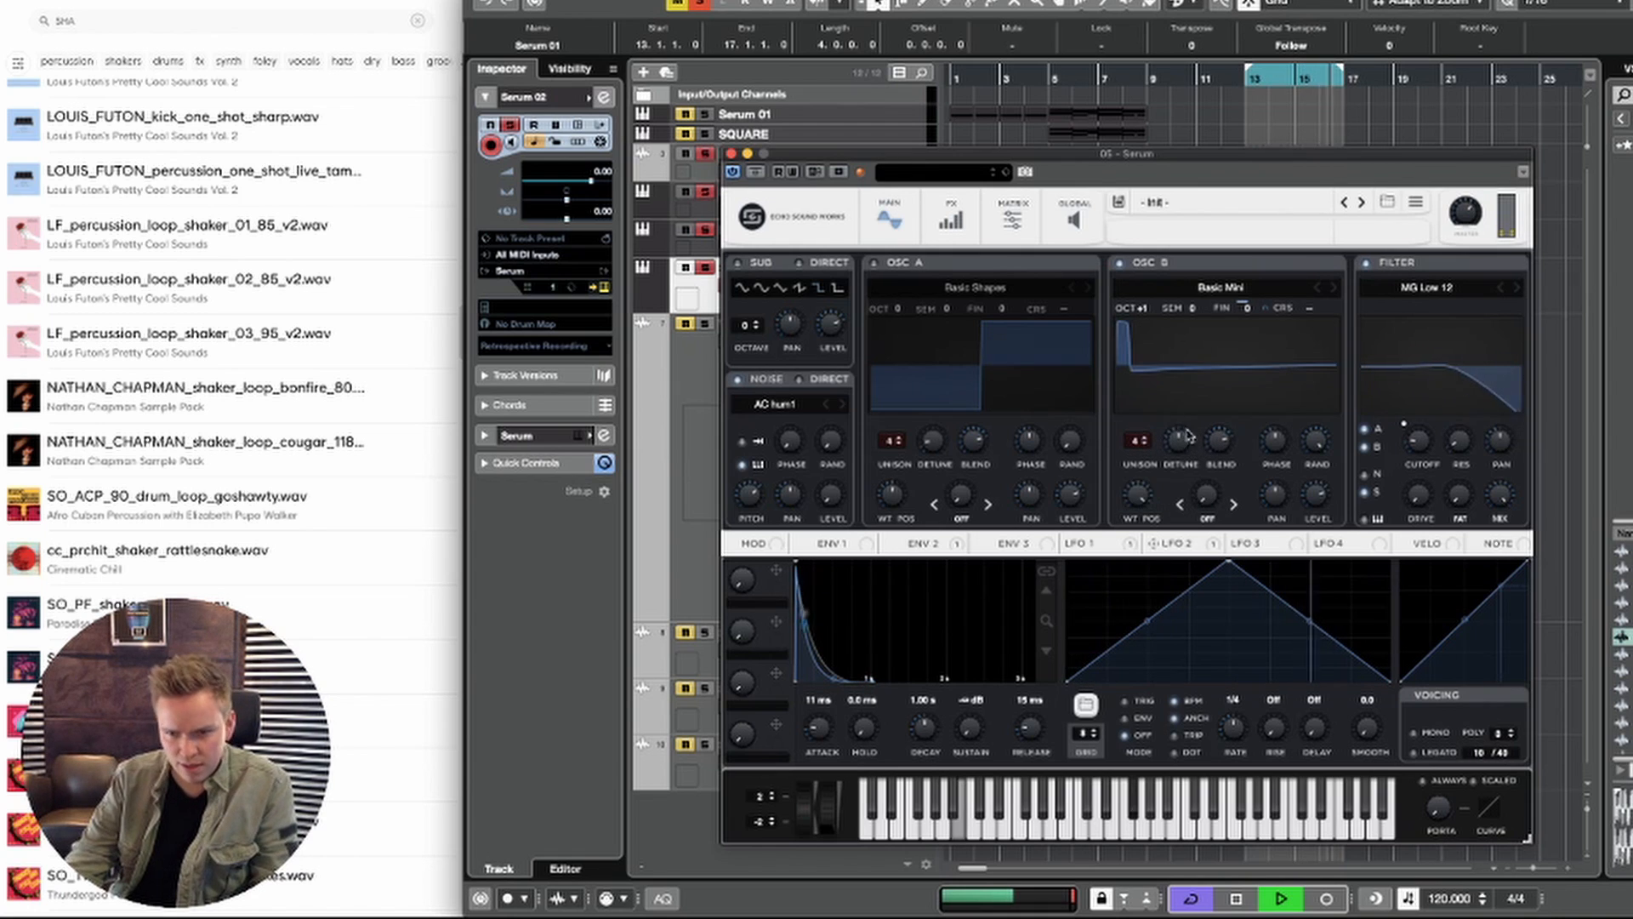
{"action": "mouse_move", "coordinate": [1185, 463]}
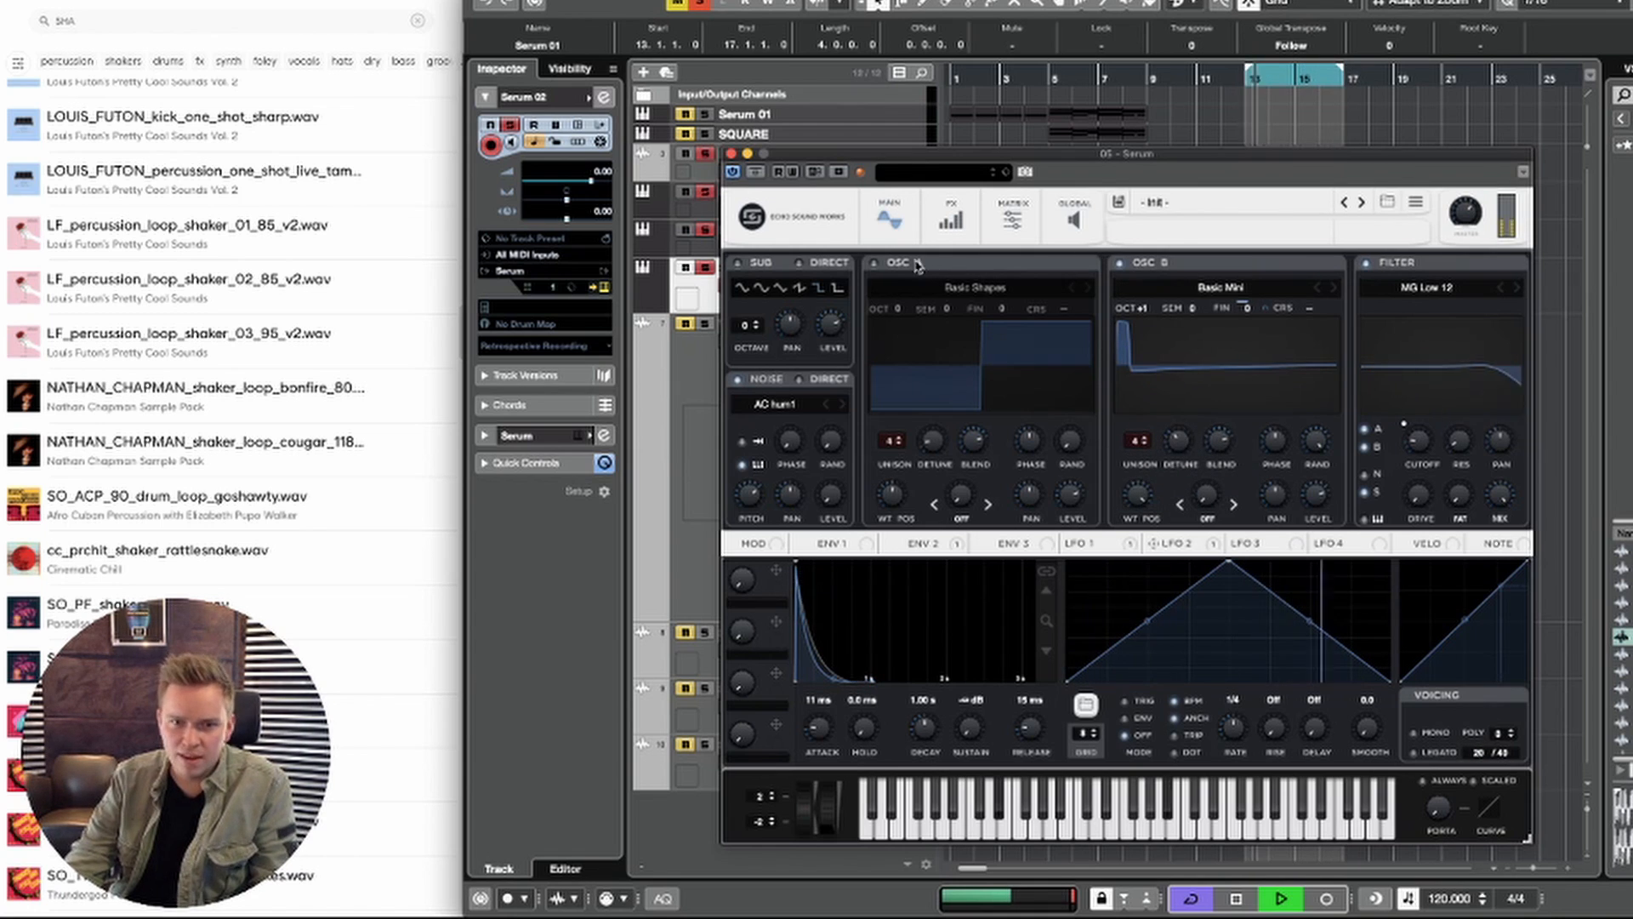
Step: Switch oscillator A back on and lower its level to balance it with oscillator B
{"action": "left_click", "coordinate": [876, 263]}
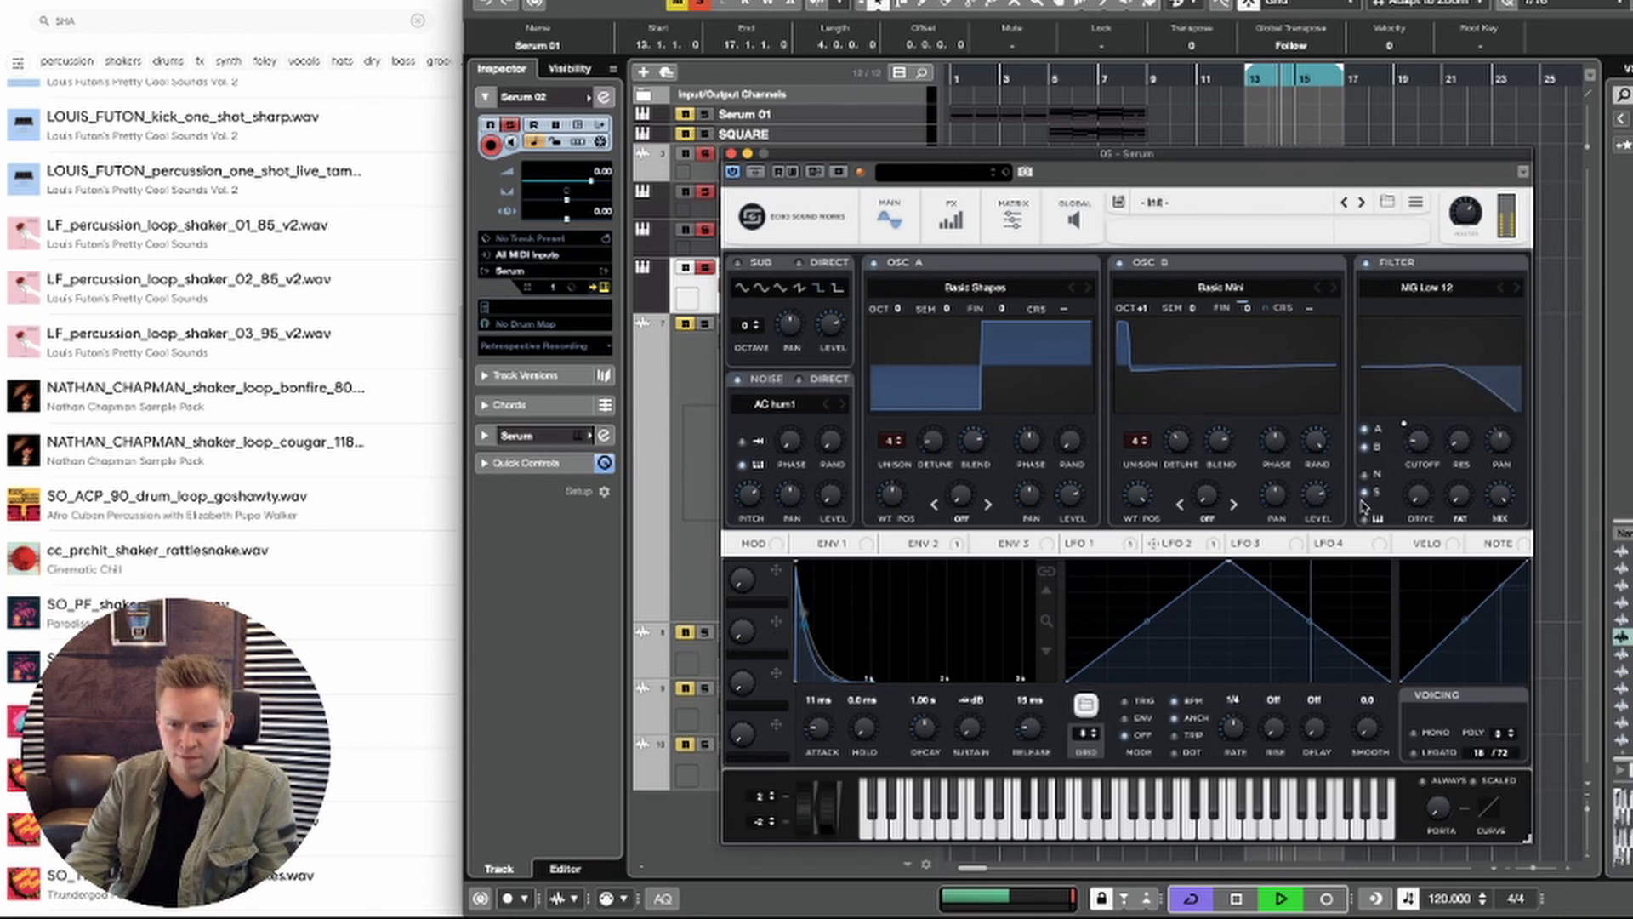
{"action": "left_click_drag", "start_coordinate": [1070, 501], "coordinate": [1049, 549]}
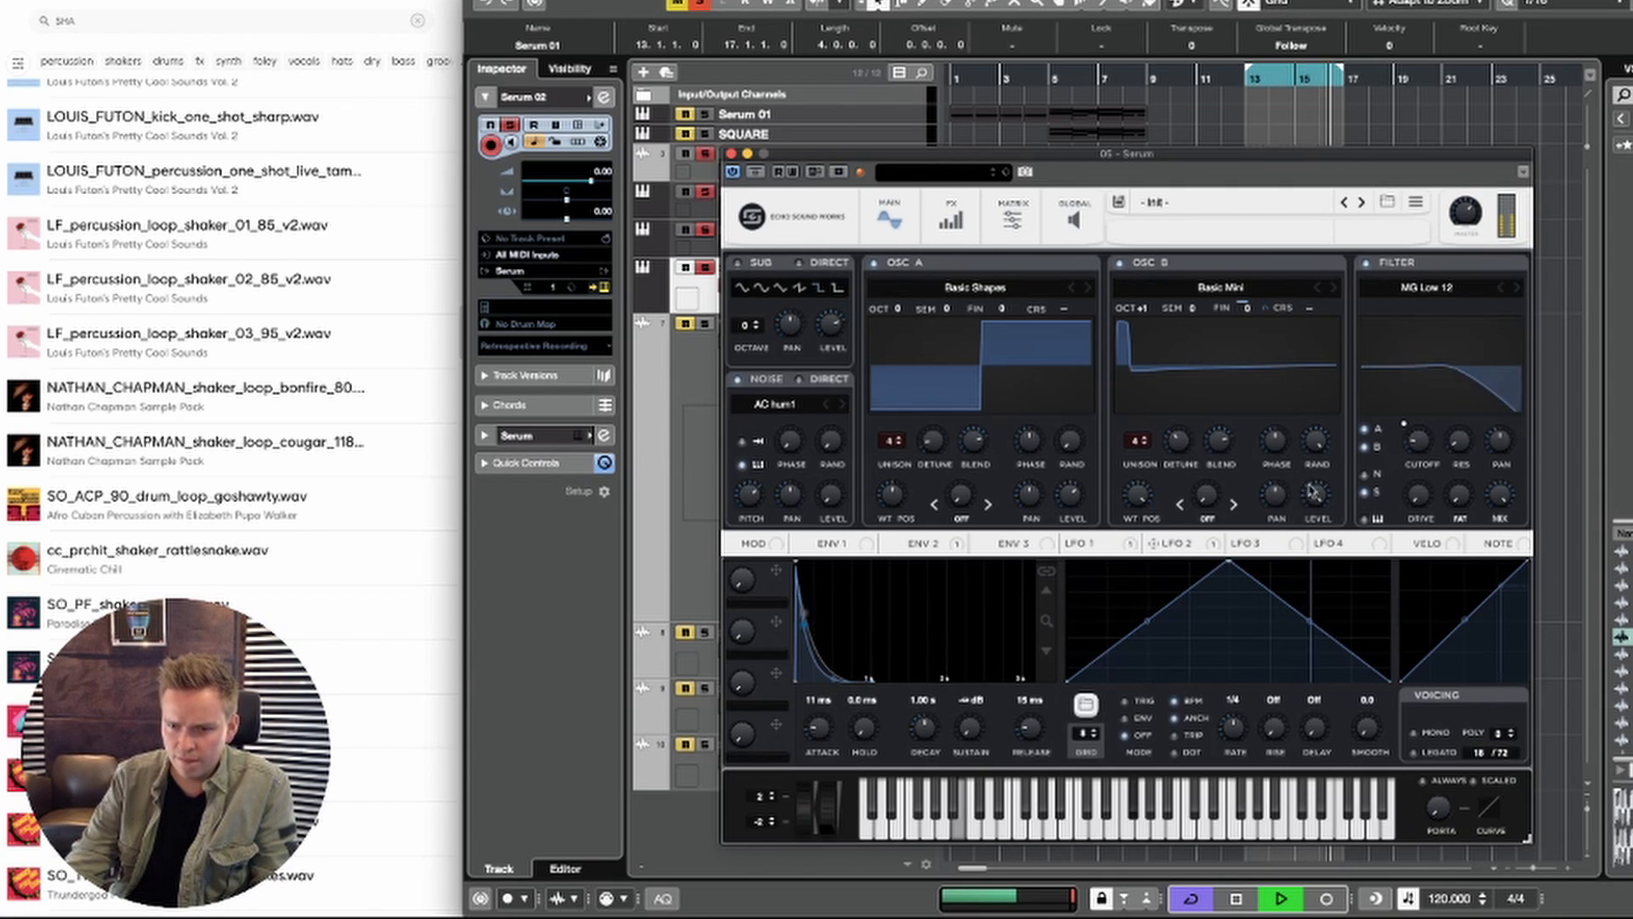
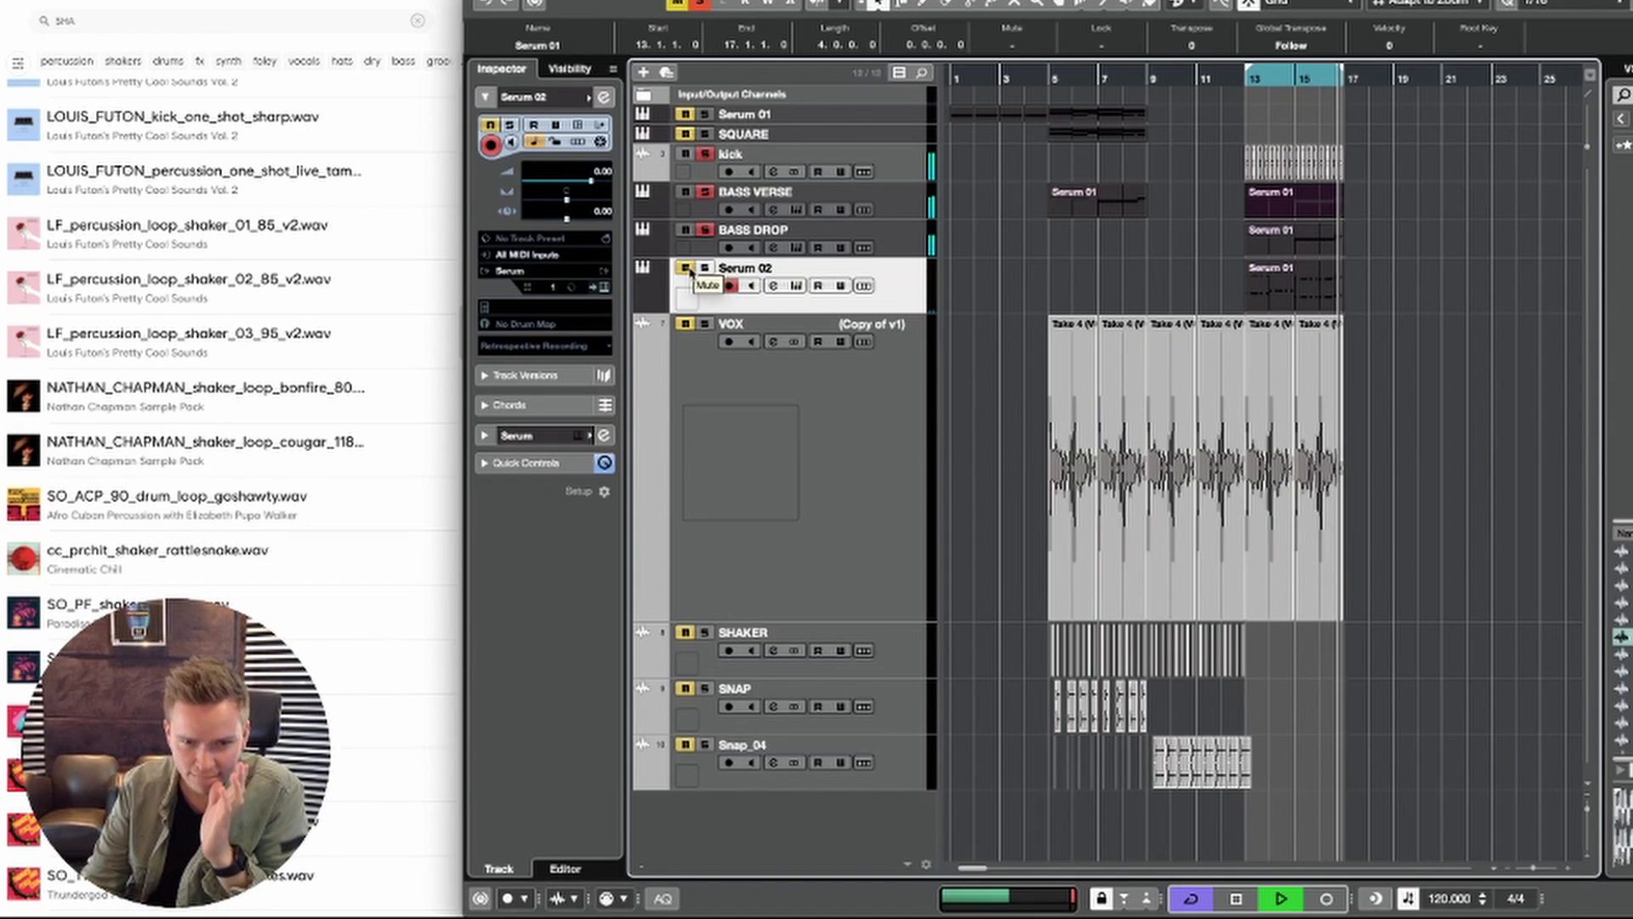
Step: Unmute and solo the Serum 02 track and lower its volume to -15.5
{"action": "left_click", "coordinate": [689, 271]}
{"action": "left_click", "coordinate": [706, 269]}
{"action": "left_click_drag", "start_coordinate": [577, 182], "coordinate": [549, 183]}
{"action": "right_click", "coordinate": [549, 182]}
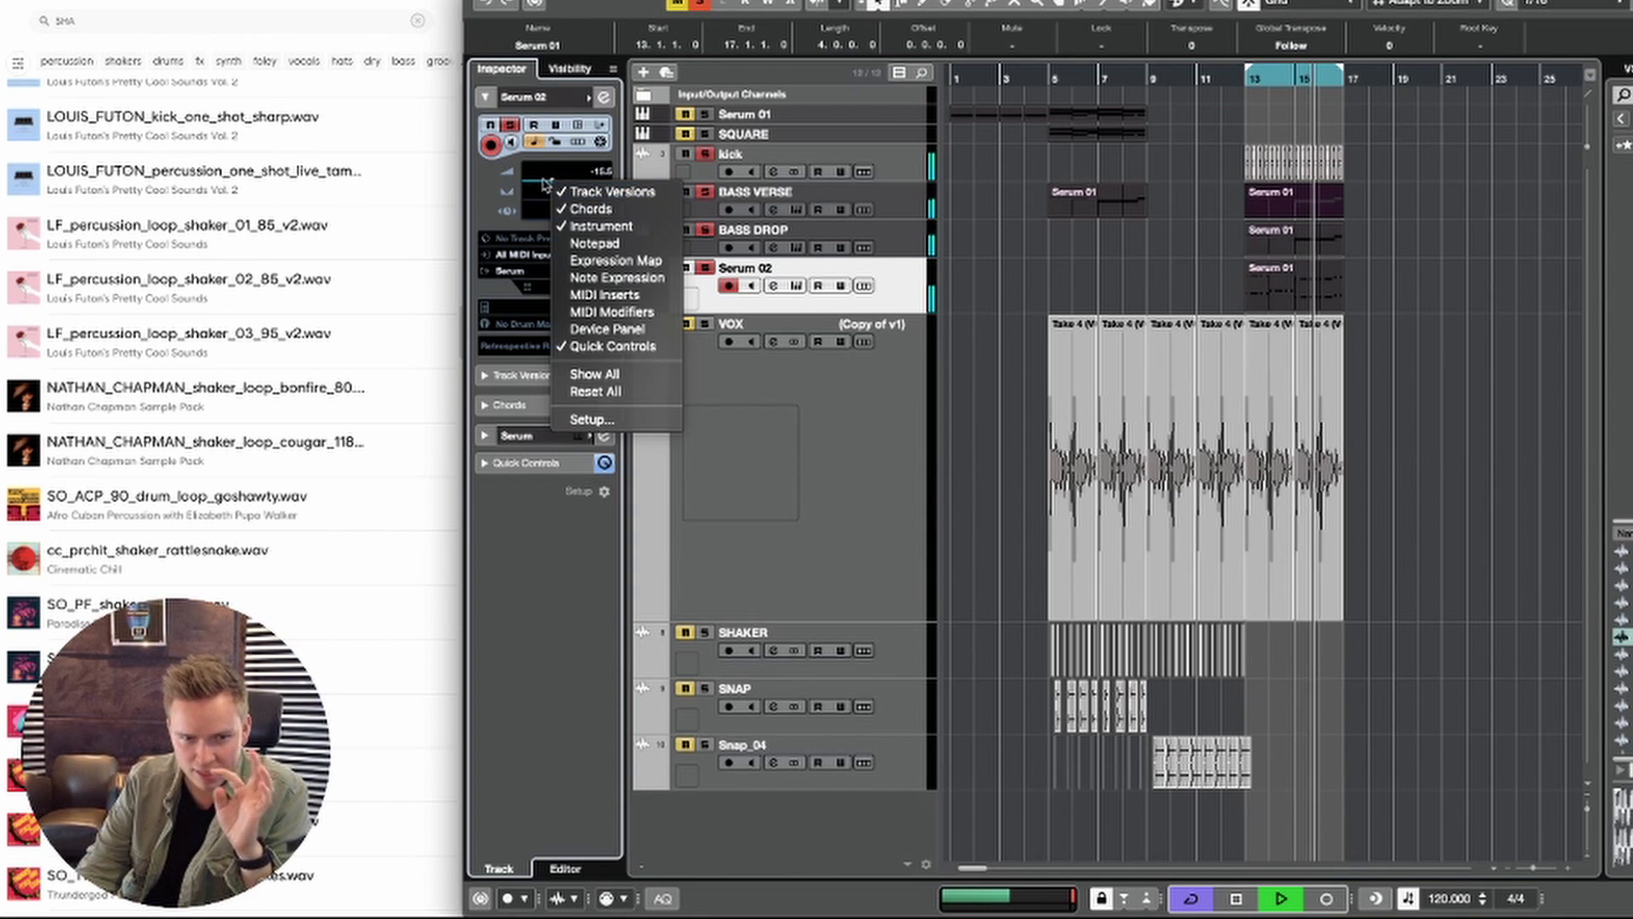
{"action": "left_click", "coordinate": [547, 182]}
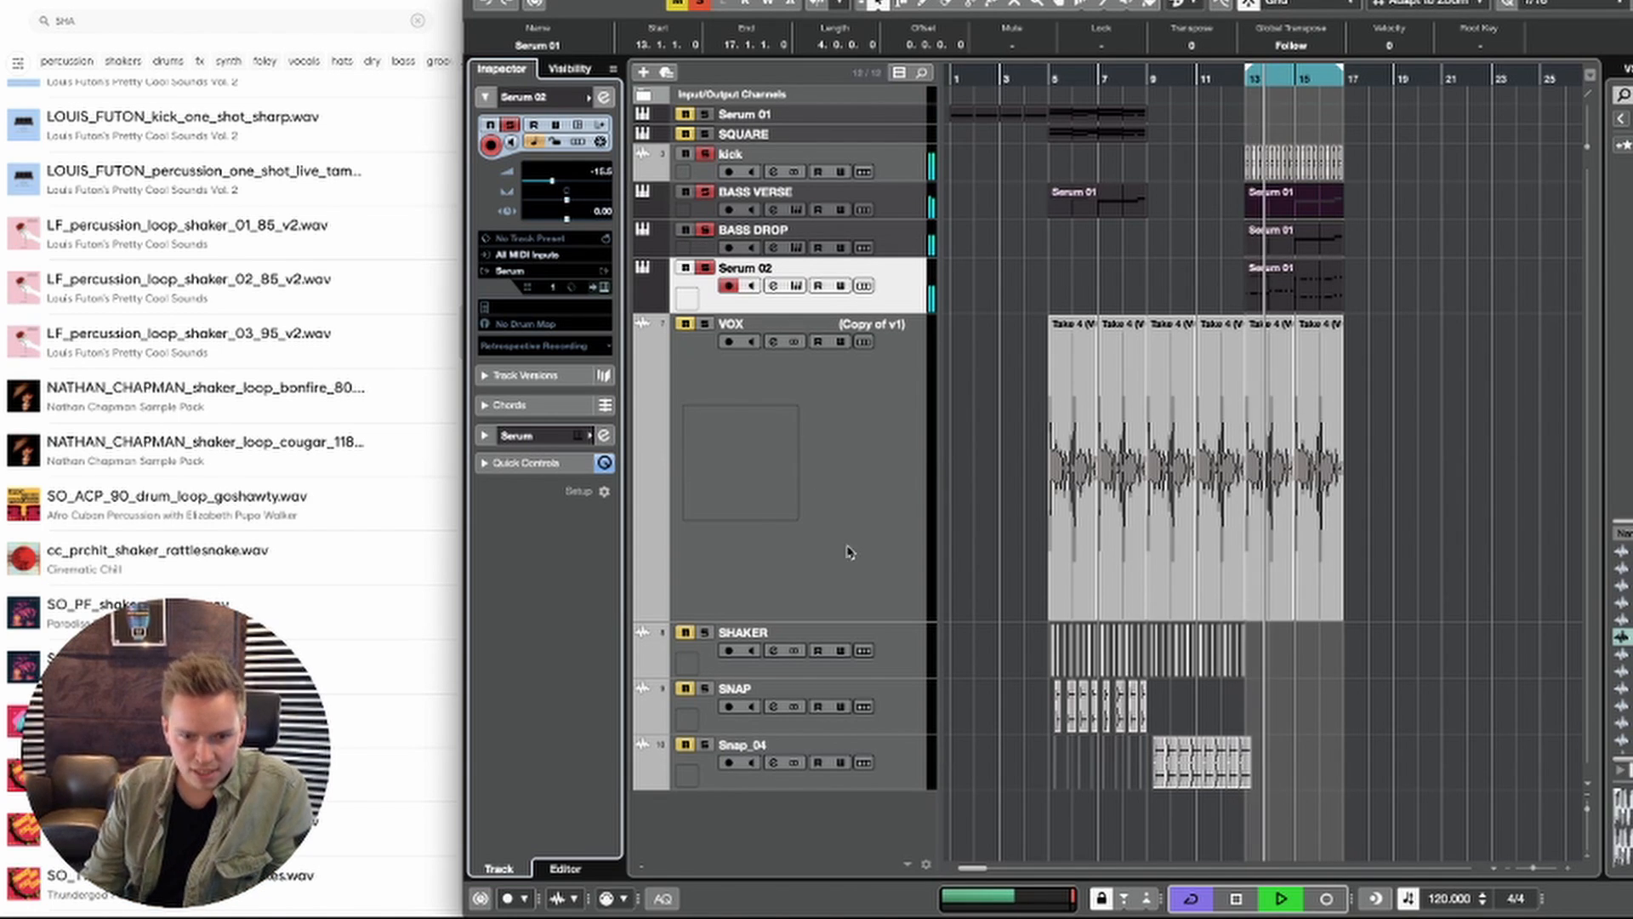
Step: Select the final shaker hits before bar 13 and duplicate them to start at bar 13 on the SHAKER track
{"action": "key", "text": "space"}
{"action": "left_click", "coordinate": [952, 553]}
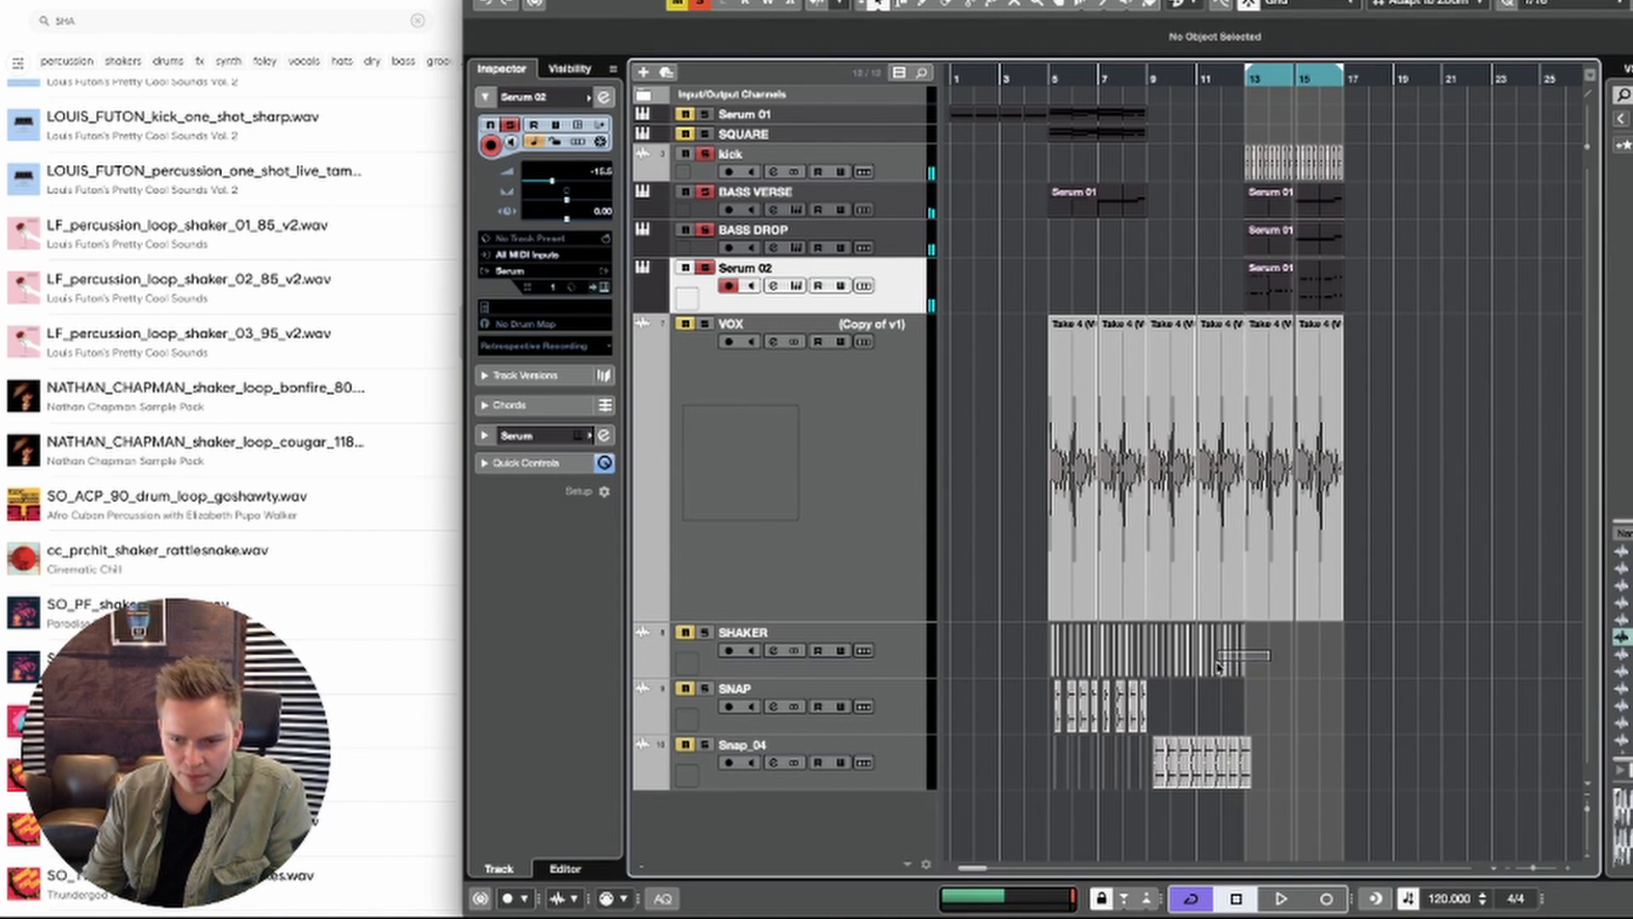
{"action": "left_click_drag", "start_coordinate": [1218, 666], "coordinate": [1216, 670]}
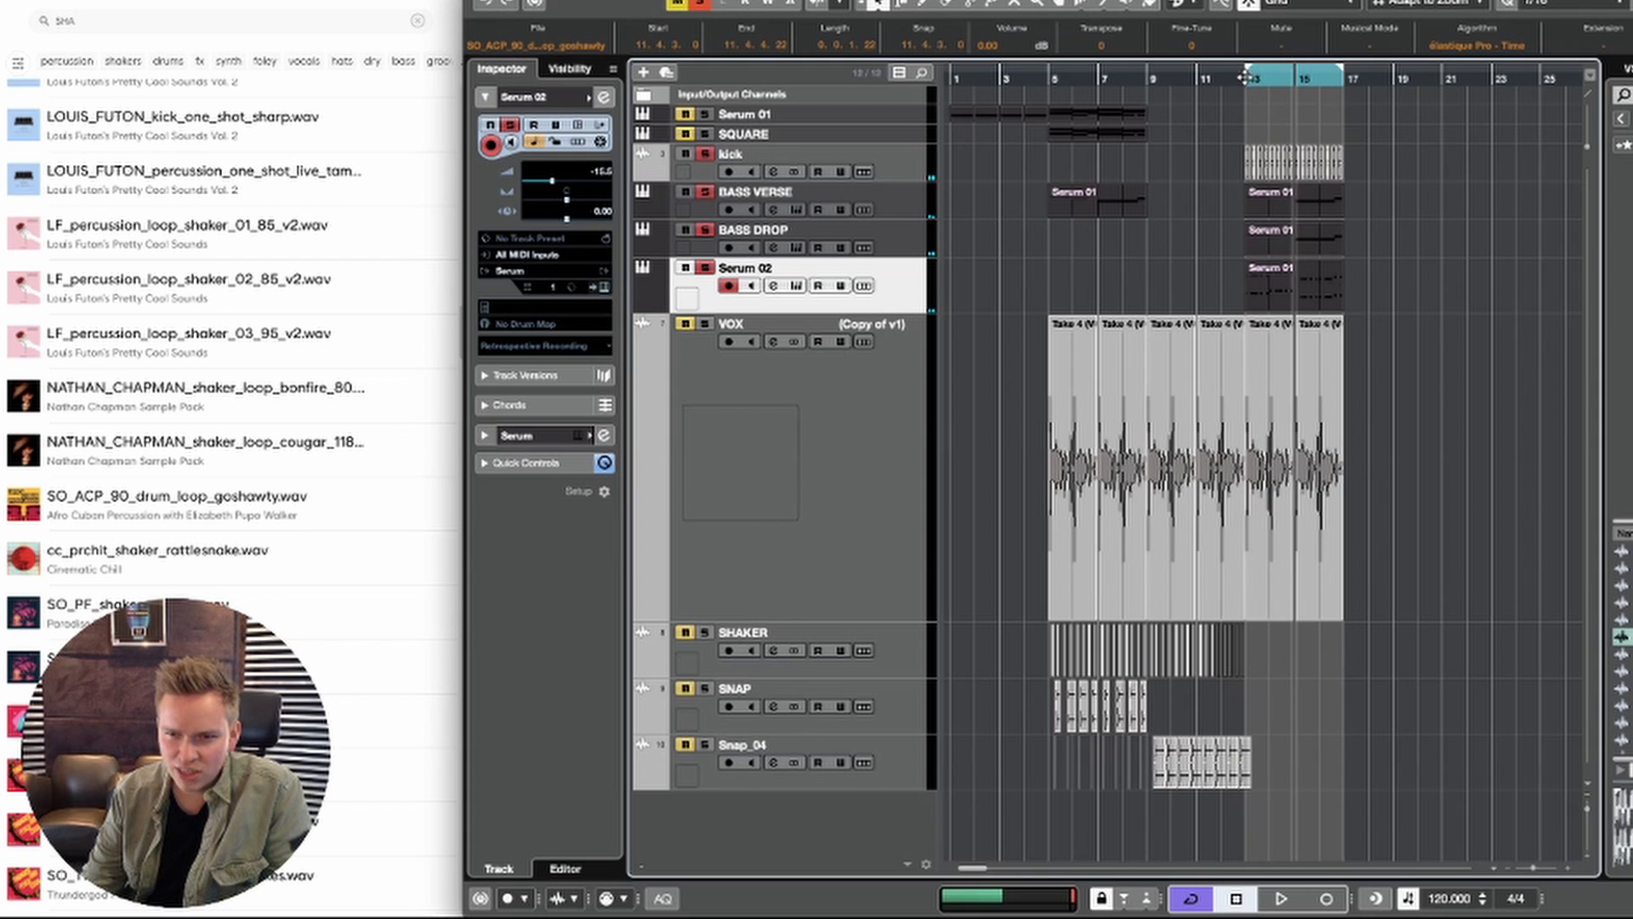
{"action": "left_click_drag", "start_coordinate": [1243, 78], "coordinate": [1244, 128]}
{"action": "key", "text": "super+d"}
{"action": "key", "text": "space"}
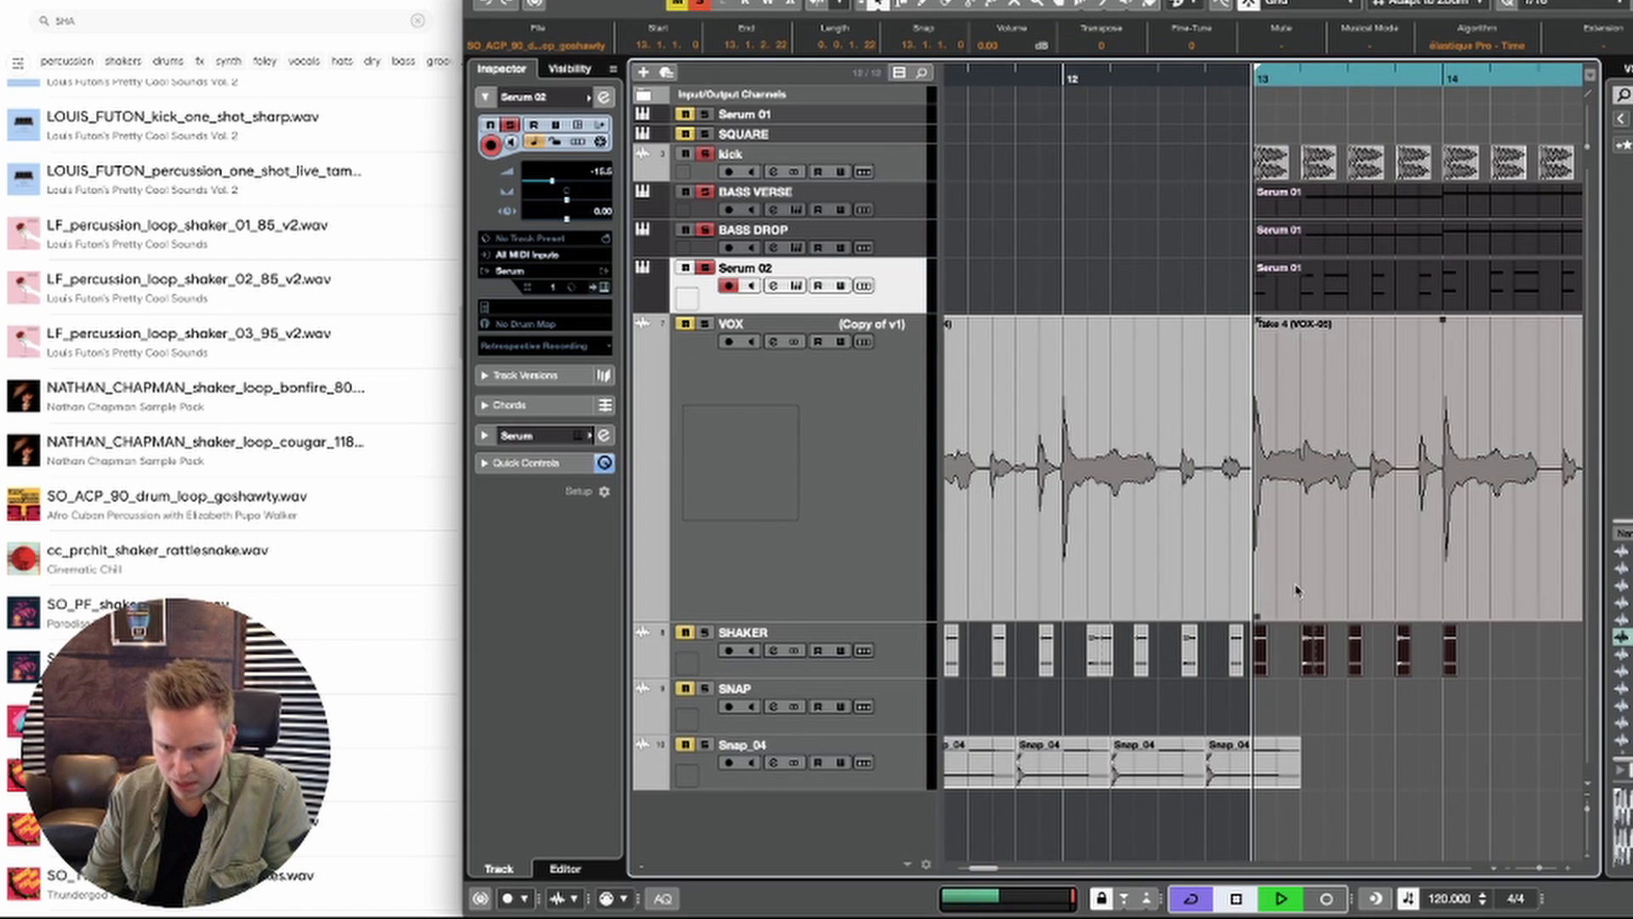
{"action": "key", "text": "space"}
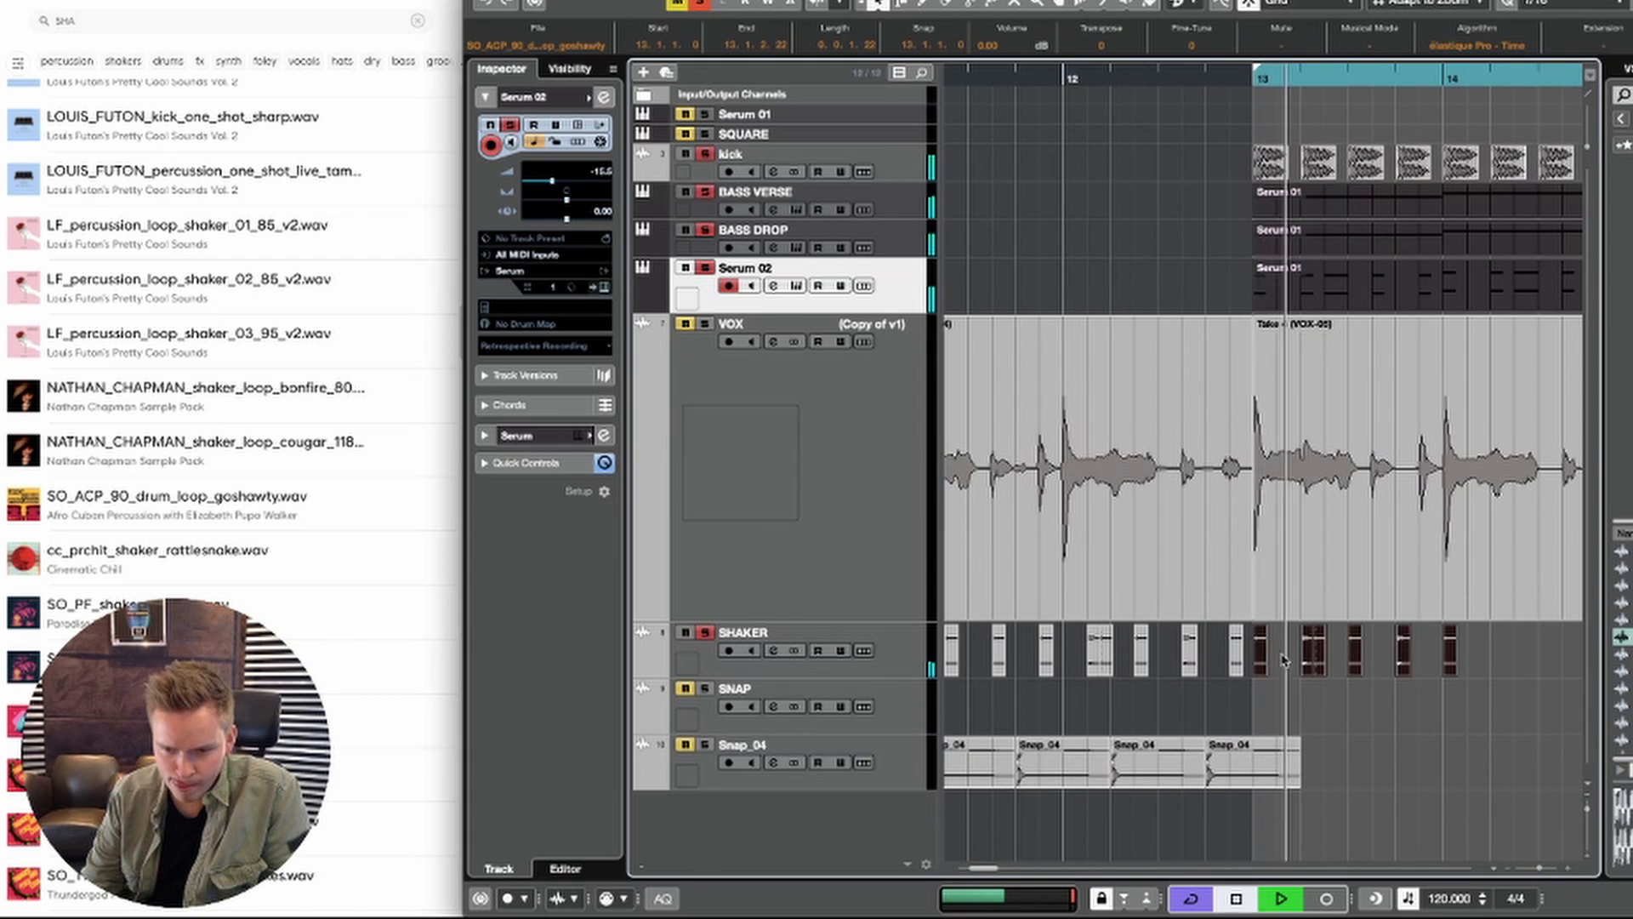
Step: Move the copied shaker hits an eighth note later in bar 13 and delete all of them except the first
{"action": "left_click_drag", "start_coordinate": [1262, 661], "coordinate": [1287, 657]}
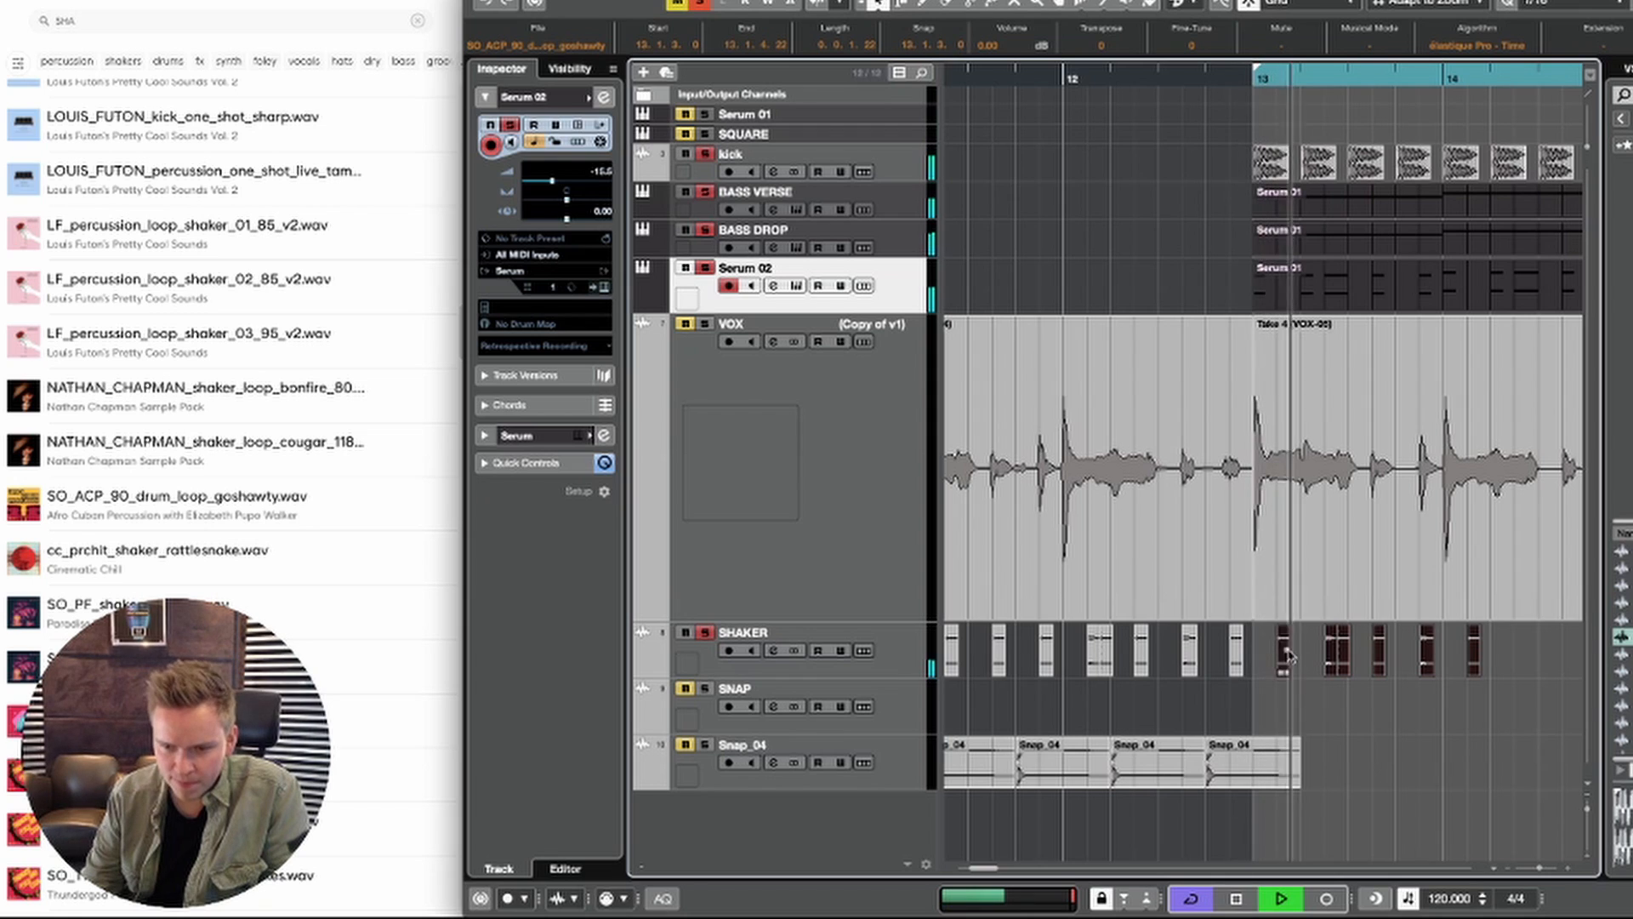
{"action": "key", "text": "space"}
{"action": "left_click", "coordinate": [1329, 657]}
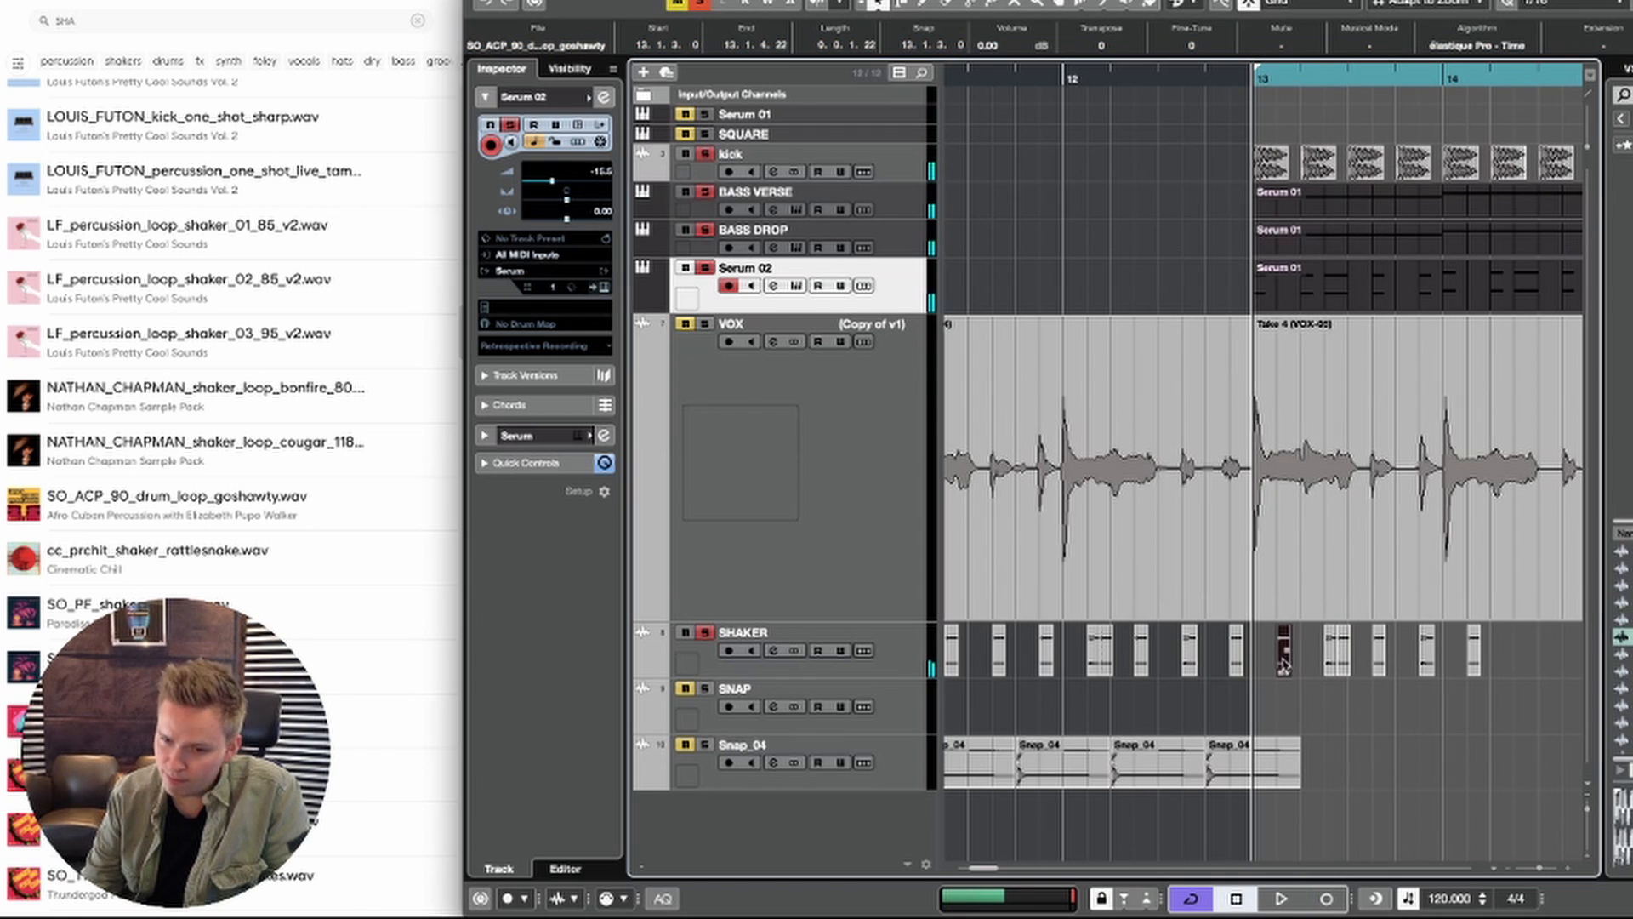
{"action": "key", "text": "super+z"}
{"action": "key", "text": "space"}
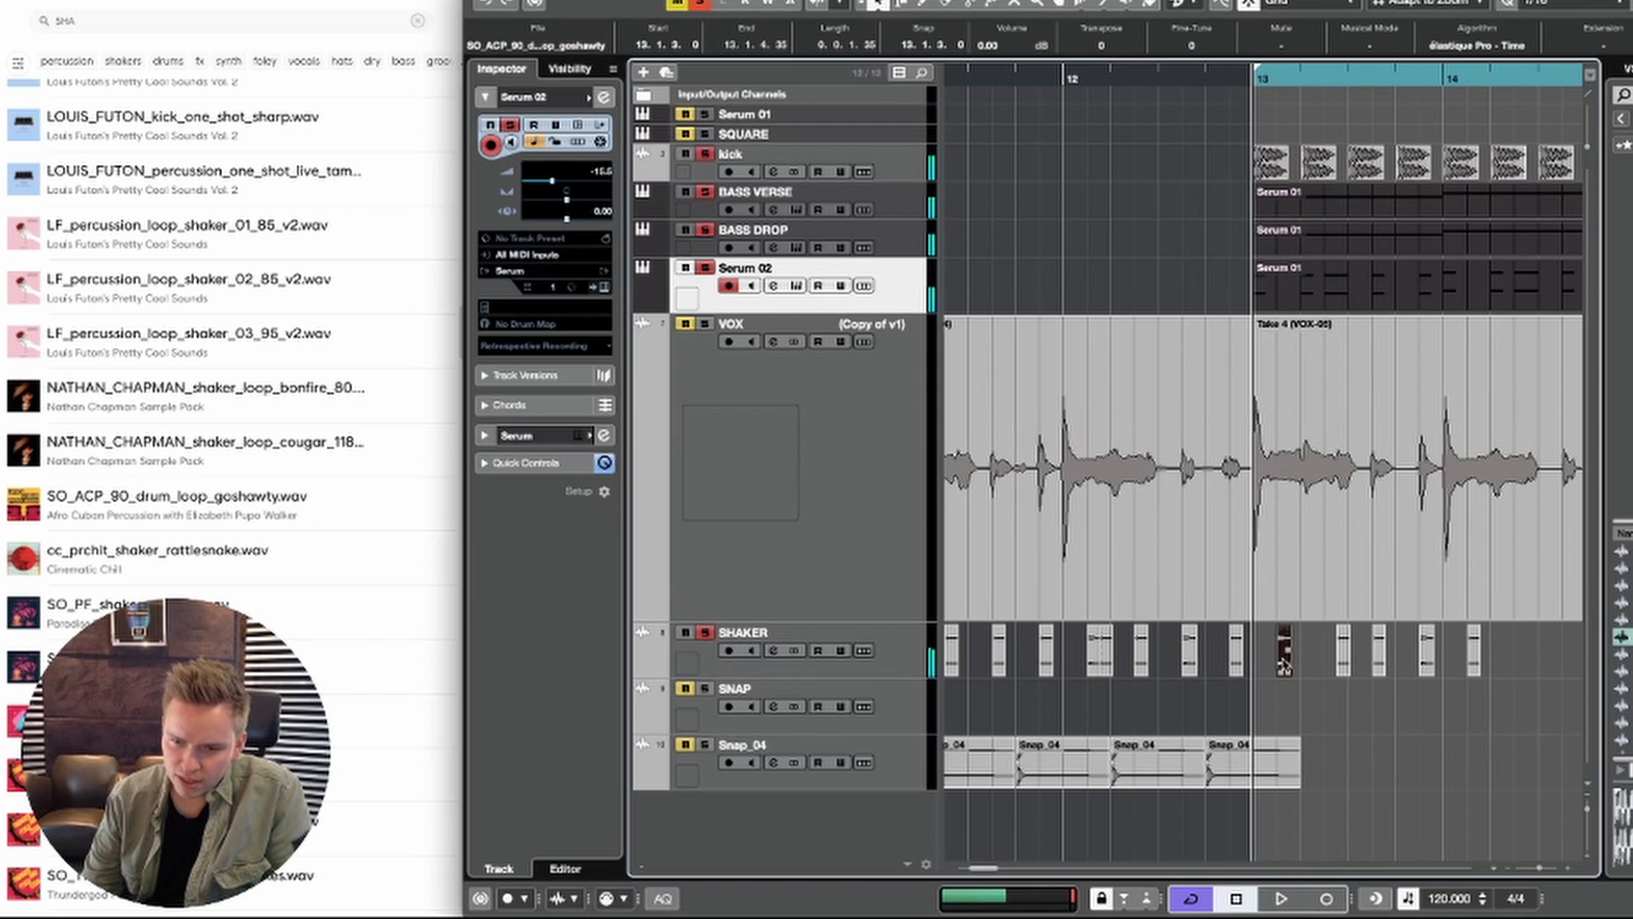
{"action": "key", "text": "space"}
Step: Copy the single shaker hit in bar 13 to one beat later and play it back
{"action": "key", "text": "space"}
{"action": "left_click", "coordinate": [1312, 645]}
{"action": "left_click_drag", "start_coordinate": [1313, 644], "coordinate": [1540, 649]}
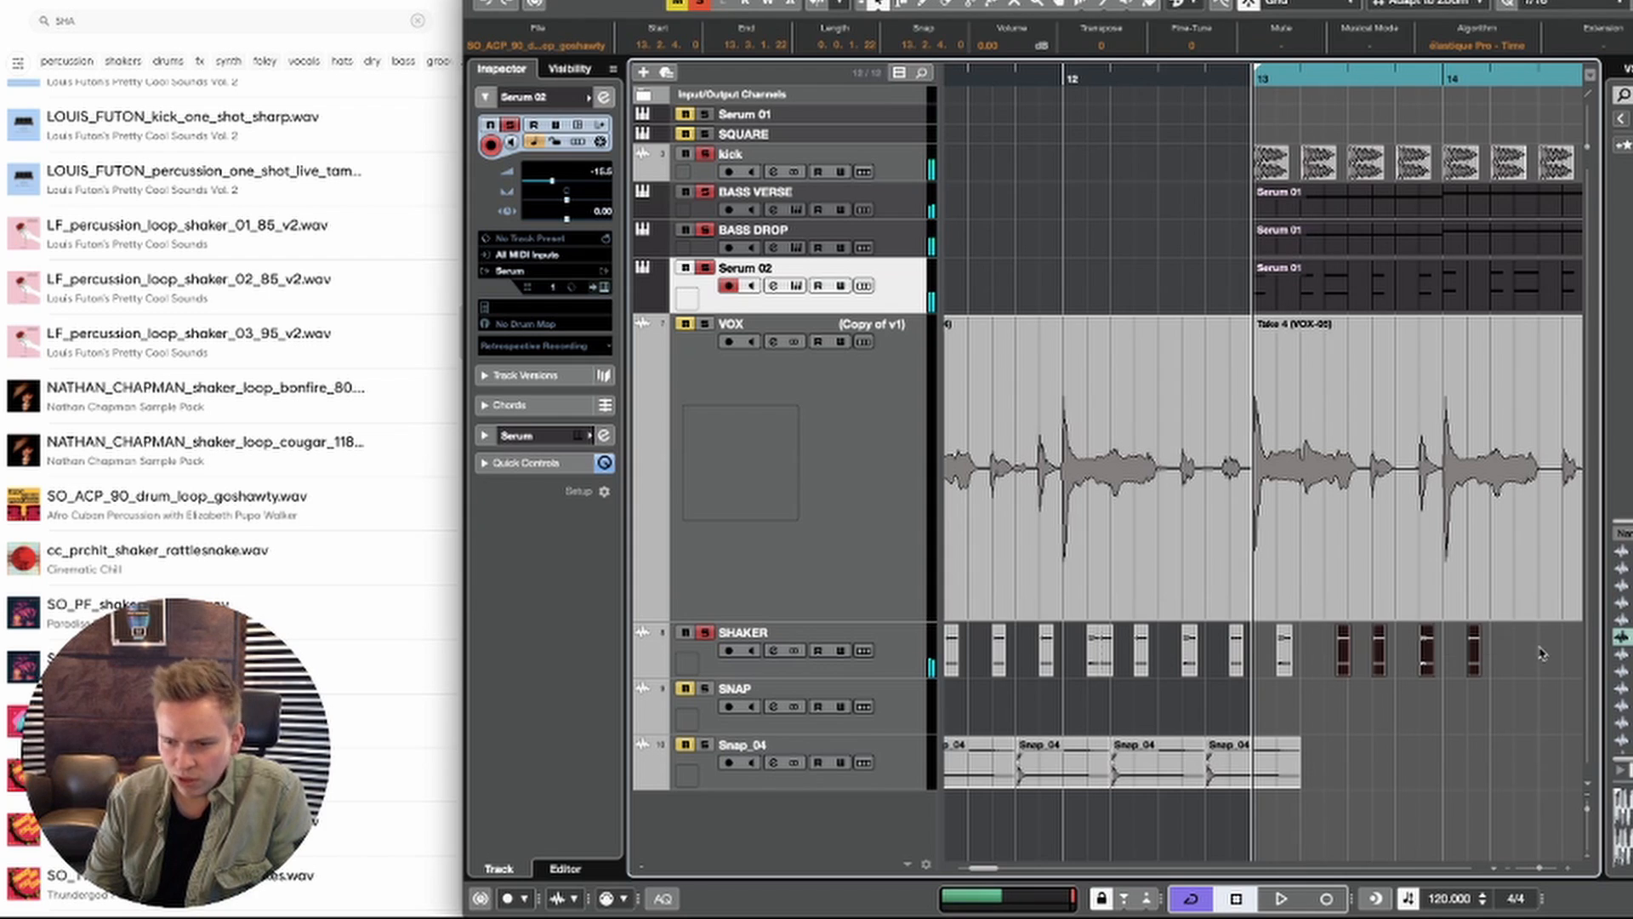
{"action": "key", "text": "Delete"}
{"action": "key", "text": "space"}
{"action": "key", "text": "h"}
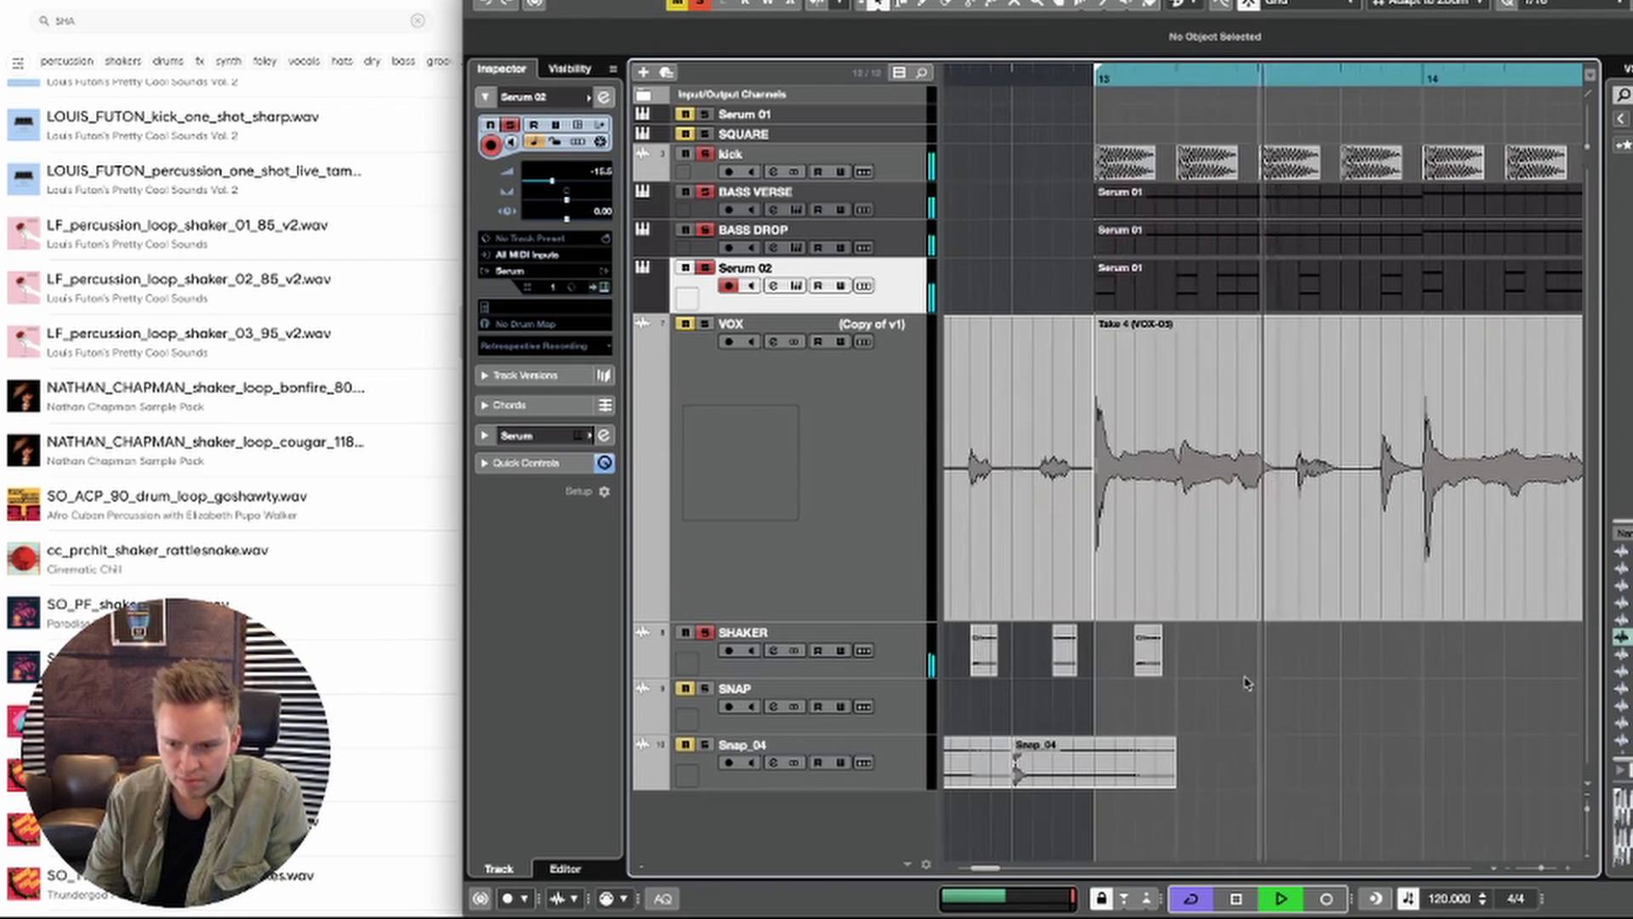
{"action": "key", "text": "space"}
{"action": "left_click_drag", "start_coordinate": [1159, 673], "coordinate": [1221, 657]}
{"action": "key", "text": "space"}
{"action": "key", "text": "space"}
{"action": "key", "text": "space"}
Step: Range-select the two shaker hits from the start of bar 13 and duplicate the range until the pattern fills bars 13 to 16
{"action": "key", "text": "2"}
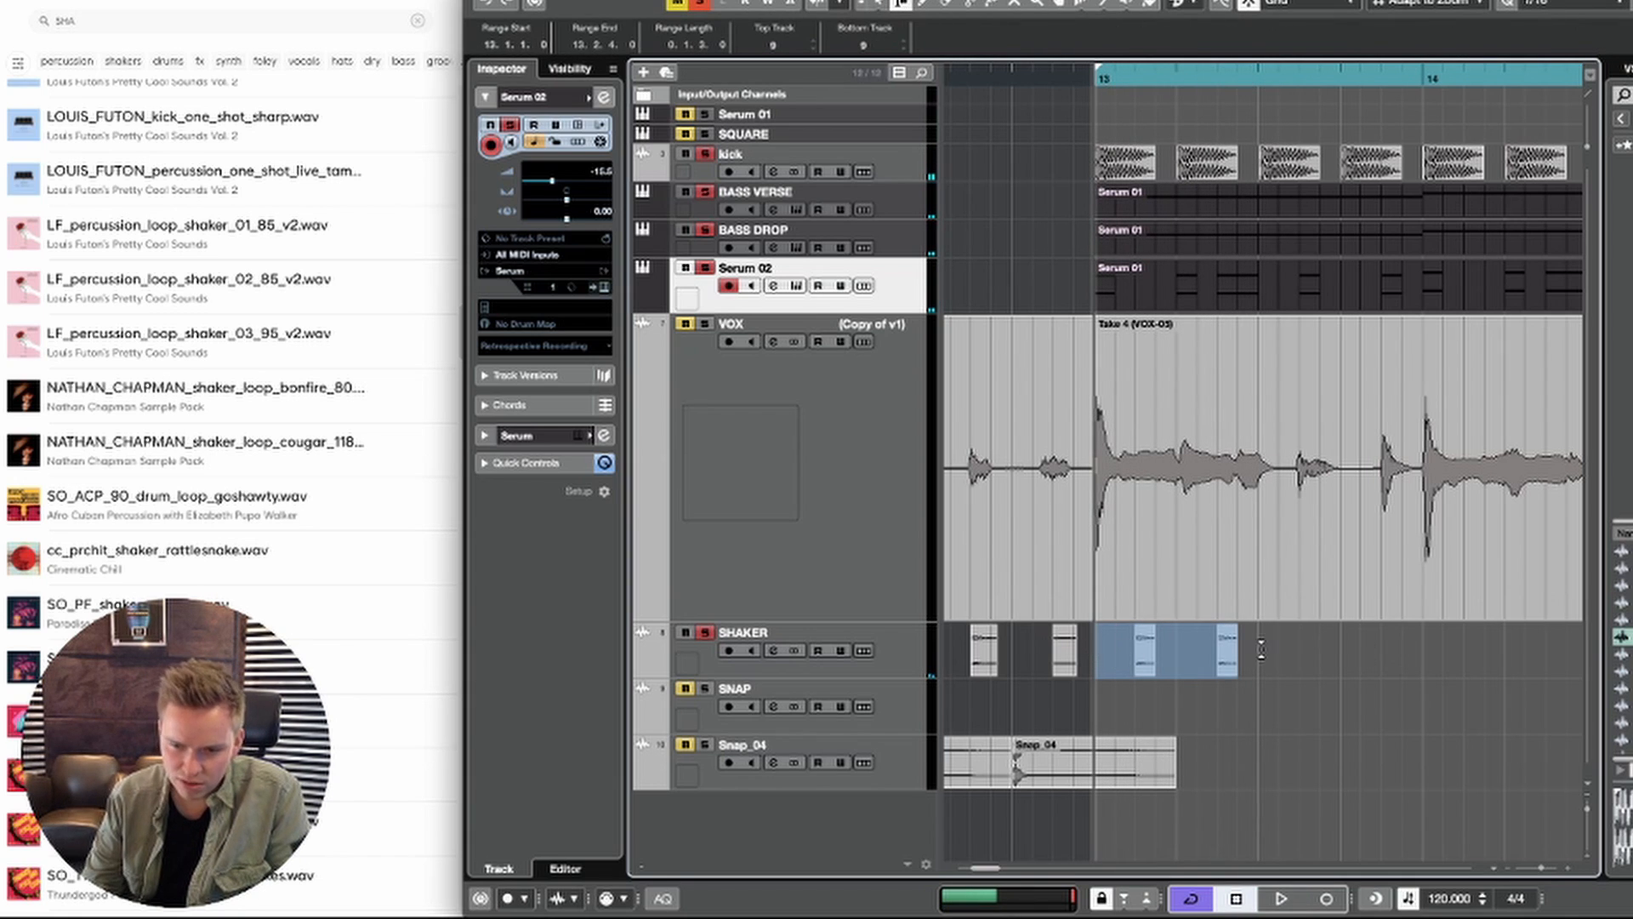
{"action": "key", "text": "super+d"}
{"action": "key", "text": "super+d"}
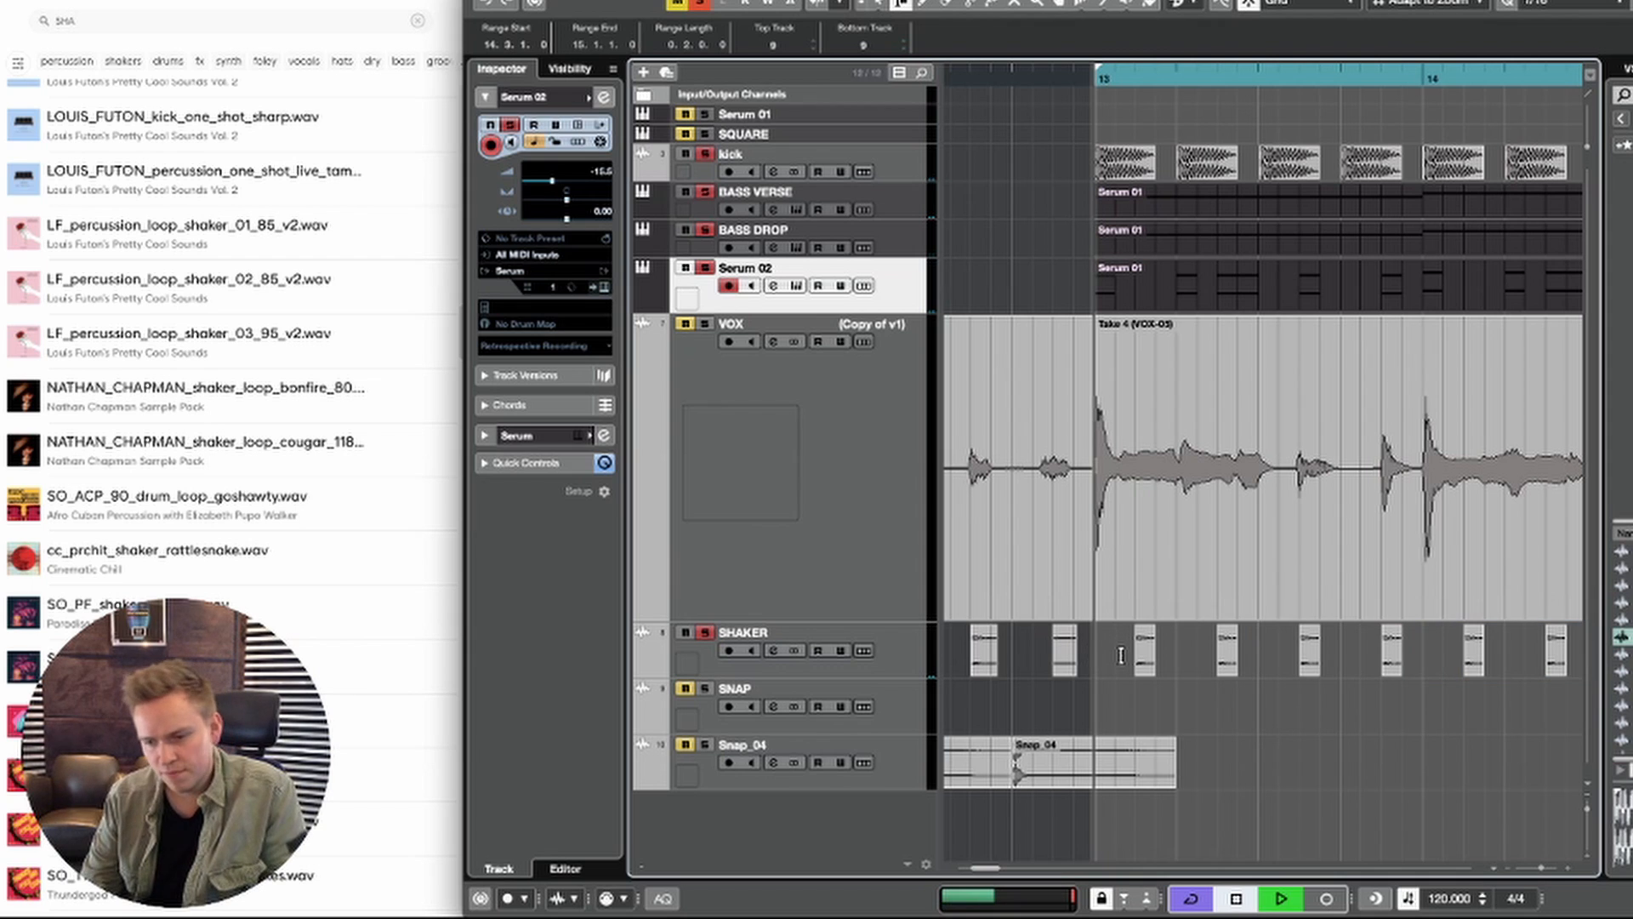
{"action": "key", "text": "g"}
{"action": "key", "text": "g"}
{"action": "key", "text": "g"}
{"action": "key", "text": "g"}
{"action": "key", "text": "g"}
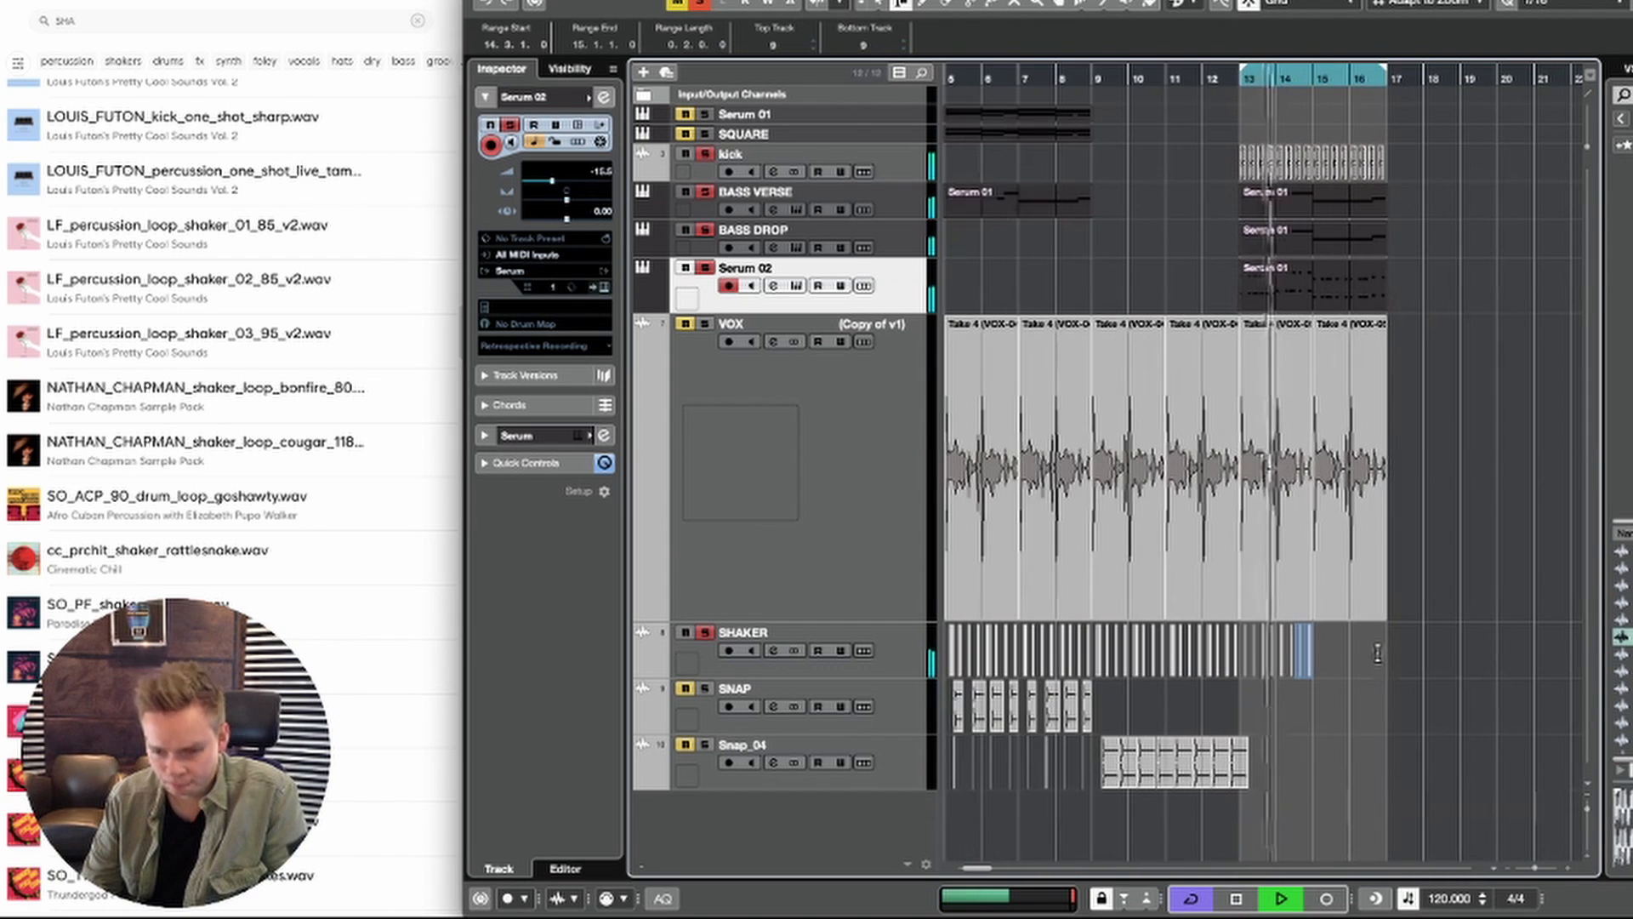
{"action": "key", "text": "super+d"}
{"action": "key", "text": "super+d"}
{"action": "key", "text": "super+d"}
{"action": "key", "text": "super+d"}
{"action": "key", "text": "1"}
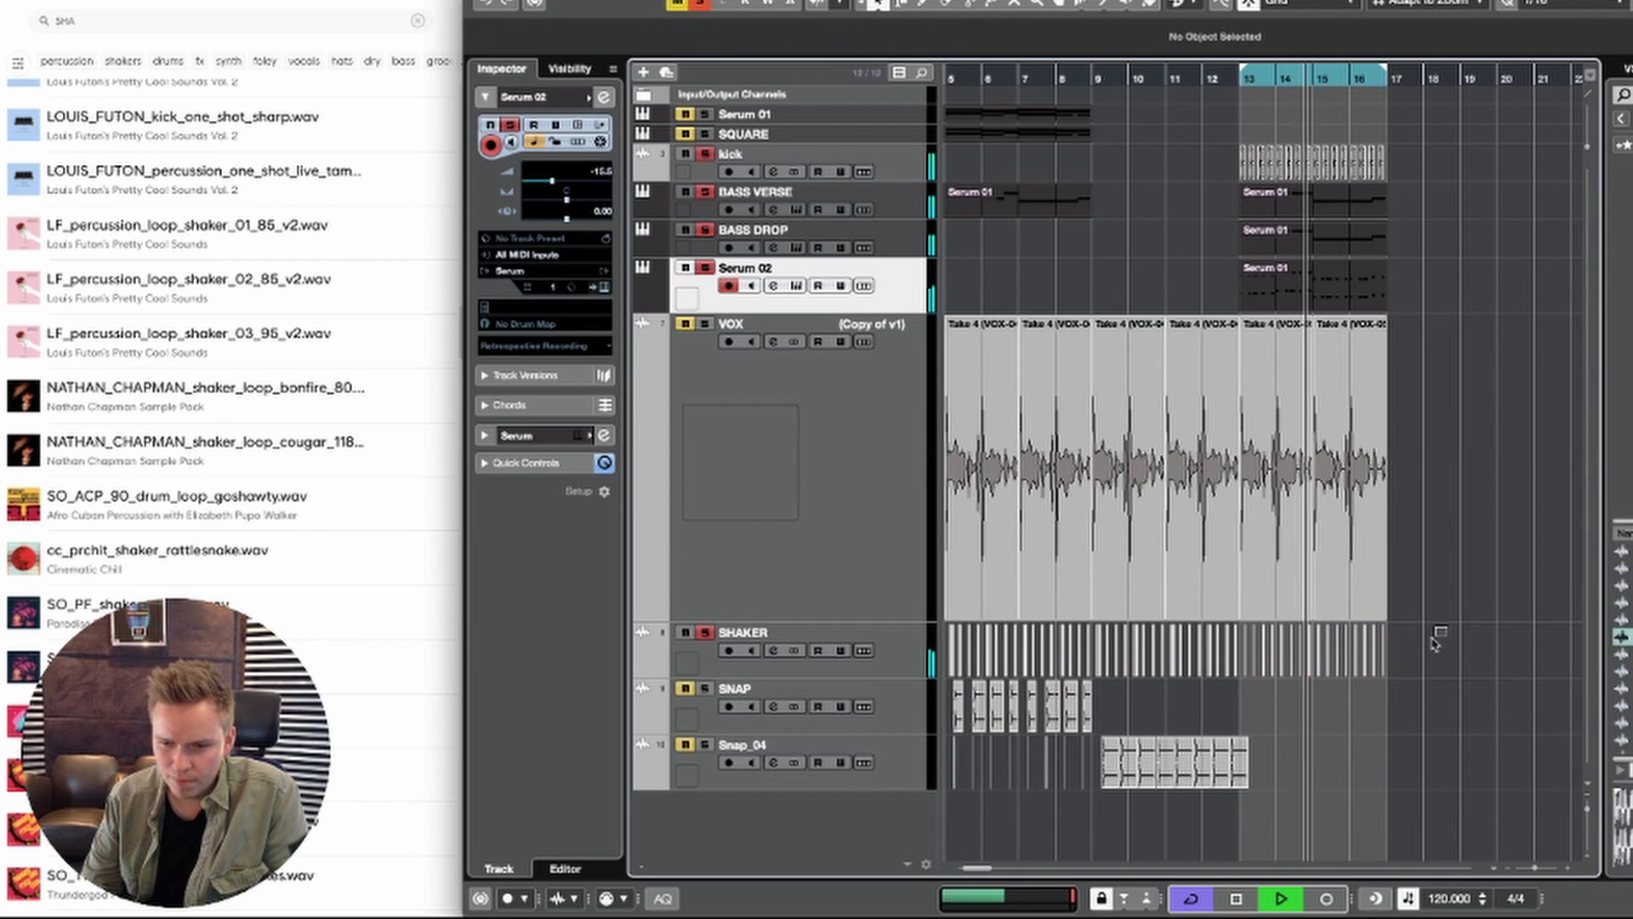
Step: Select the shaker hits across bars 13 to 16 and examine their timing around the start of bar 13
{"action": "left_click_drag", "start_coordinate": [1446, 627], "coordinate": [1242, 666]}
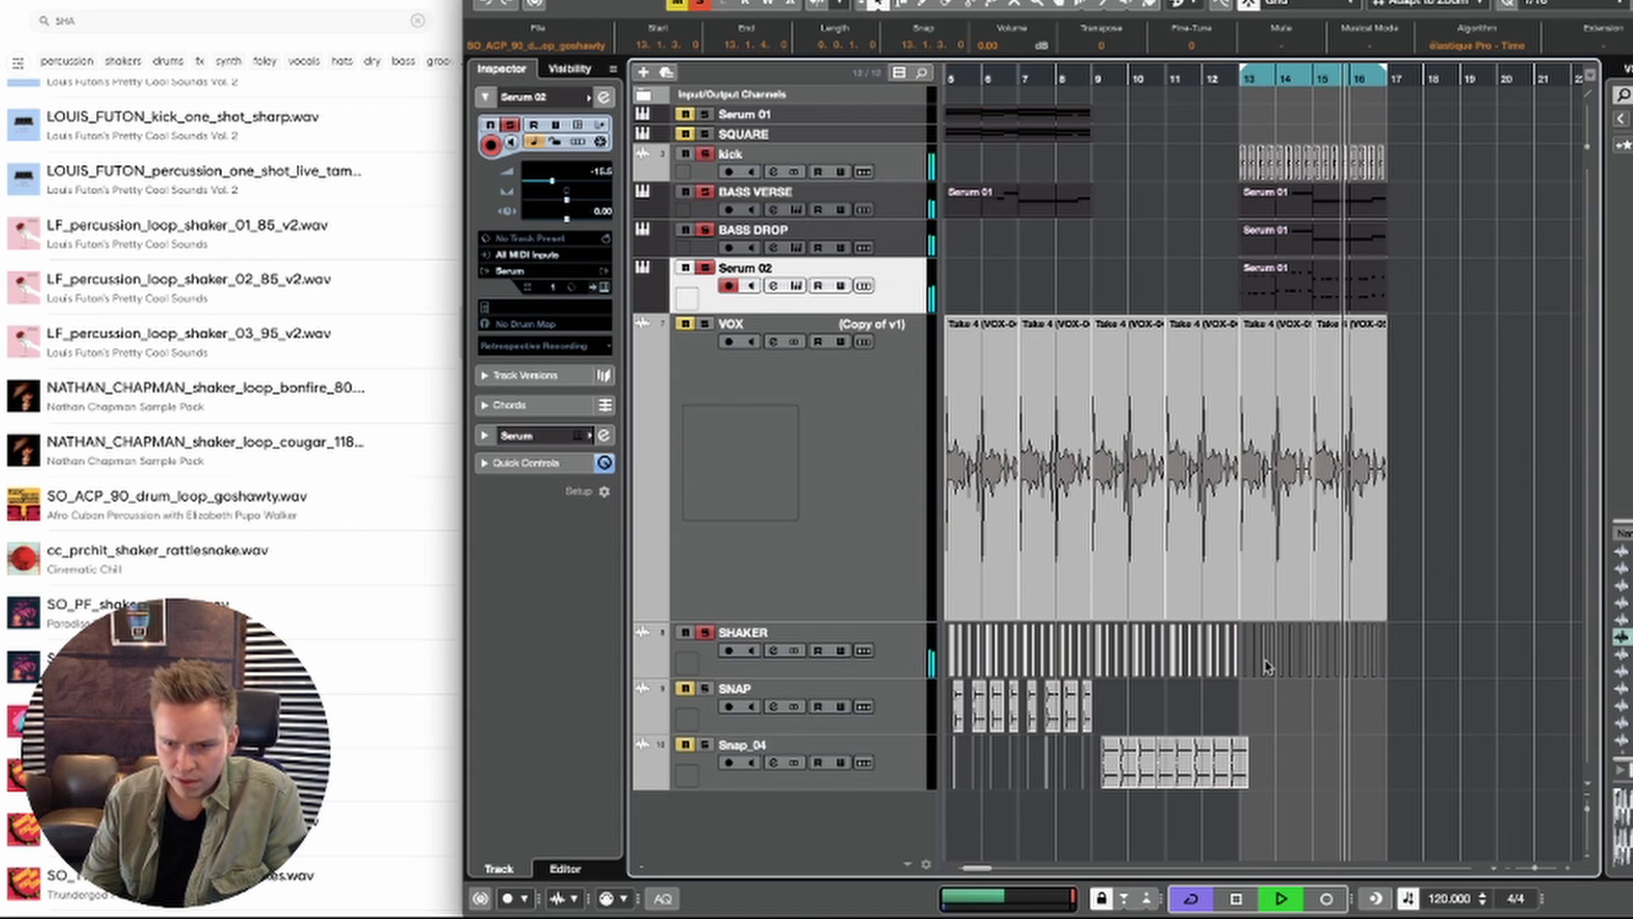
{"action": "key", "text": "h"}
{"action": "key", "text": "g"}
{"action": "key", "text": "h"}
{"action": "key", "text": "h"}
{"action": "key", "text": "h"}
{"action": "key", "text": "h"}
{"action": "key", "text": "h"}
{"action": "key", "text": "h"}
{"action": "key", "text": "h"}
{"action": "key", "text": "h"}
{"action": "key", "text": "h"}
{"action": "key", "text": "h"}
{"action": "key", "text": "h"}
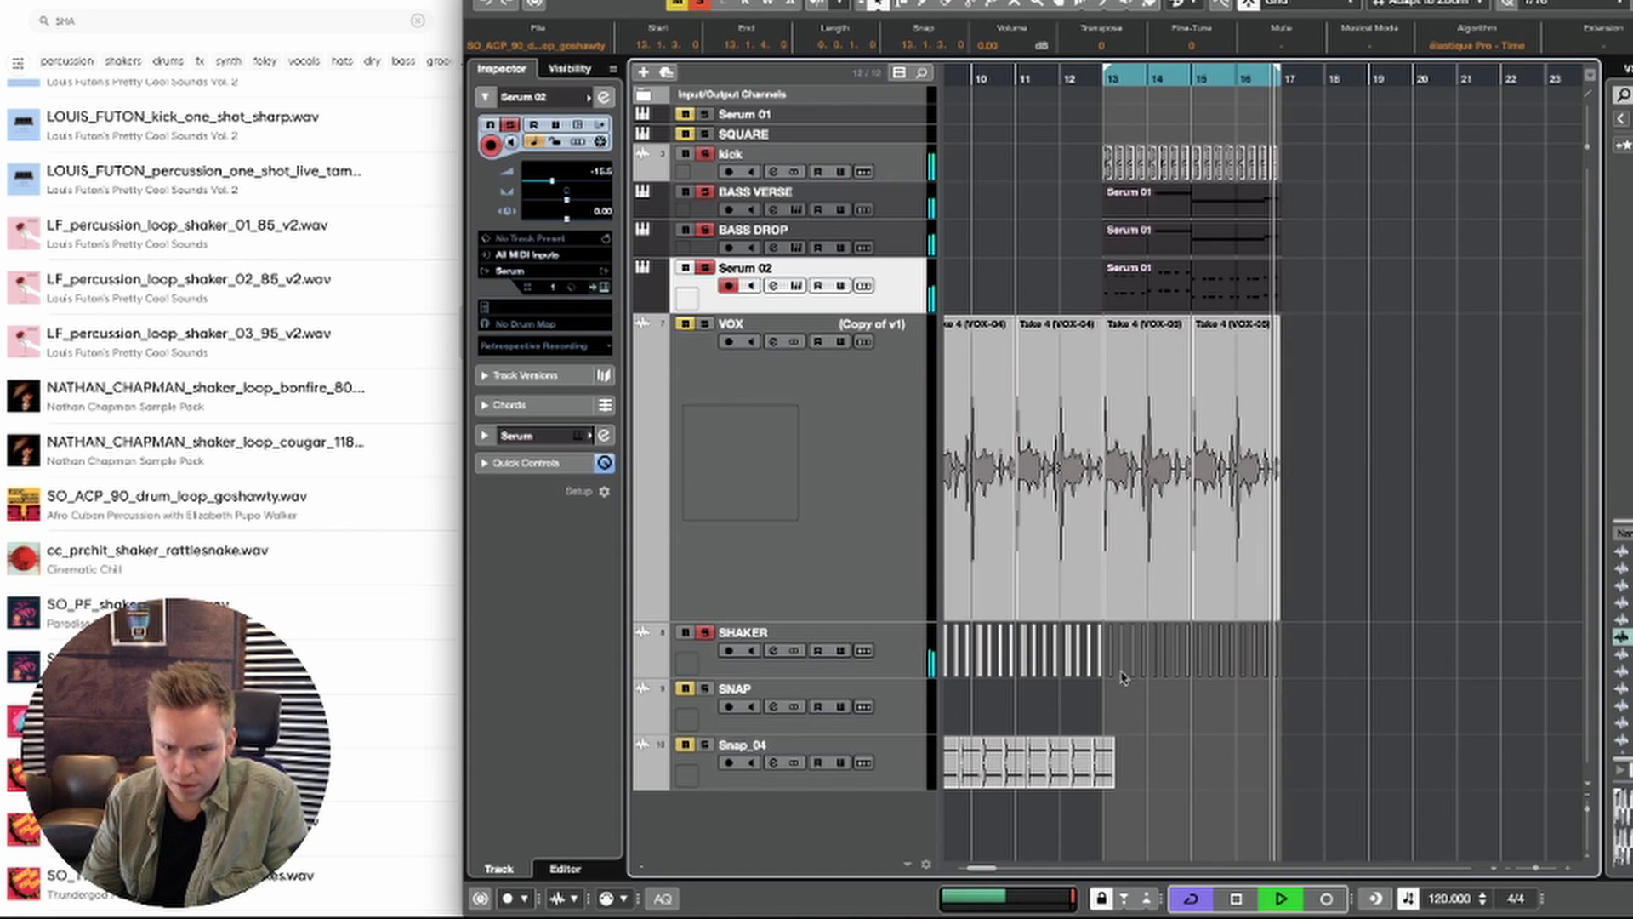
{"action": "key", "text": "space"}
{"action": "scroll", "coordinate": [1051, 674], "scroll_direction": "left", "scroll_amount": 10}
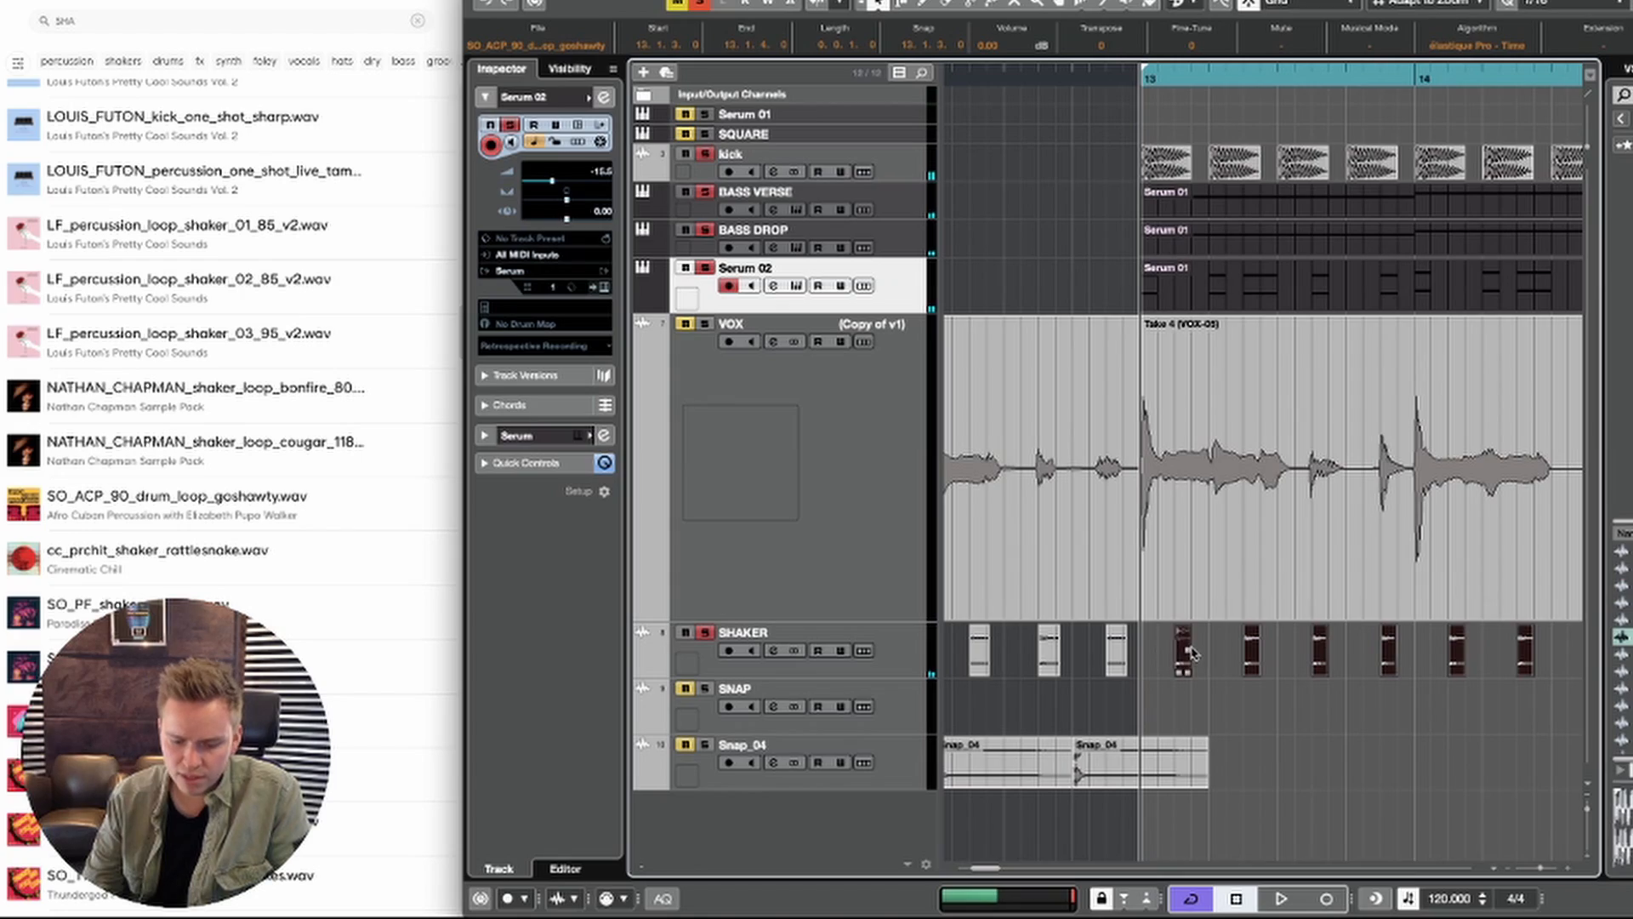
{"action": "scroll", "coordinate": [1192, 652], "scroll_direction": "left", "scroll_amount": 3}
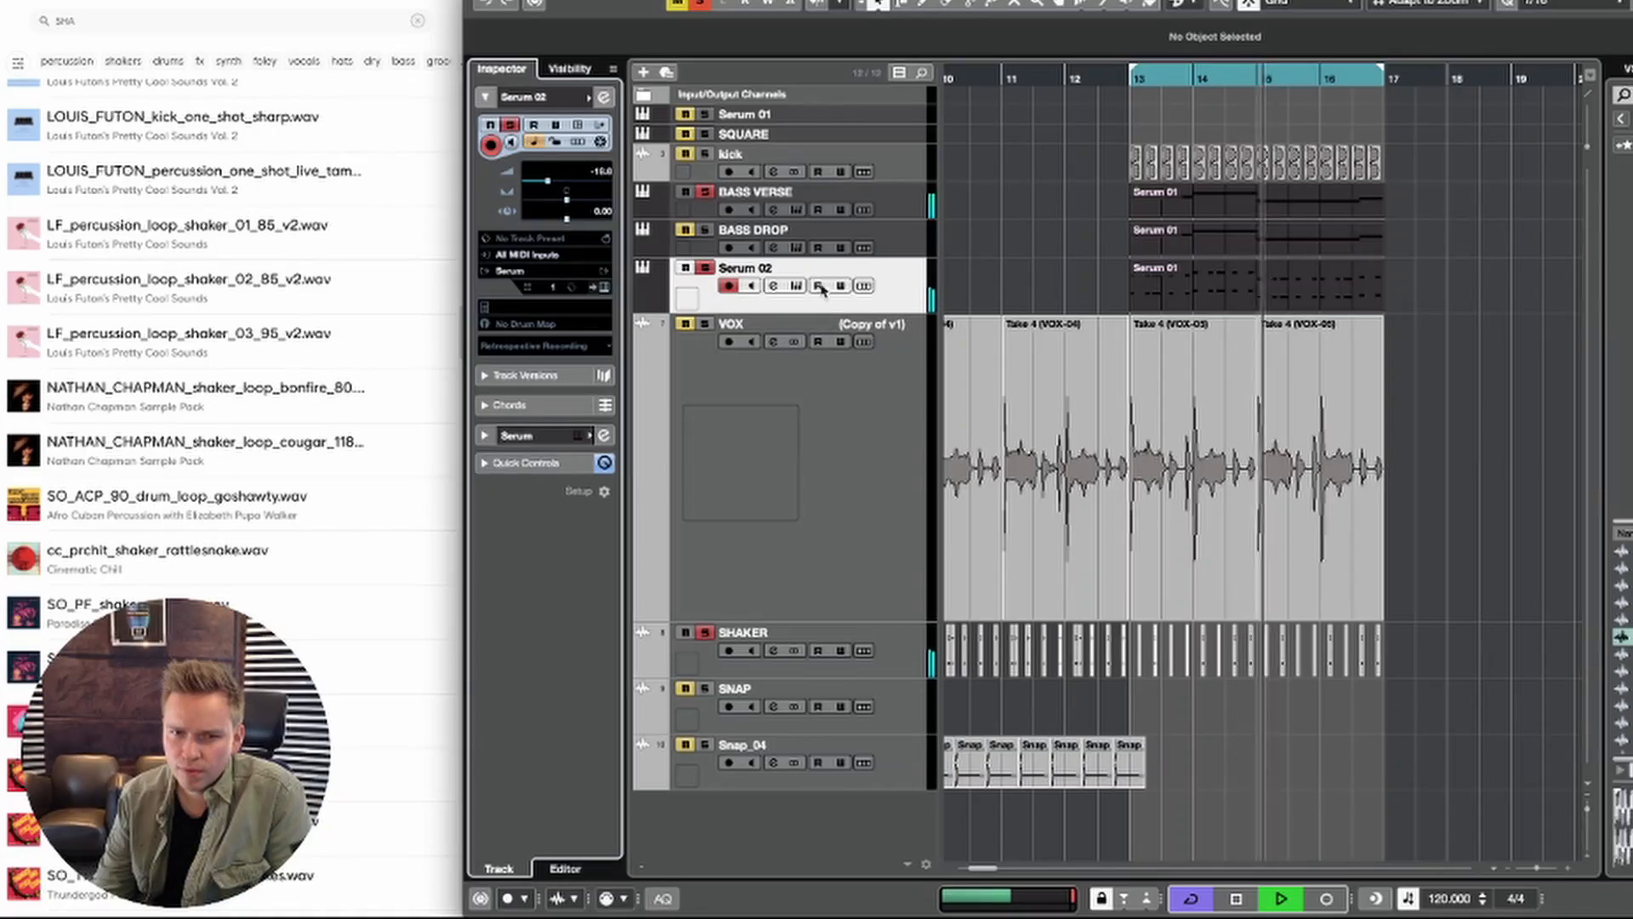
Step: Reduce envelope 2's modulation depth on the filter cutoff in the Serum 02 synth and close the plug-in
{"action": "left_click", "coordinate": [797, 286]}
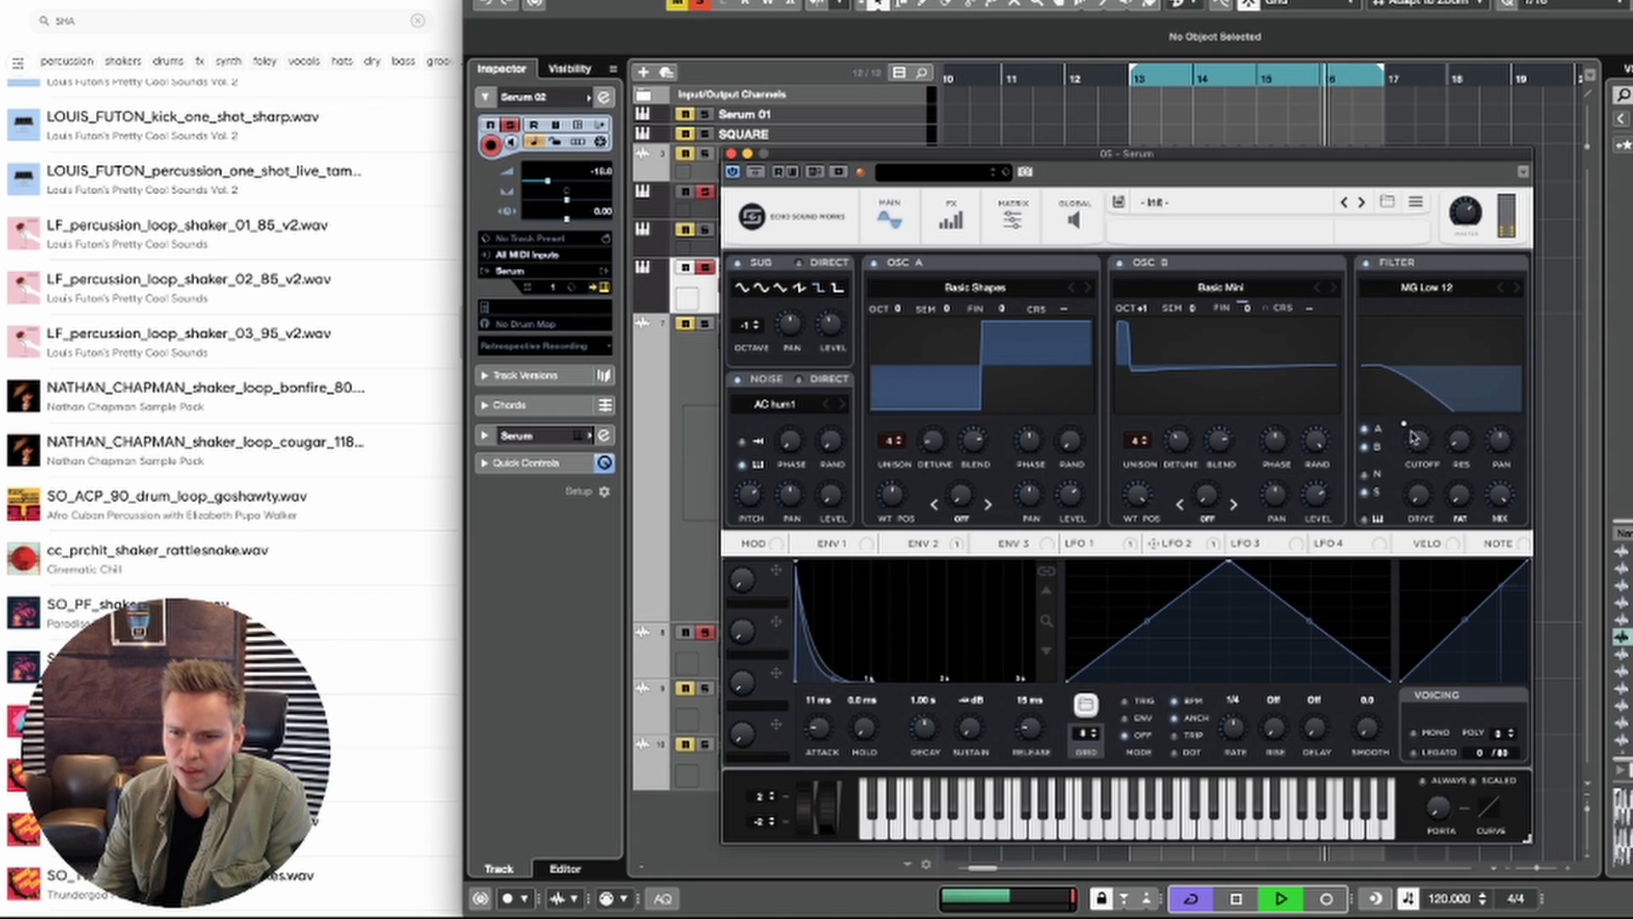
{"action": "left_click", "coordinate": [942, 546]}
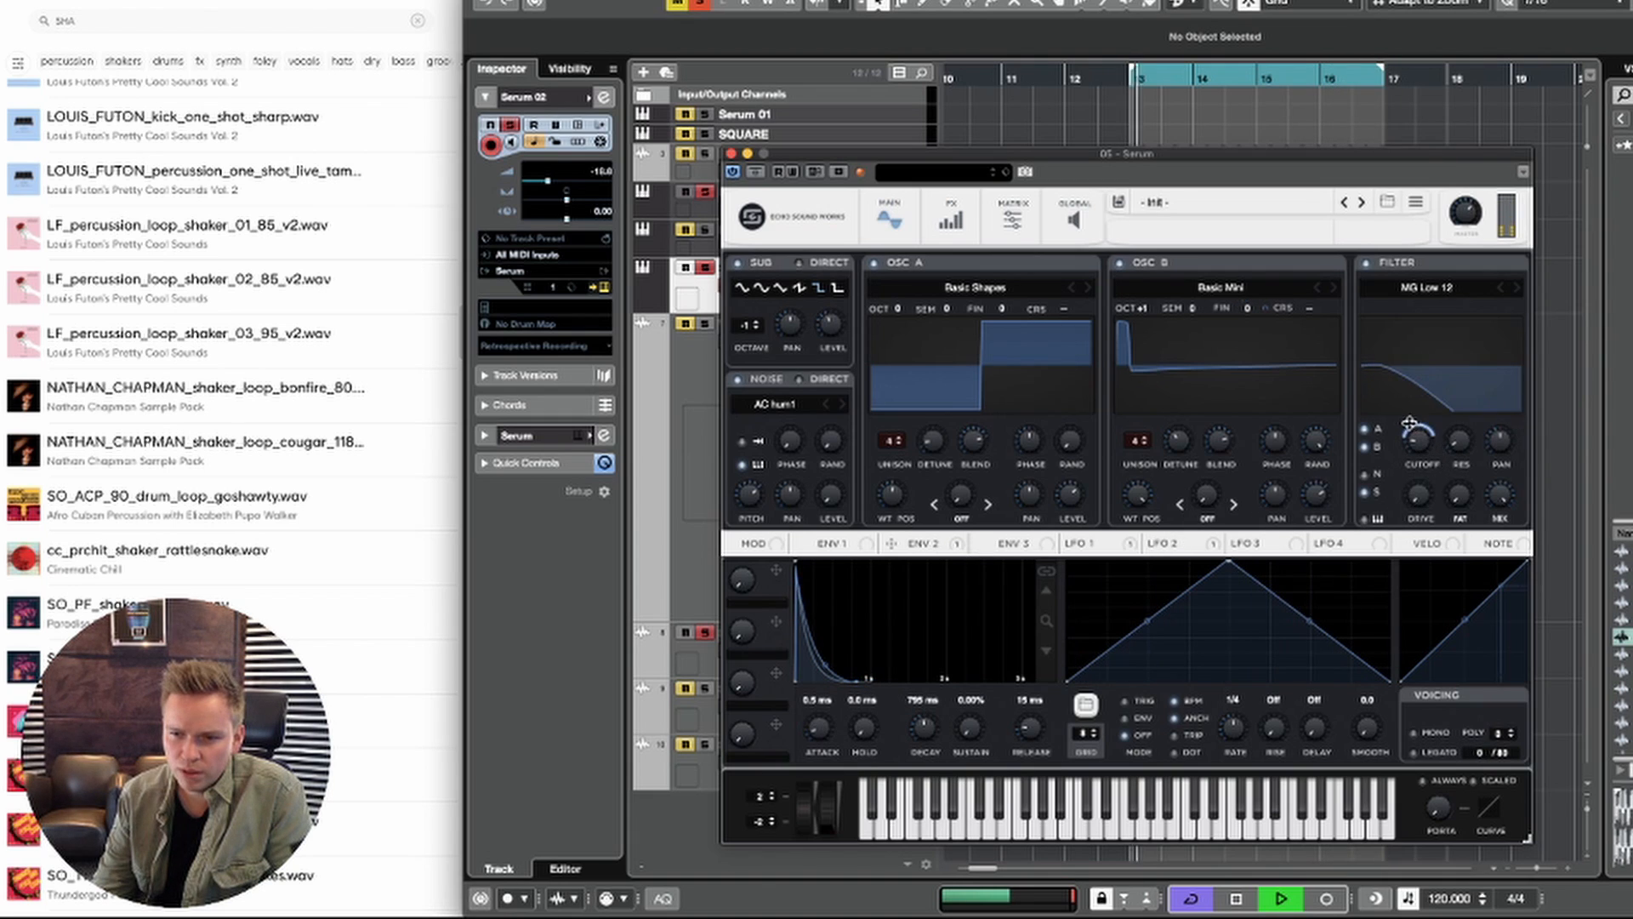
{"action": "mouse_move", "coordinate": [1409, 422]}
{"action": "left_mouse_down"}
{"action": "mouse_move", "coordinate": [1397, 440]}
{"action": "mouse_move", "coordinate": [1416, 438]}
{"action": "left_mouse_up"}
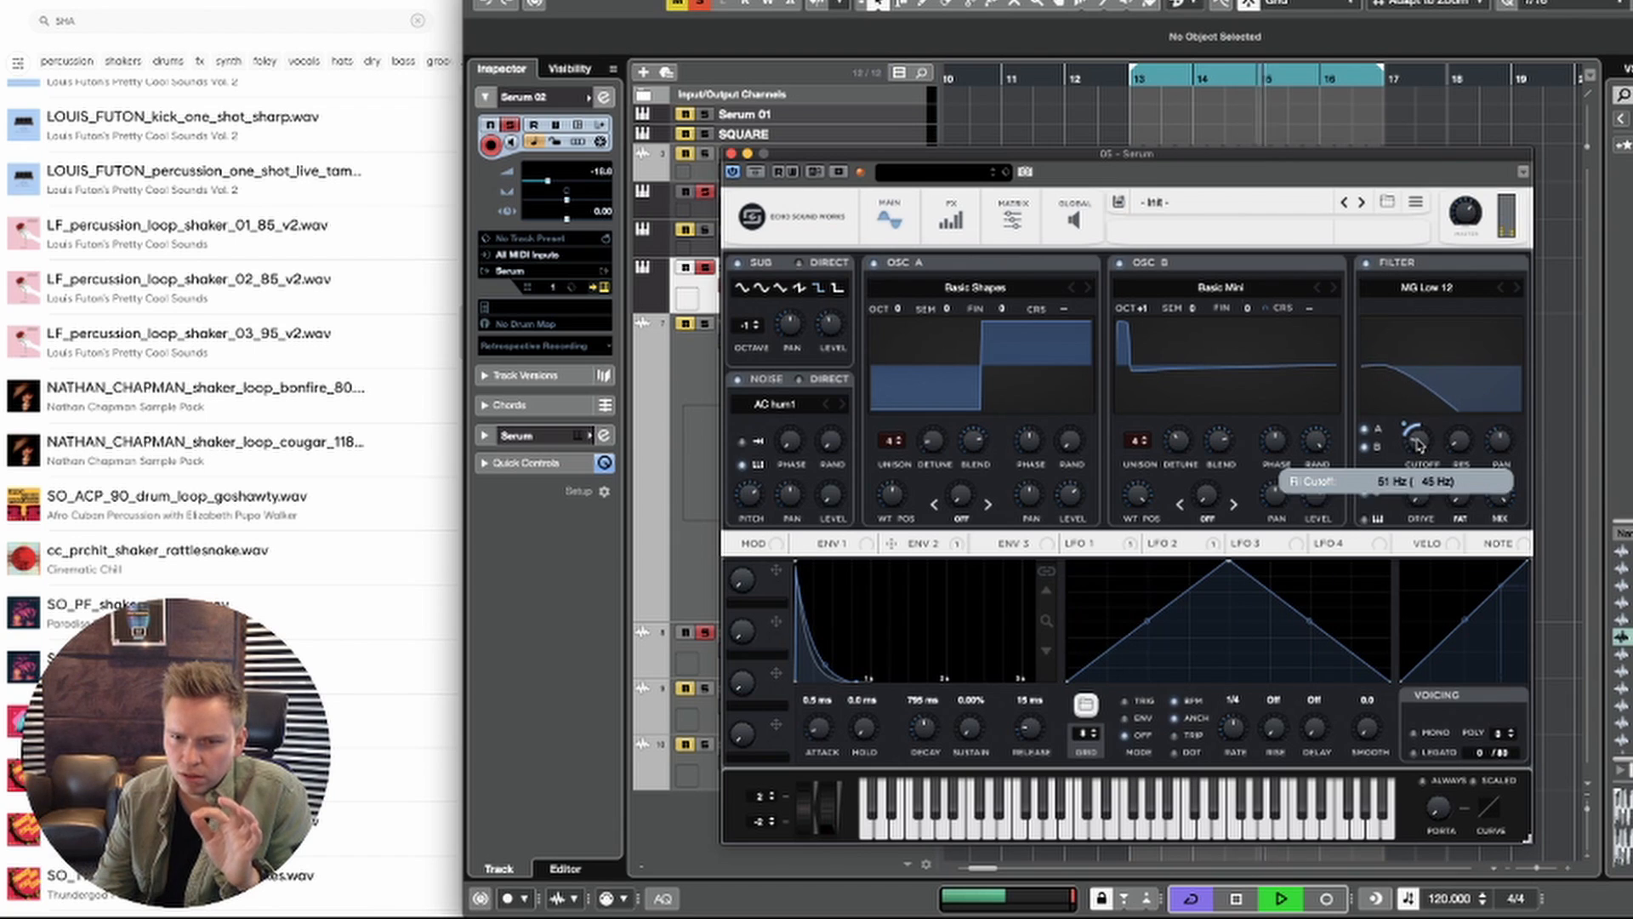
{"action": "left_click", "coordinate": [729, 154]}
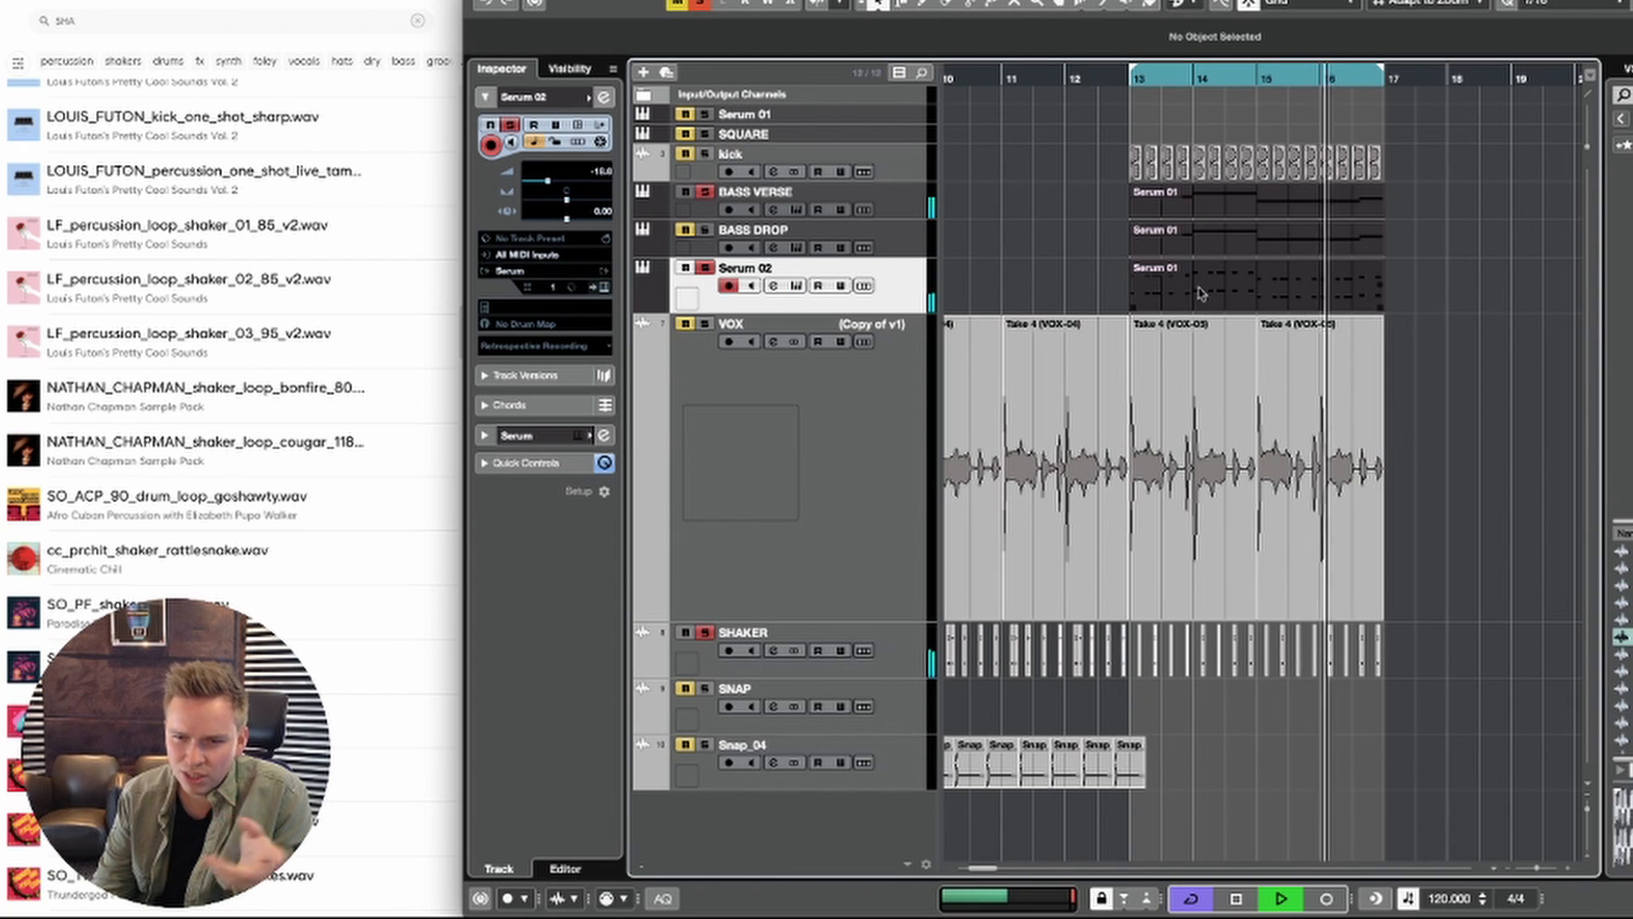
Step: Stop playback and open the Serum 02 MIDI clip for note editing, focused on bar 13
{"action": "key", "text": "space"}
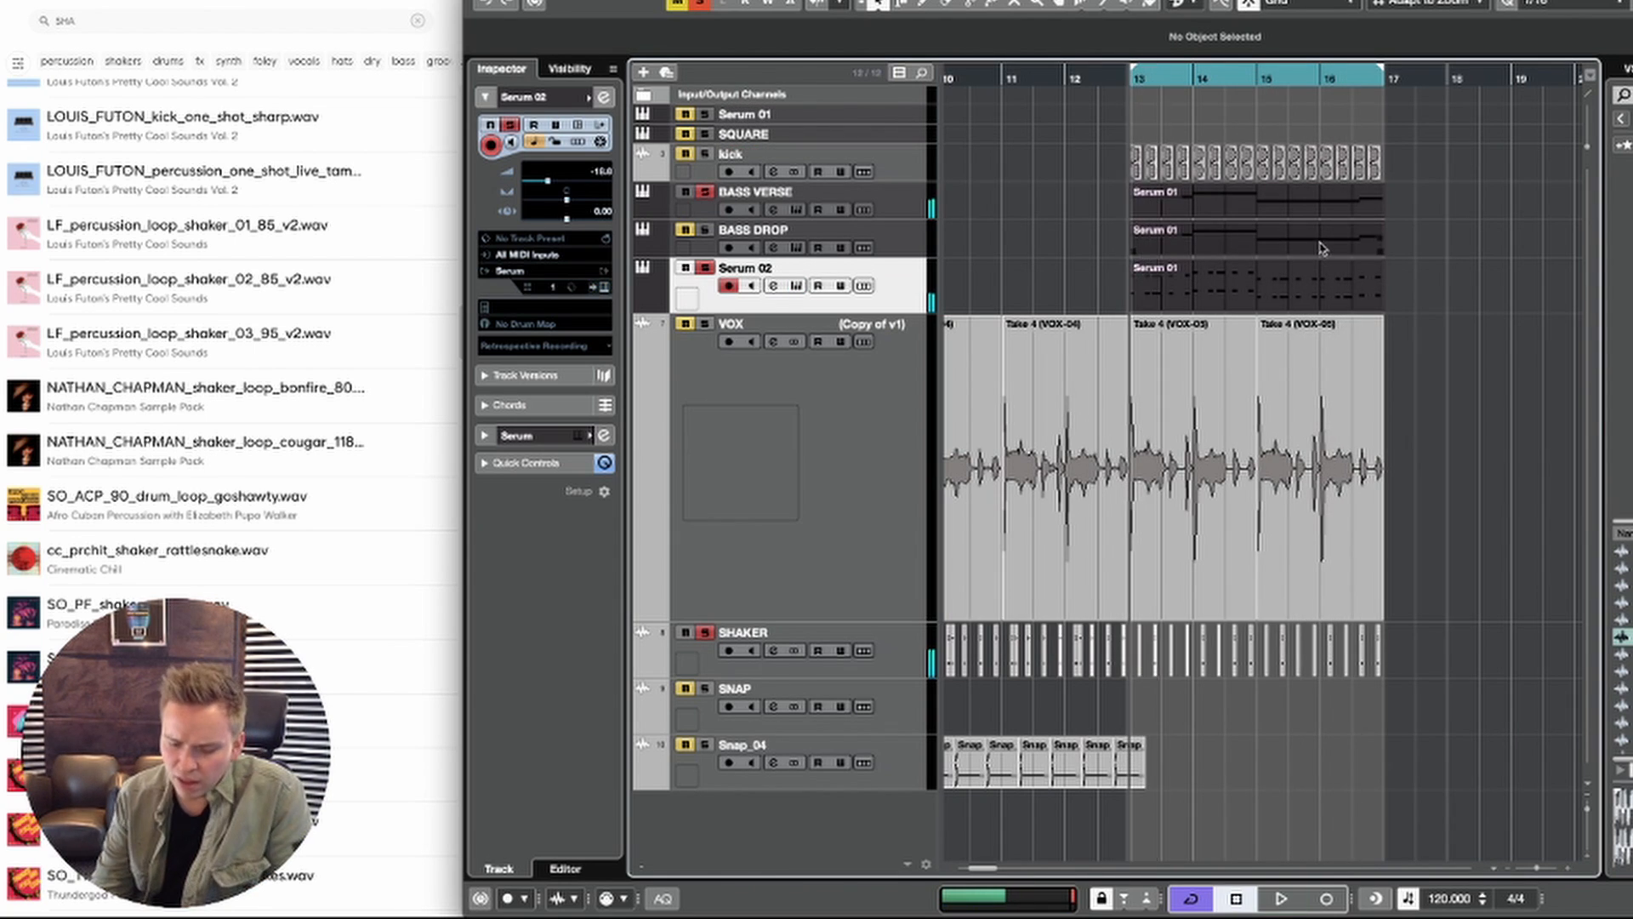
{"action": "double_click", "coordinate": [1278, 272]}
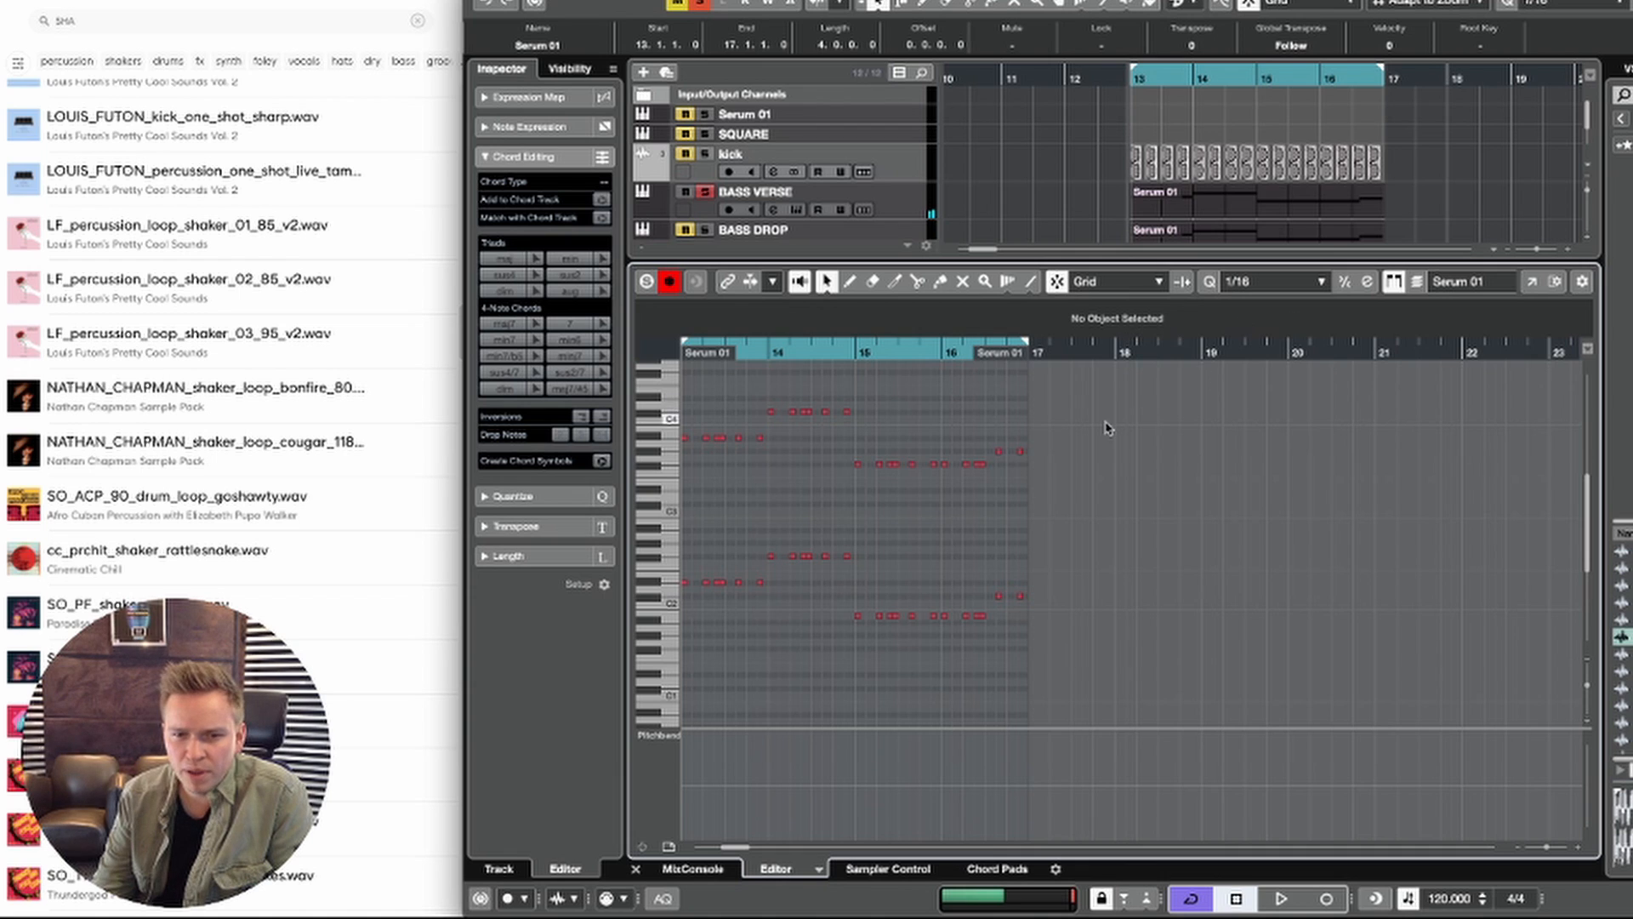
{"action": "scroll", "coordinate": [1105, 428], "scroll_direction": "left", "scroll_amount": 5}
{"action": "key", "text": "space"}
{"action": "scroll", "coordinate": [1112, 421], "scroll_direction": "down", "scroll_amount": 1}
{"action": "scroll", "coordinate": [1138, 432], "scroll_direction": "up", "scroll_amount": 4}
{"action": "key", "text": "space"}
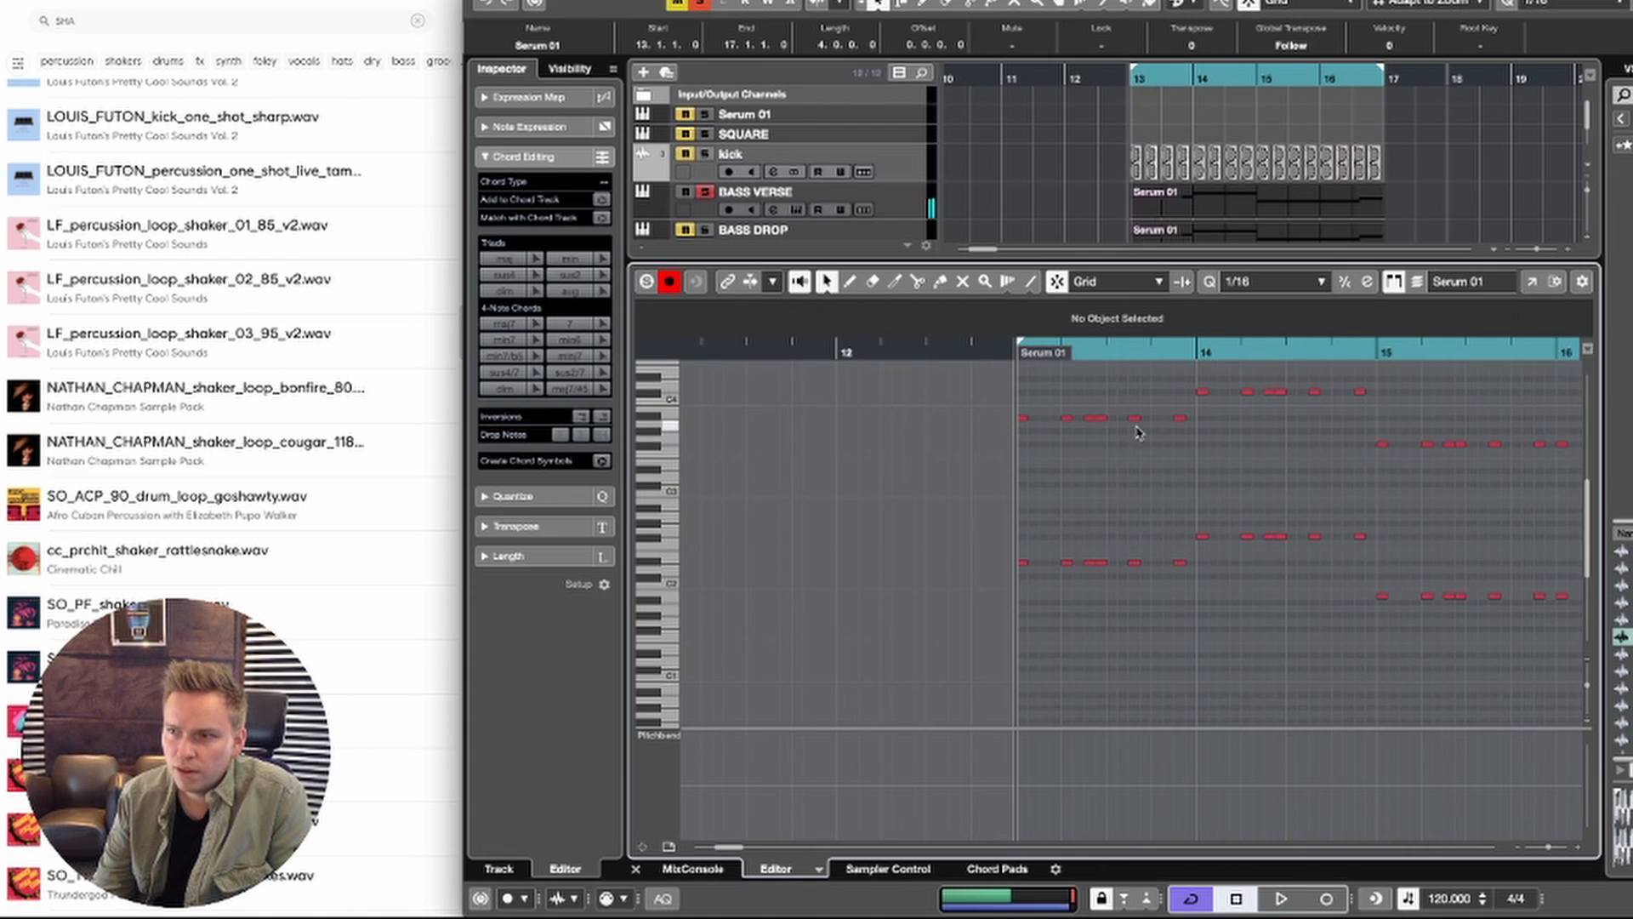
Step: Draw sixteenth notes A#4 at 13.1.2 and D#4 at 13.1.4 in the Serum 02 clip and audition them
{"action": "right_click", "coordinate": [1138, 432]}
{"action": "left_click", "coordinate": [1079, 412]}
{"action": "scroll", "coordinate": [1083, 474], "scroll_direction": "up", "scroll_amount": 2}
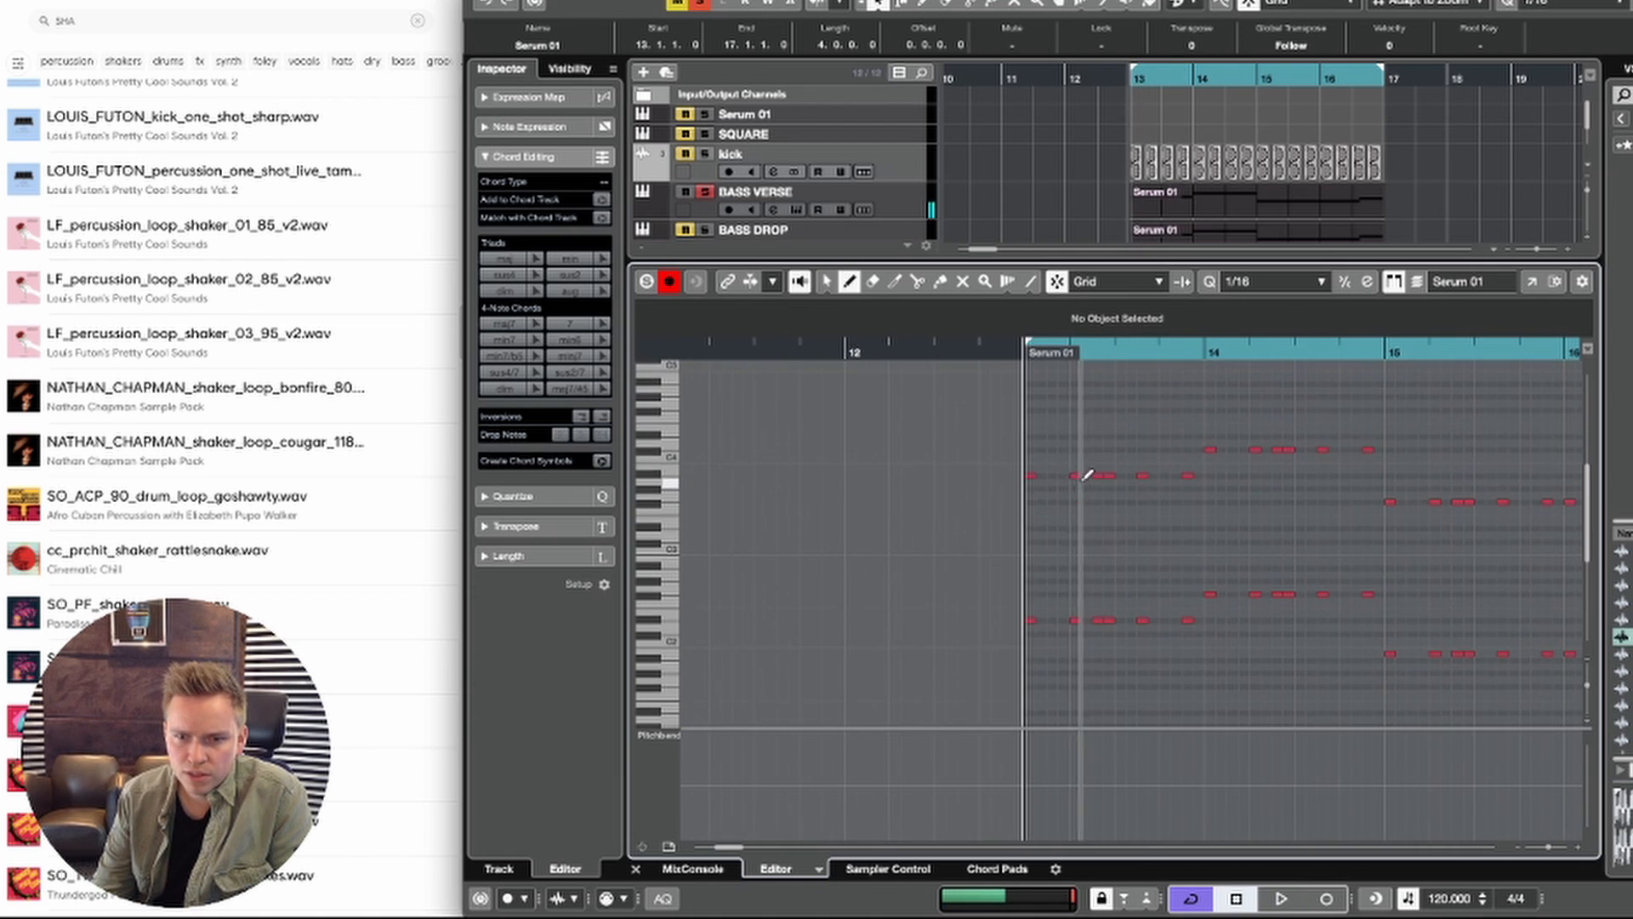
{"action": "left_click", "coordinate": [1039, 397]}
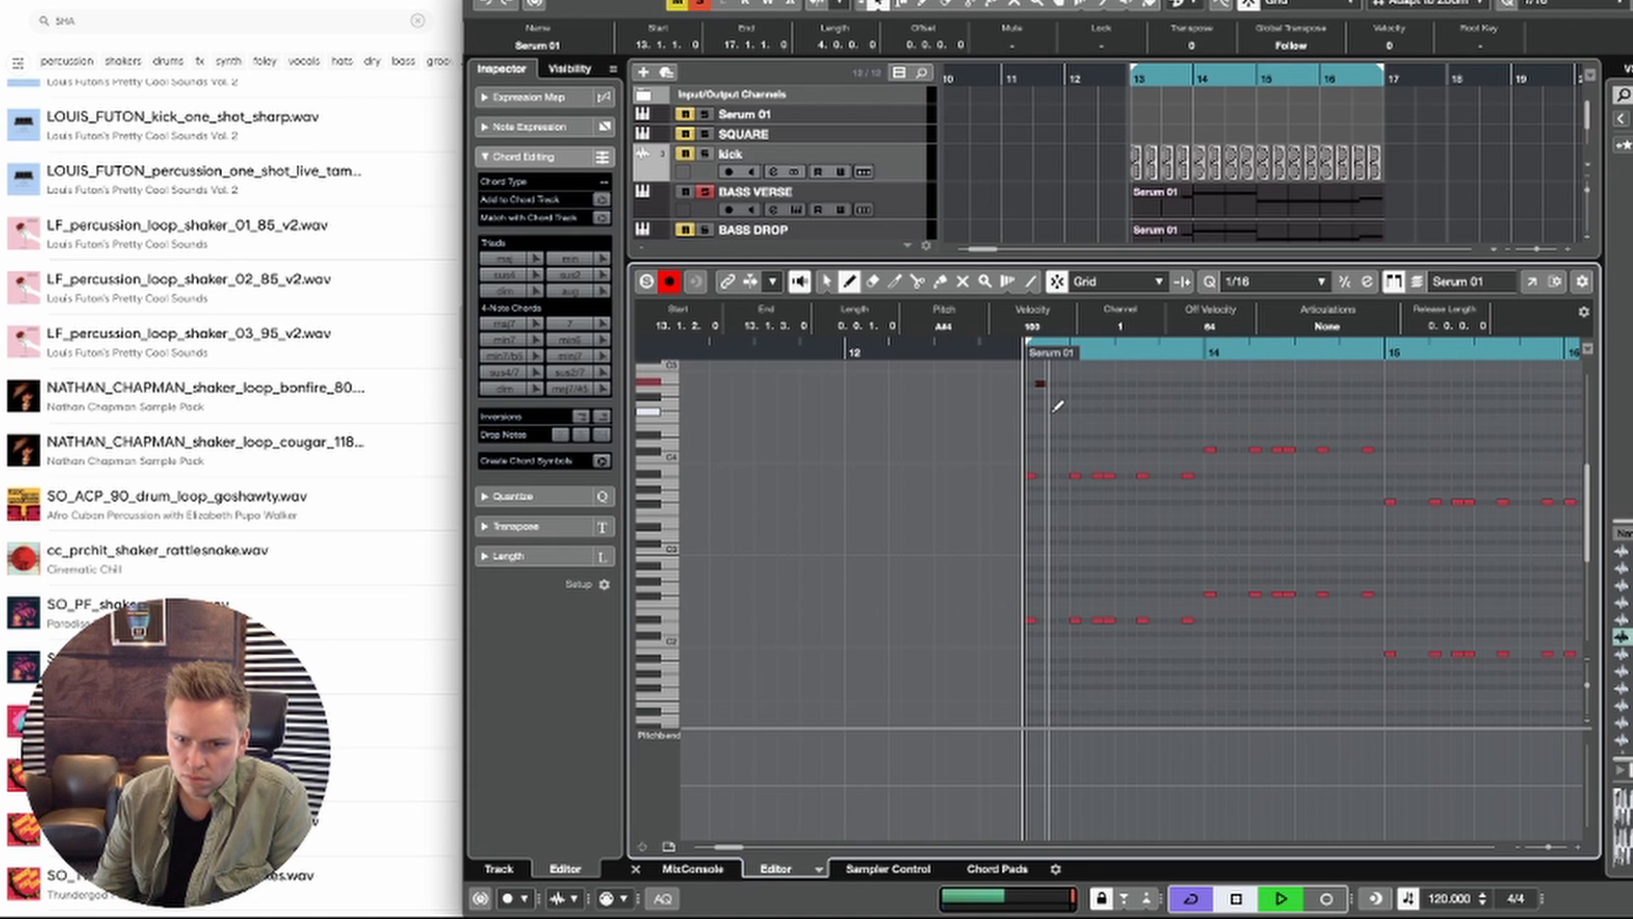
{"action": "scroll", "coordinate": [1058, 408], "scroll_direction": "up", "scroll_amount": 2}
{"action": "left_click", "coordinate": [1060, 480]}
{"action": "key", "text": "space"}
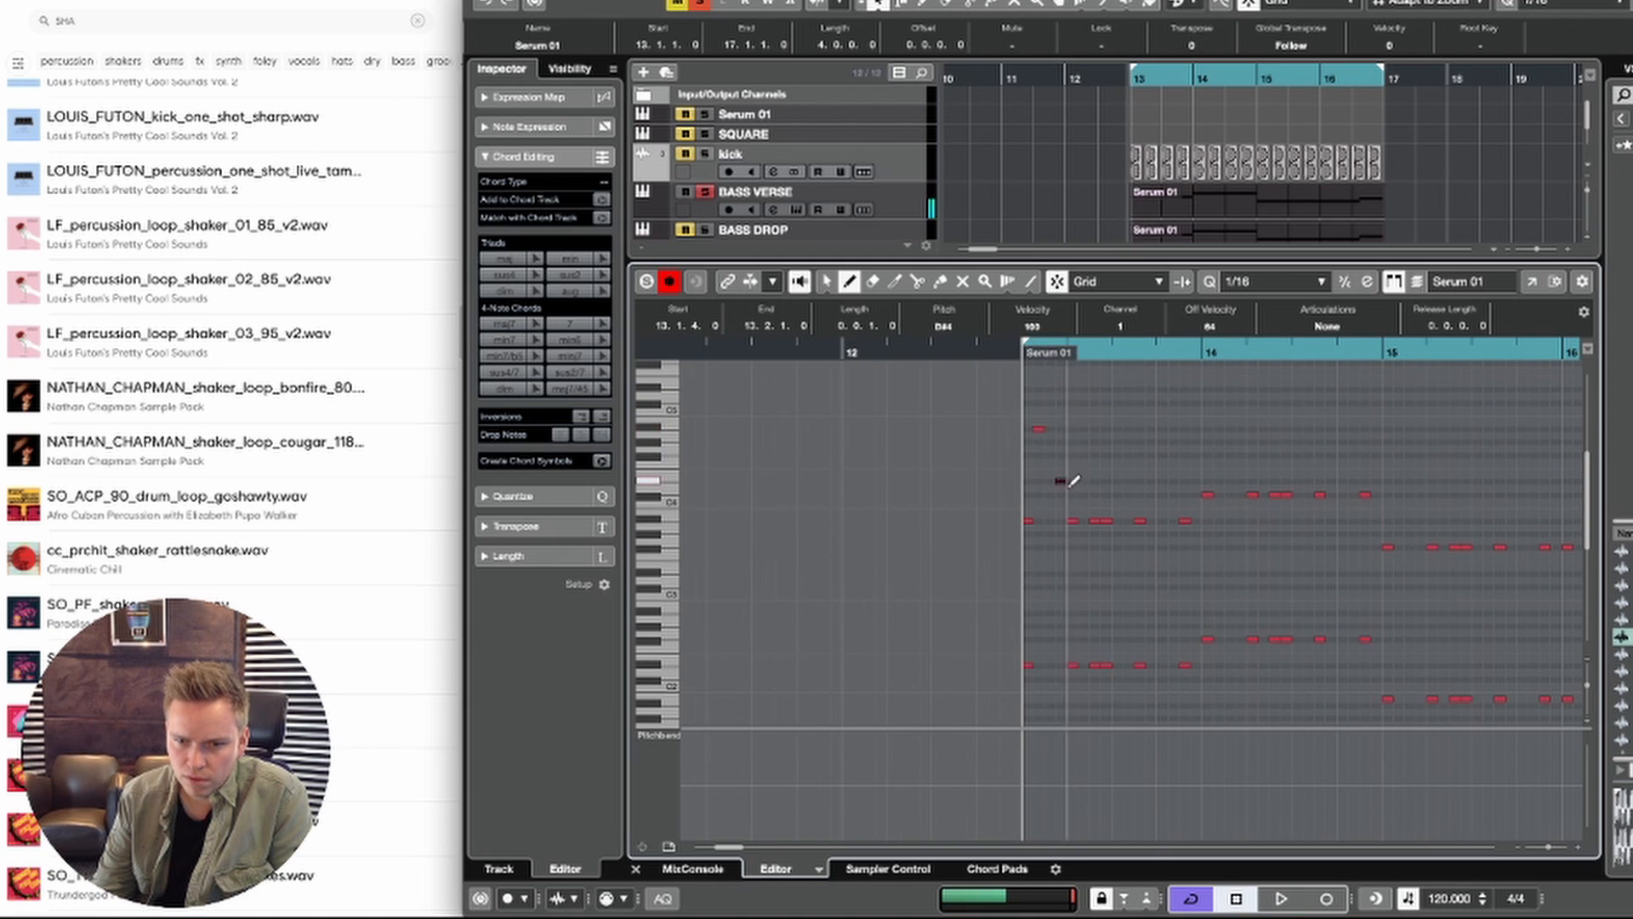
{"action": "key", "text": "space"}
Step: Add sixteenth notes D#3 at 13.2.2 and F#3 at 13.3.2 to the Serum 02 clip
{"action": "key", "text": "space"}
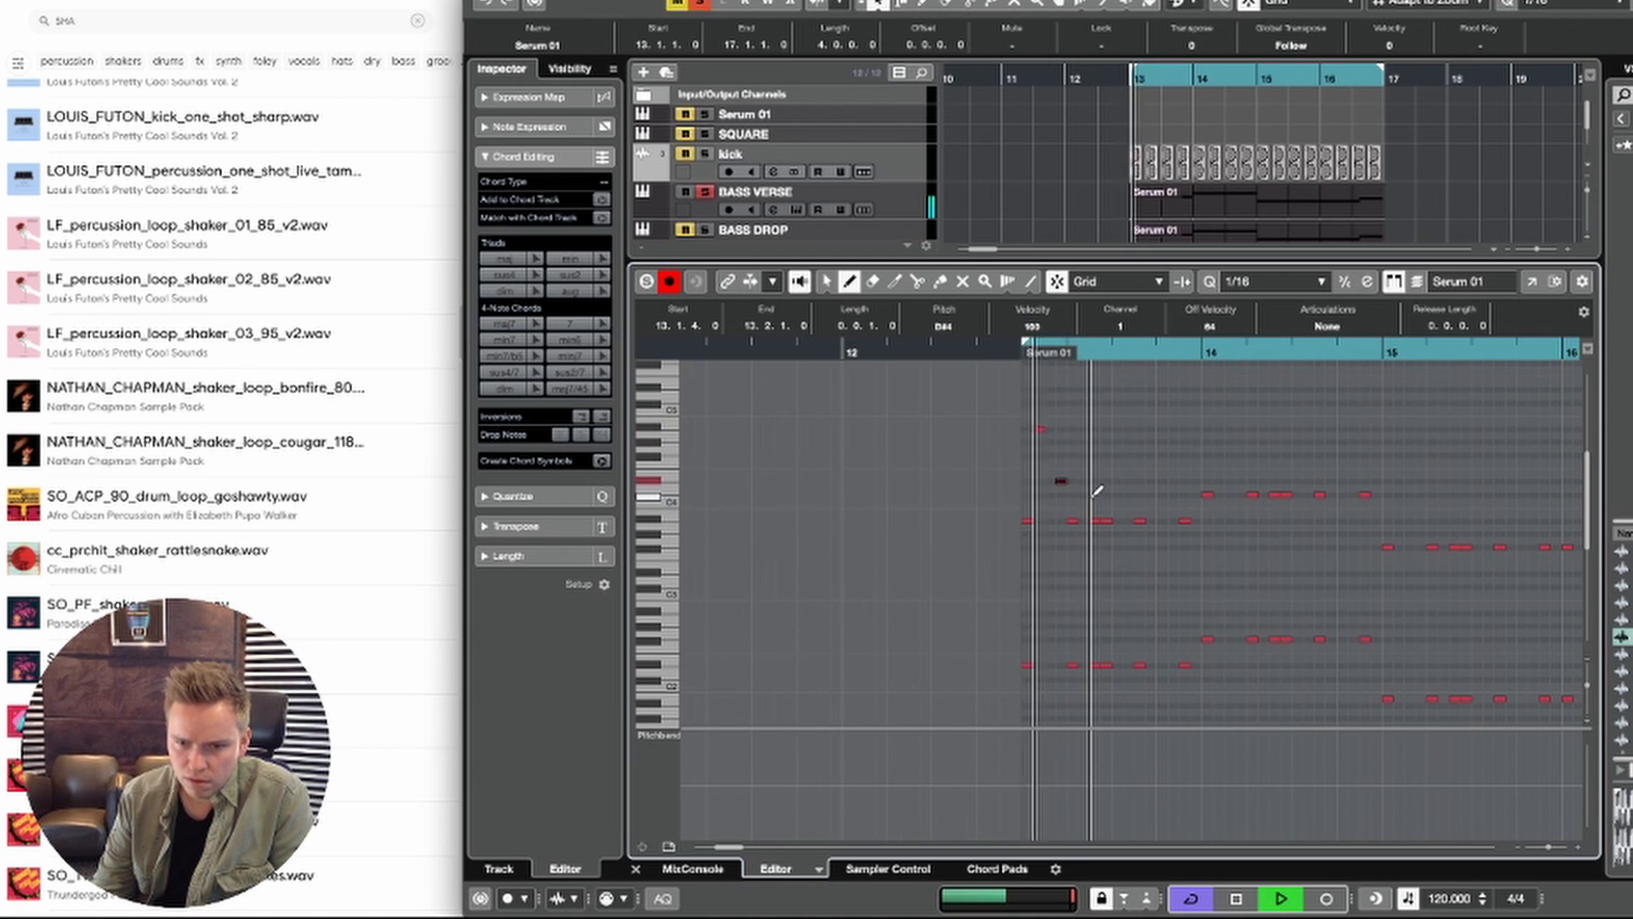
{"action": "key", "text": "space"}
{"action": "left_click", "coordinate": [1082, 533]}
{"action": "key", "text": "space"}
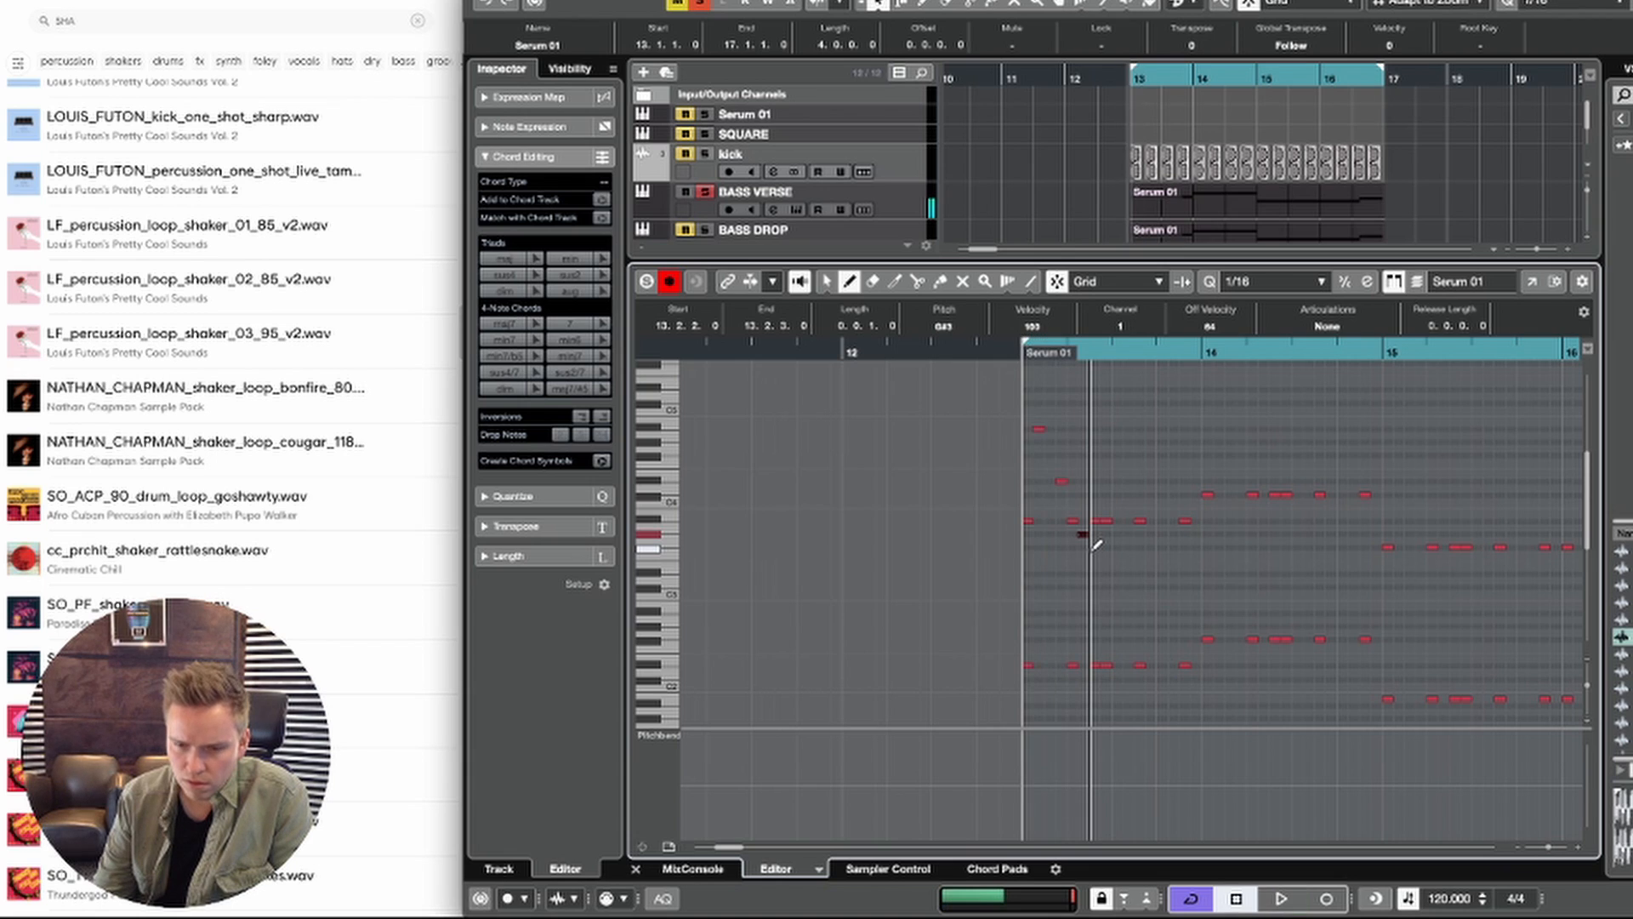
{"action": "key", "text": "space"}
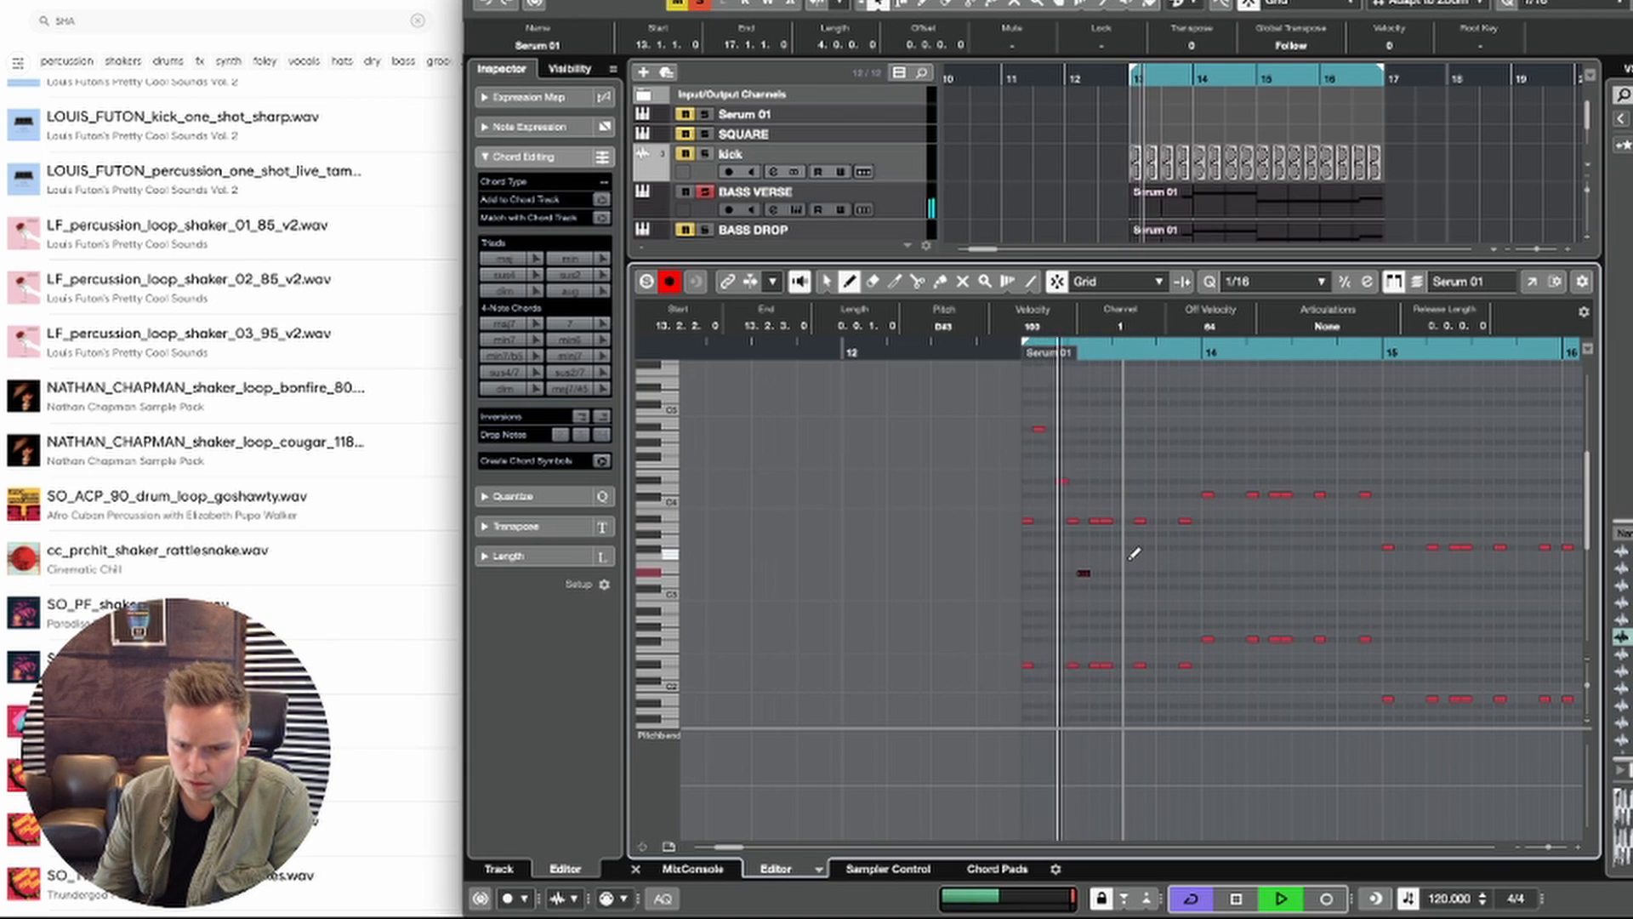
{"action": "key", "text": "space"}
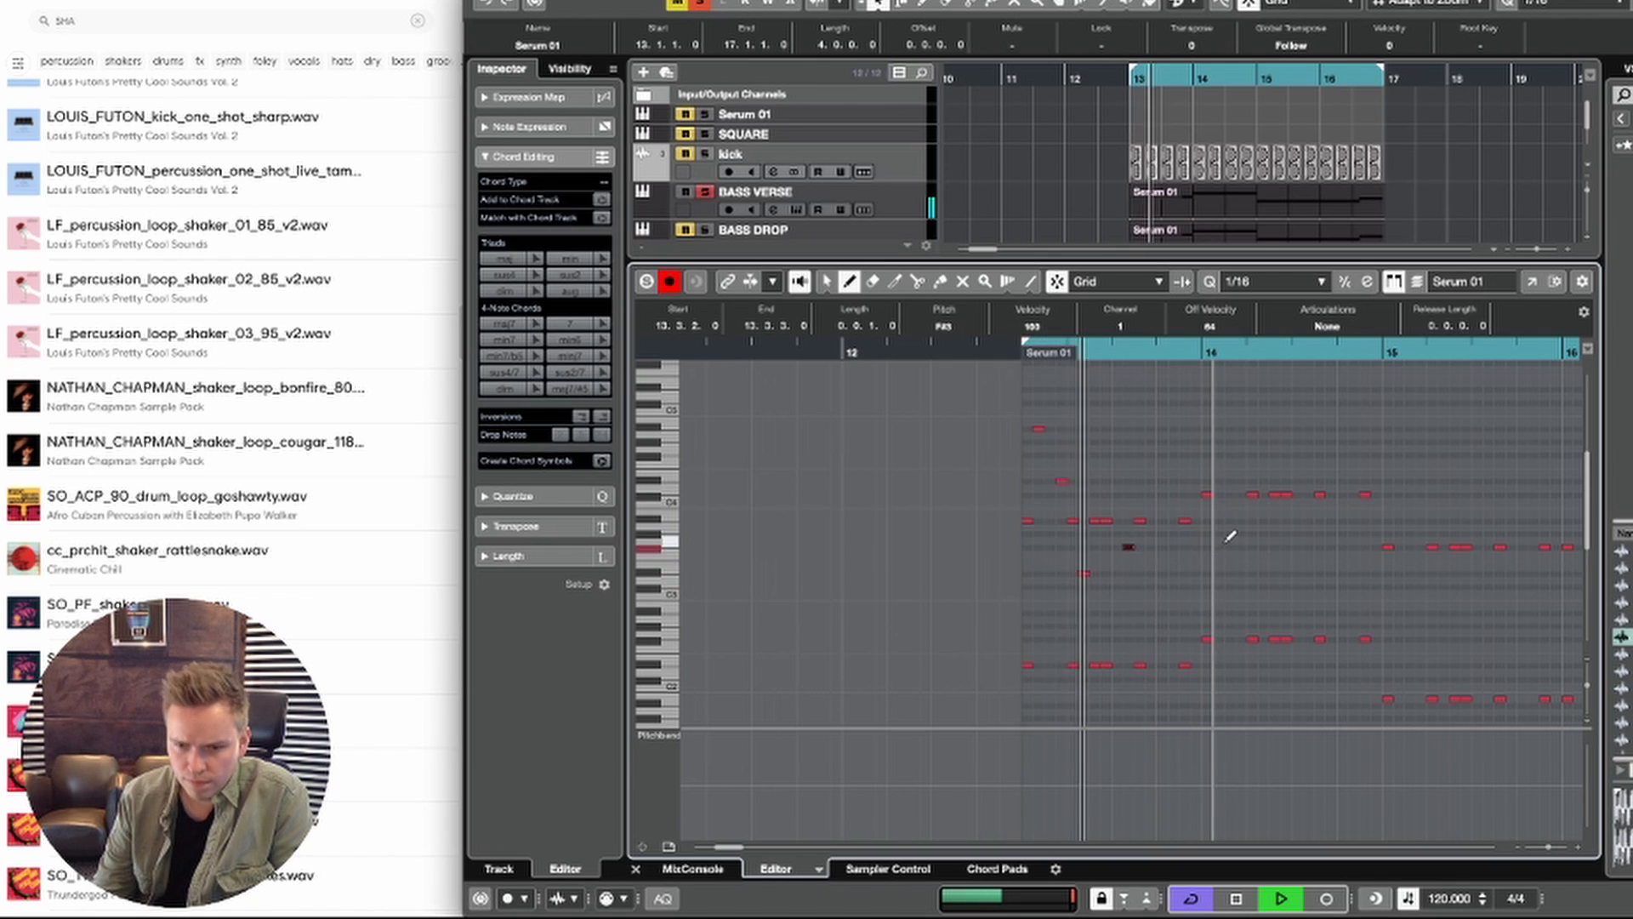
Step: Add a sixteenth note at 13.4.1, lower it to G#3 and play the phrase
{"action": "key", "text": "space"}
{"action": "left_click", "coordinate": [1154, 525]}
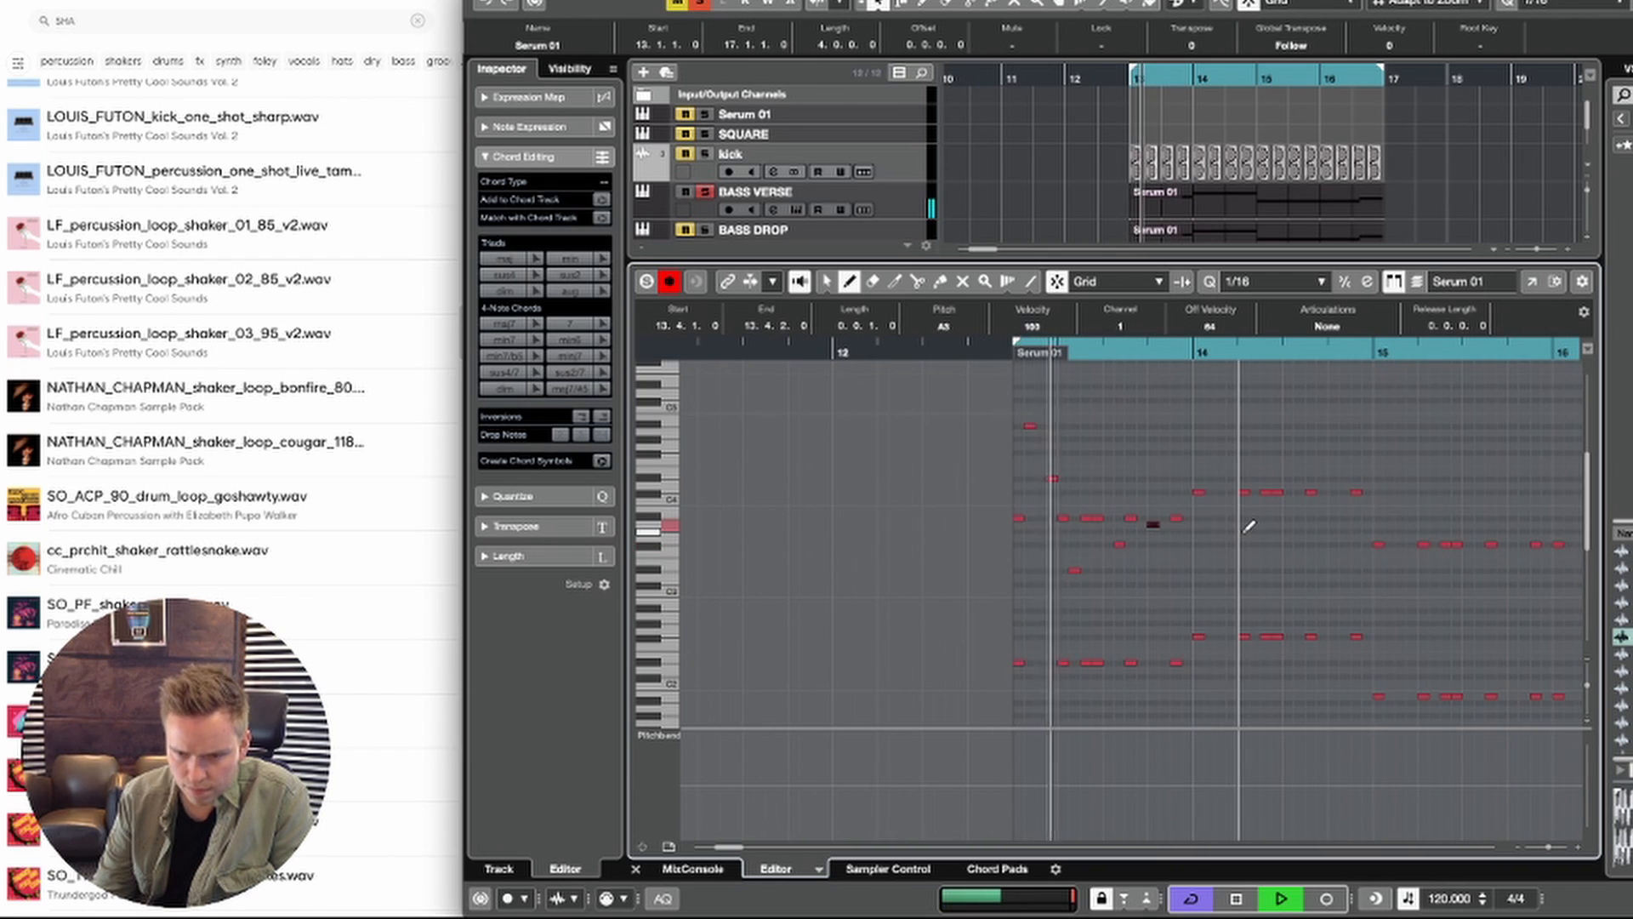
{"action": "key", "text": "Down"}
{"action": "key", "text": "space"}
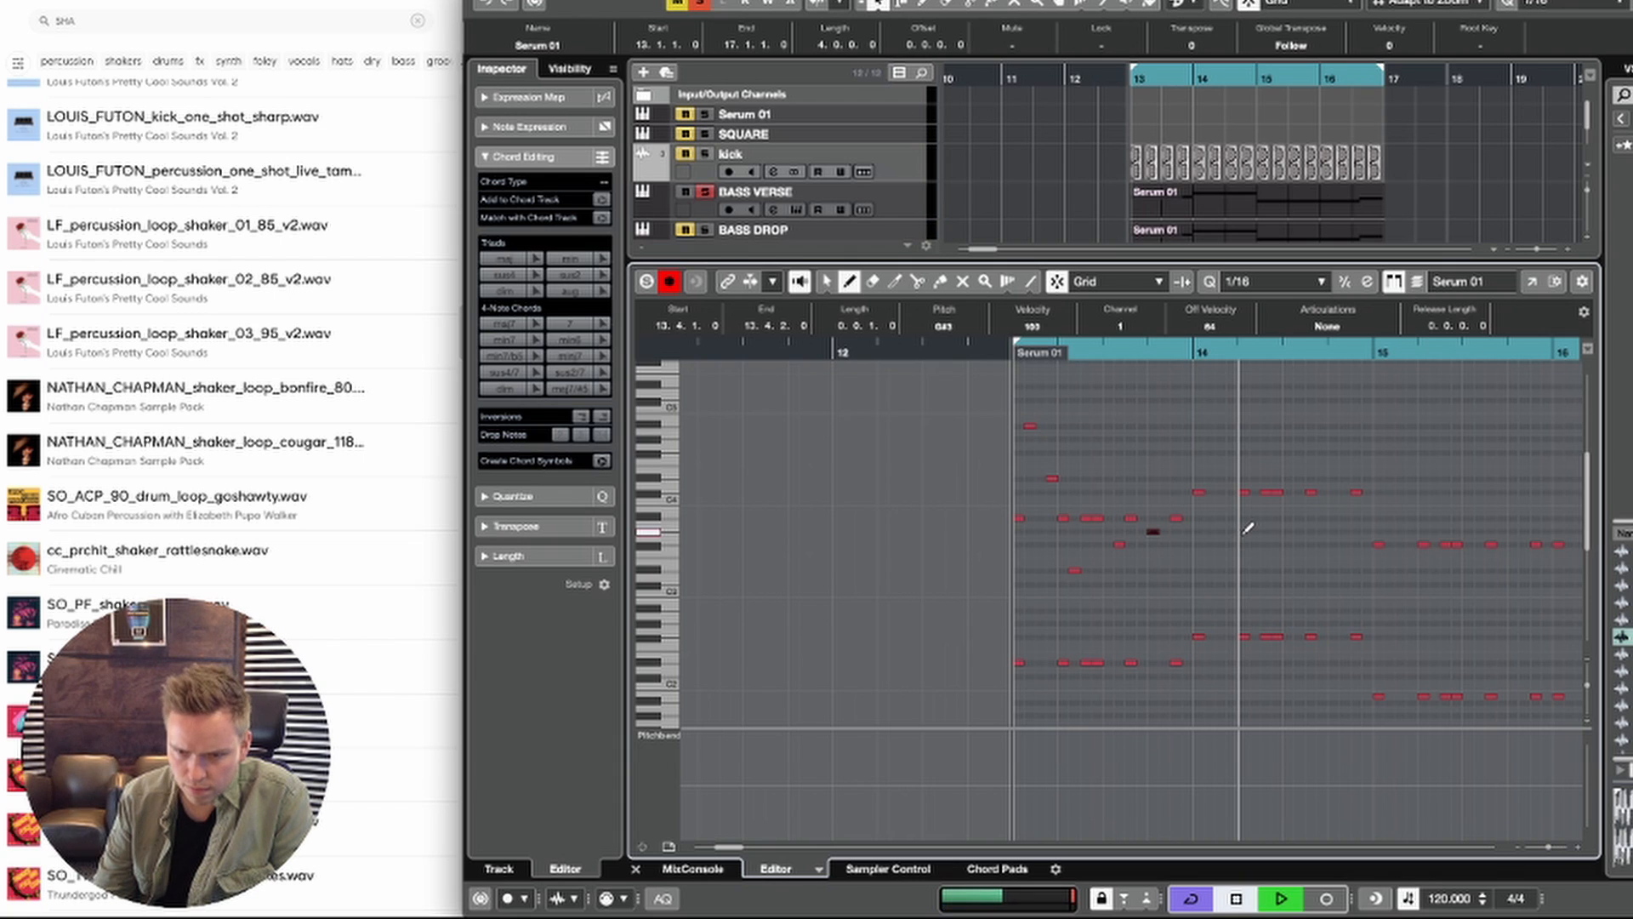
Step: Duplicate the five added bar 13 notes into bar 14, starting at 14.1.2, and play the section
{"action": "key", "text": "space"}
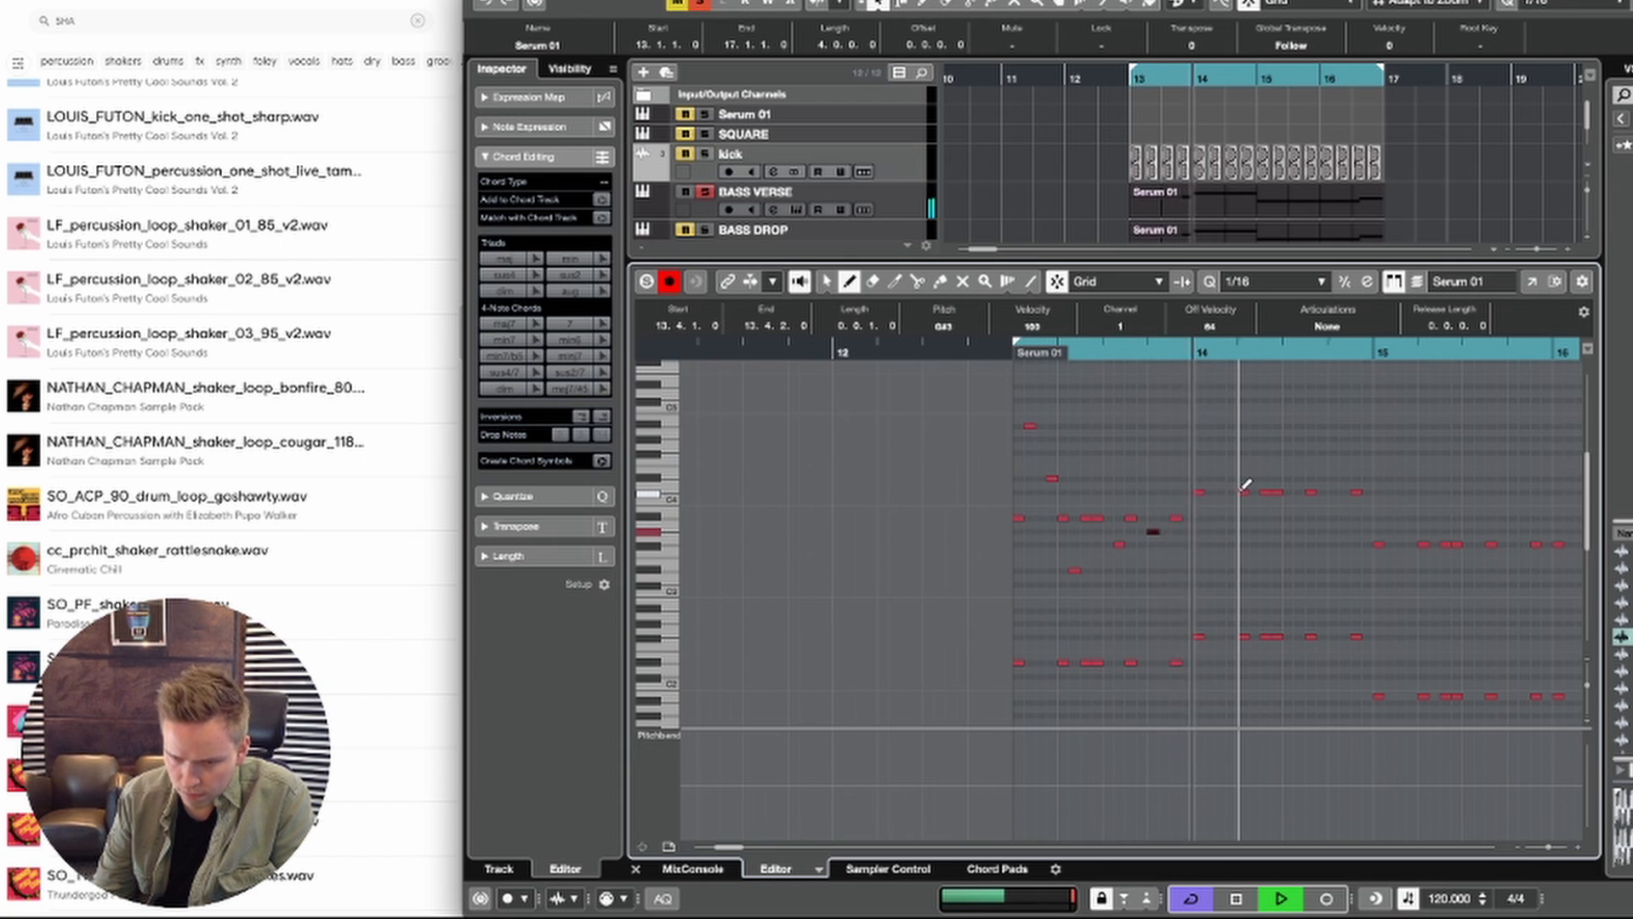
{"action": "scroll", "coordinate": [1244, 482], "scroll_direction": "down", "scroll_amount": 1}
{"action": "key", "text": "space"}
{"action": "key", "text": "space"}
{"action": "key", "text": "1"}
{"action": "mouse_move", "coordinate": [1165, 577]}
{"action": "left_mouse_down"}
{"action": "mouse_move", "coordinate": [1028, 531]}
{"action": "mouse_move", "coordinate": [1004, 412]}
{"action": "mouse_move", "coordinate": [1000, 425]}
{"action": "mouse_move", "coordinate": [1276, 440]}
{"action": "mouse_move", "coordinate": [1213, 425]}
{"action": "left_mouse_up"}
{"action": "key", "text": "space"}
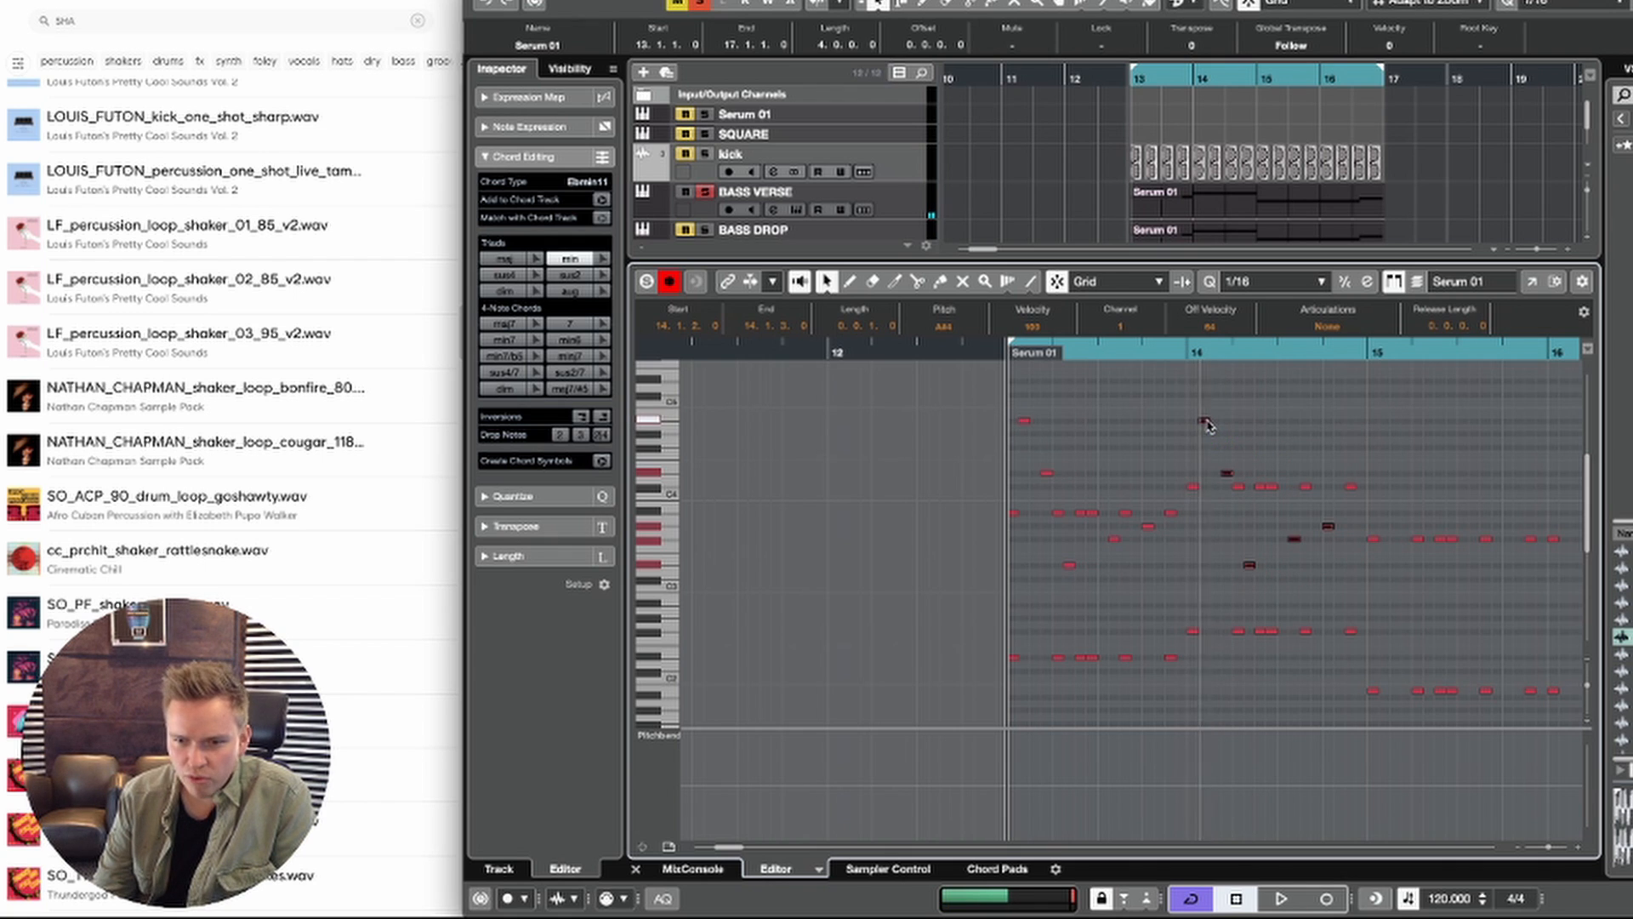
{"action": "key", "text": "space"}
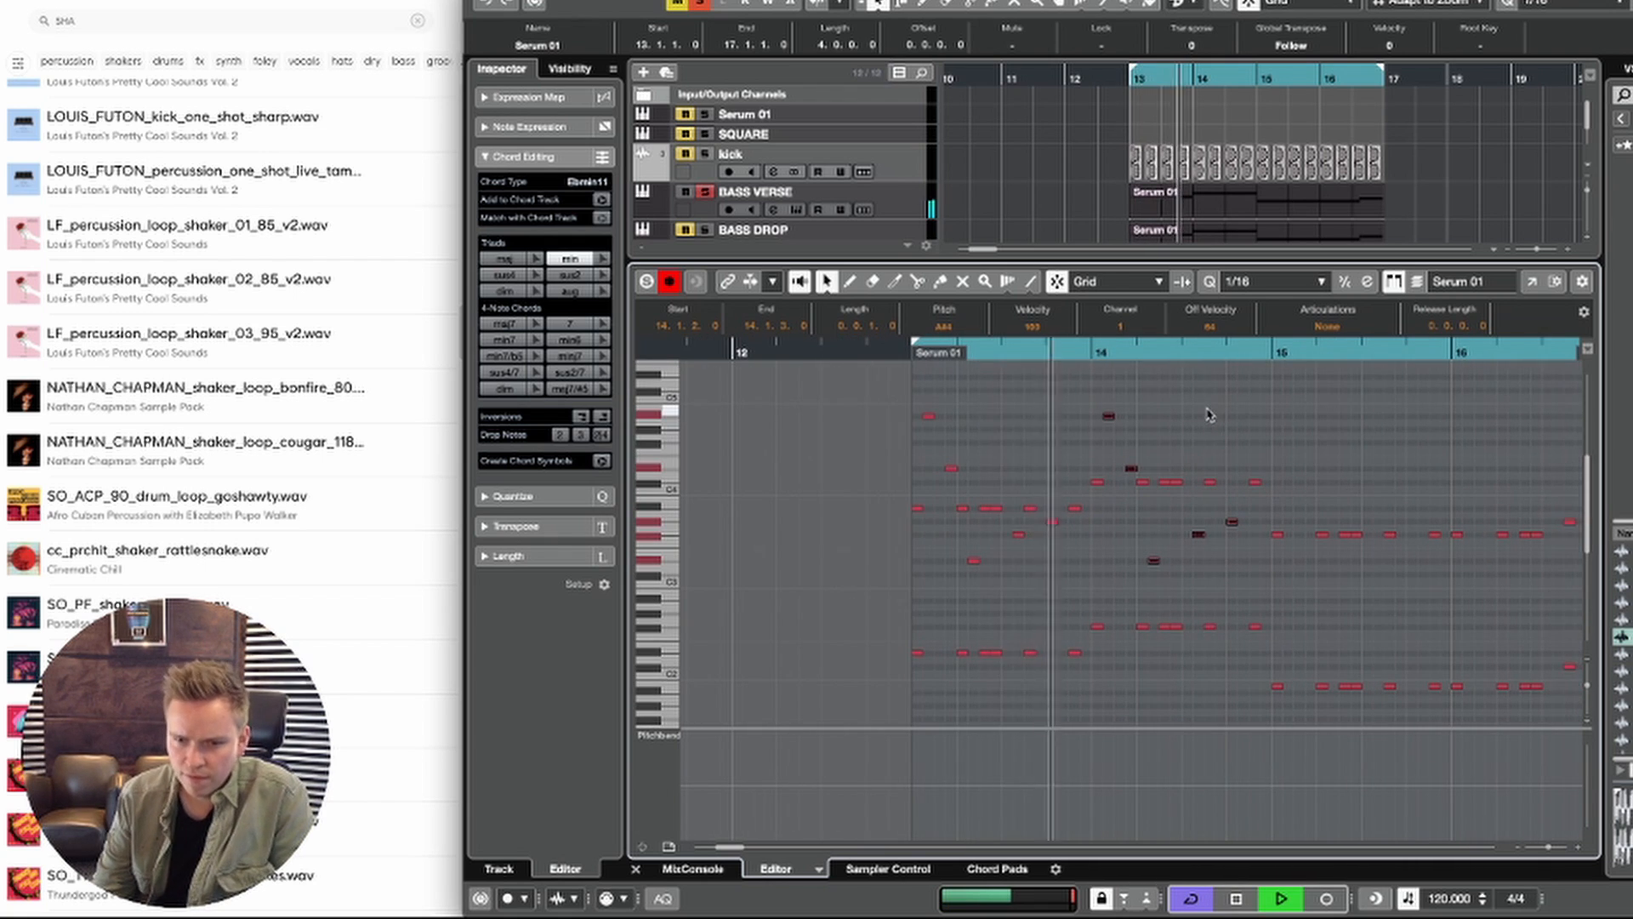
{"action": "scroll", "coordinate": [1212, 422], "scroll_direction": "up", "scroll_amount": 1}
{"action": "scroll", "coordinate": [1210, 423], "scroll_direction": "right", "scroll_amount": 1}
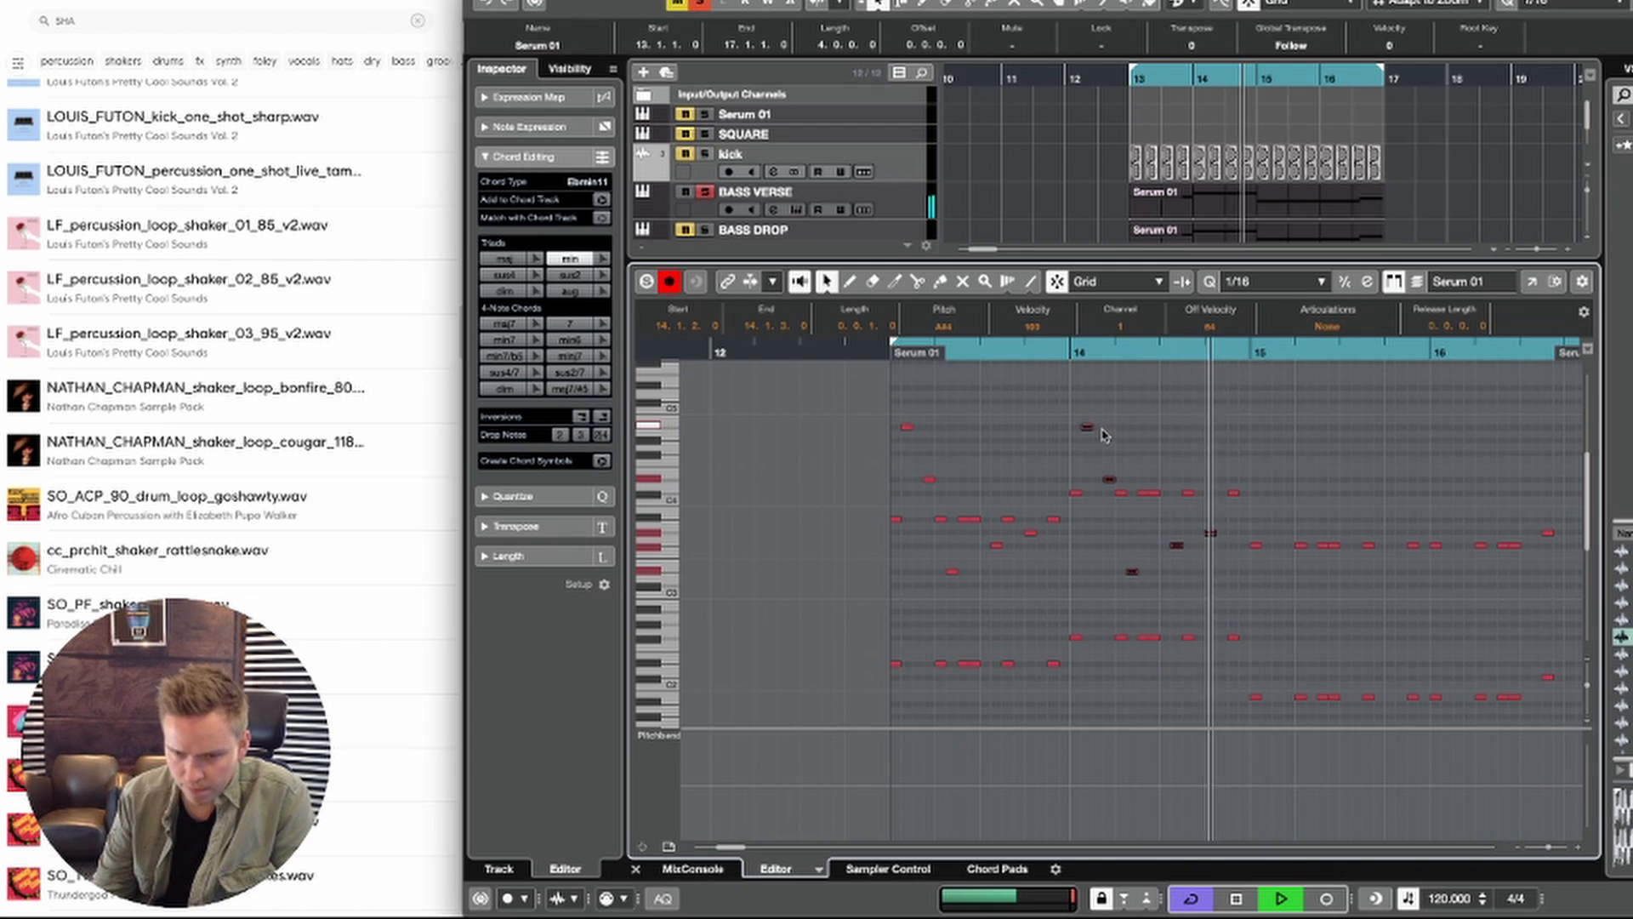
Step: Copy the same five-note phrase into bars 15 and 16, starting at 15.1.2 and 16.1.2
{"action": "key", "text": "space"}
{"action": "left_click_drag", "start_coordinate": [1292, 425], "coordinate": [1268, 428]}
{"action": "key", "text": "space"}
{"action": "scroll", "coordinate": [1315, 455], "scroll_direction": "right", "scroll_amount": 2}
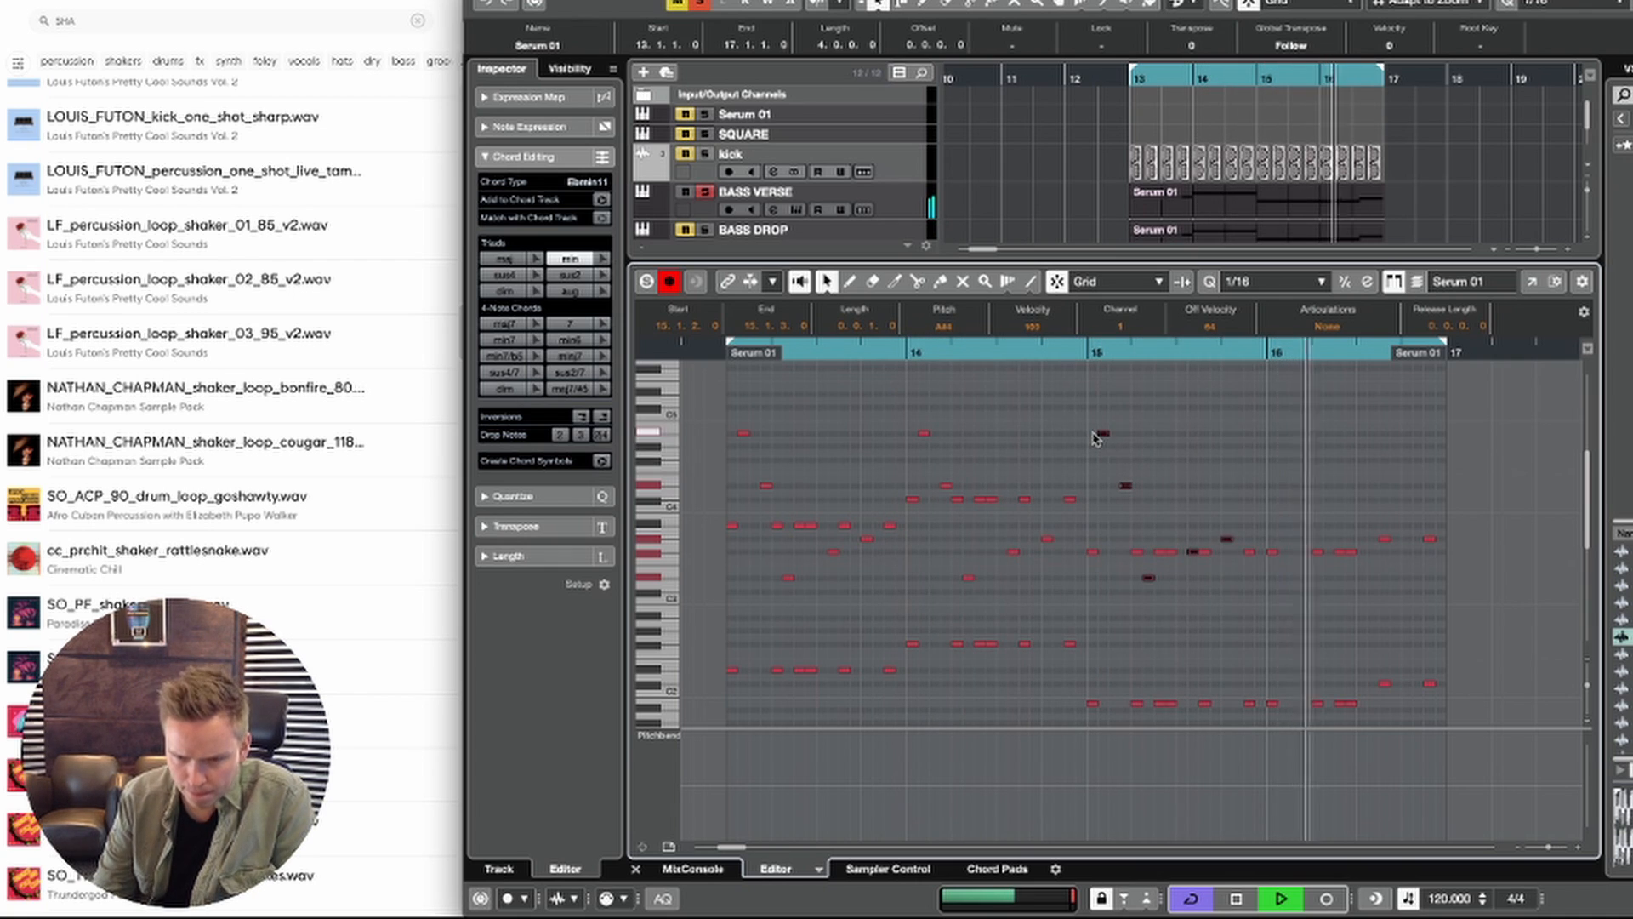
{"action": "left_click_drag", "start_coordinate": [1098, 438], "coordinate": [1286, 440]}
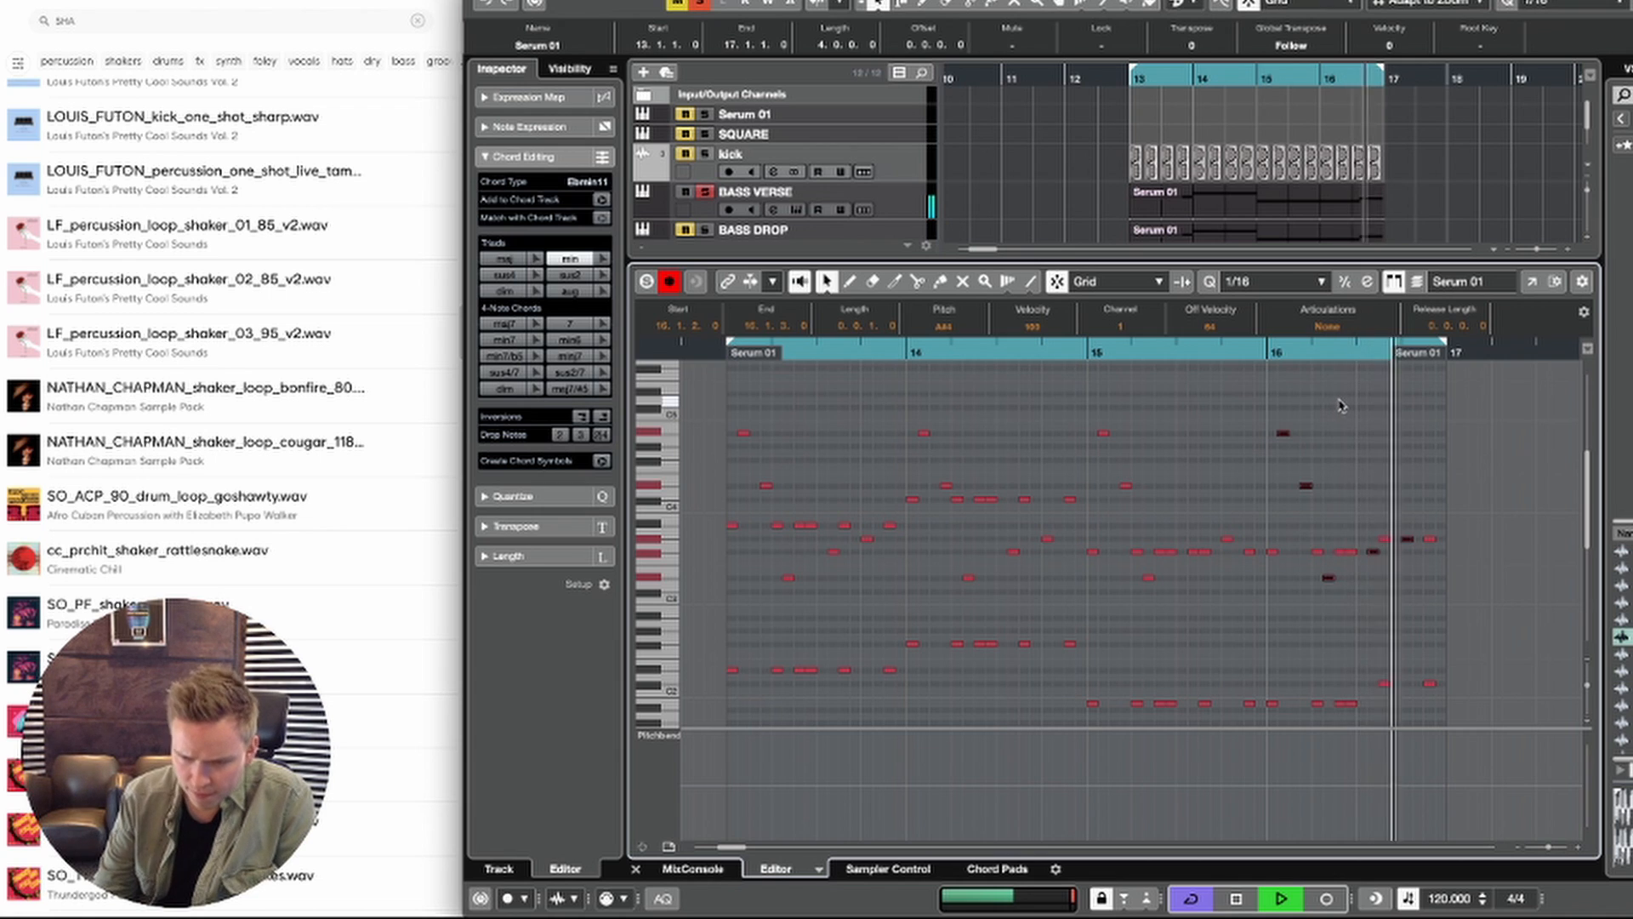
Step: Try raising the low D#2 note at 13.3.3 by two octaves to D#4 and audition it
{"action": "key", "text": "space"}
{"action": "left_click", "coordinate": [993, 686]}
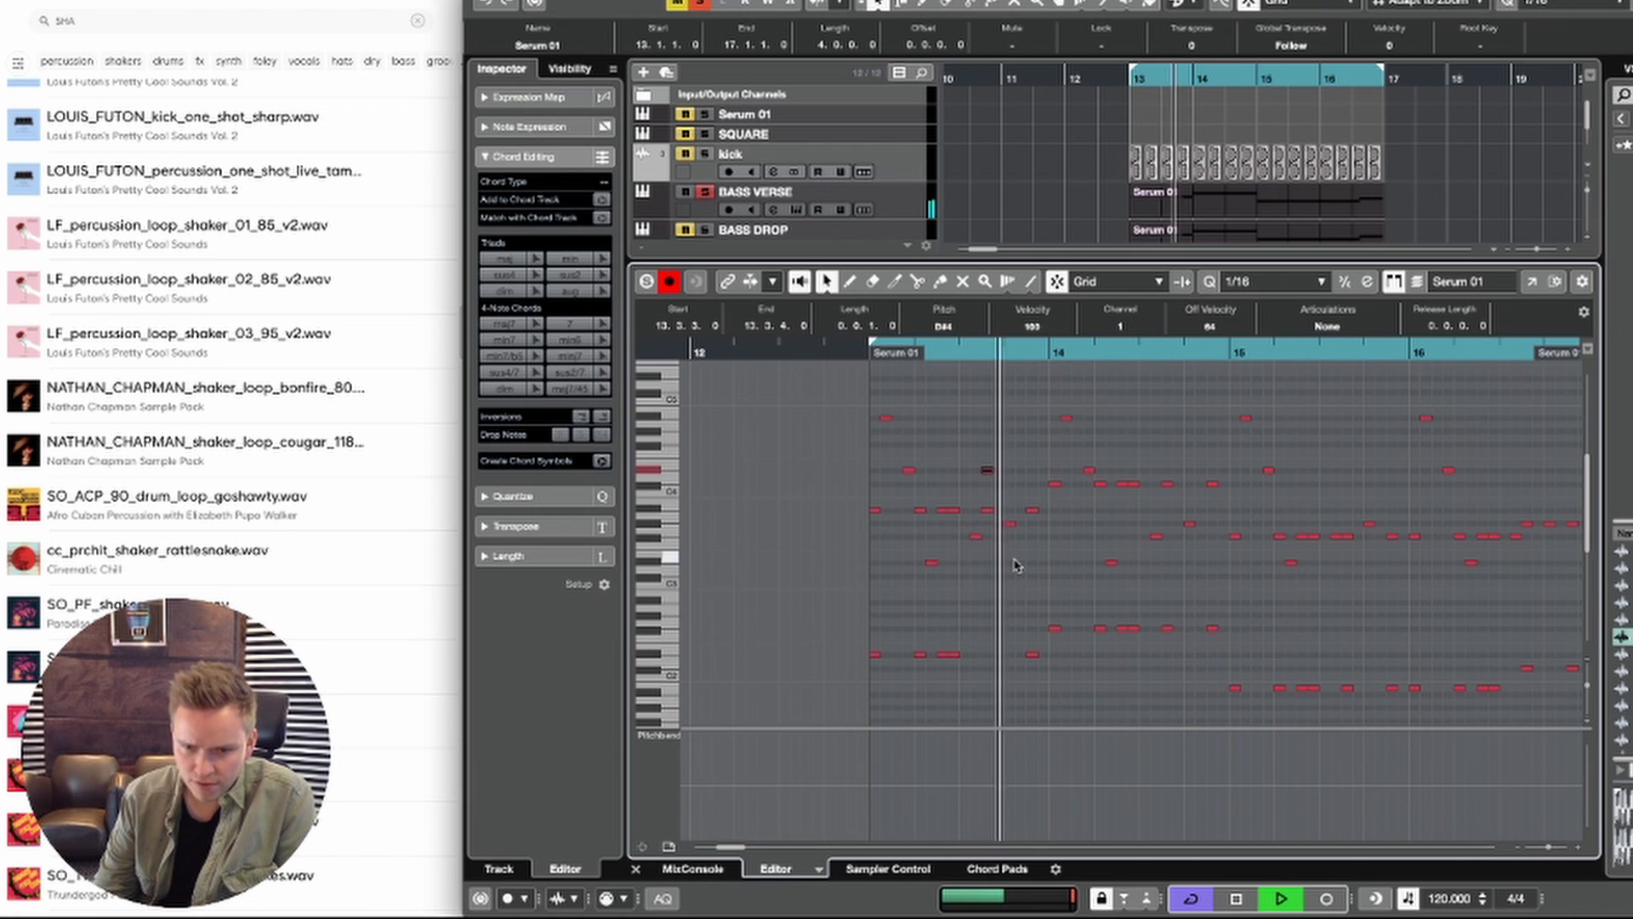
{"action": "key", "text": "space"}
{"action": "key", "text": "space"}
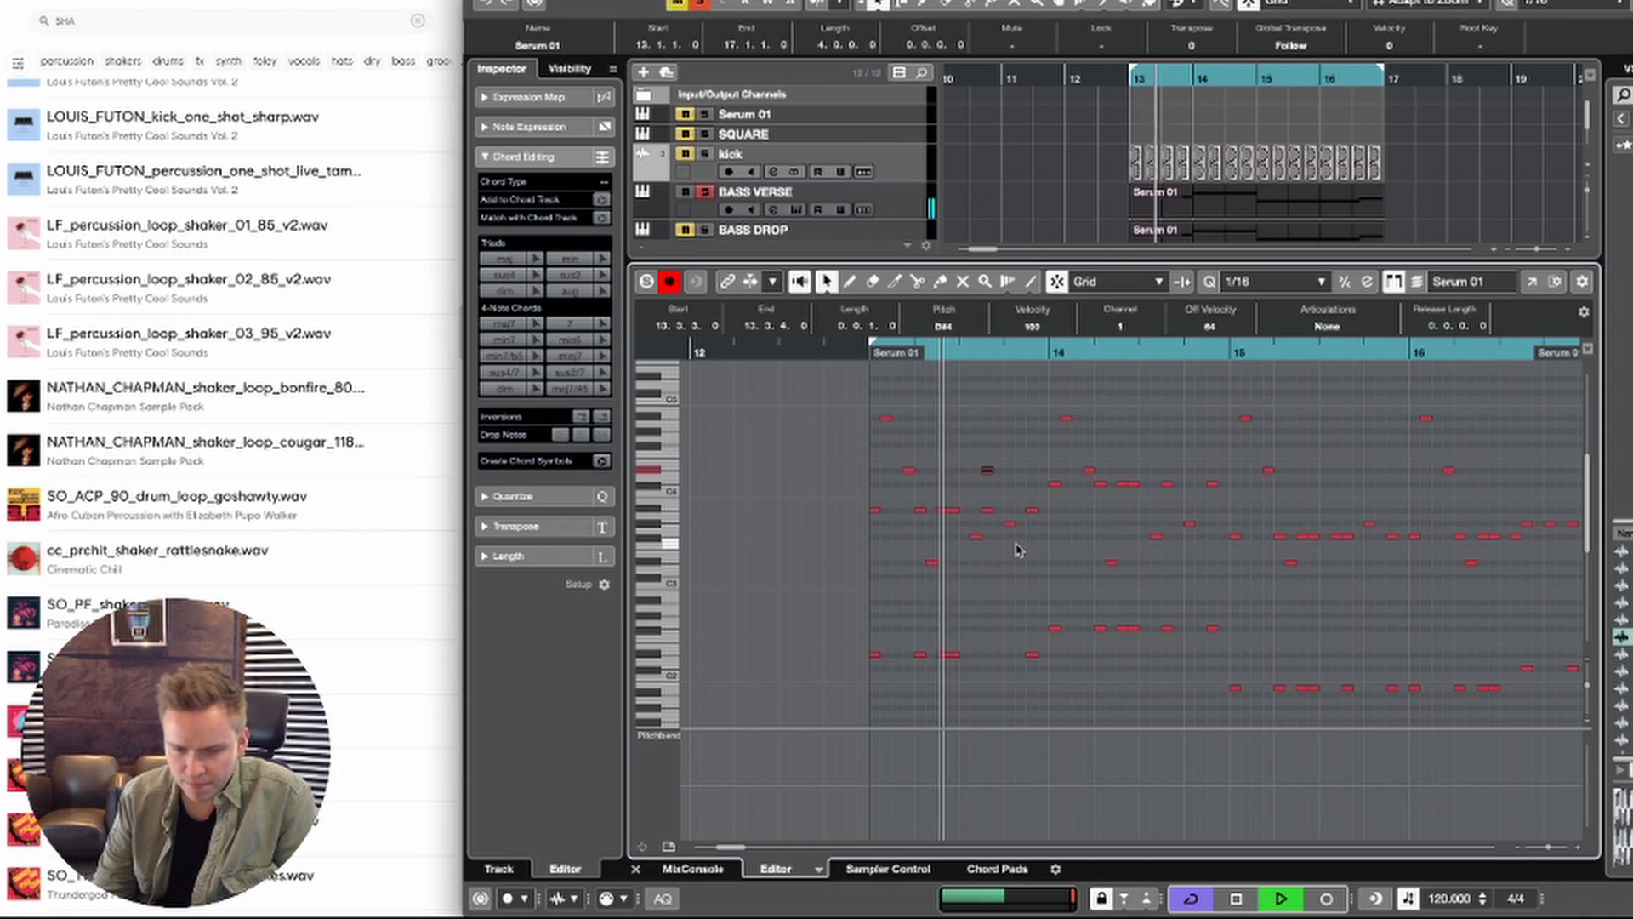
Step: Move the low D#2 note from 13.4.3 to 13.4.4, raise it to D#3 and audition the phrase
{"action": "key", "text": "space"}
{"action": "left_click_drag", "start_coordinate": [1051, 654], "coordinate": [1012, 670]}
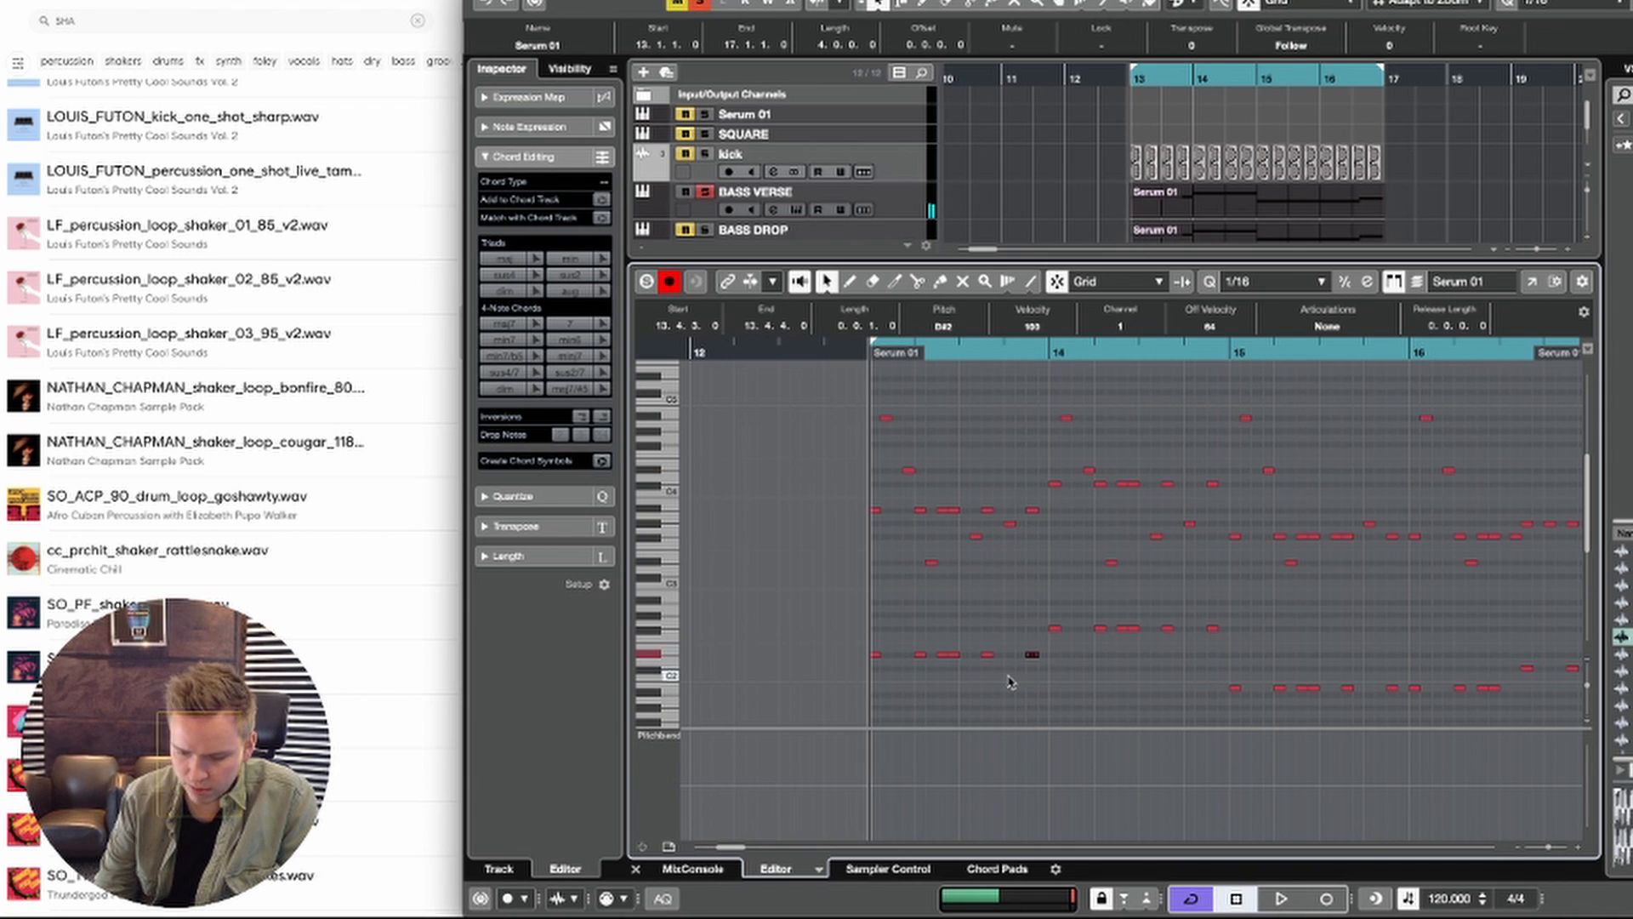
{"action": "key", "text": "space"}
{"action": "left_click", "coordinate": [1212, 629]}
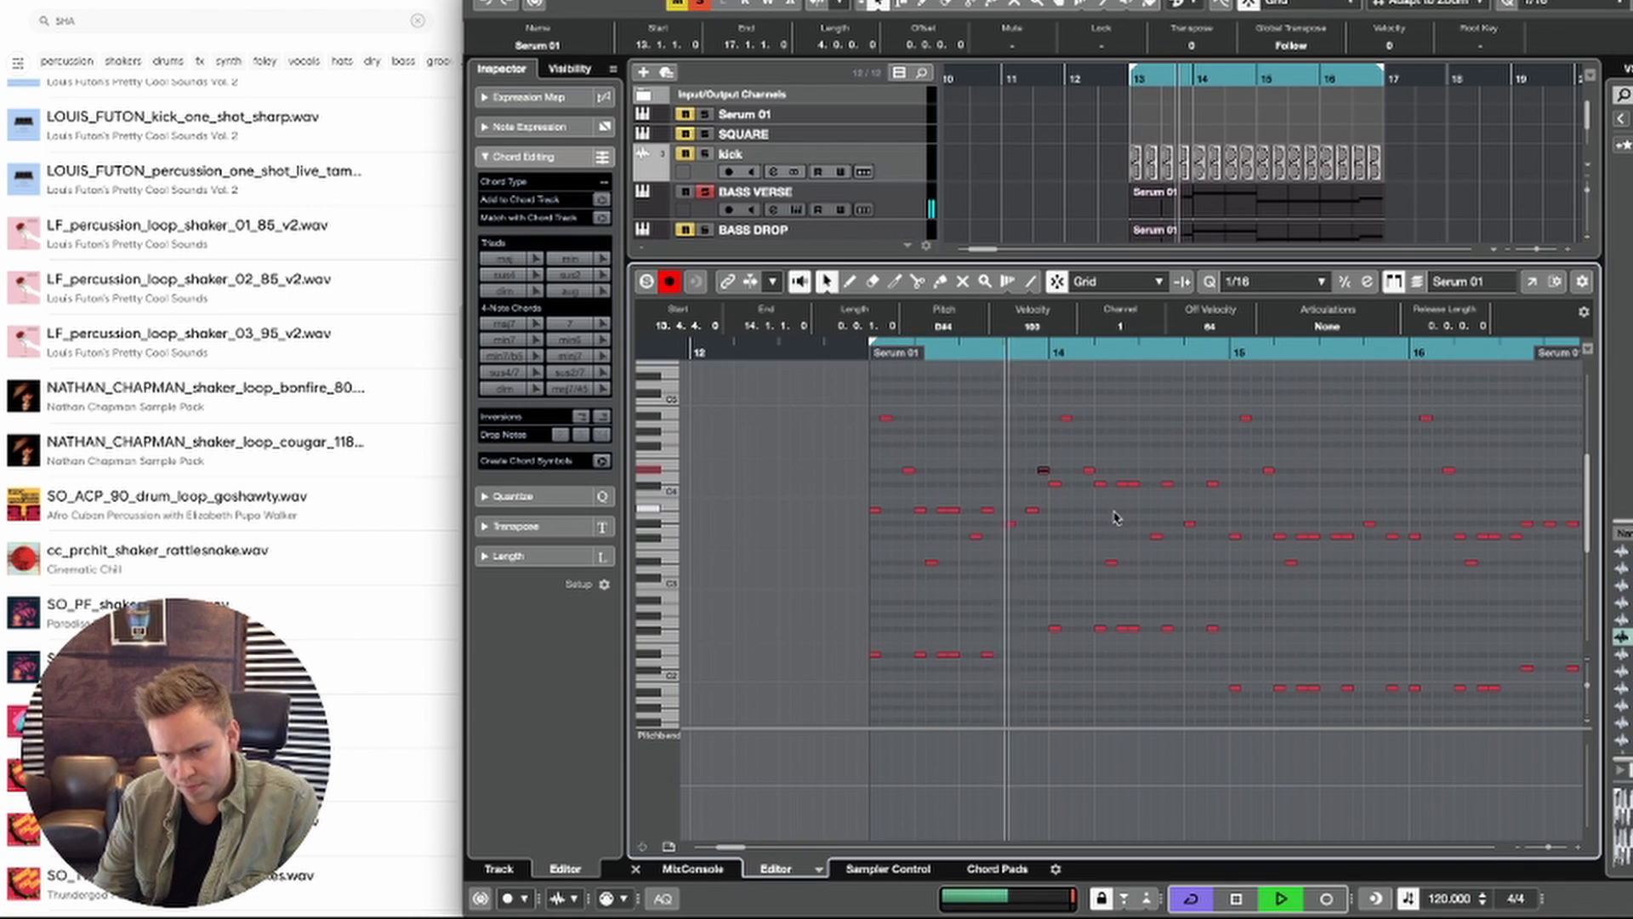
{"action": "key", "text": "space"}
{"action": "key", "text": "space"}
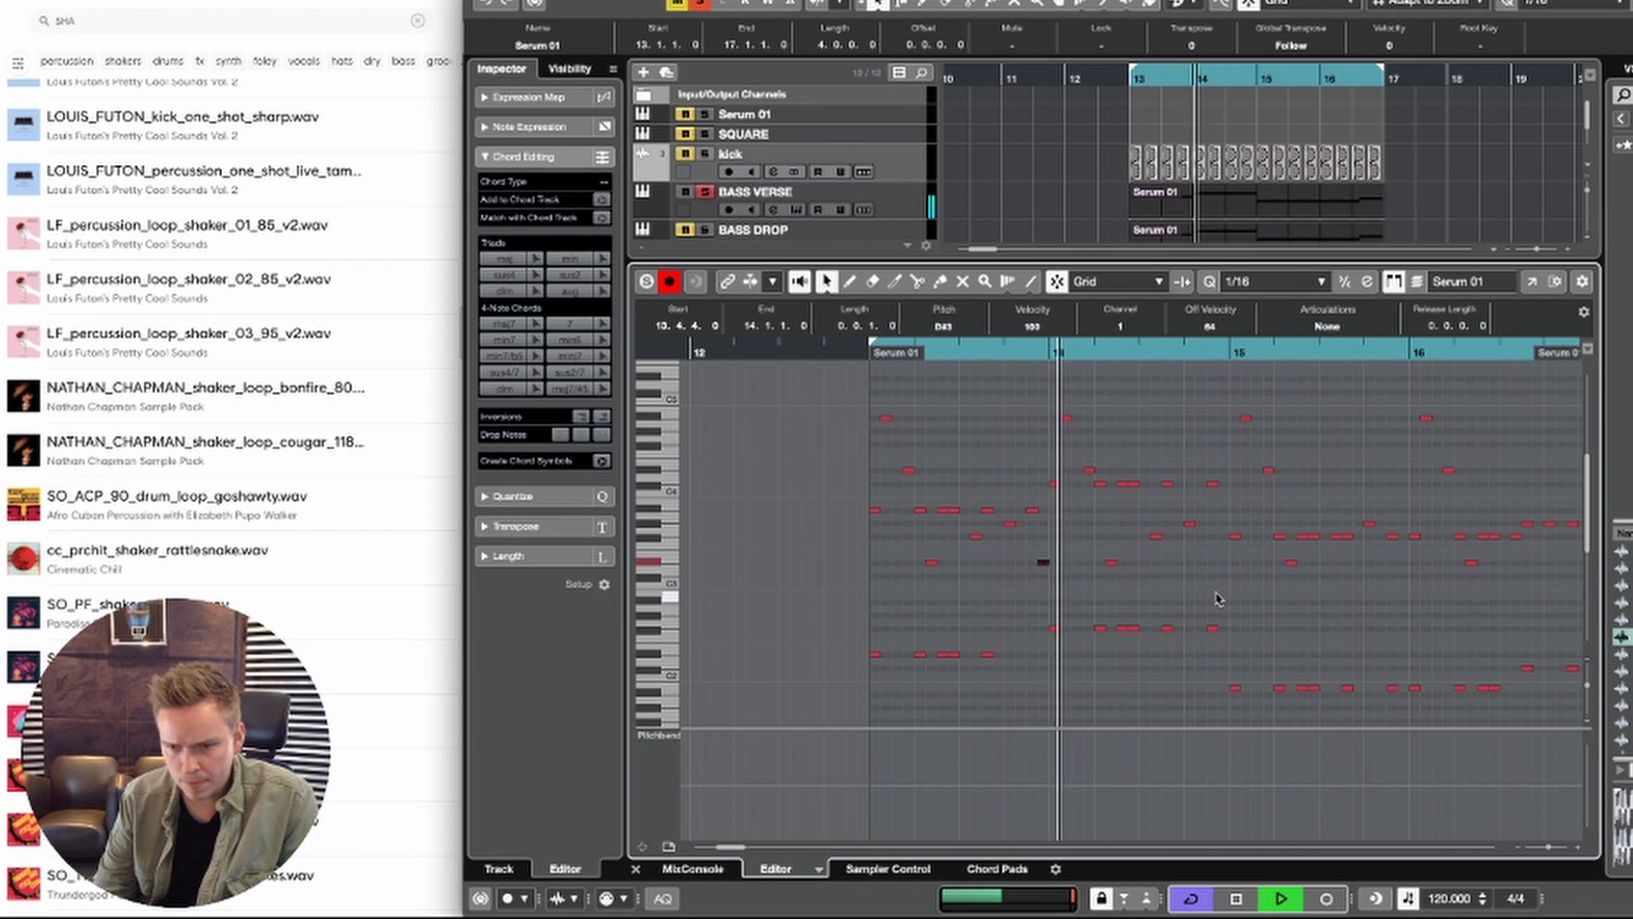
Step: Move the last low F#2 note of bar 14 to 14.4.4 and the last low C#2 note of bar 16 to 16.4.4
{"action": "key", "text": "space"}
{"action": "left_click", "coordinate": [1212, 629]}
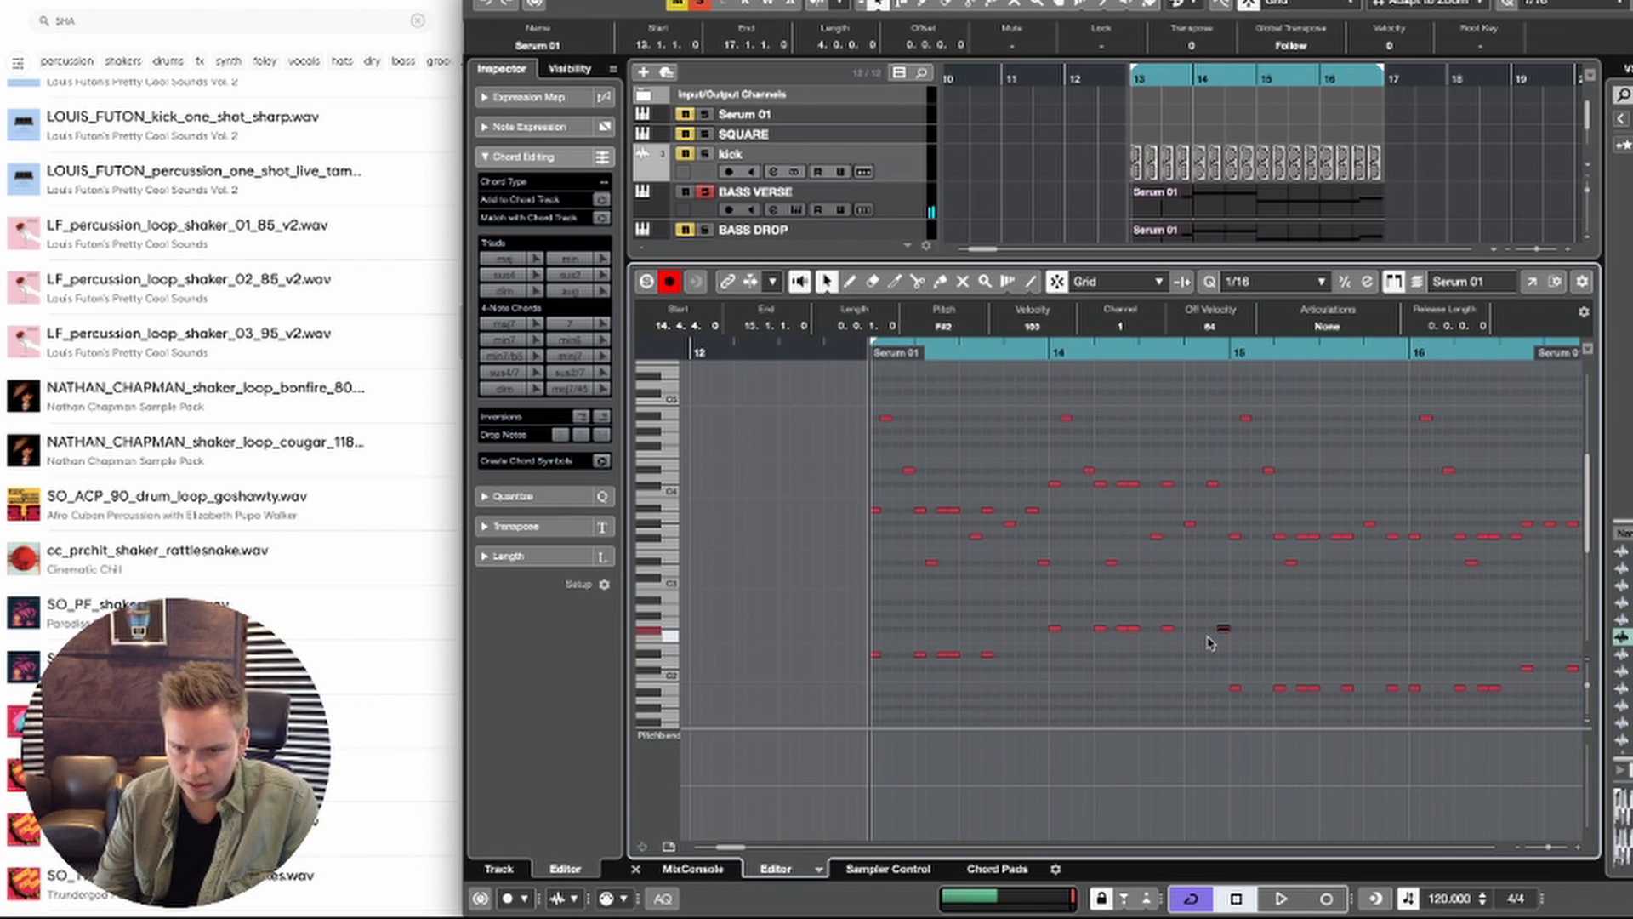
{"action": "key", "text": "space"}
{"action": "scroll", "coordinate": [1370, 655], "scroll_direction": "right", "scroll_amount": 3}
{"action": "scroll", "coordinate": [1369, 655], "scroll_direction": "down", "scroll_amount": 2}
{"action": "key", "text": "space"}
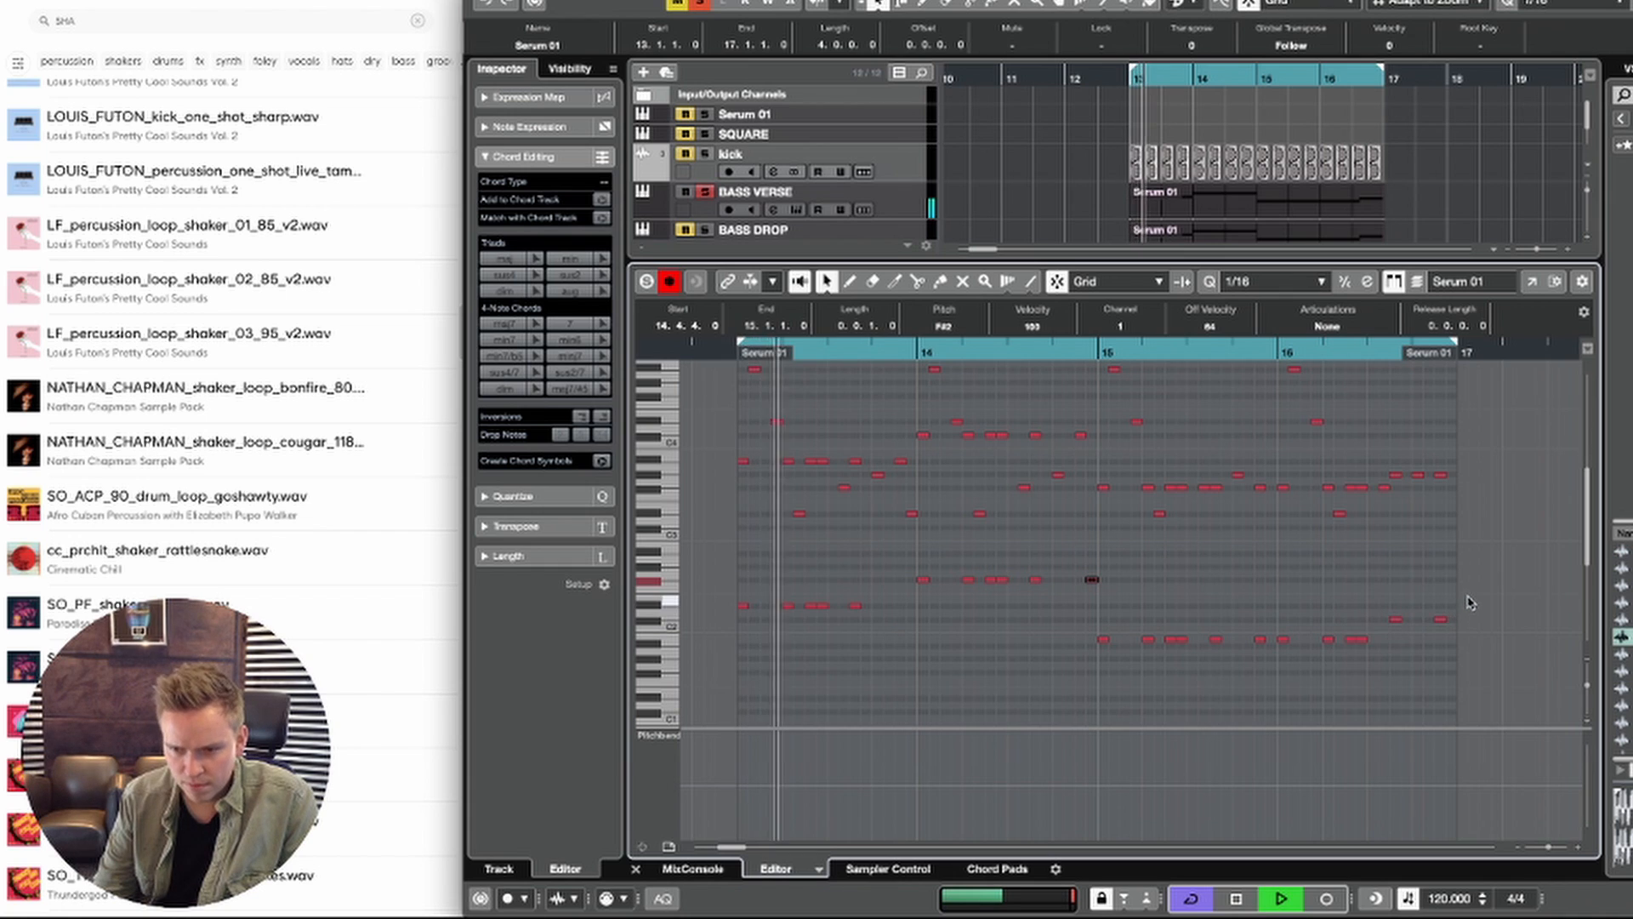
{"action": "left_click", "coordinate": [1441, 621]}
{"action": "scroll", "coordinate": [1437, 622], "scroll_direction": "right", "scroll_amount": 1}
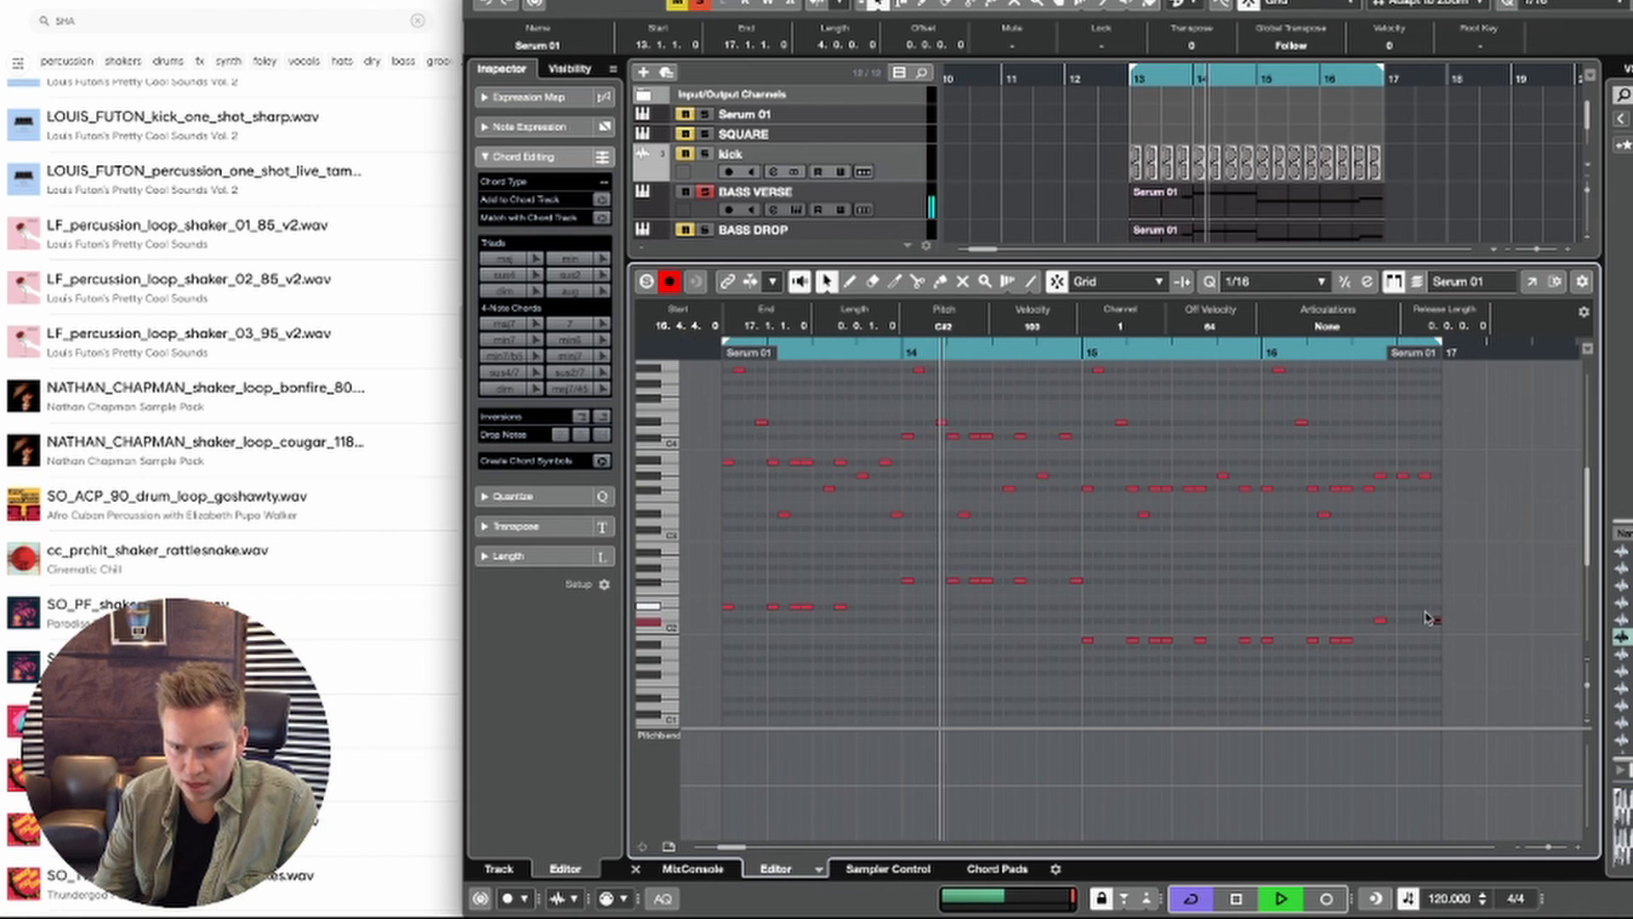
Step: Move the low B1 note at the end of bar 15 to 15.4.4 and raise it an octave to B2
{"action": "left_click_drag", "start_coordinate": [1249, 621], "coordinate": [1241, 653]}
{"action": "key", "text": "super+Right"}
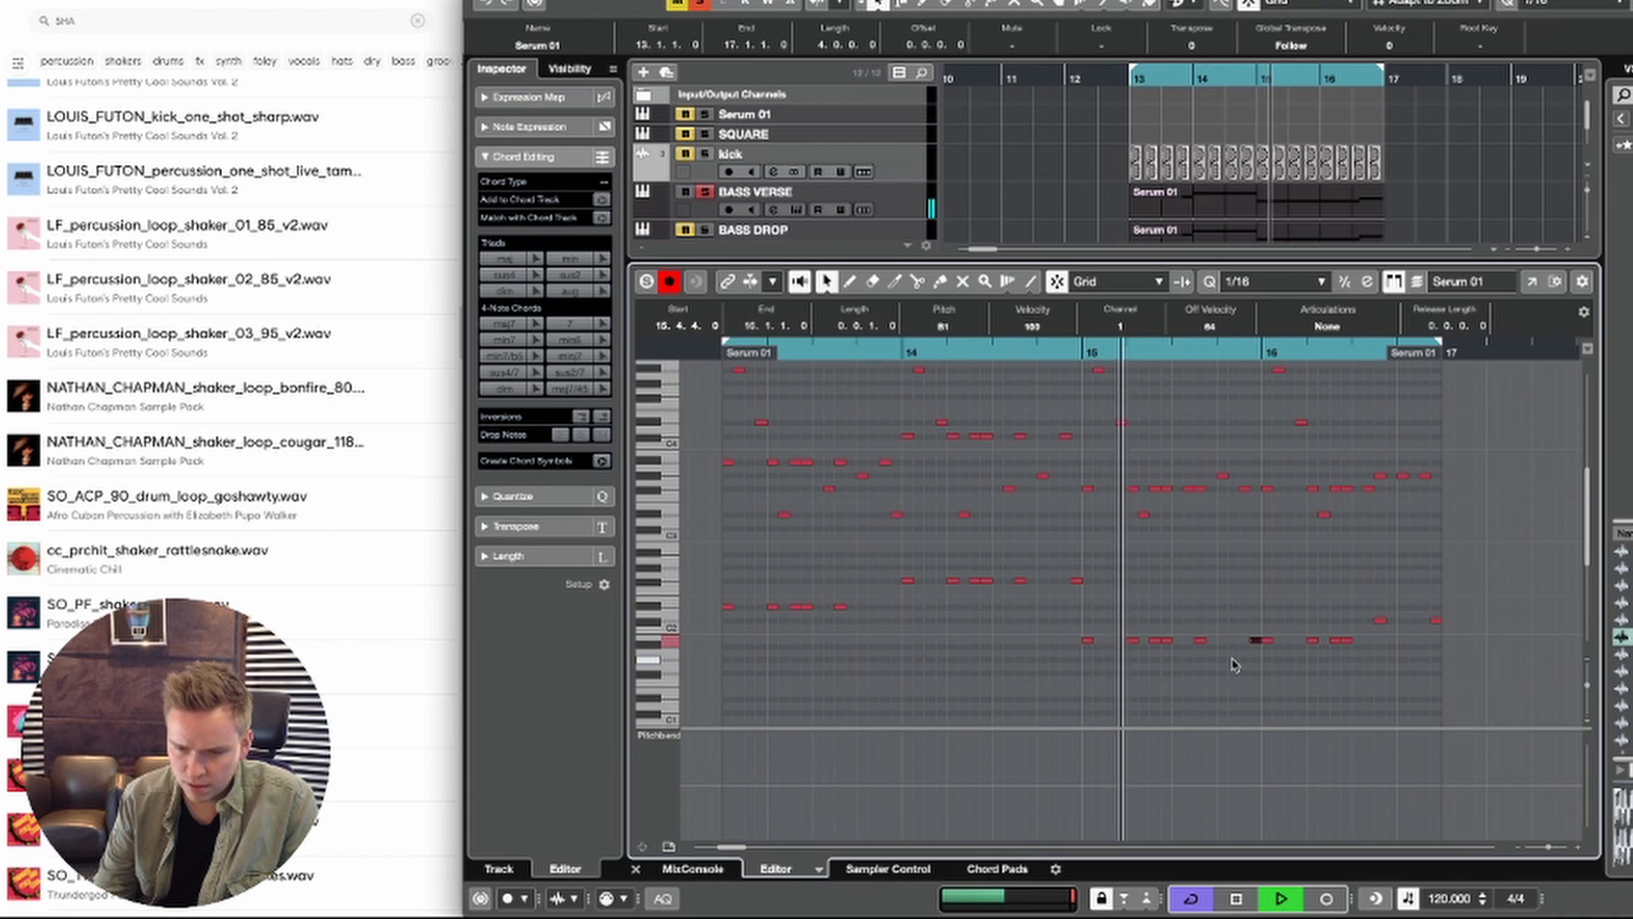
{"action": "key", "text": "shift+Up"}
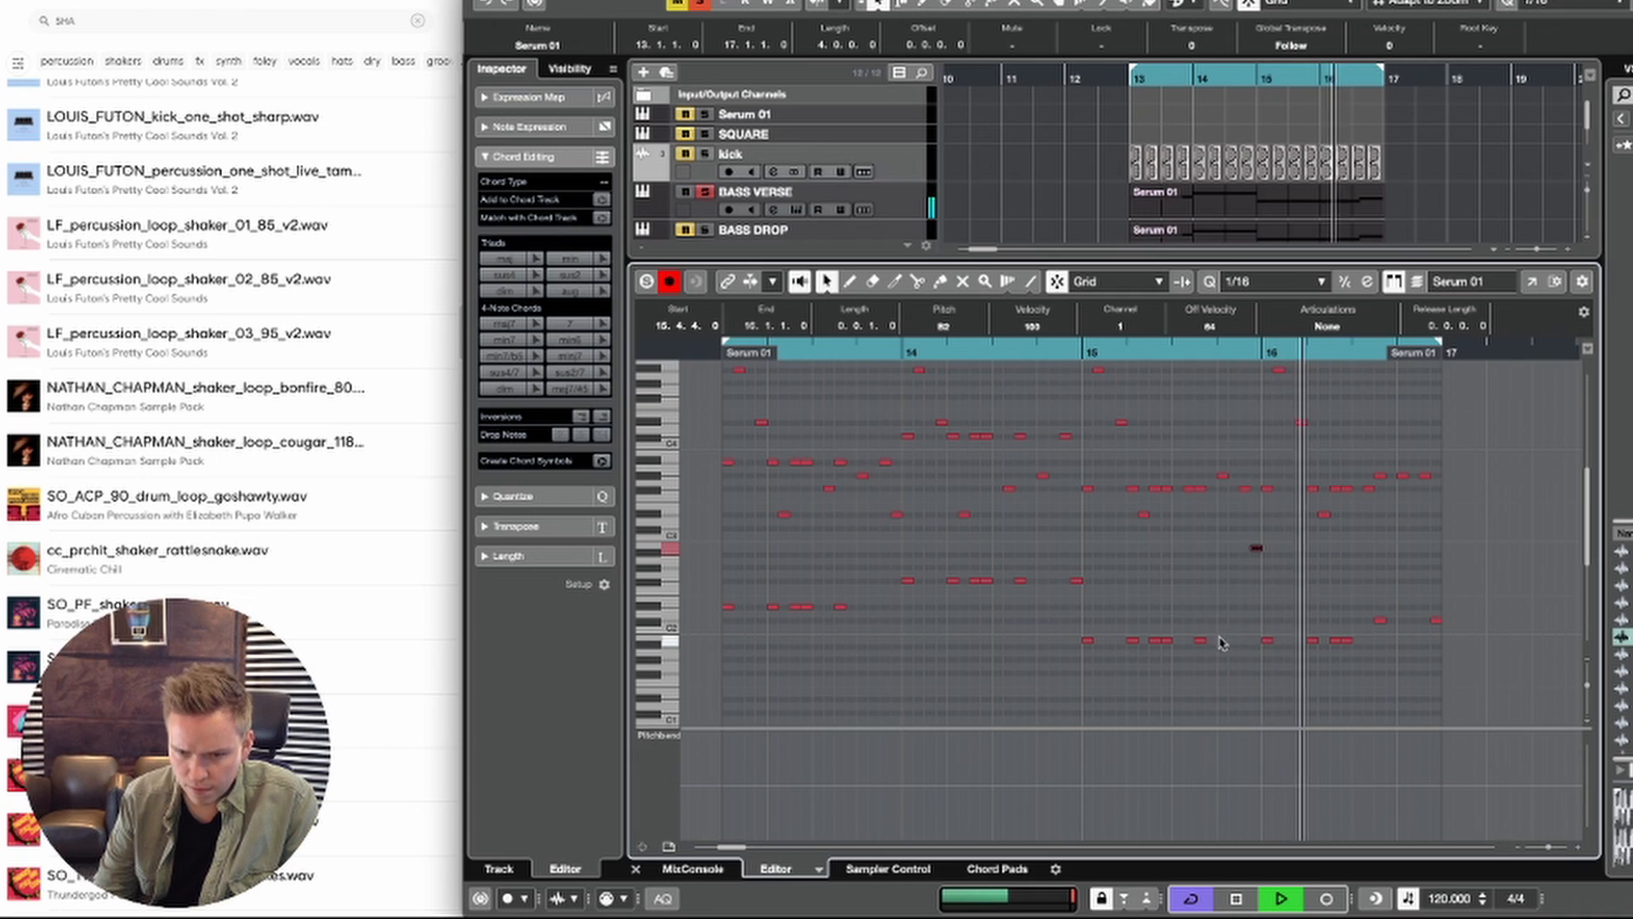
Step: Rename the Serum 02 track to arp and set its volume to -5.07
{"action": "scroll", "coordinate": [1264, 640], "scroll_direction": "left", "scroll_amount": 1}
{"action": "scroll", "coordinate": [1225, 616], "scroll_direction": "left", "scroll_amount": 2}
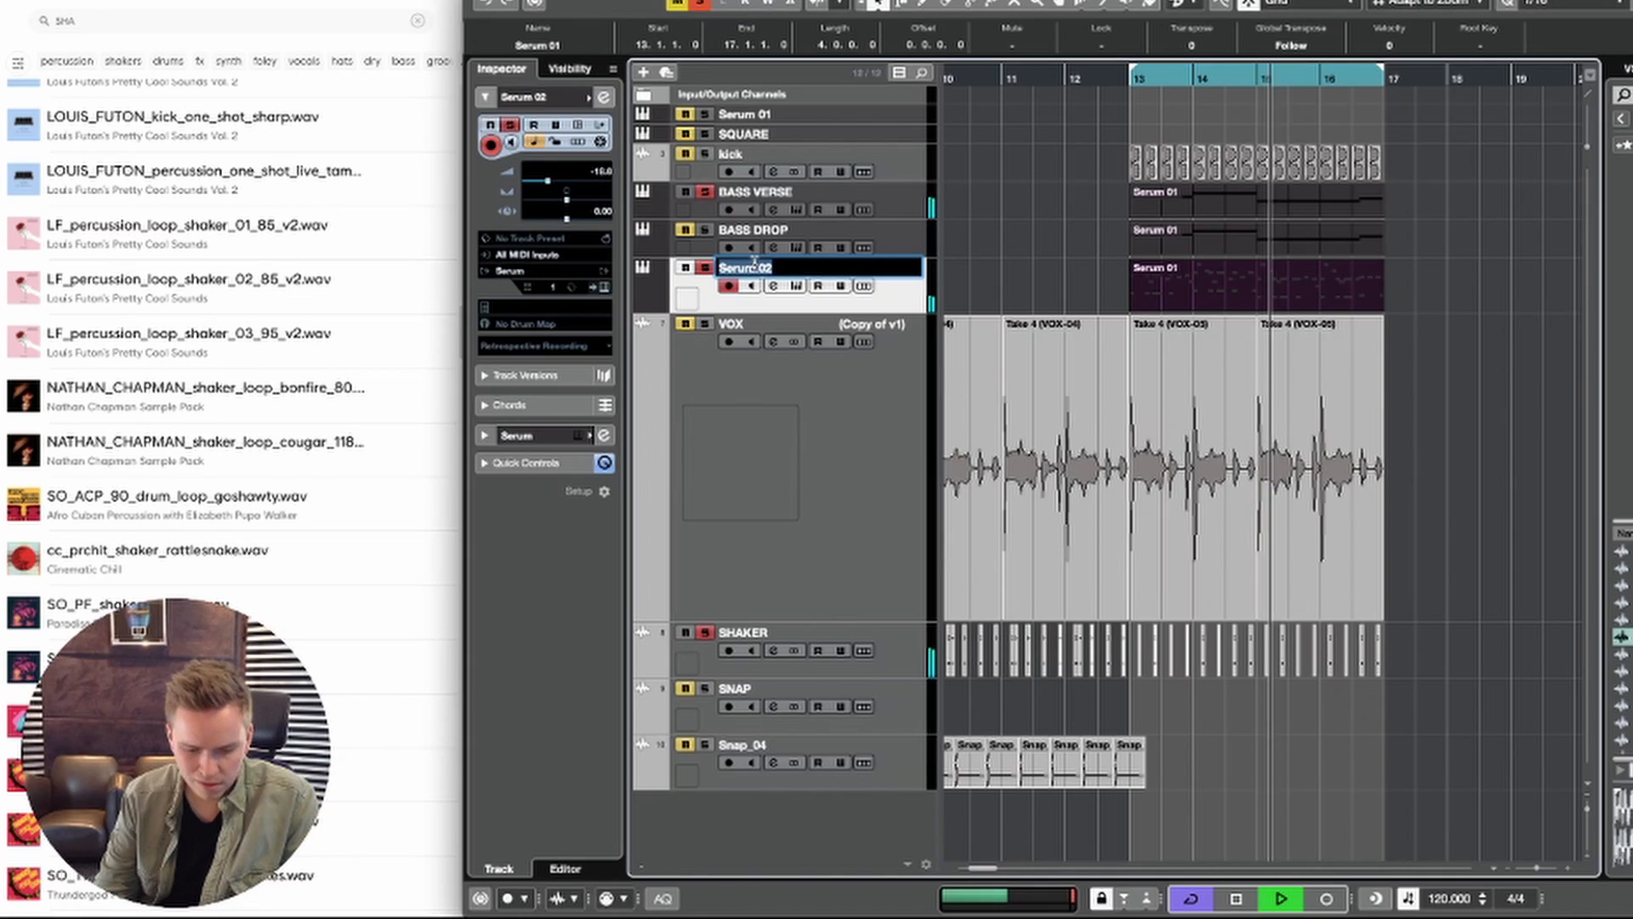
{"action": "type", "text": "arp"}
{"action": "key", "text": "Return"}
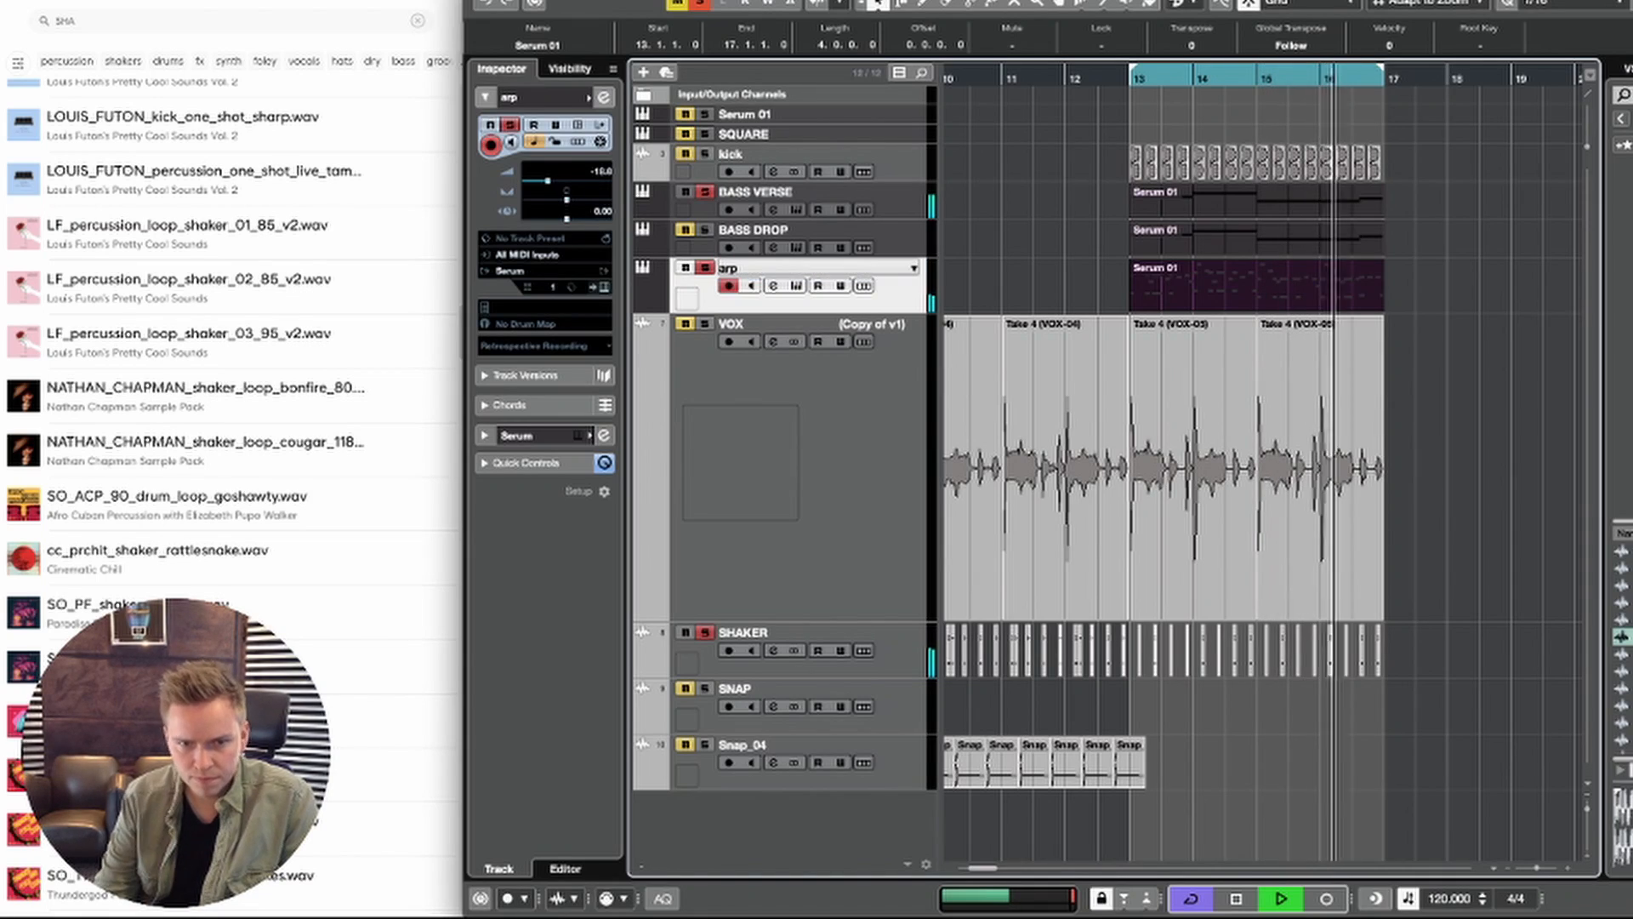
{"action": "left_click_drag", "start_coordinate": [585, 180], "coordinate": [575, 185]}
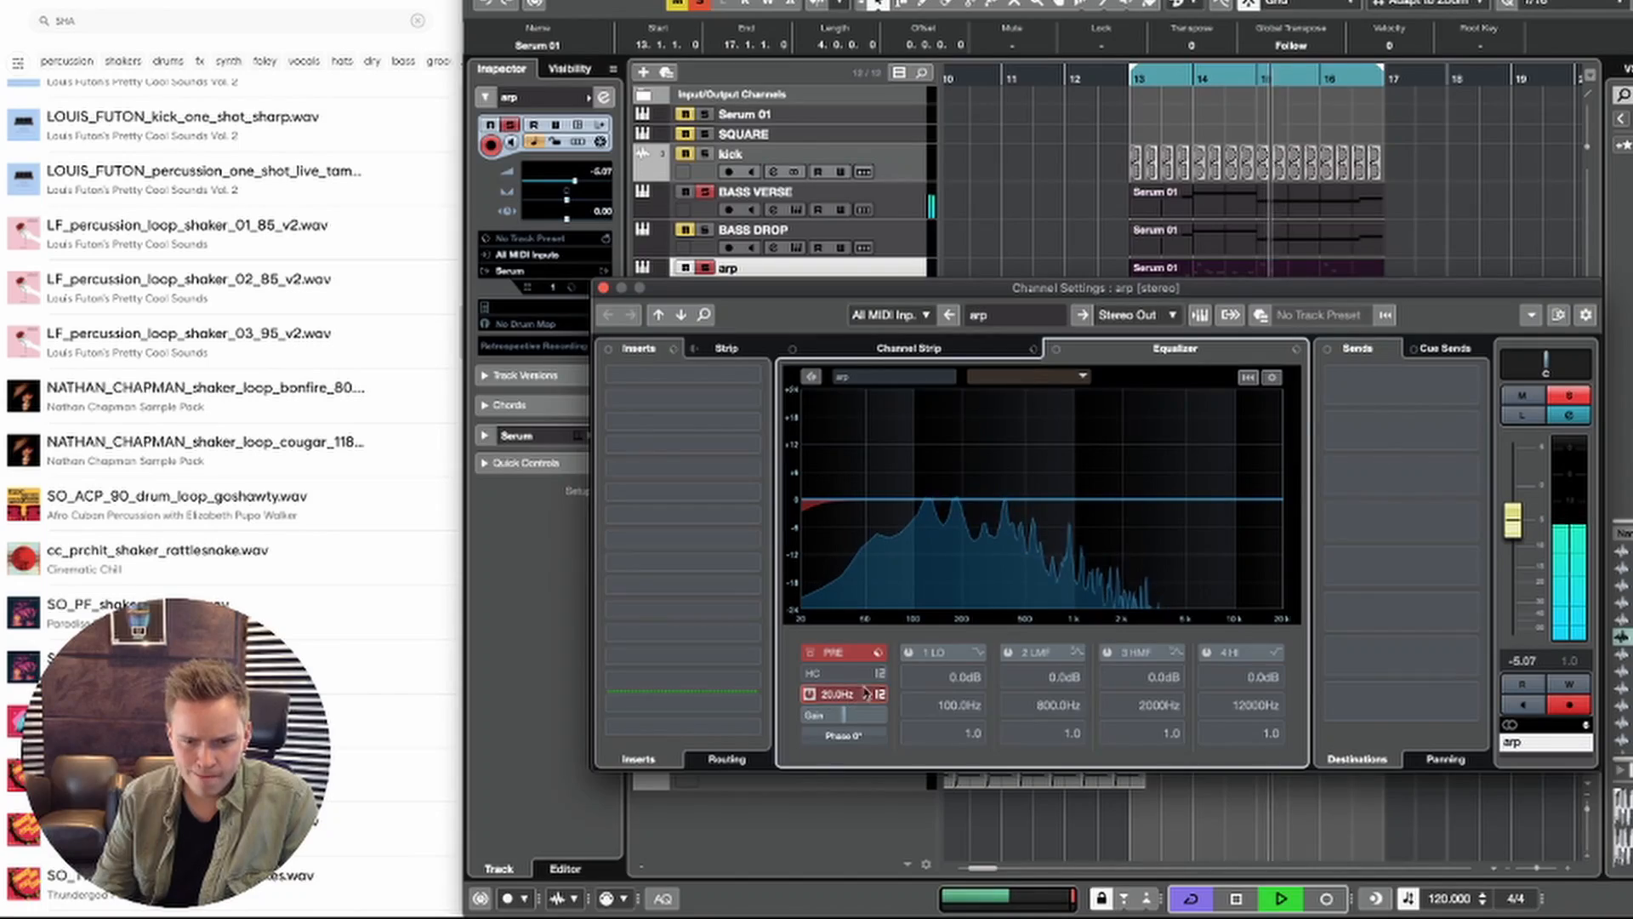
Step: Apply a low-cut filter to the arp channel and insert LFOTool as an effect
{"action": "left_click_drag", "start_coordinate": [933, 670], "coordinate": [994, 597]}
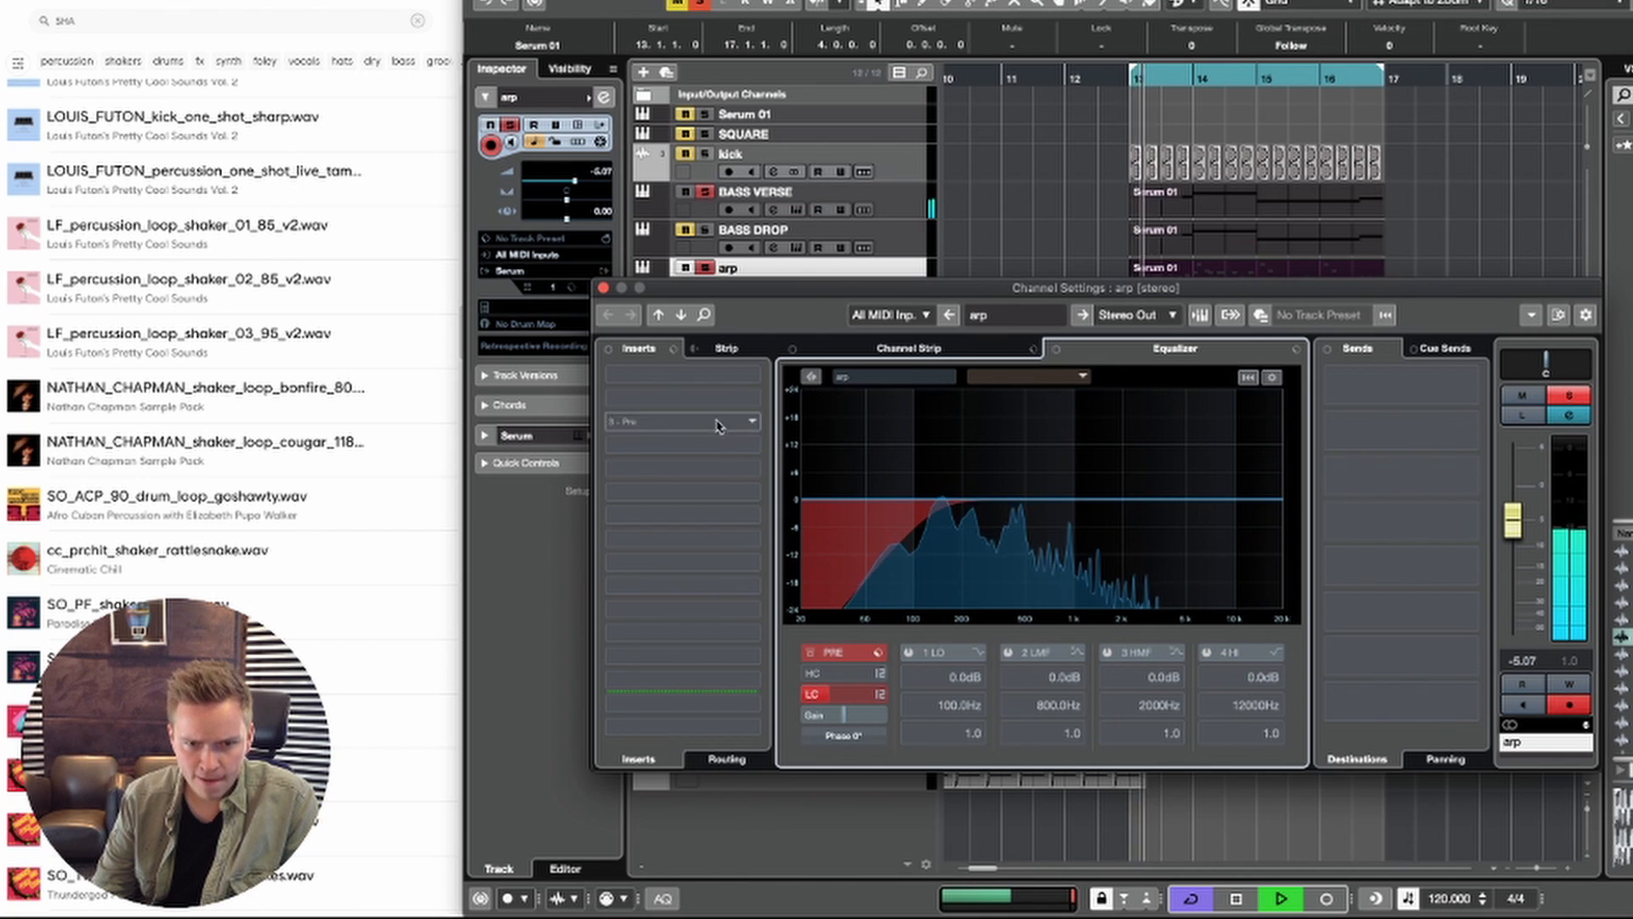
{"action": "left_click", "coordinate": [717, 422]}
{"action": "type", "text": "lfo"}
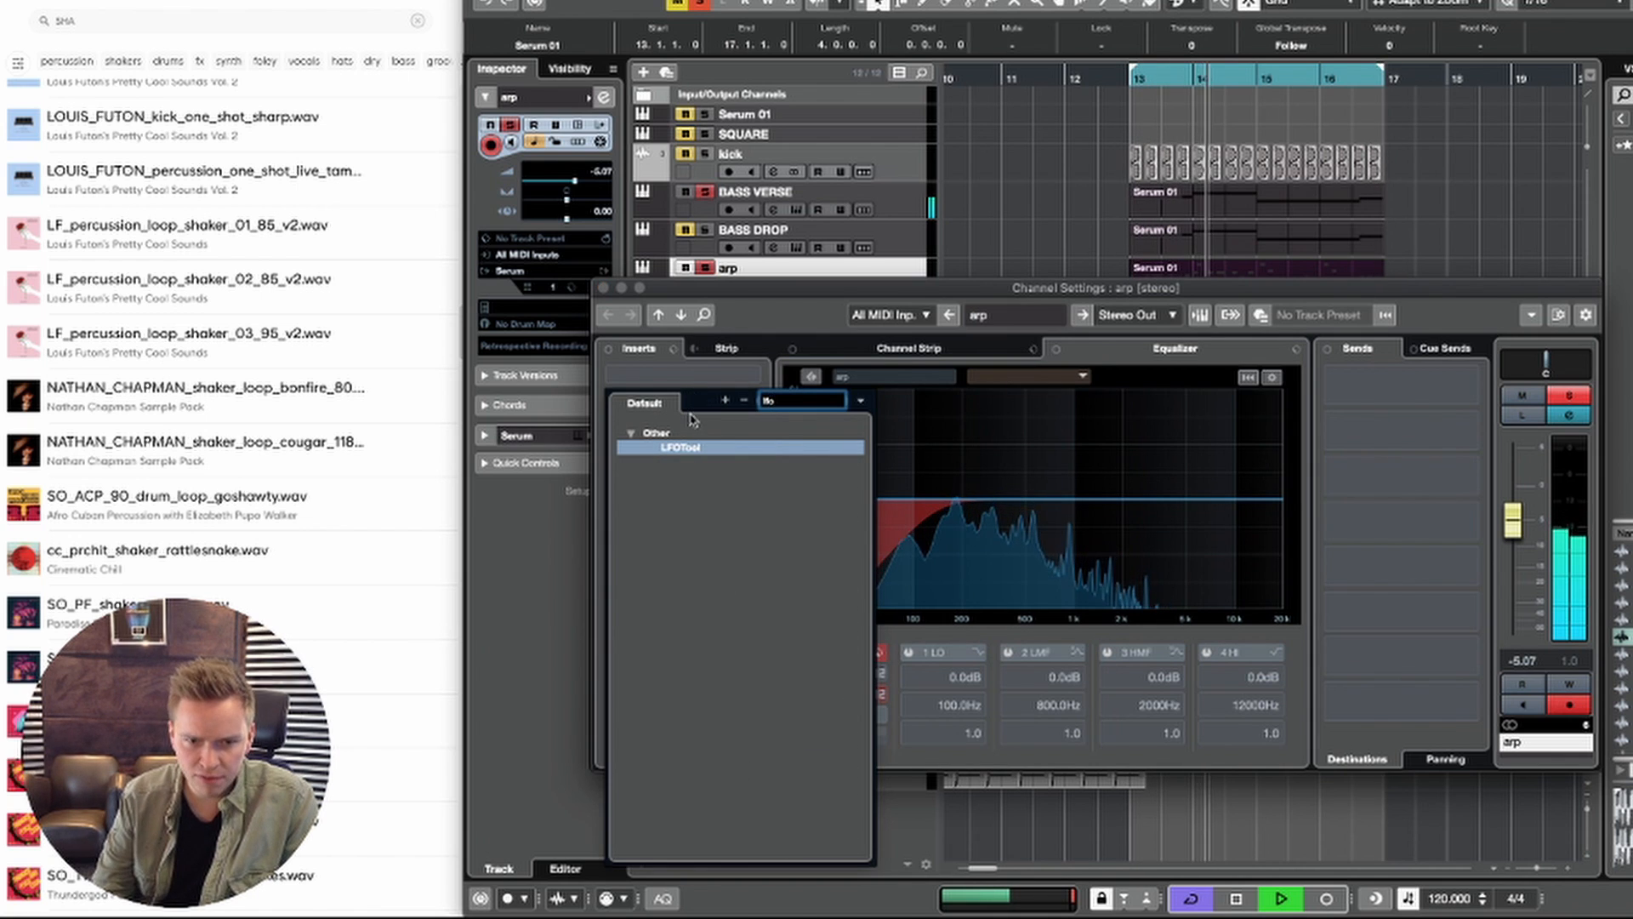
{"action": "left_click", "coordinate": [685, 448]}
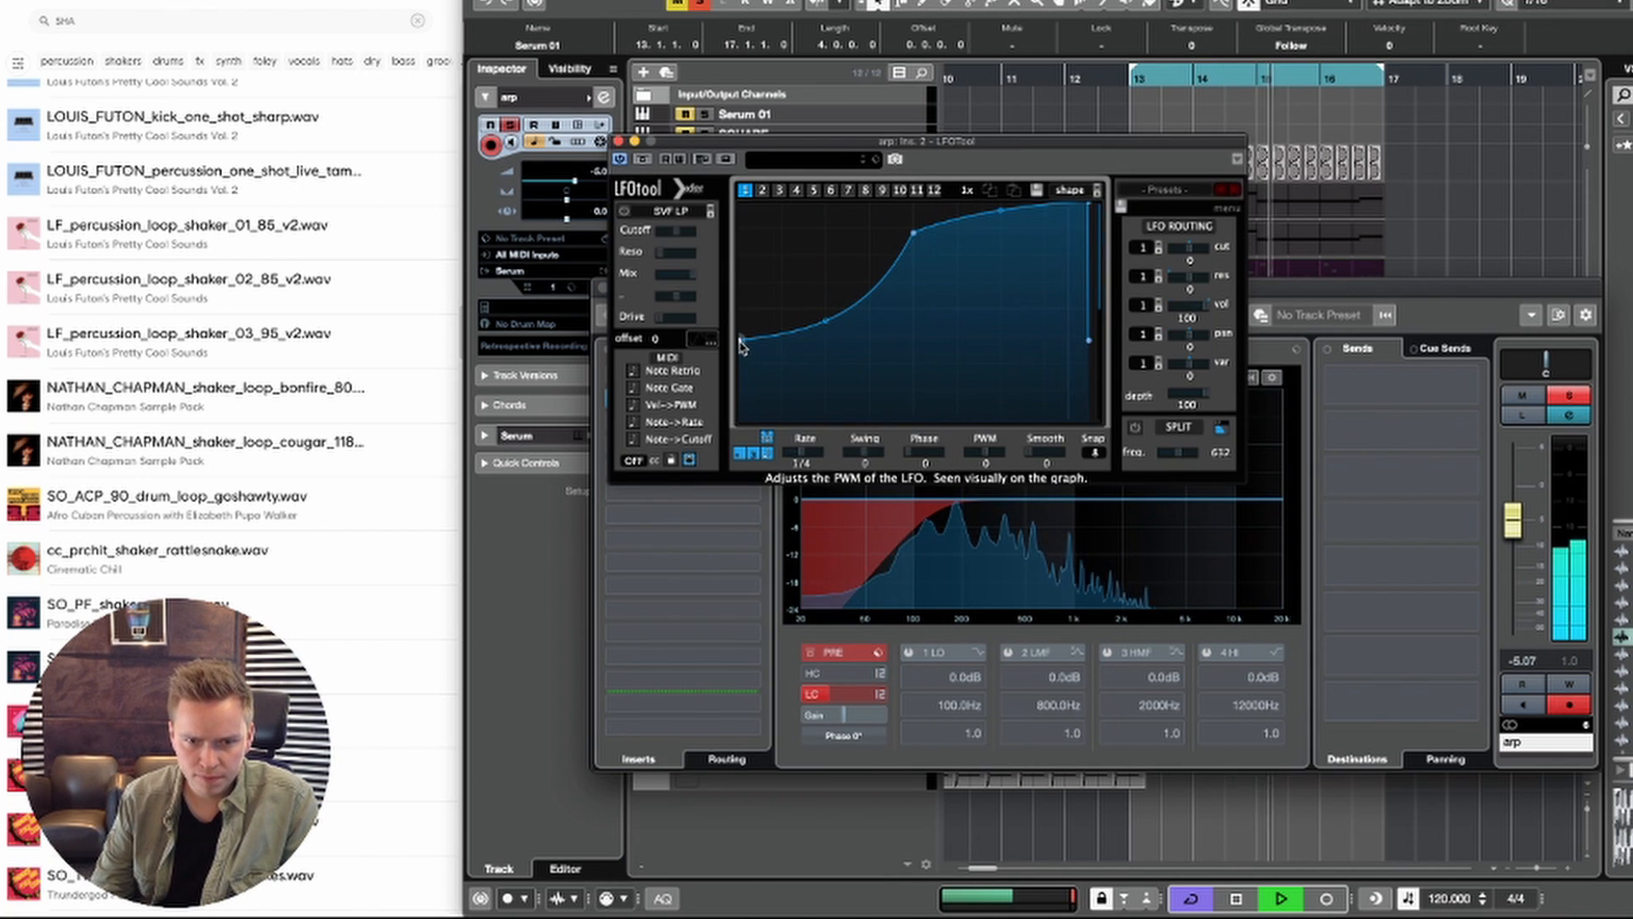
Step: Reshape the LFOTool volume curve into a steep step up at mid-cycle, with smooth 87 and depth 85, then close the plug-in and channel settings
{"action": "left_click_drag", "start_coordinate": [740, 341], "coordinate": [768, 481]}
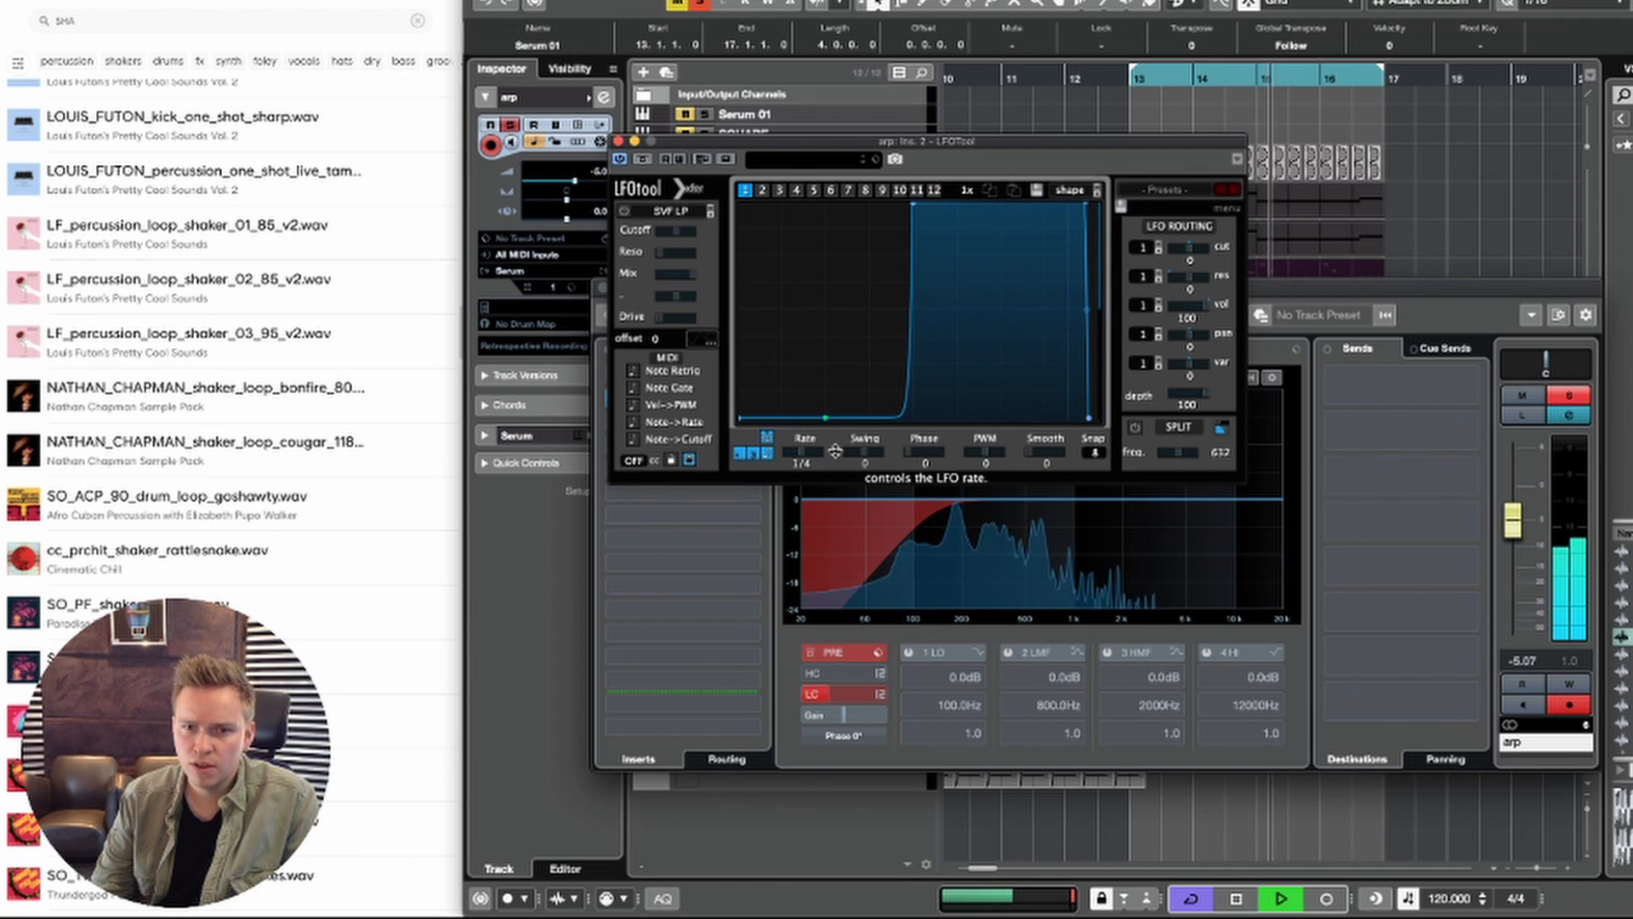
{"action": "key", "text": "space"}
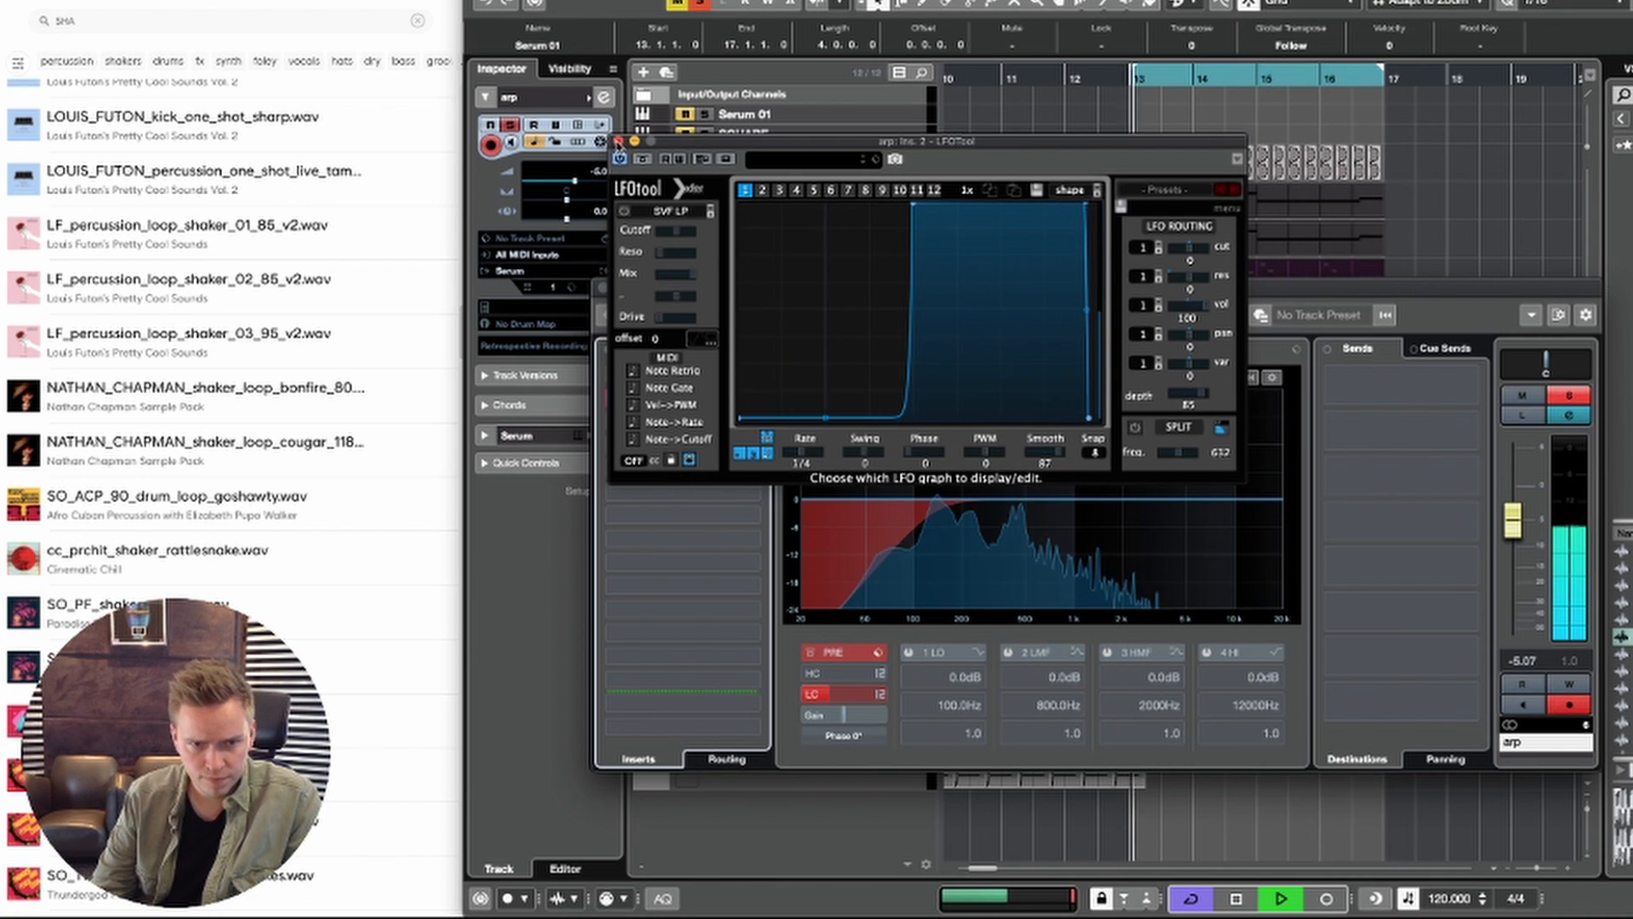
{"action": "left_click", "coordinate": [618, 141]}
{"action": "left_click", "coordinate": [603, 289]}
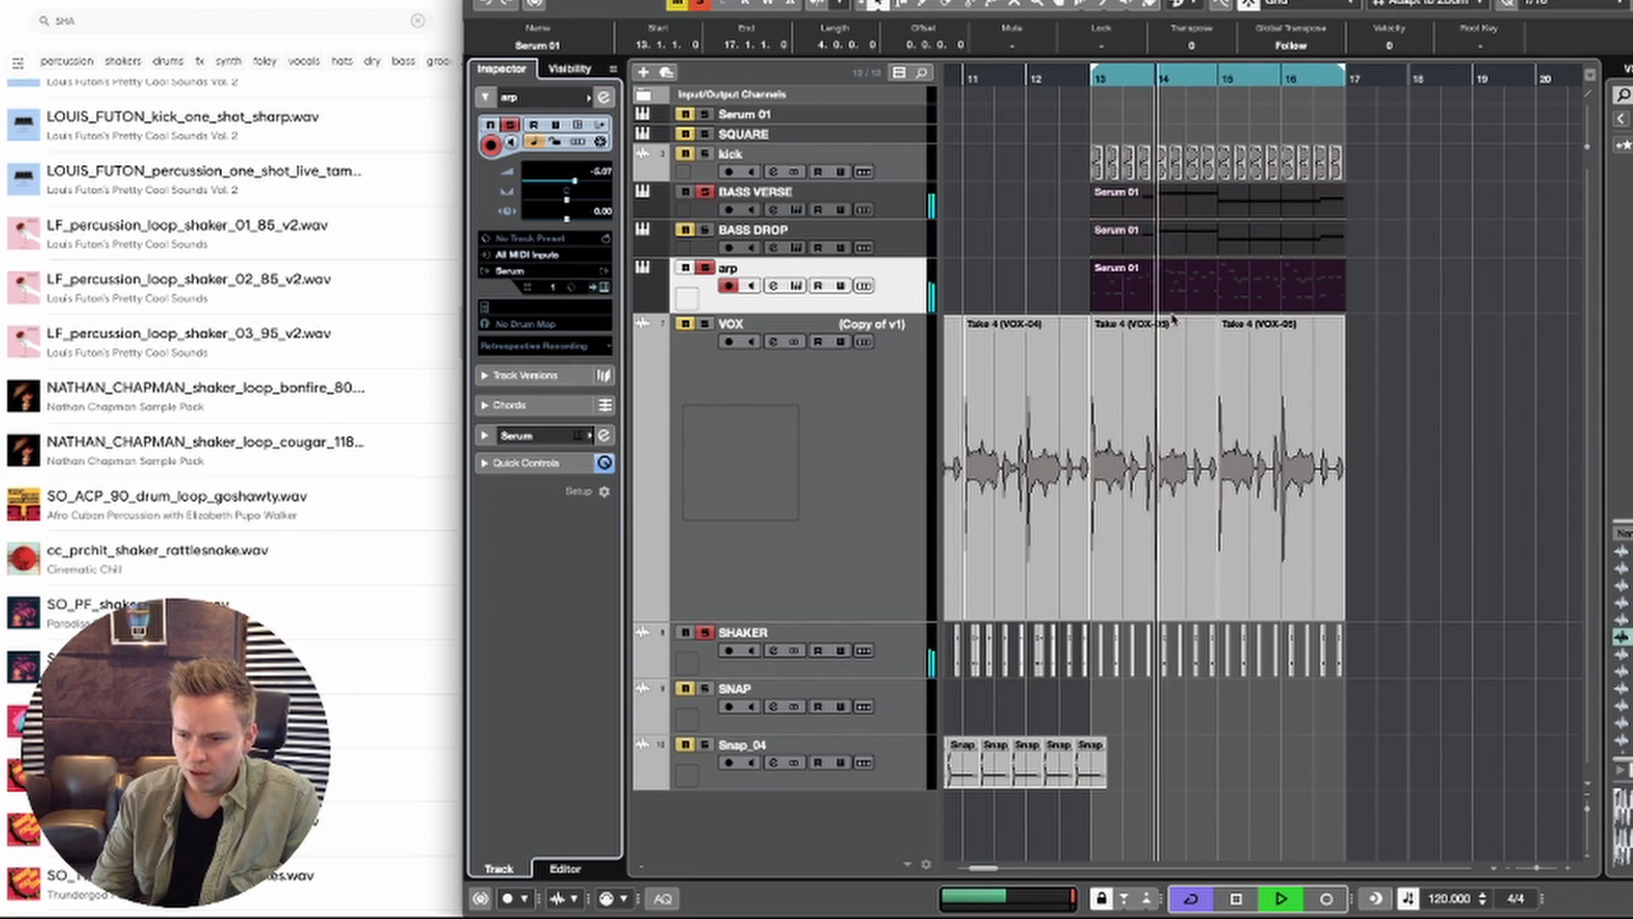
Step: Stop playback, search the sample library for winnel and preview WINNEL_kick_05.wav
{"action": "left_click", "coordinate": [1556, 327]}
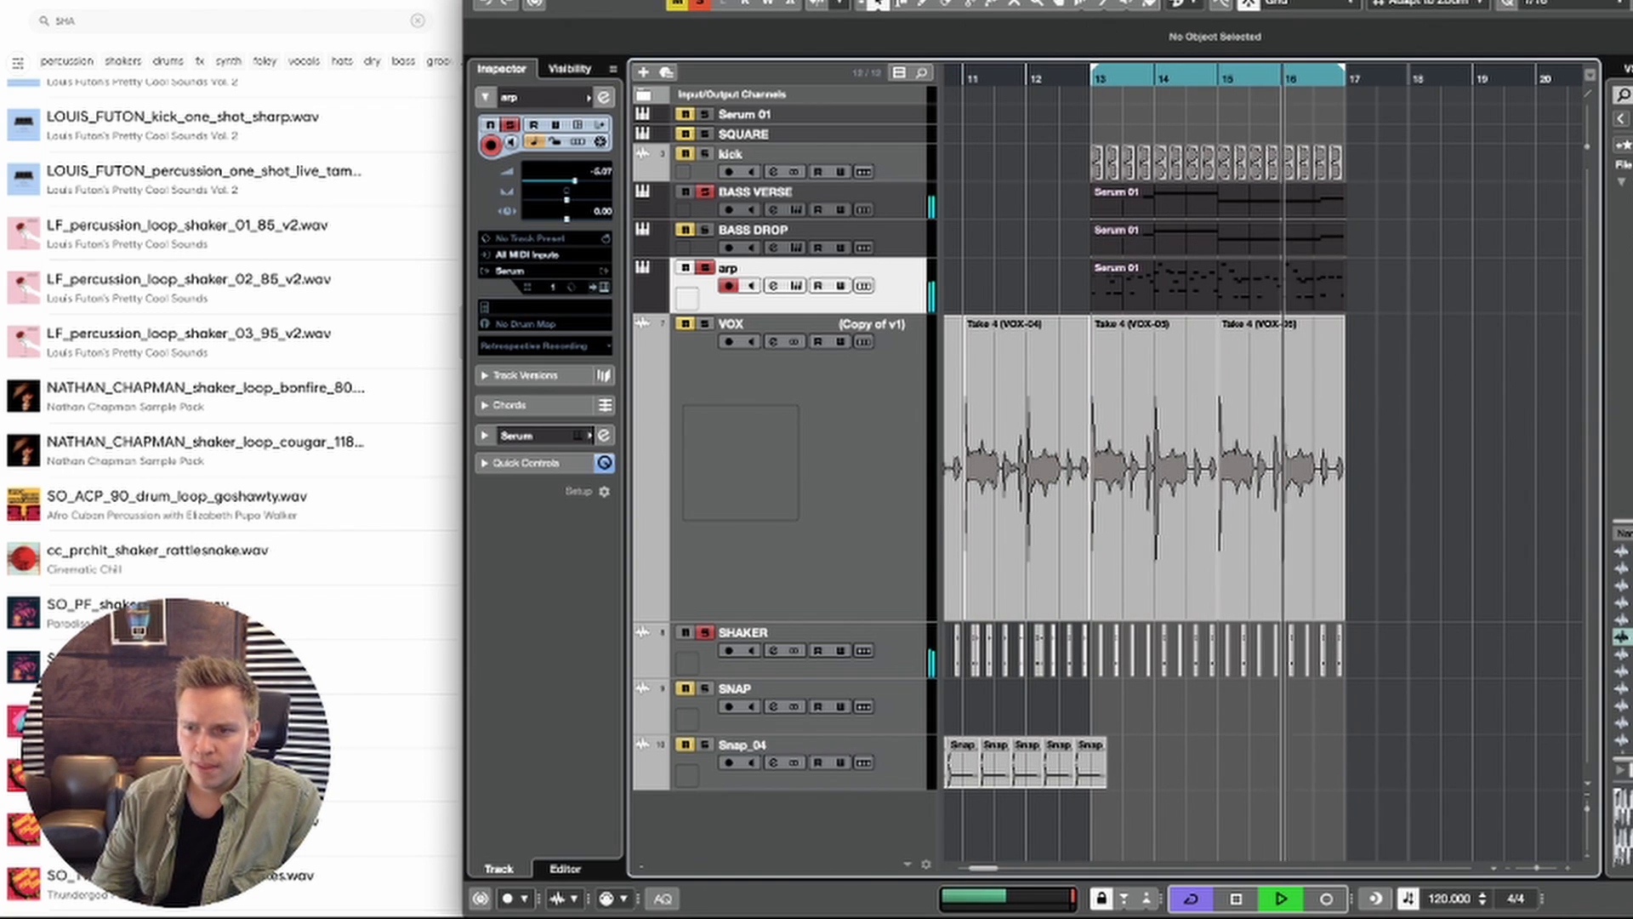
{"action": "left_click", "coordinate": [1631, 256]}
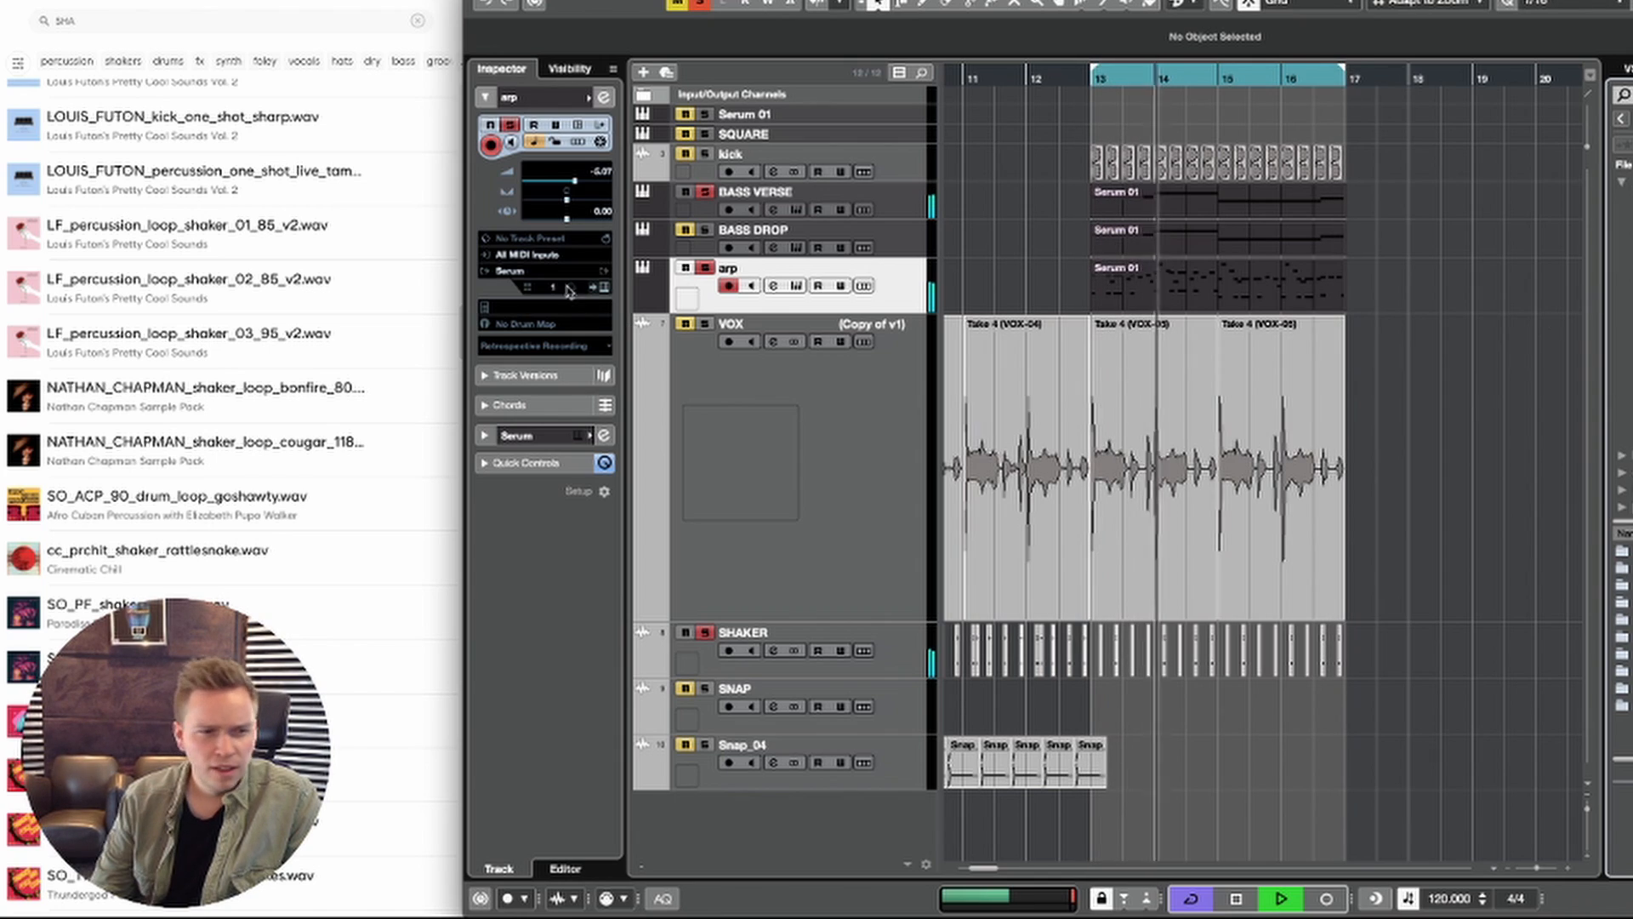
{"action": "key", "text": "space"}
{"action": "left_click", "coordinate": [205, 21]}
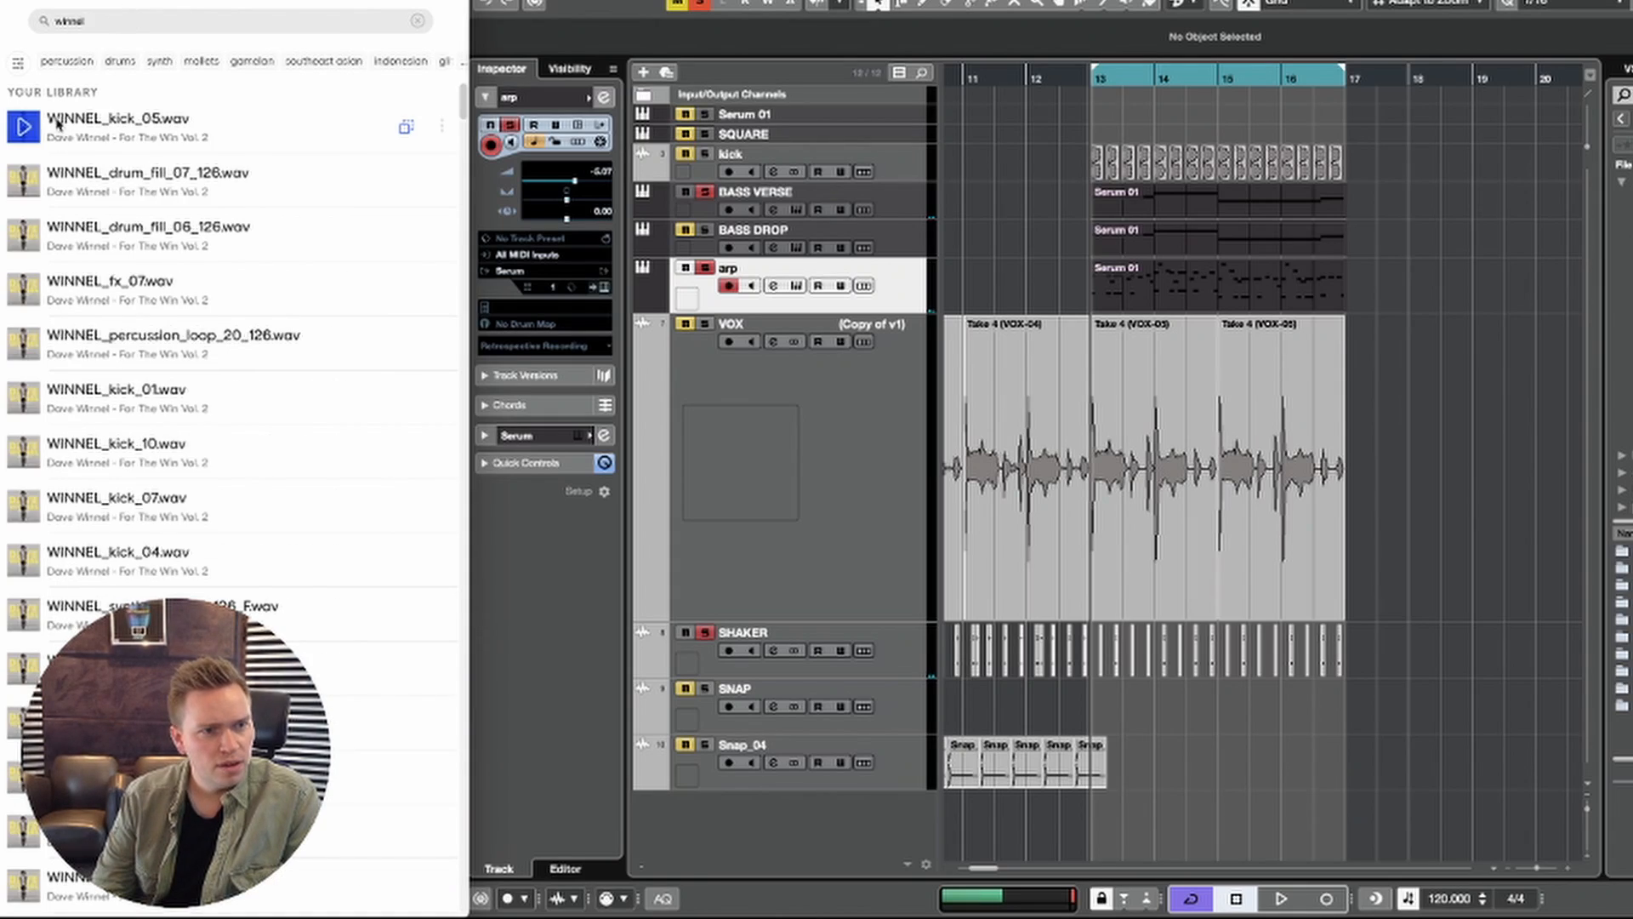
{"action": "left_click", "coordinate": [36, 135]}
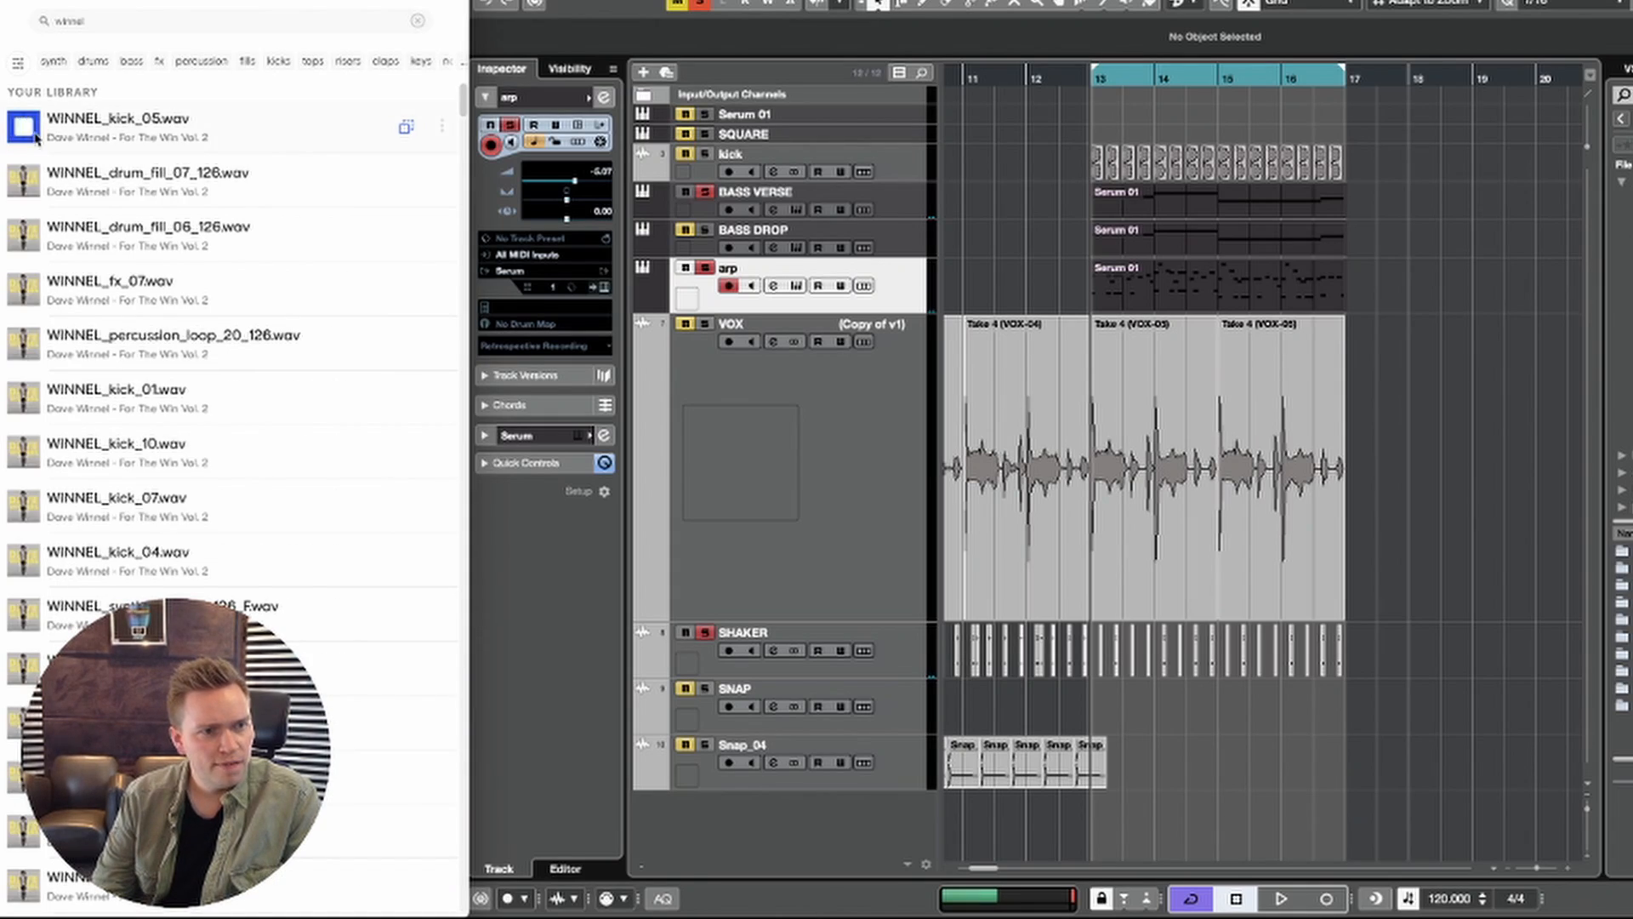
Step: Filter the winnel samples by the tops tag and audition the top loops through WINNEL_top_loop_08_126.wav
{"action": "scroll", "coordinate": [44, 637], "scroll_direction": "down", "scroll_amount": 5}
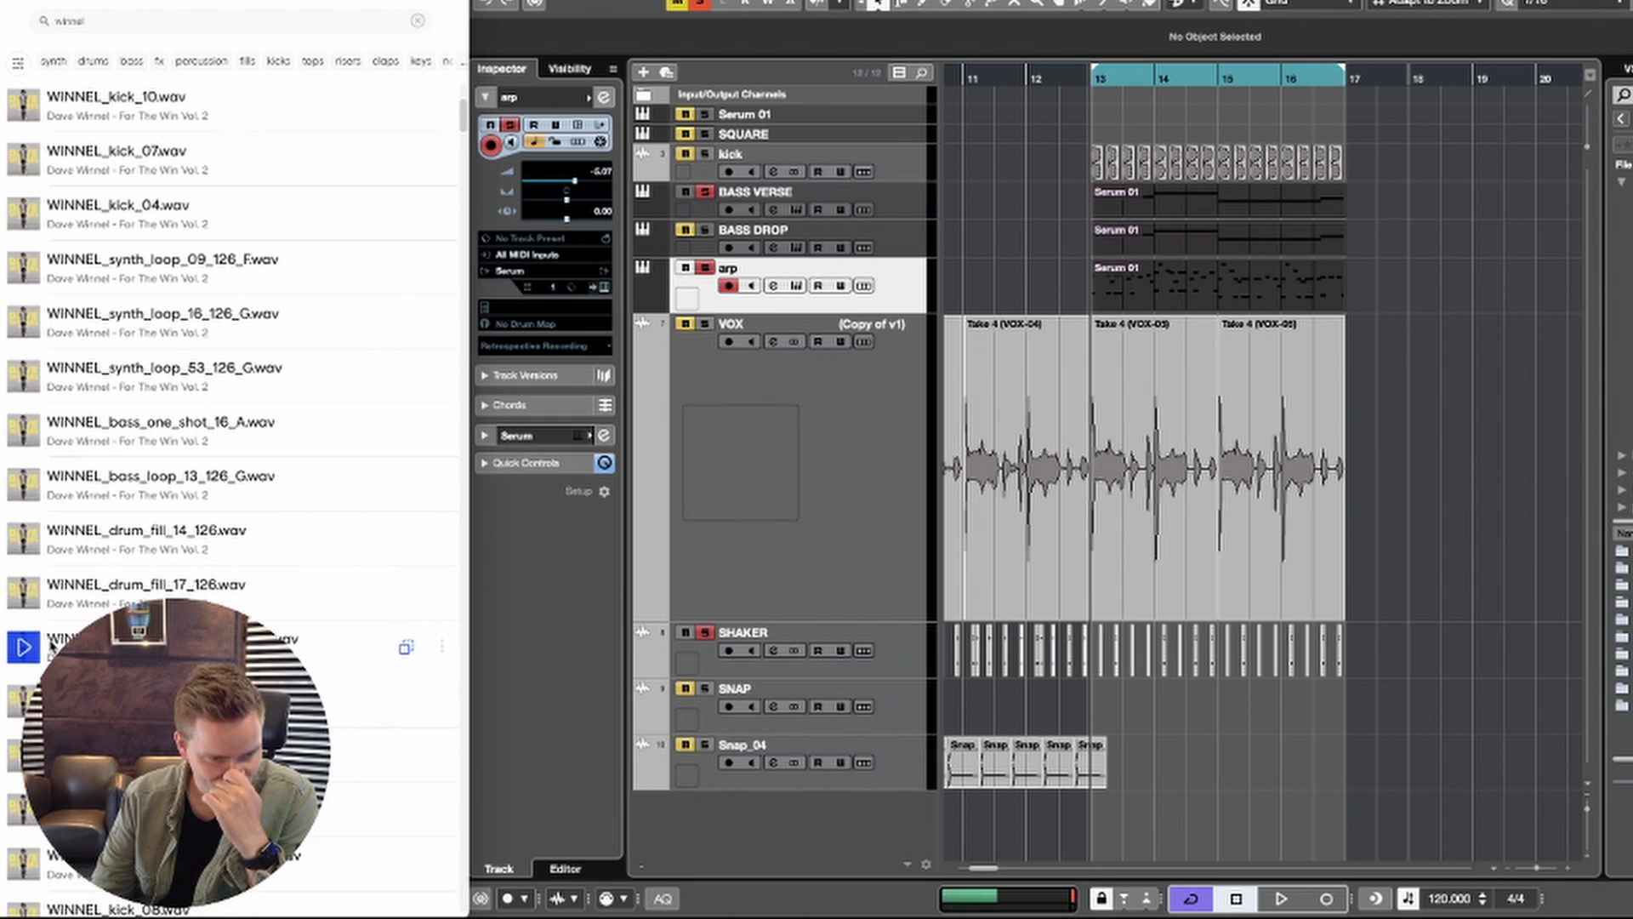
{"action": "left_click", "coordinate": [313, 62]}
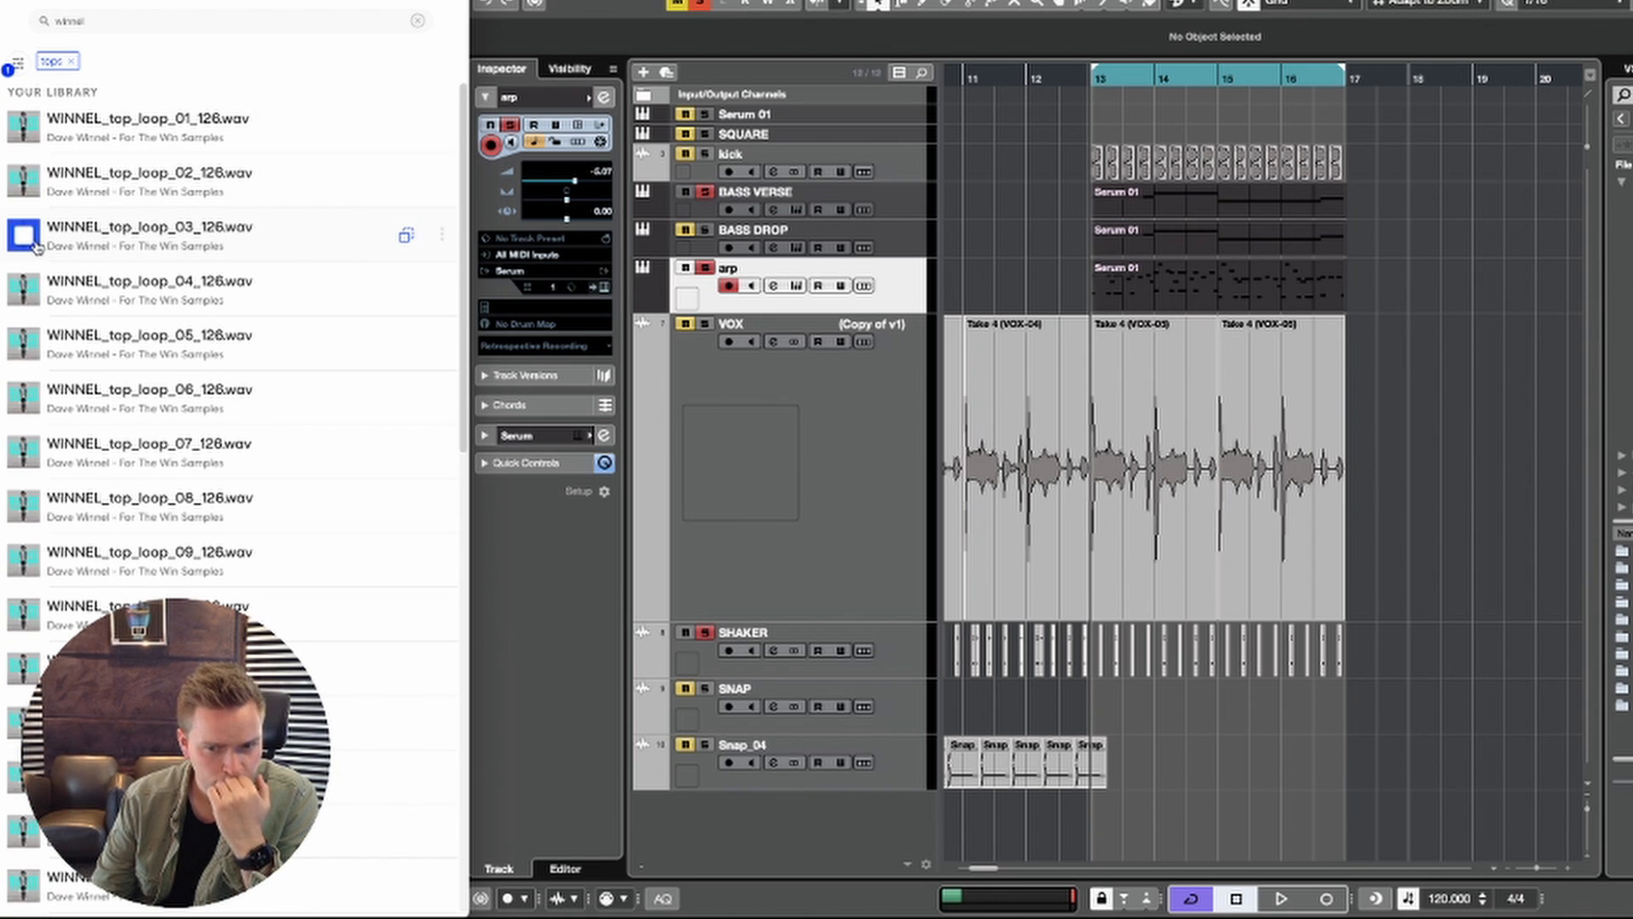
{"action": "scroll", "coordinate": [35, 247], "scroll_direction": "down", "scroll_amount": 1}
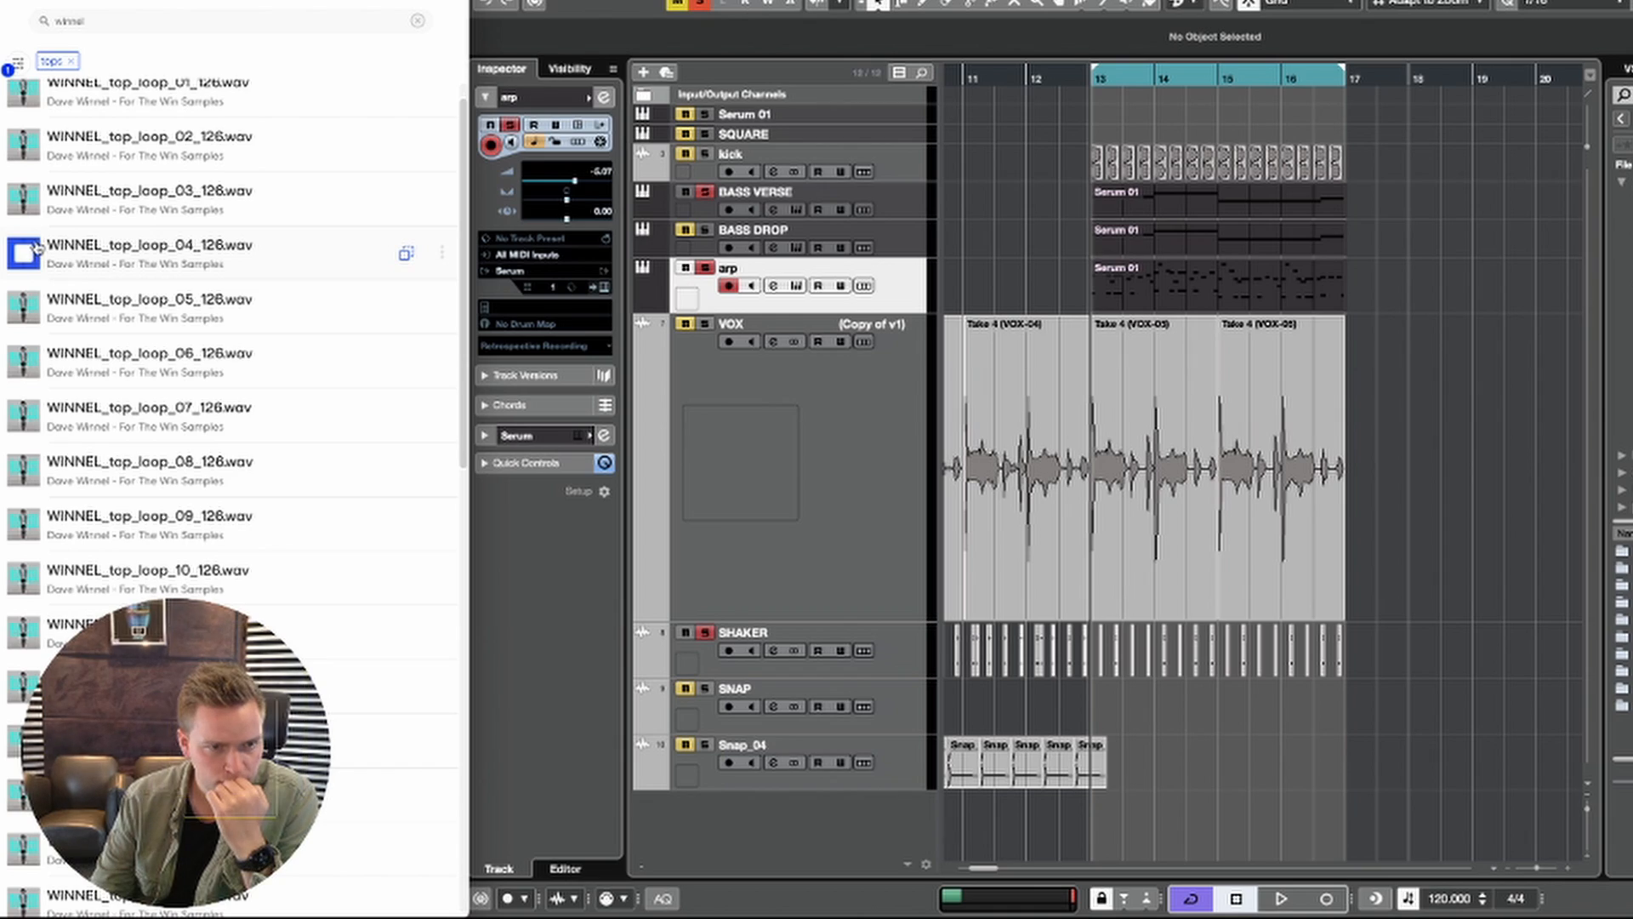
{"action": "scroll", "coordinate": [35, 246], "scroll_direction": "down", "scroll_amount": 1}
{"action": "scroll", "coordinate": [35, 246], "scroll_direction": "down", "scroll_amount": 2}
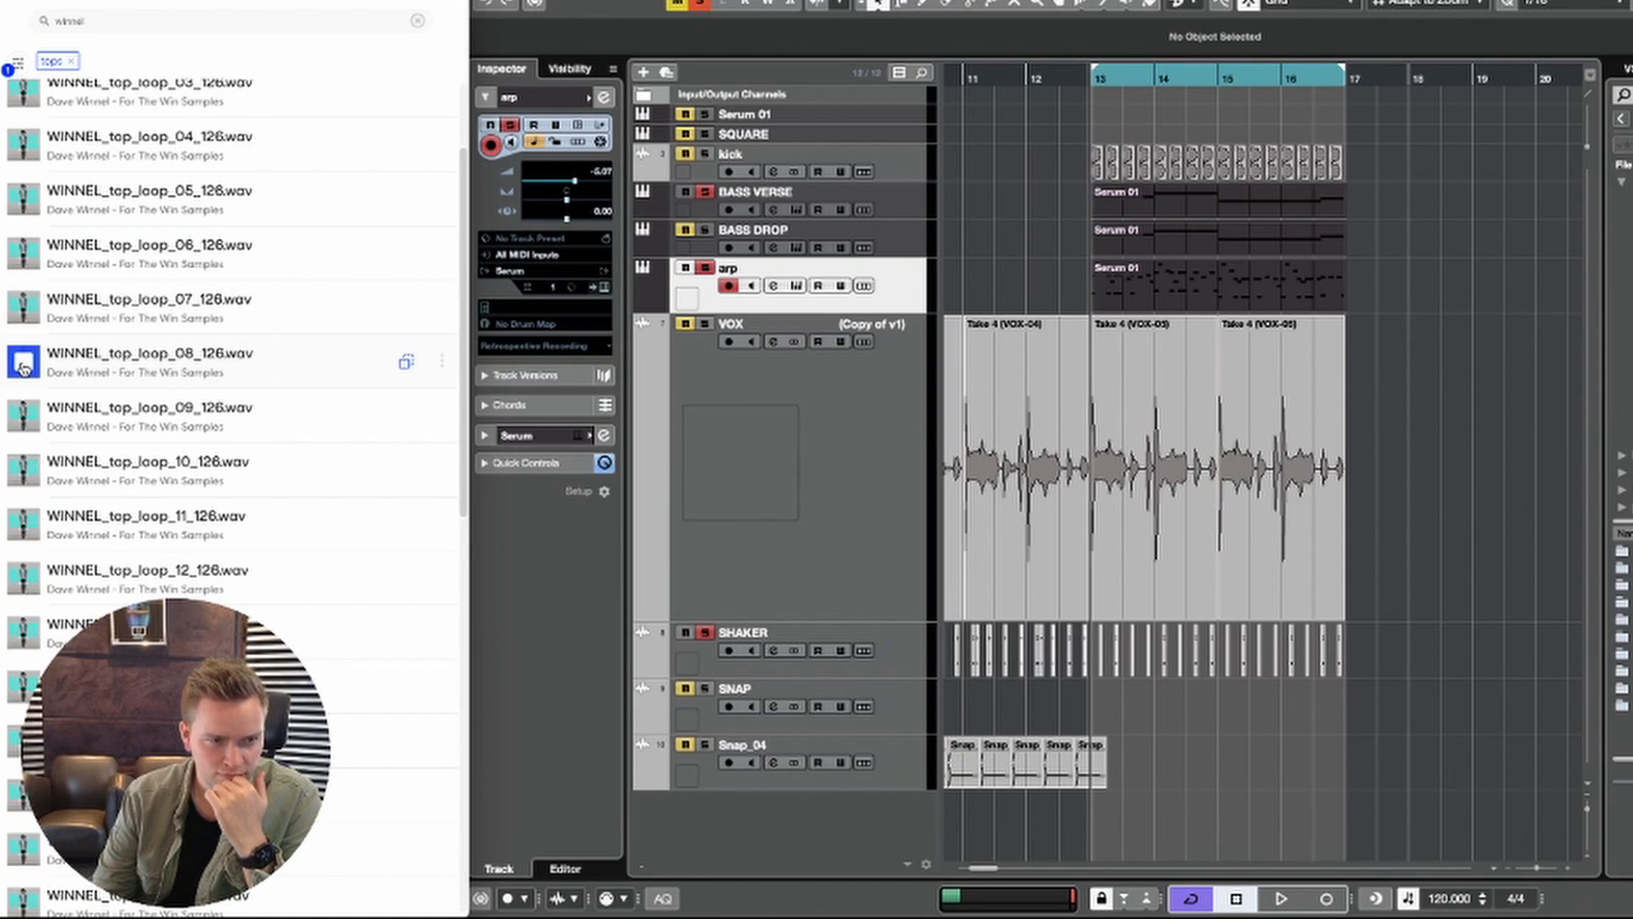
Step: Place WINNEL_top_loop_08_126.wav on a new track at bar 13, enable Musical Mode for it and show the track's channel controls
{"action": "left_click_drag", "start_coordinate": [100, 356], "coordinate": [820, 627]}
{"action": "mouse_move", "coordinate": [1224, 648]}
{"action": "left_mouse_down"}
{"action": "mouse_move", "coordinate": [1248, 640]}
{"action": "mouse_move", "coordinate": [1227, 638]}
{"action": "left_mouse_up"}
{"action": "left_click", "coordinate": [1354, 38]}
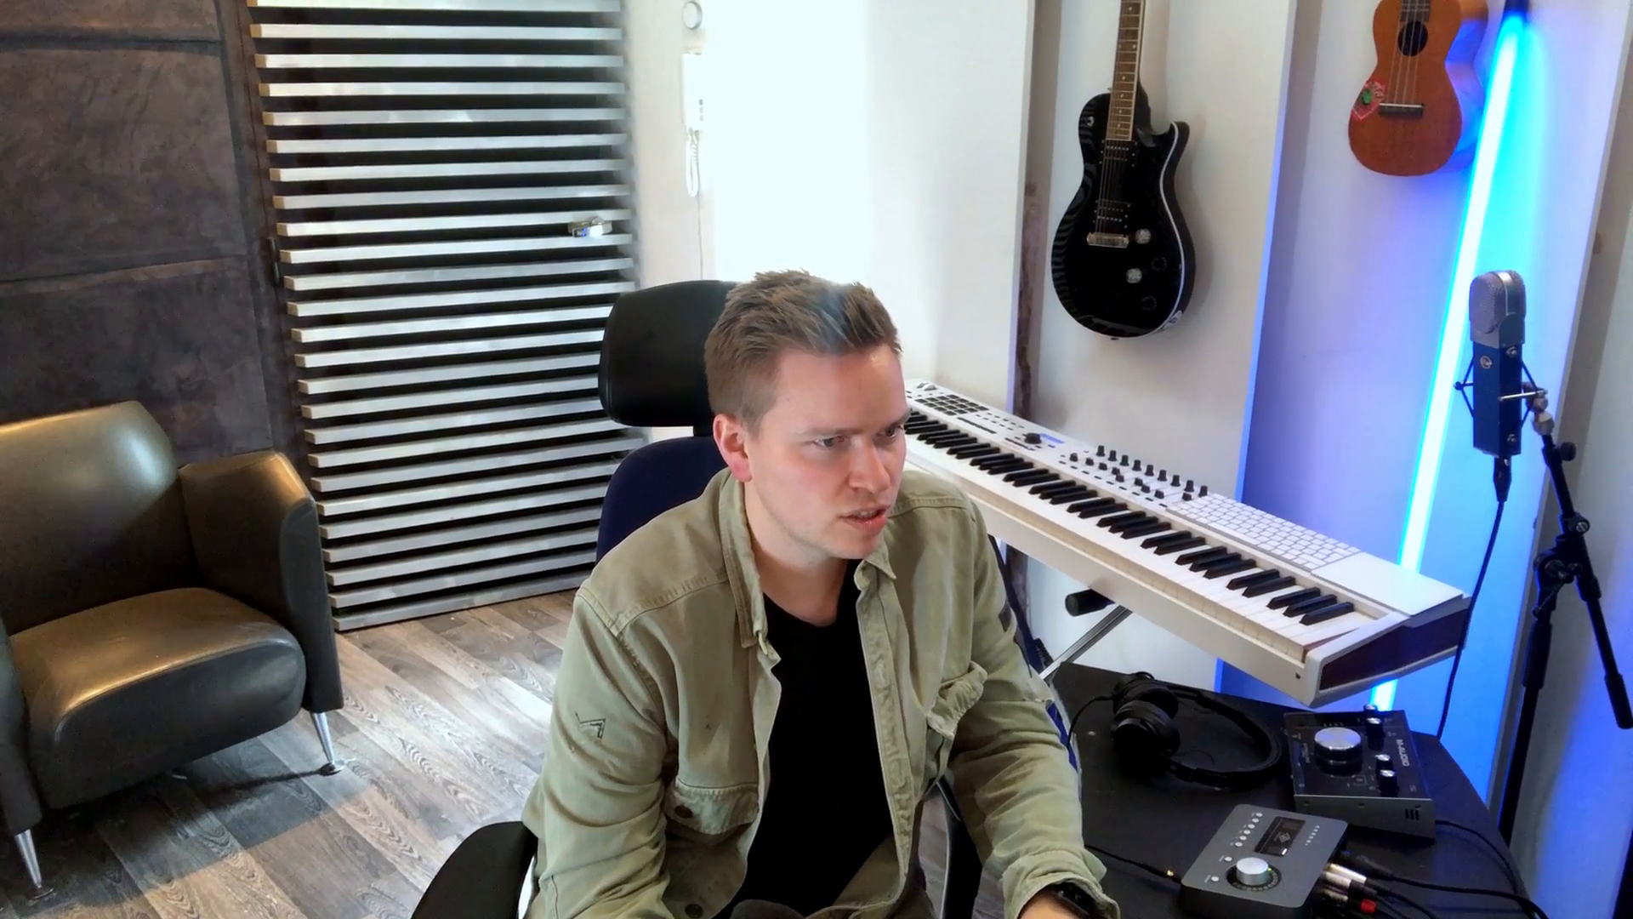
{"action": "left_click", "coordinate": [919, 660]}
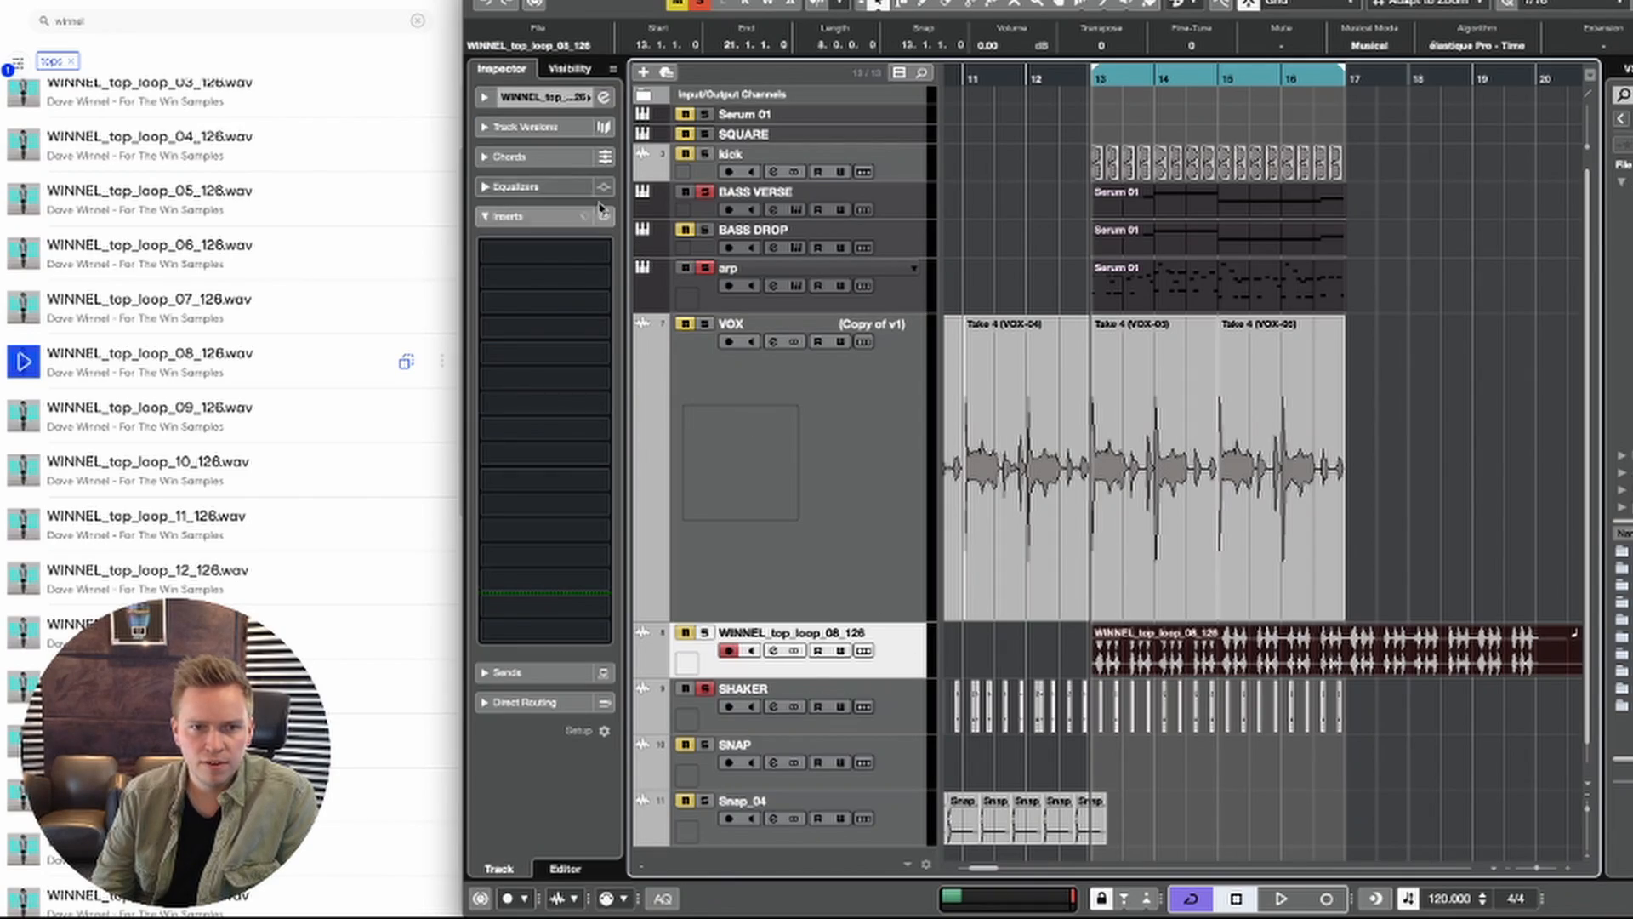
{"action": "left_click", "coordinate": [487, 97]}
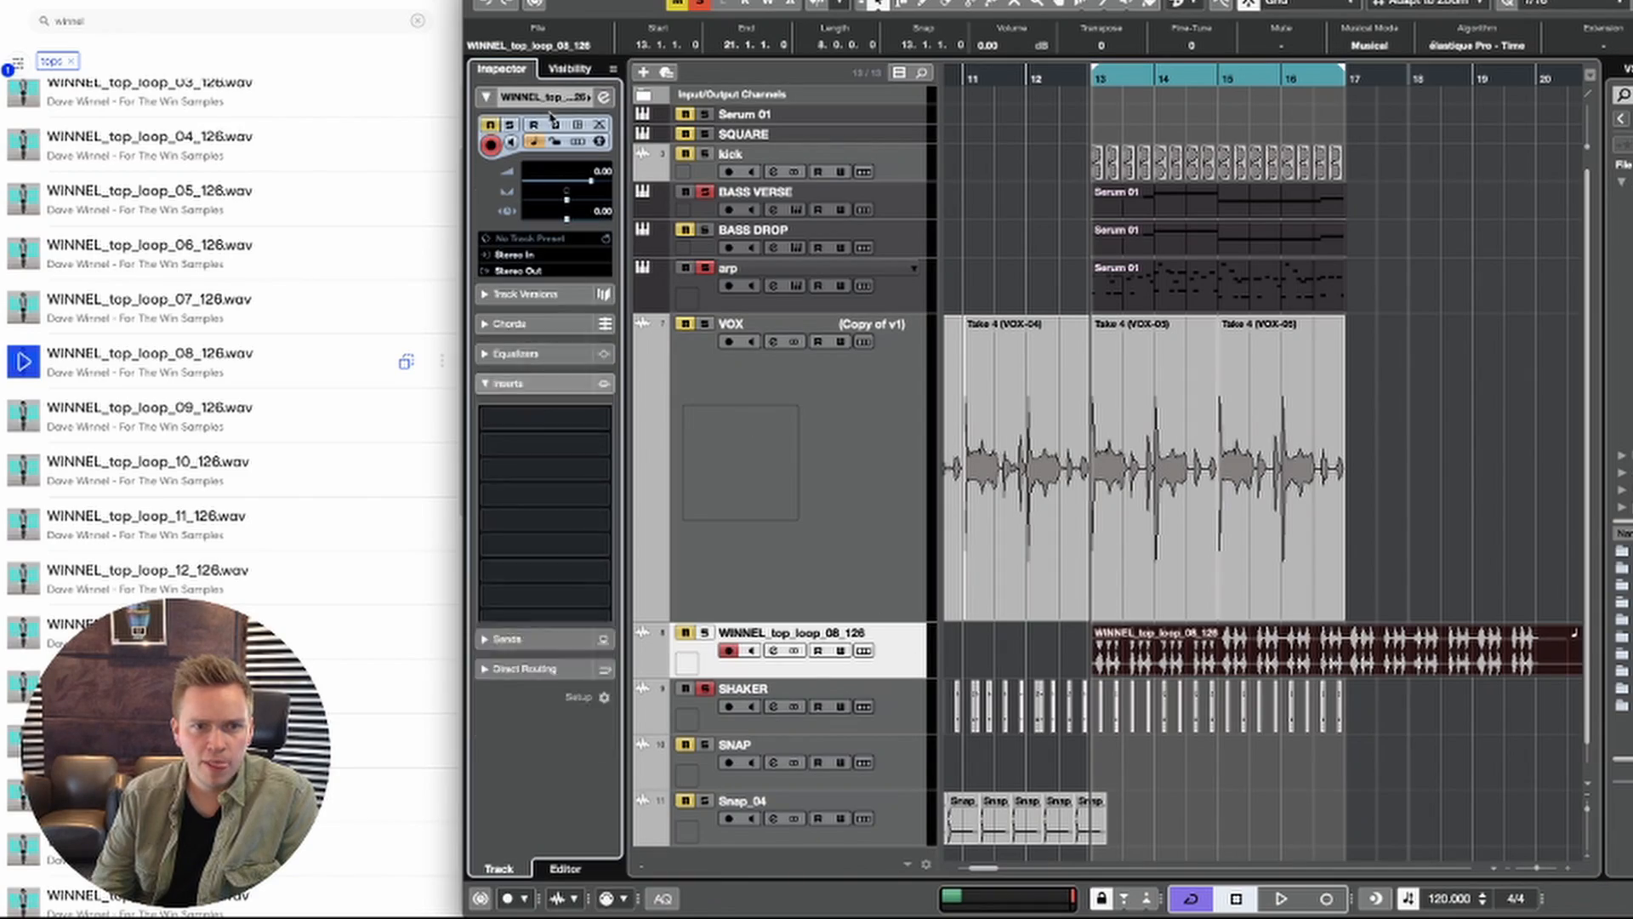
Step: Solo the WINNEL_top_loop_08_126 track, lower its volume to about -13 dB and play the section from bar 13
{"action": "left_click", "coordinate": [705, 632]}
{"action": "key", "text": "space"}
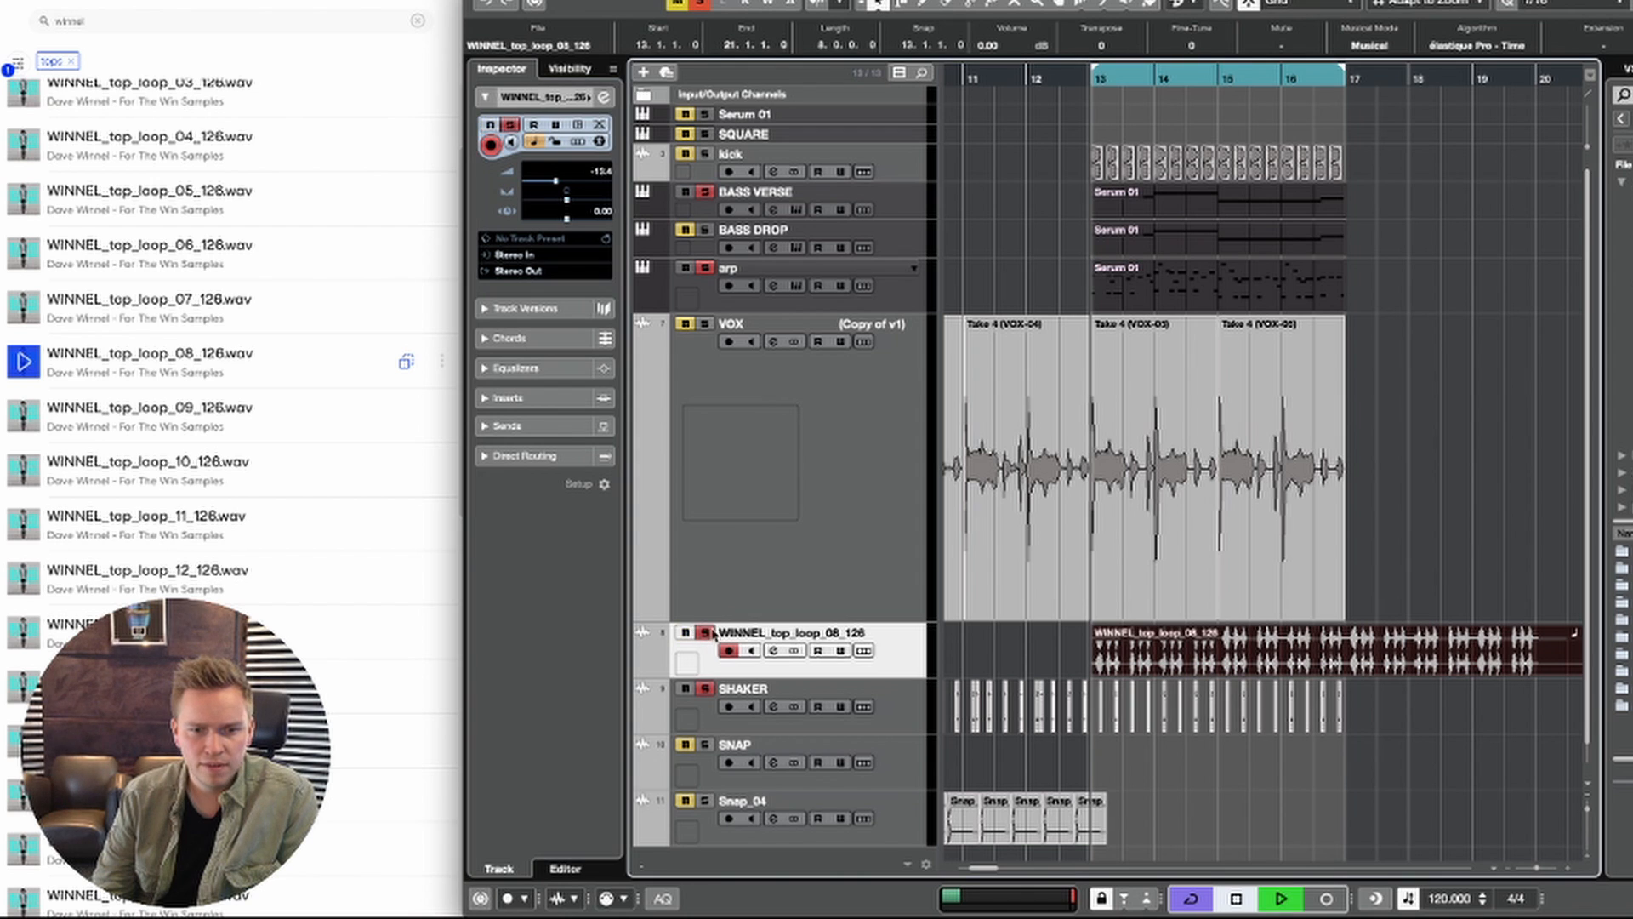
{"action": "left_click", "coordinate": [1084, 578]}
{"action": "scroll", "coordinate": [1085, 579], "scroll_direction": "down", "scroll_amount": 1}
{"action": "scroll", "coordinate": [1105, 510], "scroll_direction": "right", "scroll_amount": 2}
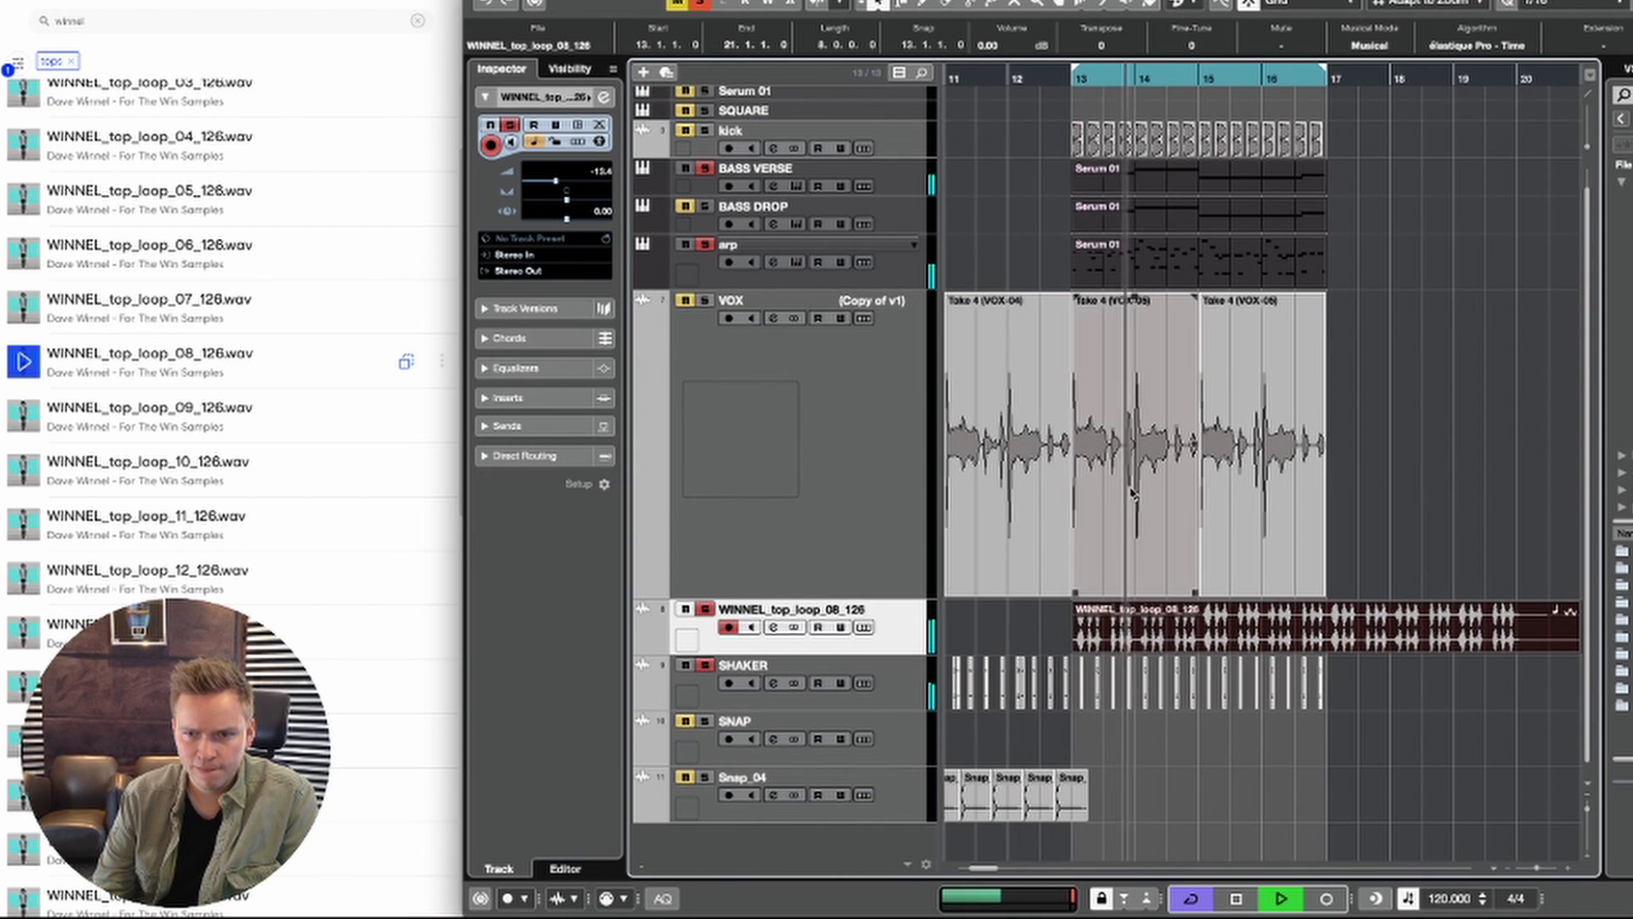
{"action": "key", "text": "g"}
{"action": "key", "text": "h"}
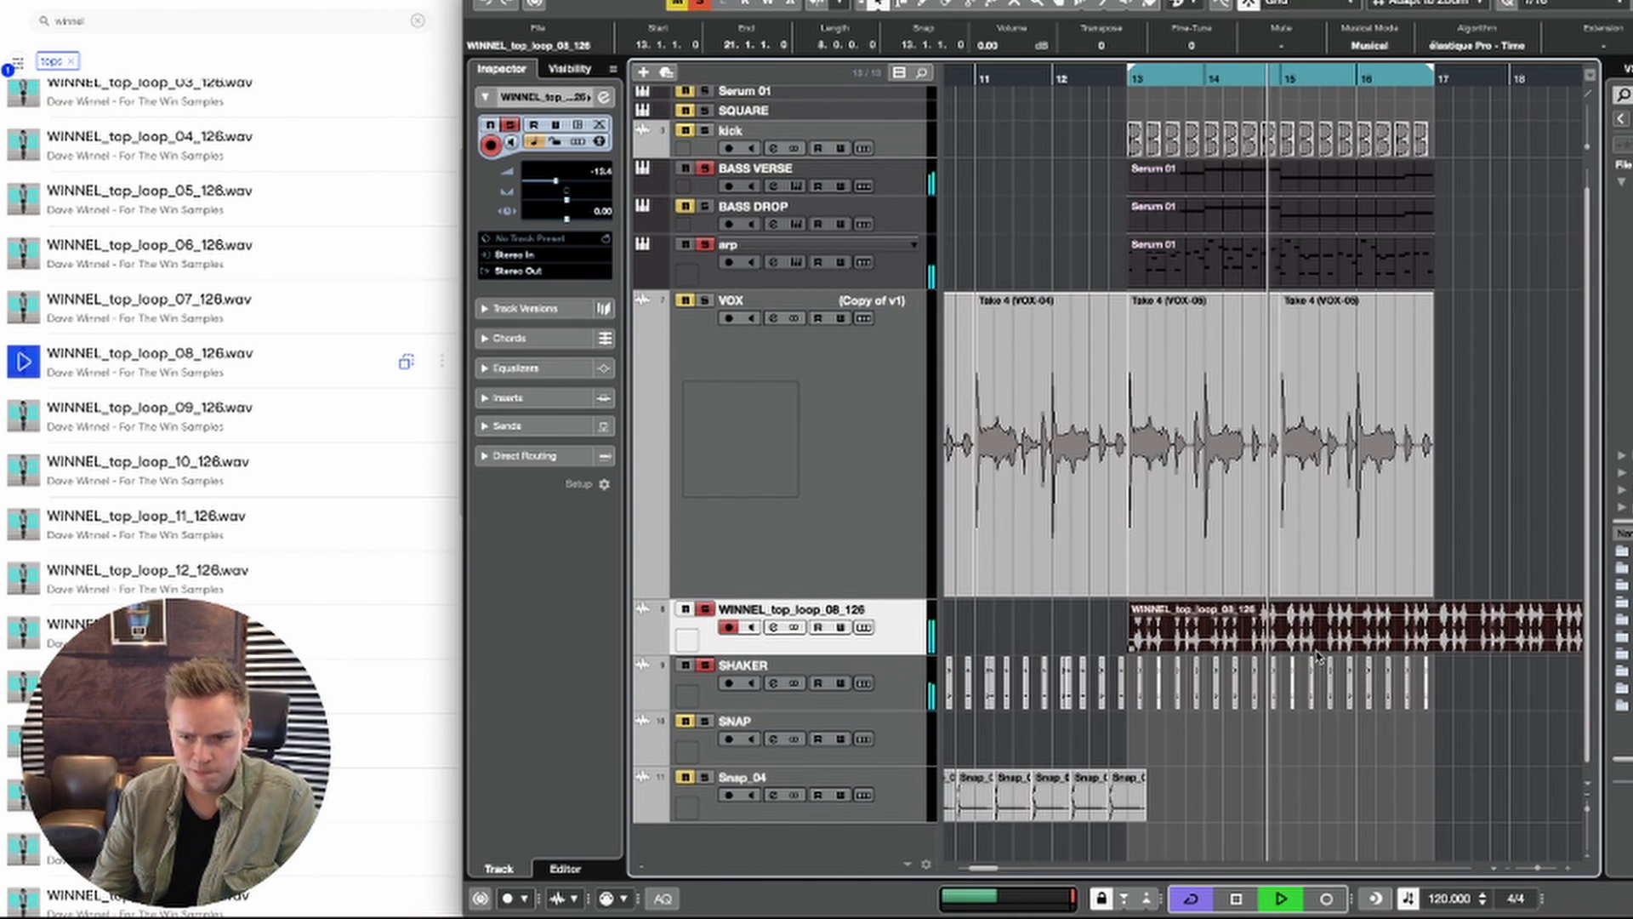
Step: Move the WINNEL_top_loop_08_126 event out of the drop section to bar 17 and stop playback
{"action": "key", "text": "g"}
{"action": "key", "text": "g"}
{"action": "left_click_drag", "start_coordinate": [1248, 625], "coordinate": [1395, 625]}
{"action": "scroll", "coordinate": [1355, 452], "scroll_direction": "right", "scroll_amount": 1}
{"action": "key", "text": "space"}
{"action": "left_click", "coordinate": [1356, 446]}
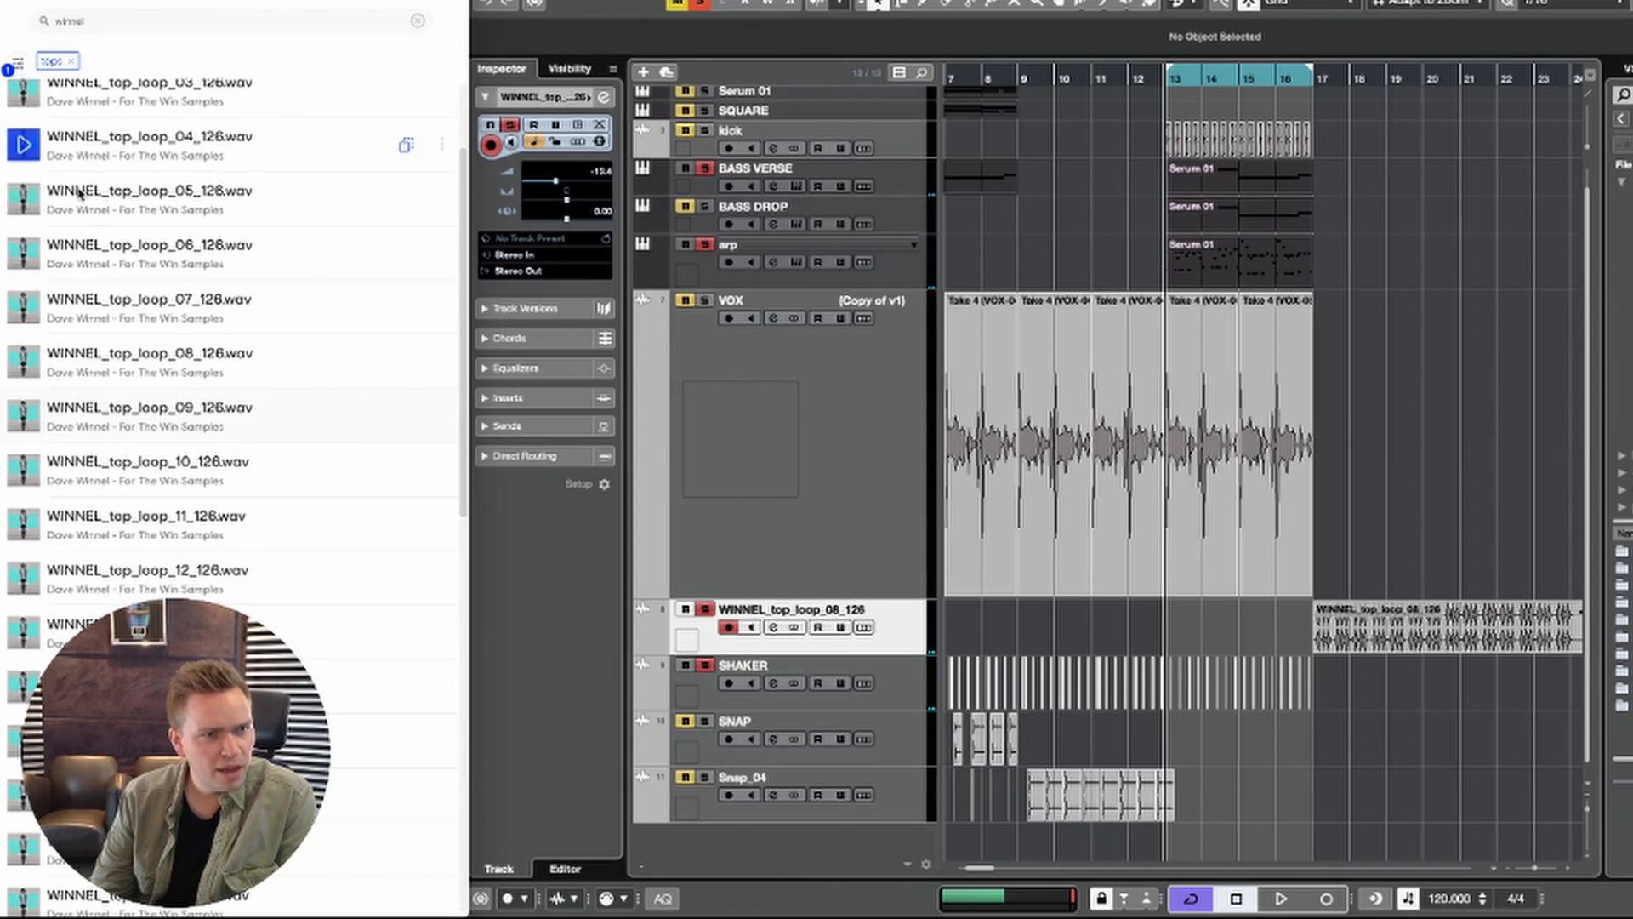
Step: Switch the winnel sample filter from tops to claps, then play the drop section as backing
{"action": "left_click", "coordinate": [20, 363]}
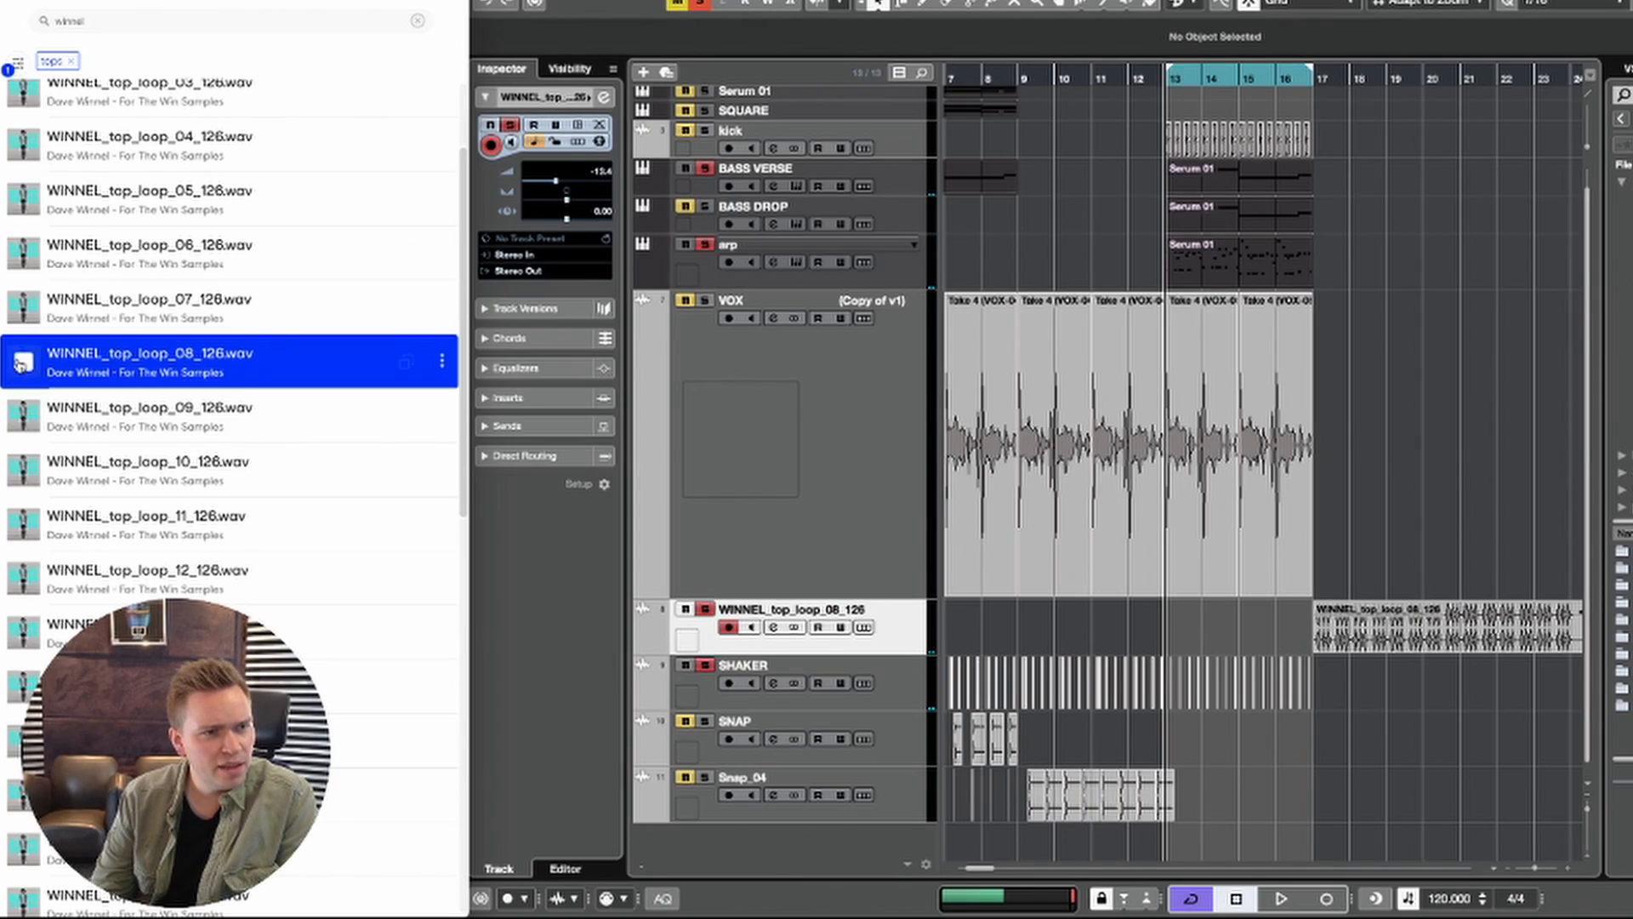
{"action": "left_click", "coordinate": [67, 63]}
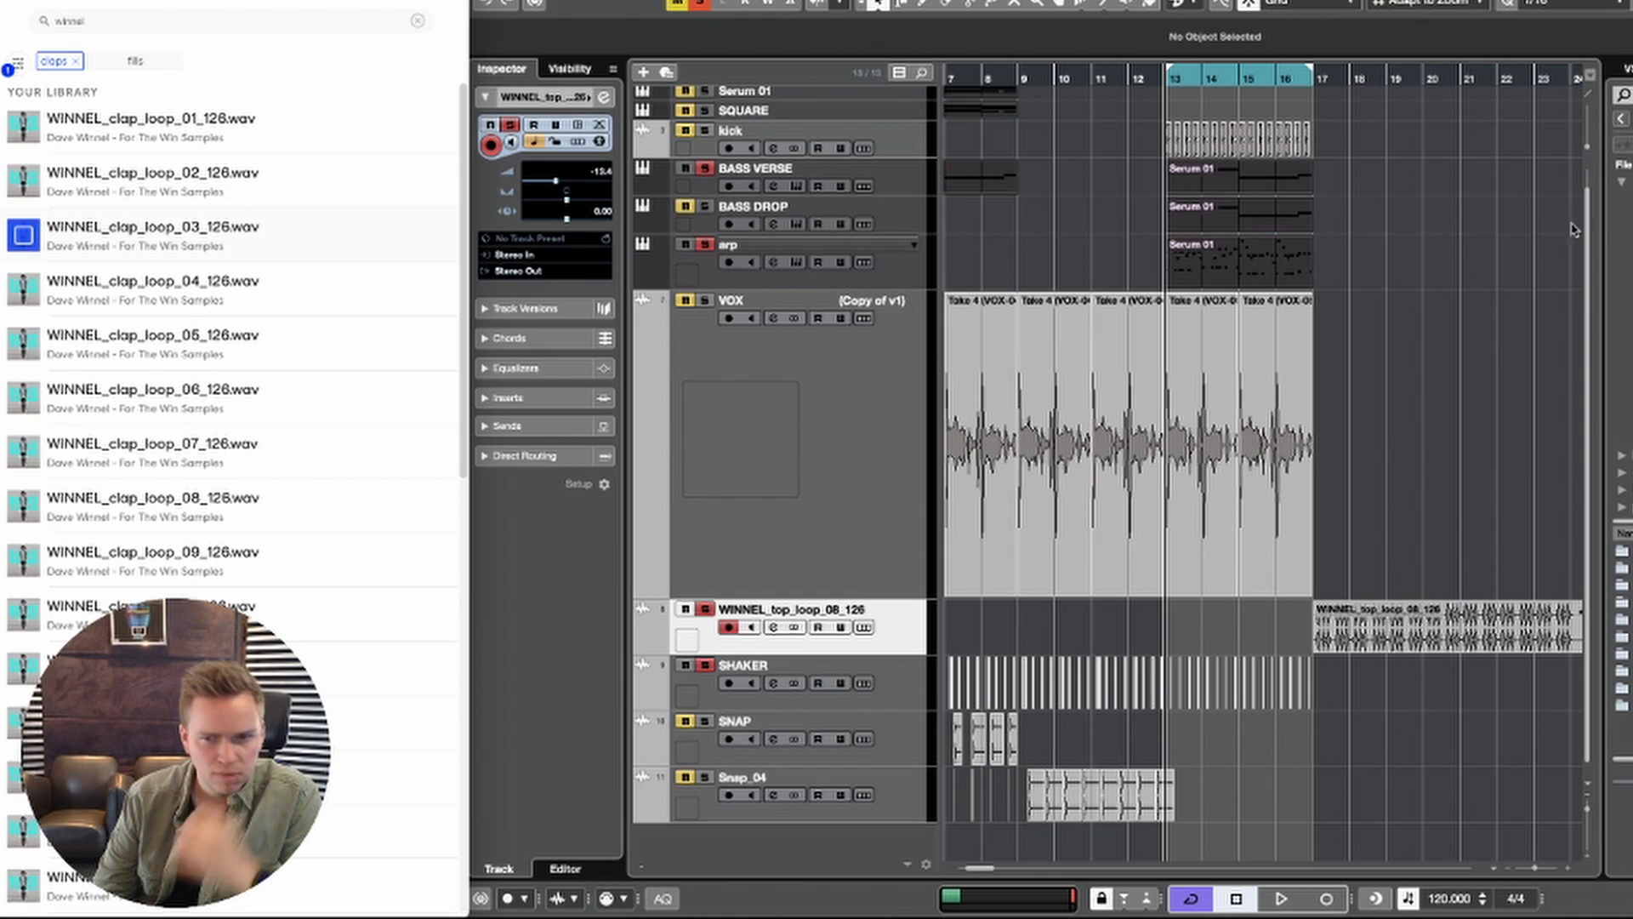
{"action": "left_click", "coordinate": [1420, 302]}
{"action": "key", "text": "space"}
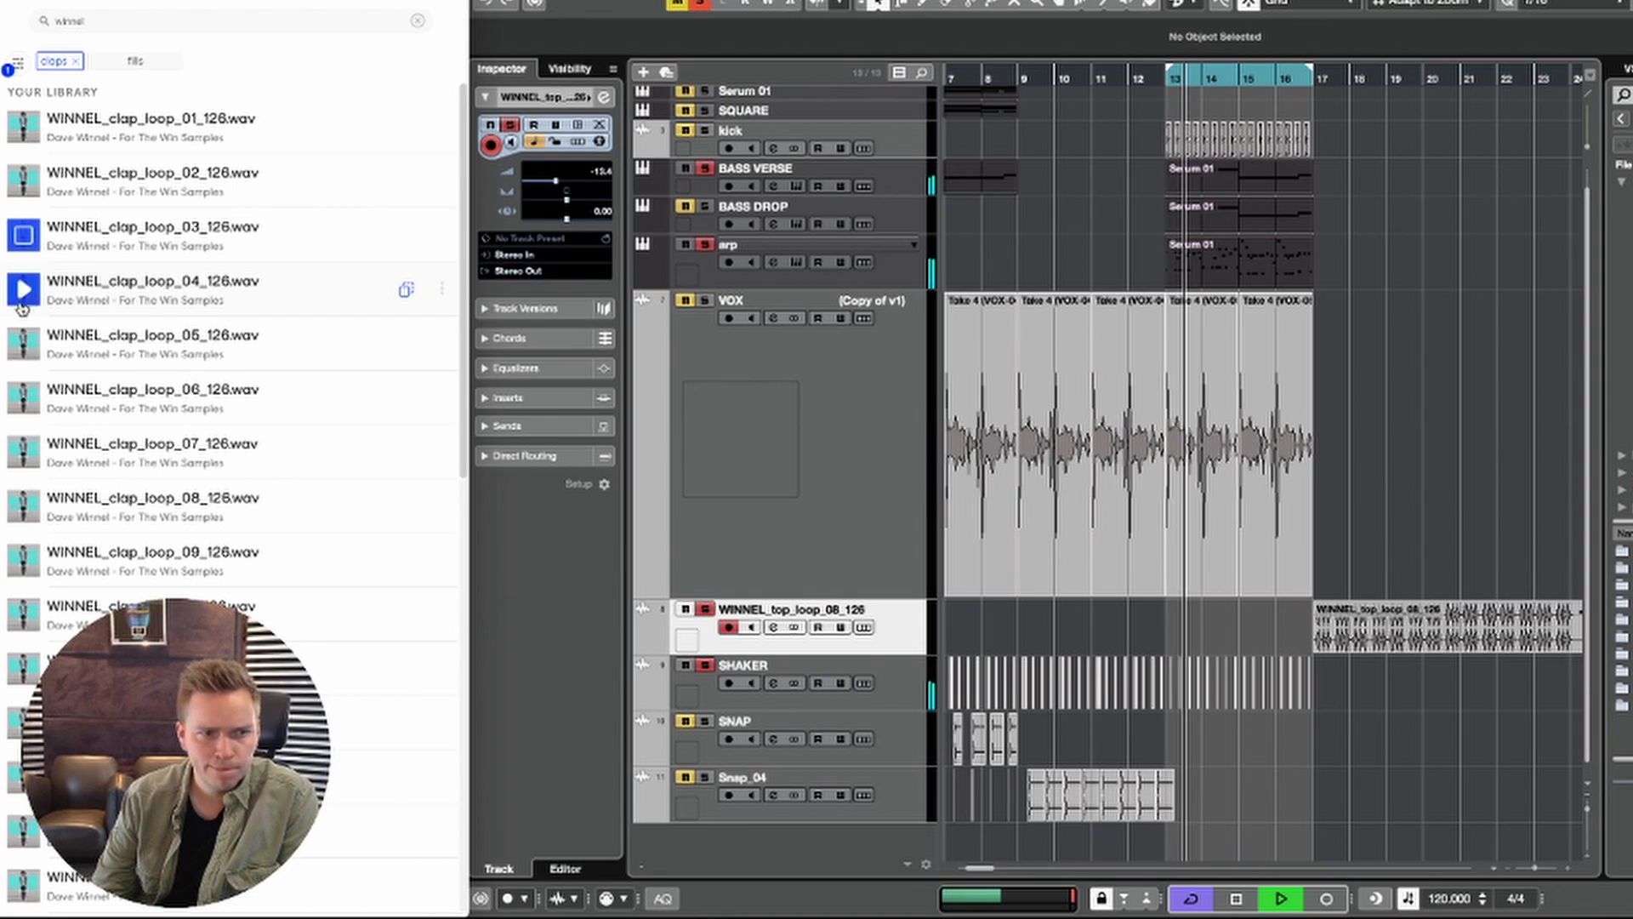
Step: Audition the WINNEL clap loops one after another against the playing drop section
{"action": "left_click", "coordinate": [23, 341]}
{"action": "left_click", "coordinate": [23, 289]}
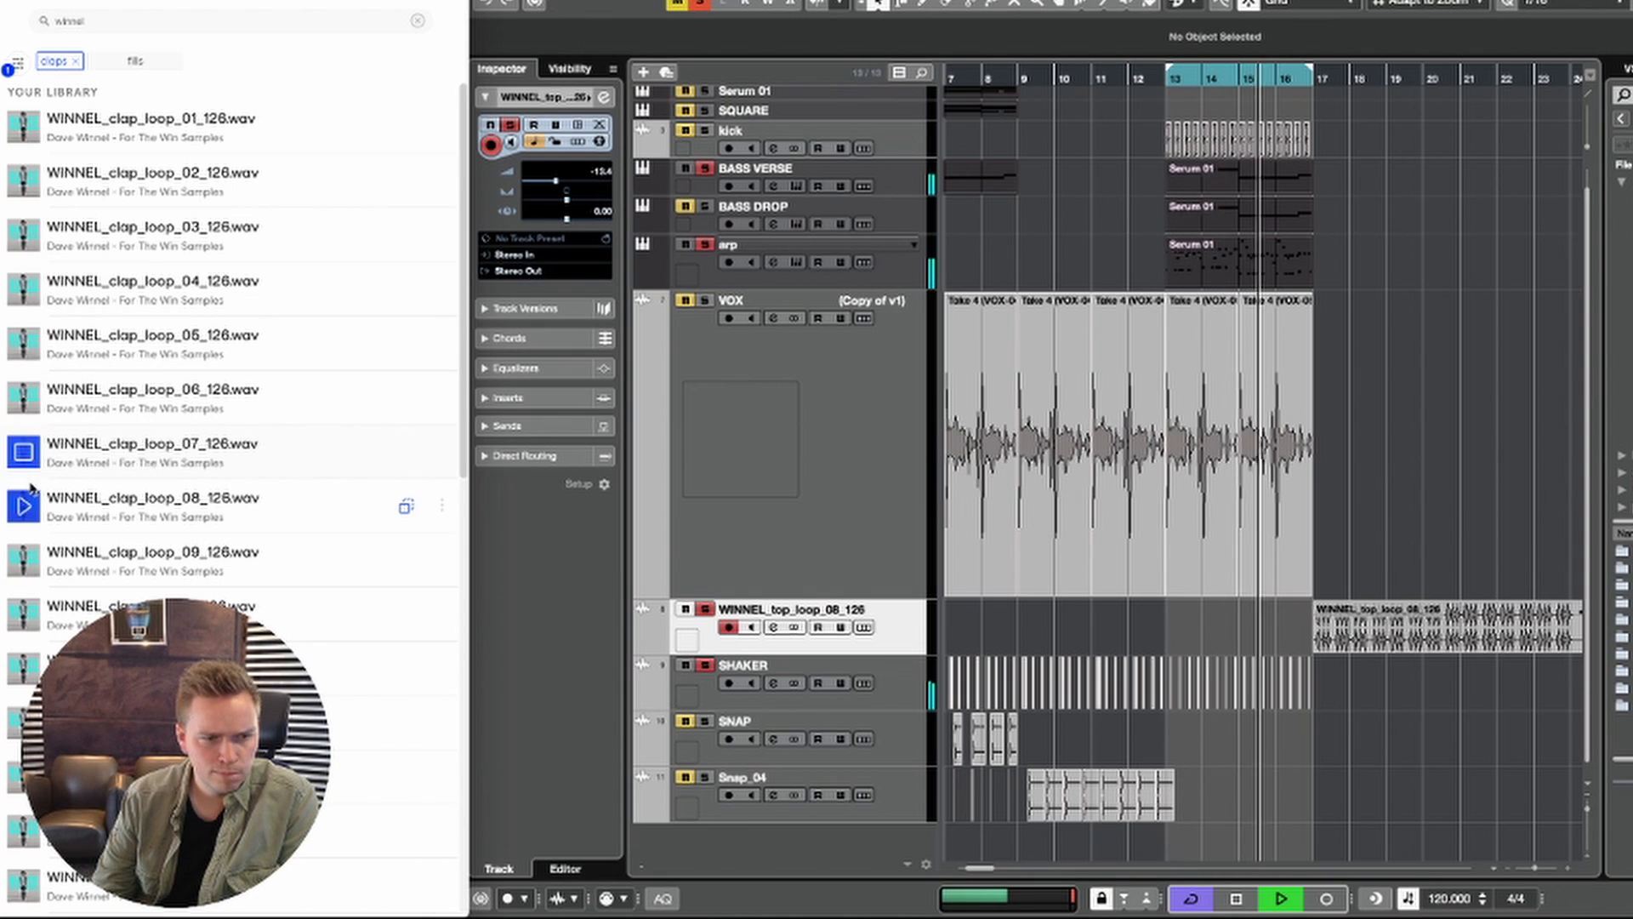
{"action": "left_click", "coordinate": [24, 510]}
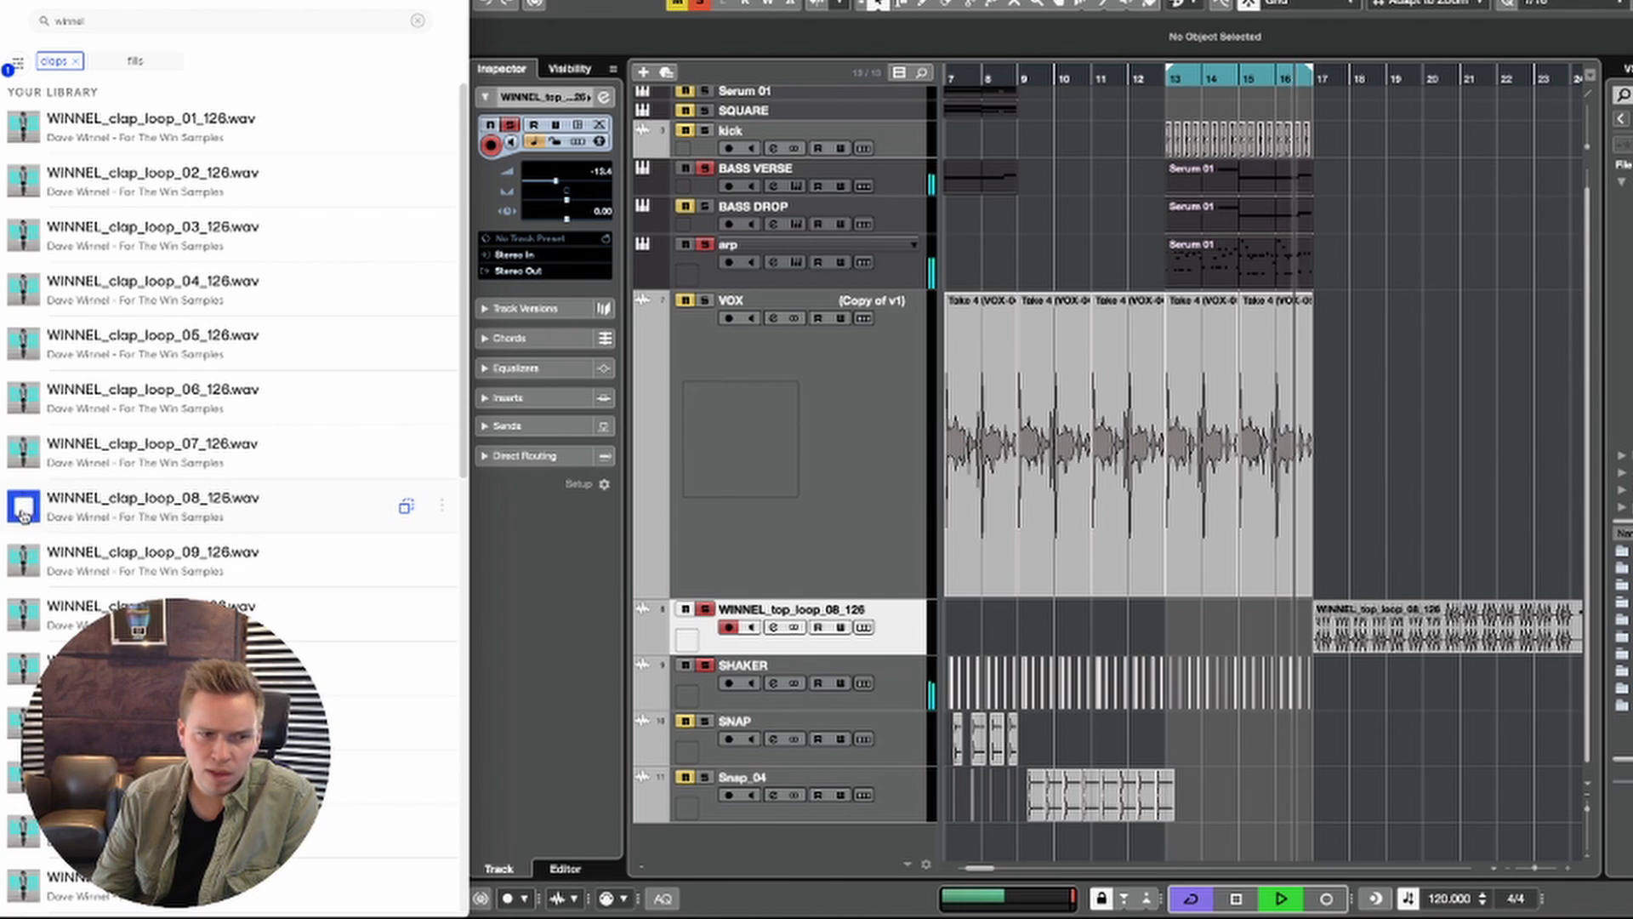
{"action": "left_click", "coordinate": [24, 614]}
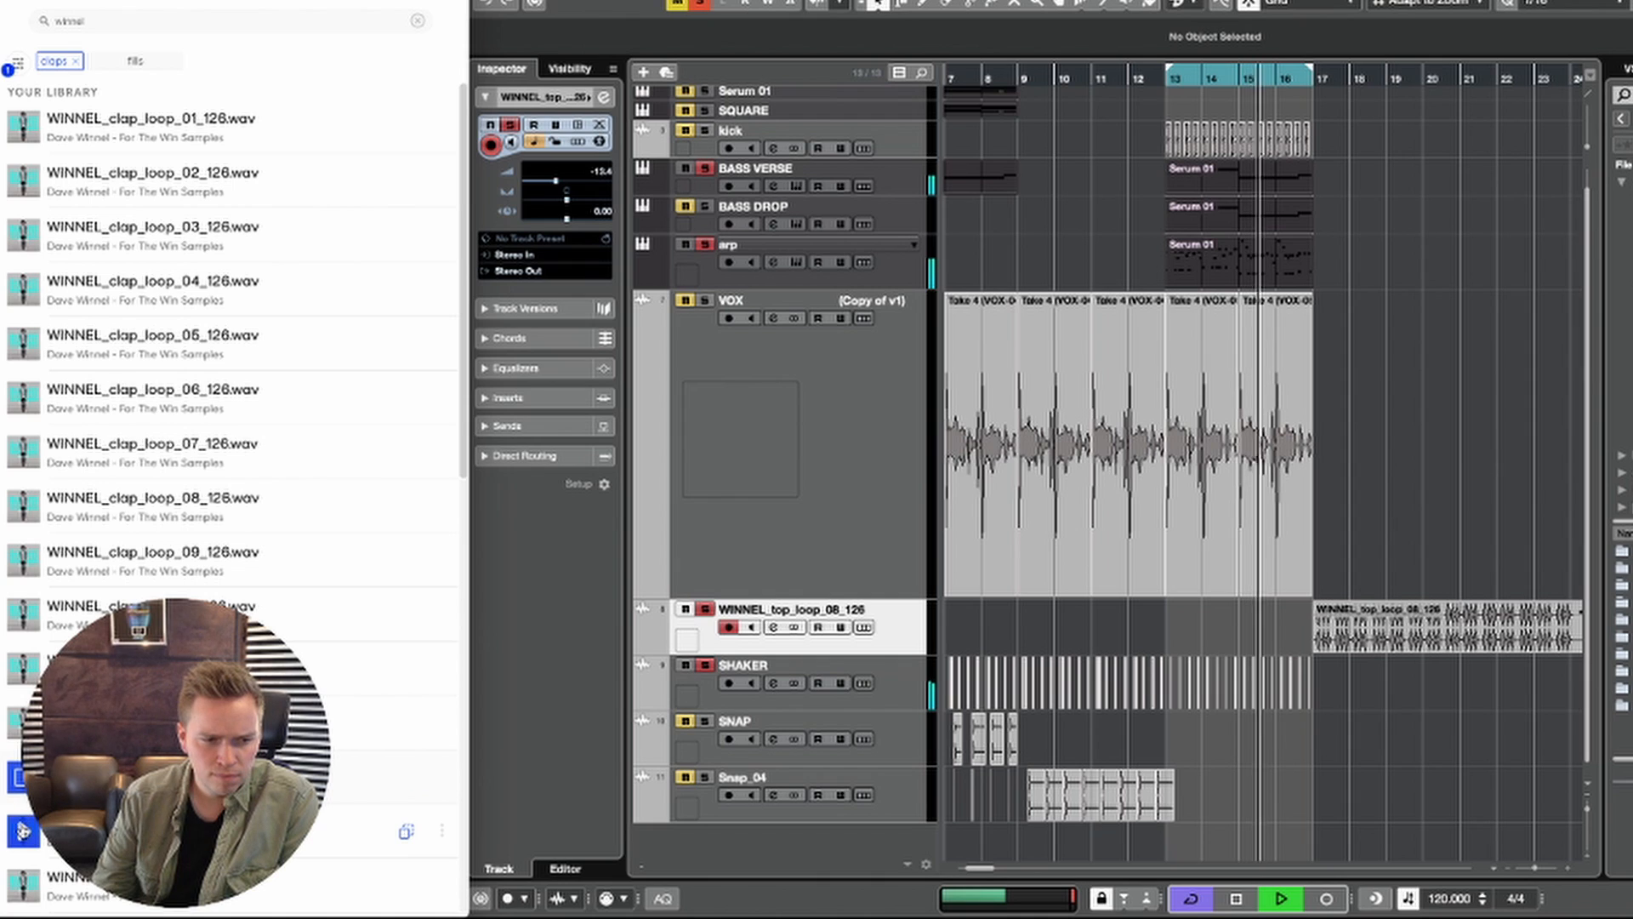
{"action": "left_click", "coordinate": [23, 832]}
{"action": "left_click", "coordinate": [23, 887]}
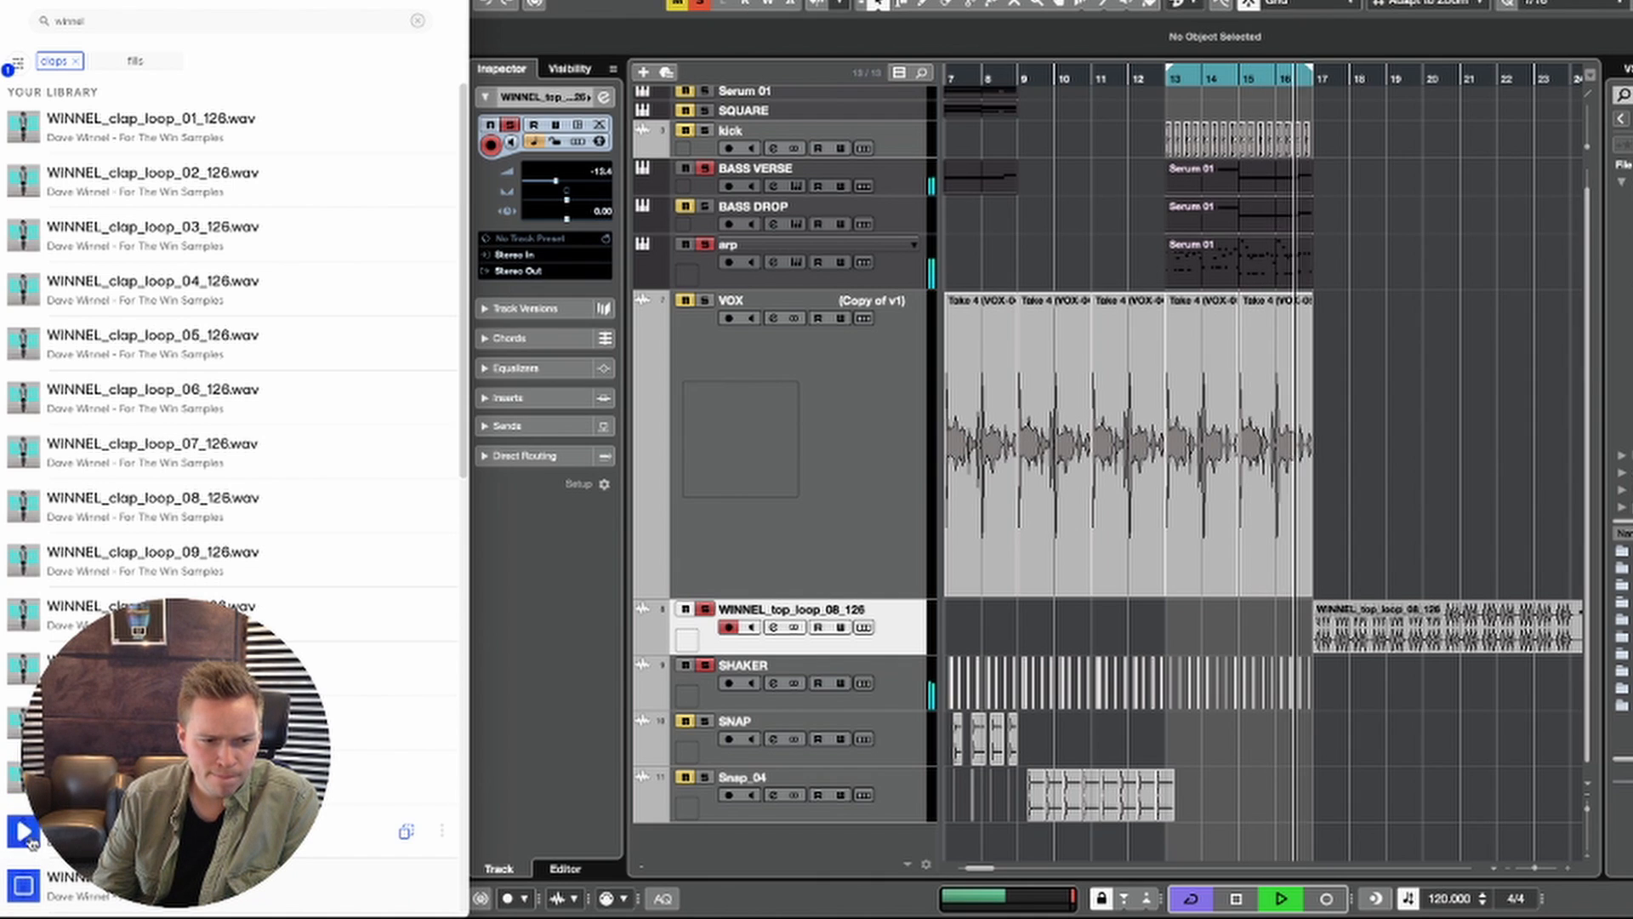
{"action": "left_click", "coordinate": [23, 832]}
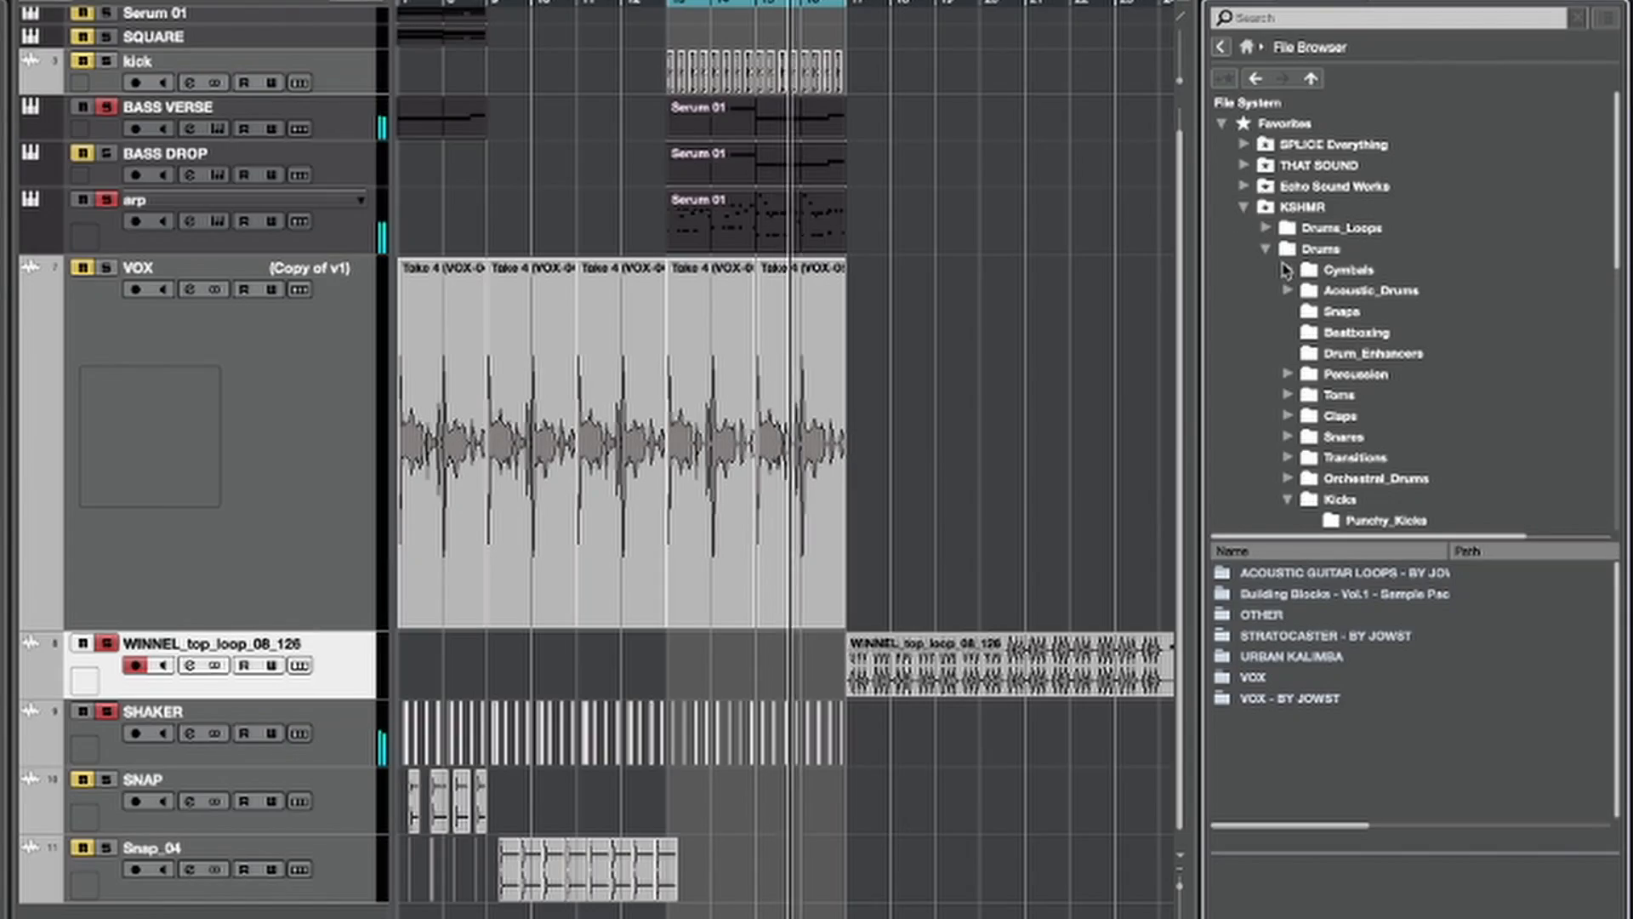
Step: Browse the KSHMR Drums folder to Claps and open its Regular_Claps subfolder
{"action": "left_click", "coordinate": [1317, 332]}
{"action": "left_click", "coordinate": [1327, 270]}
{"action": "left_click", "coordinate": [1334, 416]}
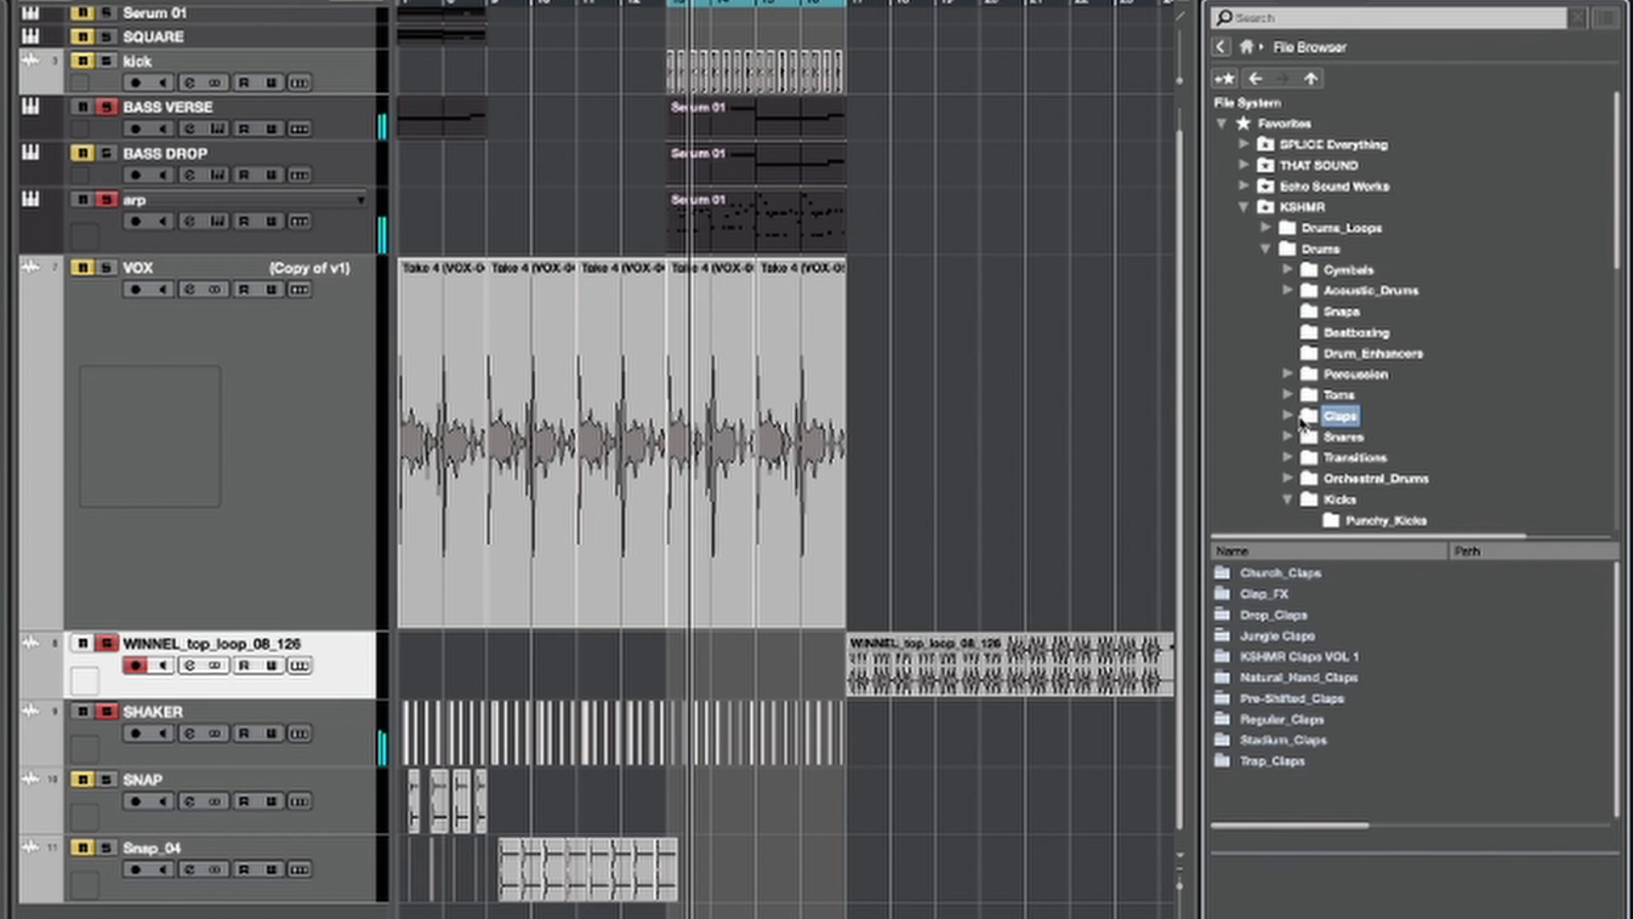
{"action": "left_click", "coordinate": [1288, 416]}
{"action": "left_click", "coordinate": [1272, 572]}
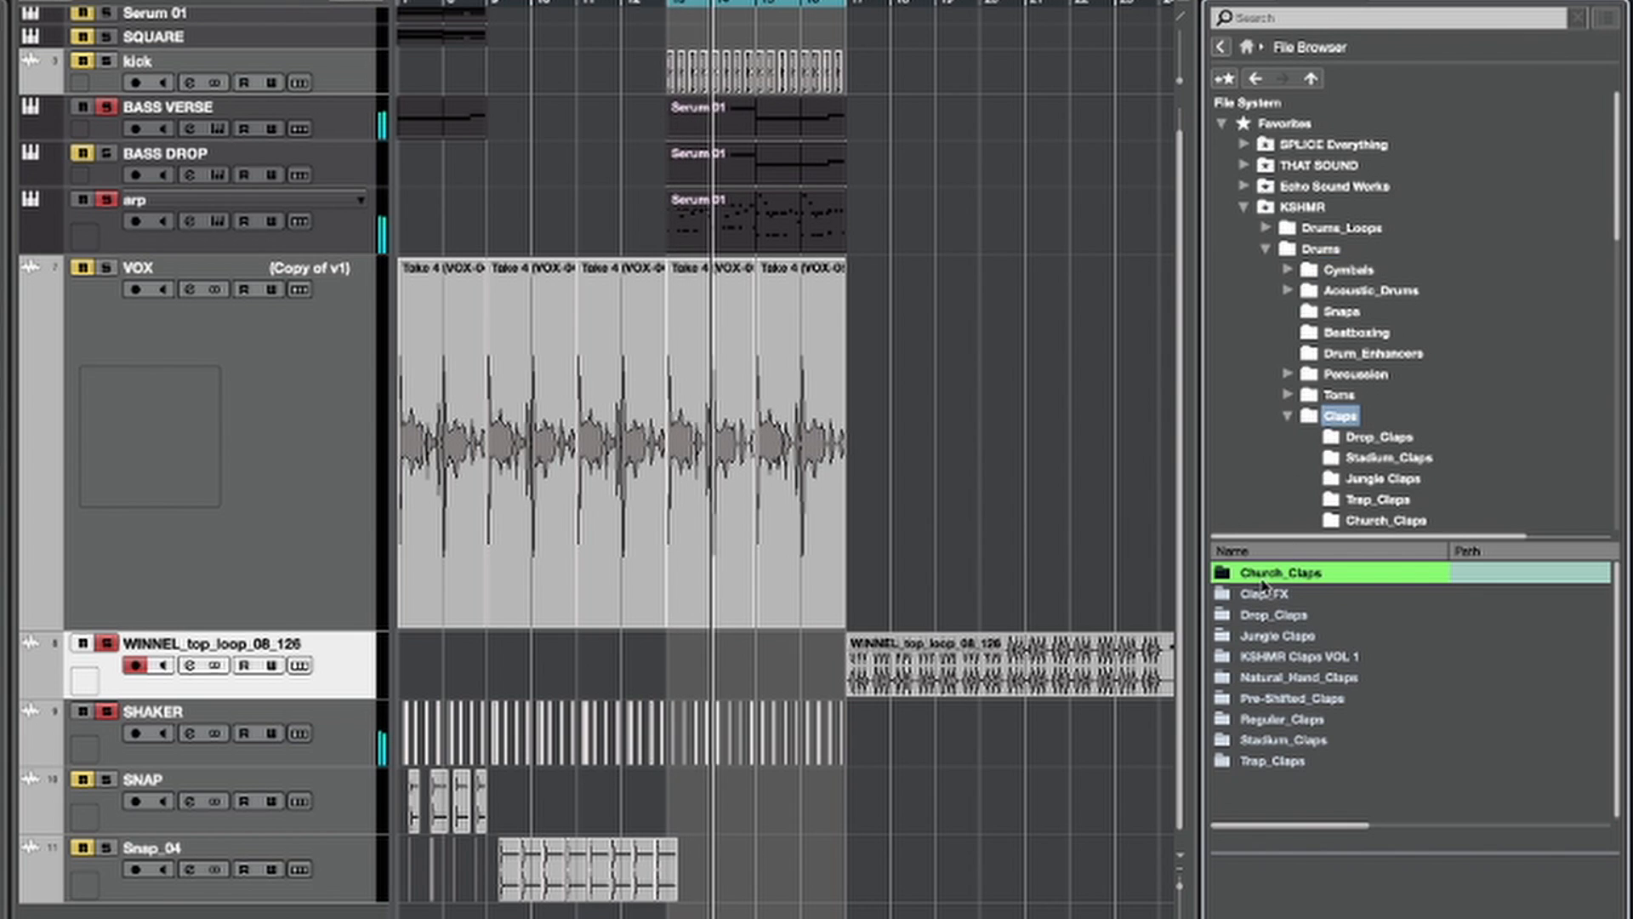
{"action": "left_click", "coordinate": [1255, 740]}
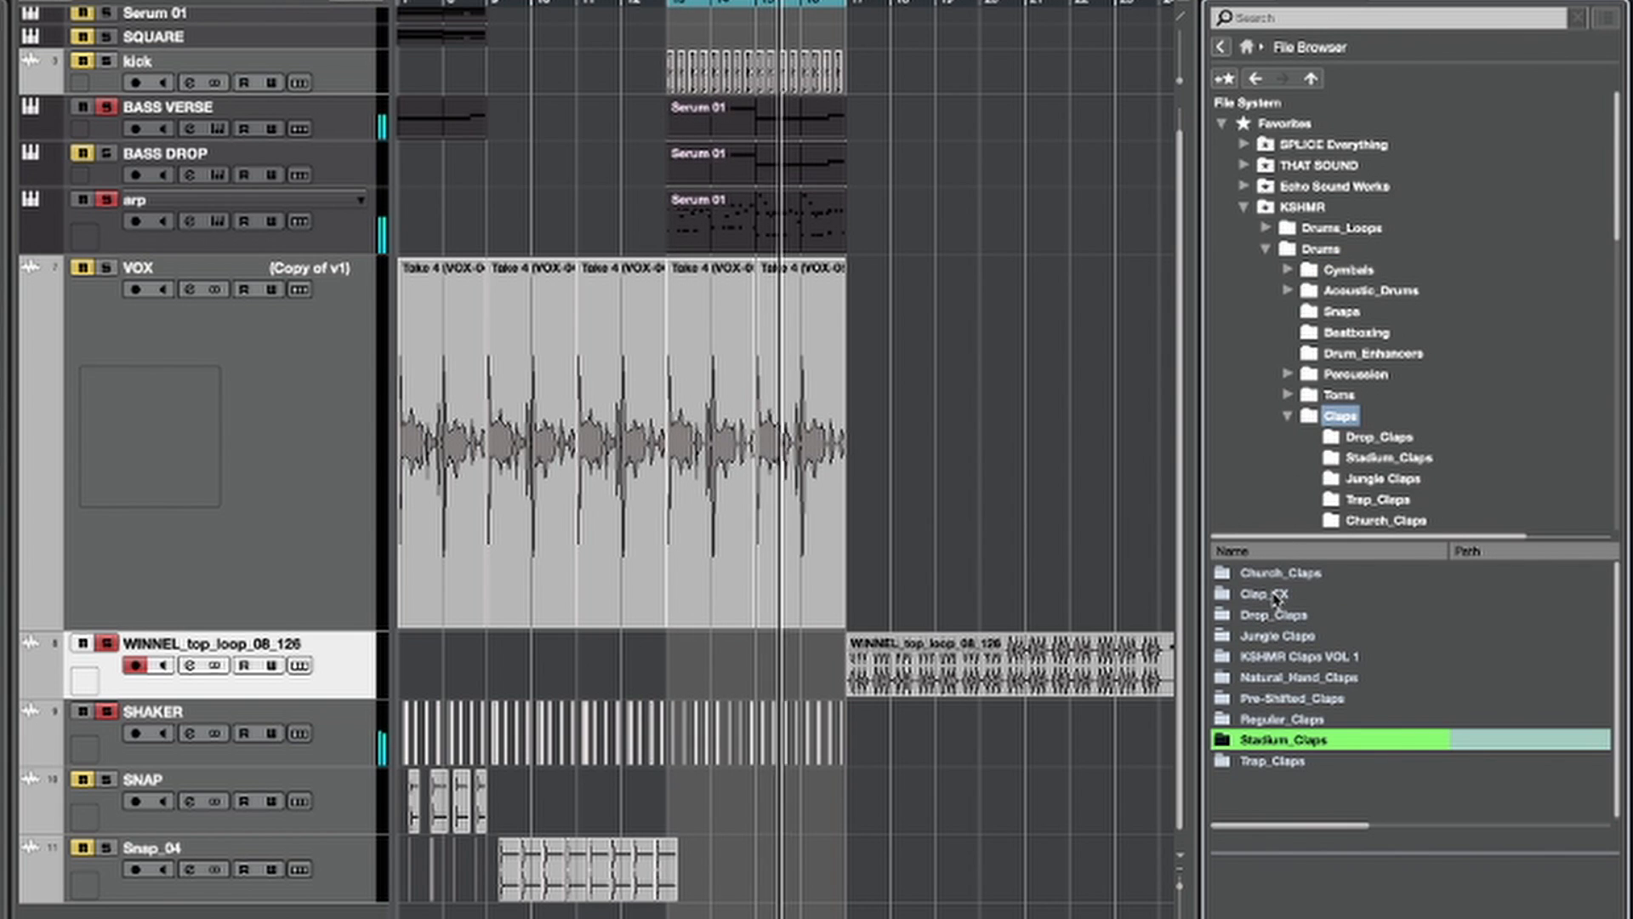
{"action": "double_click", "coordinate": [1286, 719]}
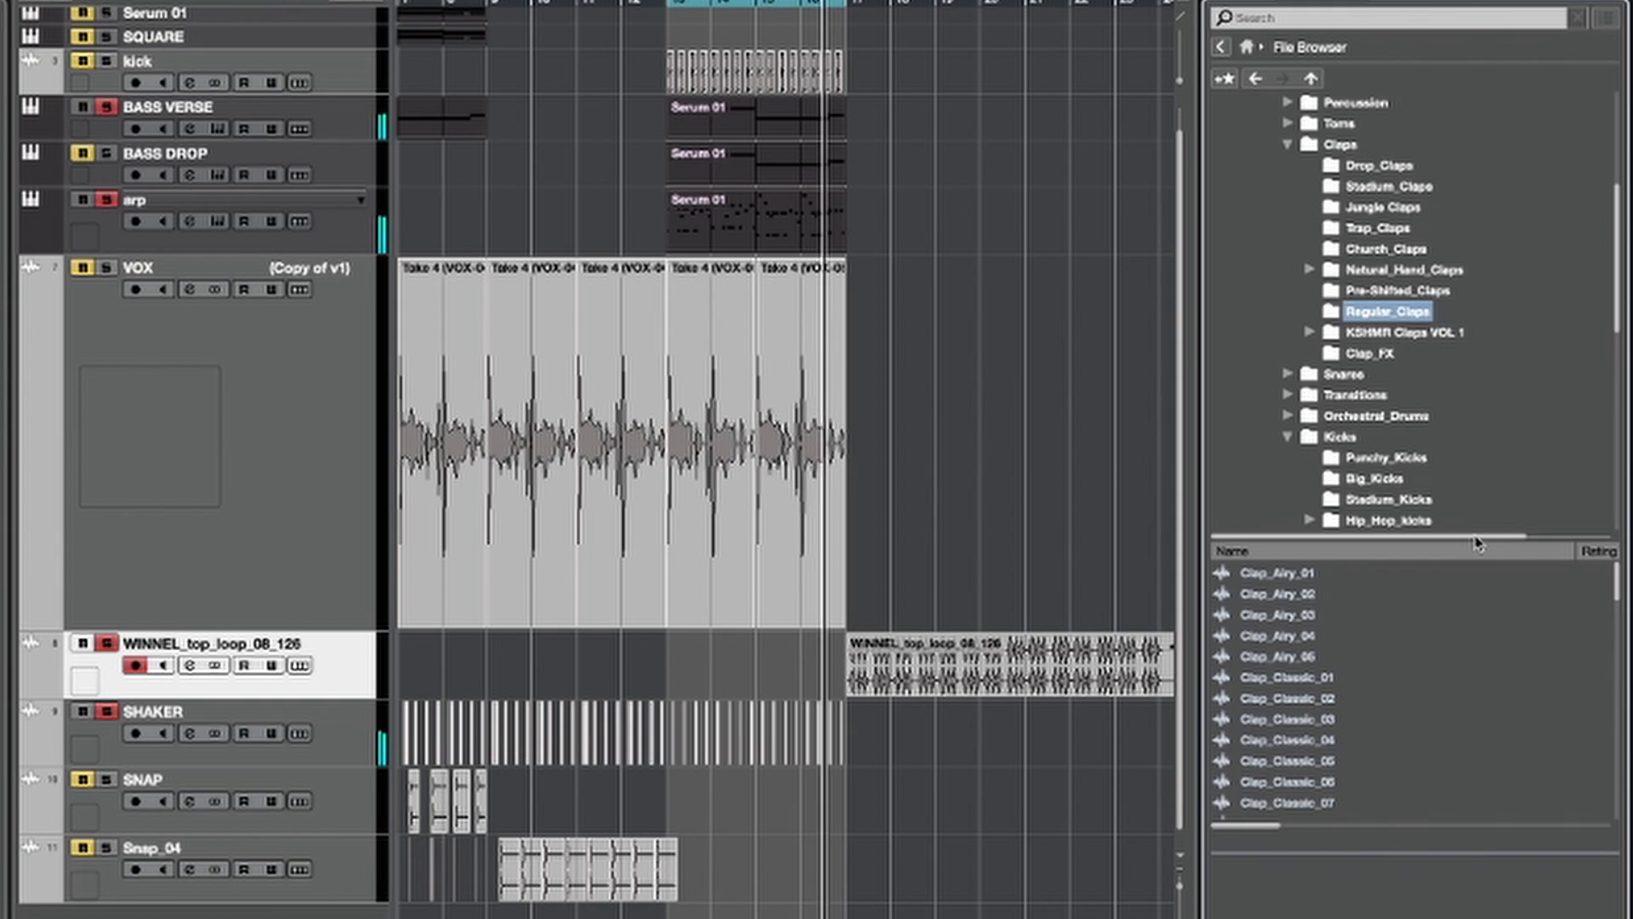
Step: Audition the Regular_Claps samples from Clap_Airy_05 through the Snappy claps over the playing section, ending on Clap_Snappy_01
{"action": "left_click", "coordinate": [1428, 656]}
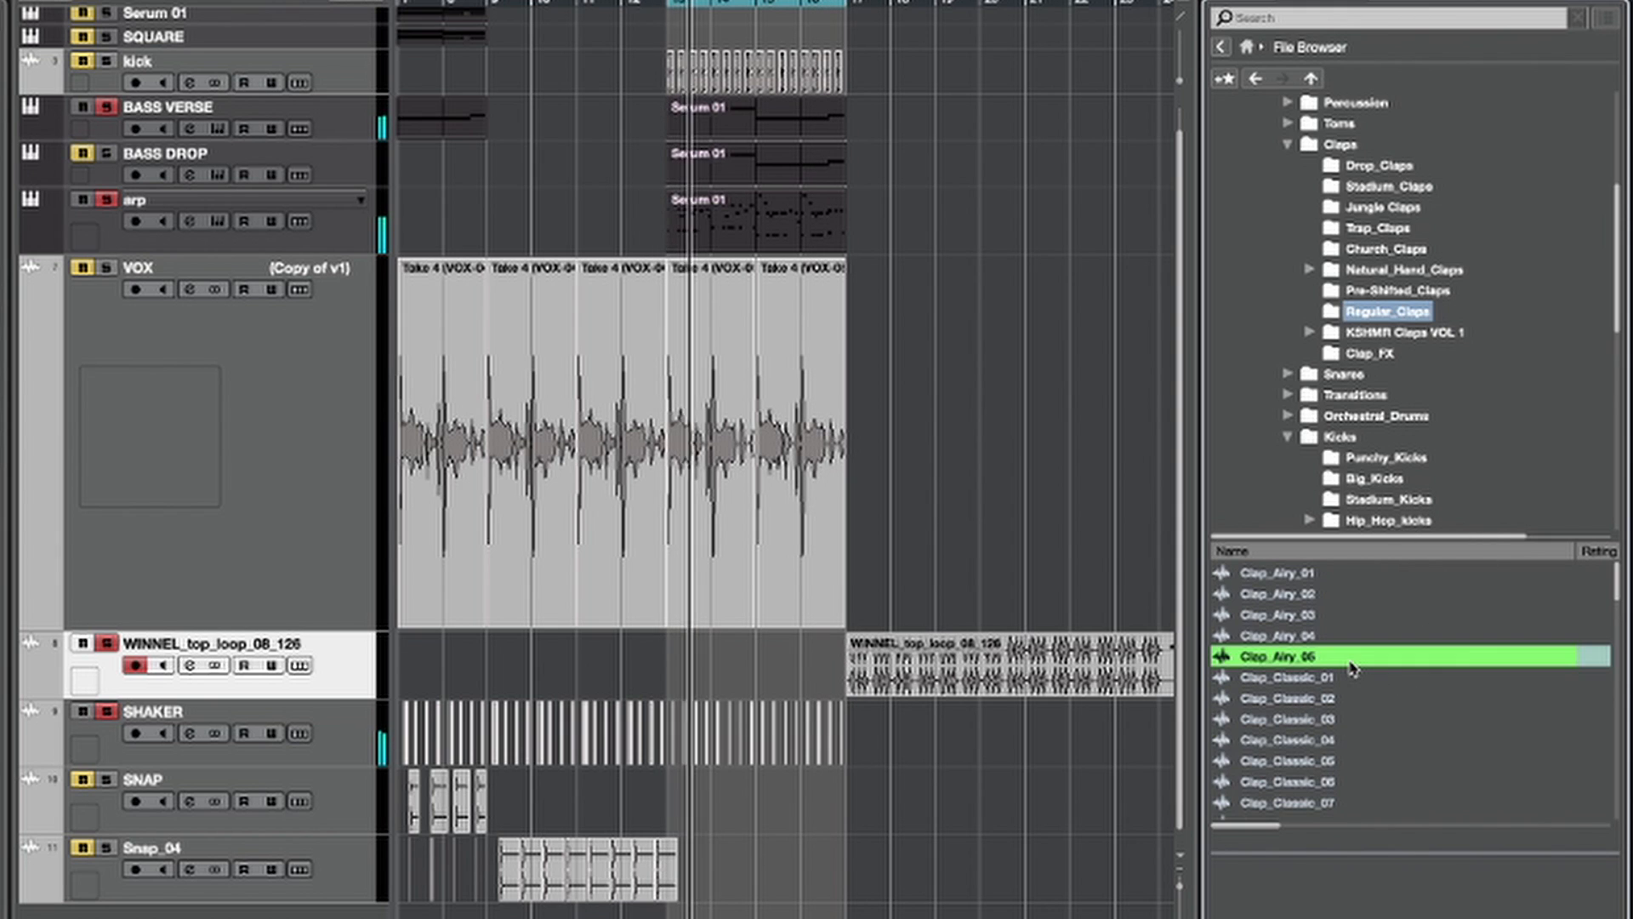
{"action": "key", "text": "Down"}
{"action": "key", "text": "Down"}
{"action": "key", "text": "Down"}
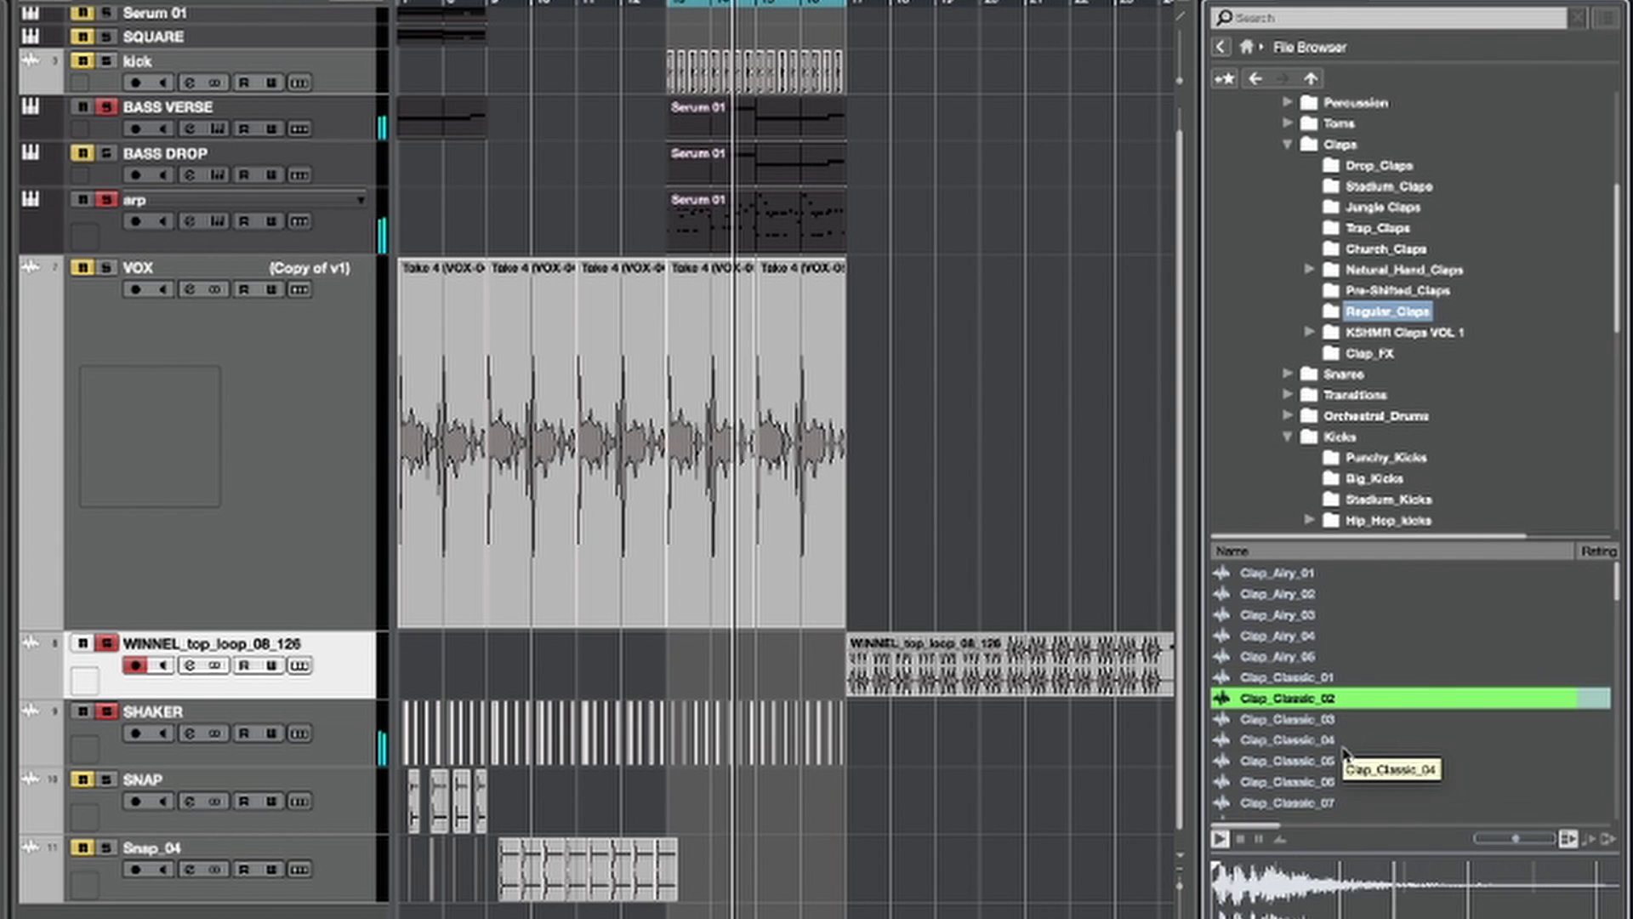
{"action": "key", "text": "Down"}
{"action": "key", "text": "Down"}
{"action": "key", "text": "Down"}
{"action": "key", "text": "Down"}
{"action": "key", "text": "Up"}
{"action": "key", "text": "Up"}
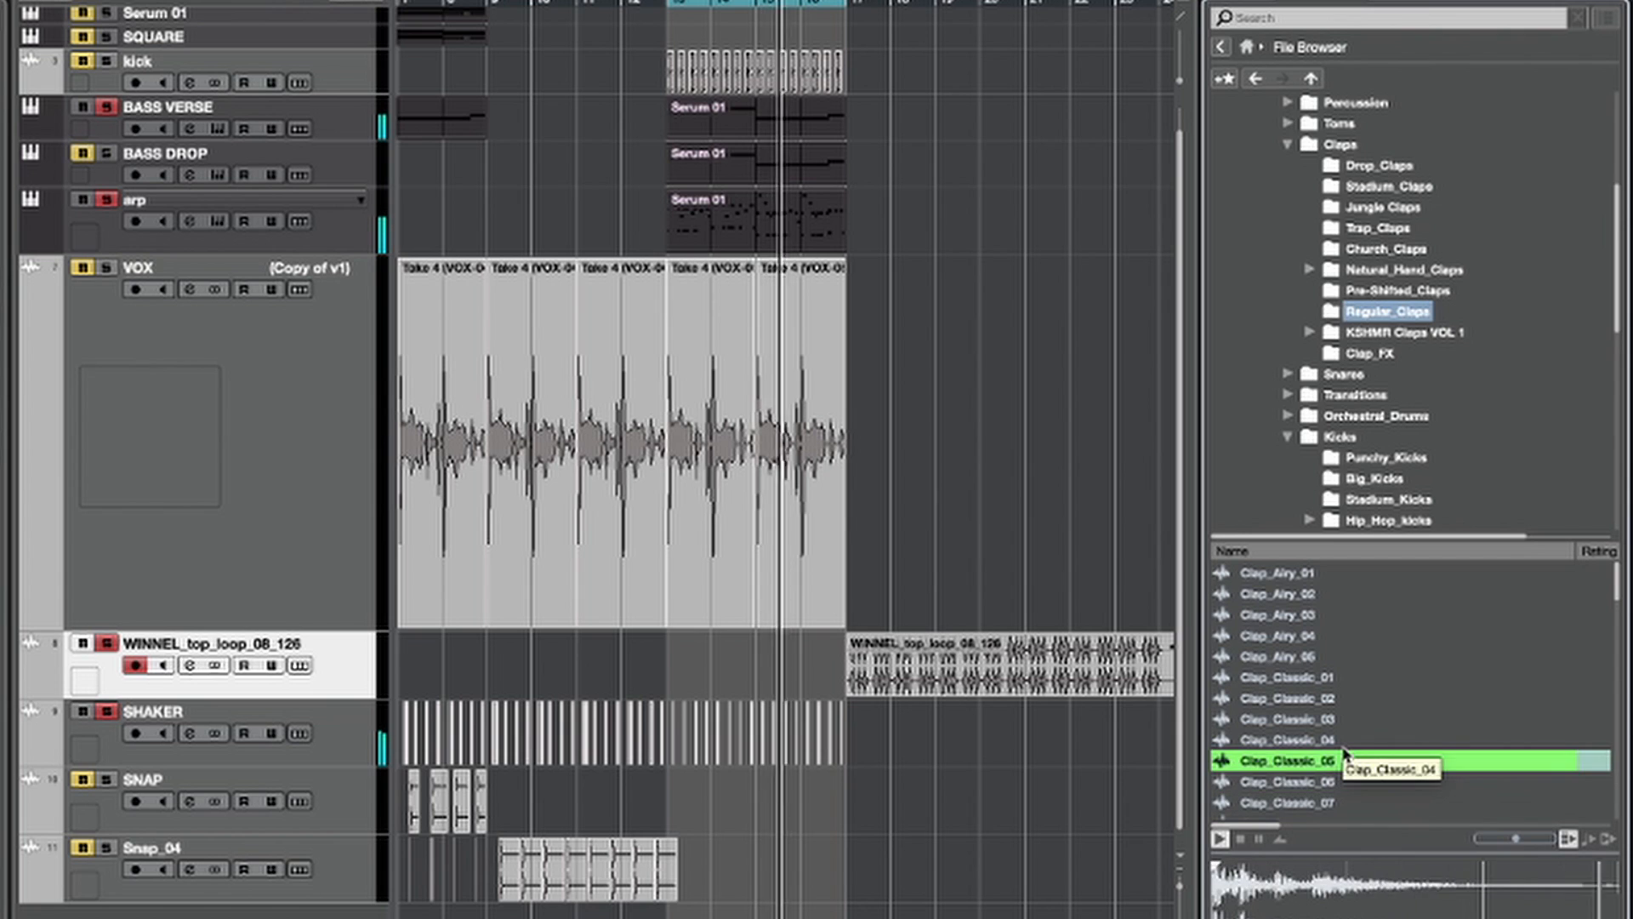
{"action": "key", "text": "Down"}
{"action": "key", "text": "Down"}
{"action": "key", "text": "Down"}
{"action": "key", "text": "Down"}
{"action": "key", "text": "Down"}
{"action": "key", "text": "Down"}
{"action": "key", "text": "Down"}
{"action": "key", "text": "Down"}
{"action": "key", "text": "Down"}
{"action": "key", "text": "Down"}
{"action": "key", "text": "Down"}
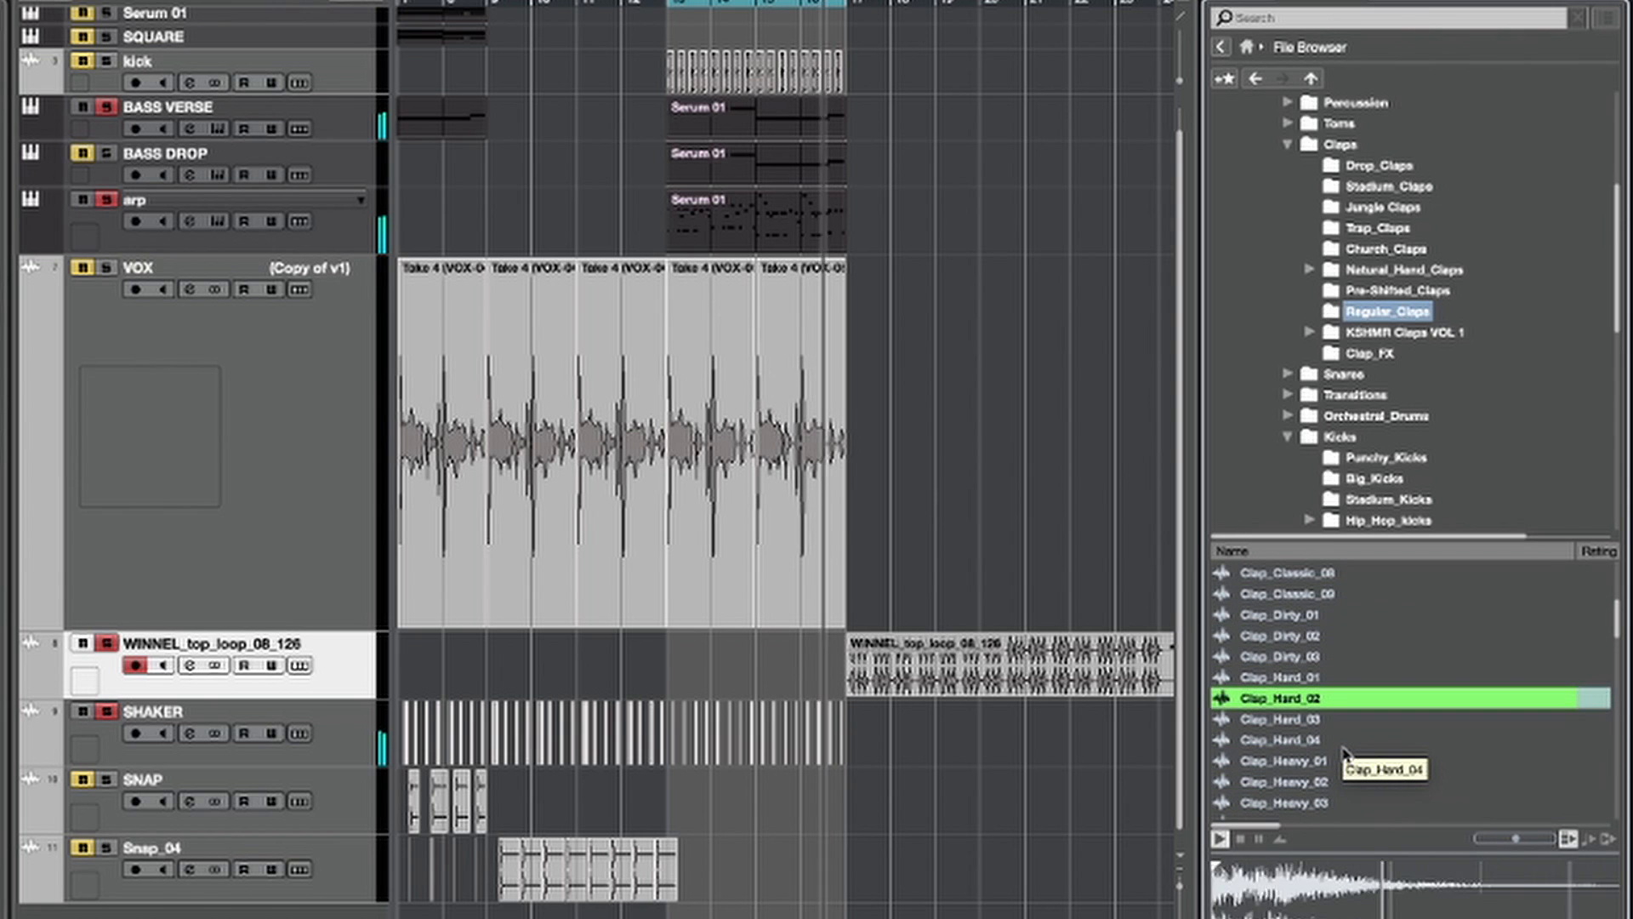
{"action": "key", "text": "Down"}
{"action": "key", "text": "Down"}
{"action": "key", "text": "Down"}
{"action": "key", "text": "Down"}
{"action": "key", "text": "Down"}
{"action": "key", "text": "Down"}
{"action": "key", "text": "Down"}
{"action": "key", "text": "Down"}
{"action": "key", "text": "Down"}
{"action": "key", "text": "Down"}
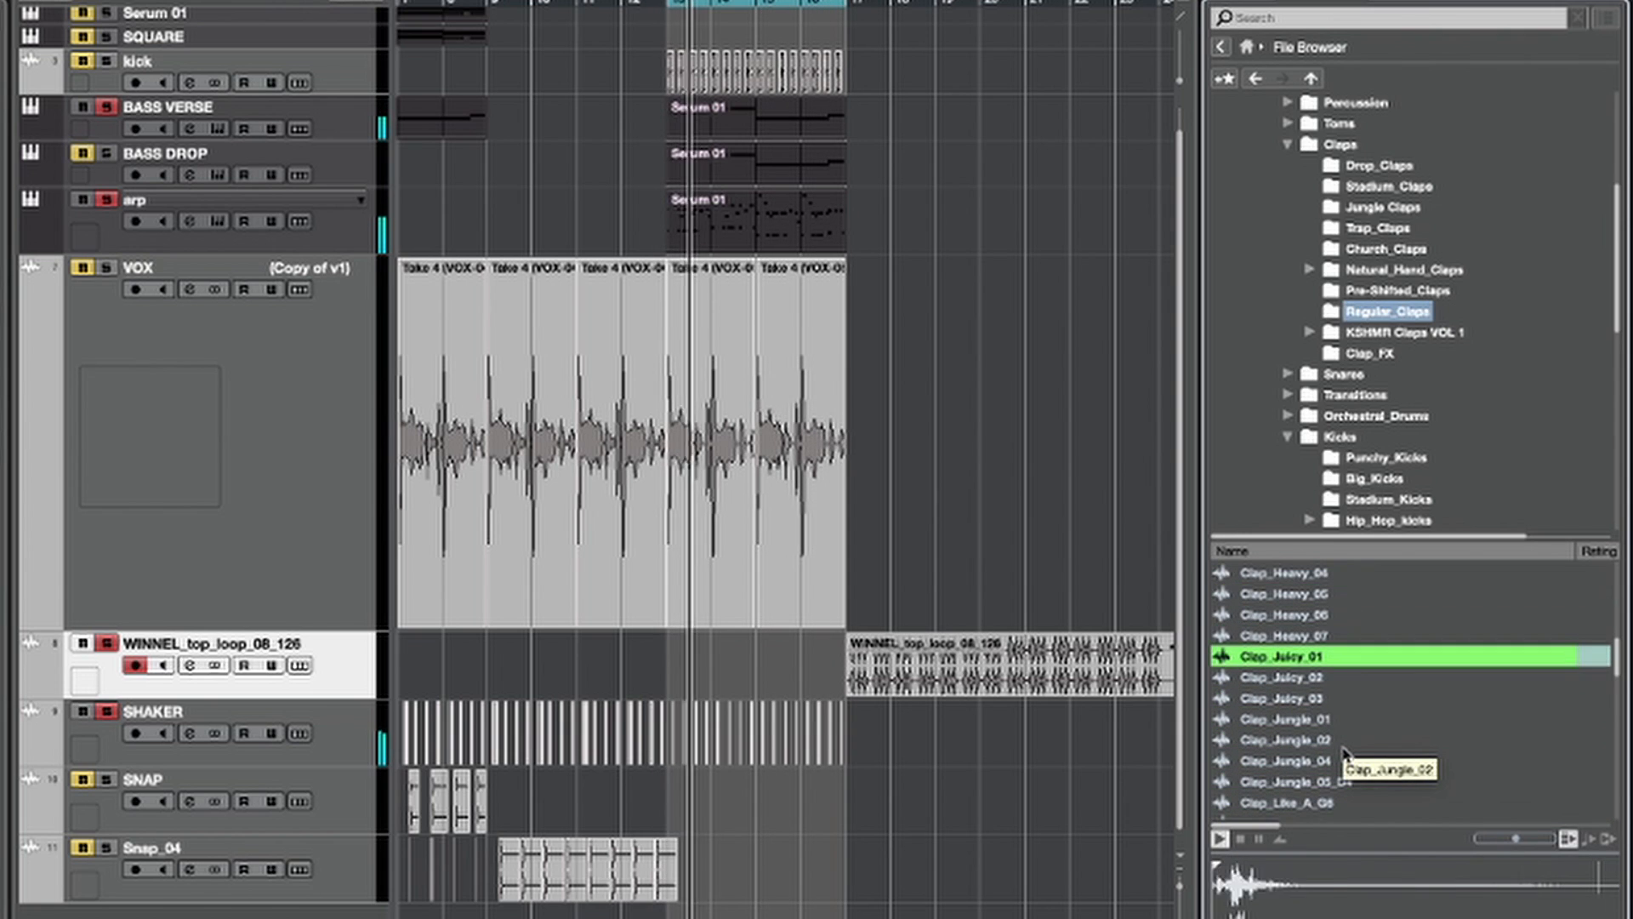
{"action": "key", "text": "Down"}
{"action": "key", "text": "Down"}
{"action": "key", "text": "Down"}
{"action": "key", "text": "Down"}
{"action": "key", "text": "Down"}
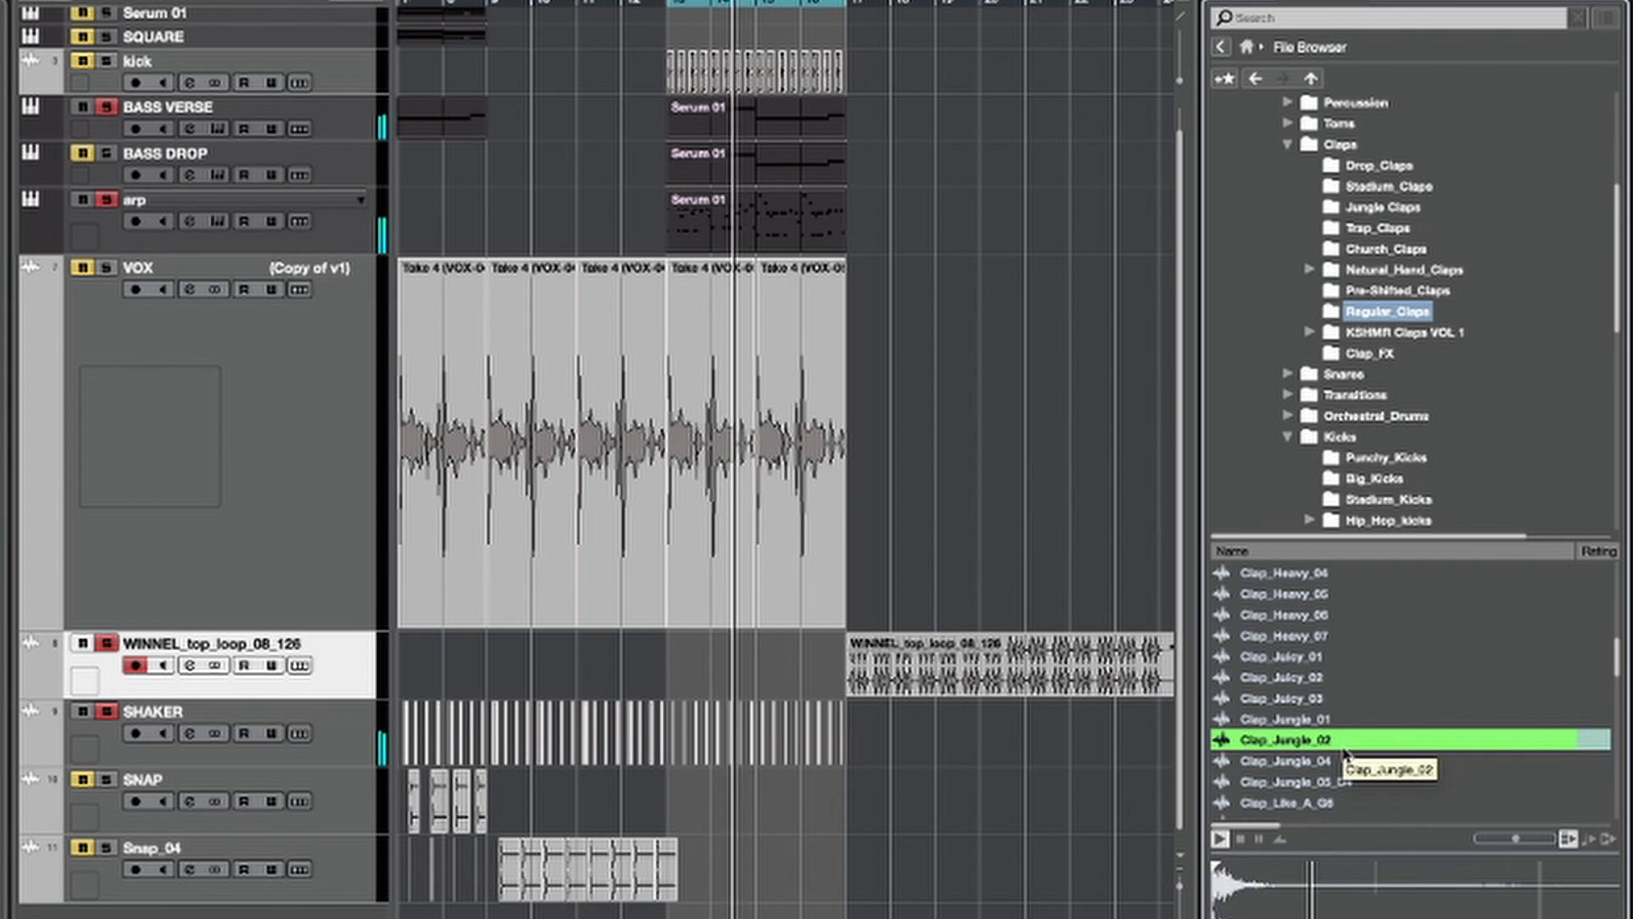
{"action": "key", "text": "Down"}
{"action": "key", "text": "Down"}
{"action": "key", "text": "Down"}
{"action": "key", "text": "Down"}
{"action": "key", "text": "Down"}
{"action": "key", "text": "Down"}
{"action": "key", "text": "Down"}
{"action": "key", "text": "Down"}
{"action": "key", "text": "Down"}
{"action": "key", "text": "Down"}
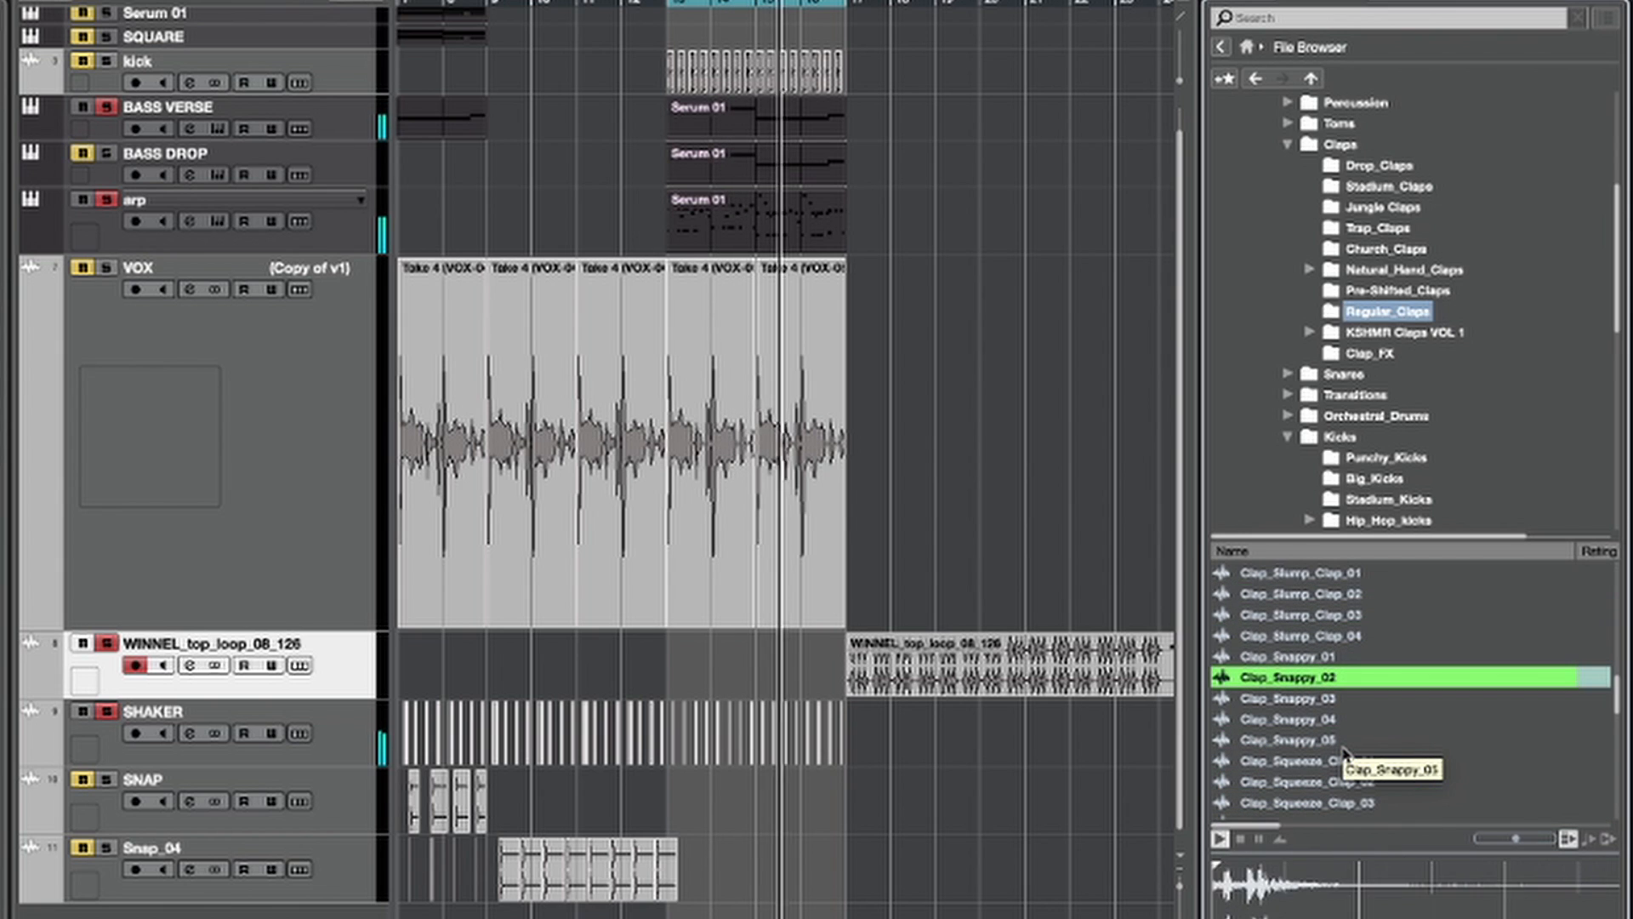
{"action": "key", "text": "Down"}
{"action": "key", "text": "Down"}
{"action": "key", "text": "Down"}
{"action": "key", "text": "Down"}
{"action": "key", "text": "Down"}
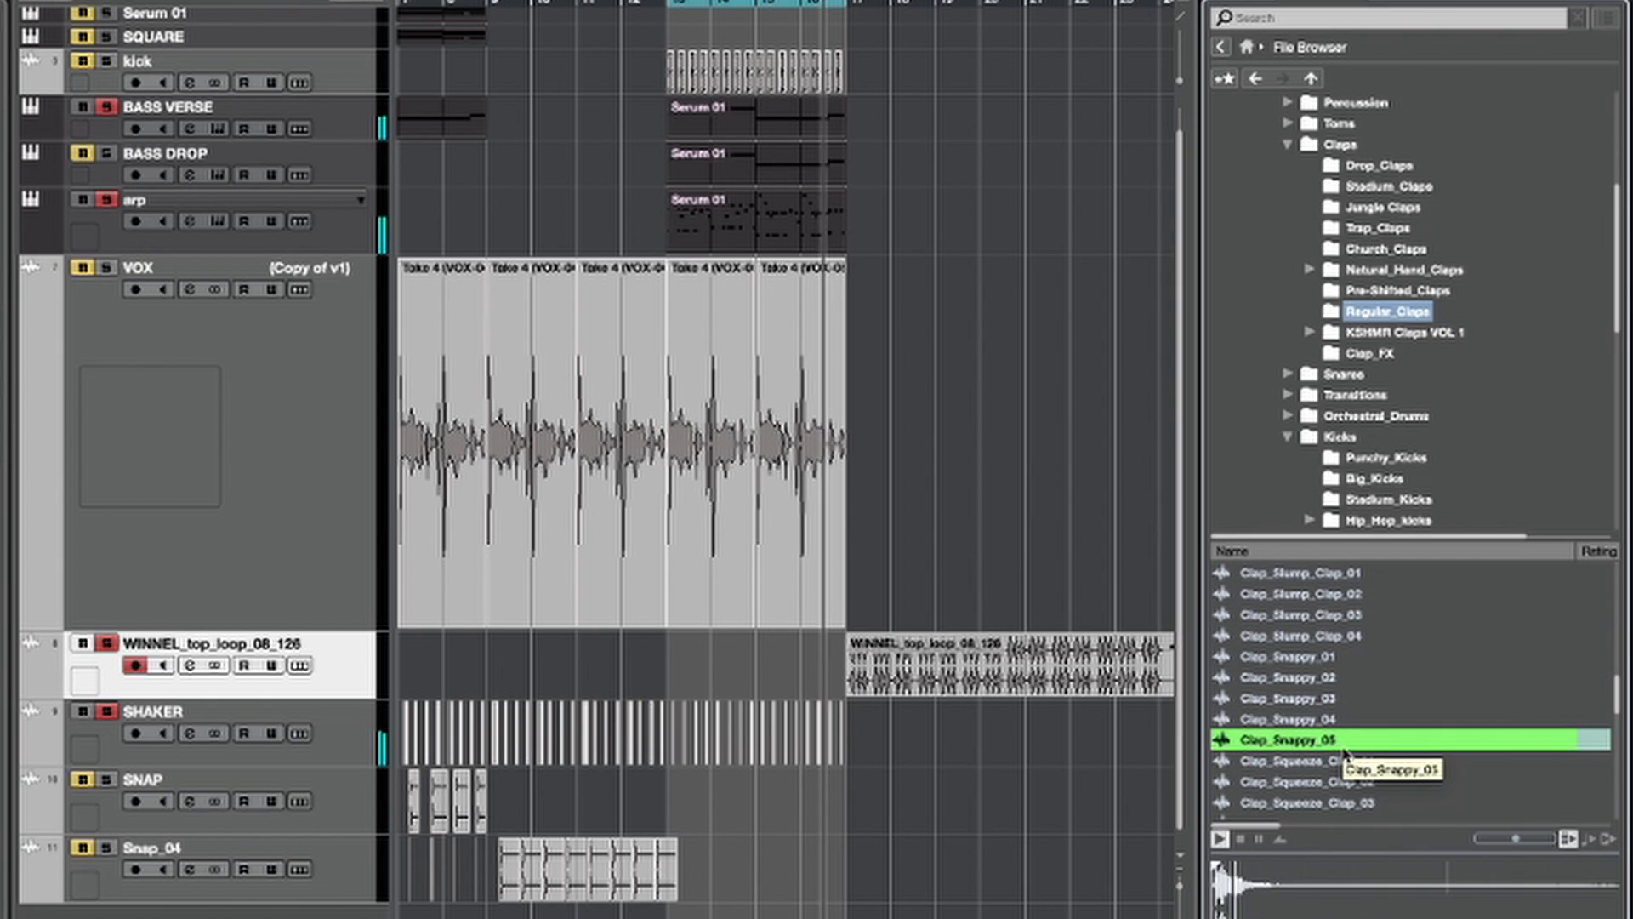
{"action": "key", "text": "Up"}
{"action": "key", "text": "Up"}
{"action": "key", "text": "Up"}
{"action": "key", "text": "Up"}
{"action": "key", "text": "Up"}
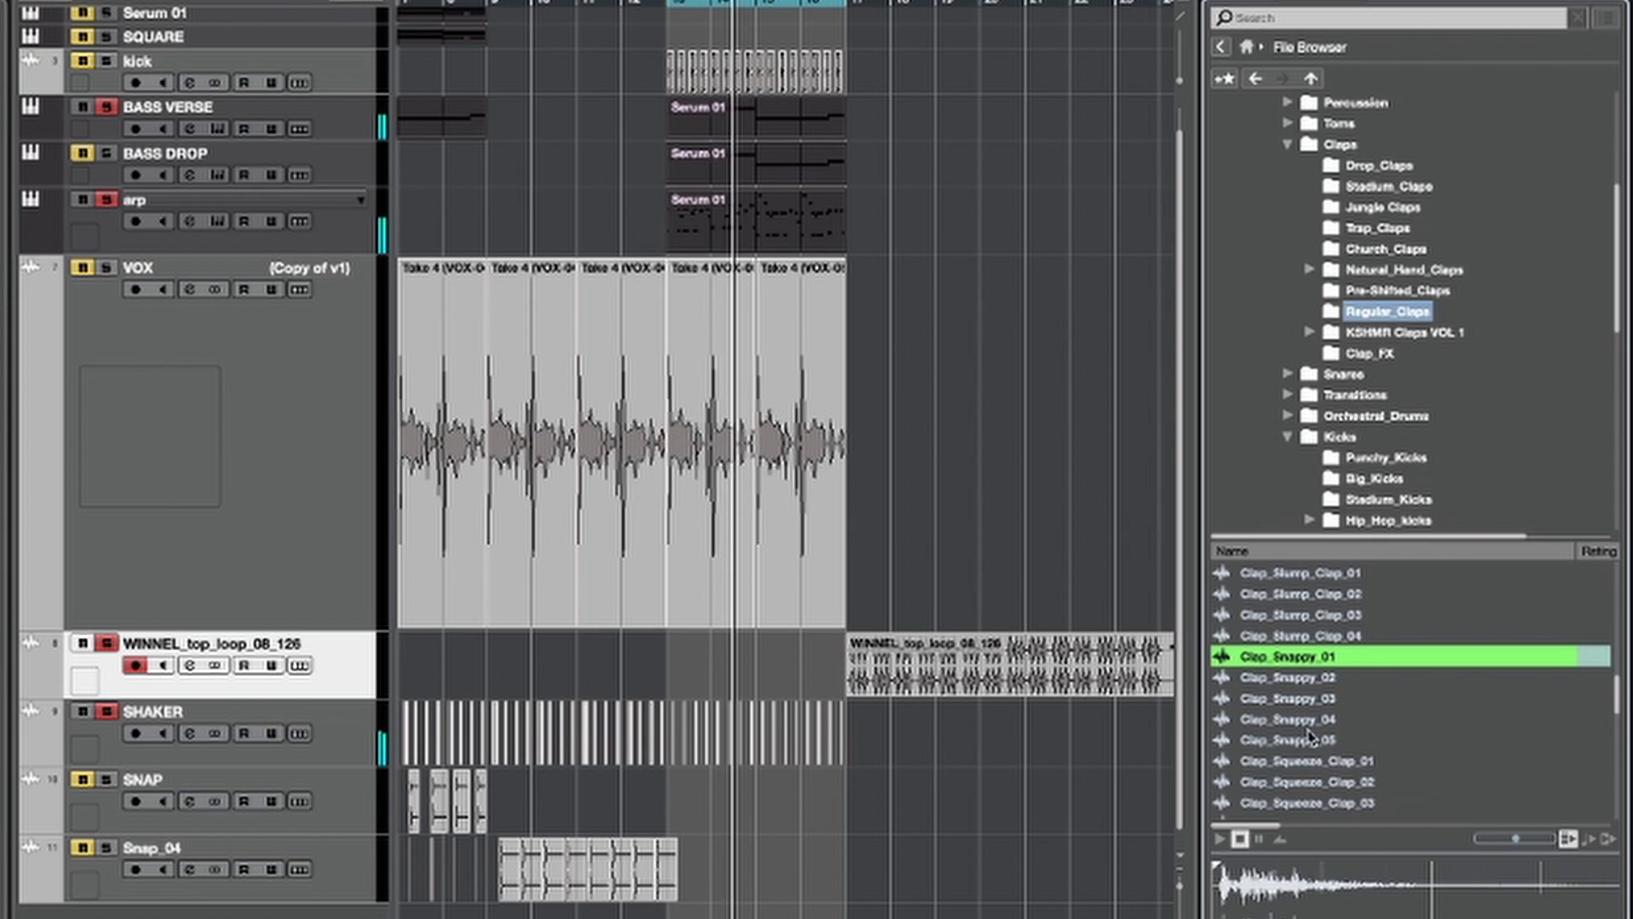
Step: Place Clap_Snappy_01 on a new audio track between the VOX and WINNEL_top_loop_08_126 tracks
{"action": "left_click_drag", "start_coordinate": [1283, 656], "coordinate": [342, 643]}
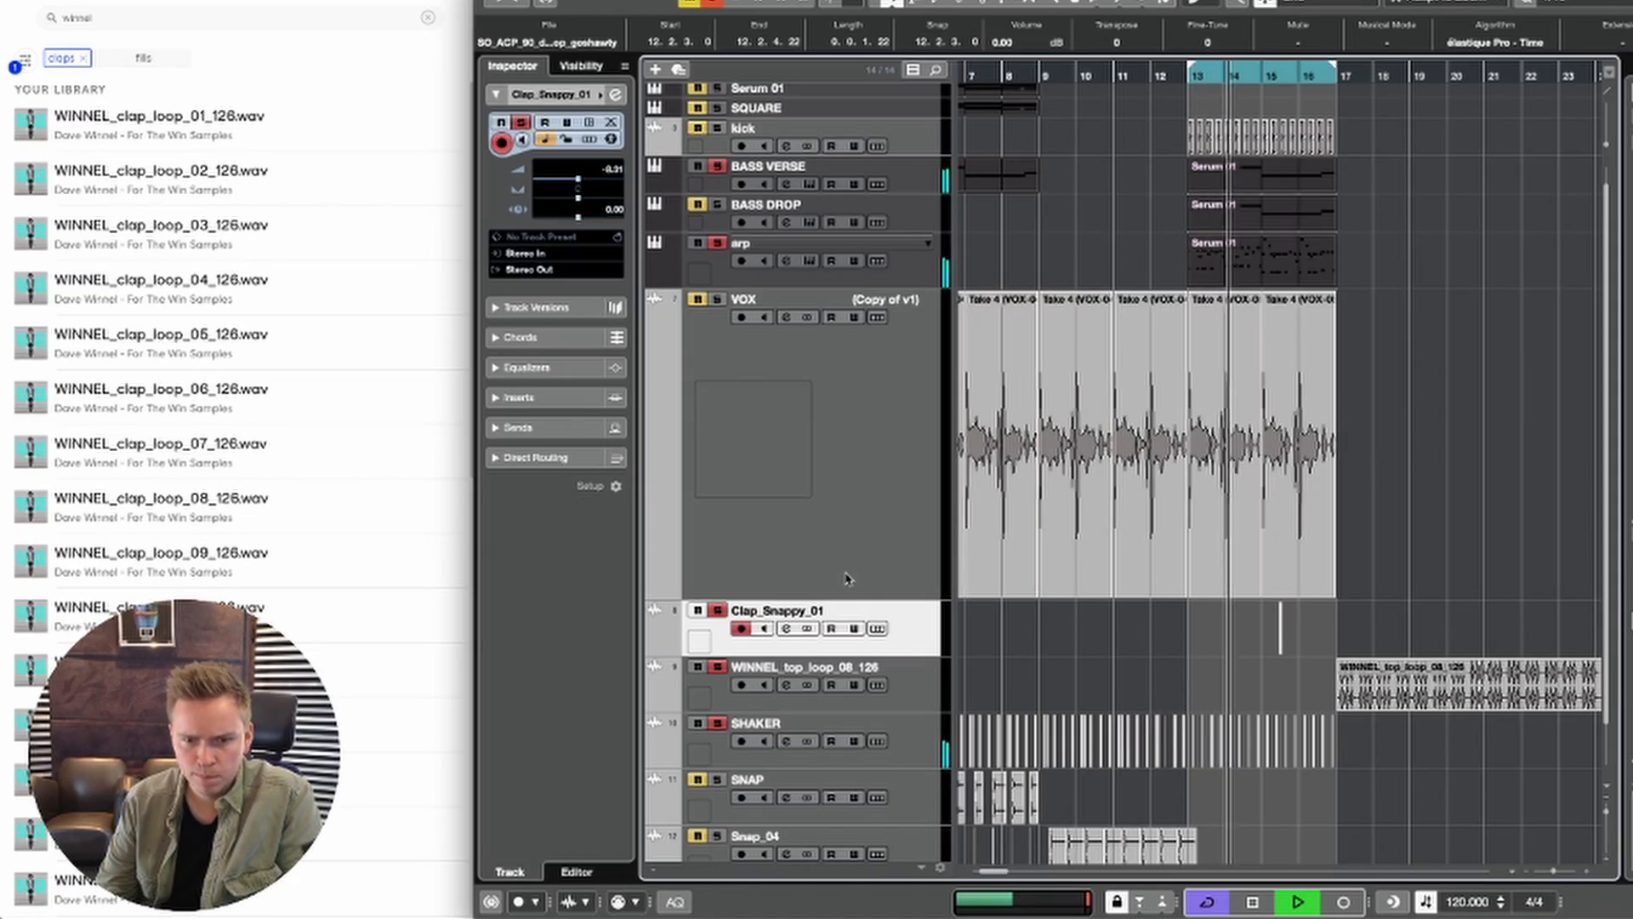
{"action": "key", "text": "space"}
{"action": "key", "text": "space"}
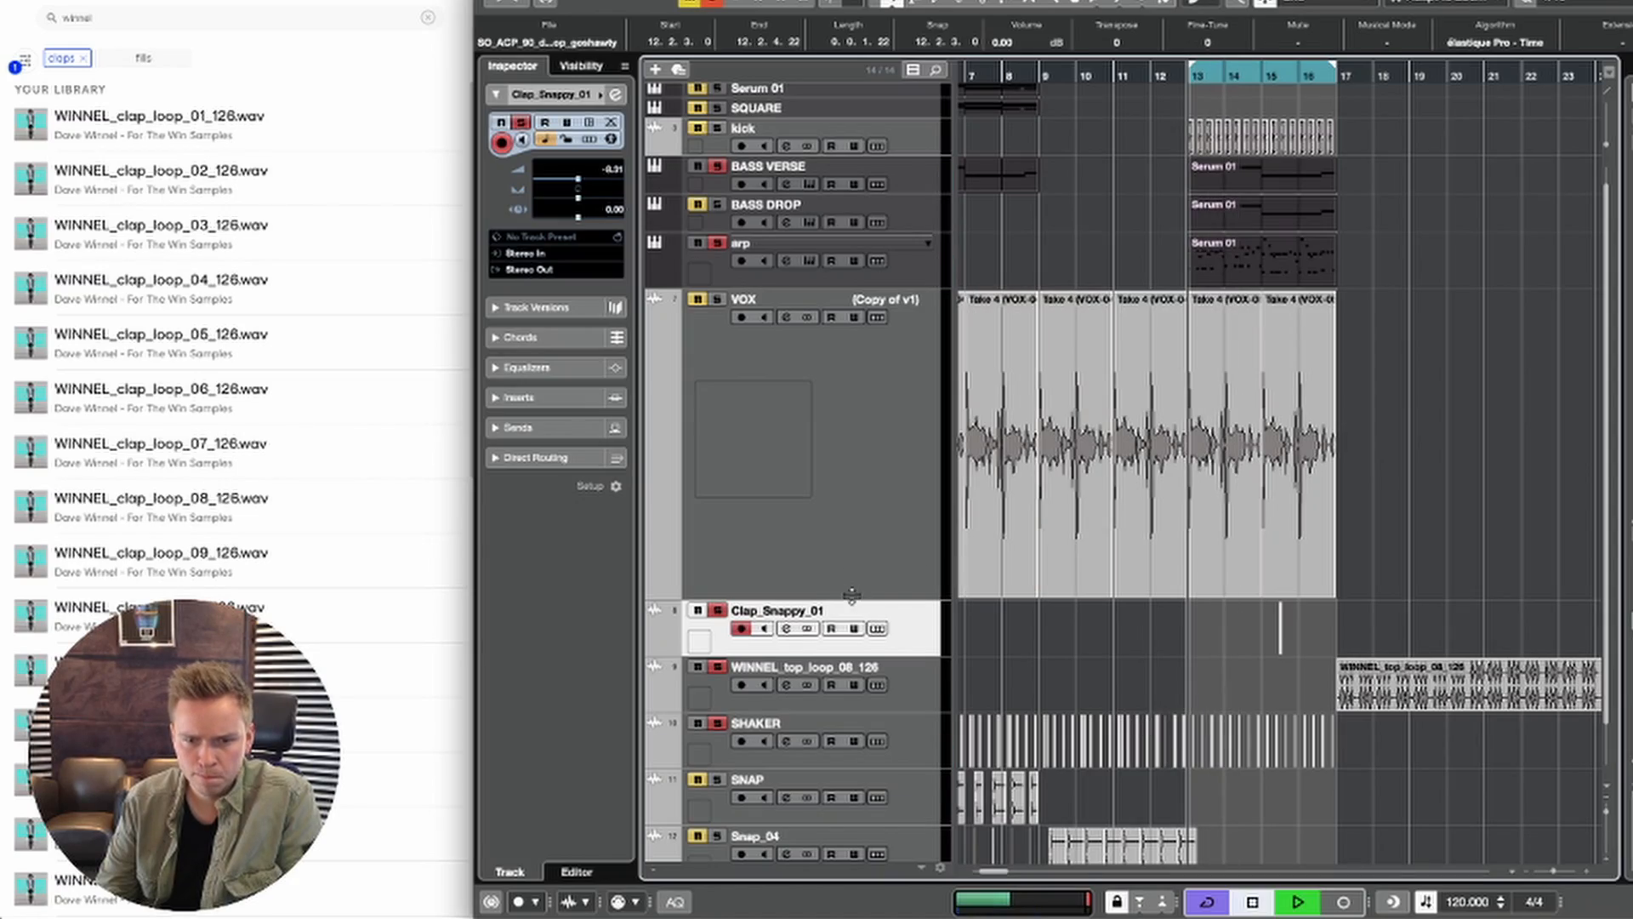
Step: Reduce the VOX track's height to match the neighbouring audio tracks and restart playback
{"action": "left_click", "coordinate": [850, 591]}
{"action": "left_click_drag", "start_coordinate": [851, 598], "coordinate": [854, 345]}
{"action": "key", "text": "space"}
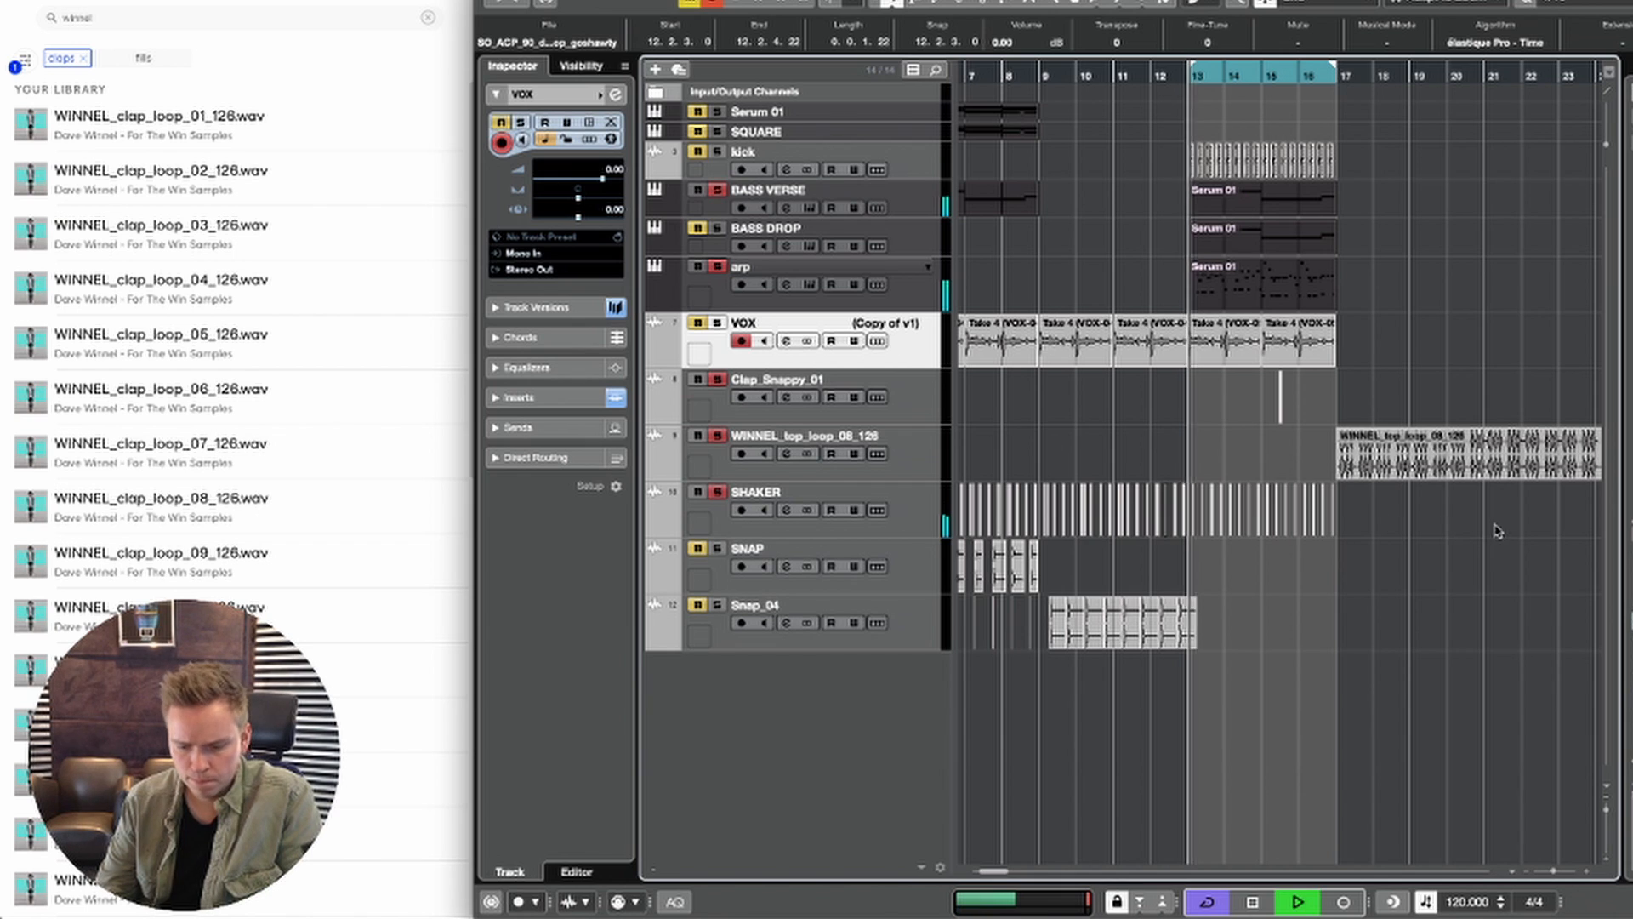
{"action": "key", "text": "space"}
{"action": "key", "text": "space"}
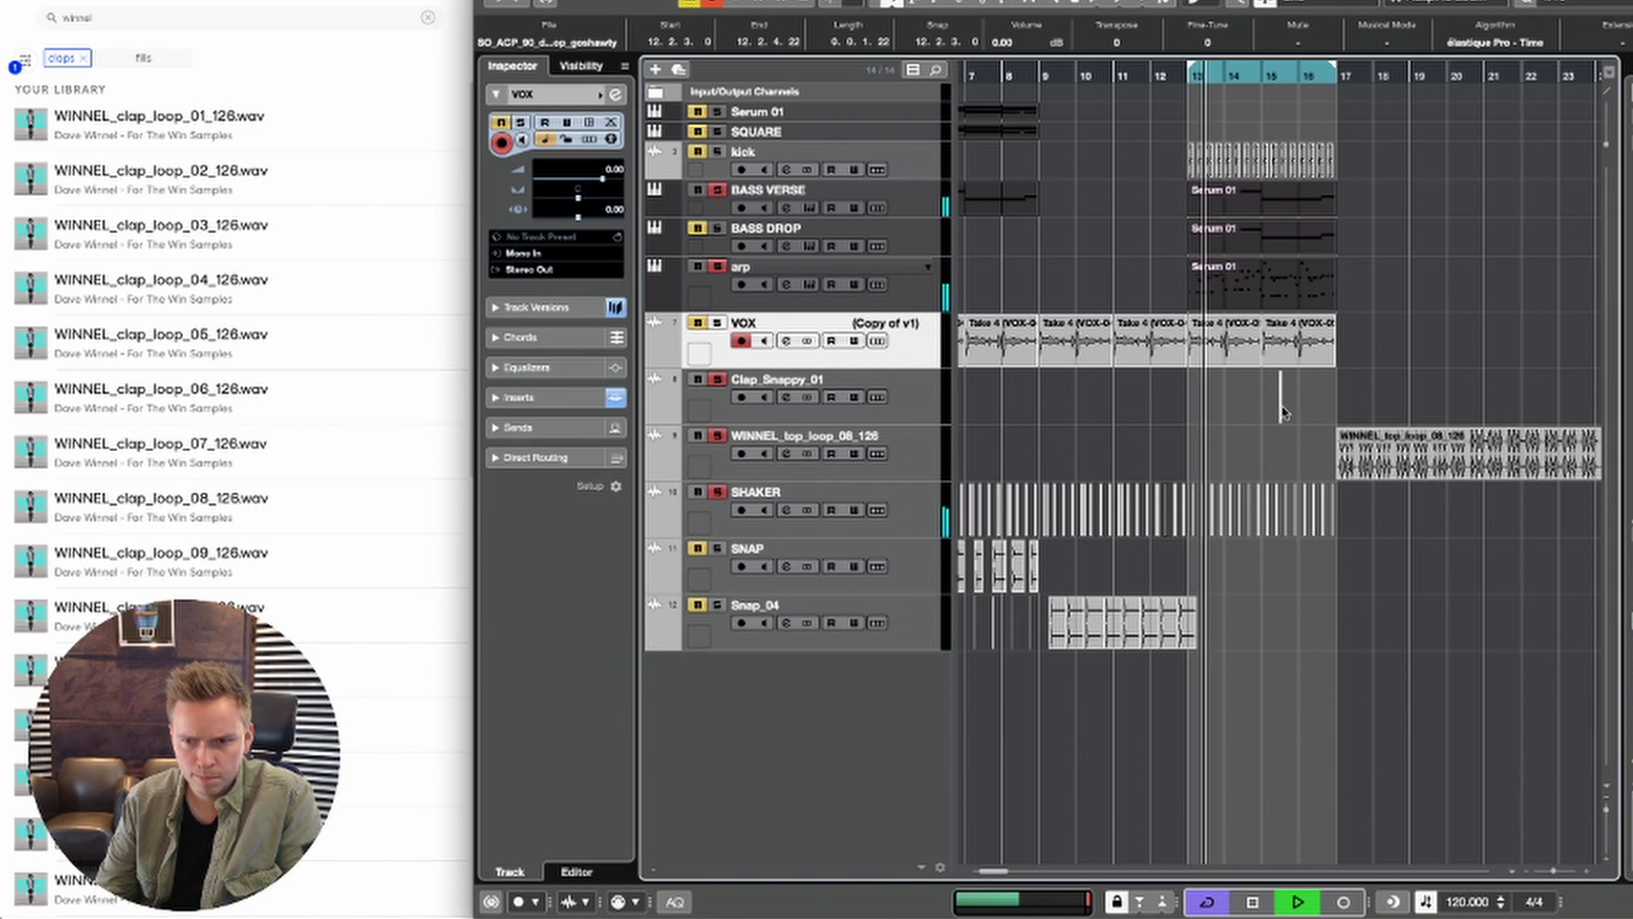
Step: Move the Clap_Snappy_01 event to the second beat of bar 13, at 13.2.1.0
{"action": "left_click_drag", "start_coordinate": [1259, 413], "coordinate": [1189, 402]}
{"action": "key", "text": "space"}
{"action": "key", "text": "g"}
{"action": "key", "text": "h"}
{"action": "key", "text": "h"}
{"action": "key", "text": "h"}
{"action": "key", "text": "h"}
{"action": "key", "text": "h"}
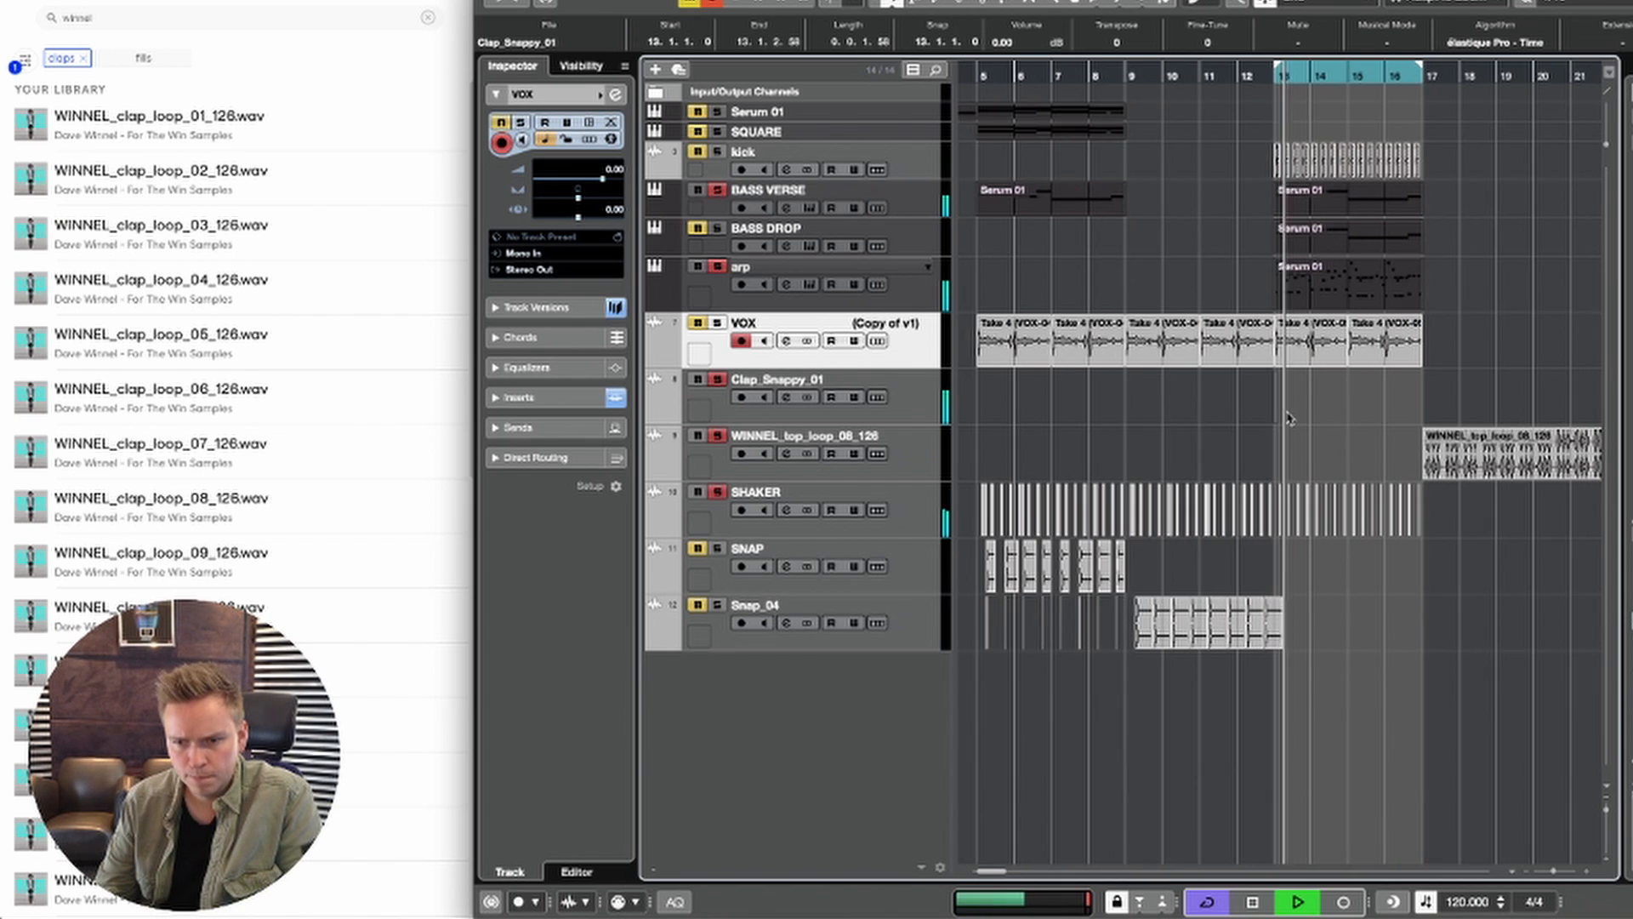
{"action": "key", "text": "space"}
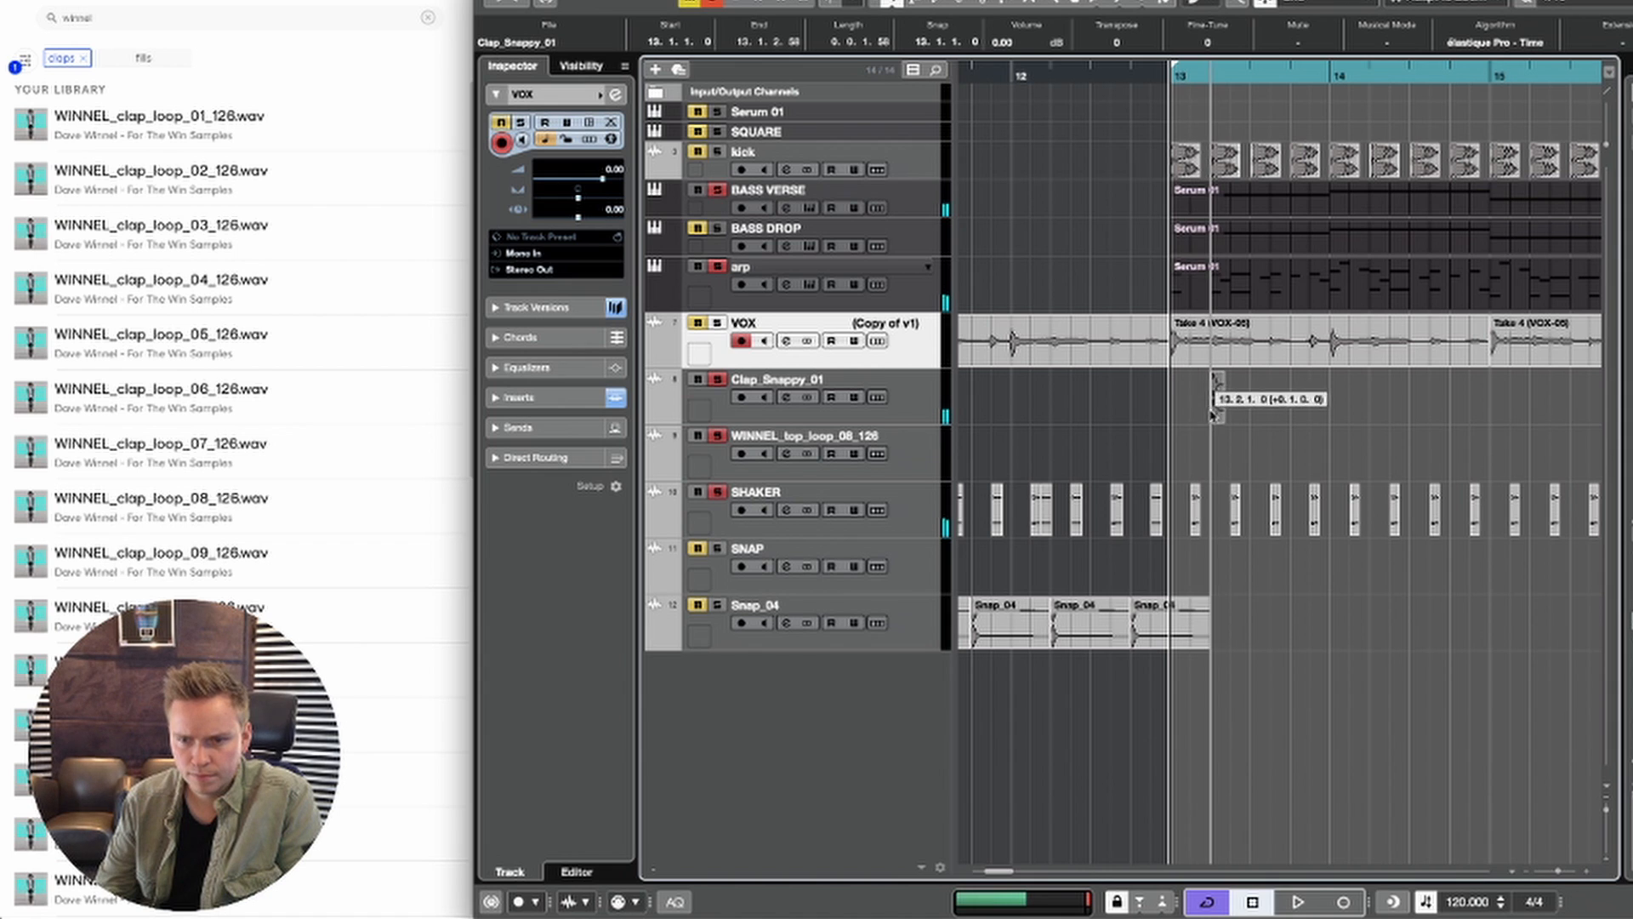
{"action": "key", "text": "space"}
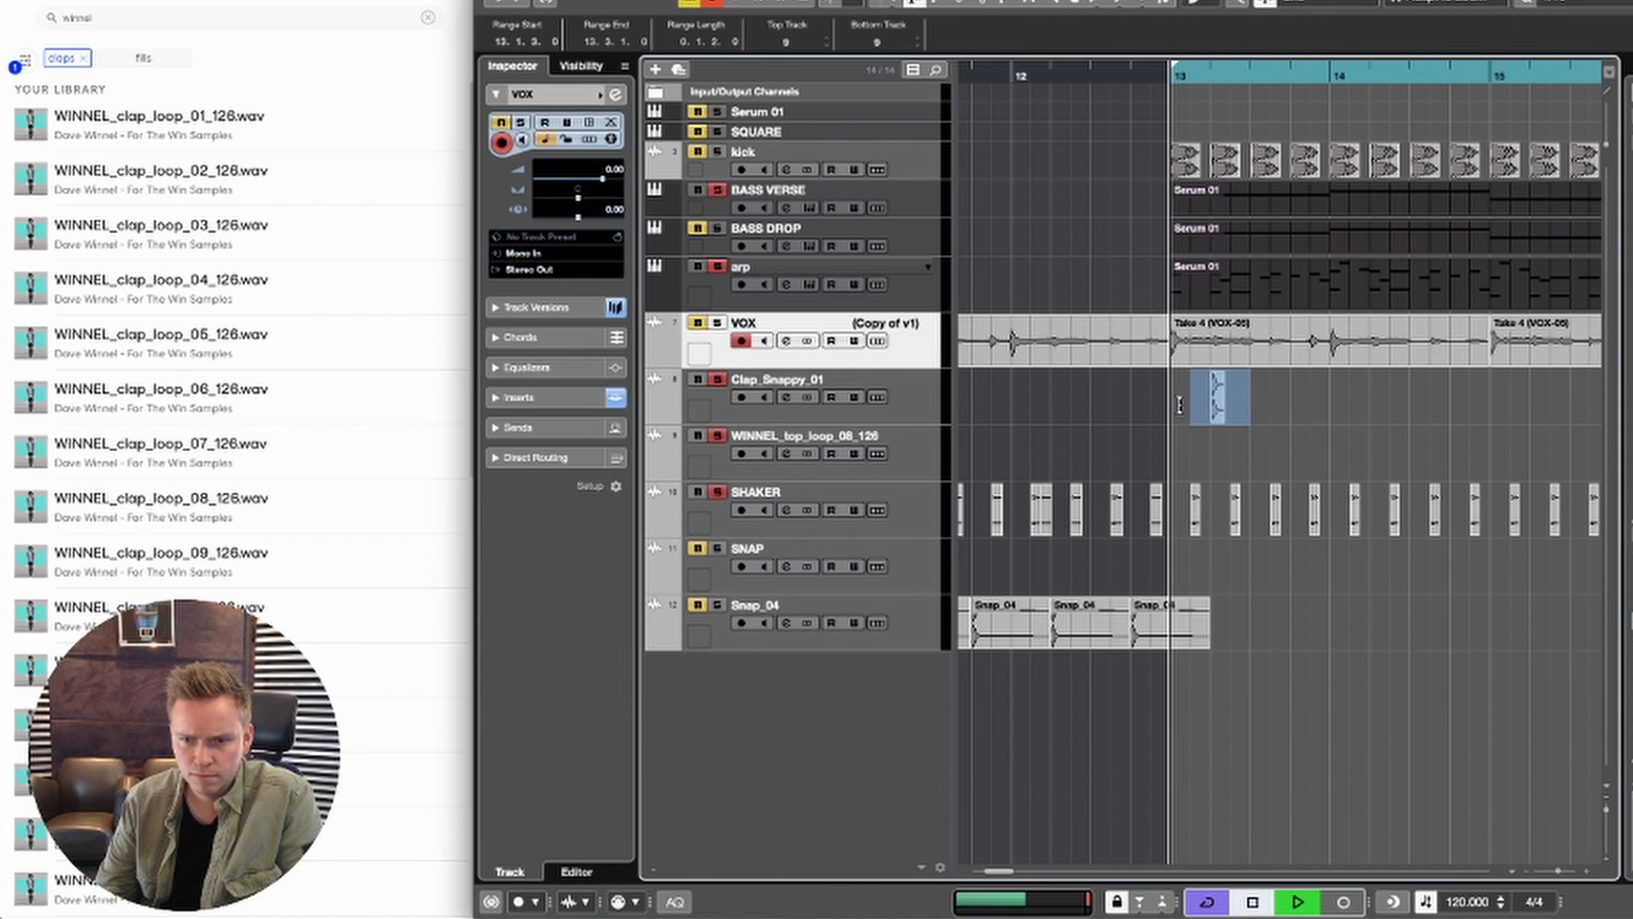
Step: Select a half-bar range around the clap and duplicate it repeatedly so claps fill bars 13 to 16
{"action": "key", "text": "super+d"}
{"action": "key", "text": "super+d"}
{"action": "key", "text": "super+d"}
{"action": "key", "text": "super+d"}
{"action": "key", "text": "super+d"}
{"action": "key", "text": "g"}
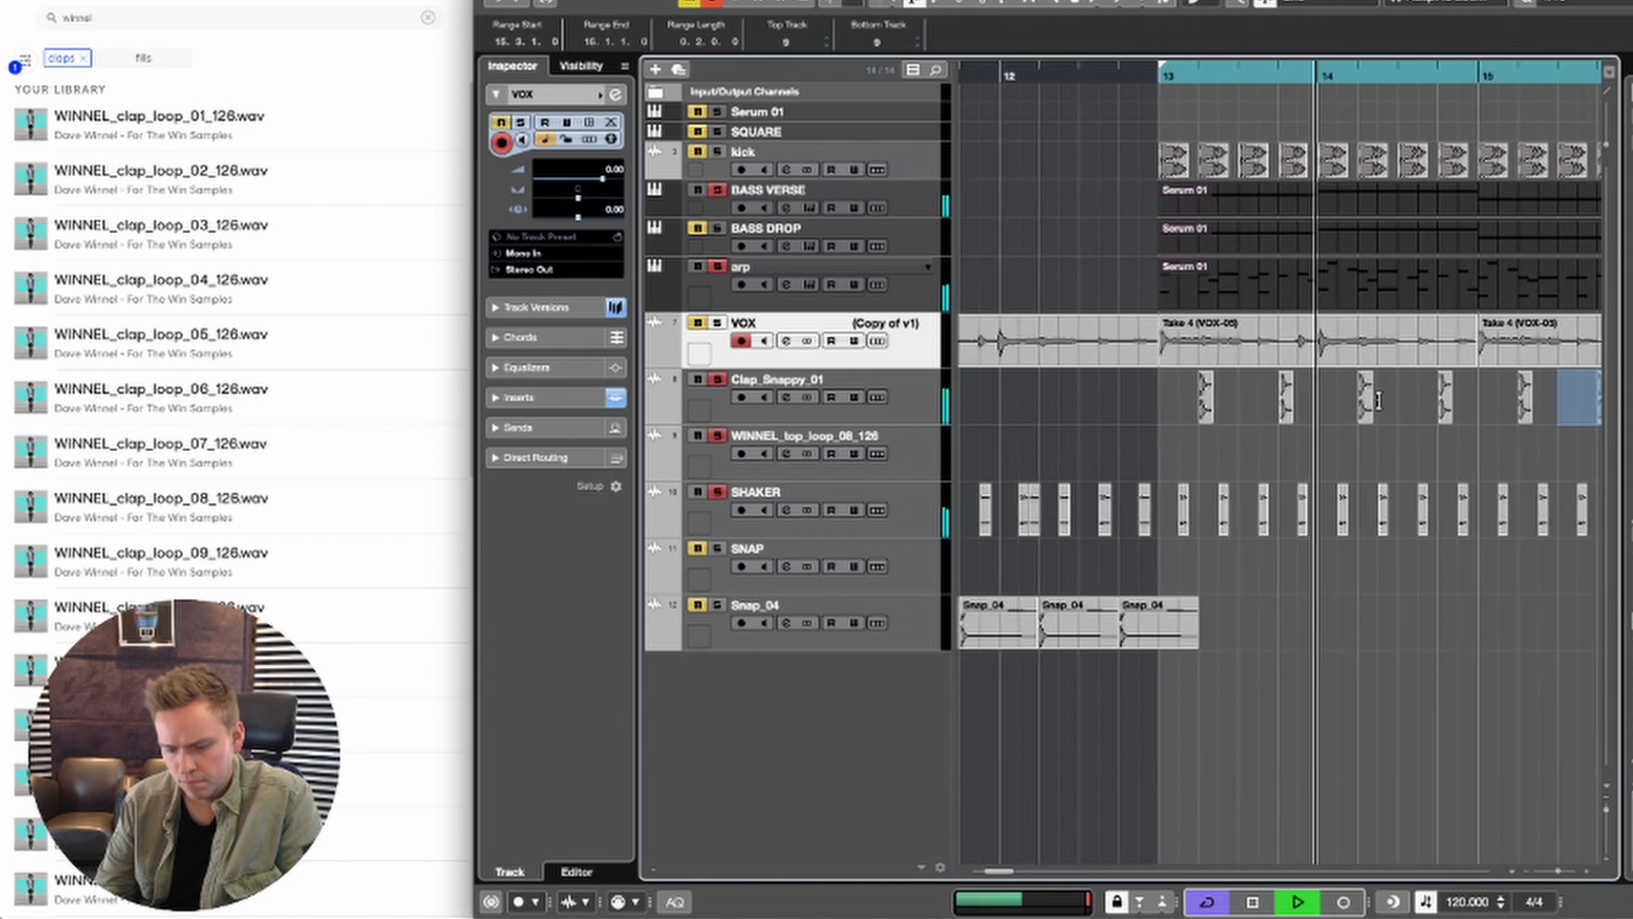
{"action": "key", "text": "g"}
{"action": "key", "text": "super+d"}
{"action": "key", "text": "super+d"}
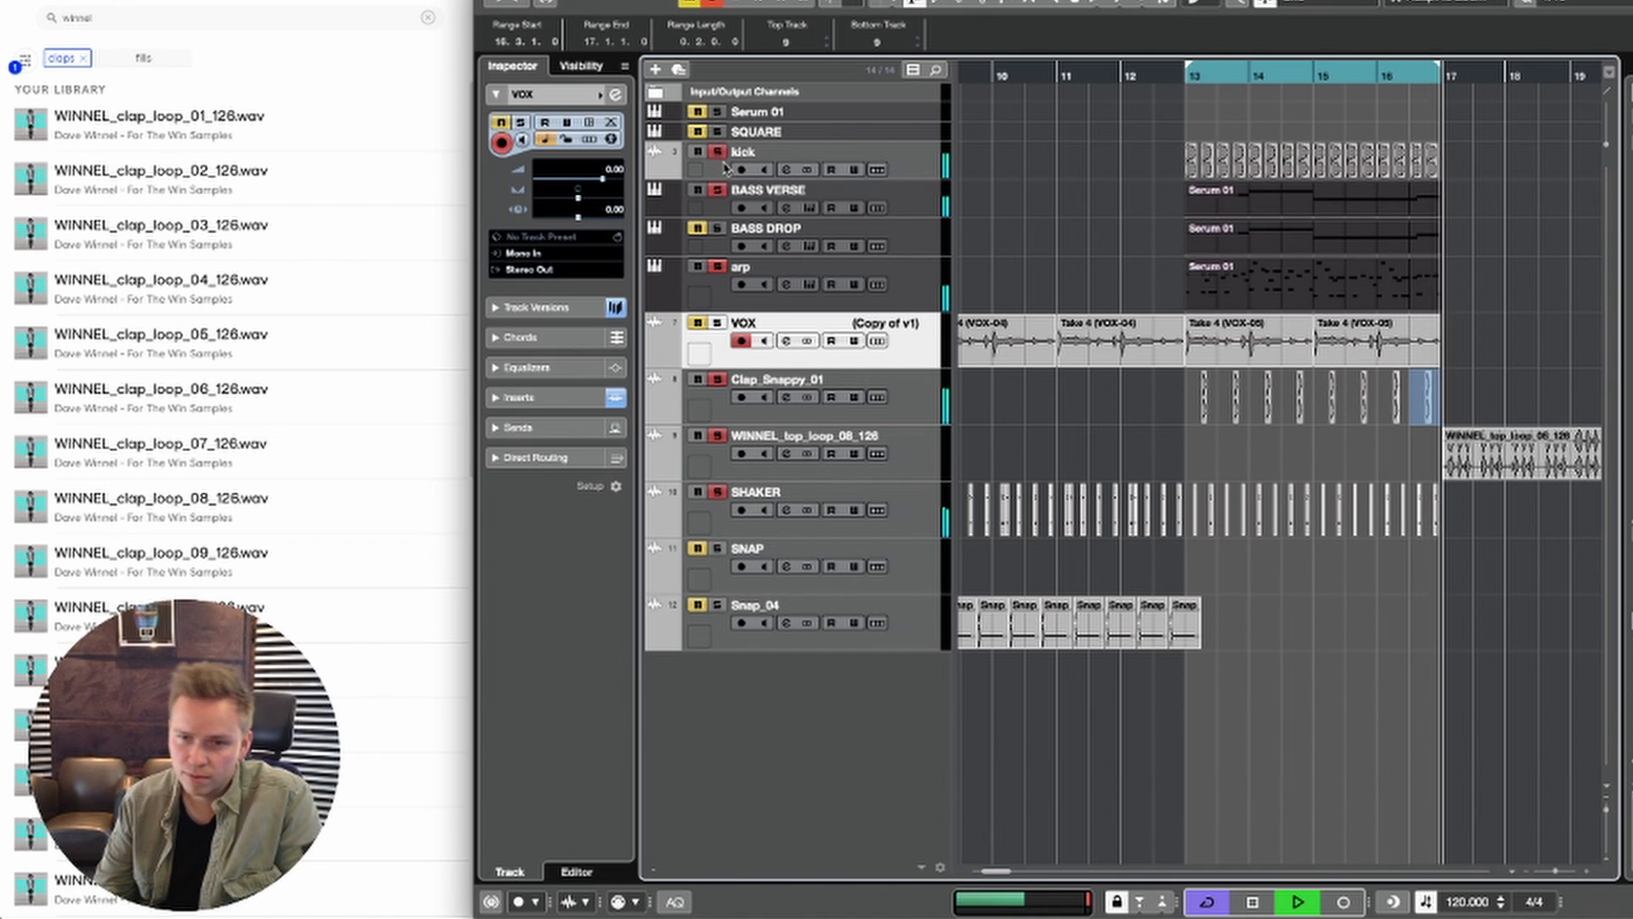
Step: Raise the kick track's volume to -4.70 dB and stop playback
{"action": "left_click", "coordinate": [649, 164]}
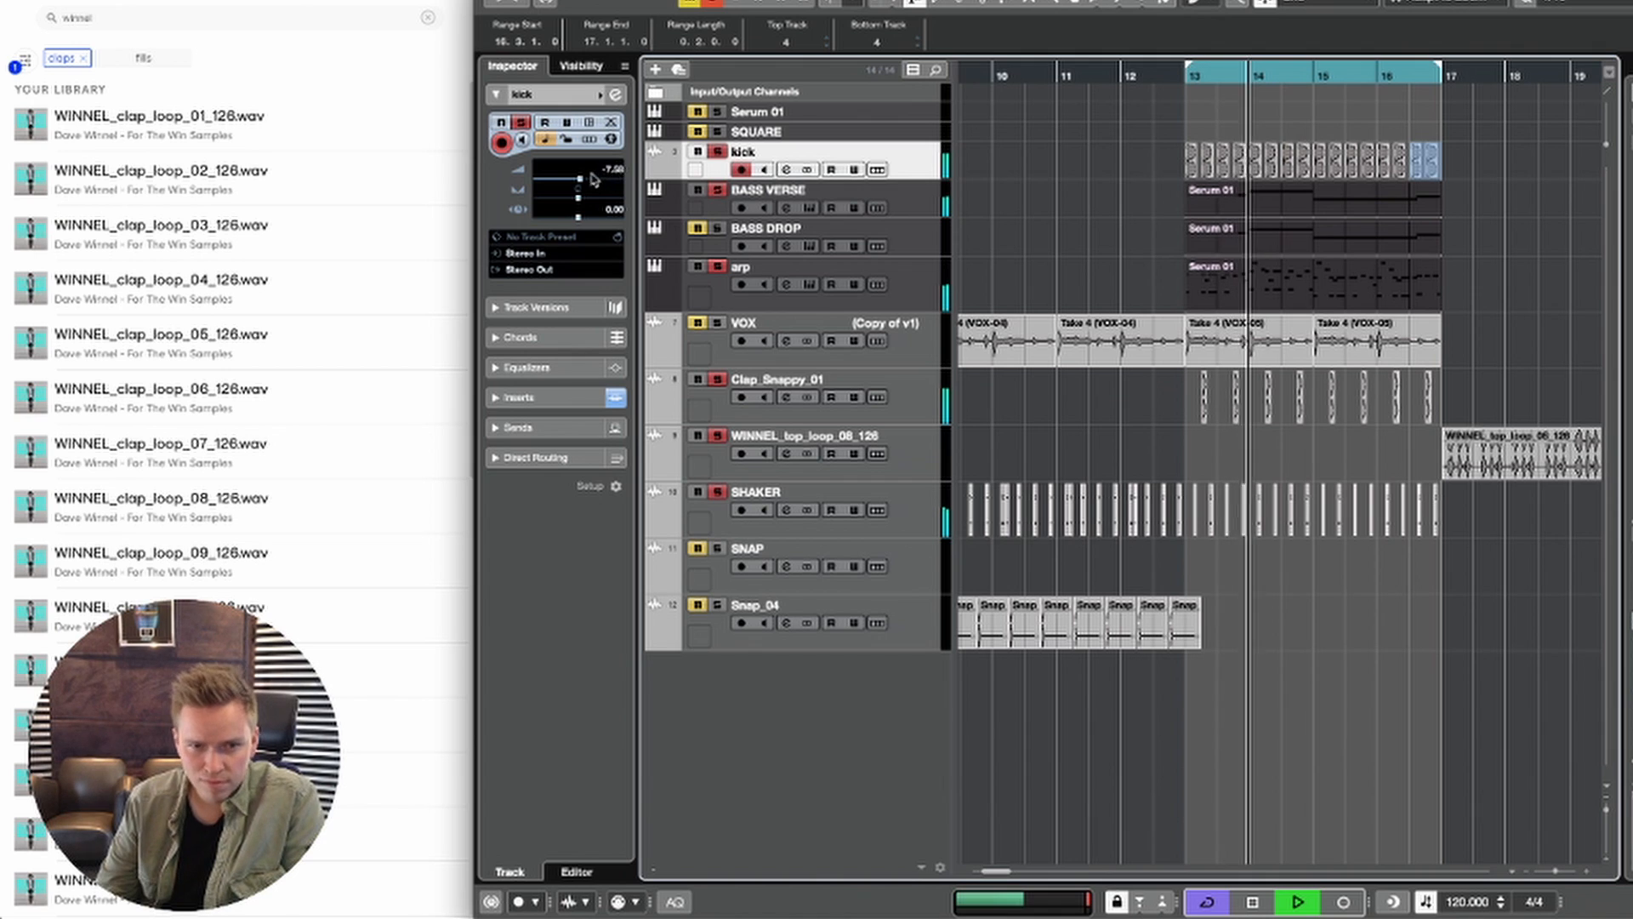
{"action": "left_click_drag", "start_coordinate": [580, 178], "coordinate": [587, 179]}
{"action": "key", "text": "space"}
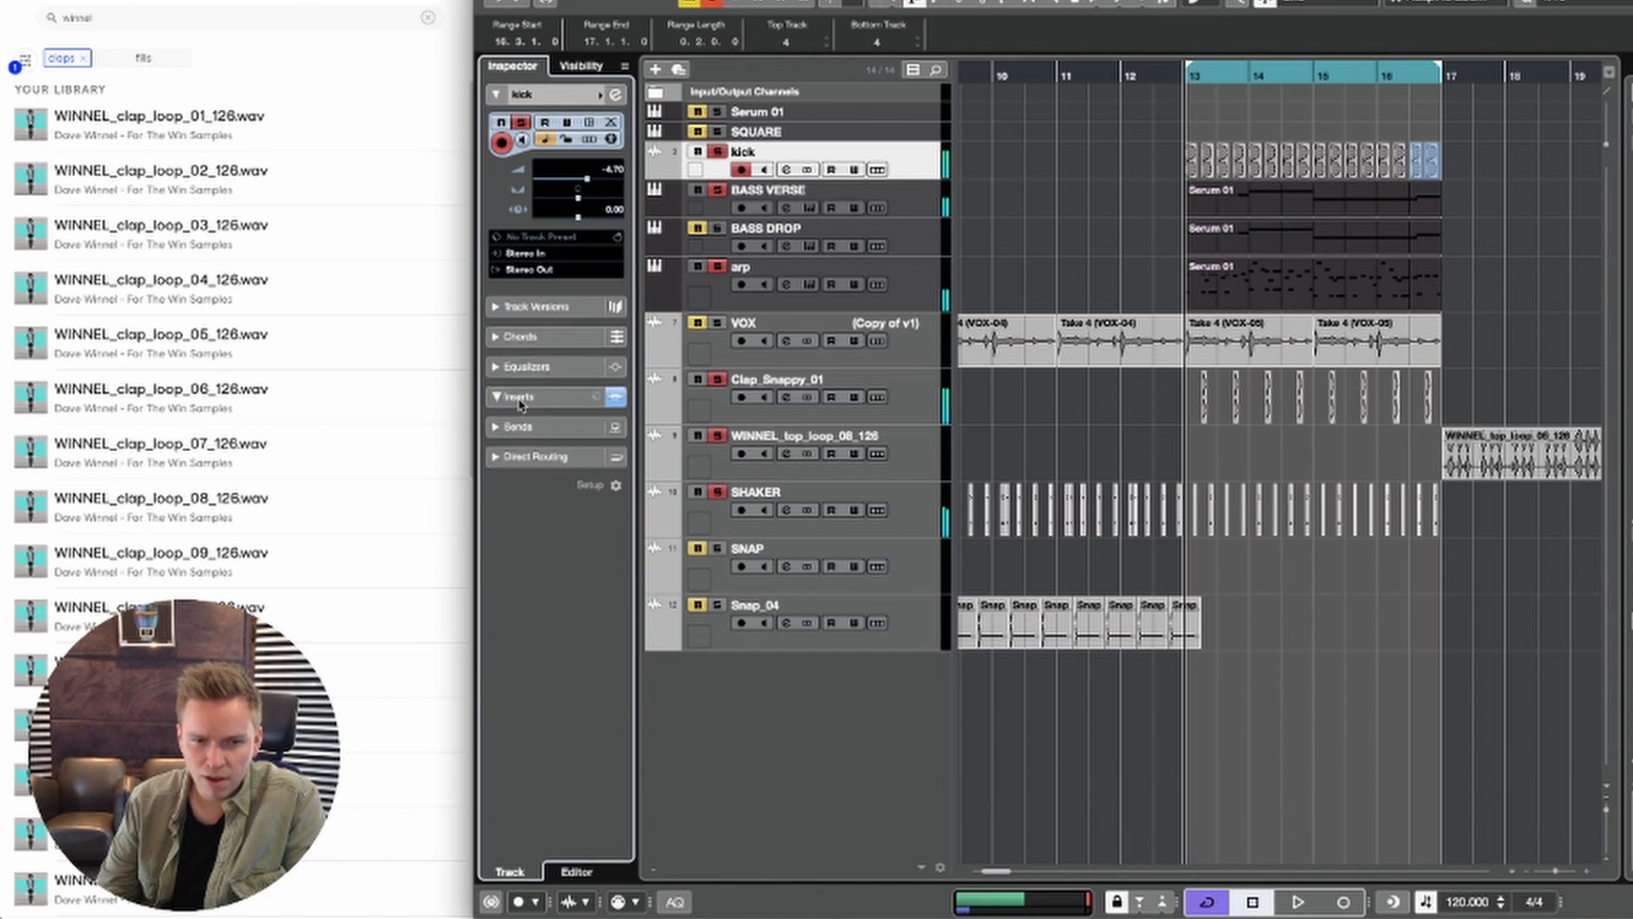
Step: Raise Sub and Mid in the kick track's KSHMR Essentials, and move LFOTool below it in the insert chain
{"action": "left_click", "coordinate": [521, 397]}
{"action": "key", "text": "space"}
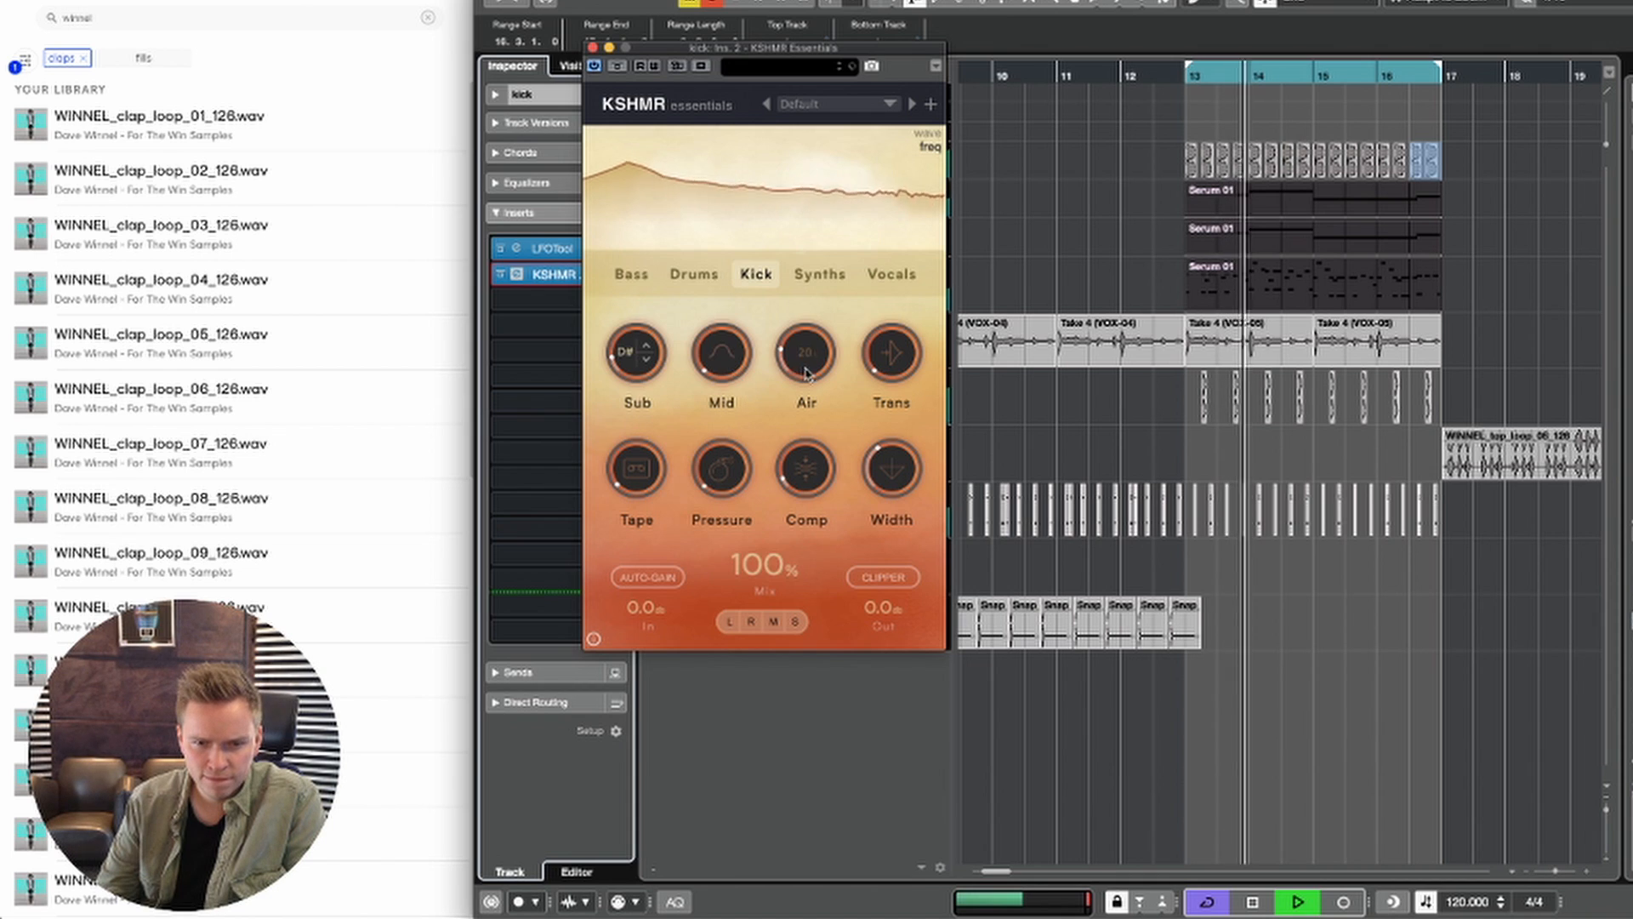
{"action": "left_click_drag", "start_coordinate": [719, 369], "coordinate": [707, 280]}
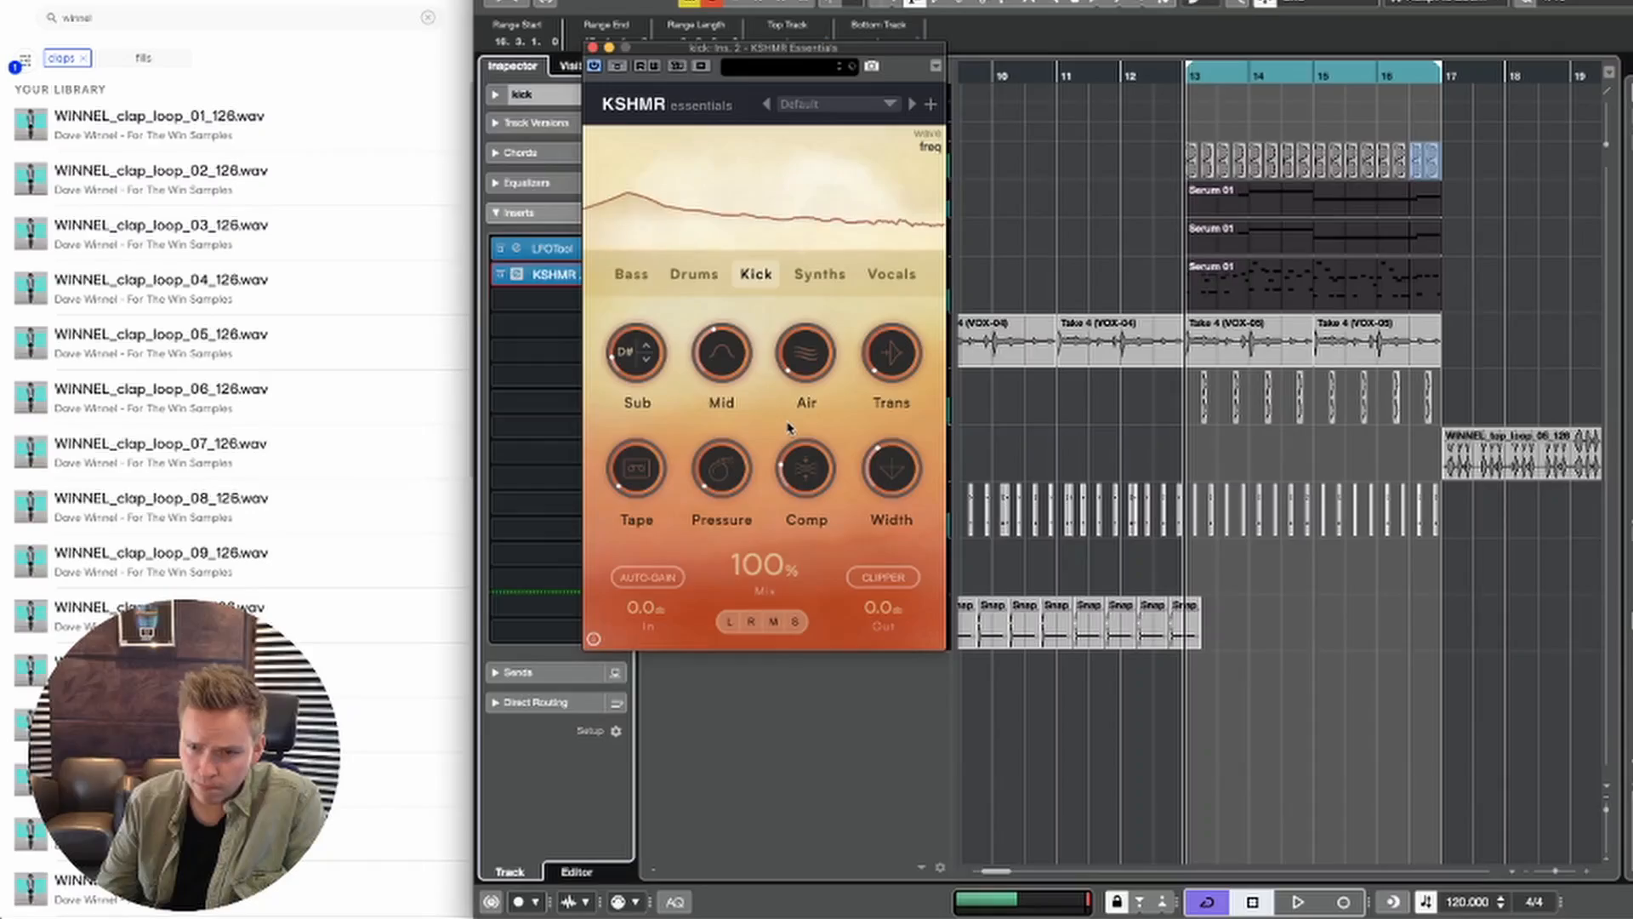
{"action": "key", "text": "space"}
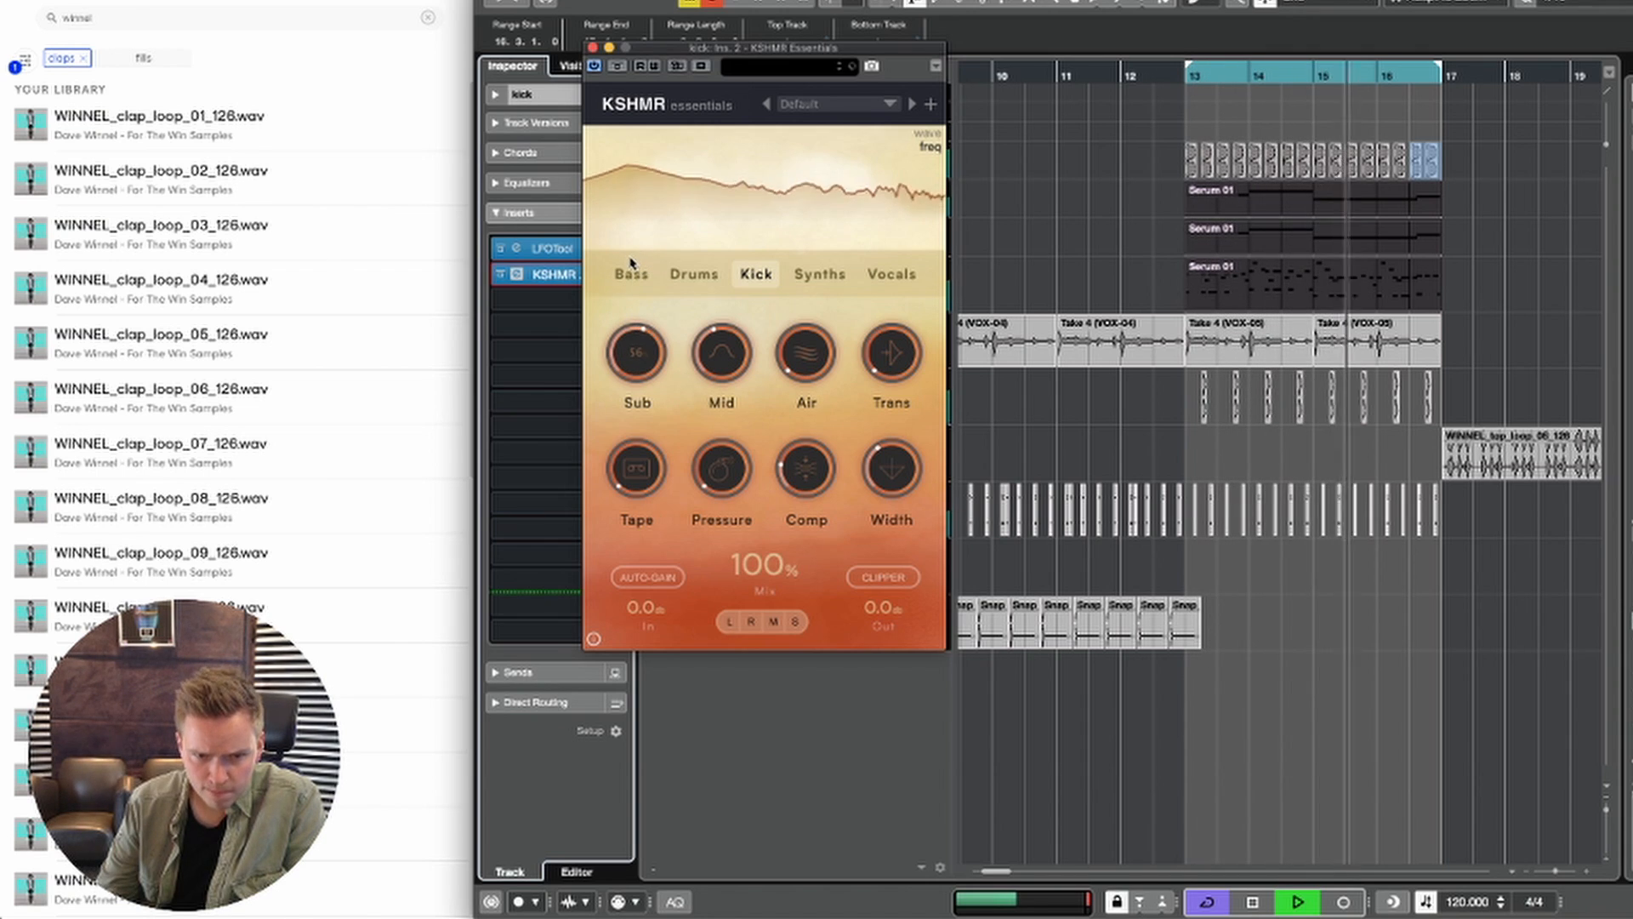
{"action": "left_click", "coordinate": [593, 47]}
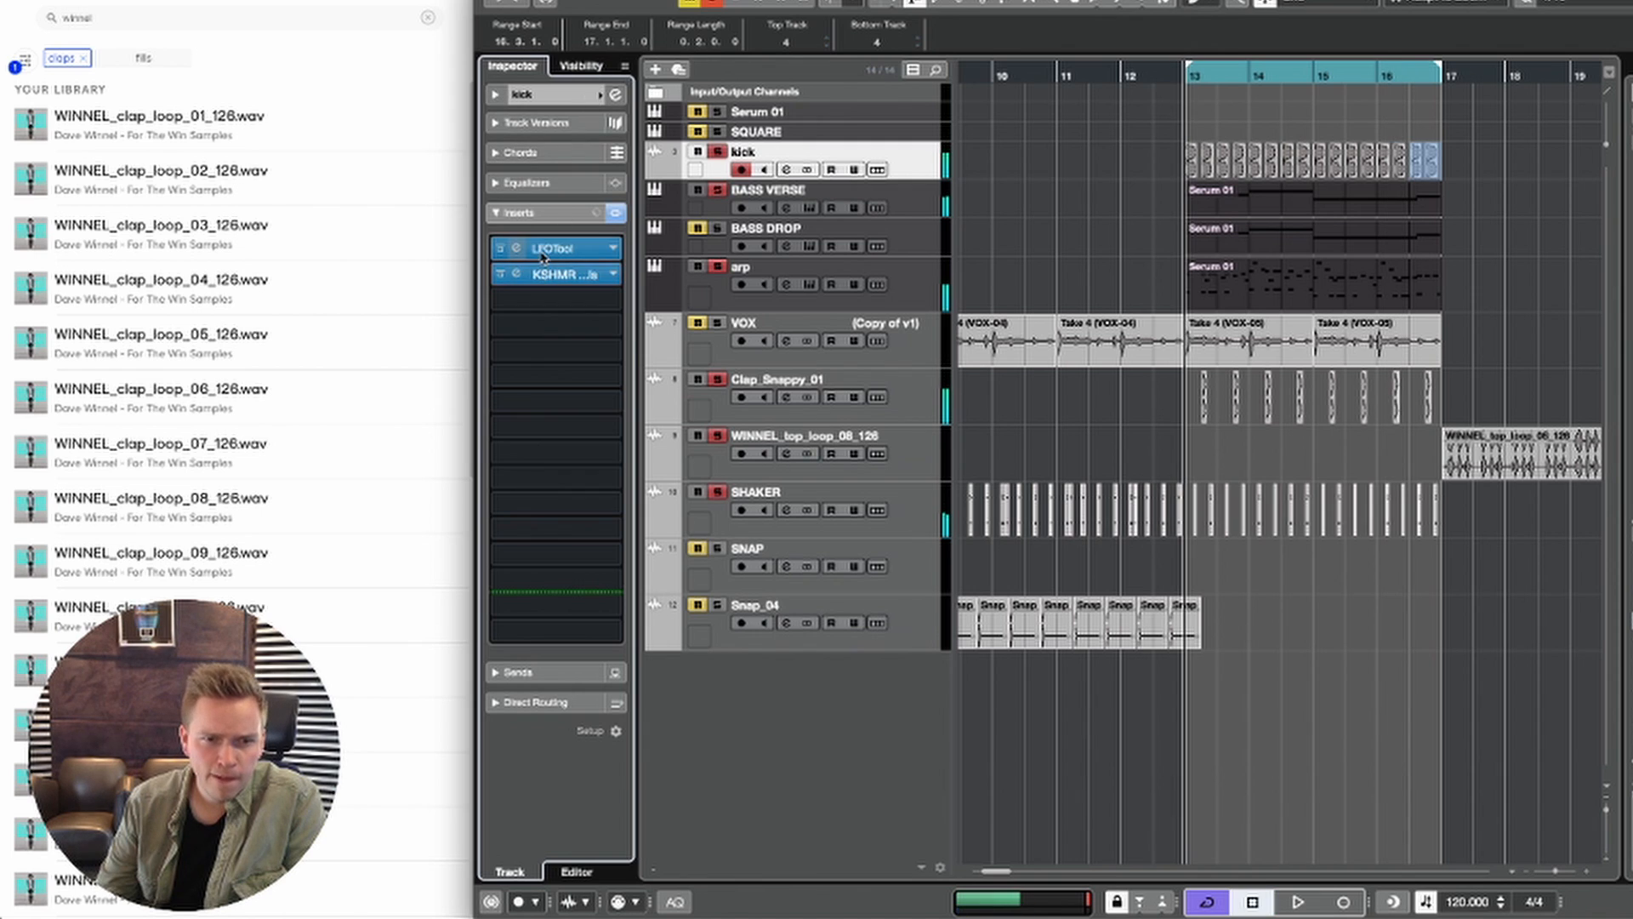
{"action": "left_click_drag", "start_coordinate": [543, 255], "coordinate": [572, 332]}
{"action": "key", "text": "space"}
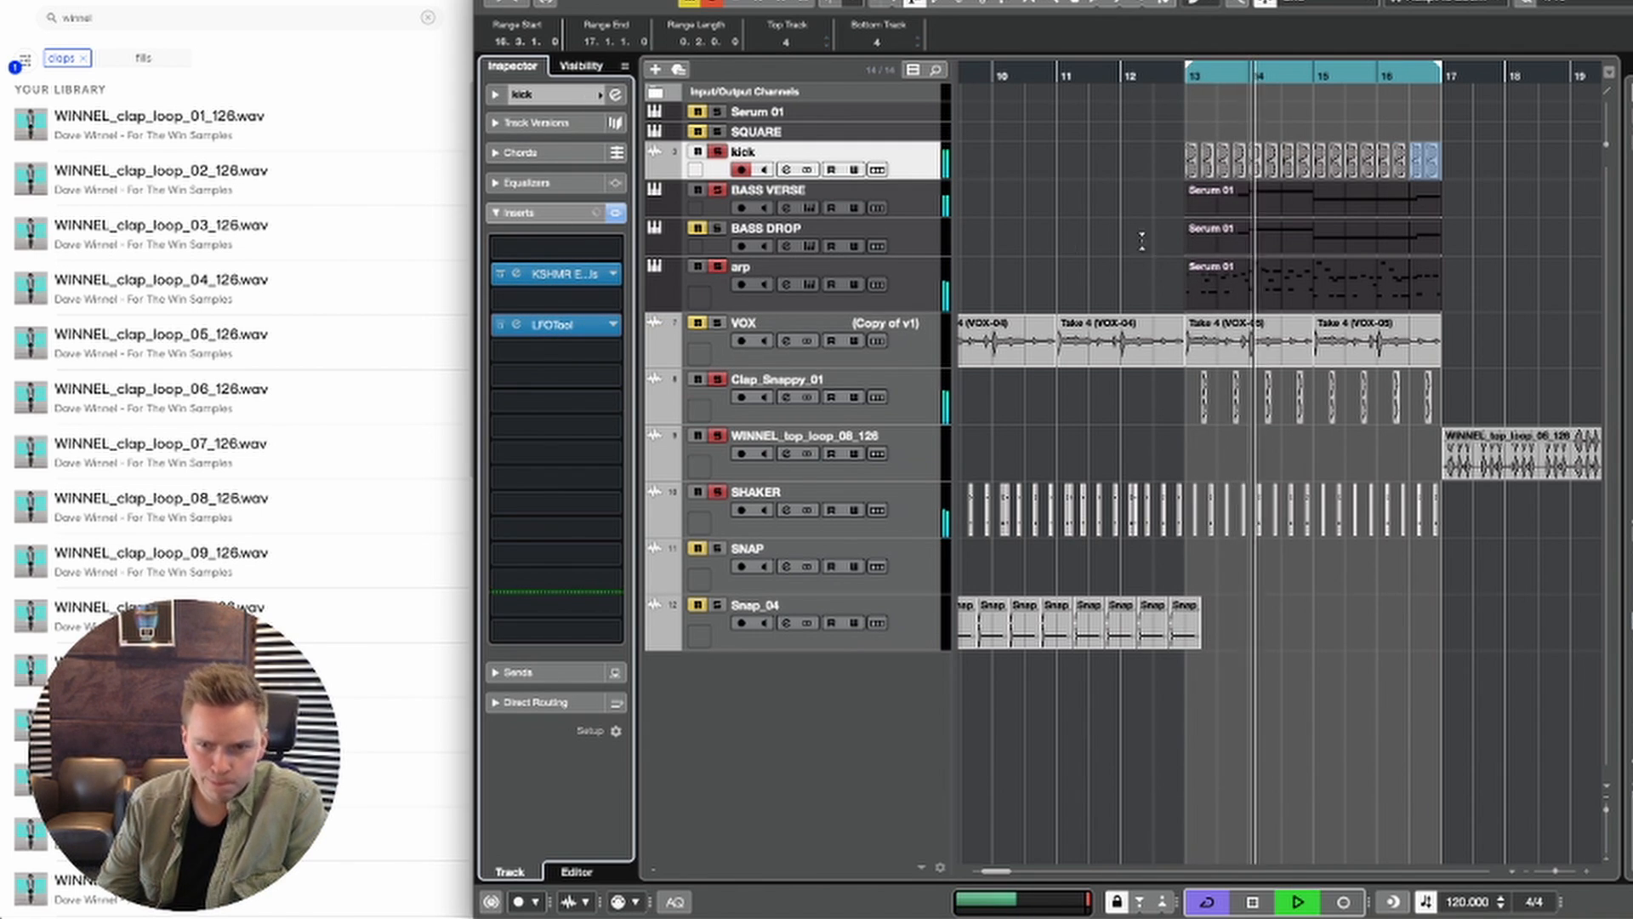
Step: Add the VOX track to the soloed tracks so the vocal plays with the looped drop at bars 13 to 16
{"action": "left_click", "coordinate": [1061, 206]}
{"action": "key", "text": "g"}
{"action": "key", "text": "g"}
{"action": "key", "text": "g"}
{"action": "key", "text": "g"}
{"action": "key", "text": "g"}
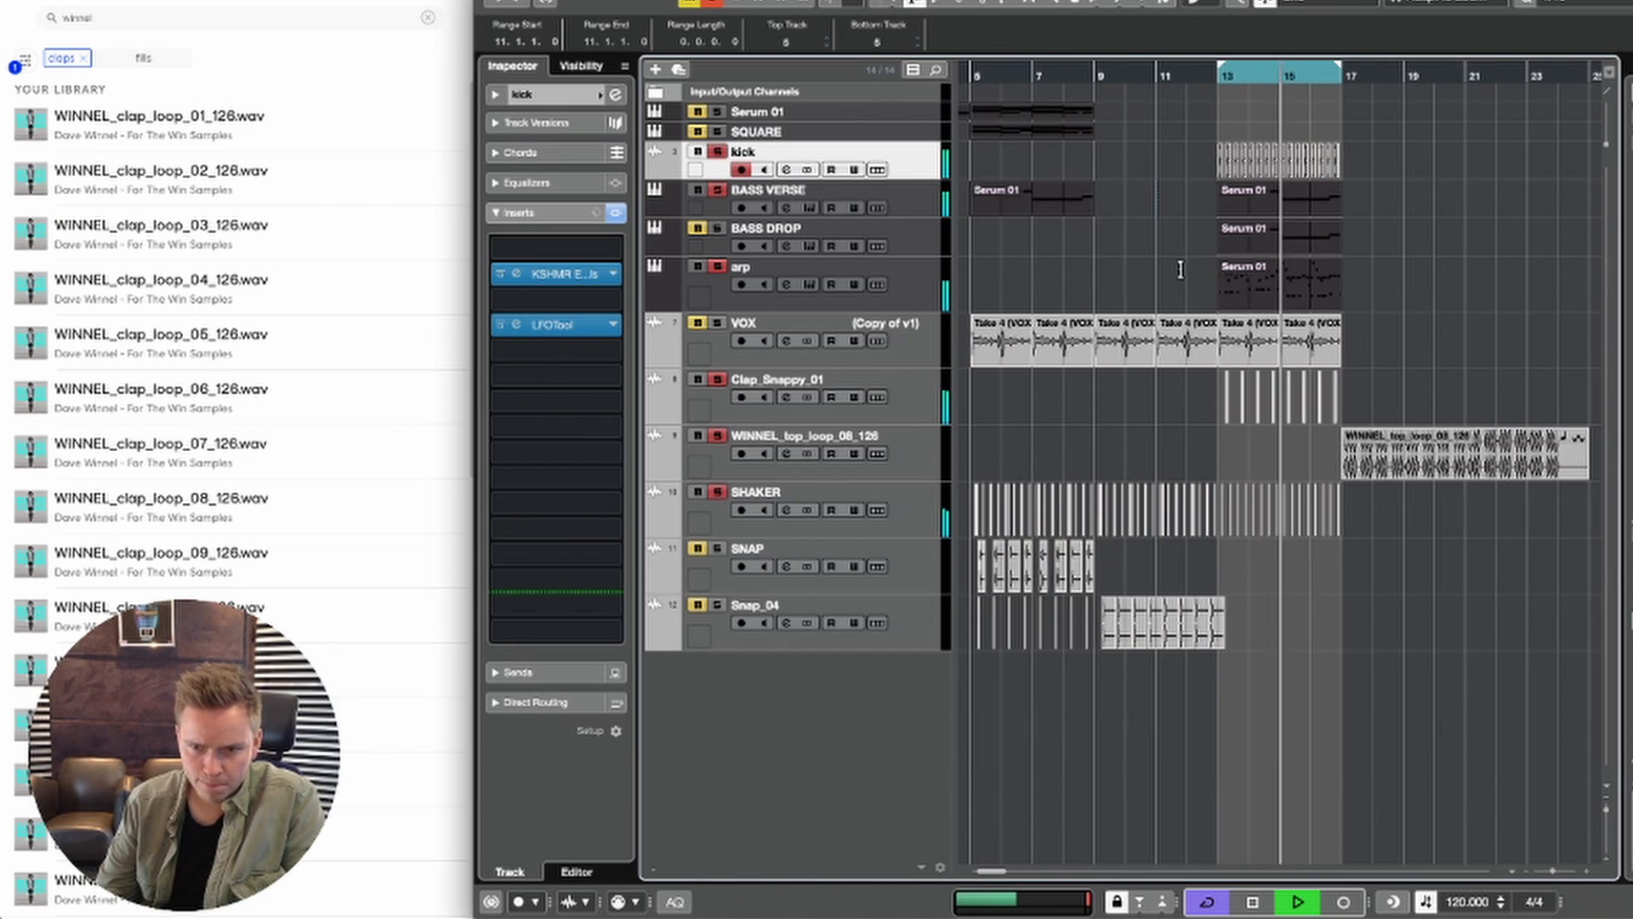
{"action": "key", "text": "space"}
{"action": "key", "text": "space"}
{"action": "left_click", "coordinate": [708, 323]}
{"action": "key", "text": "space"}
{"action": "key", "text": "space"}
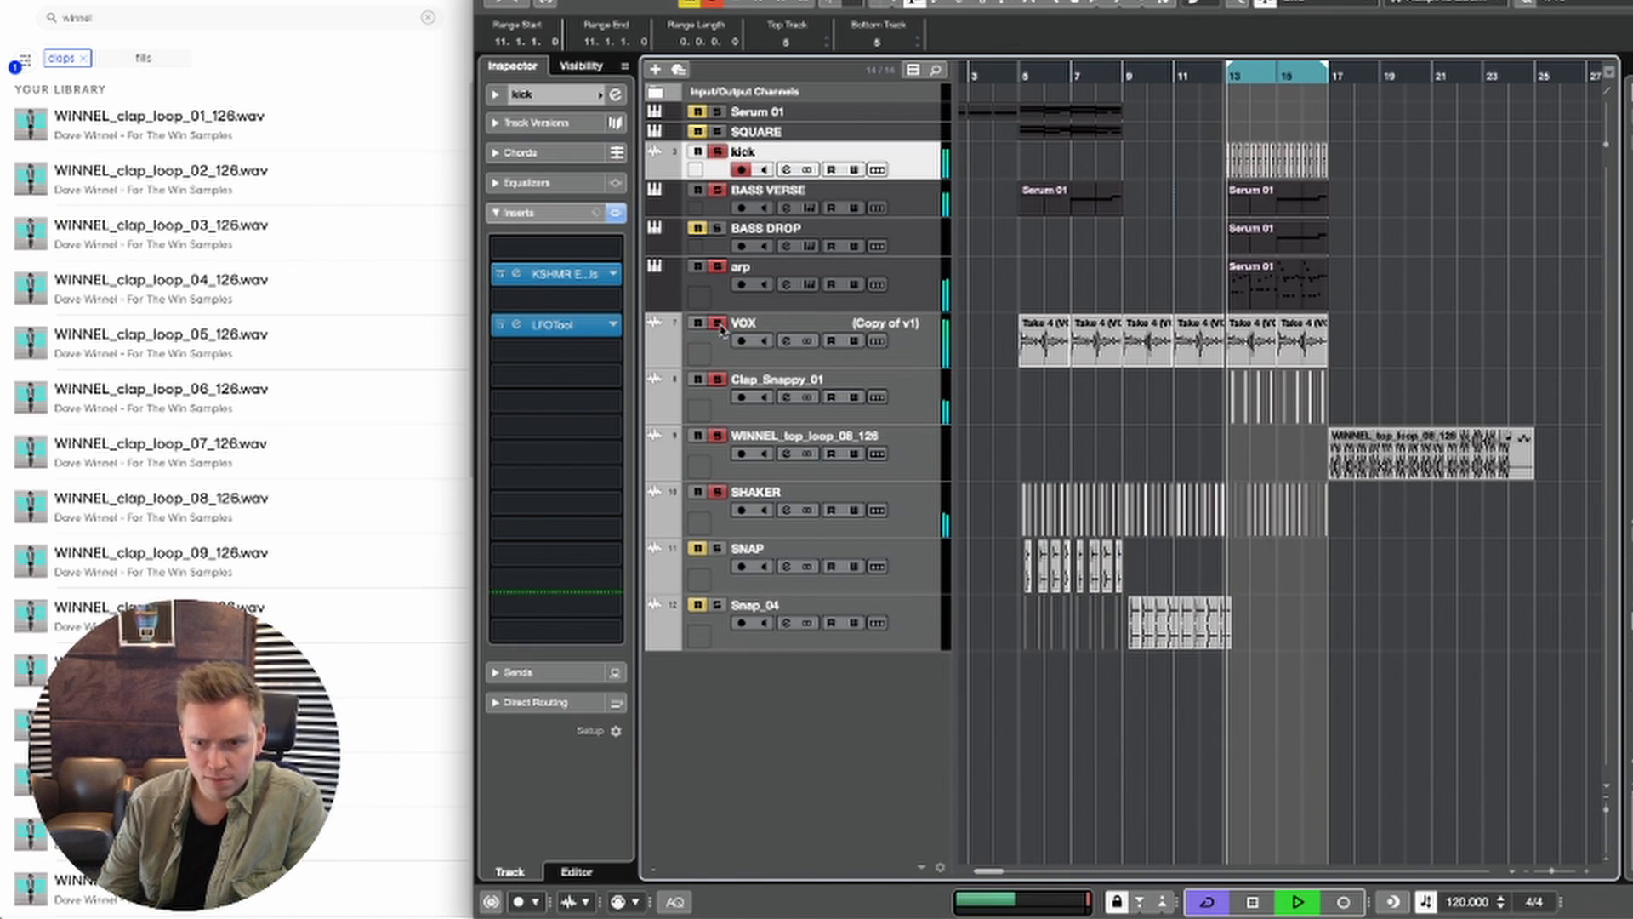
Step: Set the Retune Speed to 0 in the VOX track's Auto-Tune EFX+ and close the plugin
{"action": "left_click", "coordinate": [766, 329]}
{"action": "left_click", "coordinate": [566, 100]}
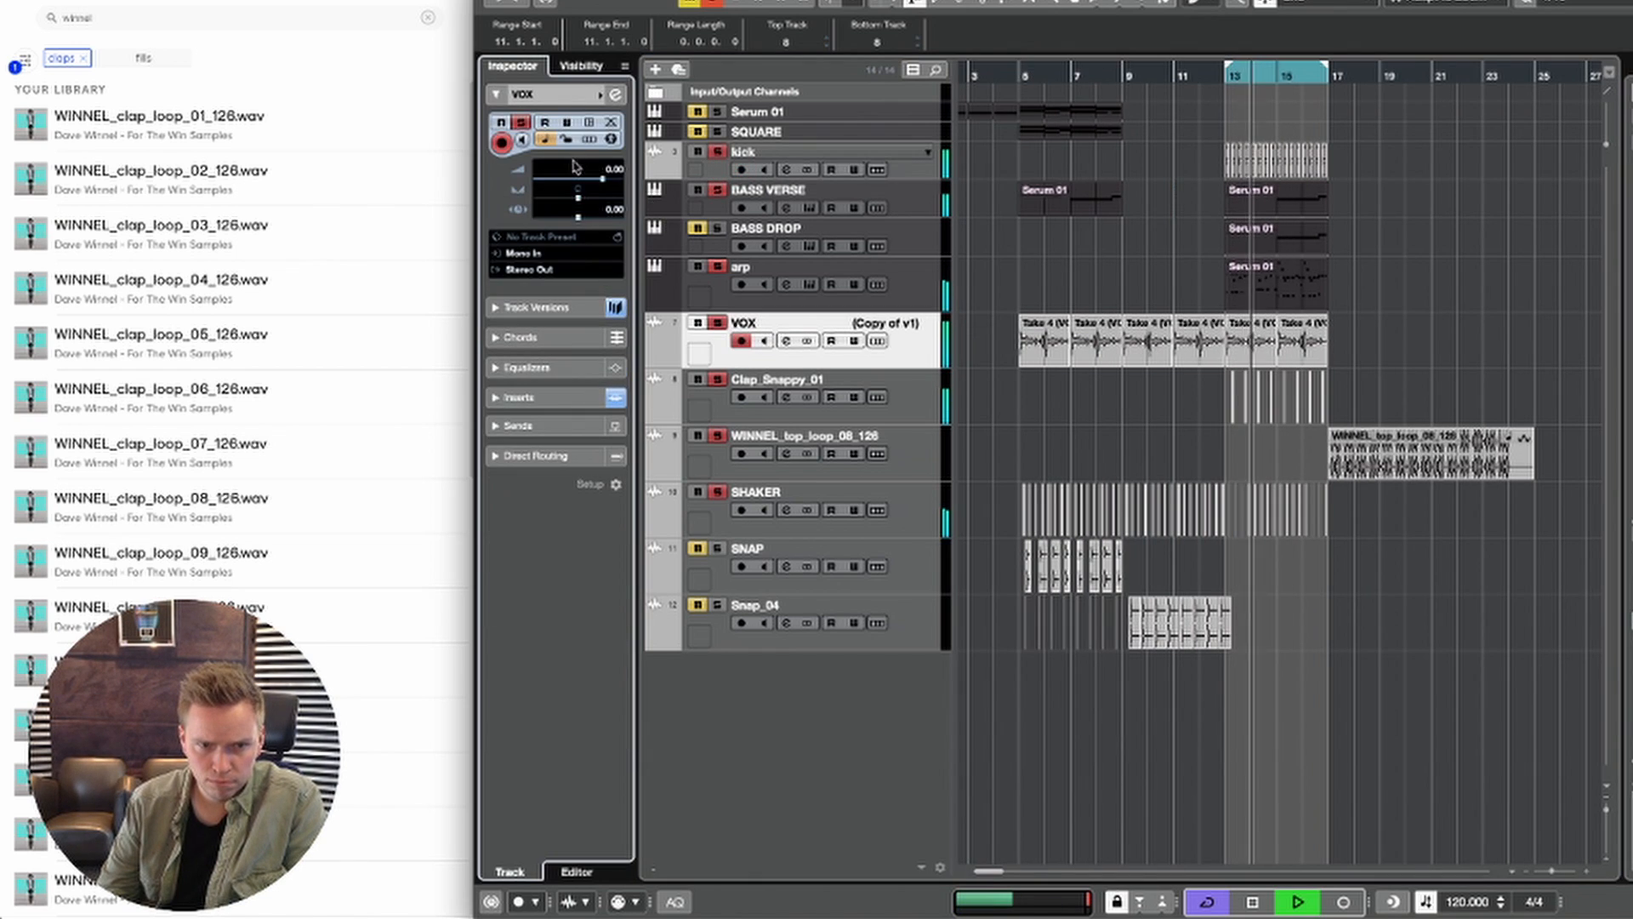
{"action": "key", "text": "space"}
{"action": "left_click", "coordinate": [551, 399]}
{"action": "left_click", "coordinate": [547, 401]}
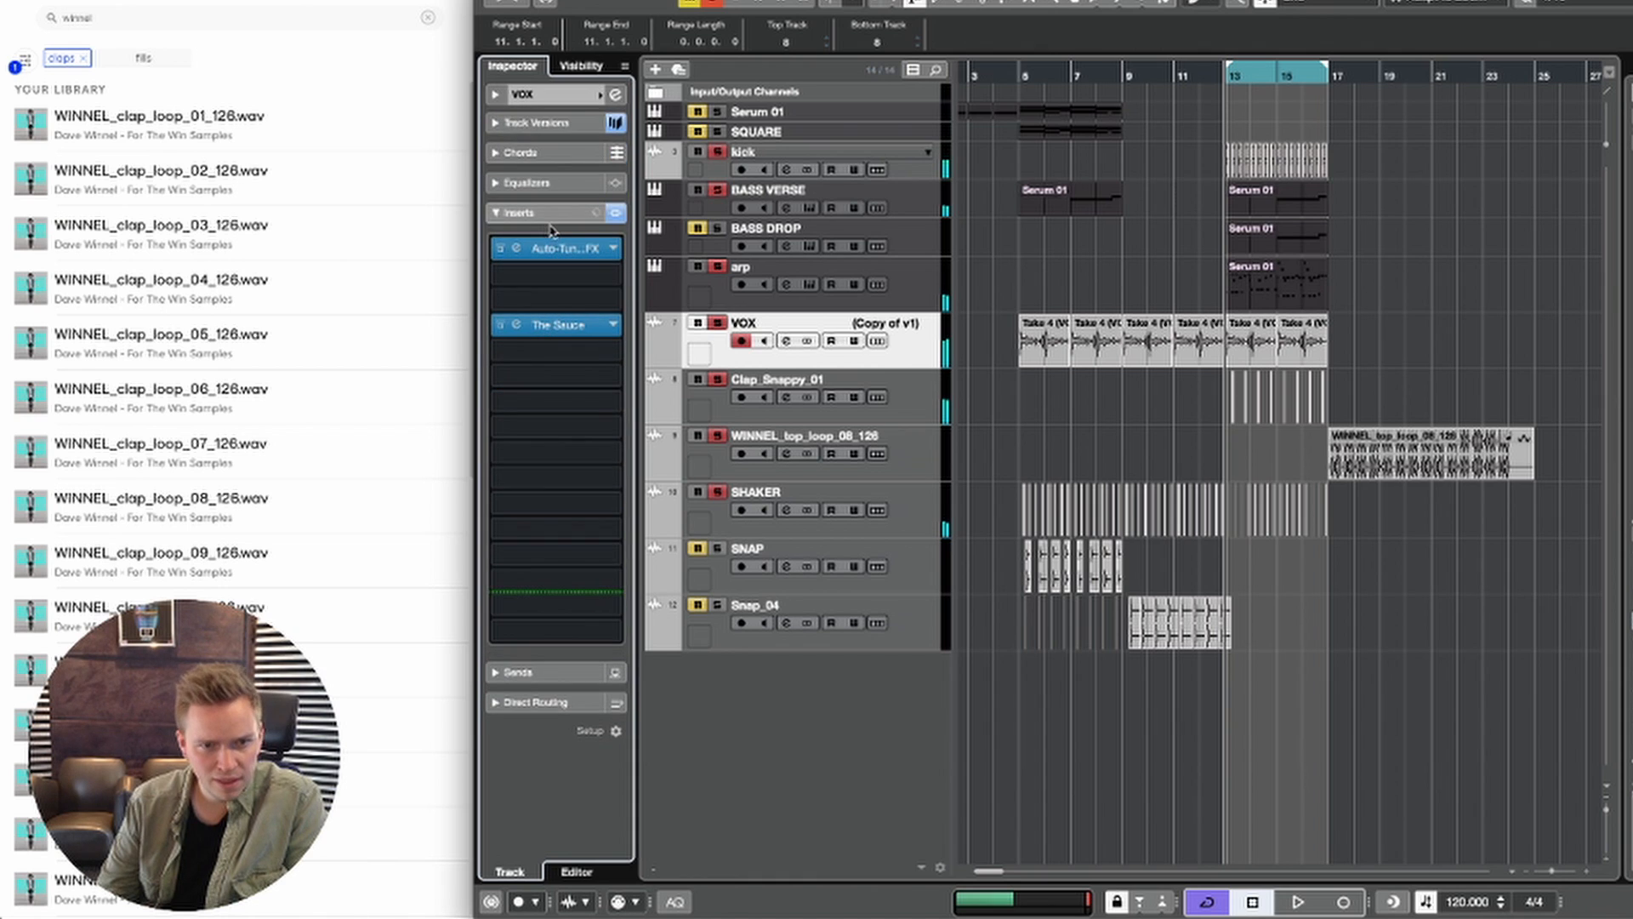
{"action": "left_click", "coordinate": [551, 260]}
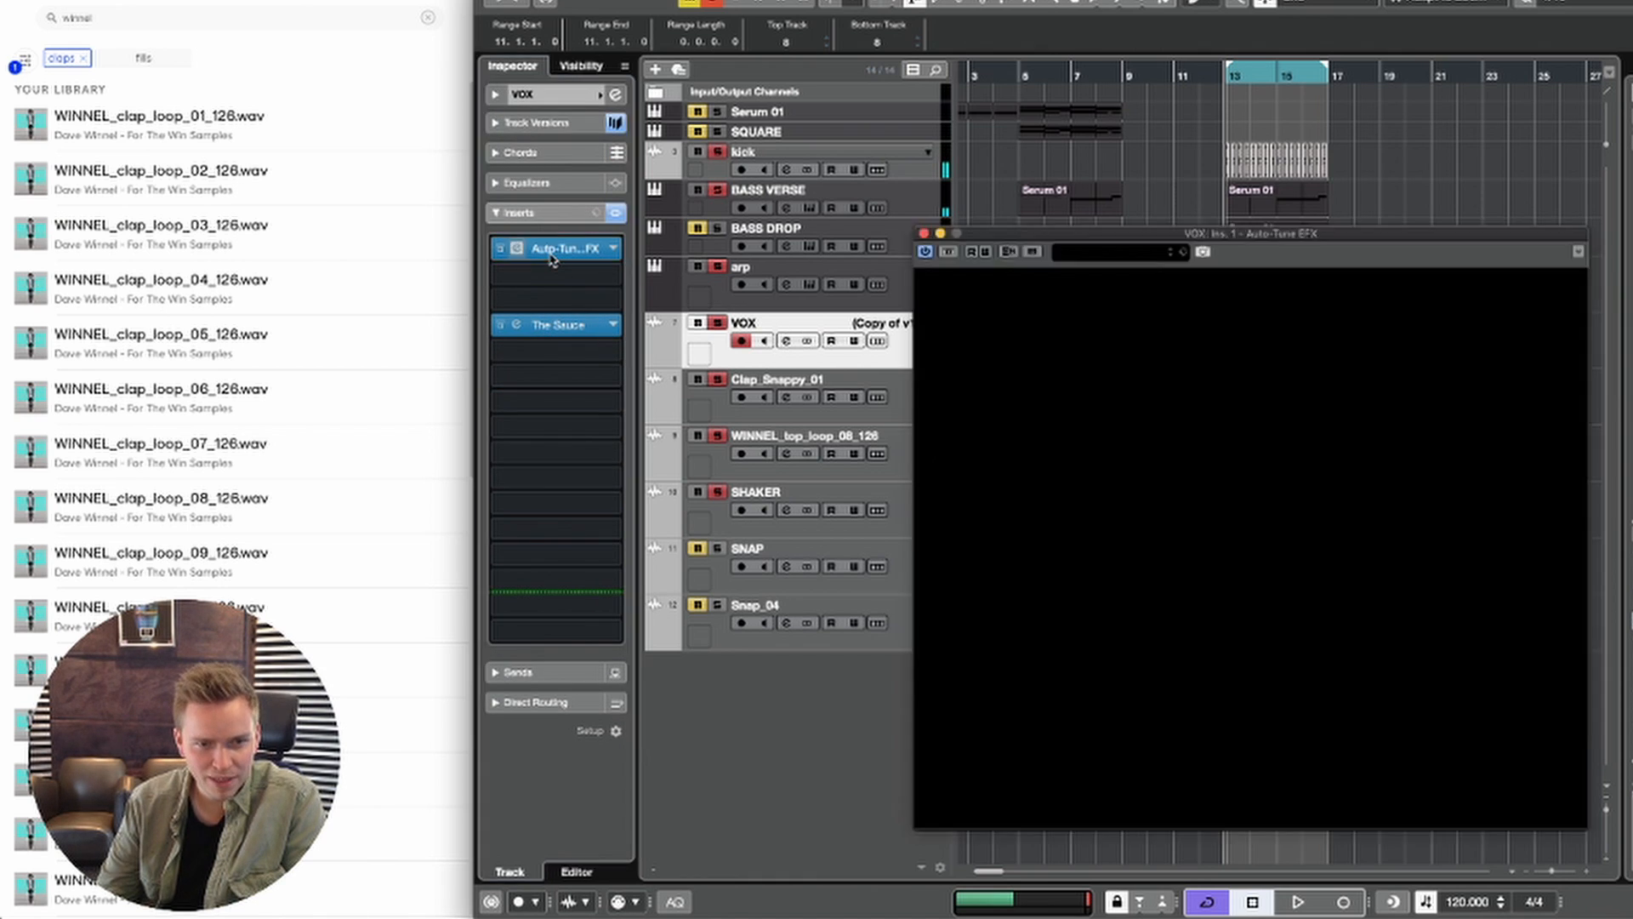
{"action": "left_click", "coordinate": [553, 255]}
{"action": "left_click", "coordinate": [578, 252]}
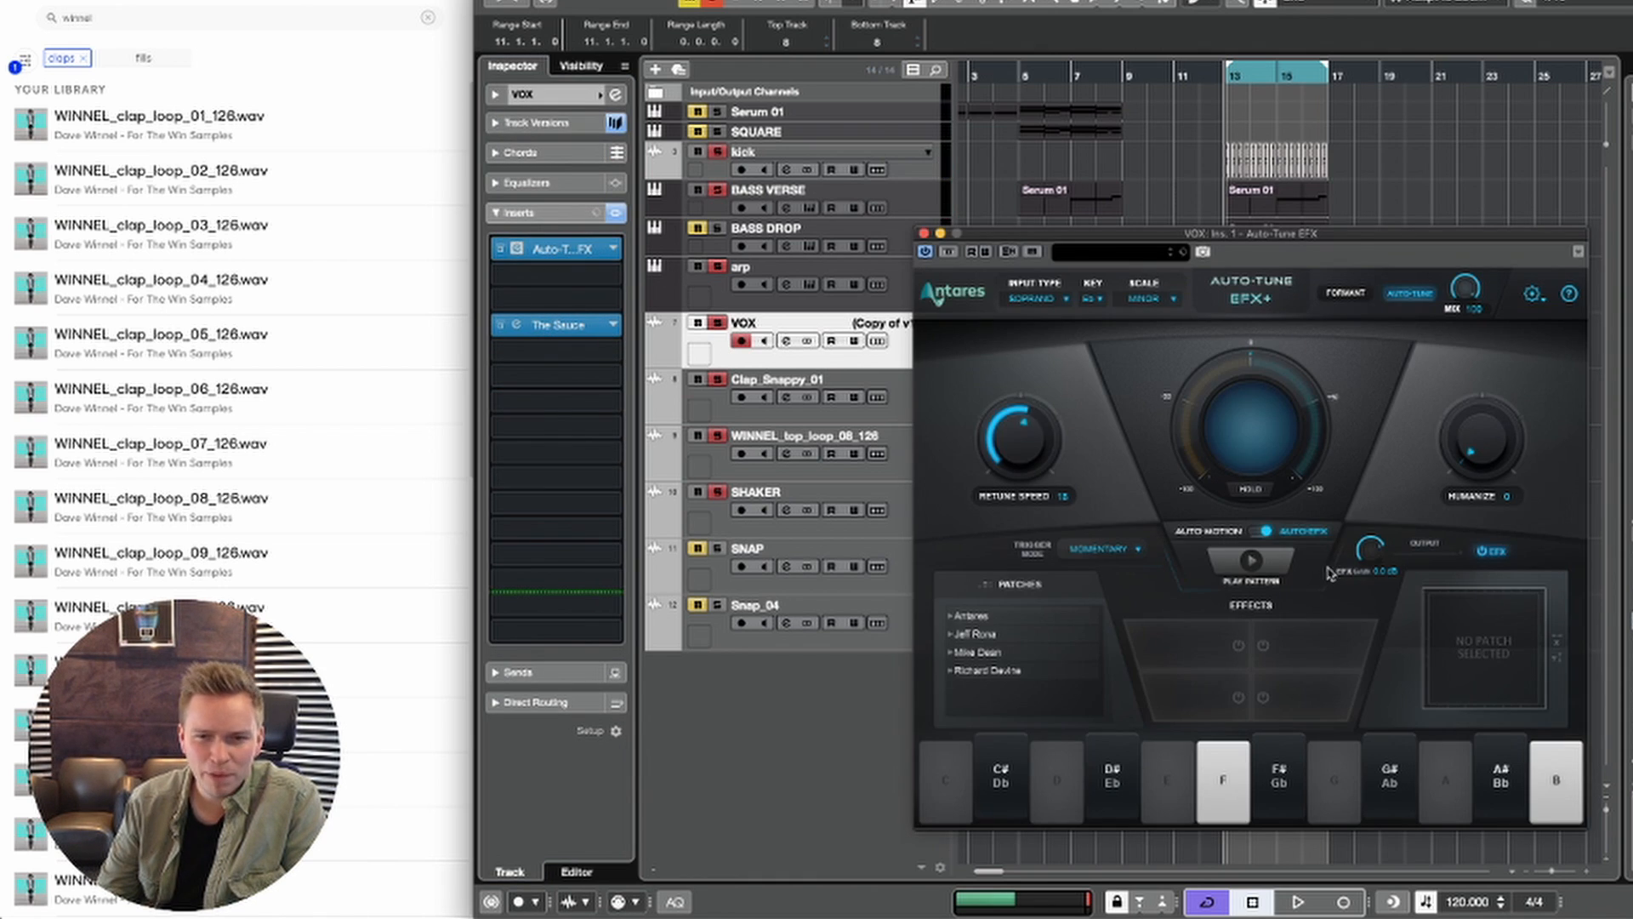
{"action": "key", "text": "space"}
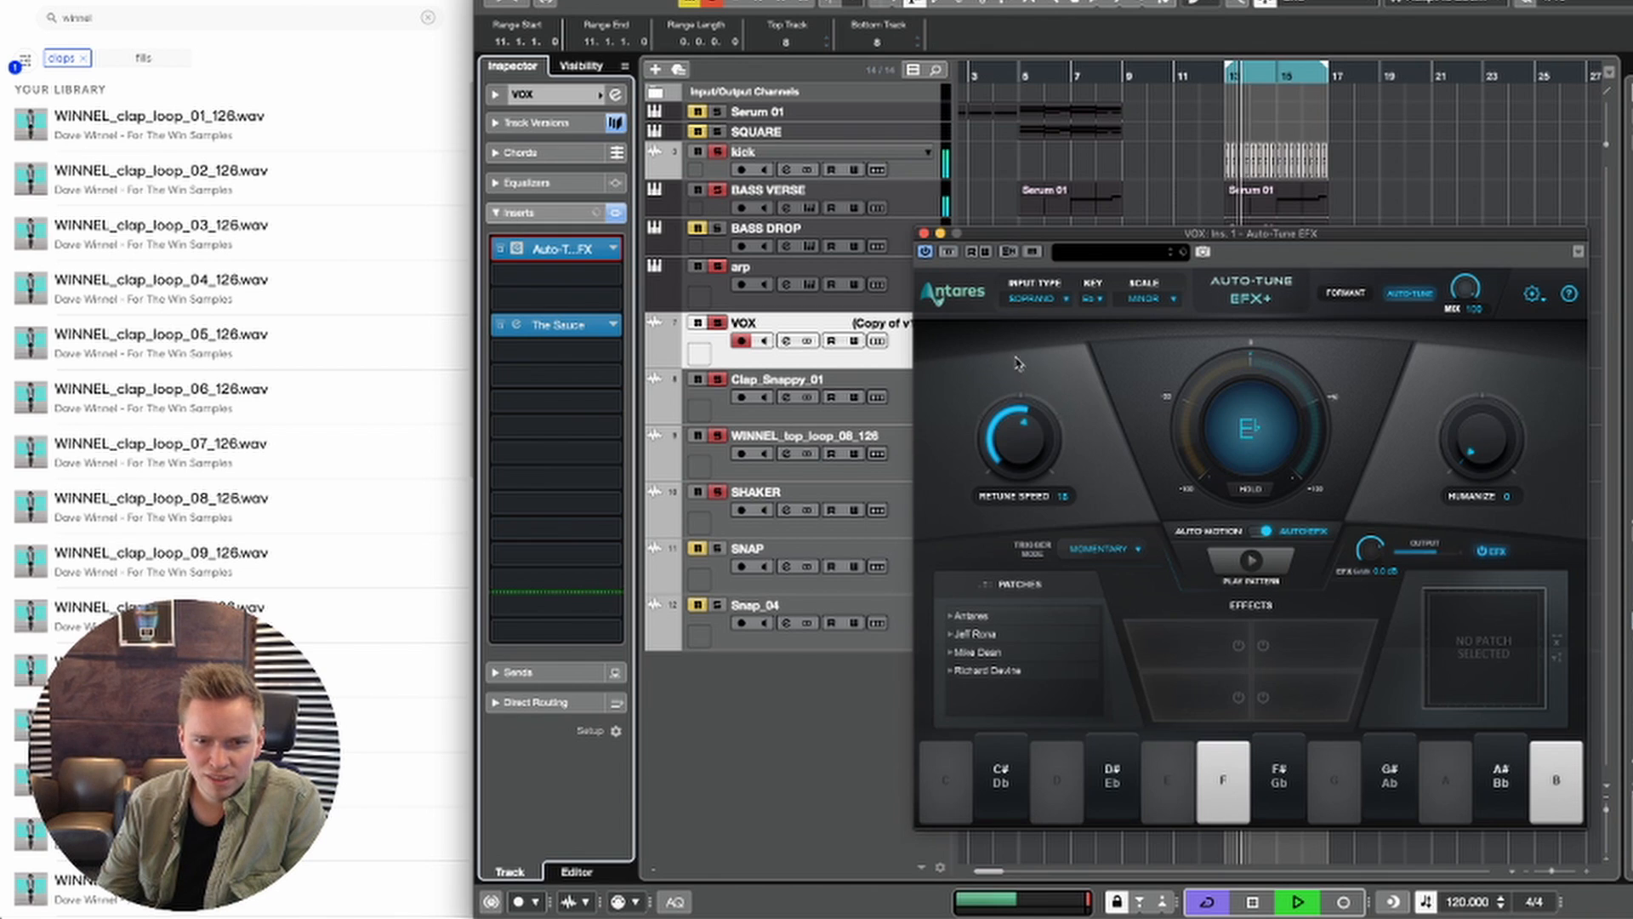
{"action": "left_click_drag", "start_coordinate": [1033, 423], "coordinate": [1035, 408]}
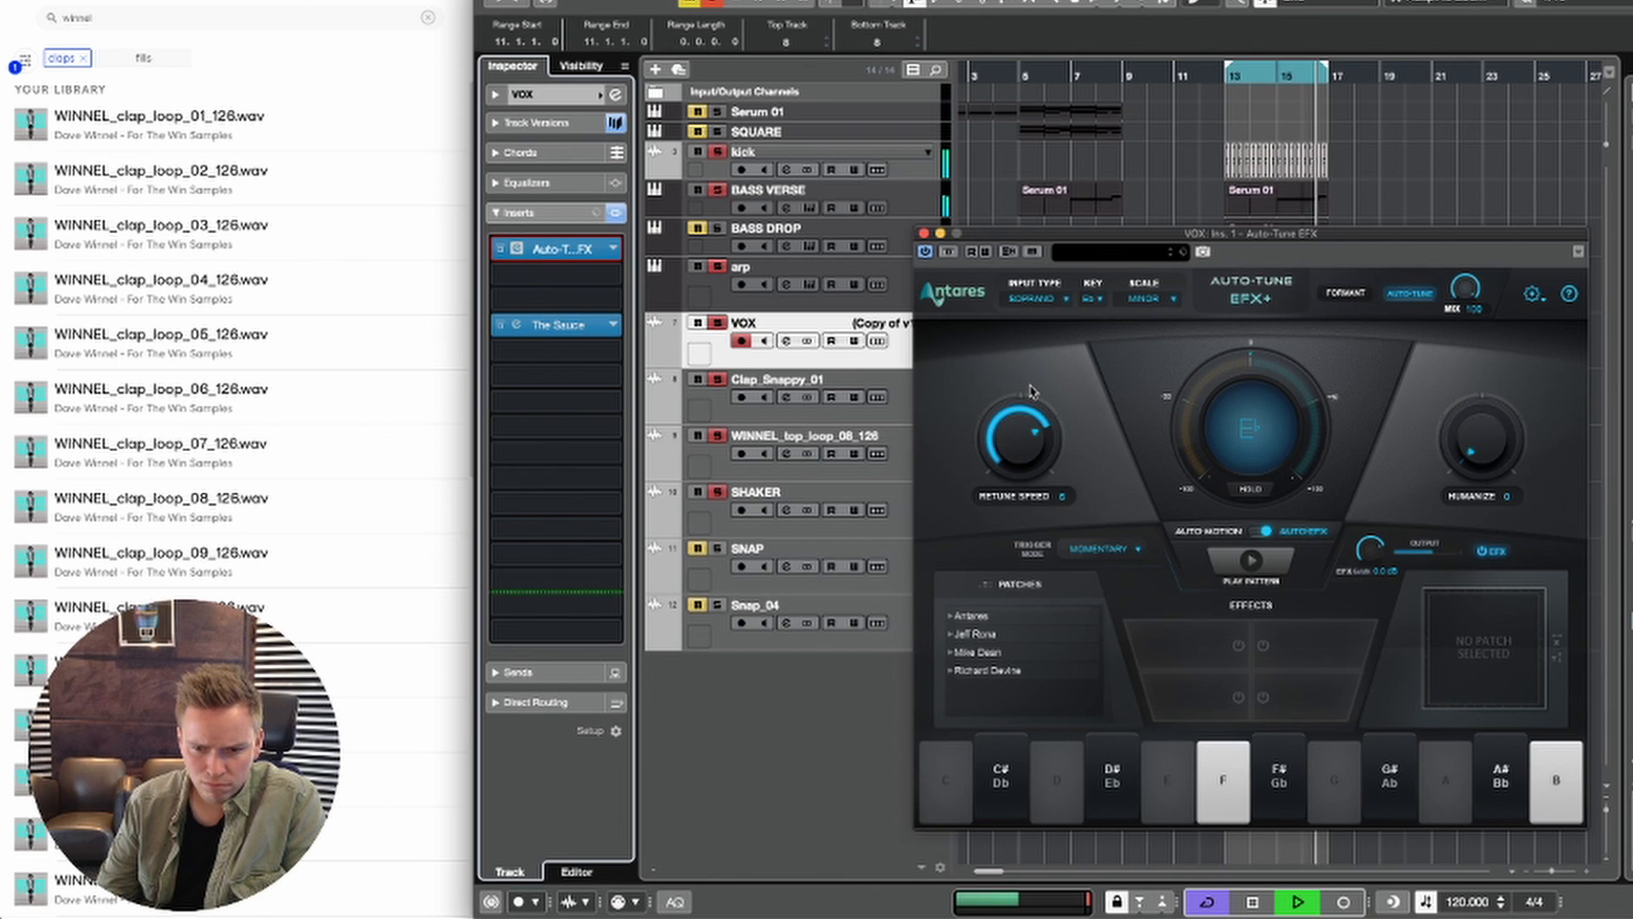
{"action": "left_click_drag", "start_coordinate": [1032, 390], "coordinate": [1025, 356]}
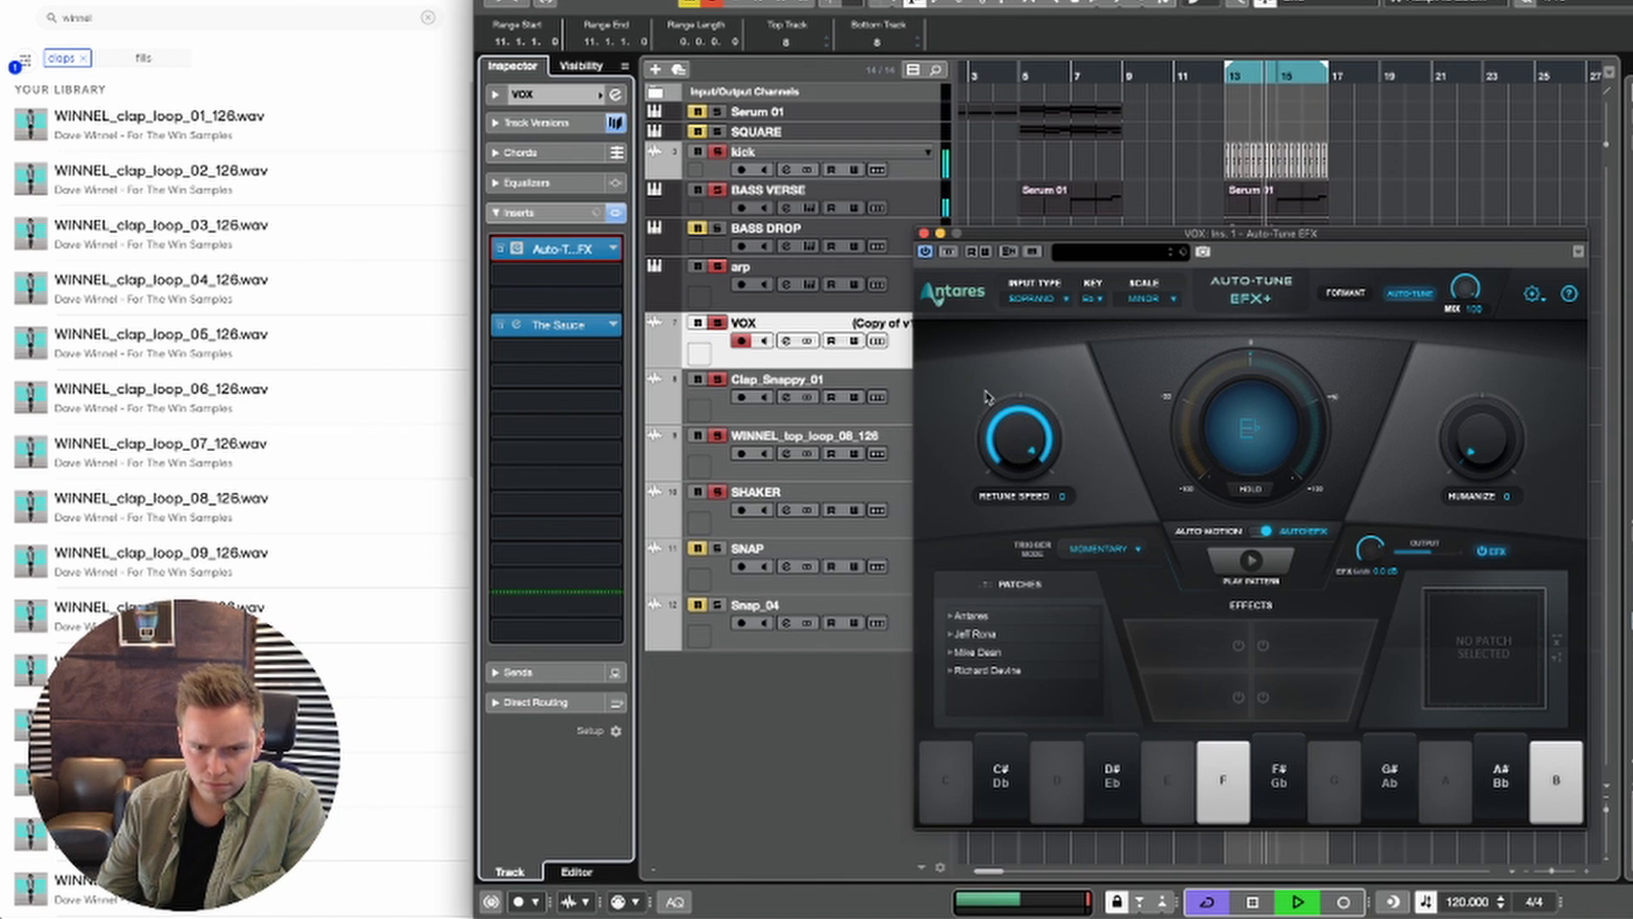
{"action": "left_click", "coordinate": [925, 231]}
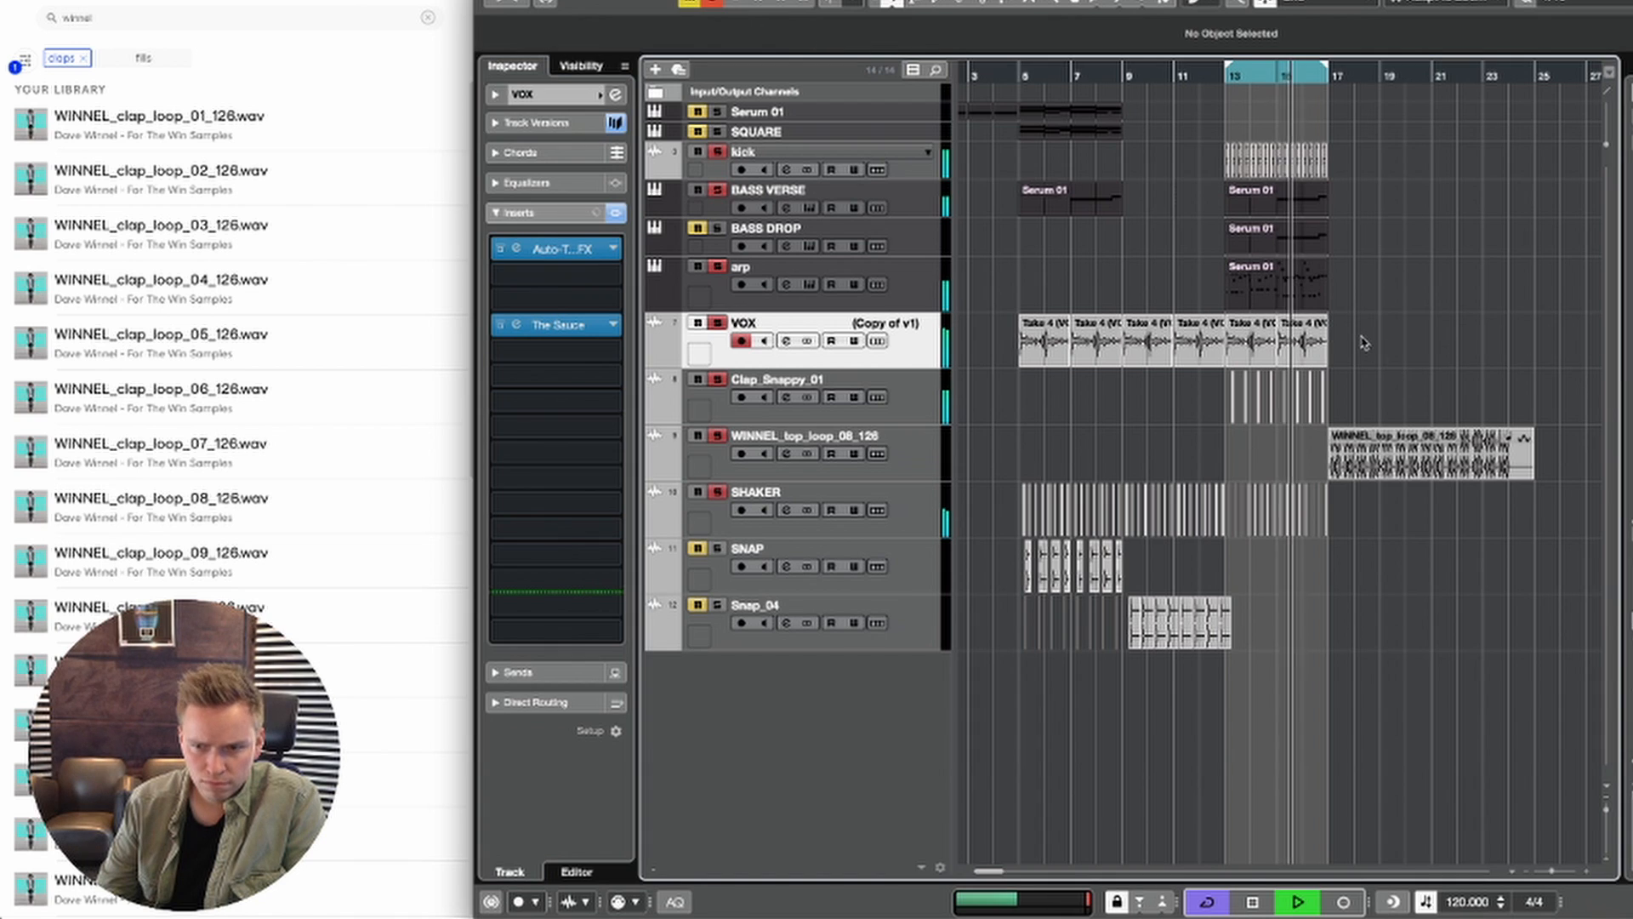
Step: Try transposing the two VOX events at bars 13 to 16 down to -12 semitones, and reset their transpose to 0
{"action": "left_click_drag", "start_coordinate": [1282, 350], "coordinate": [1243, 344]}
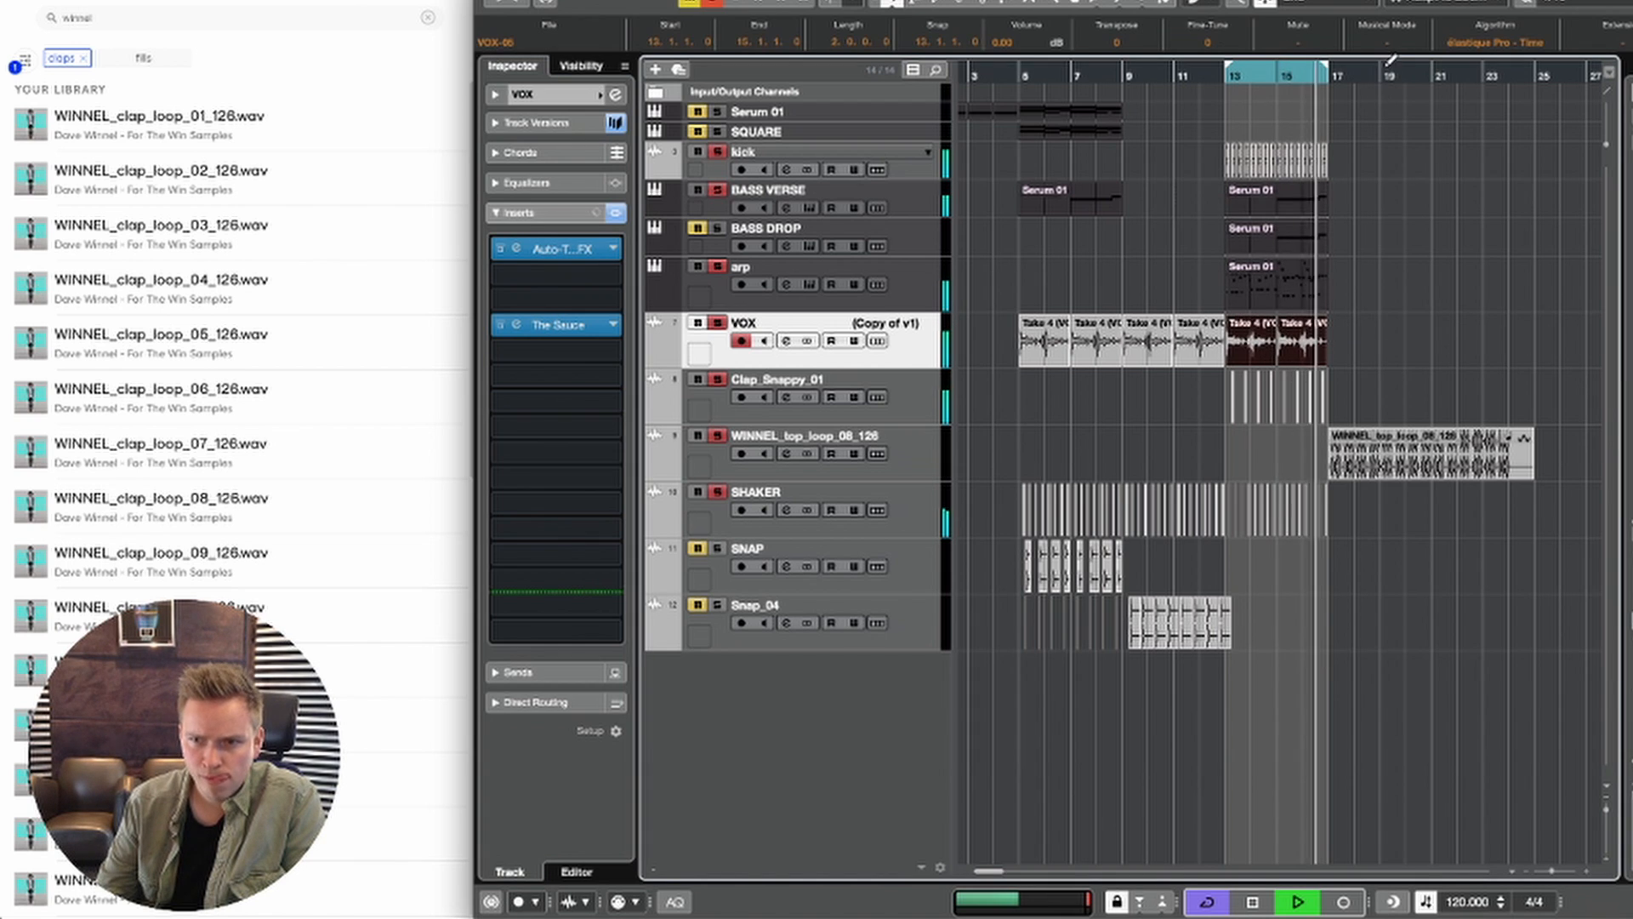
{"action": "scroll", "coordinate": [1127, 43], "scroll_direction": "down", "scroll_amount": 7}
{"action": "key", "text": "space"}
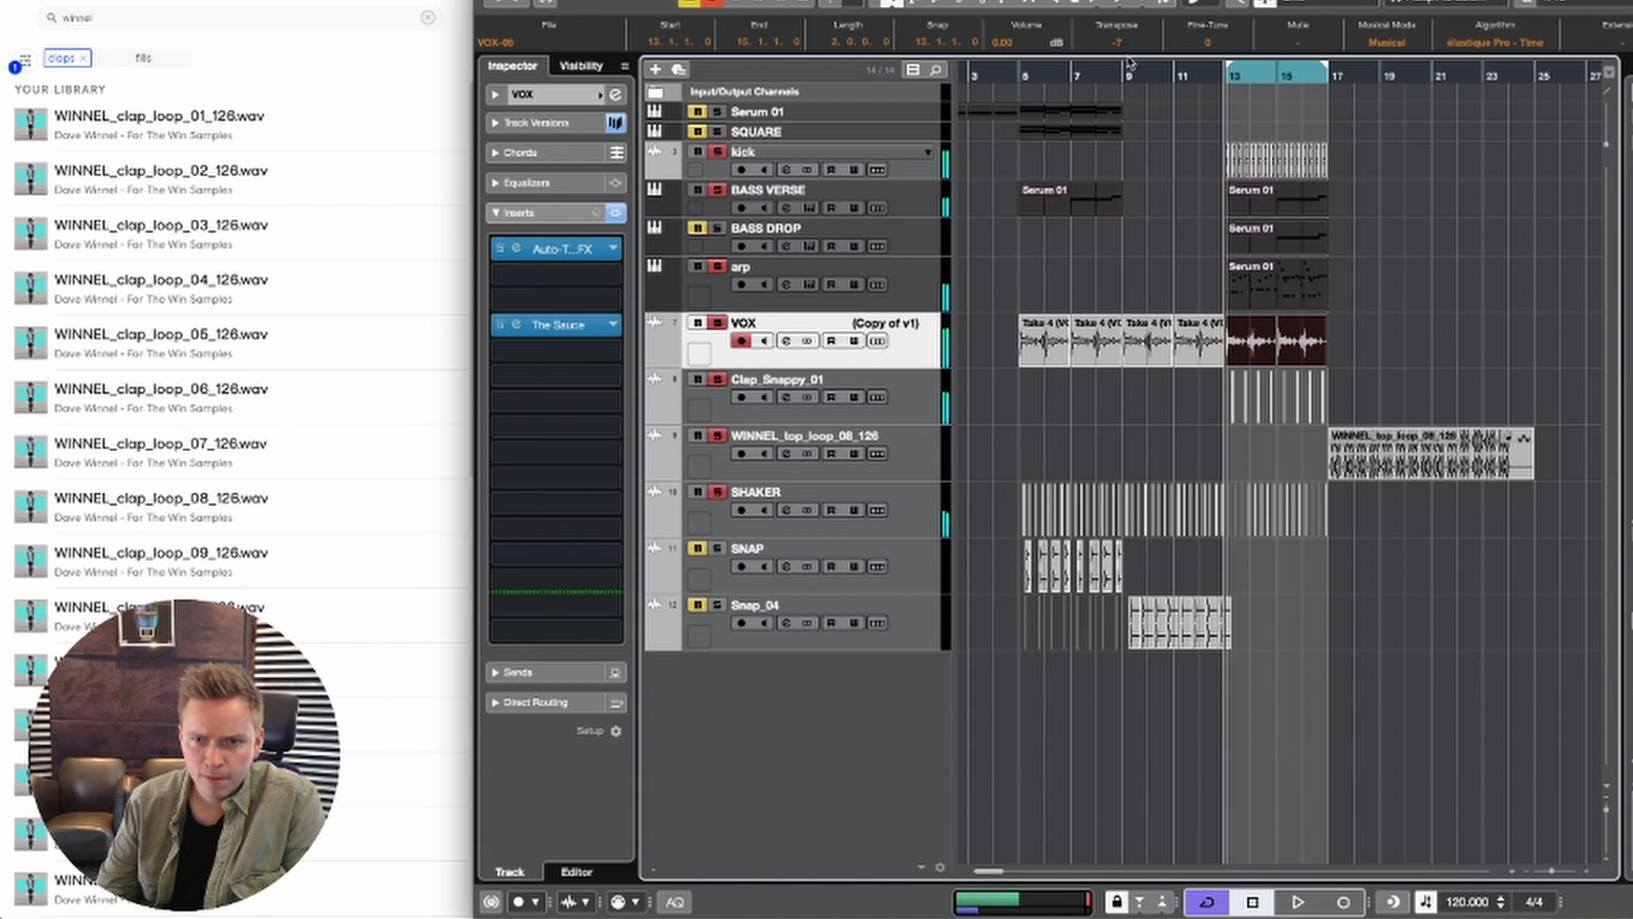
{"action": "key", "text": "space"}
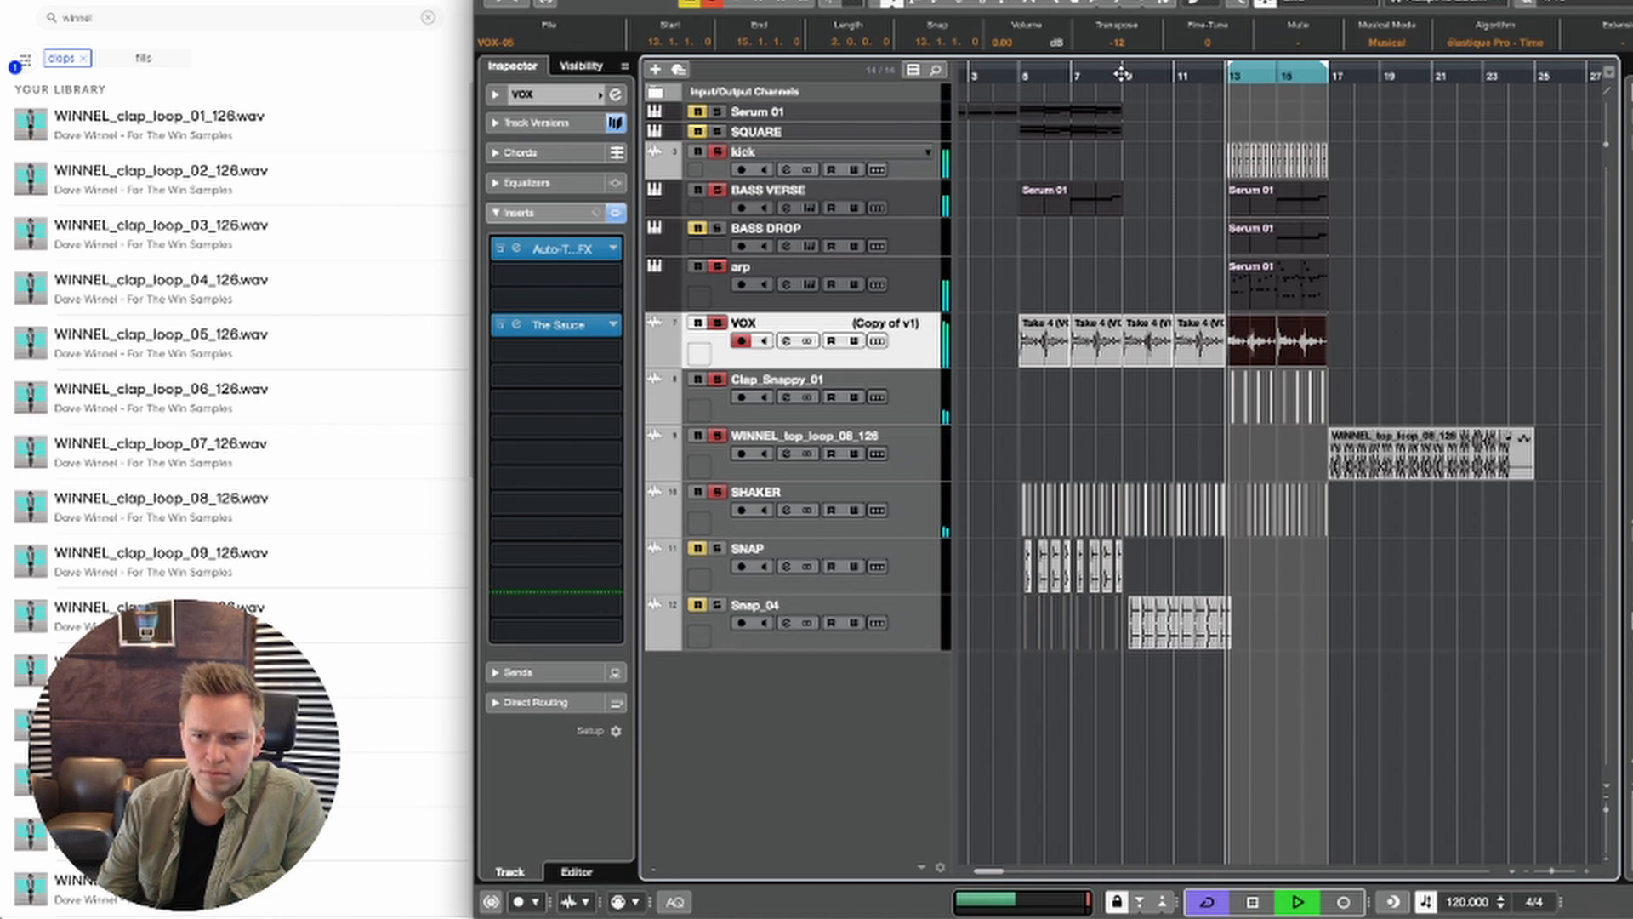
{"action": "scroll", "coordinate": [1127, 42], "scroll_direction": "up", "scroll_amount": 12}
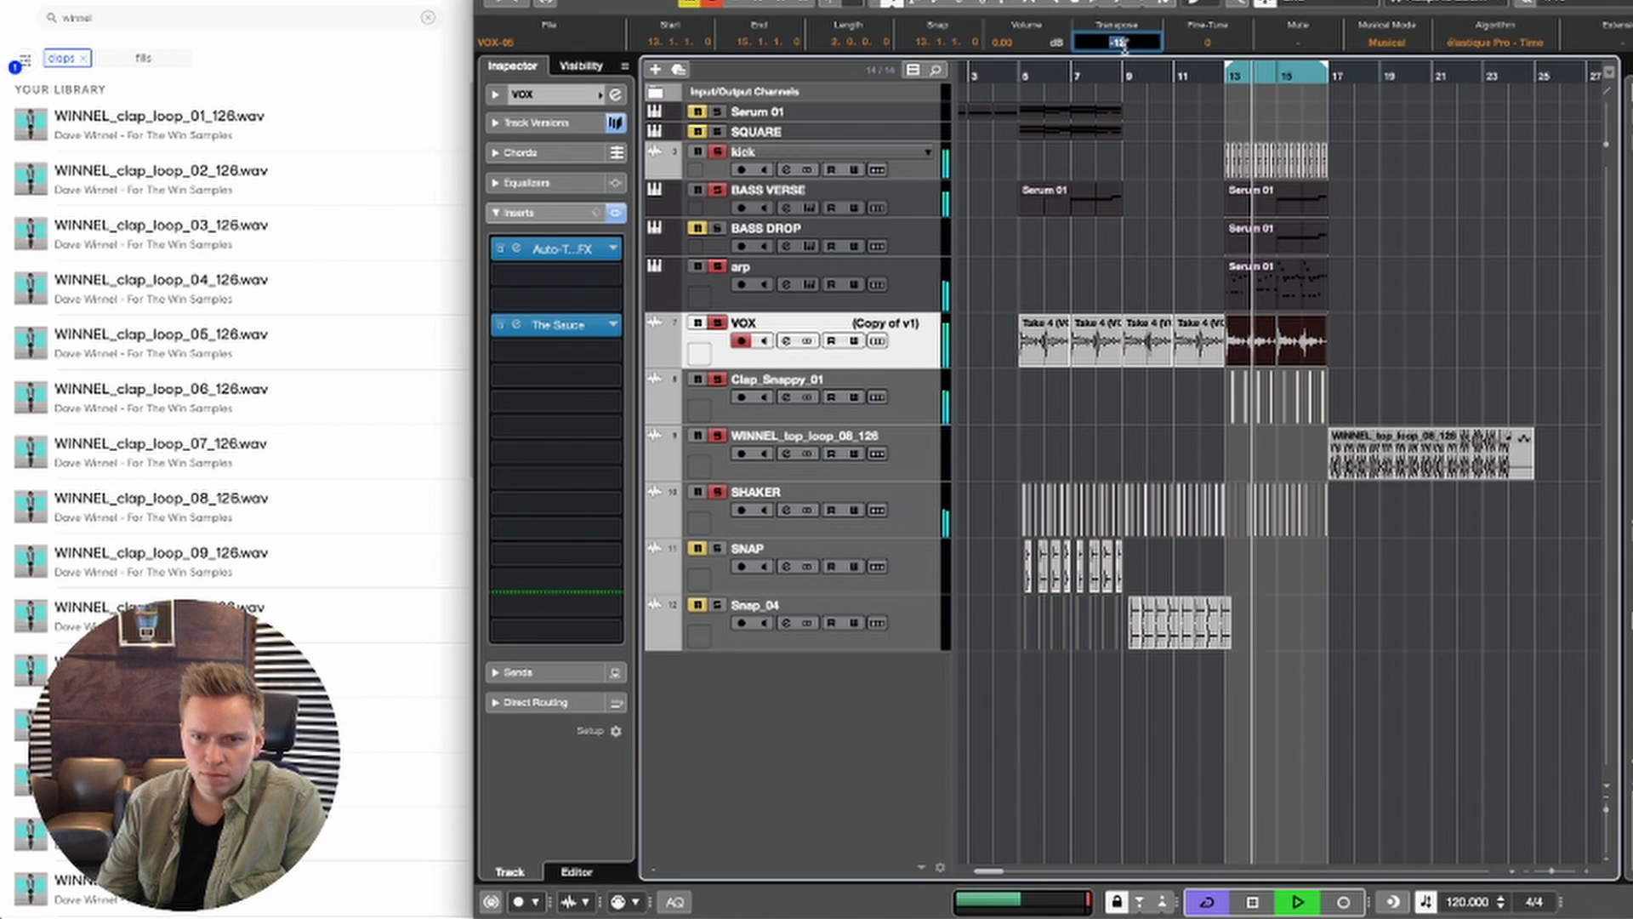
{"action": "key", "text": "space"}
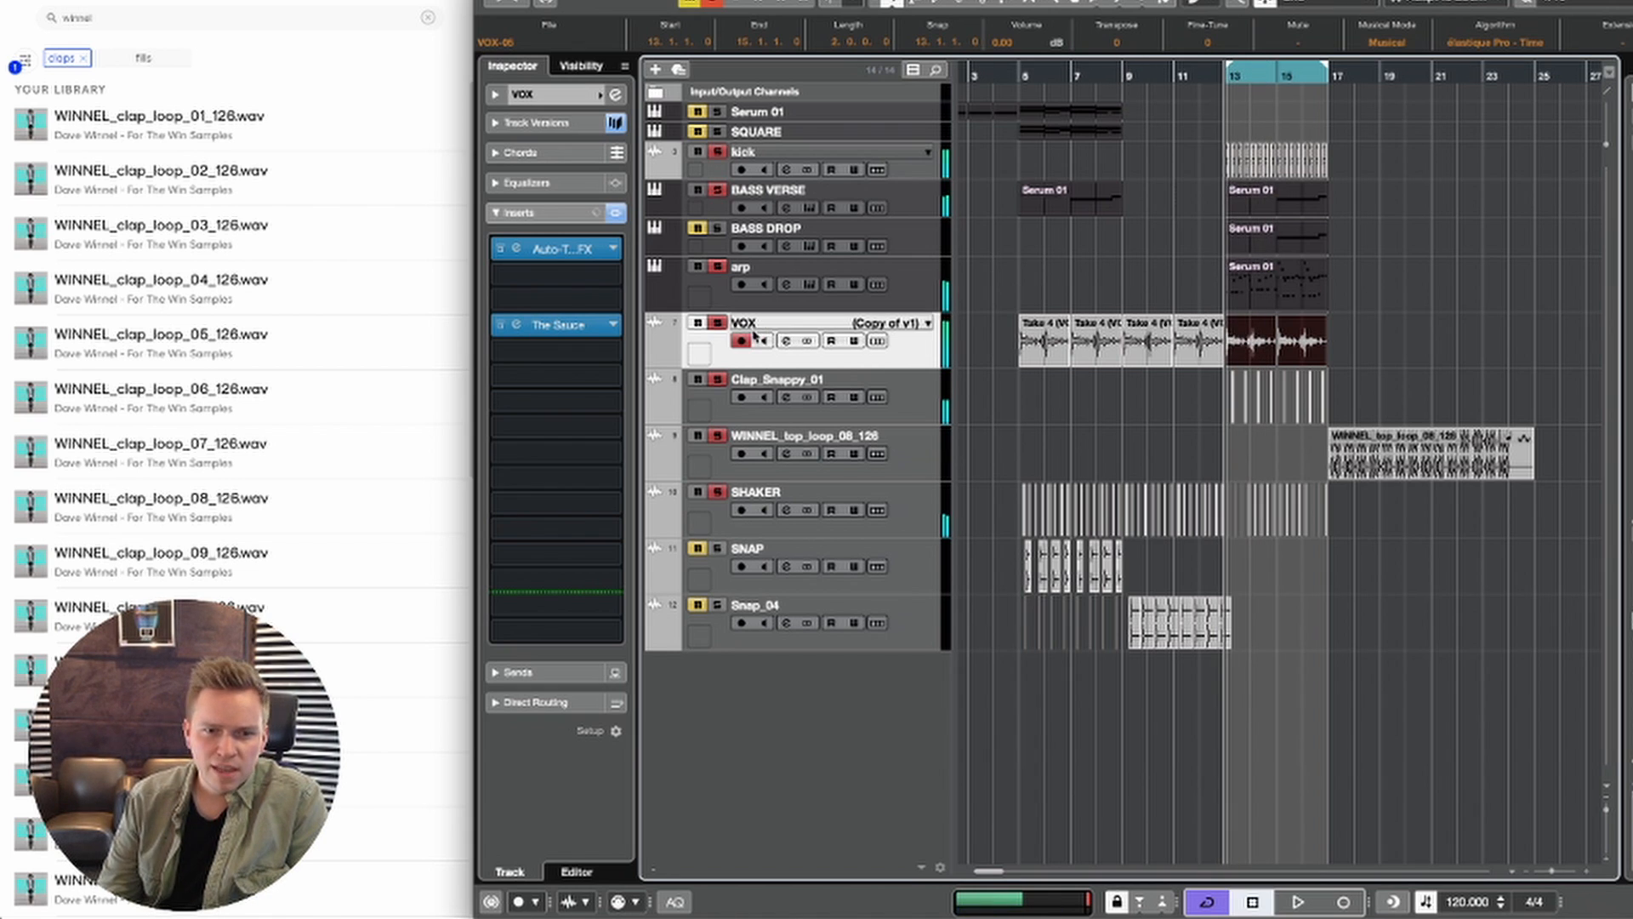
Step: In The Sauce on the VOX track, set the high band's pitch to 0.00 and its formant to -4.36
{"action": "left_click", "coordinate": [585, 257]}
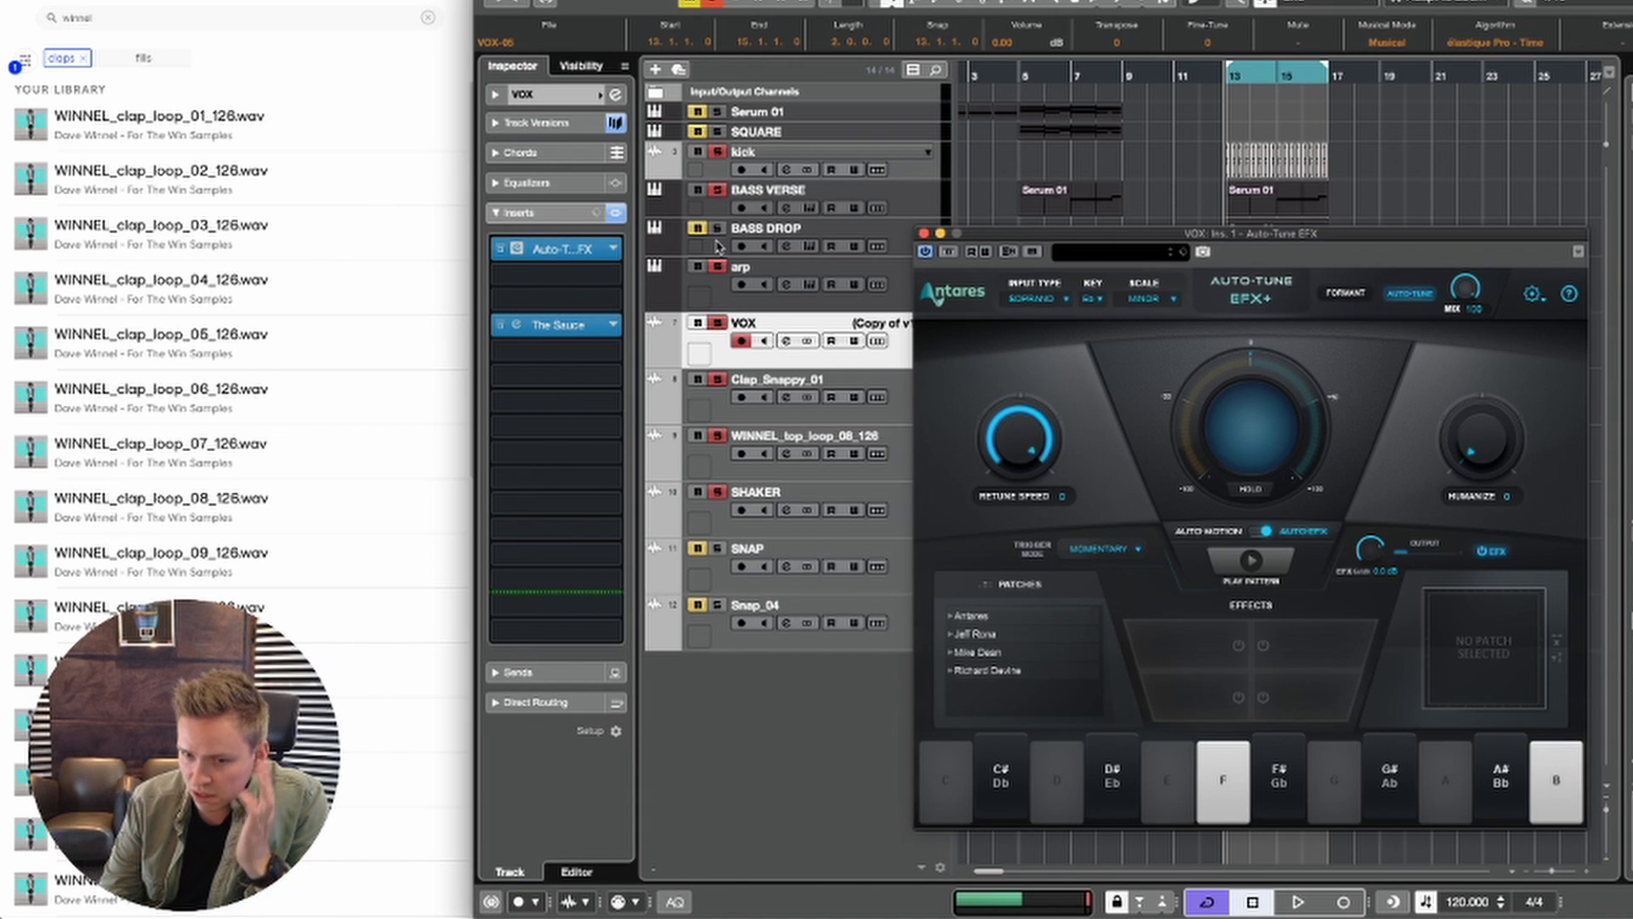
{"action": "left_click", "coordinate": [538, 329]}
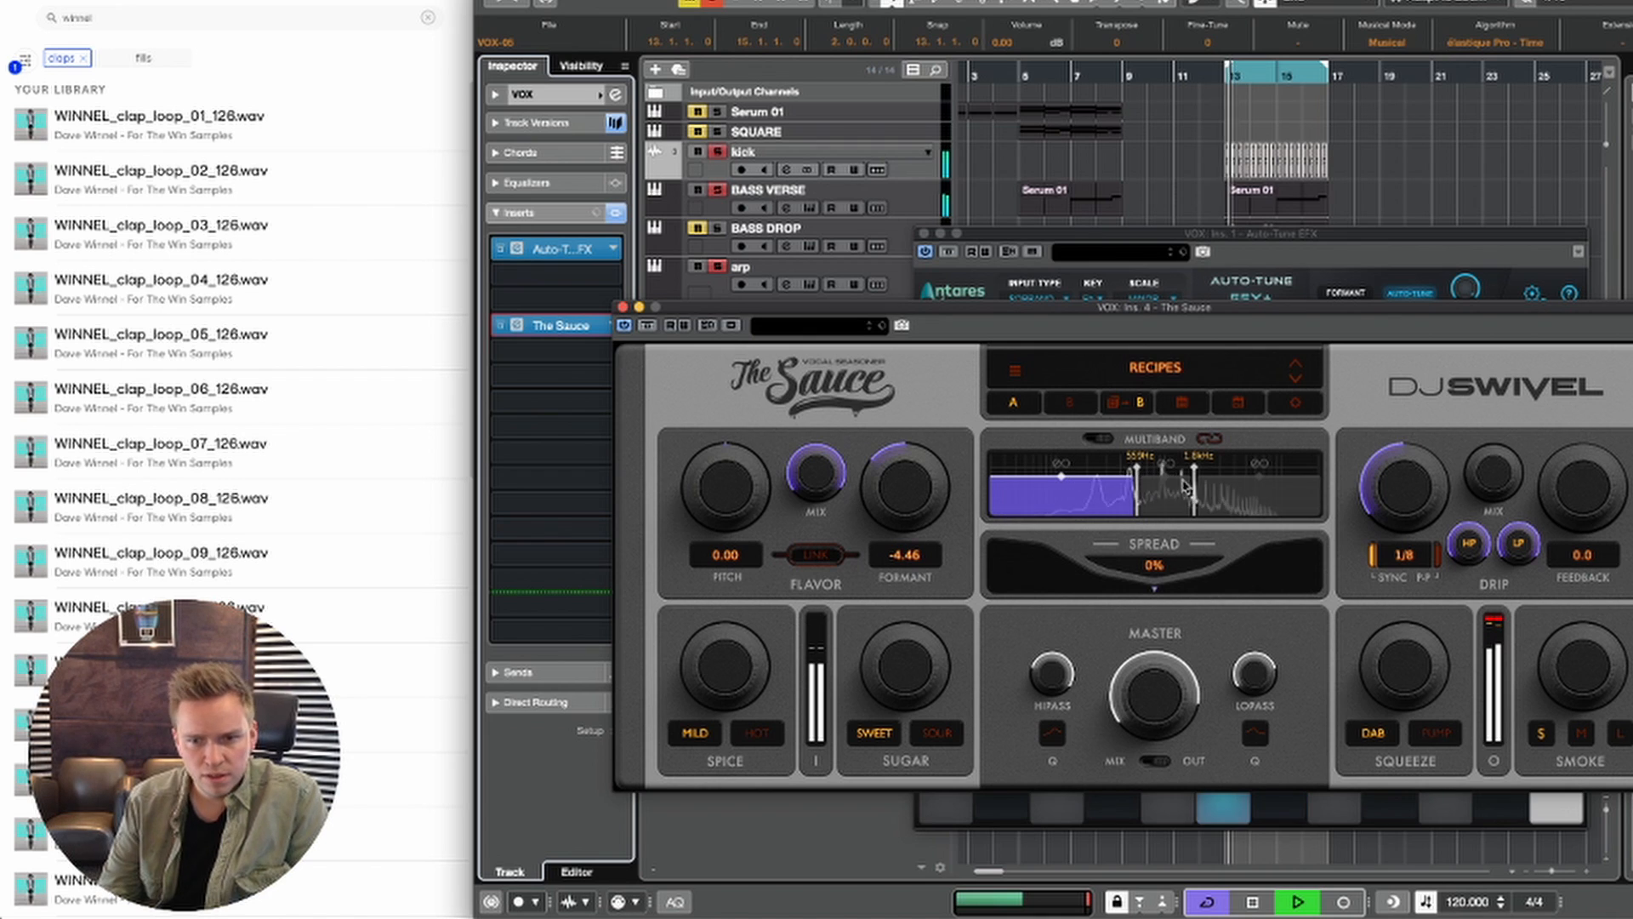
{"action": "key", "text": "space"}
{"action": "left_click_drag", "start_coordinate": [738, 488], "coordinate": [728, 601]}
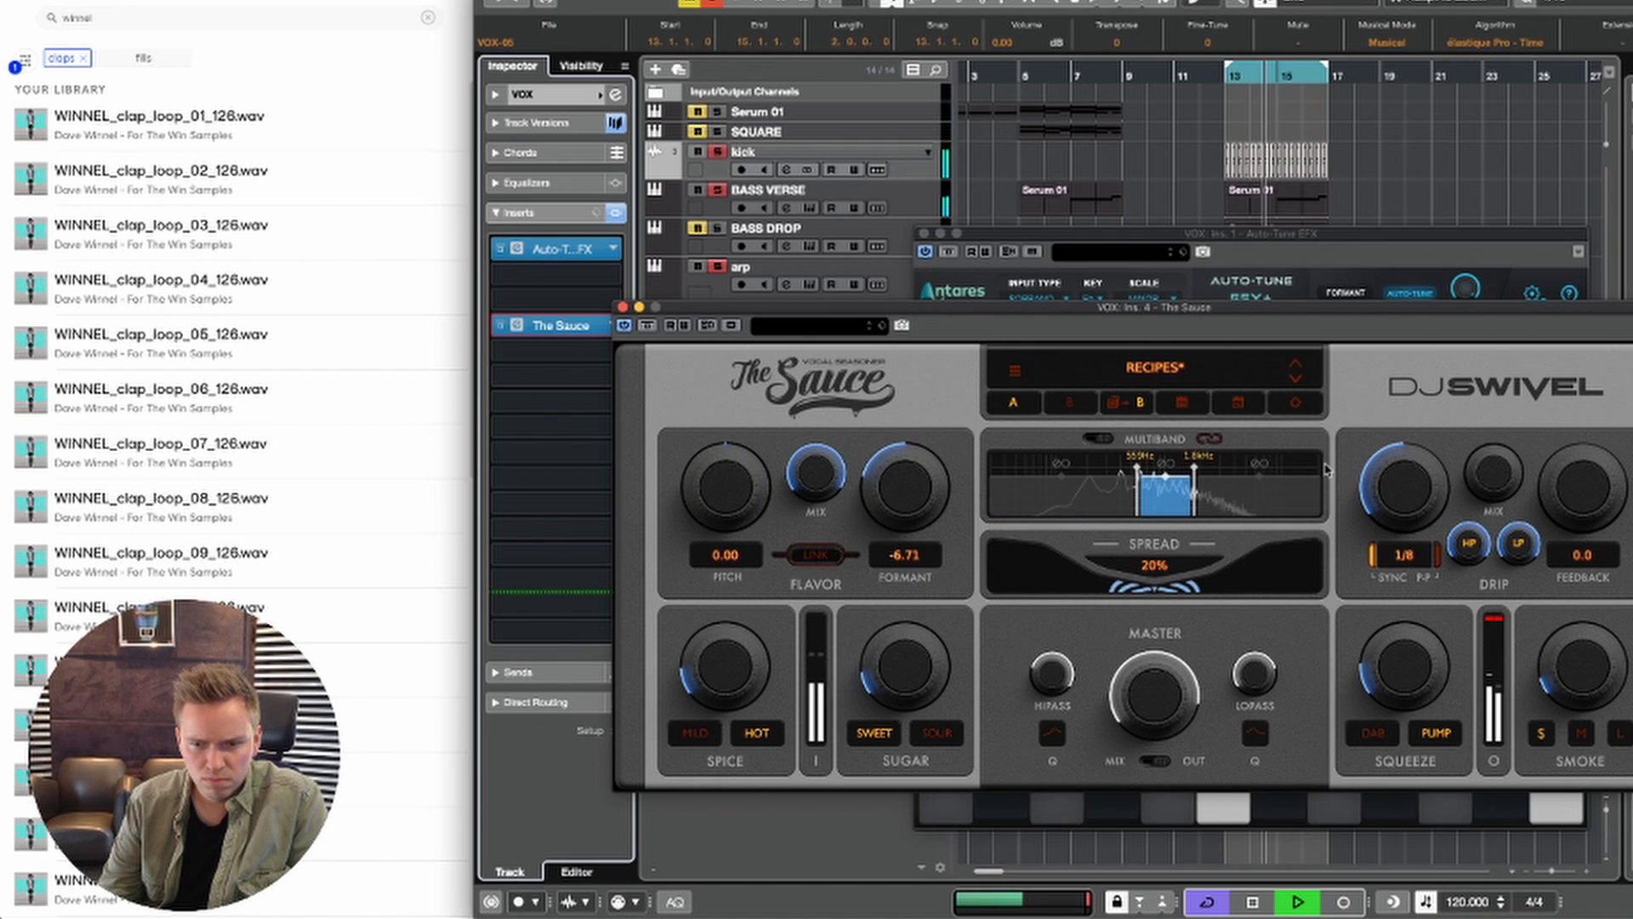
{"action": "left_click", "coordinate": [1253, 498]}
{"action": "left_click_drag", "start_coordinate": [903, 489], "coordinate": [879, 581]}
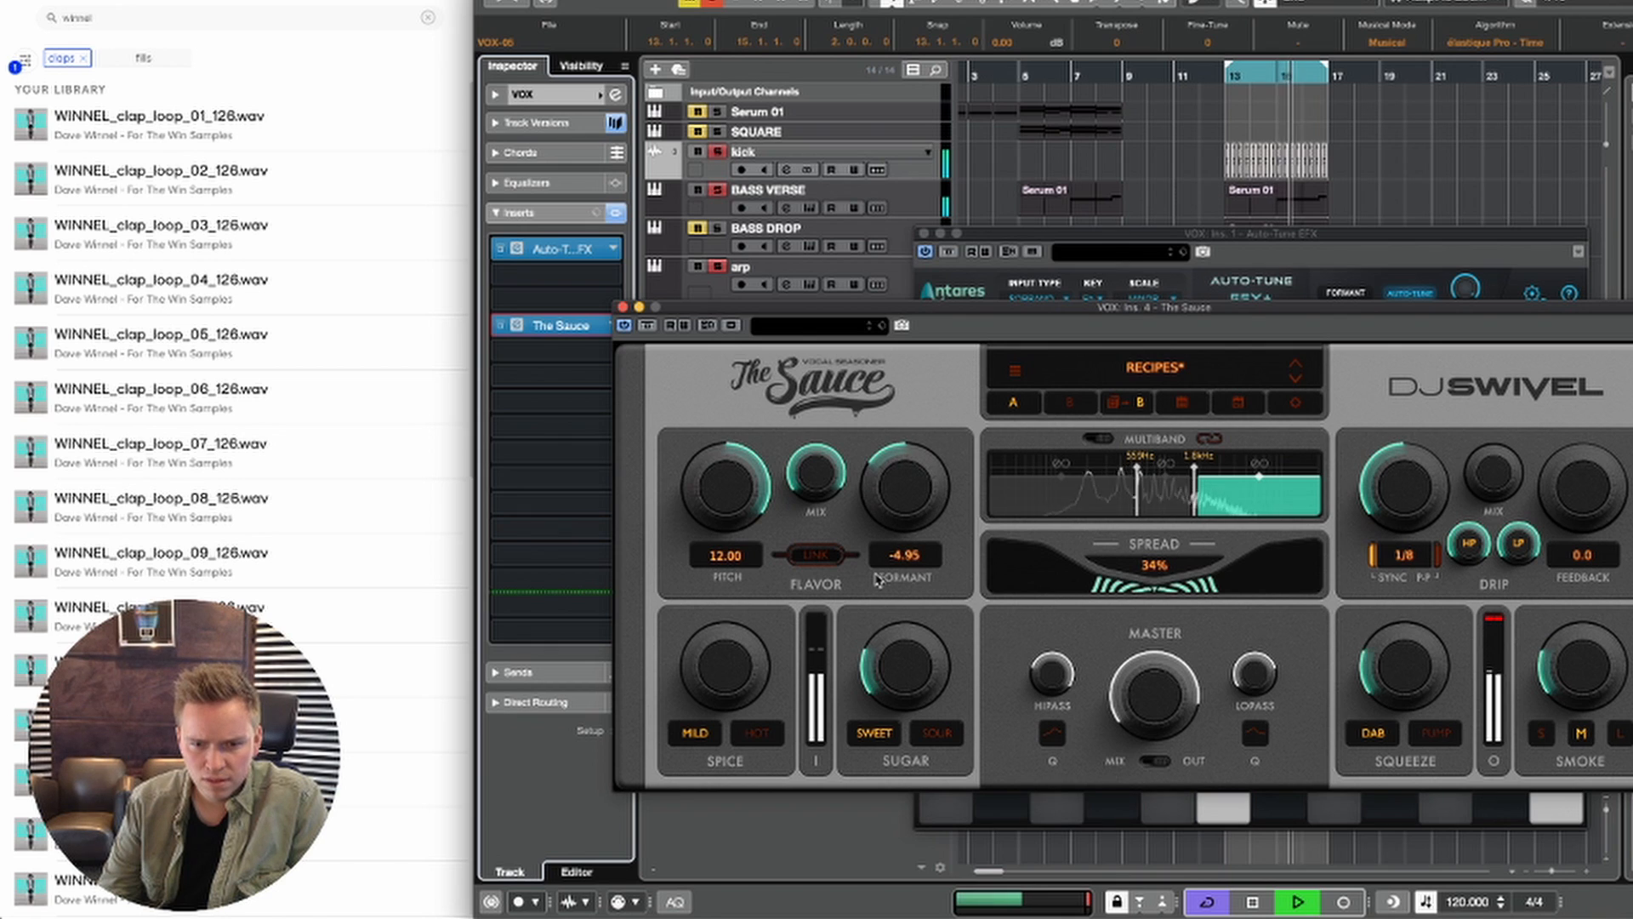
{"action": "left_click_drag", "start_coordinate": [725, 497], "coordinate": [734, 627]}
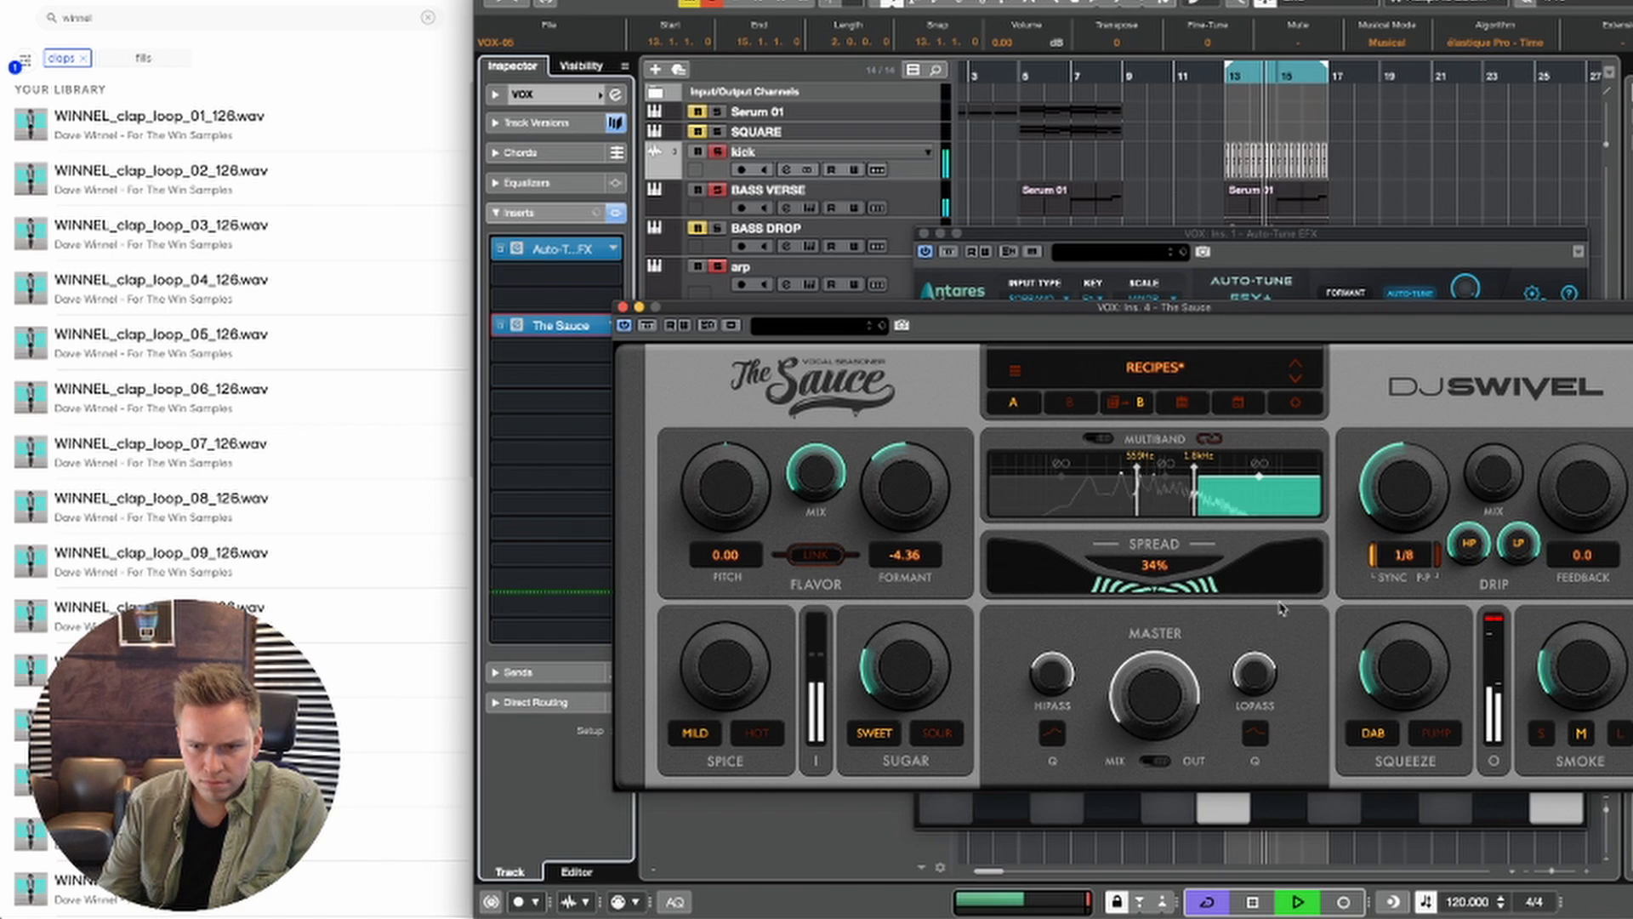
Step: Set The Sauce's high band level to +9.6 dB and middle band level to +0.9 dB, and close both vocal plugins
{"action": "left_click_drag", "start_coordinate": [1257, 475], "coordinate": [1260, 464]}
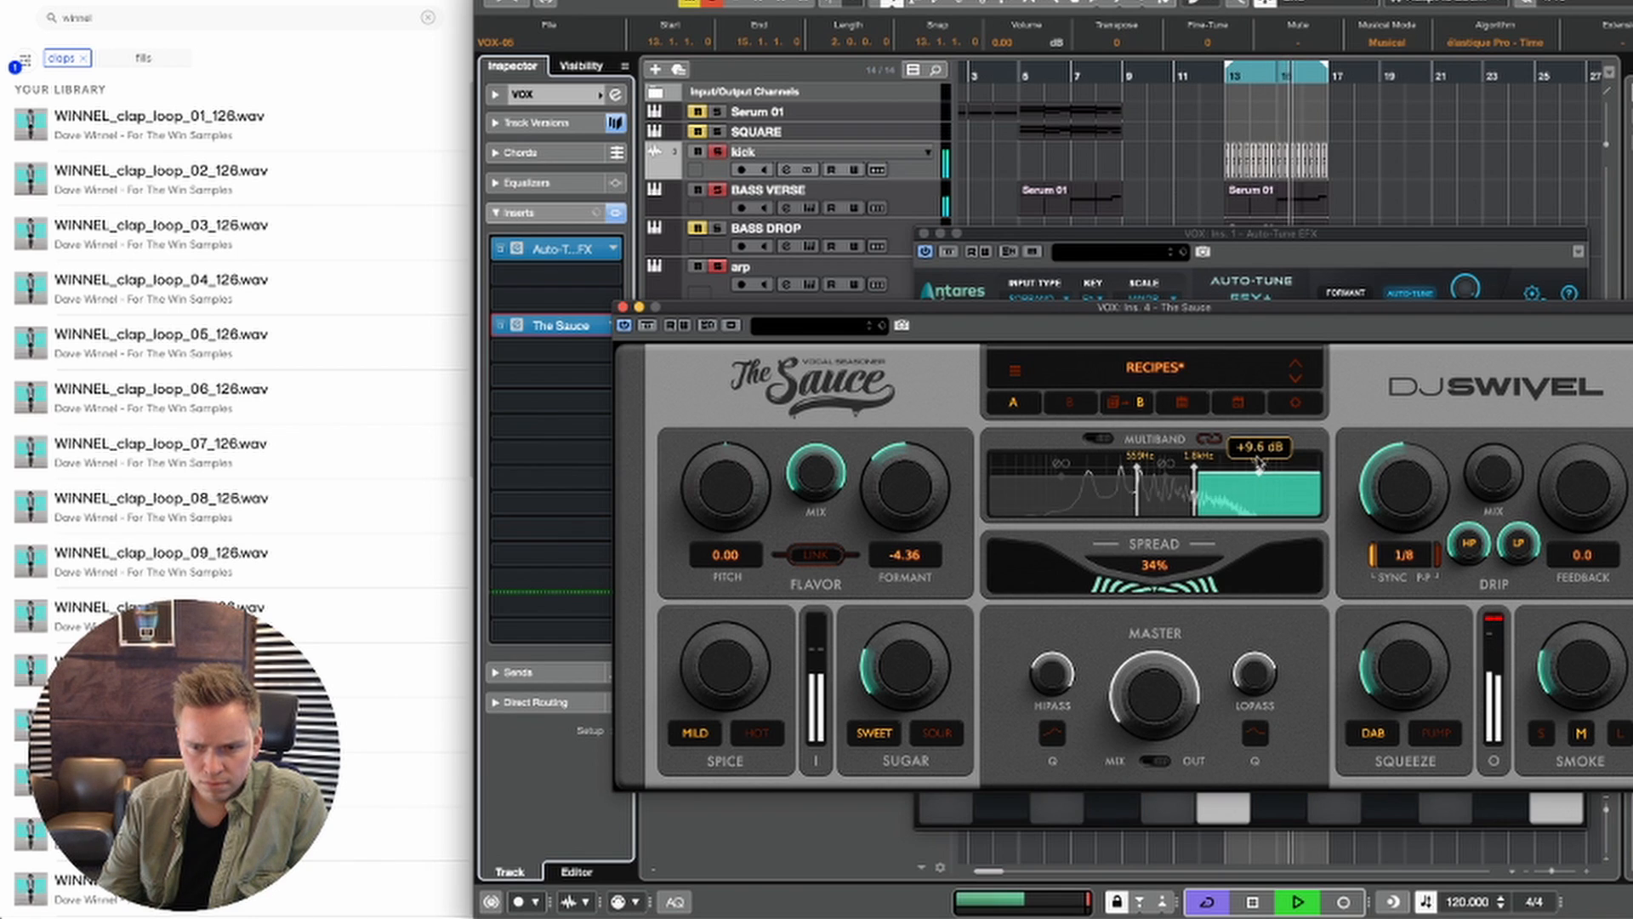
{"action": "left_click", "coordinate": [1169, 490]}
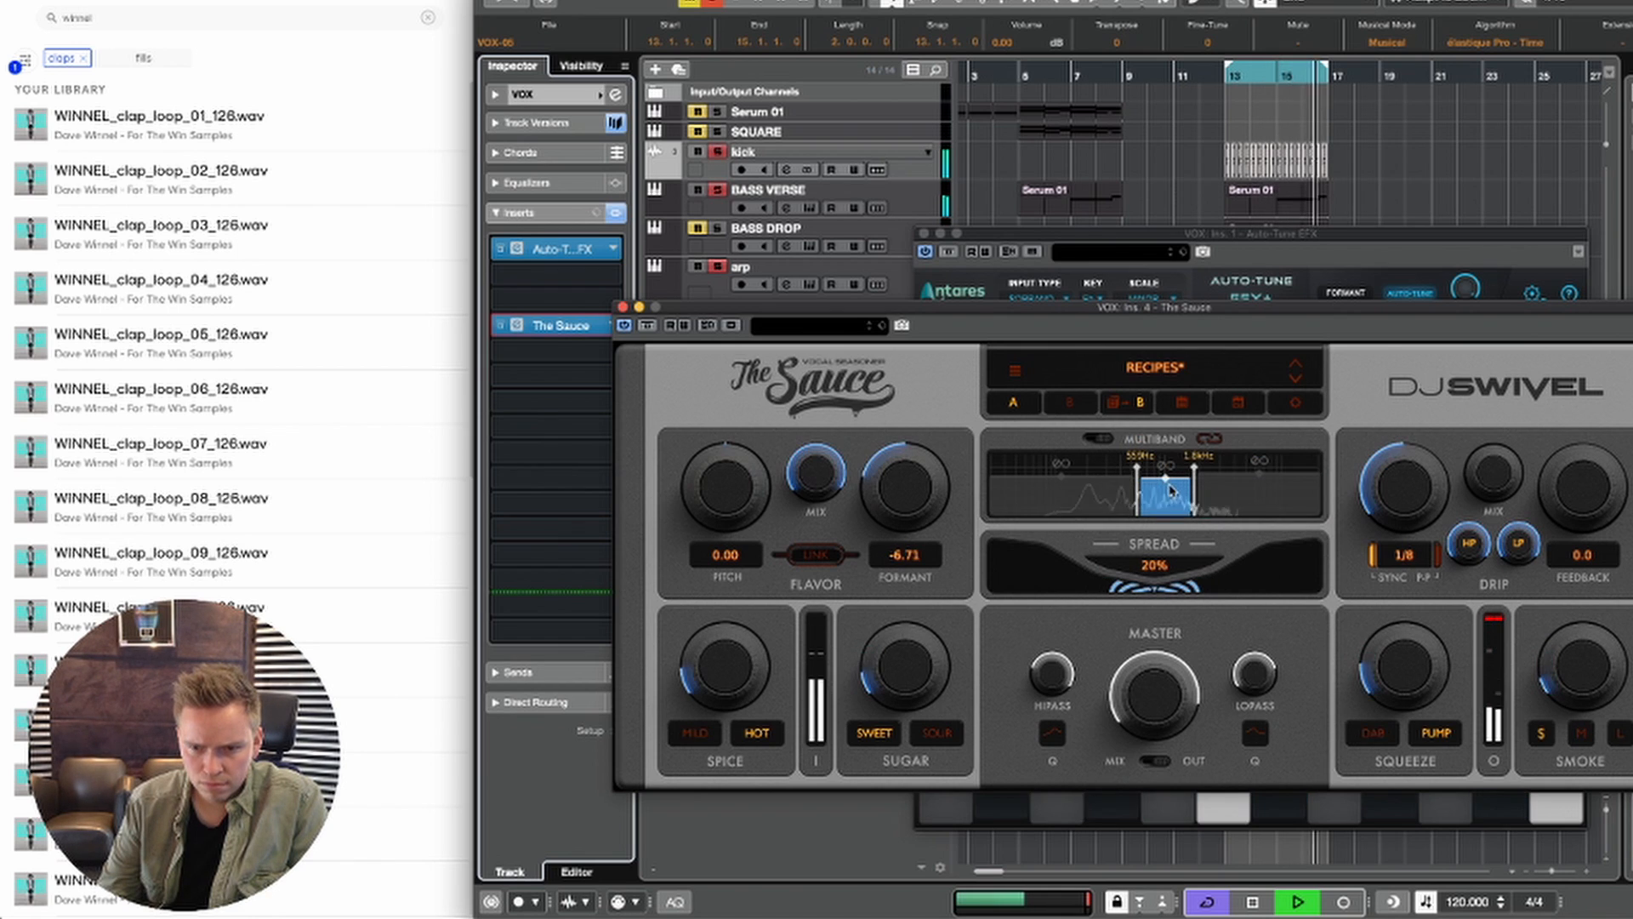
{"action": "left_click_drag", "start_coordinate": [1166, 478], "coordinate": [1167, 473]}
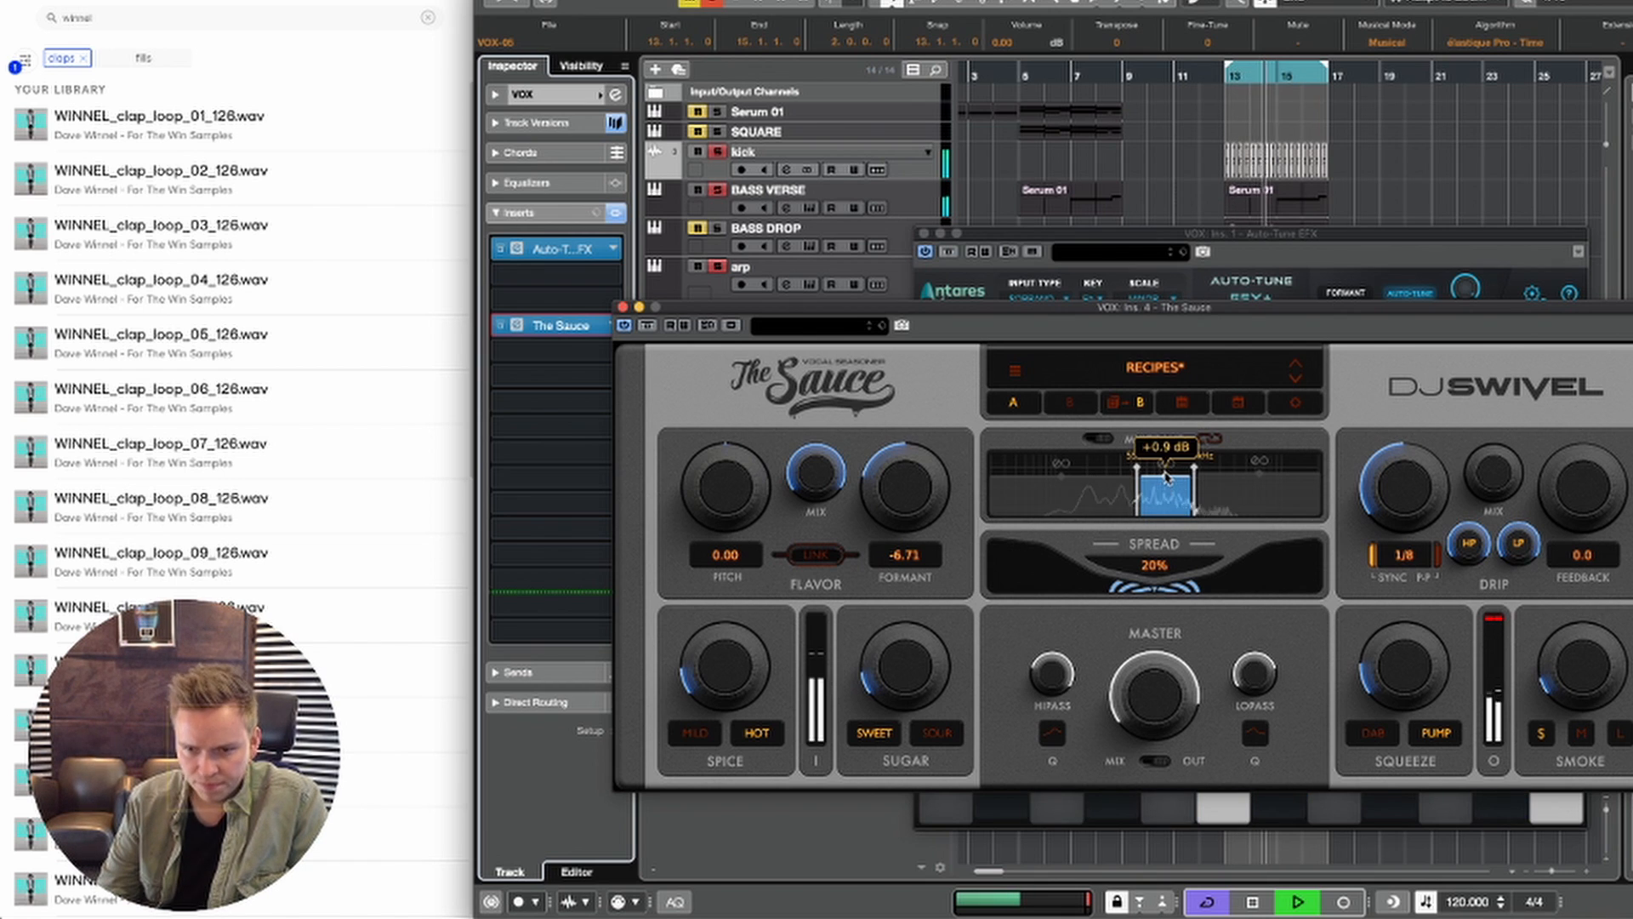
{"action": "left_click", "coordinate": [624, 307]}
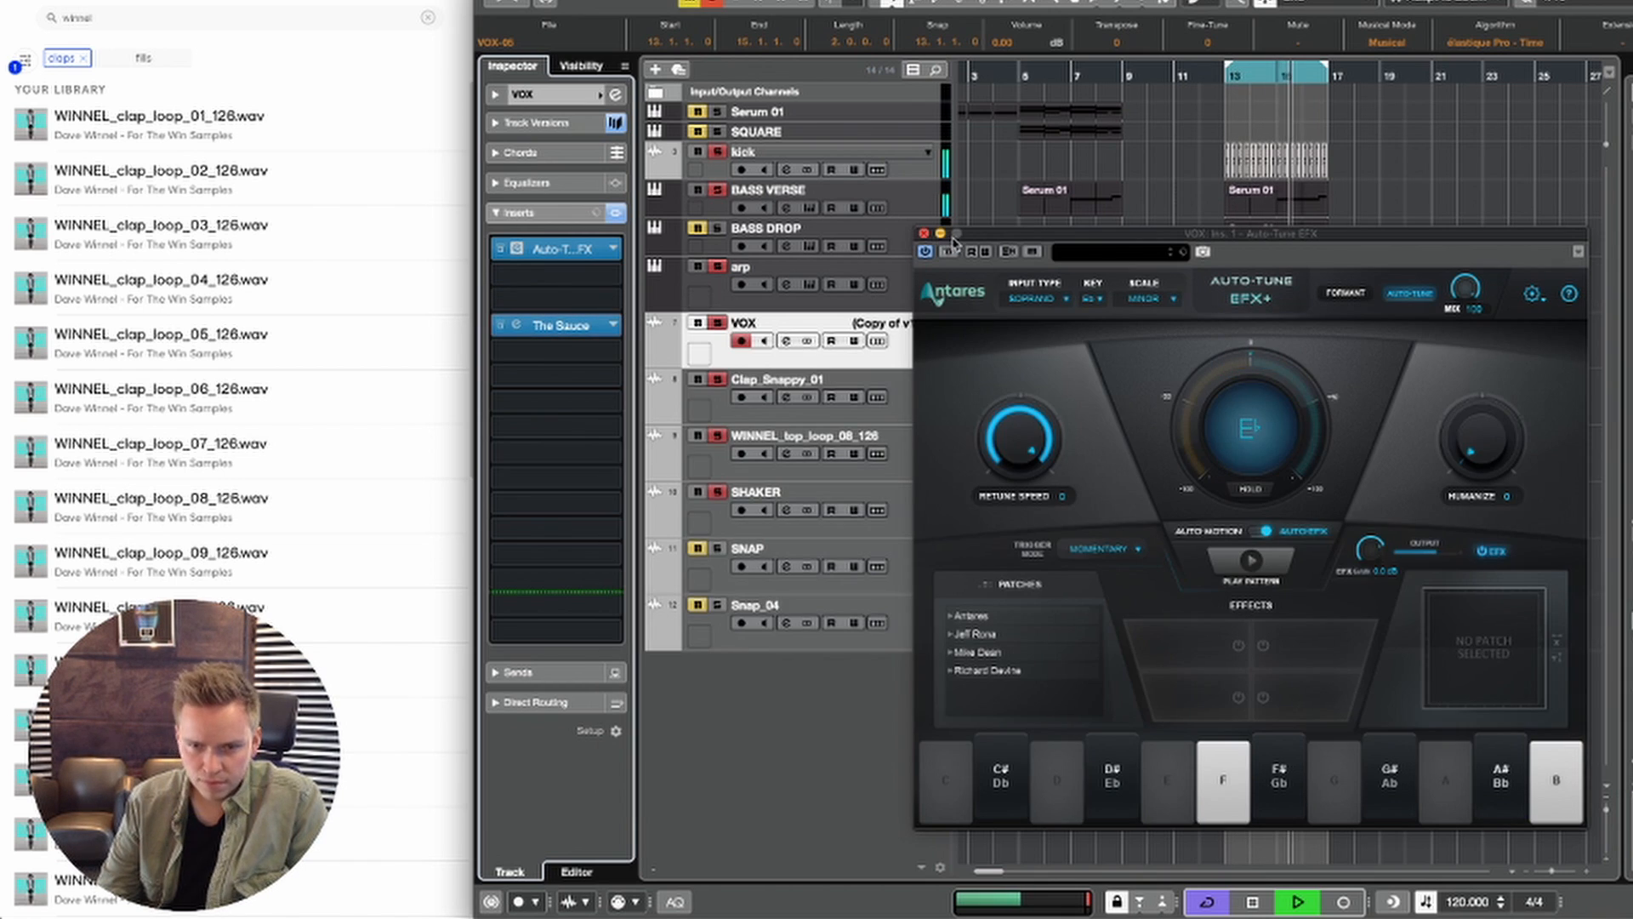
{"action": "left_click", "coordinate": [925, 234]}
Step: Raise the high-cut frequency of the kick channel's pre-filter slightly, and close the channel settings
{"action": "scroll", "coordinate": [1469, 313], "scroll_direction": "left", "scroll_amount": 3}
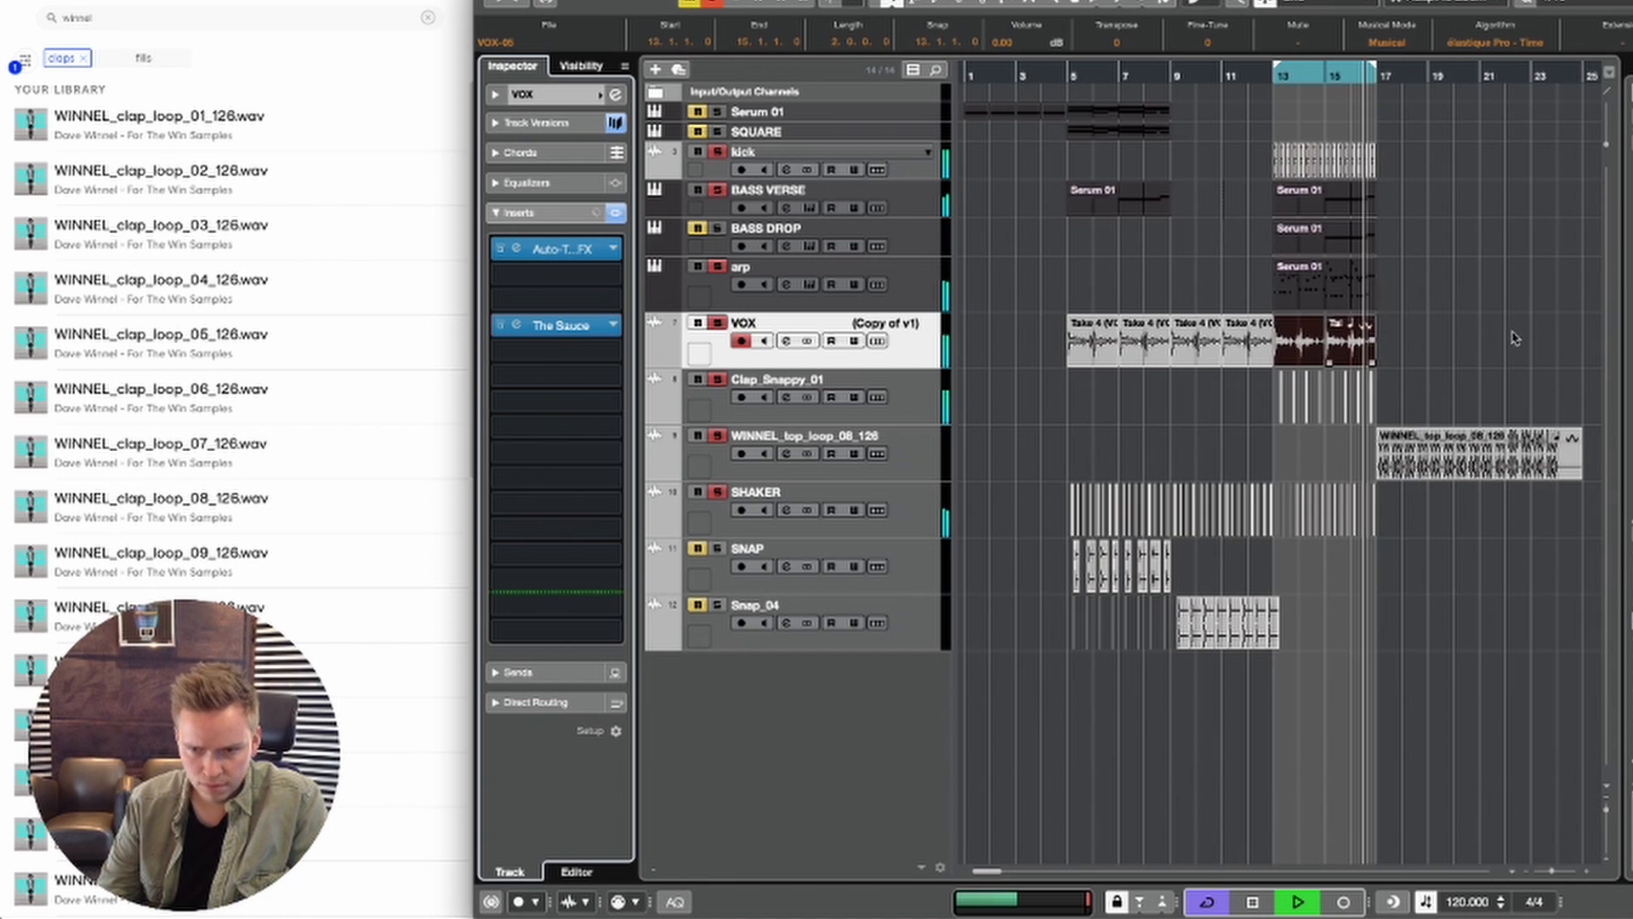
{"action": "scroll", "coordinate": [1469, 313], "scroll_direction": "right", "scroll_amount": 3}
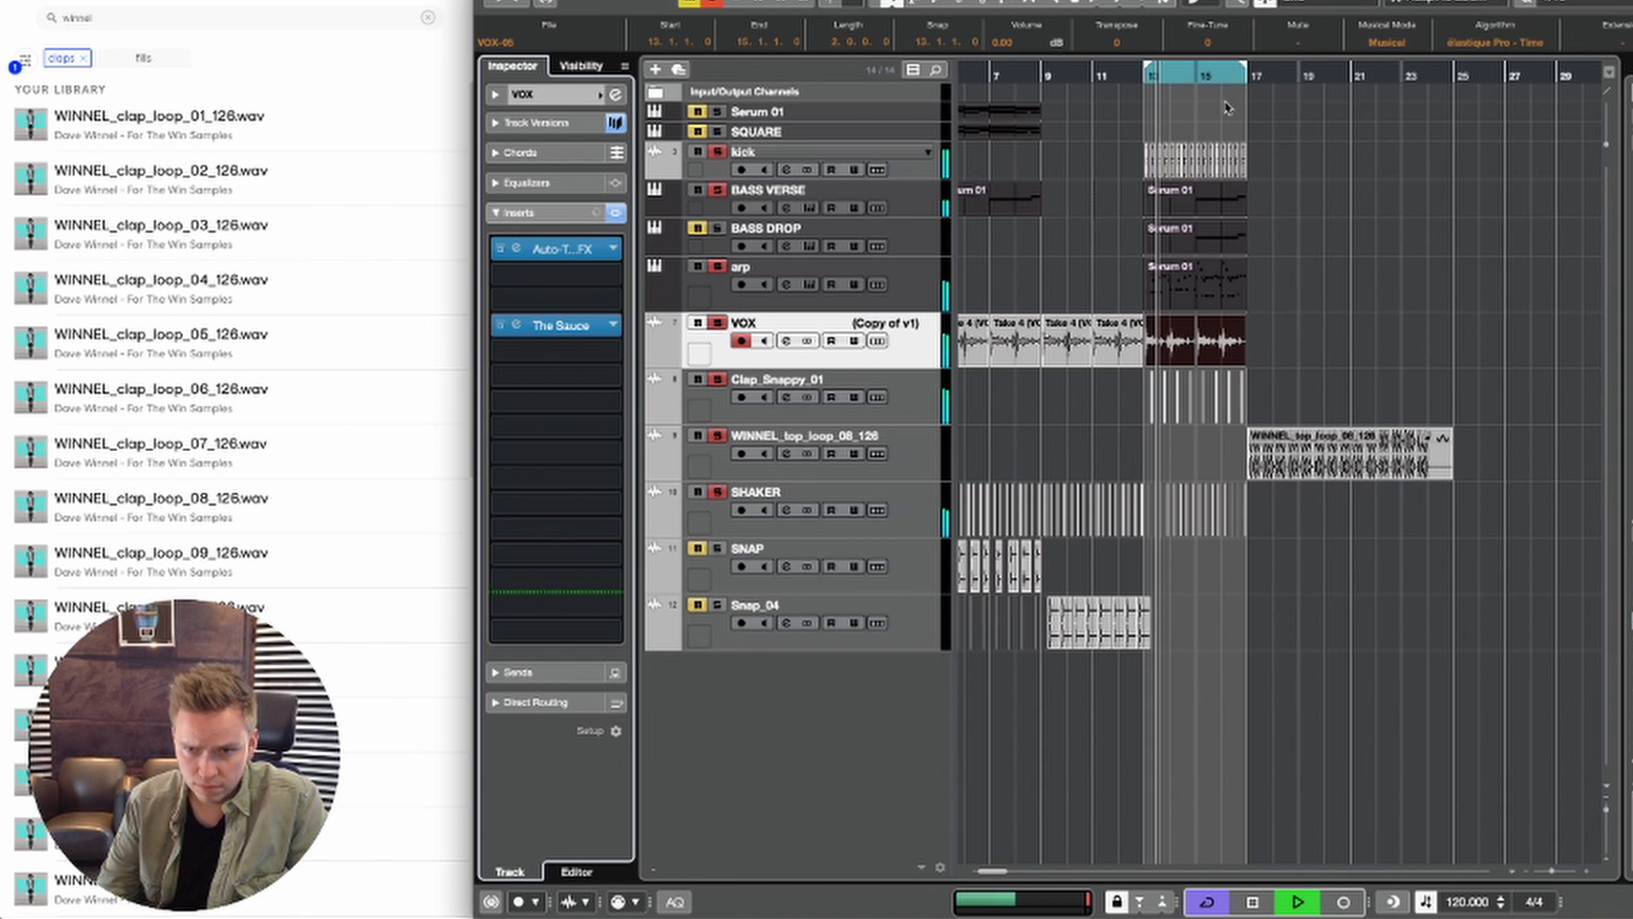
{"action": "scroll", "coordinate": [1171, 395], "scroll_direction": "left", "scroll_amount": 3}
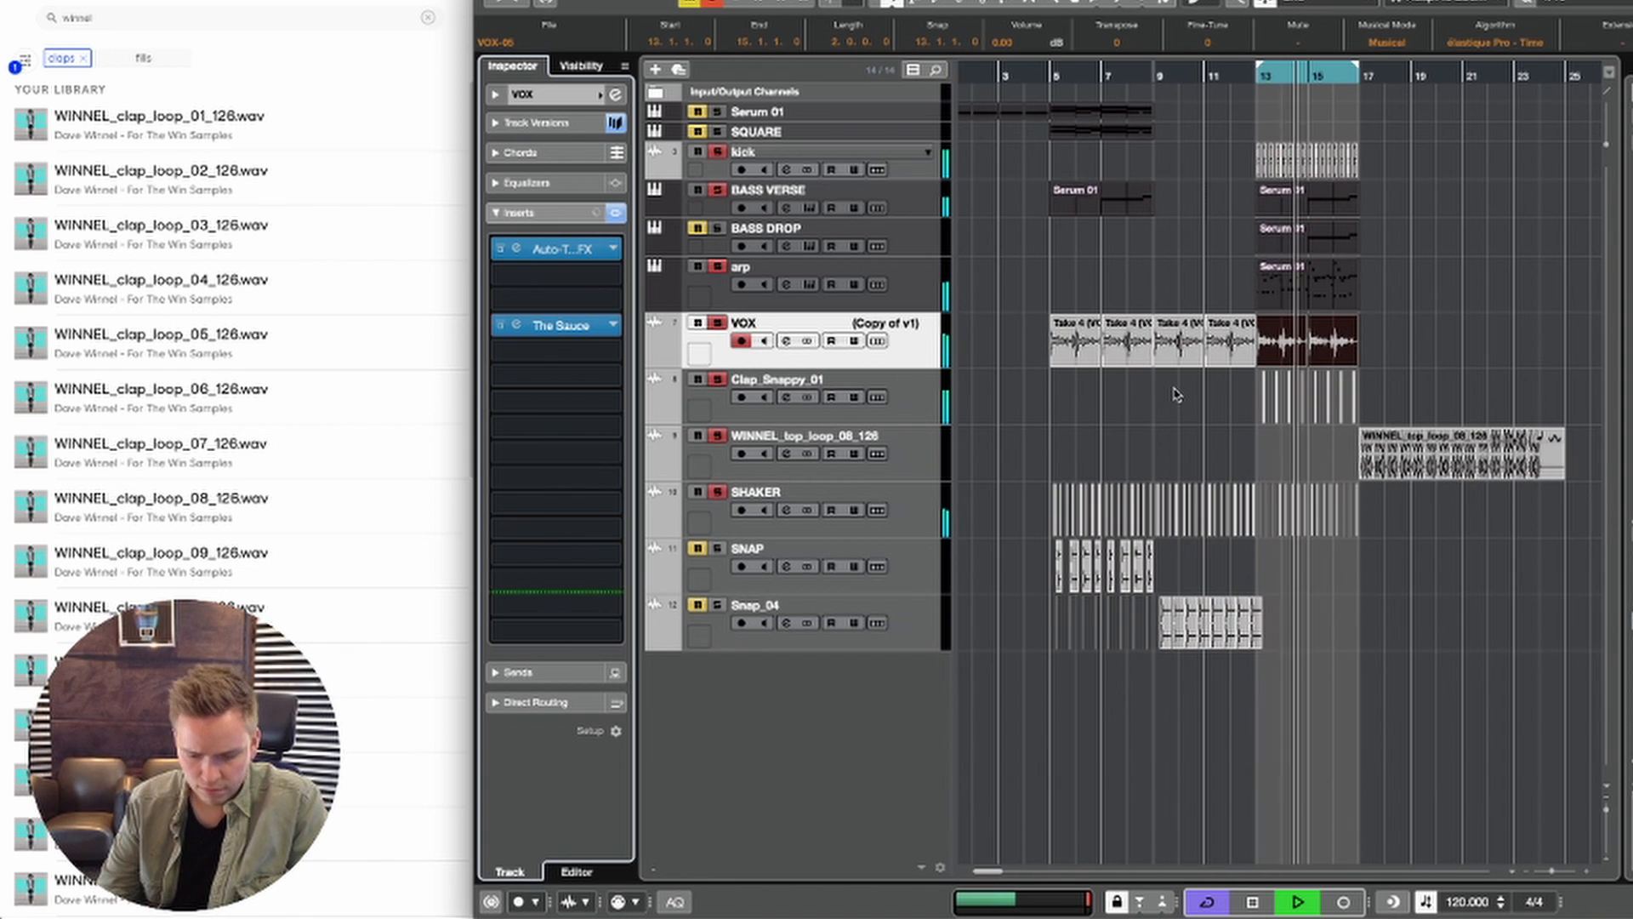
{"action": "scroll", "coordinate": [1171, 395], "scroll_direction": "right", "scroll_amount": 2}
{"action": "left_click", "coordinate": [902, 168]}
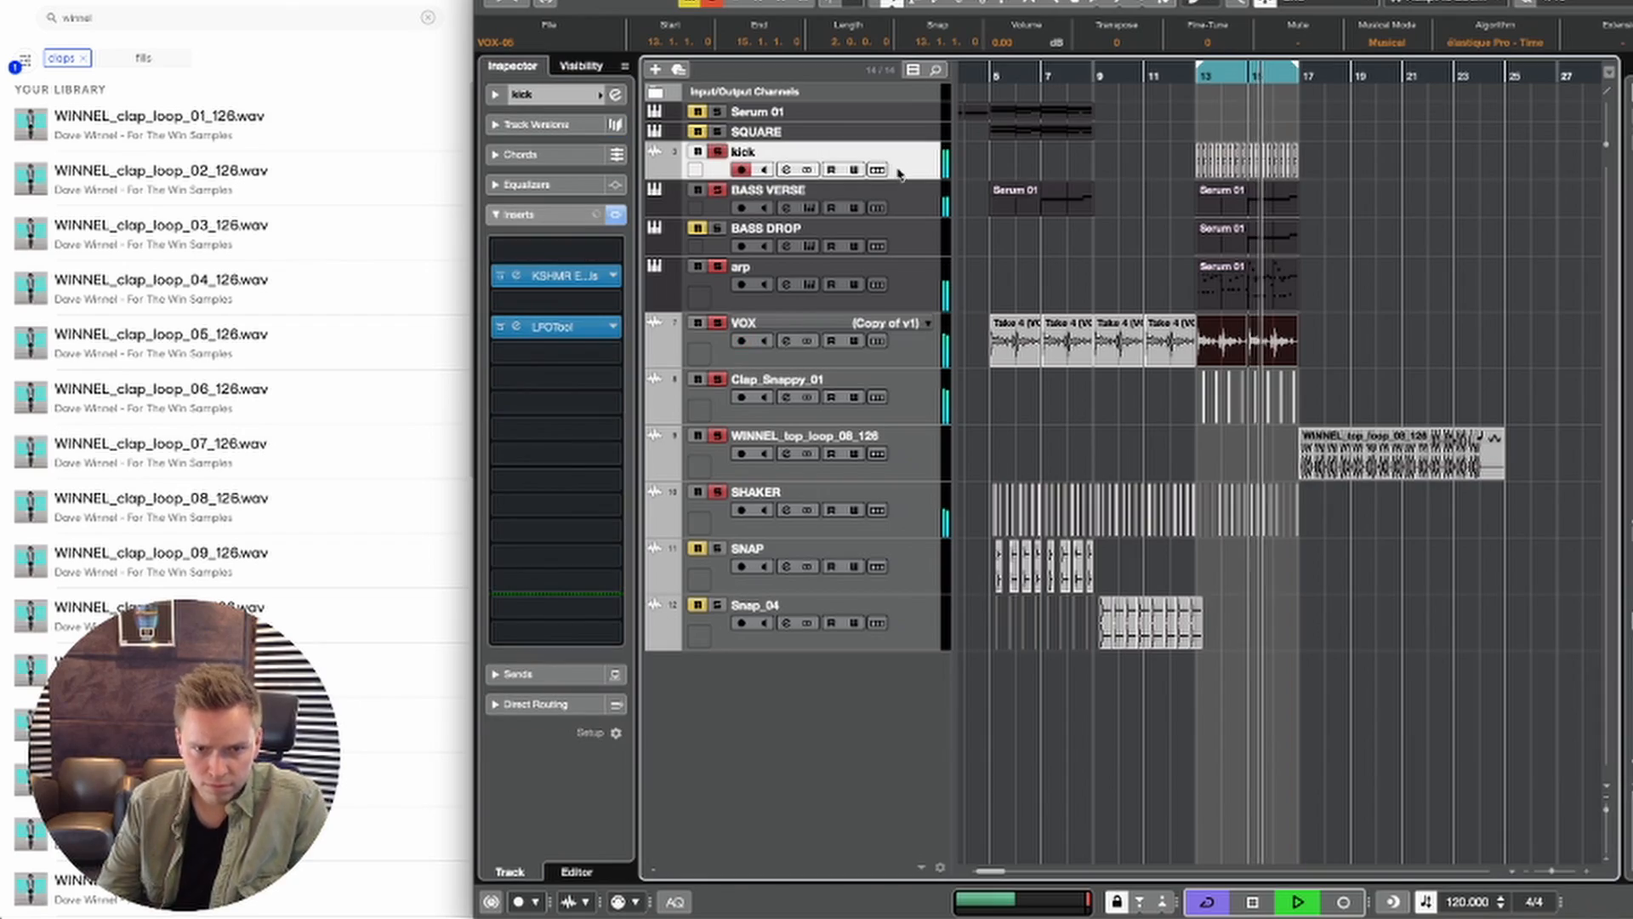
{"action": "left_click", "coordinate": [615, 95]}
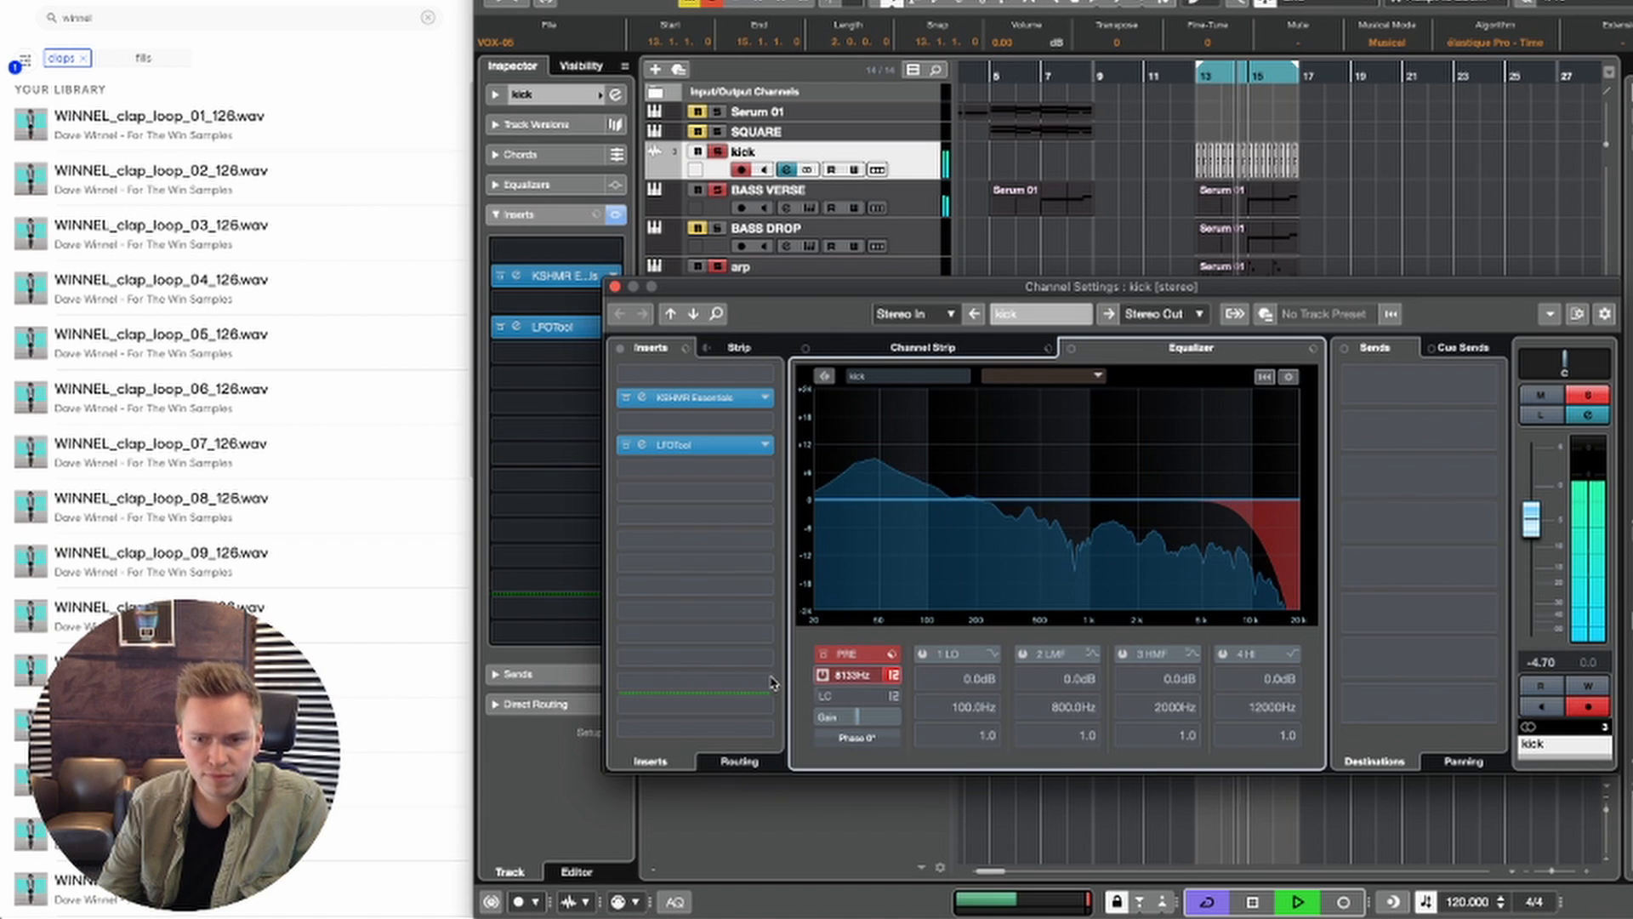
{"action": "left_click_drag", "start_coordinate": [771, 678], "coordinate": [834, 676]}
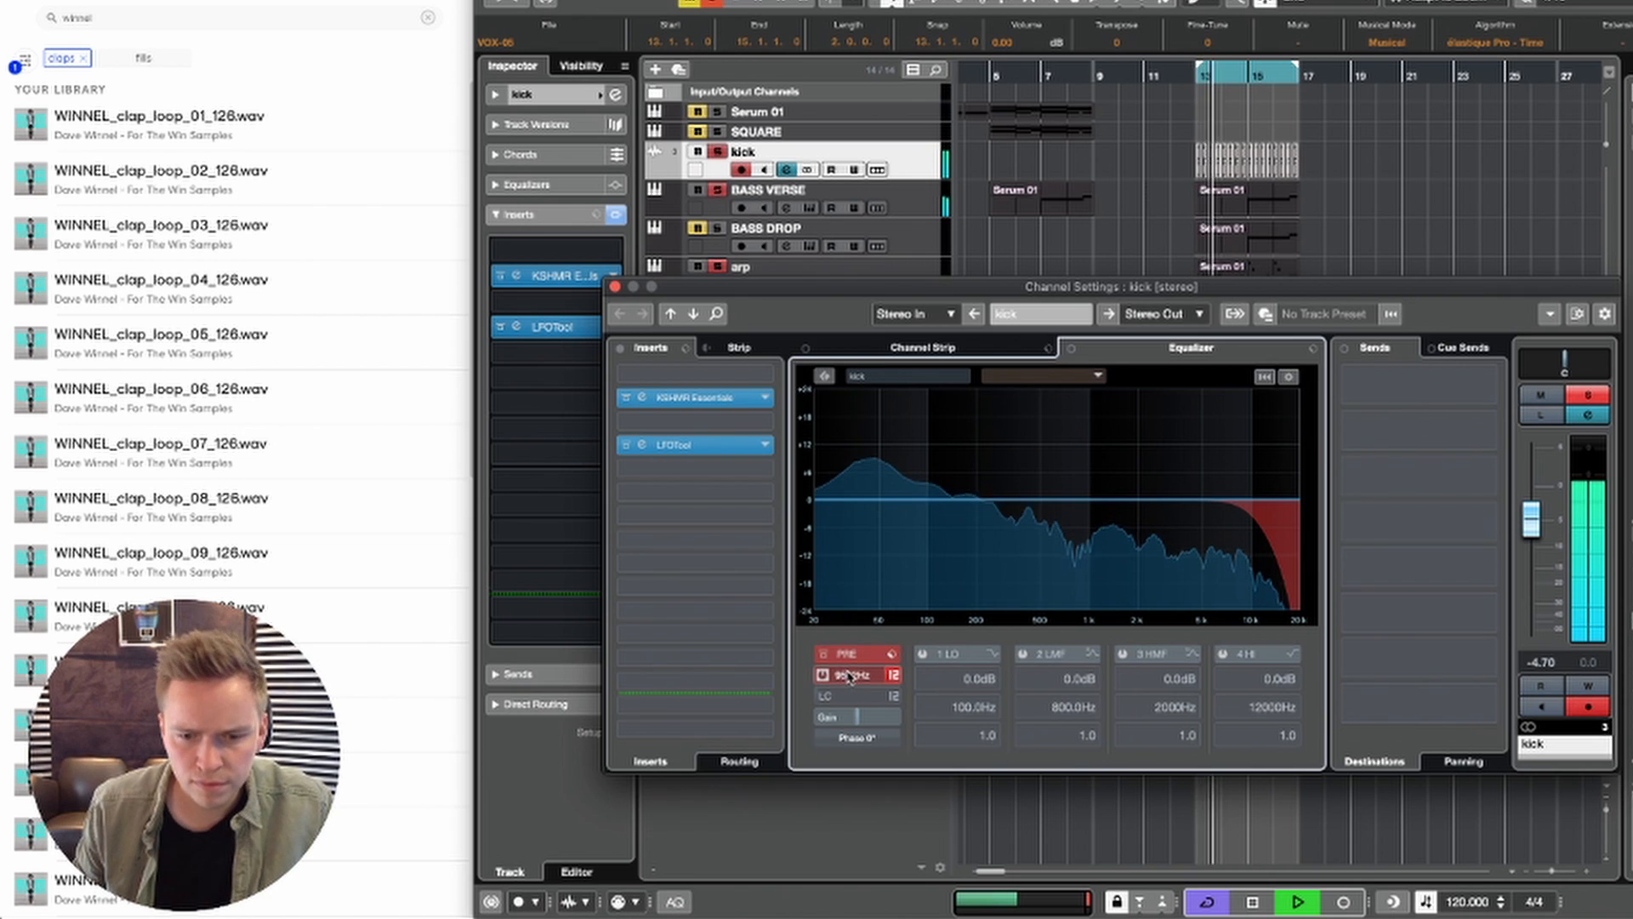
{"action": "left_click", "coordinate": [614, 287]}
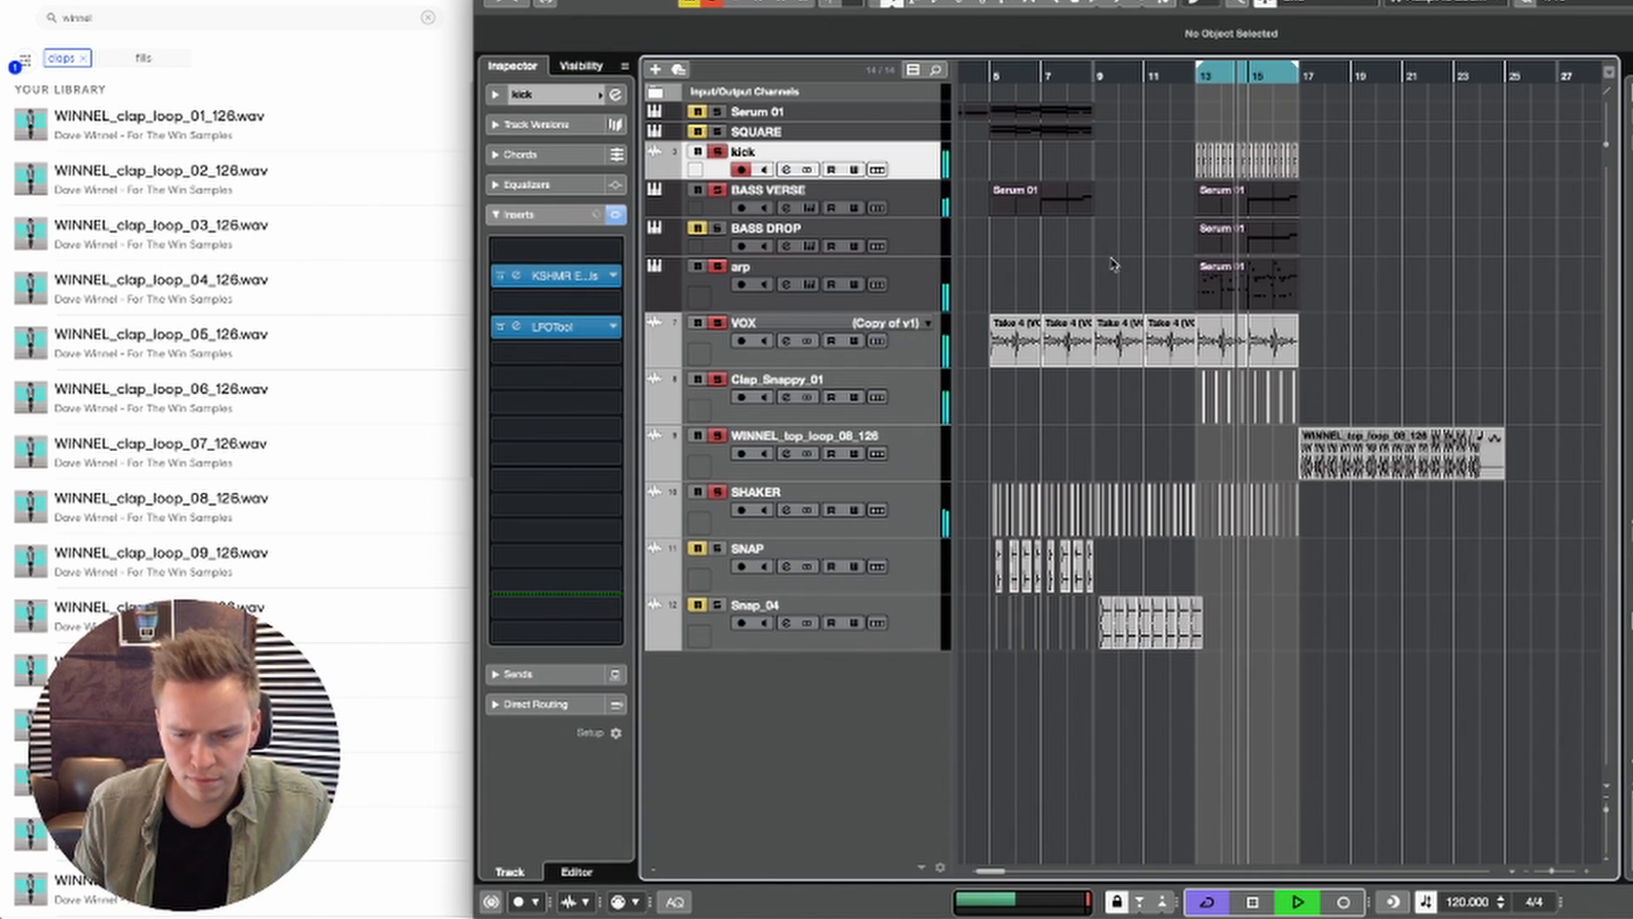
Step: Unmute the BASS DROP track and set its volume to -1.41
{"action": "key", "text": "g"}
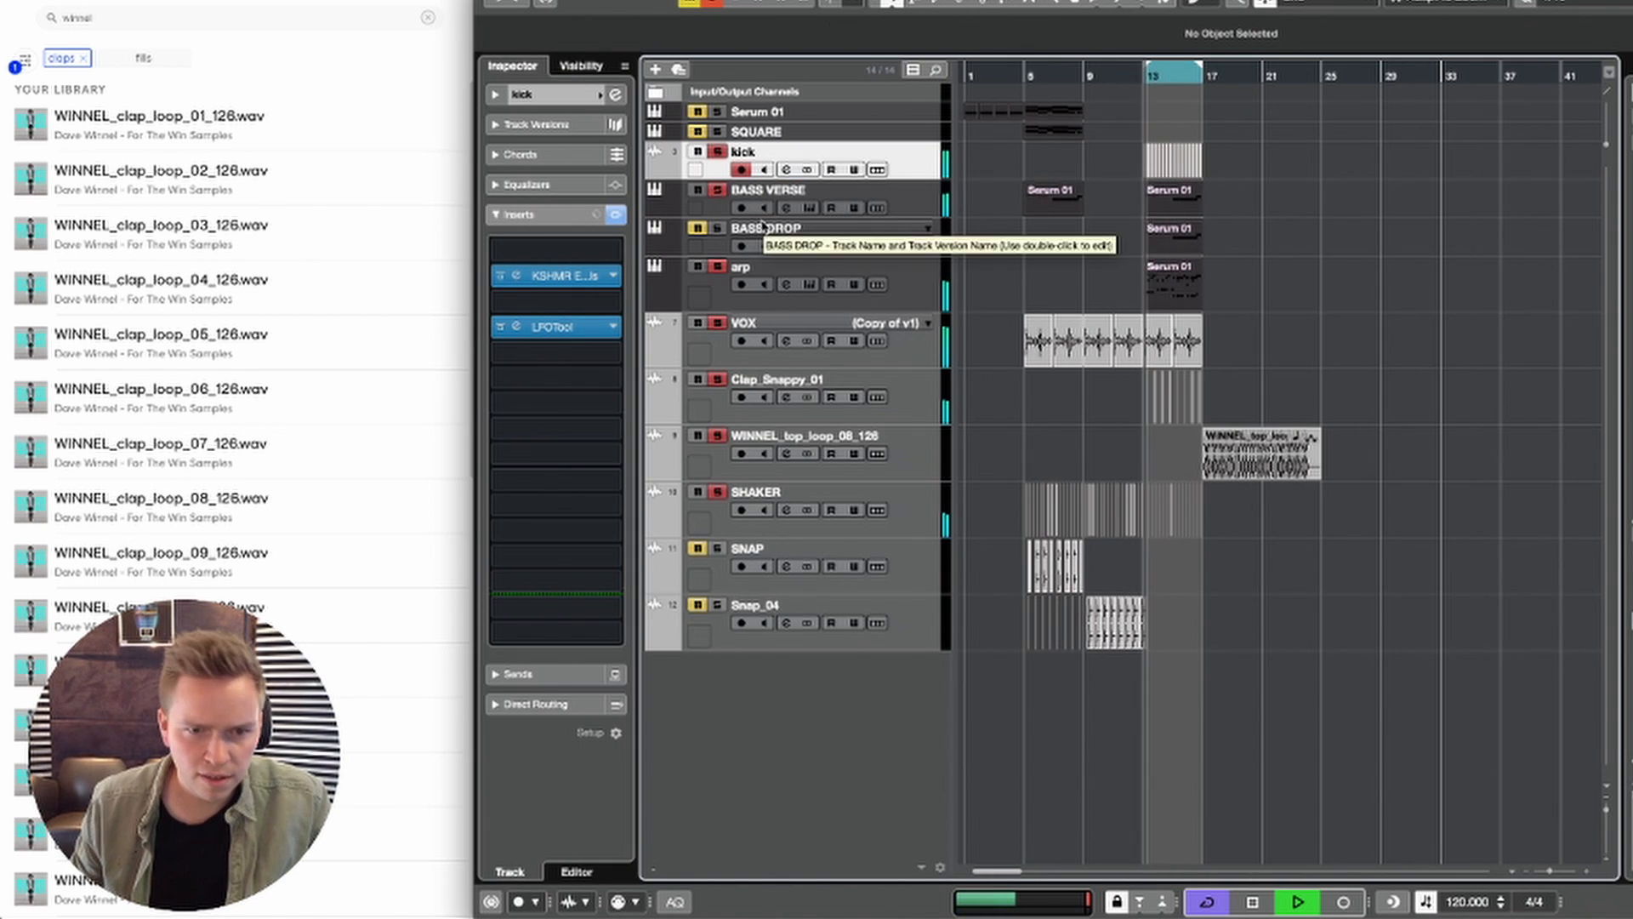
{"action": "left_click", "coordinate": [730, 232]}
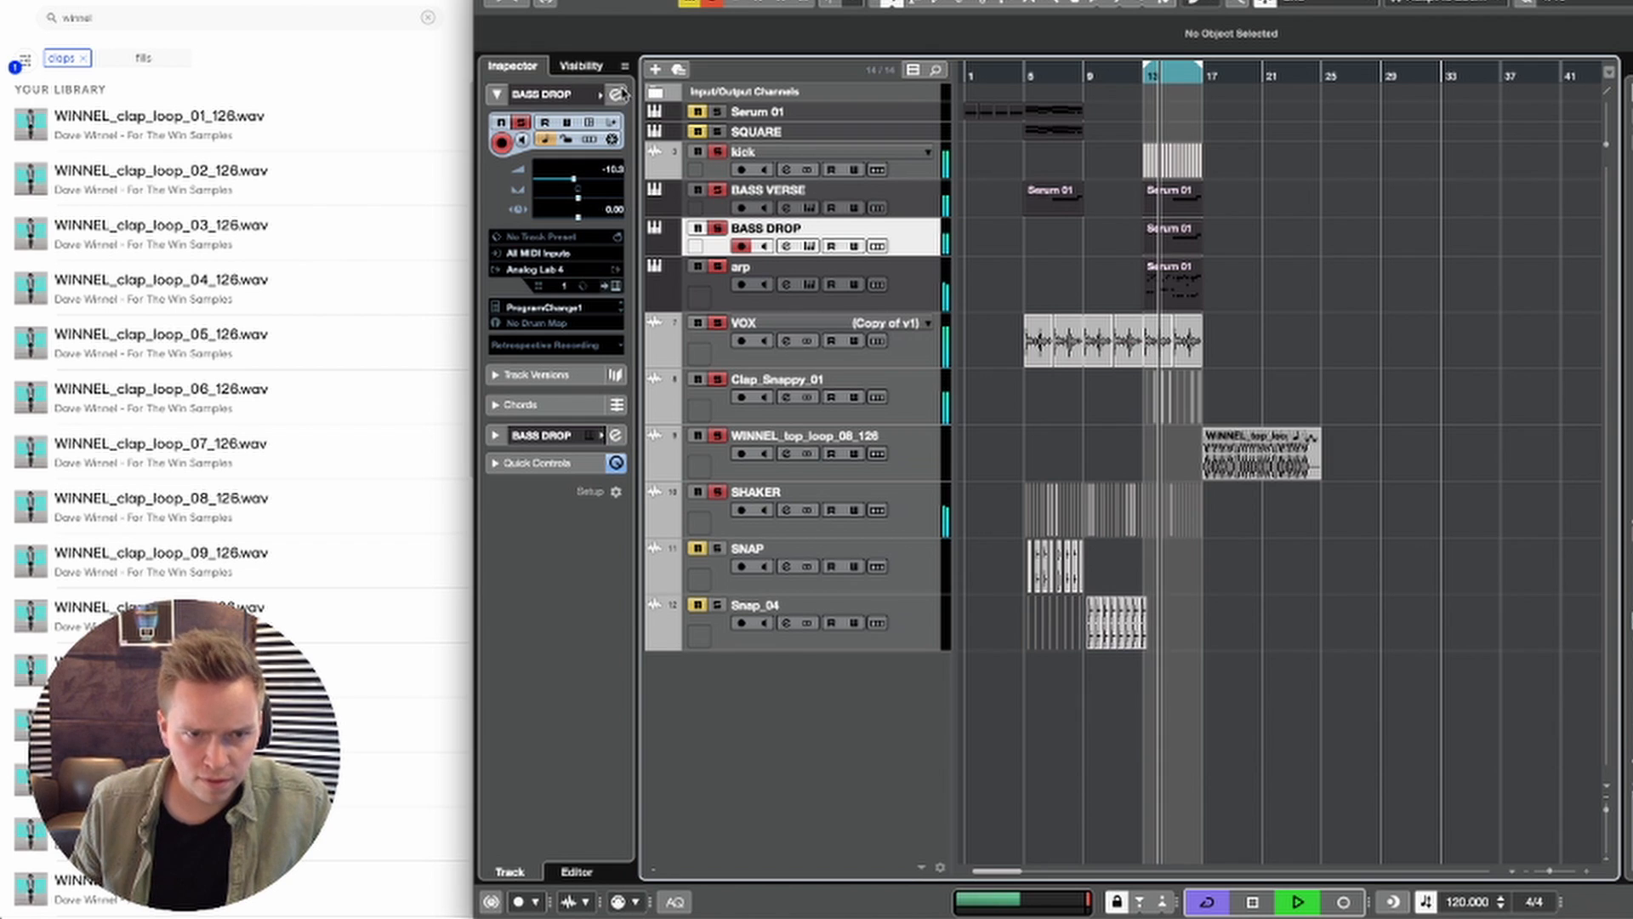
{"action": "left_click_drag", "start_coordinate": [591, 186], "coordinate": [600, 183]}
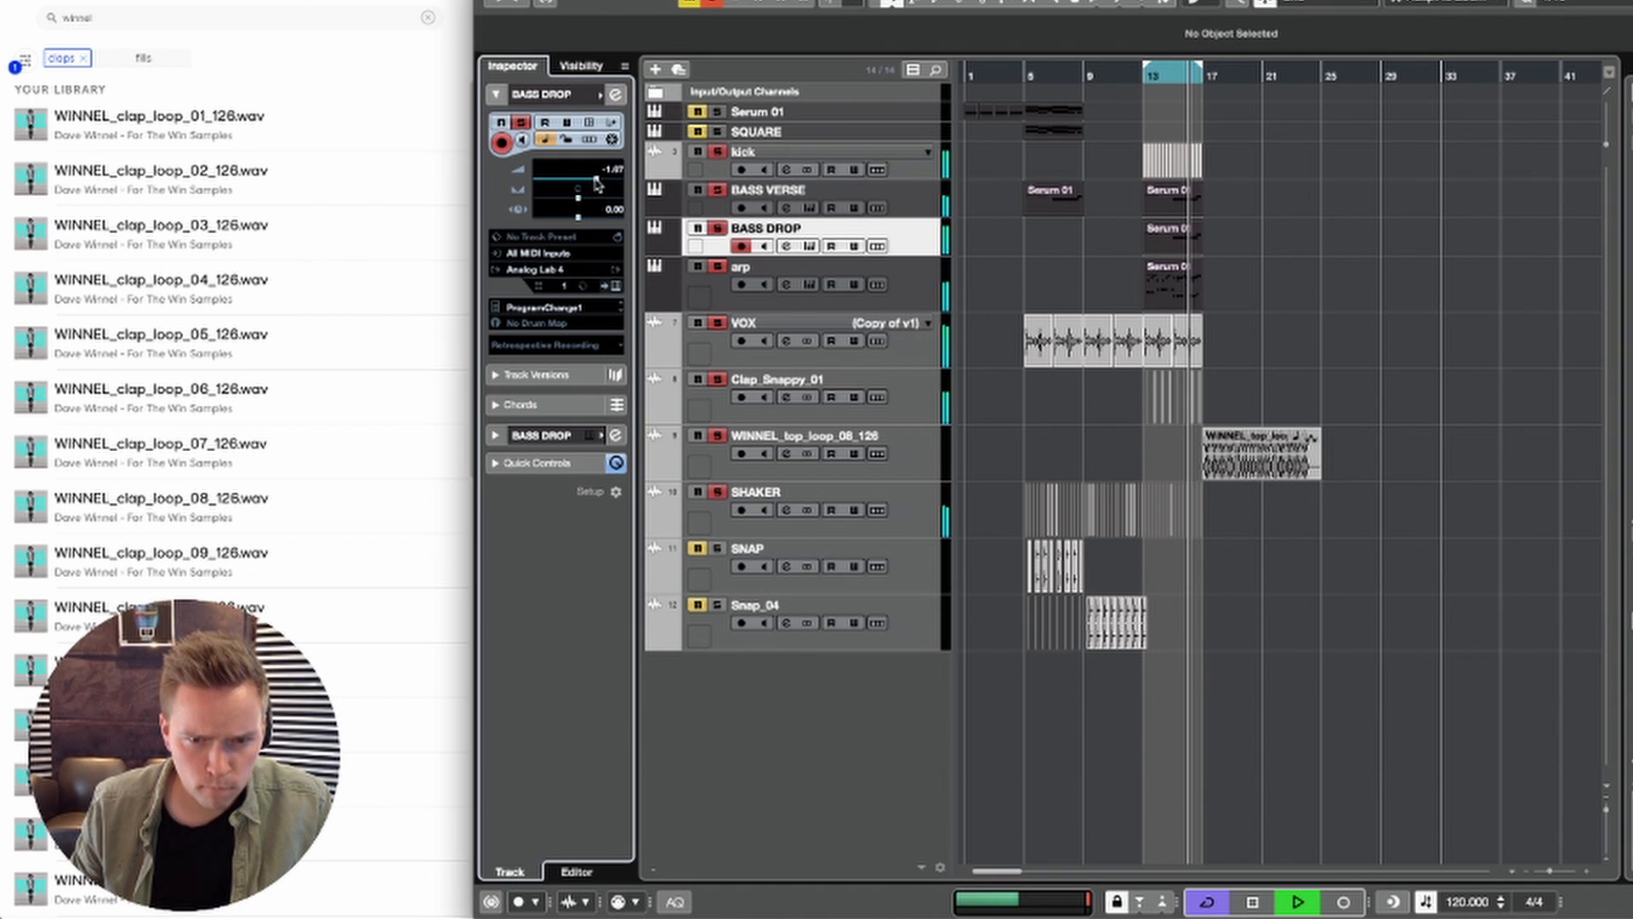
{"action": "left_click", "coordinate": [811, 246]}
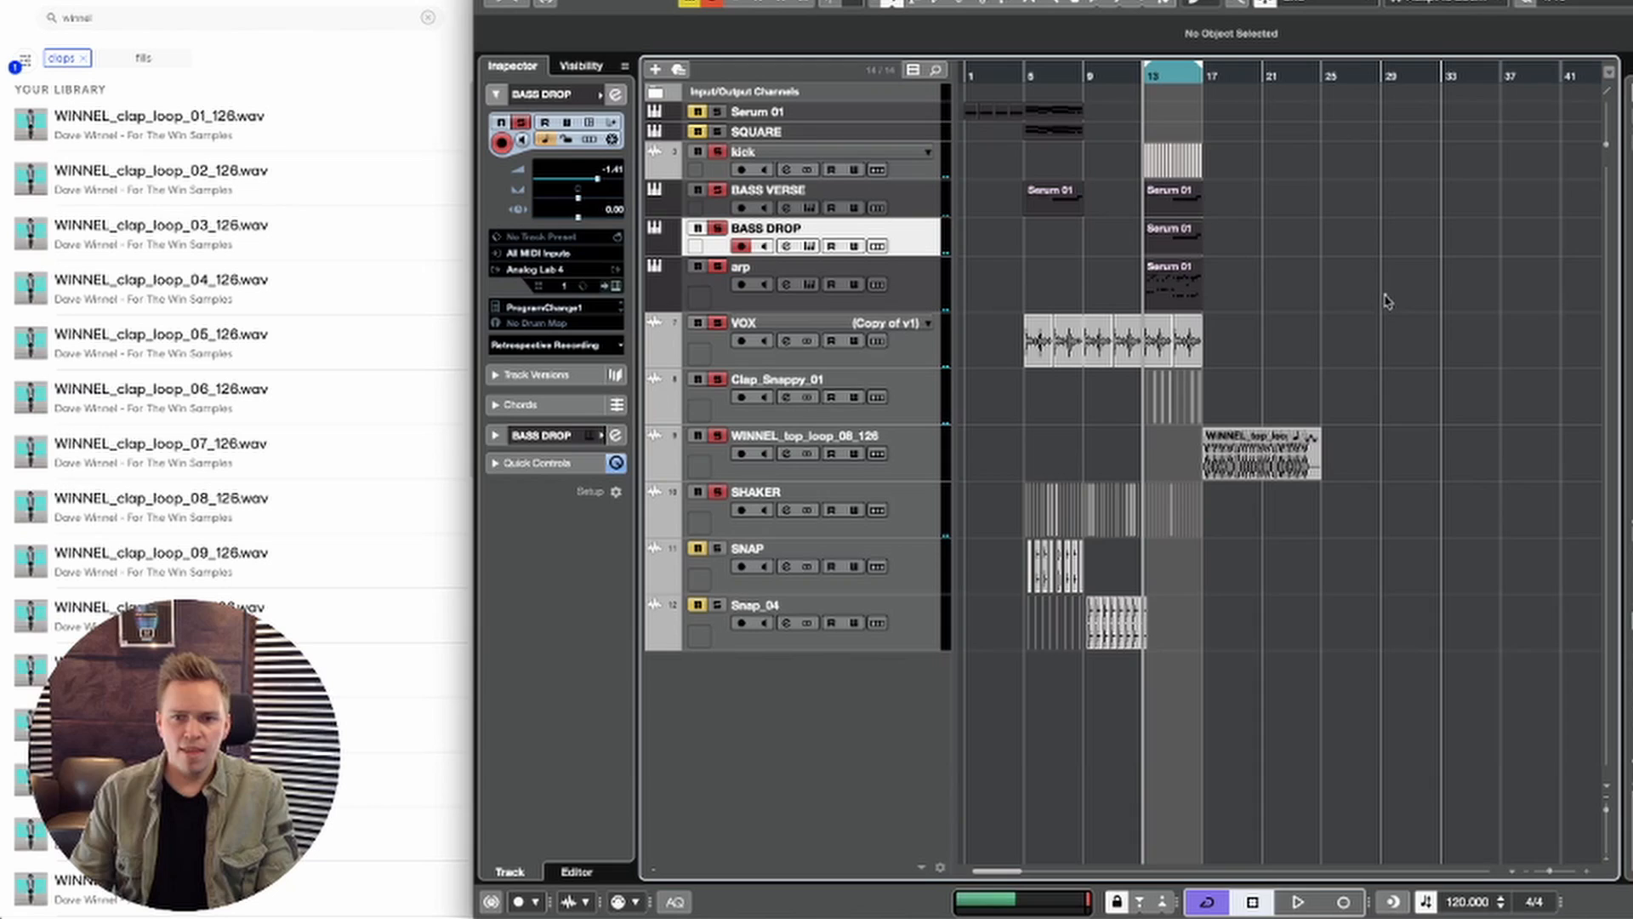
Step: Audition the verse with the SQUARE track unmuted, and delete the four VOX events at bars 5 to 12
{"action": "key", "text": "space"}
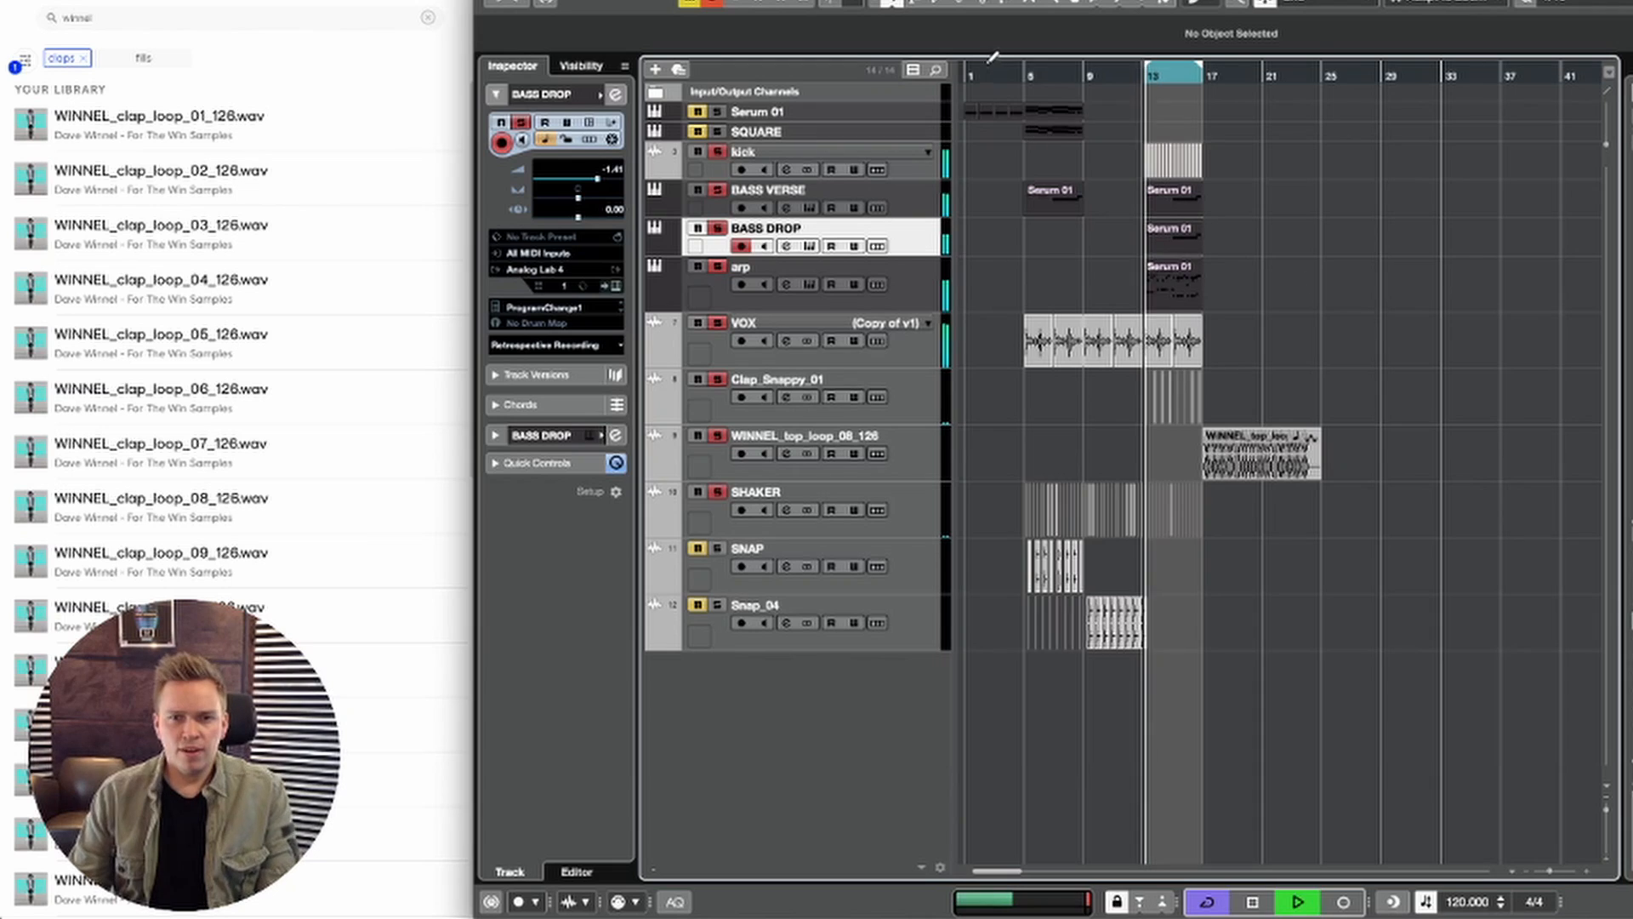
{"action": "key", "text": "space"}
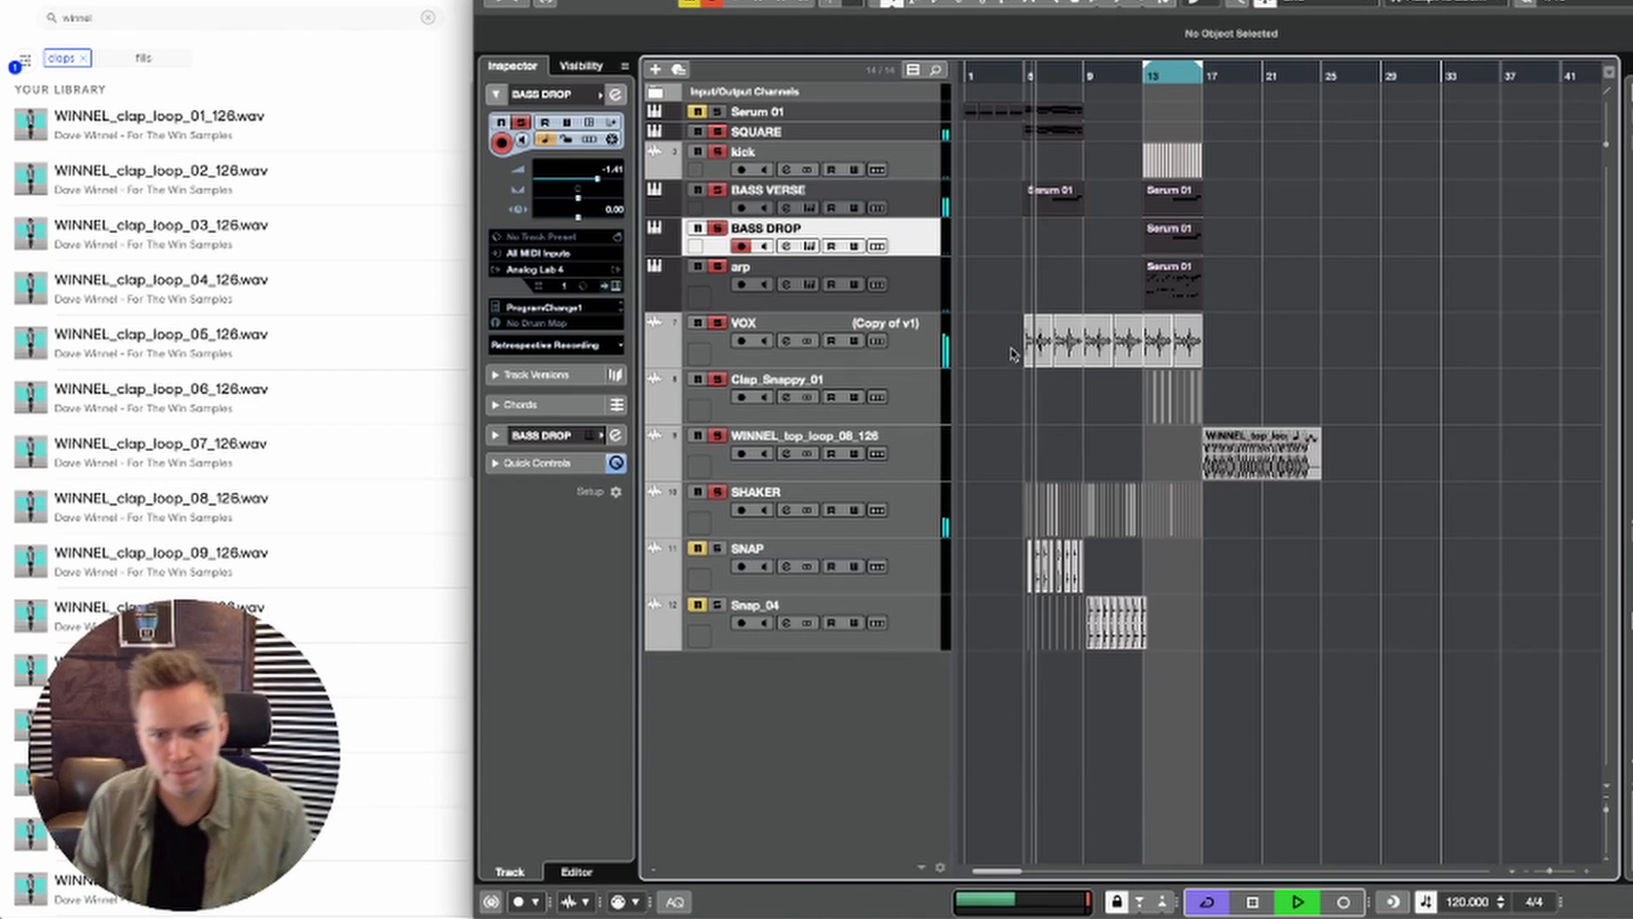
{"action": "key", "text": "space"}
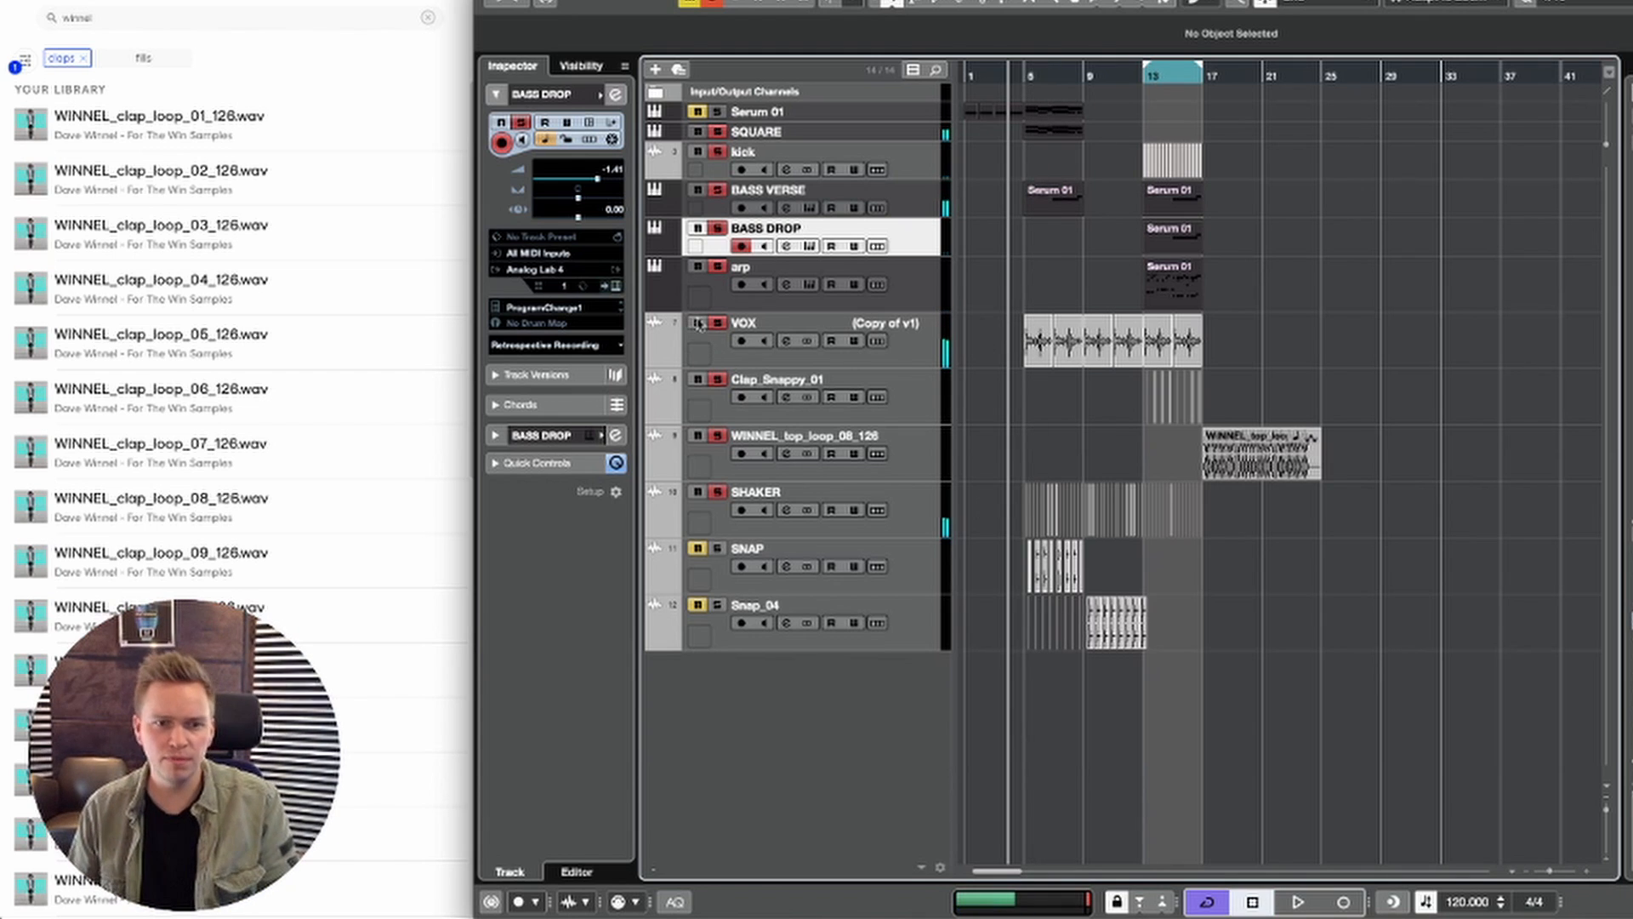
{"action": "left_click_drag", "start_coordinate": [1116, 330], "coordinate": [1120, 333]}
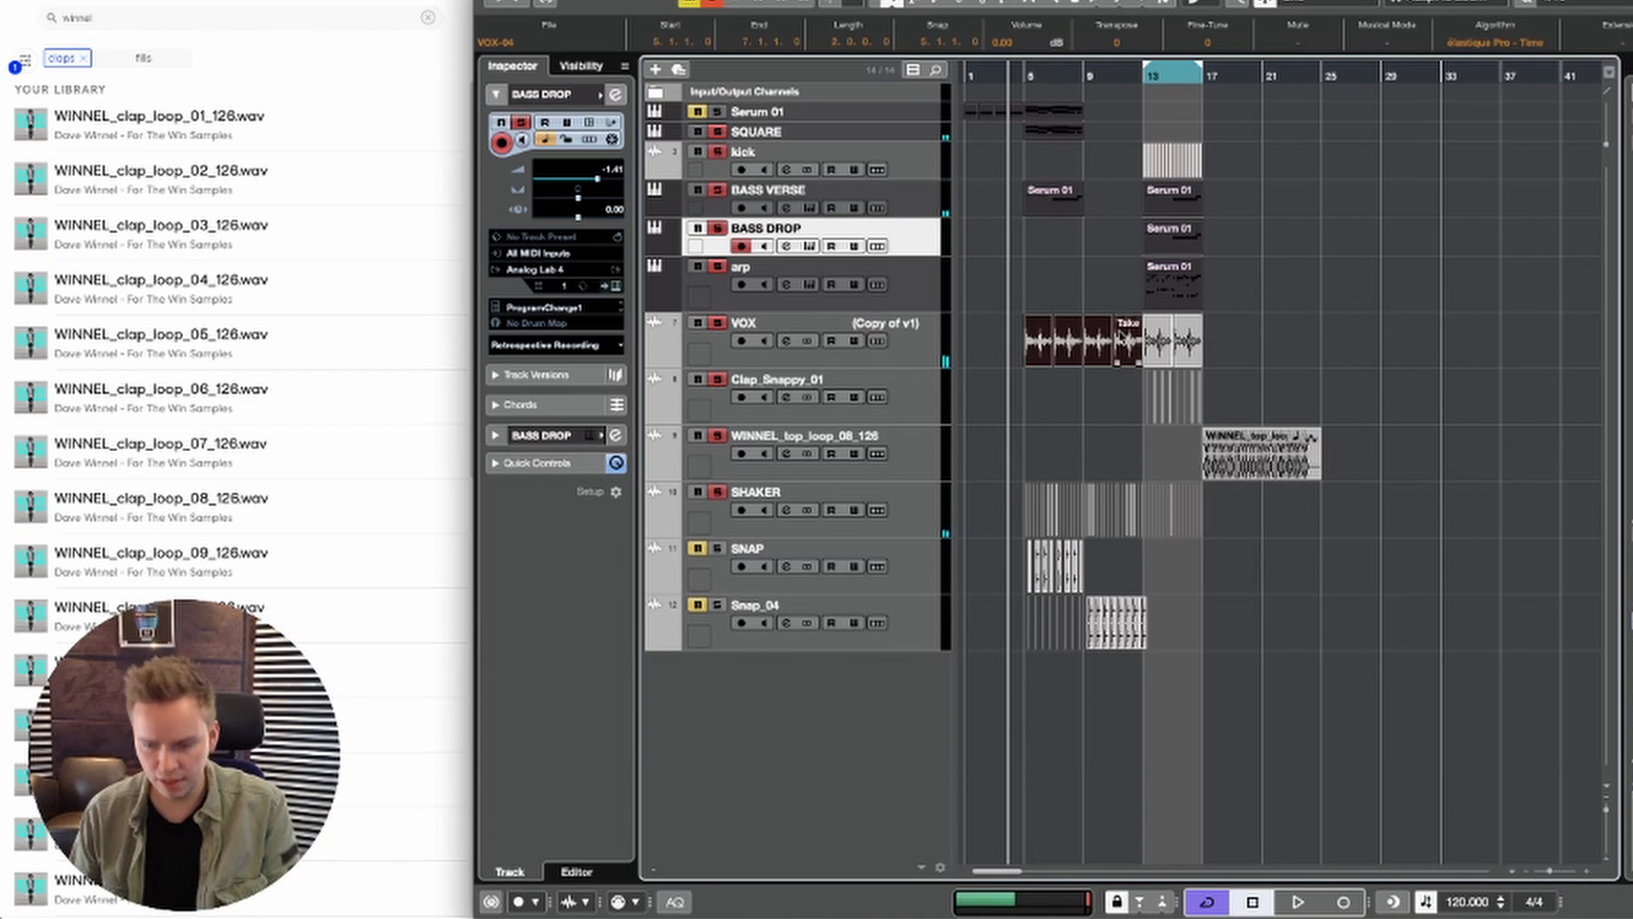
{"action": "key", "text": "Delete"}
{"action": "left_click", "coordinate": [1108, 352]}
{"action": "key", "text": "space"}
Step: Colorize the VOX track magenta
{"action": "left_click", "coordinate": [917, 351]}
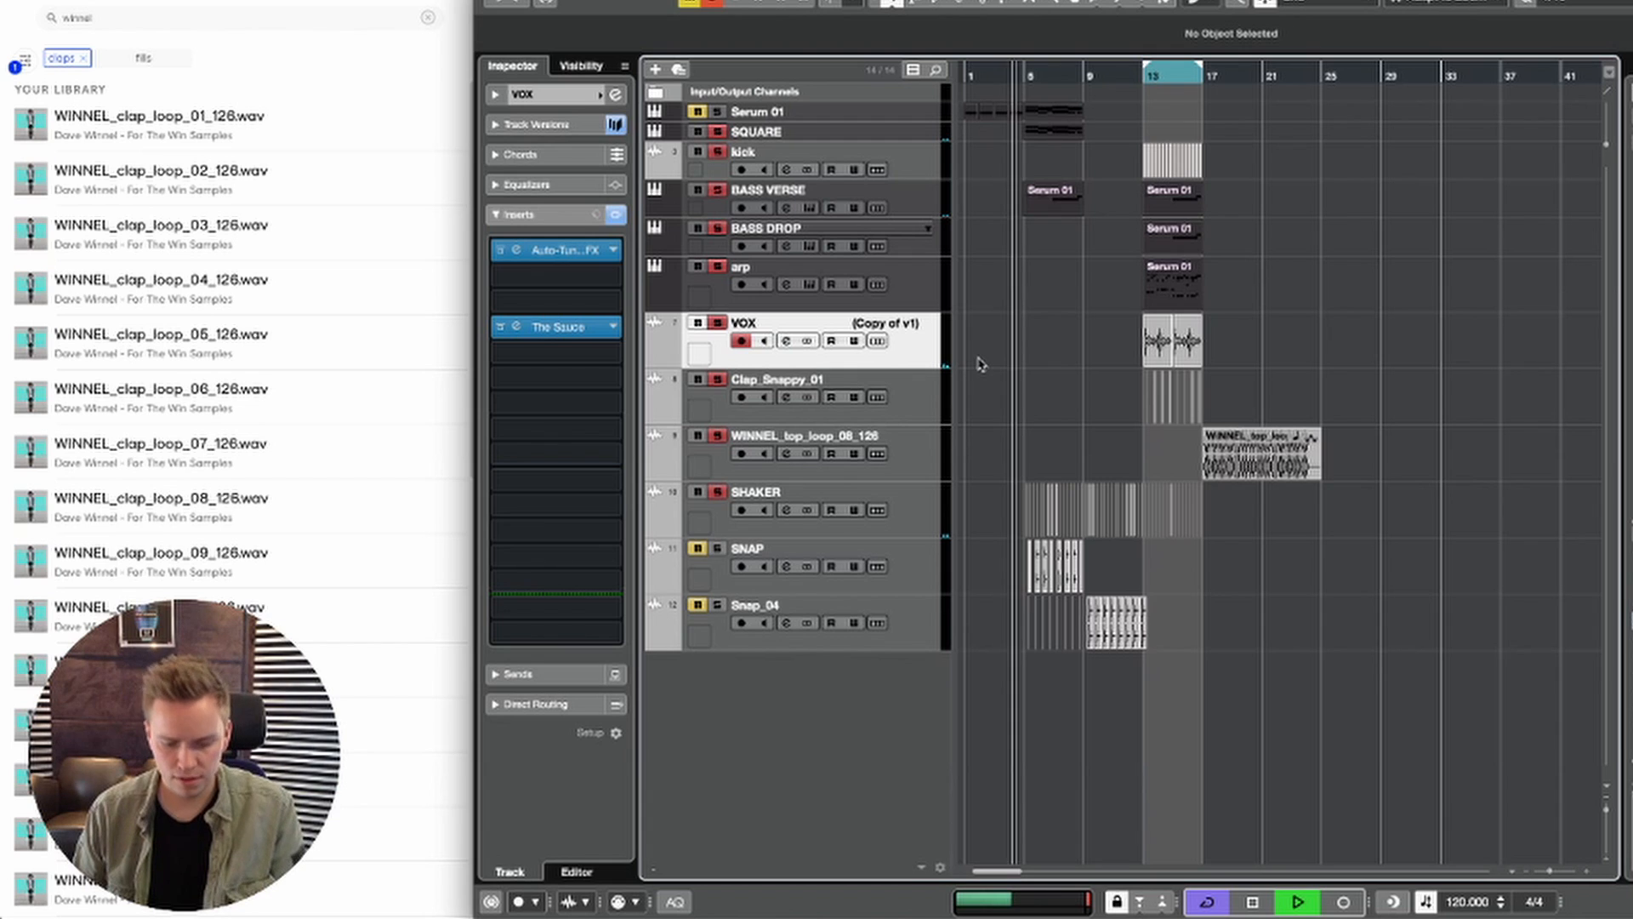
{"action": "key", "text": "shift+c"}
{"action": "key", "text": "space"}
{"action": "left_click", "coordinate": [1418, 422]}
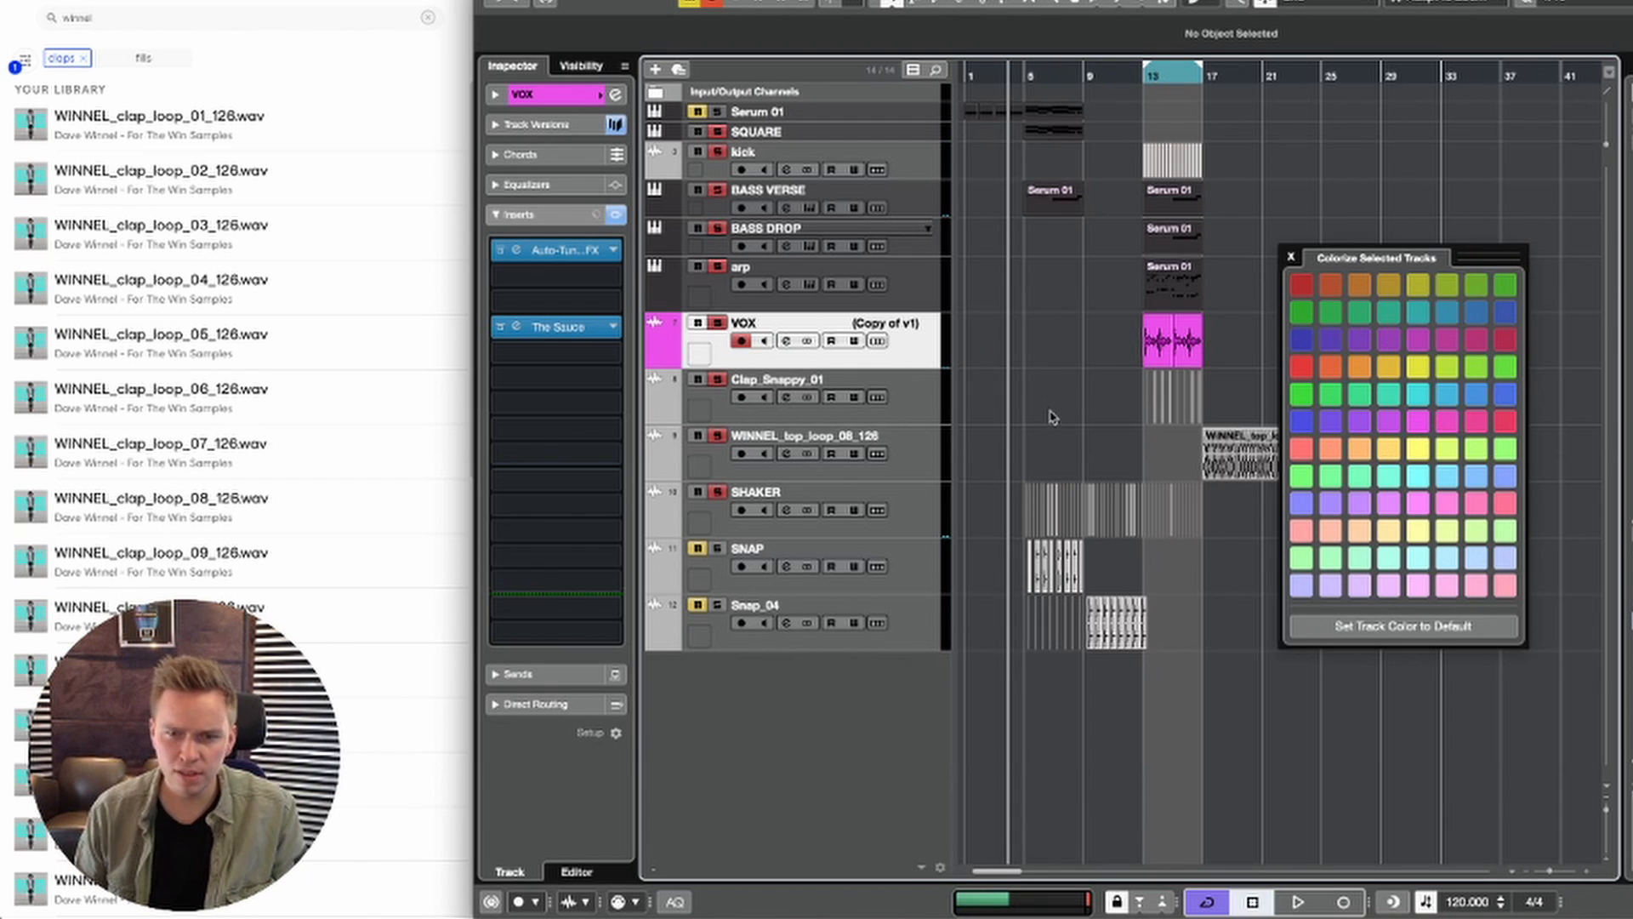
Step: Colorize the five percussion tracks from Clap_Snappy_01 to Snap_04 light blue
{"action": "left_click", "coordinate": [920, 393]}
{"action": "left_click", "coordinate": [940, 632], "text": "shift"}
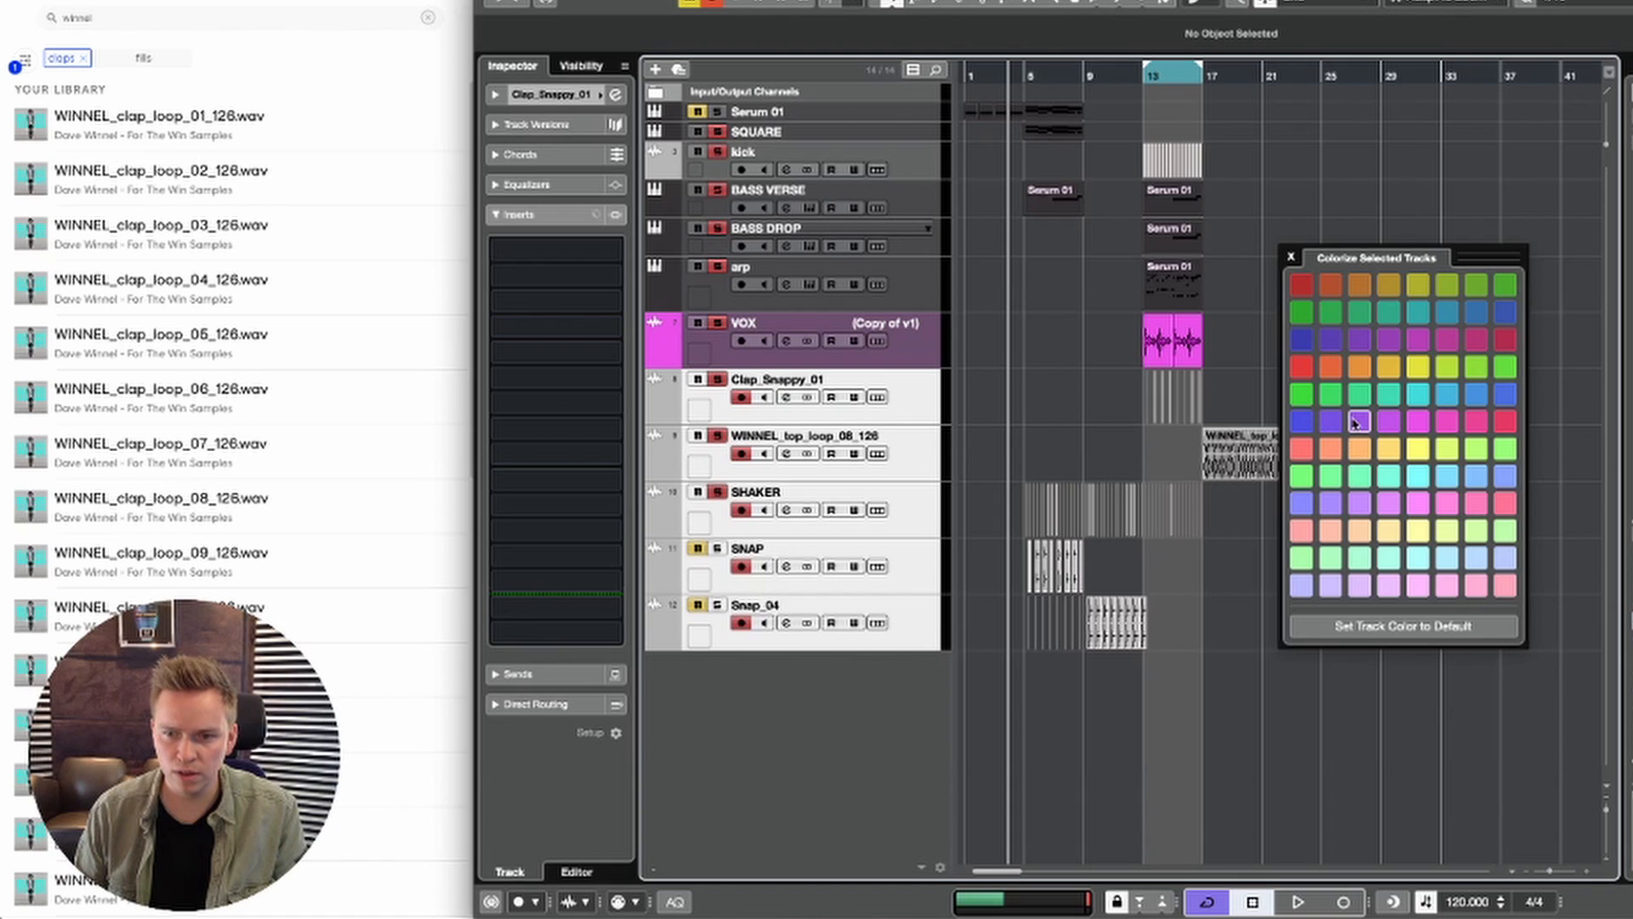
{"action": "left_click", "coordinate": [1303, 339]}
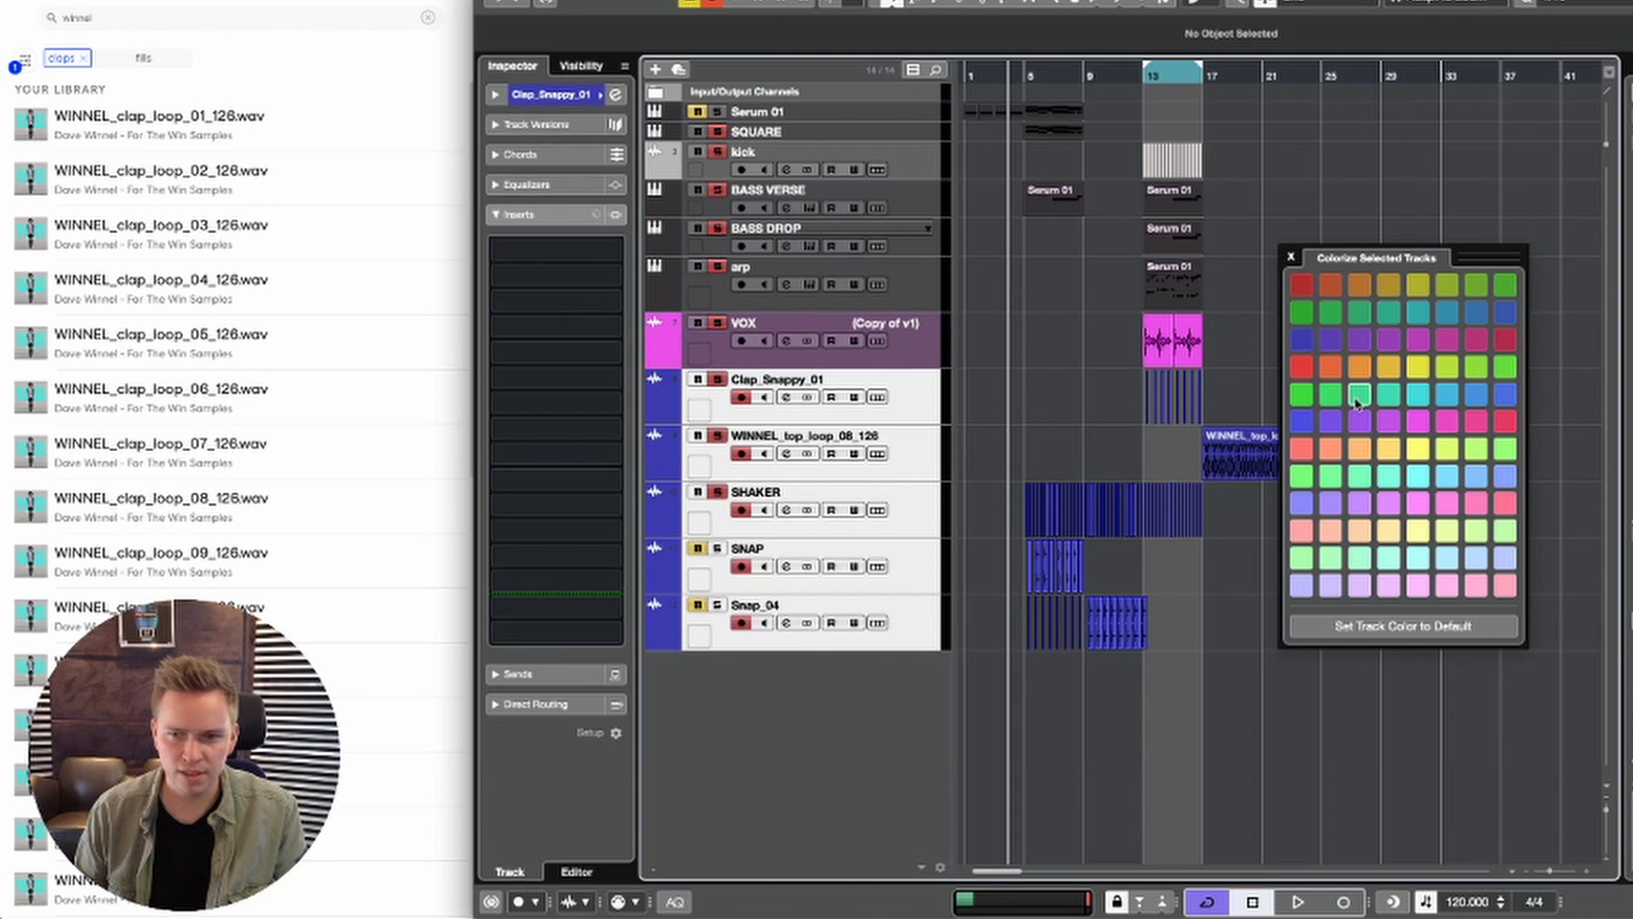
{"action": "left_click", "coordinate": [1477, 398]}
Step: Move the kick track down between the VOX and Clap_Snappy_01 tracks
{"action": "left_click", "coordinate": [893, 293]}
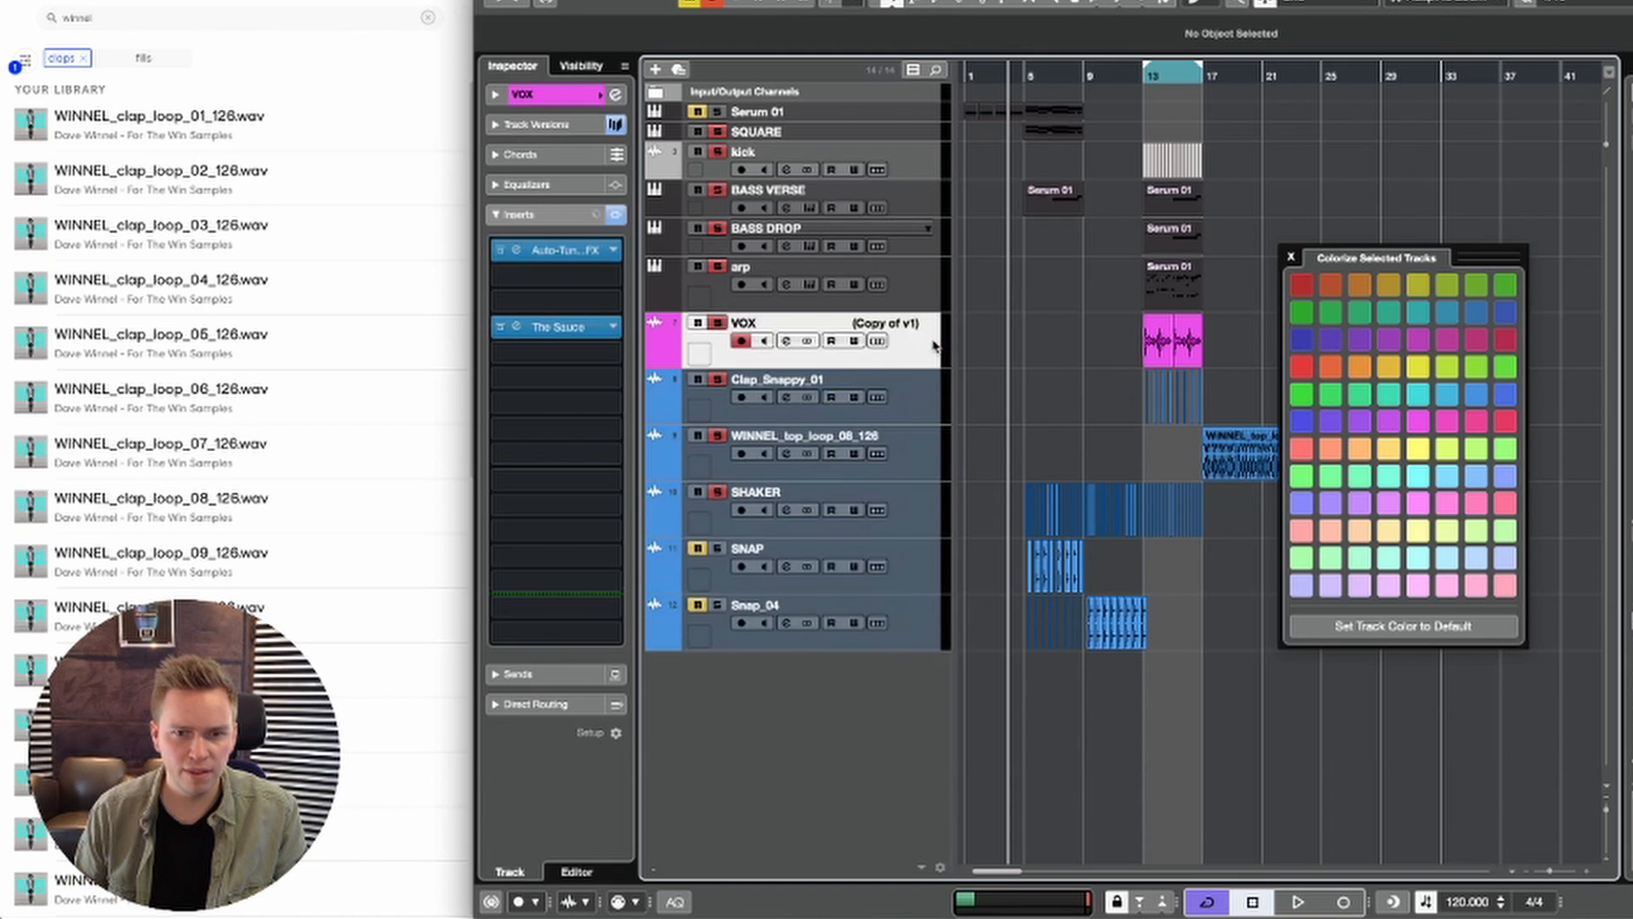
{"action": "left_click", "coordinate": [898, 170]}
{"action": "left_click_drag", "start_coordinate": [930, 319], "coordinate": [923, 344]}
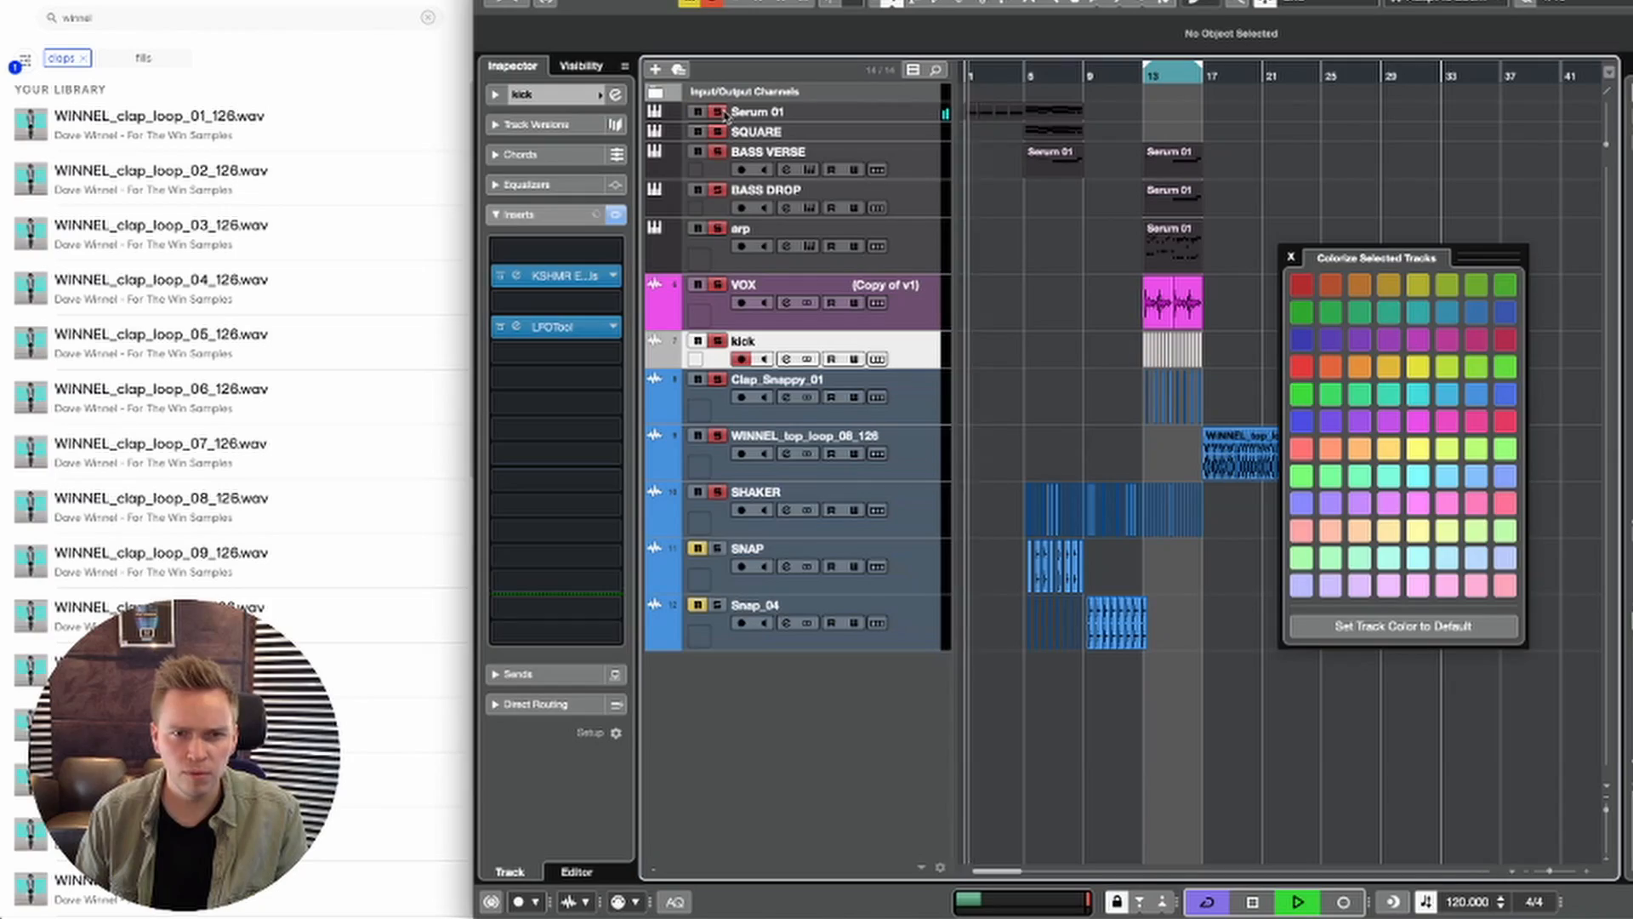
Step: Audition the unmuted Serum 01 track, transpose the note in its bar 1 event up to D#6, and close the editor
{"action": "key", "text": "space"}
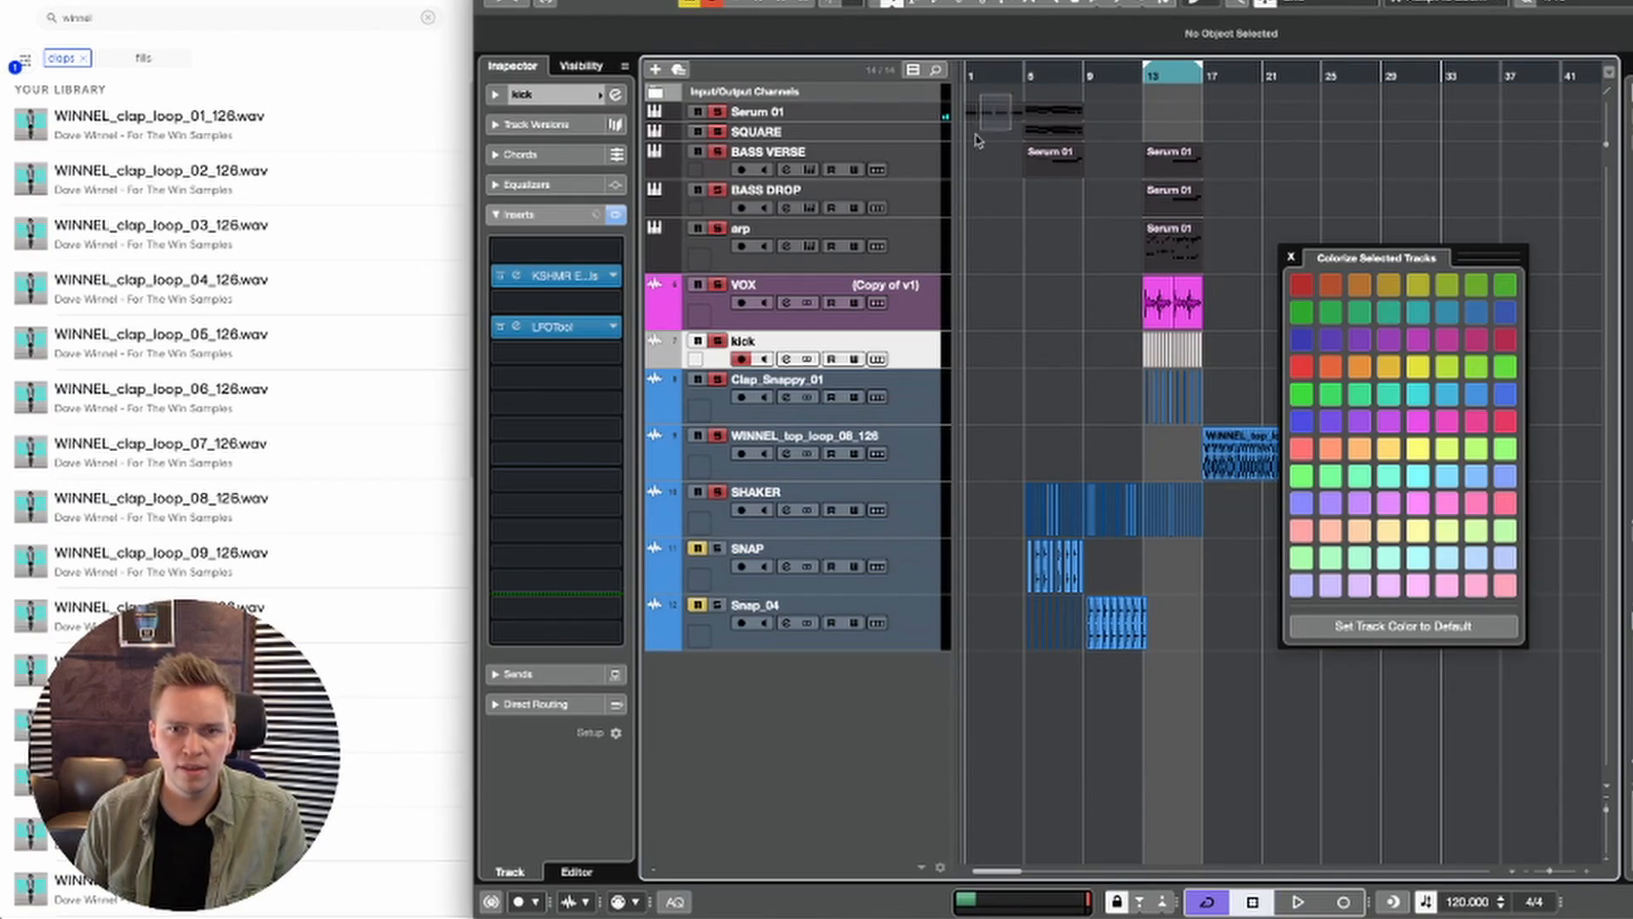
{"action": "left_click_drag", "start_coordinate": [976, 140], "coordinate": [961, 132]}
{"action": "key", "text": "space"}
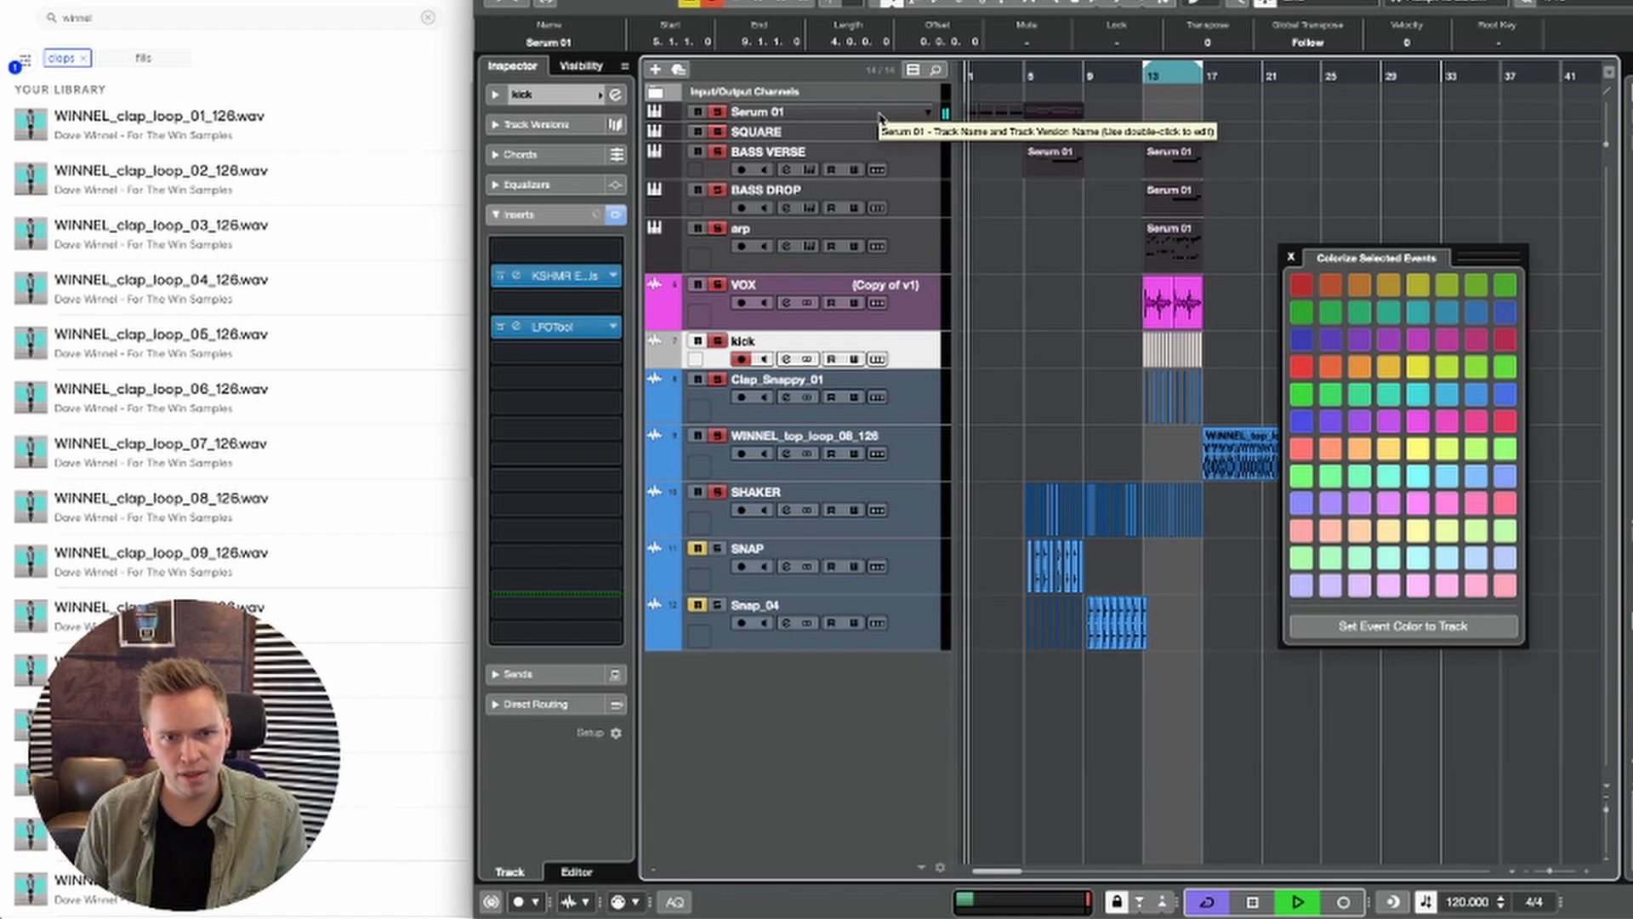
{"action": "left_click", "coordinate": [880, 117]}
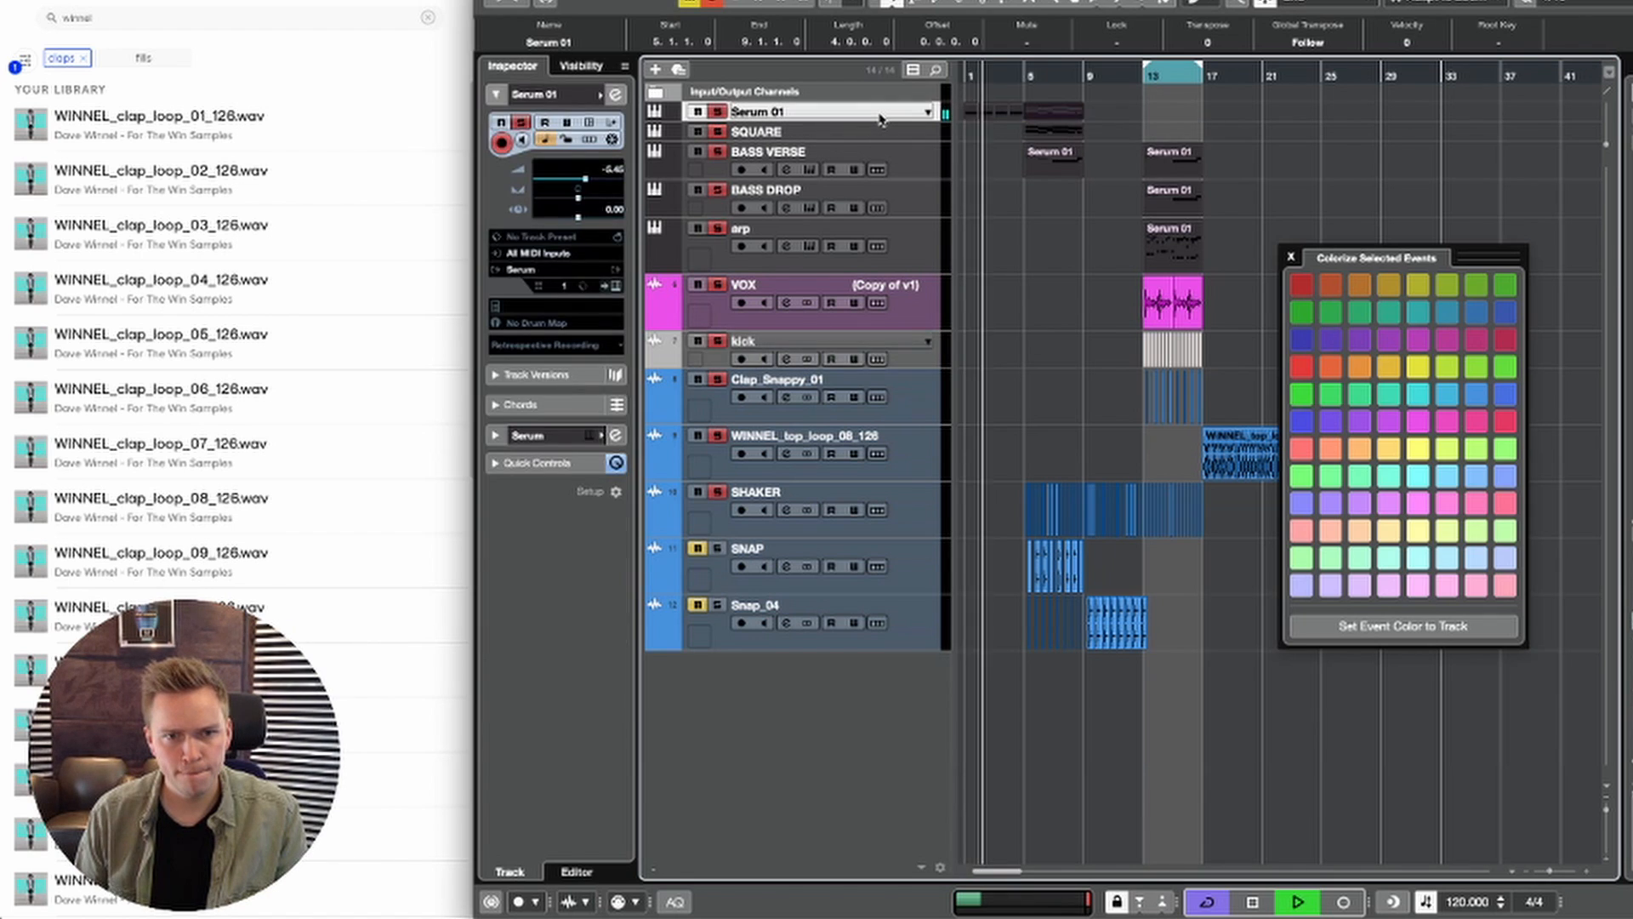
{"action": "key", "text": "space"}
{"action": "double_click", "coordinate": [972, 112]}
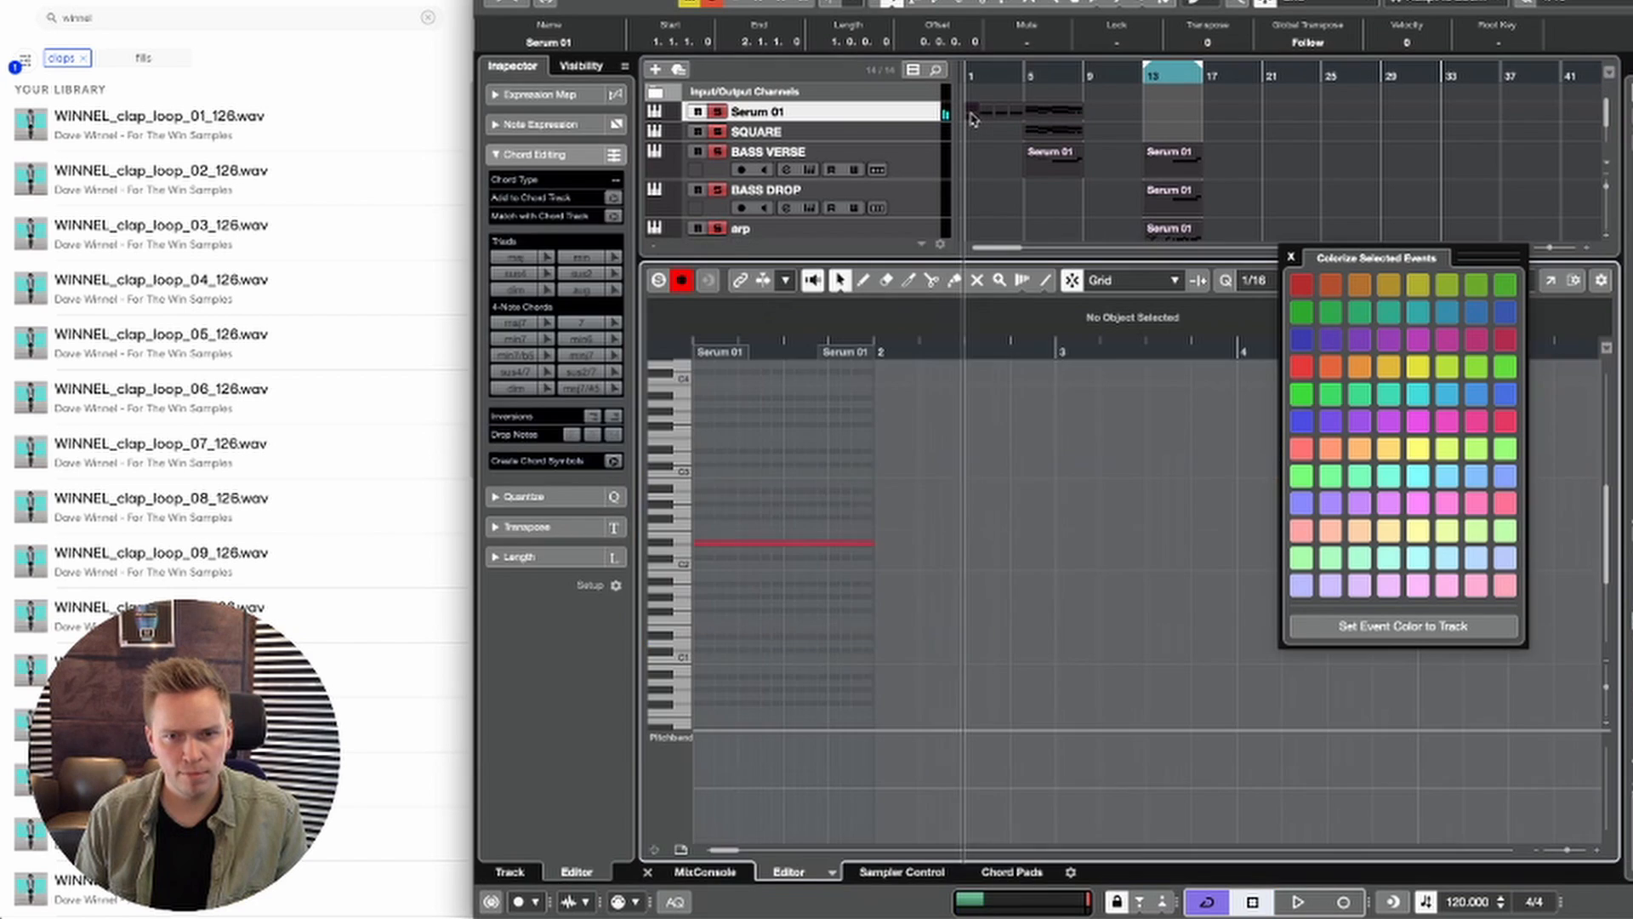
{"action": "scroll", "coordinate": [844, 480], "scroll_direction": "up", "scroll_amount": 3}
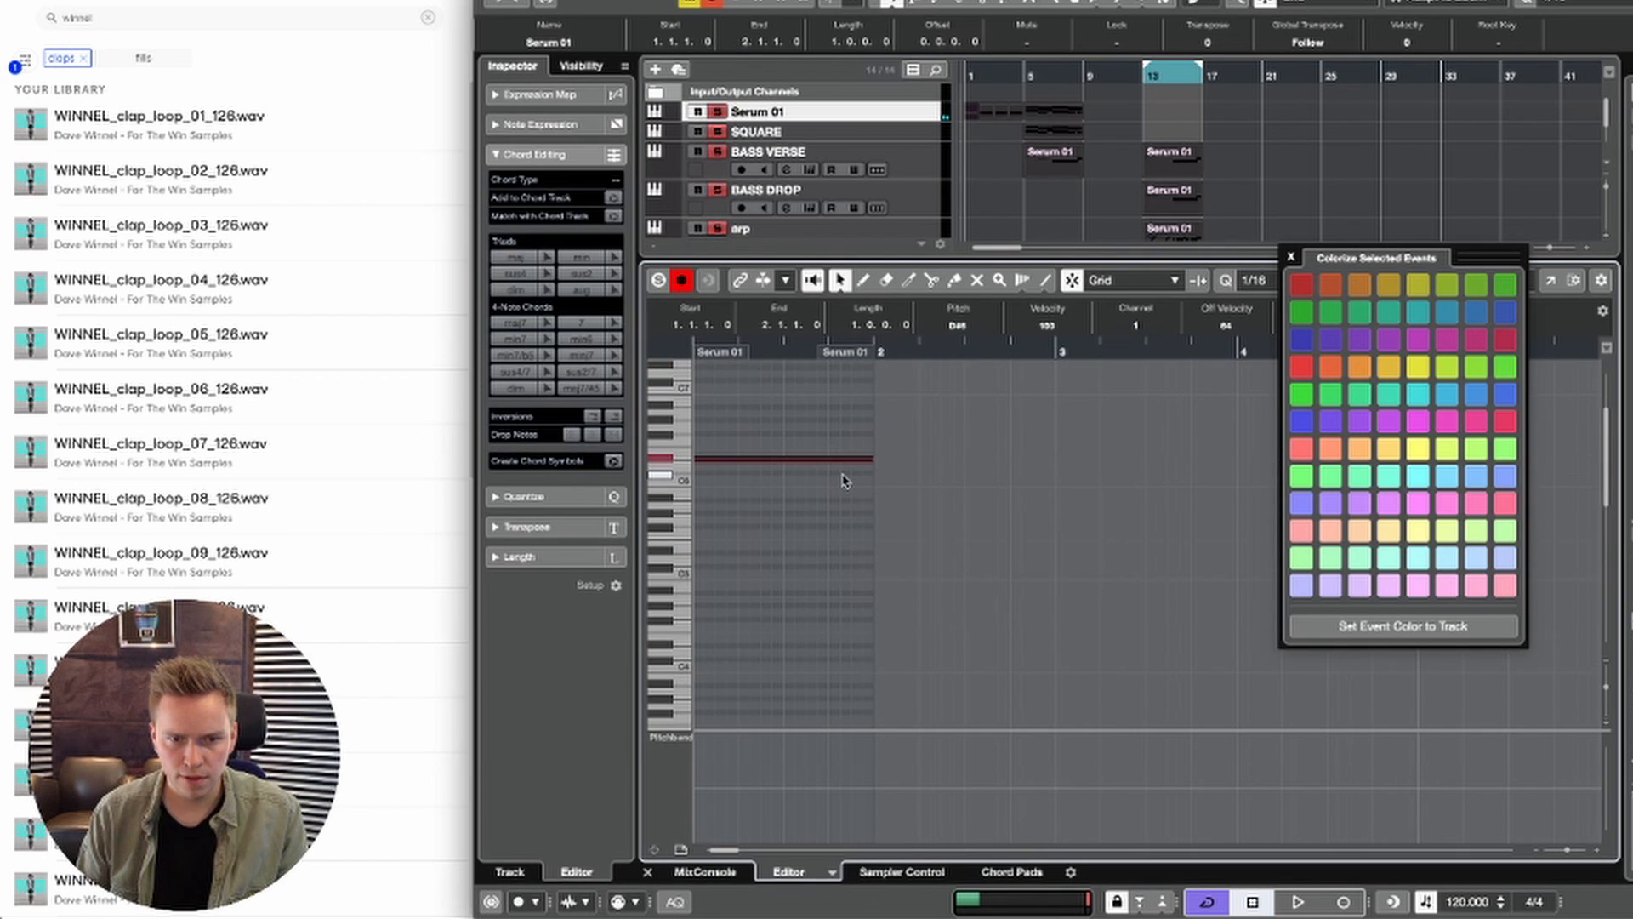
{"action": "key", "text": "Return"}
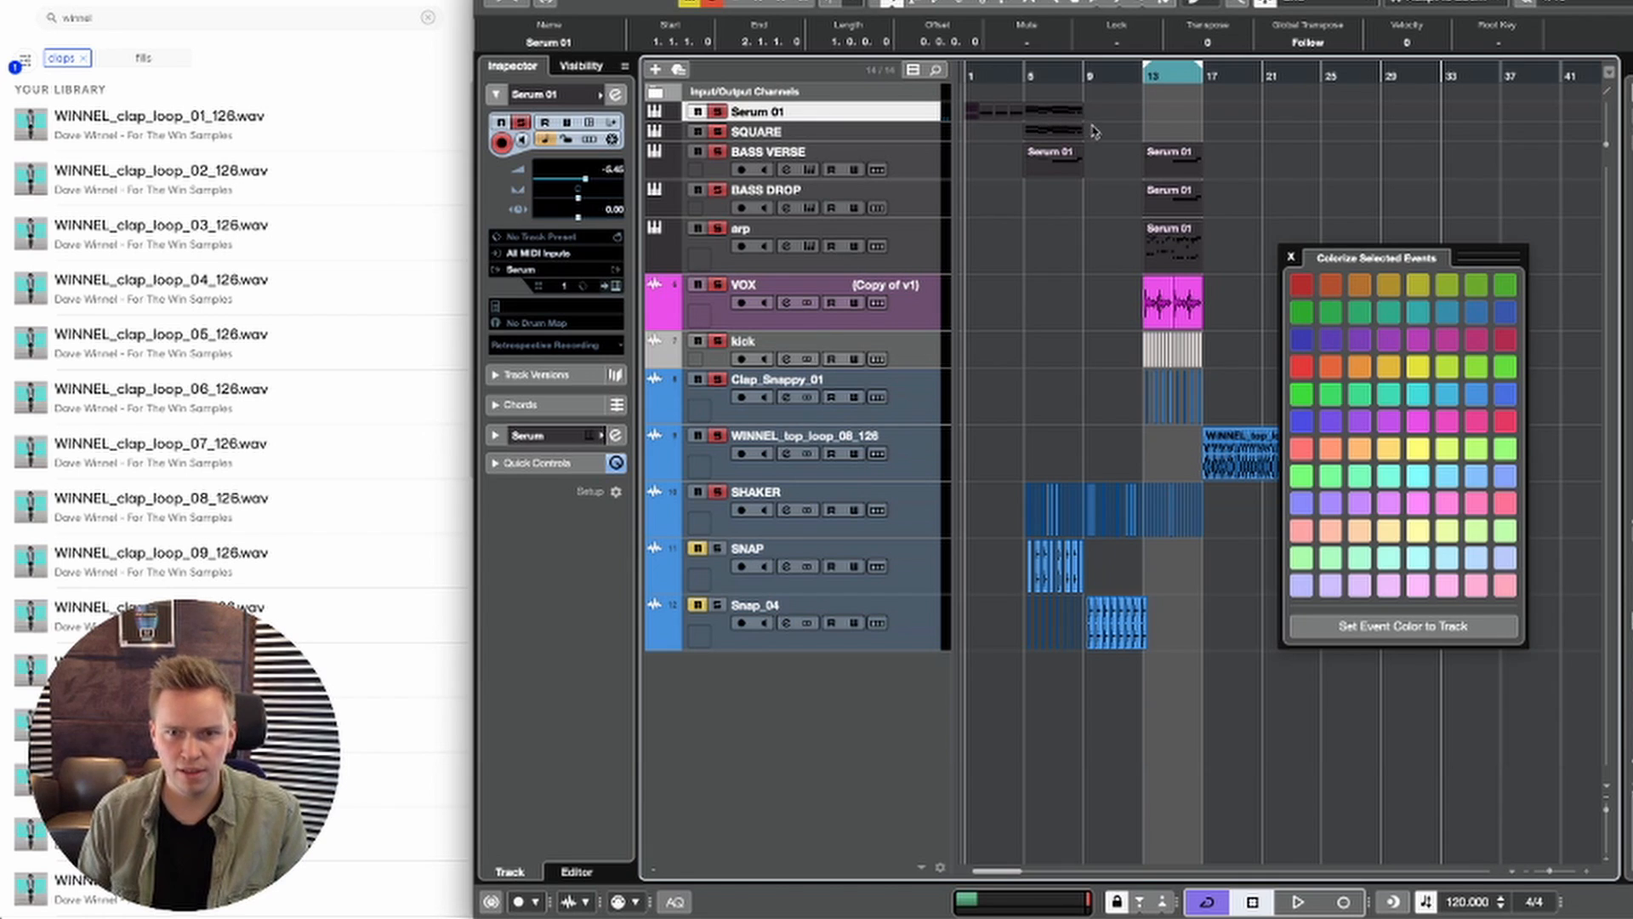
Step: Delete the Serum 01 events at bars 2 to 4 and copy the SQUARE event from bar 5 to bar 1
{"action": "left_click", "coordinate": [1036, 118]}
{"action": "left_click", "coordinate": [988, 109]}
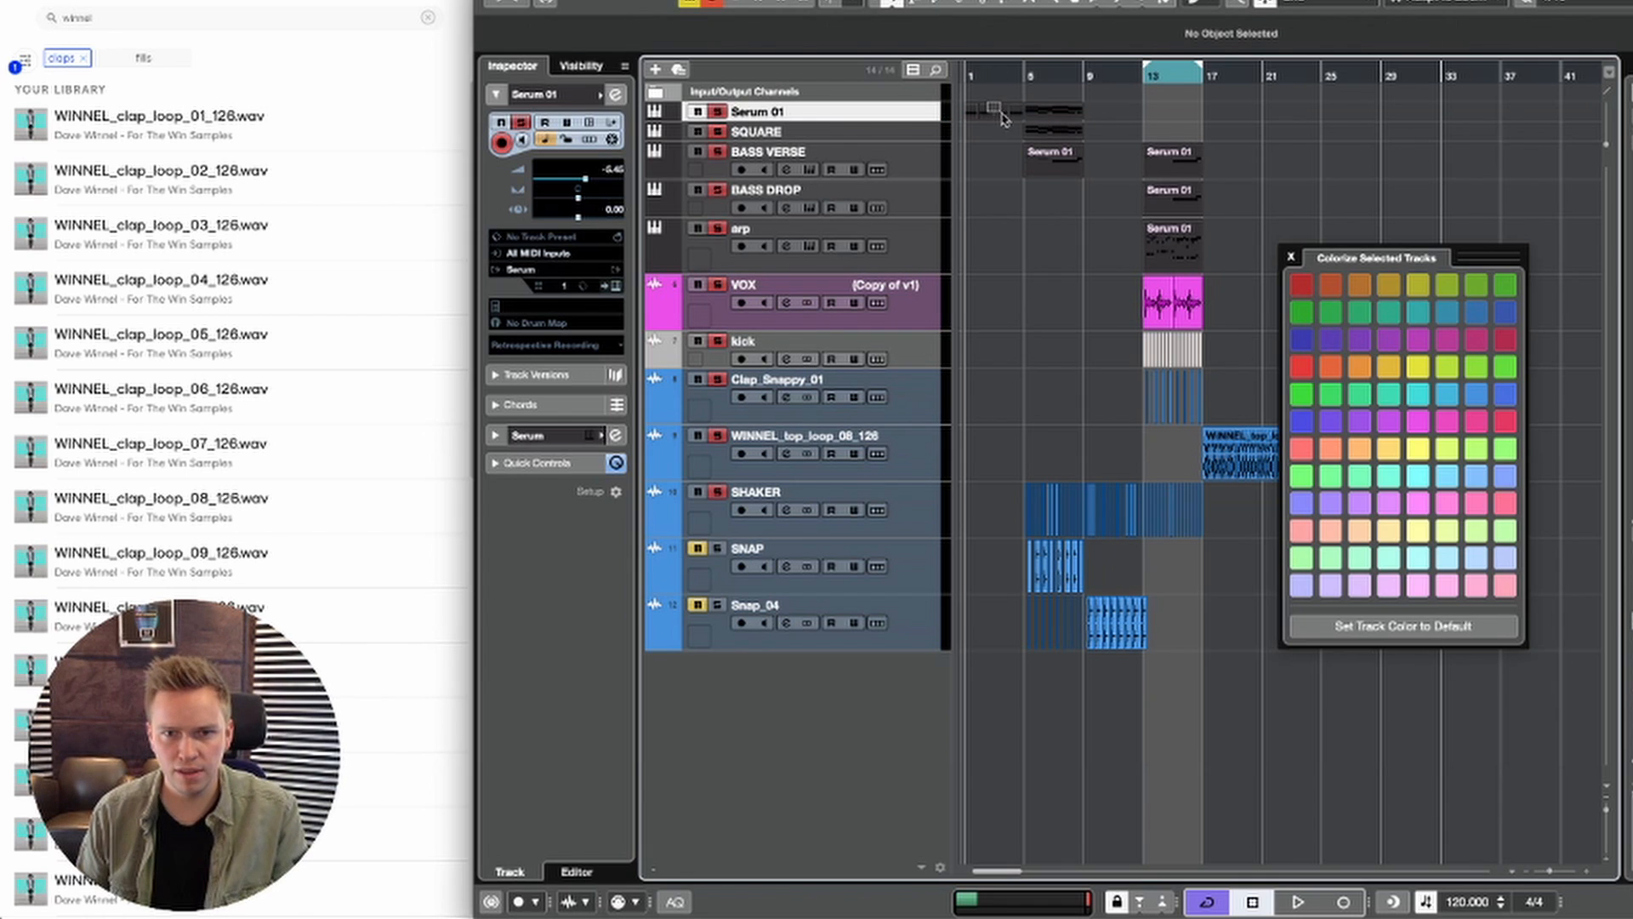
{"action": "left_click_drag", "start_coordinate": [1046, 134], "coordinate": [994, 136]}
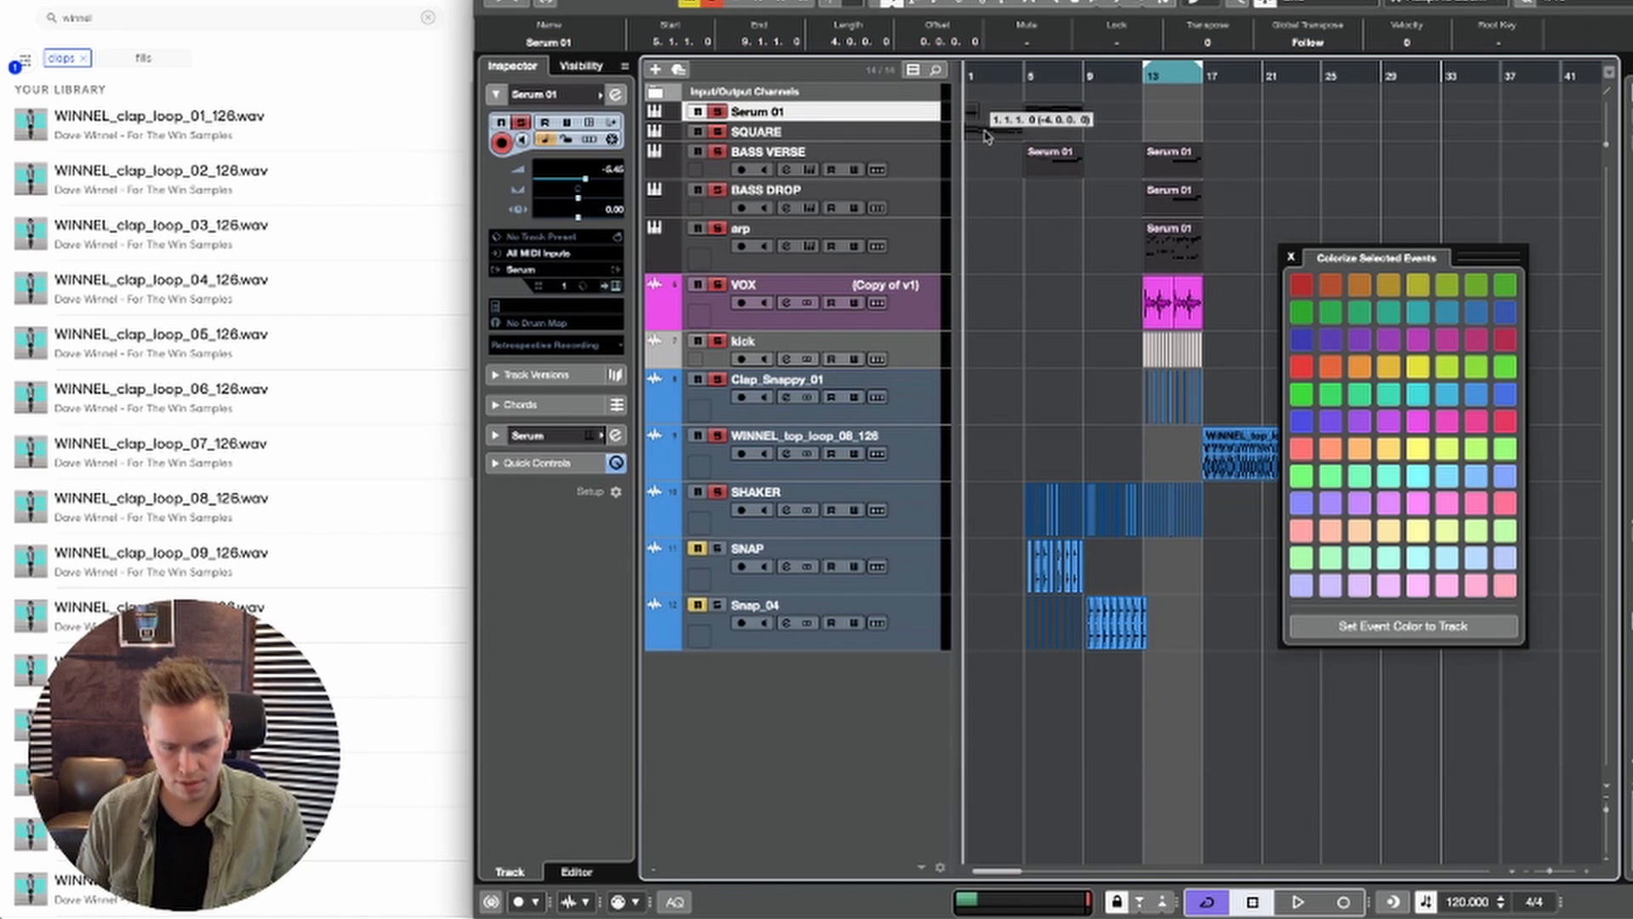
Step: Duplicate the bar 1 Serum 01 event to fill bars 2 to 4, and delete the extra copy at bar 5
{"action": "left_click", "coordinate": [972, 111]}
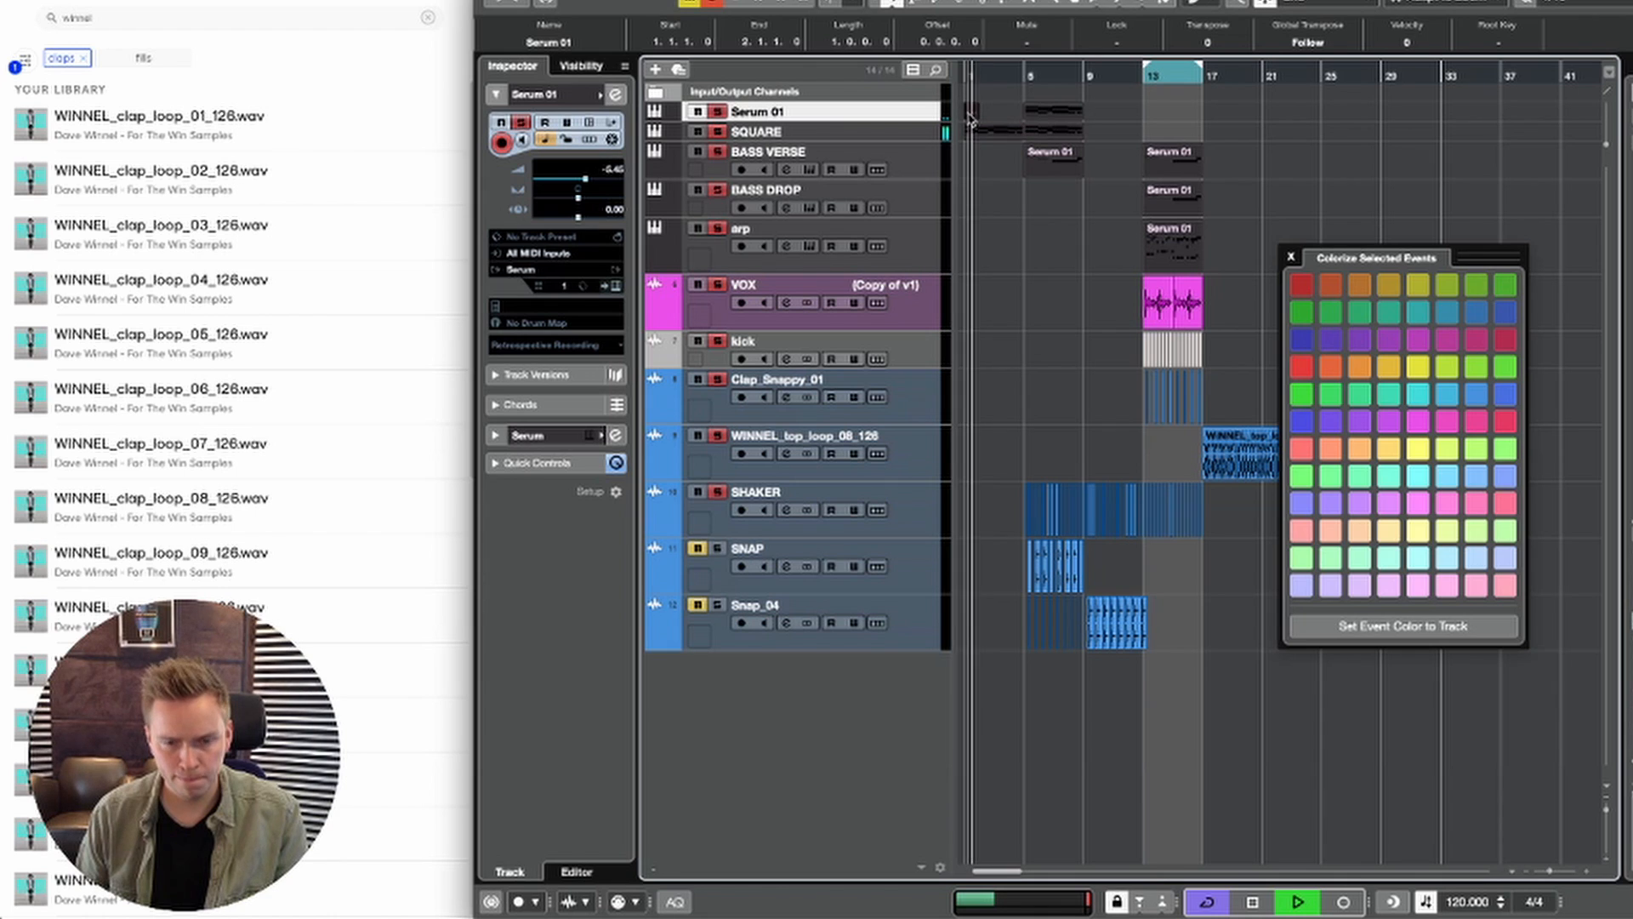
{"action": "key", "text": "super+d"}
{"action": "key", "text": "super+d"}
{"action": "key", "text": "super+d"}
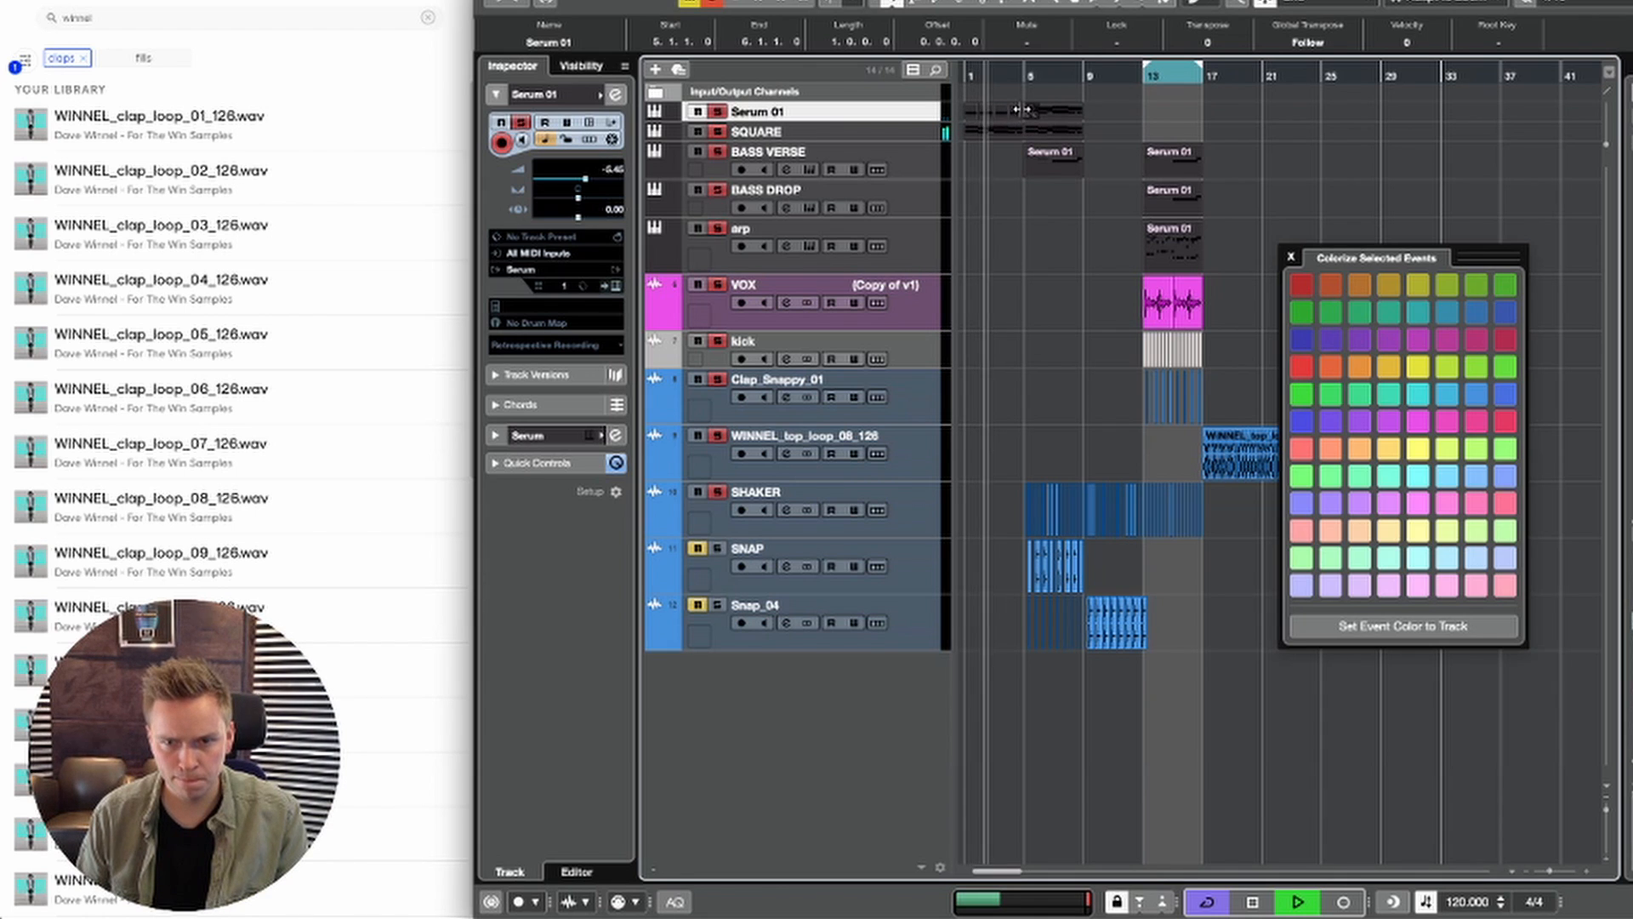
{"action": "key", "text": "Delete"}
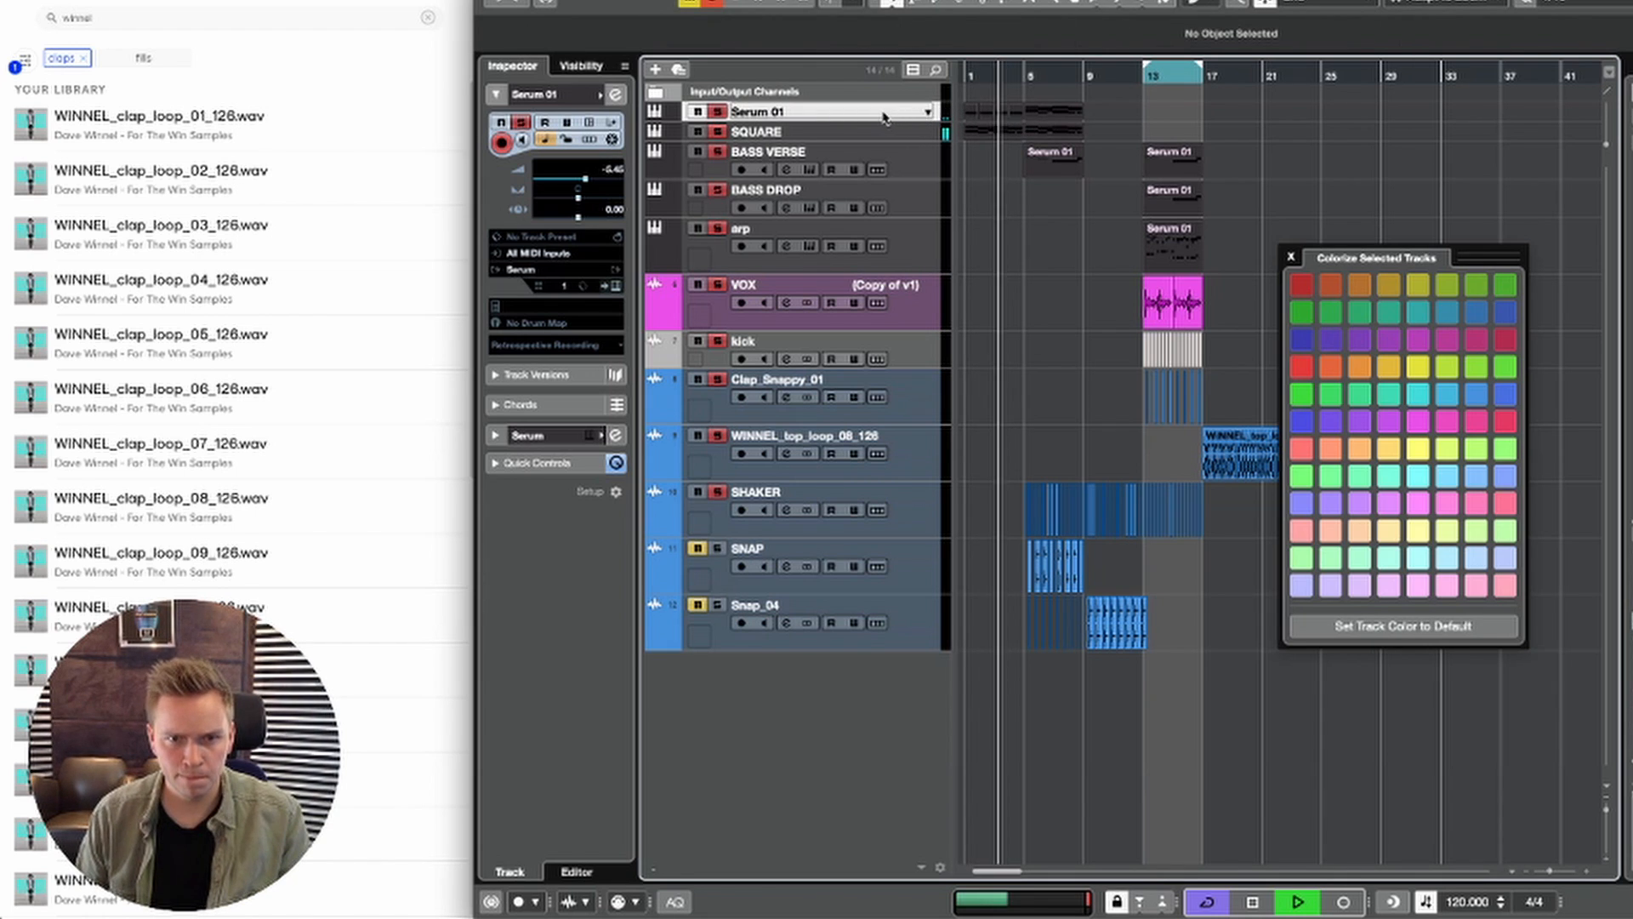
Step: Raise the Serum 01 track's volume and replace its event at bar 5 with duplicates of the events from bars 1 to 4
{"action": "left_click_drag", "start_coordinate": [586, 179], "coordinate": [596, 179]}
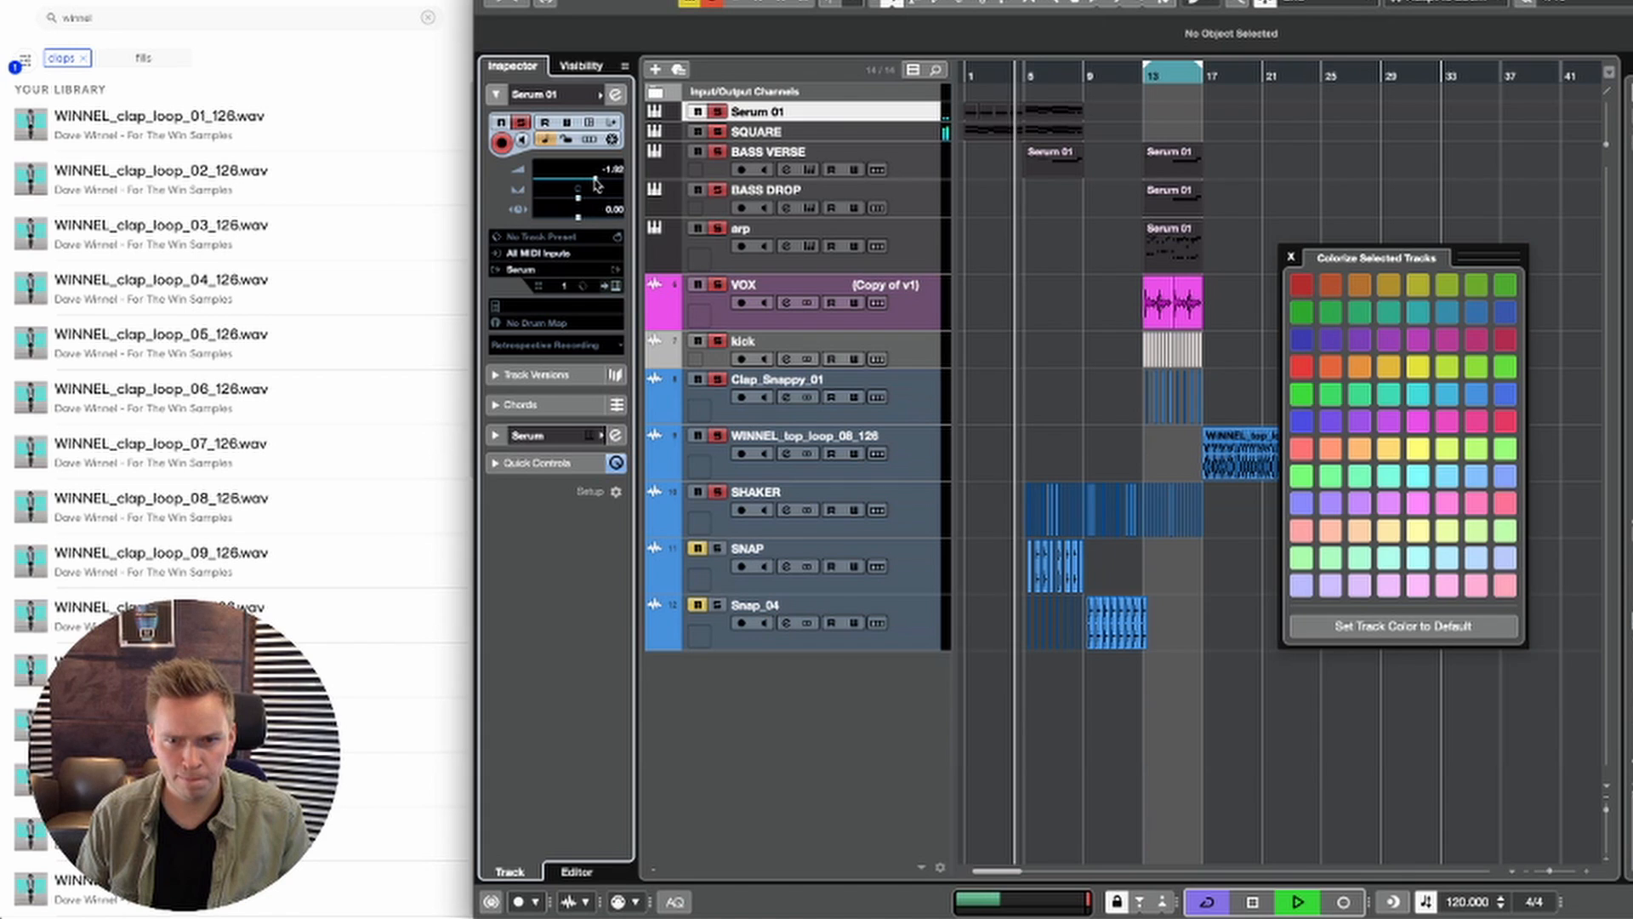
{"action": "left_click", "coordinate": [1034, 113]}
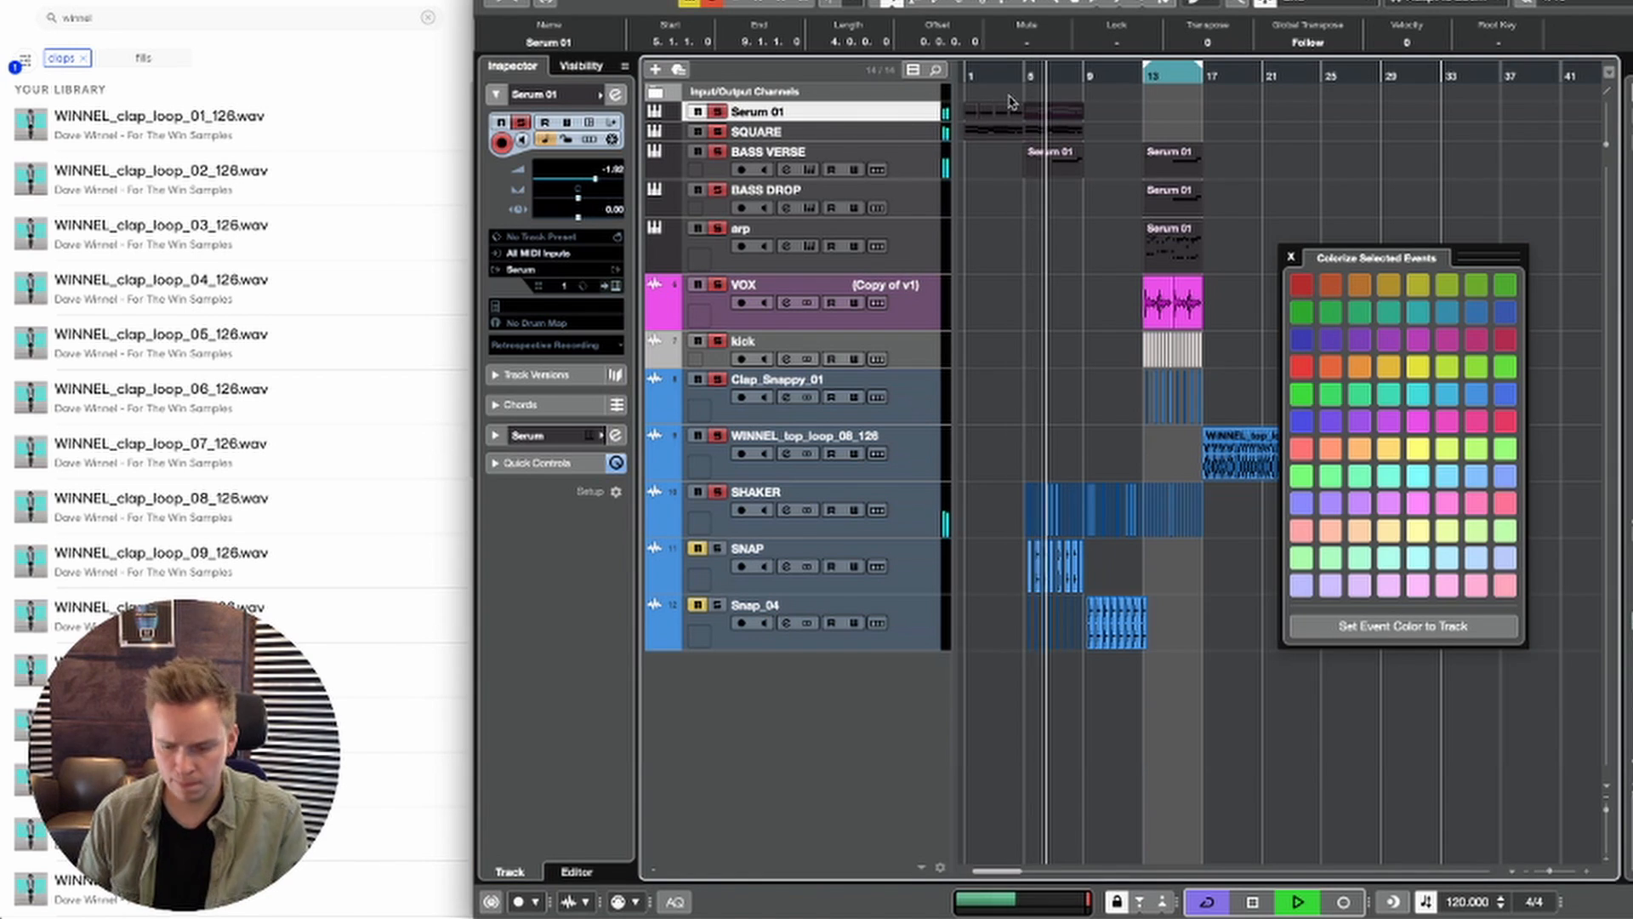
{"action": "key", "text": "Delete"}
{"action": "left_click_drag", "start_coordinate": [1028, 103], "coordinate": [946, 111]}
{"action": "key", "text": "super+d"}
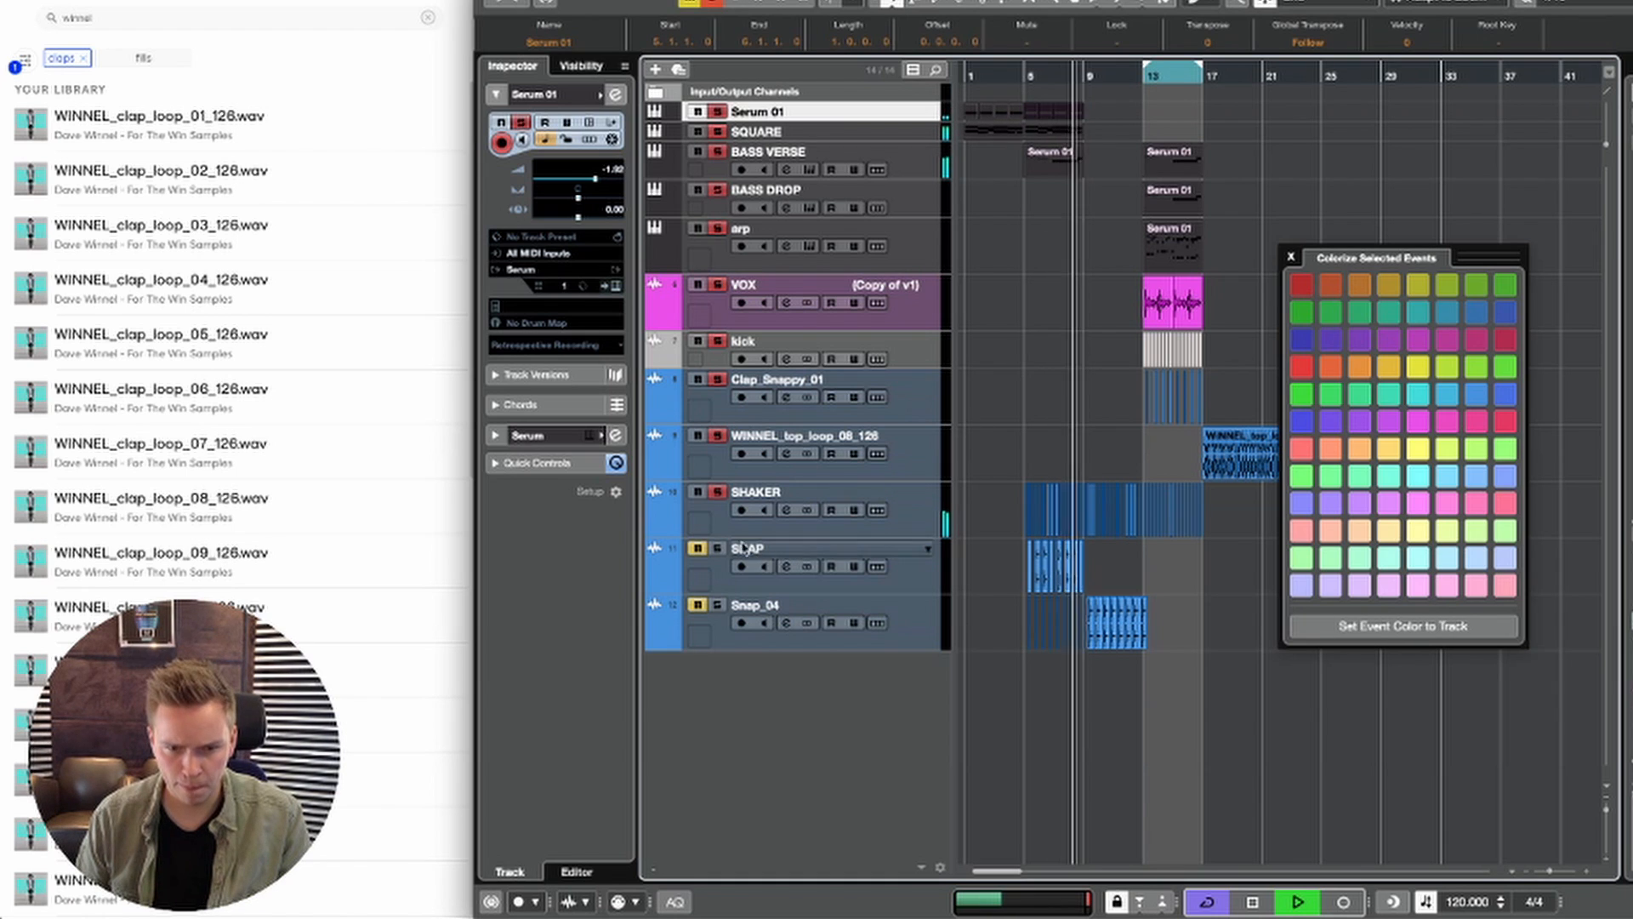
Step: Unmute the SNAP track and move its event from bar 5 to bar 9
{"action": "left_click", "coordinate": [698, 547]}
{"action": "key", "text": "space"}
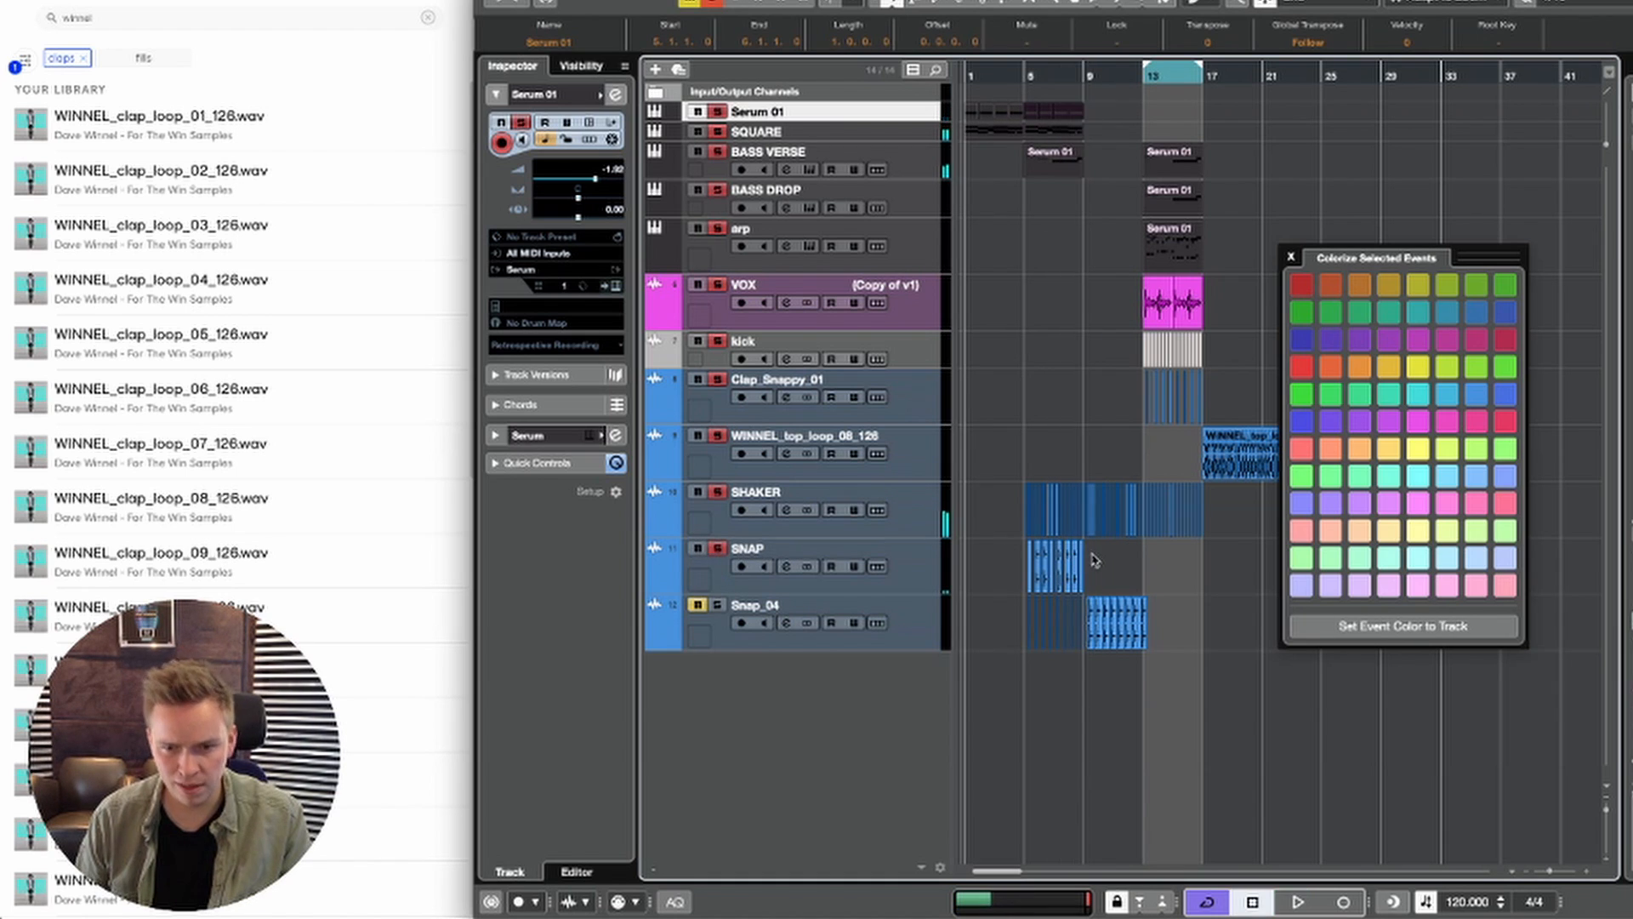
{"action": "key", "text": "2"}
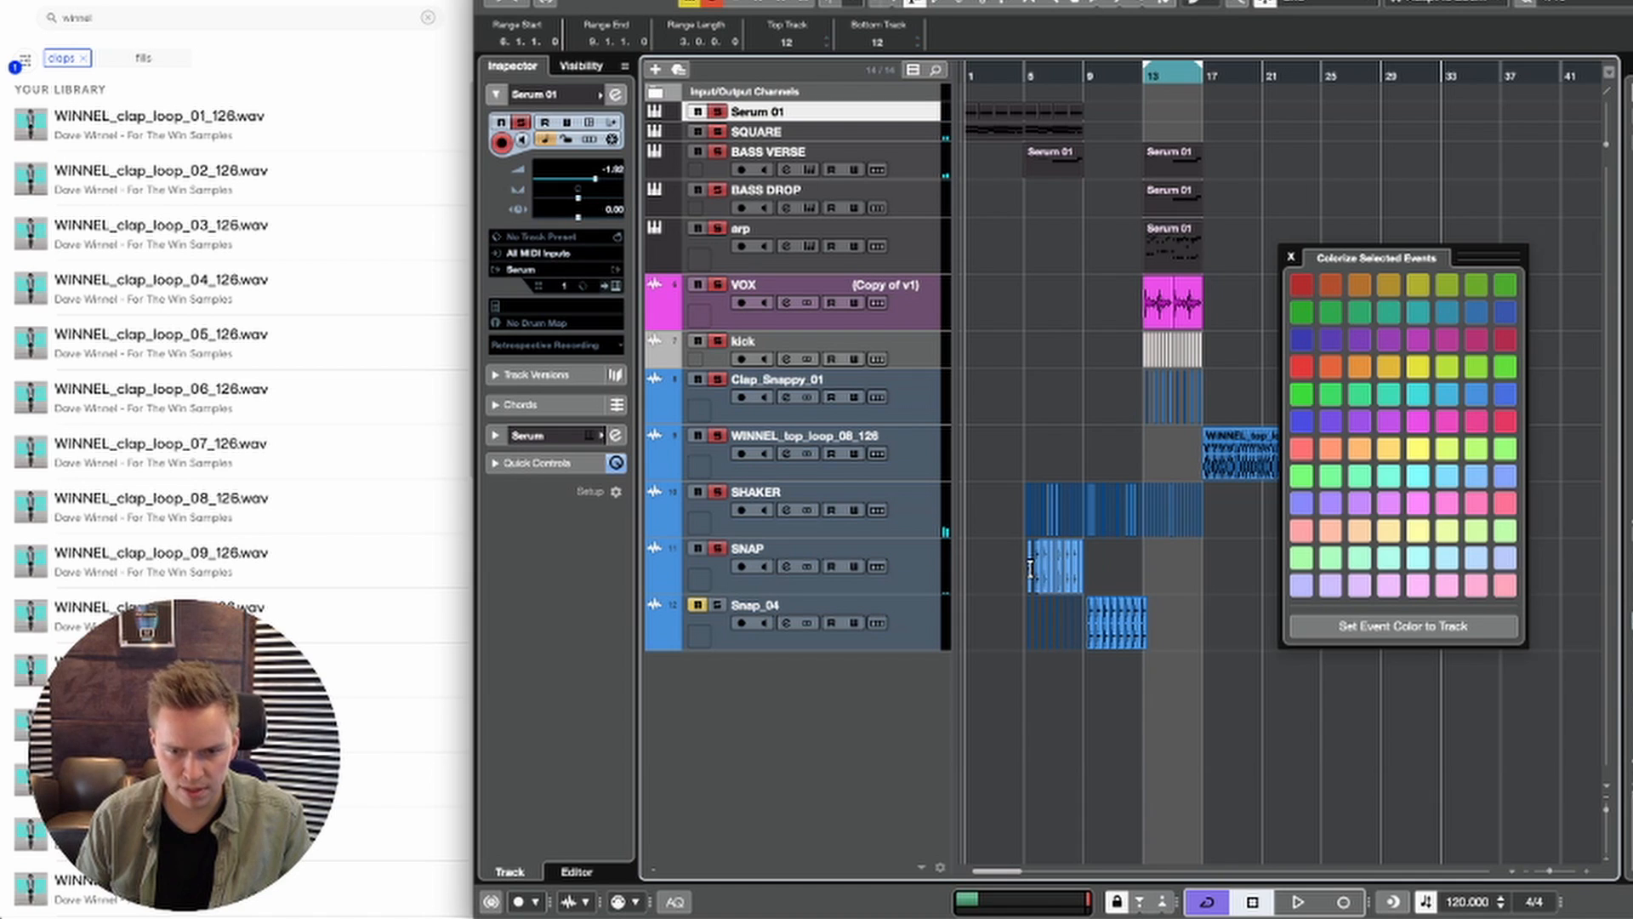
{"action": "left_click_drag", "start_coordinate": [1040, 577], "coordinate": [1099, 577]}
Step: Move the events on all tracks from bar 13 onward so that they start at bar 21
{"action": "key", "text": "space"}
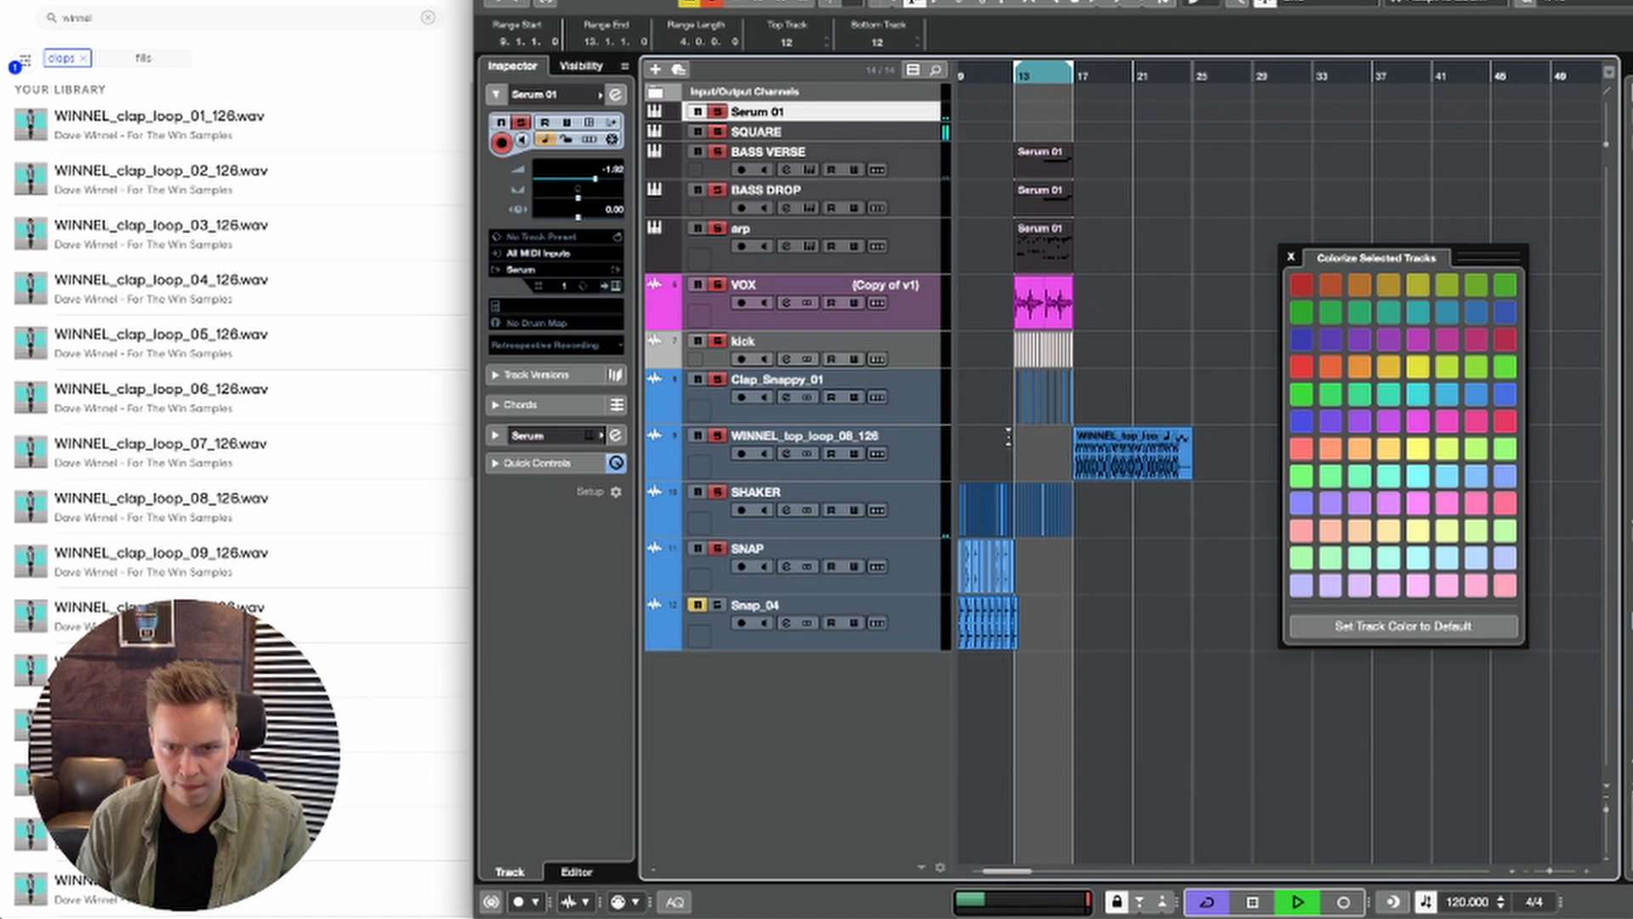
{"action": "left_click_drag", "start_coordinate": [1014, 103], "coordinate": [1170, 625]}
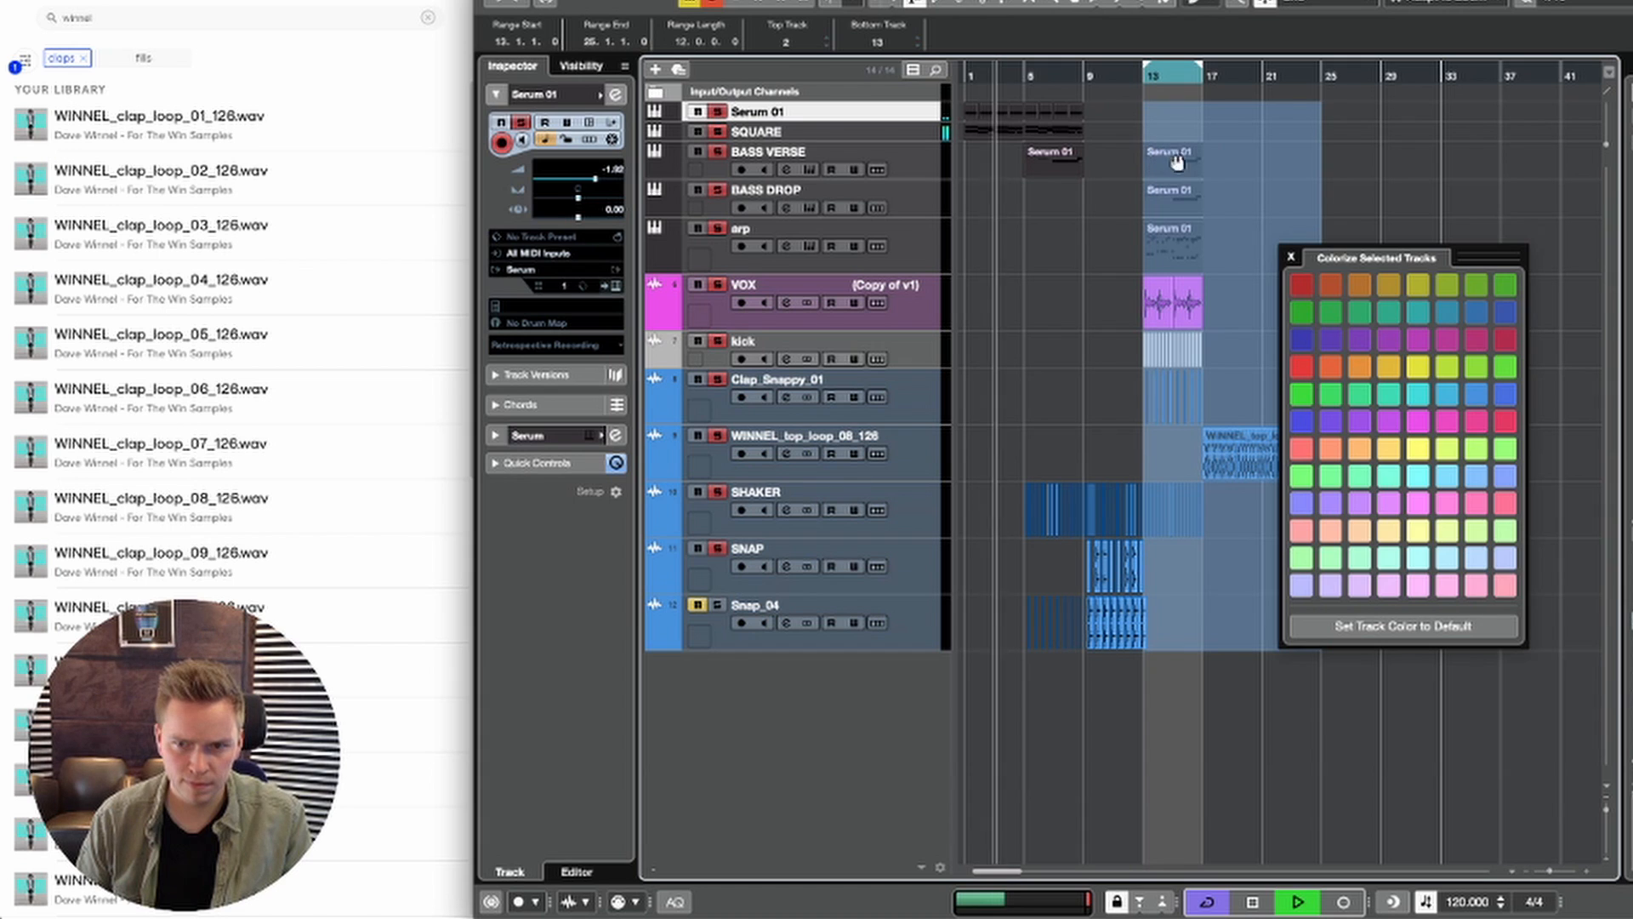
{"action": "left_click_drag", "start_coordinate": [1176, 161], "coordinate": [1294, 145]}
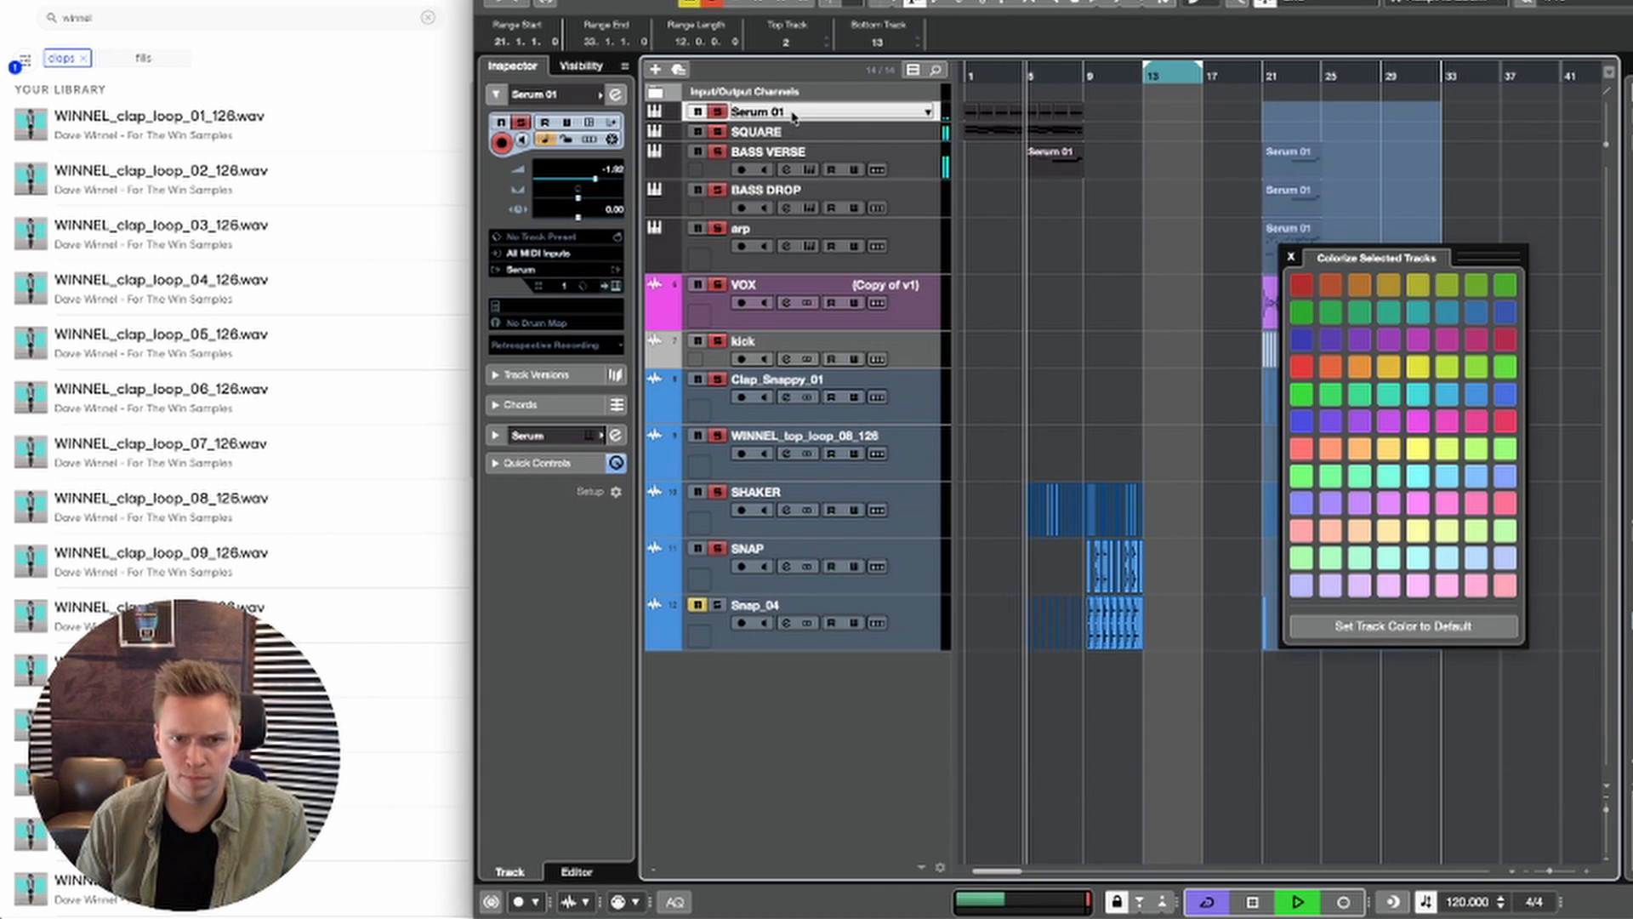
Step: Rename the Serum 01 track as drone and duplicate the drone, SQUARE and BASS VERSE events of bars 5 to 8 into bars 9 to 12
{"action": "double_click", "coordinate": [792, 113]}
{"action": "type", "text": "drone"}
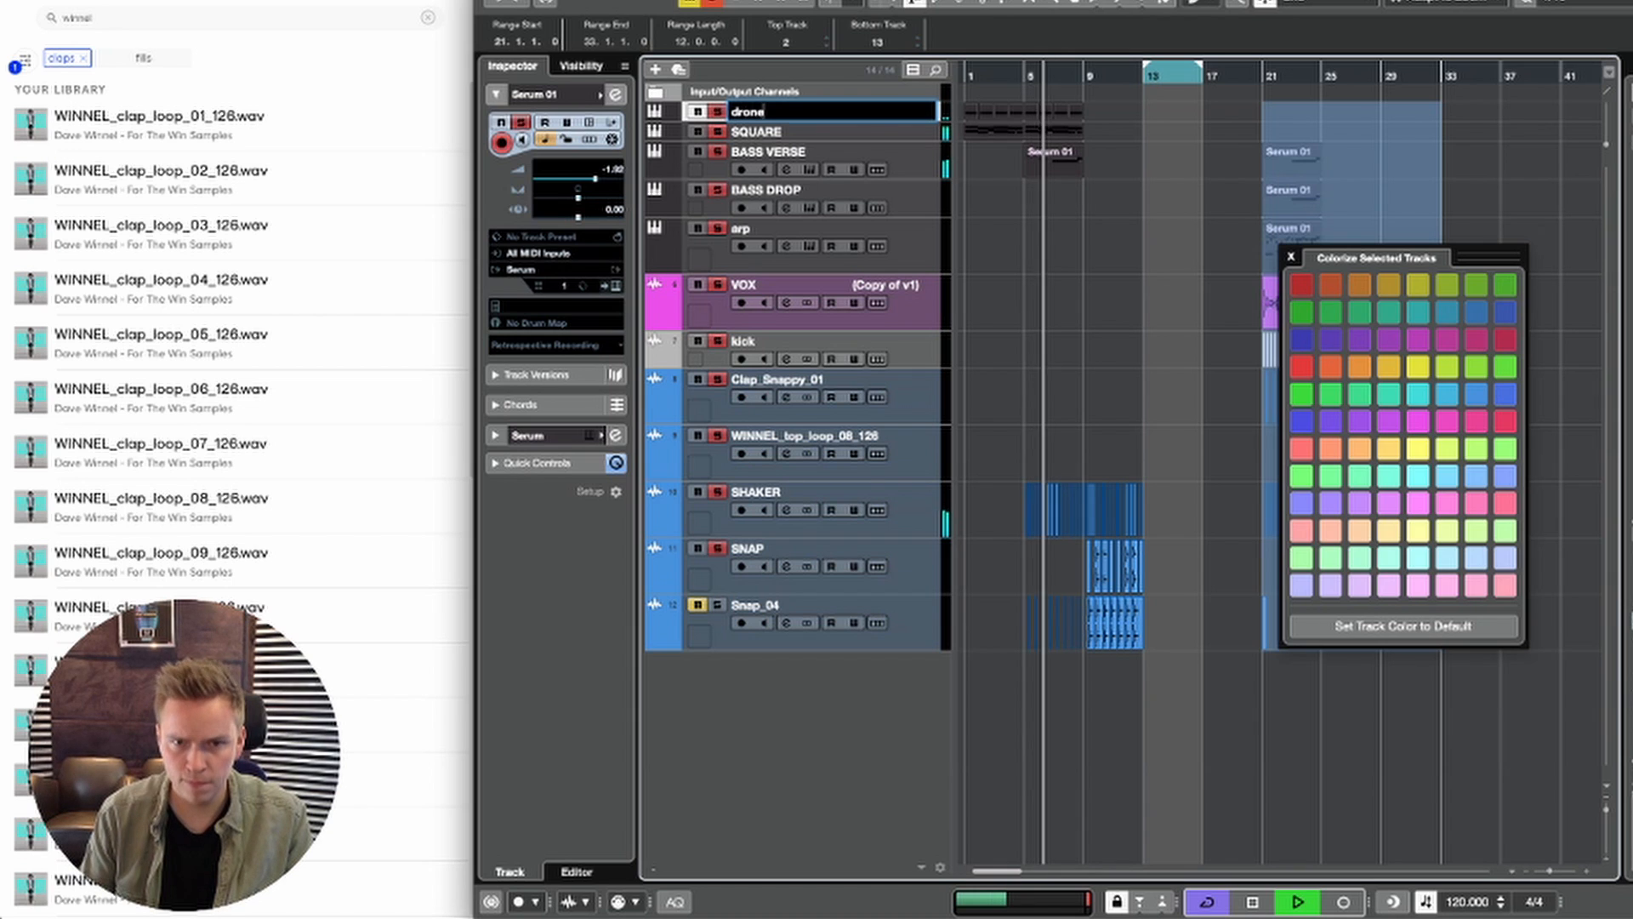
{"action": "key", "text": "Return"}
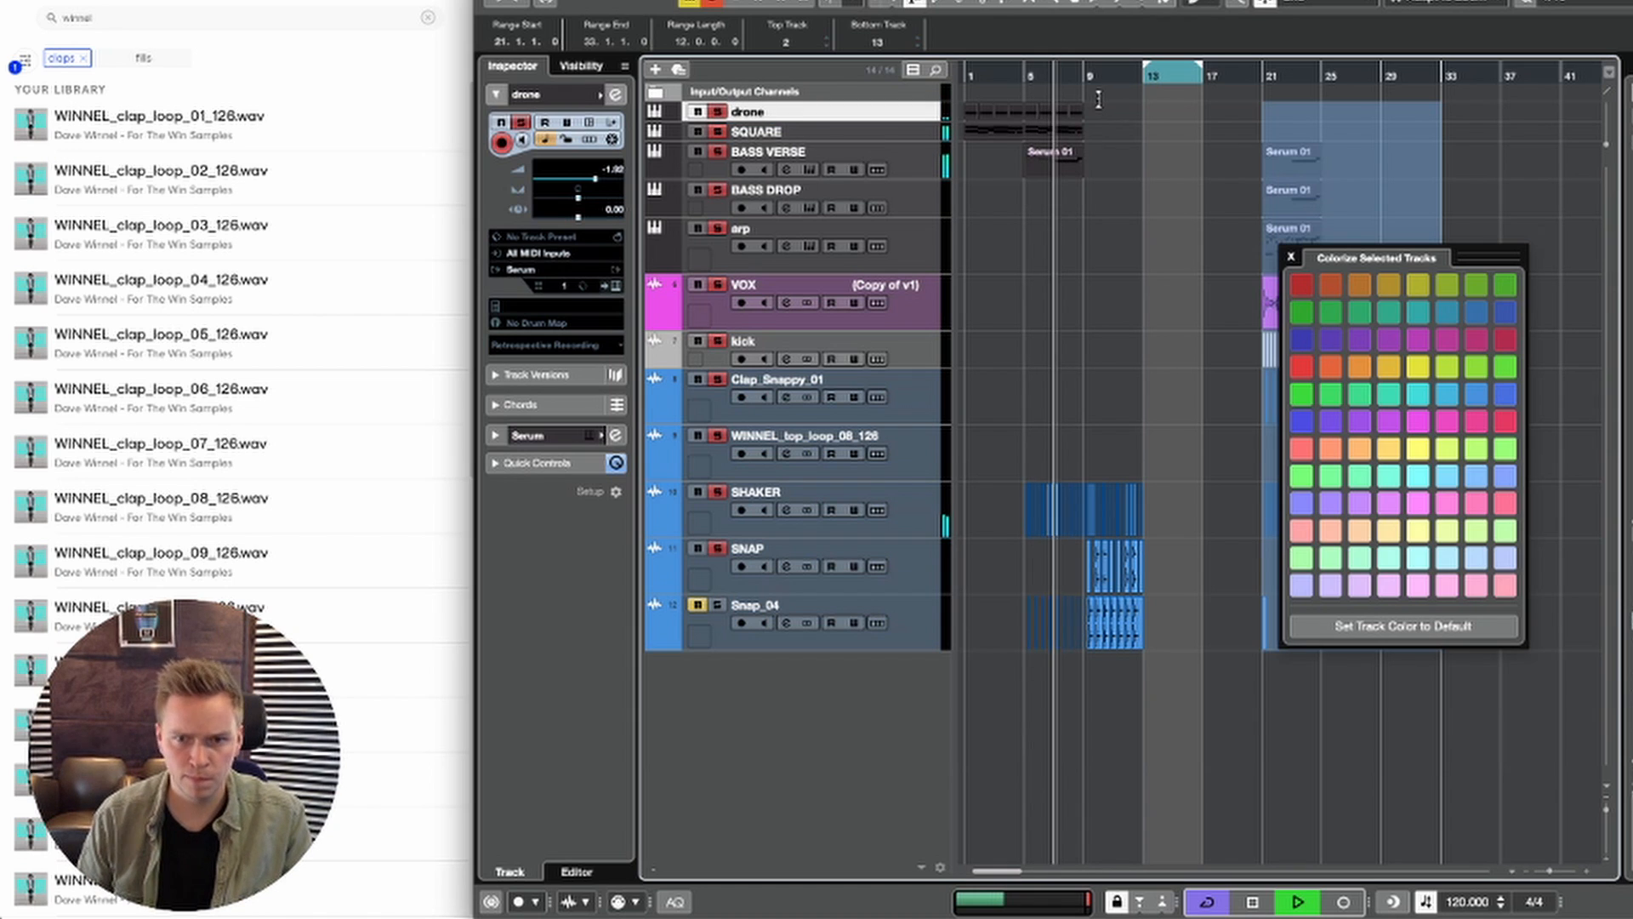
{"action": "left_click_drag", "start_coordinate": [1083, 108], "coordinate": [1029, 173]}
{"action": "key", "text": "ctrl+d"}
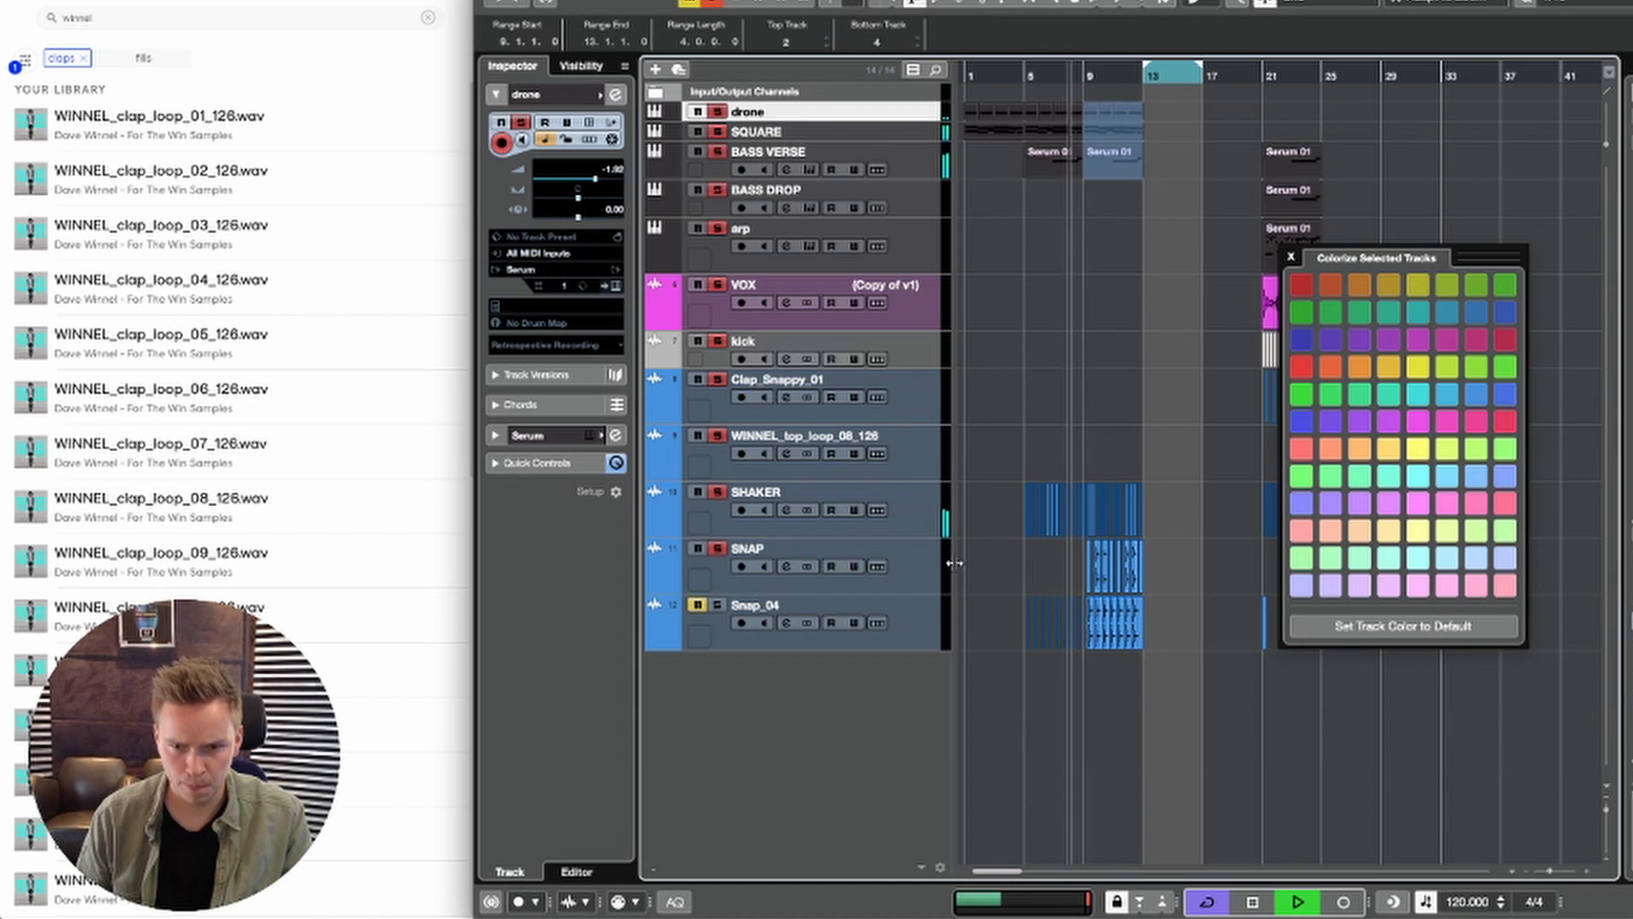
Step: Unmute the Snap_04 track and move its event from bar 9 to bar 13
{"action": "left_click", "coordinate": [695, 605]}
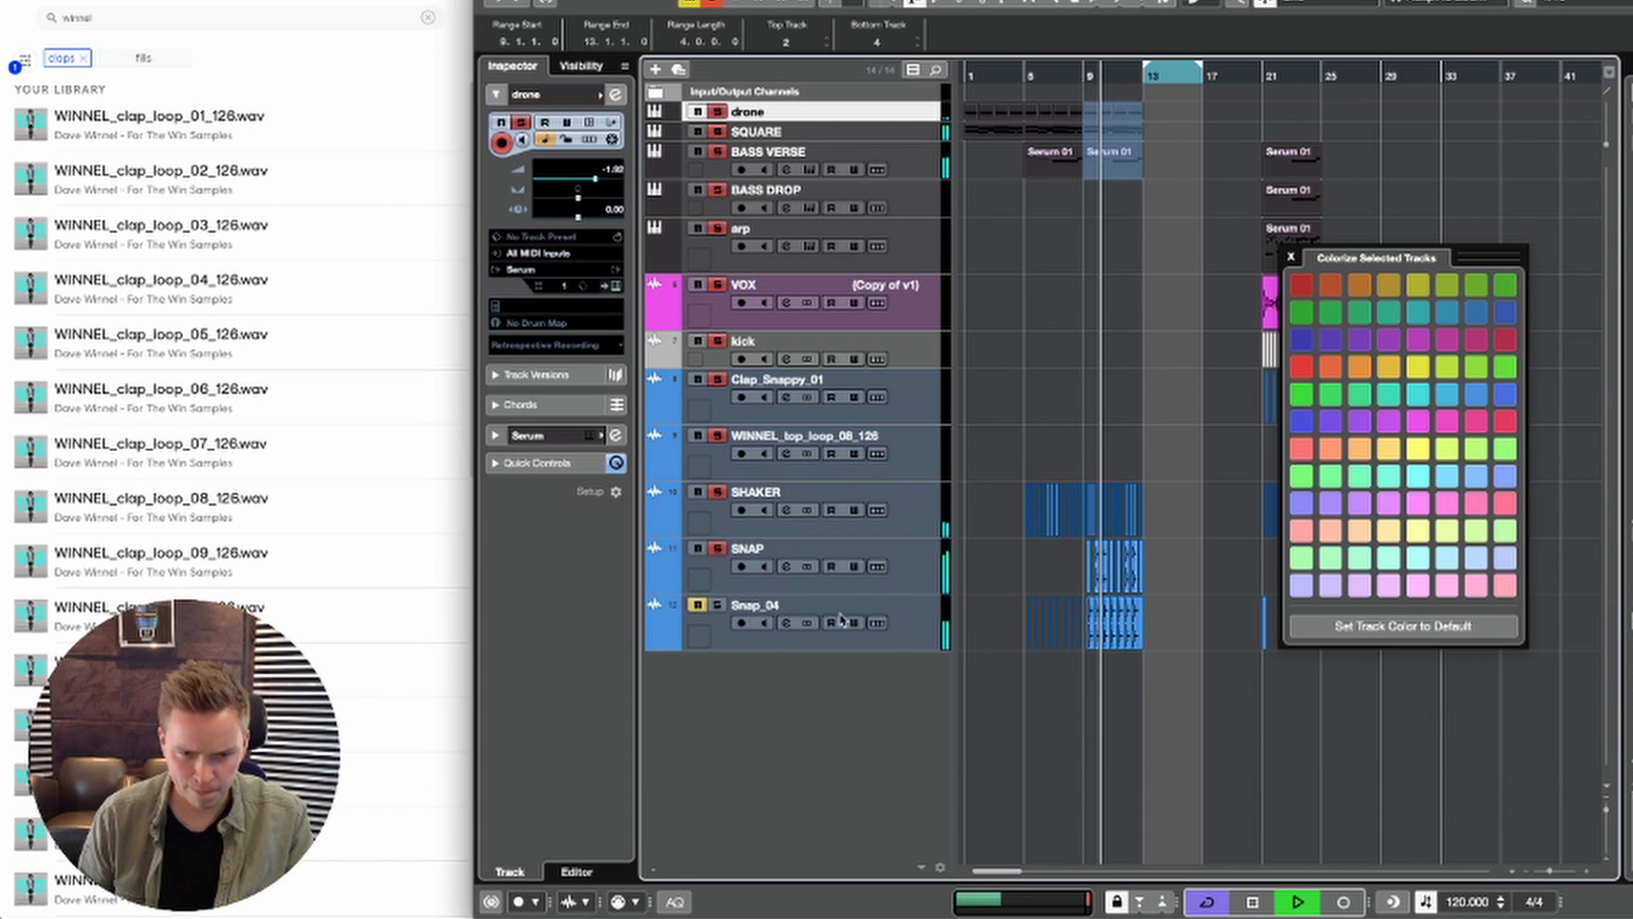
{"action": "key", "text": "space"}
{"action": "left_click_drag", "start_coordinate": [1146, 619], "coordinate": [1113, 617]}
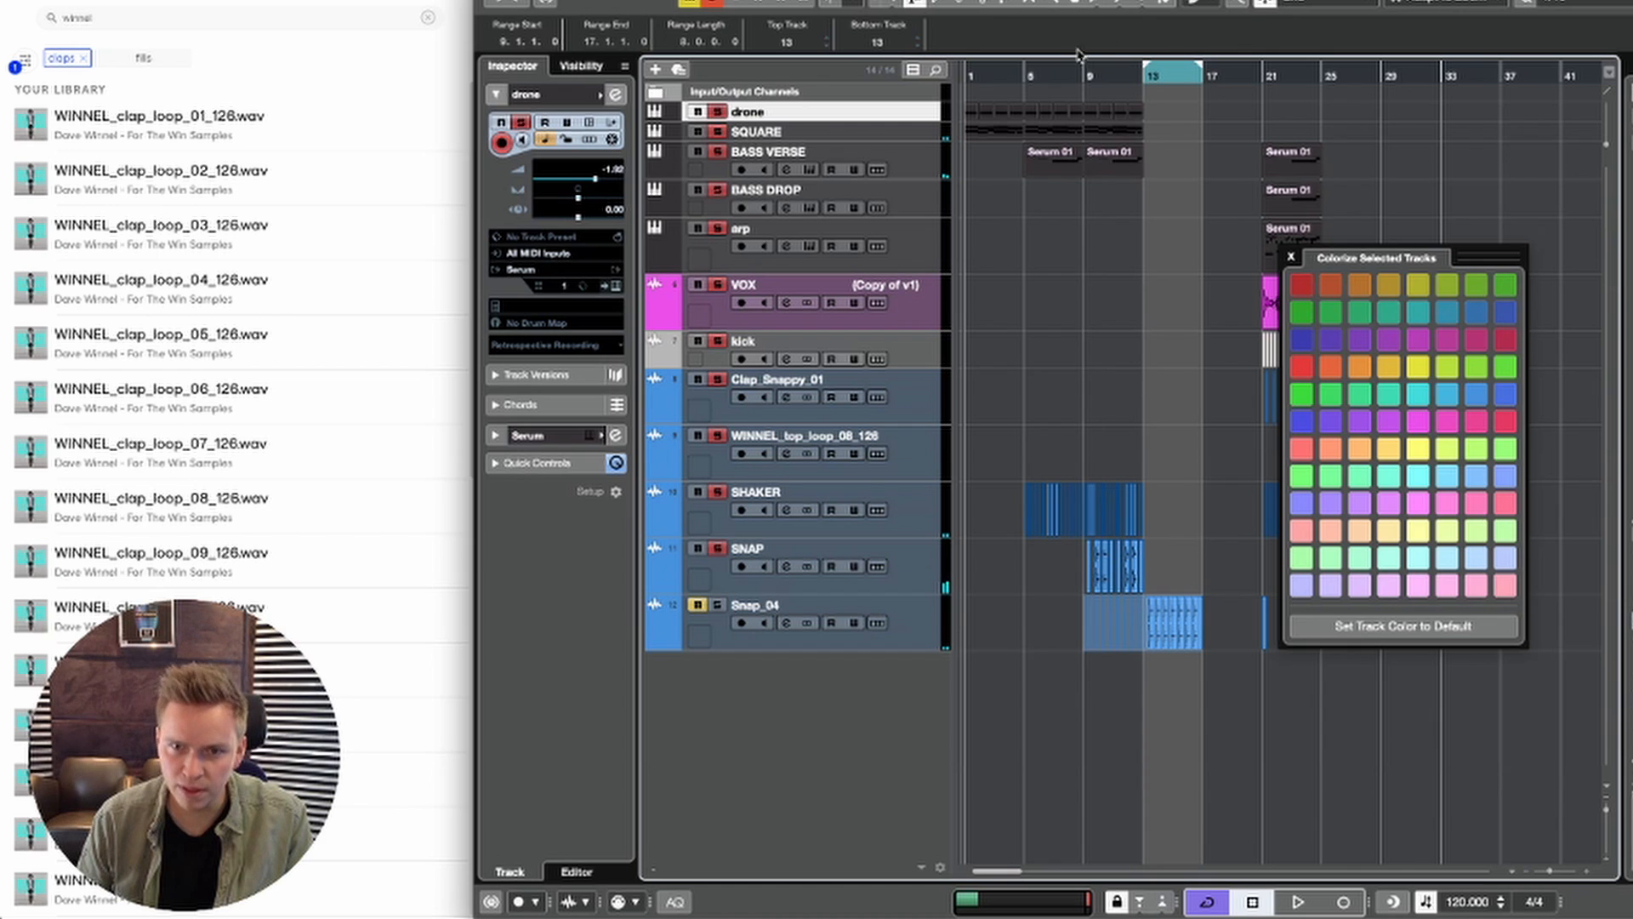
{"action": "key", "text": "space"}
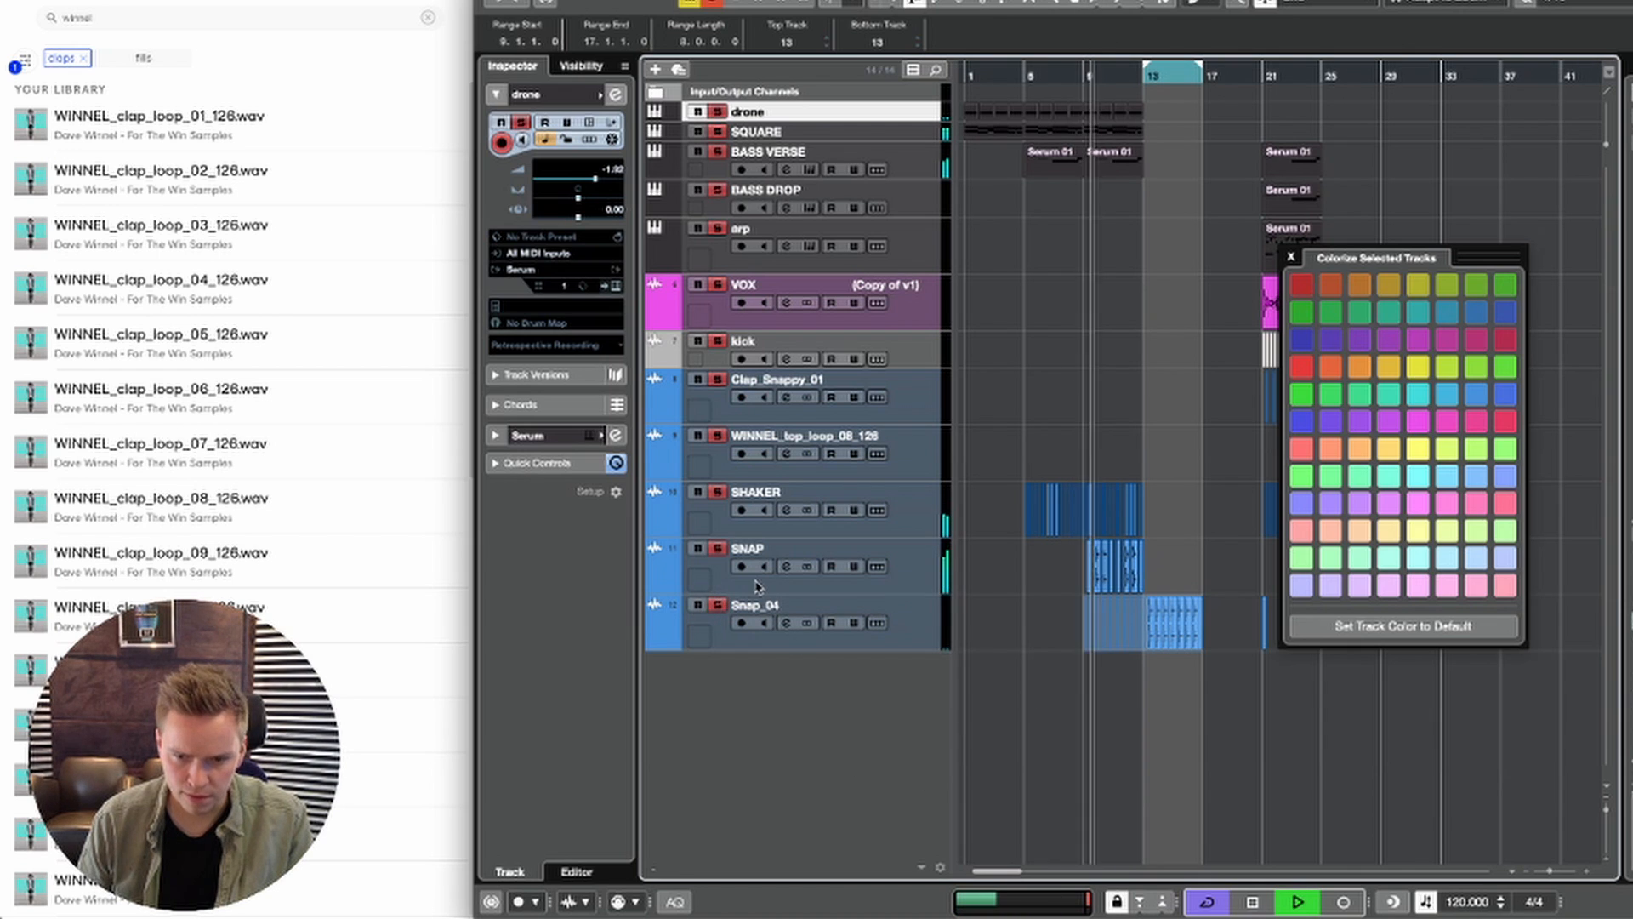
Step: Set the SNAP track's volume to -7.84 dB
{"action": "left_click", "coordinate": [715, 630]}
{"action": "left_click", "coordinate": [562, 91]}
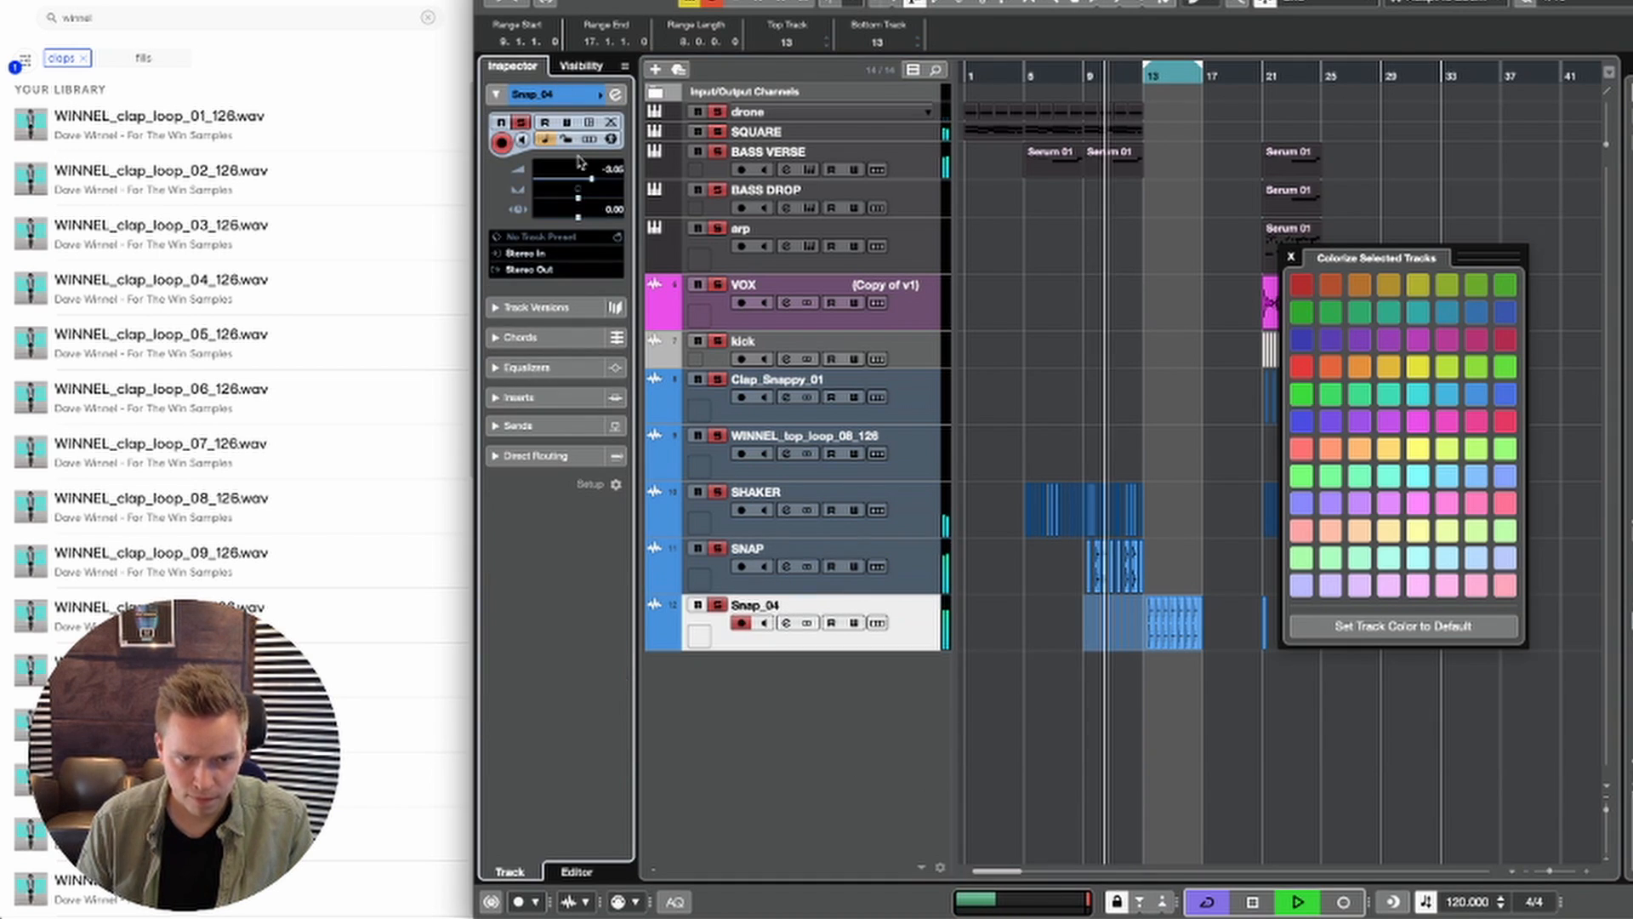
{"action": "left_click", "coordinate": [916, 564]}
{"action": "left_click_drag", "start_coordinate": [571, 184], "coordinate": [579, 181]}
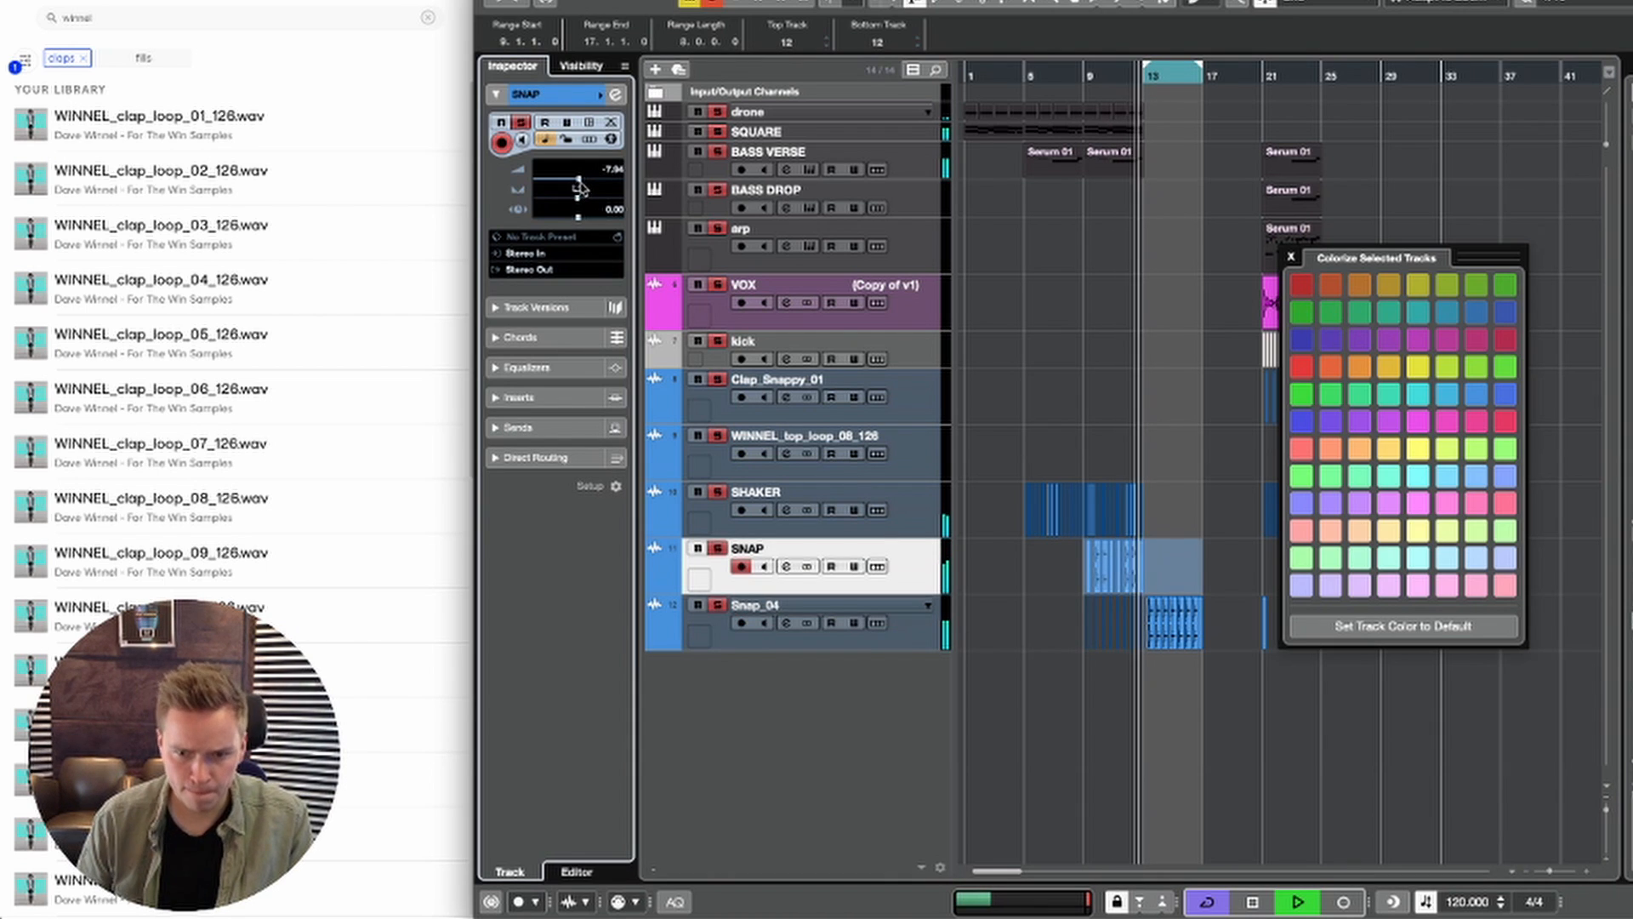
Step: Duplicate the SHAKER and SNAP events of bars 9 to 12 into bars 13 to 16
{"action": "scroll", "coordinate": [1062, 545], "scroll_direction": "right", "scroll_amount": 3}
{"action": "scroll", "coordinate": [1106, 545], "scroll_direction": "left", "scroll_amount": 1}
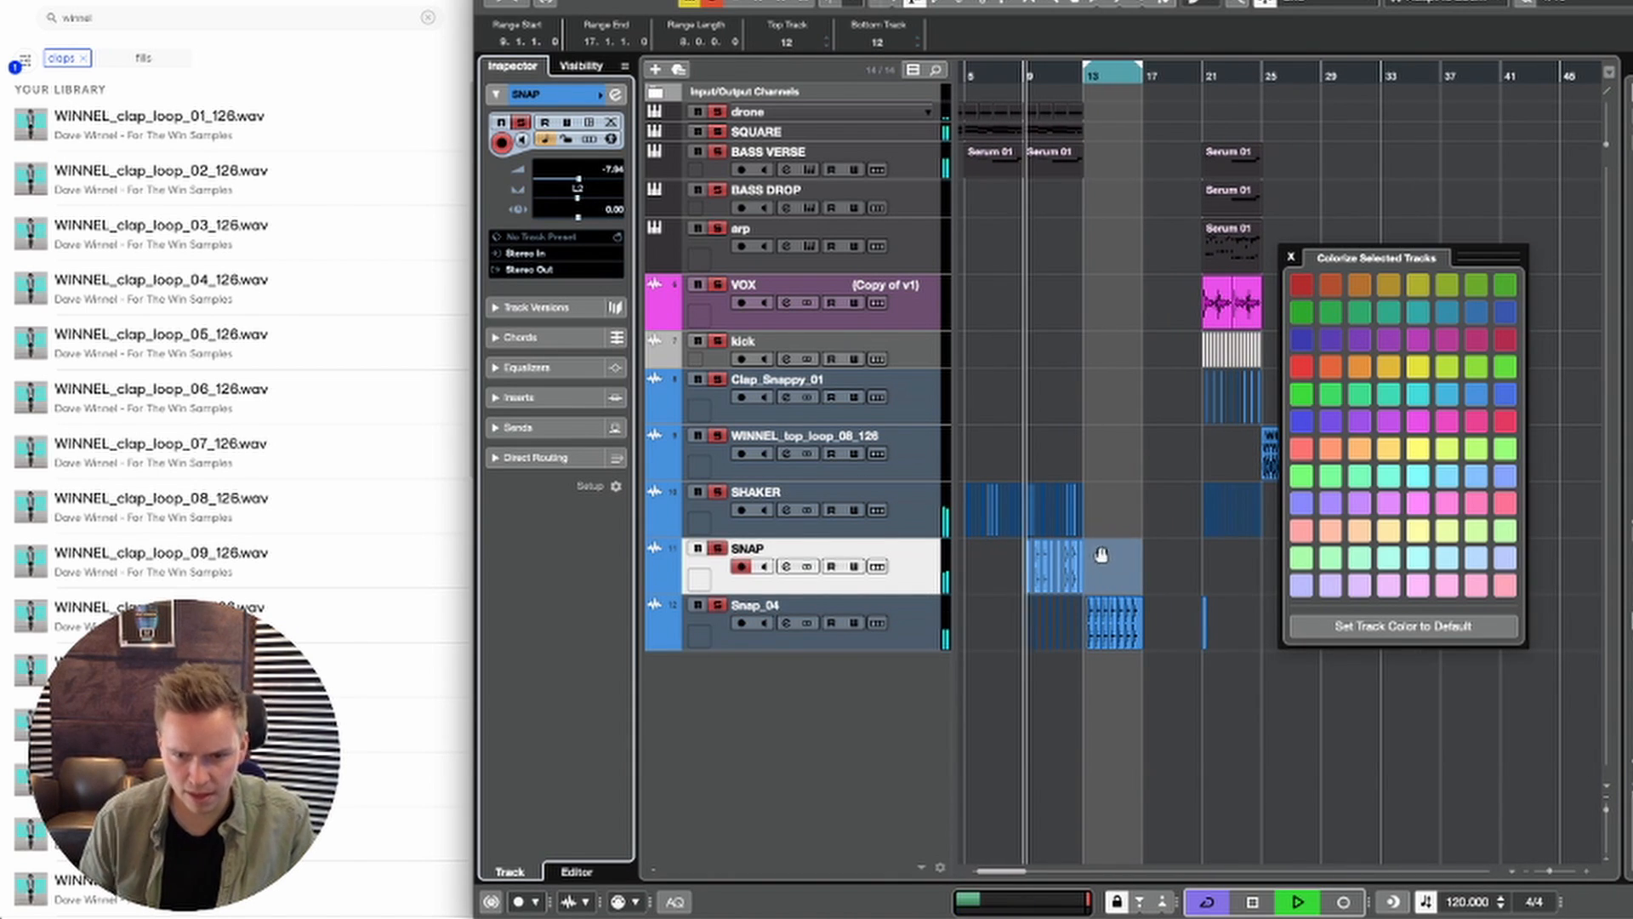
{"action": "left_click", "coordinate": [1079, 478]}
{"action": "left_click_drag", "start_coordinate": [1081, 495], "coordinate": [1023, 565]}
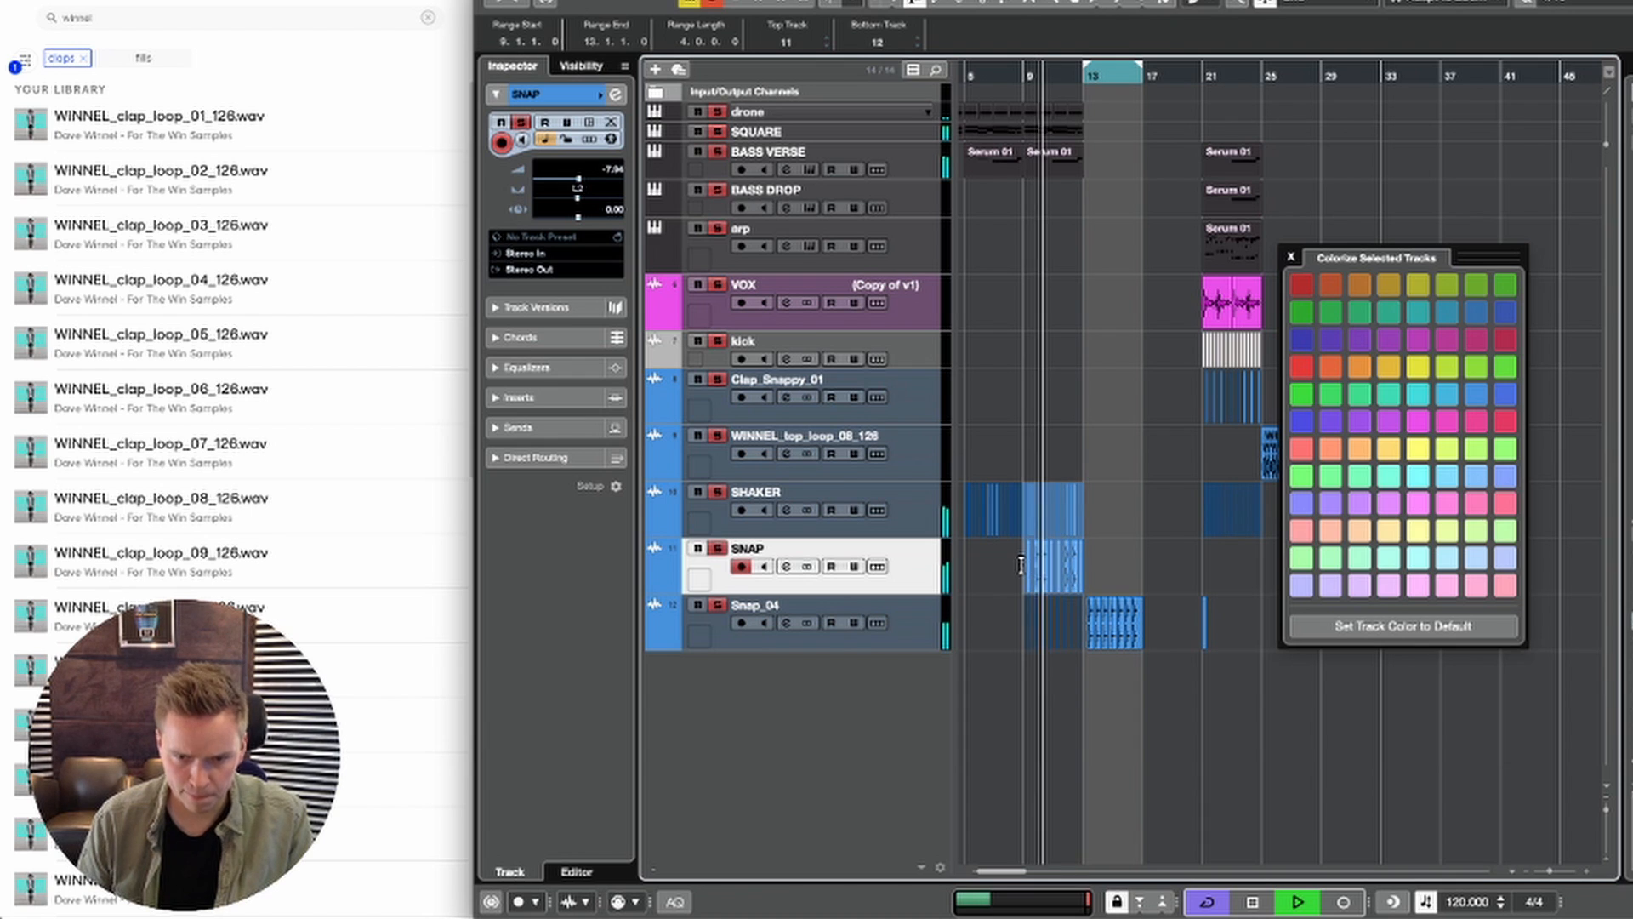
{"action": "key", "text": "super+d"}
{"action": "scroll", "coordinate": [1097, 510], "scroll_direction": "right", "scroll_amount": 1}
{"action": "scroll", "coordinate": [1148, 459], "scroll_direction": "left", "scroll_amount": 2}
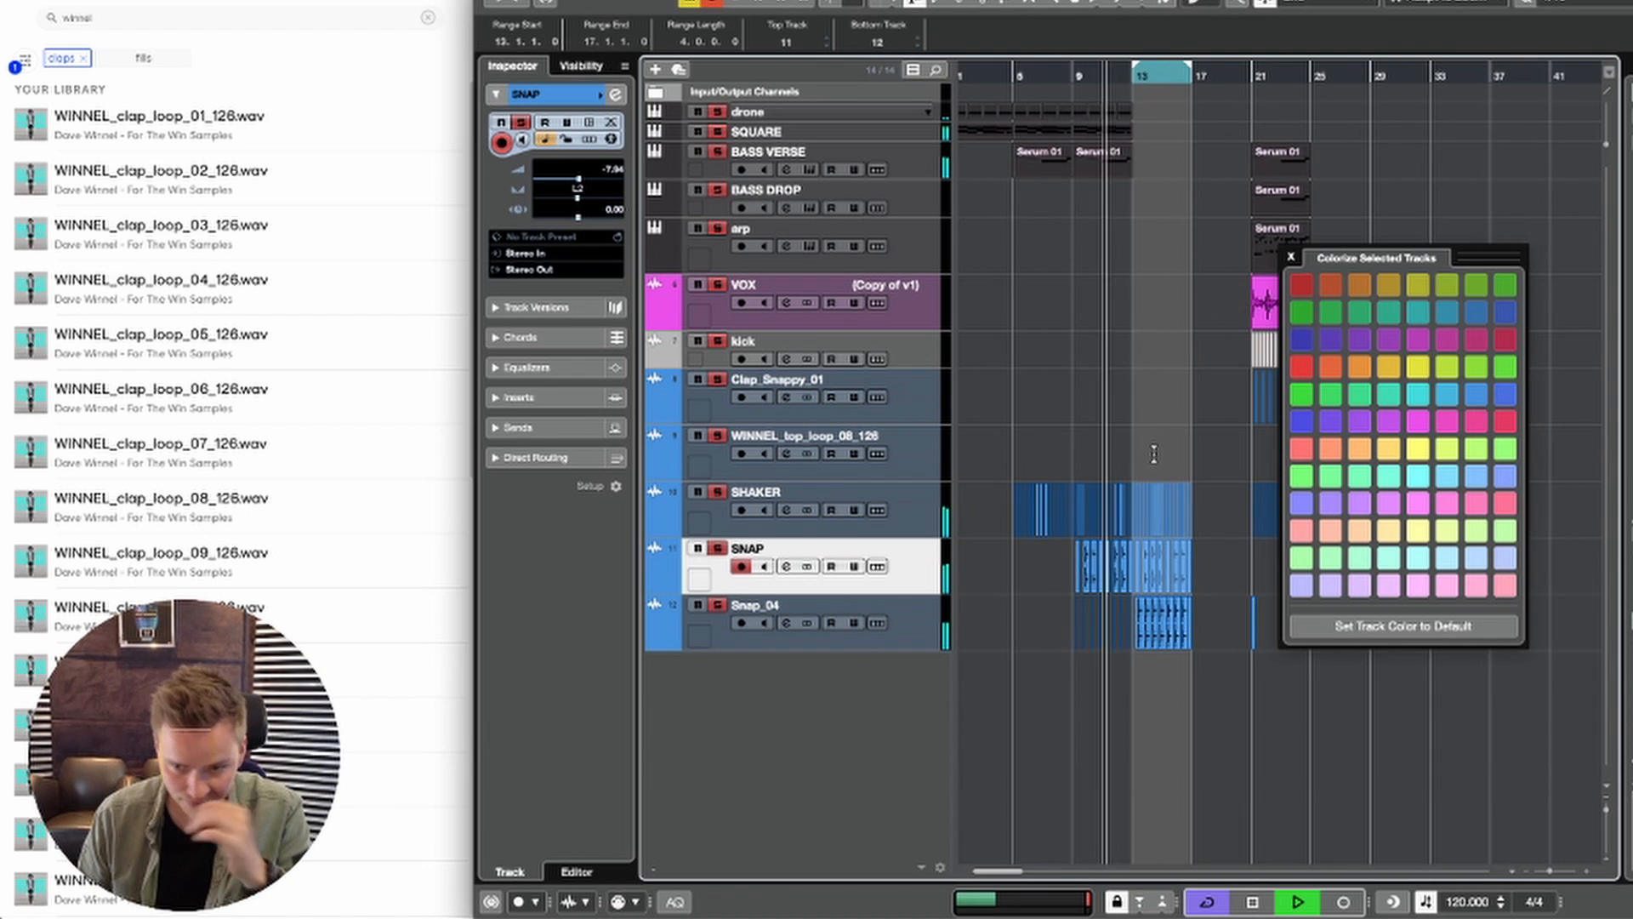
Step: Close the Colorize window and duplicate the drone, SQUARE and BASS VERSE events of bars 9 to 12 into bars 13 to 16
{"action": "left_click", "coordinate": [1290, 258]}
{"action": "scroll", "coordinate": [1327, 417], "scroll_direction": "right", "scroll_amount": 1}
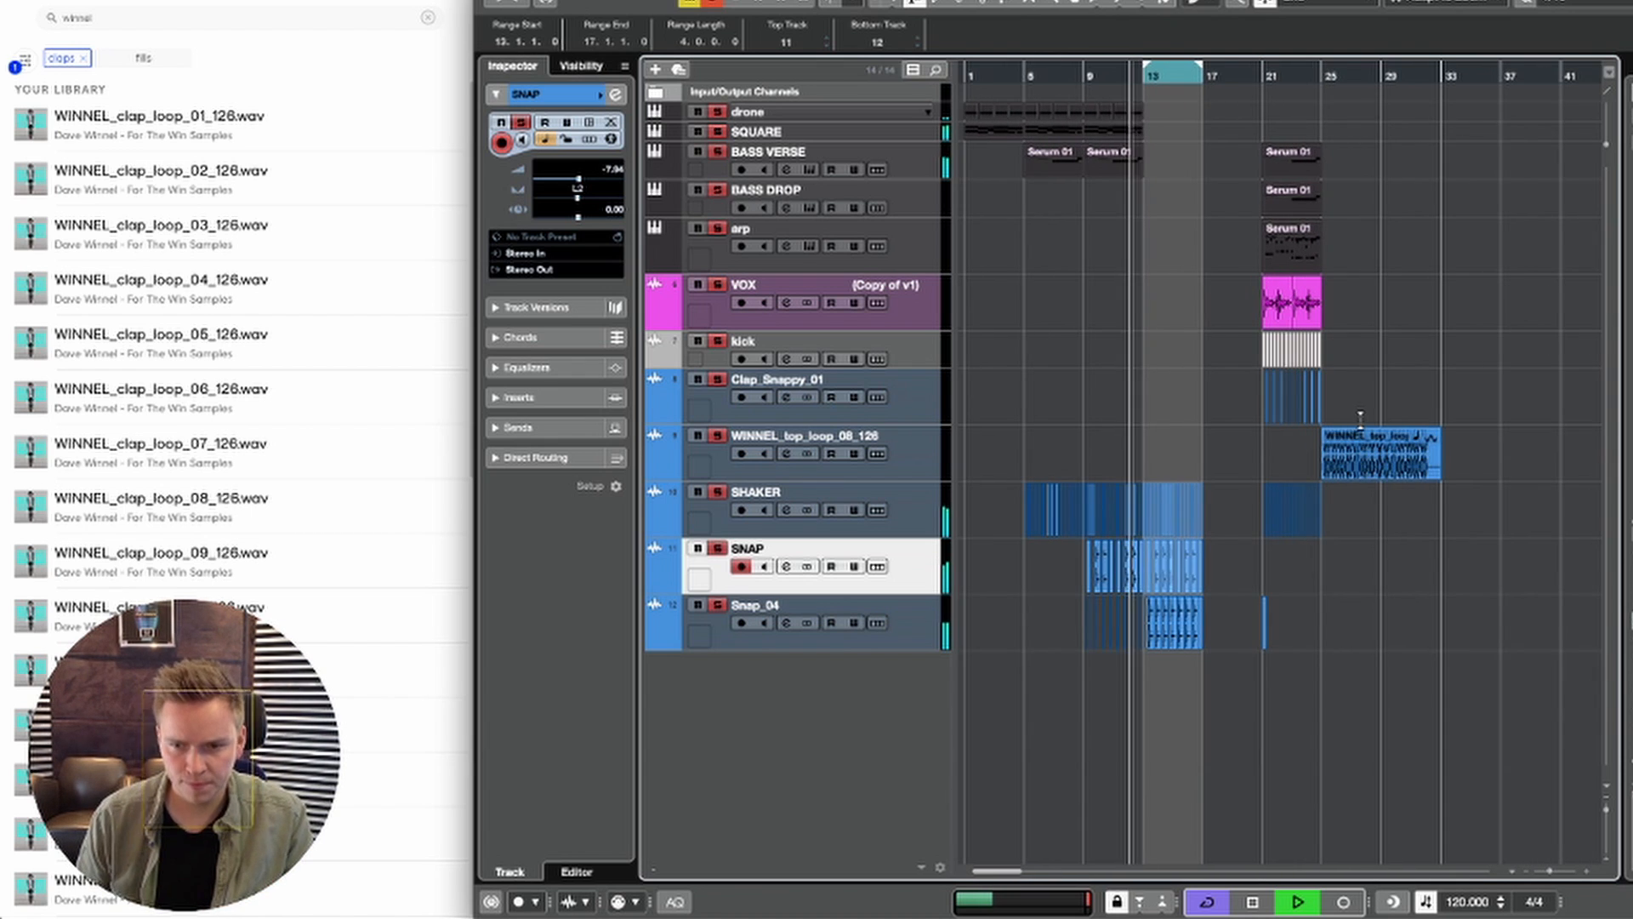
{"action": "key", "text": "1"}
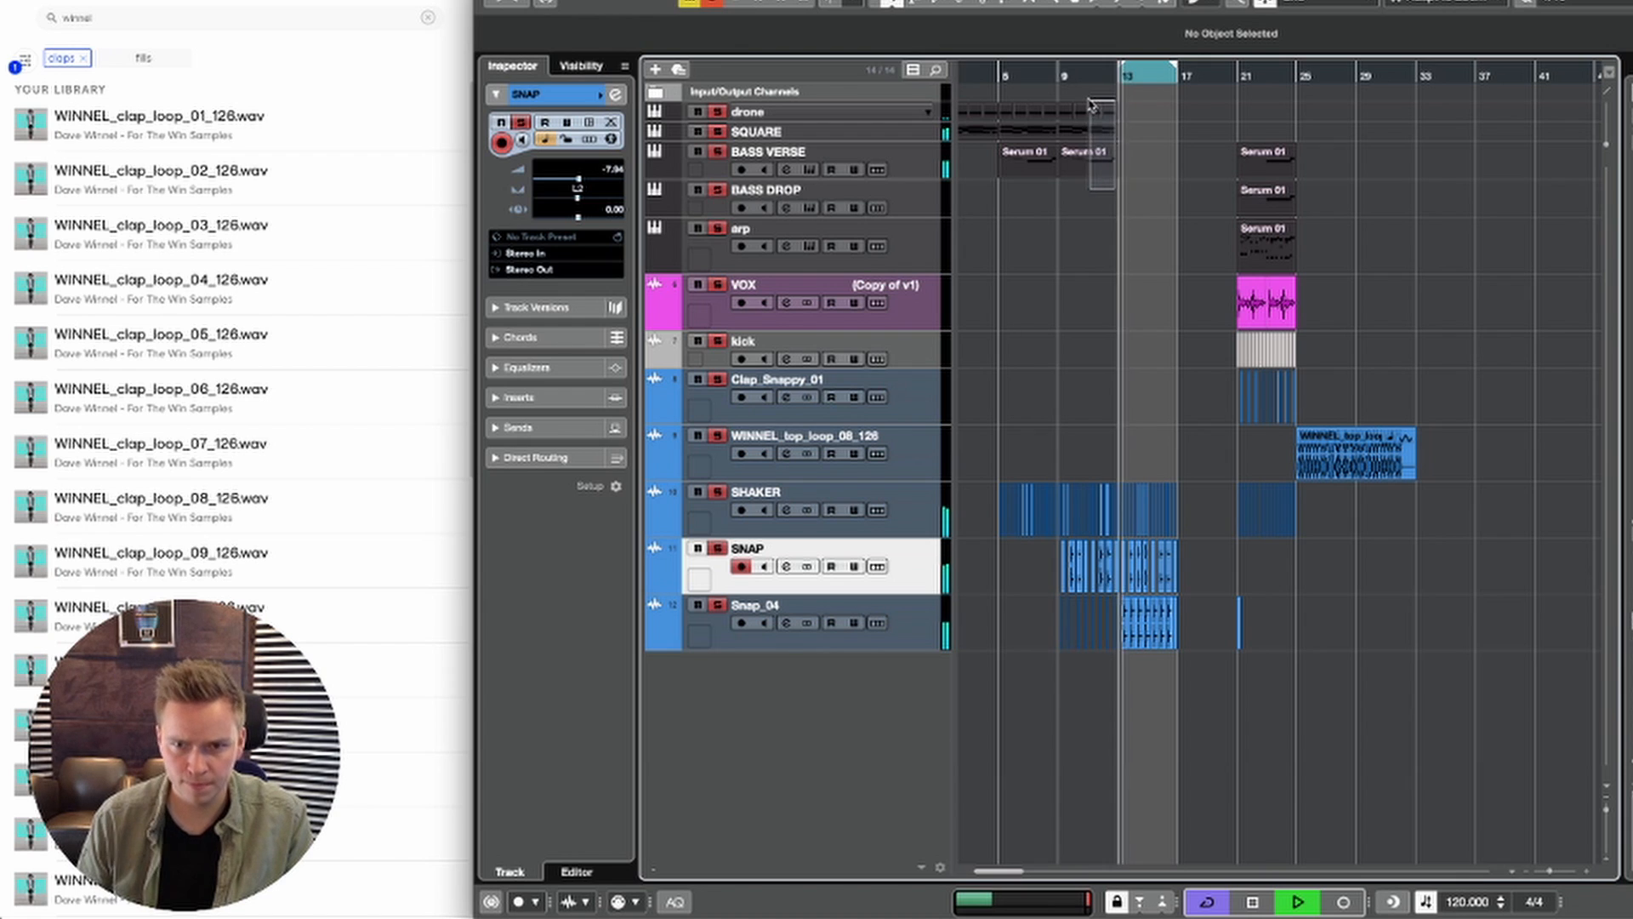
{"action": "key", "text": "super+d"}
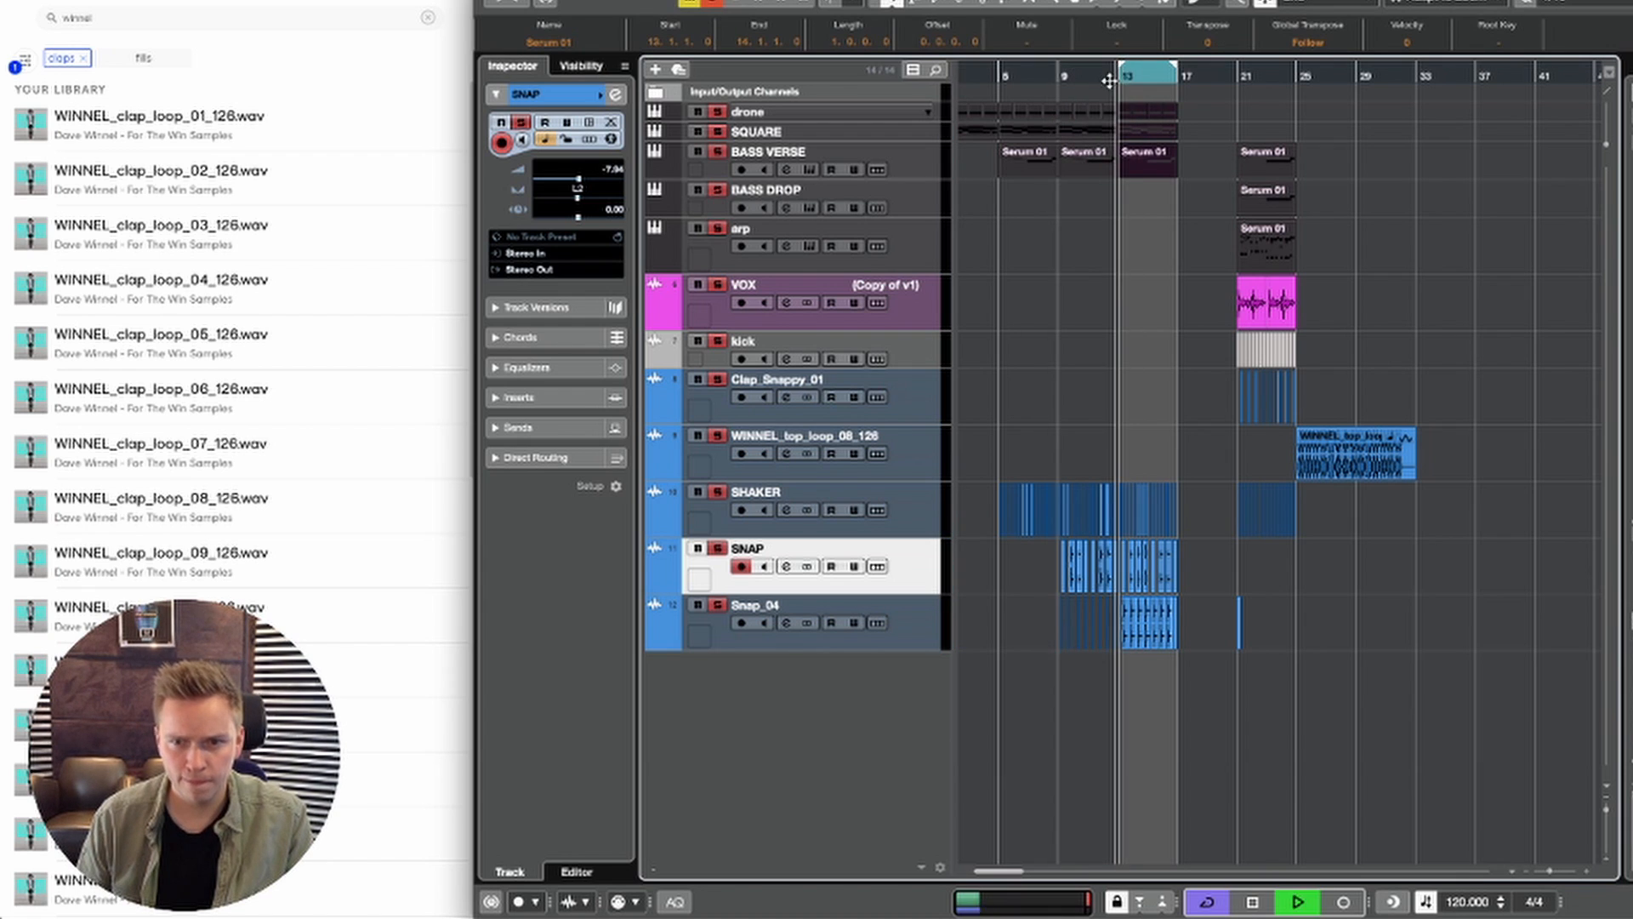
{"action": "left_click", "coordinate": [1191, 227]}
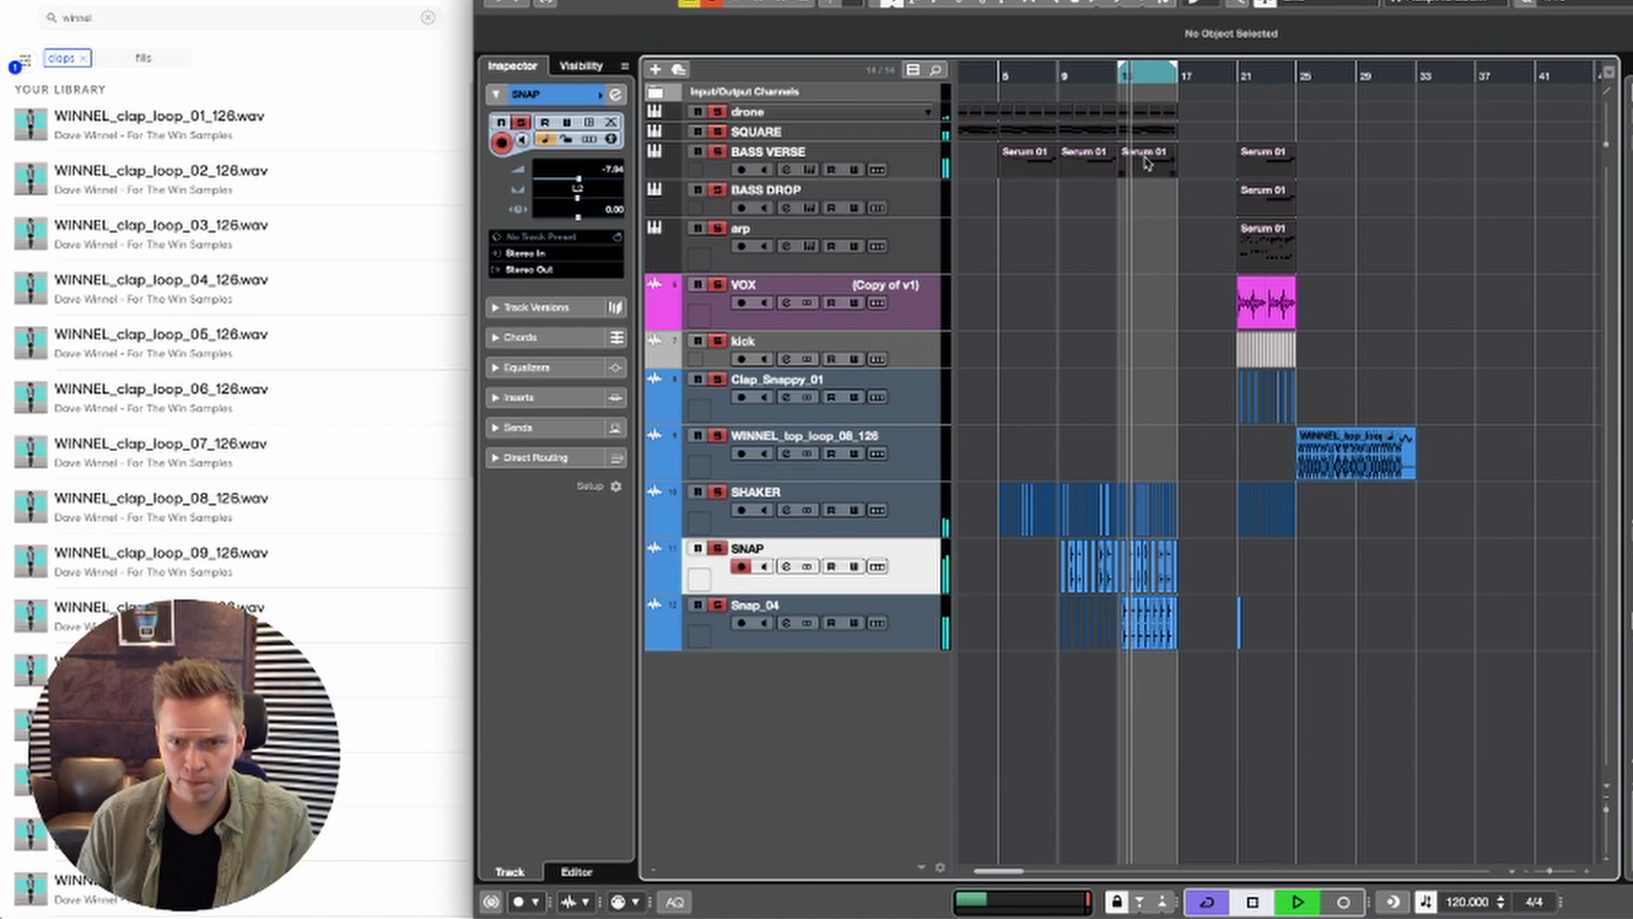
Step: Open the SQUARE event at bar 13 for note editing and copy the F3 note at bar 14 up to A#3
{"action": "double_click", "coordinate": [1150, 130]}
{"action": "key", "text": "space"}
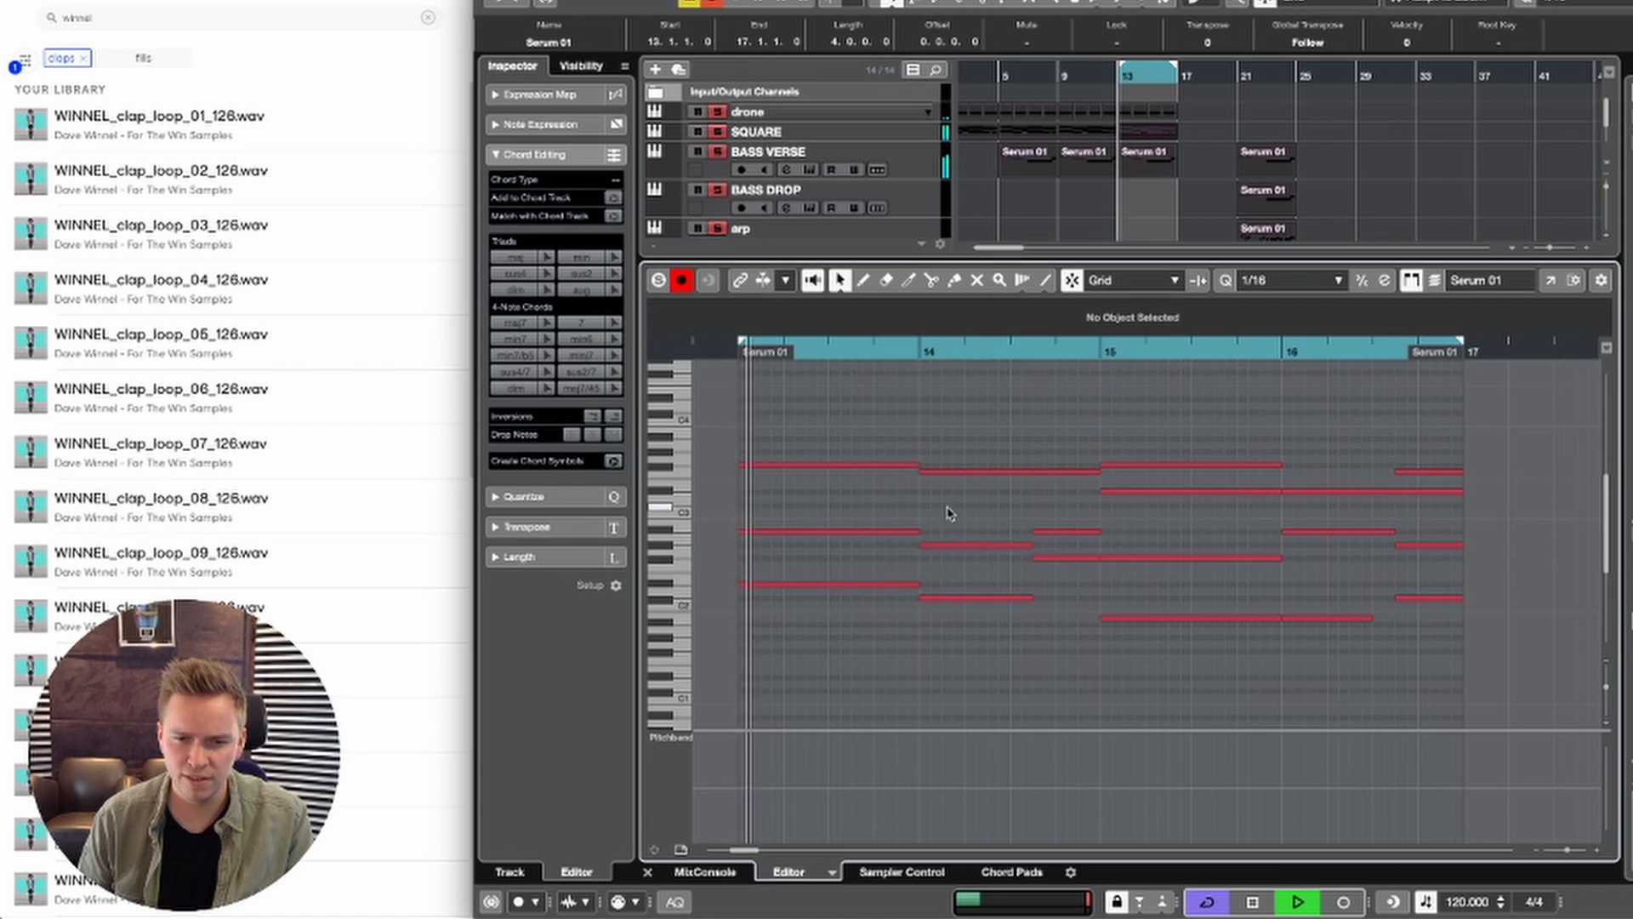
{"action": "key", "text": "space"}
{"action": "left_click", "coordinate": [950, 472]}
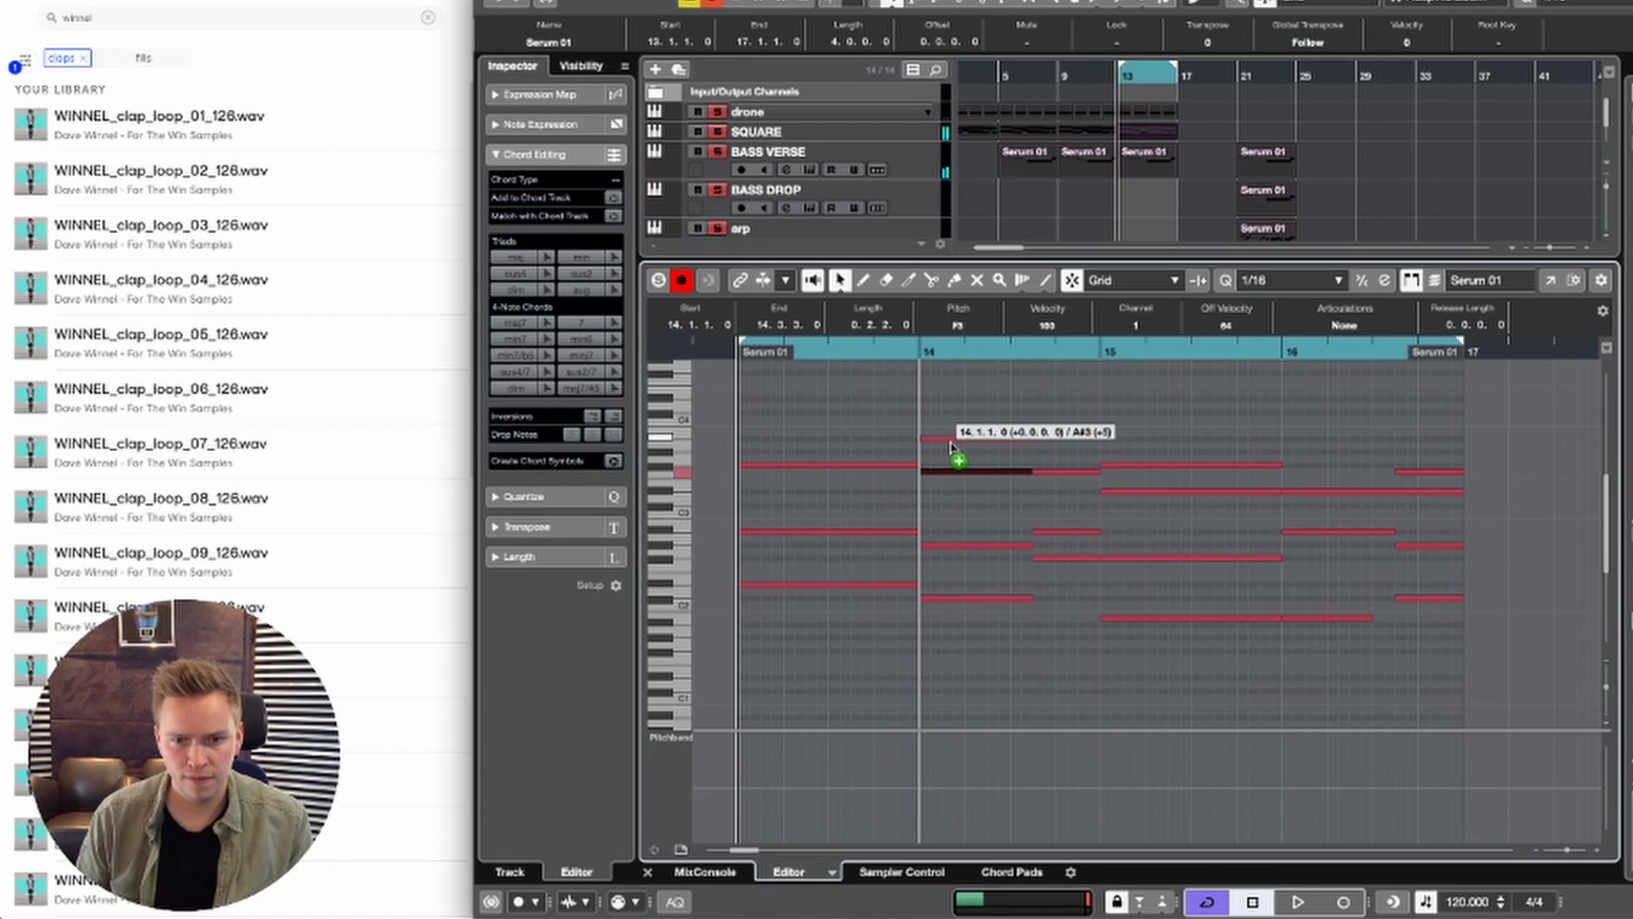
{"action": "left_click_drag", "start_coordinate": [950, 447], "coordinate": [950, 444]}
{"action": "key", "text": "space"}
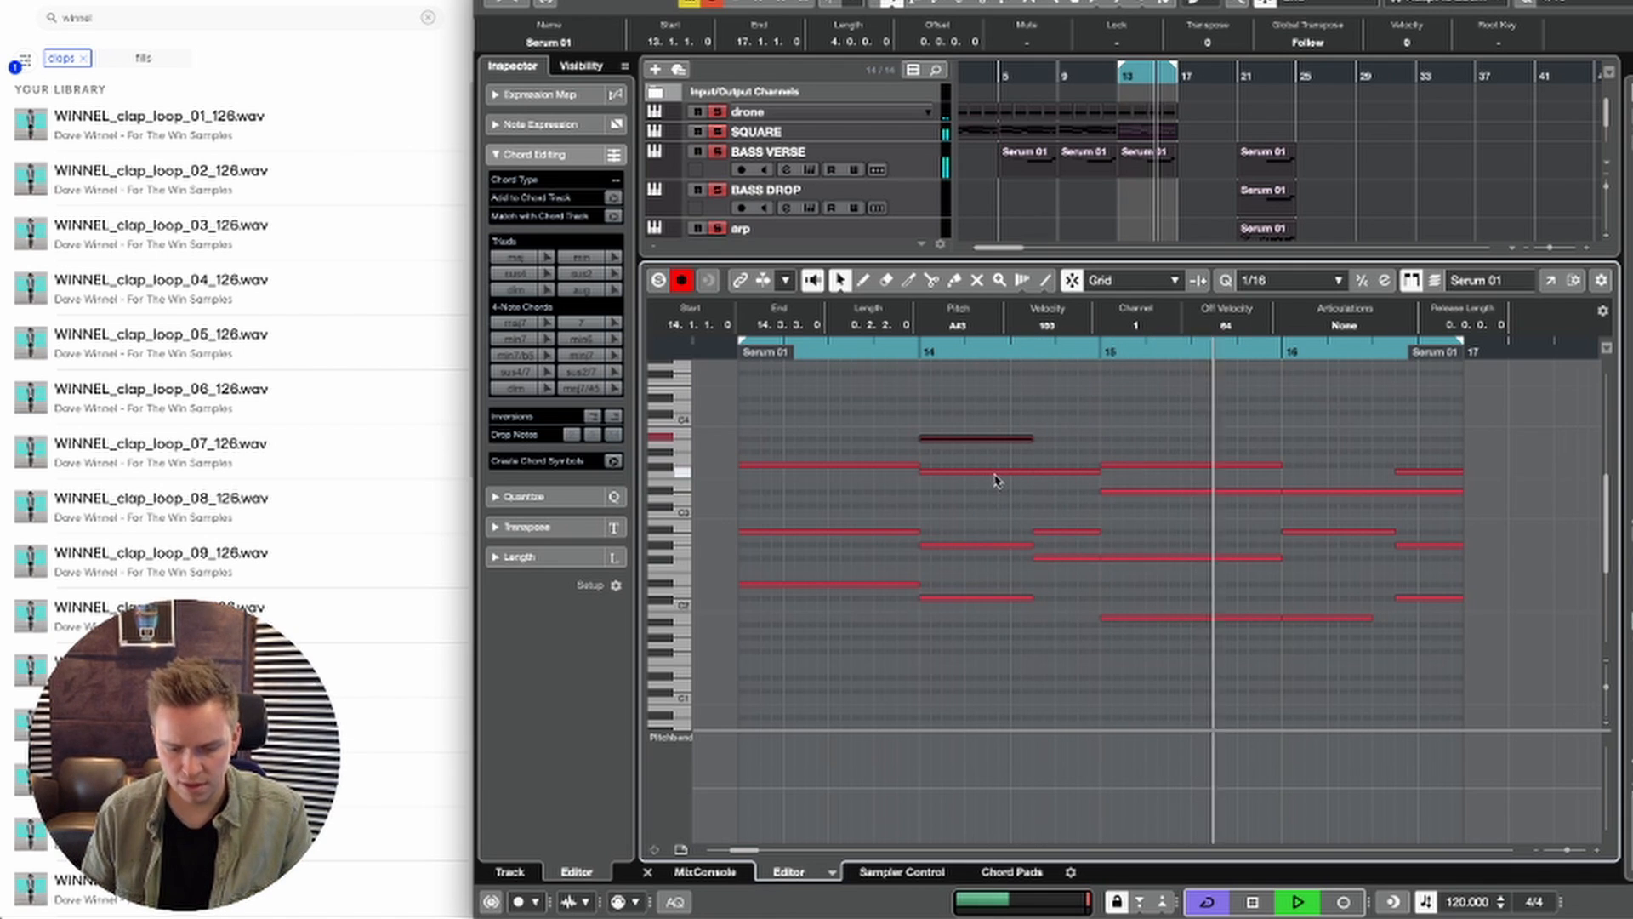
Step: Duplicate the A#3 note directly after itself and shorten the copy to end at bar 15
{"action": "key", "text": "super+d"}
{"action": "left_click", "coordinate": [1119, 448]}
{"action": "left_click_drag", "start_coordinate": [1142, 439], "coordinate": [1097, 439]}
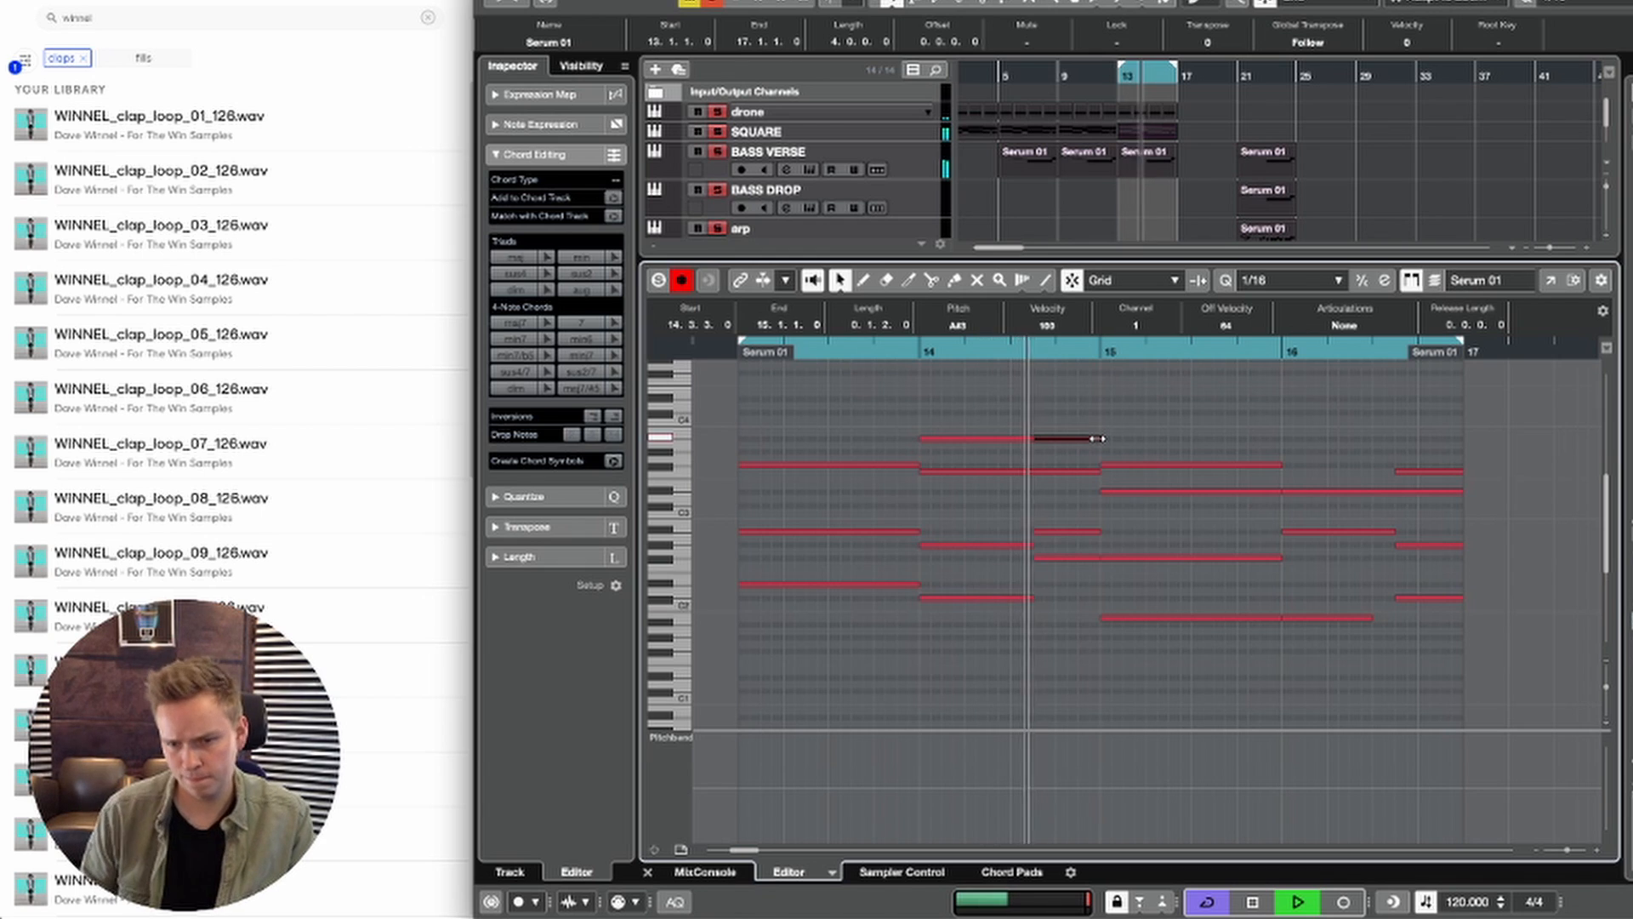
Step: Copy the D#3 note at bar 16 up to G#3 and shorten the copy to end at 16.3.3
{"action": "key", "text": "space"}
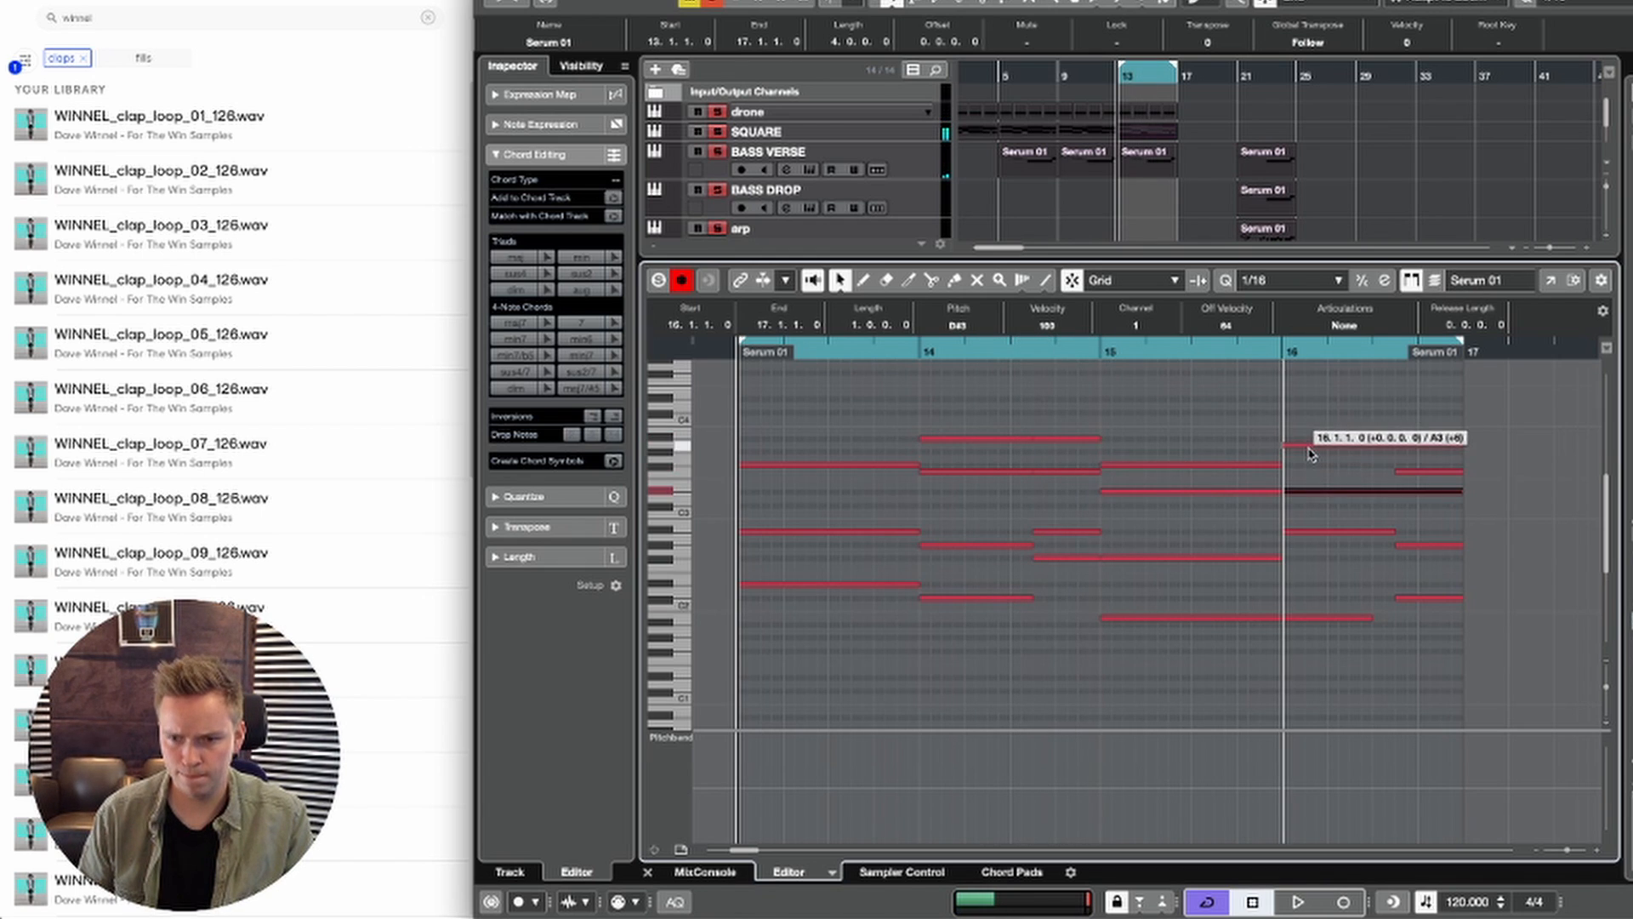
{"action": "left_click_drag", "start_coordinate": [1310, 457], "coordinate": [1310, 457]}
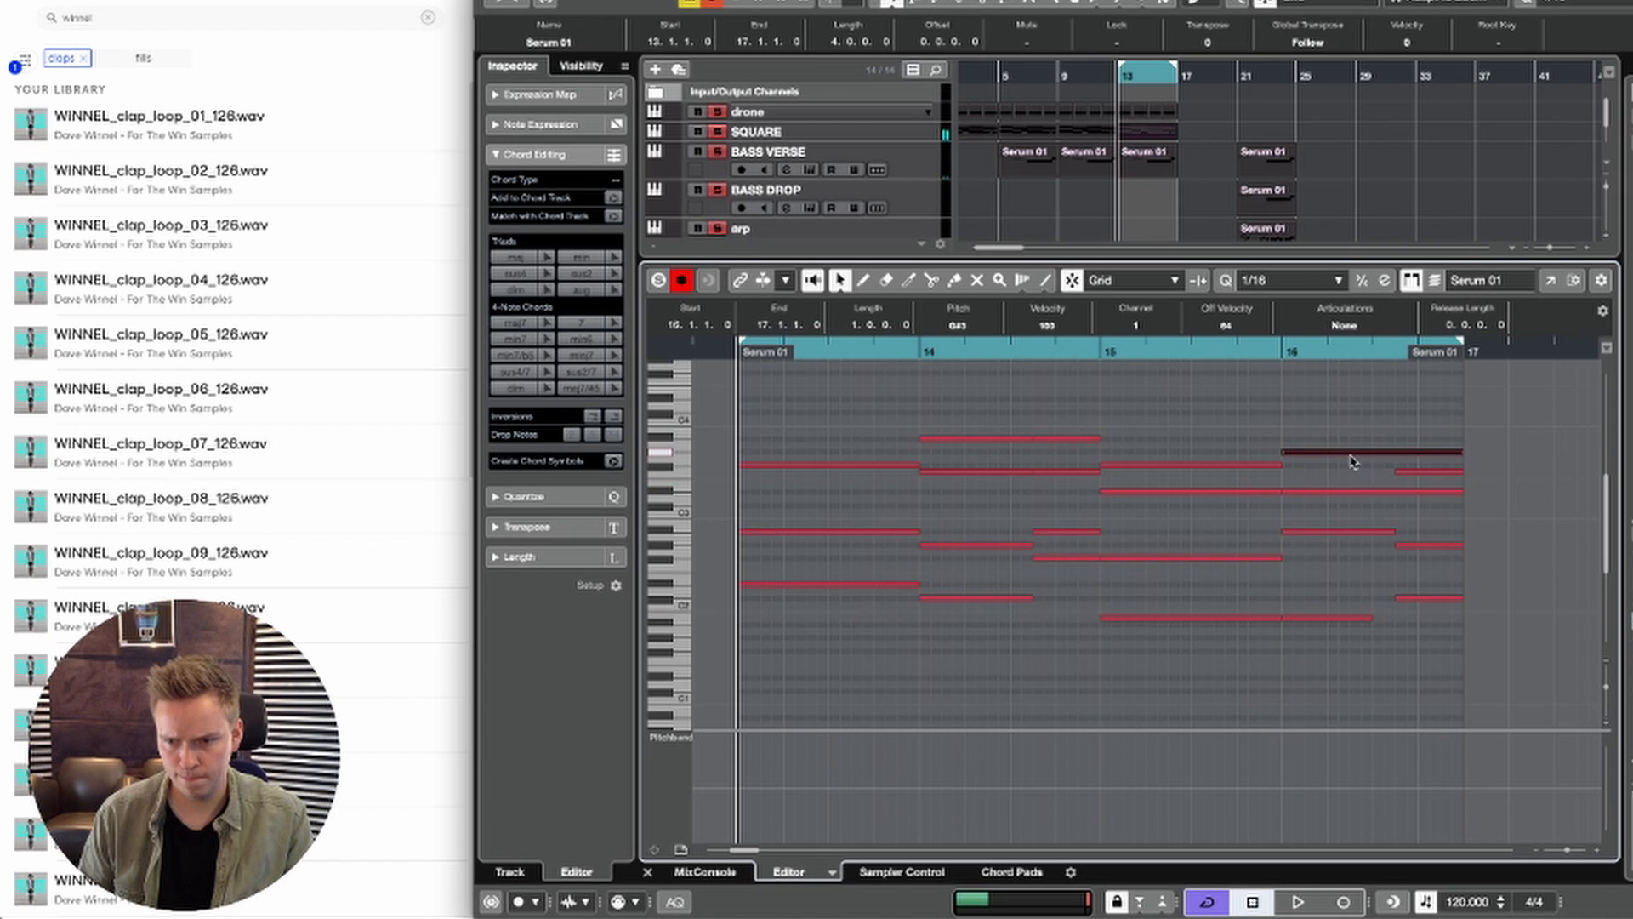
{"action": "key", "text": "space"}
{"action": "left_click_drag", "start_coordinate": [1461, 452], "coordinate": [1394, 455]}
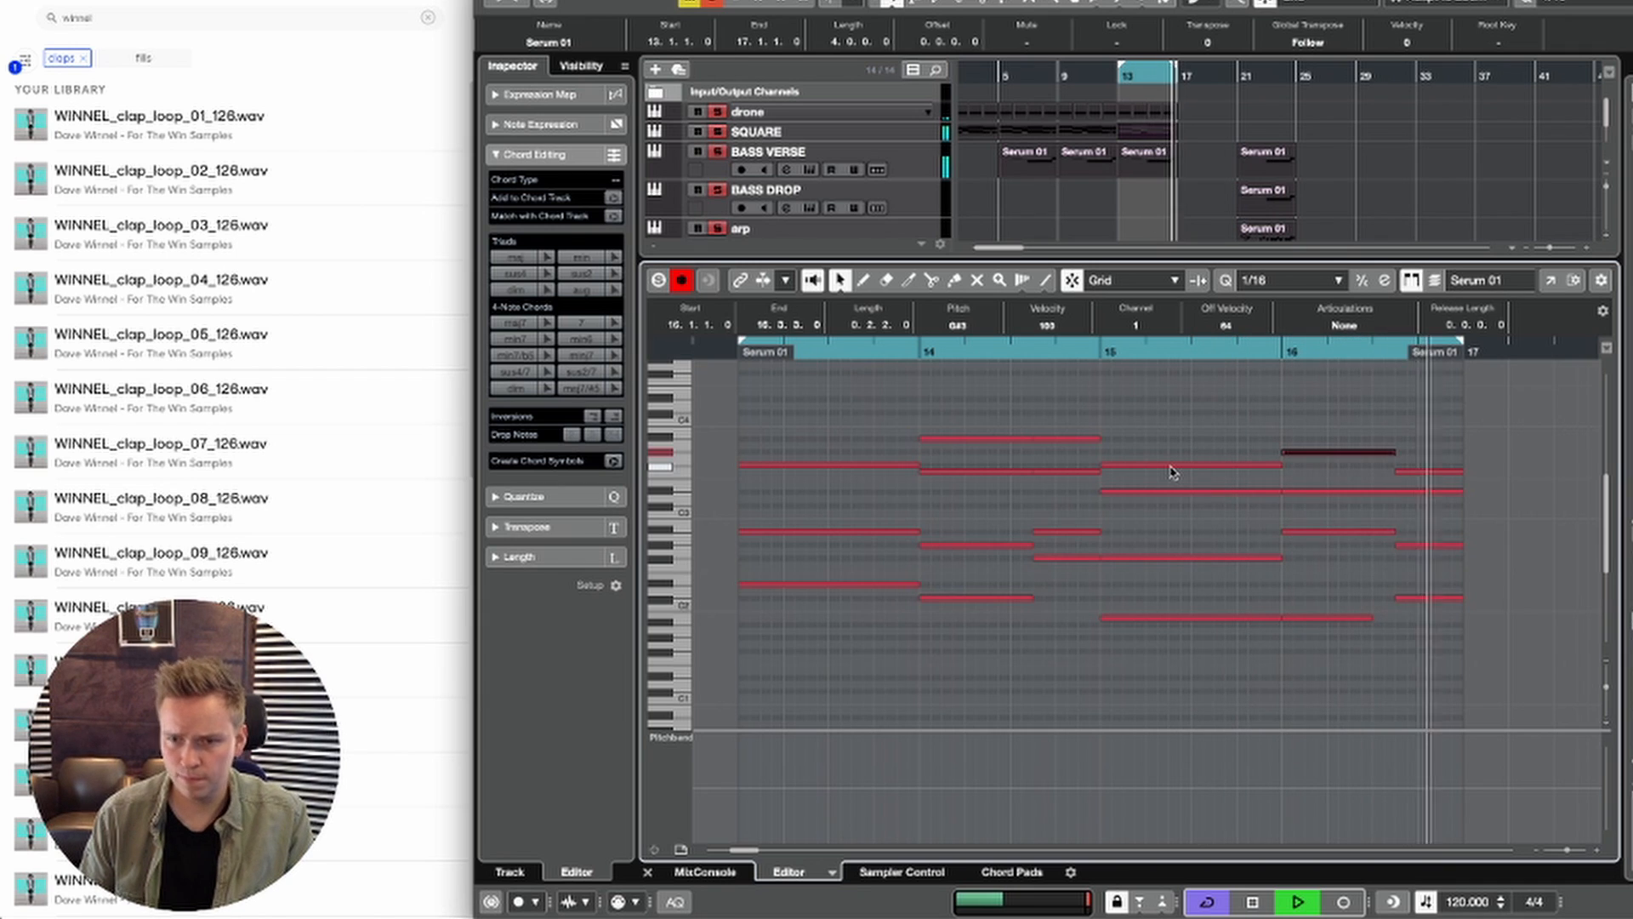
Step: Close the note editor and duplicate the drone, SQUARE and BASS VERSE events of bars 13 to 16 into bars 17 to 20
{"action": "key", "text": "Return"}
{"action": "key", "text": "space"}
{"action": "left_click_drag", "start_coordinate": [1181, 117], "coordinate": [1136, 177]}
{"action": "key", "text": "super+d"}
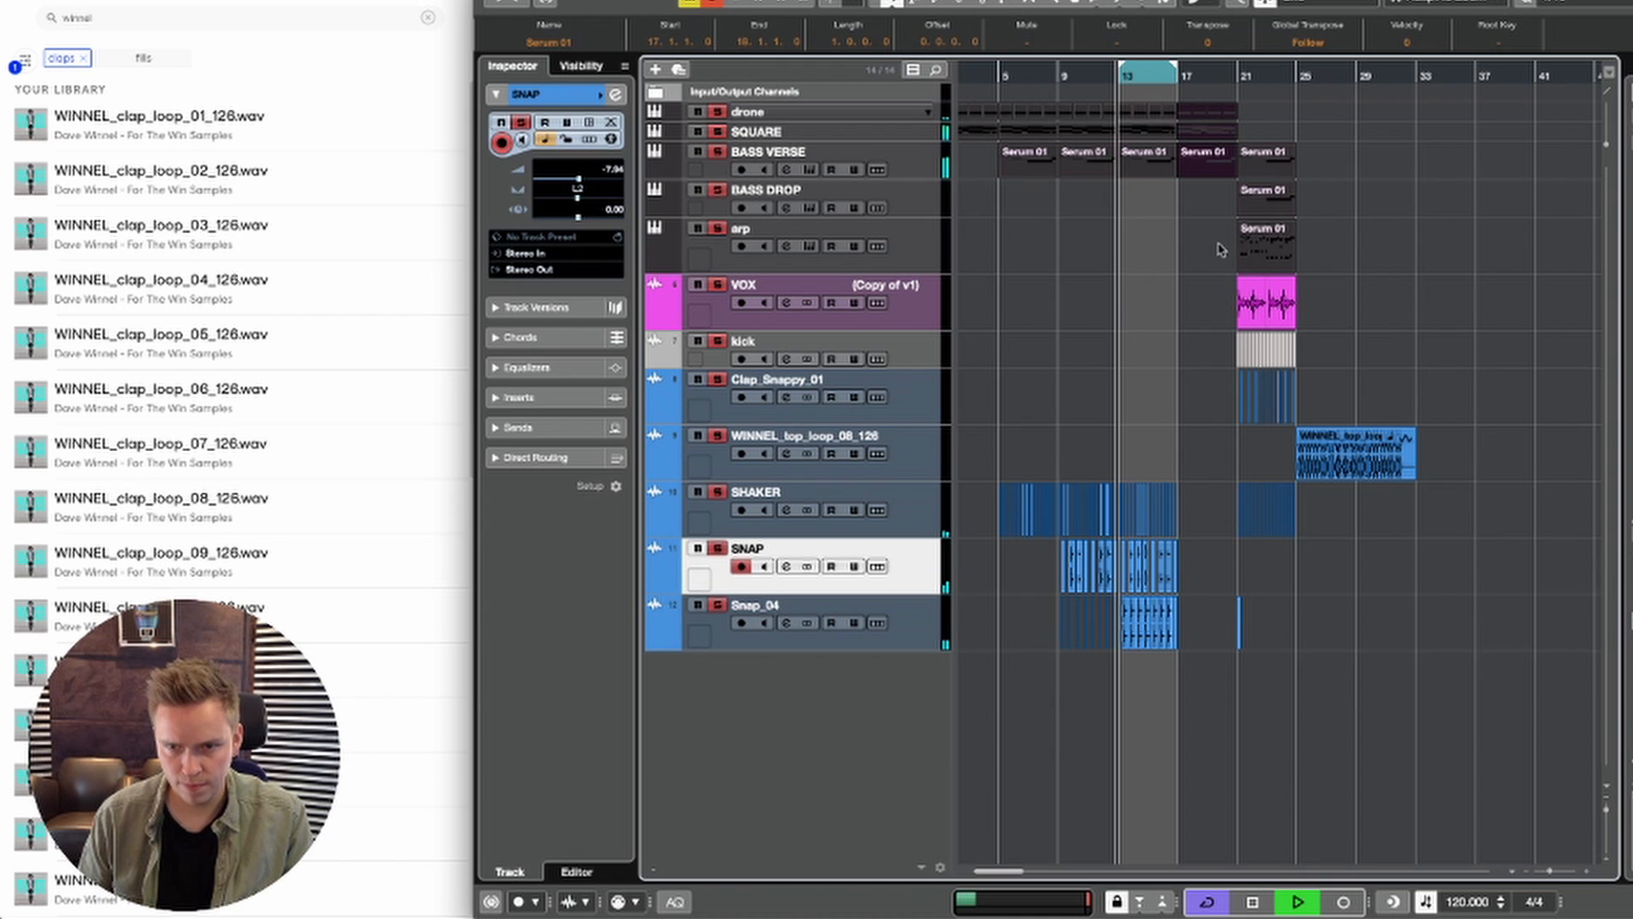
Step: Duplicate the SHAKER, SNAP and Snap_04 events of bars 13 to 16 into bars 17 to 20 and play the section back
{"action": "key", "text": "F3"}
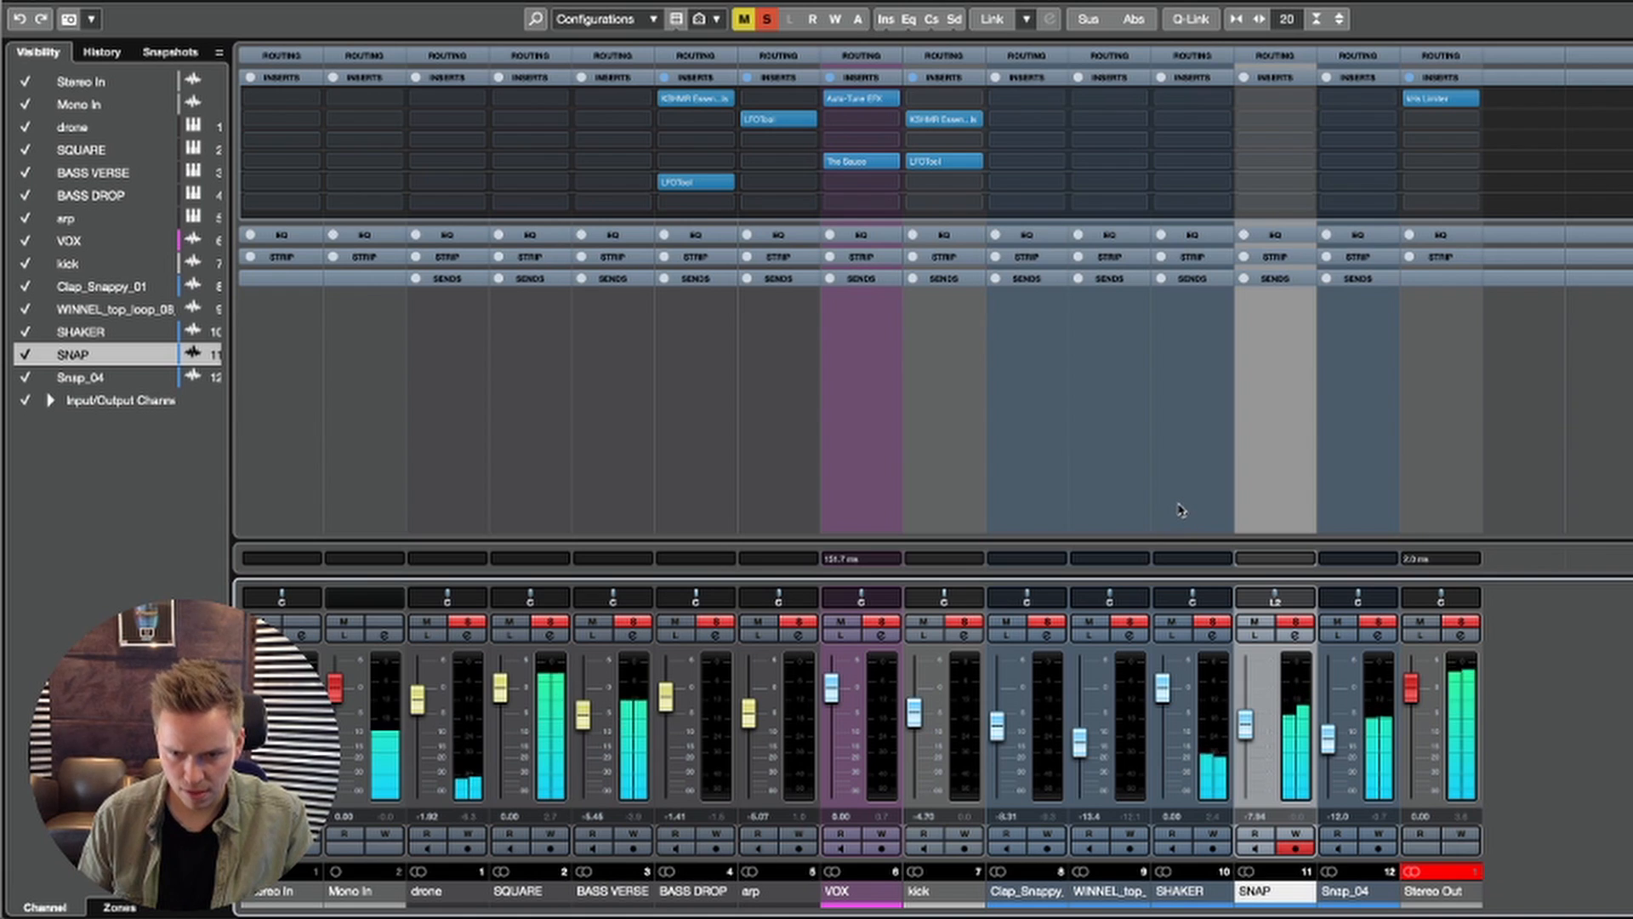
{"action": "key", "text": "F3"}
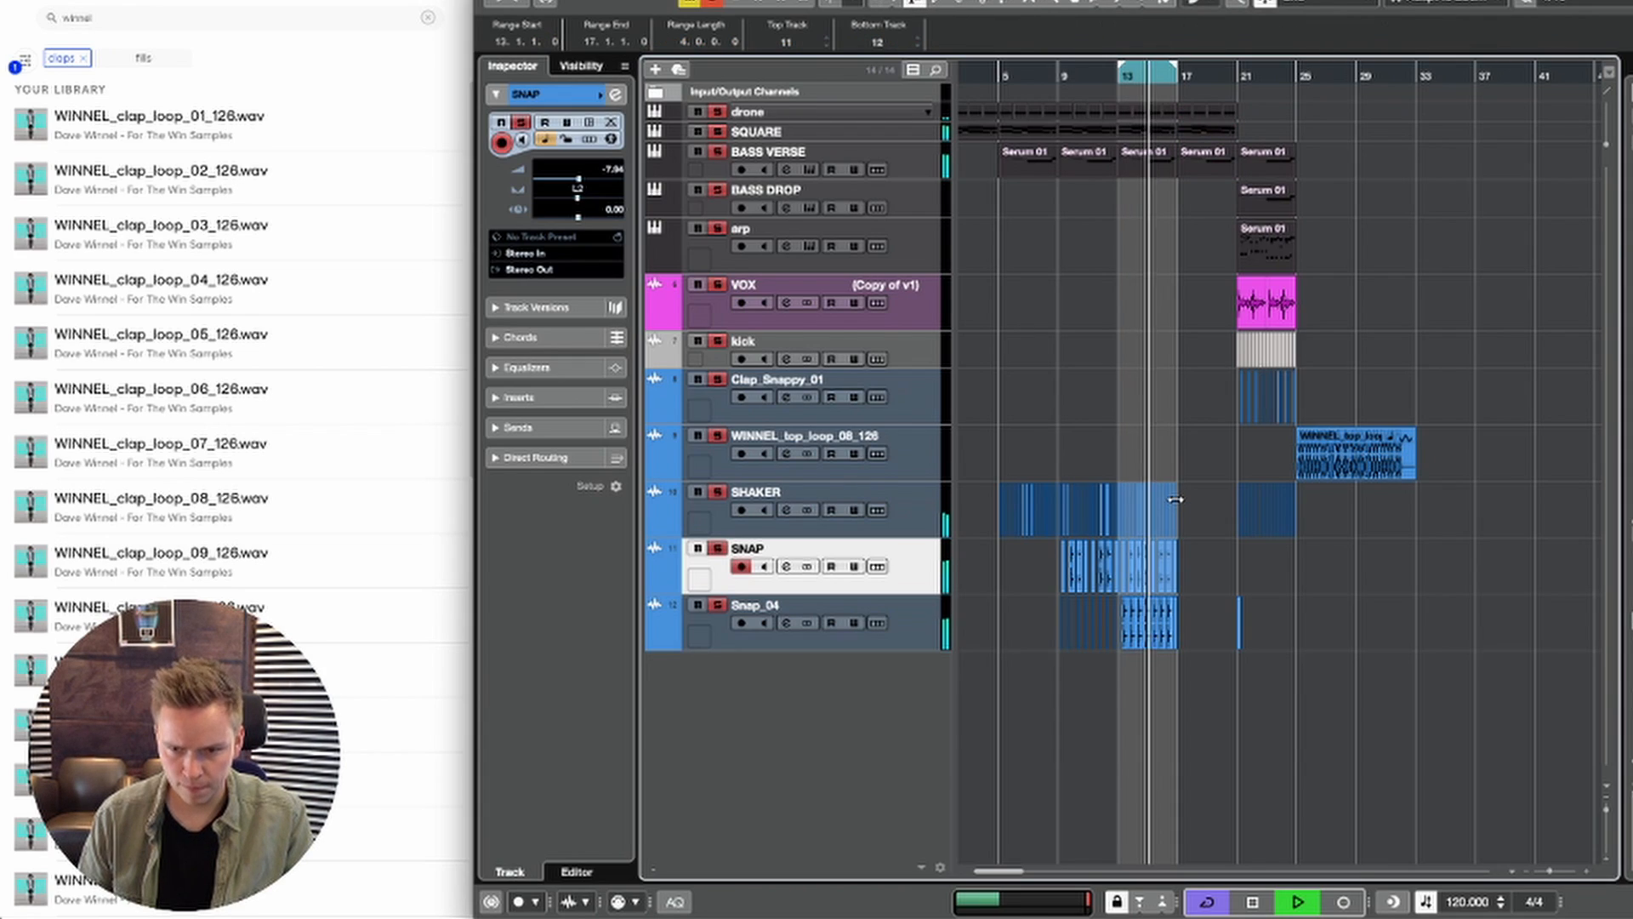
{"action": "left_click_drag", "start_coordinate": [1117, 502], "coordinate": [1181, 605]}
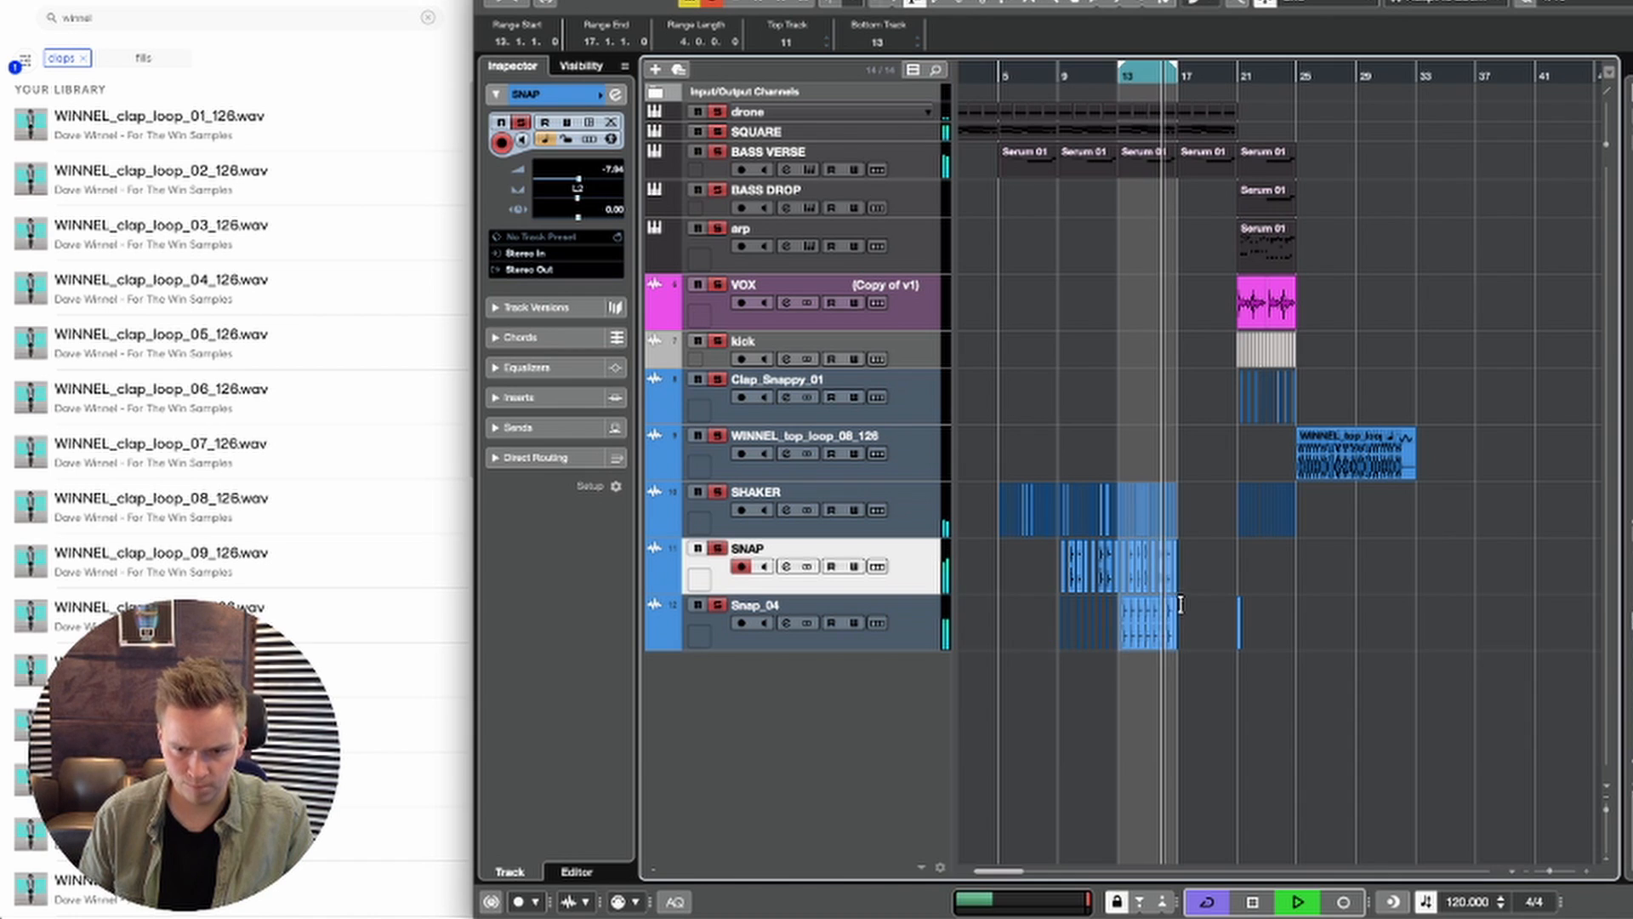
{"action": "key", "text": "ctrl+d"}
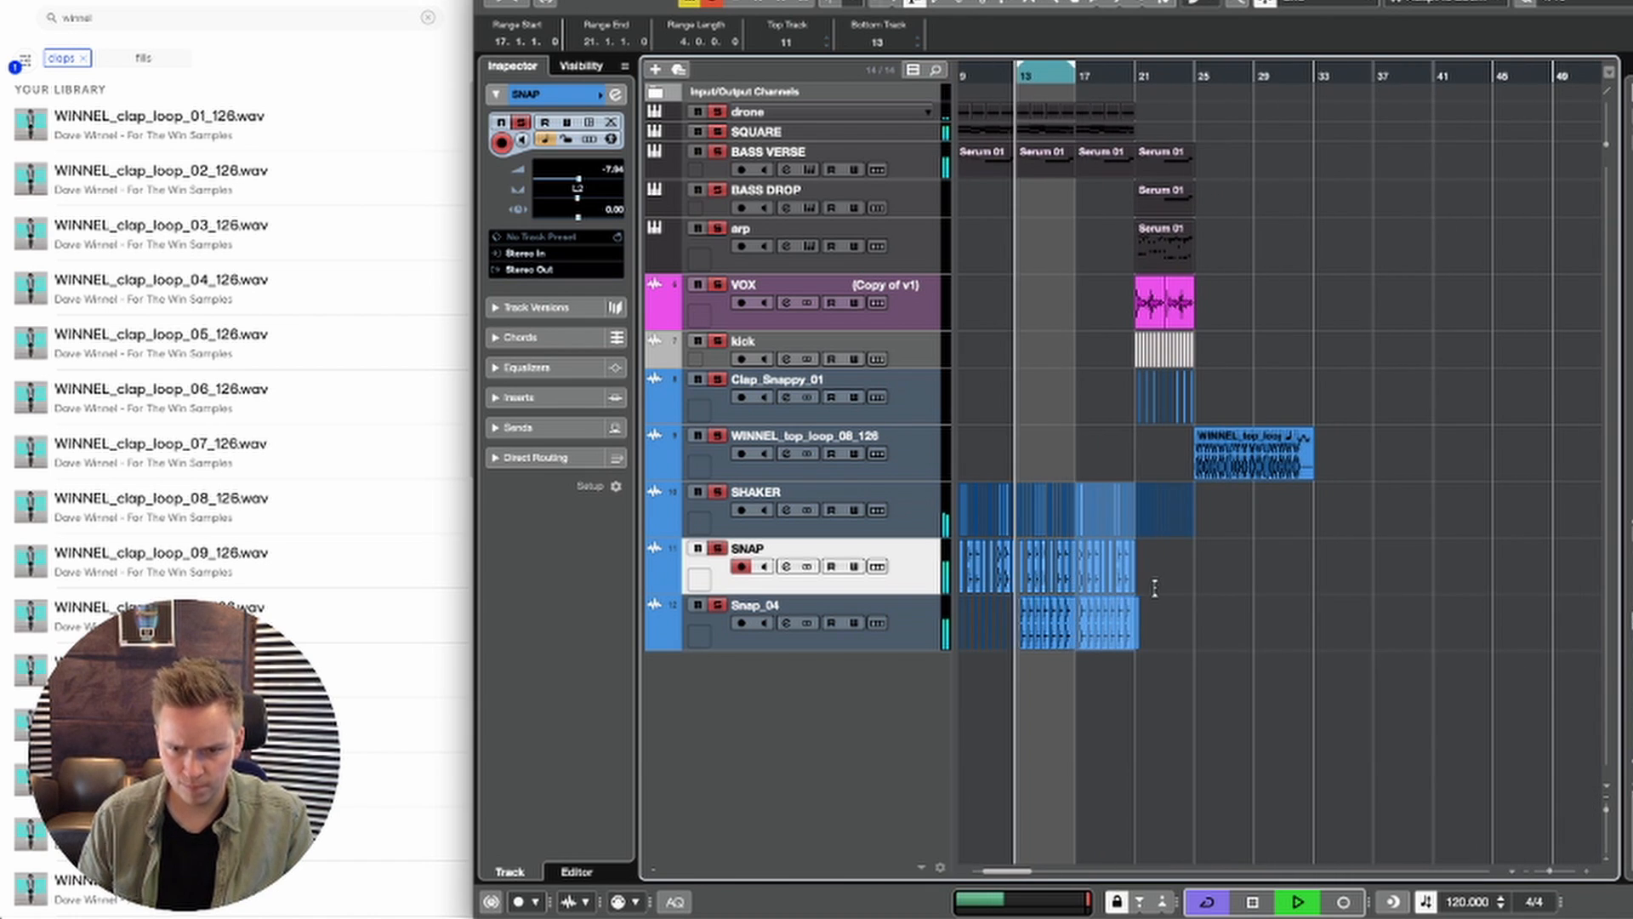
{"action": "key", "text": "space"}
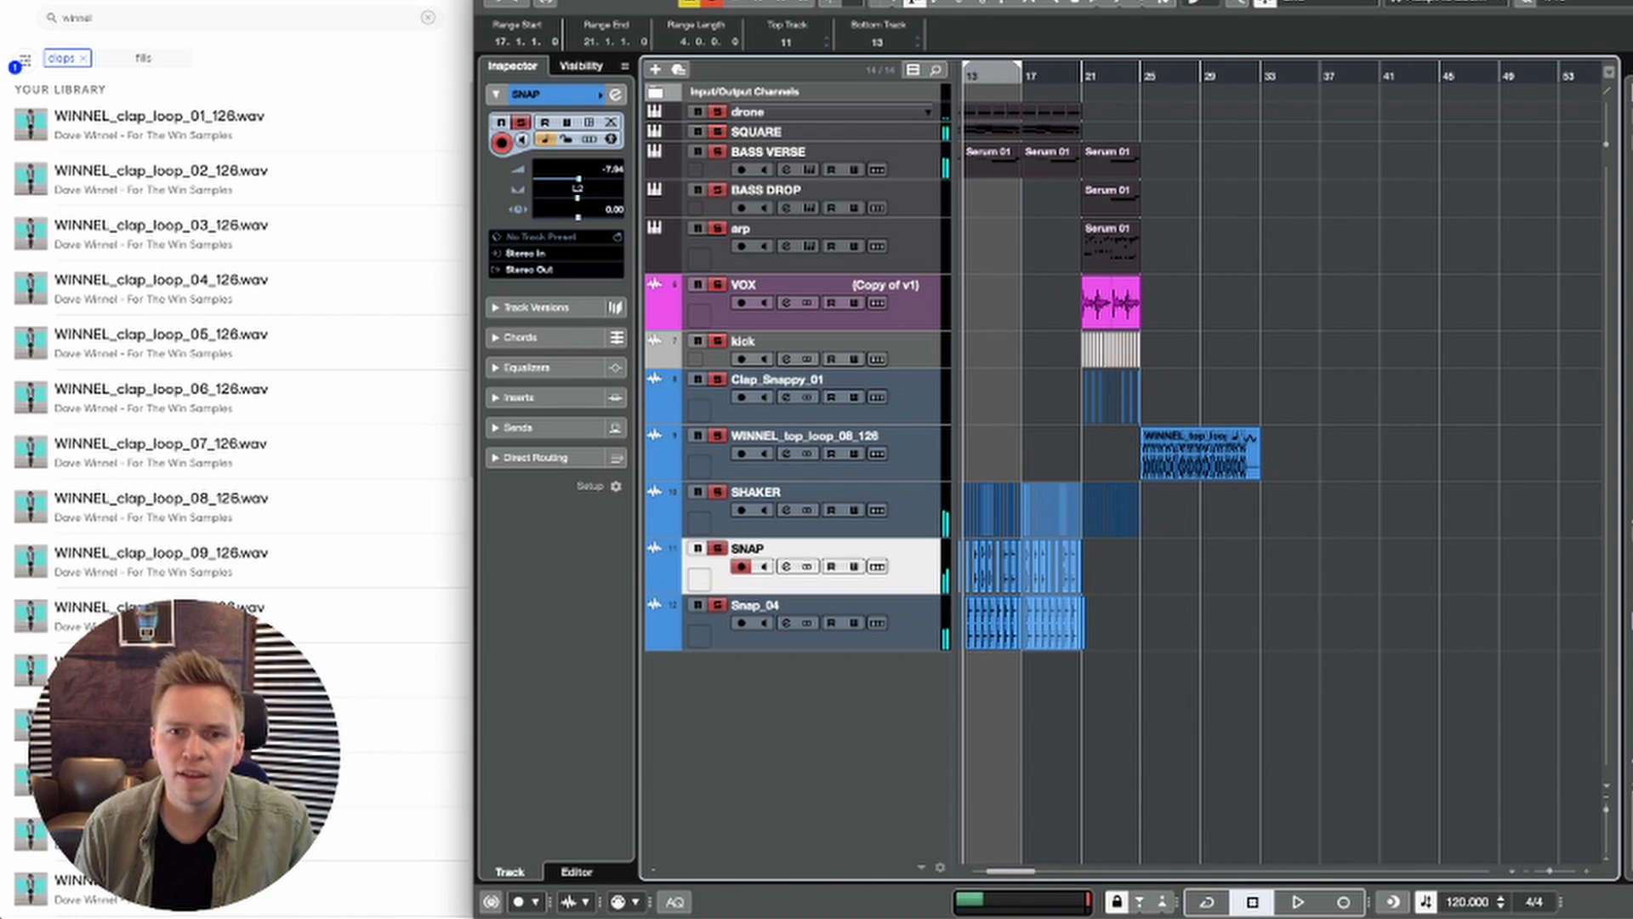
{"action": "left_click", "coordinate": [1032, 78]}
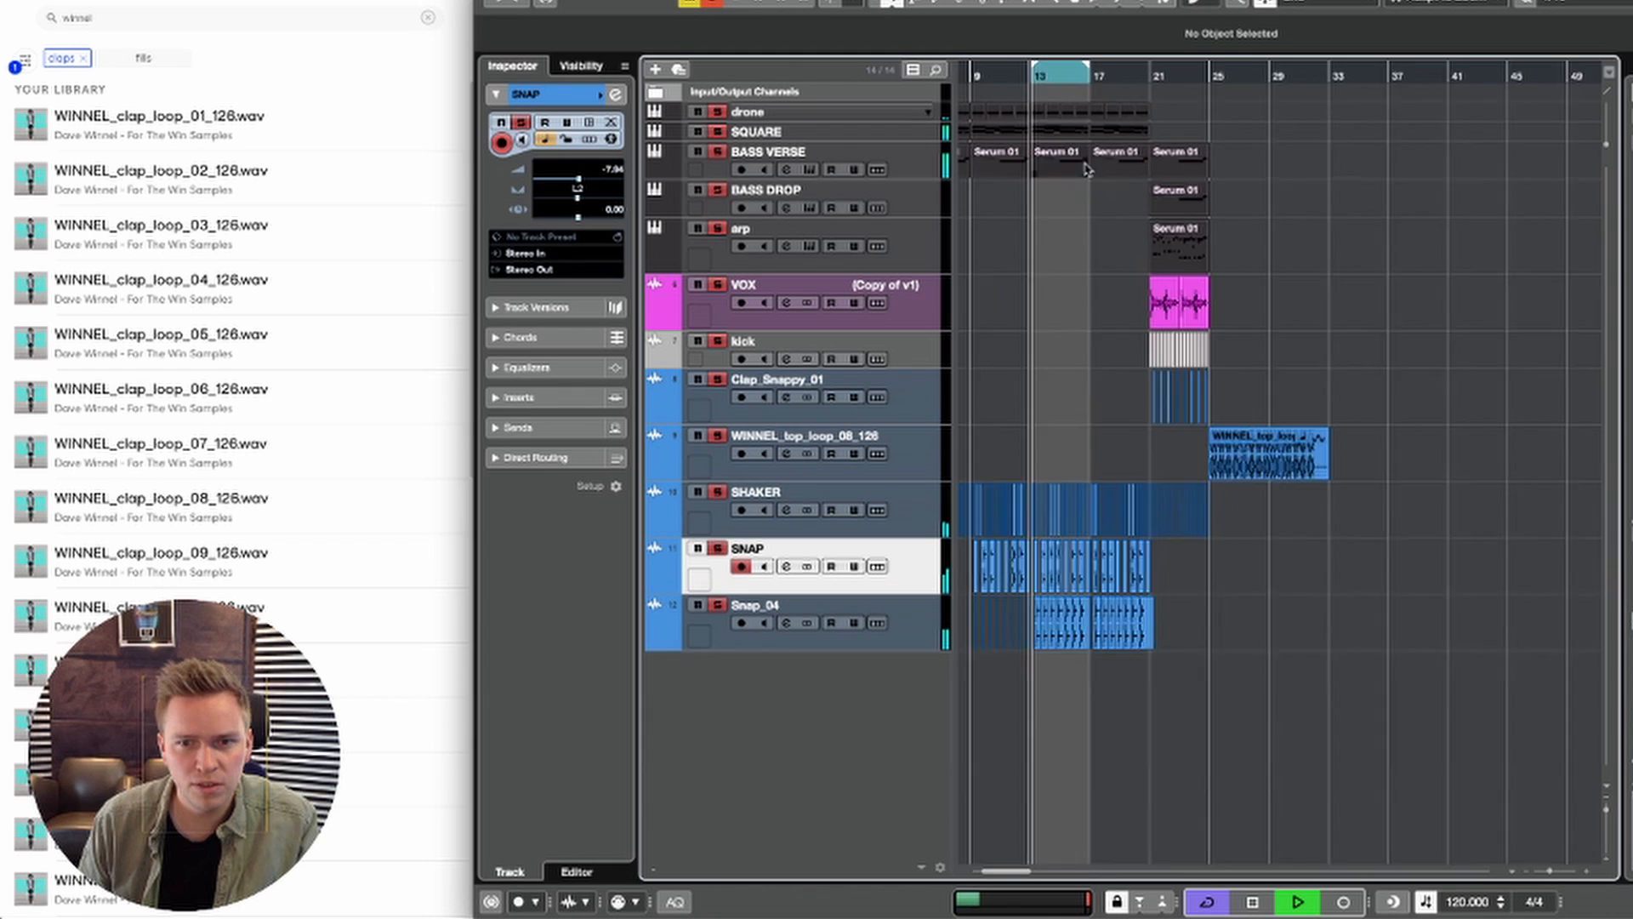
{"action": "scroll", "coordinate": [1089, 169], "scroll_direction": "left", "scroll_amount": 2}
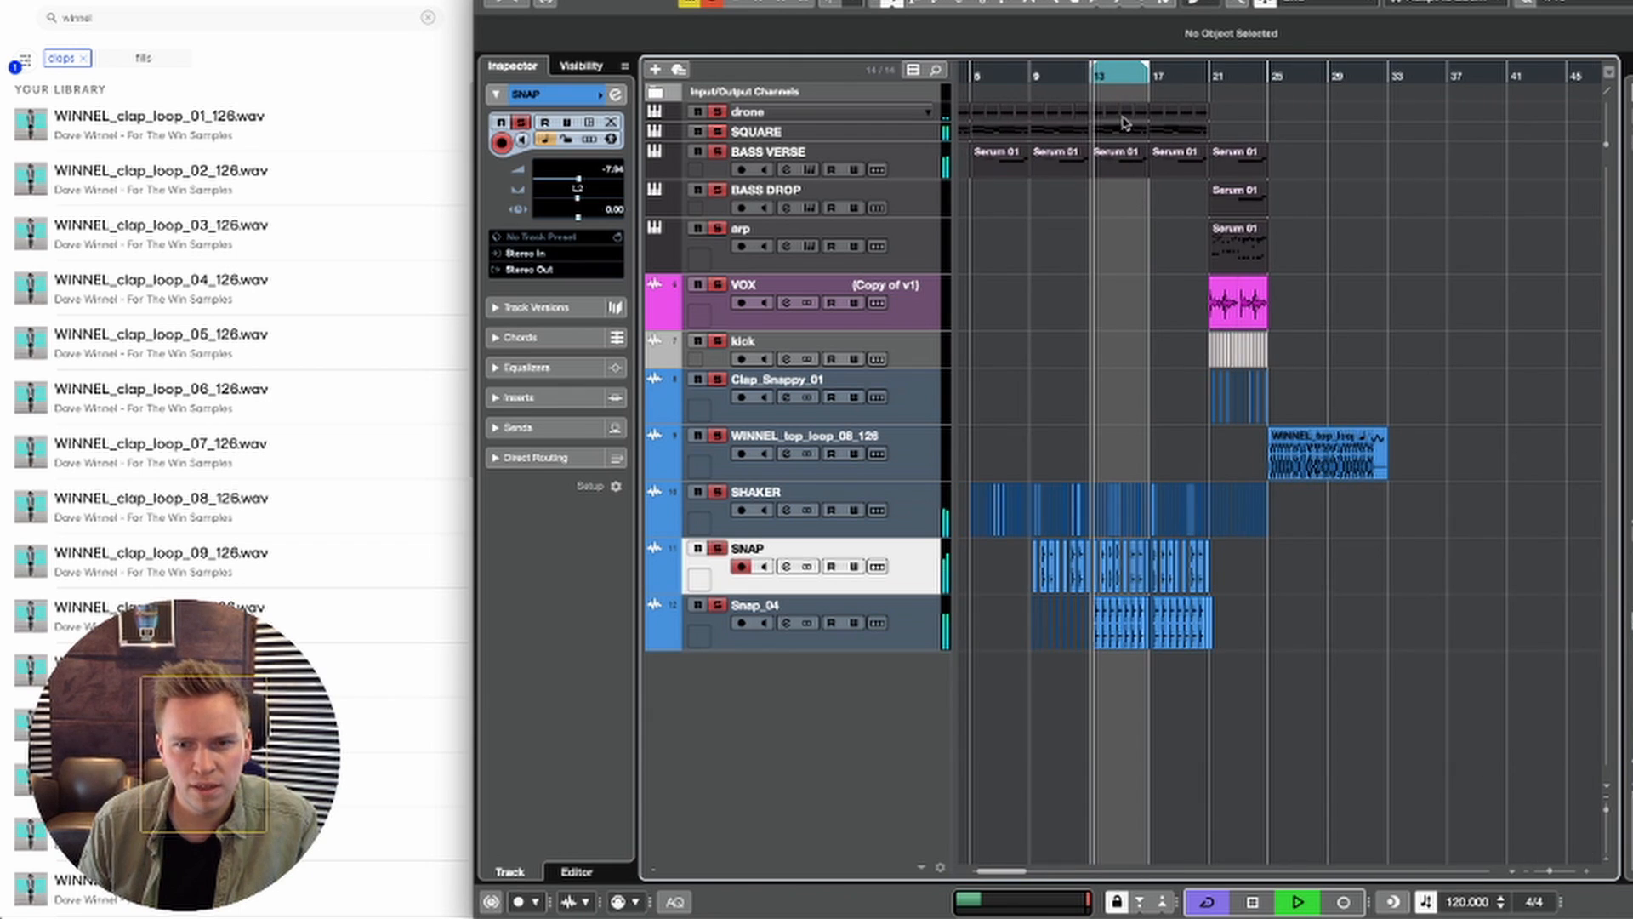
Step: In the SQUARE event of bars 17 to 20, lower the highest note at bar 18 to F#3 and the one at 18.3.3 to G#3
{"action": "scroll", "coordinate": [1255, 244], "scroll_direction": "left", "scroll_amount": 2}
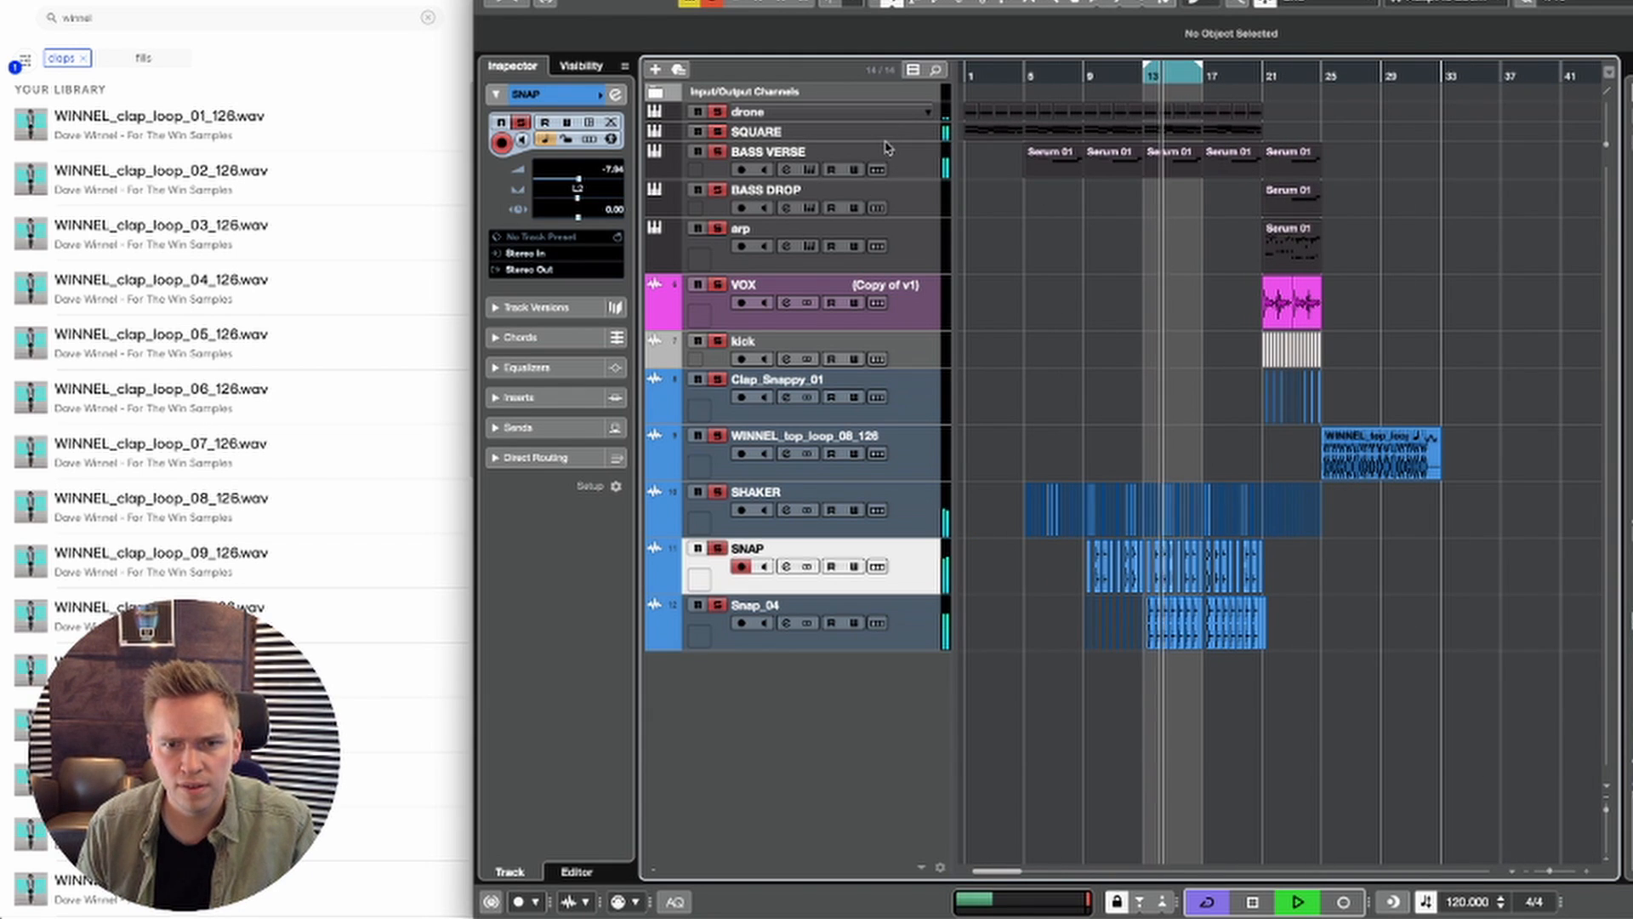
{"action": "left_click", "coordinate": [888, 133]}
{"action": "key", "text": "space"}
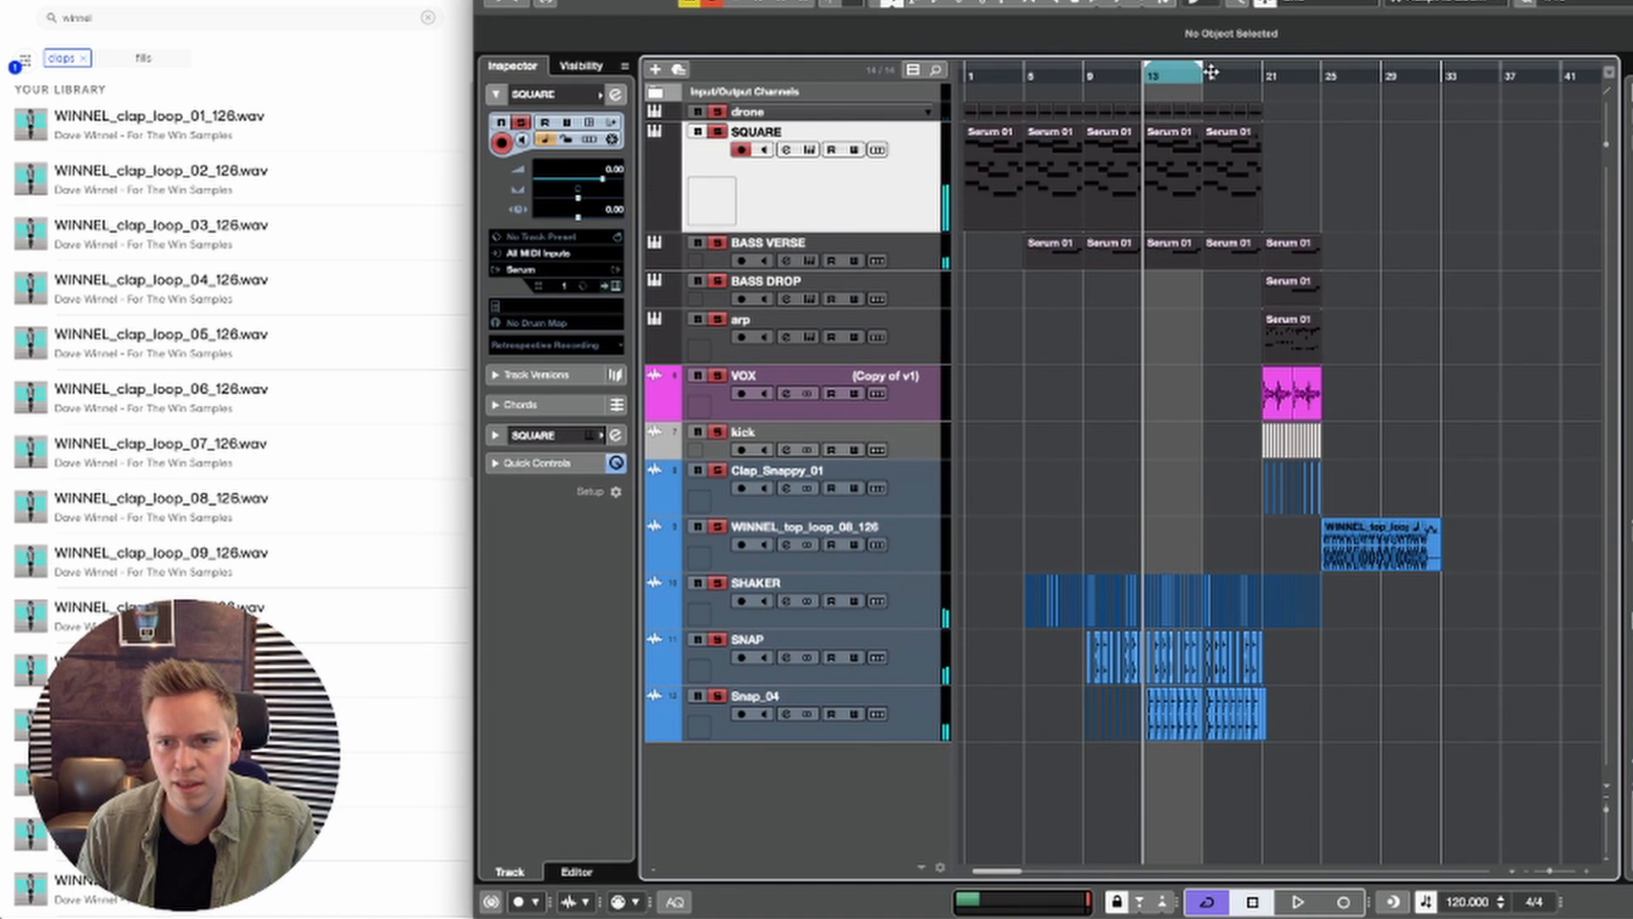
{"action": "double_click", "coordinate": [1225, 167]}
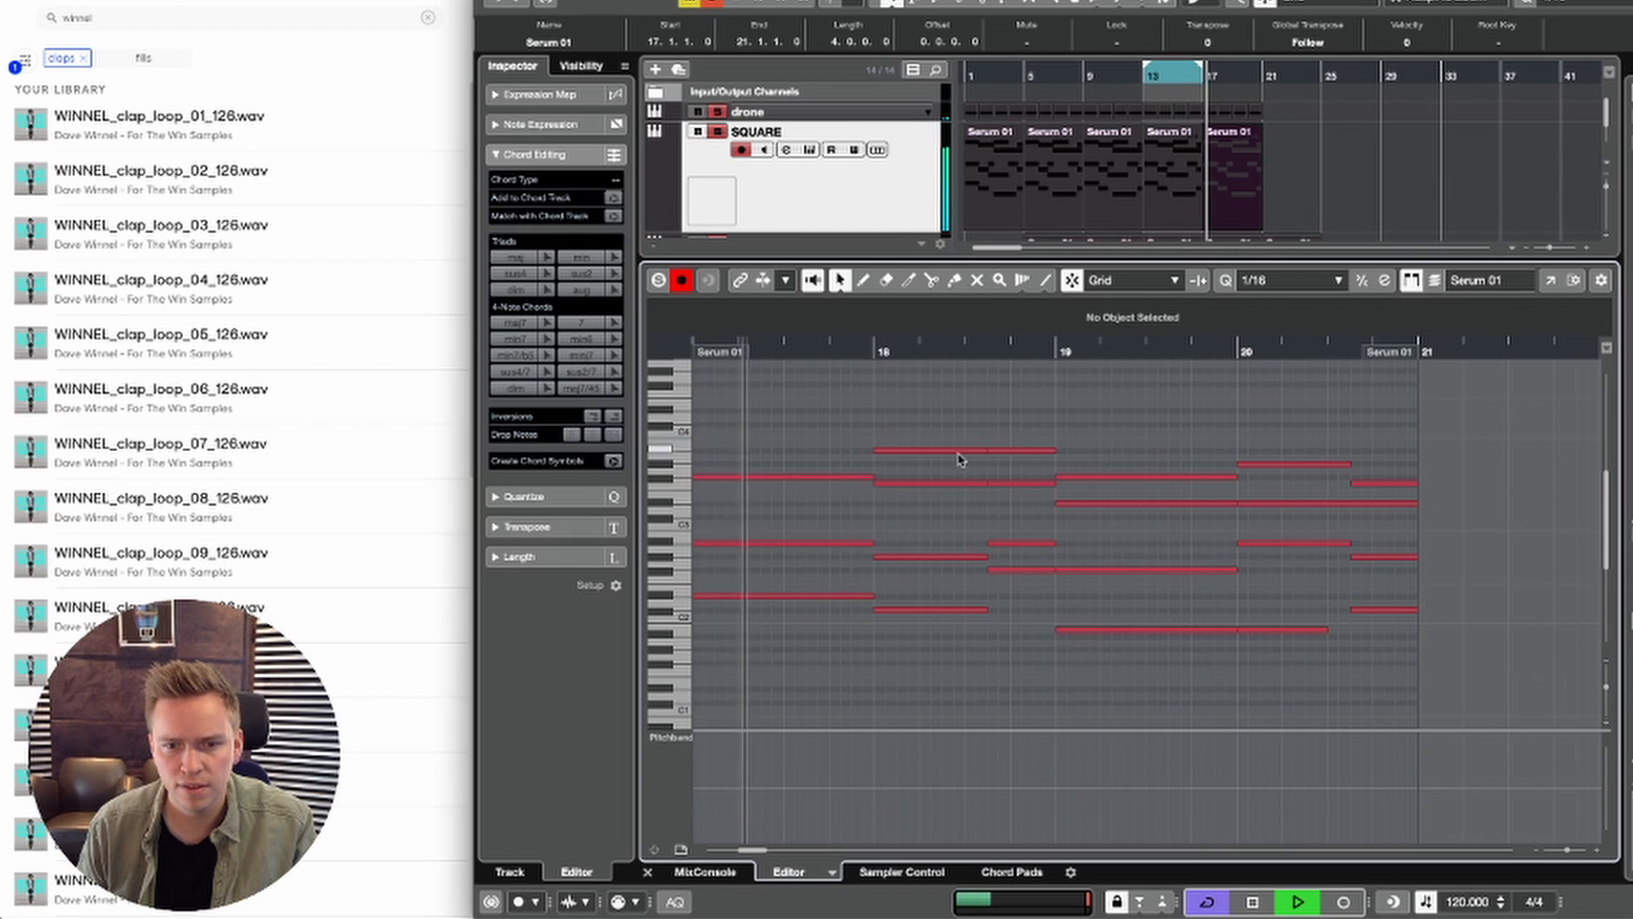
{"action": "key", "text": "space"}
{"action": "left_click", "coordinate": [943, 452]}
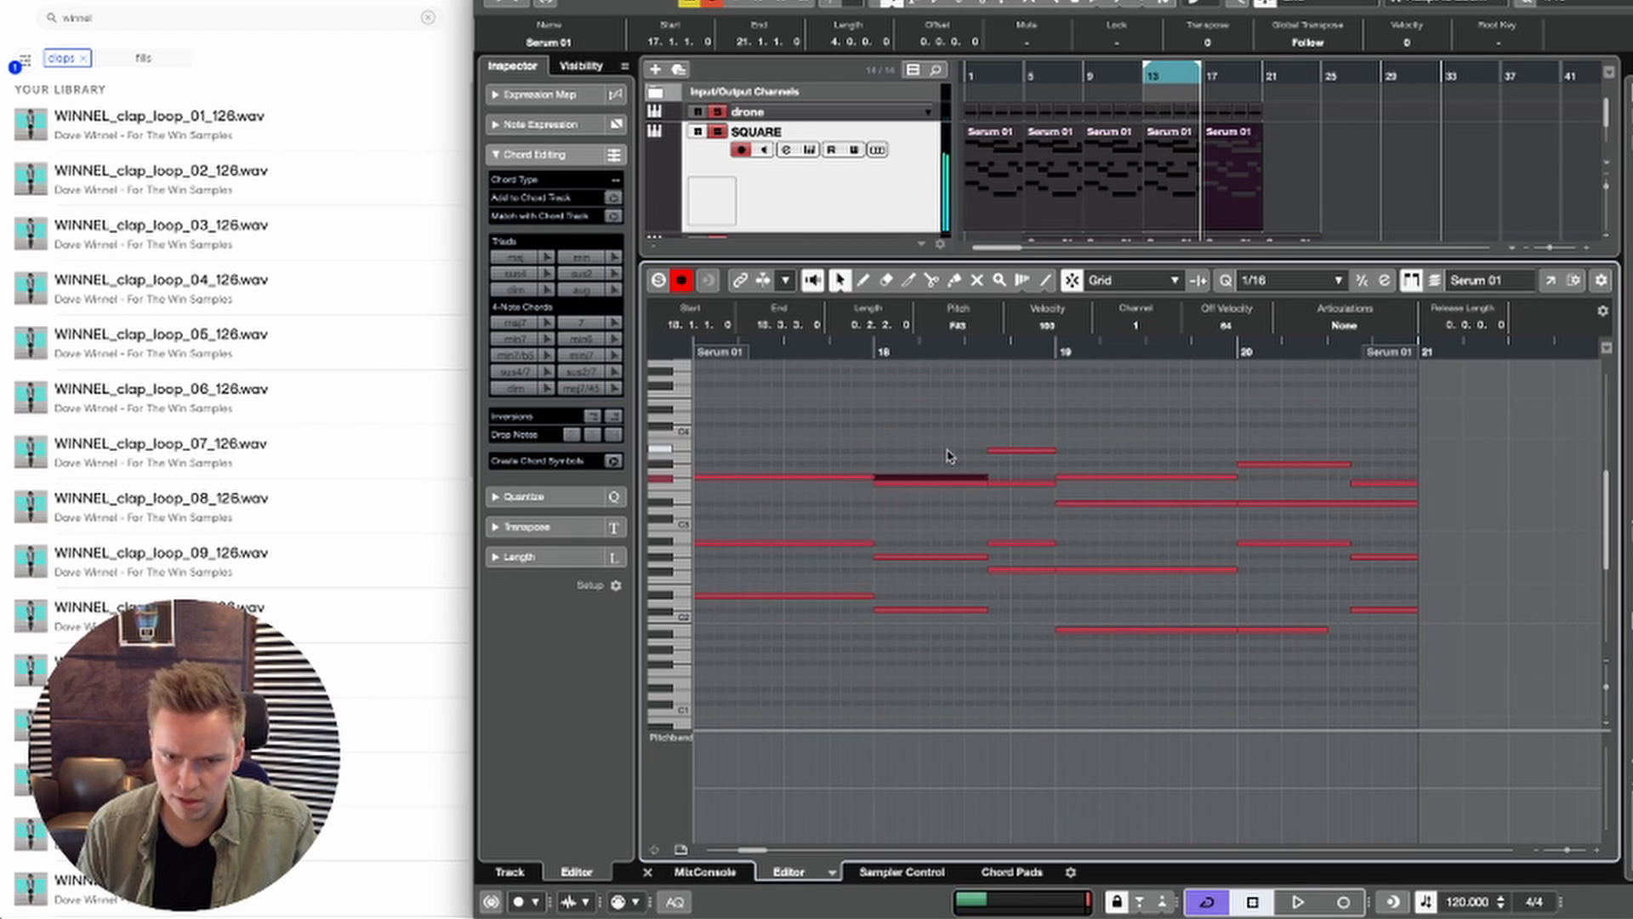
{"action": "left_click", "coordinate": [953, 371]}
{"action": "left_click", "coordinate": [1006, 450]}
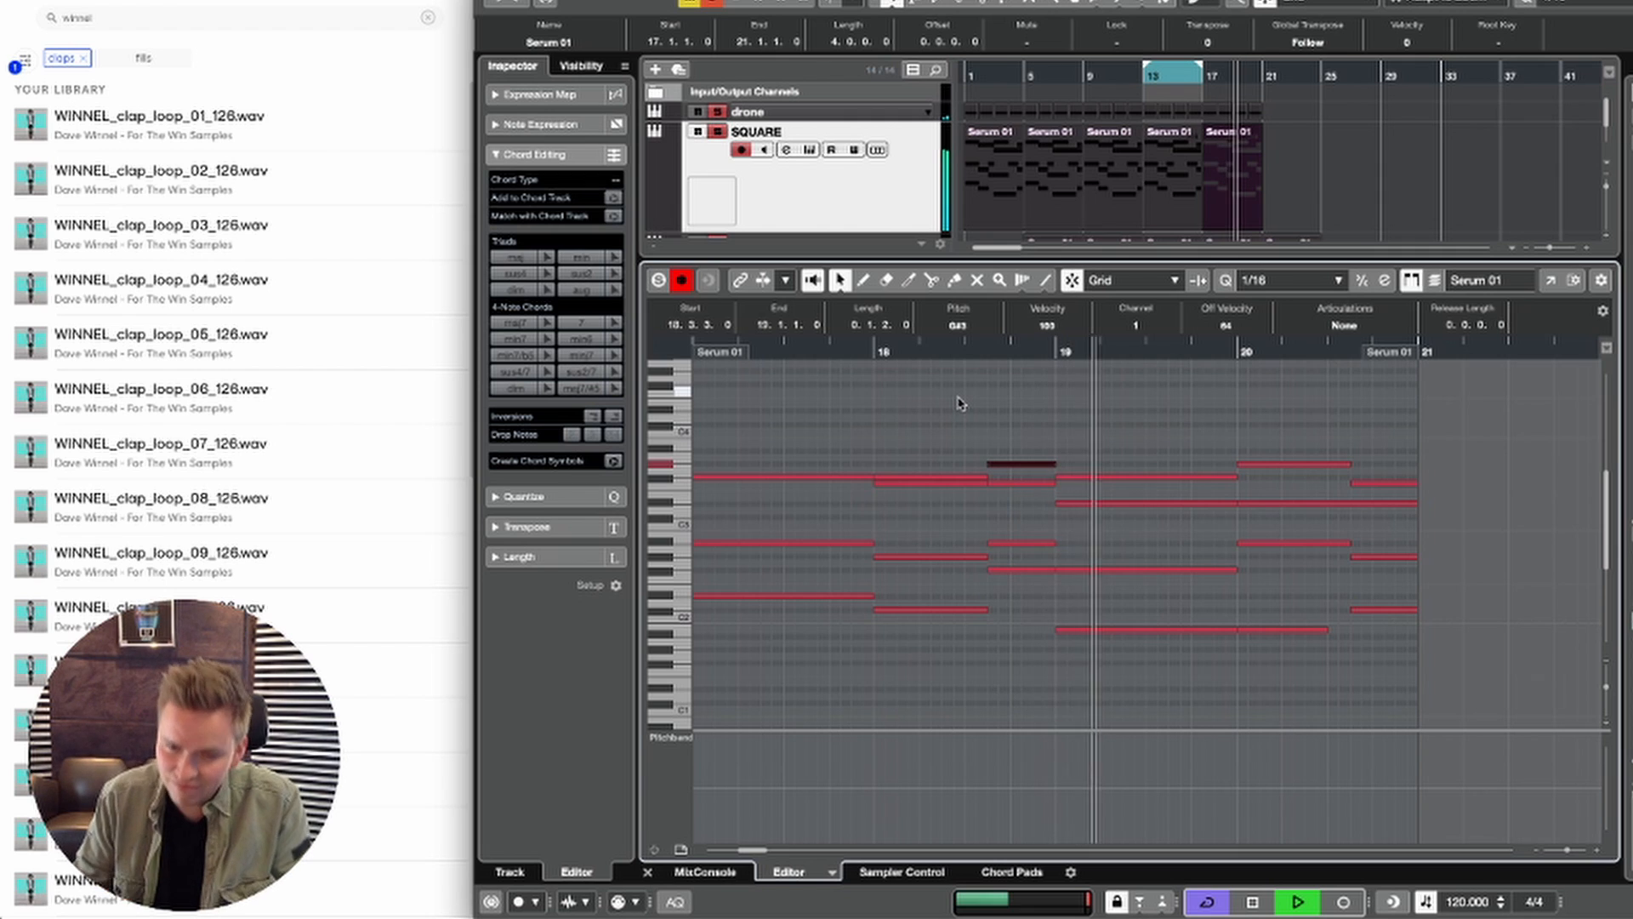
Step: Remove the SQUARE notes from bar 20, close the note editor, and end the drone part at bar 20
{"action": "left_click_drag", "start_coordinate": [699, 420], "coordinate": [1488, 746]}
{"action": "key", "text": "space"}
{"action": "key", "text": "Return"}
{"action": "key", "text": "space"}
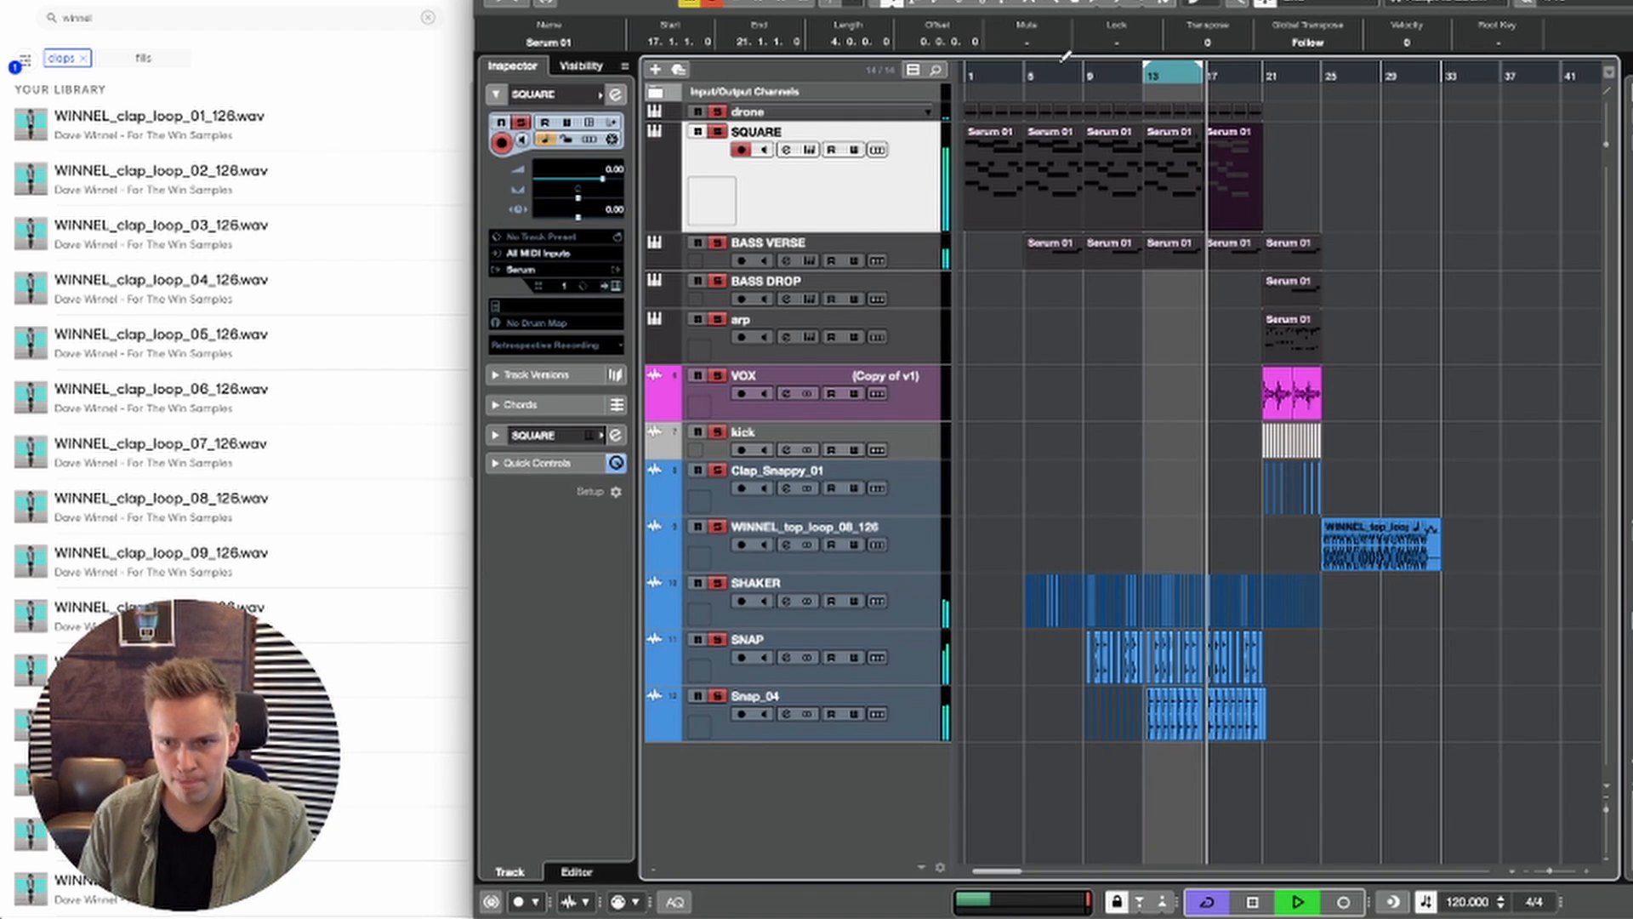
{"action": "key", "text": "h"}
{"action": "key", "text": "h"}
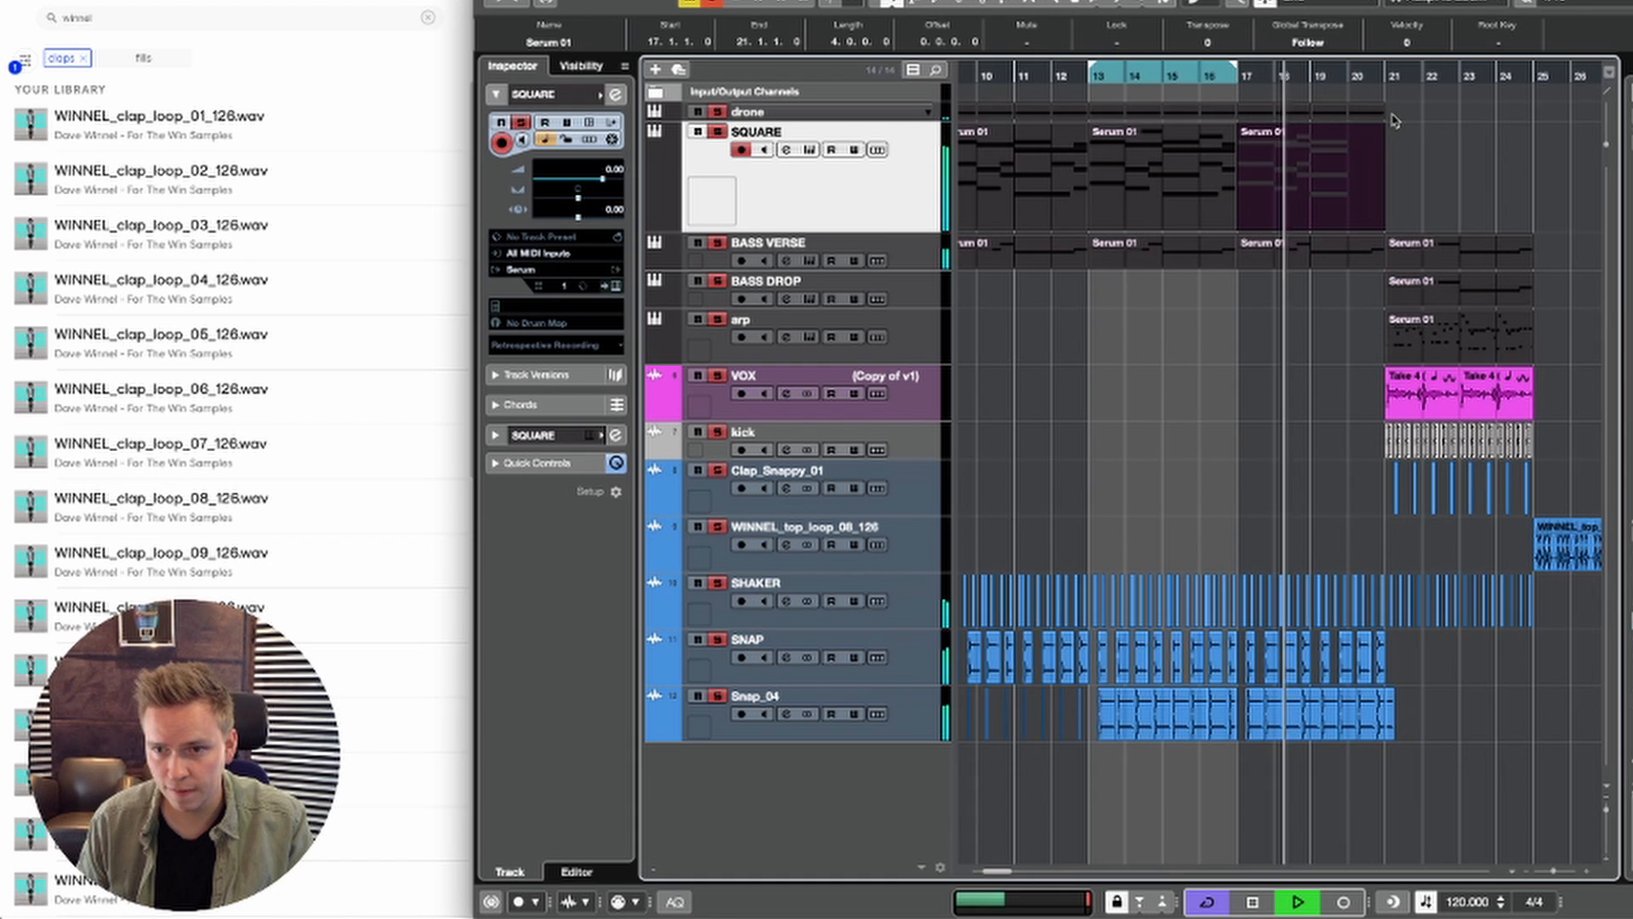
{"action": "left_click", "coordinate": [1375, 122]}
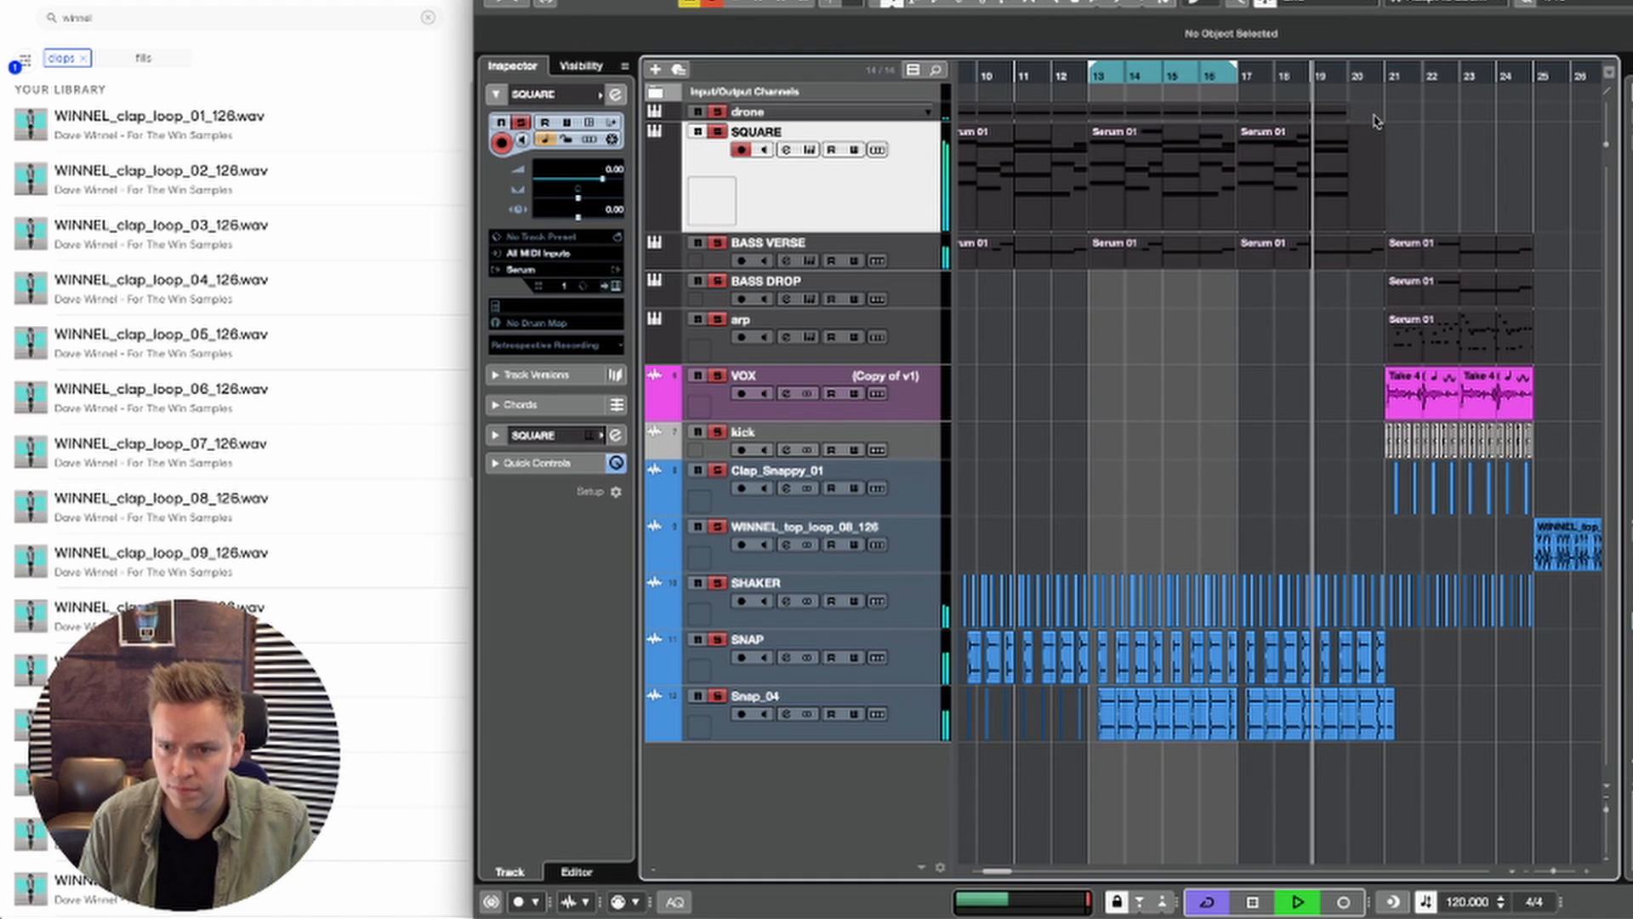
Step: Delete the BASS VERSE notes in bar 20 and close the note editor
{"action": "double_click", "coordinate": [1361, 254]}
{"action": "key", "text": "space"}
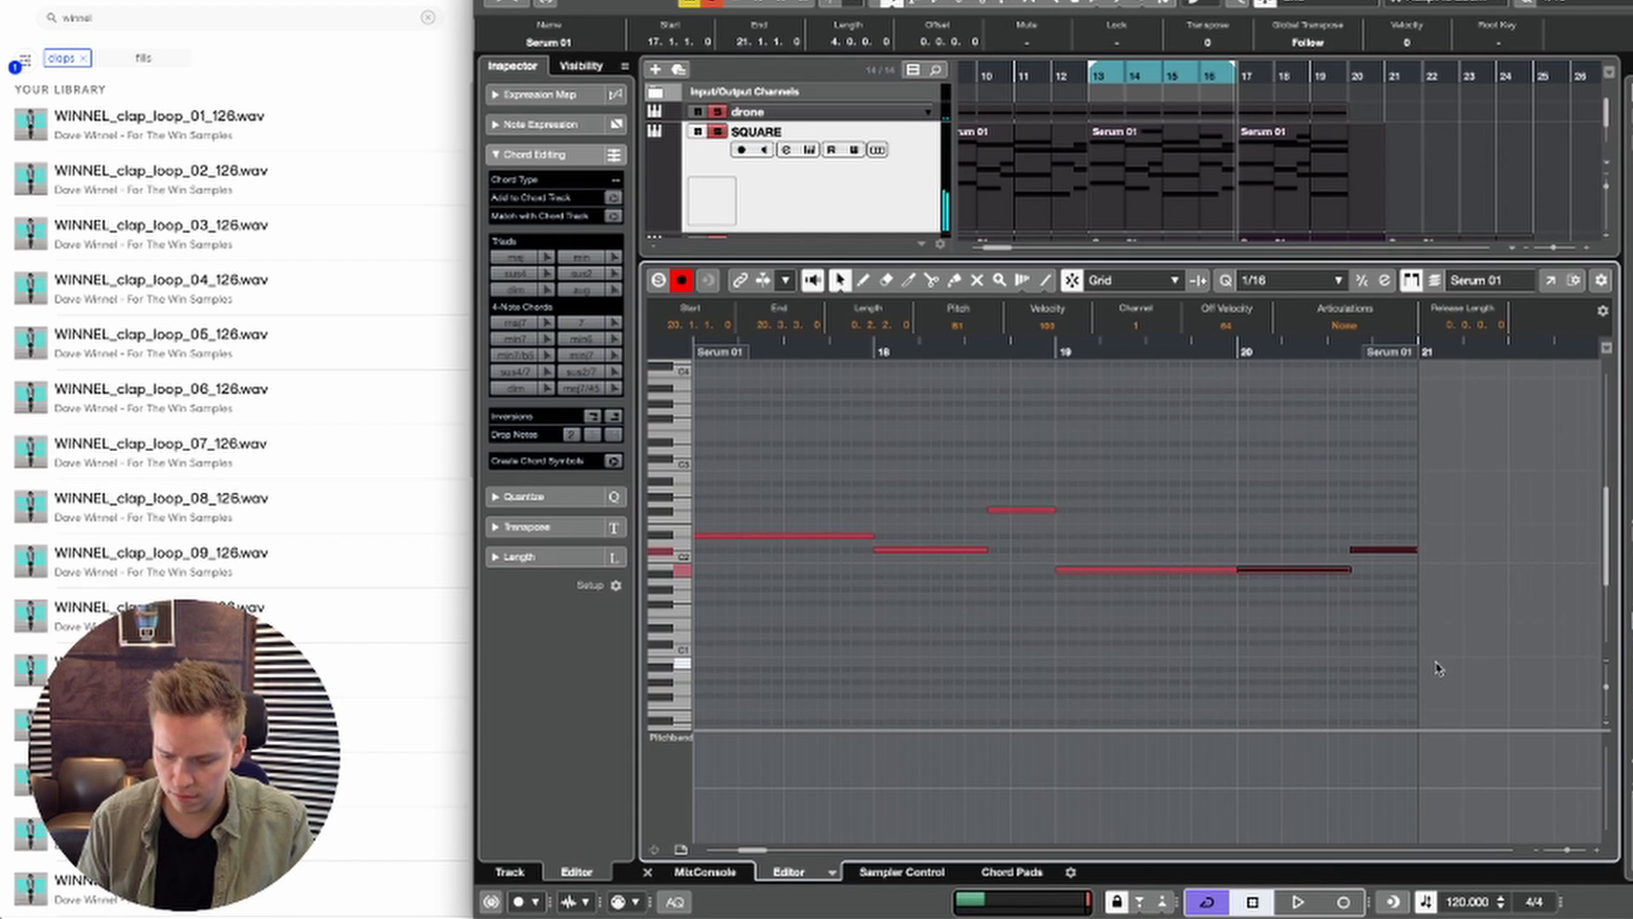
{"action": "key", "text": "ctrl+e"}
Step: Delete the bar 20 range across the SHAKER, SNAP and Snap_04 tracks to leave a break before the drop
{"action": "key", "text": "space"}
{"action": "key", "text": "2"}
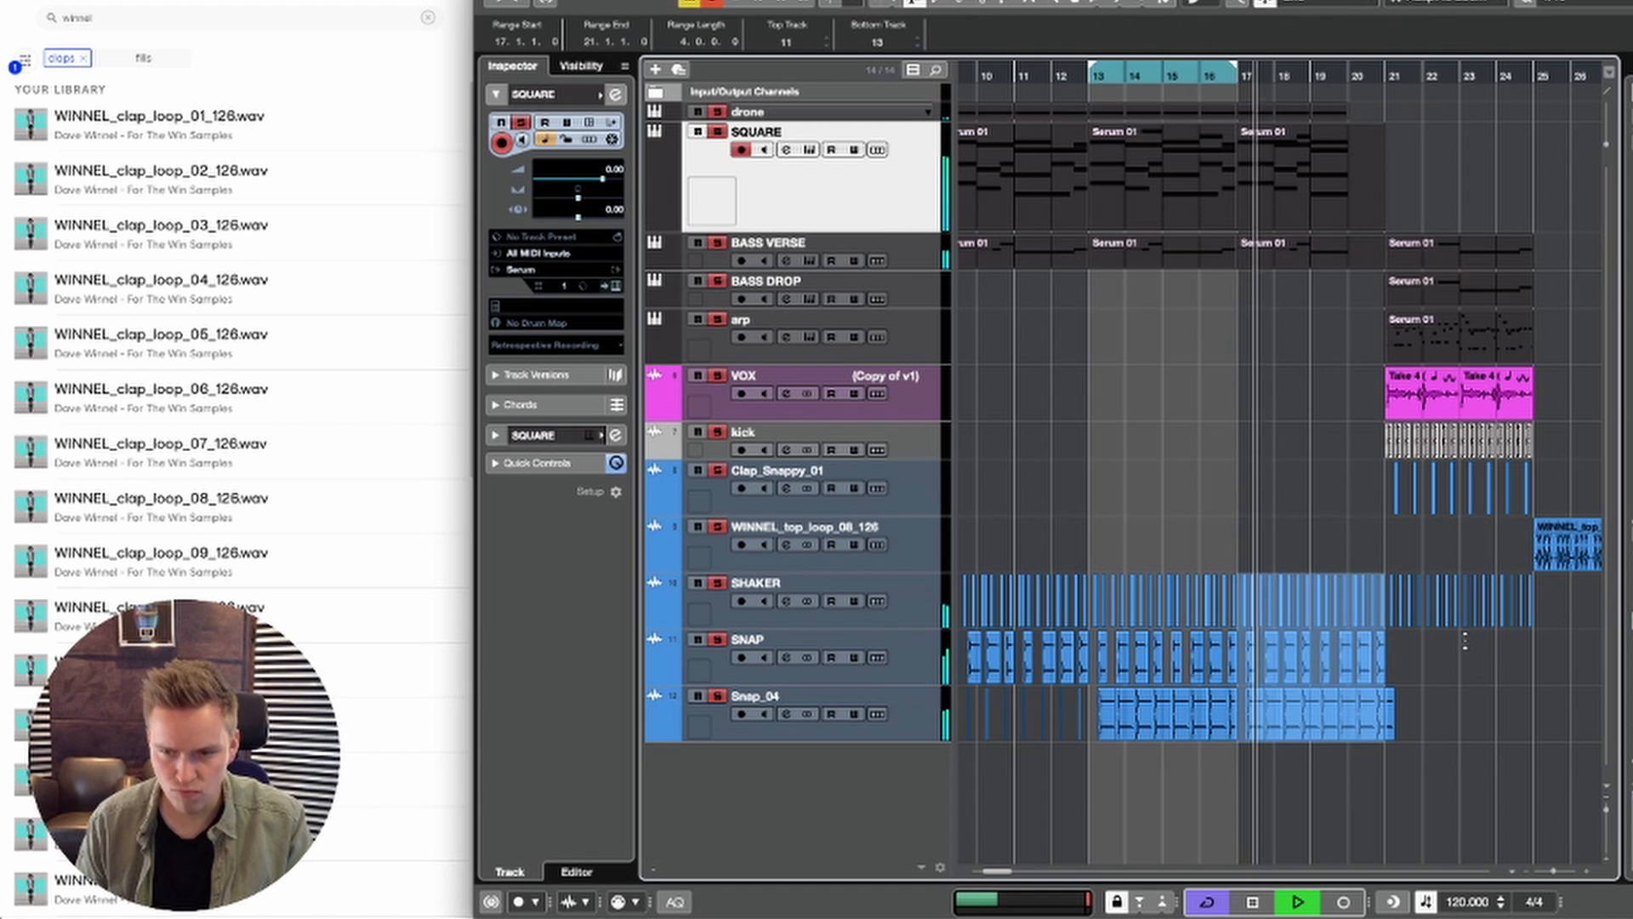
{"action": "left_click", "coordinate": [1351, 582]}
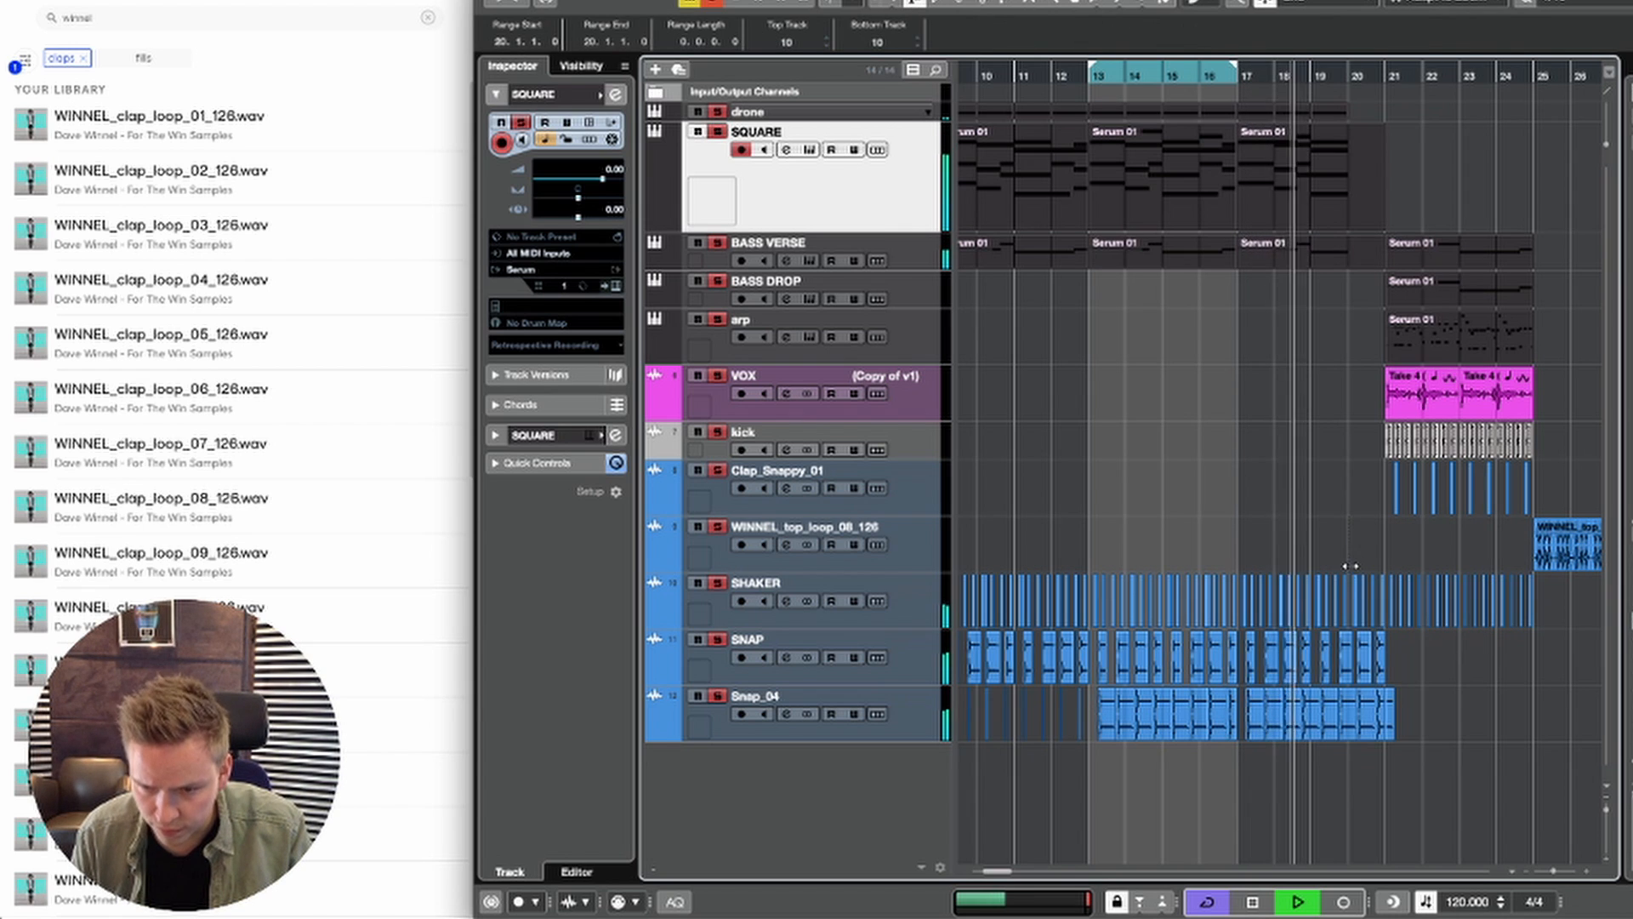
{"action": "left_click_drag", "start_coordinate": [1352, 563], "coordinate": [1349, 620]}
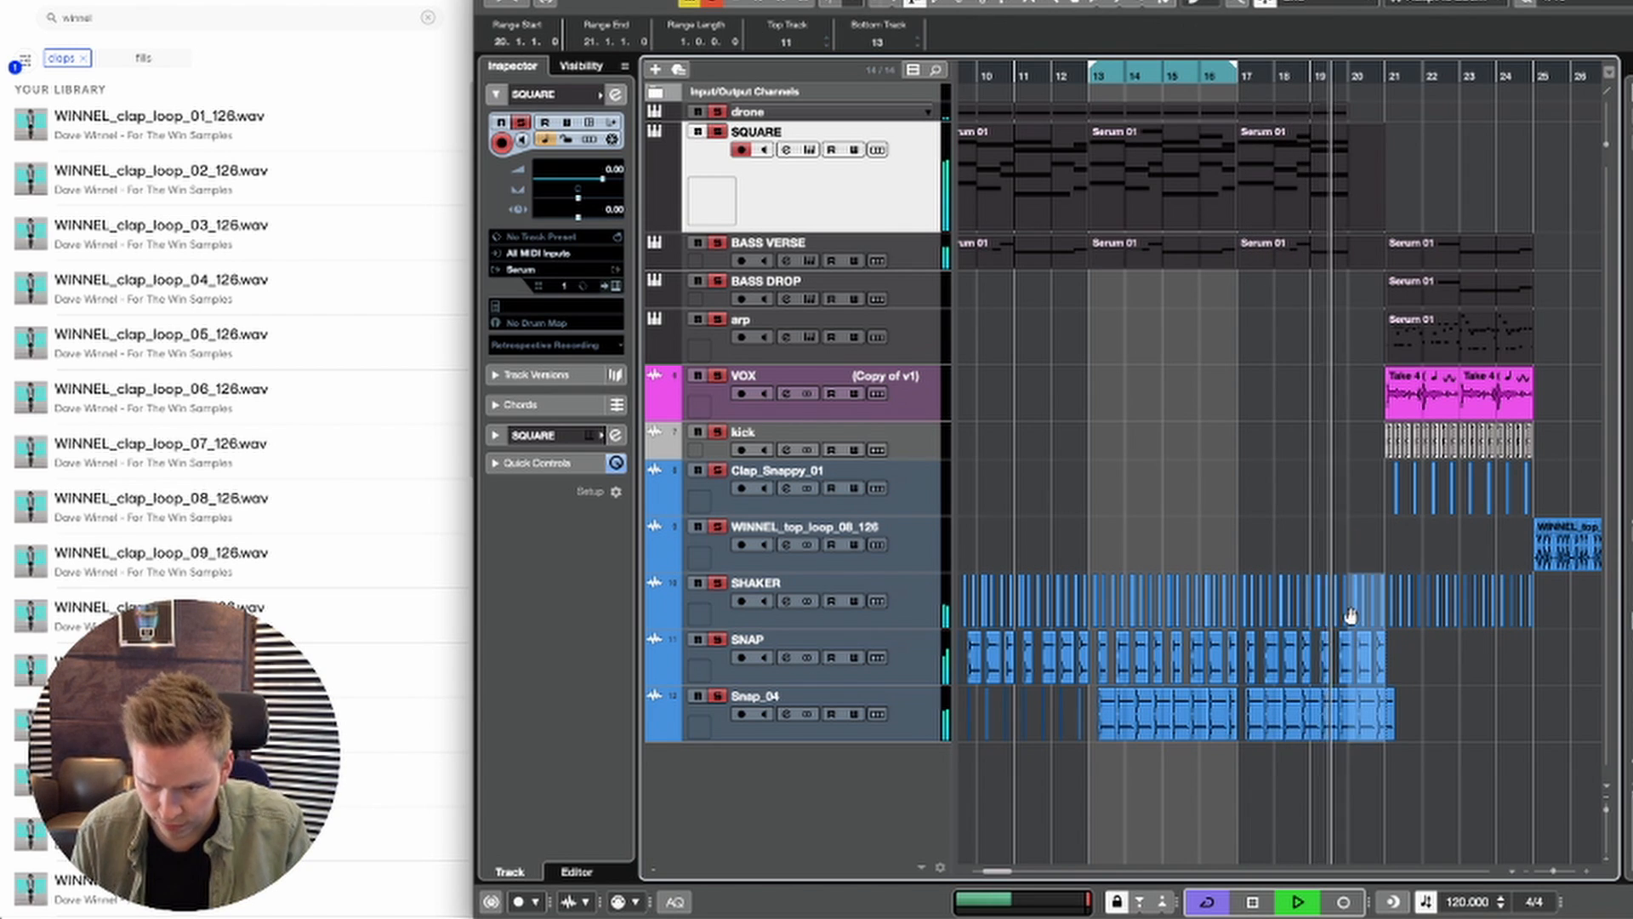
{"action": "key", "text": "Delete"}
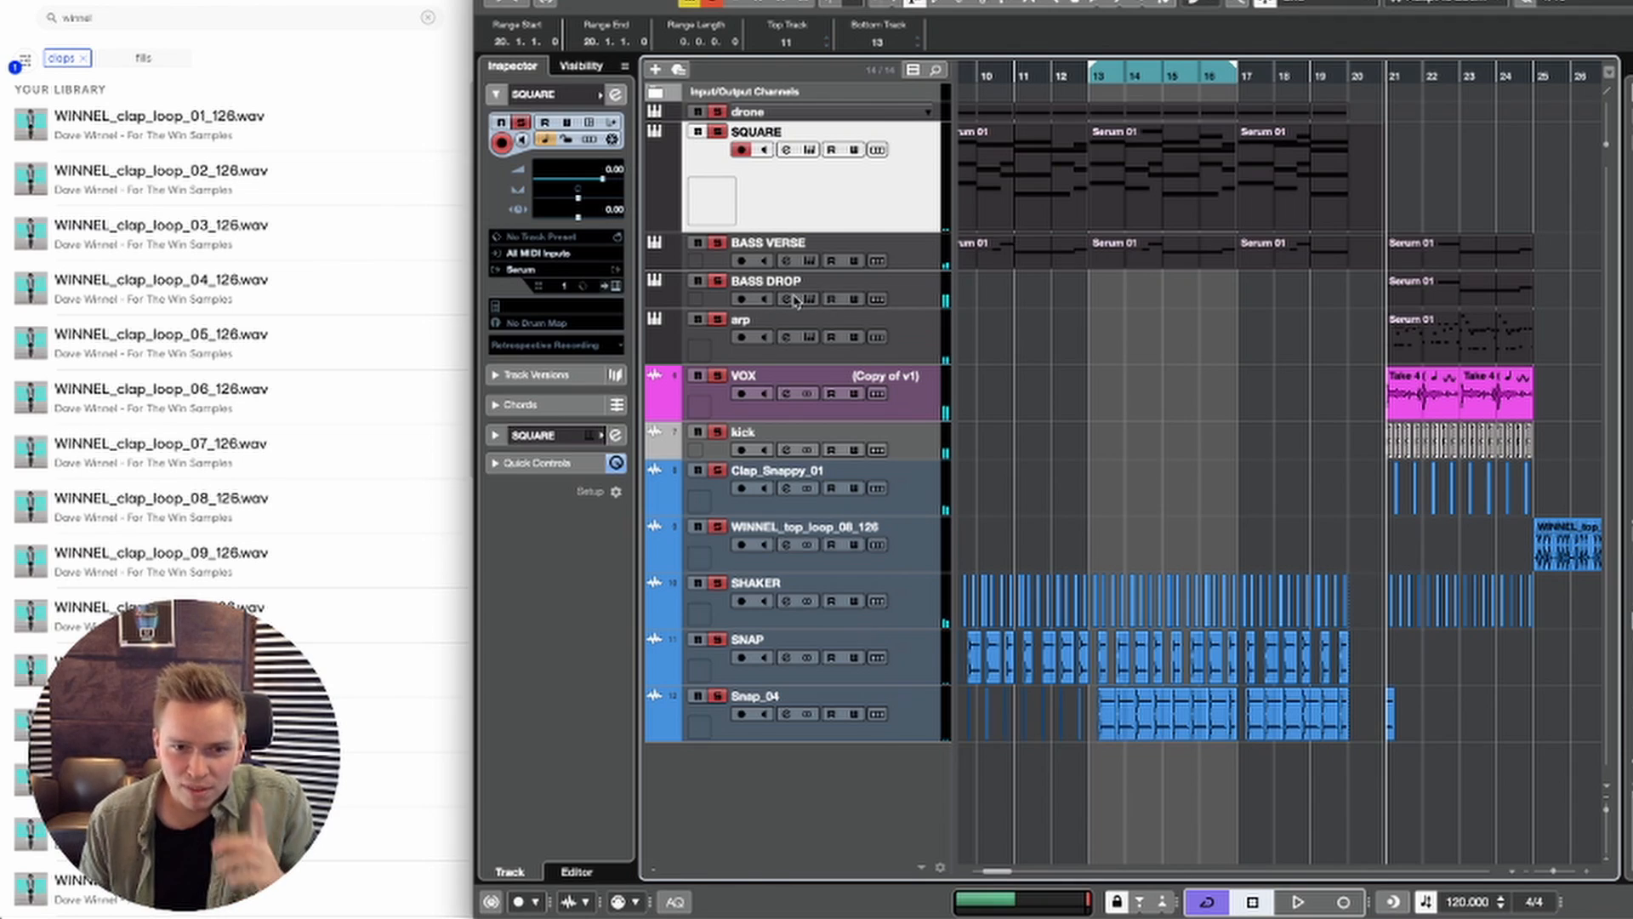
Step: Delete the BASS DROP track, play the drop at bar 21, and mute the arp track
{"action": "left_click", "coordinate": [742, 283]}
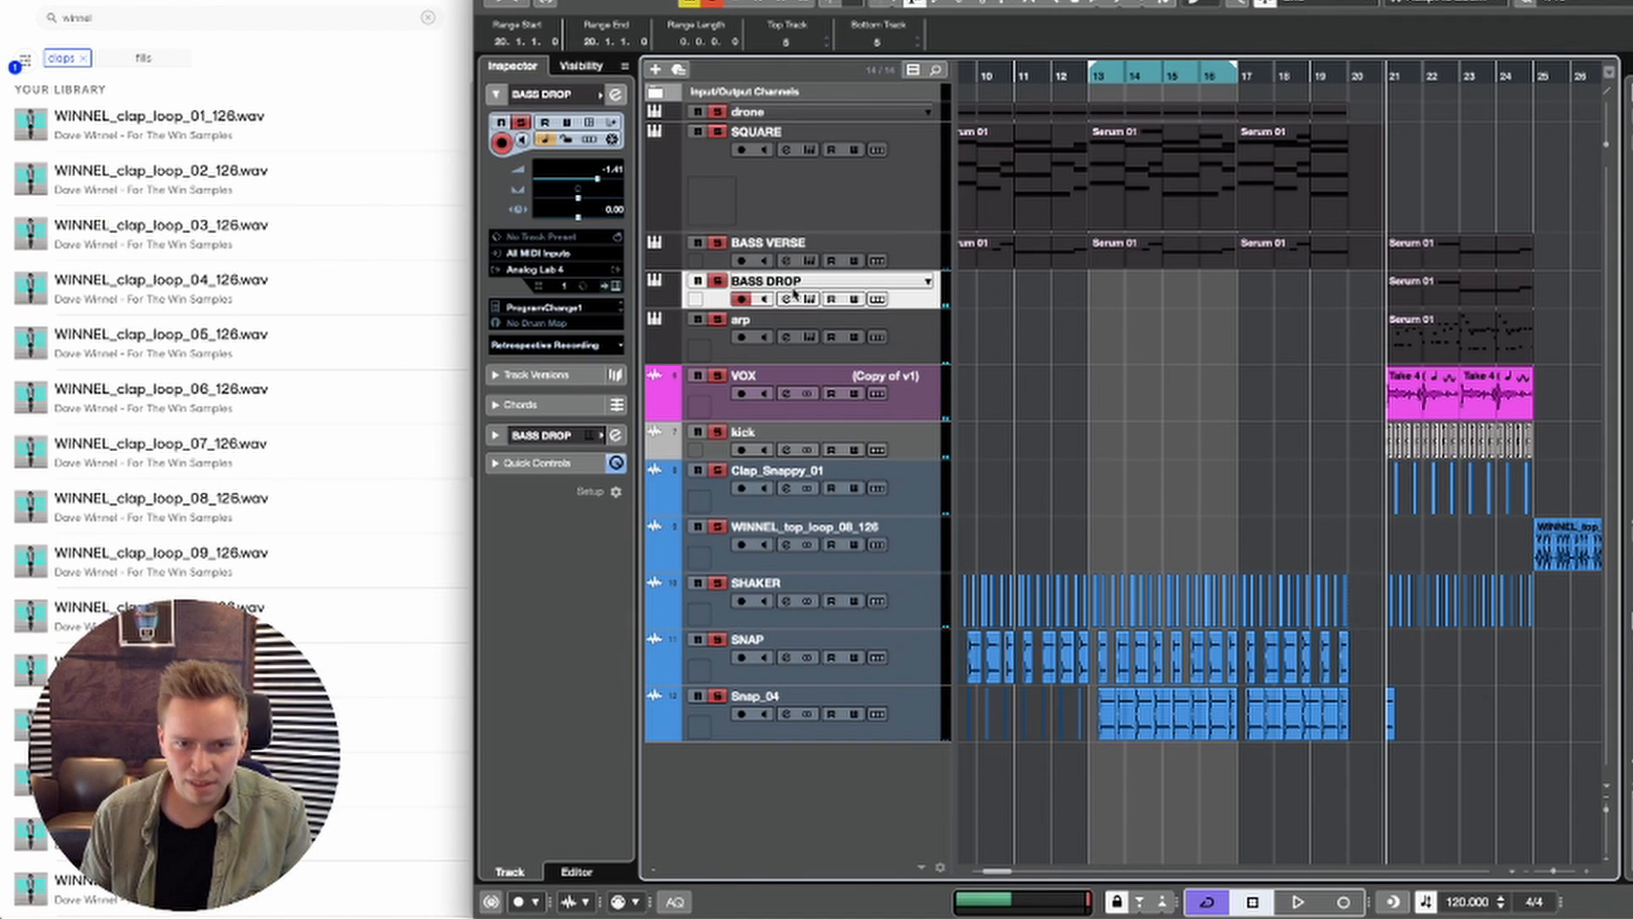
{"action": "key", "text": "Delete"}
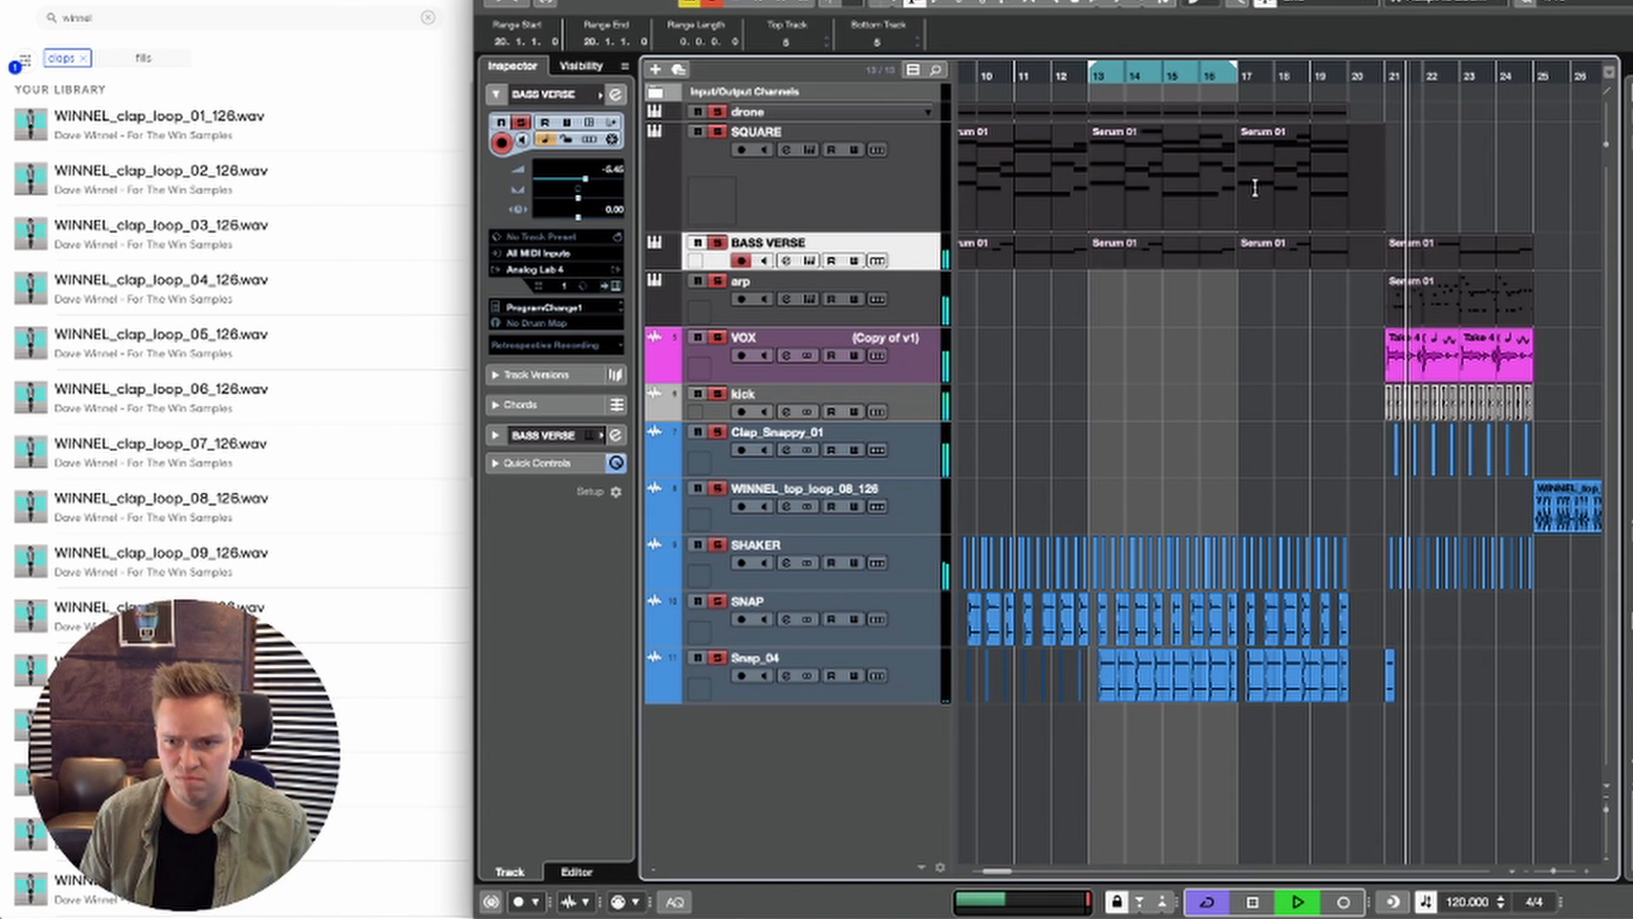
{"action": "key", "text": "space"}
{"action": "left_click", "coordinate": [698, 282]}
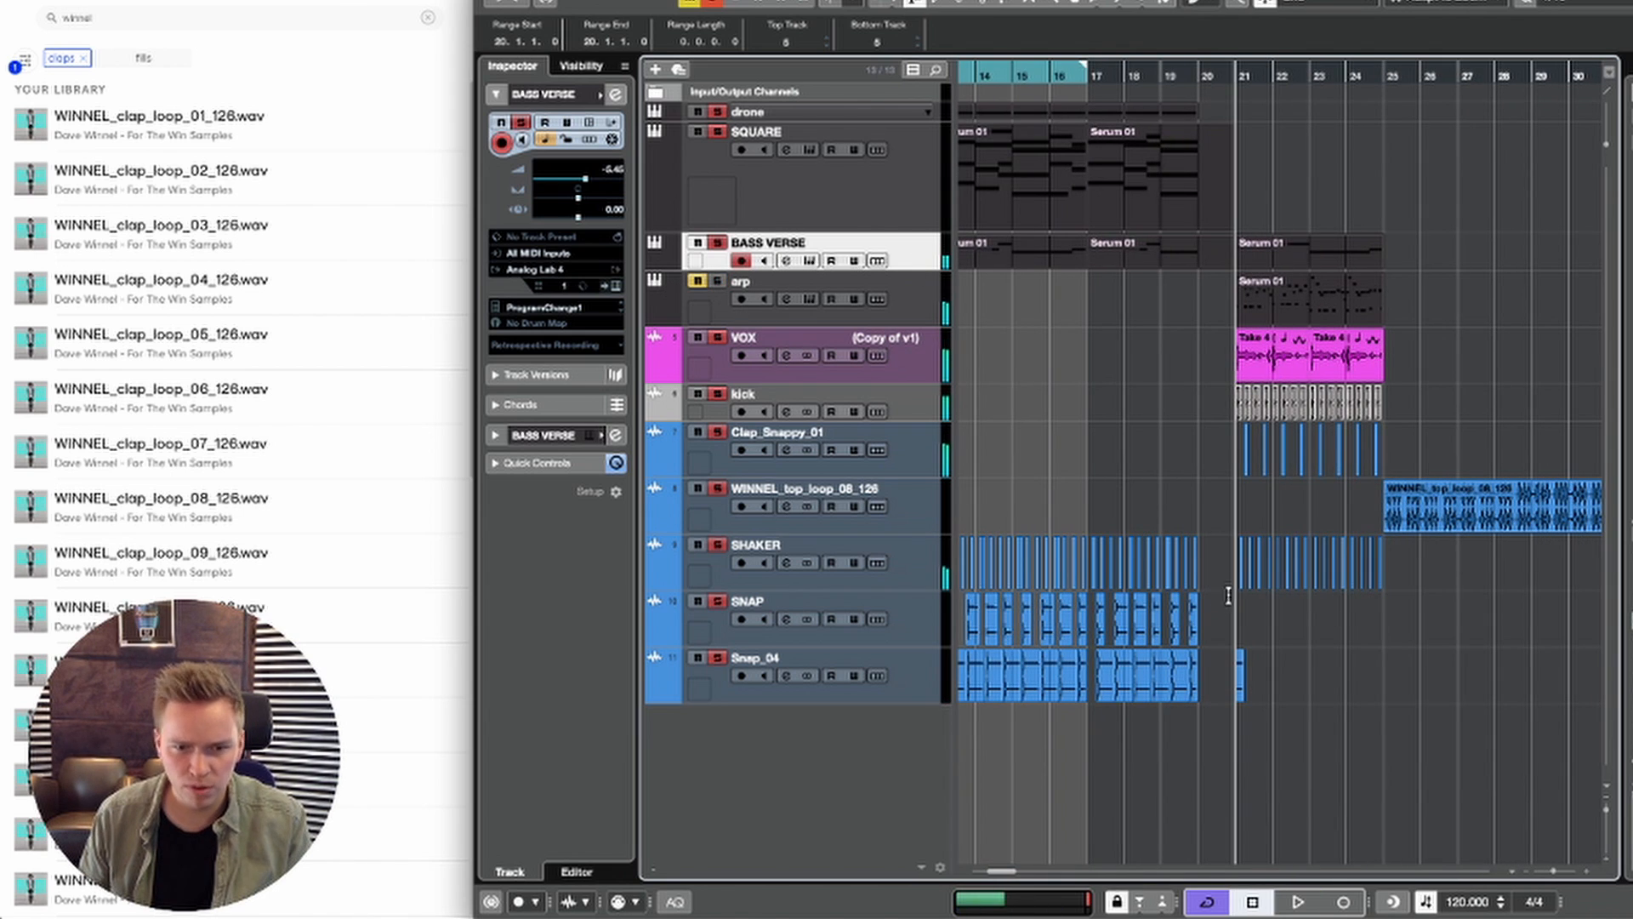
Step: Duplicate the SHAKER range of bars 21 to 24 into bars 25 to 28 and delete the original range
{"action": "key", "text": "1"}
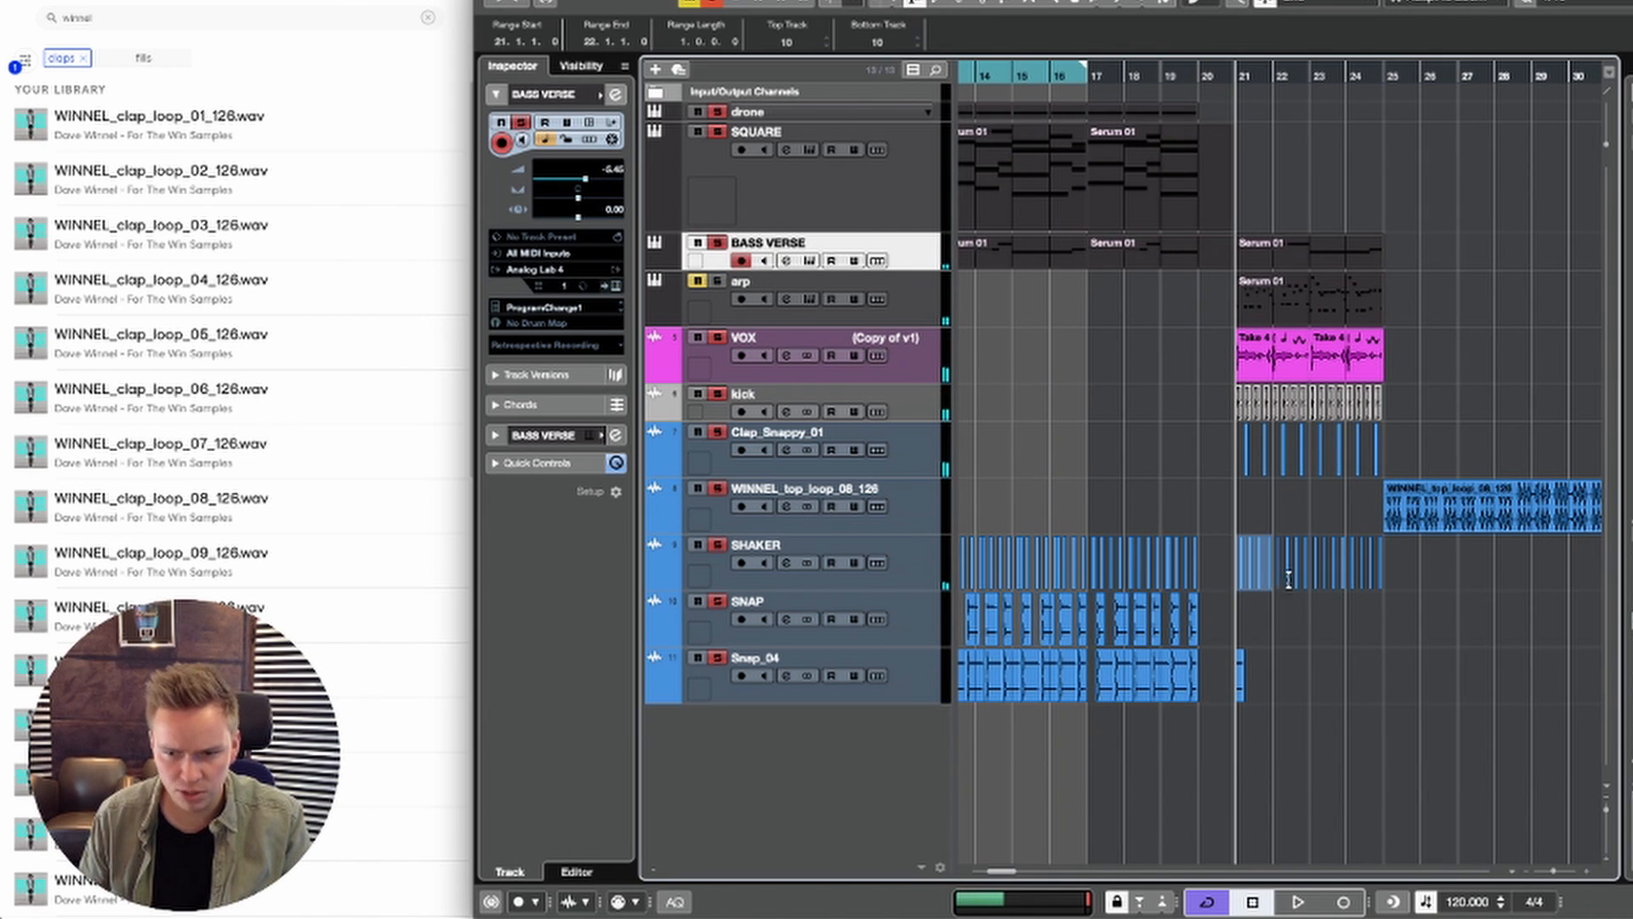
{"action": "left_click_drag", "start_coordinate": [1288, 578], "coordinate": [1382, 577]}
{"action": "key", "text": "super+d"}
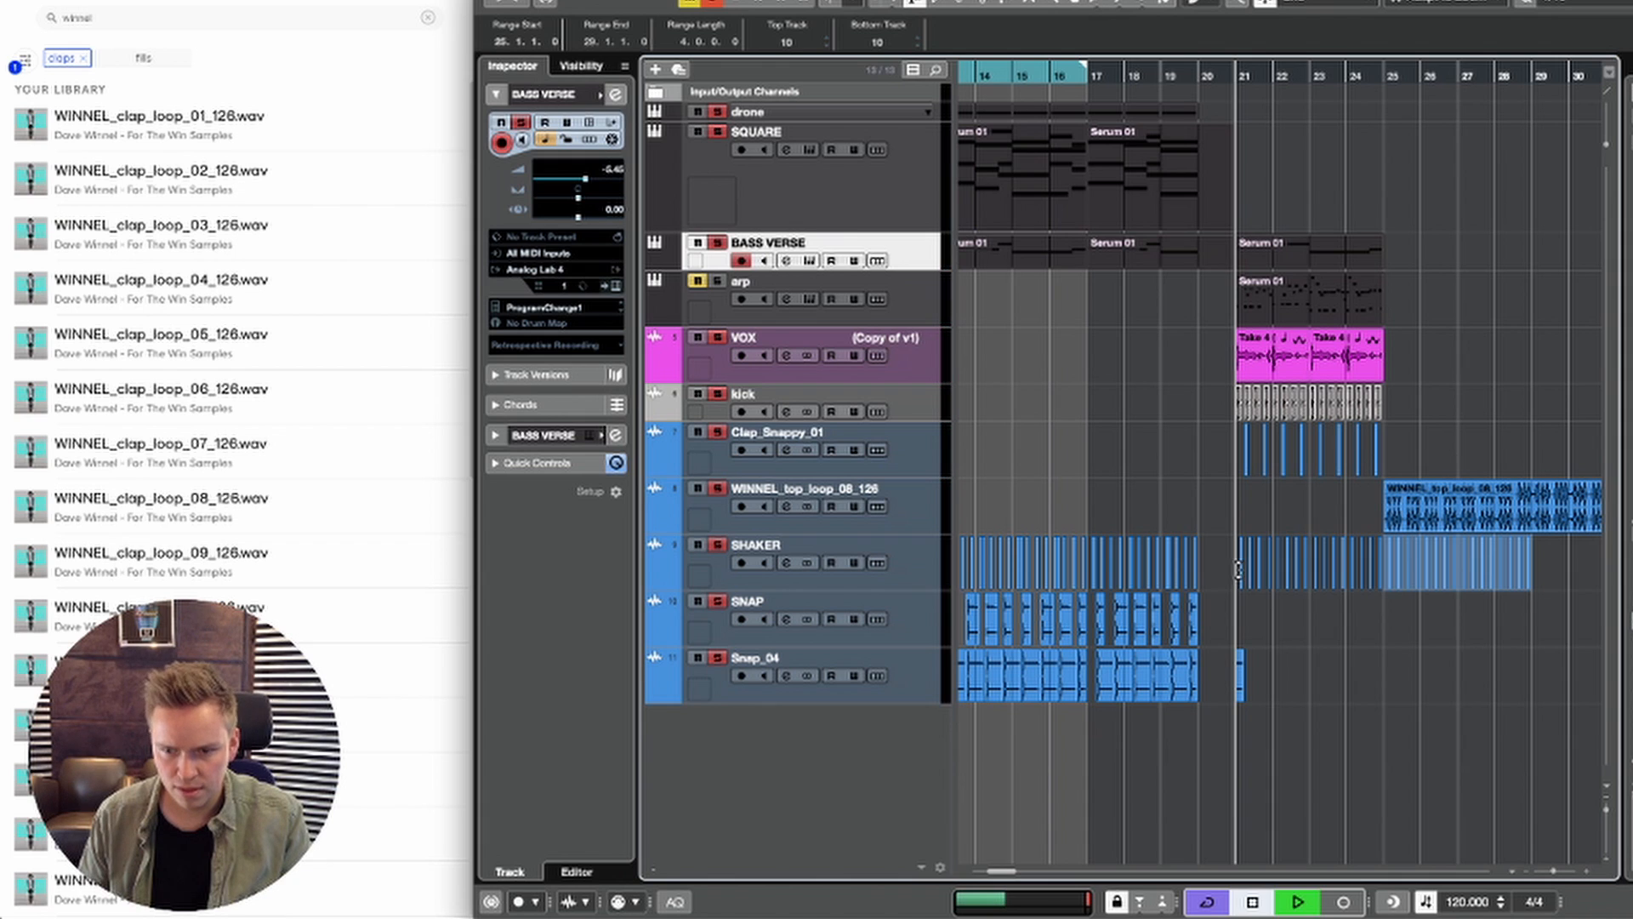
{"action": "left_click_drag", "start_coordinate": [1238, 570], "coordinate": [1382, 575]}
{"action": "key", "text": "Delete"}
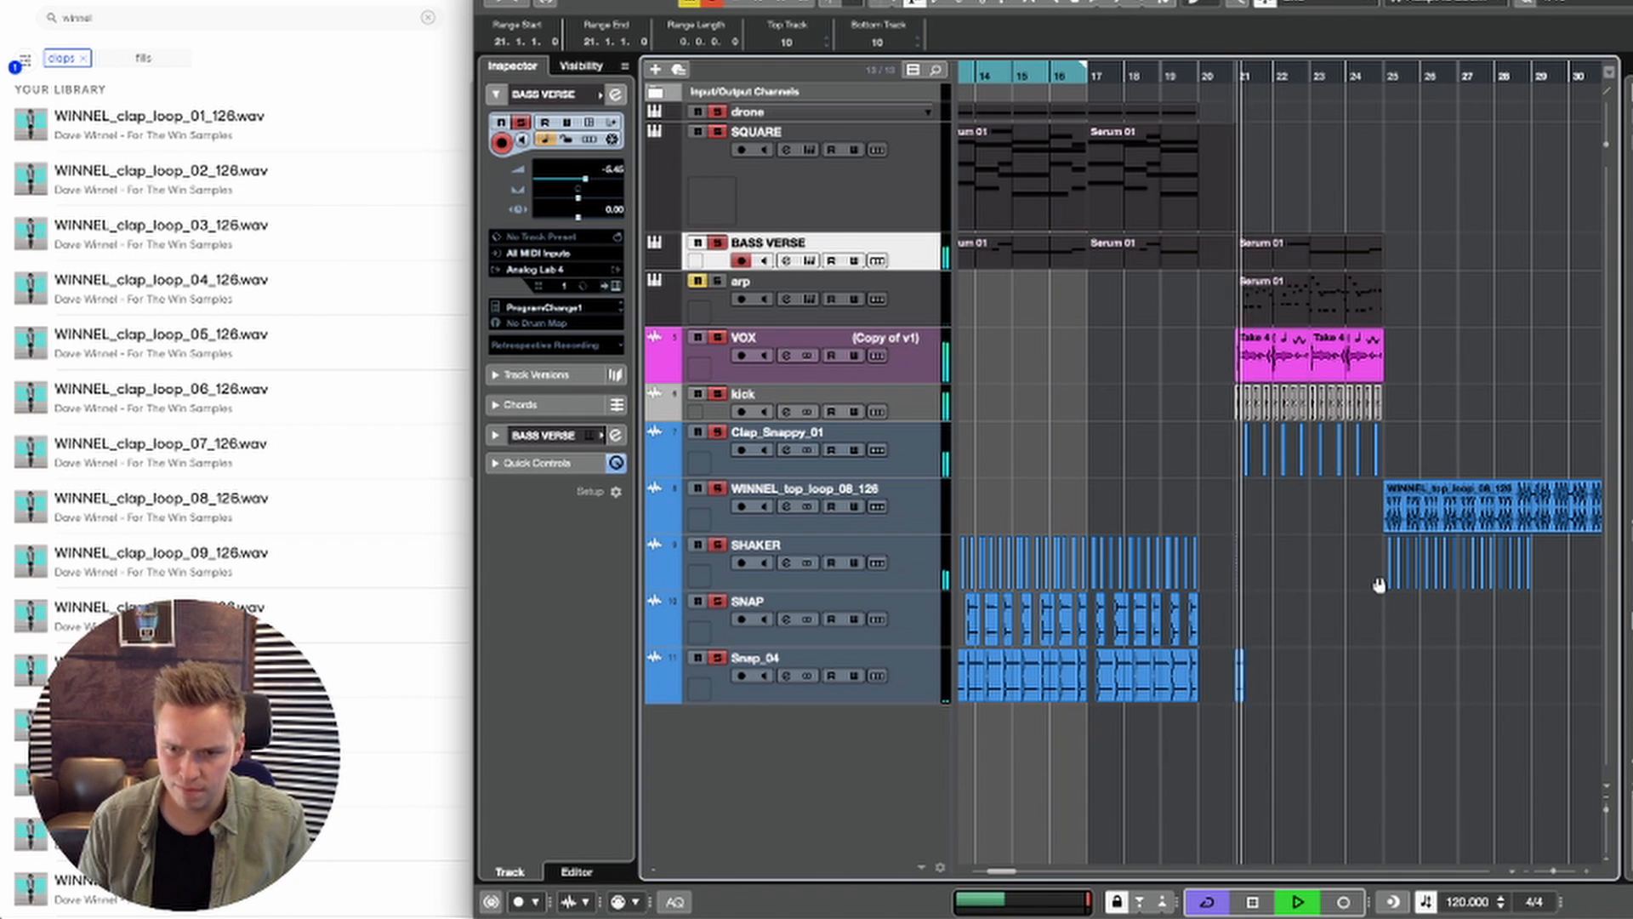
Step: Move the Clap_Snappy_01 events of bars 21 to 24 to bars 25 to 28 and play the drop
{"action": "key", "text": "space"}
{"action": "left_click_drag", "start_coordinate": [1238, 449], "coordinate": [1519, 455]}
{"action": "key", "text": "space"}
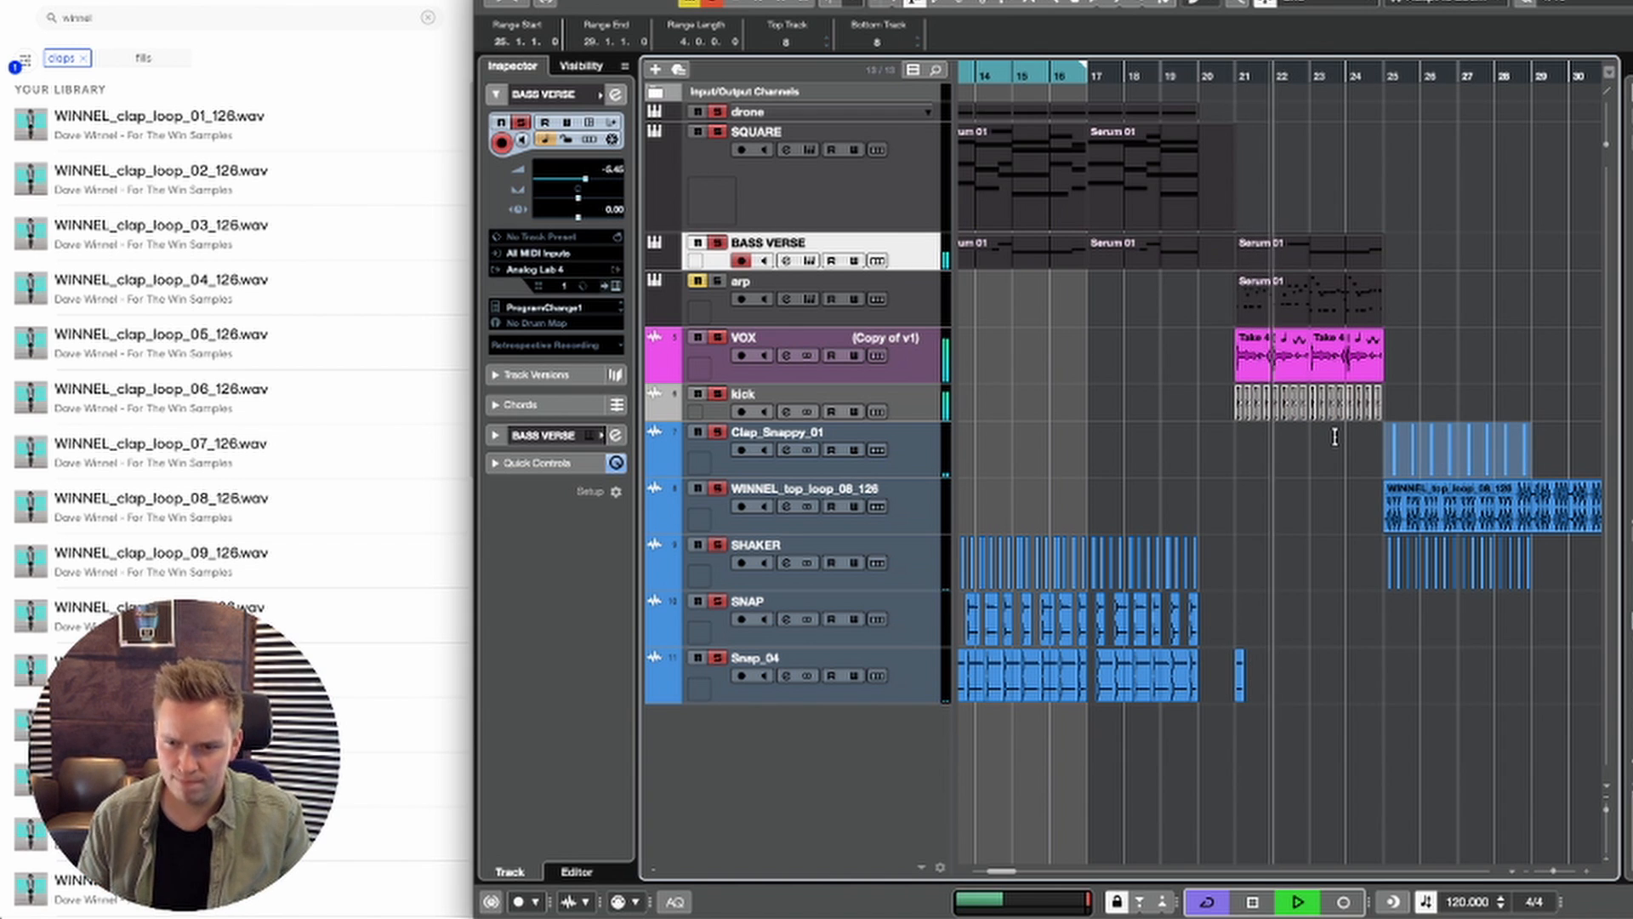
Step: Select the VOX track and load SerumFX into the insert slot below The Sauce
{"action": "left_click", "coordinate": [919, 375]}
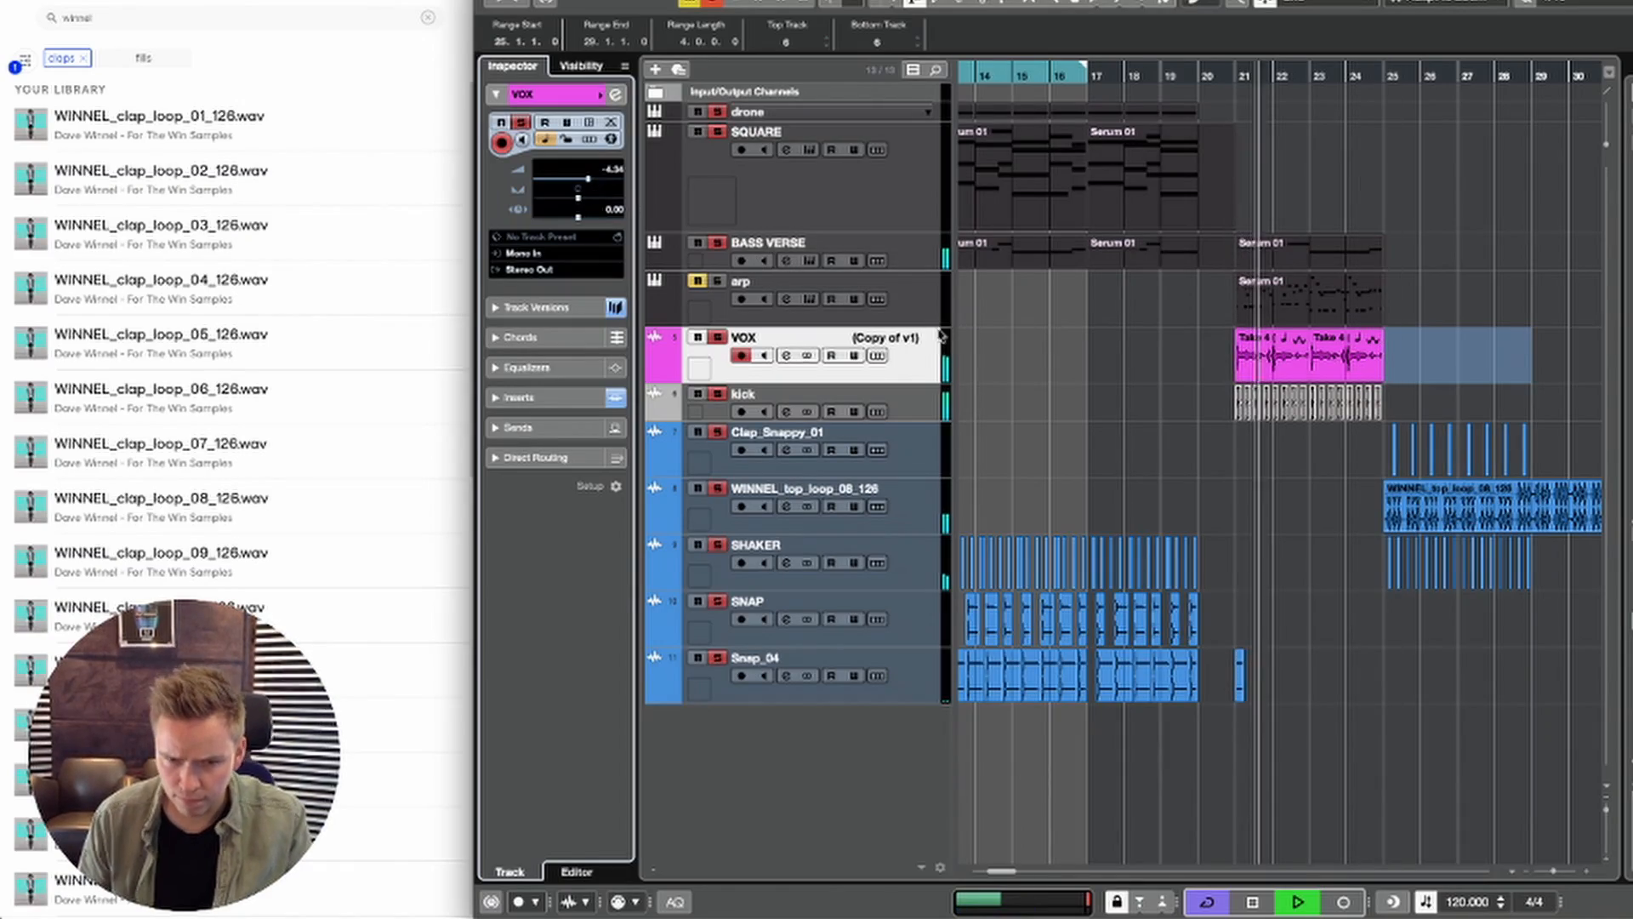
{"action": "scroll", "coordinate": [978, 327], "scroll_direction": "left", "scroll_amount": 2}
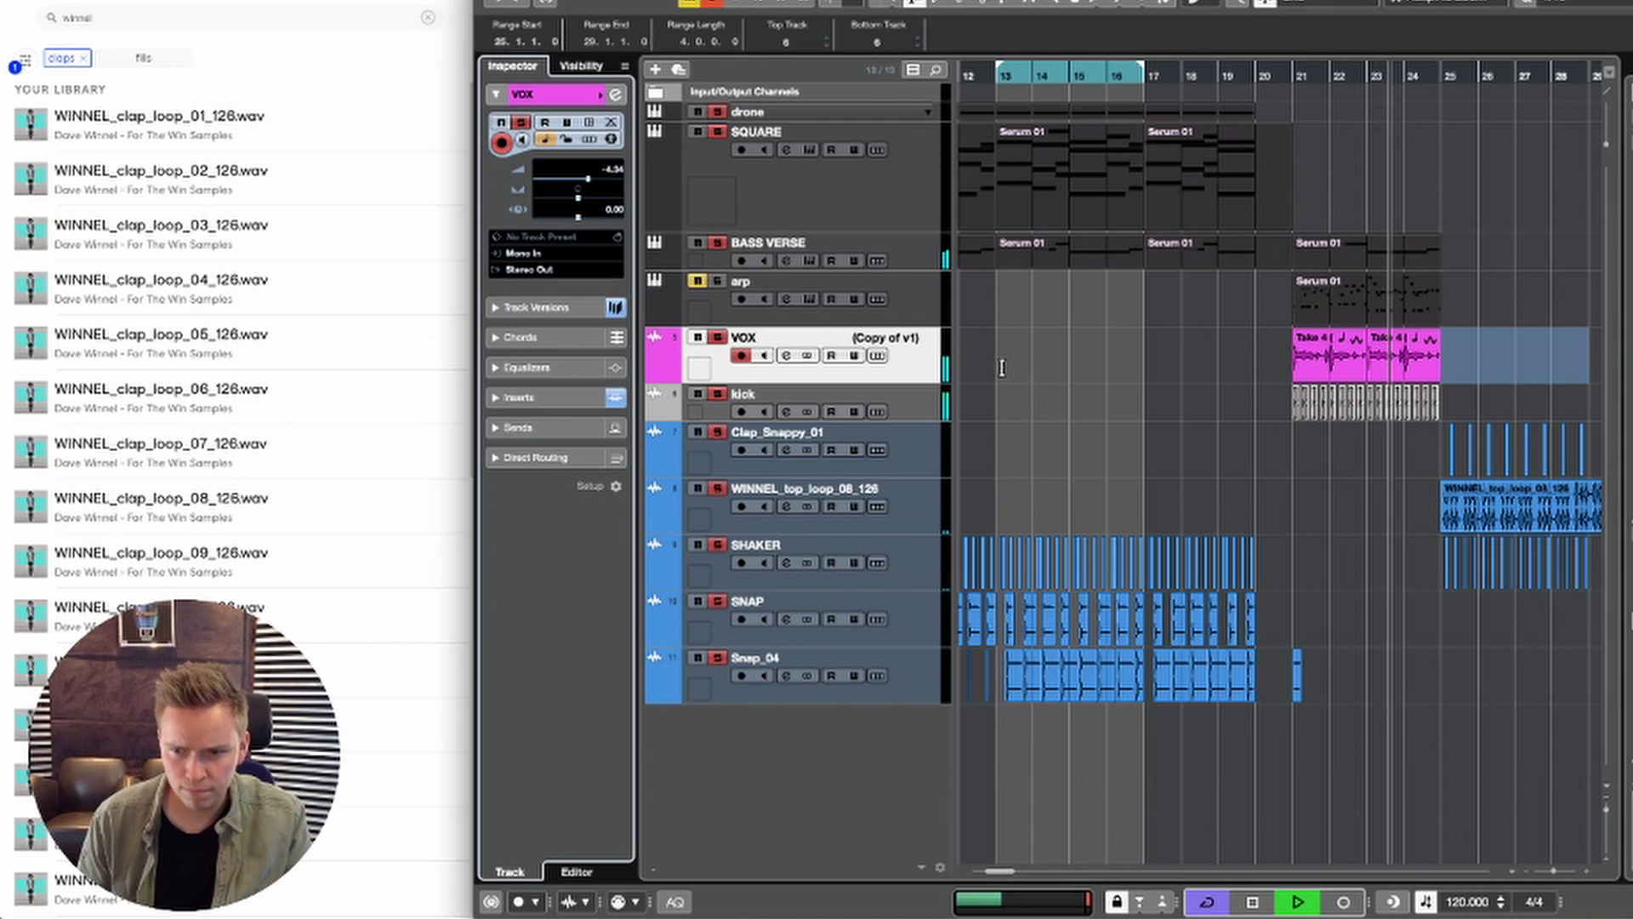
{"action": "key", "text": "space"}
{"action": "key", "text": "1"}
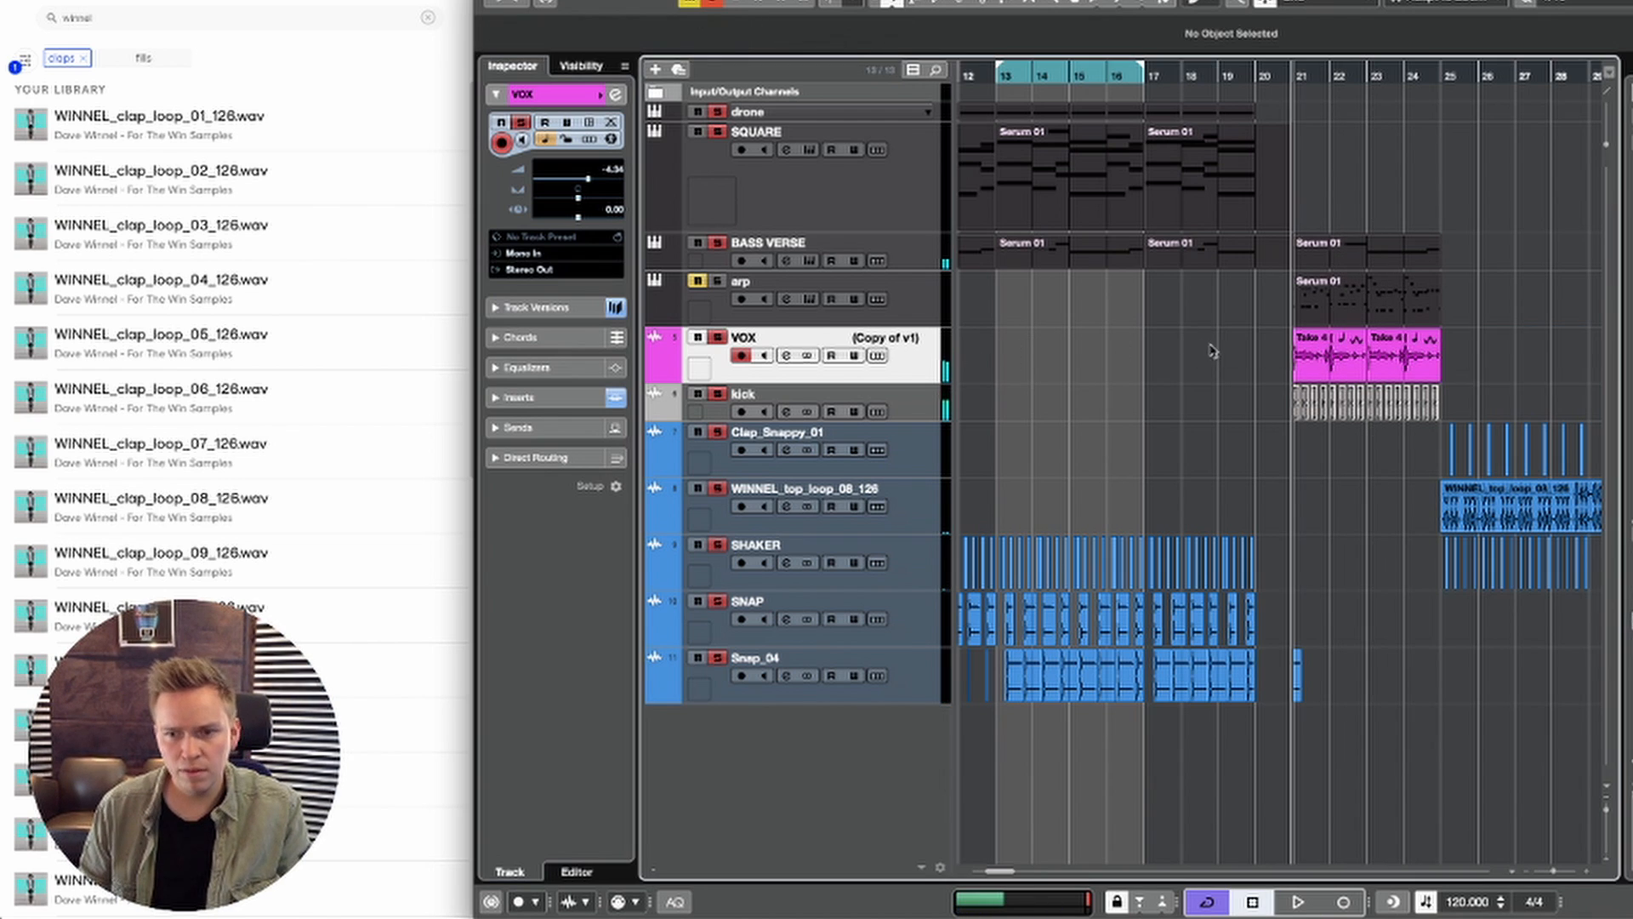
{"action": "left_click", "coordinate": [554, 400]}
{"action": "left_click", "coordinate": [553, 362]}
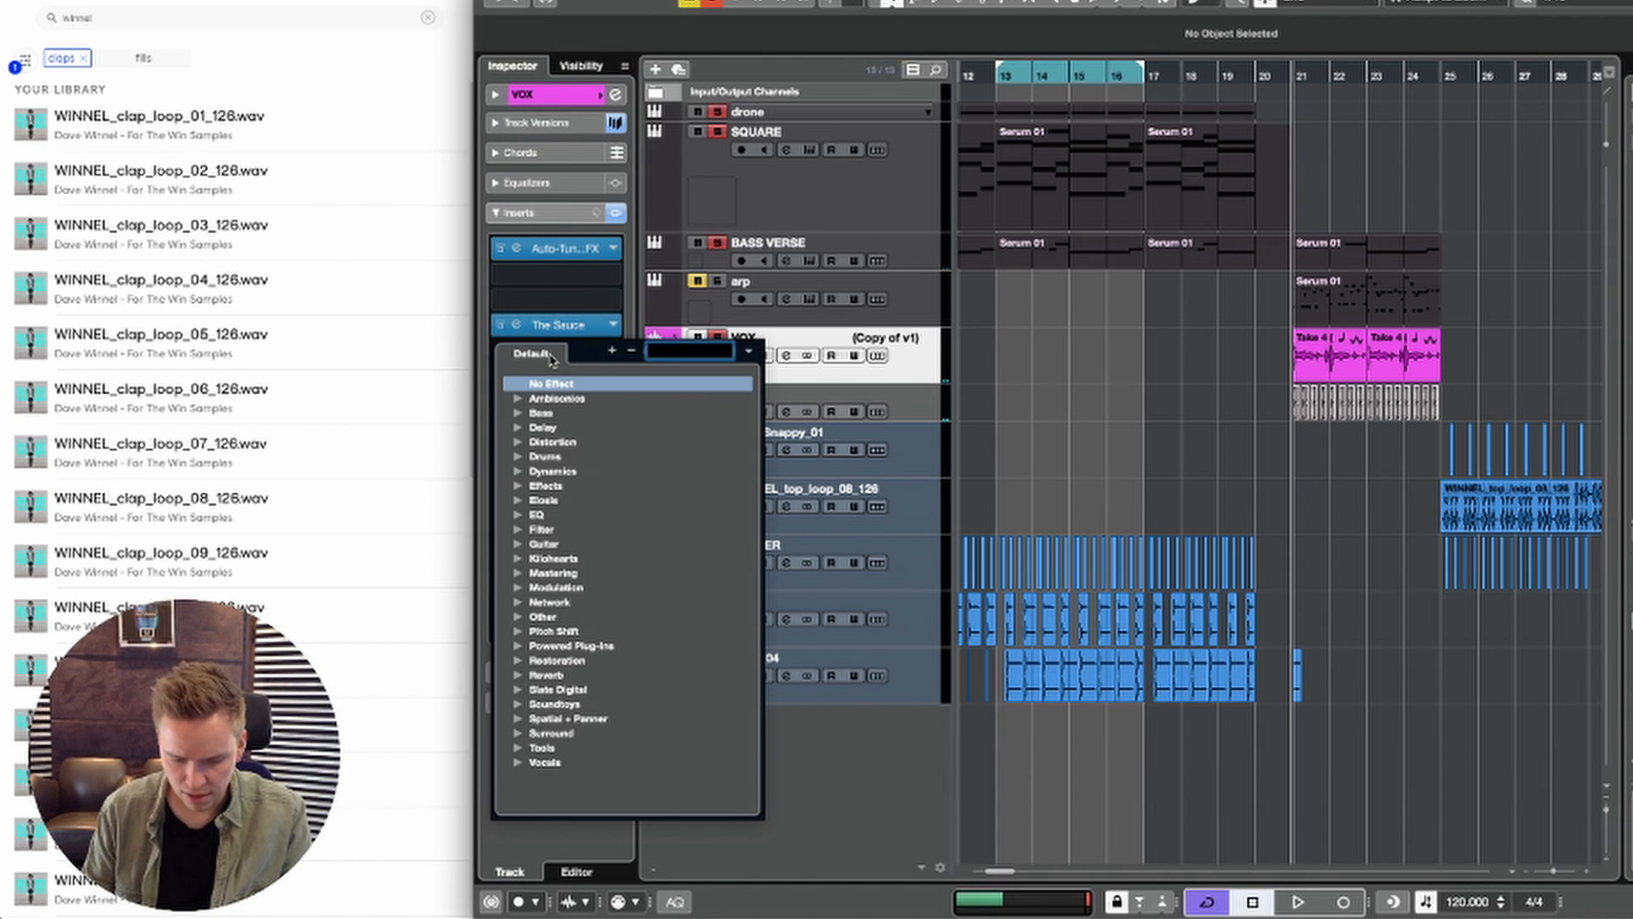
{"action": "type", "text": "ser"}
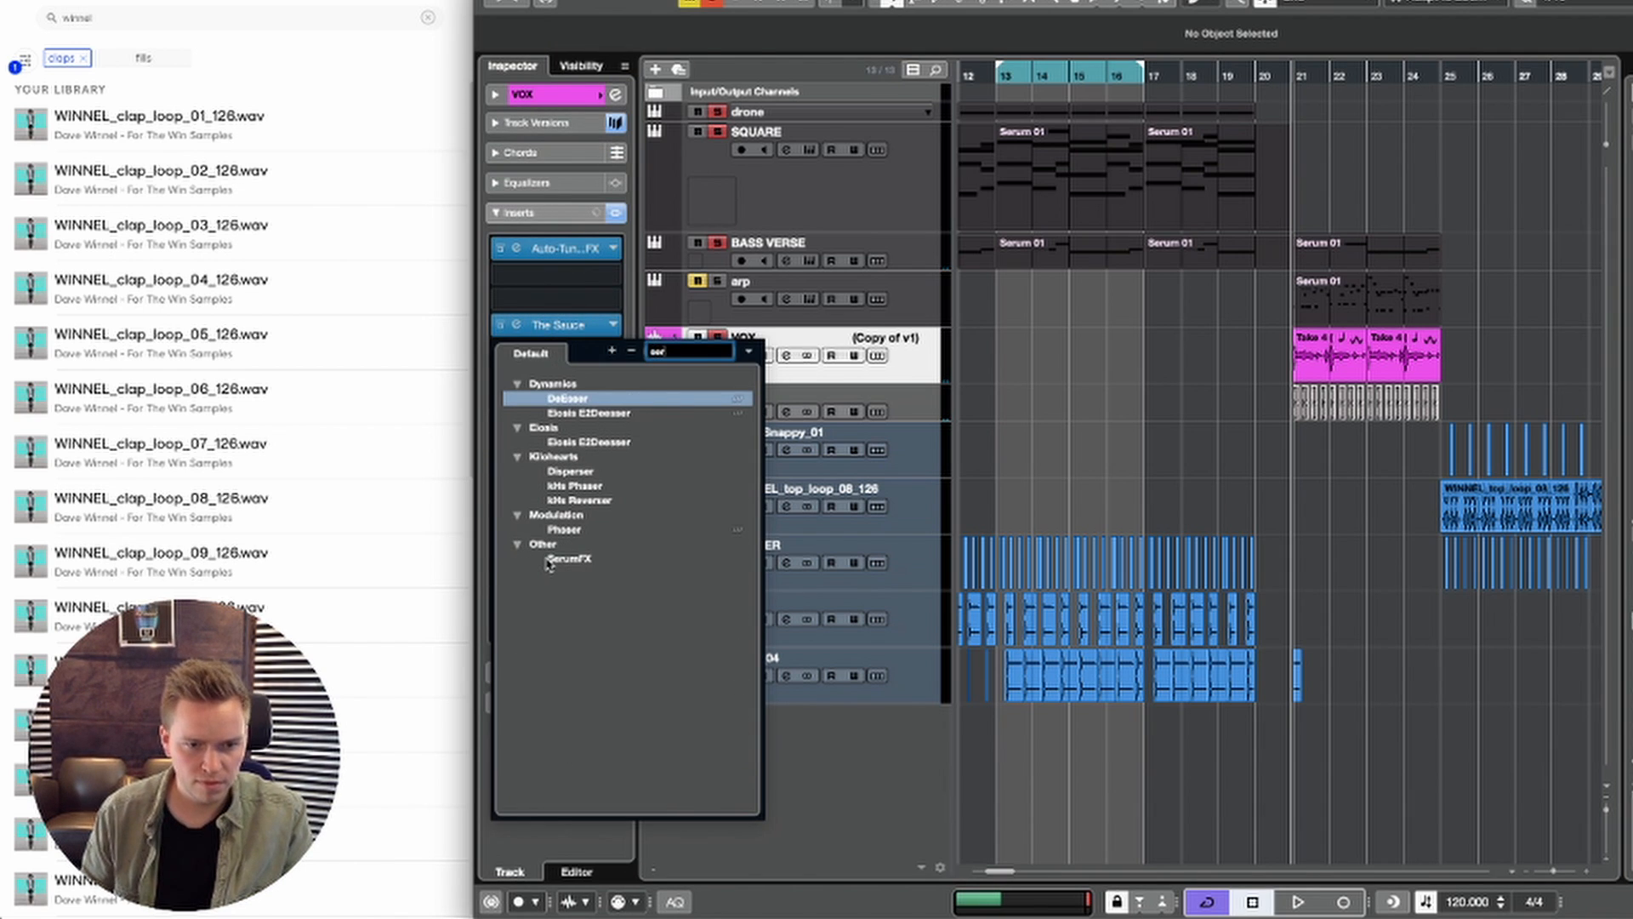
{"action": "left_click", "coordinate": [550, 559]}
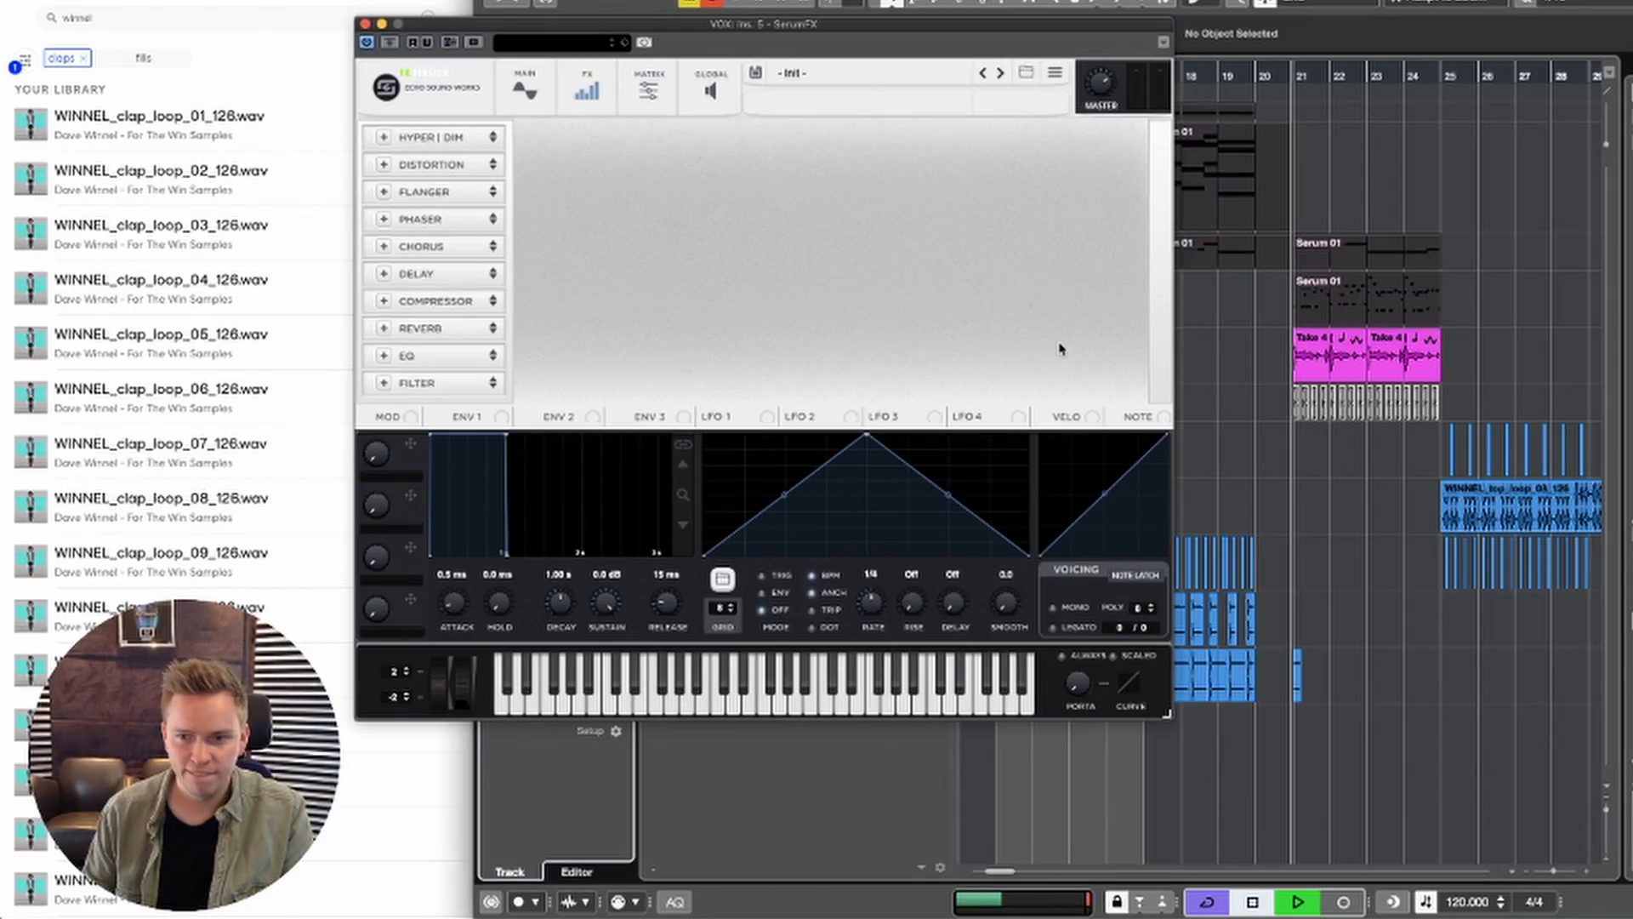
Step: Enable Hyper/Dimension with the Hyper mix at about 7% and a raised Dimension mix, and enable Chorus with its low-pass filter raised
{"action": "left_click", "coordinate": [383, 137]}
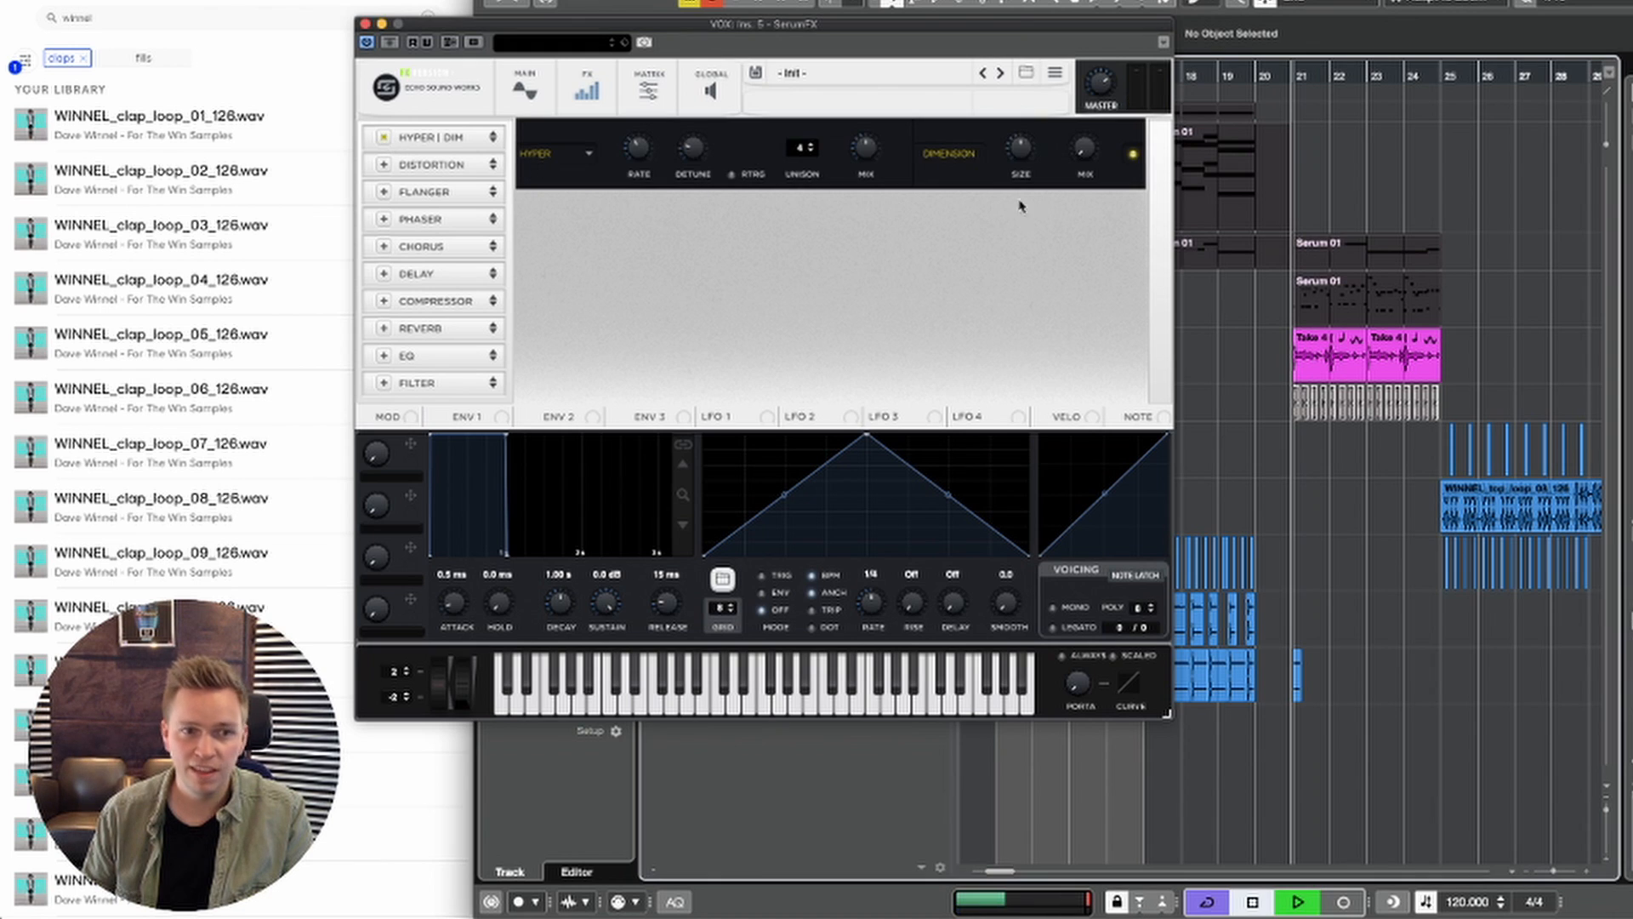
{"action": "left_click_drag", "start_coordinate": [1052, 26], "coordinate": [1253, 85]}
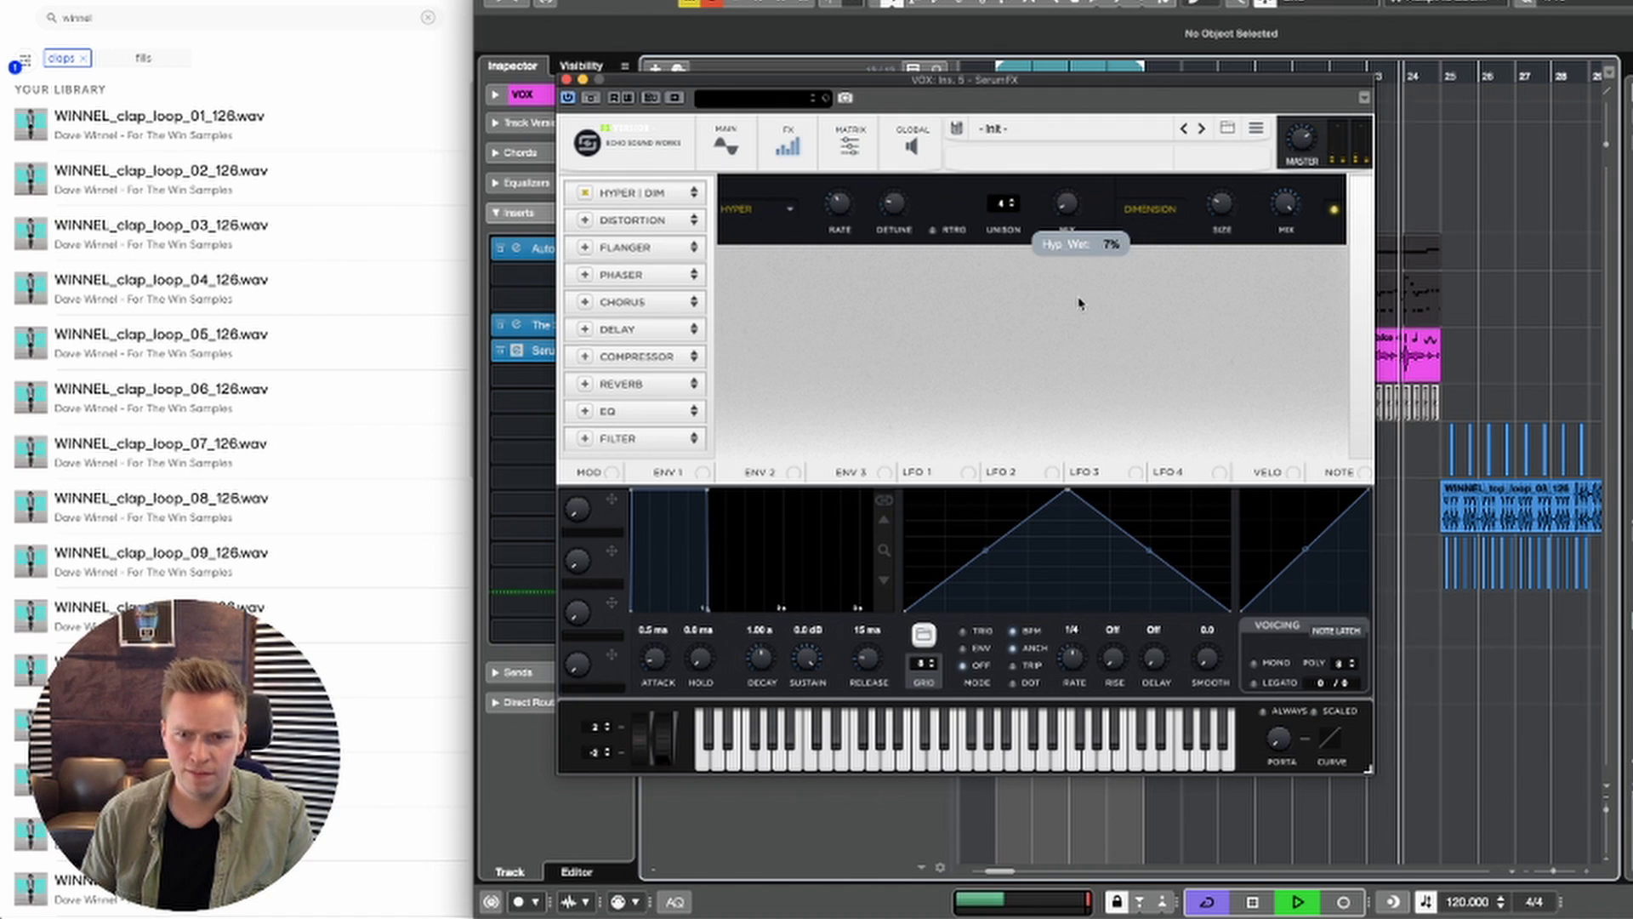
{"action": "left_click", "coordinate": [586, 303]}
{"action": "key", "text": "space"}
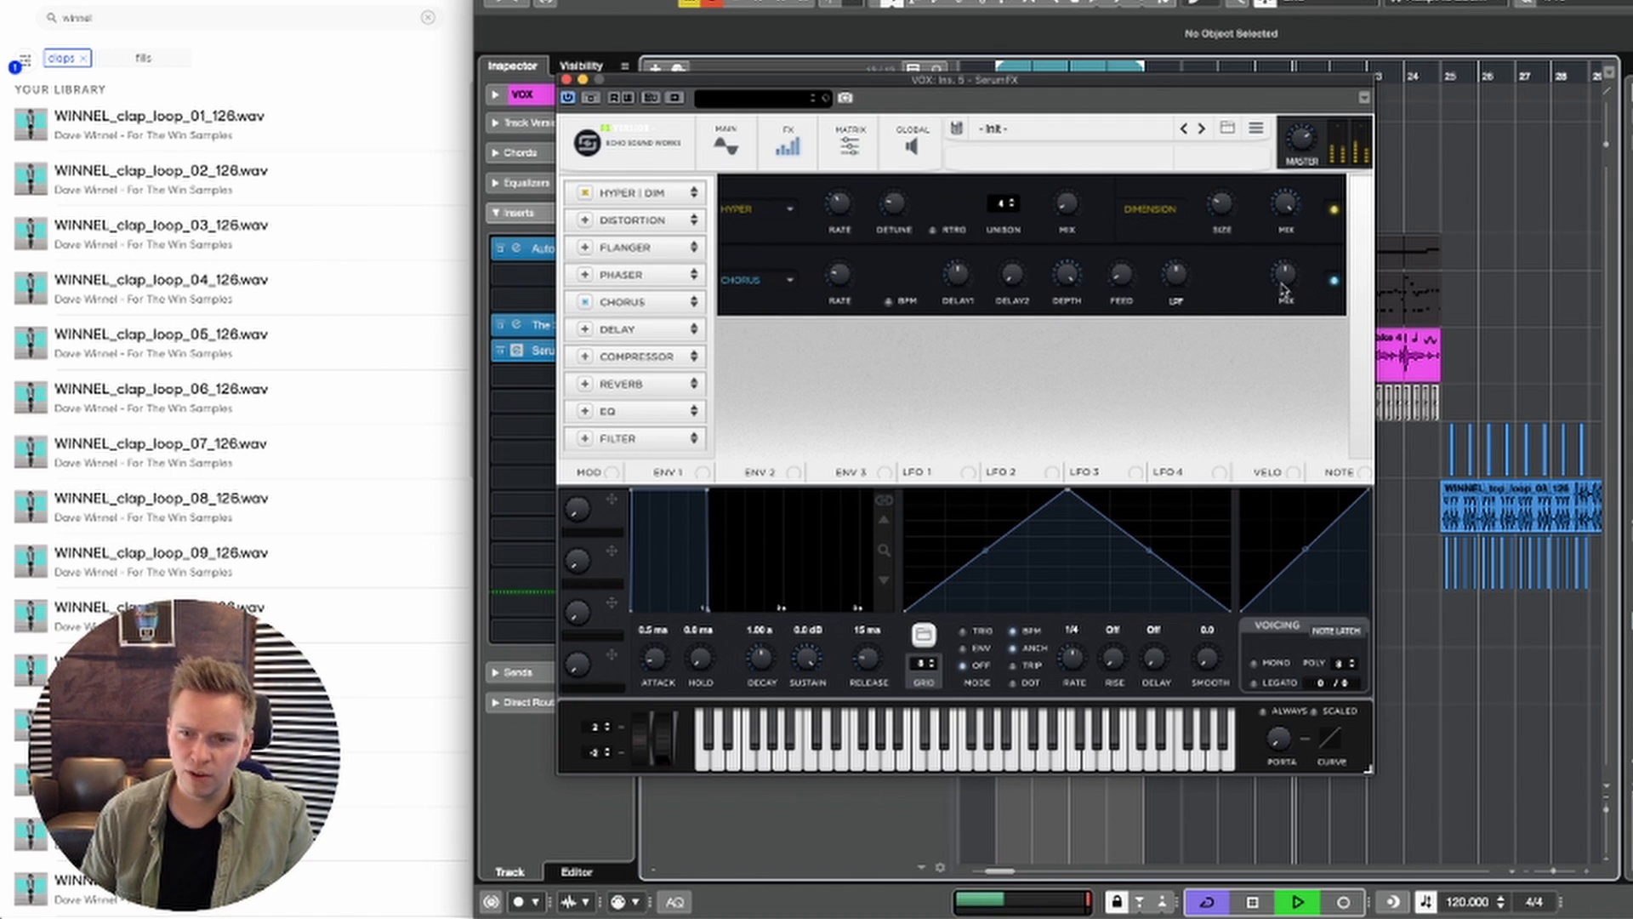
{"action": "key", "text": "space"}
{"action": "key", "text": "space"}
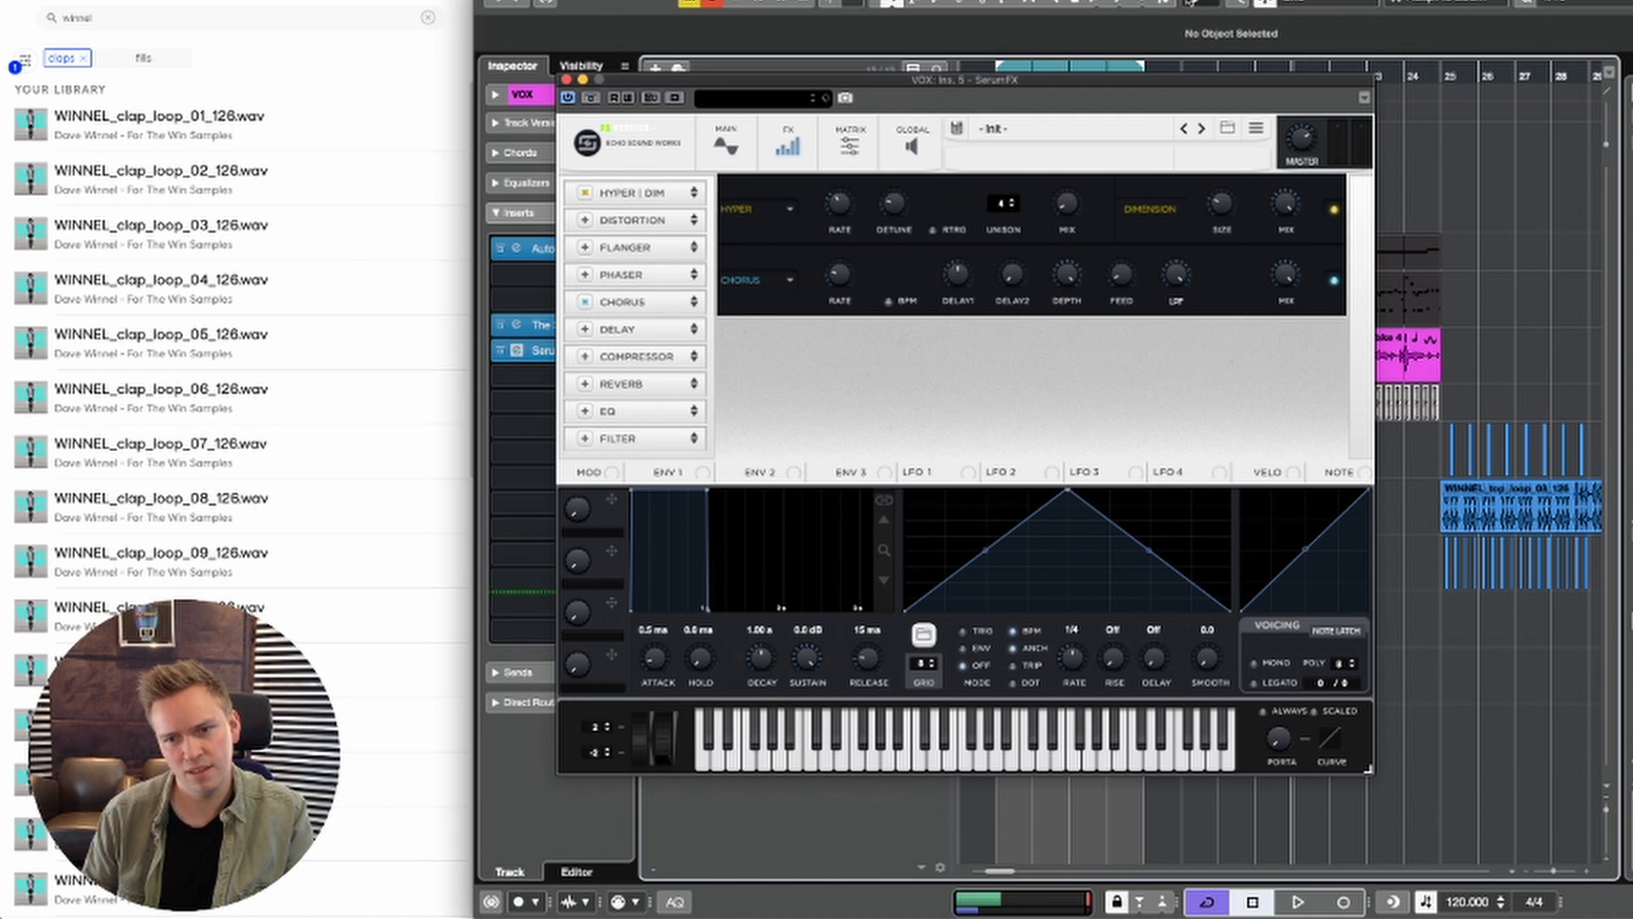
{"action": "left_click_drag", "start_coordinate": [847, 282], "coordinate": [834, 306]}
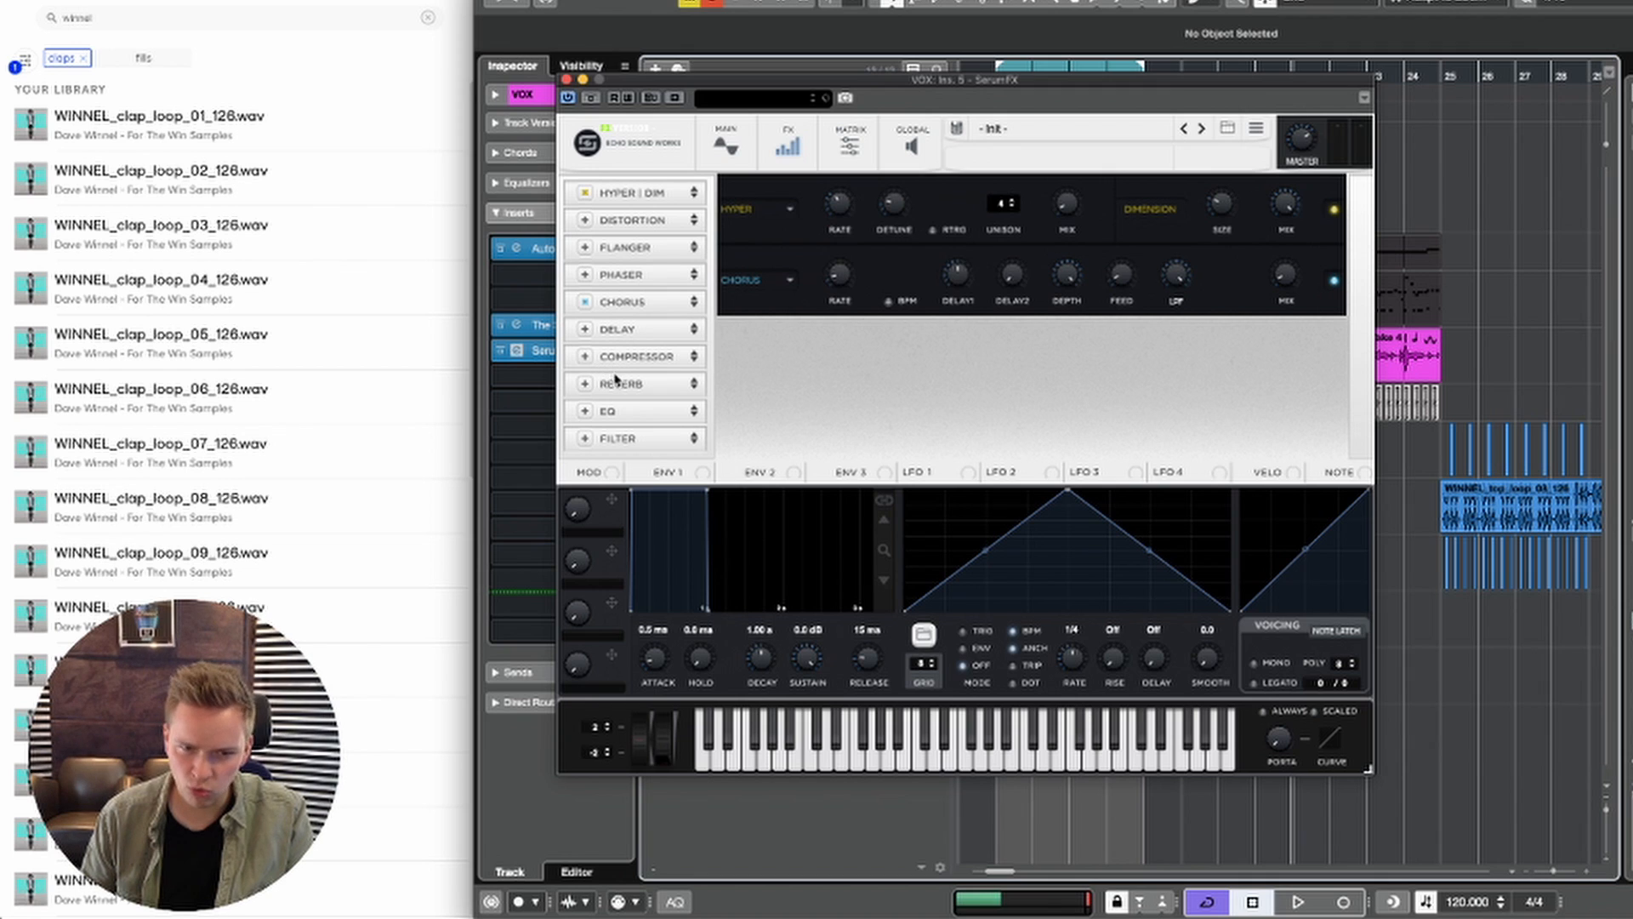
Step: Enable Reverb and Delay in SerumFX, set the left delay time to dotted, and play the vocal
{"action": "left_click", "coordinate": [586, 384]}
{"action": "left_click", "coordinate": [586, 329]}
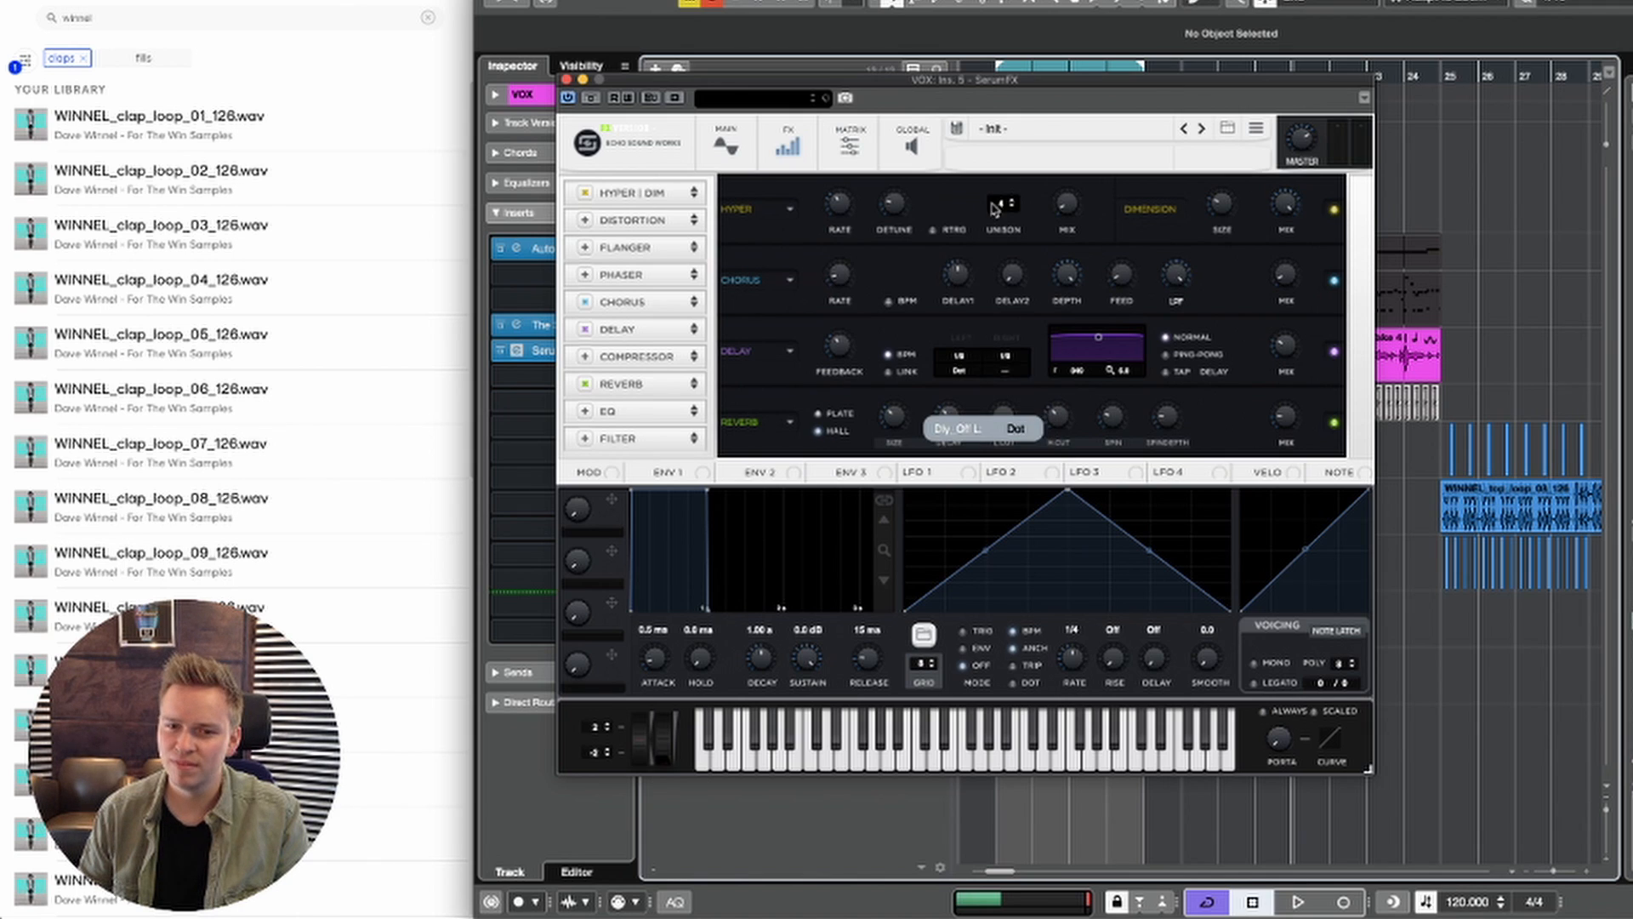
{"action": "key", "text": "space"}
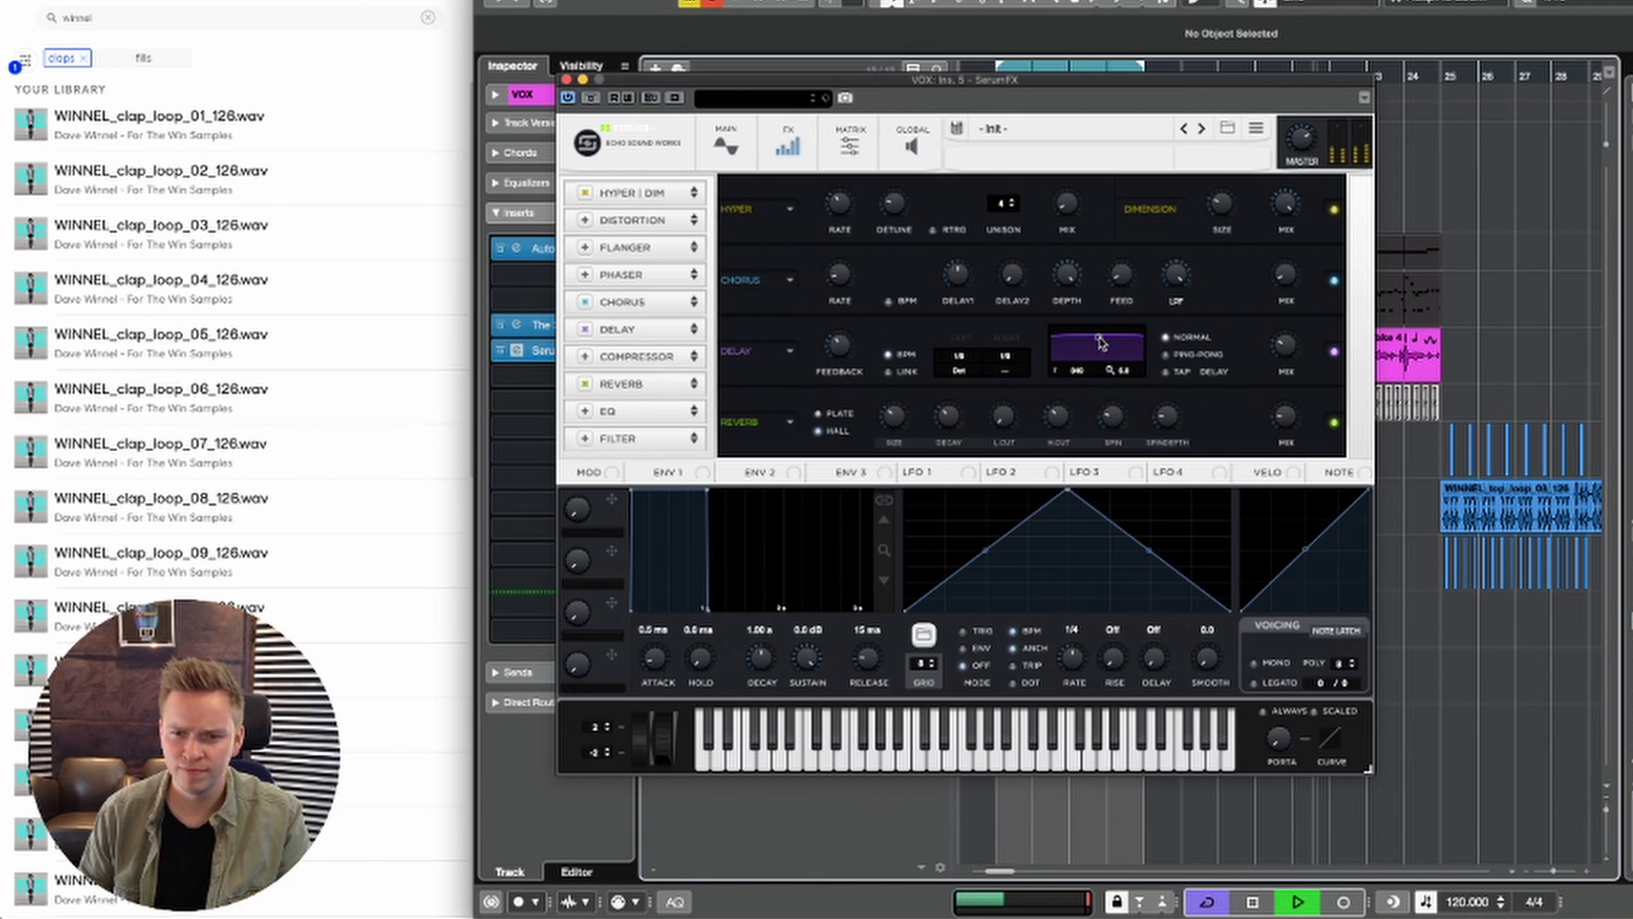
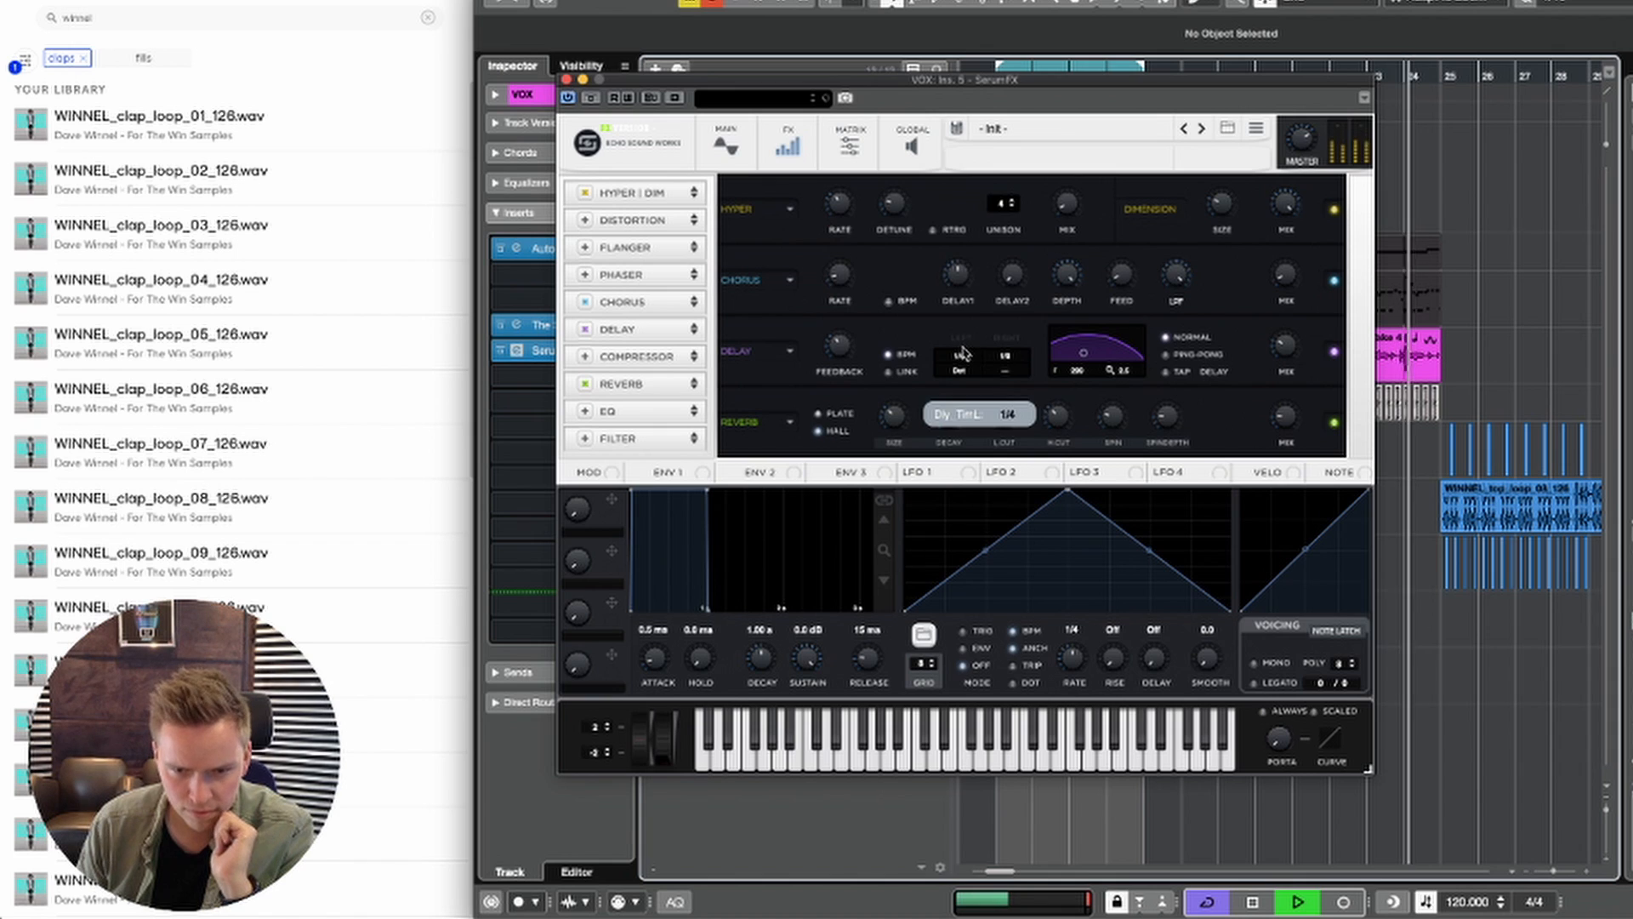
Step: Switch the SerumFX delay to Ping-Pong with a left time of 1/8, and adjust the Reverb's size and cut settings during playback
{"action": "left_click", "coordinate": [1164, 354]}
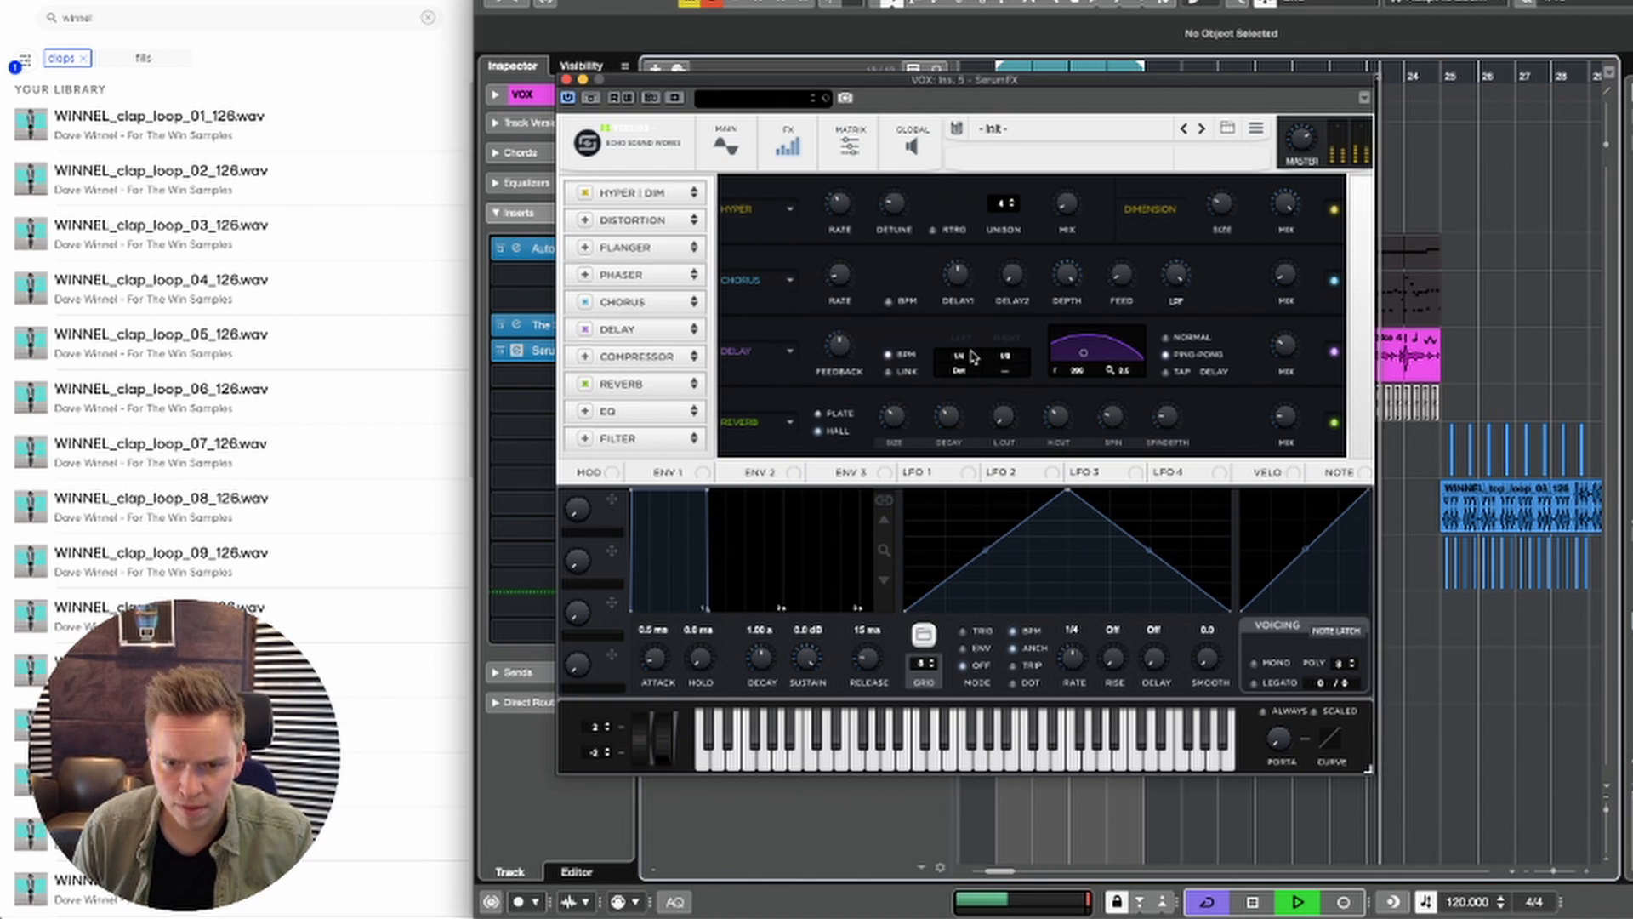
{"action": "left_click_drag", "start_coordinate": [958, 355], "coordinate": [958, 370]}
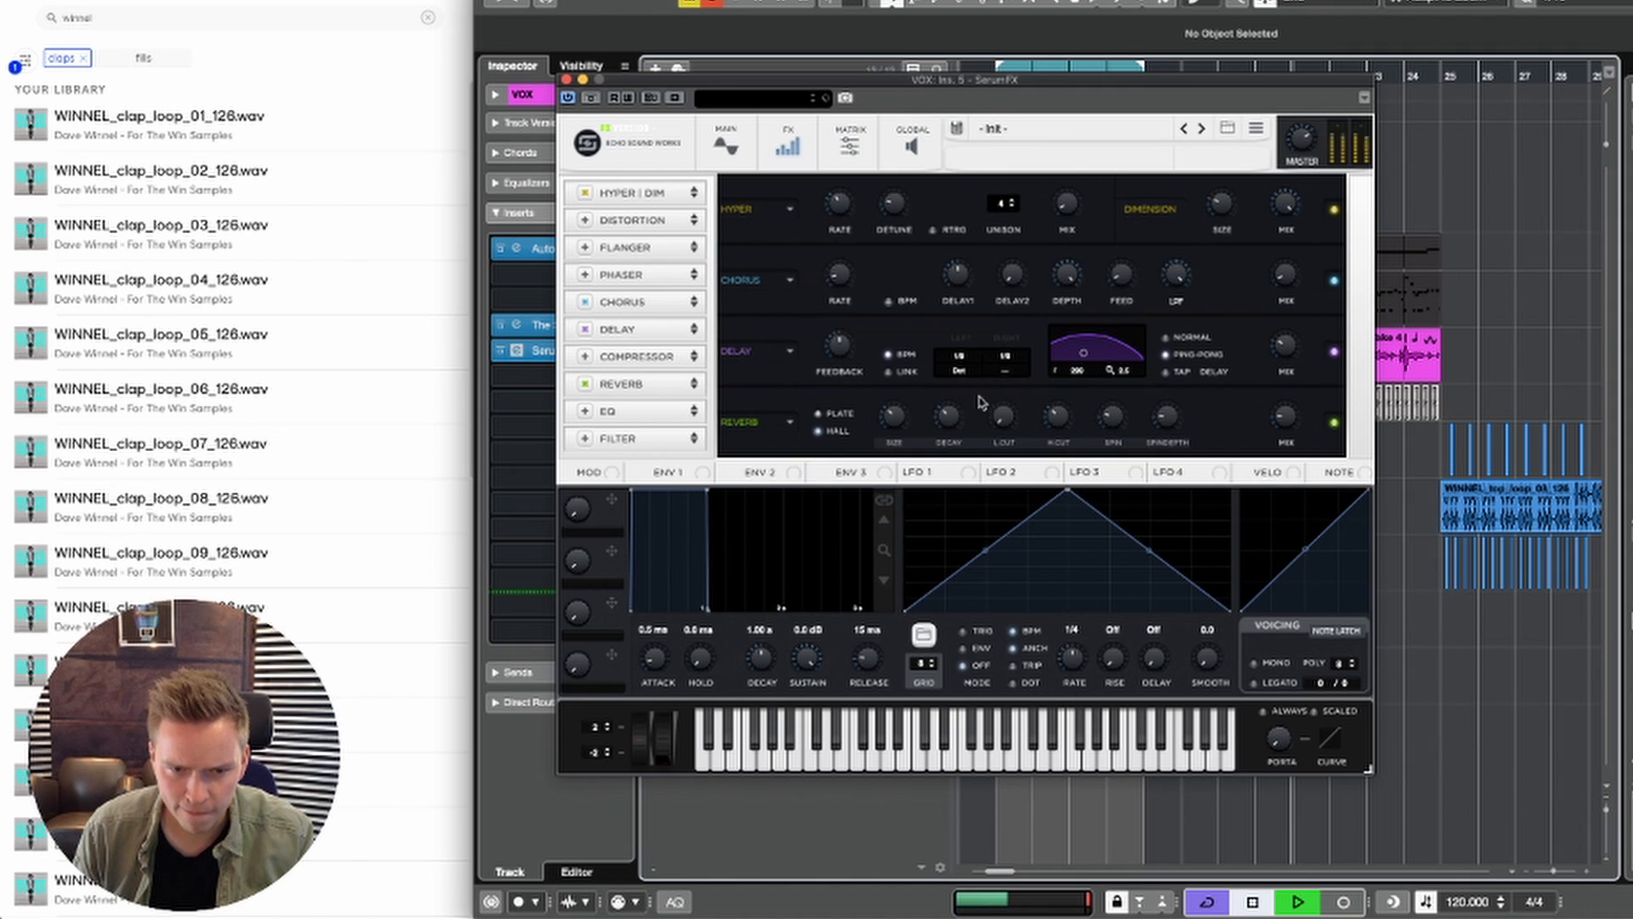
{"action": "left_click_drag", "start_coordinate": [887, 415], "coordinate": [886, 424]}
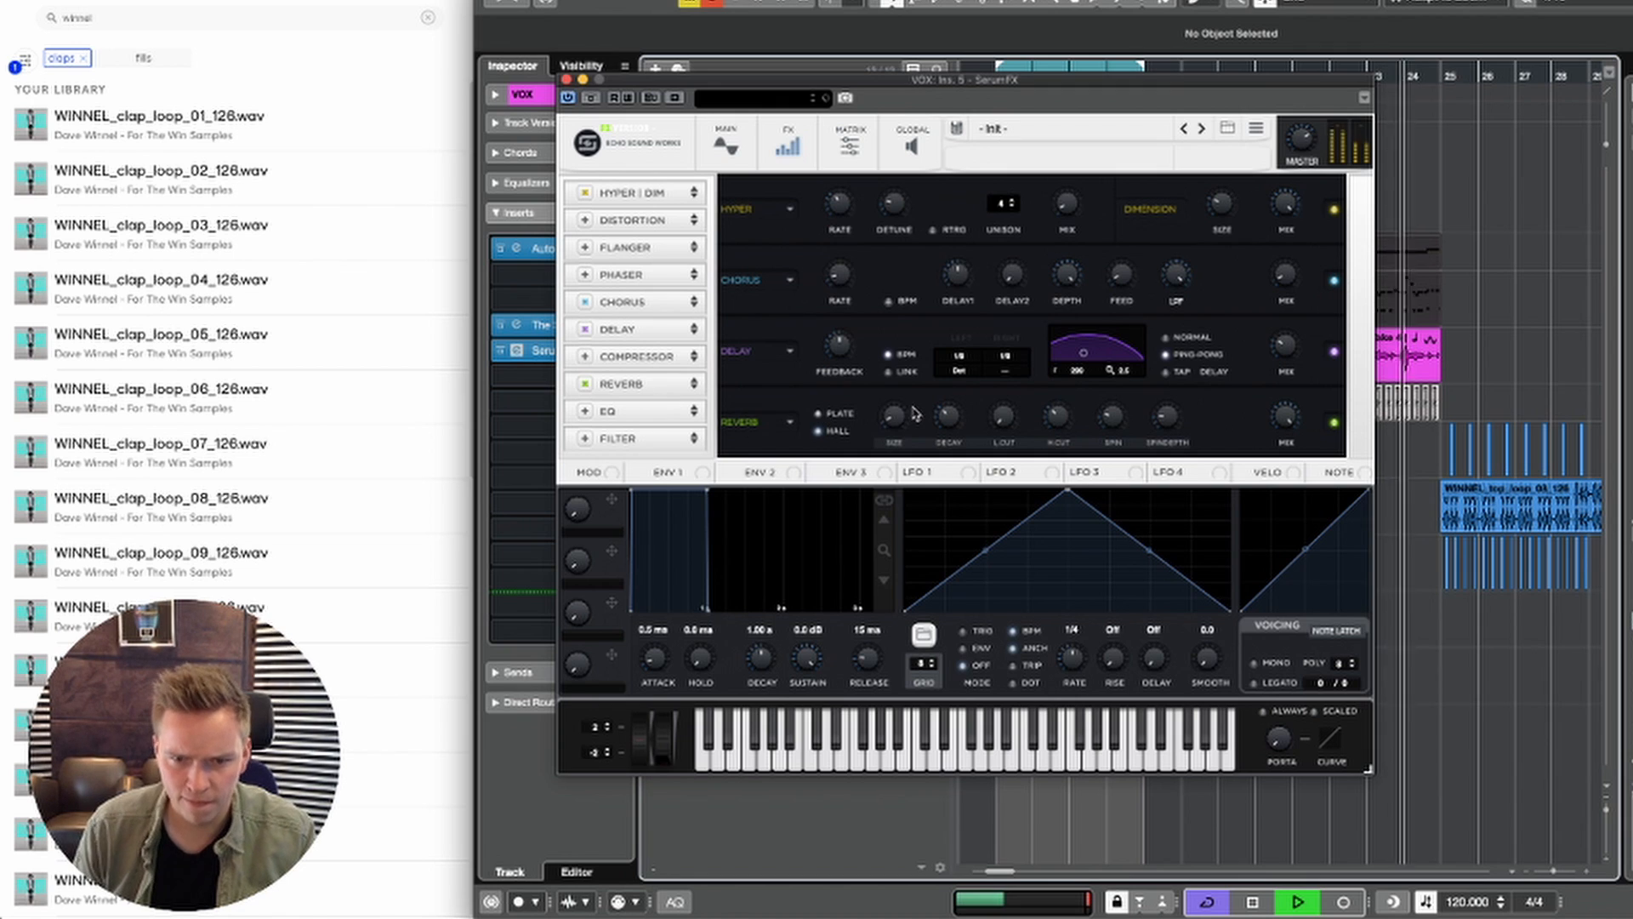
{"action": "mouse_move", "coordinate": [946, 418]}
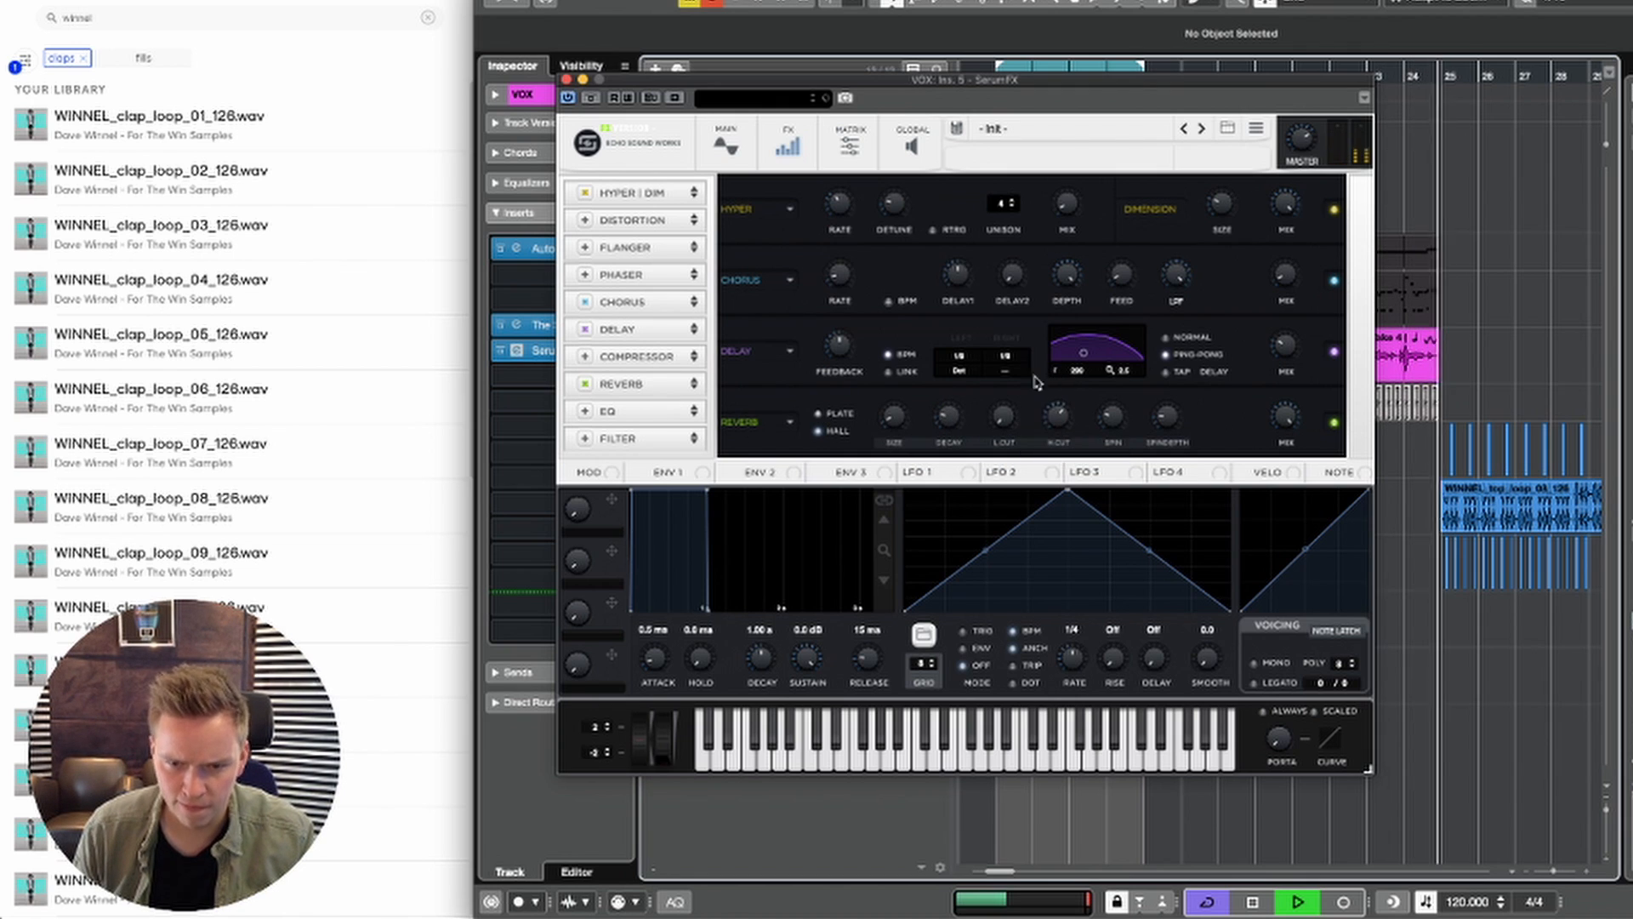
{"action": "left_click_drag", "start_coordinate": [1003, 407], "coordinate": [996, 389]}
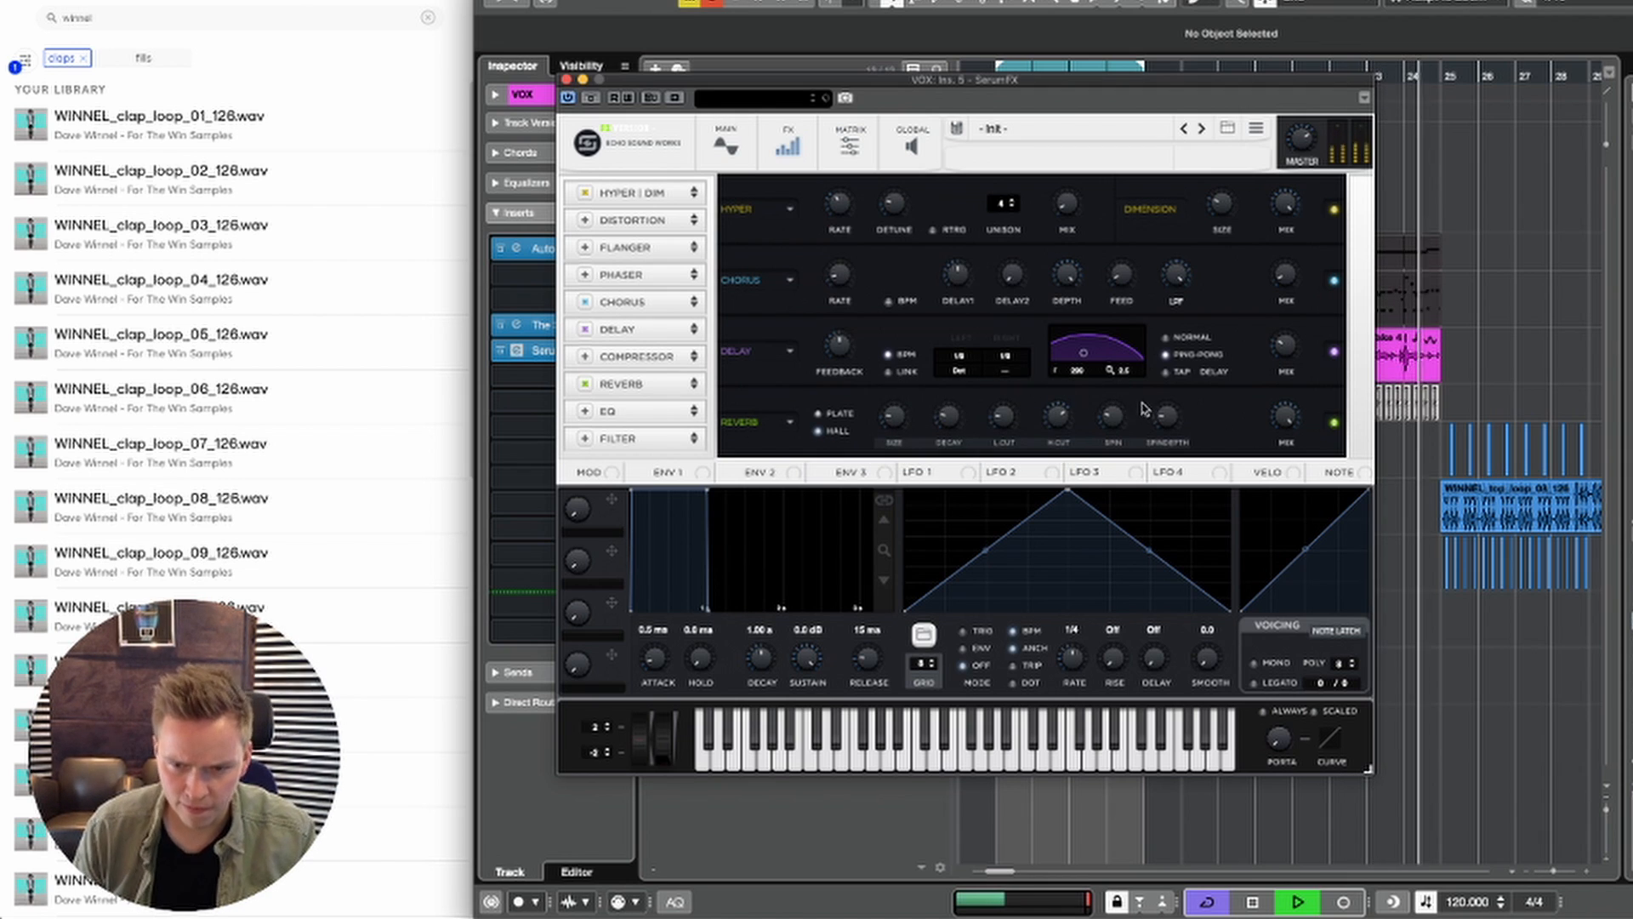
{"action": "key", "text": "space"}
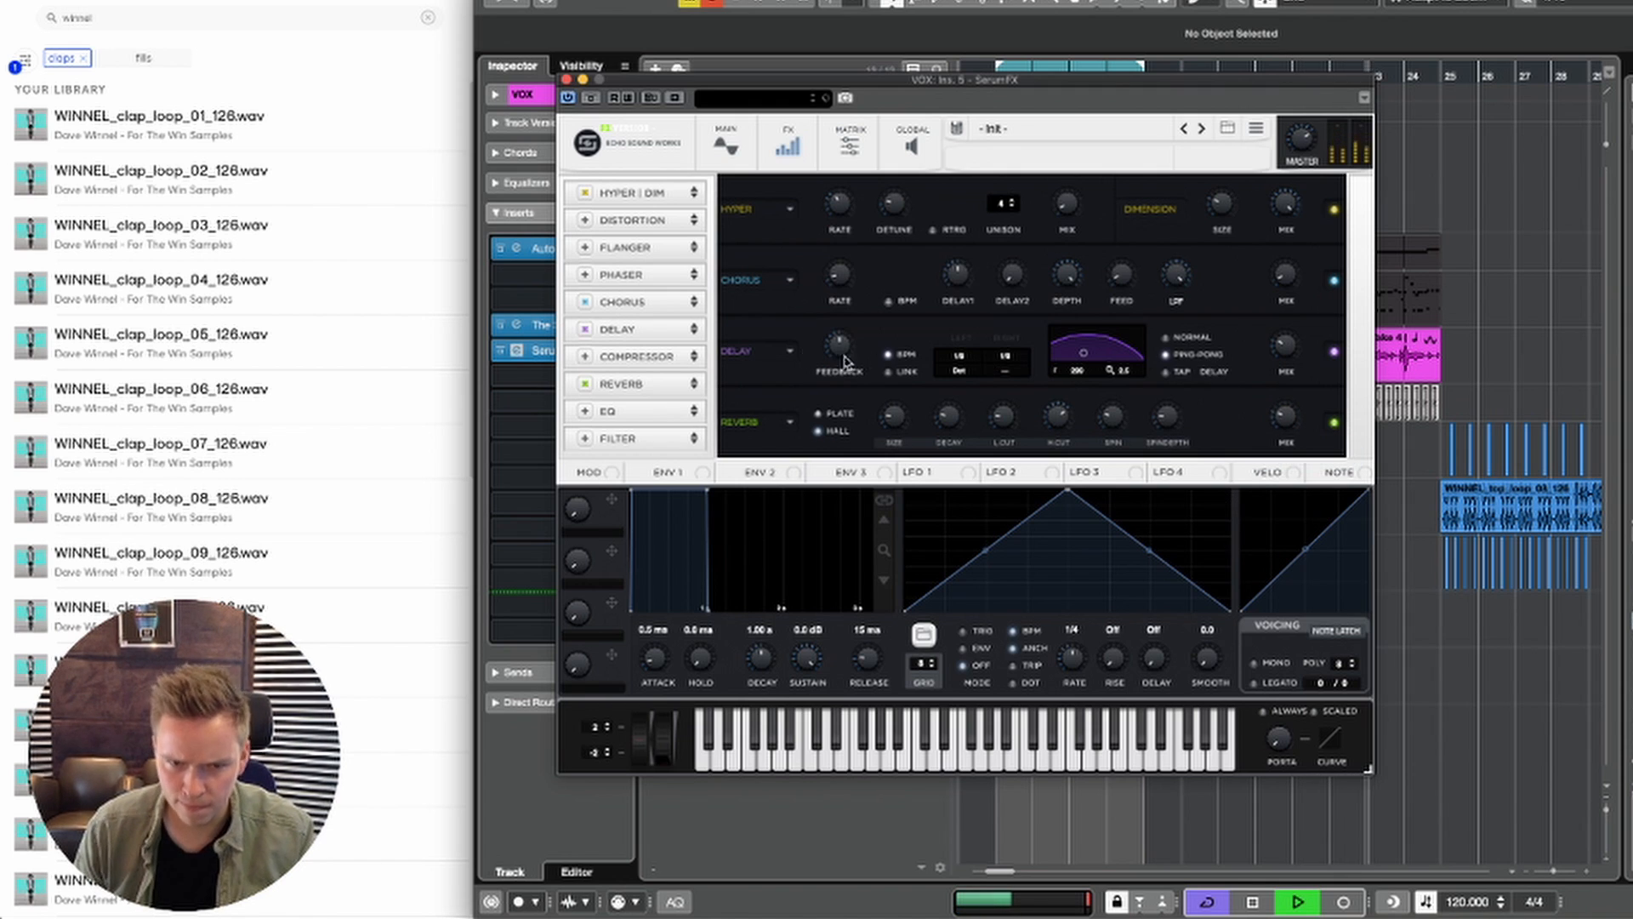
Step: Turn off Delay in SerumFX and lower the Reverb mix while the vocal plays
{"action": "left_click", "coordinate": [584, 330]}
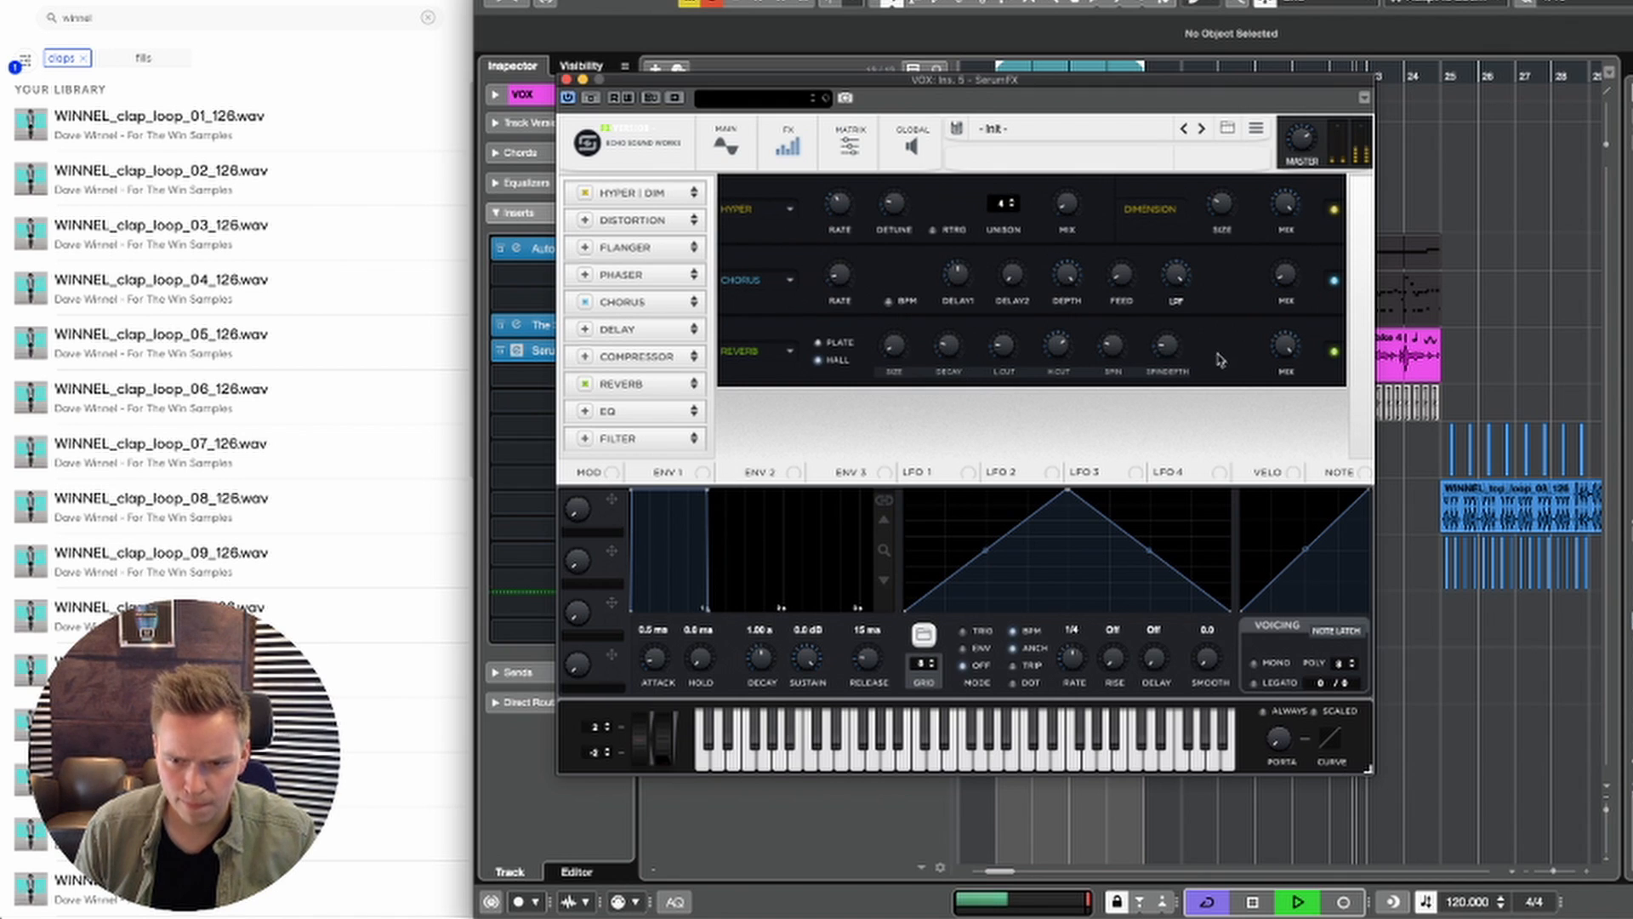
{"action": "left_click_drag", "start_coordinate": [1280, 346], "coordinate": [1254, 481]}
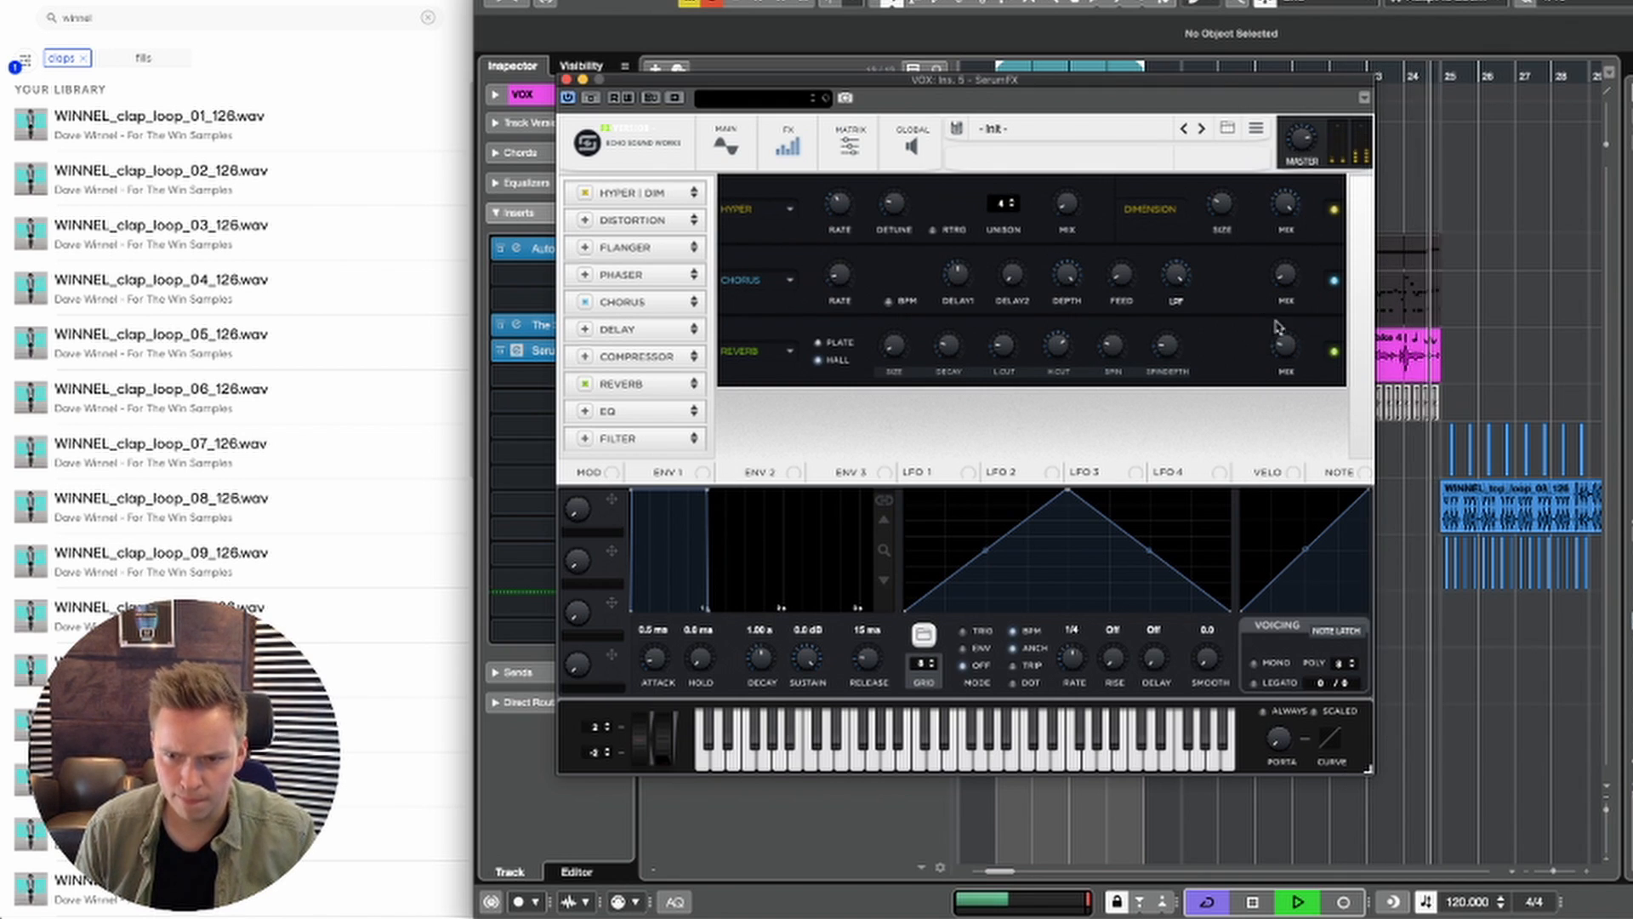
{"action": "key", "text": "space"}
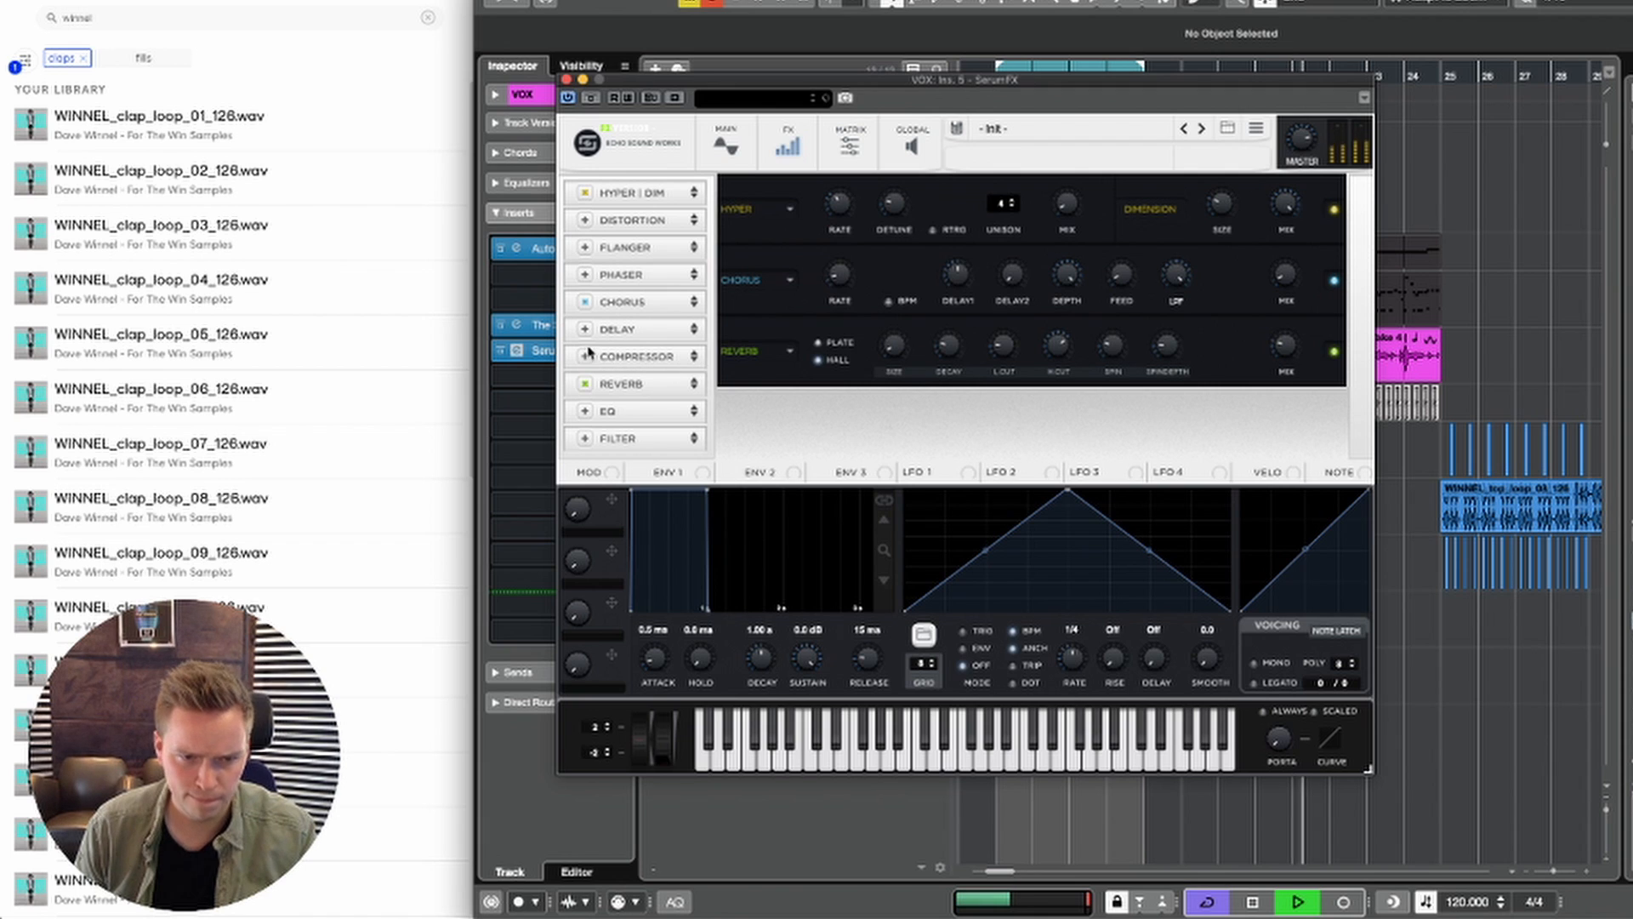
Step: Re-enable Delay at the end of the SerumFX chain, and enable Filter ahead of it with the Misc type Reverb
{"action": "left_click", "coordinate": [584, 330]}
{"action": "left_click_drag", "start_coordinate": [616, 329], "coordinate": [614, 413]}
{"action": "left_click", "coordinate": [584, 438]}
{"action": "left_click", "coordinate": [902, 353]}
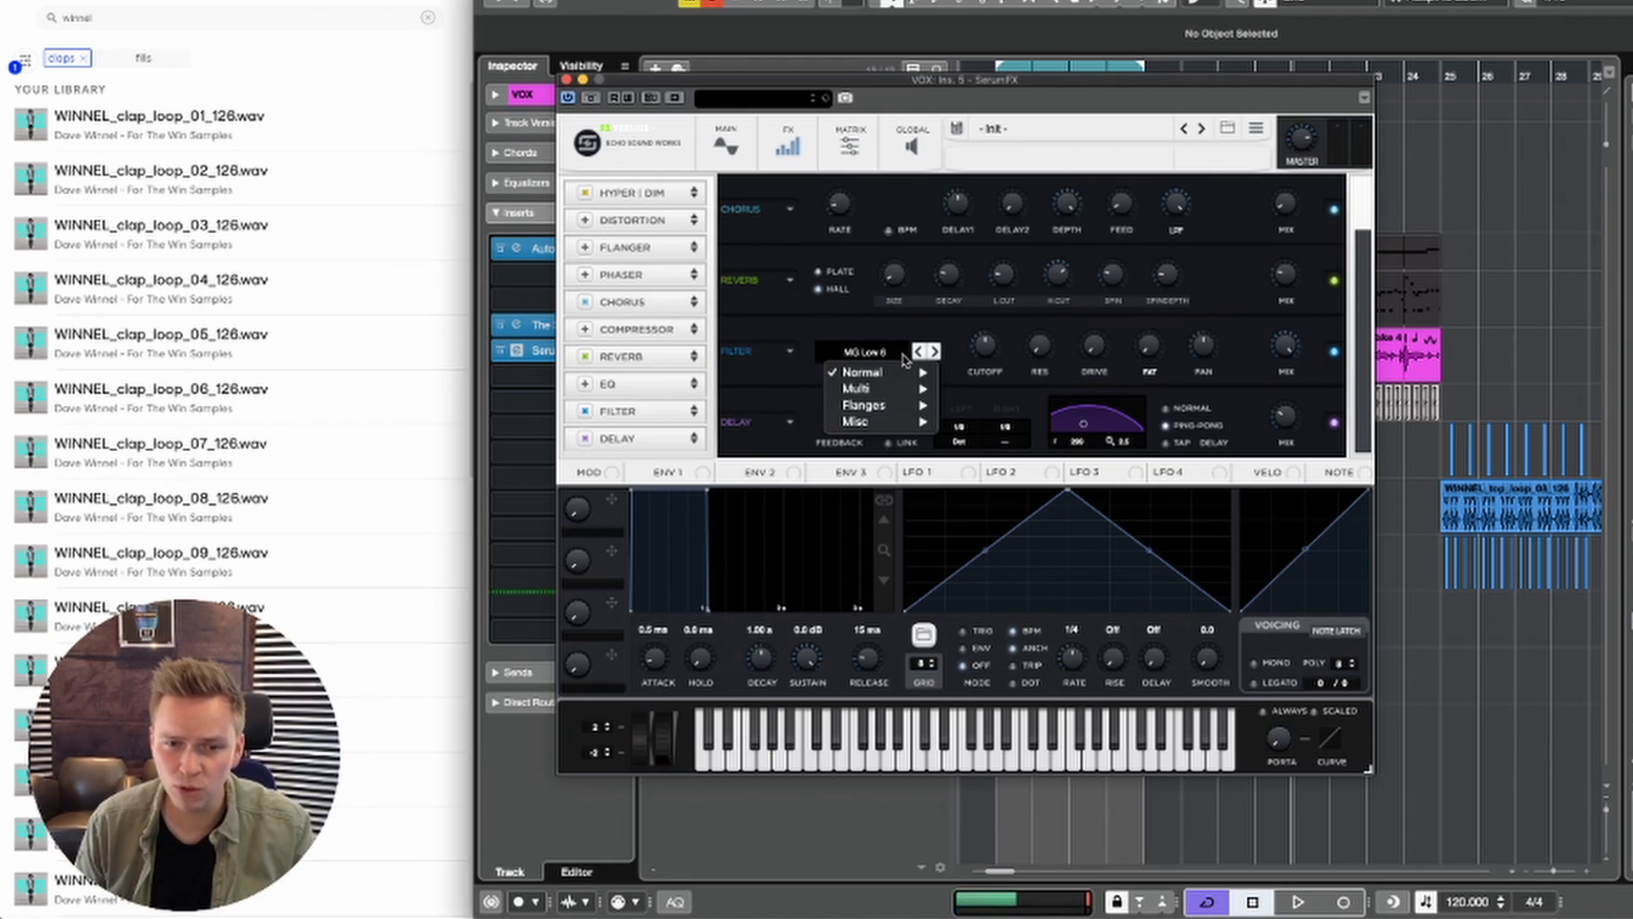
{"action": "mouse_move", "coordinate": [903, 390]}
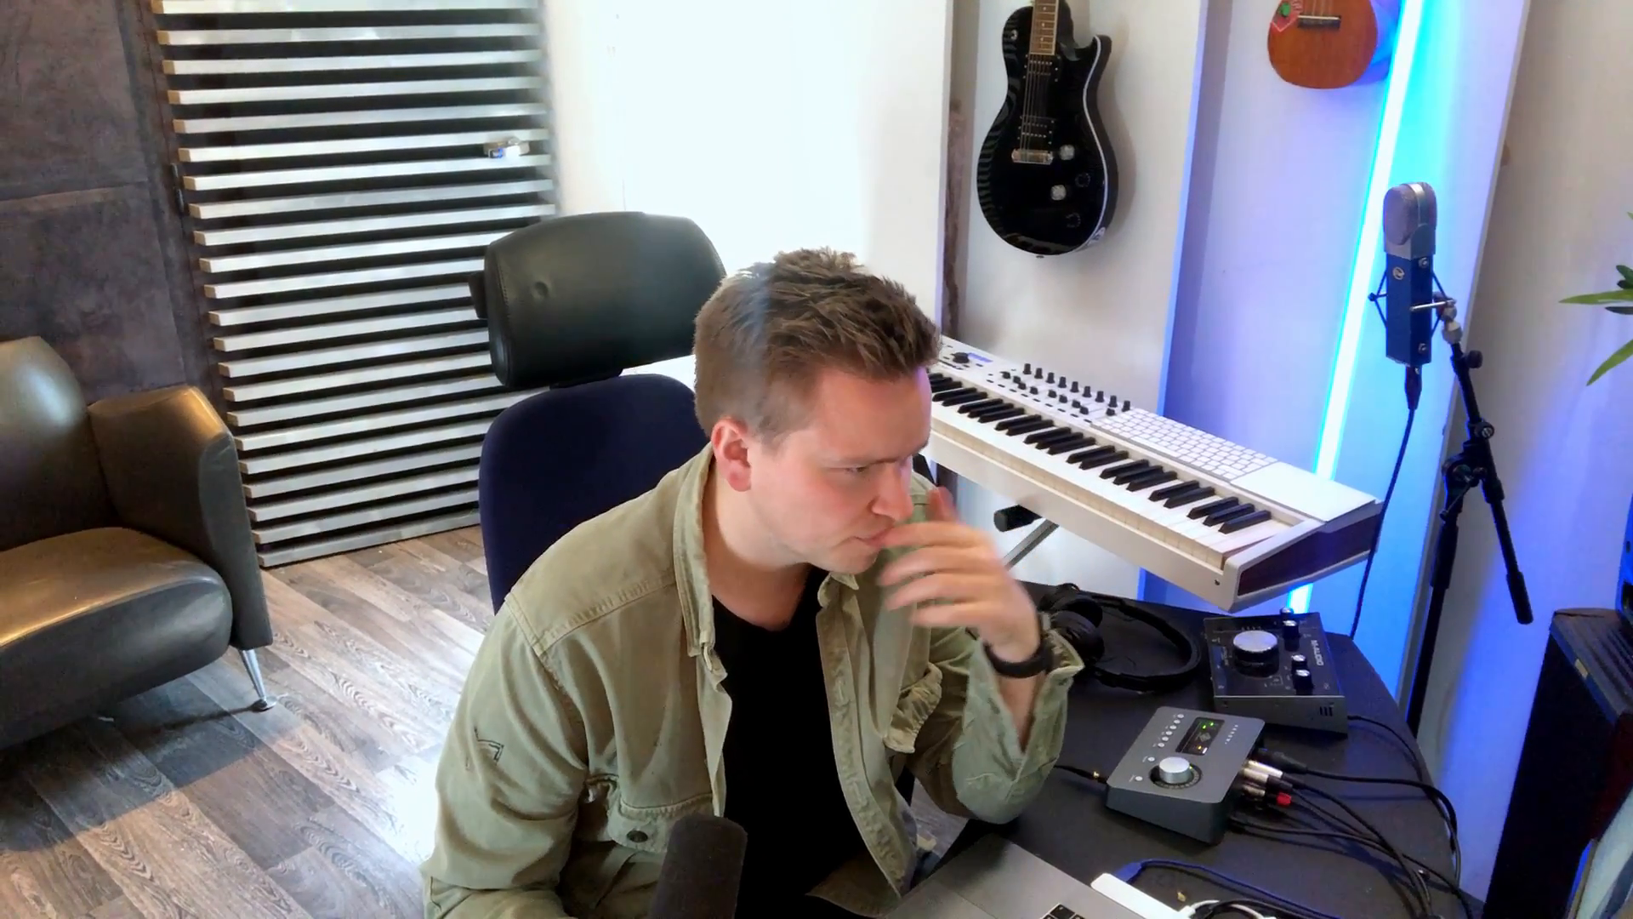
{"action": "mouse_move", "coordinate": [873, 414]}
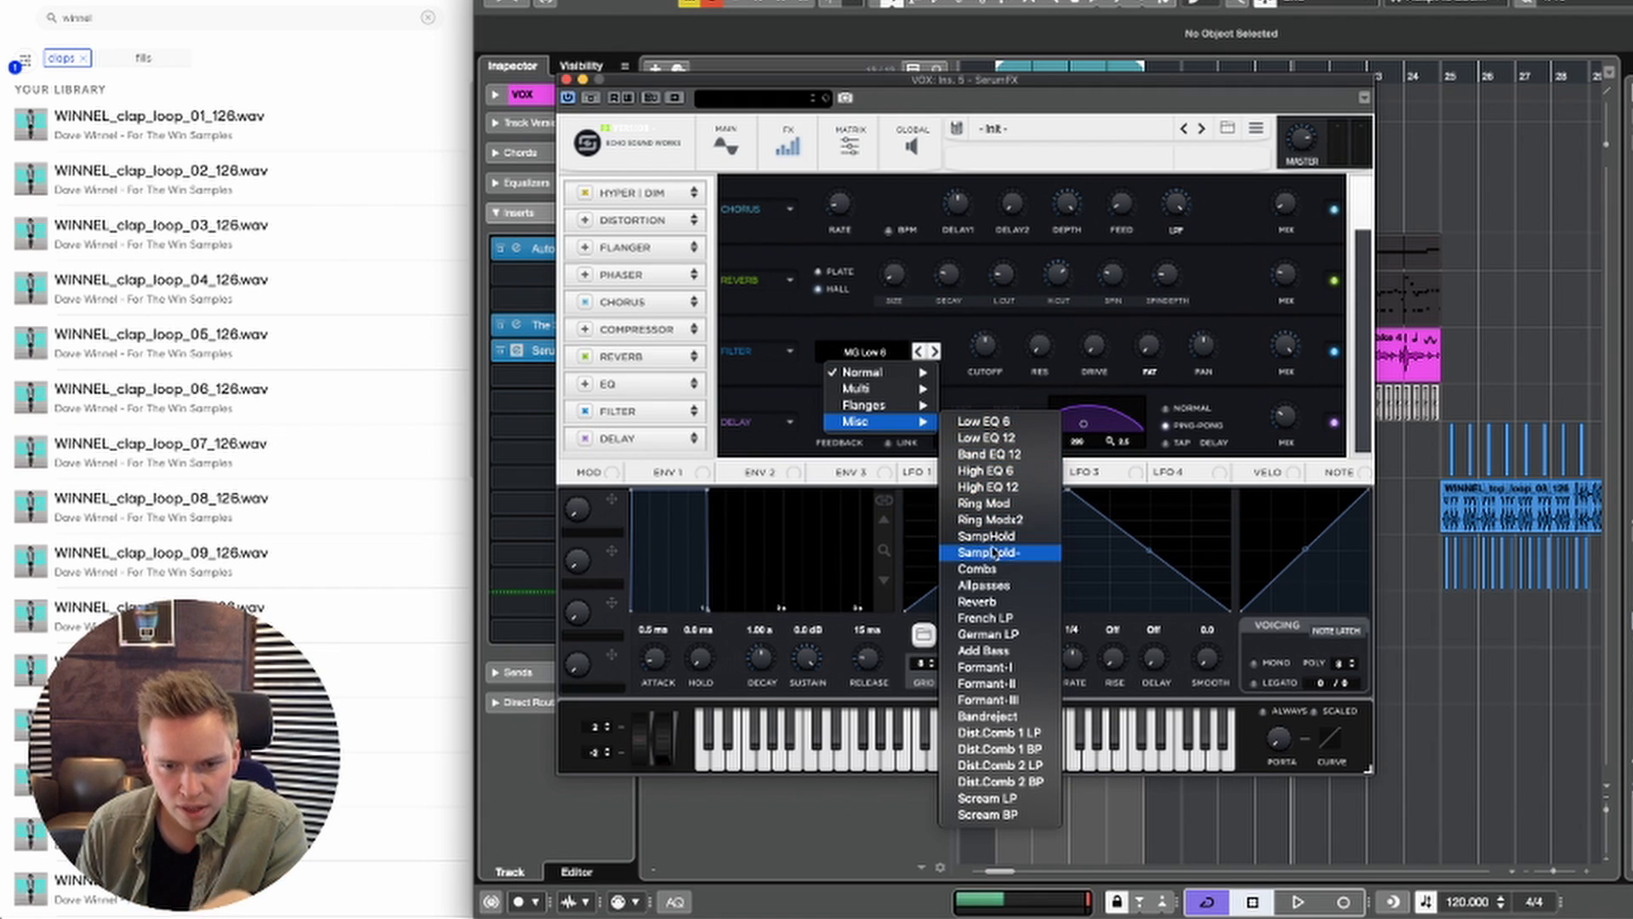
{"action": "left_click", "coordinate": [978, 602]}
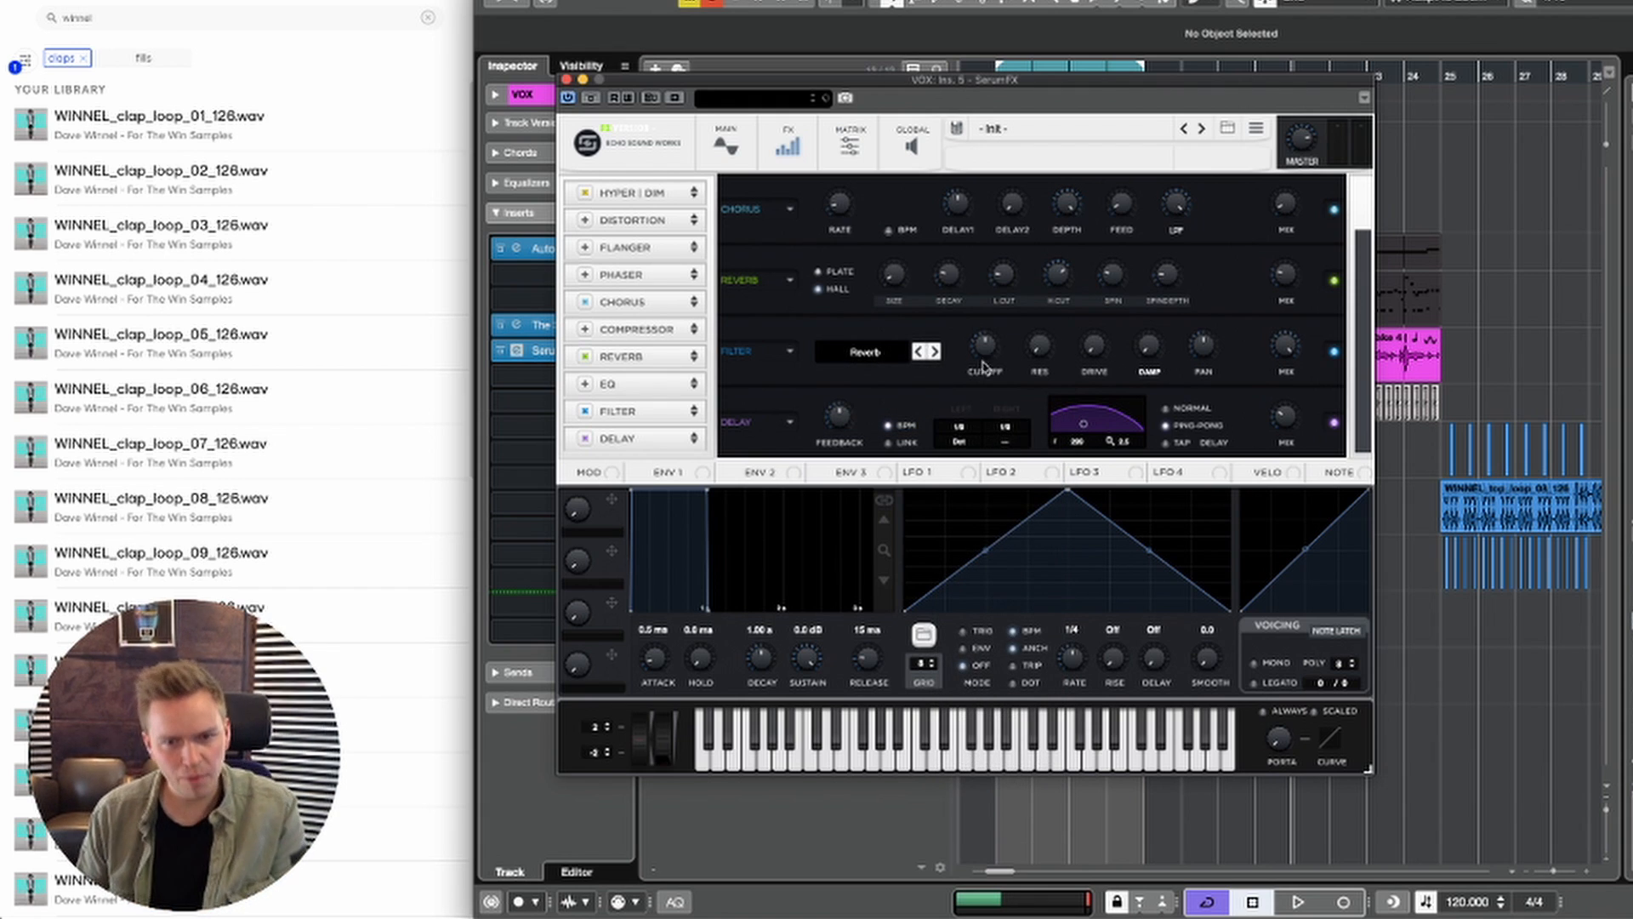
Step: Adjust the SerumFX filter's resonance and lower its mix while playing the vocal, and close the plug-in window
{"action": "mouse_move", "coordinate": [999, 358]}
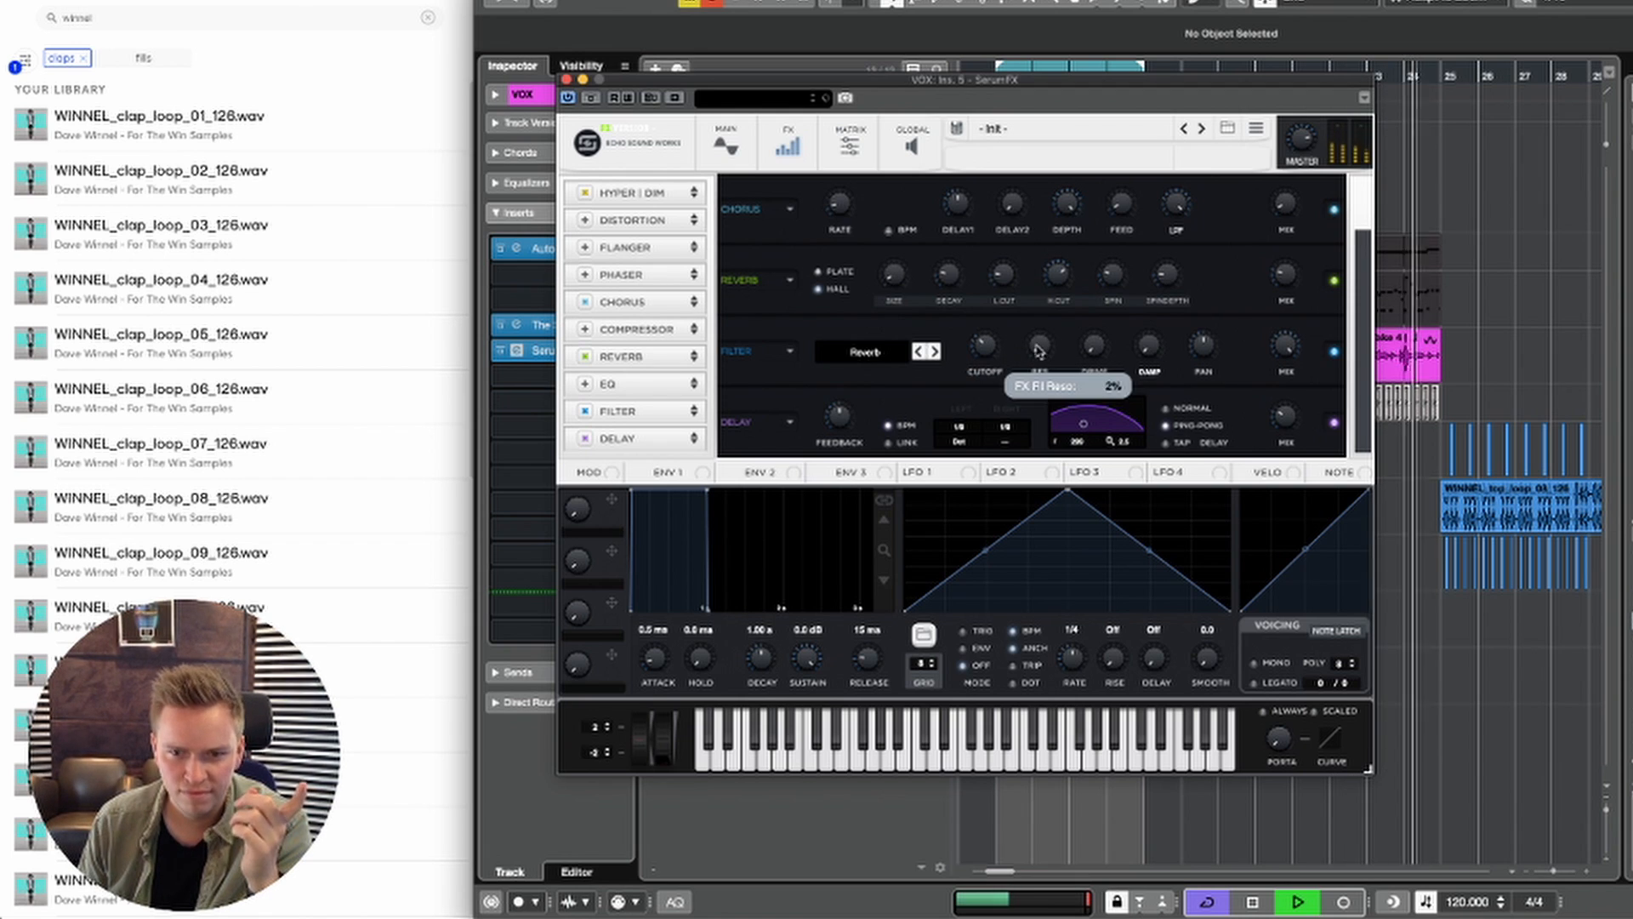
{"action": "left_click_drag", "start_coordinate": [1040, 349], "coordinate": [1039, 268]}
{"action": "key", "text": "space"}
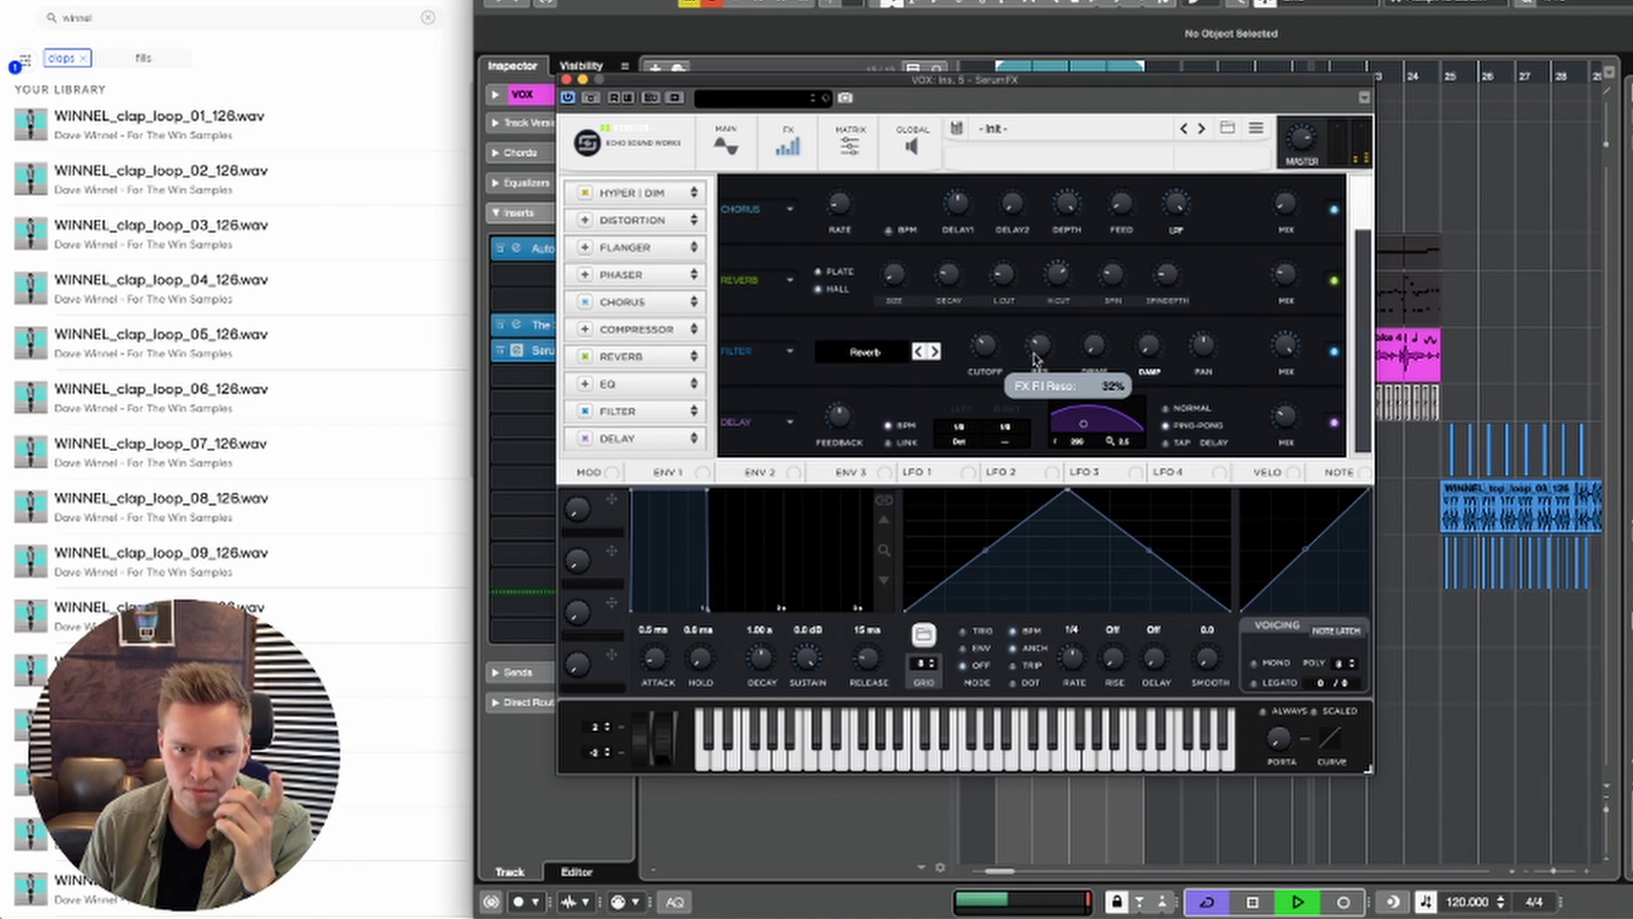
{"action": "left_click_drag", "start_coordinate": [1025, 389], "coordinate": [1024, 412]}
{"action": "left_click_drag", "start_coordinate": [1273, 353], "coordinate": [1224, 402]}
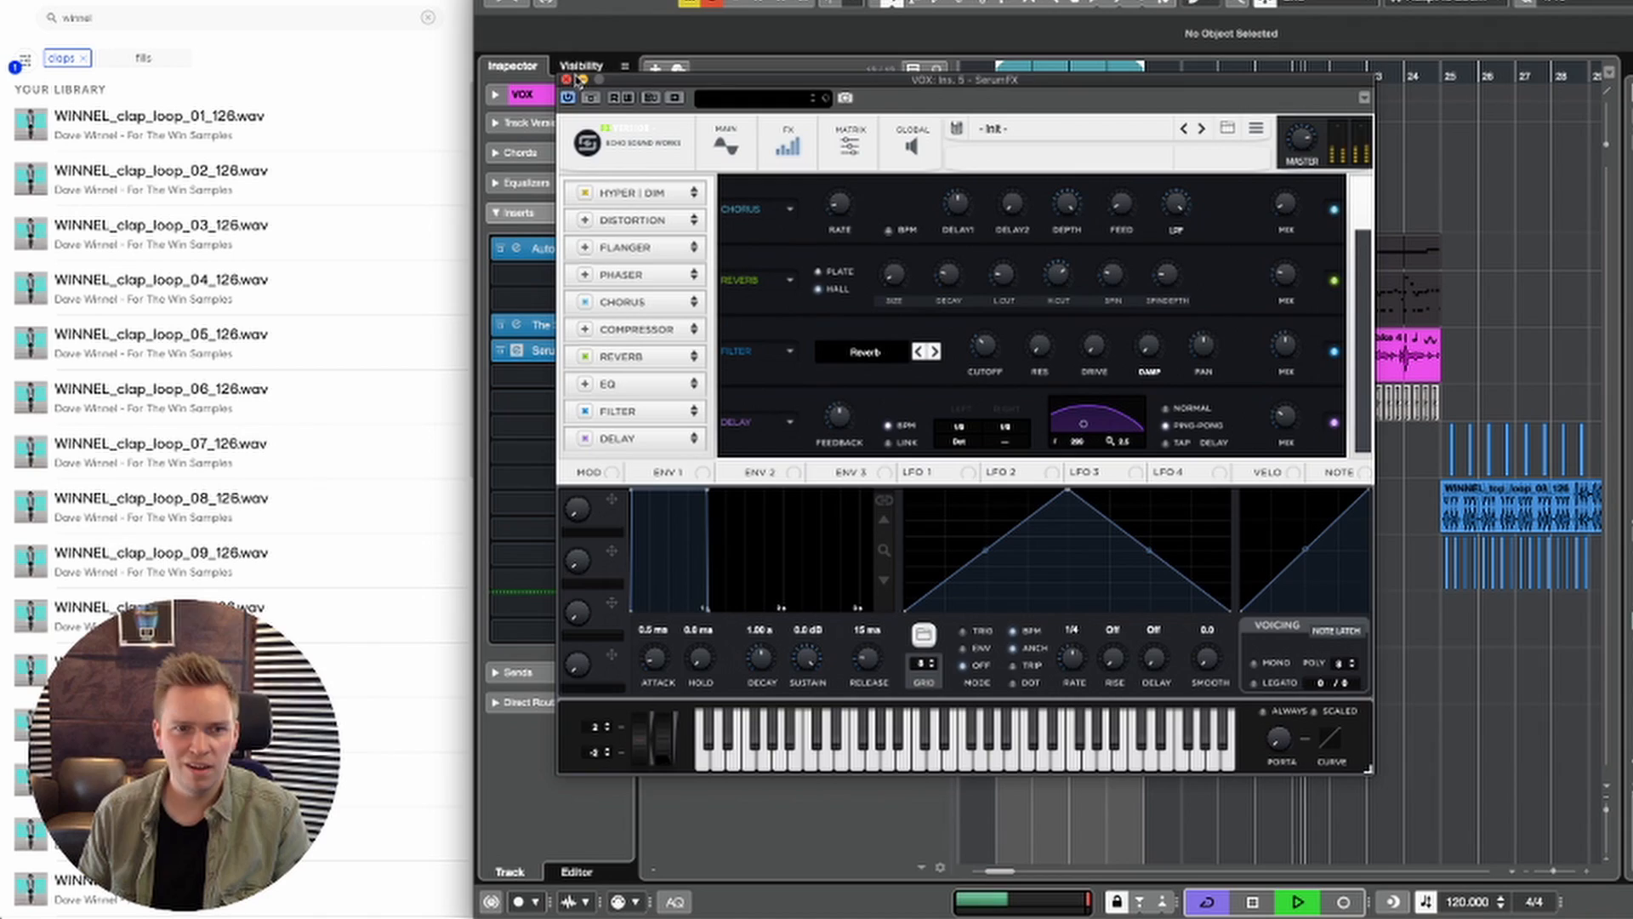
{"action": "left_click", "coordinate": [568, 79]}
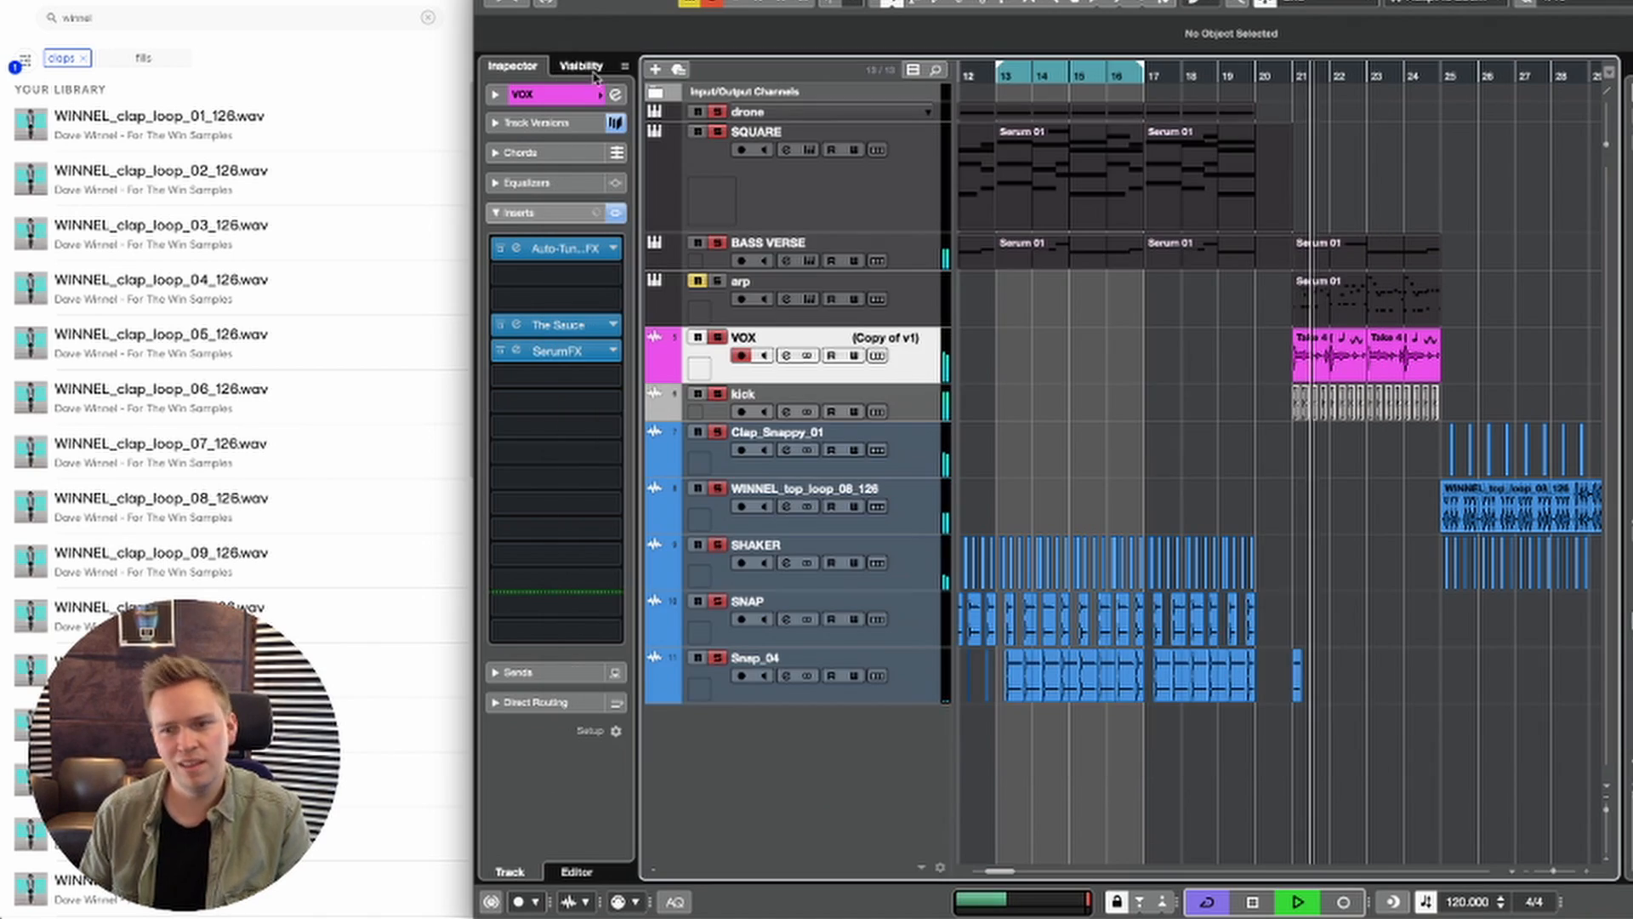
{"action": "key", "text": "space"}
Step: Duplicate bars 21 to 24 of the BASS VERSE, arp, VOX and kick tracks to bars 25 to 28, and set the locators around the copy
{"action": "key", "text": "2"}
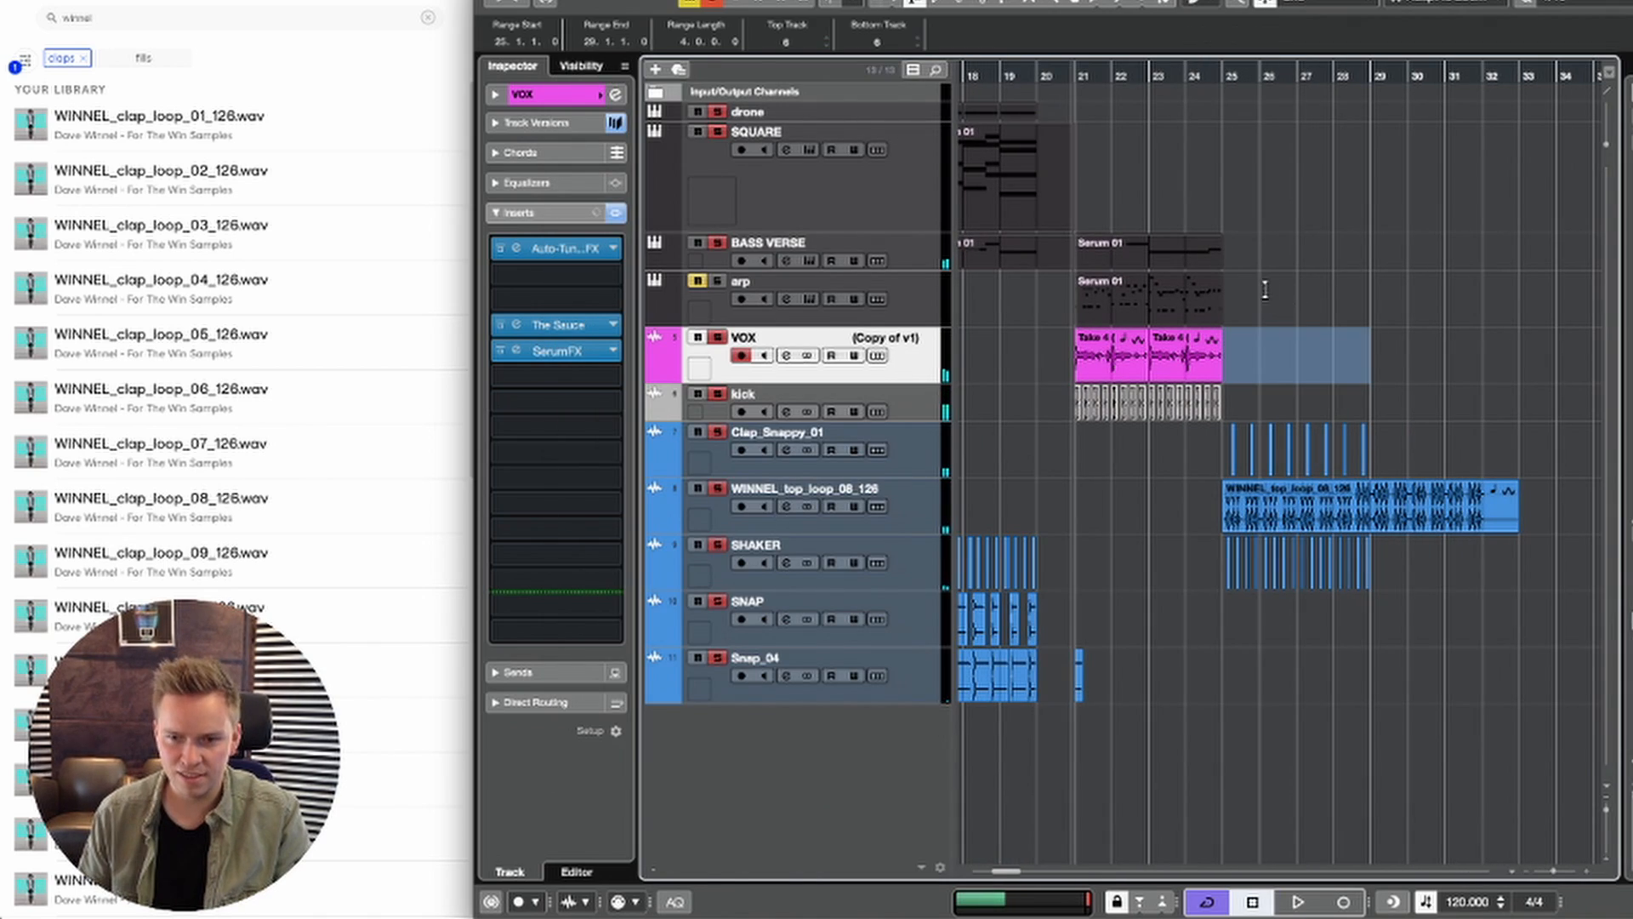
{"action": "left_click", "coordinate": [1232, 255]}
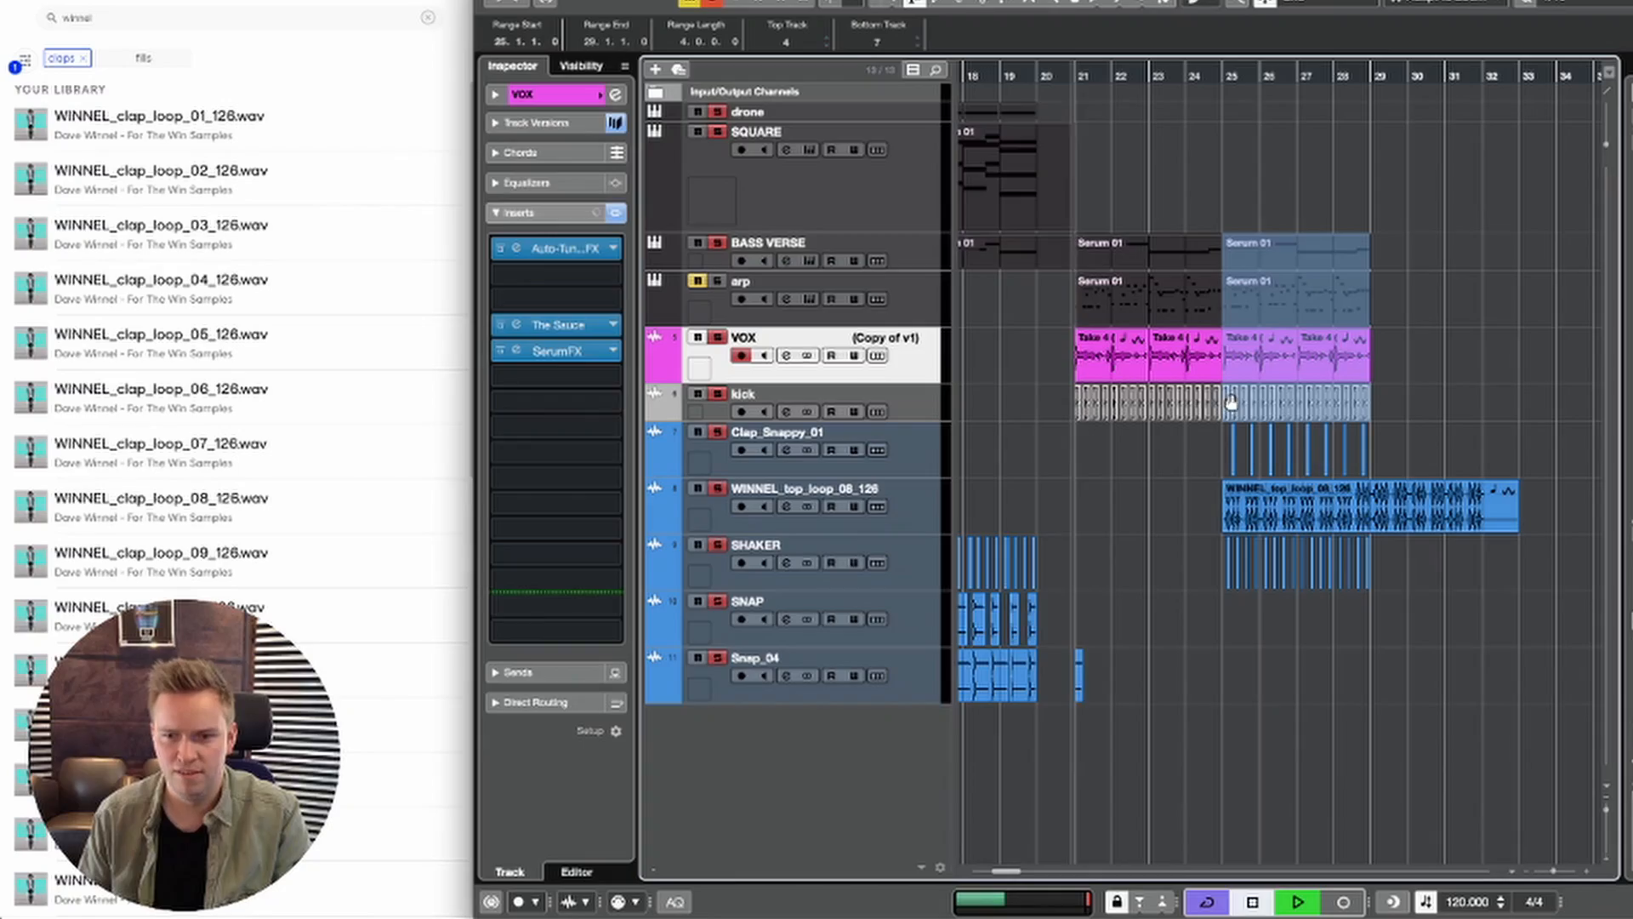
{"action": "key", "text": "super+d"}
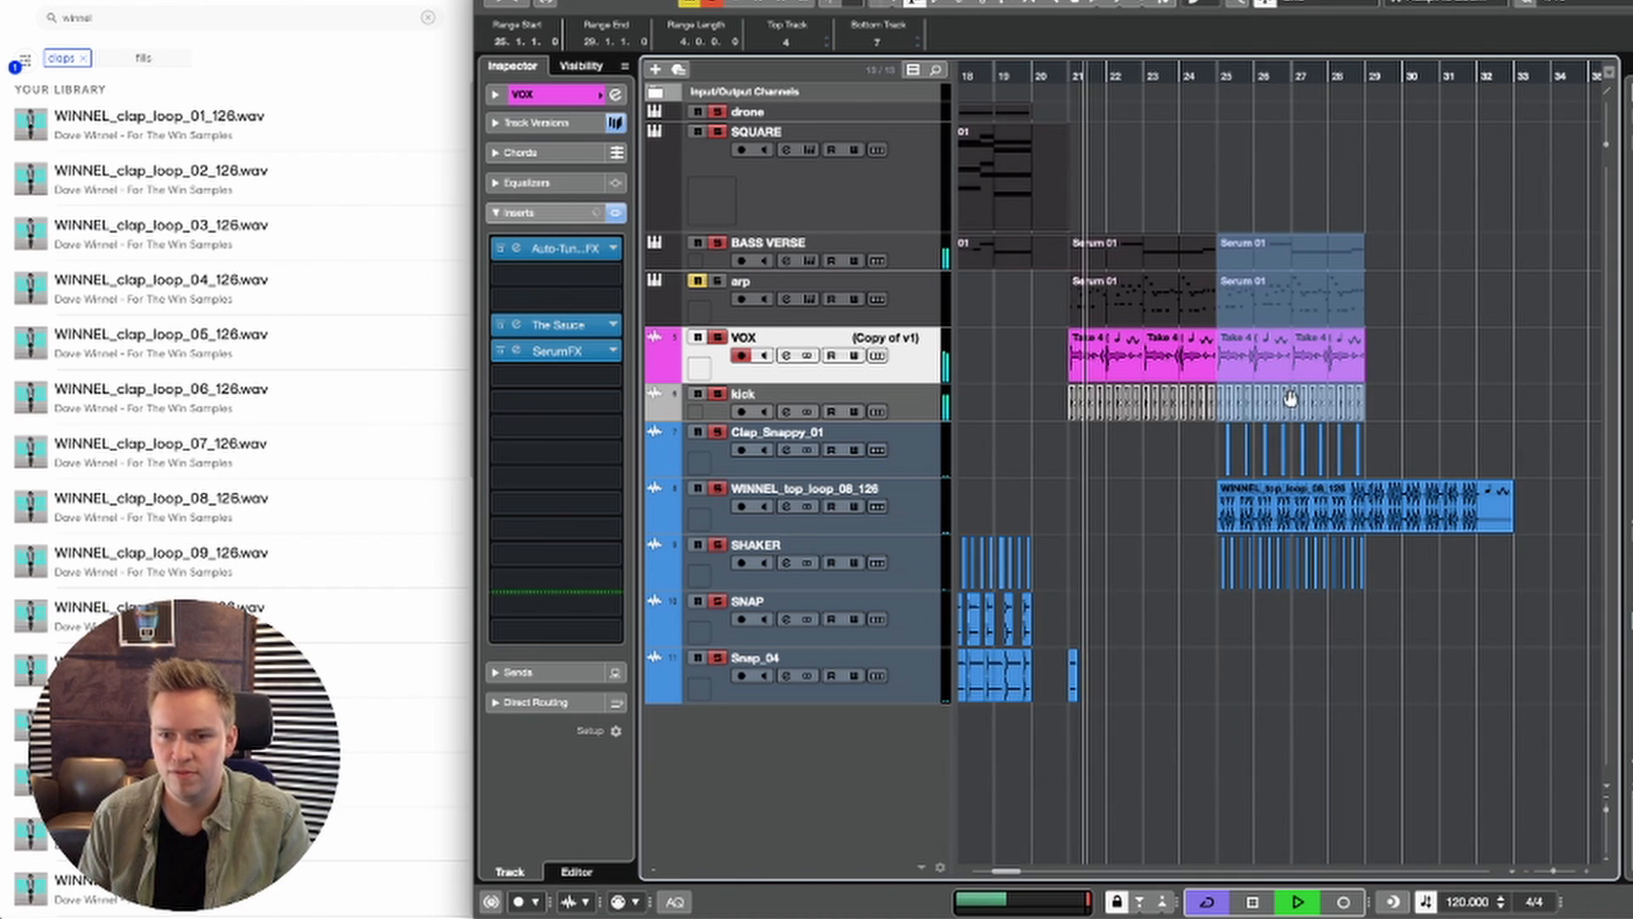
{"action": "key", "text": "p"}
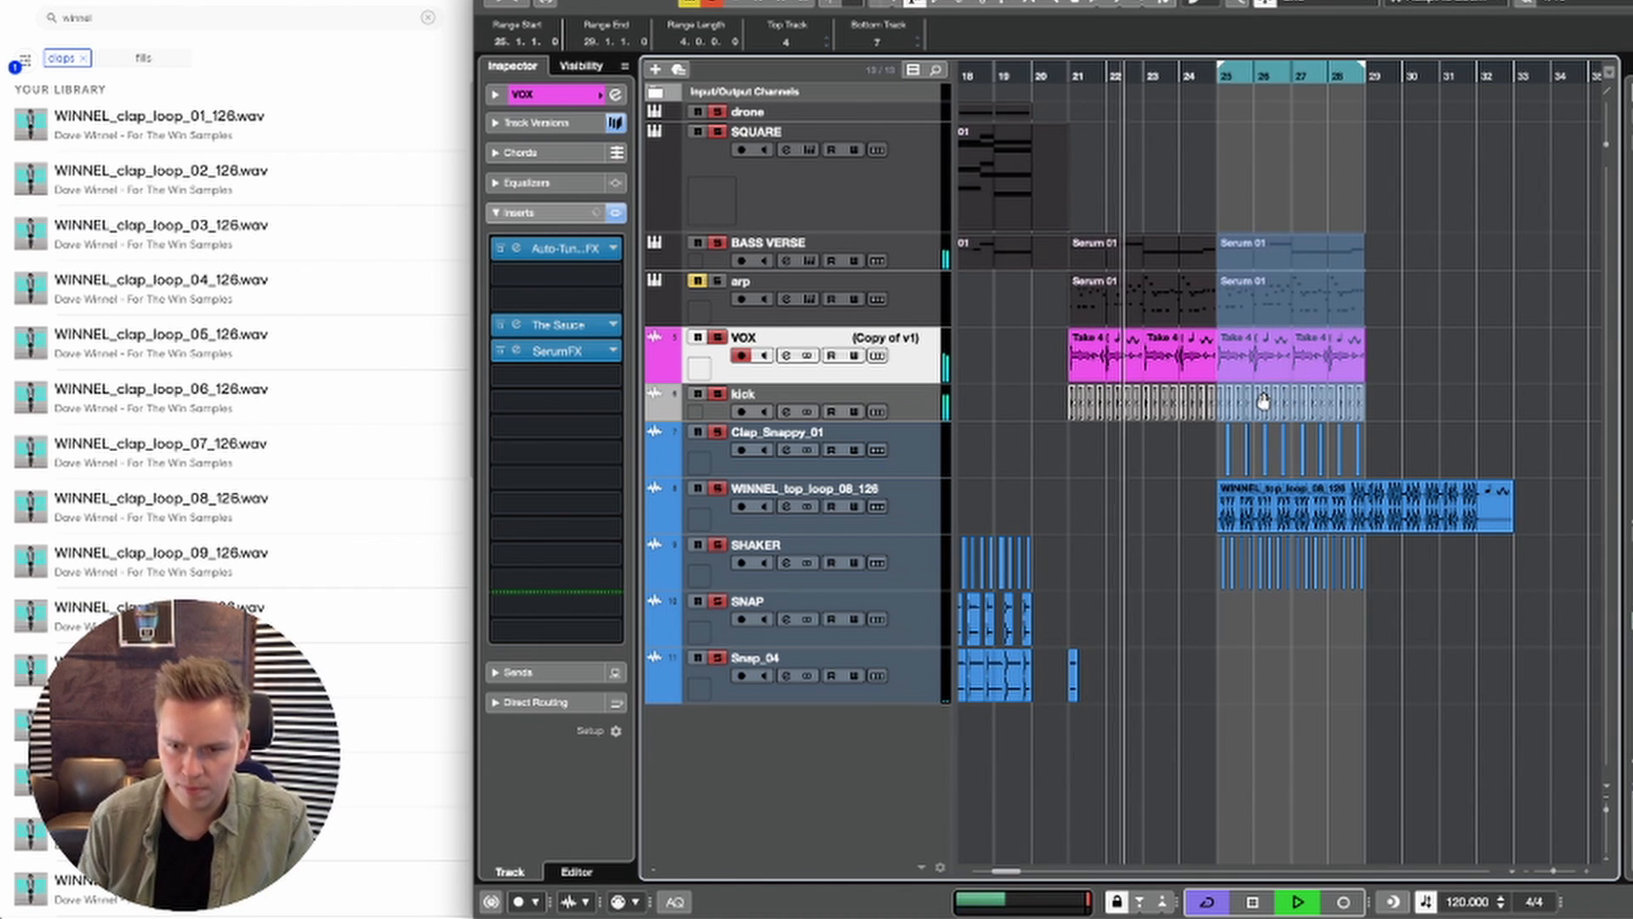
Step: Remove the kick event on beat 1 of bar 25
{"action": "key", "text": "1"}
{"action": "key", "text": "h"}
{"action": "key", "text": "h"}
{"action": "key", "text": "h"}
{"action": "key", "text": "h"}
{"action": "key", "text": "h"}
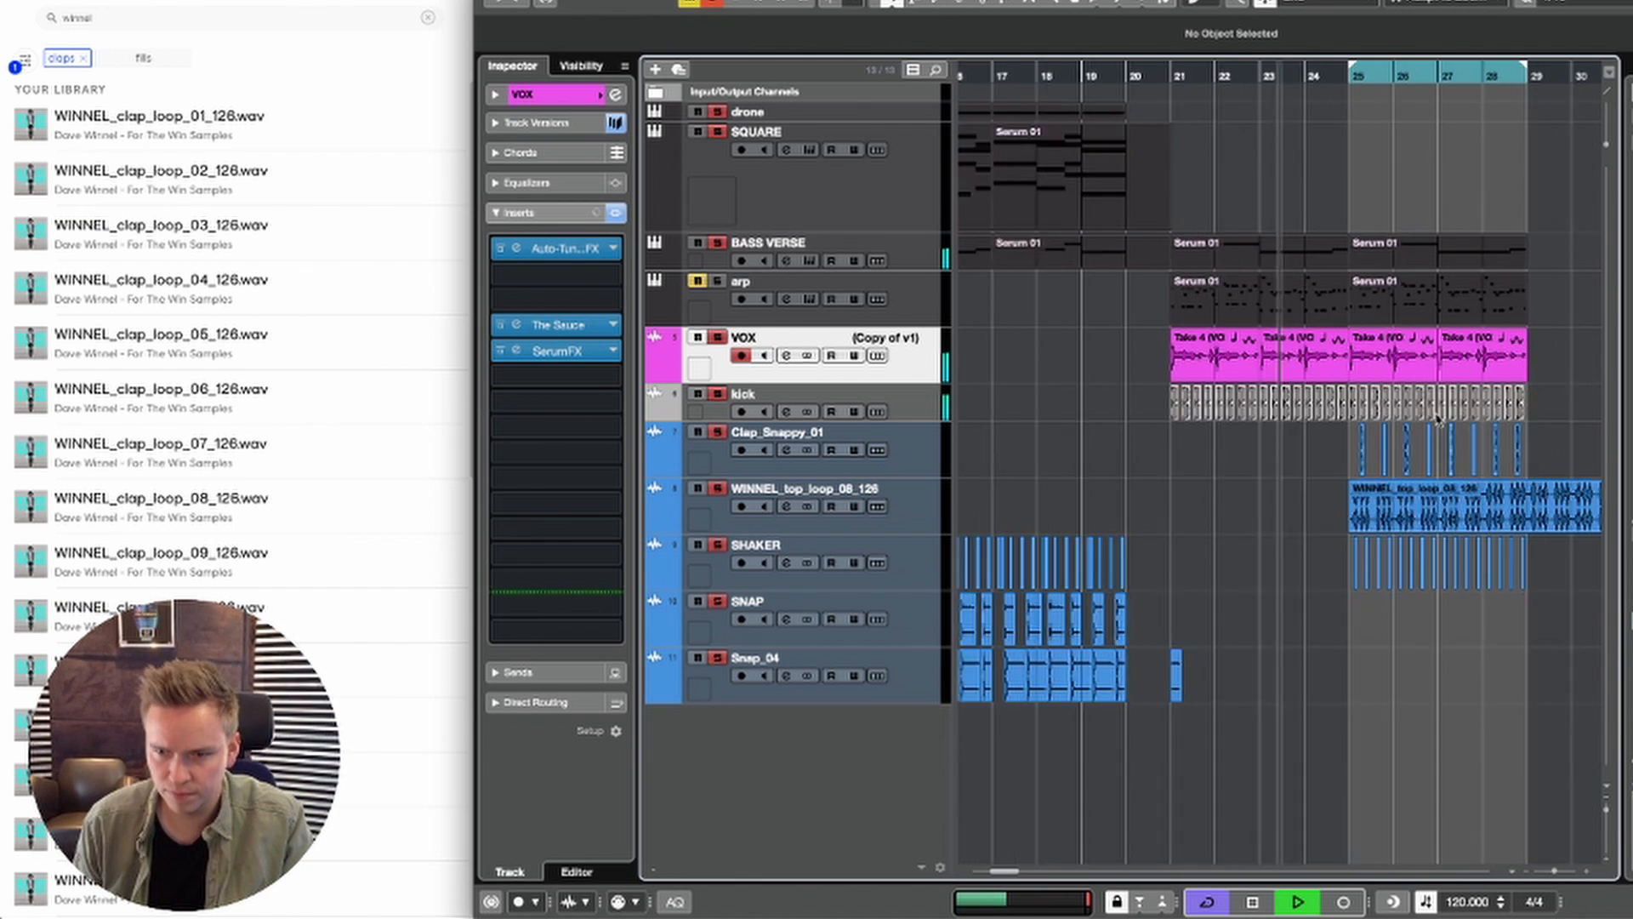
{"action": "left_click", "coordinate": [1397, 399]}
{"action": "key", "text": "g"}
{"action": "key", "text": "h"}
{"action": "key", "text": "h"}
{"action": "key", "text": "h"}
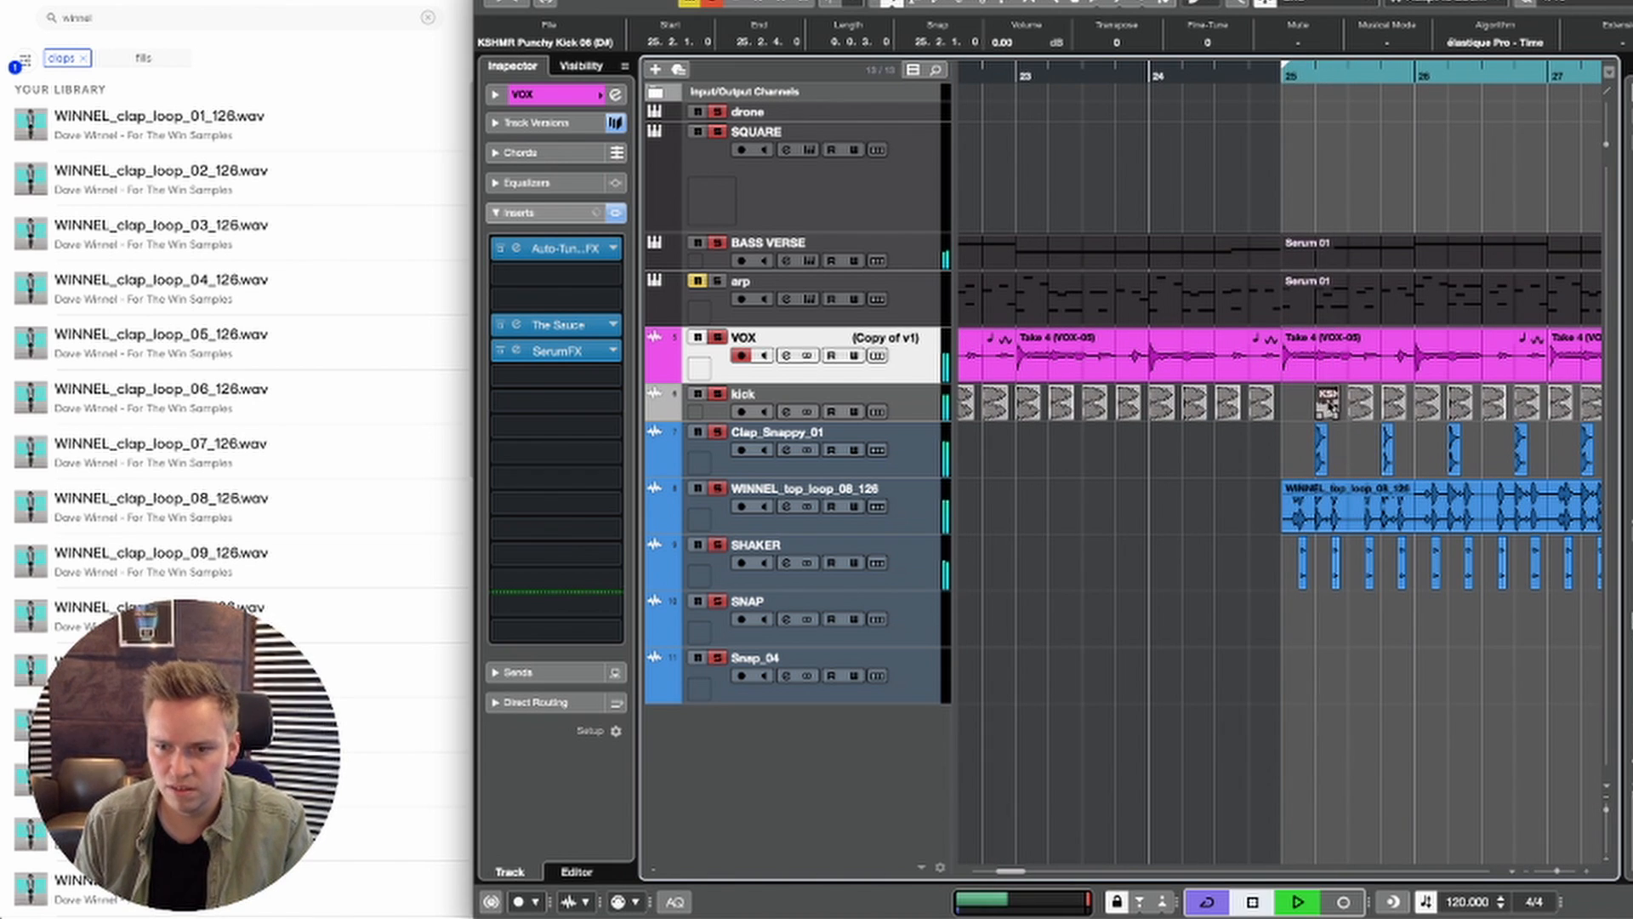
Step: Try short copies of the kick event at 25.1.2 and 25.1.3, just before beat 2 of bar 25
{"action": "key", "text": "h"}
{"action": "key", "text": "h"}
{"action": "key", "text": "h"}
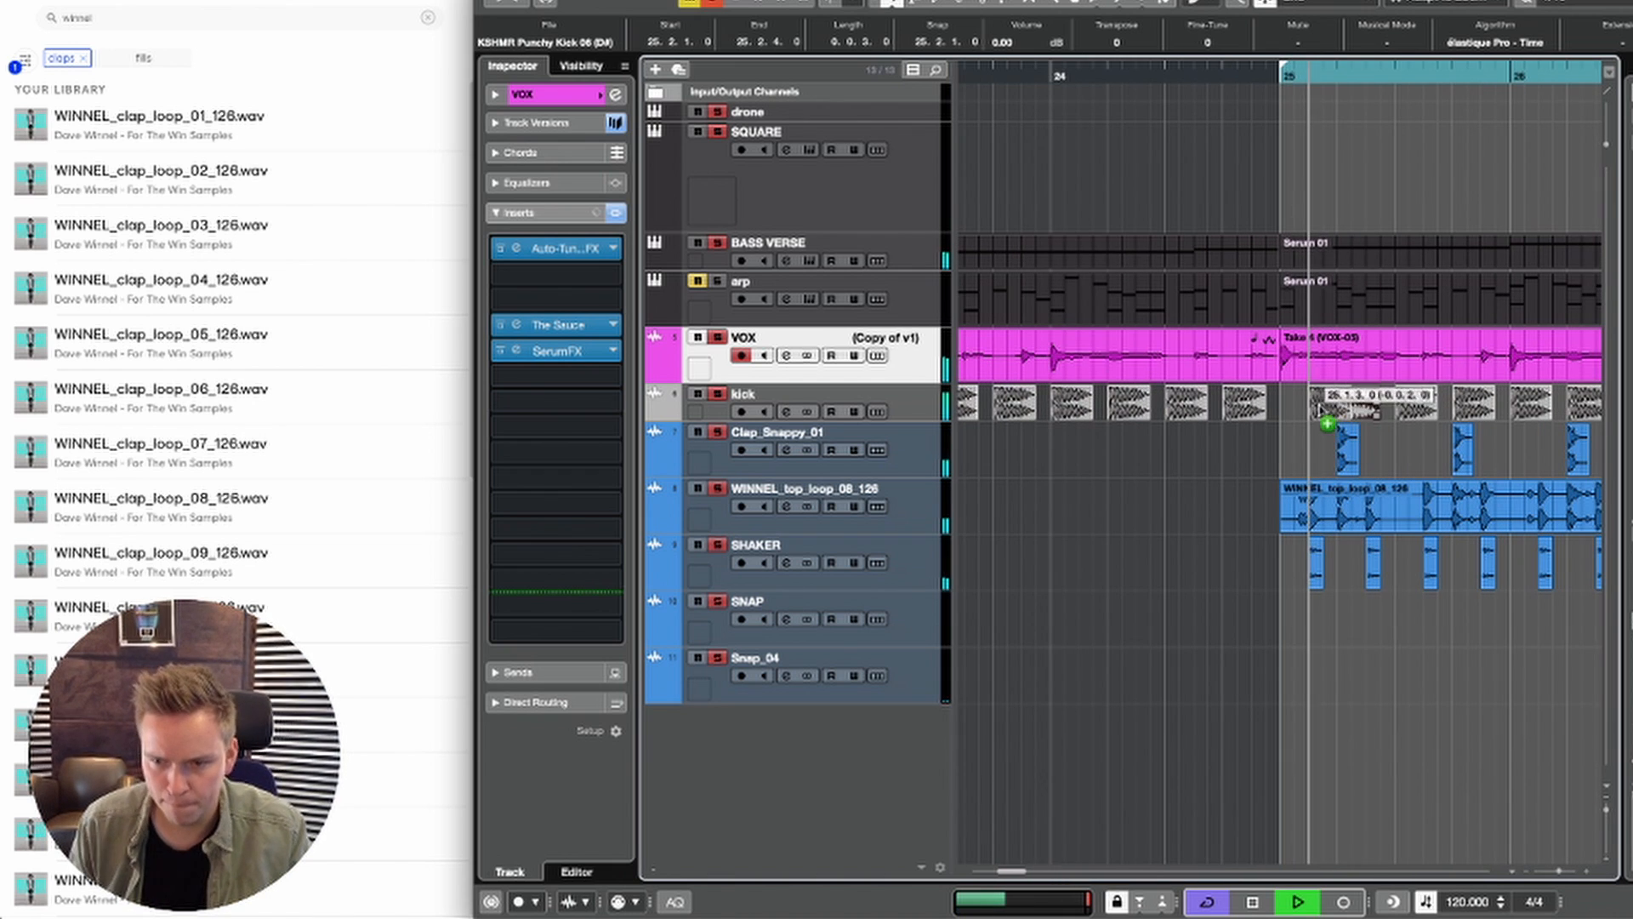
{"action": "left_click_drag", "start_coordinate": [1320, 411], "coordinate": [1332, 410]}
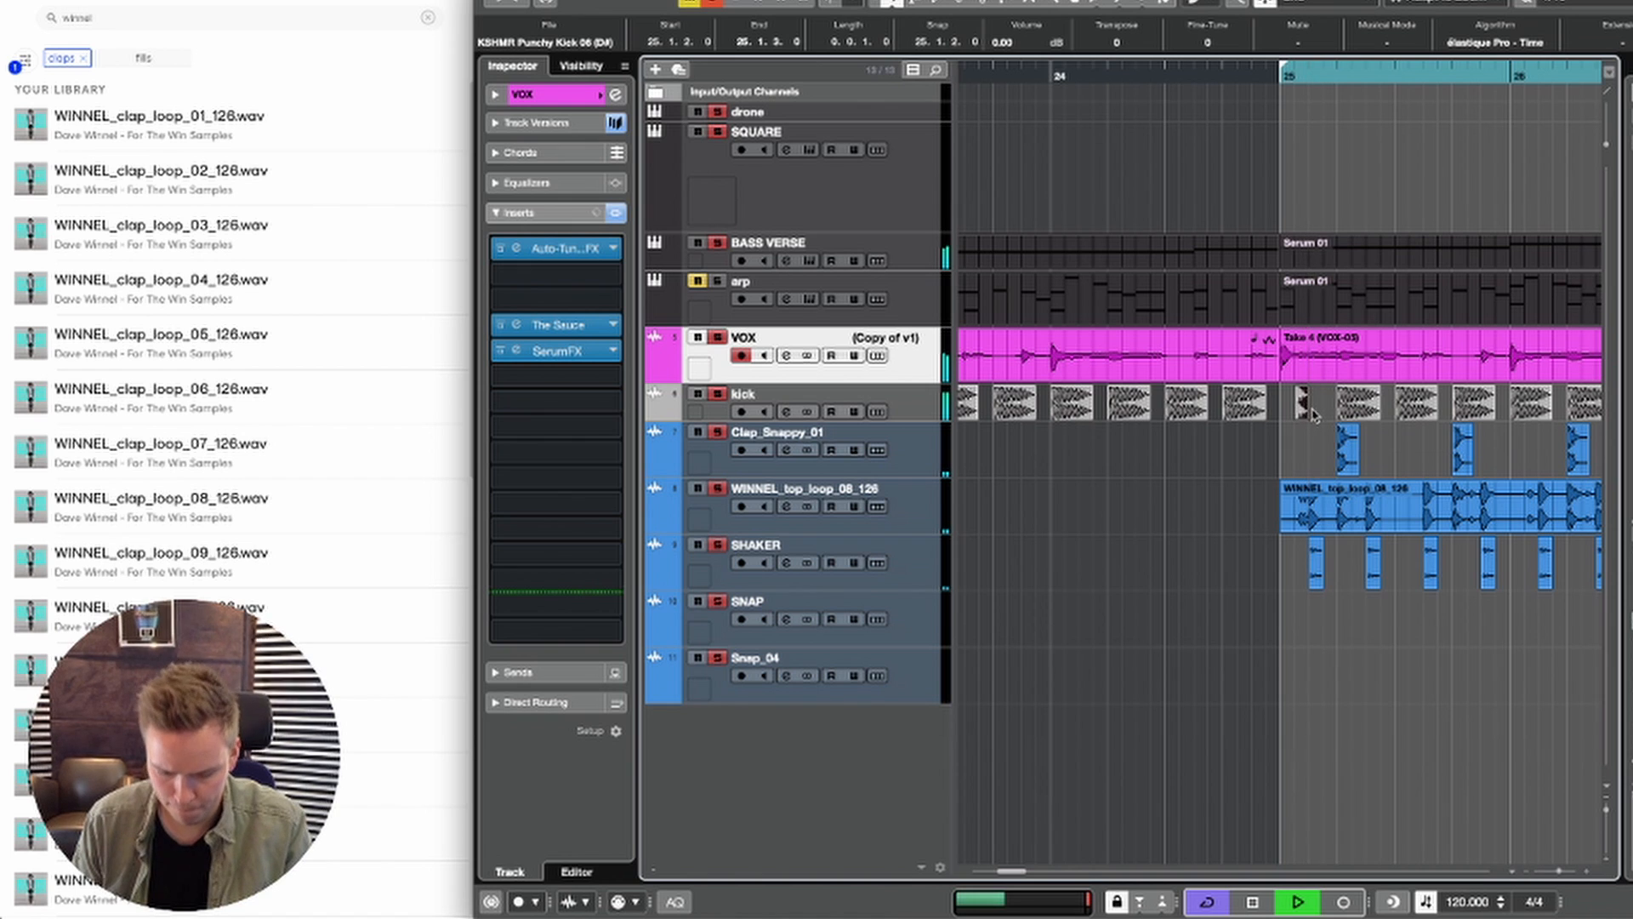
{"action": "left_click_drag", "start_coordinate": [1323, 416], "coordinate": [1339, 417]}
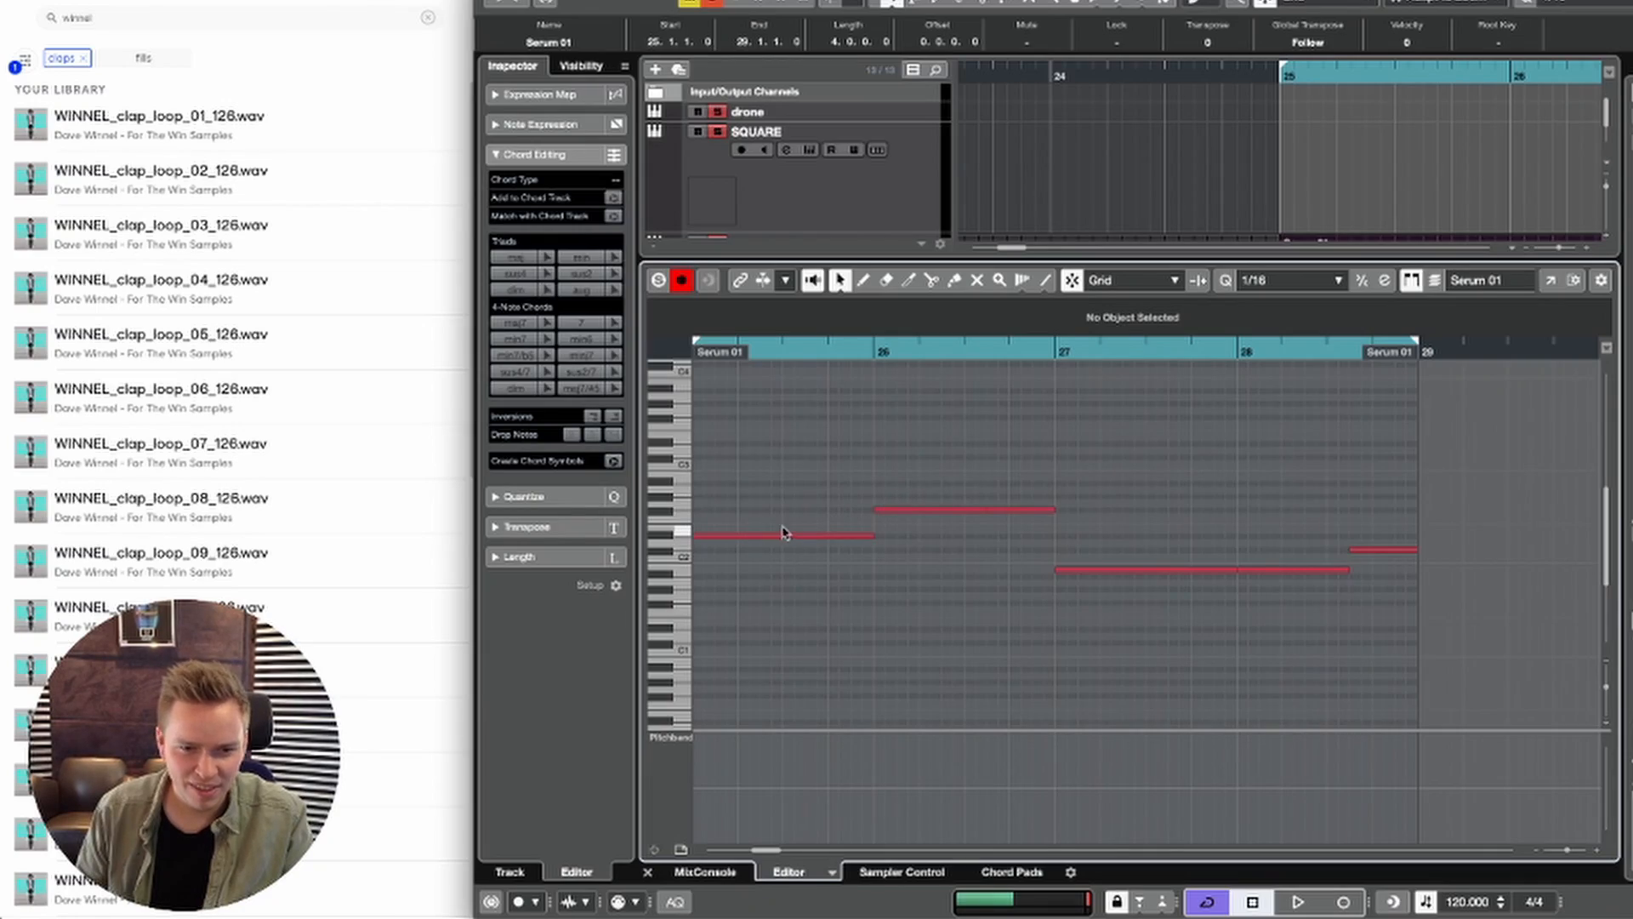
Step: In the BASS VERSE part at bar 25, trim the first note's start to beat 2 and return to the arrangement
{"action": "scroll", "coordinate": [784, 533], "scroll_direction": "left", "scroll_amount": 3}
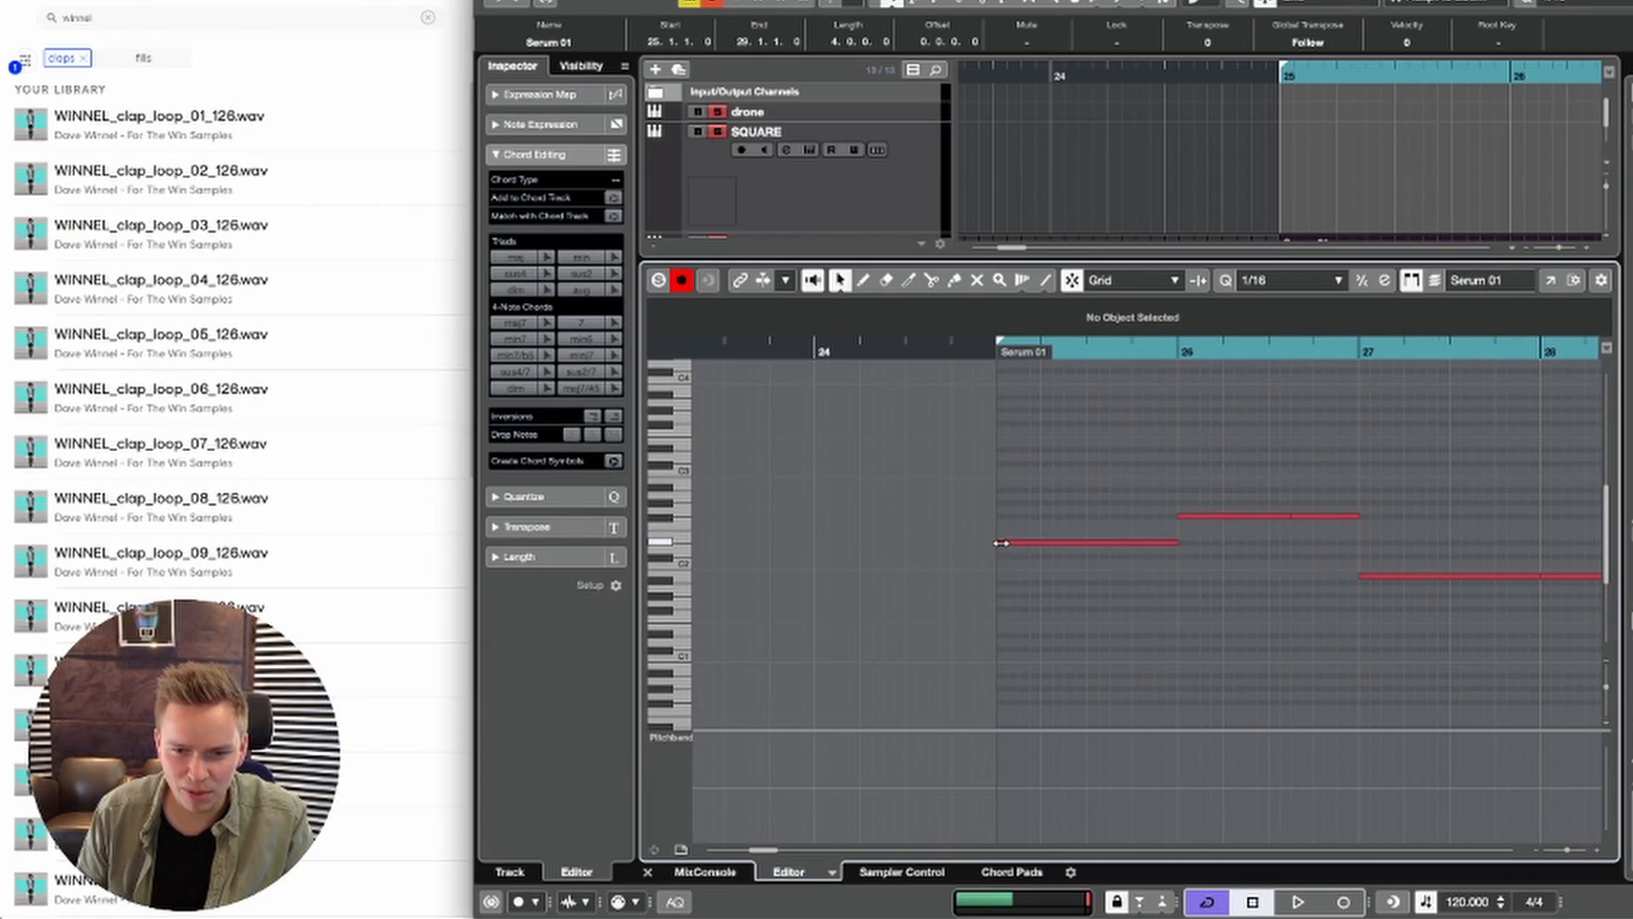
{"action": "left_click_drag", "start_coordinate": [1001, 543], "coordinate": [1048, 543]}
{"action": "key", "text": "Return"}
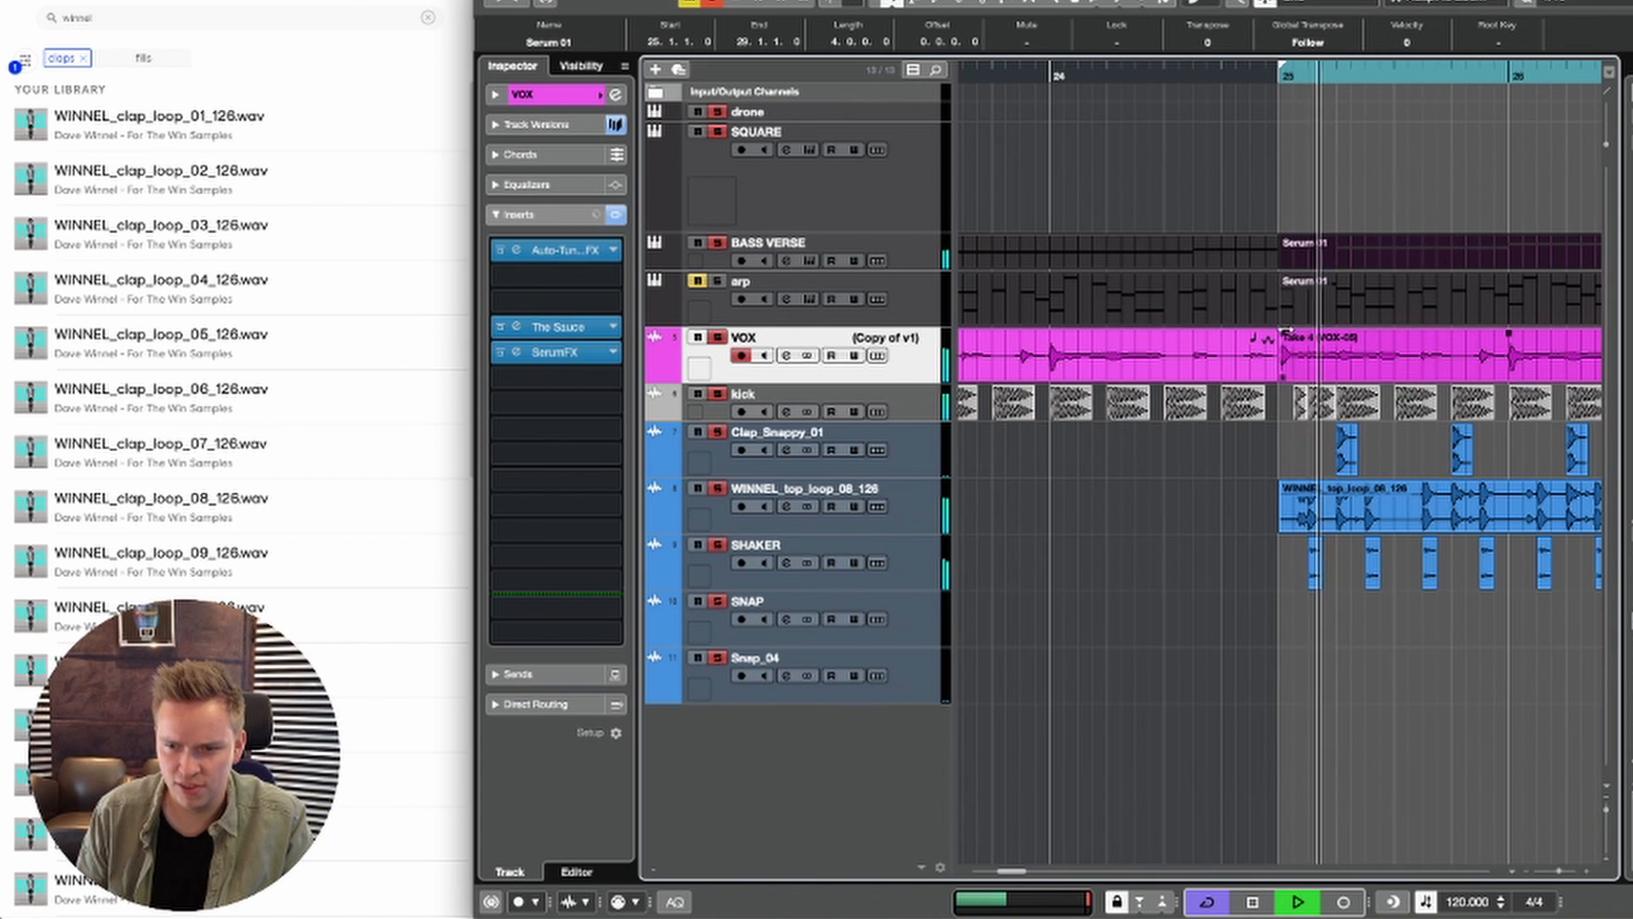
Step: Audition the transition into bar 25 and delete the short kick copies before beat 2
{"action": "key", "text": "space"}
{"action": "left_click", "coordinate": [1304, 411]}
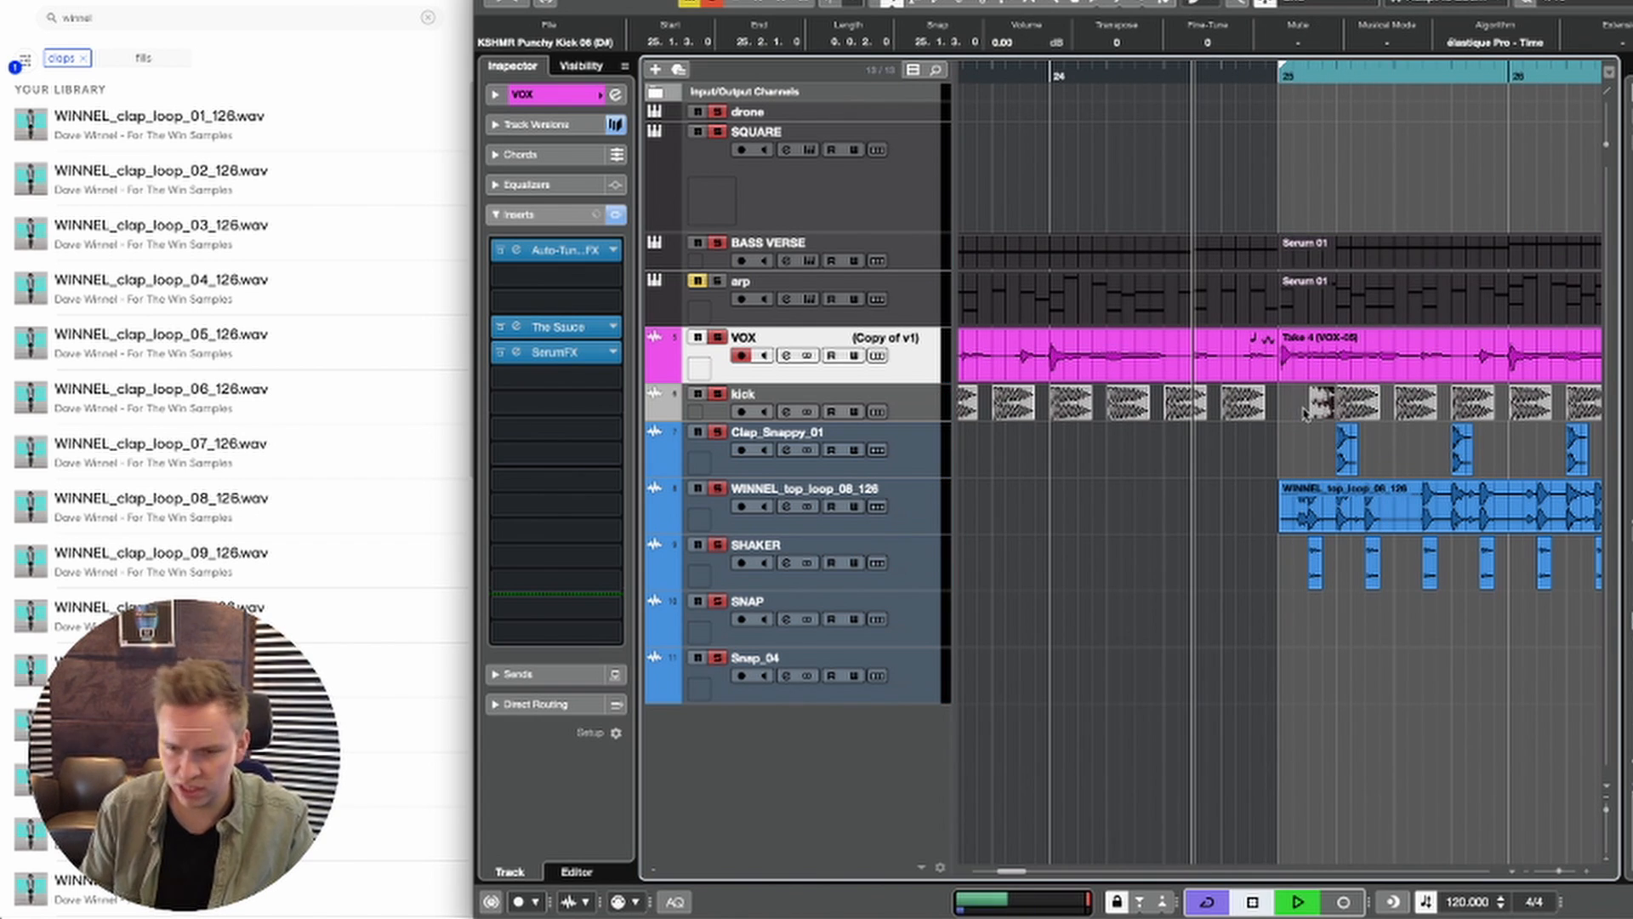
{"action": "key", "text": "space"}
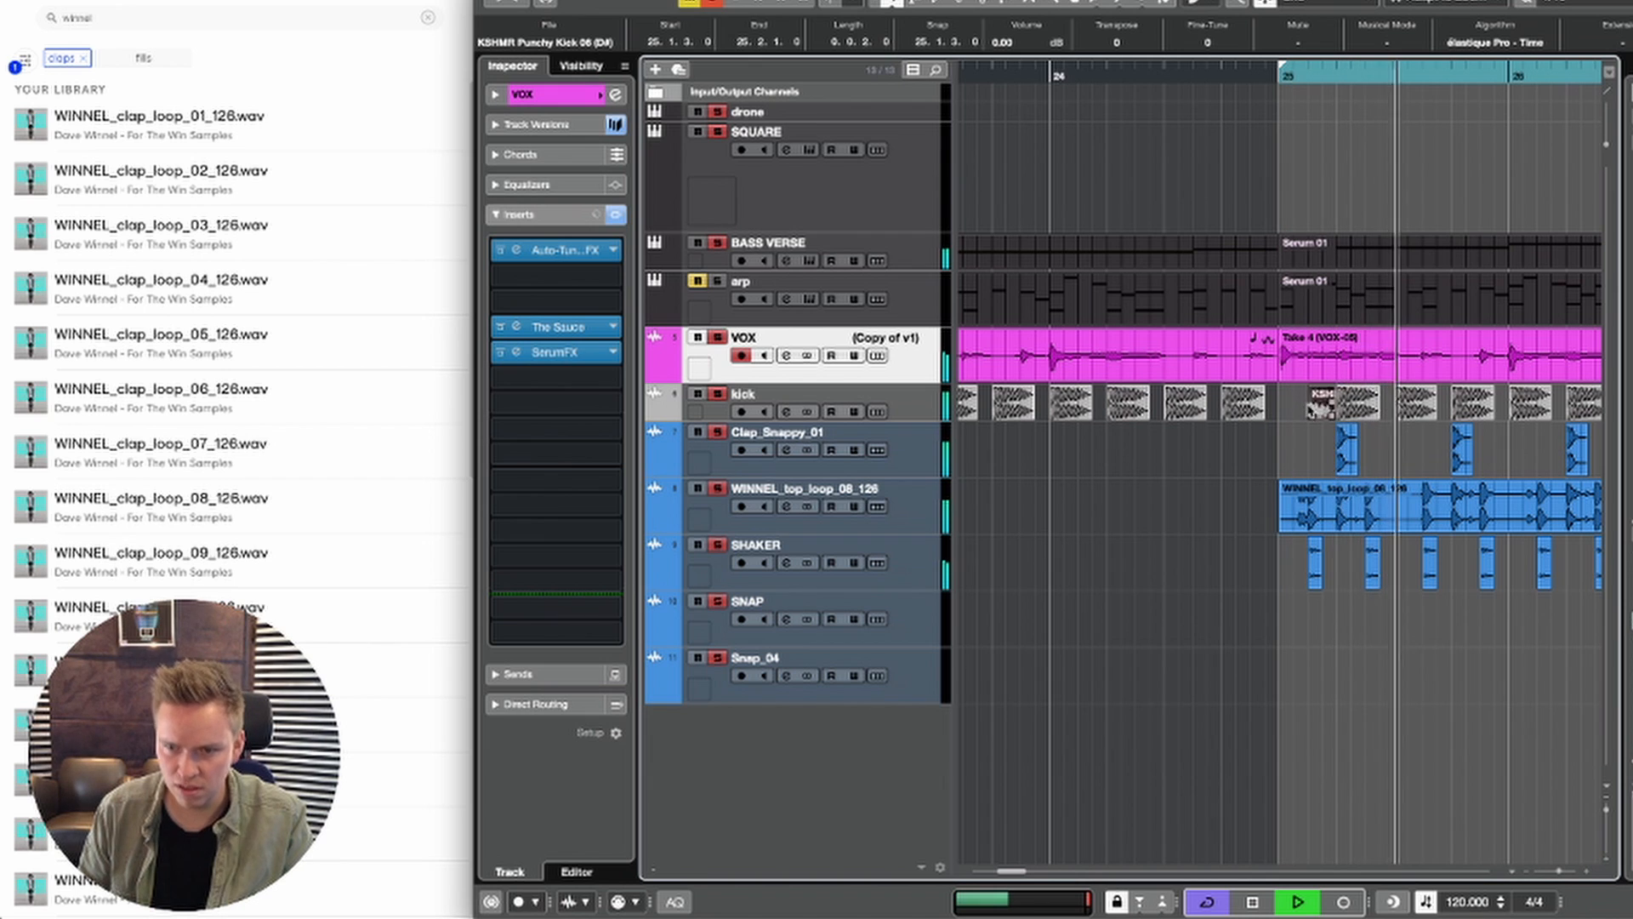
{"action": "key", "text": "space"}
{"action": "key", "text": "space"}
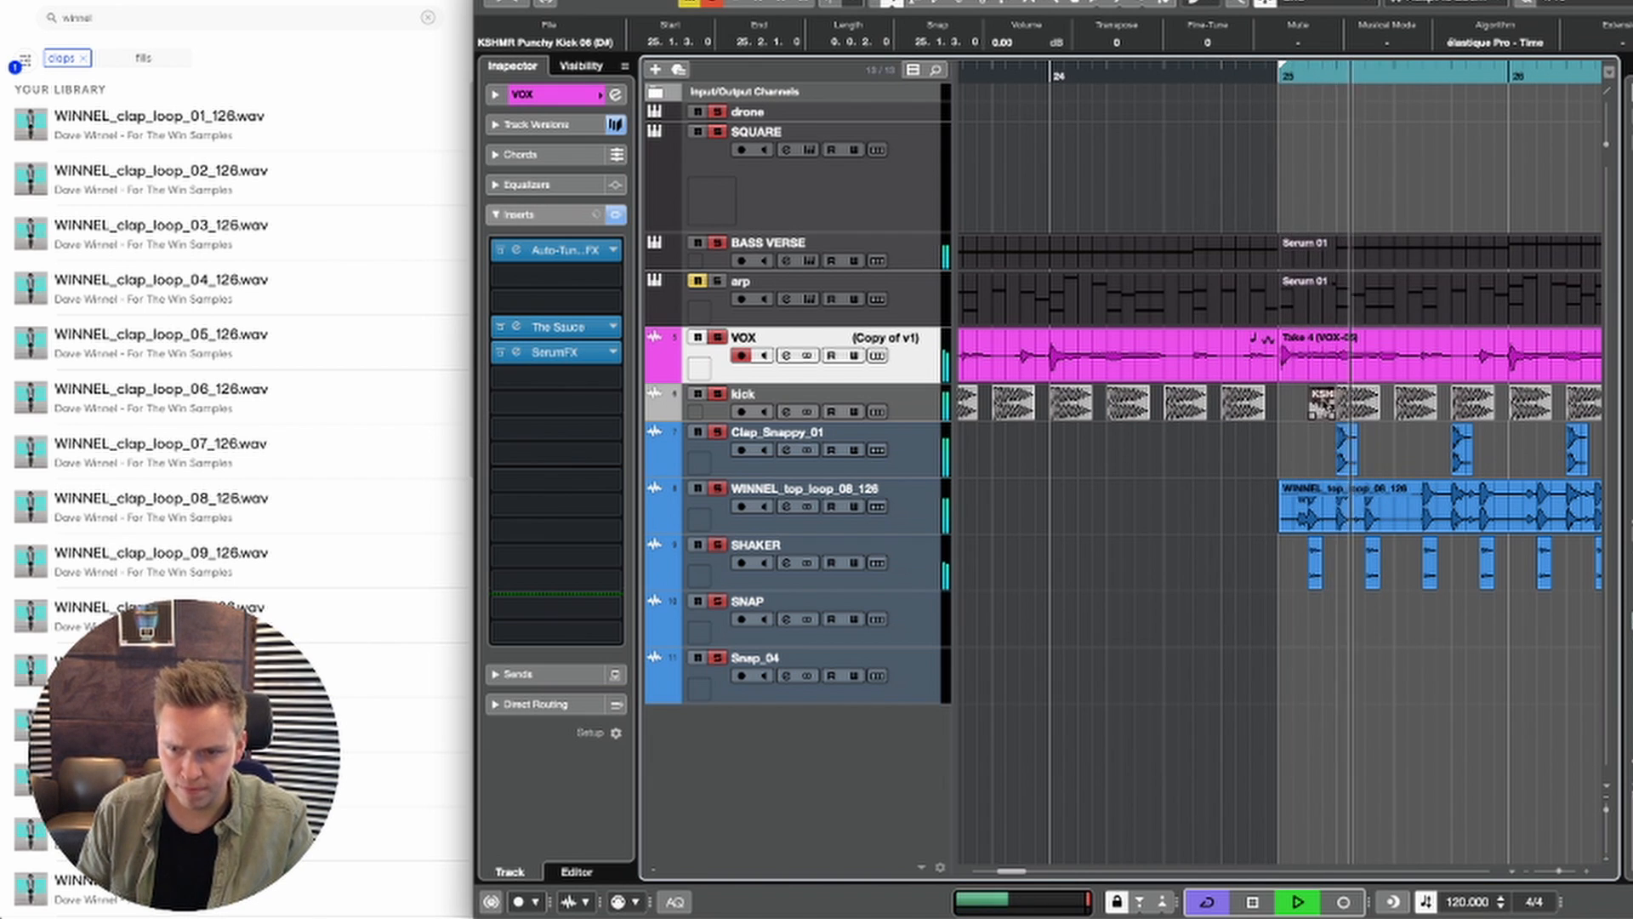
{"action": "key", "text": "space"}
{"action": "key", "text": "Delete"}
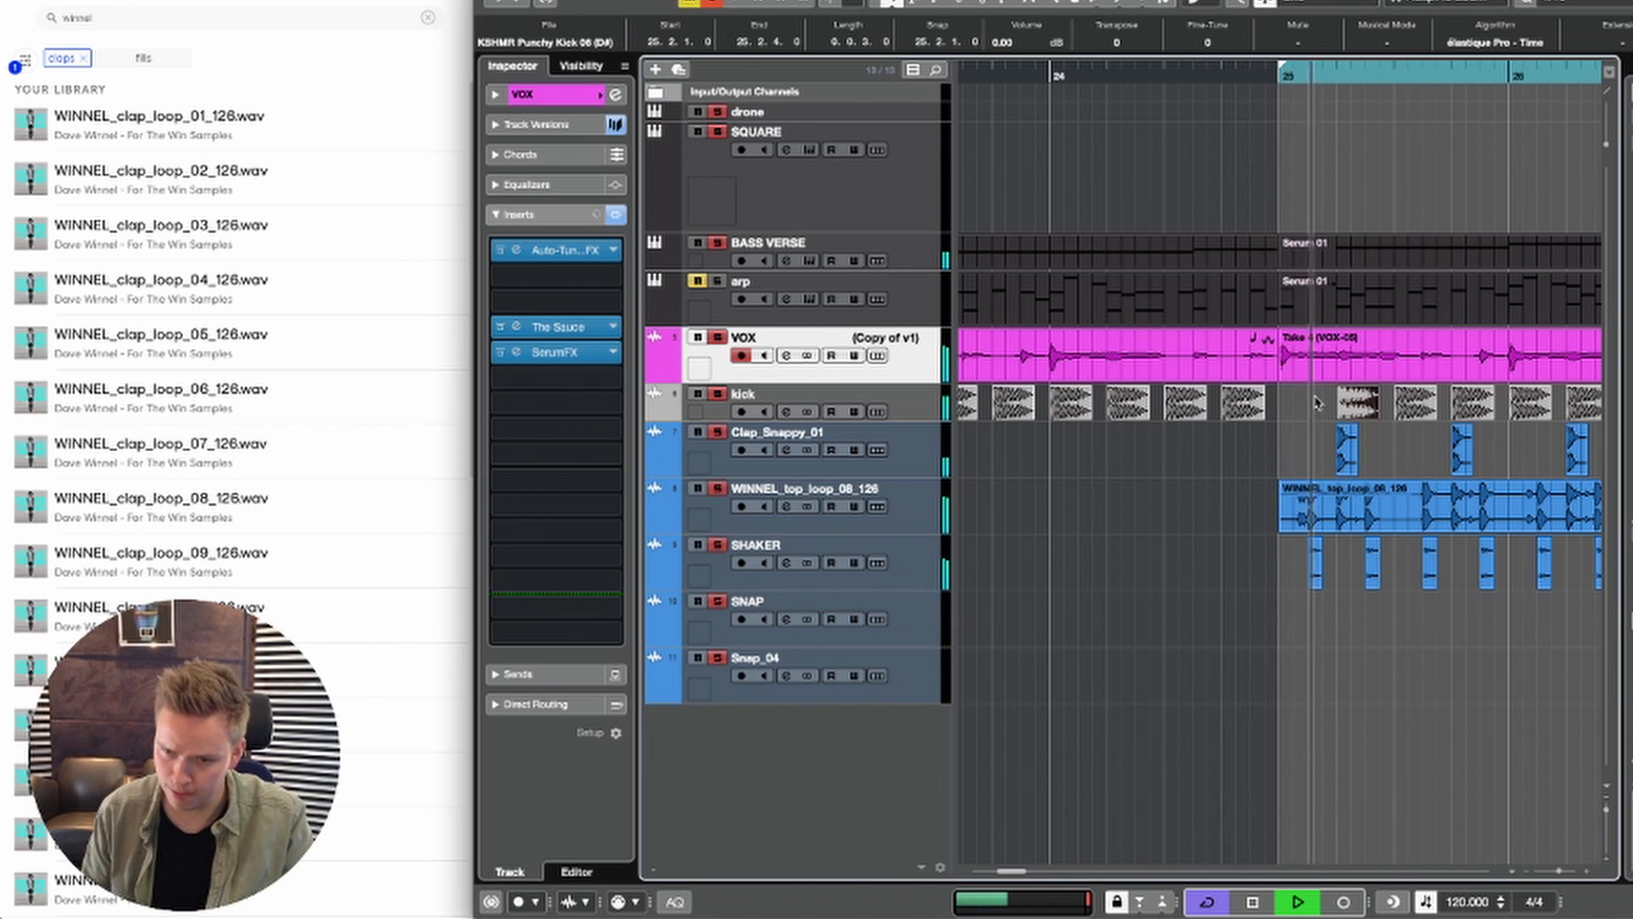
{"action": "key", "text": "space"}
{"action": "key", "text": "space"}
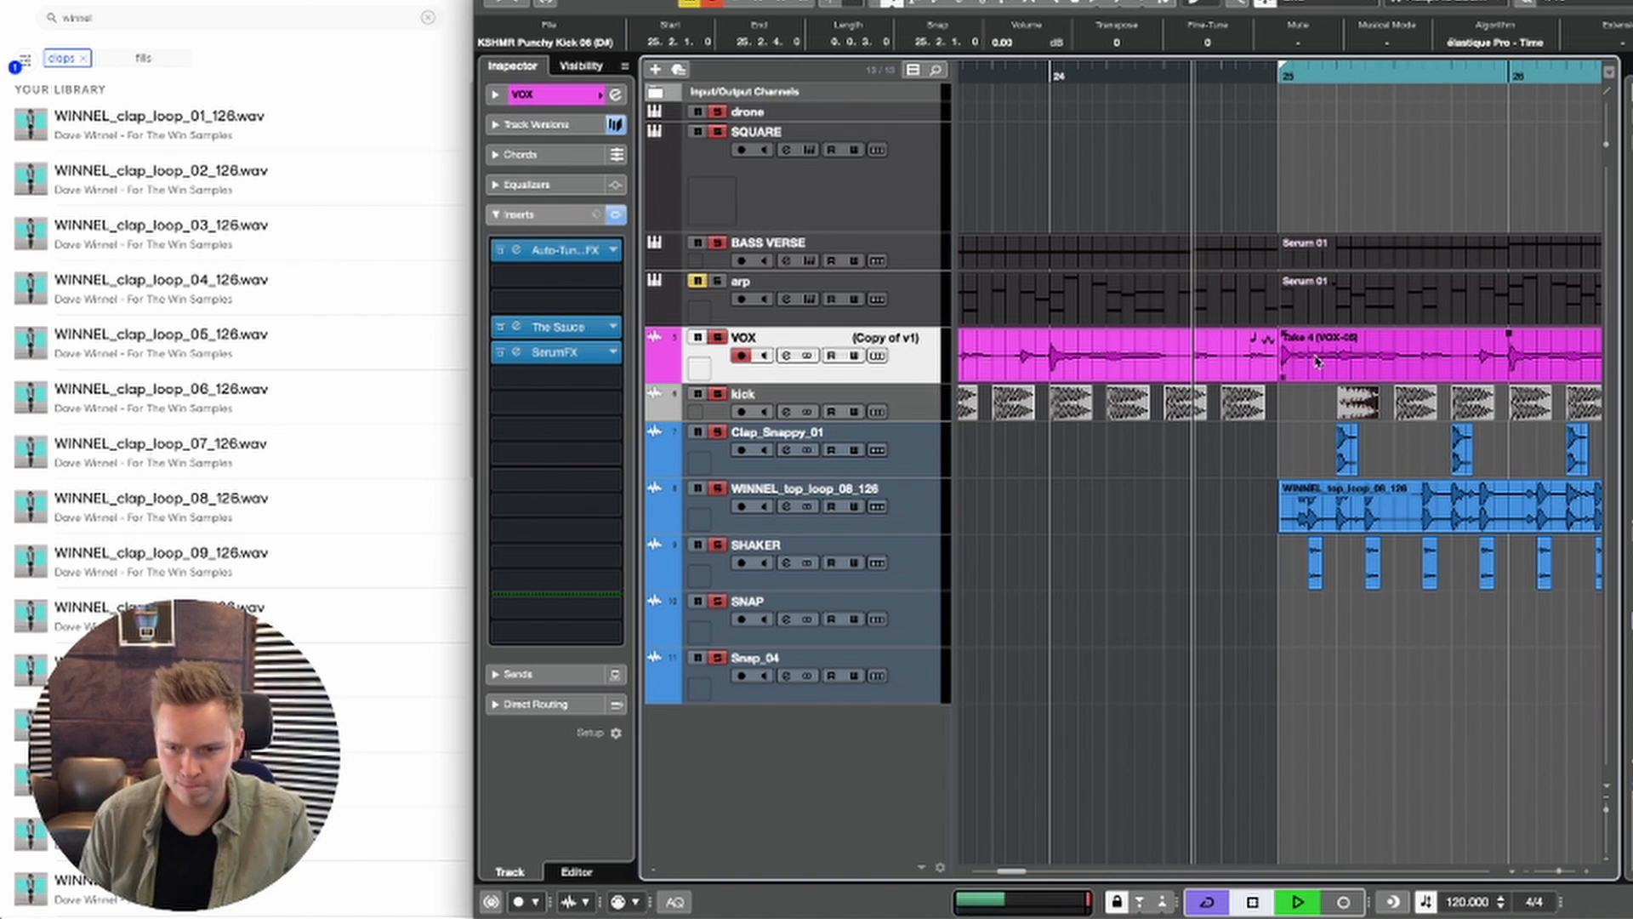
Step: Duplicate bars 21 to 28 of the tracks from BASS VERSE down to Clap_Snappy_01 to bars 29 to 36
{"action": "key", "text": "g"}
{"action": "key", "text": "g"}
{"action": "key", "text": "g"}
{"action": "key", "text": "g"}
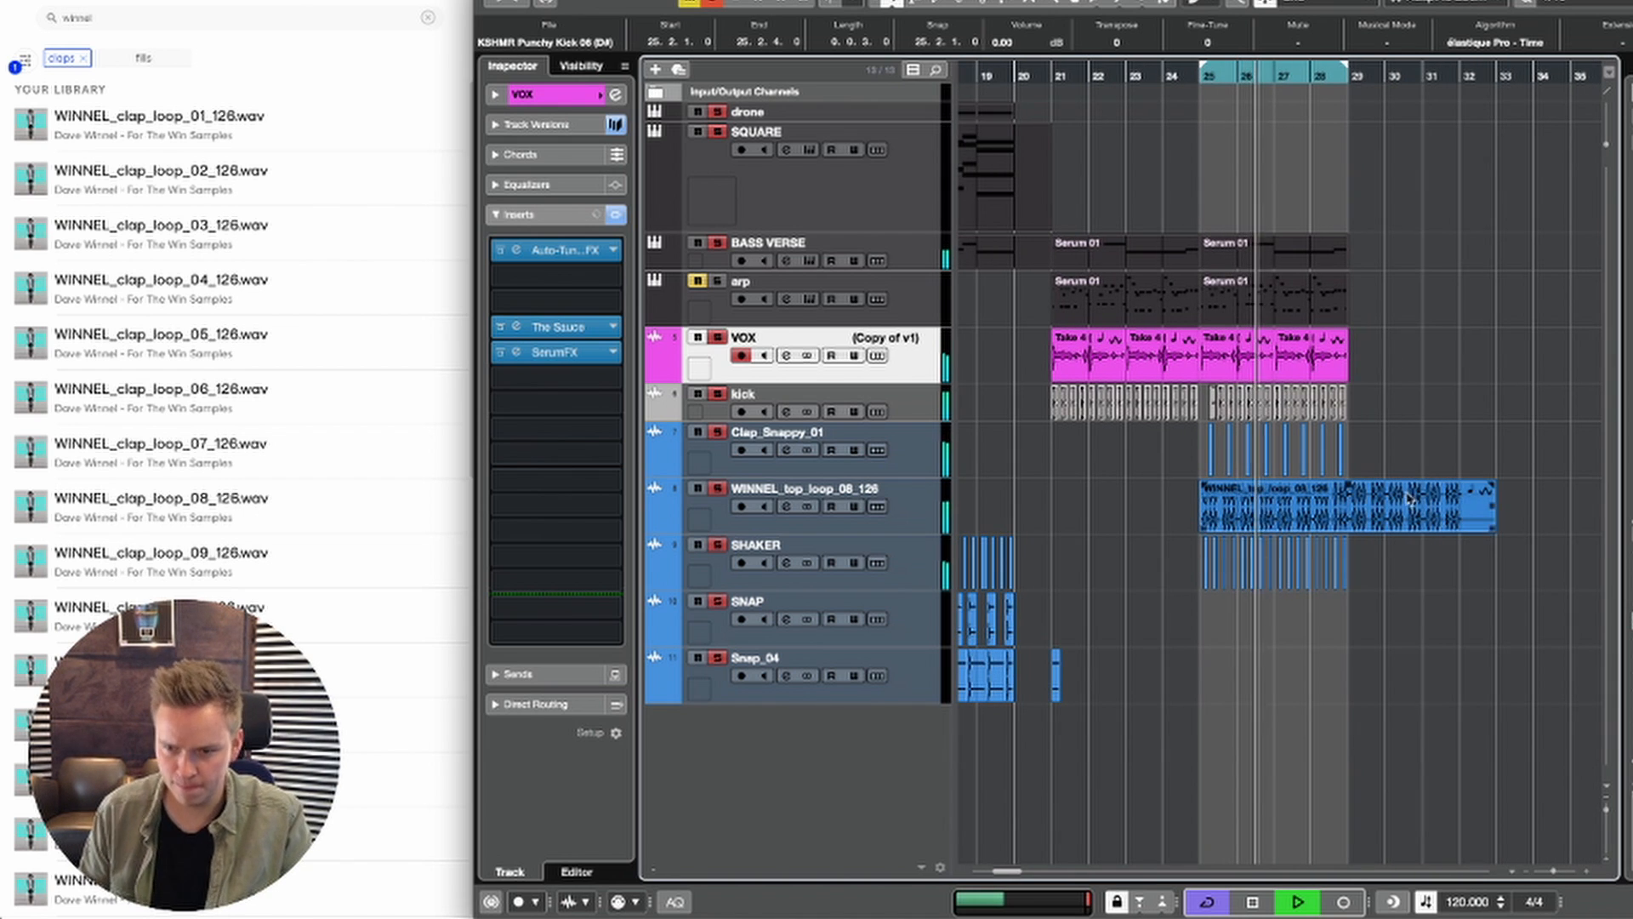
{"action": "key", "text": "2"}
{"action": "left_click_drag", "start_coordinate": [1350, 245], "coordinate": [1059, 460]}
{"action": "key", "text": "ctrl+d"}
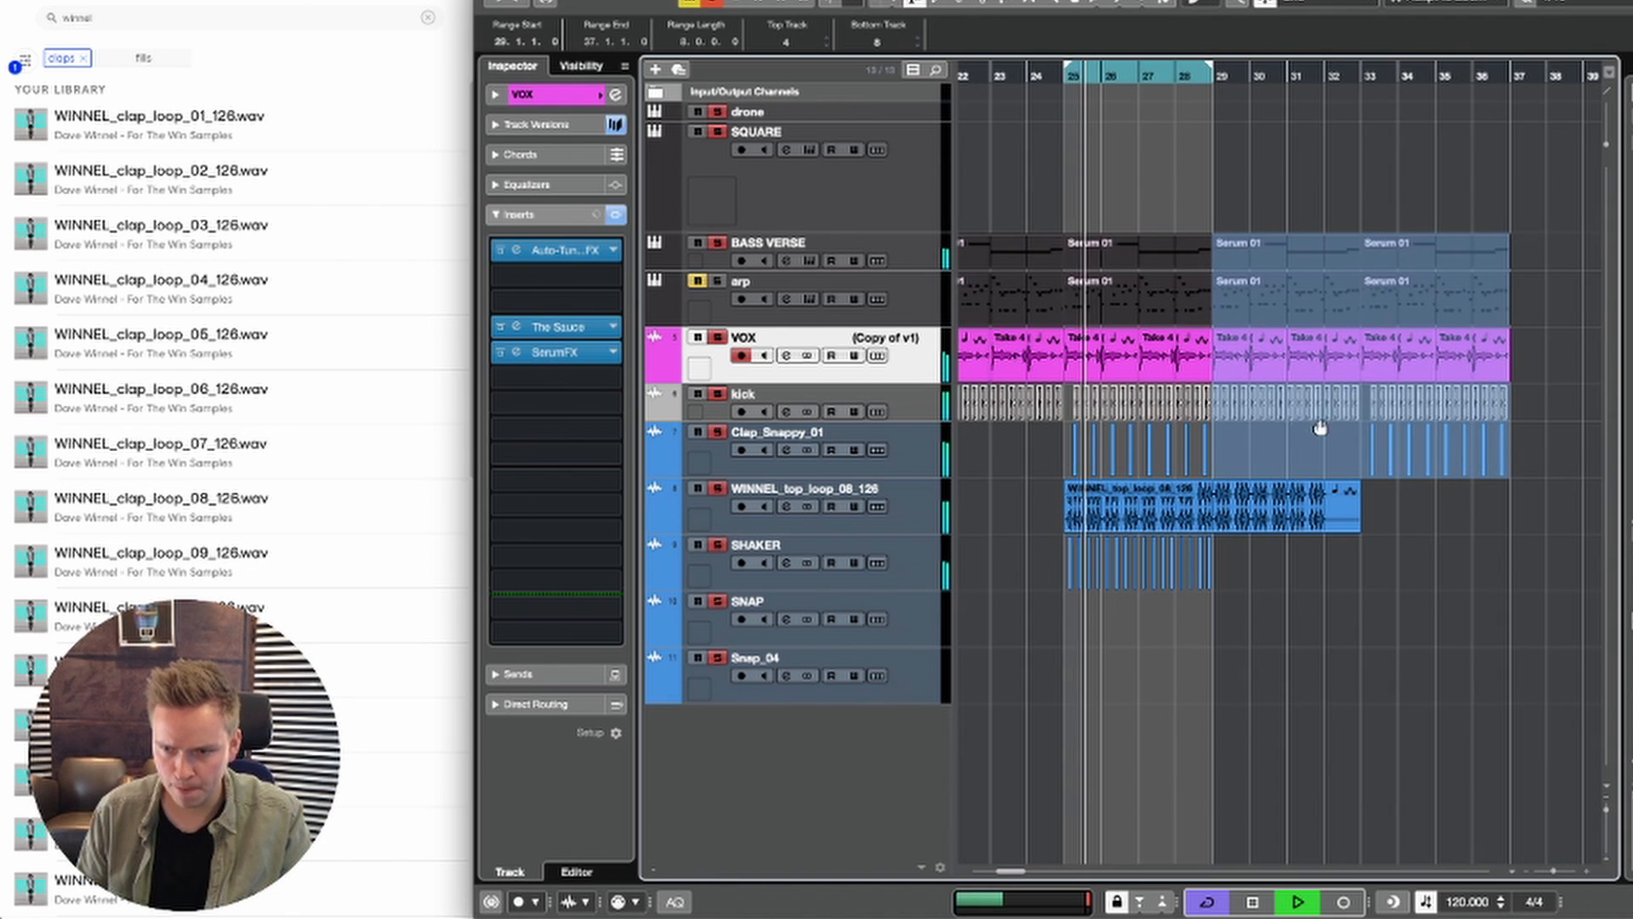
Step: Move the copied Clap_Snappy_01 hits from bars 33–36 to bars 29–32, then delete everything in bars 33–36 across the drop tracks
{"action": "left_click", "coordinate": [1409, 462]}
{"action": "left_click_drag", "start_coordinate": [1366, 445], "coordinate": [1324, 461]}
{"action": "left_click_drag", "start_coordinate": [1374, 266], "coordinate": [1501, 519]}
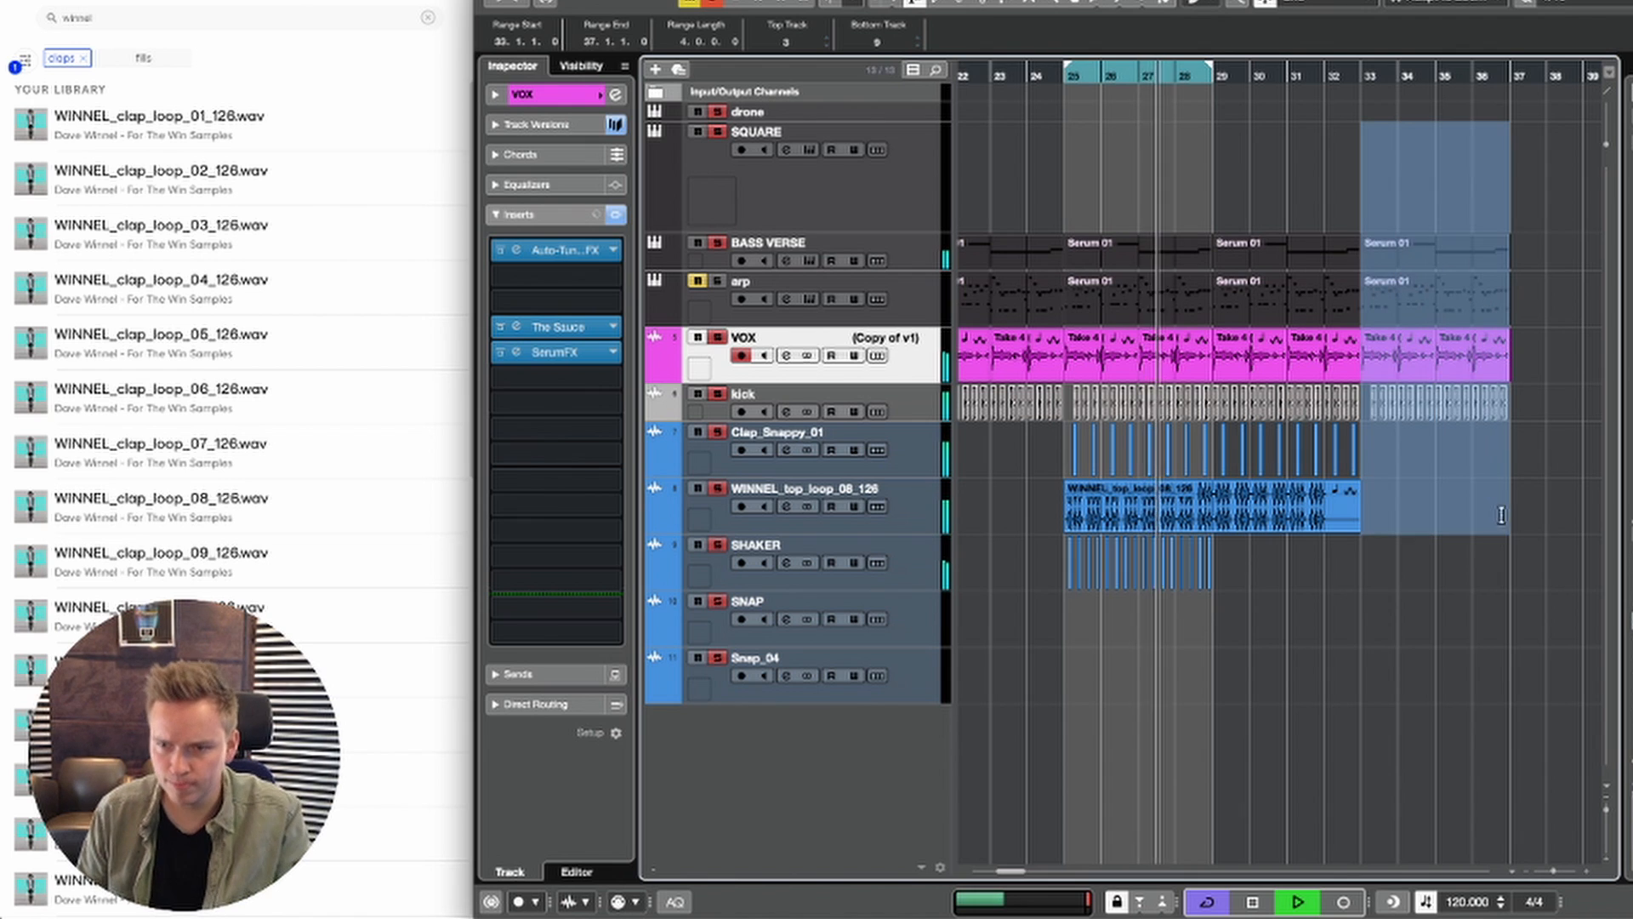
{"action": "key", "text": "Delete"}
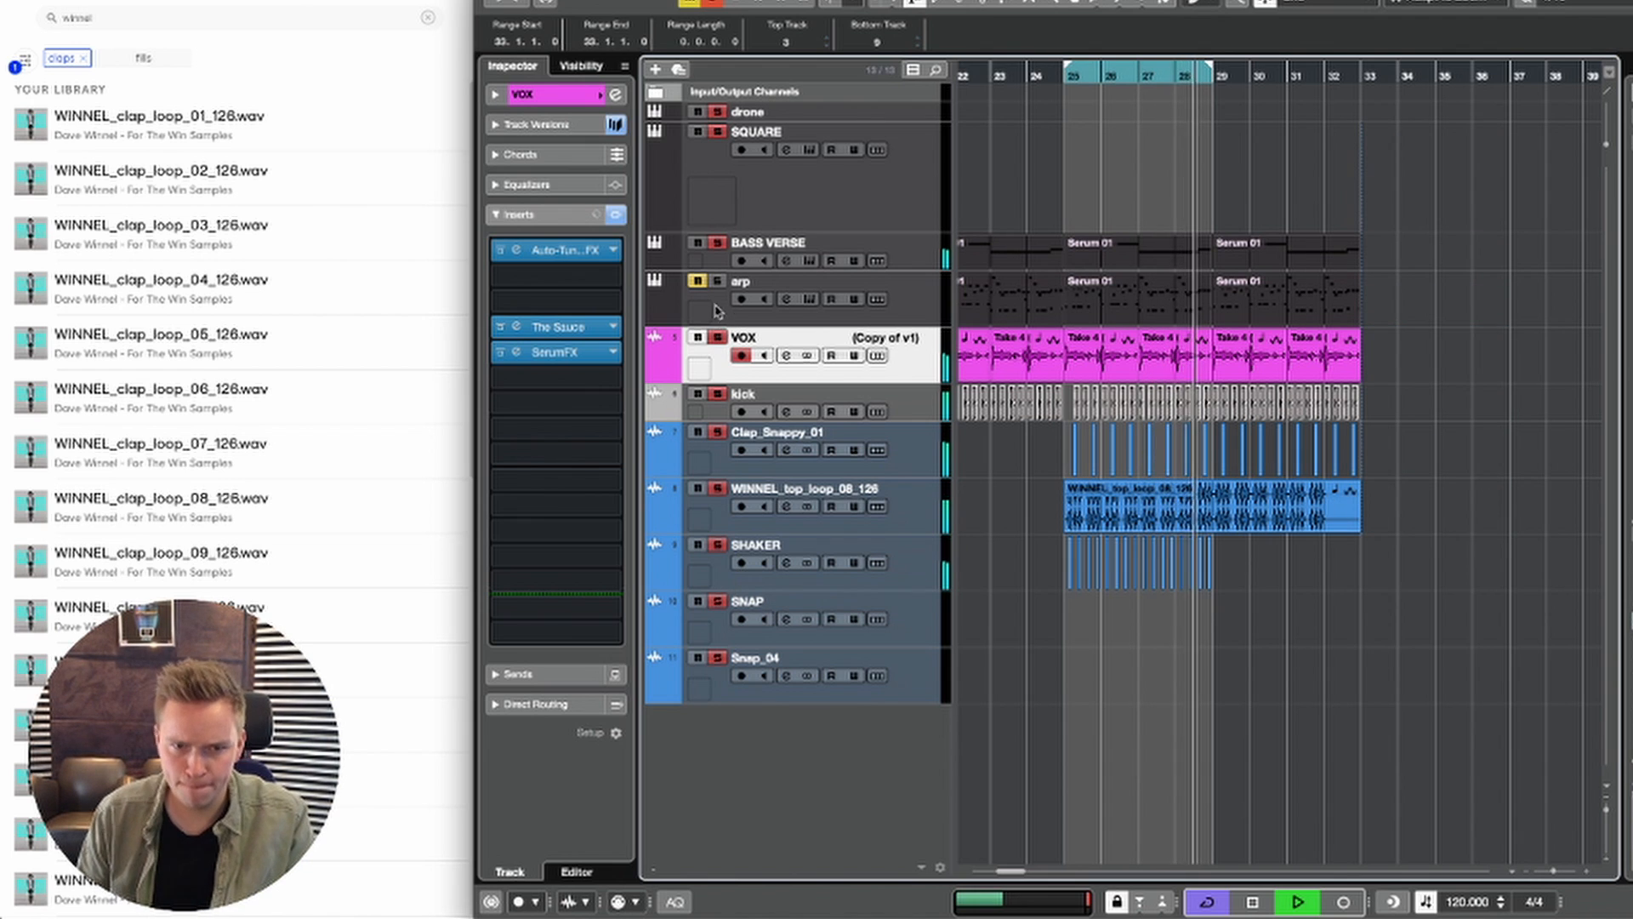
{"action": "key", "text": "space"}
{"action": "left_click_drag", "start_coordinate": [1517, 150], "coordinate": [1101, 525]}
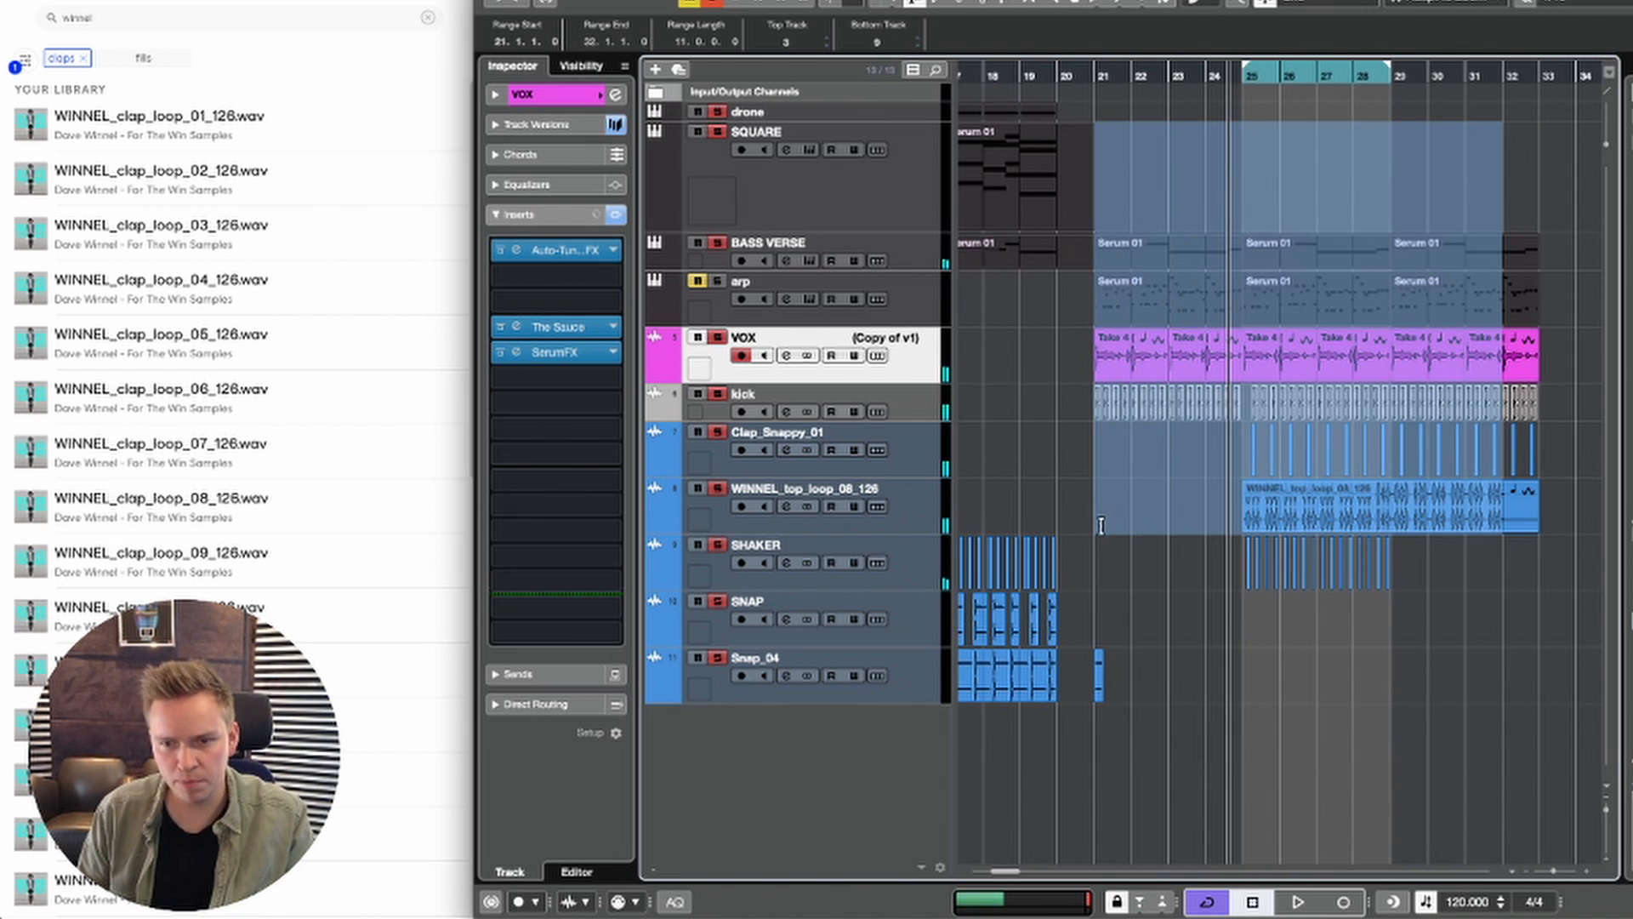
{"action": "left_click", "coordinate": [1059, 265]}
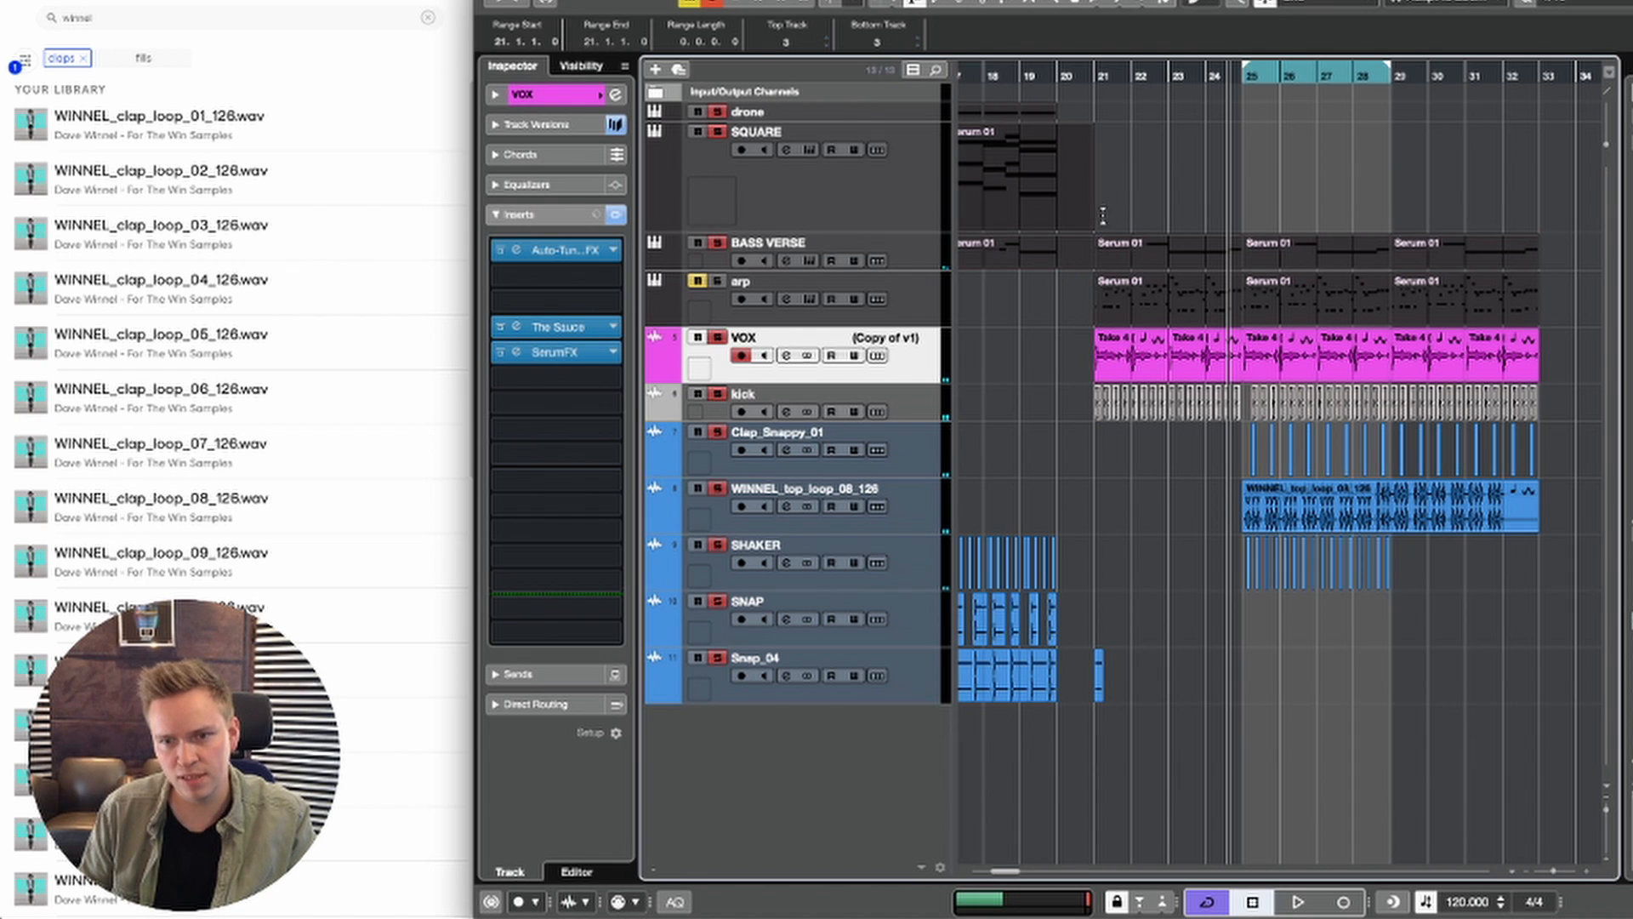
{"action": "left_click_drag", "start_coordinate": [1102, 216], "coordinate": [1382, 571]}
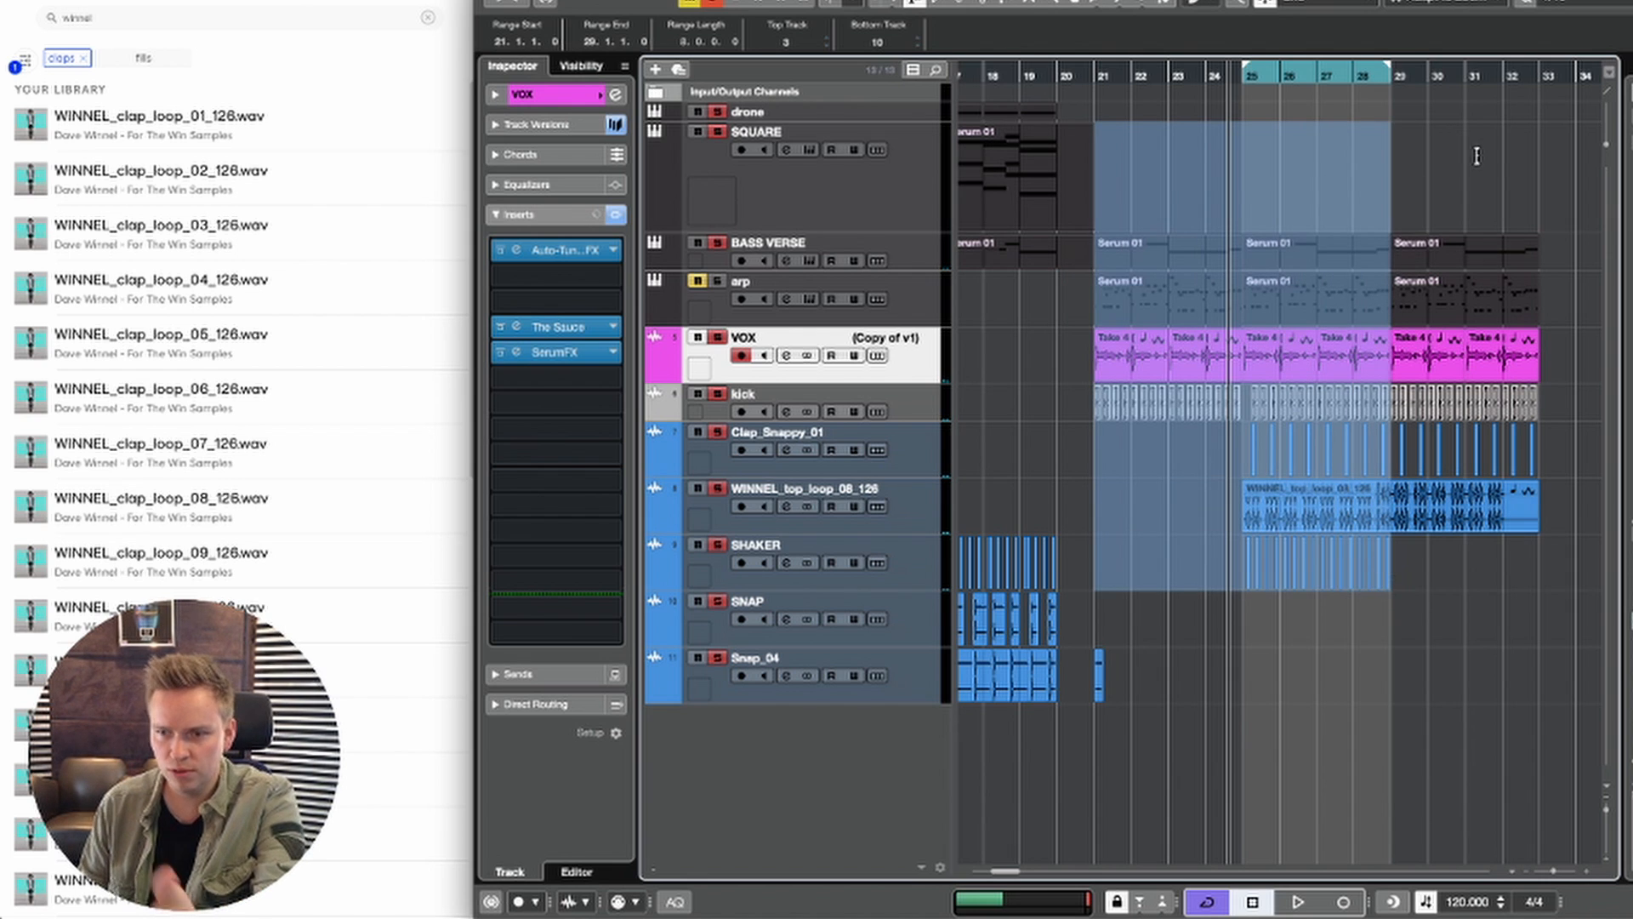
{"action": "scroll", "coordinate": [1446, 165], "scroll_direction": "right", "scroll_amount": 2}
{"action": "left_click", "coordinate": [1419, 178]}
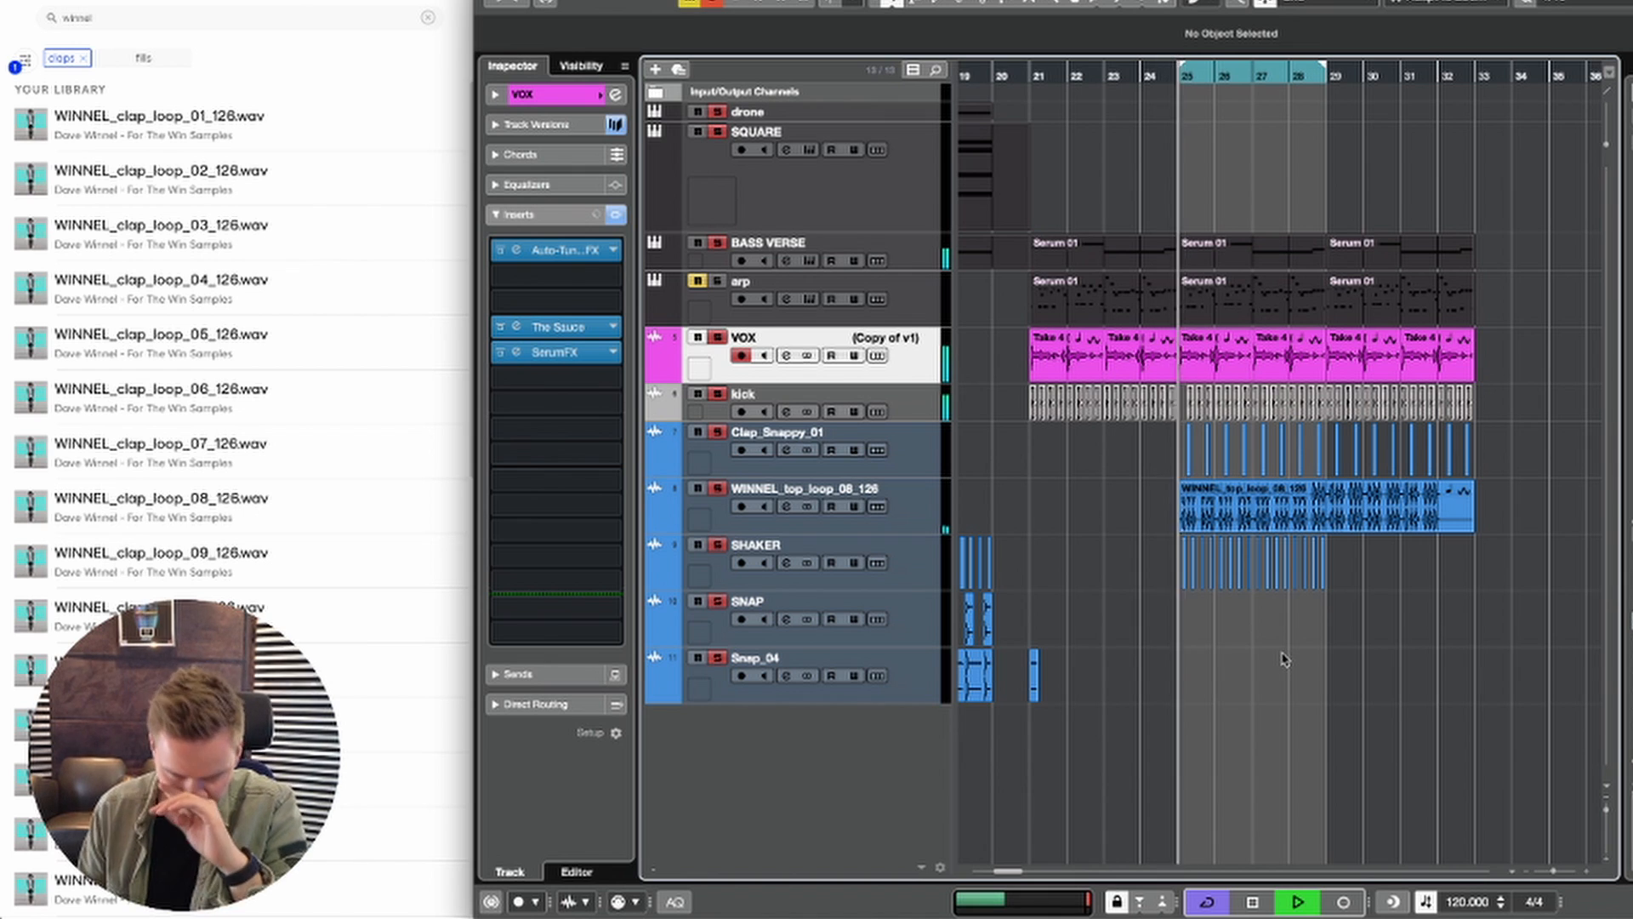
Step: Duplicate the SHAKER hits of bars 25–28 to bars 29–32 and turn off cycle playback
{"action": "left_click", "coordinate": [1363, 635]}
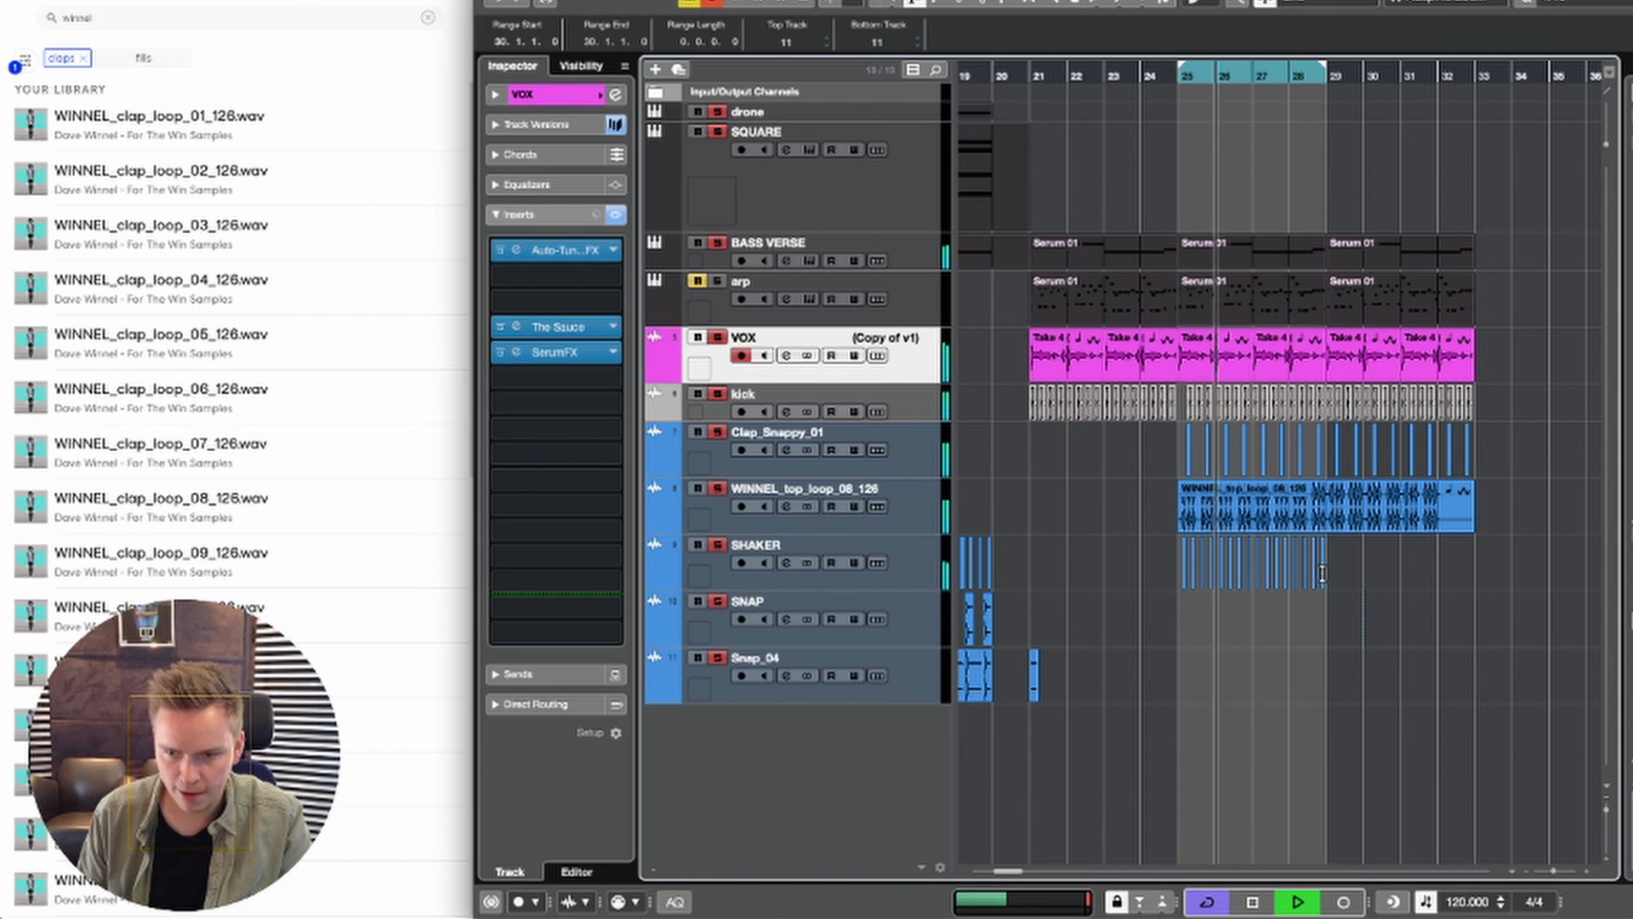
{"action": "left_click_drag", "start_coordinate": [1323, 572], "coordinate": [1189, 573]}
{"action": "key", "text": "super+d"}
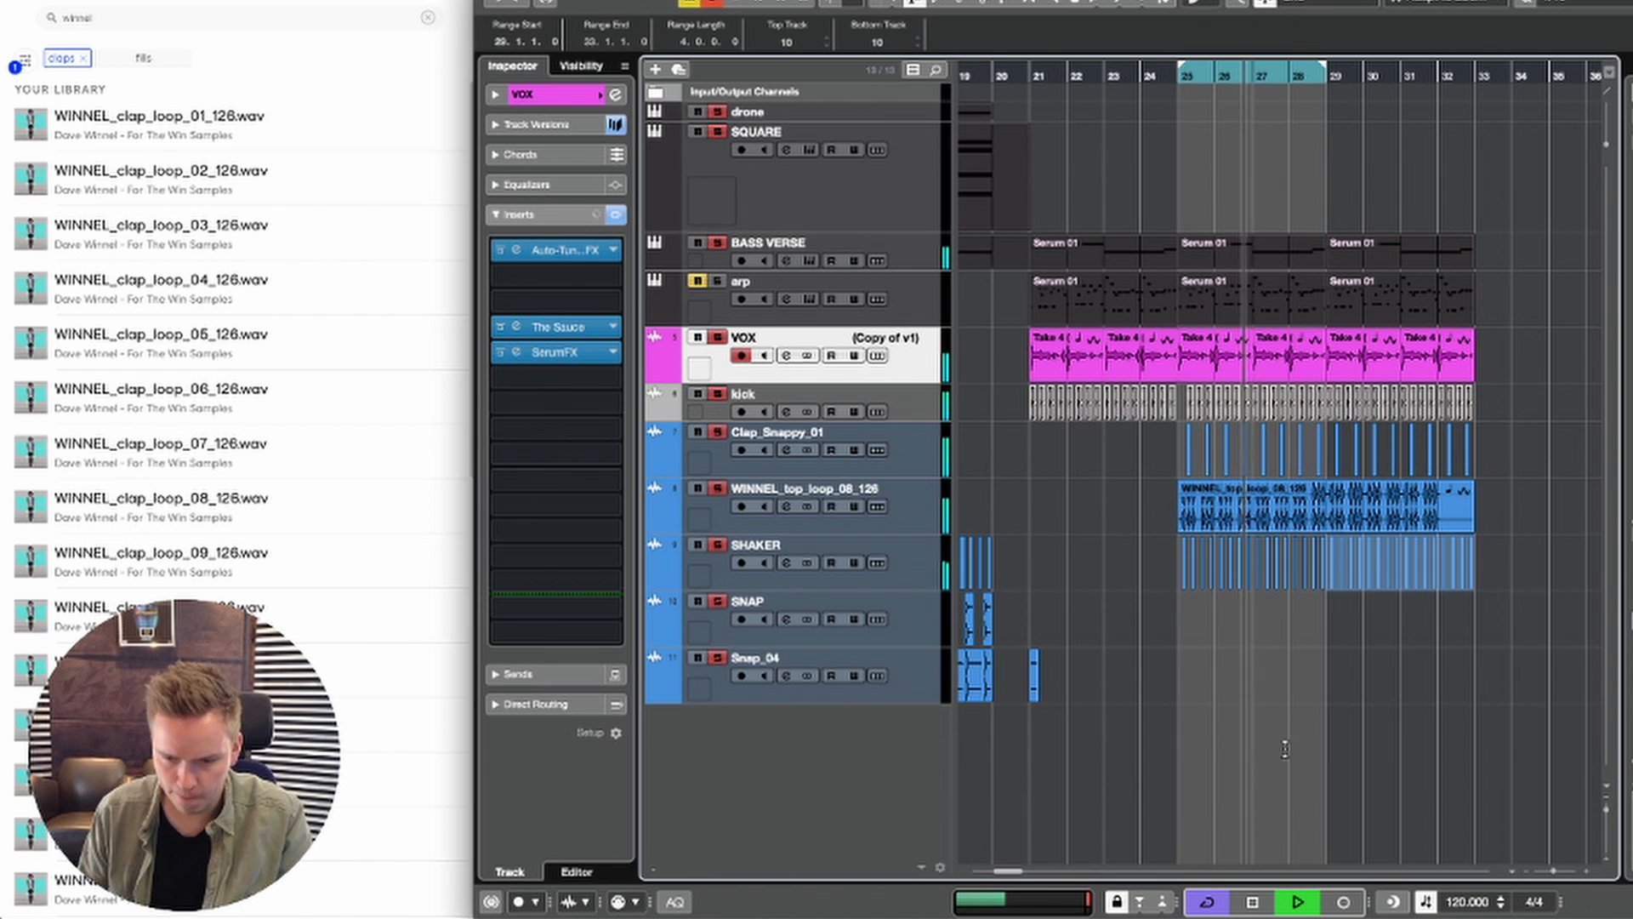
{"action": "left_click", "coordinate": [1215, 895]}
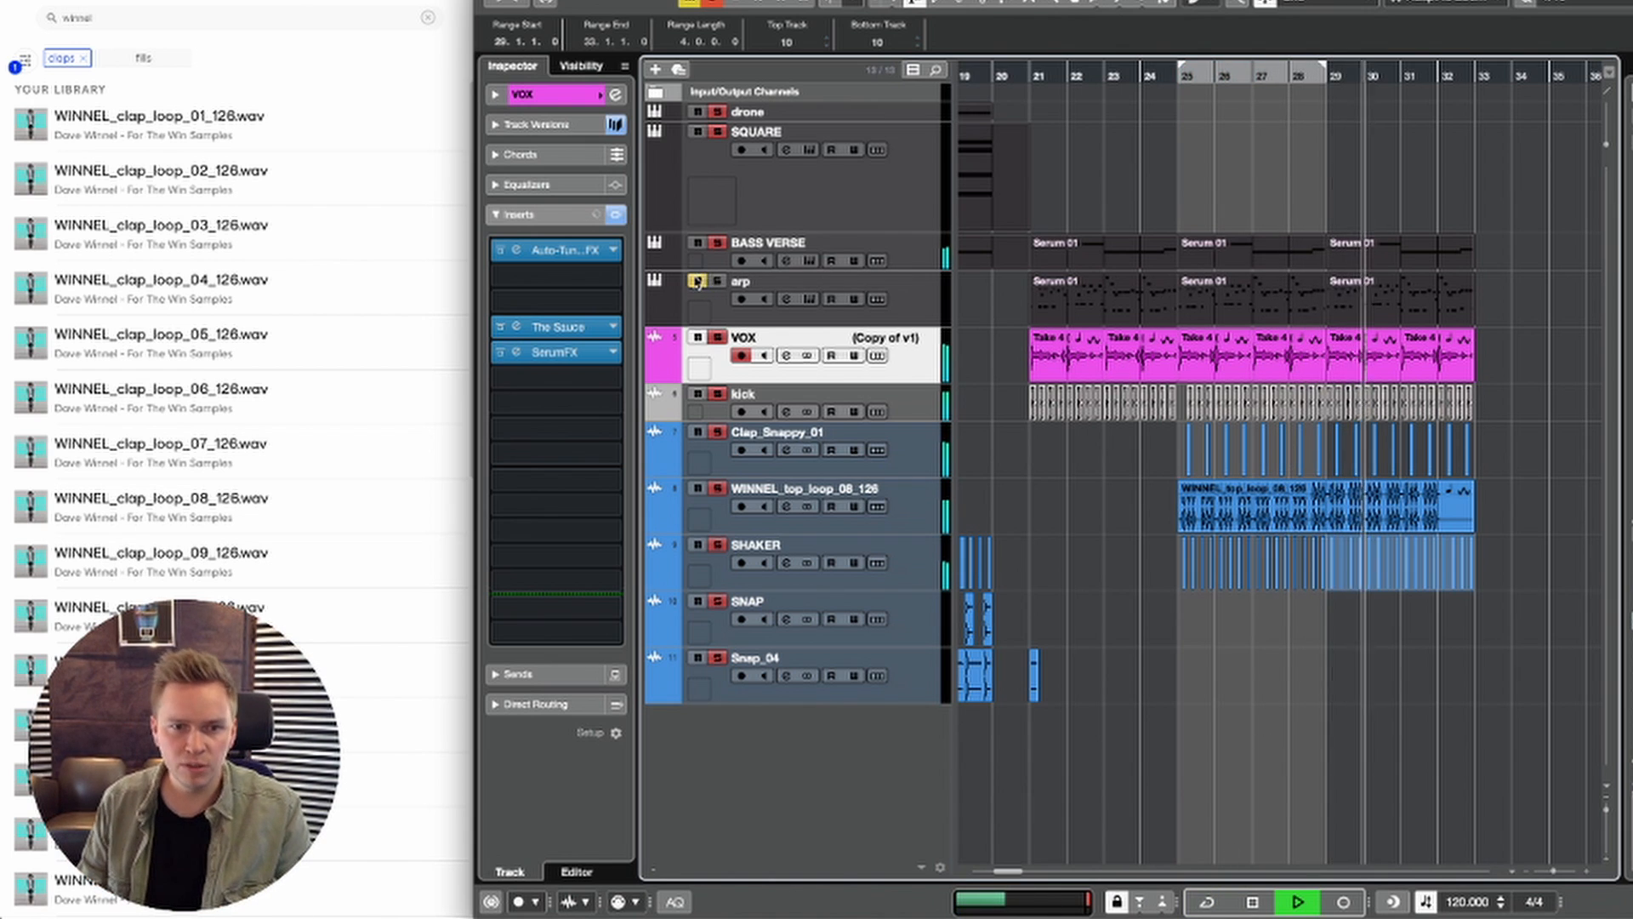
Step: Unmute the arp, mute drone and SQUARE instead of soloing the other tracks, and try transposing the bar-29 arp part by 12
{"action": "left_click", "coordinate": [1349, 308]}
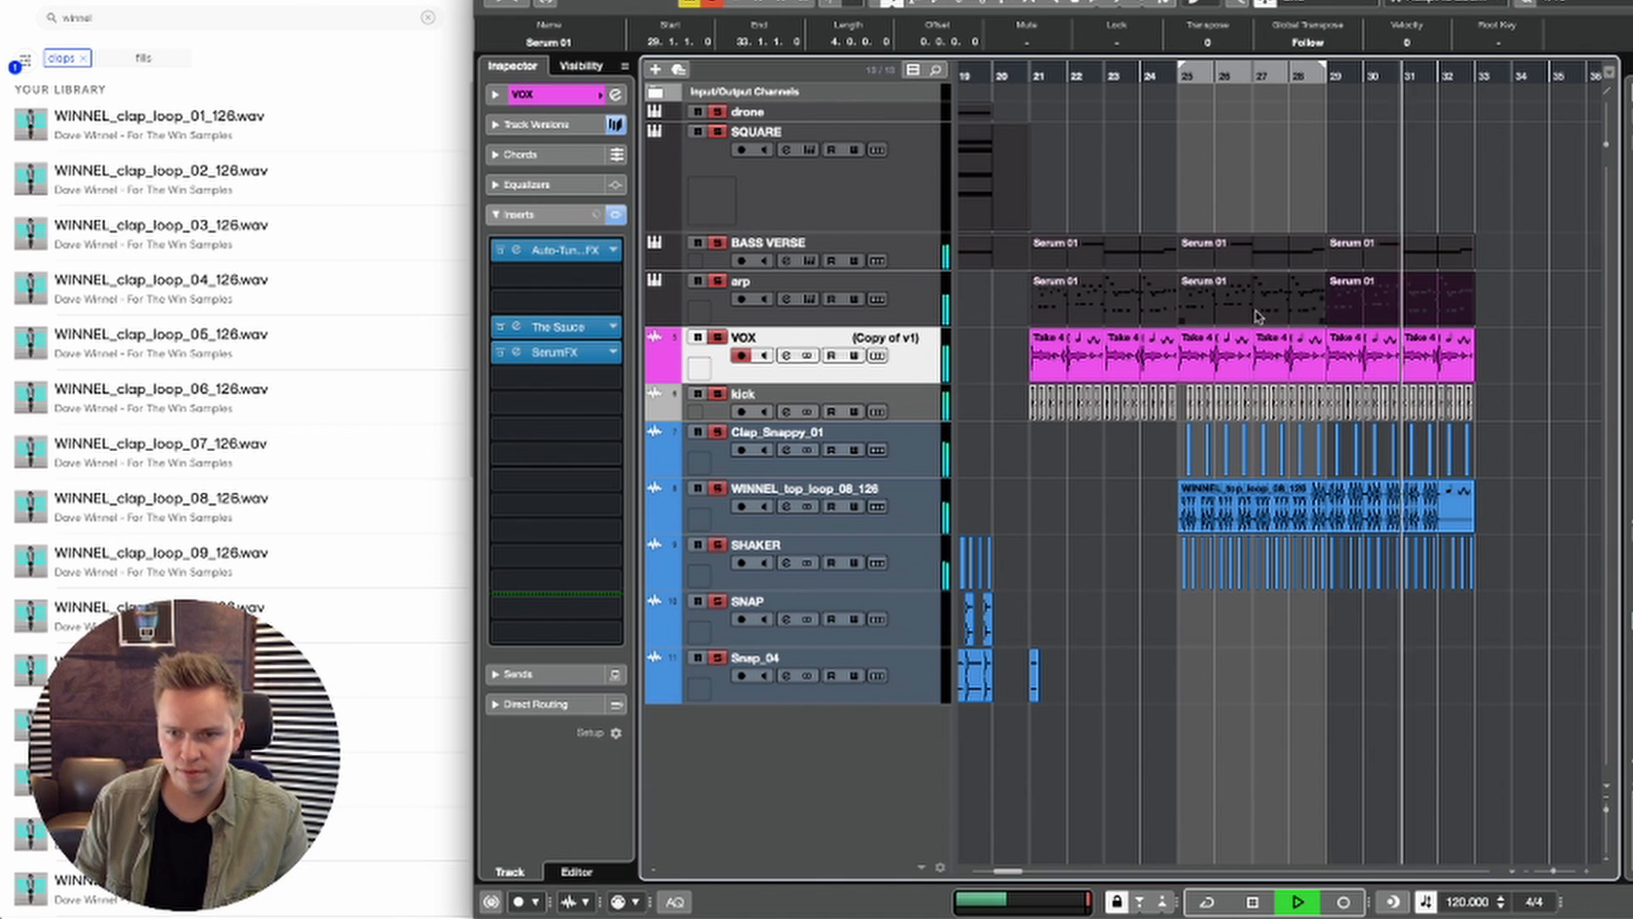
{"action": "scroll", "coordinate": [992, 310], "scroll_direction": "left", "scroll_amount": 1}
{"action": "left_click", "coordinate": [1323, 74]}
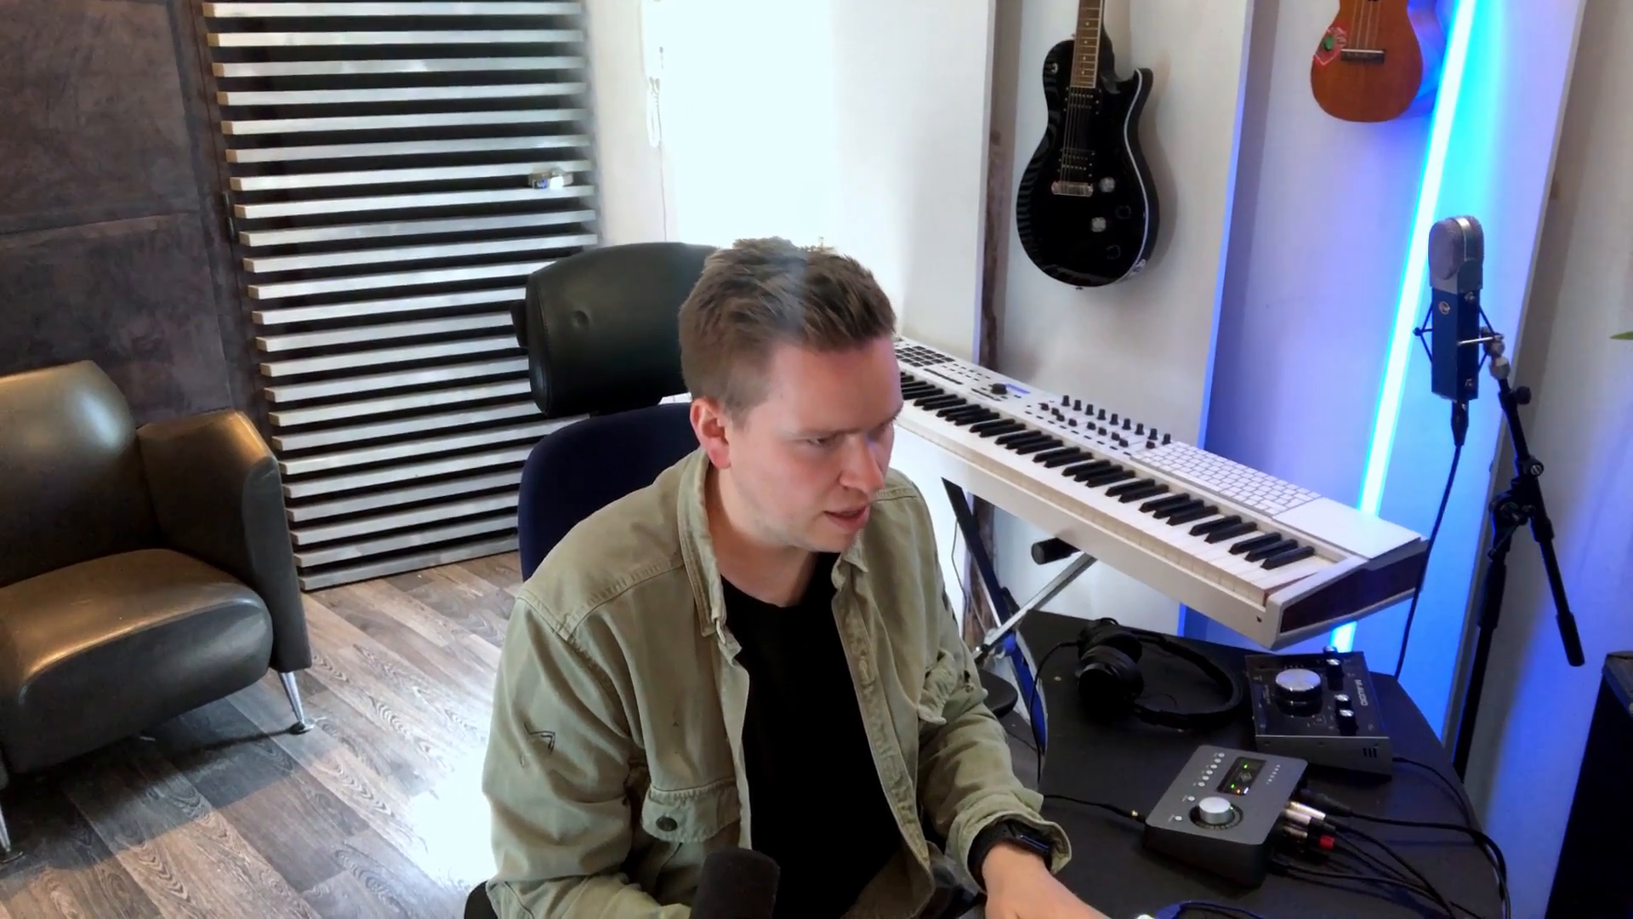
{"action": "key", "text": "space"}
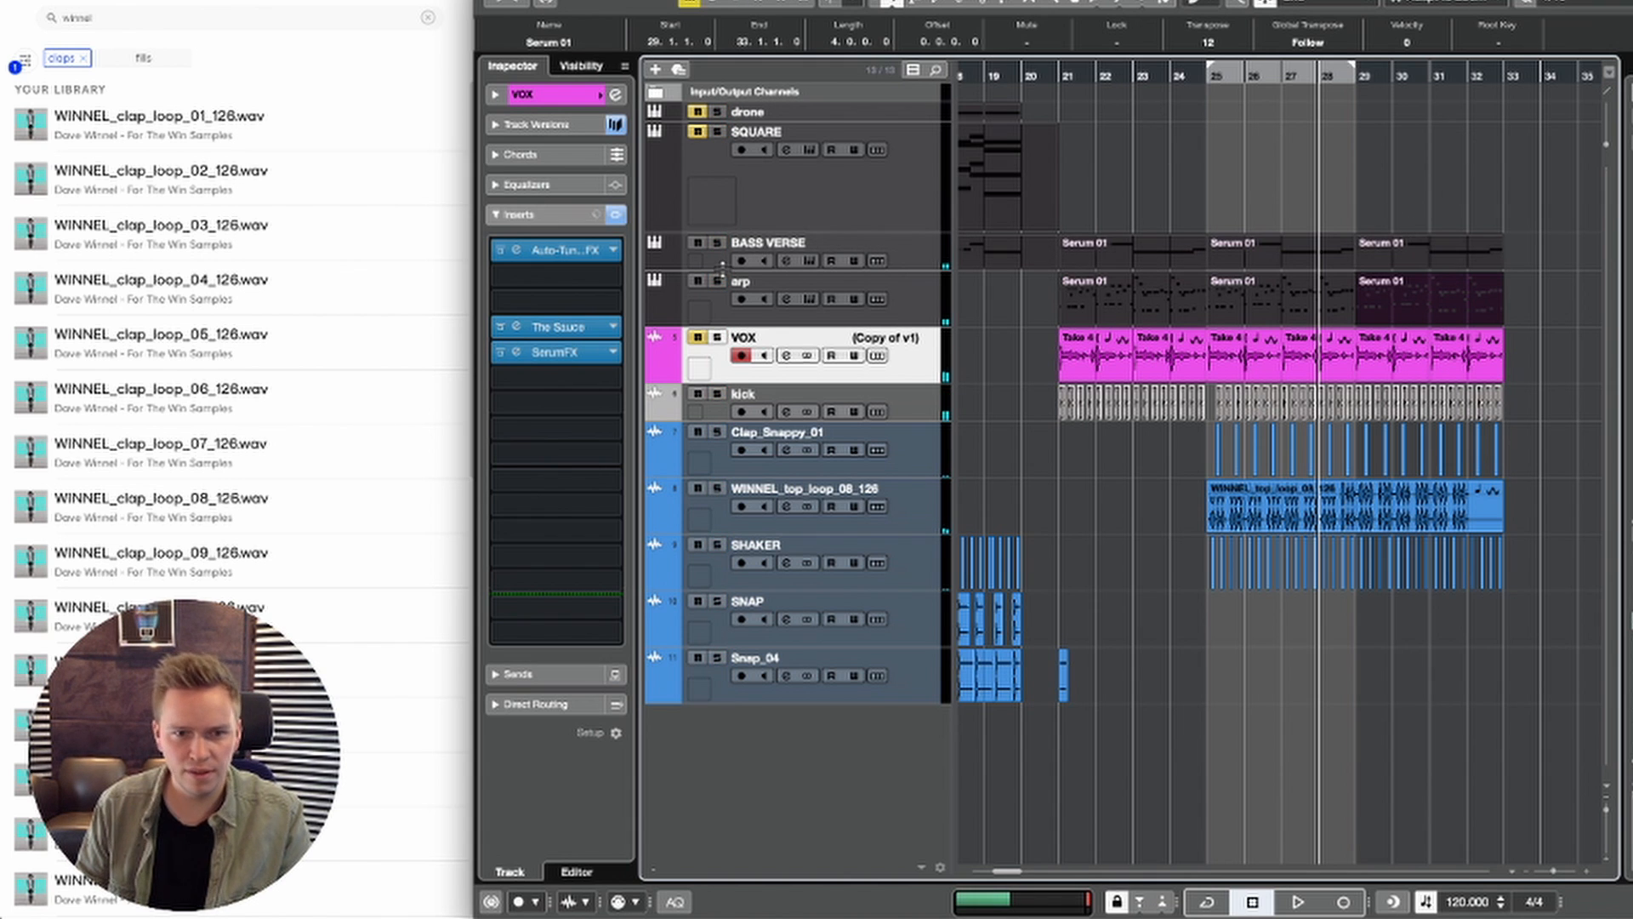
{"action": "key", "text": "space"}
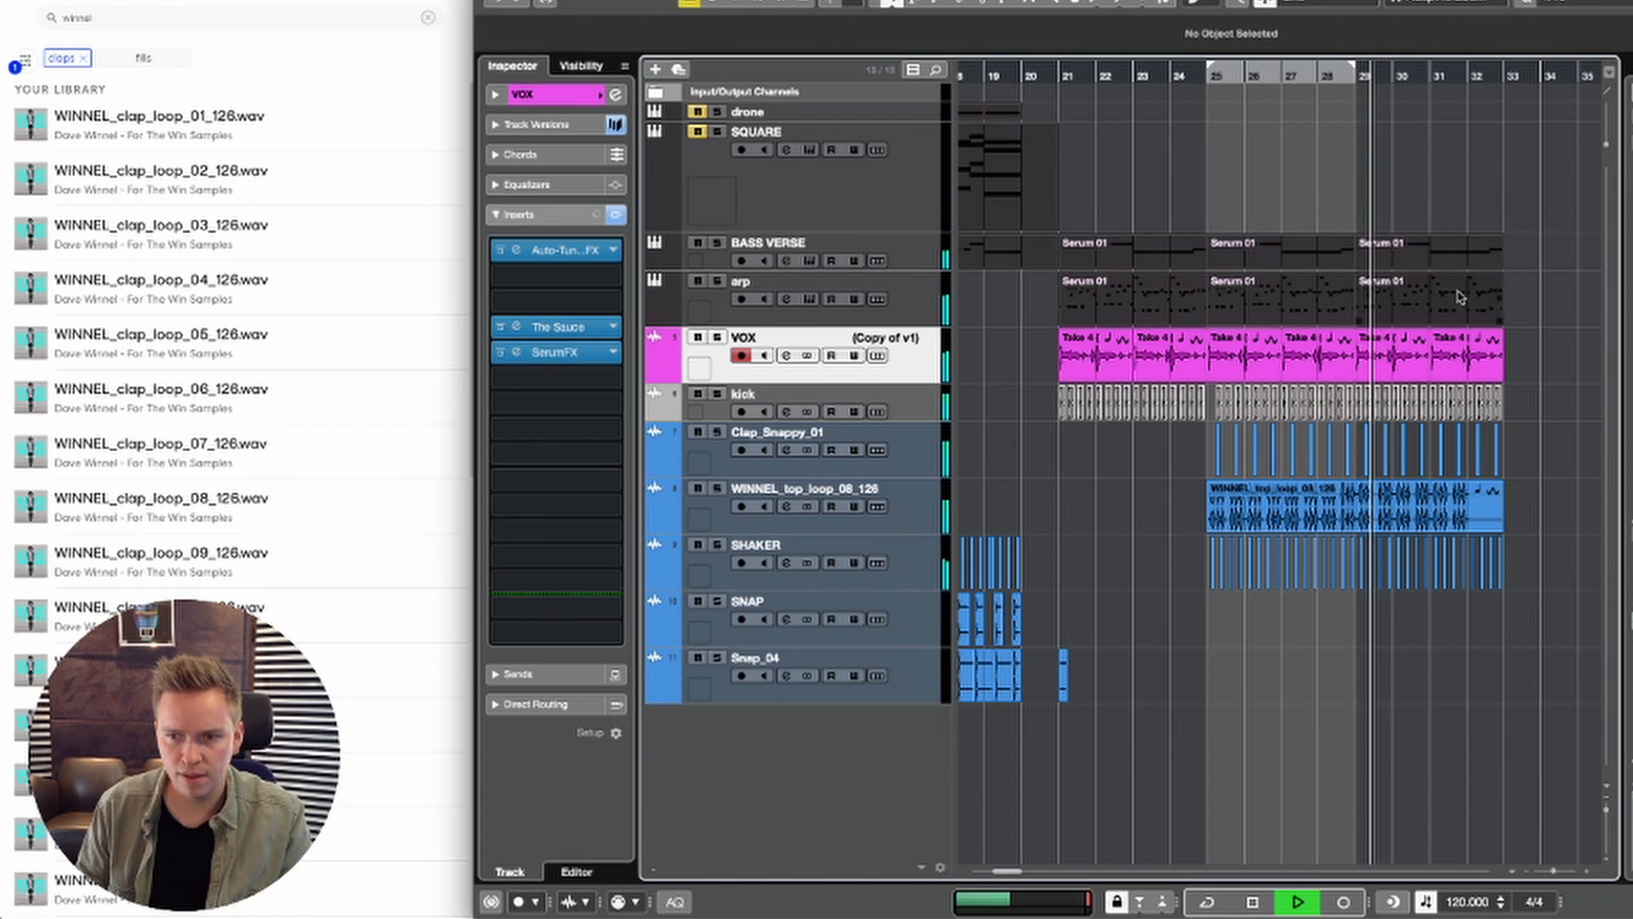
Step: Set the arp track's volume to -7.94 and pan to L6, and duplicate its bars 25–28 part to bars 29–32
{"action": "left_click", "coordinate": [881, 311]}
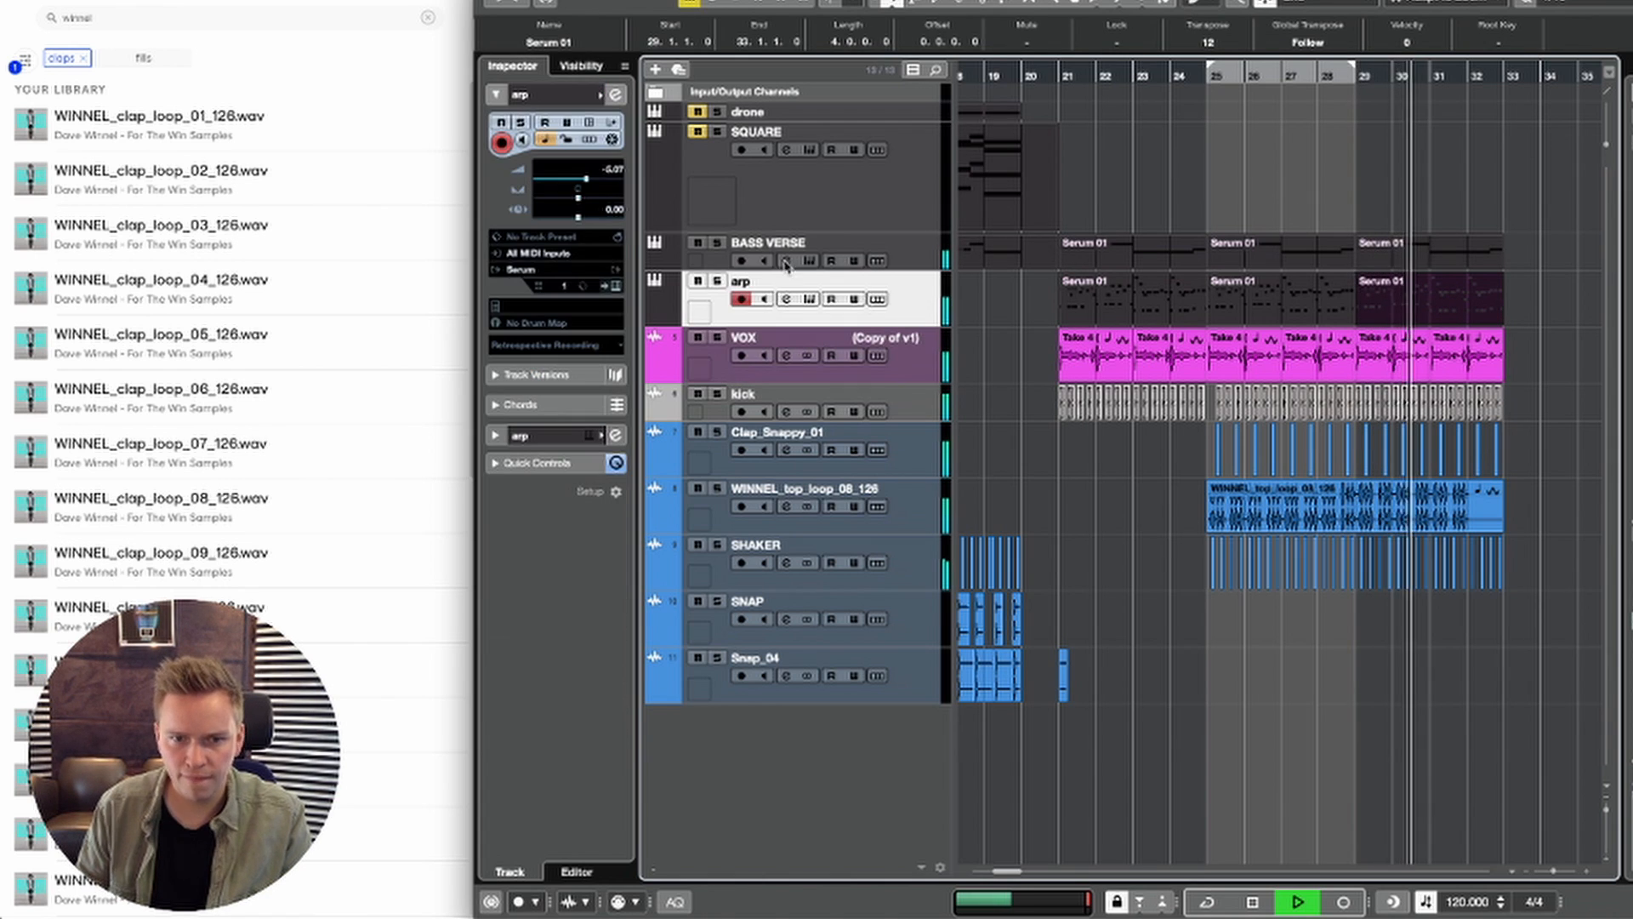
{"action": "left_click_drag", "start_coordinate": [576, 175], "coordinate": [595, 181]}
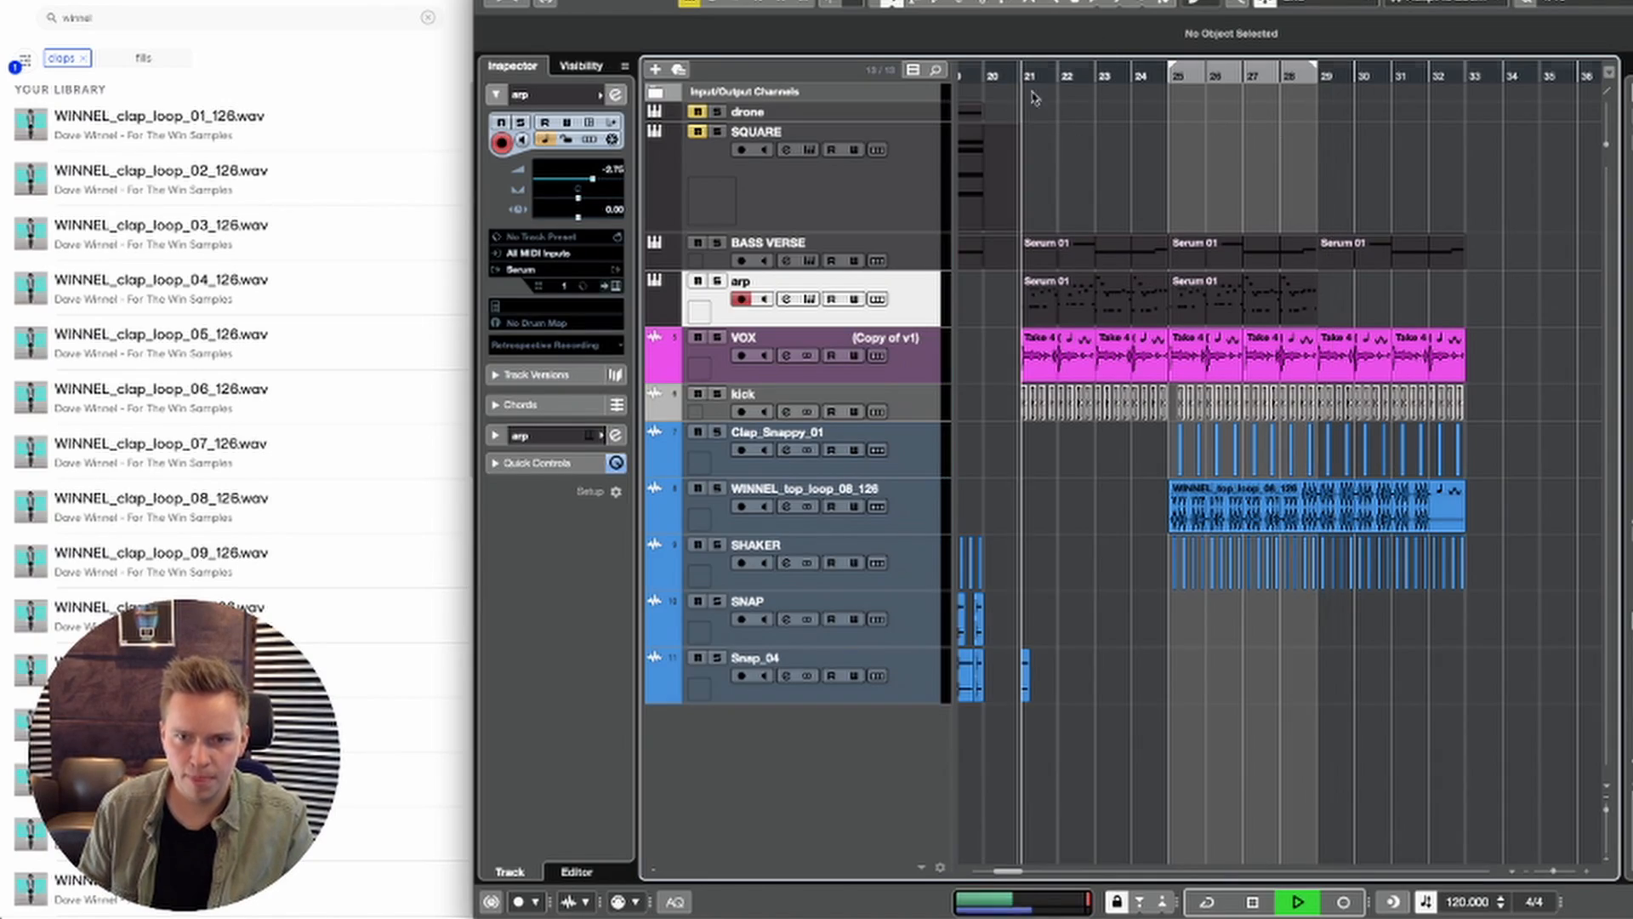
{"action": "left_click", "coordinate": [1121, 313]}
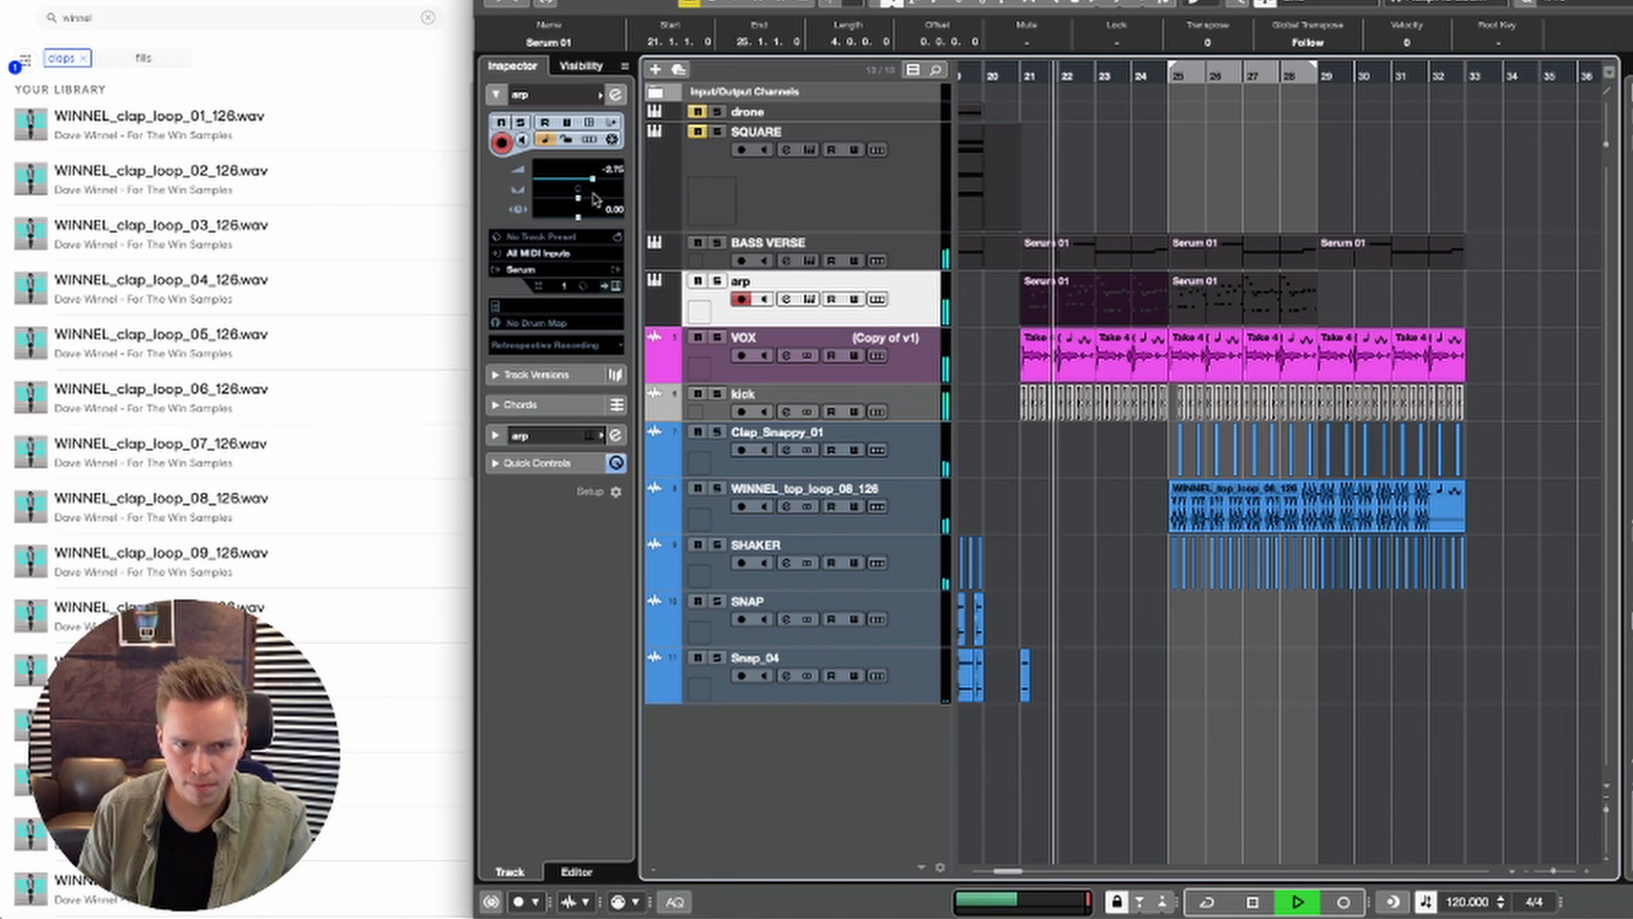
{"action": "left_click_drag", "start_coordinate": [576, 187], "coordinate": [587, 178]}
{"action": "left_click", "coordinate": [1262, 315]}
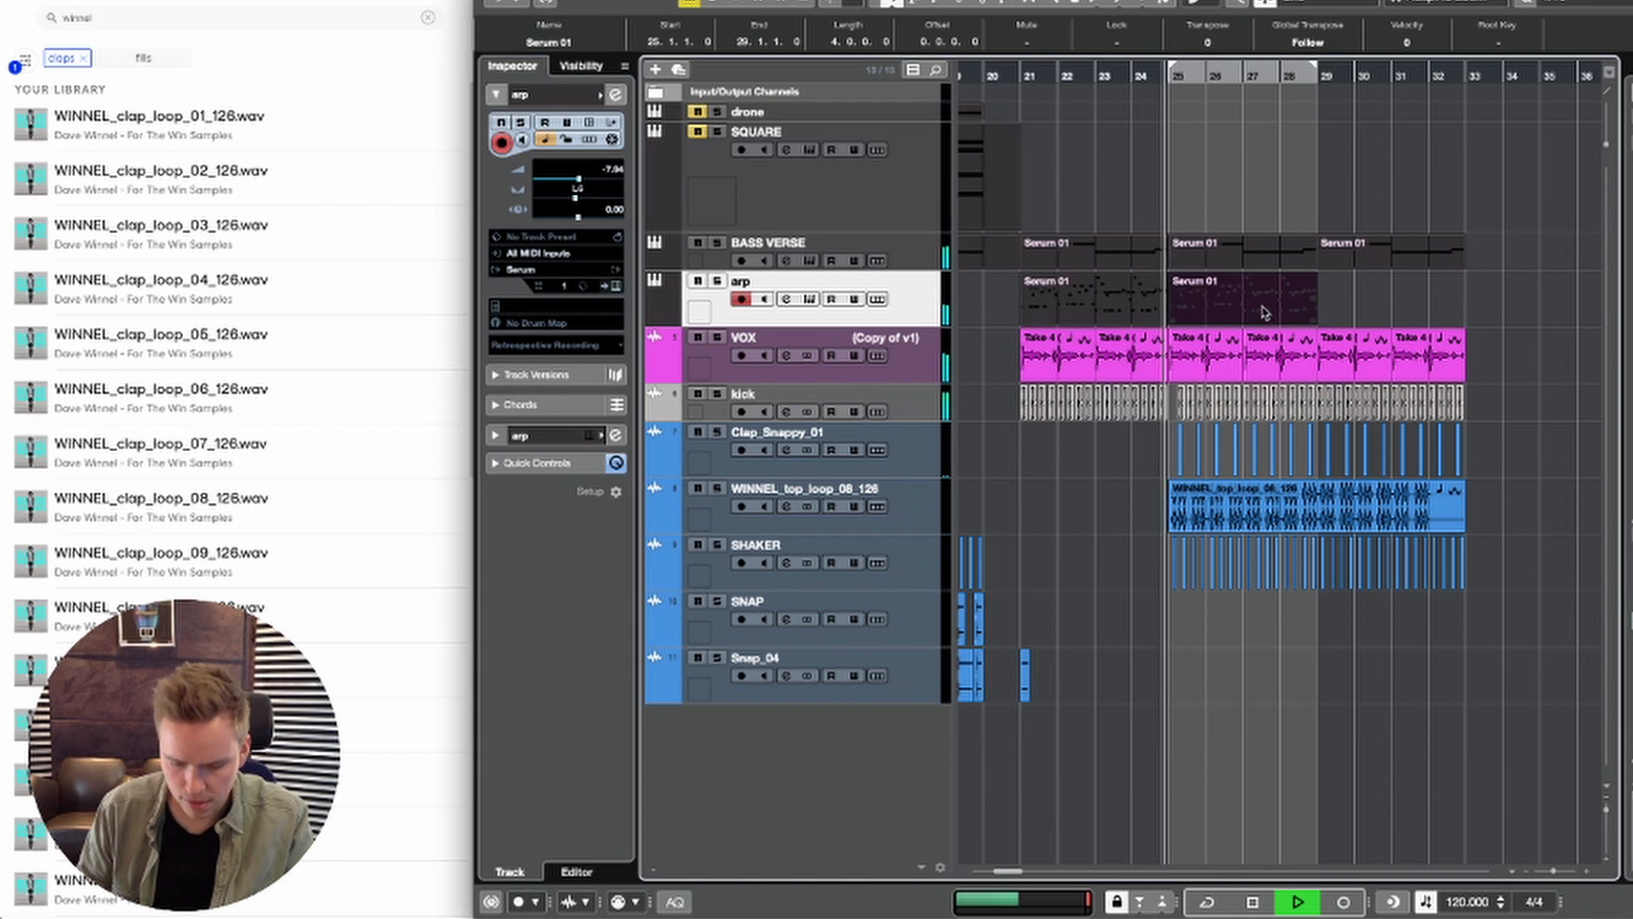
{"action": "key", "text": "super+d"}
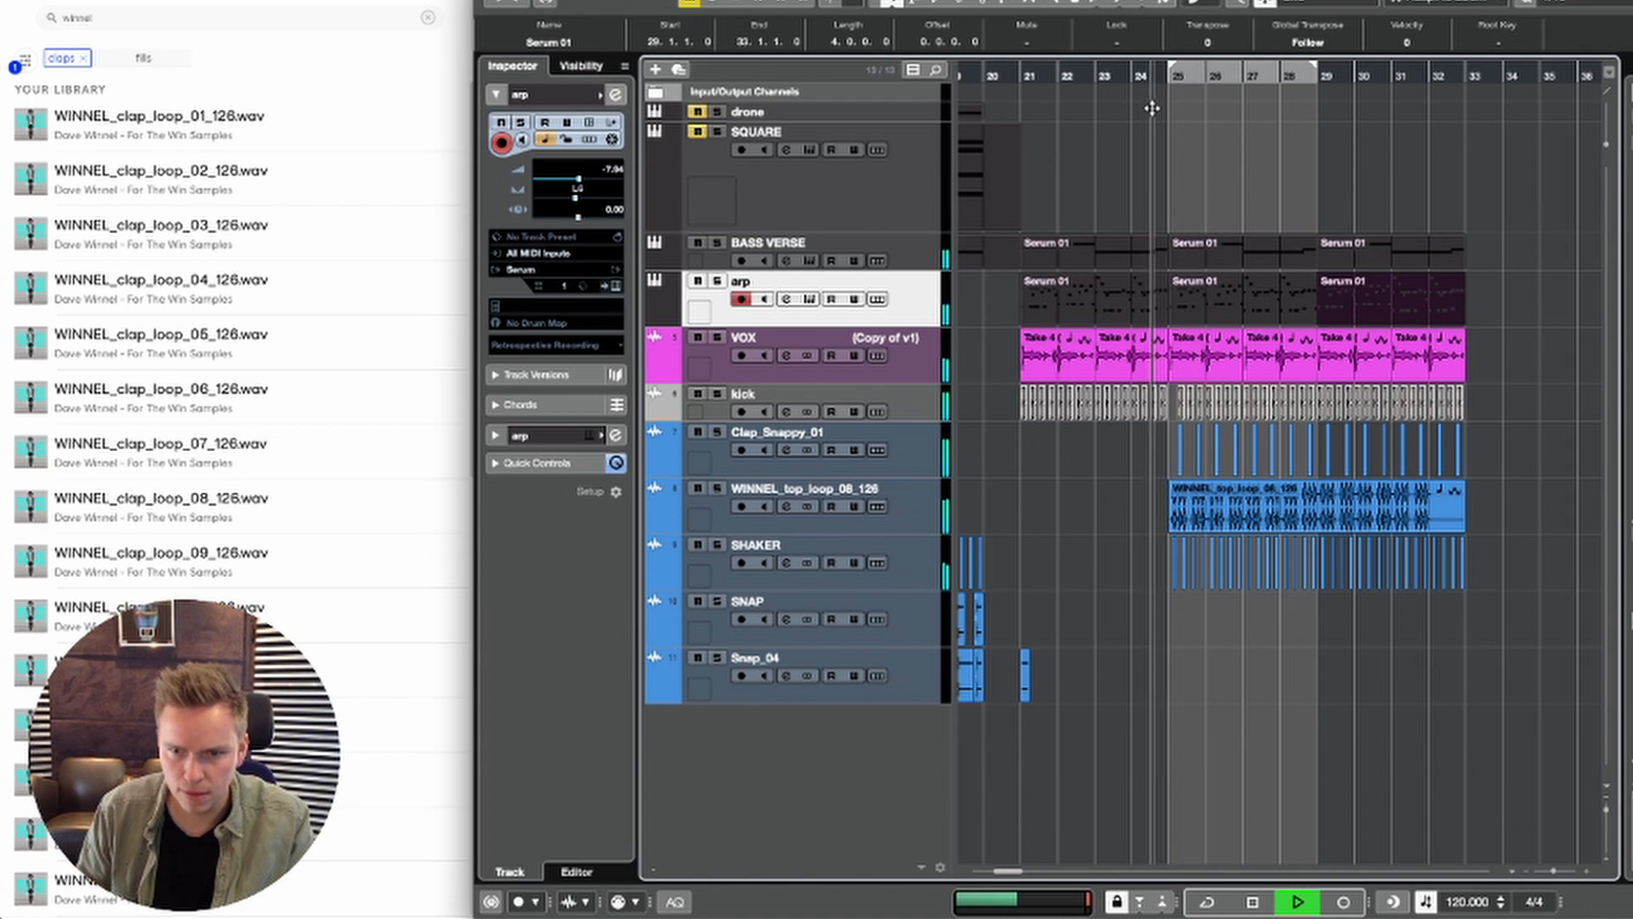
Step: Cut the arp from 24.4.1 to 25.2.1 to leave a break around the start of bar 25
{"action": "left_click_drag", "start_coordinate": [1153, 108], "coordinate": [1145, 167]}
{"action": "right_click", "coordinate": [1191, 286]}
{"action": "left_click", "coordinate": [1216, 288]}
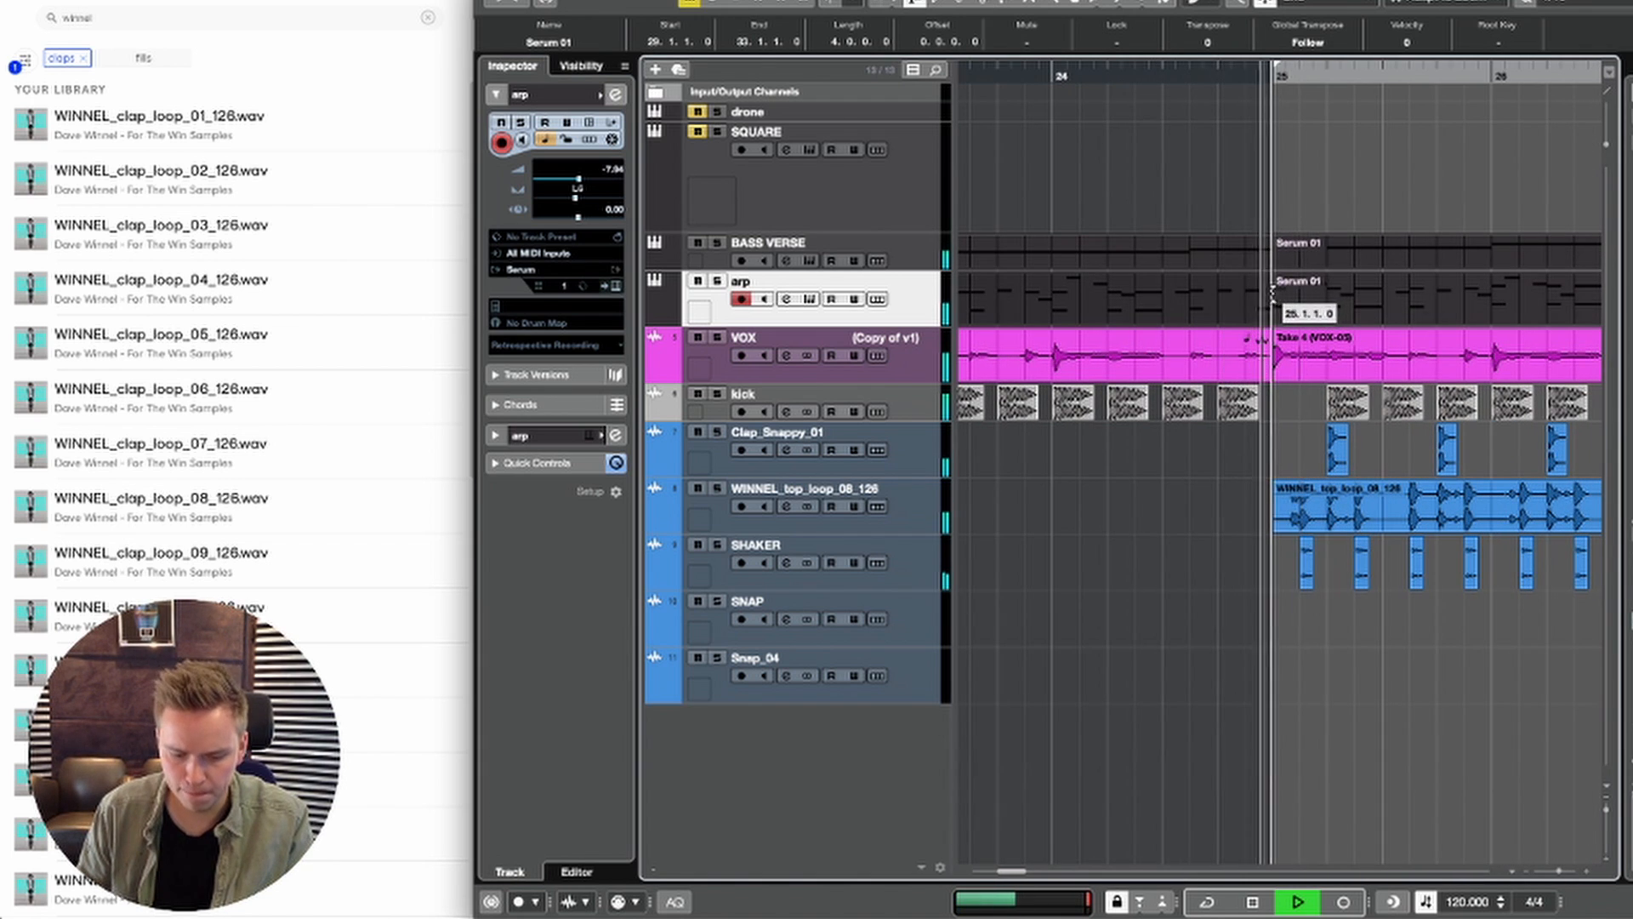
{"action": "key", "text": "space"}
{"action": "key", "text": "space"}
{"action": "left_click_drag", "start_coordinate": [1227, 300], "coordinate": [1337, 301]}
{"action": "key", "text": "Delete"}
Step: Play the transition into bar 25 to check the break in the arp
{"action": "key", "text": "space"}
{"action": "key", "text": "space"}
{"action": "key", "text": "g"}
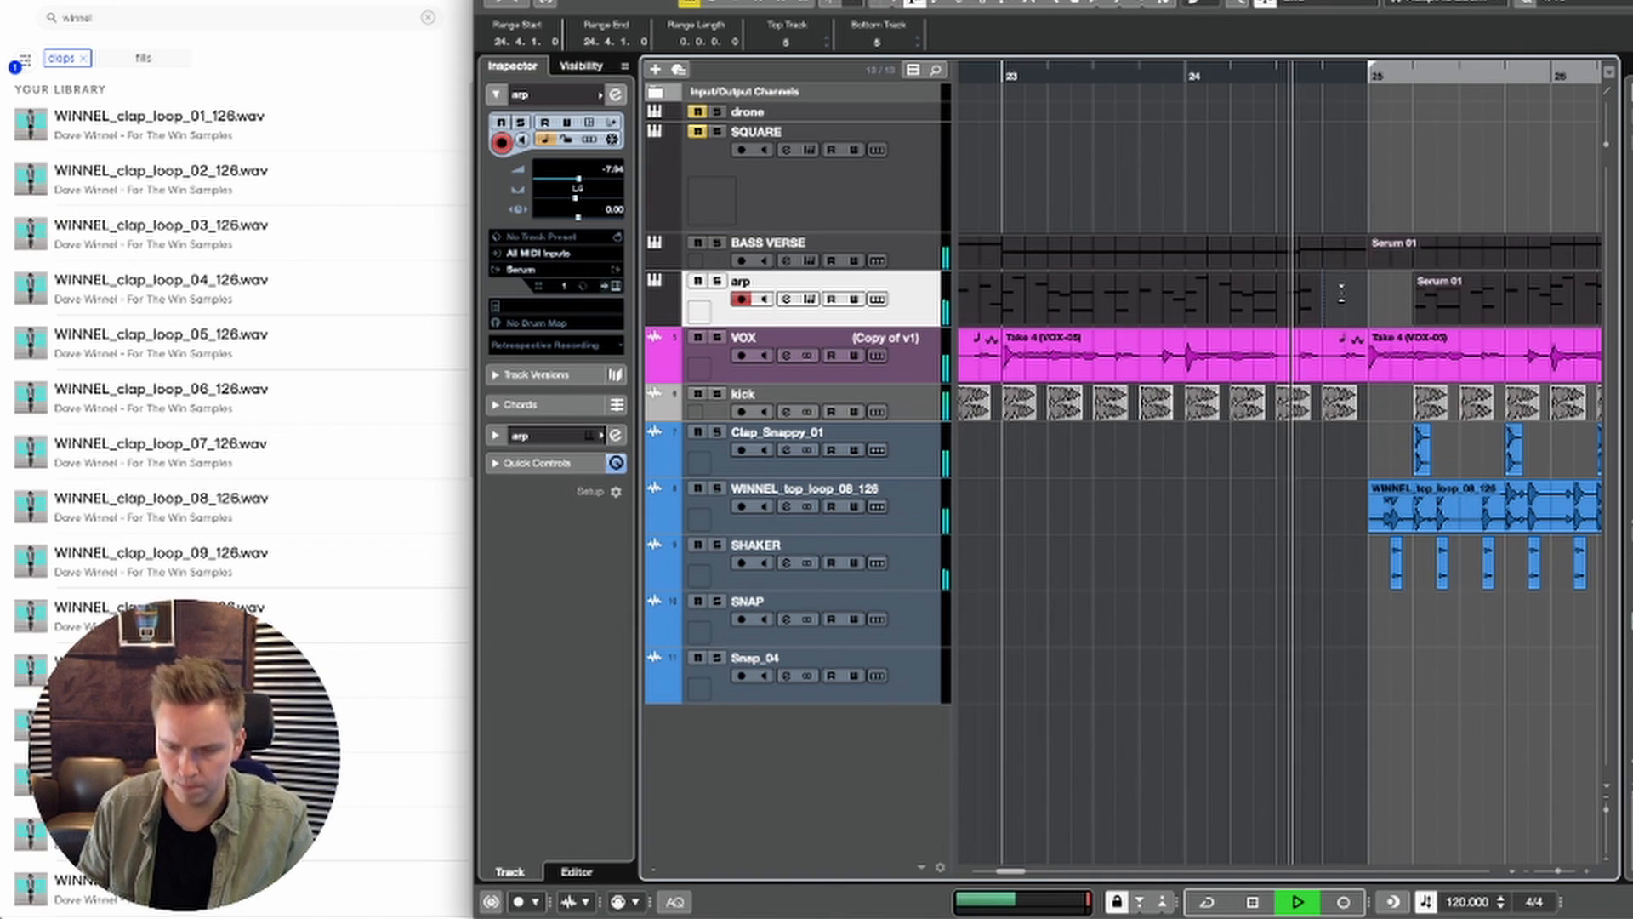
{"action": "key", "text": "g"}
{"action": "key", "text": "g"}
{"action": "key", "text": "g"}
{"action": "right_click", "coordinate": [1307, 174]}
{"action": "left_click", "coordinate": [1308, 187]}
{"action": "key", "text": "space"}
{"action": "key", "text": "space"}
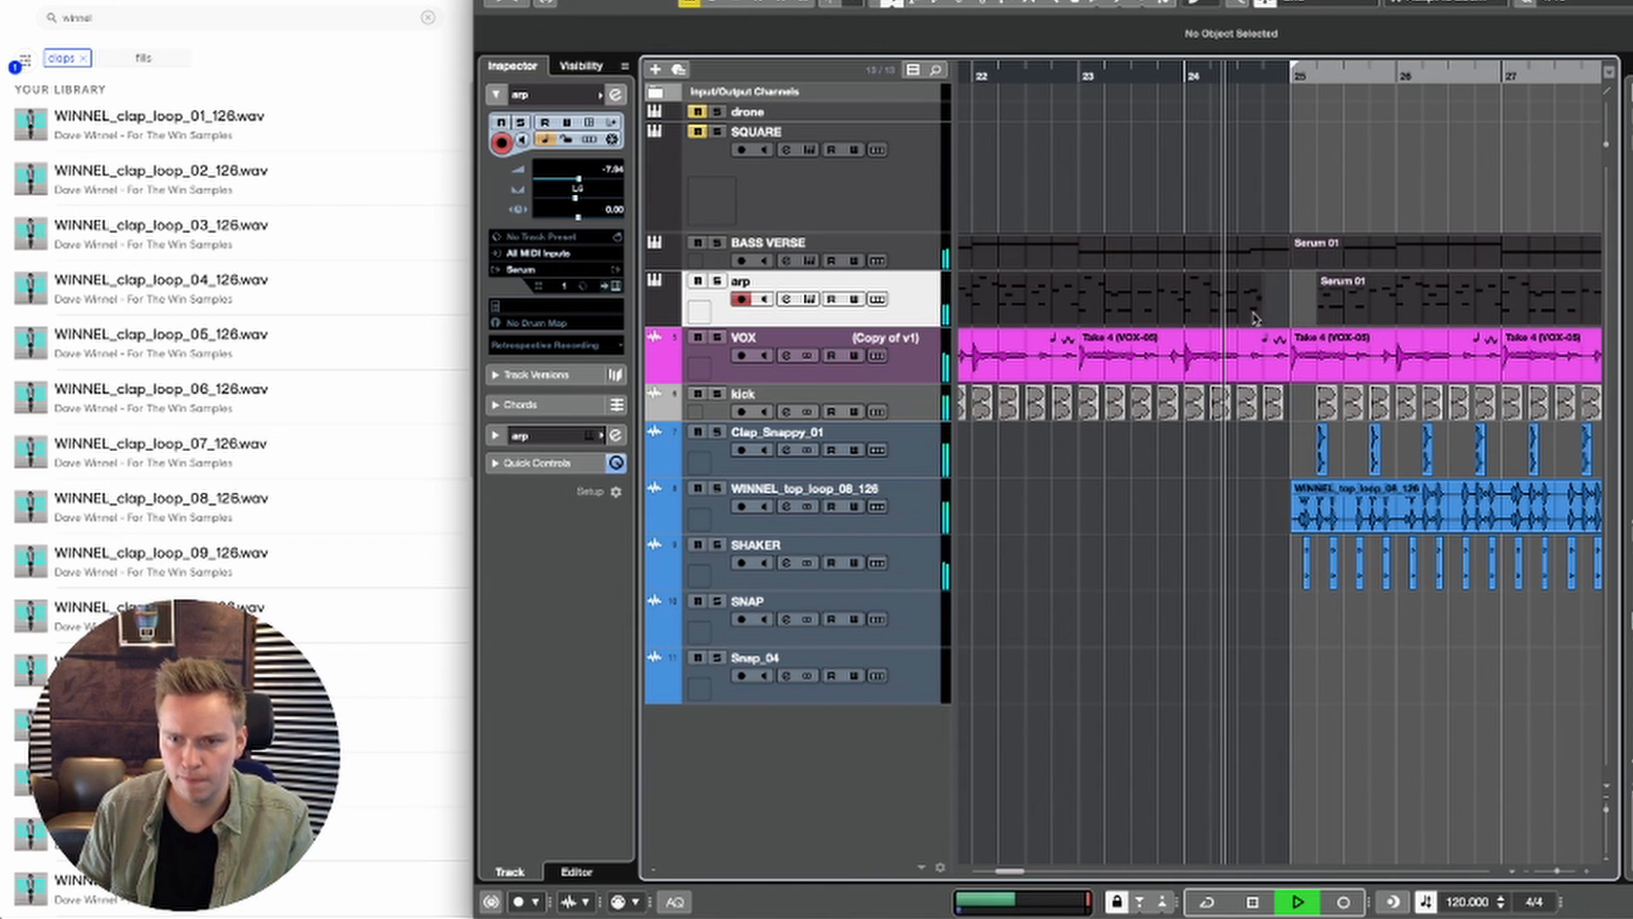
{"action": "key", "text": "space"}
{"action": "key", "text": "space"}
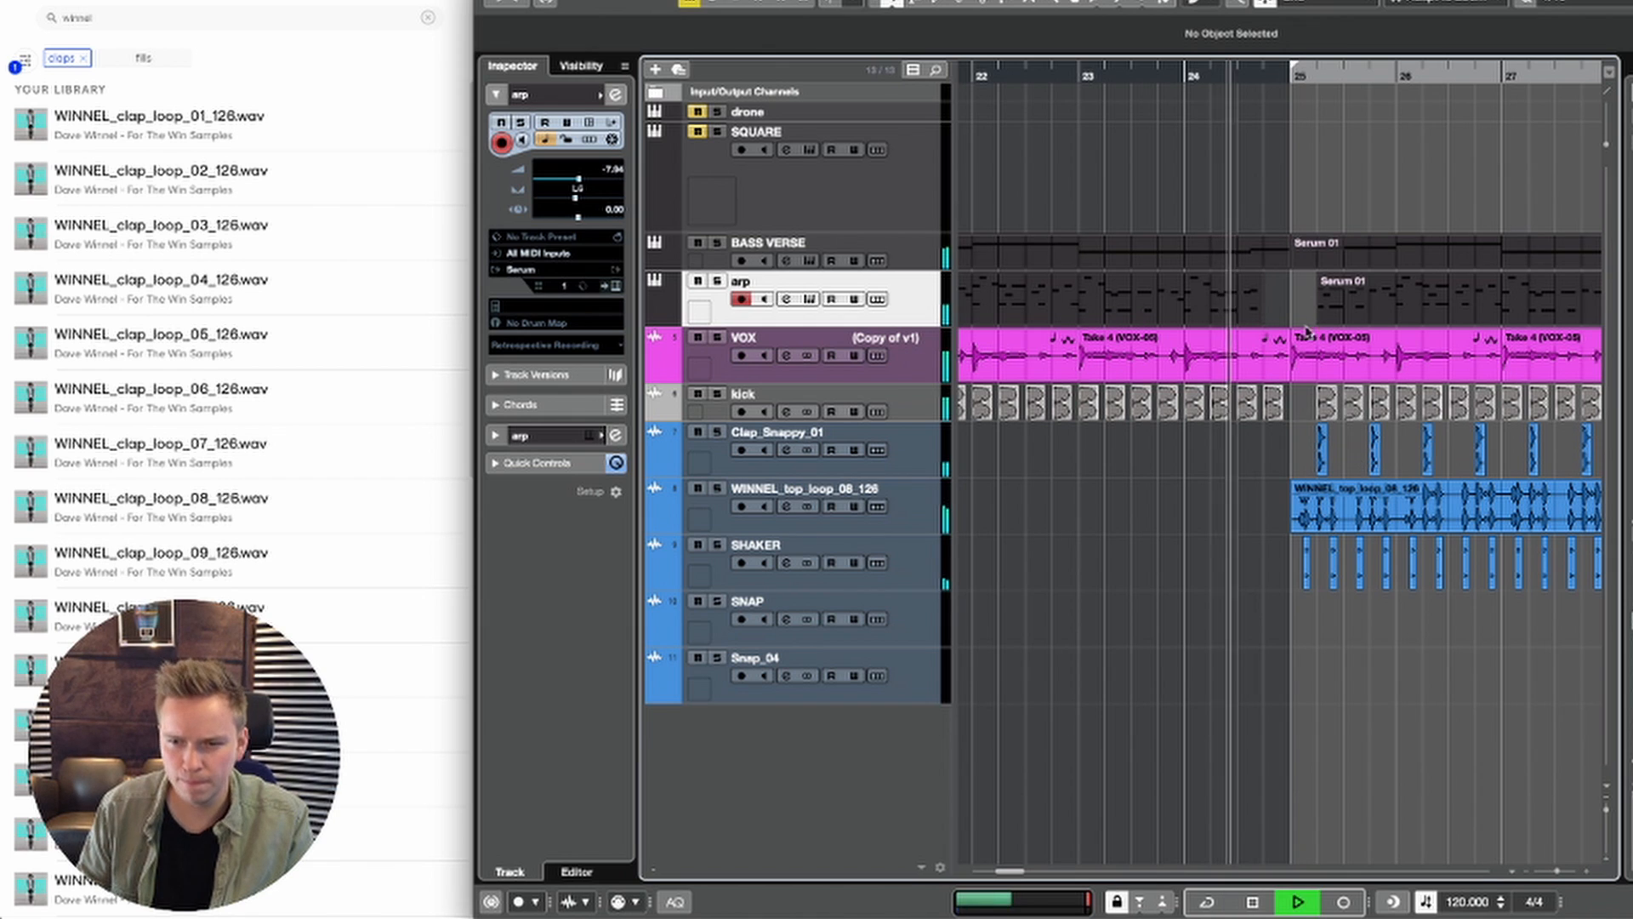
Step: In the BASS VERSE part at bar 21, shorten the last C#2 note to two sixteenths, copy it to 24.4.3, and close the editor
{"action": "double_click", "coordinate": [1320, 305]}
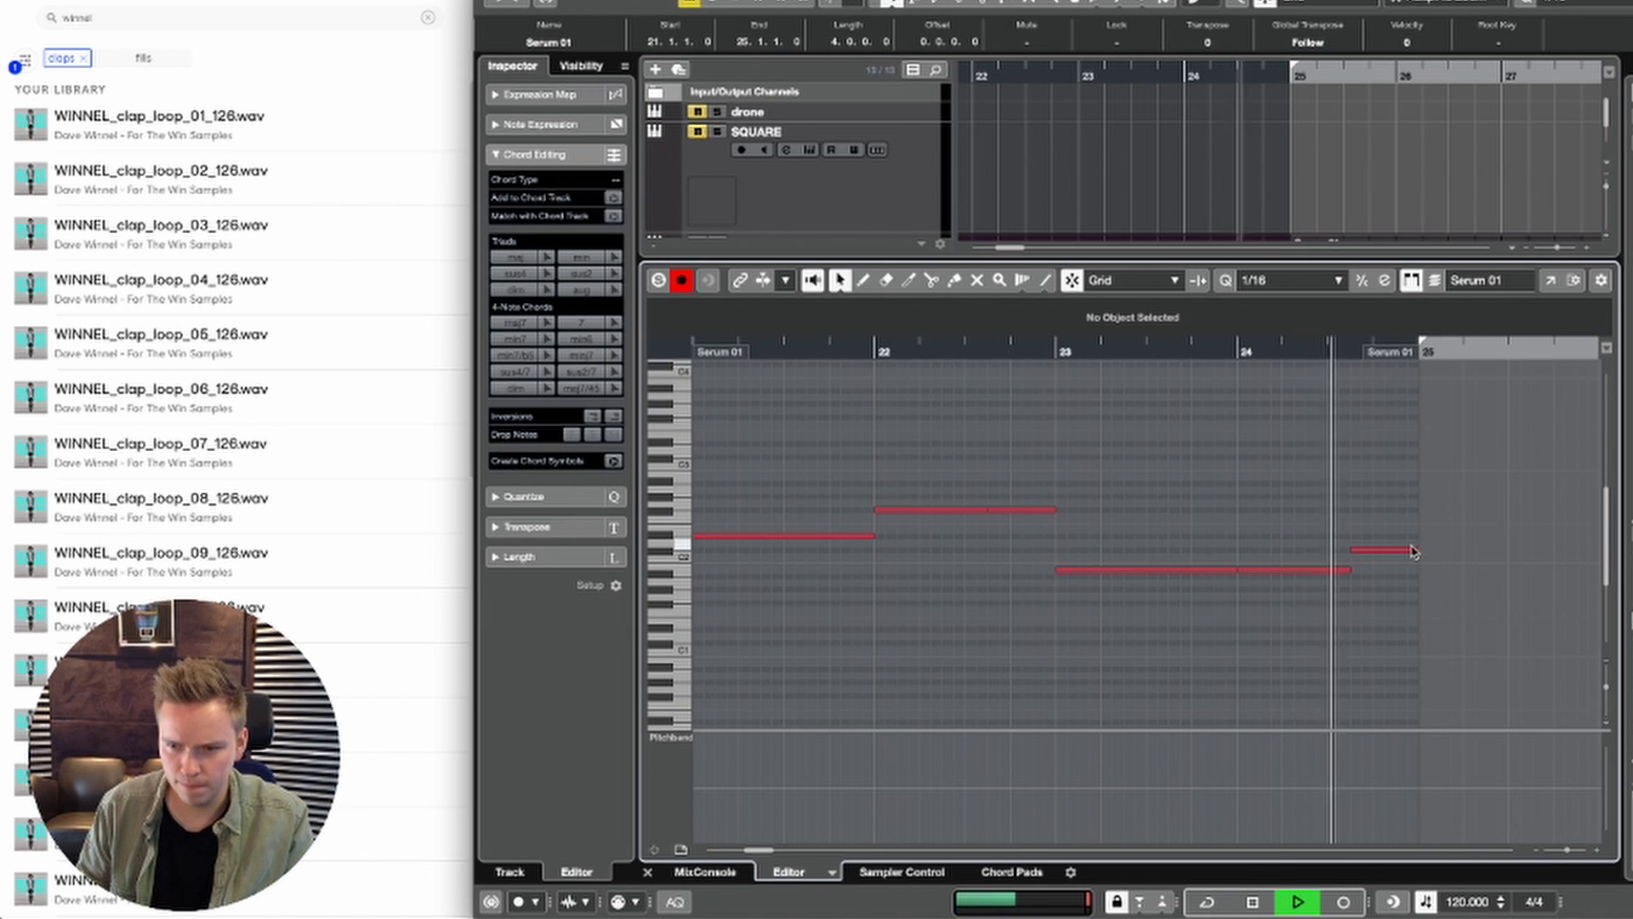
{"action": "key", "text": "space"}
{"action": "left_click_drag", "start_coordinate": [1412, 551], "coordinate": [1417, 551]}
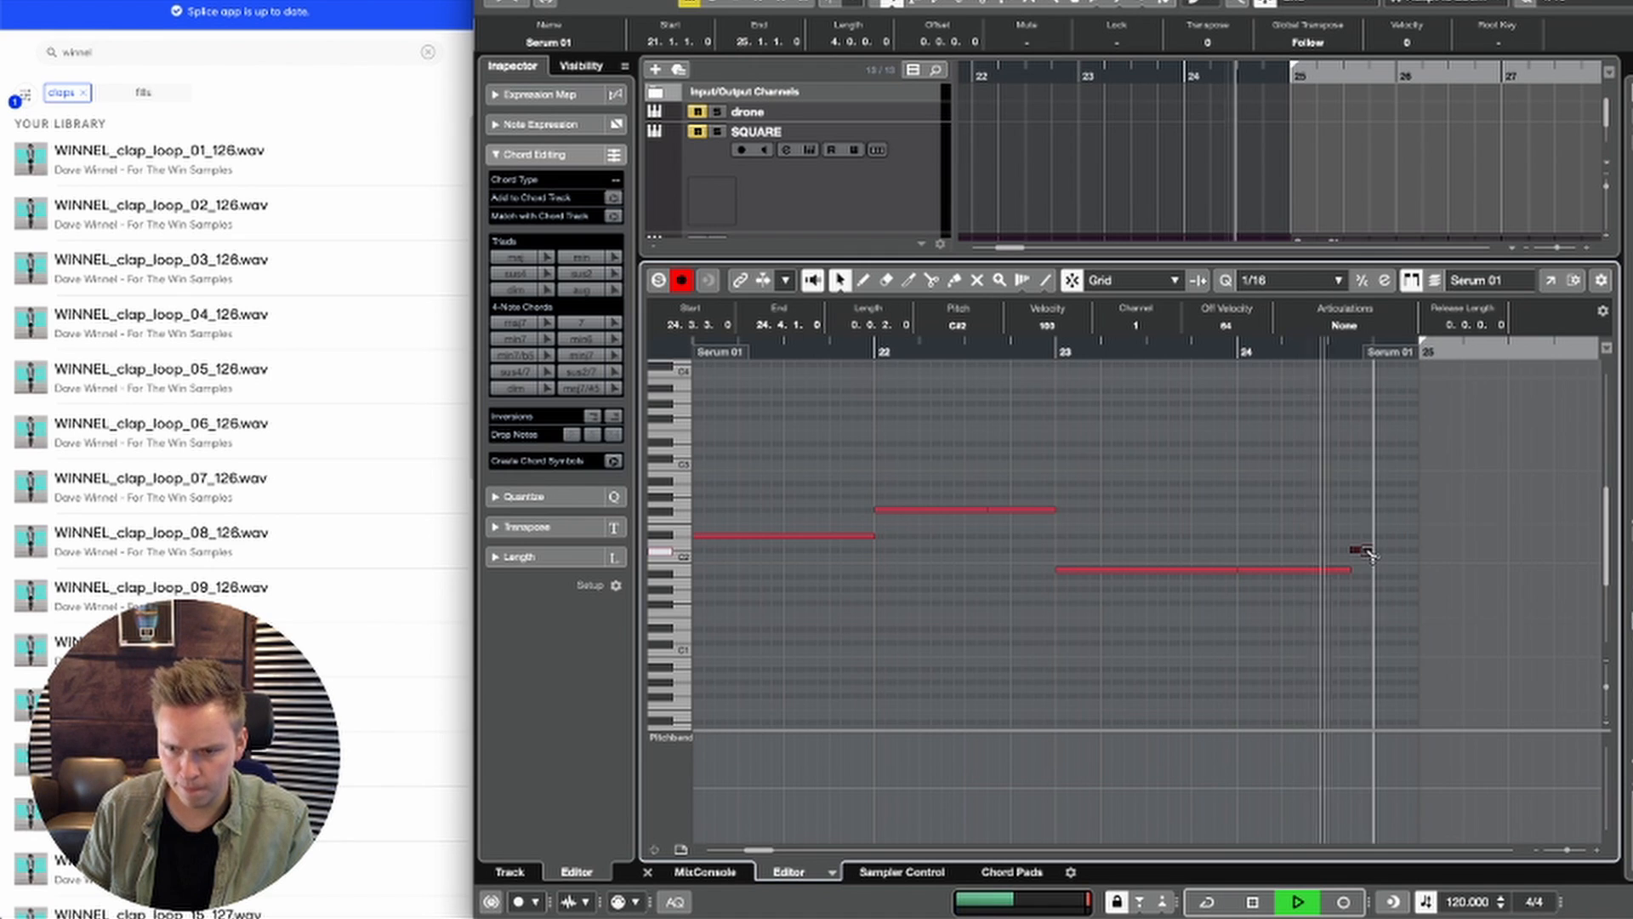
{"action": "left_click_drag", "start_coordinate": [1355, 550], "coordinate": [1411, 553]}
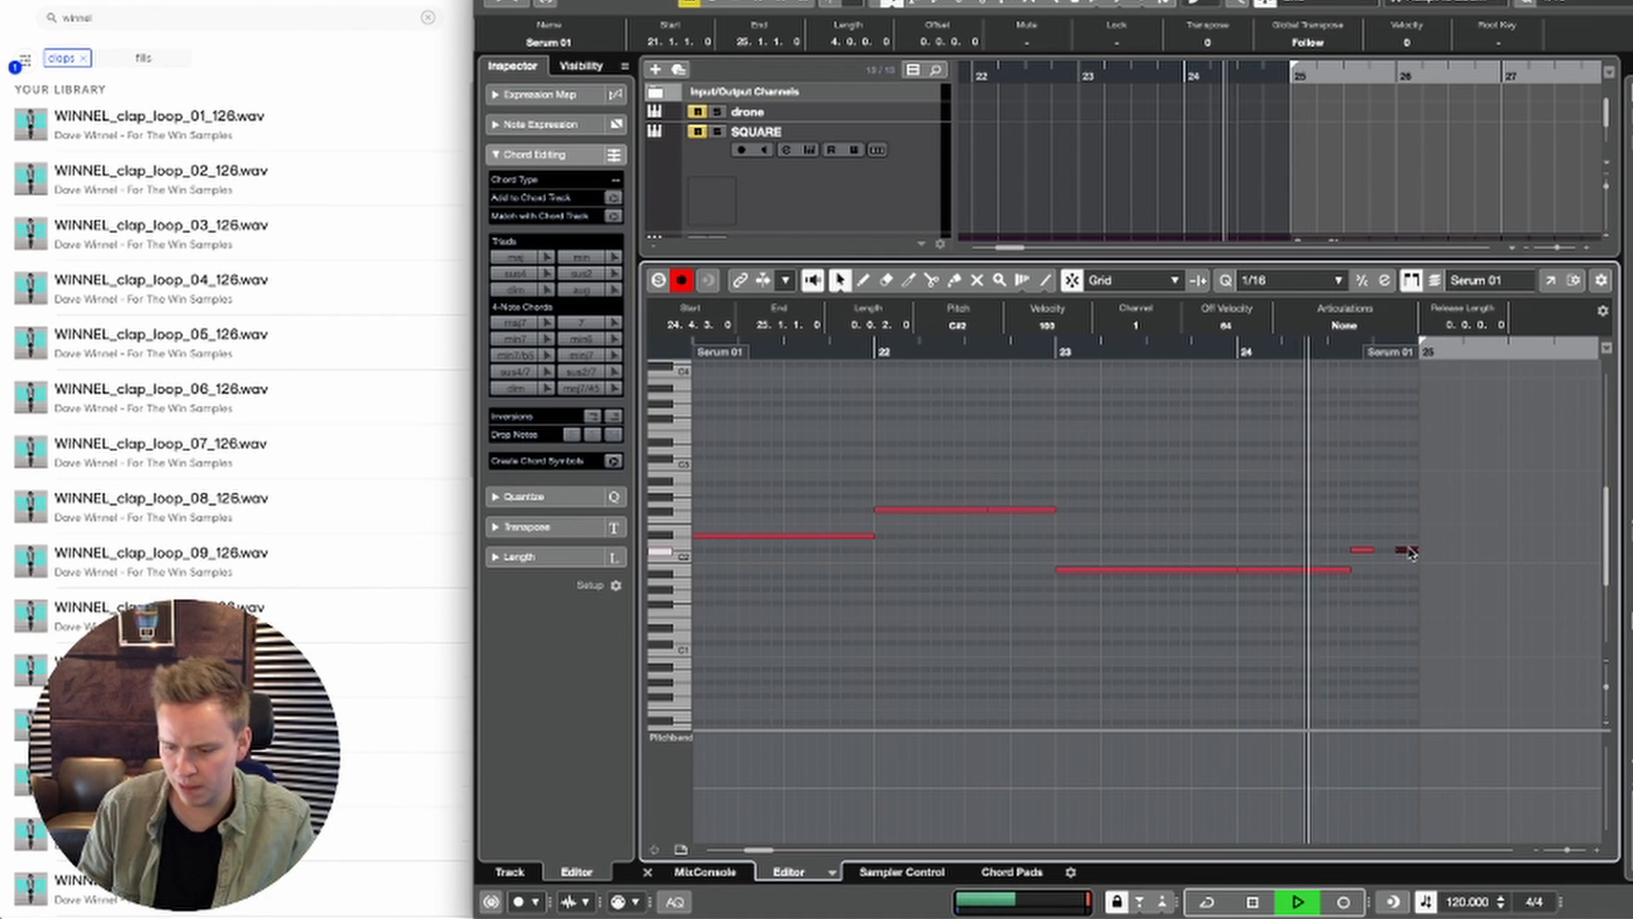
{"action": "key", "text": "Return"}
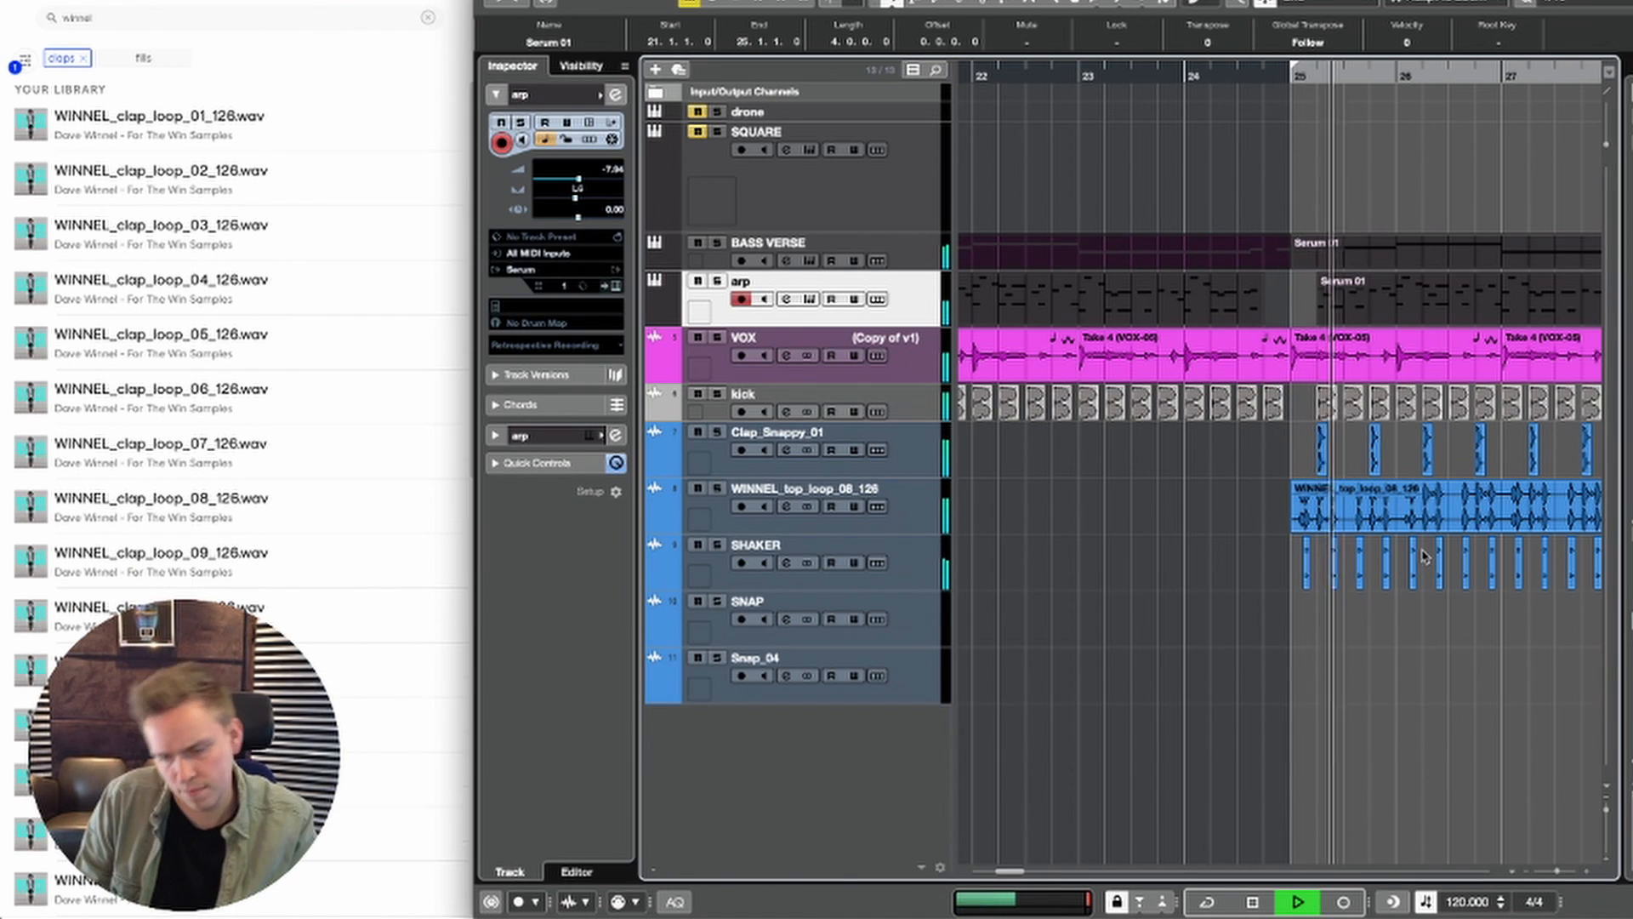
Step: In the BASS VERSE part at bar 25, add a two-sixteenth D#2 note at 25.1.3 before the first note
{"action": "key", "text": "g"}
{"action": "key", "text": "space"}
{"action": "key", "text": "space"}
{"action": "double_click", "coordinate": [1243, 262]}
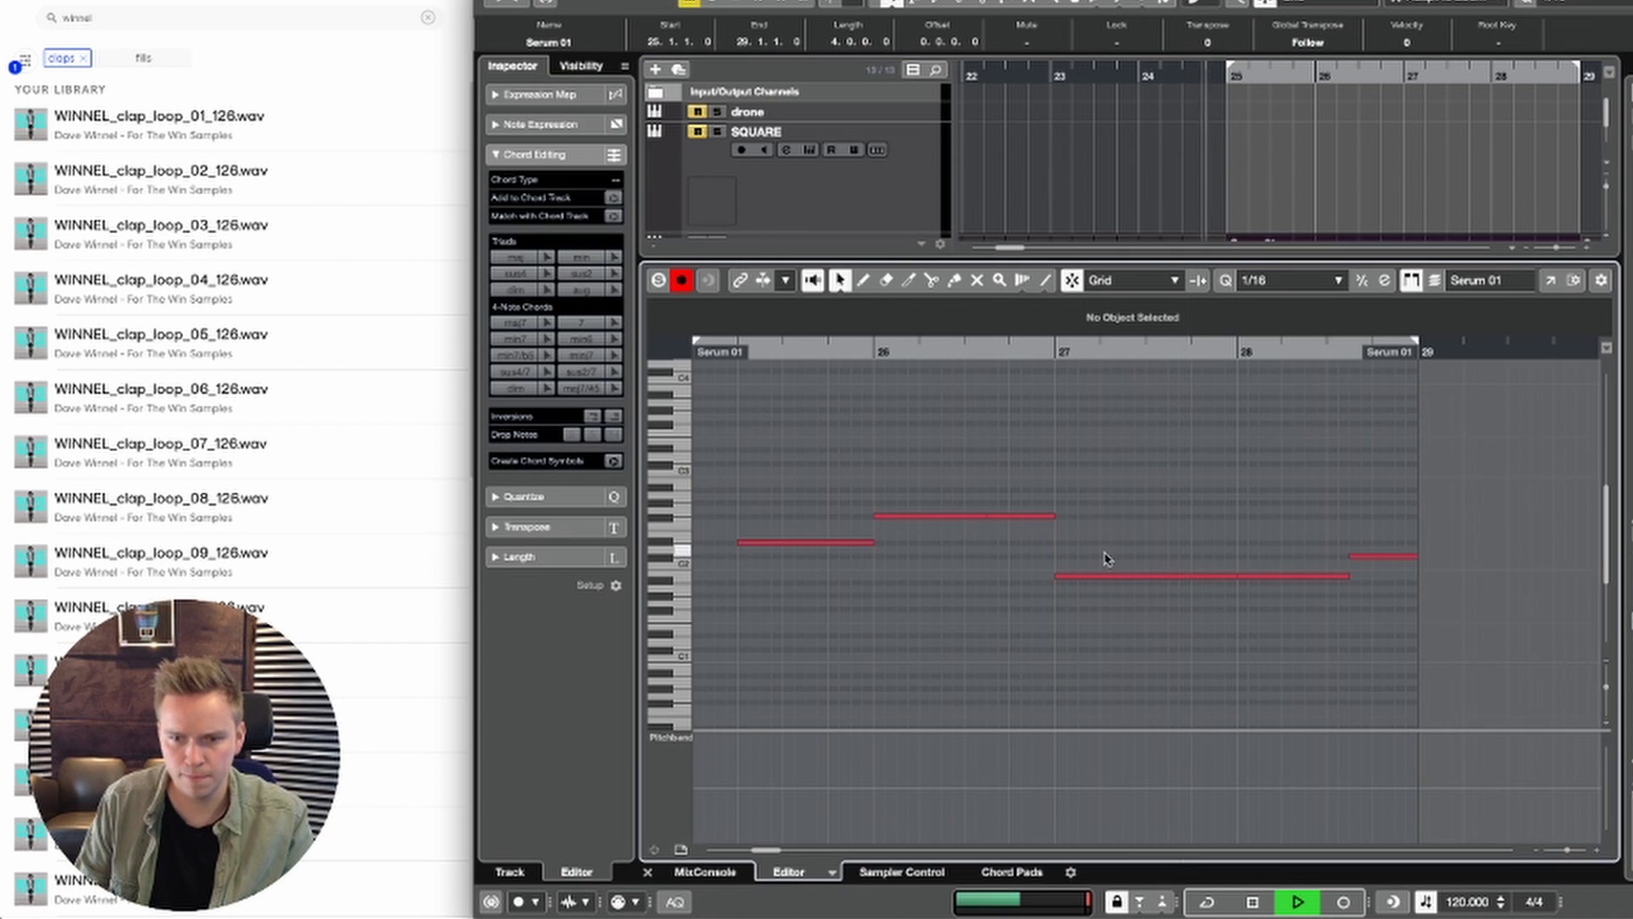
{"action": "scroll", "coordinate": [1191, 510], "scroll_direction": "down", "scroll_amount": 2}
{"action": "scroll", "coordinate": [1191, 511], "scroll_direction": "left", "scroll_amount": 3}
{"action": "right_click", "coordinate": [1029, 502]}
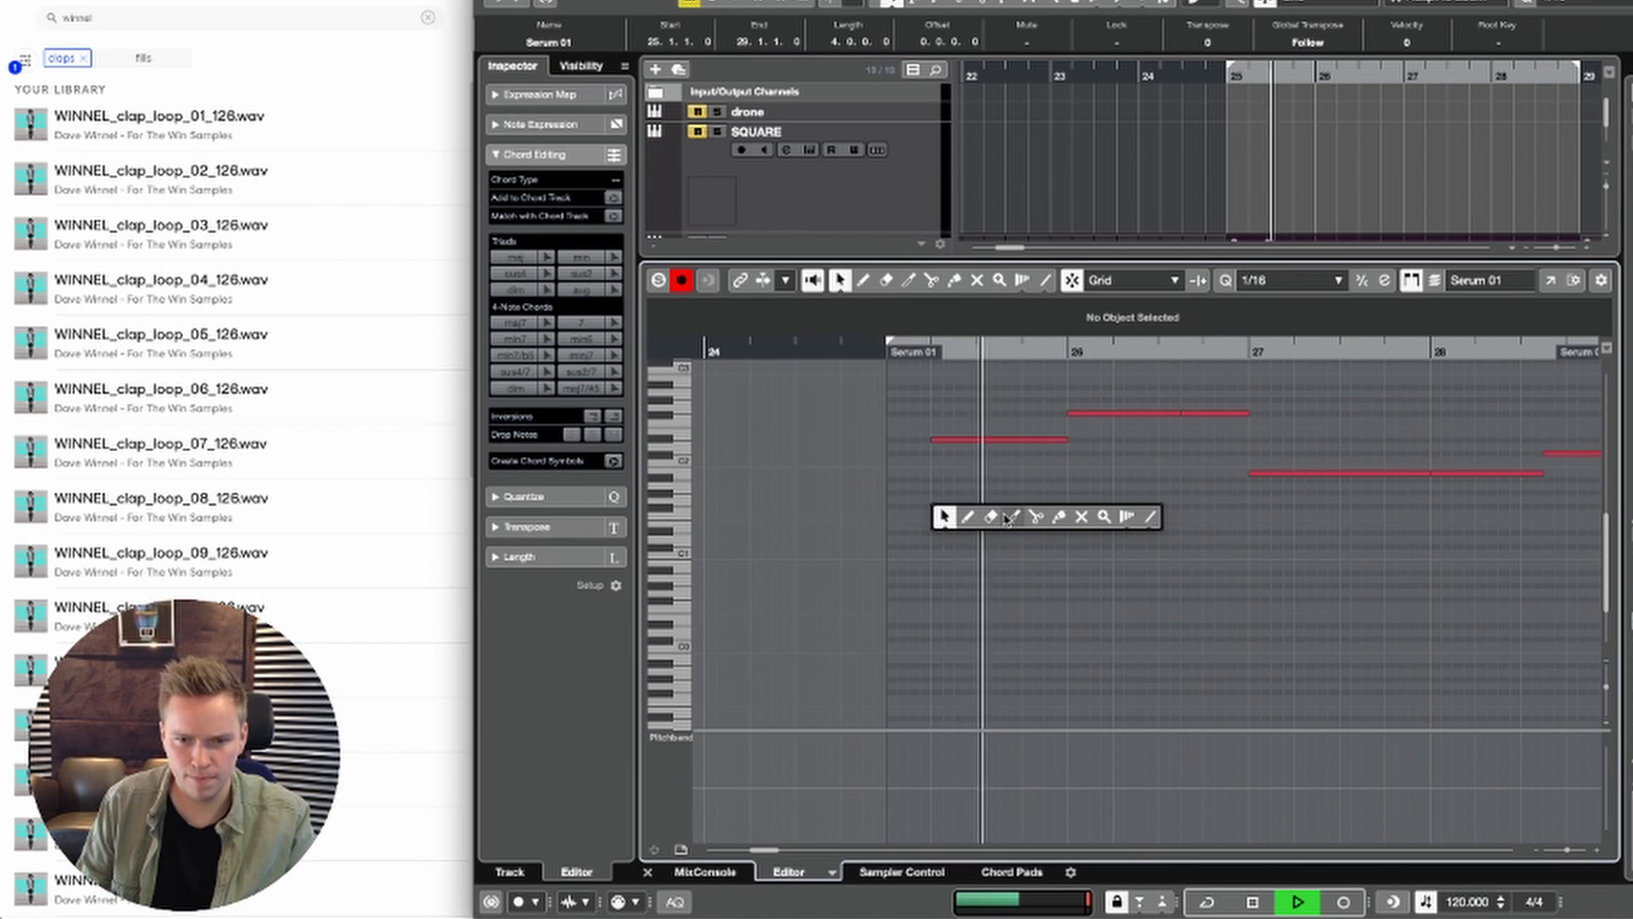
{"action": "left_click", "coordinate": [944, 516]}
{"action": "left_click_drag", "start_coordinate": [930, 440], "coordinate": [919, 442]}
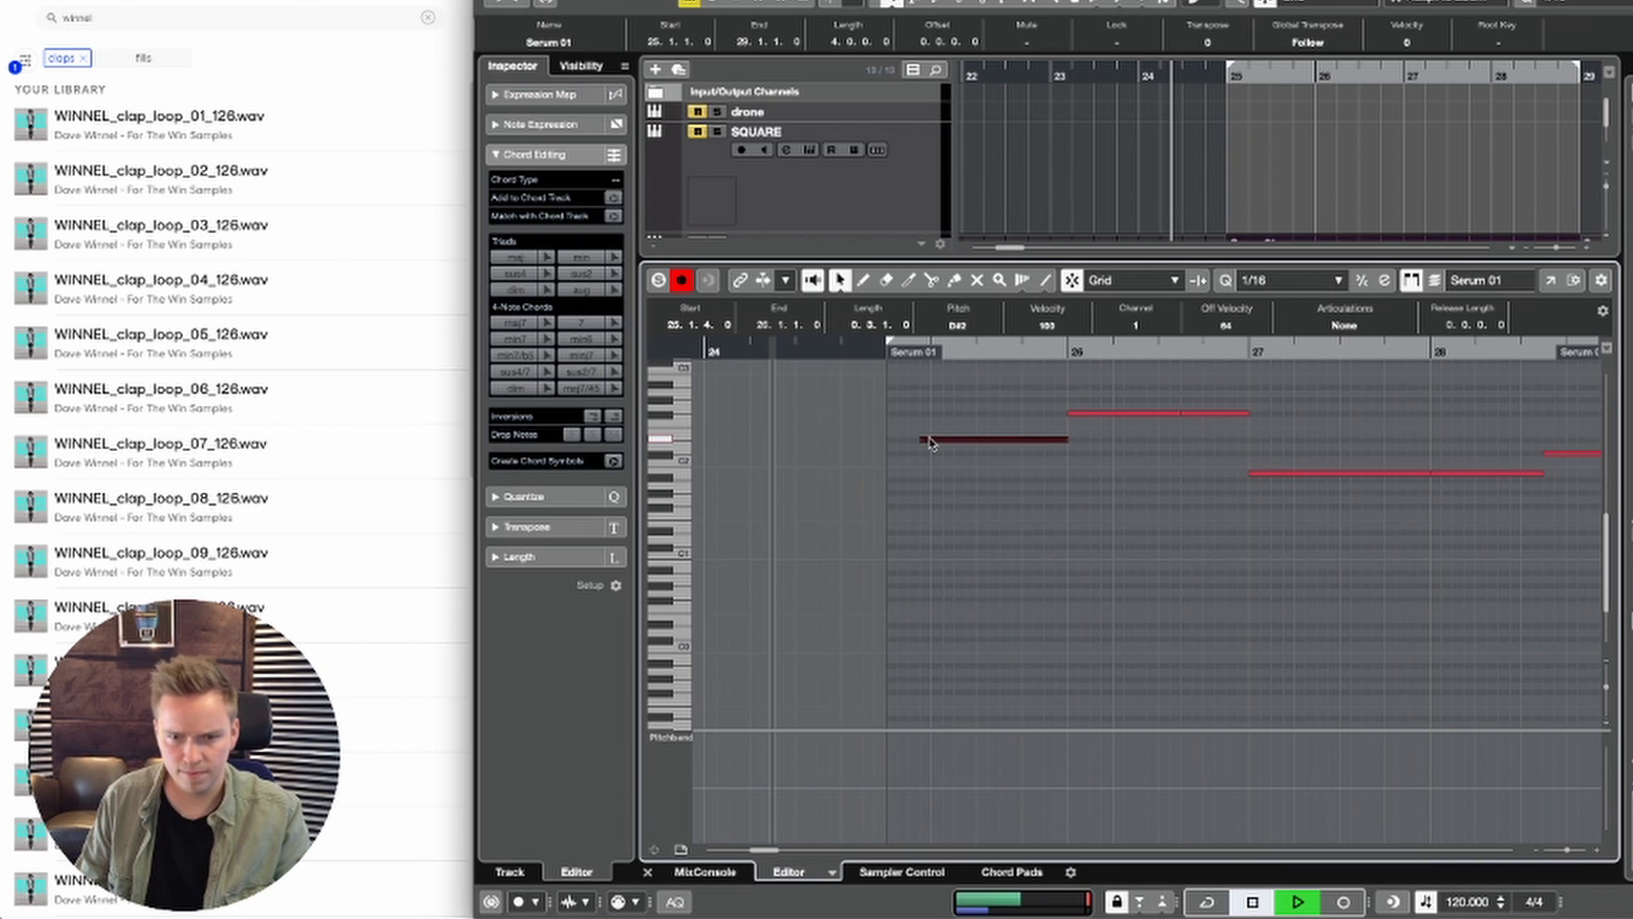
{"action": "left_click_drag", "start_coordinate": [922, 440], "coordinate": [916, 439]}
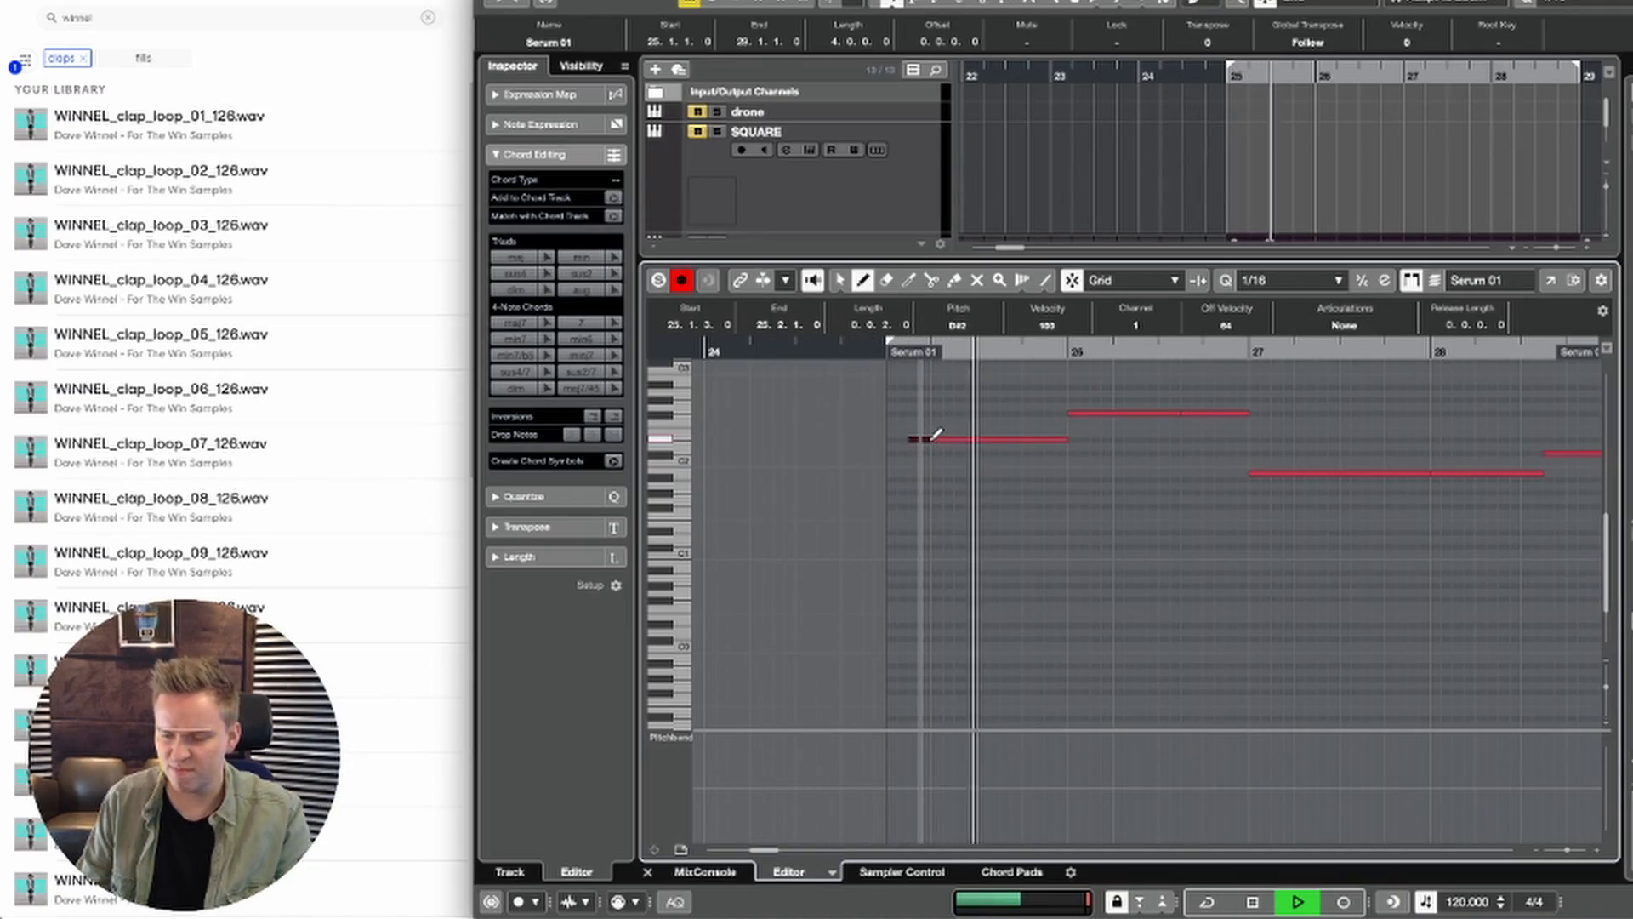
{"action": "key", "text": "space"}
Step: Shorten the long D#2 note in bar 25 and fill up to 26.1.1 with repeated D#2 notes of two sixteenths
{"action": "key", "text": "space"}
{"action": "key", "text": "1"}
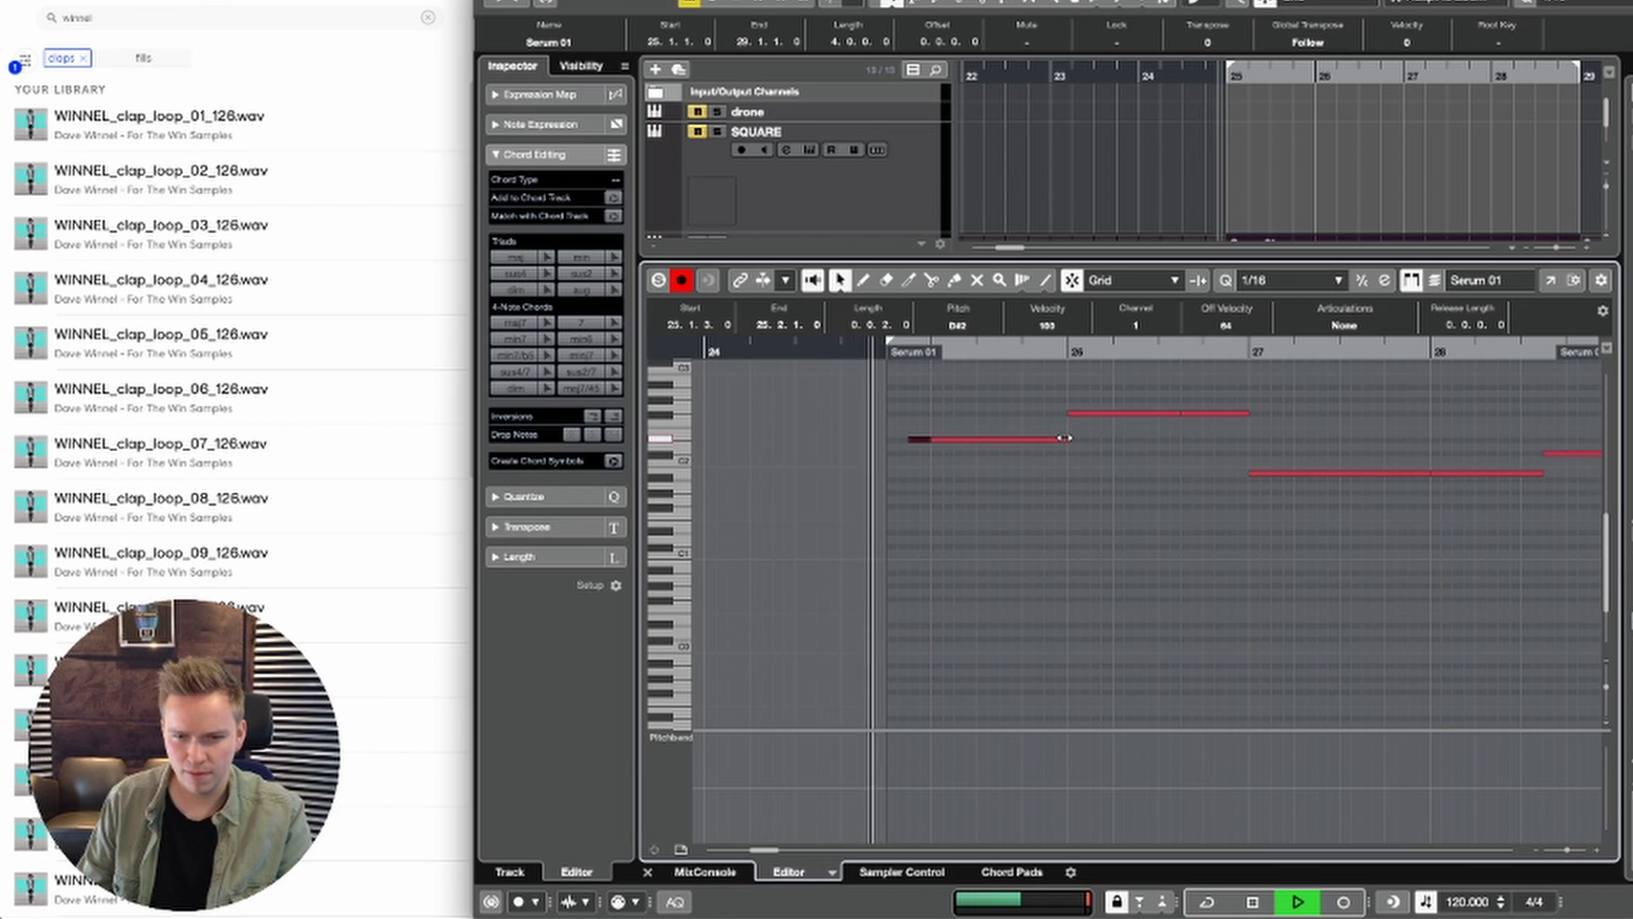
{"action": "key", "text": "space"}
{"action": "left_click_drag", "start_coordinate": [1064, 440], "coordinate": [993, 443]}
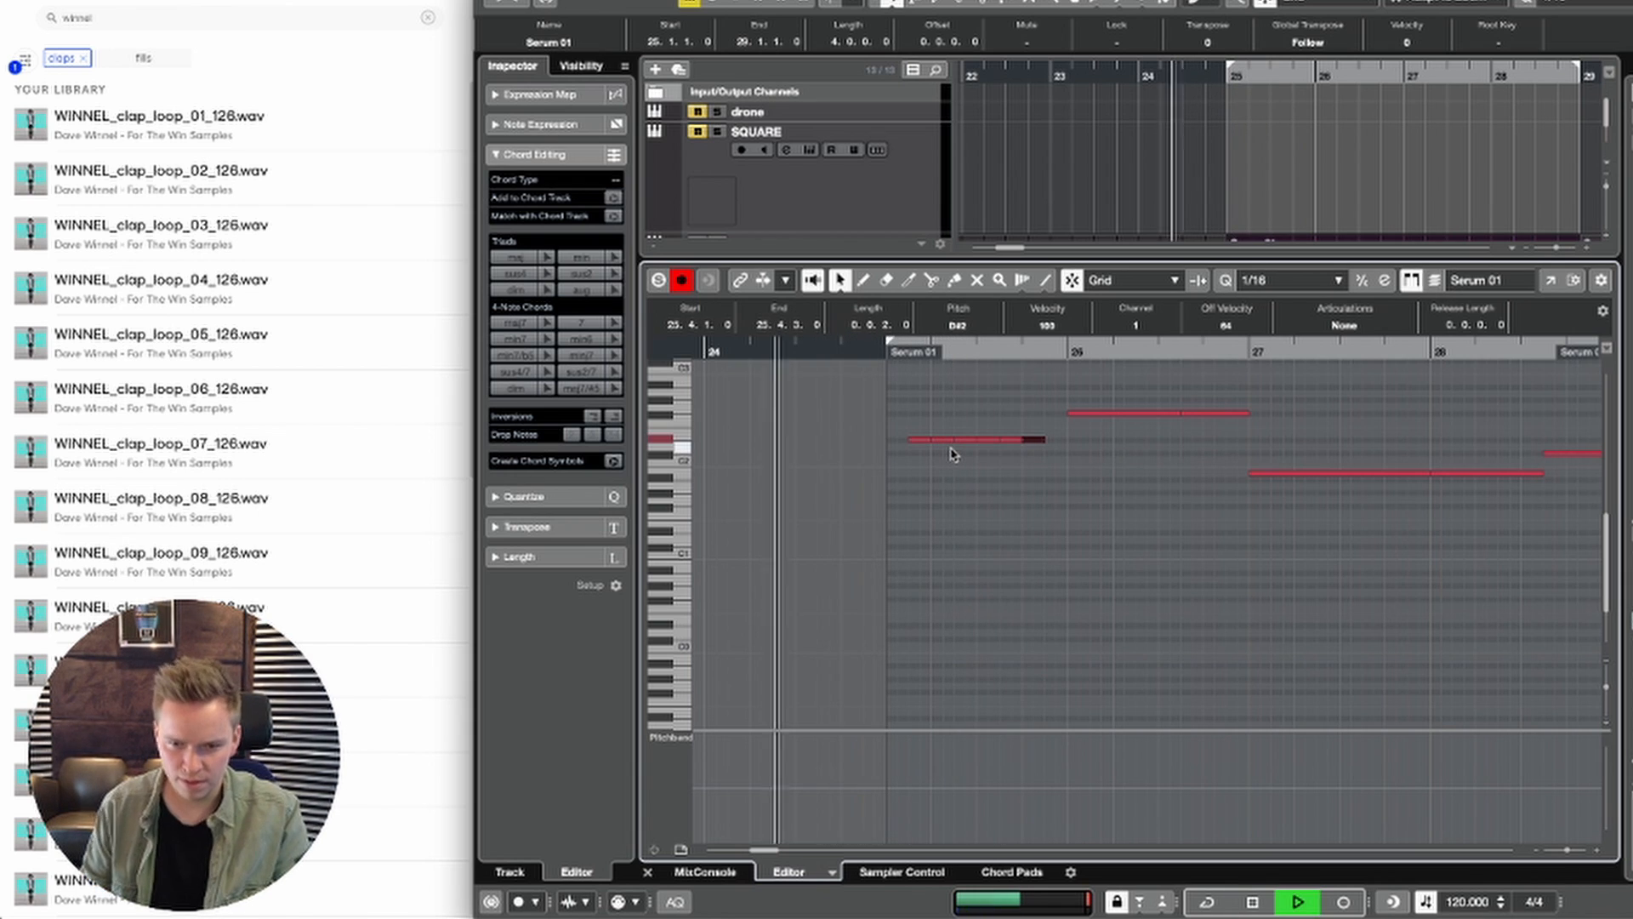
{"action": "left_click_drag", "start_coordinate": [1046, 440], "coordinate": [1068, 442]}
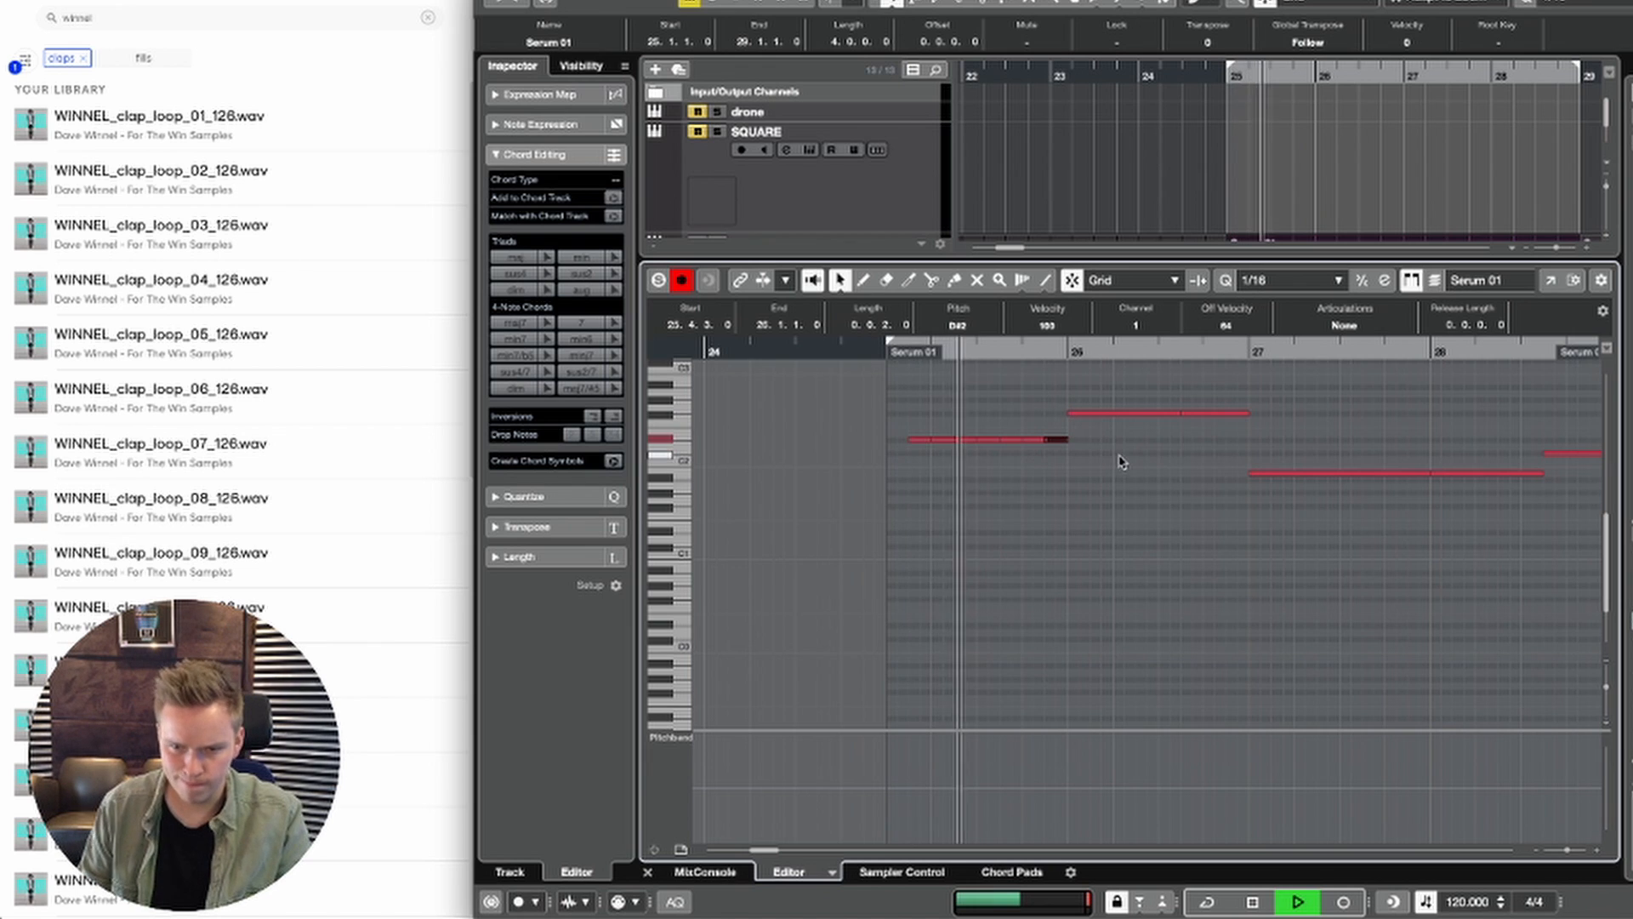
Step: Replace the sustained F#2 note in bar 26 with repeated F#2 notes of two sixteenths
{"action": "left_click_drag", "start_coordinate": [1180, 413], "coordinate": [1092, 413]}
{"action": "key", "text": "space"}
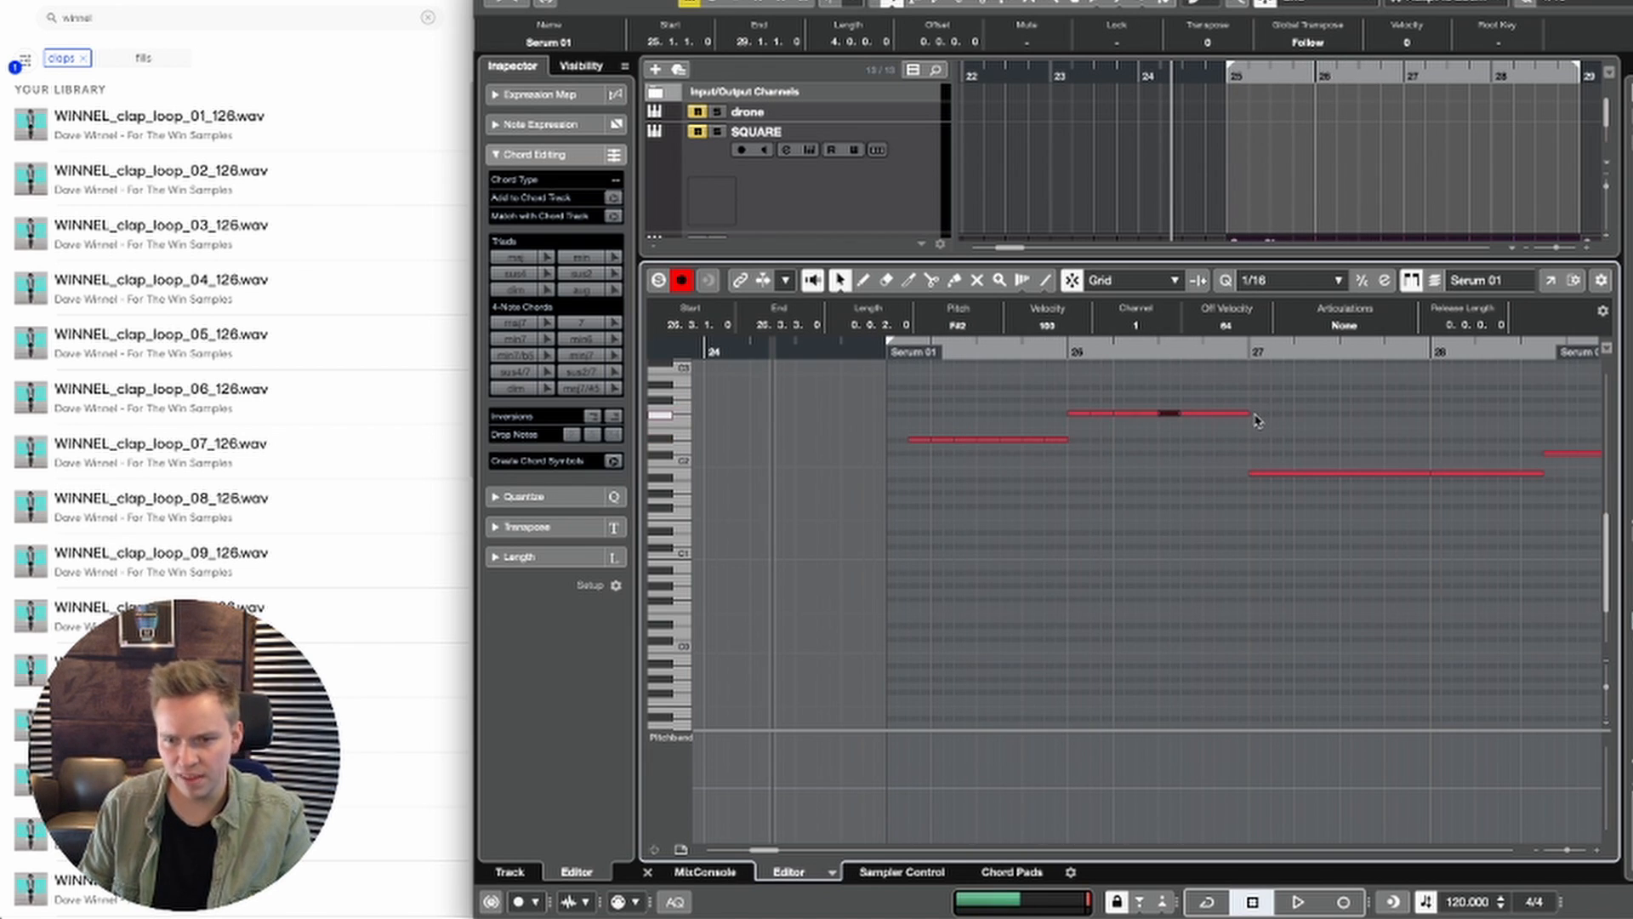
{"action": "left_click_drag", "start_coordinate": [1243, 414], "coordinate": [1194, 414]}
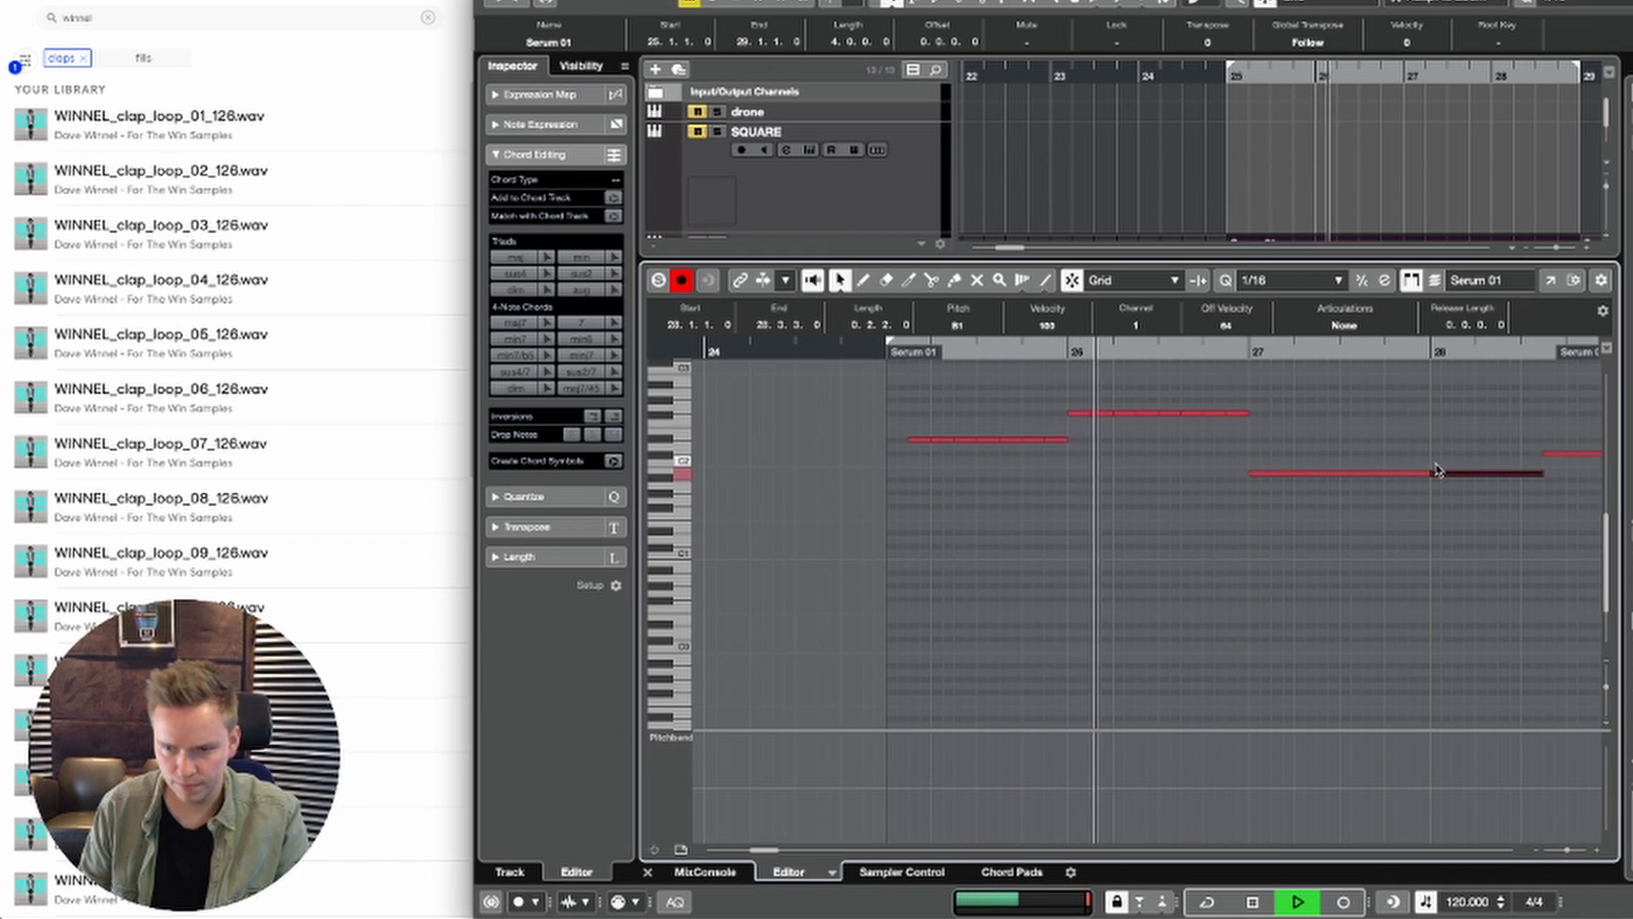
Step: Shorten the B1 note in bar 27 to two sixteenths and repeat it up to 28.1.1
{"action": "left_click_drag", "start_coordinate": [1420, 481], "coordinate": [1269, 483]}
{"action": "key", "text": "alt+d"}
{"action": "key", "text": "alt+d"}
{"action": "key", "text": "alt+d"}
{"action": "key", "text": "alt+d"}
{"action": "key", "text": "alt+d"}
{"action": "key", "text": "alt+d"}
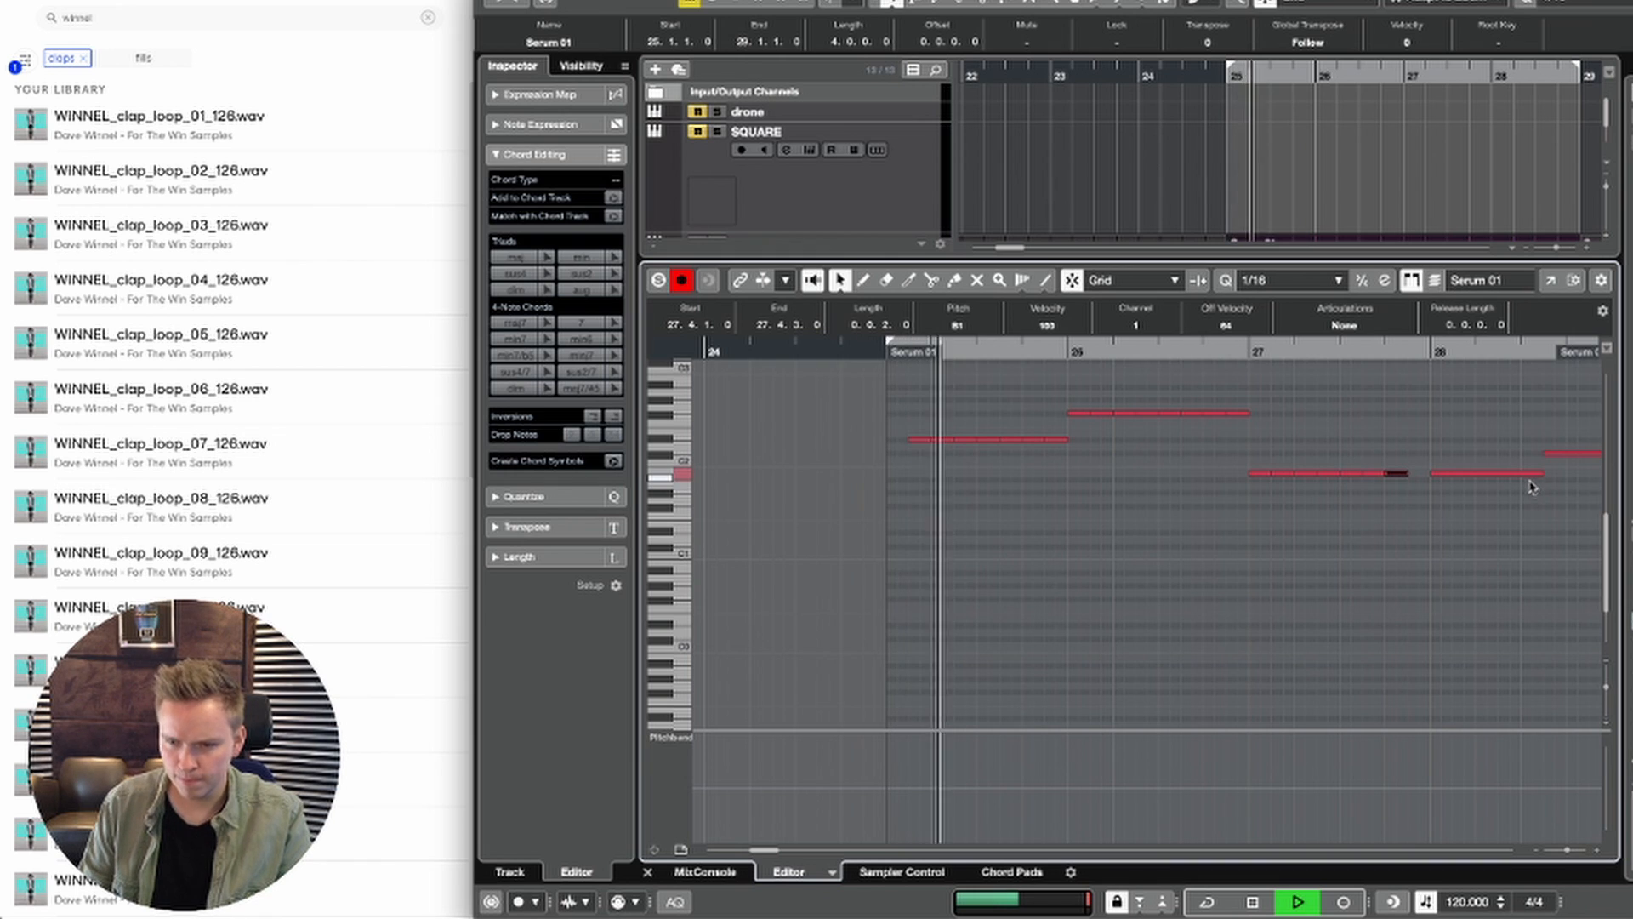
{"action": "key", "text": "alt+d"}
Step: Replace the sustained notes in bar 28 with repeated two-sixteenth B1 and C#2 notes, and close the editor
{"action": "left_click_drag", "start_coordinate": [1542, 473], "coordinate": [1364, 466]}
{"action": "key", "text": "super+d"}
{"action": "key", "text": "super+d"}
{"action": "scroll", "coordinate": [1539, 467], "scroll_direction": "right", "scroll_amount": 4}
{"action": "key", "text": "super+d"}
{"action": "key", "text": "Return"}
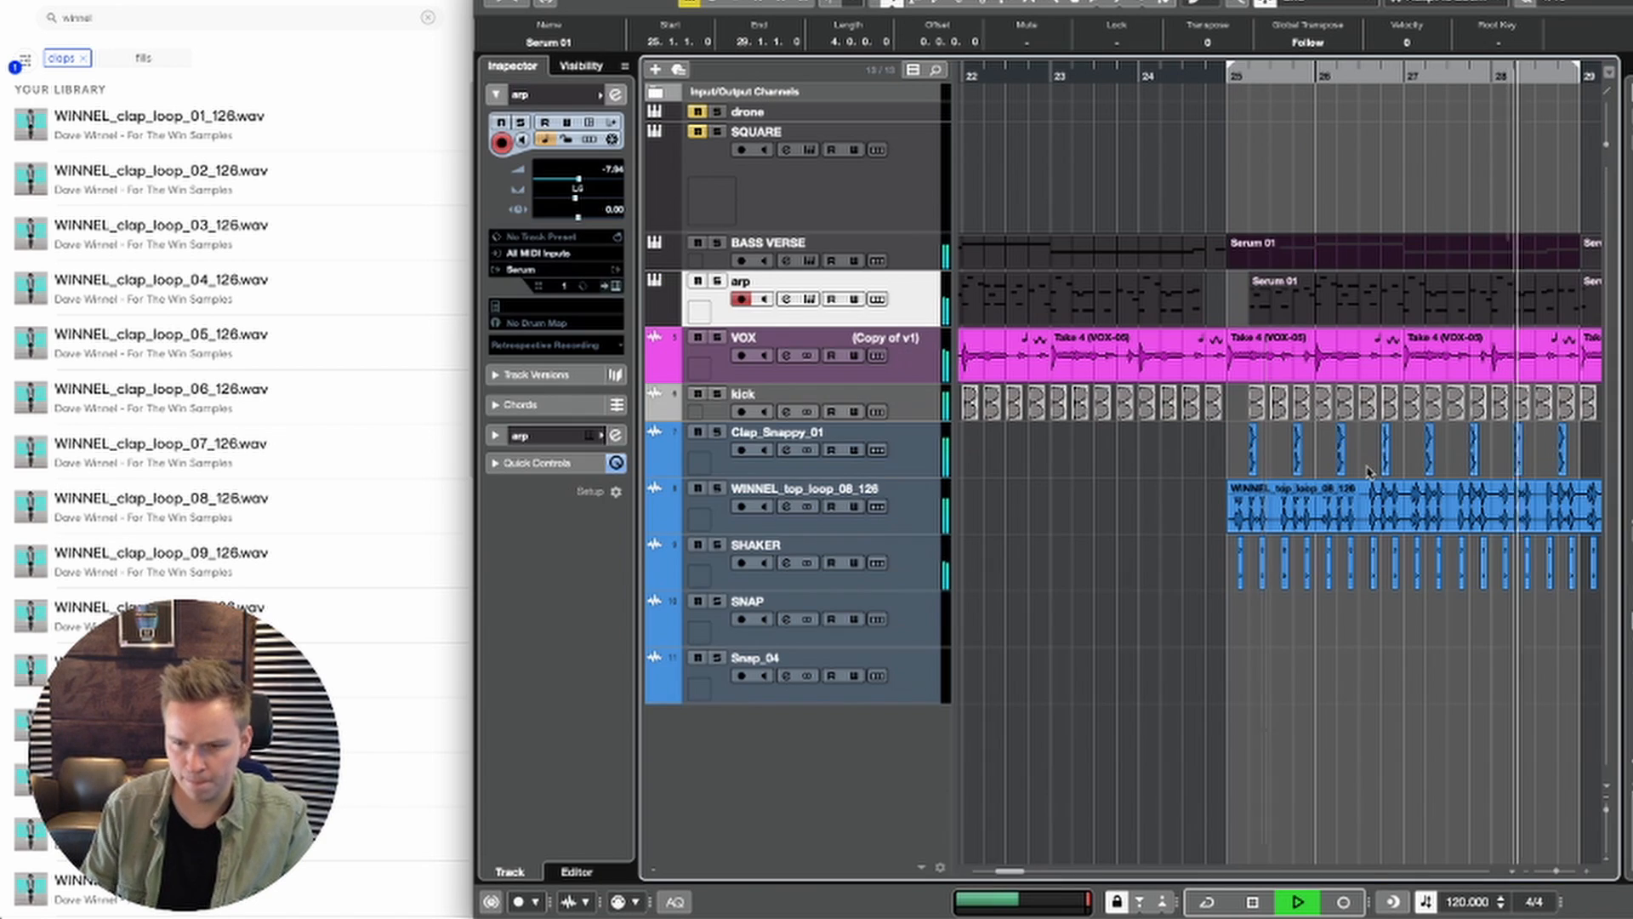
Step: Delete the BASS VERSE part at bar 29 and duplicate the bar 25 part into its place
{"action": "key", "text": "g"}
{"action": "key", "text": "g"}
{"action": "key", "text": "g"}
{"action": "key", "text": "g"}
{"action": "key", "text": "g"}
{"action": "key", "text": "g"}
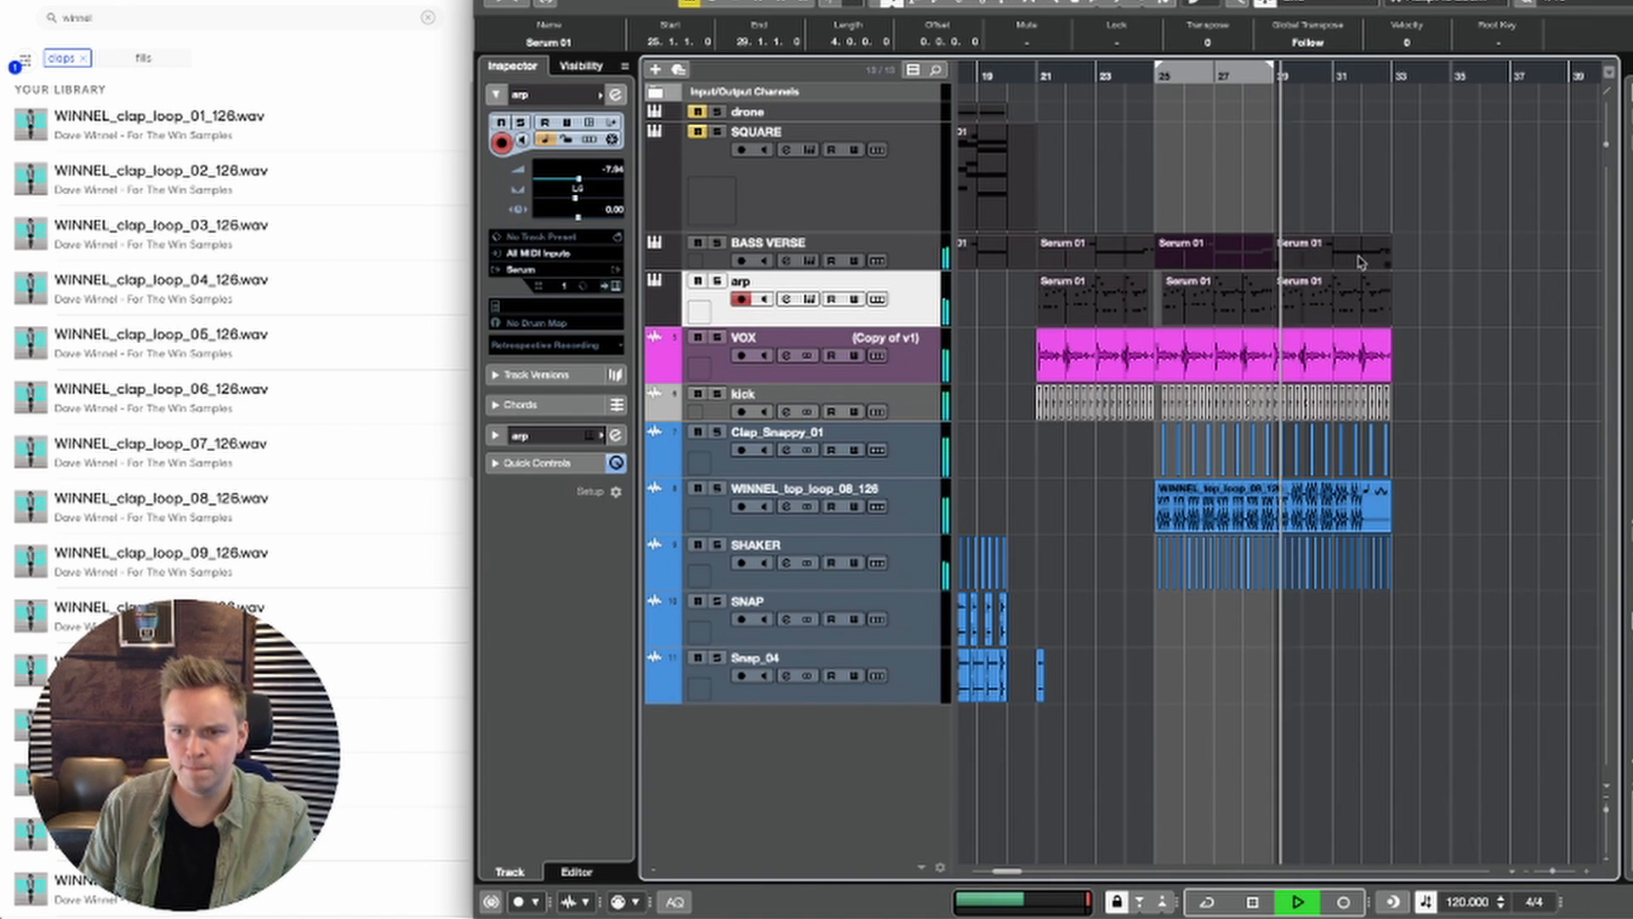
{"action": "left_click", "coordinate": [1359, 258]}
{"action": "key", "text": "Delete"}
{"action": "left_click", "coordinate": [1242, 247]}
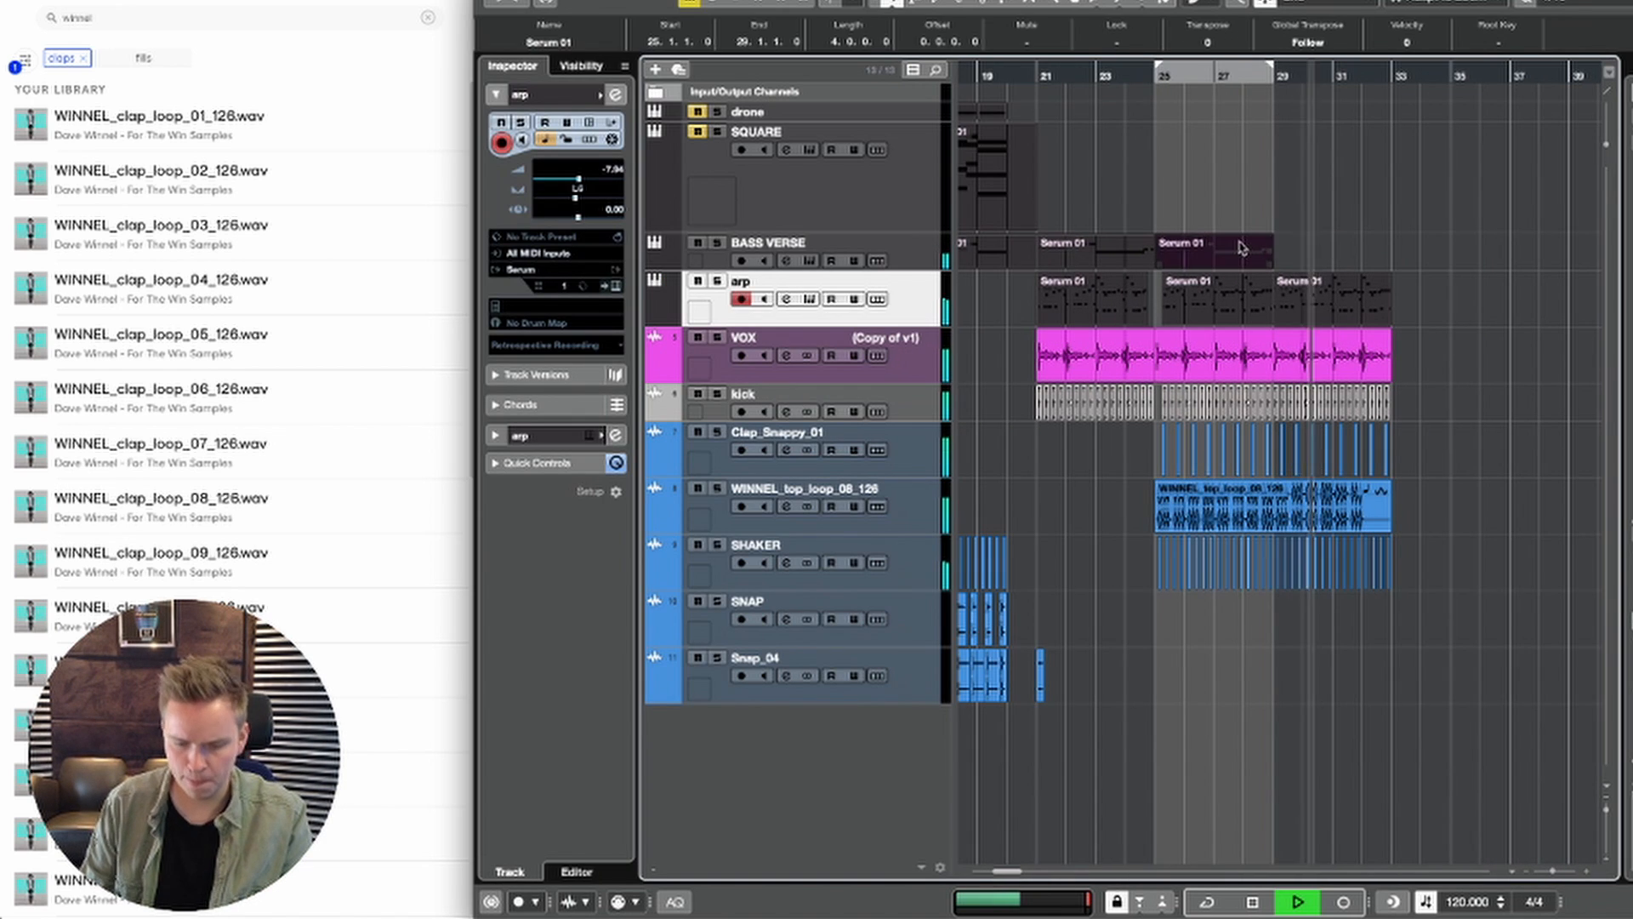
{"action": "key", "text": "super+d"}
Step: Stop playback, reposition it around bar 19, and add LFOTool in the first insert slot of the BASS VERSE track
{"action": "key", "text": "space"}
{"action": "left_click", "coordinate": [1111, 68]}
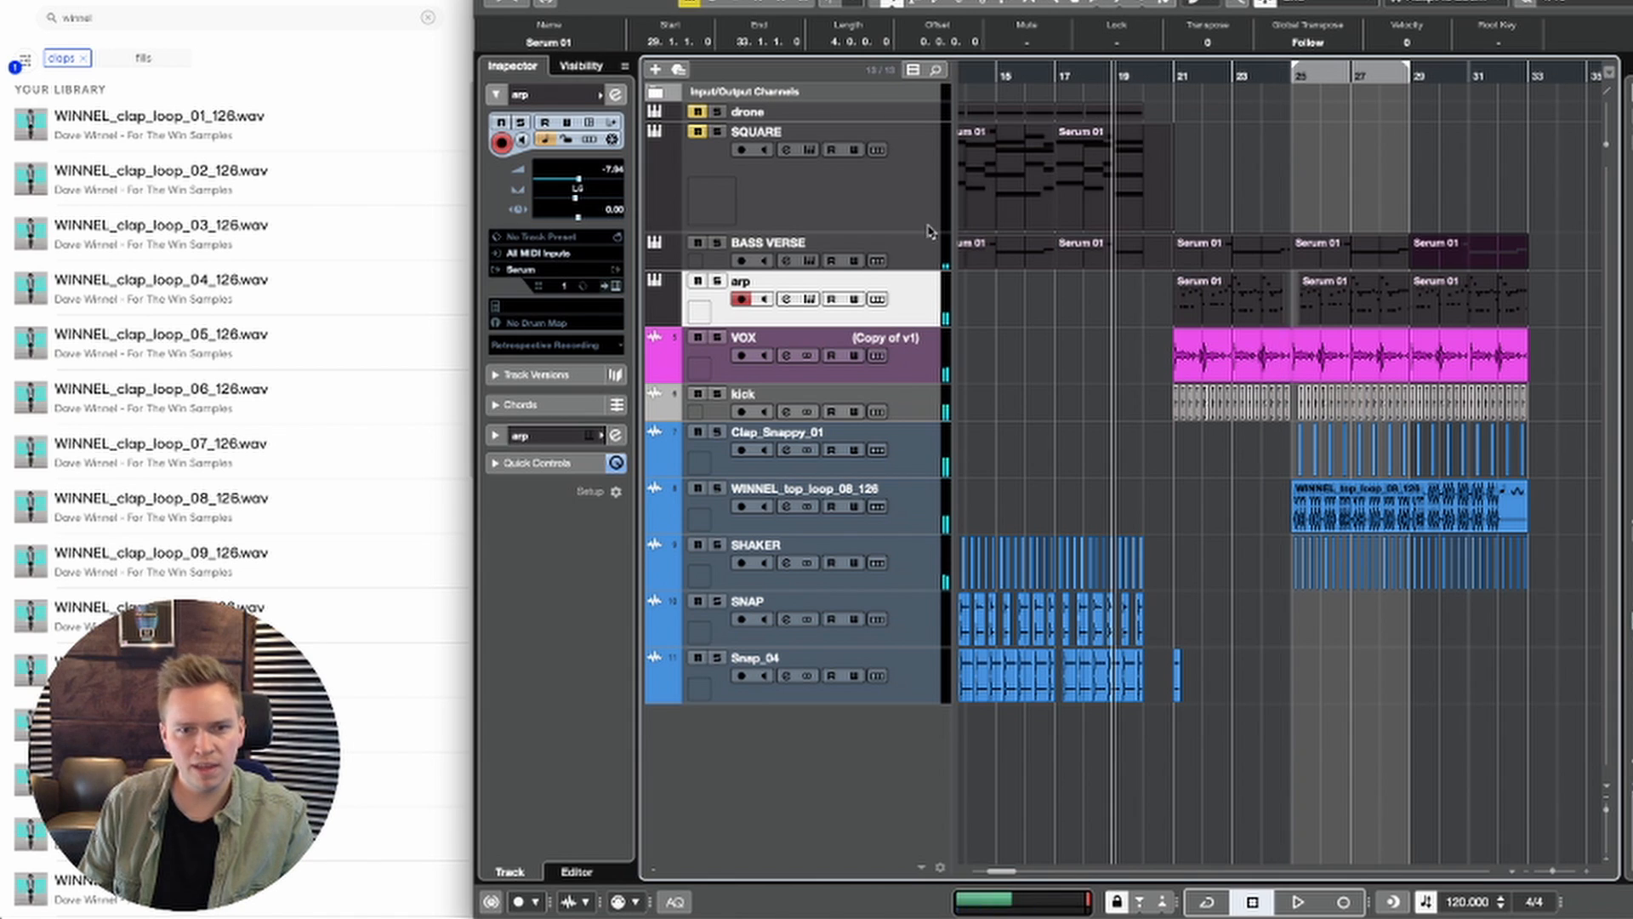
{"action": "left_click", "coordinate": [921, 264]}
{"action": "key", "text": "space"}
{"action": "key", "text": "space"}
{"action": "left_click", "coordinate": [519, 438]}
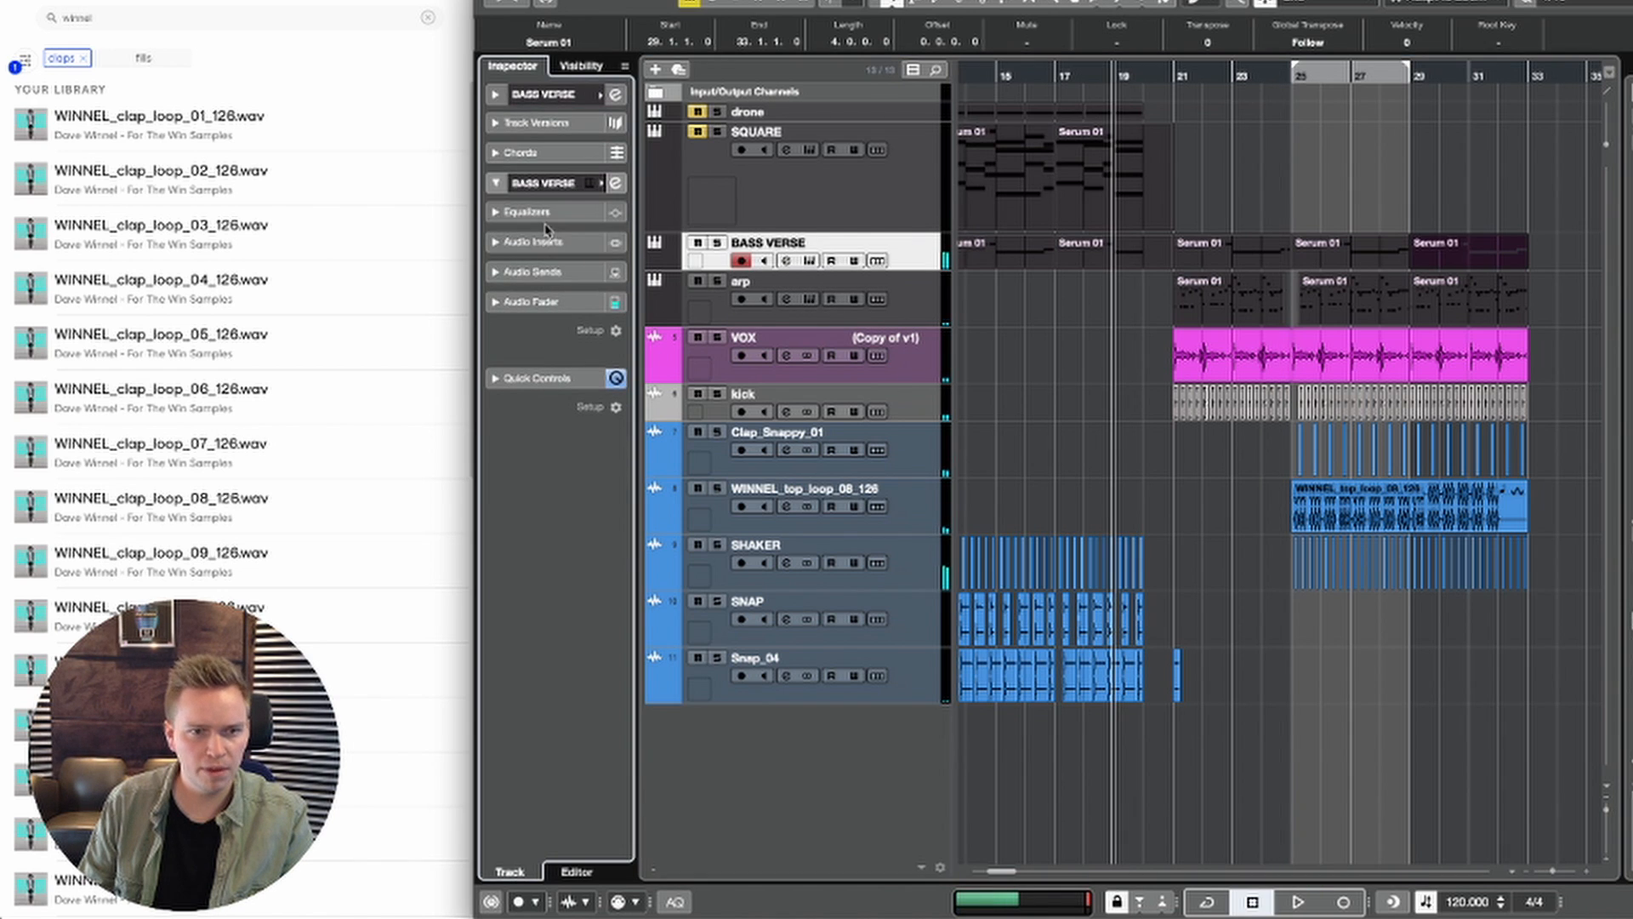
{"action": "left_click", "coordinate": [548, 243]}
{"action": "left_click", "coordinate": [549, 279]}
{"action": "type", "text": "lfo"}
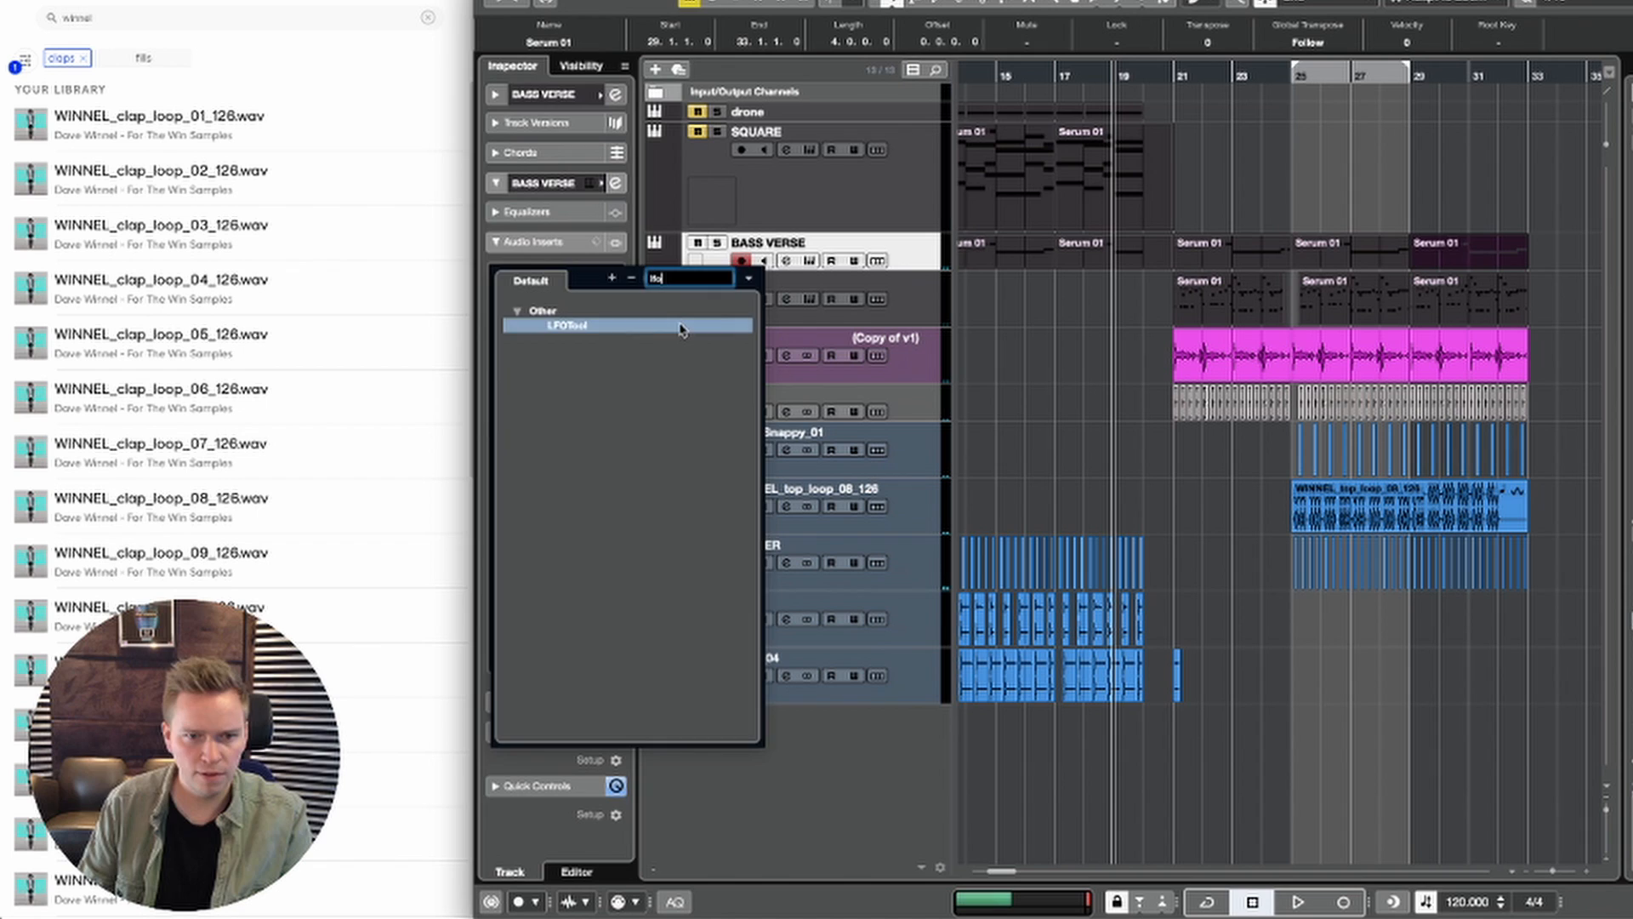
{"action": "left_click", "coordinate": [681, 327]}
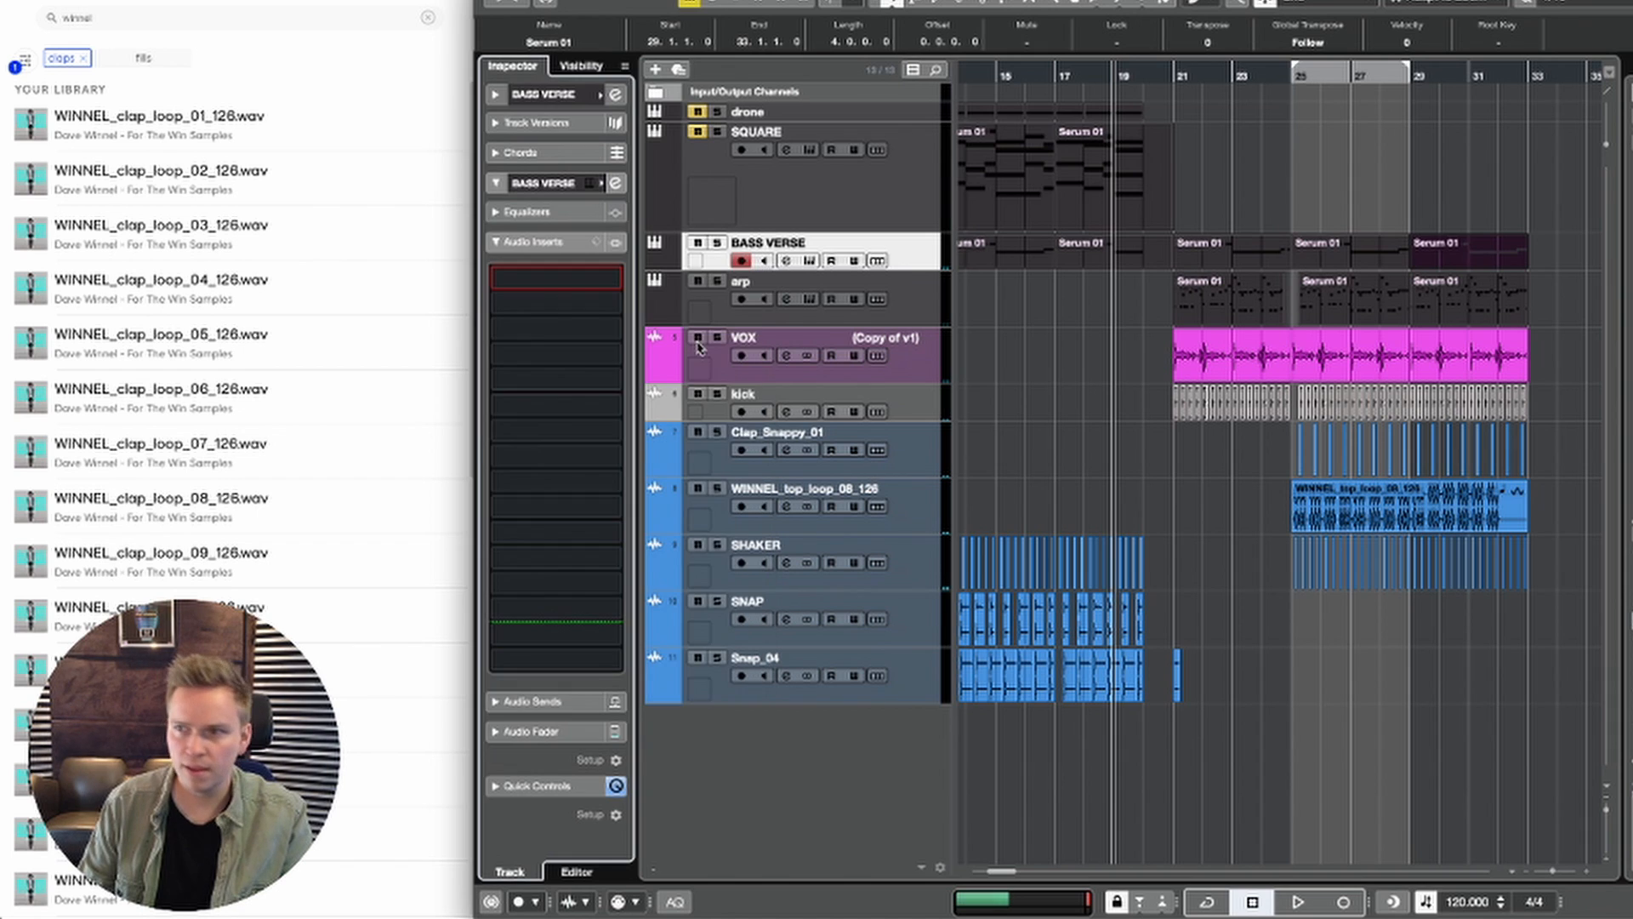
Step: Reshape the LFOTool curve during playback with a raised middle point, a sloped final drop and lower start and end points
{"action": "key", "text": "space"}
{"action": "key", "text": "space"}
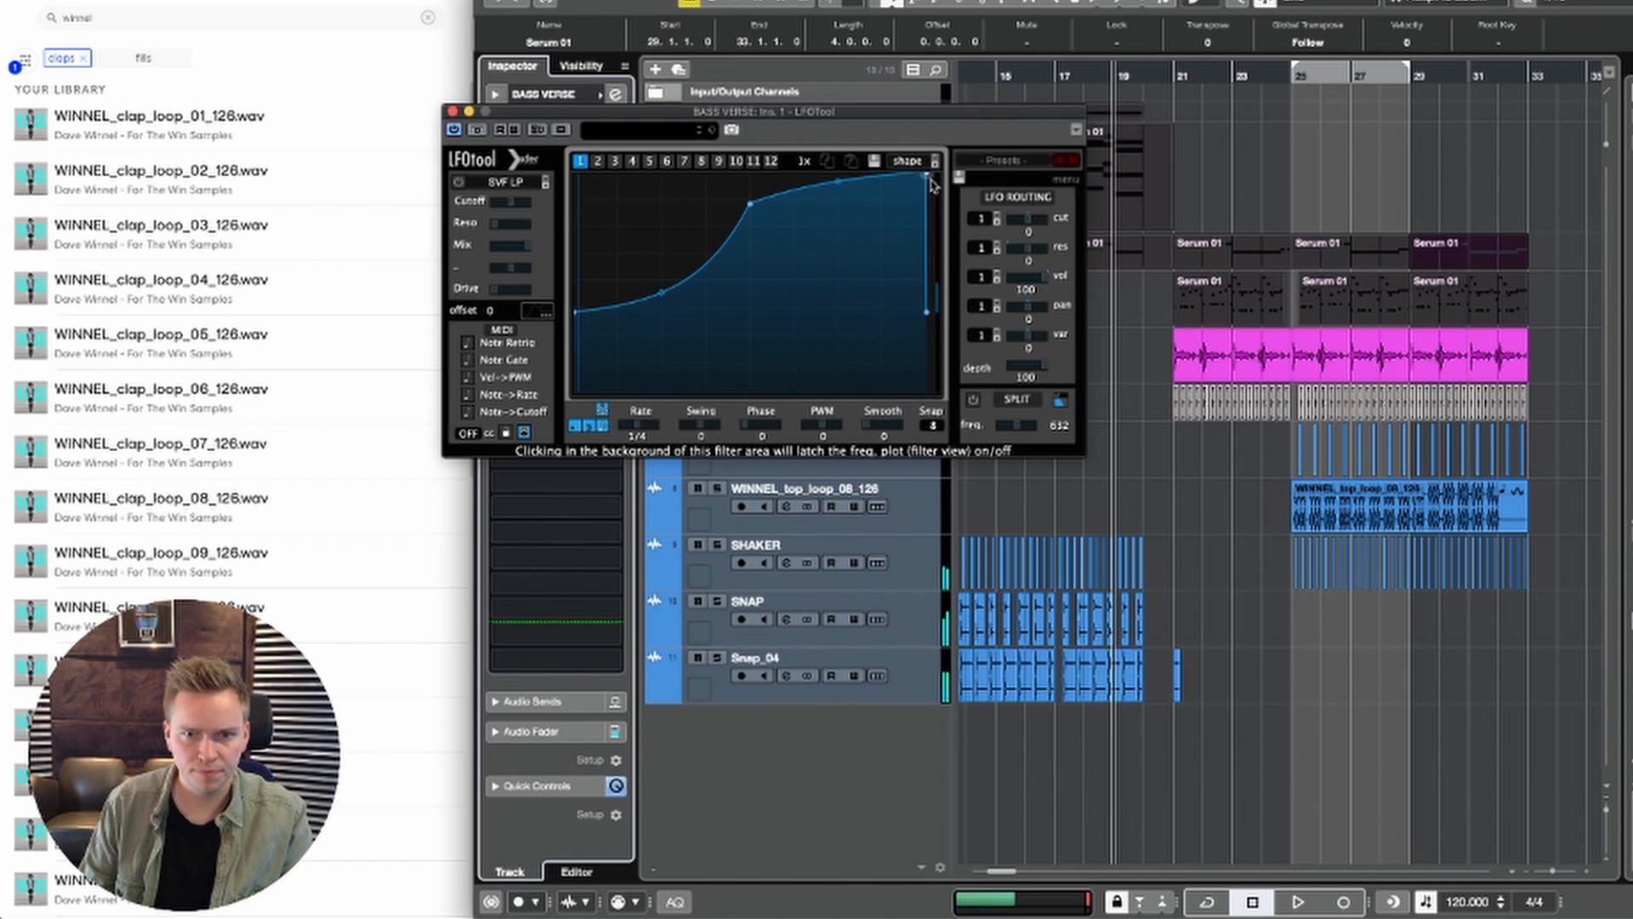
{"action": "left_click_drag", "start_coordinate": [750, 204], "coordinate": [755, 198]}
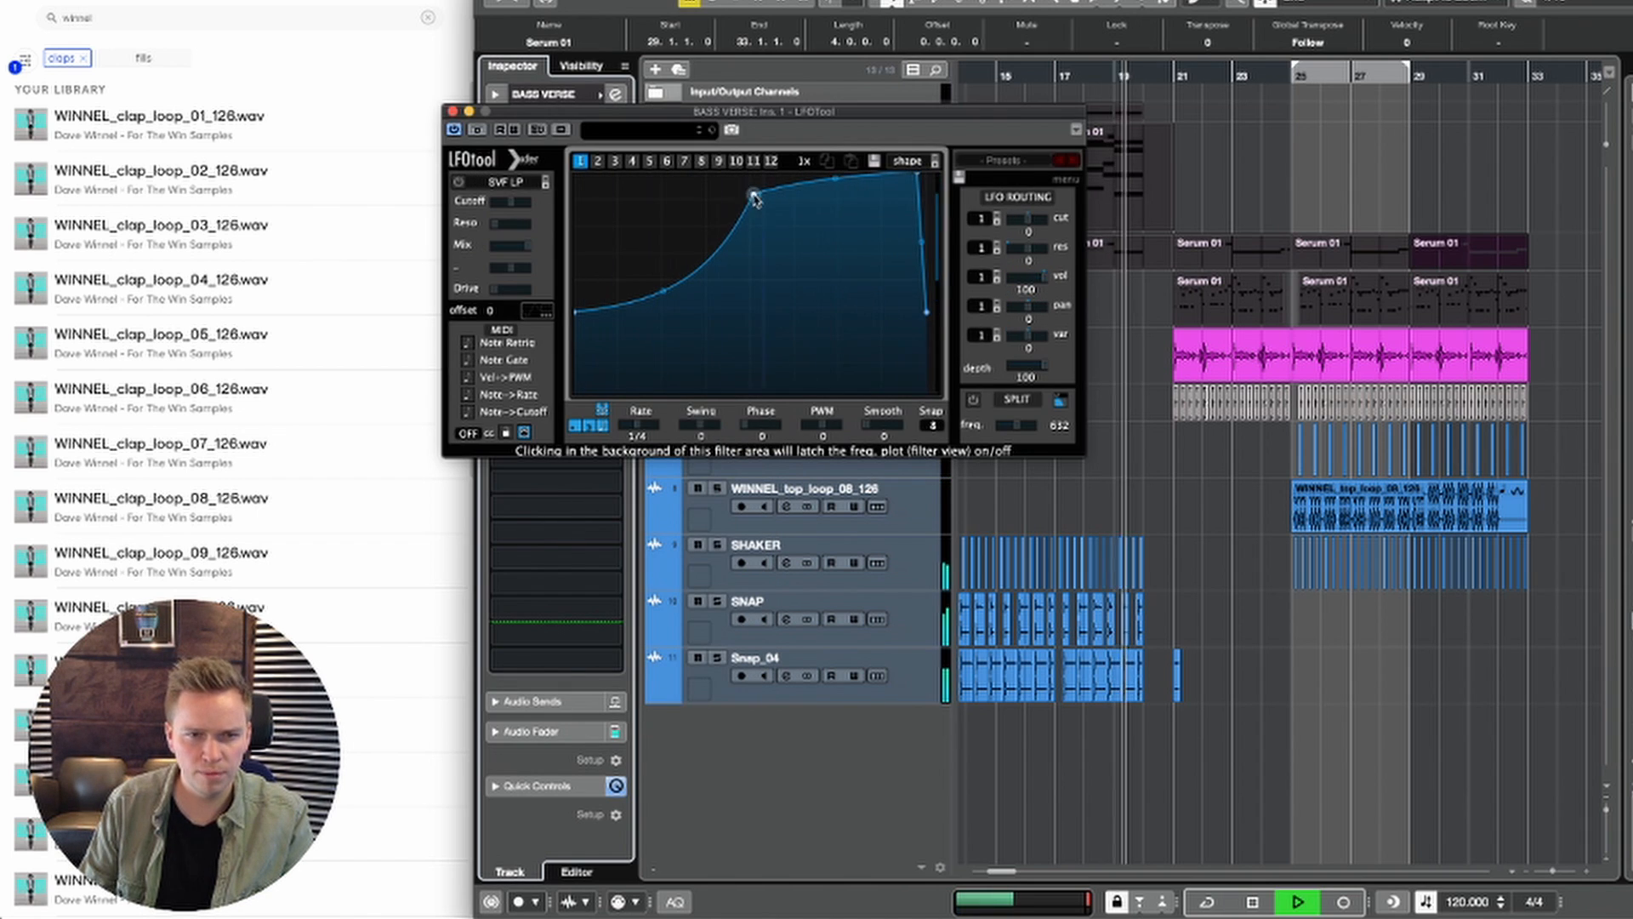
{"action": "key", "text": "space"}
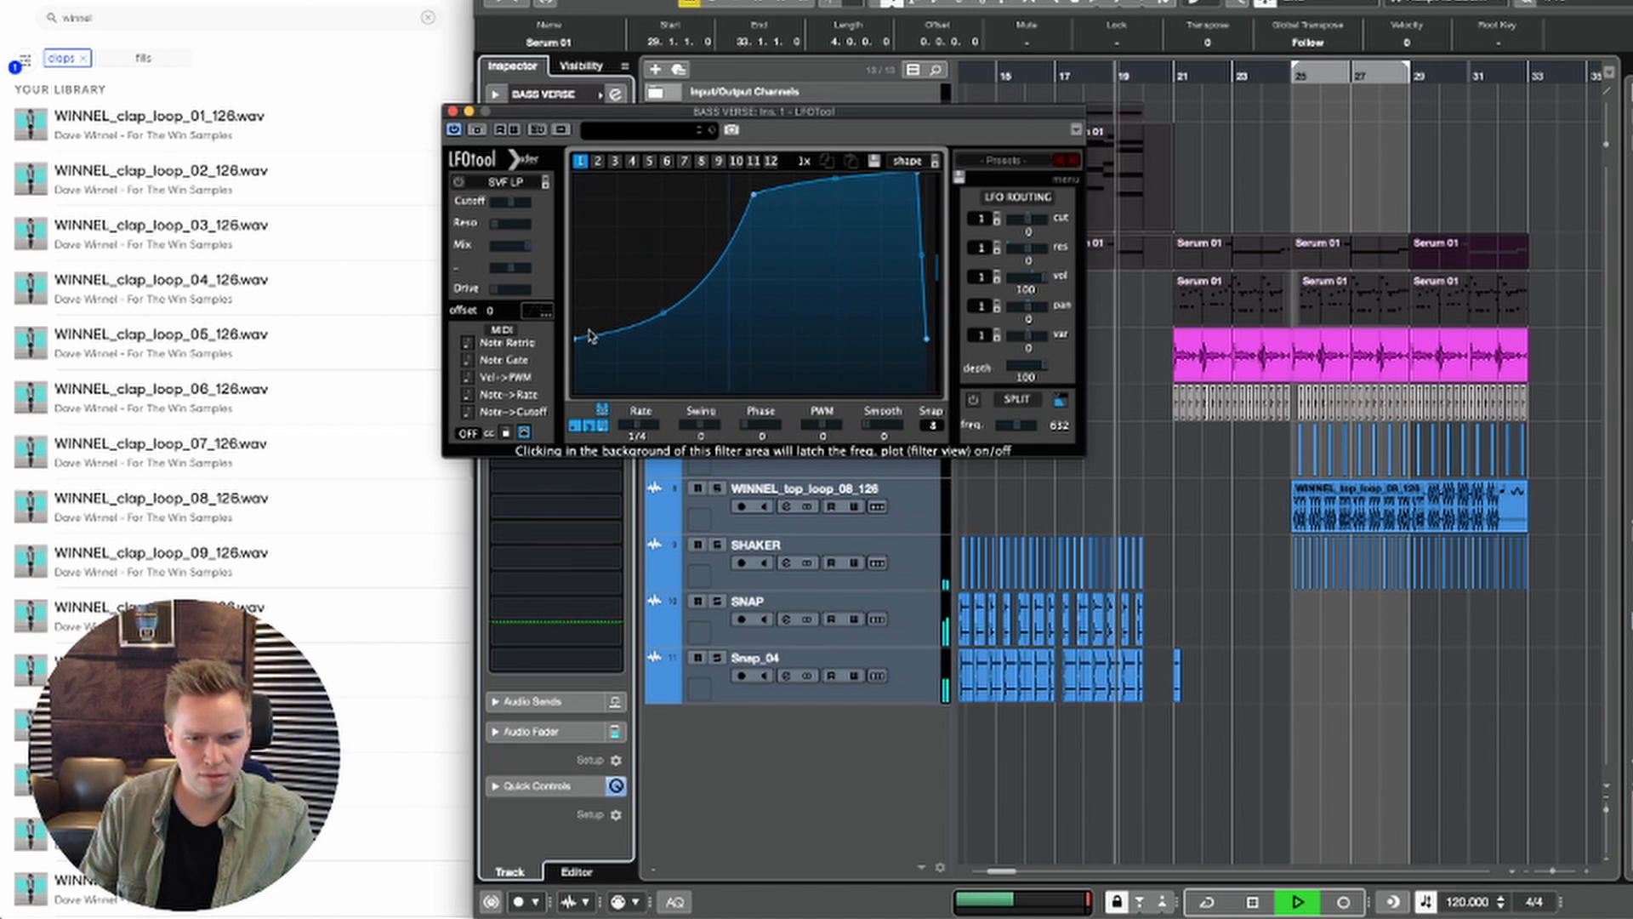
{"action": "key", "text": "space"}
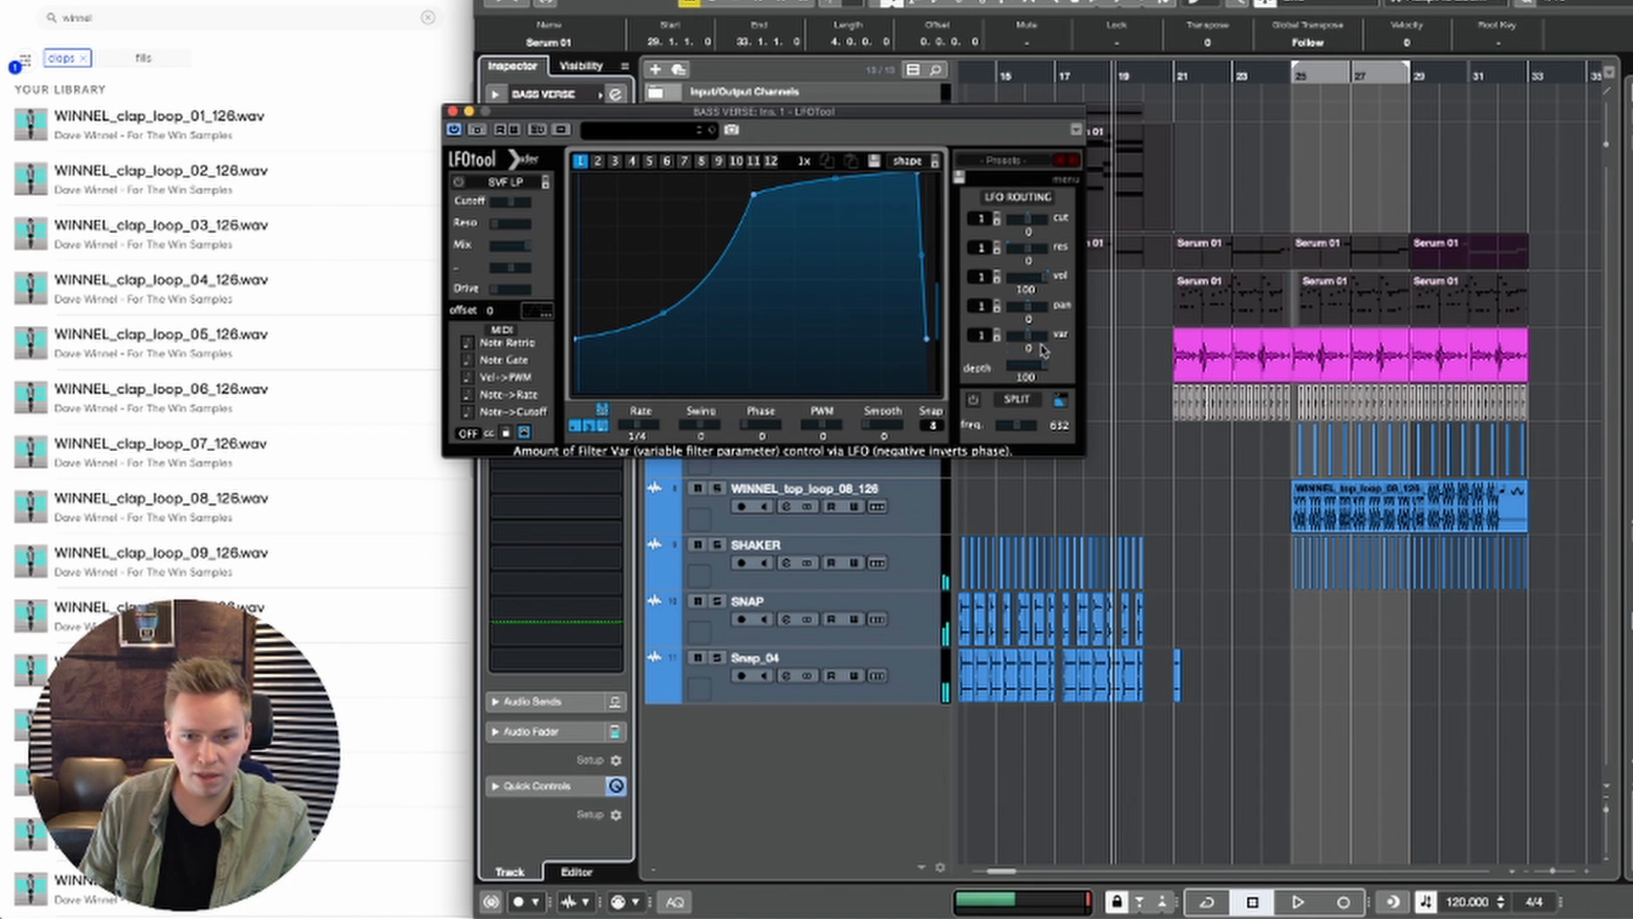
Step: Write LFOTool depth automation on BASS VERSE during playback, starting at 0 and rising to 100, and close the plug-in
{"action": "key", "text": "space"}
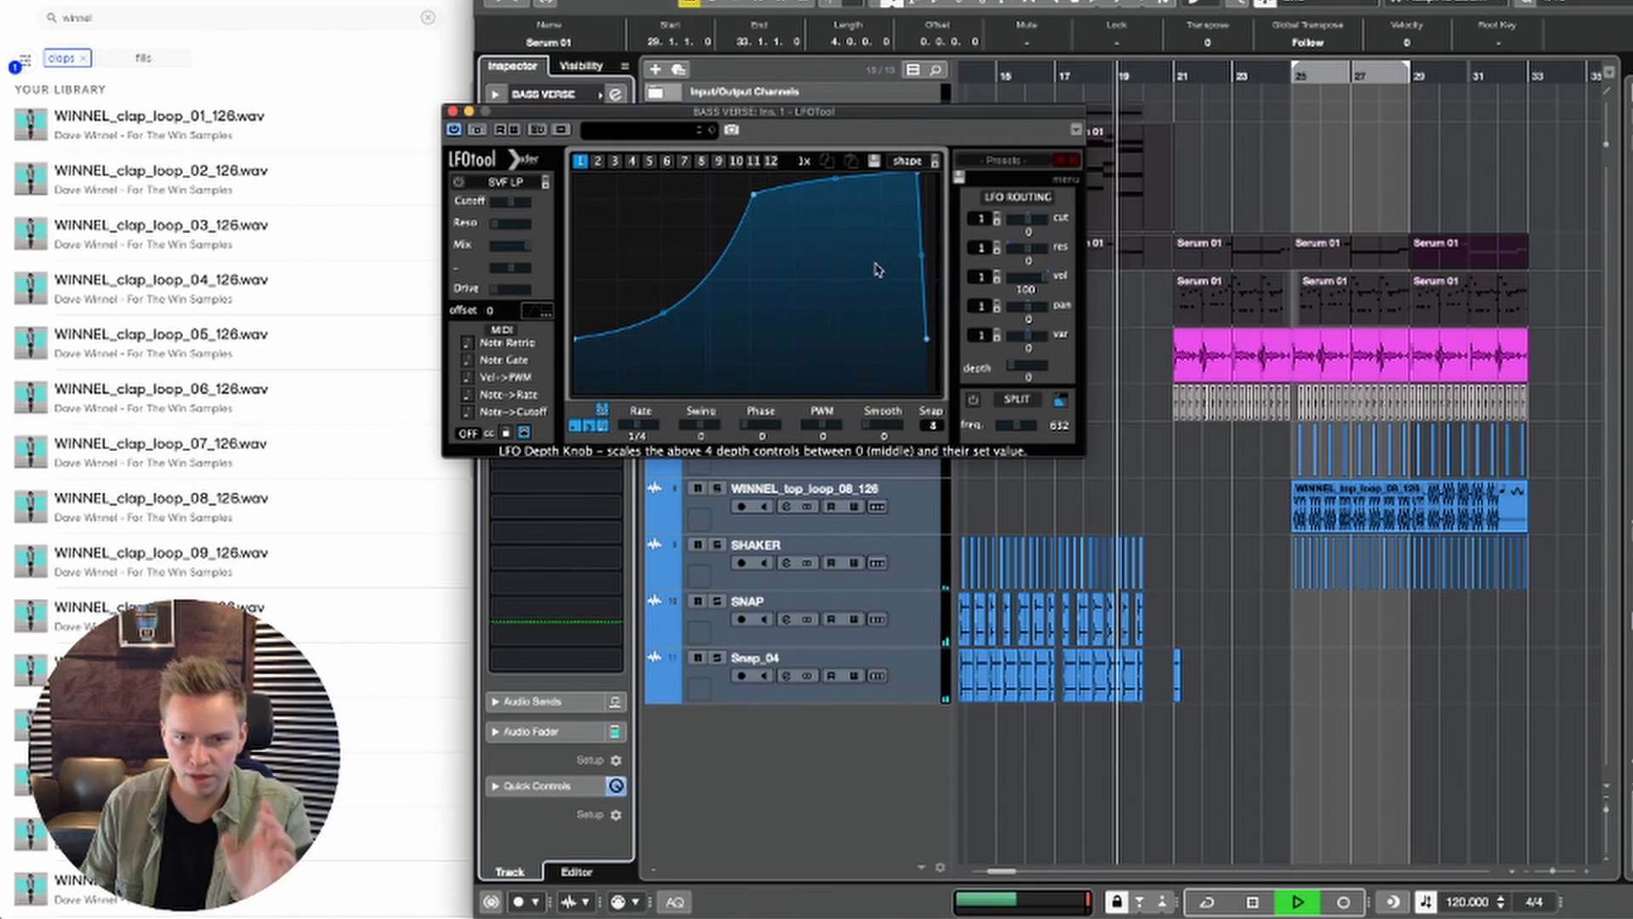
{"action": "left_click", "coordinate": [511, 130]}
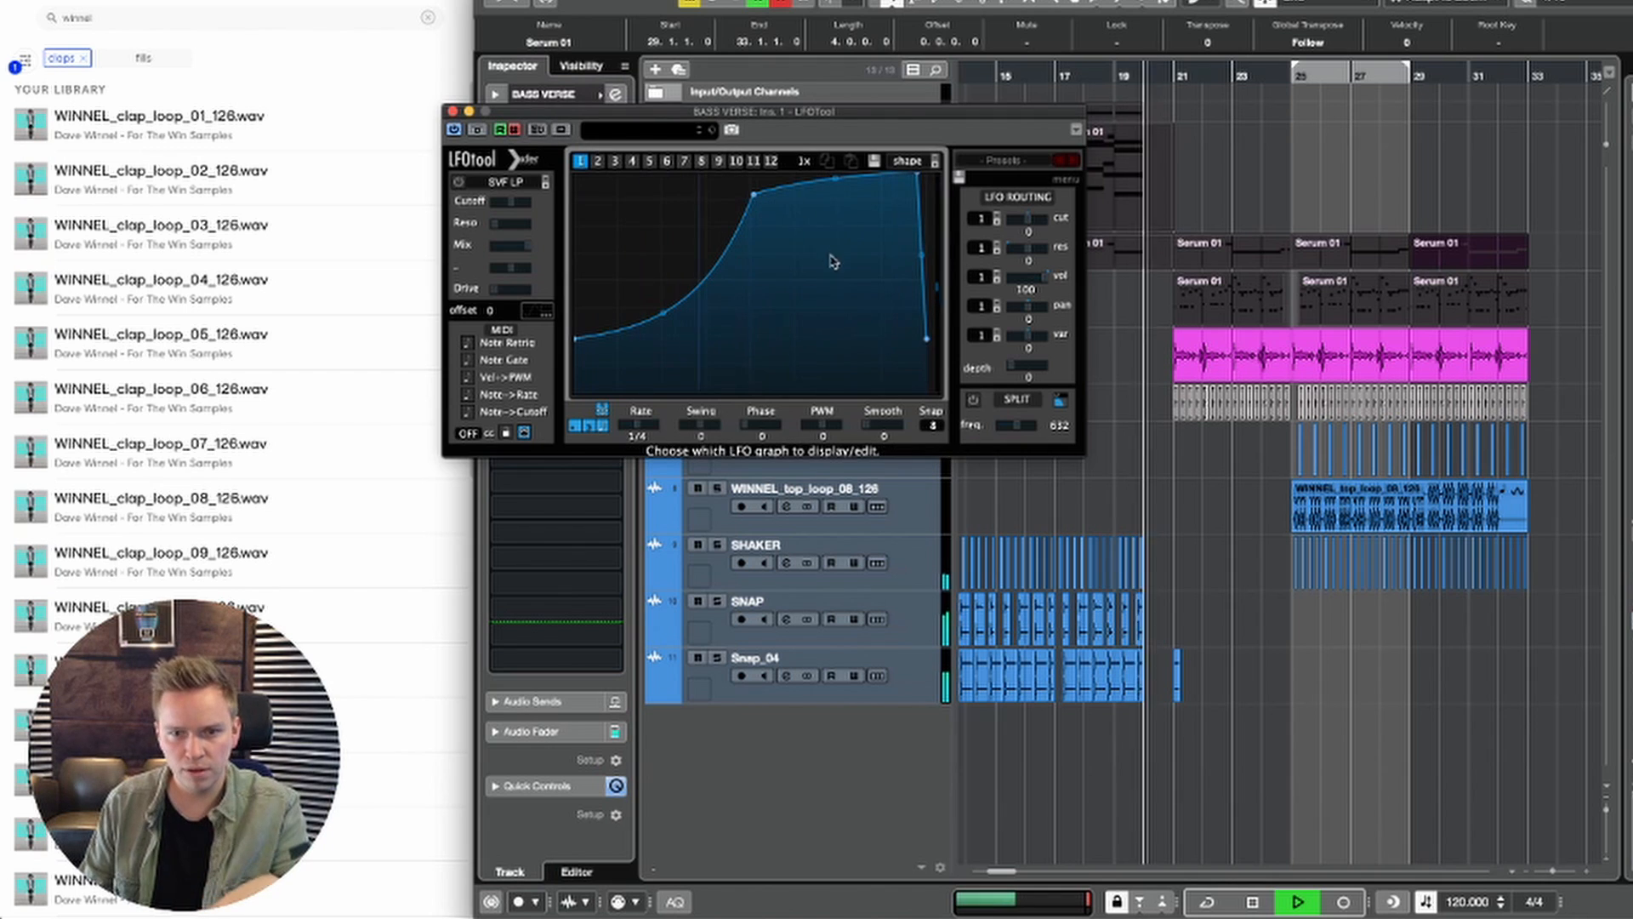
{"action": "left_click_drag", "start_coordinate": [1023, 365], "coordinate": [1227, 355]}
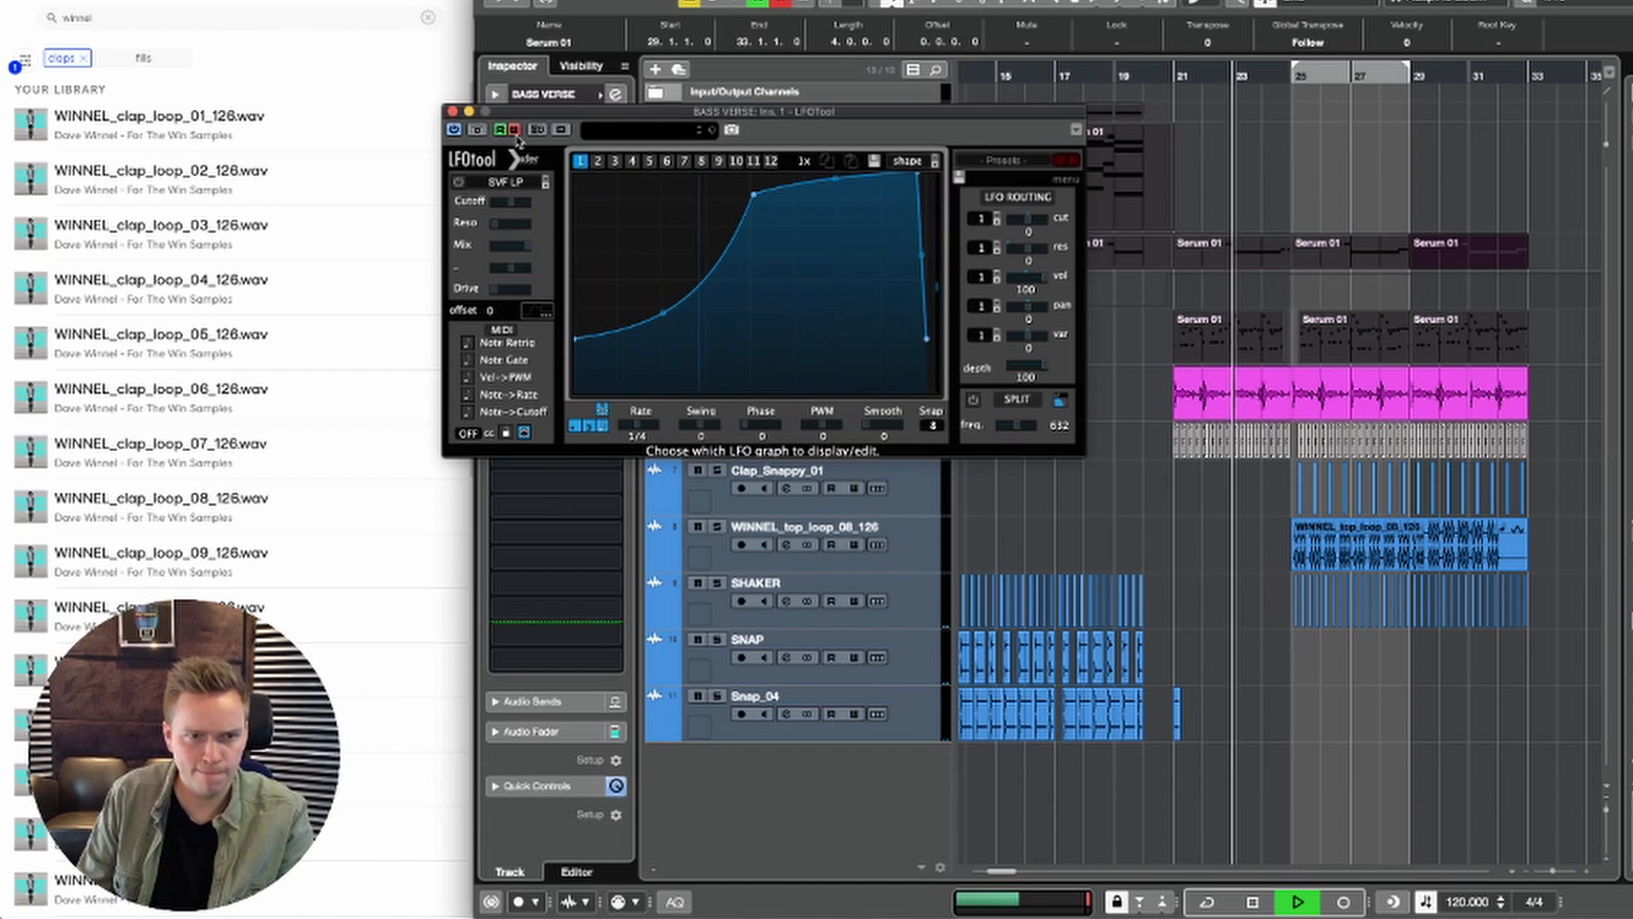
{"action": "left_click", "coordinate": [453, 111]}
{"action": "left_click", "coordinate": [542, 95]}
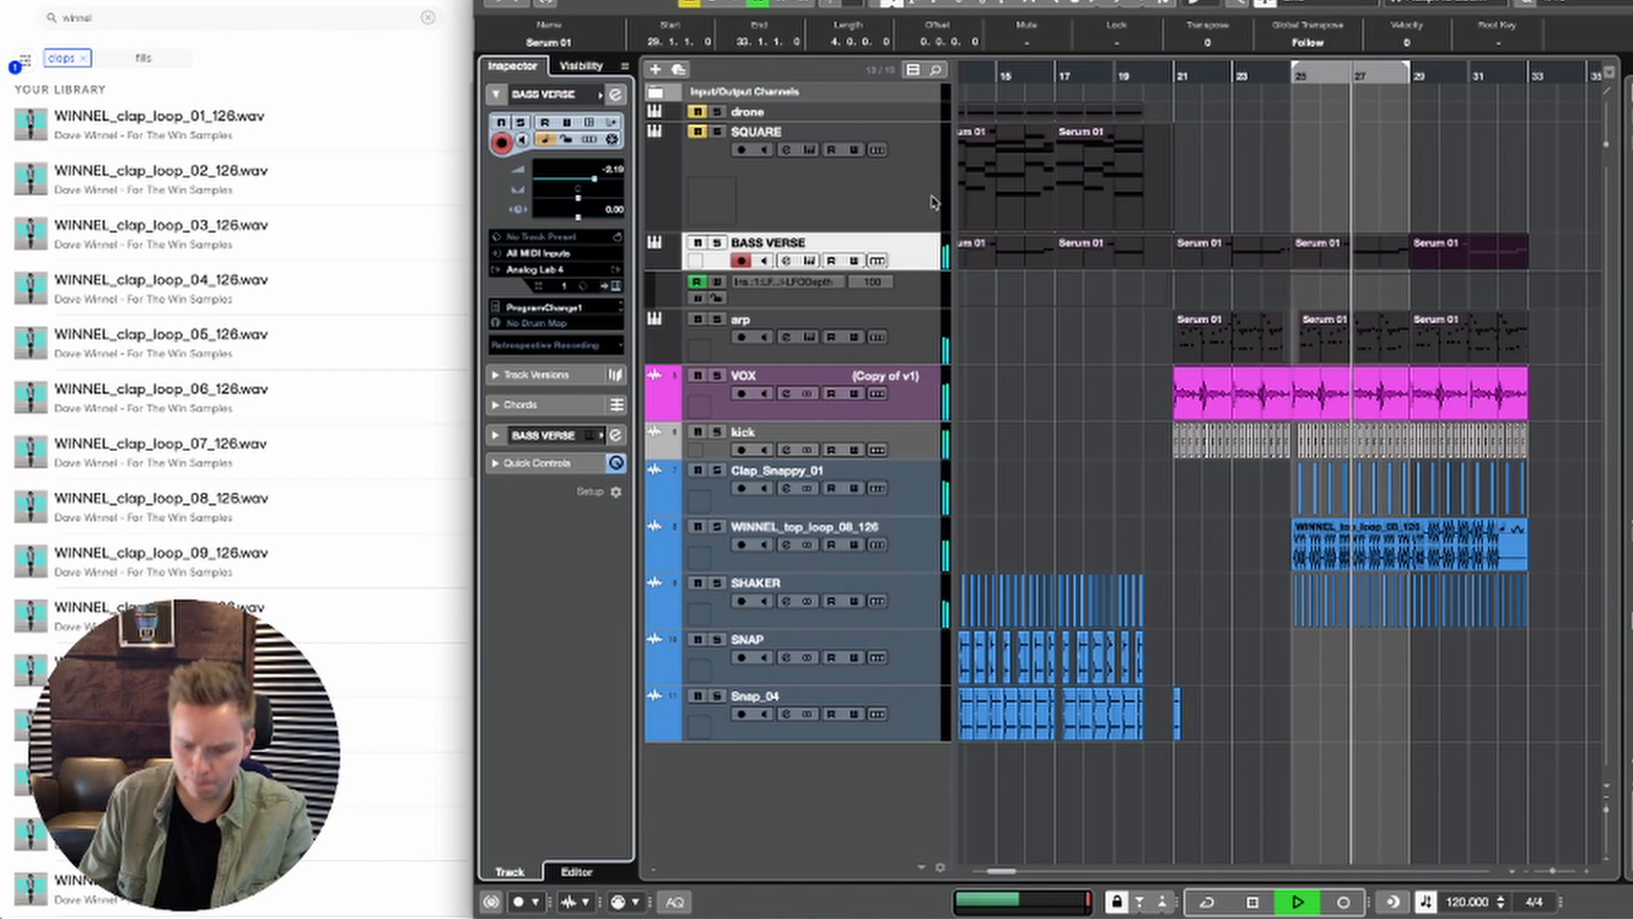
Step: Set the playback position to bar 29, stop playback, and open the BASS VERSE part there for note editing
{"action": "key", "text": "g"}
{"action": "key", "text": "g"}
{"action": "key", "text": "g"}
{"action": "key", "text": "g"}
{"action": "key", "text": "g"}
{"action": "key", "text": "g"}
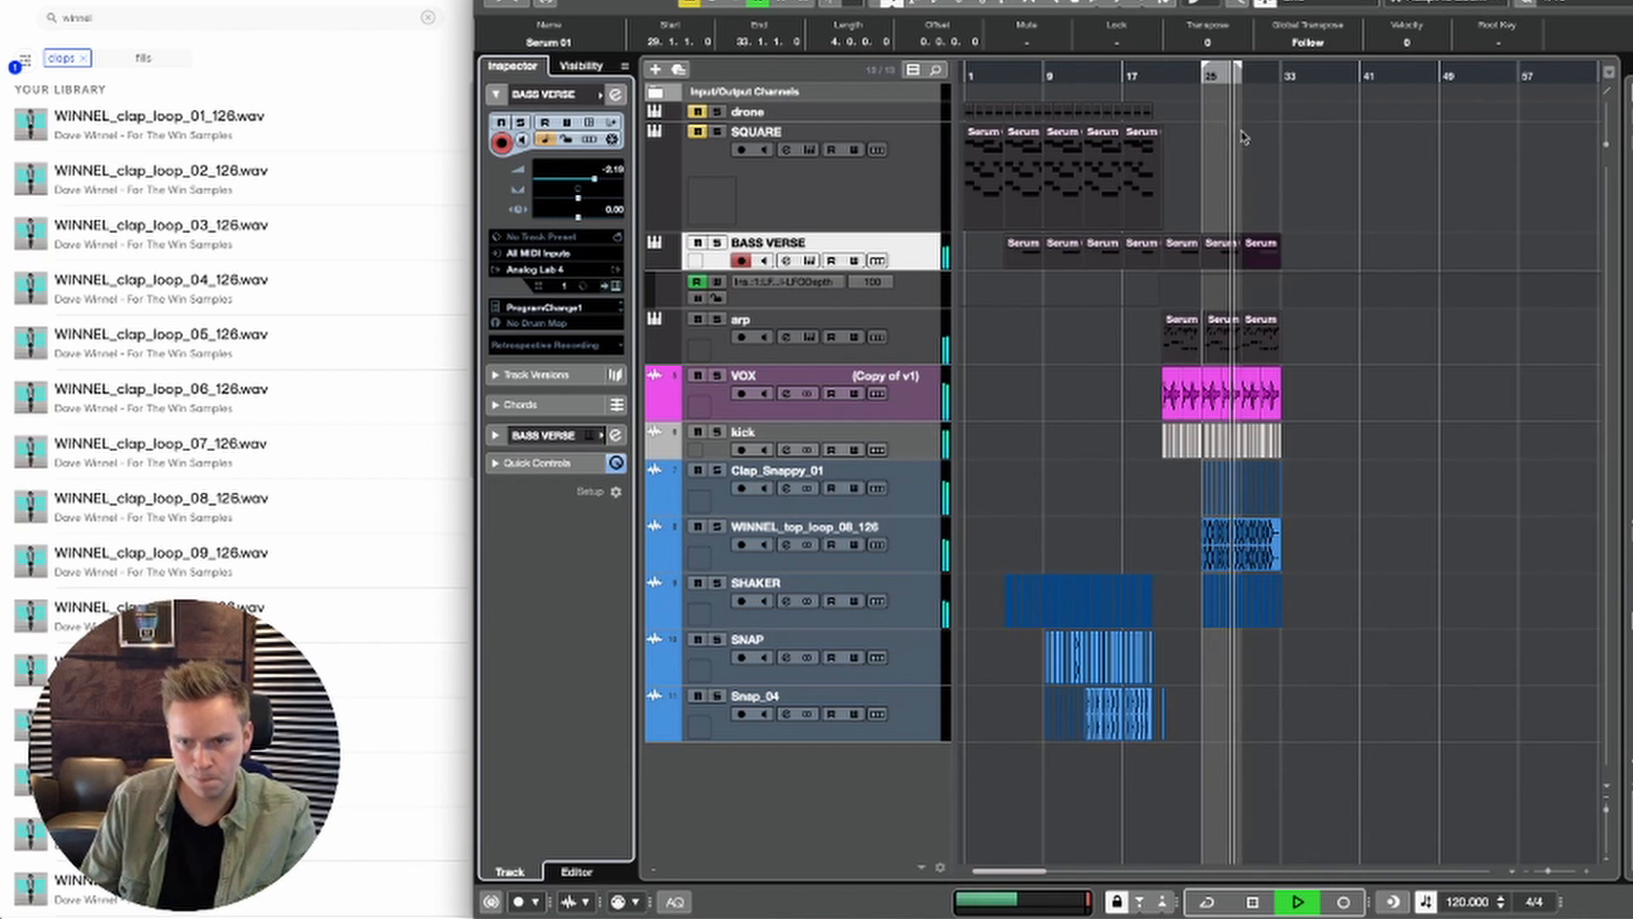
{"action": "key", "text": "h"}
{"action": "key", "text": "h"}
{"action": "key", "text": "h"}
{"action": "key", "text": "h"}
{"action": "key", "text": "h"}
{"action": "key", "text": "h"}
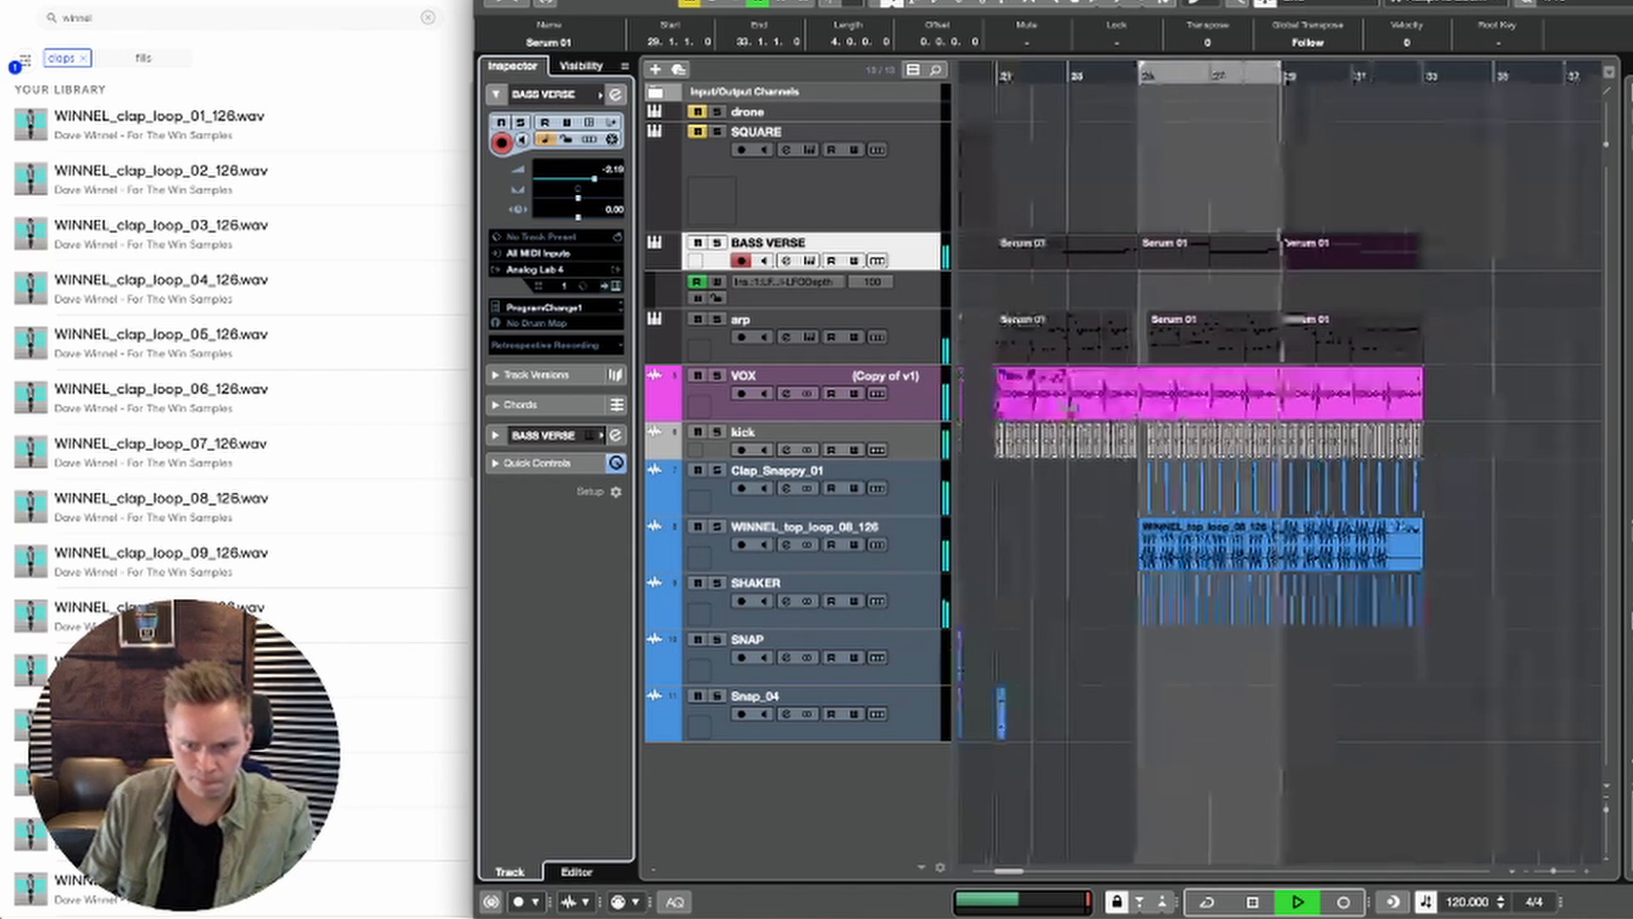
{"action": "key", "text": "h"}
{"action": "key", "text": "h"}
{"action": "key", "text": "h"}
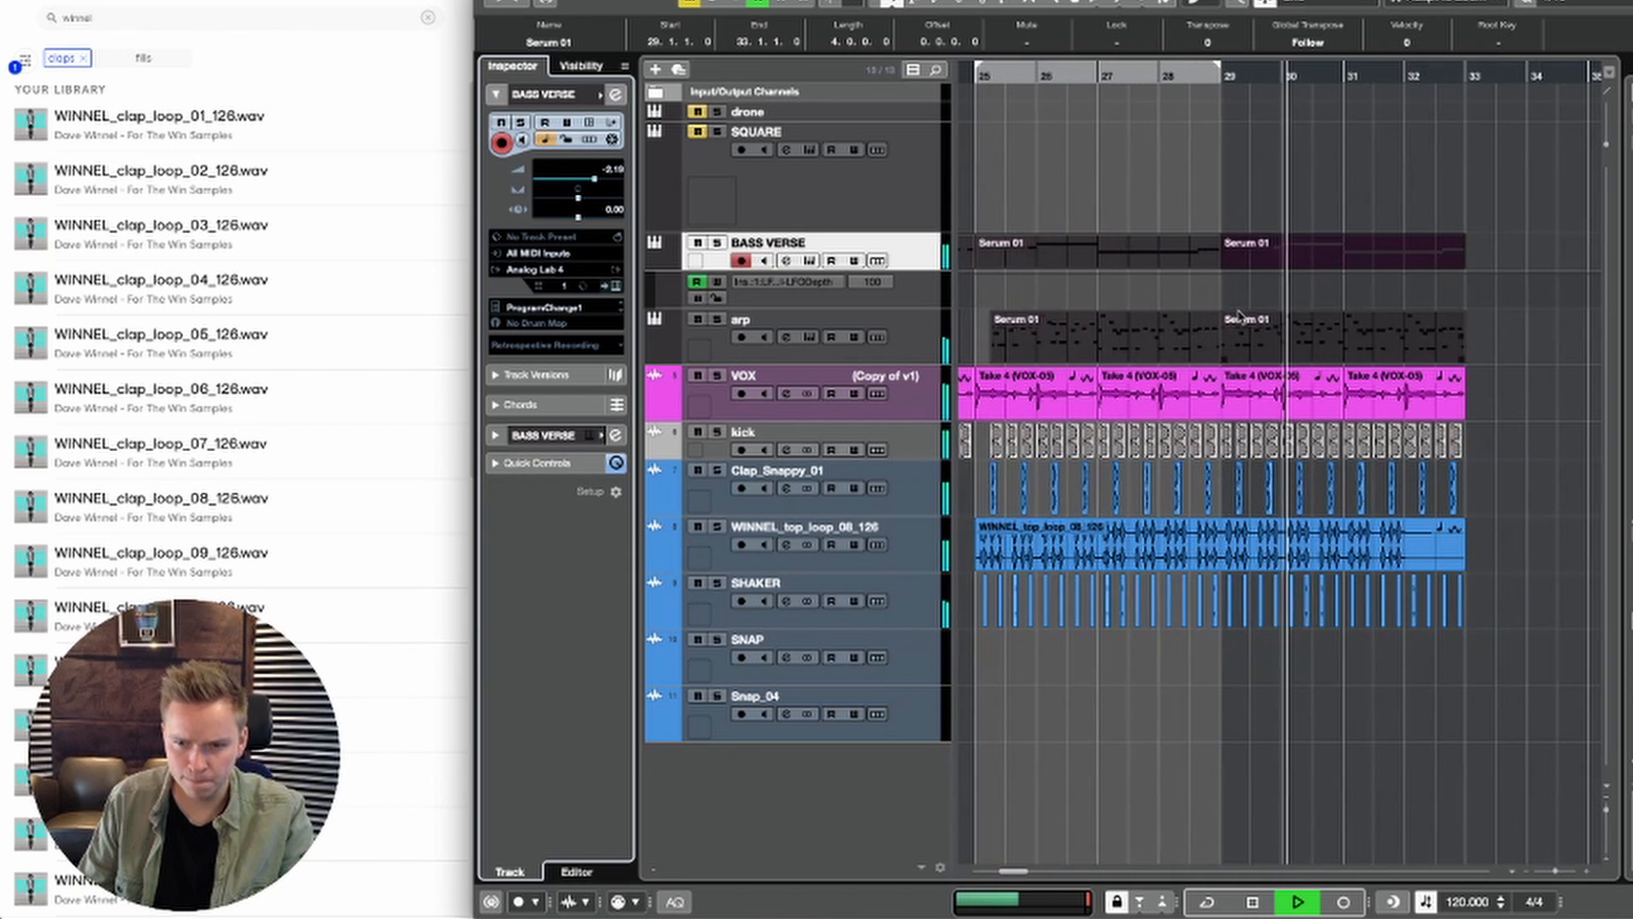
{"action": "key", "text": "h"}
{"action": "key", "text": "g"}
{"action": "key", "text": "h"}
{"action": "key", "text": "h"}
{"action": "key", "text": "g"}
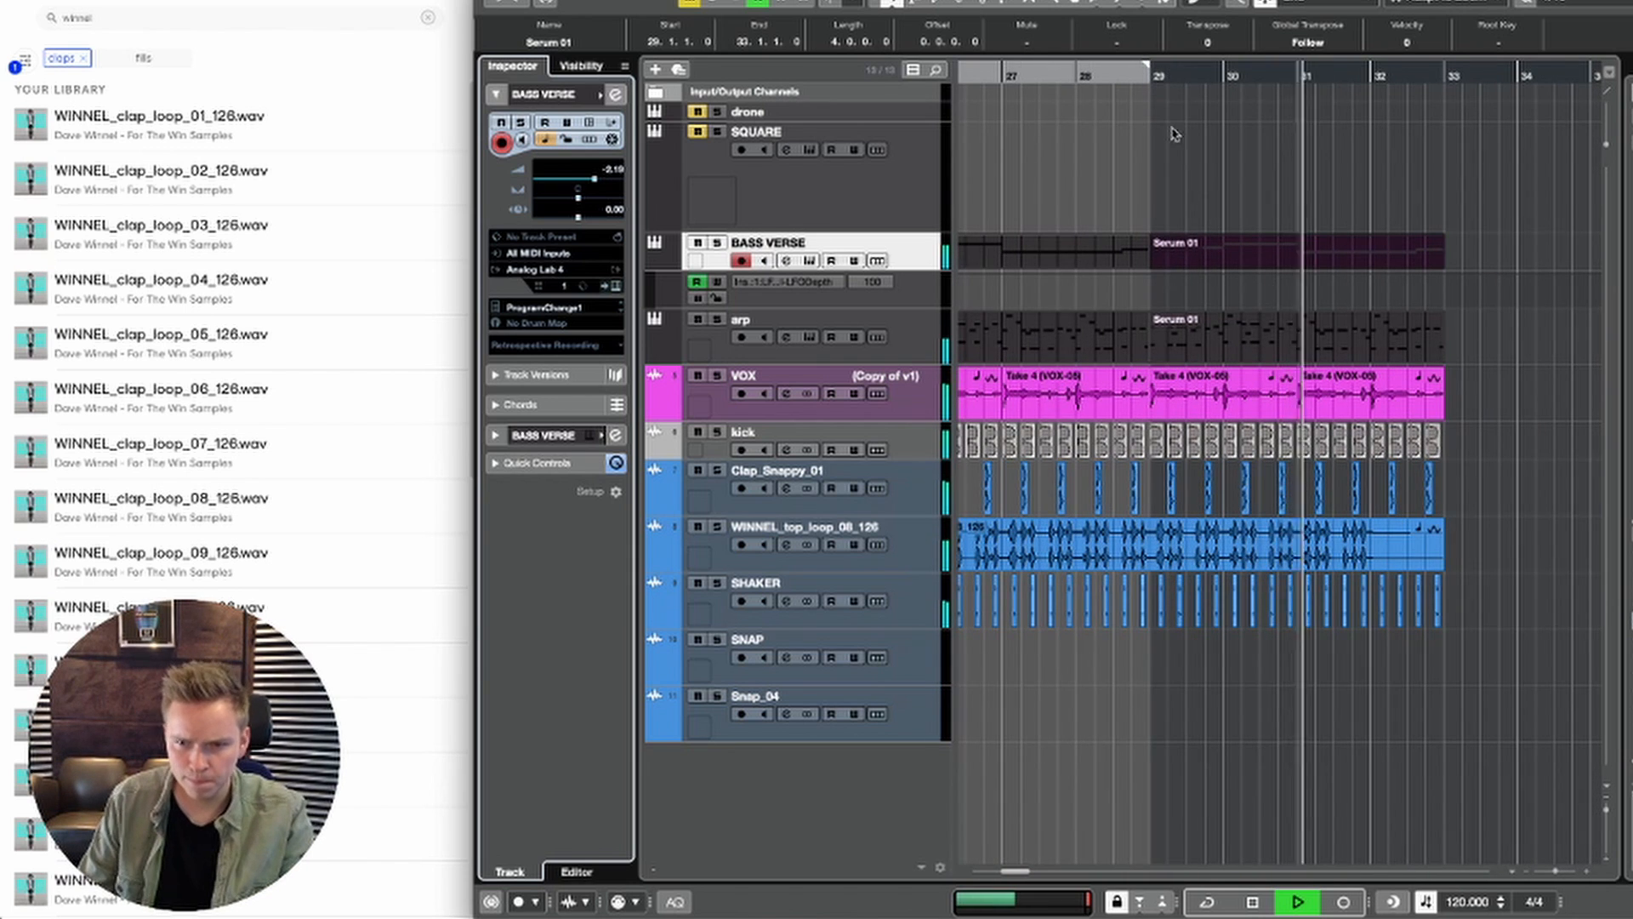
{"action": "left_click", "coordinate": [1158, 77]}
{"action": "key", "text": "space"}
{"action": "double_click", "coordinate": [1167, 253]}
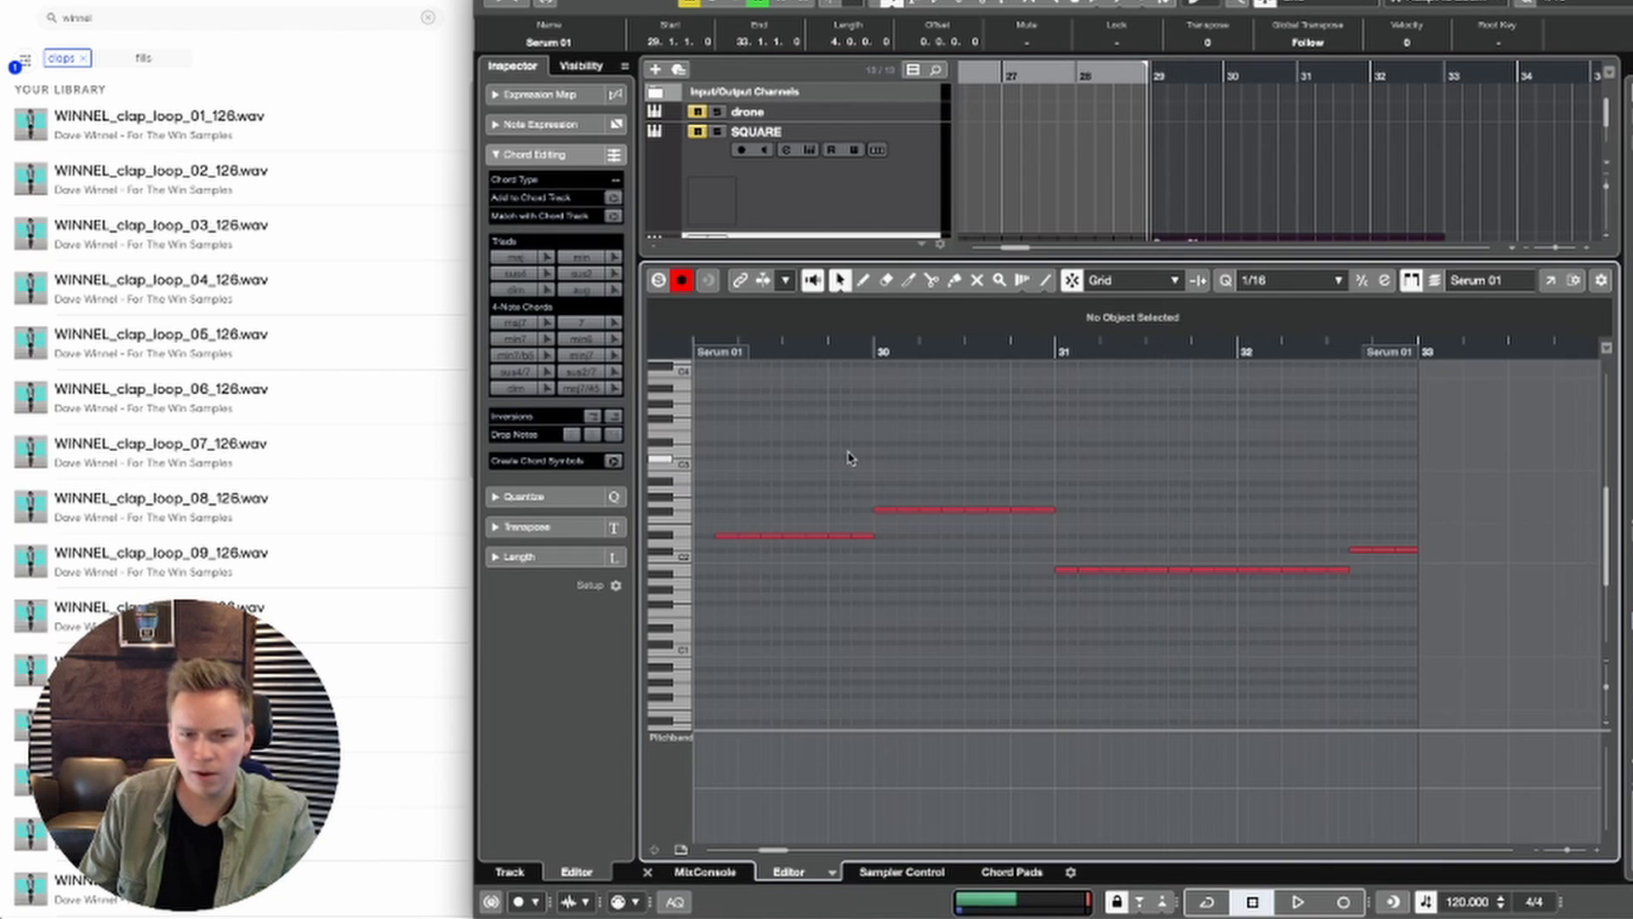
Step: Raise the D#2 note at 29.3.3 one octave to D#3
{"action": "scroll", "coordinate": [849, 457], "scroll_direction": "left", "scroll_amount": 5}
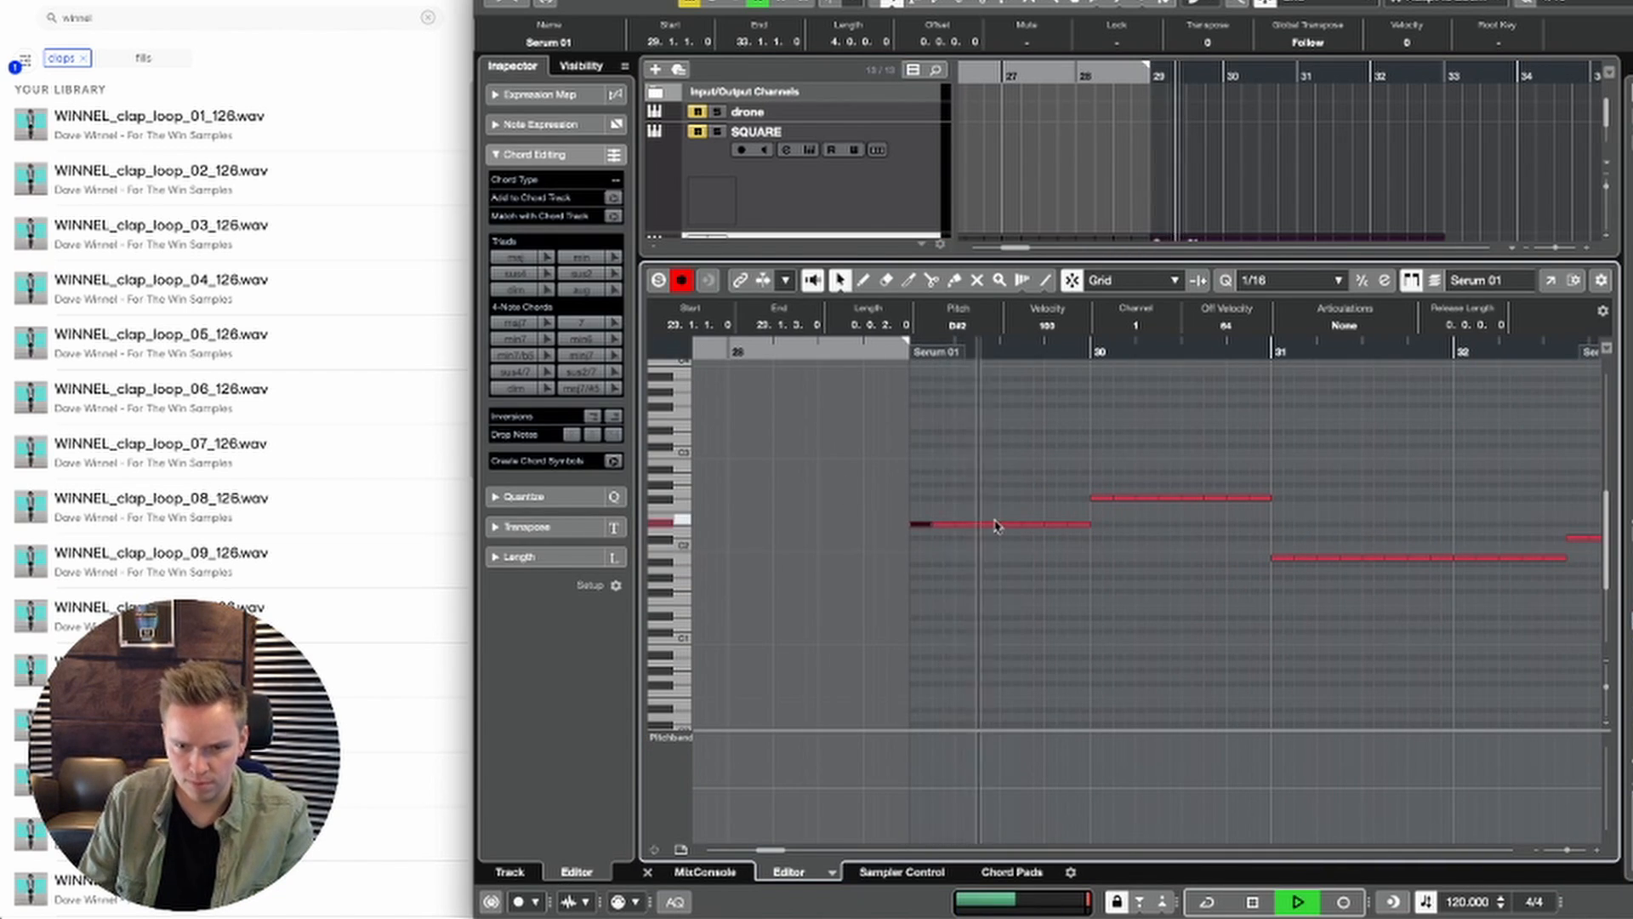
{"action": "key", "text": "space"}
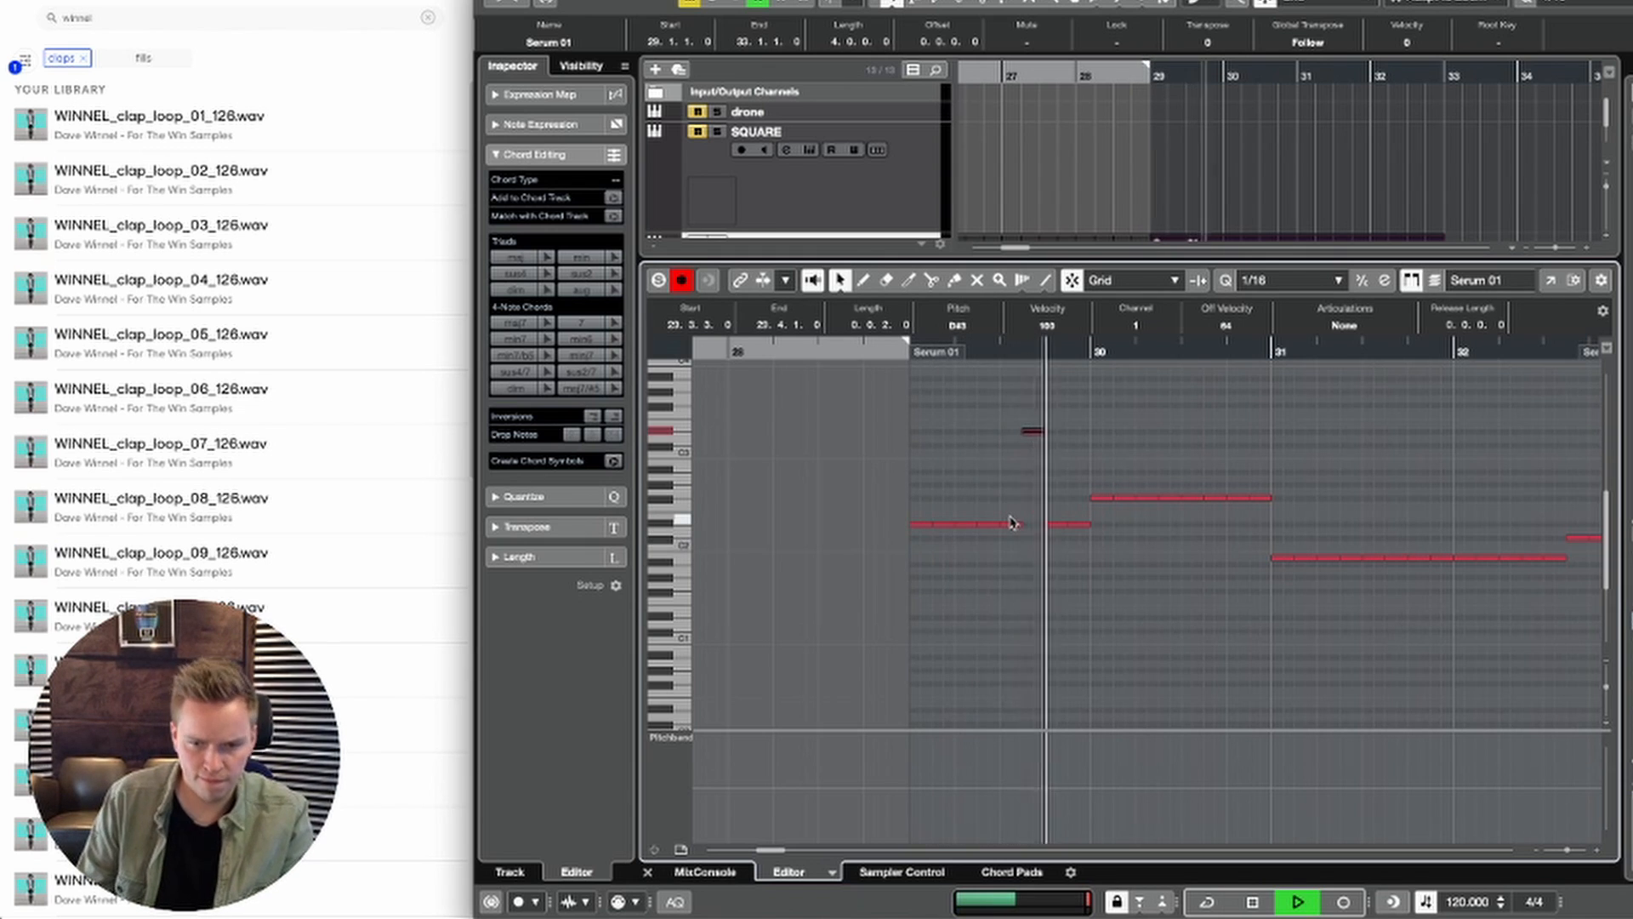
{"action": "key", "text": "space"}
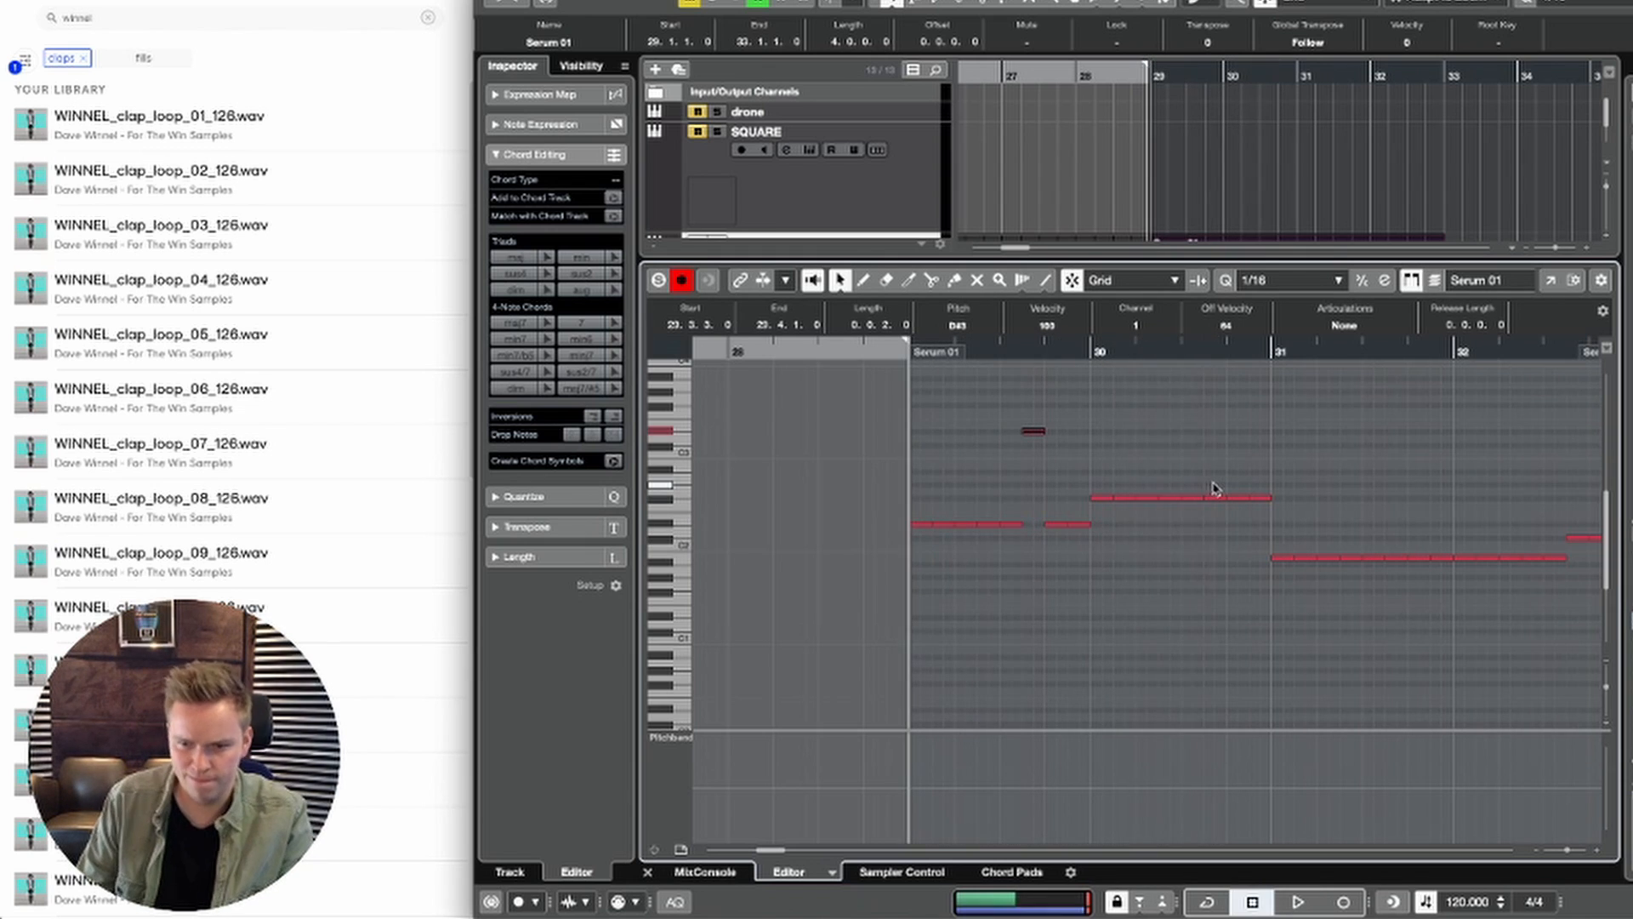
Step: Raise the F#2 note at 30.3.3 to F#3 and the B1 note at 31.4.1 to B2
{"action": "left_click", "coordinate": [1215, 498]}
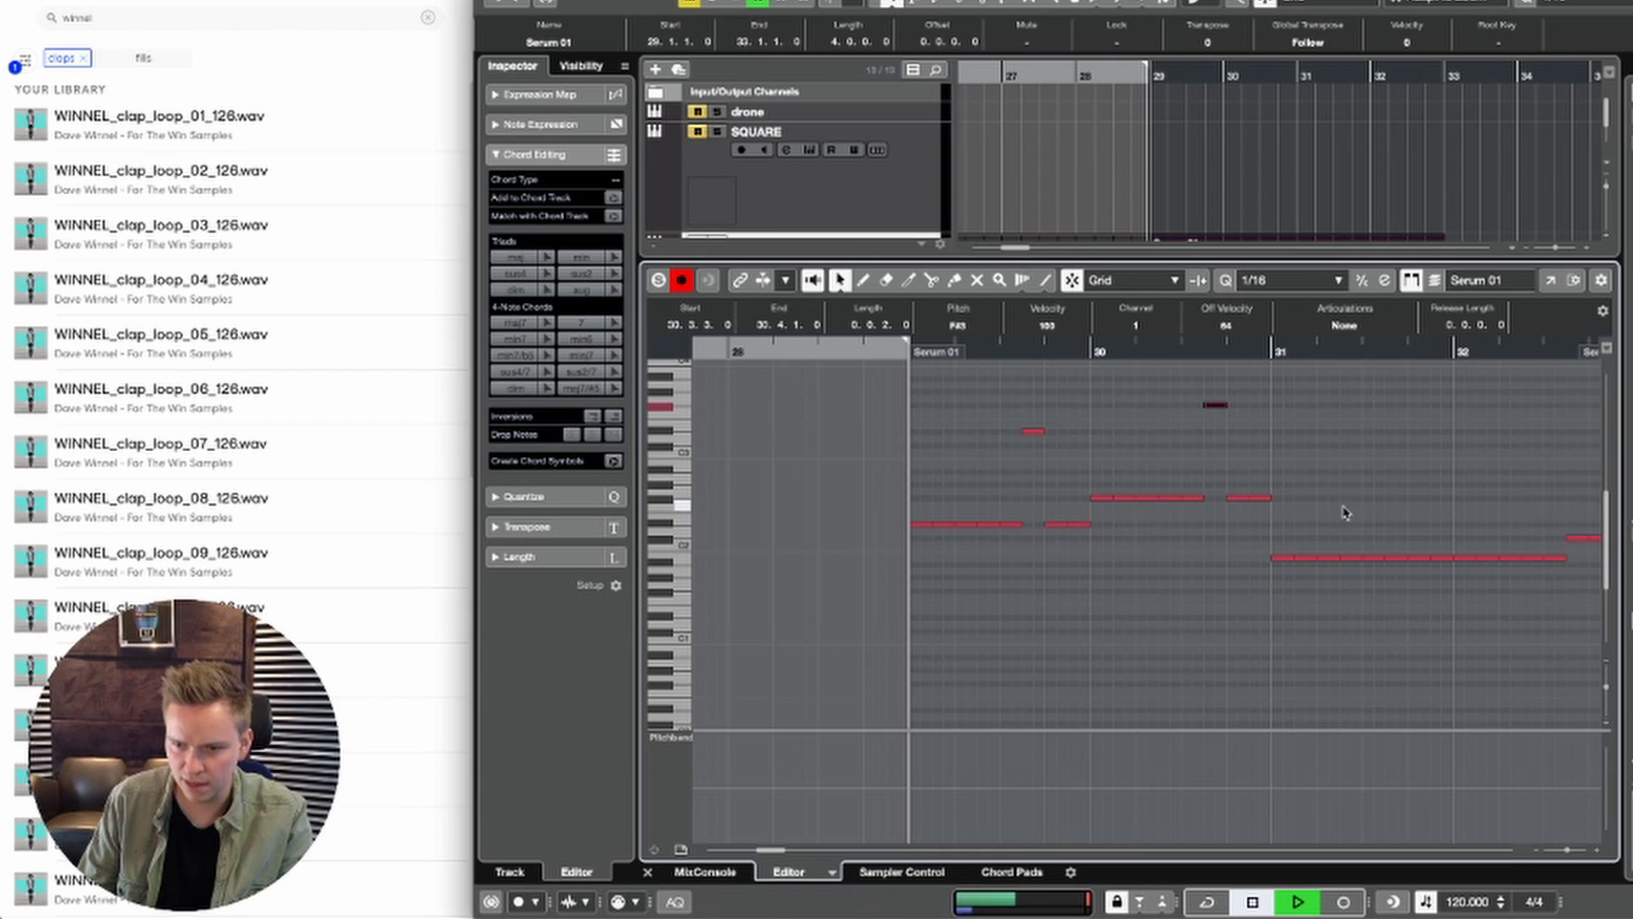
{"action": "left_click", "coordinate": [1419, 558]}
{"action": "key", "text": "shift+Up"}
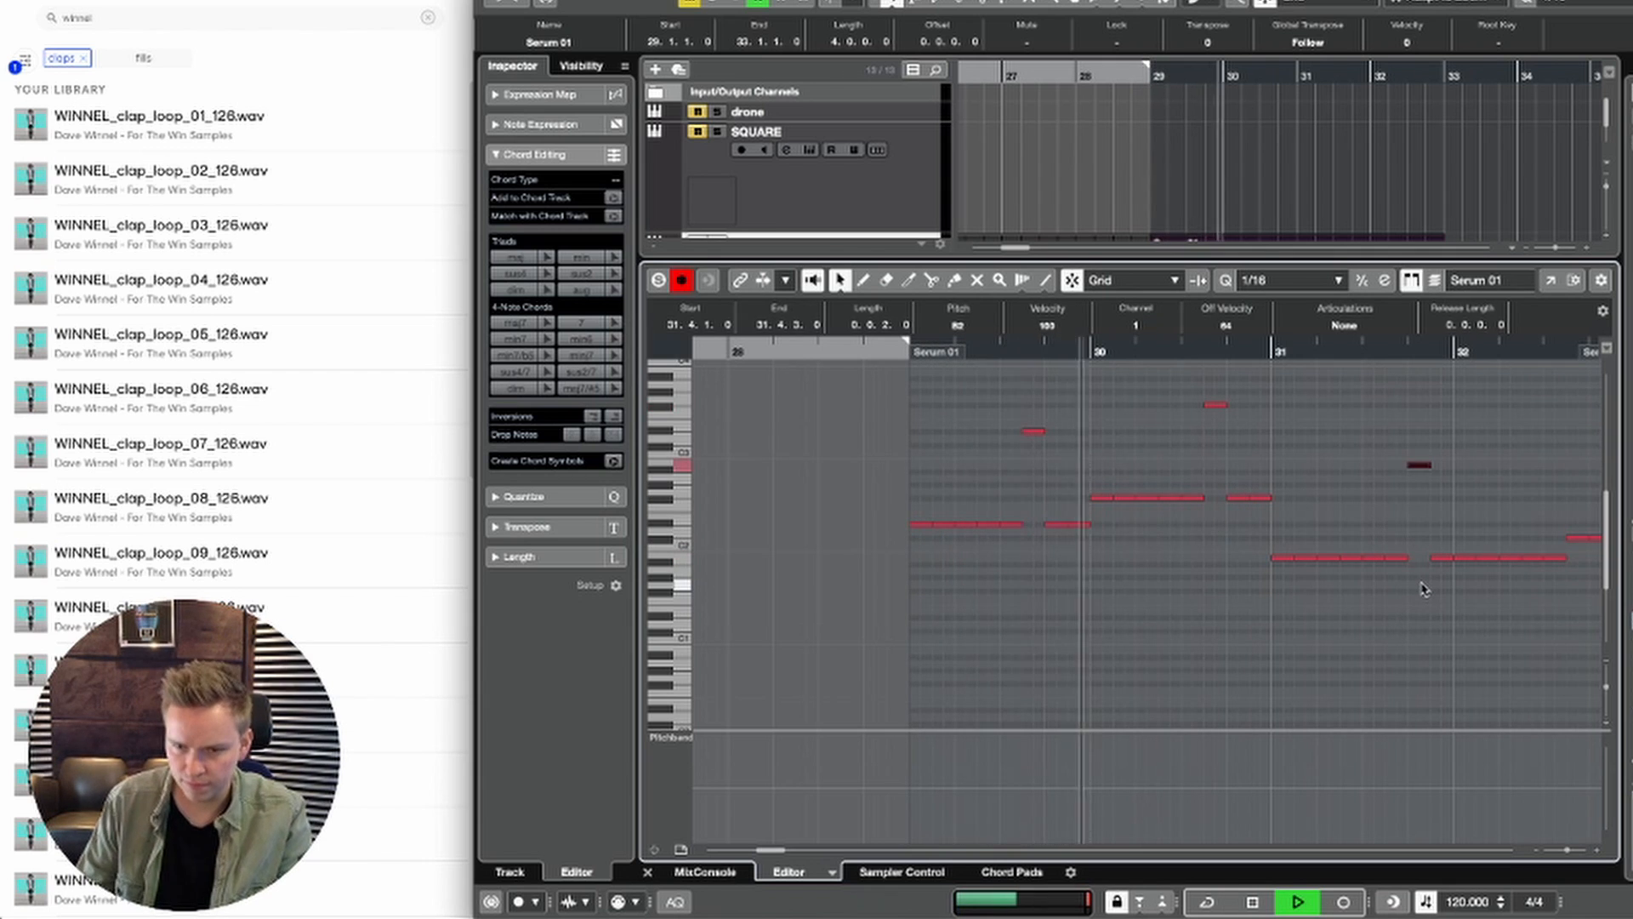
Step: Raise the B1 note at 31.3.3 two octaves to B3 and listen to the bass line
{"action": "key", "text": "g"}
{"action": "key", "text": "g"}
{"action": "key", "text": "g"}
{"action": "key", "text": "g"}
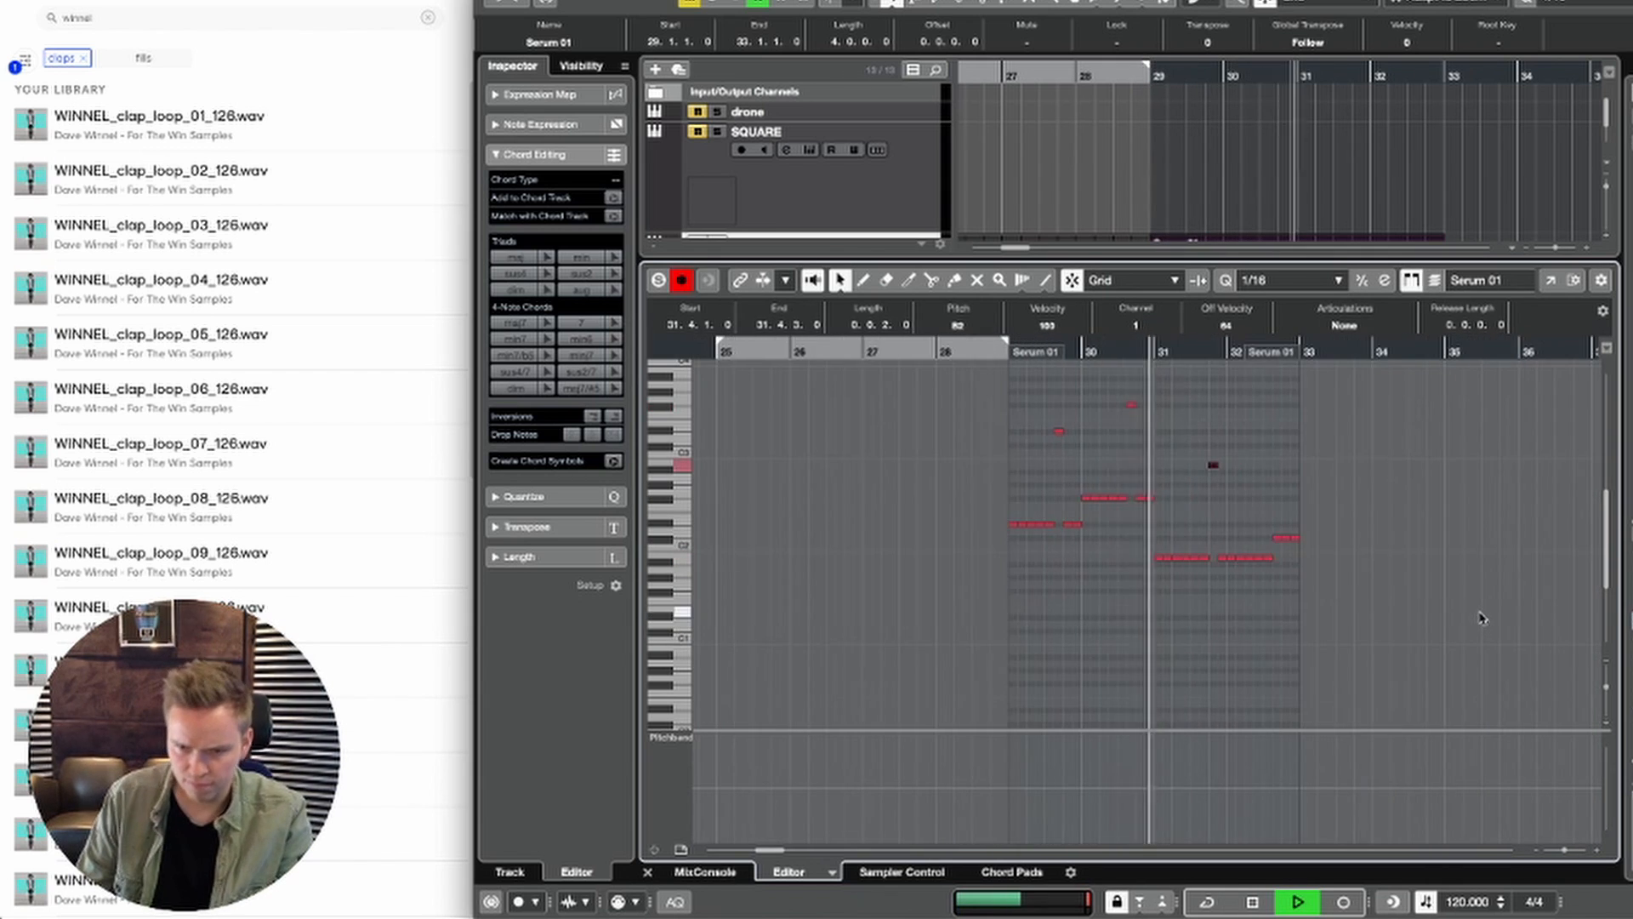
{"action": "key", "text": "h"}
{"action": "key", "text": "h"}
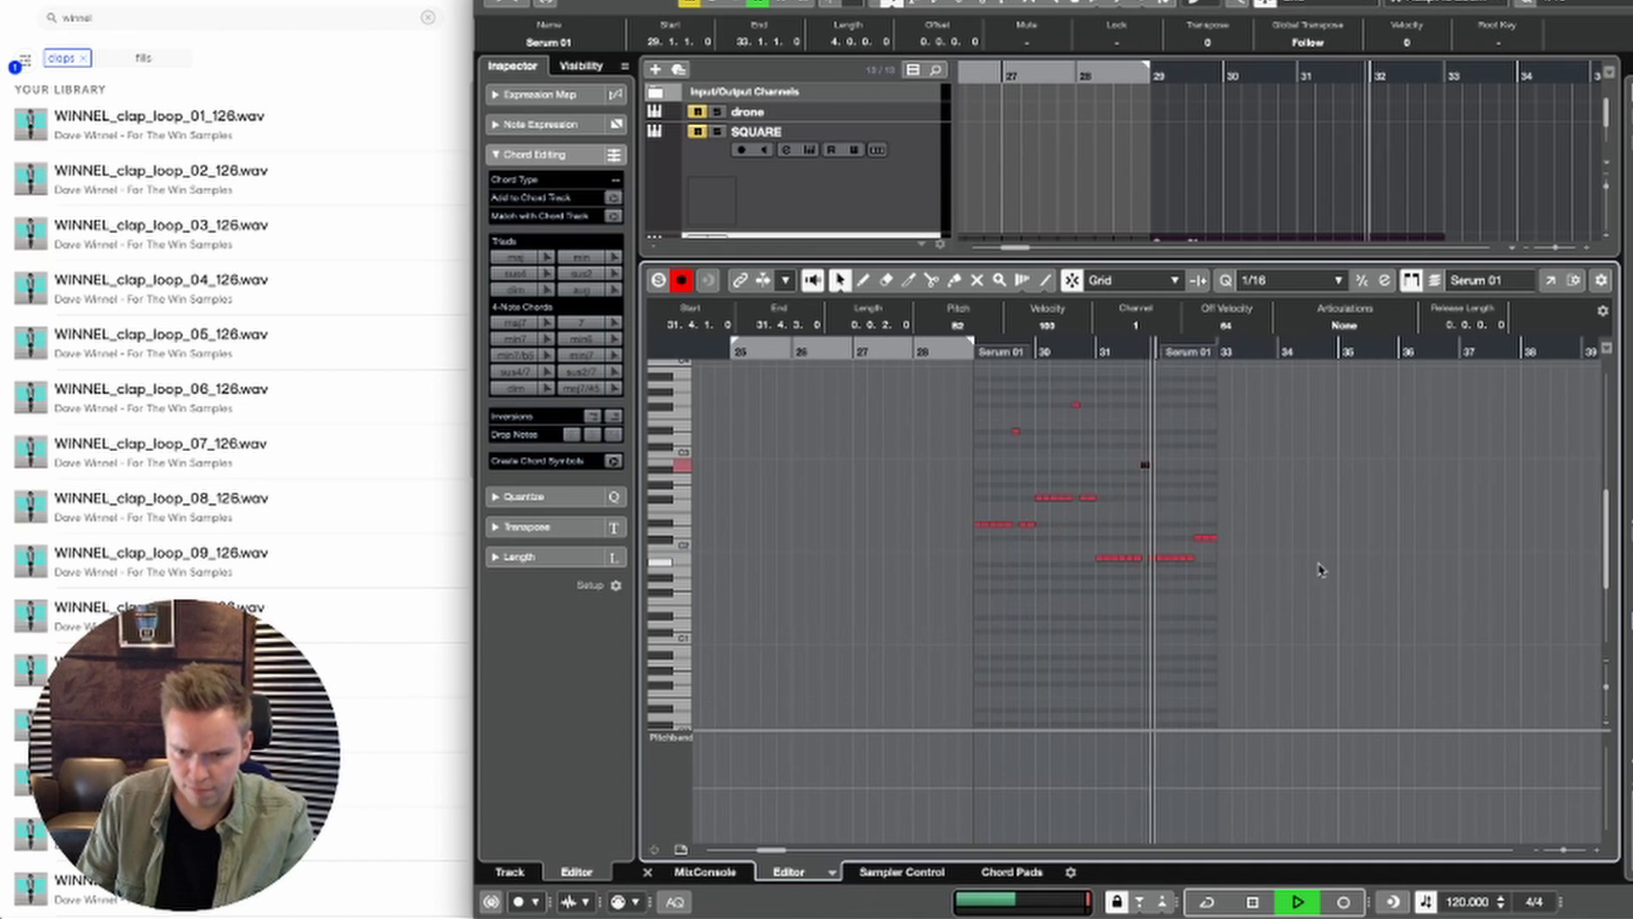
{"action": "key", "text": "h"}
{"action": "key", "text": "h"}
{"action": "key", "text": "h"}
{"action": "key", "text": "space"}
{"action": "key", "text": "space"}
{"action": "left_click_drag", "start_coordinate": [1002, 539], "coordinate": [1010, 596]}
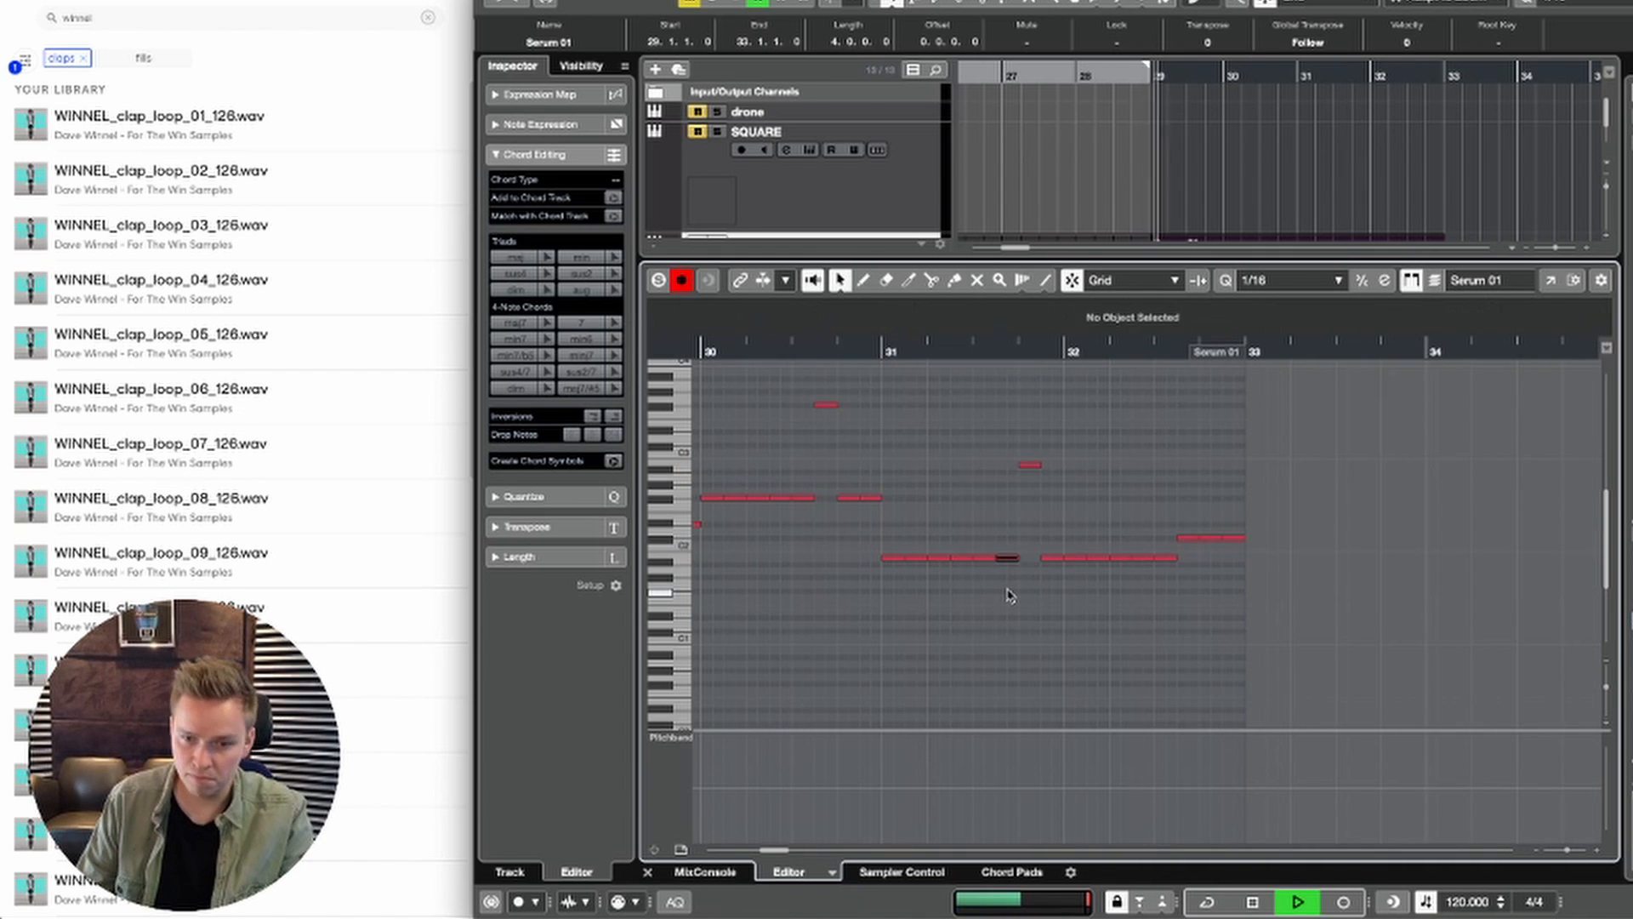
{"action": "key", "text": "g"}
{"action": "key", "text": "g"}
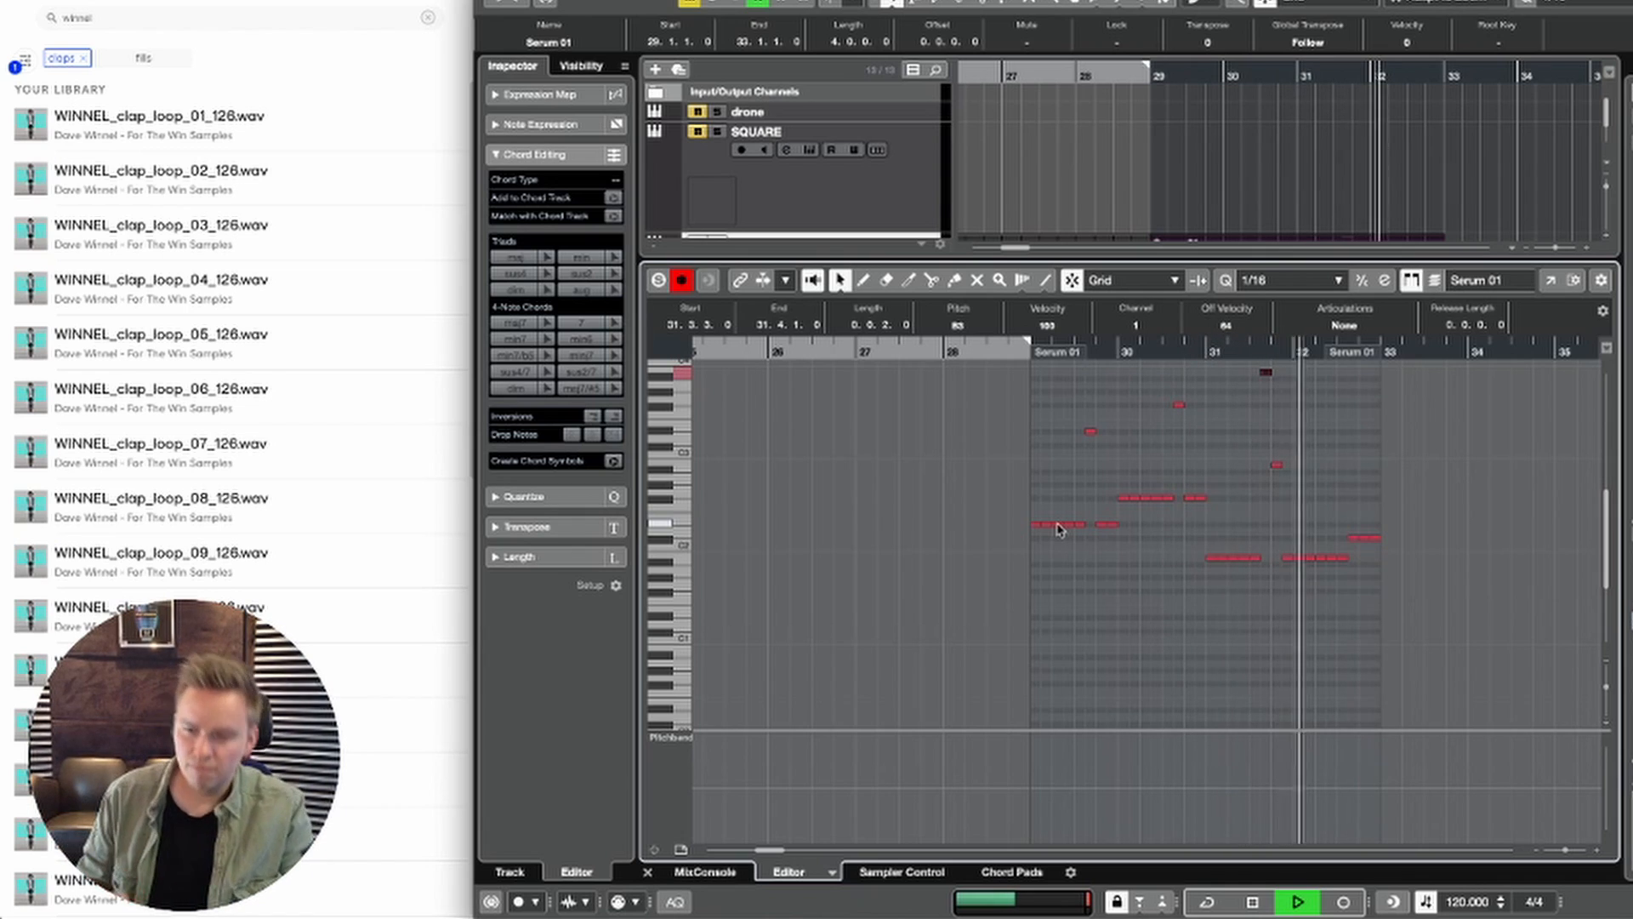
{"action": "key", "text": "space"}
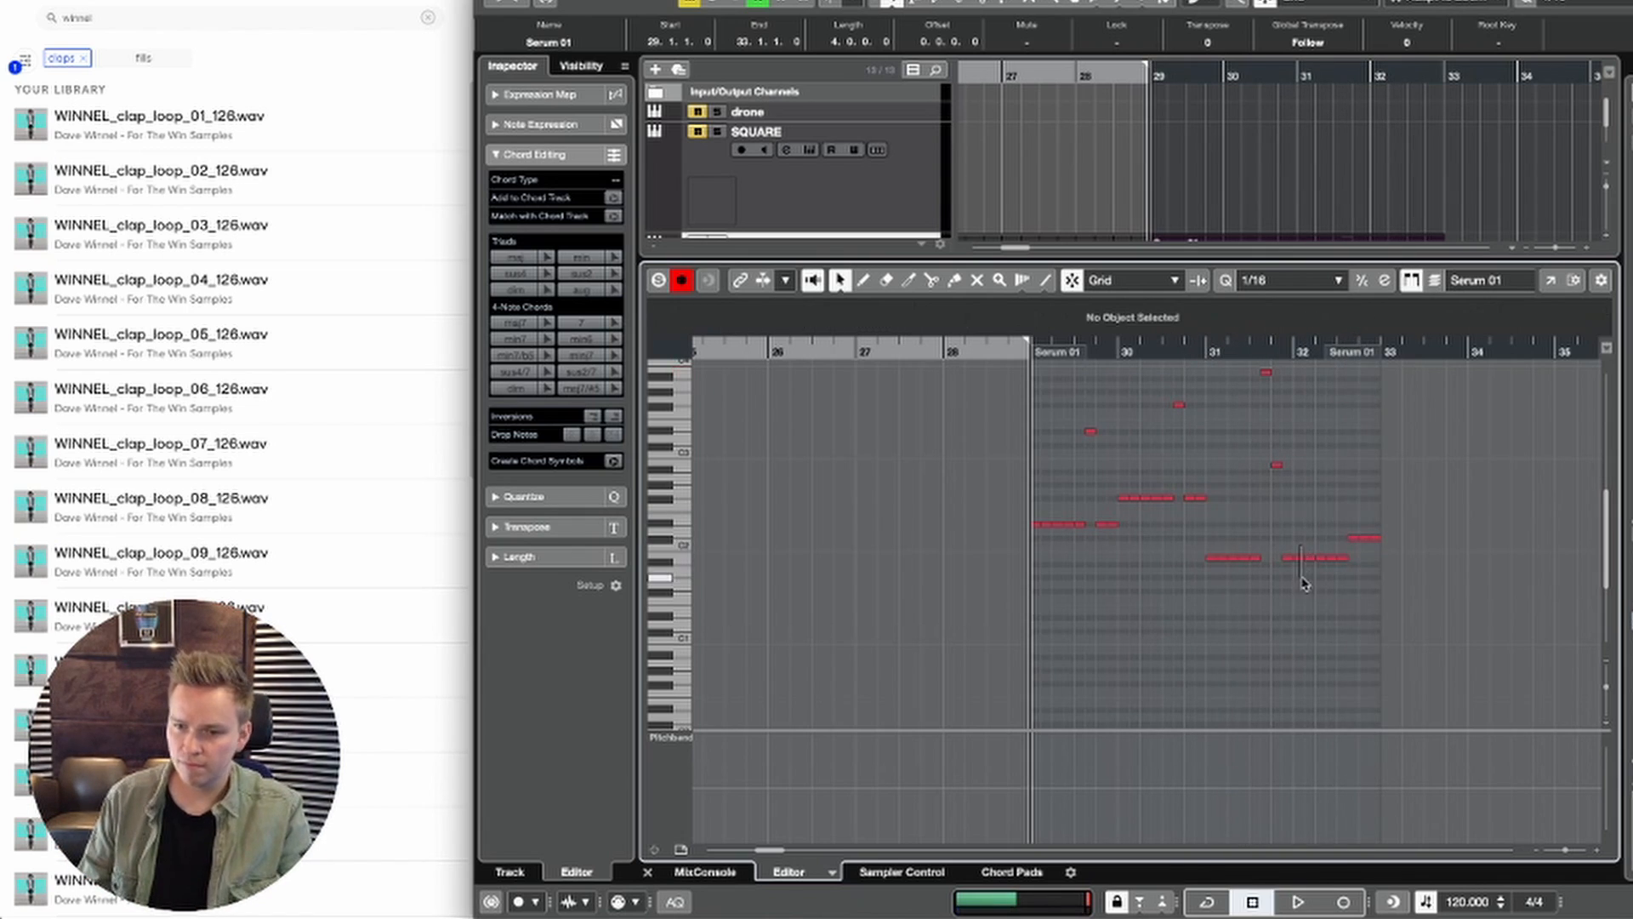
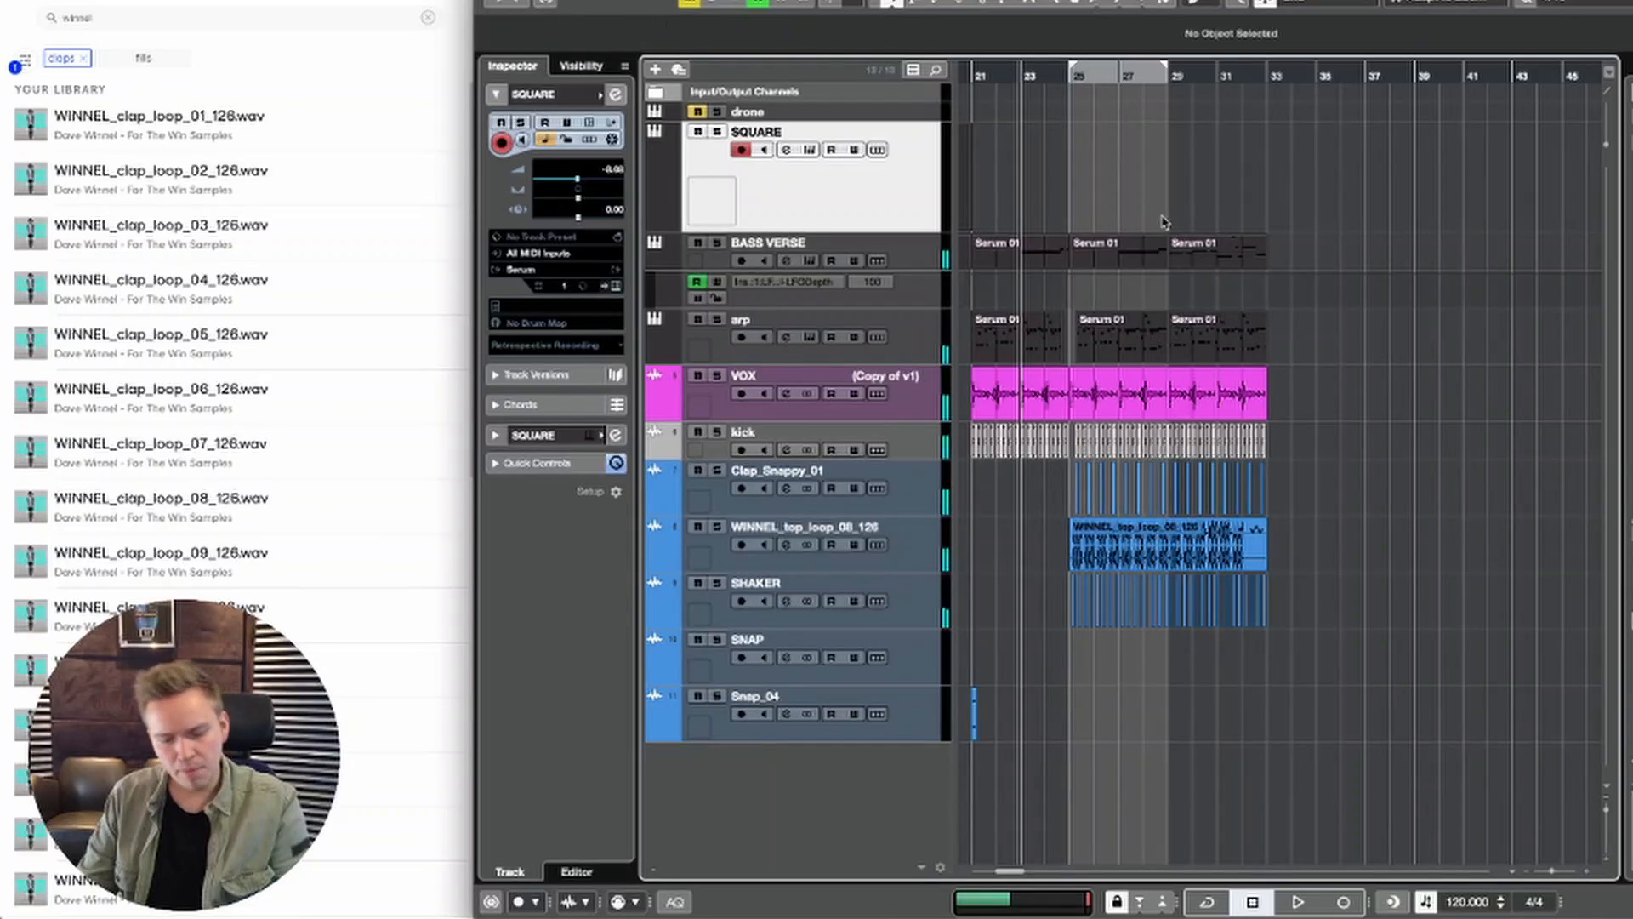
Step: Move the bar 25 to 33 section of SQUARE through SHAKER to bar 29, and duplicate the bar 21 to 25 section into the gap
{"action": "left_click_drag", "start_coordinate": [1268, 210], "coordinate": [1074, 620]}
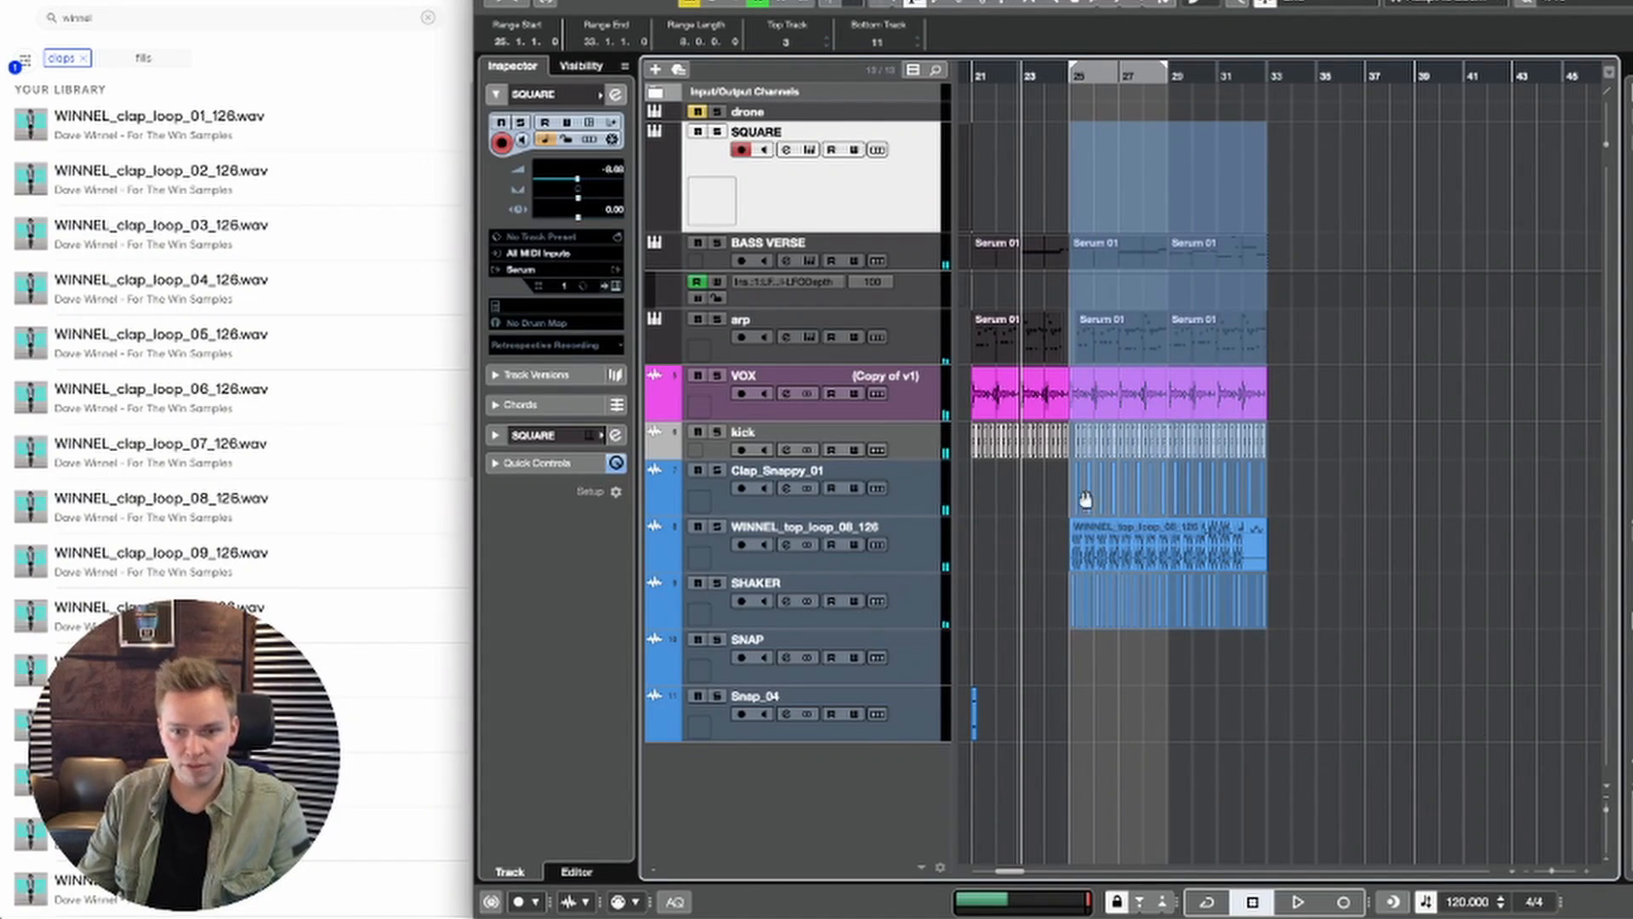
{"action": "left_click_drag", "start_coordinate": [1099, 393], "coordinate": [1333, 377]}
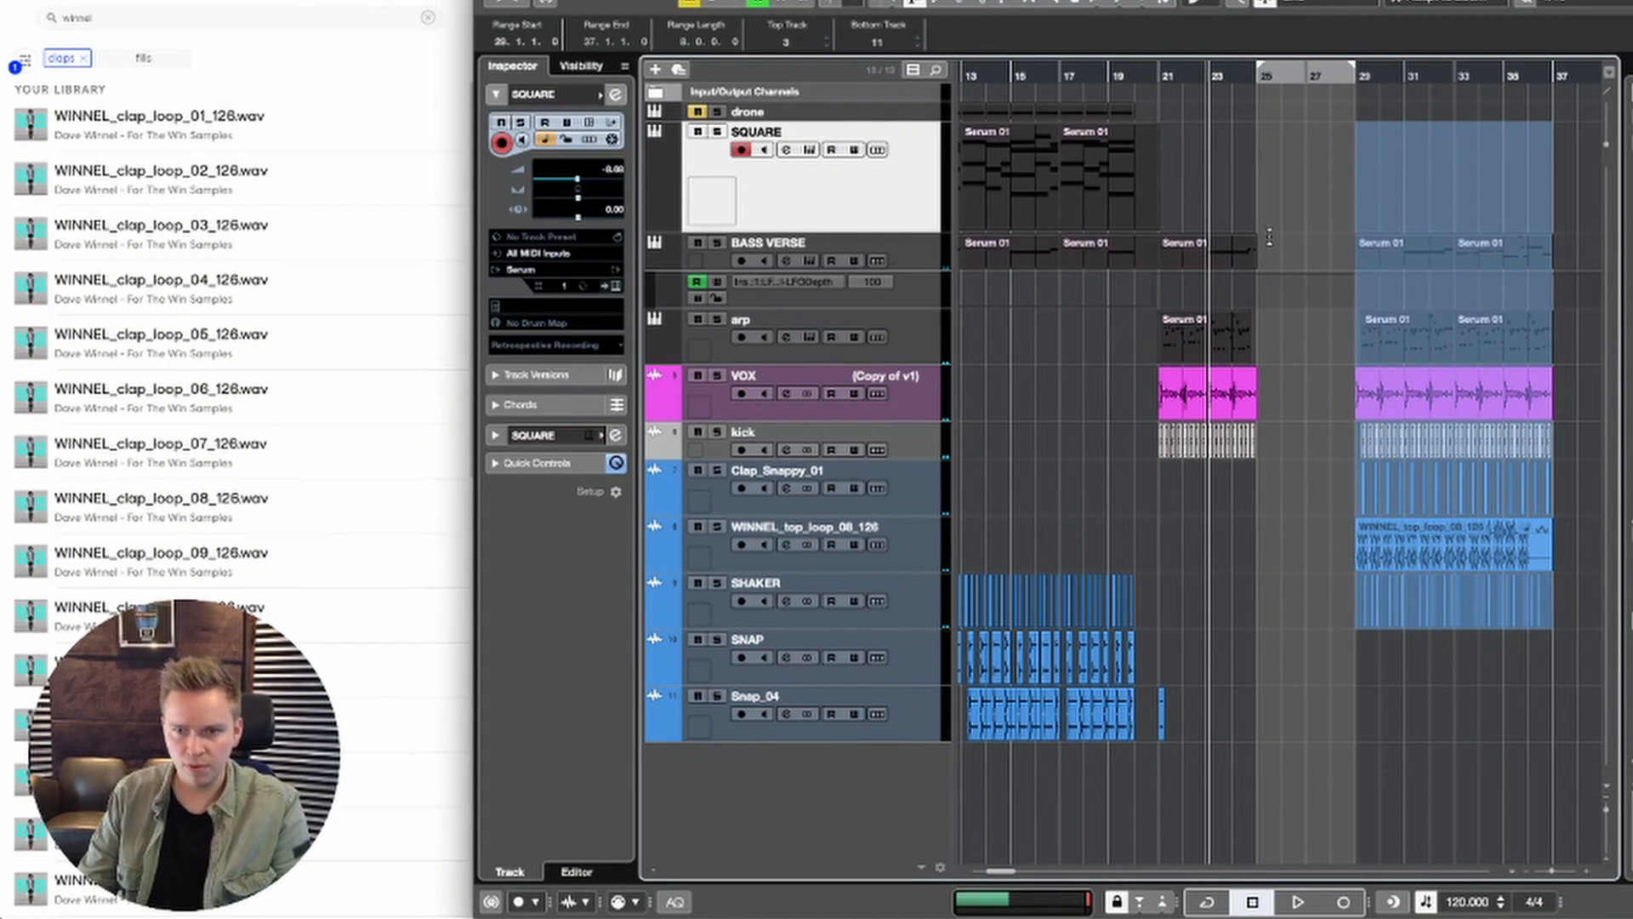
{"action": "left_click_drag", "start_coordinate": [1257, 234], "coordinate": [1189, 441]}
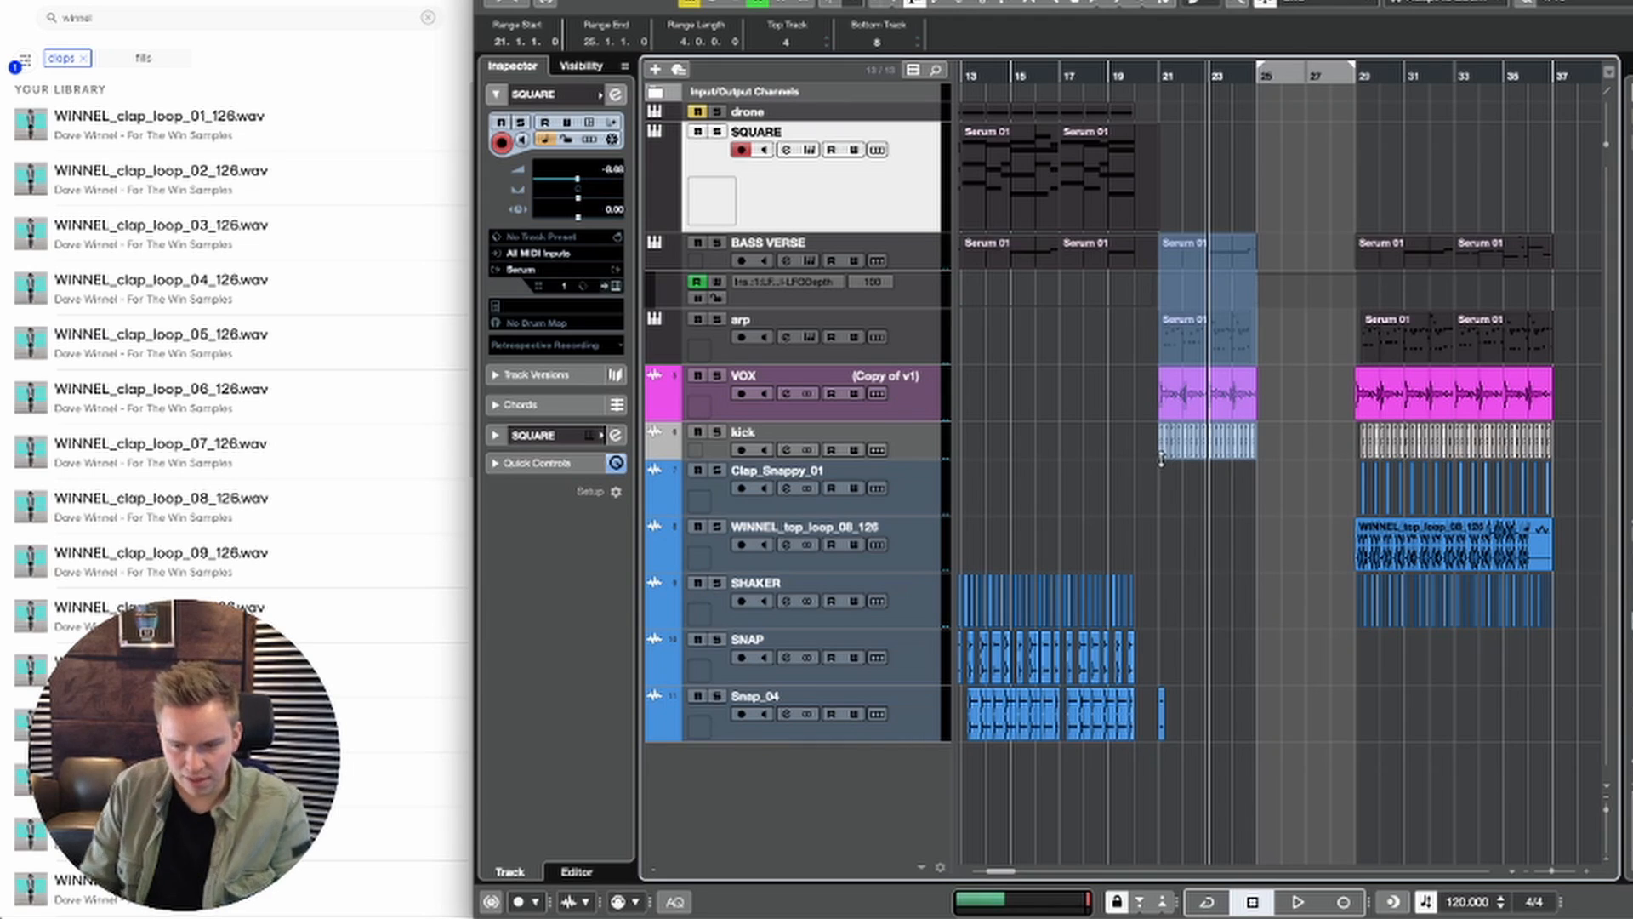
{"action": "key", "text": "super+d"}
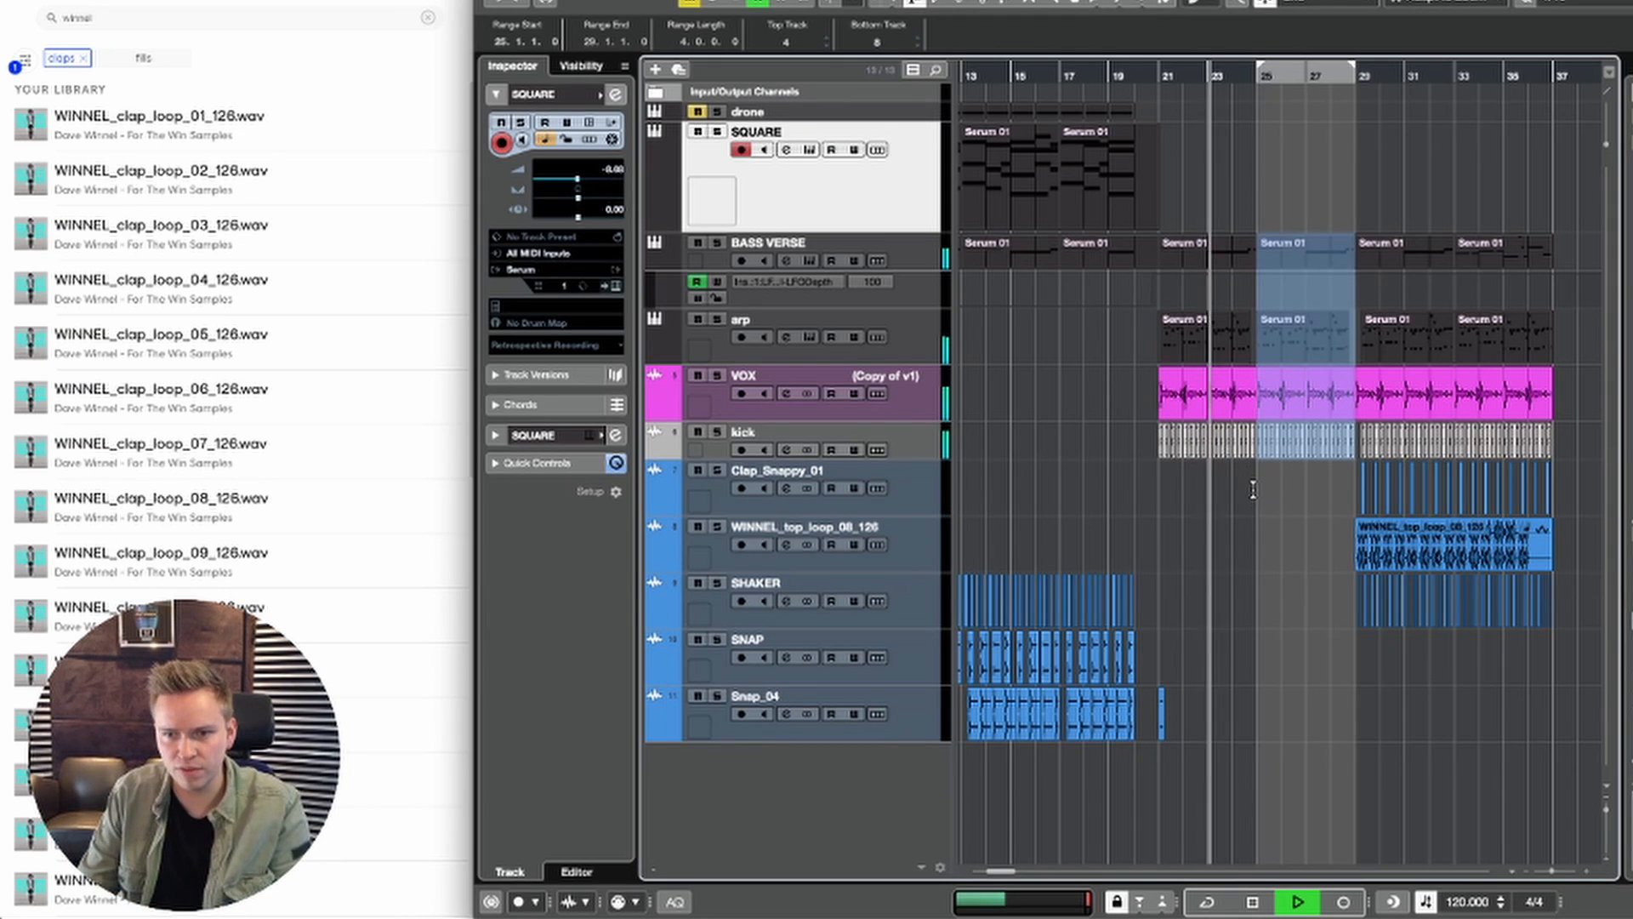
{"action": "key", "text": "1"}
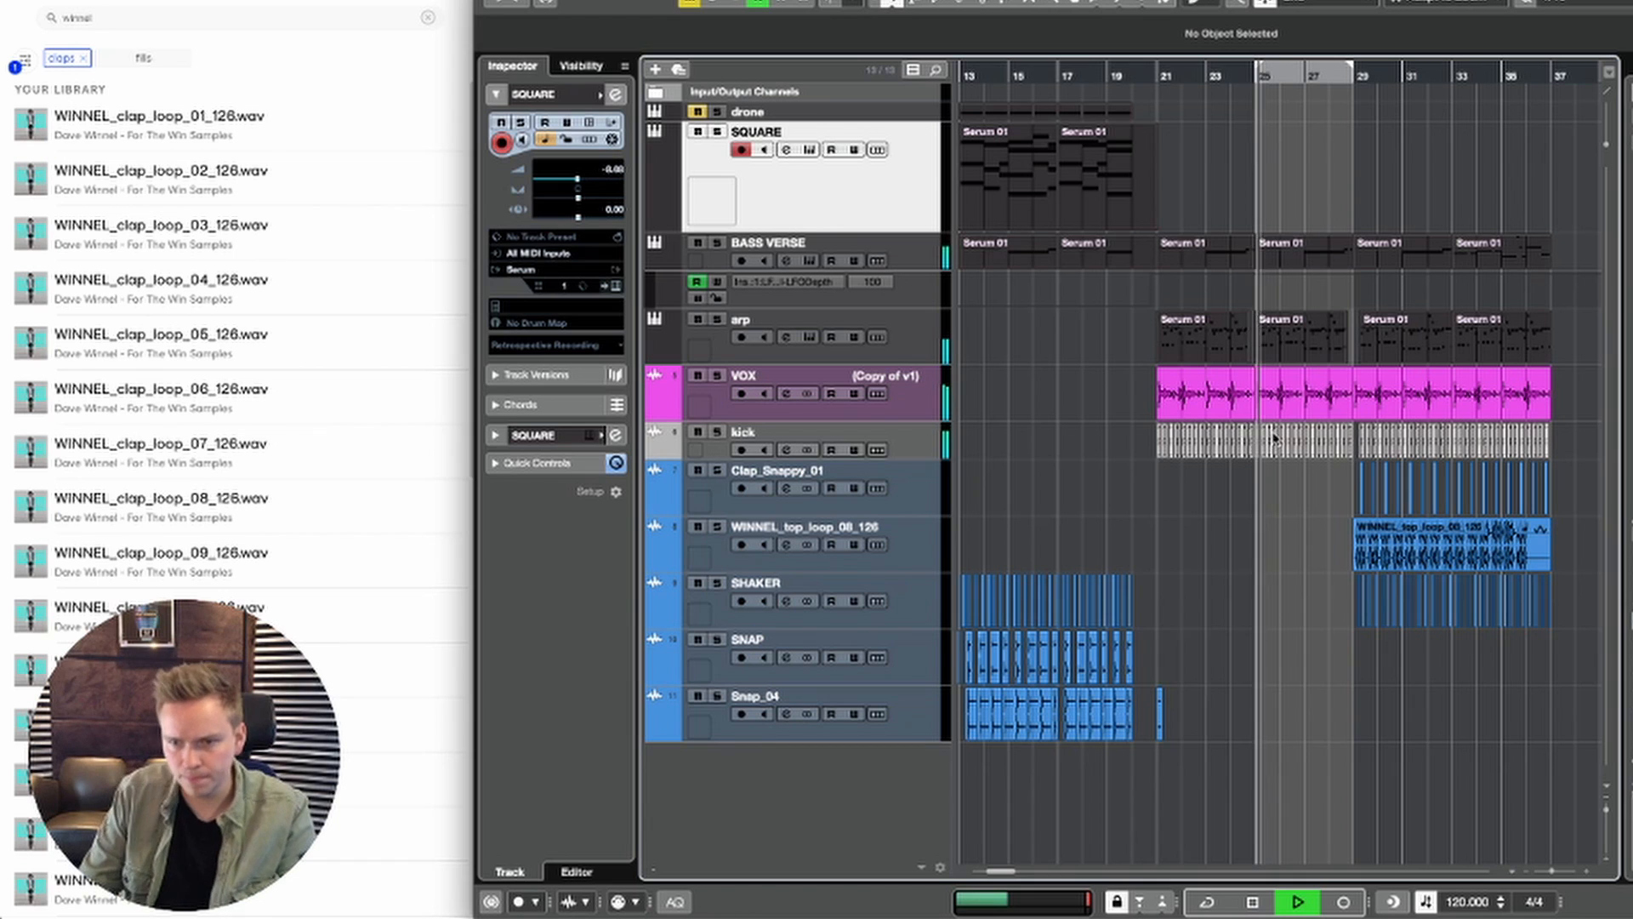
{"action": "key", "text": "space"}
Step: Try to extend the first note of the BASS VERSE part at bar 25 back to the start of the part
{"action": "left_click", "coordinate": [1280, 260]}
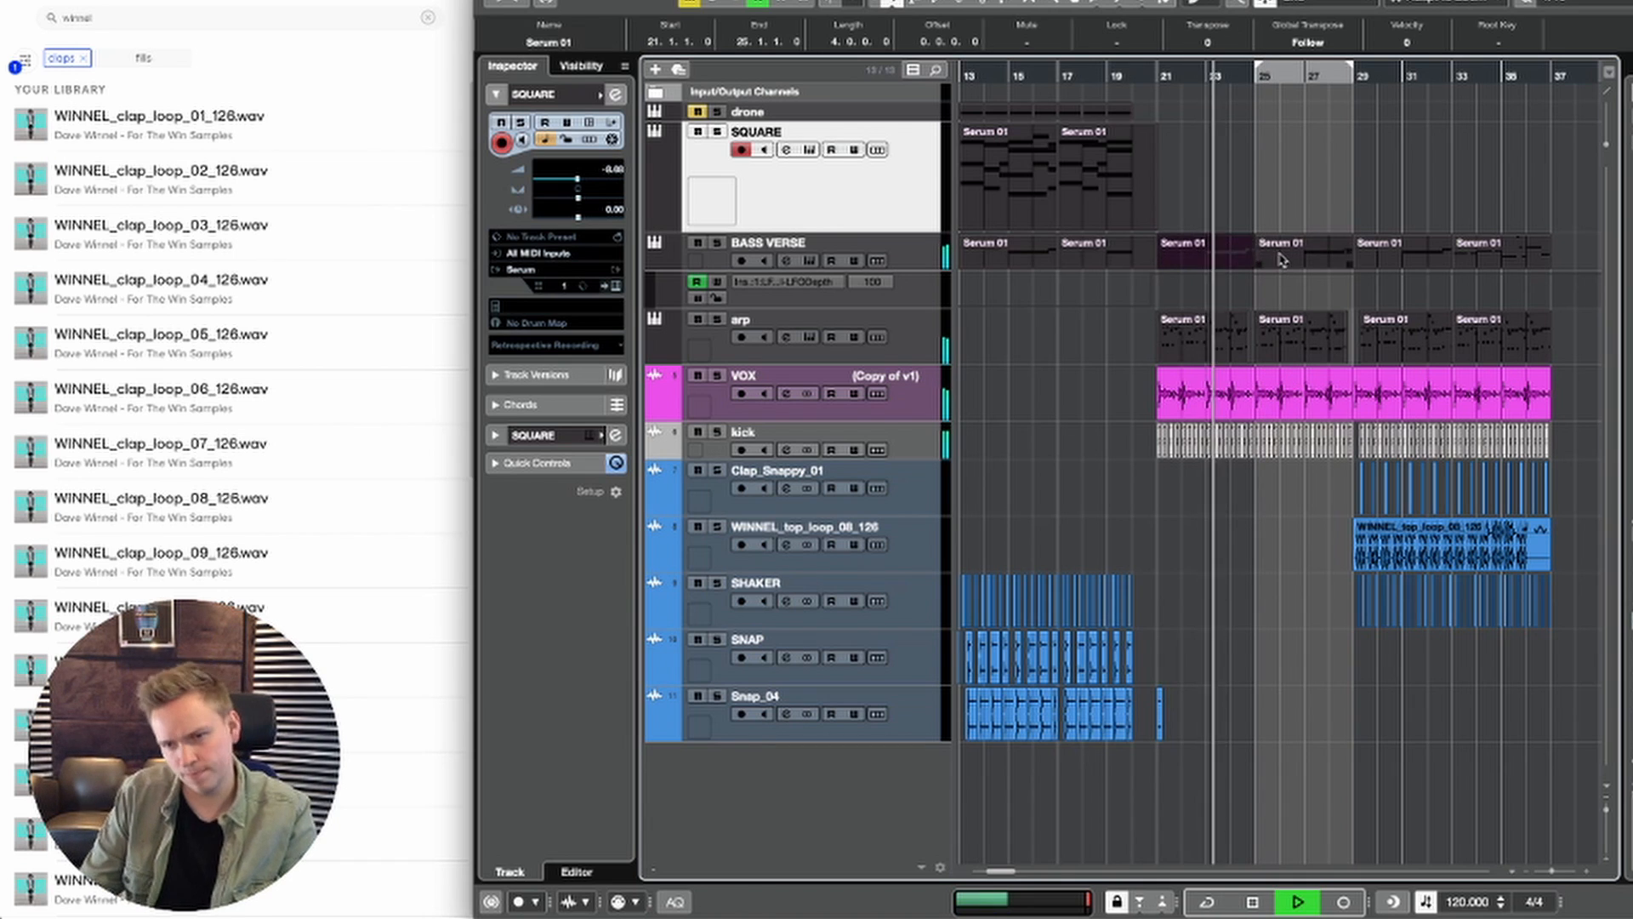
{"action": "key", "text": "Delete"}
{"action": "key", "text": "ctrl+z"}
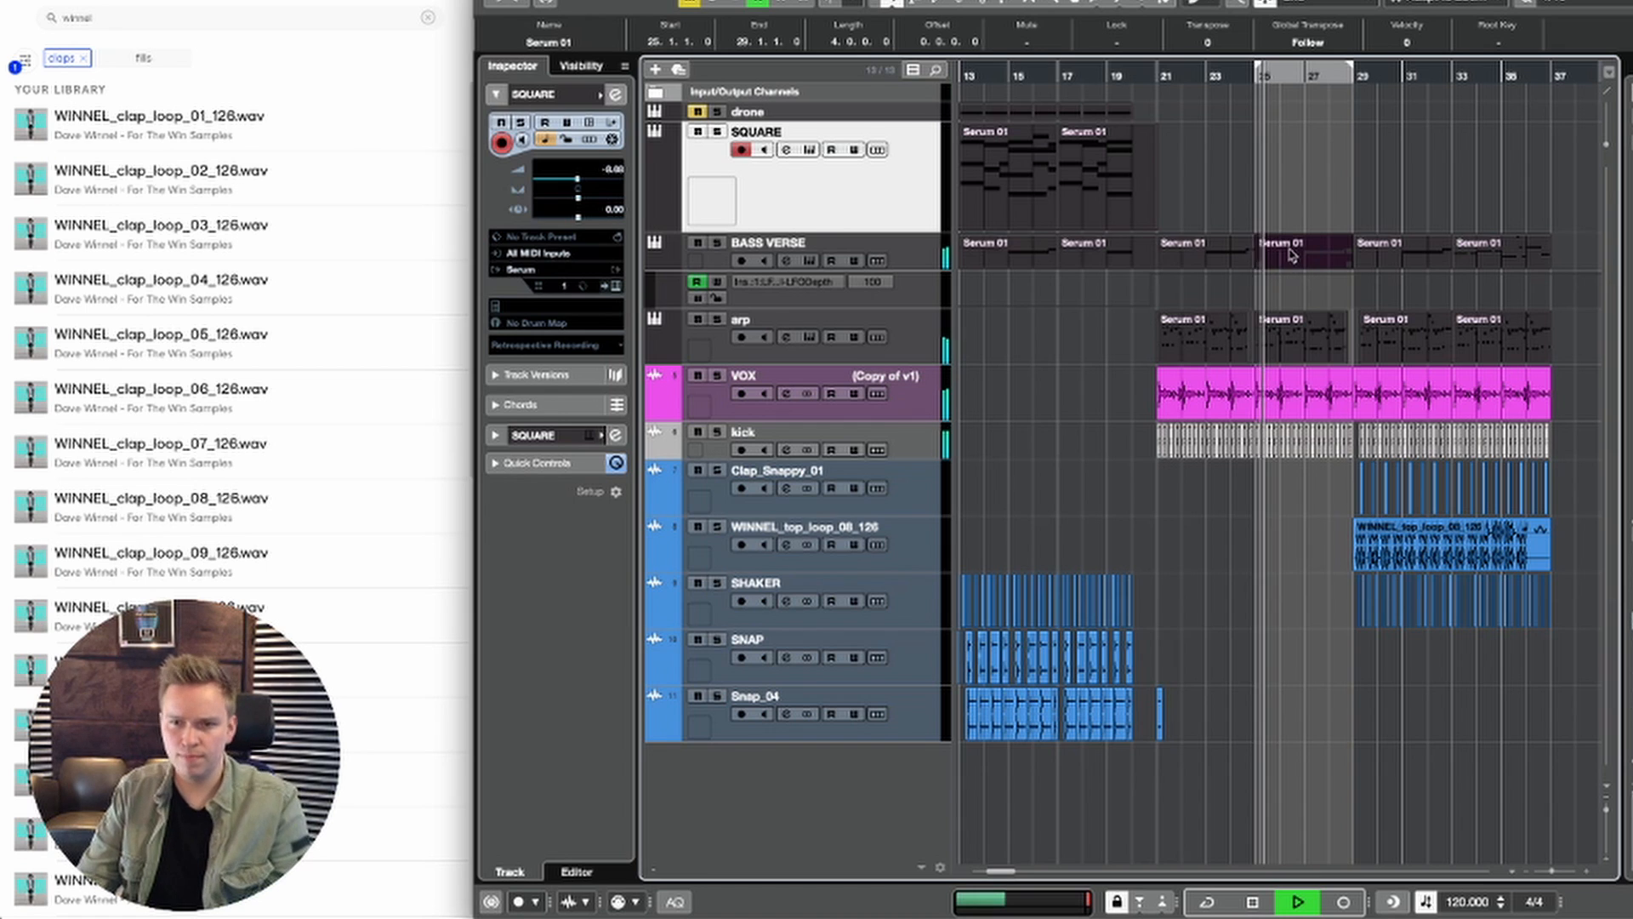
{"action": "double_click", "coordinate": [1297, 257]}
{"action": "key", "text": "space"}
{"action": "scroll", "coordinate": [1024, 517], "scroll_direction": "left", "scroll_amount": 2}
{"action": "scroll", "coordinate": [1023, 517], "scroll_direction": "down", "scroll_amount": 1}
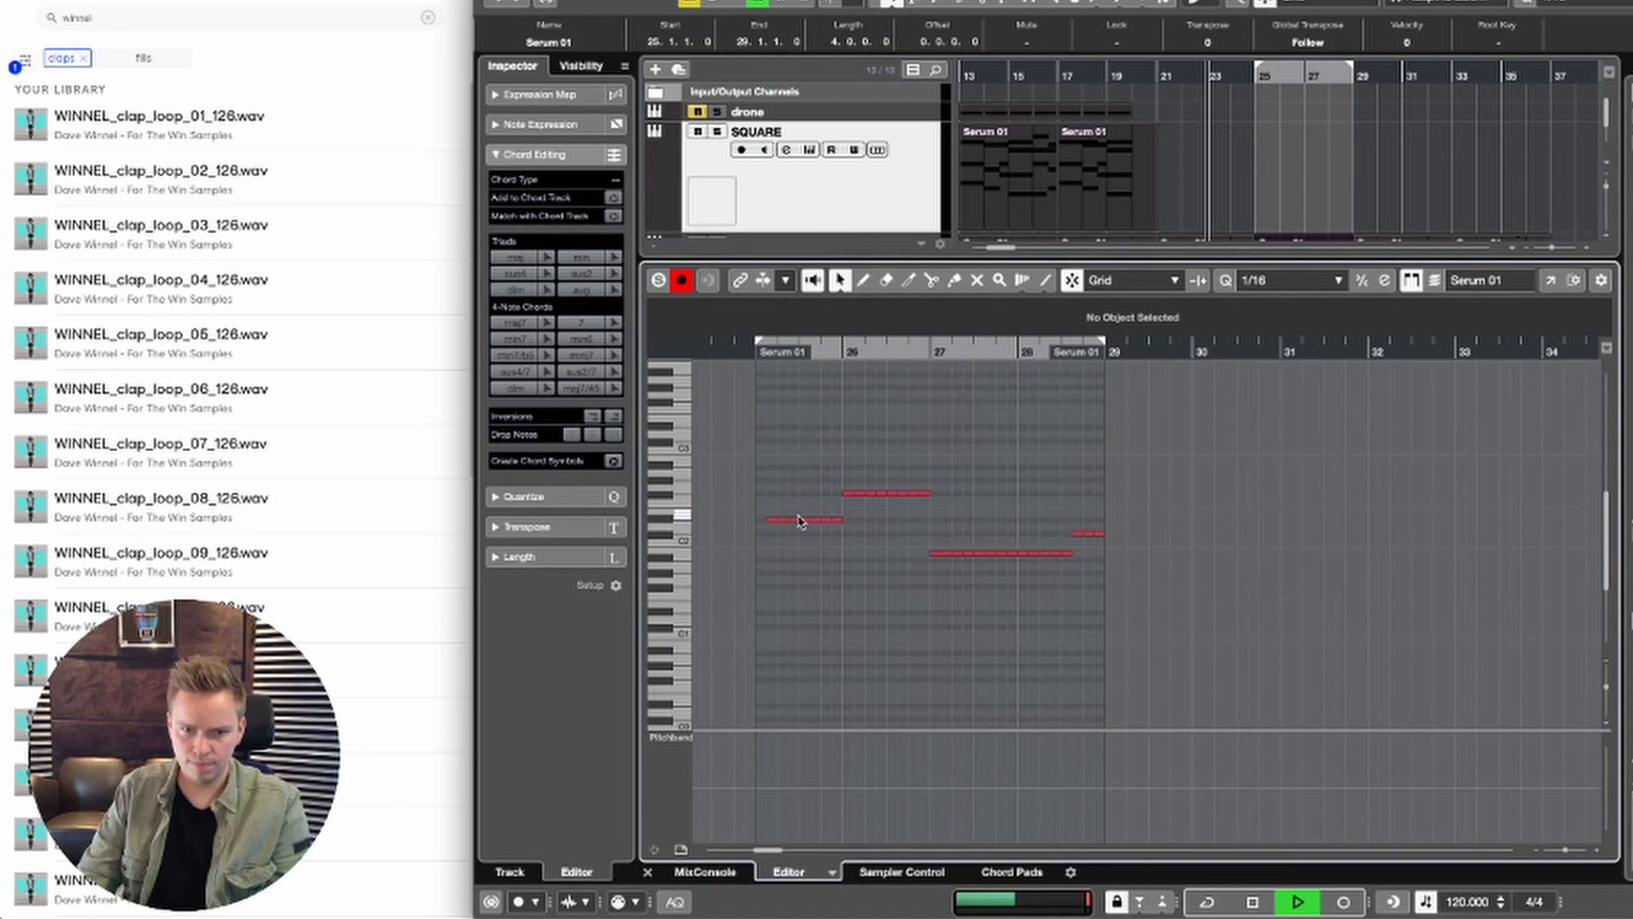
{"action": "left_click_drag", "start_coordinate": [771, 521], "coordinate": [761, 520]}
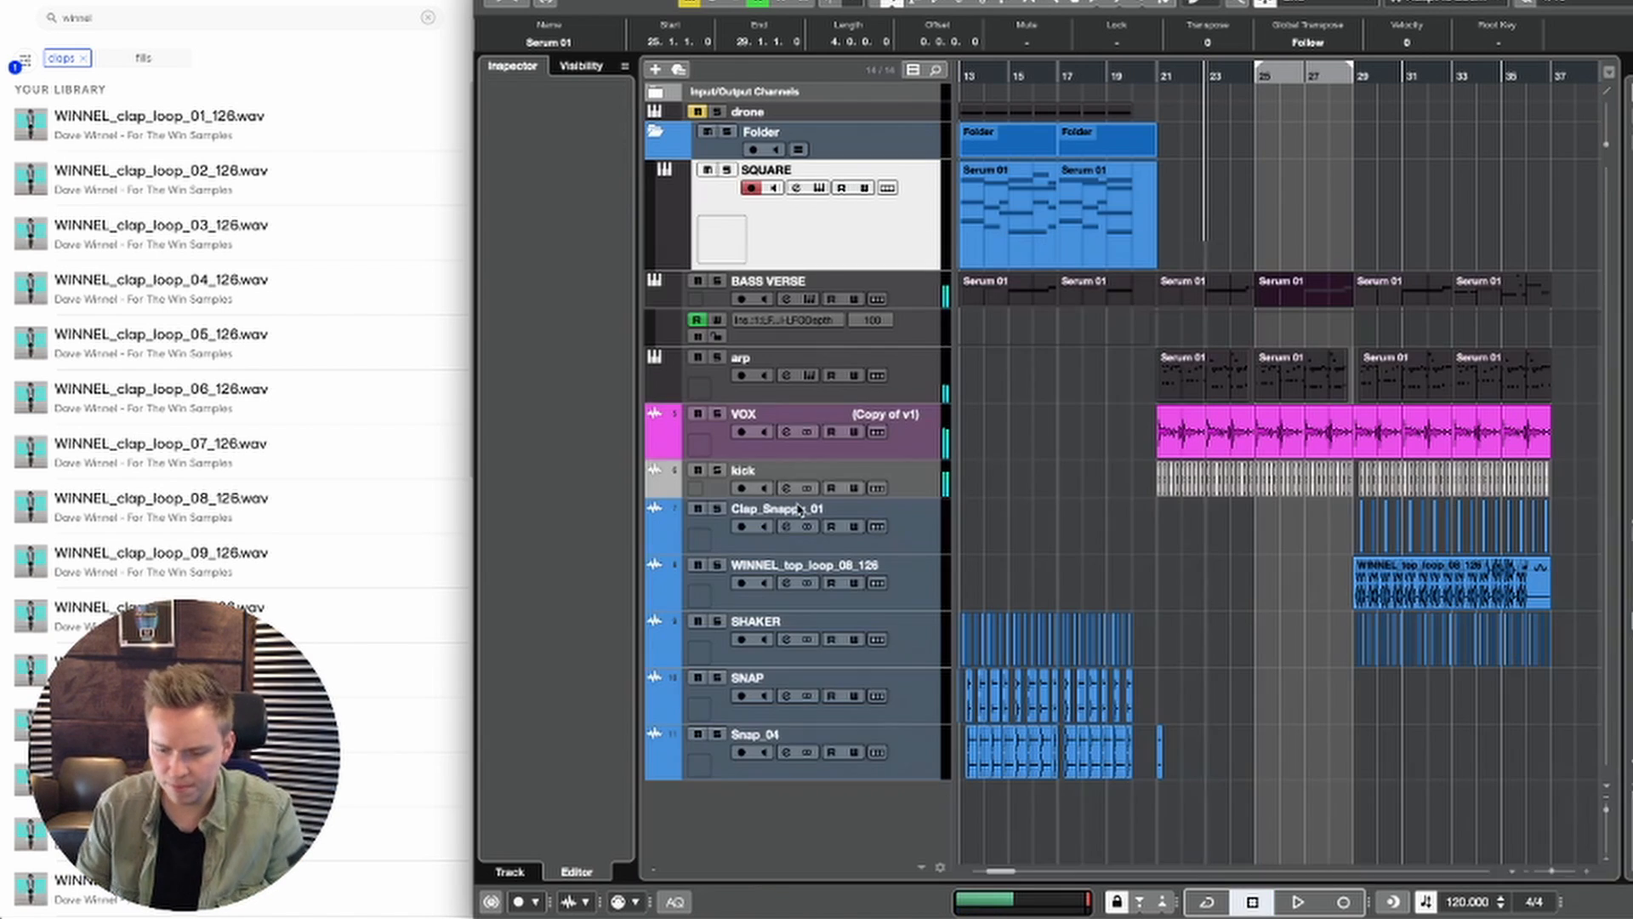
Step: Delete the BASS VERSE part at bar 25, and make the bar 21 part's notes legato after removing its short last note
{"action": "key", "text": "Delete"}
{"action": "key", "text": "space"}
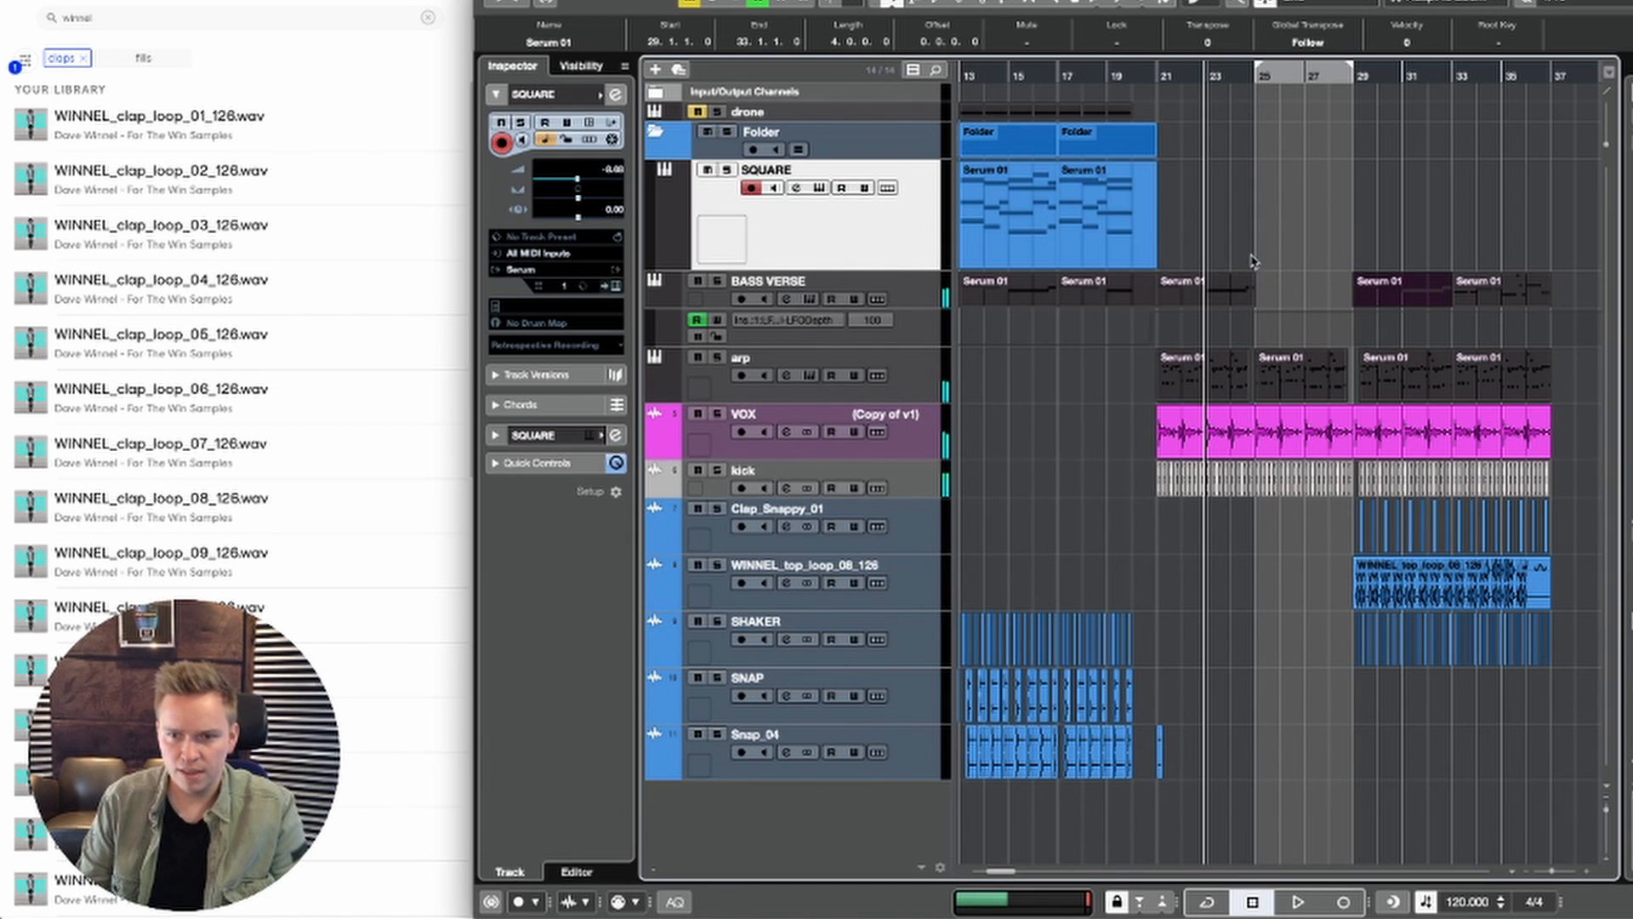
{"action": "double_click", "coordinate": [1245, 302]}
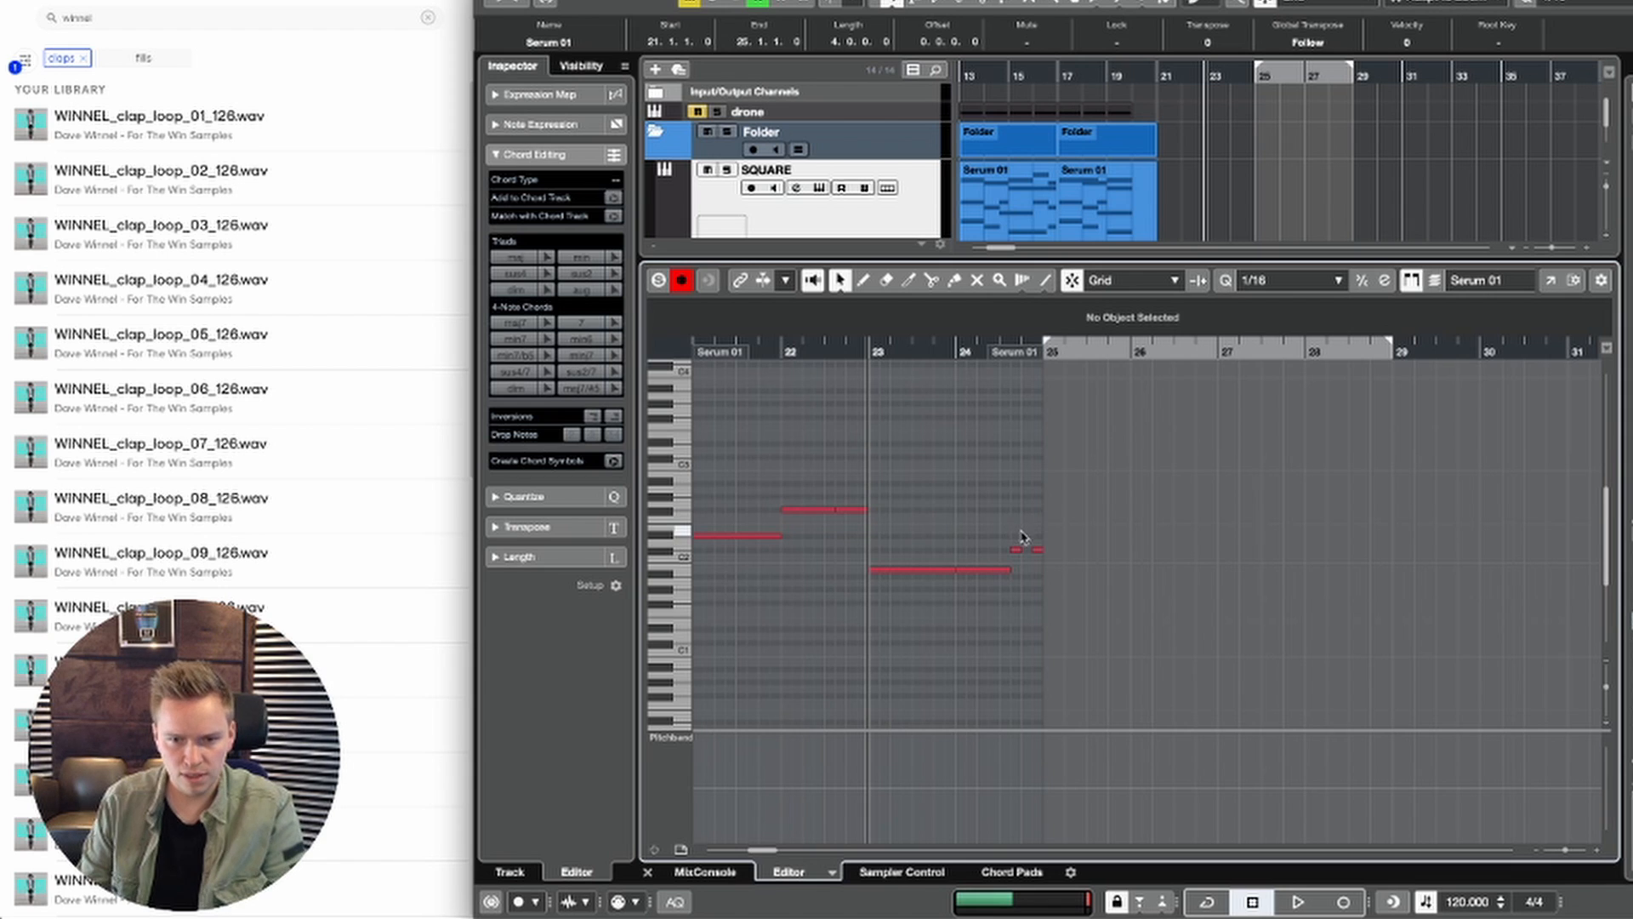
{"action": "left_click_drag", "start_coordinate": [1025, 537], "coordinate": [1070, 573]}
{"action": "key", "text": "Delete"}
{"action": "key", "text": "super+a"}
{"action": "key", "text": "l"}
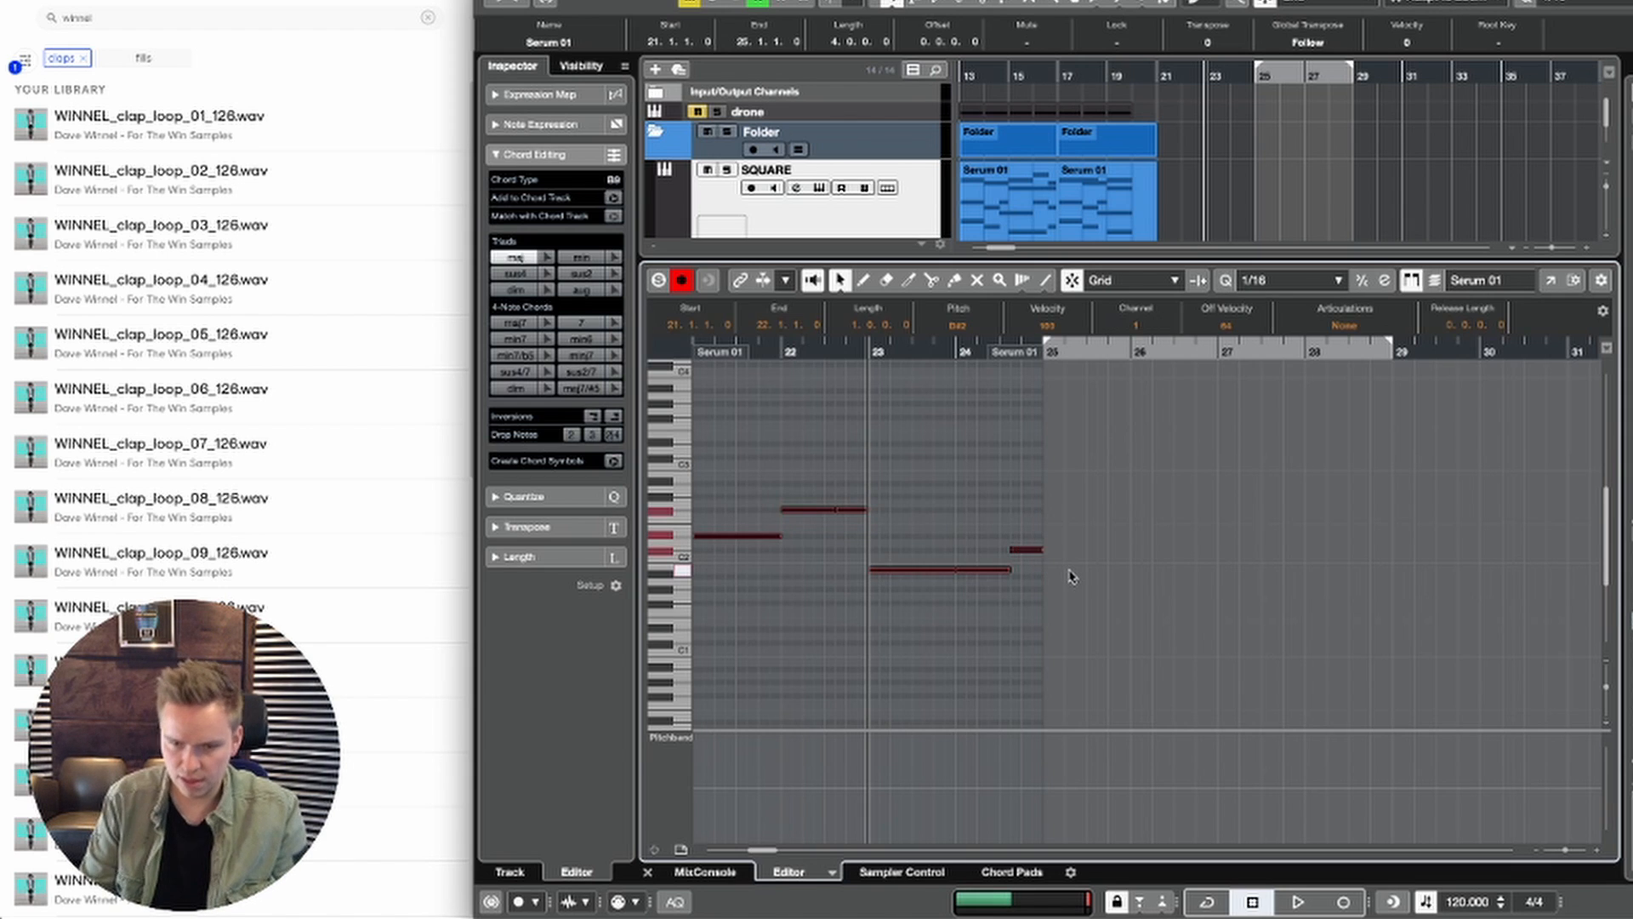
{"action": "key", "text": "Return"}
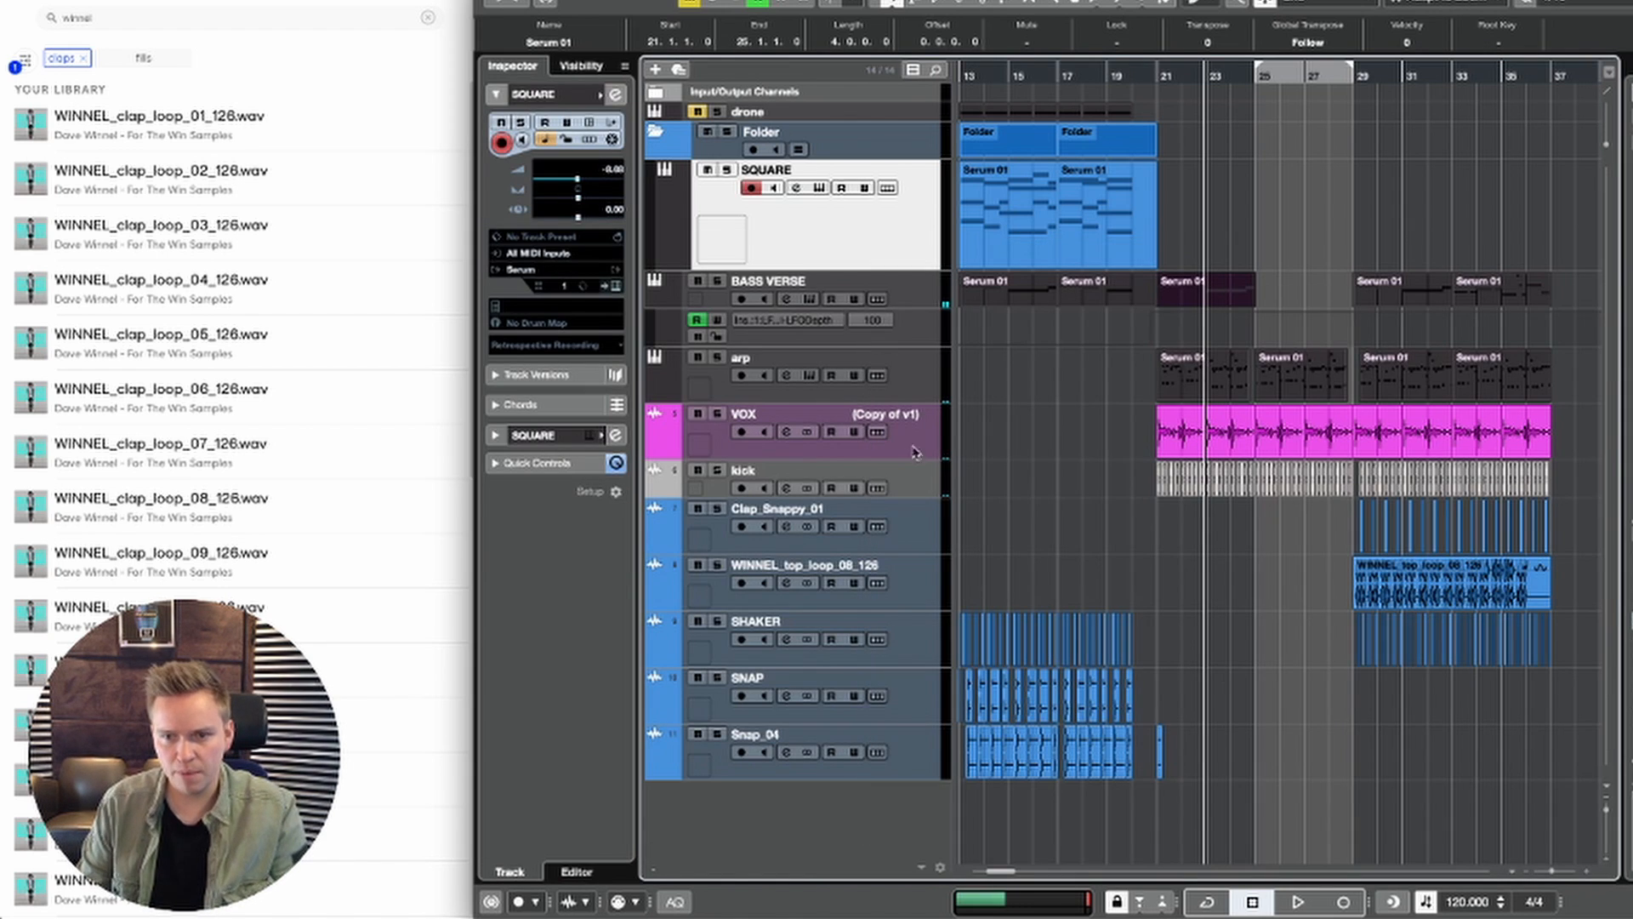
Step: Duplicate the BASS VERSE part at bar 21 to bar 25 and listen to the transition
{"action": "key", "text": "super+d"}
{"action": "key", "text": "space"}
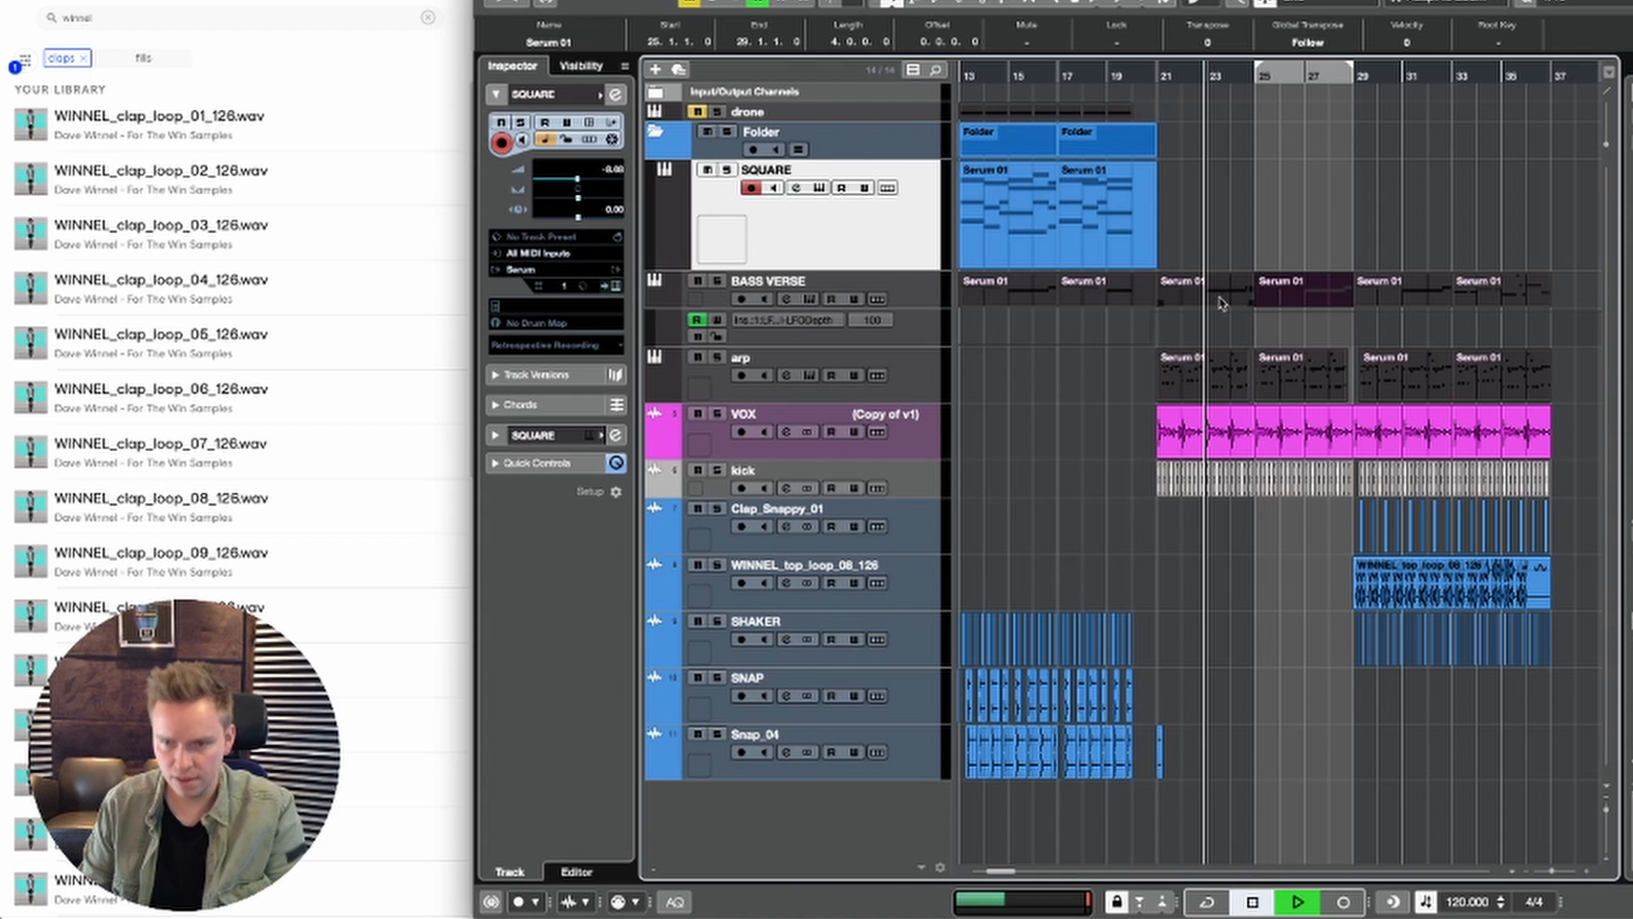
{"action": "left_click", "coordinate": [1223, 228]}
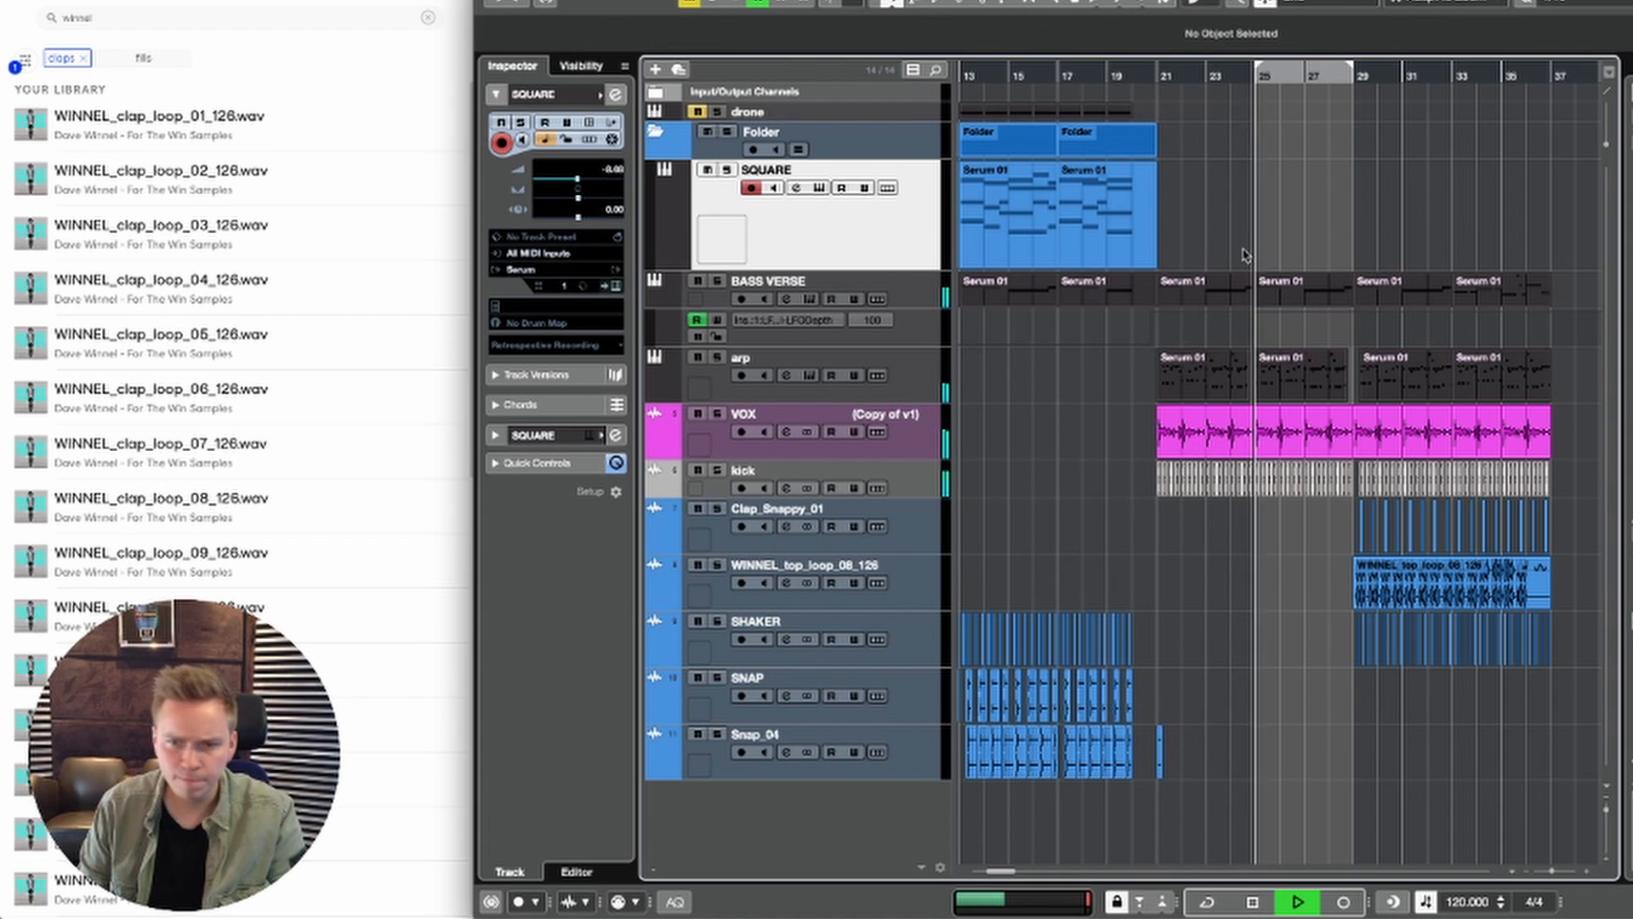
{"action": "key", "text": "space"}
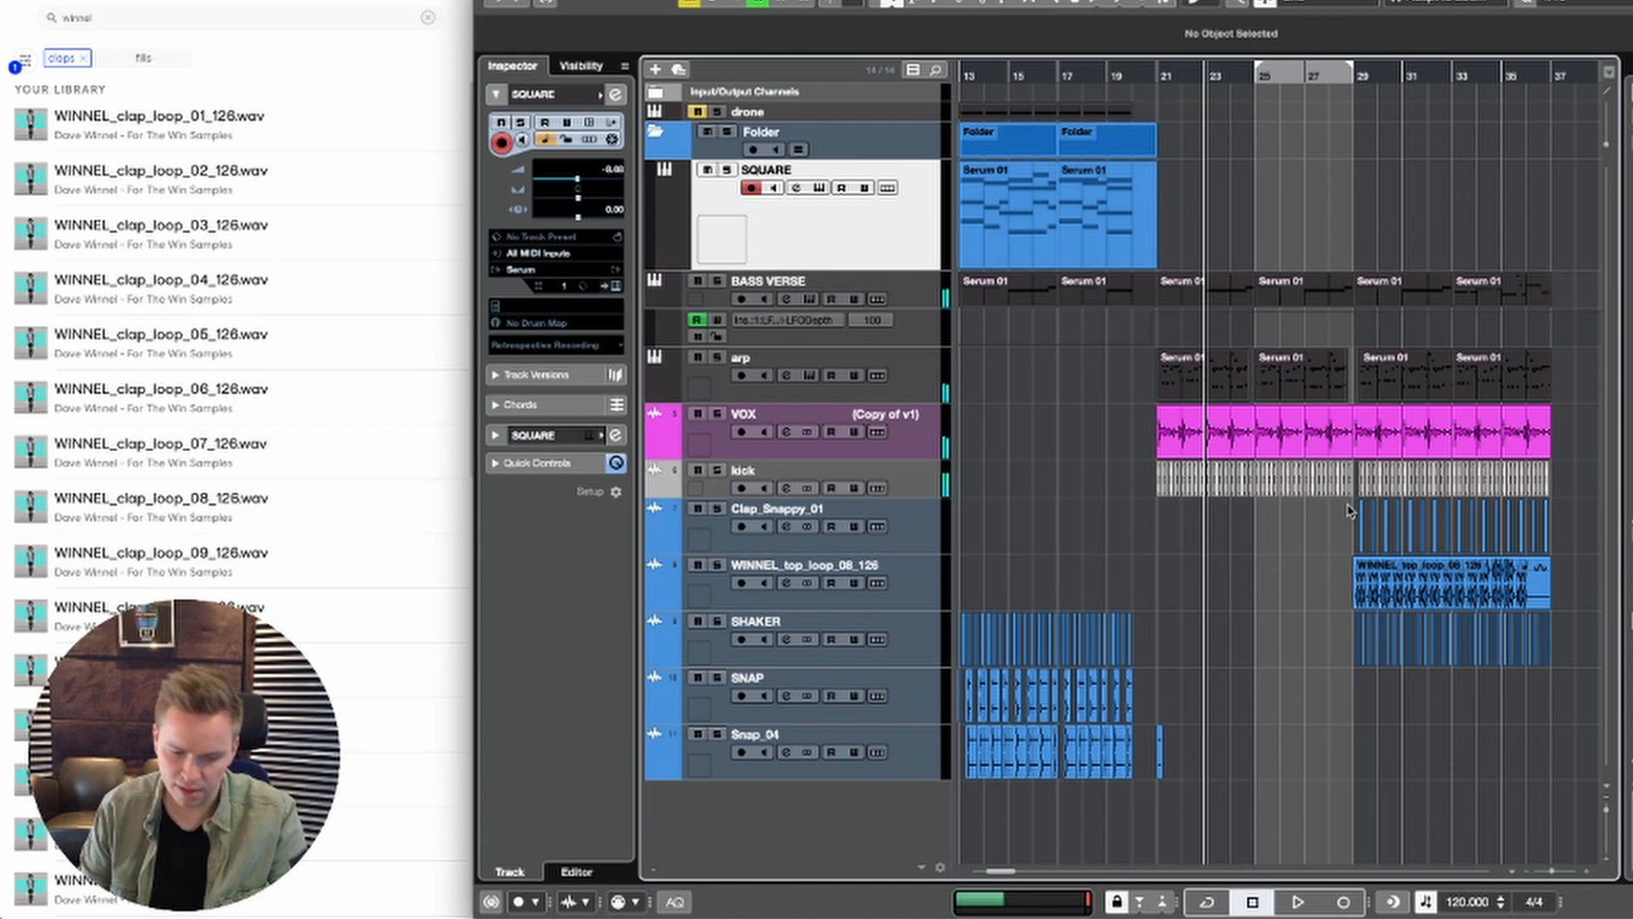
Step: Fill bars 25 to 28 of the Clap_Snappy_01 track with copies of its clap hits
{"action": "left_click_drag", "start_coordinate": [1354, 511], "coordinate": [1328, 534]}
{"action": "key", "text": "space"}
{"action": "left_click_drag", "start_coordinate": [1248, 73], "coordinate": [1264, 92]}
{"action": "left_click_drag", "start_coordinate": [1323, 195], "coordinate": [1162, 310]}
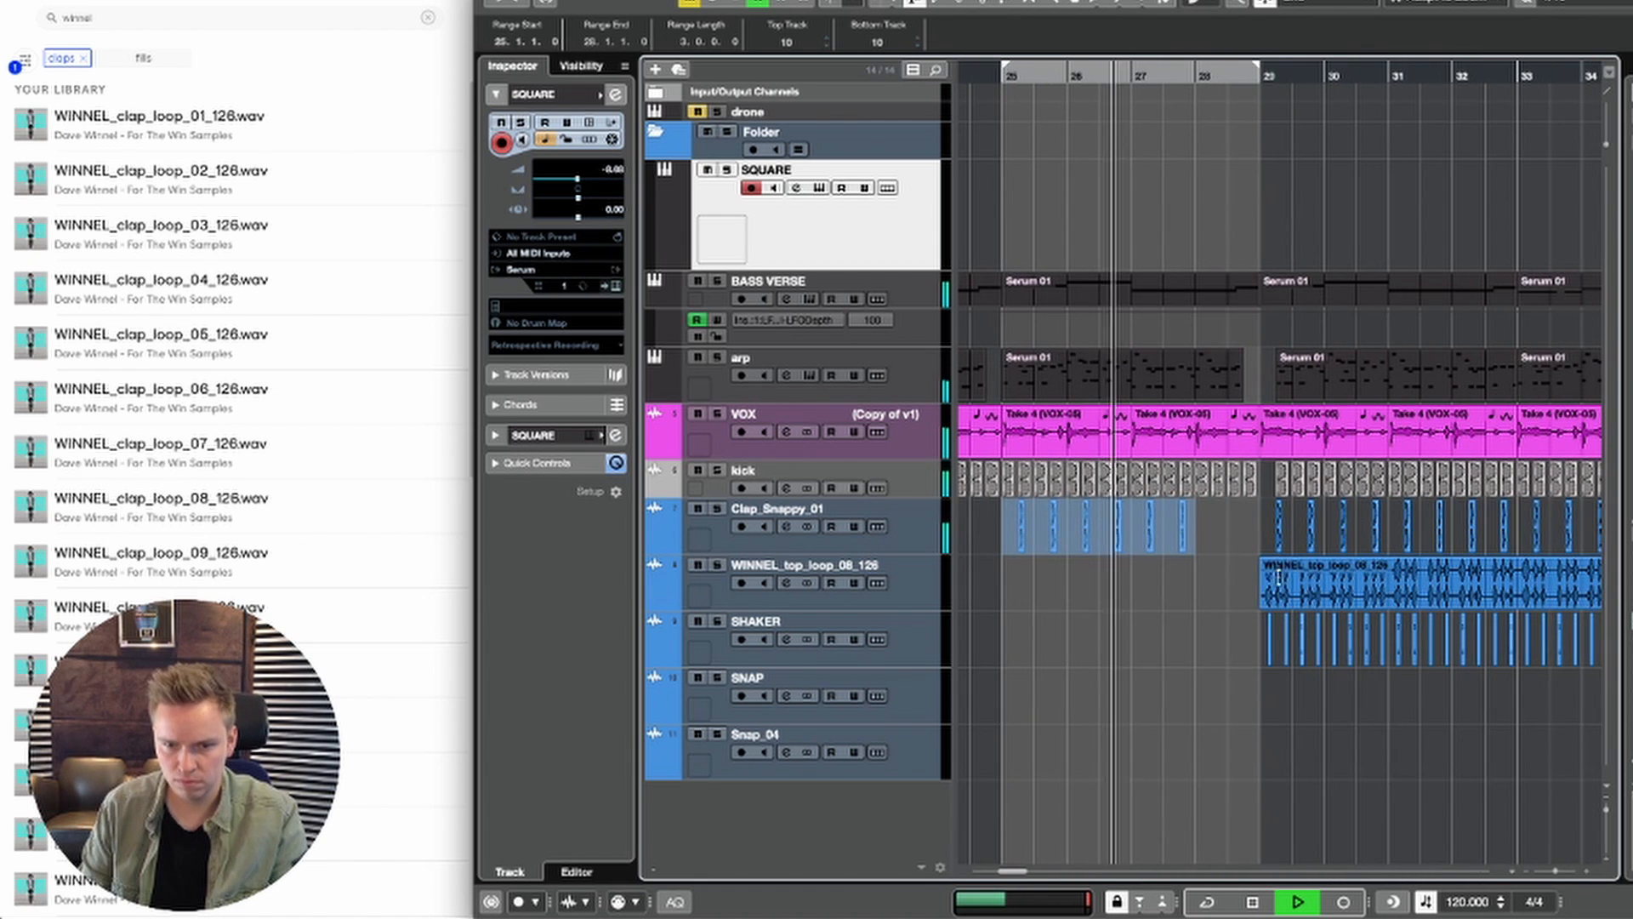
{"action": "left_click_drag", "start_coordinate": [1200, 524], "coordinate": [1143, 534]}
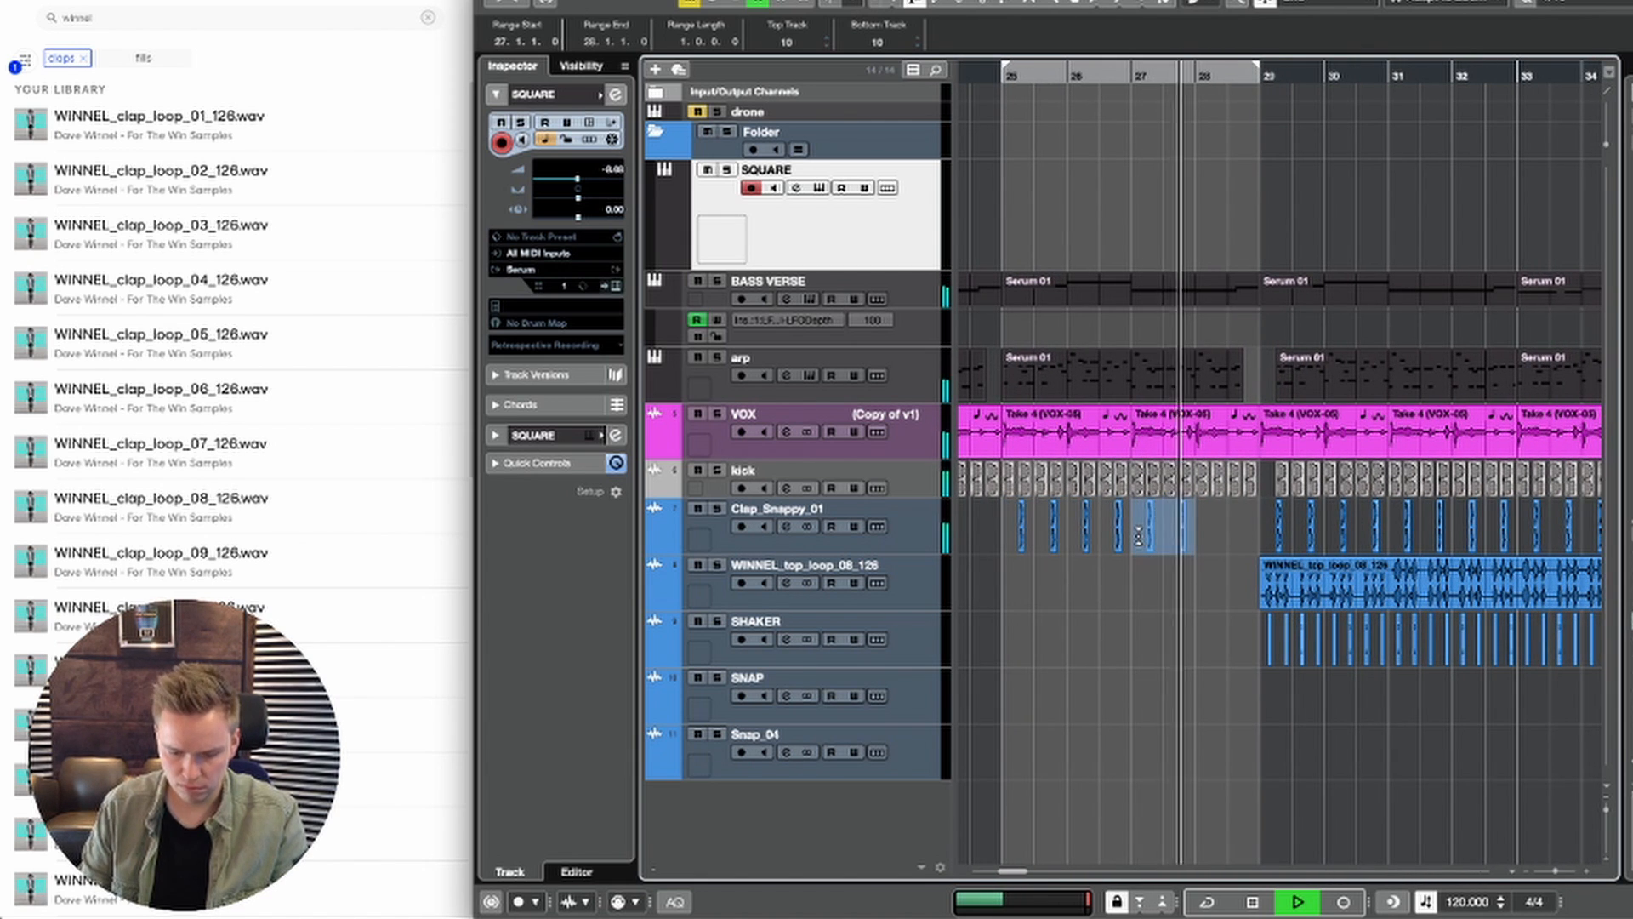
{"action": "key", "text": "super+d"}
Step: Stop playback and rename the Clap_Snappy_01 track as clap
{"action": "scroll", "coordinate": [1143, 534], "scroll_direction": "left", "scroll_amount": 1}
{"action": "left_click", "coordinate": [889, 510]}
{"action": "key", "text": "space"}
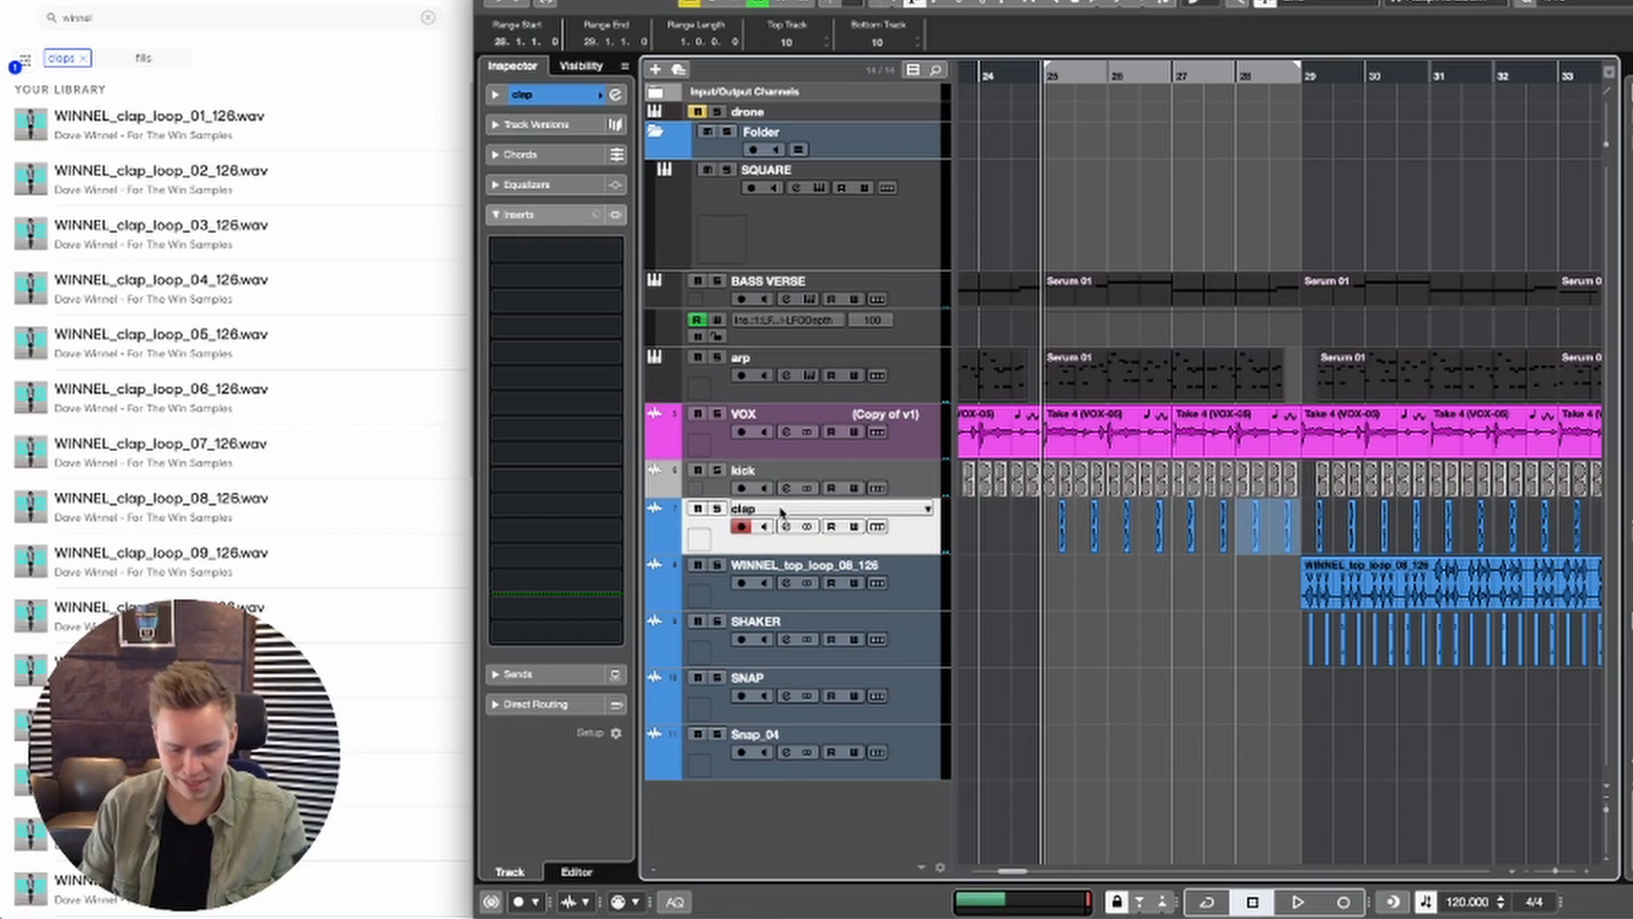
{"action": "key", "text": "Return"}
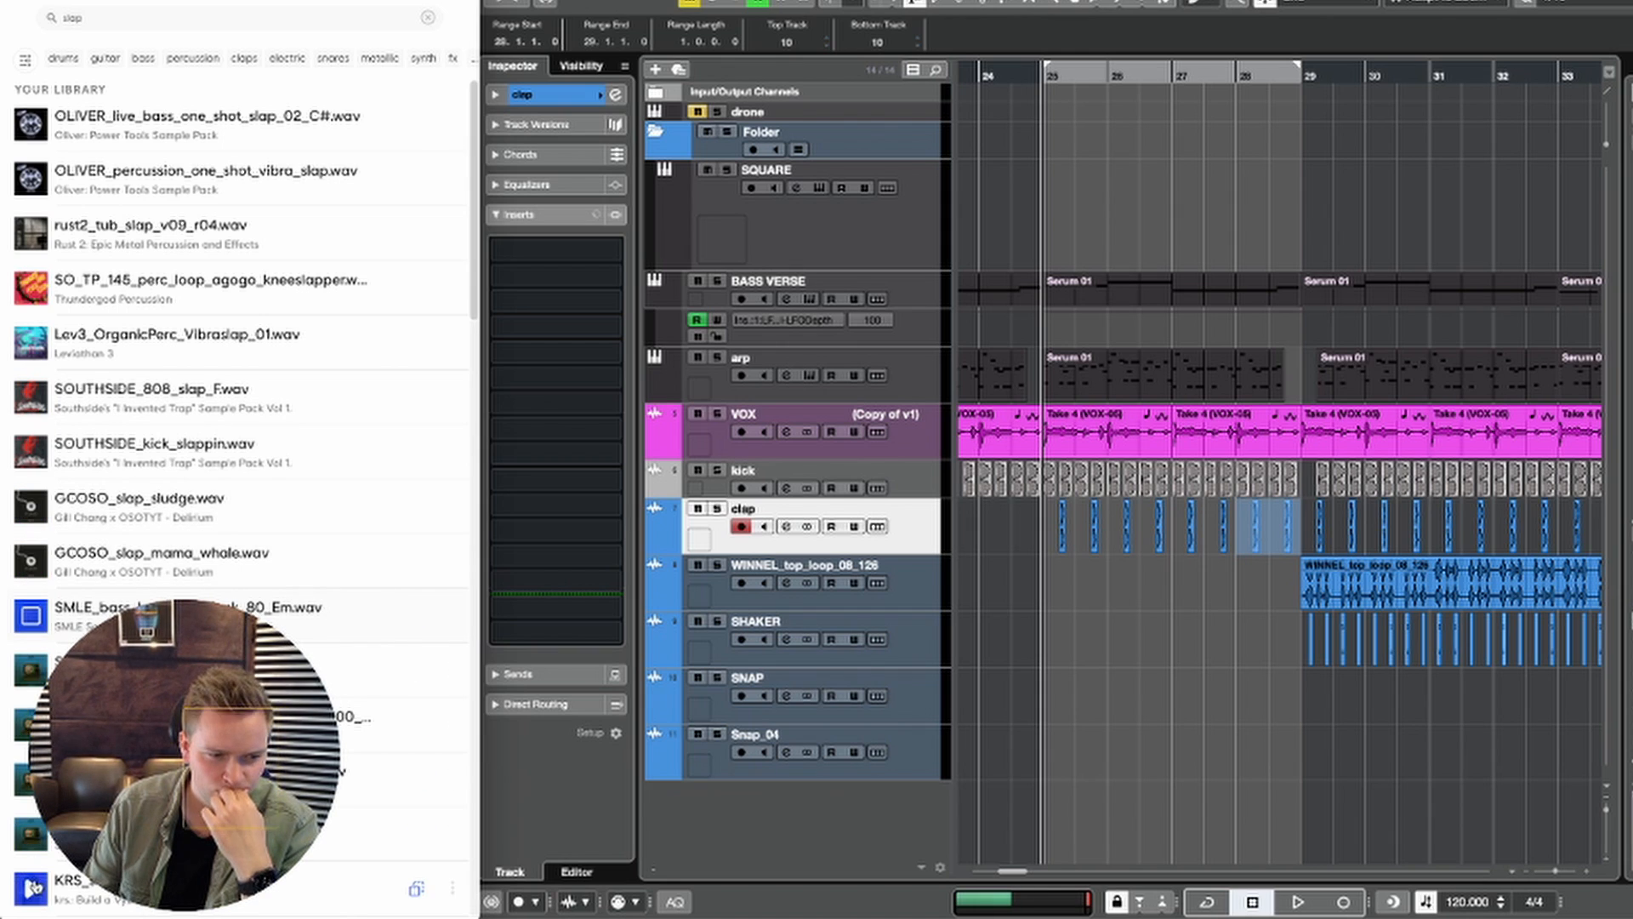
Step: Add the KRS_snare_dancehall_slap sample at bar 25 on a new track above clap, and listen to the transition
{"action": "scroll", "coordinate": [33, 889], "scroll_direction": "down", "scroll_amount": 2}
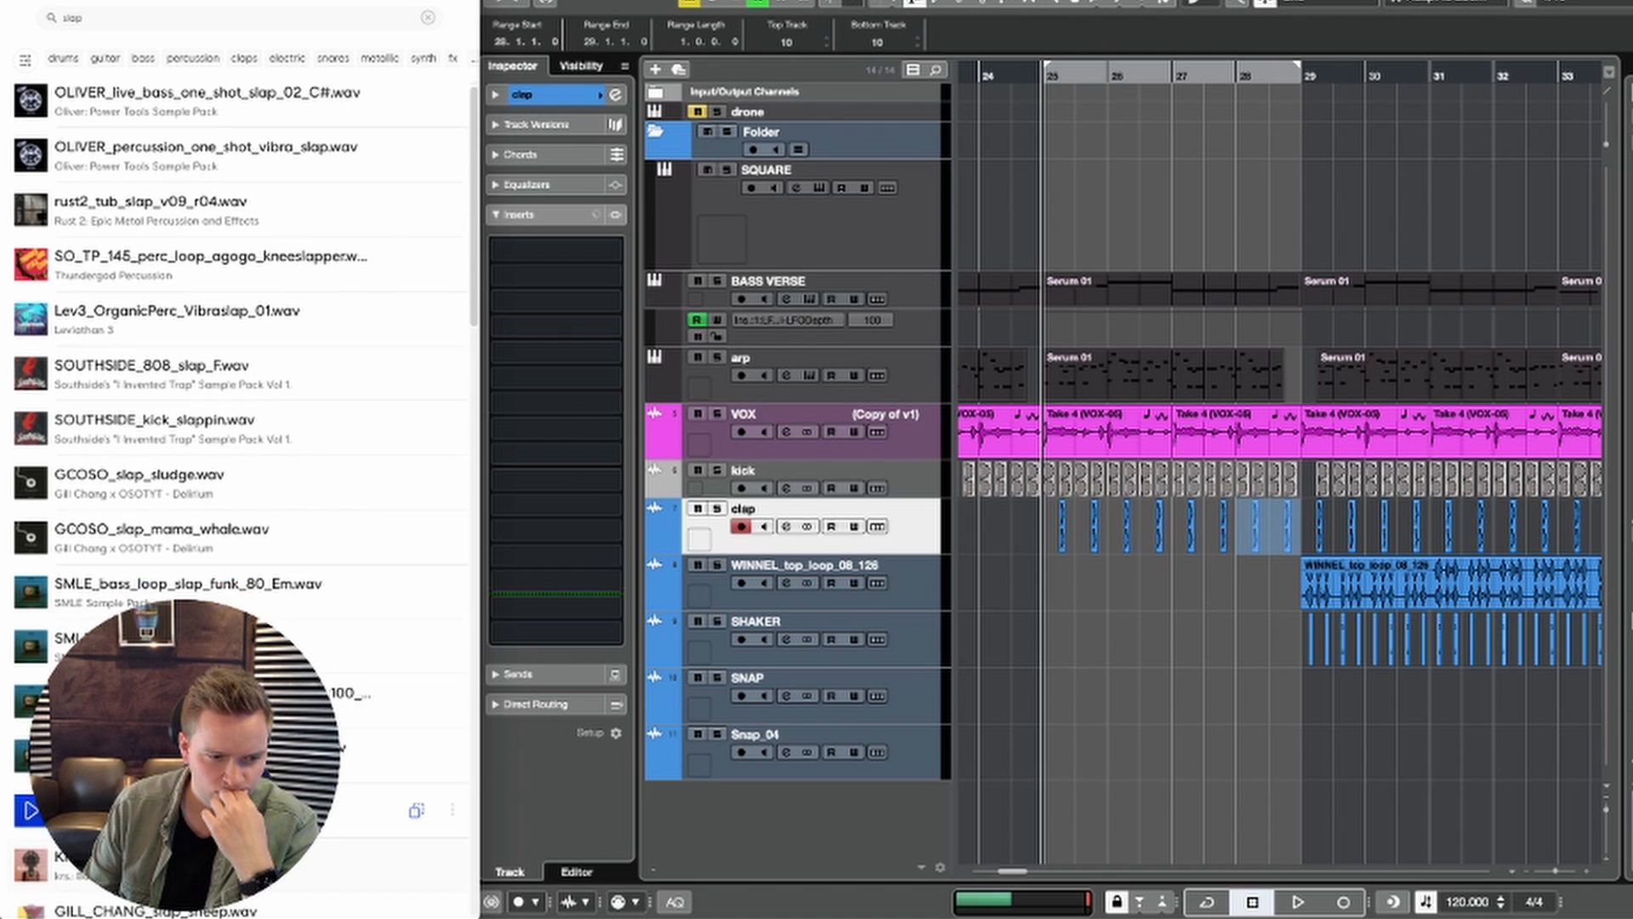
{"action": "left_click_drag", "start_coordinate": [31, 827], "coordinate": [748, 545]}
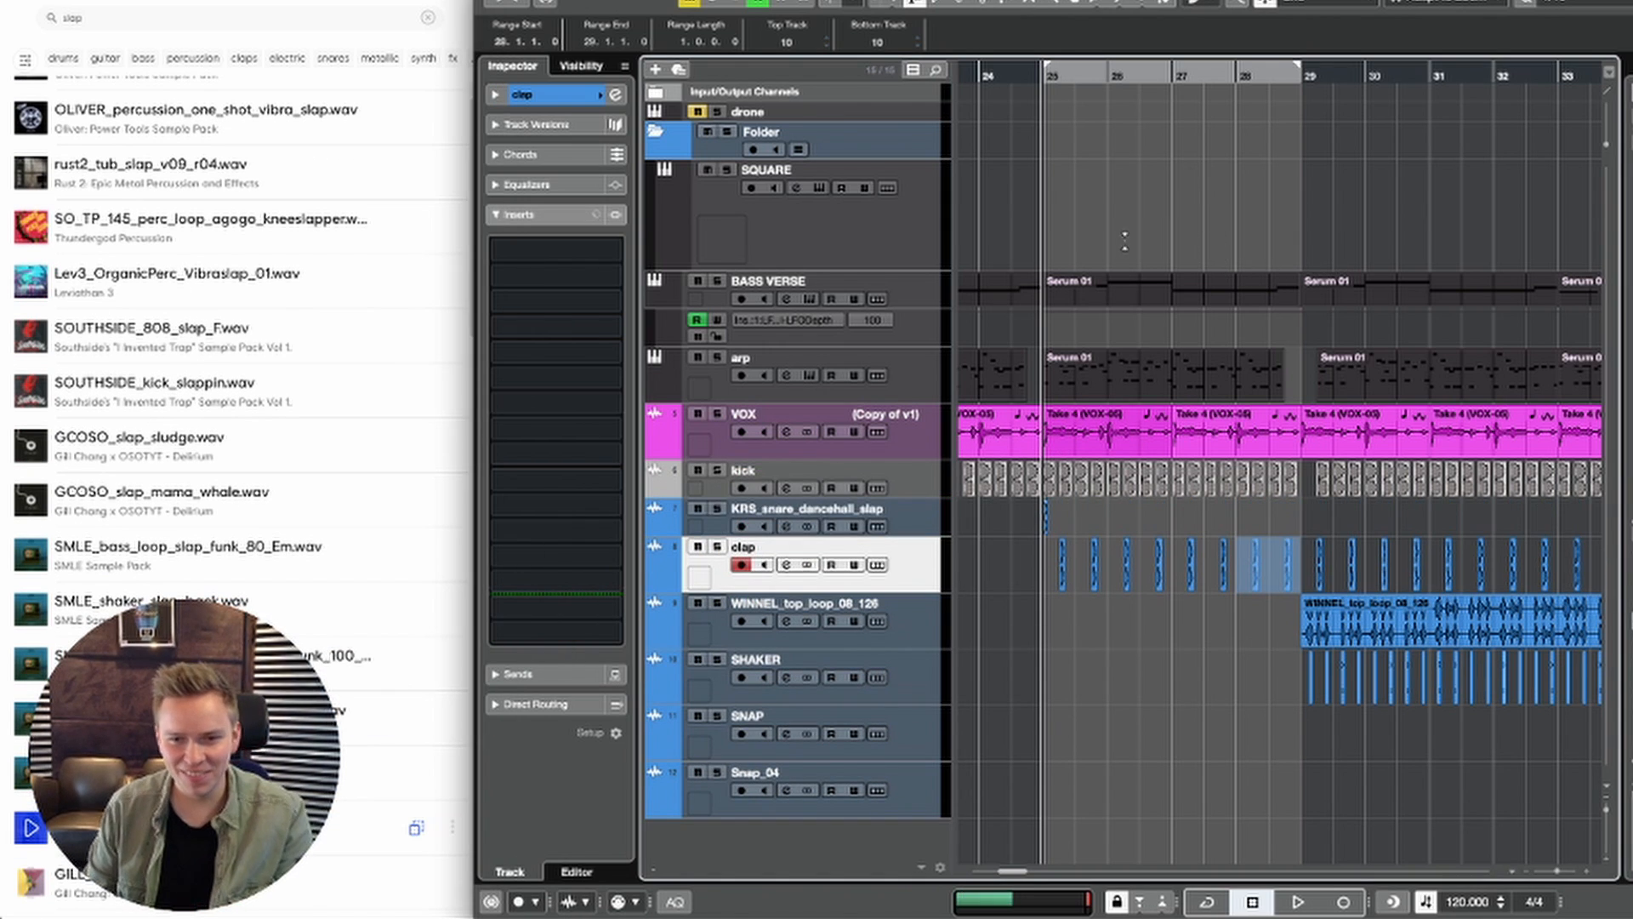
{"action": "left_click", "coordinate": [983, 79]}
{"action": "key", "text": "g"}
{"action": "key", "text": "h"}
{"action": "key", "text": "h"}
{"action": "key", "text": "h"}
{"action": "key", "text": "h"}
{"action": "key", "text": "h"}
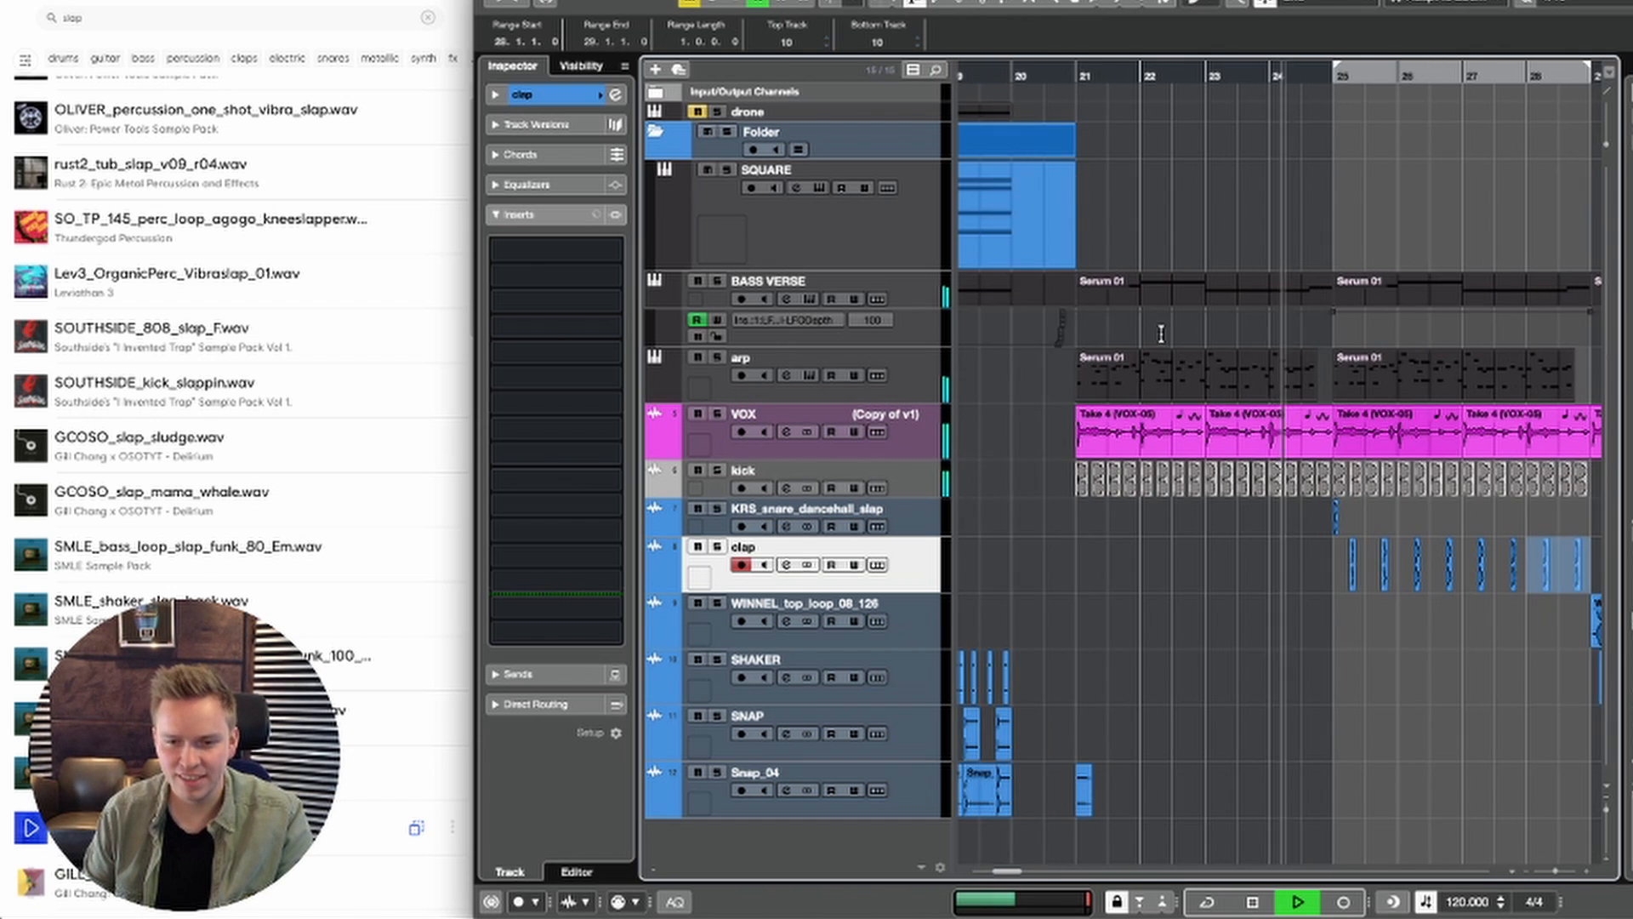
{"action": "key", "text": "space"}
Step: Copy the dancehall slap hit from bar 25 to 24.3.2 and 24.3.3, and play from bar 24 to check the fill
{"action": "double_click", "coordinate": [1331, 493]}
{"action": "key", "text": "space"}
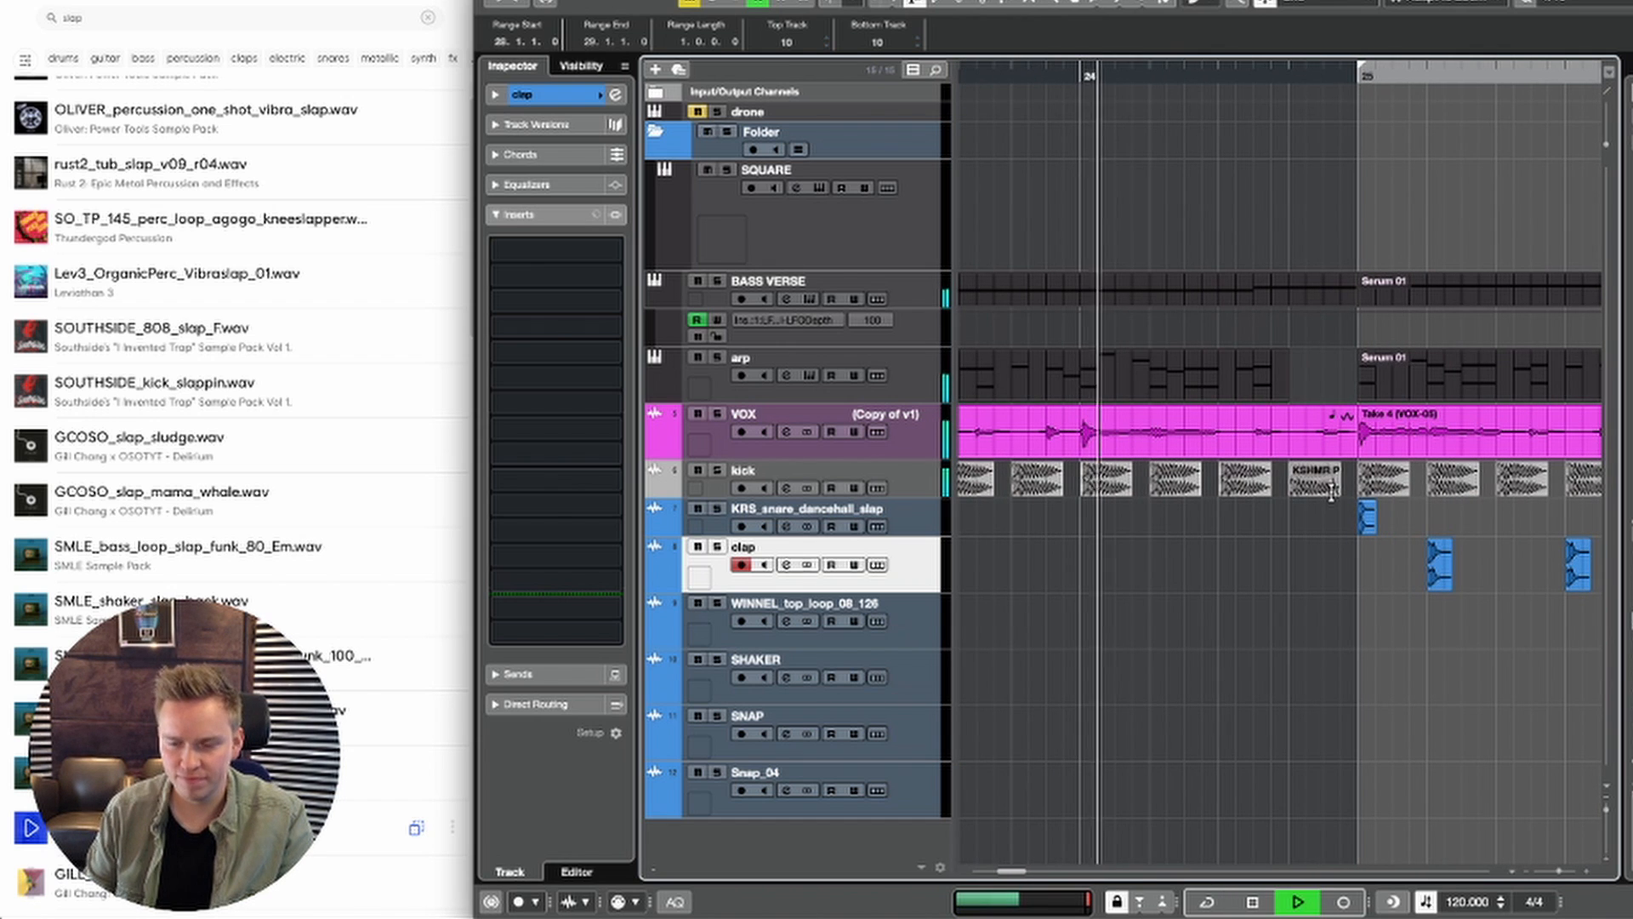
{"action": "key", "text": "1"}
{"action": "key", "text": "space"}
{"action": "left_click", "coordinate": [1368, 517]}
{"action": "key", "text": "space"}
{"action": "left_click_drag", "start_coordinate": [1368, 517], "coordinate": [1247, 528]}
{"action": "key", "text": "space"}
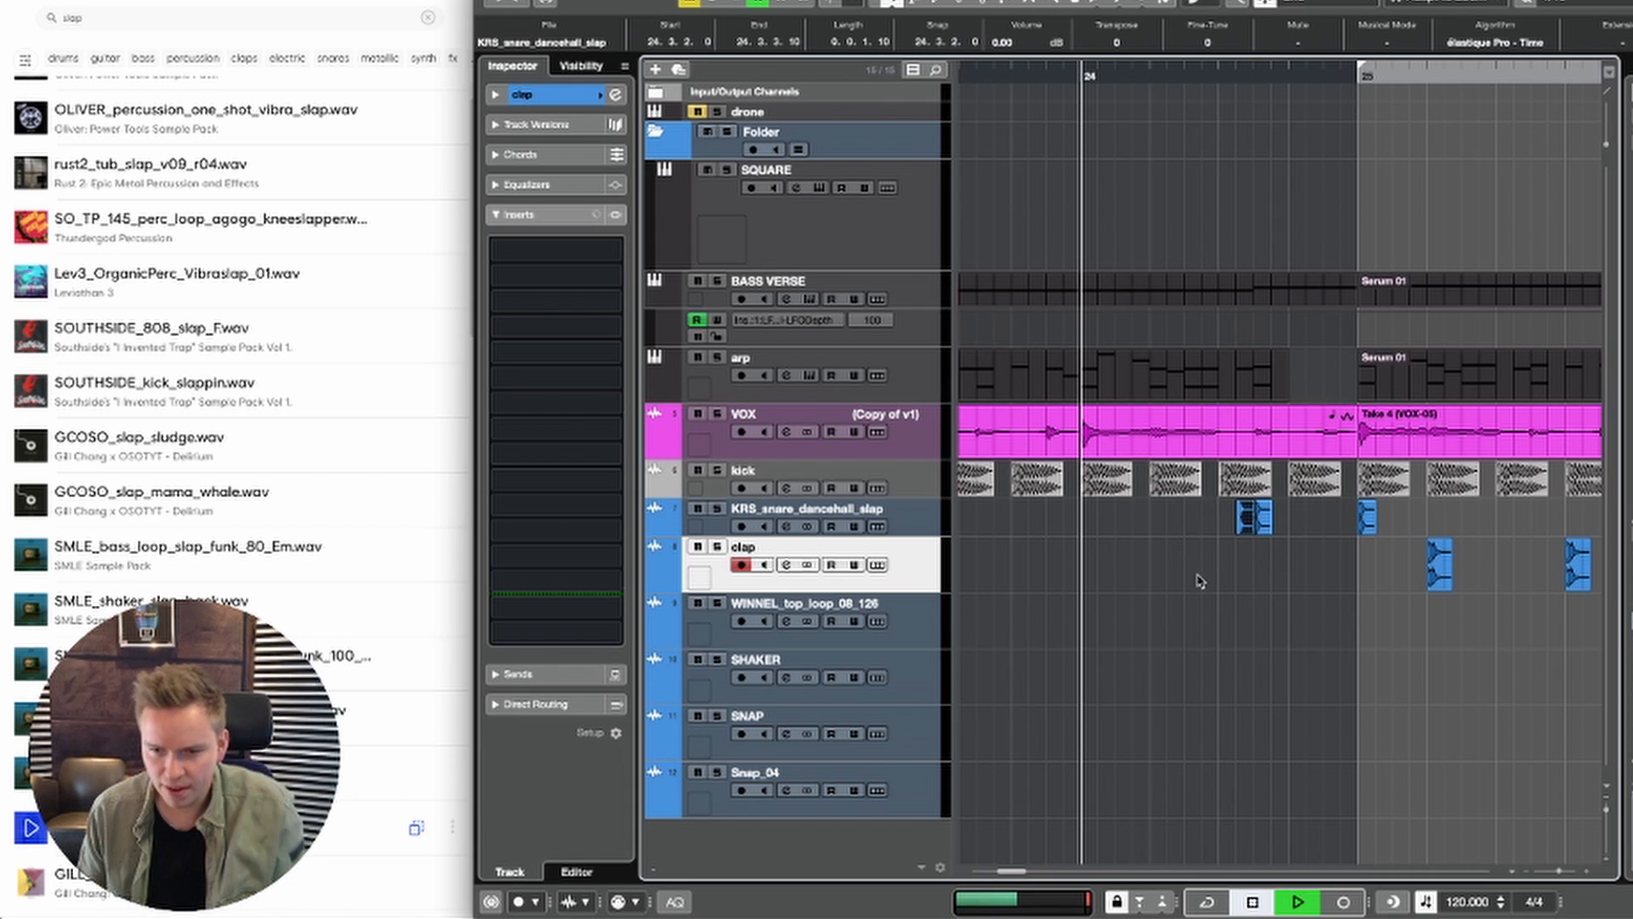
{"action": "left_click_drag", "start_coordinate": [1257, 531], "coordinate": [1253, 530]}
{"action": "key", "text": "space"}
{"action": "key", "text": "space"}
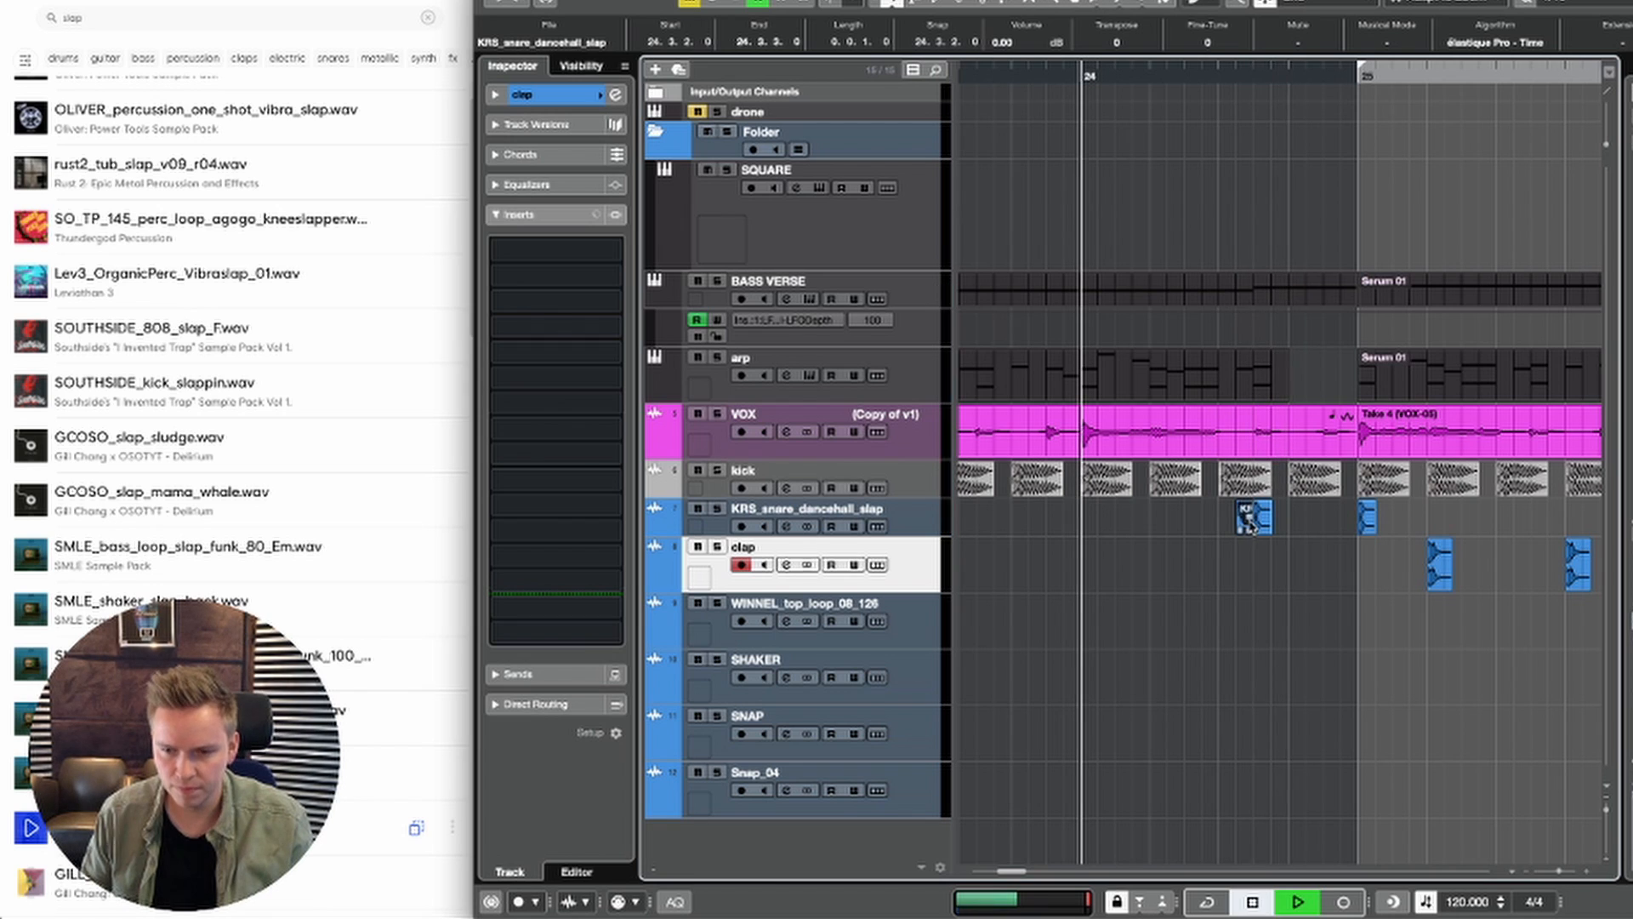
{"action": "key", "text": "space"}
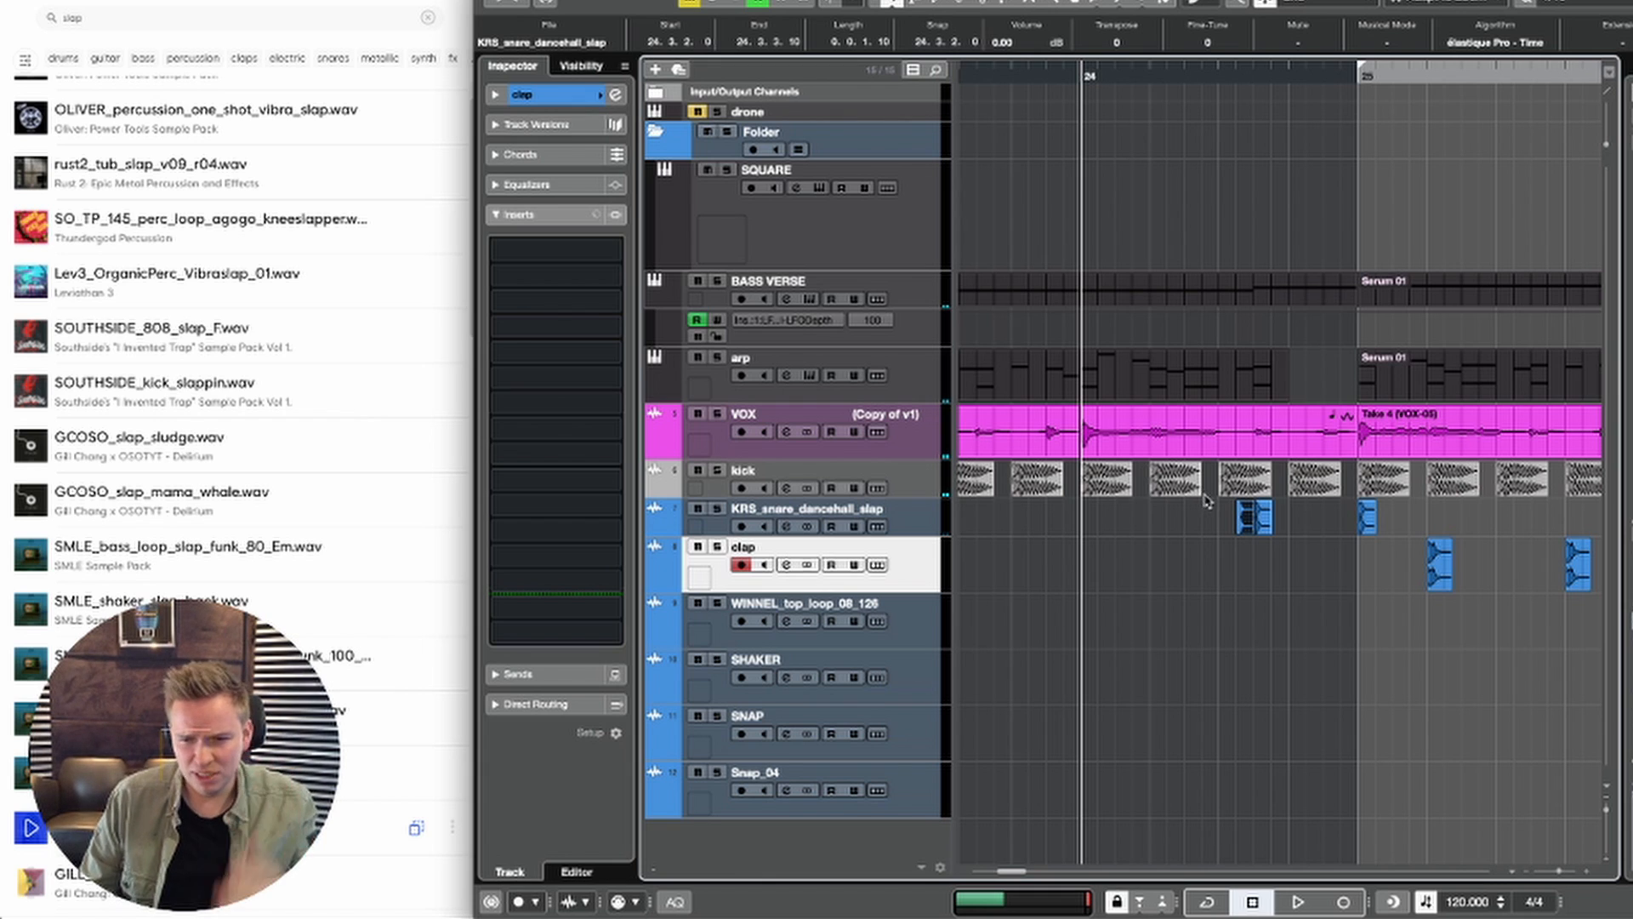
Step: Lower the volume of the slap hit at 24.3.2 to -7.28 dB and listen to the fill
{"action": "left_click_drag", "start_coordinate": [1246, 502], "coordinate": [1247, 519]}
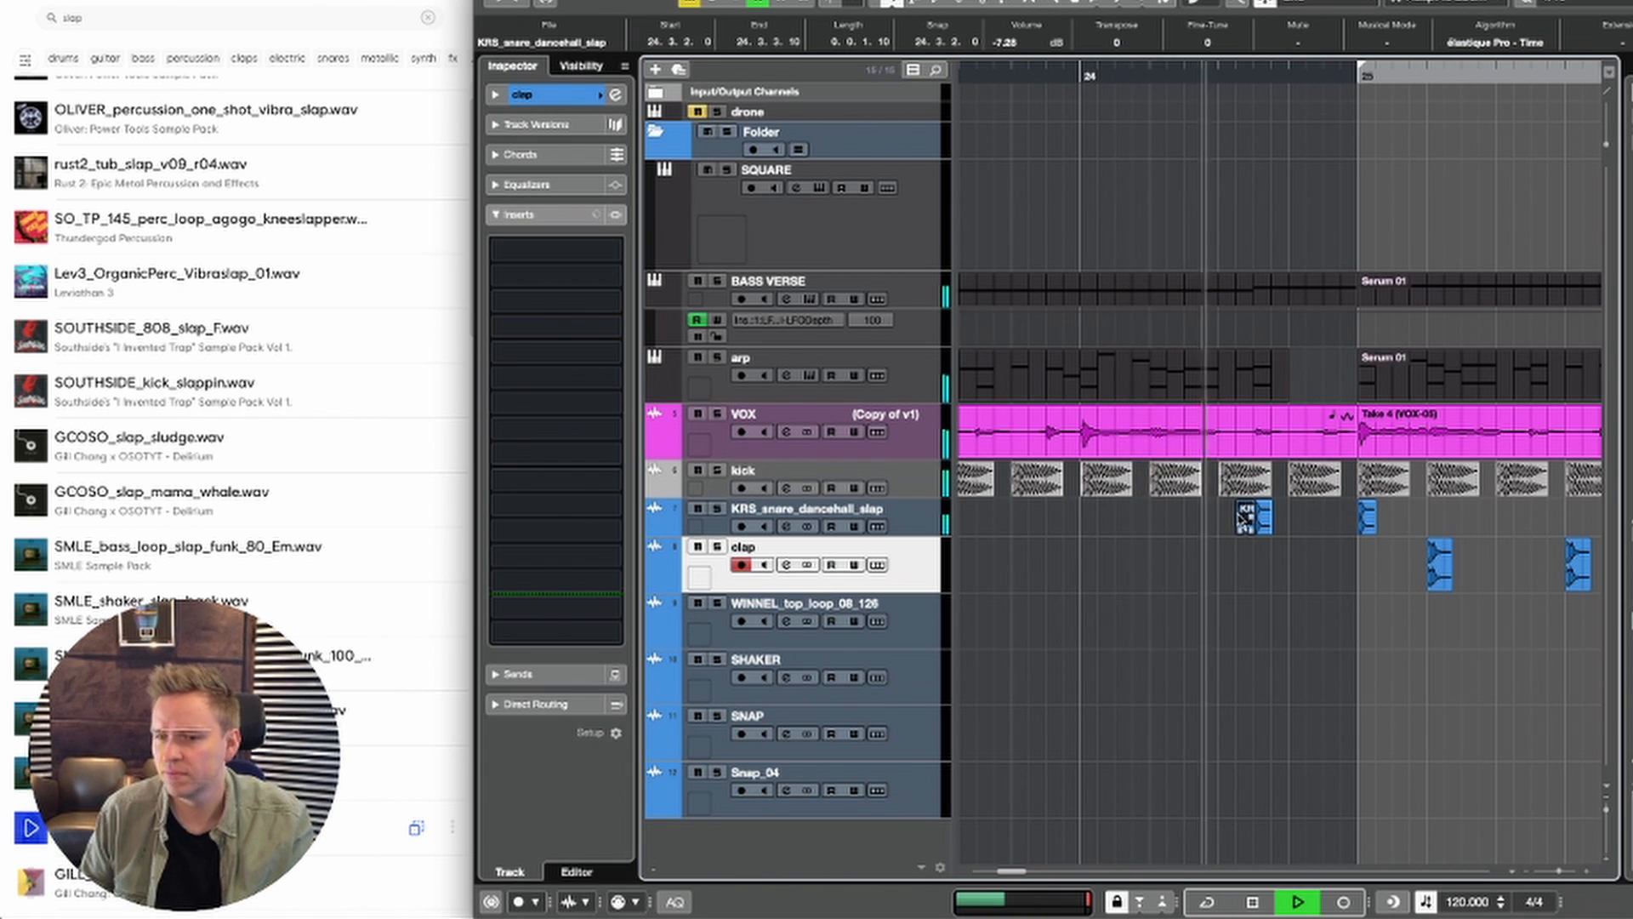
{"action": "key", "text": "space"}
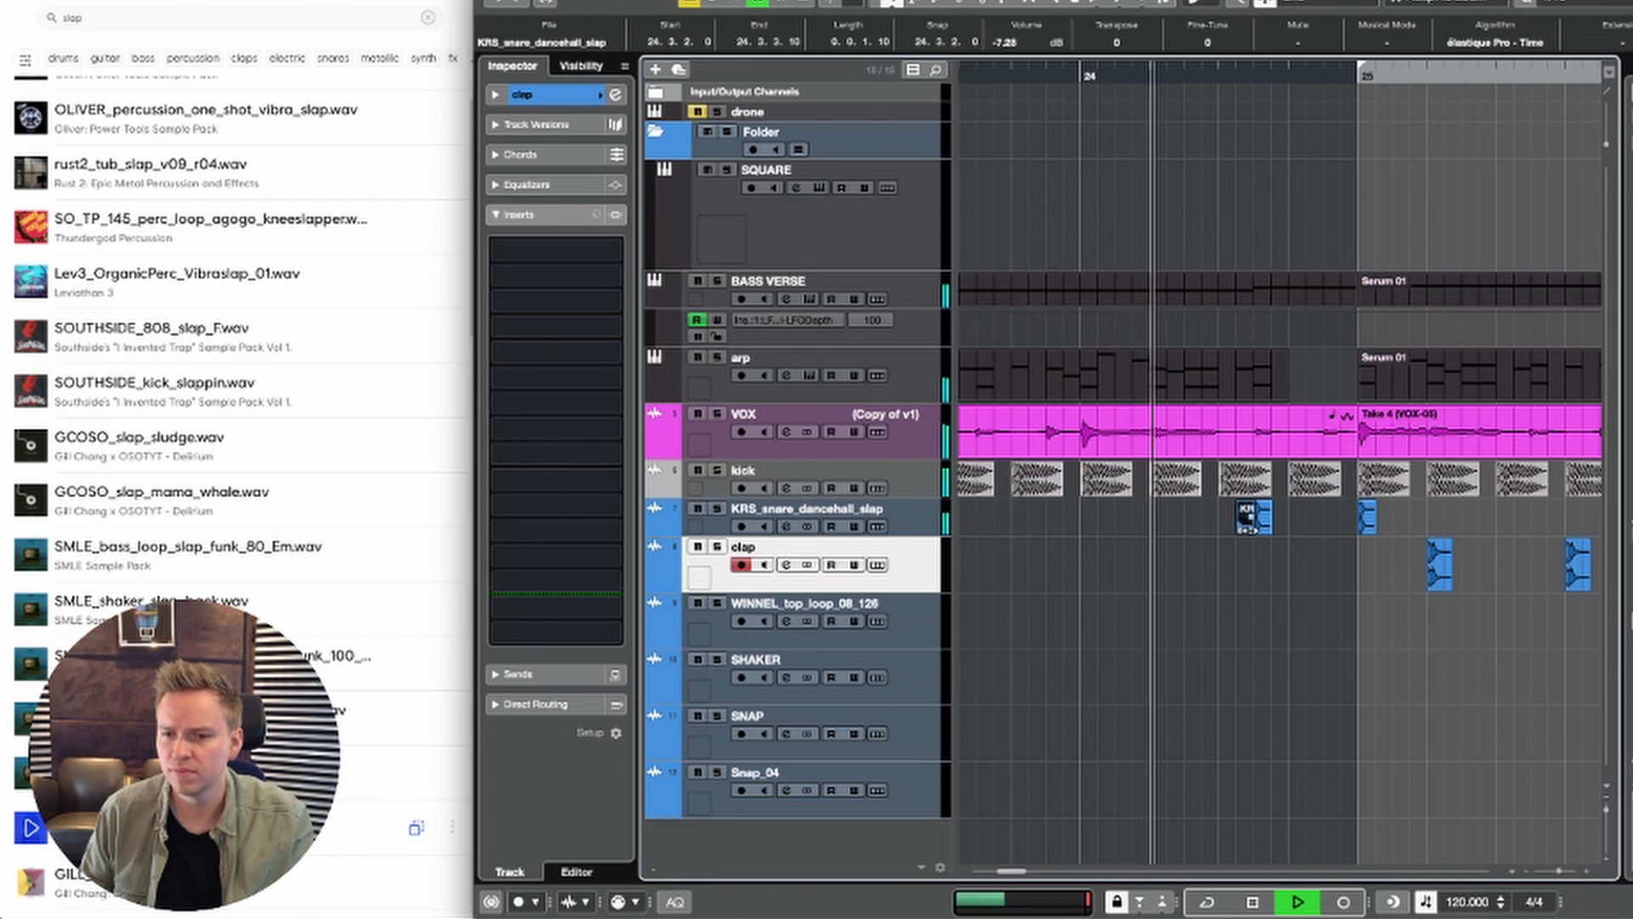
{"action": "left_click_drag", "start_coordinate": [1253, 531], "coordinate": [1252, 530]}
{"action": "key", "text": "space"}
{"action": "key", "text": "space"}
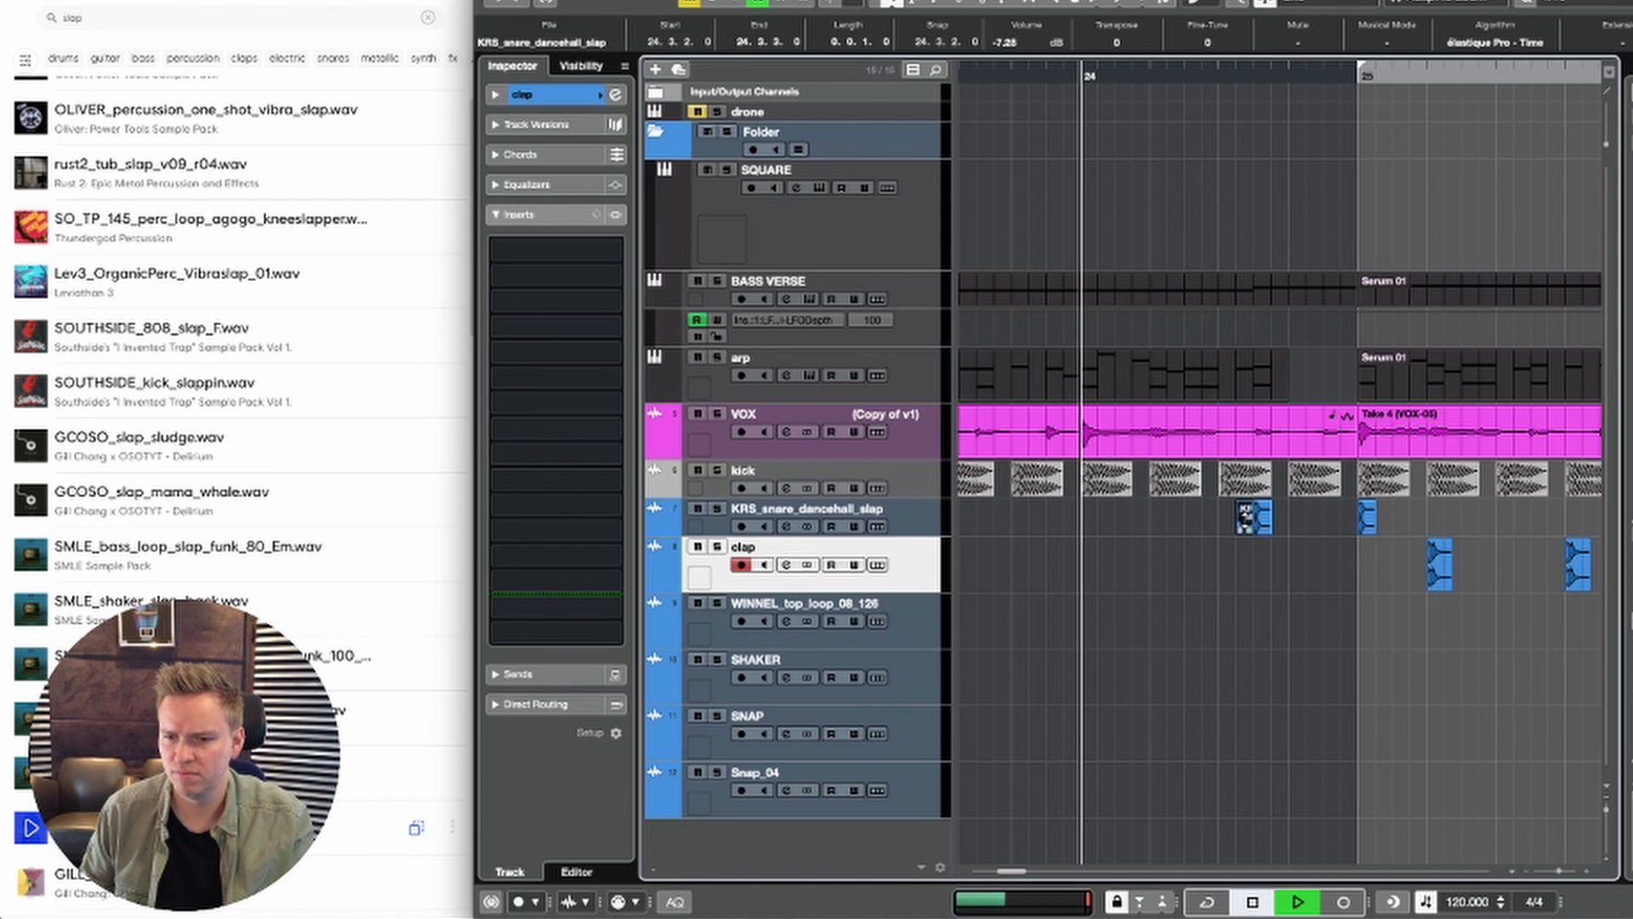
{"action": "left_click", "coordinate": [1283, 523]}
{"action": "key", "text": "space"}
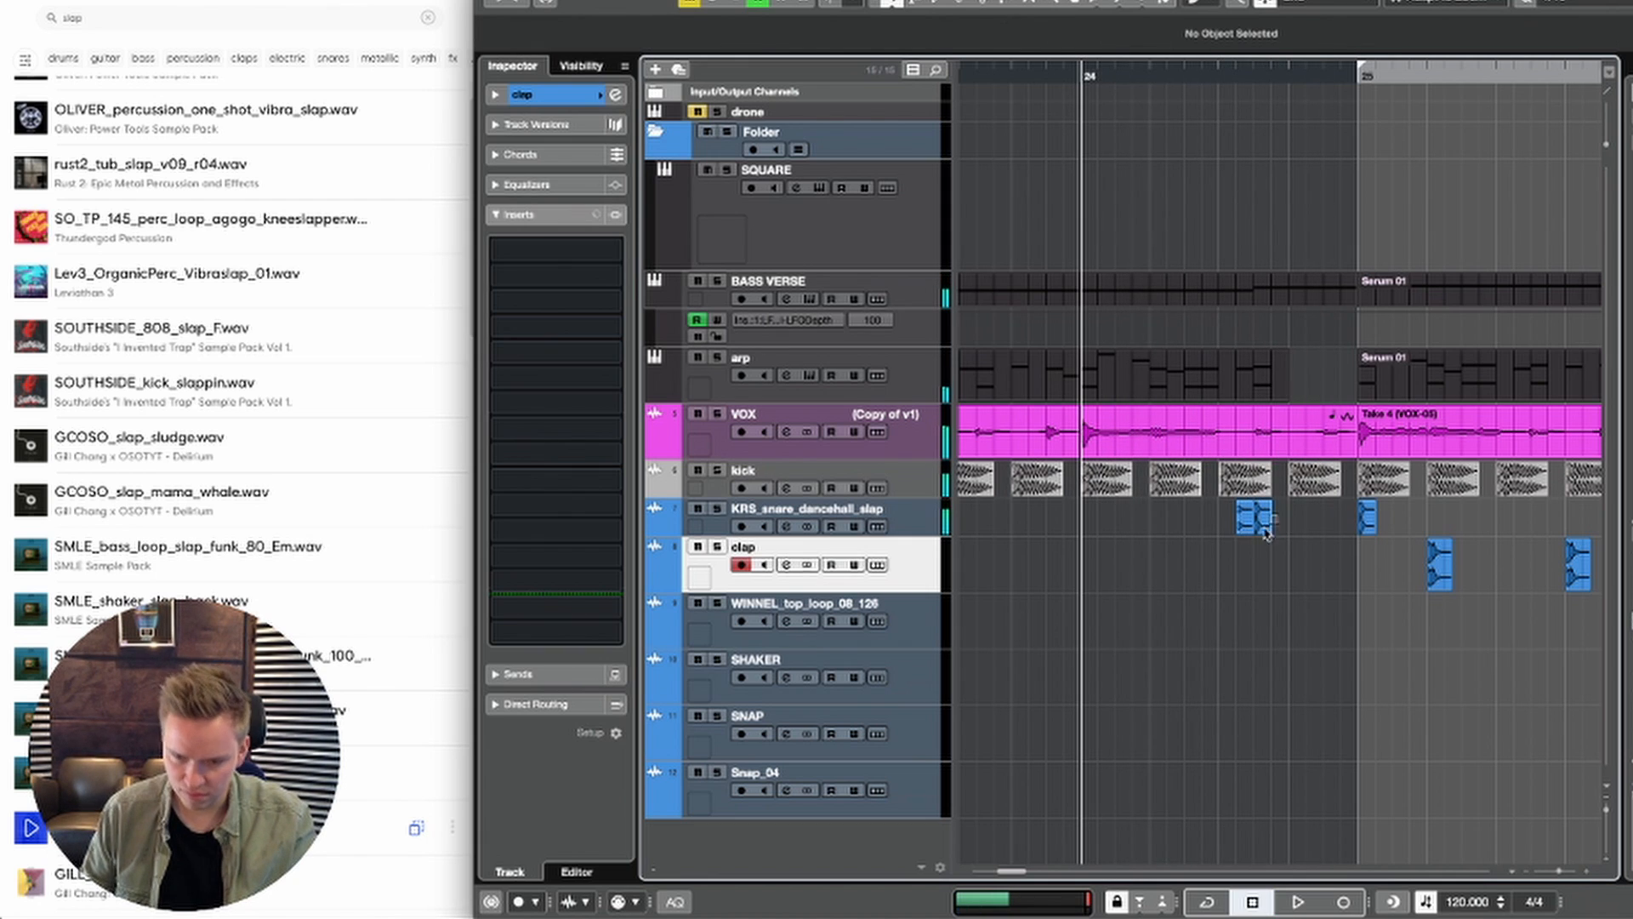
Step: Duplicate the pair of slap hits in bar 24 and nudge the copies forward by one sixteenth note
{"action": "left_click", "coordinate": [1266, 533]}
{"action": "key", "text": "ctrl+d"}
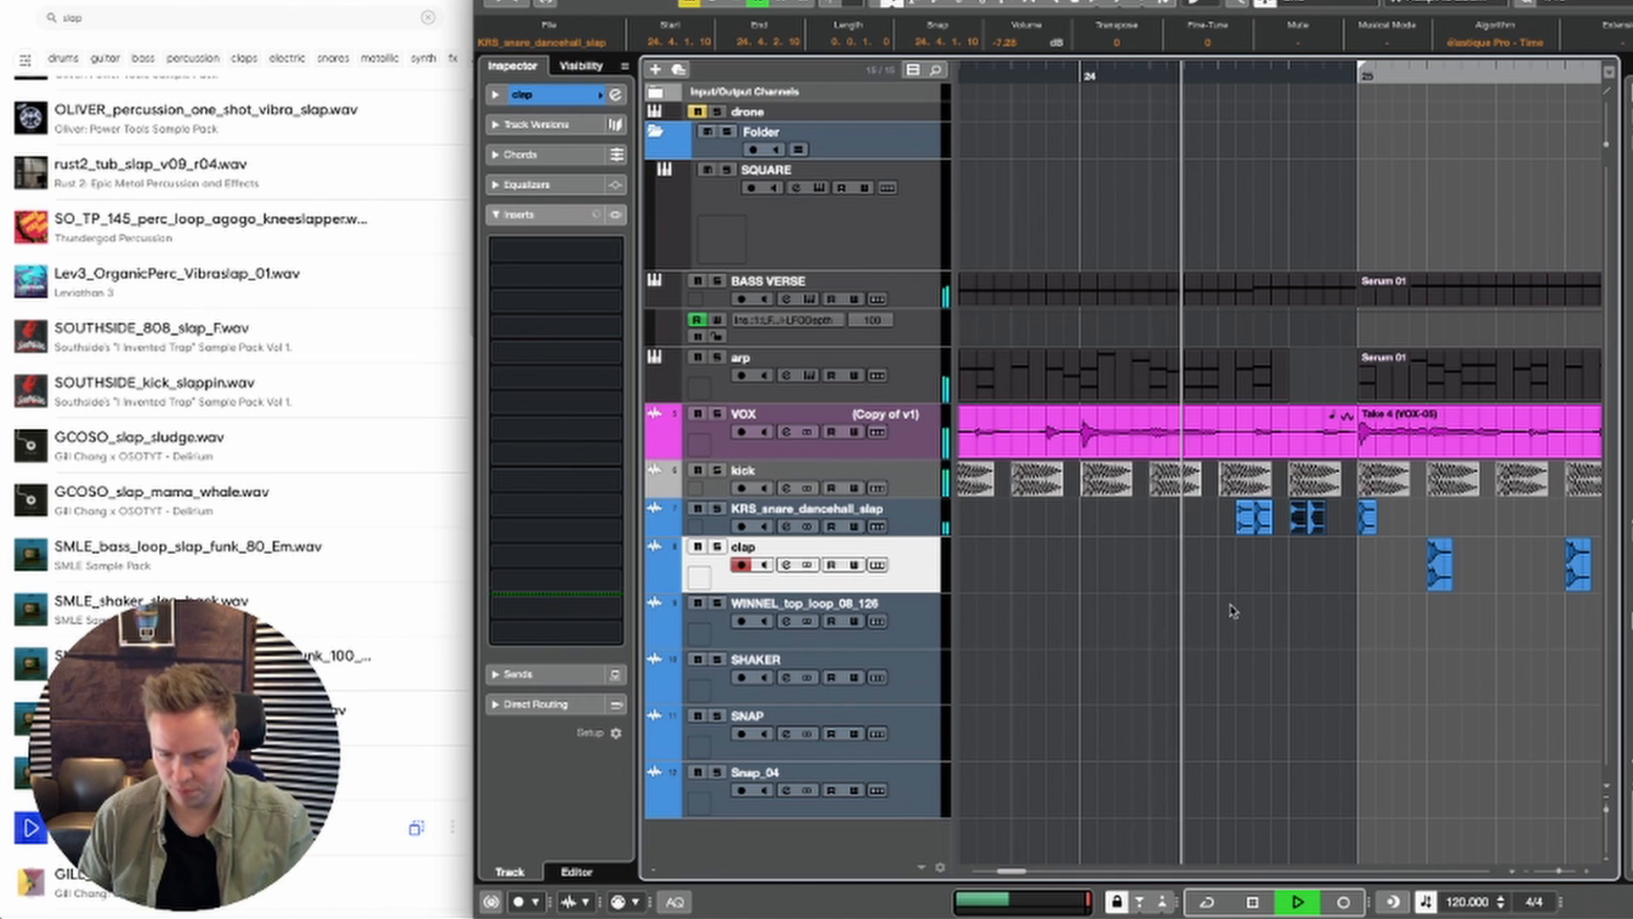
{"action": "key", "text": "ctrl+Right"}
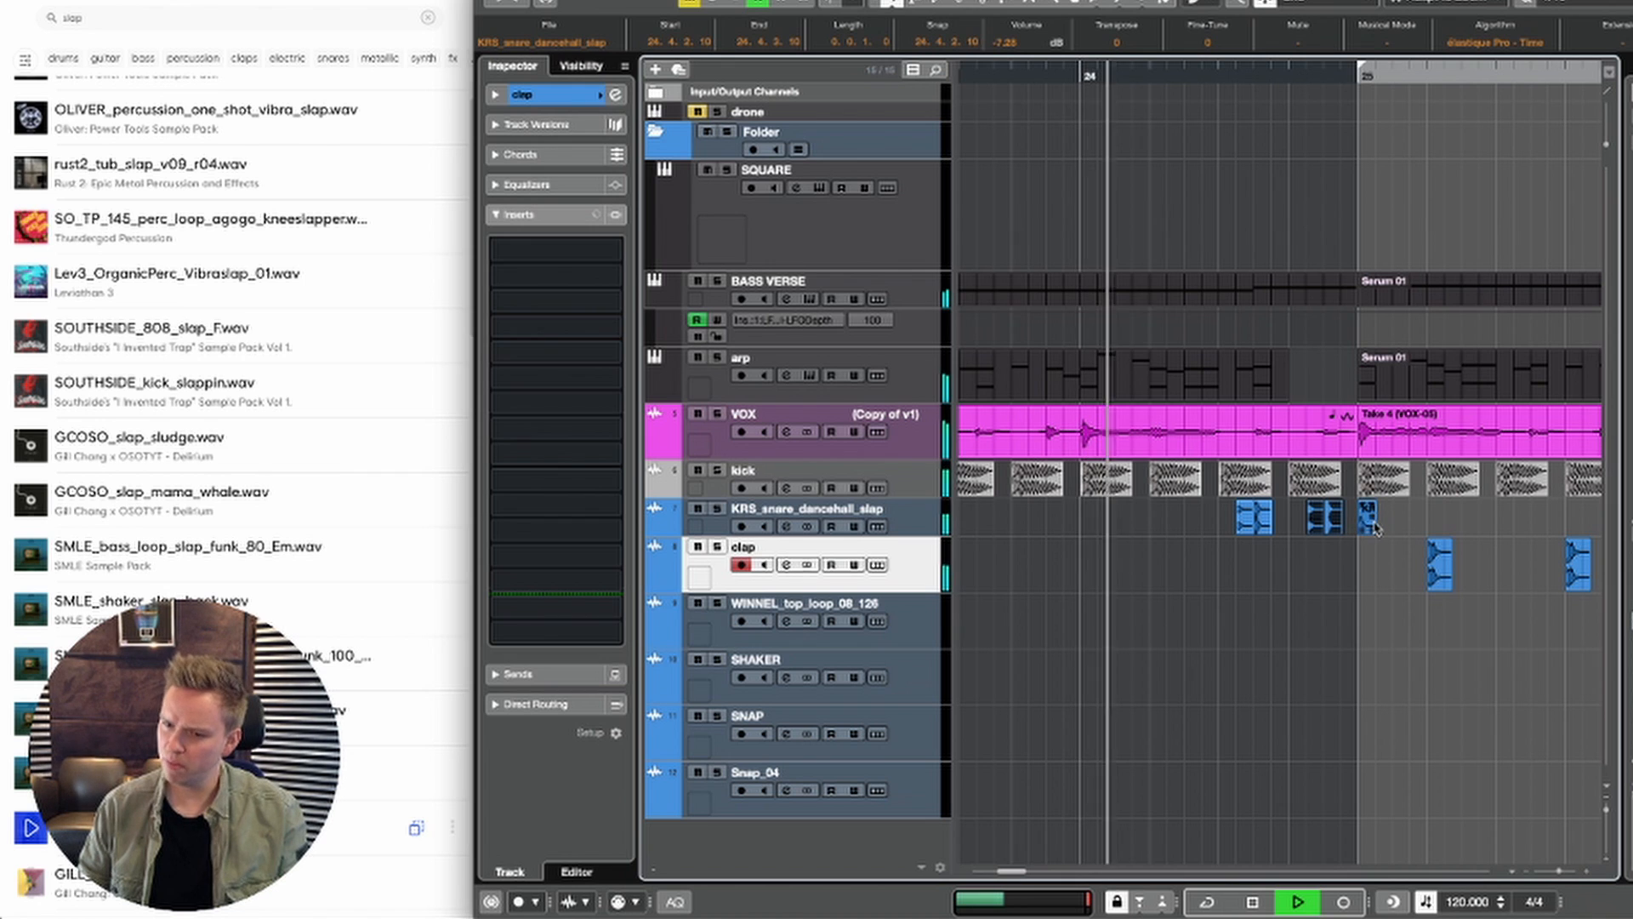
Step: Copy the slap hit at bar 25 to 25.2.1 and listen from before the fill
{"action": "left_click_drag", "start_coordinate": [1367, 516], "coordinate": [1446, 528]}
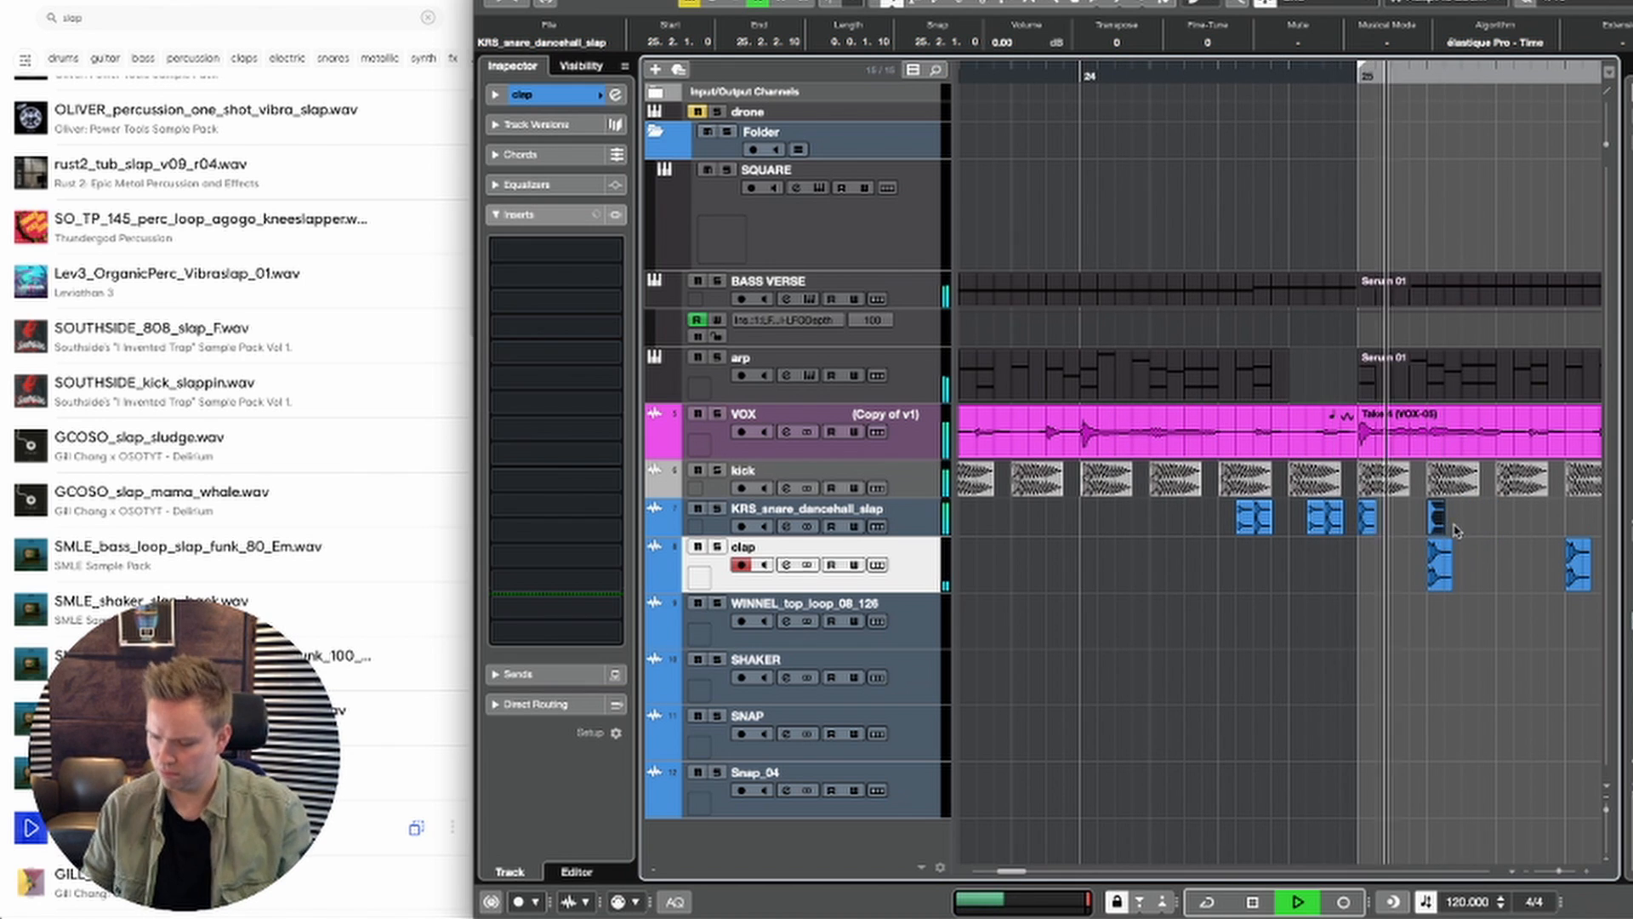
{"action": "key", "text": "space"}
{"action": "key", "text": "g"}
{"action": "key", "text": "g"}
{"action": "key", "text": "g"}
{"action": "key", "text": "g"}
{"action": "key", "text": "g"}
{"action": "key", "text": "g"}
{"action": "key", "text": "g"}
{"action": "key", "text": "g"}
{"action": "key", "text": "g"}
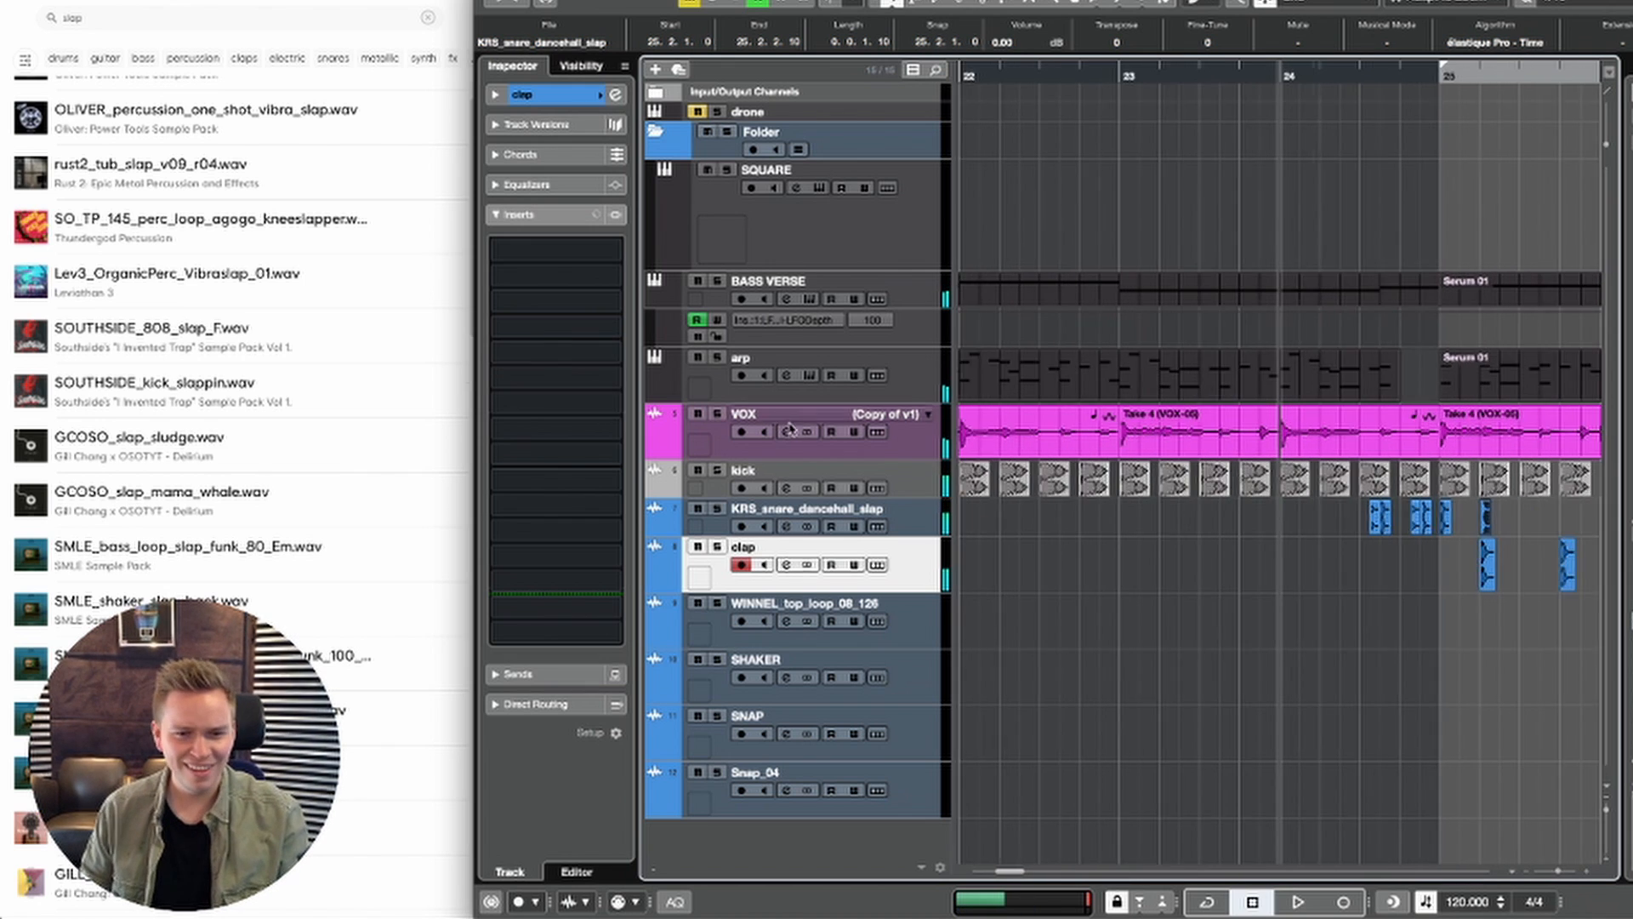
Step: Show the channel settings of the KRS_snare_dancehall_slap track and listen to the slap fill leading into bar 25
{"action": "left_click", "coordinate": [726, 517]}
{"action": "left_click", "coordinate": [564, 96]}
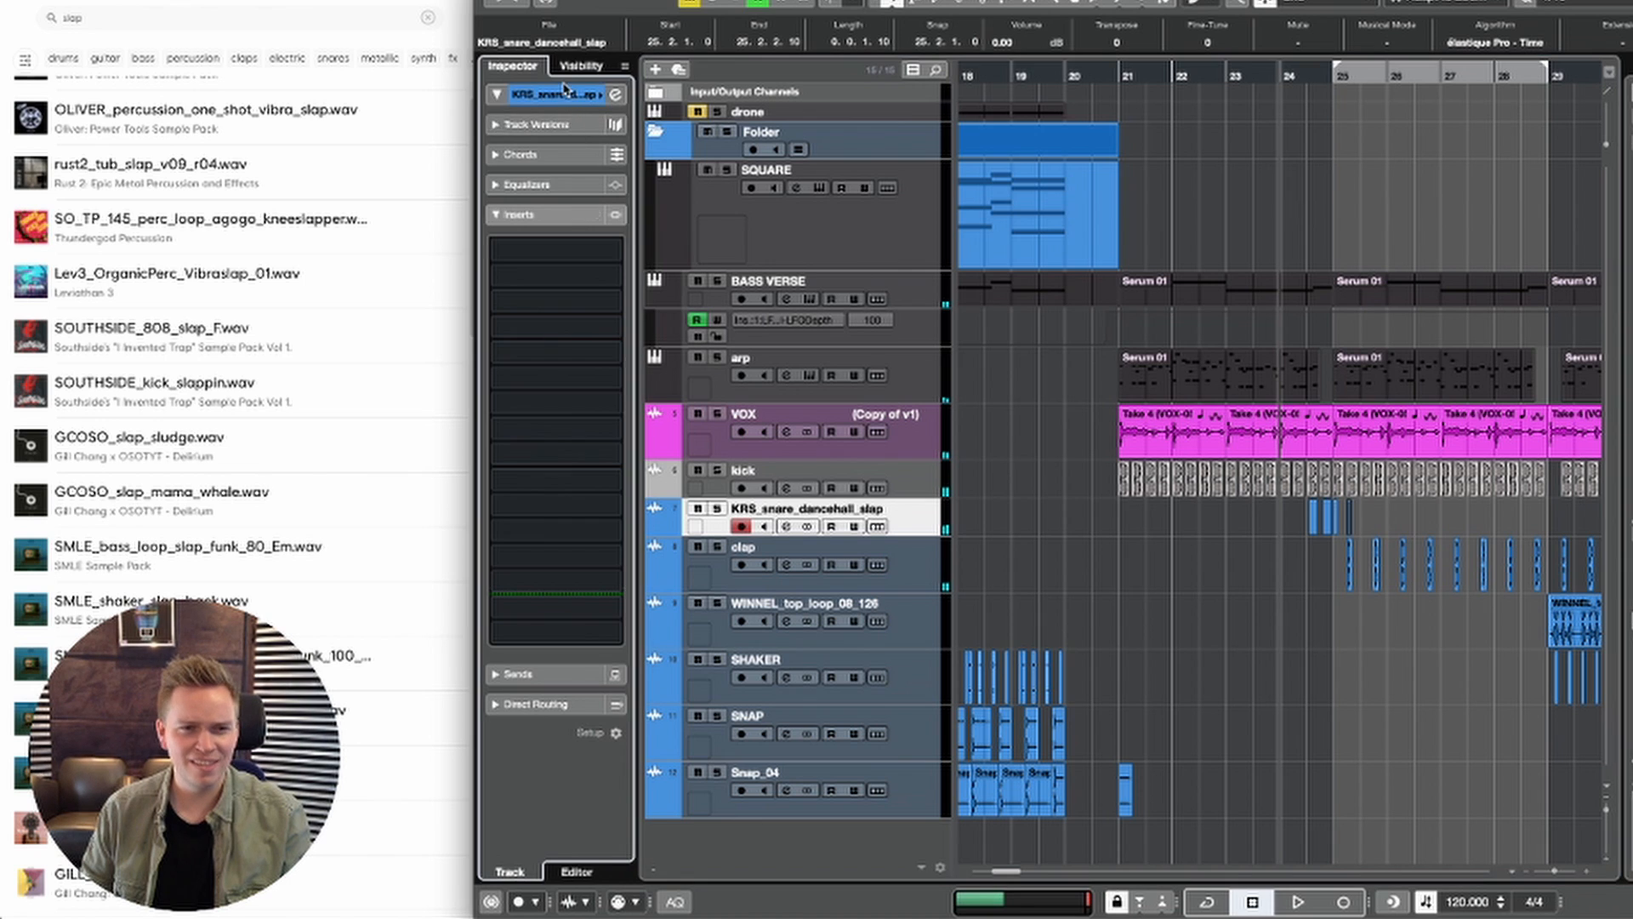
{"action": "key", "text": "space"}
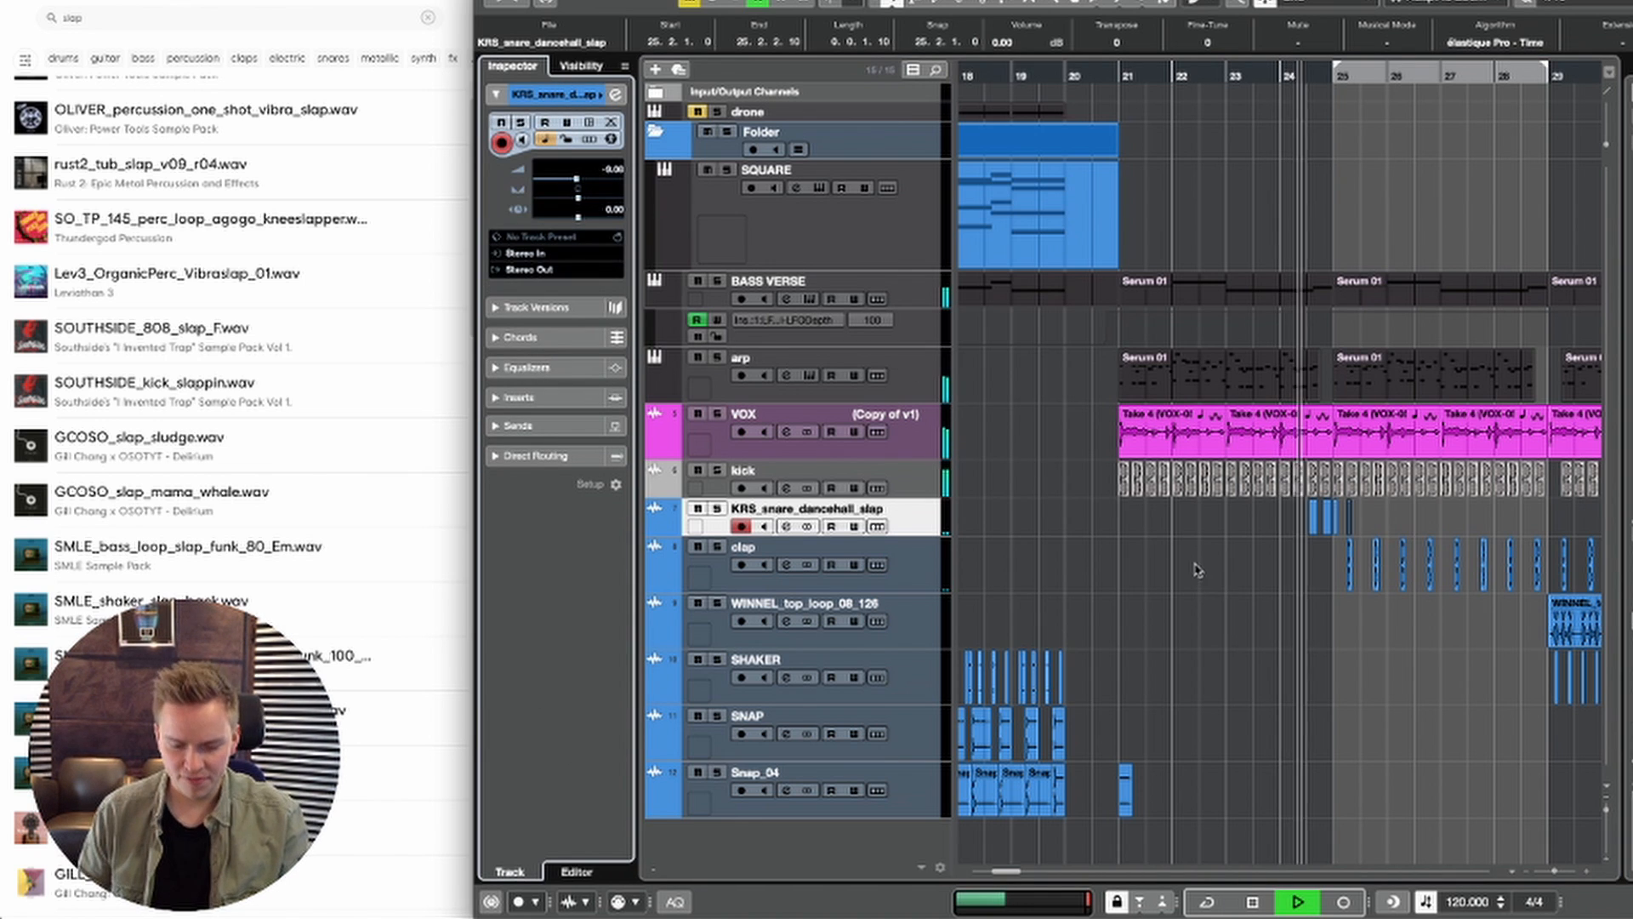
{"action": "key", "text": "g"}
{"action": "key", "text": "h"}
{"action": "key", "text": "h"}
{"action": "key", "text": "h"}
{"action": "key", "text": "h"}
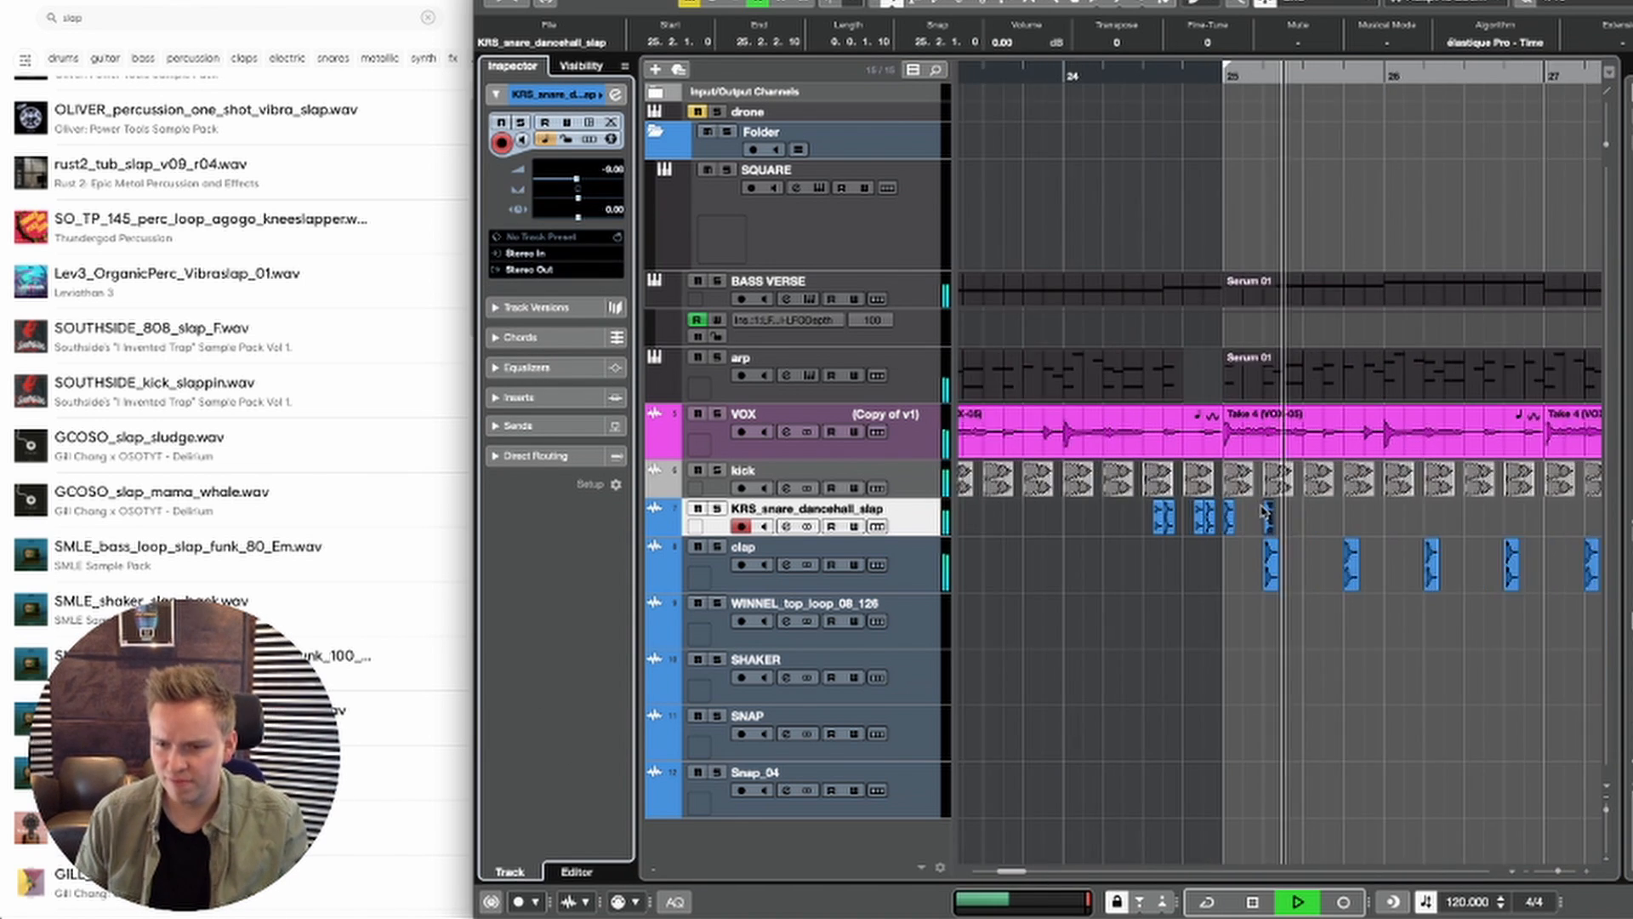
Step: Repeat the slap hit in sixteenth notes from bar 25 to 26.2.1, set the slap track's volume to -16.1 dB and listen
{"action": "left_click", "coordinate": [1228, 524]}
{"action": "key", "text": "space"}
{"action": "key", "text": "space"}
{"action": "mouse_move", "coordinate": [1244, 520]}
{"action": "left_mouse_down"}
{"action": "mouse_move", "coordinate": [1214, 517]}
{"action": "mouse_move", "coordinate": [1273, 519]}
{"action": "mouse_move", "coordinate": [1199, 517]}
{"action": "mouse_move", "coordinate": [1229, 519]}
{"action": "left_mouse_up"}
{"action": "key", "text": "space"}
{"action": "key", "text": "space"}
{"action": "key", "text": "space"}
{"action": "left_click", "coordinate": [1290, 517]}
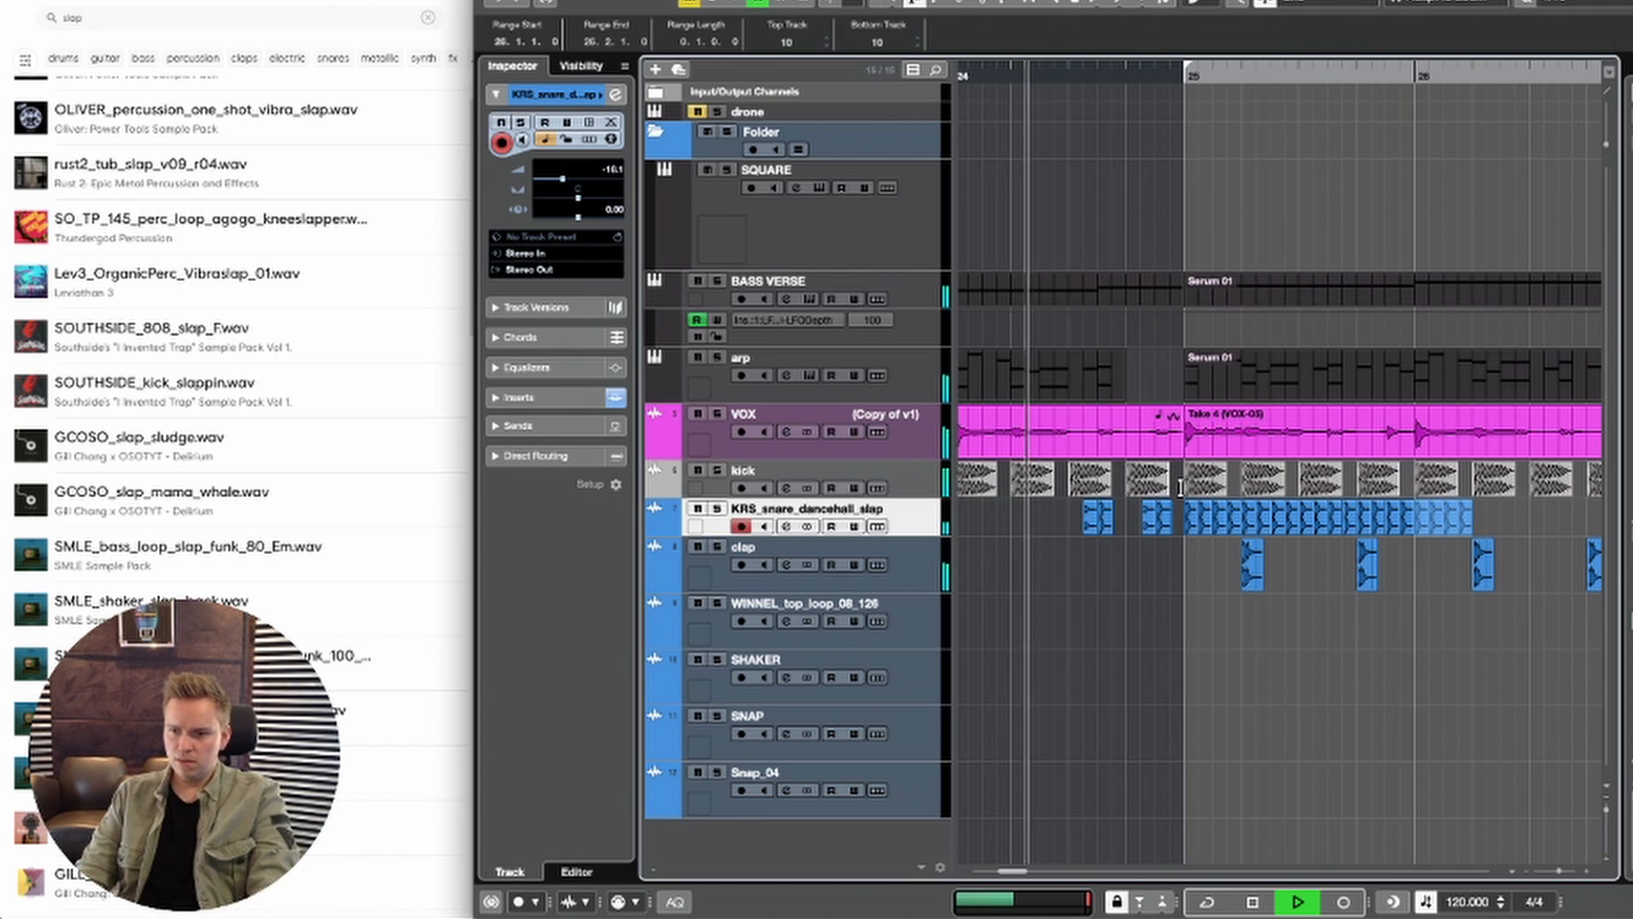
{"action": "key", "text": "space"}
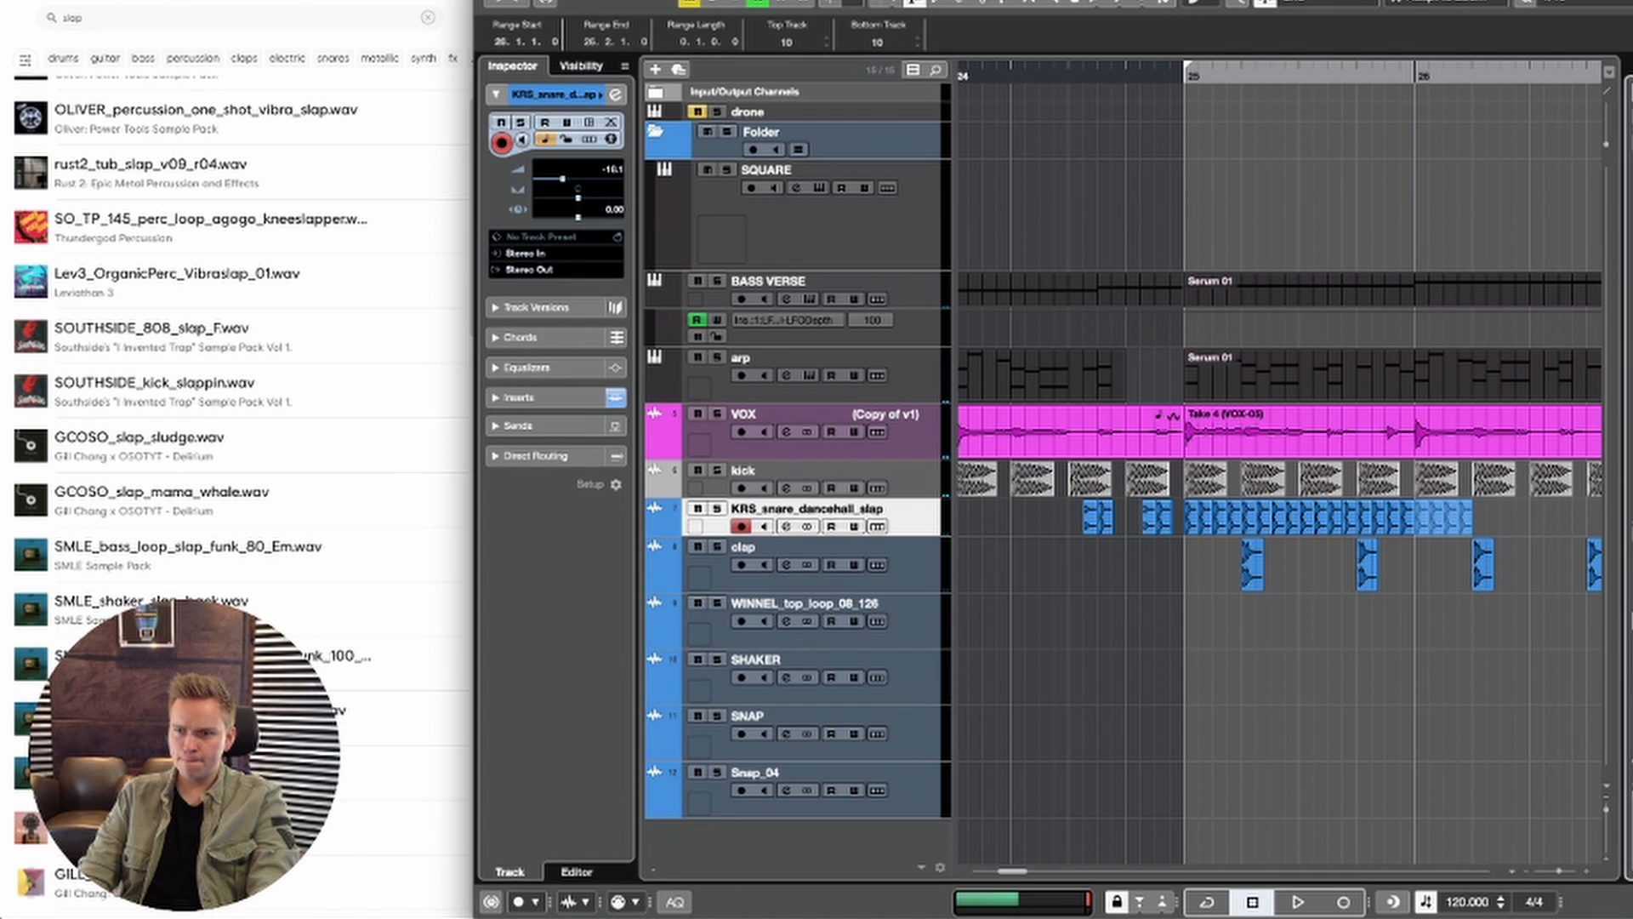
Step: Add an instrument track running Battery 4 directly below the clap track
{"action": "right_click", "coordinate": [936, 567]}
{"action": "mouse_move", "coordinate": [1213, 552]}
{"action": "left_click", "coordinate": [1297, 453]}
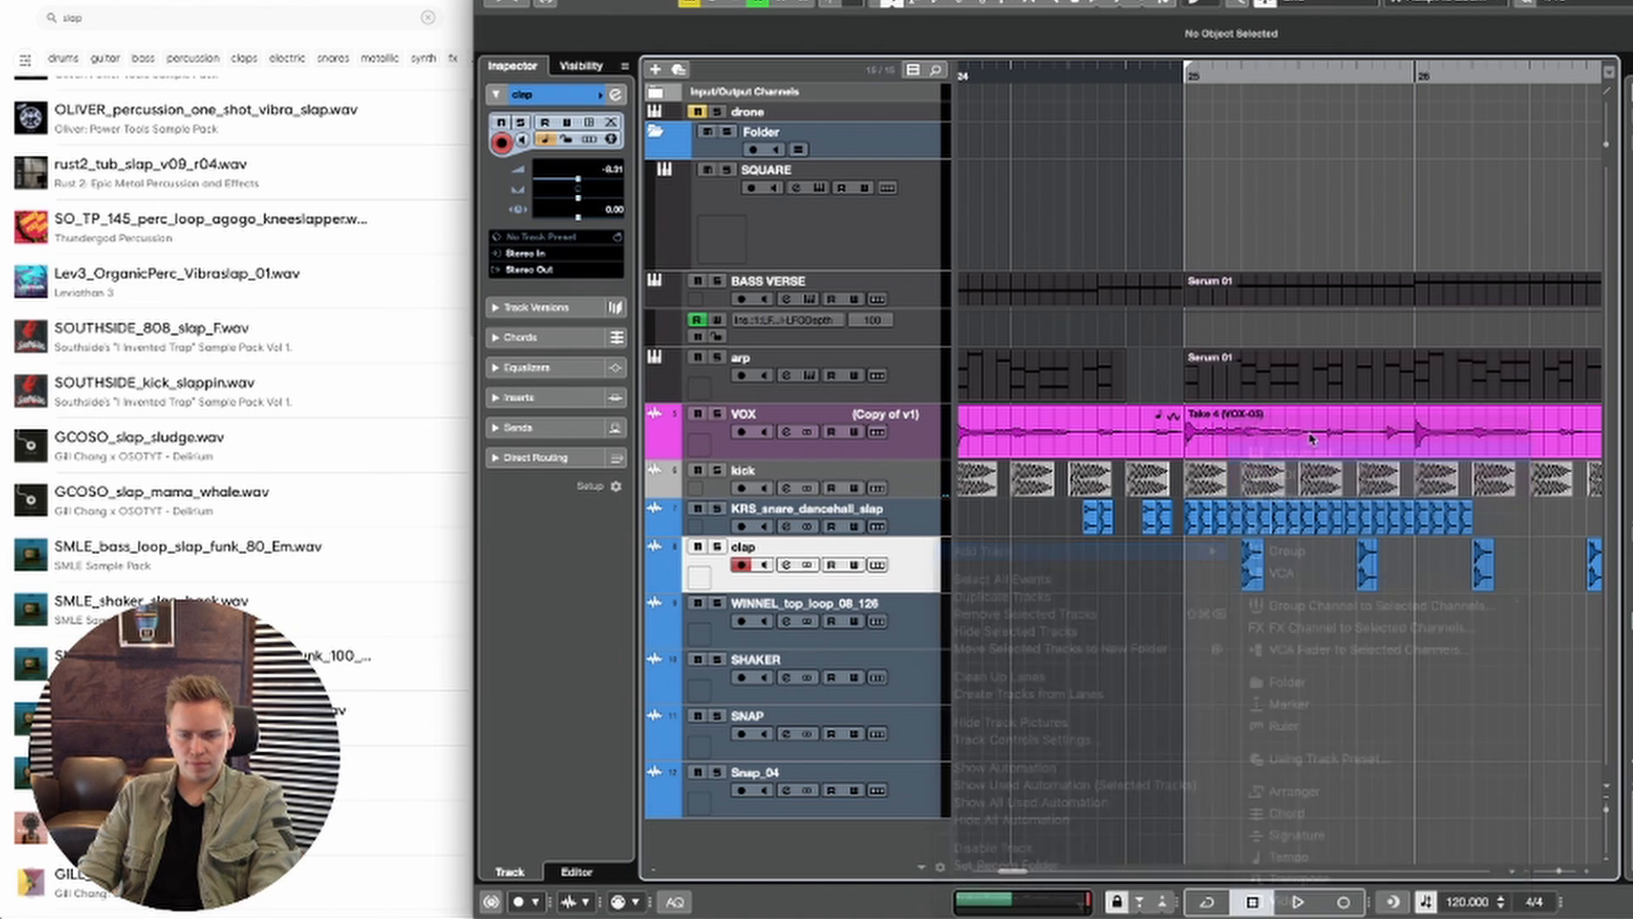
{"action": "left_click", "coordinate": [858, 250]}
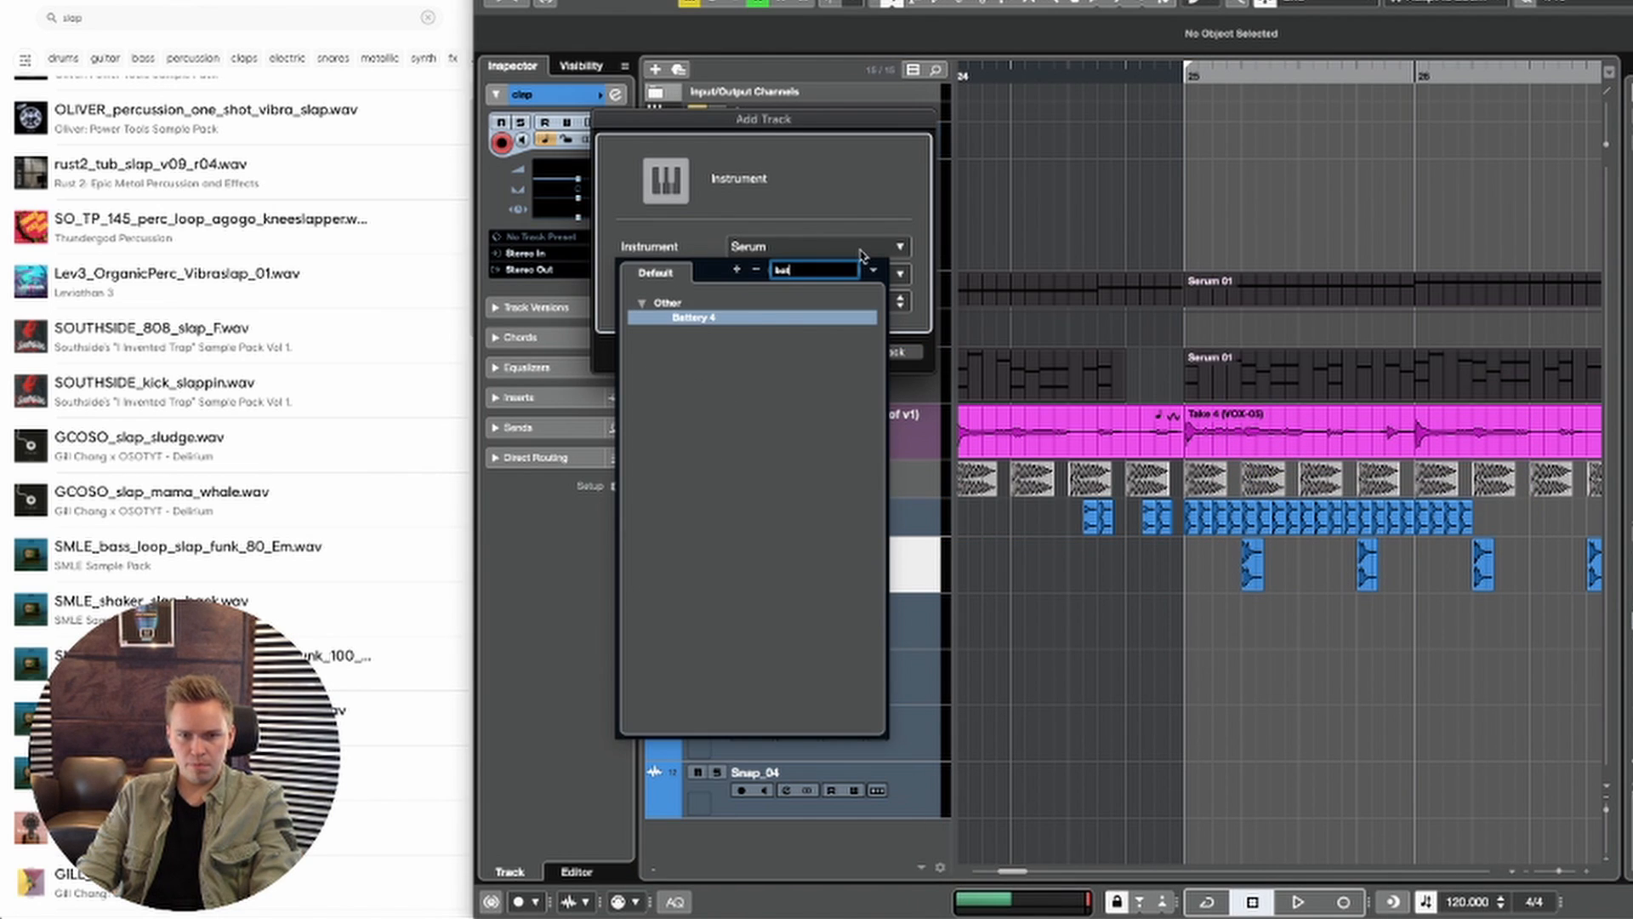
{"action": "left_click", "coordinate": [796, 316]}
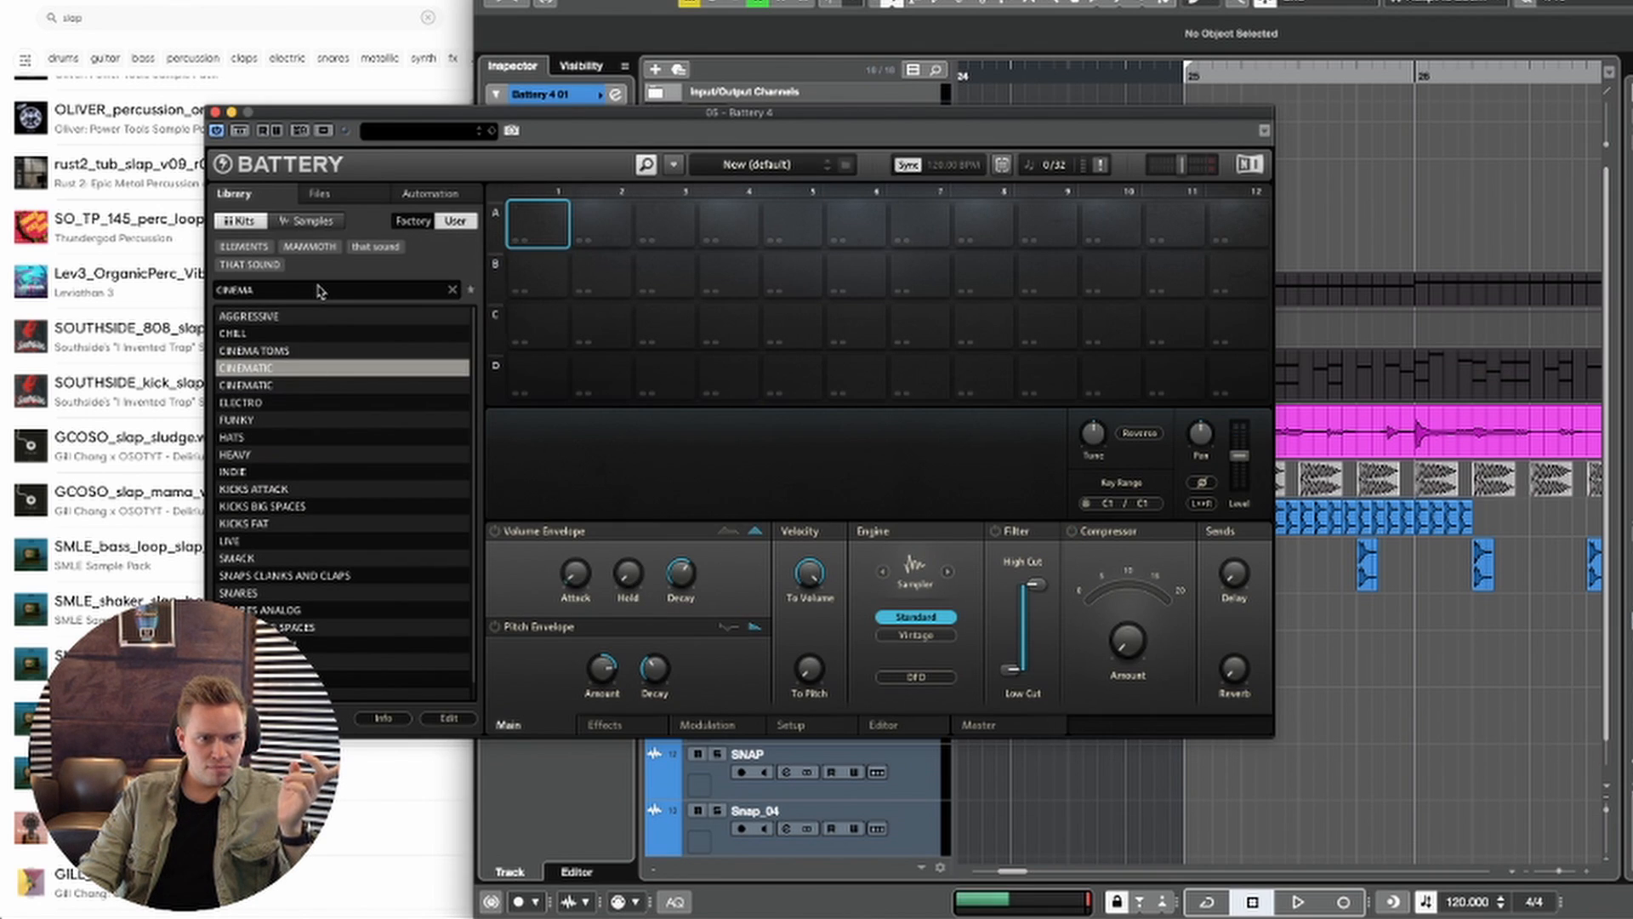
Step: Load the TOMS user kit in Battery, locating its missing samples with Spotlight, and audition several tom cells
{"action": "scroll", "coordinate": [327, 500], "scroll_direction": "down", "scroll_amount": 1}
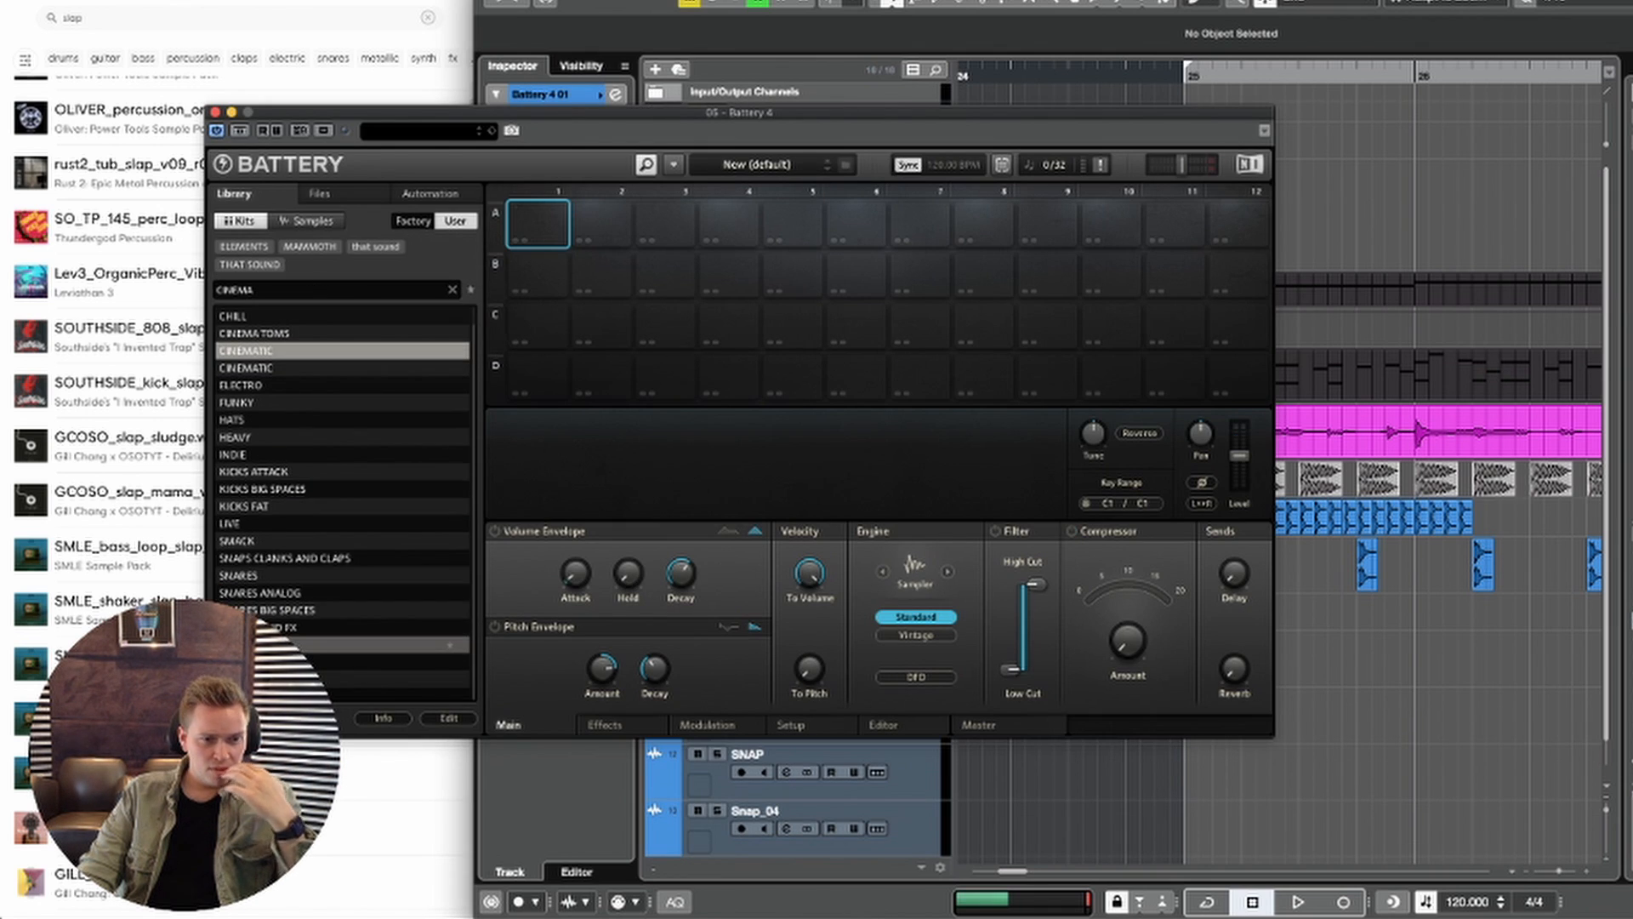
{"action": "left_click", "coordinate": [288, 645]}
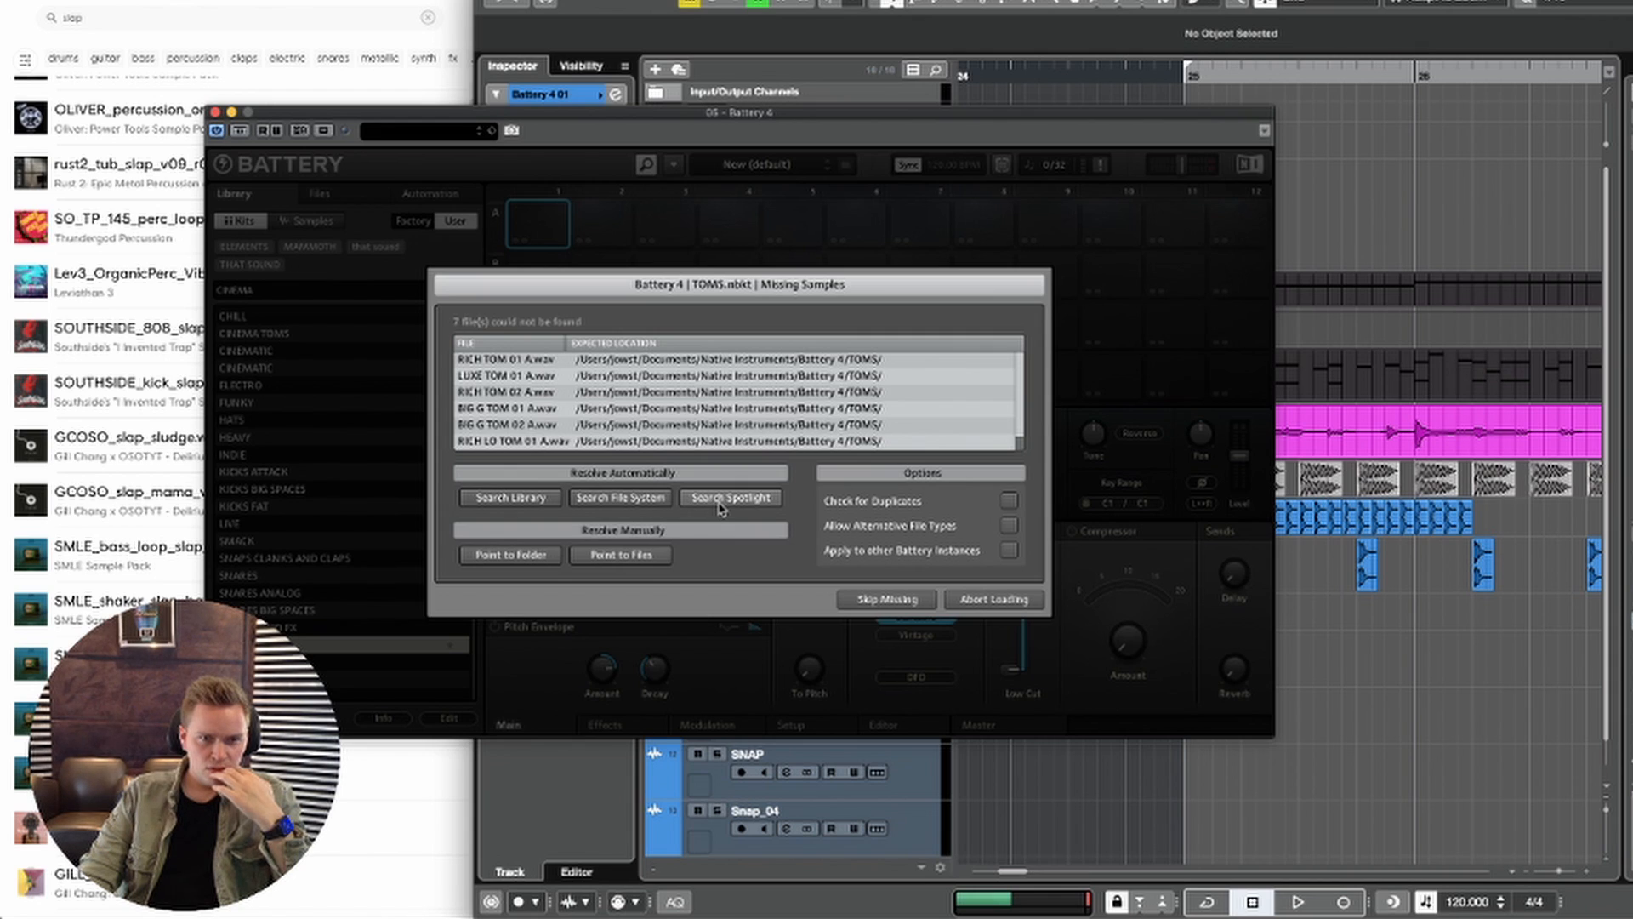
{"action": "left_click", "coordinate": [721, 505]}
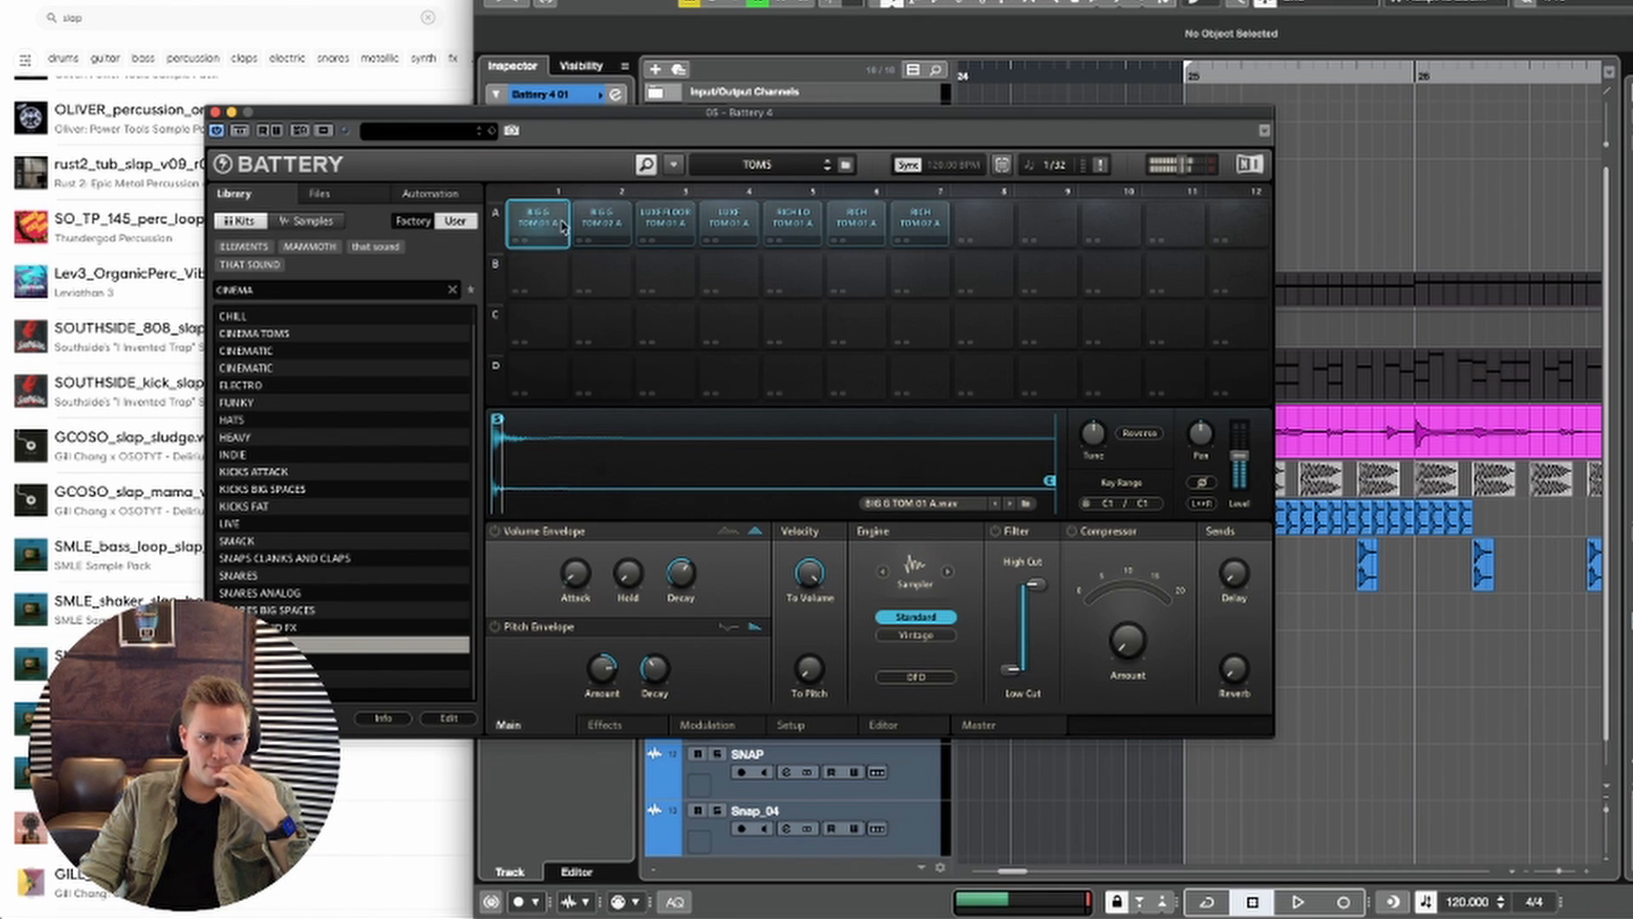
{"action": "left_click", "coordinate": [680, 222]}
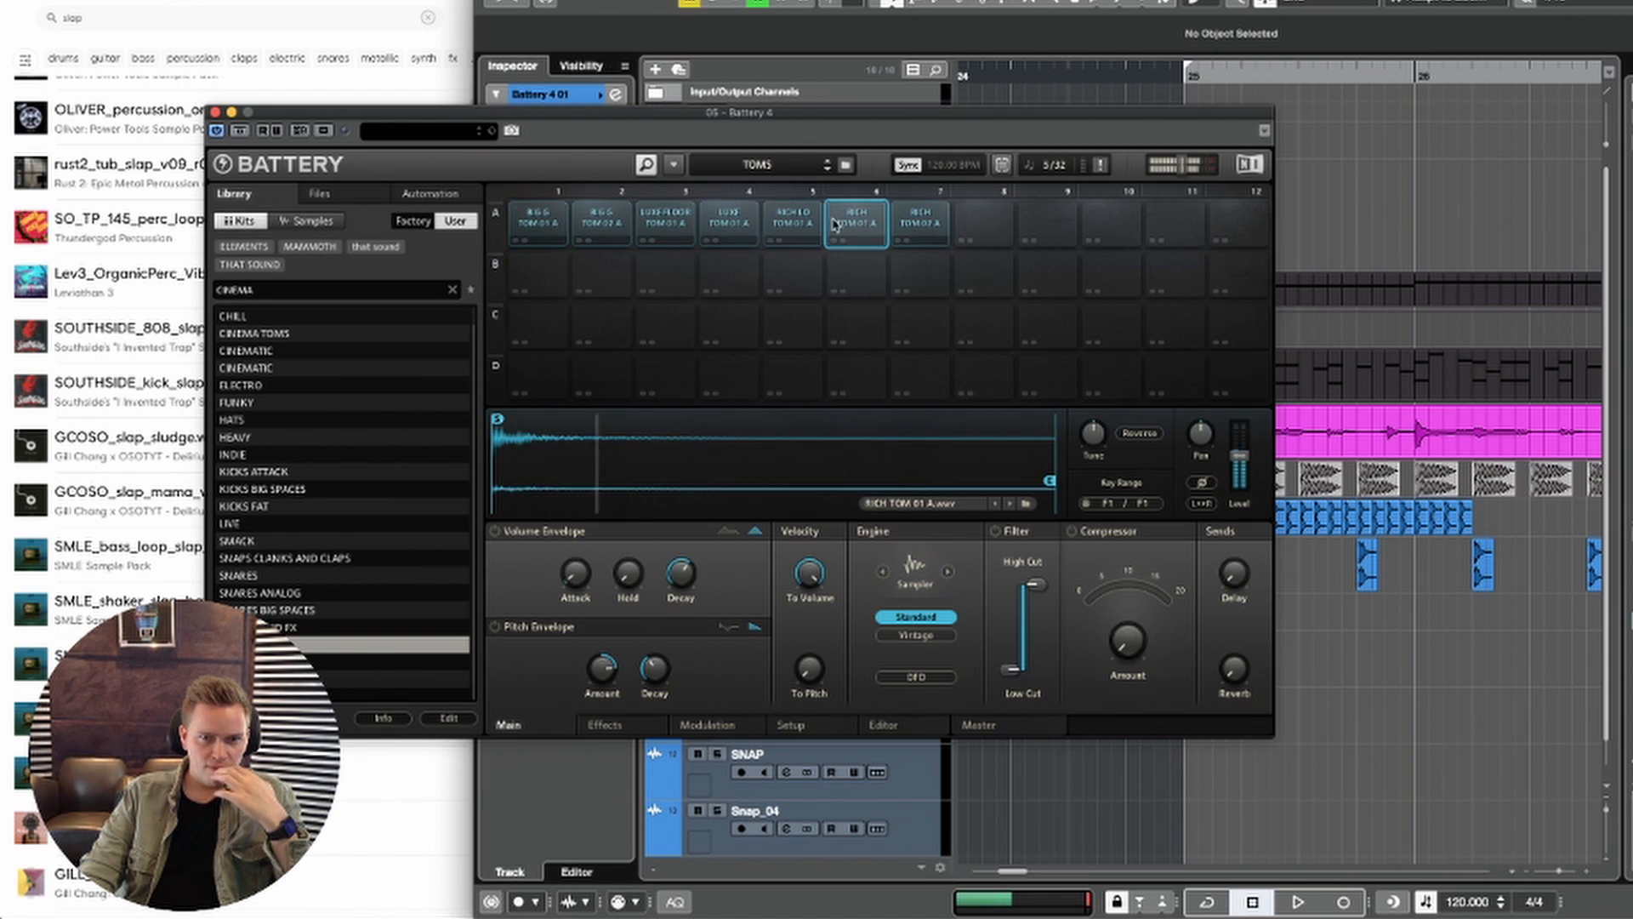
{"action": "left_click", "coordinate": [799, 225]}
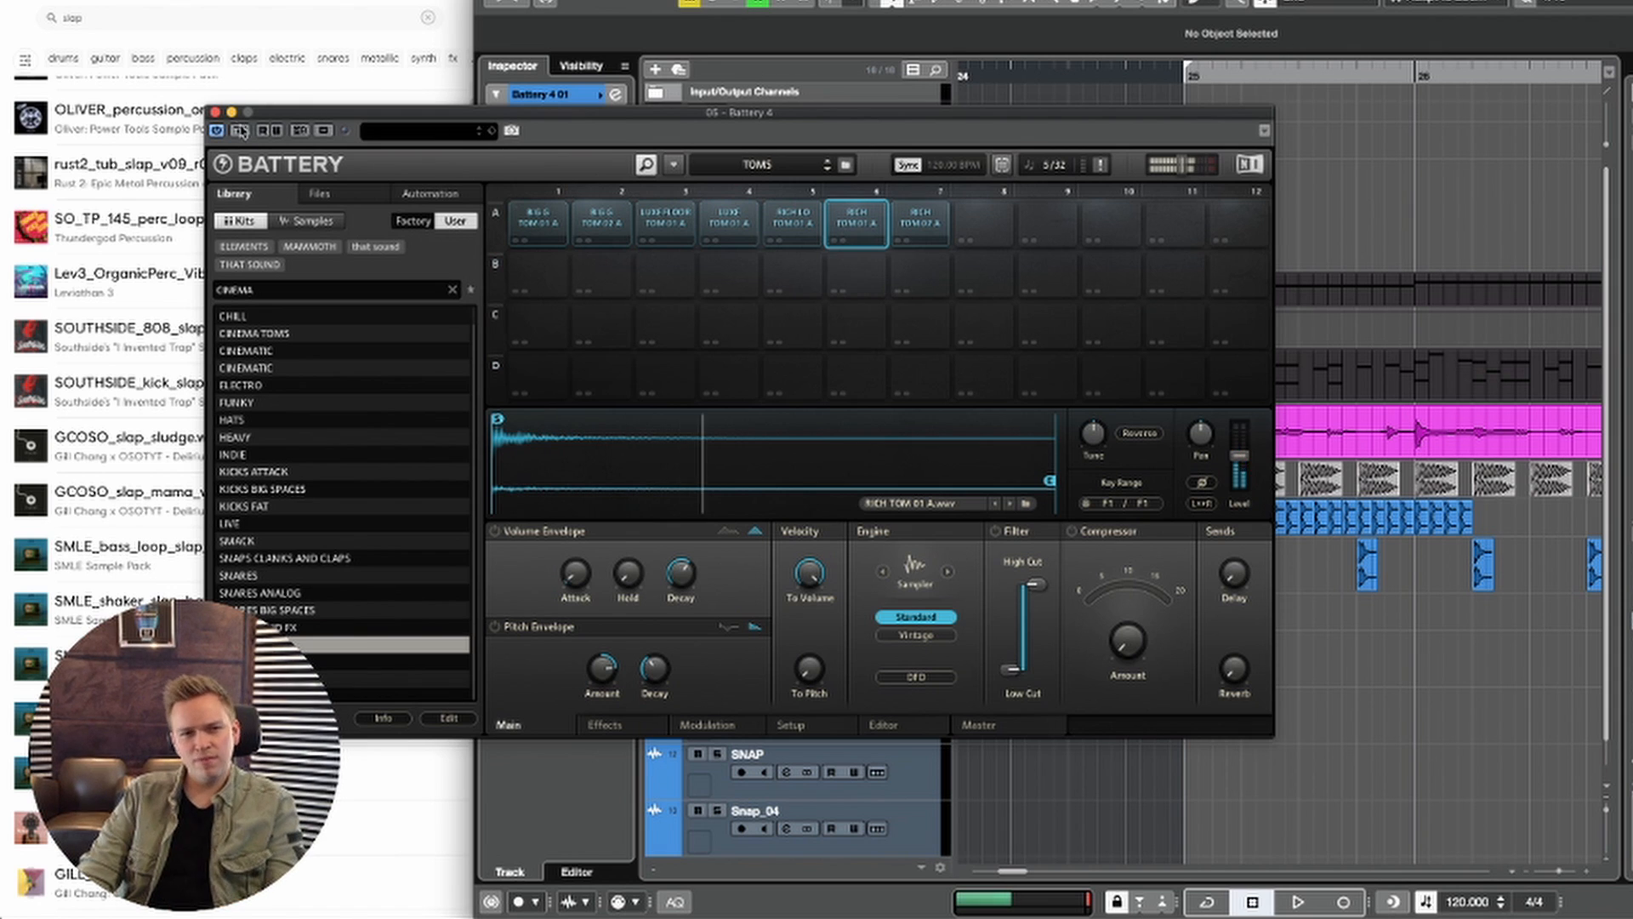
{"action": "left_click", "coordinate": [216, 113]}
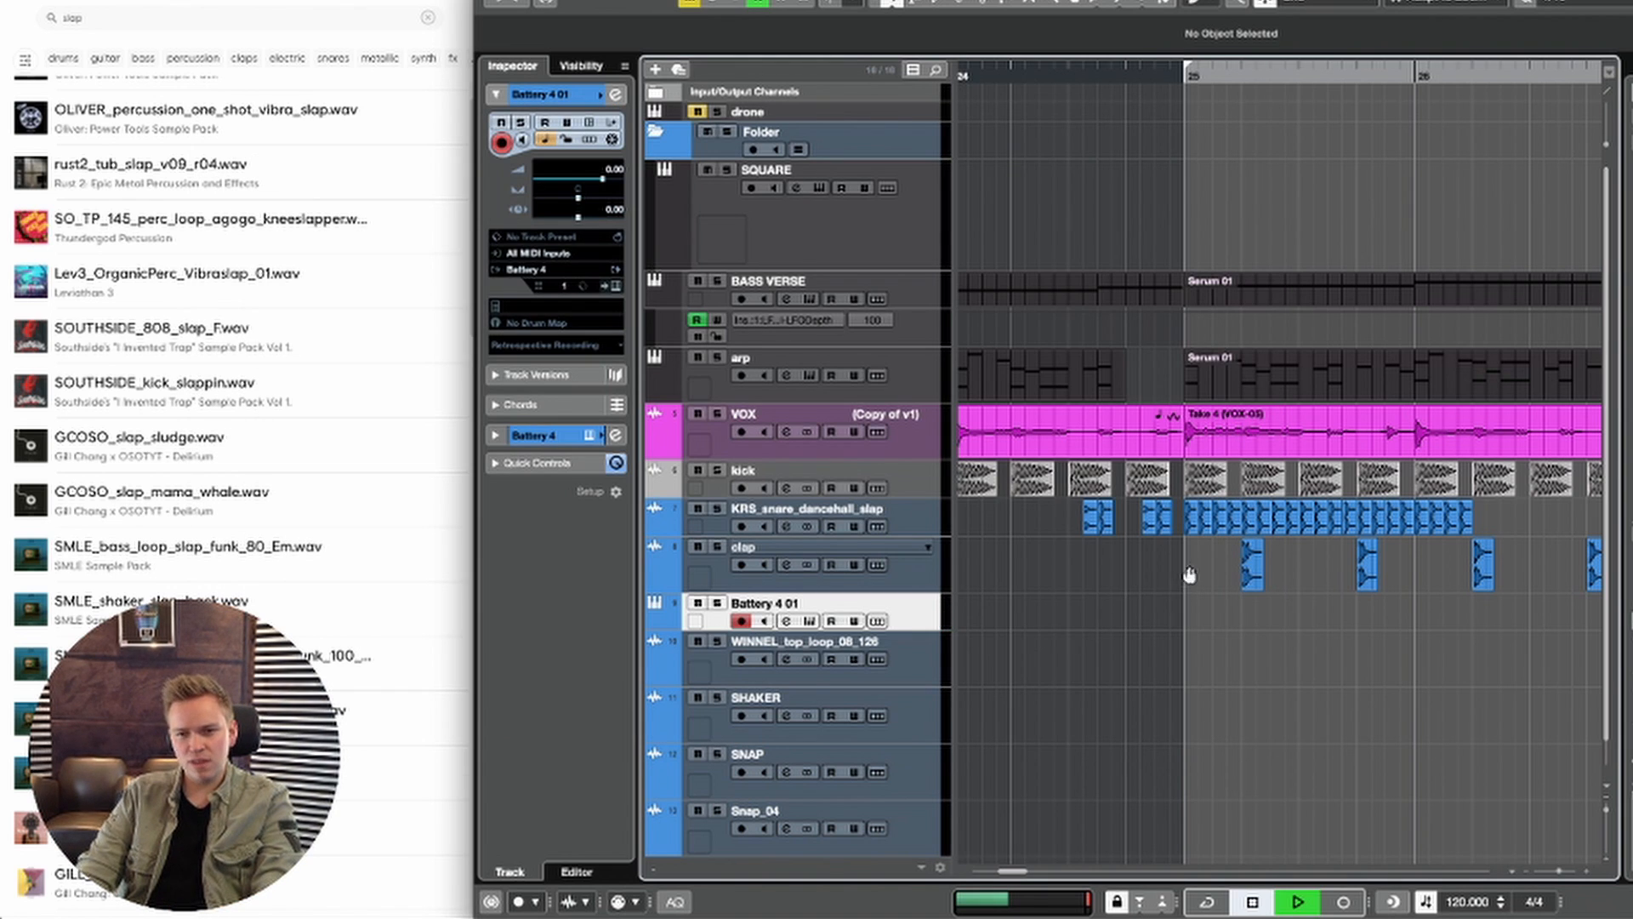
Step: Create an empty part on the Battery track spanning the slap fill in bar 24, starting at 24.3.2
{"action": "left_click_drag", "start_coordinate": [1189, 575], "coordinate": [1109, 442]}
{"action": "left_click_drag", "start_coordinate": [1010, 588], "coordinate": [1070, 587]}
{"action": "key", "text": "space"}
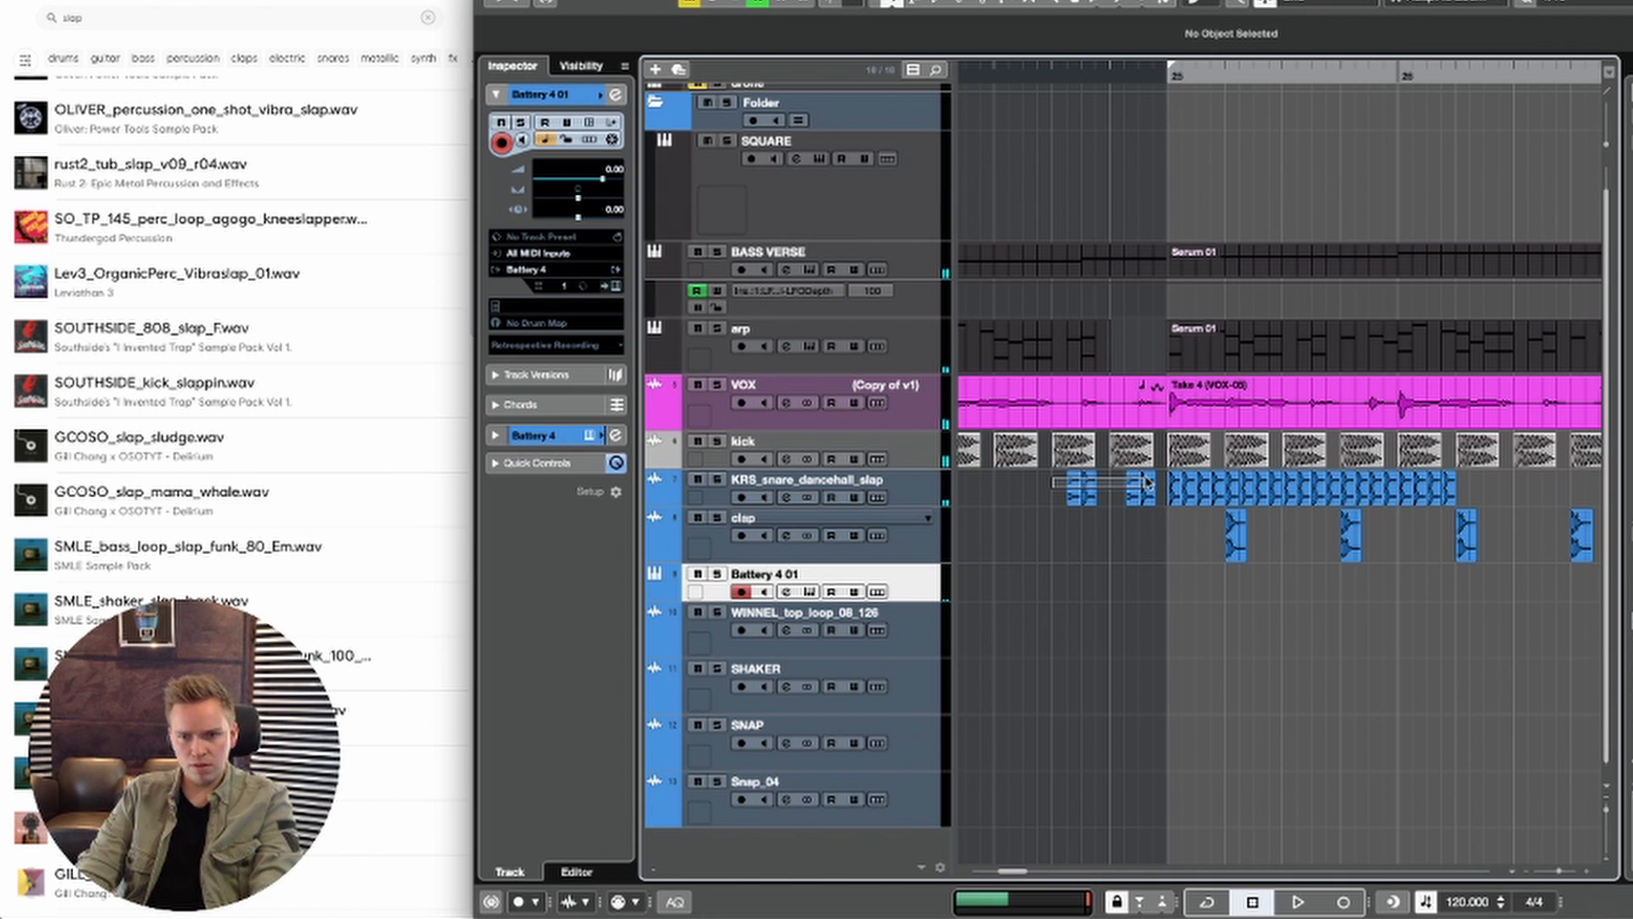
{"action": "left_click_drag", "start_coordinate": [1145, 478], "coordinate": [1146, 480]}
{"action": "key", "text": "p"}
{"action": "double_click", "coordinate": [1090, 586]}
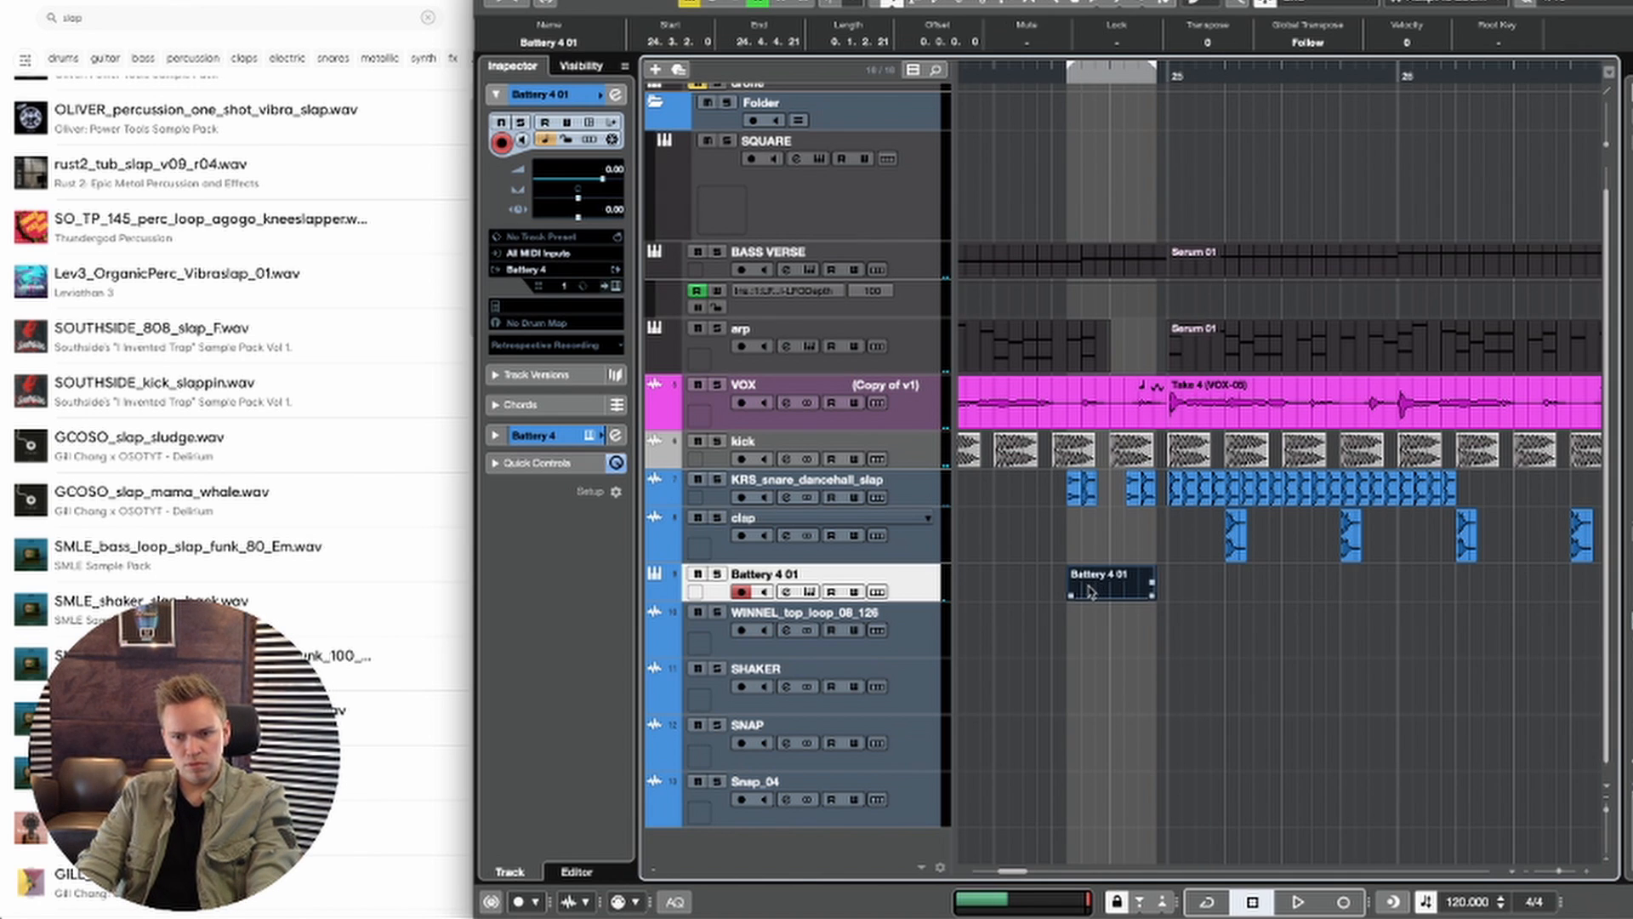
Step: Open the Battery part for note editing and draw a sixteenth-note C1 tom hit at 24.3.2
{"action": "double_click", "coordinate": [1089, 591]}
{"action": "right_click", "coordinate": [748, 572]}
{"action": "left_click", "coordinate": [768, 575]}
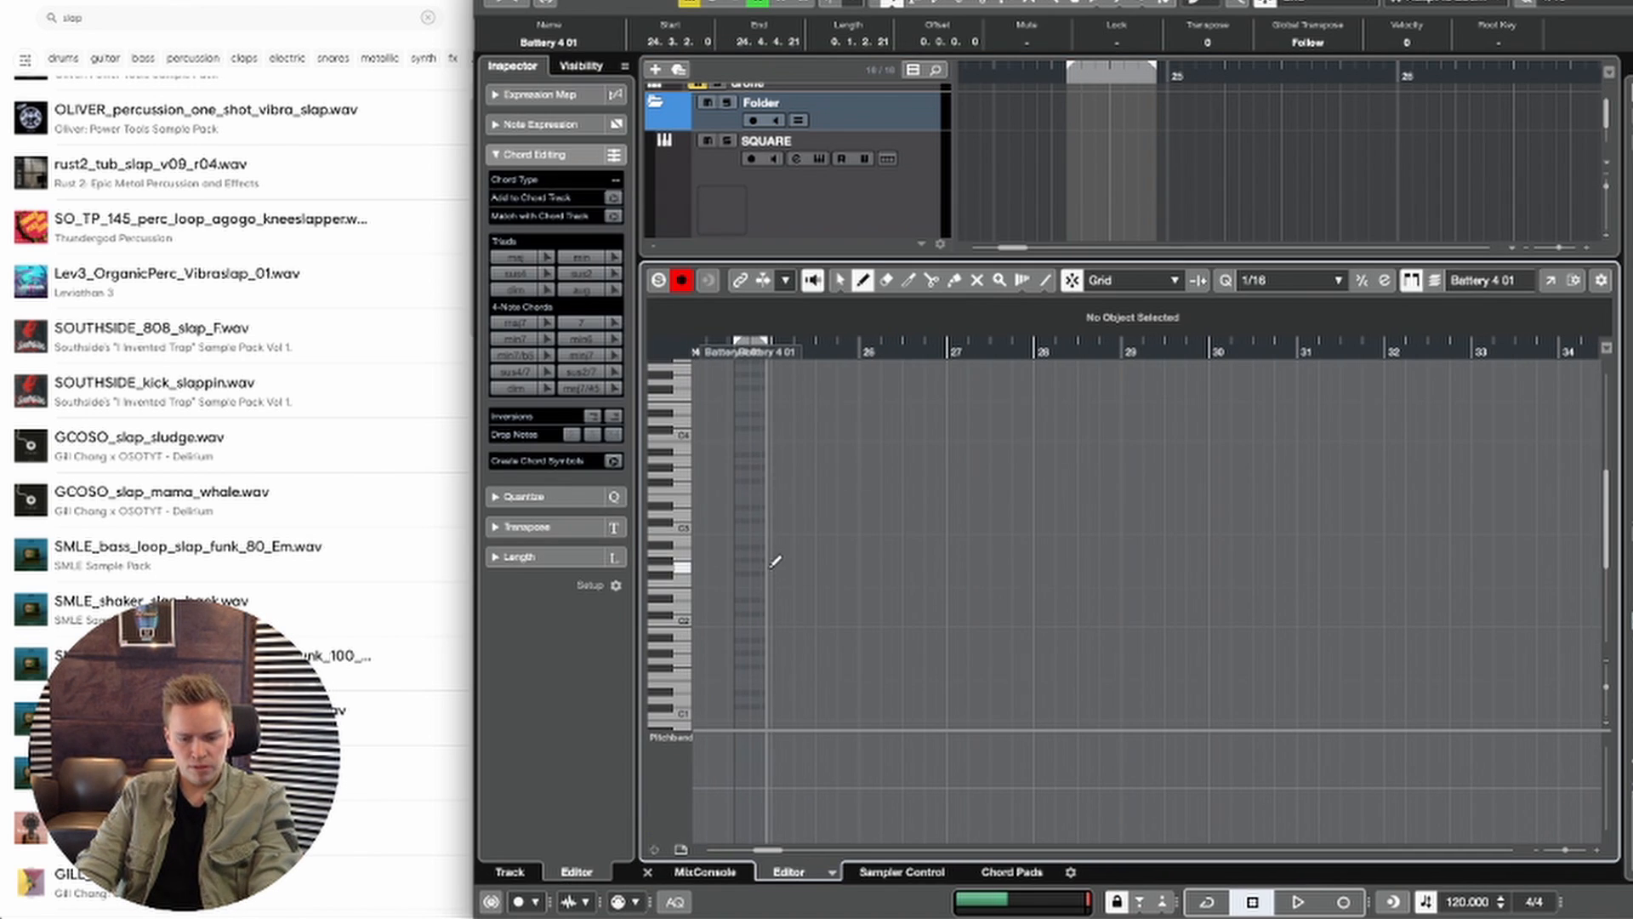
{"action": "key", "text": "space"}
{"action": "scroll", "coordinate": [1178, 571], "scroll_direction": "up", "scroll_amount": 6}
{"action": "key", "text": "space"}
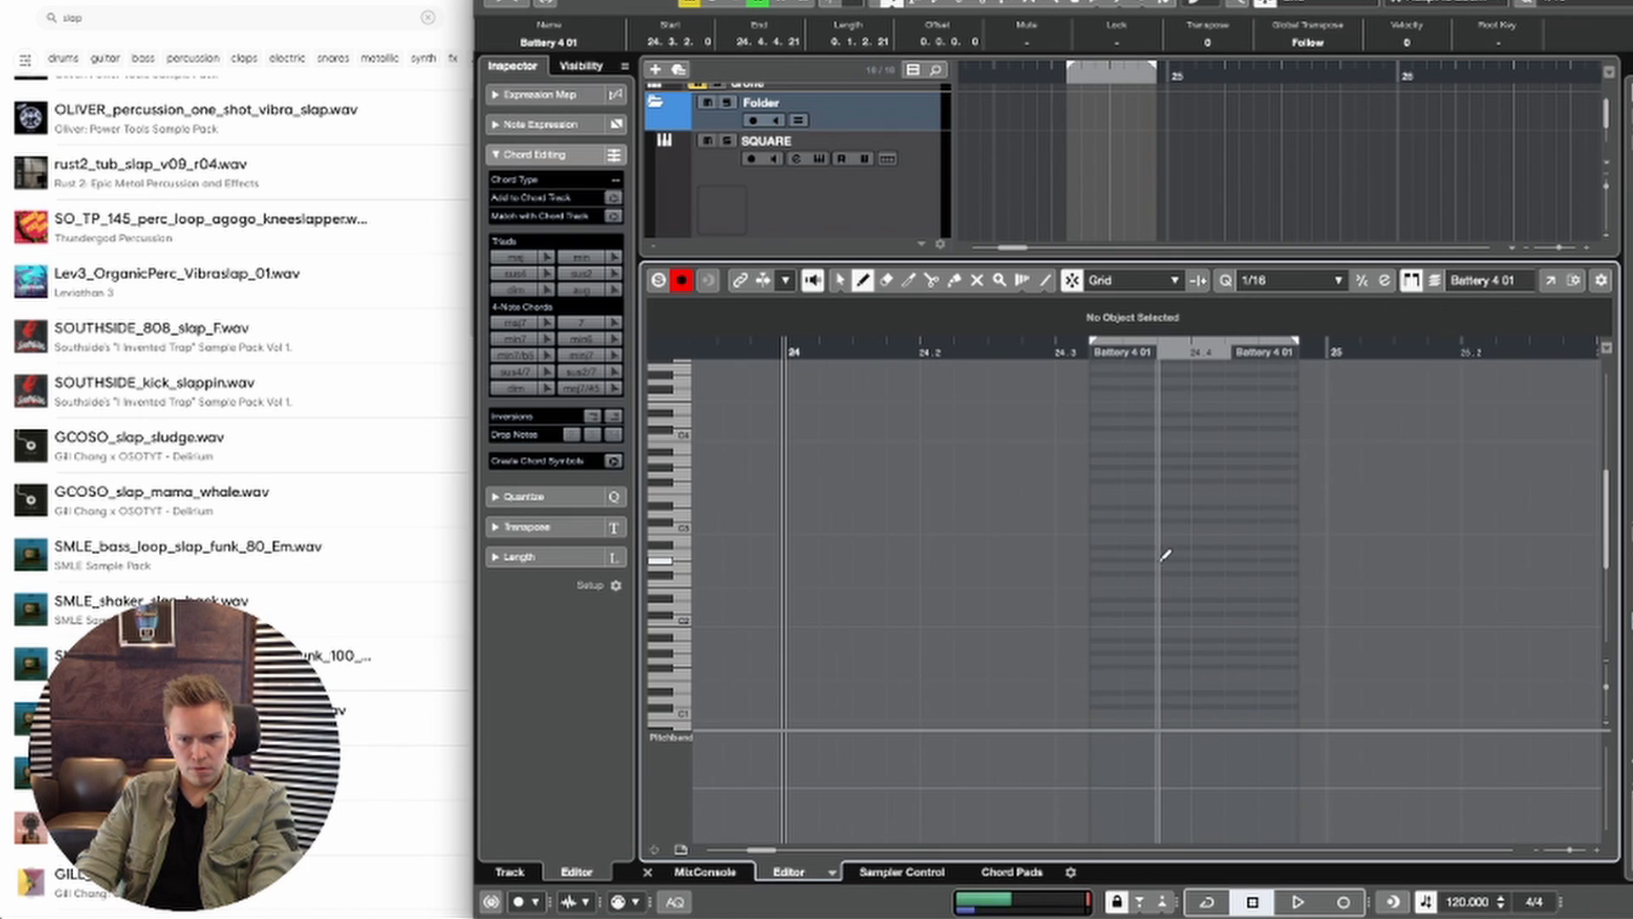
{"action": "left_click", "coordinate": [1111, 566]}
{"action": "key", "text": "shift+Down"}
{"action": "key", "text": "shift+Down"}
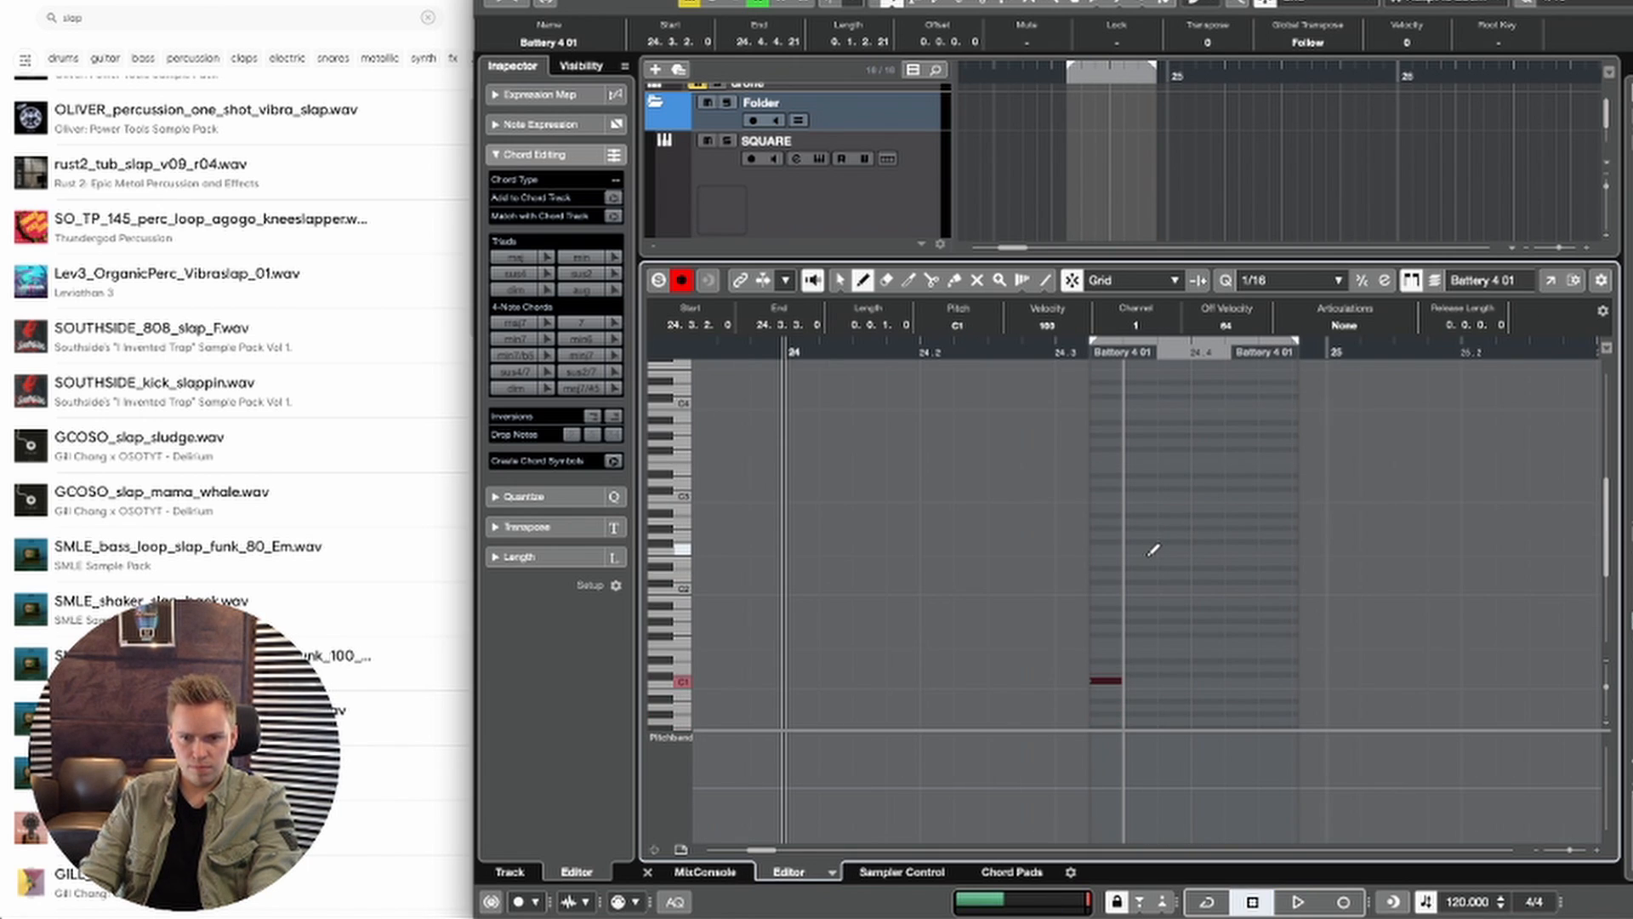
Step: Add sixteenth-note tom hits on D#1 at 24.3.3, E1 at 24.4.2 and F#1 at 24.4.3, checking them in playback
{"action": "left_click", "coordinate": [1140, 672]}
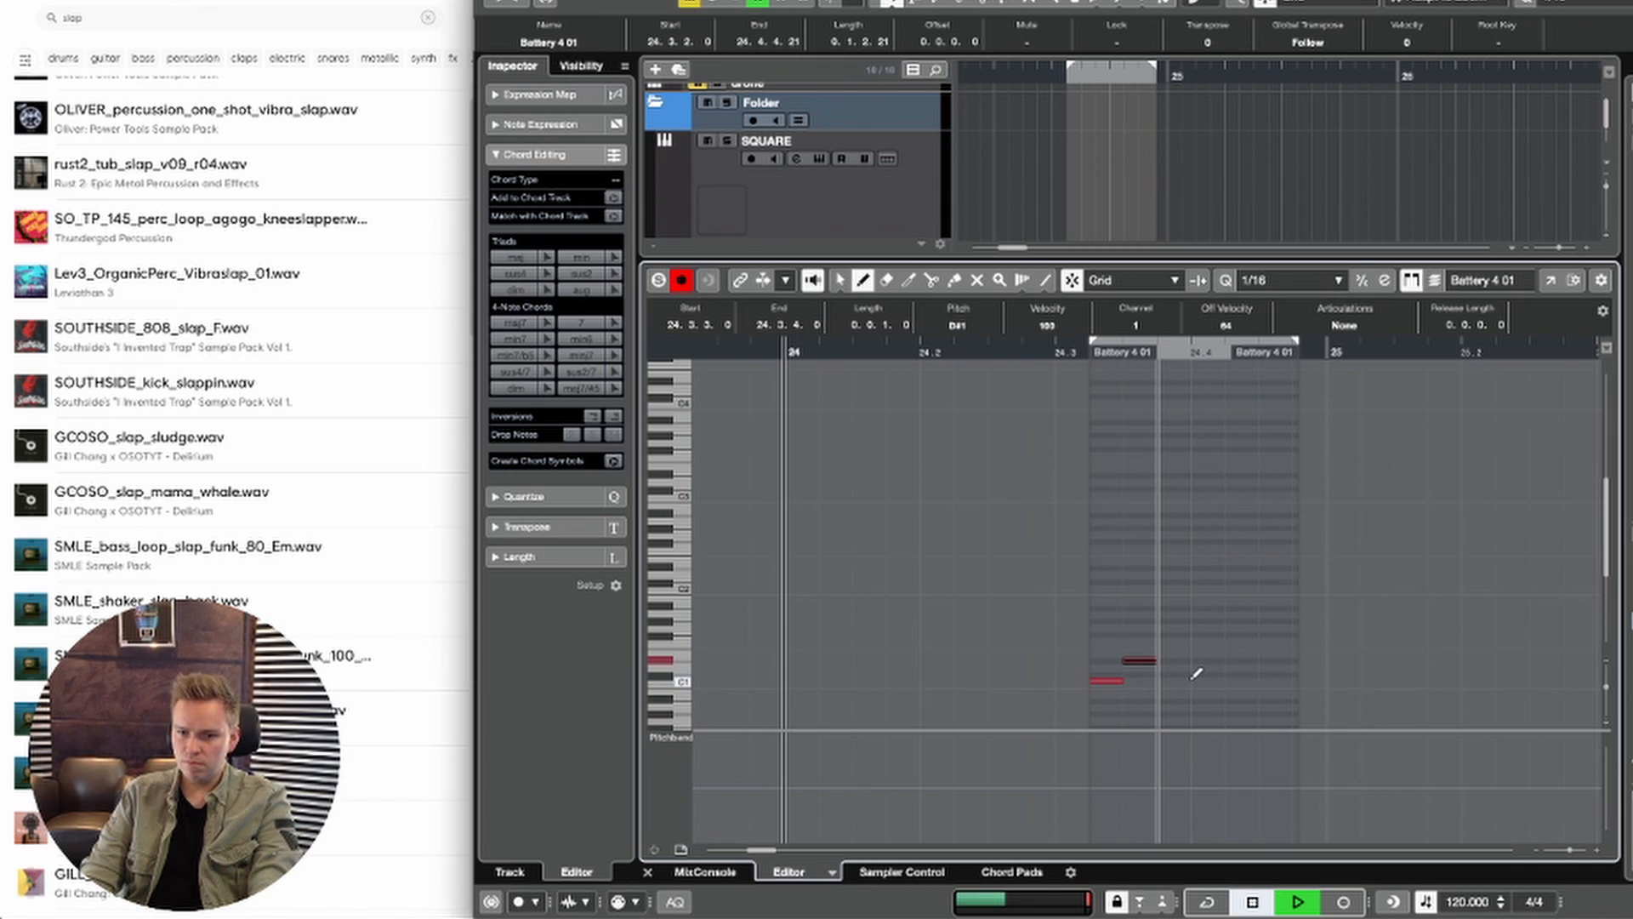
{"action": "key", "text": "space"}
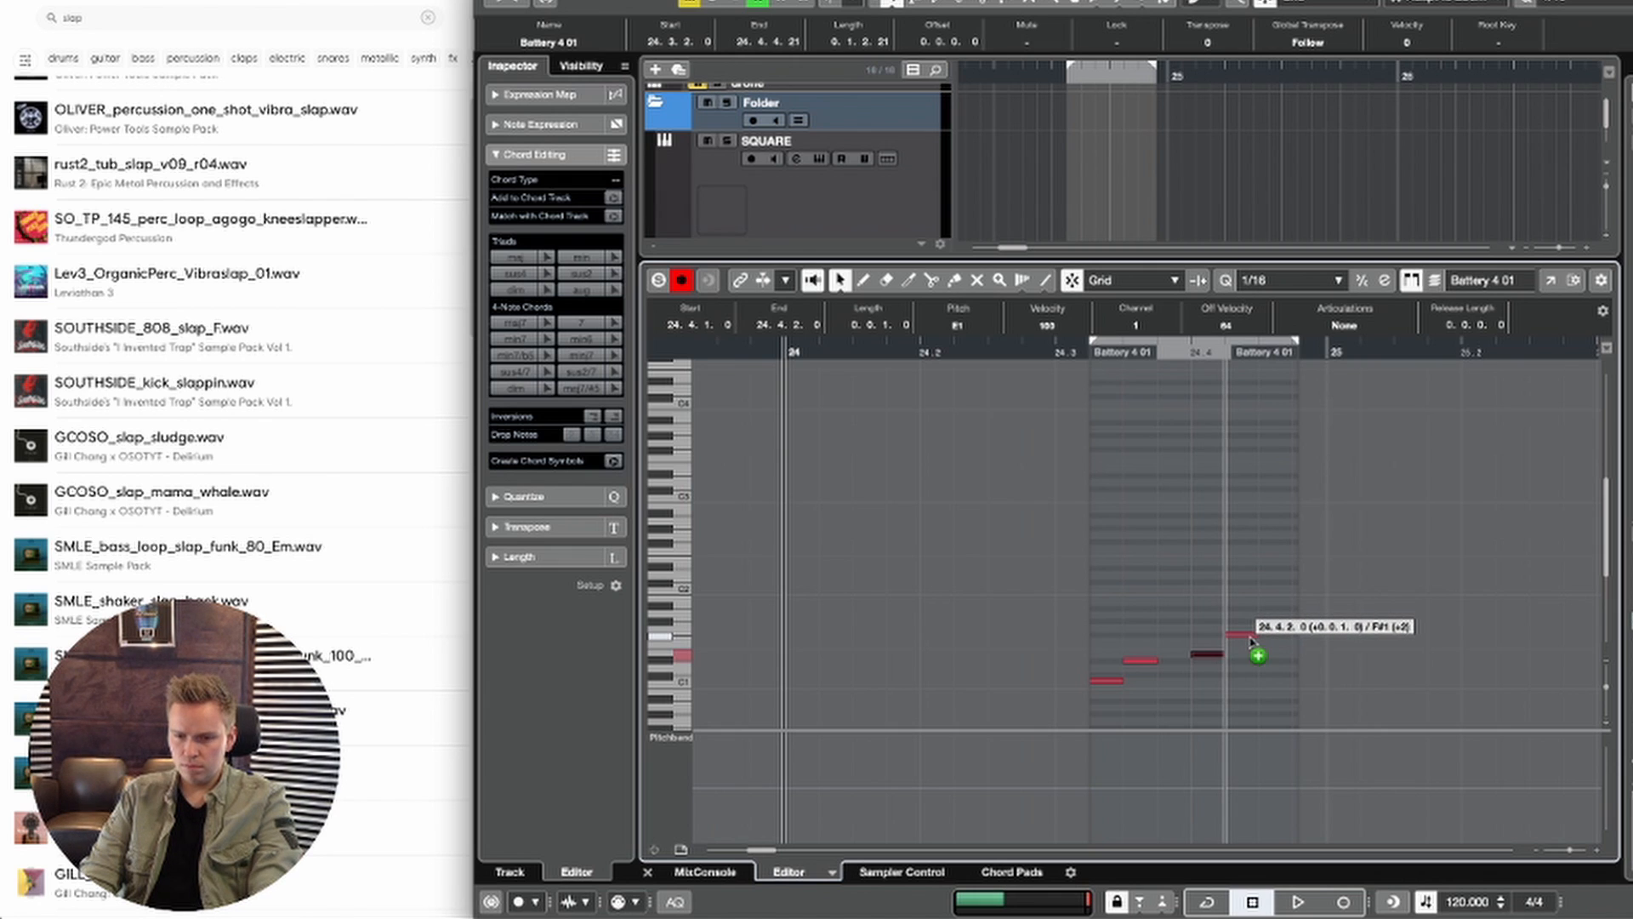
{"action": "left_click_drag", "start_coordinate": [1250, 642], "coordinate": [1248, 640]}
{"action": "key", "text": "space"}
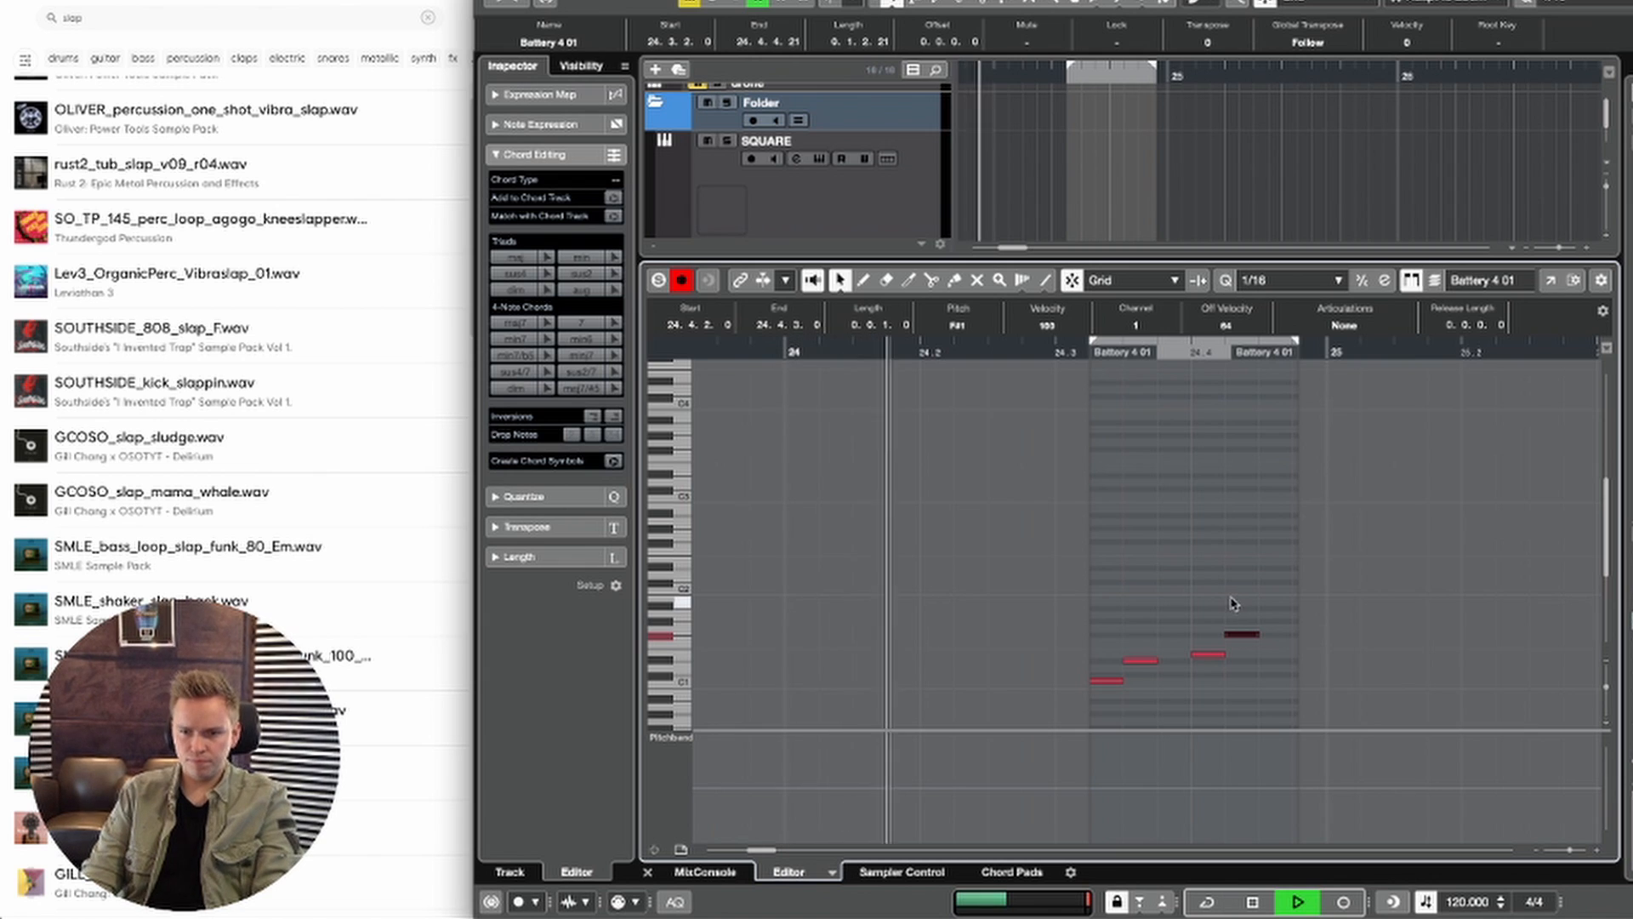
{"action": "left_click_drag", "start_coordinate": [1206, 591], "coordinate": [1307, 691]}
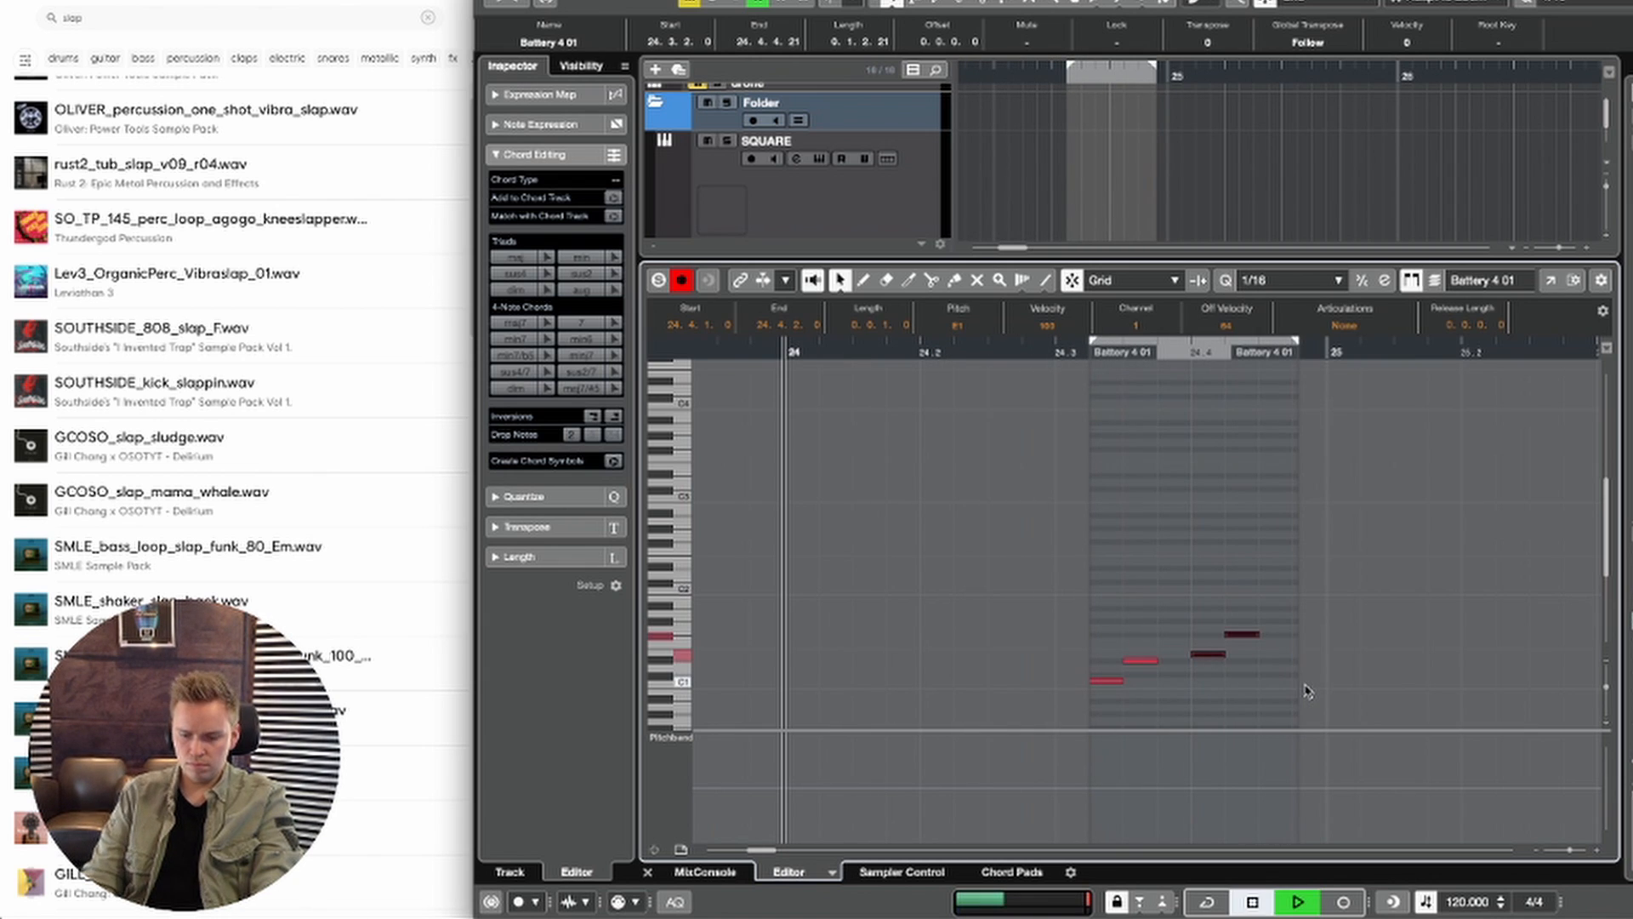
{"action": "key", "text": "ctrl+Right"}
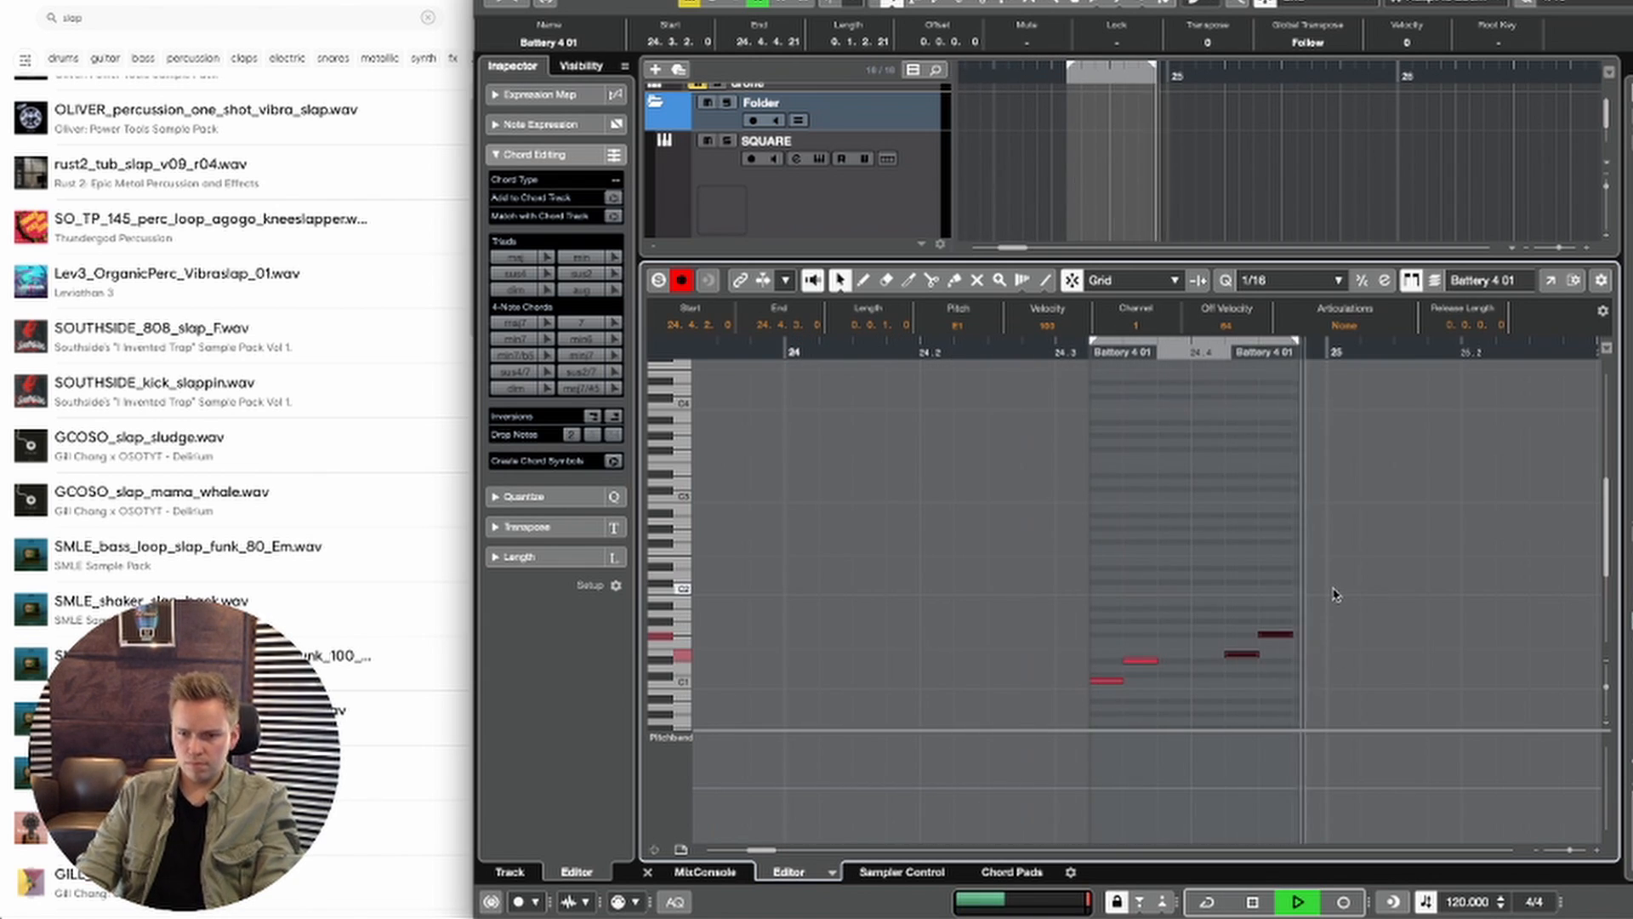
Step: Close the note editor and lower the Battery track's volume to -8.31 dB
{"action": "key", "text": "super+e"}
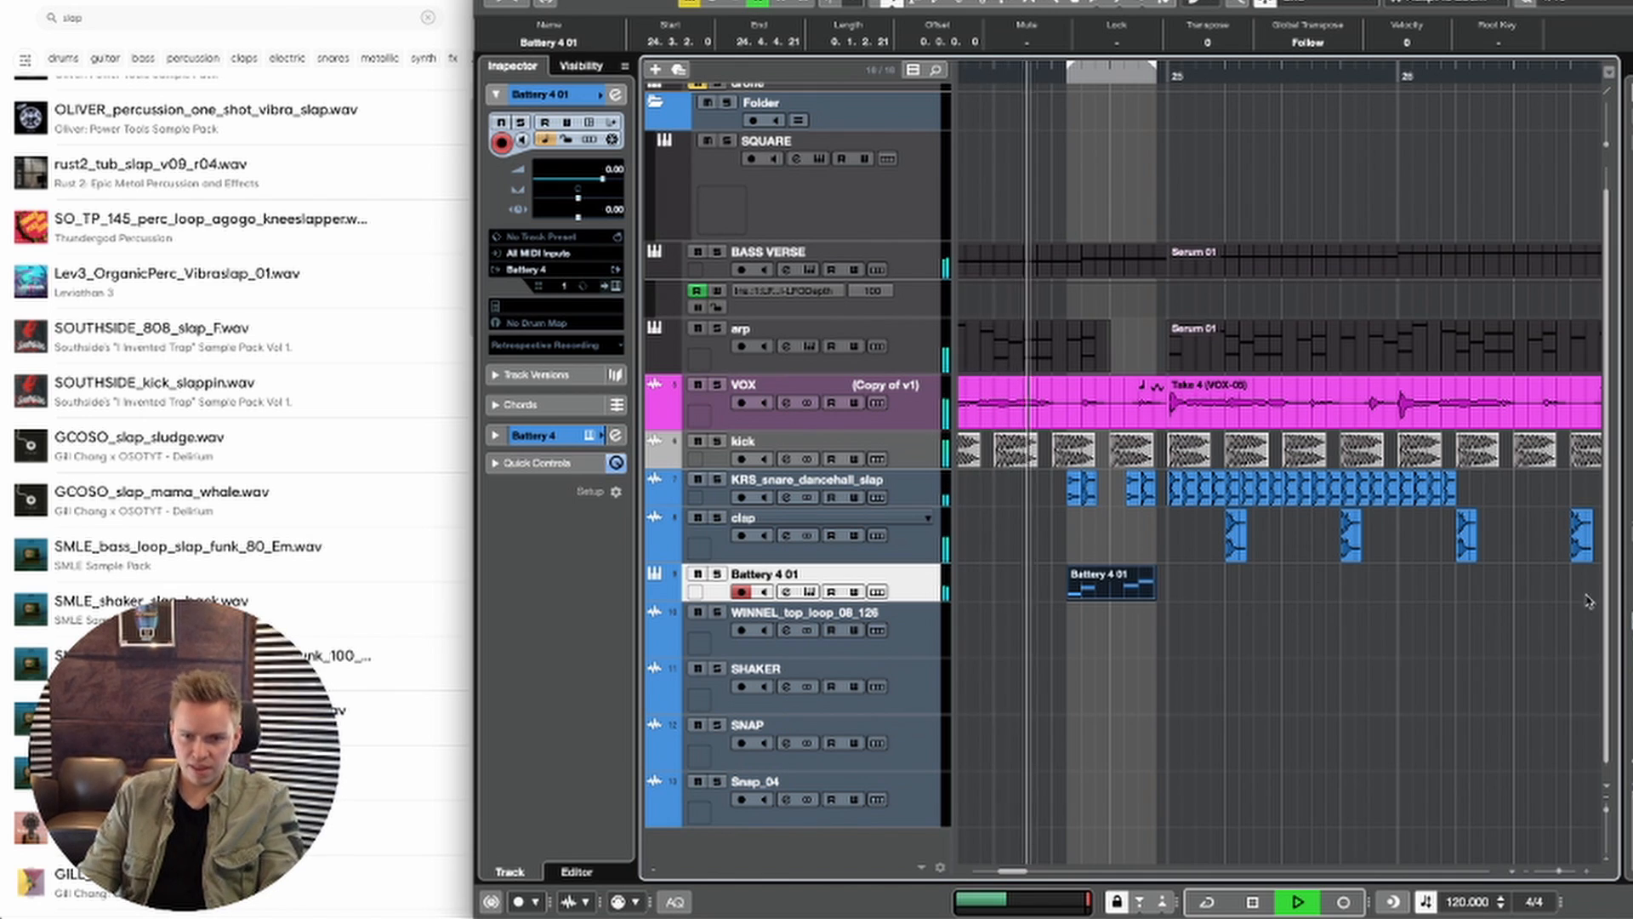
{"action": "key", "text": "space"}
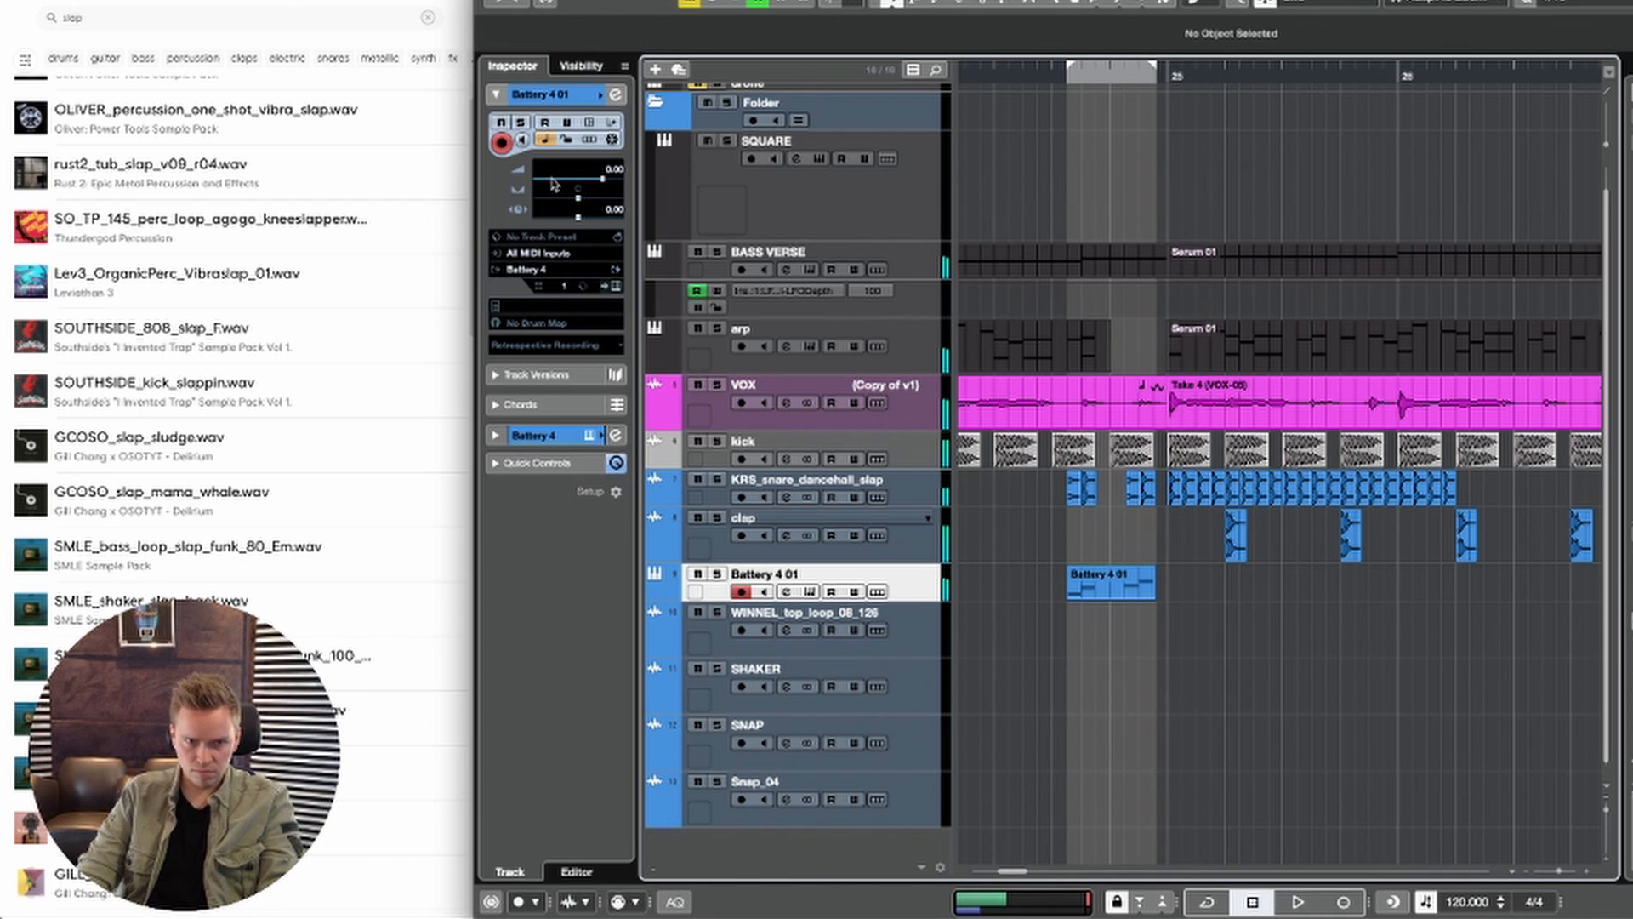
{"action": "left_click", "coordinate": [576, 183]}
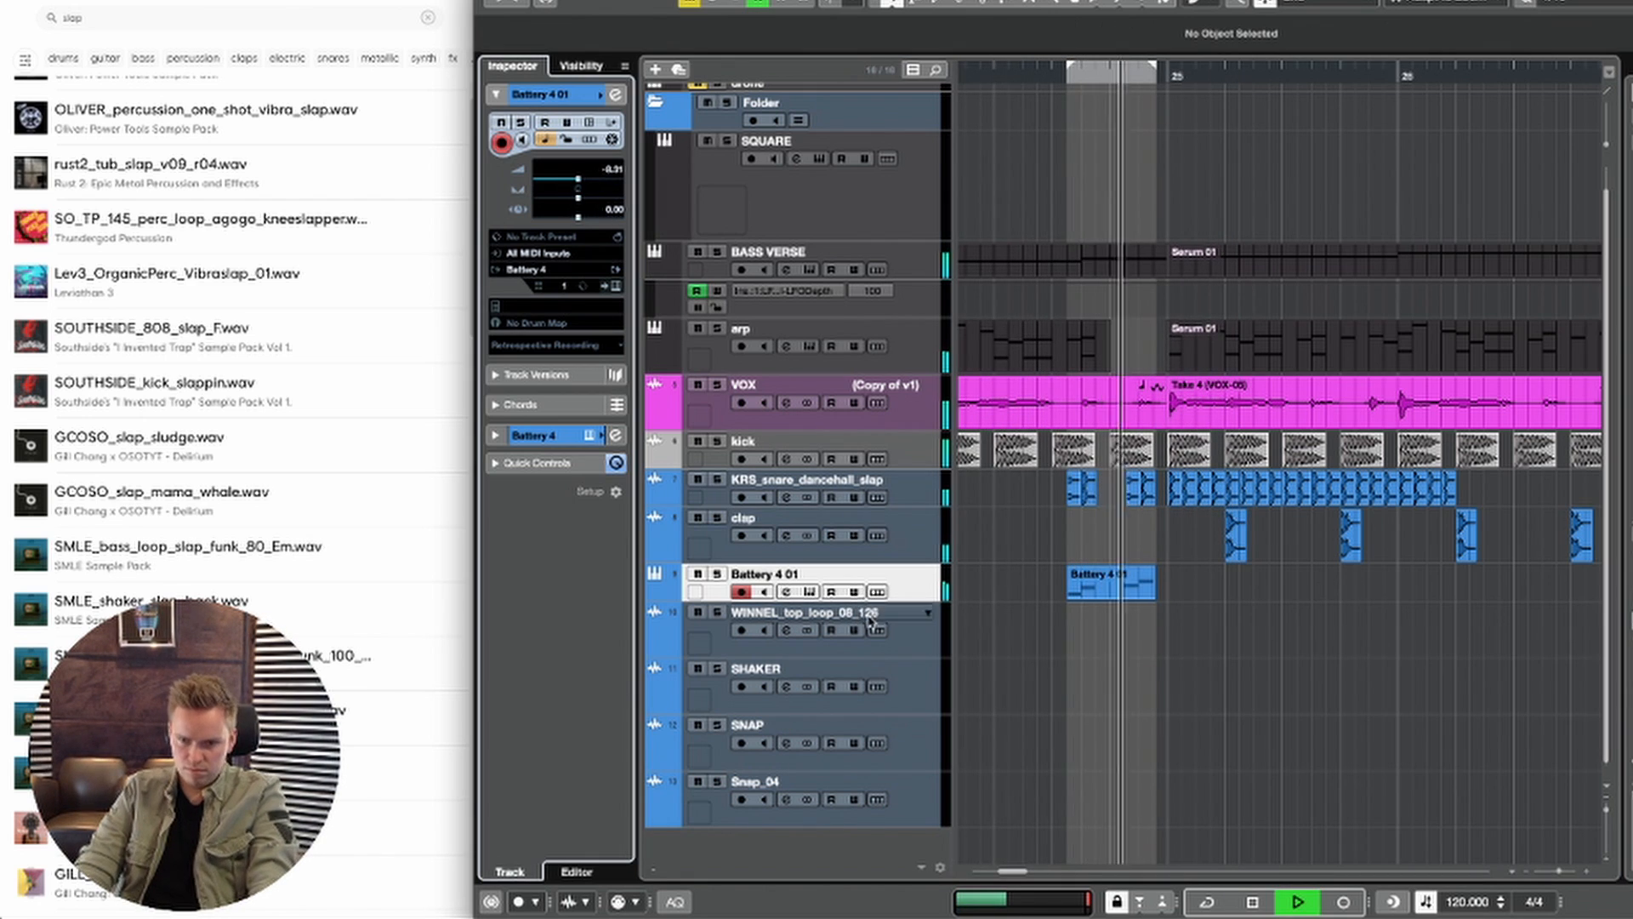
Step: Delete the slap hits from 26.1.1 to 26.2.1 and replay the transition from bar 24
{"action": "key", "text": "2"}
{"action": "key", "text": "space"}
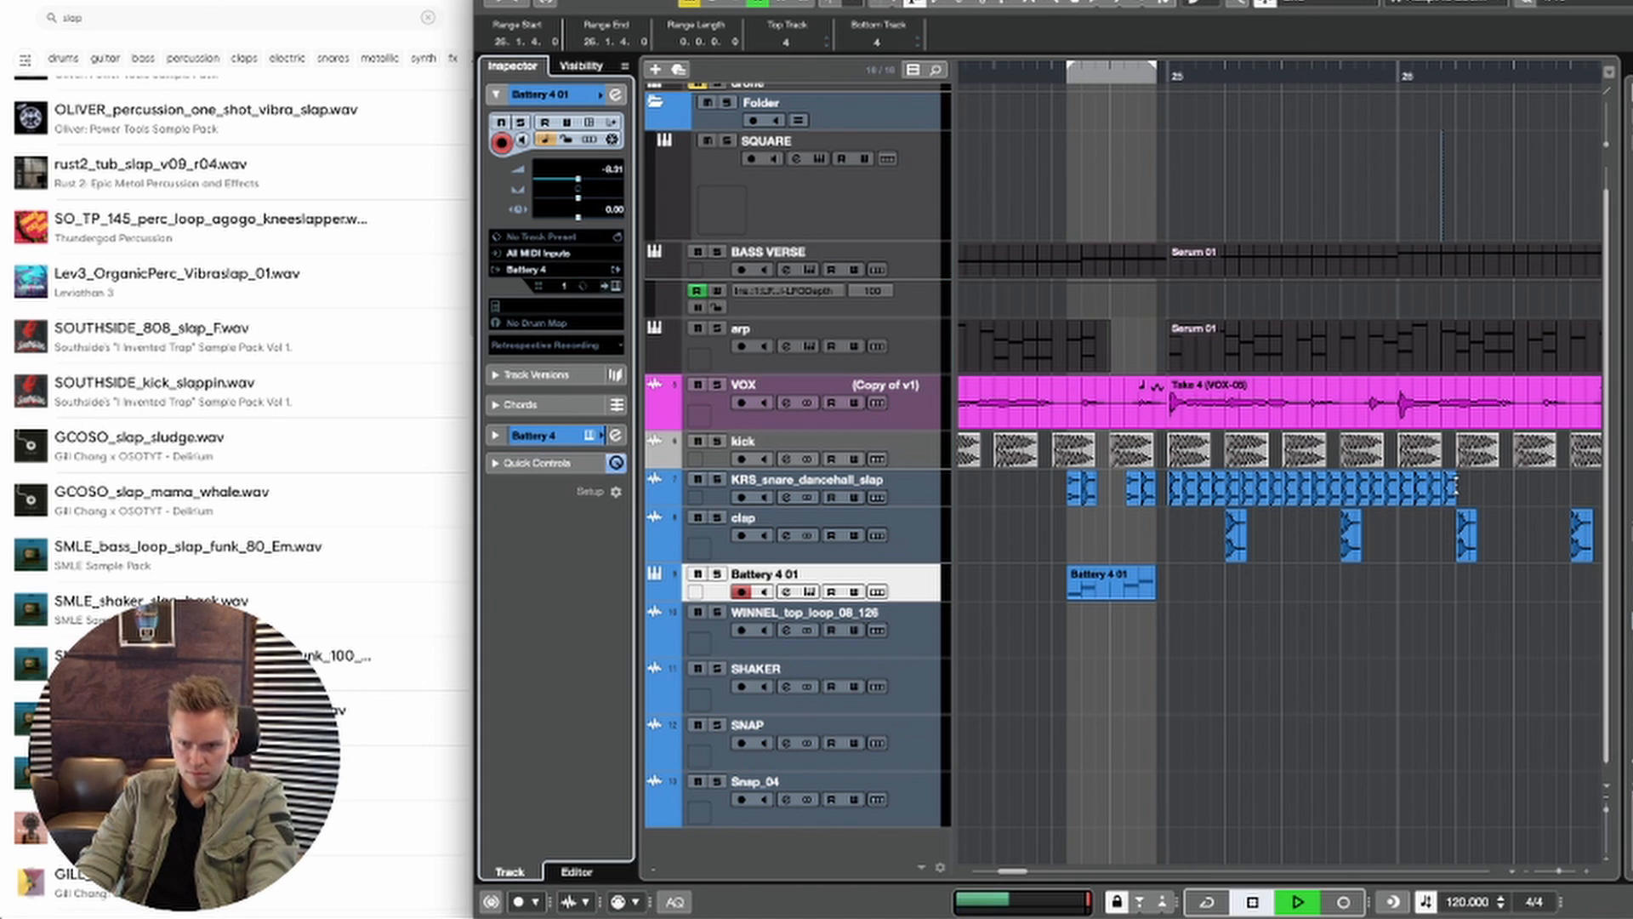
{"action": "left_click_drag", "start_coordinate": [1457, 488], "coordinate": [1401, 491]}
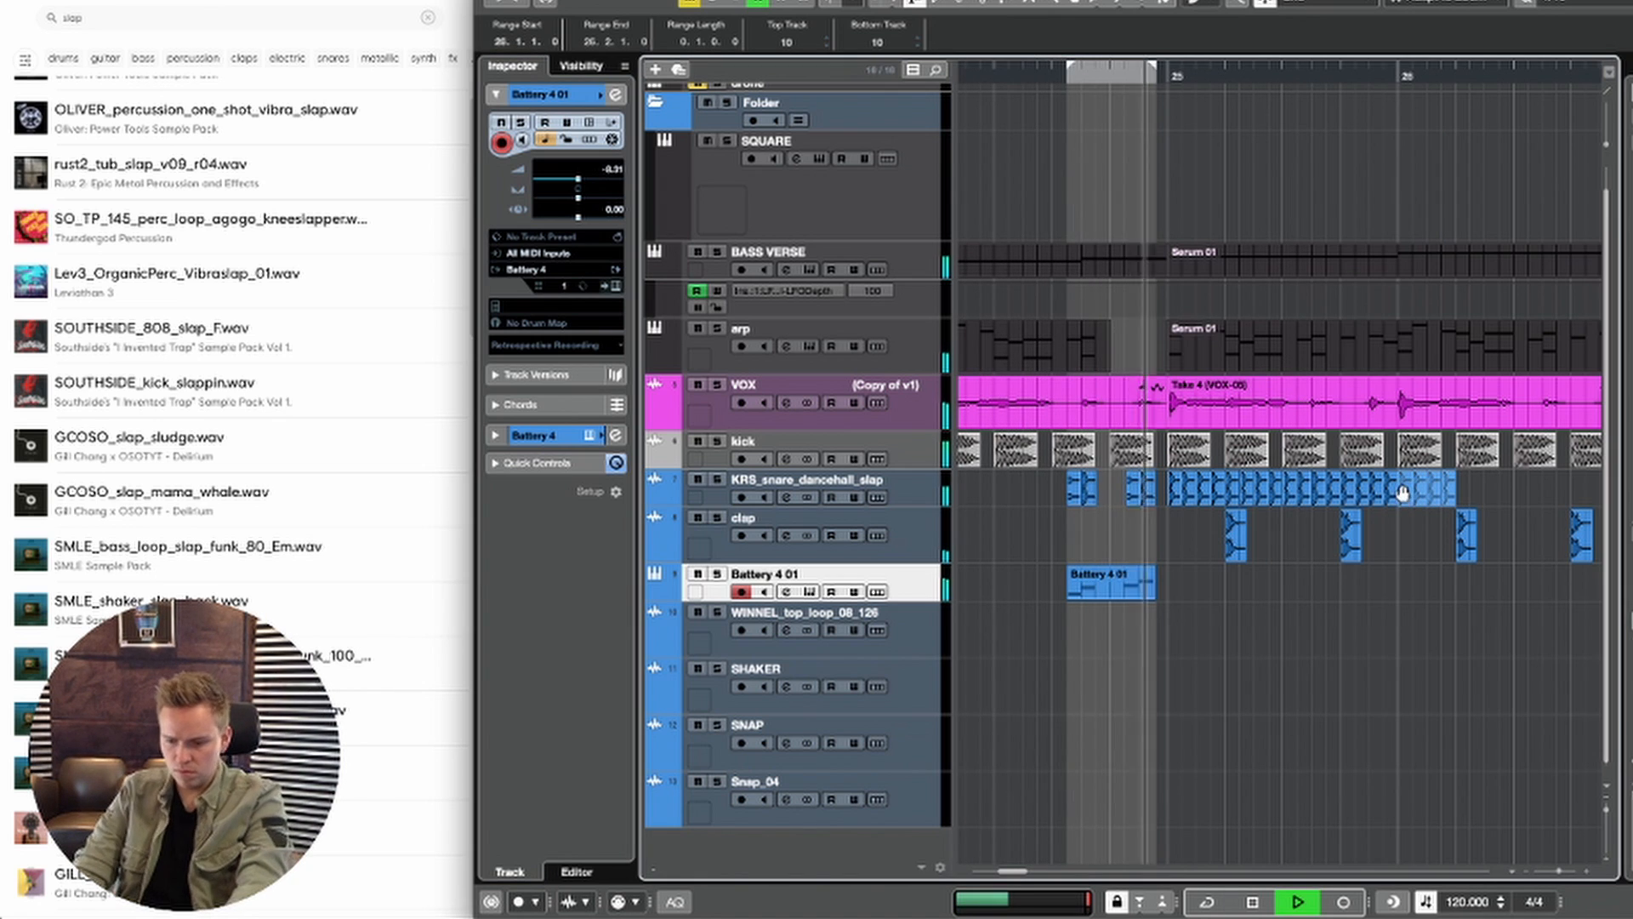
{"action": "key", "text": "Delete"}
{"action": "scroll", "coordinate": [1401, 490], "scroll_direction": "right", "scroll_amount": 1}
{"action": "key", "text": "space"}
{"action": "key", "text": "space"}
{"action": "key", "text": "1"}
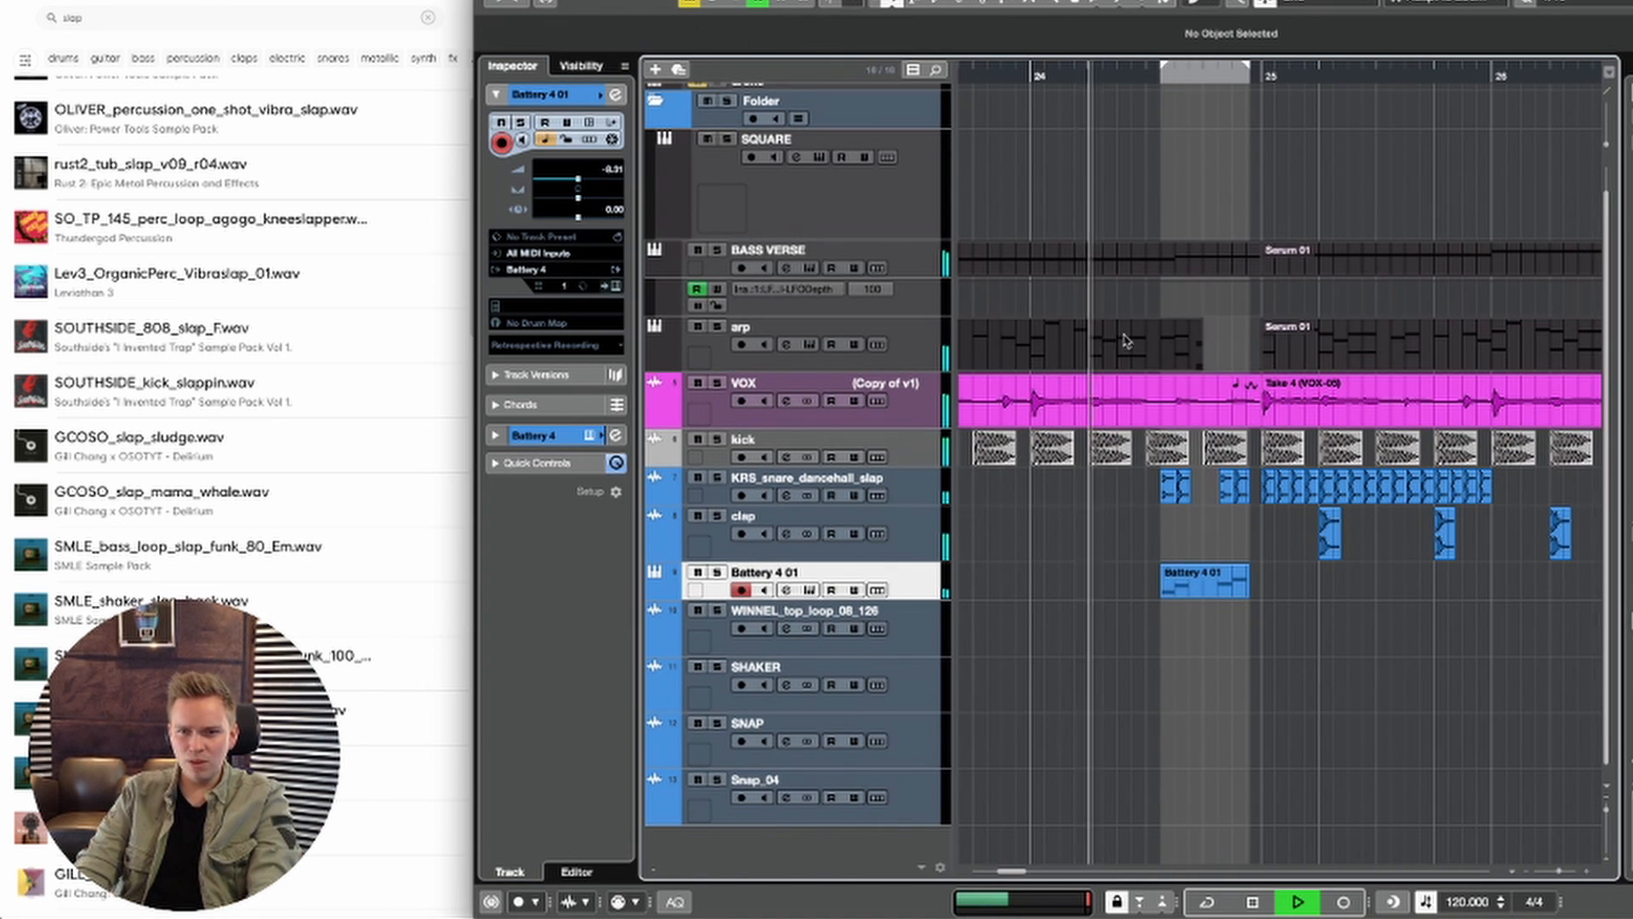
Step: In the BASS VERSE part, shorten bar 24's C#2 note to a sixteenth at 24.3.3 and trim the preceding B1 note to end at 24.3.1
{"action": "double_click", "coordinate": [1191, 256]}
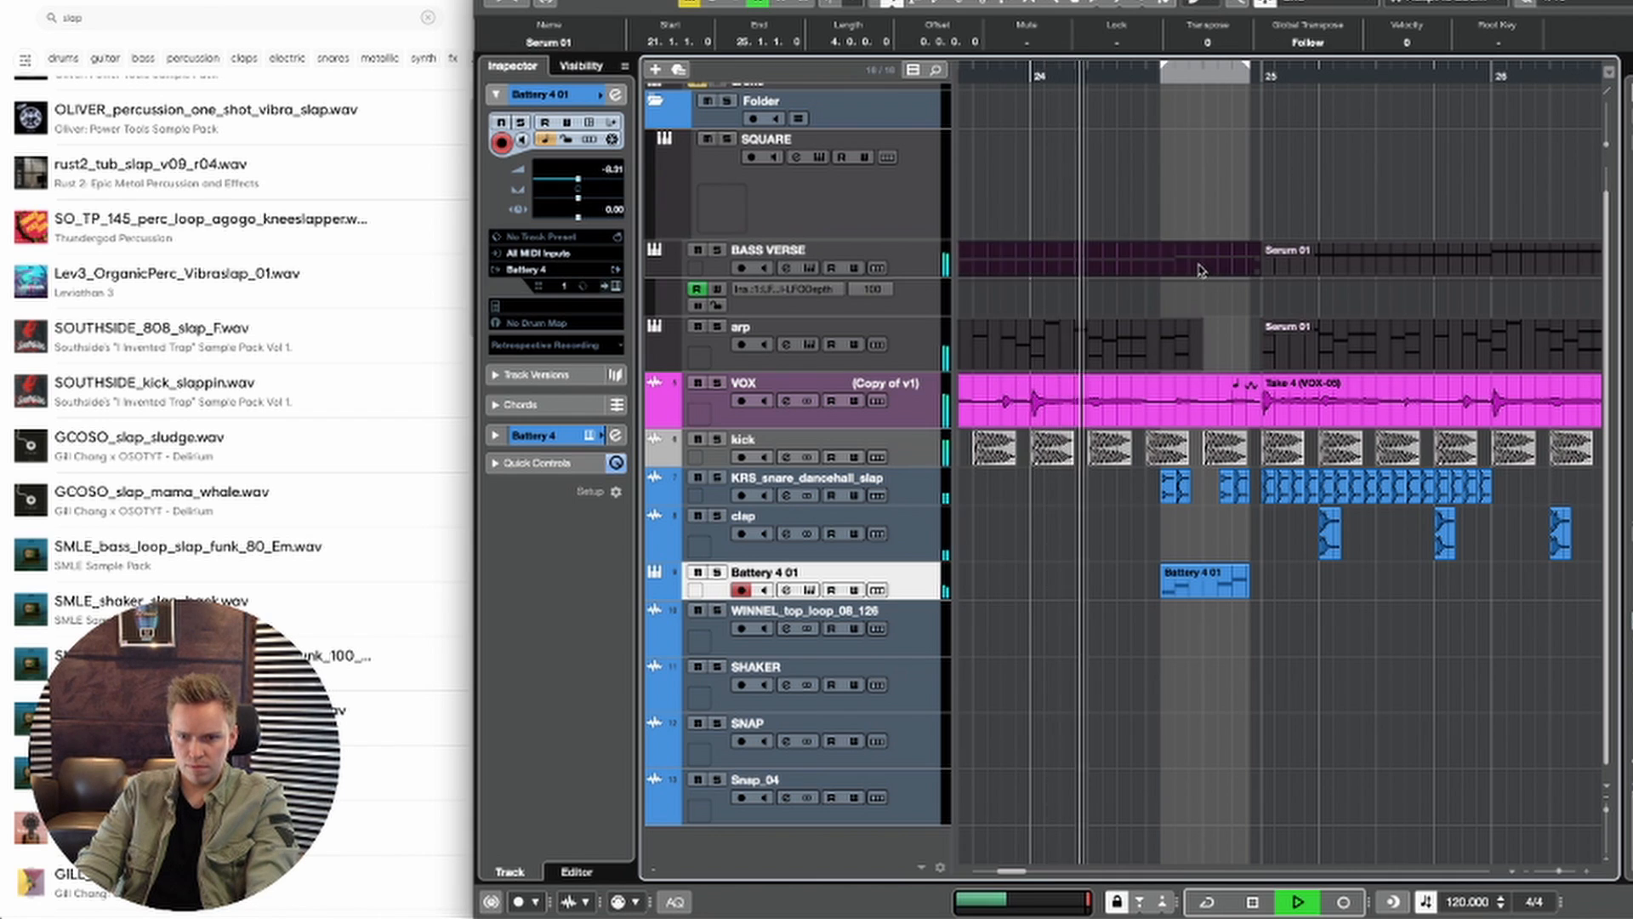
{"action": "scroll", "coordinate": [1106, 528], "scroll_direction": "right", "scroll_amount": 2}
{"action": "scroll", "coordinate": [1106, 527], "scroll_direction": "down", "scroll_amount": 1}
{"action": "key", "text": "space"}
{"action": "key", "text": "space"}
{"action": "left_click_drag", "start_coordinate": [1250, 514], "coordinate": [1357, 521]}
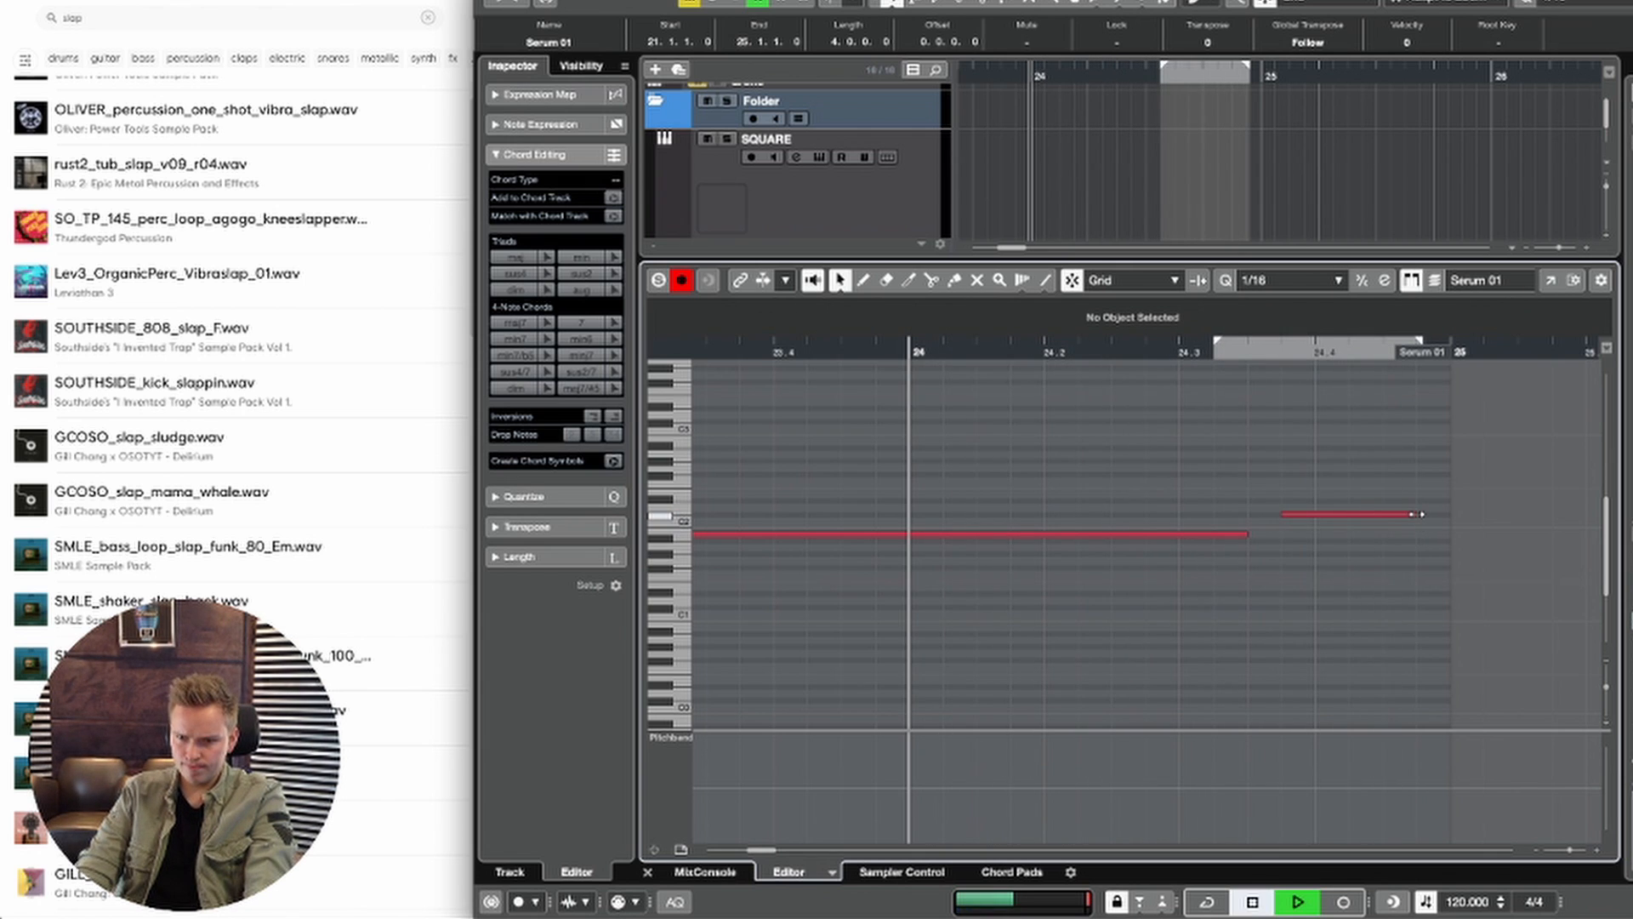
{"action": "left_click_drag", "start_coordinate": [1416, 514], "coordinate": [1322, 513]}
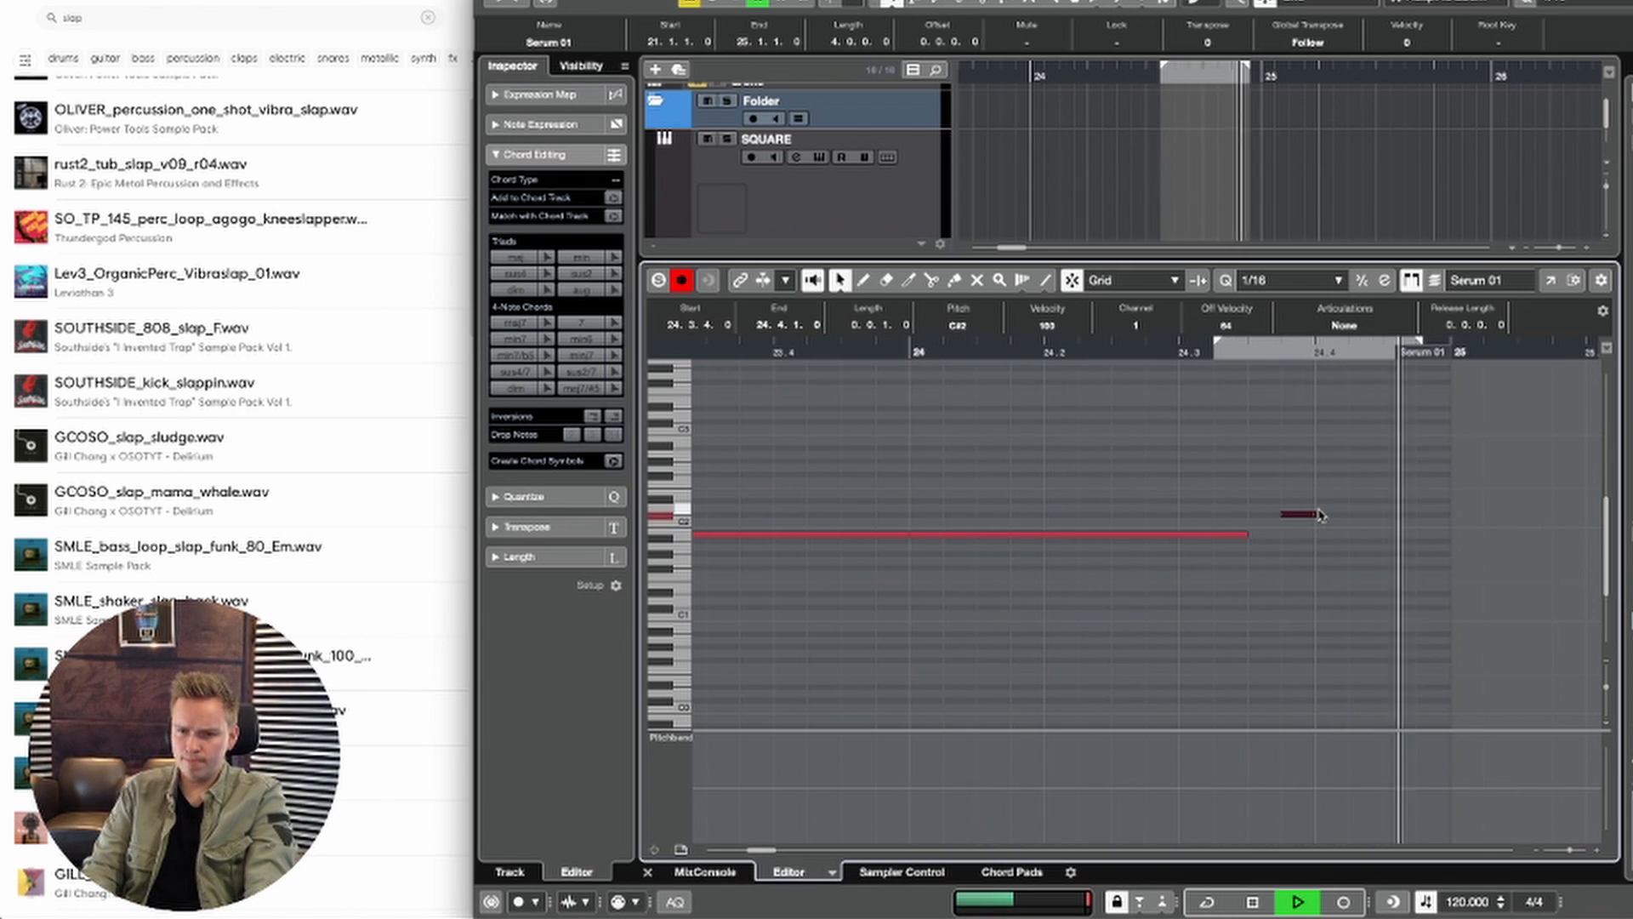
{"action": "key", "text": "ctrl+Left"}
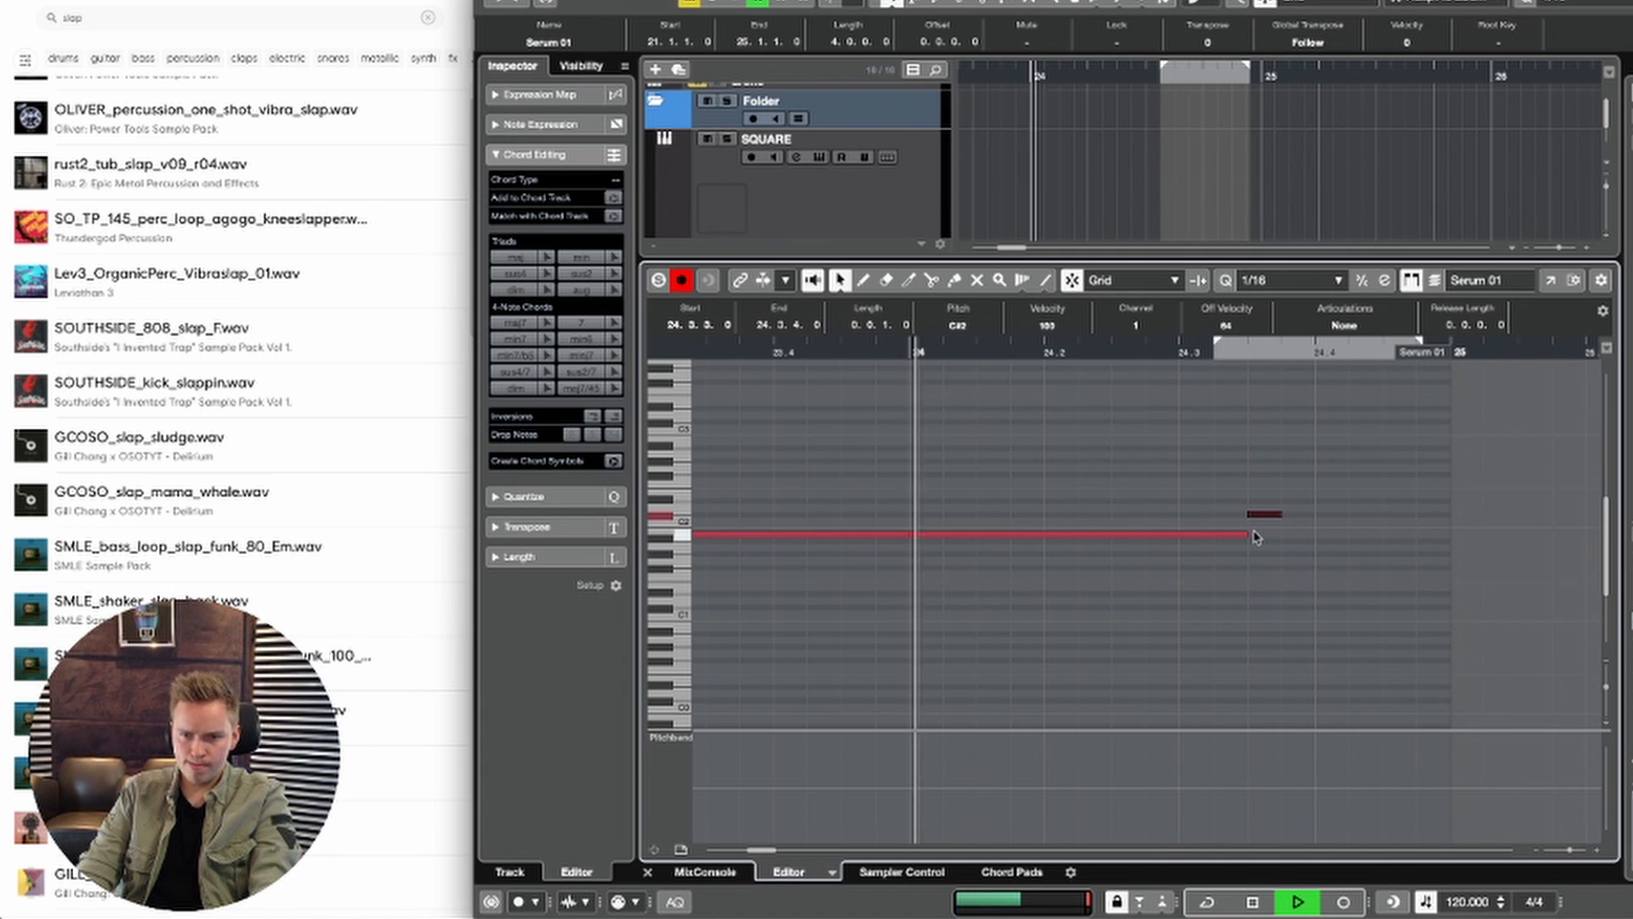
{"action": "left_click_drag", "start_coordinate": [1247, 534], "coordinate": [1178, 533]}
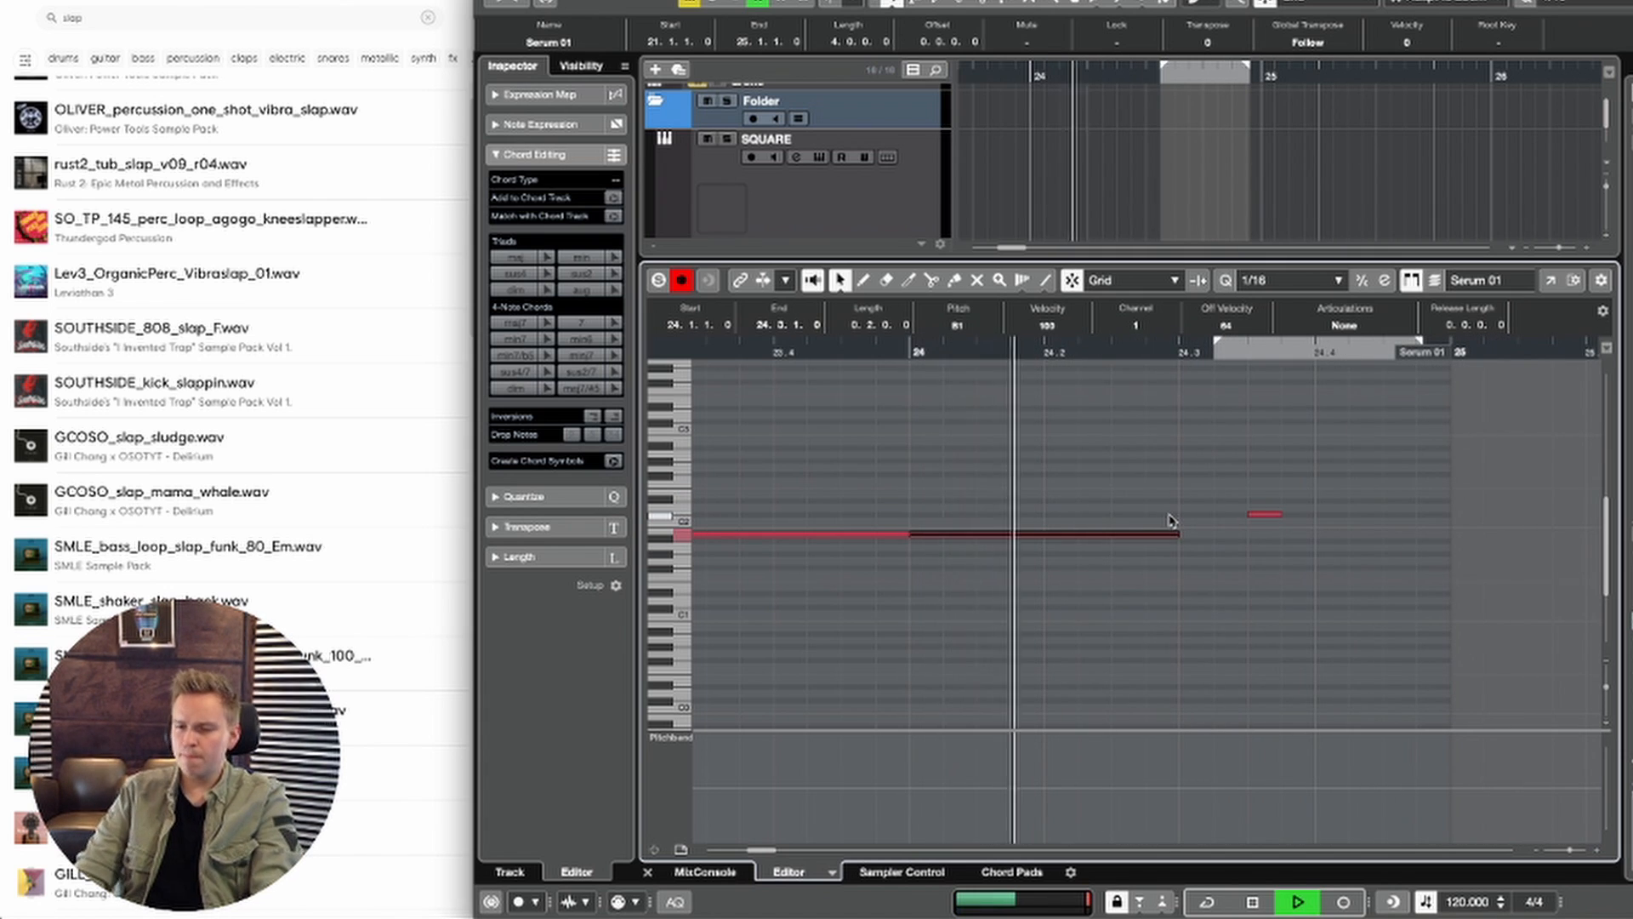
Step: Copy the sixteenth C#2 bass note from 24.3.3 to 24.4.3, close the note editor and replay the transition
{"action": "key", "text": "space"}
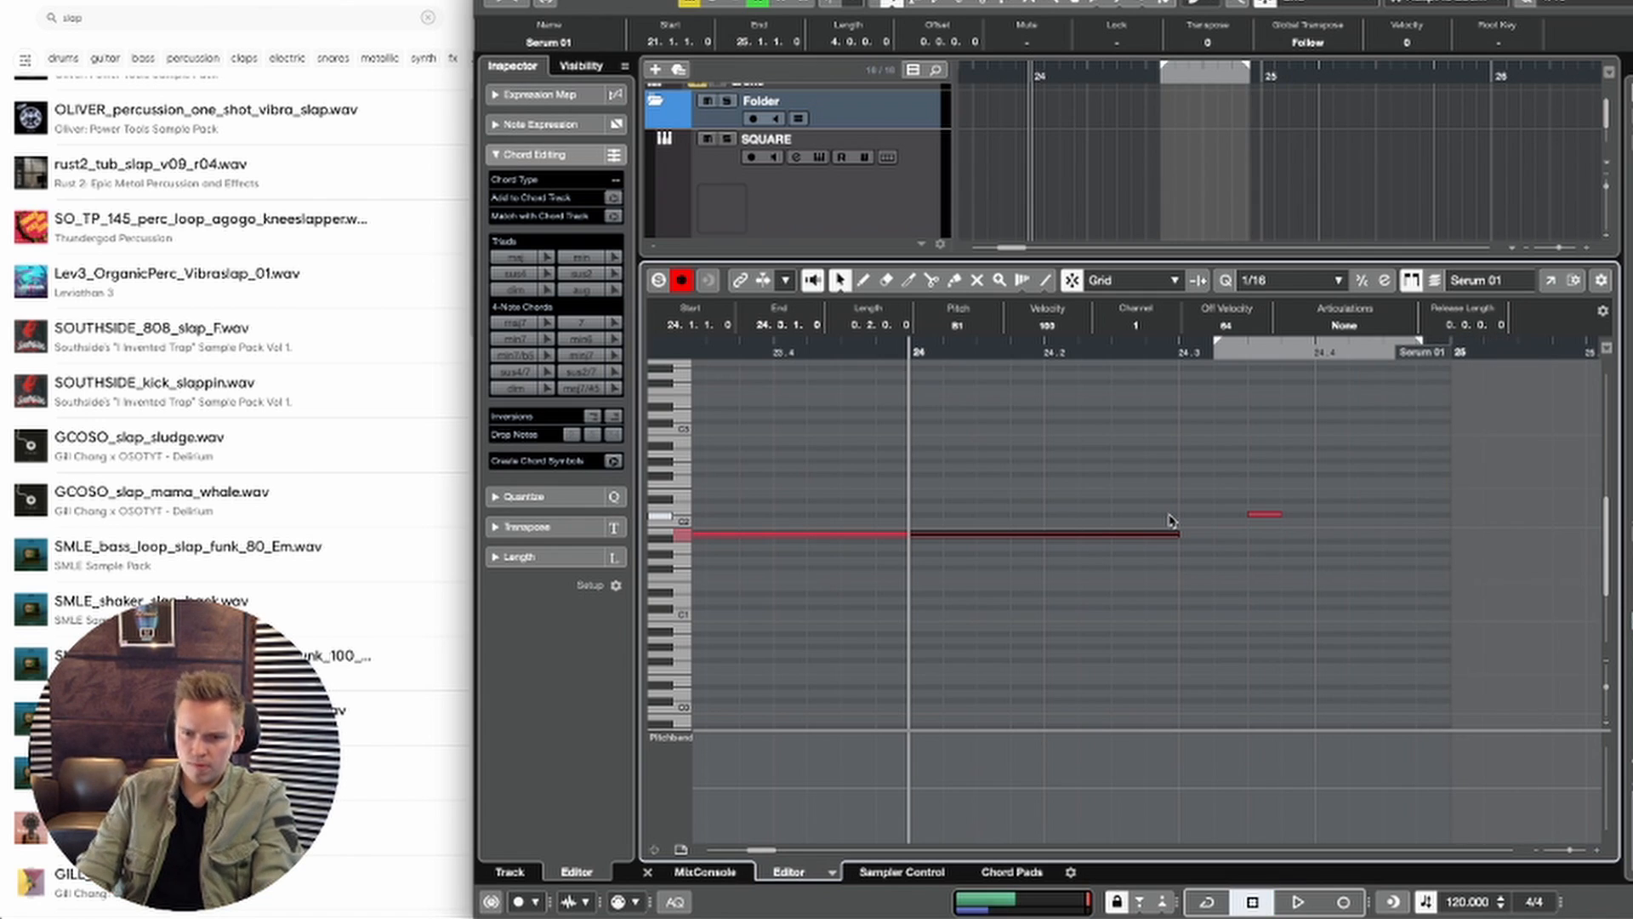
{"action": "left_click_drag", "start_coordinate": [1357, 511], "coordinate": [1399, 521]}
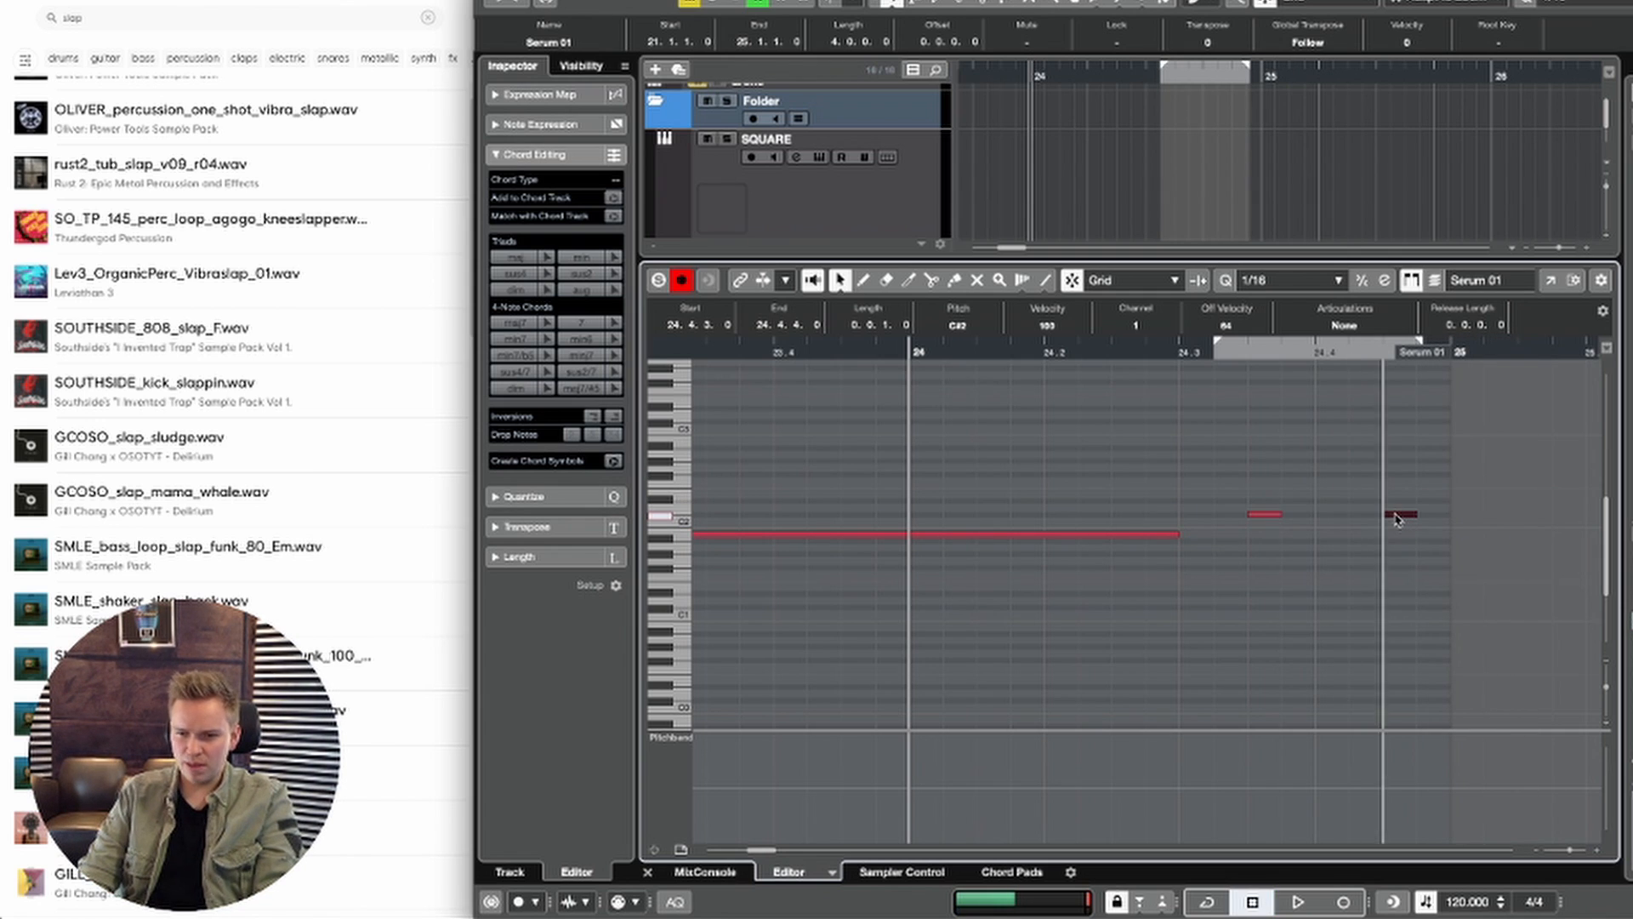
{"action": "key", "text": "Return"}
{"action": "left_click", "coordinate": [1310, 665]}
{"action": "key", "text": "space"}
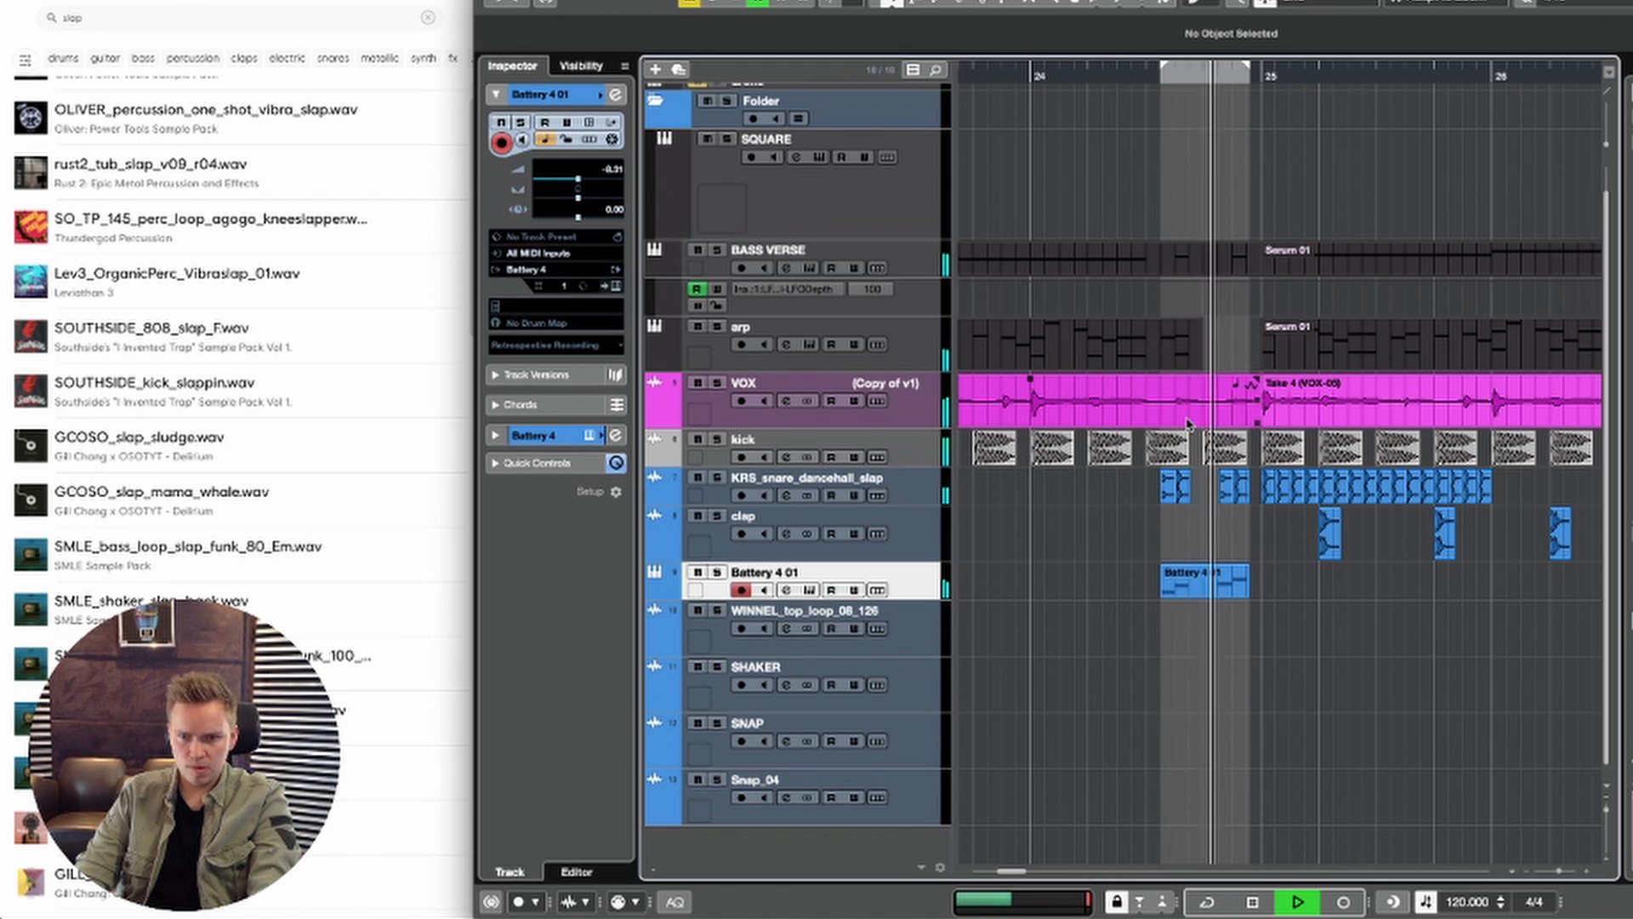
Step: Try the transition with the kick hits at 24.3.1 and 24.4.1 muted, and unmute both again
{"action": "right_click", "coordinate": [1211, 444]}
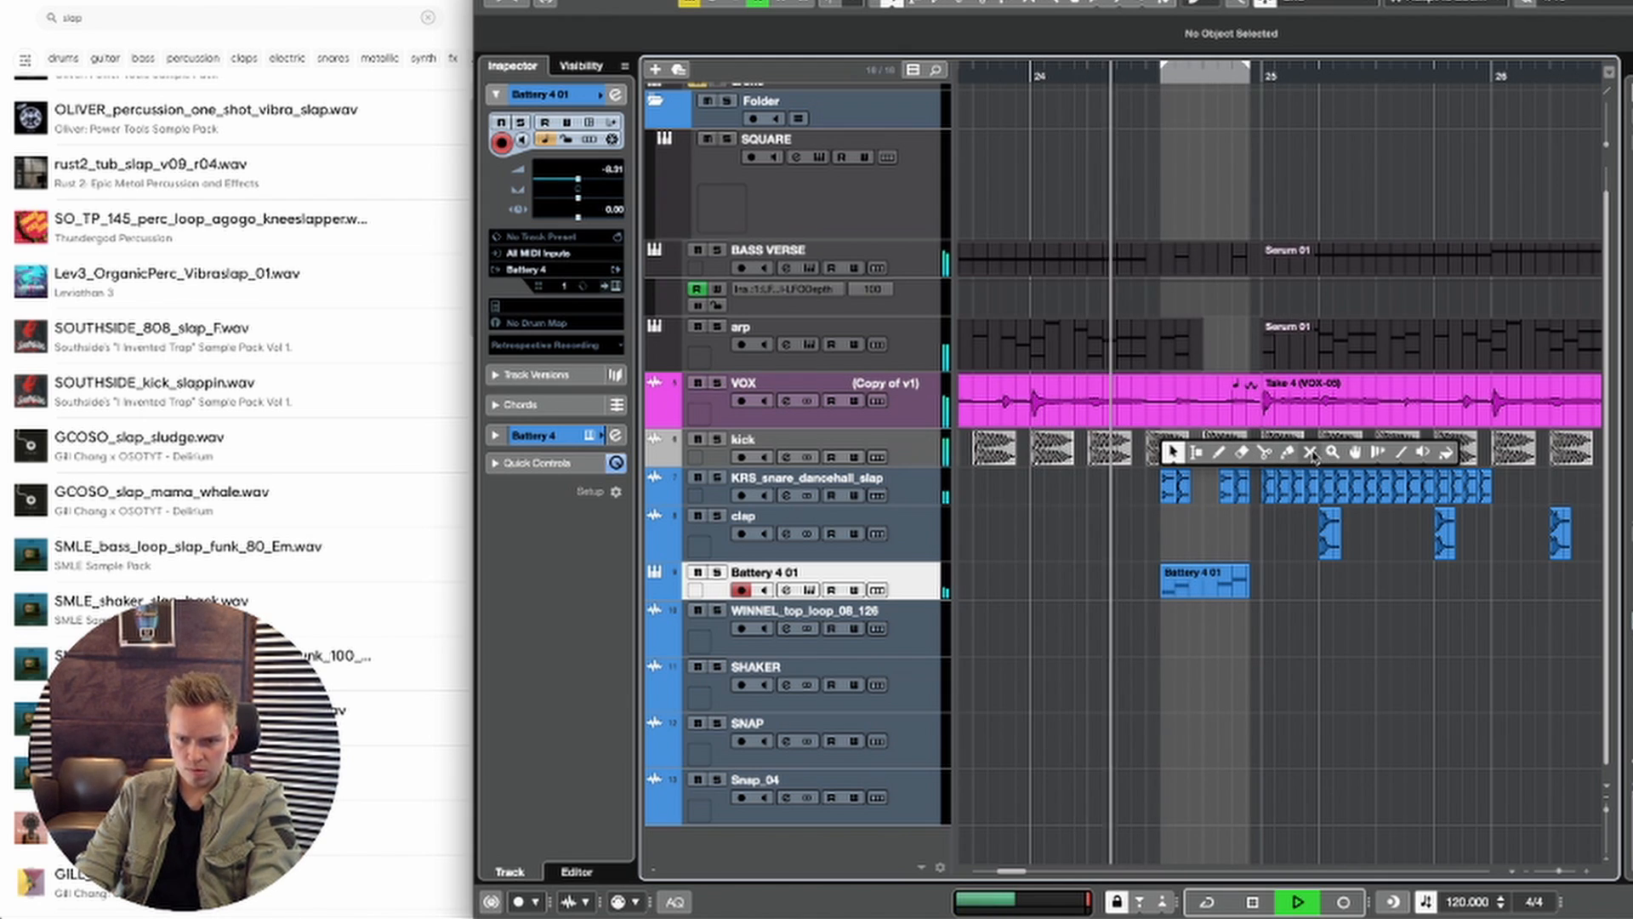
{"action": "left_click", "coordinate": [1312, 452]}
{"action": "left_click", "coordinate": [1175, 448]}
{"action": "left_click", "coordinate": [1217, 444]}
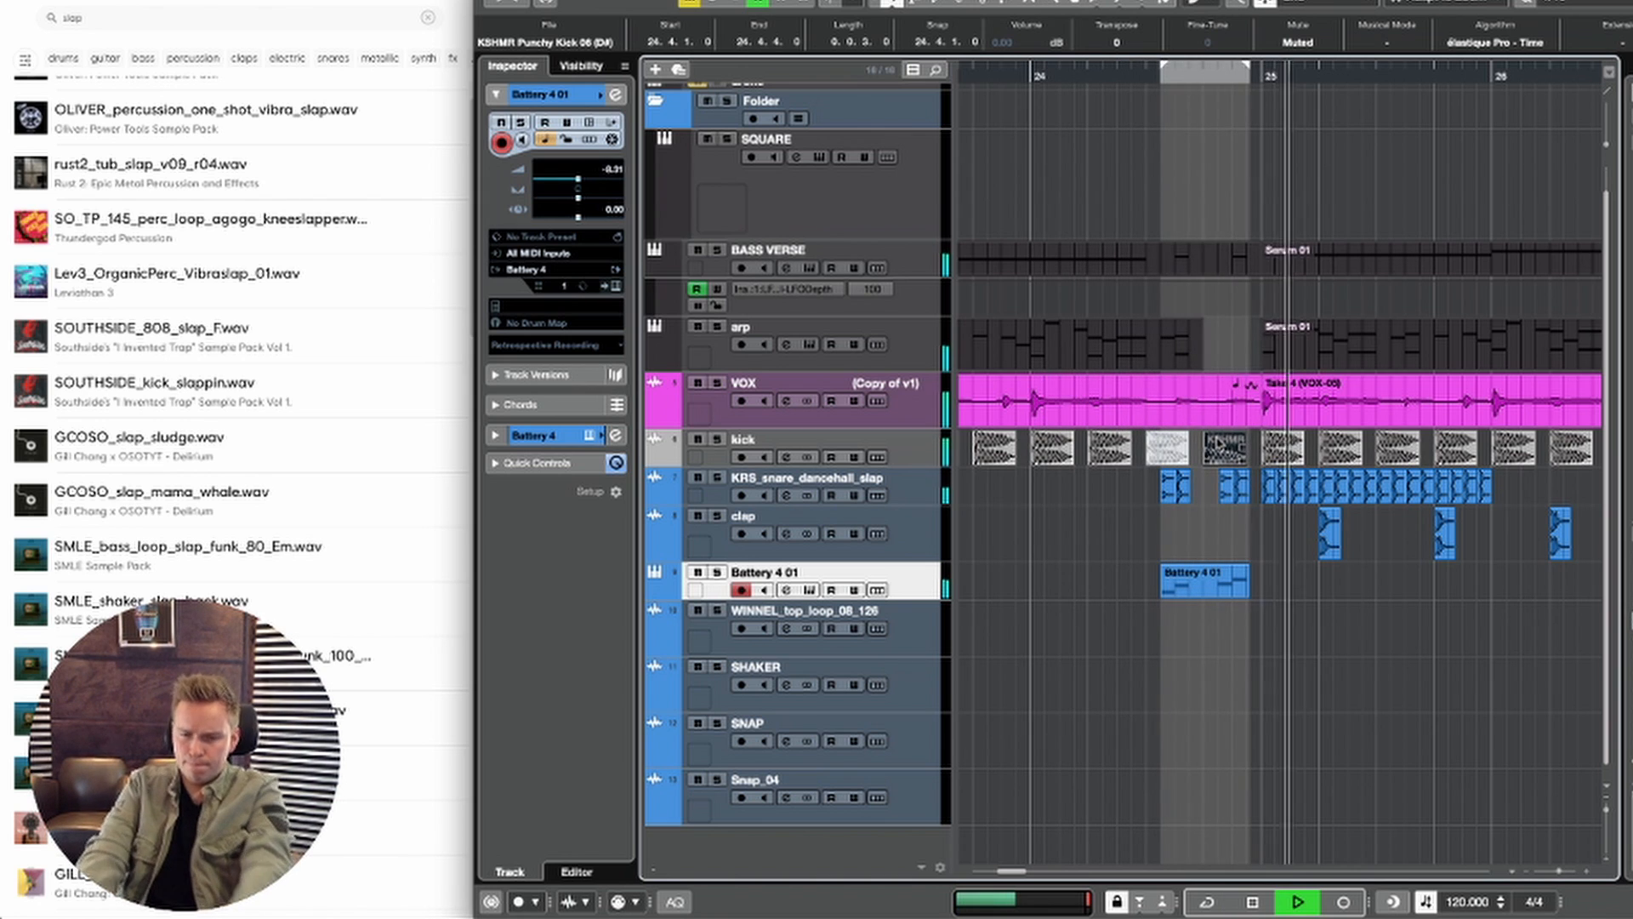
{"action": "right_click", "coordinate": [1342, 448]}
{"action": "left_click", "coordinate": [1324, 456]}
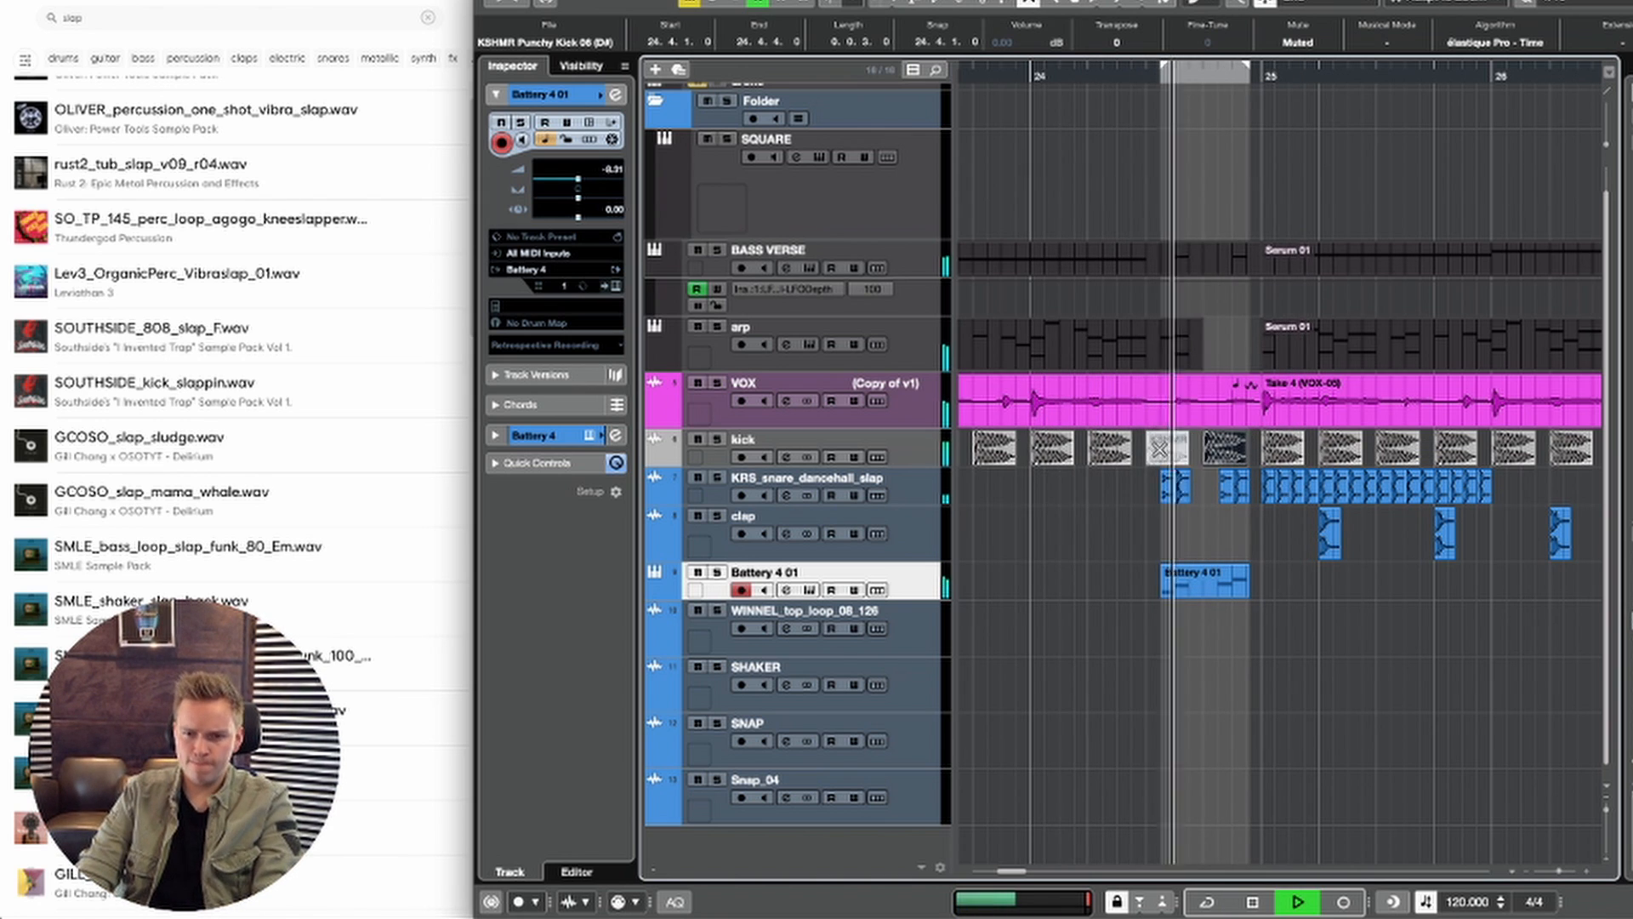
{"action": "left_click", "coordinate": [1176, 440]}
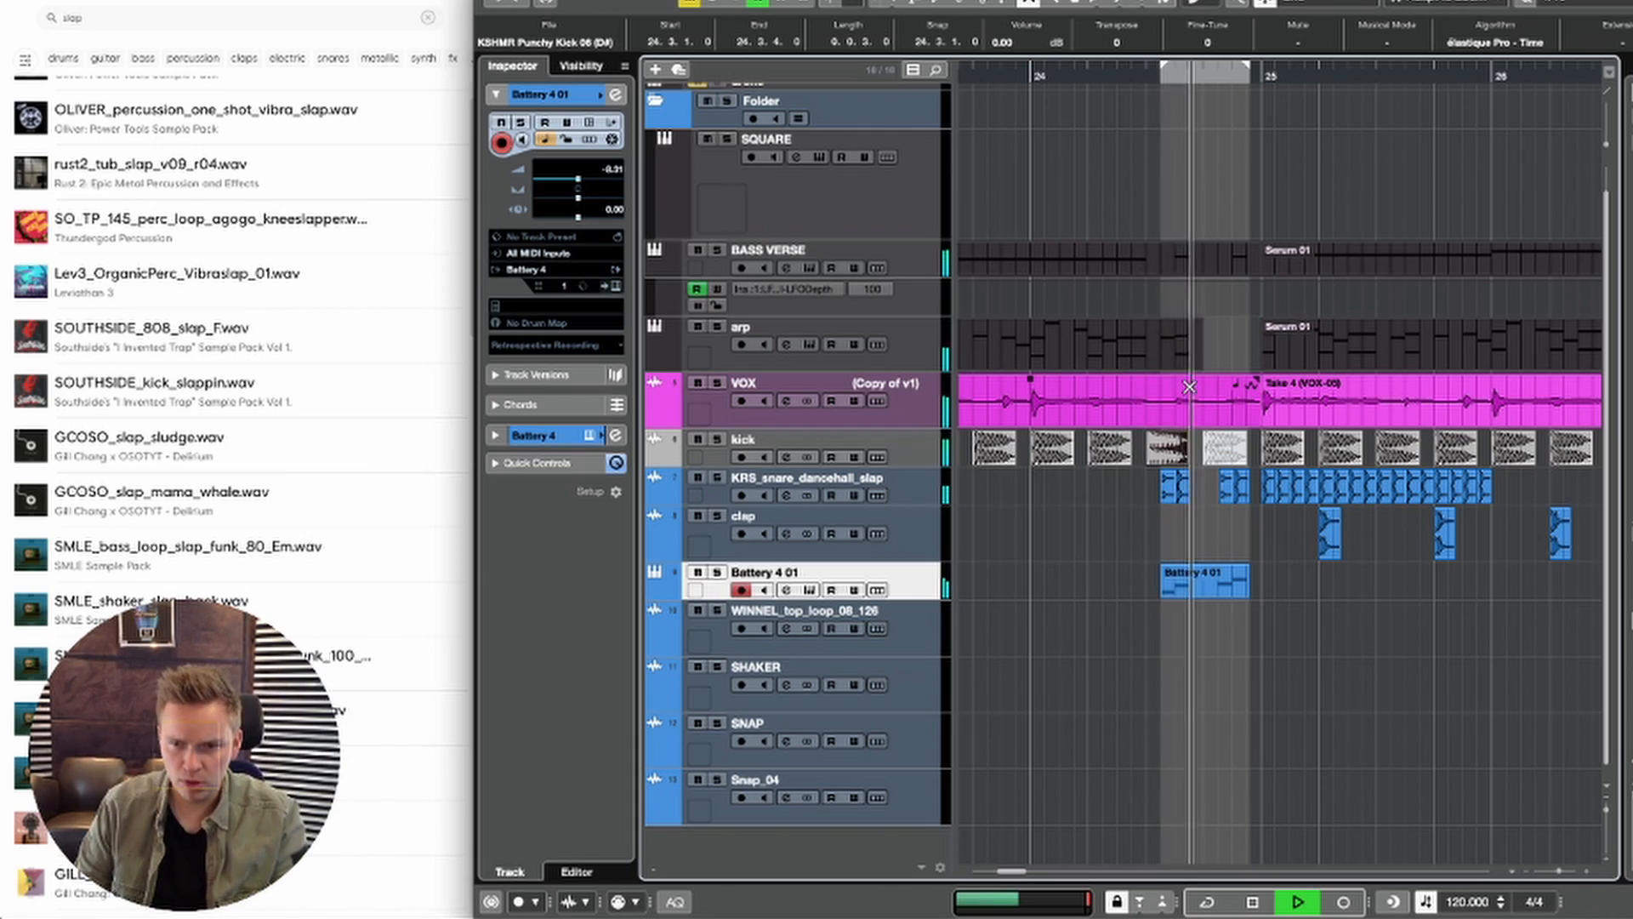
{"action": "left_click", "coordinate": [1225, 447]}
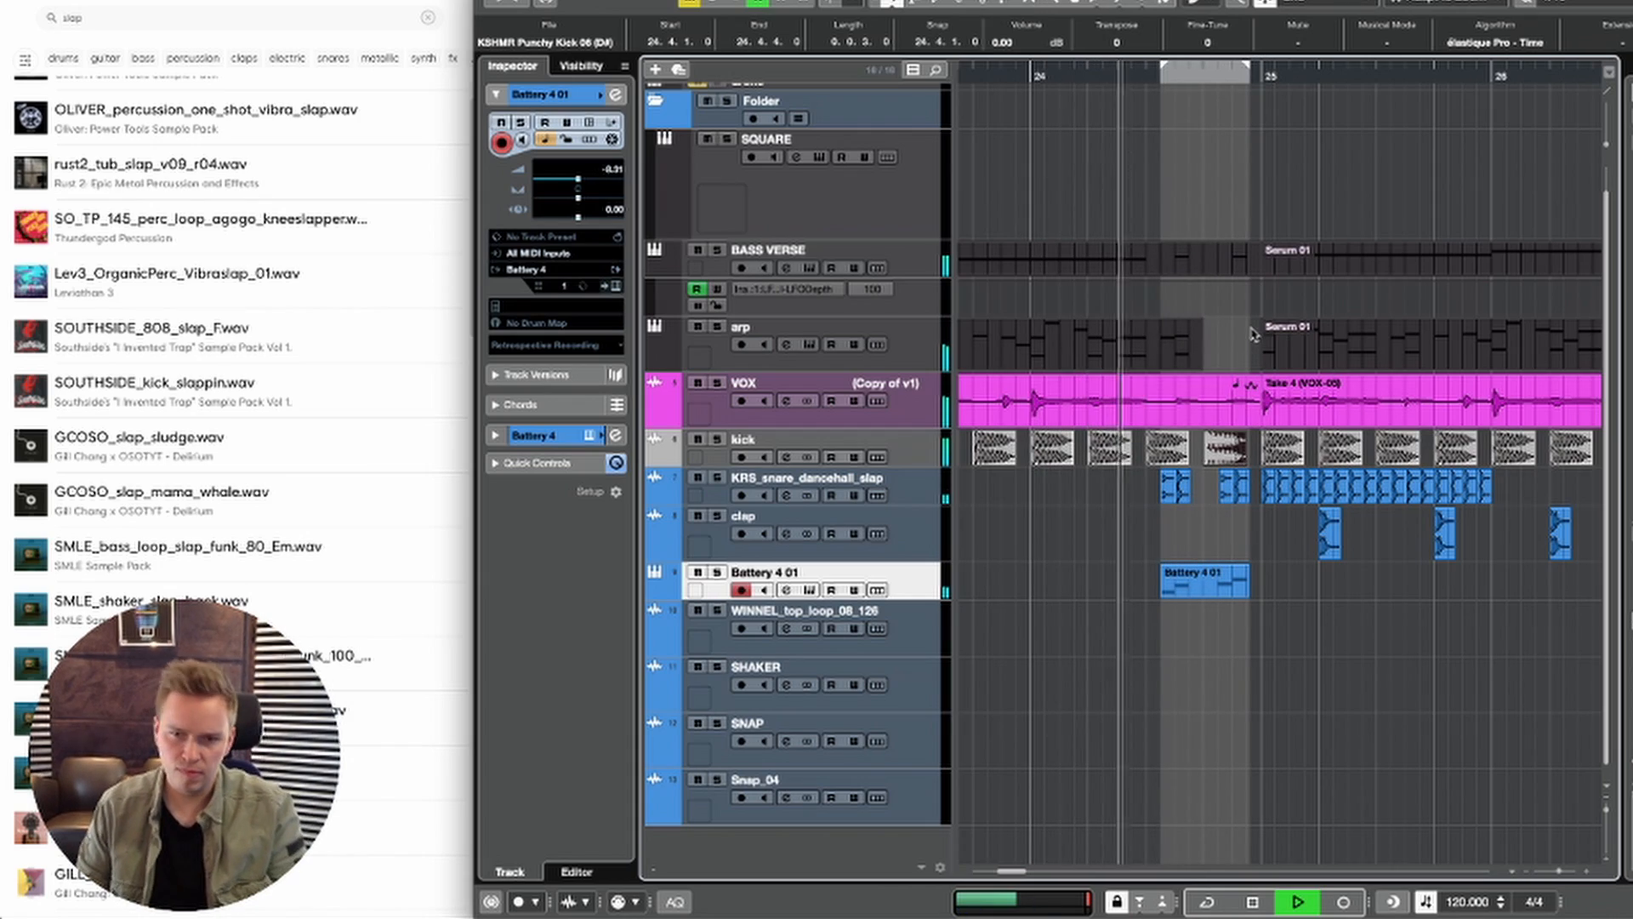
Step: Place the Crash_05 sample at 25.1.1 on a new audio track between clap and Battery 4 01
{"action": "key", "text": "g"}
{"action": "key", "text": "g"}
{"action": "key", "text": "g"}
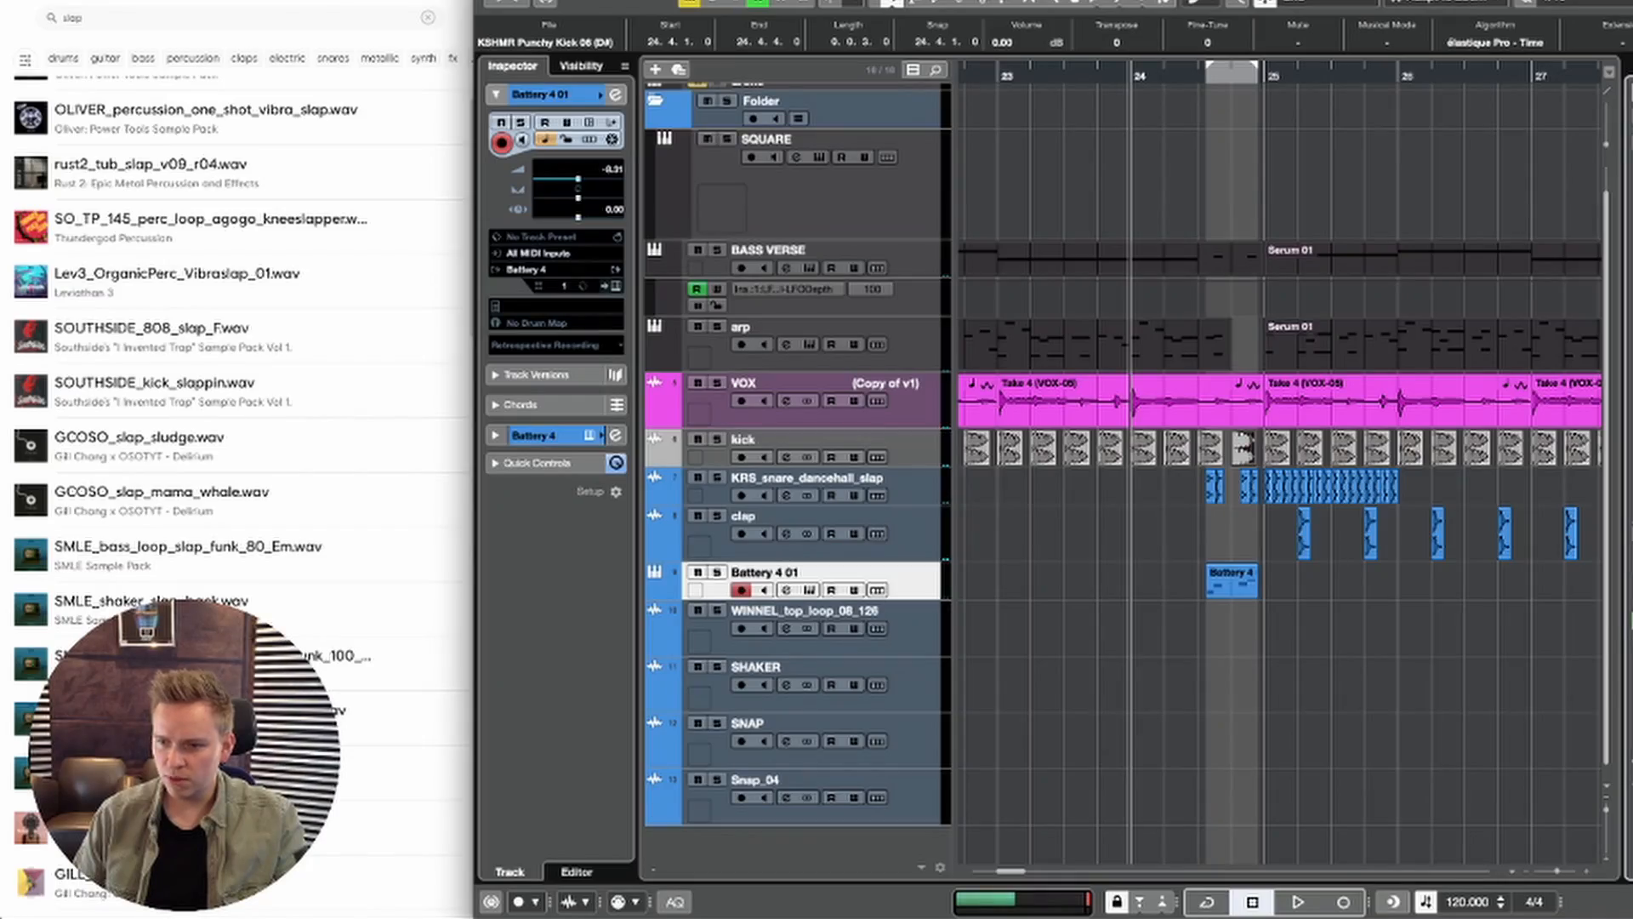
{"action": "left_click_drag", "start_coordinate": [1629, 595], "coordinate": [574, 597]}
{"action": "left_click_drag", "start_coordinate": [753, 591], "coordinate": [1161, 595]}
{"action": "mouse_move", "coordinate": [1313, 593]}
{"action": "left_mouse_down"}
{"action": "mouse_move", "coordinate": [1416, 609]}
{"action": "mouse_move", "coordinate": [1311, 619]}
{"action": "left_mouse_up"}
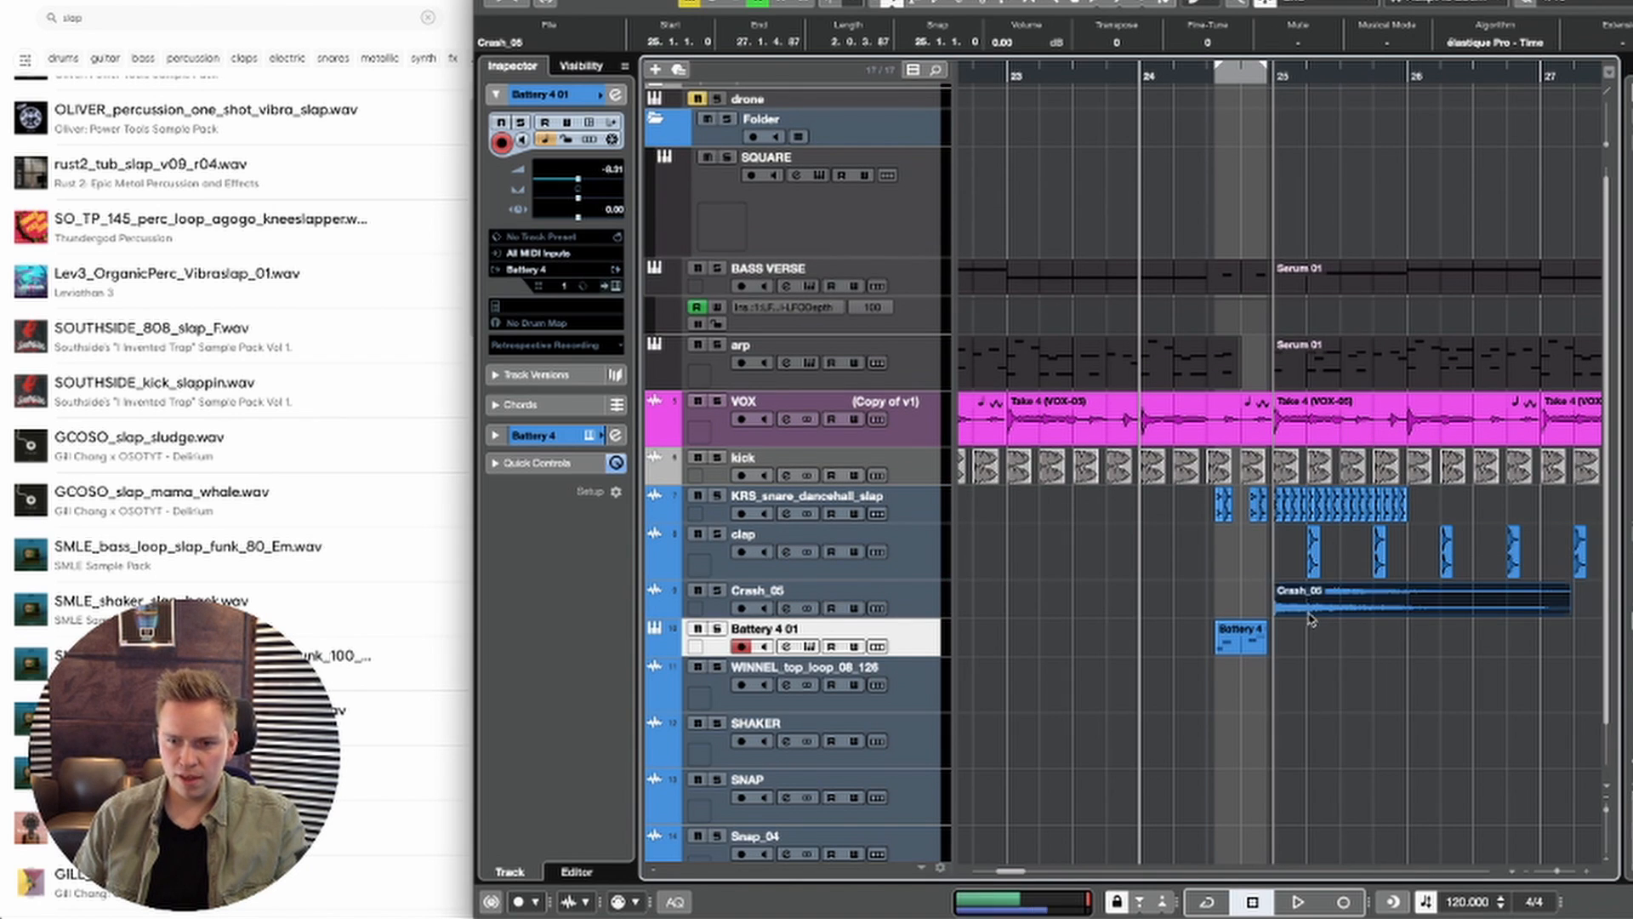
Step: Lower the Crash_05 track's volume to about -26 dB while playing the transition
{"action": "left_click", "coordinate": [891, 582]}
{"action": "left_click_drag", "start_coordinate": [579, 187], "coordinate": [547, 183]}
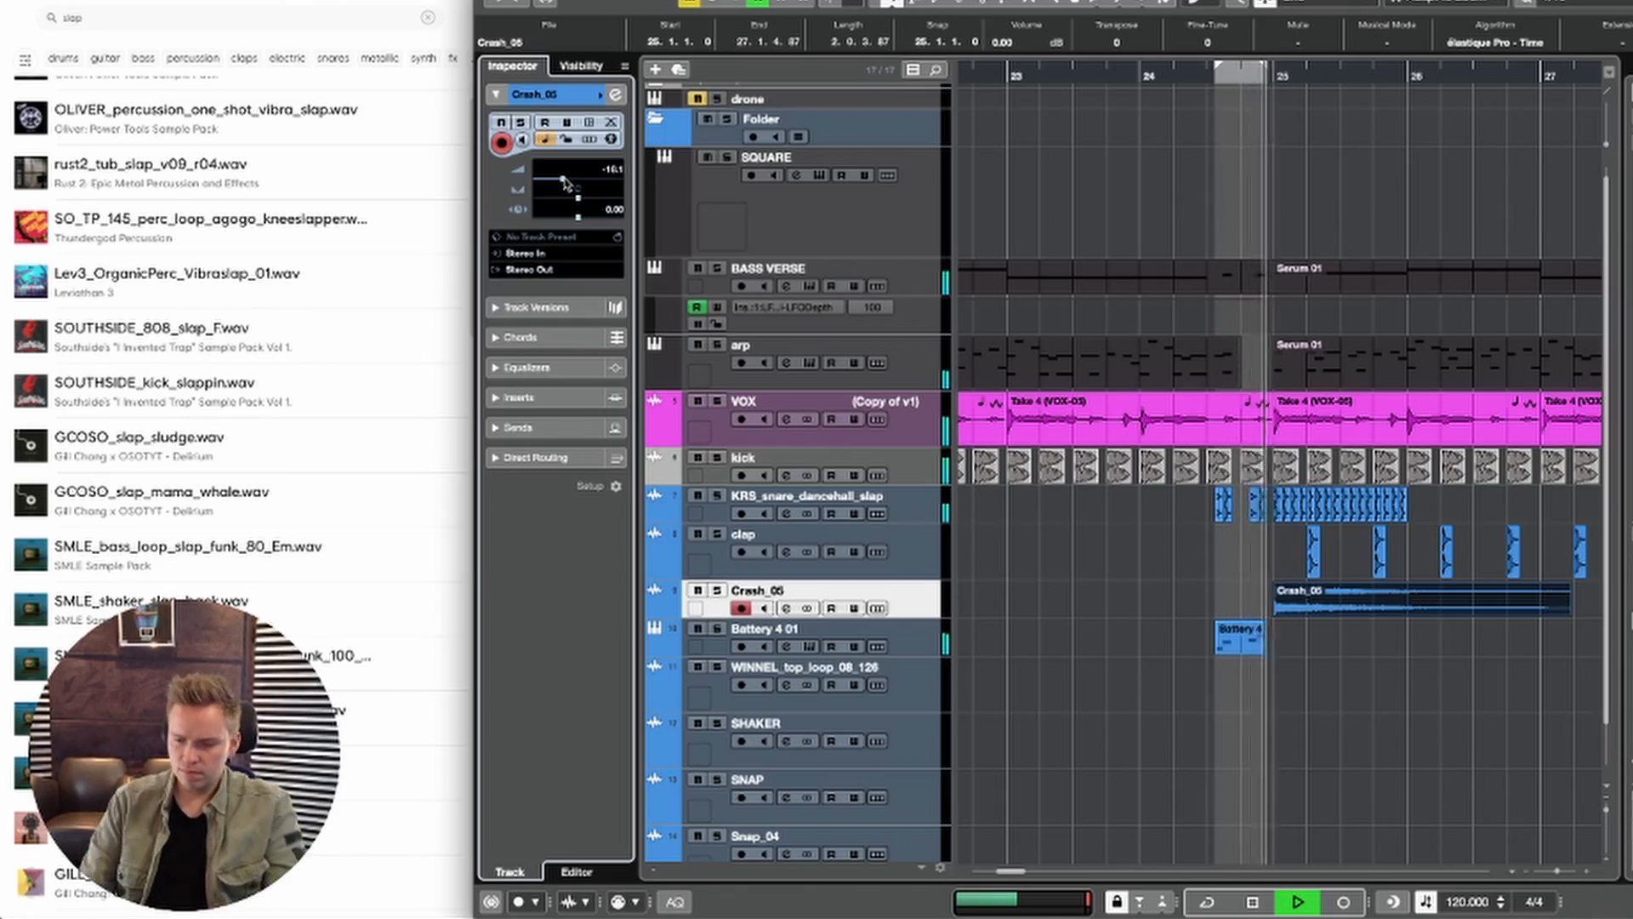
{"action": "key", "text": "space"}
{"action": "key", "text": "space"}
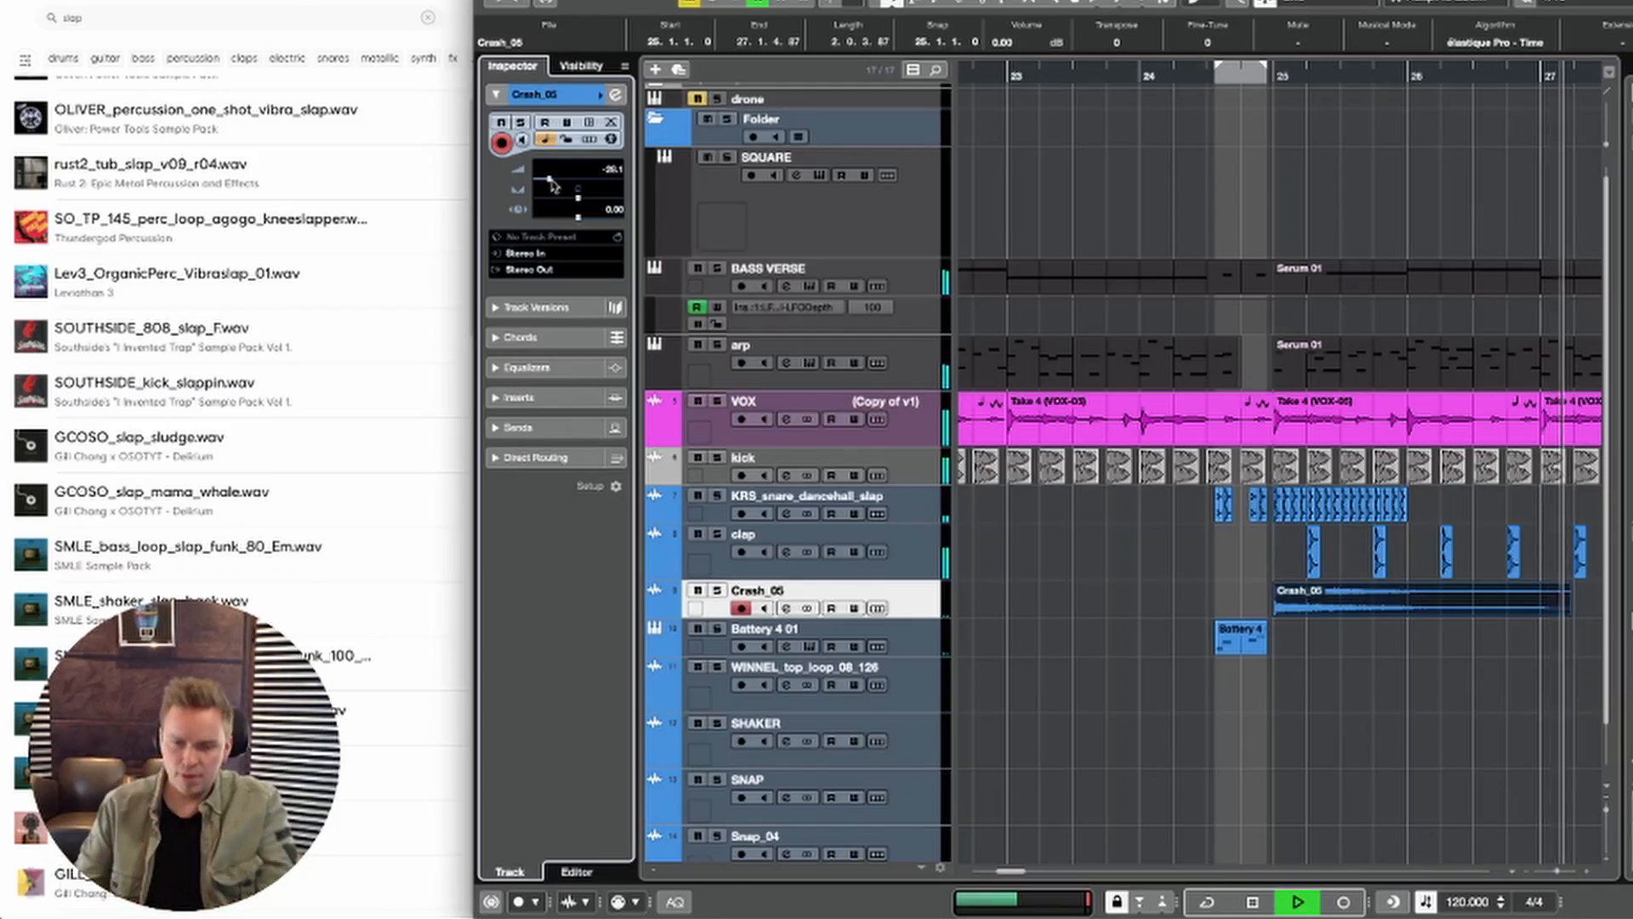
{"action": "key", "text": "space"}
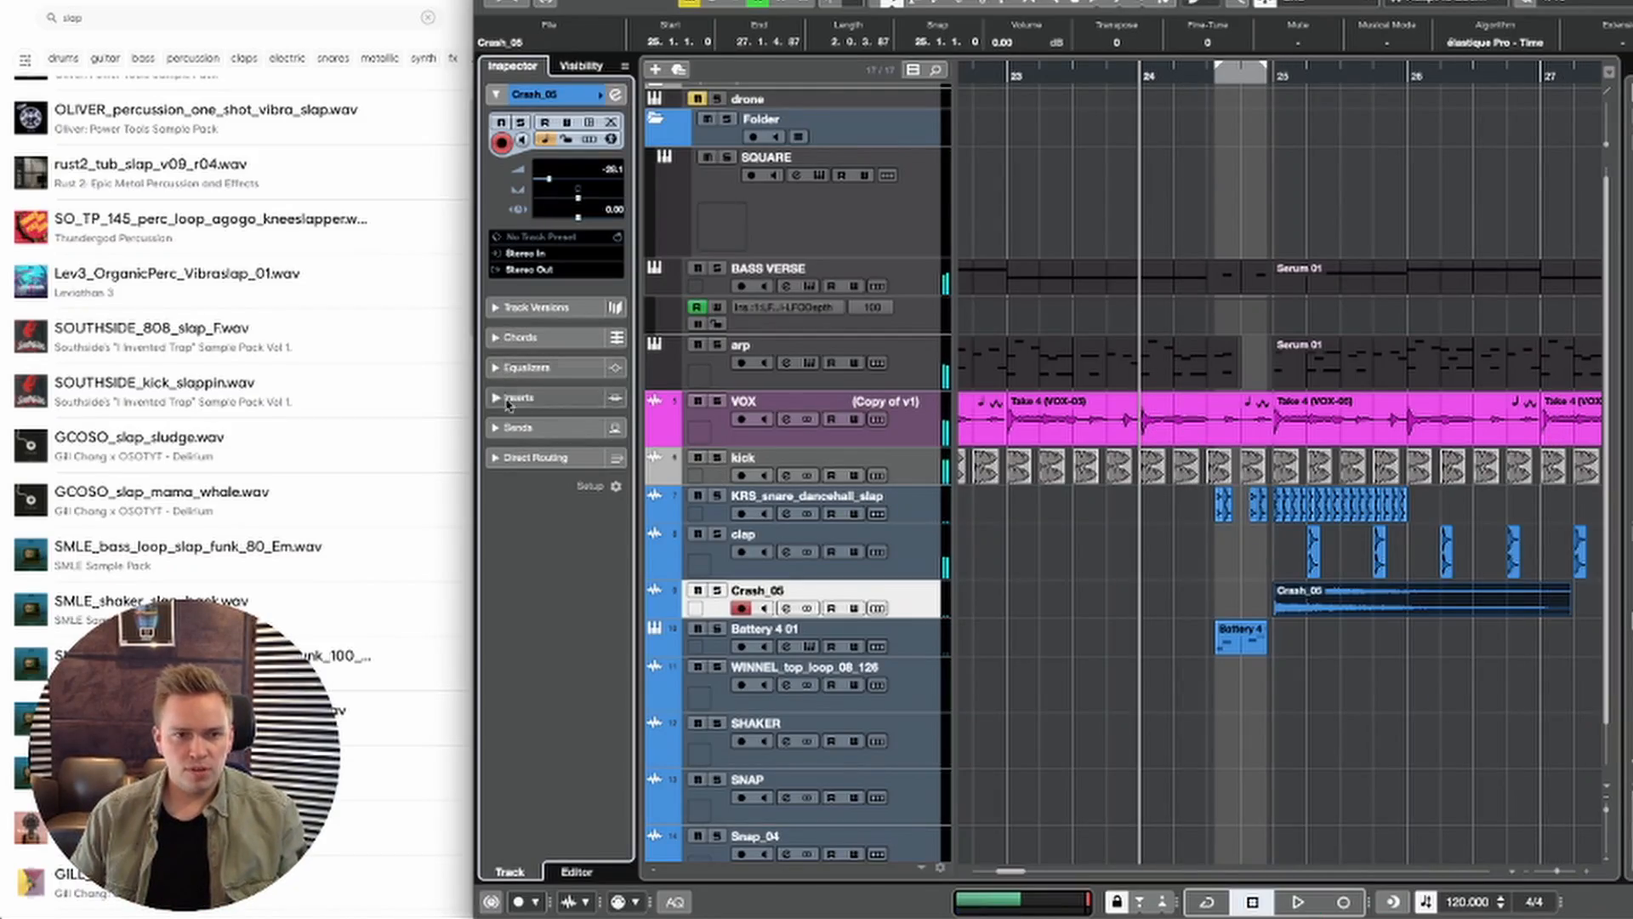
Step: Load the EchoBoy delay into the third insert slot of the Crash_05 track
{"action": "left_click", "coordinate": [525, 400]}
{"action": "left_click", "coordinate": [547, 302]}
{"action": "type", "text": "echo"}
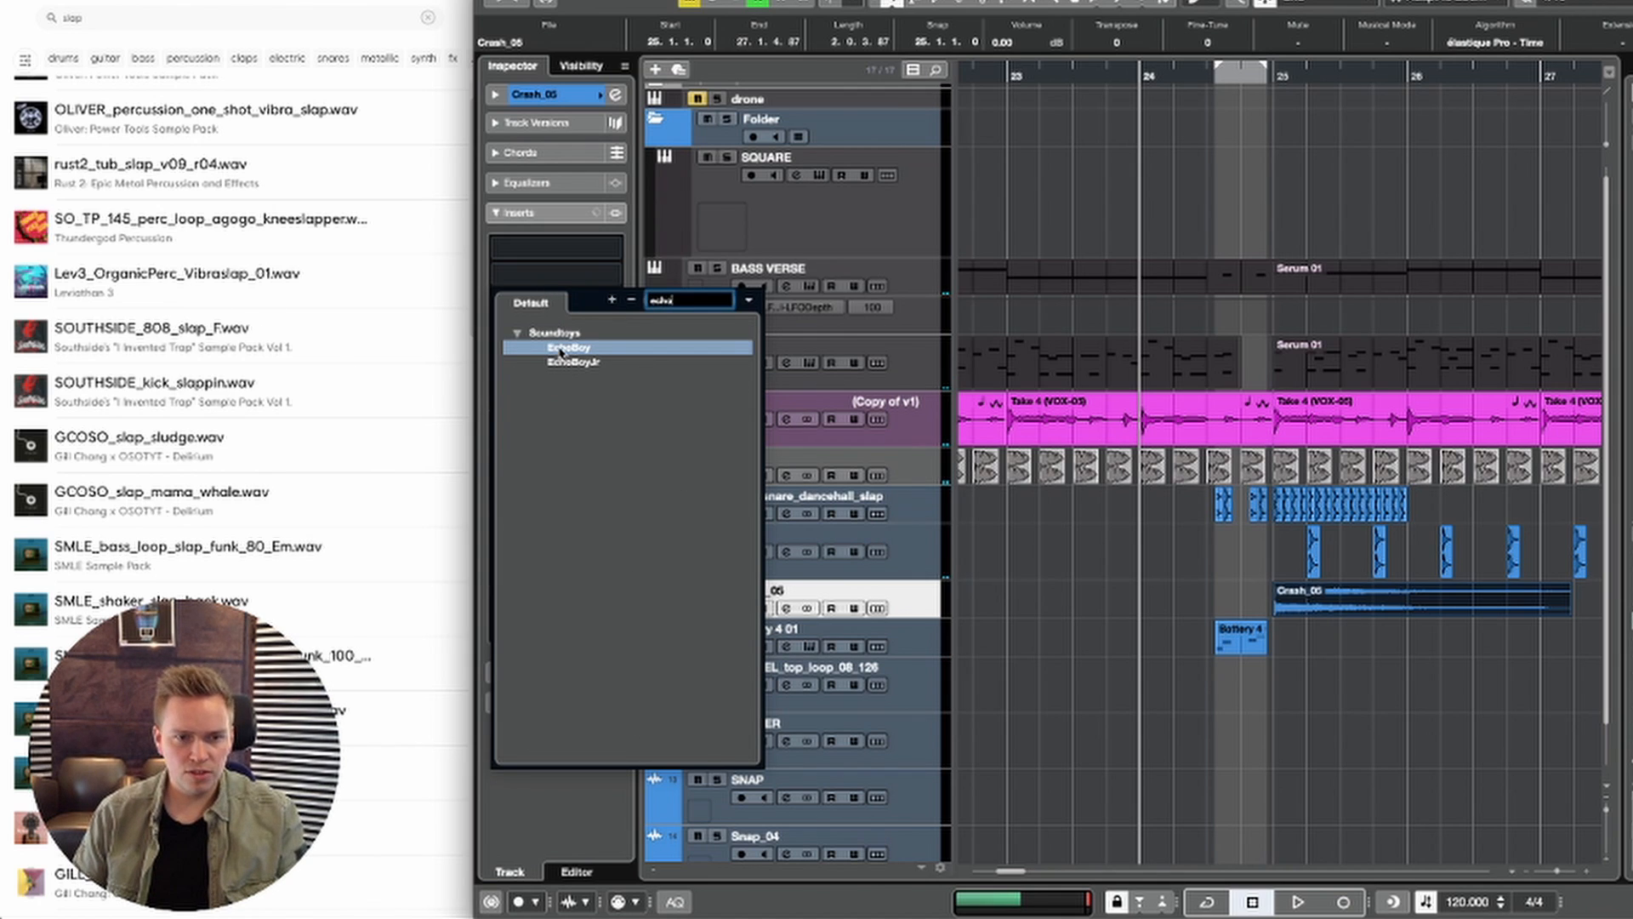
{"action": "left_click", "coordinate": [561, 349]}
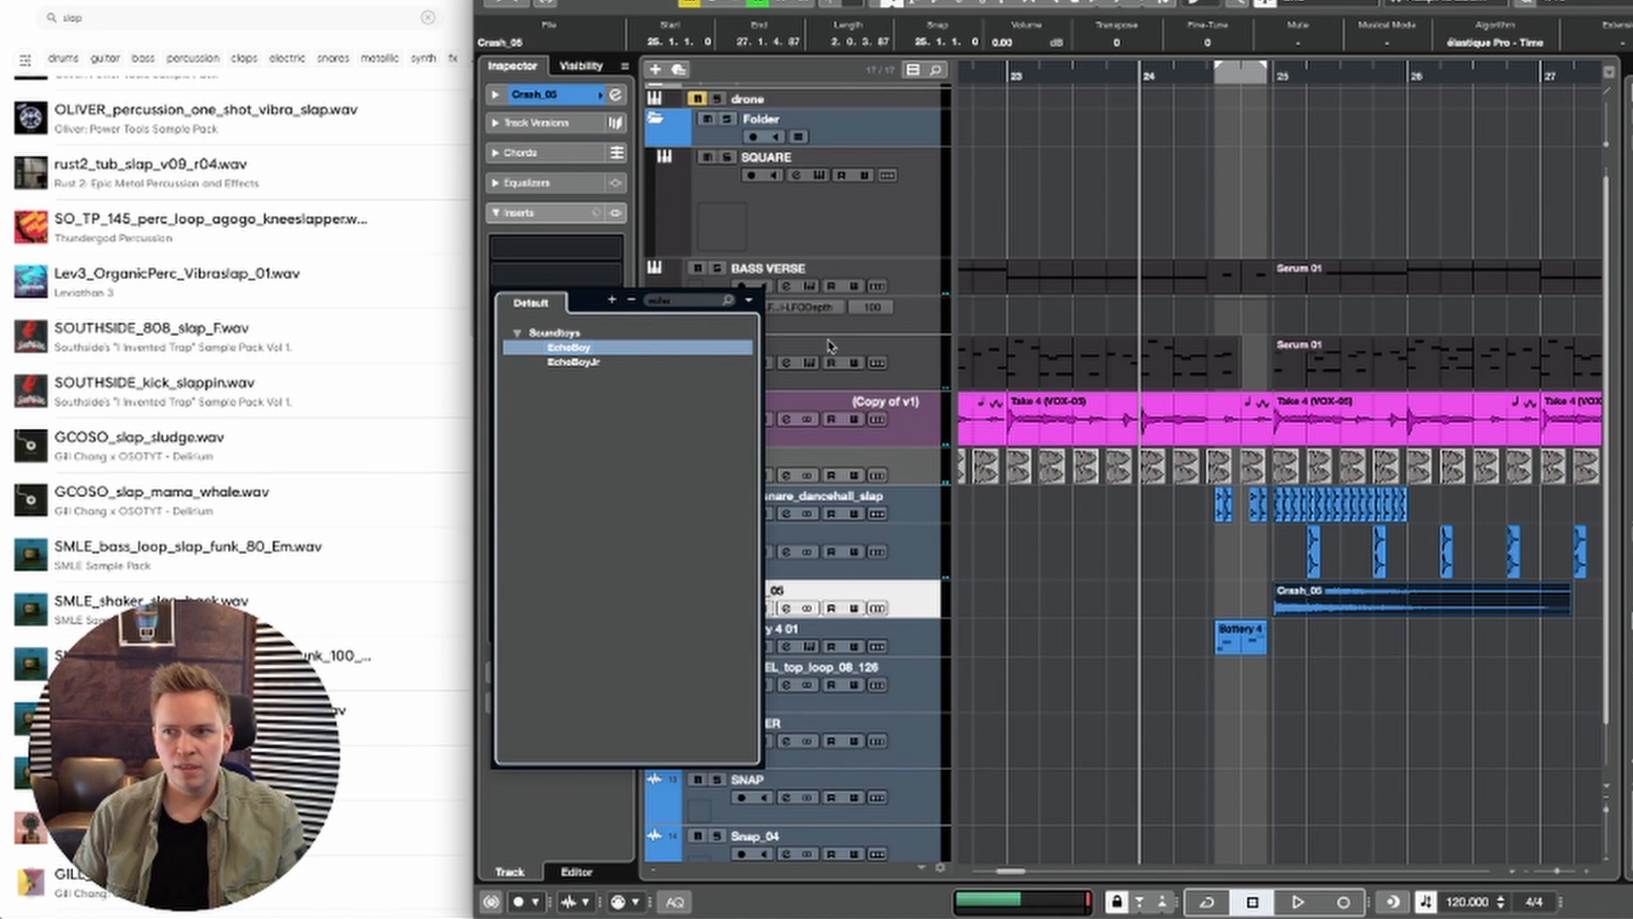
{"action": "key", "text": "Return"}
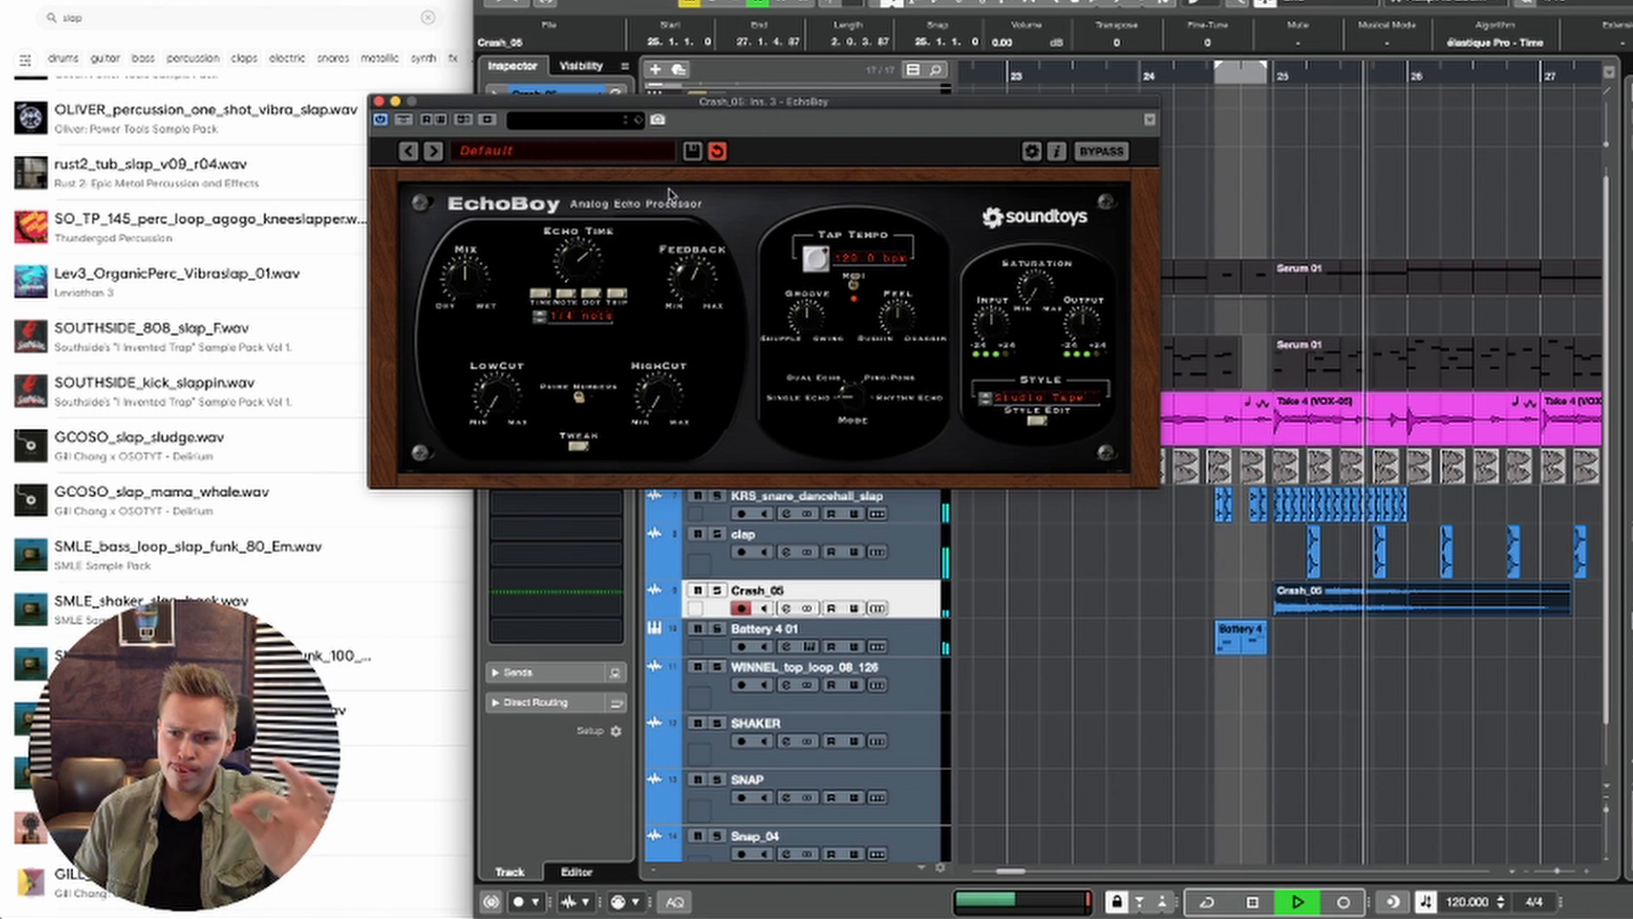
Step: Solo the Crash_05 track and split its audio event at 25.2.1
{"action": "key", "text": "space"}
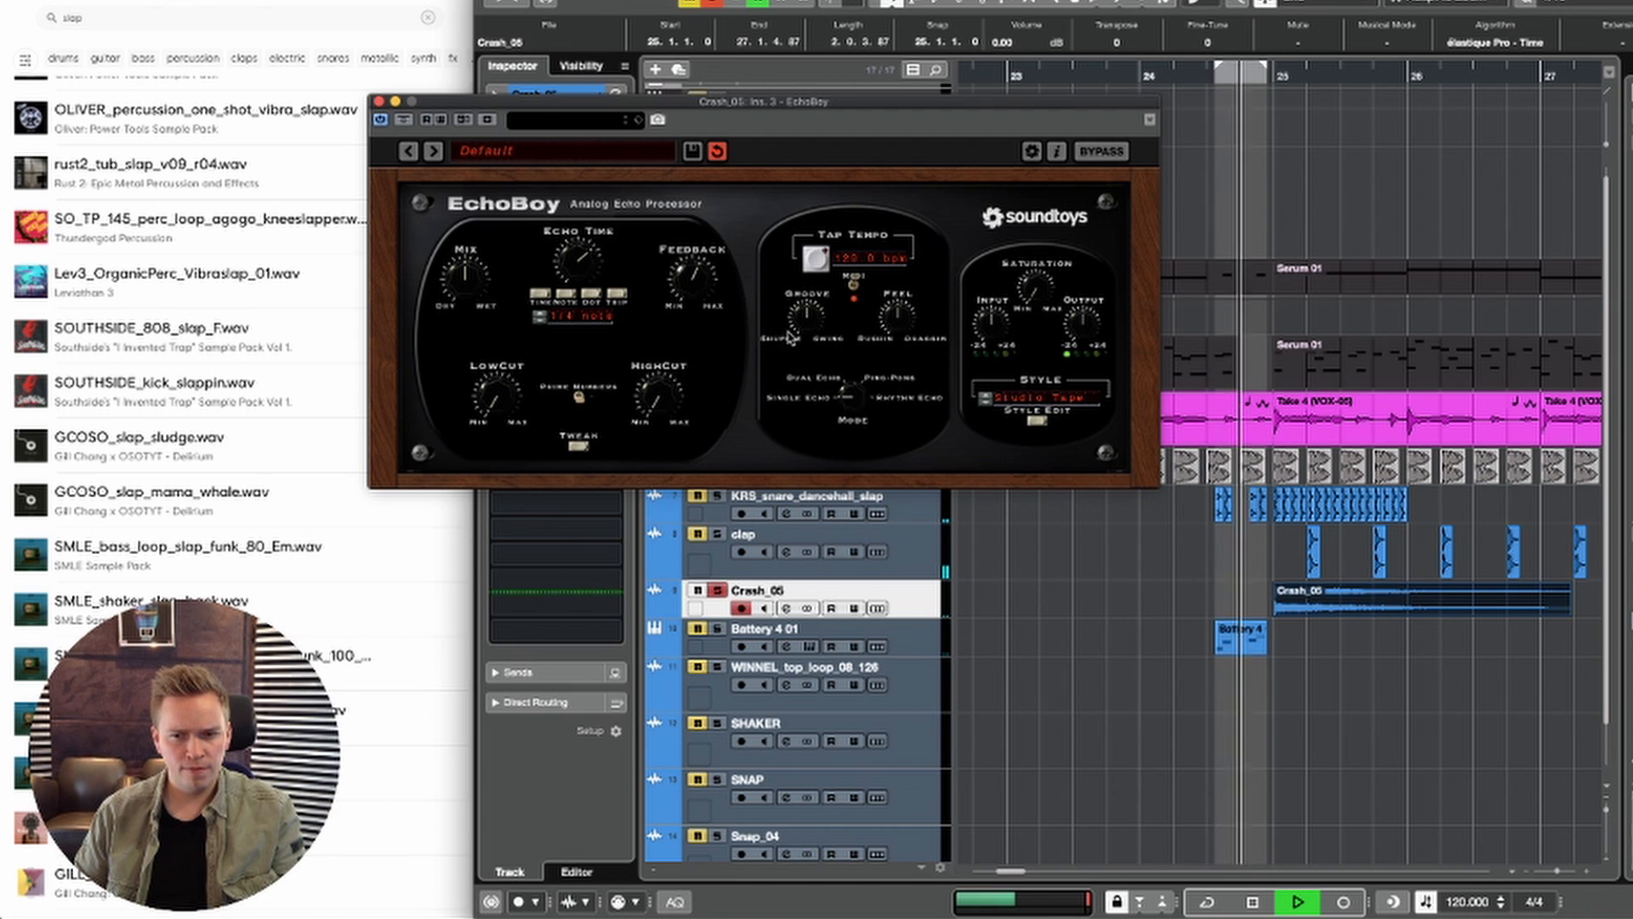
{"action": "right_click", "coordinate": [1286, 620]}
{"action": "left_click", "coordinate": [1358, 627]}
{"action": "key", "text": "space"}
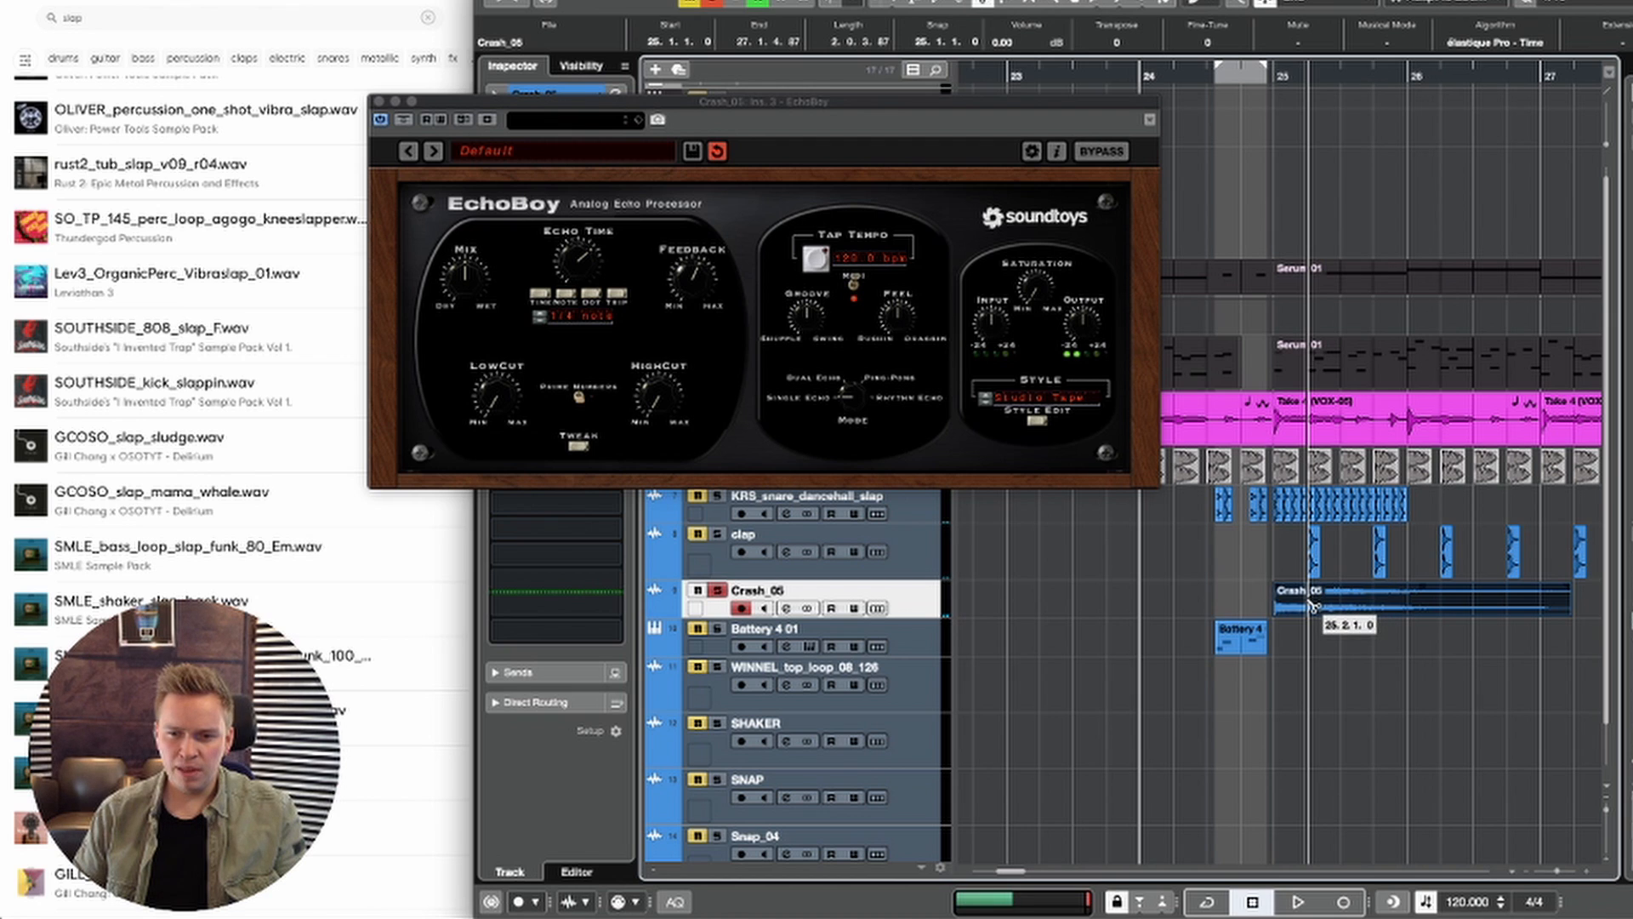
Step: Extend the second crash part's start back to 25.1.2 and lower its event volume to -8.00 dB
{"action": "left_click_drag", "start_coordinate": [1258, 78], "coordinate": [1264, 323]}
{"action": "scroll", "coordinate": [1404, 360], "scroll_direction": "down", "scroll_amount": 2}
{"action": "scroll", "coordinate": [1404, 360], "scroll_direction": "right", "scroll_amount": 2}
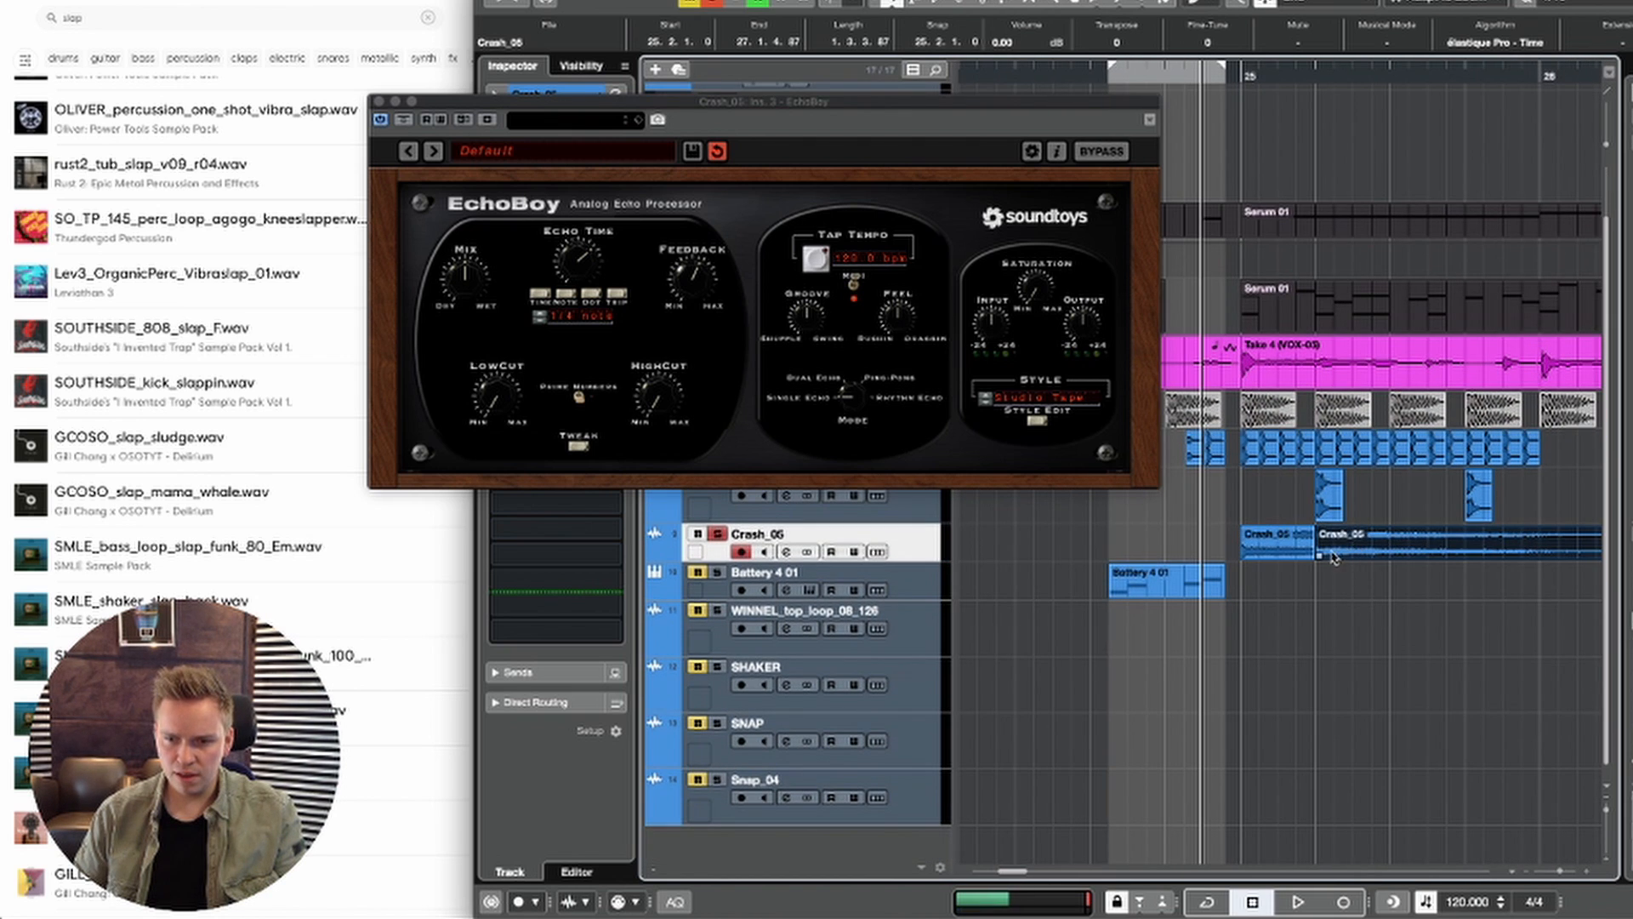
{"action": "left_click_drag", "start_coordinate": [1318, 554], "coordinate": [1259, 555]}
{"action": "scroll", "coordinate": [1457, 559], "scroll_direction": "right", "scroll_amount": 3}
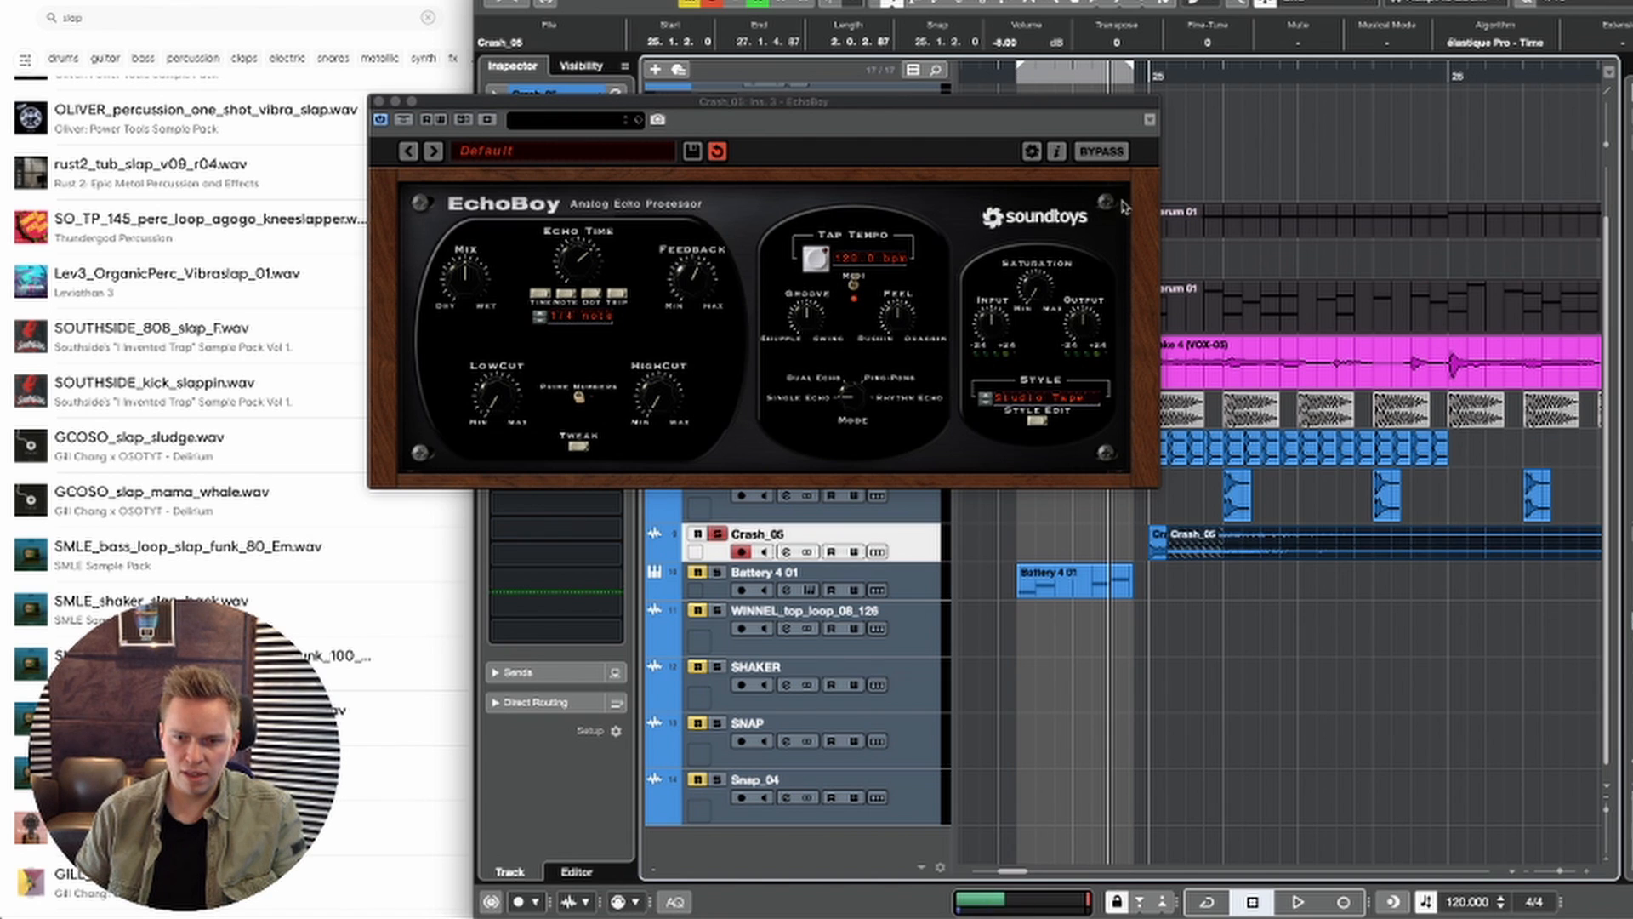
Step: Crossfade the two overlapping Crash_05 parts and play the result
{"action": "left_click_drag", "start_coordinate": [1282, 602], "coordinate": [1152, 555]}
{"action": "key", "text": "x"}
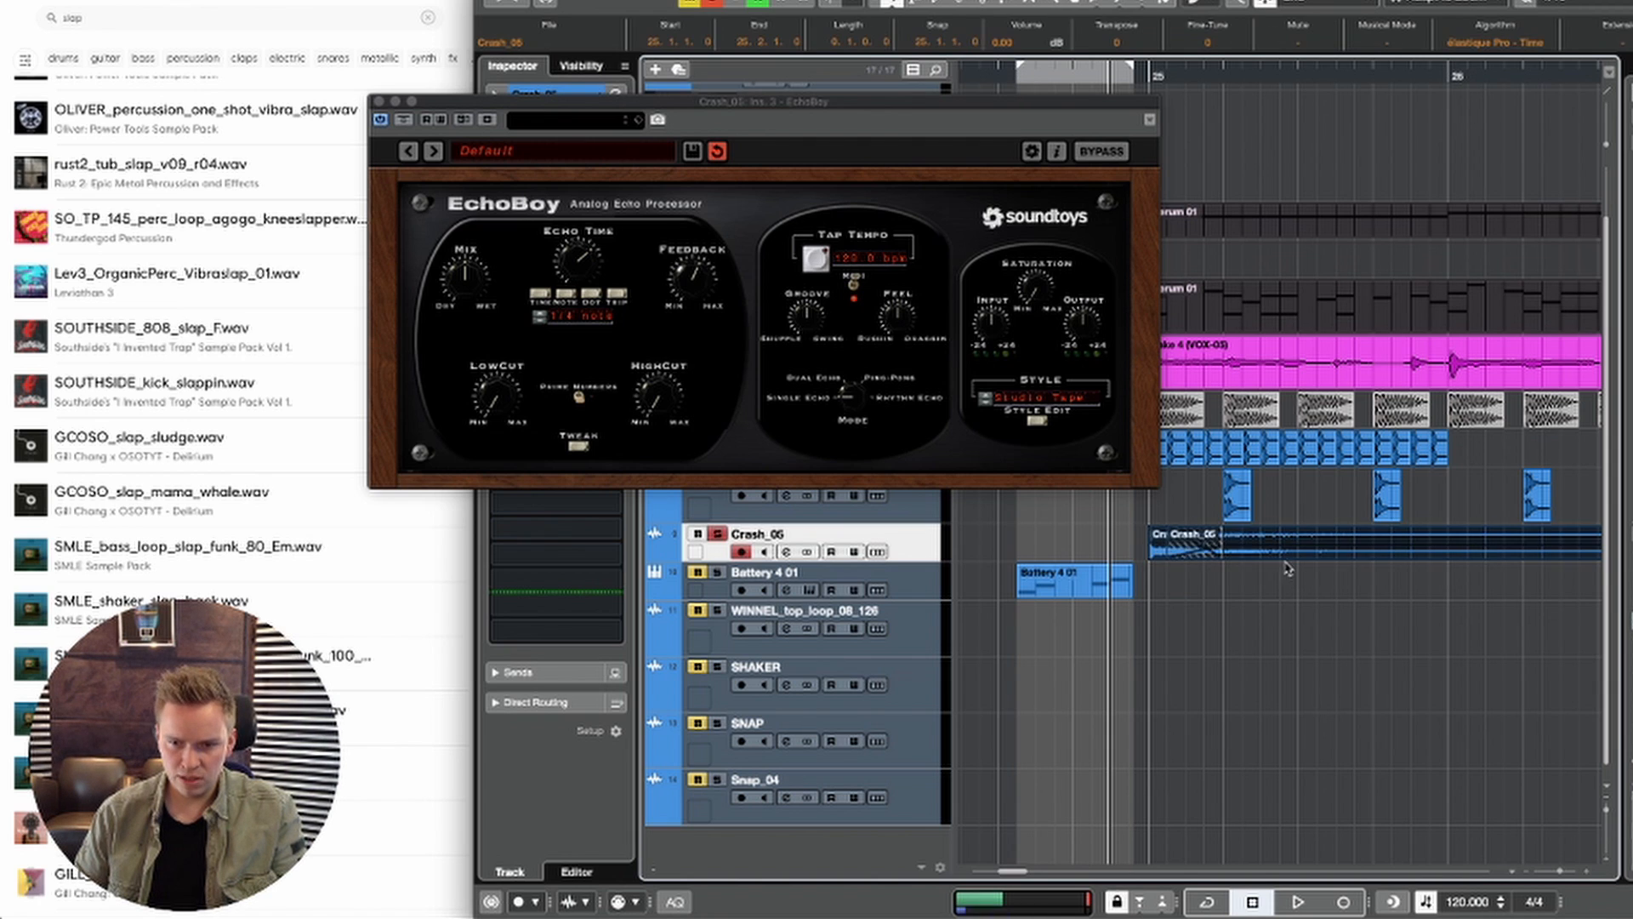
{"action": "left_click", "coordinate": [1299, 622]}
{"action": "key", "text": "space"}
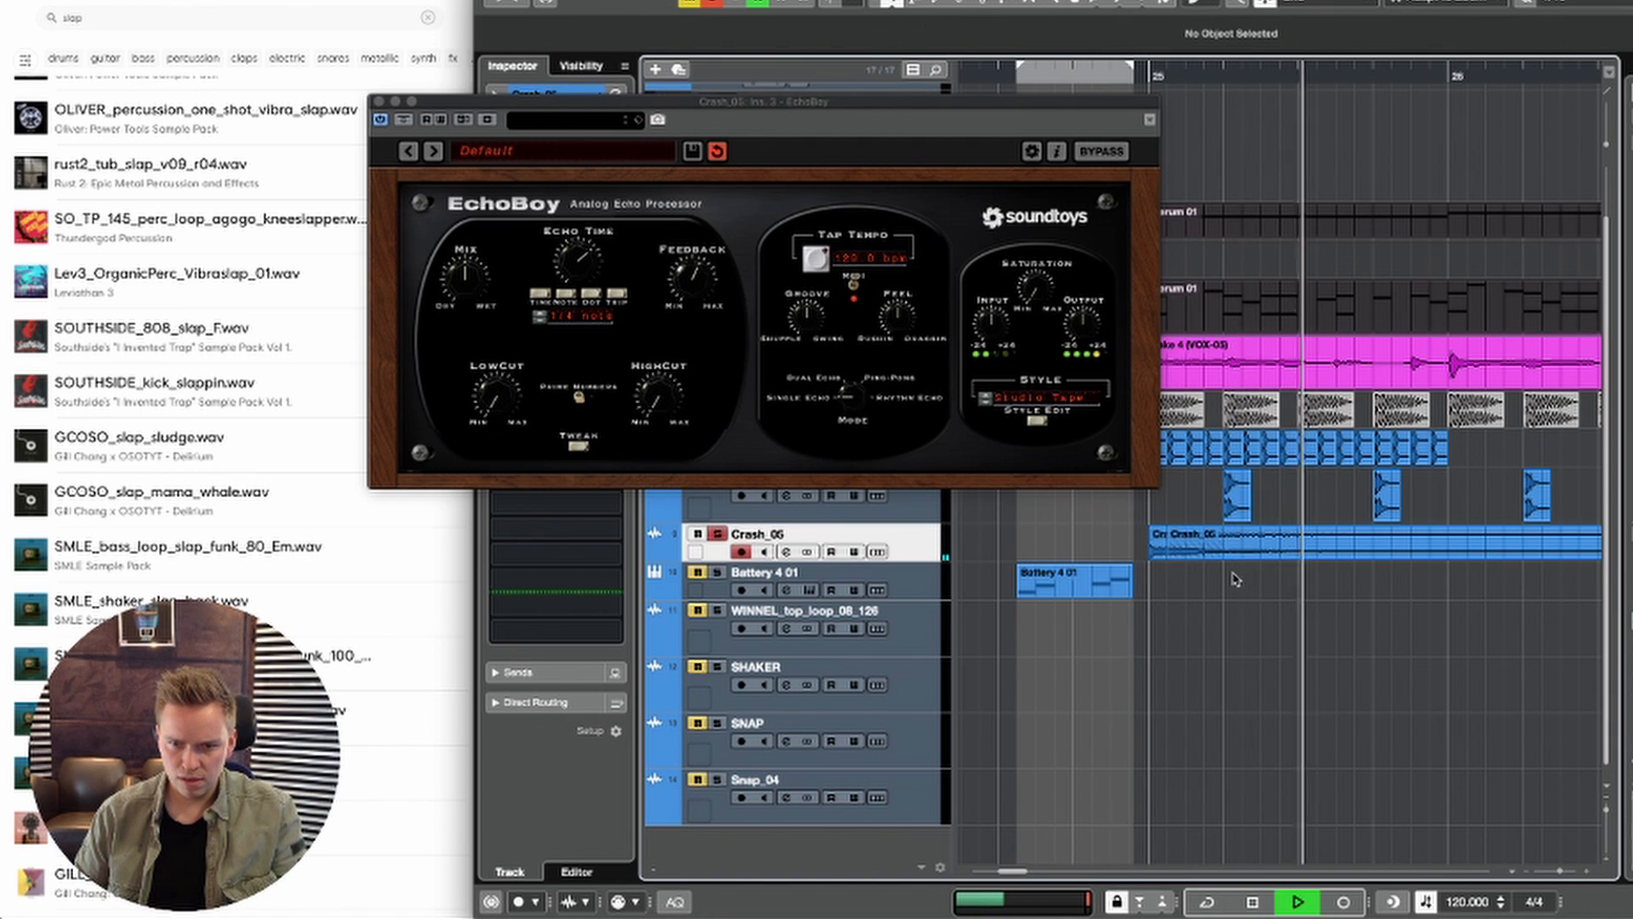
Step: Lengthen the crossfade between the two Crash_05 parts slightly beyond 25.2.1 and replay it
{"action": "left_click", "coordinate": [1180, 553]}
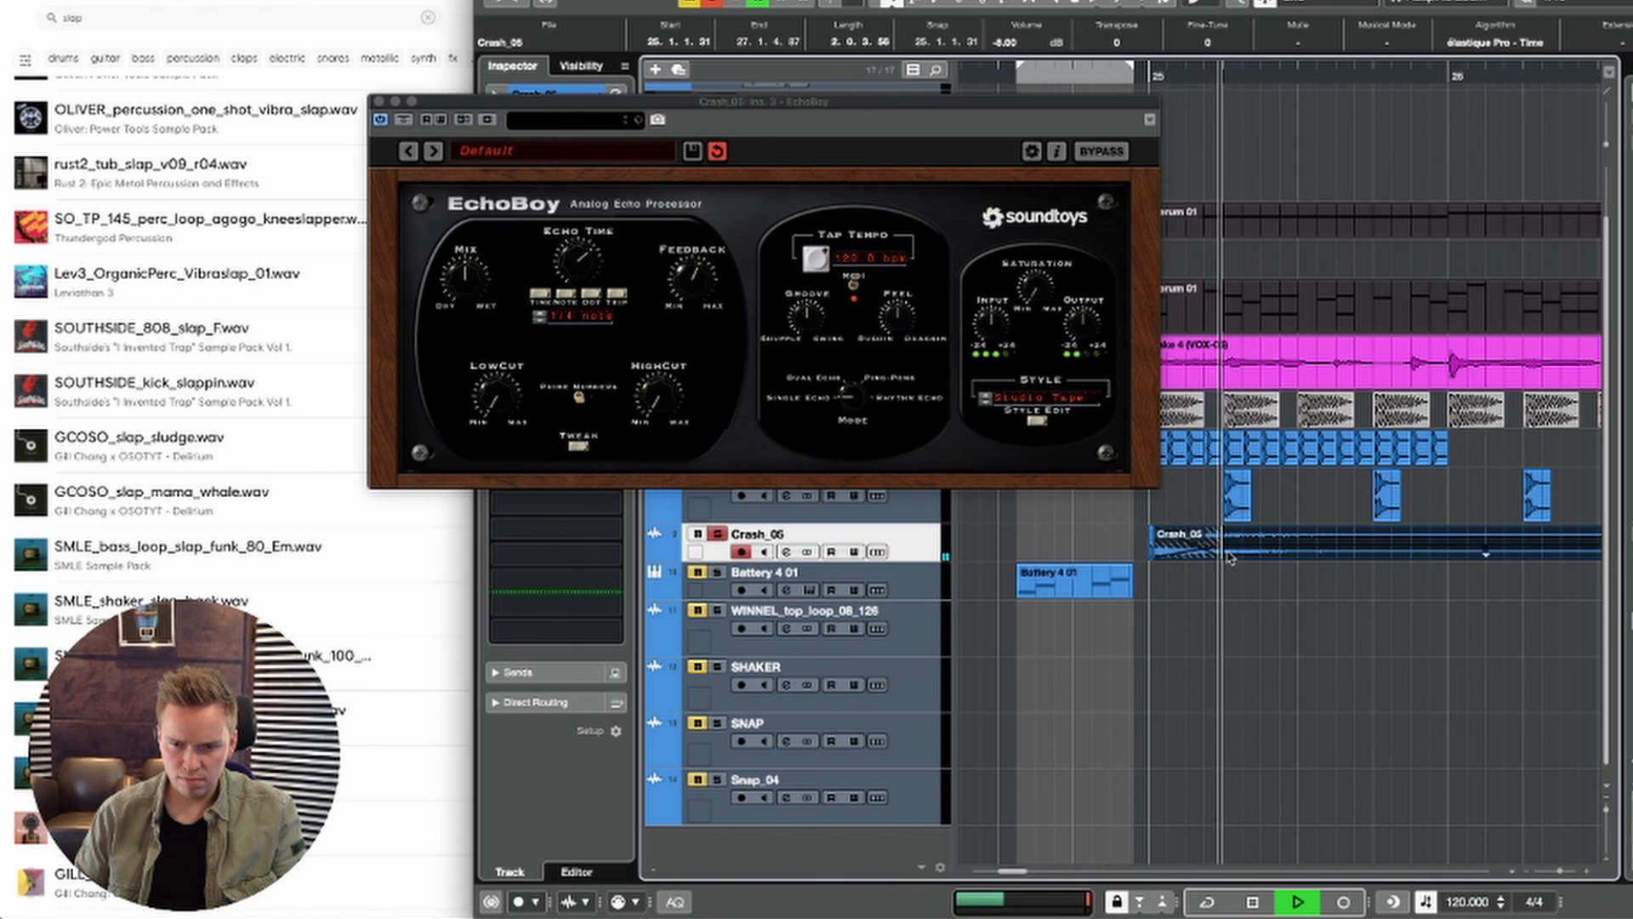
{"action": "key", "text": "space"}
{"action": "left_click_drag", "start_coordinate": [1221, 545], "coordinate": [1240, 545]}
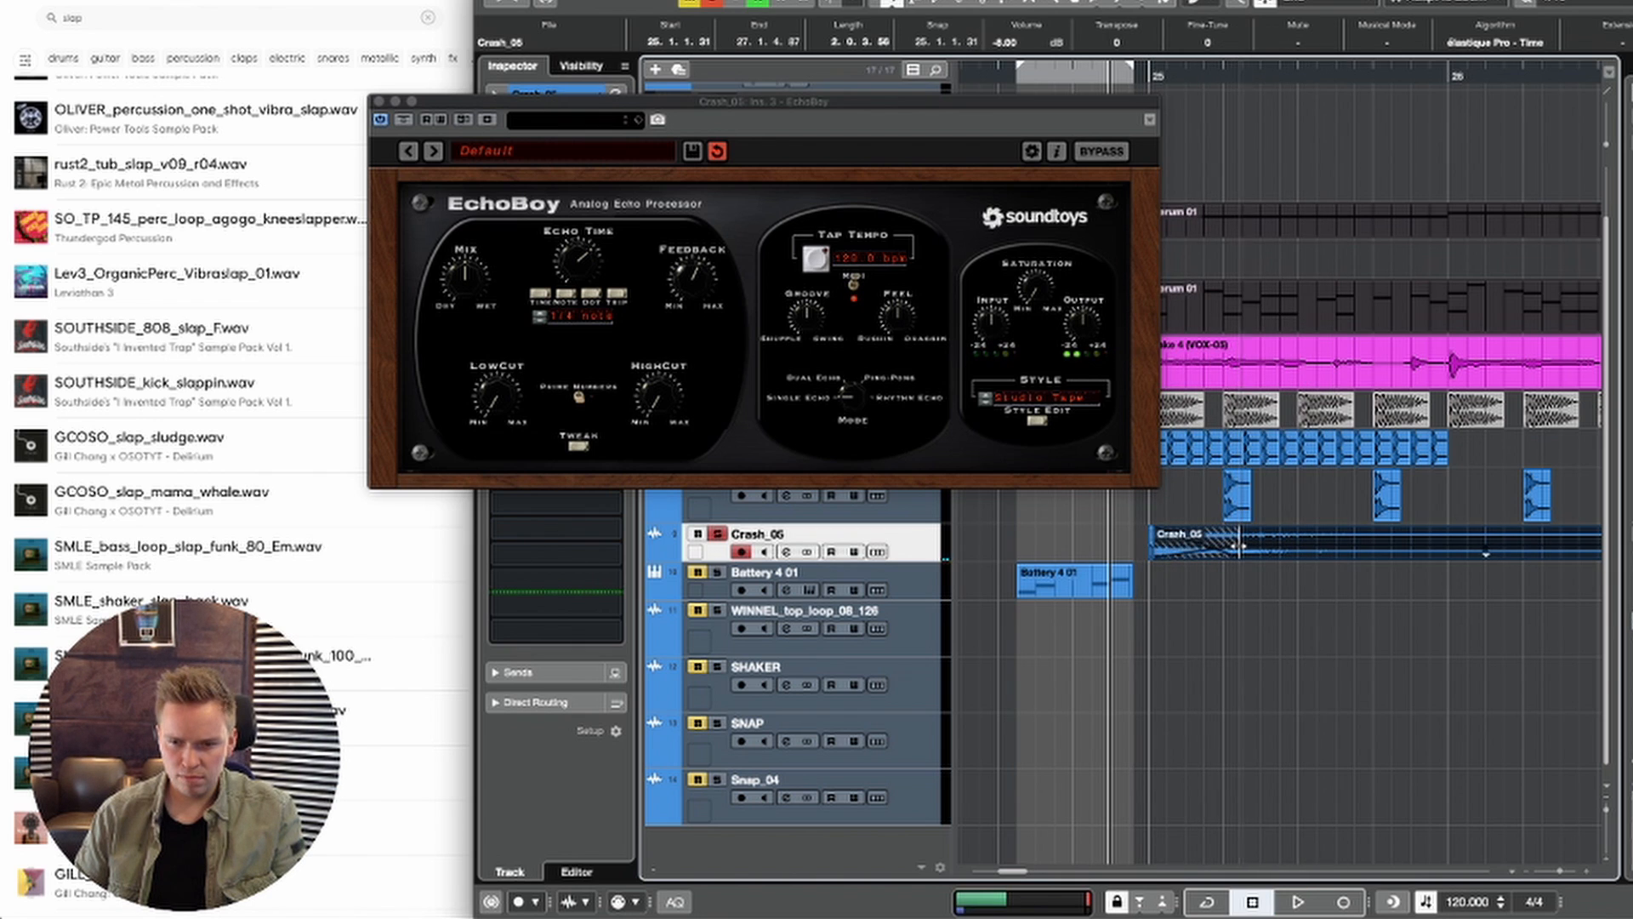
{"action": "key", "text": "space"}
Step: Trim the end of the second Crash_05 part to 27.1.1
{"action": "left_click", "coordinate": [1295, 605]}
{"action": "key", "text": "g"}
{"action": "key", "text": "g"}
{"action": "key", "text": "g"}
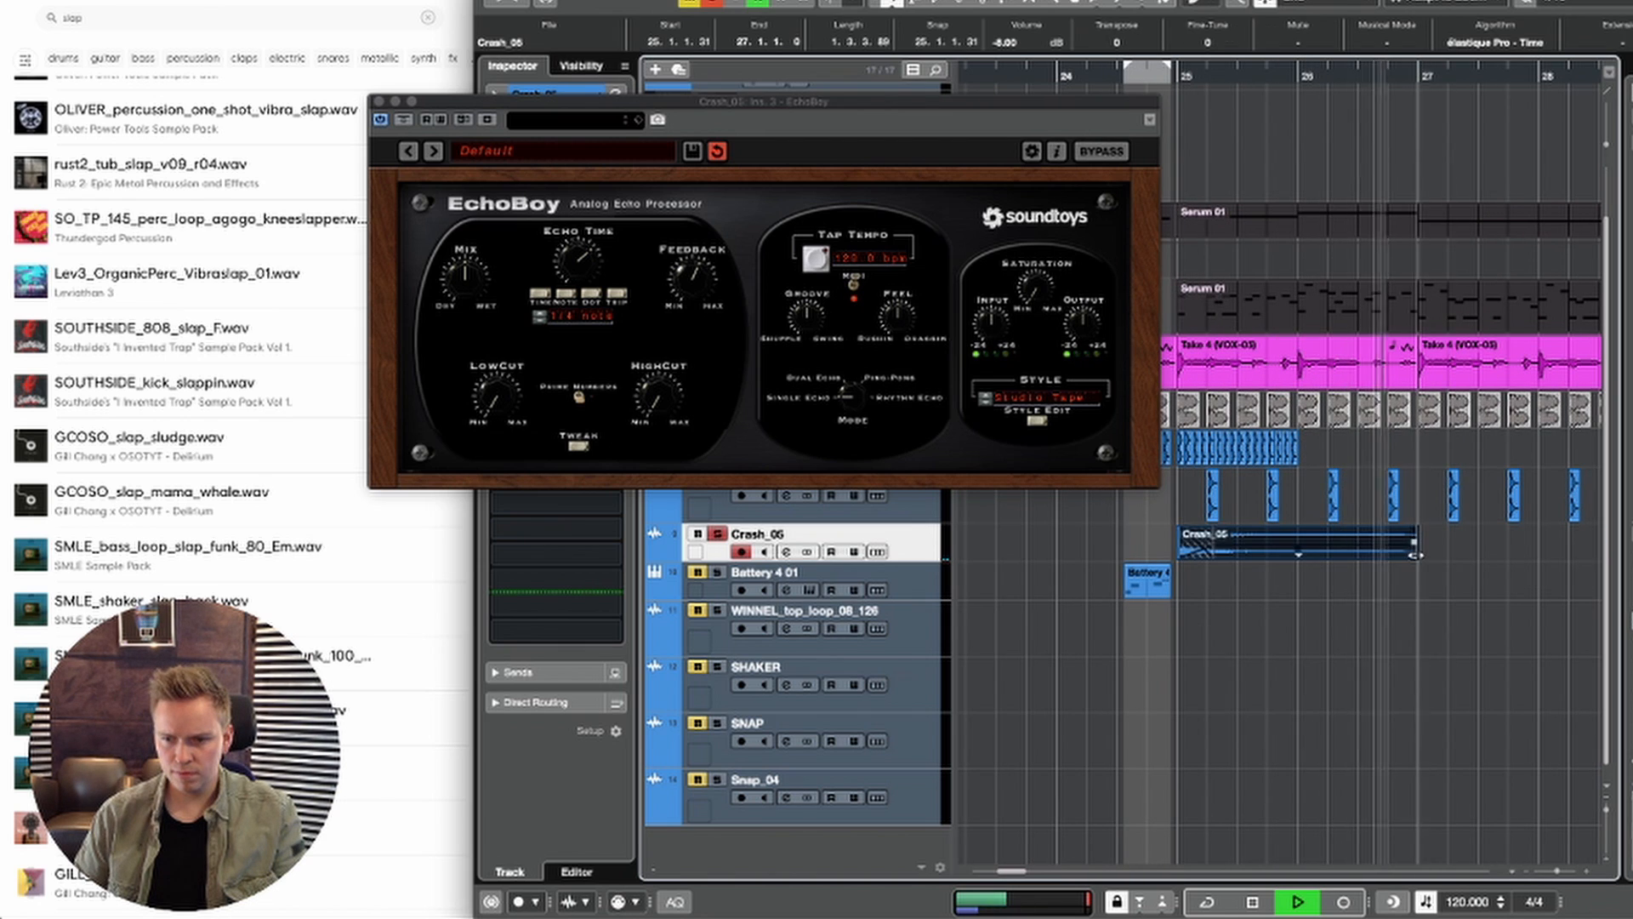
{"action": "left_click_drag", "start_coordinate": [1442, 555], "coordinate": [1418, 553]}
{"action": "left_click", "coordinate": [1399, 639]}
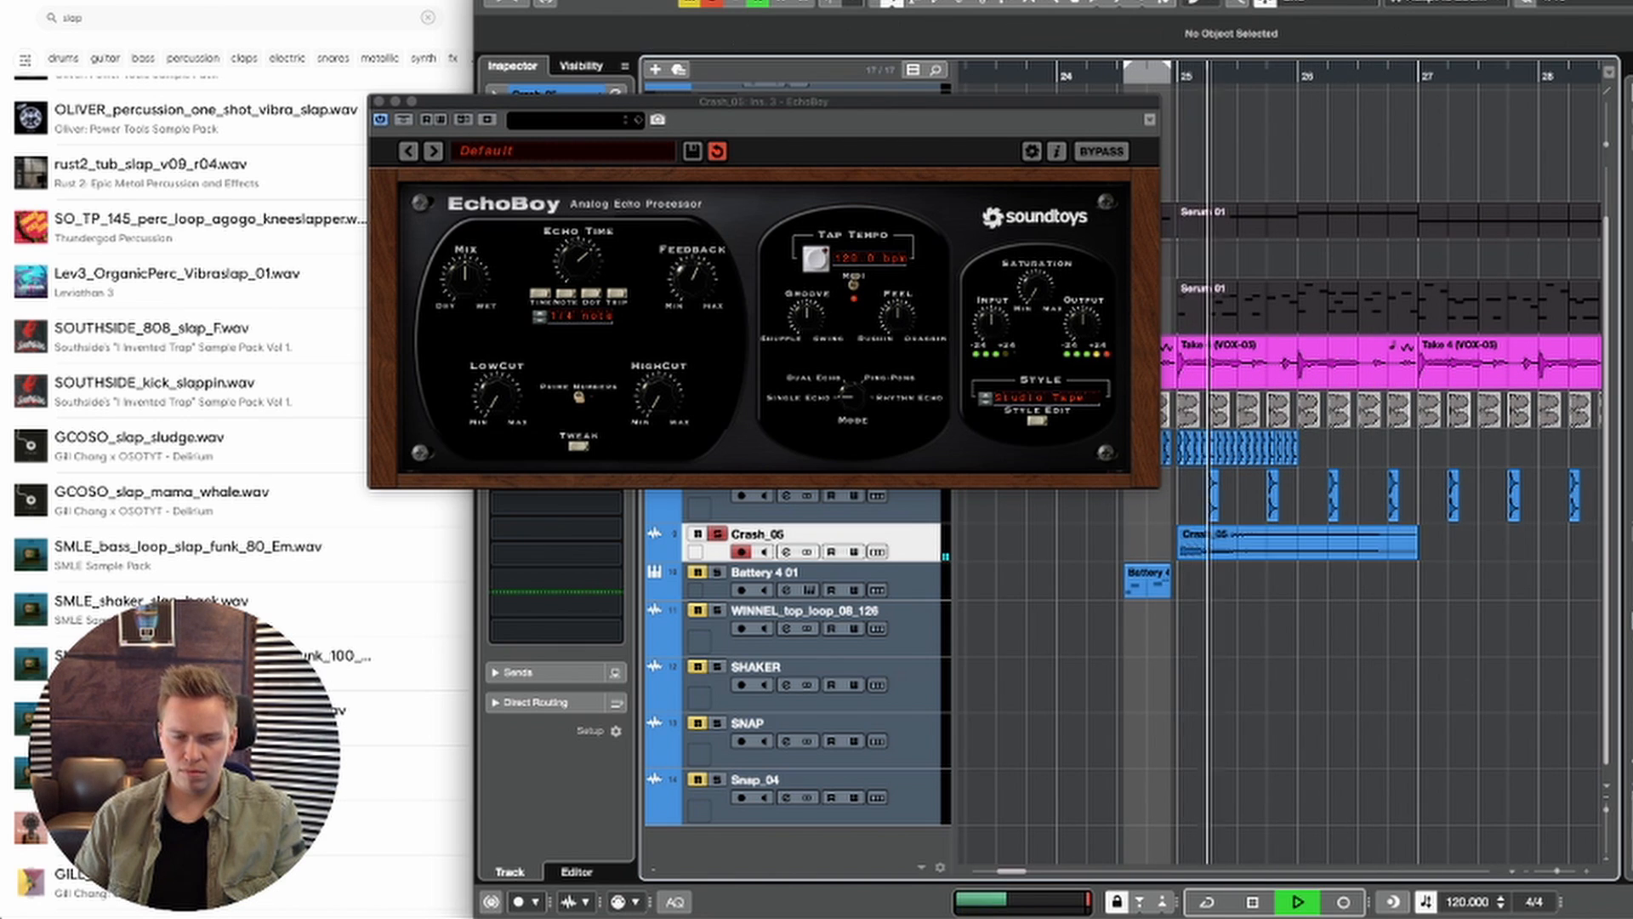
Step: Raise EchoBoy's feedback and reduce its mix and high cut for the crash, checking the echo in playback
{"action": "left_click", "coordinate": [695, 279]}
{"action": "key", "text": "space"}
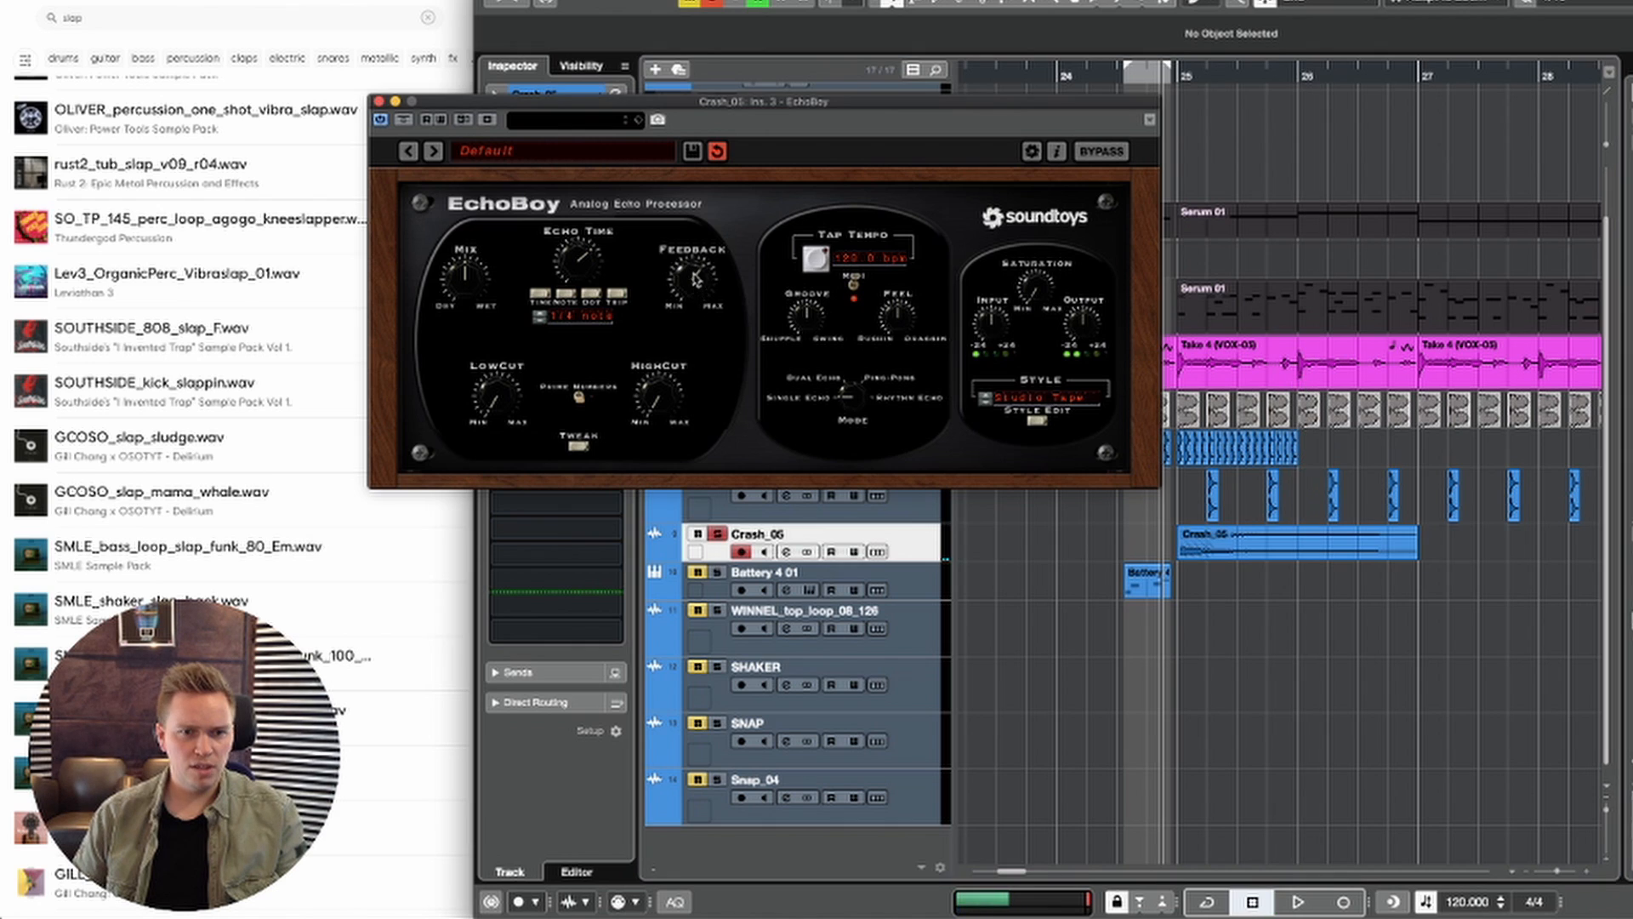
{"action": "left_click_drag", "start_coordinate": [449, 272], "coordinate": [450, 294]}
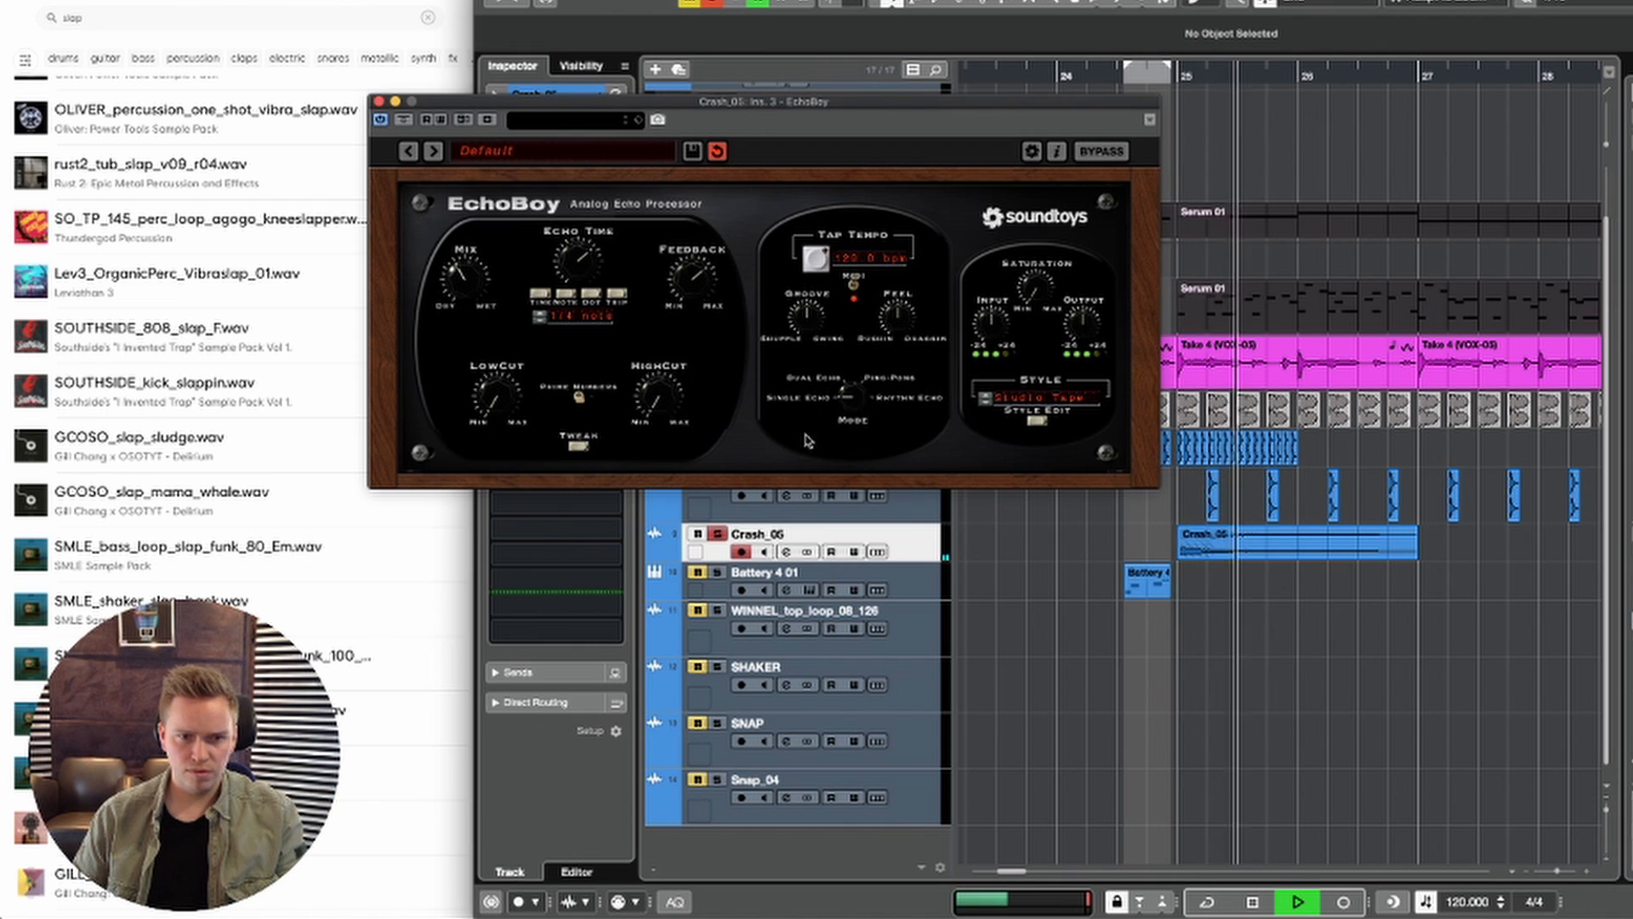
{"action": "key", "text": "space"}
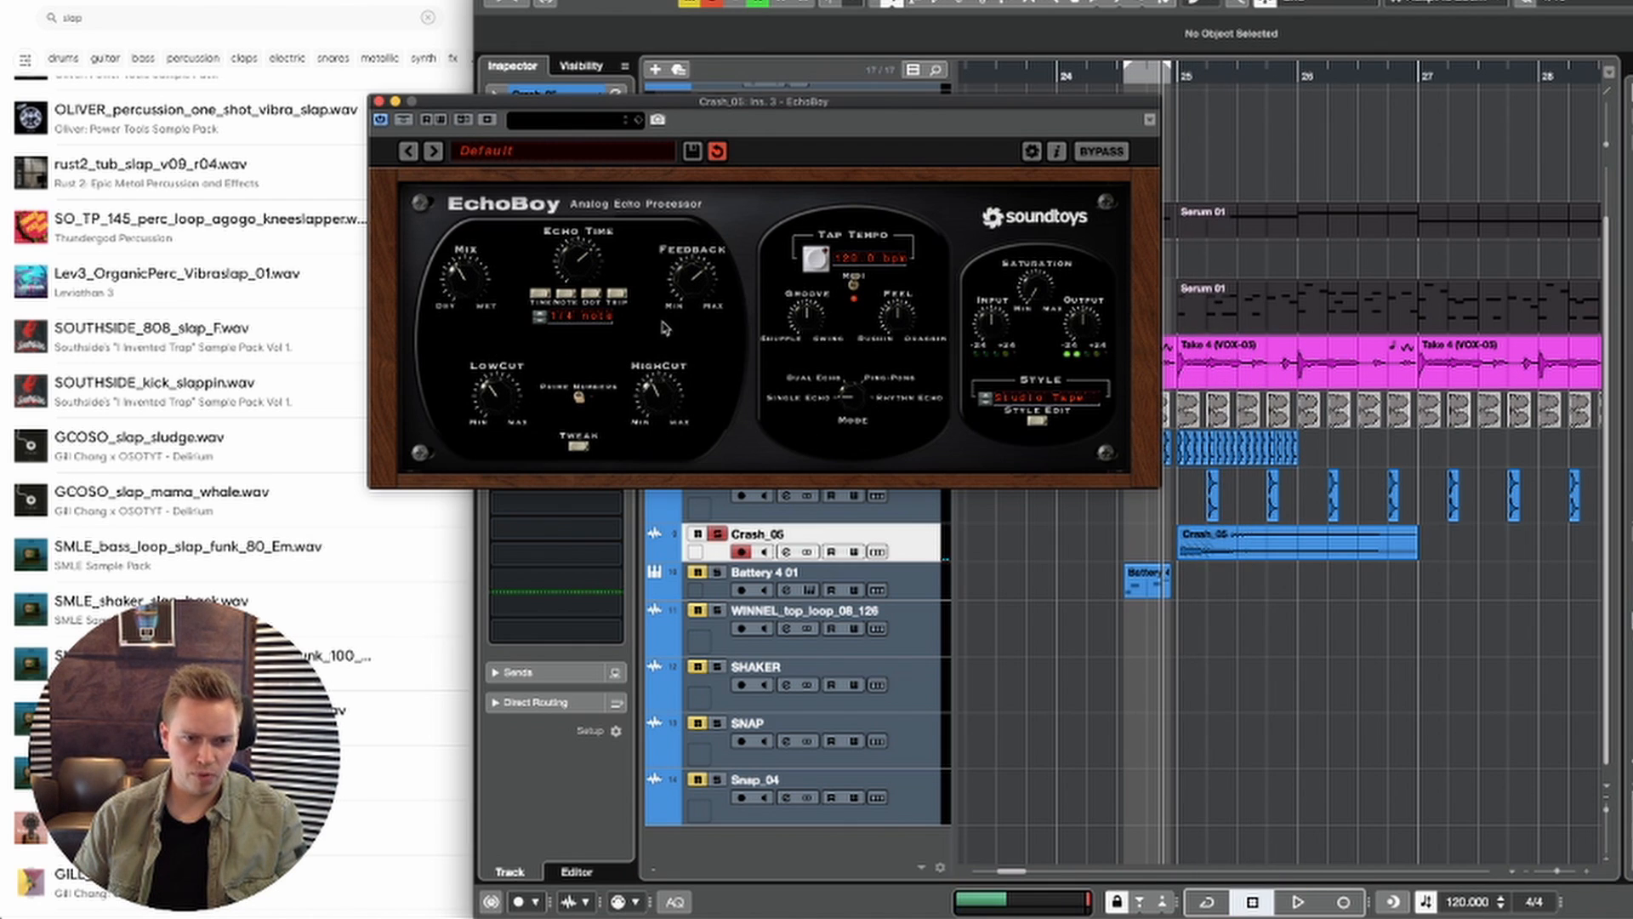
{"action": "key", "text": "space"}
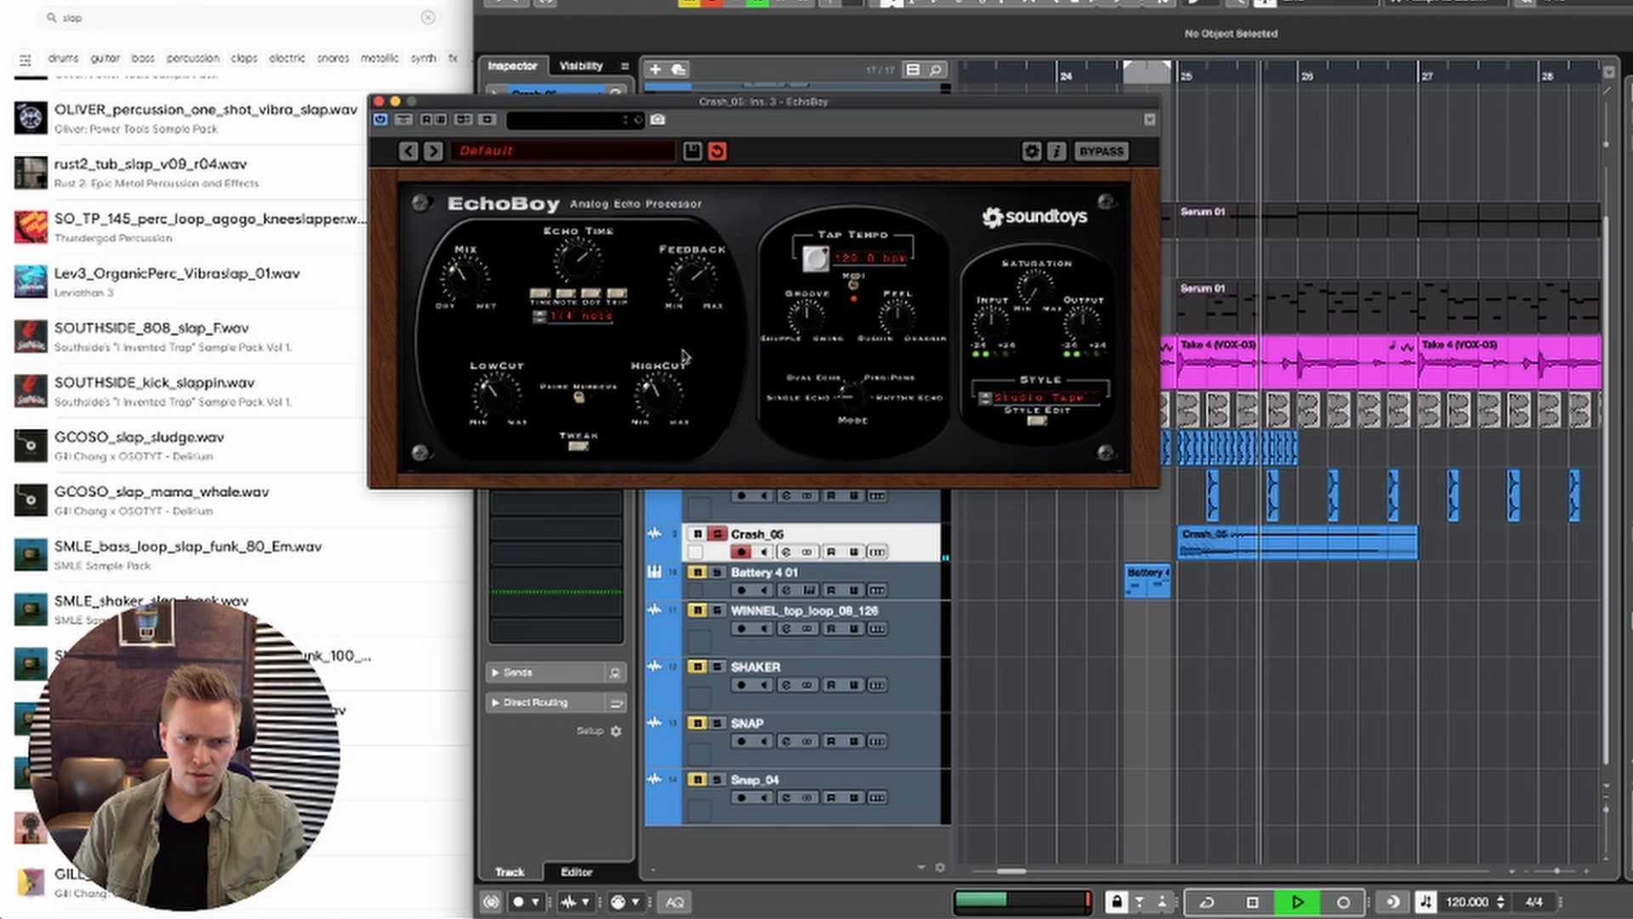
Step: Replay the soloed crash at bar 25 several times to judge EchoBoy's echo and levels
{"action": "key", "text": "space"}
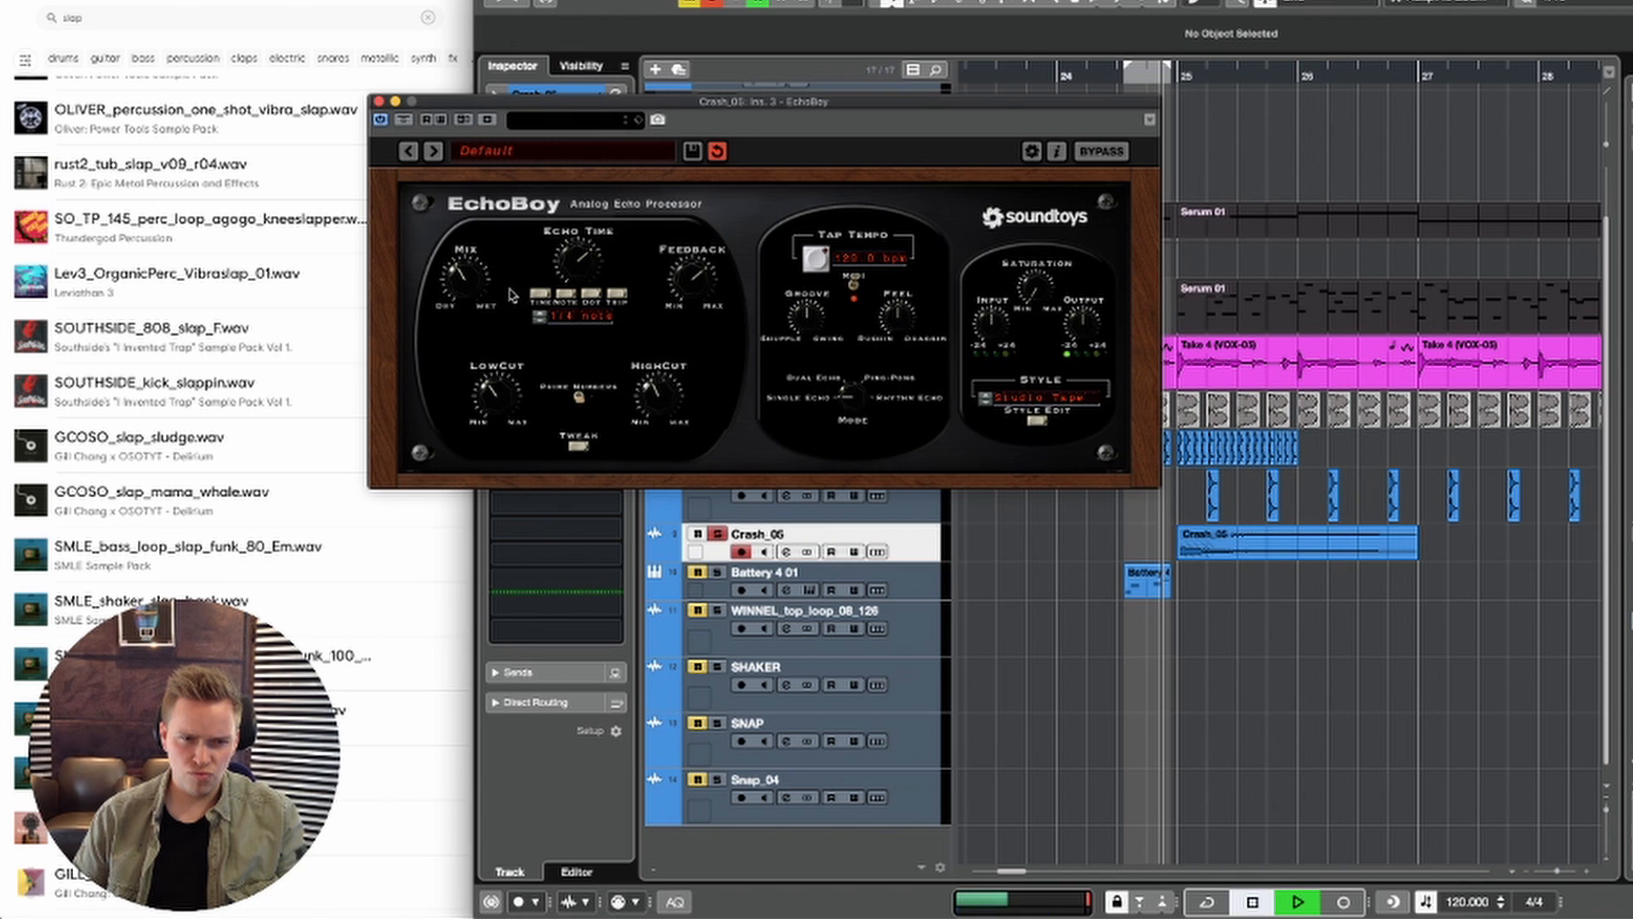
{"action": "key", "text": "space"}
{"action": "key", "text": "space"}
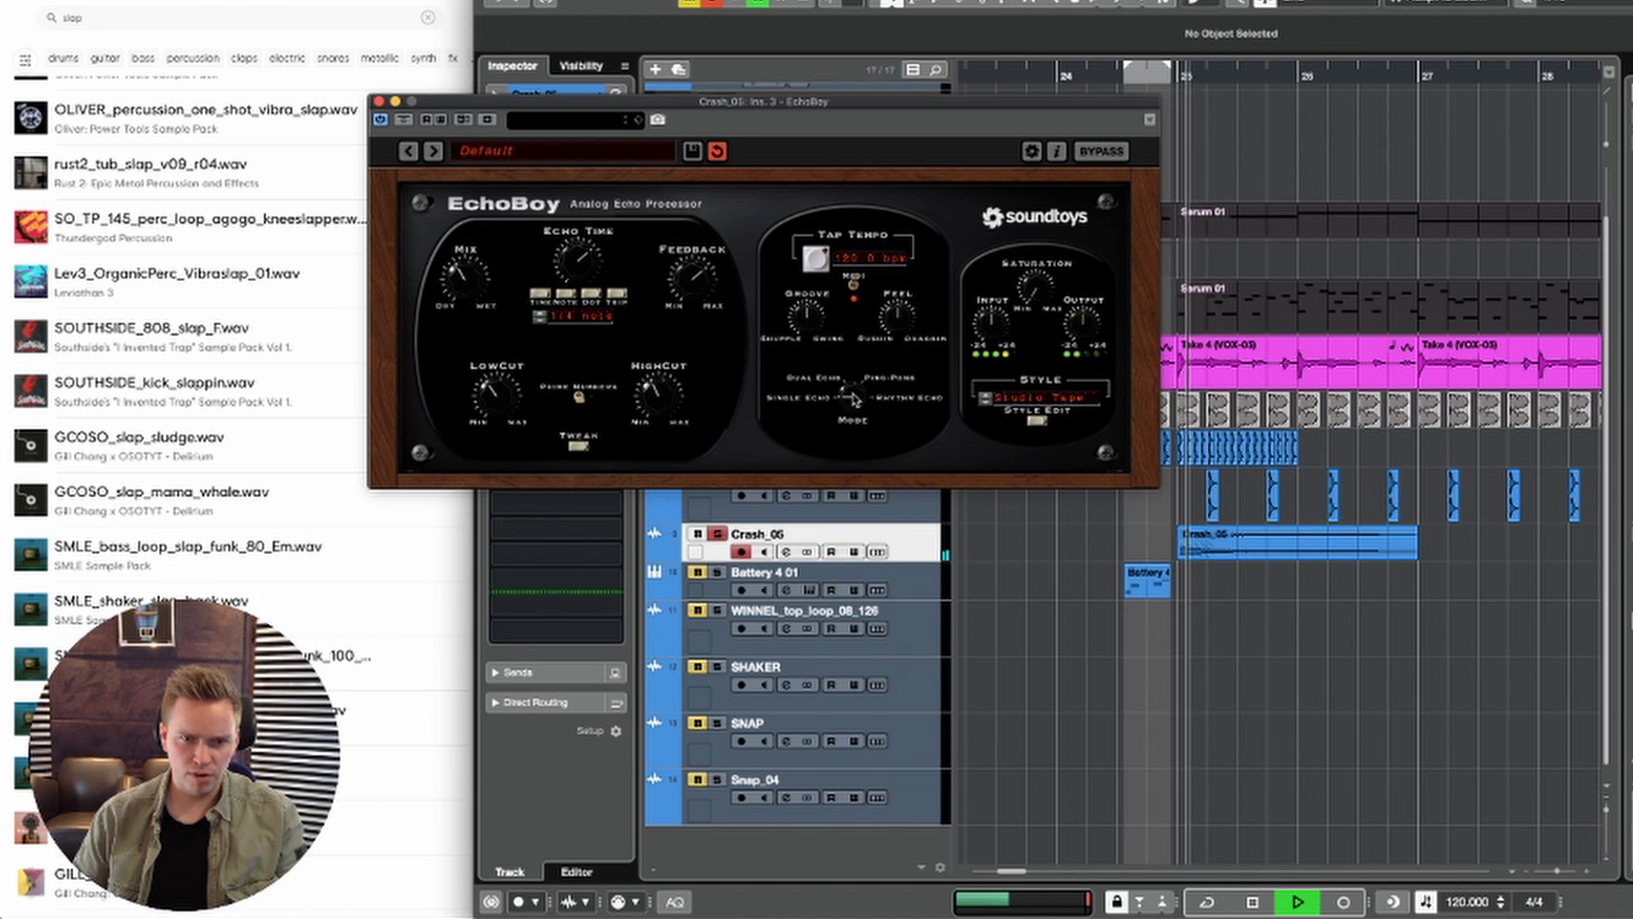
{"action": "key", "text": "space"}
{"action": "key", "text": "space"}
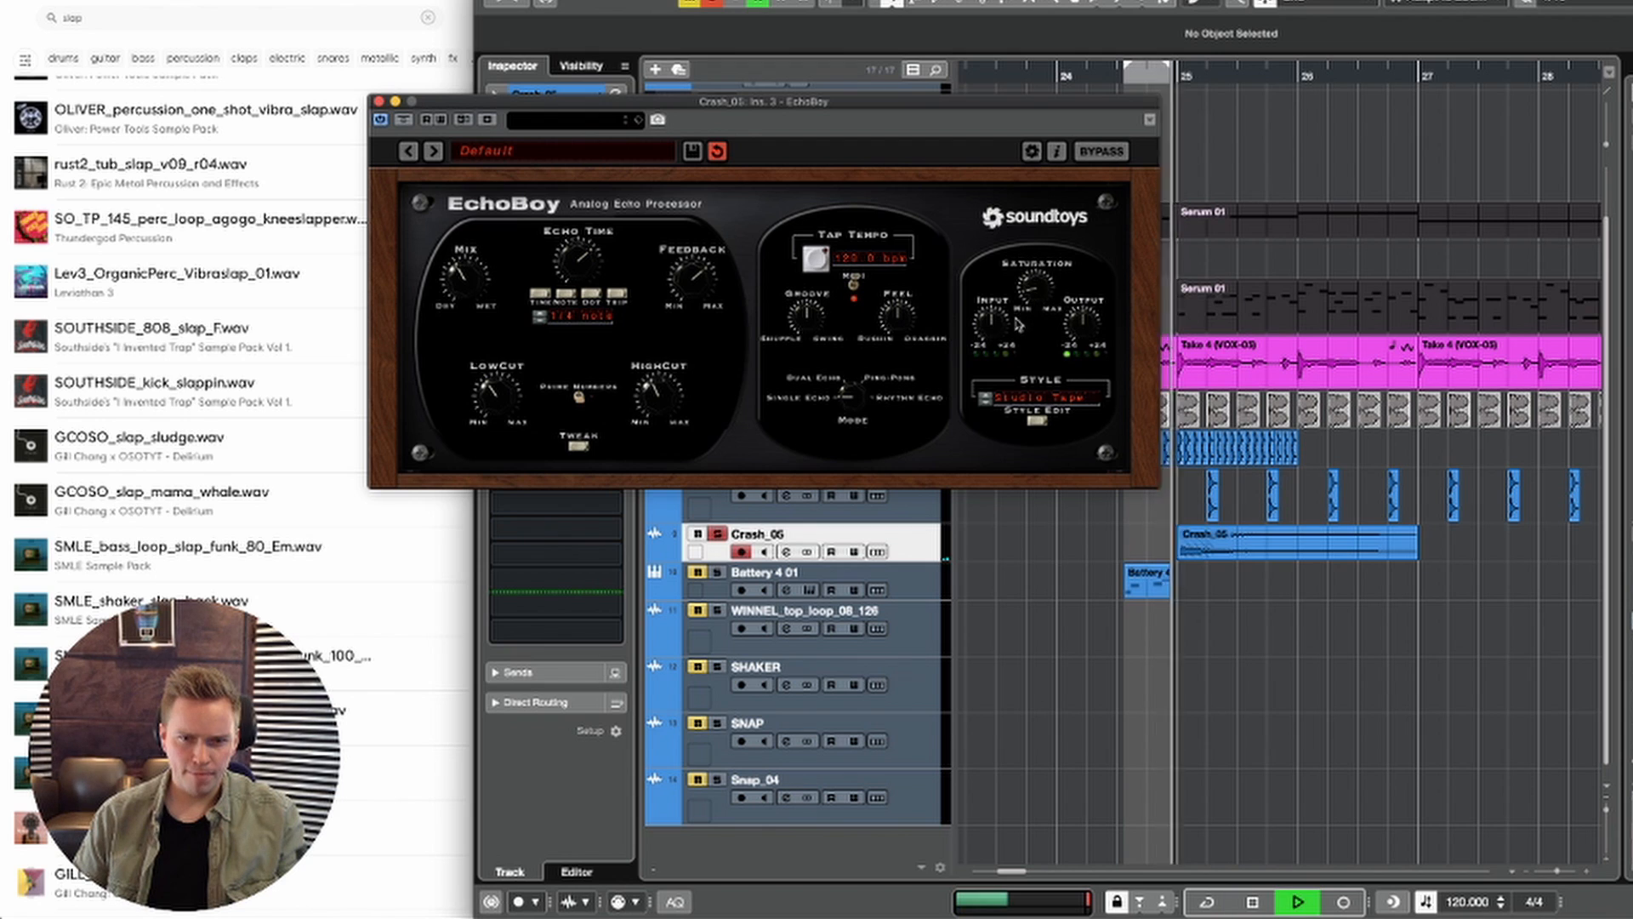
{"action": "key", "text": "space"}
{"action": "key", "text": "space"}
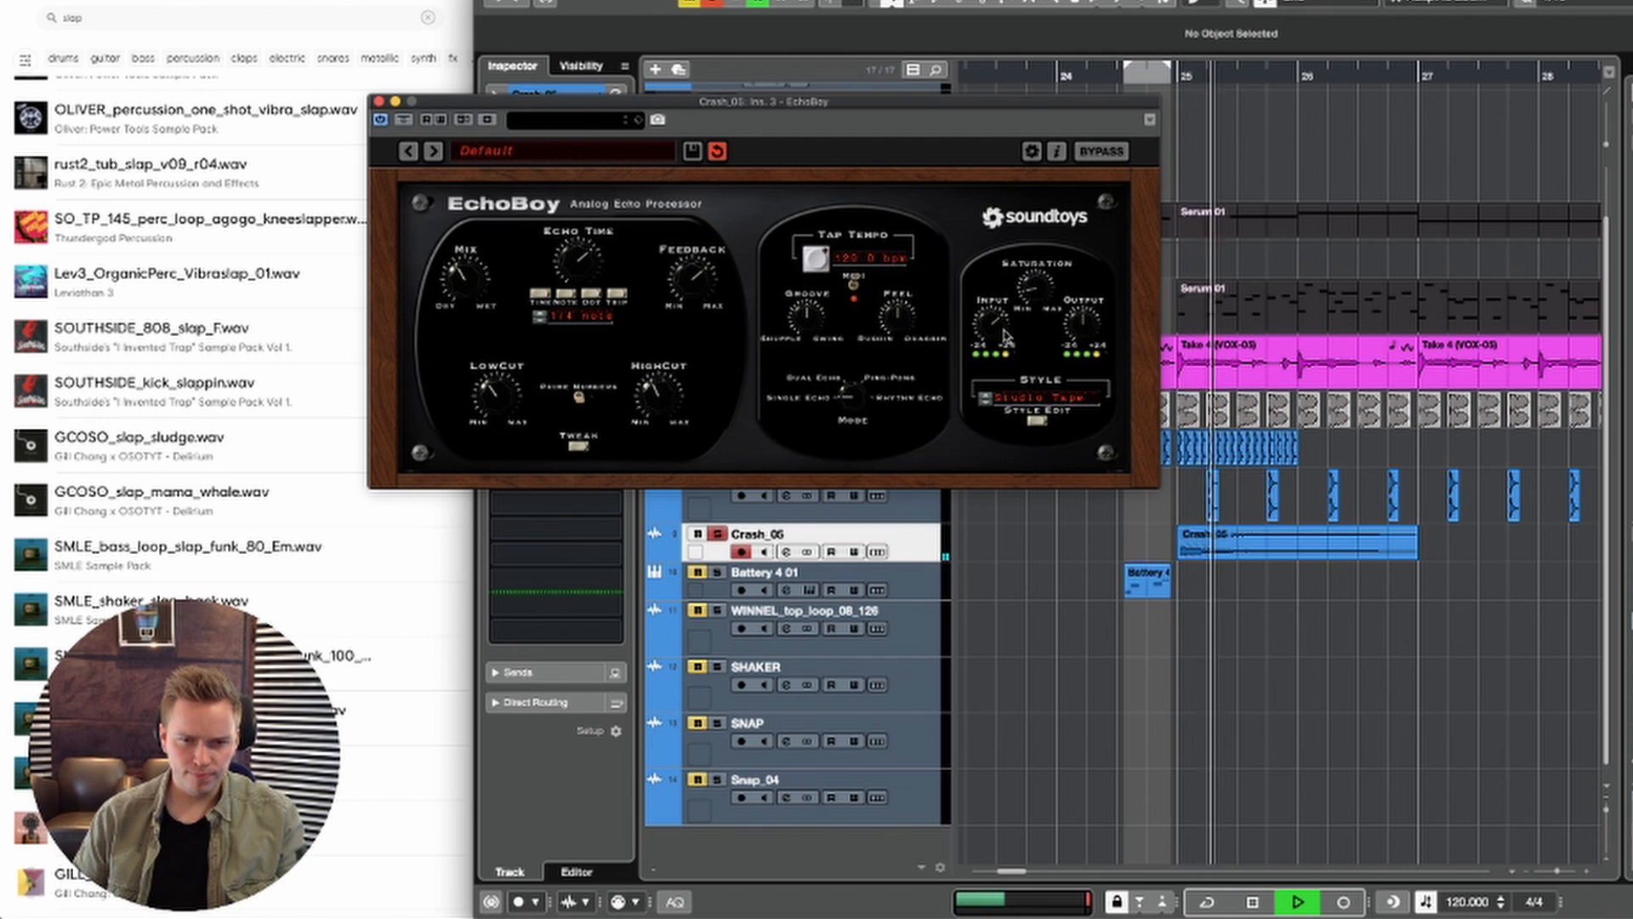
{"action": "key", "text": "space"}
{"action": "key", "text": "space"}
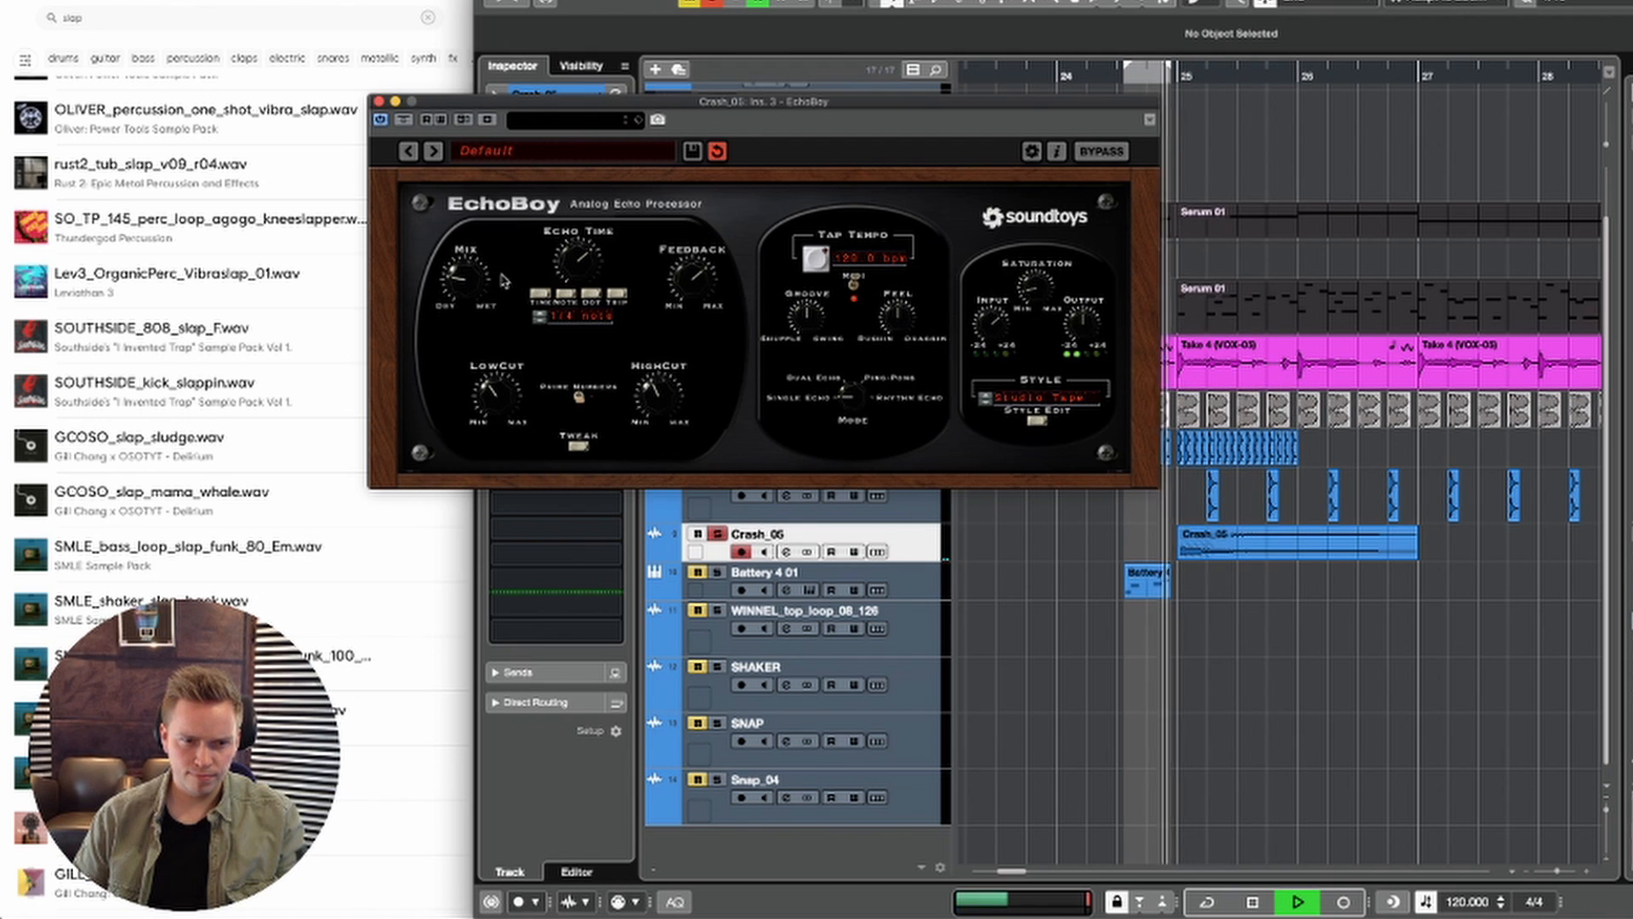
{"action": "key", "text": "space"}
{"action": "key", "text": "space"}
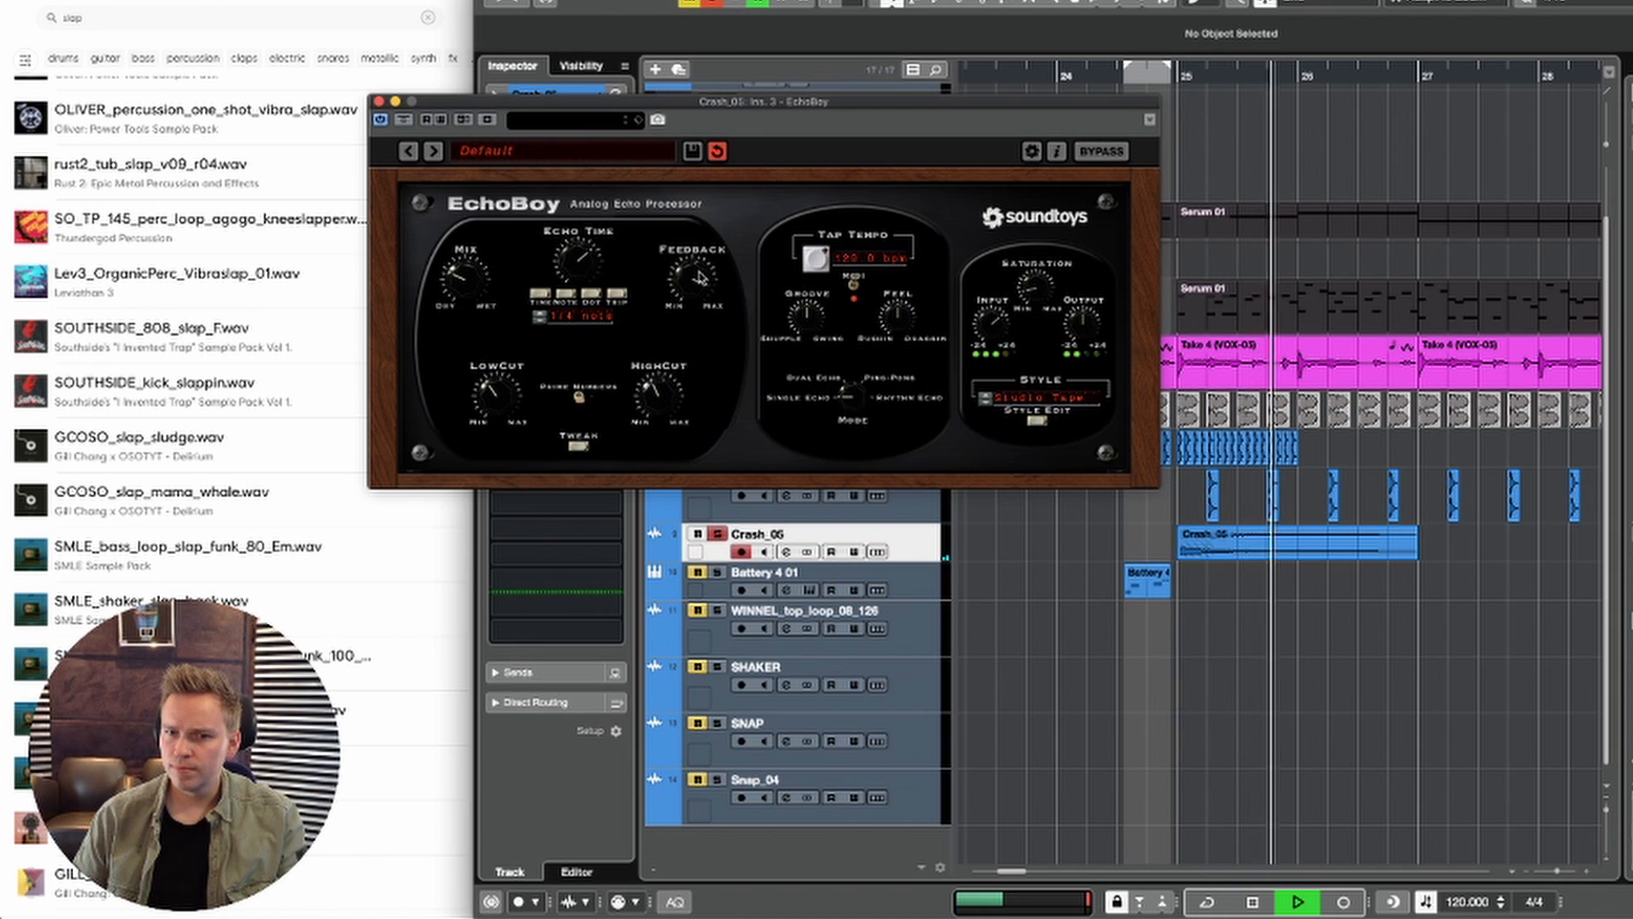
Step: Raise EchoBoy's output level slightly, check the crash in playback, and close the plug-in window
{"action": "key", "text": "space"}
{"action": "key", "text": "space"}
{"action": "left_click_drag", "start_coordinate": [1082, 322], "coordinate": [1082, 308]}
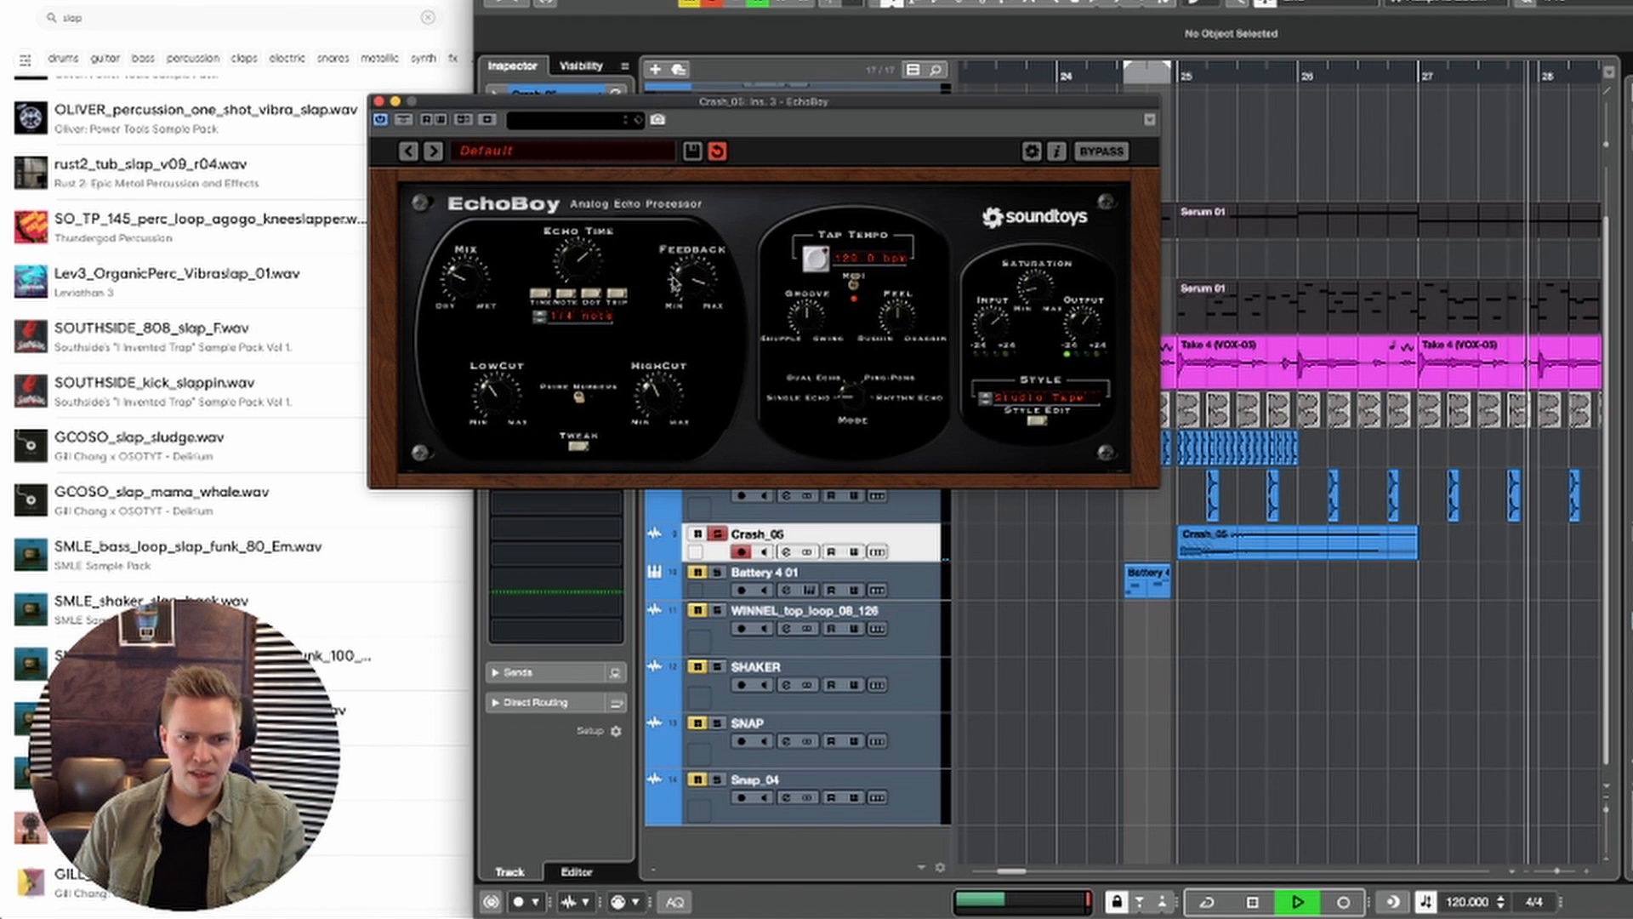
{"action": "key", "text": "space"}
{"action": "left_click", "coordinate": [379, 100]}
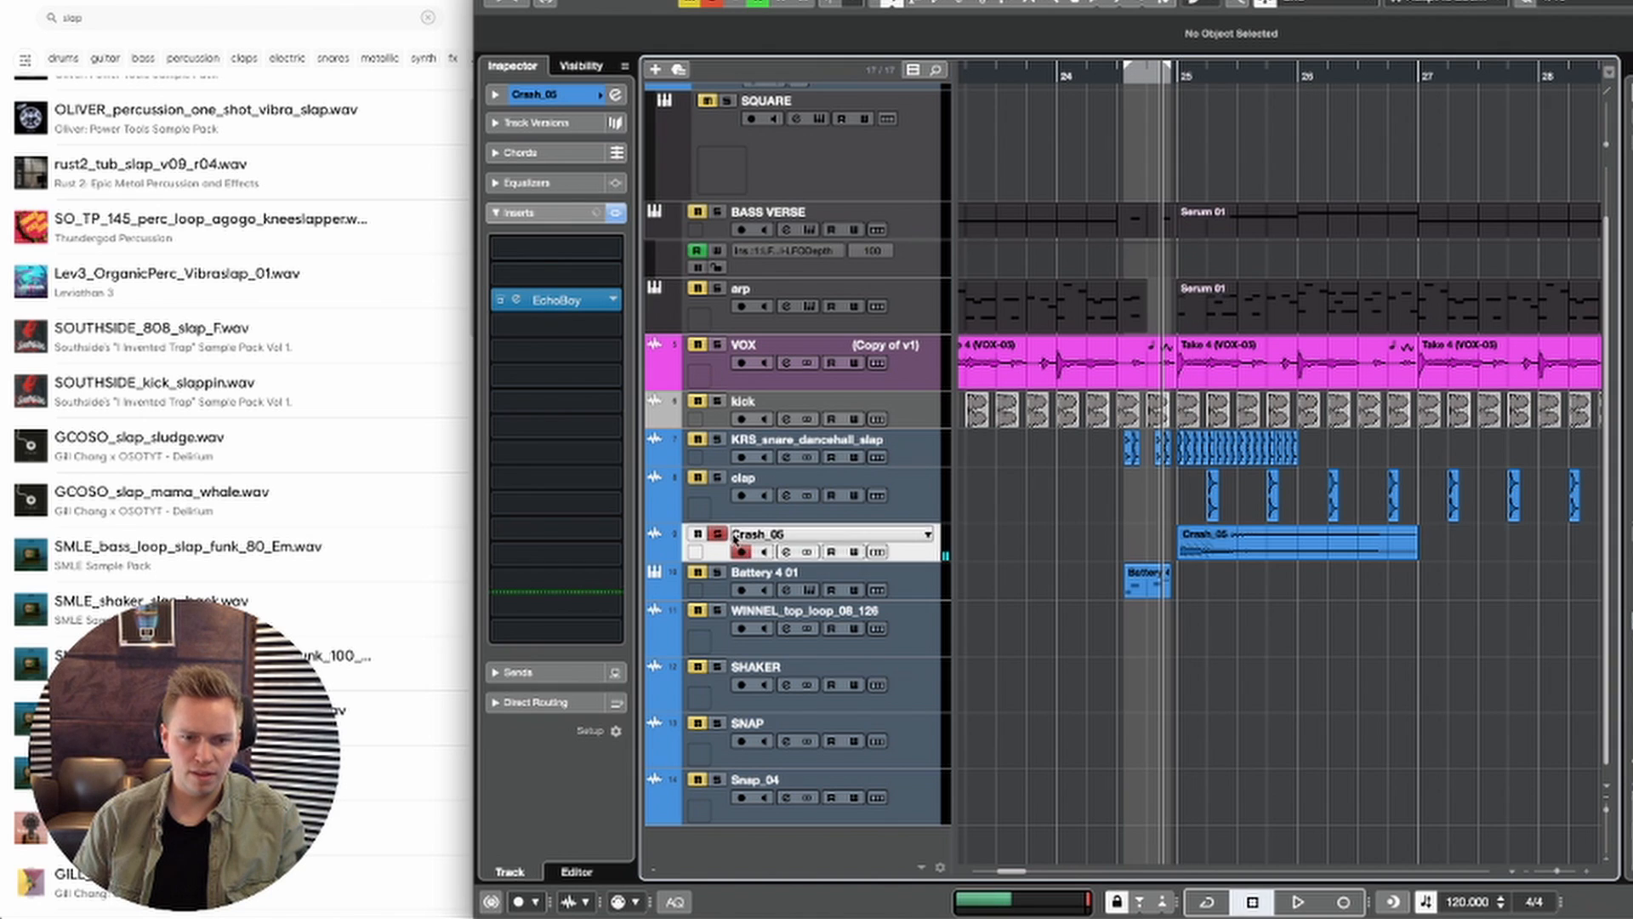
Step: Unsolo the Crash_05 track and bounce its crossfaded parts into one replacement audio event
{"action": "key", "text": "space"}
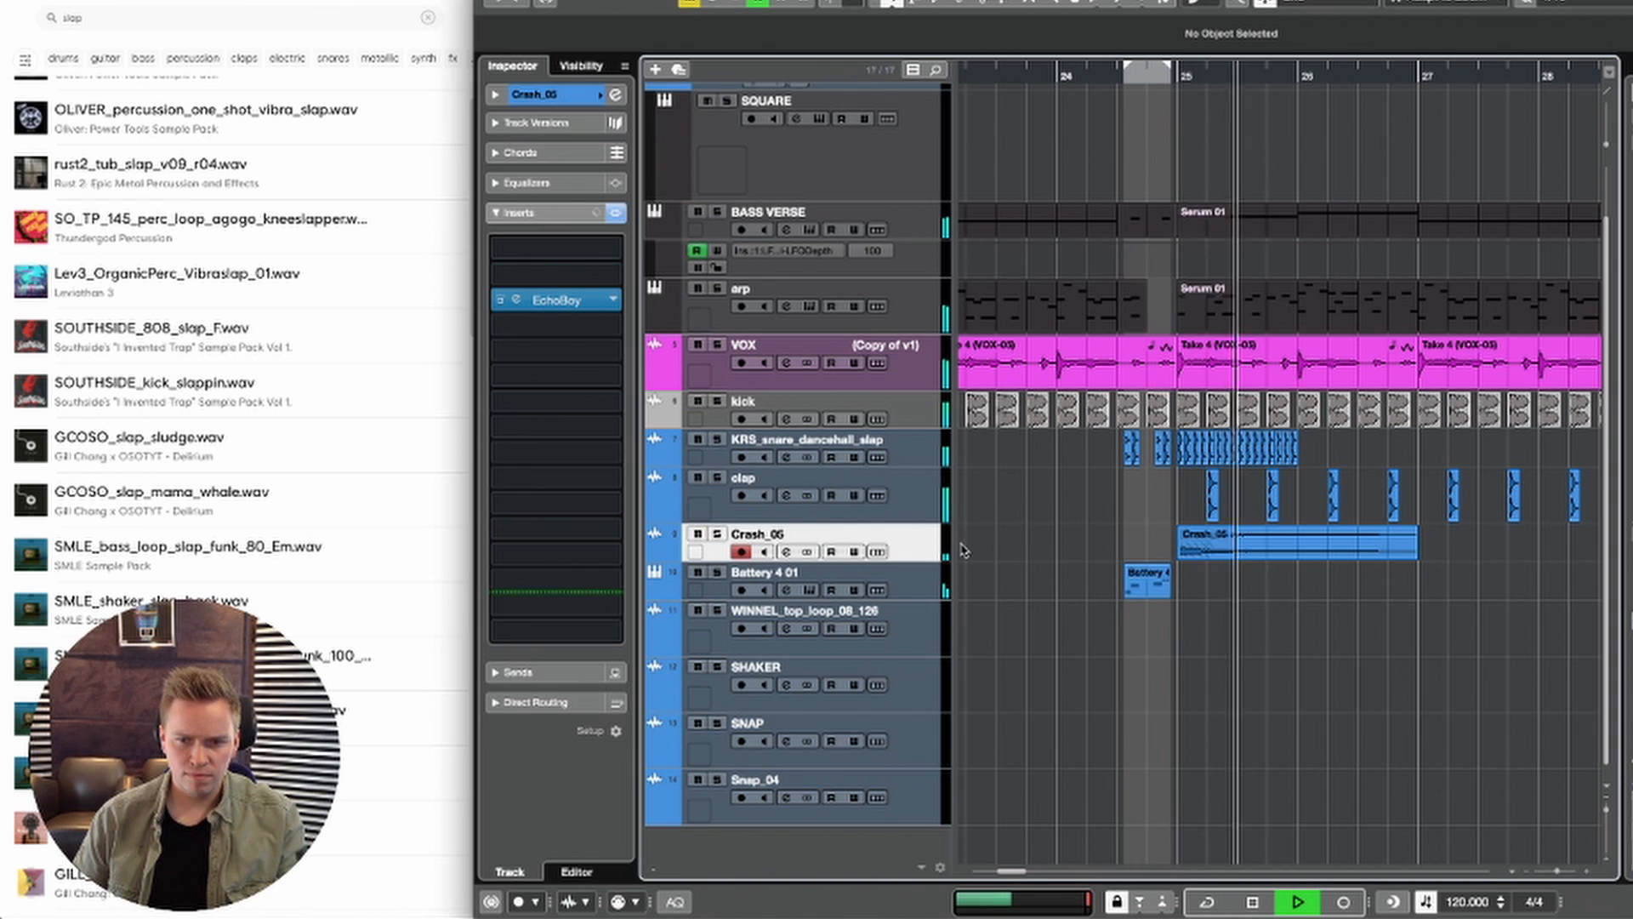
{"action": "left_click", "coordinate": [1222, 548]}
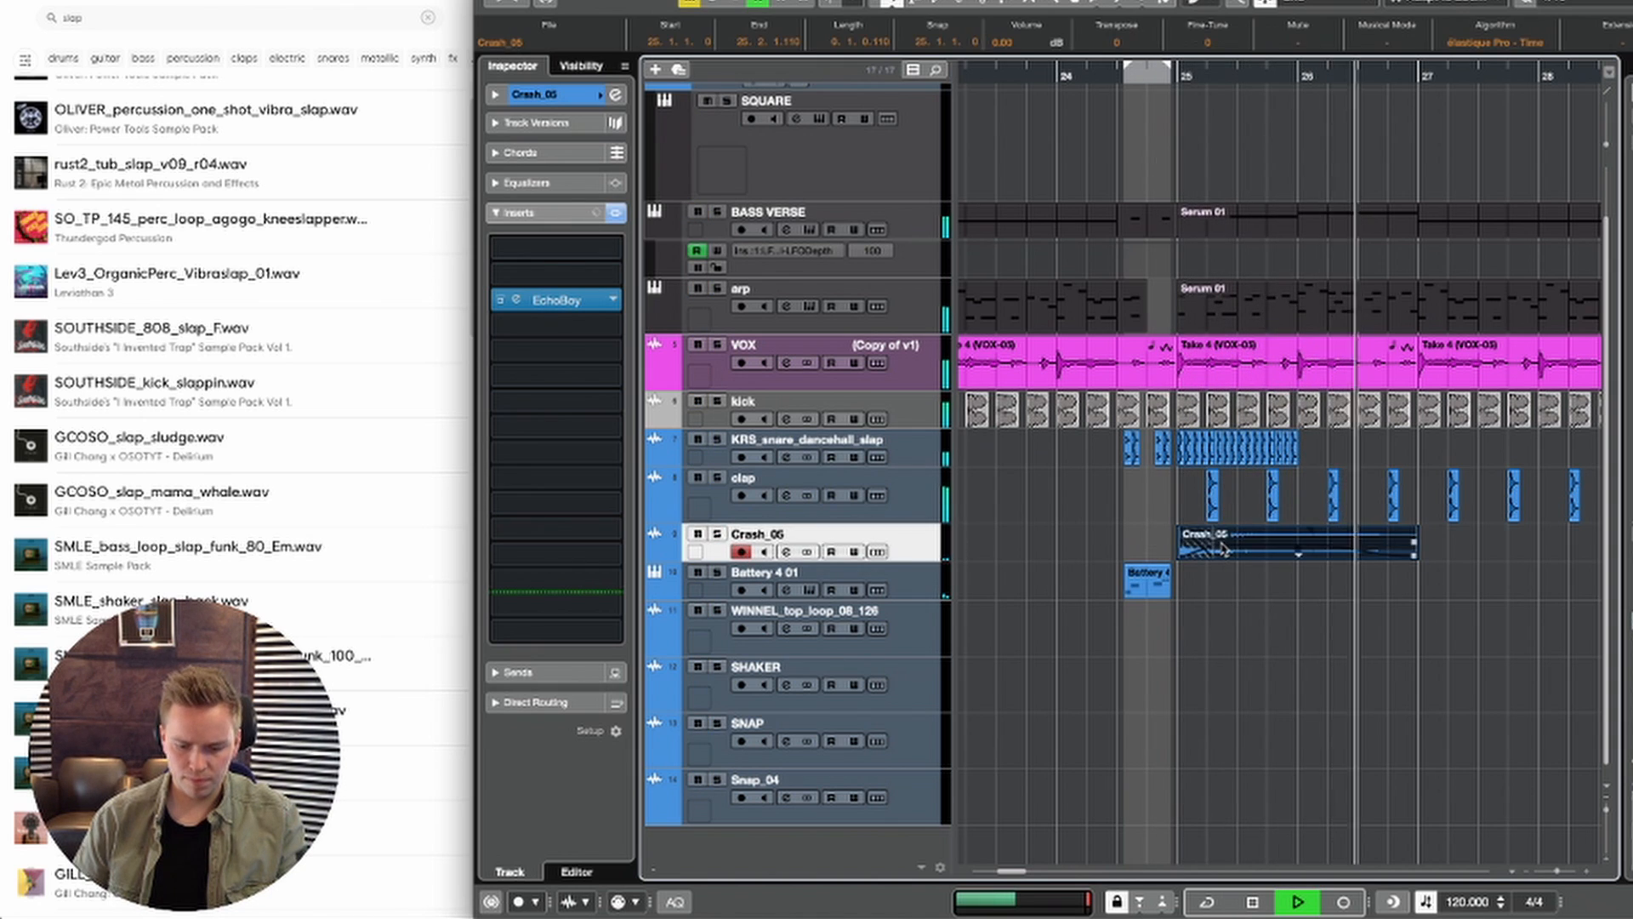
{"action": "key", "text": "super+b"}
{"action": "key", "text": "Return"}
{"action": "key", "text": "space"}
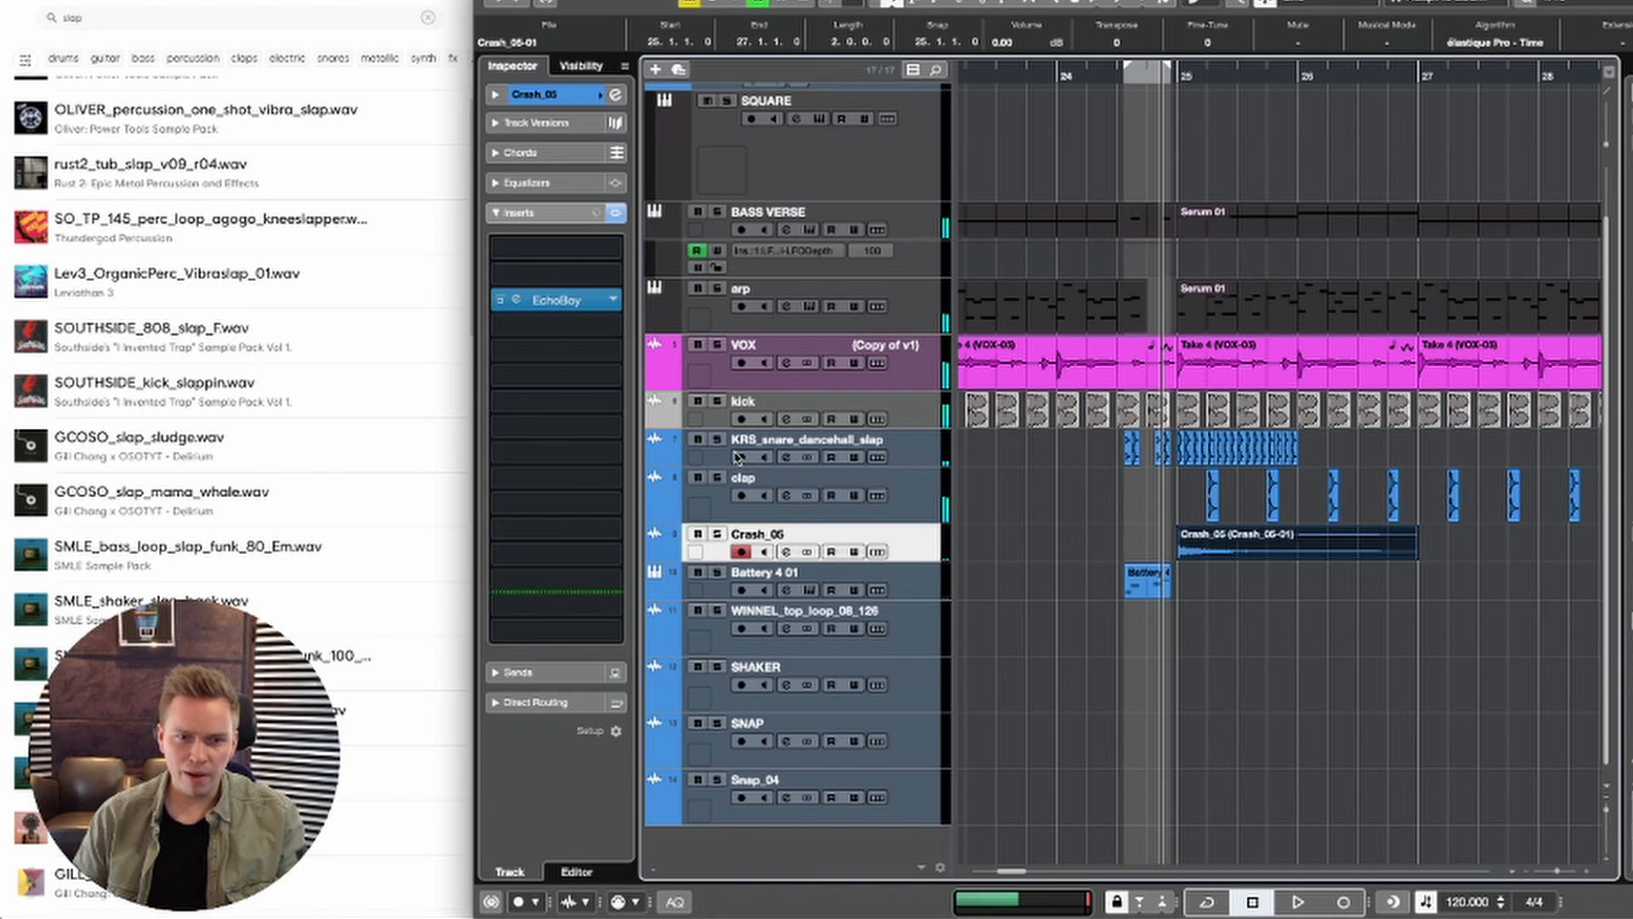
Step: Delete the KRS_snare_dancehall_slap events in bar 25 and replay the transition from the middle of bar 24
{"action": "left_click_drag", "start_coordinate": [1335, 457], "coordinate": [1189, 446]}
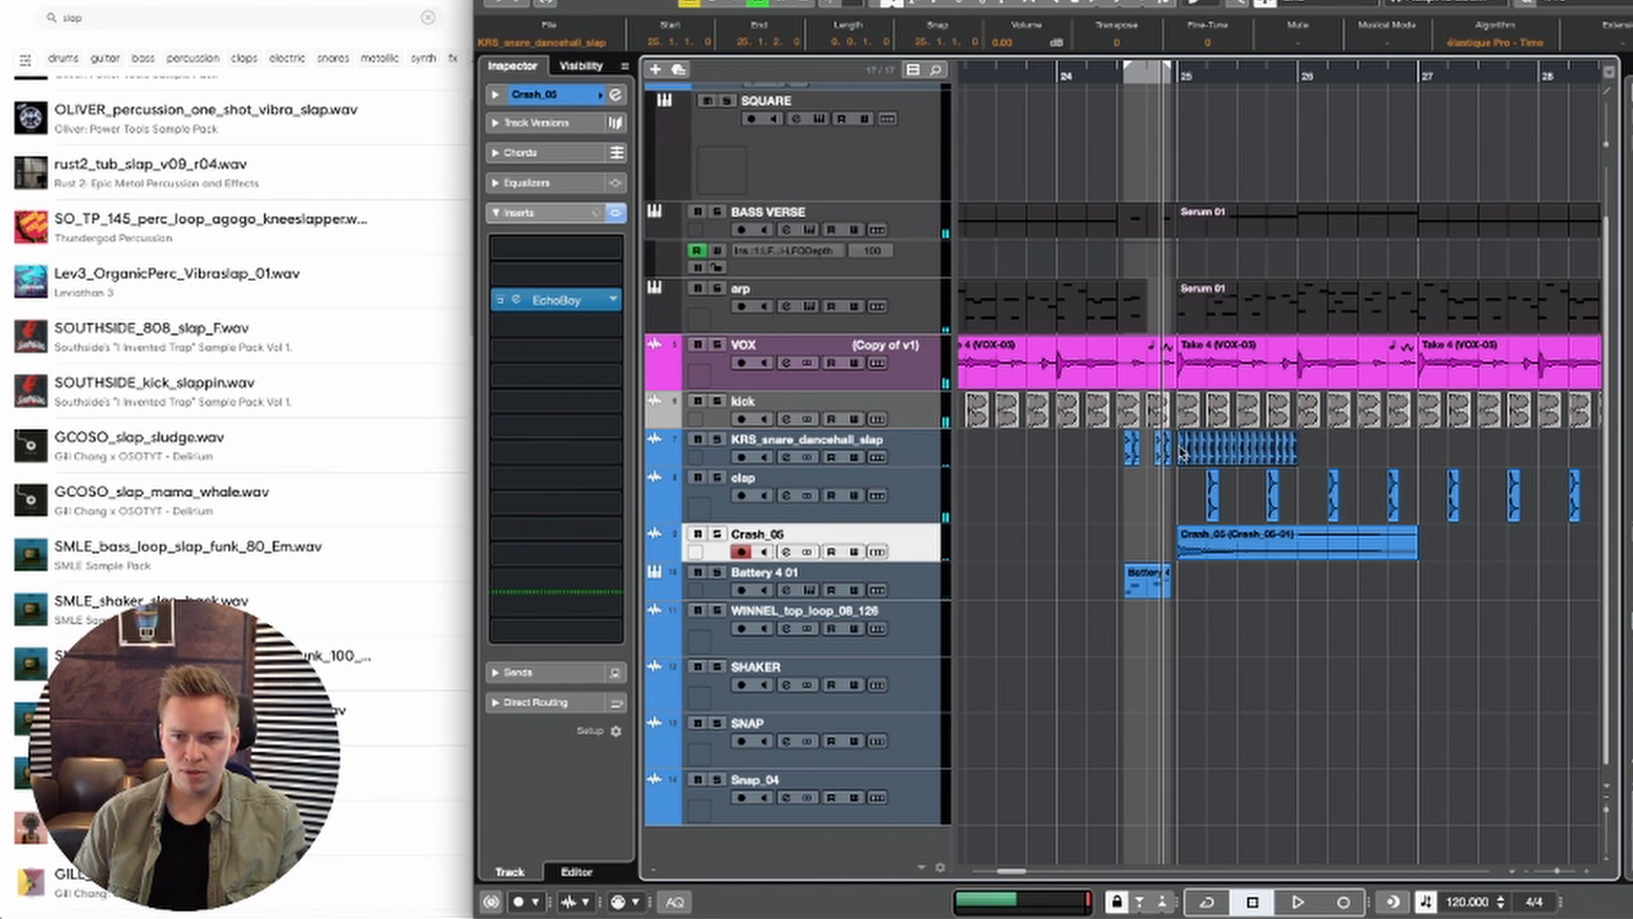
{"action": "key", "text": "Delete"}
{"action": "key", "text": "space"}
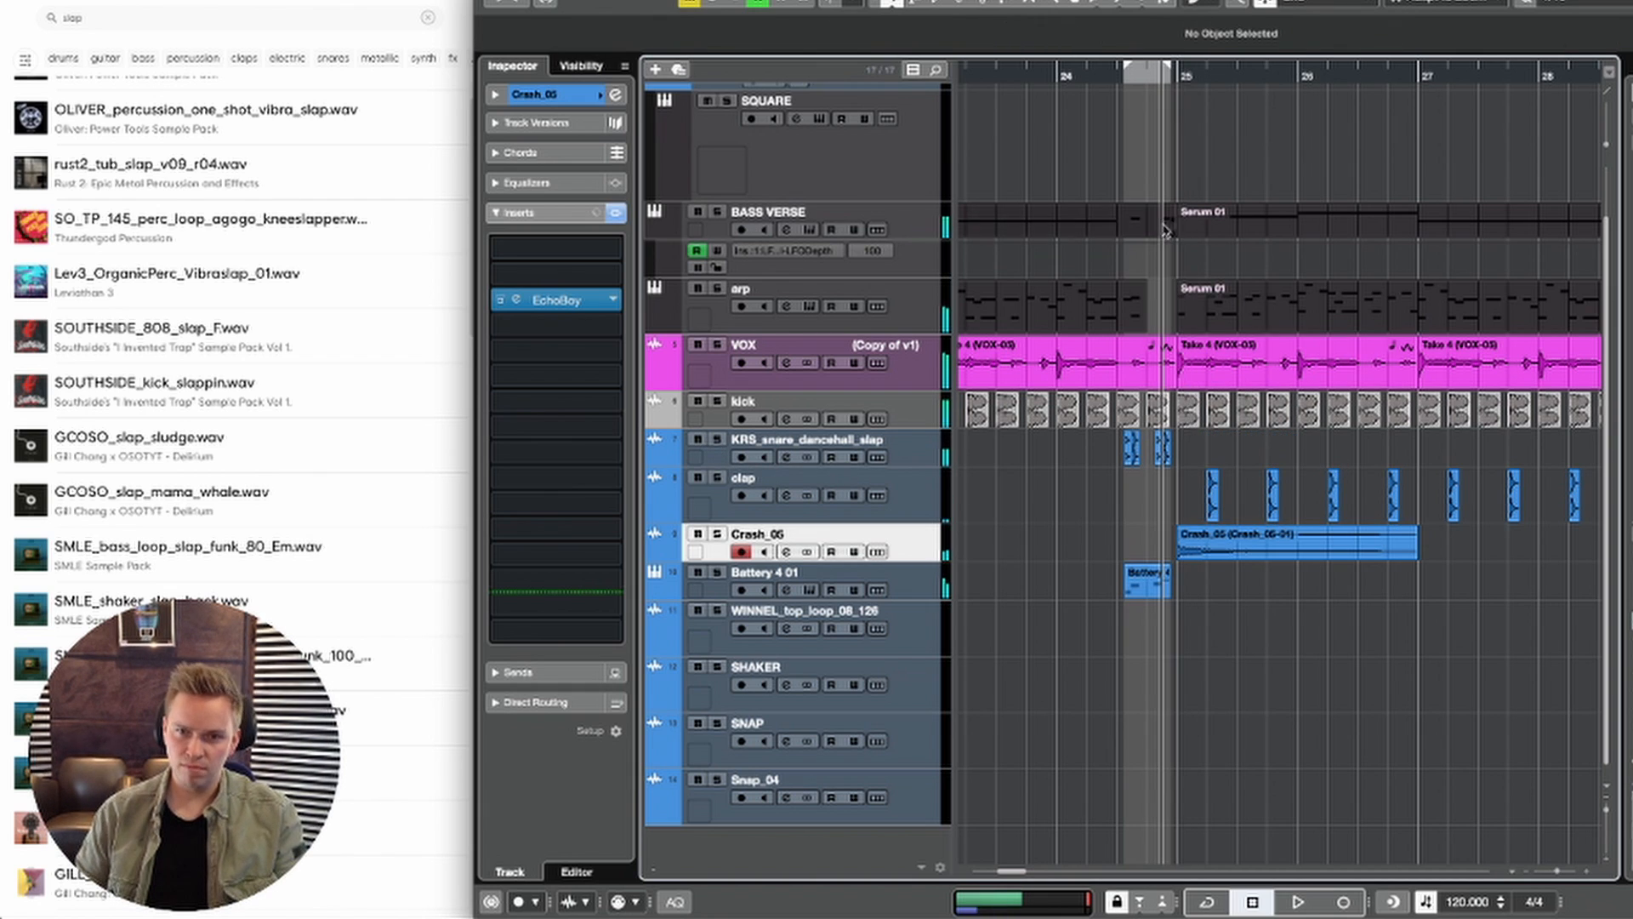
{"action": "left_click", "coordinate": [1114, 75]}
{"action": "key", "text": "space"}
{"action": "key", "text": "space"}
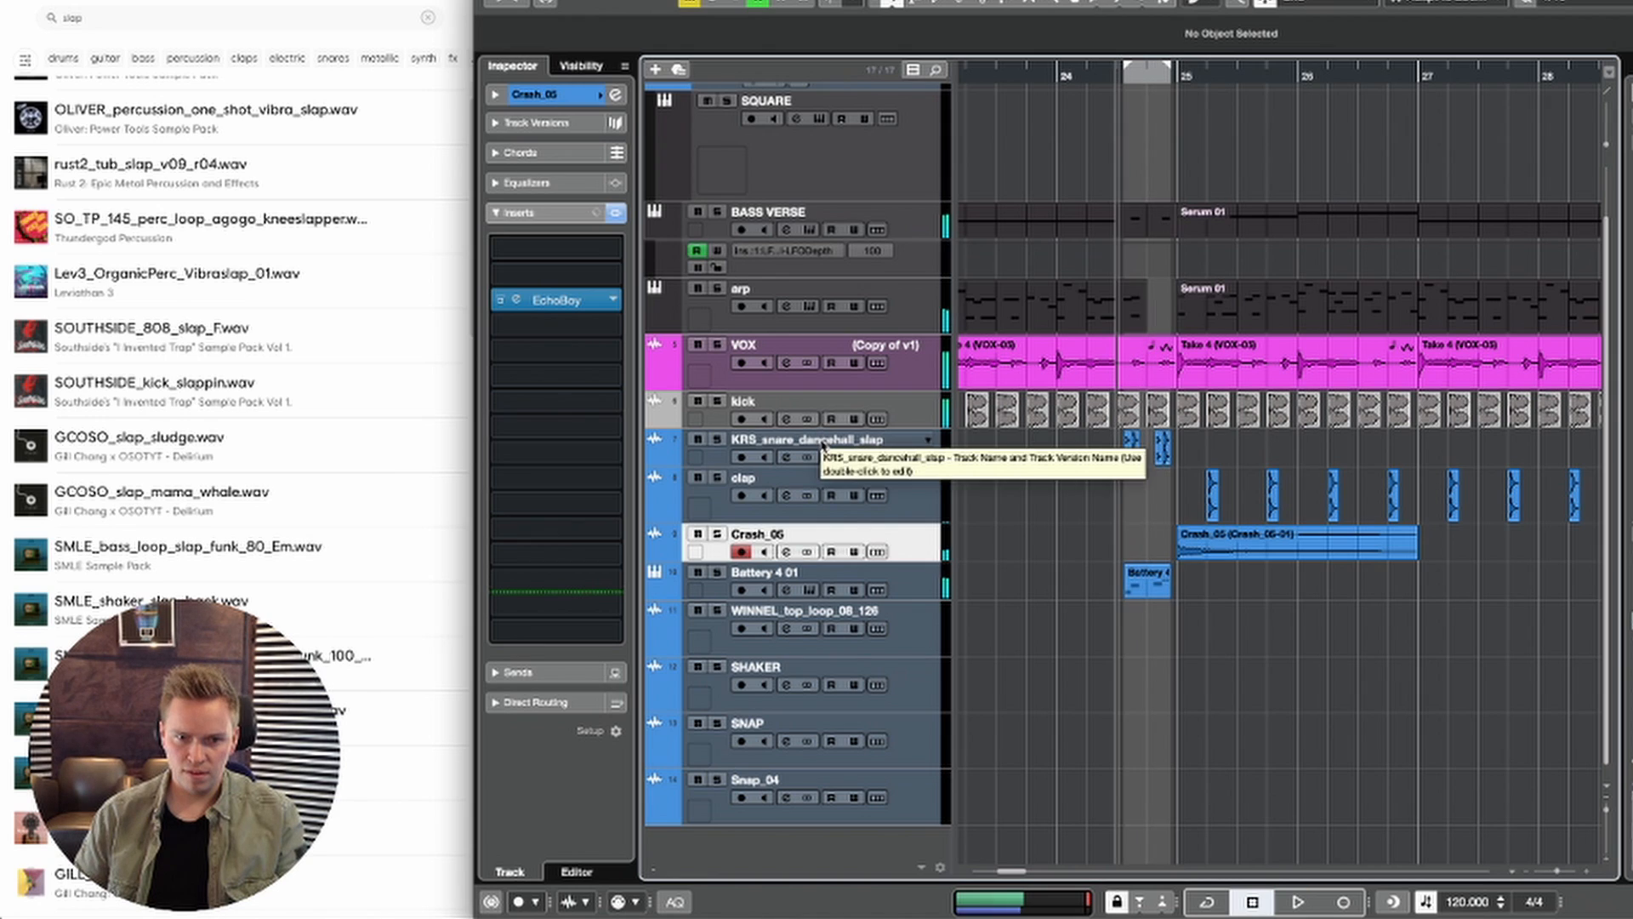
Step: Rename the KRS_snare_dancehall_slap track to "fill sound" and move it below the Crash_05 track
{"action": "double_click", "coordinate": [821, 441]}
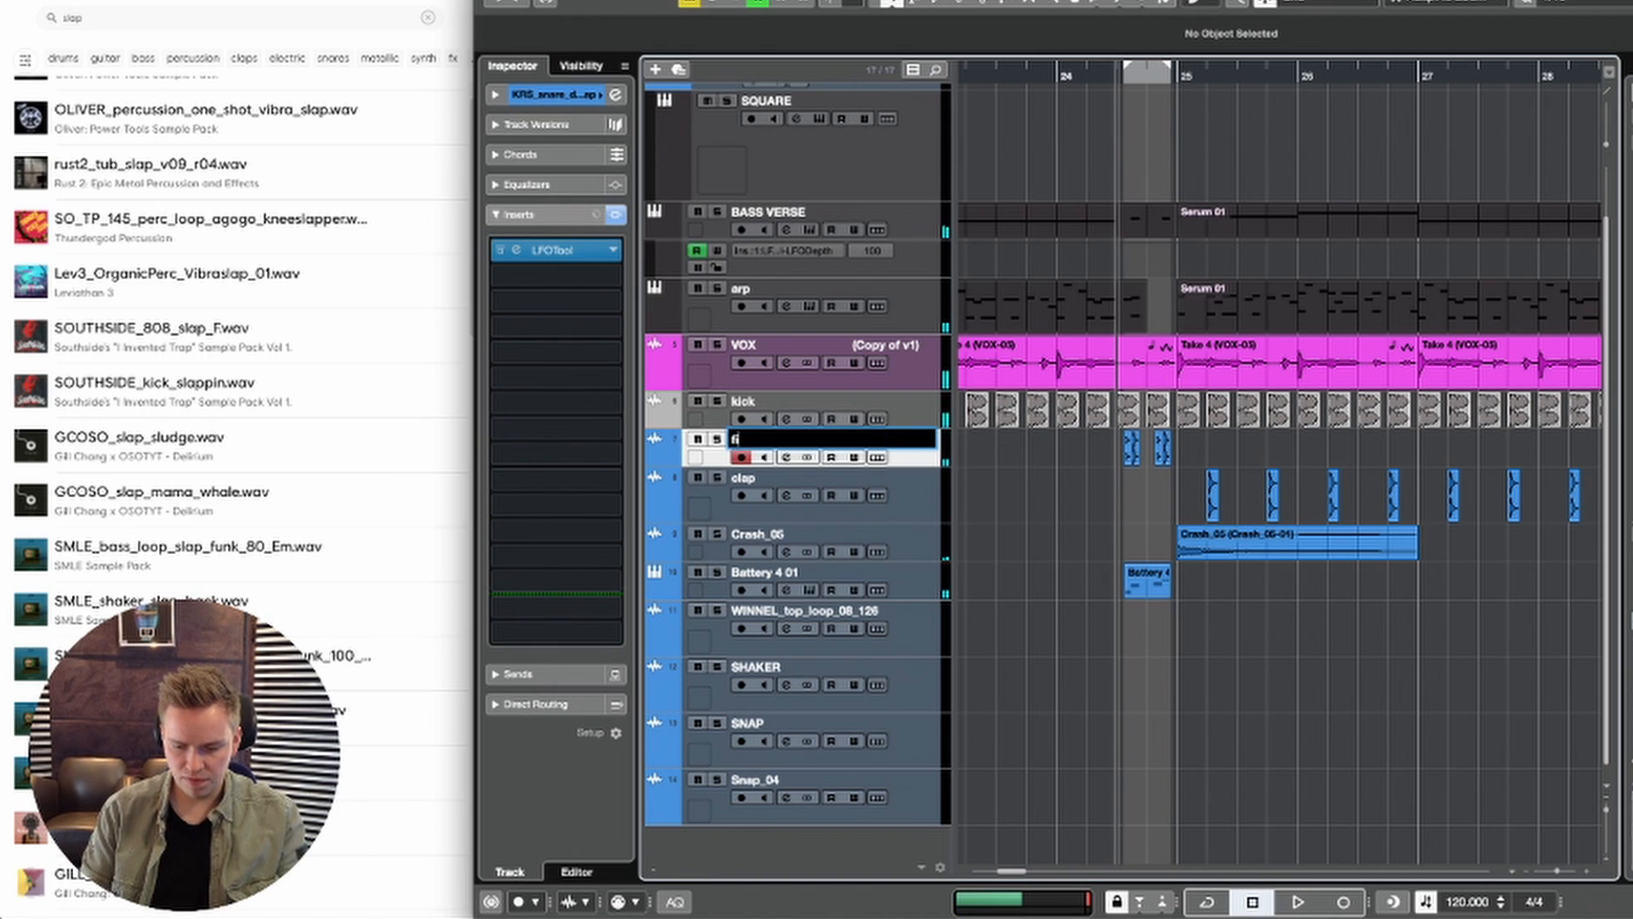
{"action": "type", "text": "fill sound"}
{"action": "key", "text": "Return"}
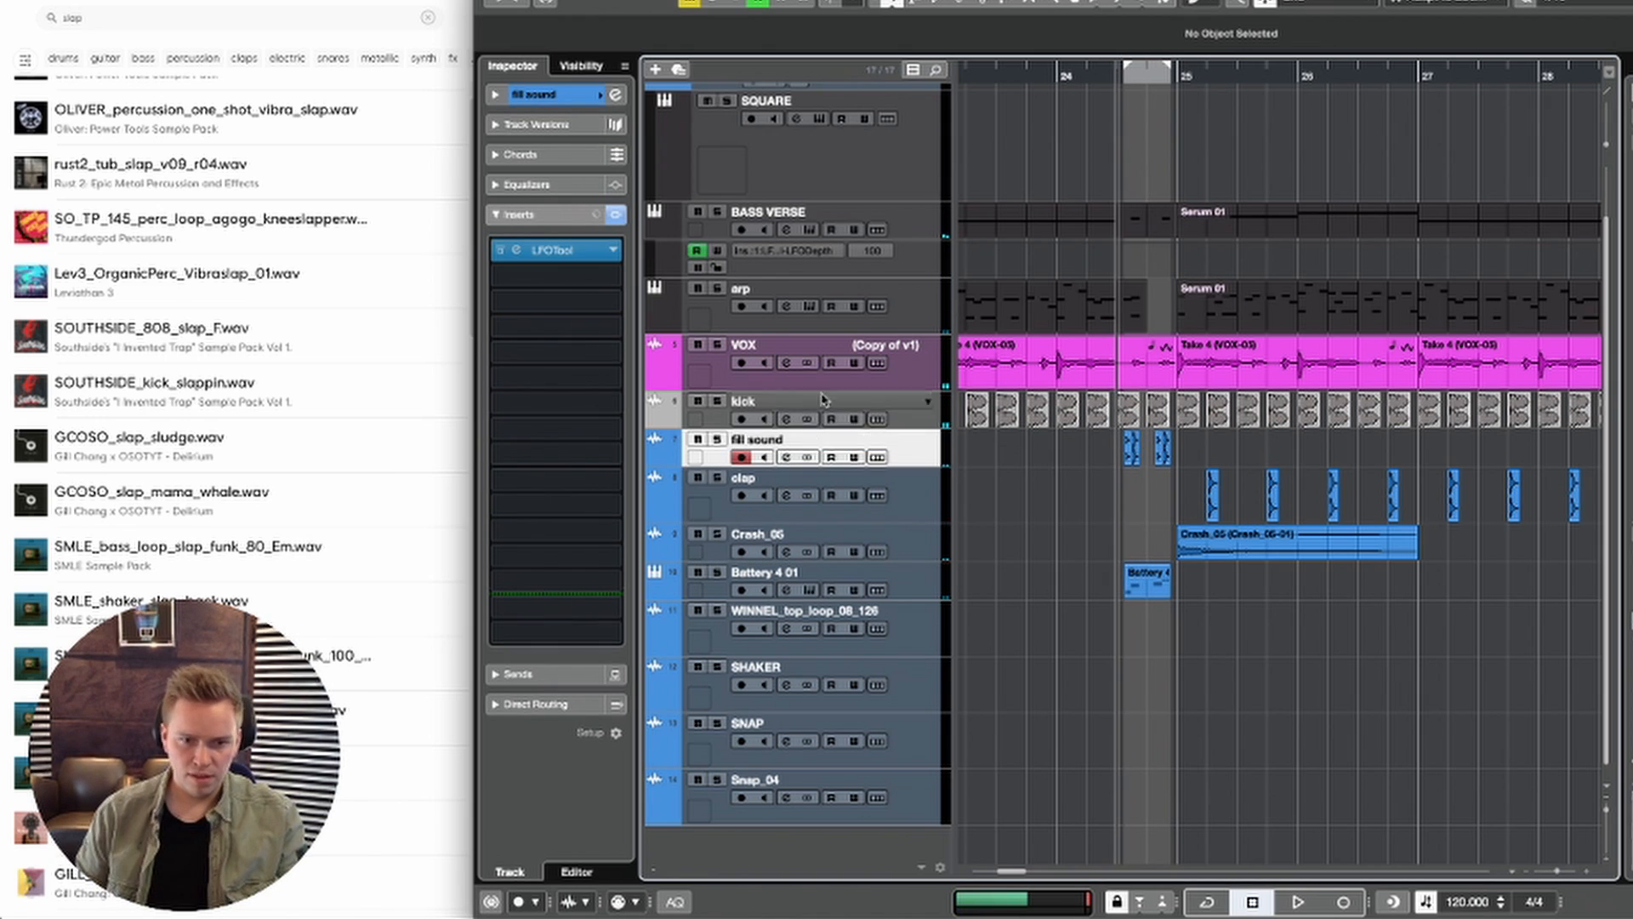
{"action": "left_click_drag", "start_coordinate": [908, 547], "coordinate": [908, 551]}
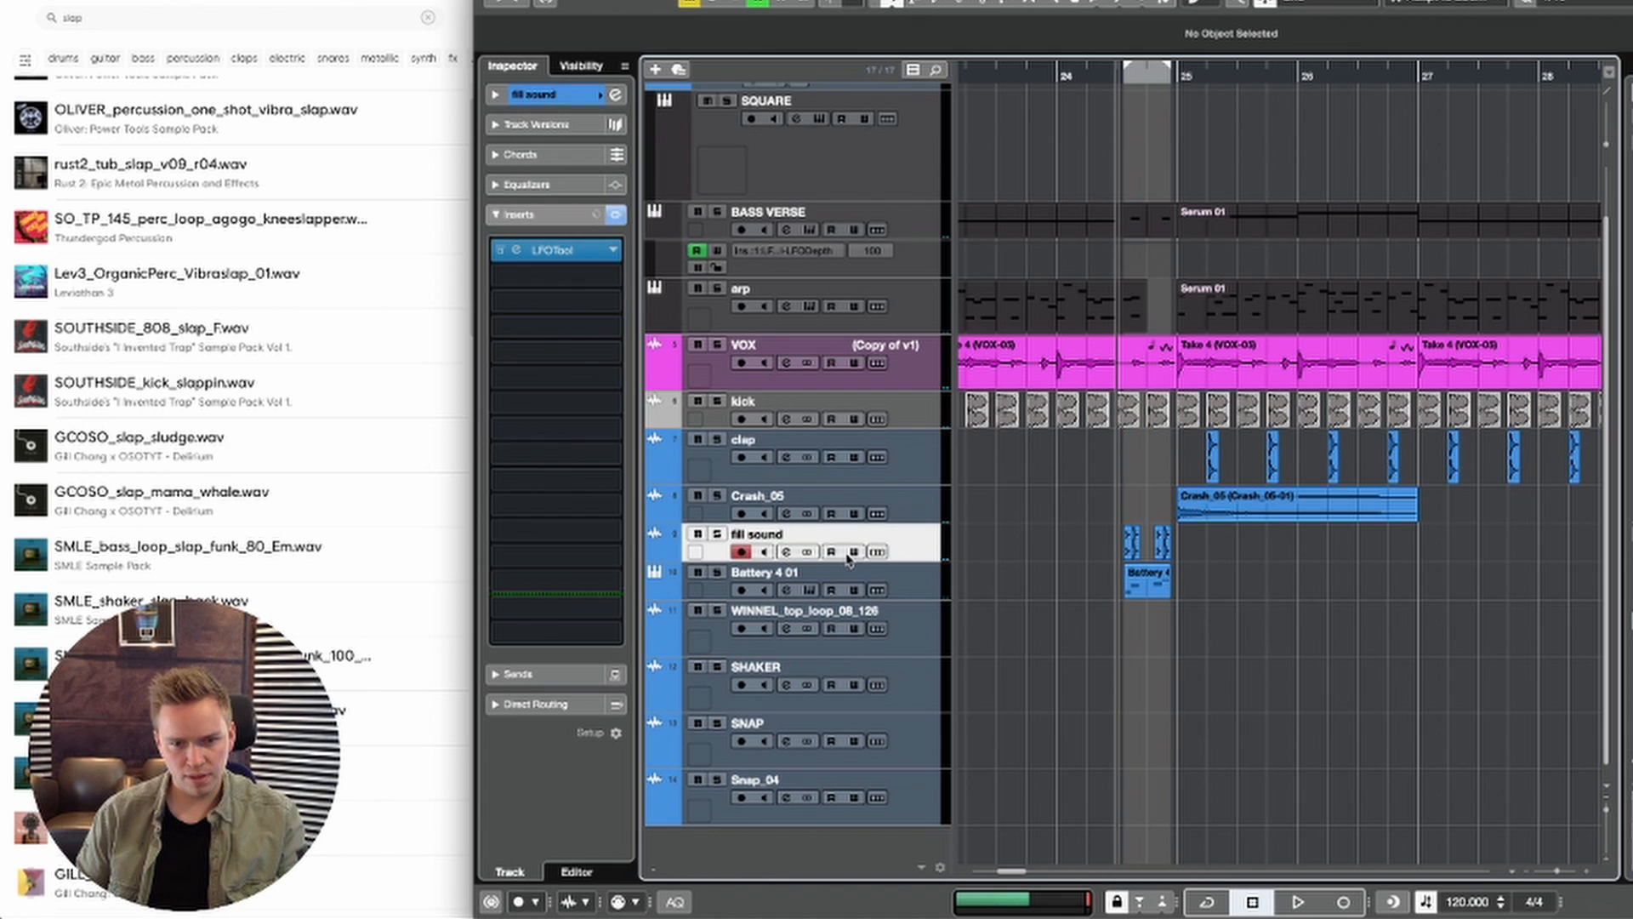
Step: Rename the Battery 4 01 track to "toms"
{"action": "double_click", "coordinate": [845, 571]}
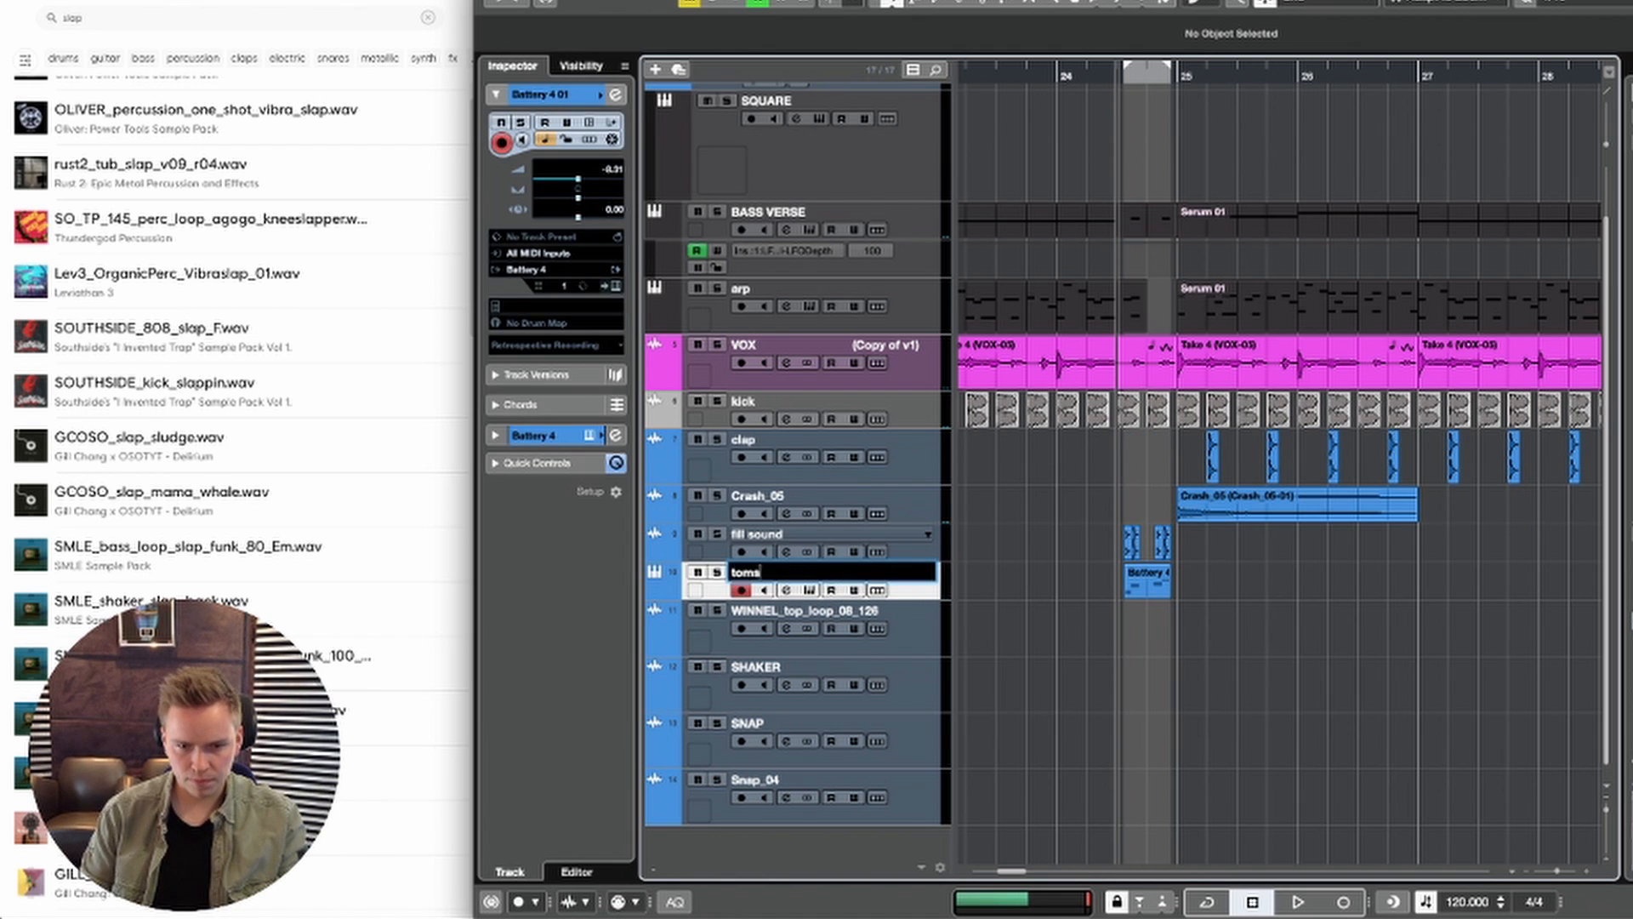
{"action": "type", "text": "toms"}
{"action": "key", "text": "Return"}
Step: Play the drop from the bar 24 fill and examine the arrangement between bars 17 and 33
{"action": "key", "text": "space"}
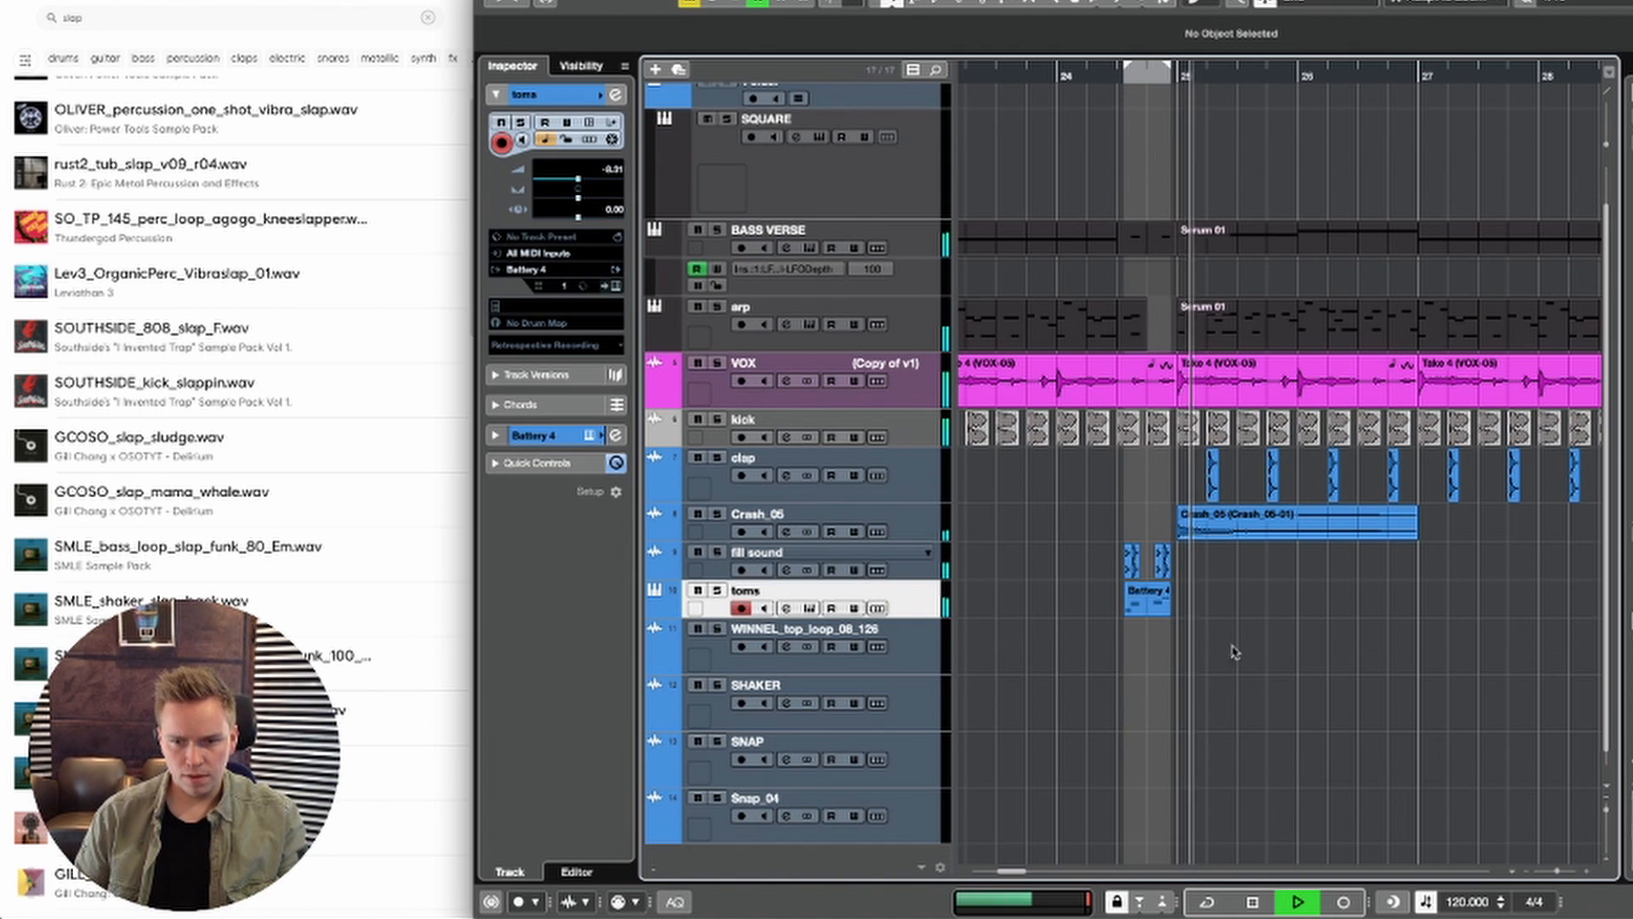
{"action": "scroll", "coordinate": [1305, 682], "scroll_direction": "down", "scroll_amount": 4}
{"action": "scroll", "coordinate": [1314, 629], "scroll_direction": "right", "scroll_amount": 2}
{"action": "key", "text": "space"}
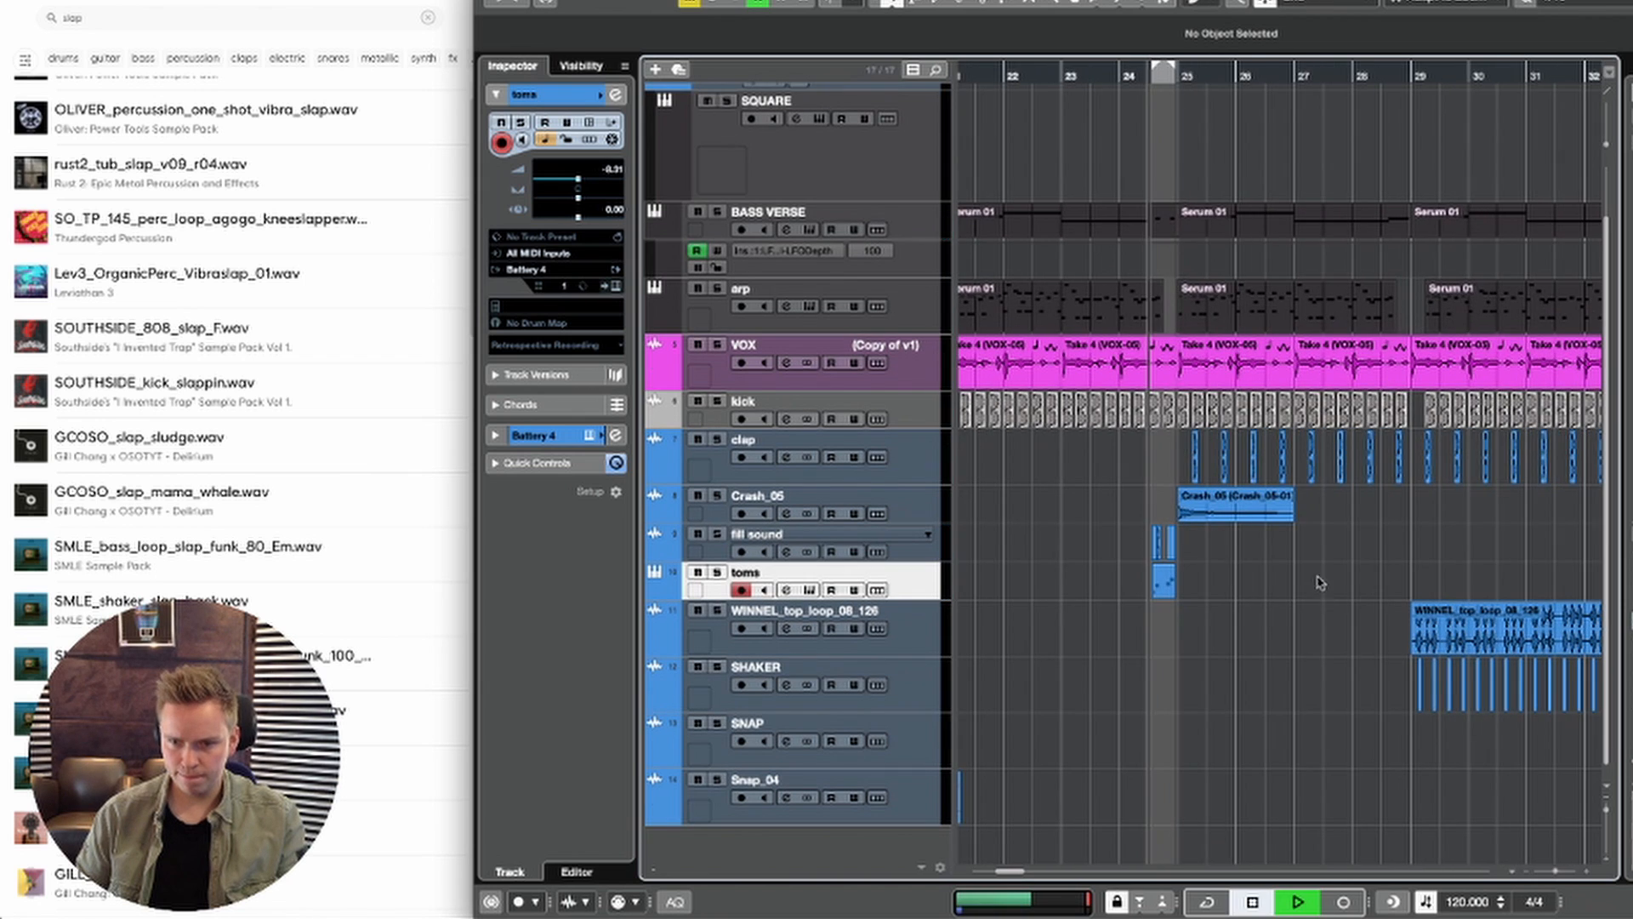
{"action": "key", "text": "space"}
{"action": "scroll", "coordinate": [1191, 587], "scroll_direction": "right", "scroll_amount": 1}
{"action": "scroll", "coordinate": [1191, 566], "scroll_direction": "left", "scroll_amount": 4}
{"action": "key", "text": "g"}
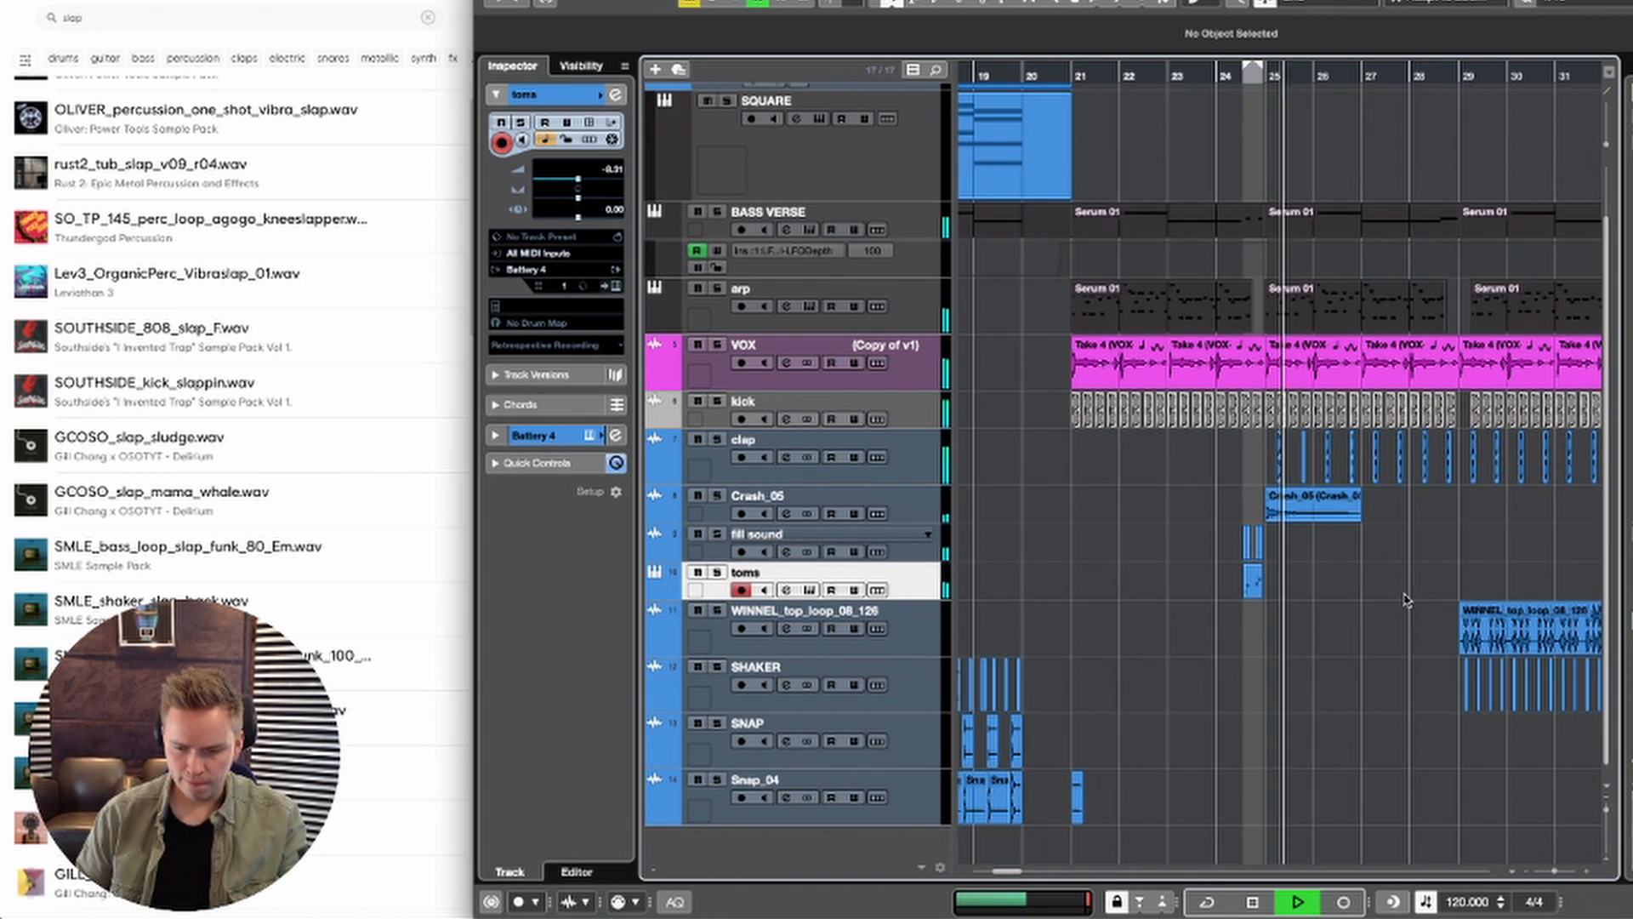
{"action": "key", "text": "g"}
{"action": "key", "text": "g"}
{"action": "key", "text": "space"}
{"action": "left_click", "coordinate": [905, 508]}
{"action": "left_click", "coordinate": [592, 353]}
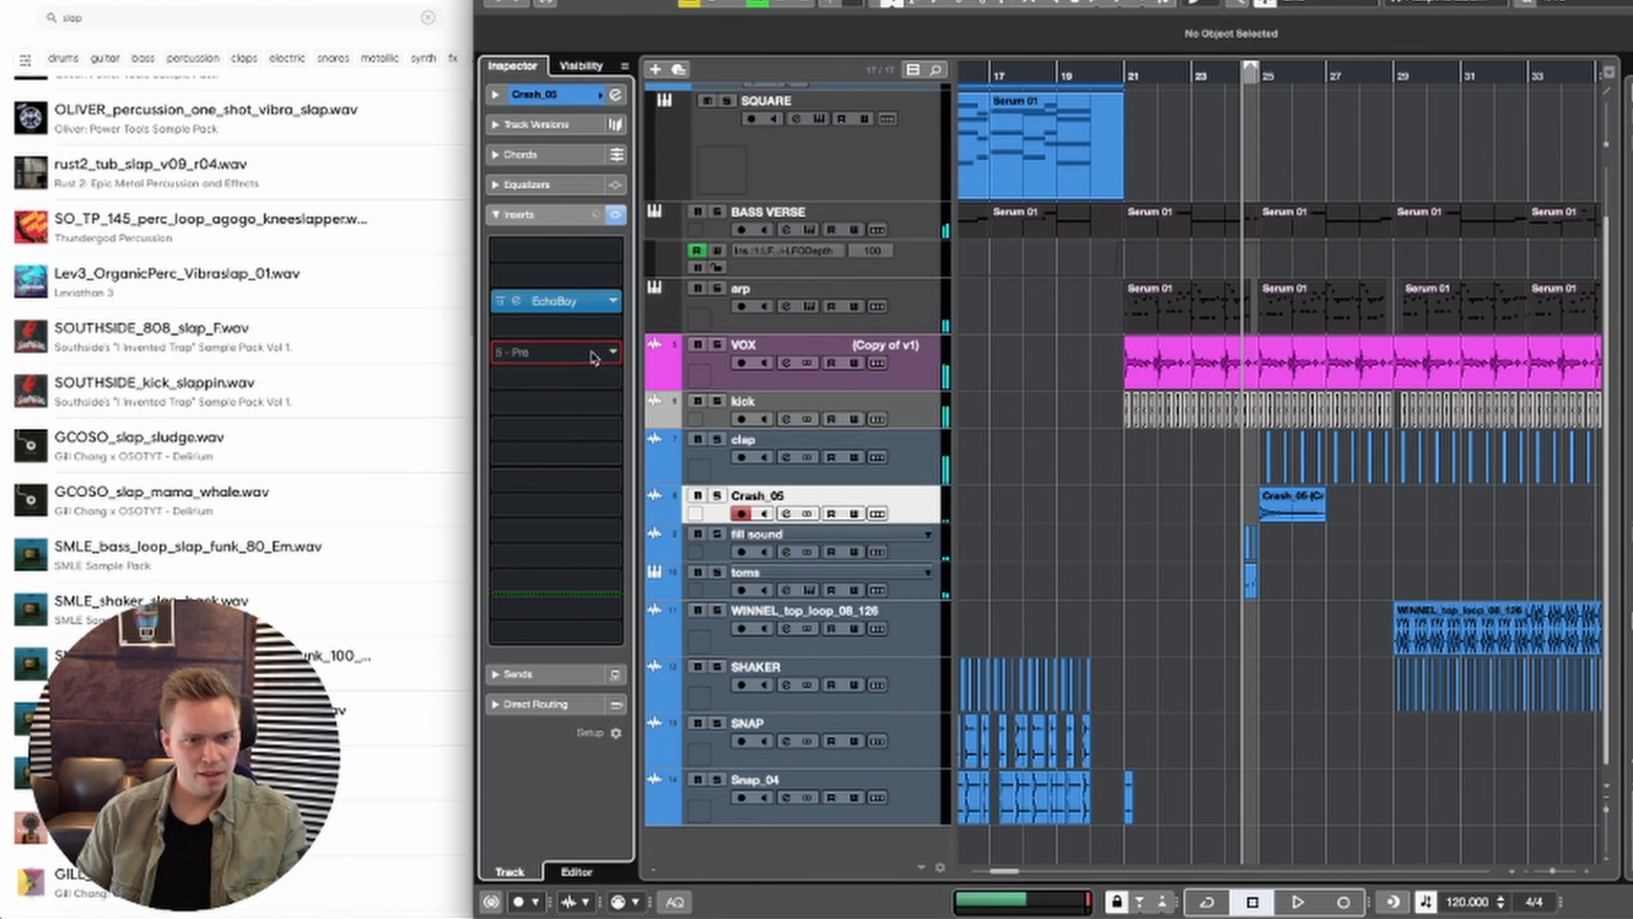
{"action": "left_click", "coordinate": [593, 357]}
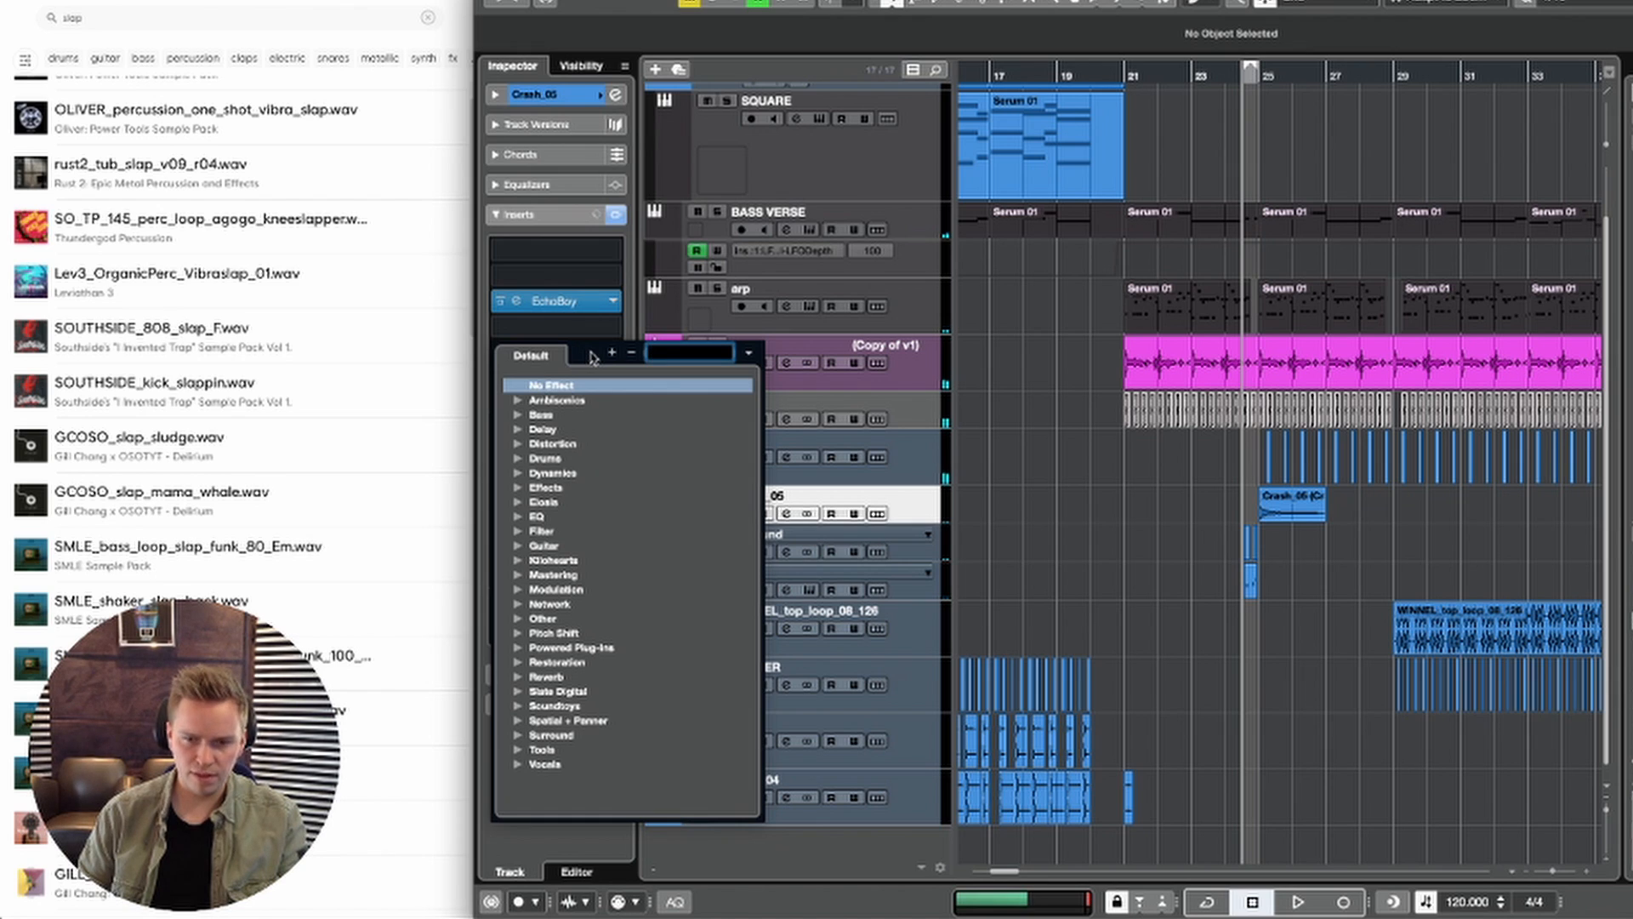
{"action": "left_click", "coordinate": [1185, 717]}
{"action": "key", "text": "space"}
{"action": "key", "text": "space"}
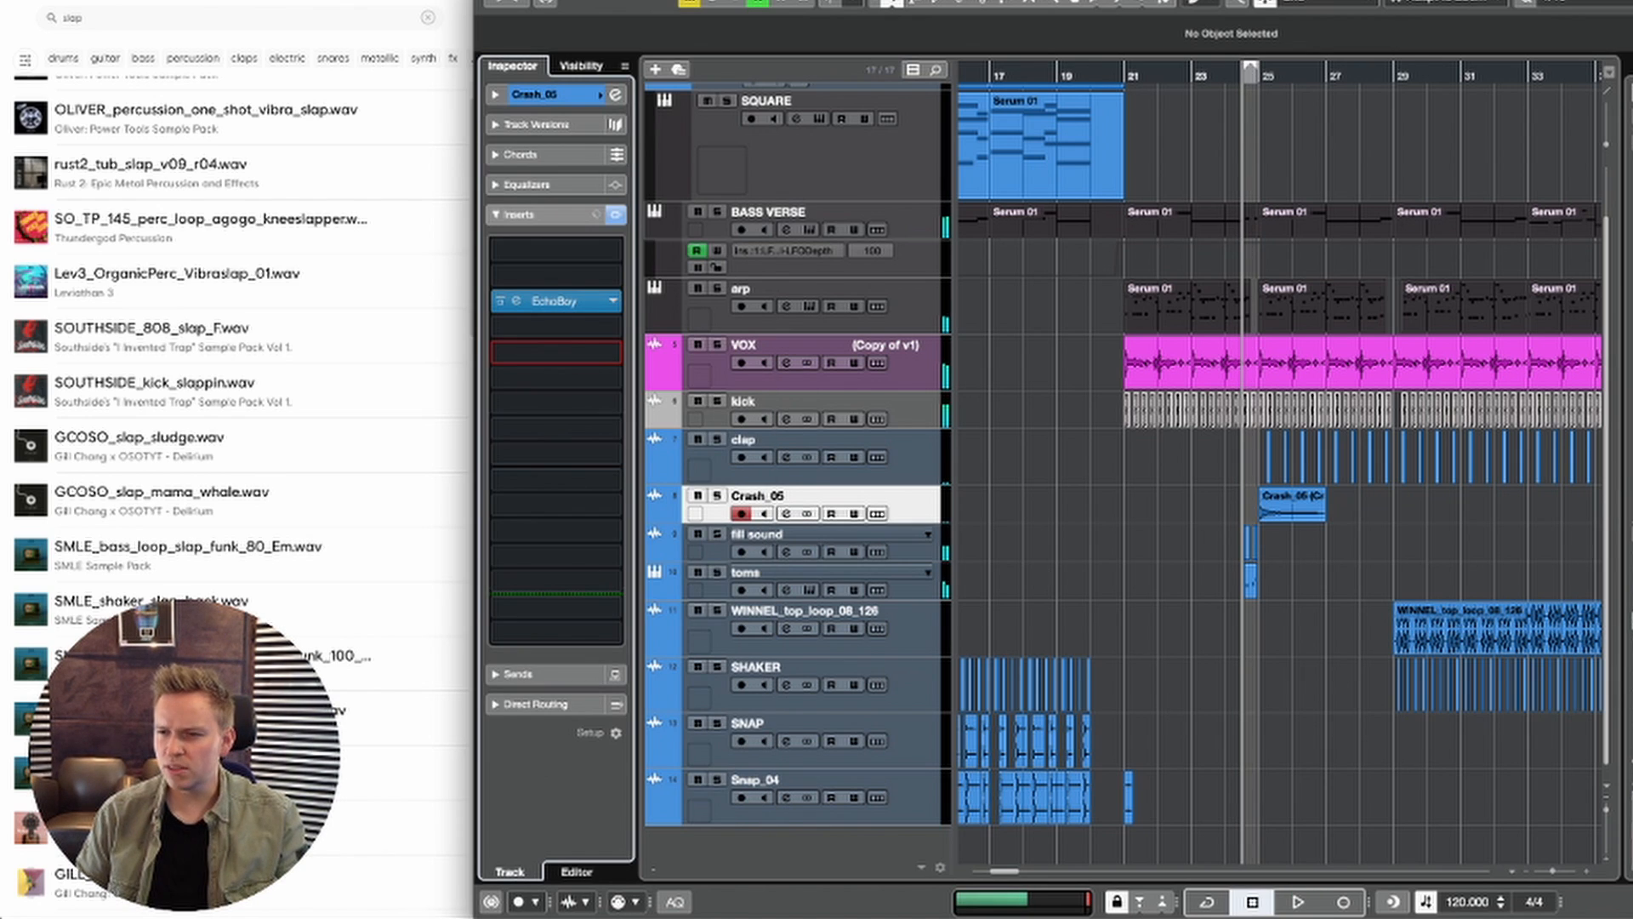
Step: Place the Exhaust_06 sample at bar 25 on a new track above Crash_05 and lower the track's volume to -44.1
{"action": "left_click", "coordinate": [1628, 476]}
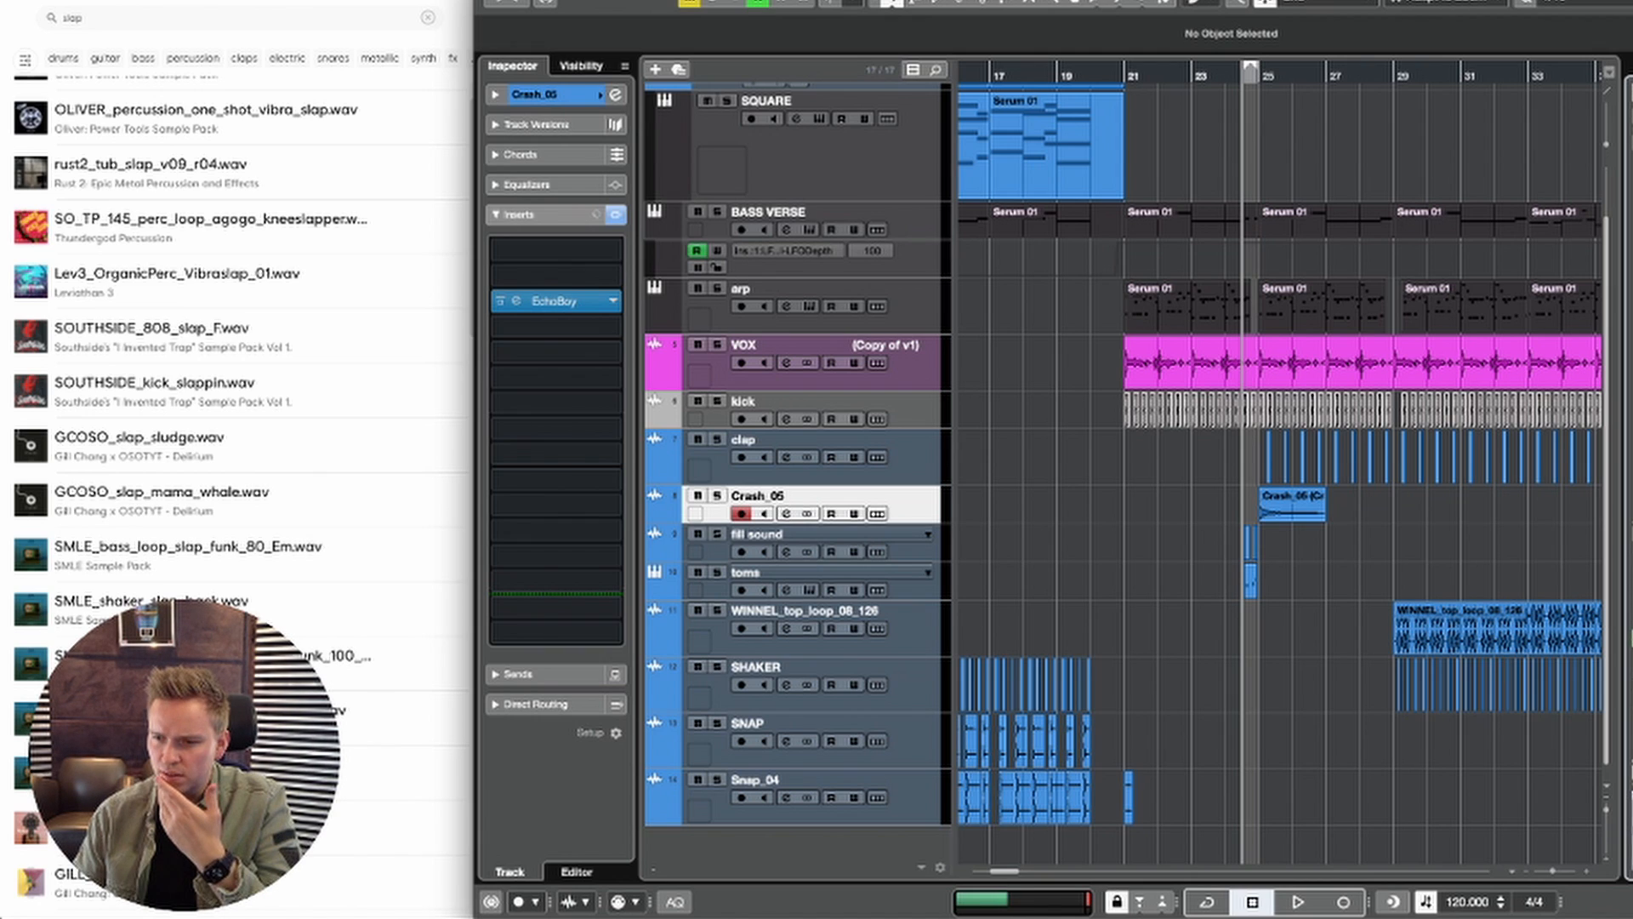
{"action": "scroll", "coordinate": [1175, 536], "scroll_direction": "left", "scroll_amount": 1}
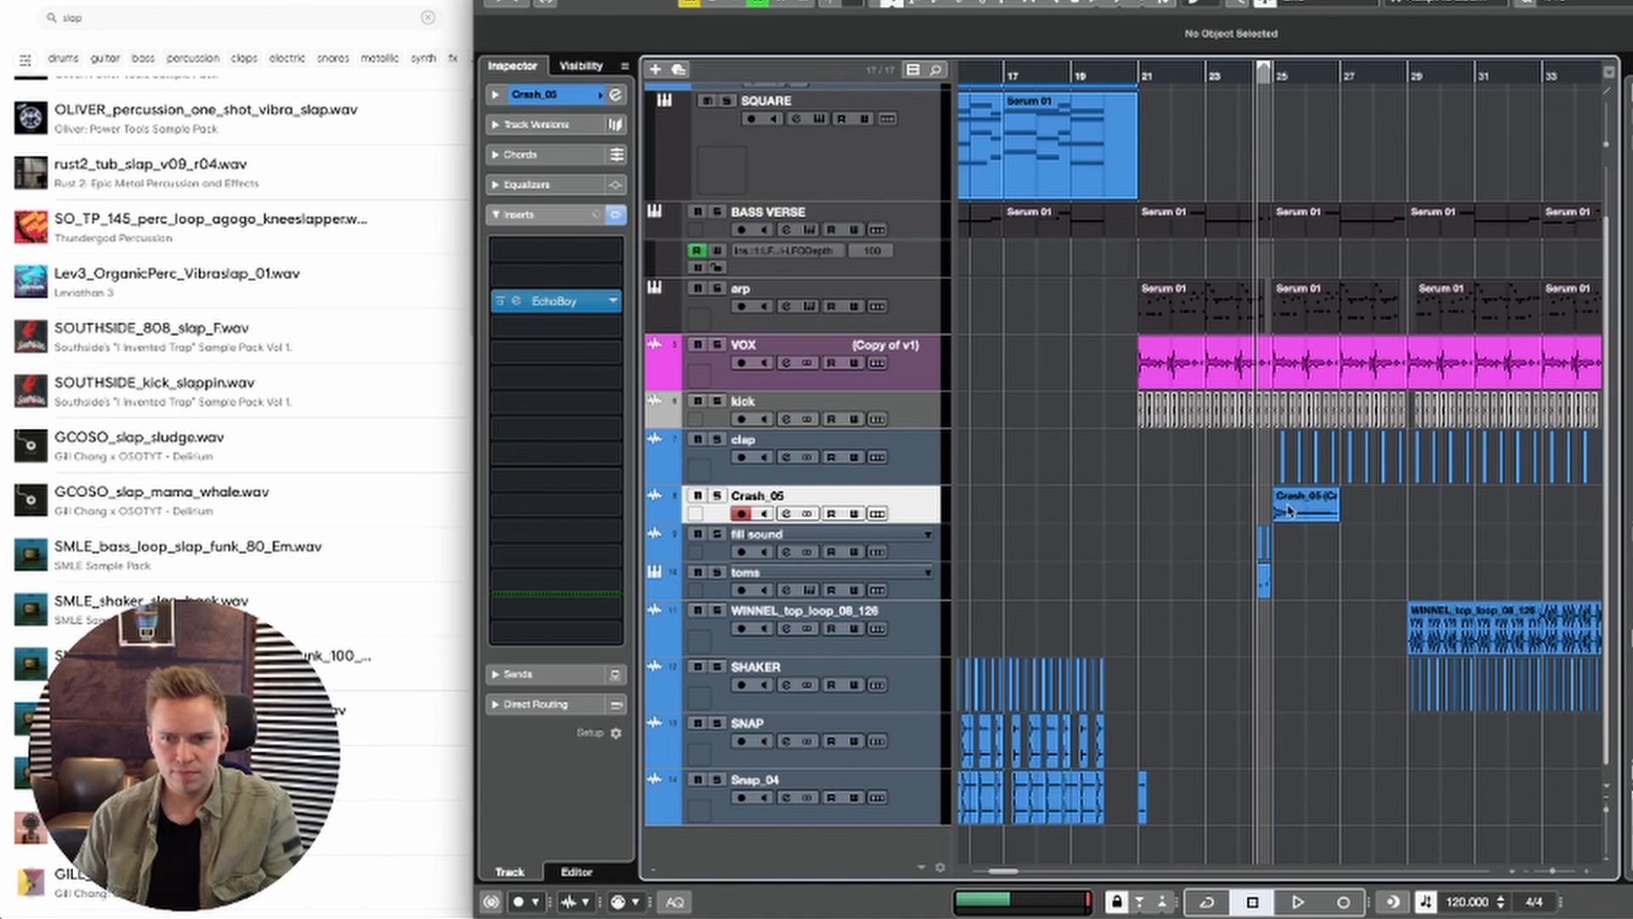
{"action": "key", "text": "super+z"}
{"action": "mouse_move", "coordinate": [1289, 516]}
{"action": "left_mouse_down"}
{"action": "mouse_move", "coordinate": [1337, 517]}
{"action": "mouse_move", "coordinate": [1305, 517]}
{"action": "left_mouse_up"}
{"action": "left_click", "coordinate": [918, 515]}
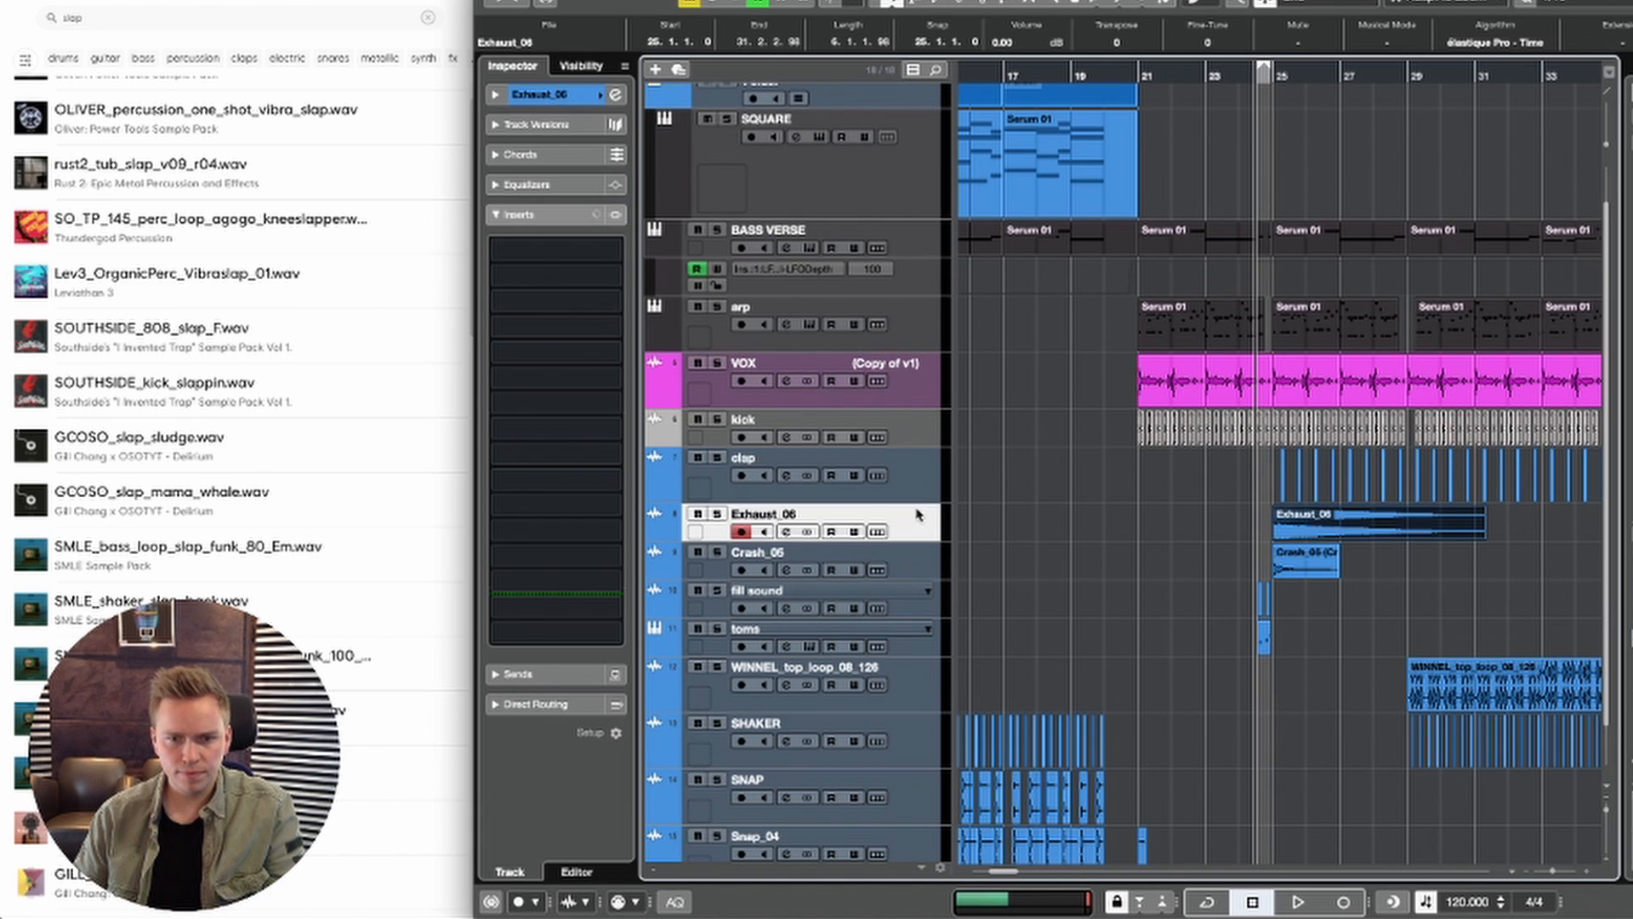
{"action": "left_click", "coordinate": [534, 95]}
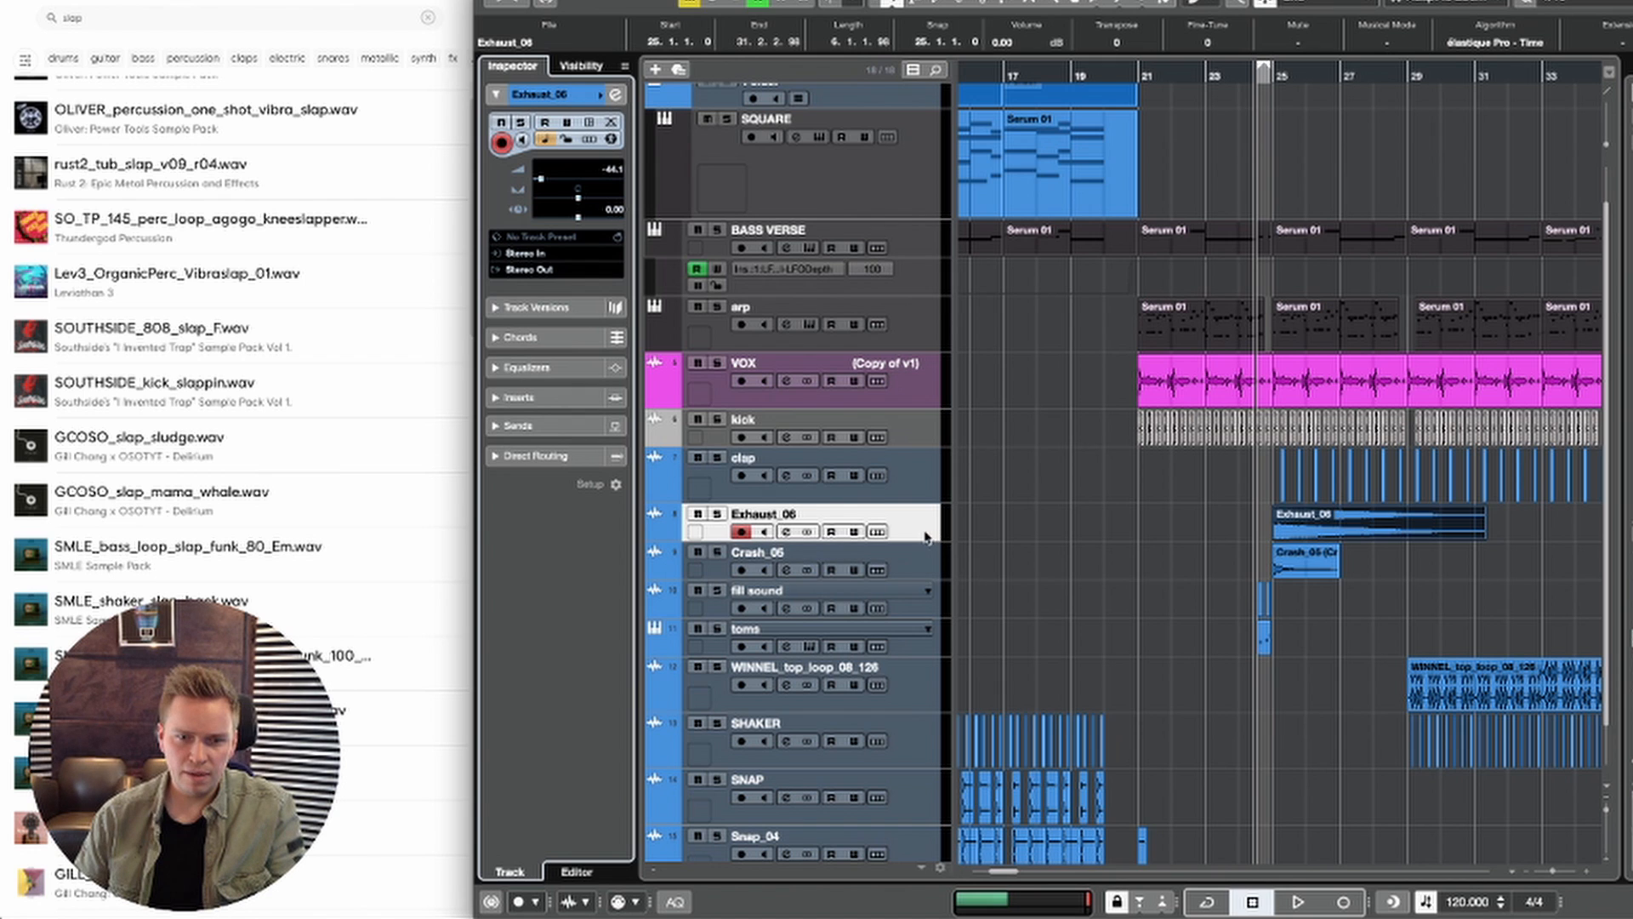
Step: Add LFOTool as the first insert effect on the Exhaust_06 track
{"action": "left_click", "coordinate": [528, 397]}
{"action": "left_click", "coordinate": [569, 249]}
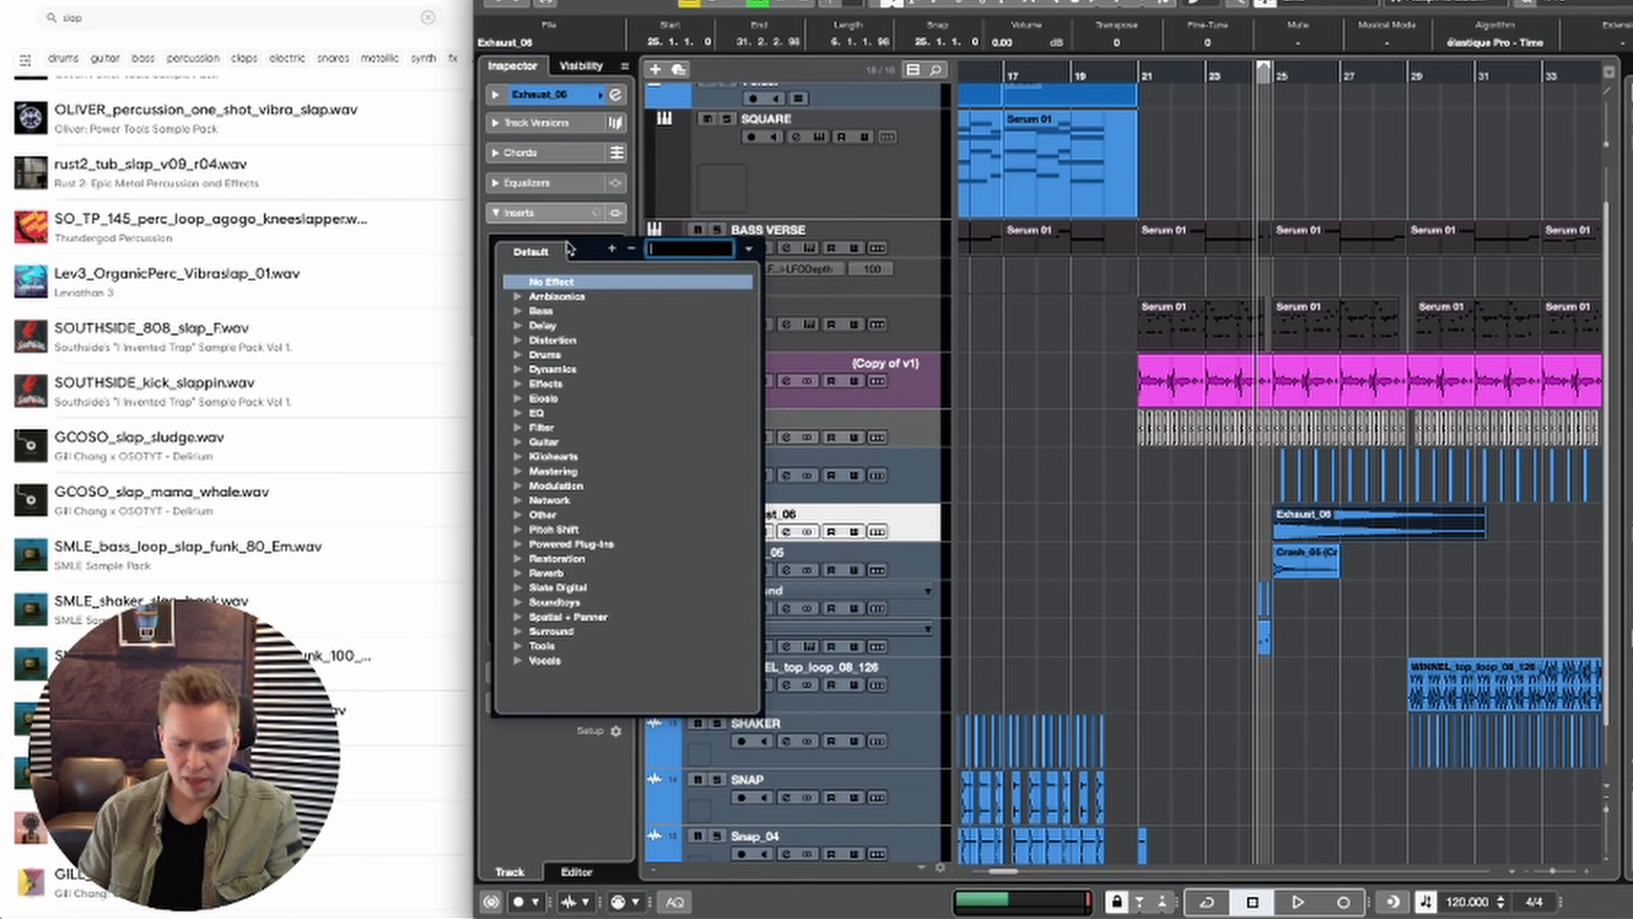
{"action": "type", "text": "pu"}
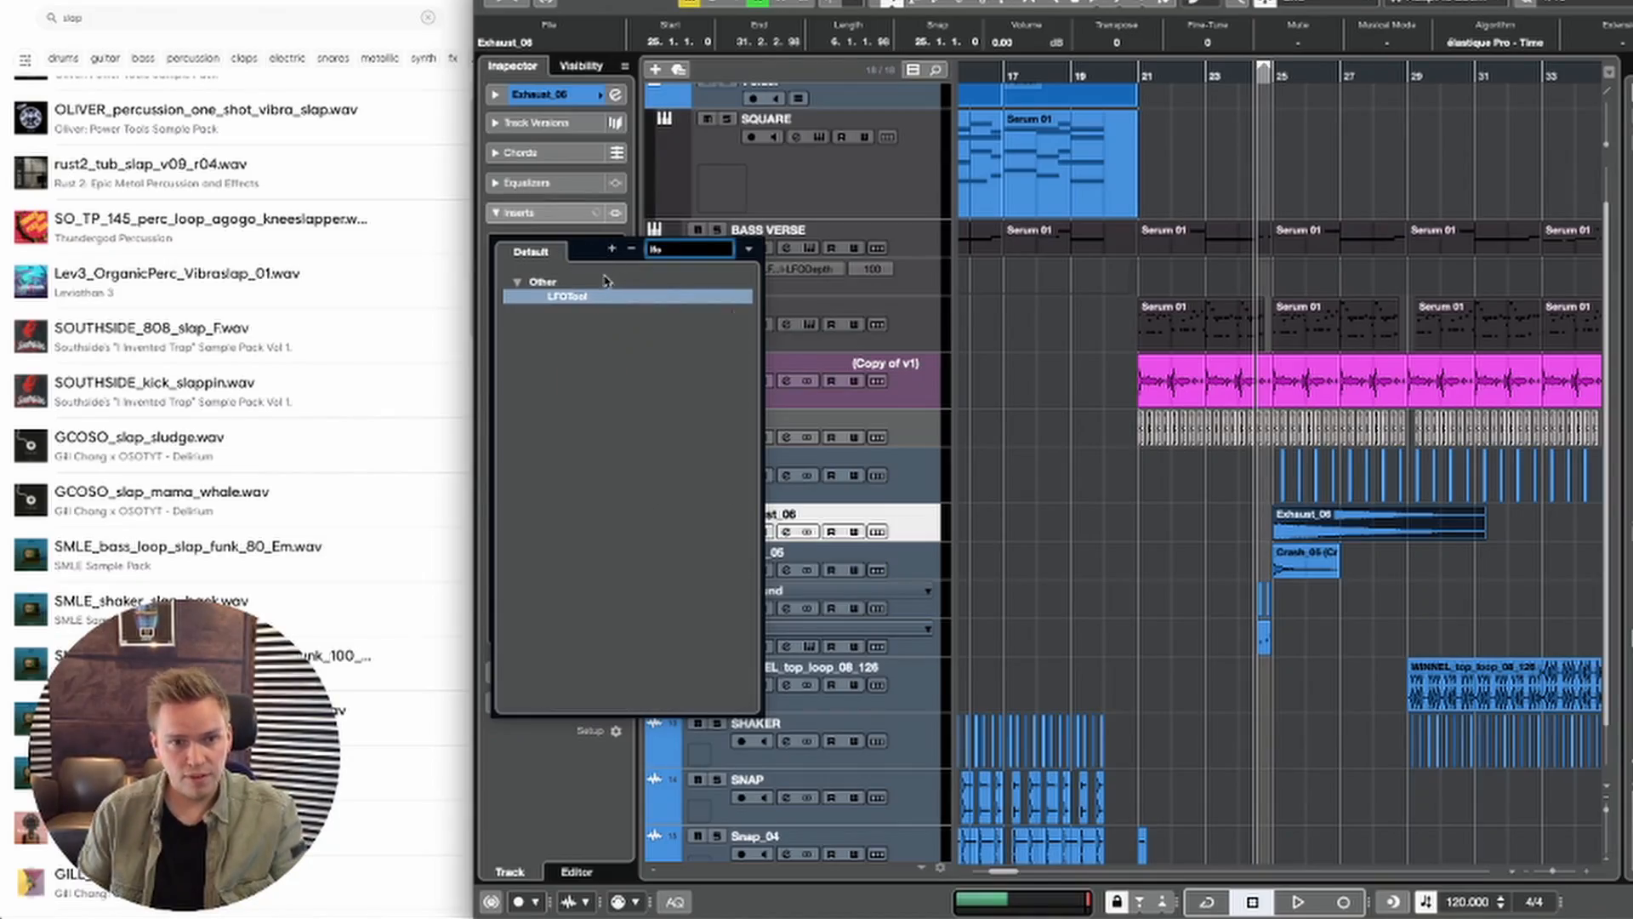
{"action": "key", "text": "Return"}
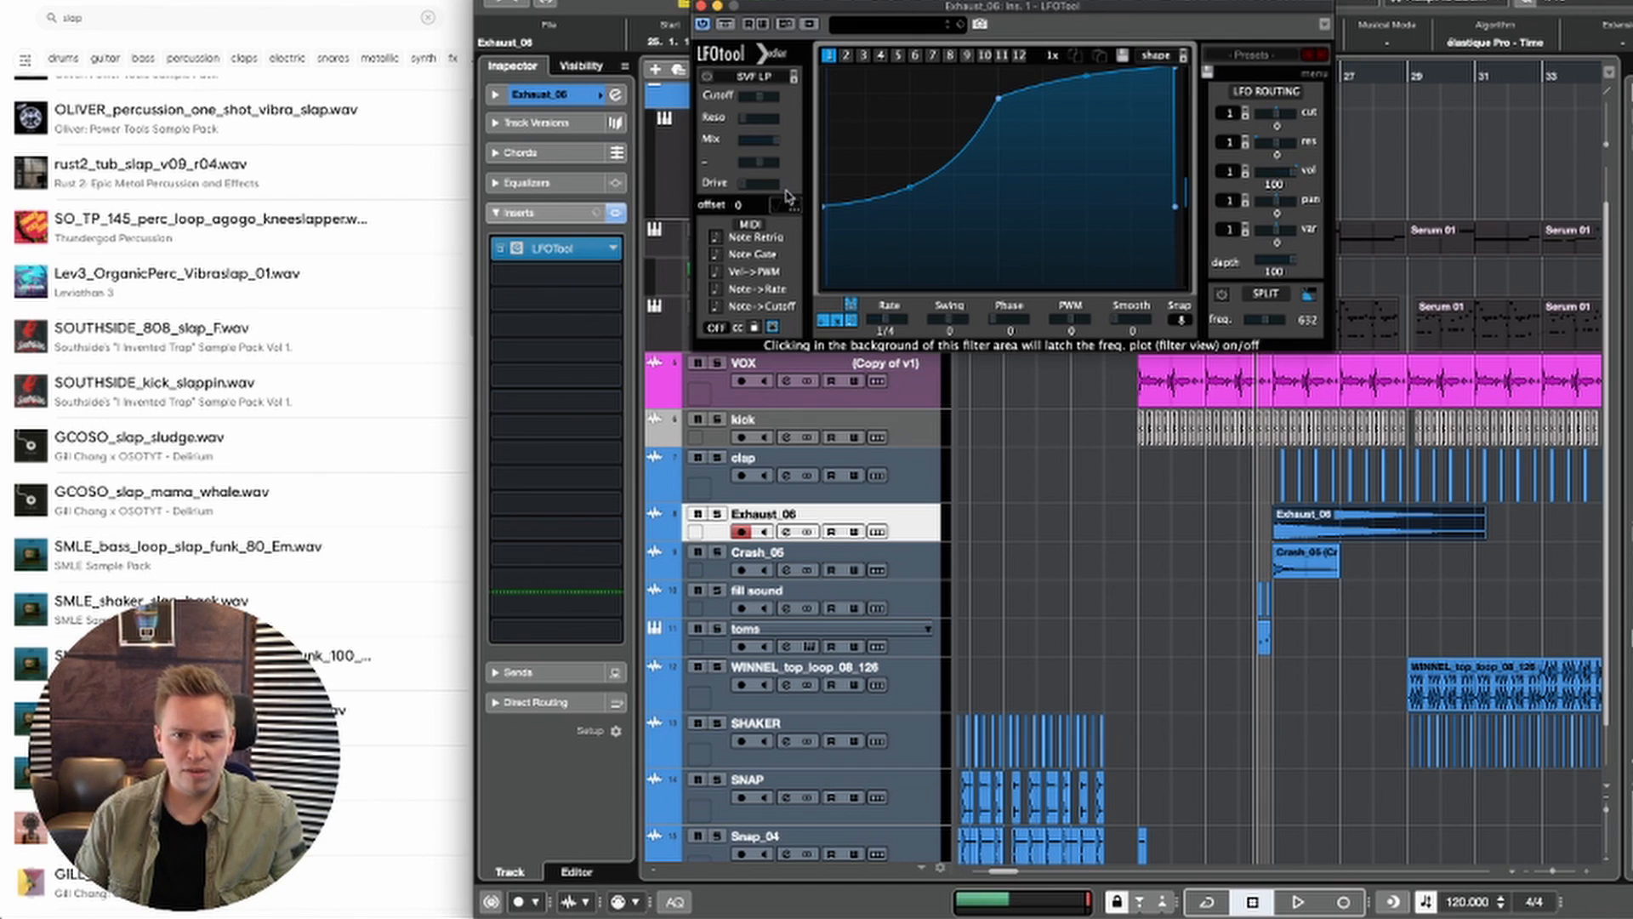
Step: Reshape LFOTool's volume curve into a straight ramp rising from zero, set Smooth to 100, and check it in playback
{"action": "left_click_drag", "start_coordinate": [822, 207], "coordinate": [823, 285]}
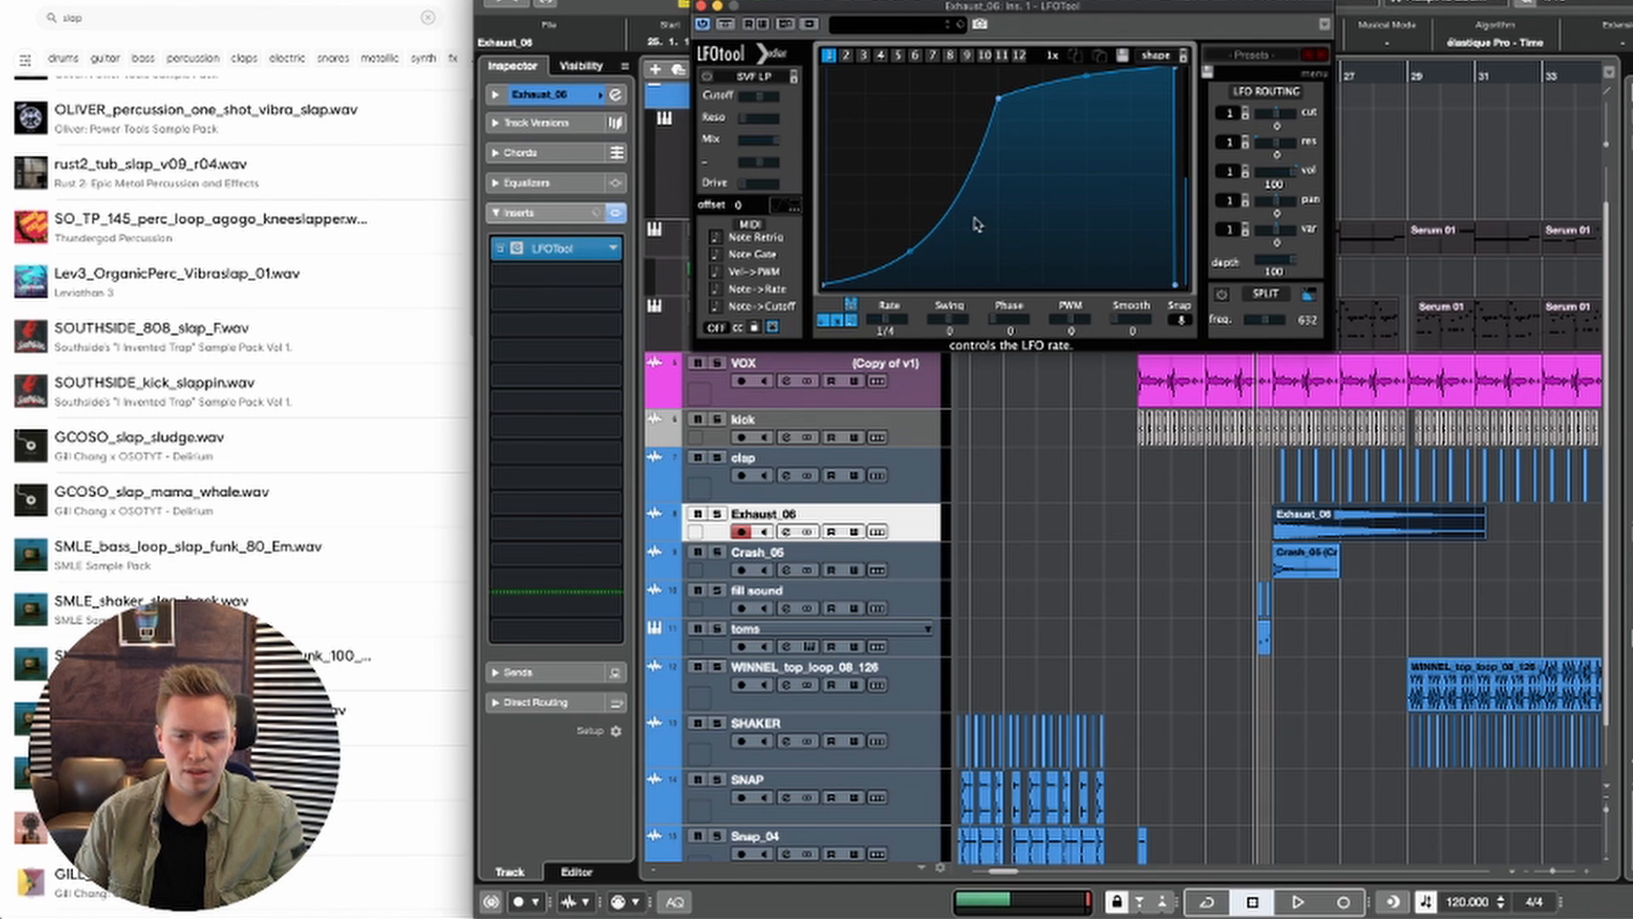
{"action": "double_click", "coordinate": [1000, 99]}
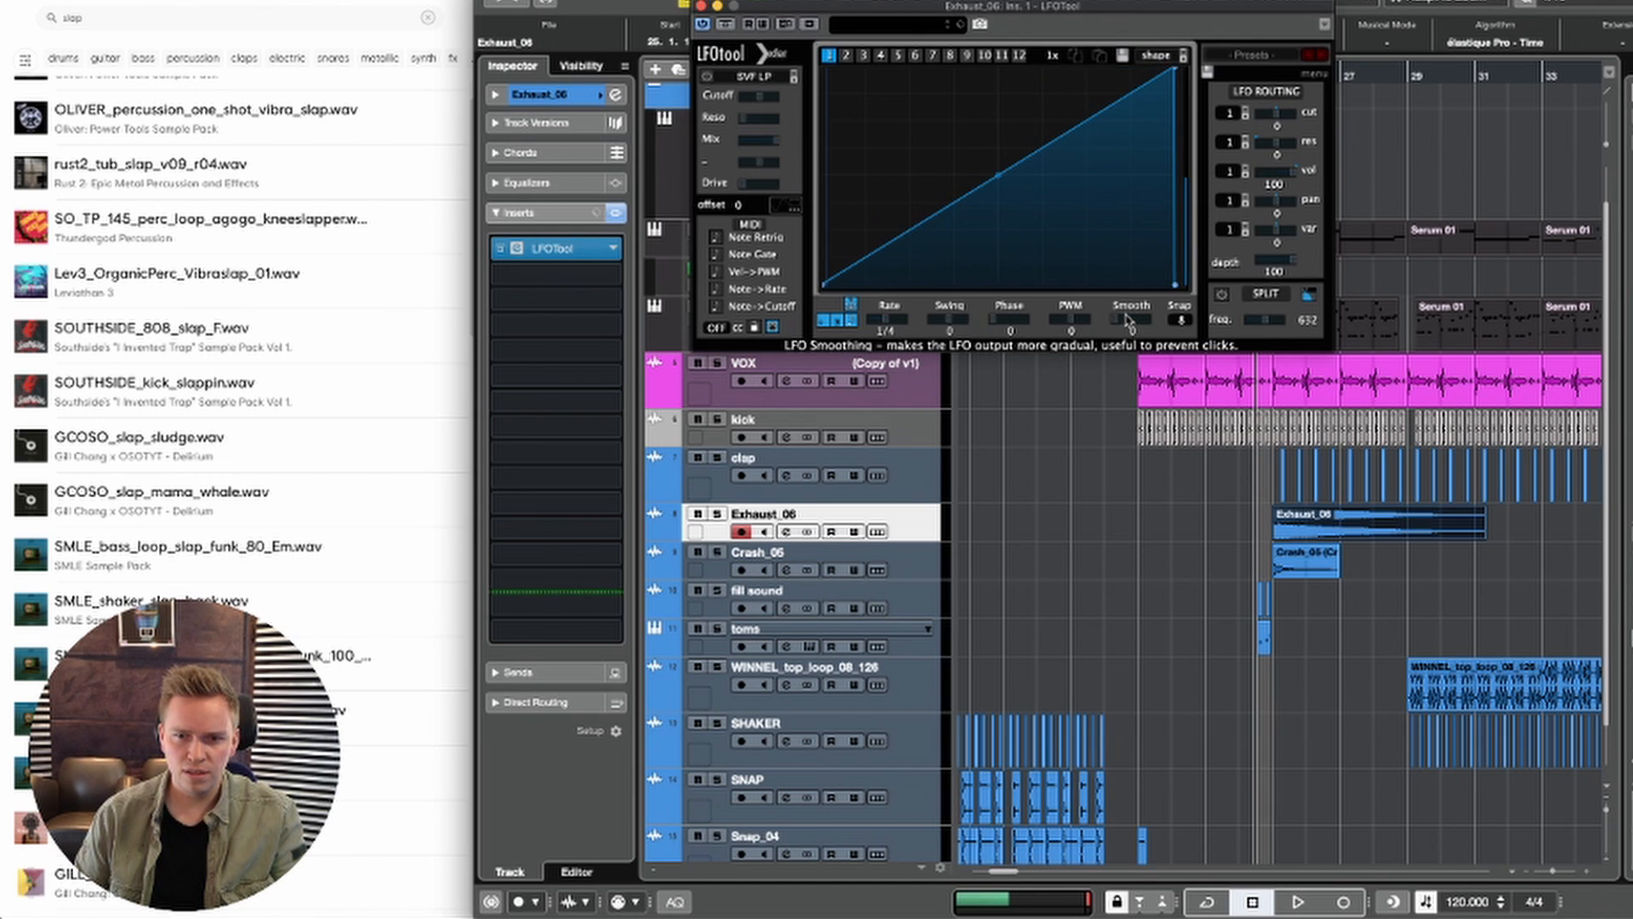
{"action": "key", "text": "space"}
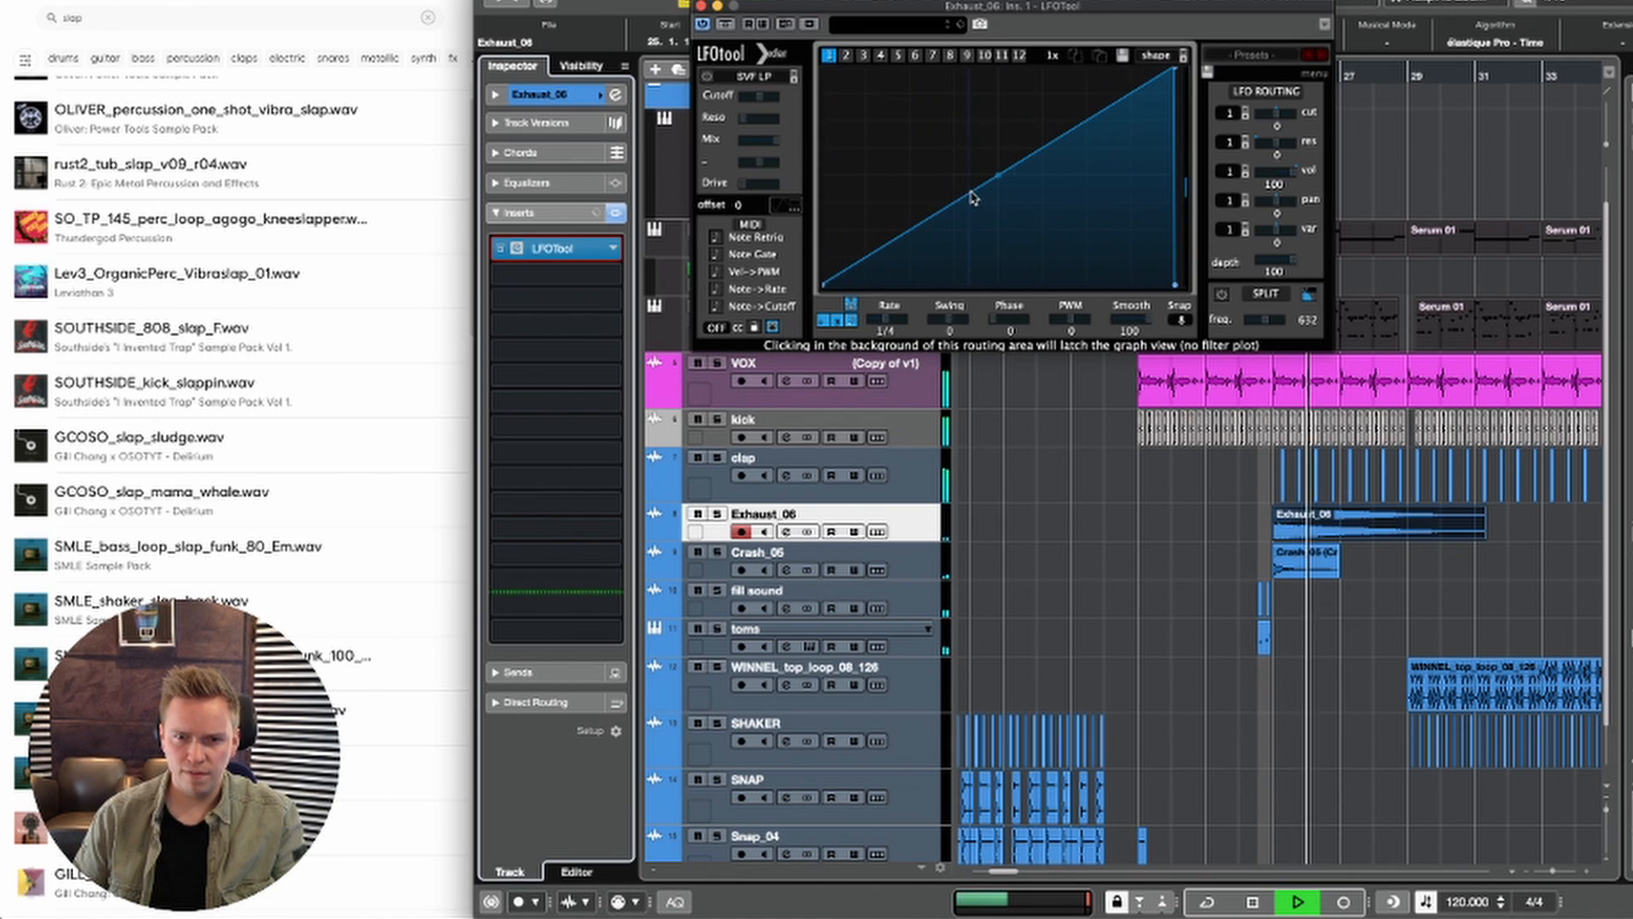
{"action": "key", "text": "space"}
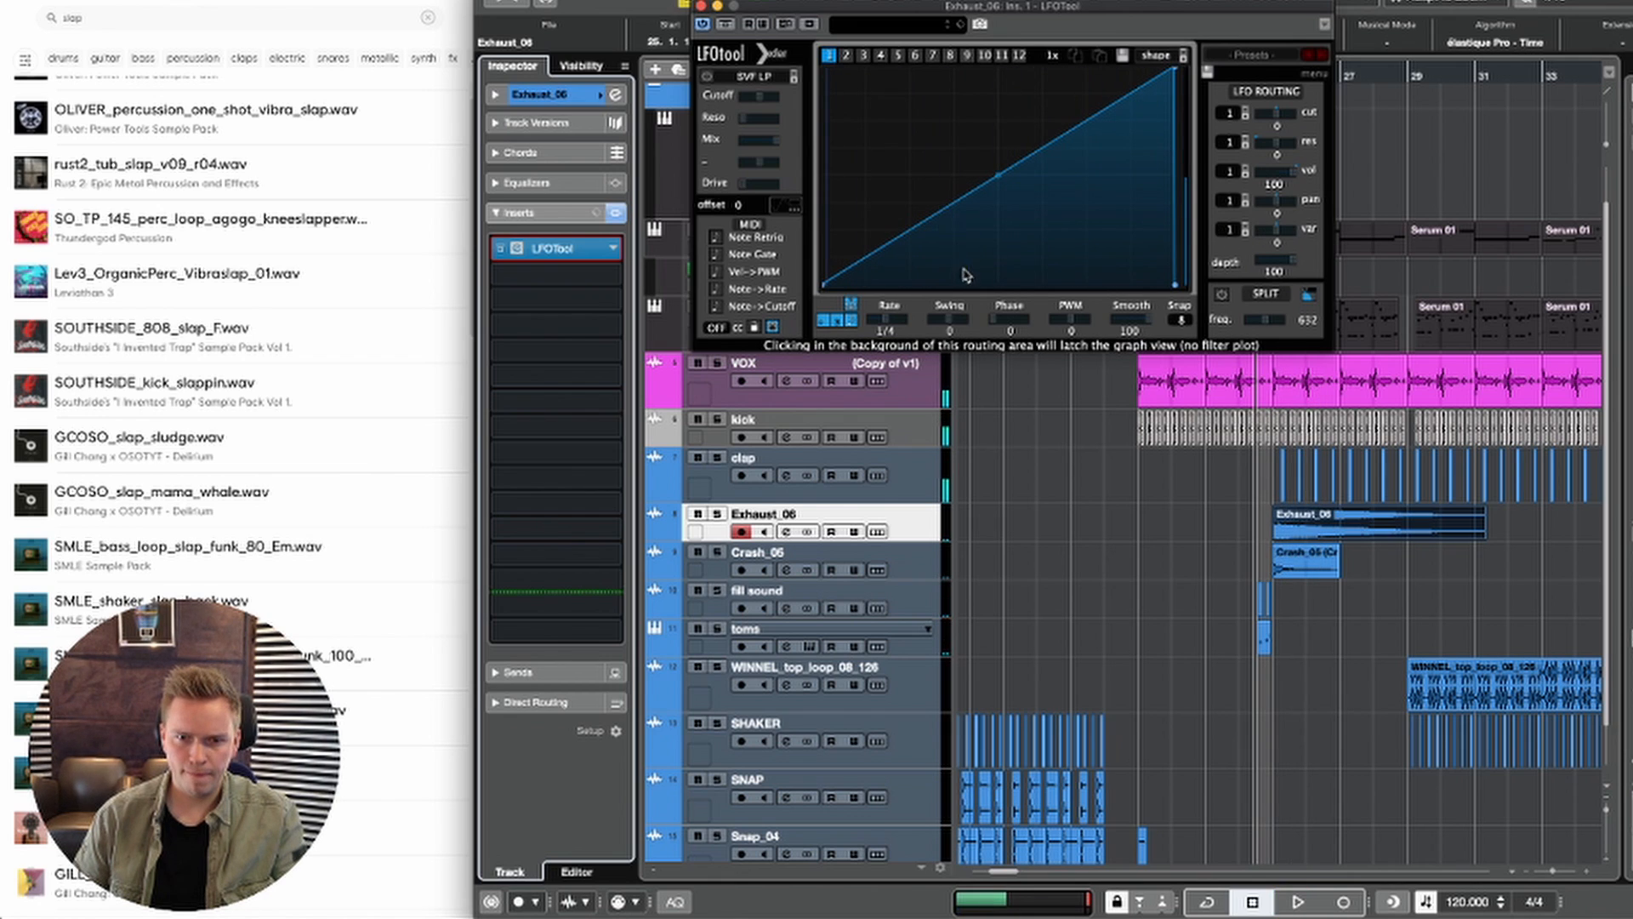
Step: Reshape LFOTool's volume curve into a late-rising hump with a rounded top, set the overall depth to 89, and check it in playback
{"action": "left_click_drag", "start_coordinate": [984, 191], "coordinate": [1000, 61]}
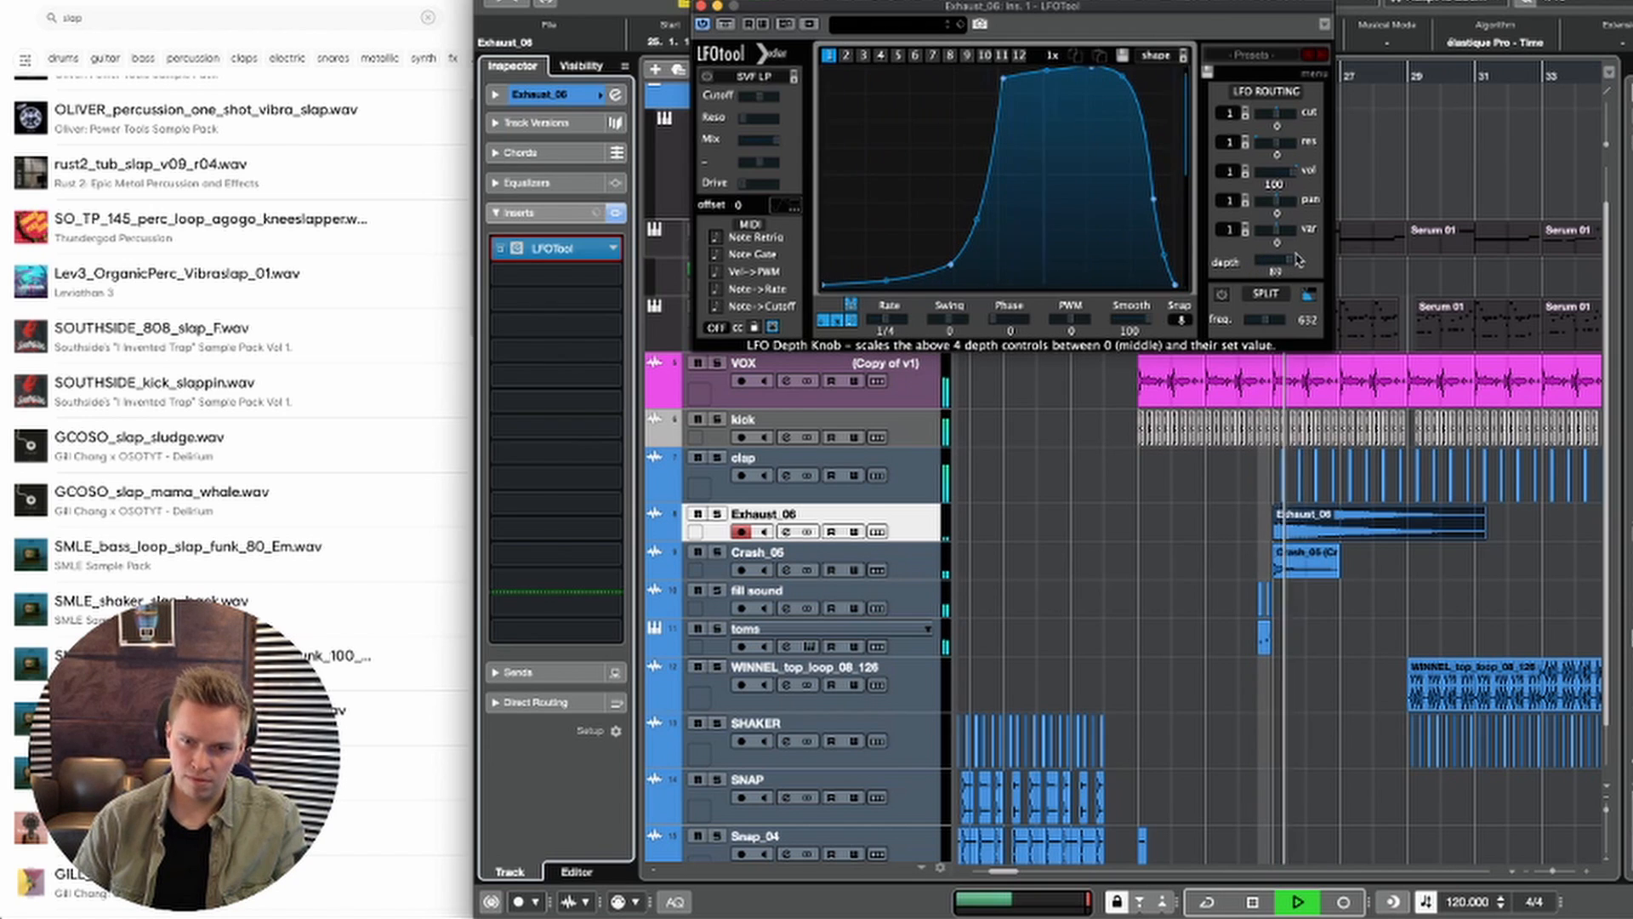
{"action": "key", "text": "space"}
{"action": "key", "text": "space"}
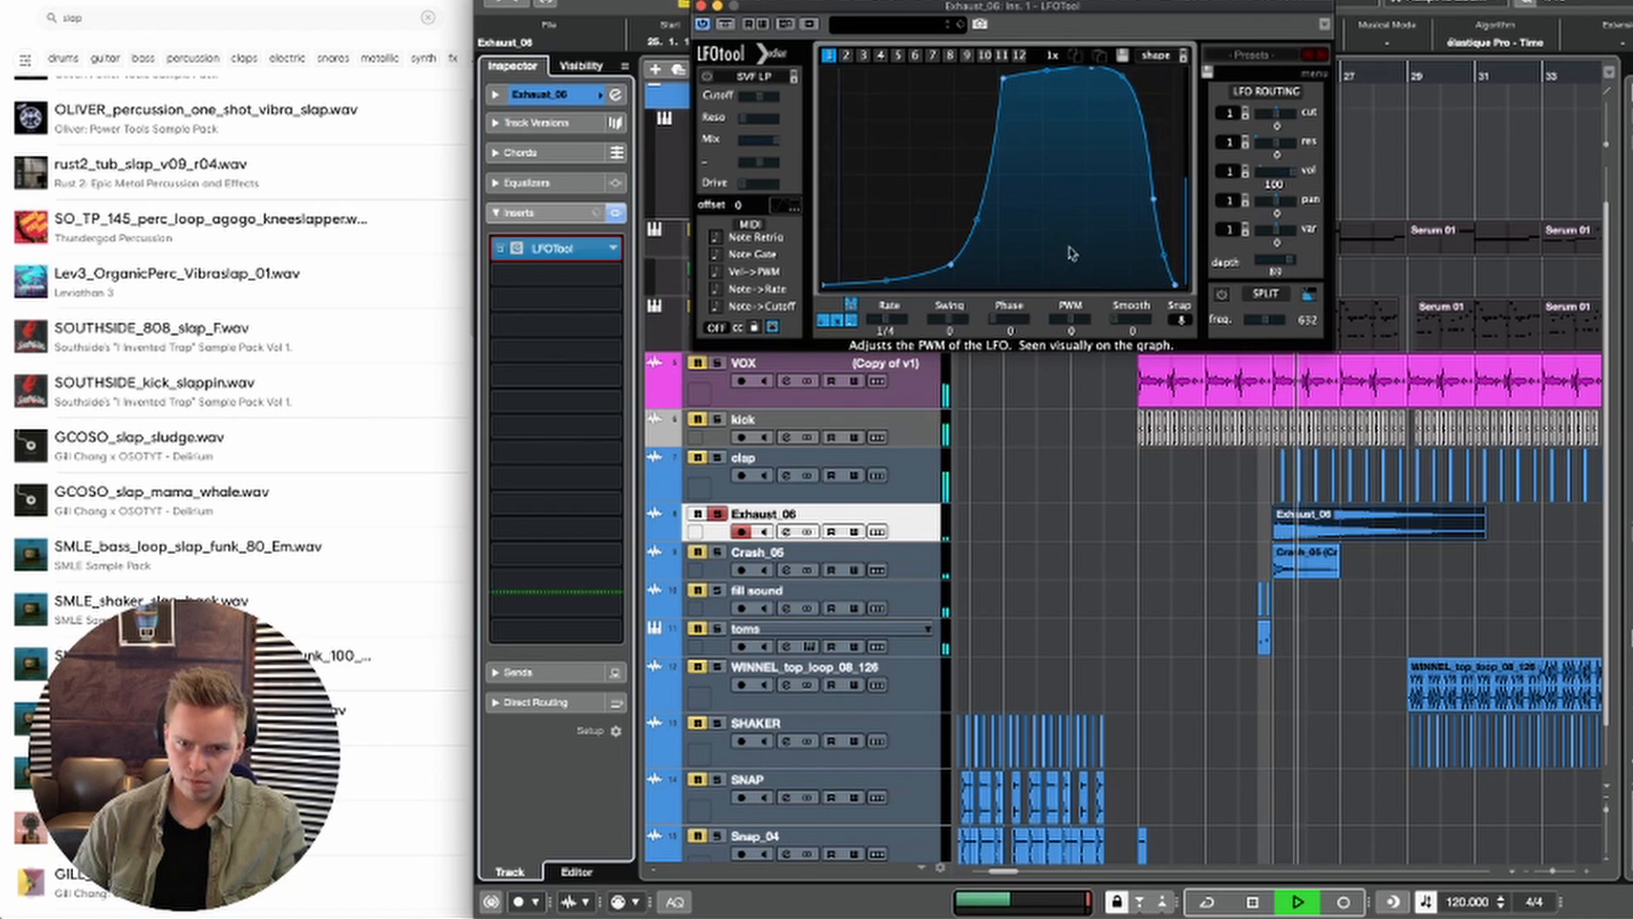
Step: Solo the Exhaust_06 track to listen to its pumping alone, and return to the full mix for comparison
{"action": "left_click", "coordinate": [717, 514]}
{"action": "key", "text": "space"}
{"action": "key", "text": "space"}
{"action": "left_click", "coordinate": [695, 536]}
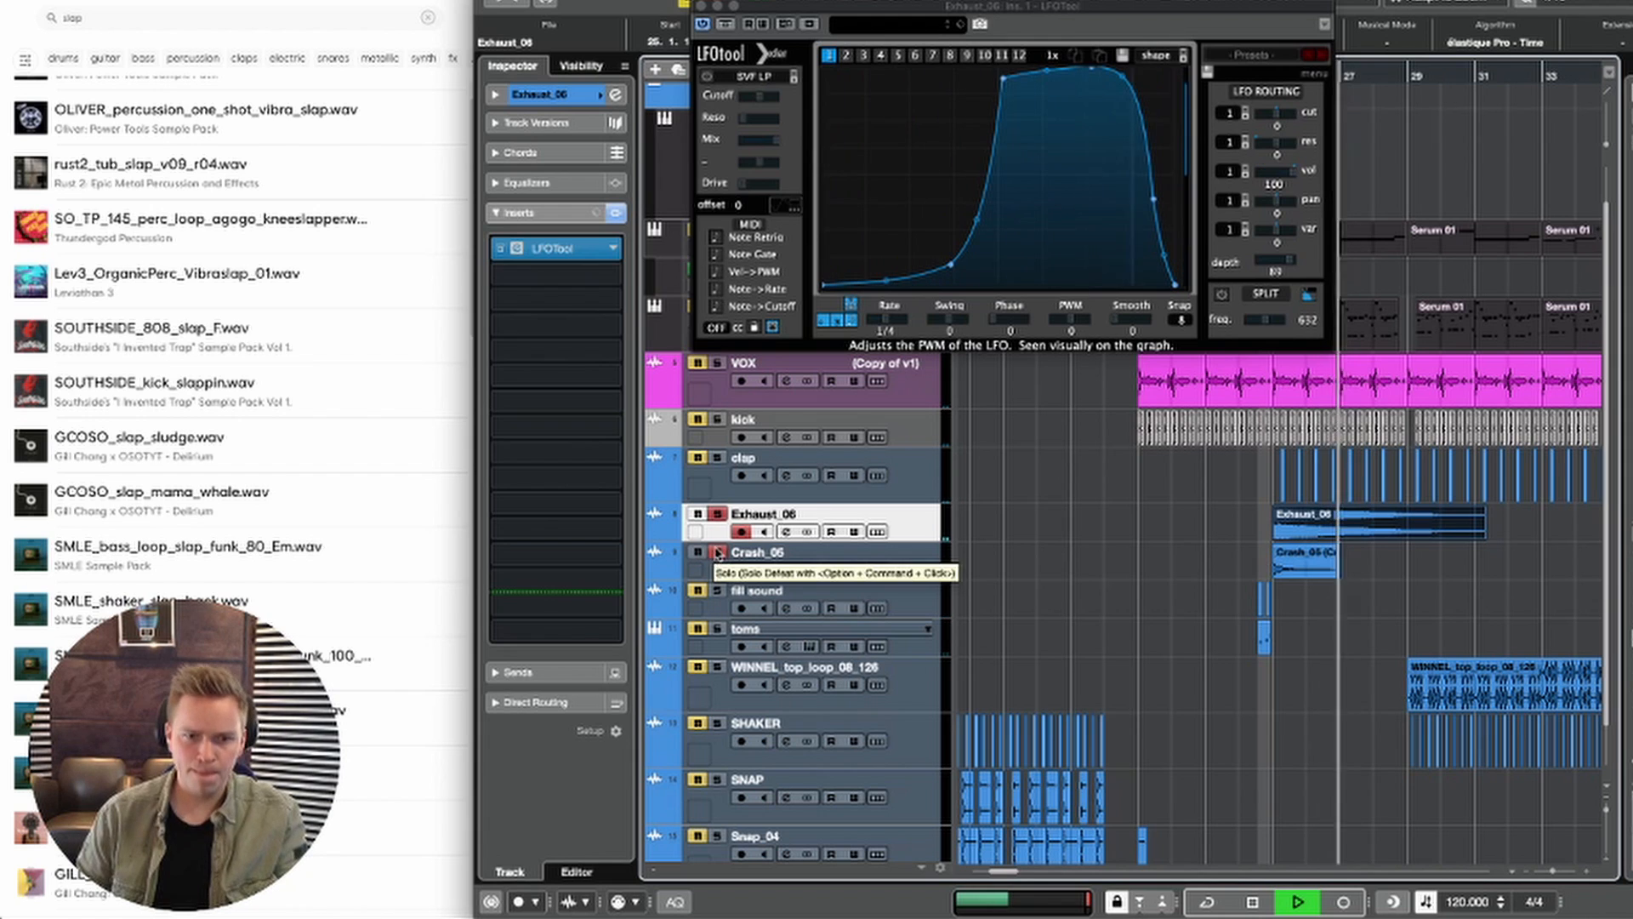
{"action": "left_click", "coordinate": [717, 515]}
{"action": "key", "text": "space"}
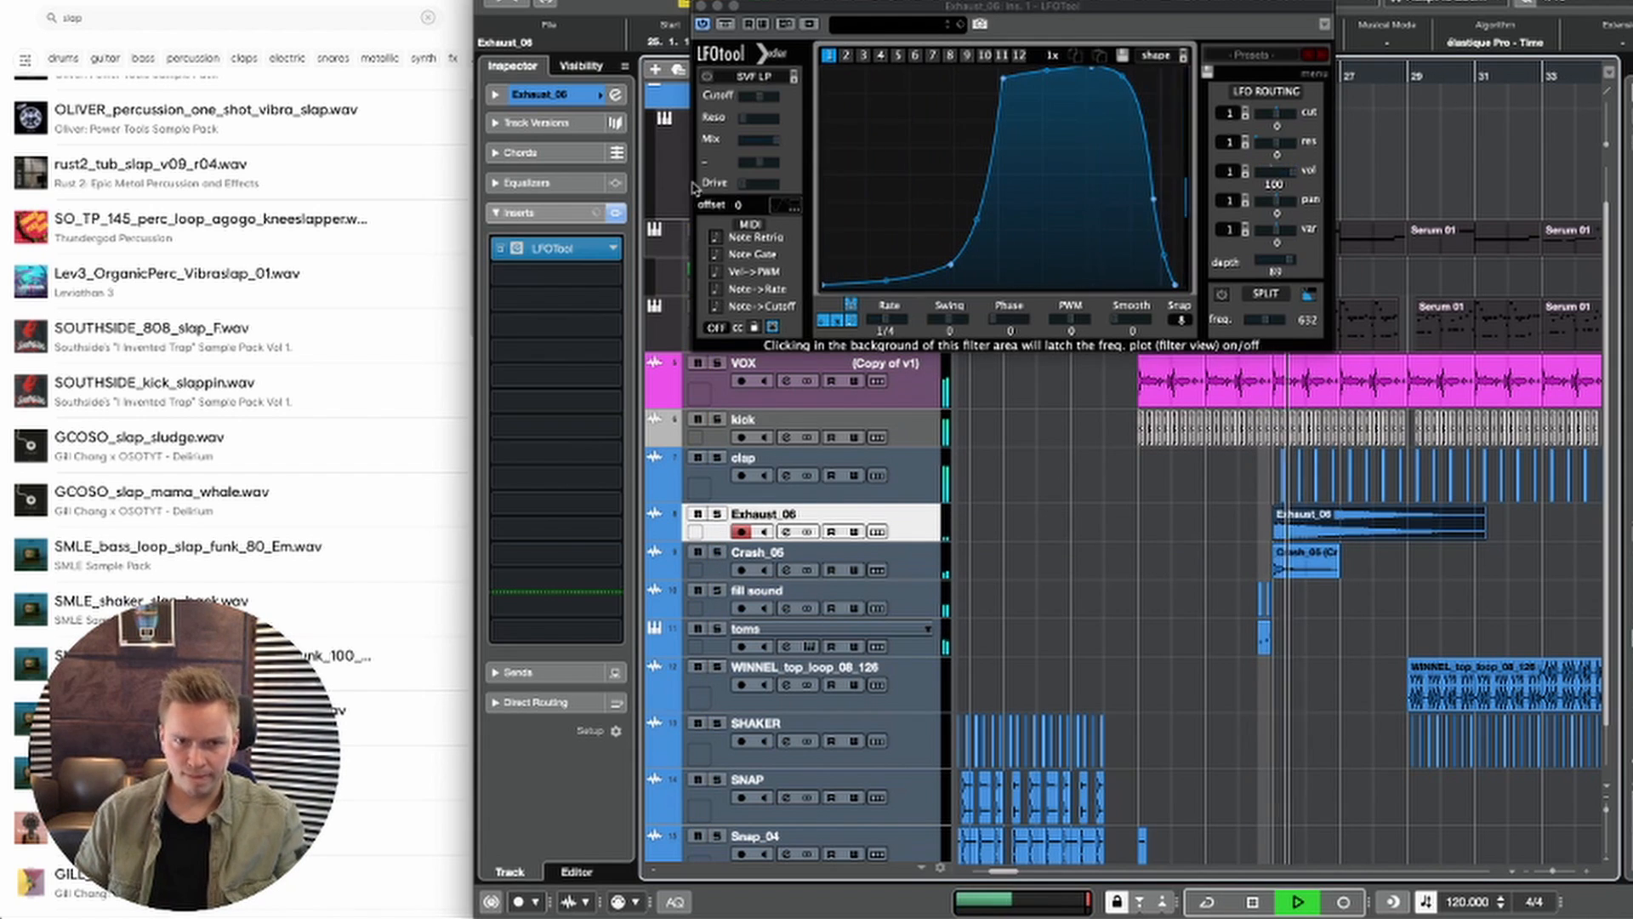
Step: Raise the Exhaust_06 track's volume to -24.0 and the Crash_05 track's volume to -20.7
{"action": "left_click", "coordinate": [544, 93]}
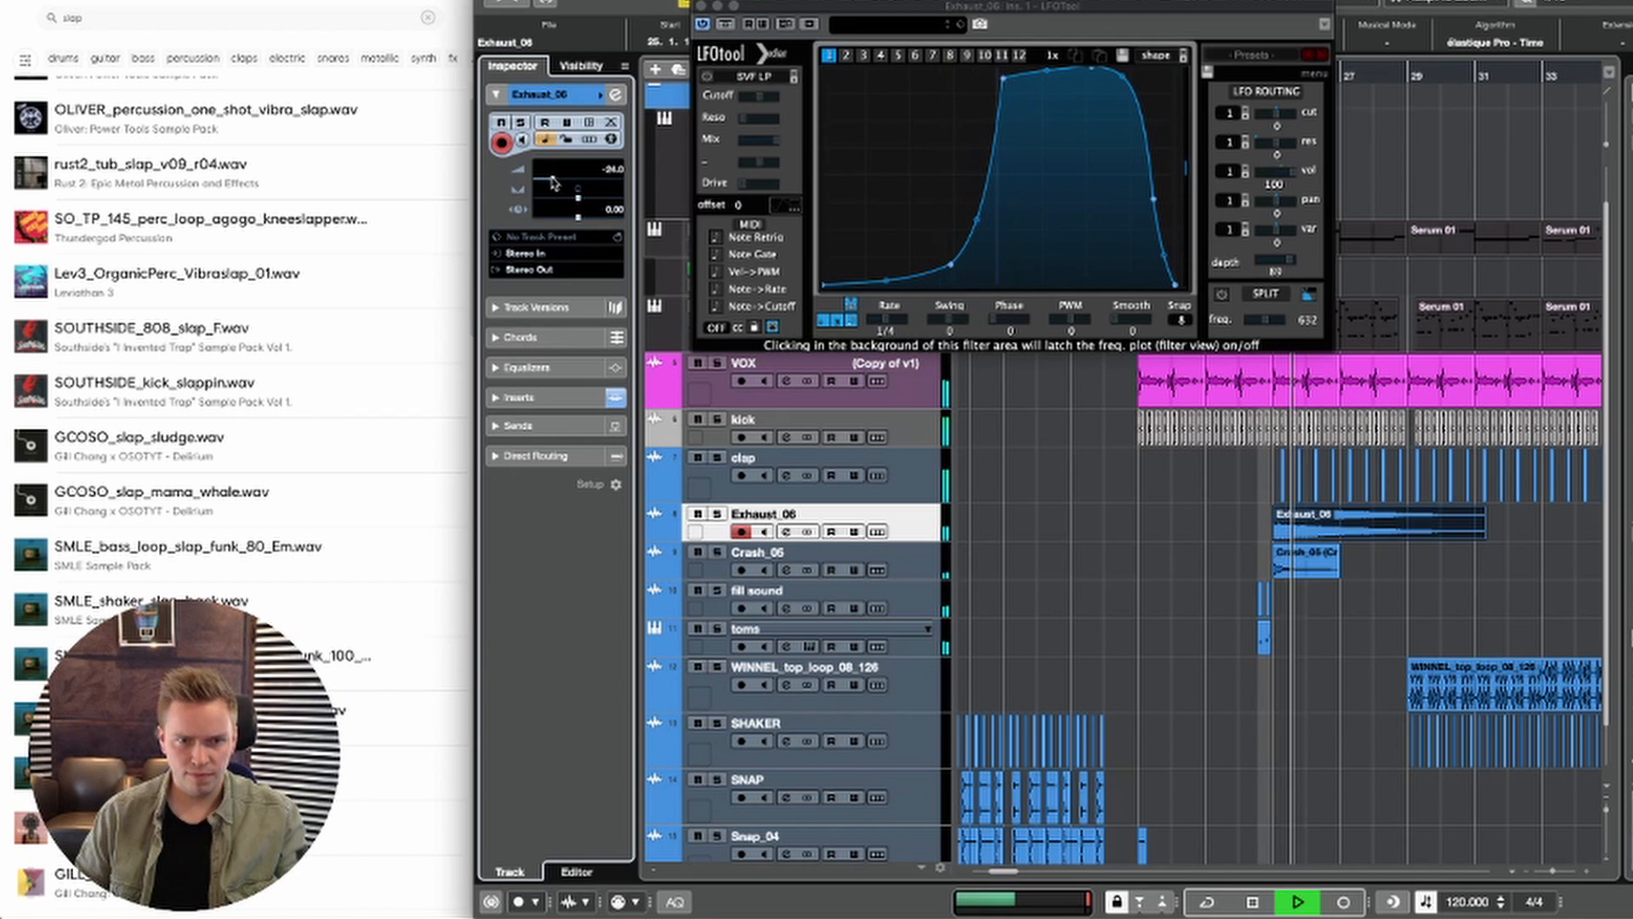
{"action": "left_click", "coordinate": [927, 553]}
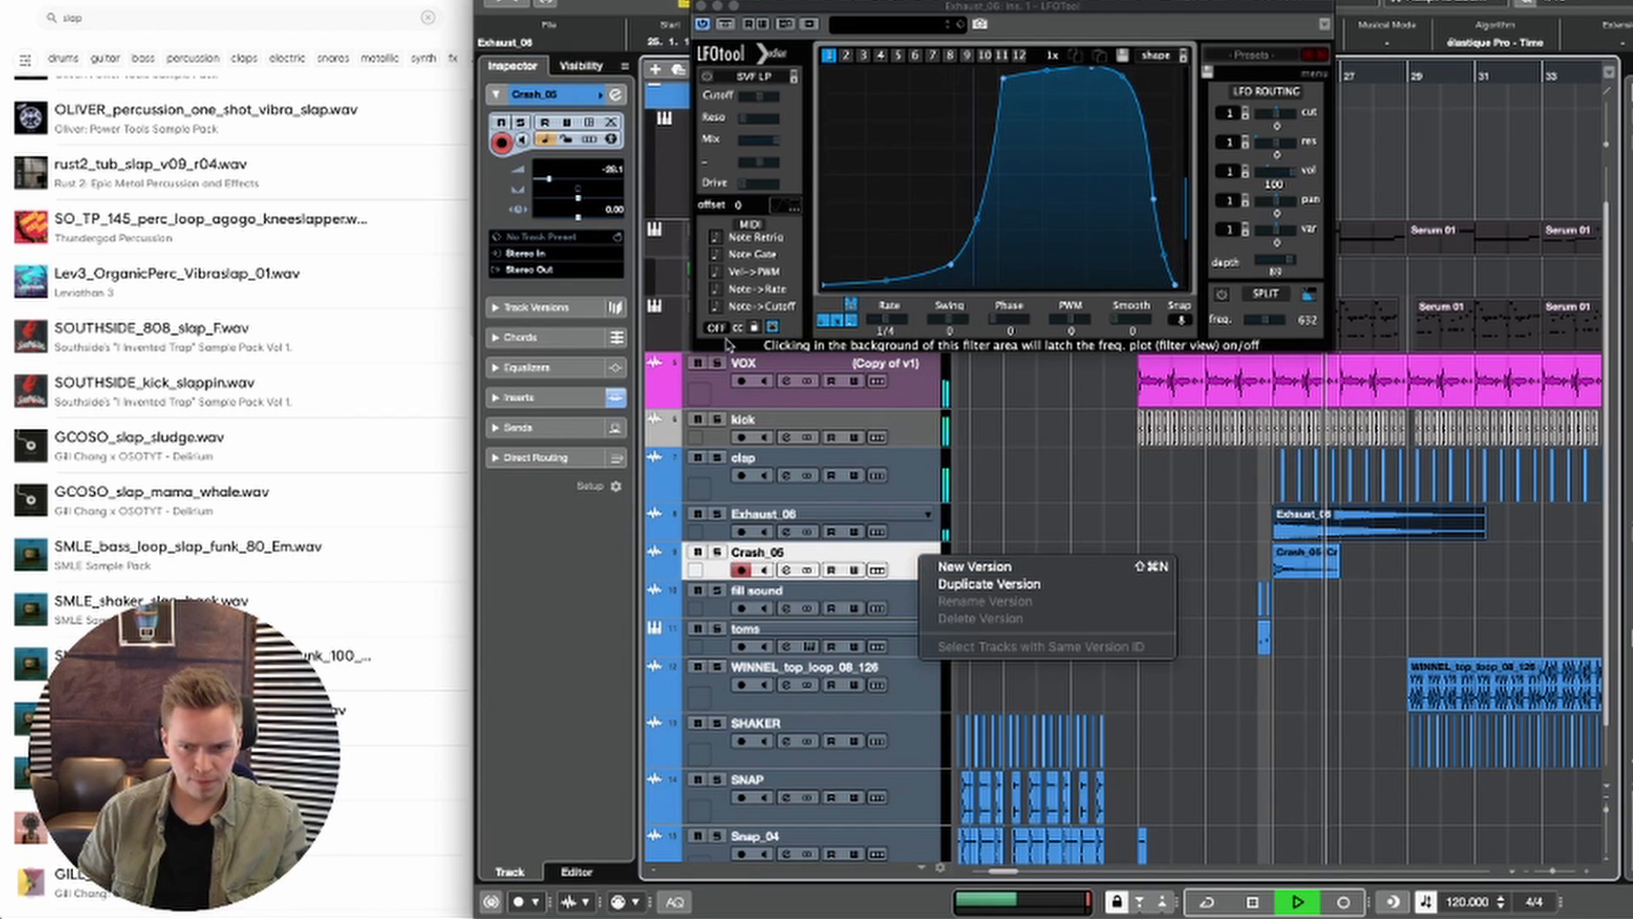
{"action": "left_click", "coordinate": [549, 178]}
{"action": "left_click_drag", "start_coordinate": [550, 177], "coordinate": [556, 178]}
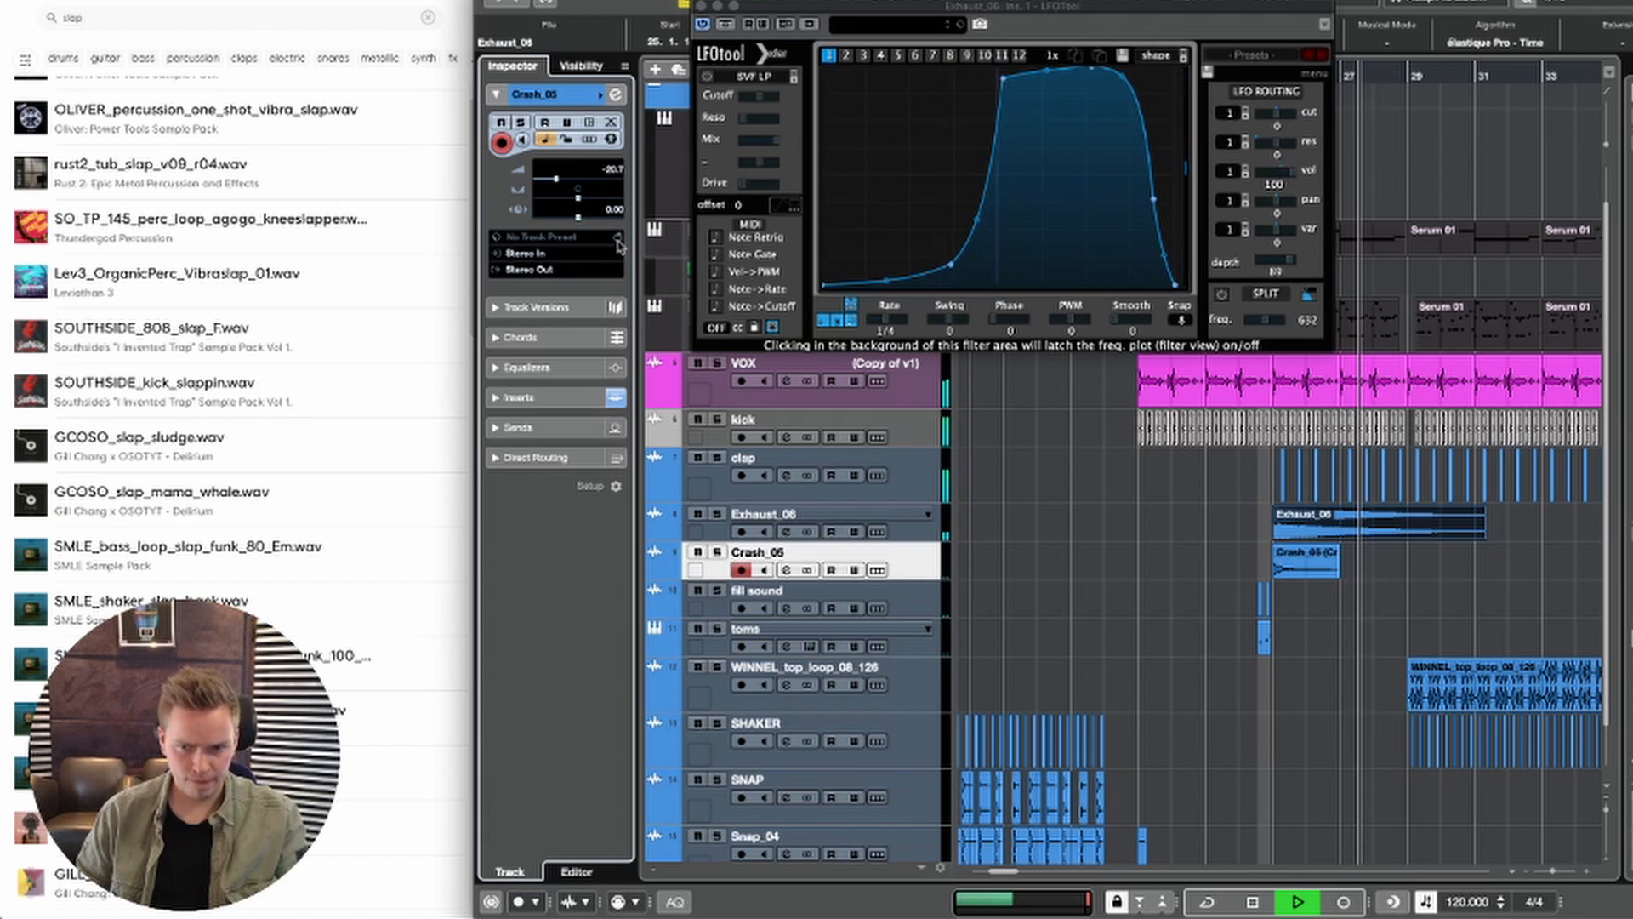
{"action": "left_click", "coordinate": [1022, 540]}
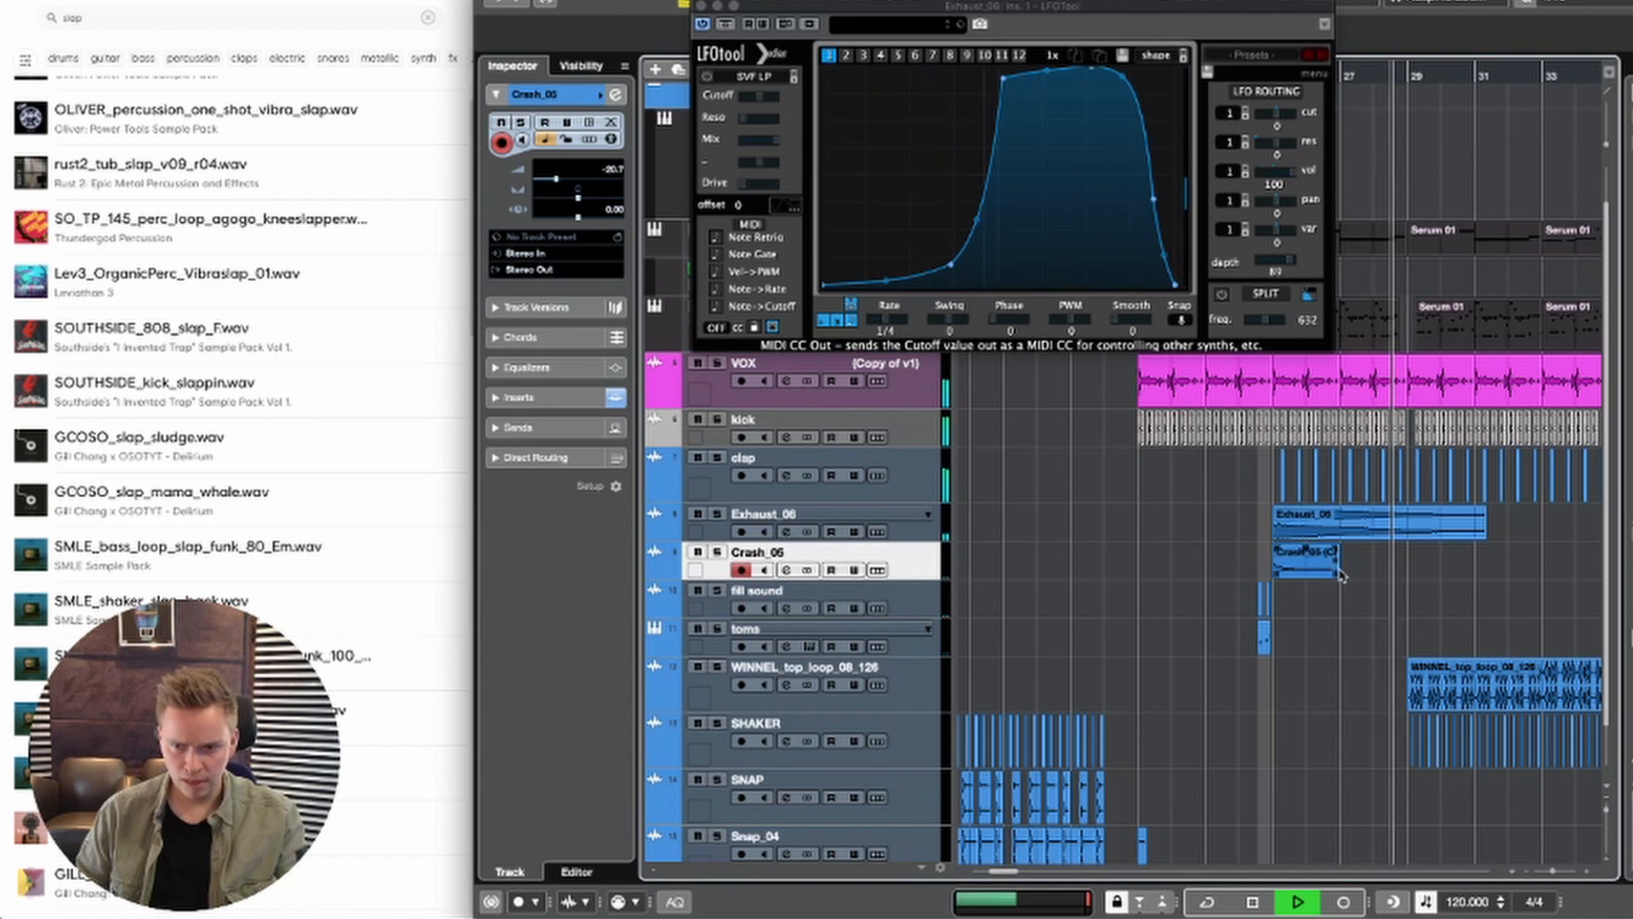
{"action": "left_click_drag", "start_coordinate": [1332, 573], "coordinate": [1433, 572]}
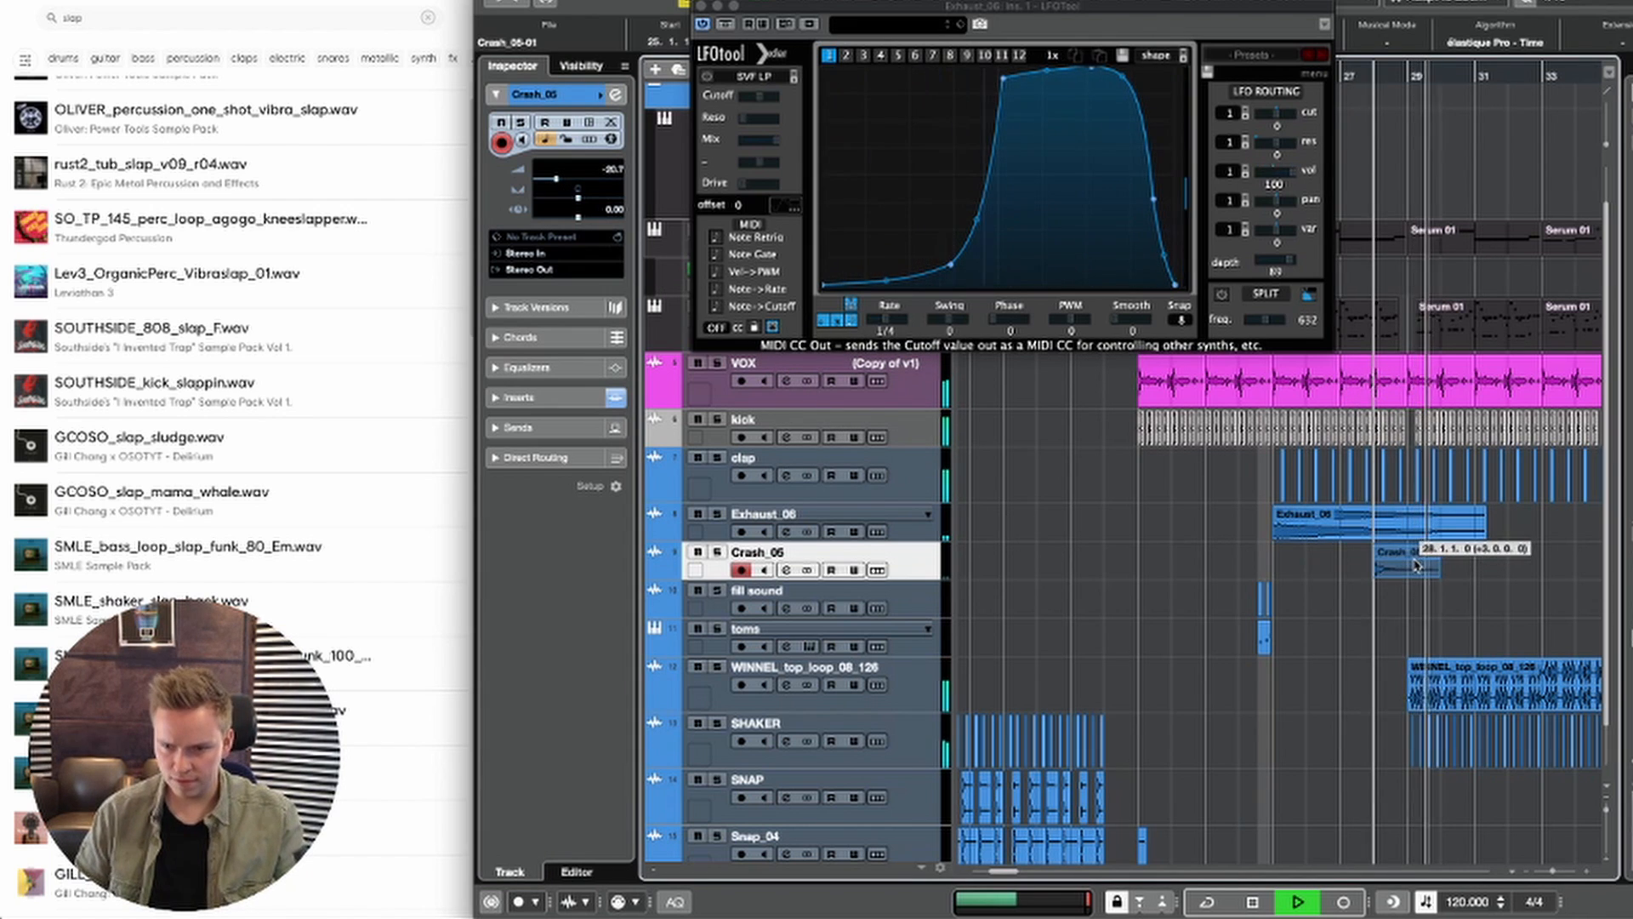
{"action": "key", "text": "space"}
{"action": "key", "text": "space"}
{"action": "key", "text": "super+z"}
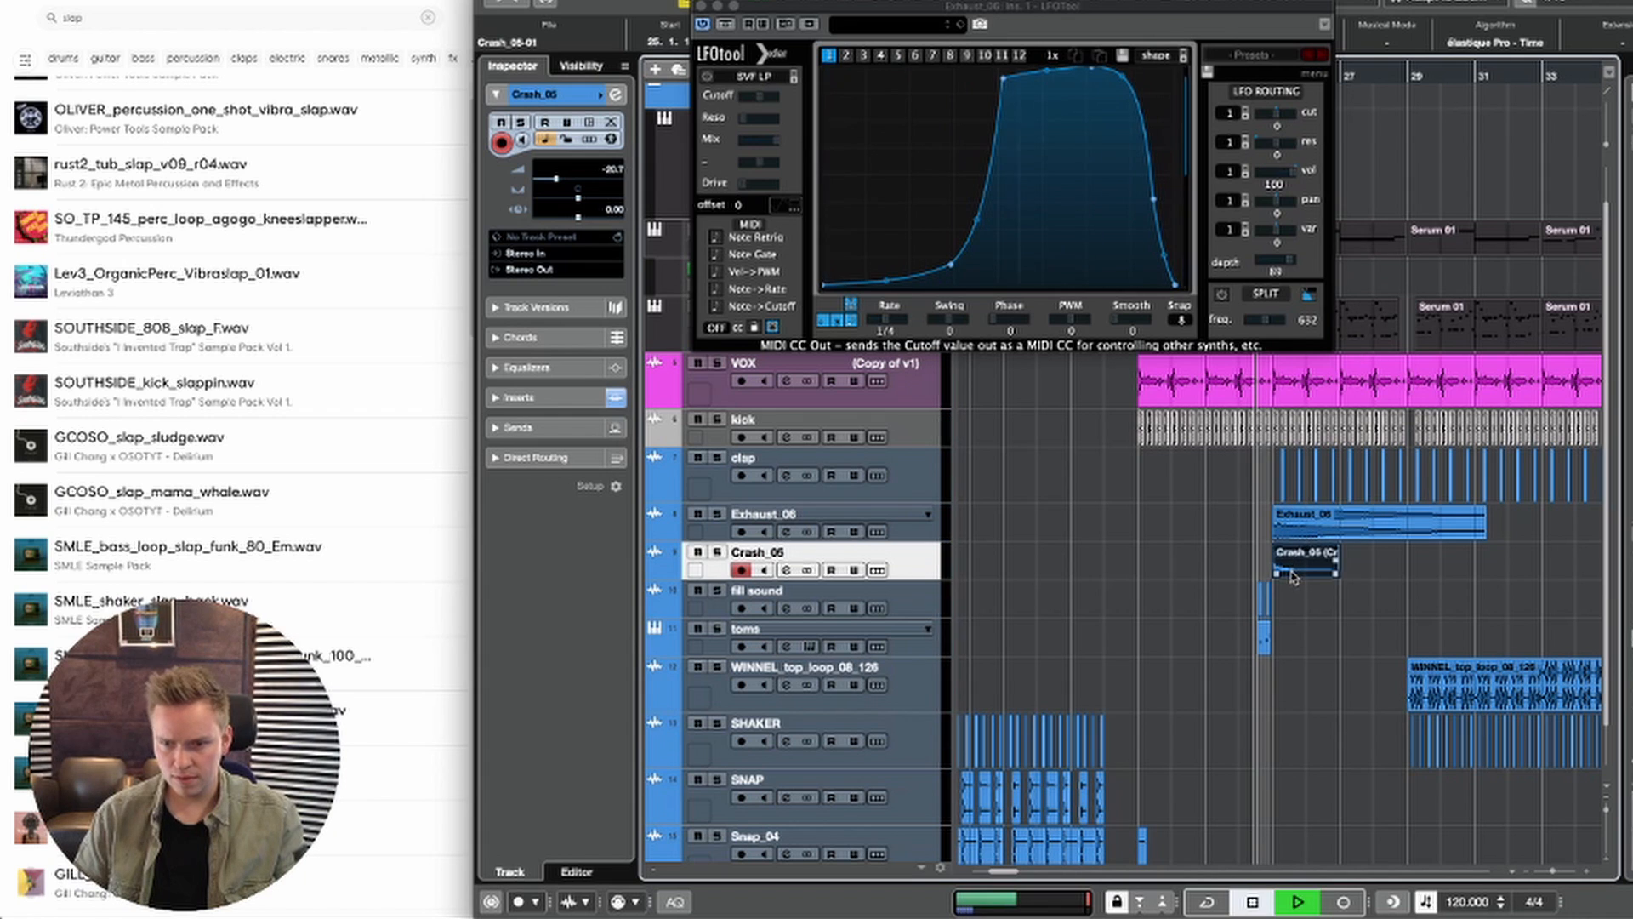
Step: Copy the bar 25 Crash_05 clip to 28.3.3 and cut the copy down to one beat by removing everything after 28.4.3
{"action": "left_click_drag", "start_coordinate": [1315, 569], "coordinate": [1395, 568]}
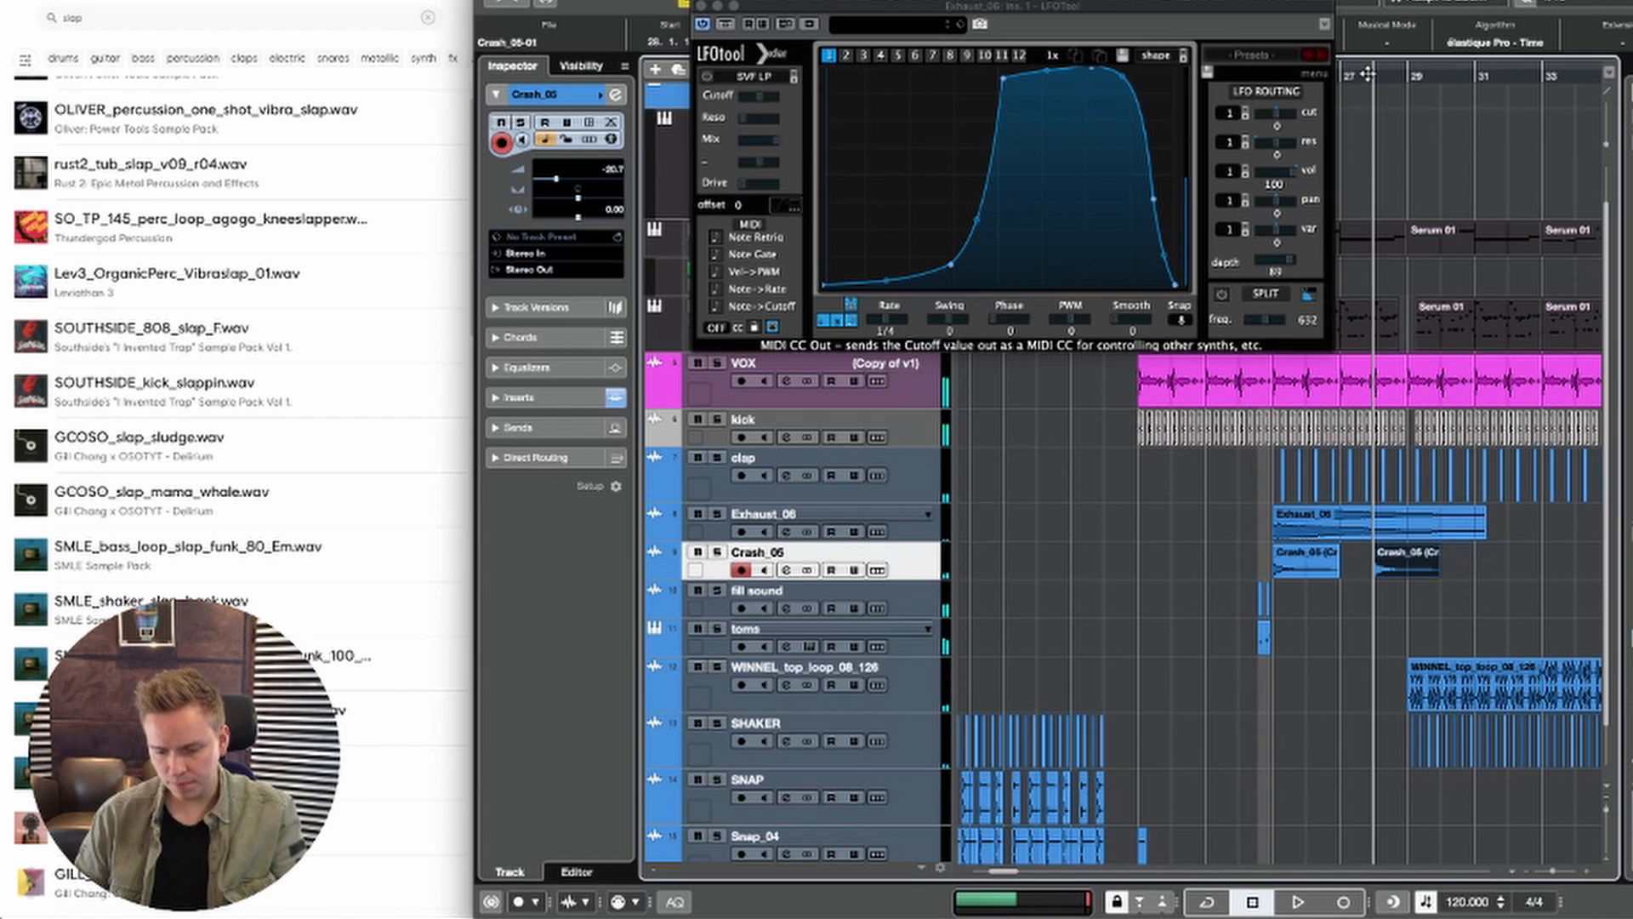
{"action": "key", "text": "h"}
{"action": "key", "text": "h"}
{"action": "key", "text": "h"}
{"action": "key", "text": "h"}
{"action": "key", "text": "h"}
{"action": "key", "text": "h"}
{"action": "key", "text": "h"}
{"action": "left_click_drag", "start_coordinate": [1298, 569], "coordinate": [1383, 562]}
{"action": "left_click", "coordinate": [1361, 567], "text": "alt"}
{"action": "key", "text": "space"}
{"action": "key", "text": "space"}
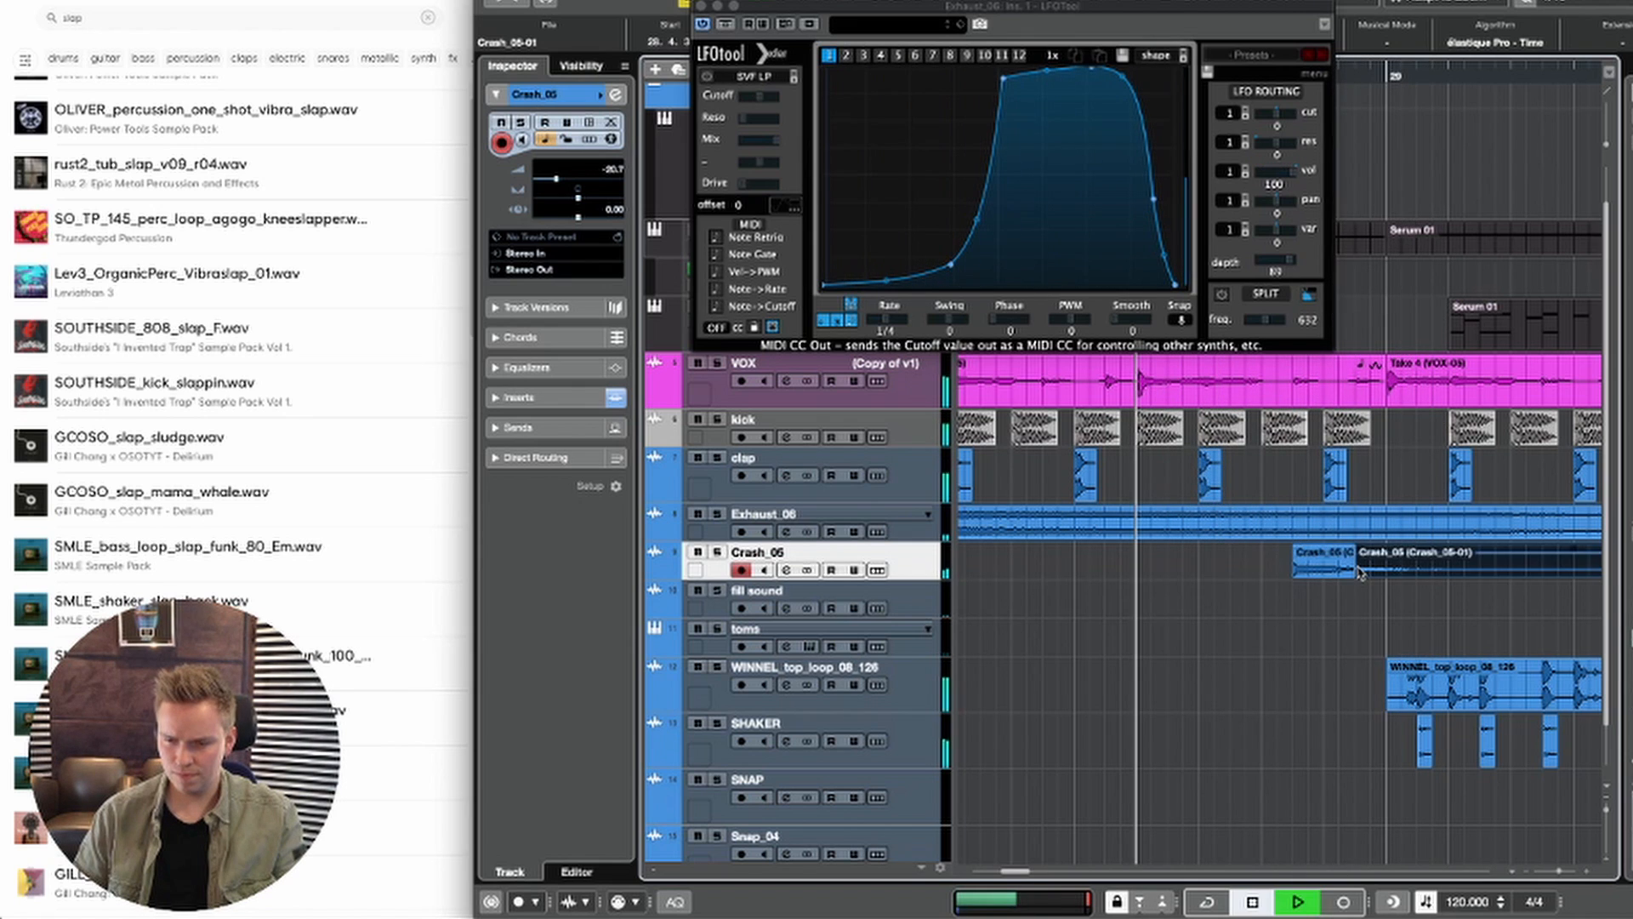
{"action": "key", "text": "Delete"}
Step: Duplicate the one-beat Crash_05 clip directly after itself at 28.4.3 and play the result
{"action": "left_click", "coordinate": [1327, 570]}
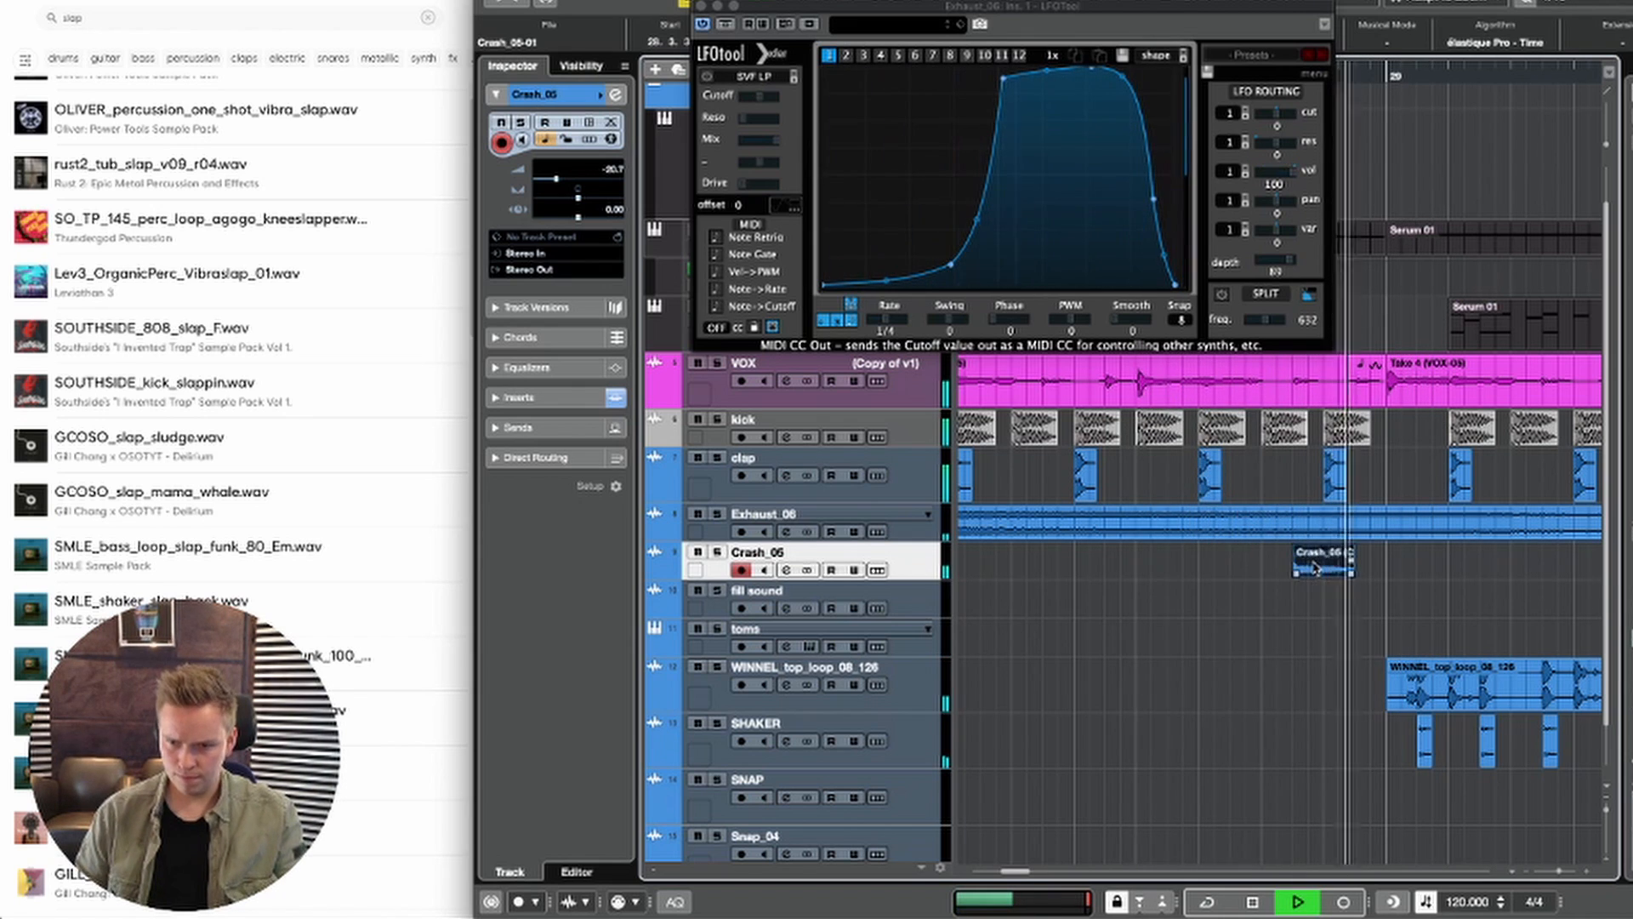
{"action": "key", "text": "d"}
{"action": "key", "text": "space"}
{"action": "key", "text": "space"}
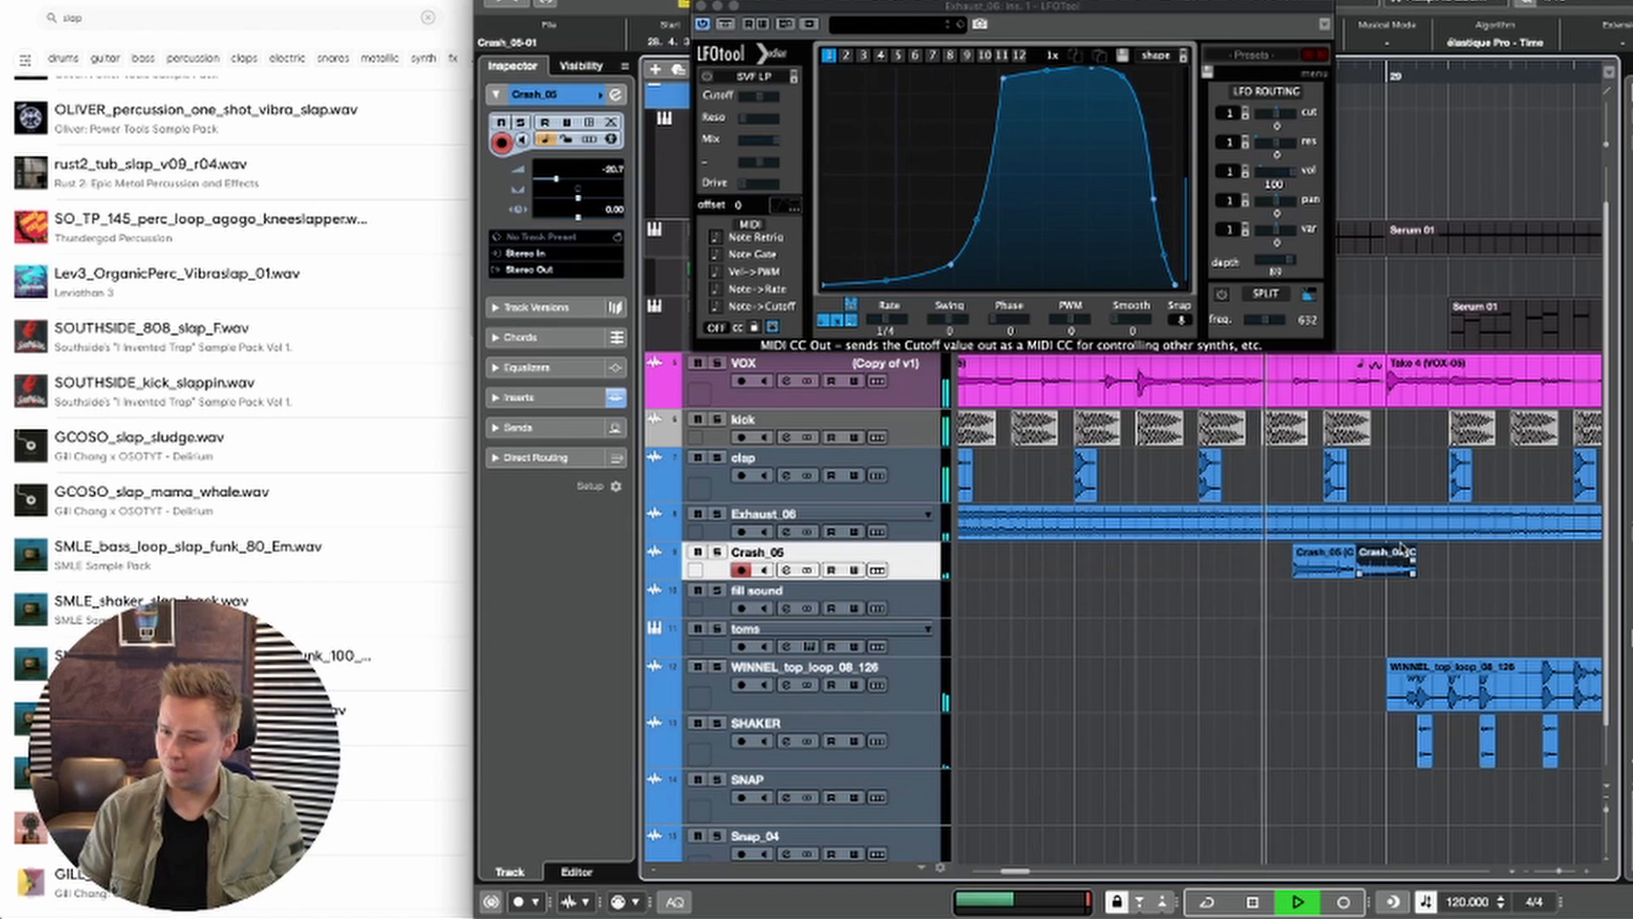
{"action": "key", "text": "space"}
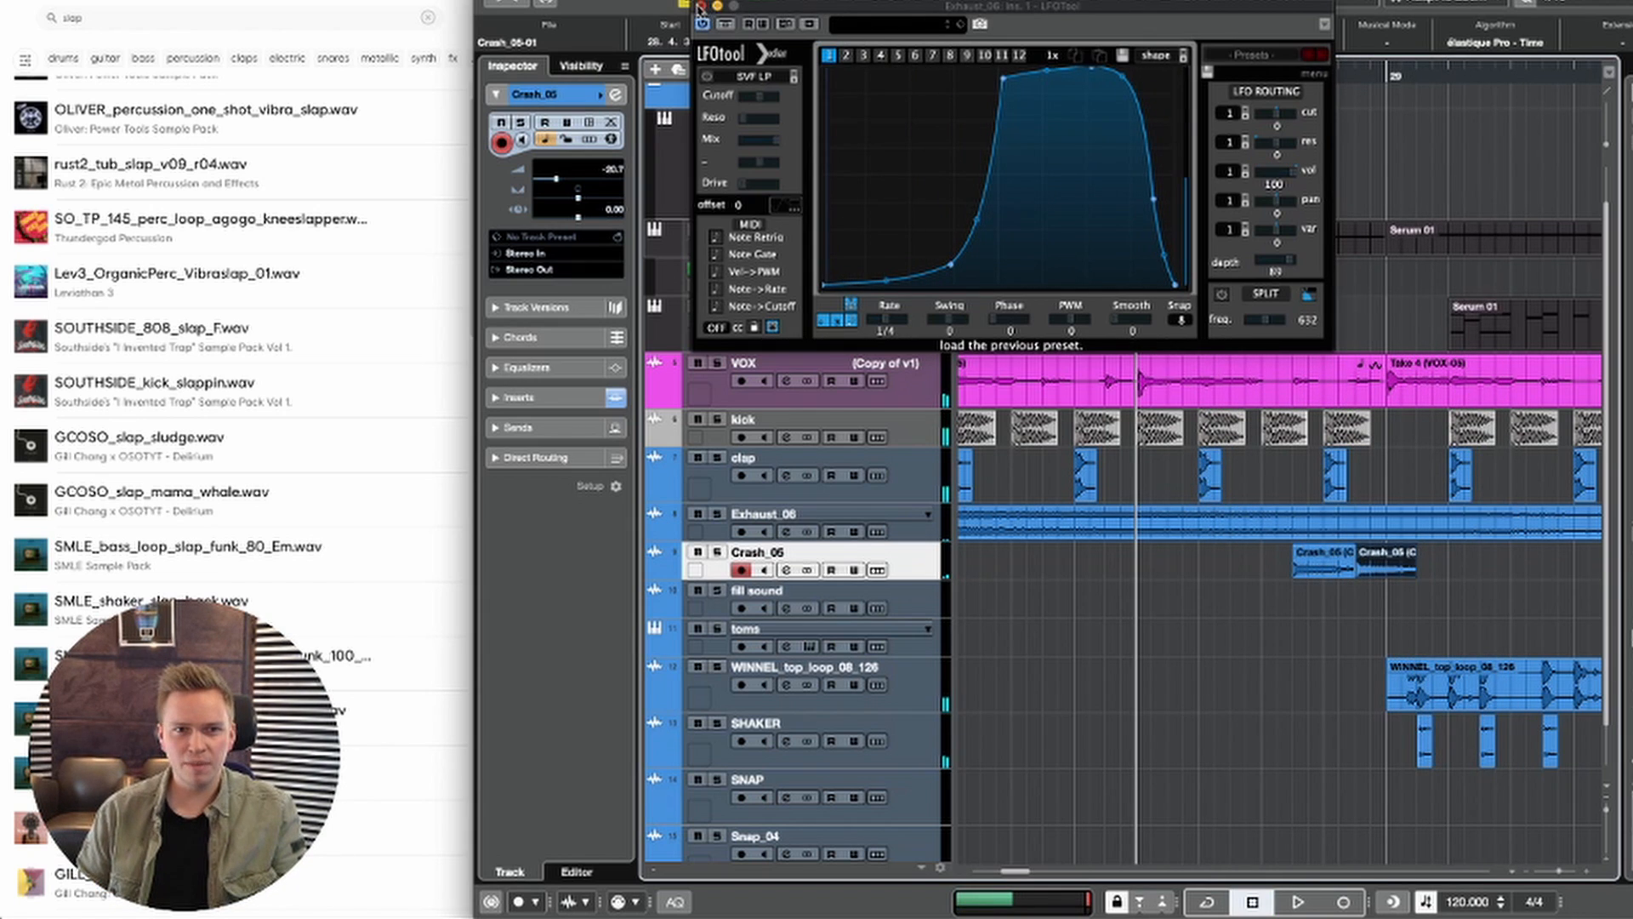
Step: Close LFOTool, fine-tune the short Crash_05 clips to -14 for the first and 9 for the second, and audition them soloed
{"action": "left_click", "coordinate": [700, 6]}
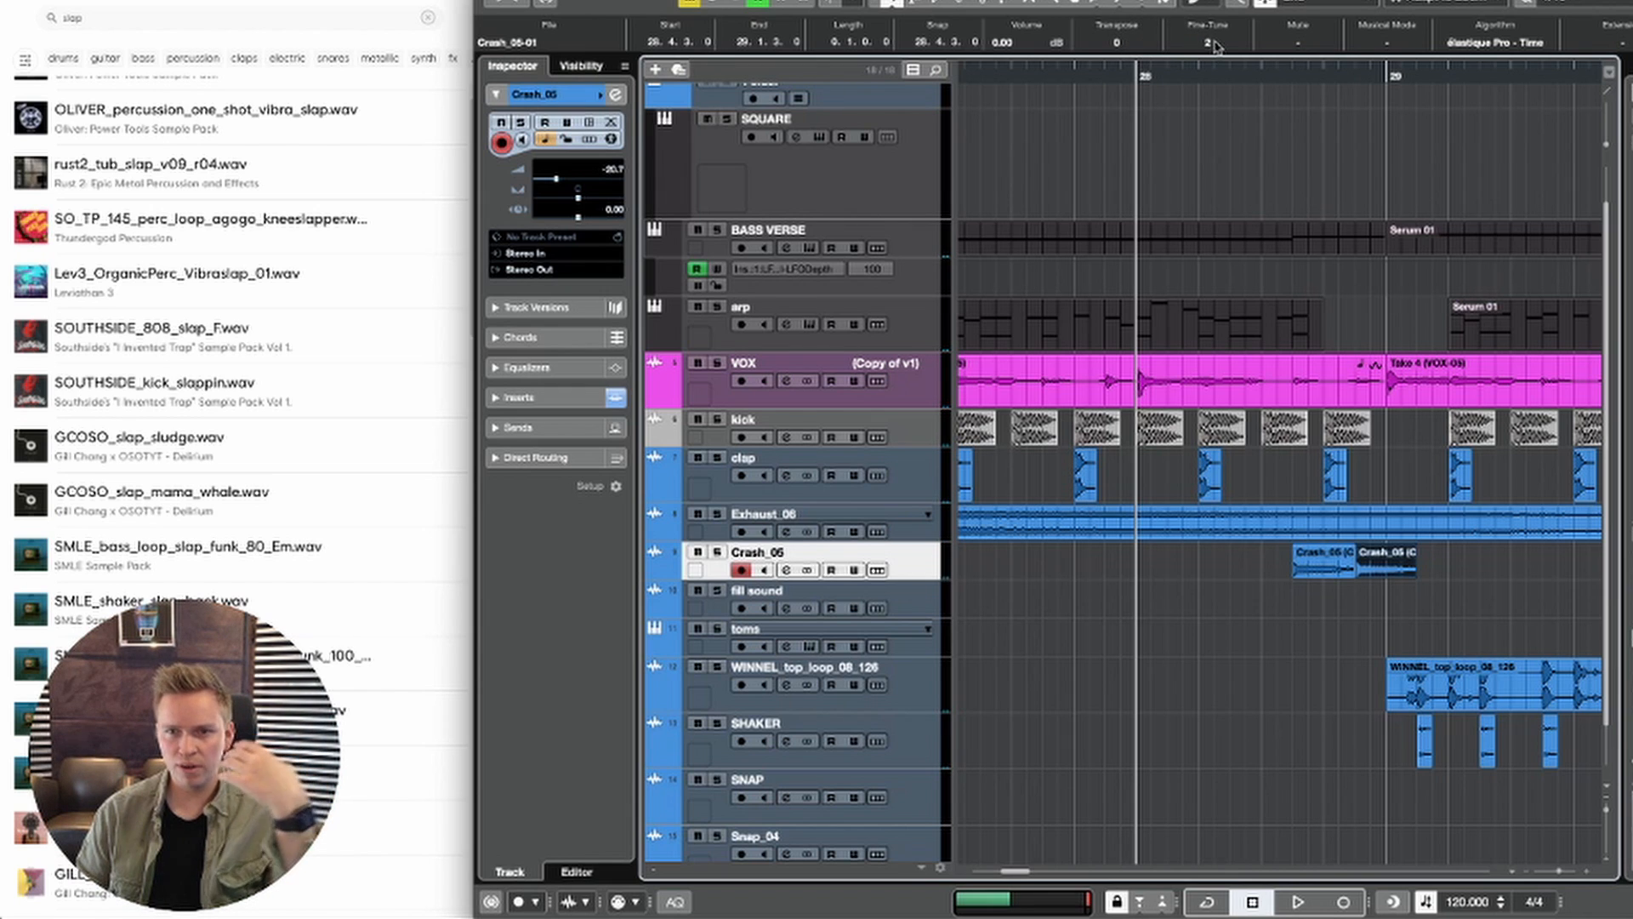
{"action": "left_click", "coordinate": [1325, 561]}
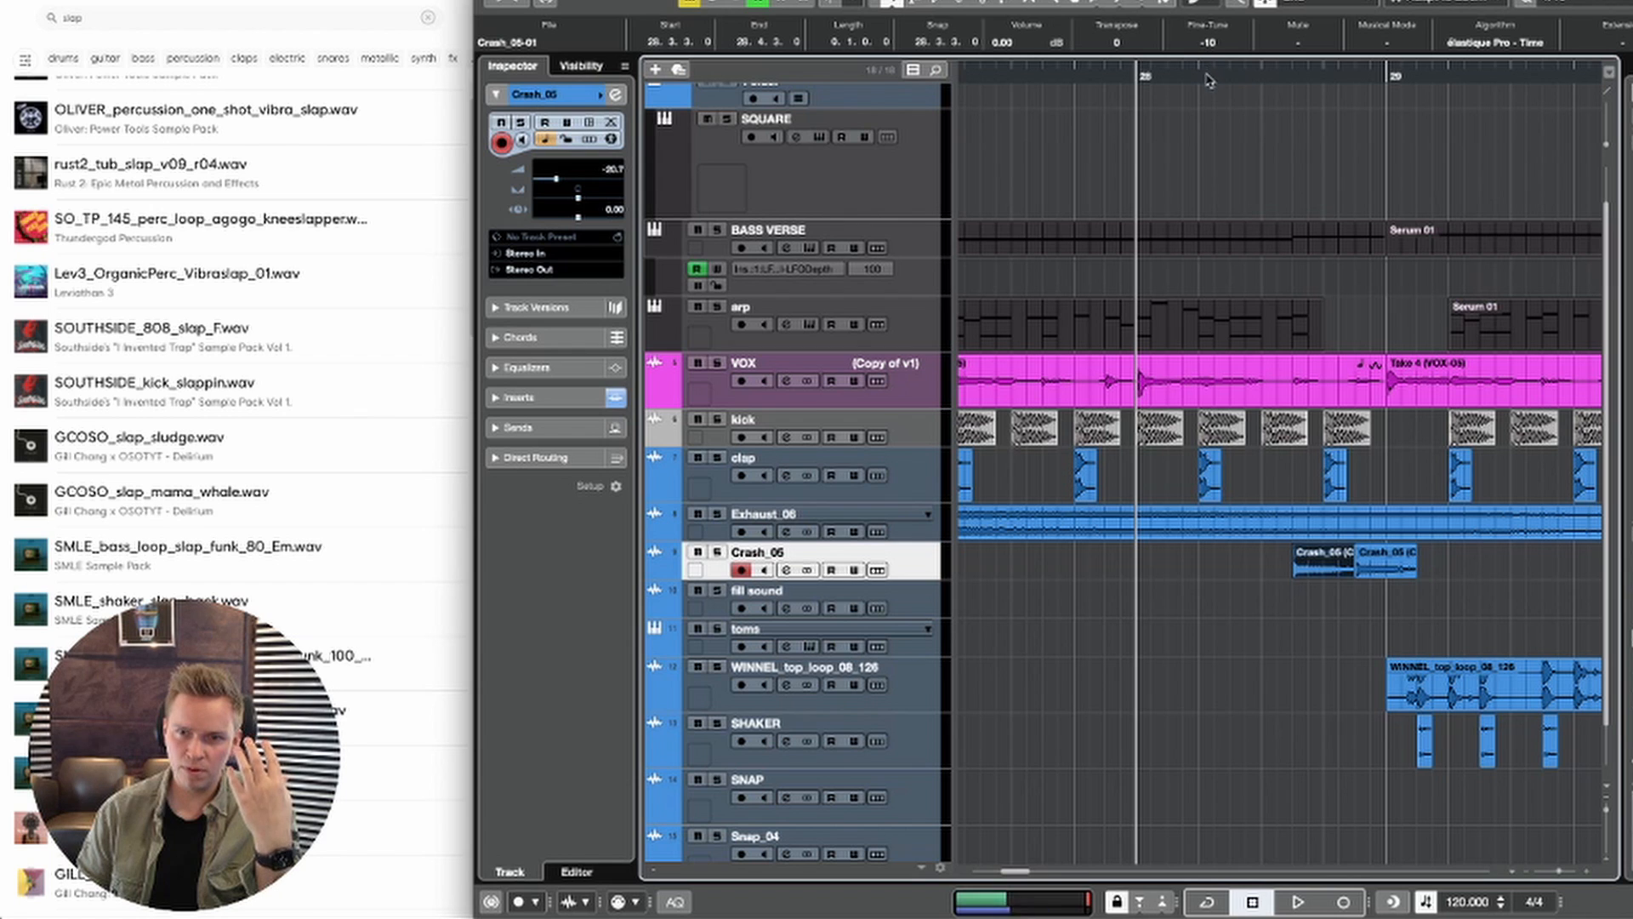
{"action": "left_click_drag", "start_coordinate": [1343, 600], "coordinate": [1405, 561]}
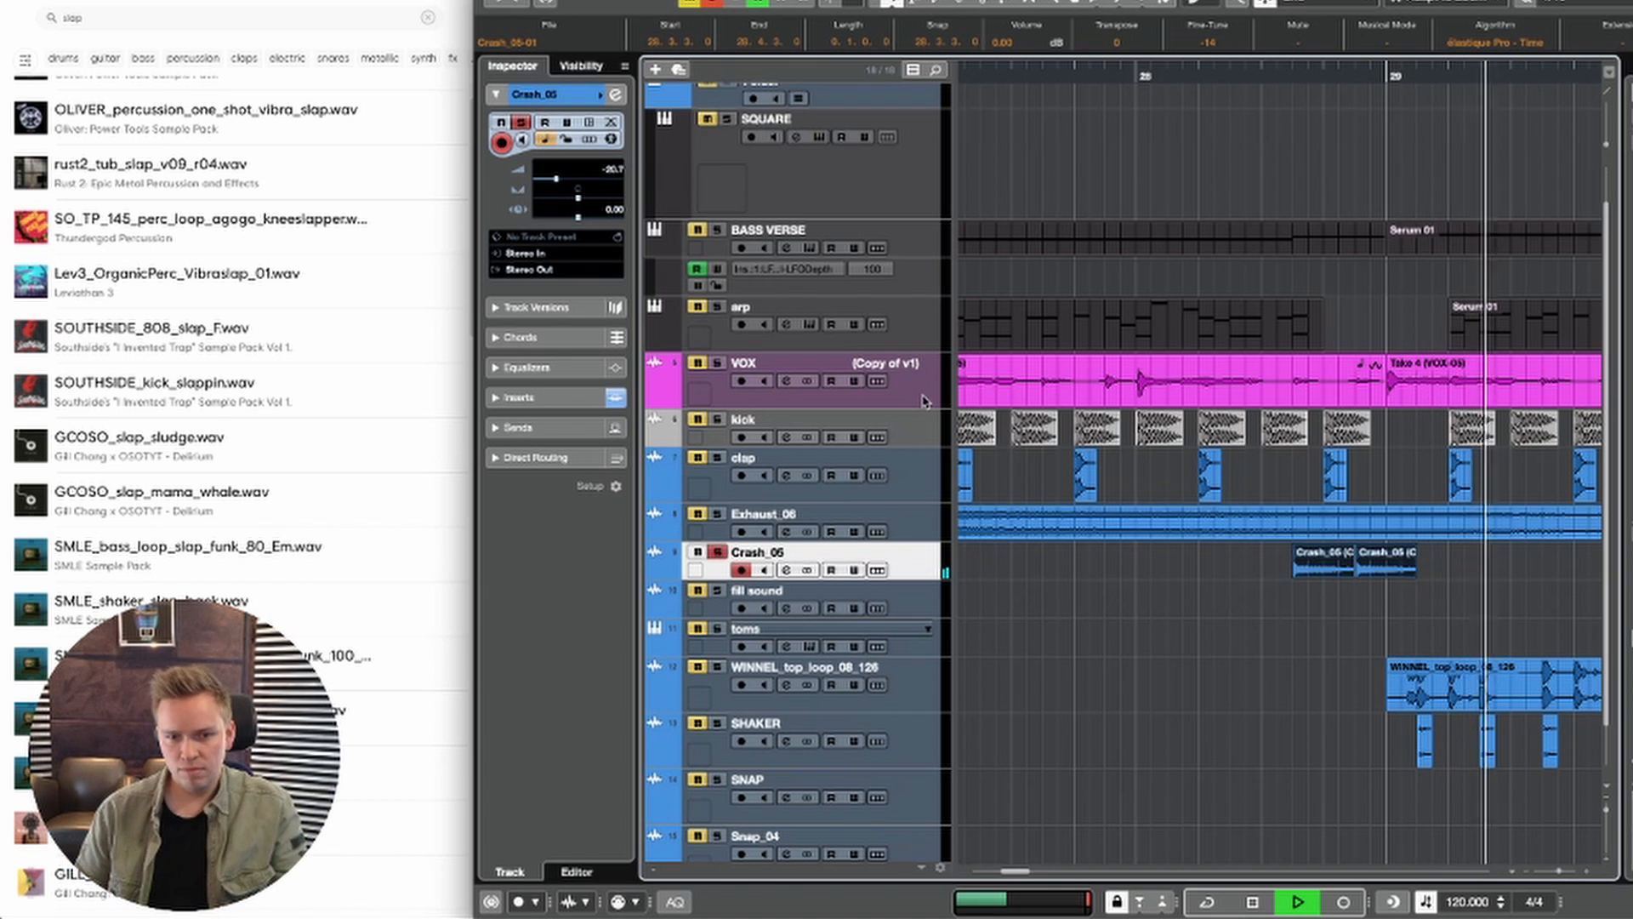
{"action": "left_click", "coordinate": [1220, 705]}
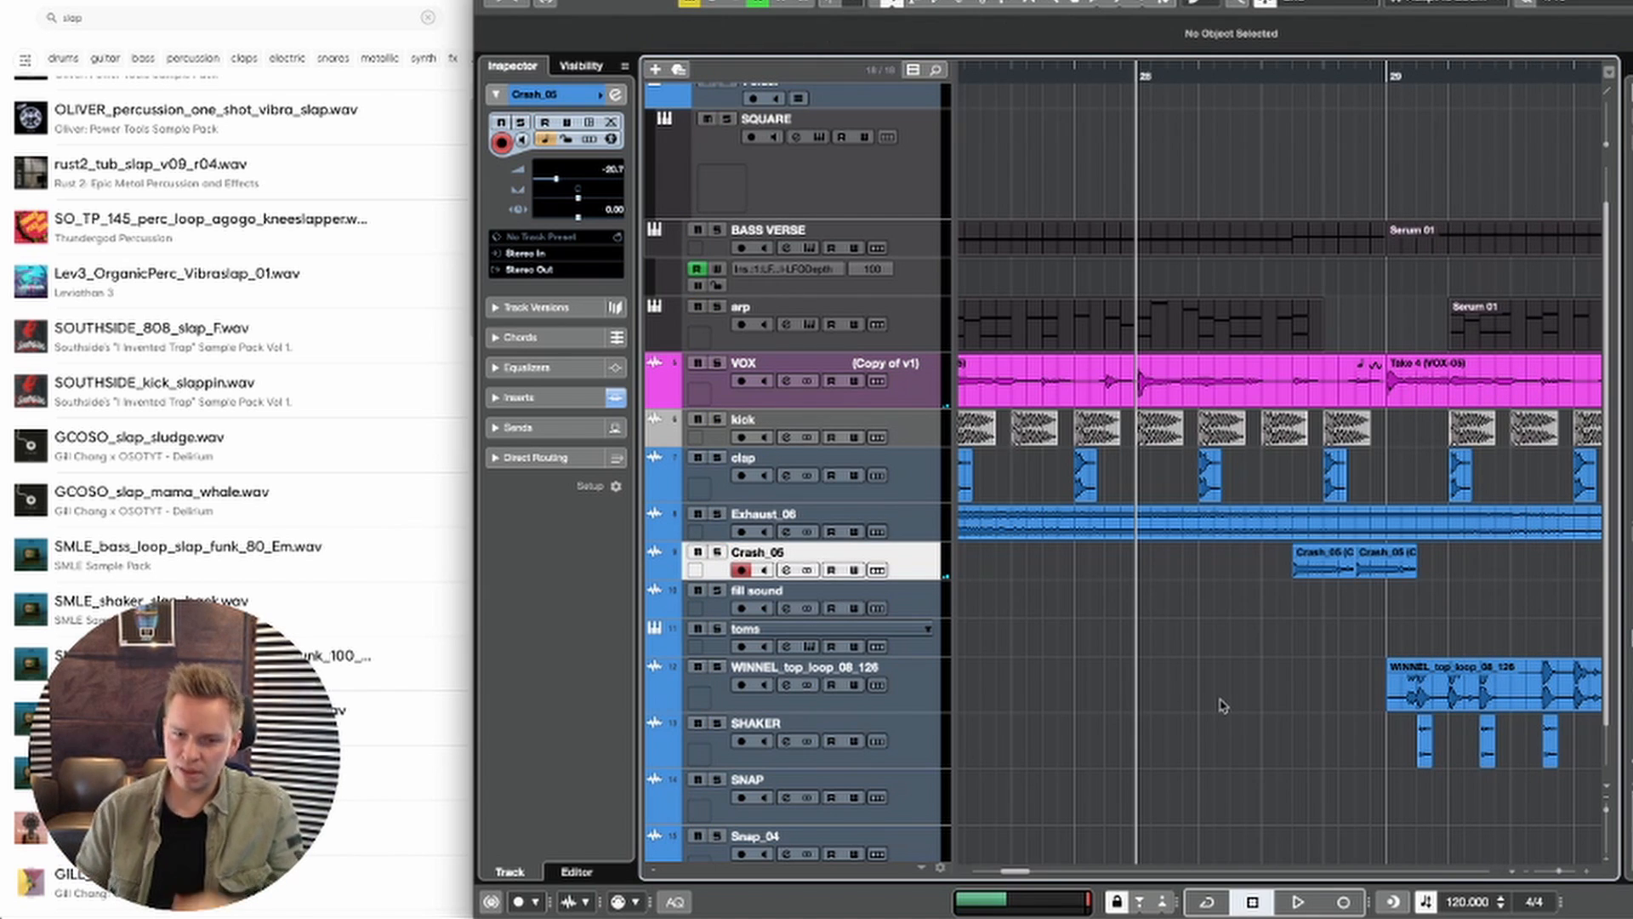
Step: Lengthen the second short Crash_05 clip to end at 29.3.1 and lower the short crash clips' volume to -12 dB
{"action": "key", "text": "g"}
{"action": "key", "text": "g"}
{"action": "key", "text": "g"}
{"action": "key", "text": "g"}
{"action": "key", "text": "g"}
{"action": "key", "text": "g"}
{"action": "key", "text": "g"}
{"action": "key", "text": "g"}
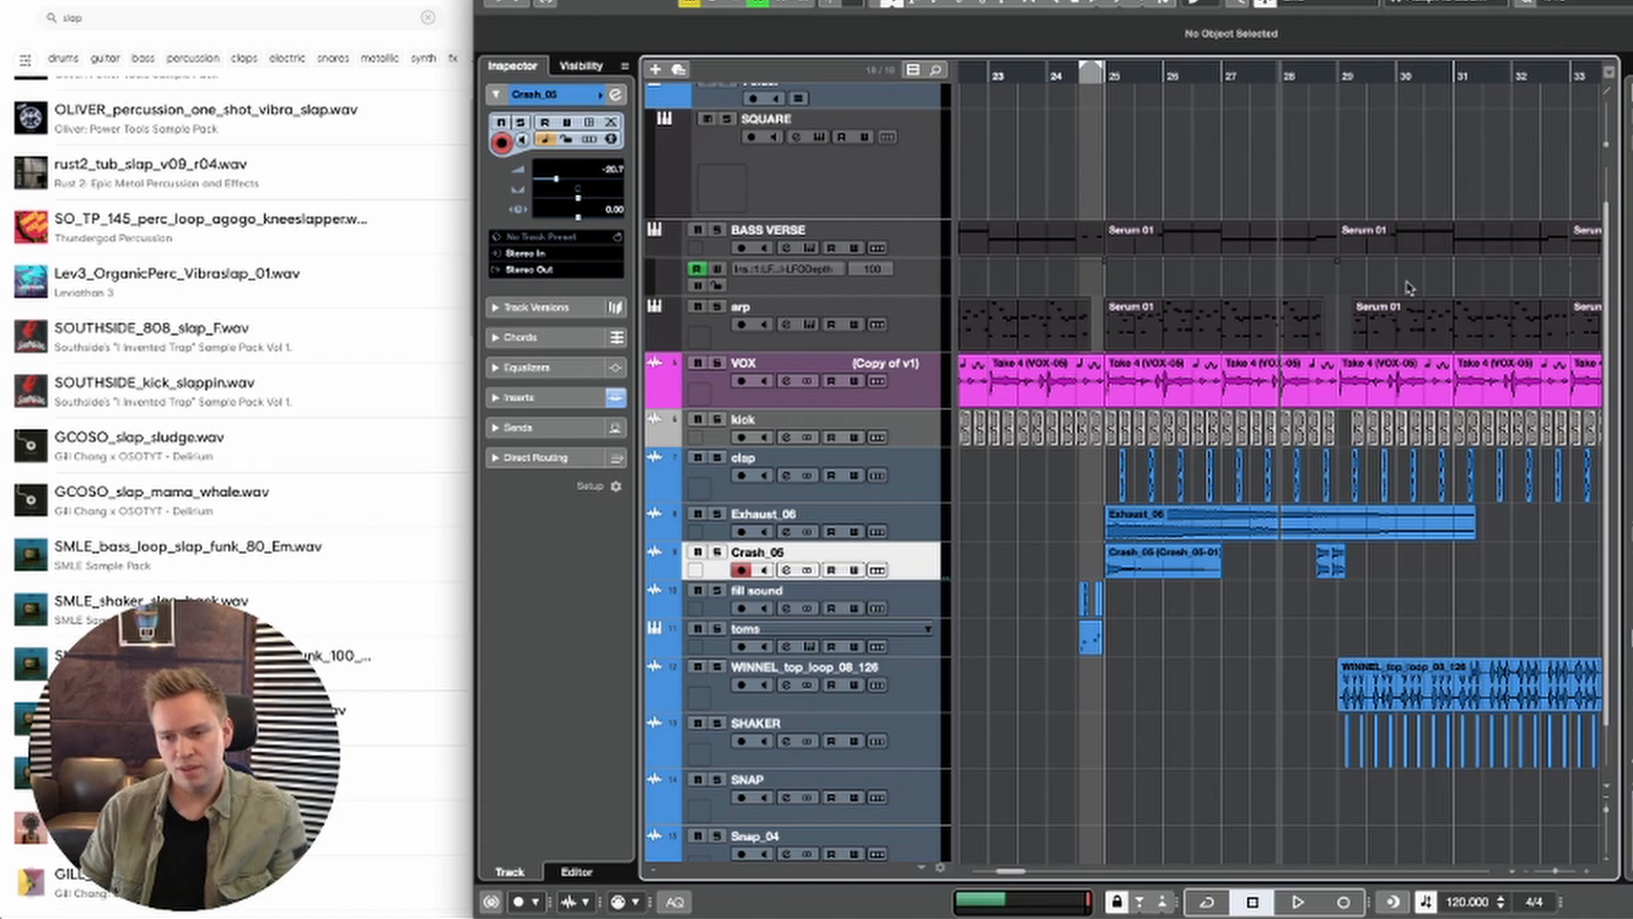
{"action": "key", "text": "space"}
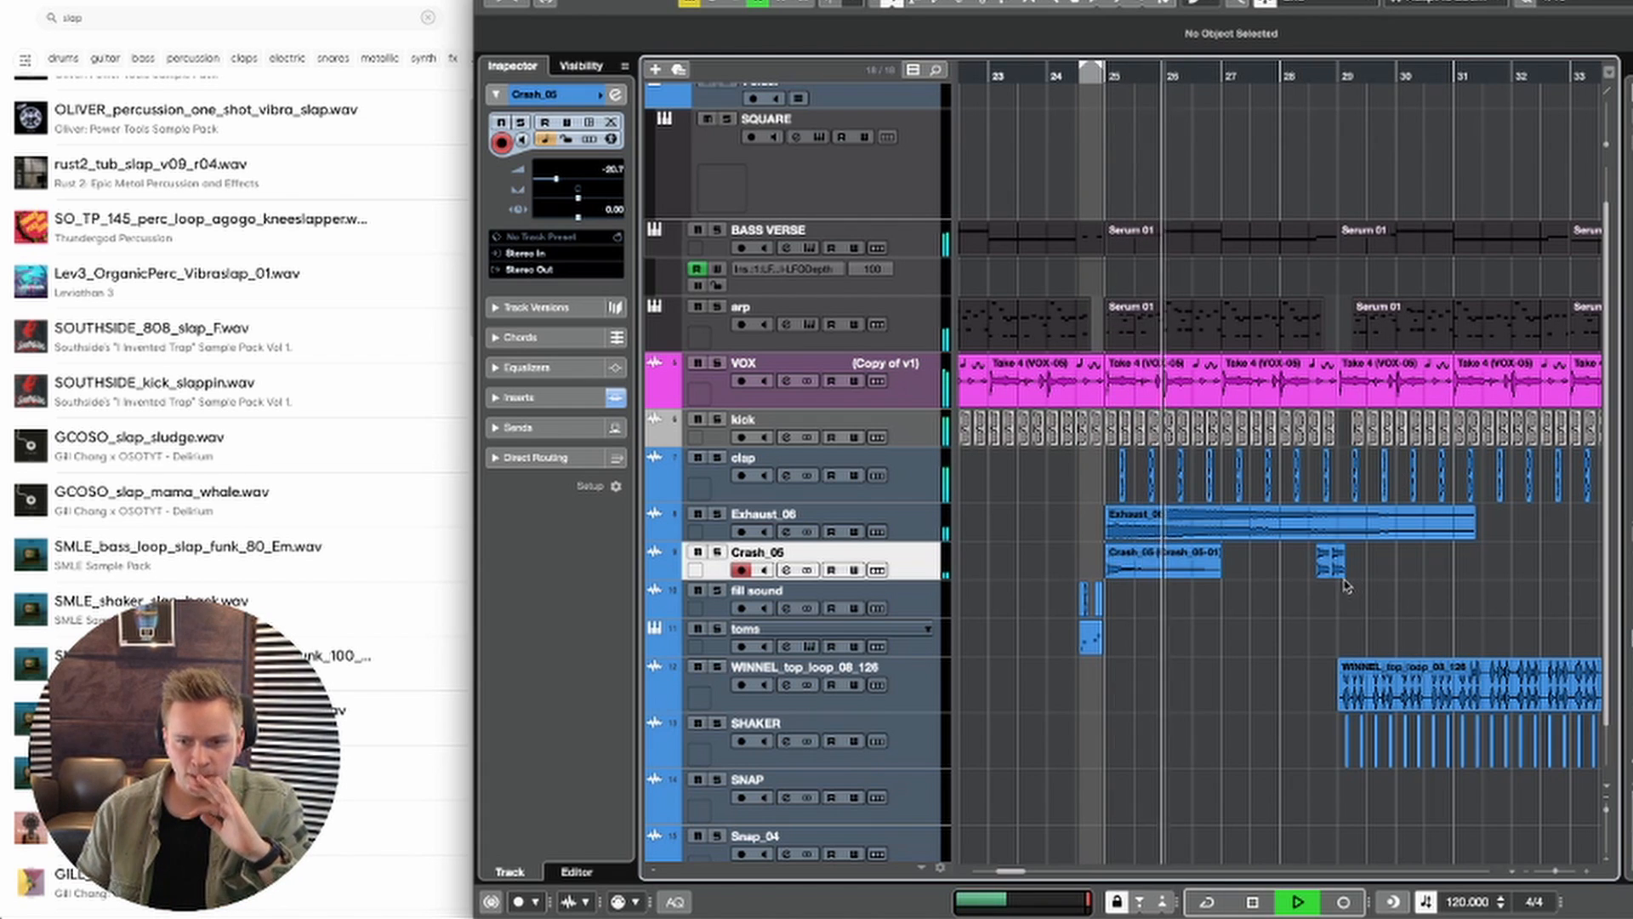
{"action": "left_click_drag", "start_coordinate": [1344, 574], "coordinate": [1370, 575]}
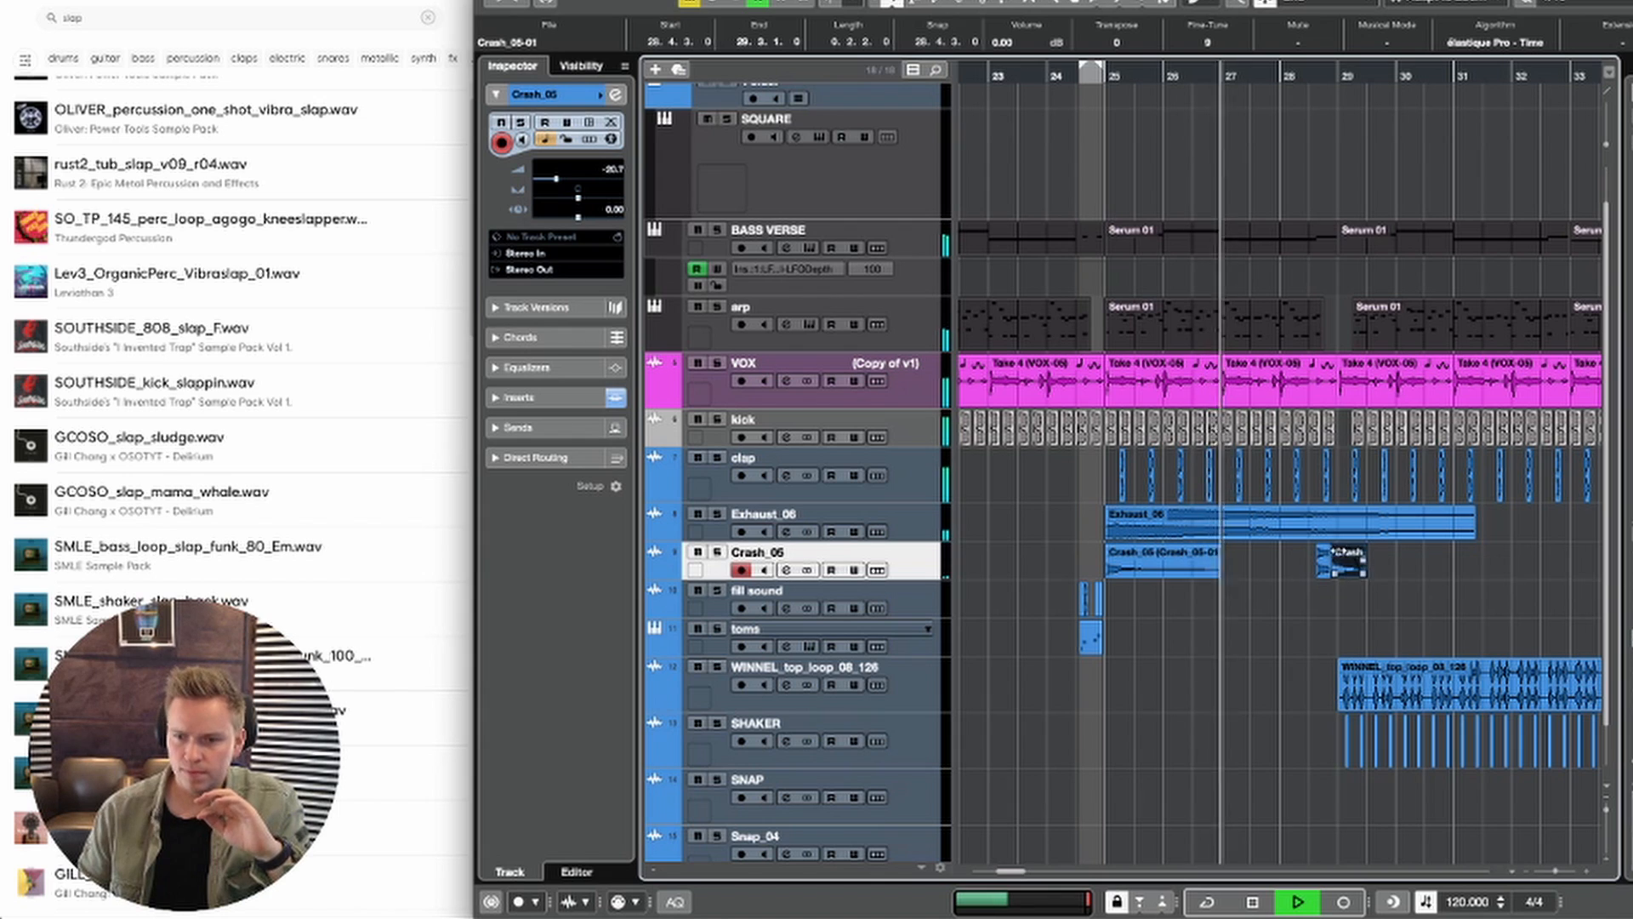
{"action": "scroll", "coordinate": [1344, 544], "scroll_direction": "right", "scroll_amount": 3}
{"action": "scroll", "coordinate": [1327, 536], "scroll_direction": "down", "scroll_amount": 2}
{"action": "scroll", "coordinate": [1291, 515], "scroll_direction": "down", "scroll_amount": 10}
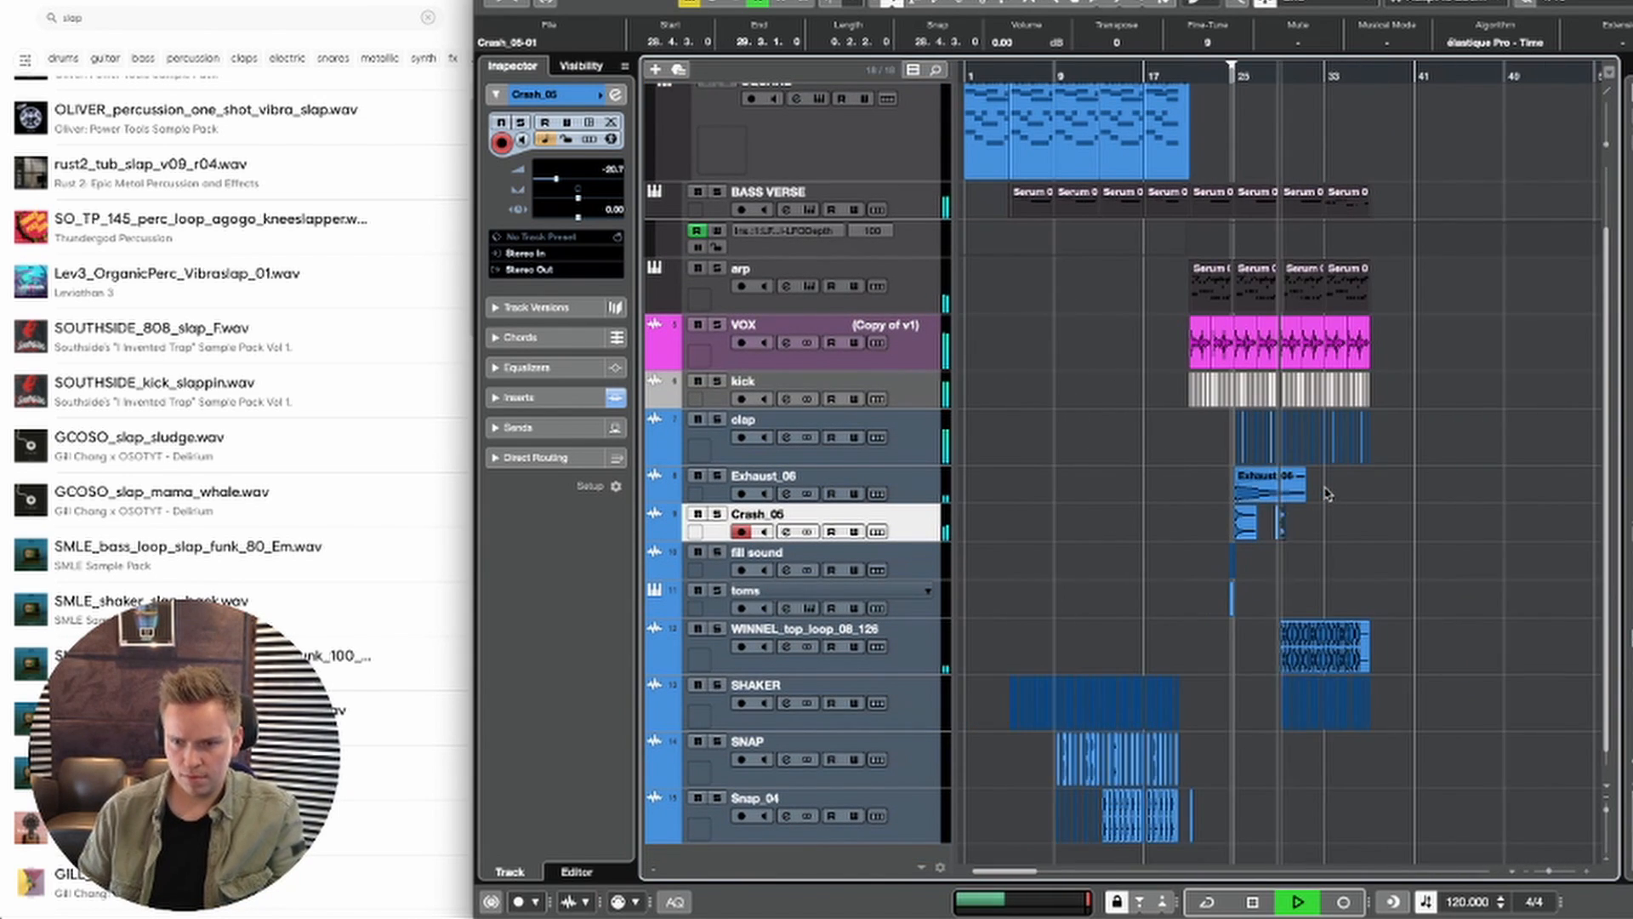
{"action": "scroll", "coordinate": [1293, 523], "scroll_direction": "up", "scroll_amount": 4}
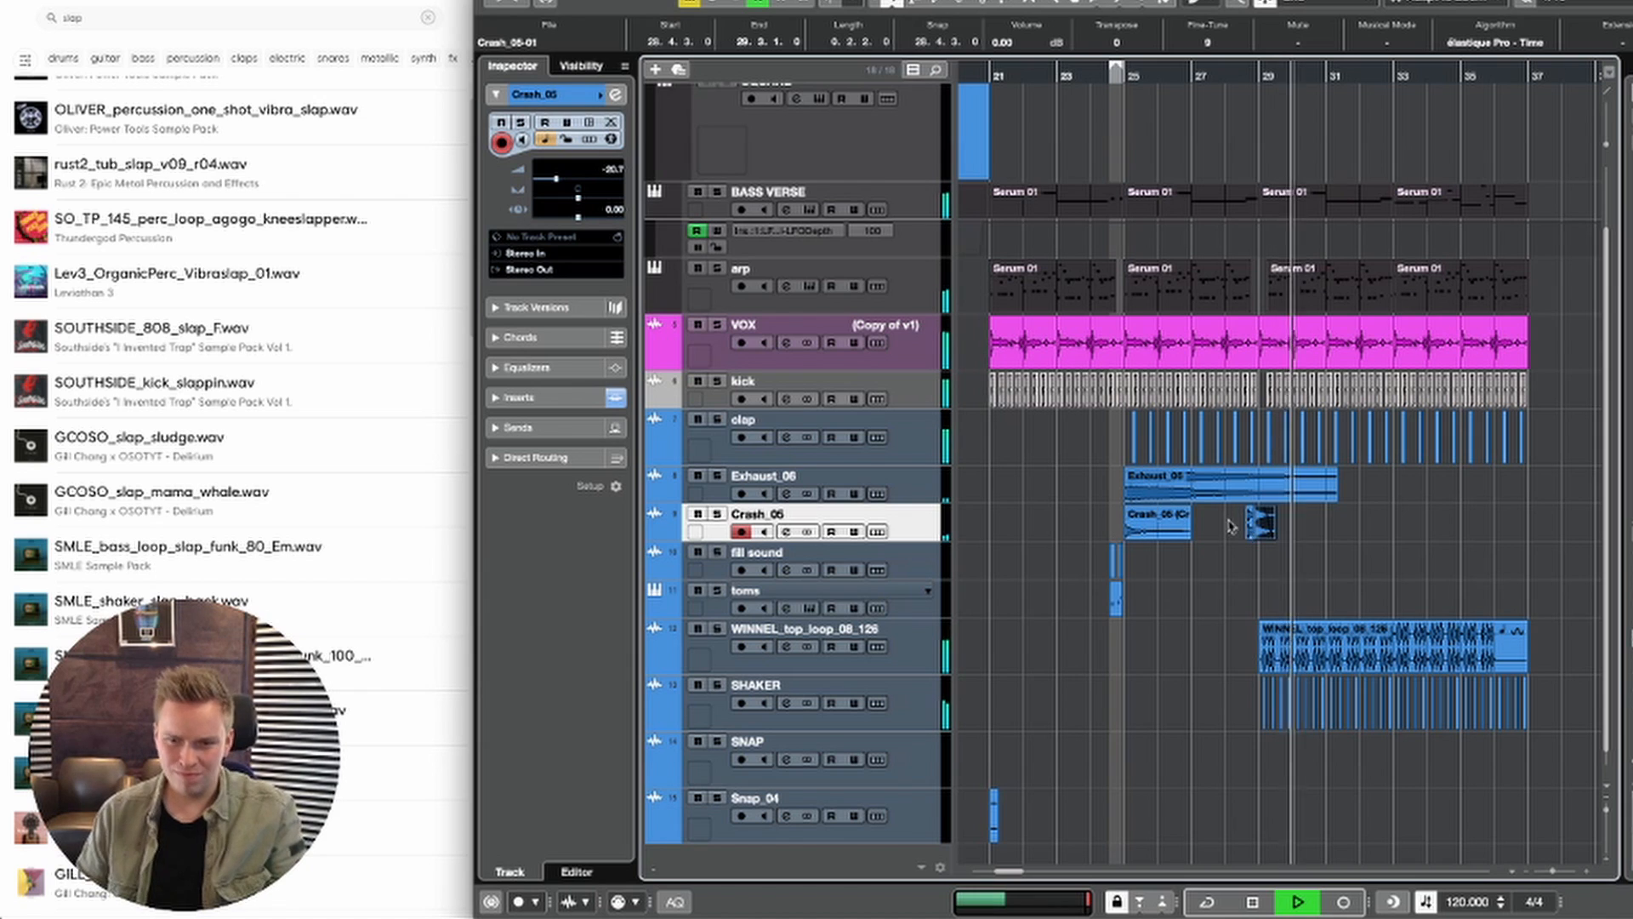
{"action": "key", "text": "space"}
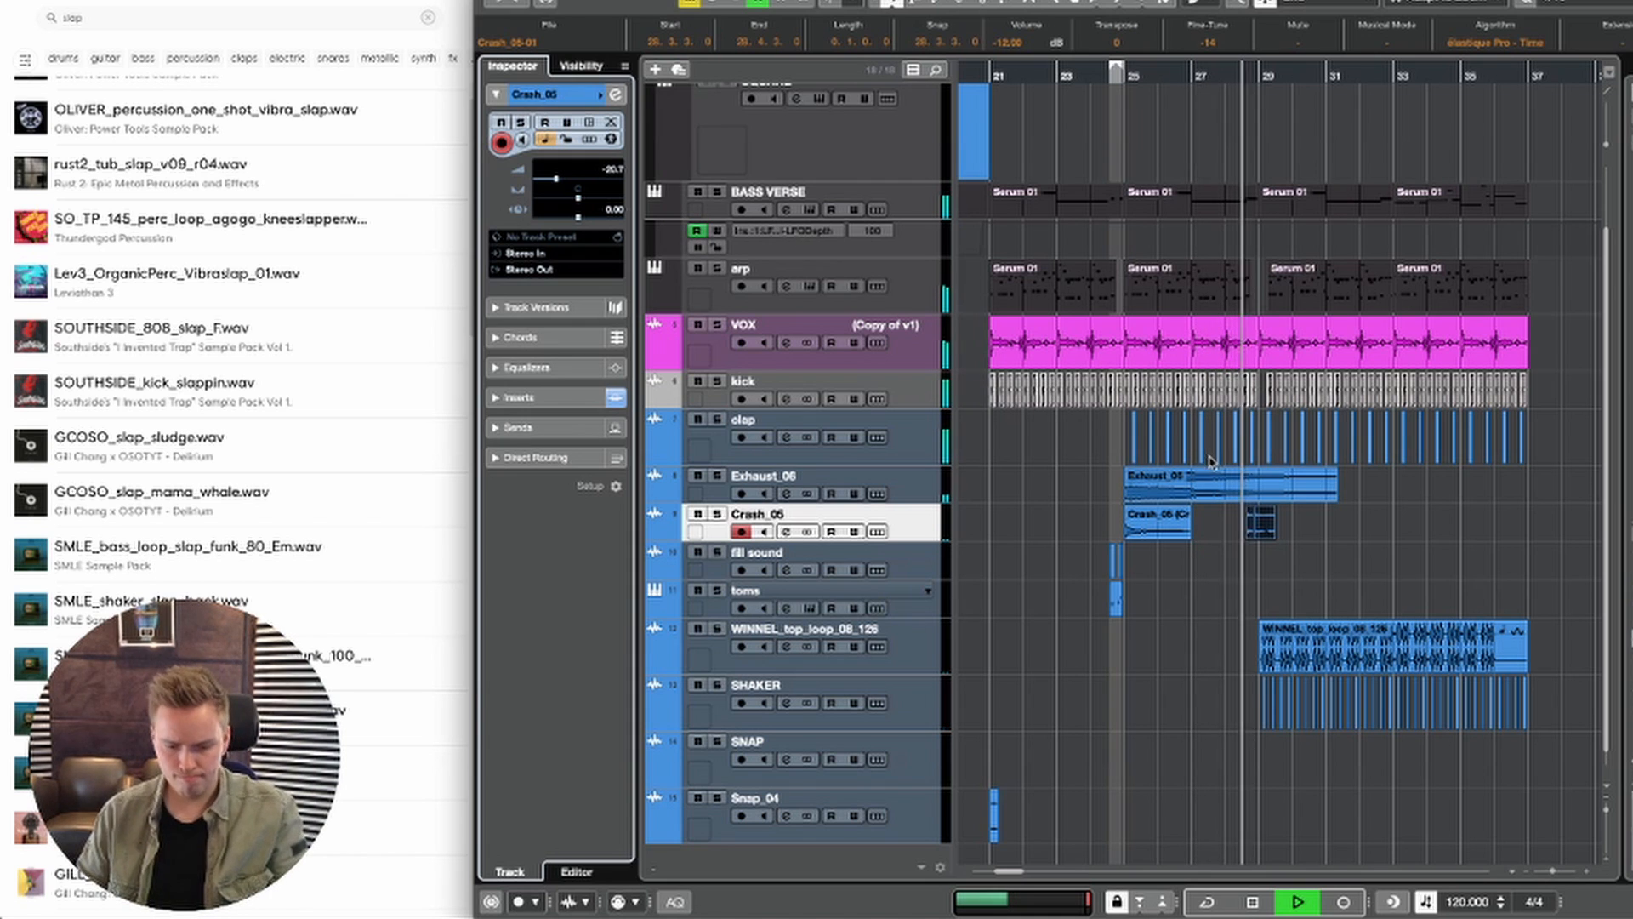
Step: Duplicate the Crash_05 track's range from bar 25 to bar 33 so the copy starts at bar 33
{"action": "key", "text": "2"}
{"action": "left_click_drag", "start_coordinate": [1125, 521], "coordinate": [1383, 513]}
{"action": "key", "text": "ctrl+d"}
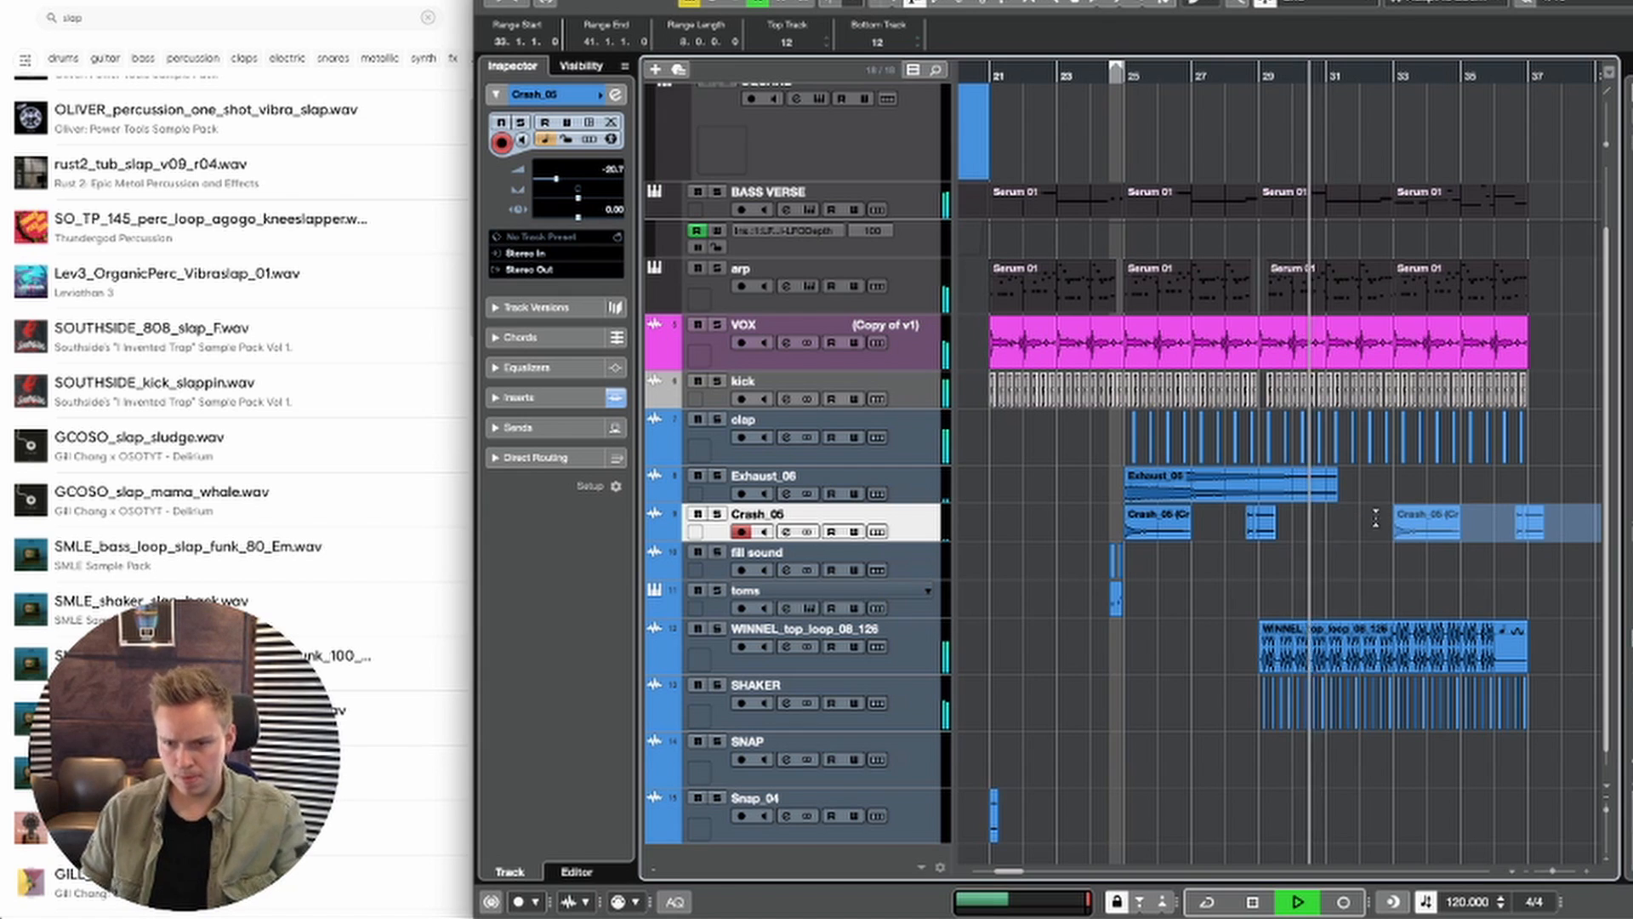
{"action": "scroll", "coordinate": [1327, 517], "scroll_direction": "right", "scroll_amount": 1}
{"action": "scroll", "coordinate": [1327, 517], "scroll_direction": "down", "scroll_amount": 1}
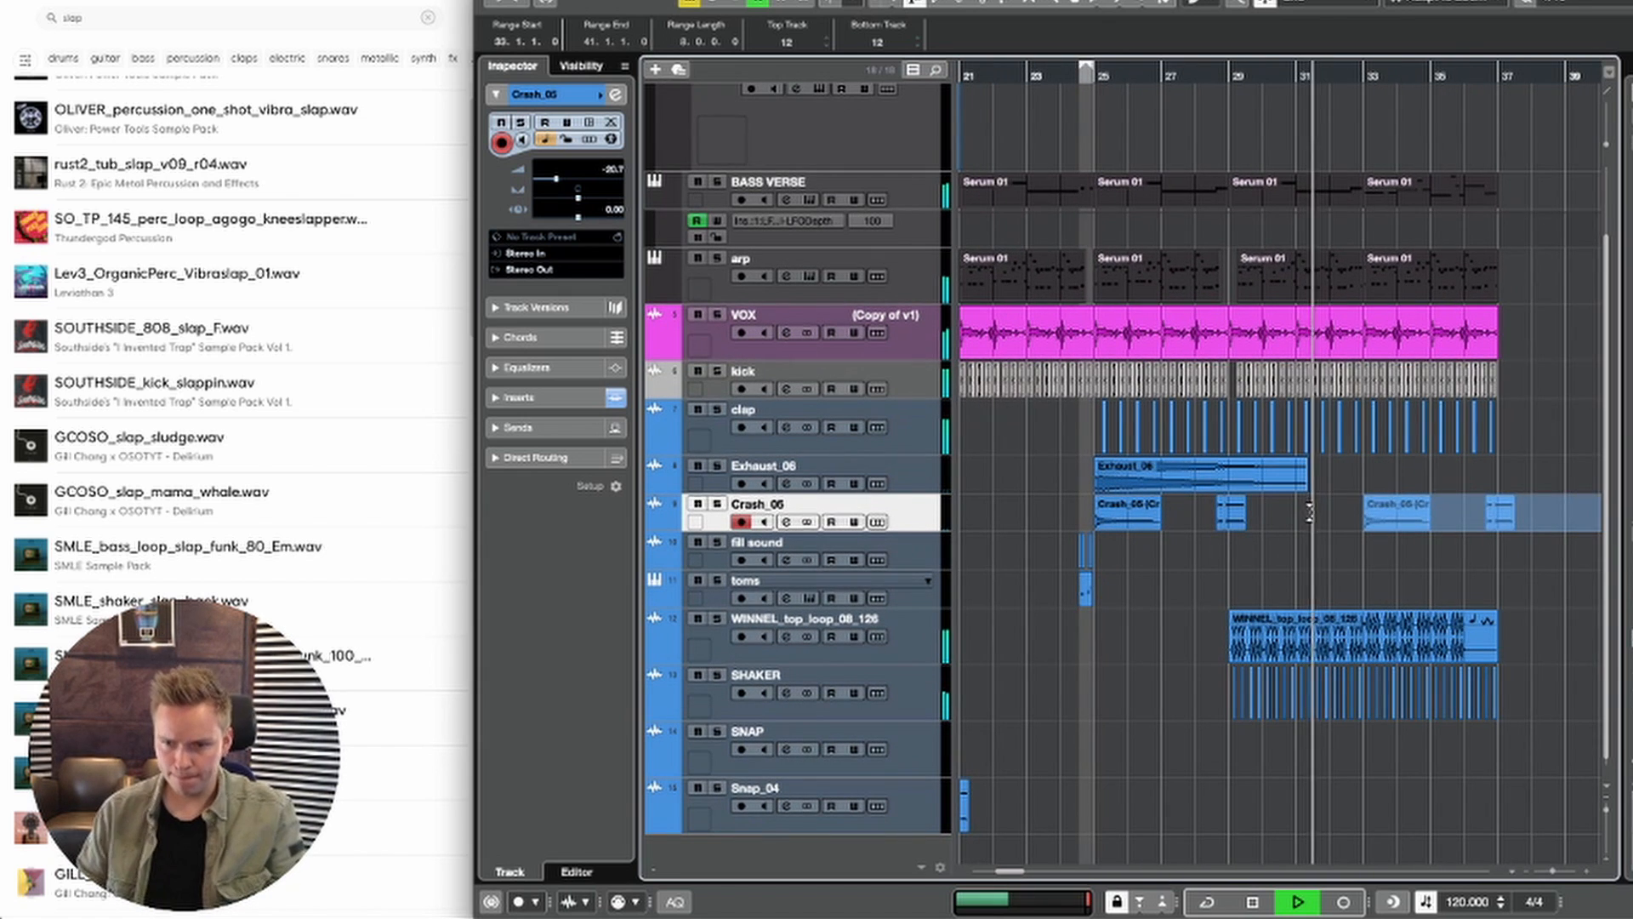
Step: Delete the copied short crash clips around bar 37, keeping the long crash at bar 33, and play that section
{"action": "key", "text": "1"}
{"action": "scroll", "coordinate": [1381, 551], "scroll_direction": "up", "scroll_amount": 1}
{"action": "scroll", "coordinate": [1381, 551], "scroll_direction": "right", "scroll_amount": 1}
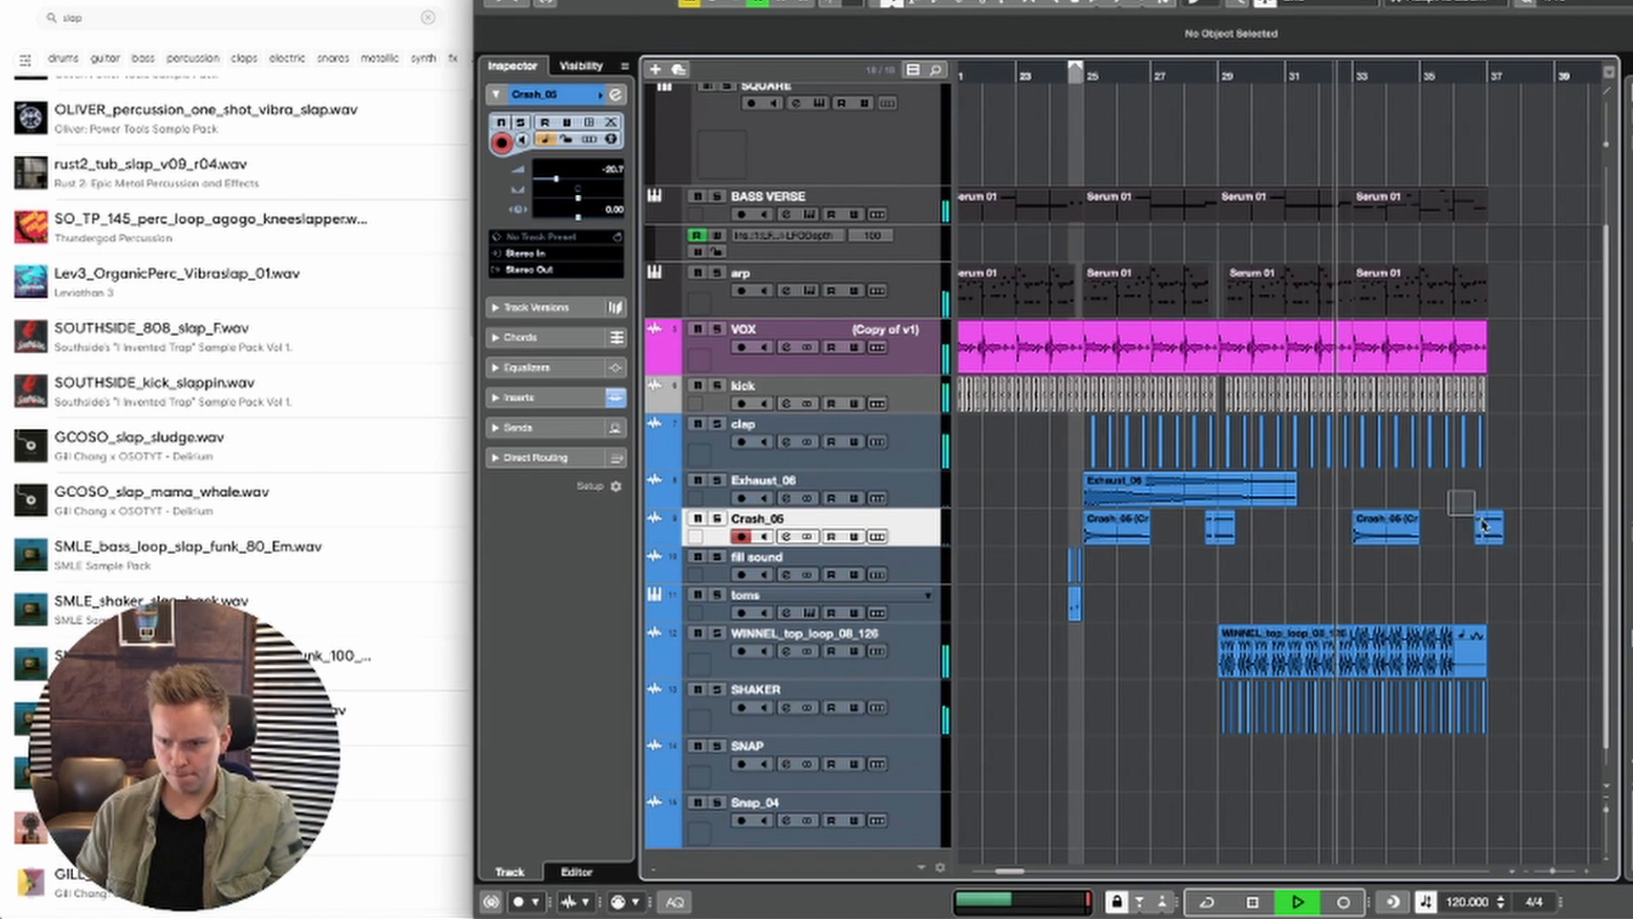
{"action": "key", "text": "g"}
{"action": "key", "text": "g"}
{"action": "key", "text": "h"}
{"action": "key", "text": "h"}
{"action": "key", "text": "h"}
{"action": "key", "text": "h"}
{"action": "key", "text": "h"}
{"action": "key", "text": "h"}
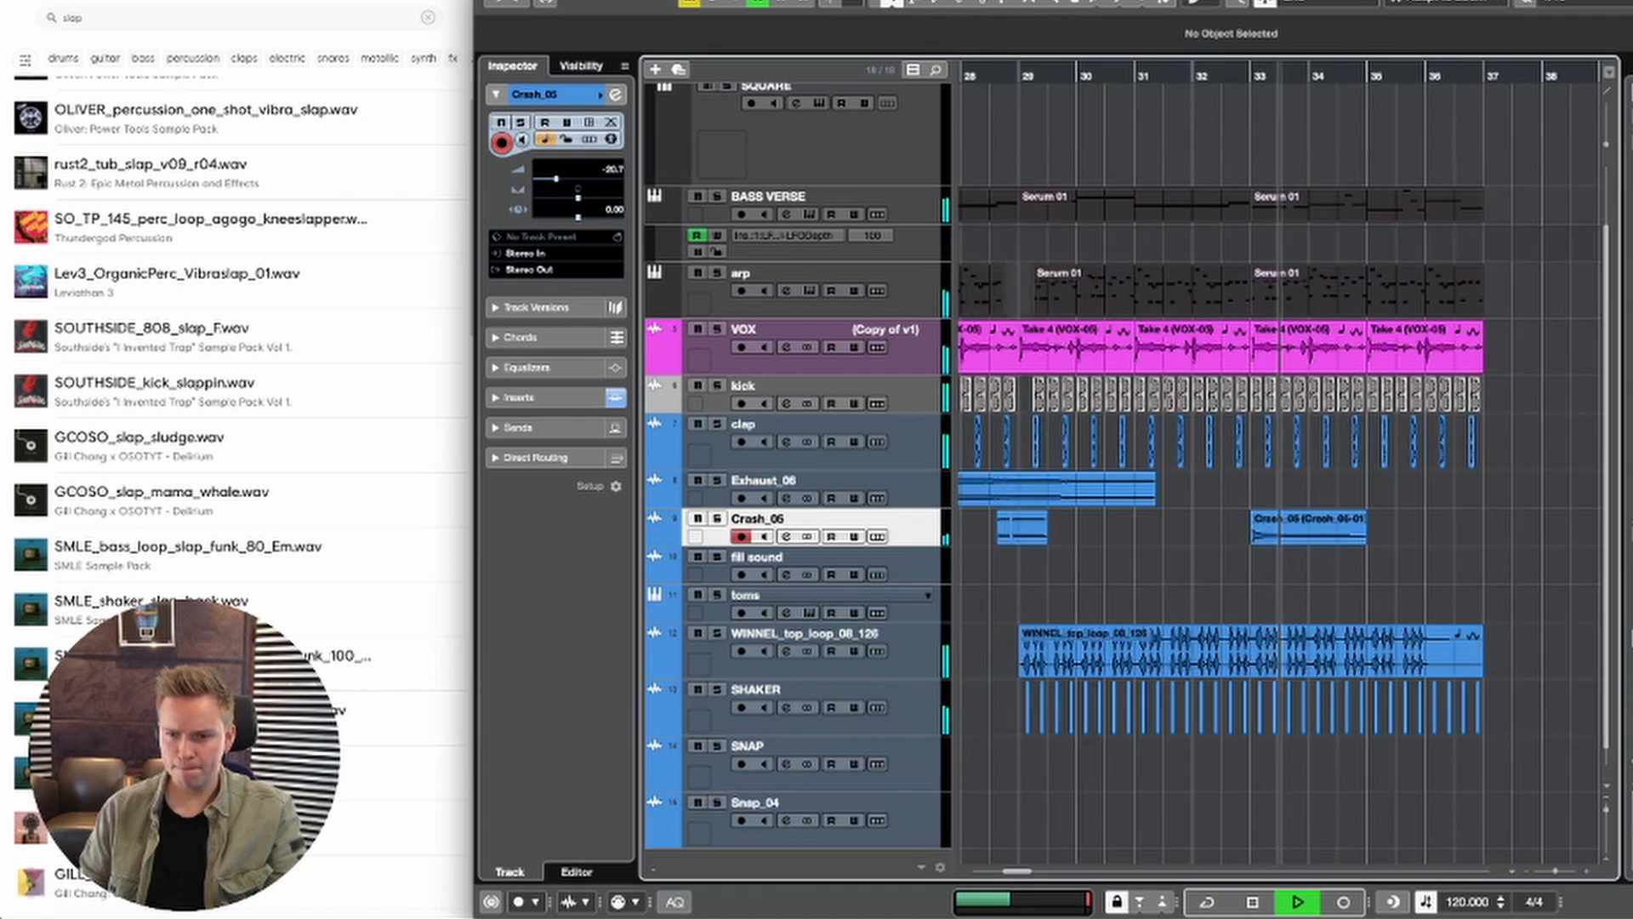
{"action": "key", "text": "space"}
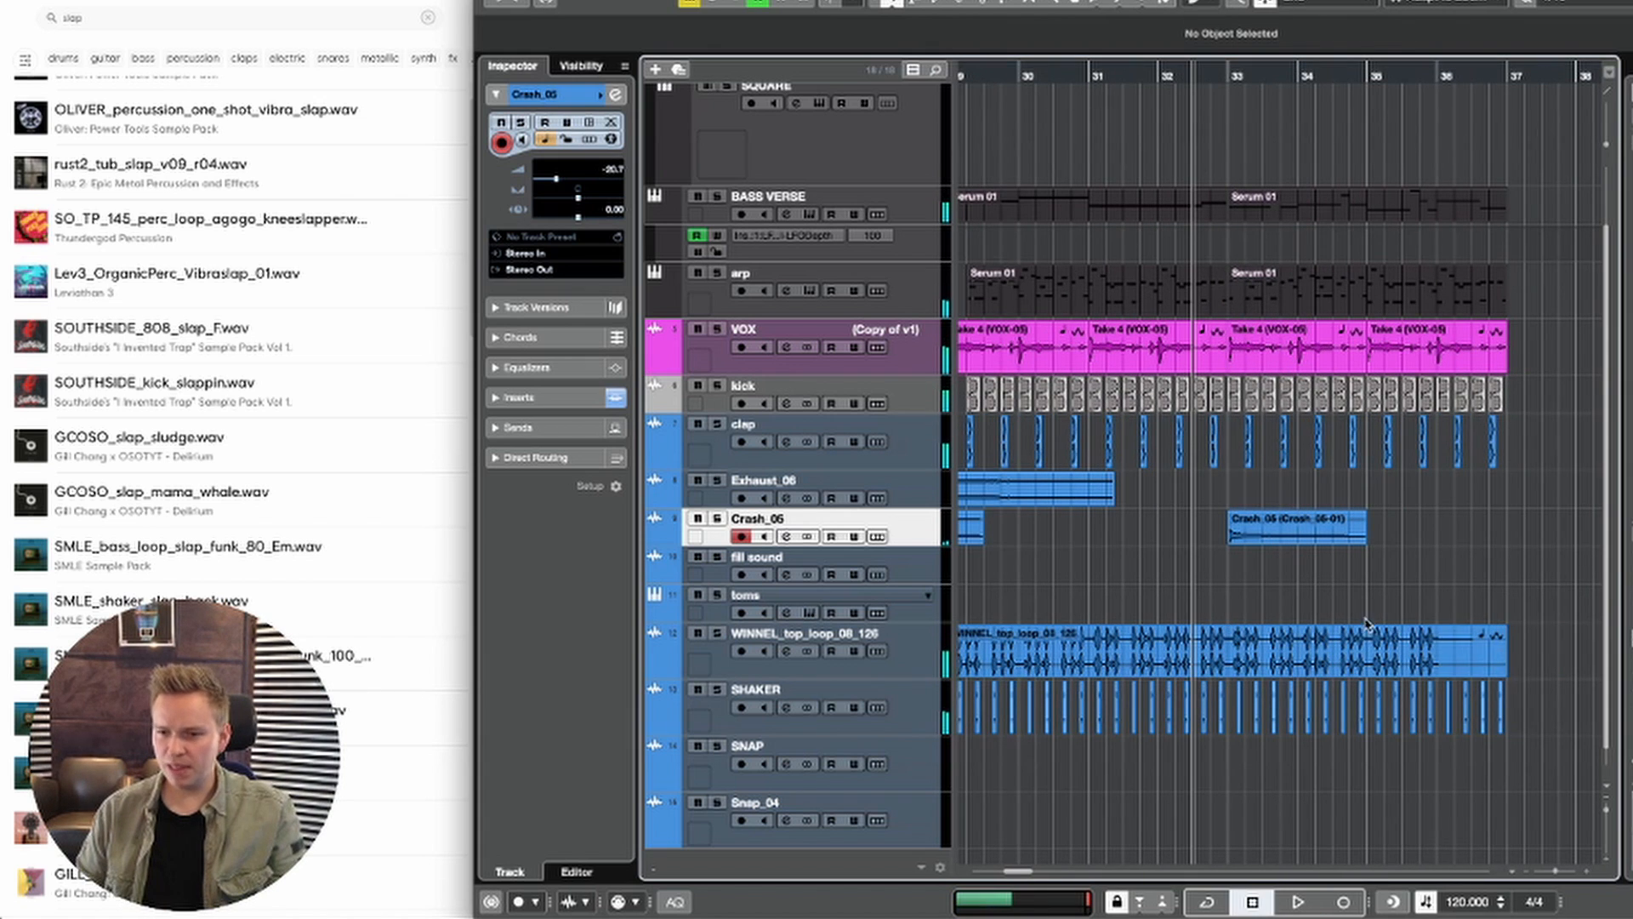
Step: Search the sample library for "ride" and browse the results for a suitable ride sample
{"action": "scroll", "coordinate": [1372, 459], "scroll_direction": "down", "scroll_amount": 1}
{"action": "scroll", "coordinate": [1373, 459], "scroll_direction": "left", "scroll_amount": 1}
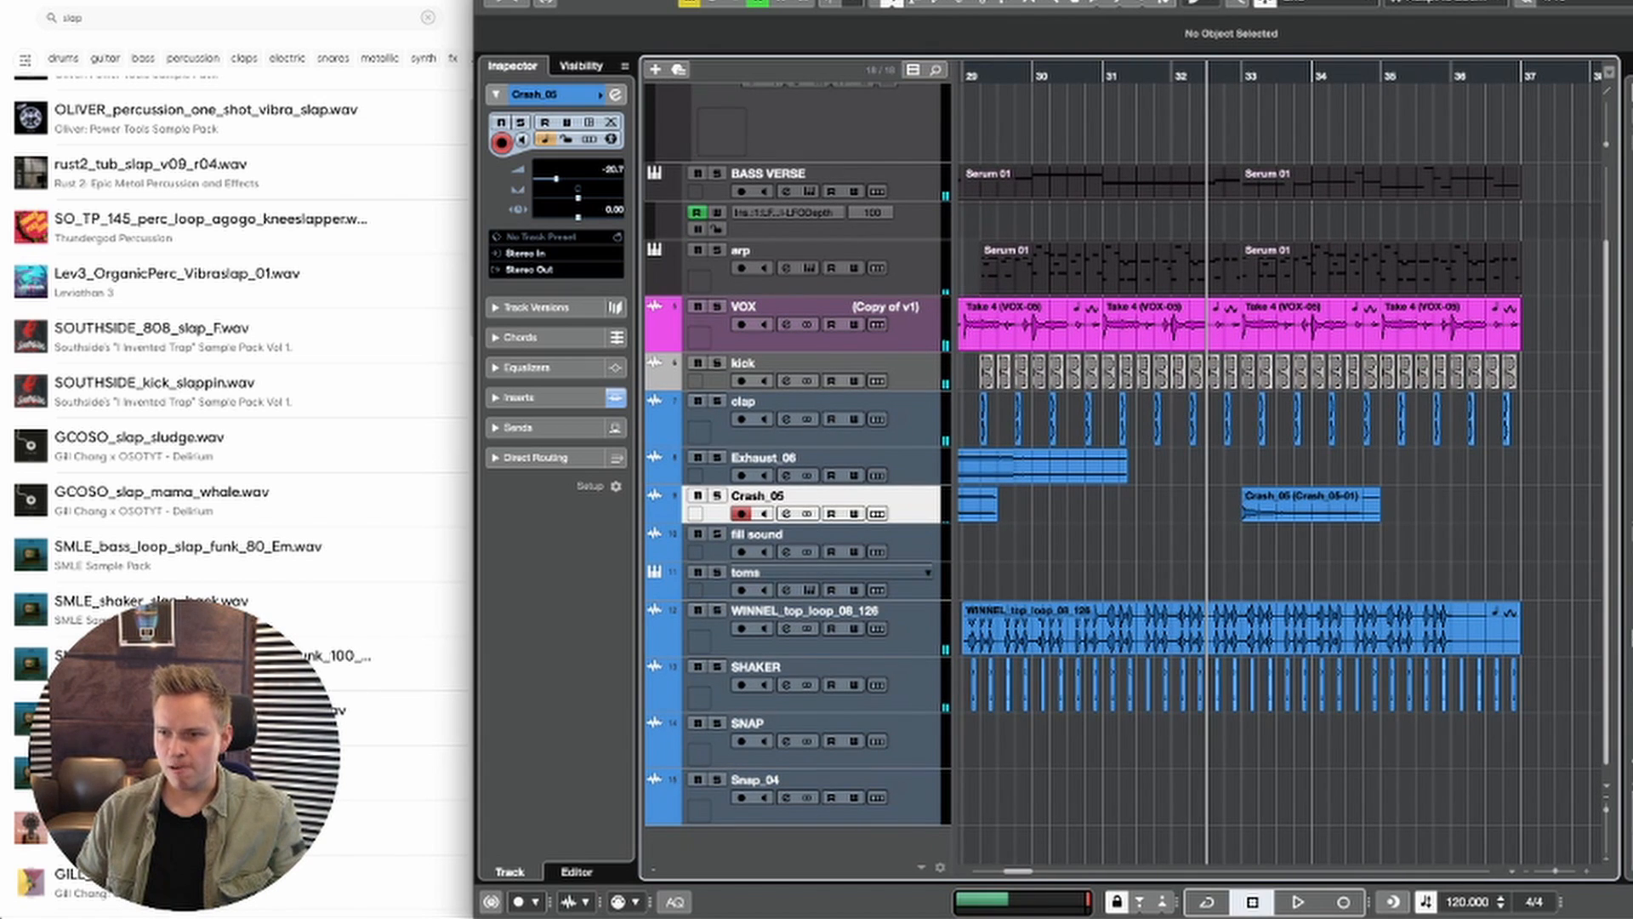
{"action": "left_click", "coordinate": [178, 27]}
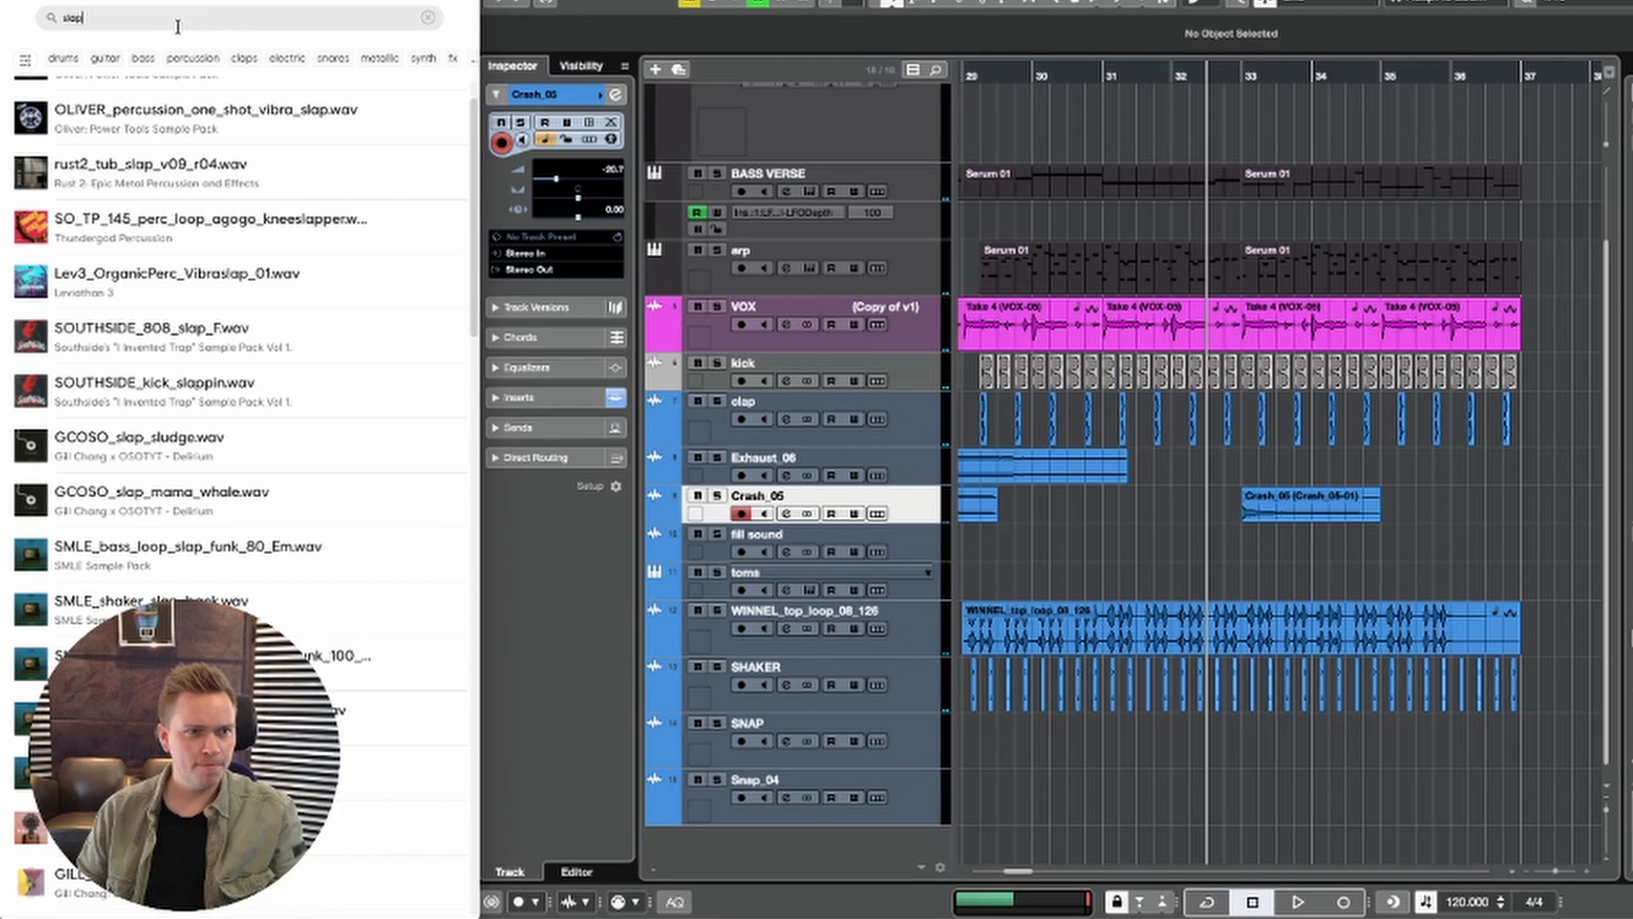
{"action": "type", "text": "rid"}
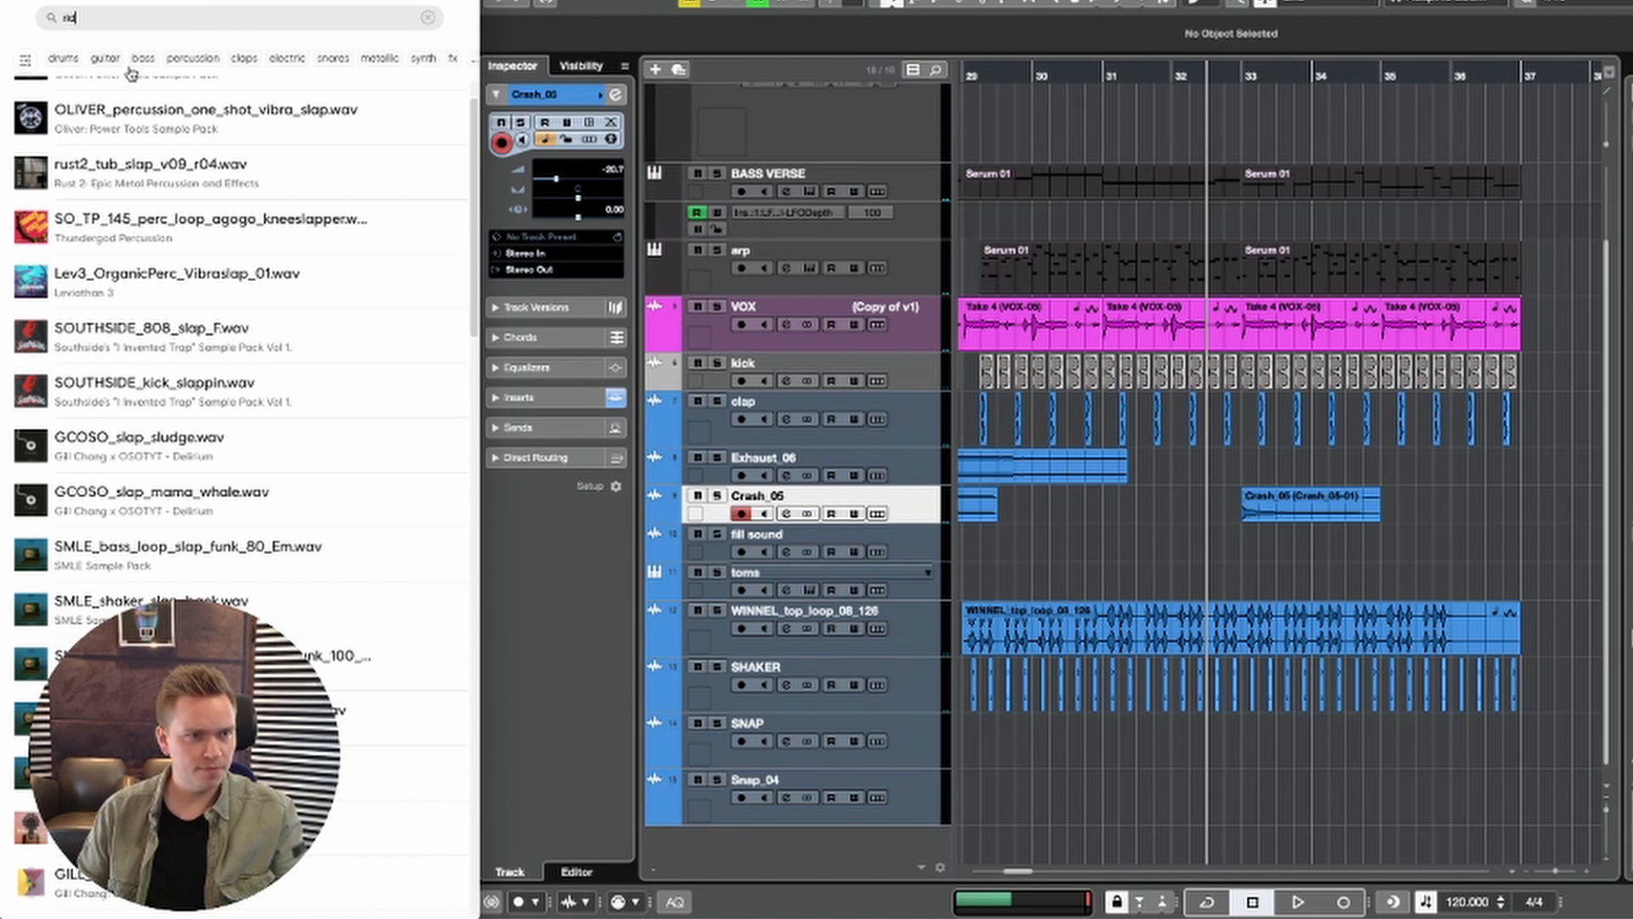
{"action": "type", "text": "e"}
{"action": "scroll", "coordinate": [133, 154], "scroll_direction": "down", "scroll_amount": 20}
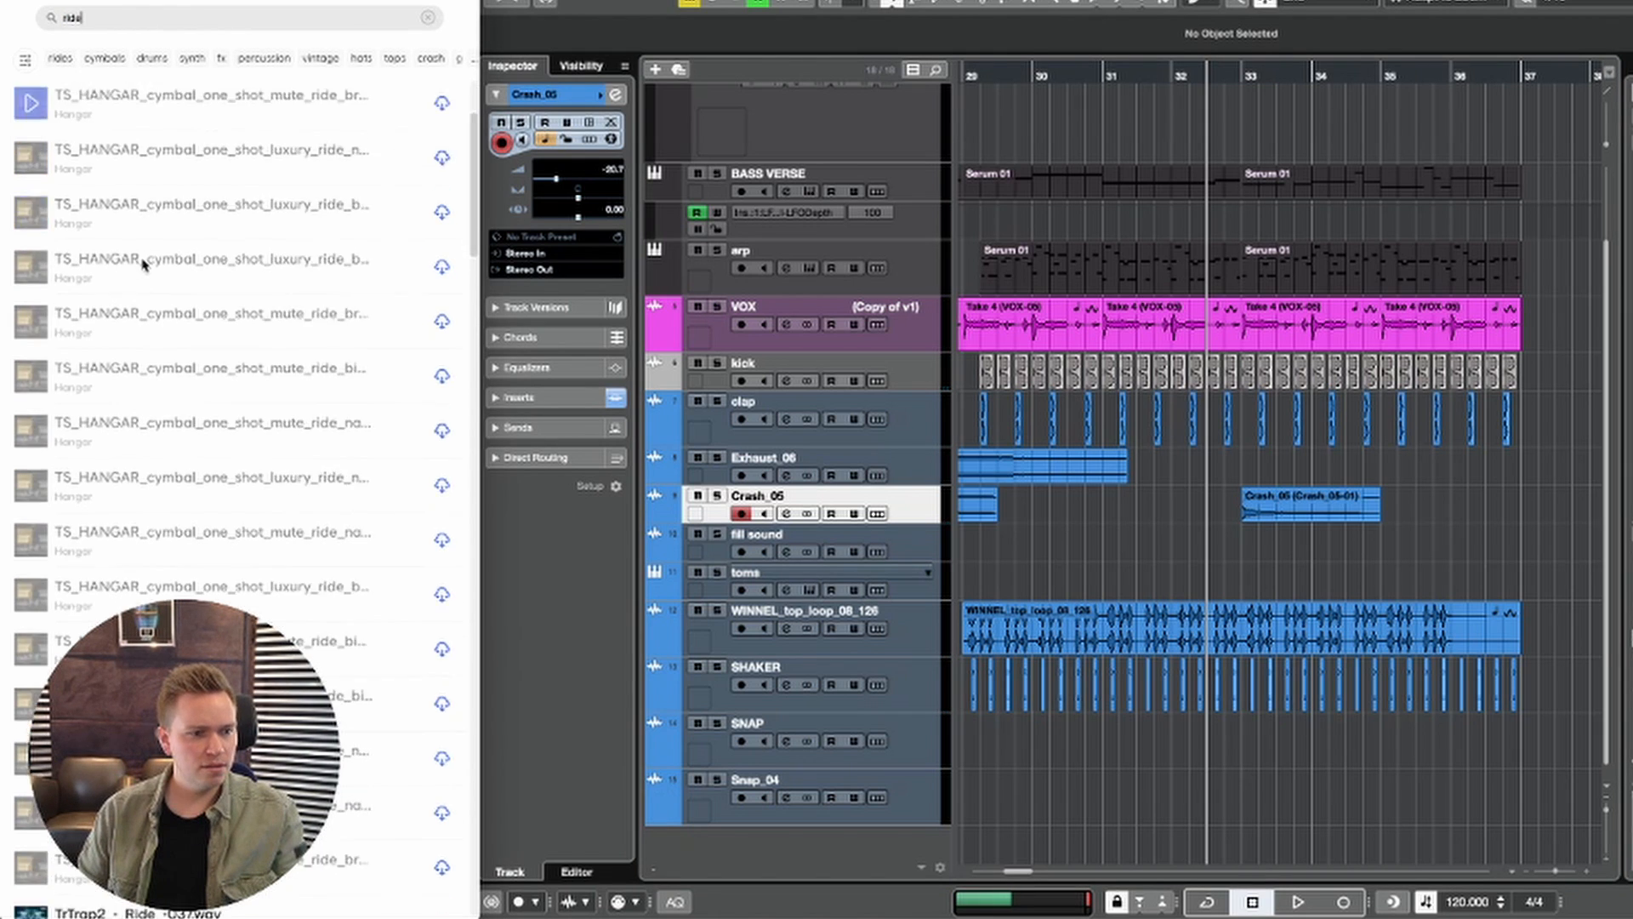
{"action": "scroll", "coordinate": [51, 286], "scroll_direction": "up", "scroll_amount": 3}
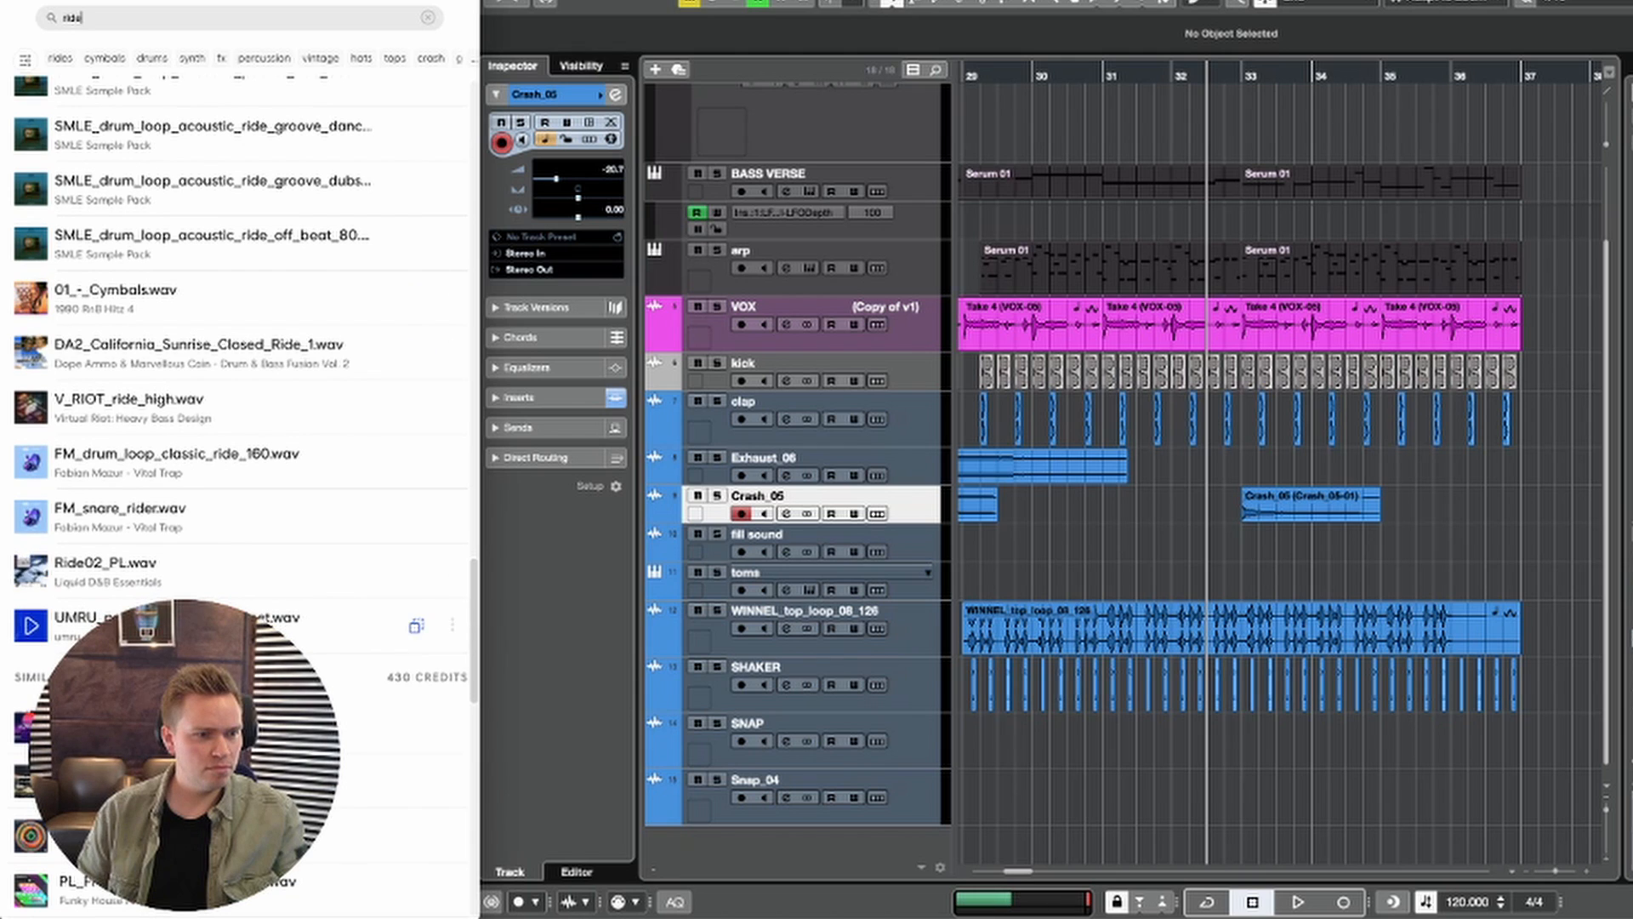
Step: Audition the ride samples and bring Lev3_Ride_54 into the project on a new track below Crash_05
{"action": "left_click", "coordinate": [33, 517]}
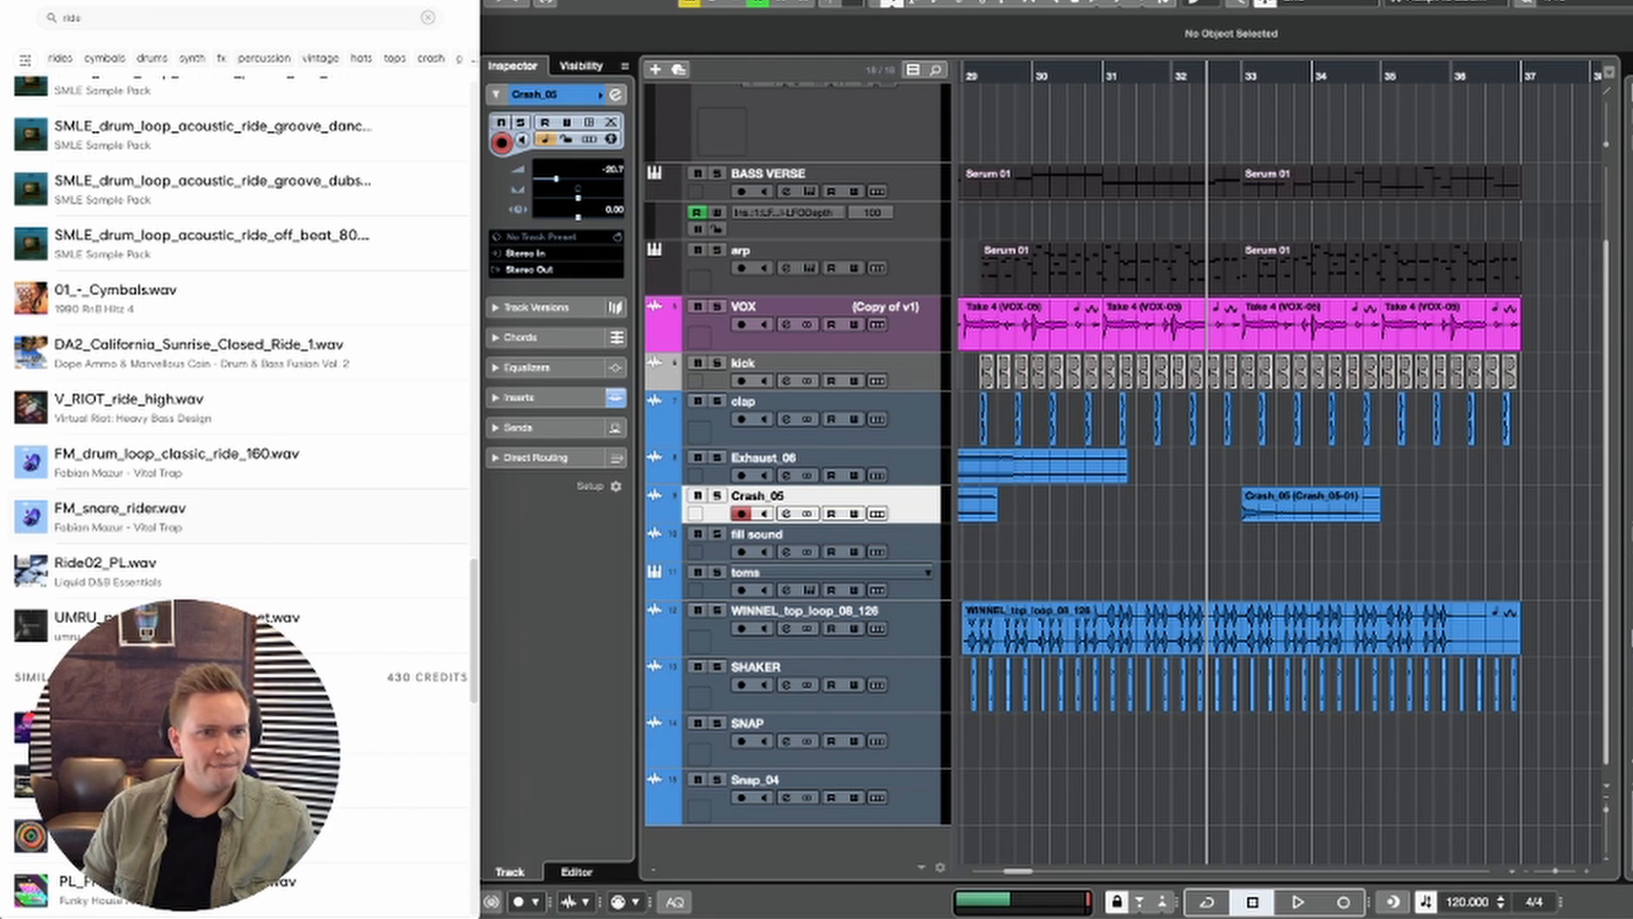
{"action": "scroll", "coordinate": [128, 306], "scroll_direction": "up", "scroll_amount": 10}
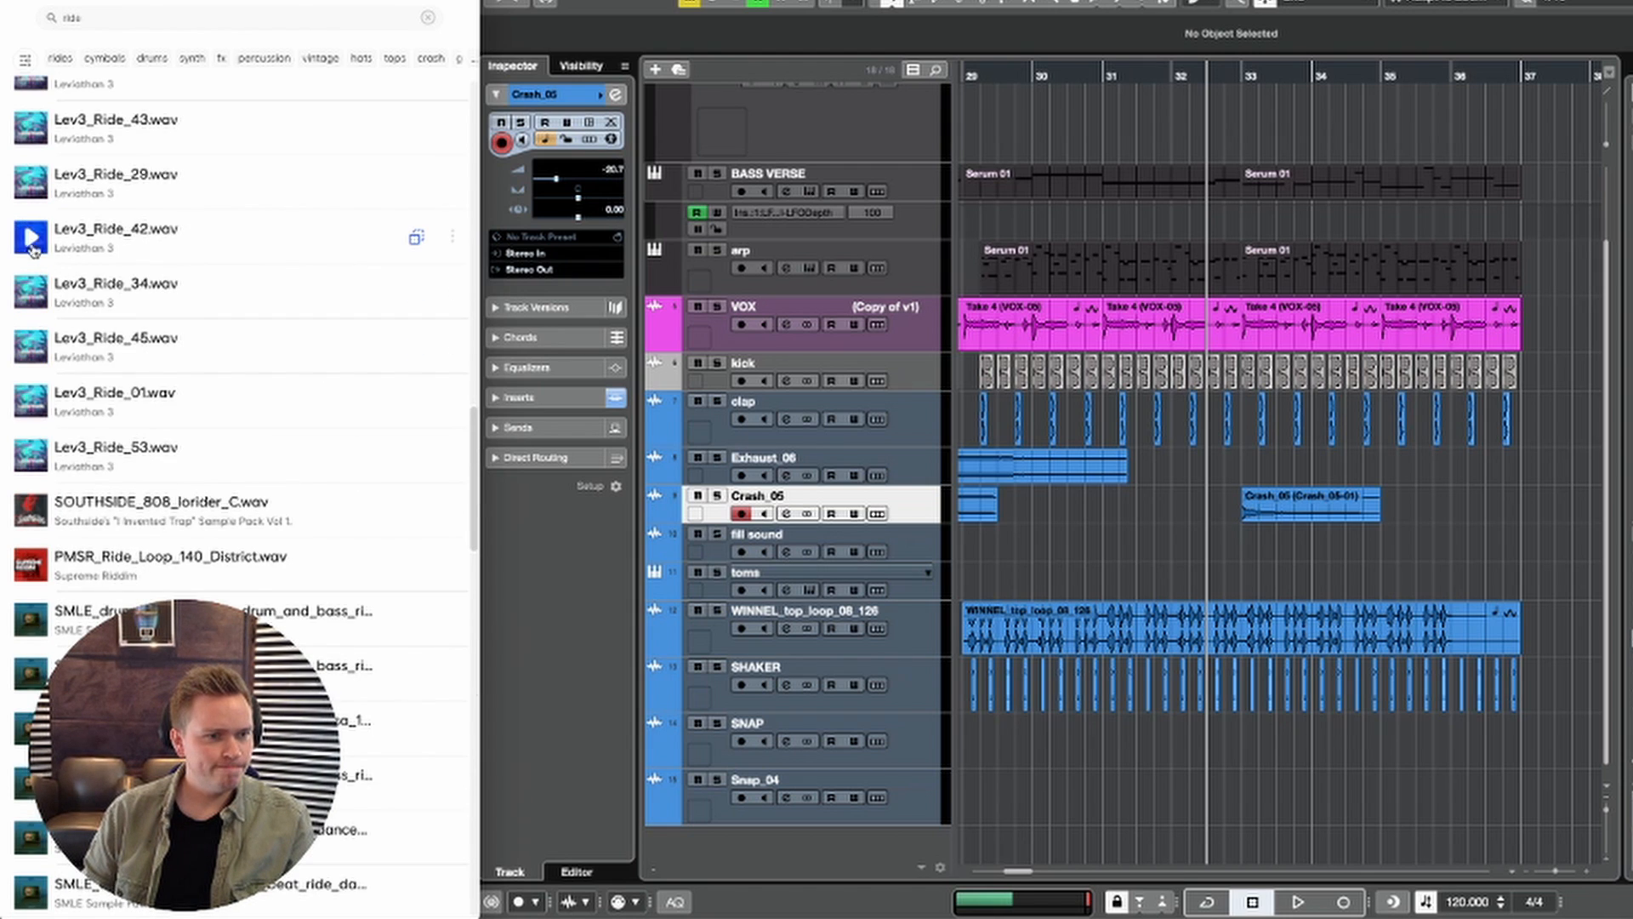
{"action": "scroll", "coordinate": [62, 266], "scroll_direction": "up", "scroll_amount": 10}
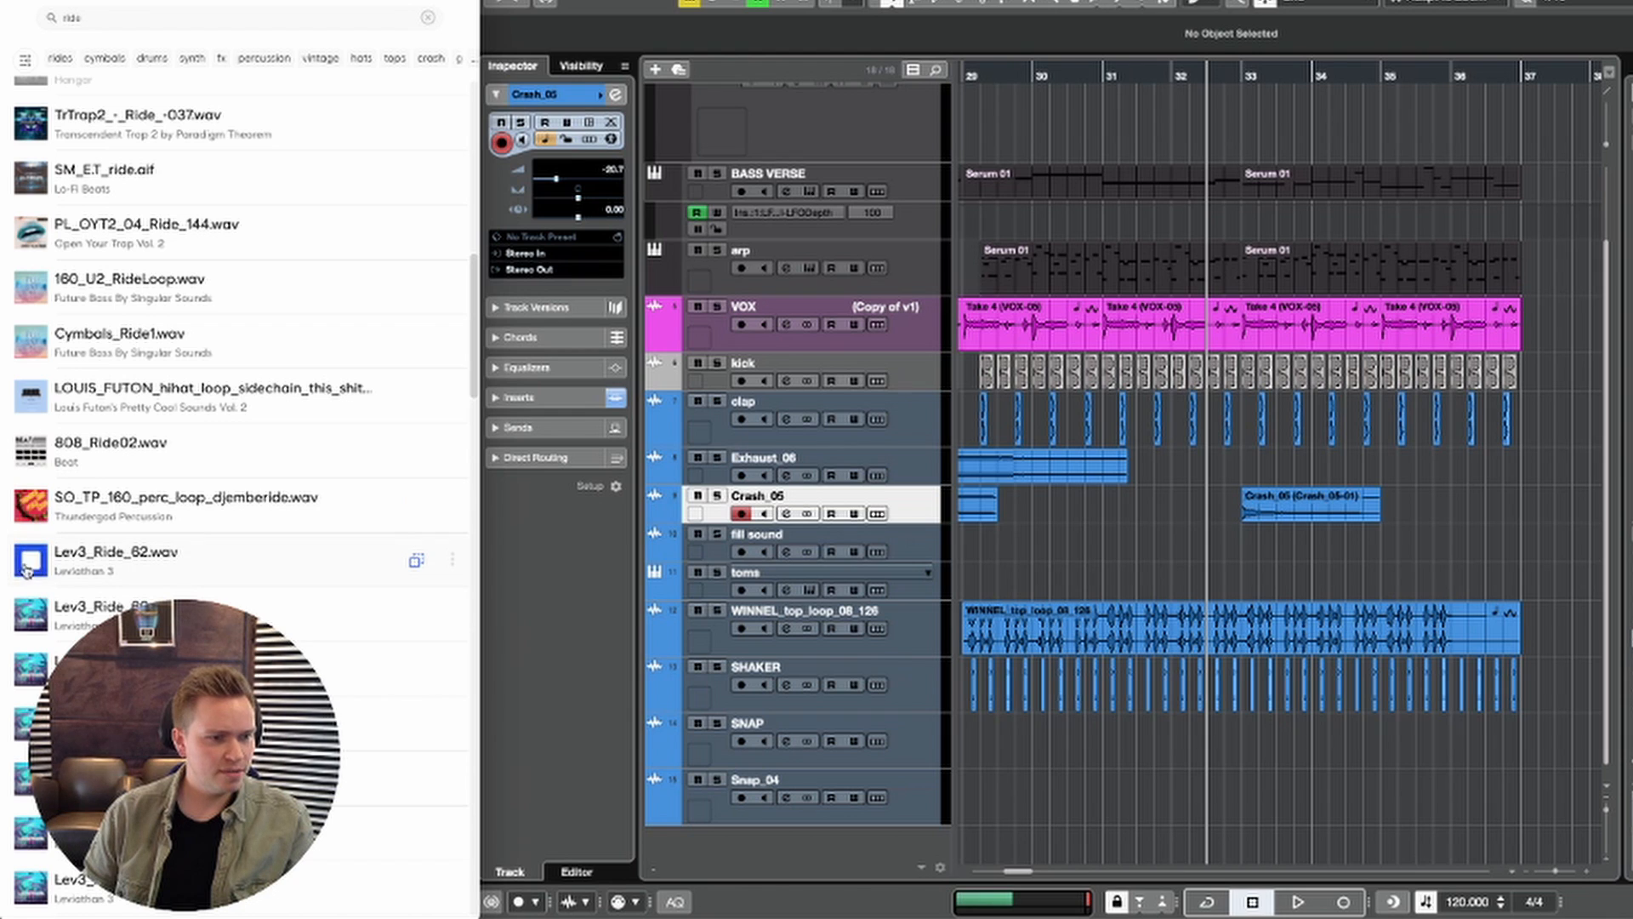
{"action": "scroll", "coordinate": [13, 474], "scroll_direction": "down", "scroll_amount": 2}
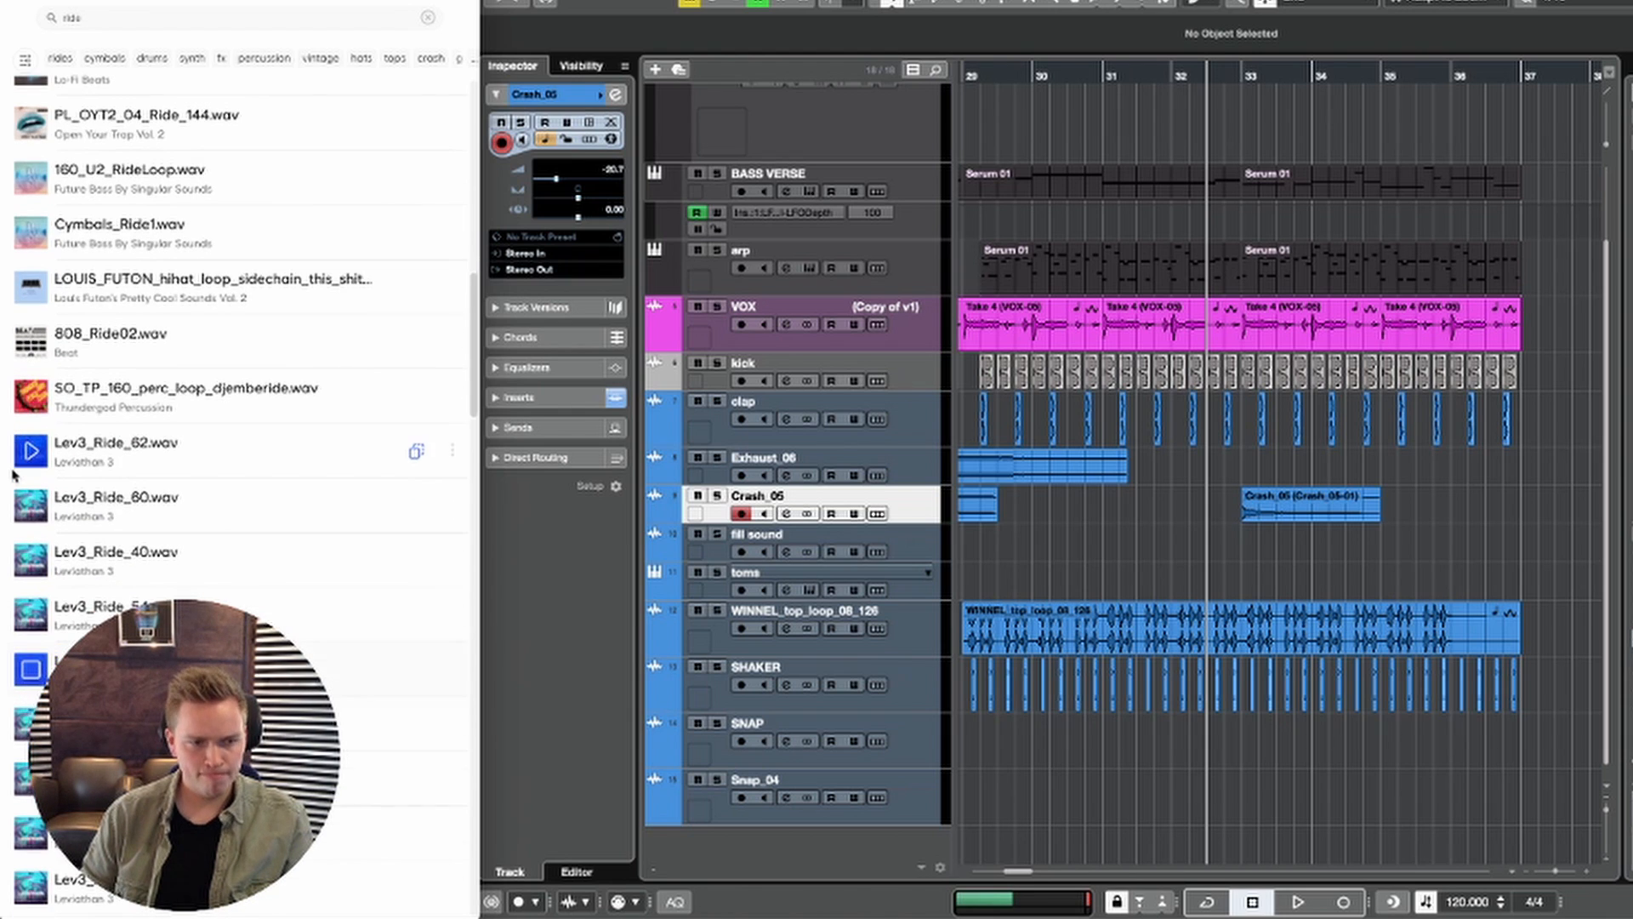
{"action": "scroll", "coordinate": [49, 456], "scroll_direction": "down", "scroll_amount": 1}
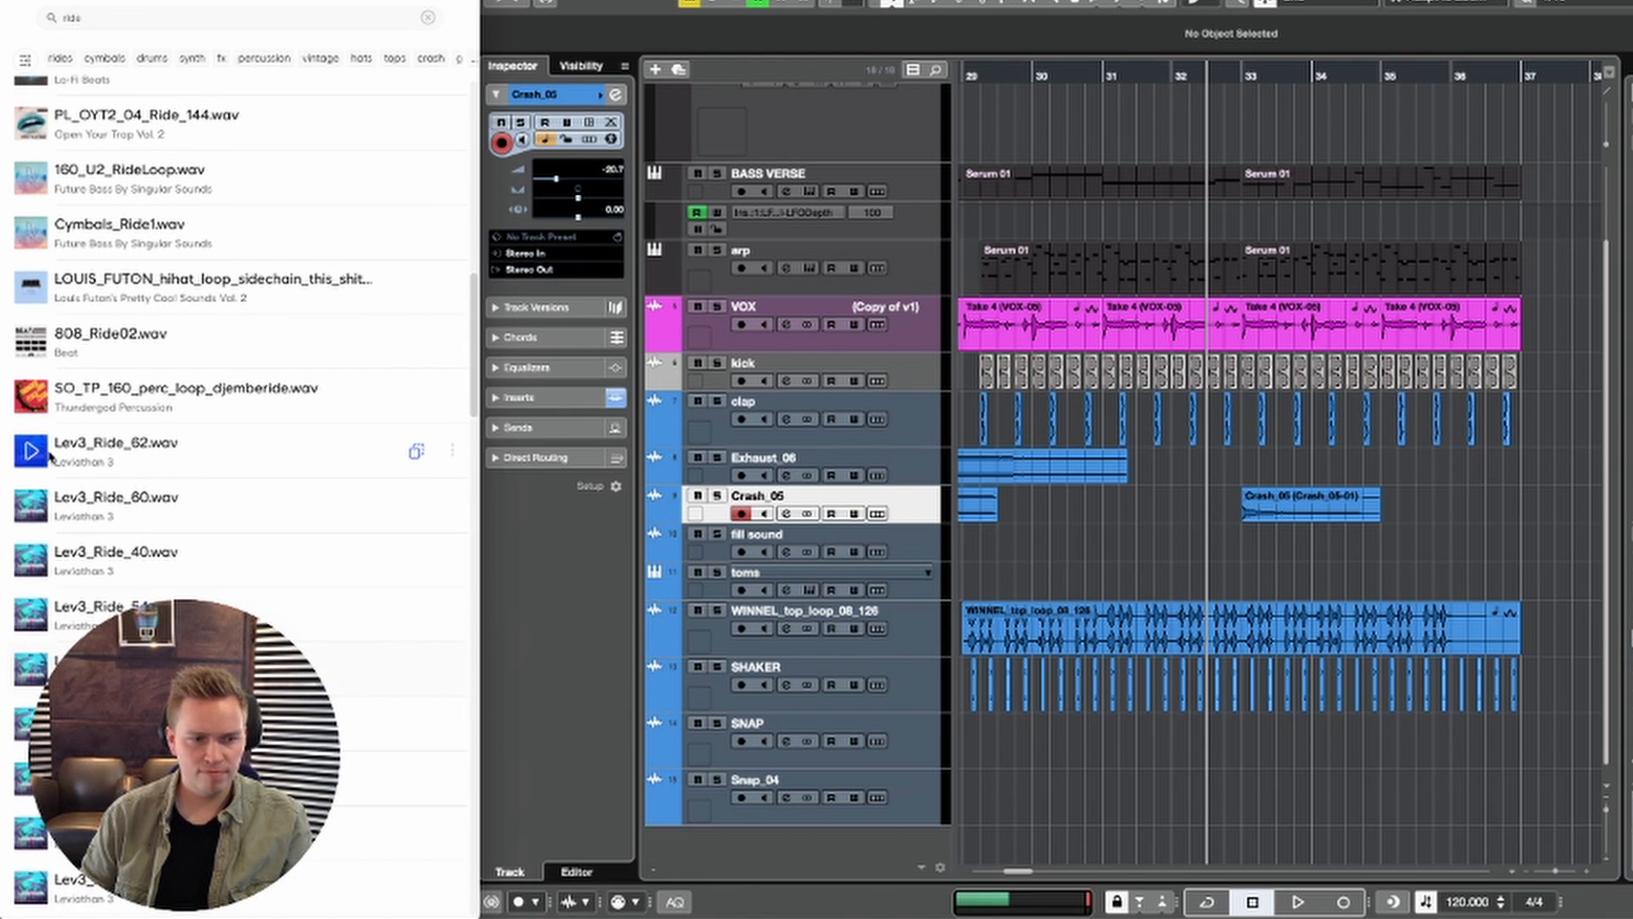
{"action": "scroll", "coordinate": [26, 446], "scroll_direction": "up", "scroll_amount": 1}
{"action": "left_click_drag", "start_coordinate": [102, 651], "coordinate": [876, 549]}
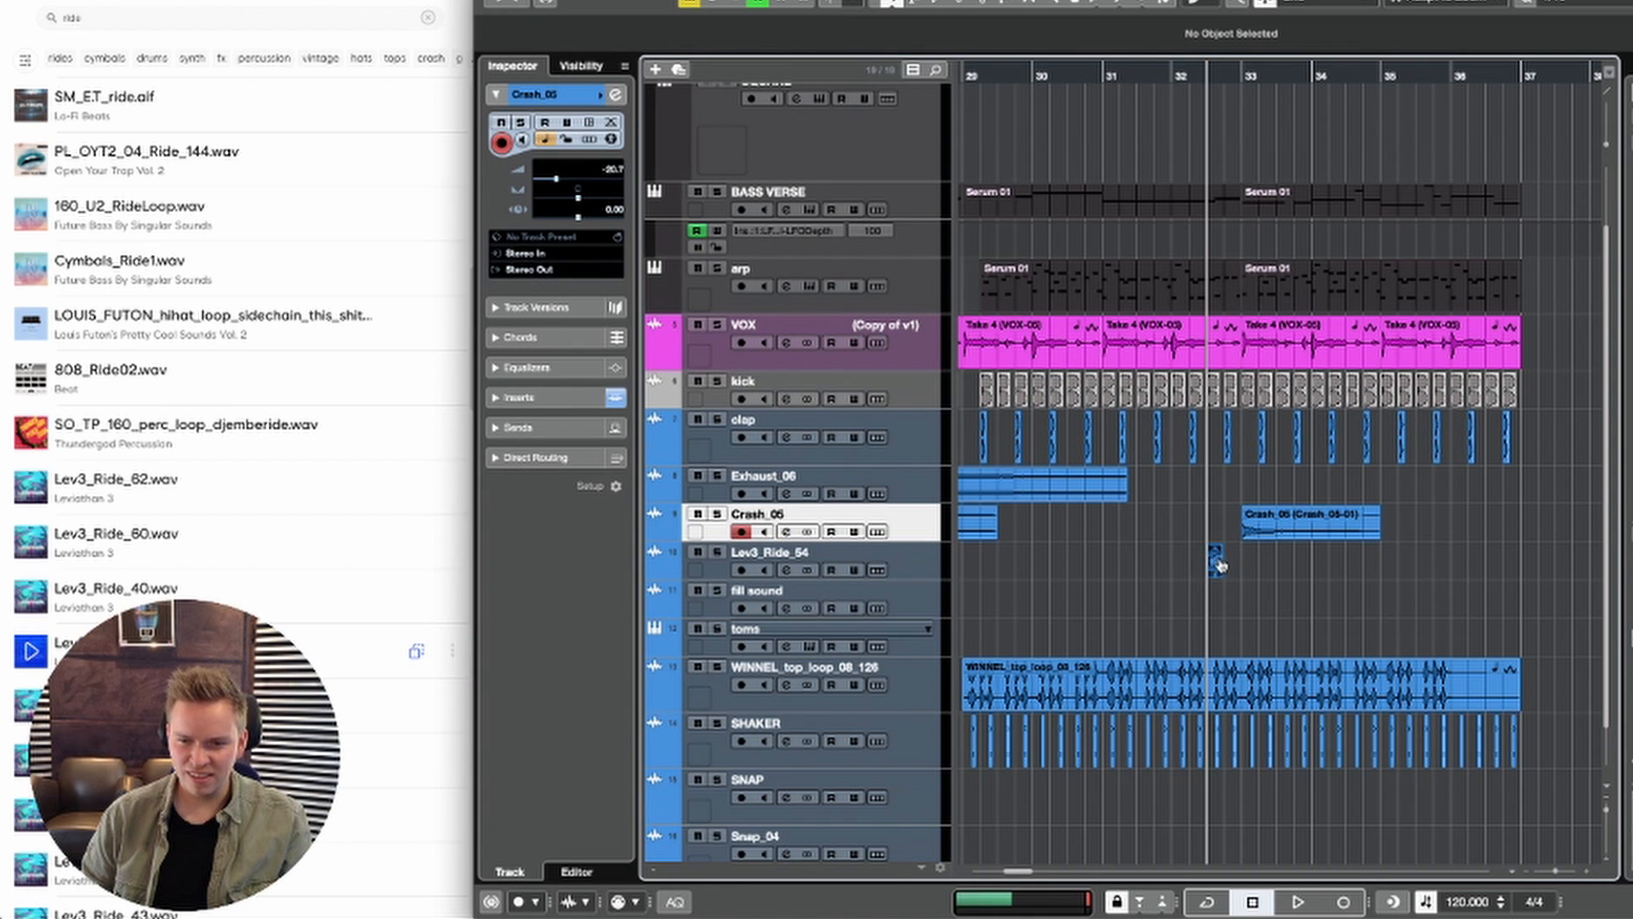
Step: Move the Lev3_Ride_54 clip to start at bar 33 and play it with the arrangement
{"action": "left_click_drag", "start_coordinate": [1219, 565], "coordinate": [1227, 562]}
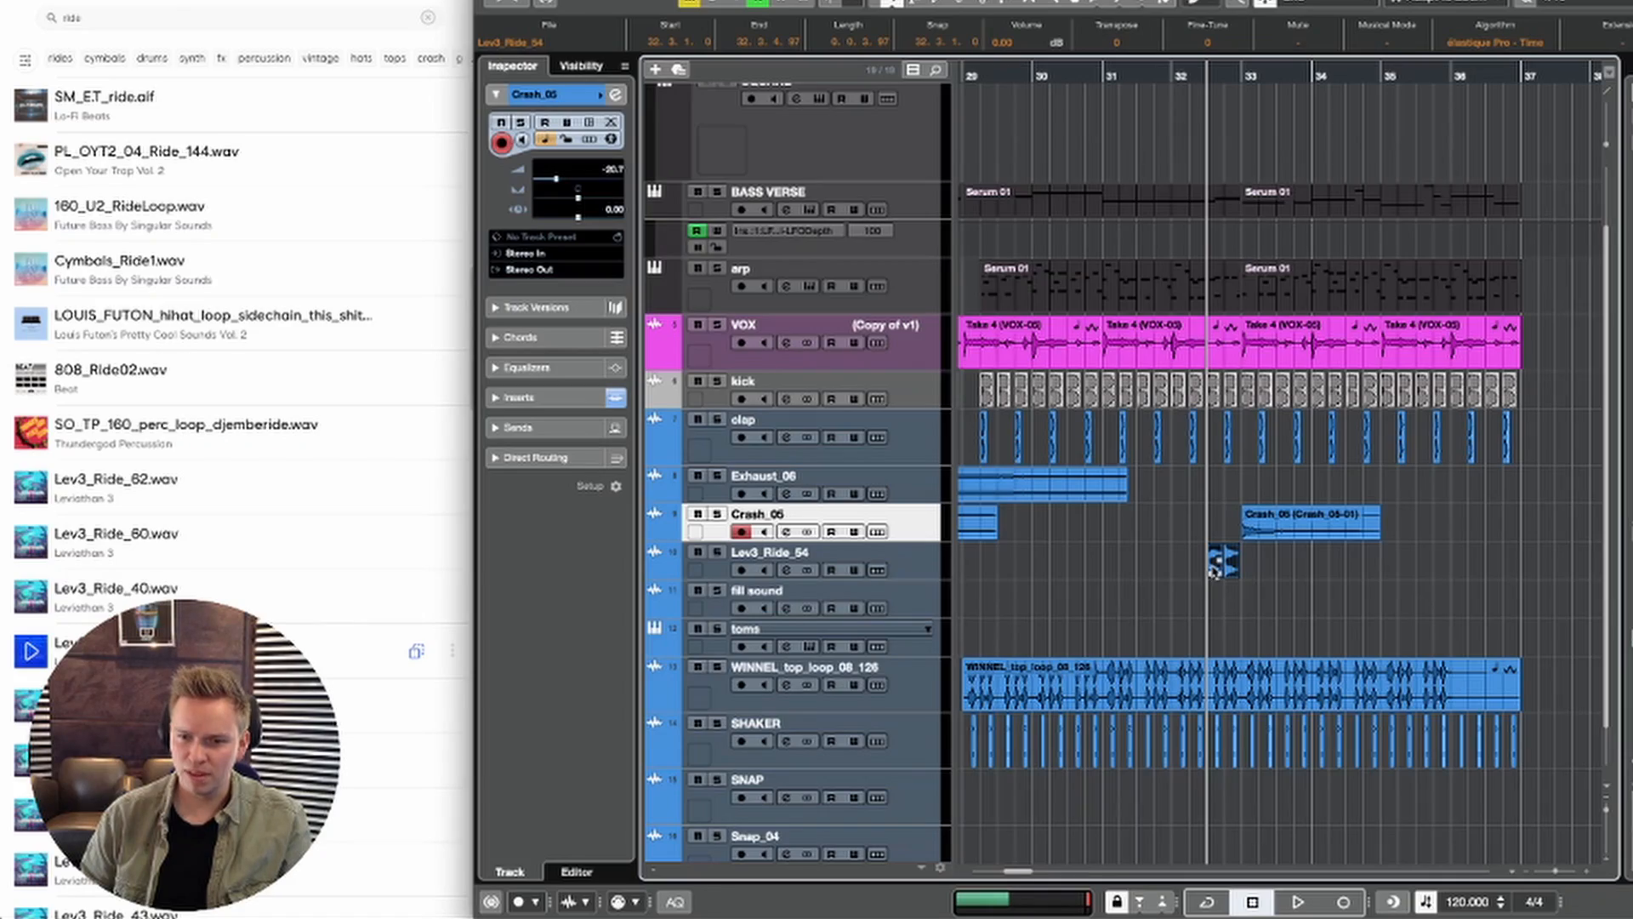
{"action": "left_click_drag", "start_coordinate": [1214, 568], "coordinate": [1250, 565]}
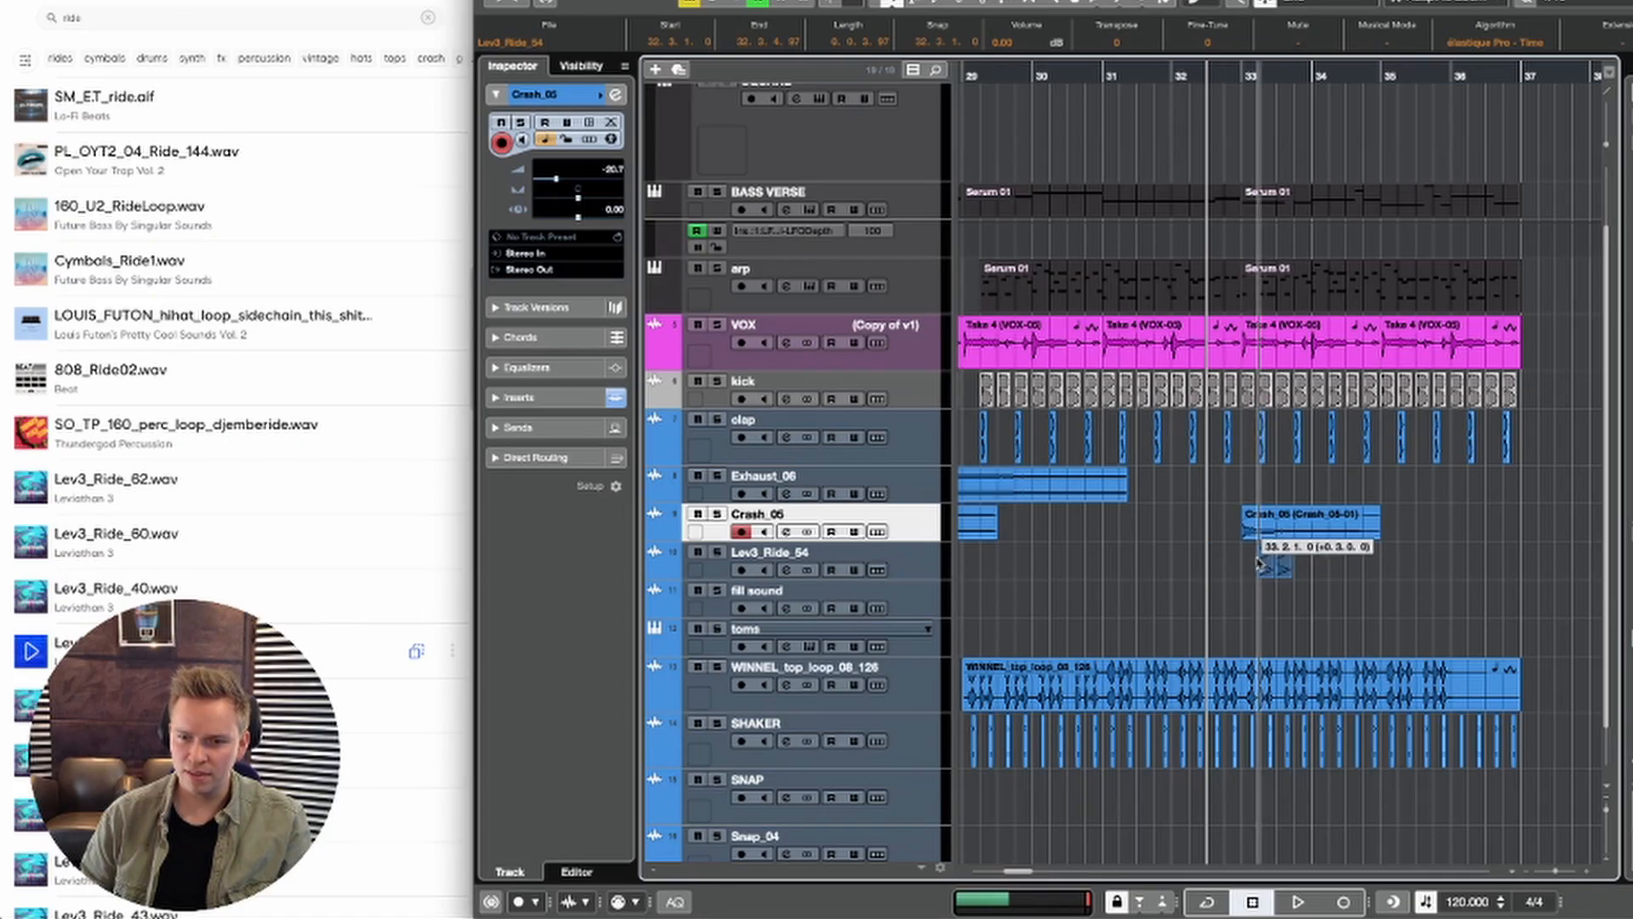
{"action": "key", "text": "space"}
{"action": "left_click", "coordinate": [1203, 602]}
{"action": "key", "text": "h"}
{"action": "key", "text": "h"}
{"action": "key", "text": "h"}
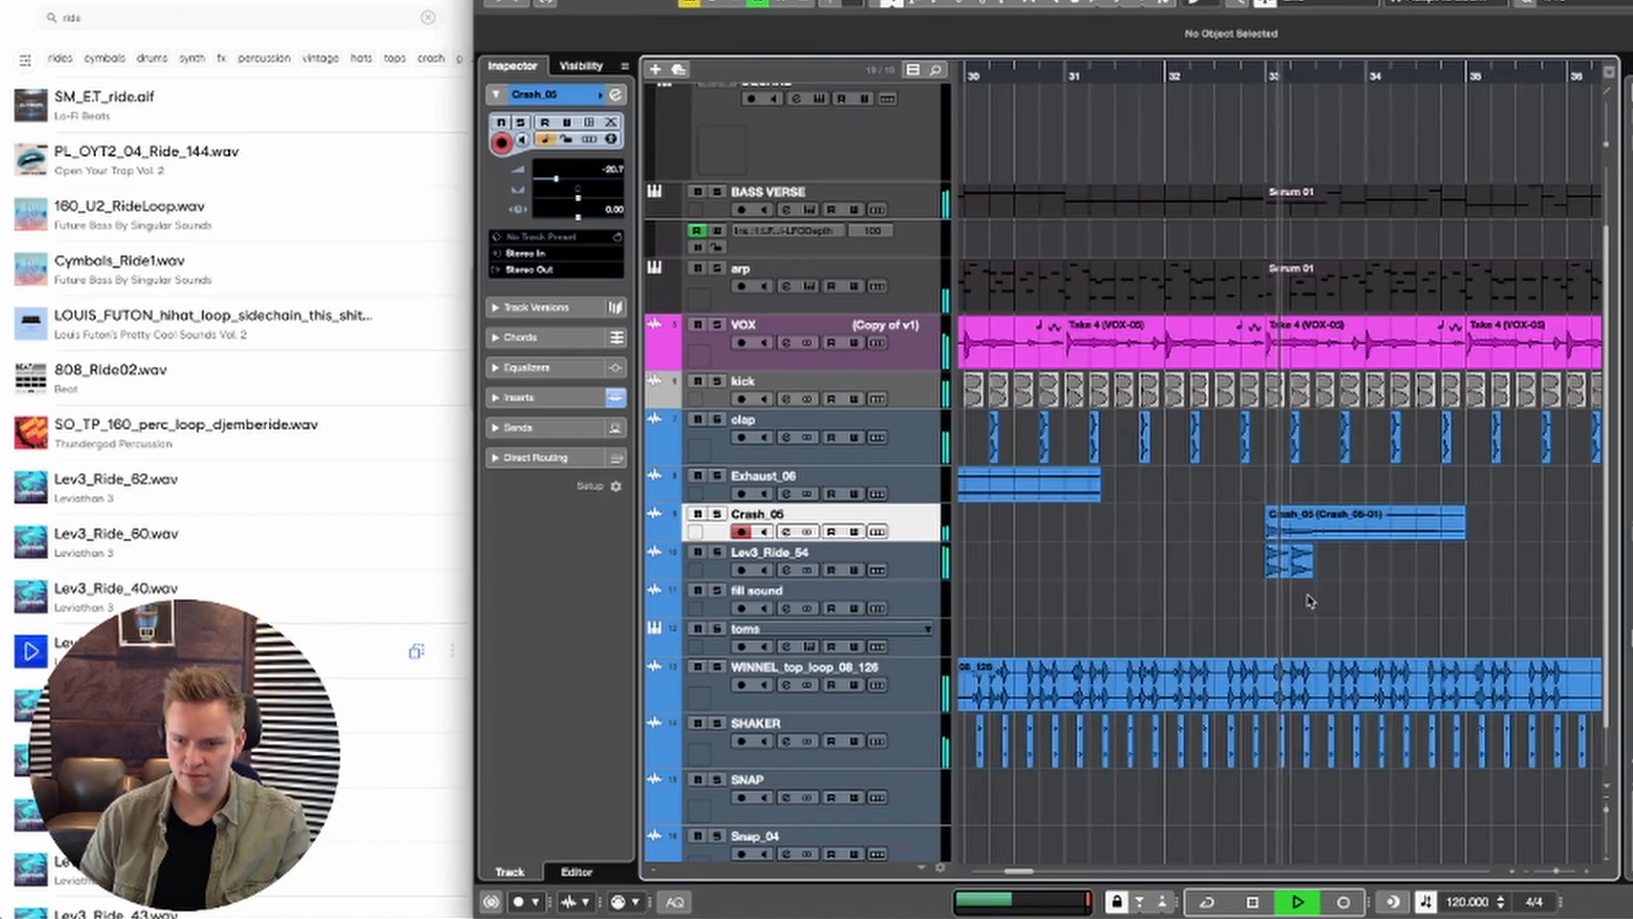
Step: Shorten the Lev3_Ride_54 clip to one beat and repeat it on every beat of bar 33
{"action": "key", "text": "space"}
{"action": "left_click", "coordinate": [1291, 571]}
{"action": "key", "text": "Delete"}
{"action": "key", "text": "space"}
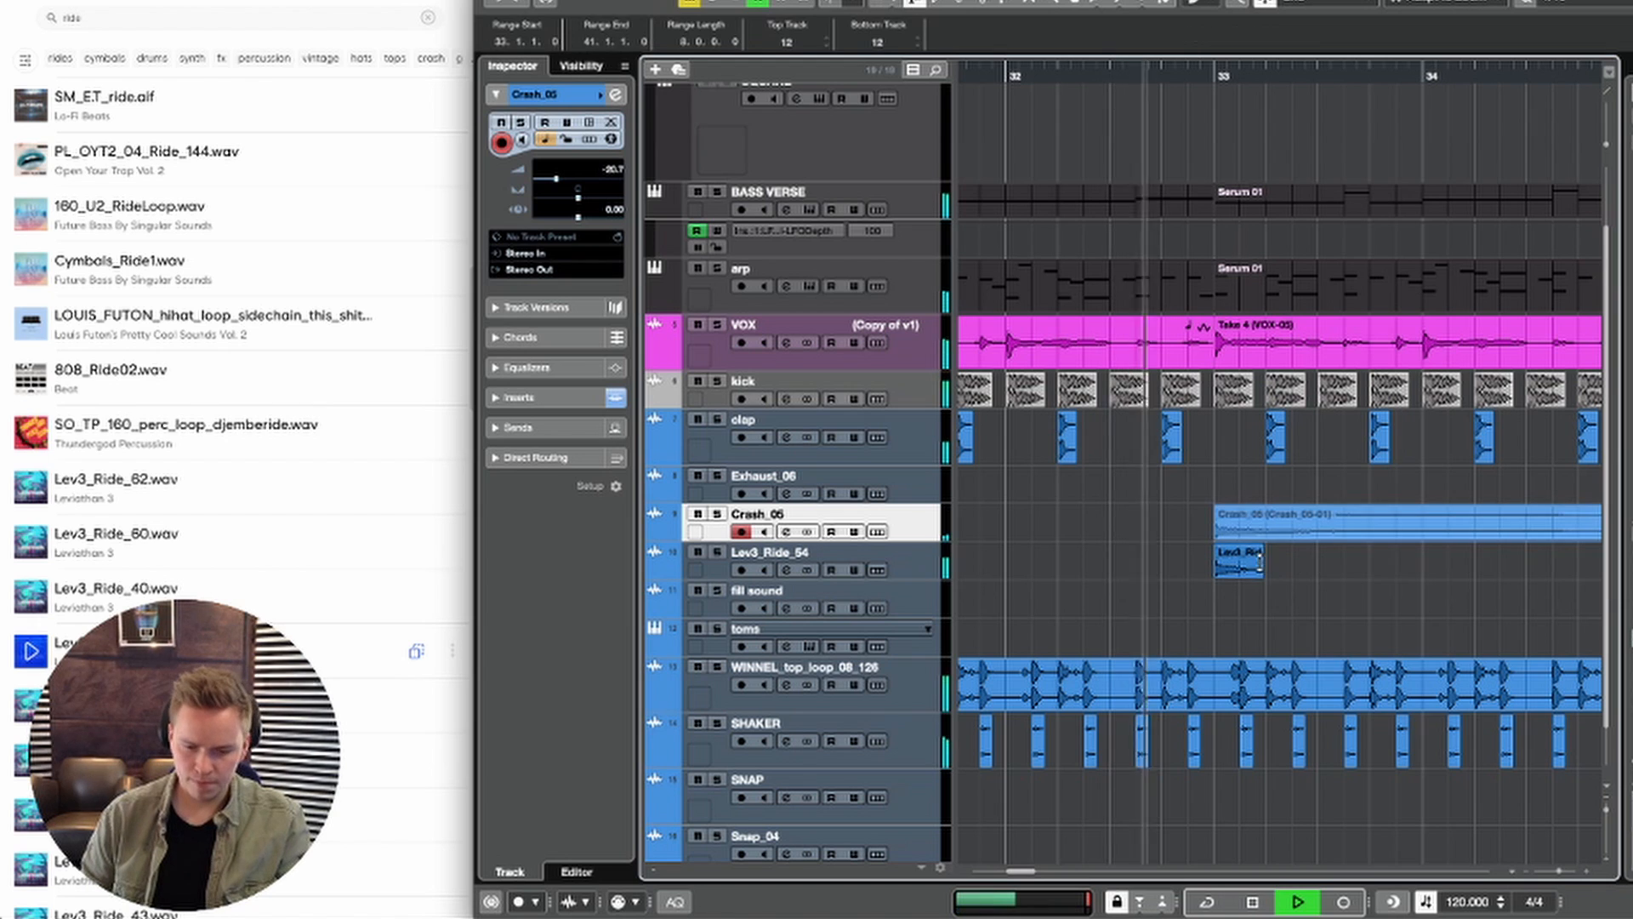
{"action": "key", "text": "ctrl+z"}
{"action": "key", "text": "ctrl+d"}
{"action": "key", "text": "ctrl+d"}
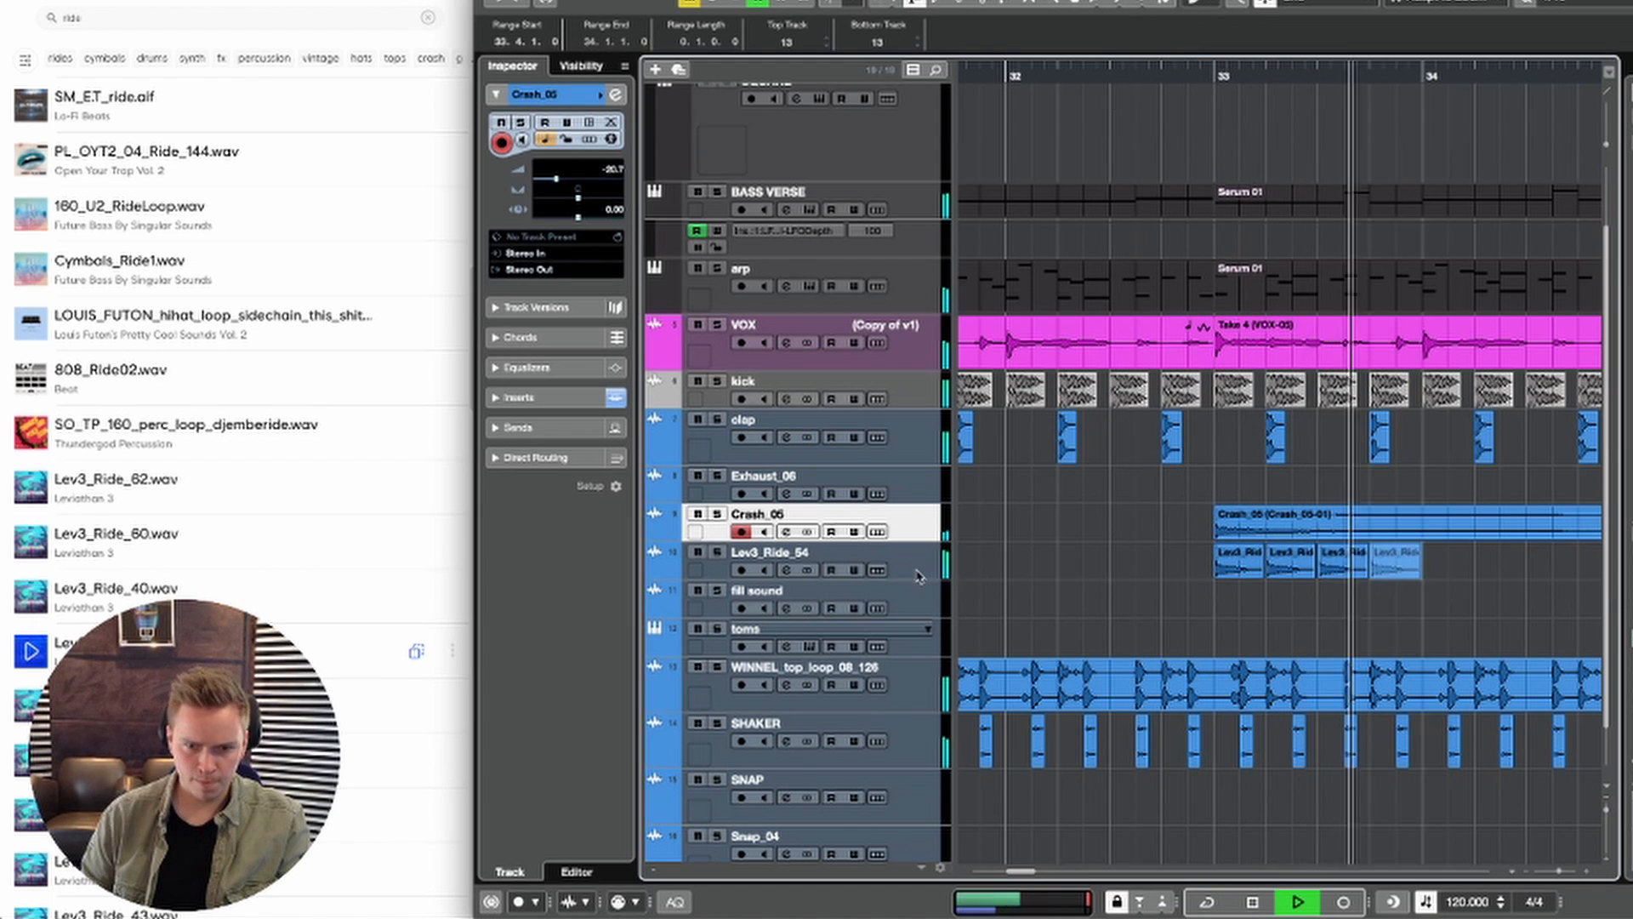
Step: Lower the Lev3_Ride_54 track's volume to -27 dB
{"action": "left_click", "coordinate": [919, 571]}
{"action": "left_click", "coordinate": [575, 190]}
{"action": "key", "text": "g"}
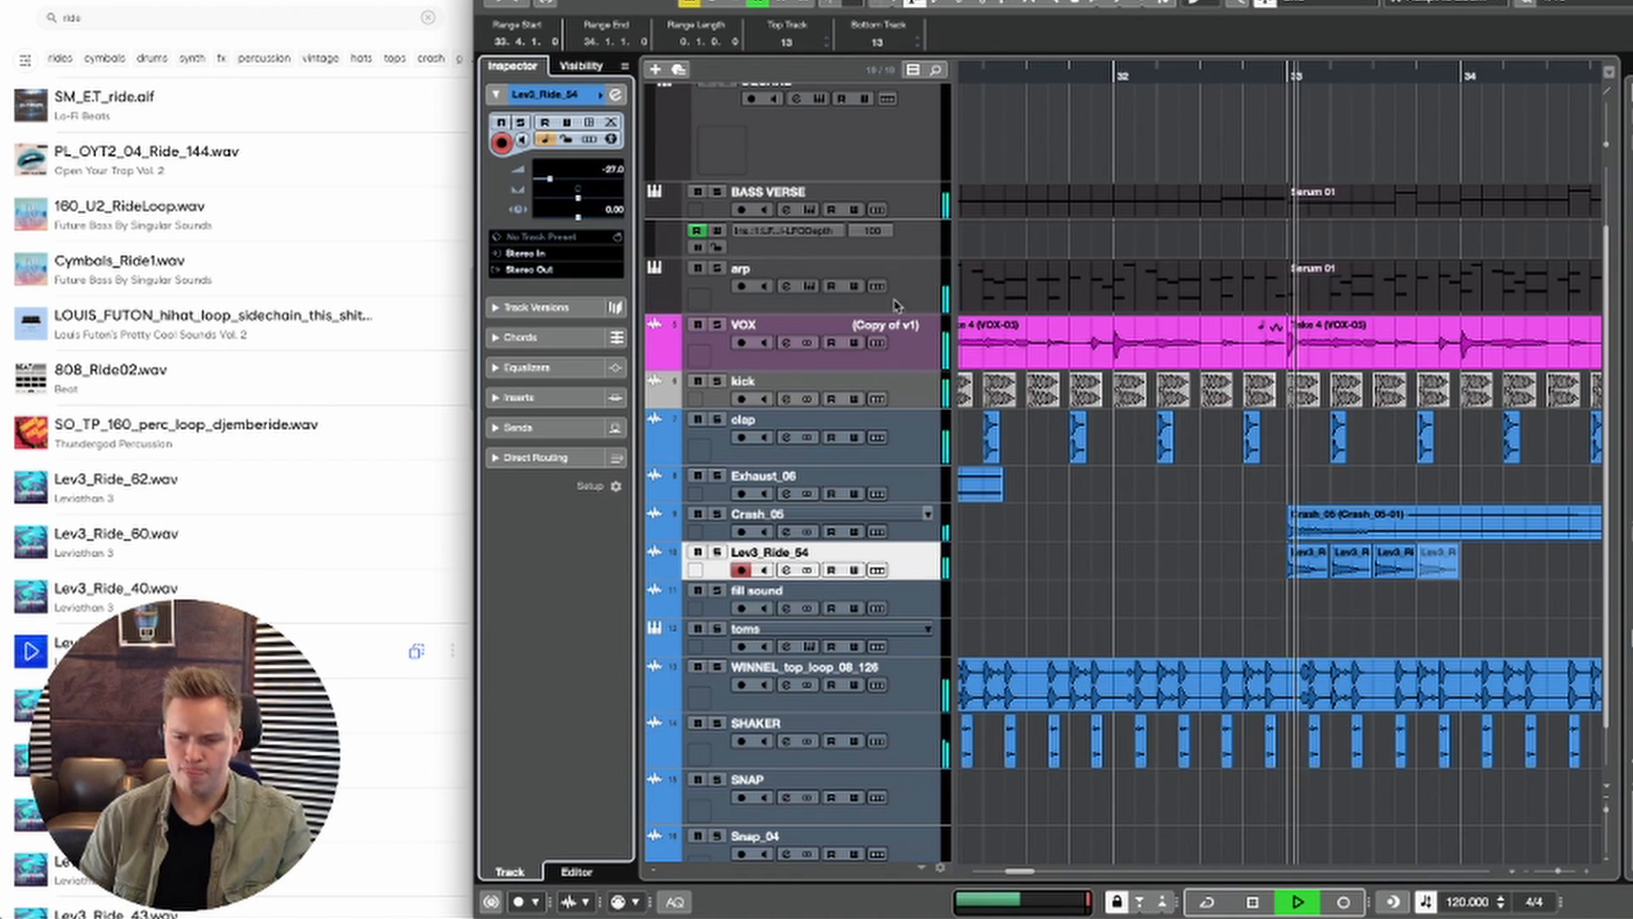
Step: Keep duplicating the one-beat ride clip from bar 34 until the pattern reaches bar 37
{"action": "key", "text": "h"}
{"action": "key", "text": "g"}
{"action": "key", "text": "g"}
{"action": "key", "text": "g"}
{"action": "key", "text": "g"}
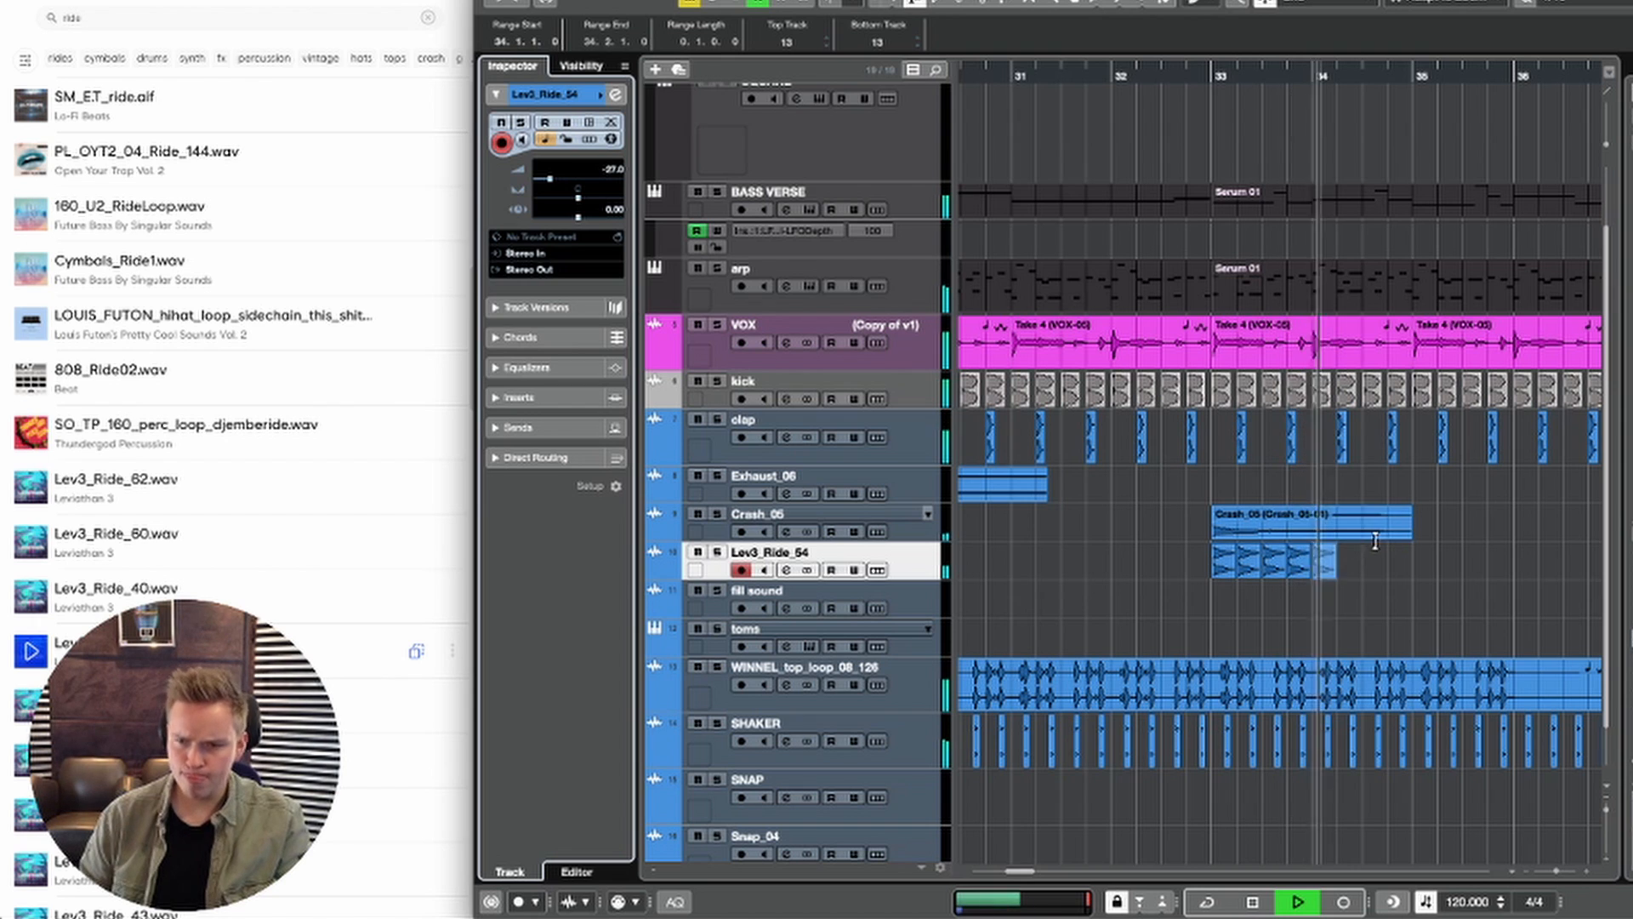
{"action": "key", "text": "ctrl+d"}
{"action": "key", "text": "ctrl+d"}
{"action": "key", "text": "ctrl+d"}
{"action": "key", "text": "ctrl+d"}
{"action": "key", "text": "ctrl+d"}
{"action": "key", "text": "ctrl+d"}
{"action": "key", "text": "ctrl+d"}
{"action": "key", "text": "ctrl+d"}
{"action": "key", "text": "ctrl+d"}
{"action": "key", "text": "ctrl+d"}
{"action": "key", "text": "ctrl+d"}
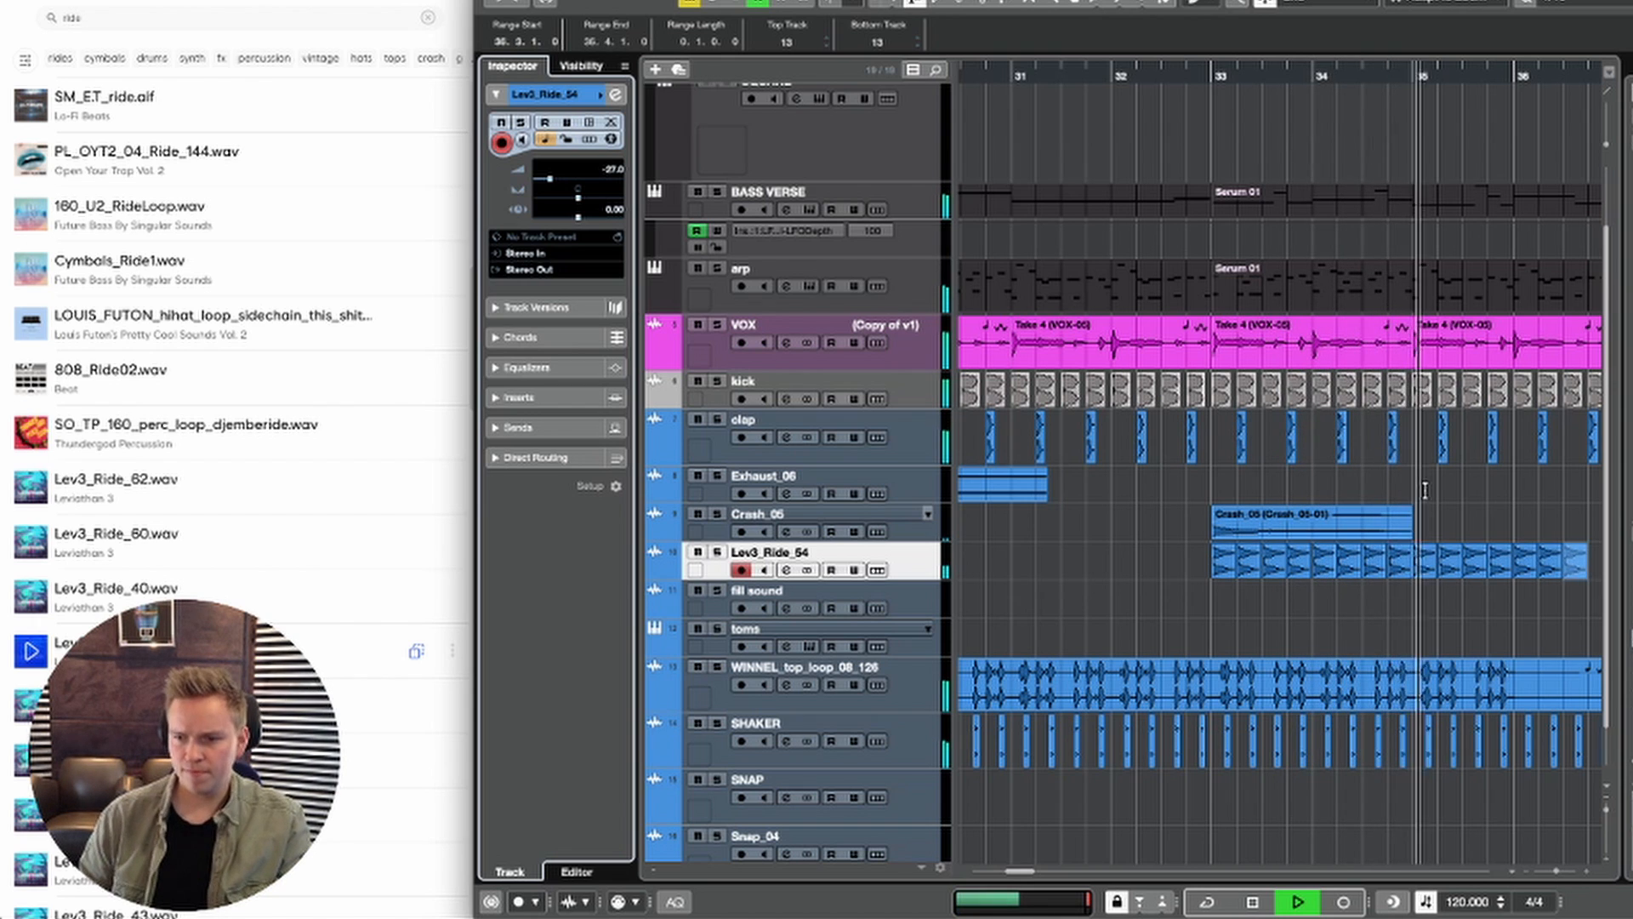
{"action": "scroll", "coordinate": [1361, 476], "scroll_direction": "right", "scroll_amount": 3}
{"action": "scroll", "coordinate": [1360, 476], "scroll_direction": "down", "scroll_amount": 1}
{"action": "key", "text": "g"}
{"action": "key", "text": "g"}
{"action": "key", "text": "ctrl+d"}
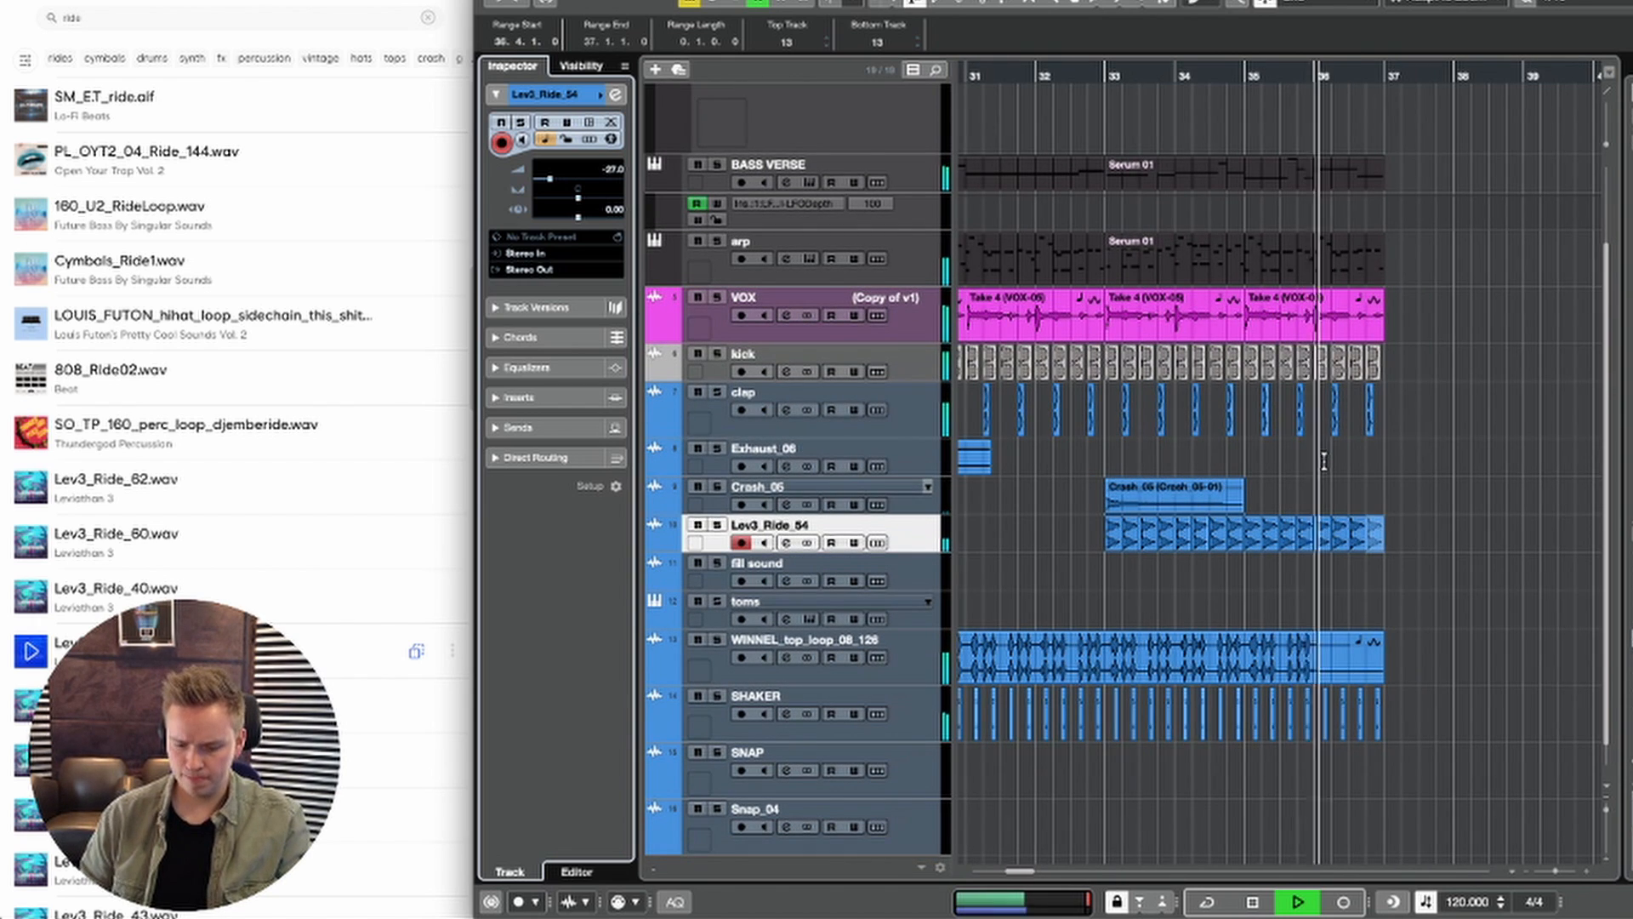
Step: Listen to the drop with the added ride layer and look over the whole arrangement
{"action": "key", "text": "g"}
{"action": "key", "text": "g"}
{"action": "key", "text": "g"}
{"action": "scroll", "coordinate": [1257, 533], "scroll_direction": "down", "scroll_amount": 4}
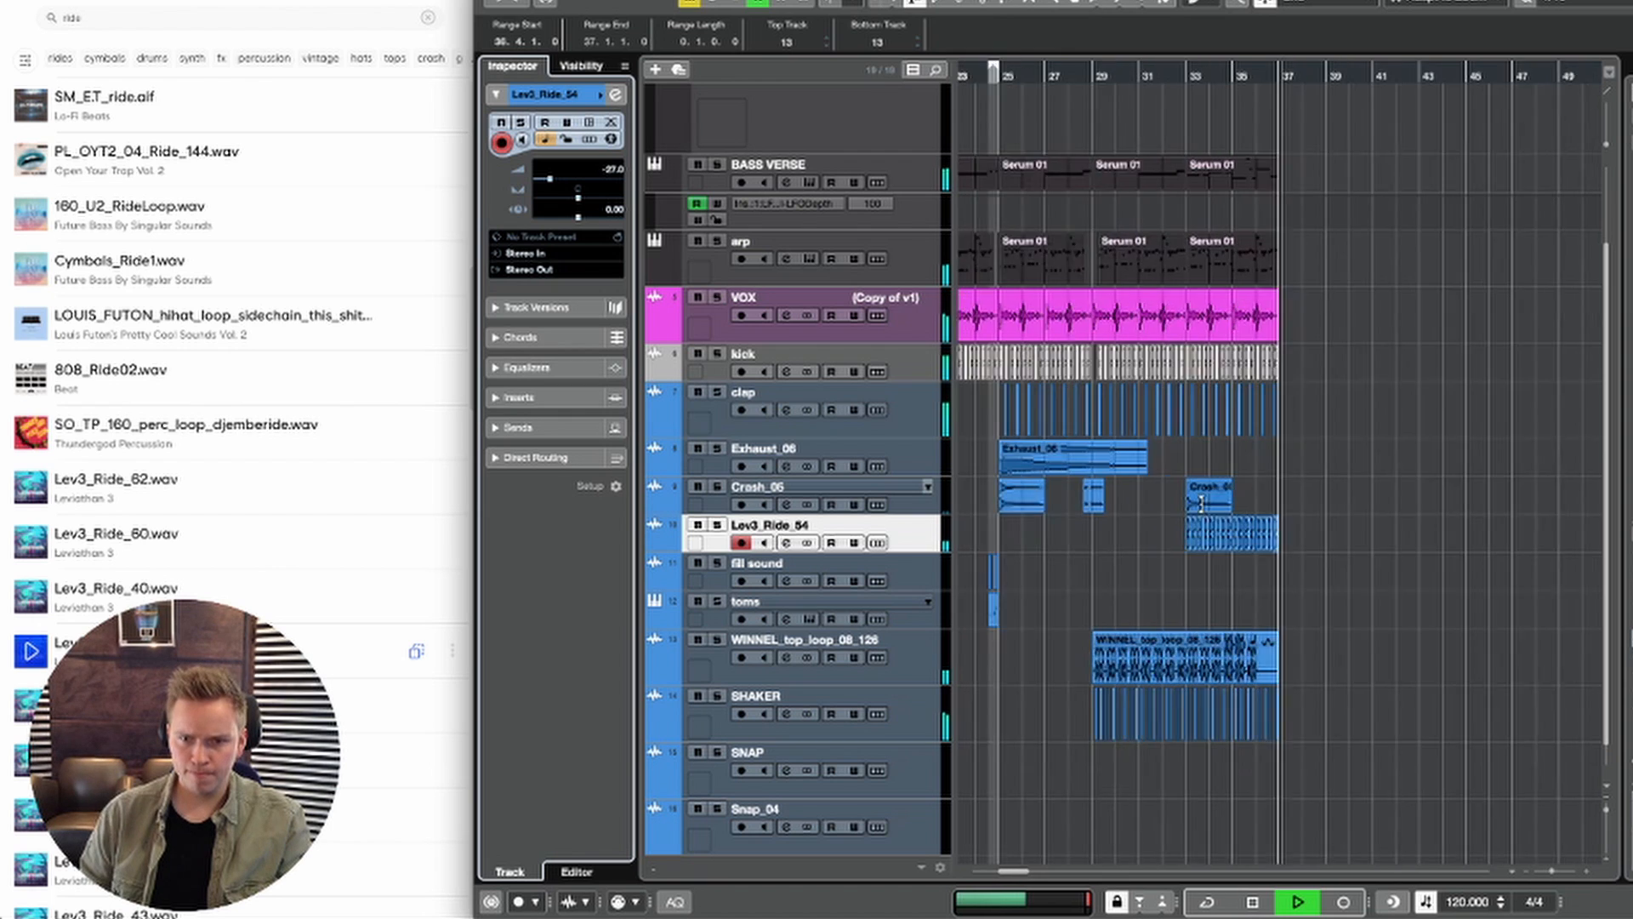
{"action": "scroll", "coordinate": [1250, 527], "scroll_direction": "left", "scroll_amount": 5}
{"action": "scroll", "coordinate": [1191, 495], "scroll_direction": "up", "scroll_amount": 3}
{"action": "key", "text": "space"}
{"action": "left_click", "coordinate": [1080, 340]}
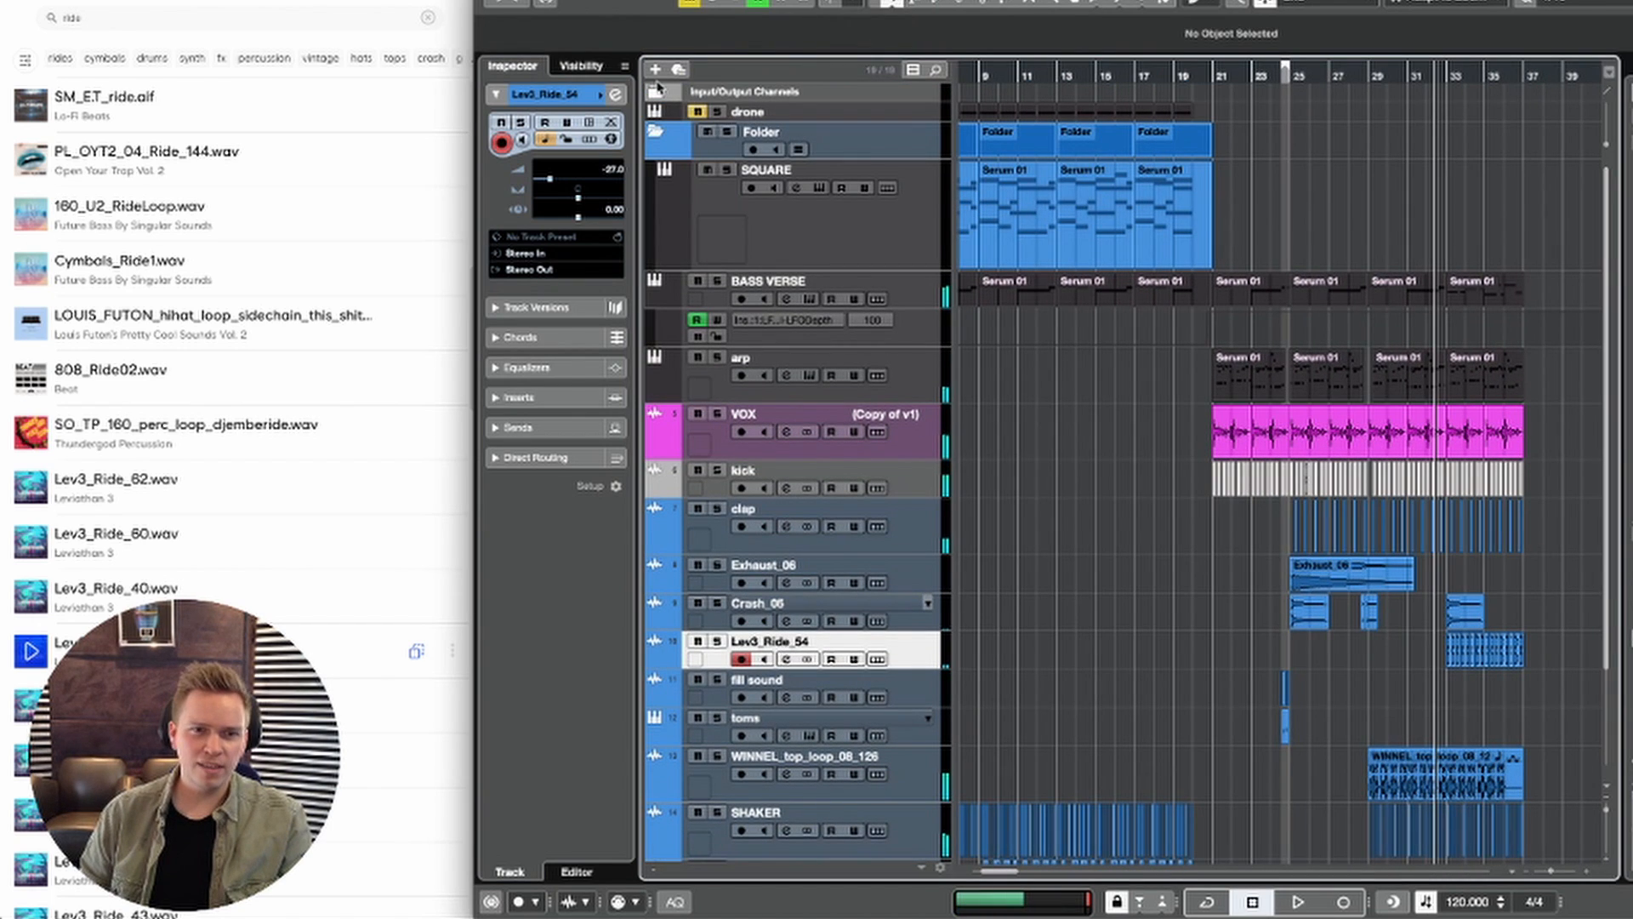
Step: Automate the Stereo Out volume at -2.12 dB before the drop, rising to 0 dB at bar 21
{"action": "left_click", "coordinate": [657, 87]}
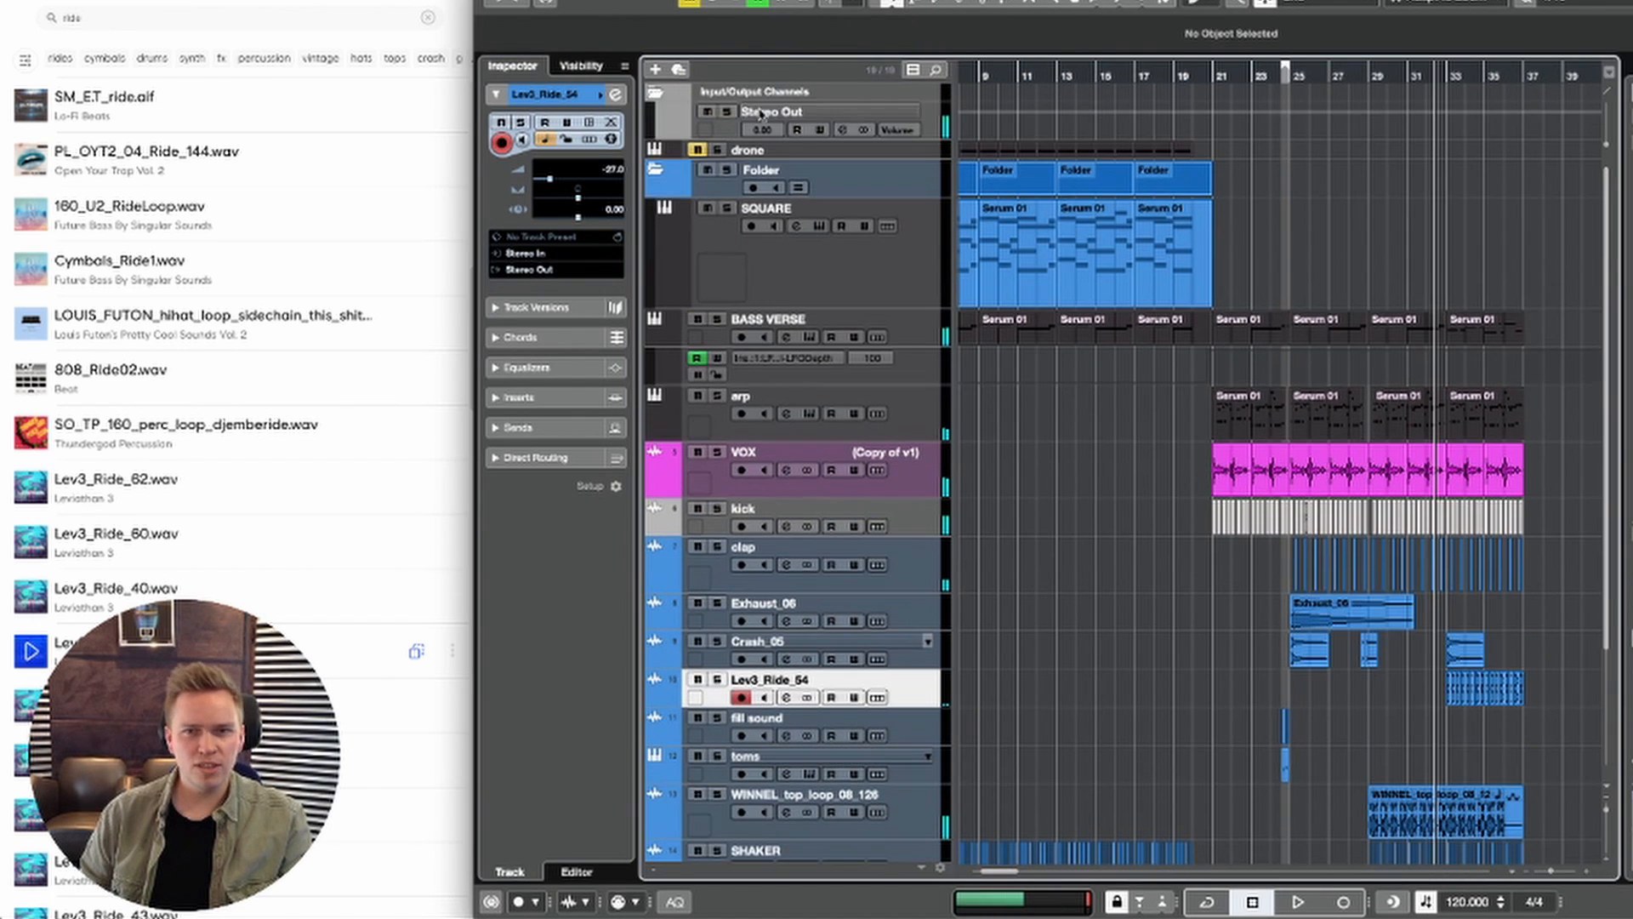
{"action": "left_click", "coordinate": [1215, 118]}
{"action": "key", "text": "h"}
{"action": "key", "text": "h"}
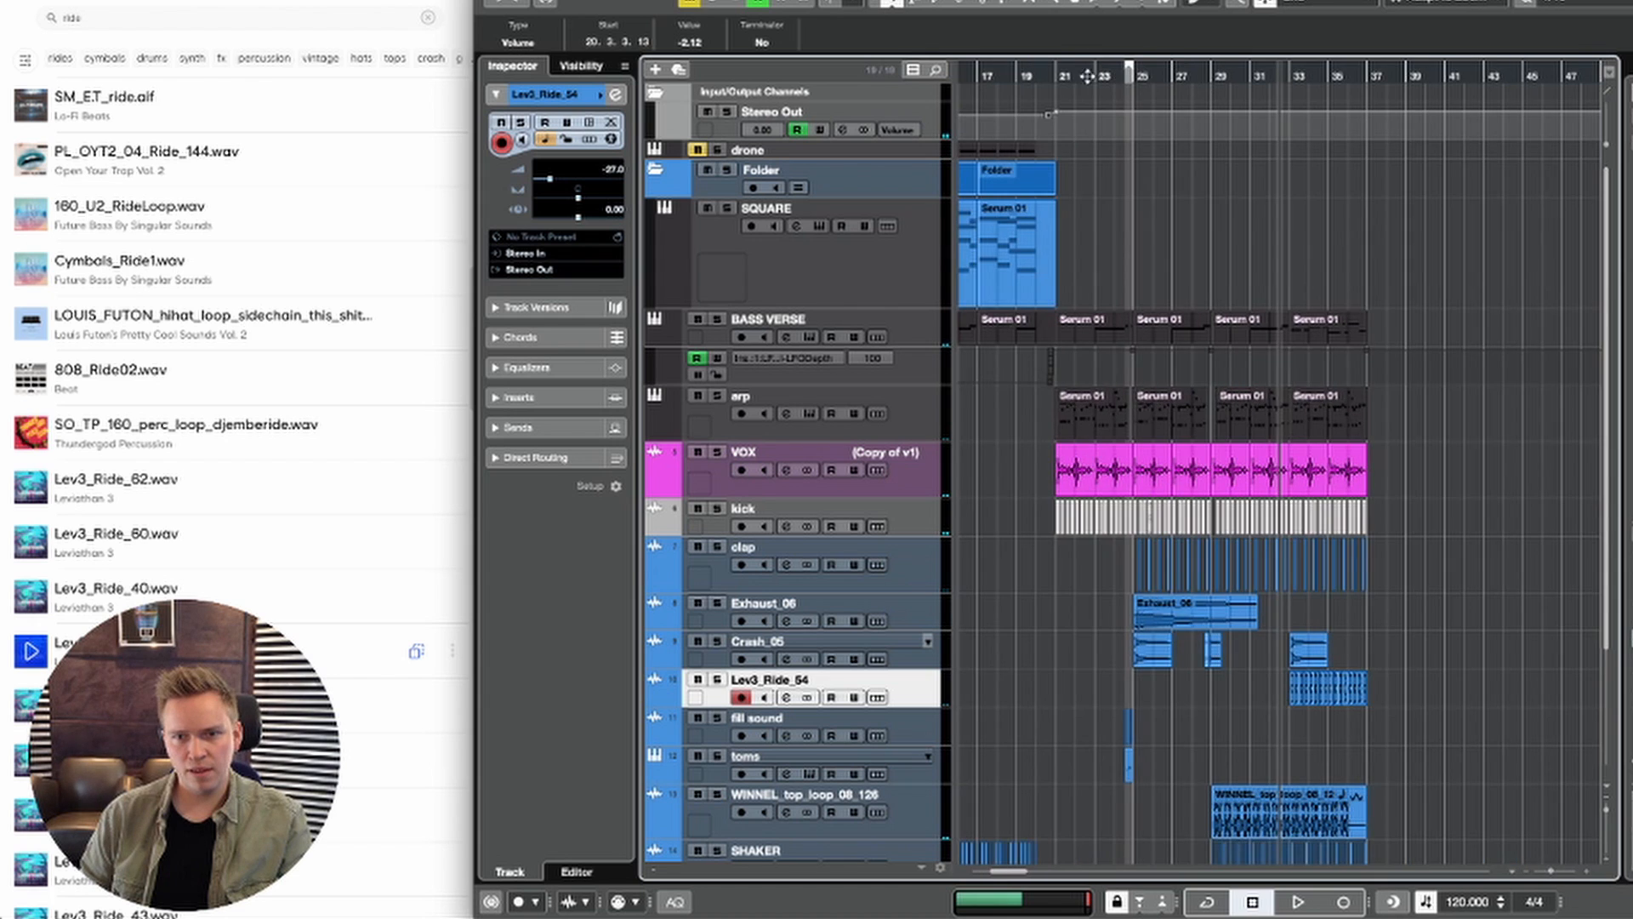
{"action": "left_click_drag", "start_coordinate": [972, 77], "coordinate": [1048, 213]}
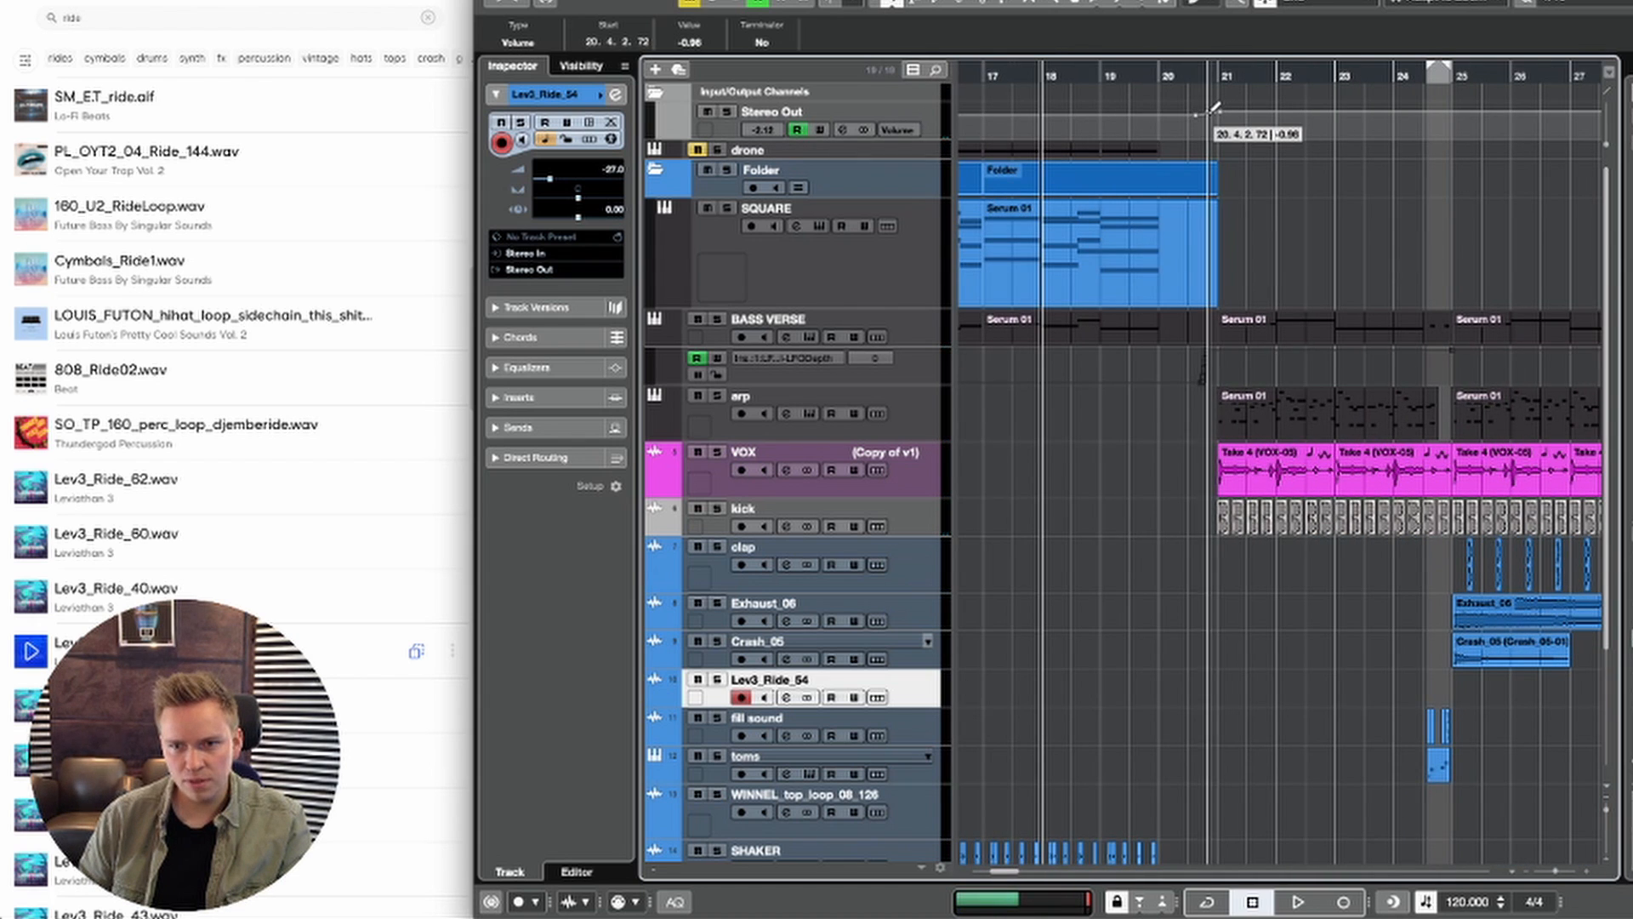
{"action": "key", "text": "g"}
{"action": "key", "text": "g"}
{"action": "key", "text": "g"}
{"action": "key", "text": "g"}
{"action": "key", "text": "g"}
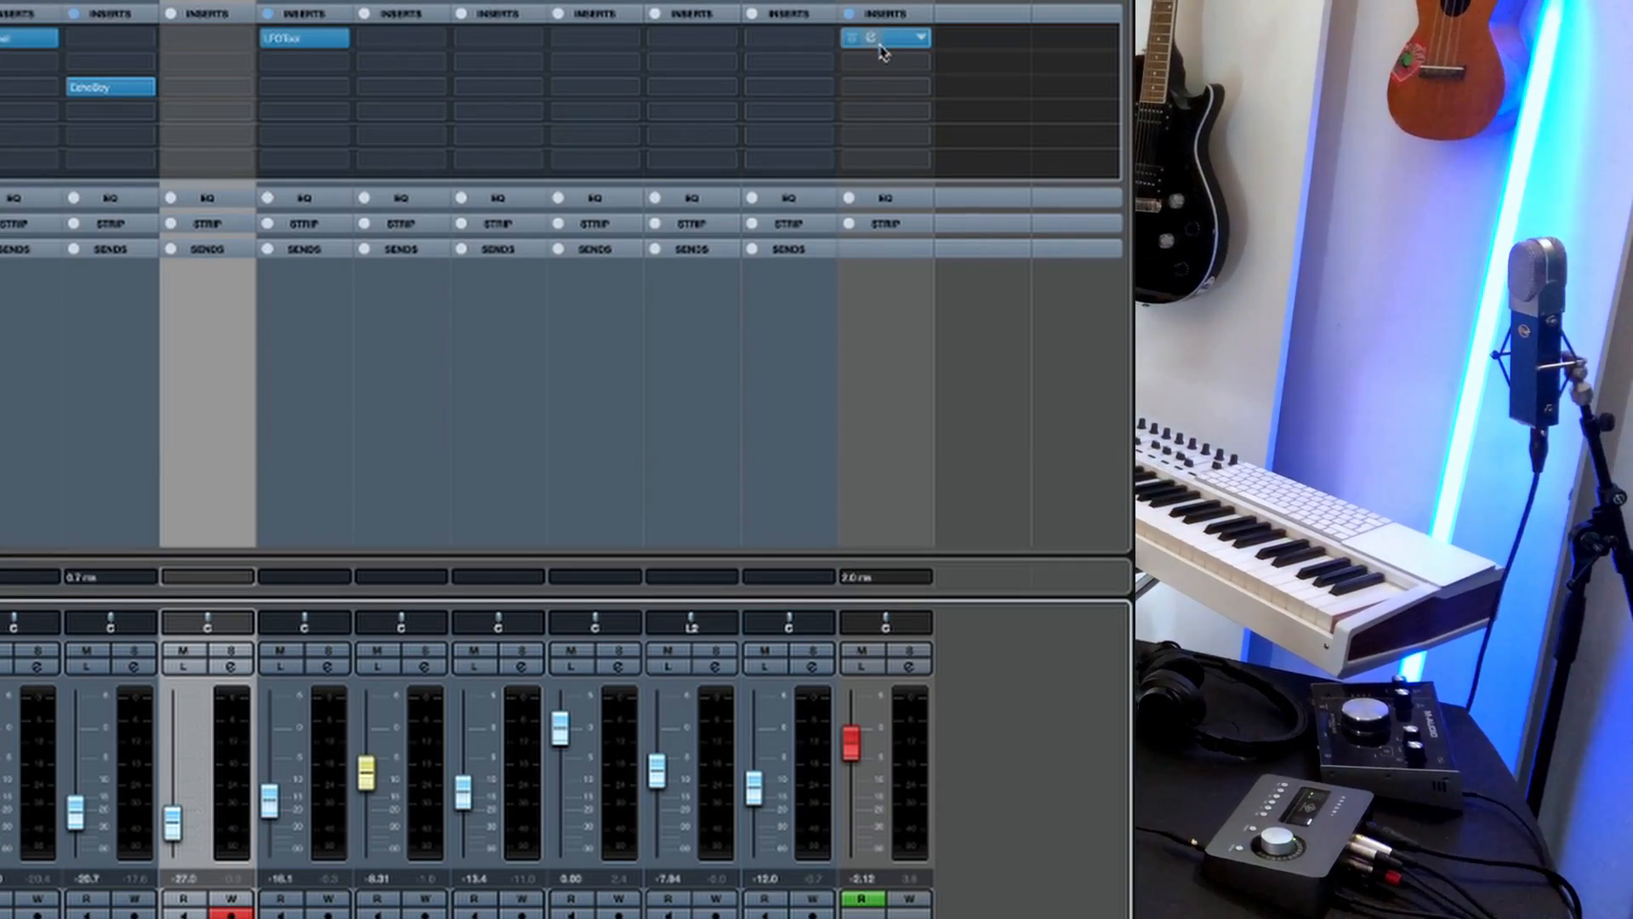
Step: Bypass the kHs Limiter on Stereo Out and insert FabFilter Pro-L 2 in its fourth insert slot
{"action": "left_click", "coordinate": [852, 39]}
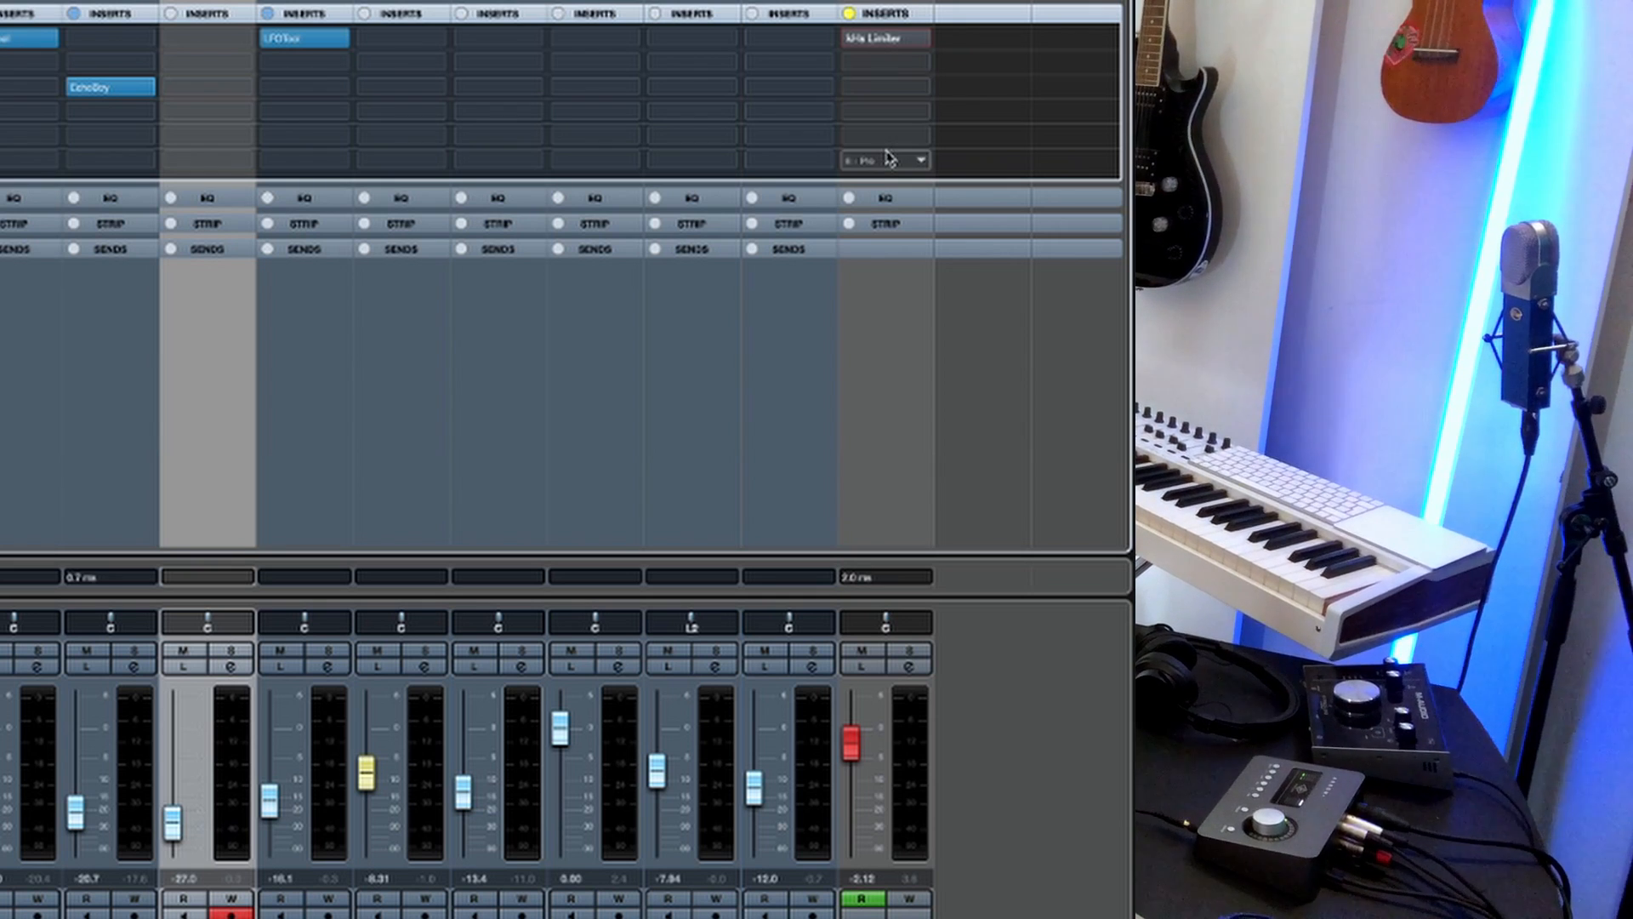
{"action": "left_click", "coordinate": [881, 110]}
{"action": "type", "text": "pro-l"}
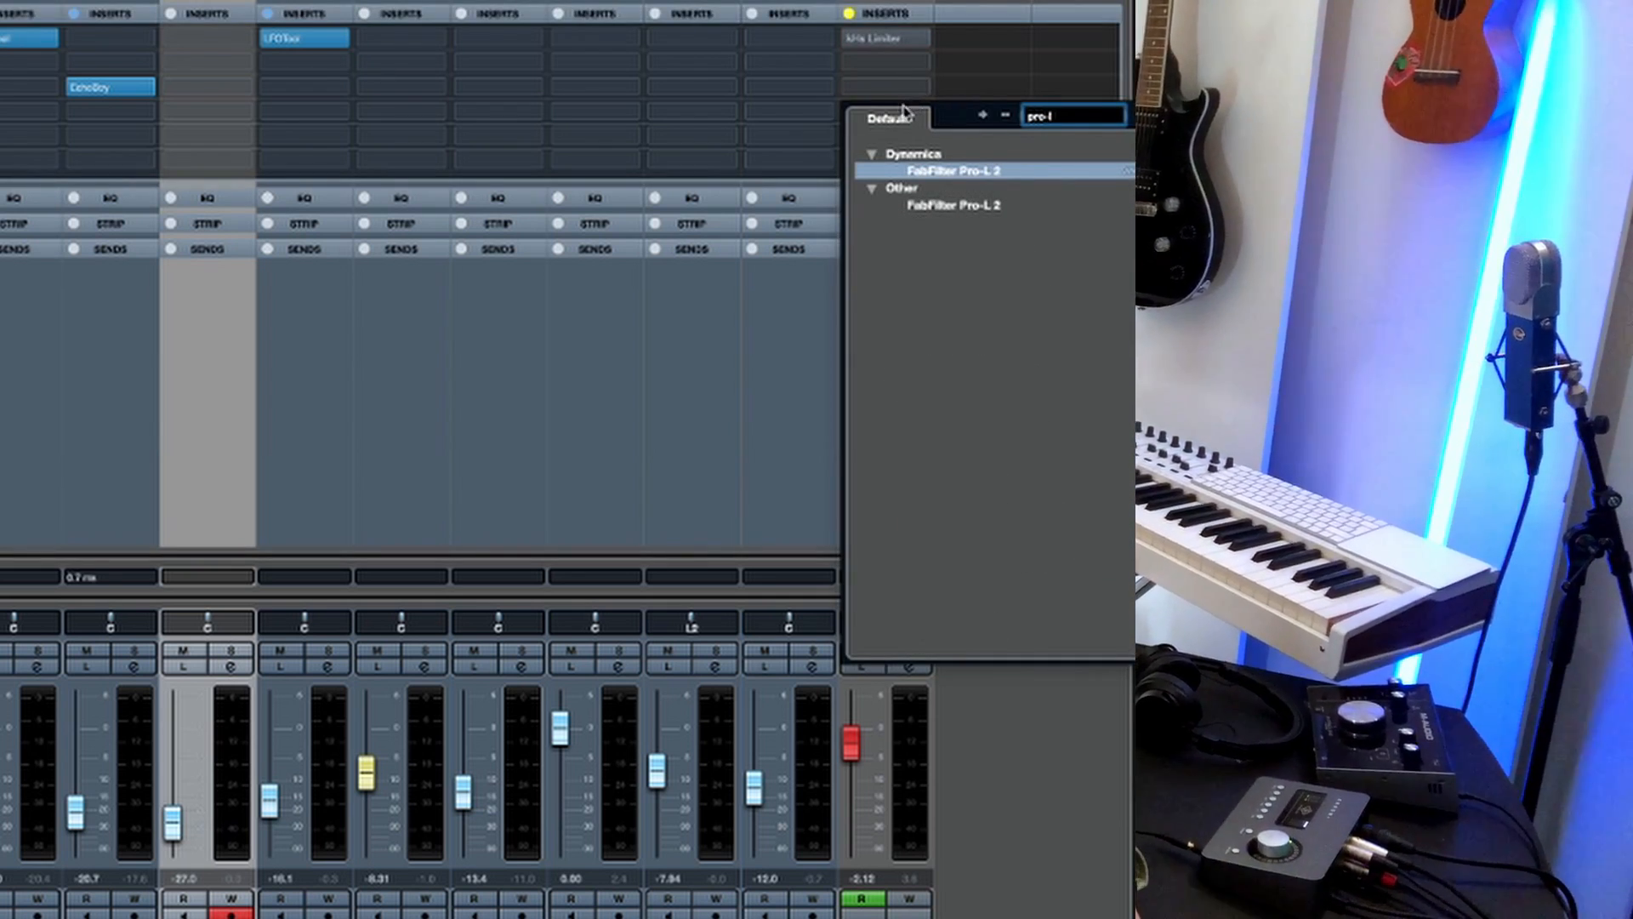
{"action": "double_click", "coordinate": [1000, 172]}
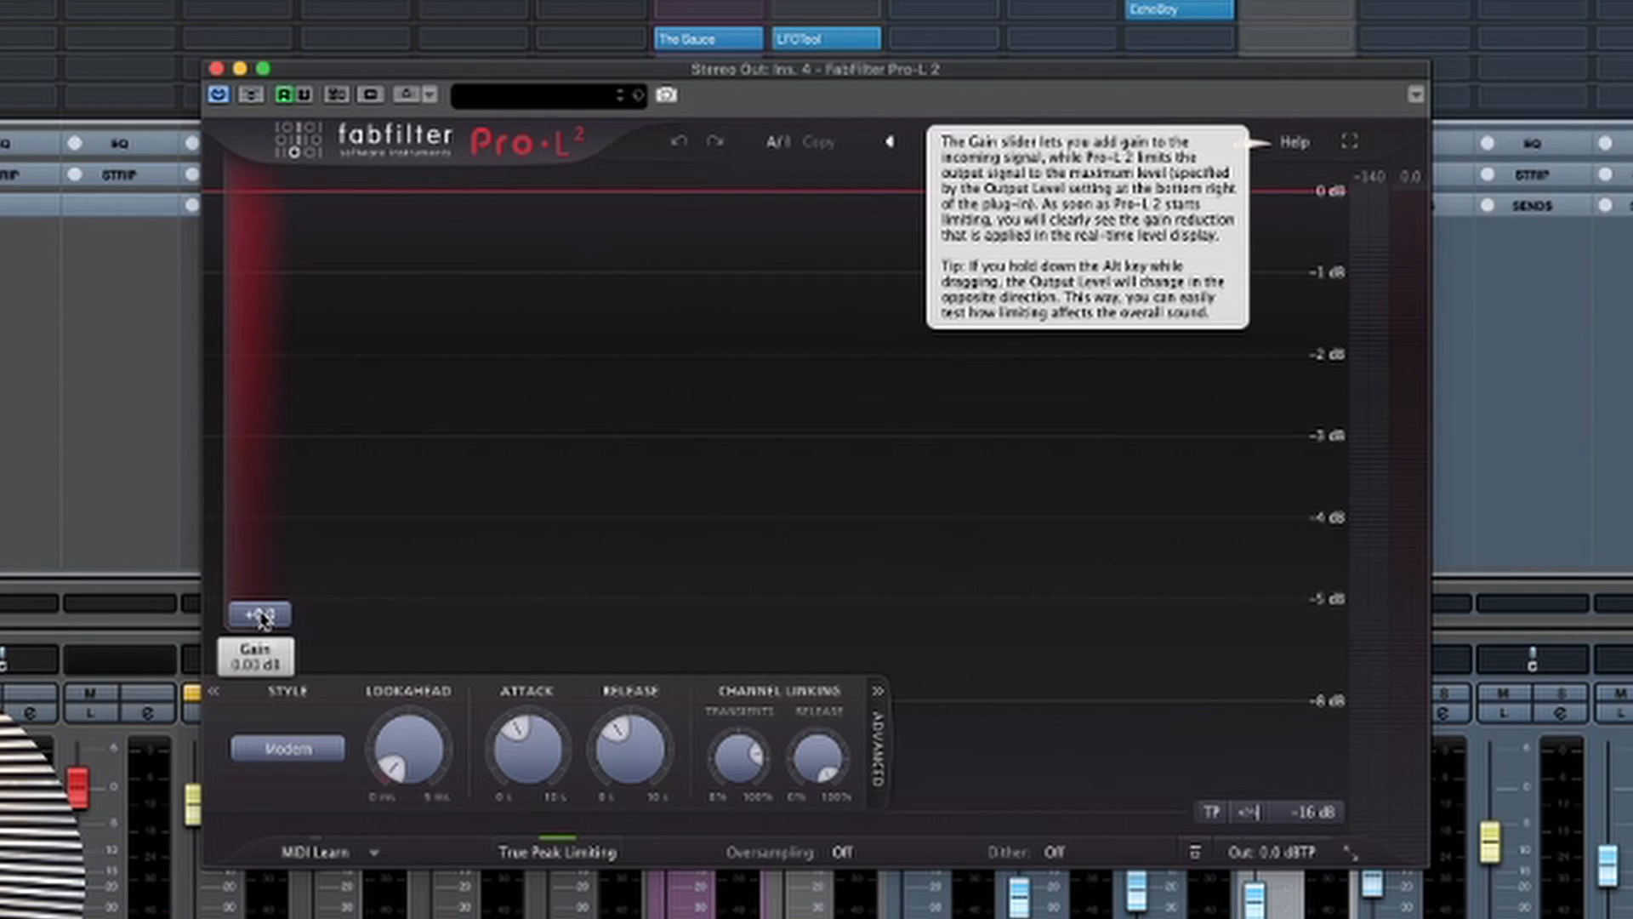
Step: Set the Pro-L 2 gain to +7.0 dB, check the limiting during playback and close the plug-in
{"action": "mouse_move", "coordinate": [255, 551]}
{"action": "left_mouse_down"}
{"action": "mouse_move", "coordinate": [257, 516]}
{"action": "mouse_move", "coordinate": [243, 529]}
{"action": "left_mouse_up"}
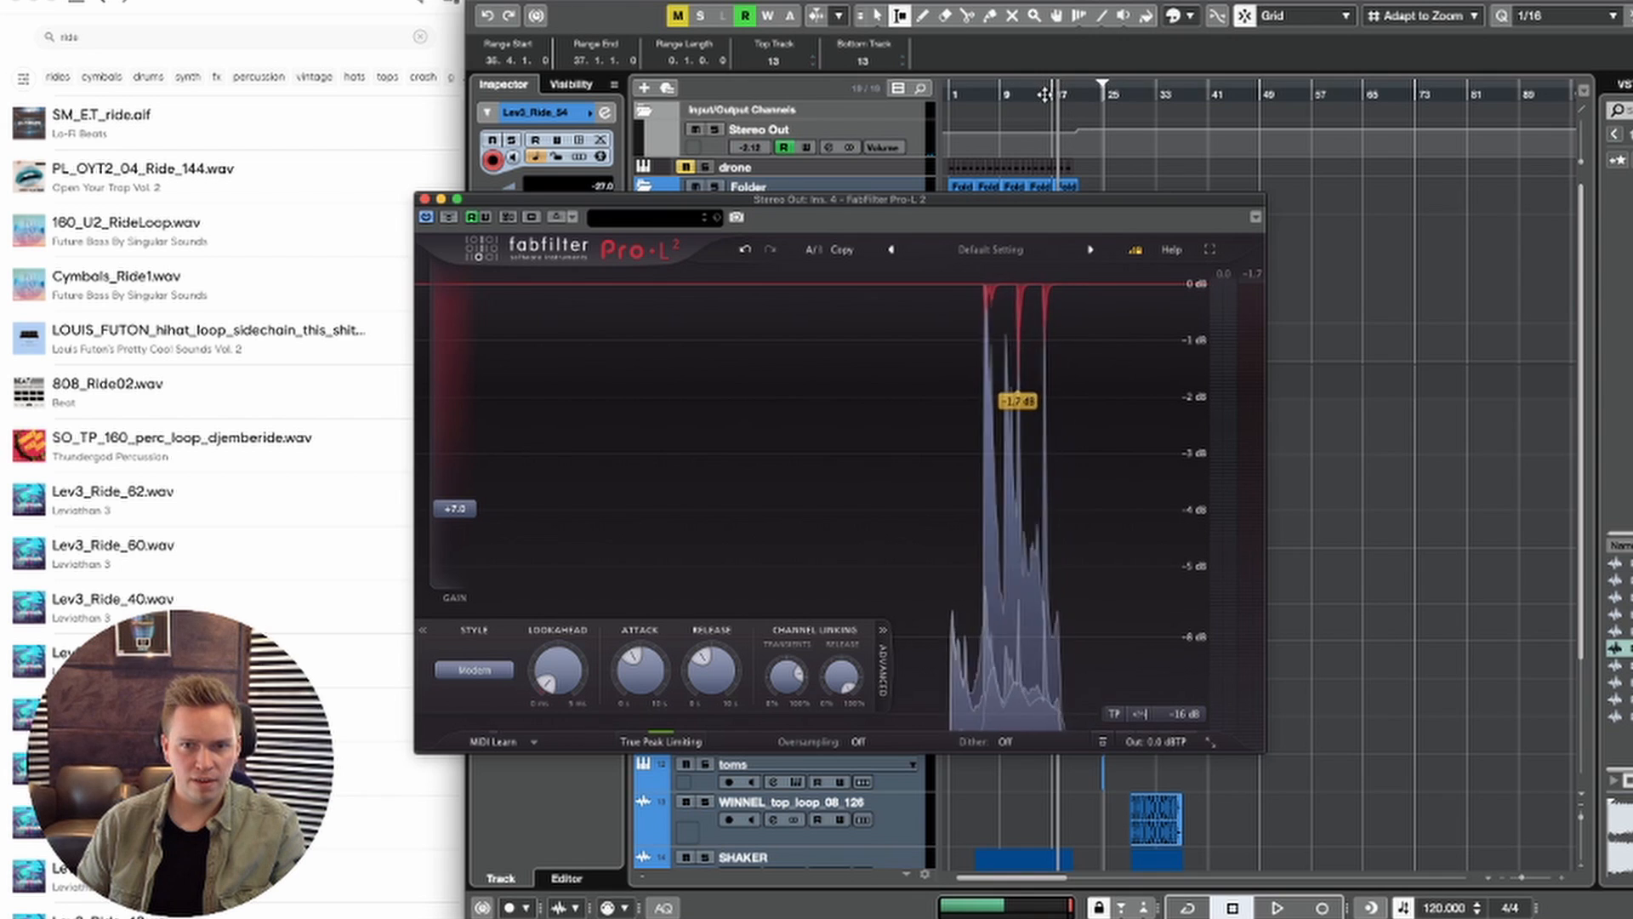
{"action": "left_click_drag", "start_coordinate": [978, 202], "coordinate": [1286, 260]}
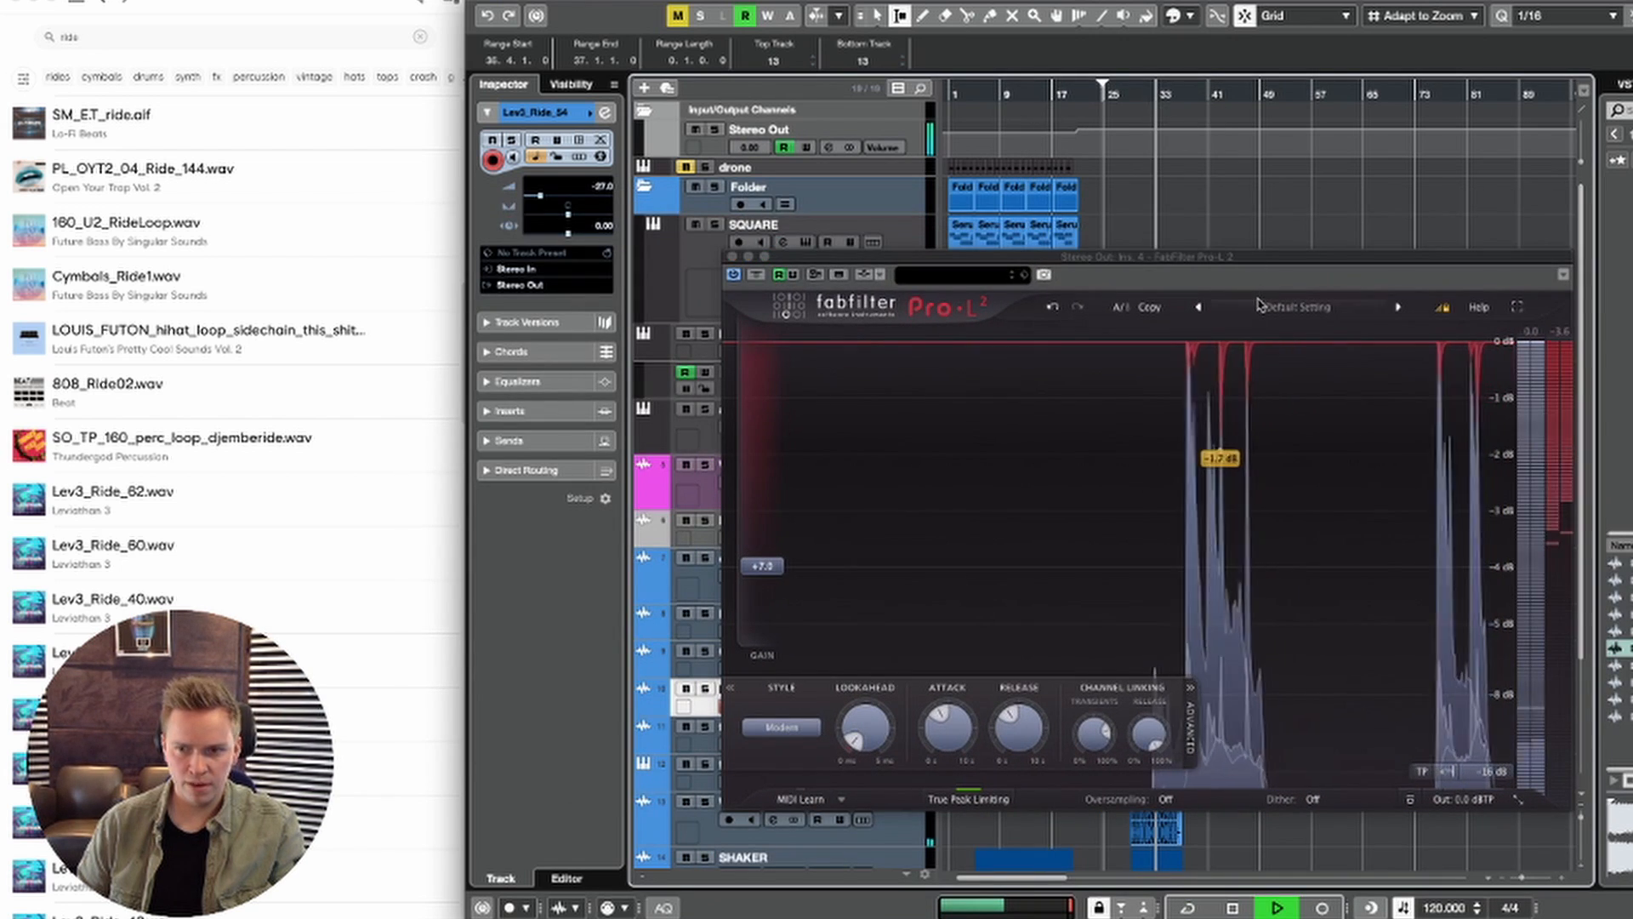
{"action": "left_click", "coordinate": [767, 573]}
{"action": "key", "text": "space"}
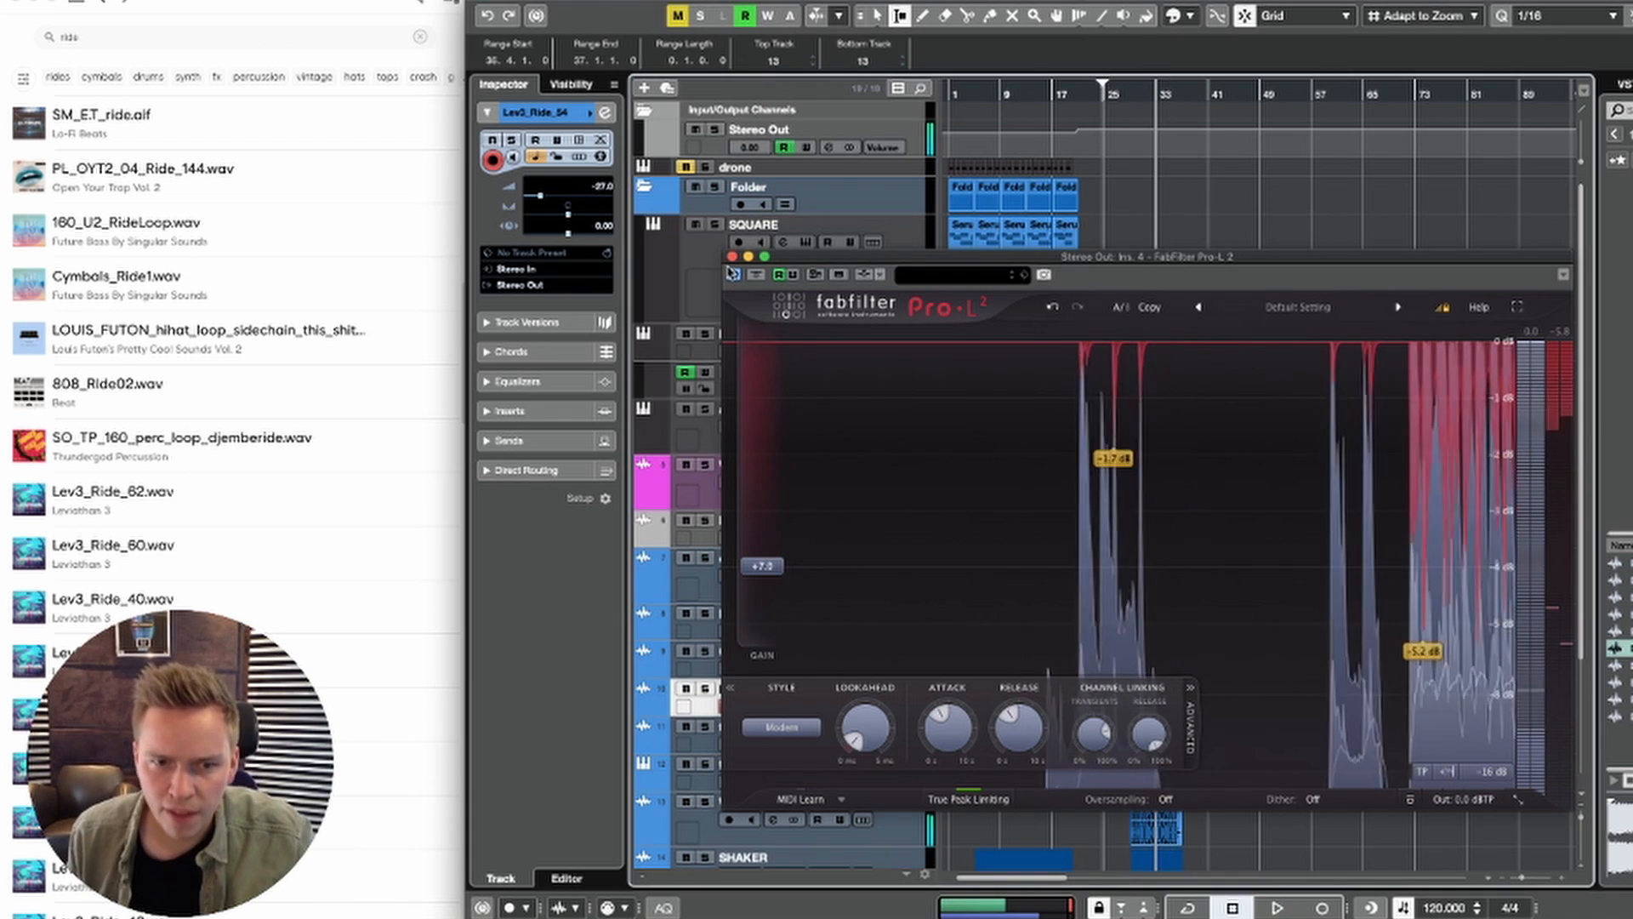
{"action": "left_click", "coordinate": [732, 257]}
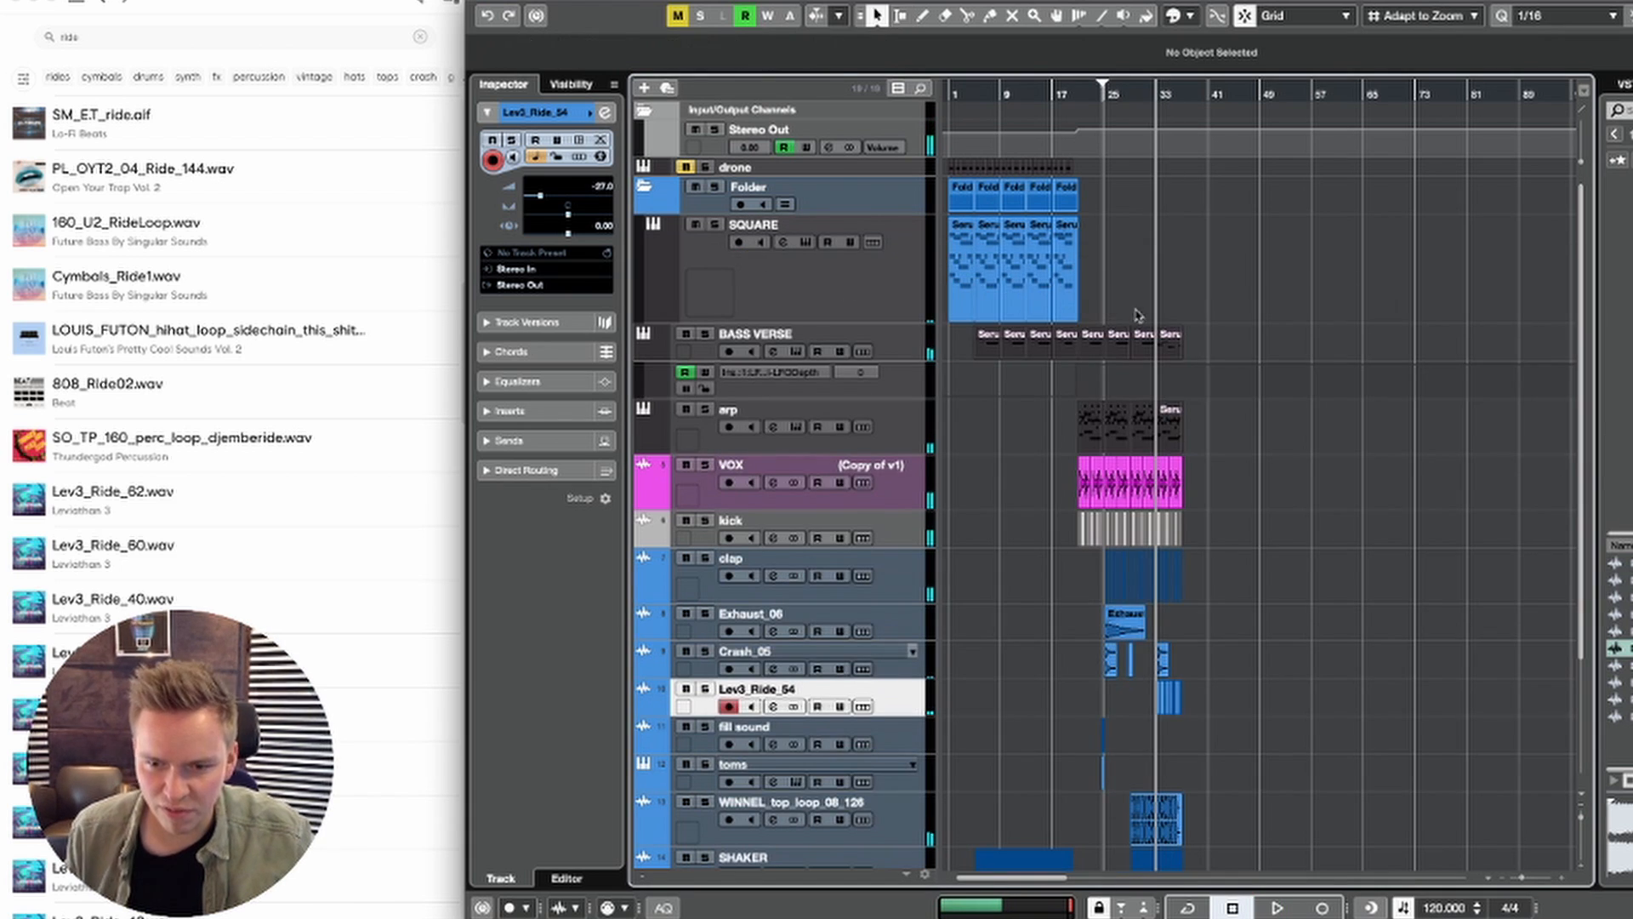
Step: Select all events in the project and set the tempo to 124 BPM
{"action": "scroll", "coordinate": [1289, 428], "scroll_direction": "down", "scroll_amount": 5}
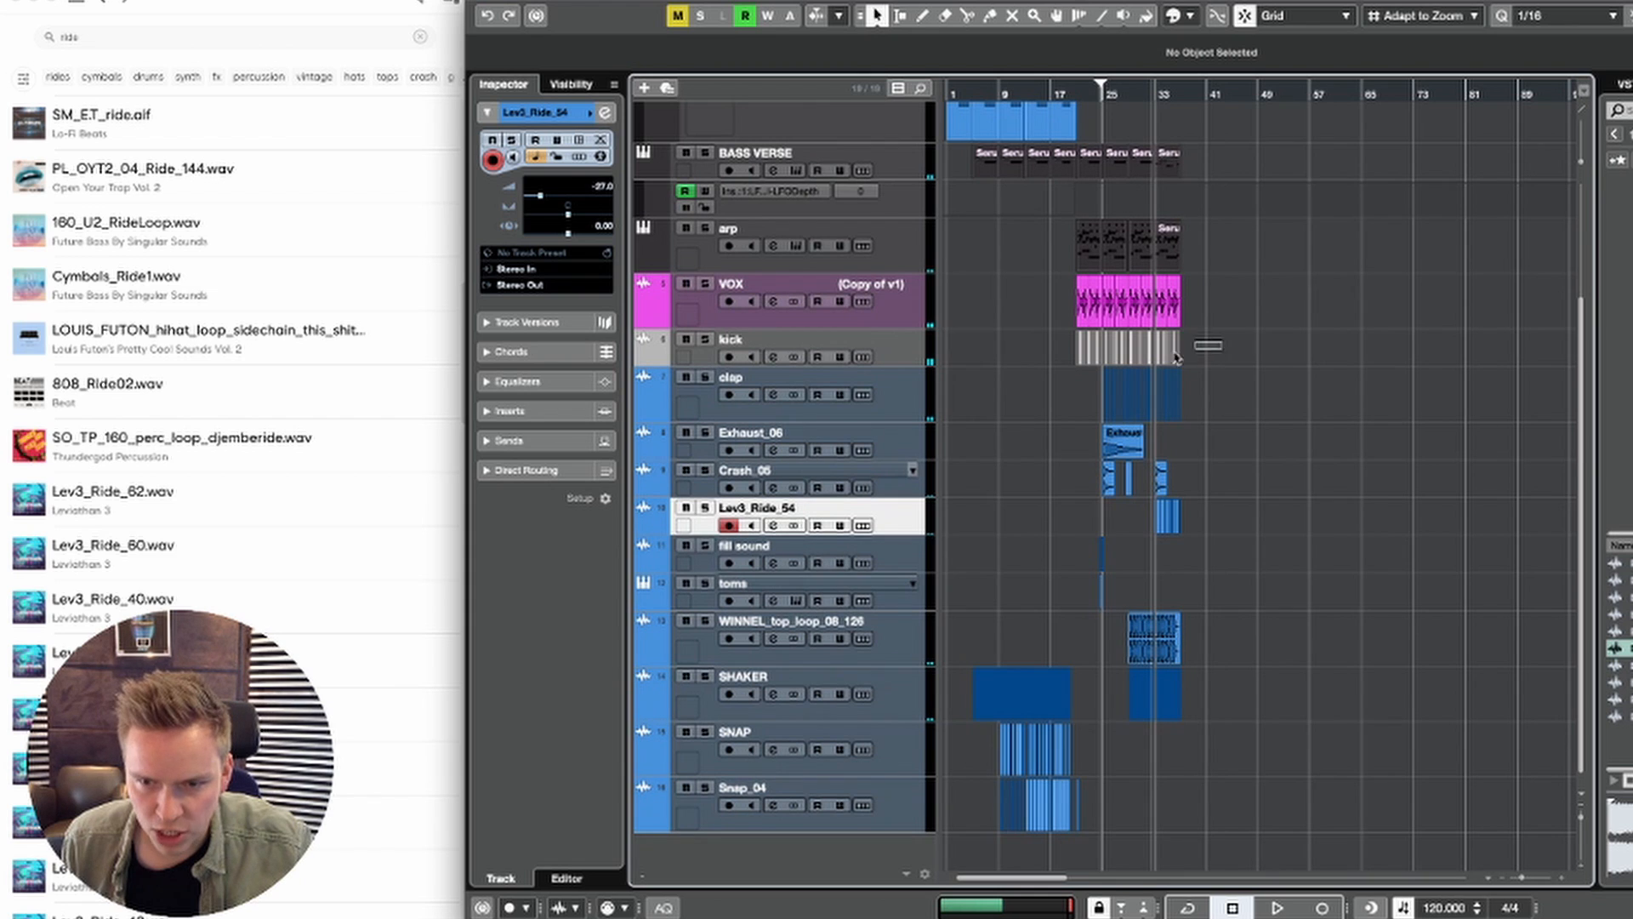
{"action": "left_click", "coordinate": [1174, 356]}
{"action": "mouse_move", "coordinate": [1114, 93]}
{"action": "left_mouse_down"}
{"action": "mouse_move", "coordinate": [1106, 168]}
{"action": "mouse_move", "coordinate": [1095, 99]}
{"action": "left_mouse_up"}
{"action": "left_click", "coordinate": [1144, 640]}
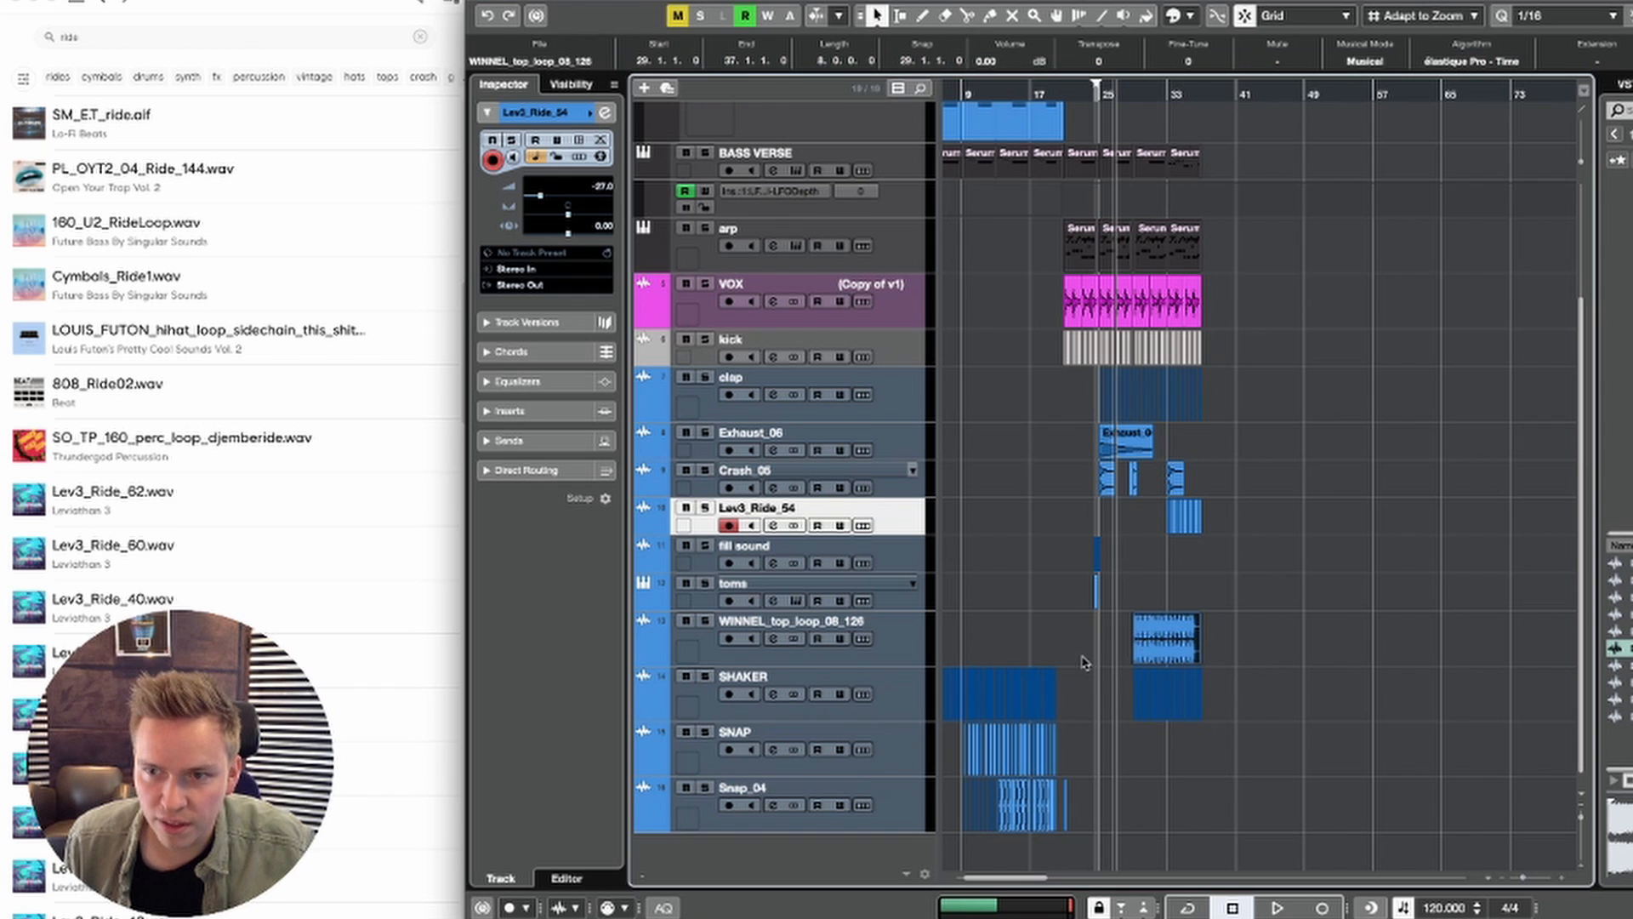
{"action": "scroll", "coordinate": [1085, 662], "scroll_direction": "left", "scroll_amount": 2}
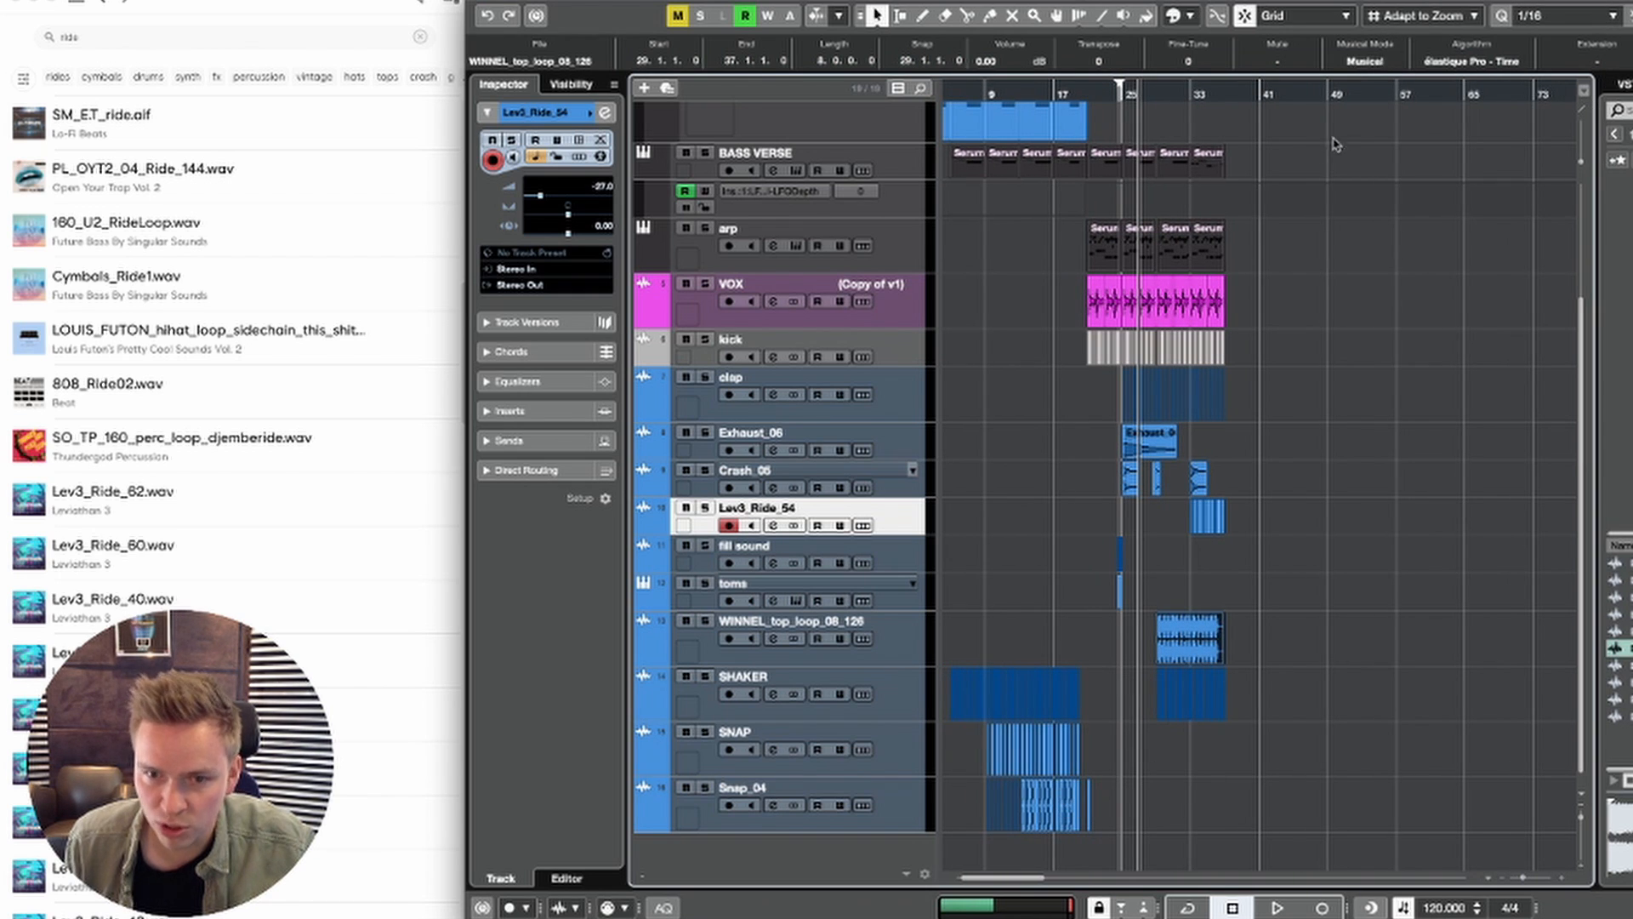
{"action": "scroll", "coordinate": [967, 87], "scroll_direction": "left", "scroll_amount": 2}
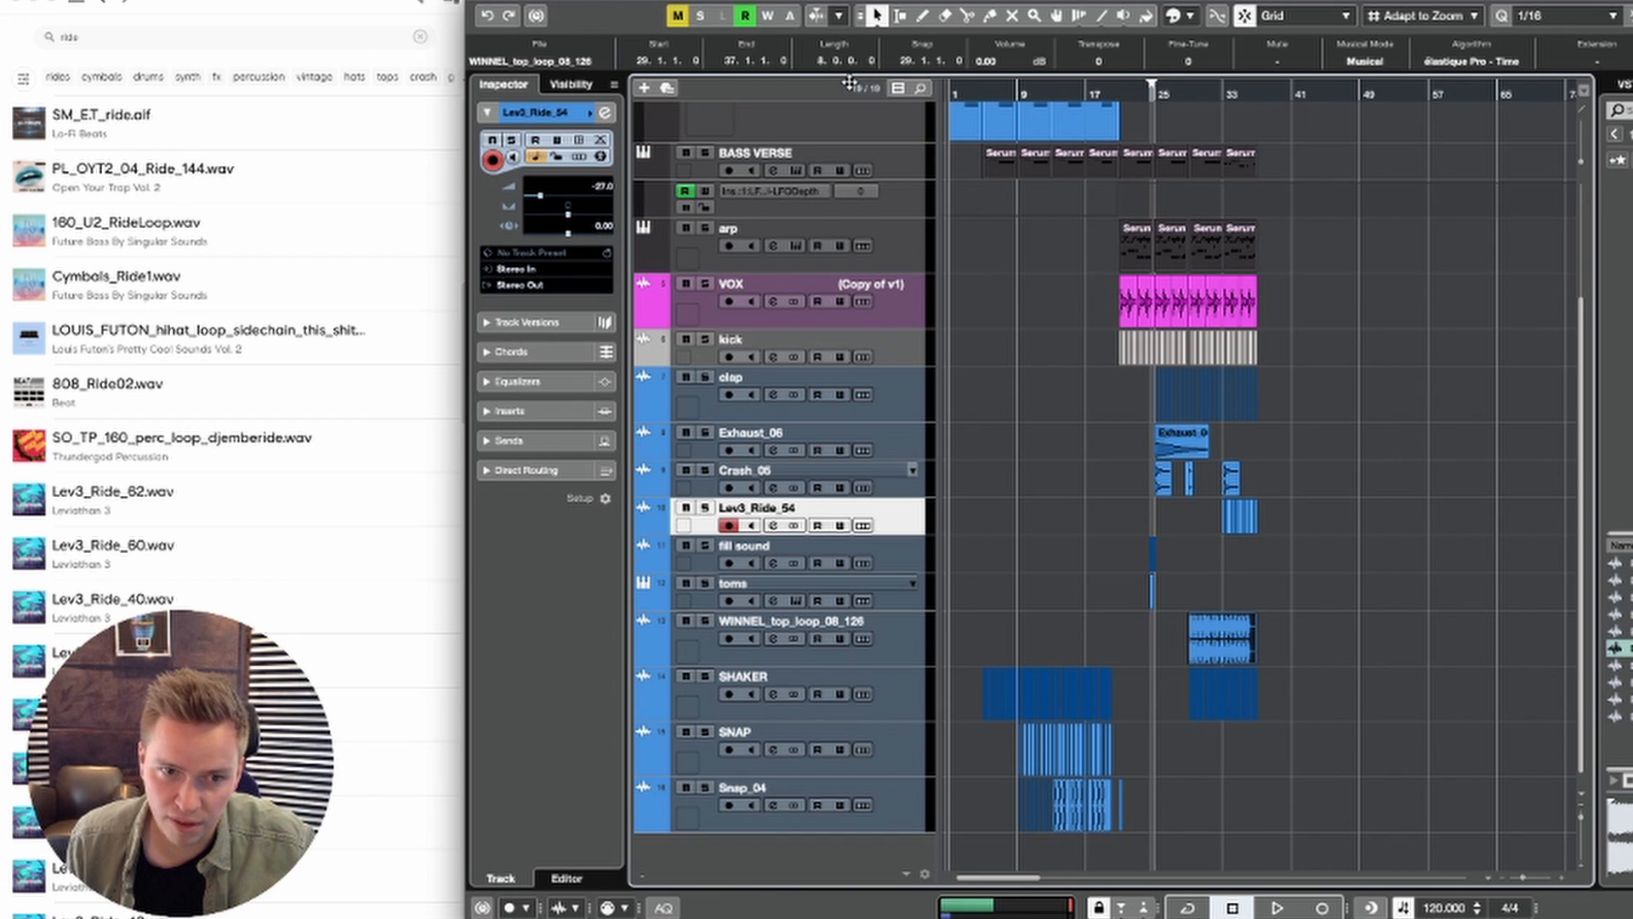
{"action": "key", "text": "super+a"}
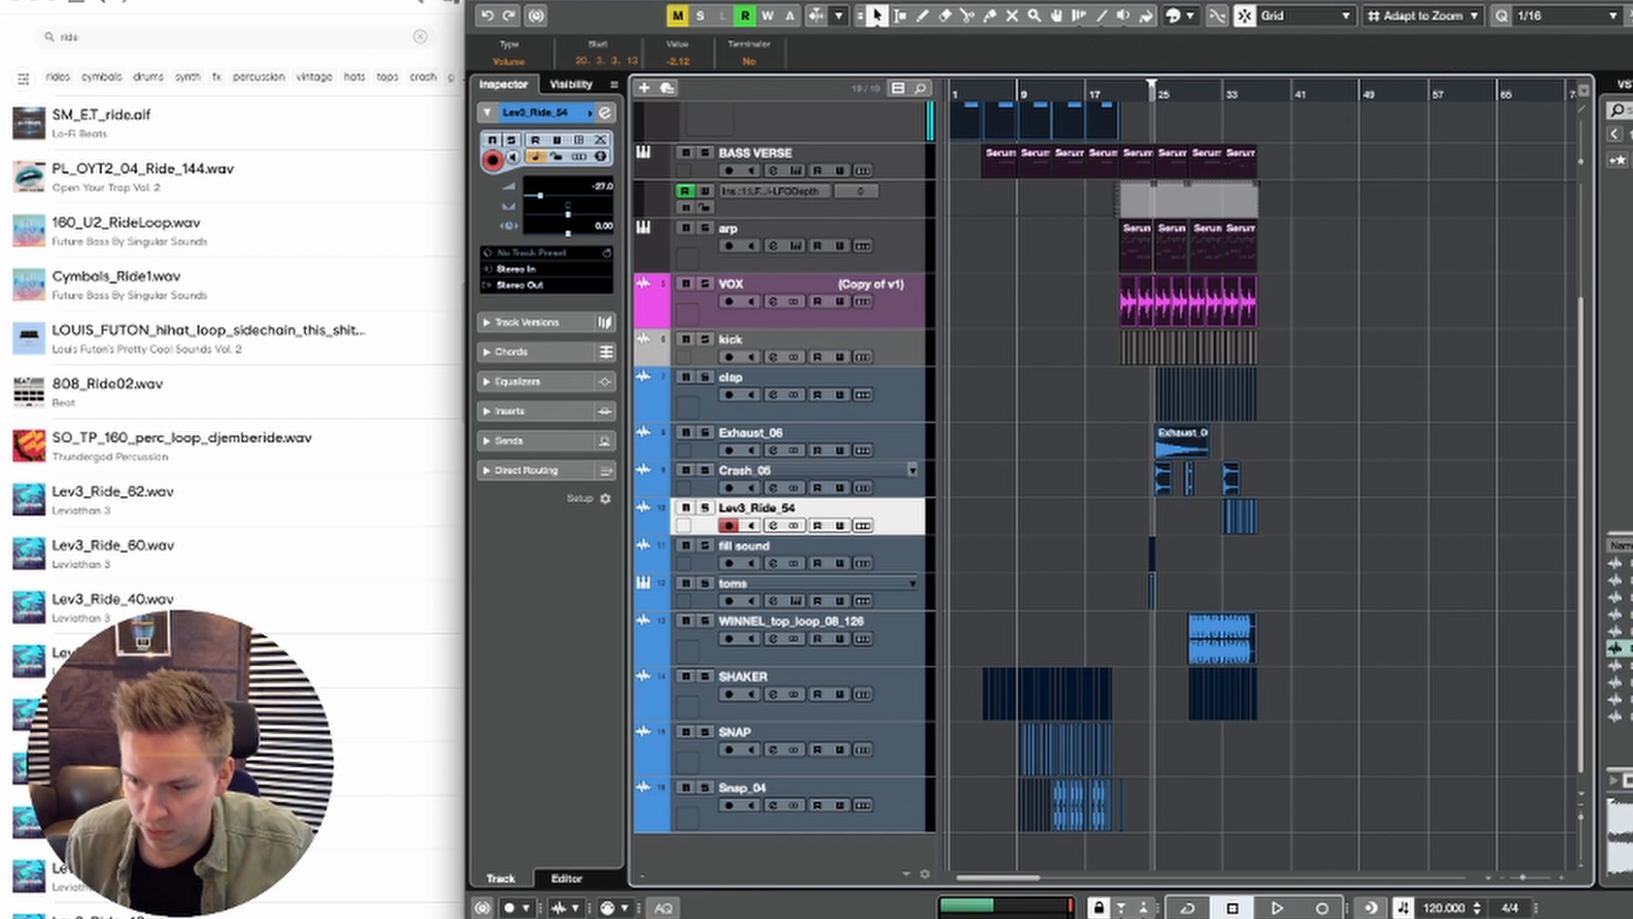
{"action": "double_click", "coordinate": [1434, 908]}
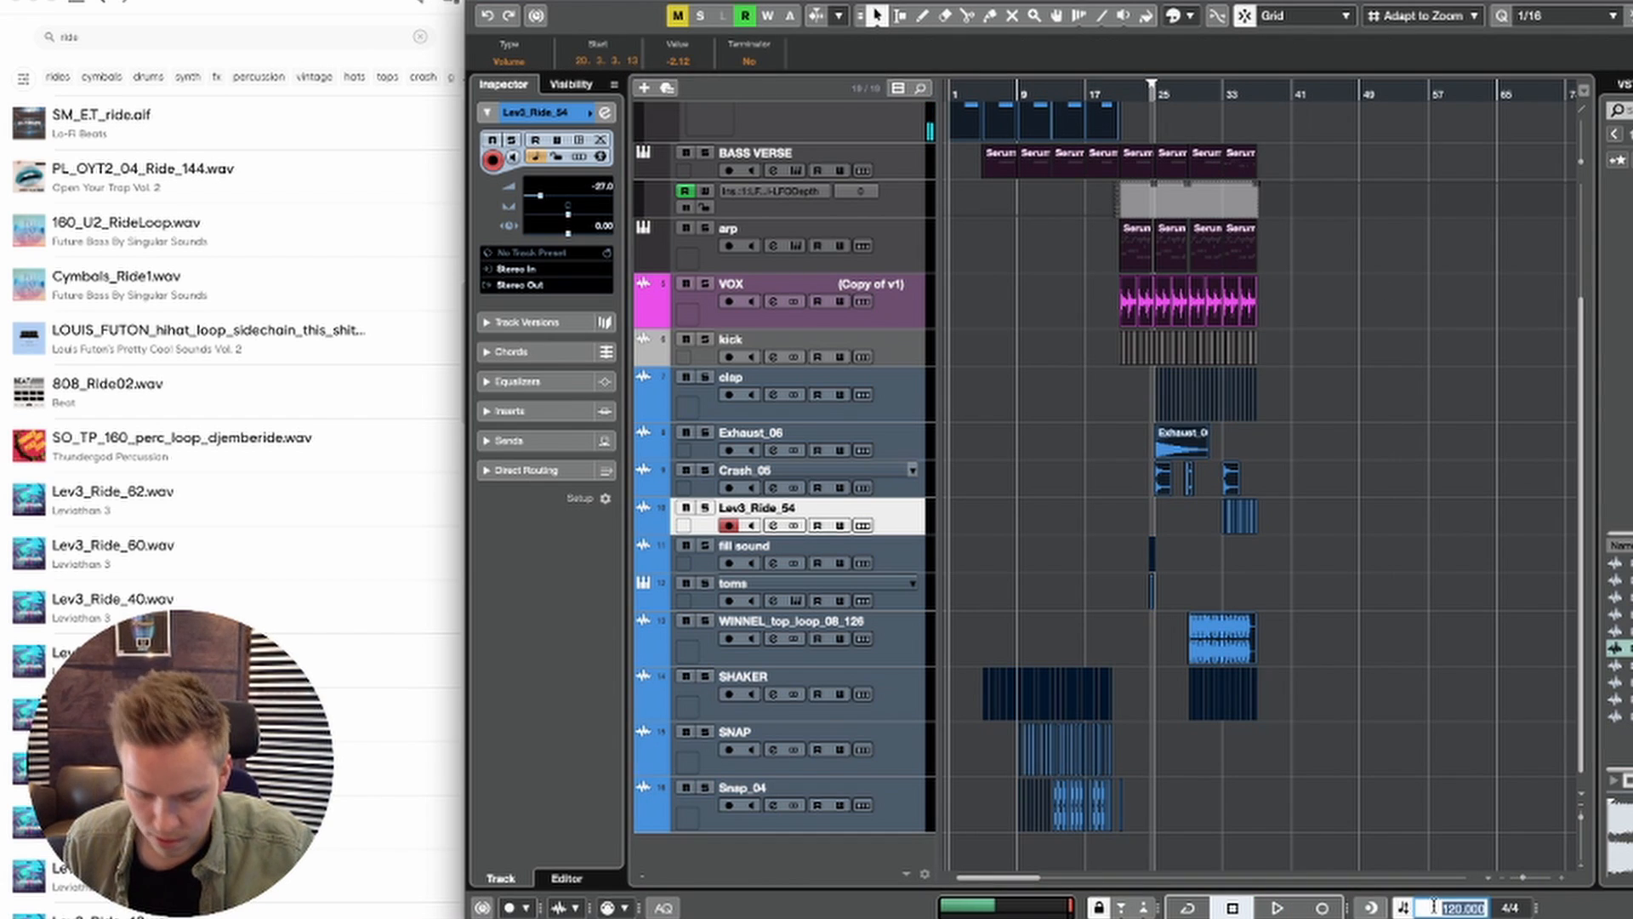
{"action": "type", "text": "124"}
{"action": "key", "text": "Return"}
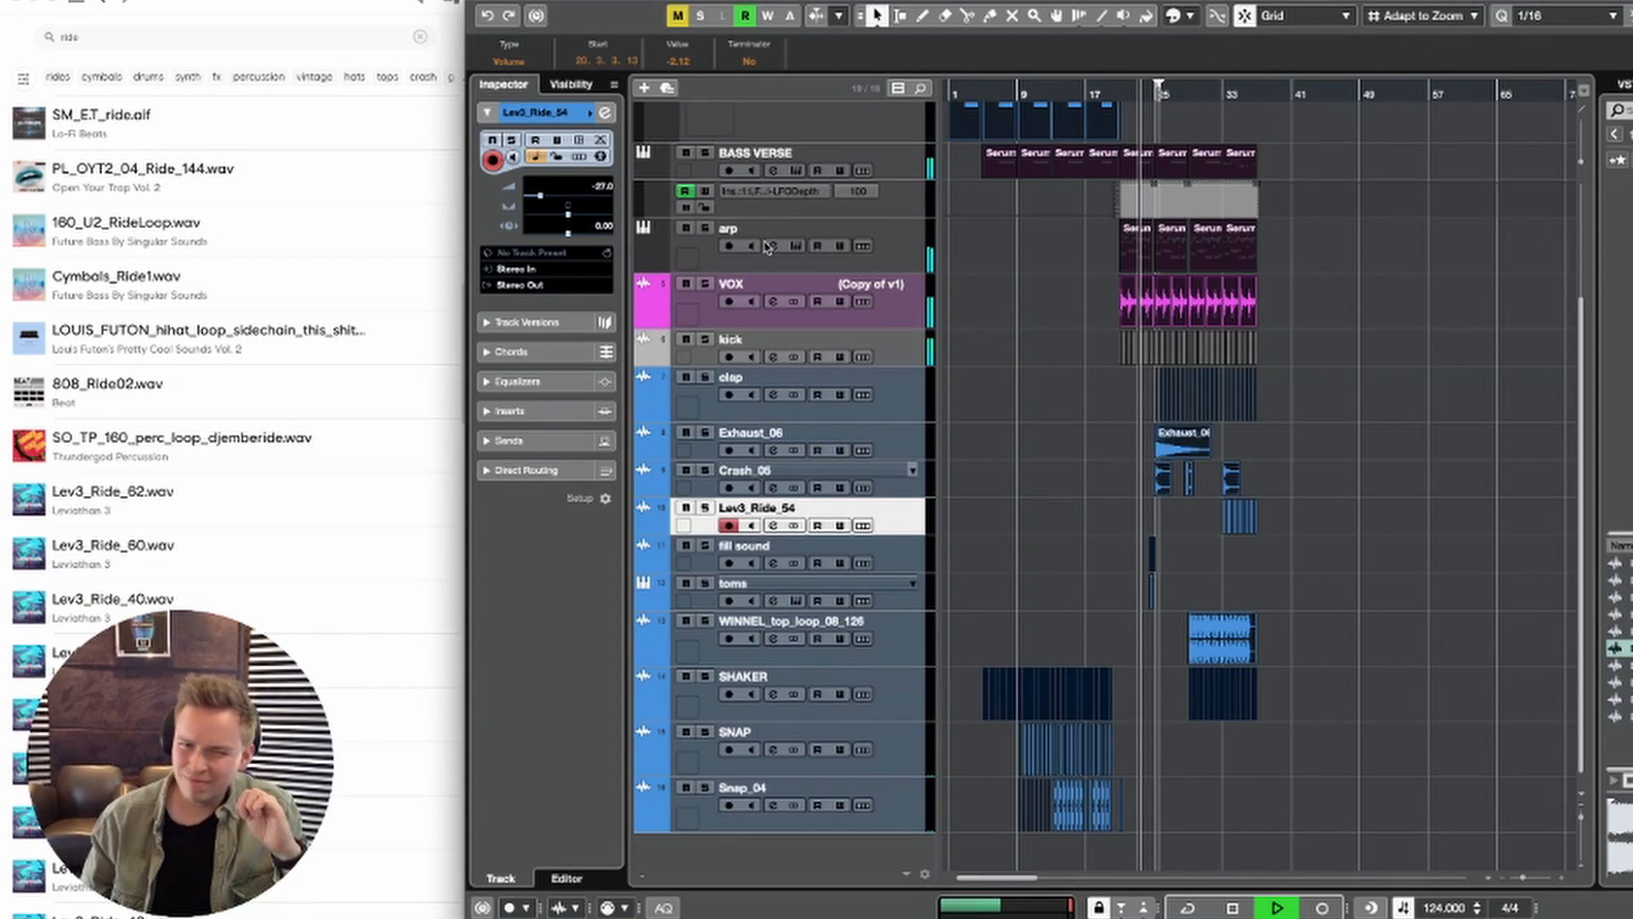
Step: Select the VOX track and follow the playback of the drop at the new tempo
{"action": "left_click", "coordinate": [765, 291]}
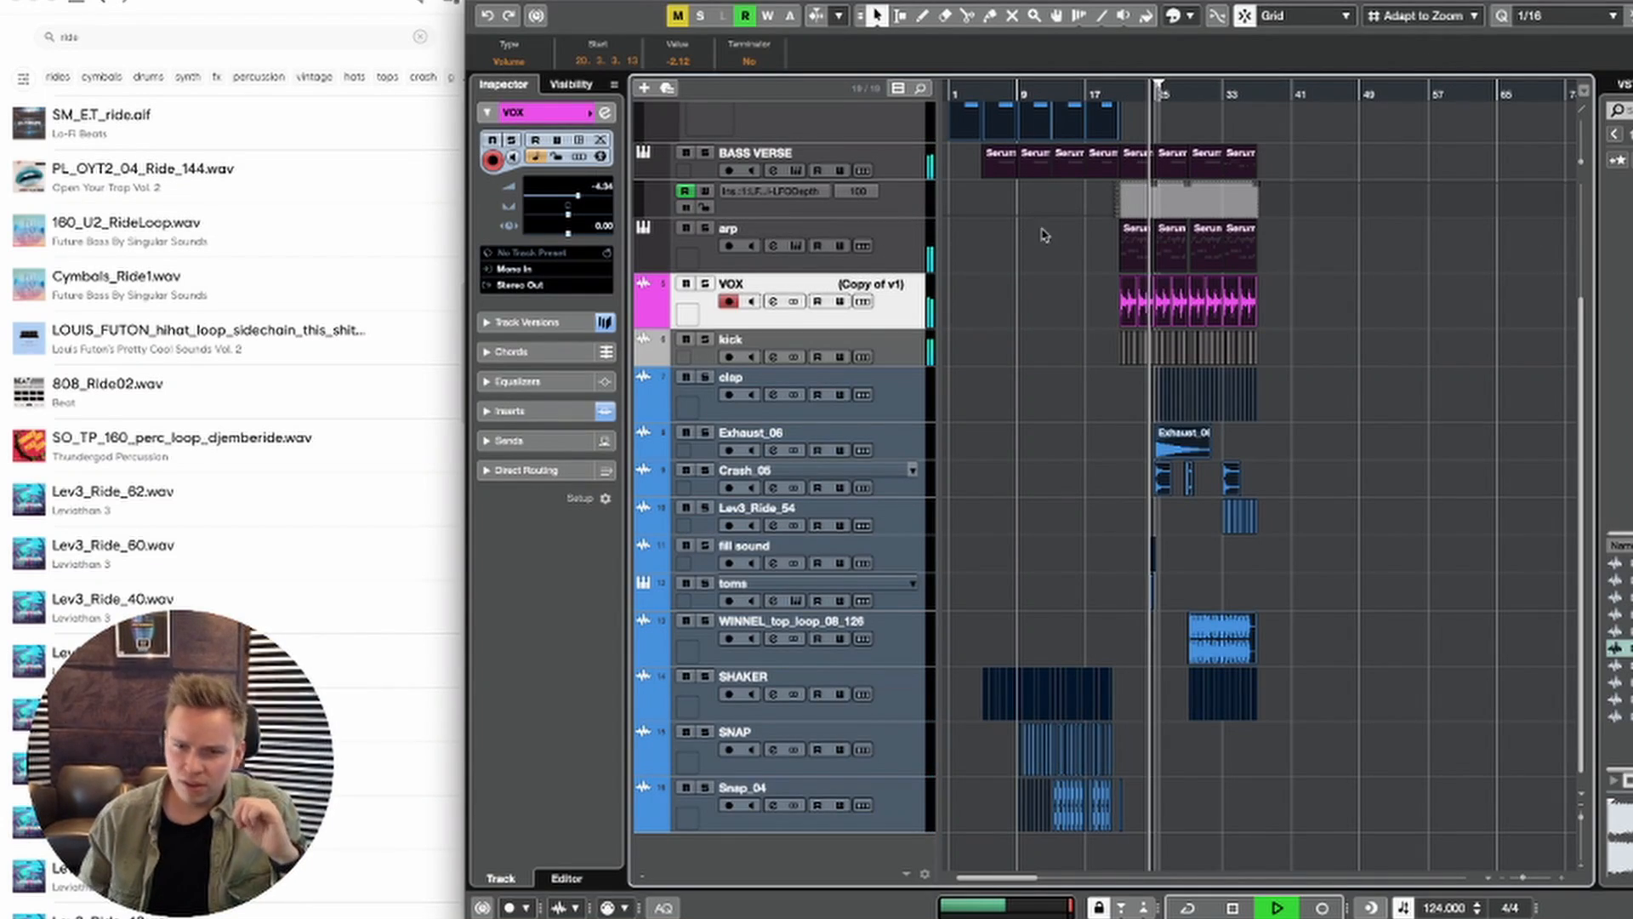
{"action": "scroll", "coordinate": [1129, 223], "scroll_direction": "right", "scroll_amount": 1}
{"action": "scroll", "coordinate": [1128, 223], "scroll_direction": "up", "scroll_amount": 1}
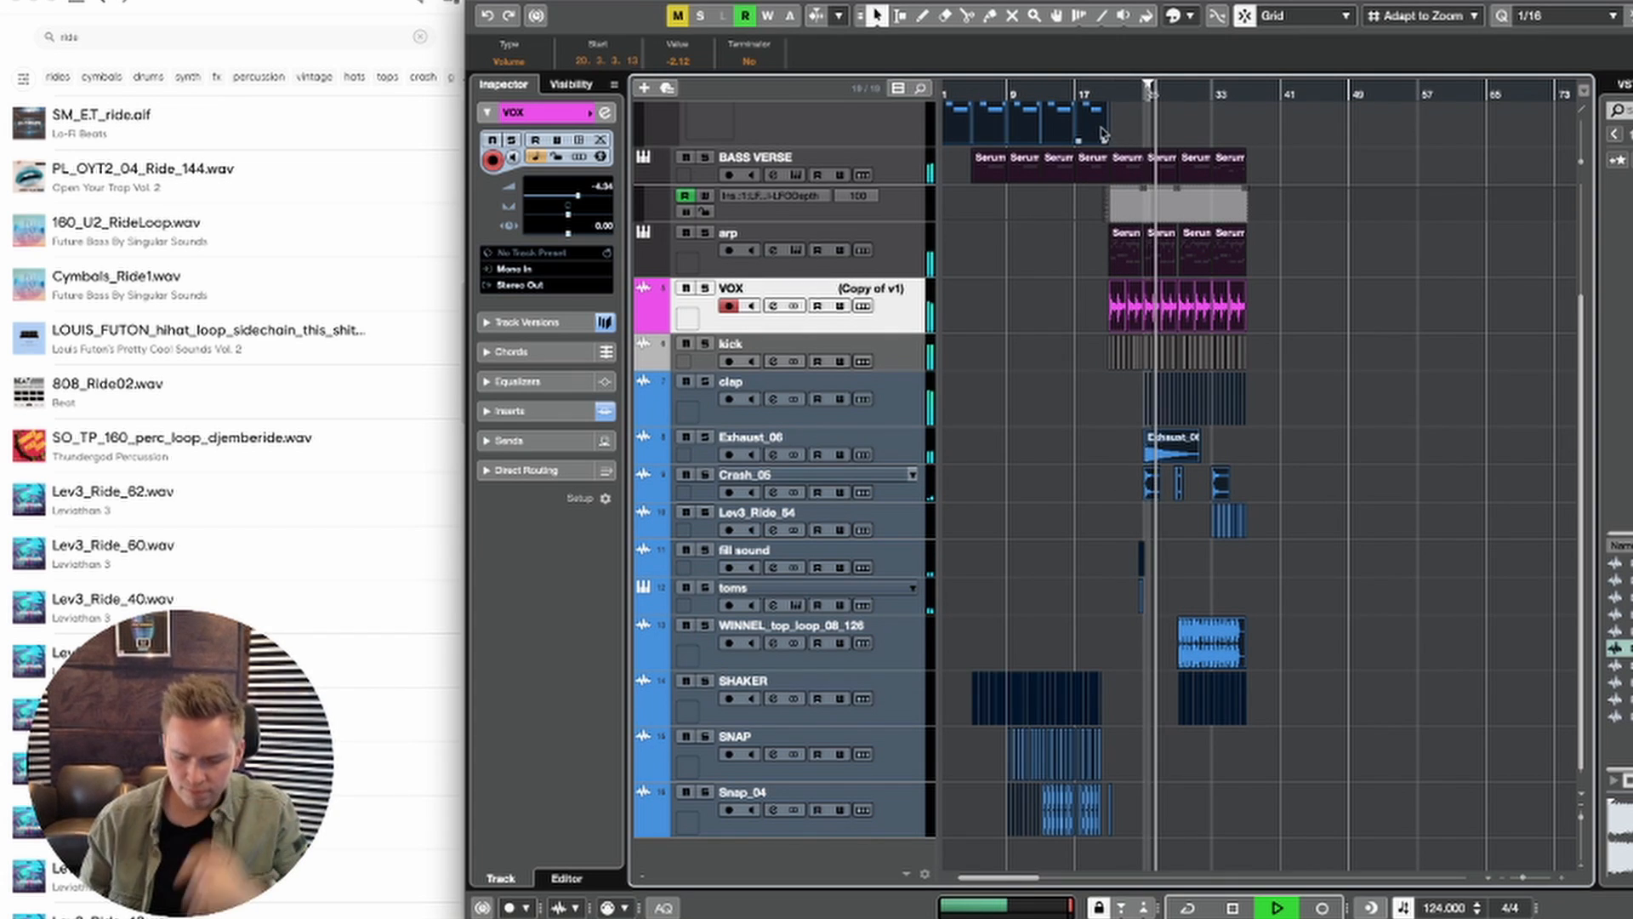
{"action": "scroll", "coordinate": [1106, 128], "scroll_direction": "up", "scroll_amount": 5}
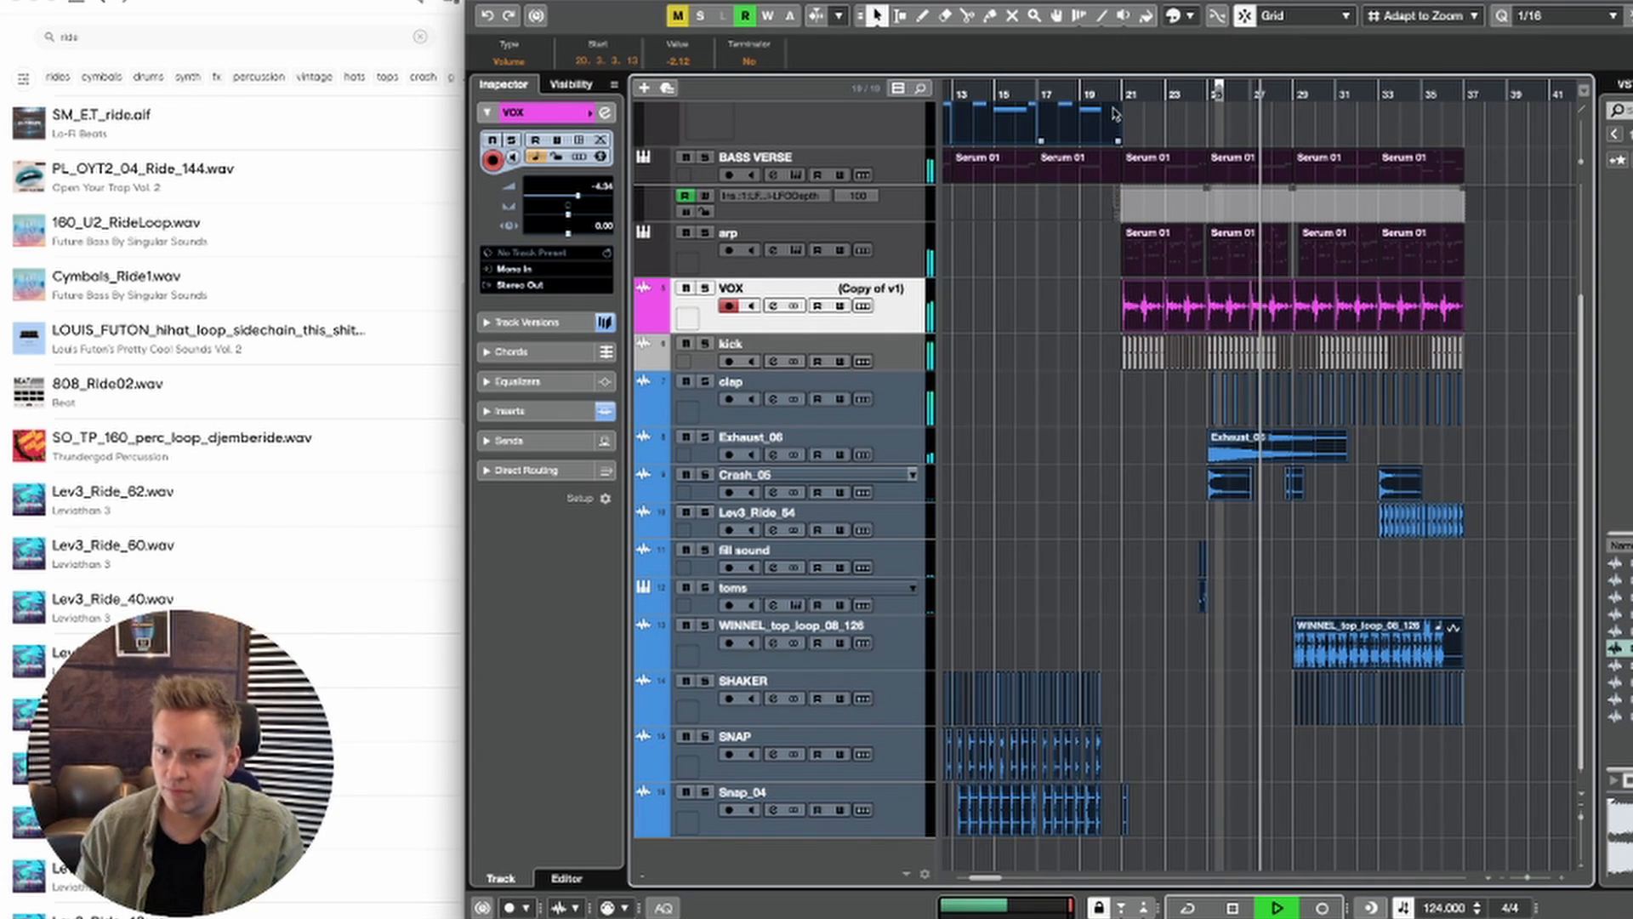
{"action": "scroll", "coordinate": [1114, 114], "scroll_direction": "up", "scroll_amount": 4}
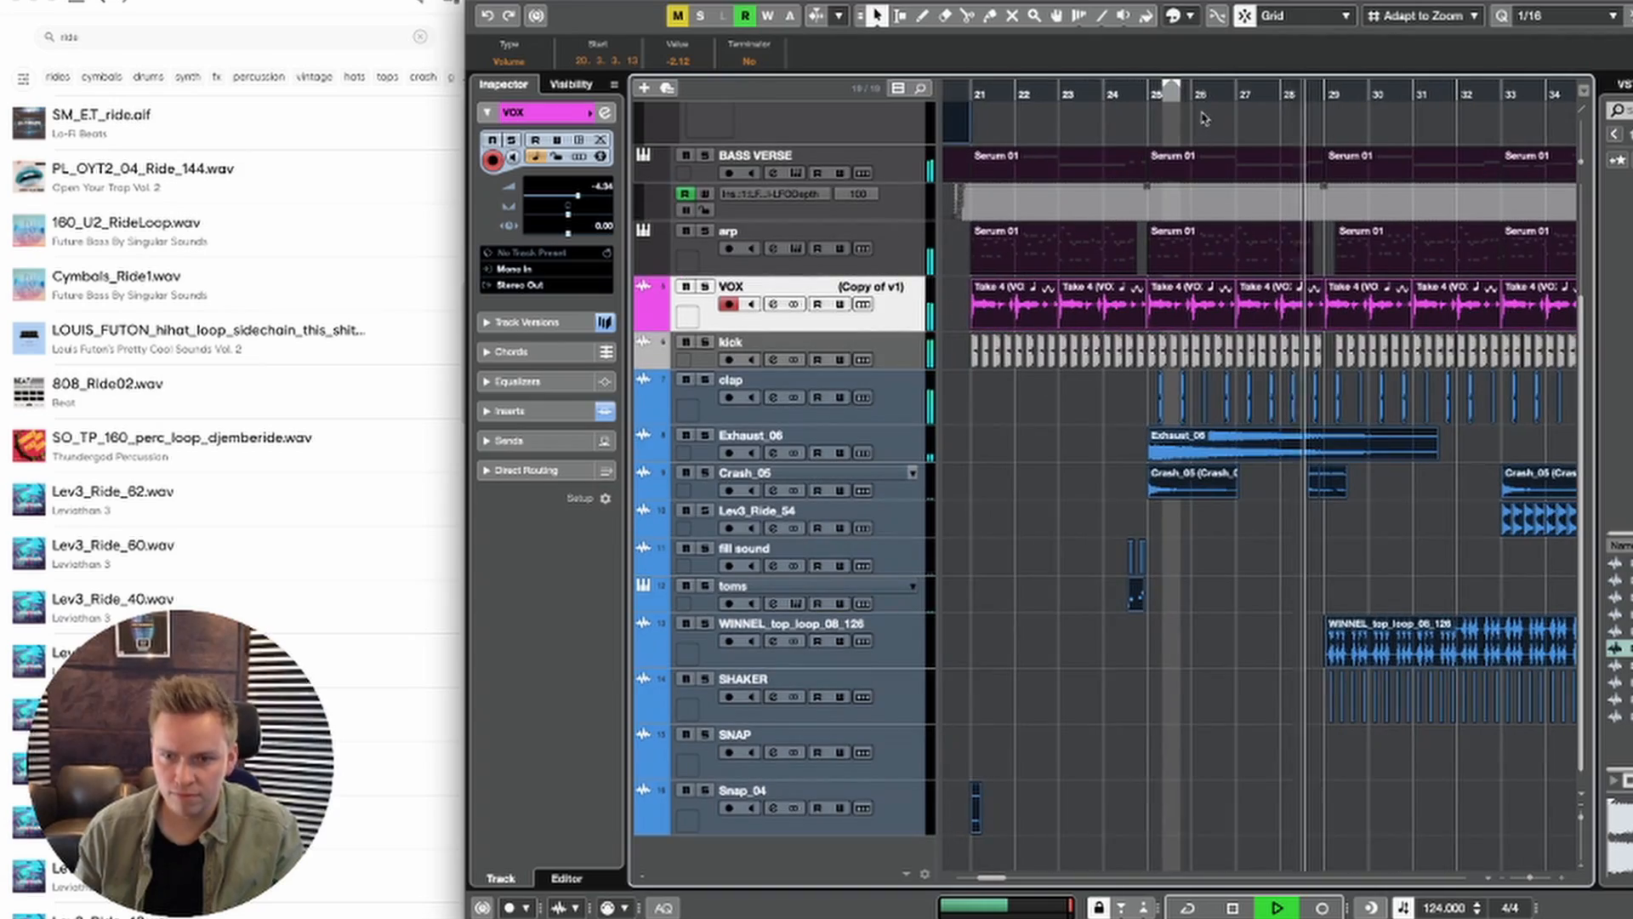
{"action": "scroll", "coordinate": [1204, 123], "scroll_direction": "down", "scroll_amount": 2}
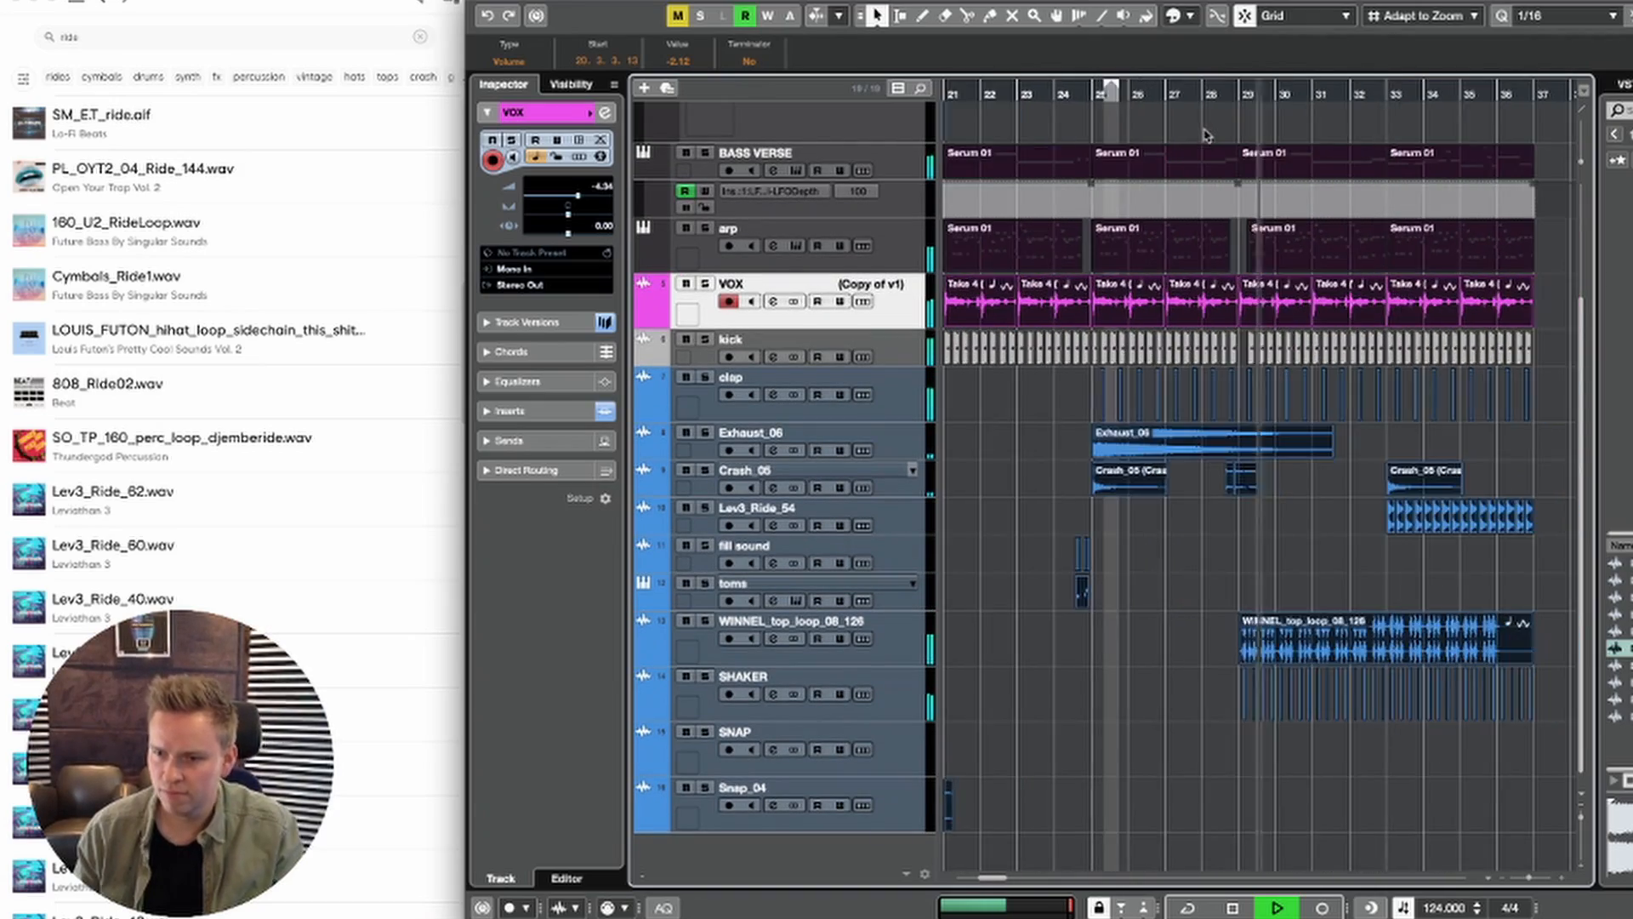